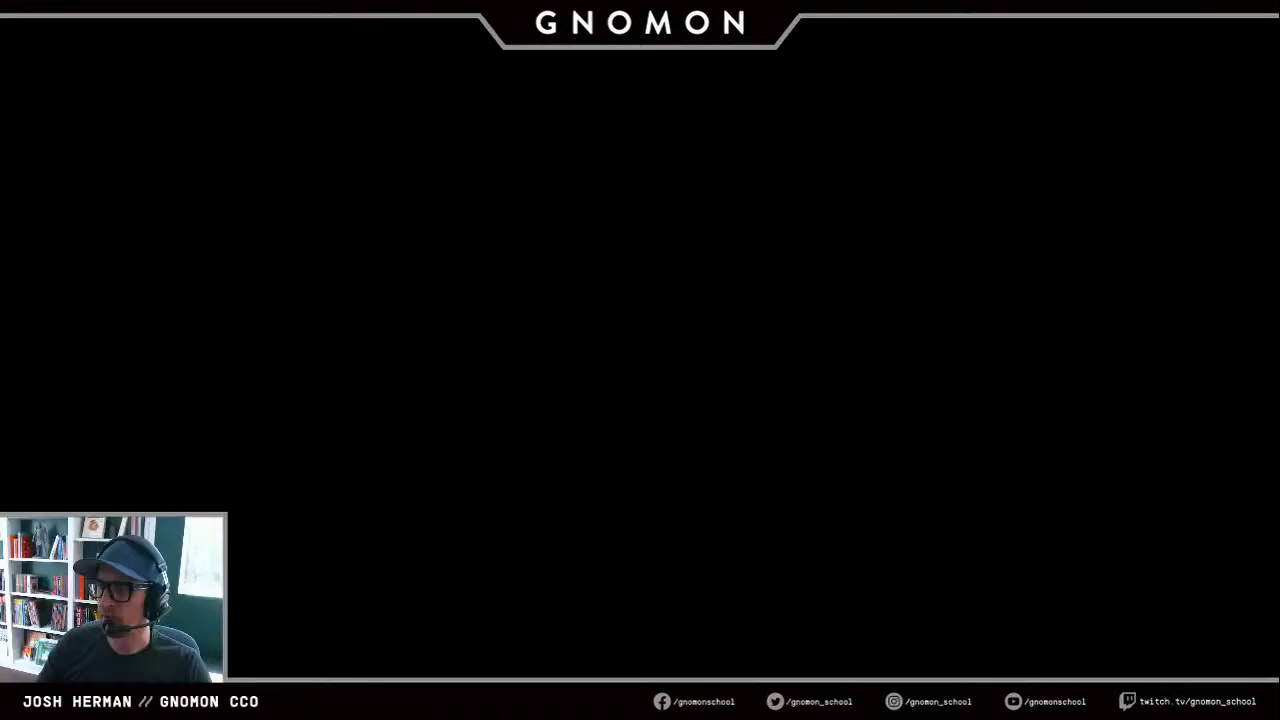
Step: Close the blank untitled document without saving its changes
{"action": "key", "text": "ctrl+w"}
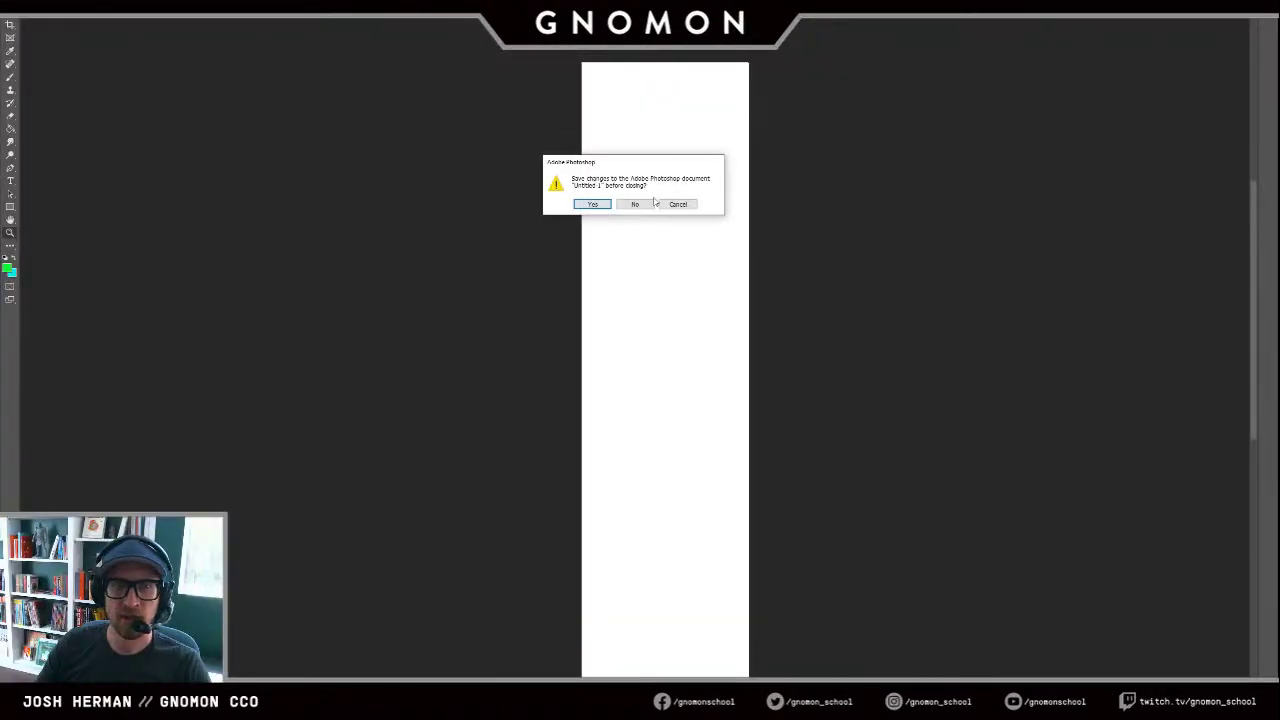
{"action": "left_click", "coordinate": [650, 204]}
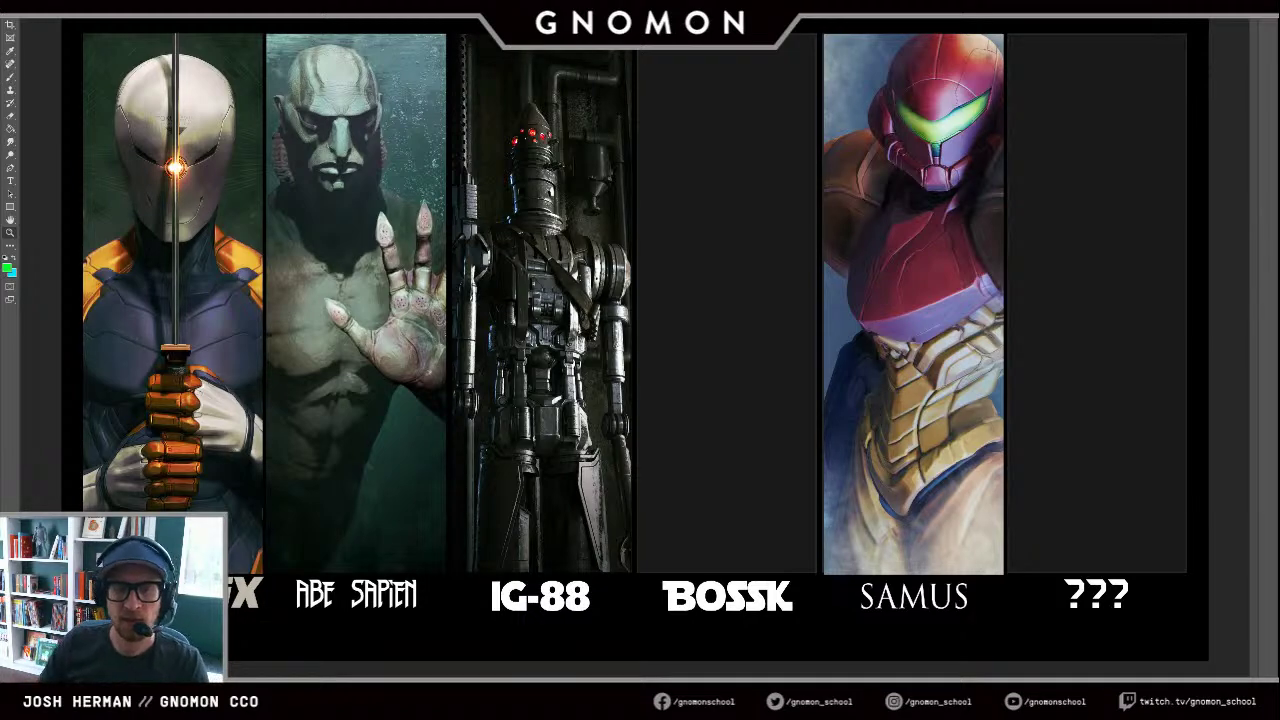
Step: Switch to ZBrush and examine the Bossk sculpt from the full body up to the head
{"action": "key", "text": "alt+Tab"}
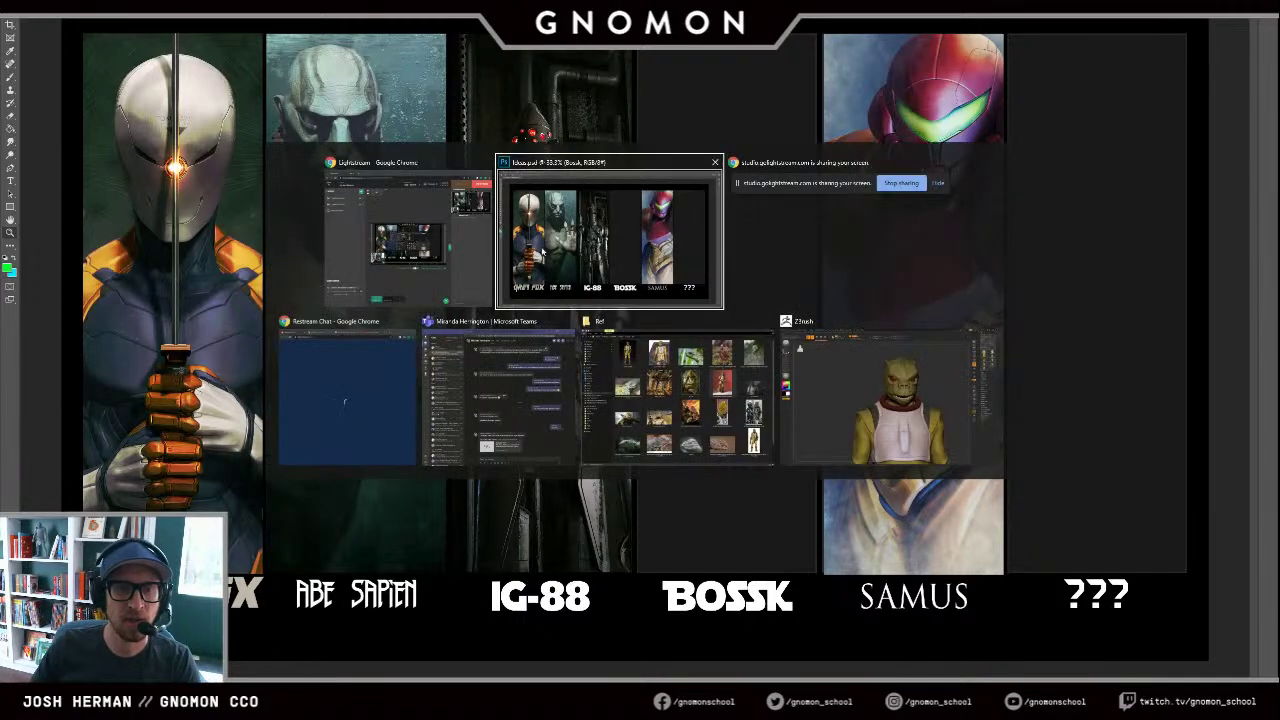
{"action": "key", "text": "f"}
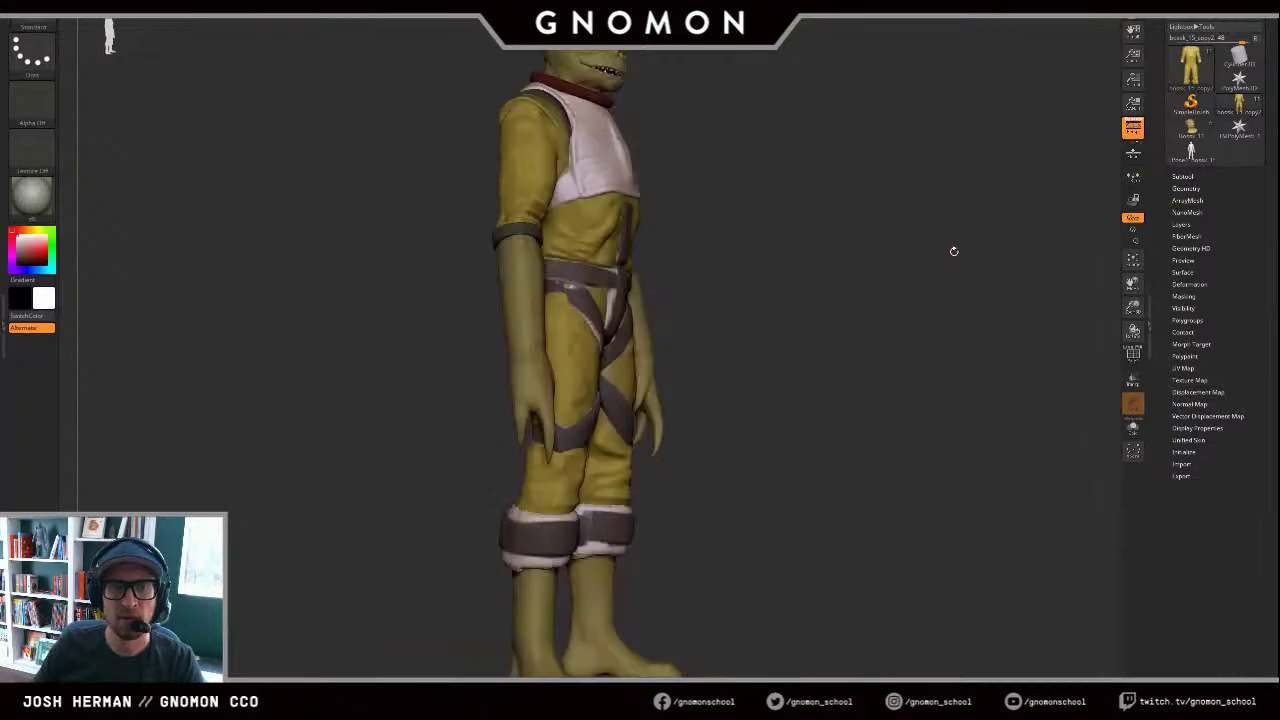
{"action": "left_click_drag", "start_coordinate": [953, 251], "coordinate": [888, 232]}
{"action": "left_click_drag", "start_coordinate": [860, 190], "coordinate": [911, 563], "text": "alt"}
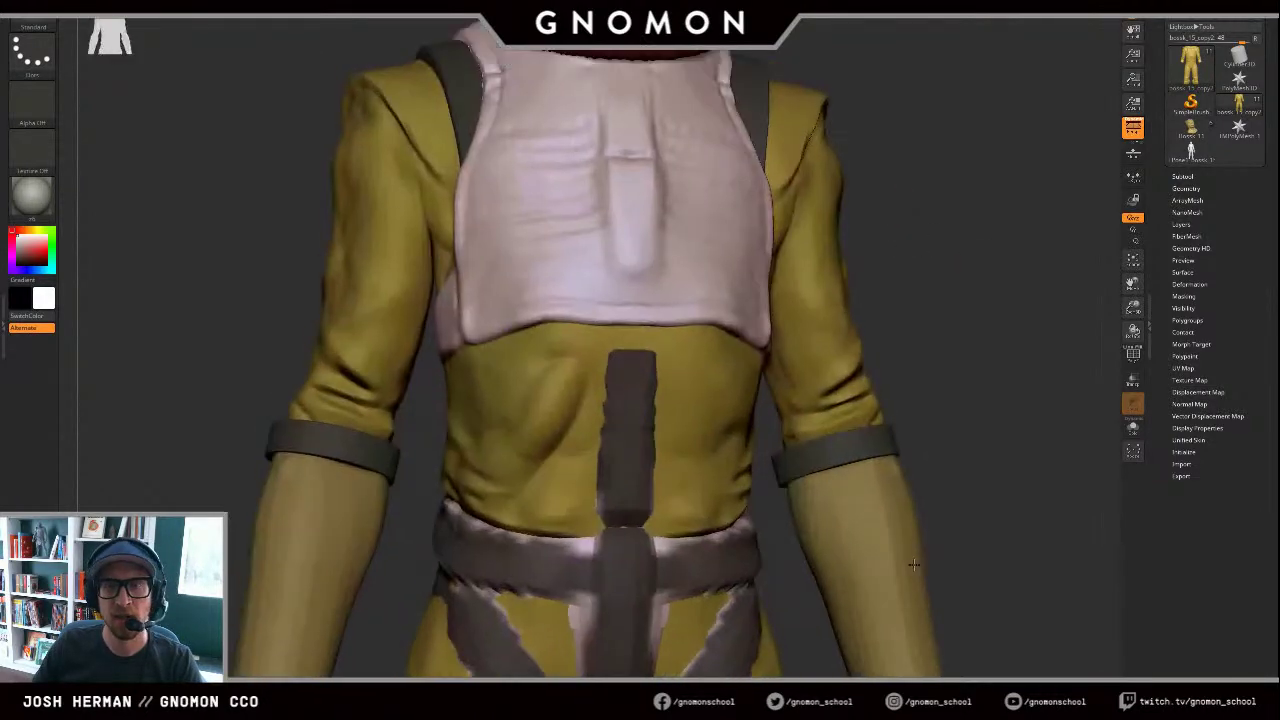
{"action": "left_click_drag", "start_coordinate": [958, 90], "coordinate": [973, 414], "text": "alt"}
{"action": "left_click_drag", "start_coordinate": [800, 380], "coordinate": [970, 257]}
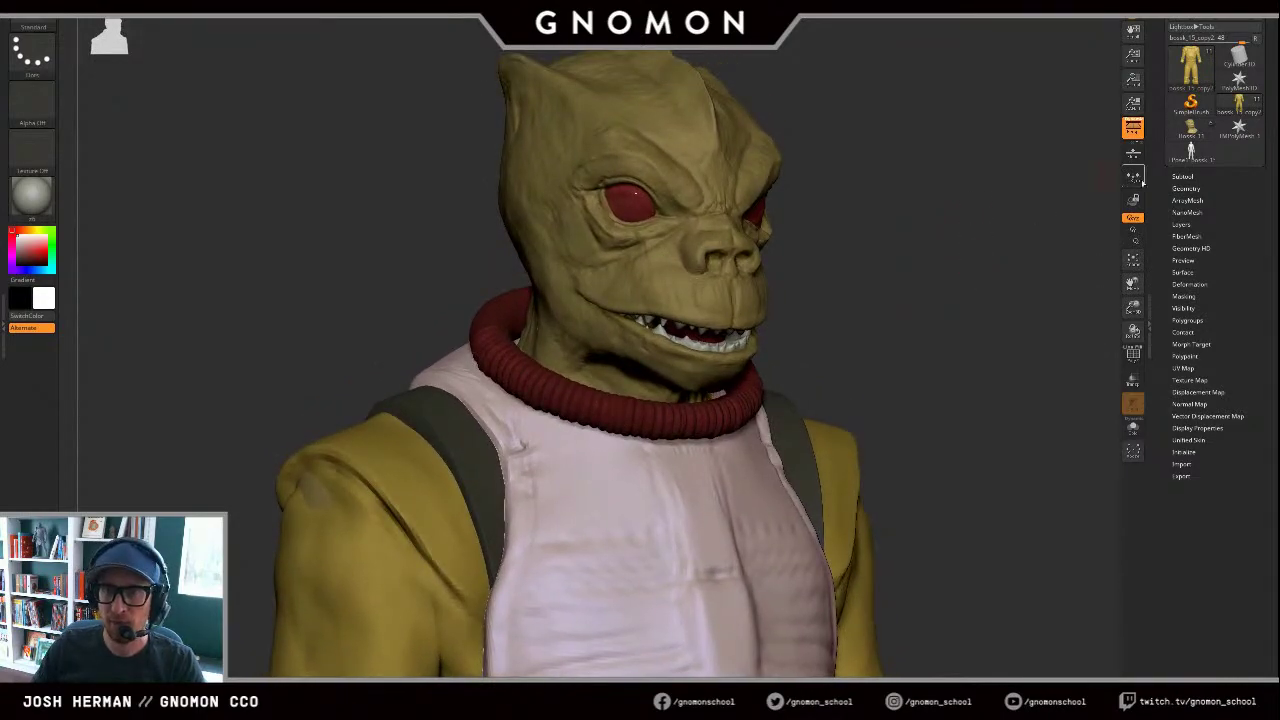
Step: Load the rougher earlier Bossk sculpt and inspect its head and torso from several angles
{"action": "left_click", "coordinate": [1191, 127]}
{"action": "left_click_drag", "start_coordinate": [978, 179], "coordinate": [964, 224]}
{"action": "mouse_move", "coordinate": [986, 271]}
{"action": "left_mouse_down", "text": "alt"}
{"action": "mouse_move", "coordinate": [966, 220]}
{"action": "mouse_move", "coordinate": [980, 263]}
{"action": "left_mouse_up", "text": "alt"}
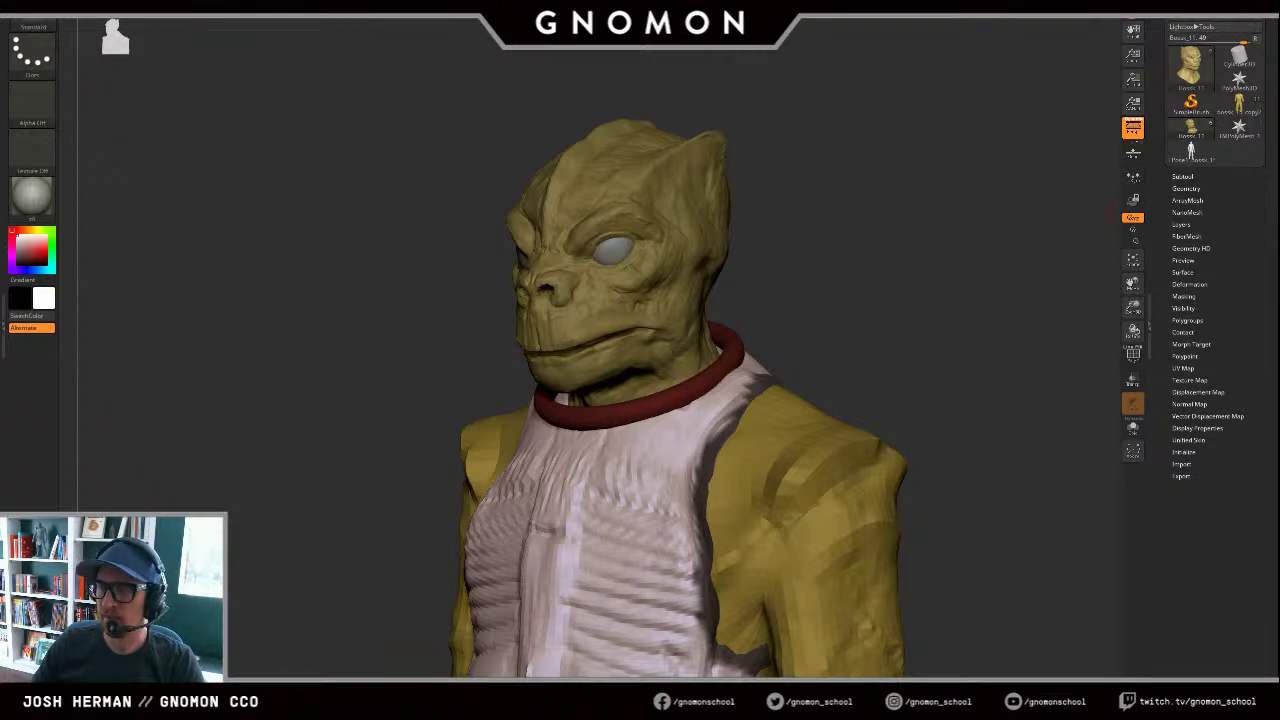
{"action": "left_click_drag", "start_coordinate": [935, 166], "coordinate": [949, 163]}
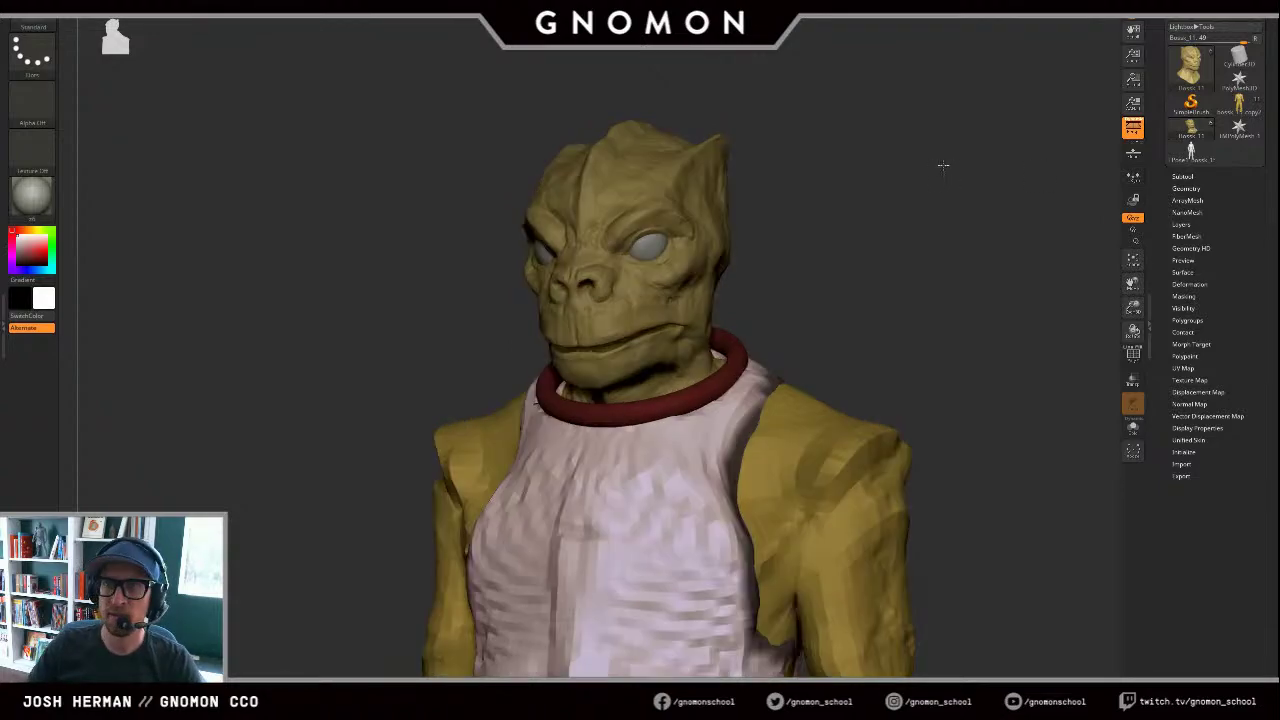
Step: Alternate between the refined and rough Bossk sculpts to compare them, ending on the refined one
{"action": "left_click", "coordinate": [1239, 105]}
{"action": "left_click_drag", "start_coordinate": [857, 232], "coordinate": [937, 197]}
{"action": "mouse_move", "coordinate": [1189, 134]}
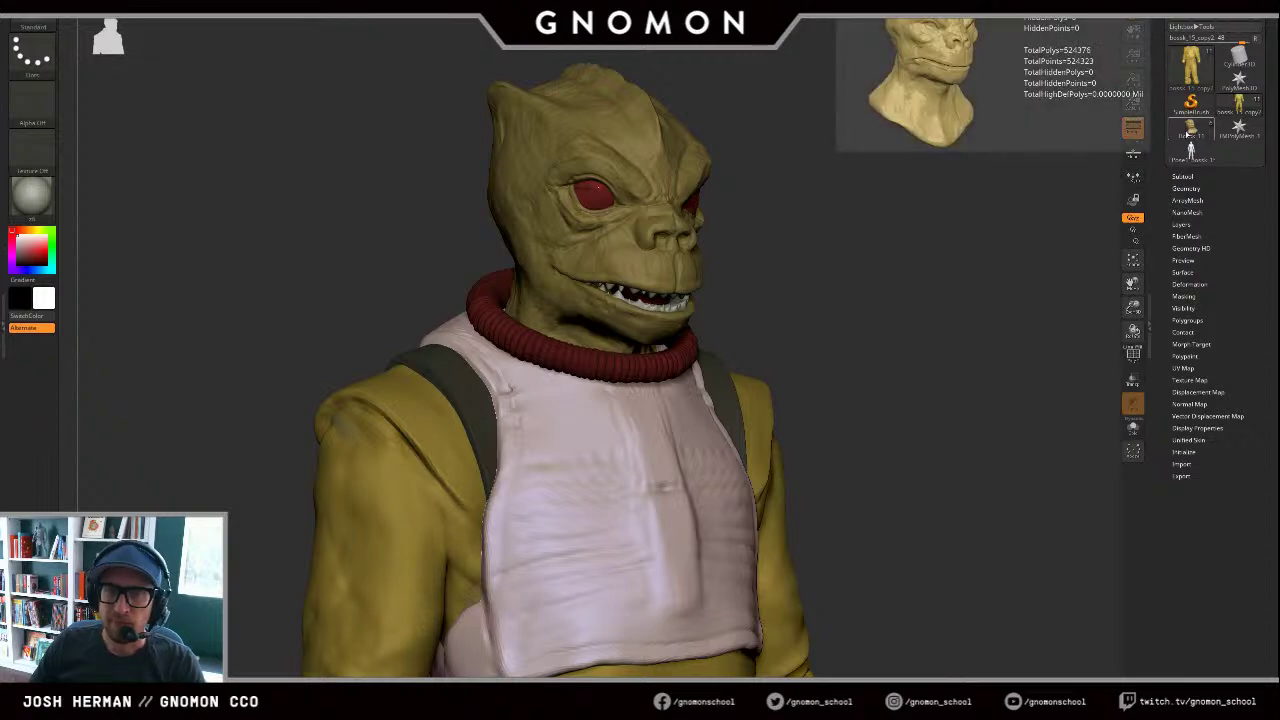
{"action": "left_click", "coordinate": [1188, 134]}
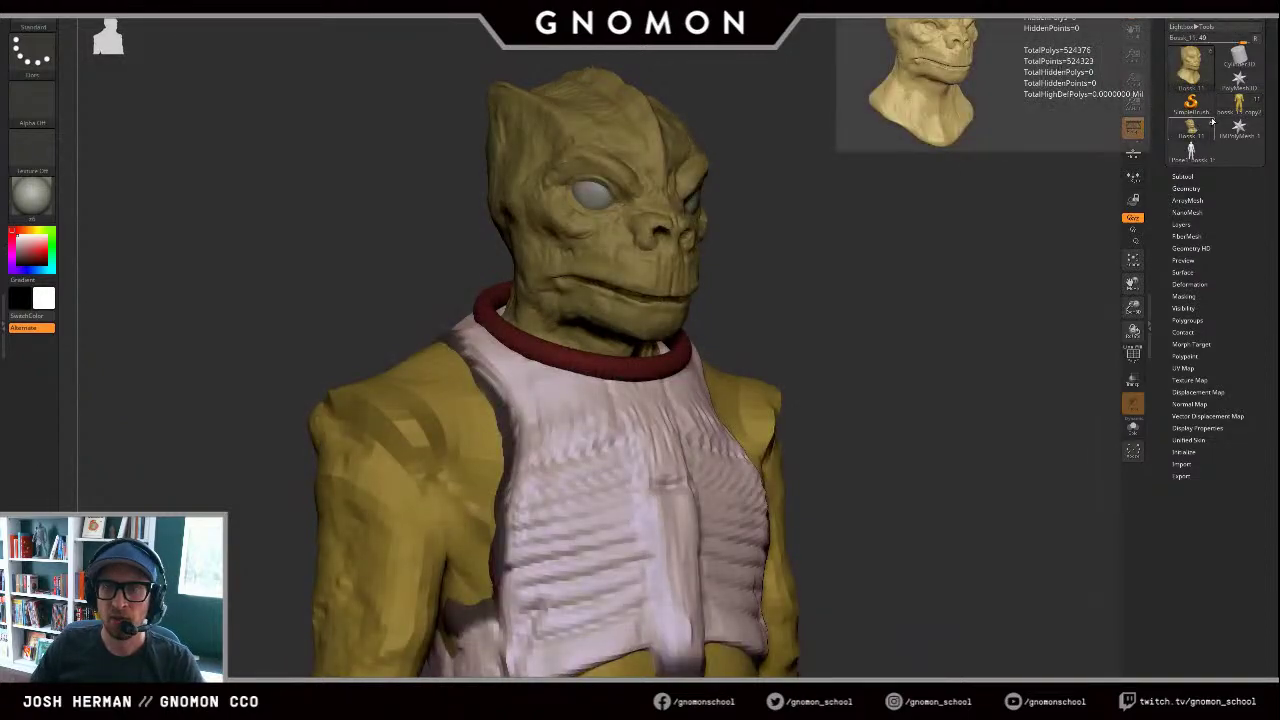
{"action": "left_click", "coordinate": [1237, 110]}
{"action": "mouse_move", "coordinate": [960, 232]}
{"action": "left_mouse_down"}
{"action": "mouse_move", "coordinate": [1037, 206]}
{"action": "mouse_move", "coordinate": [966, 216]}
{"action": "mouse_move", "coordinate": [966, 237]}
{"action": "left_mouse_up"}
{"action": "left_click", "coordinate": [926, 225]}
{"action": "left_click", "coordinate": [922, 238]}
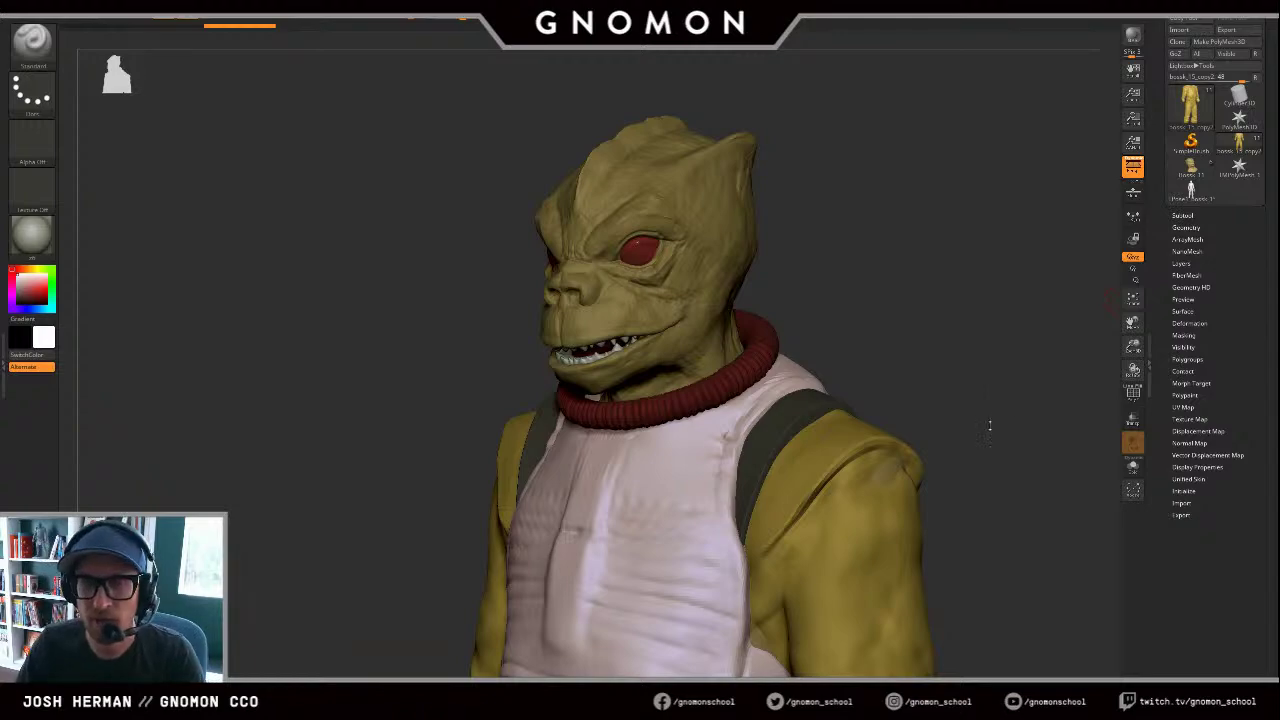
Step: Inspect the refined Bossk bust from the front and three-quarter views, and check the character line-up in Photoshop
{"action": "left_click_drag", "start_coordinate": [954, 371], "coordinate": [959, 369]}
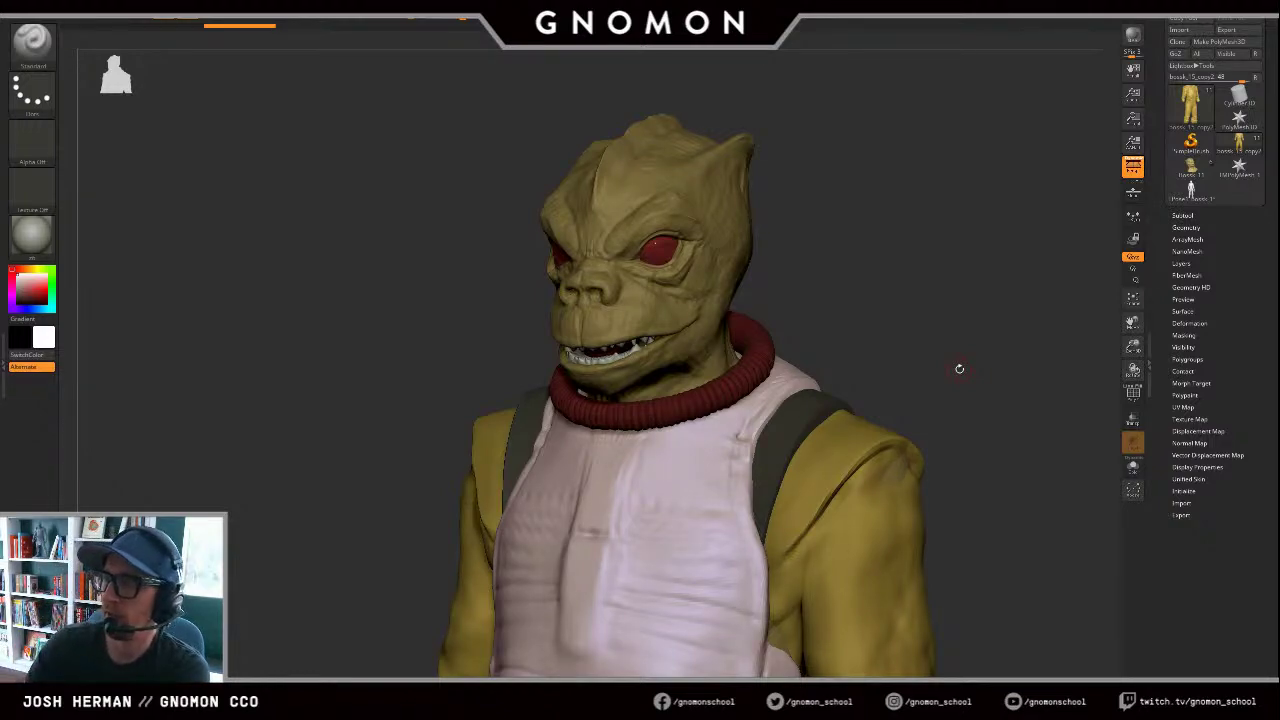
{"action": "left_click_drag", "start_coordinate": [782, 115], "coordinate": [763, 135]}
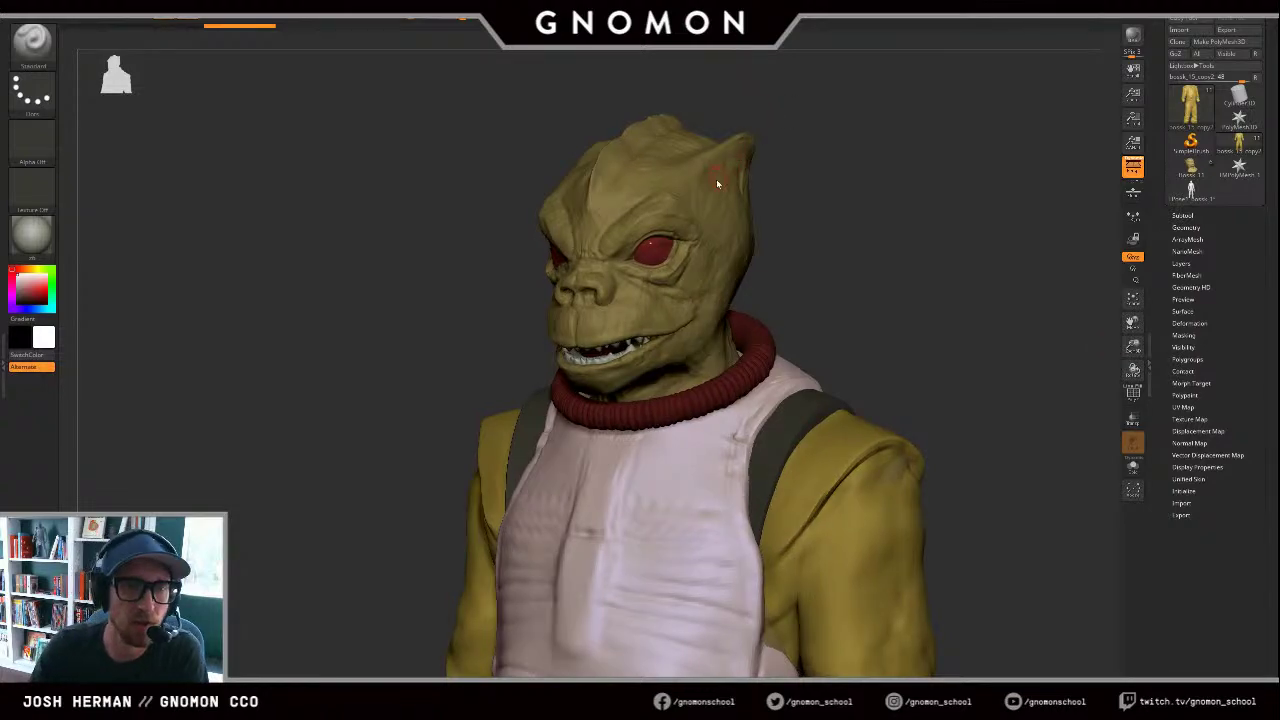
{"action": "key", "text": "alt+Tab"}
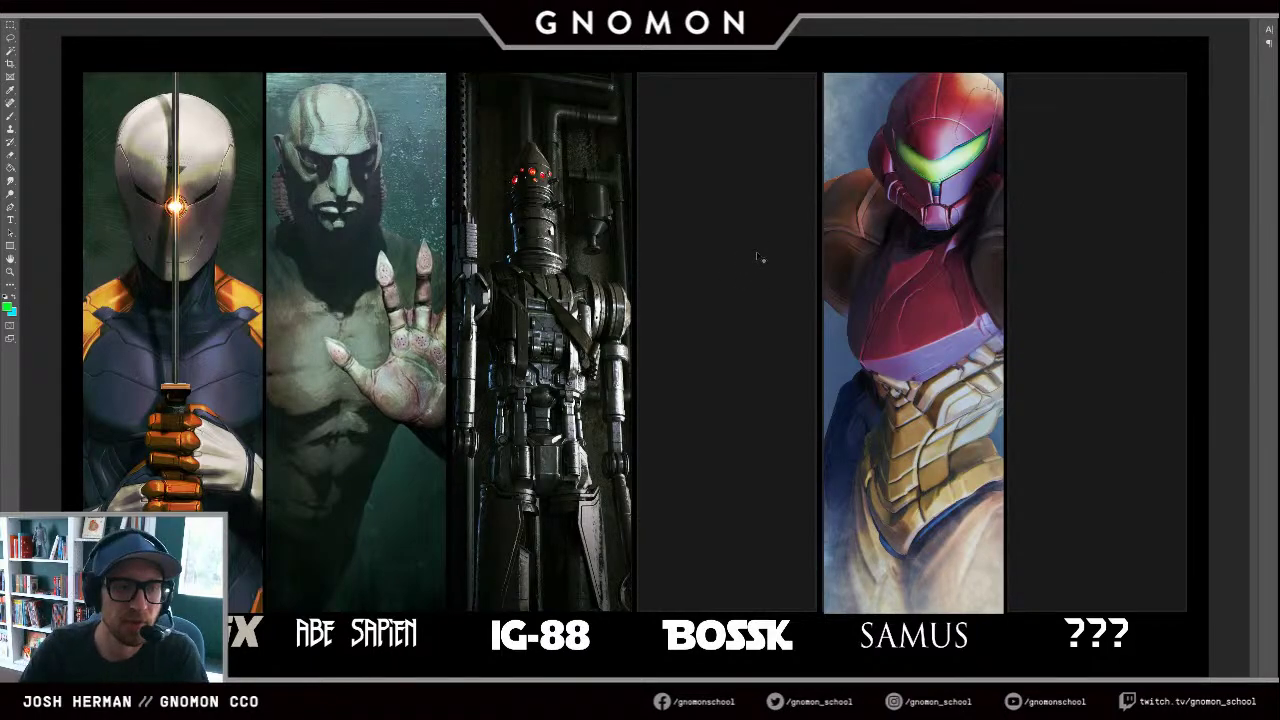
{"action": "key", "text": "alt+Tab"}
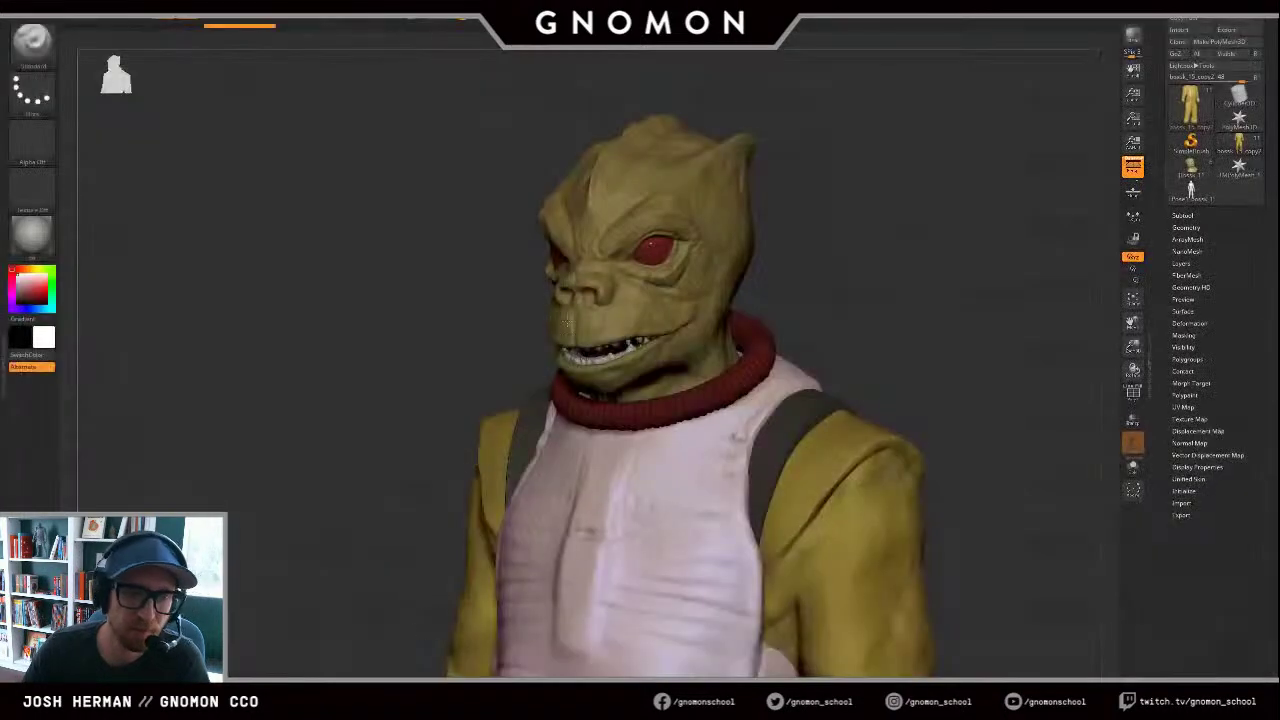
{"action": "left_click_drag", "start_coordinate": [922, 239], "coordinate": [942, 232], "text": "shift"}
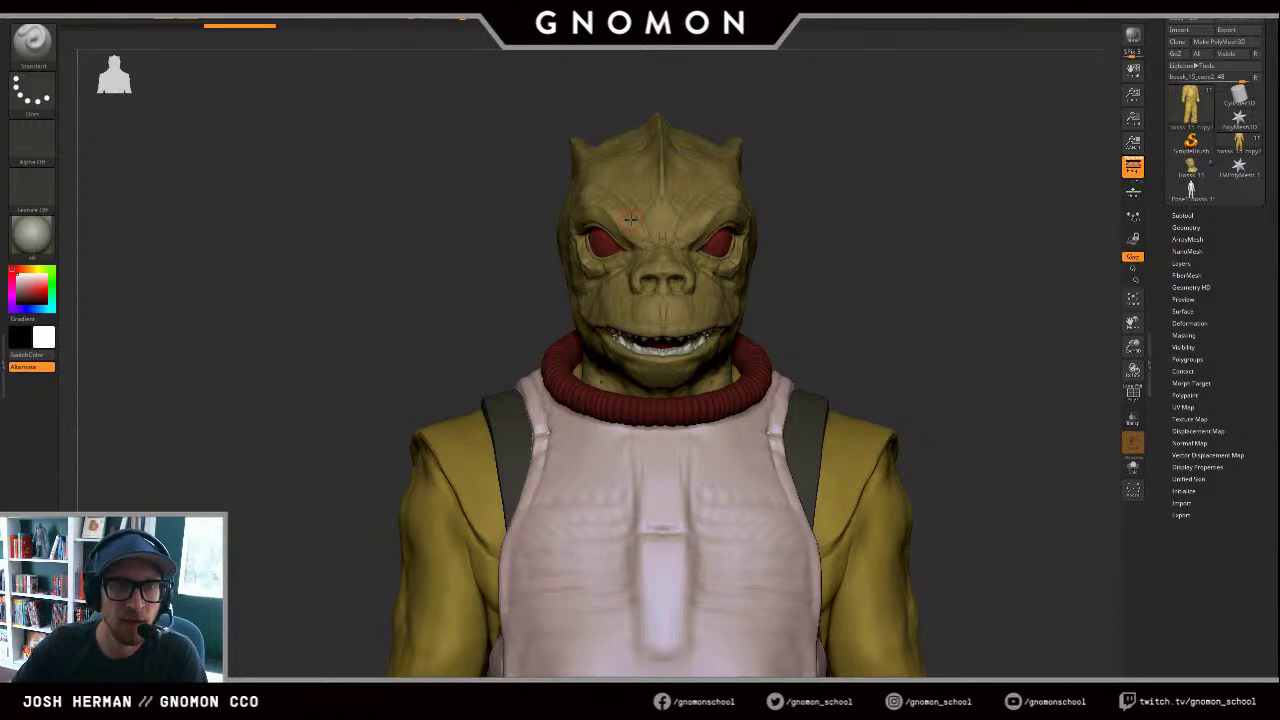
{"action": "left_click_drag", "start_coordinate": [391, 239], "coordinate": [414, 220]}
Step: Load the PolySphere tool from LightBox and frame it on the canvas
{"action": "key", "text": "comma"}
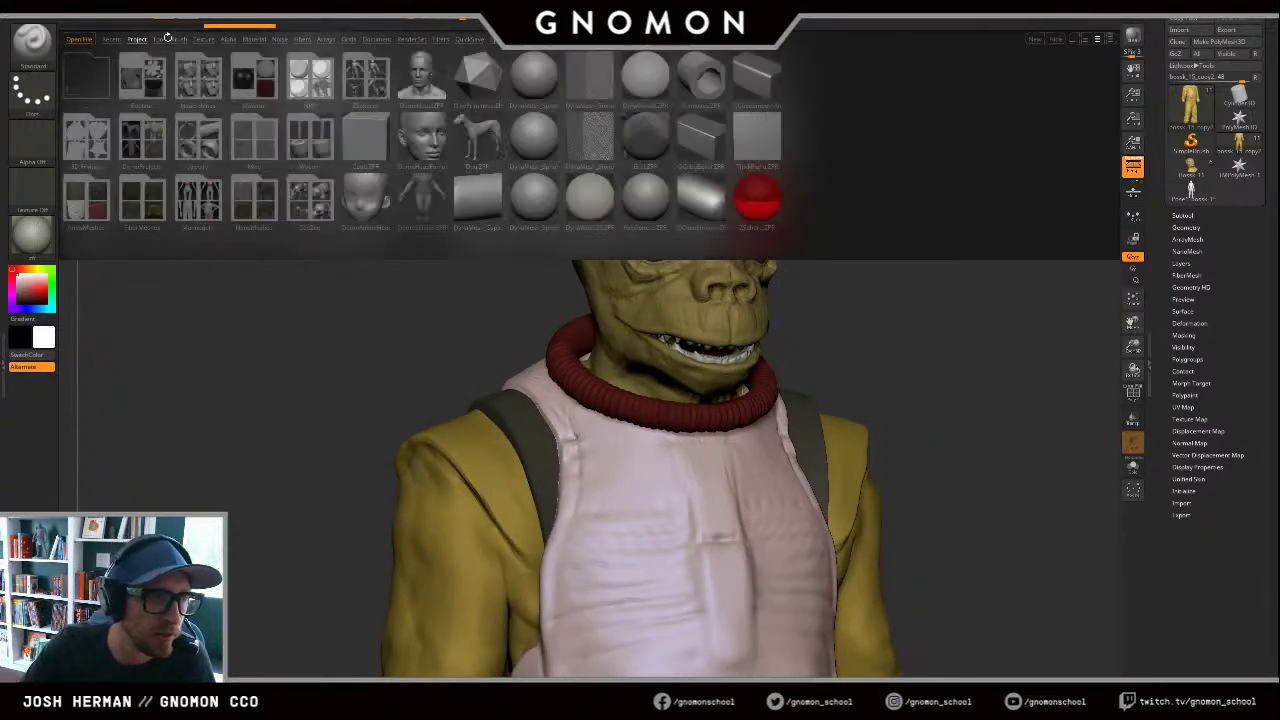
{"action": "left_click", "coordinate": [158, 39]}
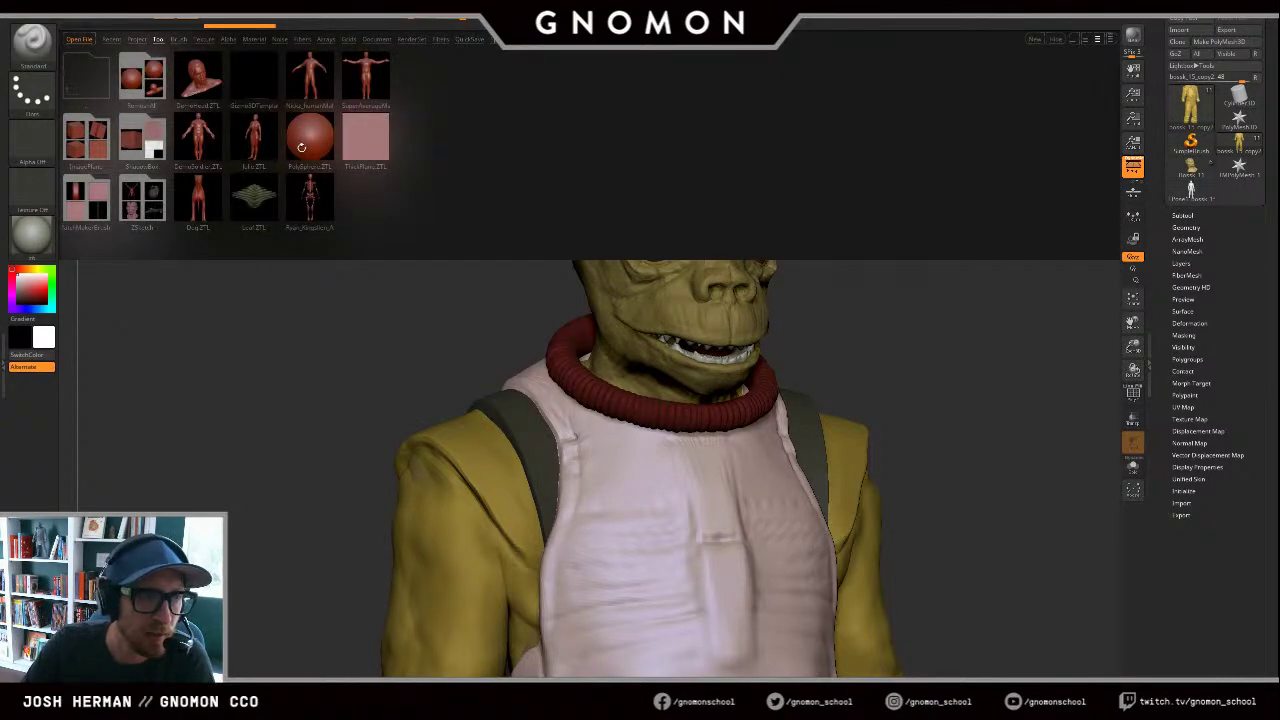
{"action": "double_click", "coordinate": [301, 147]}
{"action": "key", "text": "comma"}
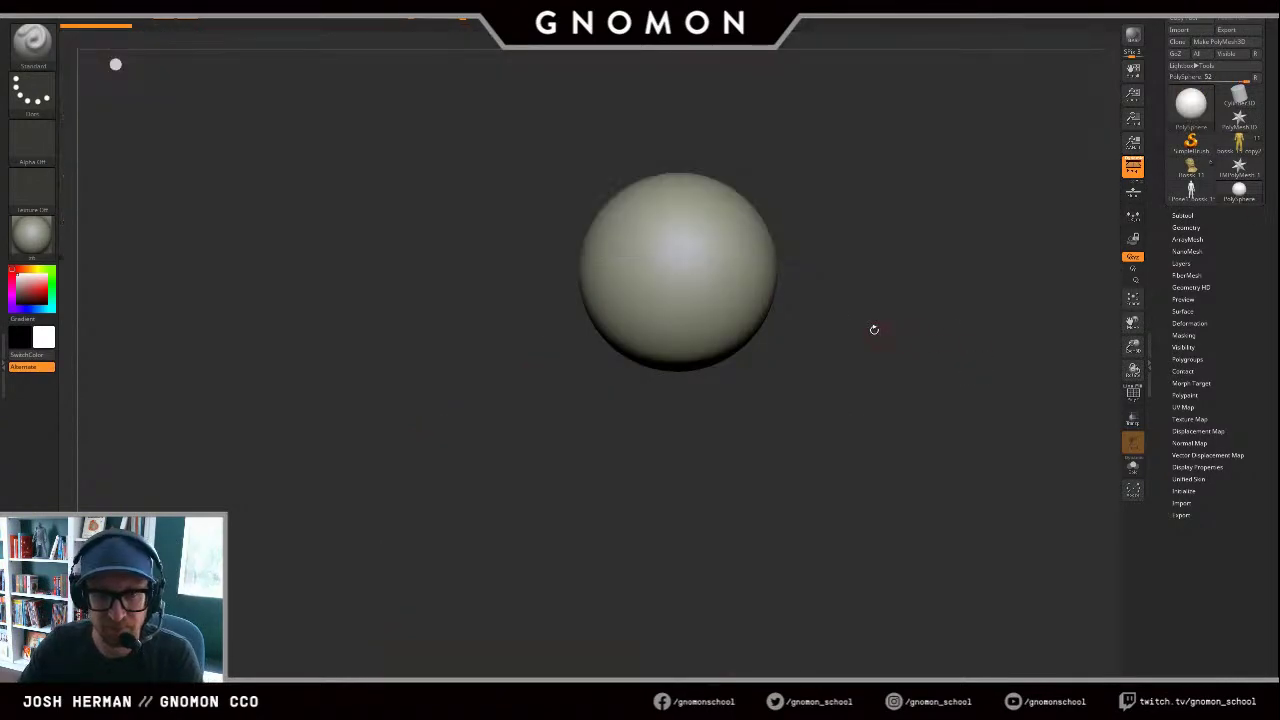
{"action": "key", "text": "f"}
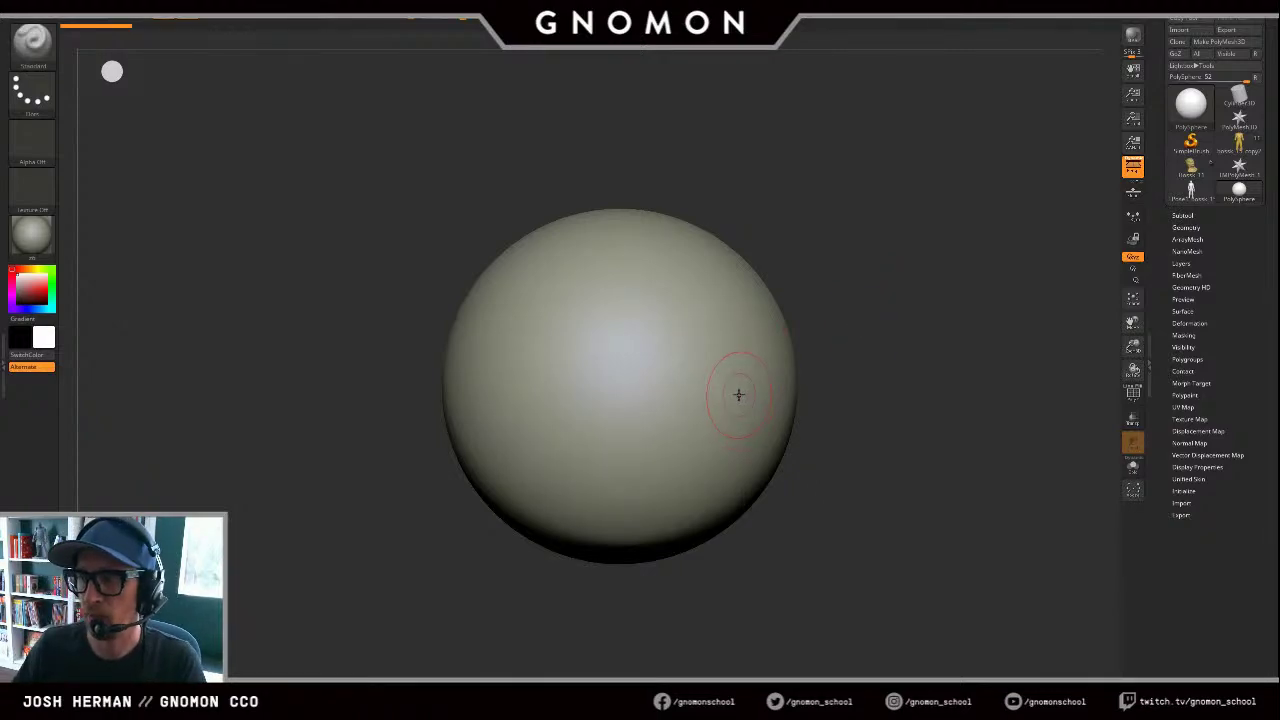
Step: Show the Geometry settings of the PolySphere
{"action": "left_click_drag", "start_coordinate": [823, 246], "coordinate": [815, 155], "text": "alt"}
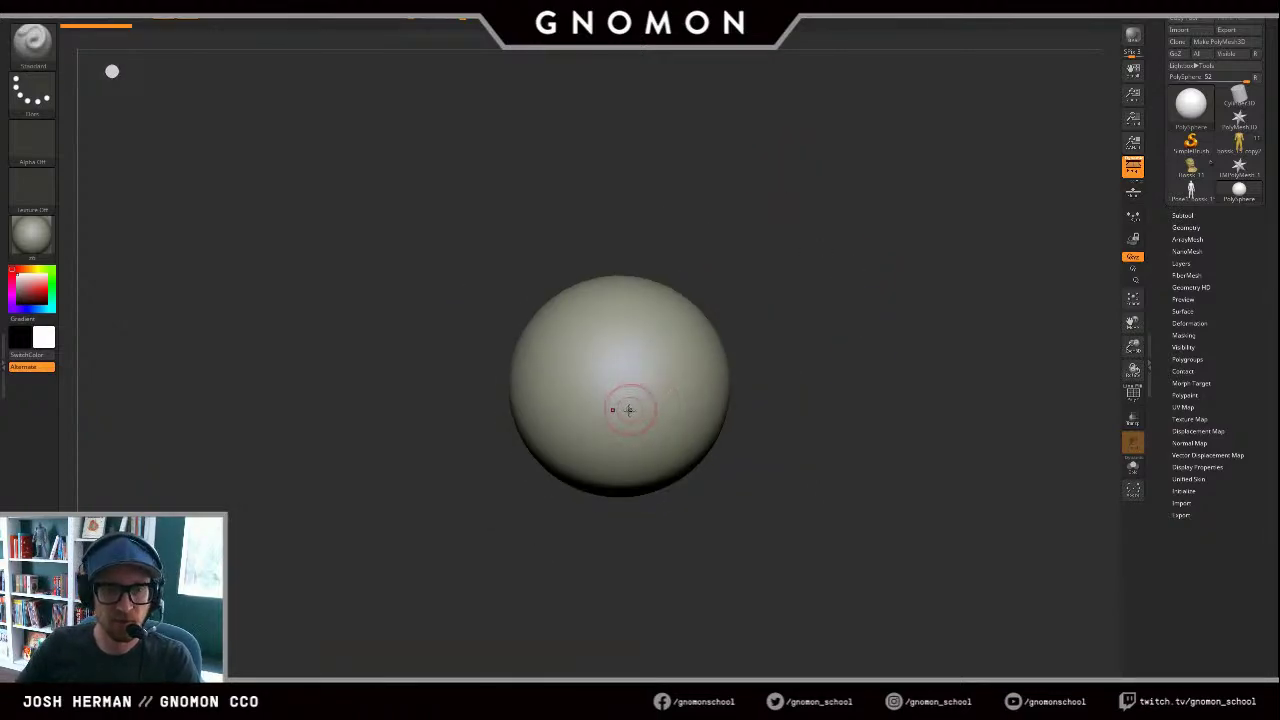
{"action": "left_click_drag", "start_coordinate": [857, 342], "coordinate": [960, 298], "text": "alt"}
{"action": "left_click", "coordinate": [1186, 217]}
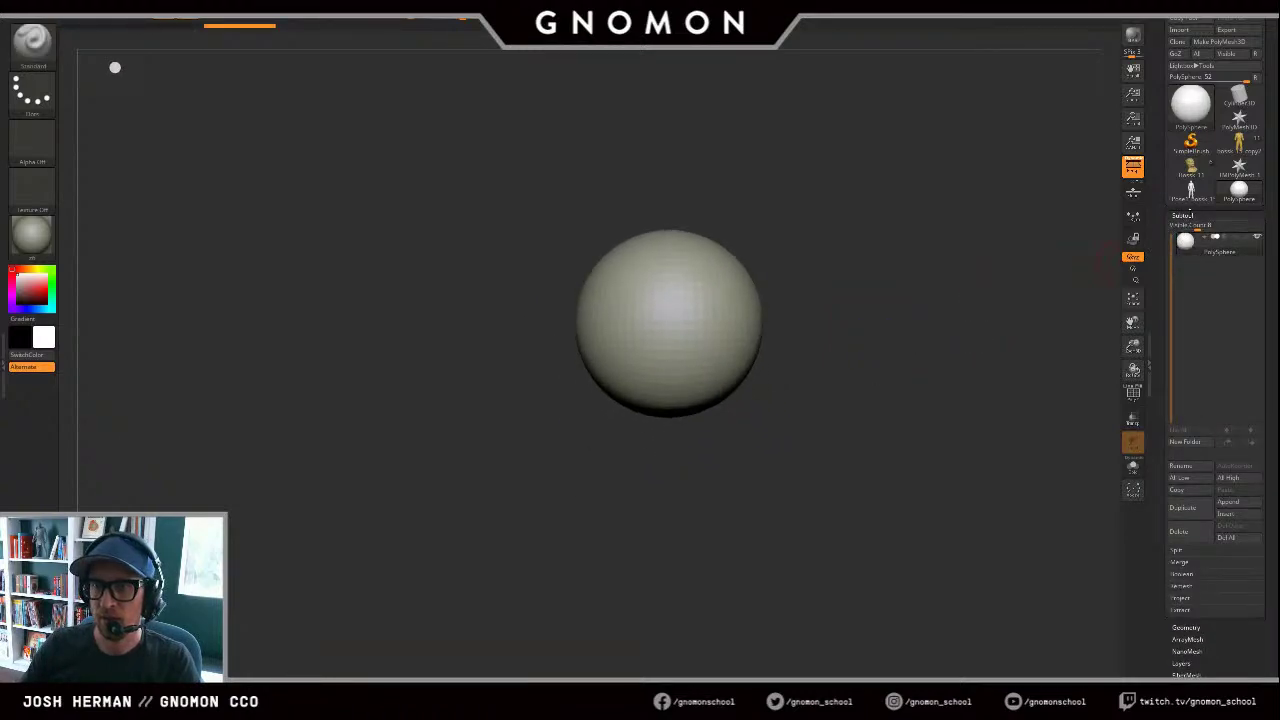
{"action": "left_click", "coordinate": [1188, 216]}
{"action": "left_click", "coordinate": [1188, 228]}
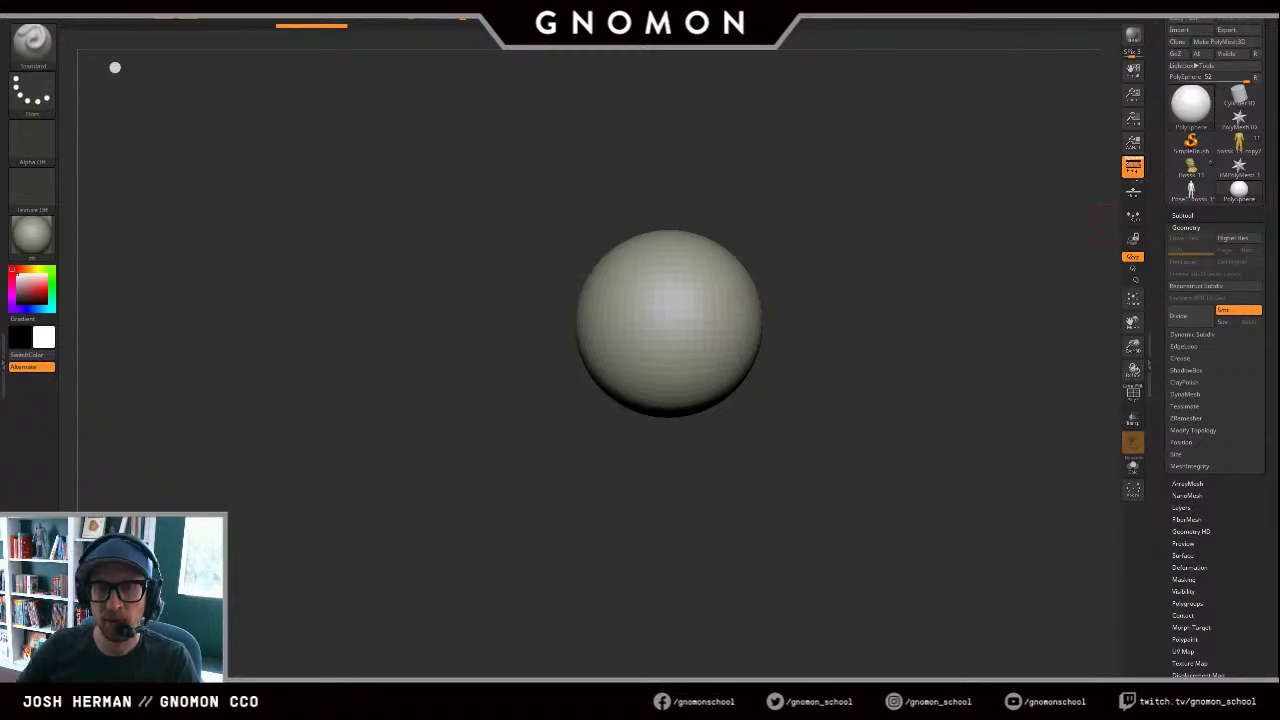
Step: With the Move brush, pull the sphere's lower part into a tapered jaw and chin to form a basic head
{"action": "left_click_drag", "start_coordinate": [773, 516], "coordinate": [746, 431], "text": "alt"}
{"action": "left_click_drag", "start_coordinate": [798, 268], "coordinate": [705, 308], "text": "alt"}
{"action": "mouse_move", "coordinate": [752, 432]}
{"action": "left_mouse_down", "text": "alt"}
{"action": "mouse_move", "coordinate": [711, 390]}
{"action": "mouse_move", "coordinate": [651, 394]}
{"action": "mouse_move", "coordinate": [631, 426]}
{"action": "left_mouse_up", "text": "alt"}
{"action": "key", "text": "b"}
{"action": "key", "text": "m"}
{"action": "key", "text": "v"}
{"action": "mouse_move", "coordinate": [637, 362]}
{"action": "left_mouse_down"}
{"action": "mouse_move", "coordinate": [650, 430]}
{"action": "mouse_move", "coordinate": [640, 410]}
{"action": "mouse_move", "coordinate": [580, 403]}
{"action": "left_mouse_up"}
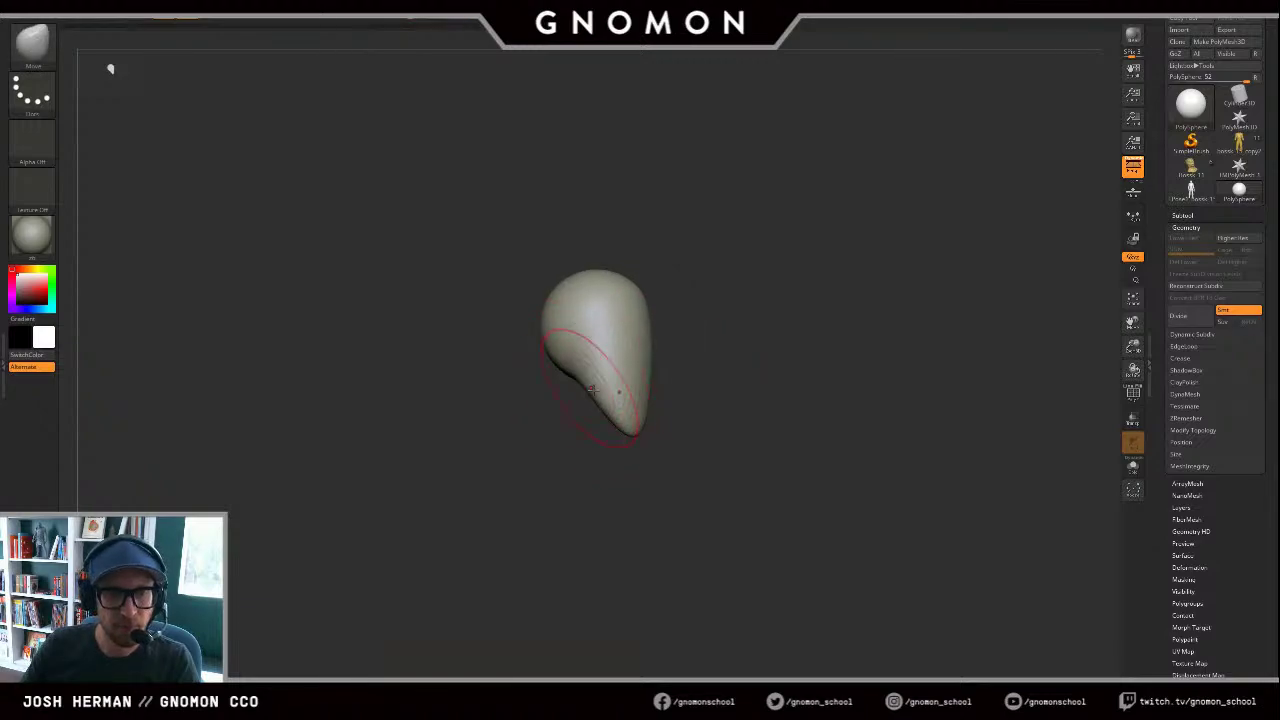
{"action": "left_click_drag", "start_coordinate": [628, 458], "coordinate": [690, 456]}
{"action": "mouse_move", "coordinate": [605, 410]}
{"action": "left_mouse_down"}
{"action": "mouse_move", "coordinate": [623, 394]}
{"action": "mouse_move", "coordinate": [722, 391]}
{"action": "mouse_move", "coordinate": [684, 396]}
{"action": "left_mouse_up"}
{"action": "mouse_move", "coordinate": [779, 369]}
{"action": "left_mouse_down"}
{"action": "mouse_move", "coordinate": [728, 367]}
{"action": "mouse_move", "coordinate": [699, 389]}
{"action": "left_mouse_up"}
{"action": "left_click_drag", "start_coordinate": [623, 429], "coordinate": [571, 428]}
Step: Reshape the cranium and the sides of the head, and push in the face below the brow line
{"action": "mouse_move", "coordinate": [754, 232]}
{"action": "left_mouse_down"}
{"action": "mouse_move", "coordinate": [692, 264]}
{"action": "mouse_move", "coordinate": [766, 229]}
{"action": "mouse_move", "coordinate": [693, 242]}
{"action": "mouse_move", "coordinate": [764, 280]}
{"action": "left_mouse_up"}
{"action": "mouse_move", "coordinate": [764, 268]}
{"action": "left_mouse_down"}
{"action": "mouse_move", "coordinate": [806, 263]}
{"action": "mouse_move", "coordinate": [652, 144]}
{"action": "mouse_move", "coordinate": [741, 261]}
{"action": "mouse_move", "coordinate": [683, 269]}
{"action": "mouse_move", "coordinate": [706, 277]}
{"action": "left_mouse_up"}
{"action": "left_click_drag", "start_coordinate": [574, 277], "coordinate": [585, 272]}
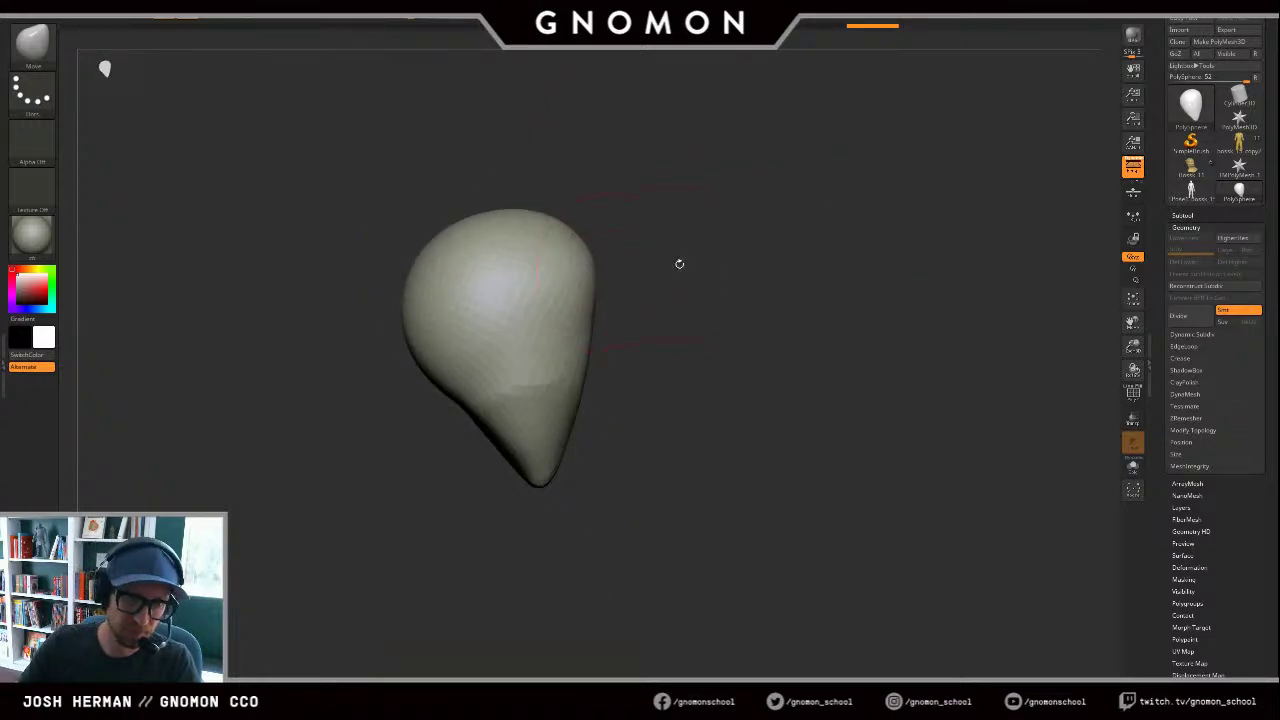
{"action": "mouse_move", "coordinate": [680, 263]}
{"action": "left_mouse_down"}
{"action": "mouse_move", "coordinate": [630, 270]}
{"action": "mouse_move", "coordinate": [650, 264]}
{"action": "left_mouse_up"}
{"action": "left_click_drag", "start_coordinate": [642, 266], "coordinate": [651, 257]}
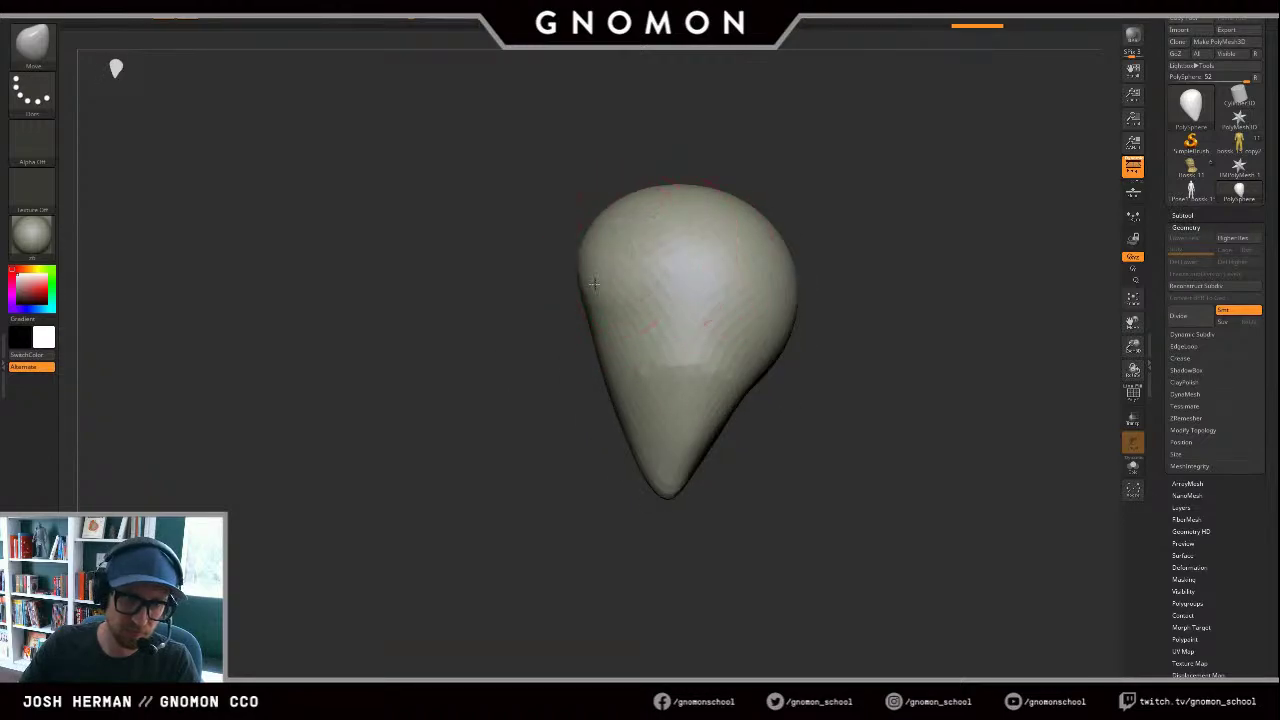
{"action": "left_click_drag", "start_coordinate": [569, 289], "coordinate": [530, 302]}
{"action": "right_click_drag", "start_coordinate": [536, 298], "coordinate": [570, 276]}
{"action": "left_click_drag", "start_coordinate": [624, 283], "coordinate": [637, 277]}
{"action": "right_click_drag", "start_coordinate": [637, 277], "coordinate": [597, 300]}
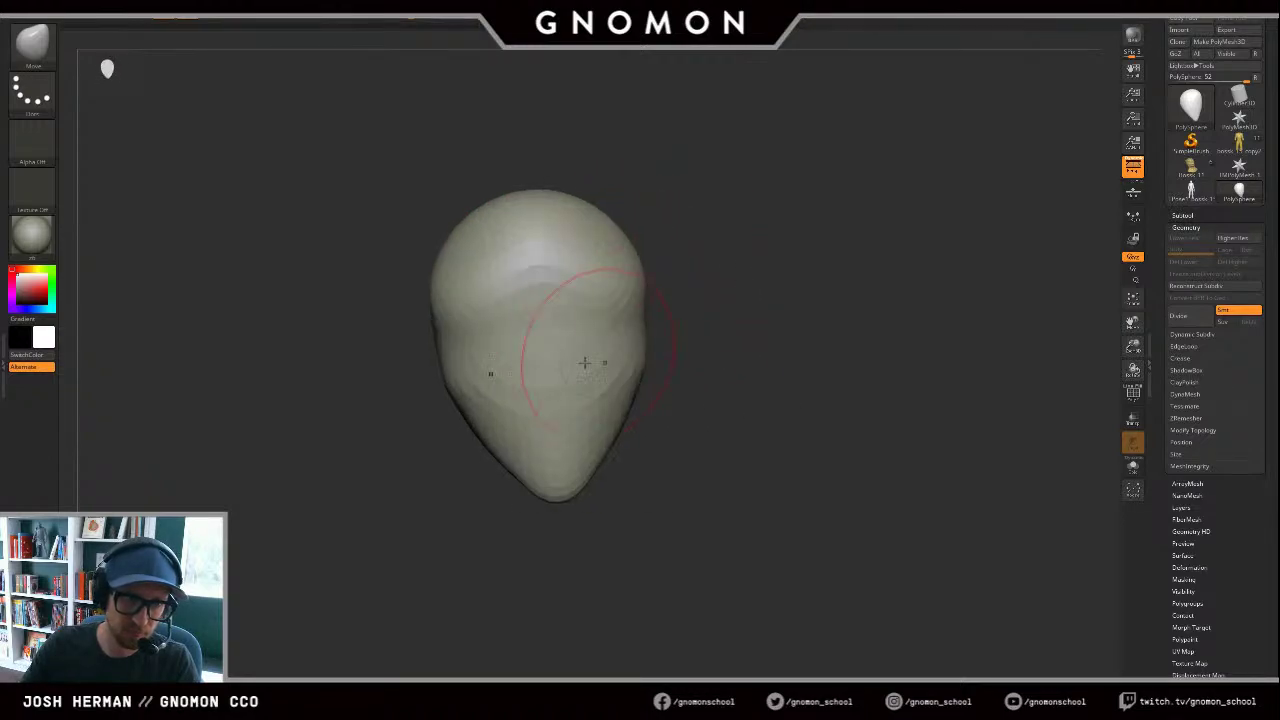
Step: Pull out a nose at the centre of the face and shape the eye areas beside it
{"action": "left_click_drag", "start_coordinate": [694, 352], "coordinate": [786, 347]}
{"action": "left_click_drag", "start_coordinate": [614, 361], "coordinate": [644, 401]}
{"action": "left_click_drag", "start_coordinate": [800, 376], "coordinate": [704, 375]}
{"action": "left_click_drag", "start_coordinate": [491, 403], "coordinate": [484, 418]}
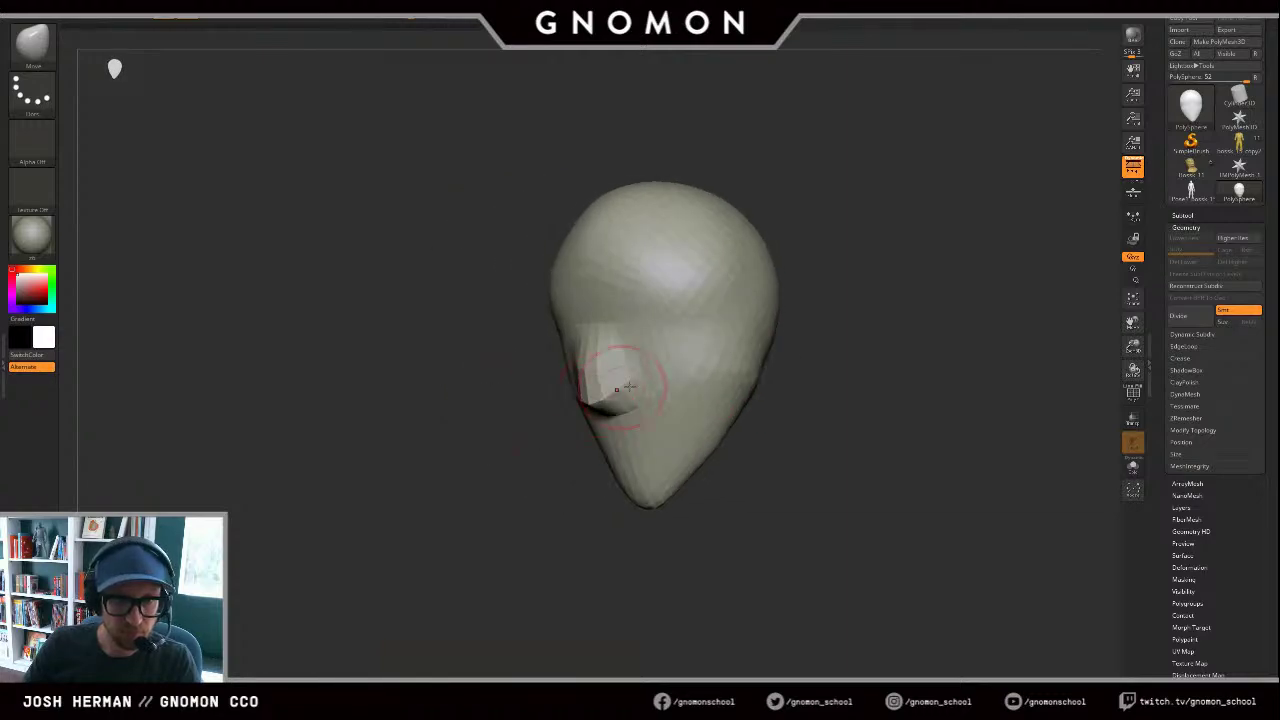
{"action": "left_click_drag", "start_coordinate": [624, 379], "coordinate": [638, 384]}
{"action": "mouse_move", "coordinate": [456, 400]}
{"action": "left_mouse_down"}
{"action": "mouse_move", "coordinate": [530, 401]}
{"action": "mouse_move", "coordinate": [582, 380]}
{"action": "left_mouse_up"}
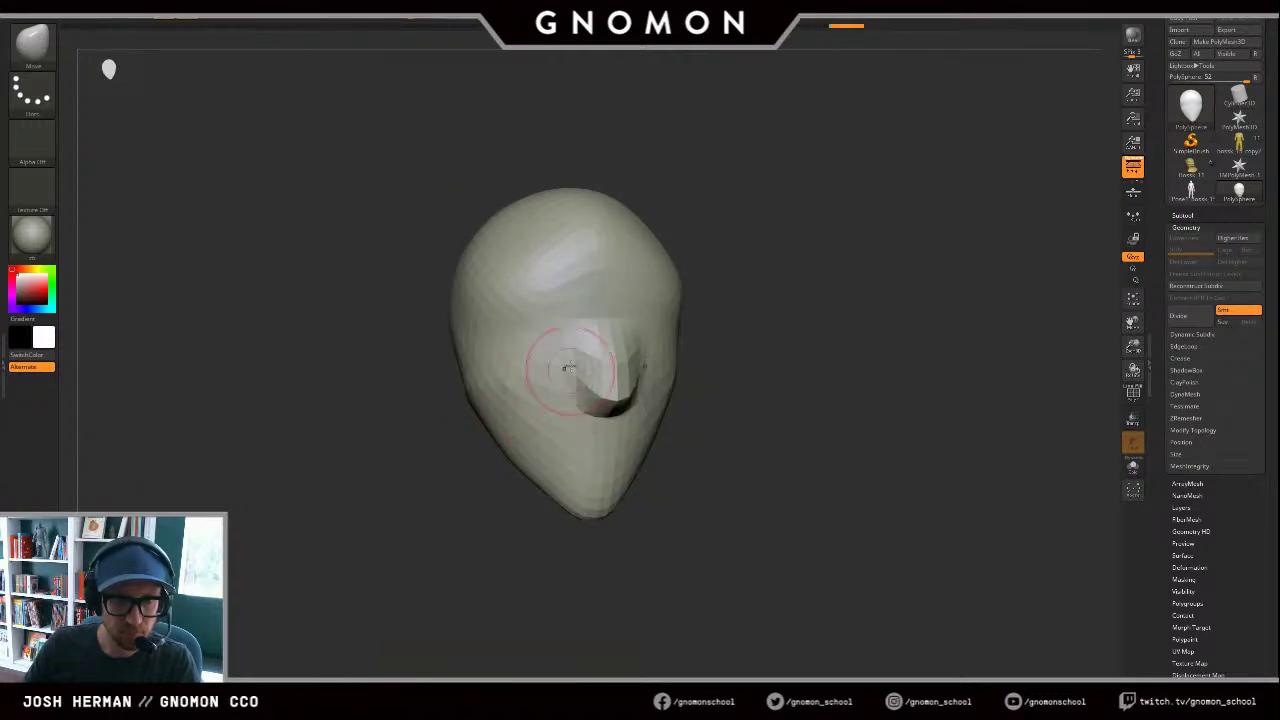
{"action": "left_click_drag", "start_coordinate": [774, 332], "coordinate": [738, 335]}
{"action": "left_click_drag", "start_coordinate": [657, 346], "coordinate": [665, 339]}
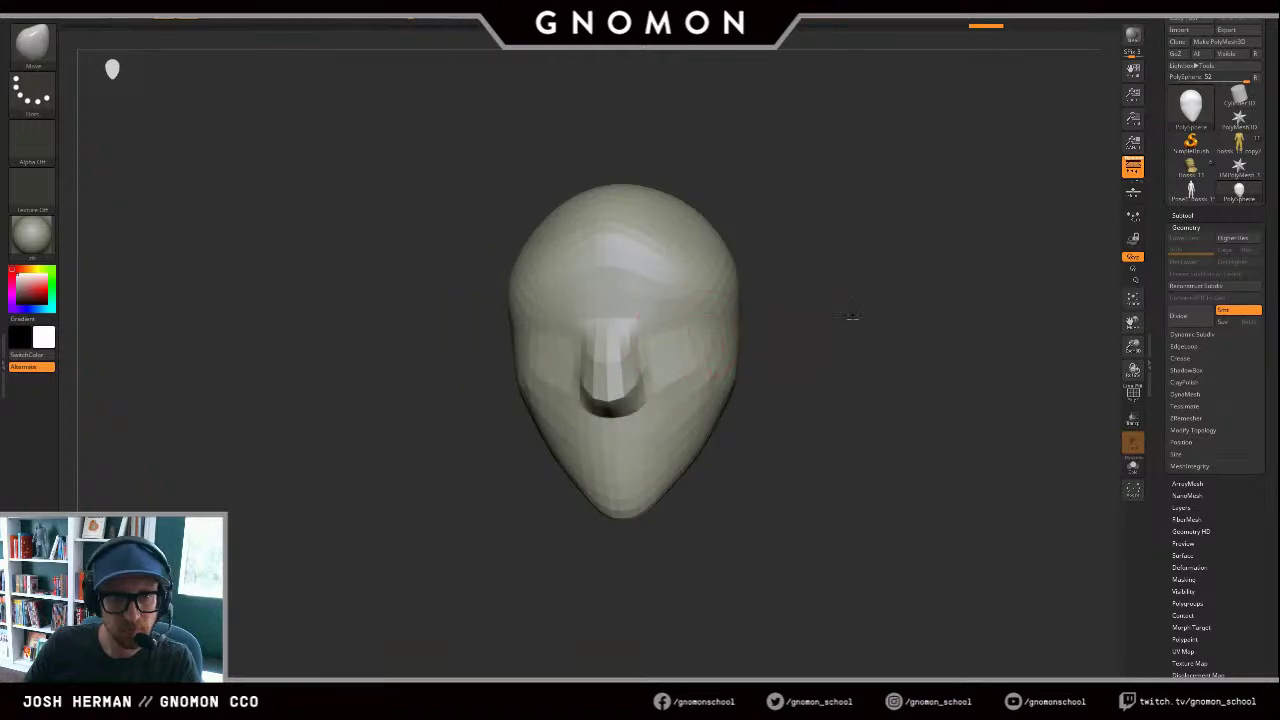
Step: Smooth the brow and nose area and reshape the forehead and top of the skull
{"action": "left_click_drag", "start_coordinate": [852, 318], "coordinate": [745, 321]}
{"action": "left_click_drag", "start_coordinate": [588, 326], "coordinate": [592, 326], "text": "shift"}
{"action": "key", "text": "s"}
{"action": "mouse_move", "coordinate": [662, 328]}
{"action": "left_mouse_down"}
{"action": "mouse_move", "coordinate": [678, 326]}
{"action": "mouse_move", "coordinate": [644, 328]}
{"action": "mouse_move", "coordinate": [630, 350]}
{"action": "mouse_move", "coordinate": [690, 334]}
{"action": "left_mouse_up"}
{"action": "left_click_drag", "start_coordinate": [832, 322], "coordinate": [735, 320]}
{"action": "left_click_drag", "start_coordinate": [654, 284], "coordinate": [674, 232], "text": "shift"}
{"action": "left_click_drag", "start_coordinate": [604, 186], "coordinate": [632, 184]}
{"action": "left_click_drag", "start_coordinate": [692, 262], "coordinate": [697, 235], "text": "shift"}
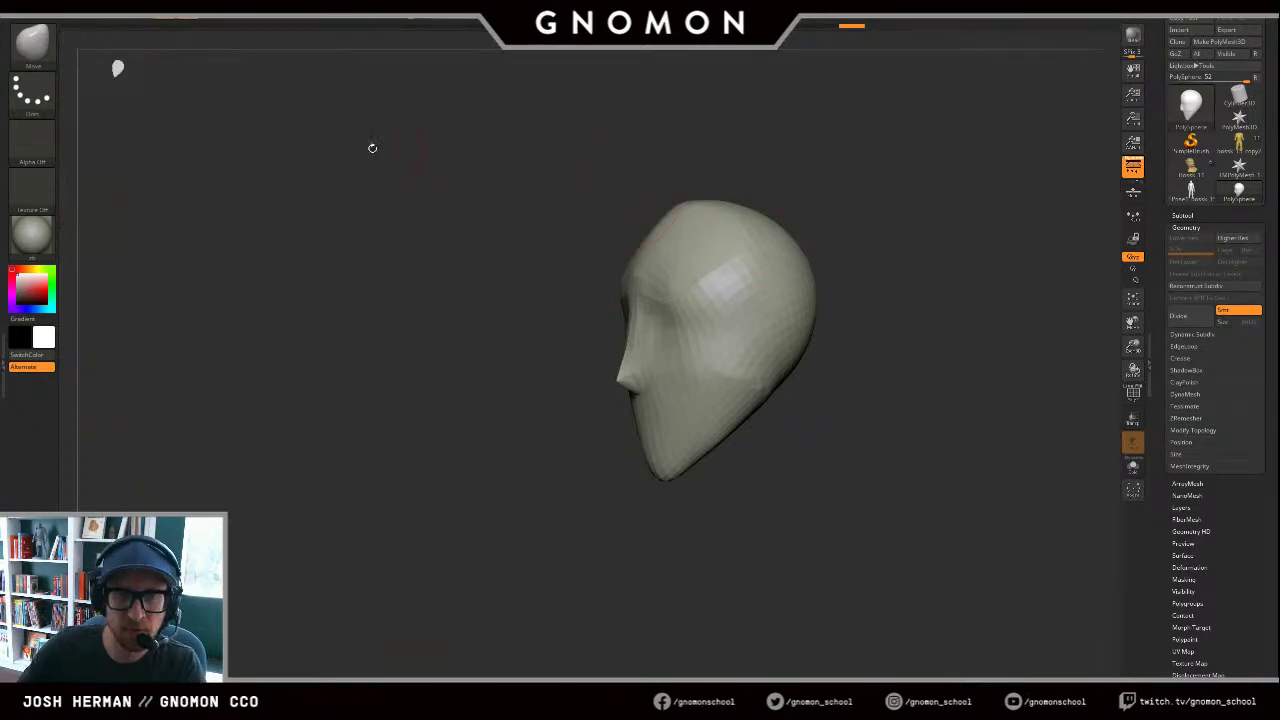
Step: Load the Smooth Stronger brush from the brush library as the active smoothing brush
{"action": "key", "text": "b"}
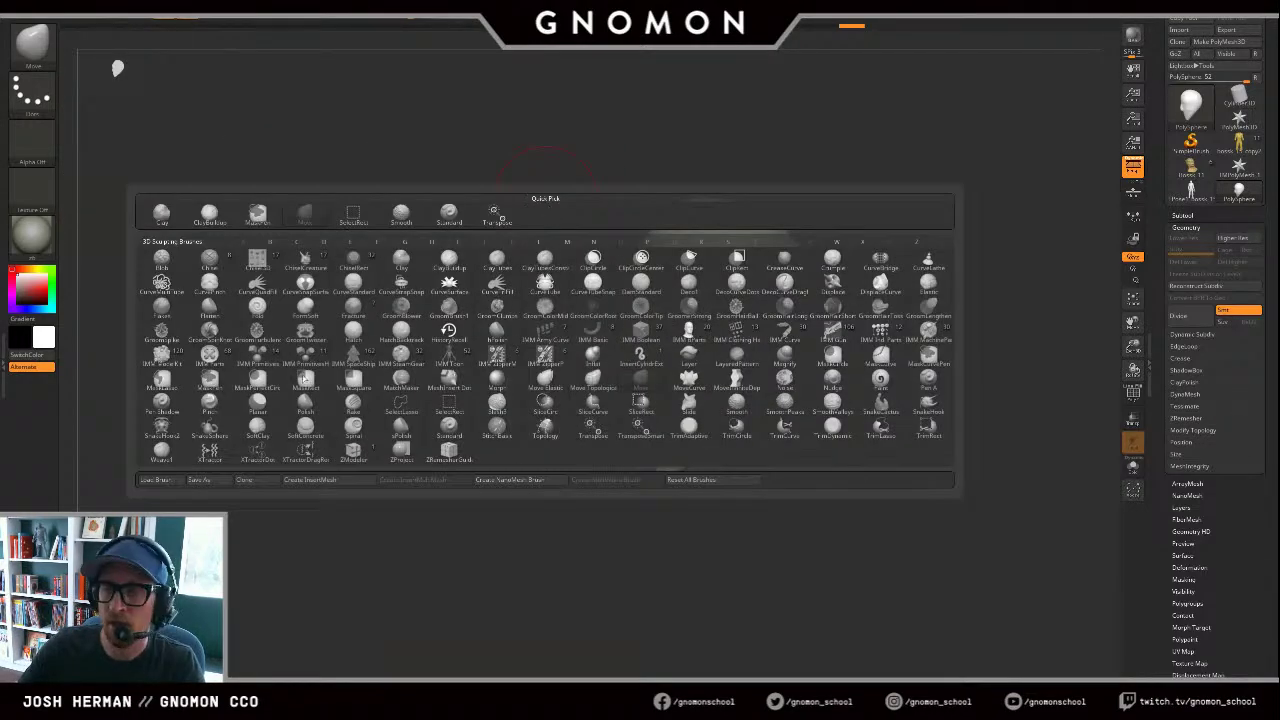
{"action": "key", "text": "b"}
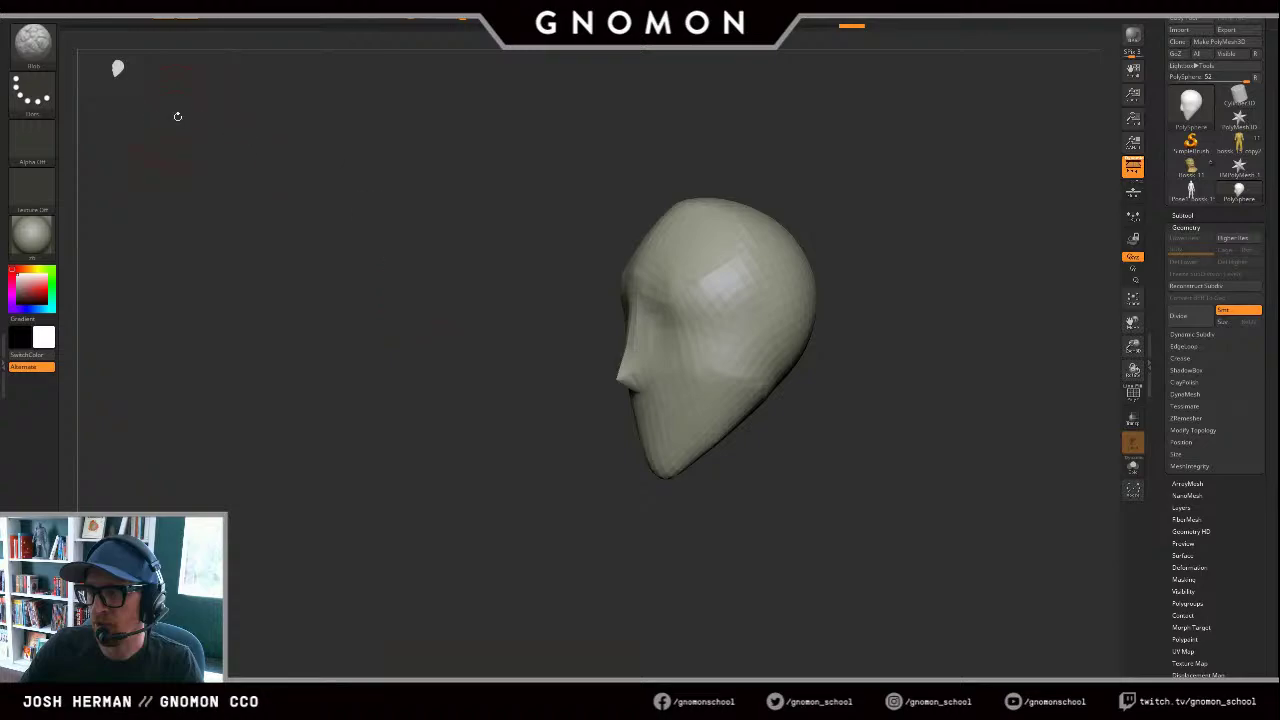
{"action": "left_click", "coordinate": [180, 40]}
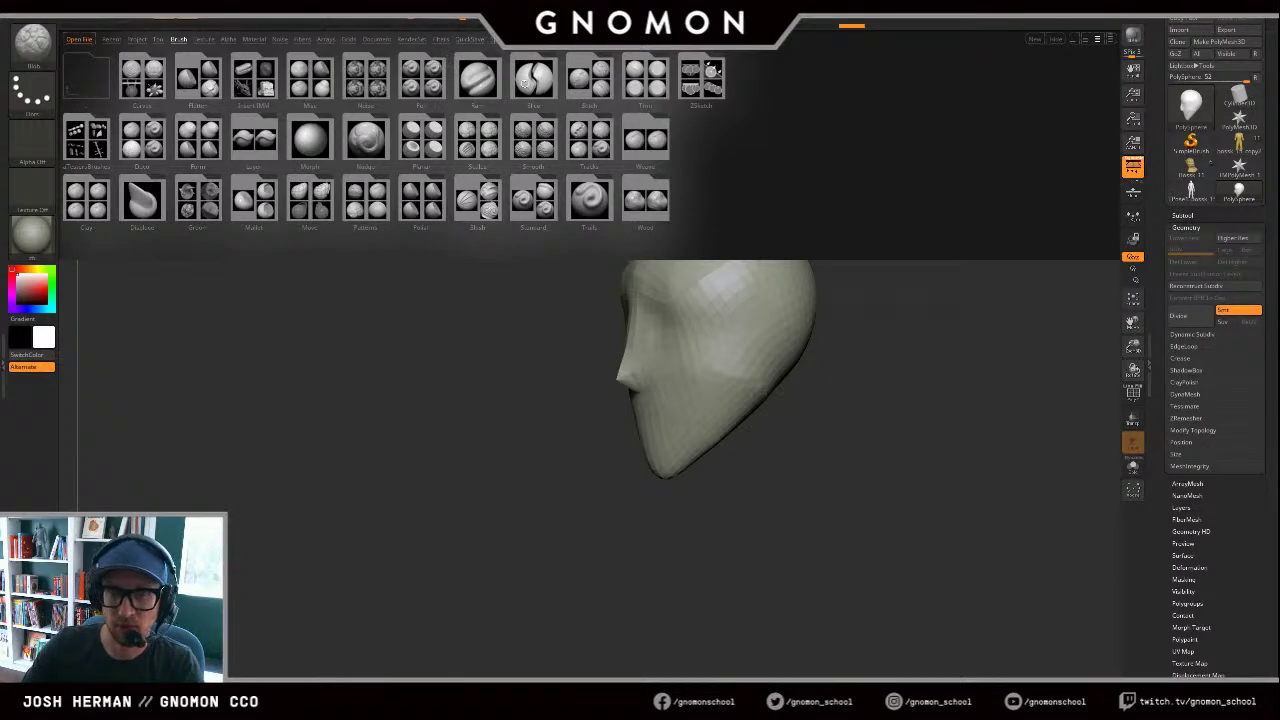
{"action": "left_click", "coordinate": [532, 144]}
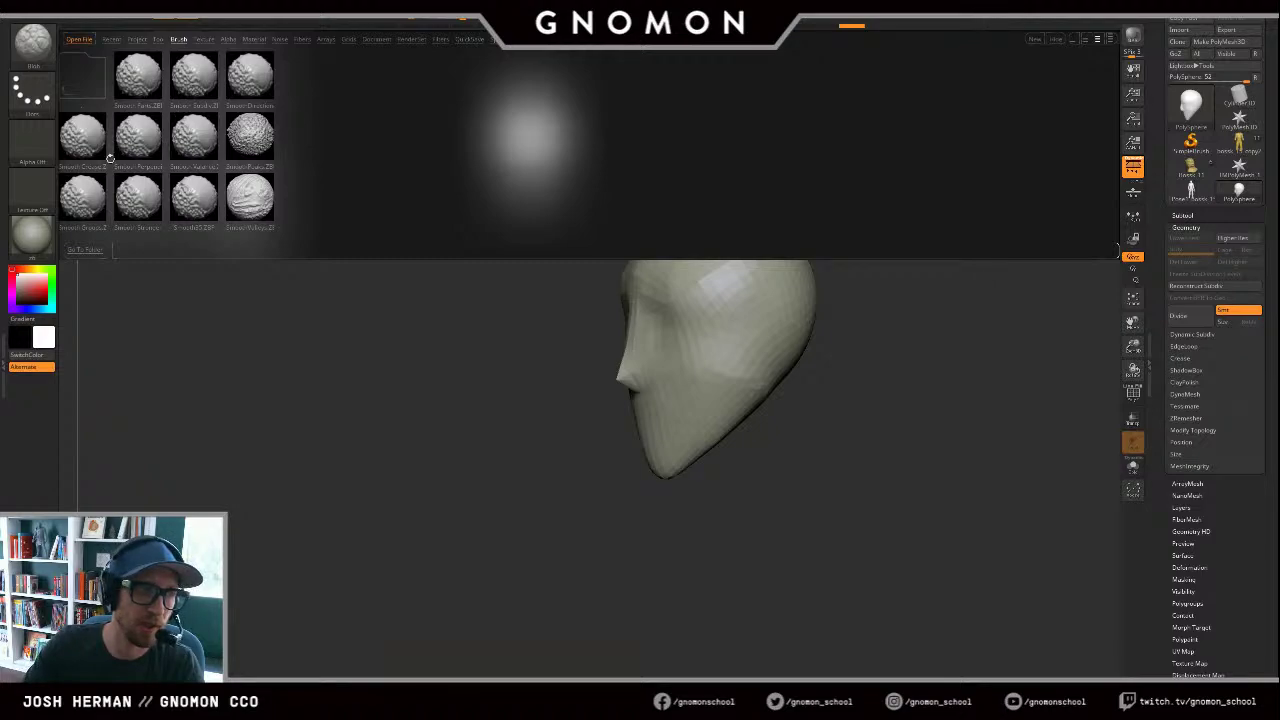
{"action": "left_click", "coordinate": [139, 208]}
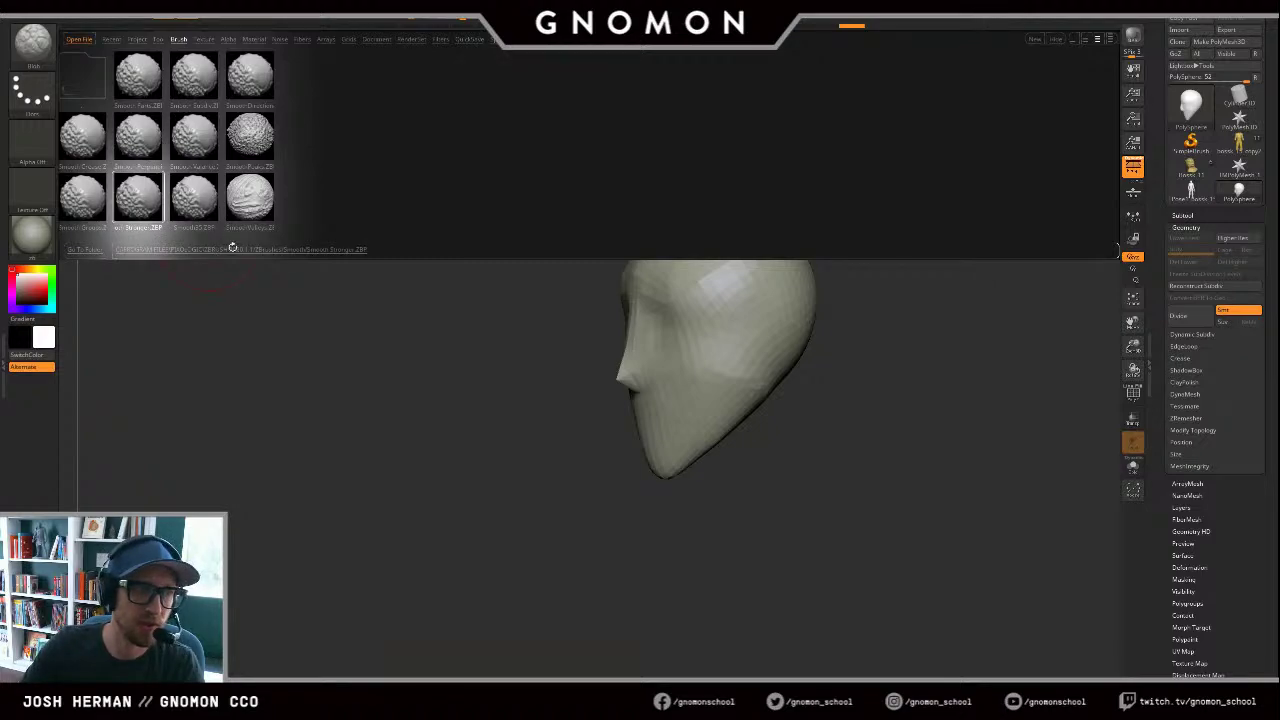
{"action": "double_click", "coordinate": [155, 207]}
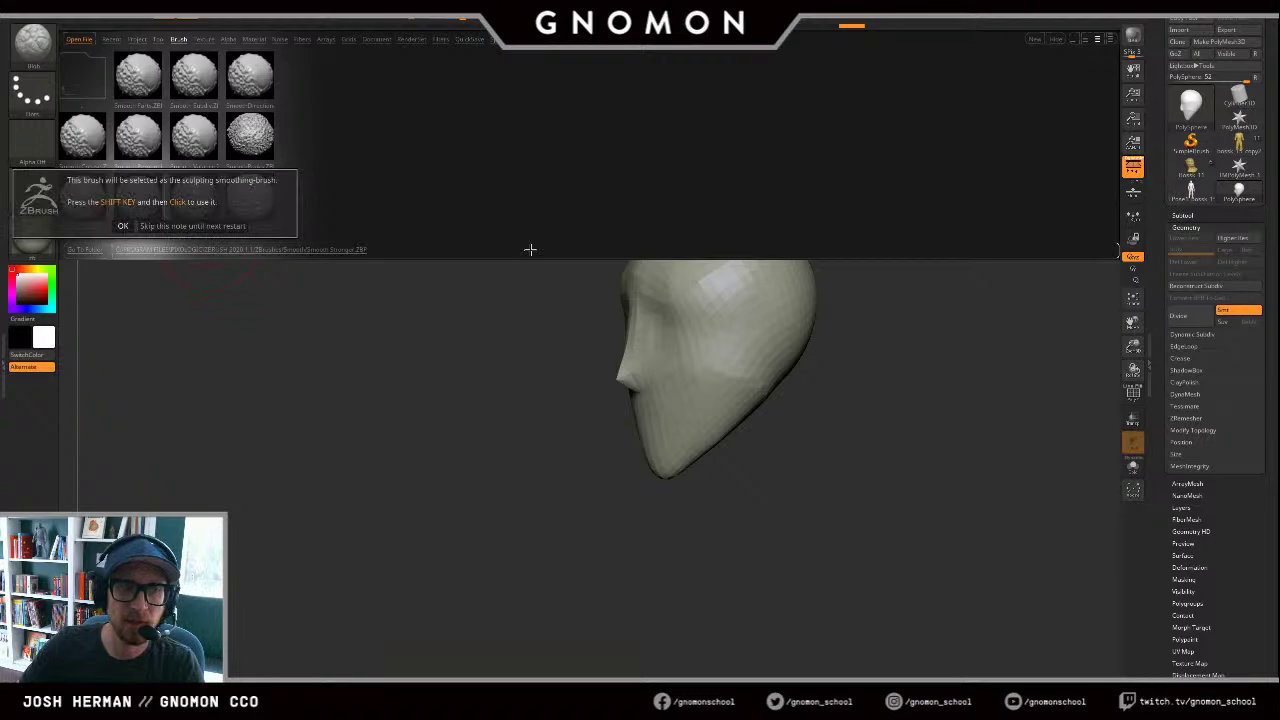
{"action": "left_click", "coordinate": [128, 223]}
Step: Smooth the forehead, temples and side of the skull with the Smooth Stronger brush
{"action": "left_click_drag", "start_coordinate": [487, 386], "coordinate": [555, 384]}
{"action": "mouse_move", "coordinate": [698, 252]}
{"action": "left_mouse_down", "text": "shift"}
{"action": "mouse_move", "coordinate": [681, 234]}
{"action": "mouse_move", "coordinate": [718, 230]}
{"action": "mouse_move", "coordinate": [814, 260]}
{"action": "mouse_move", "coordinate": [715, 230]}
{"action": "mouse_move", "coordinate": [614, 240]}
{"action": "left_mouse_up", "text": "shift"}
{"action": "key", "text": "ctrl+z"}
{"action": "left_click_drag", "start_coordinate": [797, 214], "coordinate": [835, 206]}
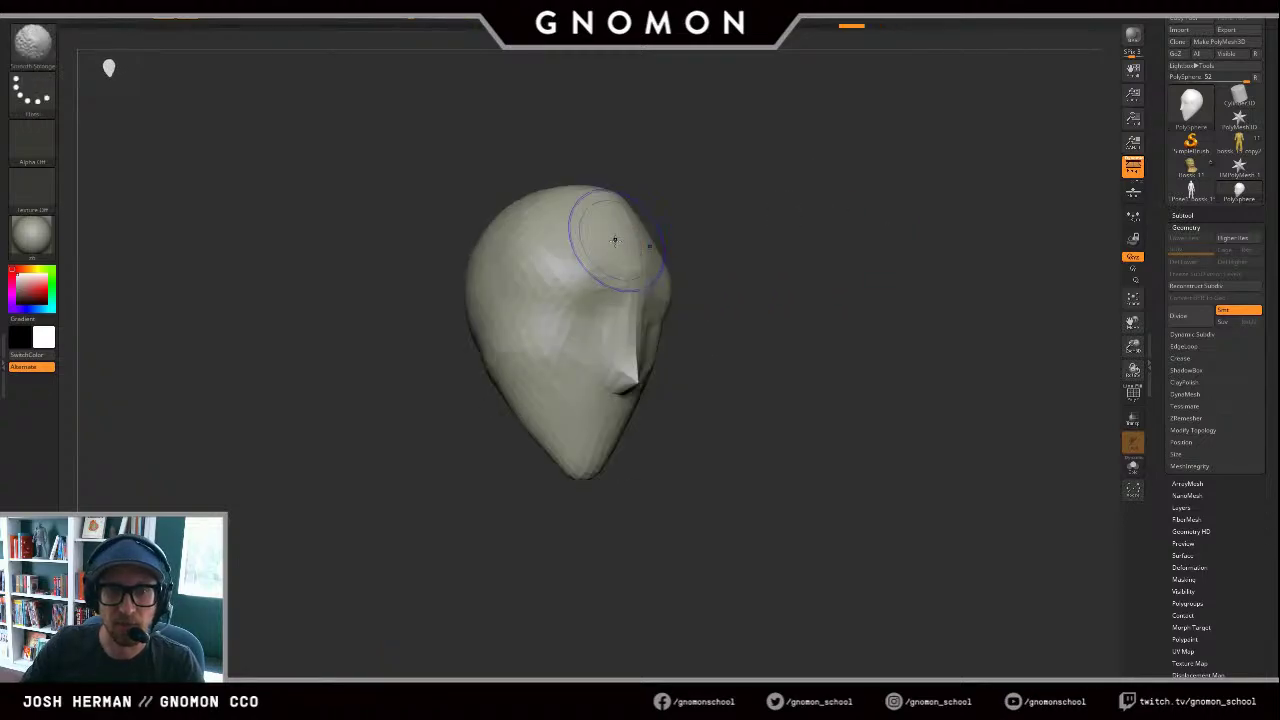
{"action": "mouse_move", "coordinate": [615, 240]}
{"action": "left_mouse_down", "text": "shift"}
{"action": "mouse_move", "coordinate": [591, 241]}
{"action": "mouse_move", "coordinate": [606, 236]}
{"action": "left_mouse_up", "text": "shift"}
{"action": "left_click_drag", "start_coordinate": [694, 201], "coordinate": [640, 204]}
{"action": "mouse_move", "coordinate": [611, 248]}
{"action": "left_mouse_down", "text": "shift"}
{"action": "mouse_move", "coordinate": [617, 223]}
{"action": "mouse_move", "coordinate": [623, 246]}
{"action": "left_mouse_up", "text": "shift"}
{"action": "mouse_move", "coordinate": [890, 200]}
{"action": "left_mouse_down"}
{"action": "mouse_move", "coordinate": [831, 197]}
{"action": "mouse_move", "coordinate": [883, 206]}
{"action": "left_mouse_up"}
{"action": "mouse_move", "coordinate": [628, 222]}
{"action": "left_mouse_down", "text": "shift"}
{"action": "mouse_move", "coordinate": [631, 242]}
{"action": "mouse_move", "coordinate": [666, 217]}
{"action": "left_mouse_up", "text": "shift"}
{"action": "mouse_move", "coordinate": [709, 303]}
{"action": "left_mouse_down", "text": "shift"}
{"action": "mouse_move", "coordinate": [677, 260]}
{"action": "mouse_move", "coordinate": [688, 252]}
{"action": "left_mouse_up", "text": "shift"}
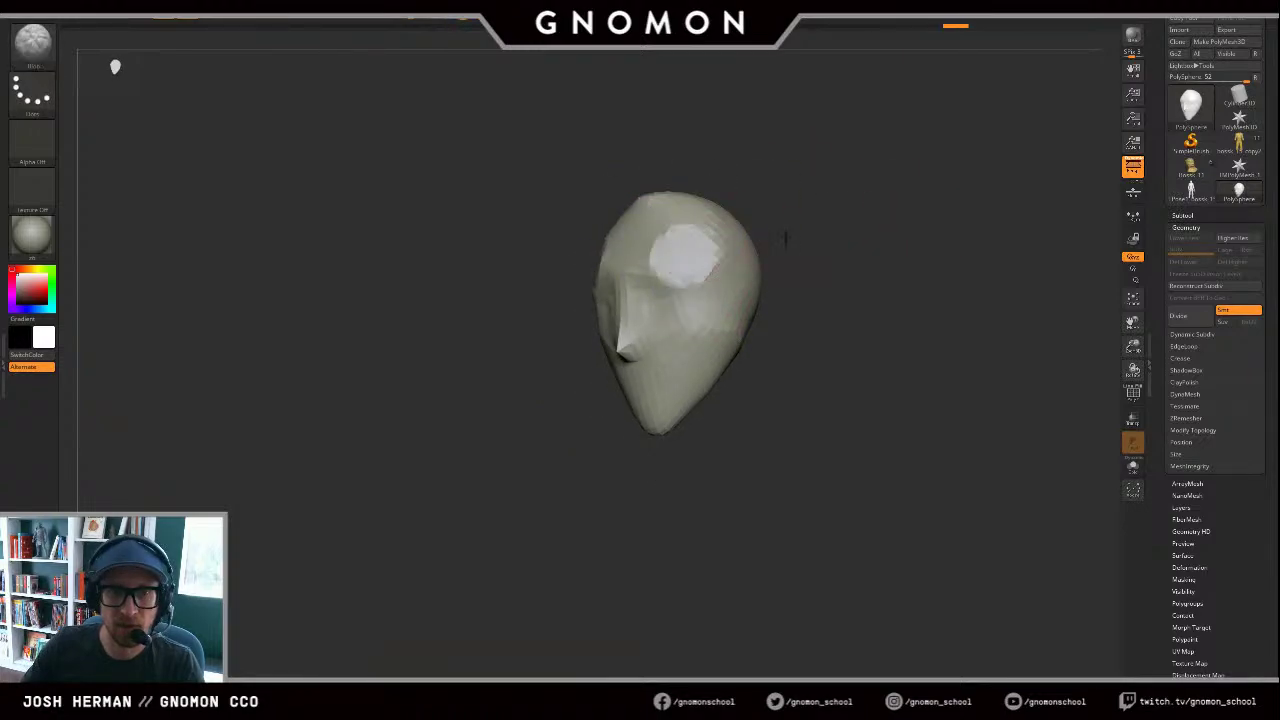
Step: Reshape the temples, jaw and chin into broader planes, and smooth the lower face around the nose
{"action": "left_click_drag", "start_coordinate": [785, 238], "coordinate": [836, 240]}
{"action": "mouse_move", "coordinate": [605, 266]}
{"action": "left_mouse_down"}
{"action": "mouse_move", "coordinate": [600, 250]}
{"action": "mouse_move", "coordinate": [537, 243]}
{"action": "left_mouse_up"}
{"action": "left_click_drag", "start_coordinate": [465, 288], "coordinate": [440, 330]}
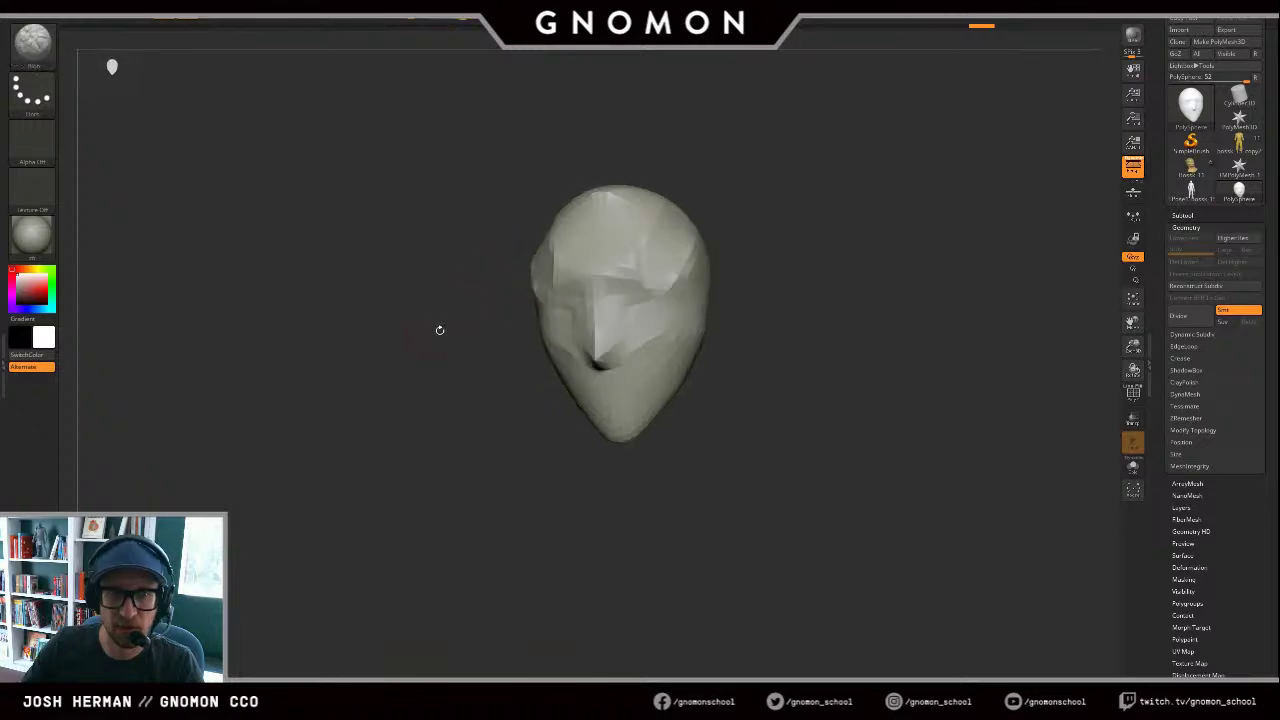
{"action": "left_click_drag", "start_coordinate": [577, 390], "coordinate": [622, 436]}
{"action": "left_click_drag", "start_coordinate": [760, 440], "coordinate": [705, 445]}
{"action": "mouse_move", "coordinate": [623, 446]}
{"action": "left_mouse_down", "text": "shift"}
{"action": "mouse_move", "coordinate": [604, 393]}
{"action": "mouse_move", "coordinate": [627, 406]}
{"action": "mouse_move", "coordinate": [650, 338]}
{"action": "mouse_move", "coordinate": [668, 345]}
{"action": "mouse_move", "coordinate": [634, 340]}
{"action": "mouse_move", "coordinate": [648, 303]}
{"action": "left_mouse_up", "text": "shift"}
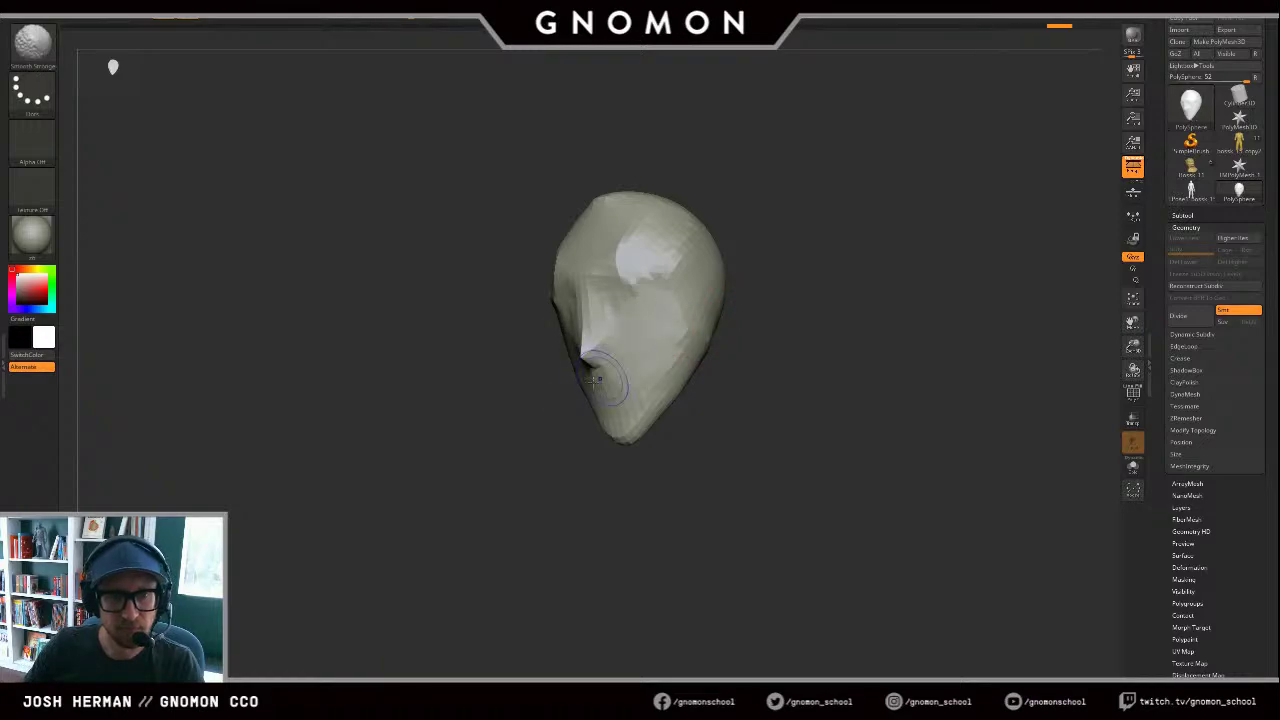
{"action": "left_click_drag", "start_coordinate": [455, 383], "coordinate": [562, 340]}
{"action": "mouse_move", "coordinate": [400, 371]}
{"action": "left_mouse_down"}
{"action": "mouse_move", "coordinate": [510, 330]}
{"action": "mouse_move", "coordinate": [463, 318]}
{"action": "mouse_move", "coordinate": [474, 295]}
{"action": "mouse_move", "coordinate": [462, 310]}
{"action": "mouse_move", "coordinate": [462, 250]}
{"action": "mouse_move", "coordinate": [480, 308]}
{"action": "mouse_move", "coordinate": [503, 305]}
{"action": "left_mouse_up"}
{"action": "mouse_move", "coordinate": [434, 388]}
{"action": "left_mouse_down", "text": "alt"}
{"action": "mouse_move", "coordinate": [643, 277]}
{"action": "mouse_move", "coordinate": [758, 297]}
{"action": "mouse_move", "coordinate": [751, 280]}
{"action": "mouse_move", "coordinate": [823, 317]}
{"action": "mouse_move", "coordinate": [811, 351]}
{"action": "mouse_move", "coordinate": [777, 266]}
{"action": "left_mouse_up", "text": "alt"}
Step: Subdivide the head to level 2 and carve creases under and beside the nose with the DamStandard brush
{"action": "key", "text": "b"}
{"action": "key", "text": "d"}
{"action": "key", "text": "s"}
{"action": "left_click_drag", "start_coordinate": [644, 342], "coordinate": [626, 300]}
{"action": "mouse_move", "coordinate": [752, 358]}
{"action": "left_mouse_down"}
{"action": "mouse_move", "coordinate": [716, 338]}
{"action": "mouse_move", "coordinate": [672, 350]}
{"action": "left_mouse_up"}
{"action": "left_click_drag", "start_coordinate": [817, 283], "coordinate": [748, 290]}
{"action": "key", "text": "s"}
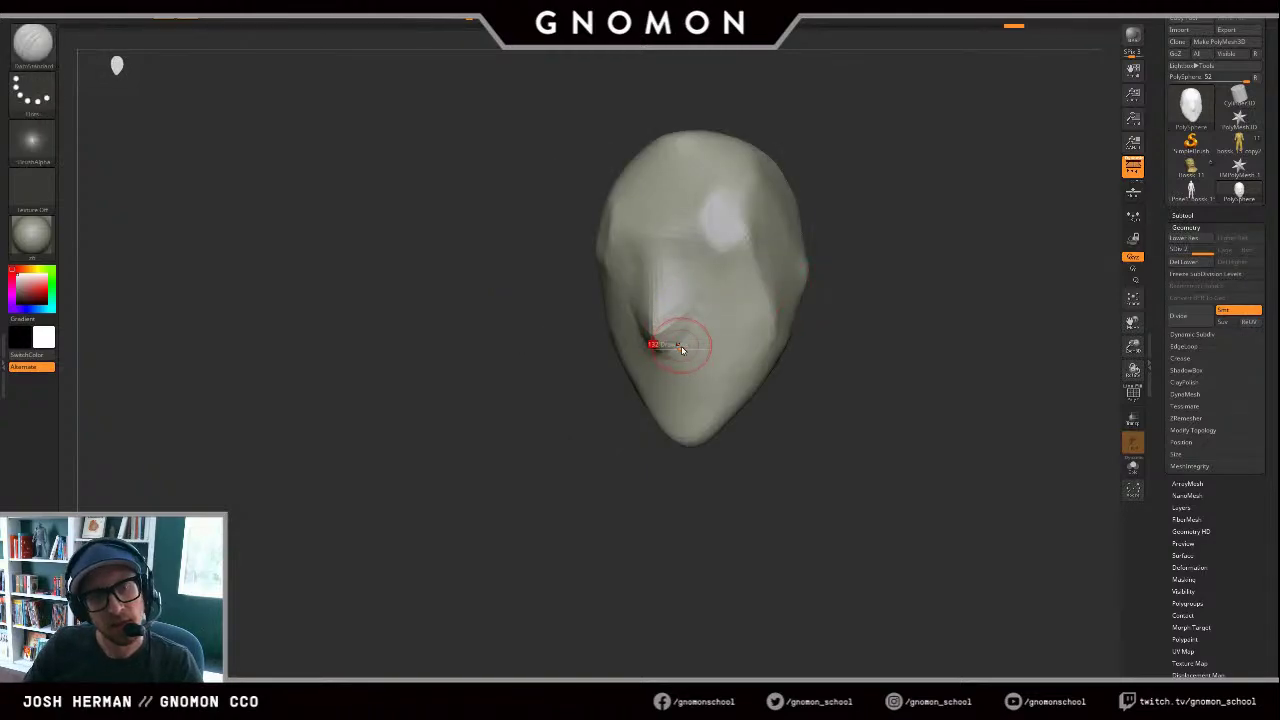
{"action": "left_click_drag", "start_coordinate": [682, 349], "coordinate": [677, 349]}
{"action": "mouse_move", "coordinate": [660, 352]}
{"action": "left_mouse_down"}
{"action": "mouse_move", "coordinate": [717, 300]}
{"action": "mouse_move", "coordinate": [674, 345]}
{"action": "left_mouse_up"}
{"action": "left_click_drag", "start_coordinate": [836, 292], "coordinate": [907, 280]}
{"action": "left_click_drag", "start_coordinate": [515, 411], "coordinate": [585, 402]}
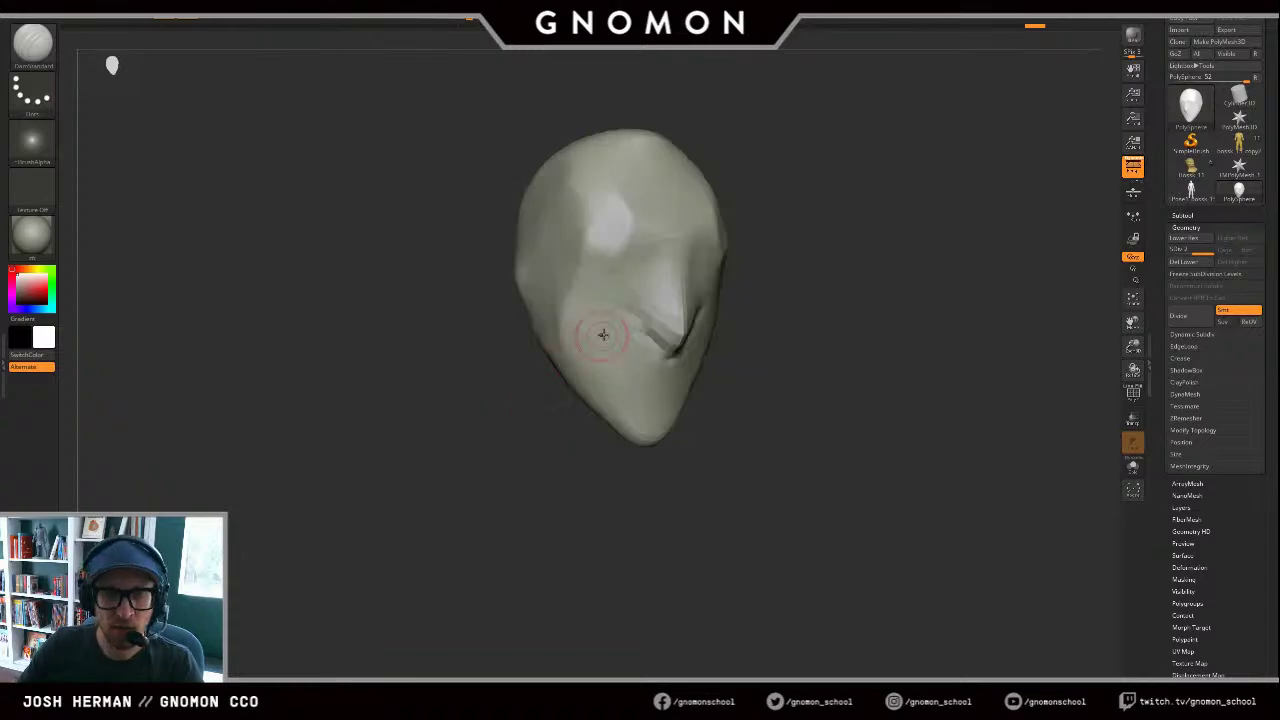
Step: Adjust the shape of the nose tip and nostril wings with the Move brush
{"action": "key", "text": "b"}
{"action": "key", "text": "m"}
{"action": "key", "text": "v"}
{"action": "left_click_drag", "start_coordinate": [657, 334], "coordinate": [648, 328]}
{"action": "left_click_drag", "start_coordinate": [800, 310], "coordinate": [750, 306]}
{"action": "left_click_drag", "start_coordinate": [655, 332], "coordinate": [655, 322]}
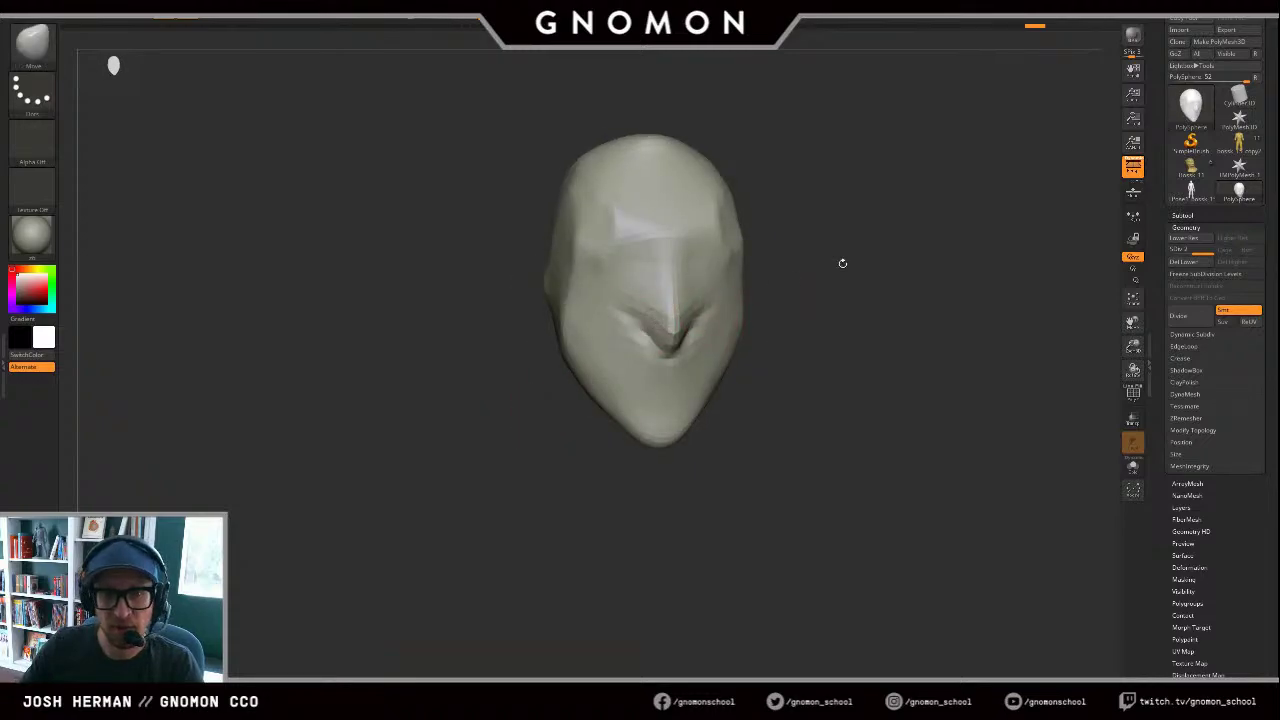
{"action": "left_click_drag", "start_coordinate": [843, 263], "coordinate": [800, 264]}
{"action": "mouse_move", "coordinate": [529, 266]}
{"action": "left_mouse_down"}
{"action": "mouse_move", "coordinate": [597, 264]}
{"action": "mouse_move", "coordinate": [552, 273]}
{"action": "left_mouse_up"}
Step: Carve the eye sockets and upper lid creases beneath the brow with DamStandard, and lightly smooth them
{"action": "key", "text": "b"}
{"action": "key", "text": "d"}
{"action": "key", "text": "s"}
{"action": "mouse_move", "coordinate": [648, 263]}
{"action": "left_mouse_down"}
{"action": "mouse_move", "coordinate": [611, 280]}
{"action": "mouse_move", "coordinate": [632, 252]}
{"action": "left_mouse_up"}
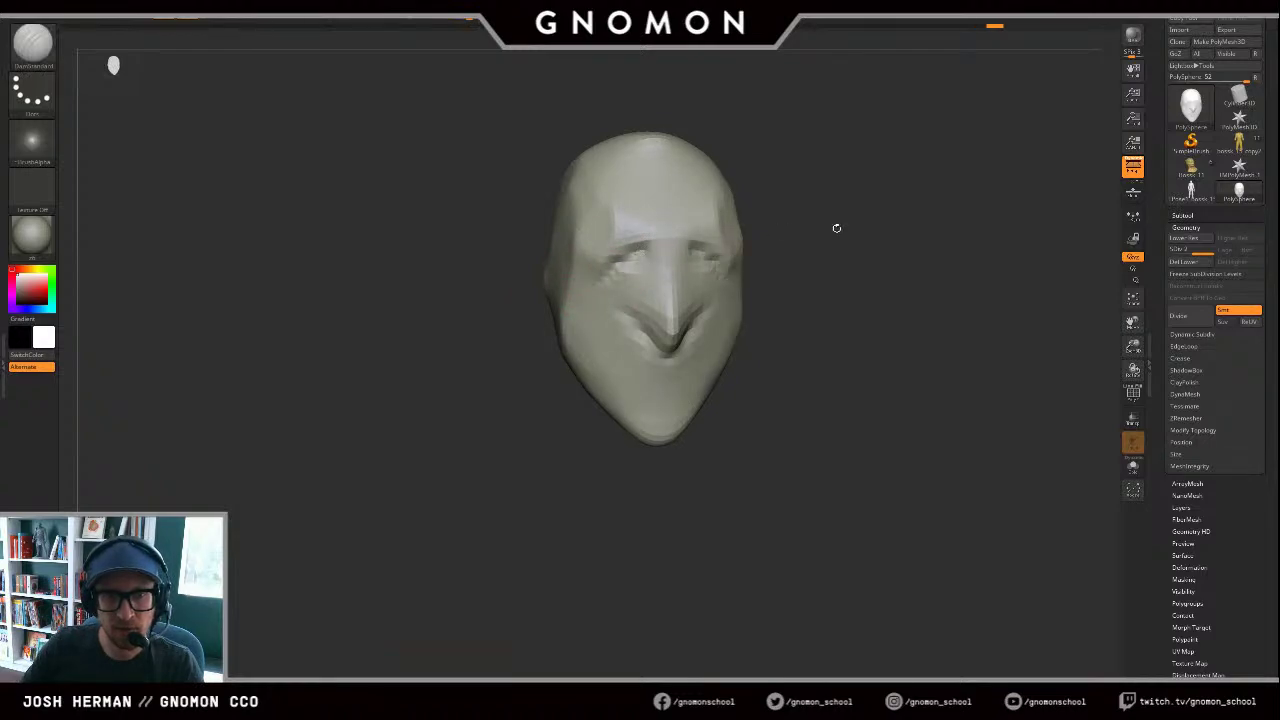
{"action": "left_click_drag", "start_coordinate": [835, 228], "coordinate": [788, 236]}
{"action": "left_click_drag", "start_coordinate": [709, 253], "coordinate": [699, 258], "text": "shift"}
Step: Refine the eye shapes and deepen the inner eye corners beside the nose bridge with DamStandard
{"action": "left_click_drag", "start_coordinate": [823, 230], "coordinate": [884, 232]}
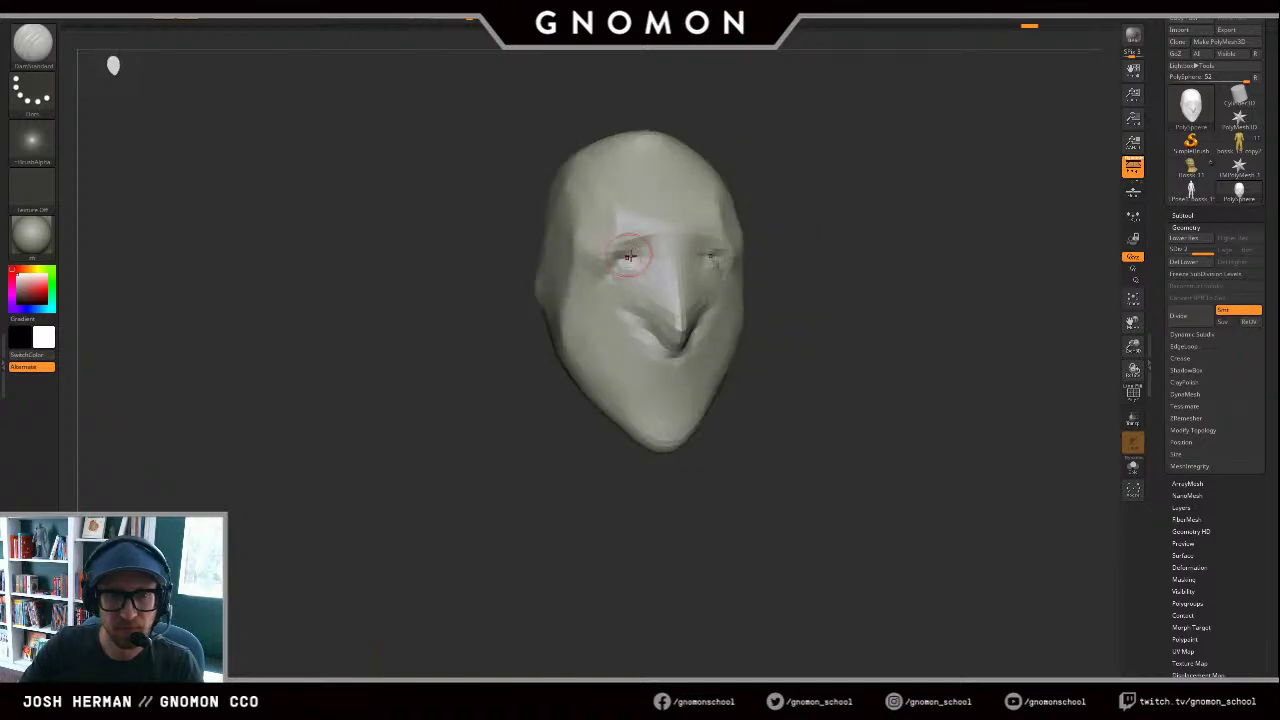
{"action": "mouse_move", "coordinate": [622, 257]}
{"action": "left_mouse_down"}
{"action": "mouse_move", "coordinate": [648, 253]}
{"action": "mouse_move", "coordinate": [652, 271]}
{"action": "left_mouse_up"}
{"action": "left_click_drag", "start_coordinate": [850, 235], "coordinate": [785, 237]}
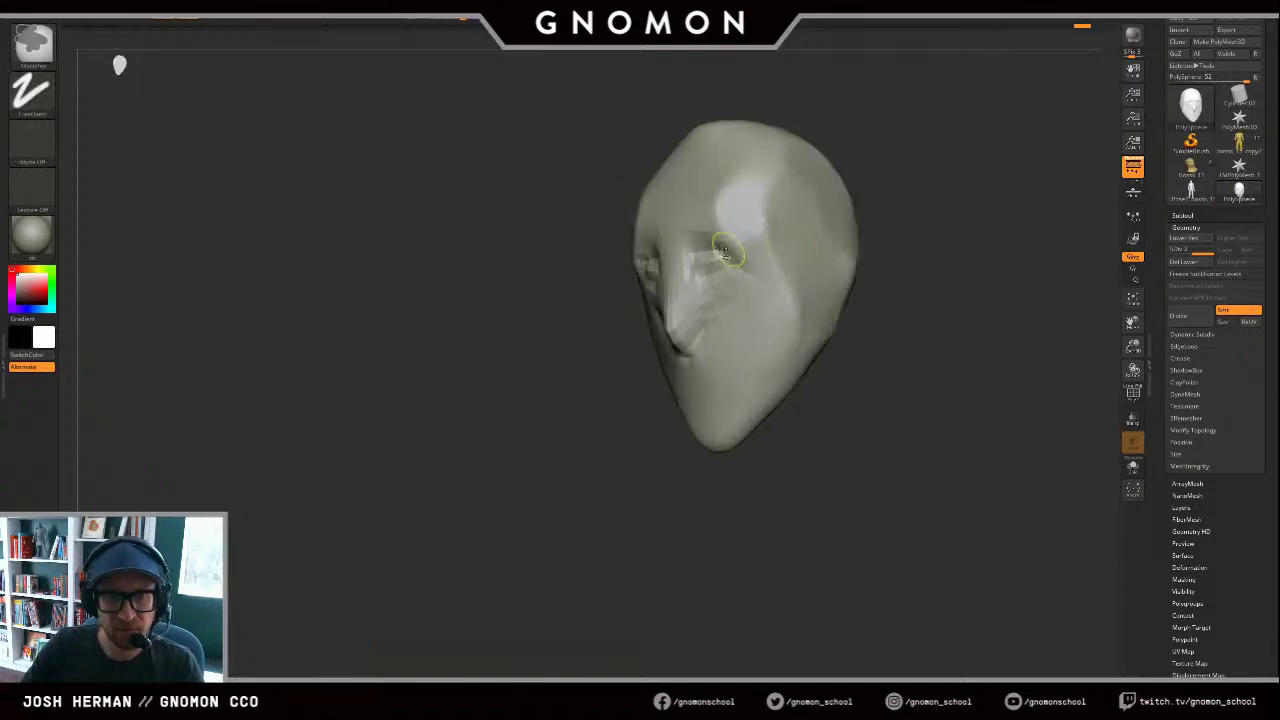
{"action": "left_click_drag", "start_coordinate": [694, 260], "coordinate": [718, 256]}
{"action": "left_click_drag", "start_coordinate": [914, 226], "coordinate": [962, 228]}
{"action": "key", "text": "ctrl+z"}
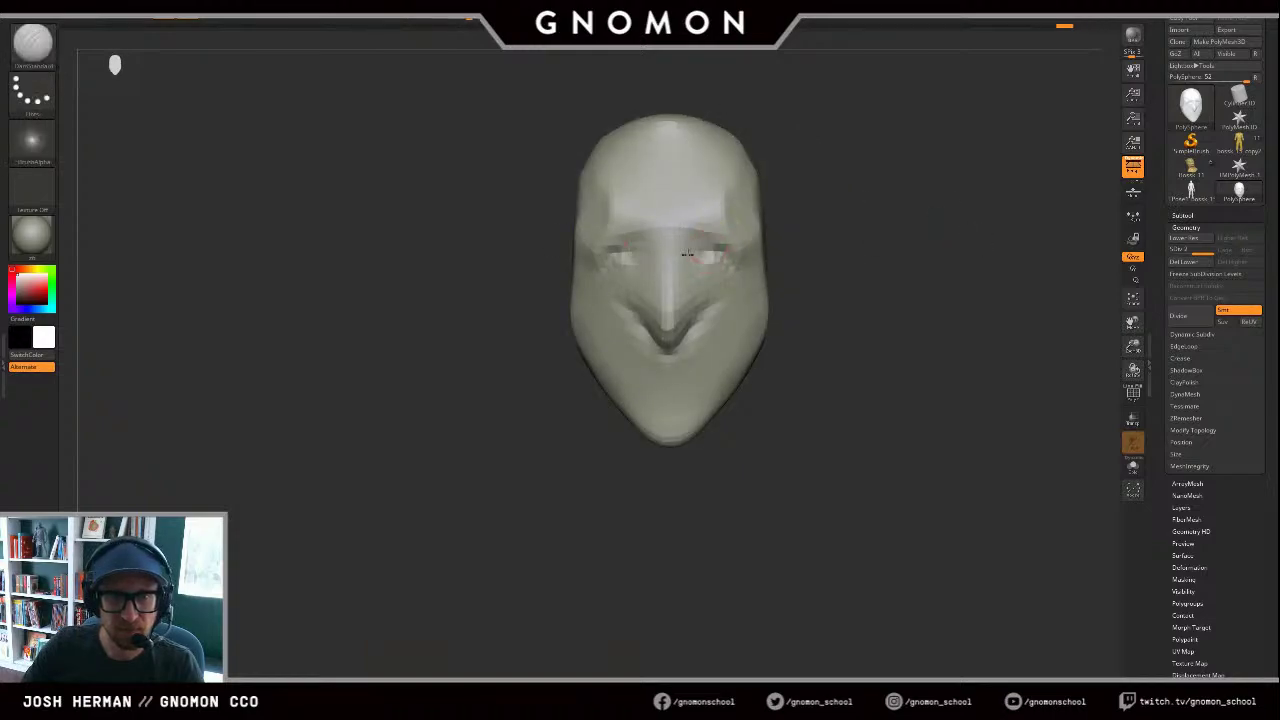
{"action": "left_click_drag", "start_coordinate": [655, 257], "coordinate": [661, 257]}
{"action": "left_click_drag", "start_coordinate": [788, 225], "coordinate": [827, 223]}
Step: Build up the brow ridge and the cheekbones with the ClayBuildup brush
{"action": "left_click_drag", "start_coordinate": [685, 222], "coordinate": [606, 242]}
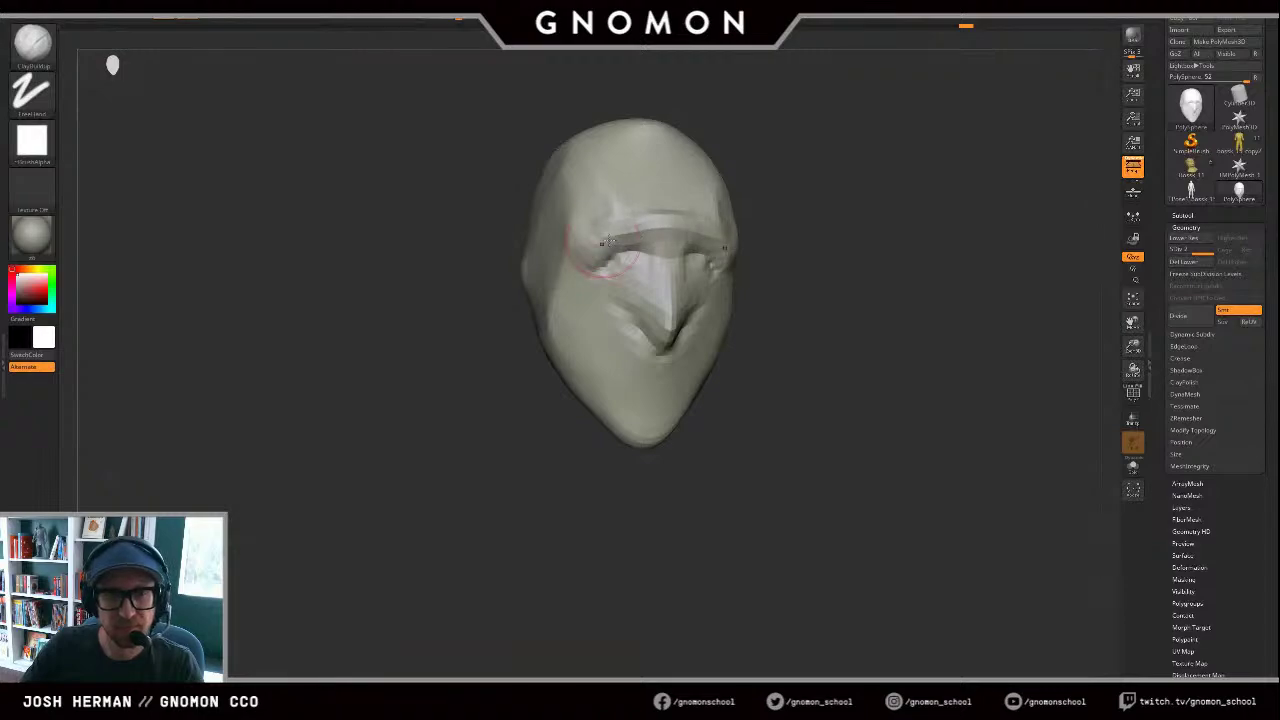
{"action": "mouse_move", "coordinate": [795, 206]}
{"action": "left_mouse_down"}
{"action": "mouse_move", "coordinate": [954, 251]}
{"action": "mouse_move", "coordinate": [914, 234]}
{"action": "mouse_move", "coordinate": [850, 236]}
{"action": "left_mouse_up"}
{"action": "mouse_move", "coordinate": [708, 242]}
{"action": "left_mouse_down"}
{"action": "mouse_move", "coordinate": [652, 262]}
{"action": "mouse_move", "coordinate": [610, 303]}
{"action": "mouse_move", "coordinate": [622, 324]}
{"action": "mouse_move", "coordinate": [600, 298]}
{"action": "mouse_move", "coordinate": [592, 316]}
{"action": "mouse_move", "coordinate": [597, 305]}
{"action": "left_mouse_up"}
{"action": "key", "text": "s"}
{"action": "mouse_move", "coordinate": [578, 304]}
{"action": "left_mouse_down"}
{"action": "mouse_move", "coordinate": [600, 348]}
{"action": "mouse_move", "coordinate": [580, 306]}
{"action": "left_mouse_up"}
{"action": "left_click_drag", "start_coordinate": [857, 374], "coordinate": [735, 344]}
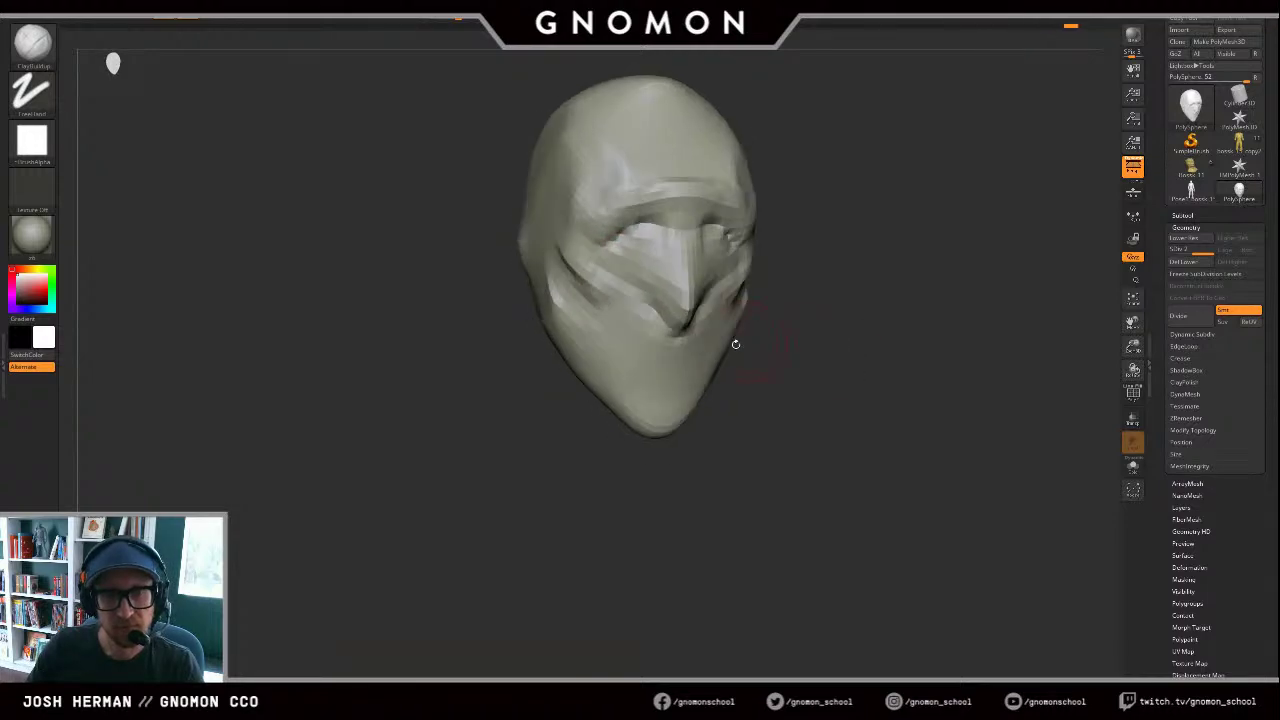
Step: Carve the mouth line across the lower face below the nose with DamStandard
{"action": "key", "text": "b"}
{"action": "key", "text": "d"}
{"action": "key", "text": "s"}
{"action": "mouse_move", "coordinate": [662, 373]}
{"action": "left_mouse_down"}
{"action": "mouse_move", "coordinate": [640, 380]}
{"action": "mouse_move", "coordinate": [678, 364]}
{"action": "left_mouse_up"}
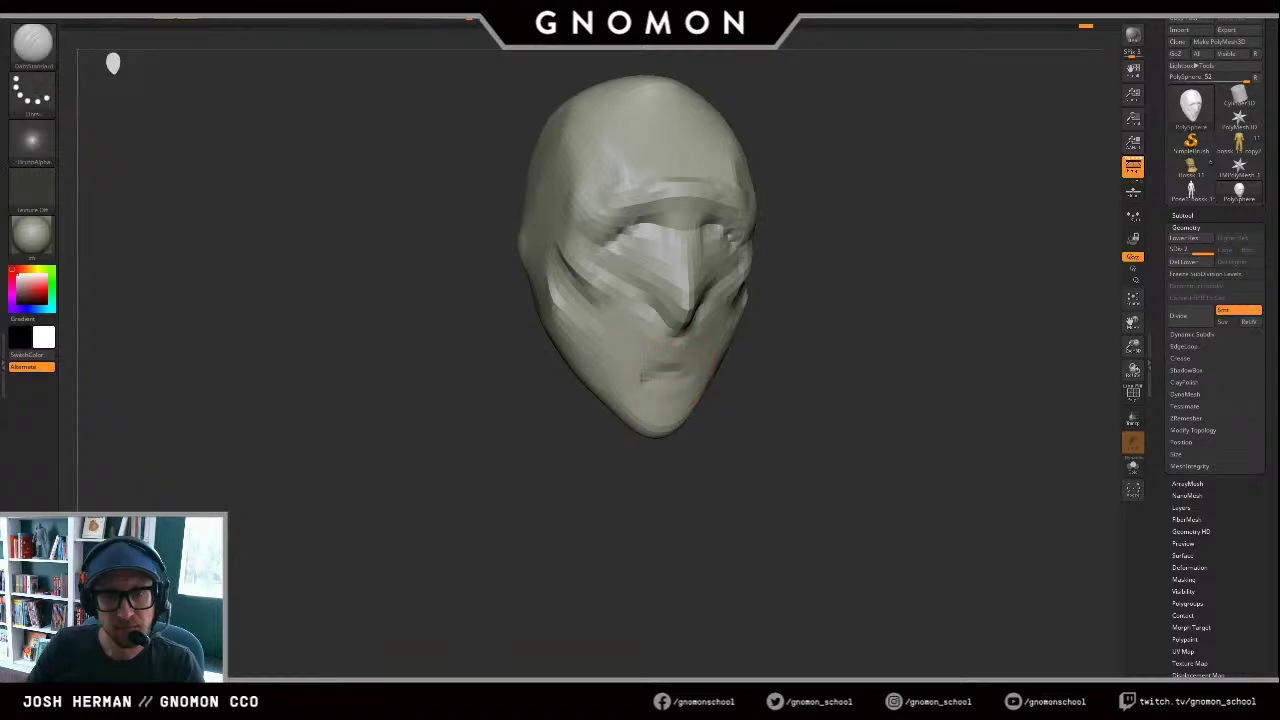
{"action": "left_click_drag", "start_coordinate": [756, 398], "coordinate": [790, 400]}
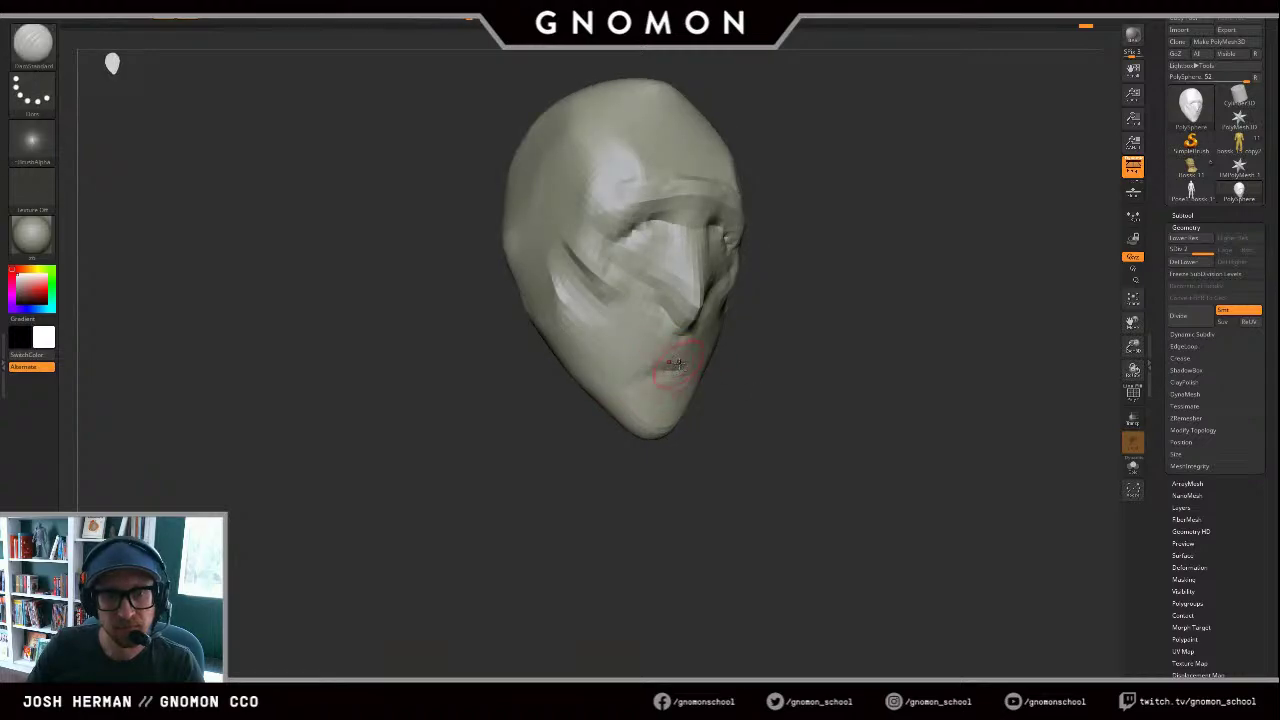
{"action": "left_click_drag", "start_coordinate": [632, 369], "coordinate": [627, 371]}
{"action": "mouse_move", "coordinate": [752, 367]}
{"action": "left_mouse_down"}
{"action": "mouse_move", "coordinate": [686, 357]}
{"action": "mouse_move", "coordinate": [714, 355]}
{"action": "mouse_move", "coordinate": [728, 364]}
{"action": "mouse_move", "coordinate": [680, 364]}
{"action": "mouse_move", "coordinate": [738, 360]}
{"action": "mouse_move", "coordinate": [766, 376]}
{"action": "left_mouse_up"}
{"action": "left_click_drag", "start_coordinate": [790, 392], "coordinate": [832, 390]}
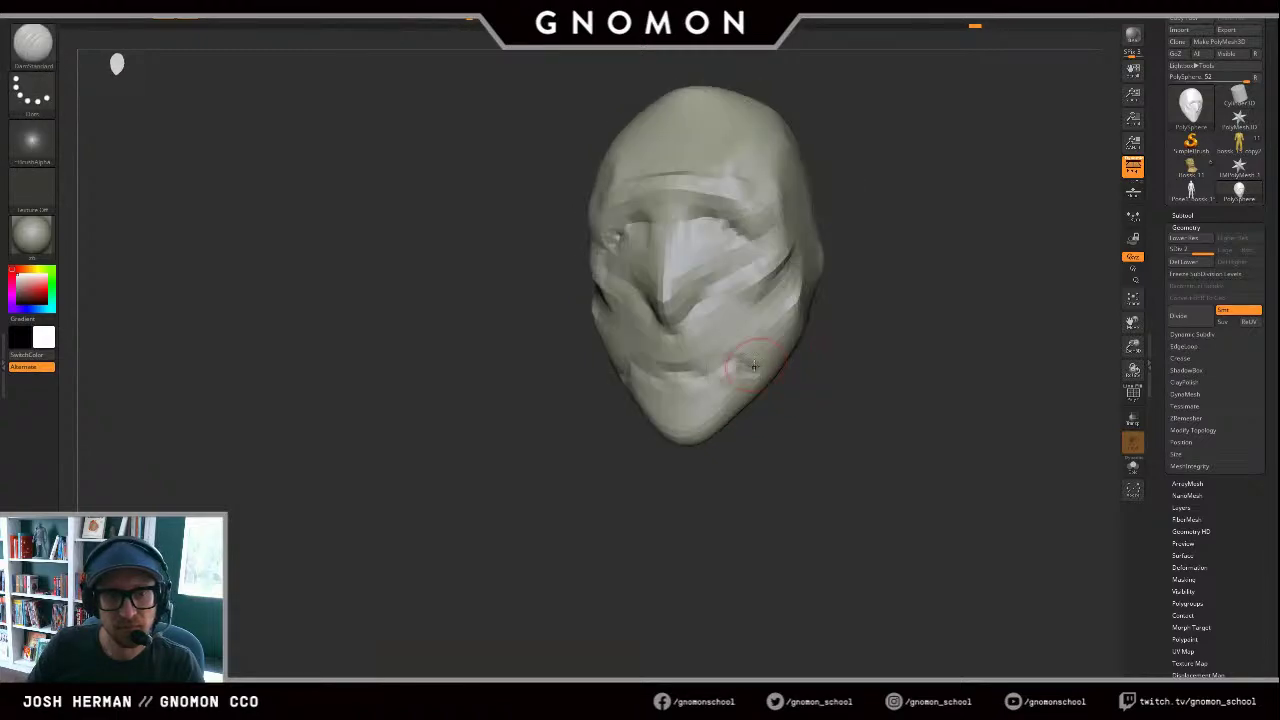
Step: Deepen the mouth corners and extend the creases from them towards the jaw
{"action": "left_click_drag", "start_coordinate": [768, 364], "coordinate": [726, 350]}
{"action": "left_click_drag", "start_coordinate": [554, 400], "coordinate": [608, 393]}
{"action": "left_click_drag", "start_coordinate": [666, 362], "coordinate": [600, 377]}
{"action": "mouse_move", "coordinate": [624, 374]}
{"action": "left_mouse_down"}
{"action": "mouse_move", "coordinate": [598, 380]}
{"action": "mouse_move", "coordinate": [604, 394]}
{"action": "left_mouse_up"}
{"action": "mouse_move", "coordinate": [632, 372]}
{"action": "left_mouse_down"}
{"action": "mouse_move", "coordinate": [597, 380]}
{"action": "mouse_move", "coordinate": [558, 425]}
{"action": "left_mouse_up"}
Step: Build up the lower lip and chin with the ClayBuildup brush
{"action": "key", "text": "b"}
{"action": "key", "text": "c"}
{"action": "key", "text": "b"}
{"action": "left_click_drag", "start_coordinate": [698, 412], "coordinate": [666, 420]}
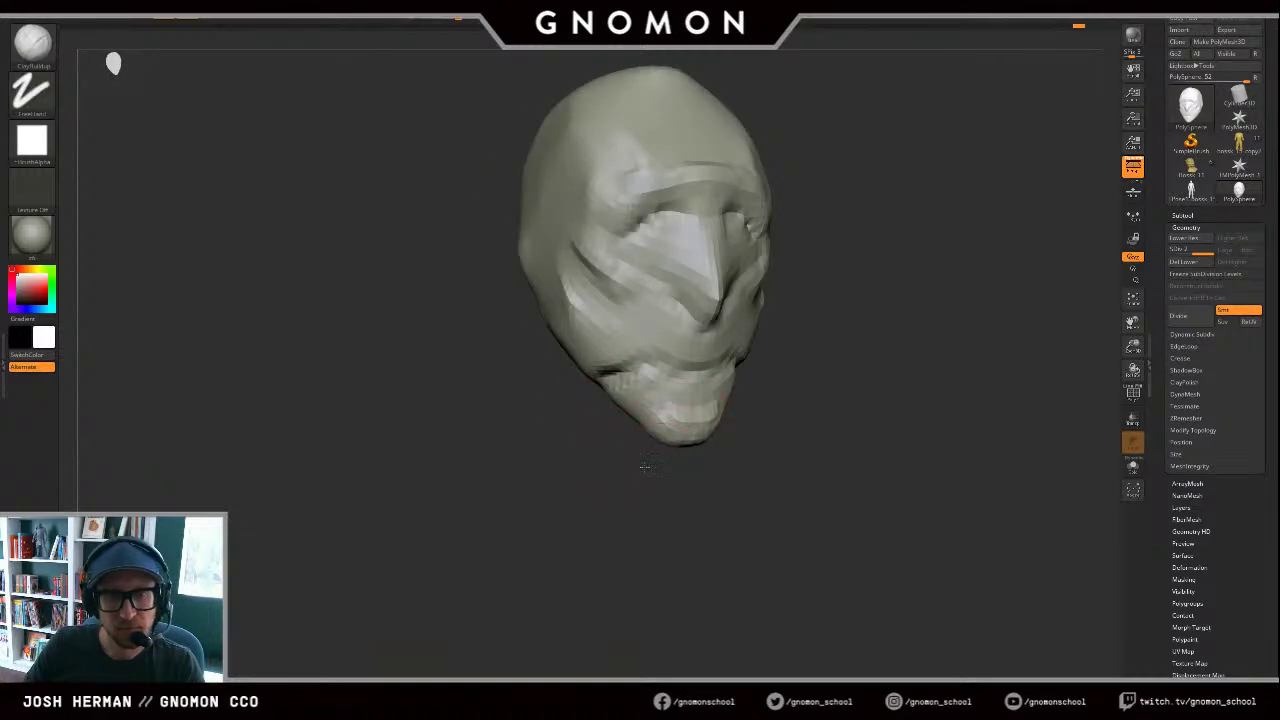
{"action": "left_click_drag", "start_coordinate": [645, 467], "coordinate": [616, 466]}
{"action": "mouse_move", "coordinate": [692, 442]}
{"action": "left_mouse_down"}
{"action": "mouse_move", "coordinate": [714, 444]}
{"action": "mouse_move", "coordinate": [500, 514]}
{"action": "mouse_move", "coordinate": [477, 546]}
{"action": "mouse_move", "coordinate": [500, 520]}
{"action": "left_mouse_up"}
Step: Change the brush size and add ClayBuildup strokes to the area beneath the eye beside the nose
{"action": "key", "text": "s"}
{"action": "left_click_drag", "start_coordinate": [757, 382], "coordinate": [737, 366]}
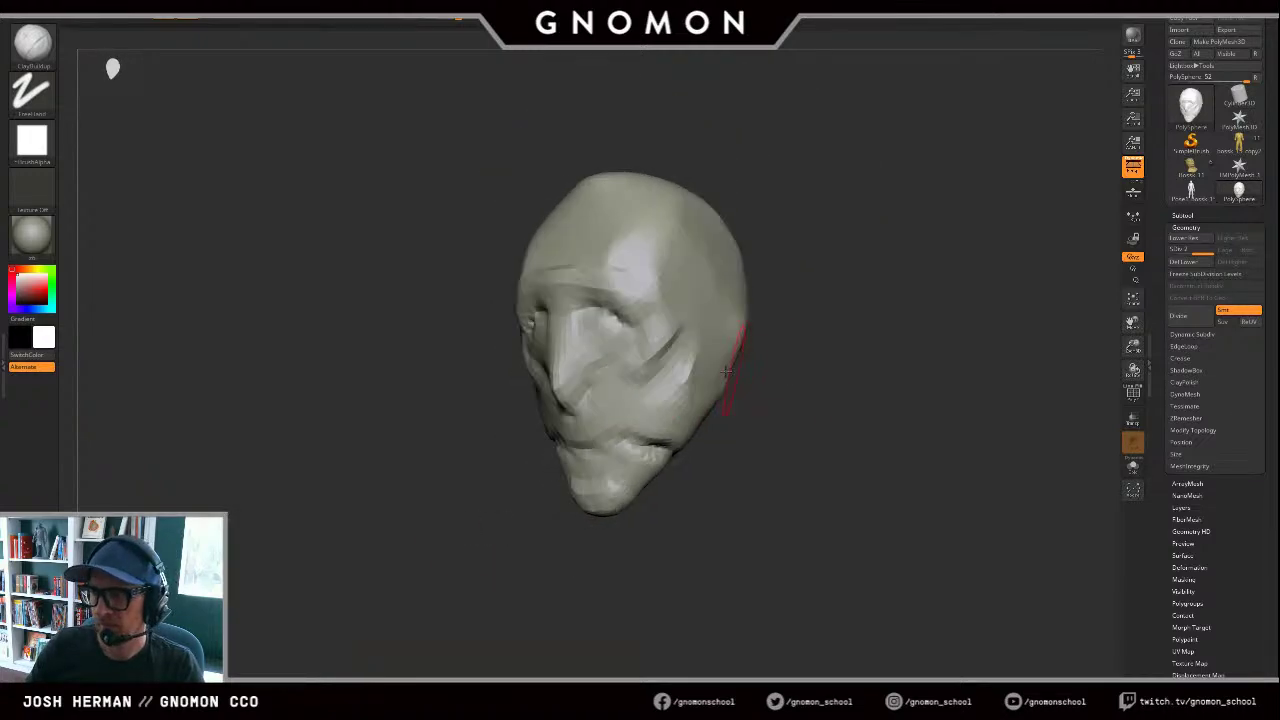
{"action": "left_click_drag", "start_coordinate": [599, 326], "coordinate": [592, 322]}
{"action": "left_click_drag", "start_coordinate": [432, 332], "coordinate": [539, 326]}
{"action": "right_click_drag", "start_coordinate": [435, 367], "coordinate": [540, 315]}
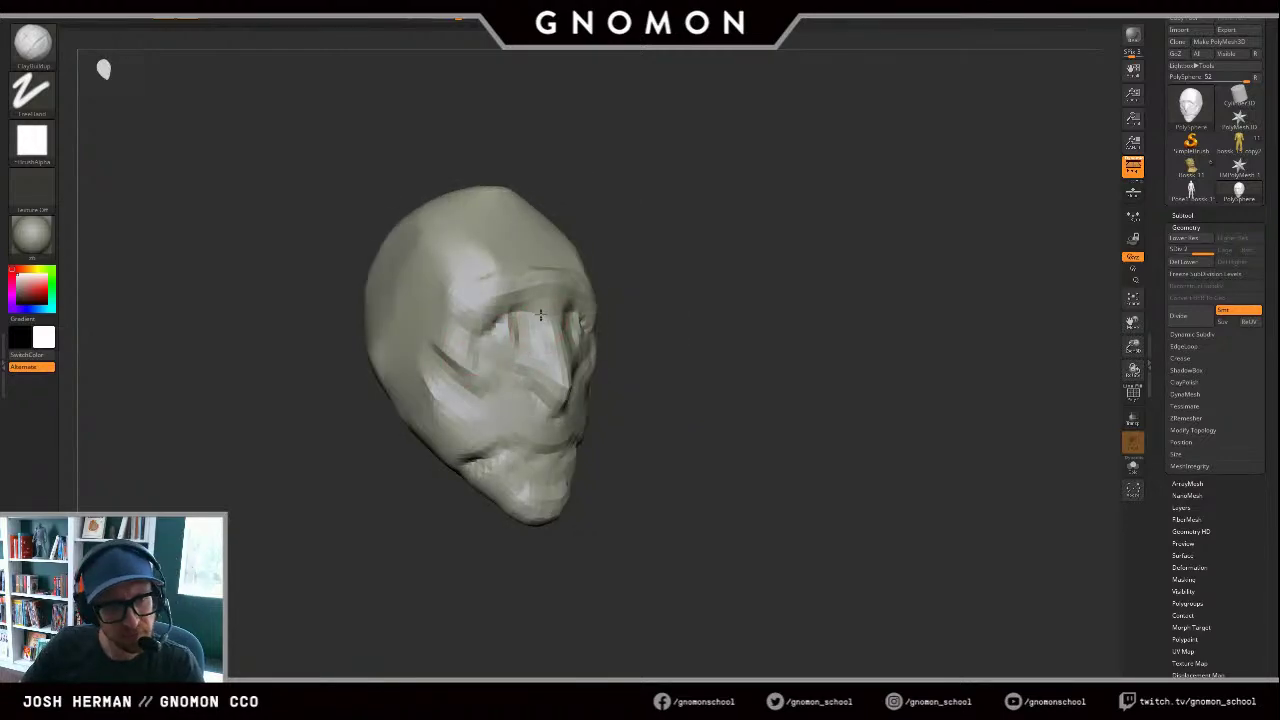
{"action": "mouse_move", "coordinate": [674, 278]}
{"action": "right_mouse_down", "text": "alt"}
{"action": "mouse_move", "coordinate": [817, 303]}
{"action": "mouse_move", "coordinate": [802, 309]}
{"action": "right_mouse_up", "text": "alt"}
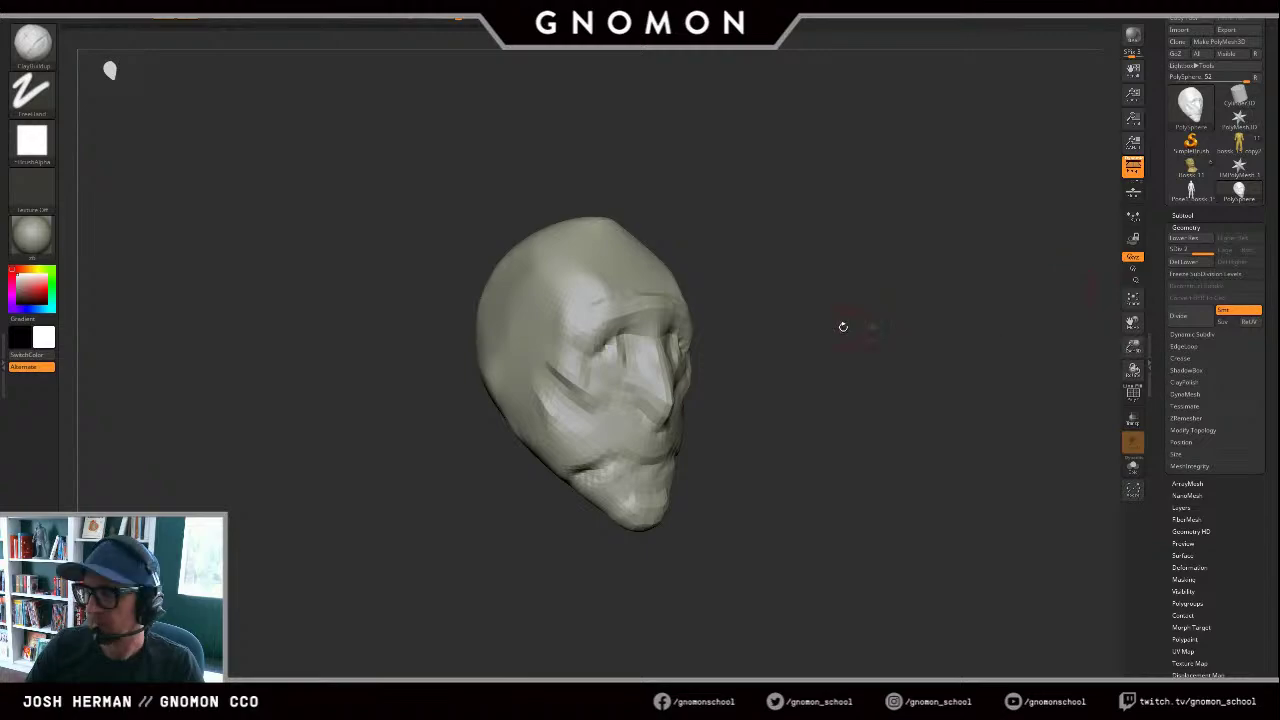
{"action": "mouse_move", "coordinate": [829, 325]}
{"action": "left_mouse_down", "text": "shift"}
{"action": "mouse_move", "coordinate": [766, 334]}
{"action": "mouse_move", "coordinate": [838, 345]}
{"action": "left_mouse_up", "text": "shift"}
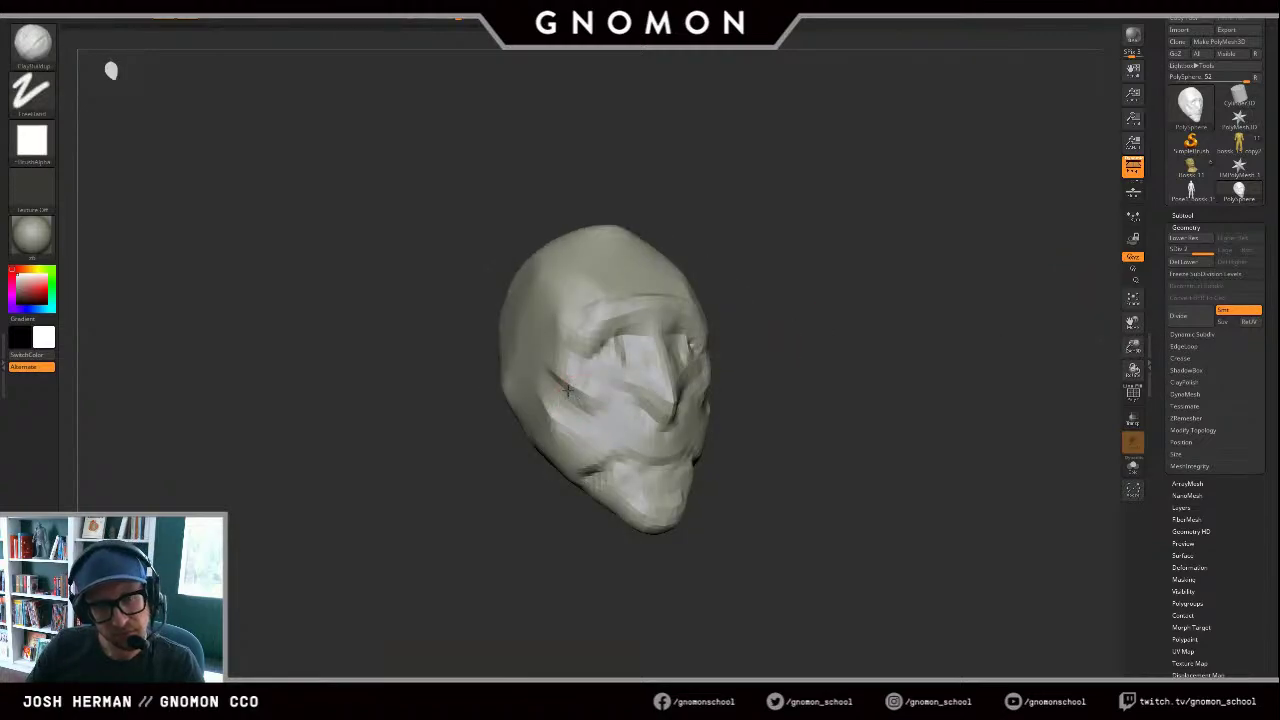
Step: Build up the temples, forehead and top of the skull with ClayBuildup strokes
{"action": "mouse_move", "coordinate": [550, 355]}
{"action": "left_mouse_down"}
{"action": "mouse_move", "coordinate": [560, 330]}
{"action": "mouse_move", "coordinate": [575, 346]}
{"action": "mouse_move", "coordinate": [604, 297]}
{"action": "mouse_move", "coordinate": [591, 282]}
{"action": "mouse_move", "coordinate": [648, 280]}
{"action": "mouse_move", "coordinate": [616, 266]}
{"action": "mouse_move", "coordinate": [614, 239]}
{"action": "left_mouse_up"}
{"action": "mouse_move", "coordinate": [754, 200]}
{"action": "left_mouse_down"}
{"action": "mouse_move", "coordinate": [731, 234]}
{"action": "mouse_move", "coordinate": [660, 236]}
{"action": "mouse_move", "coordinate": [646, 268]}
{"action": "mouse_move", "coordinate": [612, 232]}
{"action": "left_mouse_up"}
{"action": "left_click_drag", "start_coordinate": [734, 180], "coordinate": [762, 184]}
{"action": "mouse_move", "coordinate": [619, 253]}
{"action": "left_mouse_down"}
{"action": "mouse_move", "coordinate": [594, 252]}
{"action": "mouse_move", "coordinate": [583, 235]}
{"action": "left_mouse_up"}
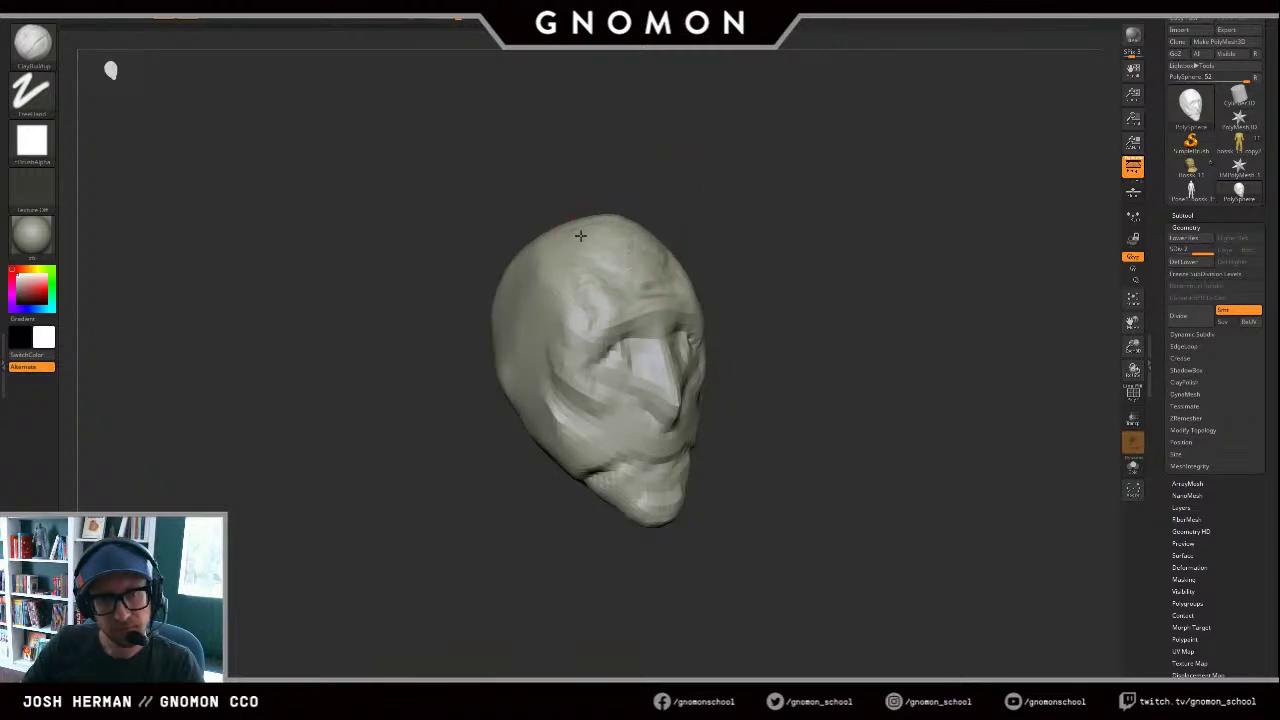
{"action": "mouse_move", "coordinate": [774, 199]}
{"action": "left_mouse_down", "text": "shift"}
{"action": "mouse_move", "coordinate": [794, 220]}
{"action": "mouse_move", "coordinate": [750, 224]}
{"action": "mouse_move", "coordinate": [814, 243]}
{"action": "left_mouse_up", "text": "shift"}
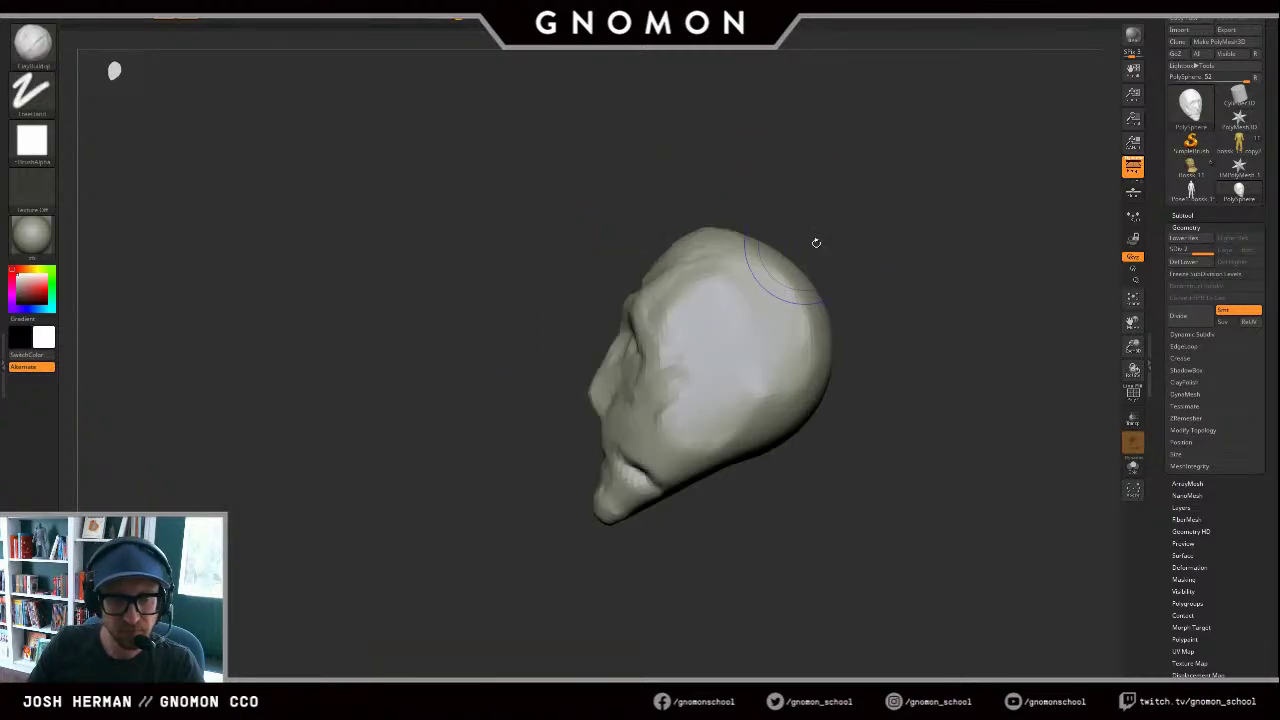
{"action": "key", "text": "w"}
{"action": "mouse_move", "coordinate": [818, 360]}
{"action": "left_mouse_down"}
{"action": "mouse_move", "coordinate": [874, 366]}
{"action": "mouse_move", "coordinate": [878, 304]}
{"action": "mouse_move", "coordinate": [819, 207]}
{"action": "mouse_move", "coordinate": [789, 200]}
{"action": "left_mouse_up"}
{"action": "key", "text": "q"}
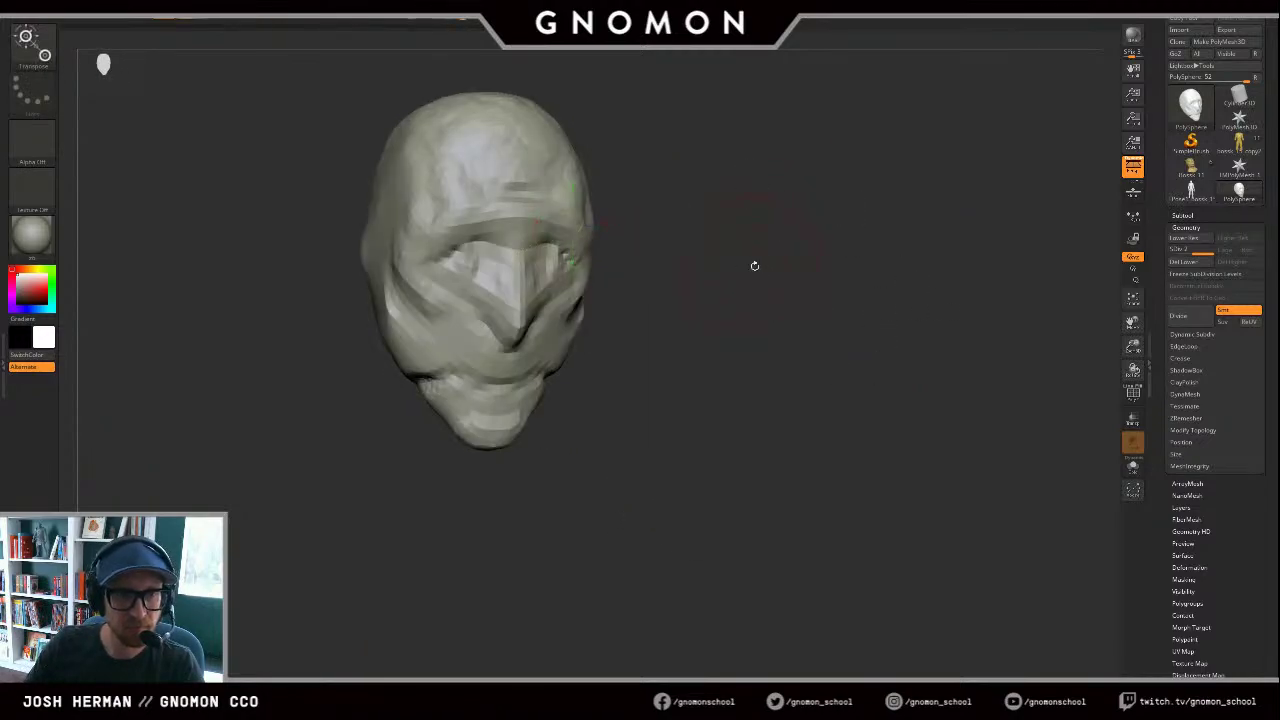
Step: Smooth the clay strokes on the forehead and temples into clean planes and soften the eye area
{"action": "left_click_drag", "start_coordinate": [754, 266], "coordinate": [858, 280], "text": "alt"}
{"action": "mouse_move", "coordinate": [672, 212]}
{"action": "left_mouse_down", "text": "shift"}
{"action": "mouse_move", "coordinate": [641, 198]}
{"action": "mouse_move", "coordinate": [663, 206]}
{"action": "mouse_move", "coordinate": [663, 175]}
{"action": "mouse_move", "coordinate": [643, 197]}
{"action": "mouse_move", "coordinate": [672, 186]}
{"action": "left_mouse_up", "text": "shift"}
{"action": "left_click_drag", "start_coordinate": [866, 189], "coordinate": [902, 199], "text": "alt"}
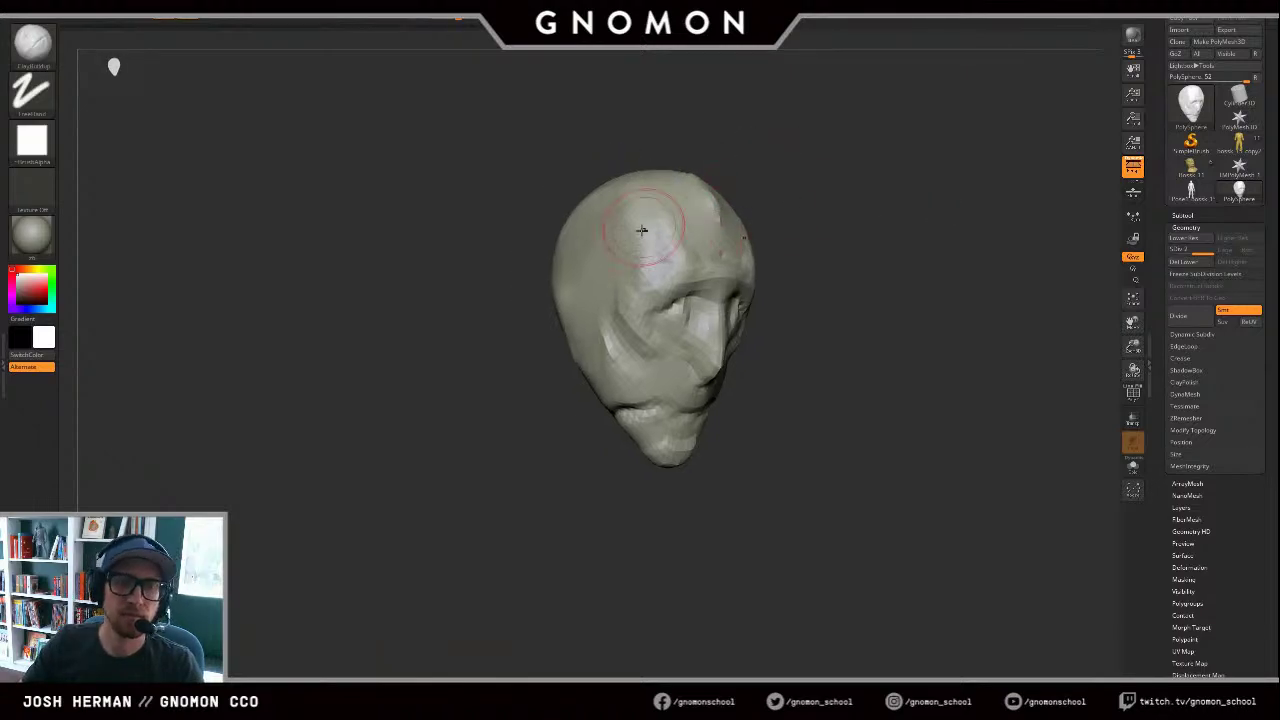
{"action": "mouse_move", "coordinate": [660, 236]}
{"action": "left_mouse_down", "text": "shift"}
{"action": "mouse_move", "coordinate": [670, 261]}
{"action": "mouse_move", "coordinate": [655, 269]}
{"action": "mouse_move", "coordinate": [646, 212]}
{"action": "mouse_move", "coordinate": [655, 266]}
{"action": "mouse_move", "coordinate": [640, 225]}
{"action": "left_mouse_up", "text": "shift"}
{"action": "left_click_drag", "start_coordinate": [864, 222], "coordinate": [810, 246]}
{"action": "left_click_drag", "start_coordinate": [682, 292], "coordinate": [670, 304]}
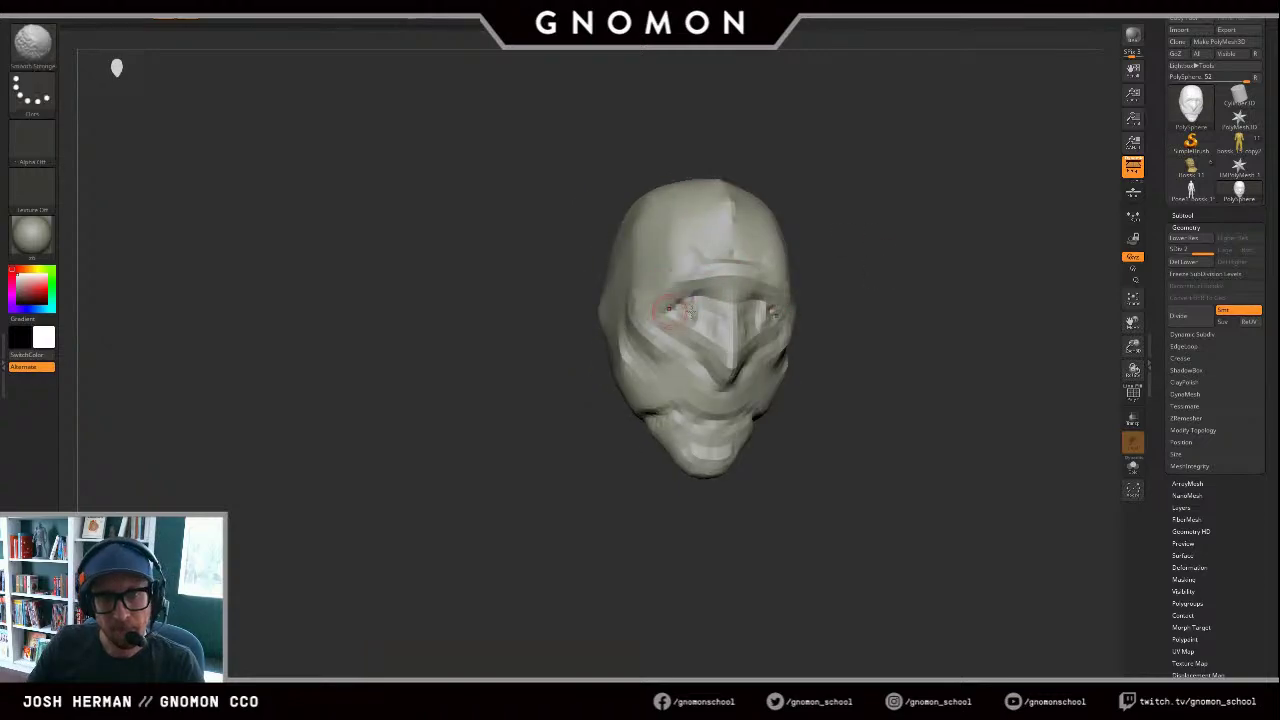
Step: Subdivide the head to level 3 and carve the eyelids and eyeball outlines with DamStandard
{"action": "key", "text": "ctrl+d"}
{"action": "key", "text": "b"}
{"action": "key", "text": "d"}
{"action": "key", "text": "s"}
{"action": "left_click_drag", "start_coordinate": [873, 310], "coordinate": [800, 292]}
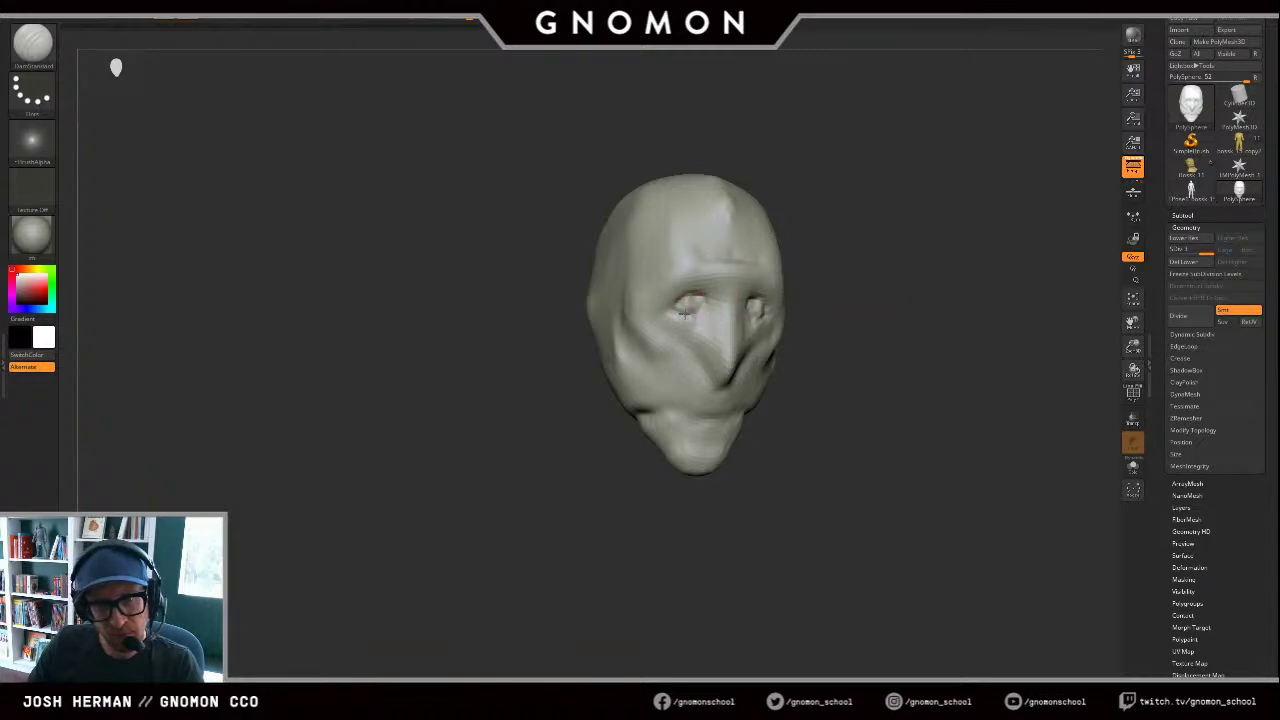
{"action": "left_click_drag", "start_coordinate": [882, 305], "coordinate": [819, 305]}
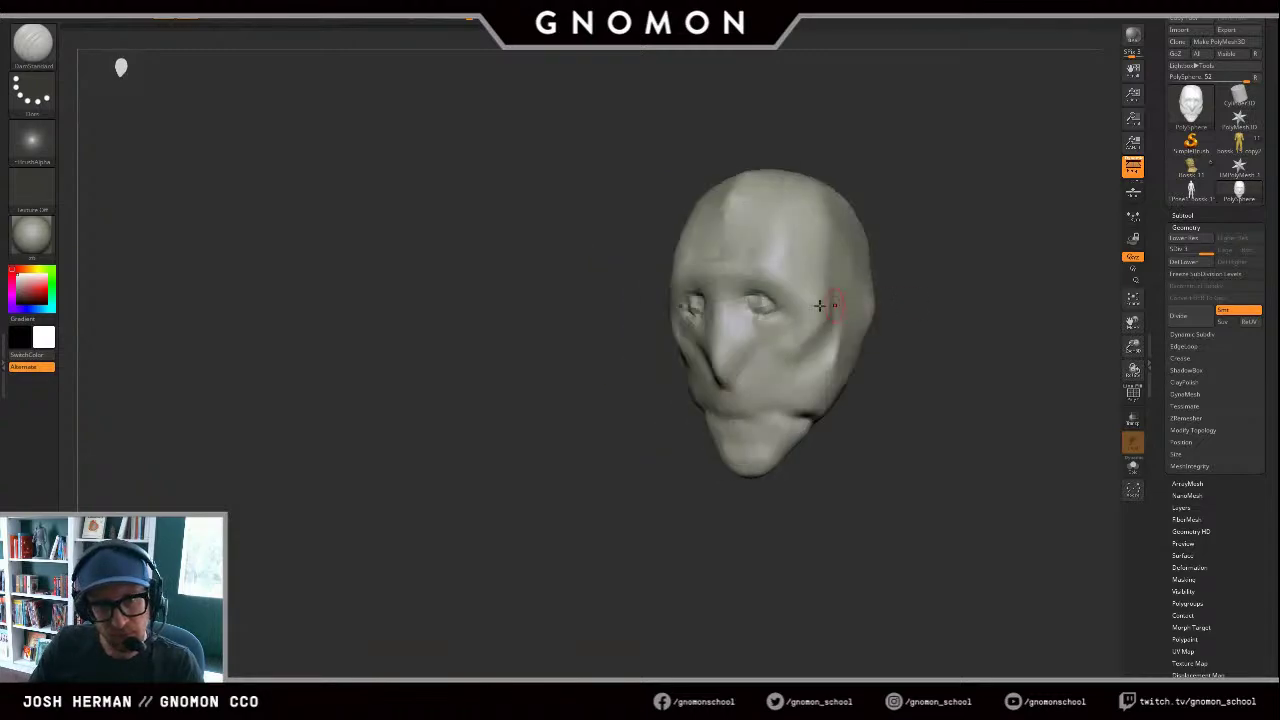
{"action": "left_click_drag", "start_coordinate": [937, 306], "coordinate": [988, 306]}
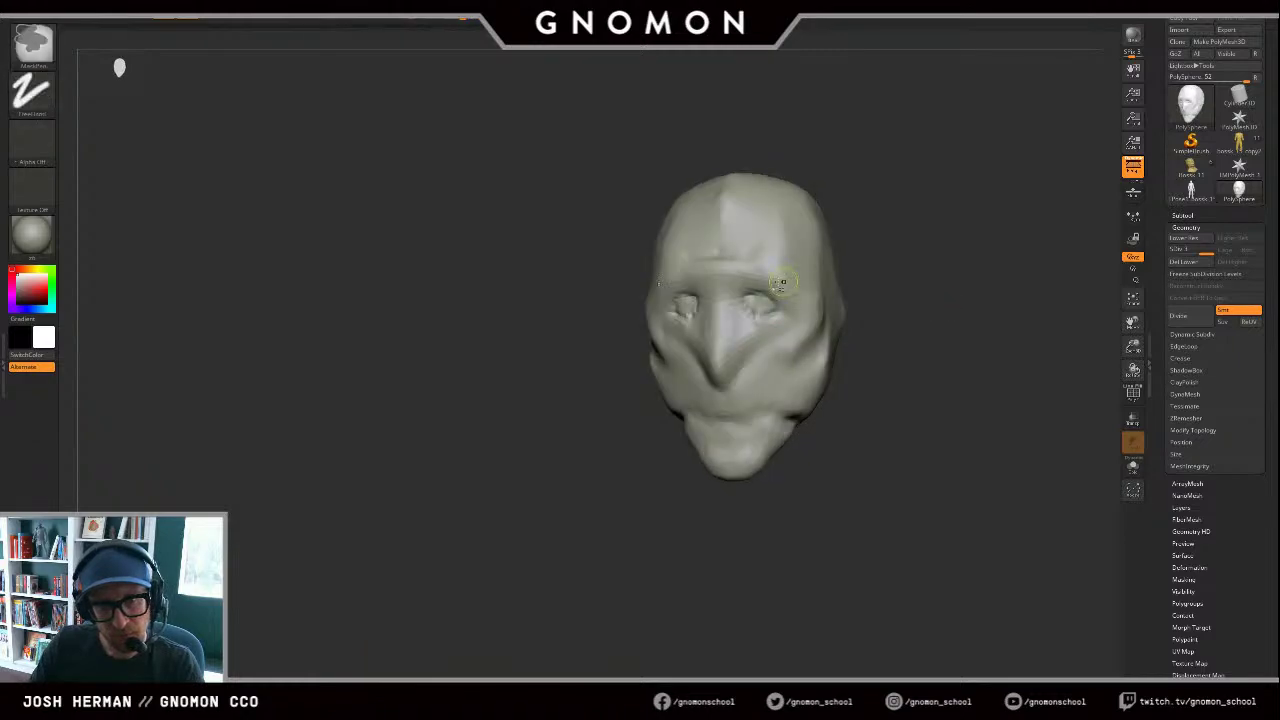
Step: Add ClayBuildup strokes around the eyelids and smooth the clay beneath the eyes
{"action": "key", "text": "b"}
{"action": "key", "text": "c"}
{"action": "key", "text": "b"}
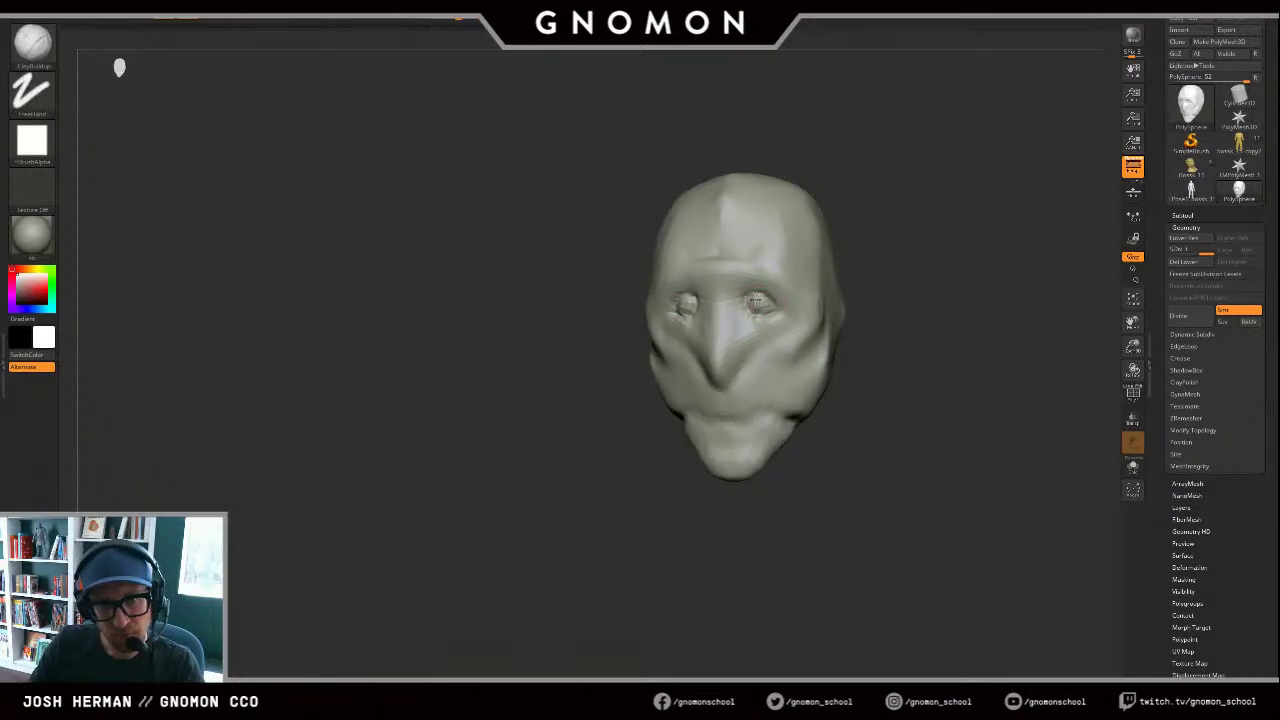
{"action": "left_click_drag", "start_coordinate": [892, 289], "coordinate": [866, 280]}
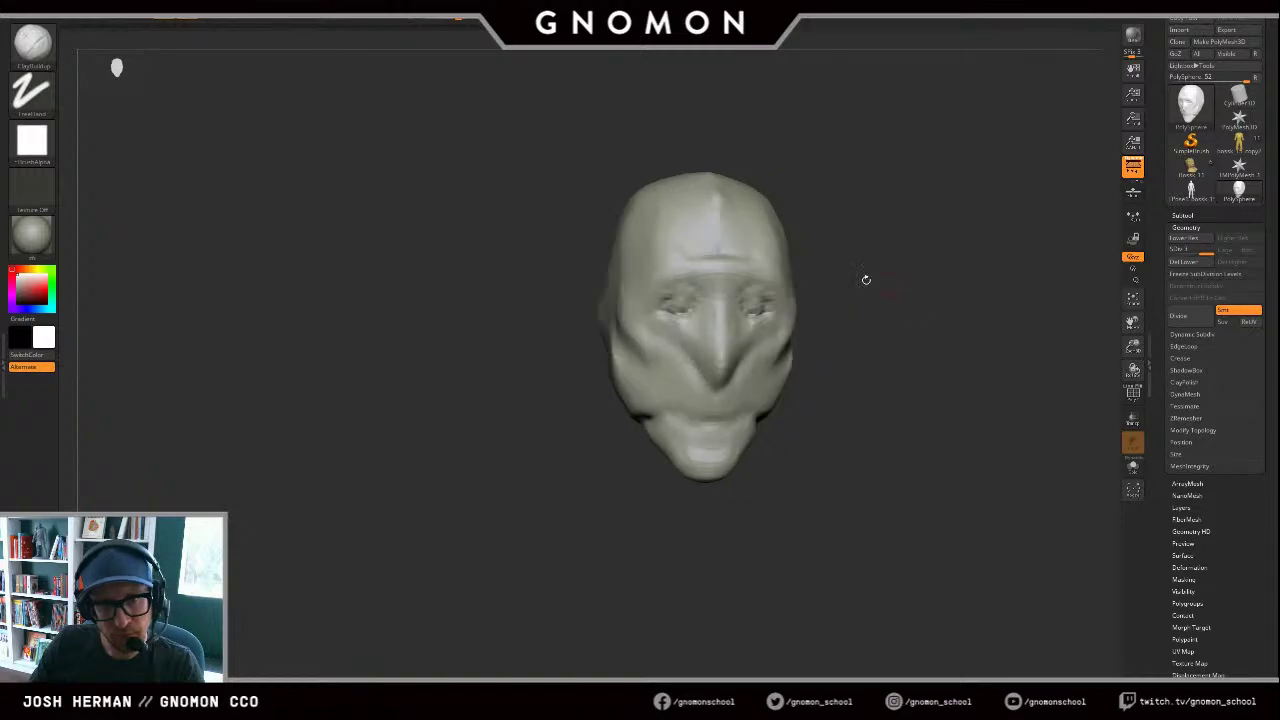
{"action": "mouse_move", "coordinate": [686, 300]}
{"action": "left_mouse_down", "text": "shift"}
{"action": "mouse_move", "coordinate": [676, 294]}
{"action": "mouse_move", "coordinate": [690, 283]}
{"action": "mouse_move", "coordinate": [692, 311]}
{"action": "left_mouse_up", "text": "shift"}
Step: Sharpen the eyelids, nose wings and underside of the nose with DamStandard strokes
{"action": "key", "text": "b"}
{"action": "key", "text": "d"}
{"action": "key", "text": "s"}
{"action": "left_click_drag", "start_coordinate": [586, 324], "coordinate": [604, 322]}
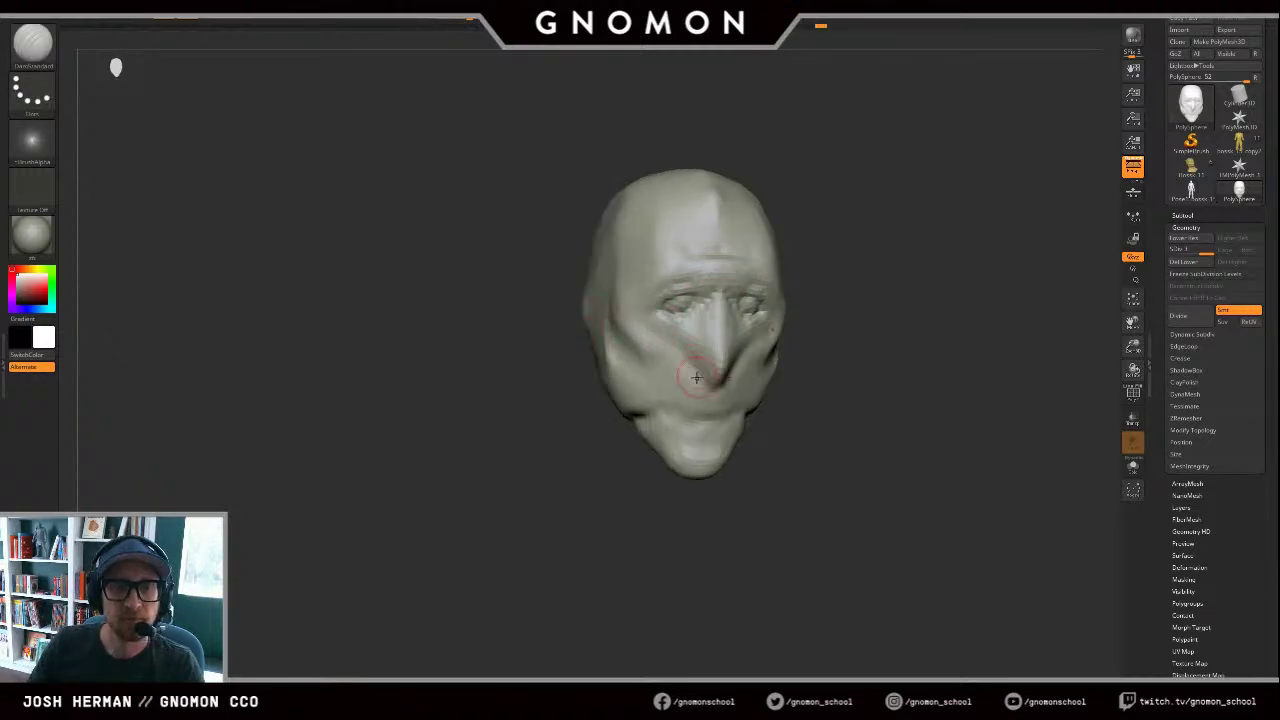
{"action": "mouse_move", "coordinate": [702, 379]}
{"action": "left_mouse_down"}
{"action": "mouse_move", "coordinate": [675, 348]}
{"action": "mouse_move", "coordinate": [692, 330]}
{"action": "left_mouse_up"}
{"action": "left_click_drag", "start_coordinate": [897, 343], "coordinate": [830, 340]}
{"action": "left_click_drag", "start_coordinate": [735, 357], "coordinate": [720, 376]}
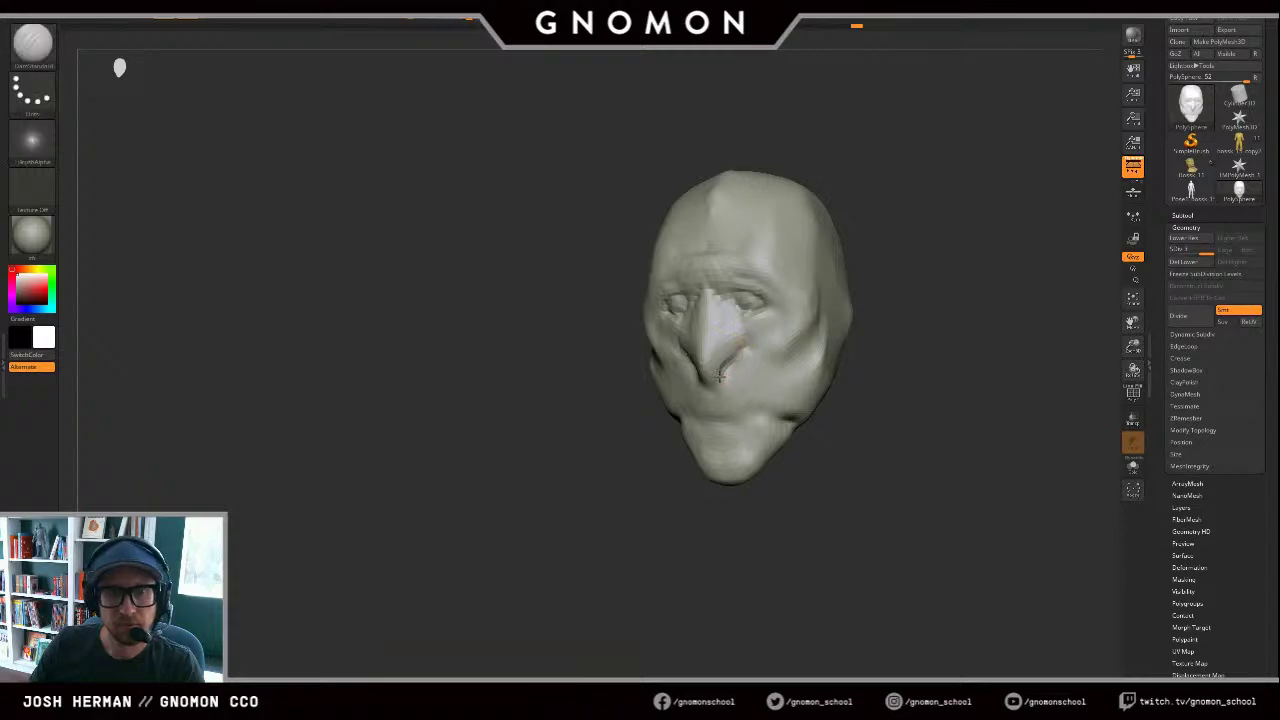
{"action": "left_click_drag", "start_coordinate": [619, 394], "coordinate": [716, 398]}
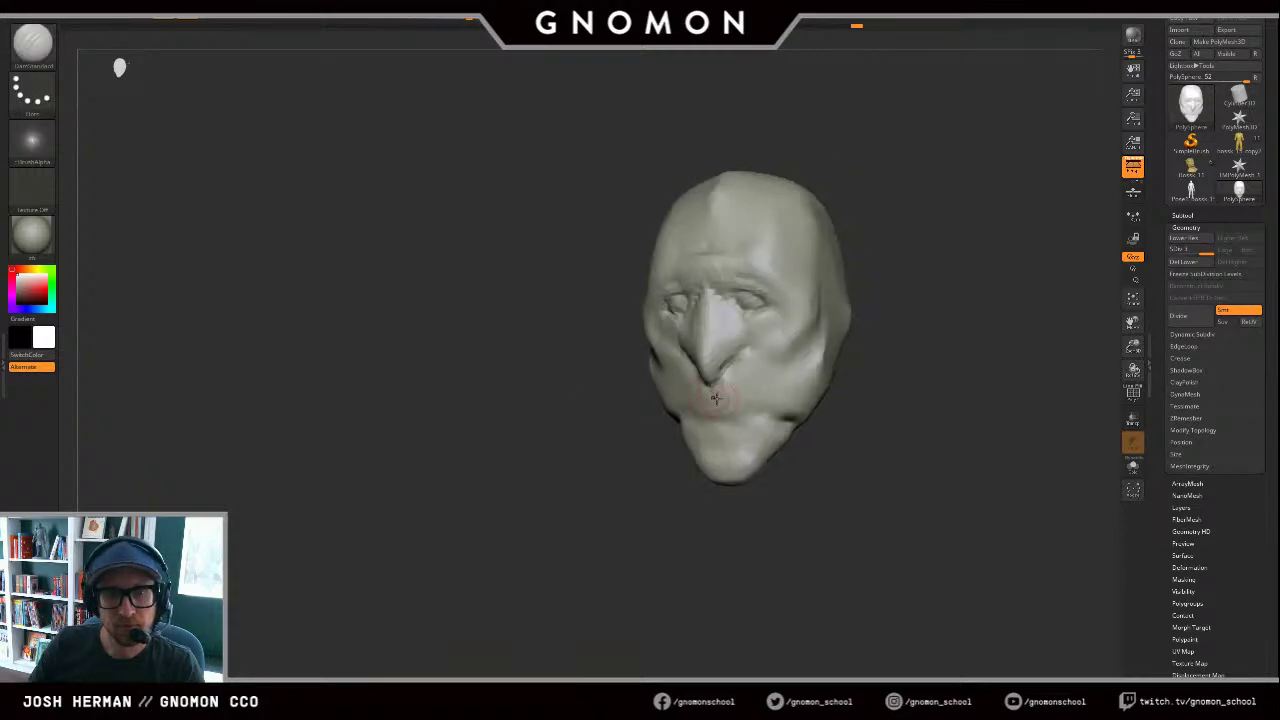
Step: Carve the mouth line with DamStandard and build up the lips with ClayBuildup
{"action": "mouse_move", "coordinate": [605, 400]}
{"action": "left_mouse_down"}
{"action": "mouse_move", "coordinate": [661, 390]}
{"action": "mouse_move", "coordinate": [655, 423]}
{"action": "left_mouse_up"}
{"action": "mouse_move", "coordinate": [791, 417]}
{"action": "left_mouse_down"}
{"action": "mouse_move", "coordinate": [650, 416]}
{"action": "mouse_move", "coordinate": [660, 411]}
{"action": "left_mouse_up"}
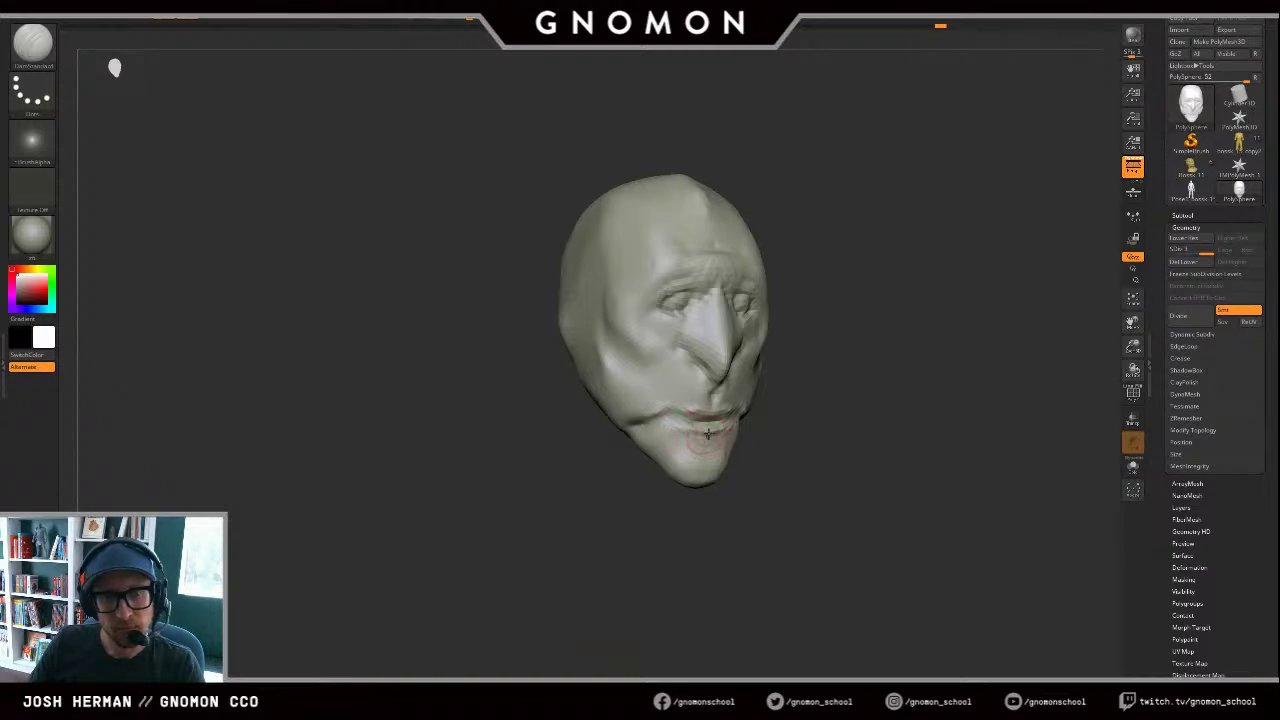
{"action": "key", "text": "b"}
{"action": "key", "text": "c"}
{"action": "key", "text": "b"}
{"action": "left_click_drag", "start_coordinate": [724, 436], "coordinate": [685, 429]}
{"action": "left_click_drag", "start_coordinate": [900, 424], "coordinate": [803, 419]}
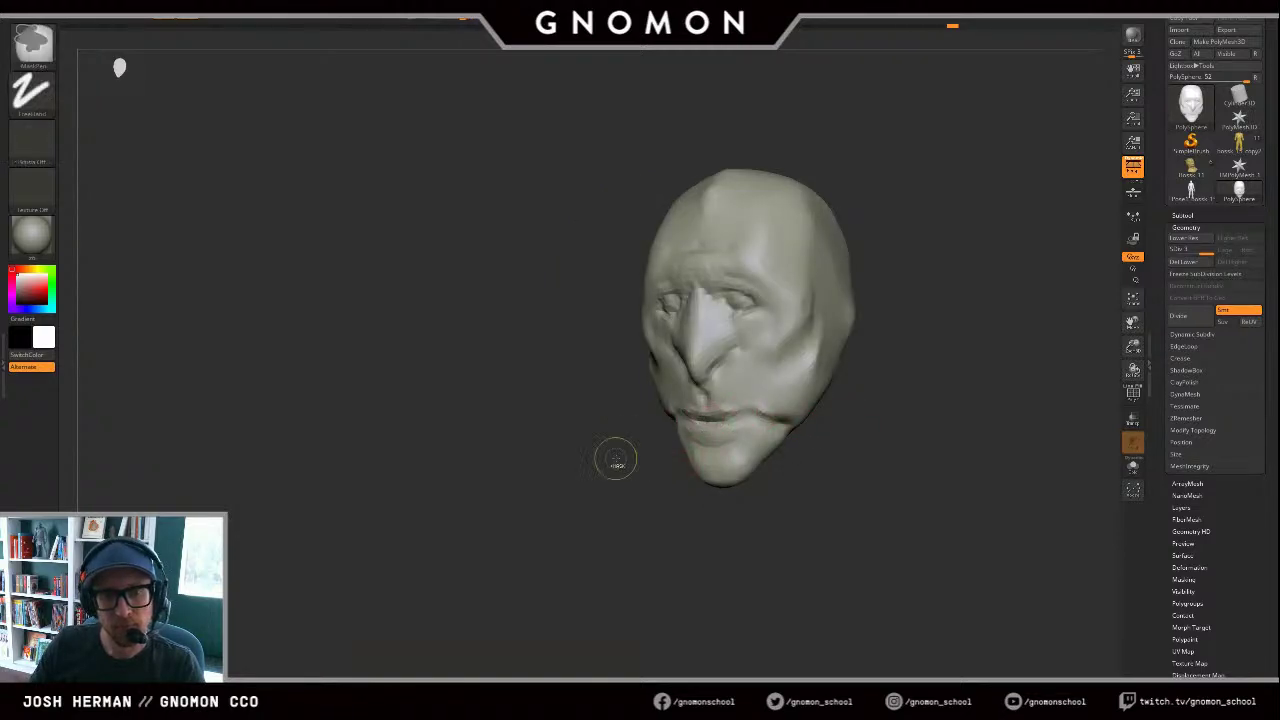
Step: Deepen the mouth corners and the creases running down toward the chin with DamStandard
{"action": "key", "text": "b"}
{"action": "key", "text": "d"}
{"action": "key", "text": "s"}
{"action": "left_click_drag", "start_coordinate": [591, 447], "coordinate": [652, 434]}
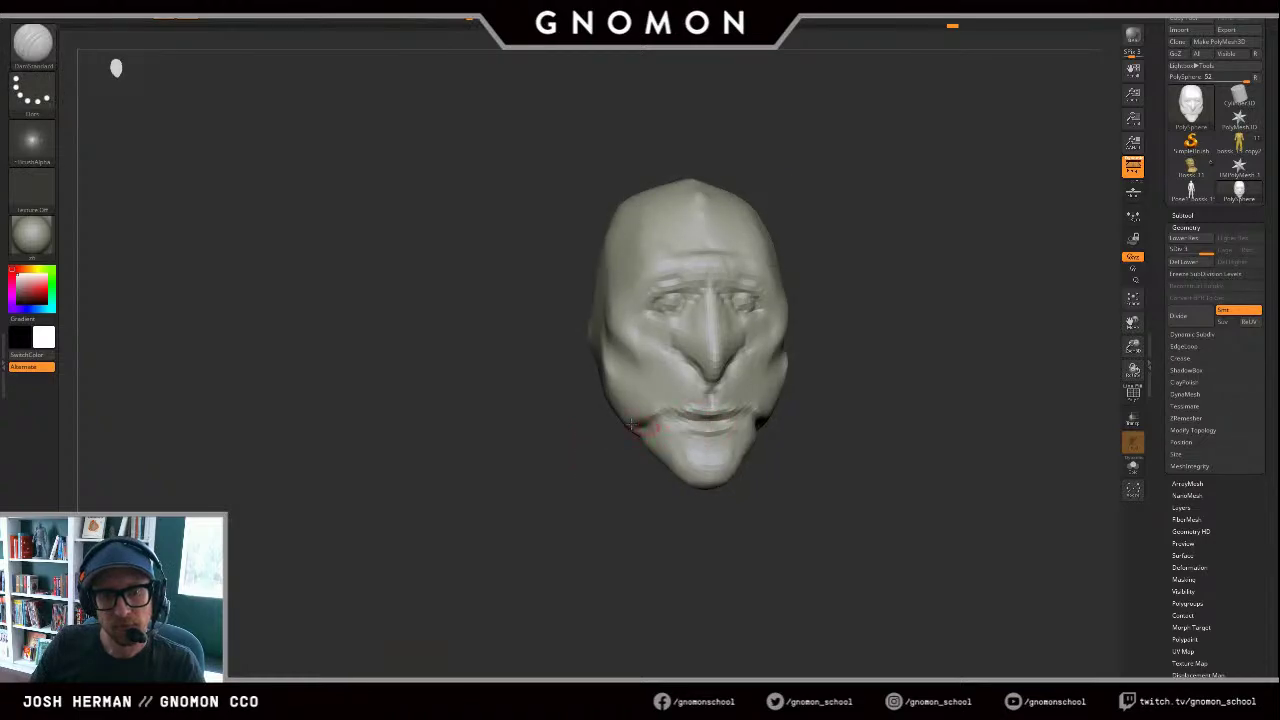
{"action": "right_click_drag", "start_coordinate": [632, 425], "coordinate": [686, 418]}
{"action": "left_click_drag", "start_coordinate": [658, 425], "coordinate": [686, 458]}
Step: Build up the chin and the area below the mouth corners with ClayBuildup strokes
{"action": "key", "text": "b"}
{"action": "key", "text": "c"}
{"action": "key", "text": "b"}
{"action": "right_click_drag", "start_coordinate": [772, 458], "coordinate": [723, 460]}
{"action": "left_click_drag", "start_coordinate": [723, 460], "coordinate": [746, 468]}
{"action": "right_click_drag", "start_coordinate": [814, 455], "coordinate": [760, 448]}
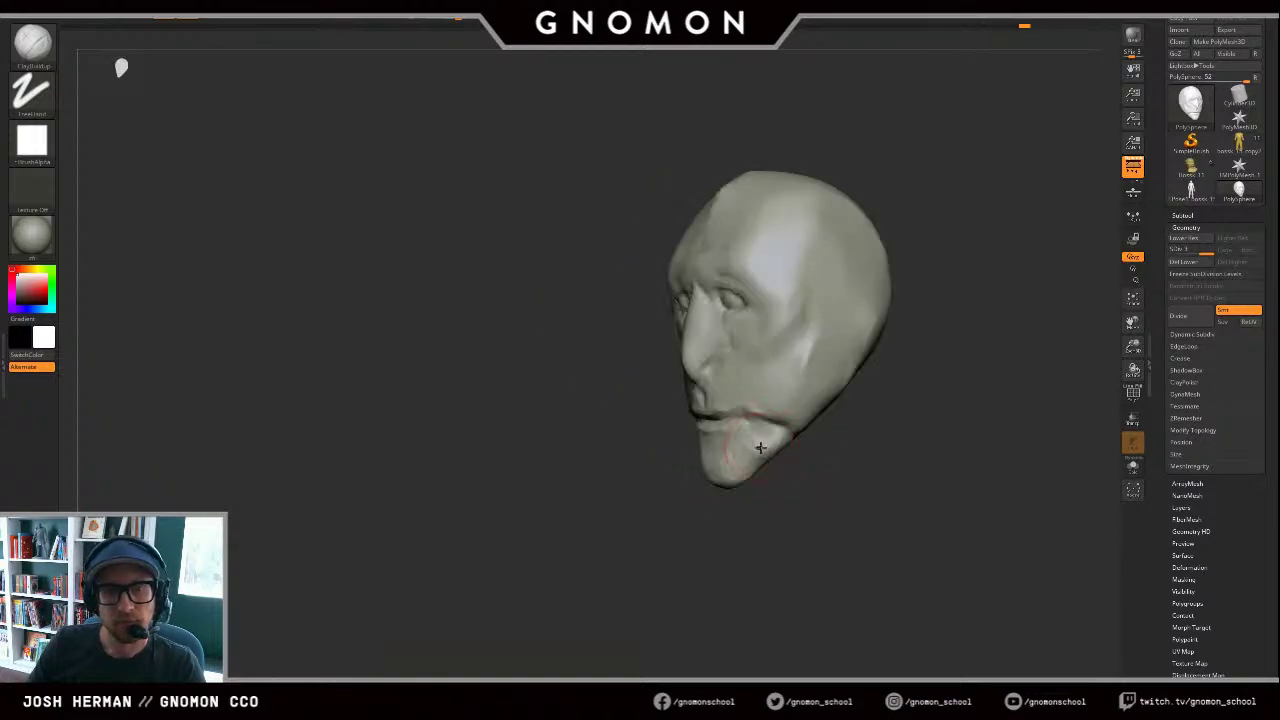
{"action": "left_click_drag", "start_coordinate": [803, 459], "coordinate": [903, 395]}
{"action": "left_click_drag", "start_coordinate": [780, 408], "coordinate": [827, 426]}
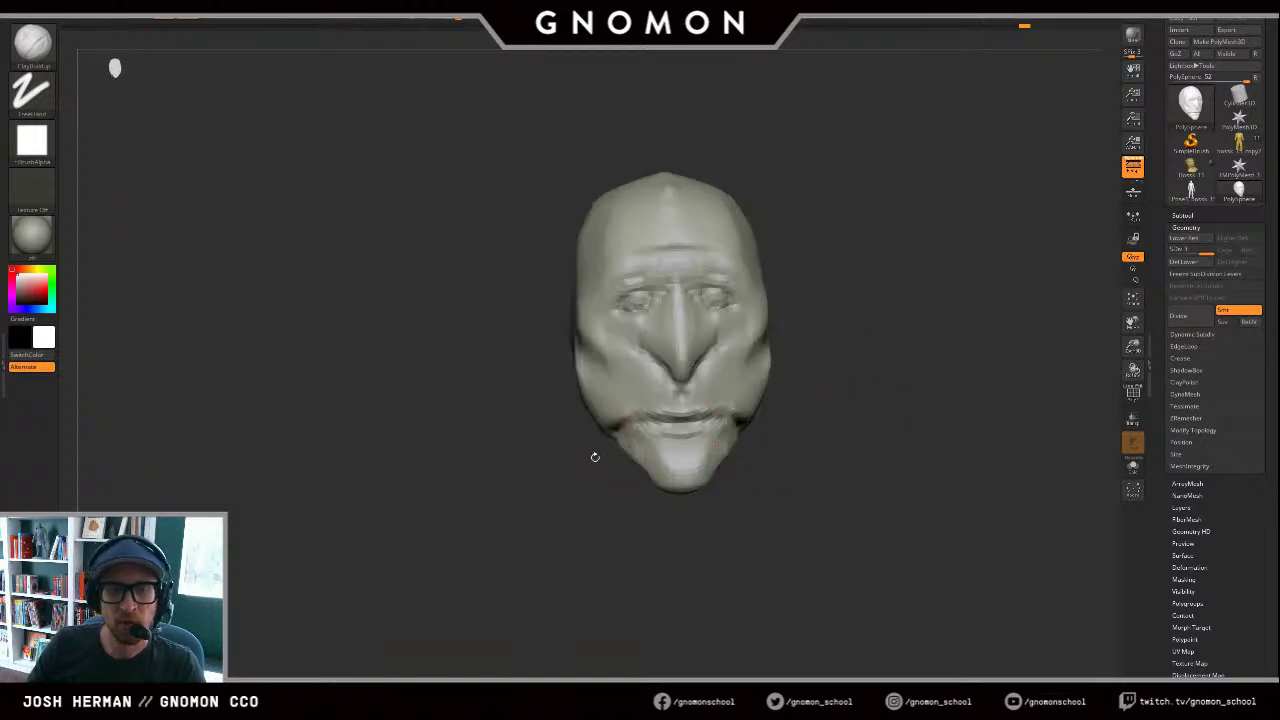
{"action": "mouse_move", "coordinate": [594, 457]}
{"action": "left_mouse_down"}
{"action": "mouse_move", "coordinate": [648, 452]}
{"action": "mouse_move", "coordinate": [660, 480]}
{"action": "mouse_move", "coordinate": [616, 458]}
{"action": "mouse_move", "coordinate": [660, 450]}
{"action": "left_mouse_up"}
Step: Fill out the underside of the jaw and chin with ClayBuildup strokes
{"action": "mouse_move", "coordinate": [603, 490]}
{"action": "left_mouse_down"}
{"action": "mouse_move", "coordinate": [618, 506]}
{"action": "mouse_move", "coordinate": [638, 502]}
{"action": "left_mouse_up"}
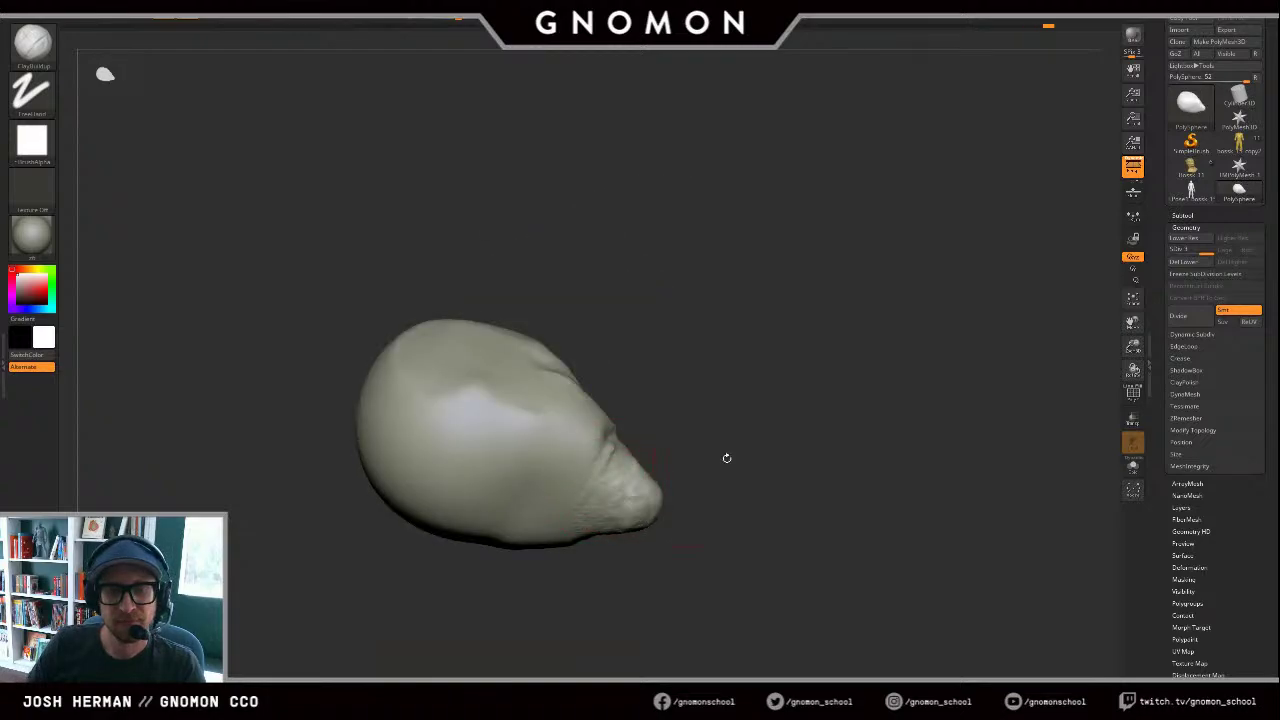
{"action": "left_click_drag", "start_coordinate": [726, 457], "coordinate": [690, 482]}
{"action": "left_click_drag", "start_coordinate": [646, 480], "coordinate": [646, 505]}
{"action": "mouse_move", "coordinate": [683, 543]}
{"action": "left_mouse_down"}
{"action": "mouse_move", "coordinate": [640, 530]}
{"action": "mouse_move", "coordinate": [650, 492]}
{"action": "mouse_move", "coordinate": [557, 531]}
{"action": "mouse_move", "coordinate": [642, 451]}
{"action": "left_mouse_up"}
Step: Add ClayBuildup strokes down the side of the face from the cheekbone to the jaw
{"action": "mouse_move", "coordinate": [912, 414]}
{"action": "left_mouse_down", "text": "shift"}
{"action": "mouse_move", "coordinate": [891, 406]}
{"action": "mouse_move", "coordinate": [918, 377]}
{"action": "left_mouse_up", "text": "shift"}
{"action": "left_click_drag", "start_coordinate": [636, 394], "coordinate": [603, 352]}
{"action": "left_click_drag", "start_coordinate": [916, 349], "coordinate": [868, 343], "text": "shift"}
{"action": "mouse_move", "coordinate": [760, 374]}
{"action": "left_mouse_down"}
{"action": "mouse_move", "coordinate": [748, 388]}
{"action": "mouse_move", "coordinate": [757, 420]}
{"action": "mouse_move", "coordinate": [768, 438]}
{"action": "mouse_move", "coordinate": [790, 433]}
{"action": "left_mouse_up"}
{"action": "key", "text": "b"}
{"action": "key", "text": "d"}
{"action": "key", "text": "s"}
{"action": "key", "text": "b"}
{"action": "key", "text": "c"}
{"action": "key", "text": "b"}
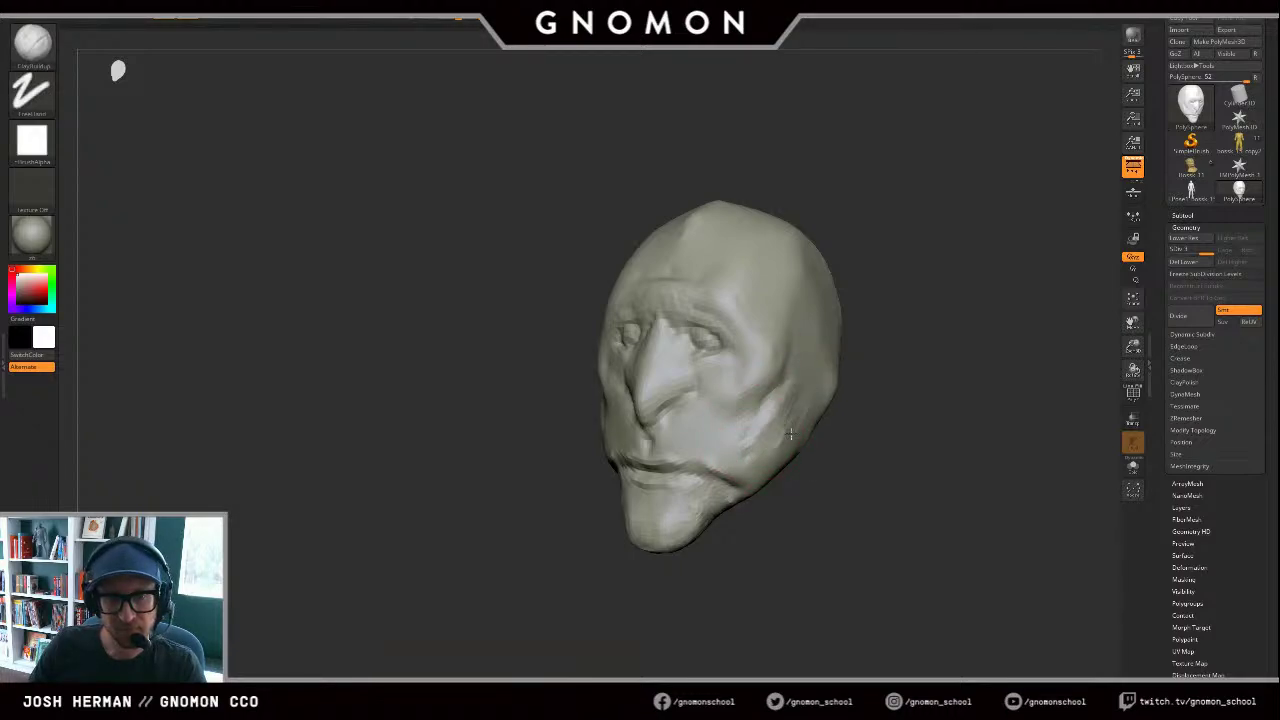
Step: Define the nostril wings and the creases beside the nose with DamStandard
{"action": "left_click_drag", "start_coordinate": [470, 410], "coordinate": [535, 408], "text": "shift"}
{"action": "key", "text": "b"}
{"action": "key", "text": "d"}
{"action": "key", "text": "s"}
{"action": "left_click_drag", "start_coordinate": [678, 412], "coordinate": [684, 374]}
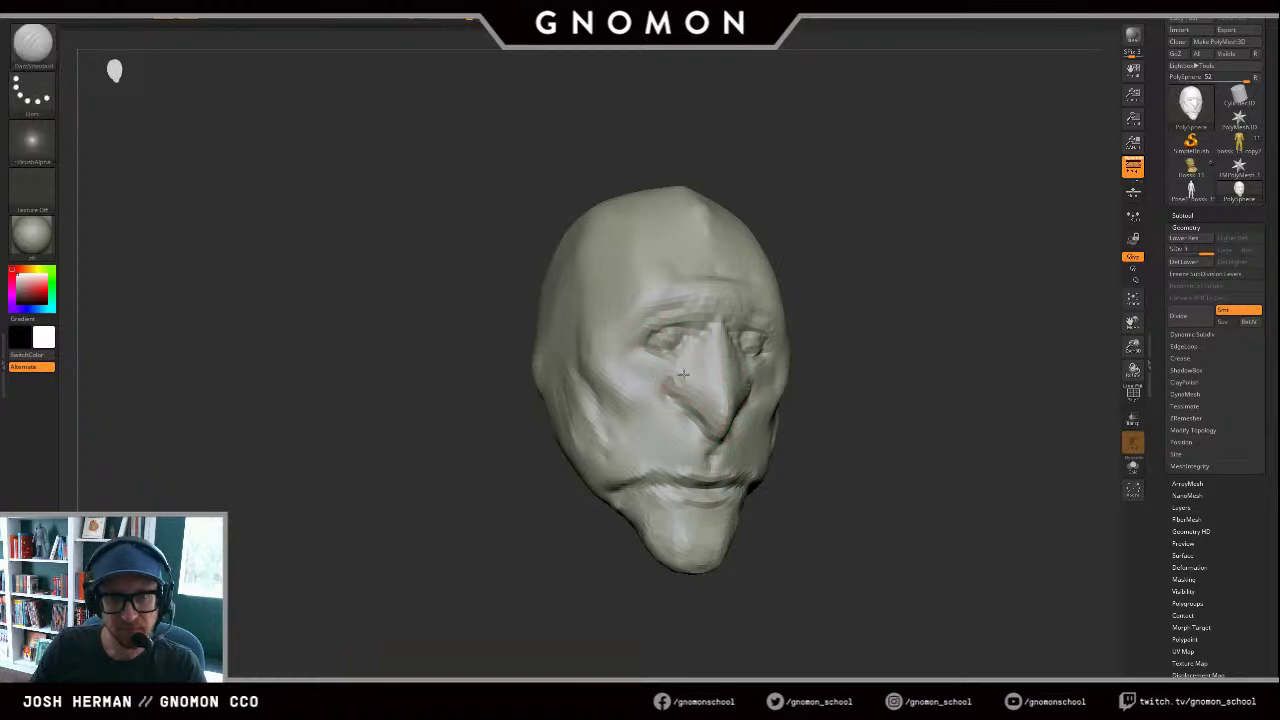
{"action": "left_click_drag", "start_coordinate": [874, 386], "coordinate": [788, 388]}
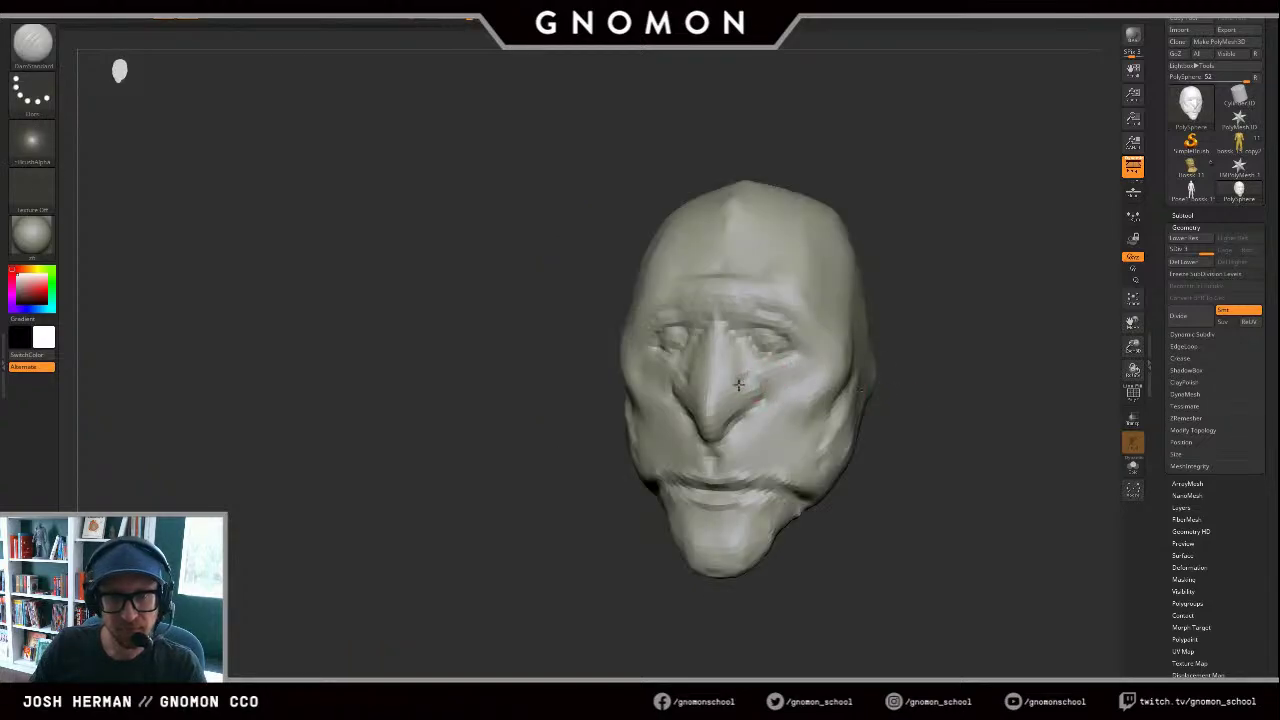
{"action": "left_click_drag", "start_coordinate": [558, 401], "coordinate": [490, 404]}
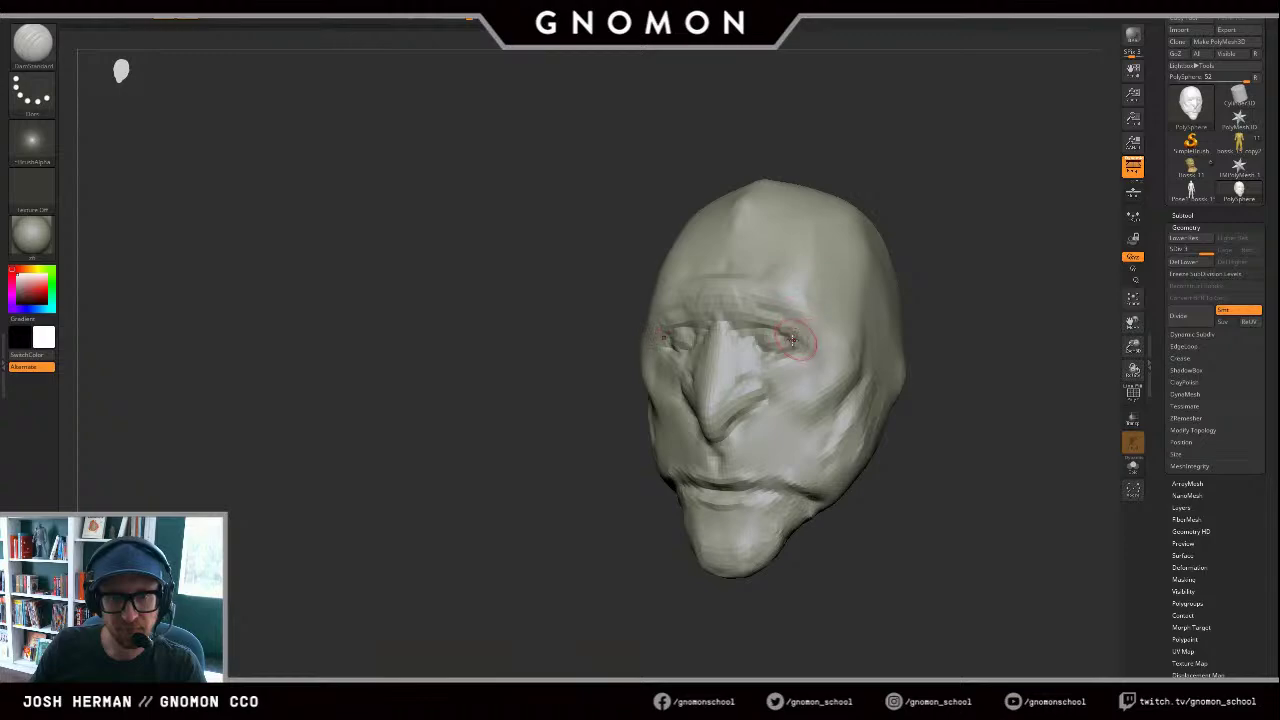
Step: Carve the upper eyelid crease, outer eye wrinkles and lower edge of the cheekbone with DamStandard
{"action": "left_click_drag", "start_coordinate": [792, 341], "coordinate": [827, 345]}
{"action": "left_click_drag", "start_coordinate": [925, 302], "coordinate": [1015, 294]}
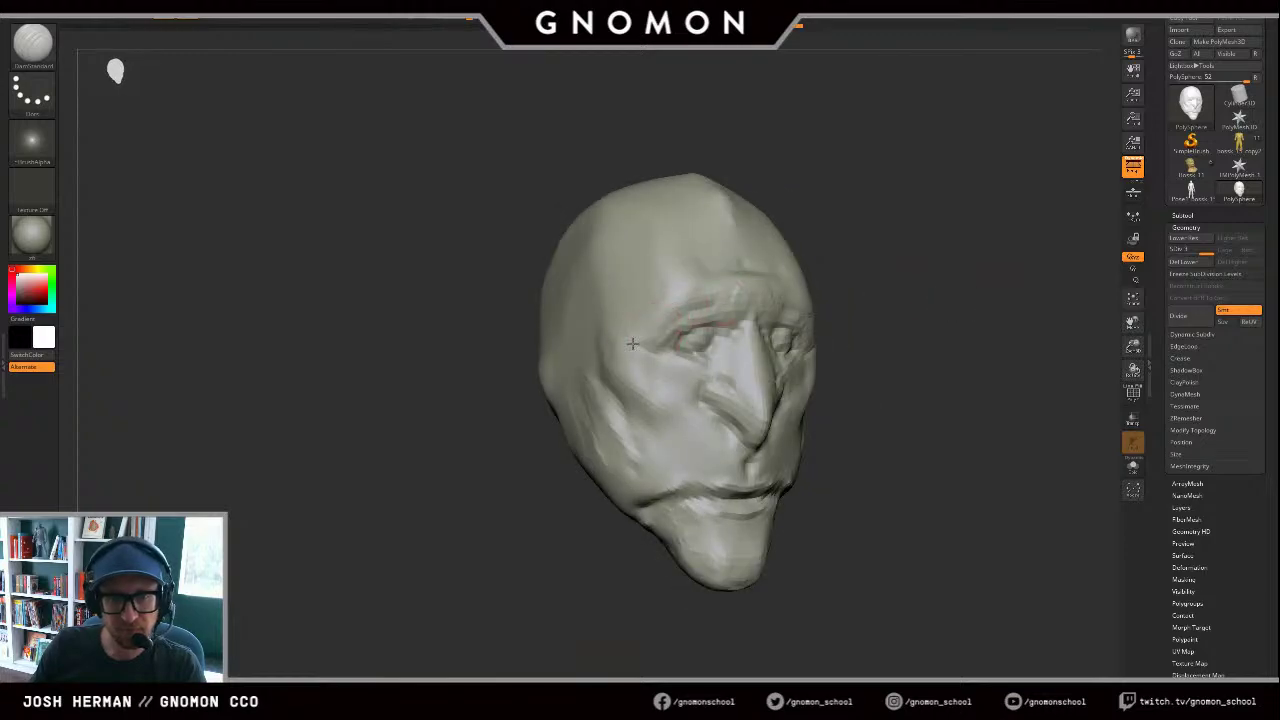
{"action": "mouse_move", "coordinate": [656, 355]}
{"action": "left_mouse_down"}
{"action": "mouse_move", "coordinate": [624, 347]}
{"action": "mouse_move", "coordinate": [650, 402]}
{"action": "left_mouse_up"}
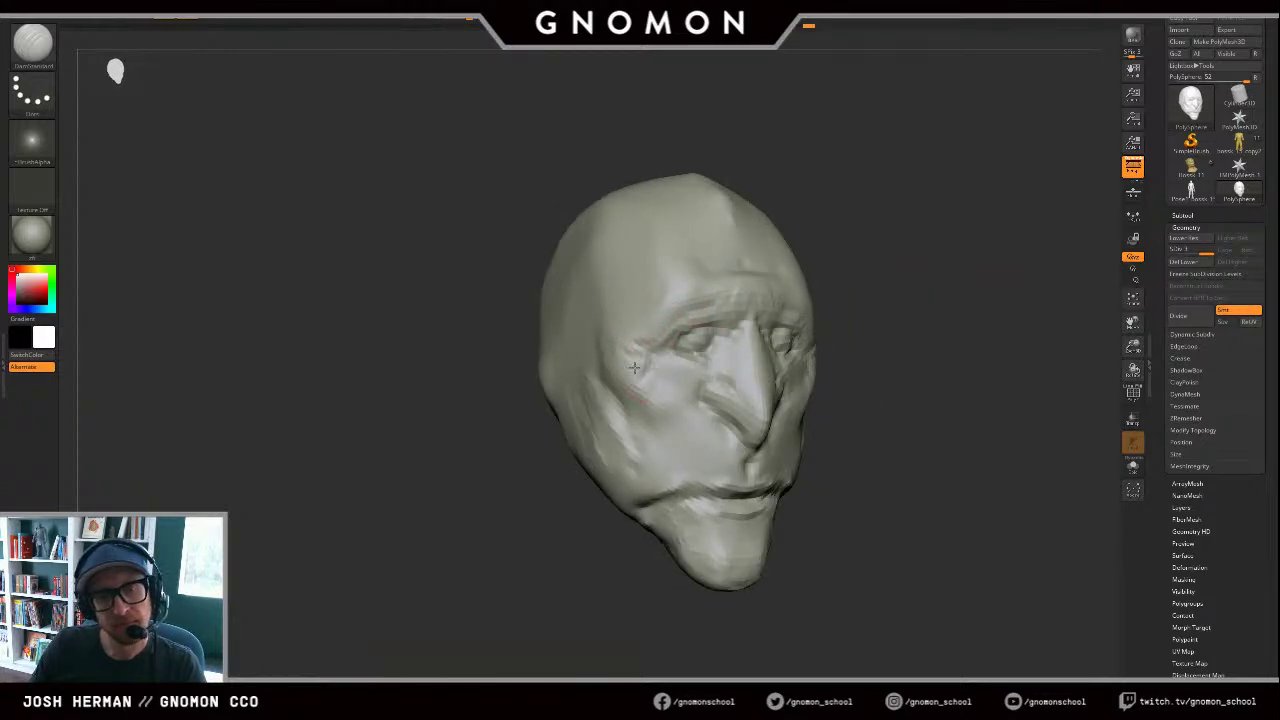
{"action": "left_click_drag", "start_coordinate": [976, 340], "coordinate": [950, 350], "text": "alt"}
{"action": "mouse_move", "coordinate": [910, 360]}
{"action": "left_mouse_down"}
{"action": "mouse_move", "coordinate": [800, 362]}
{"action": "mouse_move", "coordinate": [899, 330]}
{"action": "mouse_move", "coordinate": [820, 334]}
{"action": "mouse_move", "coordinate": [822, 346]}
{"action": "left_mouse_up"}
Step: Build up the brow, upper eyelids and sides of the nose with ClayBuildup strokes
{"action": "key", "text": "b"}
{"action": "key", "text": "c"}
{"action": "key", "text": "b"}
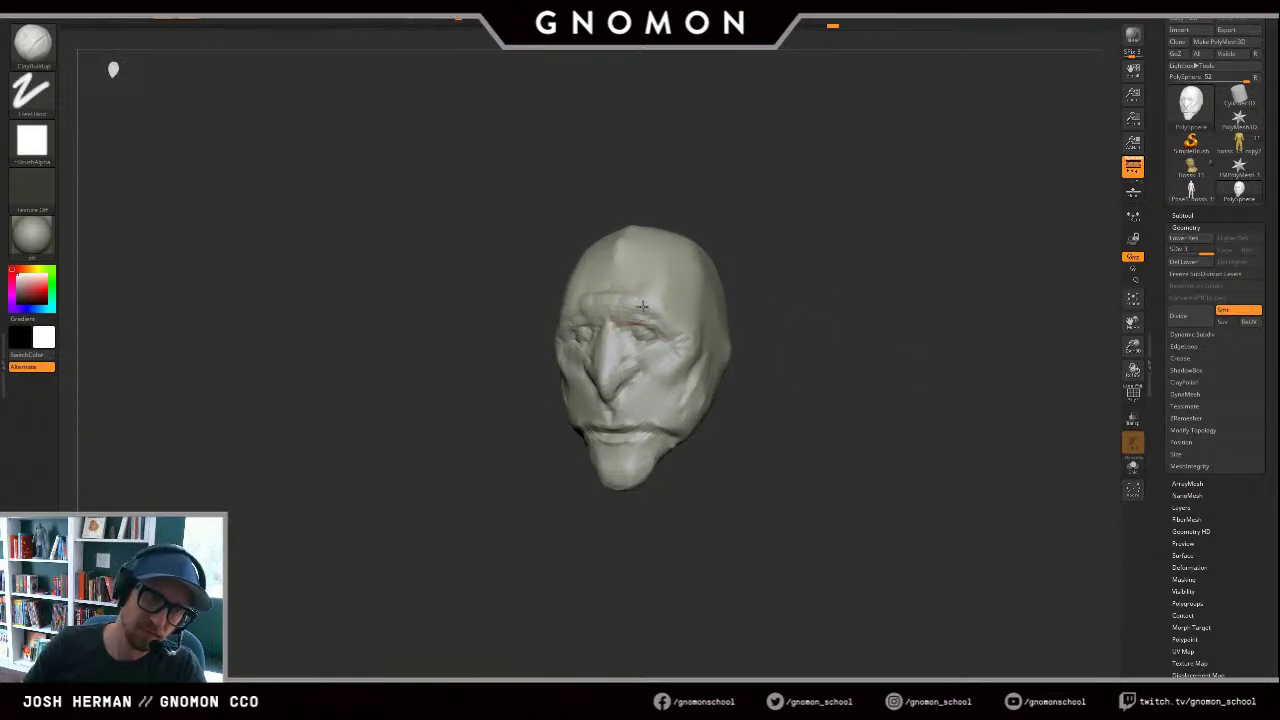
{"action": "left_click_drag", "start_coordinate": [791, 313], "coordinate": [880, 304]}
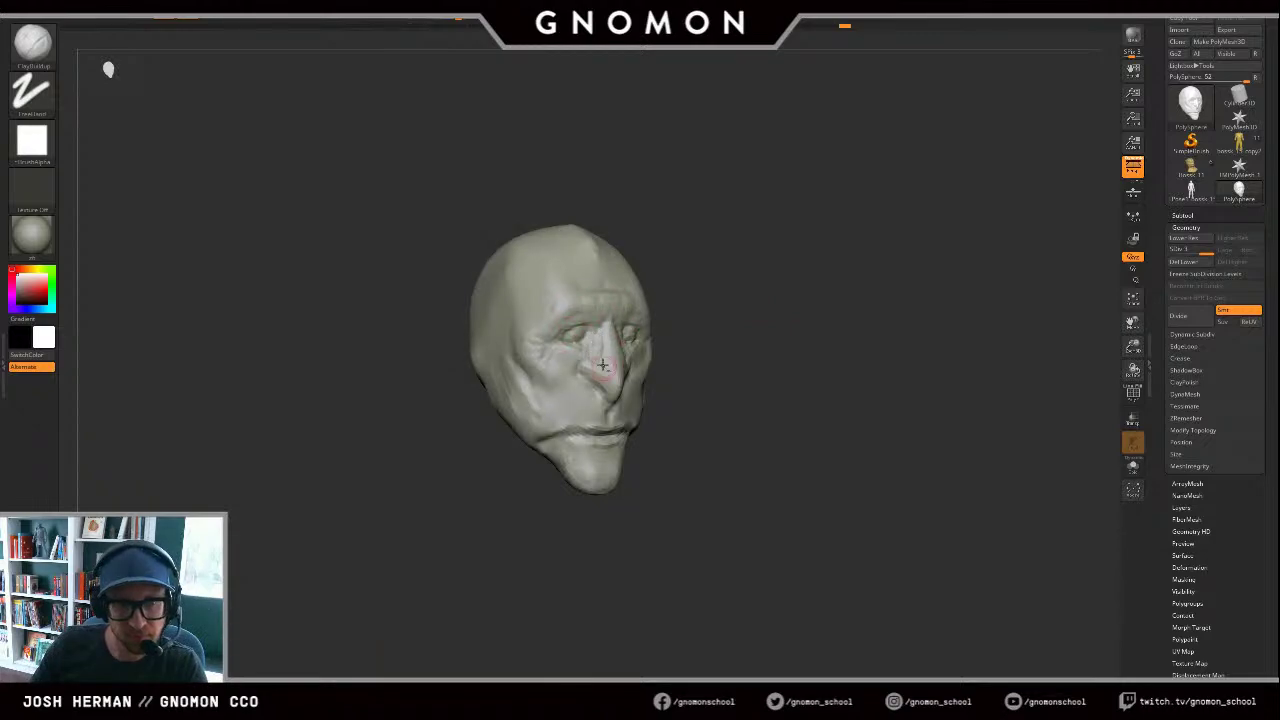
{"action": "right_click_drag", "start_coordinate": [740, 375], "coordinate": [630, 345]}
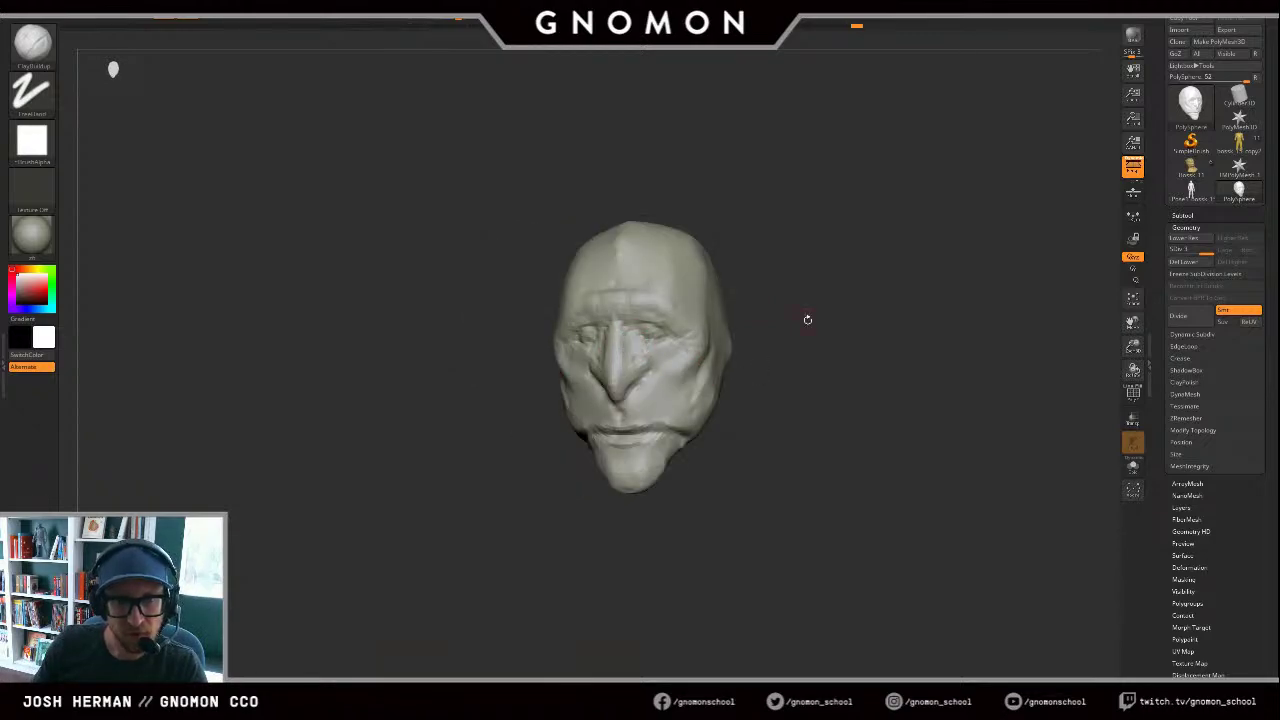
{"action": "right_click_drag", "start_coordinate": [807, 319], "coordinate": [618, 330]}
{"action": "right_click_drag", "start_coordinate": [697, 330], "coordinate": [631, 346]}
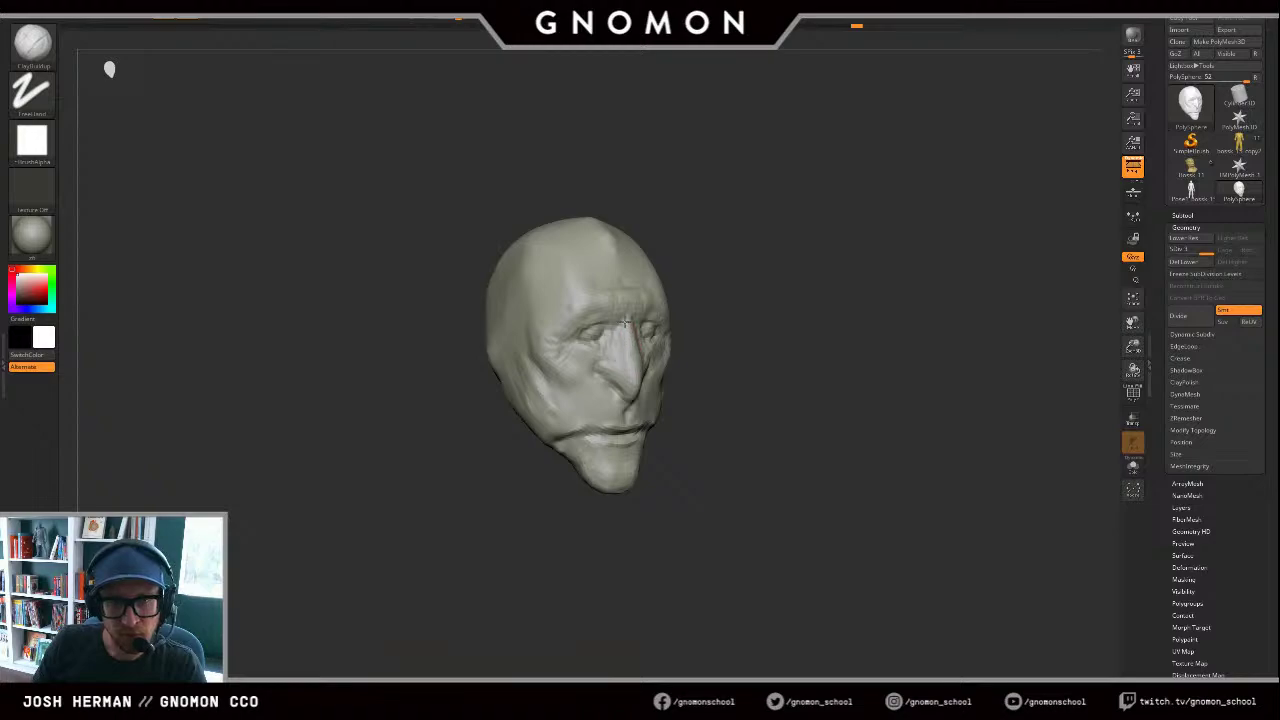
{"action": "left_click_drag", "start_coordinate": [755, 300], "coordinate": [689, 280]}
{"action": "mouse_move", "coordinate": [790, 318]}
{"action": "left_mouse_down"}
{"action": "mouse_move", "coordinate": [836, 310]}
{"action": "mouse_move", "coordinate": [910, 324]}
{"action": "mouse_move", "coordinate": [959, 284]}
{"action": "left_mouse_up"}
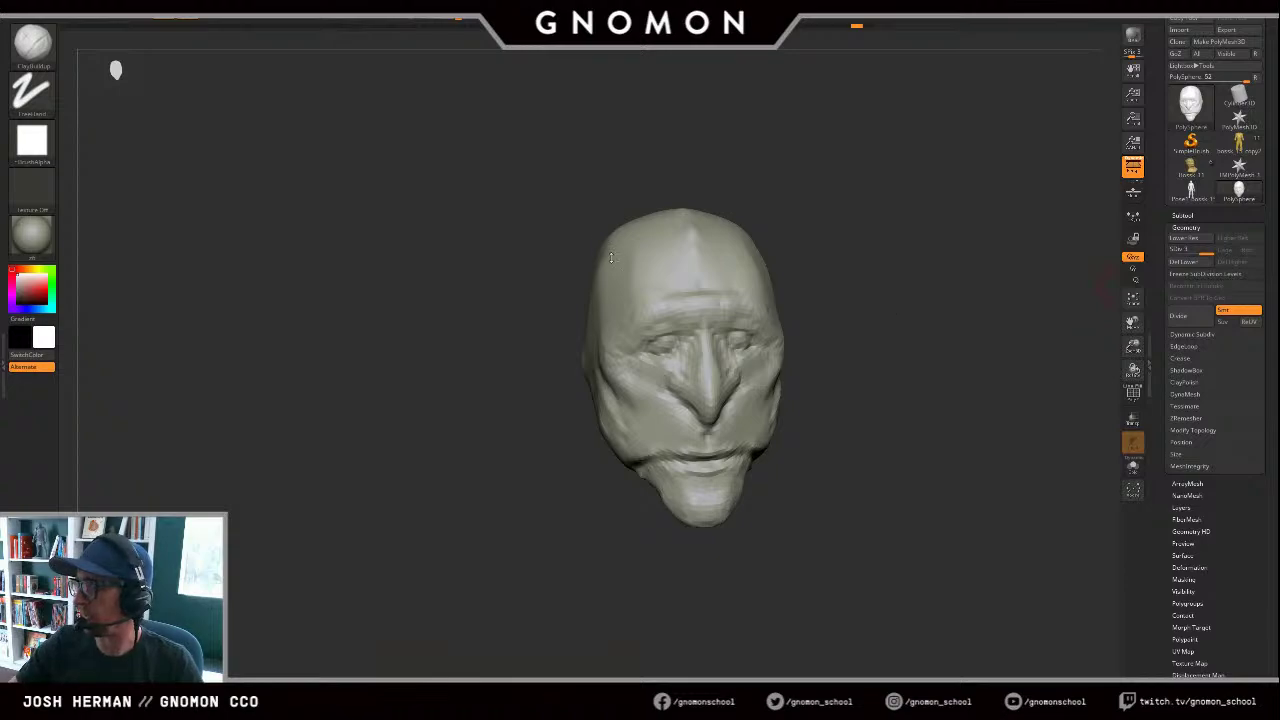
Step: Refine the inner eye corners beside the nose bridge with ClayBuildup strokes
{"action": "mouse_move", "coordinate": [878, 338]}
{"action": "left_mouse_down", "text": "alt"}
{"action": "mouse_move", "coordinate": [838, 265]}
{"action": "mouse_move", "coordinate": [862, 262]}
{"action": "left_mouse_up", "text": "alt"}
{"action": "mouse_move", "coordinate": [641, 274]}
{"action": "left_mouse_down"}
{"action": "mouse_move", "coordinate": [652, 302]}
{"action": "mouse_move", "coordinate": [666, 262]}
{"action": "left_mouse_up"}
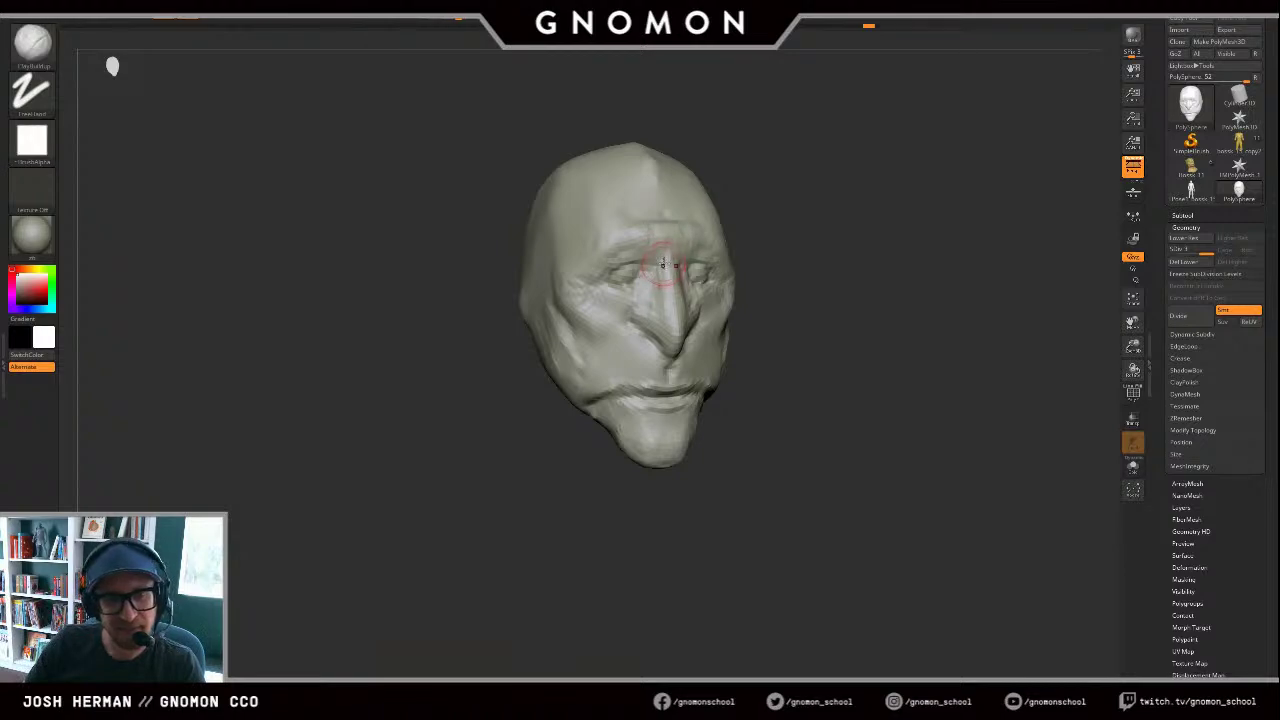
{"action": "key", "text": "b"}
{"action": "key", "text": "d"}
{"action": "key", "text": "s"}
{"action": "key", "text": "b"}
{"action": "key", "text": "c"}
{"action": "key", "text": "b"}
Step: Build up the forehead planes above the brow with ClayBuildup and smooth them toward the hairline
{"action": "mouse_move", "coordinate": [664, 252]}
{"action": "left_mouse_down"}
{"action": "mouse_move", "coordinate": [671, 217]}
{"action": "mouse_move", "coordinate": [605, 231]}
{"action": "mouse_move", "coordinate": [614, 238]}
{"action": "left_mouse_up"}
{"action": "left_click_drag", "start_coordinate": [610, 186], "coordinate": [603, 199]}
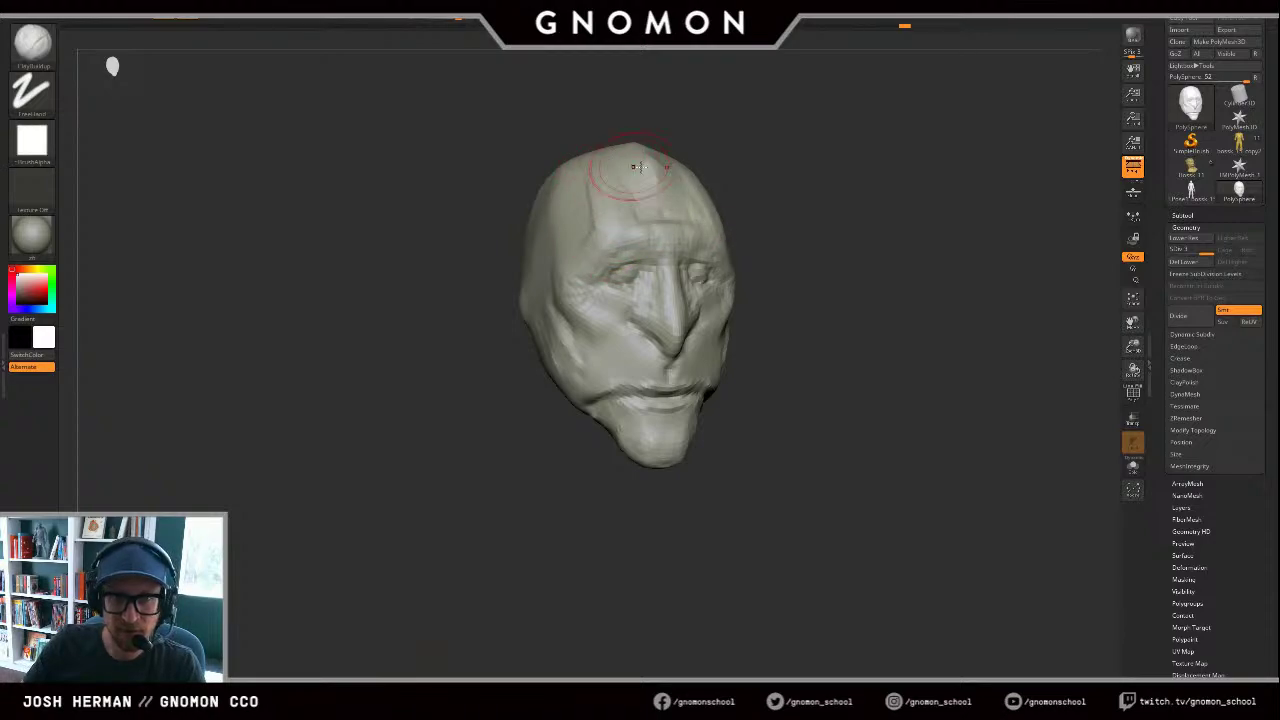
{"action": "mouse_move", "coordinate": [611, 201]}
{"action": "left_mouse_down"}
{"action": "mouse_move", "coordinate": [631, 197]}
{"action": "mouse_move", "coordinate": [636, 152]}
{"action": "left_mouse_up"}
{"action": "left_click_drag", "start_coordinate": [709, 110], "coordinate": [732, 112]}
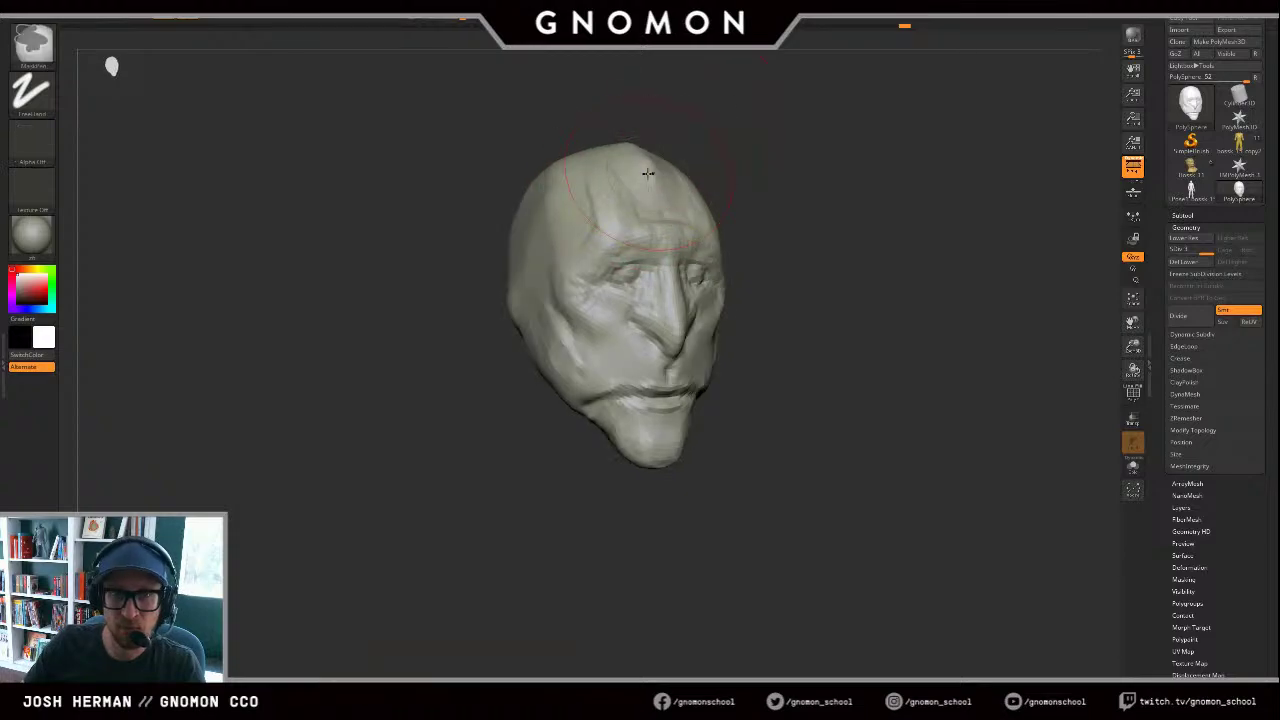
{"action": "mouse_move", "coordinate": [646, 174]}
{"action": "left_mouse_down"}
{"action": "mouse_move", "coordinate": [616, 112]}
{"action": "mouse_move", "coordinate": [628, 120]}
{"action": "left_mouse_up"}
{"action": "mouse_move", "coordinate": [724, 117]}
{"action": "left_mouse_down"}
{"action": "mouse_move", "coordinate": [766, 189]}
{"action": "mouse_move", "coordinate": [749, 206]}
{"action": "mouse_move", "coordinate": [740, 160]}
{"action": "mouse_move", "coordinate": [758, 108]}
{"action": "mouse_move", "coordinate": [757, 124]}
{"action": "left_mouse_up"}
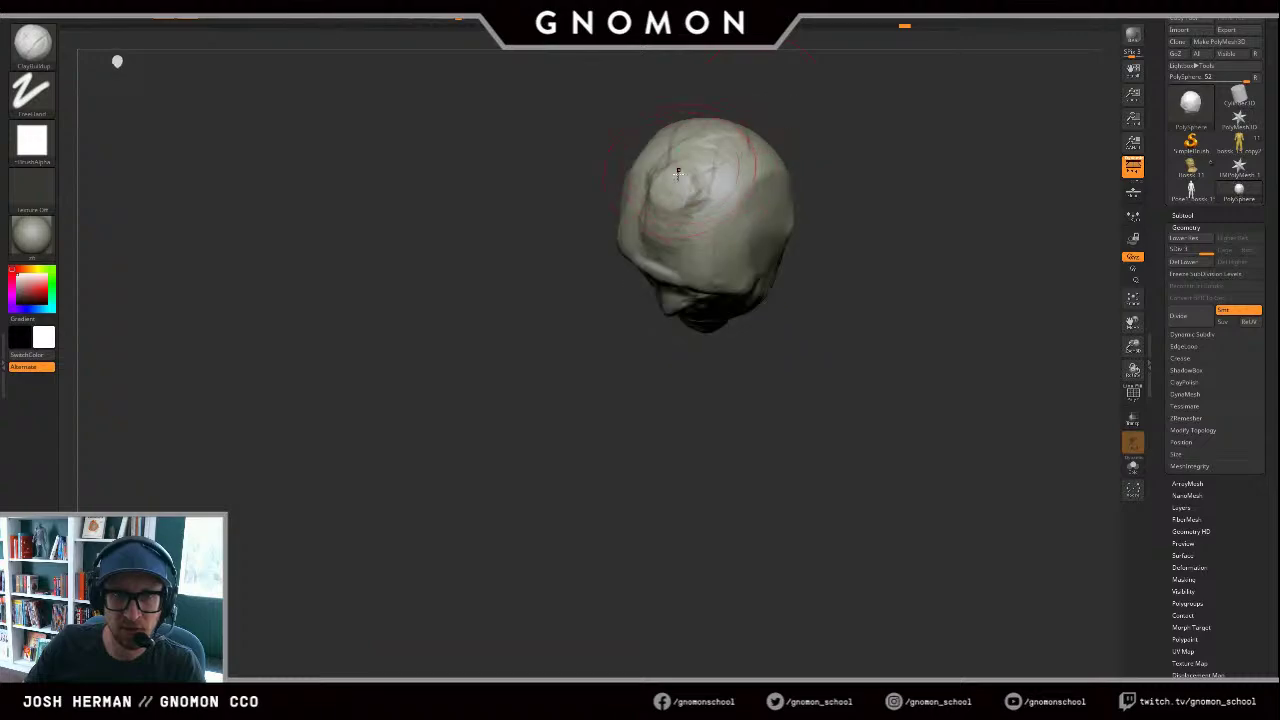
Step: Add clay to the top of the skull and refine its shape with DamStandard
{"action": "mouse_move", "coordinate": [707, 186]}
{"action": "left_mouse_down"}
{"action": "mouse_move", "coordinate": [691, 152]}
{"action": "mouse_move", "coordinate": [670, 149]}
{"action": "mouse_move", "coordinate": [689, 140]}
{"action": "left_mouse_up"}
{"action": "mouse_move", "coordinate": [663, 208]}
{"action": "left_mouse_down"}
{"action": "mouse_move", "coordinate": [688, 160]}
{"action": "mouse_move", "coordinate": [708, 152]}
{"action": "left_mouse_up"}
{"action": "mouse_move", "coordinate": [797, 145]}
{"action": "left_mouse_down", "text": "shift"}
{"action": "mouse_move", "coordinate": [796, 201]}
{"action": "mouse_move", "coordinate": [721, 194]}
{"action": "left_mouse_up", "text": "shift"}
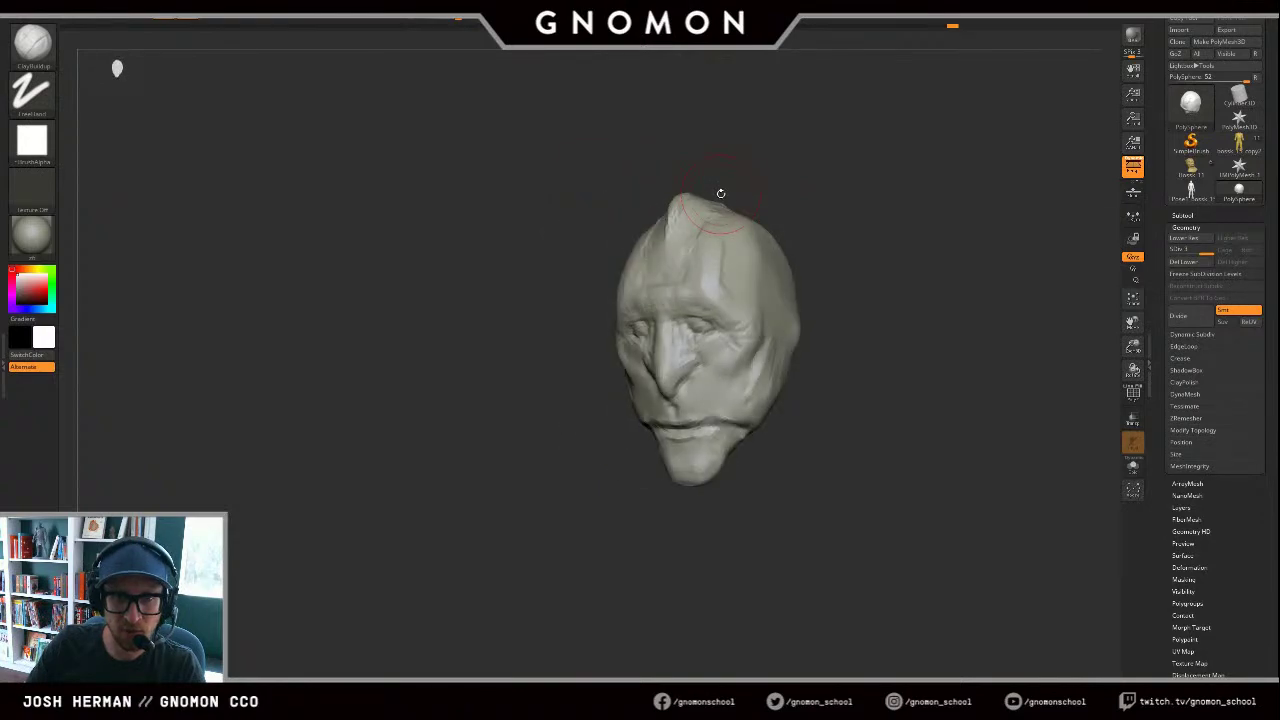
{"action": "key", "text": "b"}
{"action": "key", "text": "d"}
{"action": "key", "text": "s"}
{"action": "mouse_move", "coordinate": [781, 162]}
{"action": "left_mouse_down"}
{"action": "mouse_move", "coordinate": [746, 178]}
{"action": "mouse_move", "coordinate": [816, 154]}
{"action": "mouse_move", "coordinate": [561, 179]}
{"action": "left_mouse_up"}
{"action": "mouse_move", "coordinate": [549, 240]}
{"action": "left_mouse_down"}
{"action": "mouse_move", "coordinate": [510, 244]}
{"action": "mouse_move", "coordinate": [494, 277]}
{"action": "mouse_move", "coordinate": [507, 323]}
{"action": "mouse_move", "coordinate": [582, 318]}
{"action": "left_mouse_up"}
Step: Reinforce the forehead and temple planes with ClayBuildup strokes
{"action": "key", "text": "b"}
{"action": "key", "text": "c"}
{"action": "key", "text": "b"}
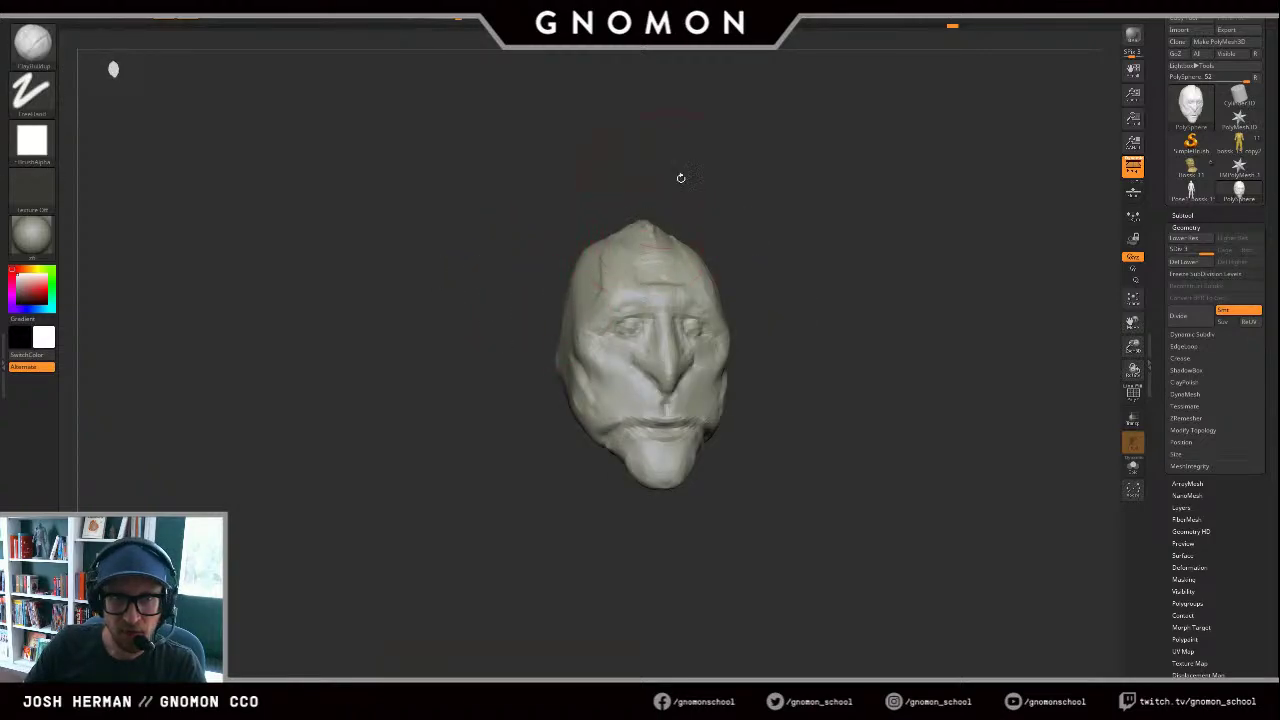
{"action": "left_click_drag", "start_coordinate": [681, 178], "coordinate": [677, 202]}
{"action": "mouse_move", "coordinate": [632, 272]}
{"action": "left_mouse_down"}
{"action": "mouse_move", "coordinate": [612, 250]}
{"action": "mouse_move", "coordinate": [590, 262]}
{"action": "mouse_move", "coordinate": [615, 279]}
{"action": "left_mouse_up"}
{"action": "left_click_drag", "start_coordinate": [537, 226], "coordinate": [560, 228]}
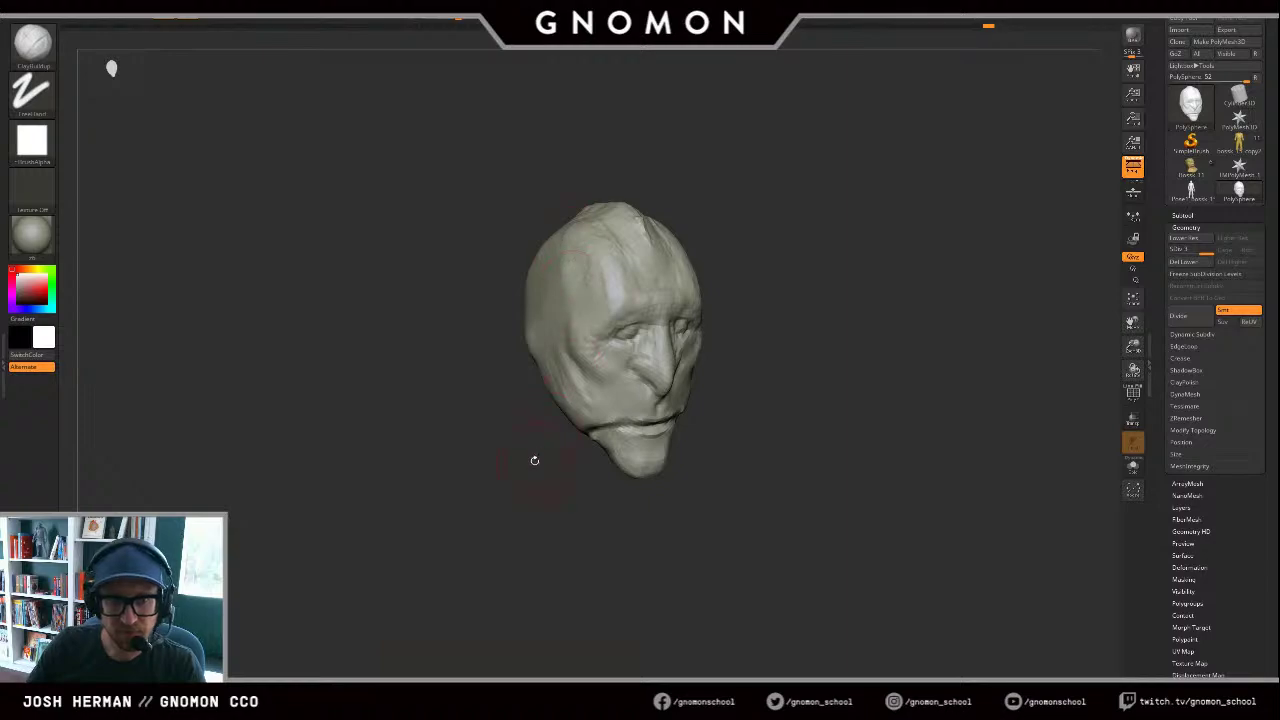
Step: Rework the jaw and chin below the mouth with DamStandard and ClayBuildup strokes
{"action": "mouse_move", "coordinate": [534, 460]}
{"action": "left_mouse_down"}
{"action": "mouse_move", "coordinate": [595, 457]}
{"action": "mouse_move", "coordinate": [657, 506]}
{"action": "mouse_move", "coordinate": [695, 512]}
{"action": "left_mouse_up"}
{"action": "key", "text": "b"}
{"action": "key", "text": "d"}
{"action": "key", "text": "s"}
{"action": "key", "text": "b"}
{"action": "key", "text": "c"}
{"action": "key", "text": "b"}
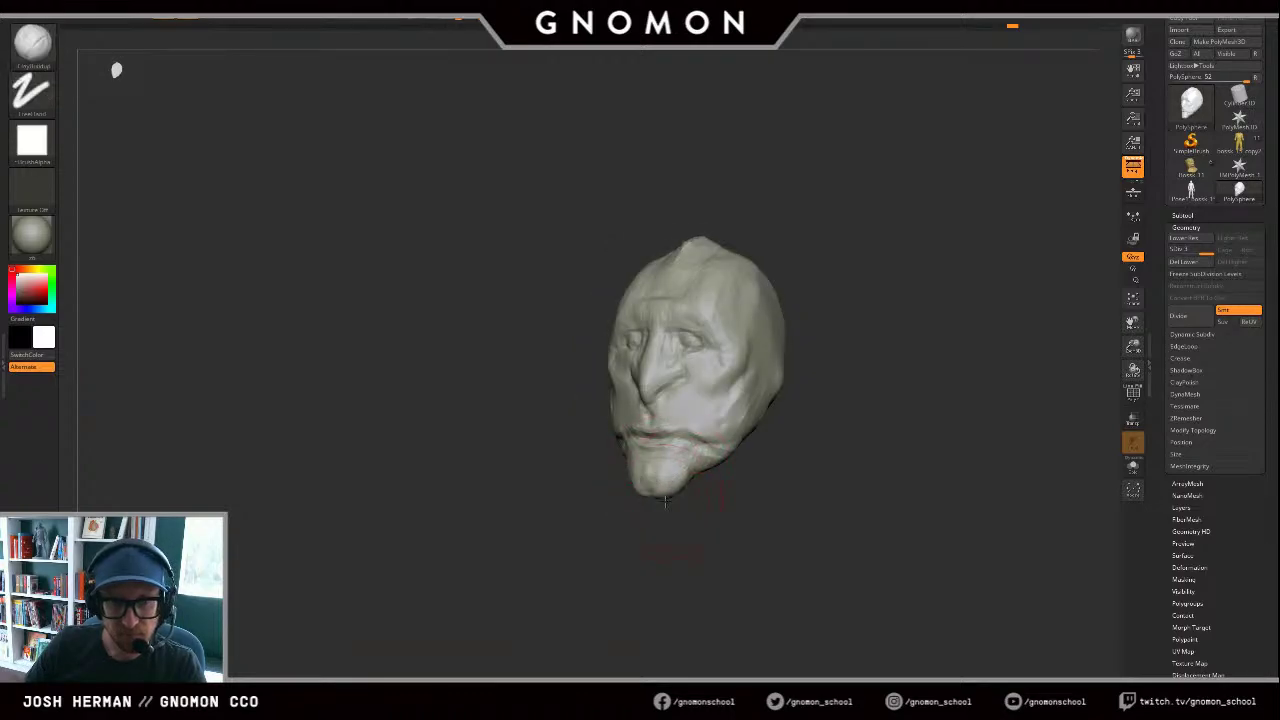
Step: Puff out the jaw beside the mouth corners with the Inflat brush
{"action": "key", "text": "b"}
{"action": "key", "text": "i"}
{"action": "key", "text": "n"}
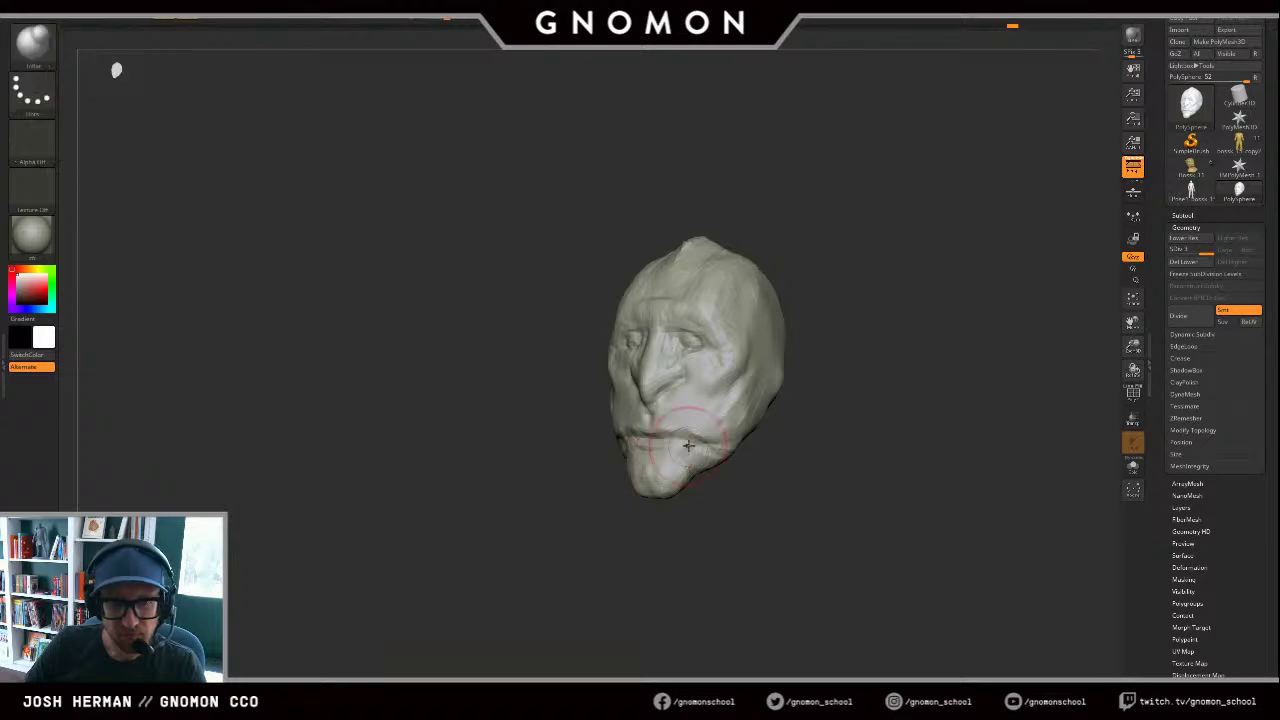
{"action": "left_click_drag", "start_coordinate": [576, 436], "coordinate": [604, 438]}
{"action": "key", "text": "ctrl+z"}
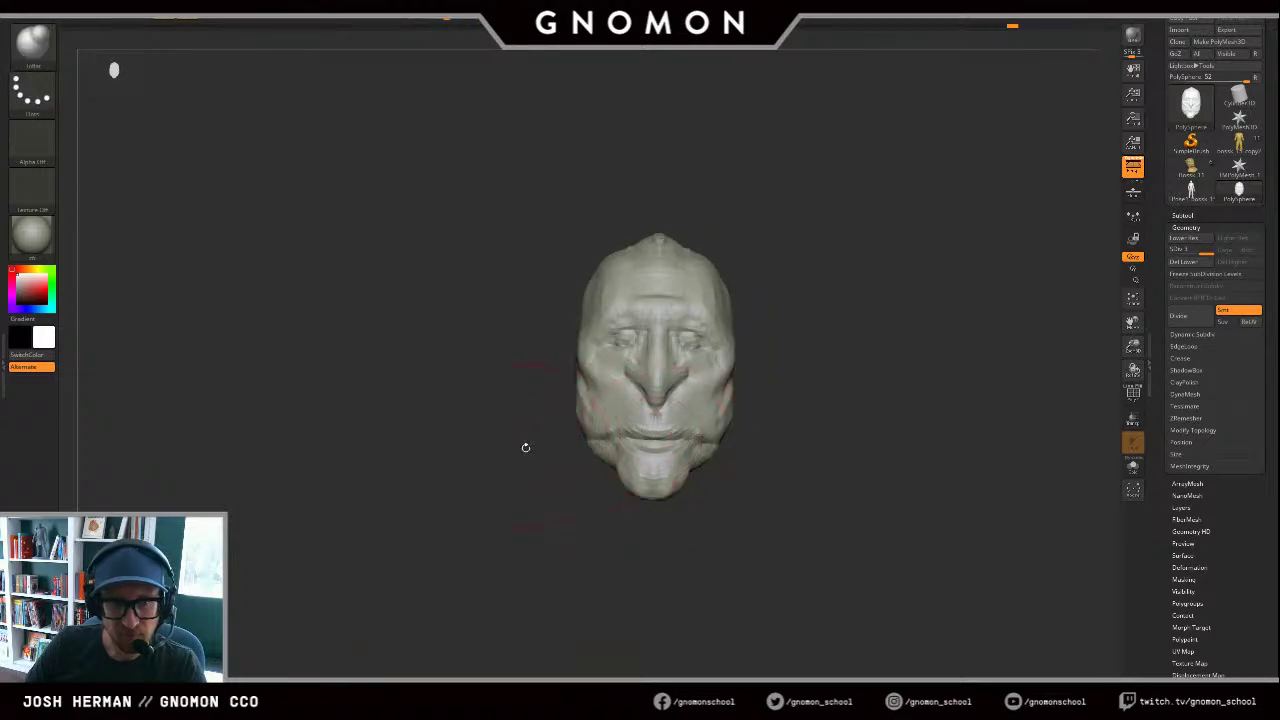
{"action": "mouse_move", "coordinate": [526, 447]}
{"action": "left_mouse_down"}
{"action": "mouse_move", "coordinate": [569, 474]}
{"action": "mouse_move", "coordinate": [632, 436]}
{"action": "mouse_move", "coordinate": [718, 413]}
{"action": "mouse_move", "coordinate": [709, 440]}
{"action": "mouse_move", "coordinate": [811, 437]}
{"action": "mouse_move", "coordinate": [697, 300]}
{"action": "mouse_move", "coordinate": [751, 262]}
{"action": "mouse_move", "coordinate": [672, 290]}
{"action": "mouse_move", "coordinate": [592, 243]}
{"action": "mouse_move", "coordinate": [535, 243]}
{"action": "left_mouse_up"}
{"action": "key", "text": "b"}
{"action": "key", "text": "i"}
{"action": "key", "text": "n"}
{"action": "left_click_drag", "start_coordinate": [715, 229], "coordinate": [666, 269]}
Step: Mask the head, leaving only the neck area at the lower back of the skull unmasked
{"action": "left_click", "coordinate": [552, 256], "text": "ctrl"}
{"action": "mouse_move", "coordinate": [575, 240]}
{"action": "left_mouse_down"}
{"action": "mouse_move", "coordinate": [643, 183]}
{"action": "mouse_move", "coordinate": [597, 256]}
{"action": "mouse_move", "coordinate": [827, 277]}
{"action": "mouse_move", "coordinate": [775, 282]}
{"action": "left_mouse_up"}
{"action": "left_click", "coordinate": [597, 260], "text": "ctrl"}
{"action": "left_click_drag", "start_coordinate": [671, 289], "coordinate": [687, 268], "text": "ctrl"}
{"action": "left_click_drag", "start_coordinate": [806, 310], "coordinate": [762, 298]}
{"action": "left_click", "coordinate": [761, 298], "text": "ctrl"}
Step: Pull the unmasked area down with Transpose Move to form a neck and clear the mask
{"action": "key", "text": "w"}
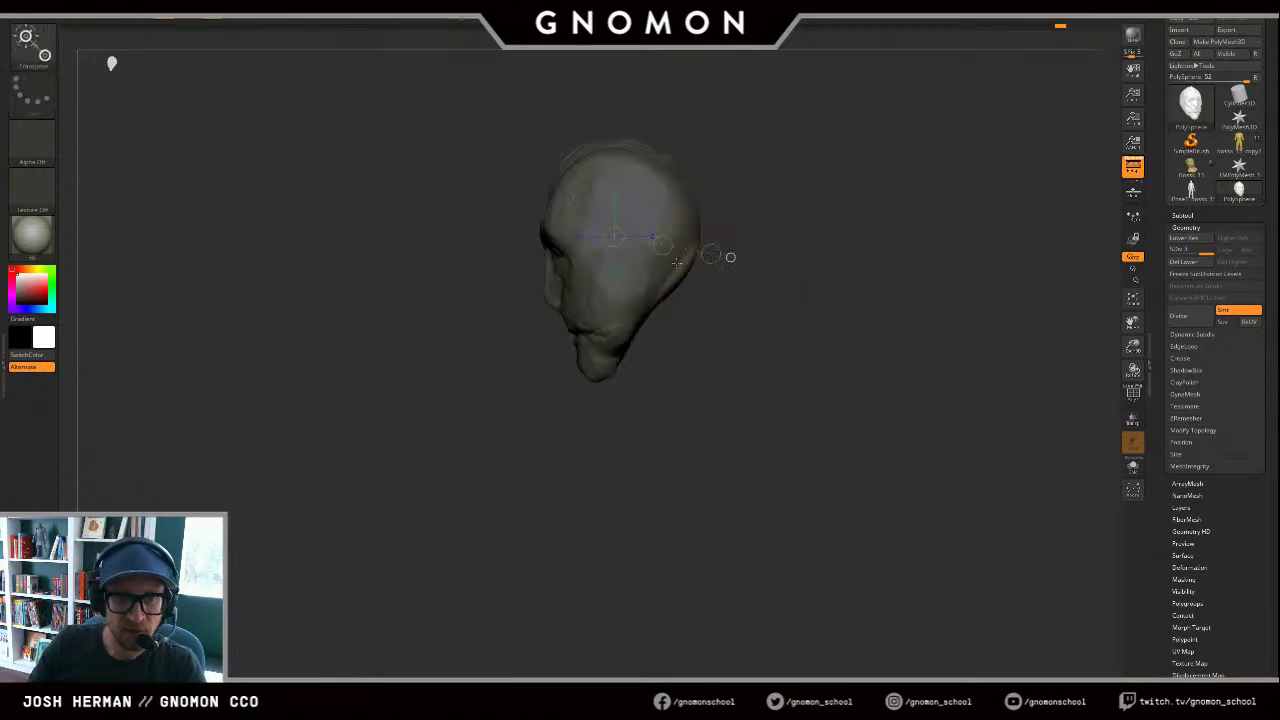
{"action": "mouse_move", "coordinate": [691, 320]}
{"action": "left_mouse_down"}
{"action": "mouse_move", "coordinate": [705, 386]}
{"action": "mouse_move", "coordinate": [782, 390]}
{"action": "left_mouse_up"}
{"action": "left_click_drag", "start_coordinate": [782, 374], "coordinate": [866, 358]}
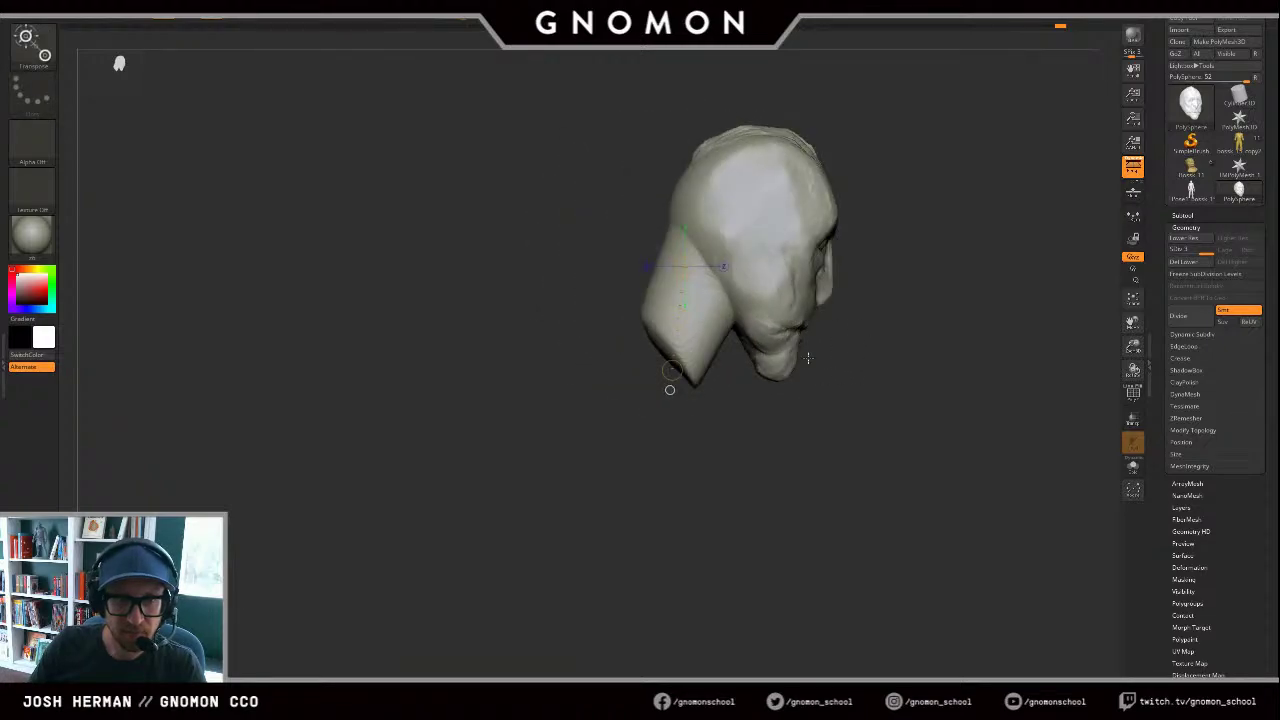
{"action": "key", "text": "ctrl+z"}
{"action": "left_click_drag", "start_coordinate": [670, 390], "coordinate": [669, 386], "text": "ctrl"}
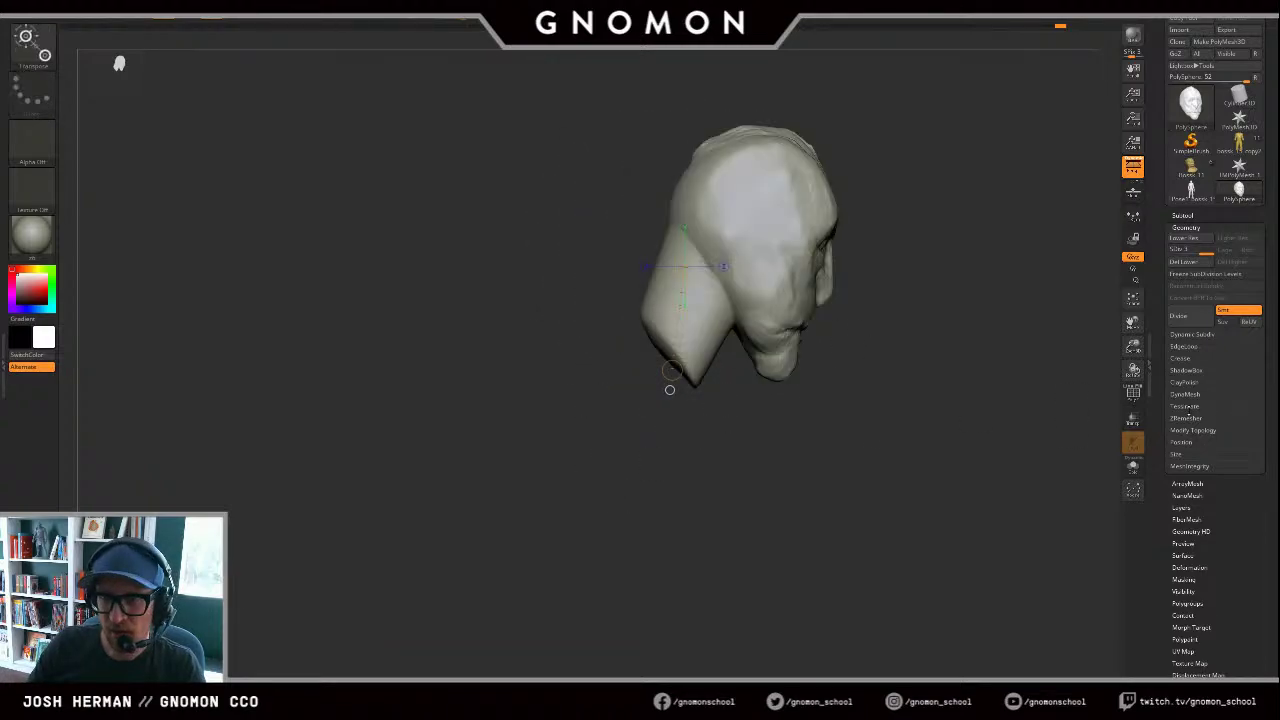
Step: Mask the whole head, leaving only the lower end of the neck unmasked
{"action": "left_click_drag", "start_coordinate": [913, 348], "coordinate": [727, 402]}
{"action": "left_click_drag", "start_coordinate": [630, 397], "coordinate": [665, 408]}
{"action": "left_click_drag", "start_coordinate": [611, 291], "coordinate": [711, 442], "text": "ctrl"}
{"action": "left_click", "coordinate": [832, 438], "text": "ctrl"}
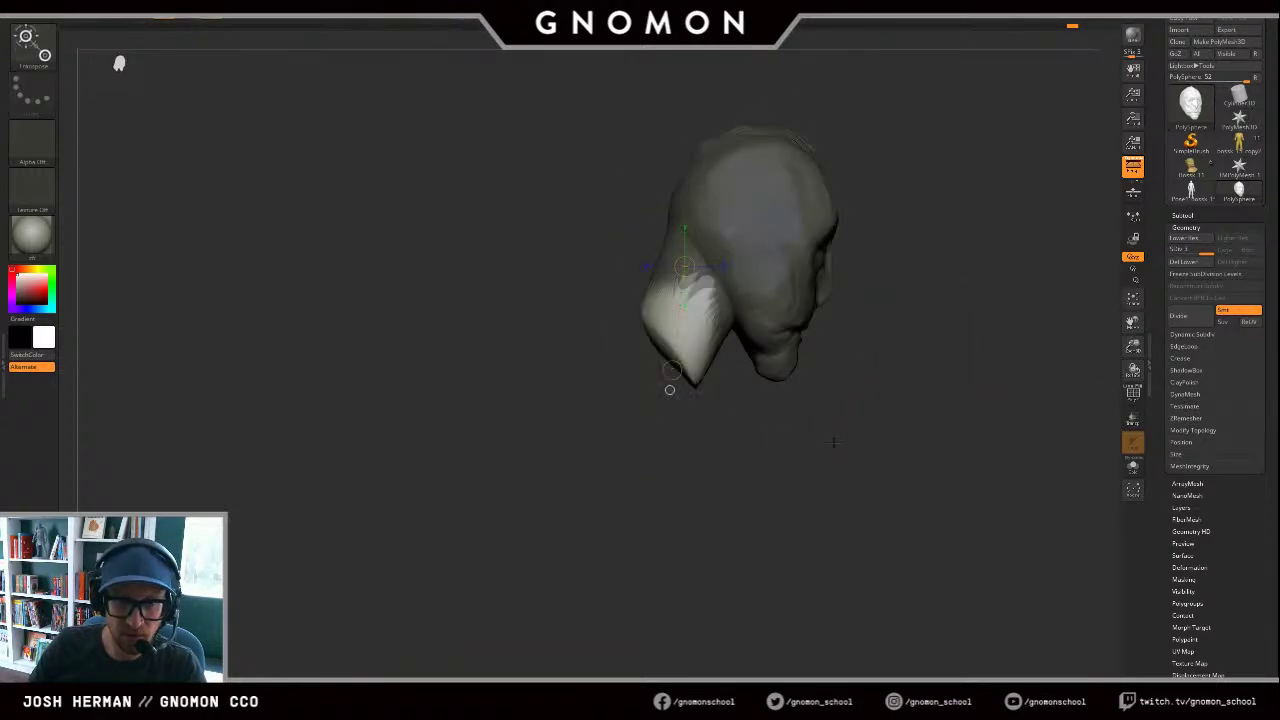
Step: Try to scale the unmasked end of the neck outward with Transpose
{"action": "left_click_drag", "start_coordinate": [834, 438], "coordinate": [770, 428], "text": "shift"}
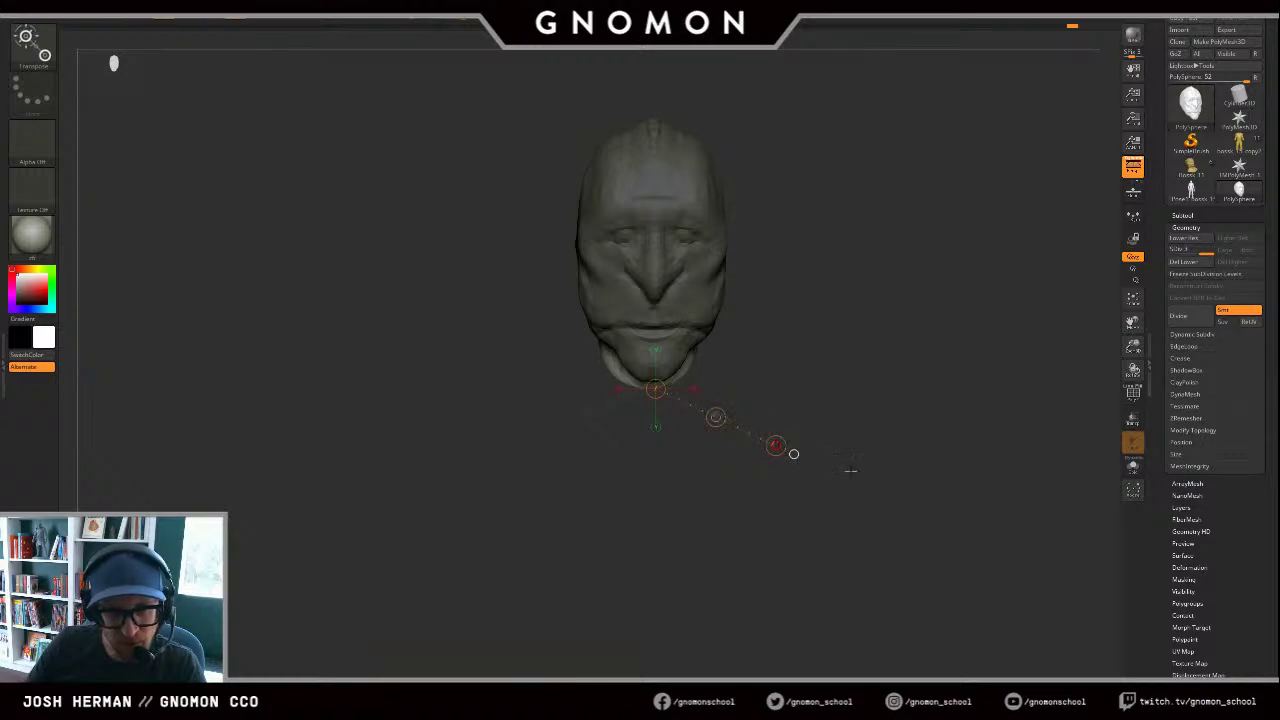
{"action": "left_click_drag", "start_coordinate": [850, 470], "coordinate": [1100, 538]}
{"action": "key", "text": "ctrl+z"}
{"action": "left_click_drag", "start_coordinate": [651, 343], "coordinate": [683, 356]}
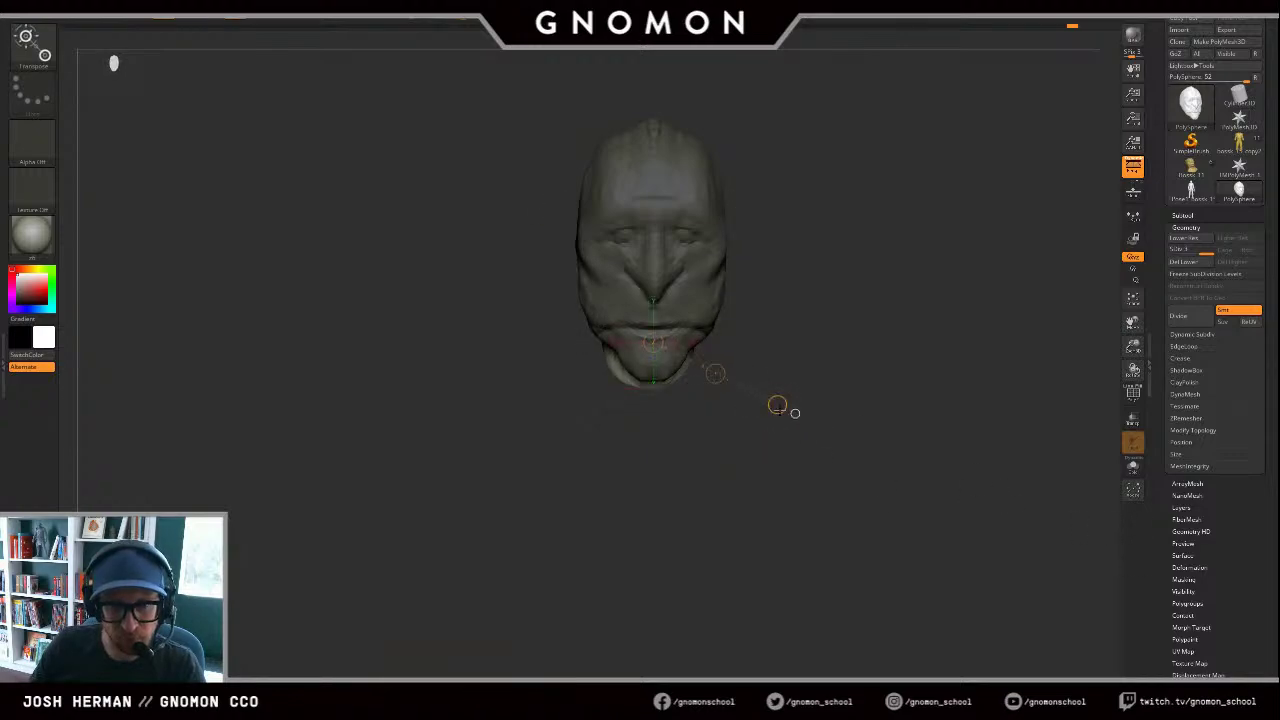
{"action": "left_click_drag", "start_coordinate": [777, 405], "coordinate": [1012, 490]}
{"action": "left_click_drag", "start_coordinate": [700, 432], "coordinate": [803, 425]}
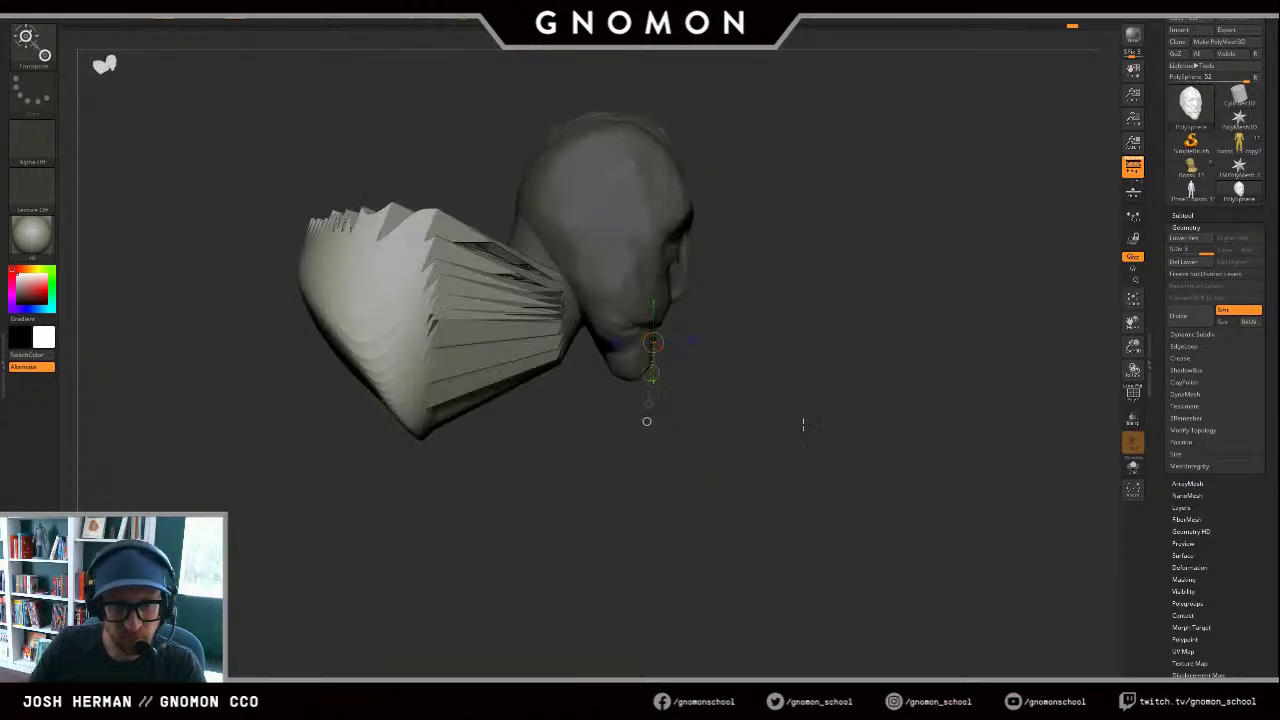
{"action": "key", "text": "ctrl+z"}
Step: Widen the unmasked end of the neck and pull it down well below the chin with Transpose
{"action": "left_click_drag", "start_coordinate": [619, 498], "coordinate": [850, 647]}
{"action": "left_click_drag", "start_coordinate": [930, 505], "coordinate": [780, 442]}
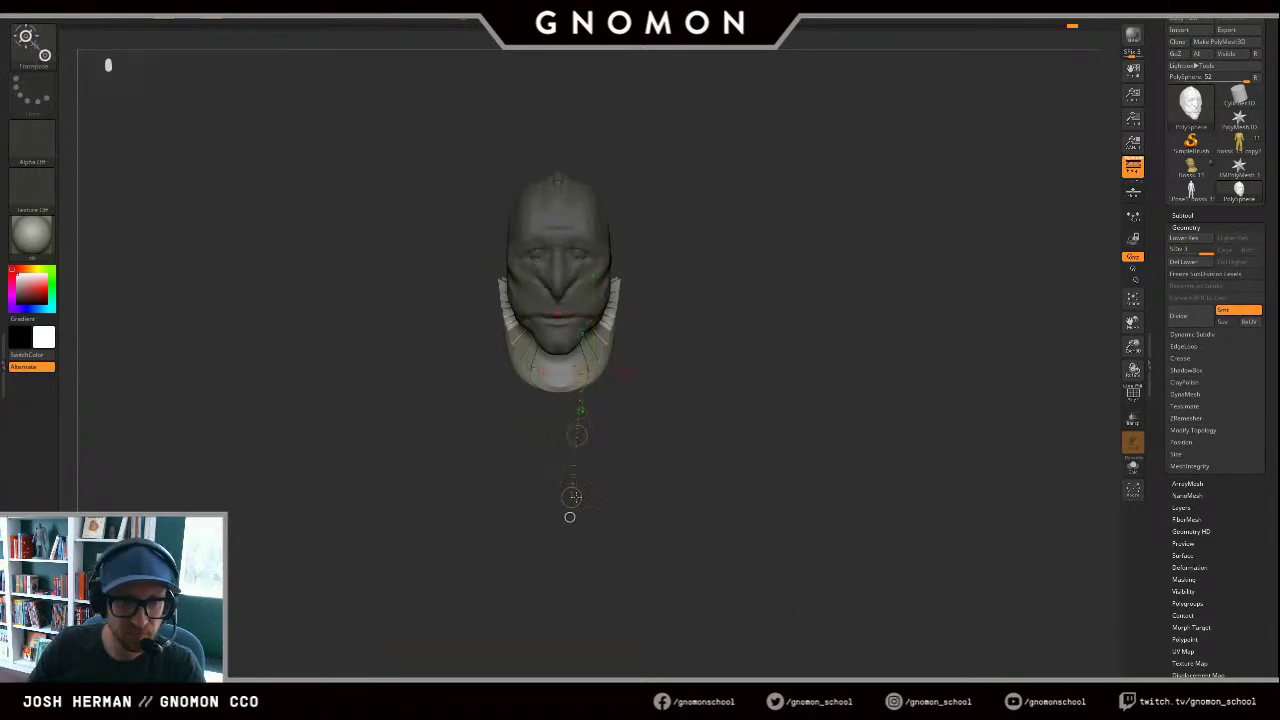
{"action": "left_click_drag", "start_coordinate": [588, 434], "coordinate": [594, 514]}
{"action": "left_click_drag", "start_coordinate": [562, 398], "coordinate": [590, 417]}
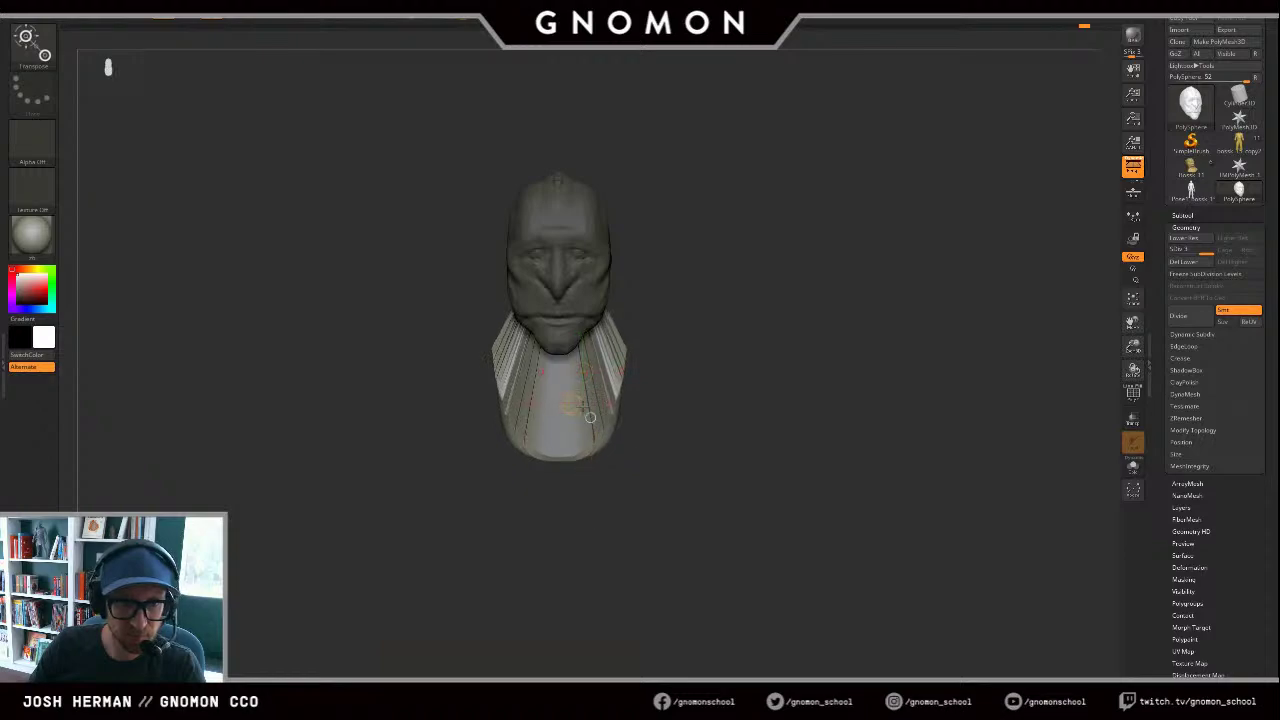
Step: Stretch the unmasked neck base toward the back in side view and clear the mask
{"action": "left_click_drag", "start_coordinate": [703, 393], "coordinate": [831, 394]}
{"action": "left_click_drag", "start_coordinate": [905, 368], "coordinate": [806, 356]}
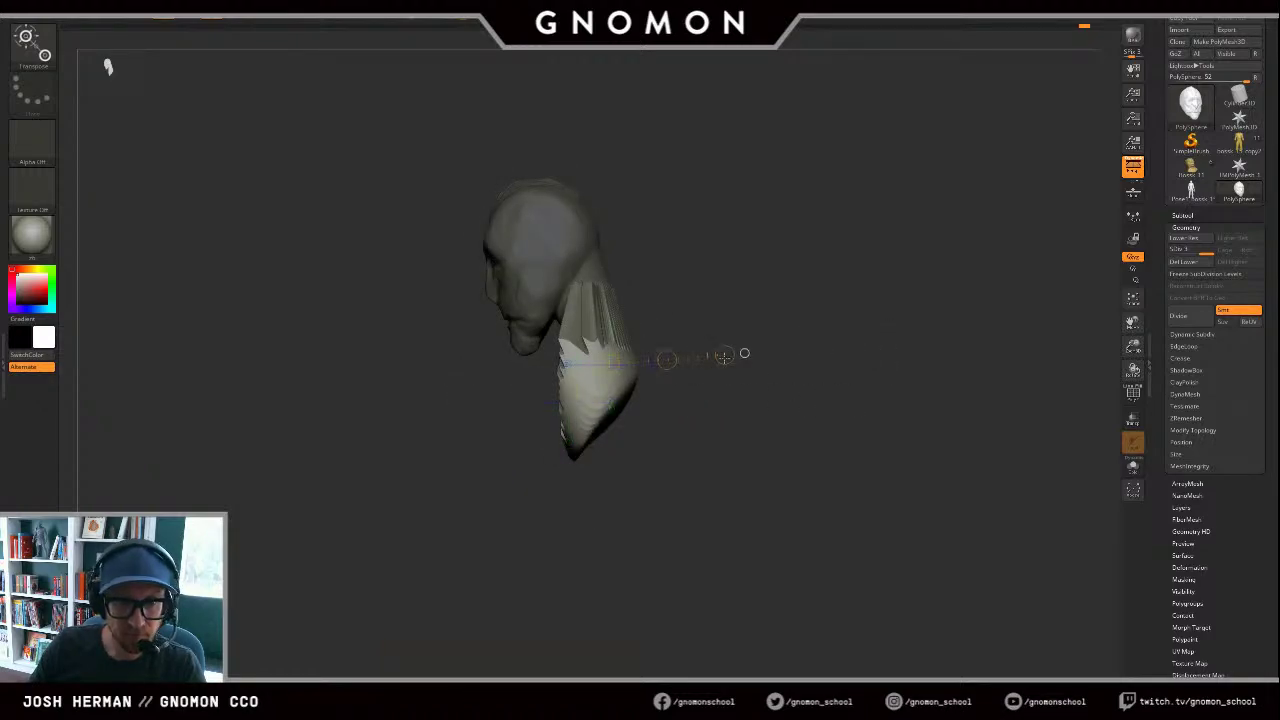
{"action": "left_click_drag", "start_coordinate": [724, 357], "coordinate": [810, 335]}
{"action": "left_click_drag", "start_coordinate": [667, 360], "coordinate": [695, 336]}
{"action": "left_click_drag", "start_coordinate": [1062, 418], "coordinate": [1085, 440], "text": "ctrl"}
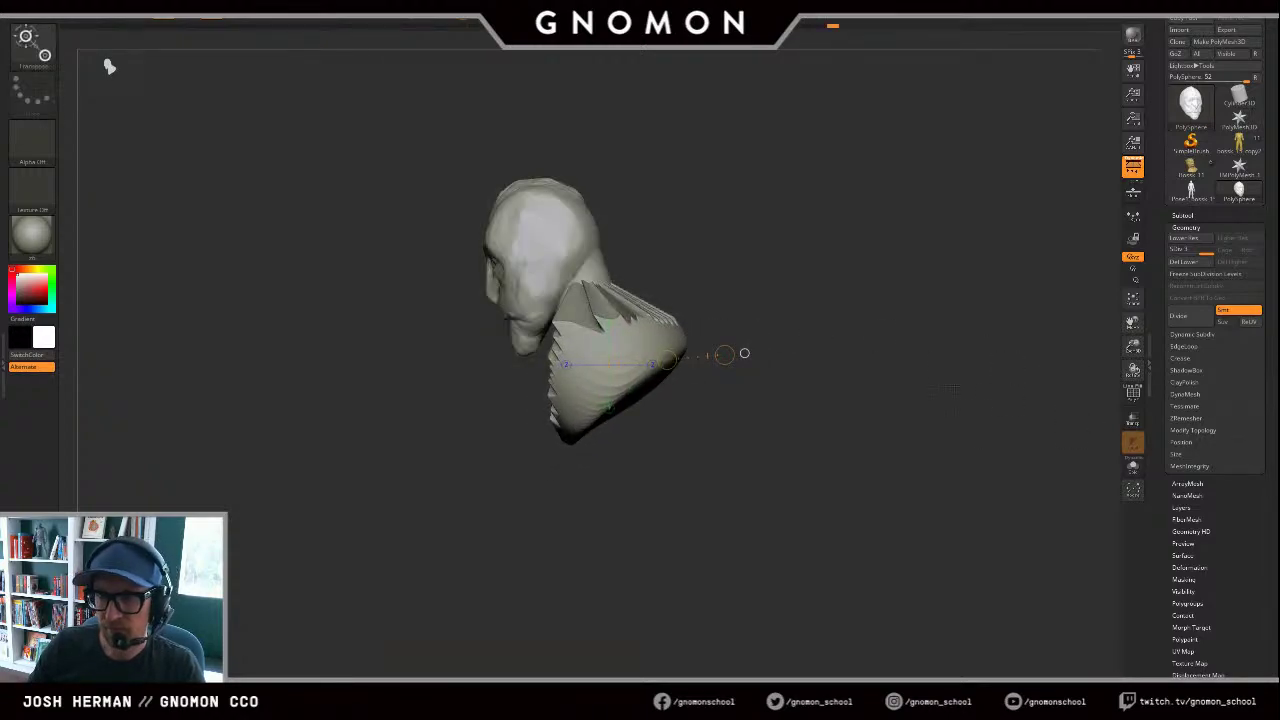
Step: Isolate the sides of the neck base with a mask, pull them outward to form shoulders, and clear the mask
{"action": "left_click_drag", "start_coordinate": [696, 318], "coordinate": [751, 317]}
{"action": "left_click", "coordinate": [751, 317], "text": "ctrl"}
{"action": "key", "text": "q"}
{"action": "mouse_move", "coordinate": [567, 340]}
{"action": "left_mouse_down", "text": "ctrl+alt"}
{"action": "mouse_move", "coordinate": [547, 362]}
{"action": "mouse_move", "coordinate": [700, 272]}
{"action": "left_mouse_up", "text": "ctrl+alt"}
{"action": "key", "text": "w"}
{"action": "mouse_move", "coordinate": [470, 372]}
{"action": "left_mouse_down"}
{"action": "mouse_move", "coordinate": [506, 370]}
{"action": "mouse_move", "coordinate": [522, 386]}
{"action": "left_mouse_up"}
{"action": "key", "text": "q"}
{"action": "left_click_drag", "start_coordinate": [492, 312], "coordinate": [480, 316], "text": "shift"}
{"action": "left_click_drag", "start_coordinate": [1072, 372], "coordinate": [1092, 390], "text": "ctrl"}
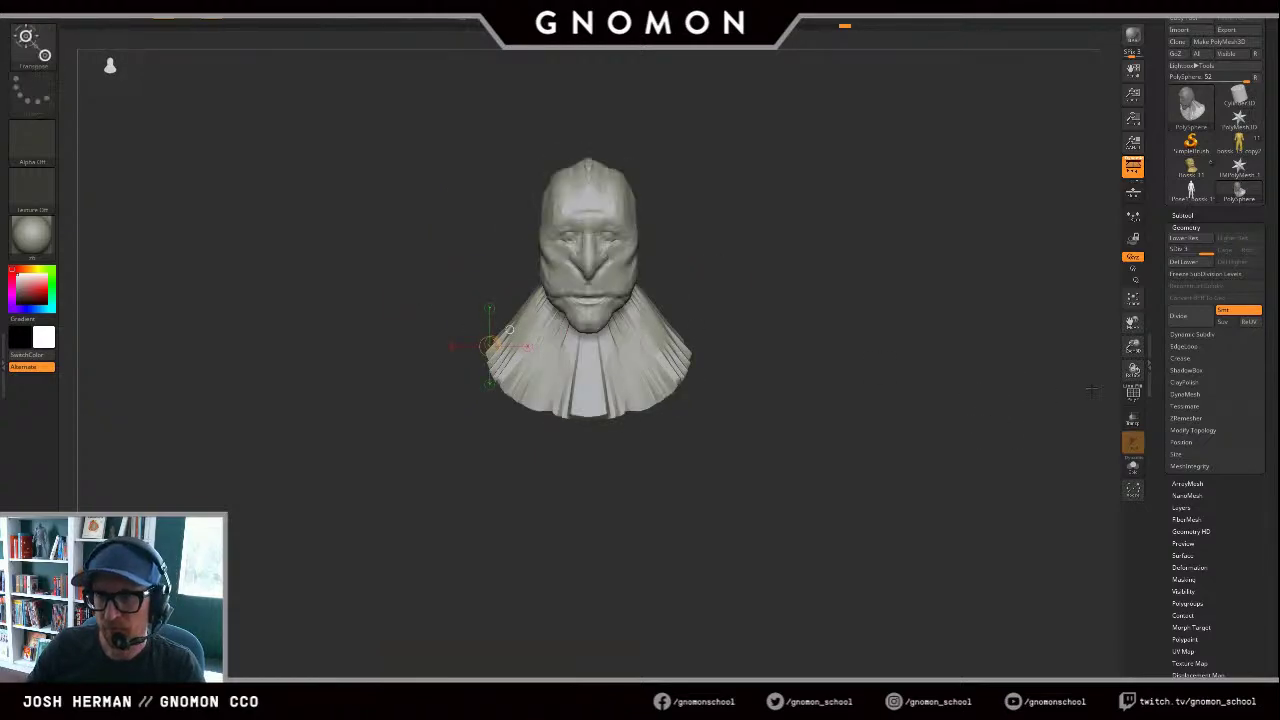
Step: Try remeshing the bust with DynaMesh at resolution 128
{"action": "left_click", "coordinate": [1182, 394]}
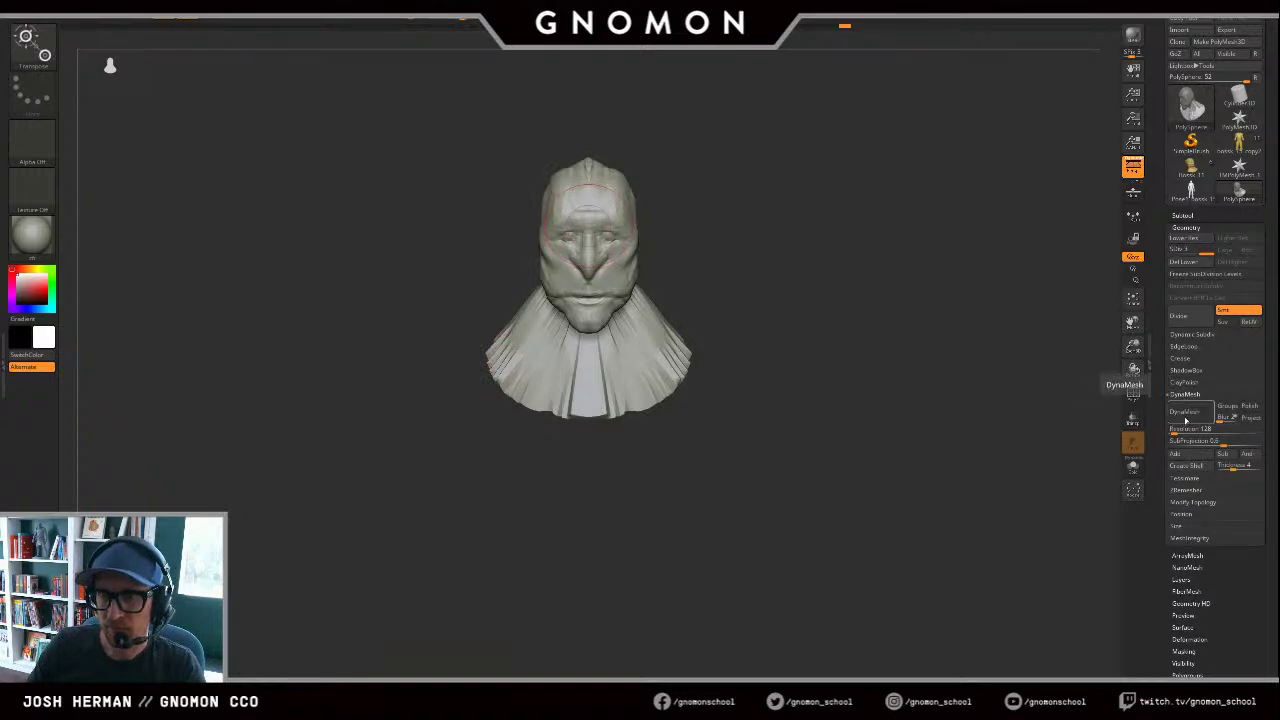
{"action": "left_click", "coordinate": [1186, 419]}
{"action": "left_click", "coordinate": [1092, 437]}
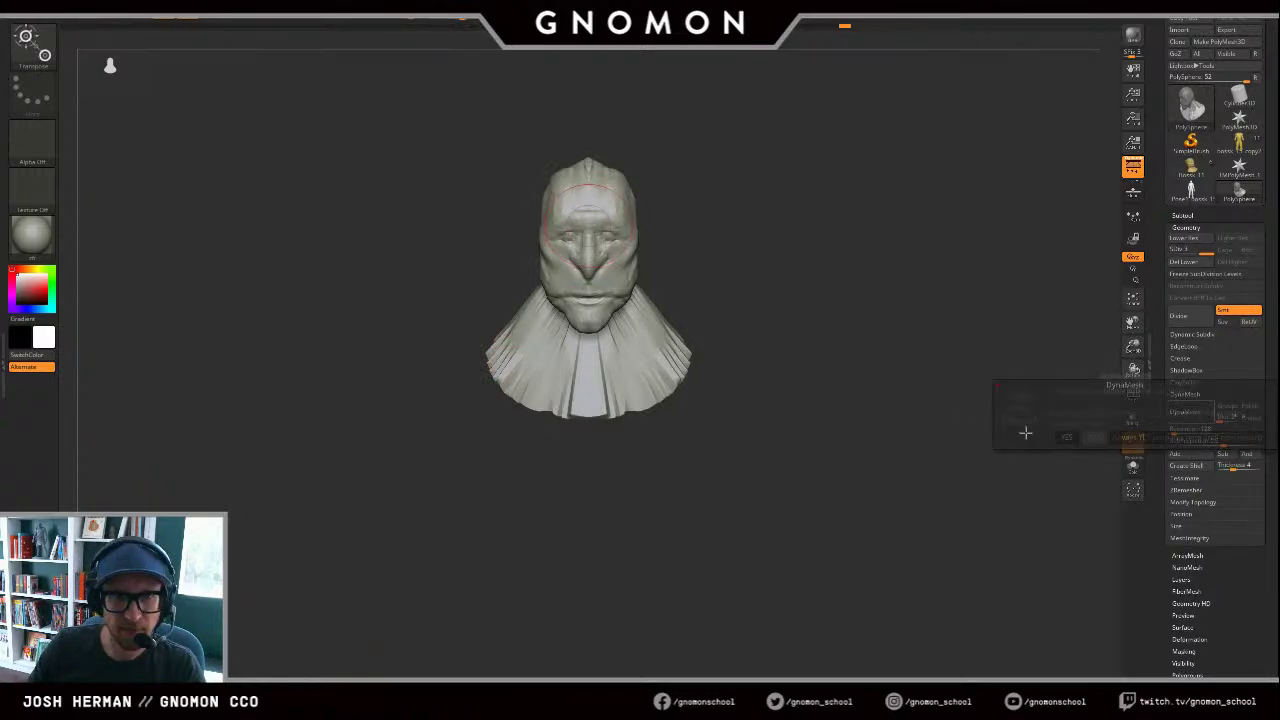
{"action": "left_click_drag", "start_coordinate": [882, 398], "coordinate": [1004, 446]}
{"action": "key", "text": "ctrl+z"}
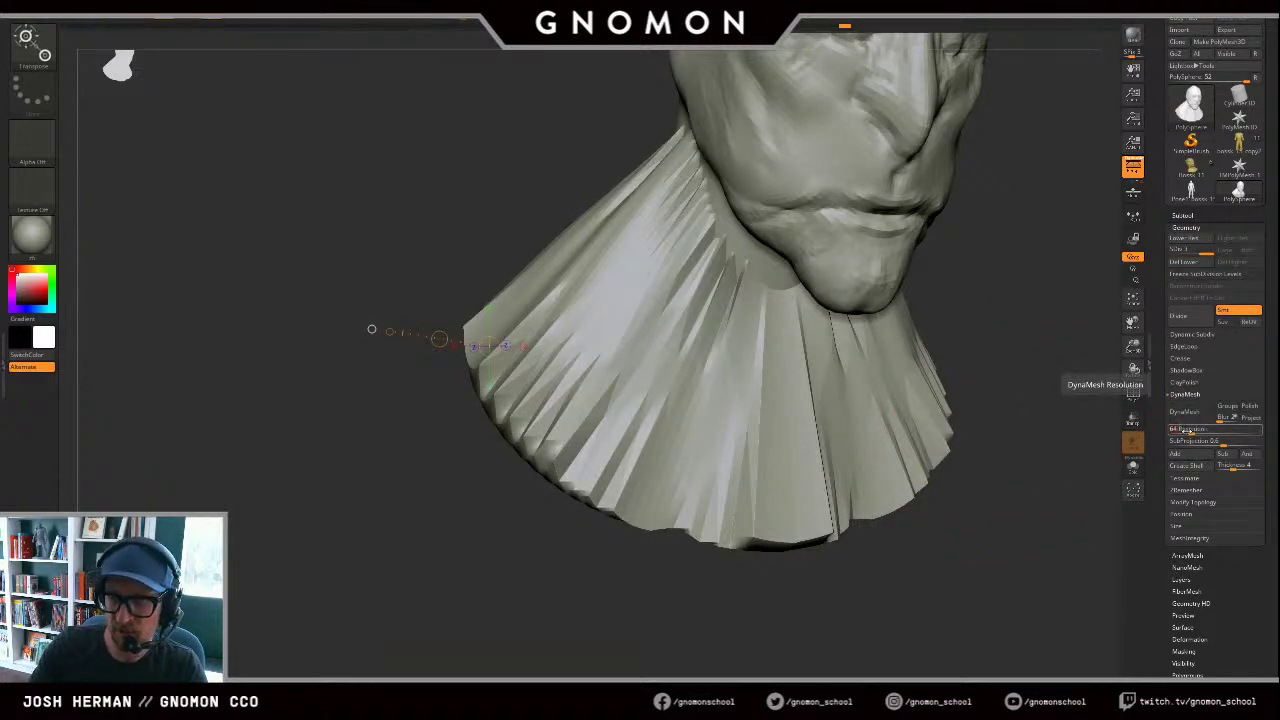
Step: Try DynaMesh on the bust at resolution 64, compare it with the original mesh, and undo it
{"action": "left_click_drag", "start_coordinate": [1118, 390], "coordinate": [1106, 393]}
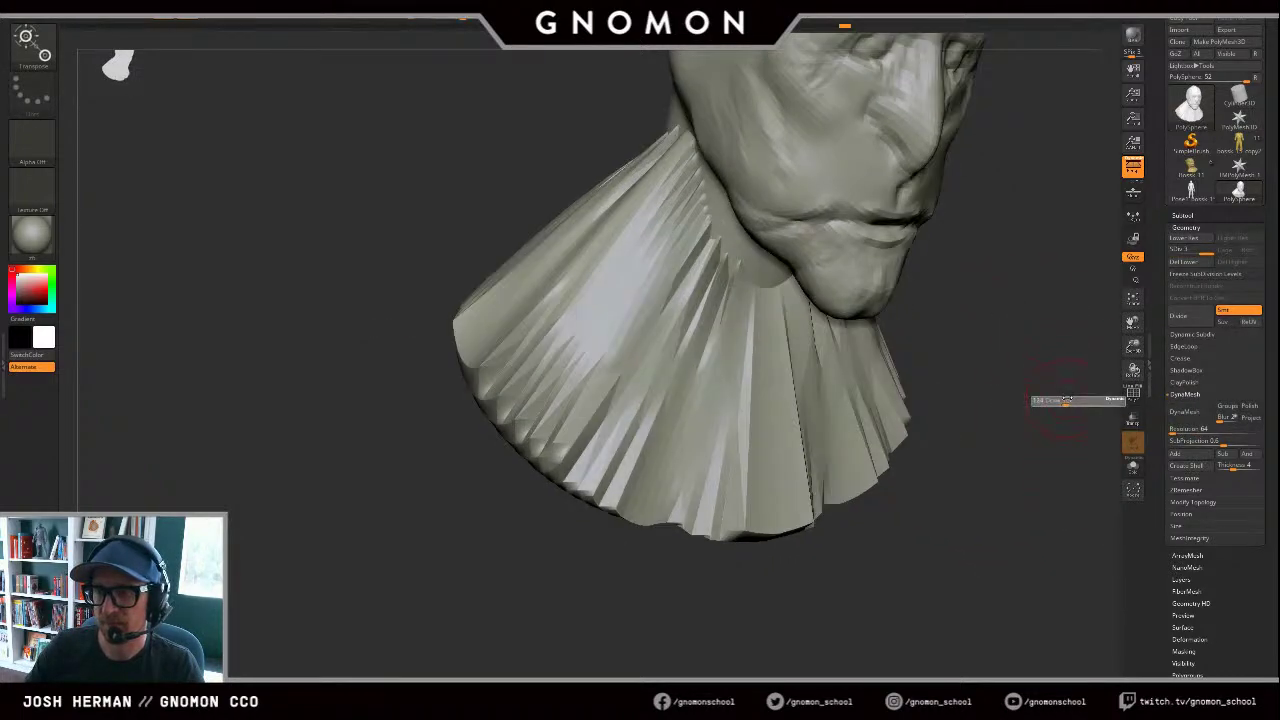
{"action": "left_click", "coordinate": [1182, 414]}
{"action": "left_click", "coordinate": [1099, 441]}
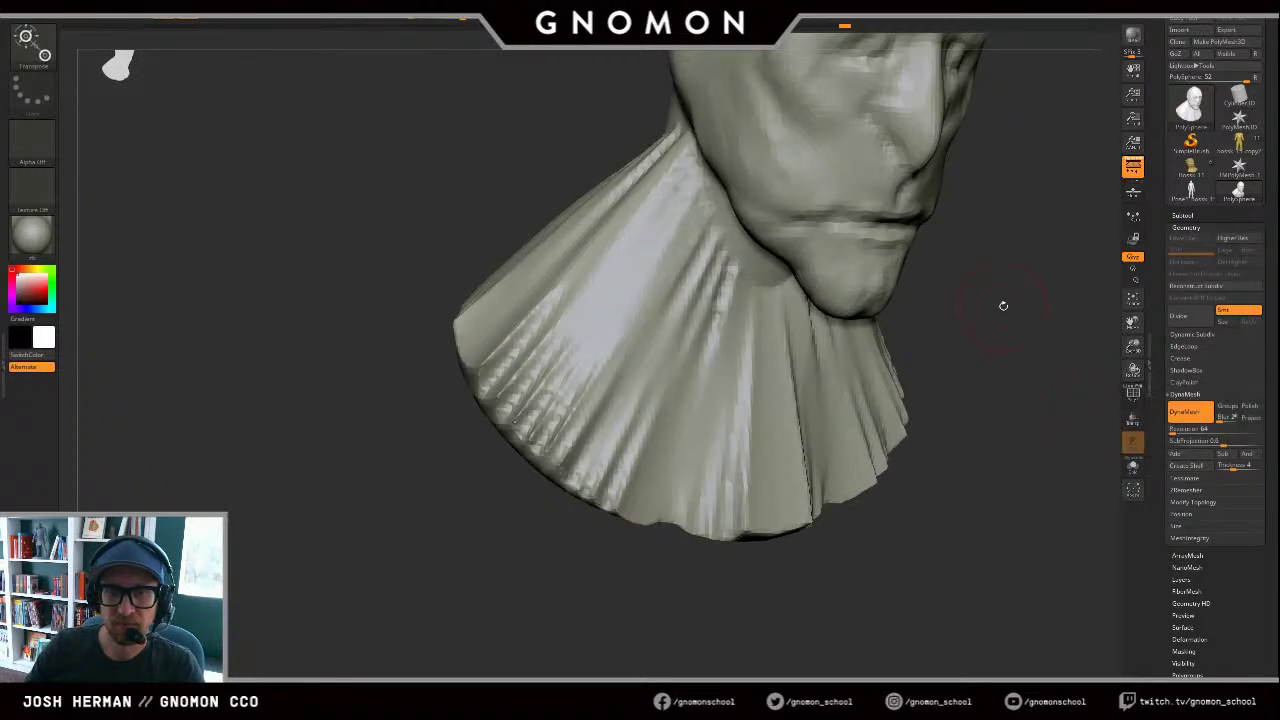
{"action": "mouse_move", "coordinate": [1003, 306]}
{"action": "left_mouse_down", "text": "alt"}
{"action": "mouse_move", "coordinate": [966, 394]}
{"action": "mouse_move", "coordinate": [870, 335]}
{"action": "mouse_move", "coordinate": [749, 331]}
{"action": "mouse_move", "coordinate": [749, 274]}
{"action": "mouse_move", "coordinate": [700, 262]}
{"action": "mouse_move", "coordinate": [876, 313]}
{"action": "left_mouse_up", "text": "alt"}
{"action": "key", "text": "ctrl+z"}
{"action": "key", "text": "ctrl+z"}
{"action": "key", "text": "ctrl+shift+z"}
{"action": "key", "text": "ctrl+shift+z"}
{"action": "key", "text": "ctrl+z"}
Step: Convert the bust to DynaMesh at resolution 128
{"action": "key", "text": "w"}
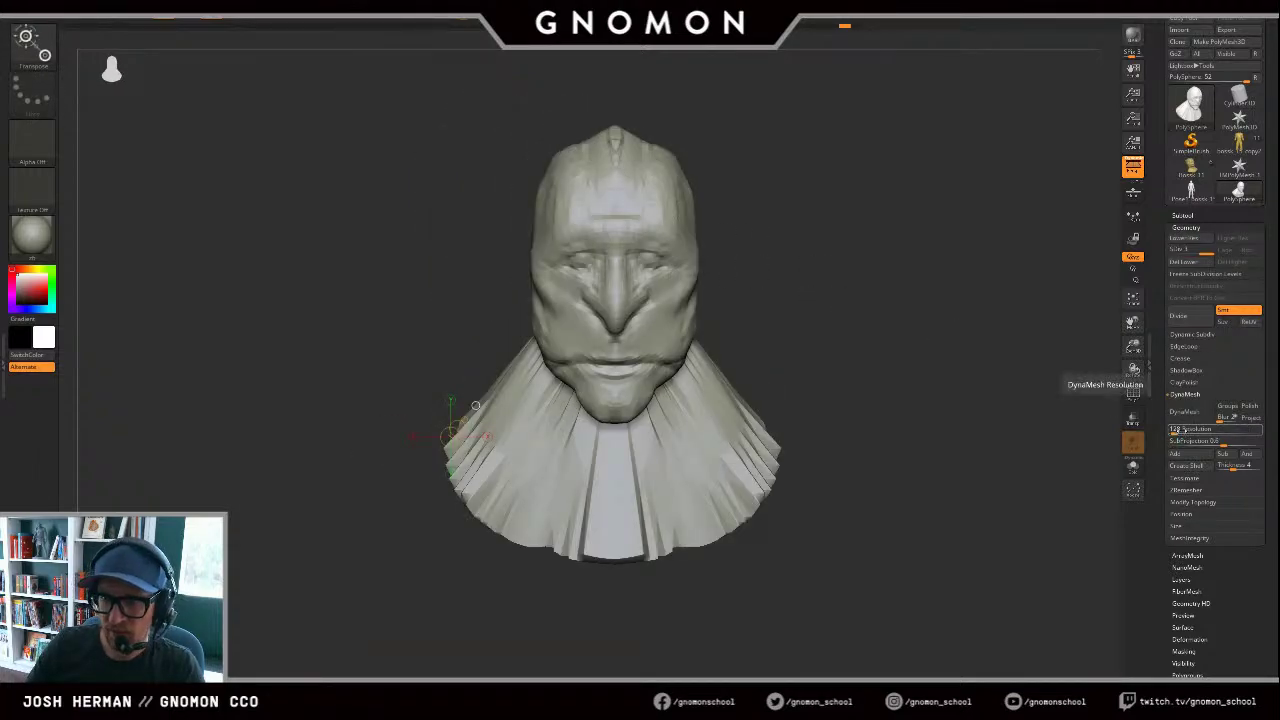
{"action": "left_click", "coordinate": [1185, 411]}
{"action": "left_click", "coordinate": [1092, 437]}
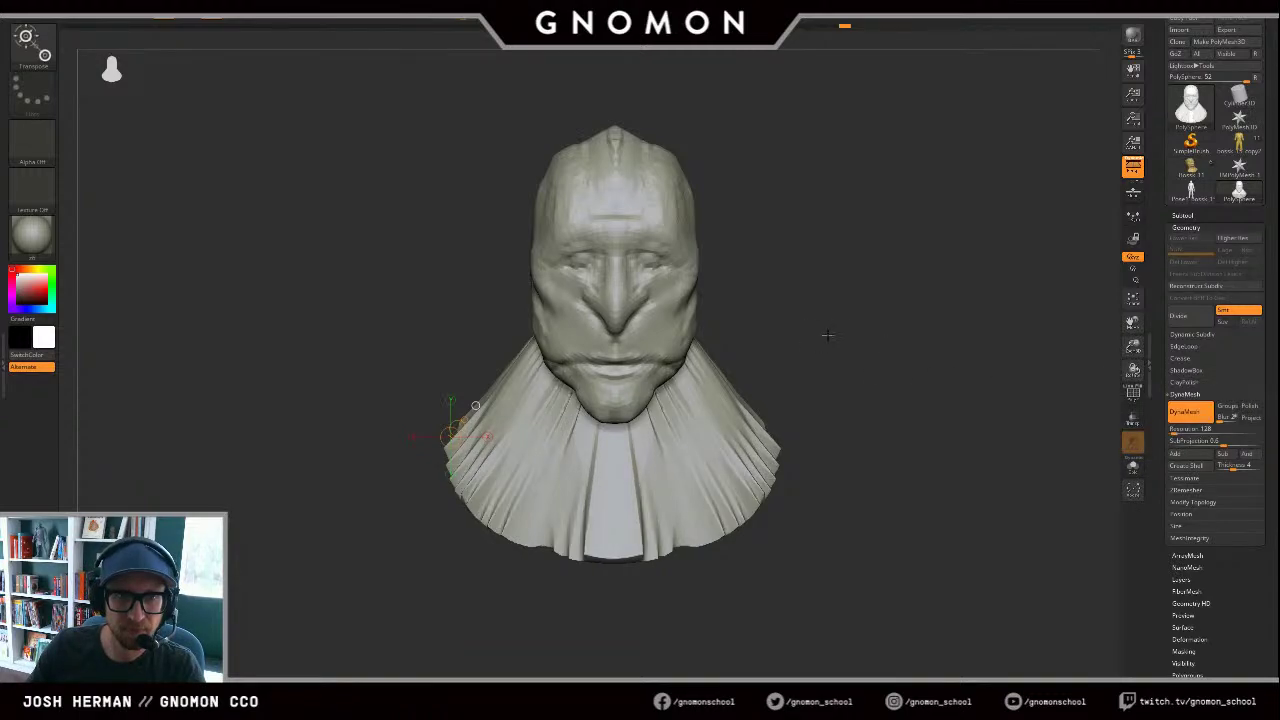
Step: Smooth away the stretched pleats over the neck, shoulders and lower edge of the bust
{"action": "left_click_drag", "start_coordinate": [831, 334], "coordinate": [655, 368]}
{"action": "left_click_drag", "start_coordinate": [598, 421], "coordinate": [548, 369], "text": "shift"}
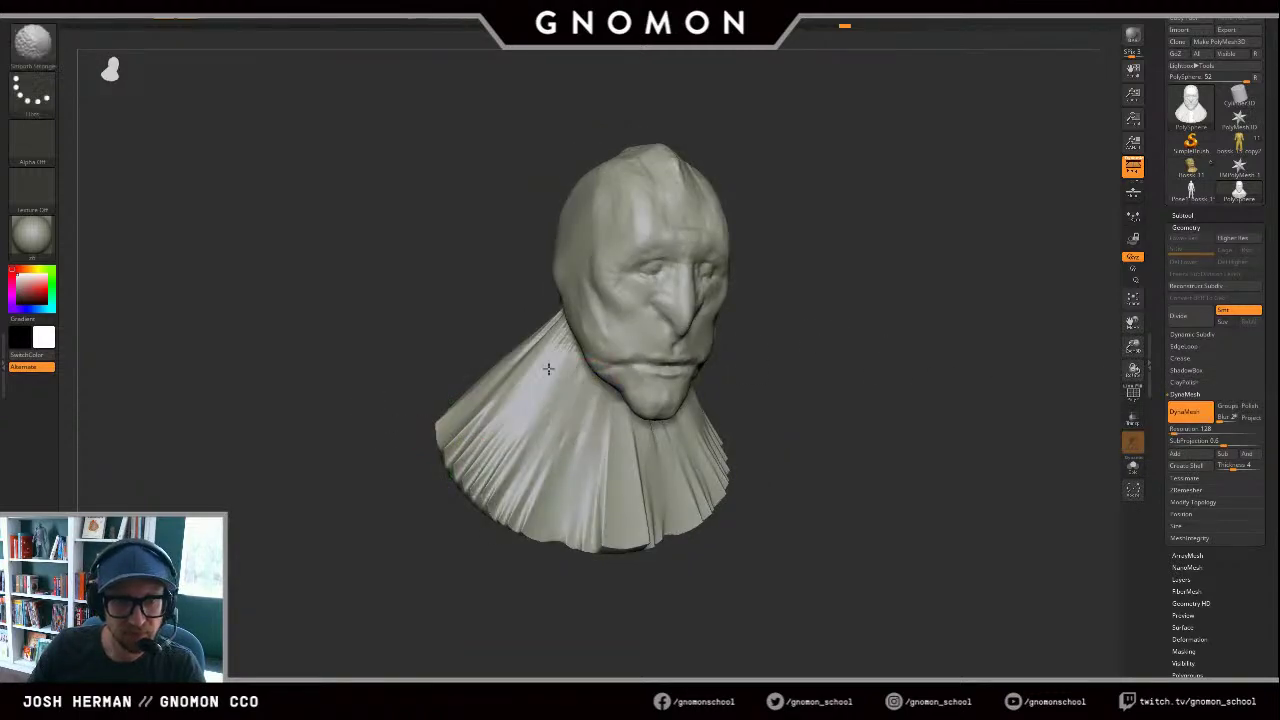
{"action": "mouse_move", "coordinate": [502, 404]}
{"action": "left_mouse_down", "text": "shift"}
{"action": "mouse_move", "coordinate": [500, 453]}
{"action": "mouse_move", "coordinate": [470, 461]}
{"action": "mouse_move", "coordinate": [586, 540]}
{"action": "mouse_move", "coordinate": [640, 528]}
{"action": "left_mouse_up", "text": "shift"}
{"action": "left_click_drag", "start_coordinate": [666, 322], "coordinate": [600, 291], "text": "shift"}
{"action": "key", "text": "ctrl+z"}
{"action": "mouse_move", "coordinate": [860, 300]}
{"action": "left_mouse_down"}
{"action": "mouse_move", "coordinate": [794, 303]}
{"action": "mouse_move", "coordinate": [803, 326]}
{"action": "mouse_move", "coordinate": [434, 309]}
{"action": "left_mouse_up"}
{"action": "left_click_drag", "start_coordinate": [316, 420], "coordinate": [365, 468], "text": "shift"}
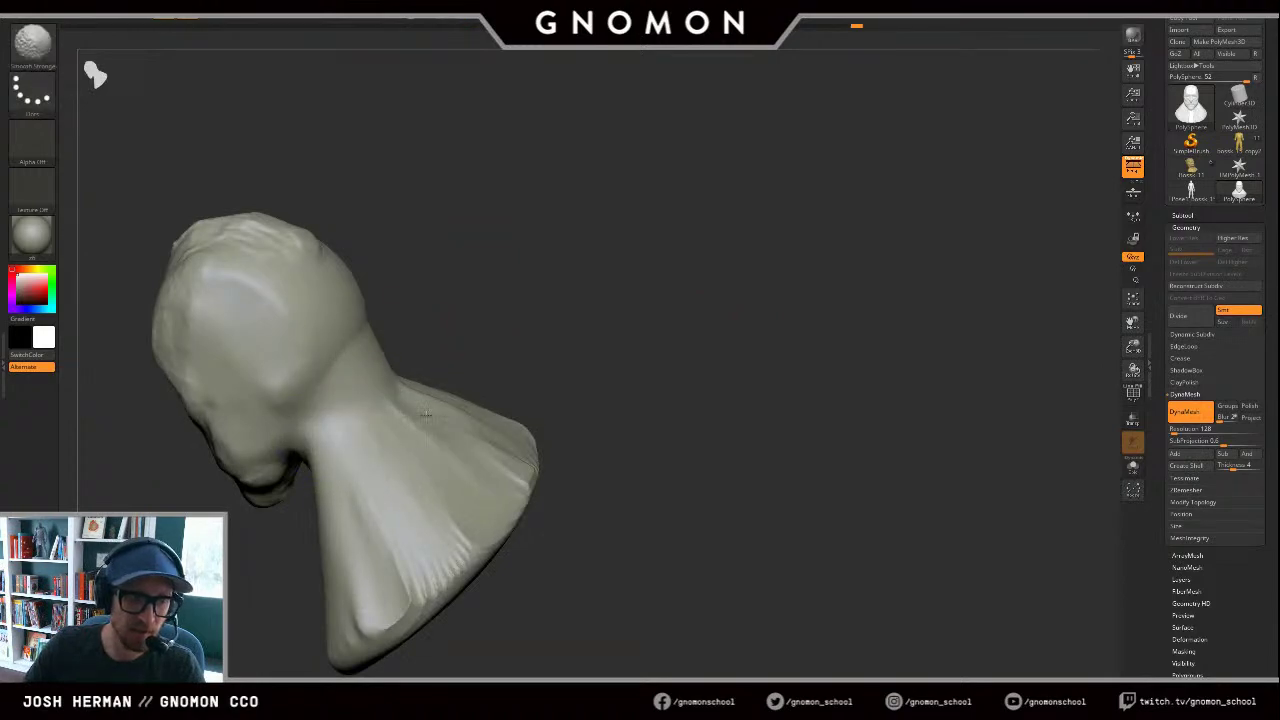
{"action": "left_click_drag", "start_coordinate": [475, 471], "coordinate": [455, 561], "text": "shift"}
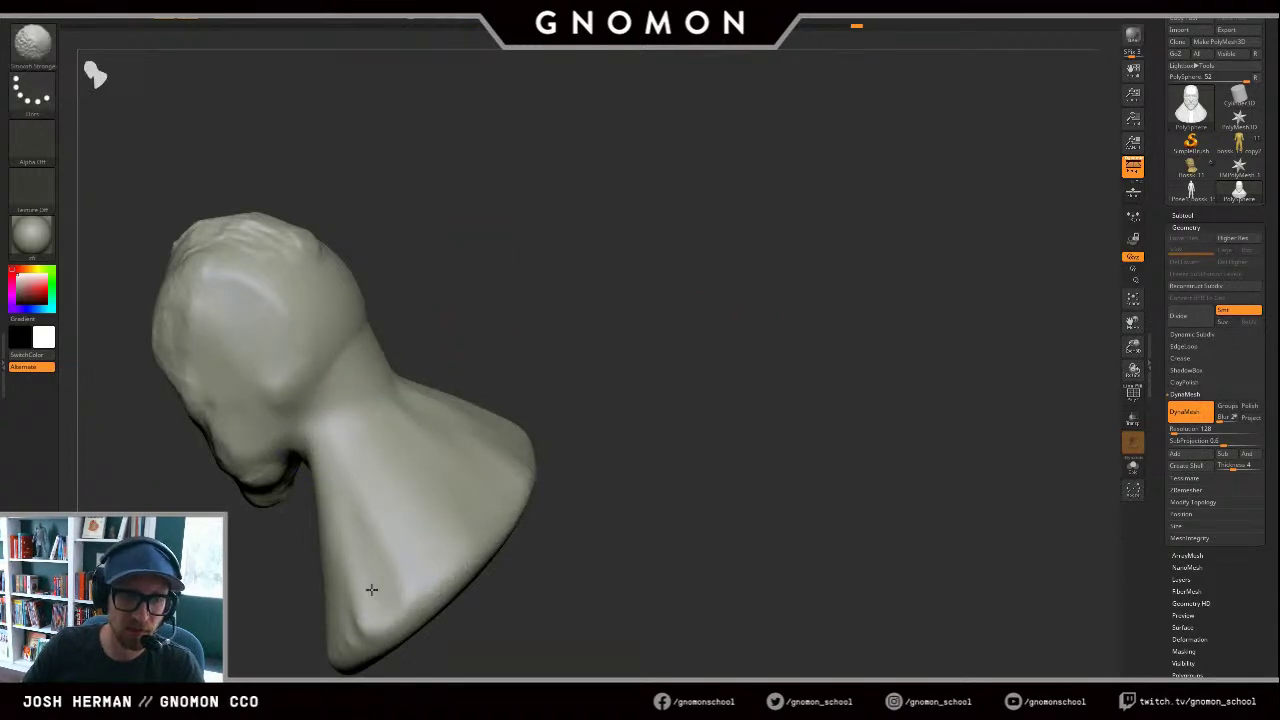
Step: Mask everything except the two shoulder ends and pull them outward with Transpose
{"action": "mouse_move", "coordinate": [629, 420]}
{"action": "left_mouse_down"}
{"action": "mouse_move", "coordinate": [991, 443]}
{"action": "mouse_move", "coordinate": [1049, 394]}
{"action": "left_mouse_up"}
{"action": "left_click_drag", "start_coordinate": [800, 388], "coordinate": [834, 362], "text": "alt"}
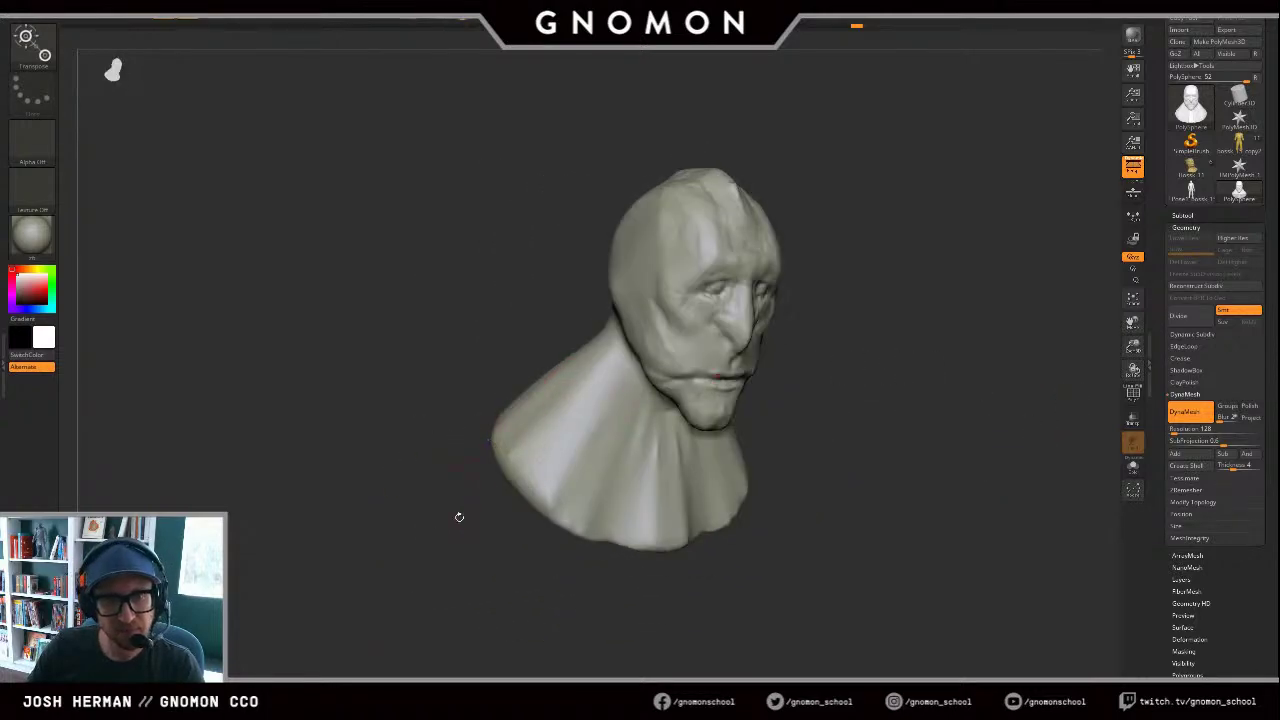
{"action": "mouse_move", "coordinate": [459, 517]}
{"action": "left_mouse_down", "text": "alt"}
{"action": "mouse_move", "coordinate": [471, 530]}
{"action": "mouse_move", "coordinate": [491, 445]}
{"action": "mouse_move", "coordinate": [518, 446]}
{"action": "left_mouse_up", "text": "alt"}
{"action": "key", "text": "q"}
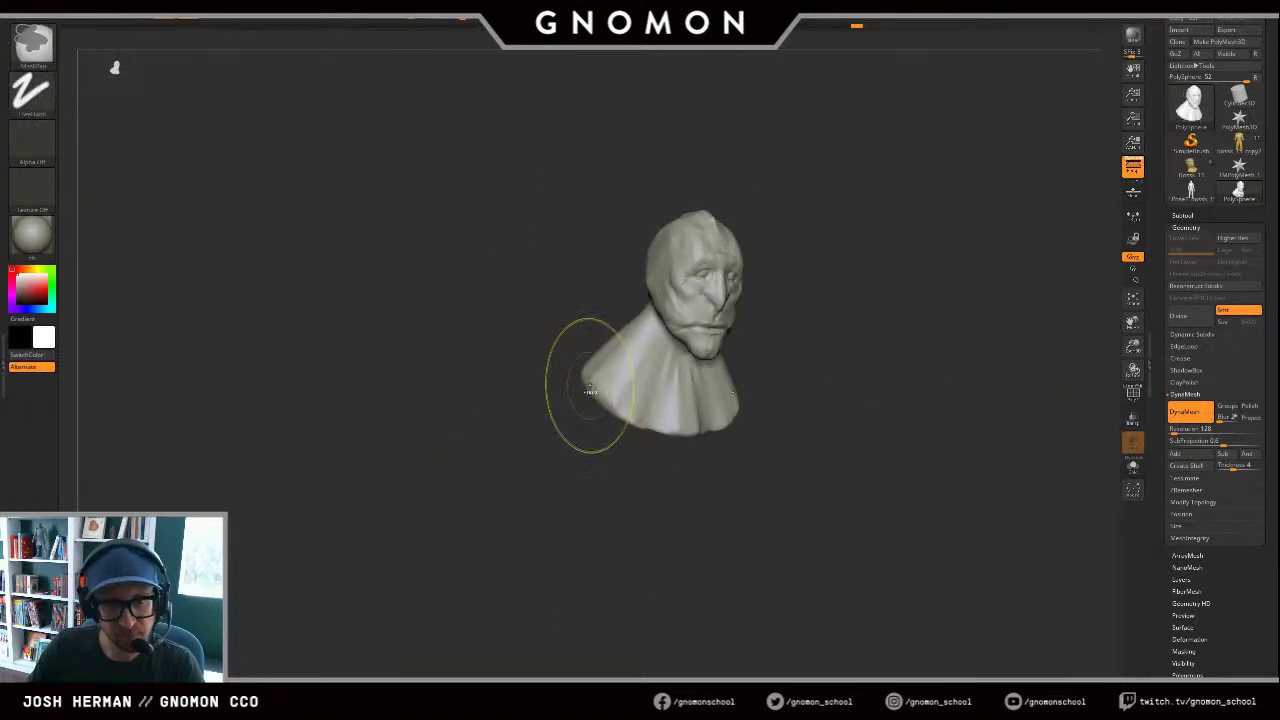
{"action": "left_click_drag", "start_coordinate": [590, 388], "coordinate": [608, 374], "text": "ctrl"}
{"action": "key", "text": "w"}
{"action": "left_click_drag", "start_coordinate": [575, 447], "coordinate": [551, 449], "text": "shift"}
{"action": "left_click", "coordinate": [809, 440], "text": "ctrl"}
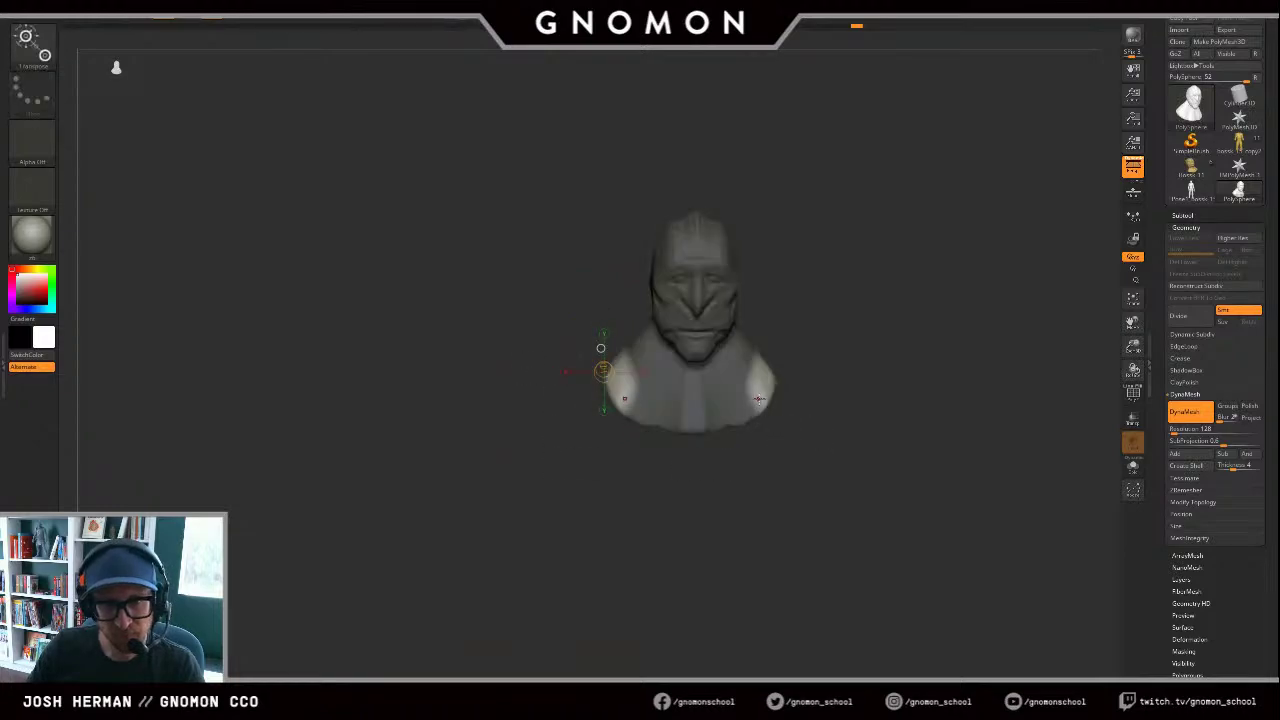
{"action": "mouse_move", "coordinate": [820, 412]}
{"action": "left_mouse_down"}
{"action": "mouse_move", "coordinate": [858, 418]}
{"action": "mouse_move", "coordinate": [825, 414]}
{"action": "mouse_move", "coordinate": [842, 416]}
{"action": "left_mouse_up"}
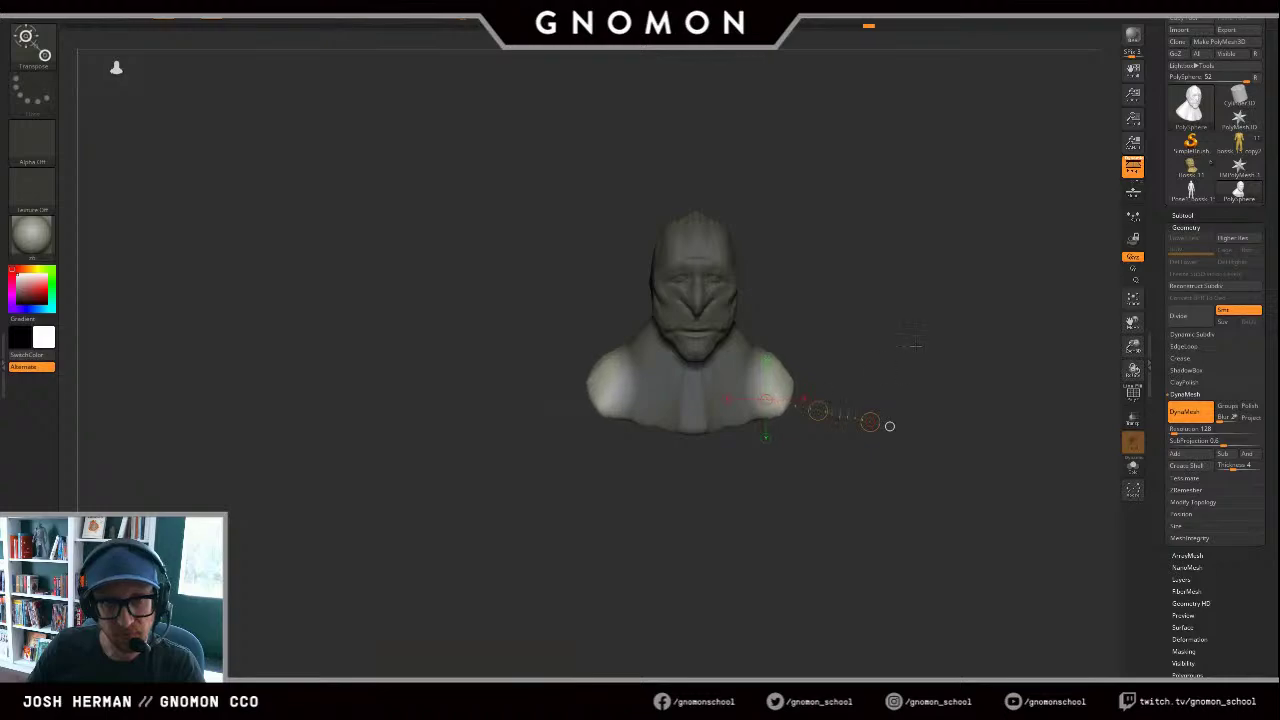
Step: Replace the mask with one painted over the entire head, leaving the neck and shoulders unmasked
{"action": "mouse_move", "coordinate": [912, 349]}
{"action": "left_mouse_down"}
{"action": "mouse_move", "coordinate": [872, 355]}
{"action": "mouse_move", "coordinate": [957, 308]}
{"action": "mouse_move", "coordinate": [903, 343]}
{"action": "mouse_move", "coordinate": [919, 346]}
{"action": "mouse_move", "coordinate": [894, 363]}
{"action": "mouse_move", "coordinate": [908, 364]}
{"action": "mouse_move", "coordinate": [850, 337]}
{"action": "left_mouse_up"}
{"action": "key", "text": "q"}
{"action": "left_click_drag", "start_coordinate": [686, 427], "coordinate": [617, 356], "text": "ctrl"}
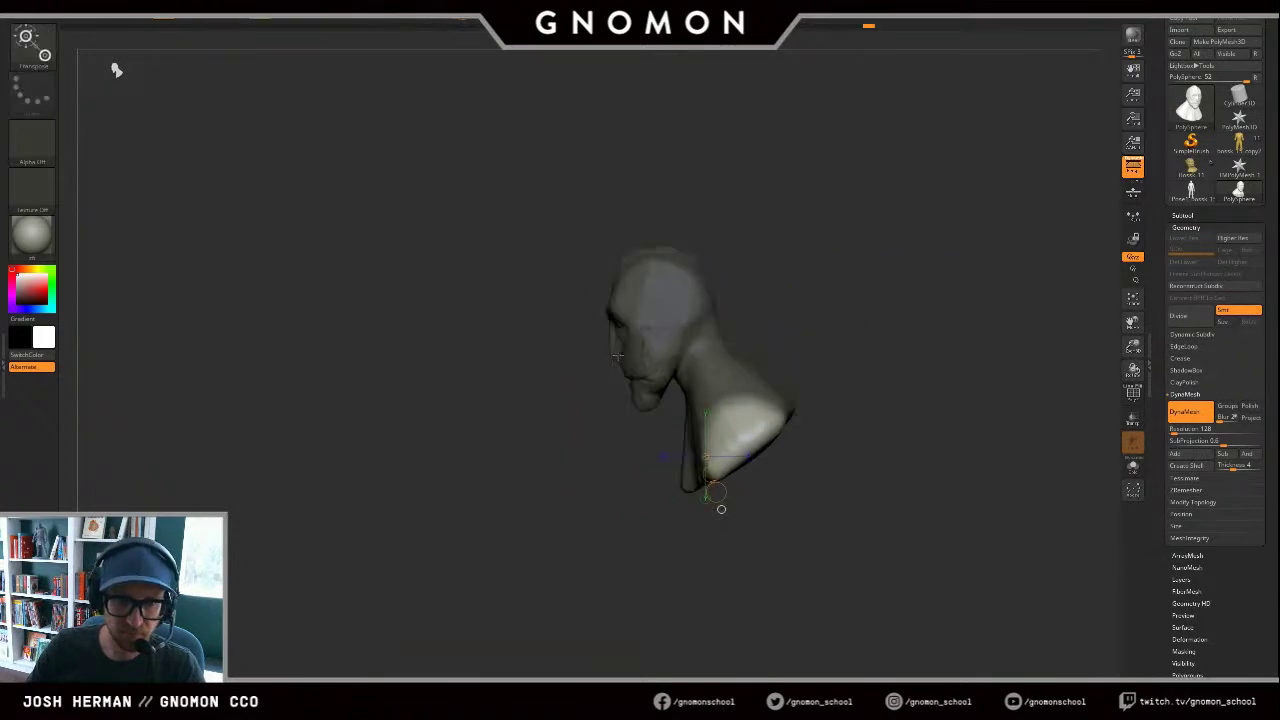
{"action": "left_click_drag", "start_coordinate": [745, 270], "coordinate": [773, 228], "text": "ctrl"}
{"action": "key", "text": "q"}
{"action": "left_click_drag", "start_coordinate": [663, 246], "coordinate": [661, 283], "text": "ctrl"}
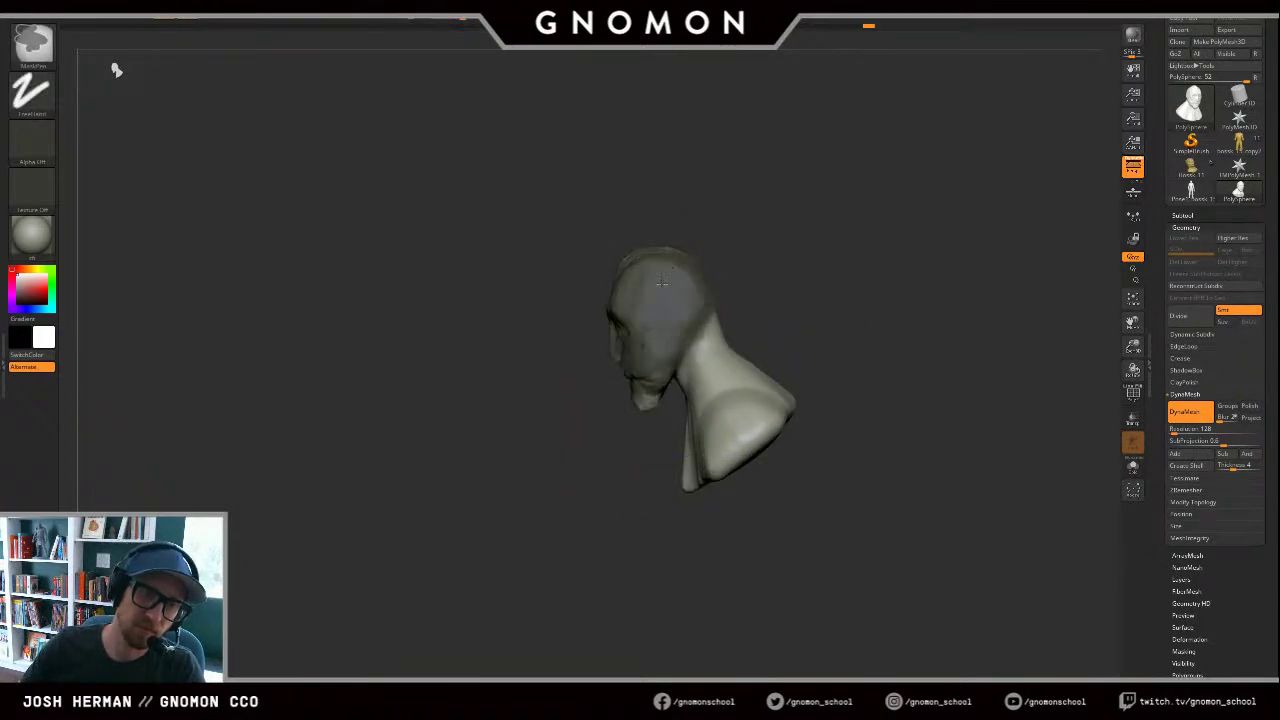
{"action": "left_click_drag", "start_coordinate": [560, 312], "coordinate": [552, 440]}
{"action": "left_click_drag", "start_coordinate": [630, 472], "coordinate": [622, 506], "text": "ctrl"}
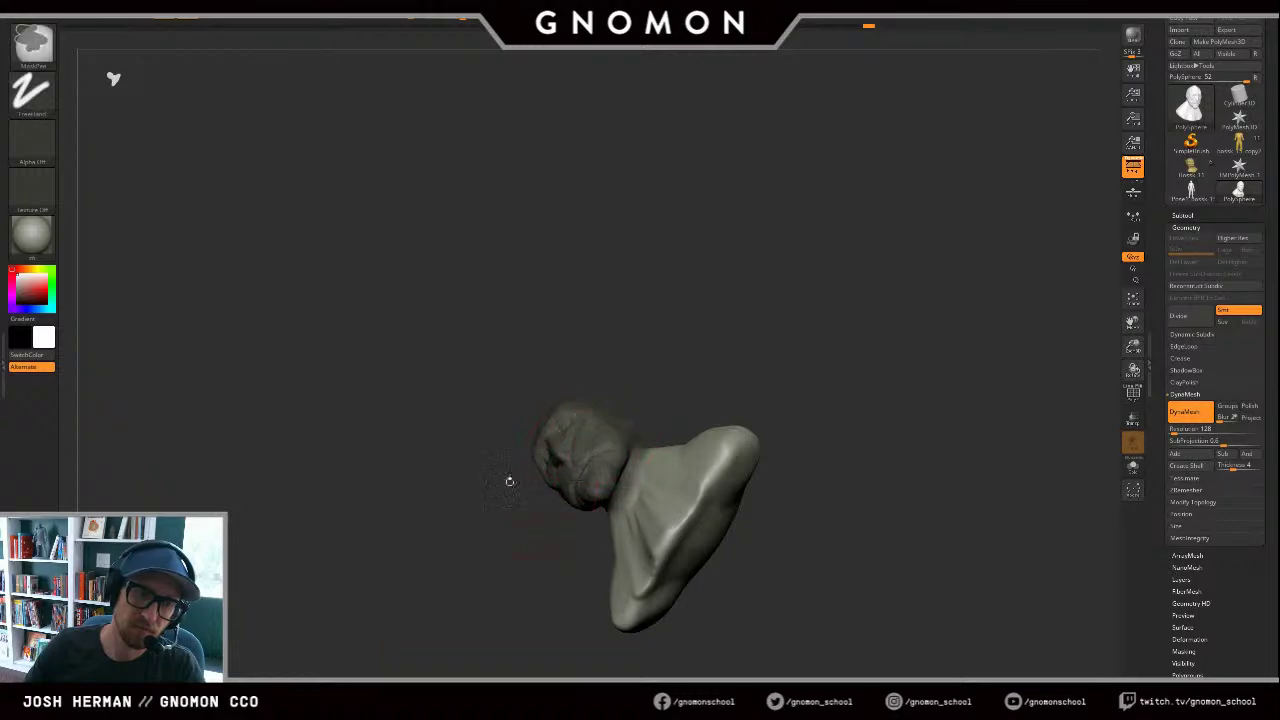
{"action": "left_click_drag", "start_coordinate": [508, 480], "coordinate": [634, 318]}
{"action": "left_click_drag", "start_coordinate": [908, 309], "coordinate": [831, 349]}
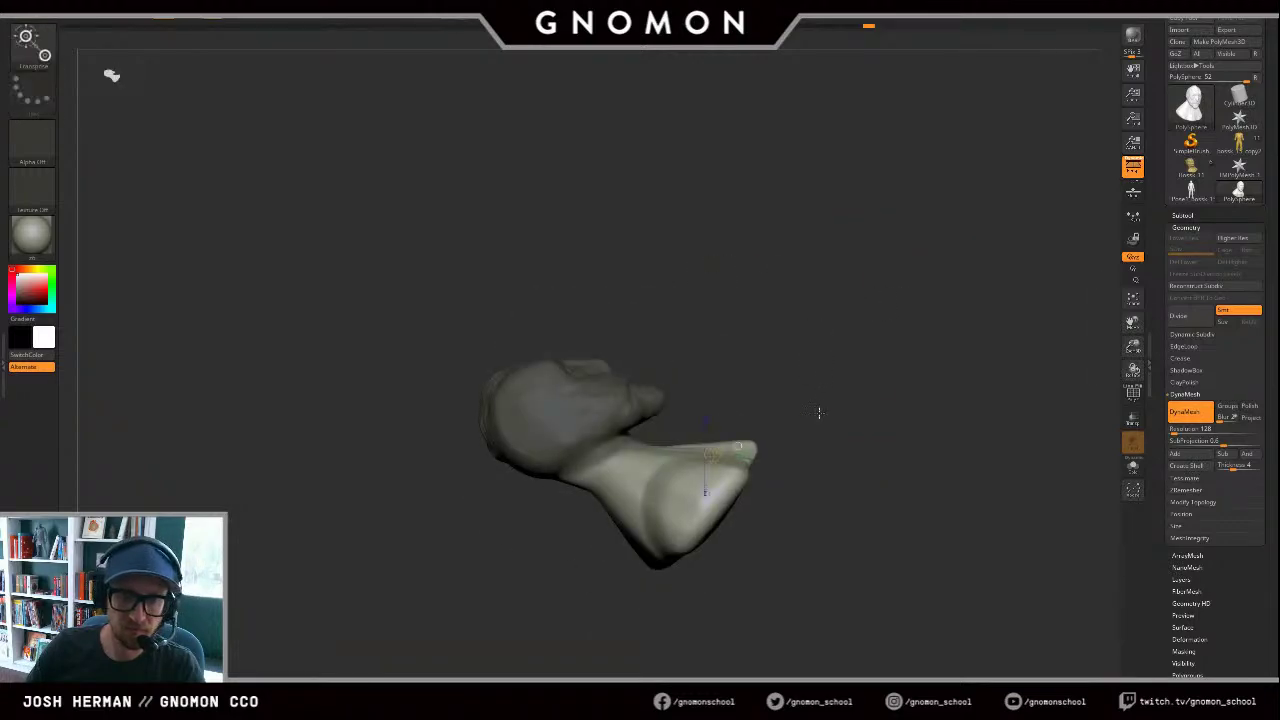
Step: Try to rotate the neck and shoulders forward under the masked head with Transpose
{"action": "mouse_move", "coordinate": [817, 414]}
{"action": "left_mouse_down"}
{"action": "mouse_move", "coordinate": [900, 280]}
{"action": "mouse_move", "coordinate": [947, 335]}
{"action": "mouse_move", "coordinate": [930, 384]}
{"action": "mouse_move", "coordinate": [850, 438]}
{"action": "left_mouse_up"}
{"action": "key", "text": "s"}
{"action": "mouse_move", "coordinate": [650, 418]}
{"action": "left_mouse_down"}
{"action": "mouse_move", "coordinate": [677, 418]}
{"action": "mouse_move", "coordinate": [657, 432]}
{"action": "mouse_move", "coordinate": [671, 431]}
{"action": "left_mouse_up"}
{"action": "key", "text": "q"}
{"action": "mouse_move", "coordinate": [830, 336]}
{"action": "left_mouse_down"}
{"action": "mouse_move", "coordinate": [930, 322]}
{"action": "mouse_move", "coordinate": [826, 338]}
{"action": "left_mouse_up"}
{"action": "left_click_drag", "start_coordinate": [782, 462], "coordinate": [738, 420]}
{"action": "key", "text": "w"}
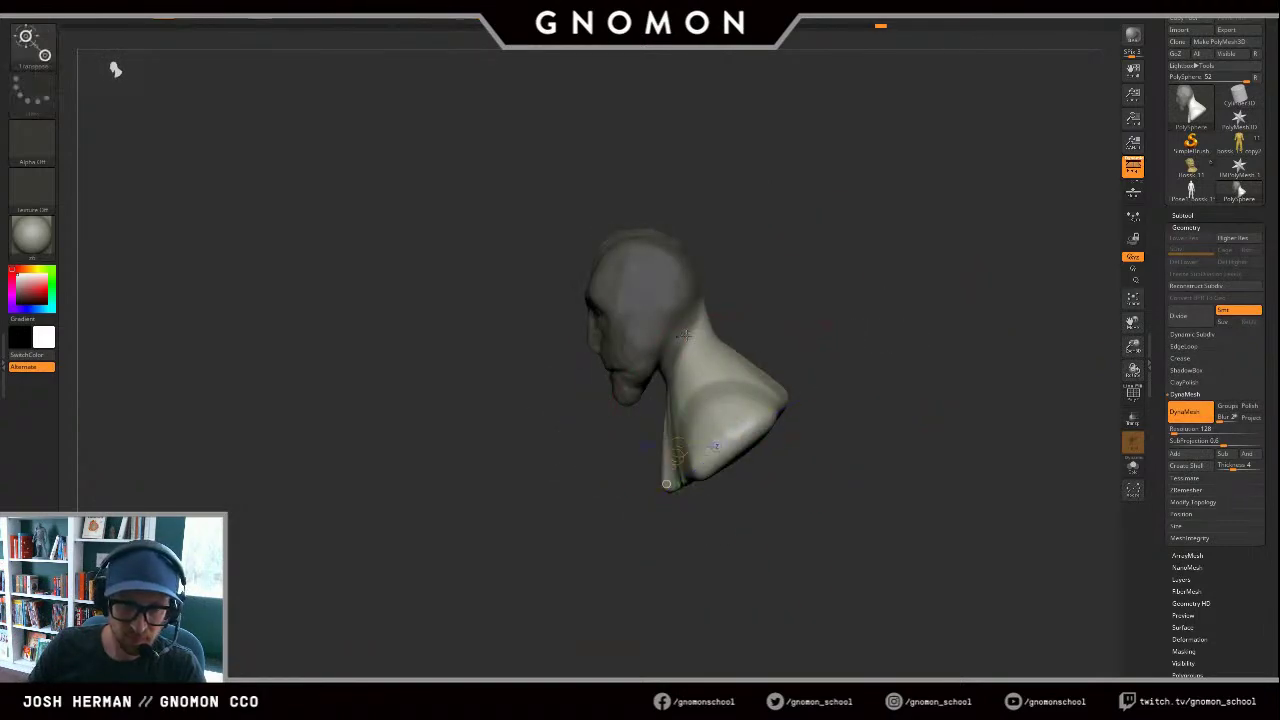
{"action": "left_click_drag", "start_coordinate": [832, 333], "coordinate": [827, 389]}
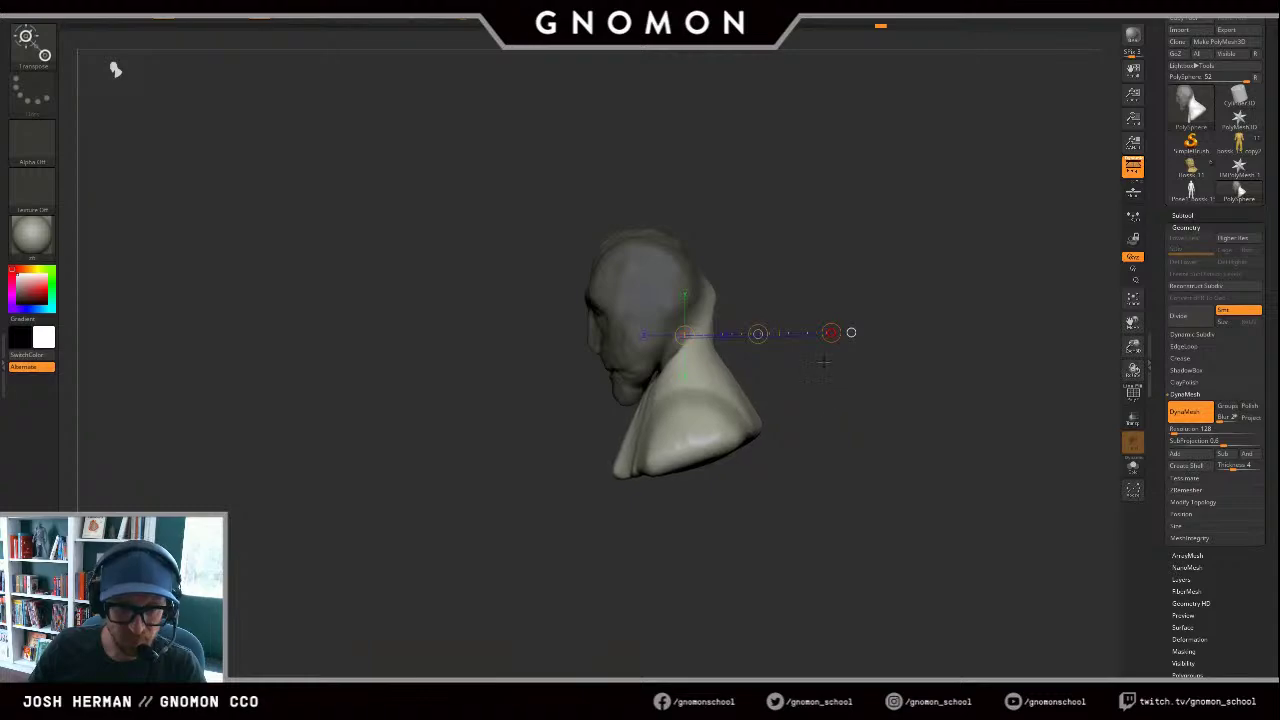
{"action": "key", "text": "ctrl+z"}
Step: Blur and refine the head mask's edge around the jaw, throat and back of the neck
{"action": "key", "text": "q"}
{"action": "key", "text": "s"}
{"action": "left_click_drag", "start_coordinate": [678, 365], "coordinate": [671, 367]}
{"action": "key", "text": "ctrl"}
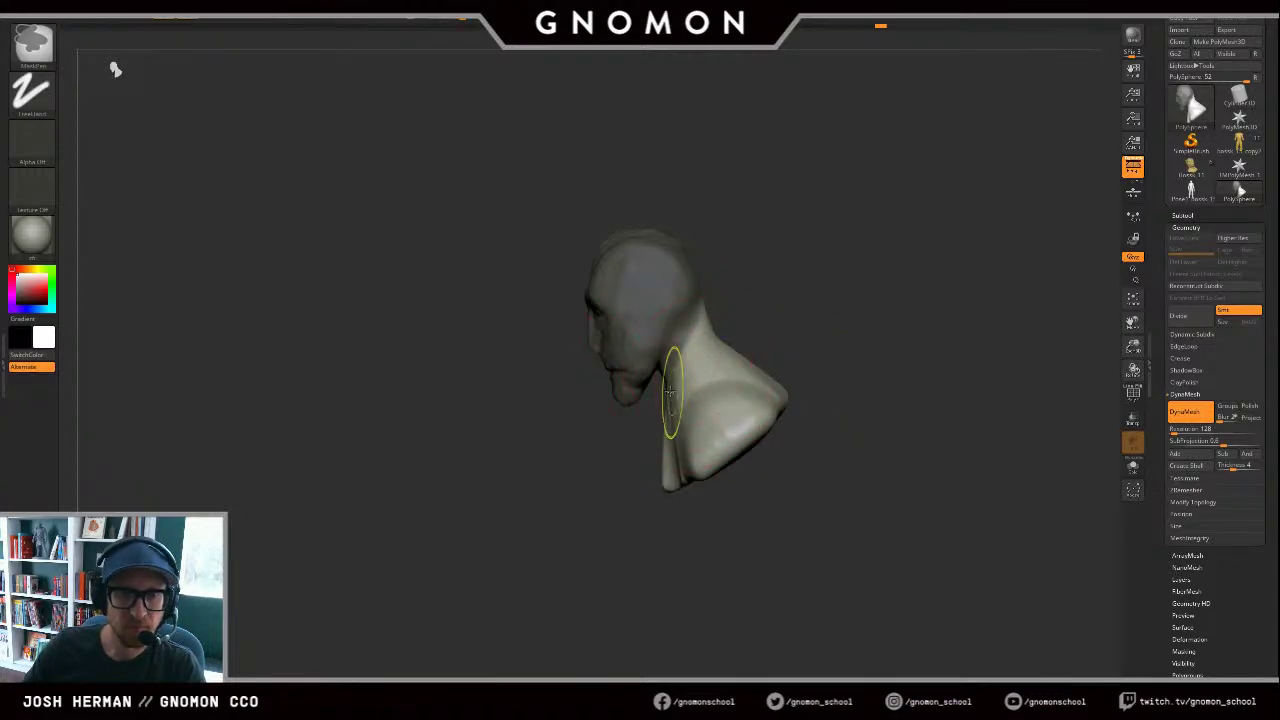
{"action": "left_click", "coordinate": [679, 386], "text": "ctrl"}
{"action": "mouse_move", "coordinate": [832, 302]}
{"action": "left_mouse_down"}
{"action": "mouse_move", "coordinate": [748, 292]}
{"action": "mouse_move", "coordinate": [836, 302]}
{"action": "left_mouse_up"}
{"action": "left_click", "coordinate": [723, 337], "text": "ctrl"}
{"action": "key", "text": "ctrl"}
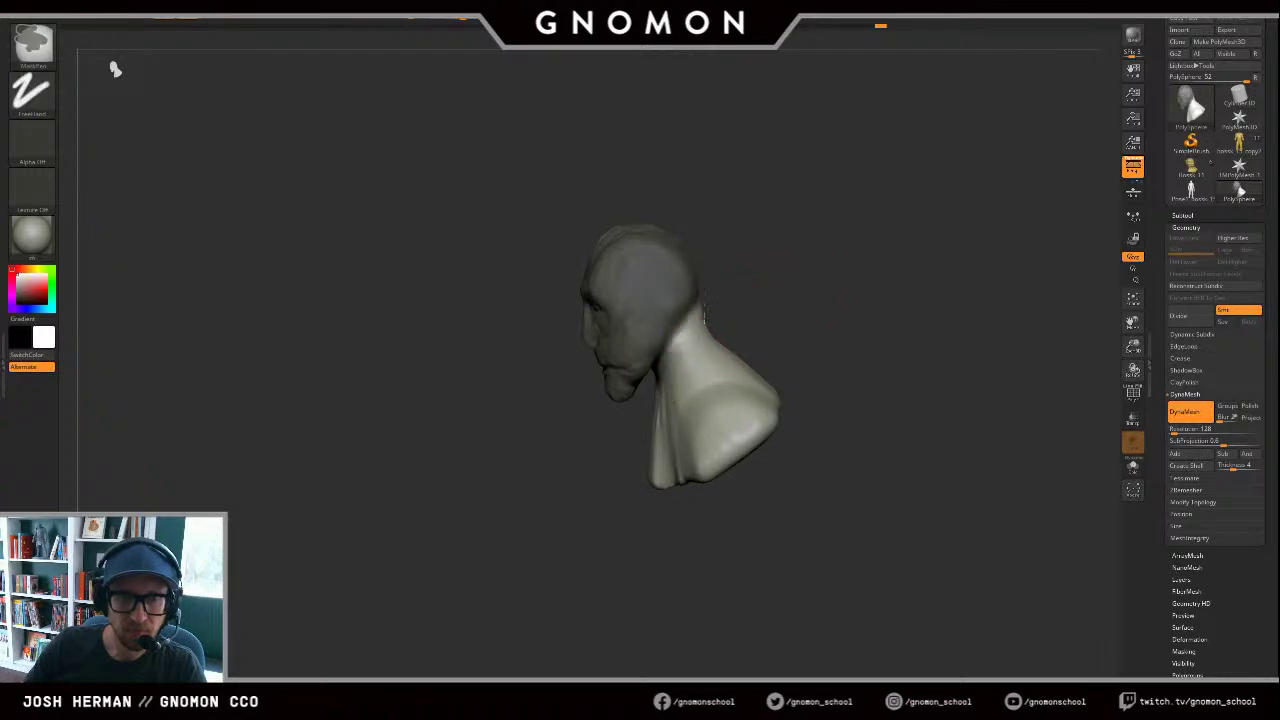
{"action": "mouse_move", "coordinate": [732, 280]}
{"action": "left_mouse_down"}
{"action": "mouse_move", "coordinate": [788, 249]}
{"action": "mouse_move", "coordinate": [736, 300]}
{"action": "left_mouse_up"}
{"action": "key", "text": "ctrl"}
{"action": "left_click", "coordinate": [646, 410], "text": "ctrl"}
{"action": "left_click", "coordinate": [725, 335], "text": "ctrl"}
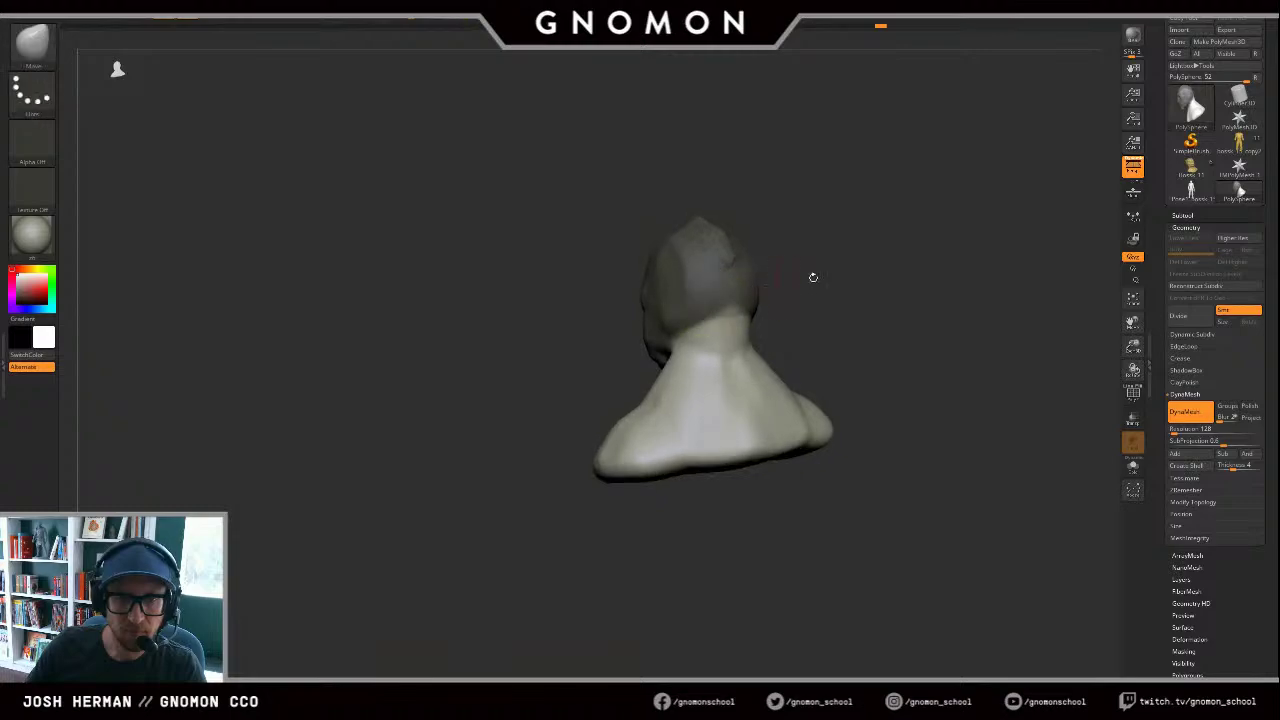
{"action": "left_click_drag", "start_coordinate": [814, 277], "coordinate": [862, 285]}
Step: Rotate the neck and shoulders forward beneath the head with Transpose and clear the mask
{"action": "key", "text": "w"}
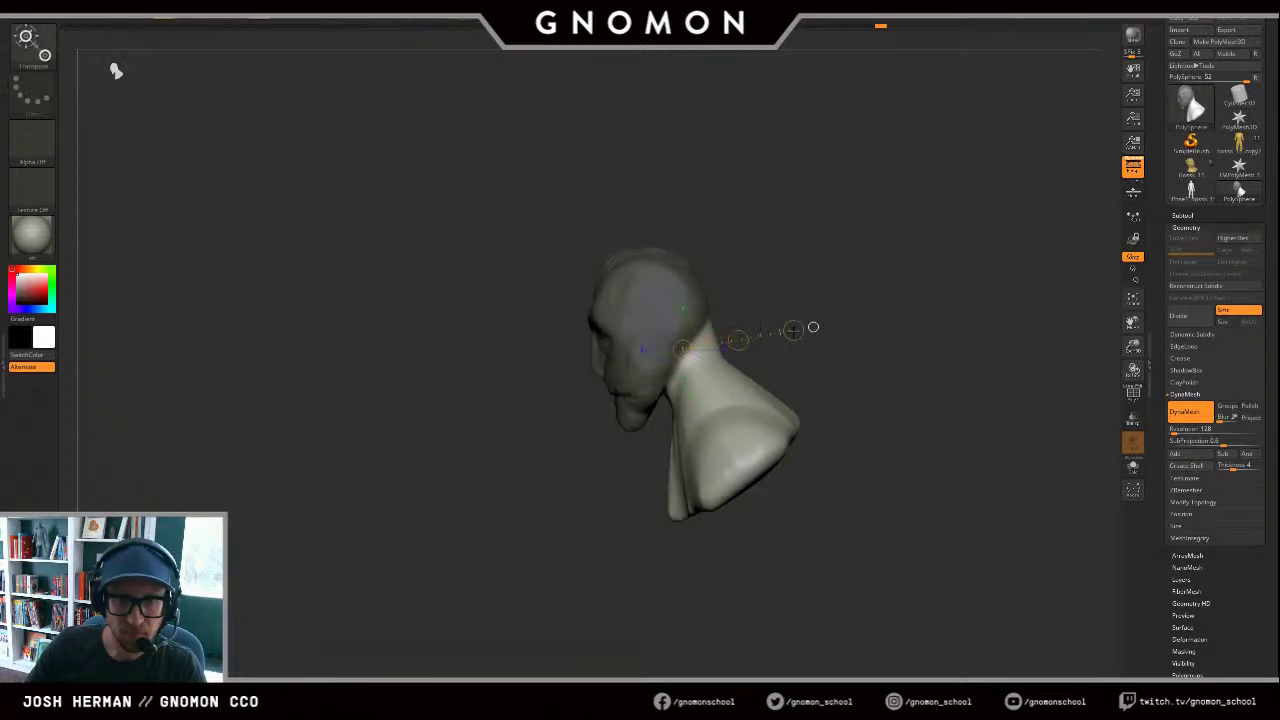
{"action": "left_click_drag", "start_coordinate": [793, 343], "coordinate": [899, 420]}
{"action": "left_click", "coordinate": [804, 377], "text": "ctrl"}
{"action": "key", "text": "ctrl+z"}
{"action": "left_click_drag", "start_coordinate": [856, 393], "coordinate": [908, 345], "text": "alt"}
Step: Build up the side and base of the neck with ClayBuildup and smooth the added forms
{"action": "key", "text": "q"}
{"action": "left_click_drag", "start_coordinate": [566, 318], "coordinate": [595, 312]}
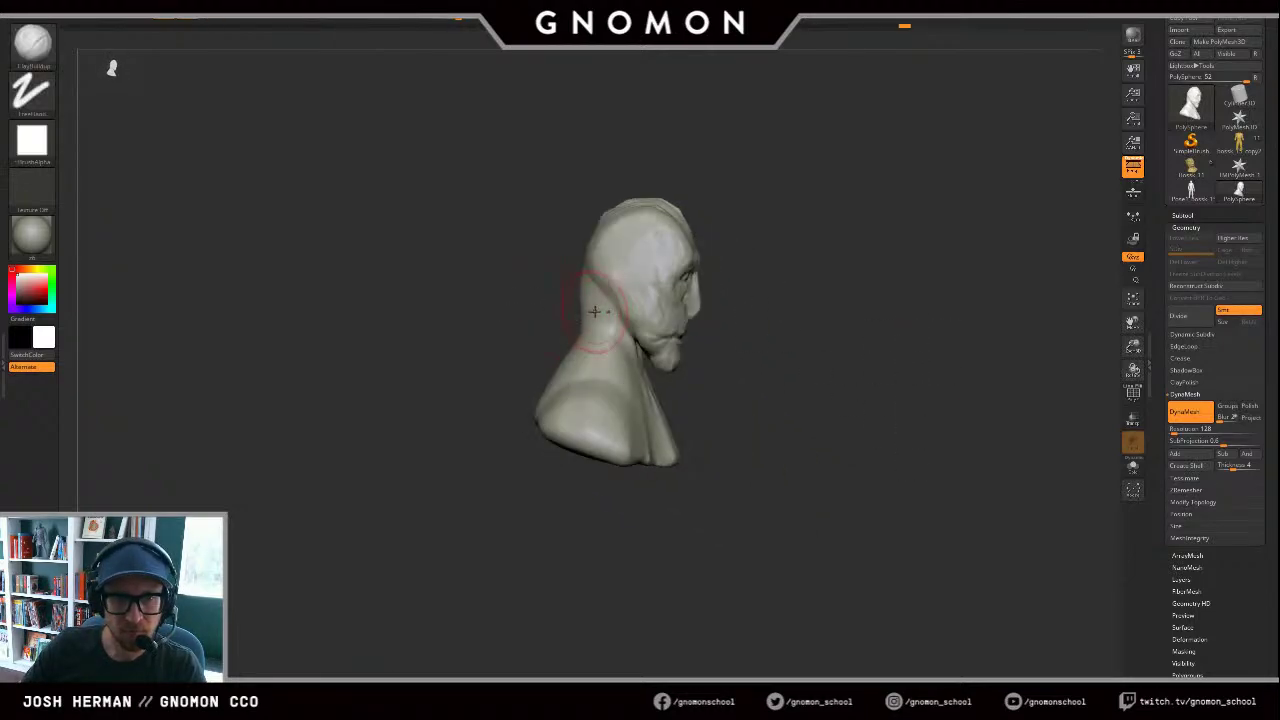
{"action": "left_click_drag", "start_coordinate": [734, 314], "coordinate": [589, 372]}
{"action": "left_click_drag", "start_coordinate": [792, 358], "coordinate": [750, 294], "text": "alt"}
{"action": "left_click_drag", "start_coordinate": [750, 294], "coordinate": [733, 290]}
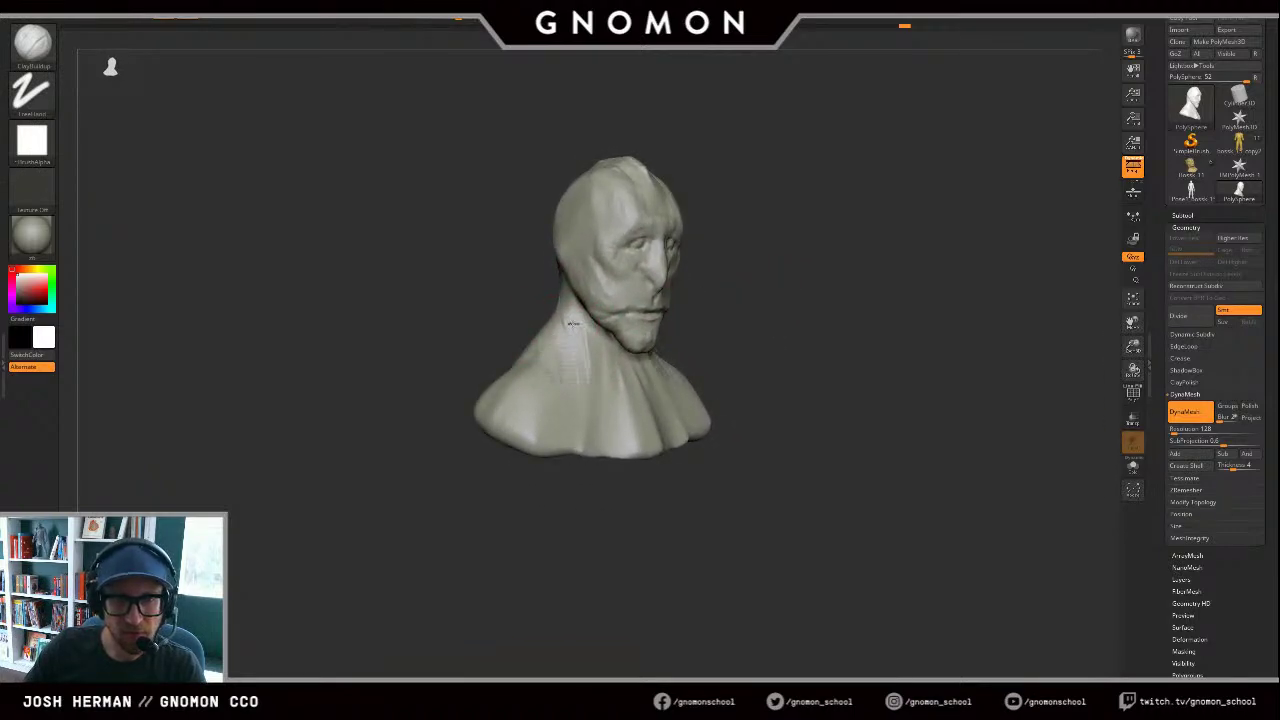
{"action": "left_click_drag", "start_coordinate": [561, 331], "coordinate": [589, 356], "text": "shift"}
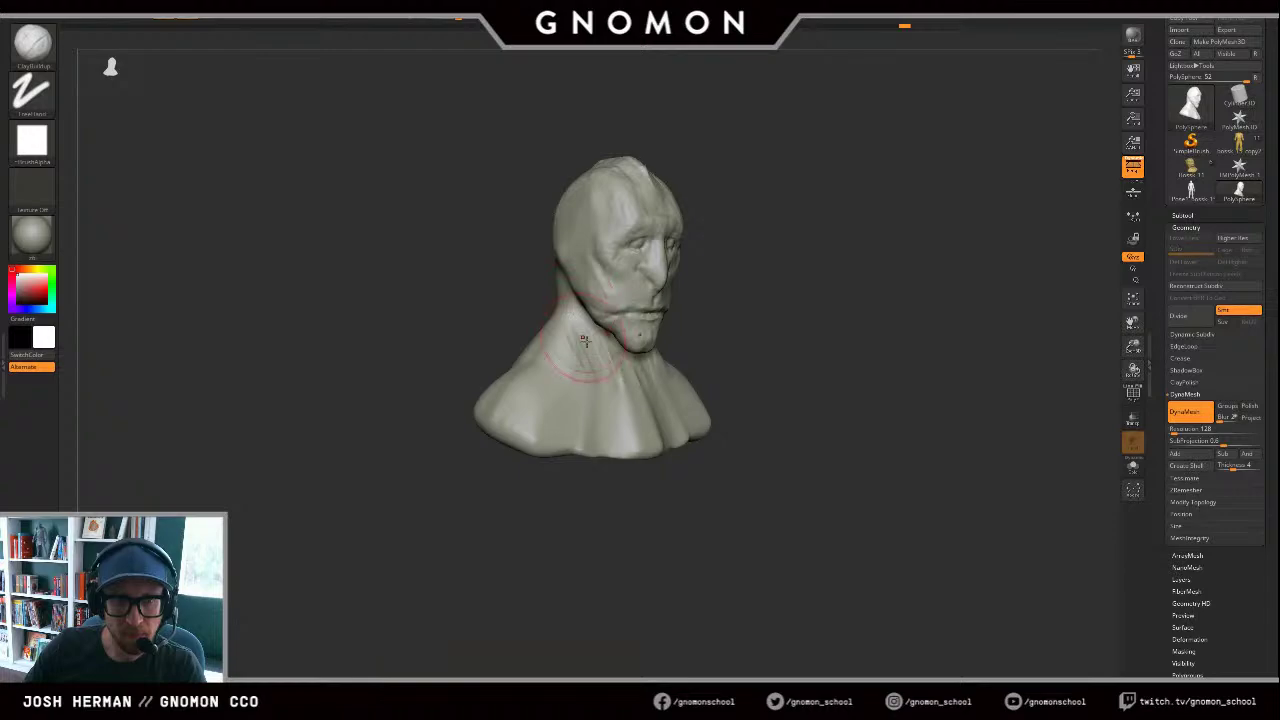
Step: Build up the throat, collarbones and upper chest with ClayBuildup
{"action": "left_click_drag", "start_coordinate": [716, 494], "coordinate": [652, 402]}
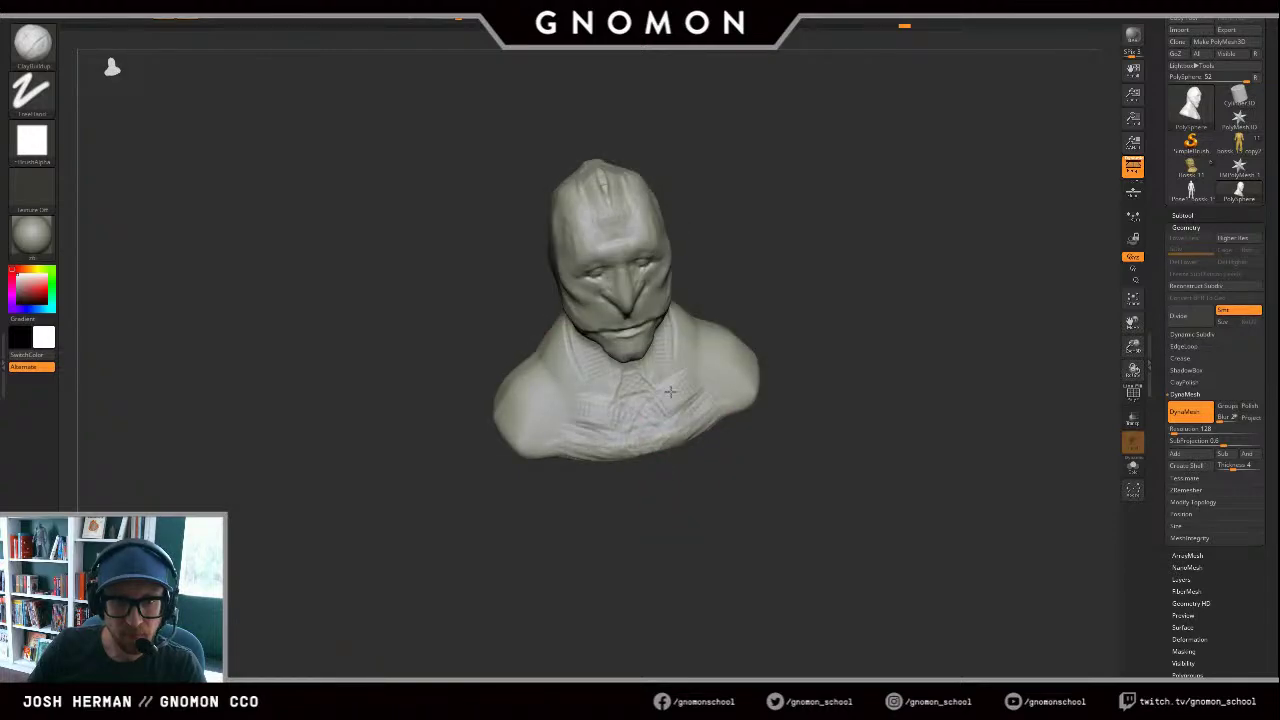
{"action": "mouse_move", "coordinate": [634, 522]}
{"action": "left_mouse_down"}
{"action": "mouse_move", "coordinate": [612, 440]}
{"action": "mouse_move", "coordinate": [698, 412]}
{"action": "left_mouse_up"}
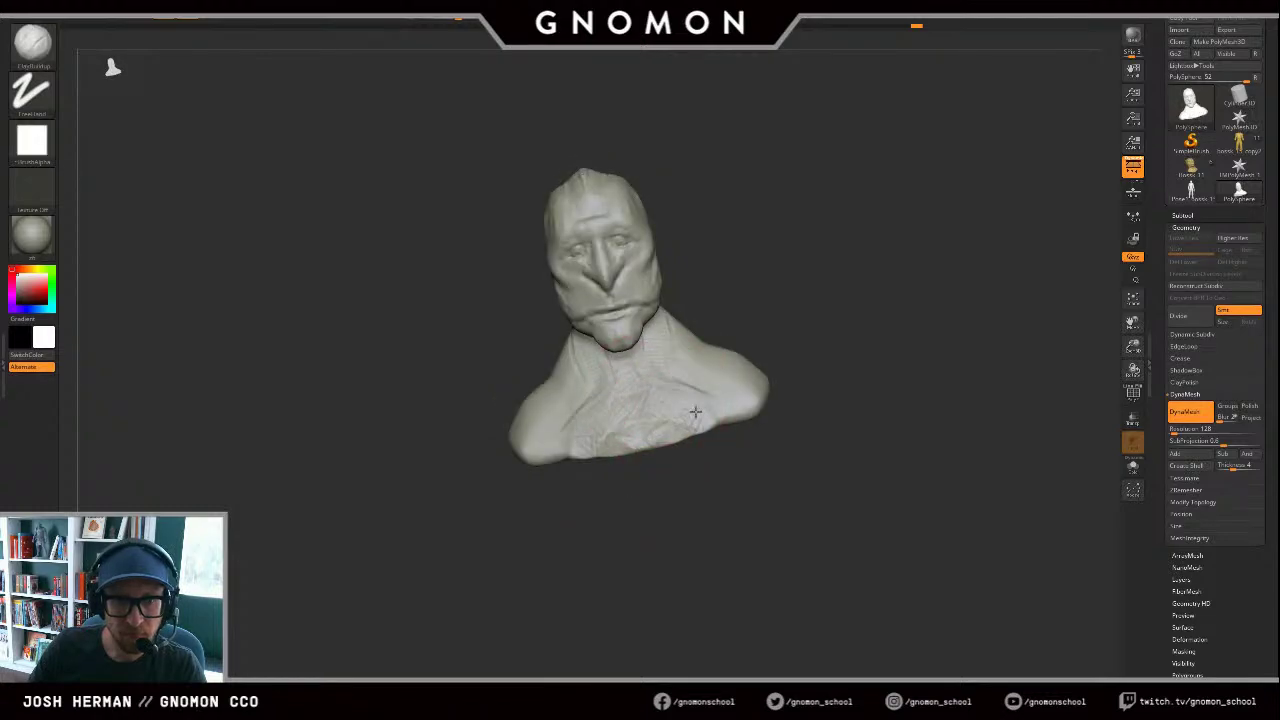
{"action": "mouse_move", "coordinate": [626, 436]}
{"action": "left_mouse_down"}
{"action": "mouse_move", "coordinate": [656, 428]}
{"action": "mouse_move", "coordinate": [564, 433]}
{"action": "left_mouse_up"}
Step: Flatten the chest and lower neck surfaces with the hPolish brush
{"action": "key", "text": "b"}
{"action": "key", "text": "h"}
{"action": "key", "text": "p"}
{"action": "key", "text": "s"}
{"action": "left_click_drag", "start_coordinate": [820, 318], "coordinate": [468, 367]}
{"action": "left_click_drag", "start_coordinate": [558, 343], "coordinate": [554, 337]}
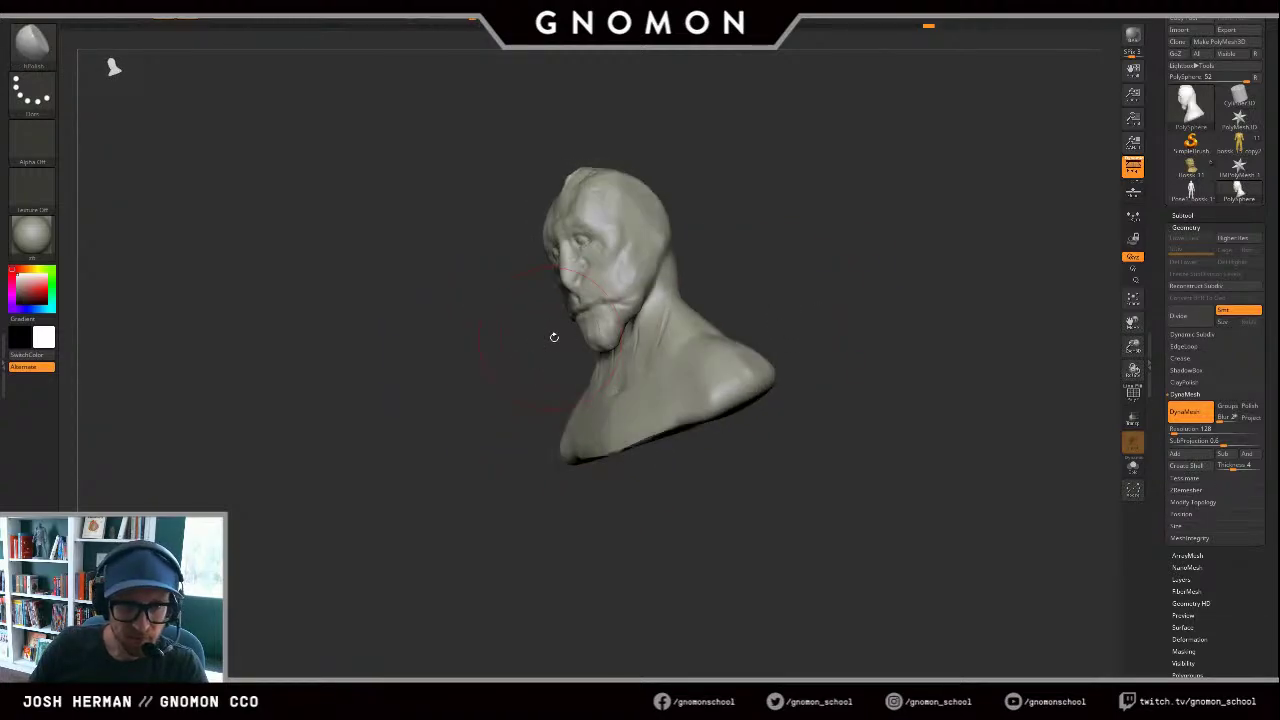
Step: Remesh the bust with DynaMesh and smooth the side of the neck beneath the jaw
{"action": "key", "text": "b"}
{"action": "key", "text": "c"}
{"action": "key", "text": "l"}
{"action": "mouse_move", "coordinate": [800, 255]}
{"action": "left_mouse_down"}
{"action": "mouse_move", "coordinate": [729, 251]}
{"action": "mouse_move", "coordinate": [791, 229]}
{"action": "mouse_move", "coordinate": [850, 232]}
{"action": "left_mouse_up"}
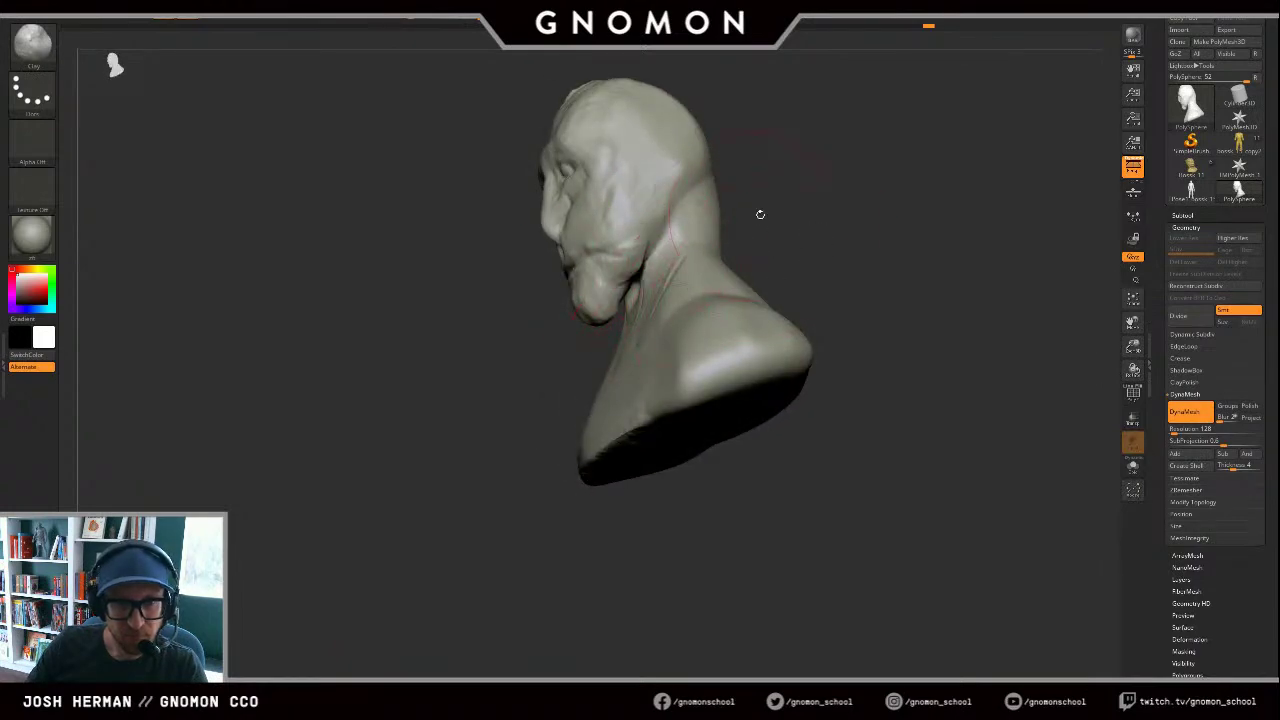
{"action": "left_click_drag", "start_coordinate": [760, 215], "coordinate": [728, 212]}
{"action": "left_click_drag", "start_coordinate": [548, 322], "coordinate": [608, 287], "text": "ctrl"}
{"action": "key", "text": "s"}
{"action": "mouse_move", "coordinate": [767, 174]}
{"action": "left_mouse_down"}
{"action": "mouse_move", "coordinate": [750, 203]}
{"action": "mouse_move", "coordinate": [749, 191]}
{"action": "mouse_move", "coordinate": [766, 194]}
{"action": "left_mouse_up"}
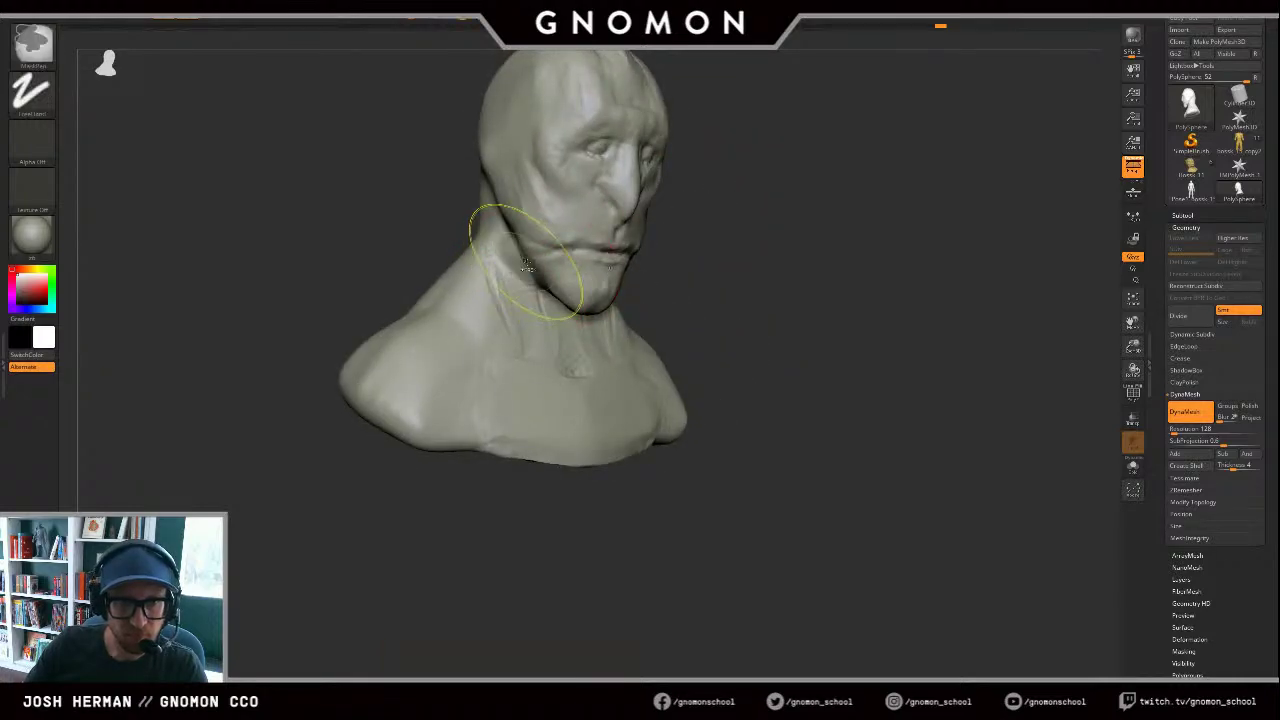
{"action": "mouse_move", "coordinate": [440, 213]}
{"action": "left_mouse_down"}
{"action": "mouse_move", "coordinate": [576, 262]}
{"action": "mouse_move", "coordinate": [580, 226]}
{"action": "left_mouse_up"}
{"action": "left_click_drag", "start_coordinate": [774, 224], "coordinate": [704, 288]}
{"action": "left_click_drag", "start_coordinate": [577, 248], "coordinate": [583, 264], "text": "shift"}
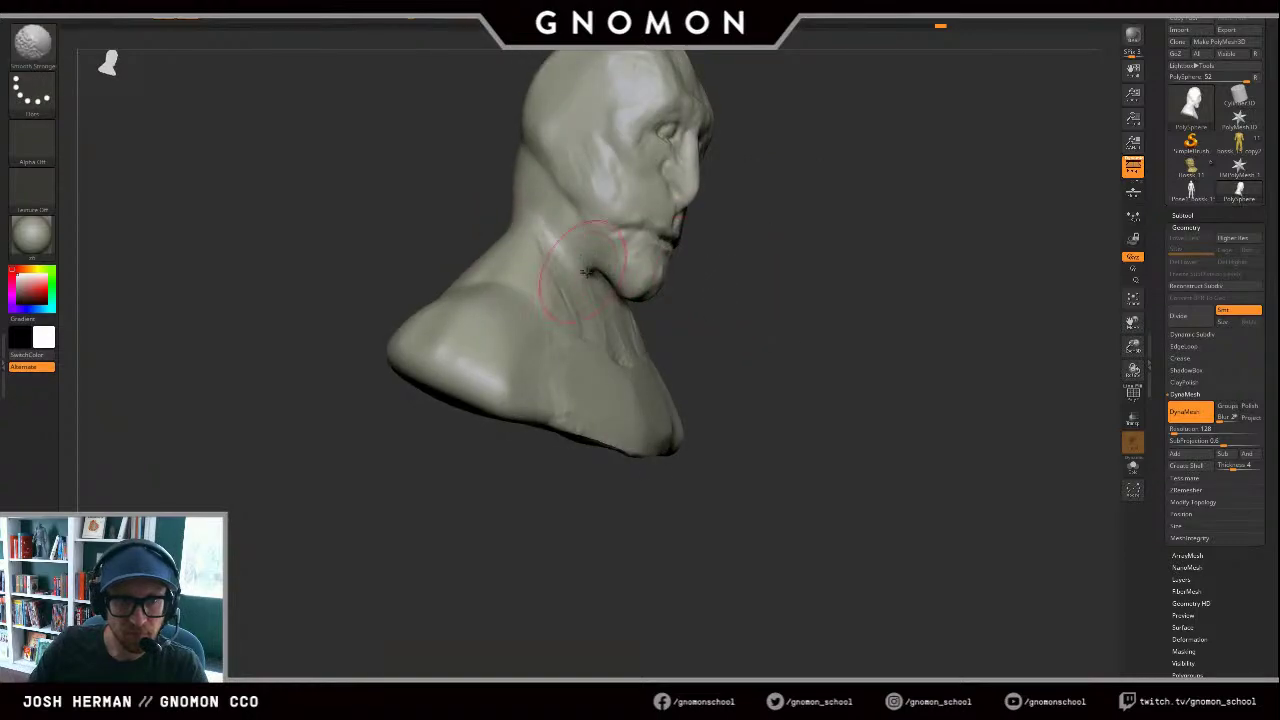
Step: Carve the crease under the jaw and around the back of the neck with DamStandard
{"action": "left_click_drag", "start_coordinate": [696, 345], "coordinate": [672, 257]}
{"action": "left_click_drag", "start_coordinate": [761, 294], "coordinate": [683, 300]}
{"action": "key", "text": "b"}
{"action": "key", "text": "d"}
{"action": "key", "text": "s"}
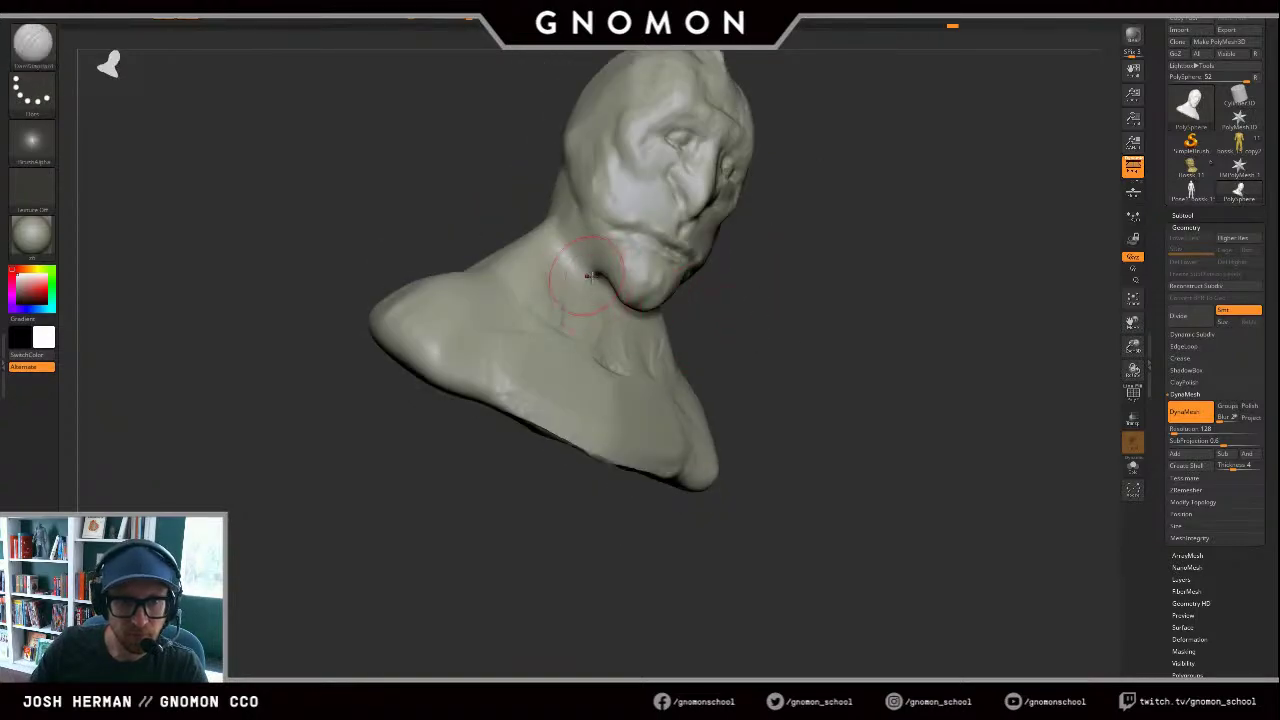
{"action": "left_click_drag", "start_coordinate": [785, 253], "coordinate": [620, 258]}
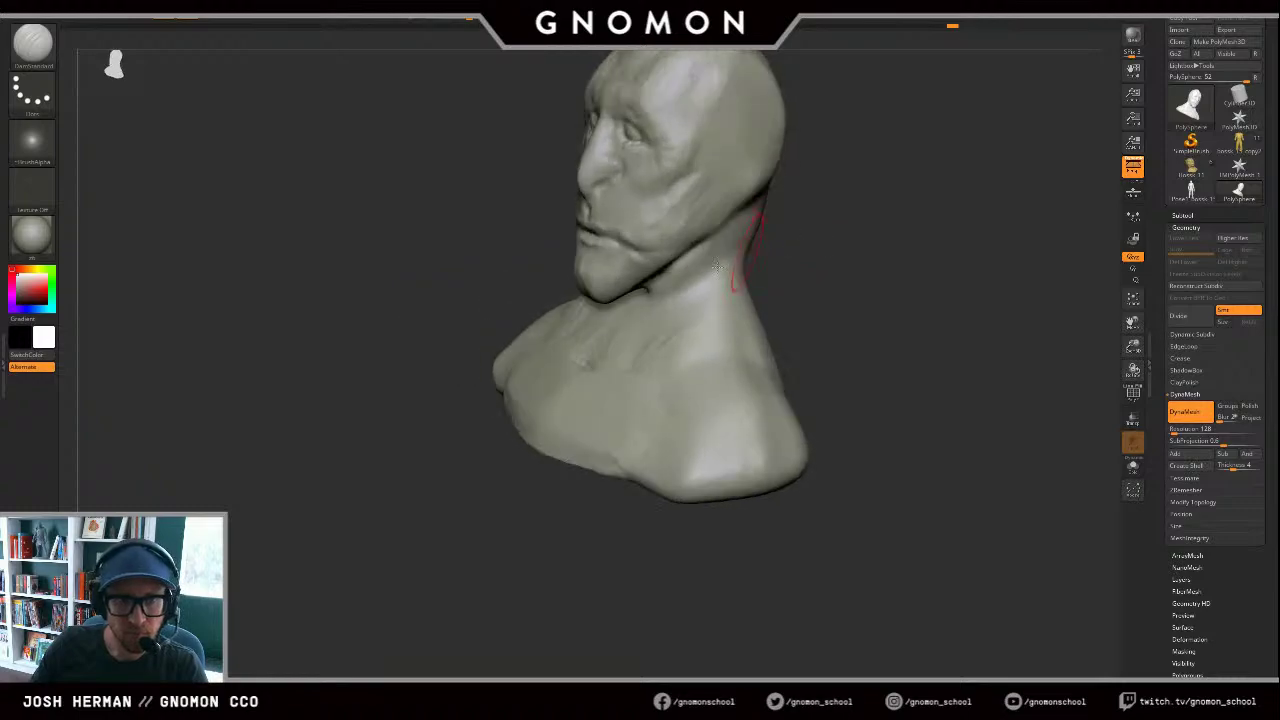
{"action": "mouse_move", "coordinate": [728, 240]}
{"action": "left_mouse_down"}
{"action": "mouse_move", "coordinate": [650, 332]}
{"action": "mouse_move", "coordinate": [757, 218]}
{"action": "left_mouse_up"}
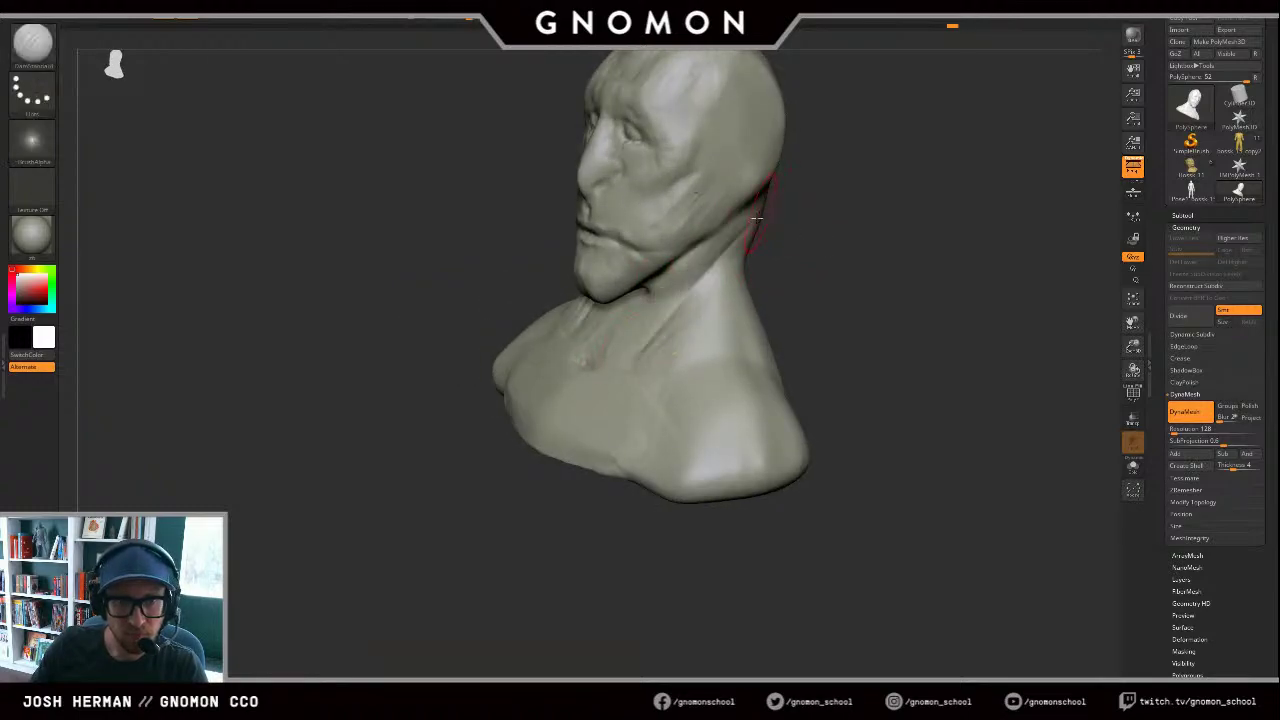
{"action": "left_click_drag", "start_coordinate": [616, 323], "coordinate": [590, 345]}
{"action": "left_click_drag", "start_coordinate": [470, 310], "coordinate": [592, 268], "text": "shift"}
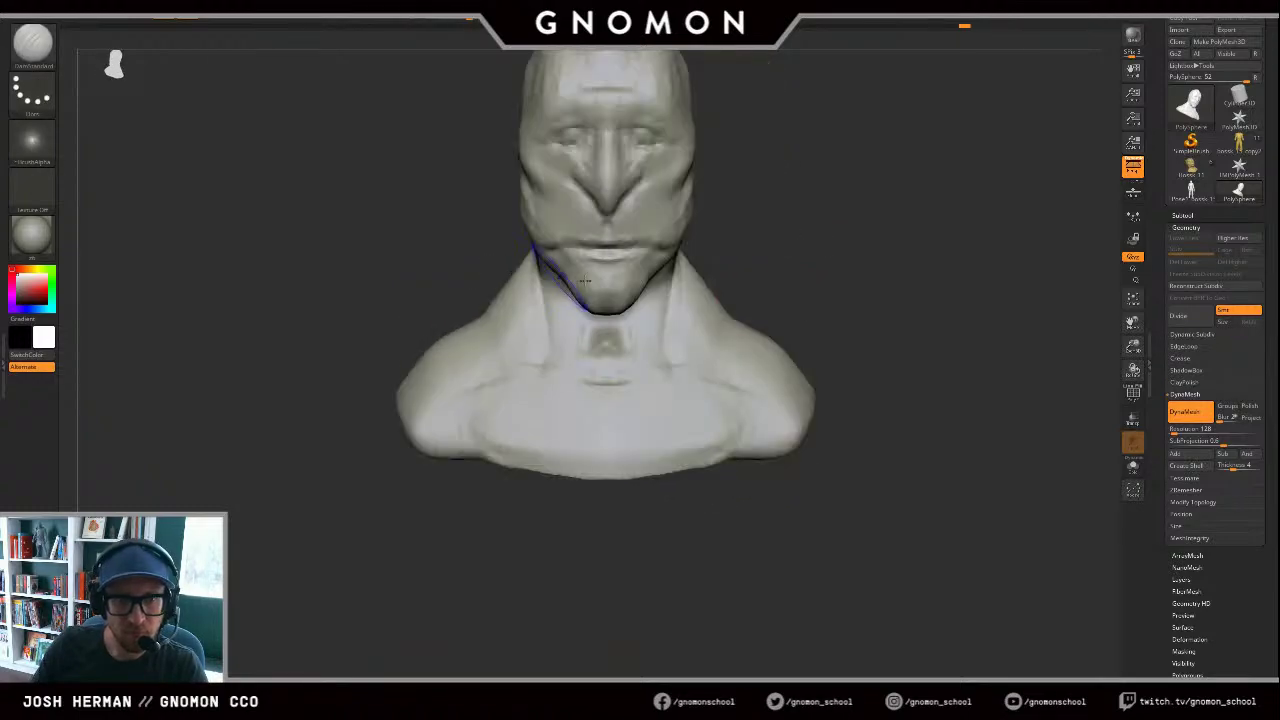
Step: Build up the Adam's apple and the long neck muscles with ClayBuildup
{"action": "left_click_drag", "start_coordinate": [765, 285], "coordinate": [809, 274]}
{"action": "key", "text": "b"}
{"action": "key", "text": "c"}
{"action": "key", "text": "b"}
{"action": "left_click_drag", "start_coordinate": [612, 331], "coordinate": [614, 348]}
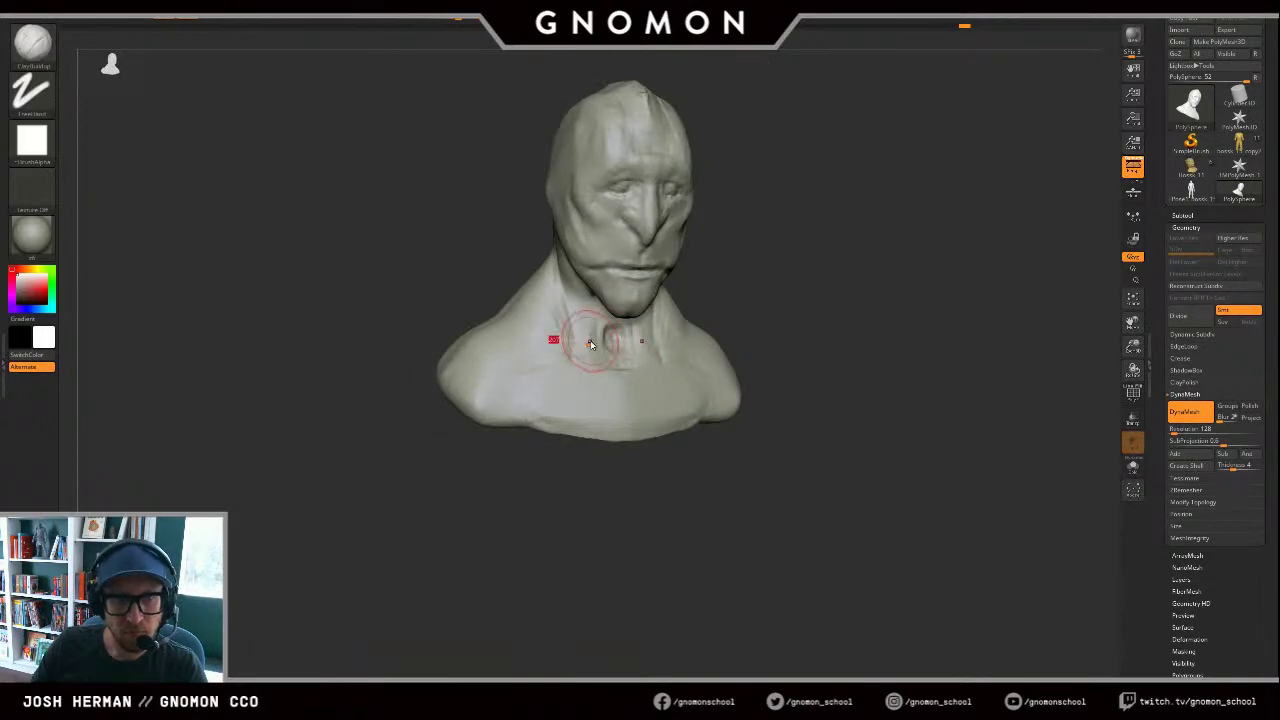
{"action": "left_click_drag", "start_coordinate": [574, 268], "coordinate": [590, 346]}
{"action": "left_click_drag", "start_coordinate": [565, 266], "coordinate": [572, 342]}
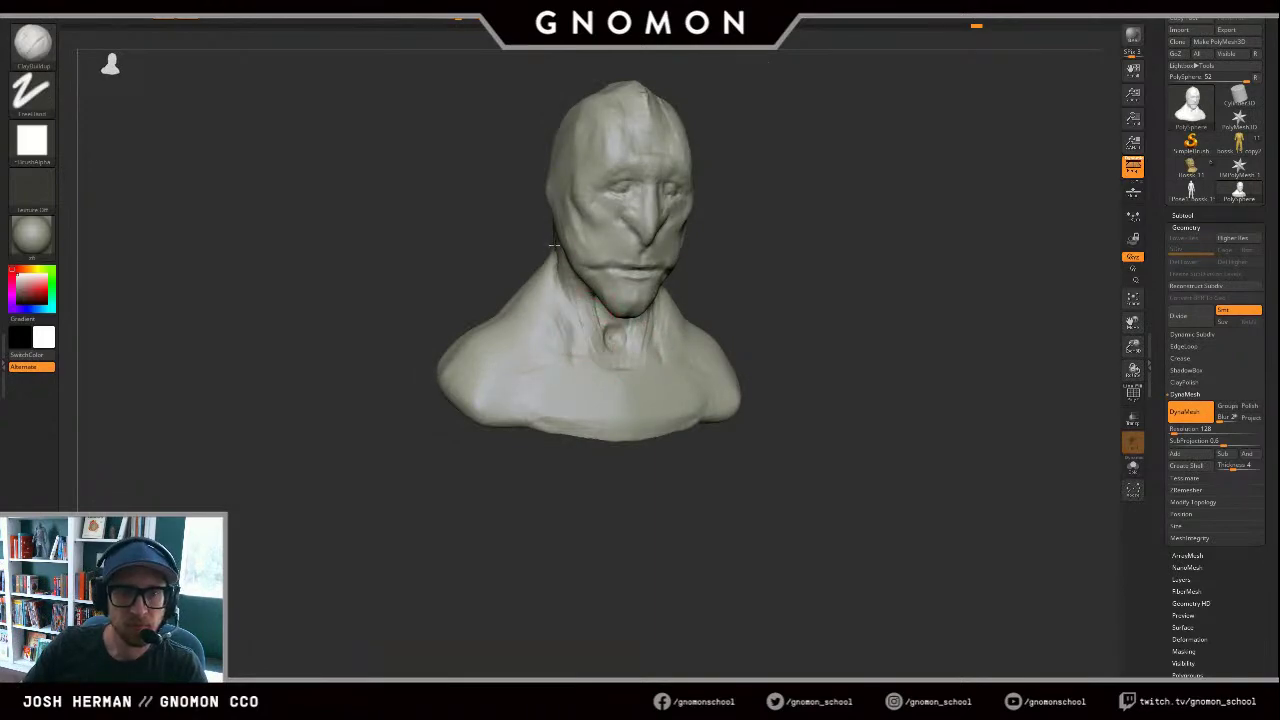
Step: Mask an ear-shaped oval on the side of the head and invert the mask
{"action": "left_click_drag", "start_coordinate": [768, 224], "coordinate": [768, 405], "text": "alt"}
{"action": "mouse_move", "coordinate": [838, 346]}
{"action": "left_mouse_down"}
{"action": "mouse_move", "coordinate": [743, 351]}
{"action": "mouse_move", "coordinate": [633, 480]}
{"action": "mouse_move", "coordinate": [690, 438]}
{"action": "mouse_move", "coordinate": [682, 356]}
{"action": "mouse_move", "coordinate": [752, 334]}
{"action": "mouse_move", "coordinate": [752, 321]}
{"action": "left_mouse_up"}
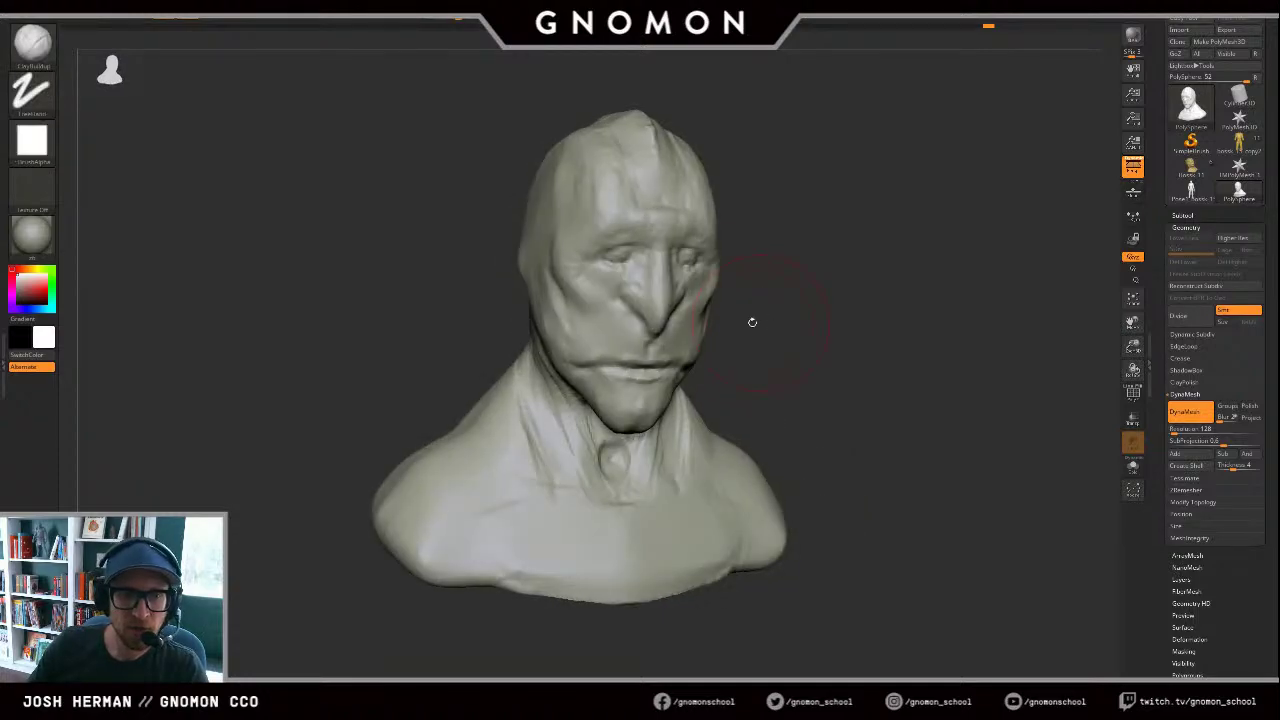
{"action": "mouse_move", "coordinate": [521, 248]}
{"action": "left_mouse_down", "text": "ctrl"}
{"action": "mouse_move", "coordinate": [524, 262]}
{"action": "mouse_move", "coordinate": [494, 266]}
{"action": "mouse_move", "coordinate": [509, 218]}
{"action": "left_mouse_up", "text": "ctrl"}
{"action": "left_click", "coordinate": [471, 257], "text": "ctrl"}
Step: Pull the unmasked ear area outward from the head with the Move brush
{"action": "key", "text": "b"}
{"action": "key", "text": "m"}
{"action": "key", "text": "v"}
{"action": "left_click_drag", "start_coordinate": [510, 262], "coordinate": [526, 298]}
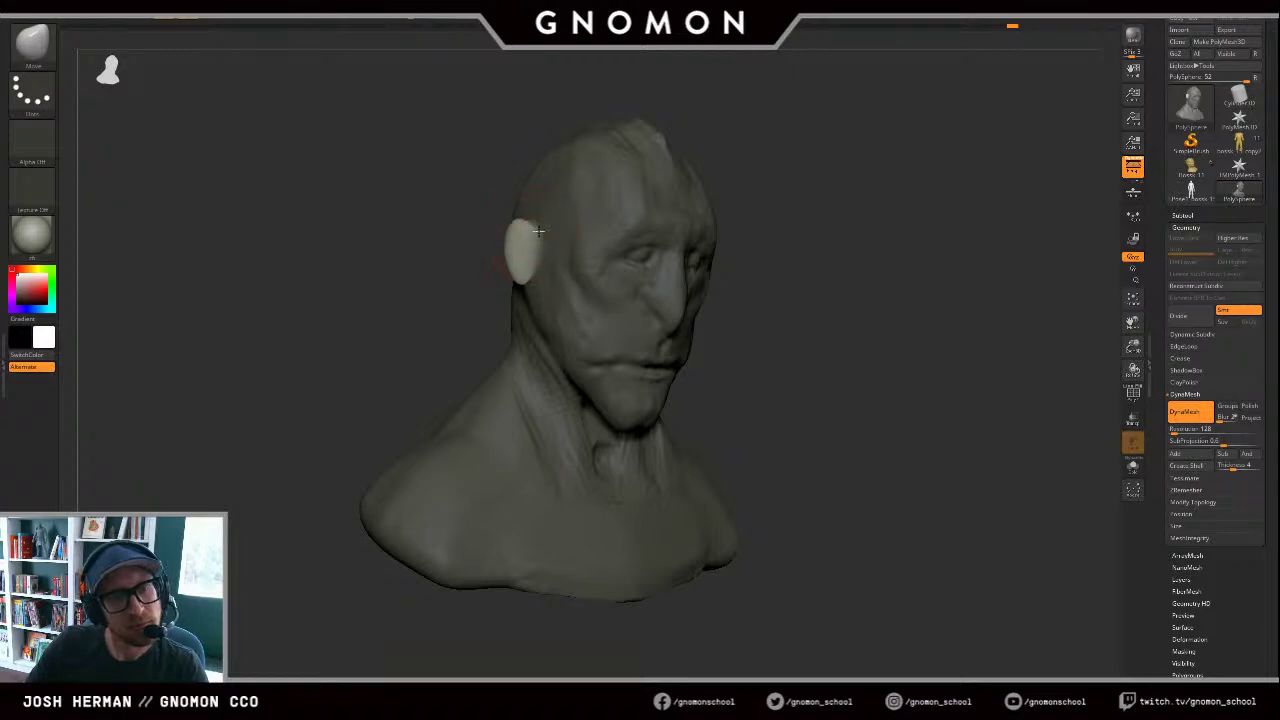
{"action": "left_click_drag", "start_coordinate": [508, 243], "coordinate": [501, 242]}
{"action": "key", "text": "s"}
{"action": "left_click_drag", "start_coordinate": [514, 242], "coordinate": [526, 242]}
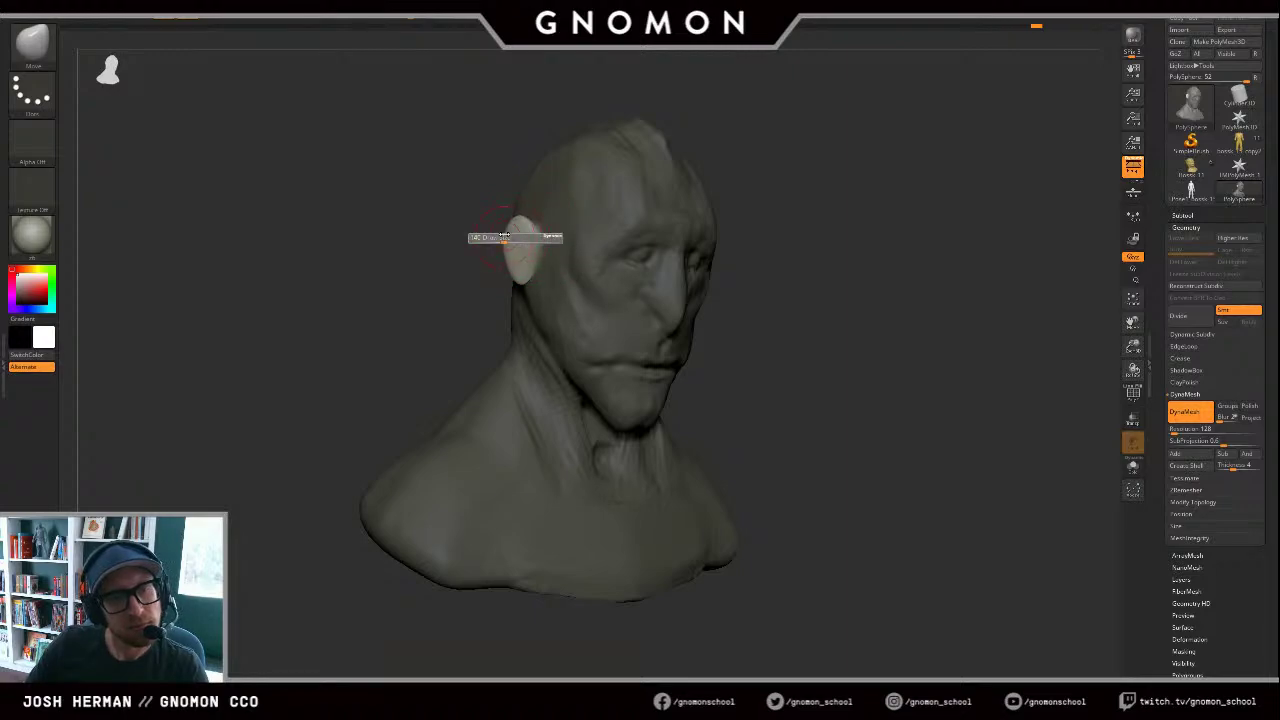
Step: Carve the inner ear details with DamStandard and clear the mask
{"action": "left_click_drag", "start_coordinate": [960, 250], "coordinate": [806, 238]}
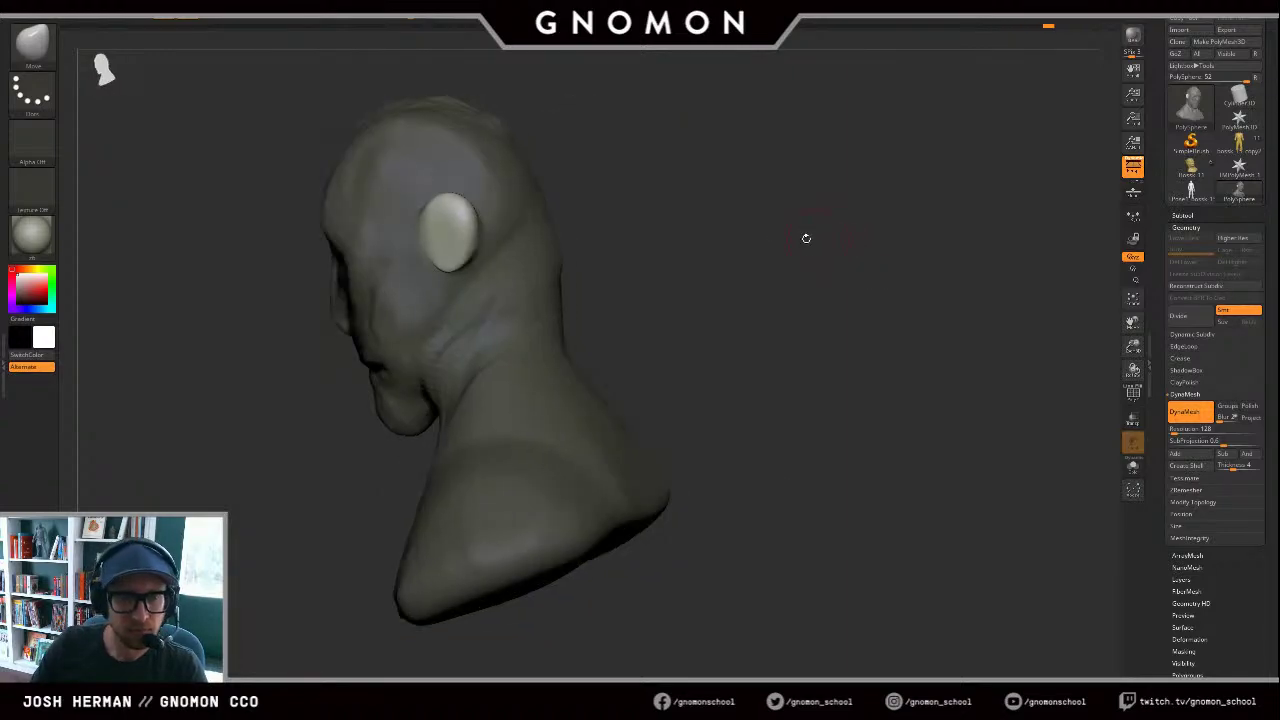
{"action": "left_click_drag", "start_coordinate": [609, 215], "coordinate": [680, 200]}
{"action": "key", "text": "b"}
{"action": "key", "text": "d"}
{"action": "key", "text": "s"}
{"action": "left_click_drag", "start_coordinate": [548, 222], "coordinate": [571, 222]}
{"action": "mouse_move", "coordinate": [697, 195]}
{"action": "left_mouse_down", "text": "ctrl"}
{"action": "mouse_move", "coordinate": [686, 209]}
{"action": "mouse_move", "coordinate": [726, 212]}
{"action": "left_mouse_up", "text": "ctrl"}
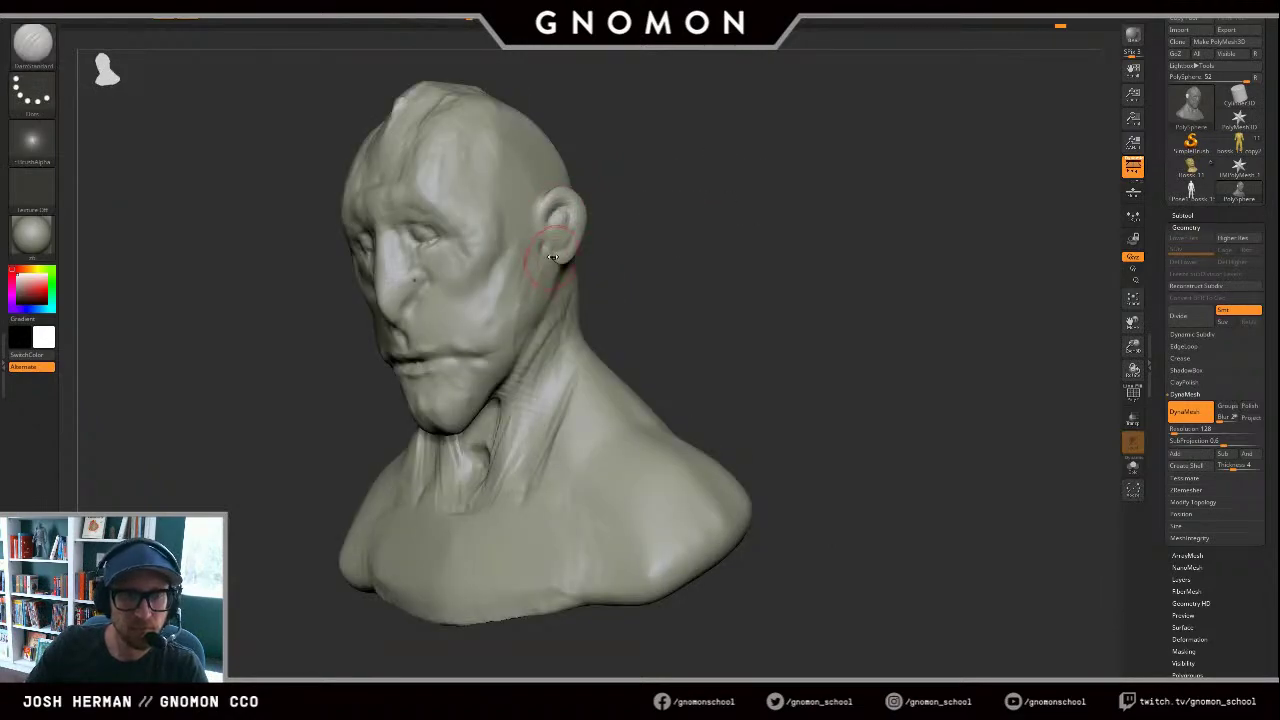
Step: Reshape the ear's outline with the Move brush
{"action": "key", "text": "b"}
{"action": "key", "text": "m"}
{"action": "key", "text": "v"}
{"action": "left_click_drag", "start_coordinate": [615, 263], "coordinate": [606, 251]}
Step: Build up the cheeks with ClayBuildup and smooth the surface
{"action": "key", "text": "b"}
{"action": "key", "text": "c"}
{"action": "key", "text": "b"}
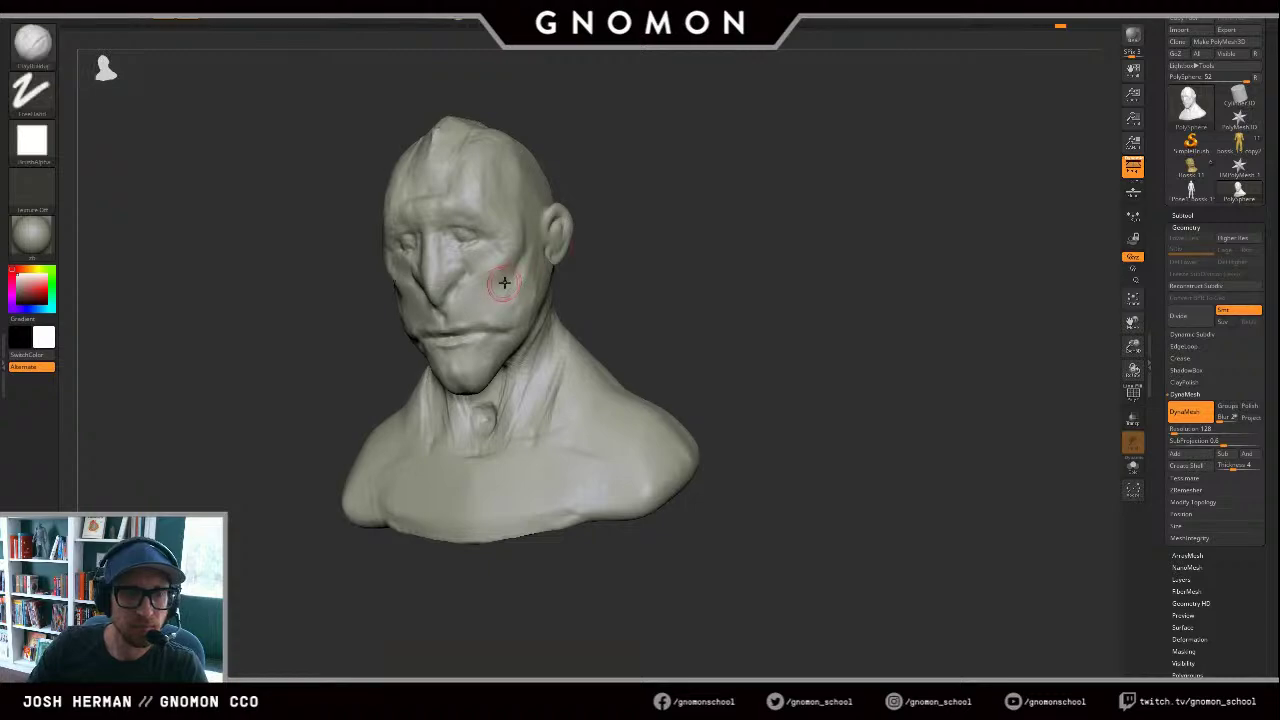
{"action": "left_click_drag", "start_coordinate": [503, 280], "coordinate": [492, 297]}
{"action": "left_click_drag", "start_coordinate": [638, 284], "coordinate": [768, 310], "text": "alt"}
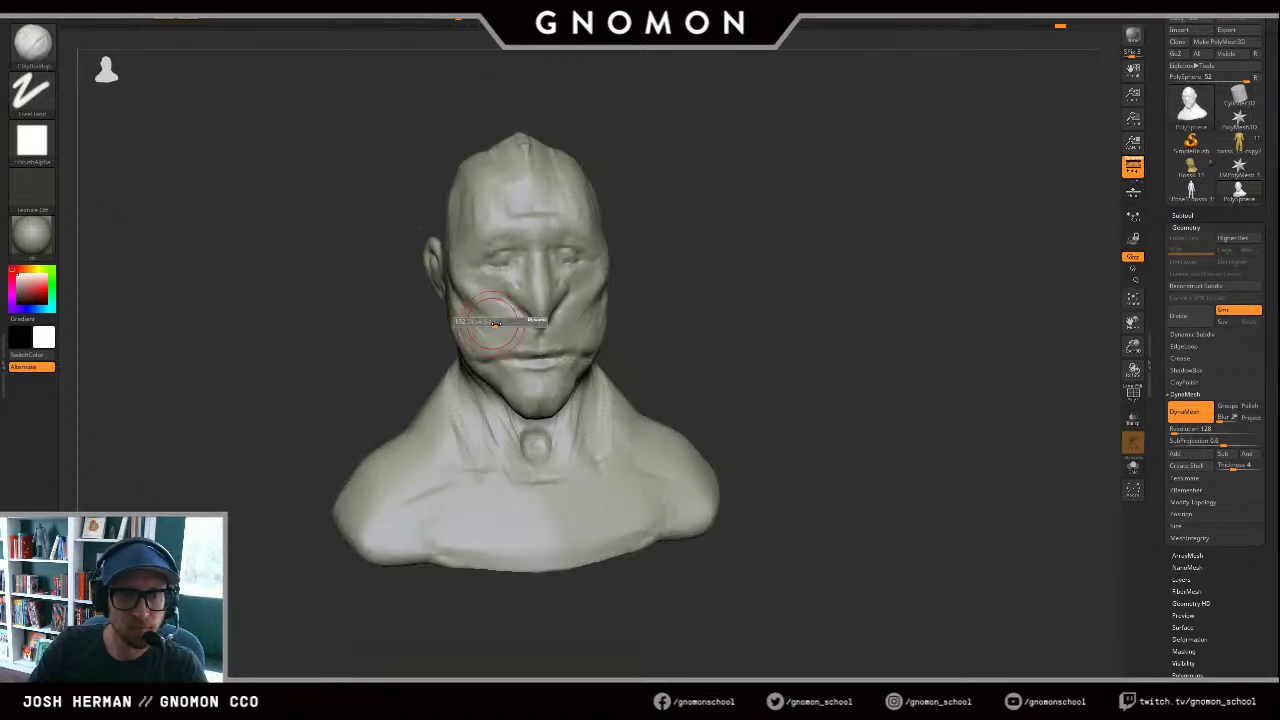
{"action": "left_click_drag", "start_coordinate": [364, 305], "coordinate": [464, 282], "text": "shift"}
Step: Adjust the ears' shape and their position against the head with the Move brush
{"action": "key", "text": "b"}
{"action": "key", "text": "m"}
{"action": "key", "text": "v"}
{"action": "left_click_drag", "start_coordinate": [384, 264], "coordinate": [470, 199]}
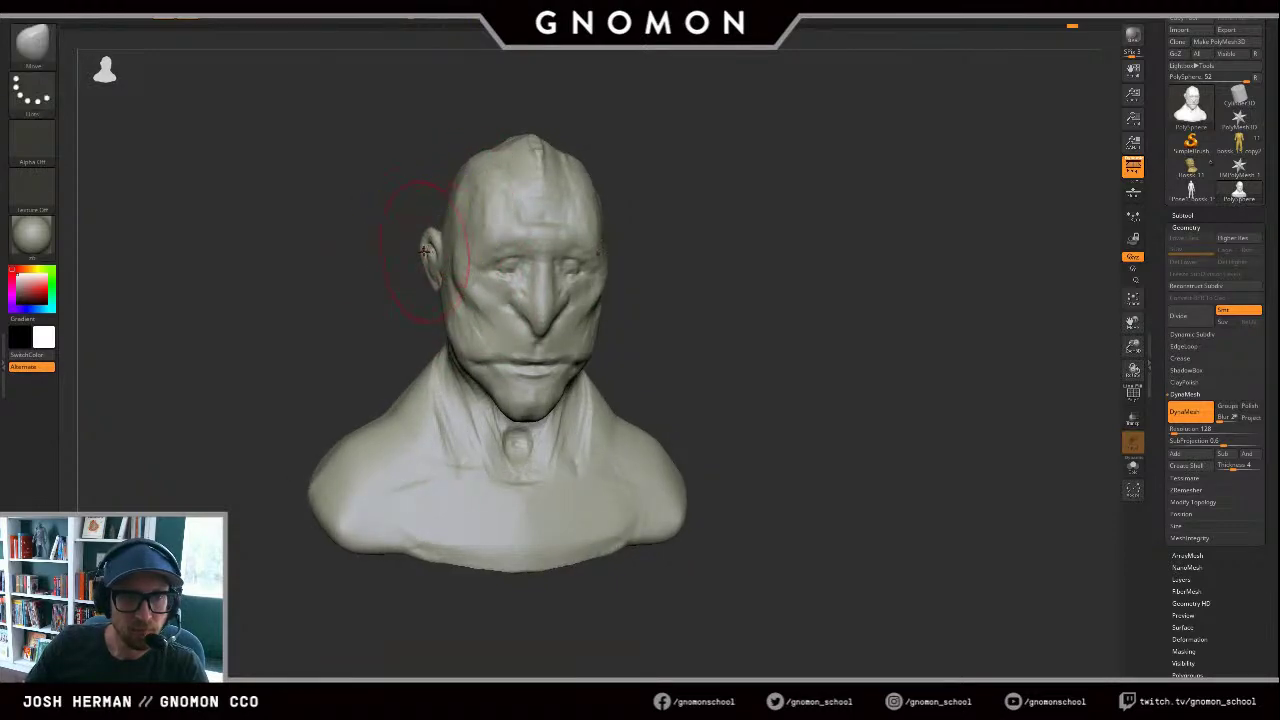
{"action": "mouse_move", "coordinate": [430, 260]}
{"action": "left_mouse_down"}
{"action": "mouse_move", "coordinate": [436, 243]}
{"action": "mouse_move", "coordinate": [440, 262]}
{"action": "left_mouse_up"}
{"action": "right_click_drag", "start_coordinate": [425, 275], "coordinate": [462, 278]}
{"action": "left_click_drag", "start_coordinate": [436, 257], "coordinate": [443, 255]}
{"action": "right_click_drag", "start_coordinate": [475, 312], "coordinate": [458, 314]}
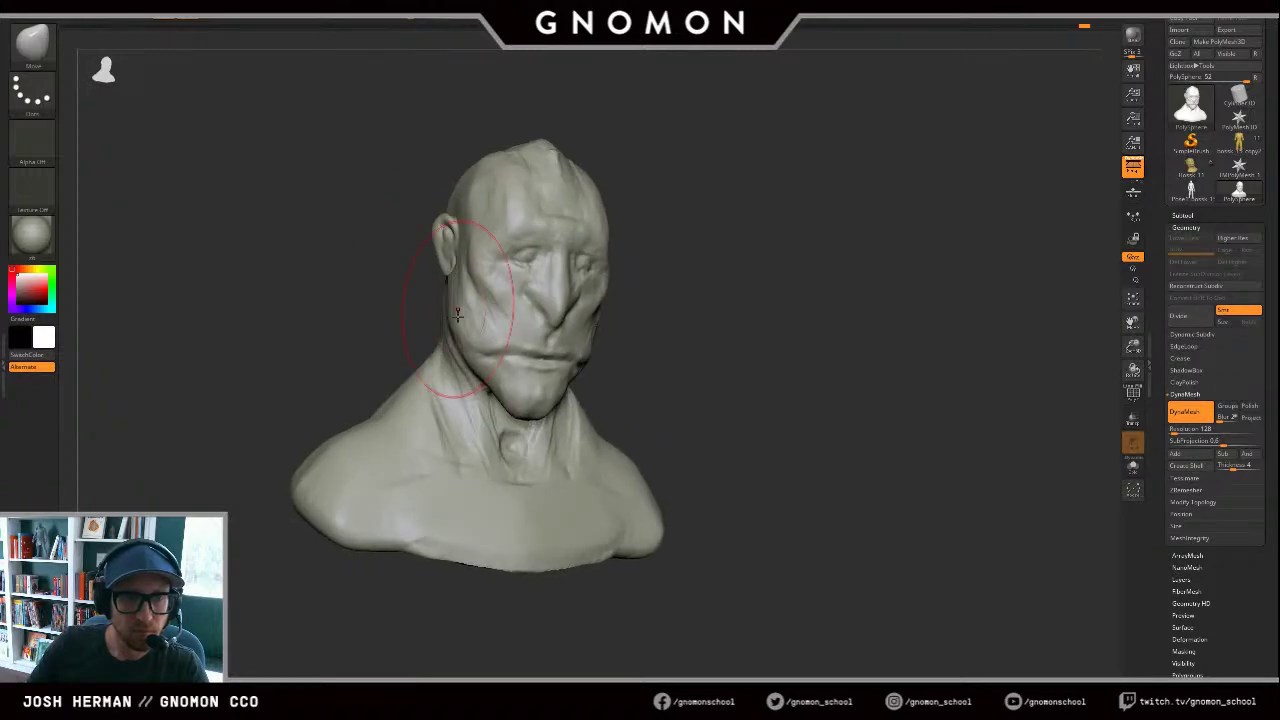
Step: Refine the silhouette of the rear jaw and the upper skull with the Move brush
{"action": "left_click_drag", "start_coordinate": [454, 322], "coordinate": [460, 320]}
{"action": "key", "text": "s"}
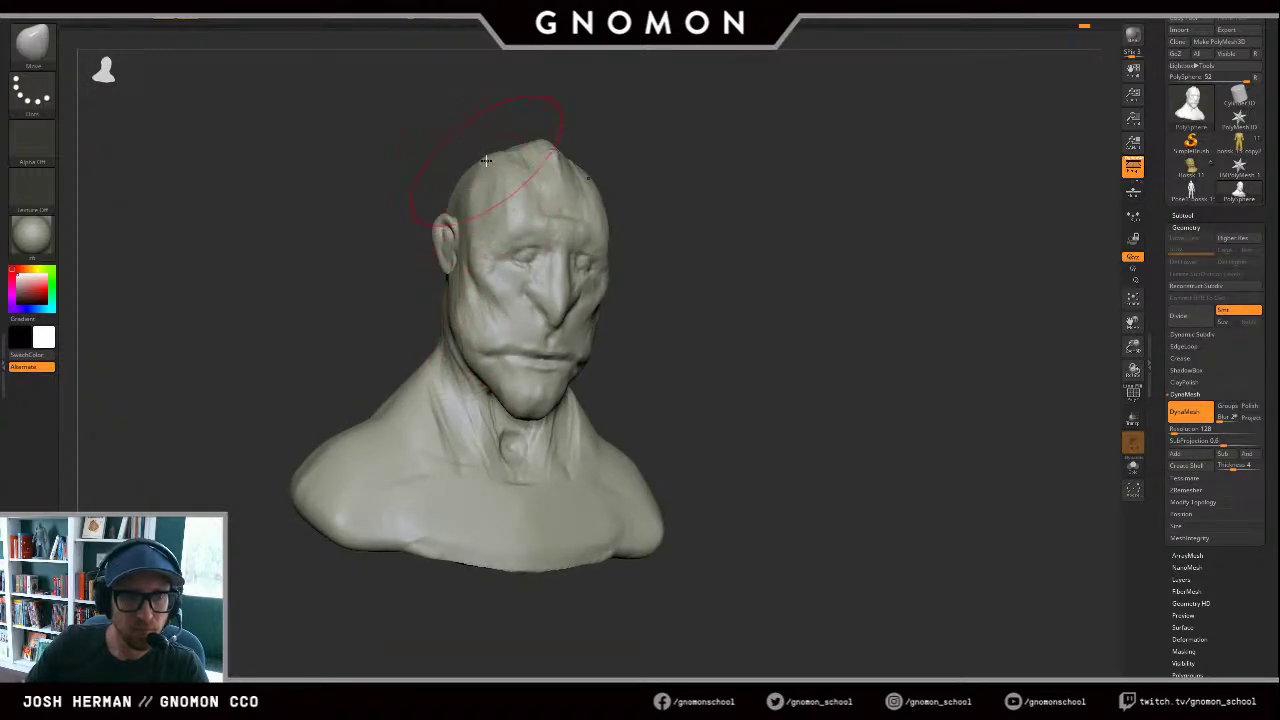
{"action": "left_click_drag", "start_coordinate": [486, 161], "coordinate": [478, 155]}
{"action": "right_click_drag", "start_coordinate": [583, 146], "coordinate": [550, 152]}
Step: Add volume to the sides of the forehead and upper skull with ClayBuildup
{"action": "key", "text": "b"}
{"action": "key", "text": "c"}
{"action": "key", "text": "b"}
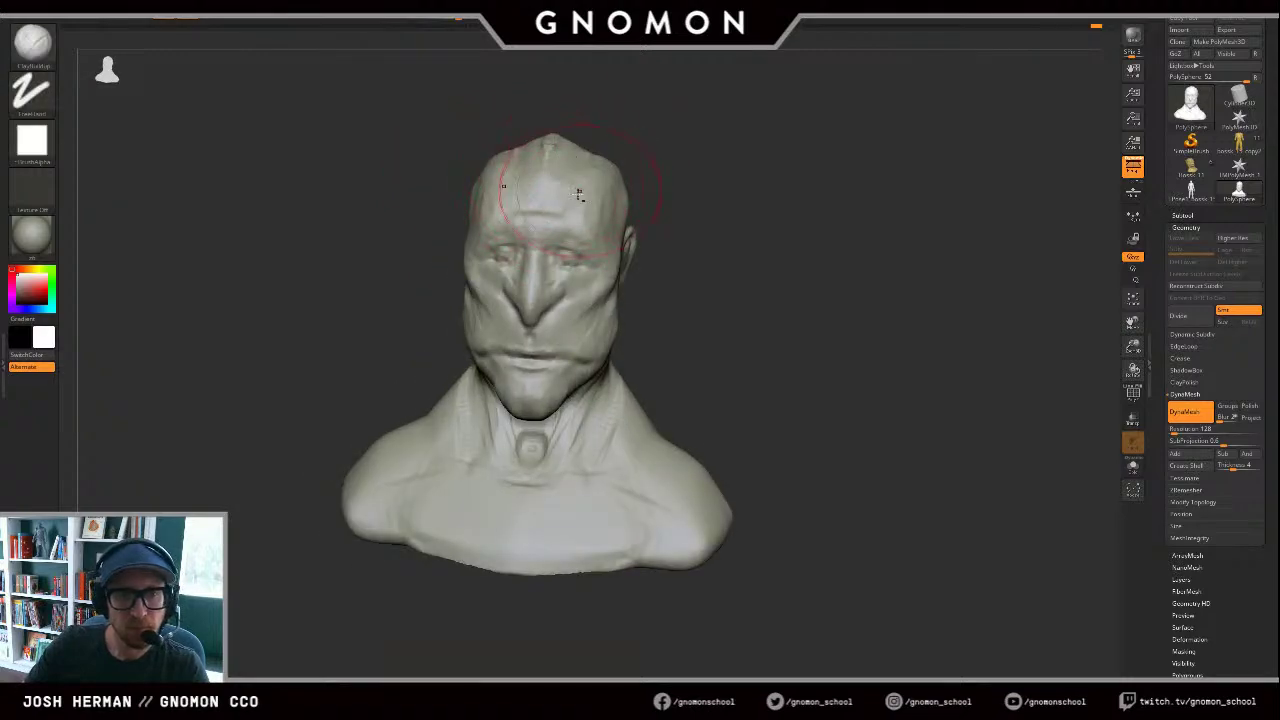
{"action": "mouse_move", "coordinate": [578, 195]}
{"action": "left_mouse_down"}
{"action": "mouse_move", "coordinate": [612, 138]}
{"action": "mouse_move", "coordinate": [634, 164]}
{"action": "left_mouse_up"}
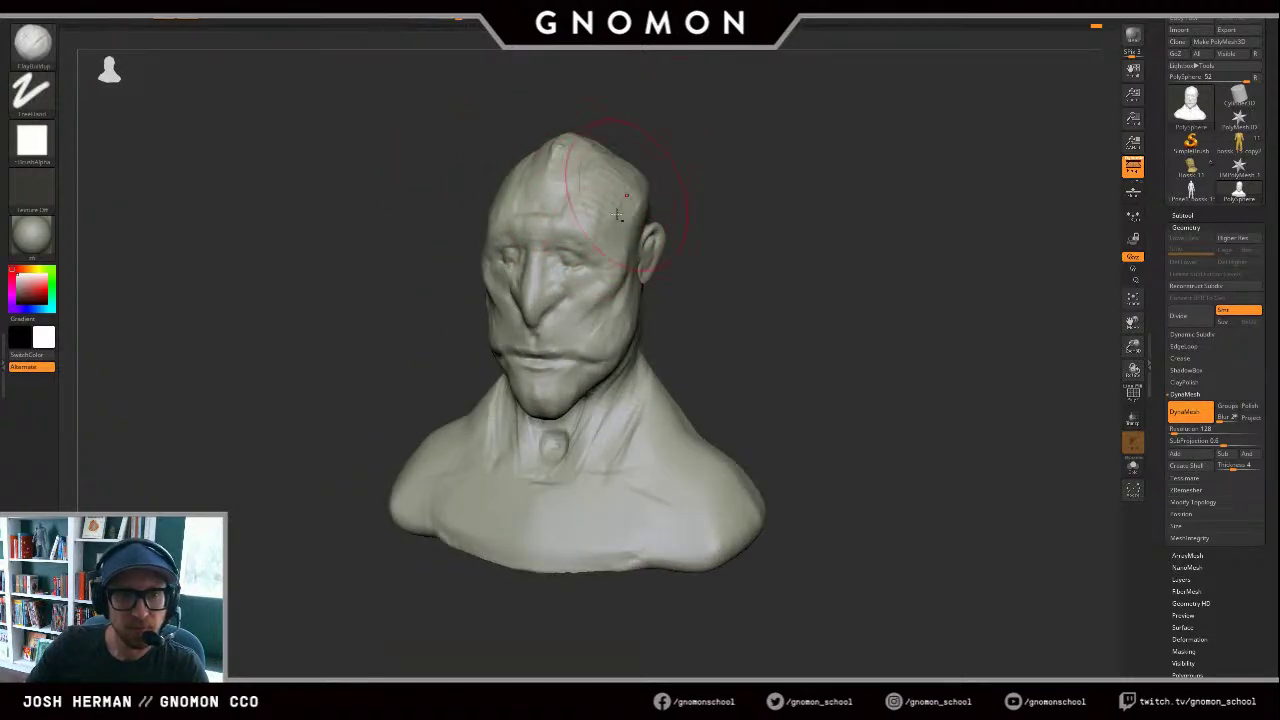
{"action": "left_click_drag", "start_coordinate": [617, 214], "coordinate": [640, 168]}
{"action": "left_click_drag", "start_coordinate": [648, 118], "coordinate": [700, 124]}
{"action": "mouse_move", "coordinate": [537, 186]}
{"action": "left_mouse_down"}
{"action": "mouse_move", "coordinate": [566, 144]}
{"action": "mouse_move", "coordinate": [640, 131]}
{"action": "mouse_move", "coordinate": [623, 137]}
{"action": "left_mouse_up"}
{"action": "mouse_move", "coordinate": [517, 163]}
{"action": "left_mouse_down"}
{"action": "mouse_move", "coordinate": [523, 186]}
{"action": "mouse_move", "coordinate": [509, 157]}
{"action": "mouse_move", "coordinate": [506, 174]}
{"action": "left_mouse_up"}
Step: Define the eyelids and the creases around the eyes with DamStandard and ClayBuildup
{"action": "key", "text": "b"}
{"action": "key", "text": "d"}
{"action": "key", "text": "s"}
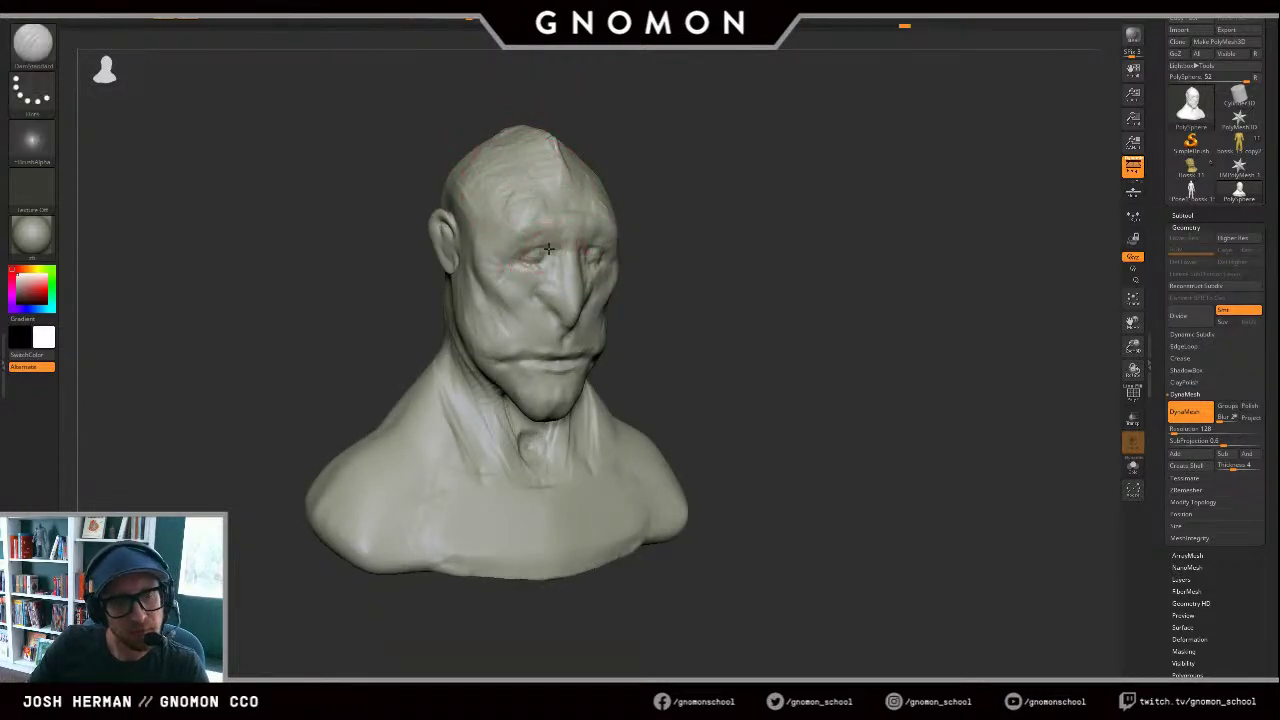
{"action": "mouse_move", "coordinate": [548, 249]}
{"action": "left_mouse_down"}
{"action": "mouse_move", "coordinate": [518, 256]}
{"action": "mouse_move", "coordinate": [540, 247]}
{"action": "mouse_move", "coordinate": [524, 278]}
{"action": "left_mouse_up"}
{"action": "key", "text": "b"}
{"action": "key", "text": "c"}
{"action": "key", "text": "b"}
{"action": "key", "text": "b"}
{"action": "key", "text": "d"}
{"action": "key", "text": "s"}
Step: Build up the trapezius and the sides of the neck with ClayBuildup, smoothing the transitions
{"action": "mouse_move", "coordinate": [831, 316]}
{"action": "left_mouse_down", "text": "alt"}
{"action": "mouse_move", "coordinate": [923, 346]}
{"action": "mouse_move", "coordinate": [977, 339]}
{"action": "mouse_move", "coordinate": [843, 360]}
{"action": "mouse_move", "coordinate": [815, 348]}
{"action": "mouse_move", "coordinate": [845, 305]}
{"action": "mouse_move", "coordinate": [802, 305]}
{"action": "left_mouse_up", "text": "alt"}
{"action": "key", "text": "b"}
{"action": "key", "text": "c"}
{"action": "key", "text": "b"}
{"action": "mouse_move", "coordinate": [731, 366]}
{"action": "left_mouse_down"}
{"action": "mouse_move", "coordinate": [742, 318]}
{"action": "mouse_move", "coordinate": [750, 355]}
{"action": "left_mouse_up"}
{"action": "mouse_move", "coordinate": [825, 310]}
{"action": "left_mouse_down"}
{"action": "mouse_move", "coordinate": [849, 306]}
{"action": "mouse_move", "coordinate": [804, 306]}
{"action": "left_mouse_up"}
{"action": "mouse_move", "coordinate": [738, 358]}
{"action": "left_mouse_down", "text": "shift"}
{"action": "mouse_move", "coordinate": [748, 322]}
{"action": "mouse_move", "coordinate": [745, 346]}
{"action": "mouse_move", "coordinate": [751, 329]}
{"action": "mouse_move", "coordinate": [764, 348]}
{"action": "left_mouse_up", "text": "shift"}
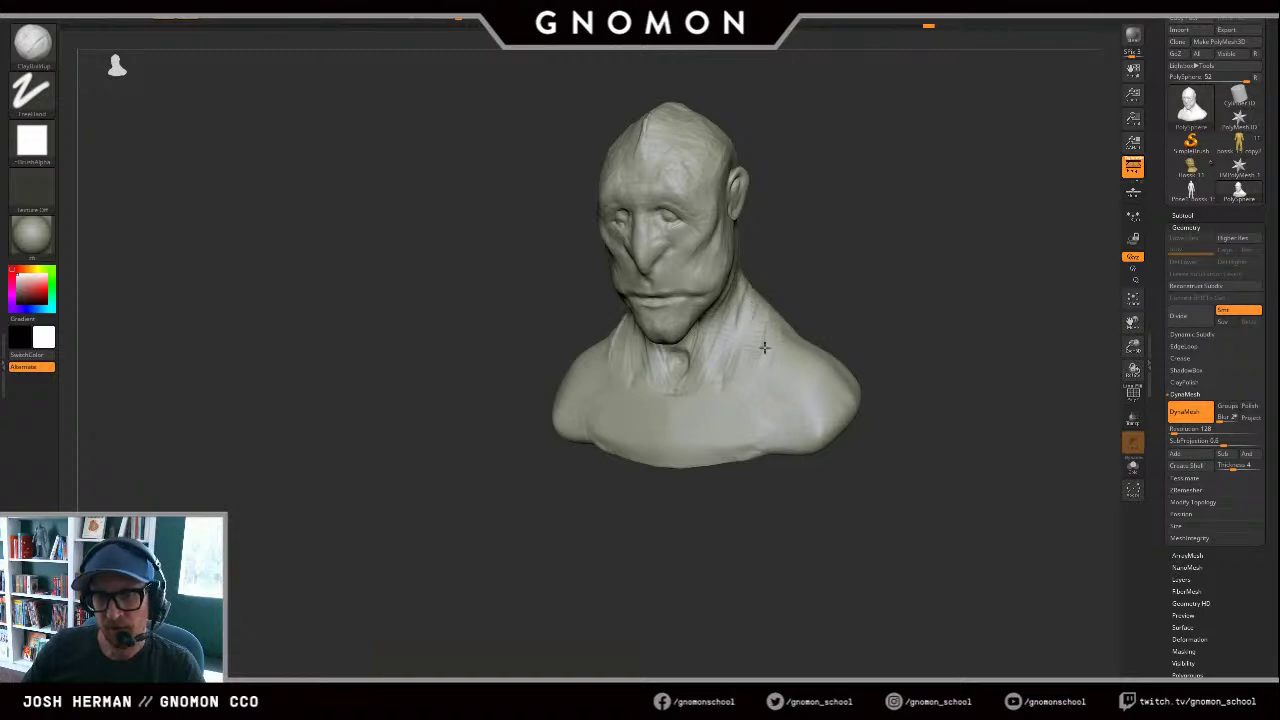
{"action": "left_click_drag", "start_coordinate": [840, 329], "coordinate": [657, 366]}
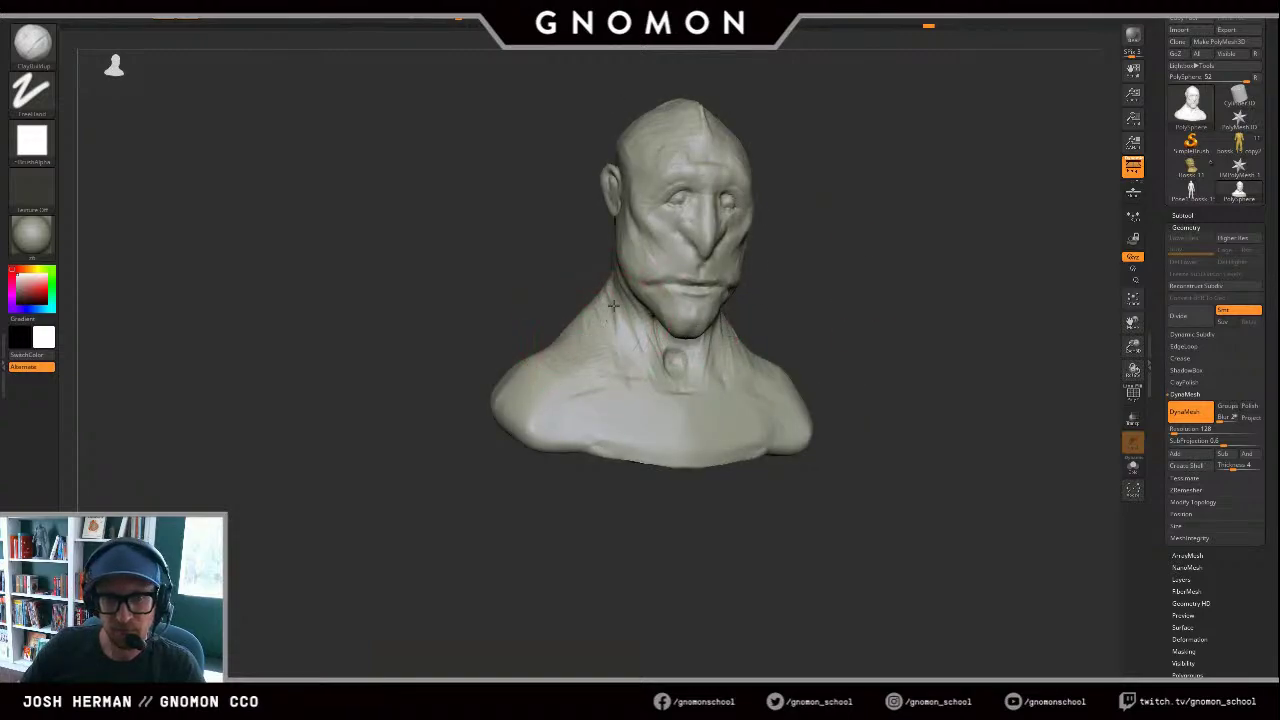
{"action": "mouse_move", "coordinate": [613, 306]}
{"action": "left_mouse_down"}
{"action": "mouse_move", "coordinate": [606, 360]}
{"action": "mouse_move", "coordinate": [619, 338]}
{"action": "mouse_move", "coordinate": [609, 343]}
{"action": "left_mouse_up"}
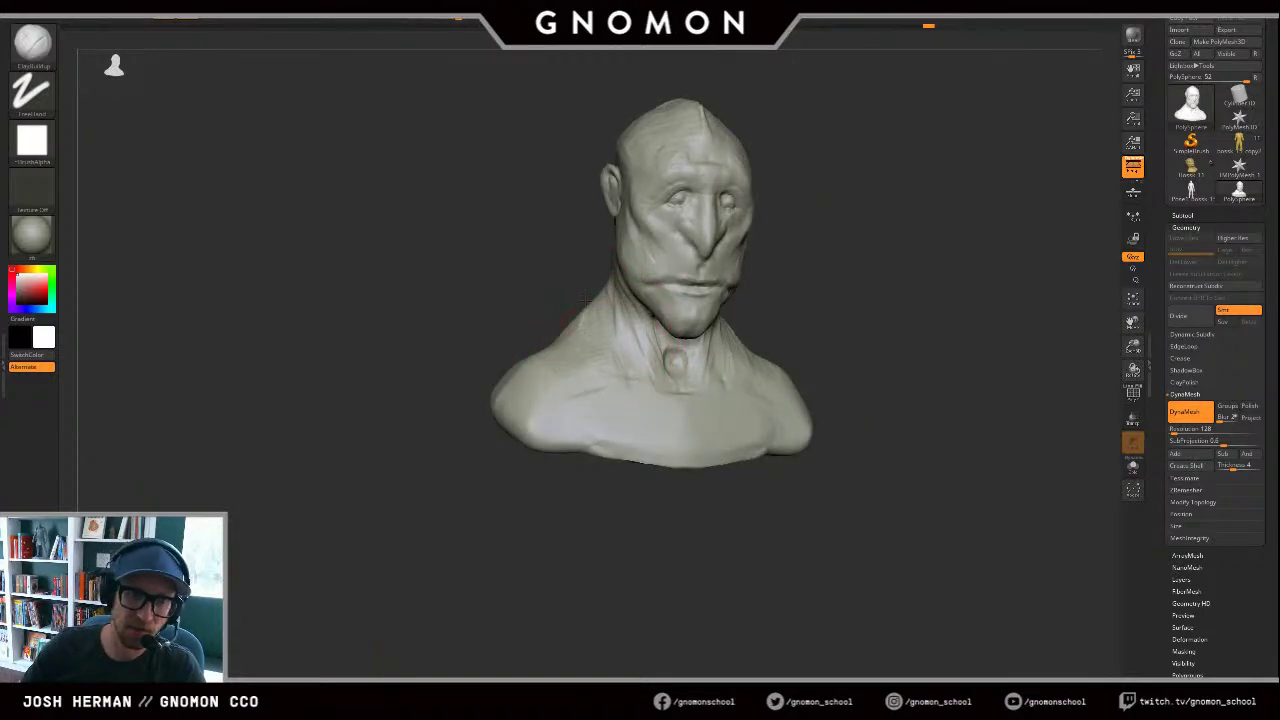
Step: Sculpt the shoulder and outer chest muscle forms with ClayBuildup
{"action": "mouse_move", "coordinate": [586, 301]}
{"action": "left_mouse_down"}
{"action": "mouse_move", "coordinate": [546, 386]}
{"action": "mouse_move", "coordinate": [569, 426]}
{"action": "mouse_move", "coordinate": [534, 420]}
{"action": "left_mouse_up"}
{"action": "left_click_drag", "start_coordinate": [532, 485], "coordinate": [540, 510]}
{"action": "mouse_move", "coordinate": [589, 412]}
{"action": "left_mouse_down"}
{"action": "mouse_move", "coordinate": [548, 446]}
{"action": "mouse_move", "coordinate": [562, 525]}
{"action": "mouse_move", "coordinate": [593, 447]}
{"action": "mouse_move", "coordinate": [613, 456]}
{"action": "left_mouse_up"}
{"action": "left_click_drag", "start_coordinate": [673, 509], "coordinate": [640, 507], "text": "shift"}
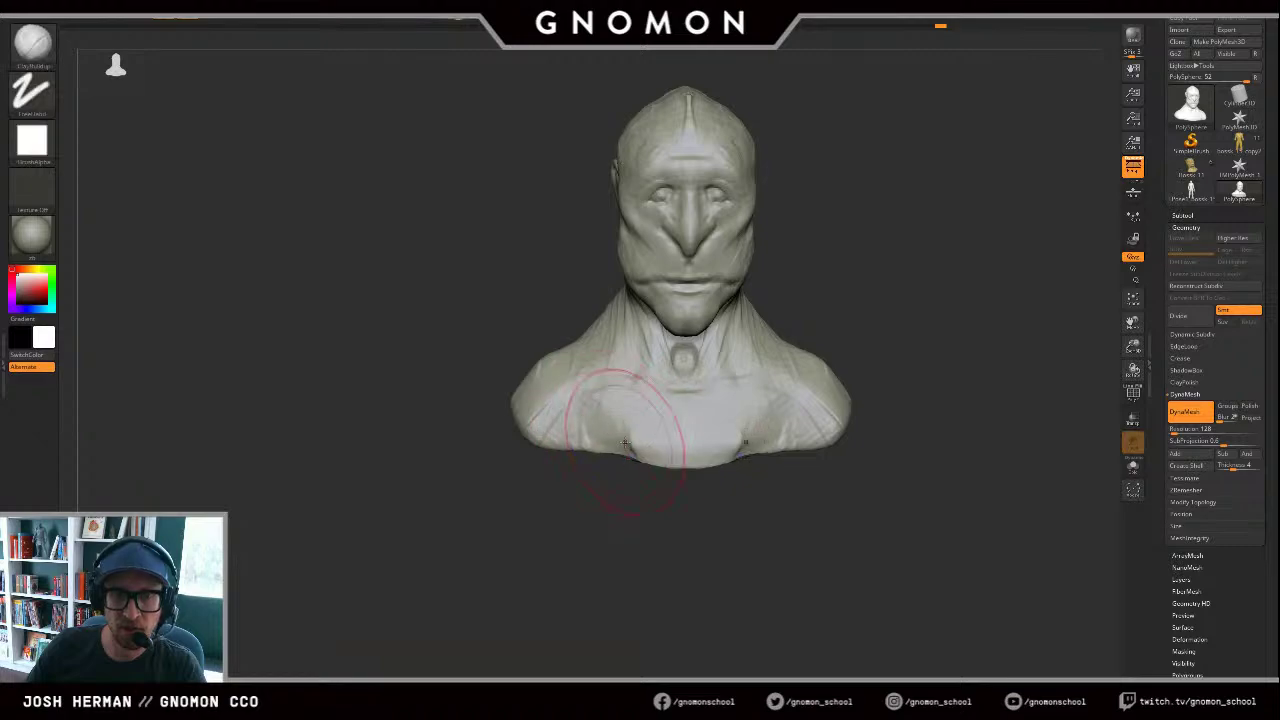
{"action": "mouse_move", "coordinate": [628, 422]}
{"action": "left_mouse_down"}
{"action": "mouse_move", "coordinate": [634, 457]}
{"action": "mouse_move", "coordinate": [612, 457]}
{"action": "left_mouse_up"}
{"action": "left_click_drag", "start_coordinate": [646, 499], "coordinate": [643, 486], "text": "shift"}
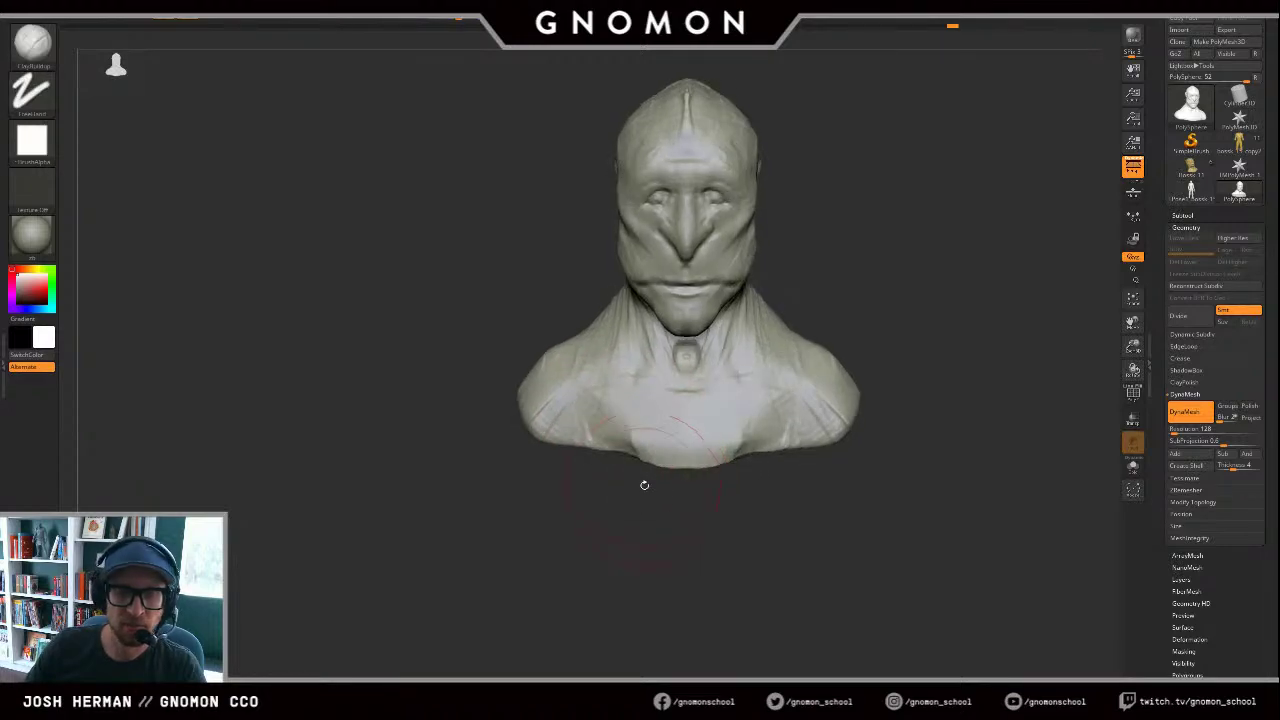
Step: Layer ClayBuildup strokes with a larger brush down the breastbone, chest and front of the shoulders
{"action": "mouse_move", "coordinate": [655, 378]}
{"action": "left_mouse_down"}
{"action": "mouse_move", "coordinate": [592, 426]}
{"action": "mouse_move", "coordinate": [671, 417]}
{"action": "mouse_move", "coordinate": [640, 400]}
{"action": "mouse_move", "coordinate": [620, 453]}
{"action": "mouse_move", "coordinate": [640, 440]}
{"action": "mouse_move", "coordinate": [628, 414]}
{"action": "mouse_move", "coordinate": [598, 460]}
{"action": "mouse_move", "coordinate": [528, 482]}
{"action": "left_mouse_up"}
{"action": "left_click_drag", "start_coordinate": [662, 440], "coordinate": [648, 470]}
{"action": "key", "text": "]"}
{"action": "mouse_move", "coordinate": [684, 410]}
{"action": "left_mouse_down"}
{"action": "mouse_move", "coordinate": [674, 454]}
{"action": "mouse_move", "coordinate": [704, 448]}
{"action": "left_mouse_up"}
{"action": "left_click_drag", "start_coordinate": [736, 380], "coordinate": [722, 424]}
{"action": "mouse_move", "coordinate": [778, 386]}
{"action": "left_mouse_down"}
{"action": "mouse_move", "coordinate": [766, 423]}
{"action": "mouse_move", "coordinate": [786, 428]}
{"action": "left_mouse_up"}
{"action": "left_click_drag", "start_coordinate": [714, 404], "coordinate": [718, 464]}
{"action": "mouse_move", "coordinate": [770, 390]}
{"action": "left_mouse_down"}
{"action": "mouse_move", "coordinate": [744, 456]}
{"action": "mouse_move", "coordinate": [766, 452]}
{"action": "left_mouse_up"}
{"action": "left_click_drag", "start_coordinate": [806, 396], "coordinate": [784, 448]}
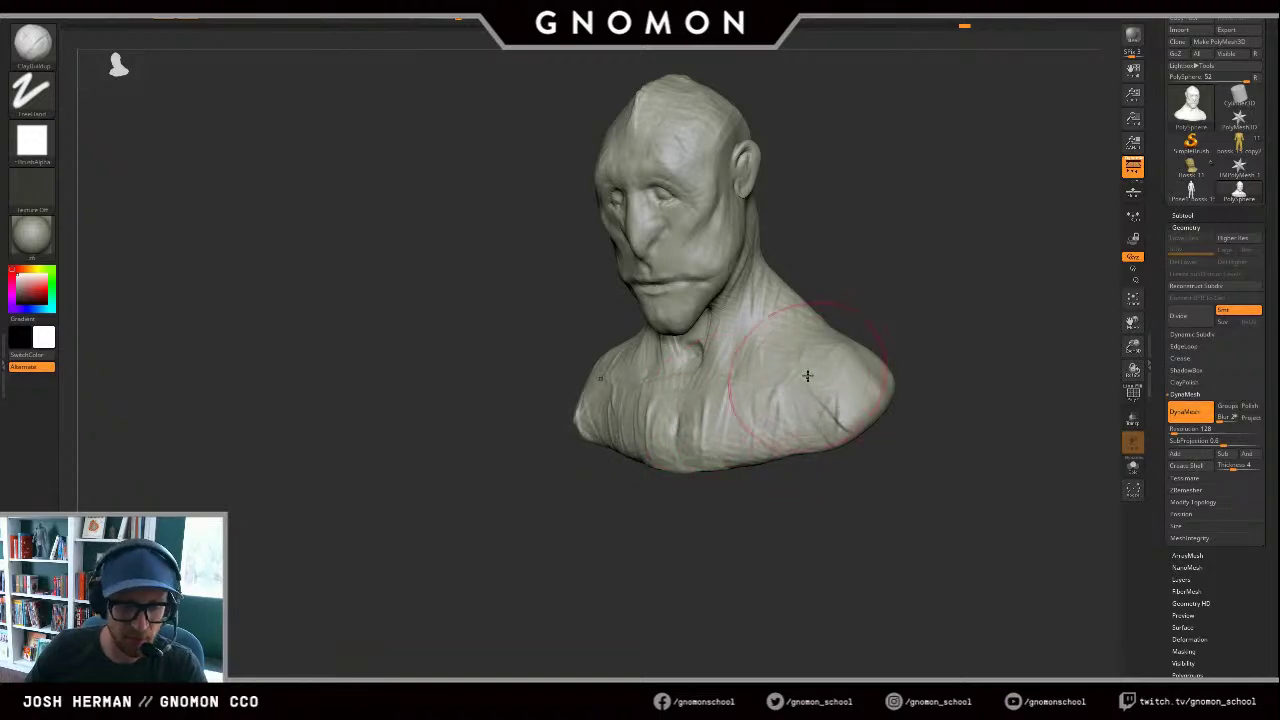
Step: Flatten and polish the planes of the chest and front shoulders with the hPolish brush
{"action": "key", "text": "b"}
{"action": "key", "text": "h"}
{"action": "key", "text": "p"}
{"action": "mouse_move", "coordinate": [786, 383]}
{"action": "left_mouse_down"}
{"action": "mouse_move", "coordinate": [720, 417]}
{"action": "mouse_move", "coordinate": [749, 443]}
{"action": "mouse_move", "coordinate": [848, 420]}
{"action": "left_mouse_up"}
{"action": "key", "text": "]"}
{"action": "left_click_drag", "start_coordinate": [949, 294], "coordinate": [1050, 322]}
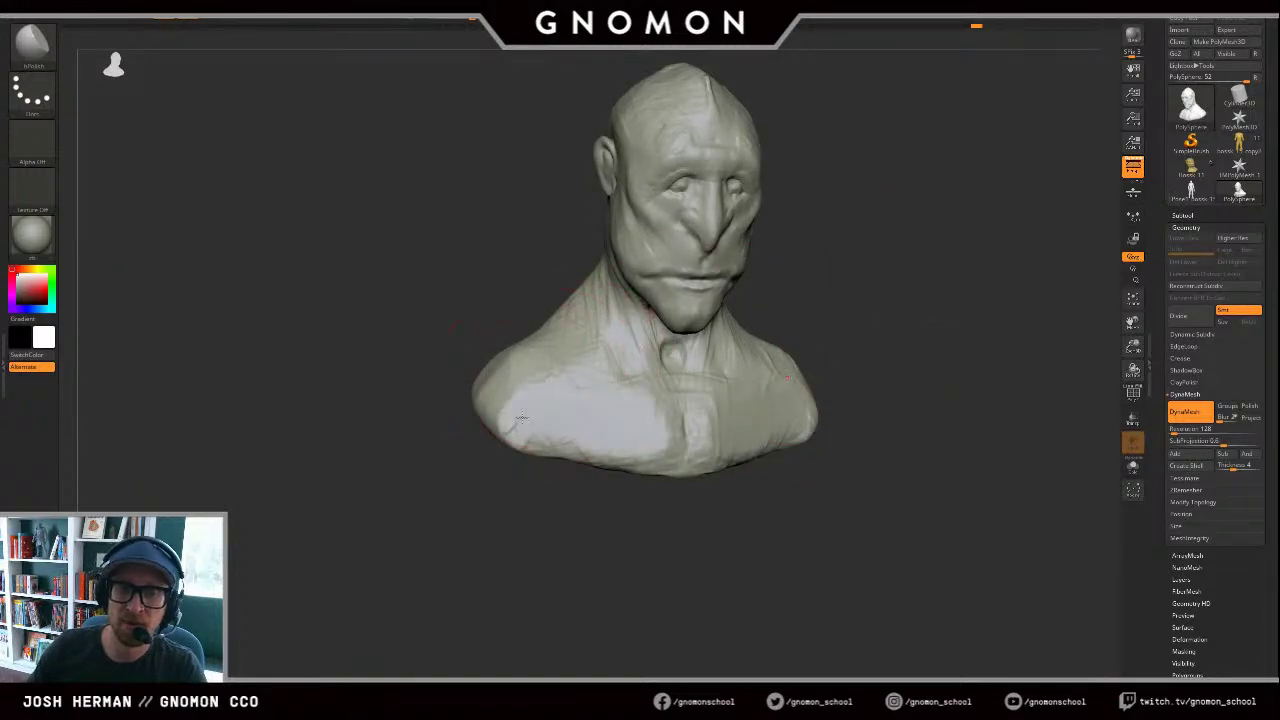
{"action": "left_click_drag", "start_coordinate": [913, 230], "coordinate": [880, 320], "text": "alt"}
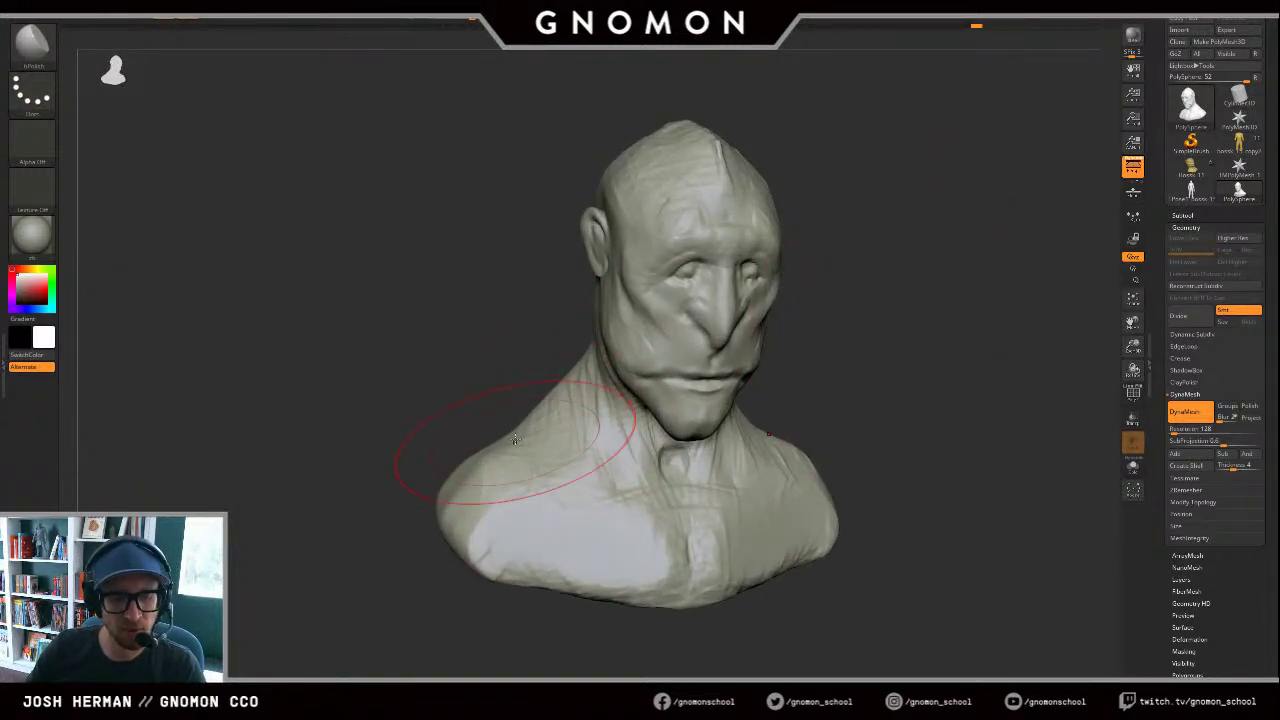
Step: Carve a crease along the collarbone and upper chest with a smaller DamStandard brush
{"action": "key", "text": "b"}
{"action": "key", "text": "d"}
{"action": "key", "text": "s"}
{"action": "key", "text": "["}
{"action": "key", "text": "["}
{"action": "key", "text": "["}
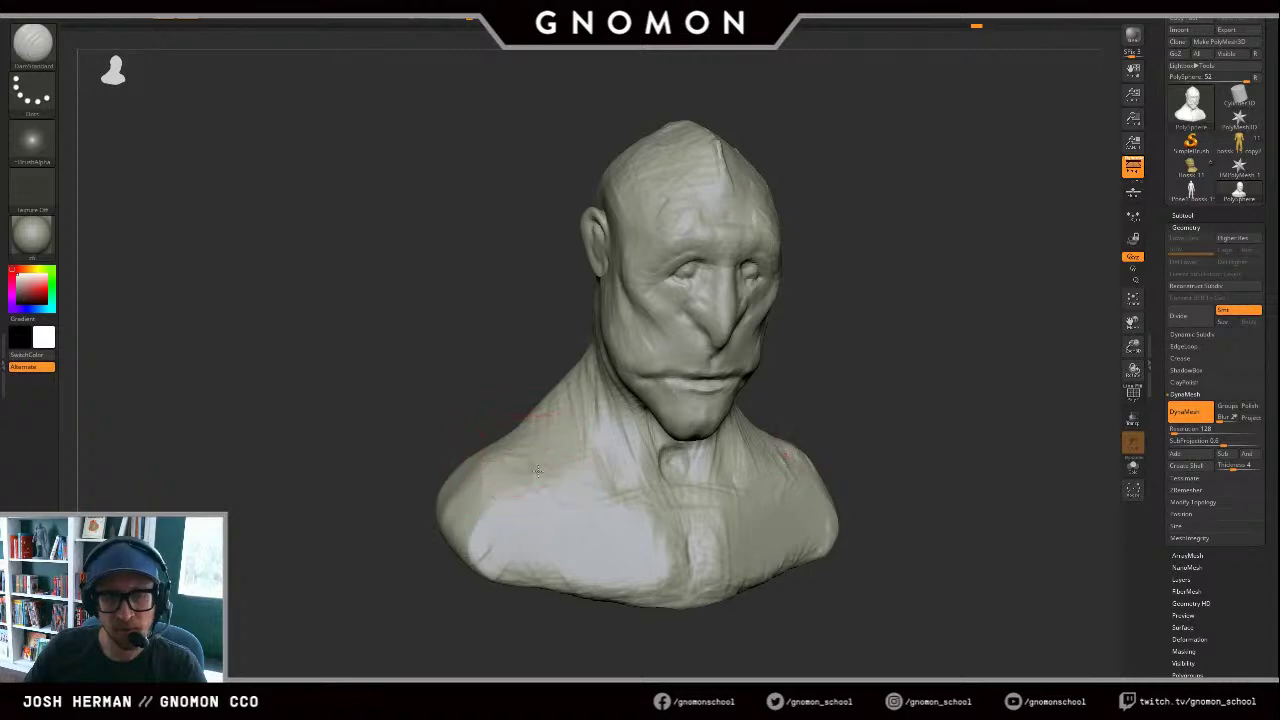
{"action": "left_click_drag", "start_coordinate": [541, 477], "coordinate": [666, 503]}
{"action": "left_click_drag", "start_coordinate": [881, 418], "coordinate": [812, 445]}
Step: Build up the upper chest below the collarbone with ClayBuildup and smooth the strokes toward the shoulder
{"action": "key", "text": "b"}
{"action": "key", "text": "c"}
{"action": "key", "text": "b"}
{"action": "left_click_drag", "start_coordinate": [640, 520], "coordinate": [532, 517]}
{"action": "left_click_drag", "start_coordinate": [815, 440], "coordinate": [837, 448]}
{"action": "mouse_move", "coordinate": [556, 516]}
{"action": "left_mouse_down", "text": "shift"}
{"action": "mouse_move", "coordinate": [651, 514]}
{"action": "mouse_move", "coordinate": [516, 537]}
{"action": "left_mouse_up", "text": "shift"}
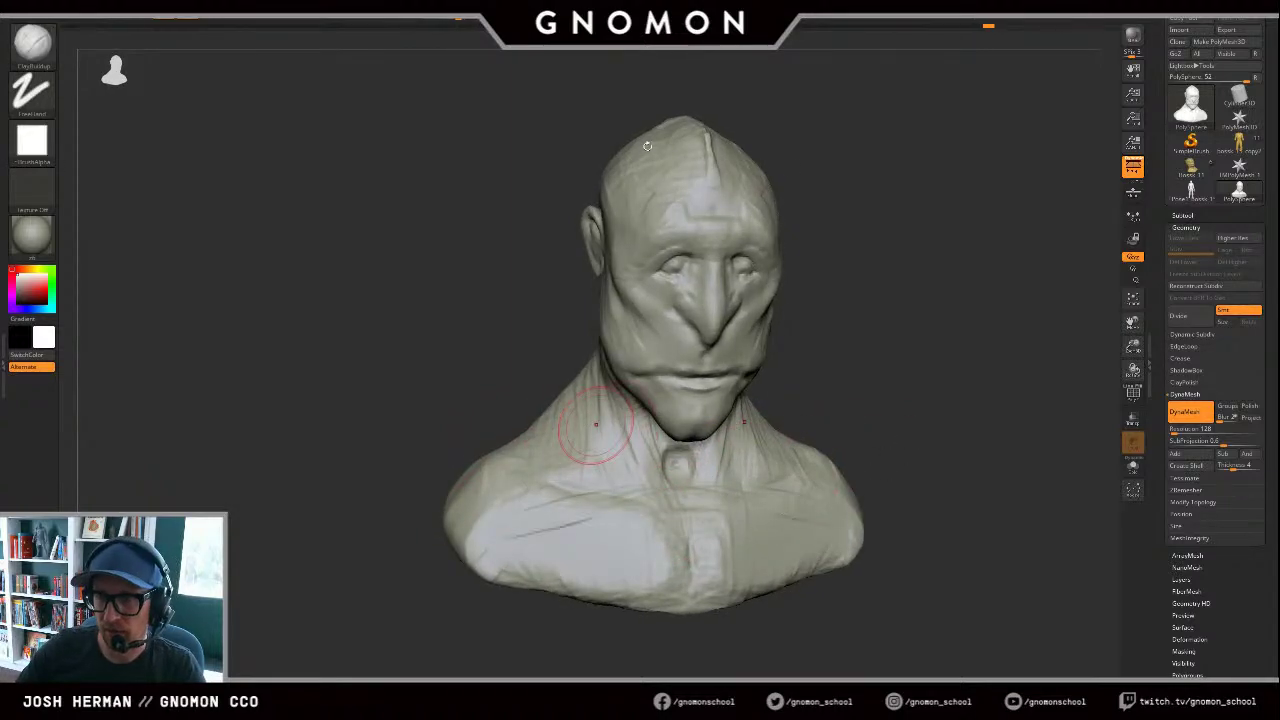
Step: Adjust the contour of the jaw and neck with the Move brush
{"action": "left_click_drag", "start_coordinate": [975, 326], "coordinate": [897, 288]}
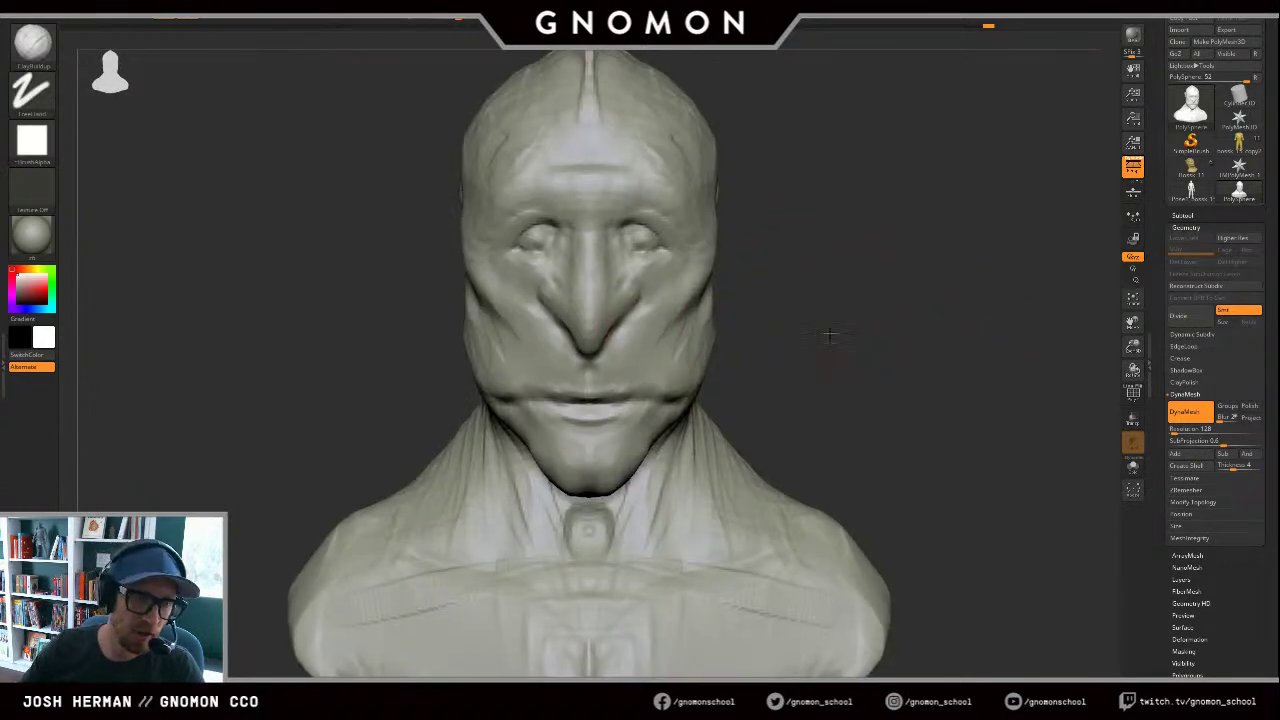
{"action": "left_click_drag", "start_coordinate": [831, 337], "coordinate": [775, 350], "text": "alt"}
{"action": "left_click_drag", "start_coordinate": [775, 350], "coordinate": [718, 353]}
{"action": "left_click_drag", "start_coordinate": [750, 394], "coordinate": [722, 390]}
{"action": "key", "text": "b"}
{"action": "key", "text": "m"}
{"action": "key", "text": "v"}
{"action": "left_click_drag", "start_coordinate": [677, 428], "coordinate": [688, 414]}
{"action": "mouse_move", "coordinate": [423, 399]}
{"action": "left_mouse_down"}
{"action": "mouse_move", "coordinate": [528, 422]}
{"action": "mouse_move", "coordinate": [527, 392]}
{"action": "left_mouse_up"}
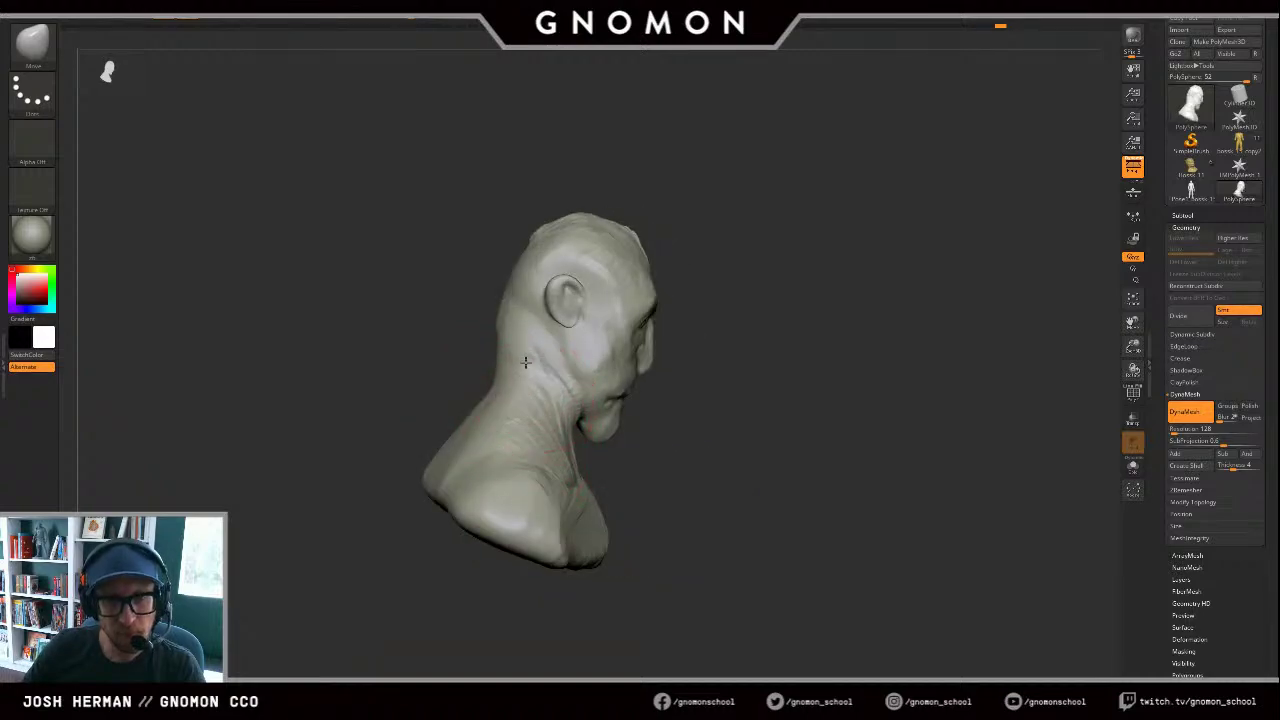
Step: Reshape the back of the skull, the nape and the upper back in profile with the Move brush
{"action": "left_click_drag", "start_coordinate": [489, 322], "coordinate": [498, 314]}
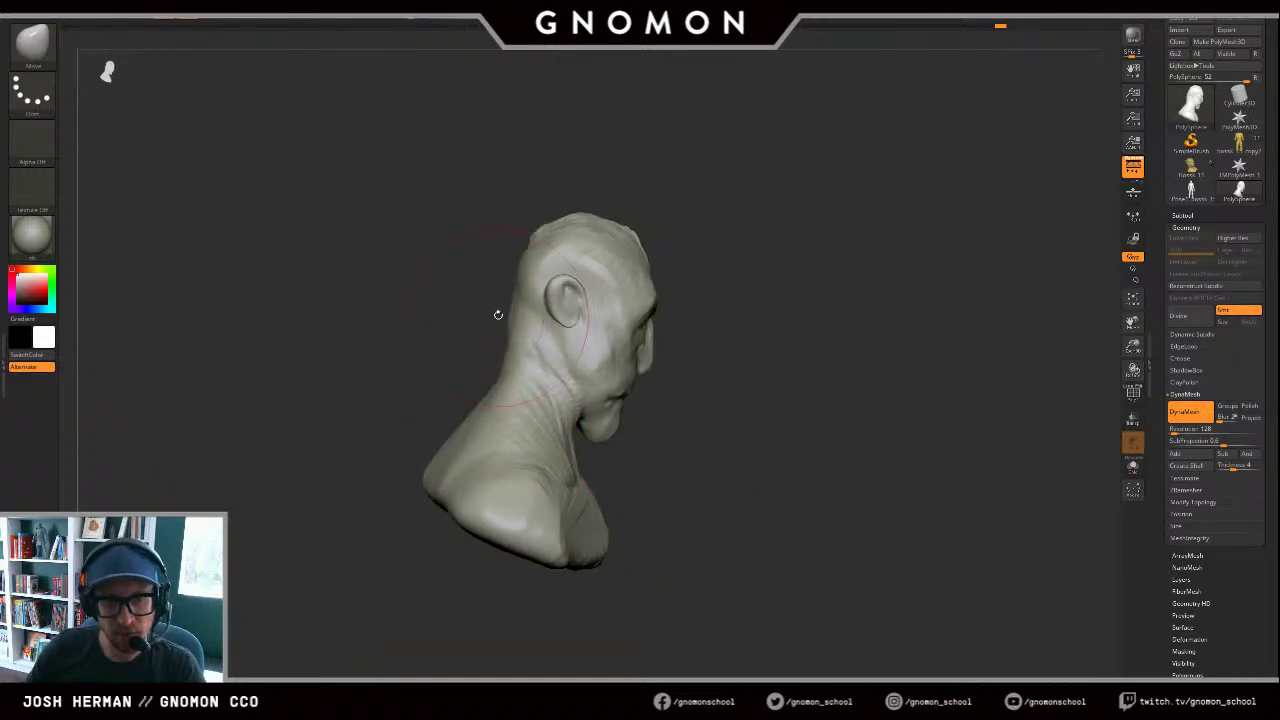
{"action": "mouse_move", "coordinate": [480, 262]}
{"action": "left_mouse_down"}
{"action": "mouse_move", "coordinate": [474, 253]}
{"action": "mouse_move", "coordinate": [505, 284]}
{"action": "mouse_move", "coordinate": [512, 264]}
{"action": "left_mouse_up"}
{"action": "key", "text": "s"}
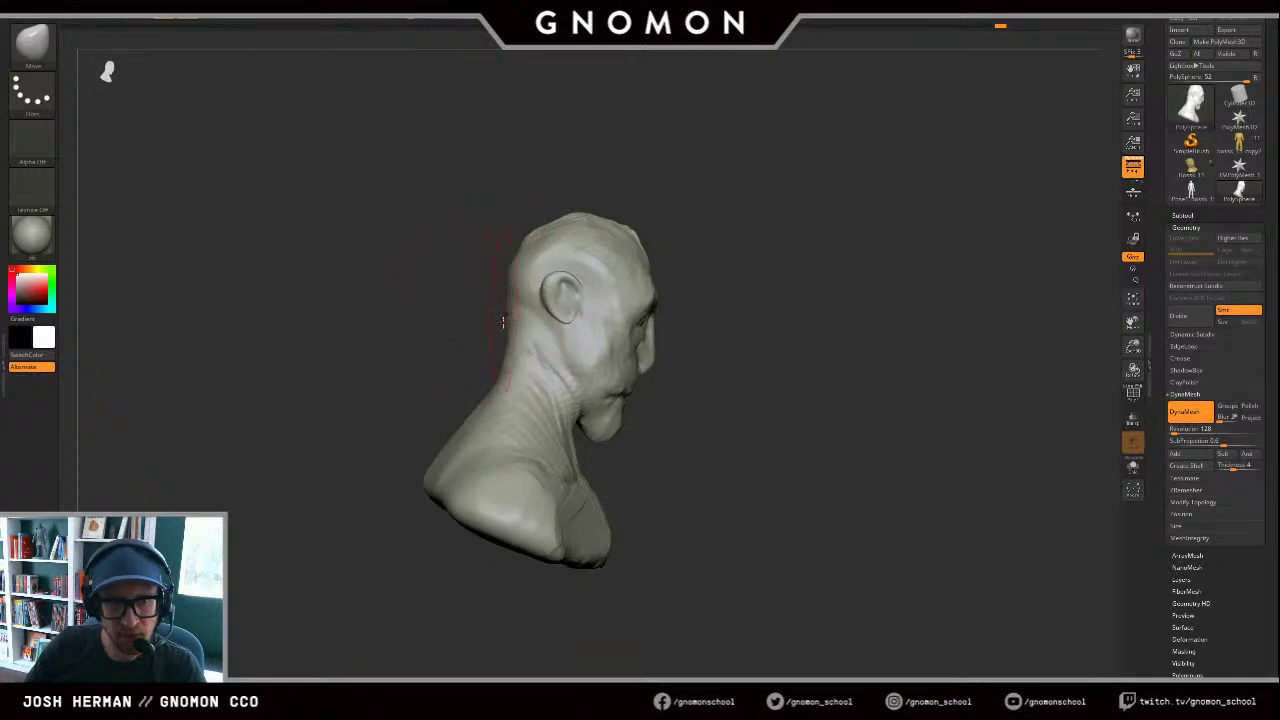
{"action": "left_click_drag", "start_coordinate": [506, 325], "coordinate": [516, 327]}
{"action": "key", "text": "s"}
{"action": "mouse_move", "coordinate": [448, 378]}
{"action": "left_mouse_down"}
{"action": "mouse_move", "coordinate": [473, 382]}
{"action": "mouse_move", "coordinate": [458, 408]}
{"action": "mouse_move", "coordinate": [397, 386]}
{"action": "left_mouse_up"}
{"action": "left_click_drag", "start_coordinate": [443, 466], "coordinate": [436, 474]}
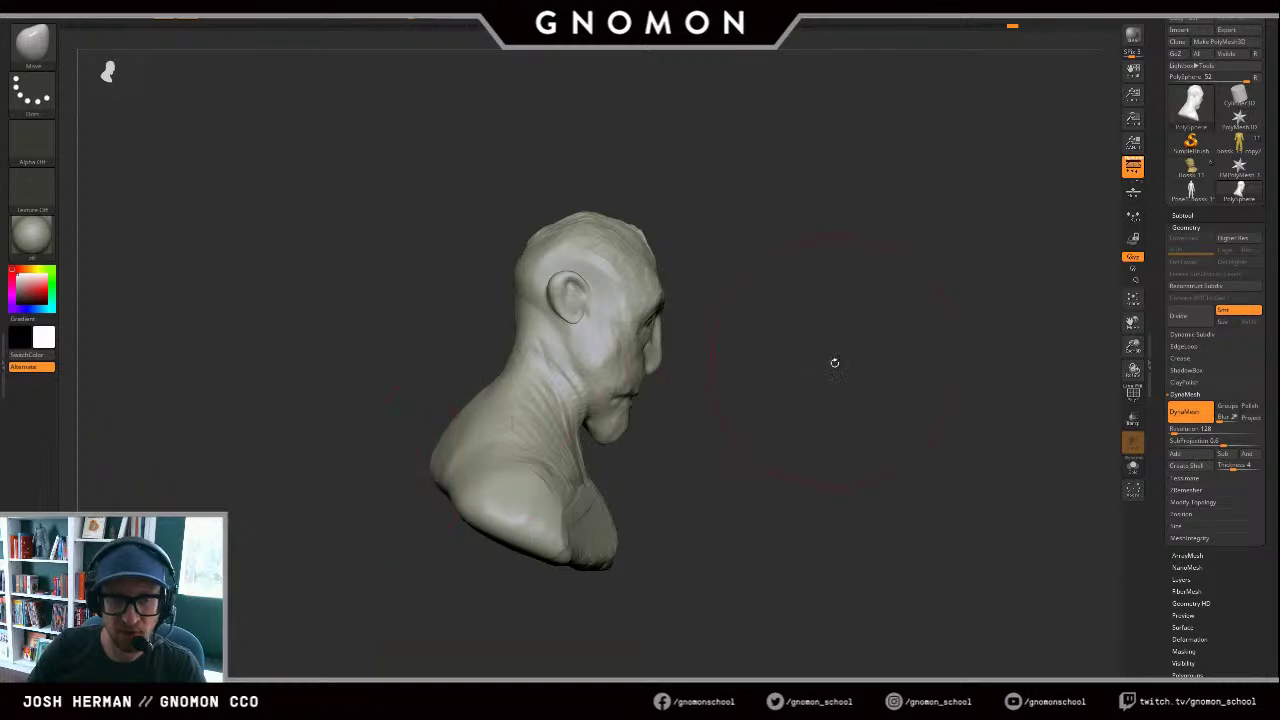
{"action": "mouse_move", "coordinate": [834, 363]}
{"action": "left_mouse_down", "text": "shift"}
{"action": "mouse_move", "coordinate": [740, 397]}
{"action": "mouse_move", "coordinate": [904, 265]}
{"action": "mouse_move", "coordinate": [971, 243]}
{"action": "mouse_move", "coordinate": [654, 337]}
{"action": "left_mouse_up", "text": "shift"}
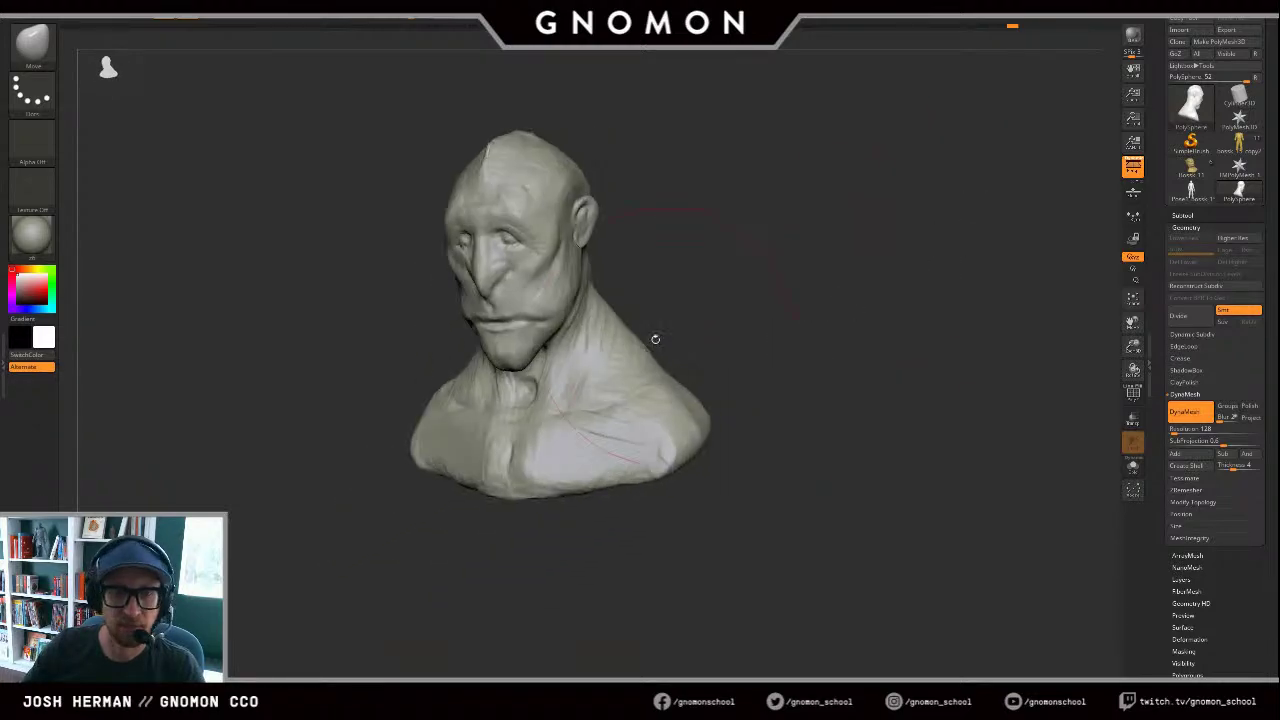
Step: Fill out the throat and the area under the jaw with ClayBuildup strokes
{"action": "key", "text": "b"}
{"action": "key", "text": "c"}
{"action": "key", "text": "b"}
{"action": "key", "text": "s"}
{"action": "mouse_move", "coordinate": [535, 380]}
{"action": "left_mouse_down"}
{"action": "mouse_move", "coordinate": [514, 382]}
{"action": "mouse_move", "coordinate": [596, 350]}
{"action": "mouse_move", "coordinate": [574, 346]}
{"action": "left_mouse_up"}
{"action": "right_click_drag", "start_coordinate": [574, 346], "coordinate": [543, 382]}
{"action": "left_click_drag", "start_coordinate": [536, 370], "coordinate": [545, 404]}
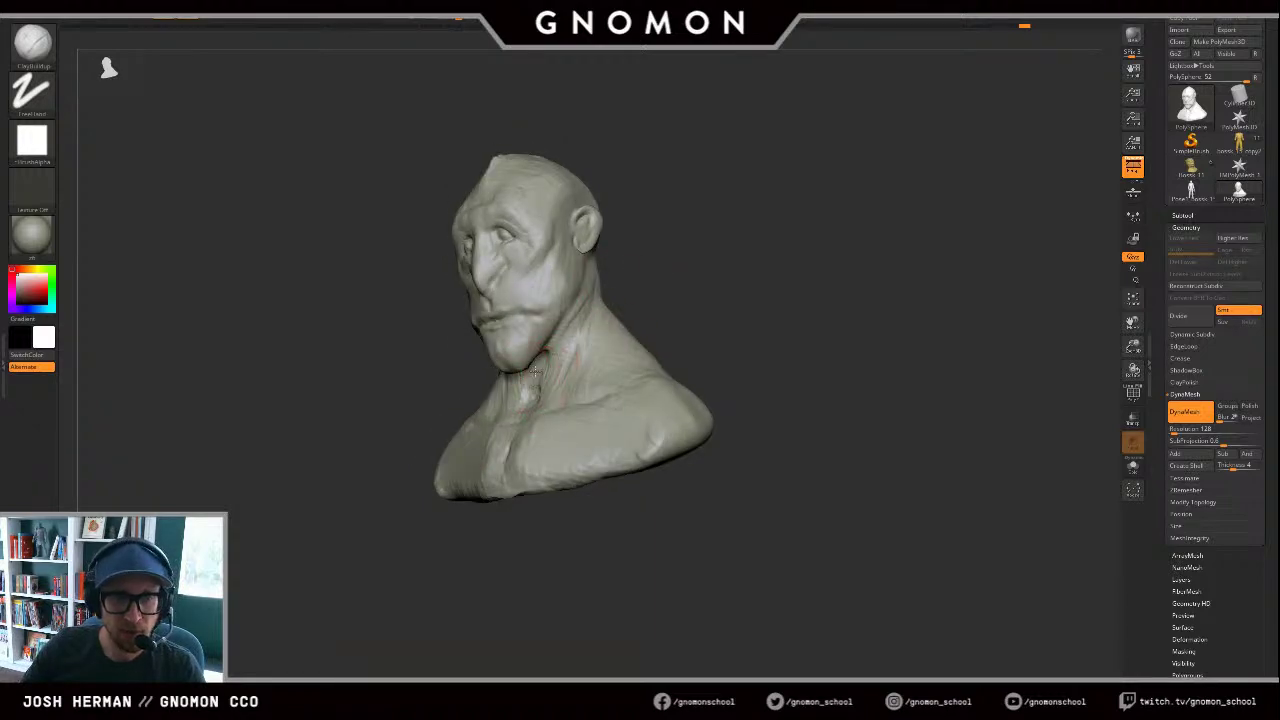
{"action": "right_click_drag", "start_coordinate": [545, 400], "coordinate": [558, 352]}
{"action": "left_click_drag", "start_coordinate": [522, 364], "coordinate": [546, 352]}
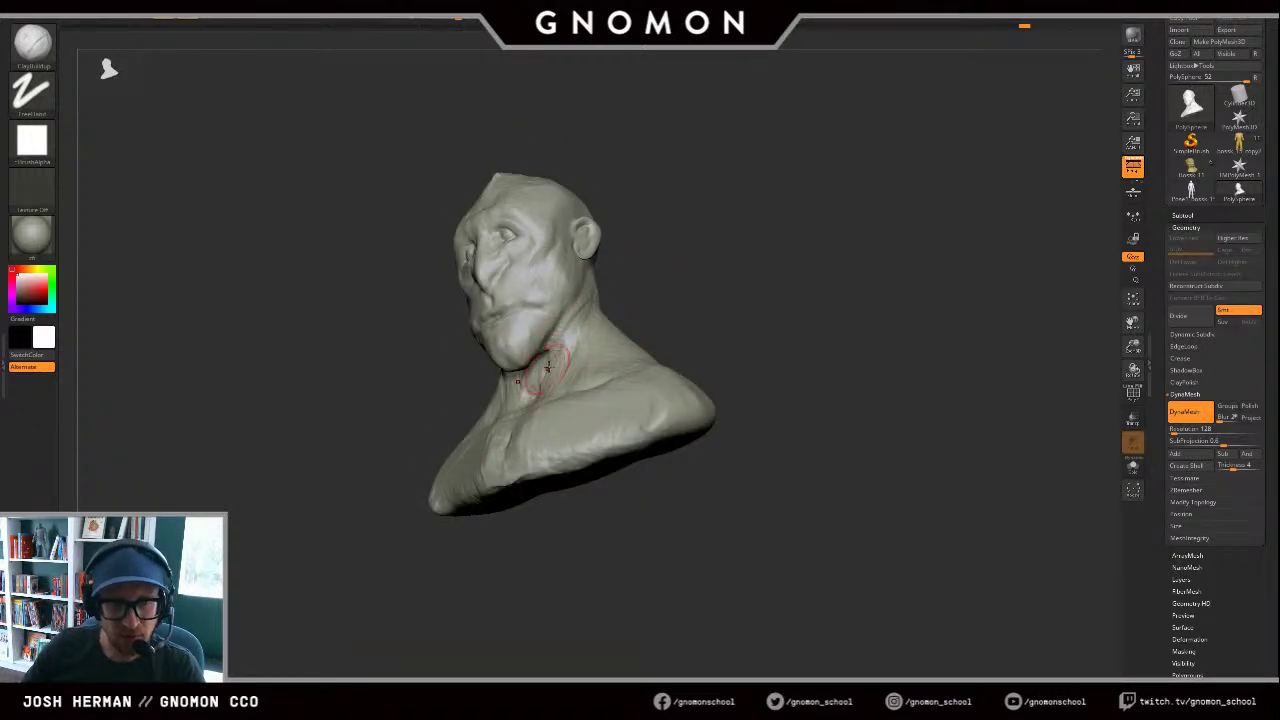
Step: Save the bust as a ZTool file
{"action": "left_click", "coordinate": [1239, 5]}
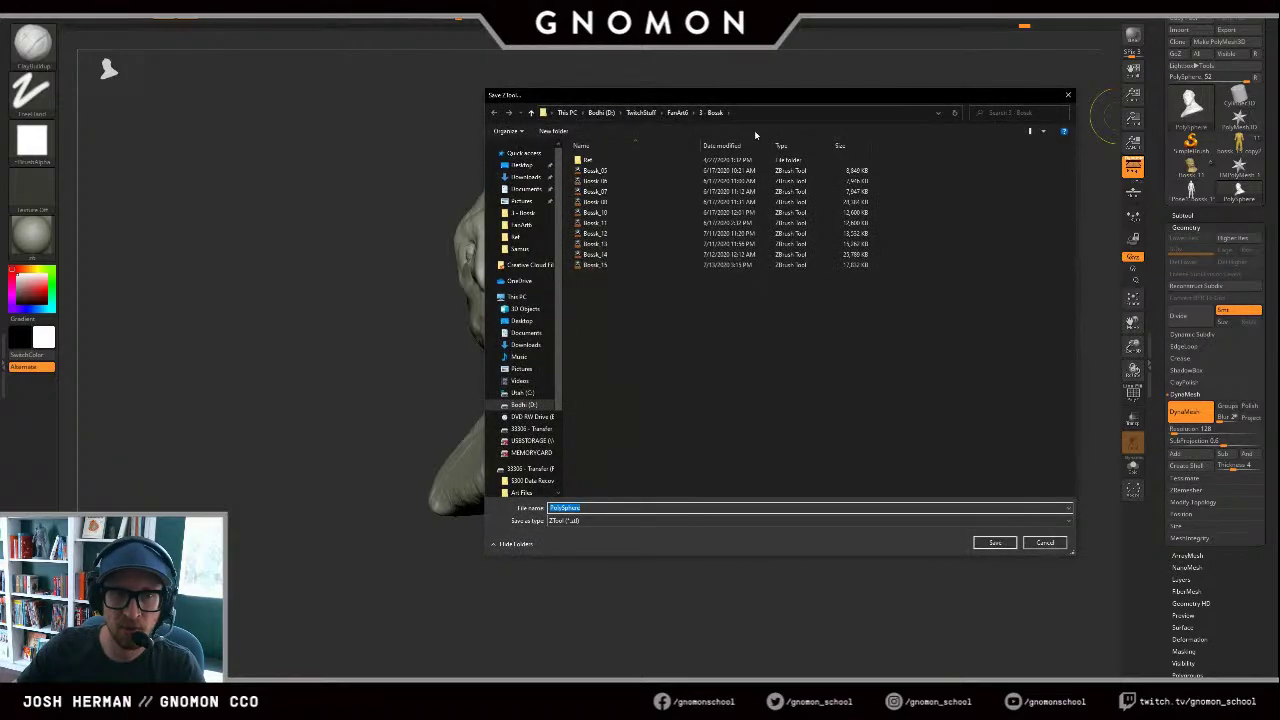
{"action": "left_click_drag", "start_coordinate": [686, 98], "coordinate": [1279, 98]}
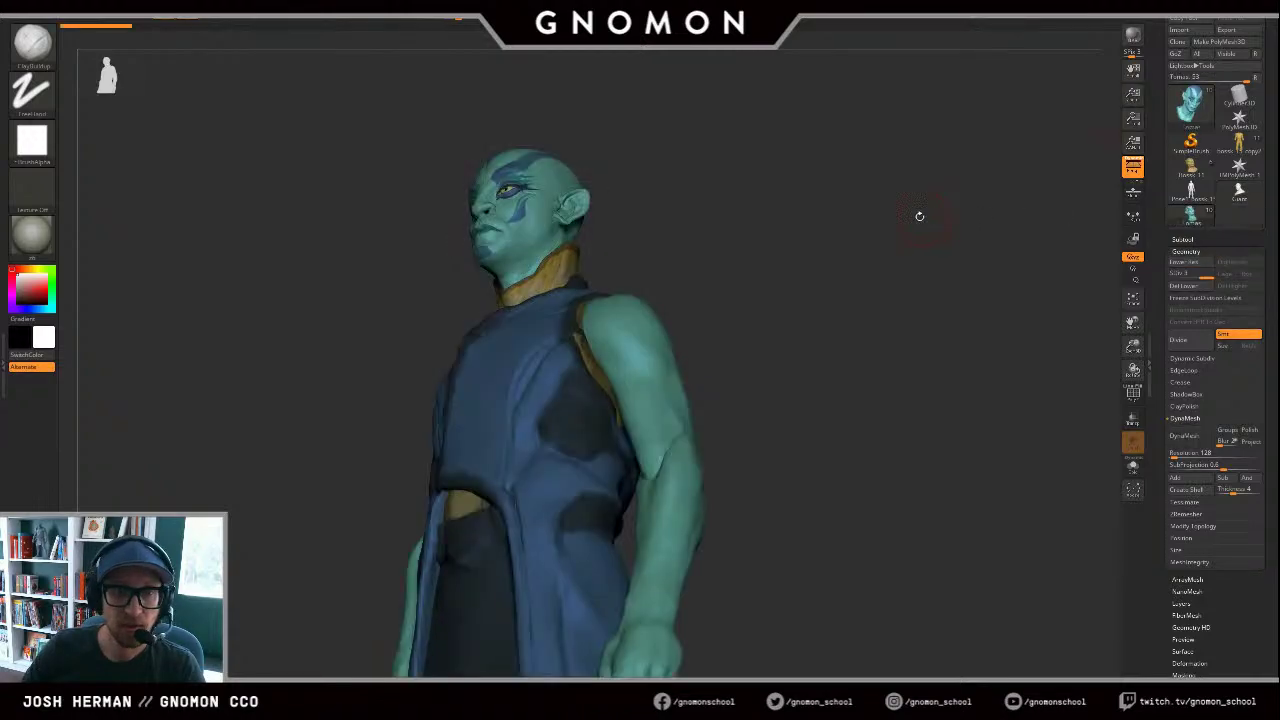
Step: Examine the blue character with the paint on all its subtools hidden and shown, and switch to the Bossk_11 tool
{"action": "left_click_drag", "start_coordinate": [918, 215], "coordinate": [943, 223]}
{"action": "mouse_move", "coordinate": [805, 214]}
{"action": "left_mouse_down"}
{"action": "mouse_move", "coordinate": [828, 215]}
{"action": "mouse_move", "coordinate": [825, 241]}
{"action": "mouse_move", "coordinate": [883, 303]}
{"action": "mouse_move", "coordinate": [1131, 242]}
{"action": "mouse_move", "coordinate": [977, 240]}
{"action": "mouse_move", "coordinate": [990, 256]}
{"action": "mouse_move", "coordinate": [914, 257]}
{"action": "mouse_move", "coordinate": [942, 274]}
{"action": "mouse_move", "coordinate": [971, 264]}
{"action": "mouse_move", "coordinate": [937, 281]}
{"action": "mouse_move", "coordinate": [934, 167]}
{"action": "mouse_move", "coordinate": [917, 286]}
{"action": "mouse_move", "coordinate": [943, 357]}
{"action": "mouse_move", "coordinate": [975, 349]}
{"action": "left_mouse_up"}
{"action": "left_click", "coordinate": [1176, 239]}
{"action": "left_click", "coordinate": [1246, 262], "text": "shift"}
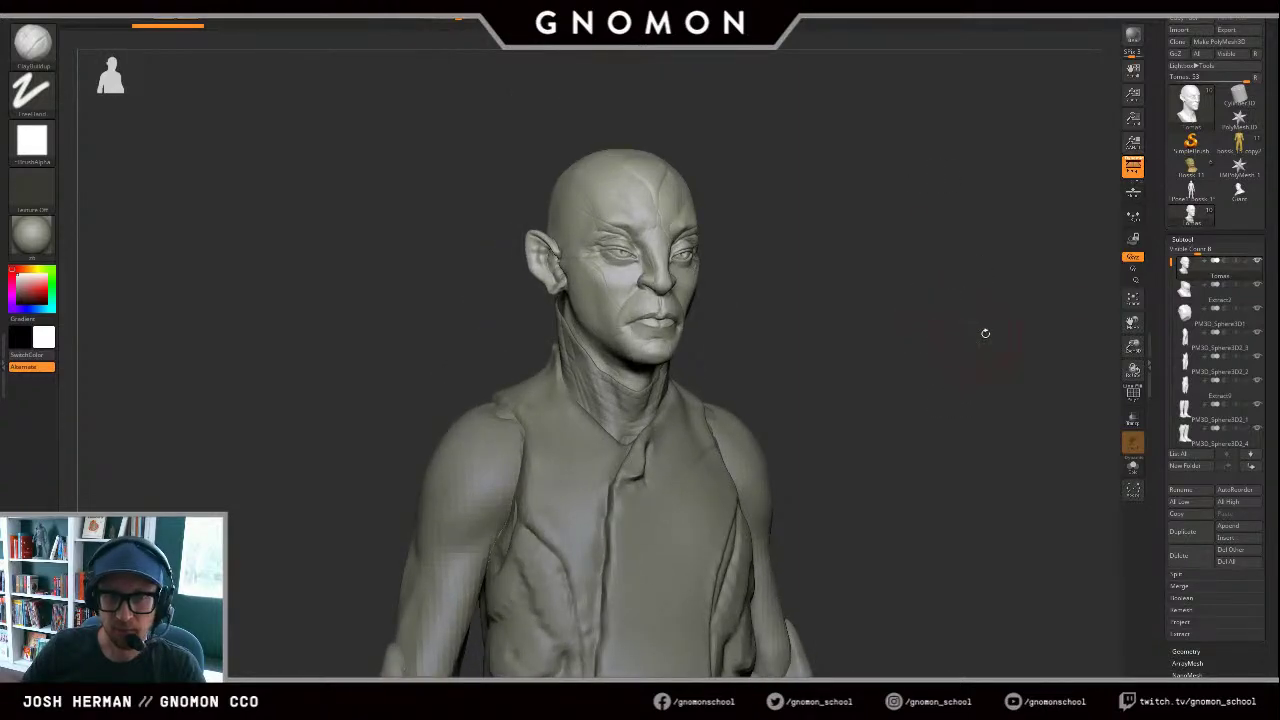
{"action": "left_click", "coordinate": [1246, 261], "text": "shift"}
{"action": "left_click_drag", "start_coordinate": [982, 279], "coordinate": [1007, 279]}
{"action": "key", "text": "s"}
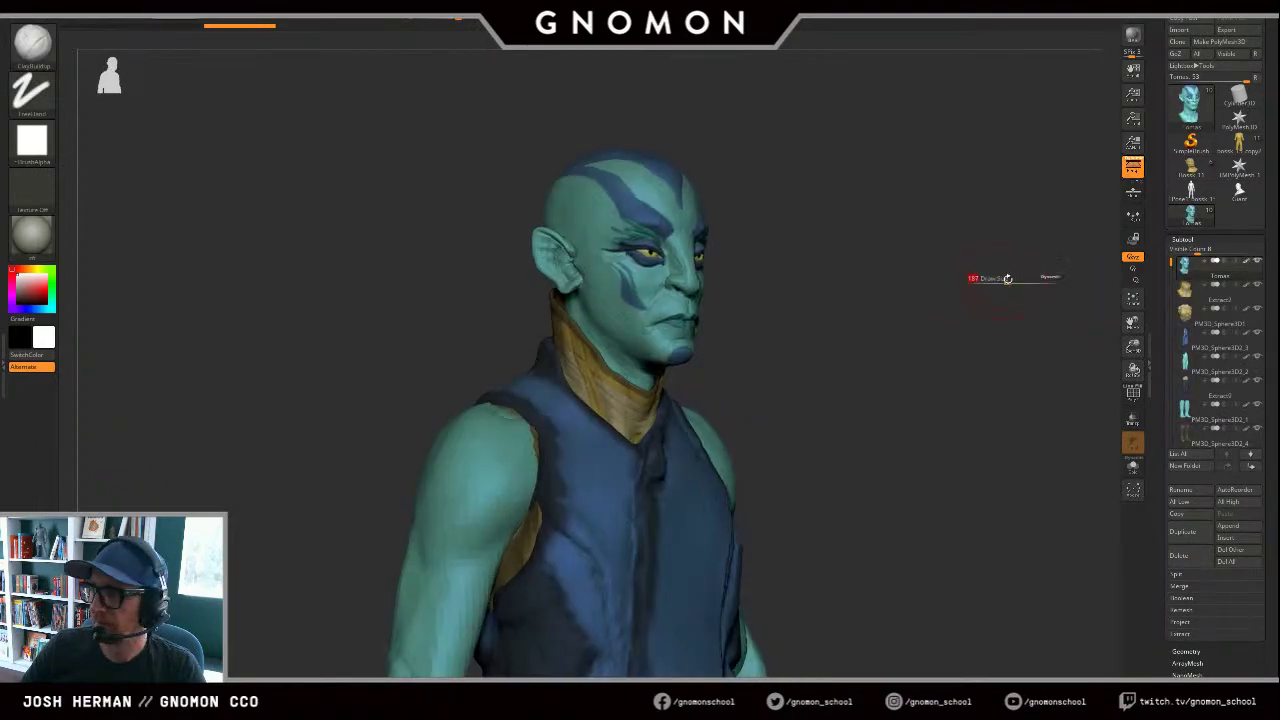
{"action": "mouse_move", "coordinate": [964, 347]}
{"action": "left_mouse_down", "text": "alt"}
{"action": "mouse_move", "coordinate": [962, 313]}
{"action": "mouse_move", "coordinate": [947, 317]}
{"action": "left_mouse_up", "text": "alt"}
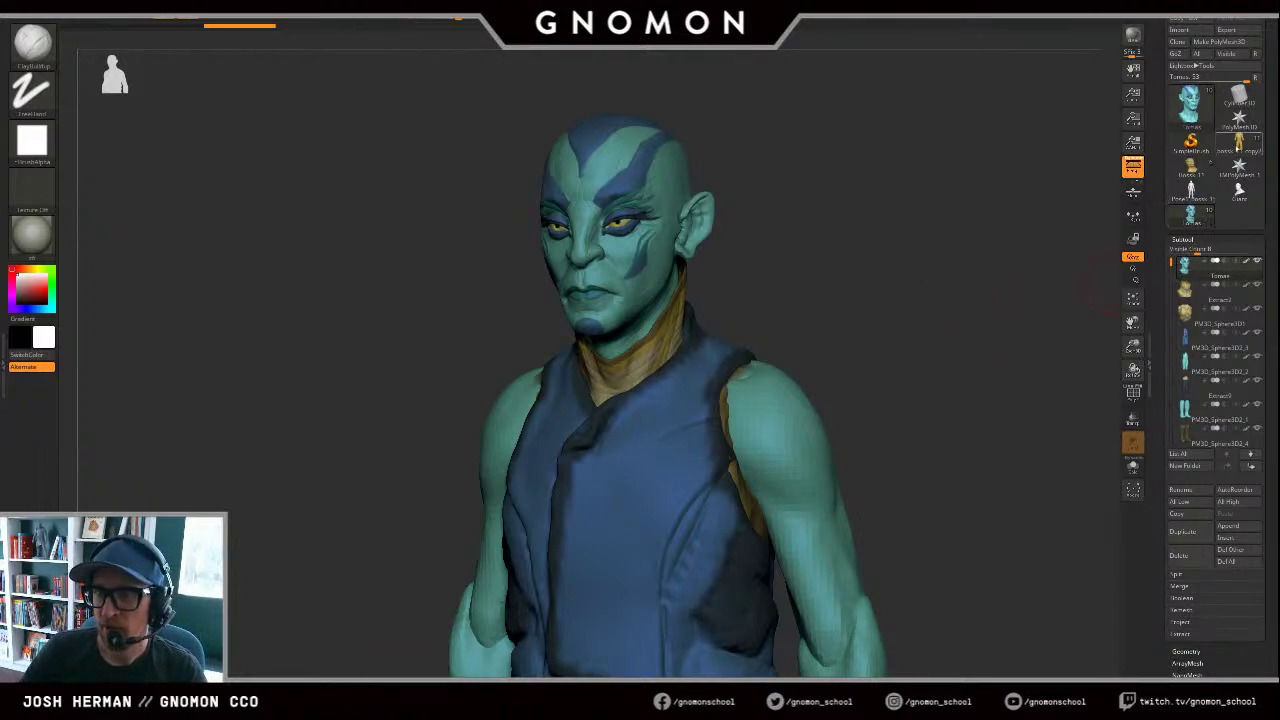
{"action": "left_click", "coordinate": [1195, 167]}
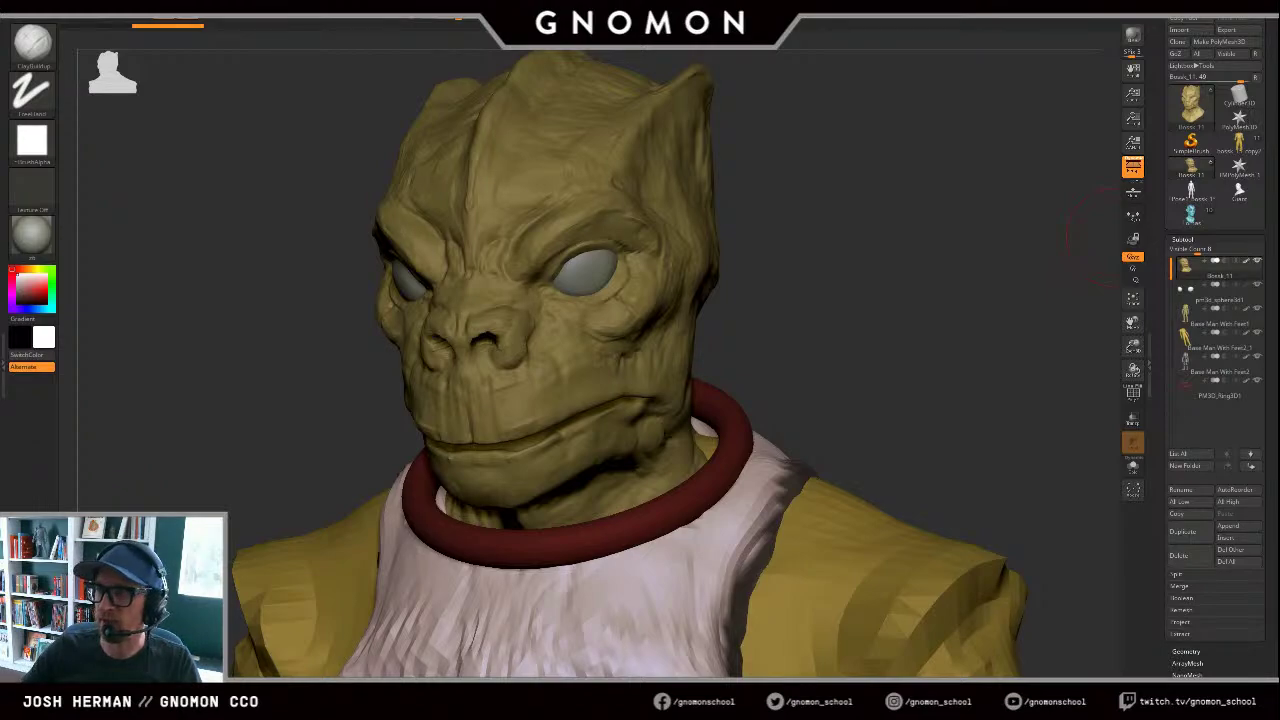
Step: Open the full-figure Bossk photo from the Ref folder and examine its head, the following illustration and the green lizard's scales
{"action": "left_click_drag", "start_coordinate": [1279, 118], "coordinate": [549, 67]}
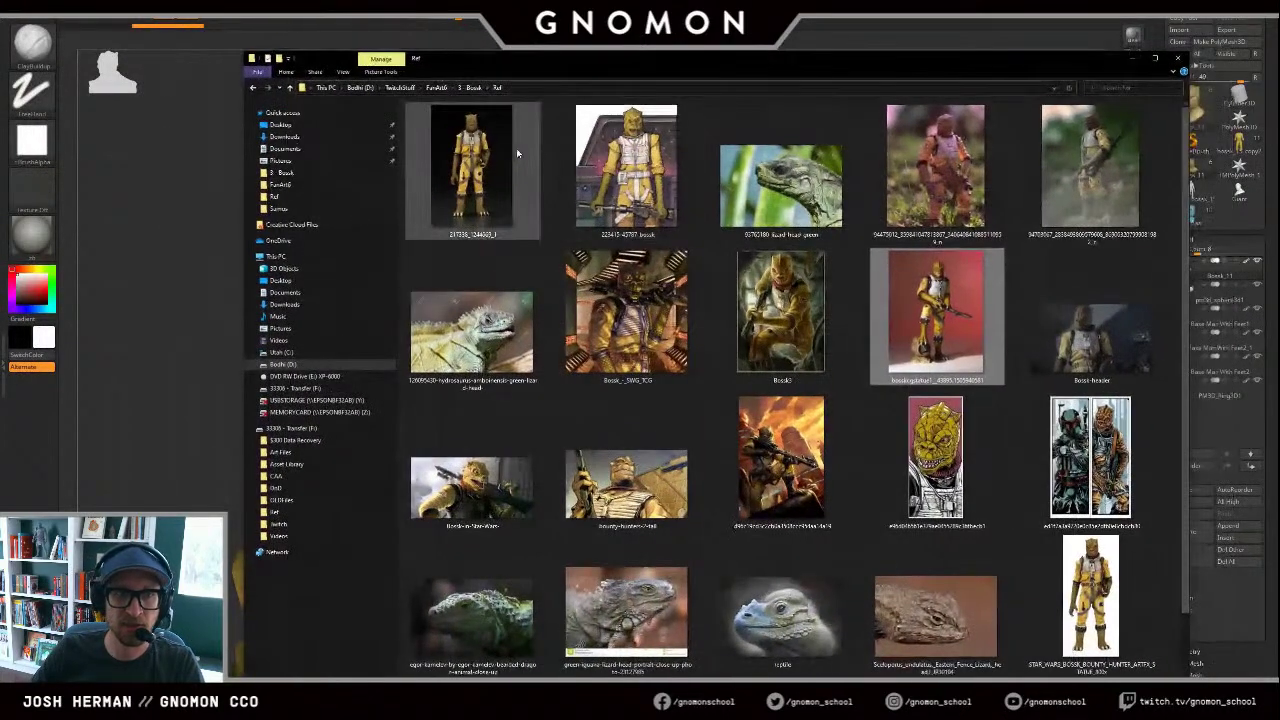
{"action": "double_click", "coordinate": [516, 148]}
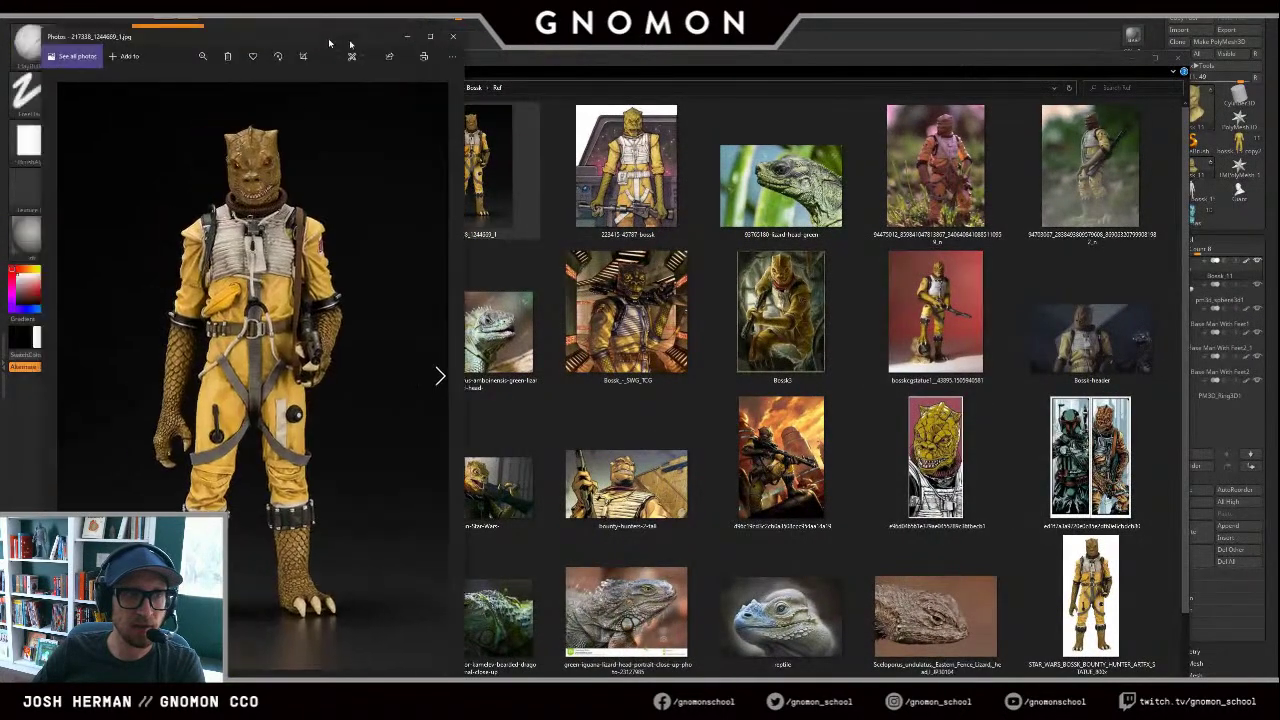
{"action": "left_click_drag", "start_coordinate": [330, 43], "coordinate": [925, 33]}
{"action": "scroll", "coordinate": [860, 142], "scroll_direction": "up", "scroll_amount": 3}
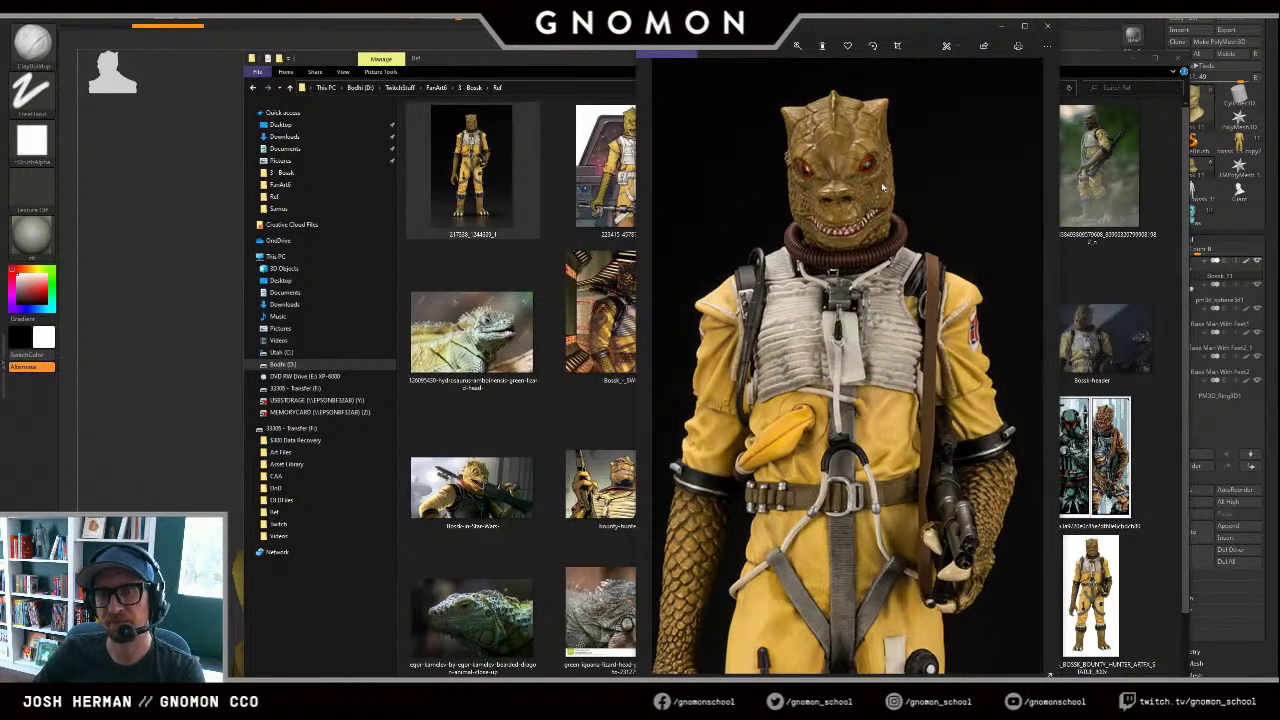
{"action": "scroll", "coordinate": [881, 188], "scroll_direction": "down", "scroll_amount": 3}
{"action": "key", "text": "Right"}
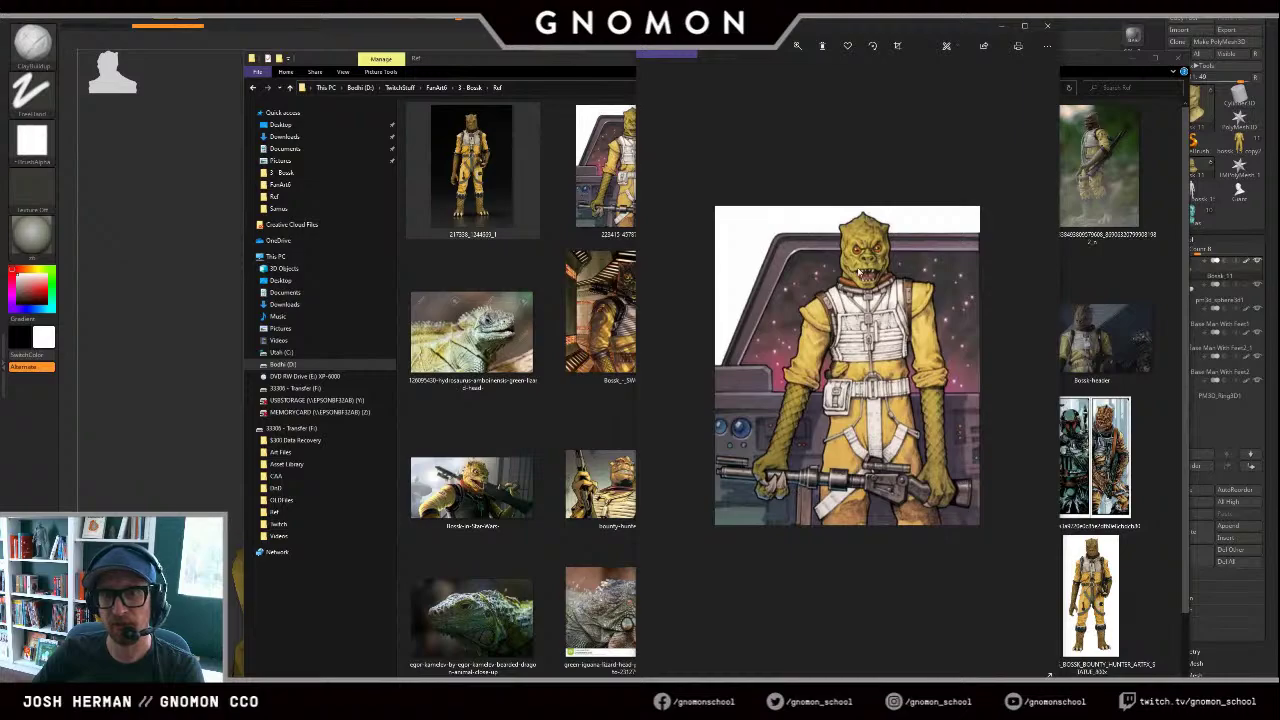
{"action": "key", "text": "Right"}
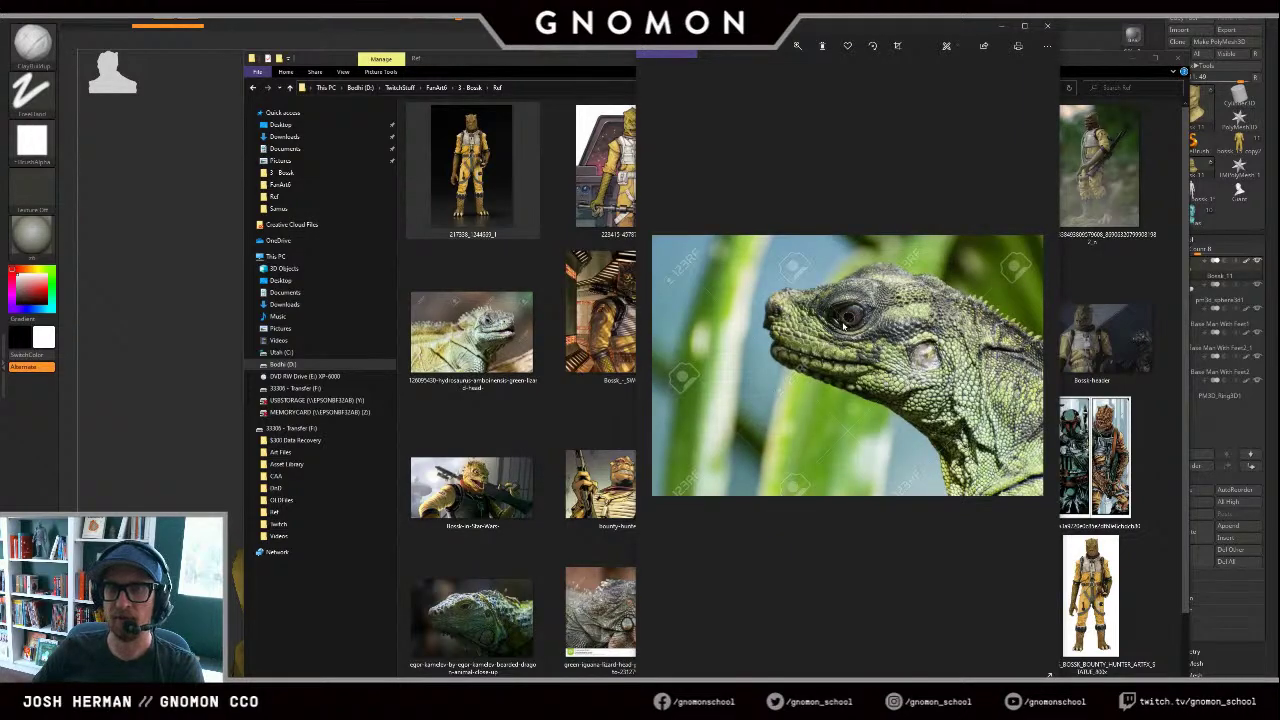
{"action": "scroll", "coordinate": [843, 325], "scroll_direction": "up", "scroll_amount": 3}
{"action": "left_click_drag", "start_coordinate": [905, 349], "coordinate": [811, 328]}
{"action": "left_click_drag", "start_coordinate": [919, 302], "coordinate": [859, 302]}
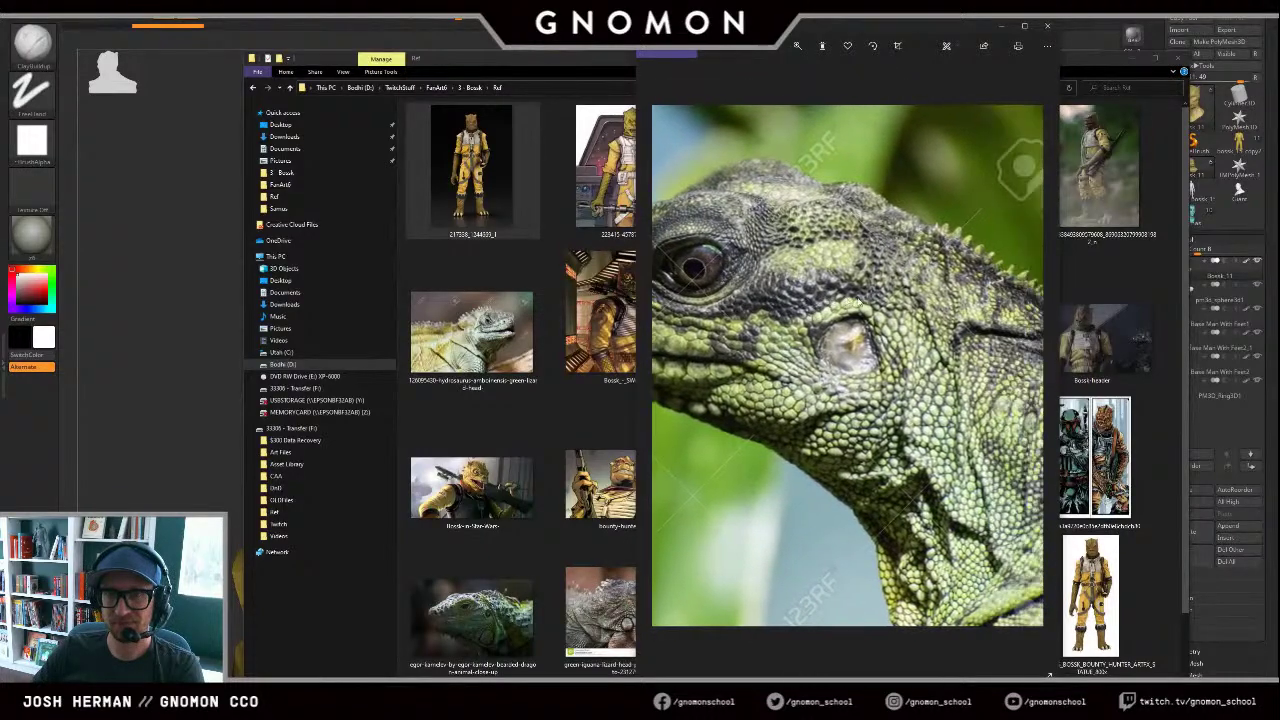
Step: Browse the outdoor Bossk figure photos and the dark Bossk portrait, examining the head shape up close
{"action": "key", "text": "Right"}
{"action": "key", "text": "Right"}
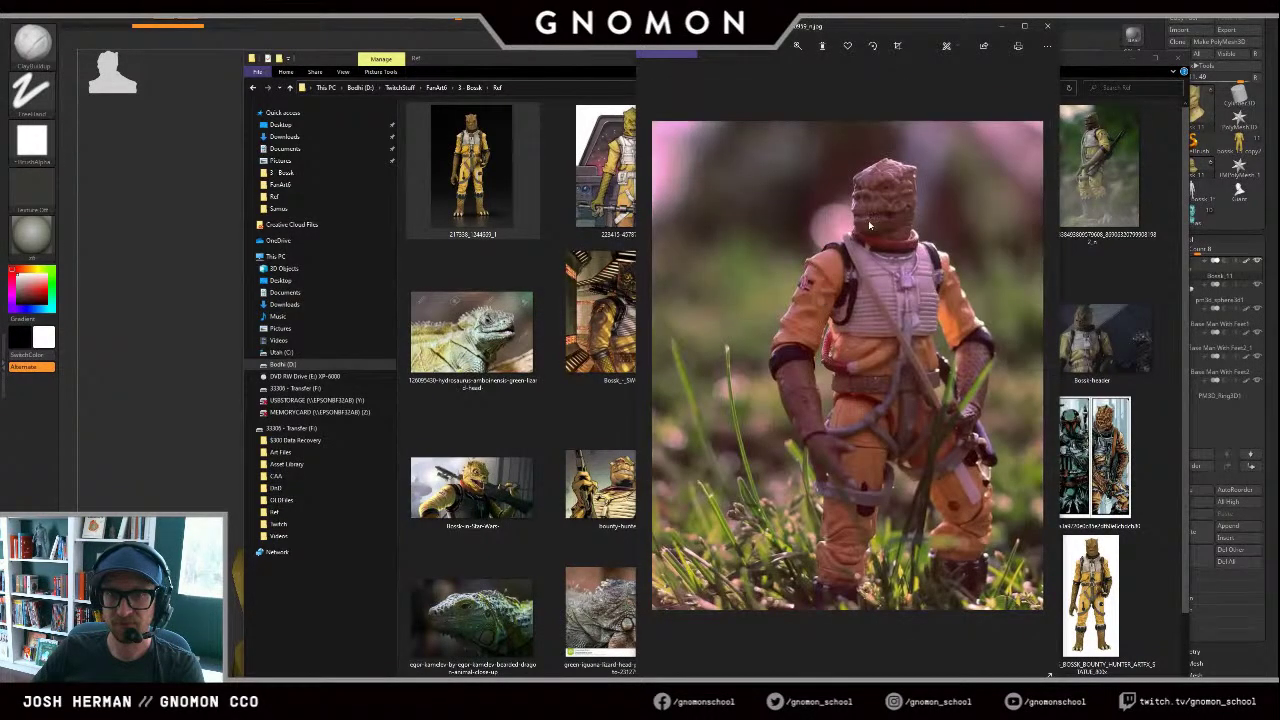
{"action": "scroll", "coordinate": [869, 225], "scroll_direction": "up", "scroll_amount": 3}
{"action": "left_click_drag", "start_coordinate": [934, 144], "coordinate": [850, 185]}
{"action": "scroll", "coordinate": [876, 204], "scroll_direction": "down", "scroll_amount": 3}
{"action": "key", "text": "Right"}
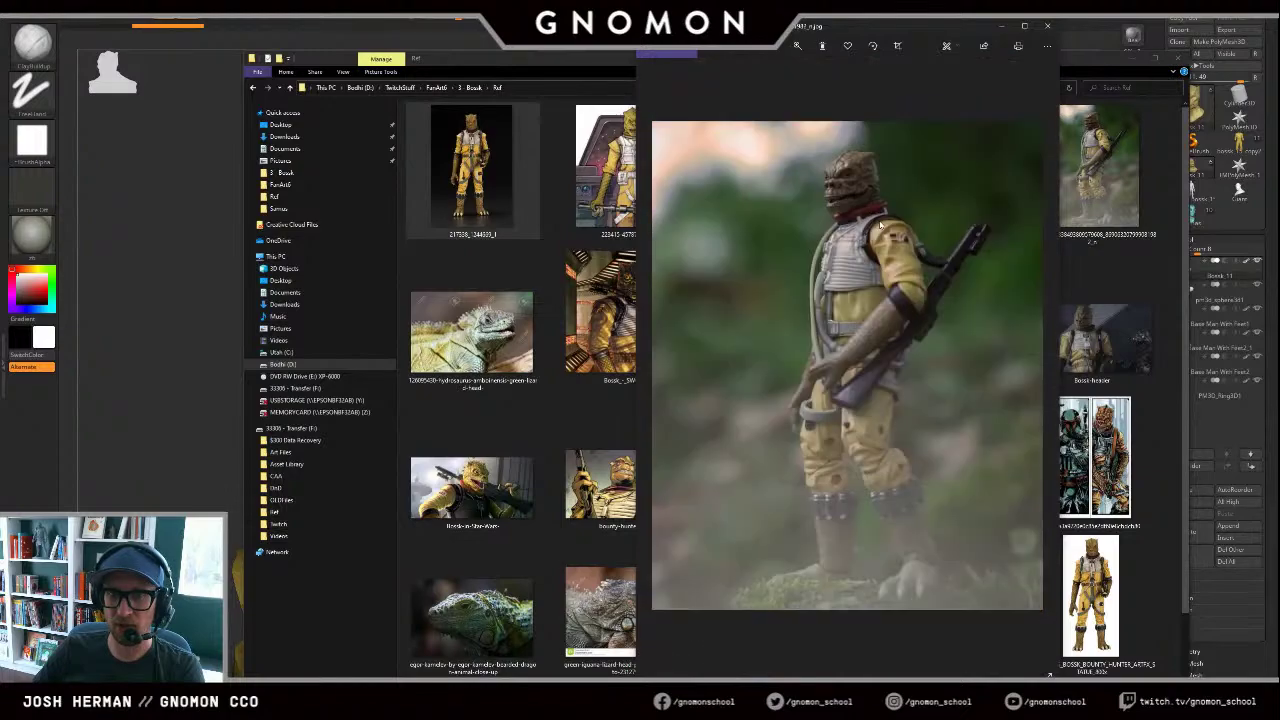
{"action": "key", "text": "Right"}
{"action": "key", "text": "Right"}
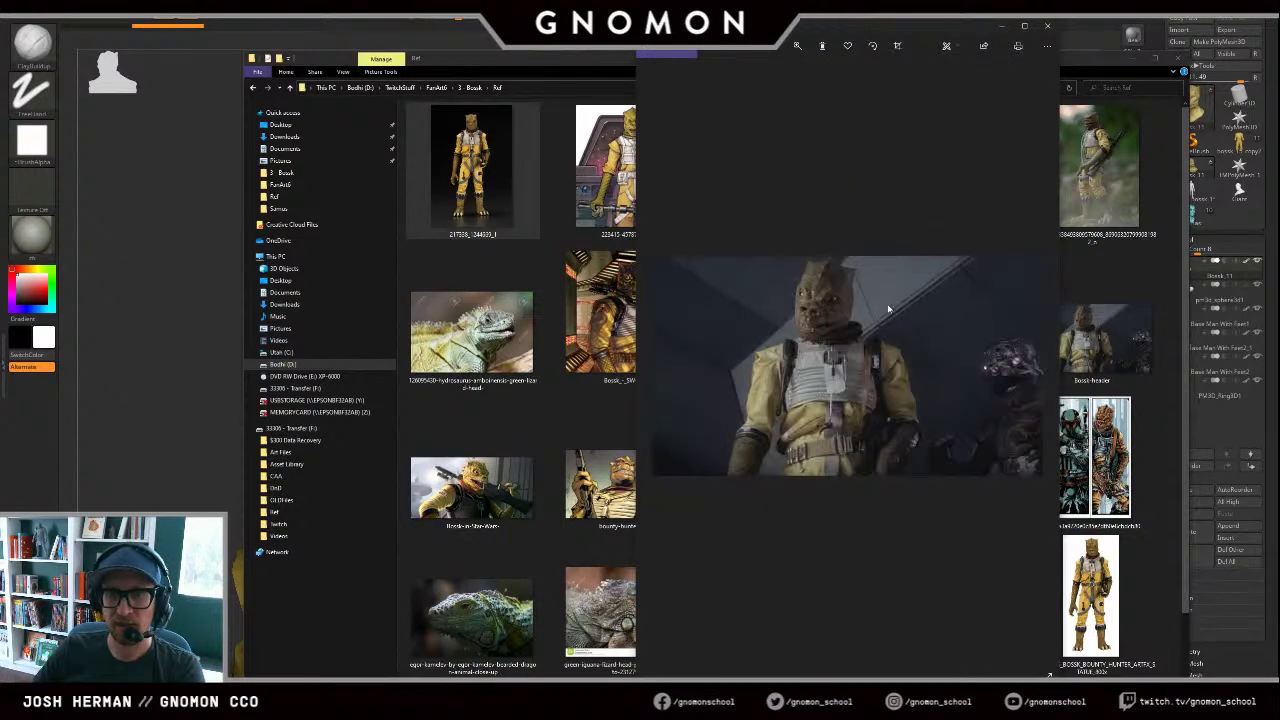
{"action": "scroll", "coordinate": [851, 289], "scroll_direction": "up", "scroll_amount": 3}
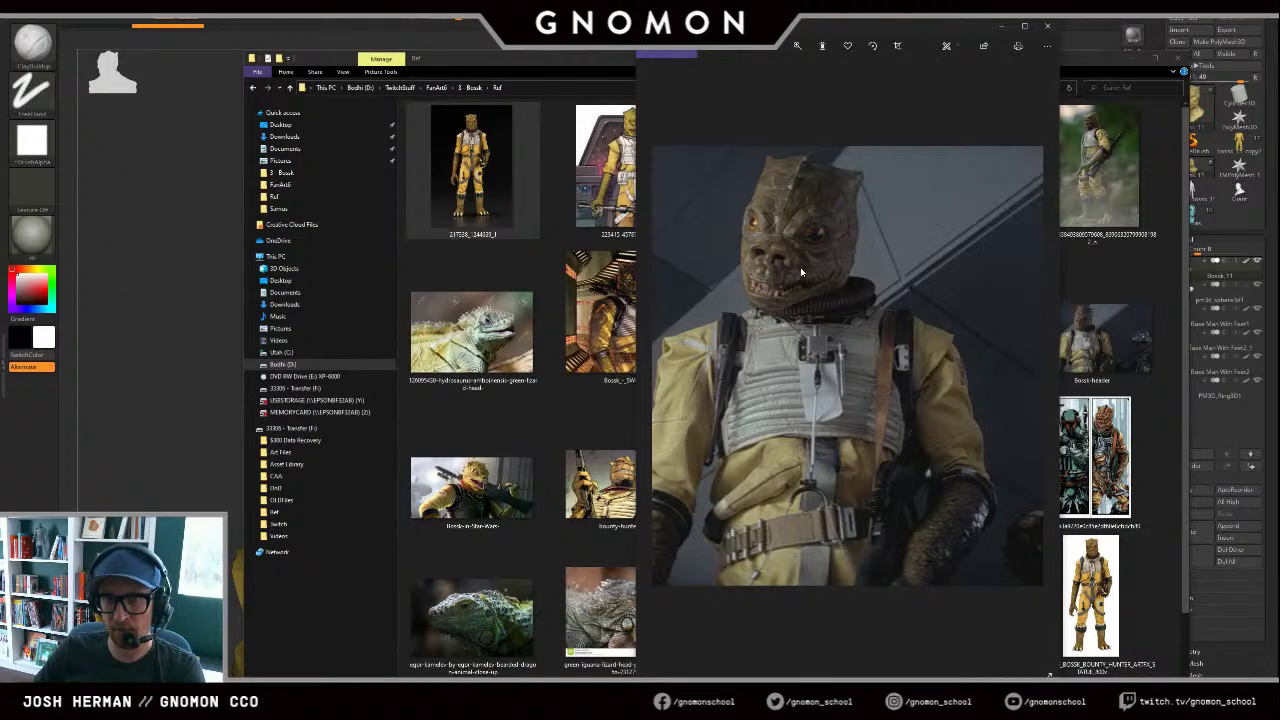
Step: Compare how the Bossk comic art and painted illustrations stylize the head, horns and scales
{"action": "key", "text": "Right"}
{"action": "key", "text": "Right"}
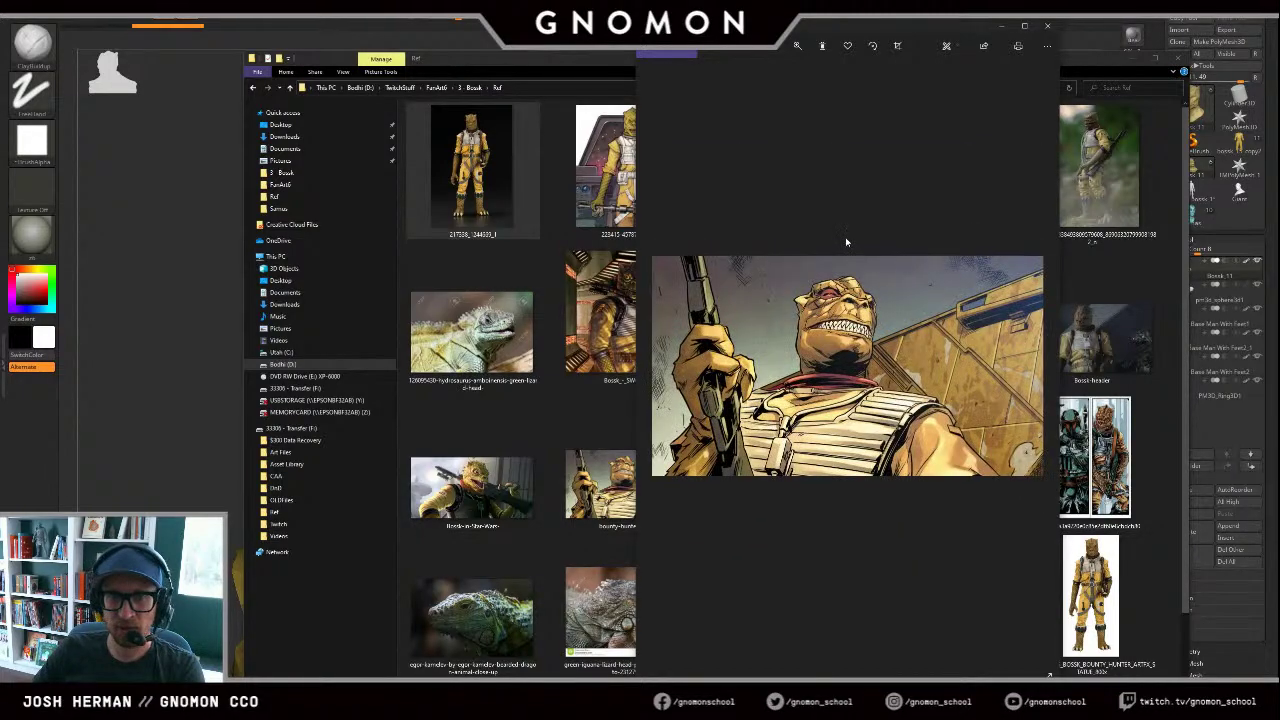
{"action": "scroll", "coordinate": [795, 288], "scroll_direction": "up", "scroll_amount": 2}
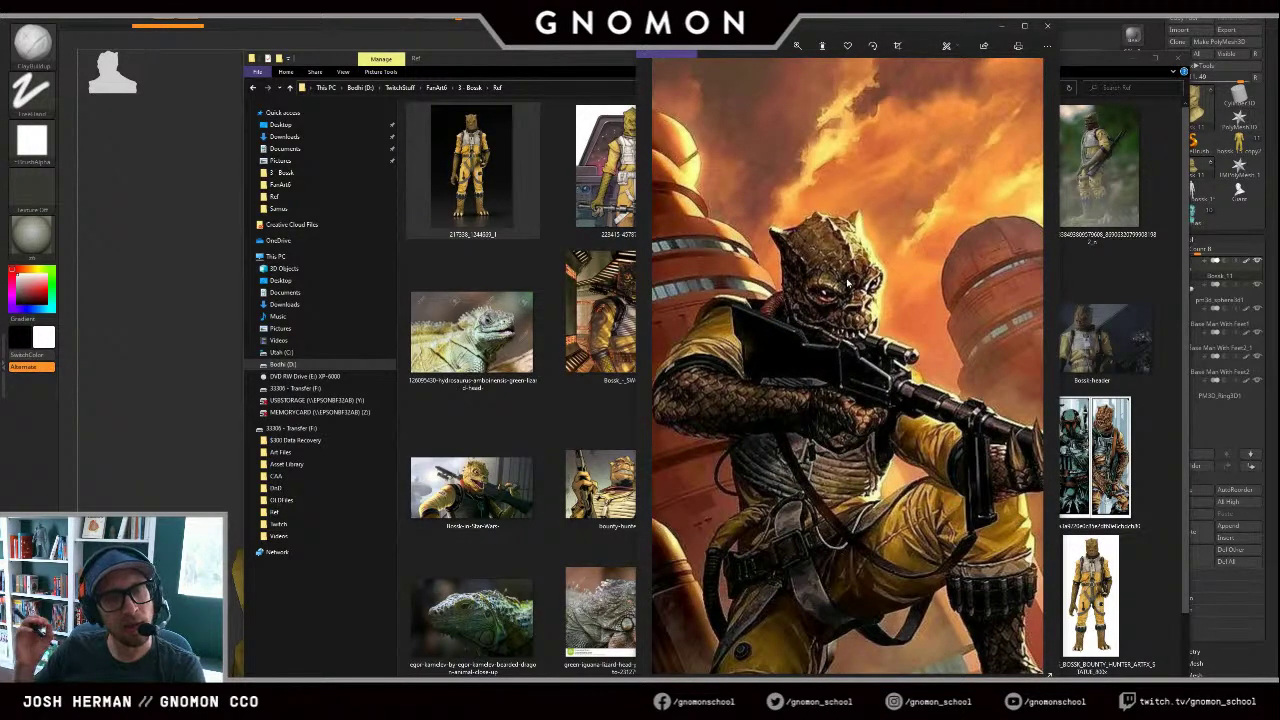
{"action": "scroll", "coordinate": [848, 283], "scroll_direction": "down", "scroll_amount": 2}
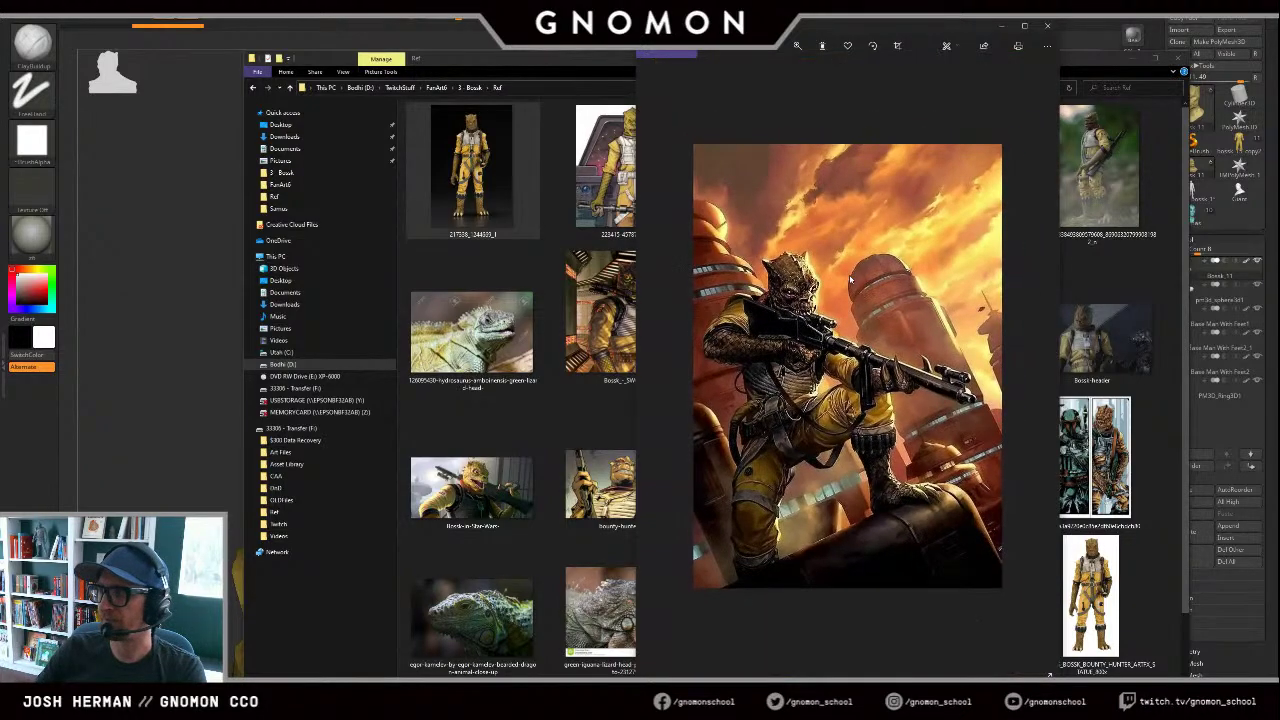
{"action": "key", "text": "Right"}
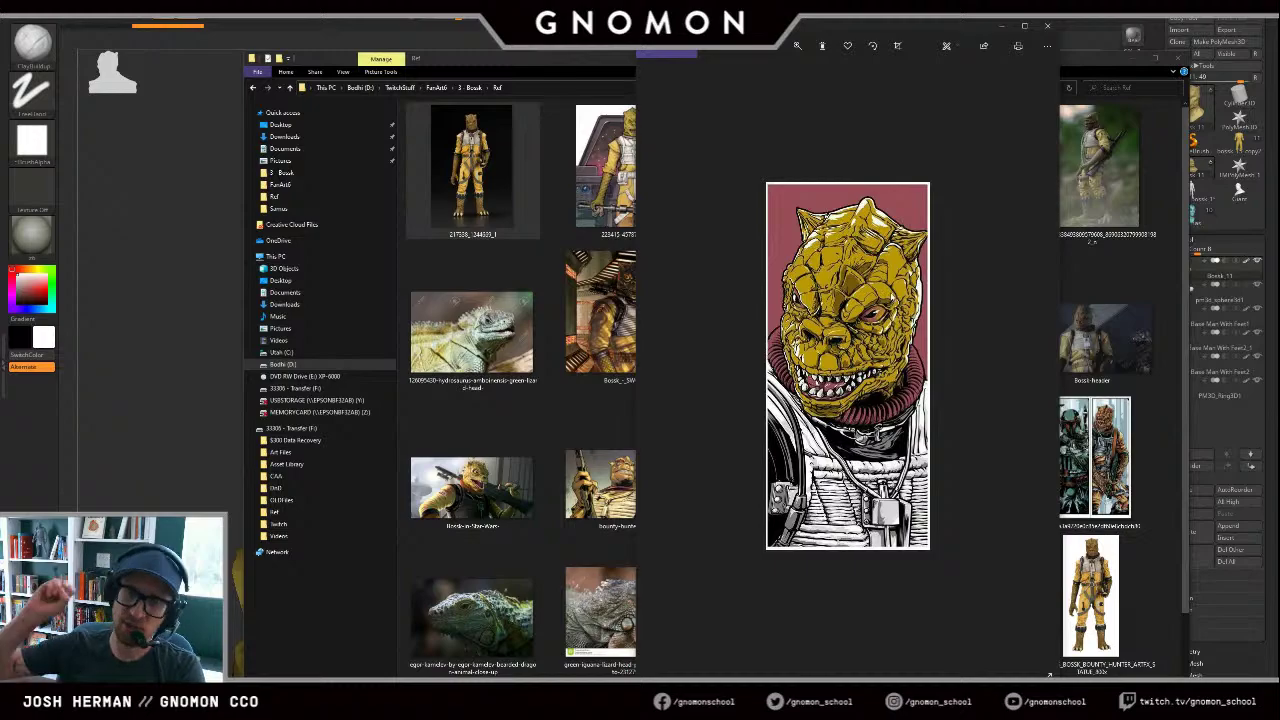
{"action": "key", "text": "Right"}
{"action": "key", "text": "Right"}
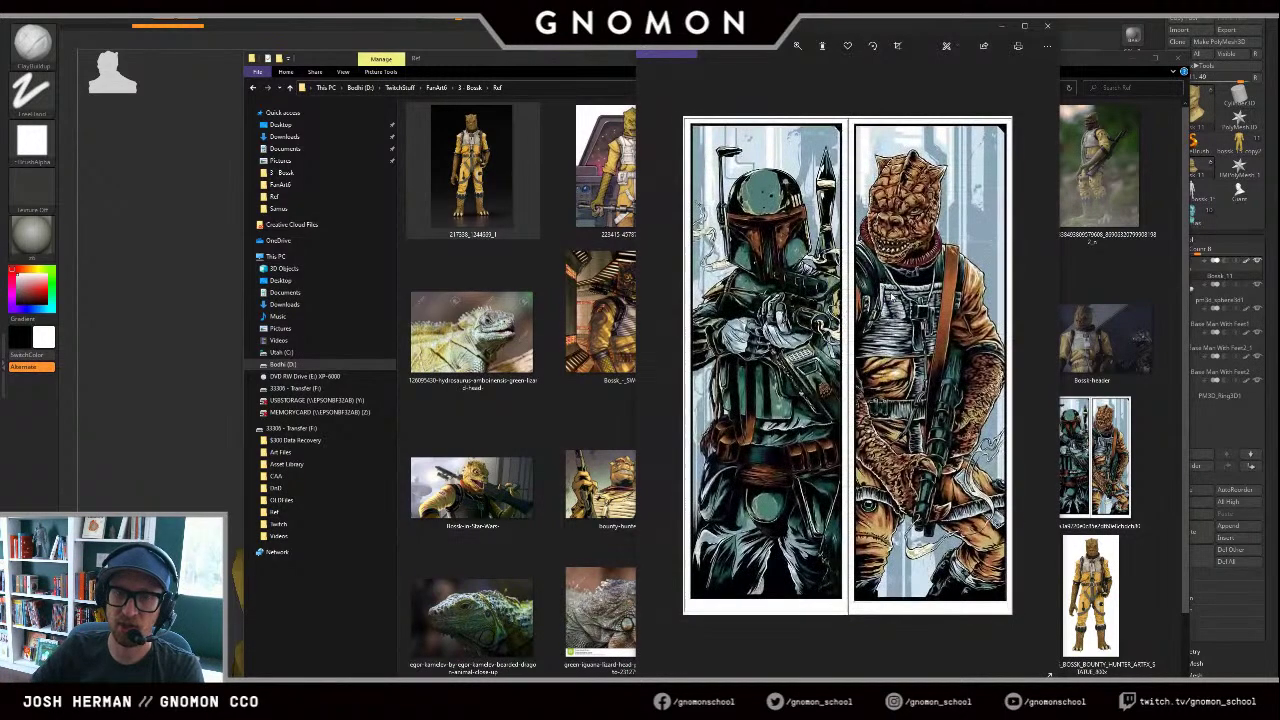
Step: Examine the scales around the eye, mouth and jaw in the iguana close-up photo
{"action": "double_click", "coordinate": [821, 358]}
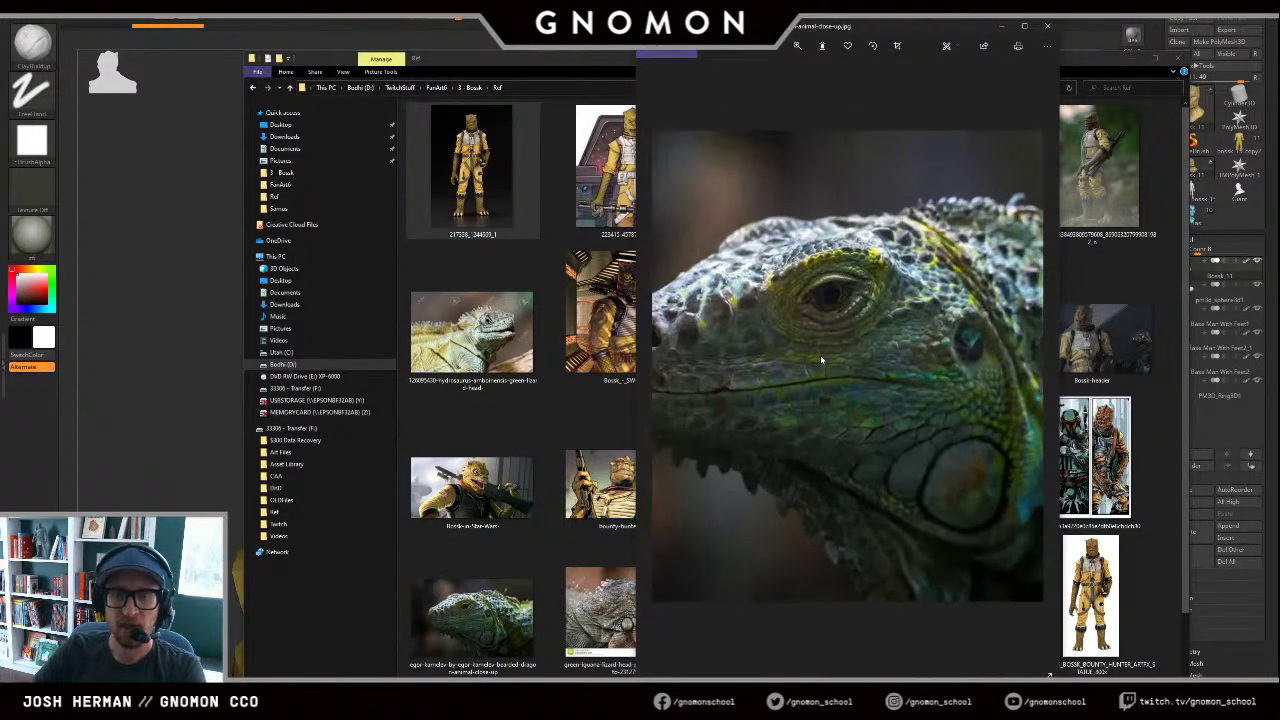
{"action": "left_click_drag", "start_coordinate": [878, 367], "coordinate": [853, 329]}
{"action": "left_click_drag", "start_coordinate": [862, 436], "coordinate": [911, 432]}
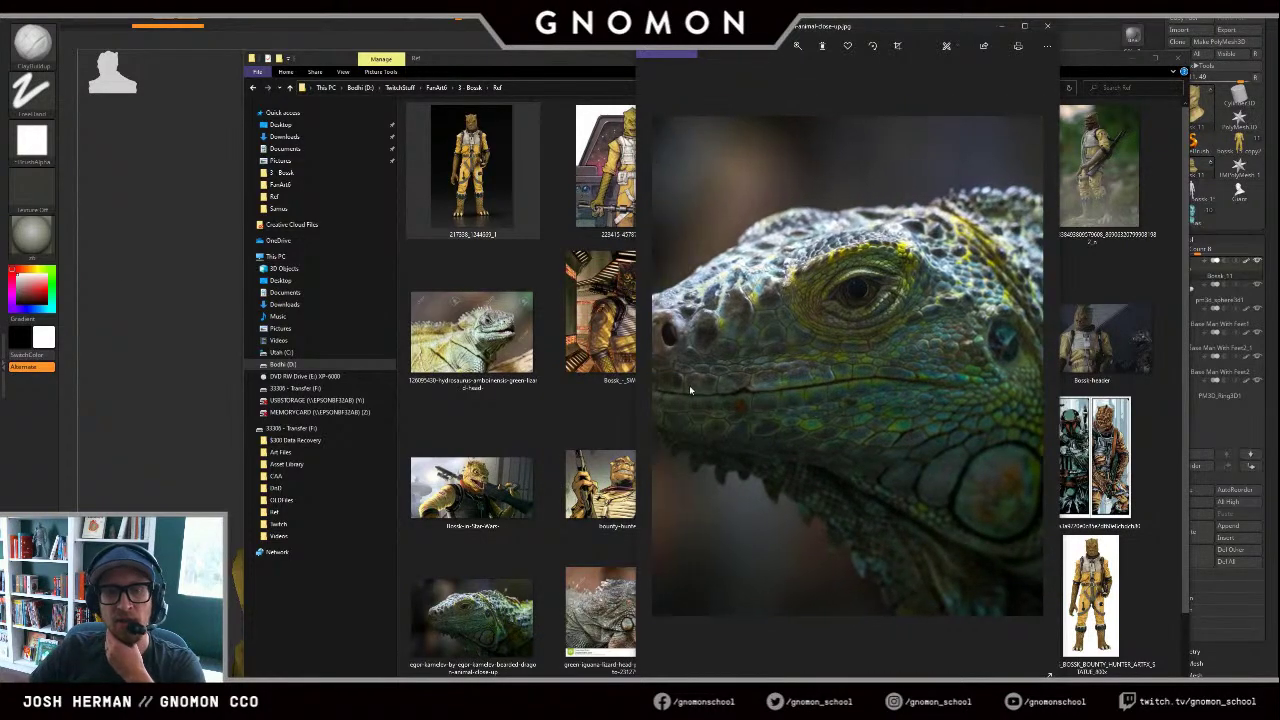
Step: Examine the scales around the eye and mouth in the dark iguana close-up and the watermarked green iguana portrait
{"action": "left_click_drag", "start_coordinate": [637, 407], "coordinate": [425, 403]}
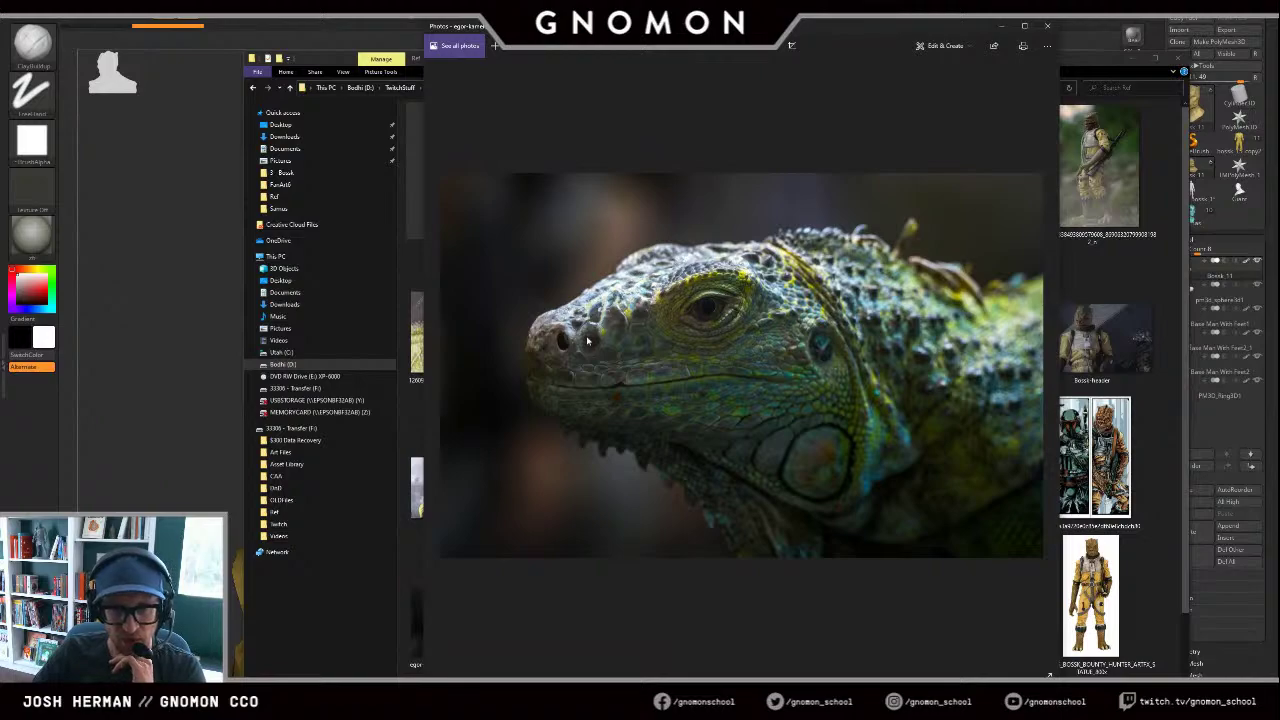
{"action": "scroll", "coordinate": [679, 292], "scroll_direction": "up", "scroll_amount": 3}
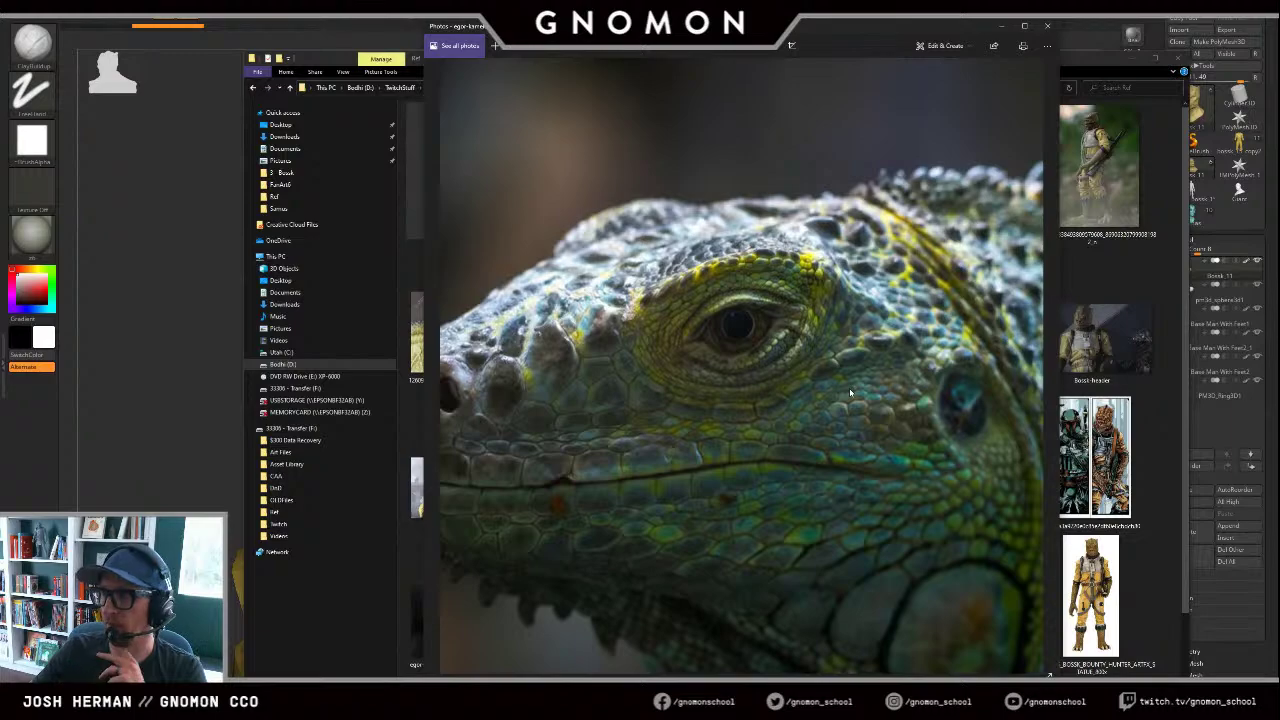
{"action": "scroll", "coordinate": [808, 342], "scroll_direction": "down", "scroll_amount": 5}
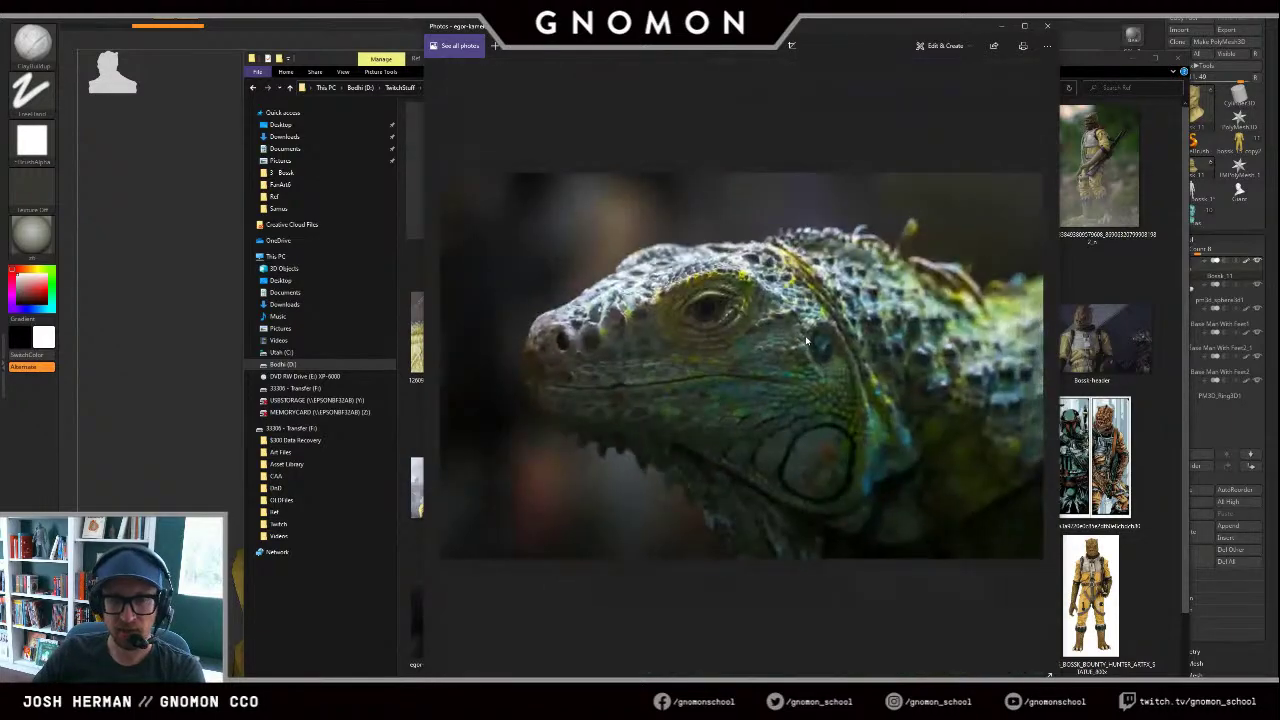
{"action": "key", "text": "Right"}
{"action": "scroll", "coordinate": [914, 297], "scroll_direction": "up", "scroll_amount": 3}
{"action": "scroll", "coordinate": [914, 297], "scroll_direction": "up", "scroll_amount": 3}
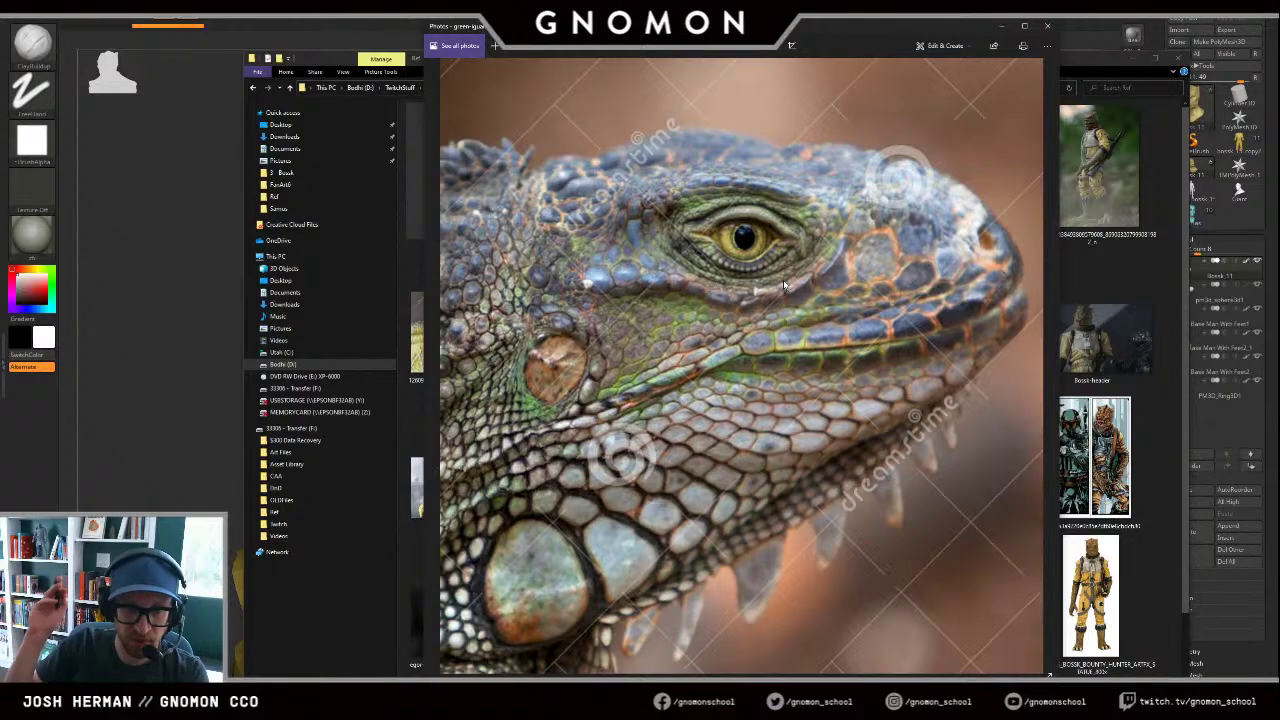
{"action": "scroll", "coordinate": [722, 328], "scroll_direction": "down", "scroll_amount": 5}
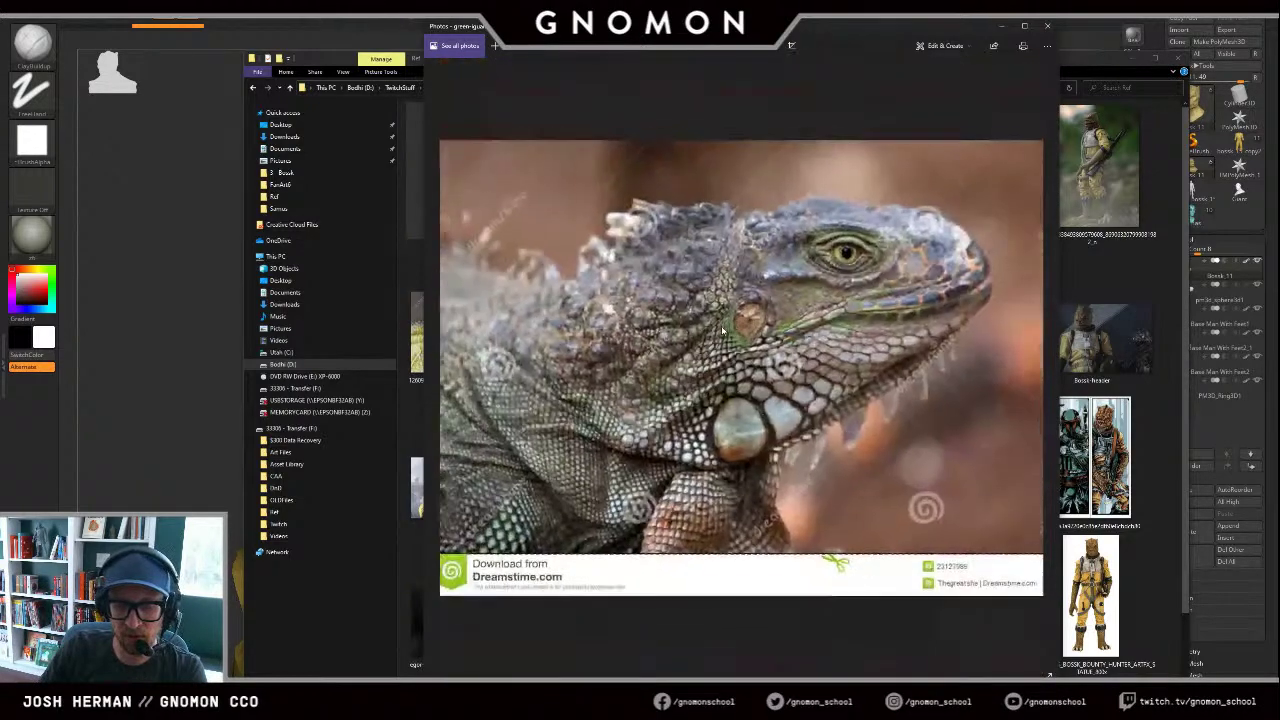
Step: Flip back and forth through the lizard photos and compare how the iguanas' jaw and cheek scales vary in size
{"action": "key", "text": "Left"}
{"action": "key", "text": "Left"}
{"action": "key", "text": "Left"}
{"action": "key", "text": "Right"}
{"action": "key", "text": "Right"}
{"action": "key", "text": "Right"}
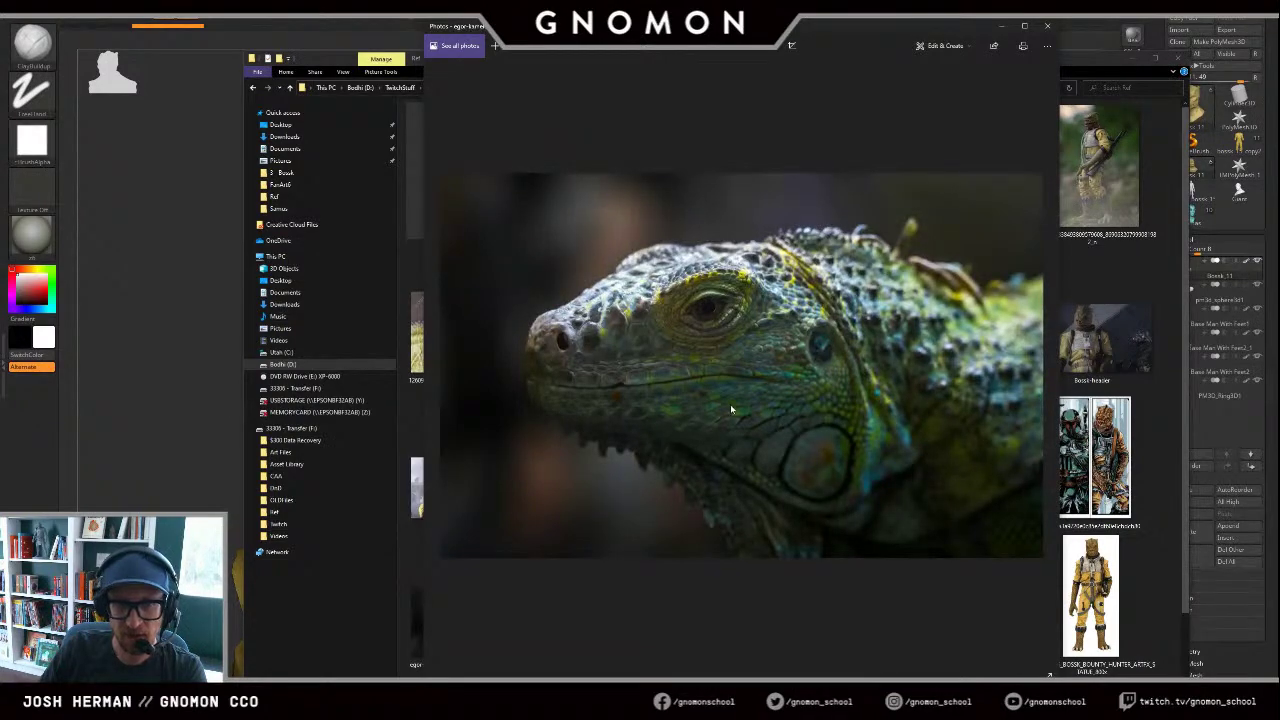
{"action": "scroll", "coordinate": [730, 404], "scroll_direction": "up", "scroll_amount": 4}
{"action": "left_click_drag", "start_coordinate": [730, 400], "coordinate": [757, 346]}
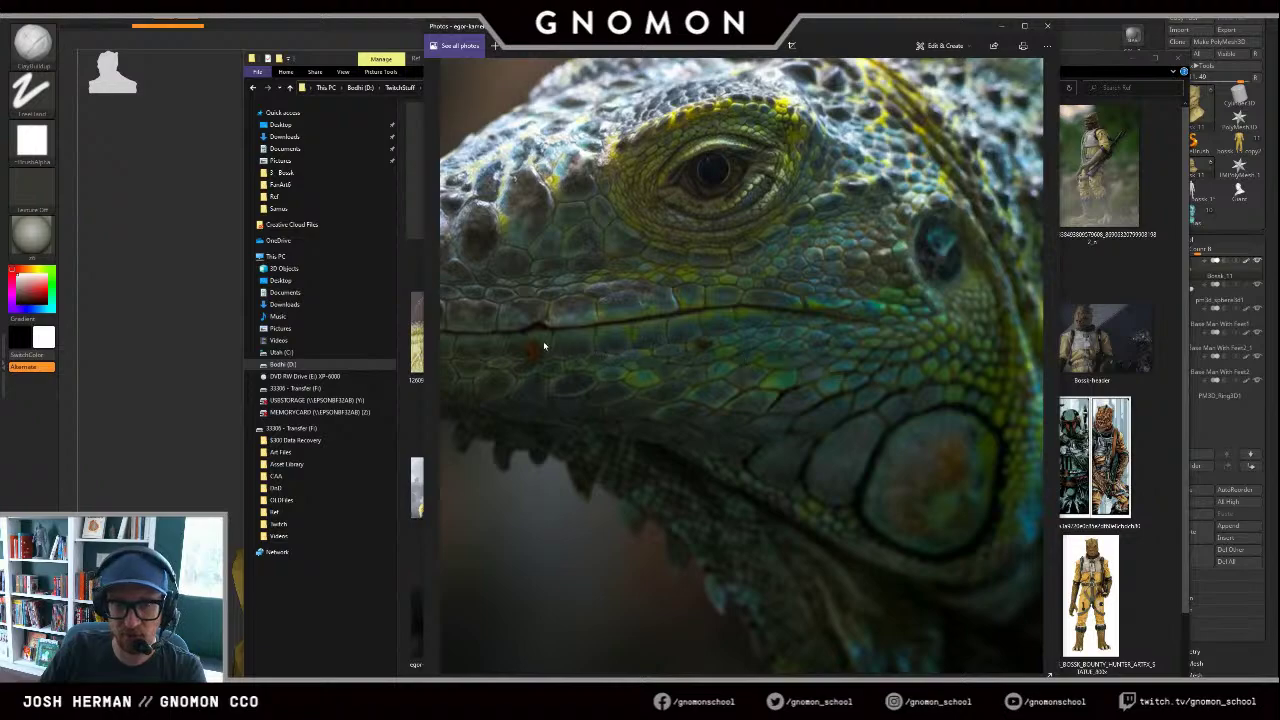
{"action": "scroll", "coordinate": [817, 324], "scroll_direction": "down", "scroll_amount": 3}
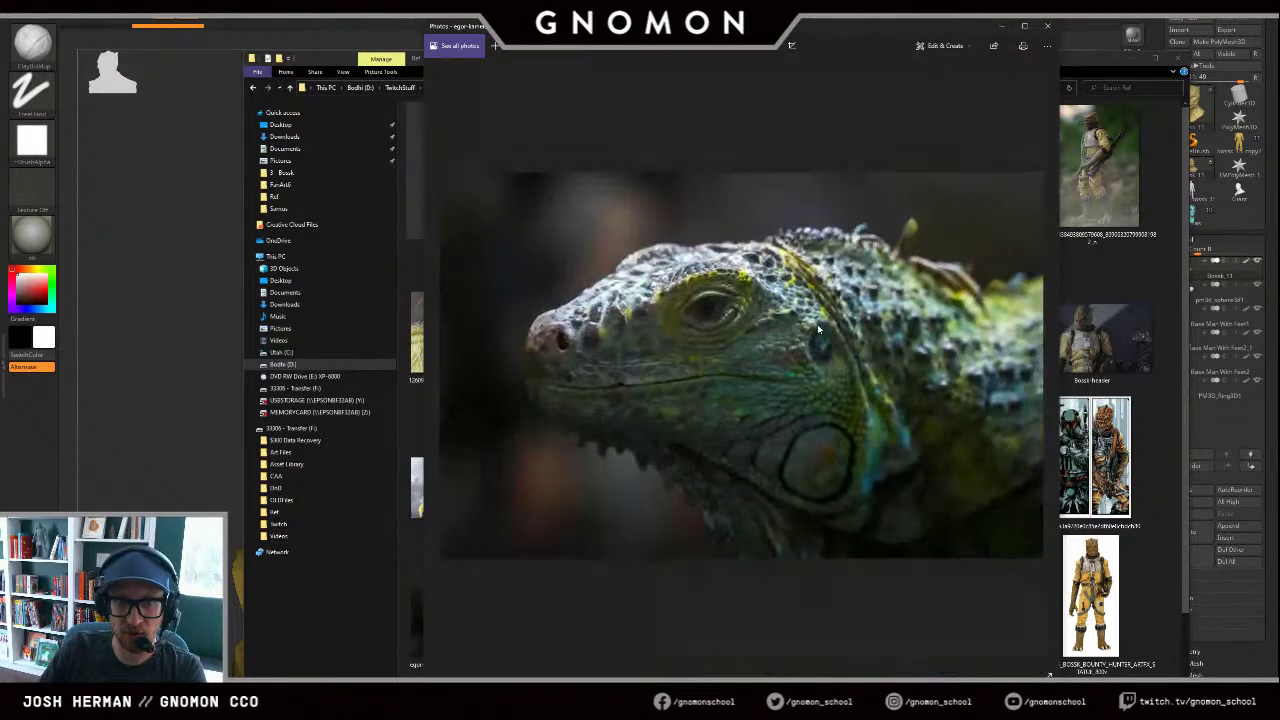
{"action": "key", "text": "Left"}
{"action": "key", "text": "Right"}
{"action": "key", "text": "Right"}
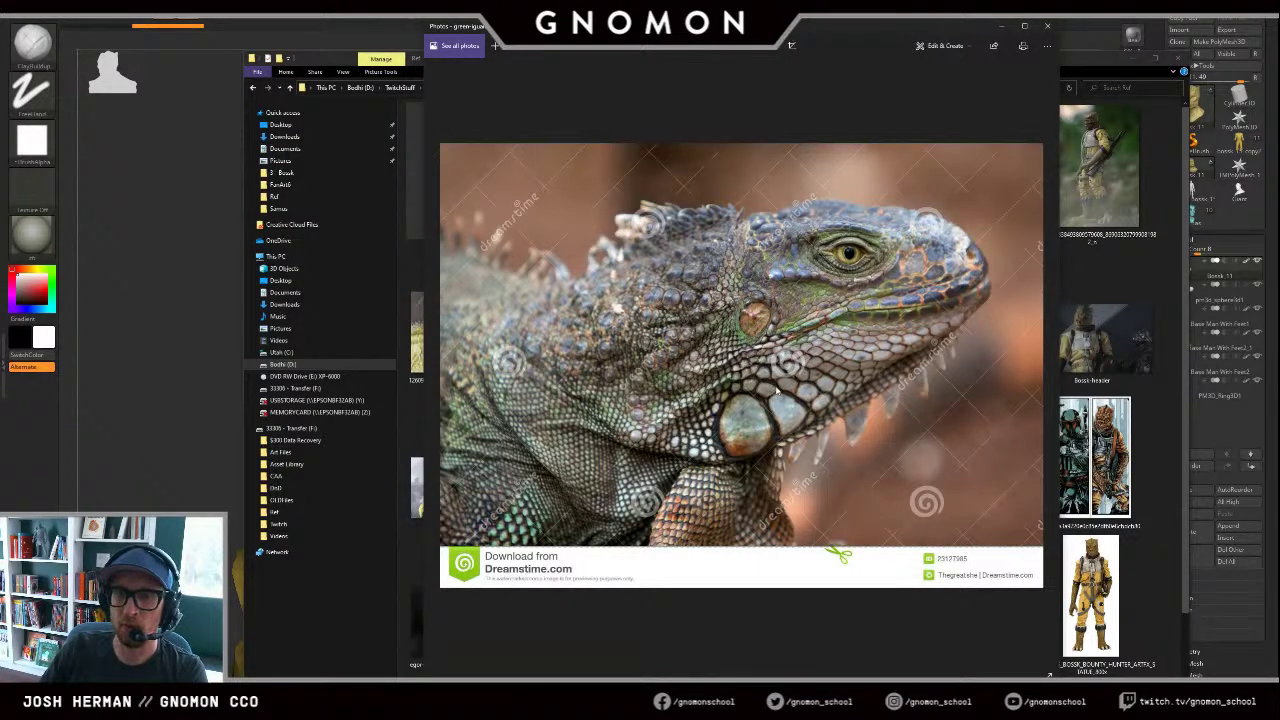
Step: Examine the blue-nosed reptile photo's scales around the eye and jaw and the scales in the Sceloporus fence lizard photo
{"action": "key", "text": "Right"}
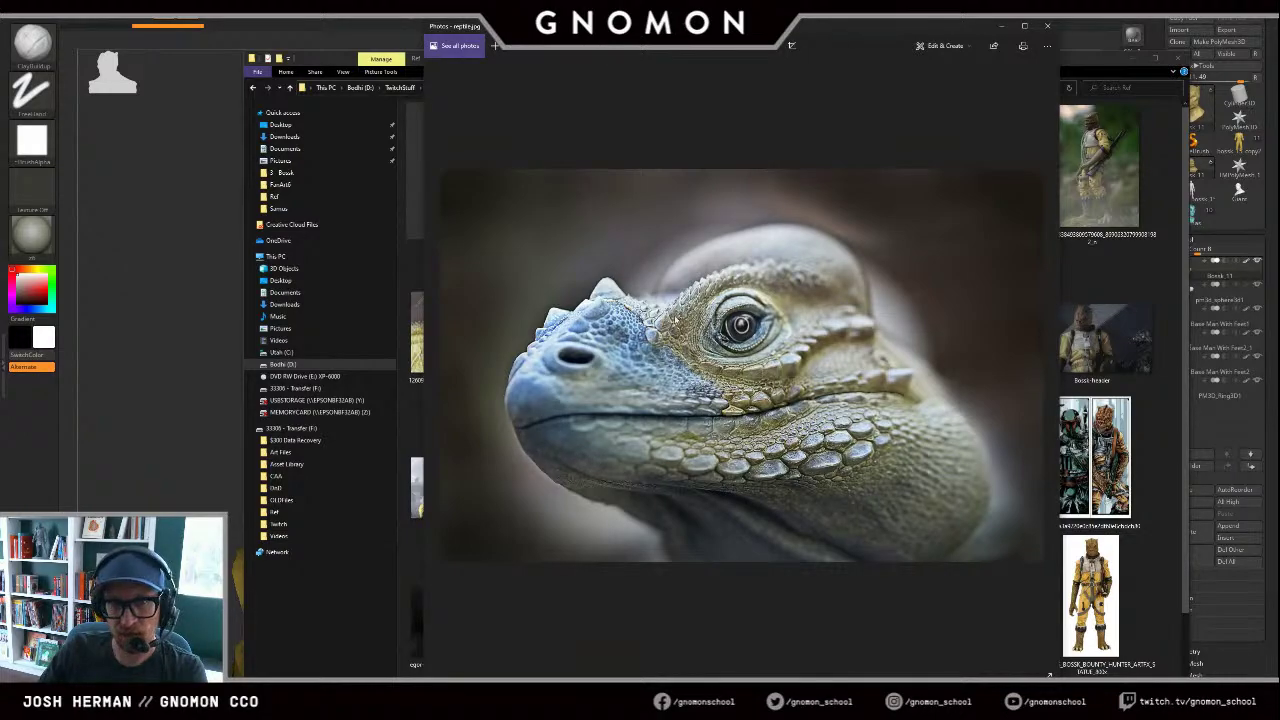
{"action": "scroll", "coordinate": [724, 328], "scroll_direction": "up", "scroll_amount": 2}
{"action": "scroll", "coordinate": [716, 312], "scroll_direction": "up", "scroll_amount": 1}
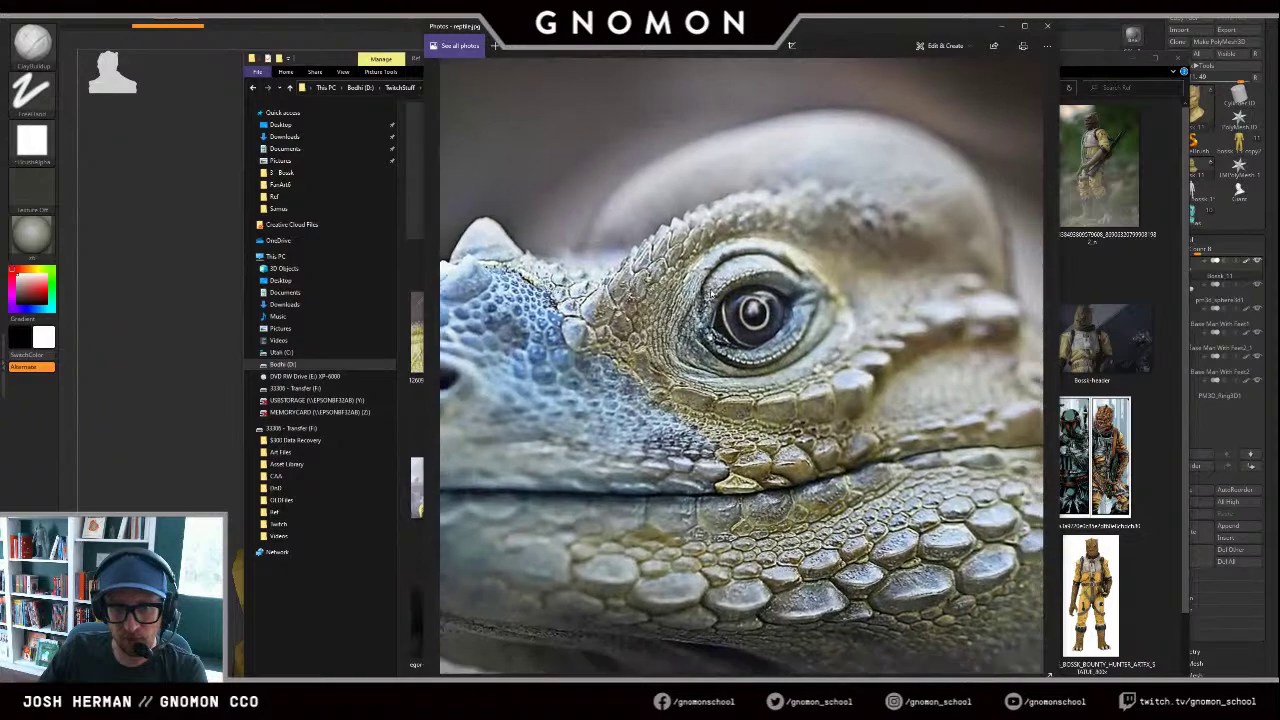
{"action": "left_click_drag", "start_coordinate": [711, 293], "coordinate": [678, 281]}
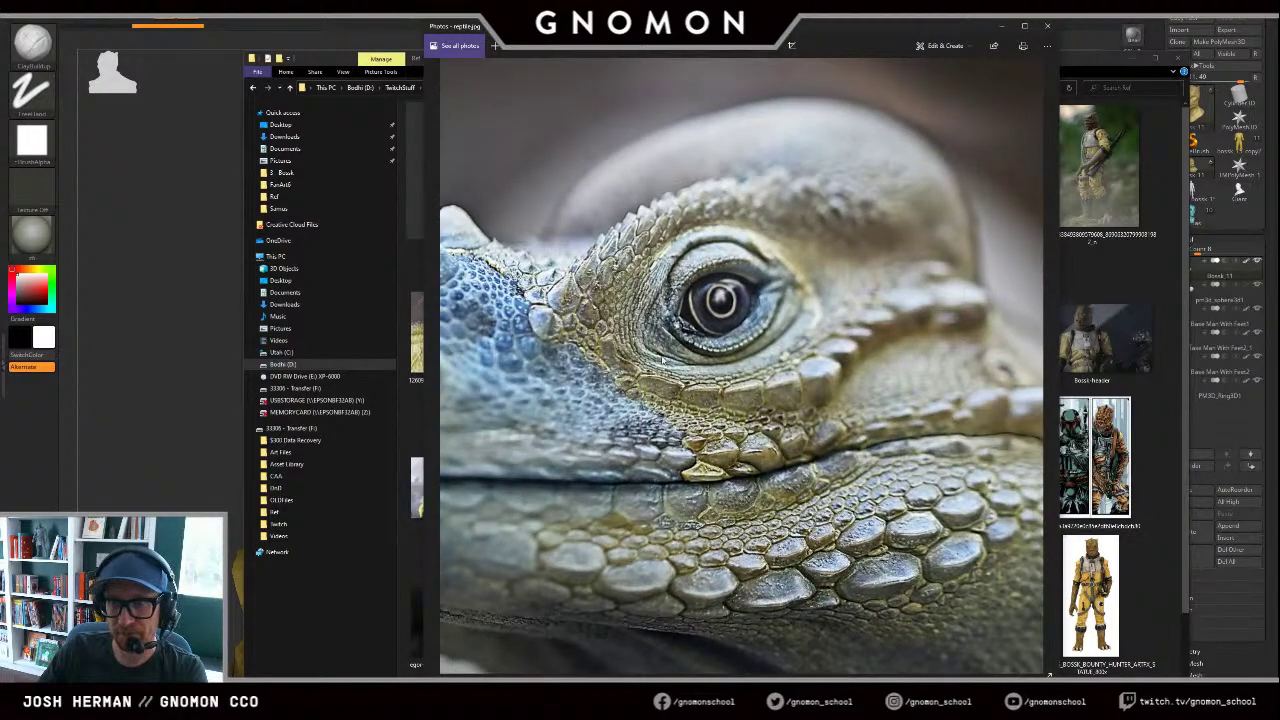
{"action": "scroll", "coordinate": [704, 358], "scroll_direction": "down", "scroll_amount": 3}
{"action": "key", "text": "Right"}
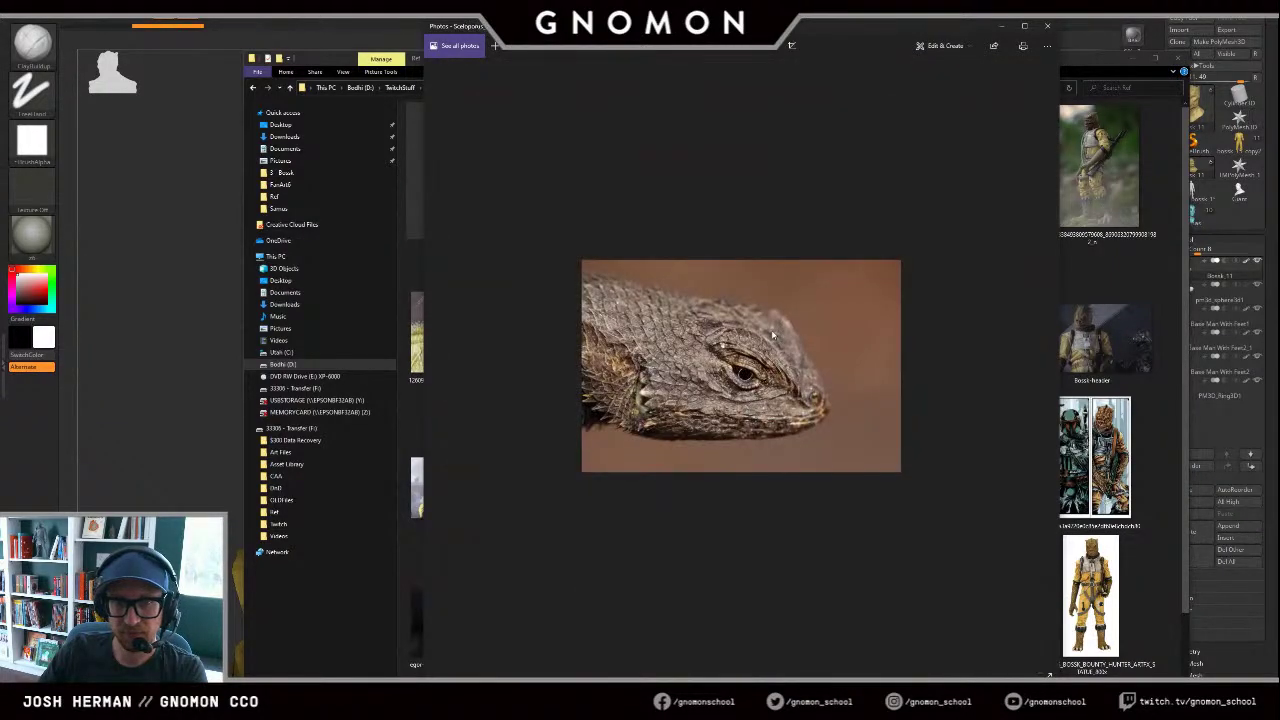
{"action": "scroll", "coordinate": [762, 349], "scroll_direction": "up", "scroll_amount": 2}
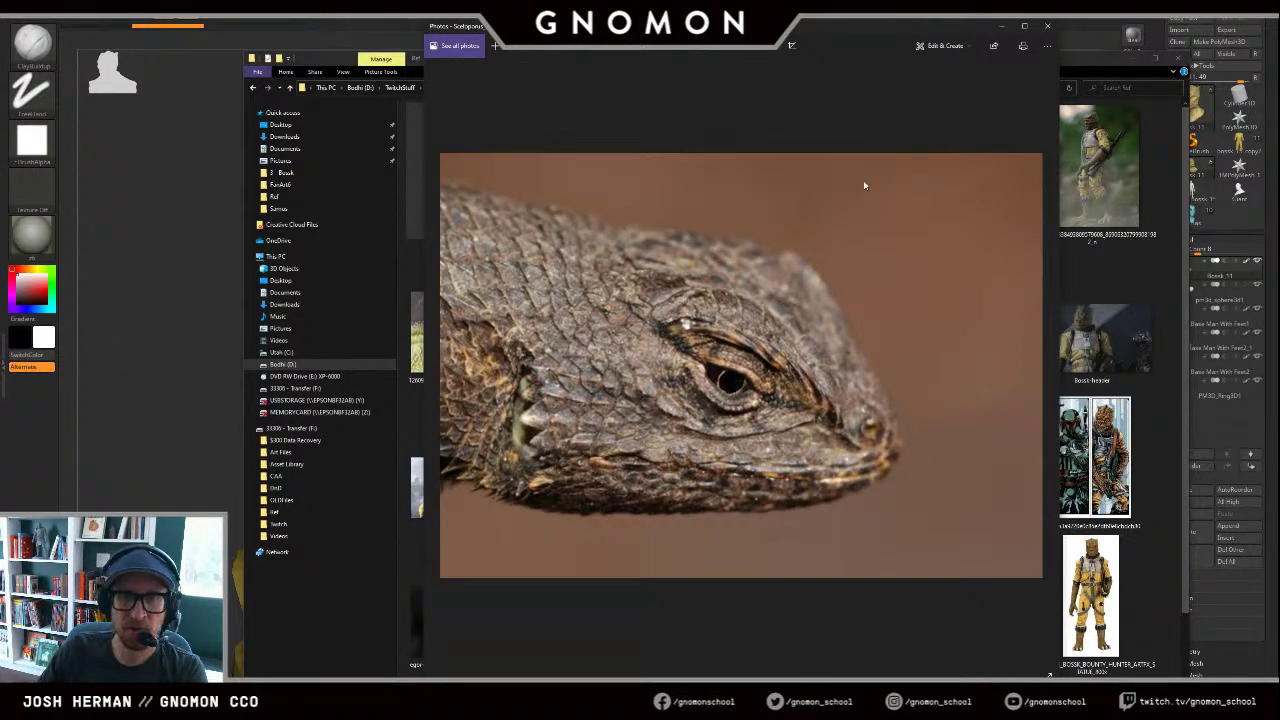
{"action": "key", "text": "Right"}
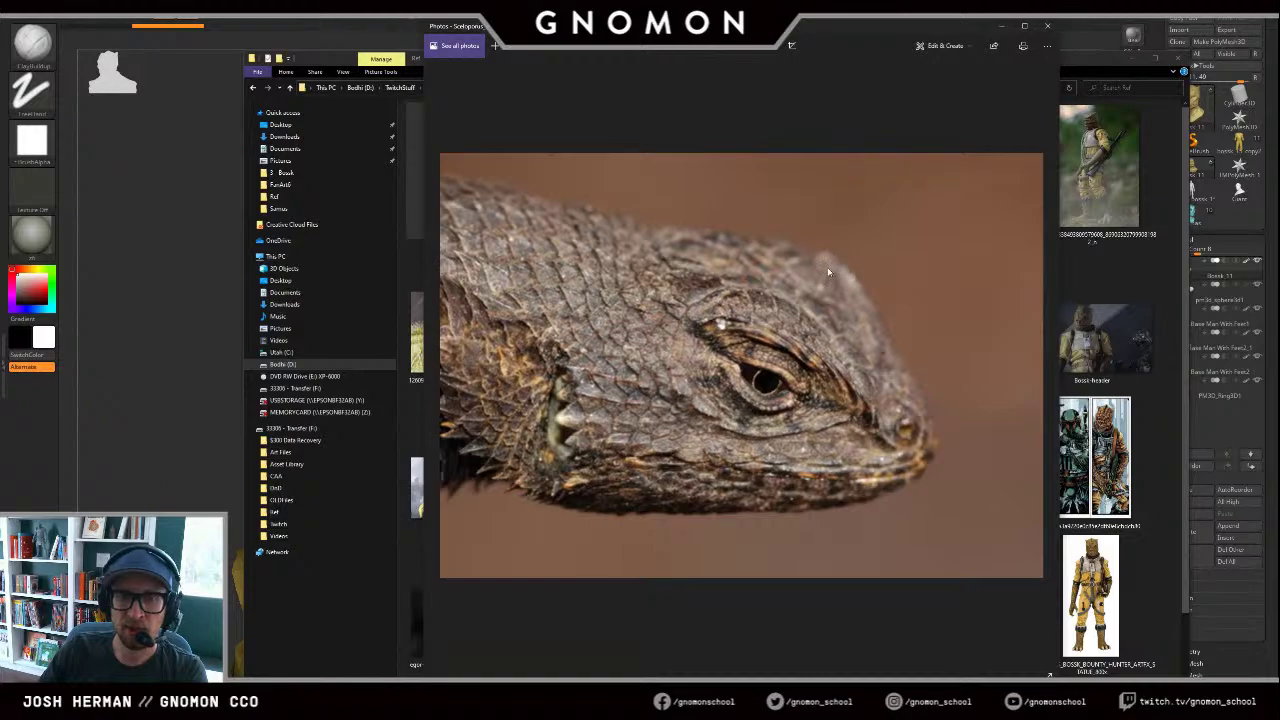
{"action": "scroll", "coordinate": [828, 272], "scroll_direction": "down", "scroll_amount": 2}
{"action": "key", "text": "Left"}
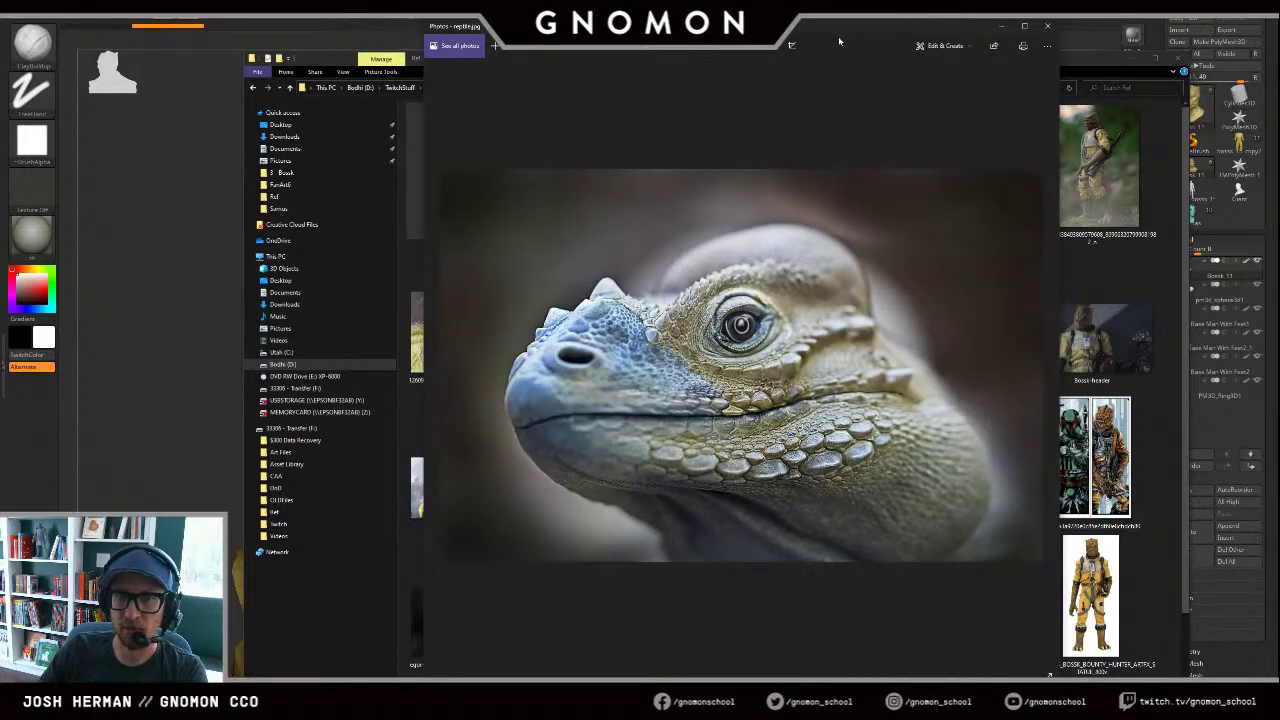
Step: Move the photo viewer and the Ref folder window off the ZBrush canvas and view the Bossk bust at three-quarter angle
{"action": "left_click_drag", "start_coordinate": [839, 39], "coordinate": [1279, 45]}
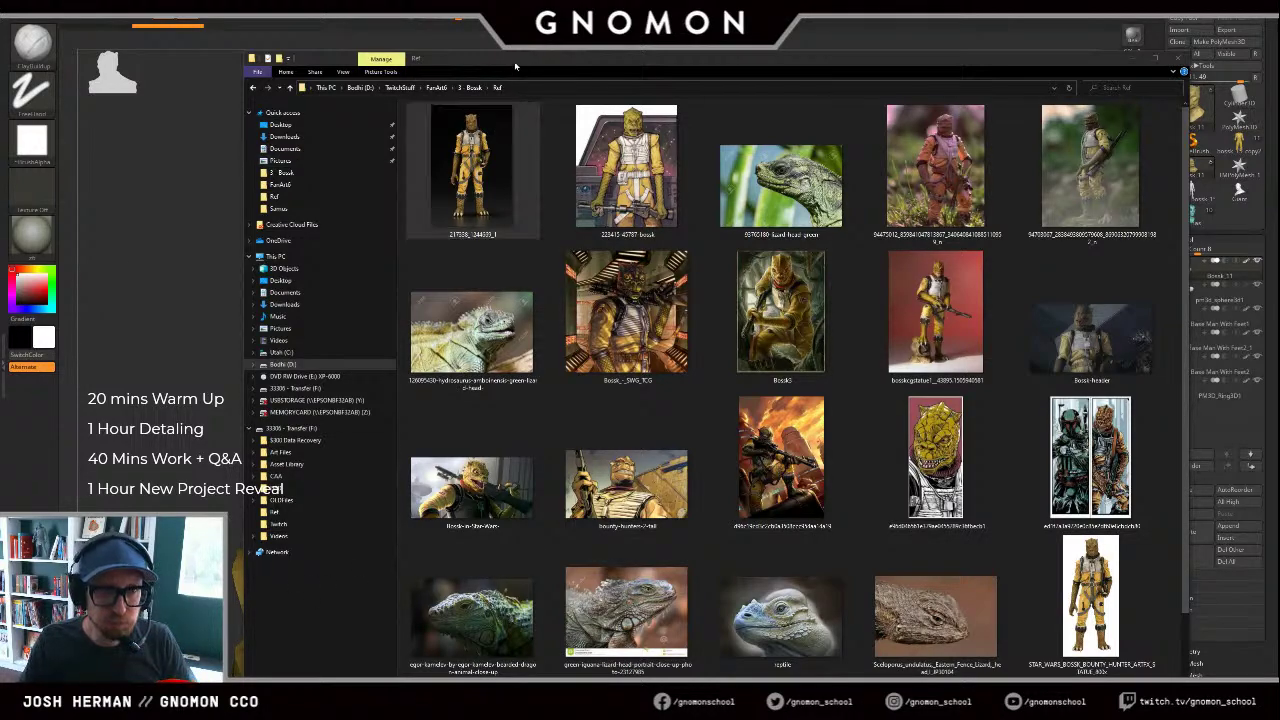
{"action": "left_click_drag", "start_coordinate": [515, 64], "coordinate": [1279, 48]}
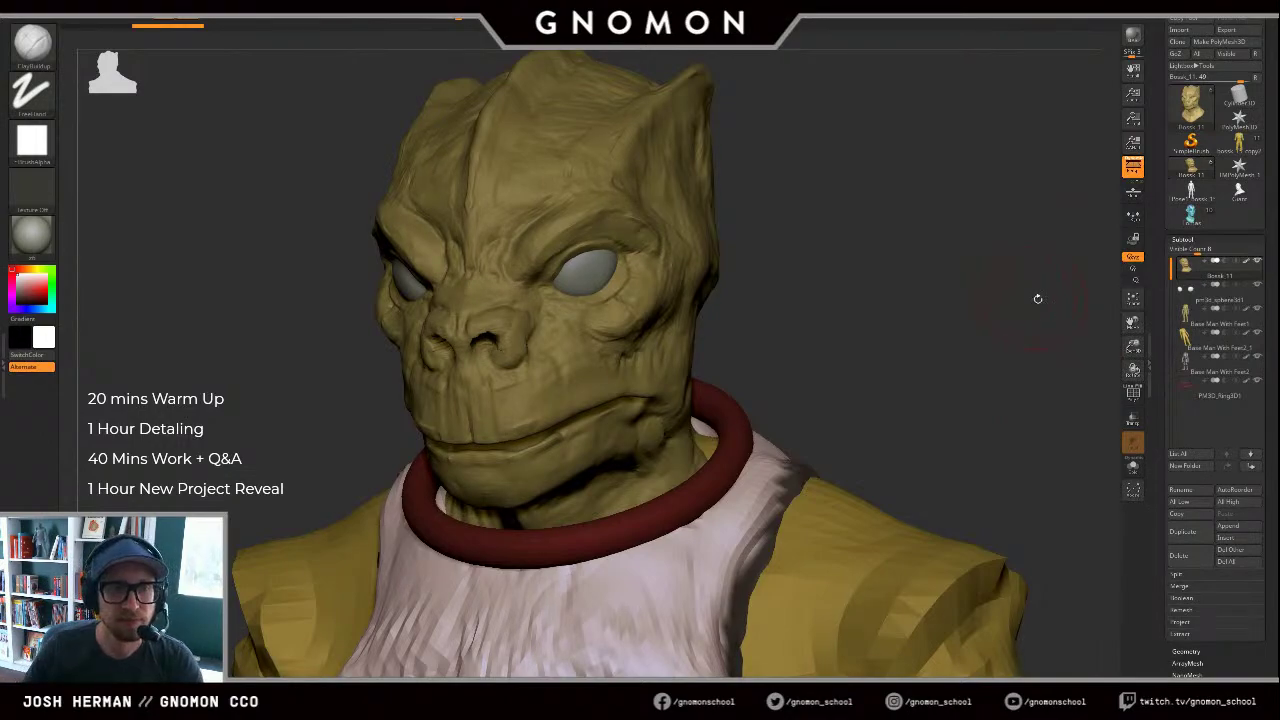
{"action": "left_click_drag", "start_coordinate": [1060, 268], "coordinate": [962, 234]}
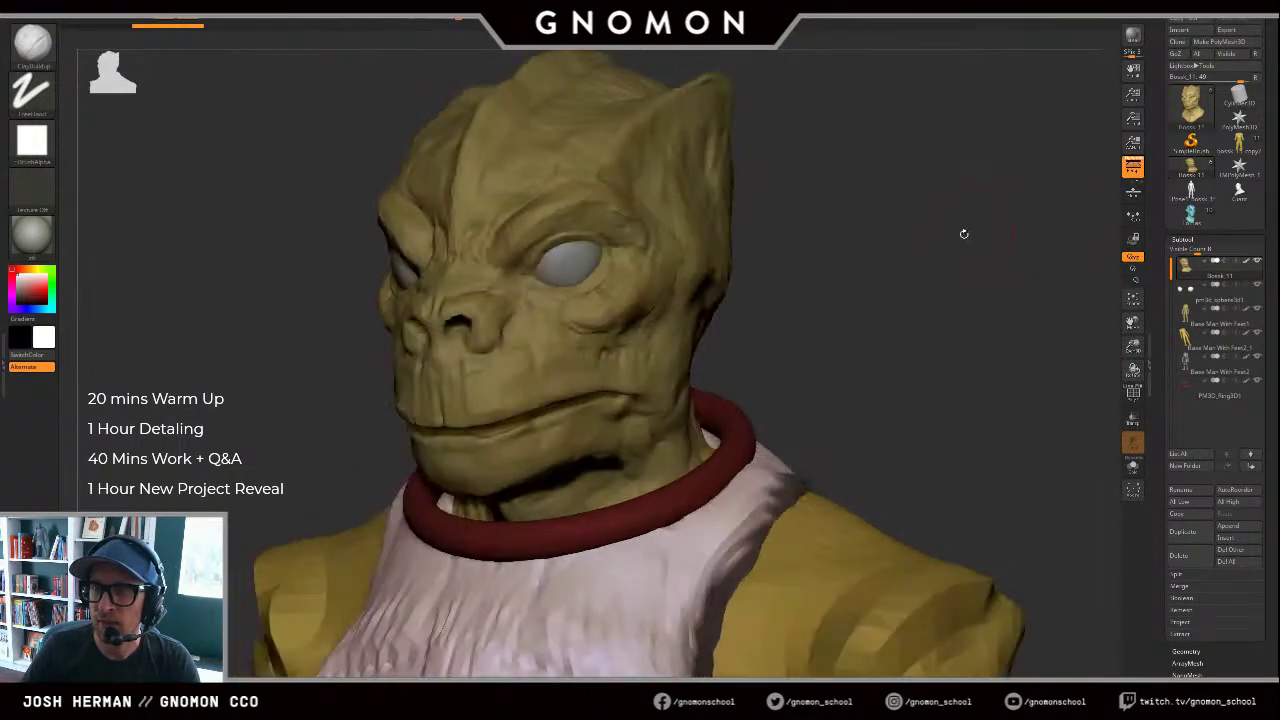
{"action": "left_click_drag", "start_coordinate": [1008, 278], "coordinate": [1011, 282], "text": "alt"}
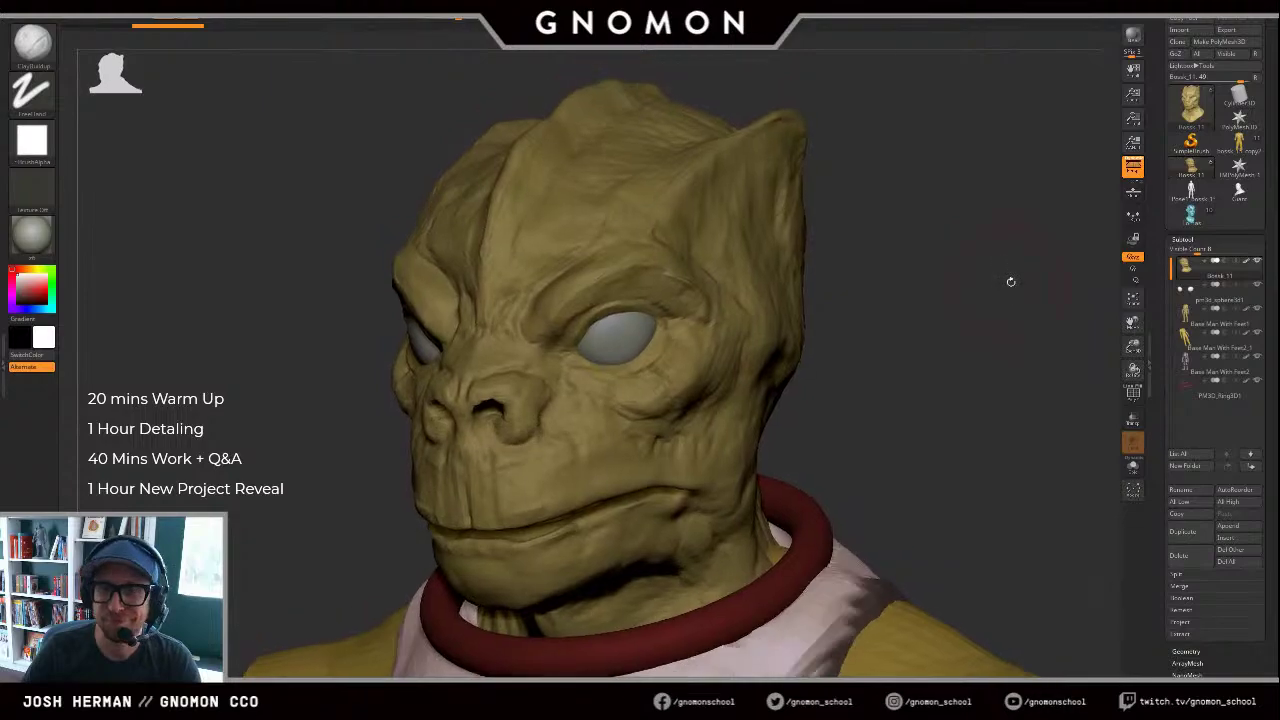
Step: Switch to the more finished bossk_15_copy2 figure, comparing its head against the earlier Bossk_11 bust
{"action": "left_click", "coordinate": [1238, 144]}
{"action": "left_click", "coordinate": [1193, 167]}
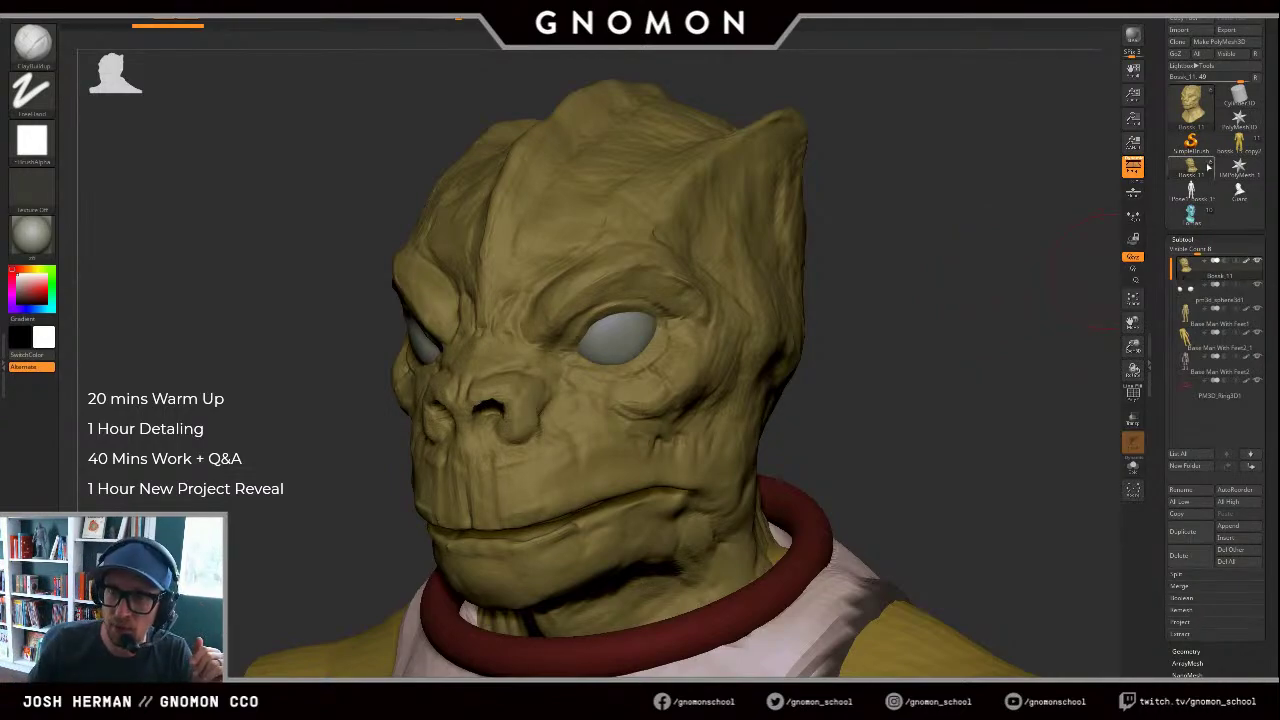
{"action": "left_click", "coordinate": [1238, 145]}
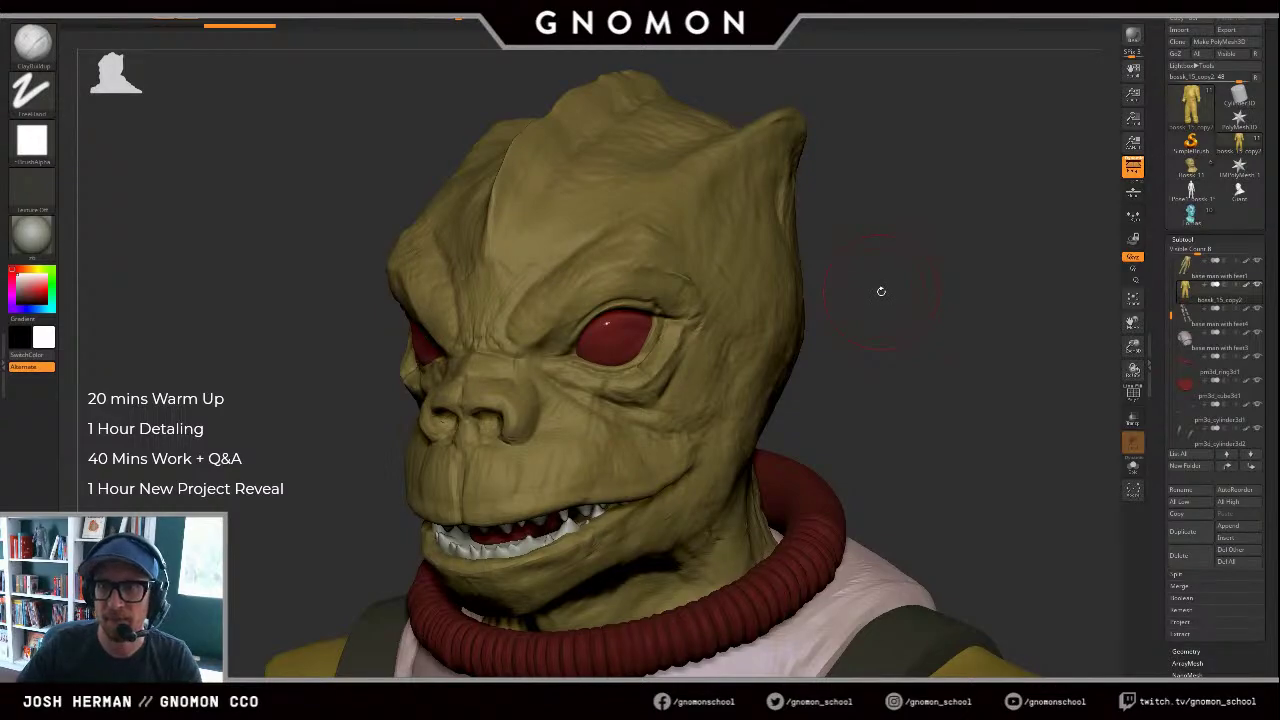
{"action": "left_click_drag", "start_coordinate": [919, 357], "coordinate": [856, 220], "text": "alt"}
{"action": "left_click_drag", "start_coordinate": [874, 266], "coordinate": [822, 158], "text": "alt"}
{"action": "left_click_drag", "start_coordinate": [817, 87], "coordinate": [426, 477], "text": "ctrl"}
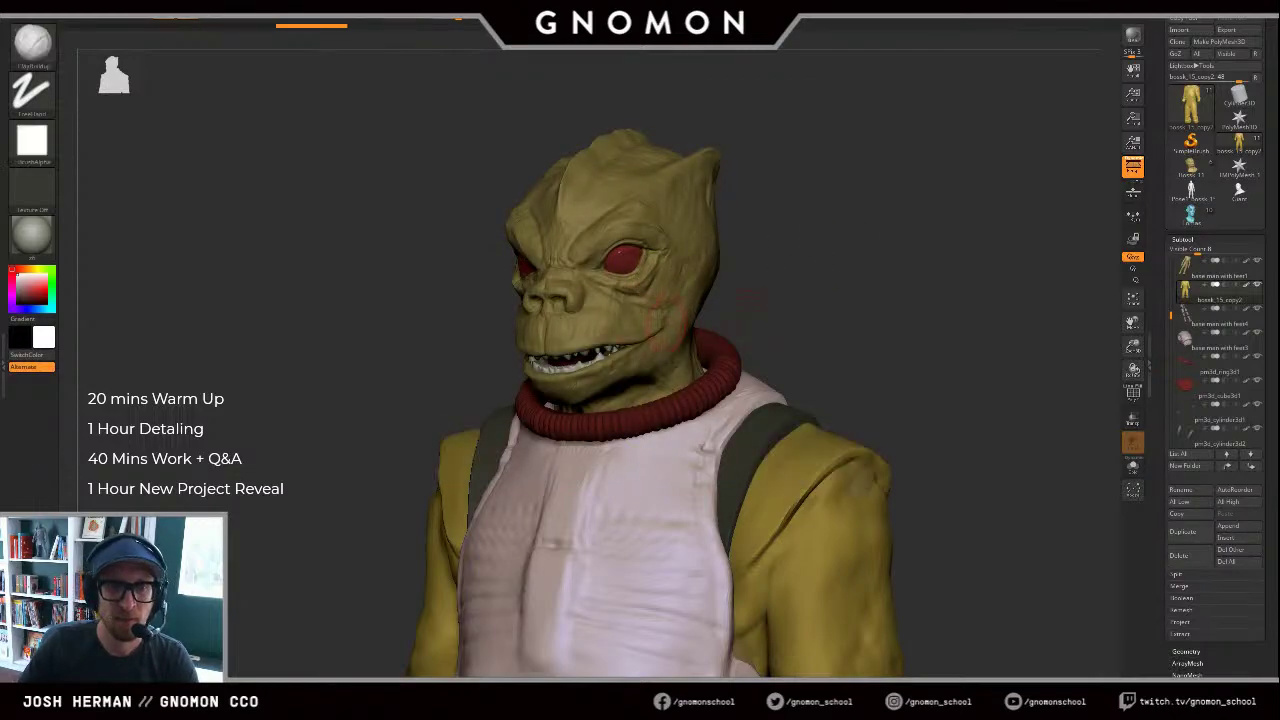
{"action": "left_click_drag", "start_coordinate": [886, 277], "coordinate": [822, 306]}
{"action": "left_click_drag", "start_coordinate": [894, 415], "coordinate": [856, 381], "text": "alt"}
Step: Hide the parts of the yellow jumpsuit and the green body that lie below the shoulders
{"action": "left_click_drag", "start_coordinate": [927, 616], "coordinate": [367, 191], "text": "ctrl+shift"}
{"action": "left_click_drag", "start_coordinate": [879, 340], "coordinate": [396, 705], "text": "ctrl+shift"}
{"action": "left_click_drag", "start_coordinate": [888, 315], "coordinate": [853, 366], "text": "ctrl+shift"}
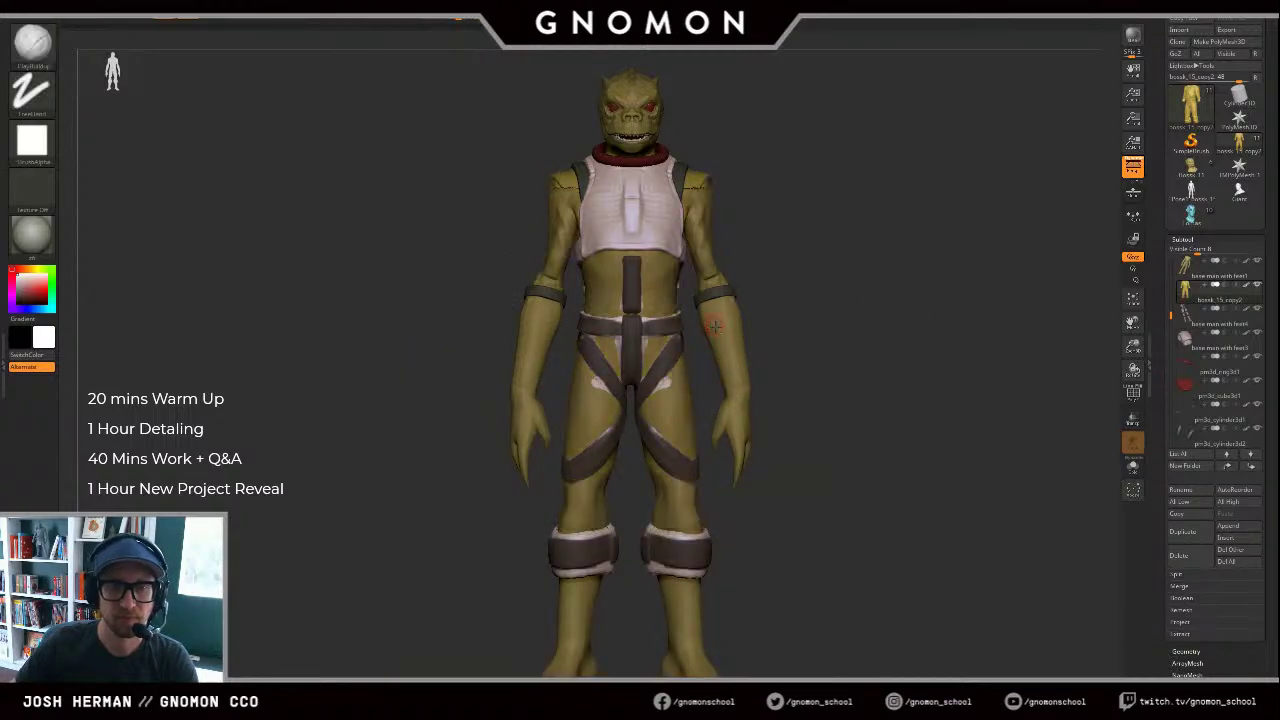
{"action": "left_click", "coordinate": [720, 330], "text": "alt"}
{"action": "mouse_move", "coordinate": [827, 190]}
{"action": "left_mouse_down", "text": "ctrl+shift"}
{"action": "mouse_move", "coordinate": [603, 349]}
{"action": "mouse_move", "coordinate": [348, 719]}
{"action": "mouse_move", "coordinate": [348, 677]}
{"action": "left_mouse_up", "text": "ctrl+shift"}
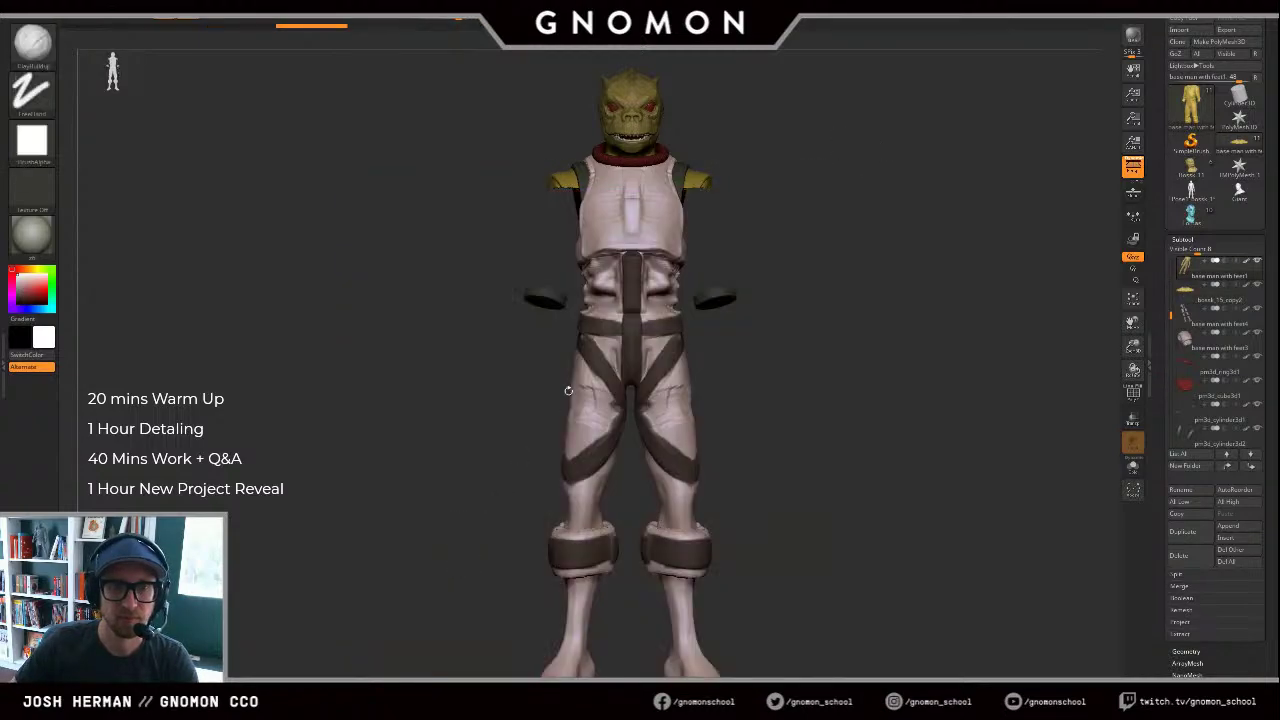
Step: Hide the white trousers, the belts and leg straps, and the elbow bands below the chest
{"action": "left_click", "coordinate": [641, 309], "text": "alt"}
{"action": "mouse_move", "coordinate": [879, 165]}
{"action": "left_mouse_down", "text": "ctrl+shift"}
{"action": "mouse_move", "coordinate": [334, 651]}
{"action": "mouse_move", "coordinate": [334, 719]}
{"action": "mouse_move", "coordinate": [334, 677]}
{"action": "left_mouse_up", "text": "ctrl+shift"}
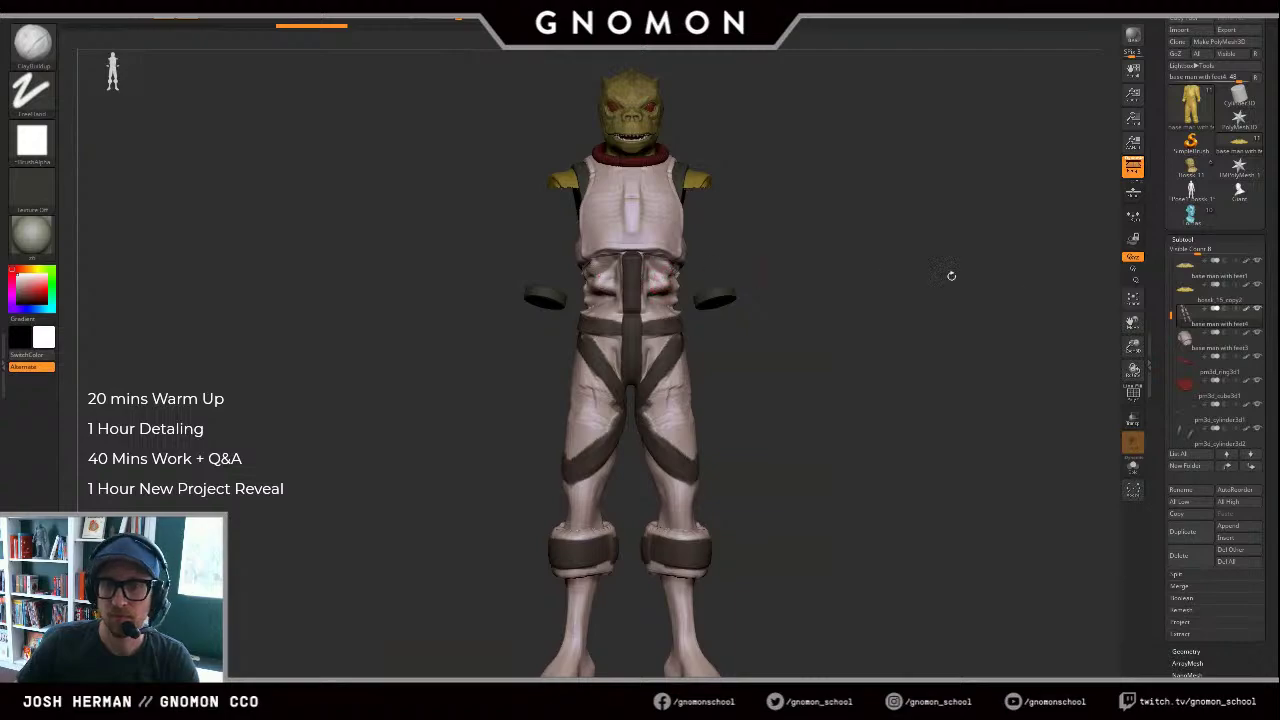
{"action": "left_click", "coordinate": [721, 304], "text": "alt"}
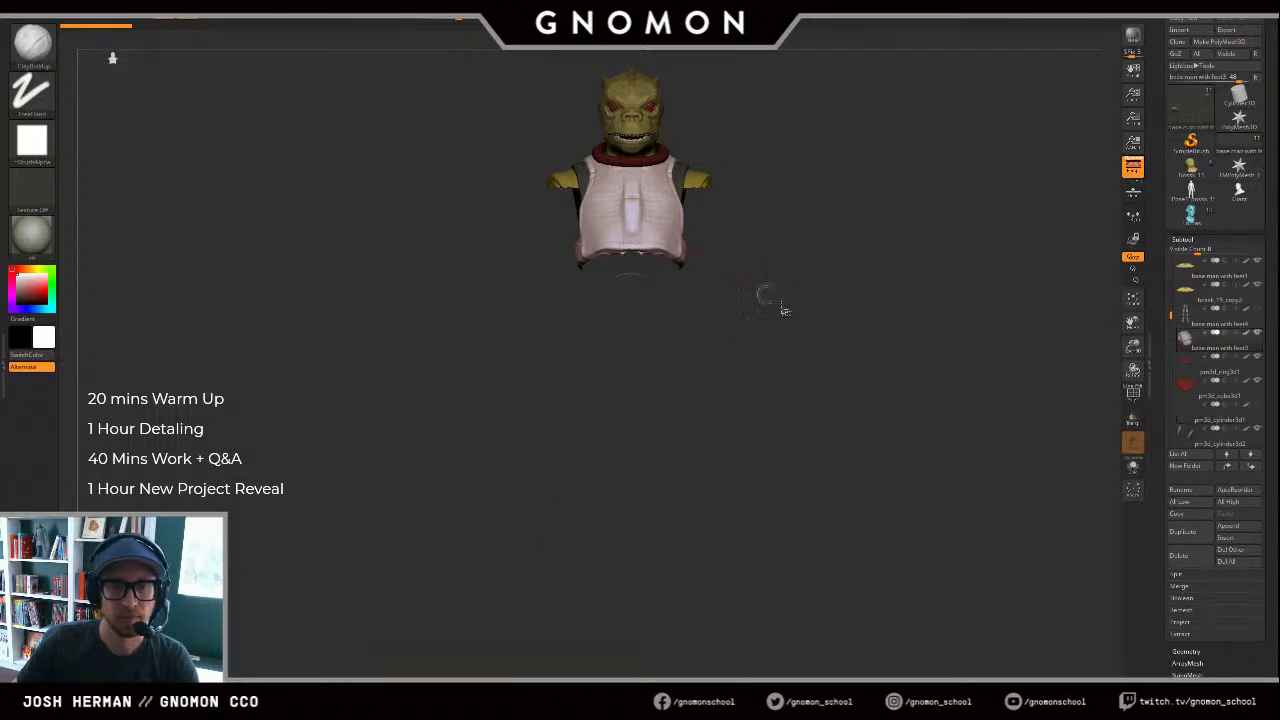
Step: Hide the lower parts of the chest armor and the shoulder straps along the same bust line
{"action": "mouse_move", "coordinate": [771, 336]}
{"action": "left_mouse_down", "text": "ctrl+alt+shift"}
{"action": "mouse_move", "coordinate": [502, 203]}
{"action": "mouse_move", "coordinate": [510, 188]}
{"action": "left_mouse_up", "text": "ctrl+alt+shift"}
{"action": "left_click", "coordinate": [585, 208], "text": "alt"}
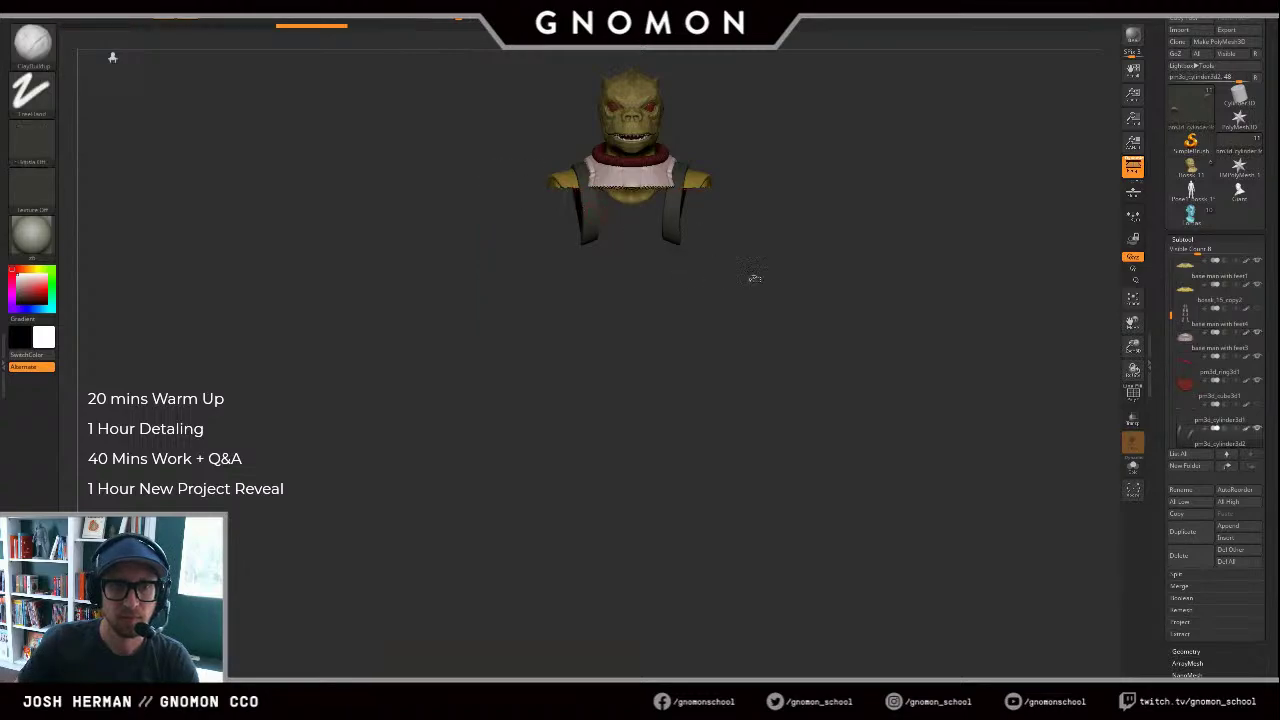
{"action": "left_click_drag", "start_coordinate": [796, 303], "coordinate": [545, 196], "text": "ctrl+shift"}
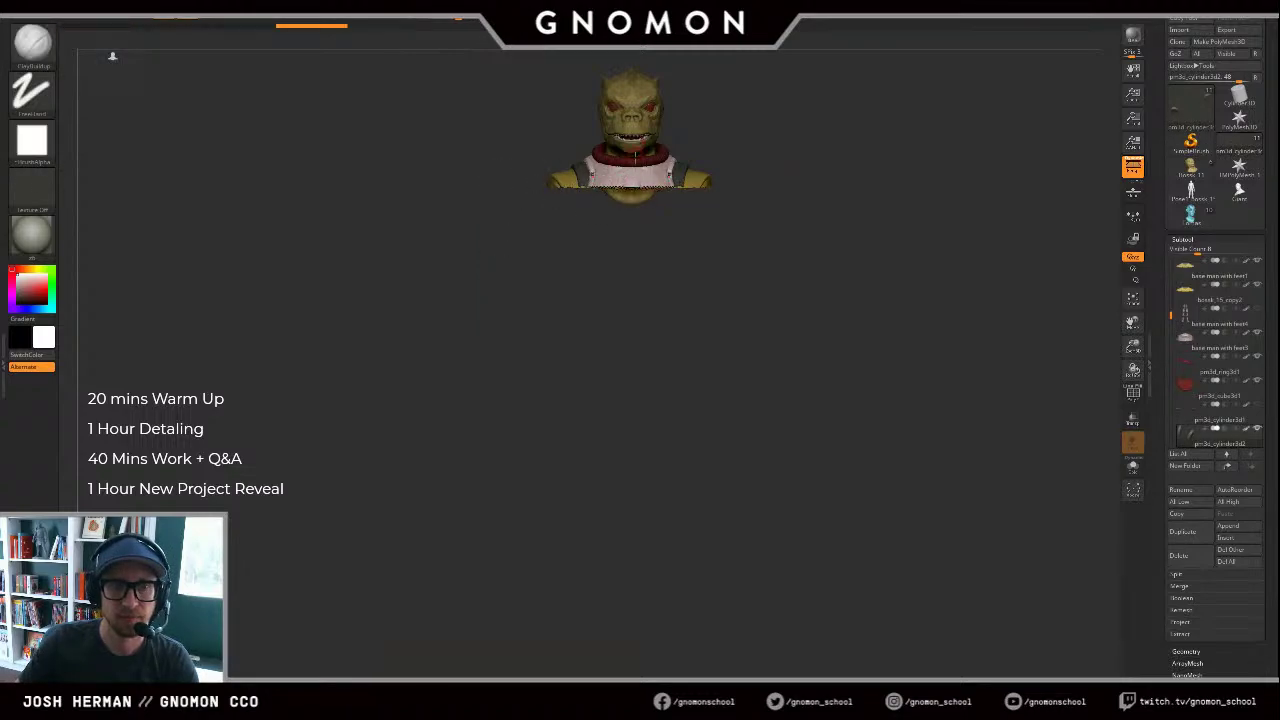
Step: Make the head subtool bossk_15_copy1 active and frame the cropped bust
{"action": "left_click", "coordinate": [634, 197], "text": "alt"}
{"action": "key", "text": "alt+shift+s"}
{"action": "key", "text": "alt+shift+s"}
{"action": "key", "text": "f"}
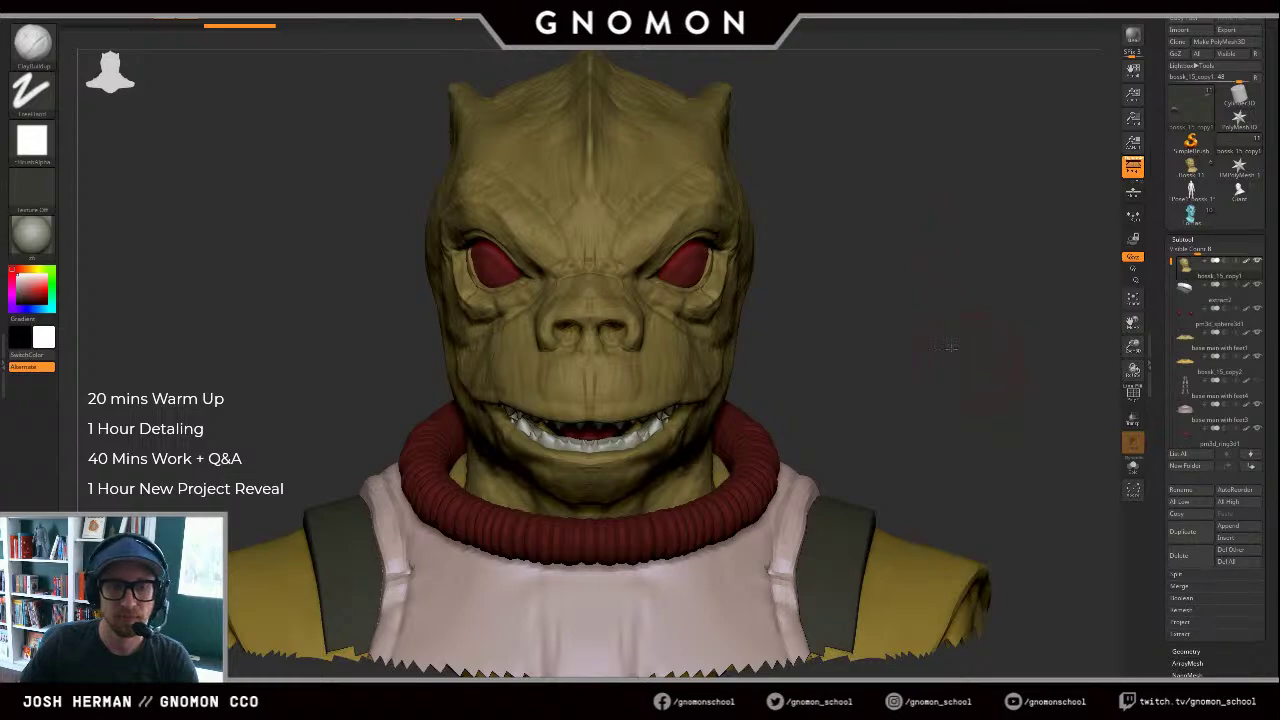
{"action": "left_click_drag", "start_coordinate": [951, 346], "coordinate": [860, 300], "text": "alt"}
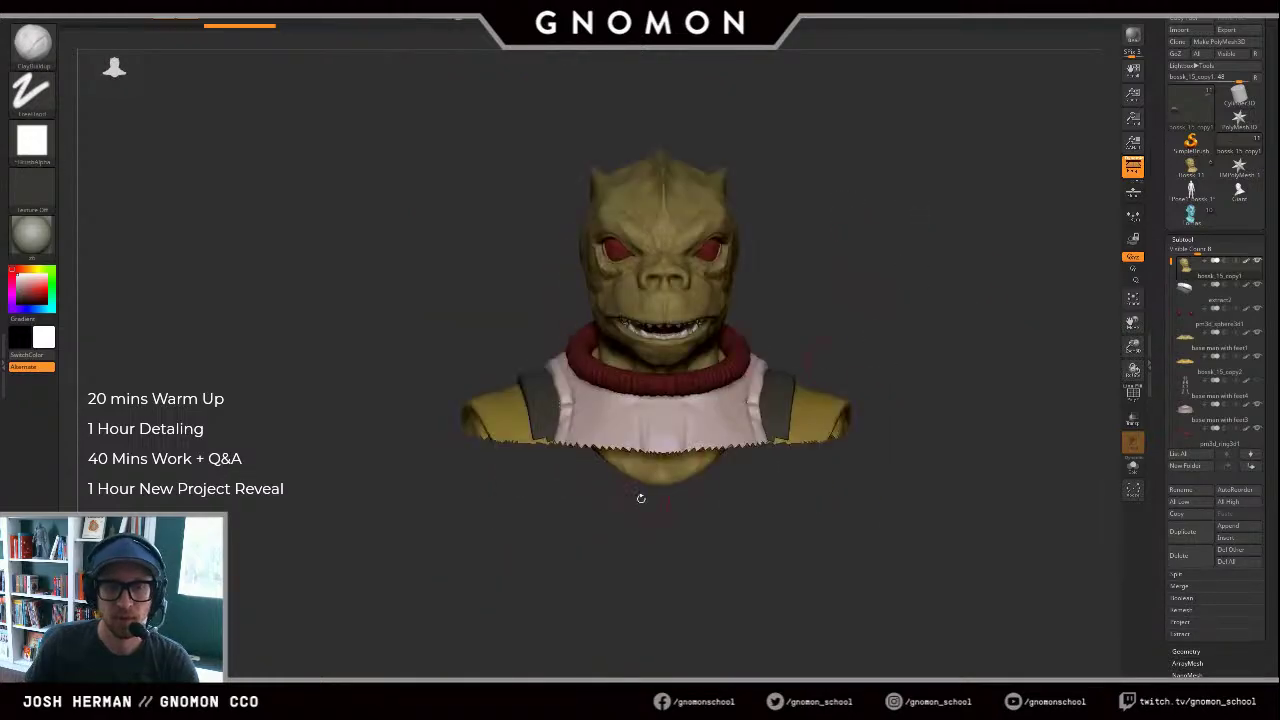
Step: Push the protruding bottom of the head mesh up behind the cropped chest armor with the Move brush
{"action": "key", "text": "b"}
{"action": "key", "text": "m"}
{"action": "key", "text": "v"}
{"action": "mouse_move", "coordinate": [641, 498]}
{"action": "left_mouse_down"}
{"action": "mouse_move", "coordinate": [618, 502]}
{"action": "mouse_move", "coordinate": [680, 514]}
{"action": "left_mouse_up"}
{"action": "key", "text": "alt+shift+s"}
{"action": "key", "text": "alt+shift+s"}
{"action": "left_click_drag", "start_coordinate": [911, 226], "coordinate": [872, 262], "text": "alt"}
{"action": "key", "text": "f"}
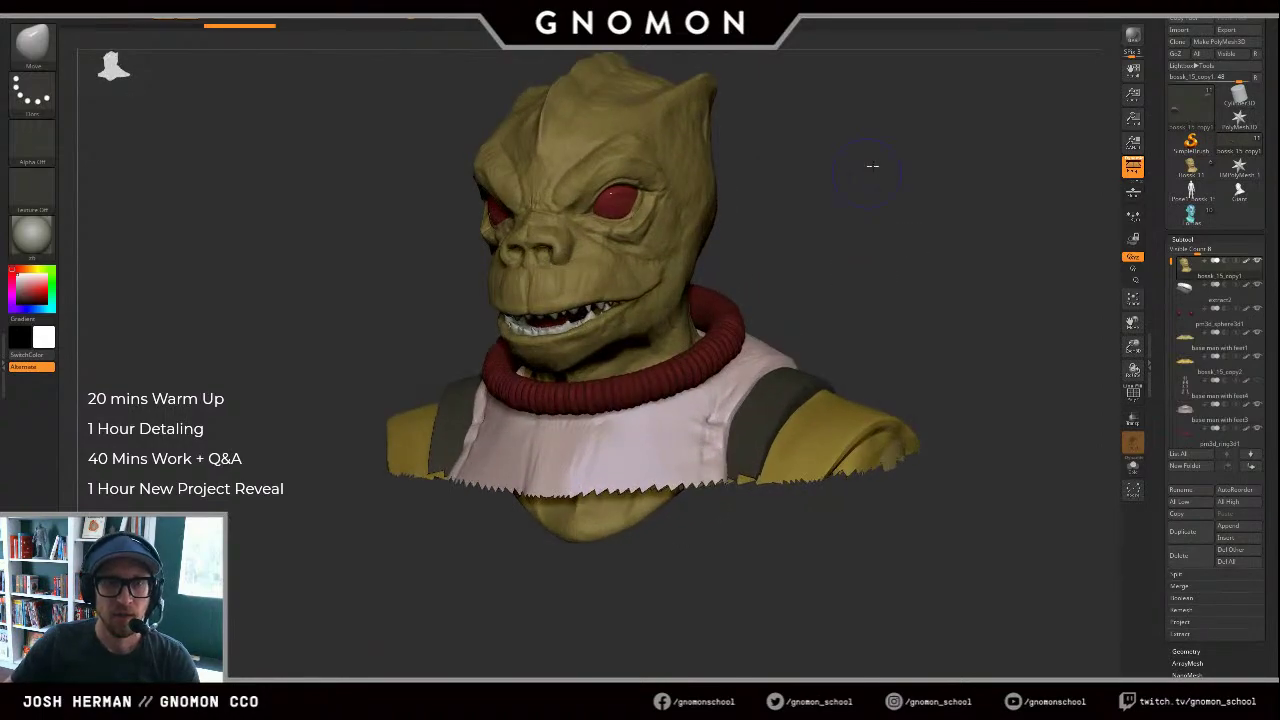
{"action": "left_click_drag", "start_coordinate": [872, 166], "coordinate": [912, 172], "text": "shift"}
{"action": "left_click_drag", "start_coordinate": [487, 600], "coordinate": [534, 600]}
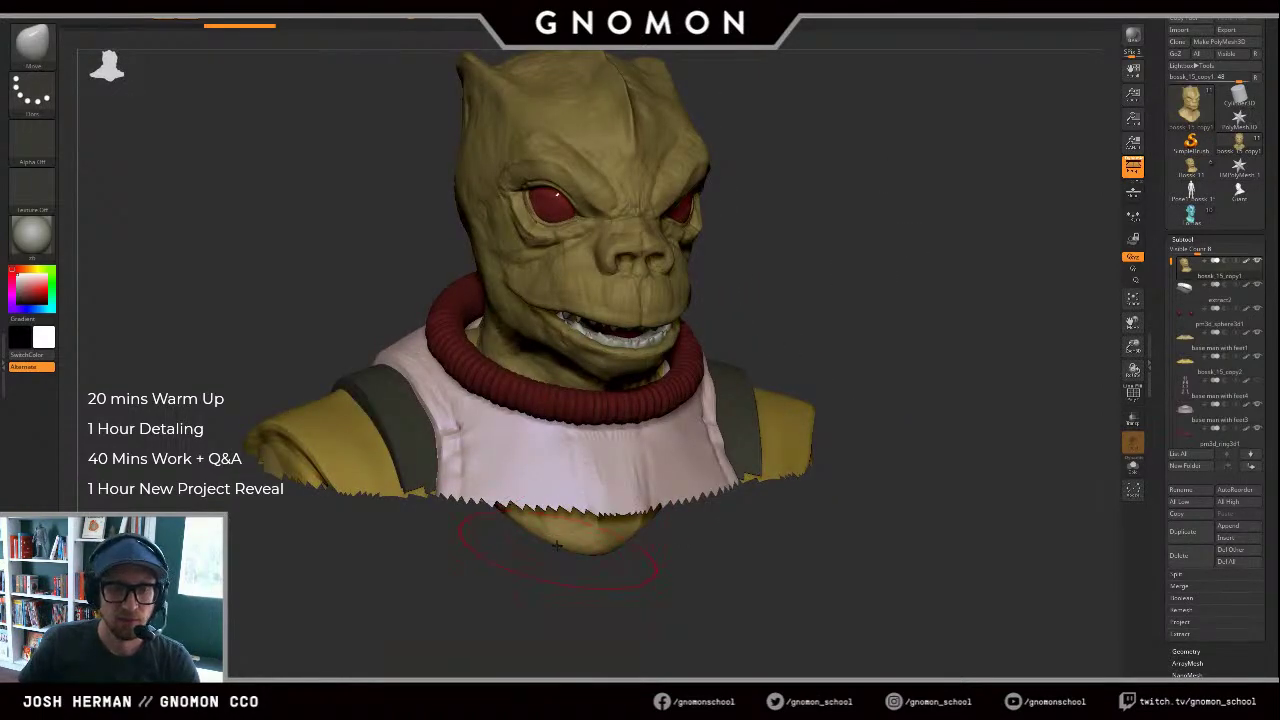
{"action": "left_click_drag", "start_coordinate": [570, 530], "coordinate": [566, 488]}
{"action": "mouse_move", "coordinate": [515, 562]}
{"action": "left_mouse_down"}
{"action": "mouse_move", "coordinate": [551, 549]}
{"action": "mouse_move", "coordinate": [552, 534]}
{"action": "mouse_move", "coordinate": [666, 449]}
{"action": "left_mouse_up"}
{"action": "left_click_drag", "start_coordinate": [846, 351], "coordinate": [790, 420]}
{"action": "mouse_move", "coordinate": [960, 252]}
{"action": "left_mouse_down", "text": "alt"}
{"action": "mouse_move", "coordinate": [928, 322]}
{"action": "mouse_move", "coordinate": [725, 40]}
{"action": "left_mouse_up", "text": "alt"}
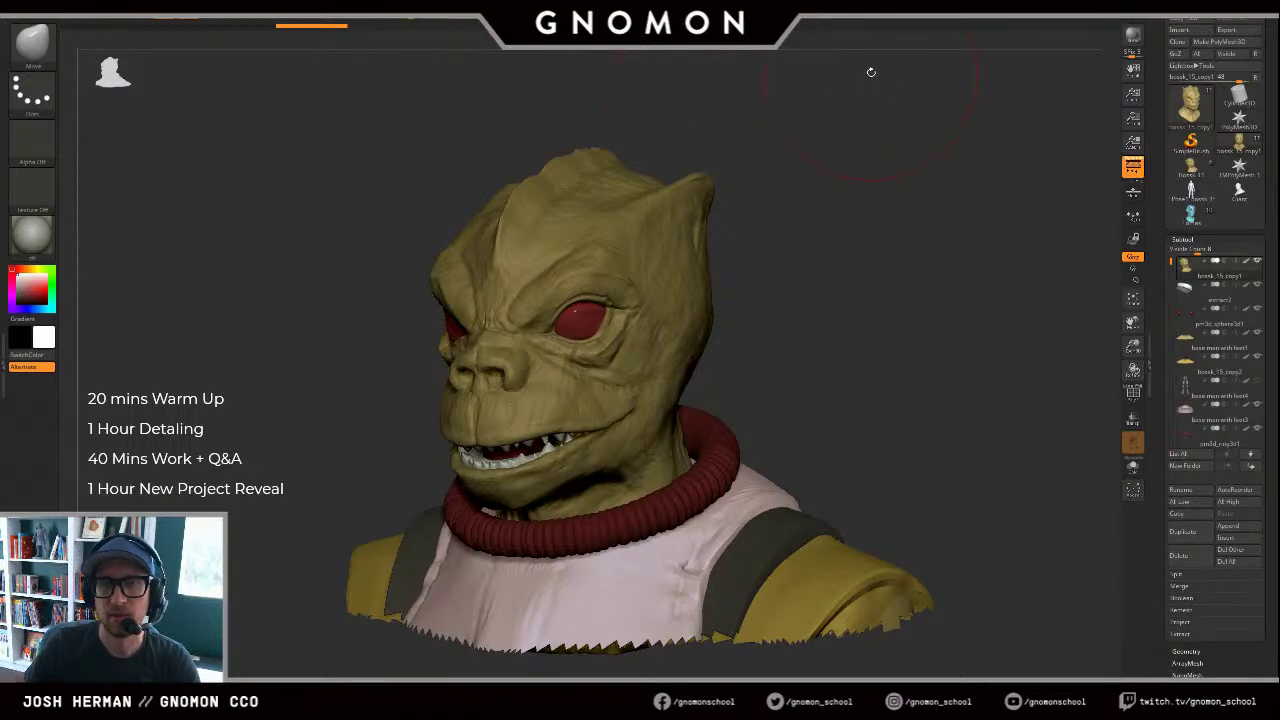
{"action": "left_click_drag", "start_coordinate": [900, 160], "coordinate": [918, 163]}
{"action": "left_click_drag", "start_coordinate": [918, 163], "coordinate": [939, 169], "text": "alt"}
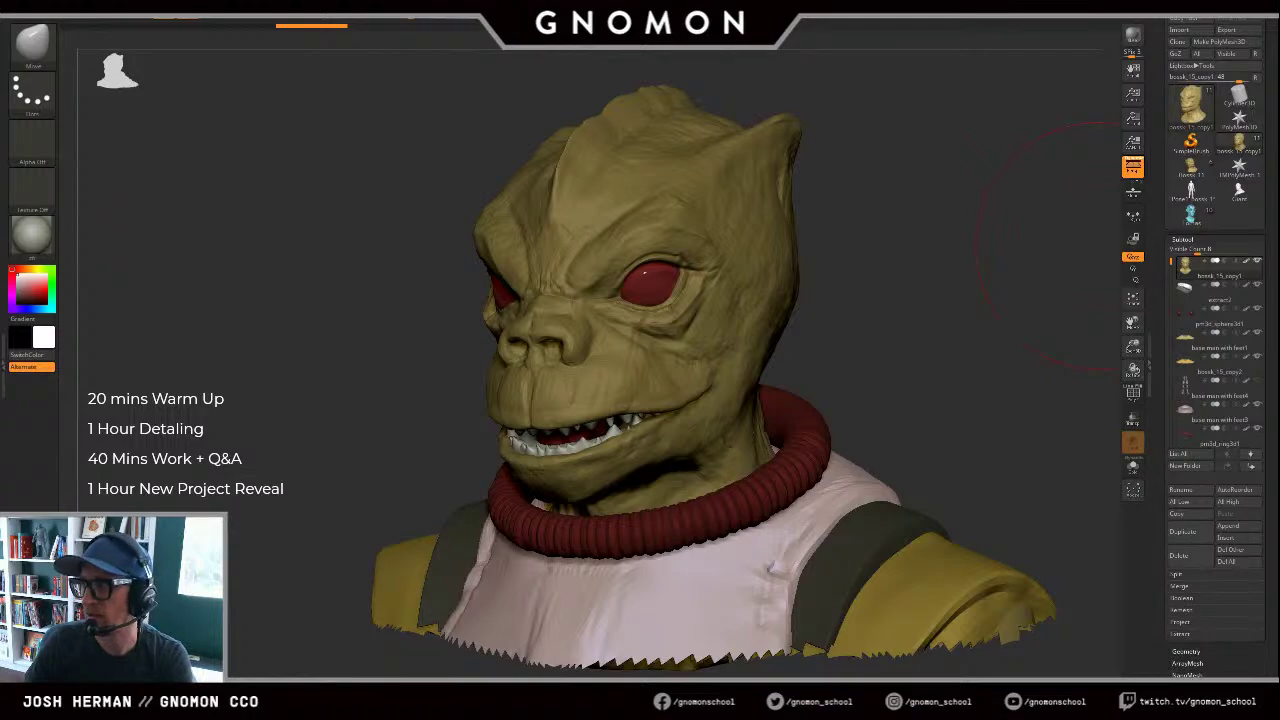
Step: Review the green iguana close-up reference photos, then move the photo window off the sculpt
{"action": "left_click_drag", "start_coordinate": [2, 4], "coordinate": [600, 20]}
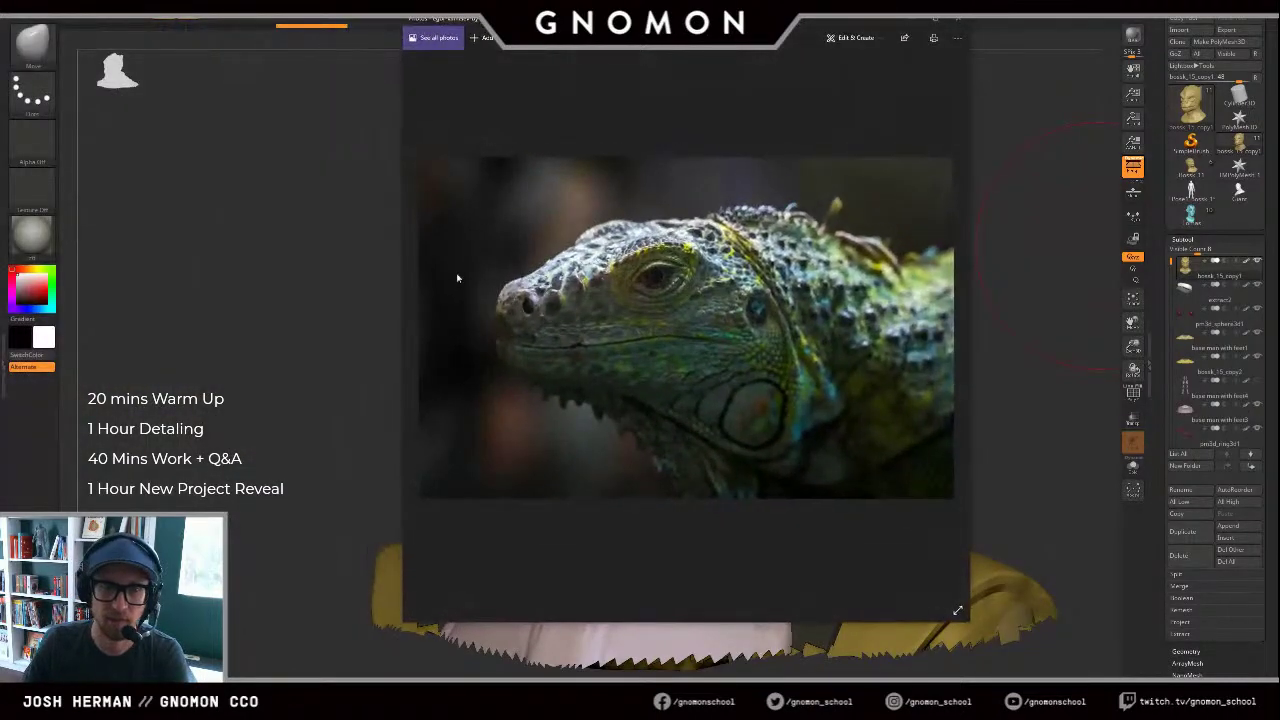
{"action": "key", "text": "Right"}
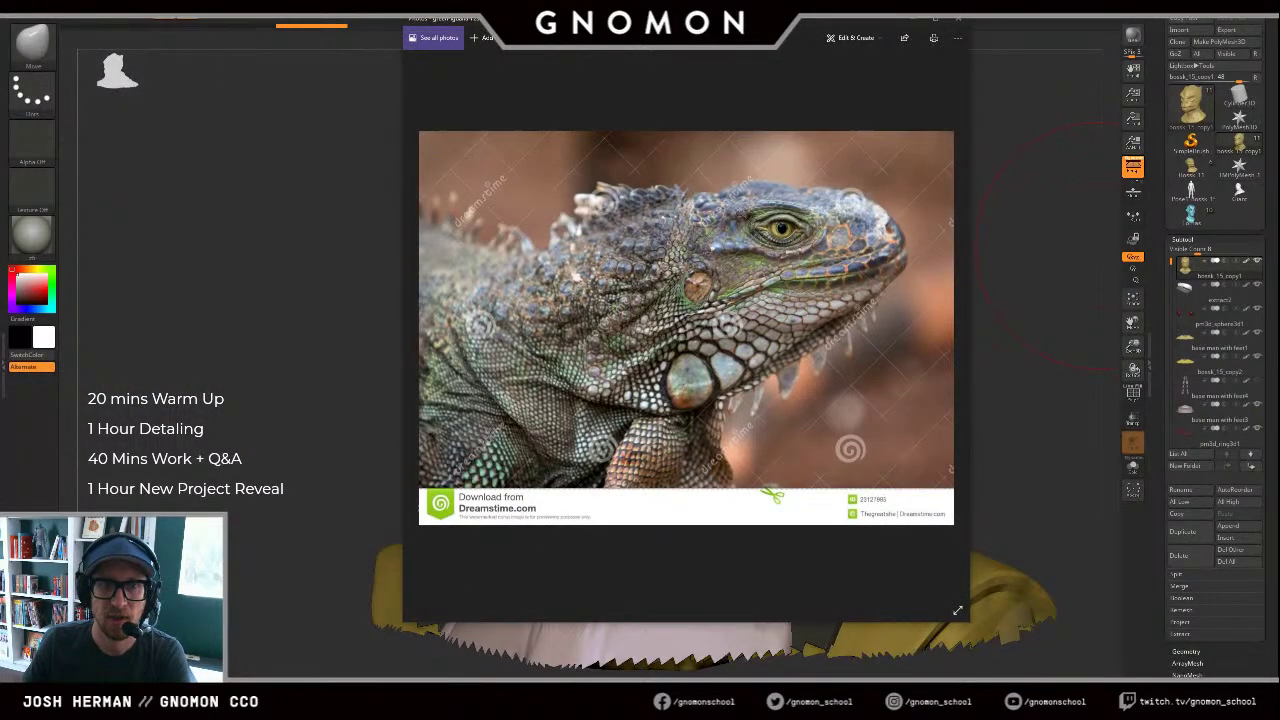
{"action": "left_click_drag", "start_coordinate": [600, 20], "coordinate": [2, 20]}
{"action": "key", "text": "alt+Tab"}
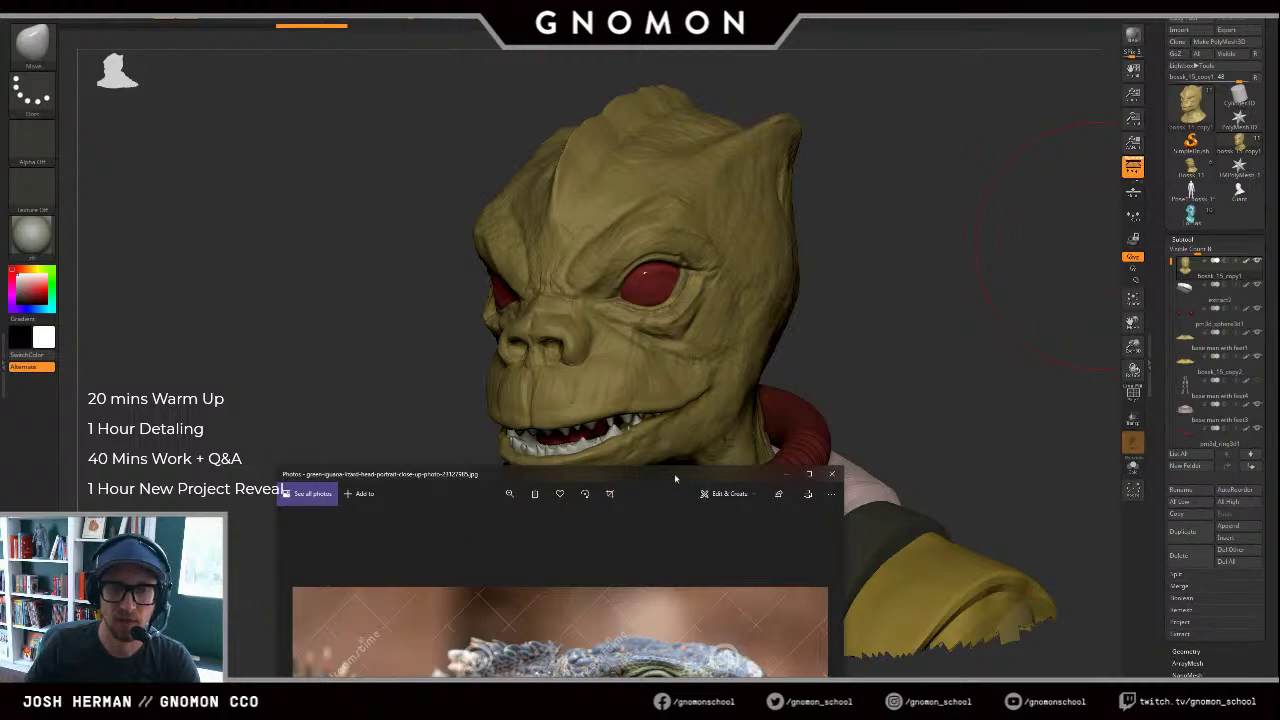
{"action": "left_click_drag", "start_coordinate": [674, 478], "coordinate": [672, 716]}
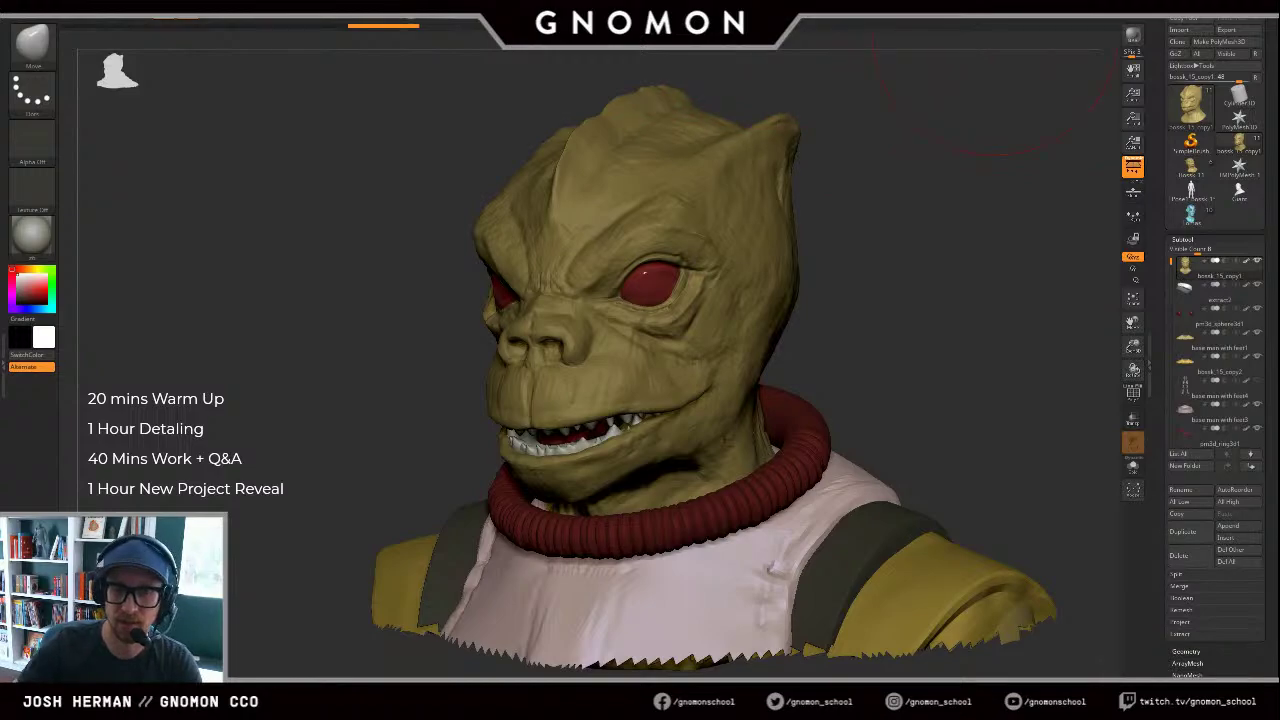
Step: Switch to the earlier Bossk_11 model, isolate its head and choose the DamStandard brush
{"action": "left_click_drag", "start_coordinate": [856, 305], "coordinate": [917, 257]}
{"action": "left_click", "coordinate": [1191, 168]}
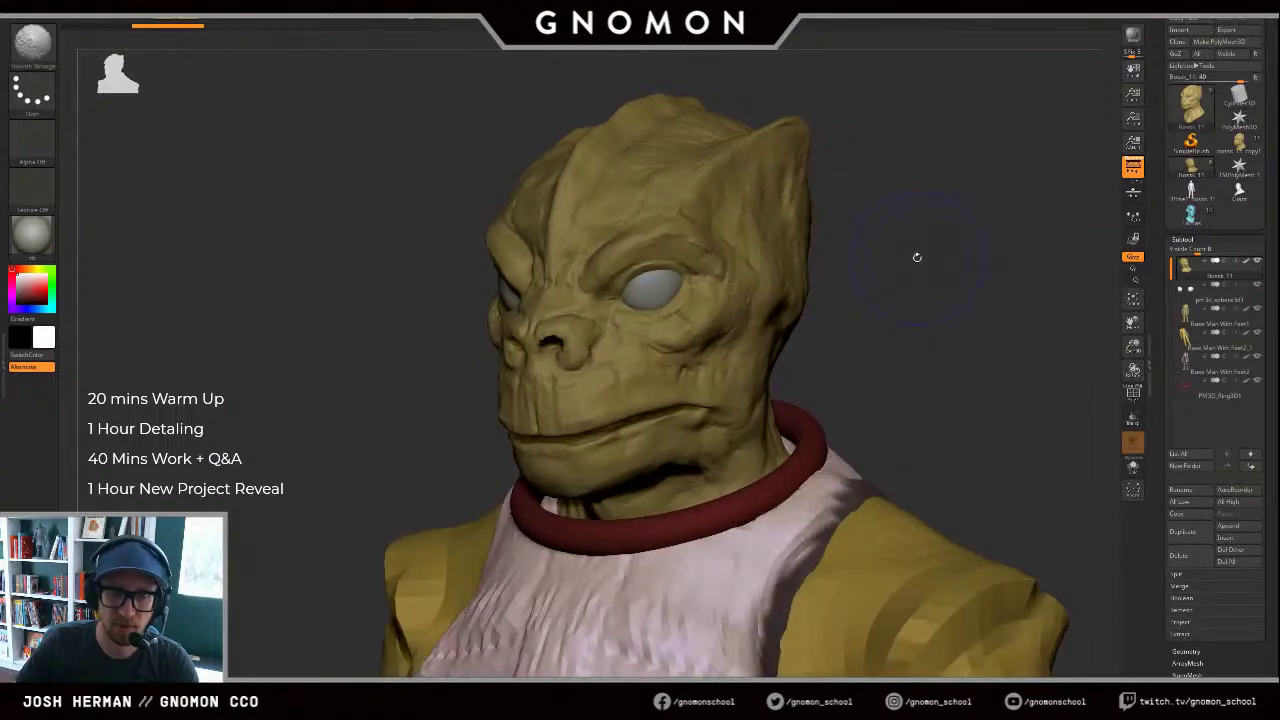
{"action": "key", "text": "shift+f"}
{"action": "key", "text": "shift+f"}
{"action": "key", "text": "alt+s"}
{"action": "key", "text": "b"}
{"action": "key", "text": "d"}
{"action": "key", "text": "s"}
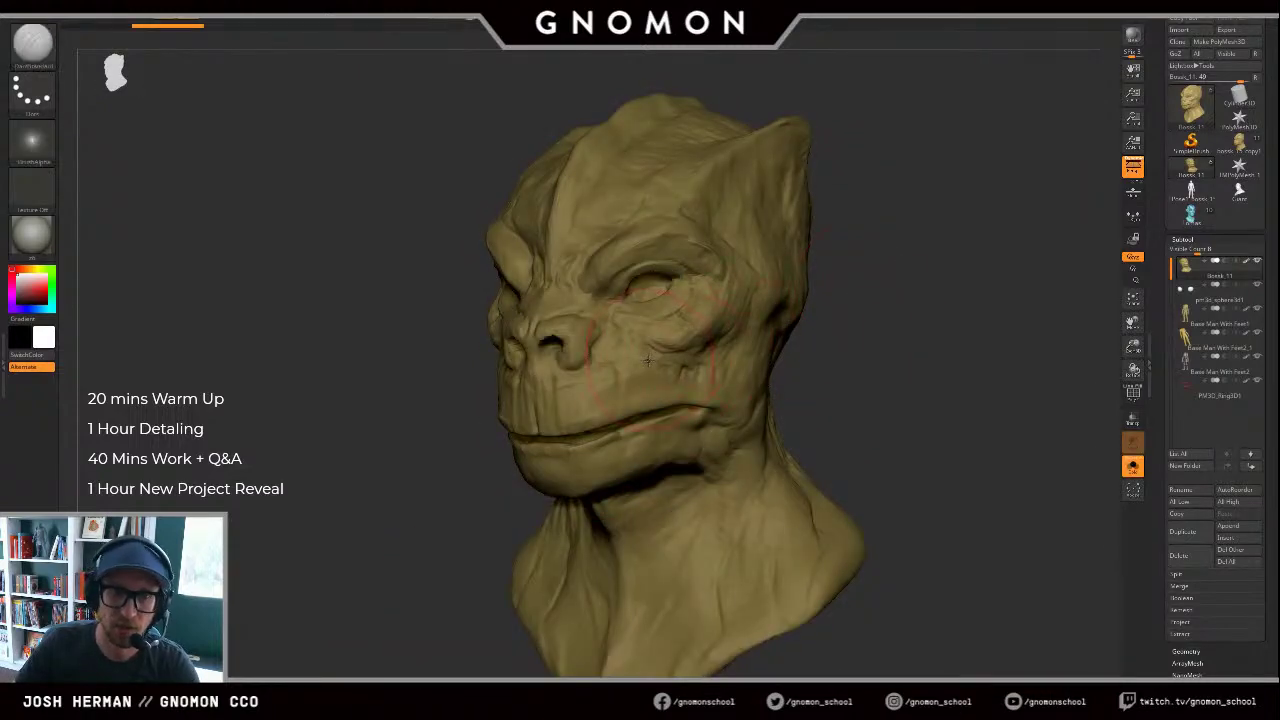
Step: Try carving a row of vertical creases along the upper lip with the DamStandard brush
{"action": "mouse_move", "coordinate": [611, 386]}
{"action": "left_mouse_down"}
{"action": "mouse_move", "coordinate": [616, 416]}
{"action": "mouse_move", "coordinate": [647, 388]}
{"action": "mouse_move", "coordinate": [657, 407]}
{"action": "mouse_move", "coordinate": [720, 408]}
{"action": "left_mouse_up"}
{"action": "left_click_drag", "start_coordinate": [884, 386], "coordinate": [835, 385]}
{"action": "left_click_drag", "start_coordinate": [603, 391], "coordinate": [580, 397]}
{"action": "mouse_move", "coordinate": [582, 398]}
{"action": "left_mouse_down"}
{"action": "mouse_move", "coordinate": [579, 422]}
{"action": "mouse_move", "coordinate": [555, 426]}
{"action": "mouse_move", "coordinate": [524, 404]}
{"action": "mouse_move", "coordinate": [535, 436]}
{"action": "left_mouse_up"}
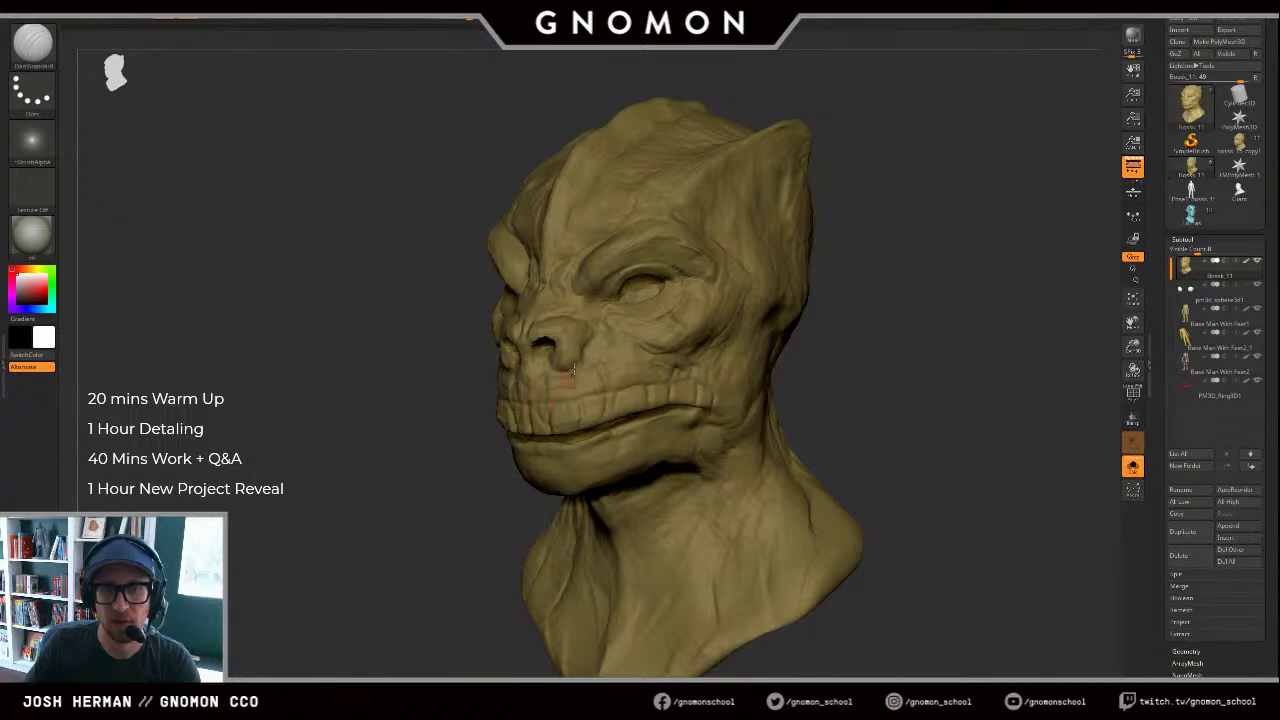
Step: Undo the crease strokes on the Bossk_11 upper lip
{"action": "key", "text": "ctrl+z"}
{"action": "key", "text": "ctrl+z"}
{"action": "key", "text": "ctrl+z"}
{"action": "key", "text": "ctrl+z"}
{"action": "key", "text": "ctrl+z"}
{"action": "key", "text": "ctrl+z"}
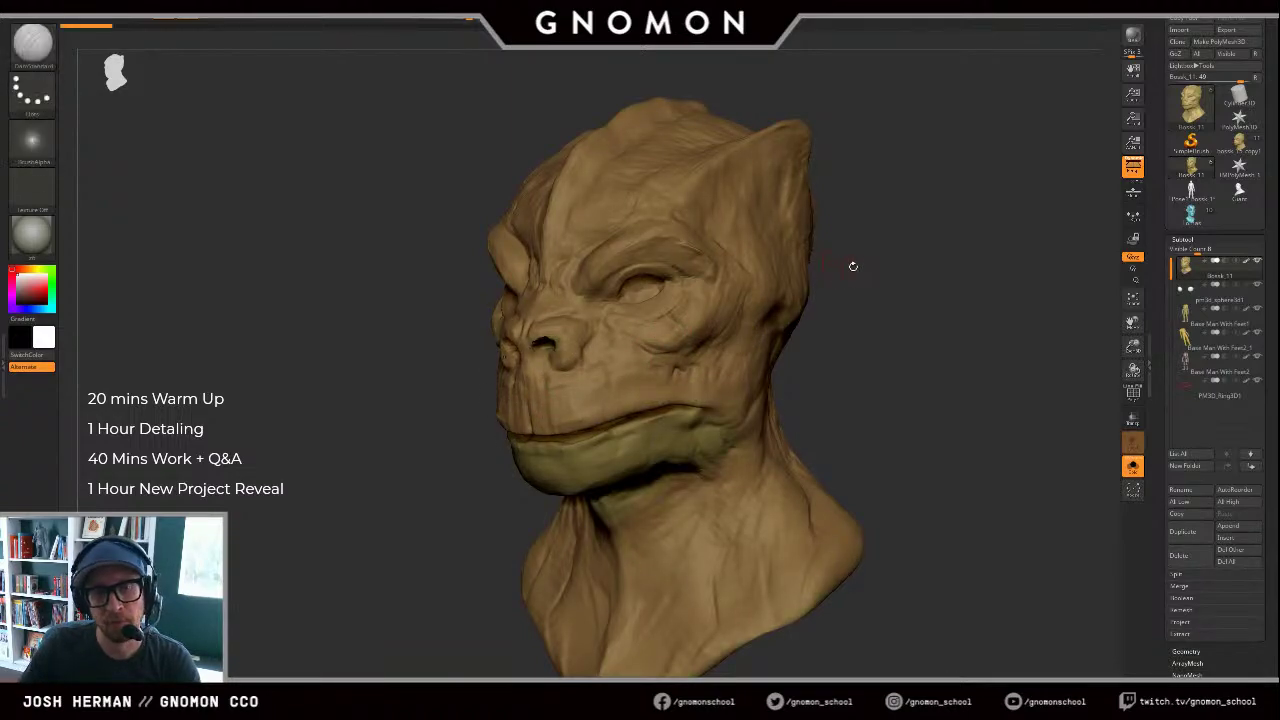
{"action": "mouse_move", "coordinate": [853, 266]}
{"action": "left_mouse_down"}
{"action": "mouse_move", "coordinate": [817, 294]}
{"action": "mouse_move", "coordinate": [779, 295]}
{"action": "mouse_move", "coordinate": [816, 309]}
{"action": "mouse_move", "coordinate": [768, 275]}
{"action": "left_mouse_up"}
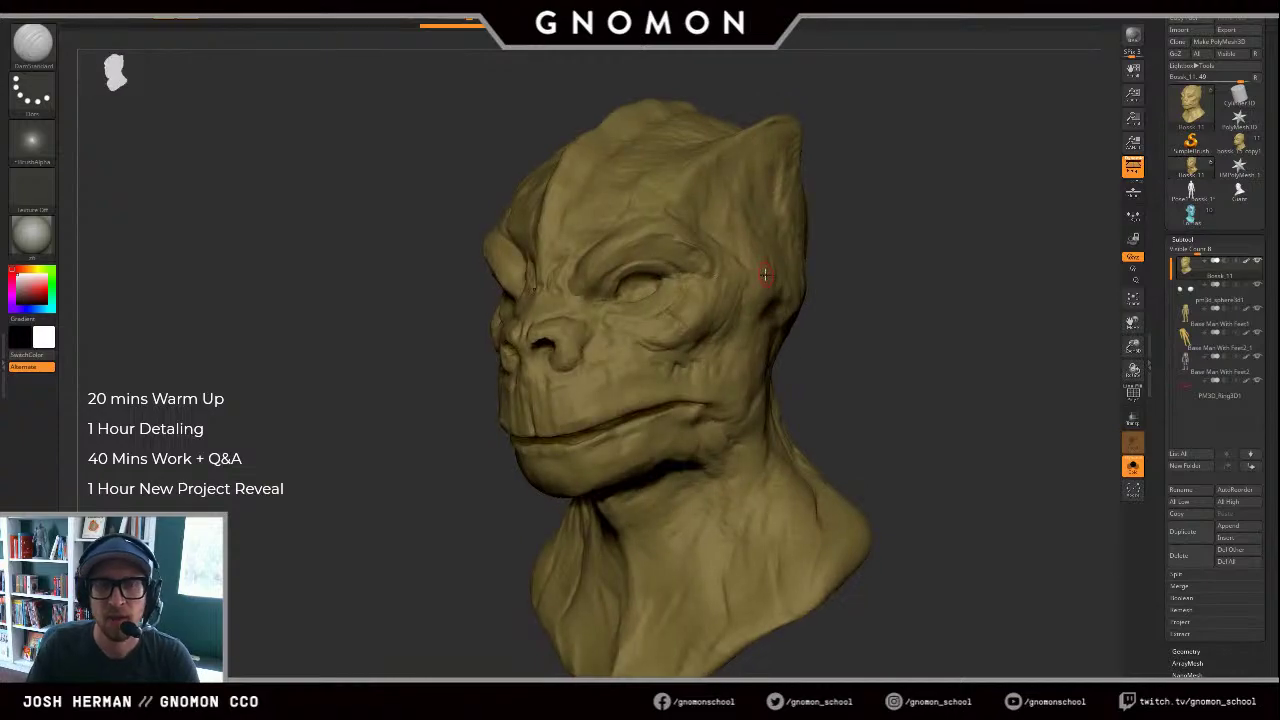
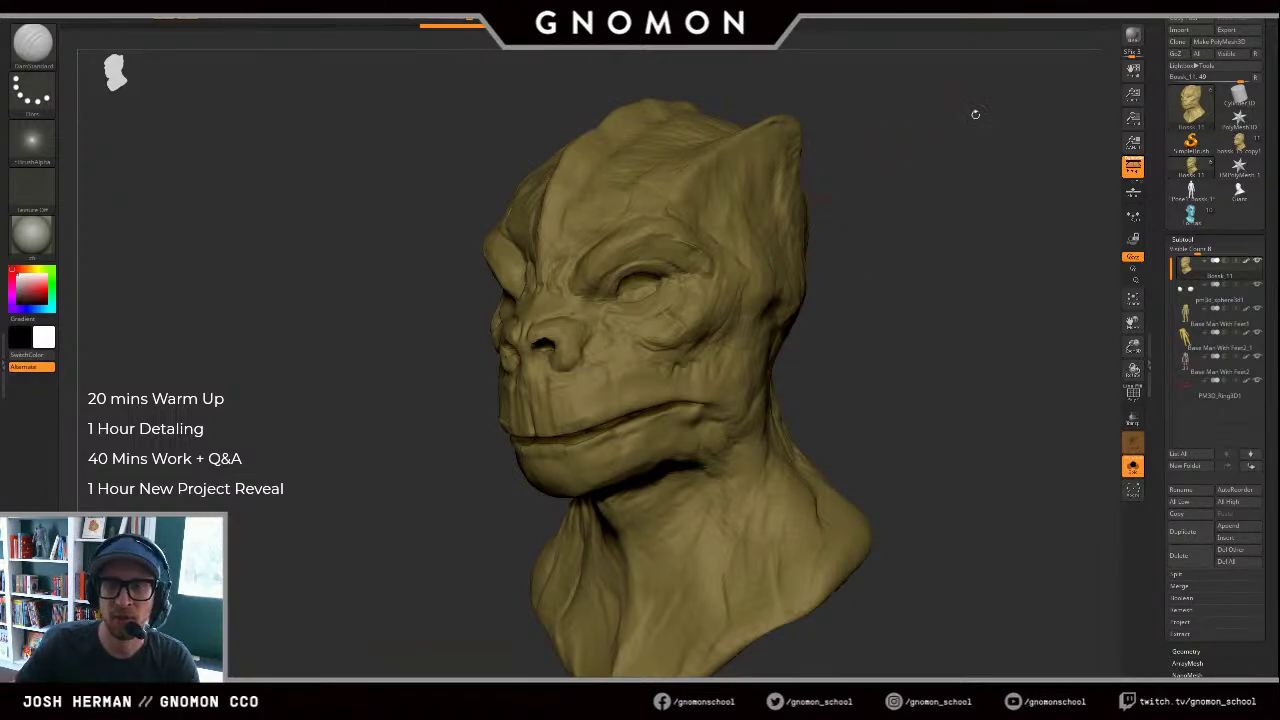
Step: Return to the bossk_15_copy1 model, turn off Solo mode and frame the face from the front
{"action": "left_click", "coordinate": [1239, 144]}
{"action": "left_click_drag", "start_coordinate": [893, 345], "coordinate": [993, 357], "text": "shift"}
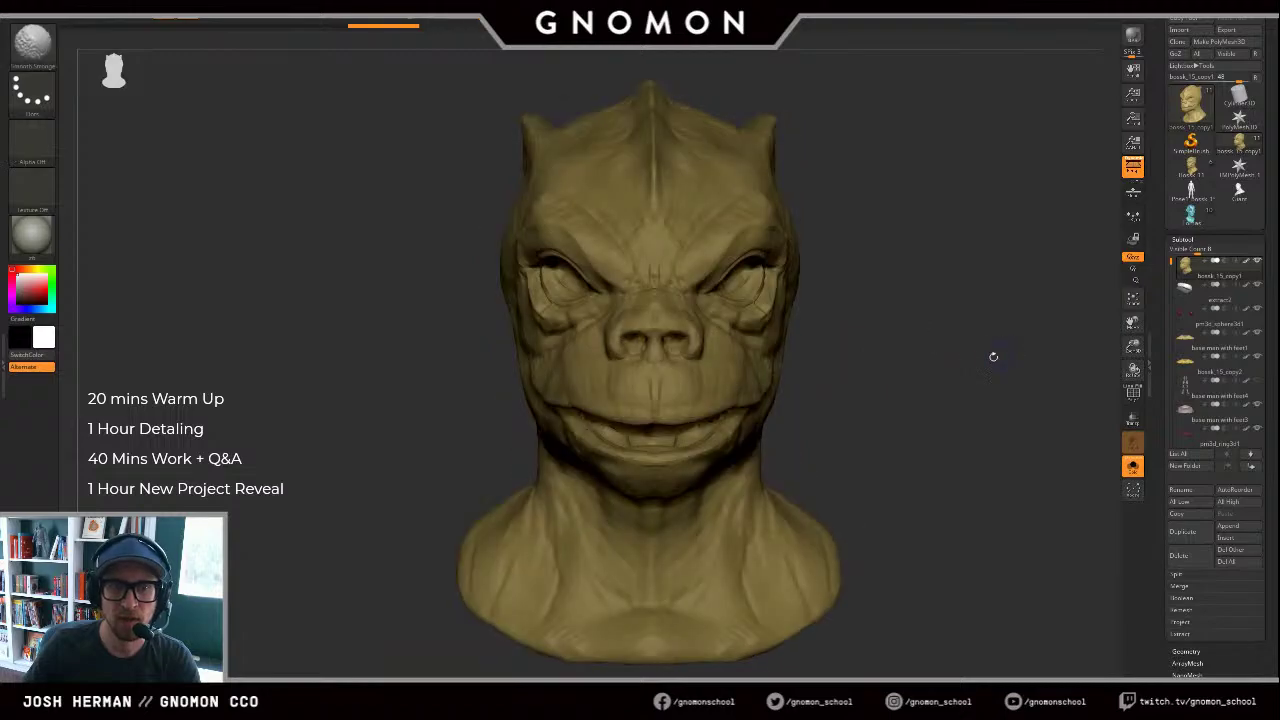
{"action": "left_click_drag", "start_coordinate": [908, 394], "coordinate": [880, 486], "text": "alt"}
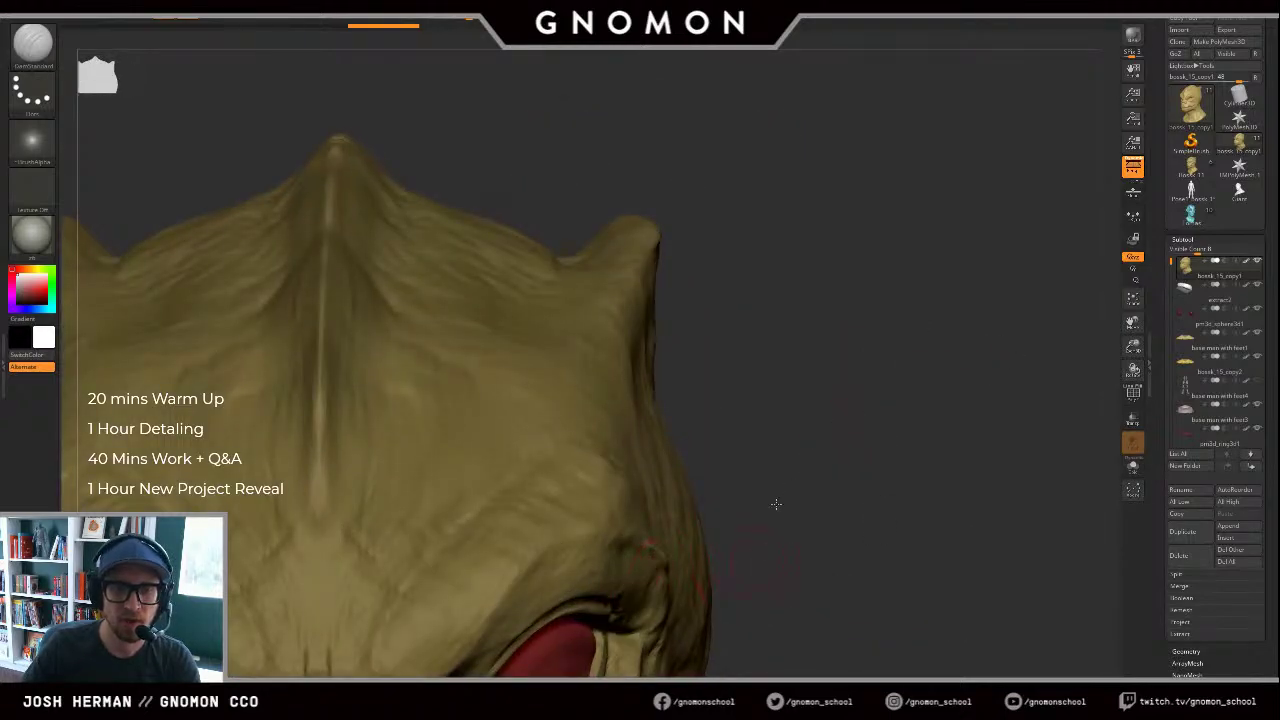
{"action": "mouse_move", "coordinate": [776, 504]}
{"action": "left_mouse_down", "text": "alt"}
{"action": "mouse_move", "coordinate": [920, 314]}
{"action": "mouse_move", "coordinate": [800, 318]}
{"action": "left_mouse_up", "text": "alt"}
{"action": "mouse_move", "coordinate": [985, 344]}
{"action": "left_mouse_down"}
{"action": "mouse_move", "coordinate": [840, 290]}
{"action": "mouse_move", "coordinate": [797, 306]}
{"action": "mouse_move", "coordinate": [694, 304]}
{"action": "left_mouse_up"}
{"action": "key", "text": "alt+s"}
Step: Adjust the outer corners of the eyelids around the red eyes with a resized Move brush
{"action": "key", "text": "b"}
{"action": "key", "text": "m"}
{"action": "key", "text": "v"}
{"action": "key", "text": "s"}
{"action": "key", "text": "alt+s"}
{"action": "key", "text": "s"}
{"action": "left_click_drag", "start_coordinate": [800, 287], "coordinate": [738, 275]}
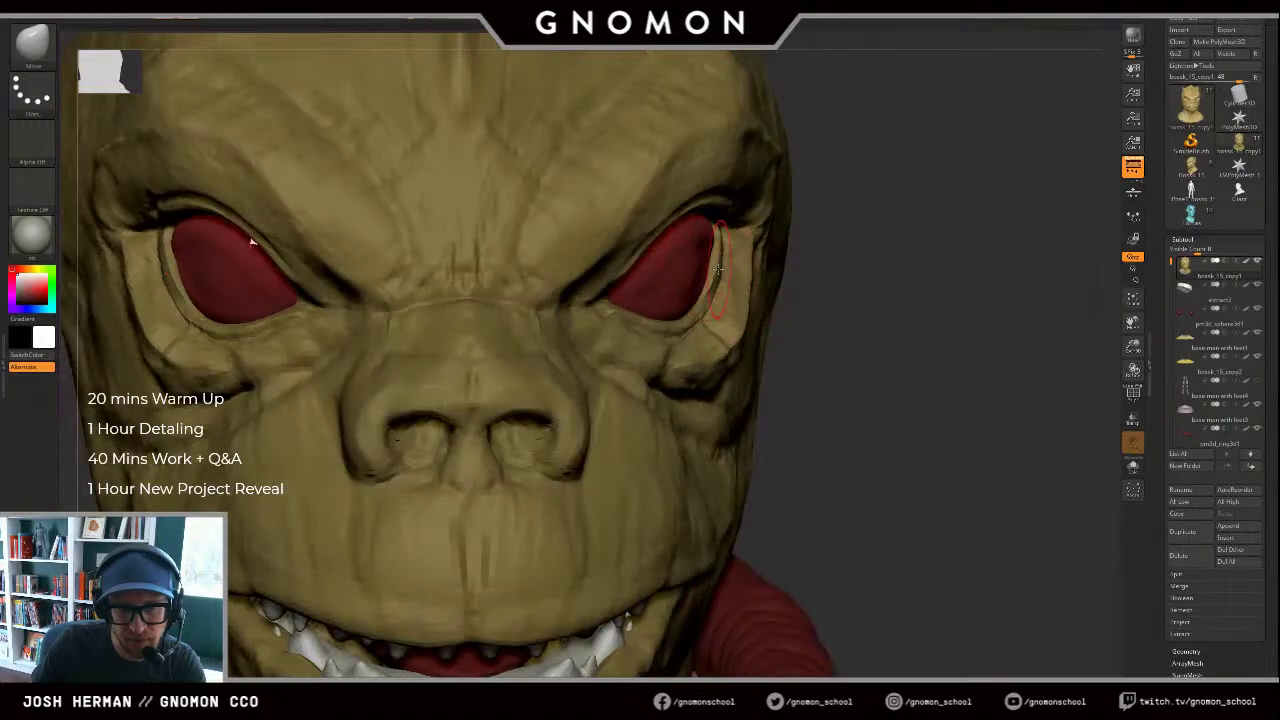
{"action": "left_click_drag", "start_coordinate": [883, 263], "coordinate": [885, 225], "text": "shift"}
{"action": "left_click_drag", "start_coordinate": [885, 270], "coordinate": [743, 261]}
Step: Carve a crease down the side of the head behind the eye with the DamStandard brush
{"action": "key", "text": "b"}
{"action": "key", "text": "d"}
{"action": "key", "text": "s"}
{"action": "mouse_move", "coordinate": [989, 352]}
{"action": "left_mouse_down"}
{"action": "mouse_move", "coordinate": [1049, 366]}
{"action": "mouse_move", "coordinate": [832, 360]}
{"action": "left_mouse_up"}
{"action": "mouse_move", "coordinate": [664, 263]}
{"action": "left_mouse_down"}
{"action": "mouse_move", "coordinate": [567, 355]}
{"action": "mouse_move", "coordinate": [624, 343]}
{"action": "mouse_move", "coordinate": [686, 271]}
{"action": "mouse_move", "coordinate": [582, 396]}
{"action": "left_mouse_up"}
{"action": "left_click_drag", "start_coordinate": [808, 360], "coordinate": [684, 277]}
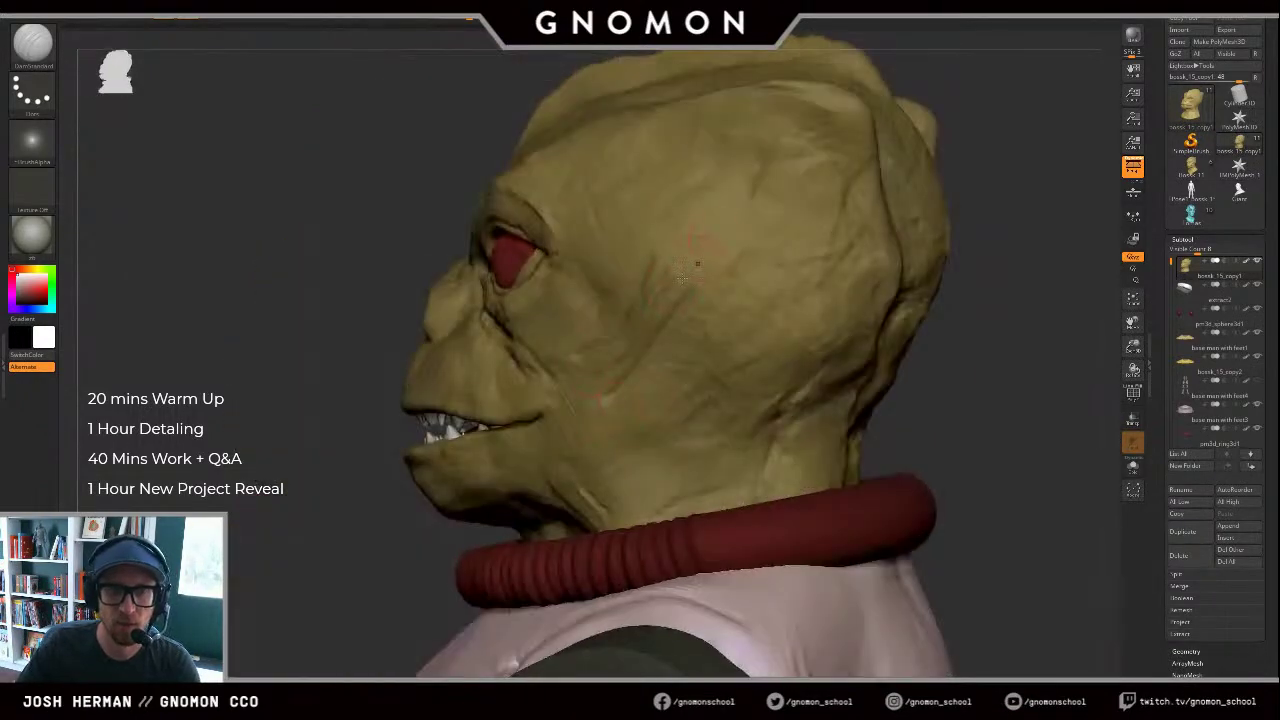
{"action": "left_click_drag", "start_coordinate": [255, 467], "coordinate": [354, 454]}
{"action": "left_click_drag", "start_coordinate": [881, 363], "coordinate": [1014, 329], "text": "alt"}
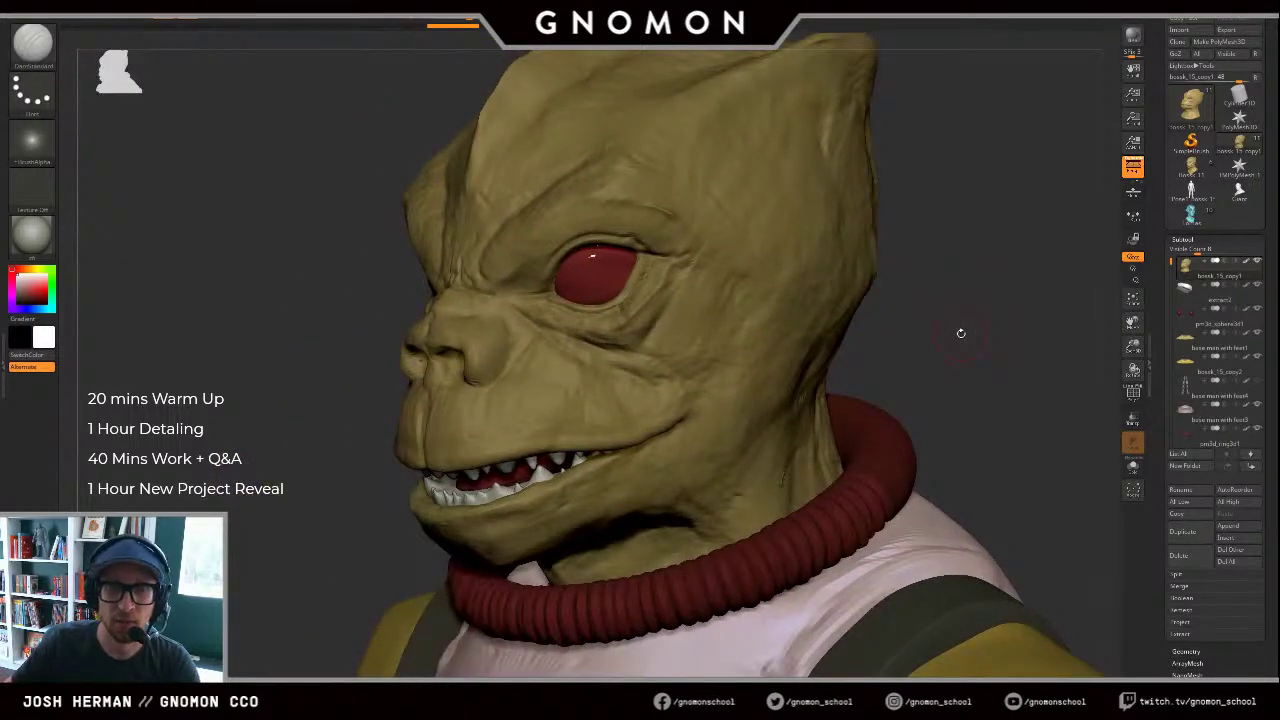
{"action": "left_click_drag", "start_coordinate": [997, 379], "coordinate": [1028, 376]}
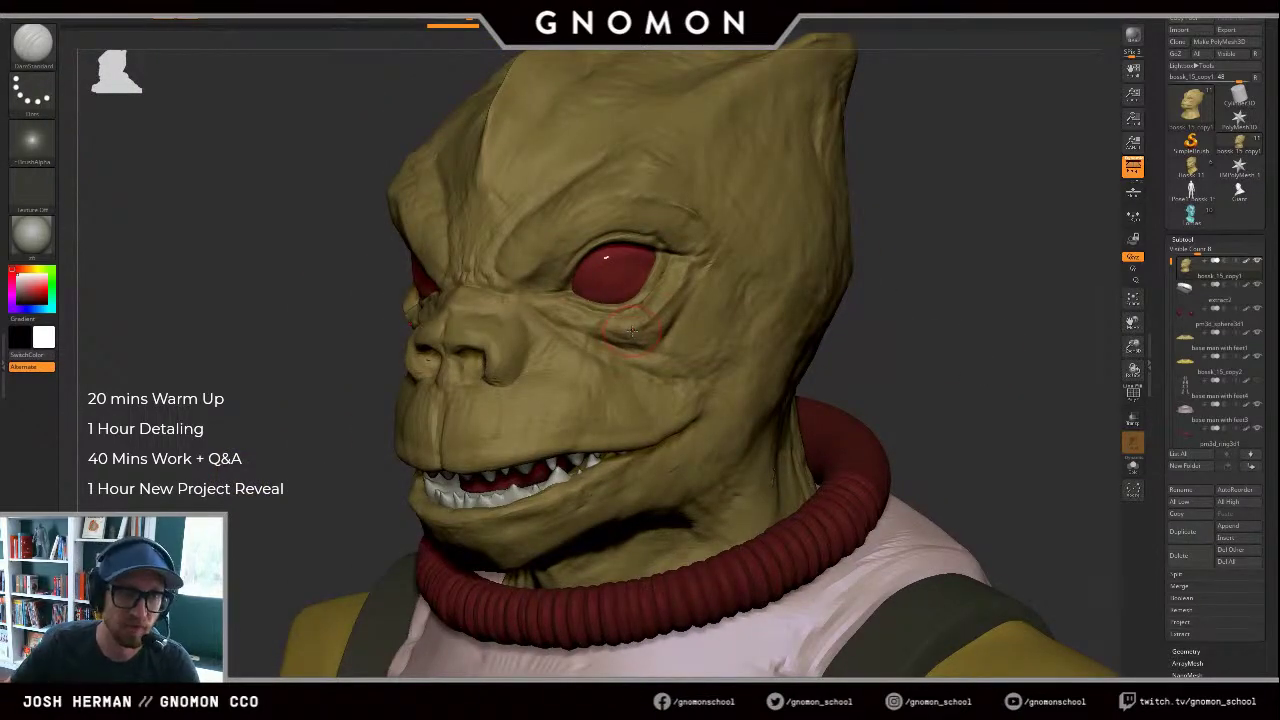
{"action": "left_click_drag", "start_coordinate": [916, 331], "coordinate": [853, 343], "text": "alt"}
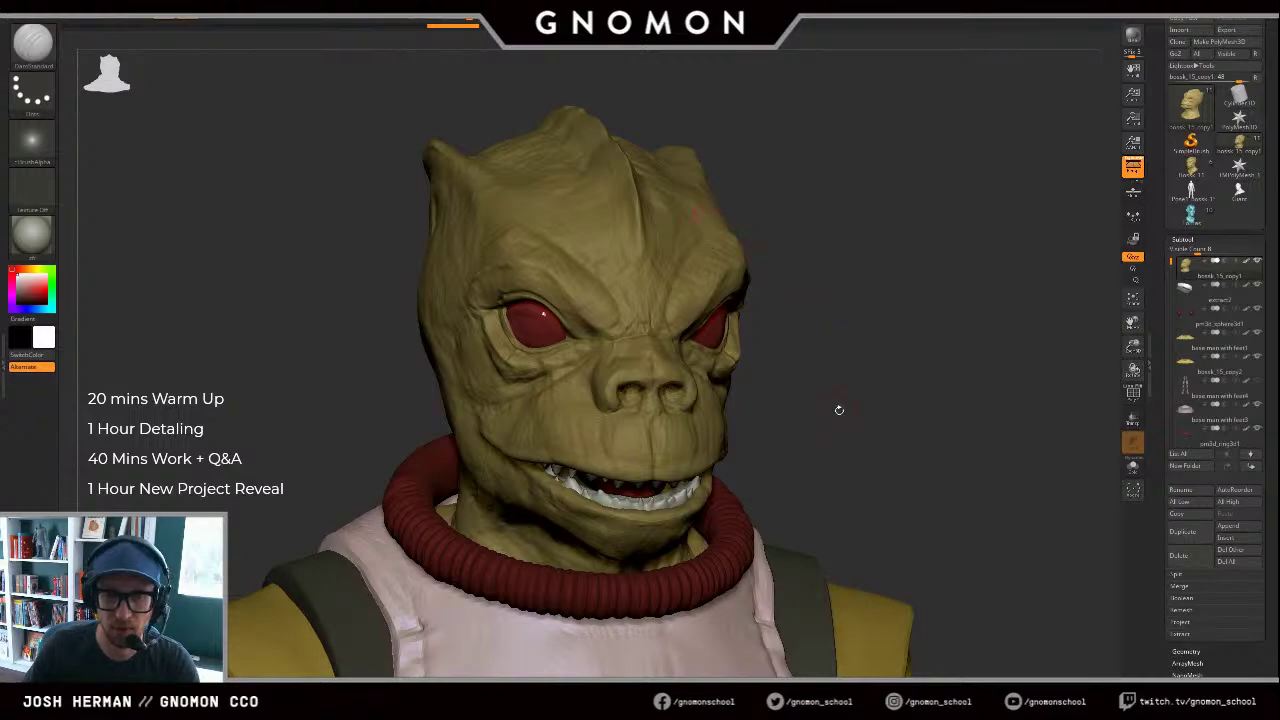
Step: Build up the lower lip below the teeth with a resized ClayBuildup brush
{"action": "mouse_move", "coordinate": [839, 410]}
{"action": "left_mouse_down", "text": "alt"}
{"action": "mouse_move", "coordinate": [895, 361]}
{"action": "mouse_move", "coordinate": [945, 364]}
{"action": "left_mouse_up", "text": "alt"}
{"action": "key", "text": "b"}
{"action": "key", "text": "c"}
{"action": "key", "text": "b"}
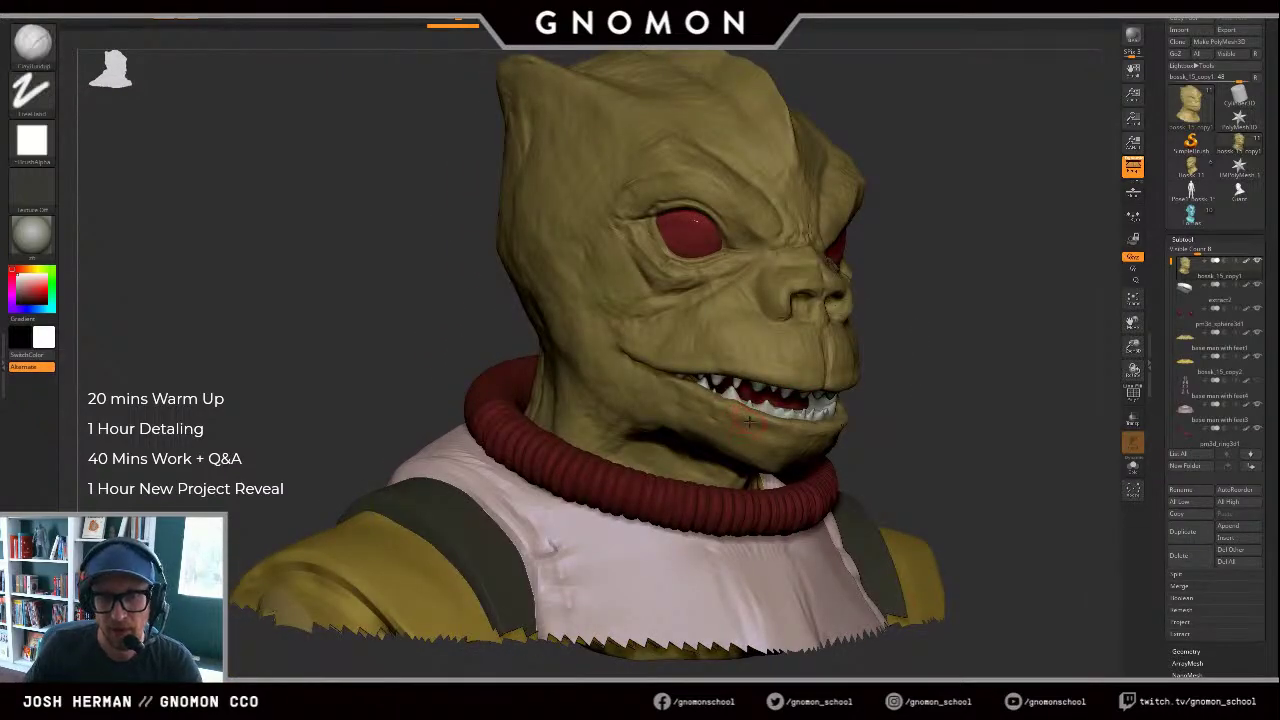
{"action": "key", "text": "s"}
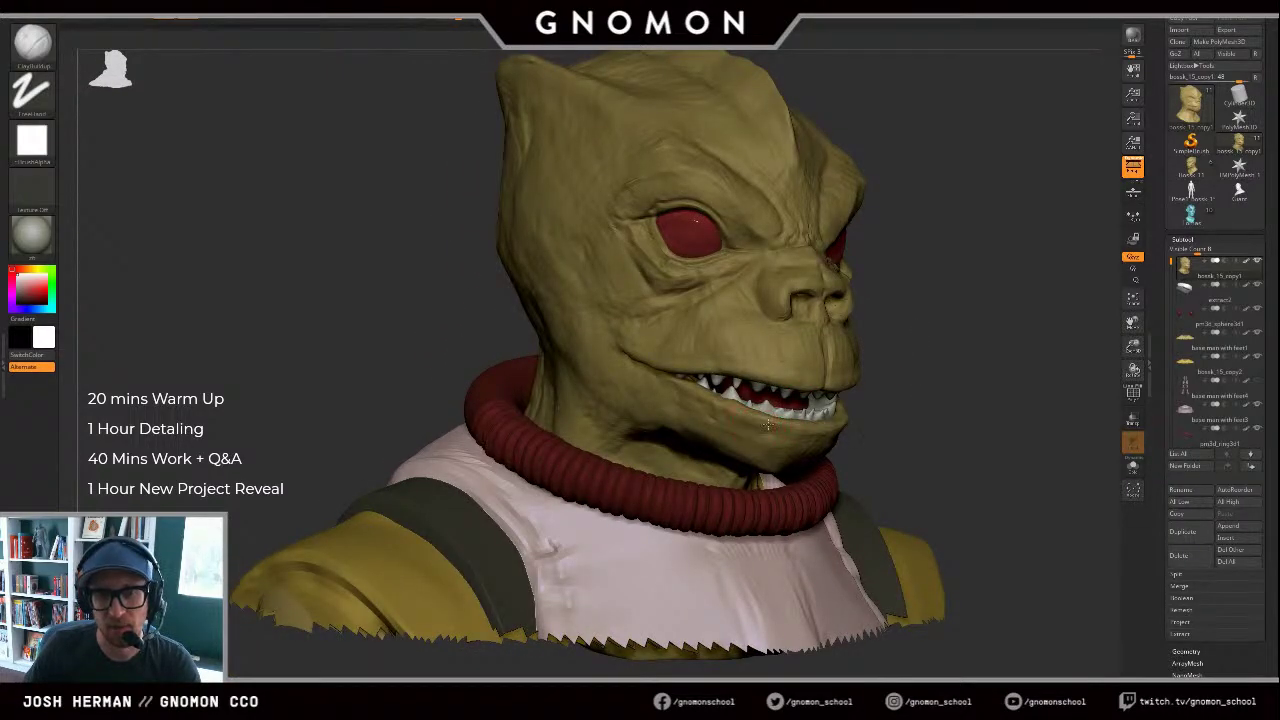
{"action": "left_click_drag", "start_coordinate": [779, 434], "coordinate": [735, 421]}
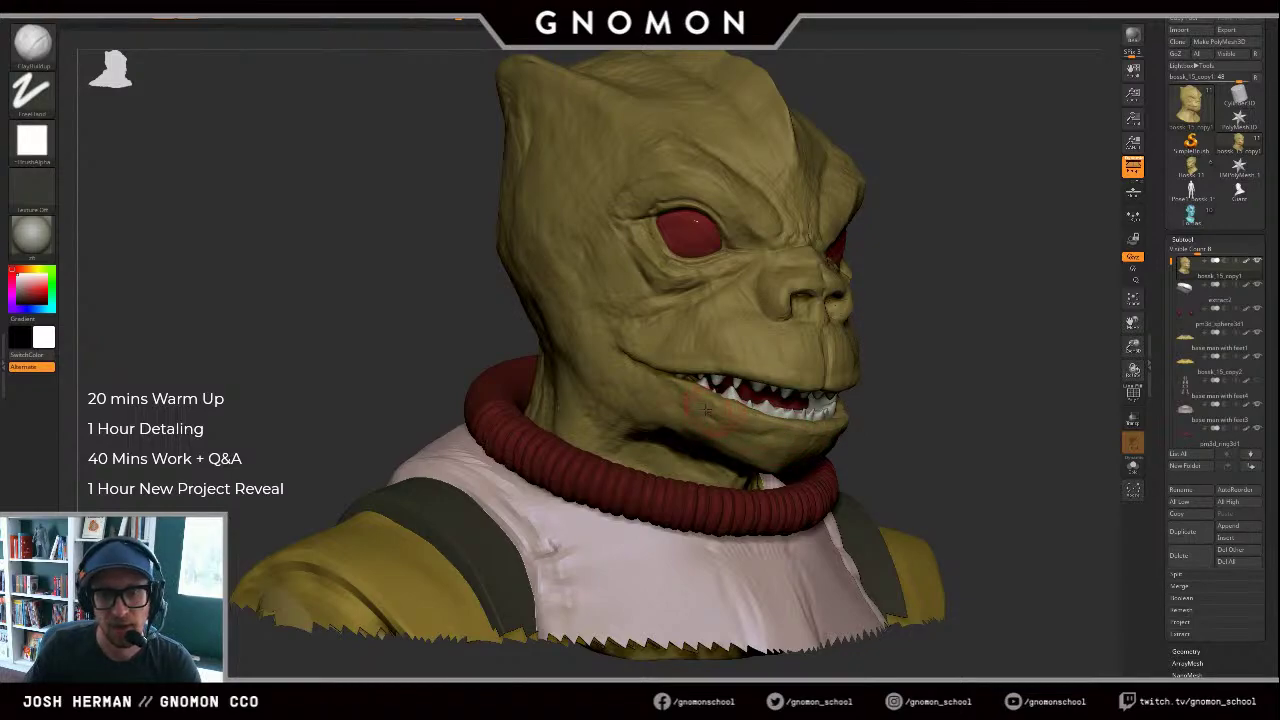
Step: Build up the jaw area below and behind the mouth corner with ClayBuildup strokes
{"action": "left_click_drag", "start_coordinate": [926, 368], "coordinate": [657, 390]}
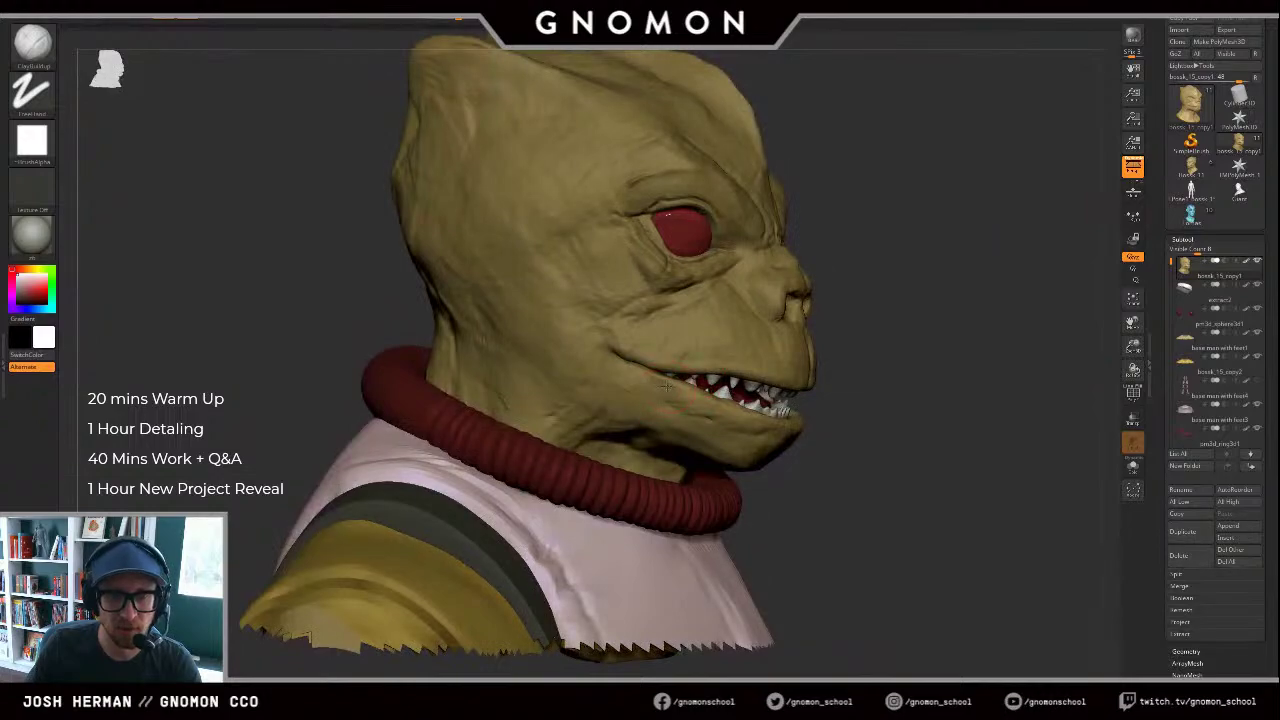
{"action": "key", "text": "s"}
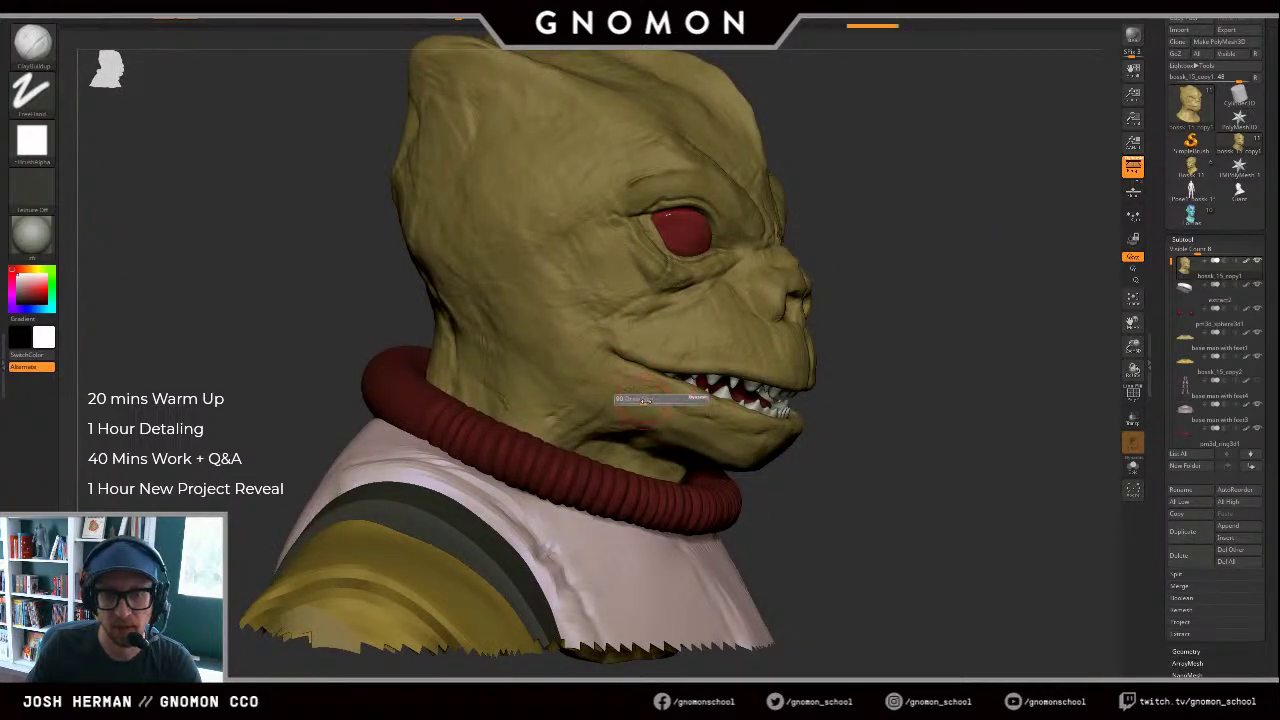
{"action": "key", "text": "ctrl"}
{"action": "left_click_drag", "start_coordinate": [655, 406], "coordinate": [728, 442]}
{"action": "left_click_drag", "start_coordinate": [342, 400], "coordinate": [610, 425]}
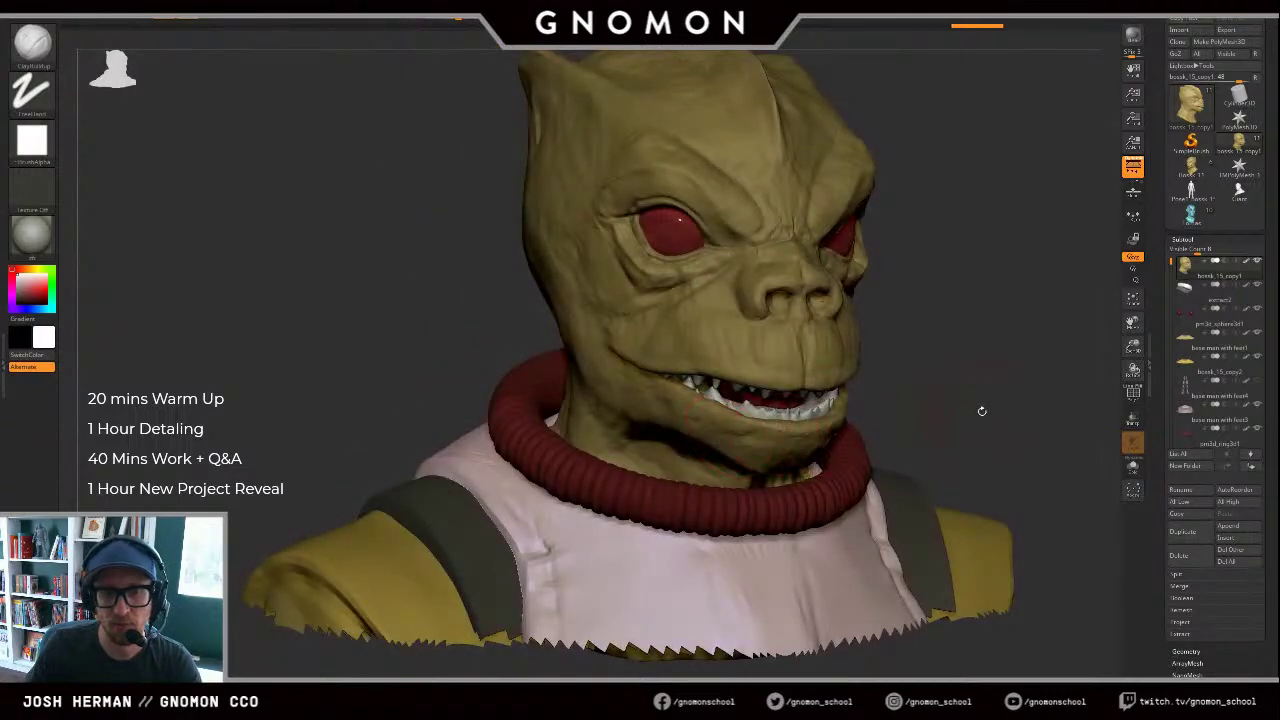
Step: Examine the sculpted head and bust from both three-quarter sides
{"action": "left_click_drag", "start_coordinate": [981, 411], "coordinate": [886, 416]}
{"action": "left_click_drag", "start_coordinate": [1042, 364], "coordinate": [834, 346], "text": "alt"}
{"action": "key", "text": "alt+s"}
{"action": "left_click_drag", "start_coordinate": [826, 294], "coordinate": [821, 310]}
{"action": "left_click_drag", "start_coordinate": [640, 330], "coordinate": [995, 419]}
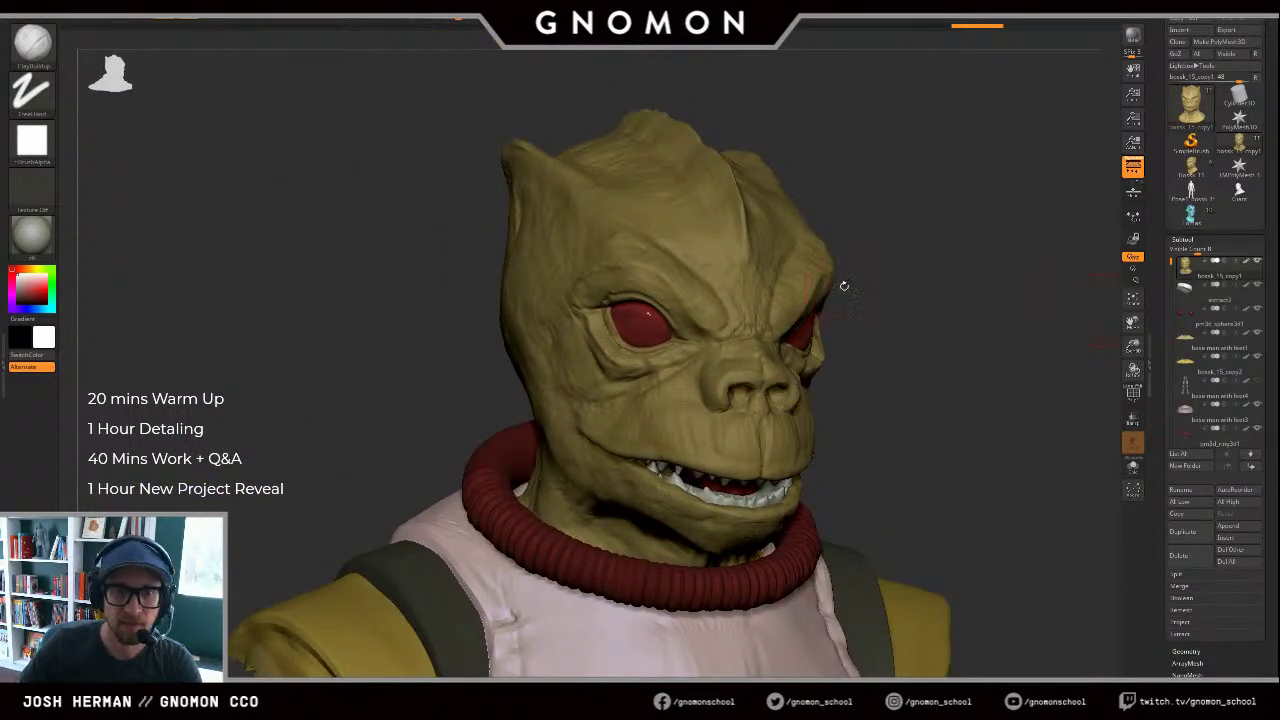
{"action": "left_click_drag", "start_coordinate": [844, 286], "coordinate": [907, 279]}
{"action": "left_click_drag", "start_coordinate": [1065, 283], "coordinate": [847, 370]}
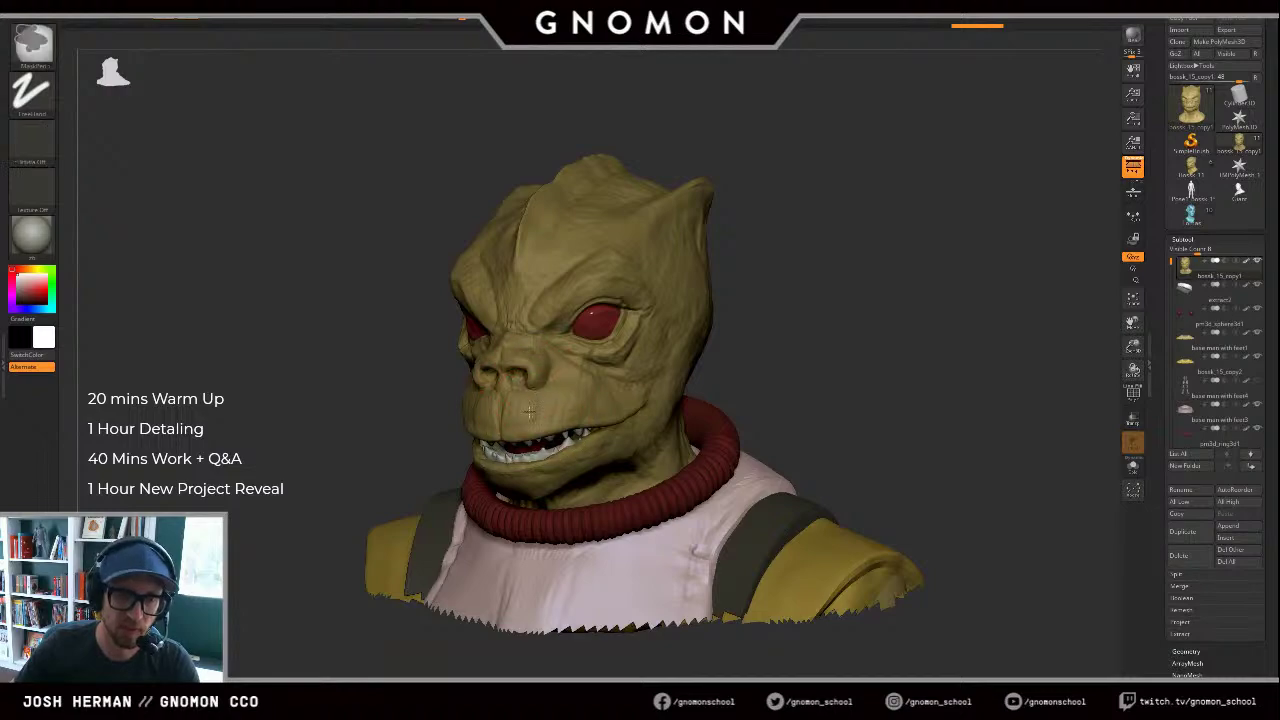
Step: Paint a mask over the muzzle, around the eyes and across the top of the head
{"action": "mouse_move", "coordinate": [525, 393]}
{"action": "left_mouse_down", "text": "ctrl"}
{"action": "mouse_move", "coordinate": [536, 372]}
{"action": "mouse_move", "coordinate": [518, 345]}
{"action": "mouse_move", "coordinate": [590, 338]}
{"action": "mouse_move", "coordinate": [628, 314]}
{"action": "mouse_move", "coordinate": [622, 294]}
{"action": "left_mouse_up", "text": "ctrl"}
{"action": "mouse_move", "coordinate": [585, 410]}
{"action": "left_mouse_down", "text": "ctrl"}
{"action": "mouse_move", "coordinate": [616, 343]}
{"action": "mouse_move", "coordinate": [577, 418]}
{"action": "left_mouse_up", "text": "ctrl"}
{"action": "mouse_move", "coordinate": [622, 303]}
{"action": "left_mouse_down", "text": "ctrl"}
{"action": "mouse_move", "coordinate": [717, 171]}
{"action": "mouse_move", "coordinate": [746, 154]}
{"action": "left_mouse_up", "text": "ctrl"}
{"action": "mouse_move", "coordinate": [486, 300]}
{"action": "left_mouse_down", "text": "ctrl"}
{"action": "mouse_move", "coordinate": [517, 109]}
{"action": "mouse_move", "coordinate": [669, 117]}
{"action": "mouse_move", "coordinate": [686, 177]}
{"action": "mouse_move", "coordinate": [640, 185]}
{"action": "left_mouse_up", "text": "ctrl"}
{"action": "mouse_move", "coordinate": [480, 240]}
{"action": "left_mouse_down", "text": "ctrl"}
{"action": "mouse_move", "coordinate": [385, 280]}
{"action": "mouse_move", "coordinate": [423, 317]}
{"action": "mouse_move", "coordinate": [286, 206]}
{"action": "mouse_move", "coordinate": [248, 192]}
{"action": "mouse_move", "coordinate": [225, 148]}
{"action": "left_mouse_up", "text": "ctrl"}
{"action": "key", "text": "ctrl+z"}
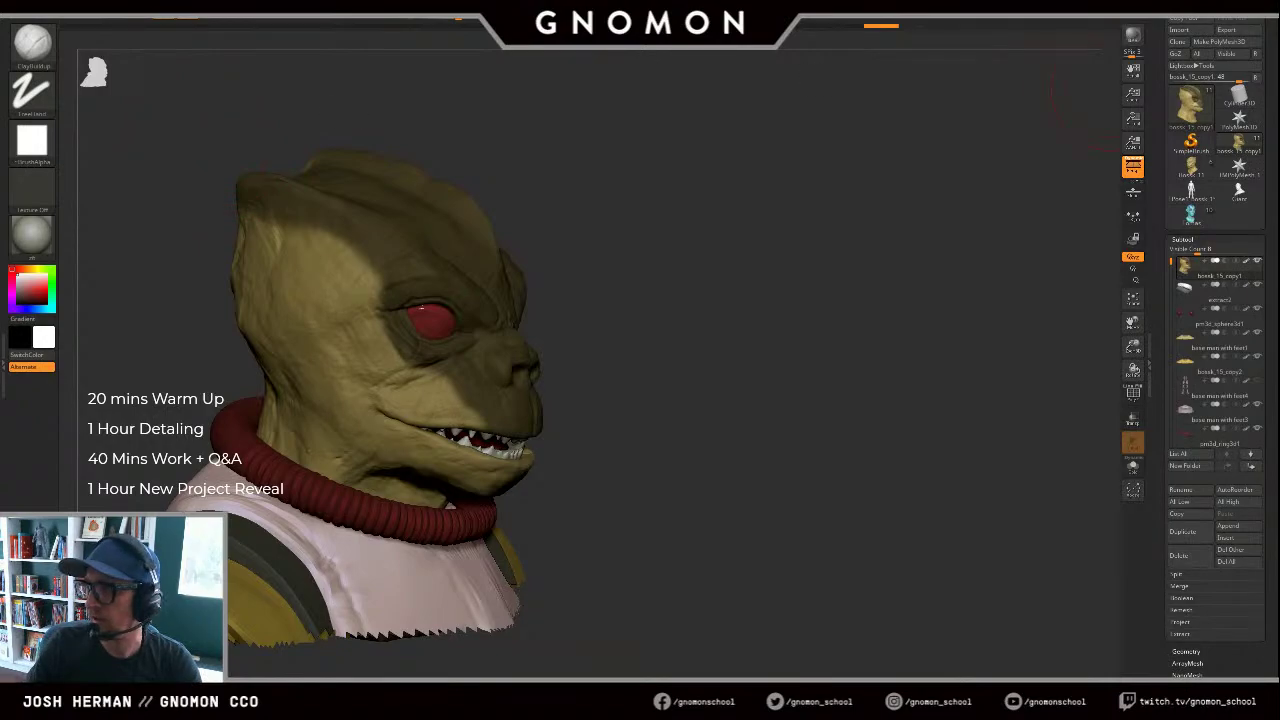
Step: Compare the head's side areas with the scale patterns in the iguana reference photo
{"action": "left_click_drag", "start_coordinate": [1278, 8], "coordinate": [760, 20]}
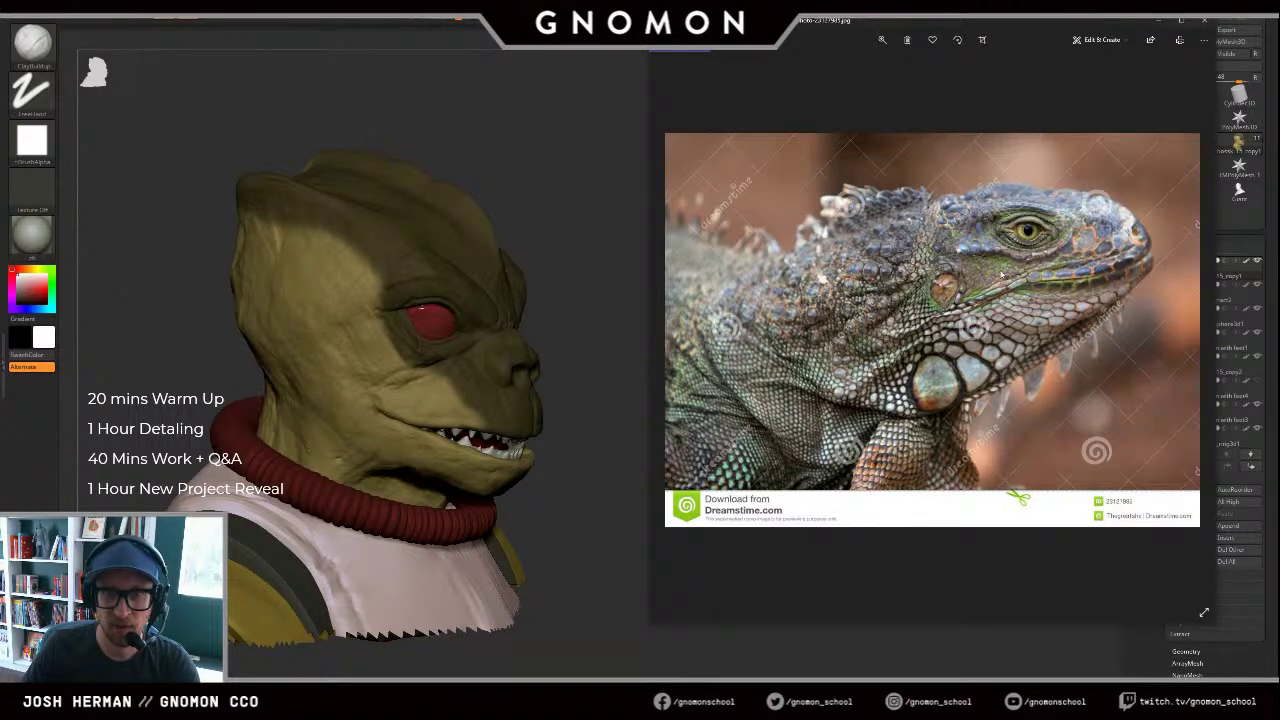
{"action": "left_click_drag", "start_coordinate": [957, 20], "coordinate": [1279, 20]}
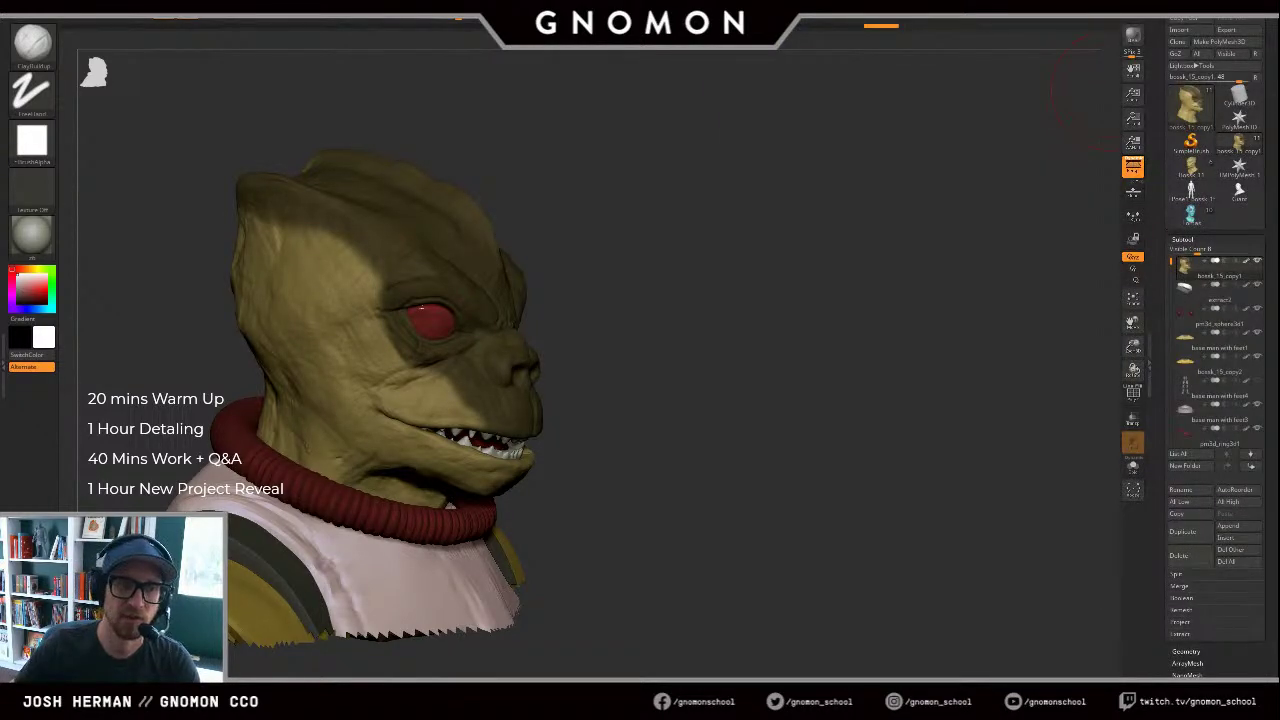
{"action": "mouse_move", "coordinate": [718, 386]}
{"action": "right_mouse_down"}
{"action": "mouse_move", "coordinate": [731, 397]}
{"action": "mouse_move", "coordinate": [791, 320]}
{"action": "mouse_move", "coordinate": [830, 350]}
{"action": "mouse_move", "coordinate": [860, 251]}
{"action": "mouse_move", "coordinate": [690, 275]}
{"action": "right_mouse_up"}
Step: Show the brush library in LightBox and look through the palette of available sculpting brushes
{"action": "key", "text": "comma"}
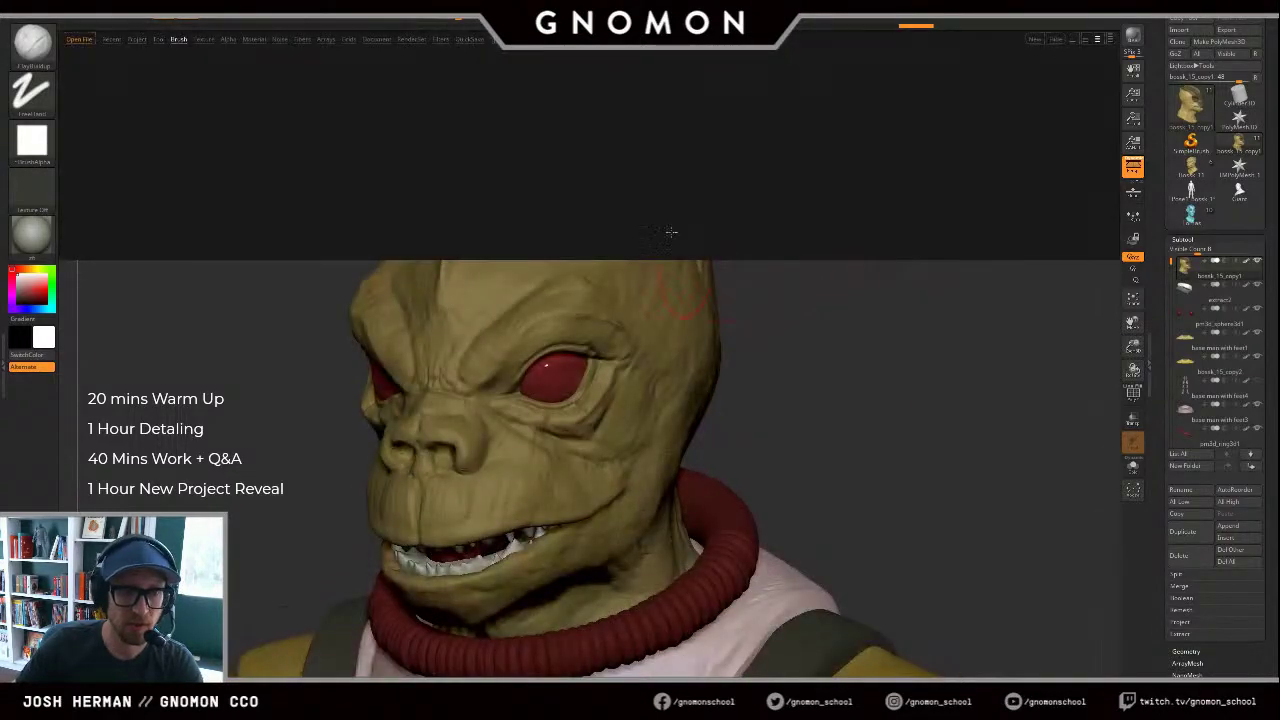
{"action": "left_click_drag", "start_coordinate": [898, 409], "coordinate": [888, 412]}
{"action": "key", "text": "b"}
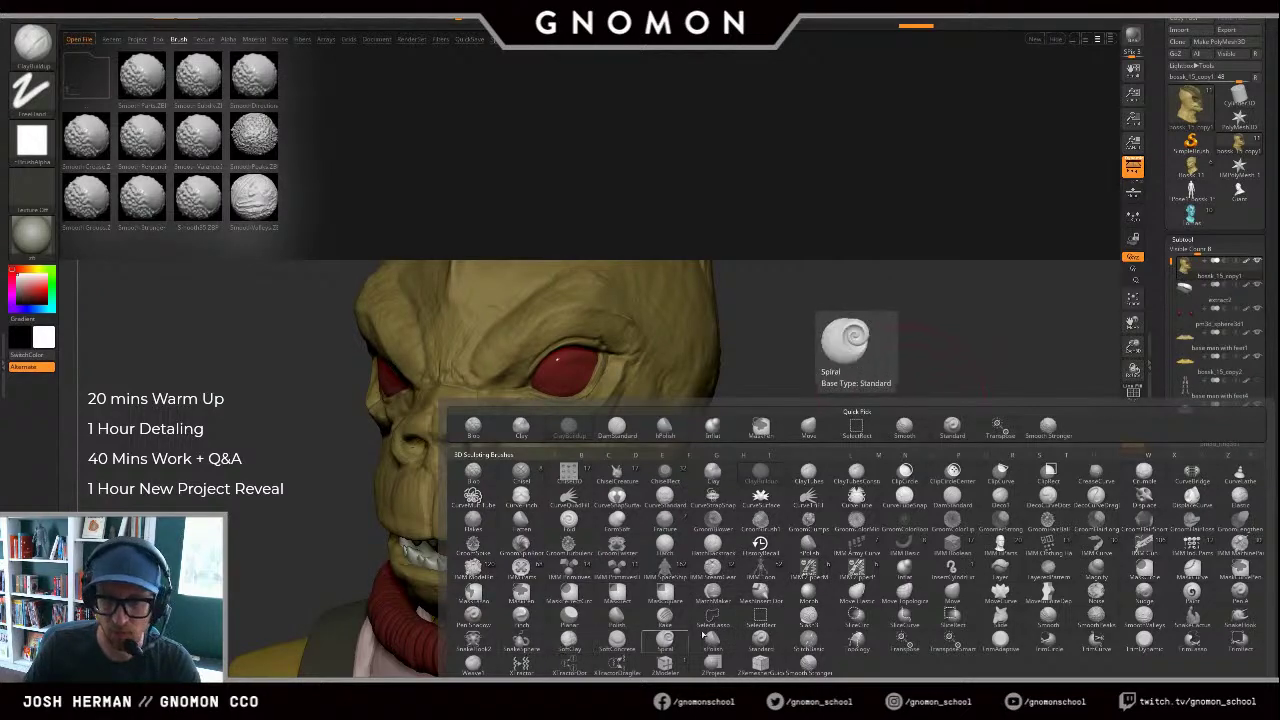
{"action": "key", "text": "s"}
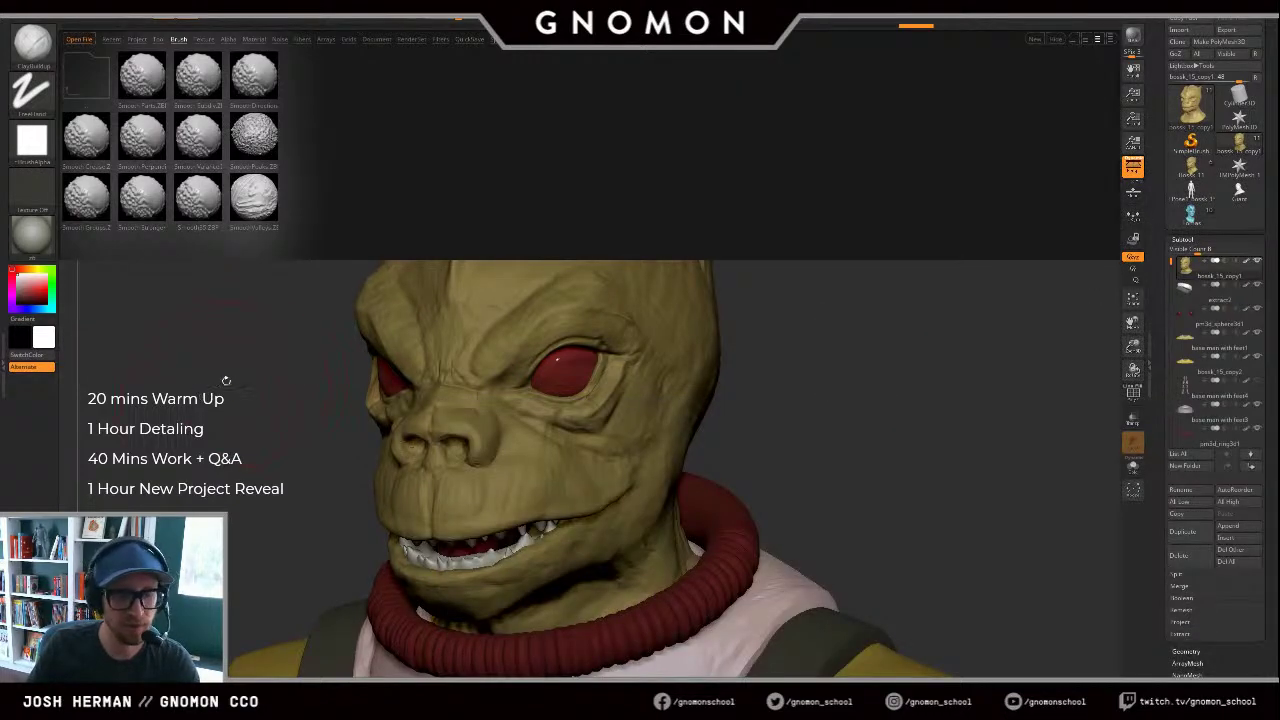
{"action": "key", "text": "comma"}
{"action": "key", "text": "comma"}
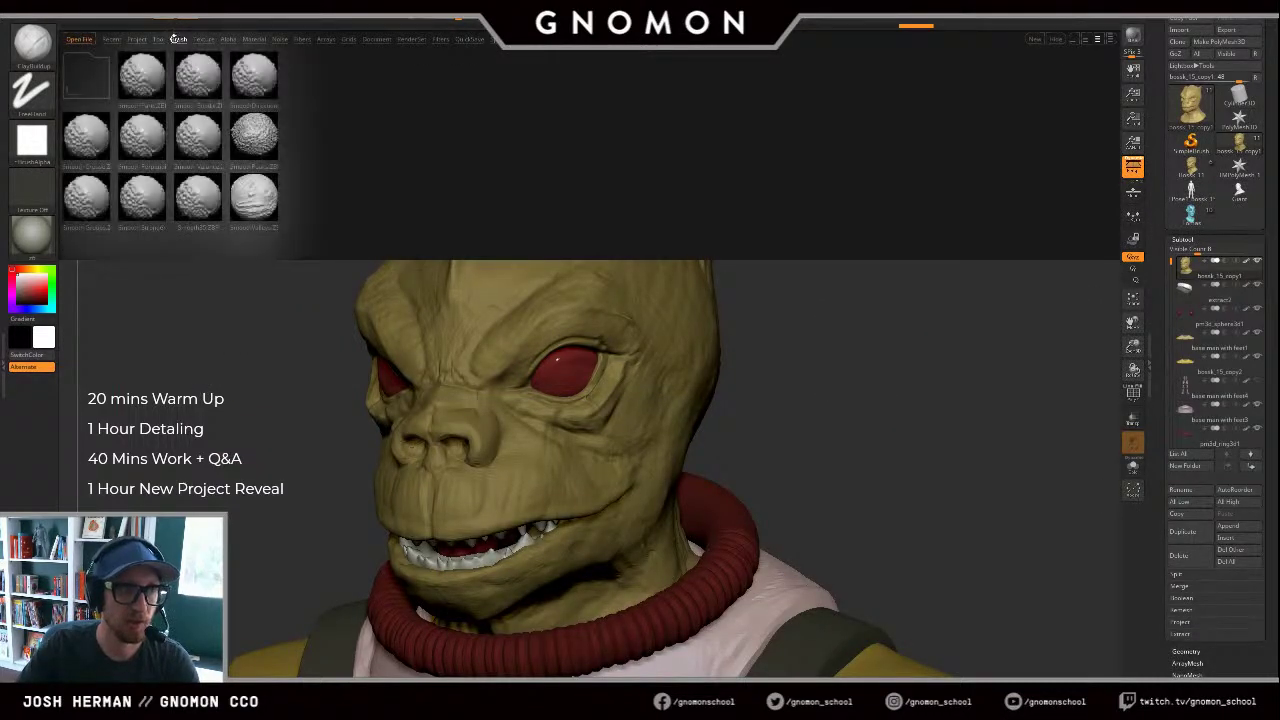
Step: Go up from the smooth brushes to the main LightBox brush folders and open the Scales folder
{"action": "double_click", "coordinate": [93, 68]}
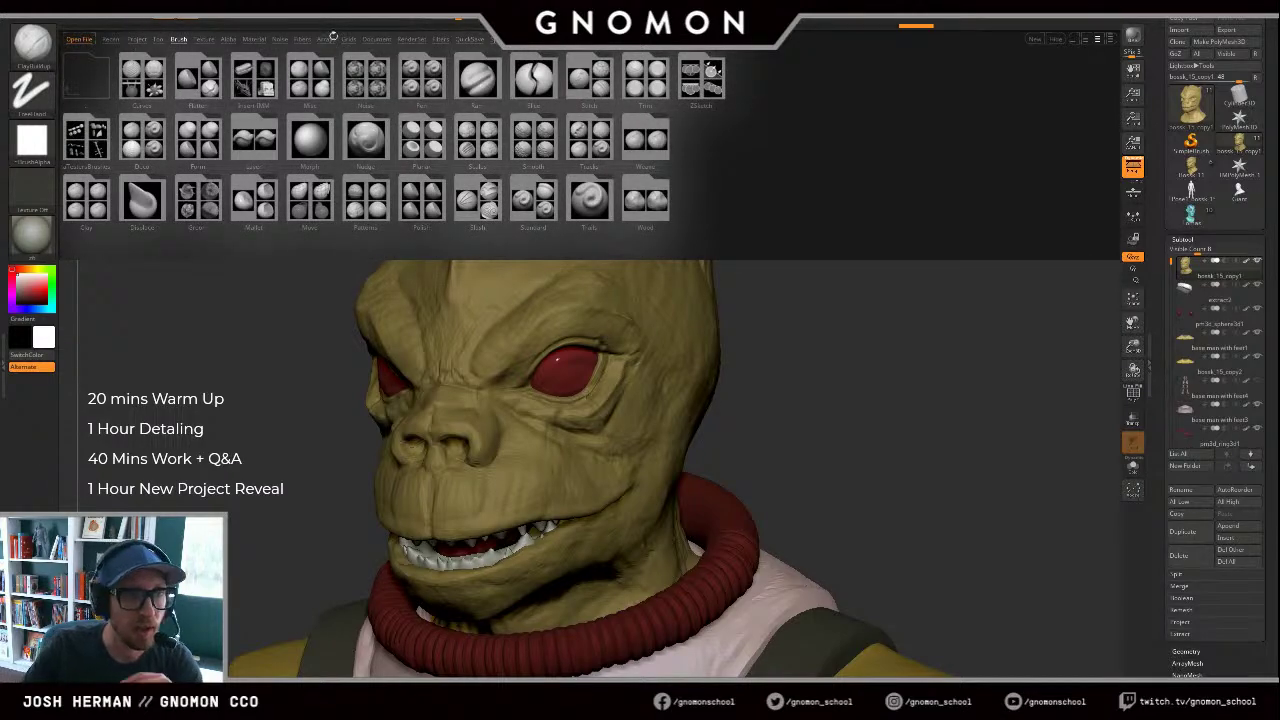
{"action": "key", "text": "comma"}
{"action": "key", "text": "comma"}
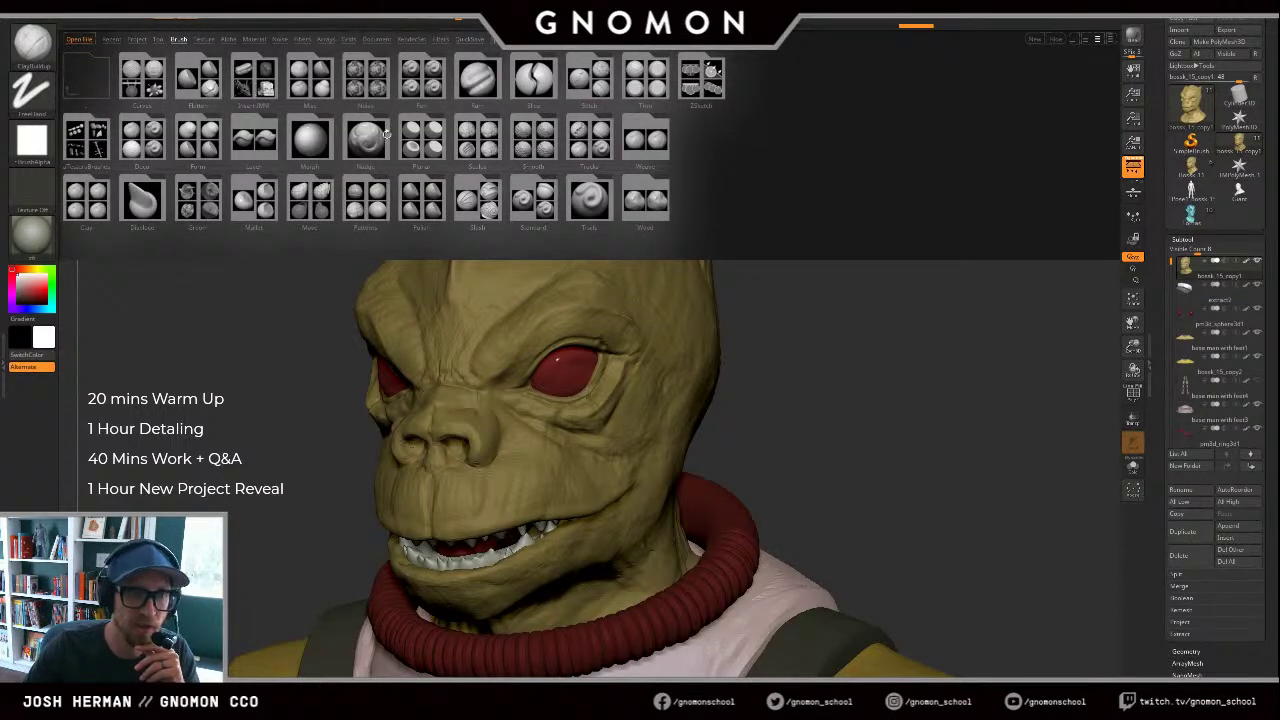
{"action": "double_click", "coordinate": [478, 138]}
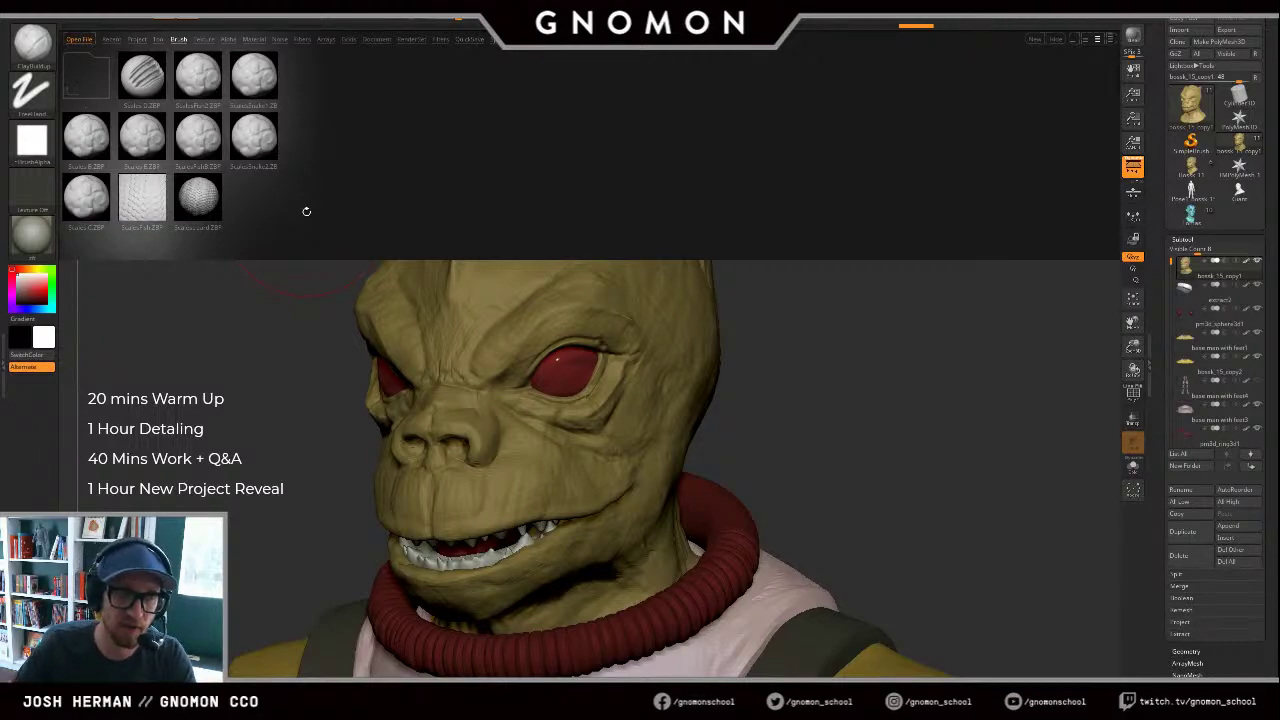
Step: Load the Scales B brush from the Scales folder of the LightBox brush library
{"action": "left_click", "coordinate": [104, 86]}
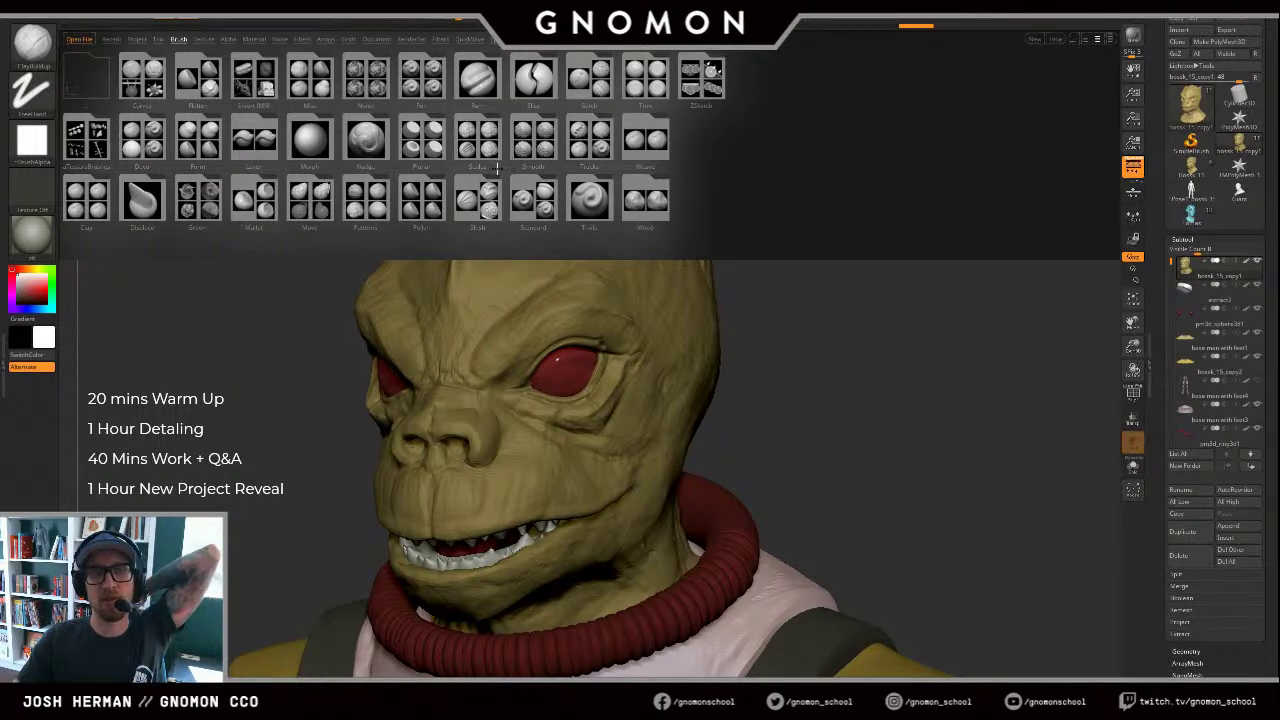
{"action": "double_click", "coordinate": [477, 137]}
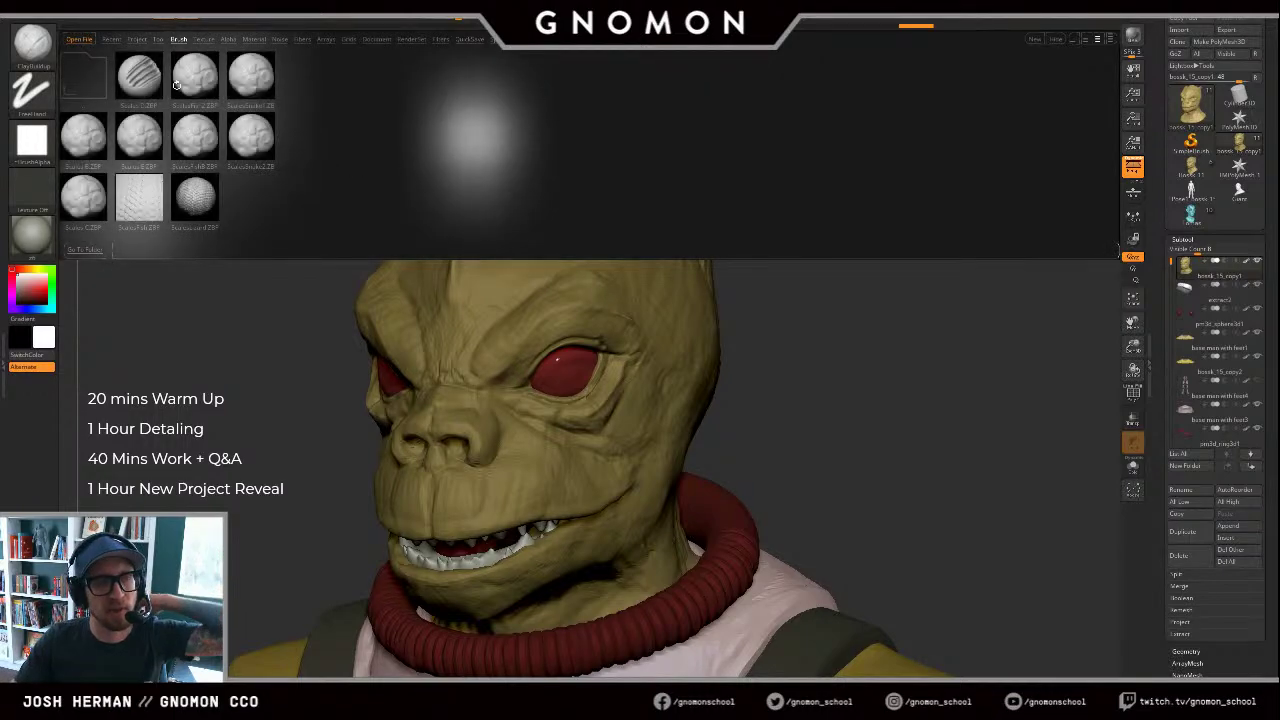
{"action": "double_click", "coordinate": [88, 137]}
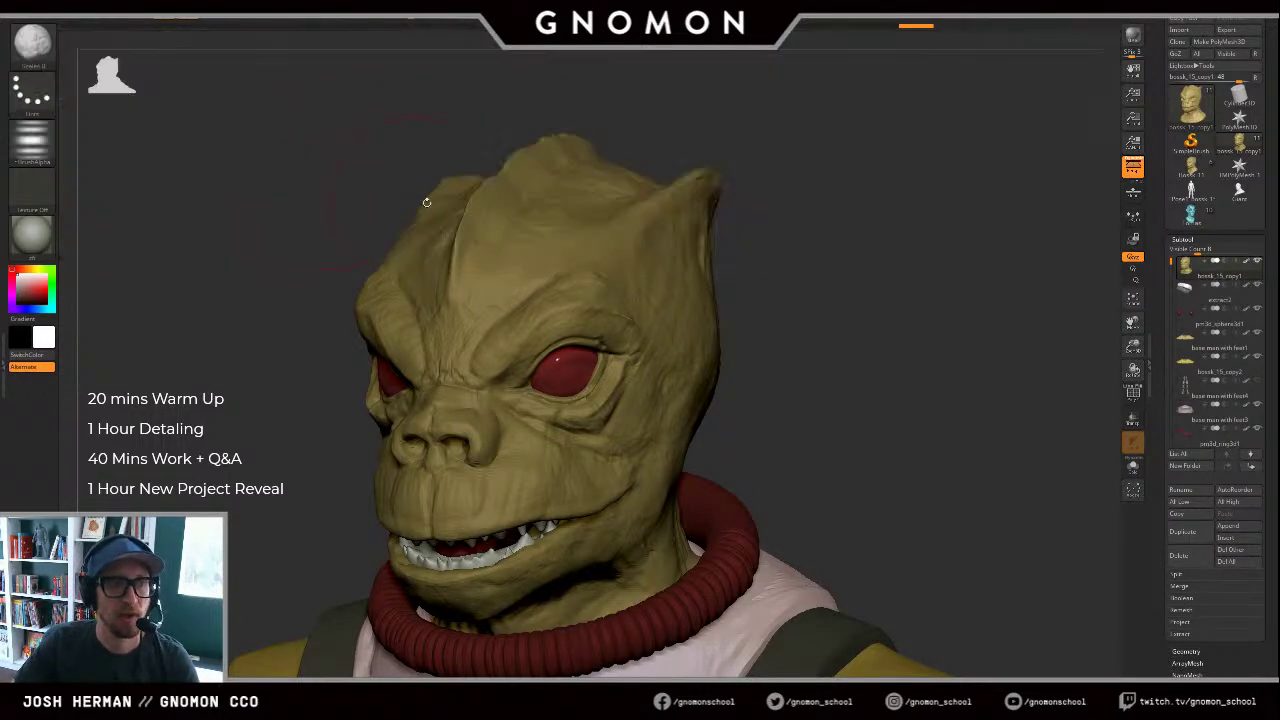
Step: Try the Scales B brush with curved strokes from the cheek up the side of the head
{"action": "mouse_move", "coordinate": [821, 287]}
{"action": "left_mouse_down", "text": "alt"}
{"action": "mouse_move", "coordinate": [817, 306]}
{"action": "mouse_move", "coordinate": [735, 308]}
{"action": "left_mouse_up", "text": "alt"}
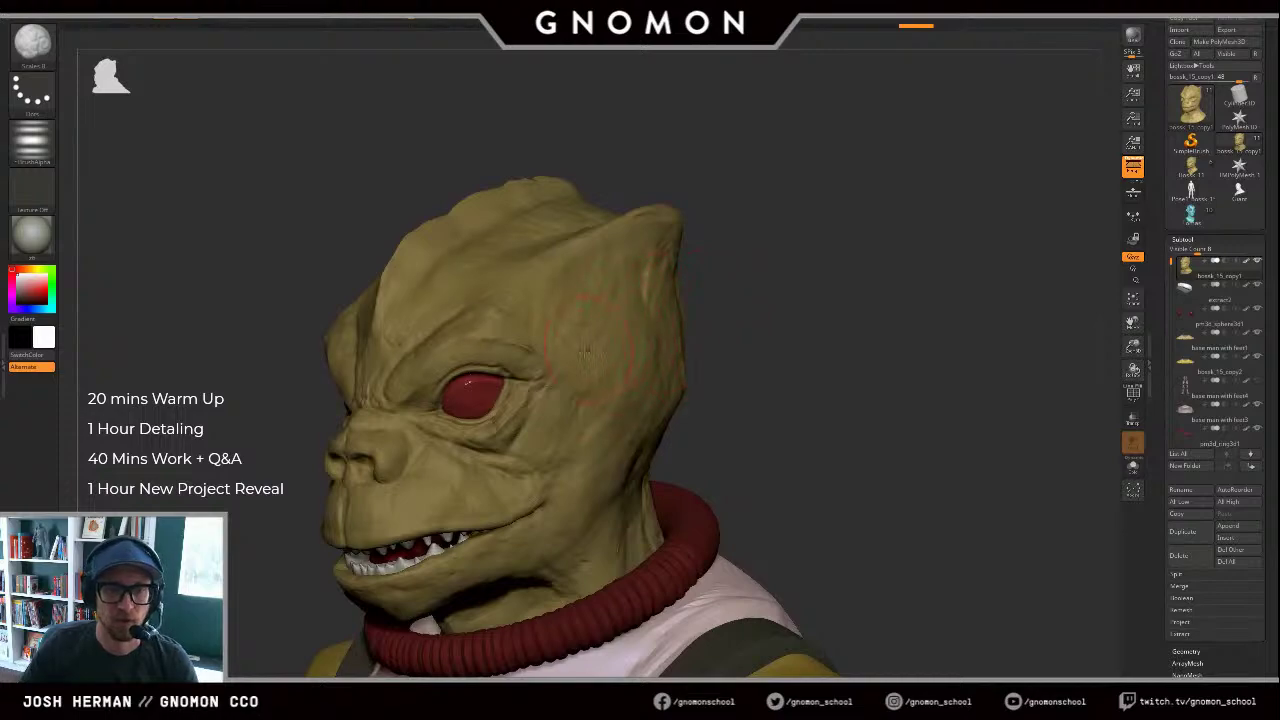
{"action": "left_click_drag", "start_coordinate": [563, 459], "coordinate": [640, 296]}
{"action": "left_click_drag", "start_coordinate": [757, 282], "coordinate": [680, 274]}
{"action": "key", "text": "ctrl+z"}
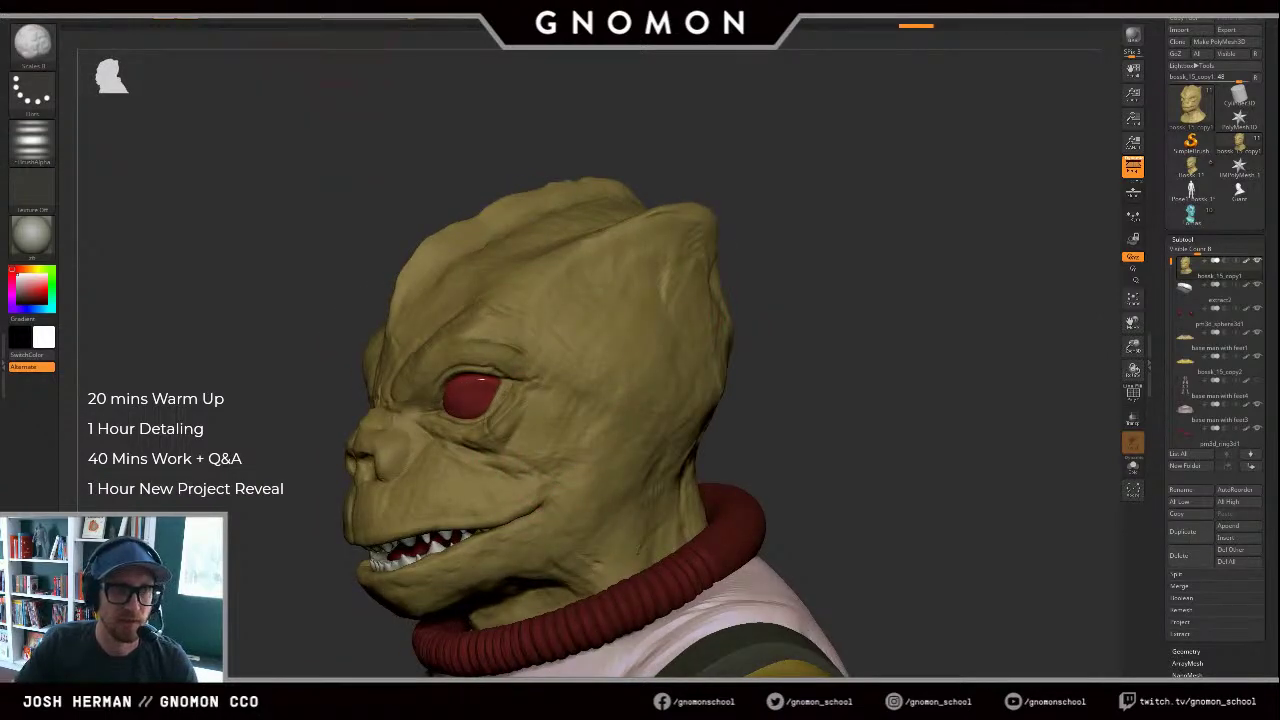
{"action": "left_click_drag", "start_coordinate": [600, 454], "coordinate": [676, 308]}
{"action": "left_click_drag", "start_coordinate": [783, 311], "coordinate": [715, 314]}
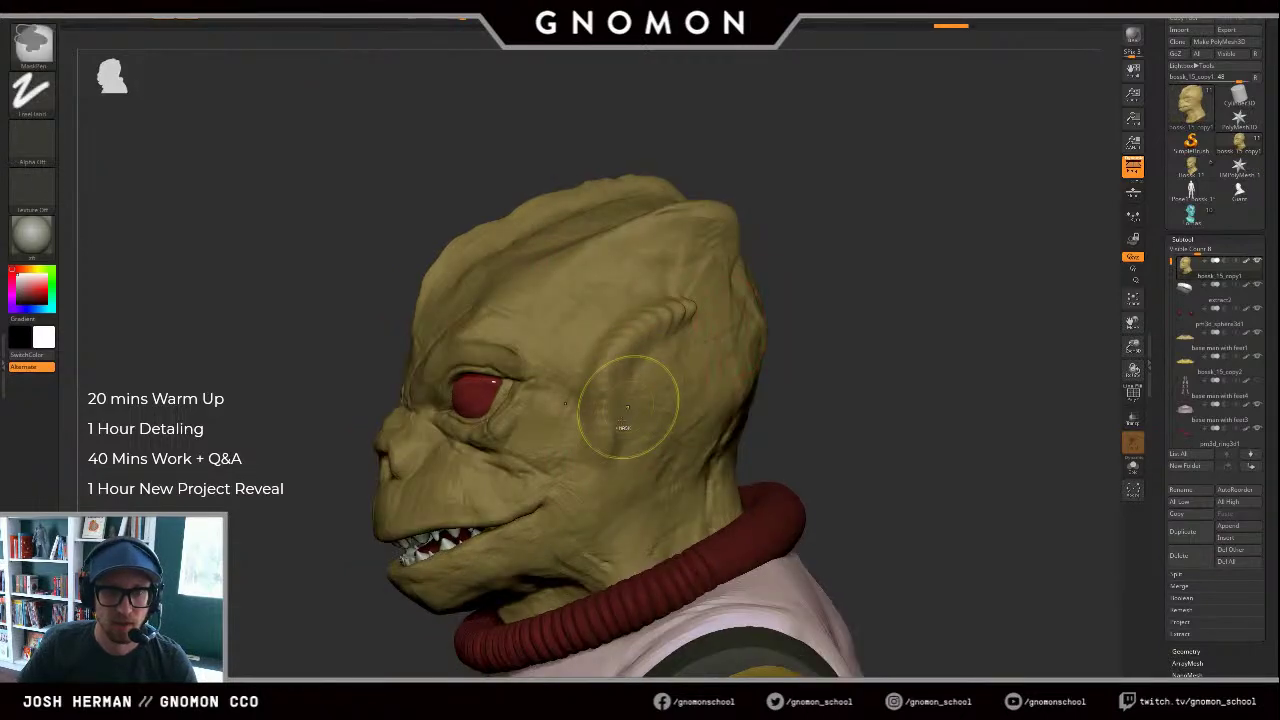
{"action": "key", "text": "ctrl+z"}
Step: Try Scales B strokes at a very small and a much larger brush size behind the eye
{"action": "left_click_drag", "start_coordinate": [600, 473], "coordinate": [653, 350]}
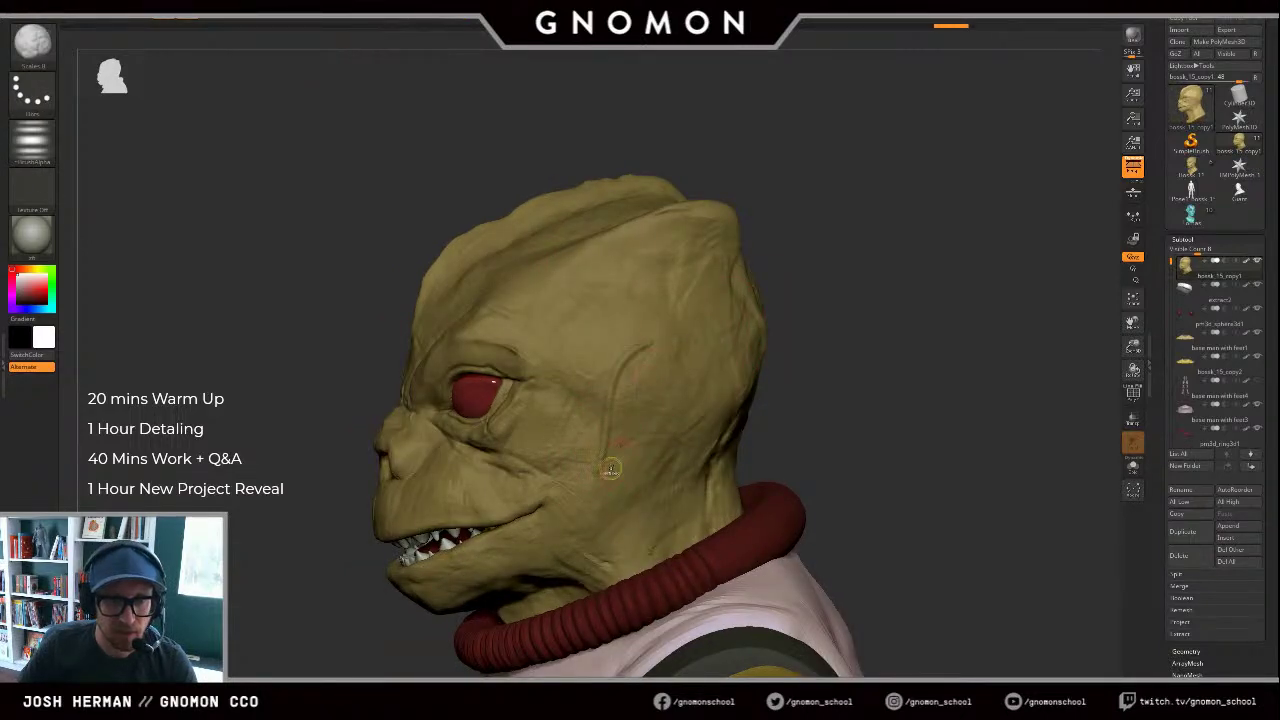
{"action": "key", "text": "ctrl+z"}
{"action": "key", "text": "s"}
{"action": "mouse_move", "coordinate": [611, 464]}
{"action": "left_mouse_down"}
{"action": "mouse_move", "coordinate": [629, 464]}
{"action": "mouse_move", "coordinate": [622, 350]}
{"action": "mouse_move", "coordinate": [655, 326]}
{"action": "left_mouse_up"}
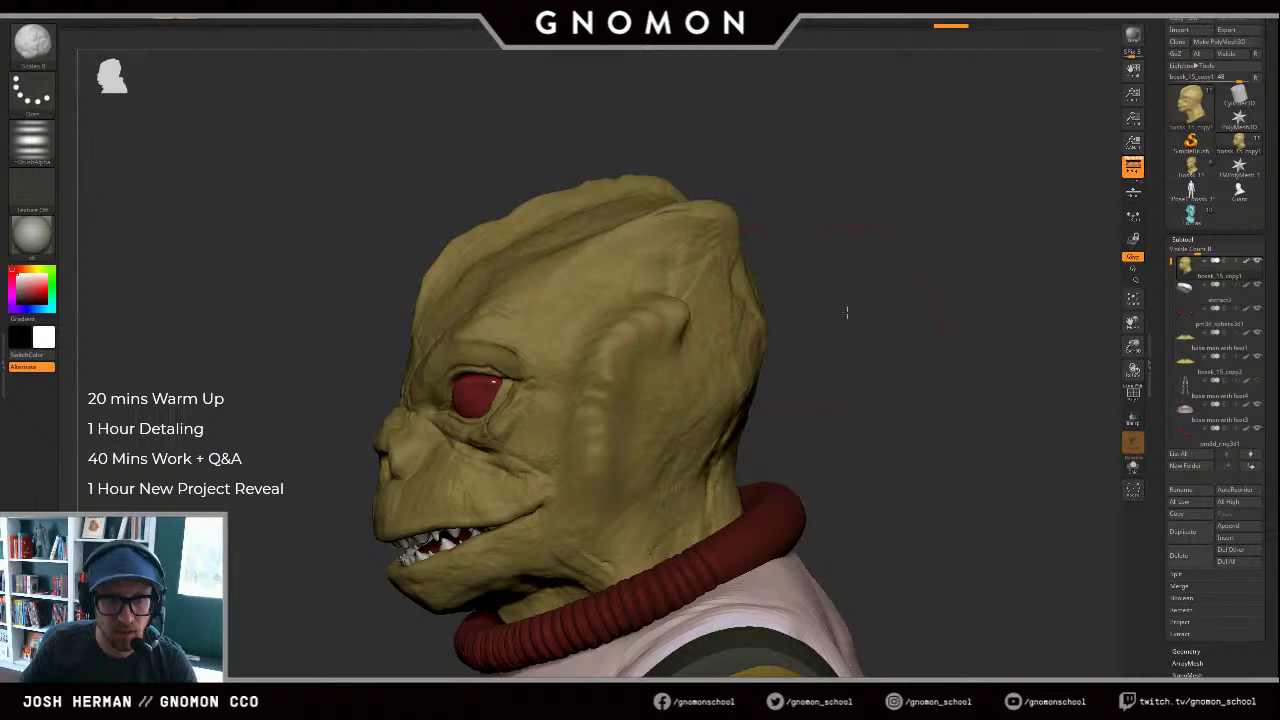
{"action": "mouse_move", "coordinate": [847, 312]}
{"action": "left_mouse_down"}
{"action": "mouse_move", "coordinate": [803, 252]}
{"action": "mouse_move", "coordinate": [869, 291]}
{"action": "mouse_move", "coordinate": [777, 347]}
{"action": "mouse_move", "coordinate": [690, 362]}
{"action": "left_mouse_up"}
{"action": "key", "text": "ctrl+z"}
{"action": "left_click_drag", "start_coordinate": [567, 438], "coordinate": [598, 248]}
{"action": "key", "text": "ctrl+z"}
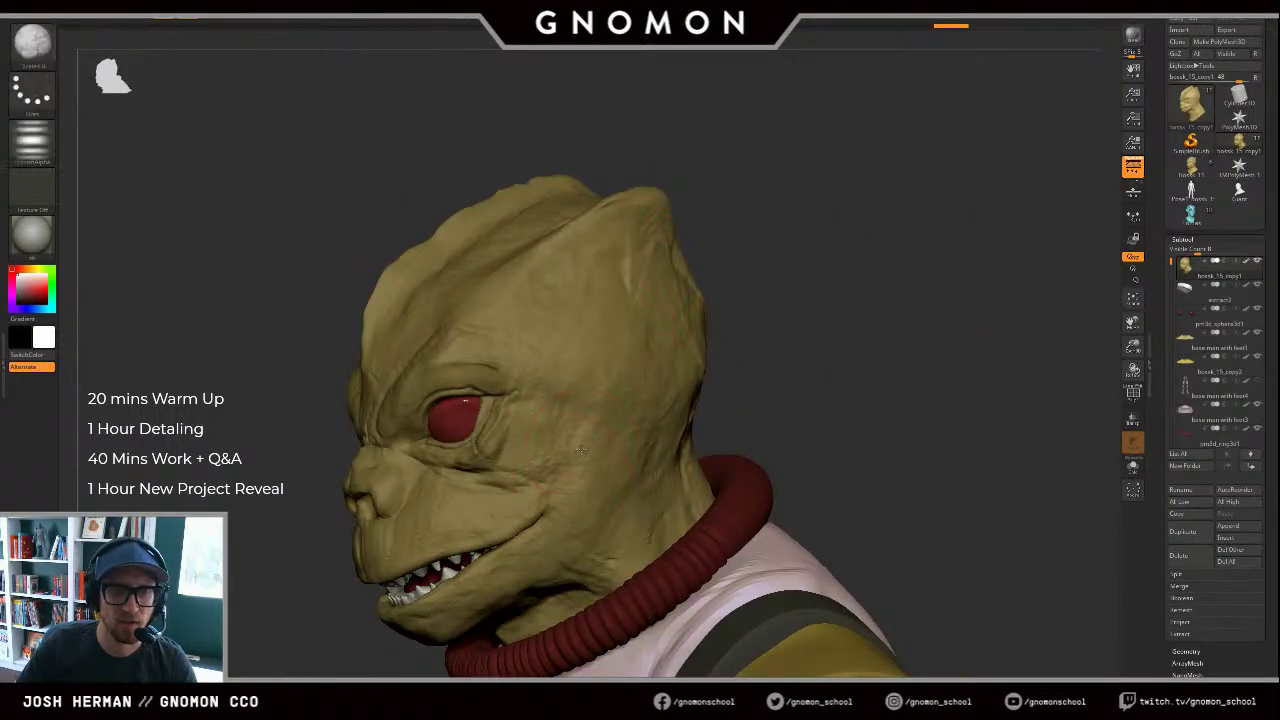
{"action": "left_click_drag", "start_coordinate": [581, 451], "coordinate": [612, 295]}
{"action": "left_click_drag", "start_coordinate": [810, 295], "coordinate": [862, 298]}
{"action": "key", "text": "ctrl+z"}
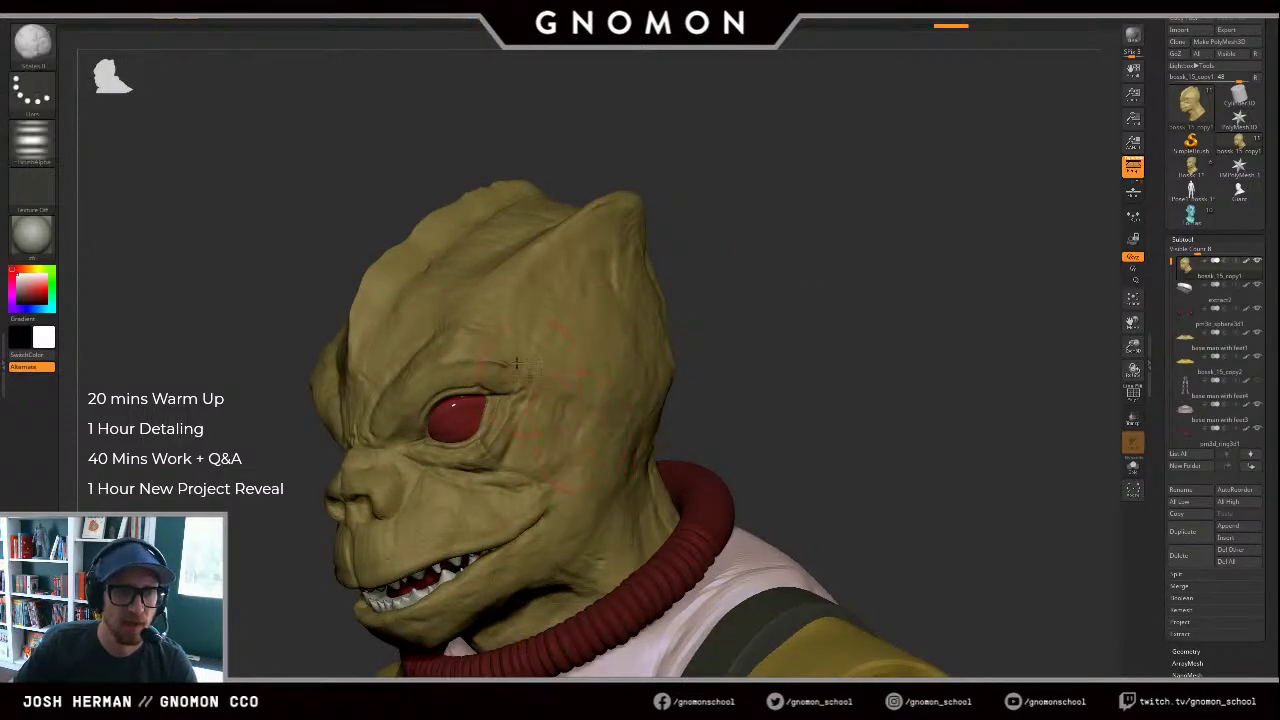
Step: Load the Scales C brush from the LightBox Scales folder
{"action": "key", "text": "comma"}
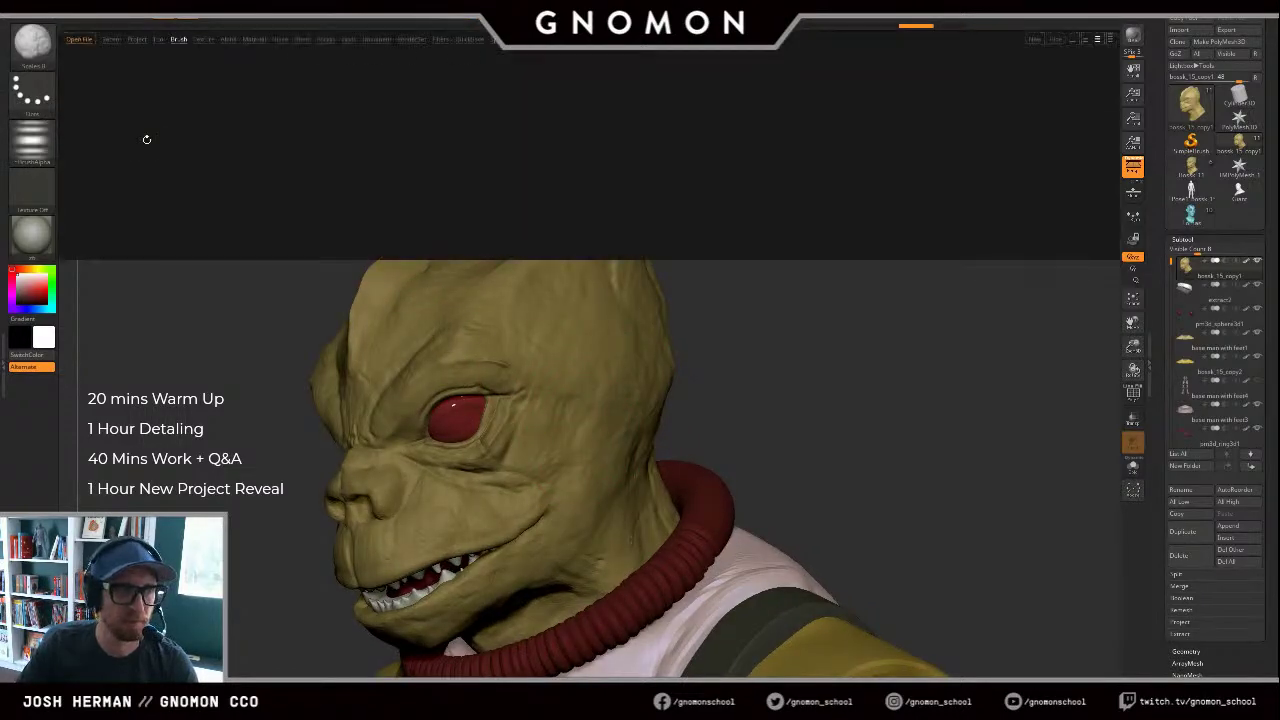
{"action": "double_click", "coordinate": [140, 204]}
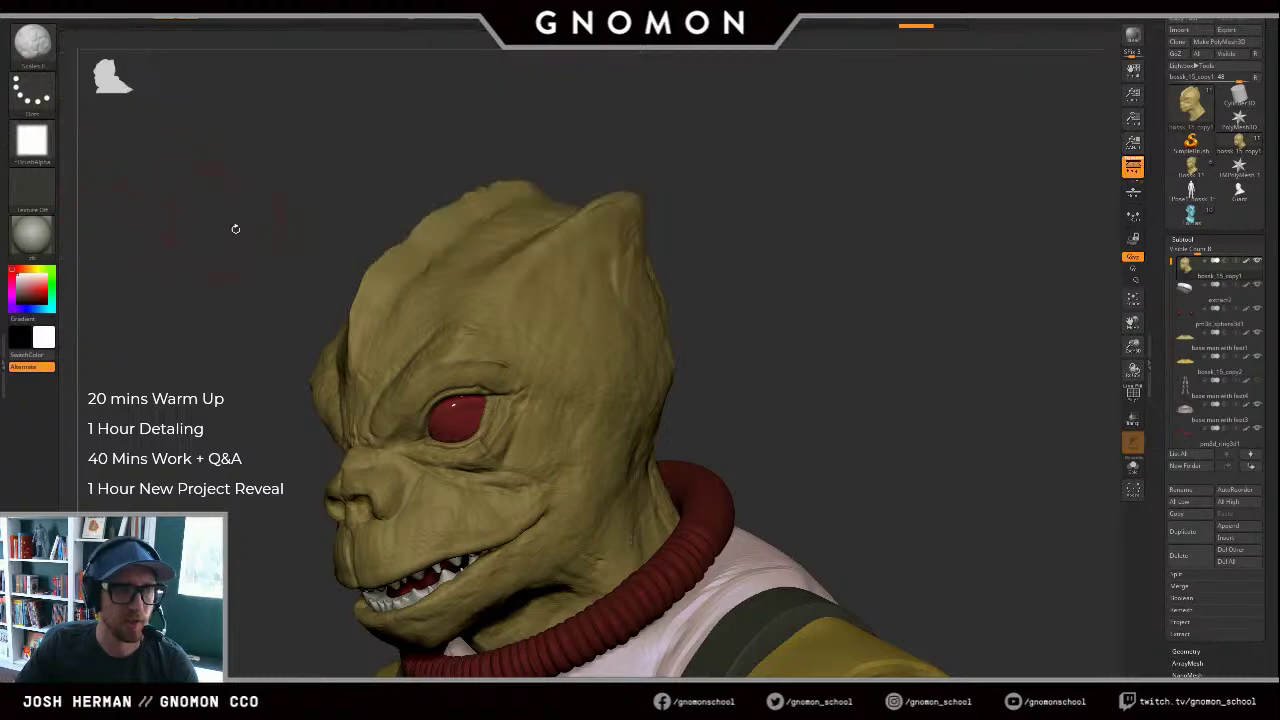
{"action": "key", "text": "comma"}
Step: Try the Scales C brush at a large and a small size on the side of the head and cheek
{"action": "left_click_drag", "start_coordinate": [590, 296], "coordinate": [584, 316]}
{"action": "mouse_move", "coordinate": [570, 442]}
{"action": "left_mouse_down"}
{"action": "mouse_move", "coordinate": [566, 292]}
{"action": "mouse_move", "coordinate": [602, 262]}
{"action": "left_mouse_up"}
{"action": "left_click_drag", "start_coordinate": [757, 231], "coordinate": [560, 112]}
{"action": "key", "text": "ctrl+z"}
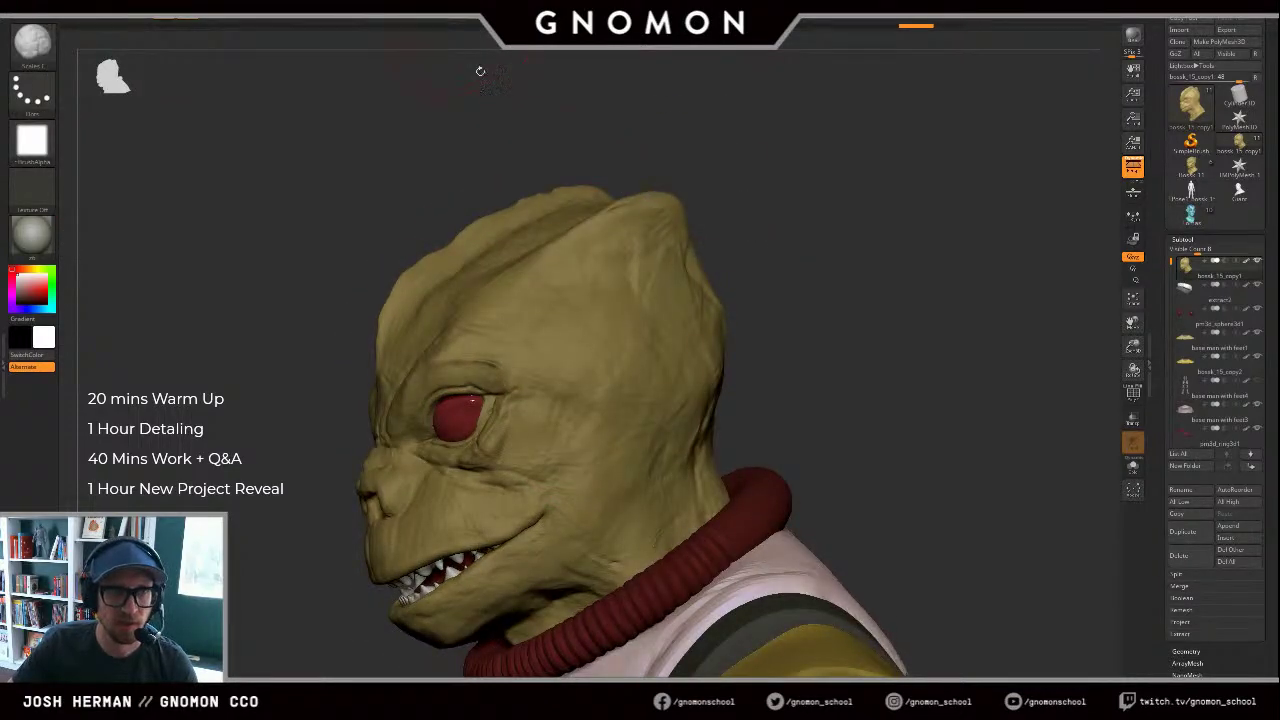
{"action": "mouse_move", "coordinate": [570, 477]}
{"action": "left_mouse_down"}
{"action": "mouse_move", "coordinate": [573, 402]}
{"action": "mouse_move", "coordinate": [592, 366]}
{"action": "left_mouse_up"}
{"action": "key", "text": "ctrl+z"}
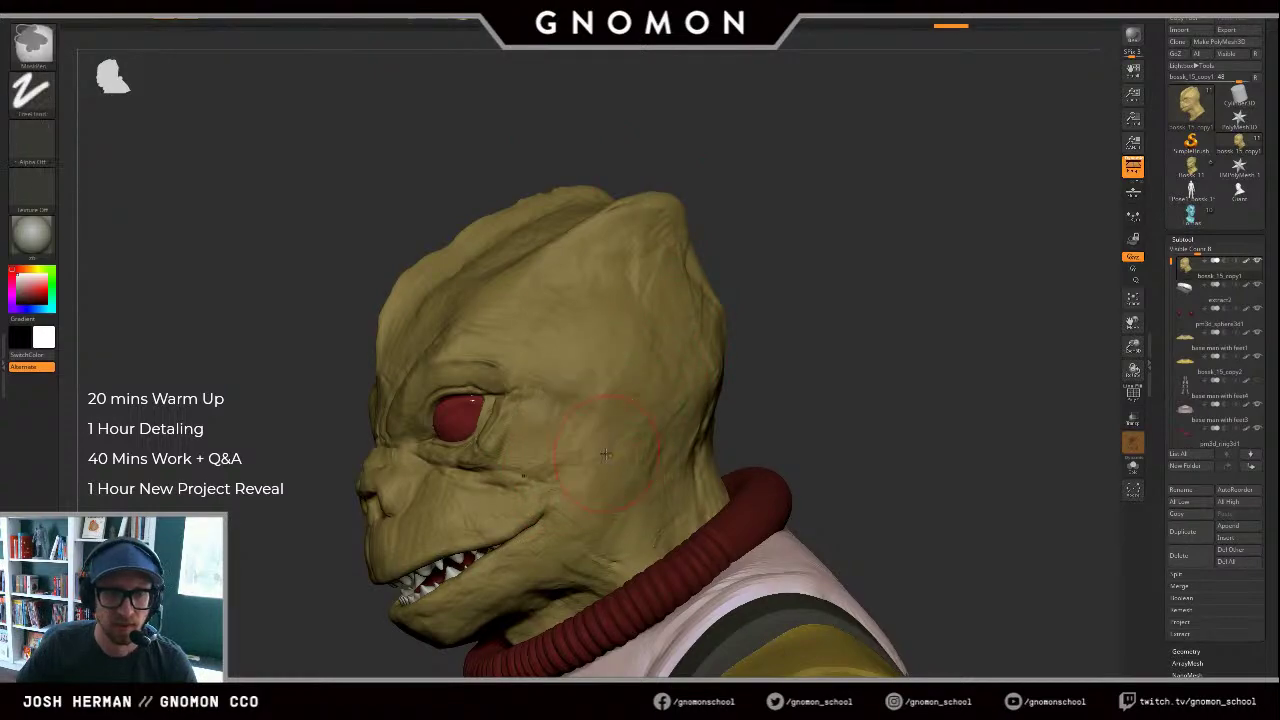
{"action": "left_click_drag", "start_coordinate": [582, 482], "coordinate": [614, 408]}
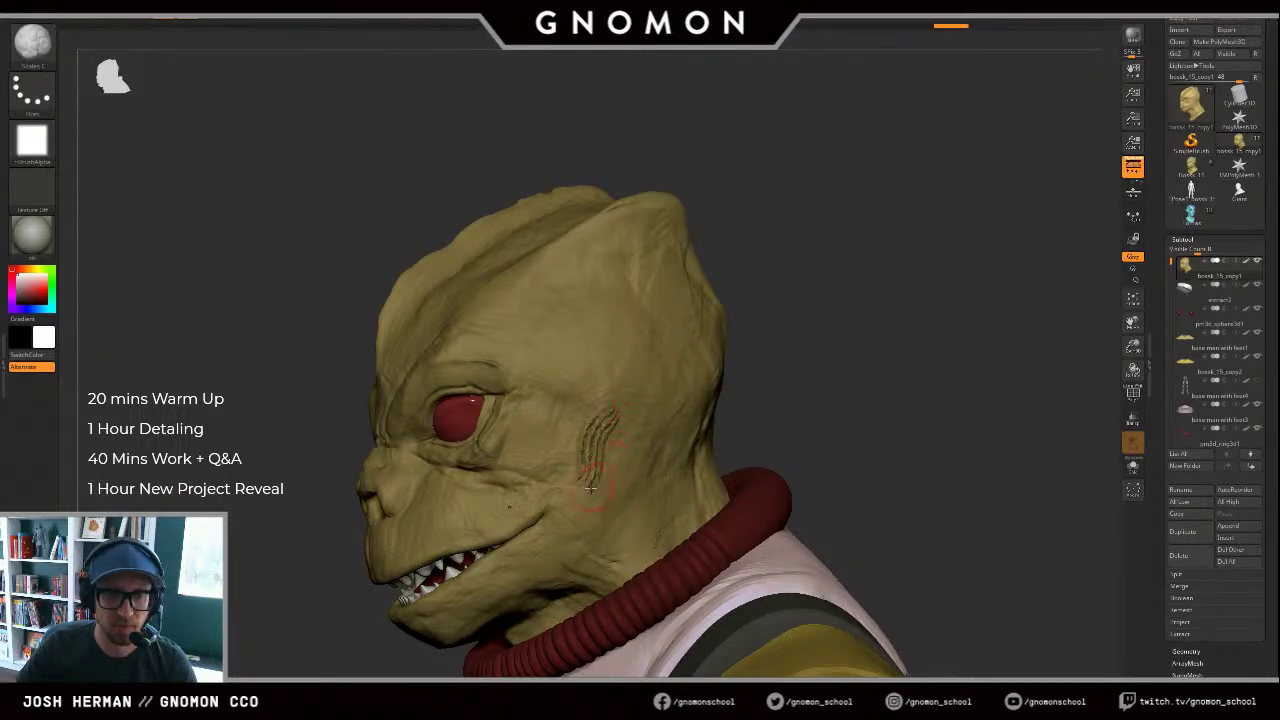
{"action": "key", "text": "ctrl+z"}
{"action": "key", "text": "ctrl+shift+z"}
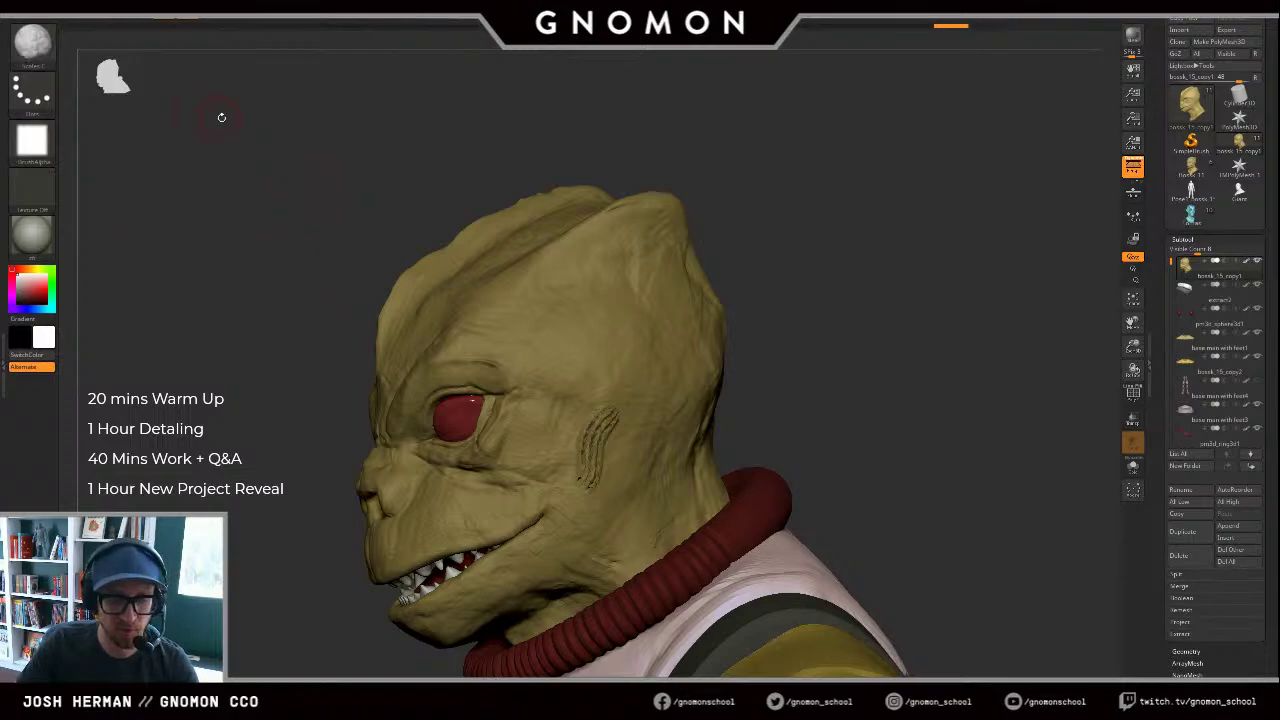
Step: Look through the Smooth and Scales brush folders in LightBox
{"action": "key", "text": "comma"}
{"action": "double_click", "coordinate": [101, 73]}
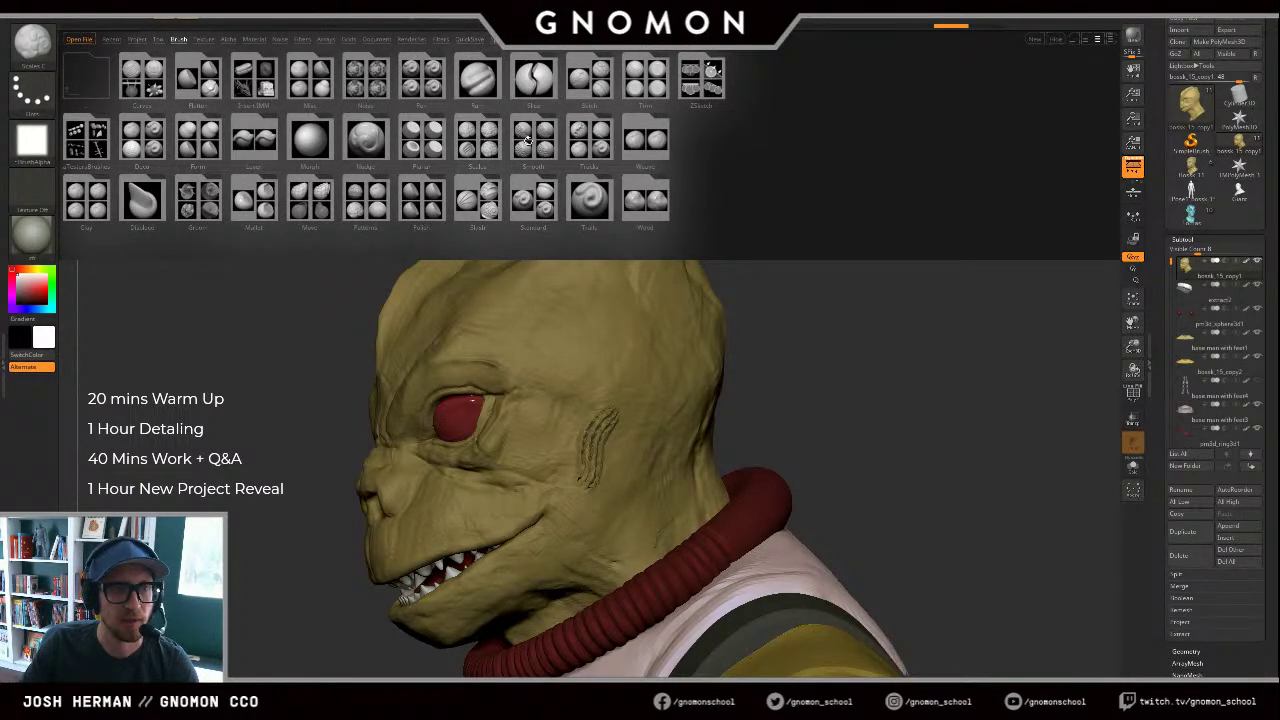
{"action": "left_click", "coordinate": [528, 141]}
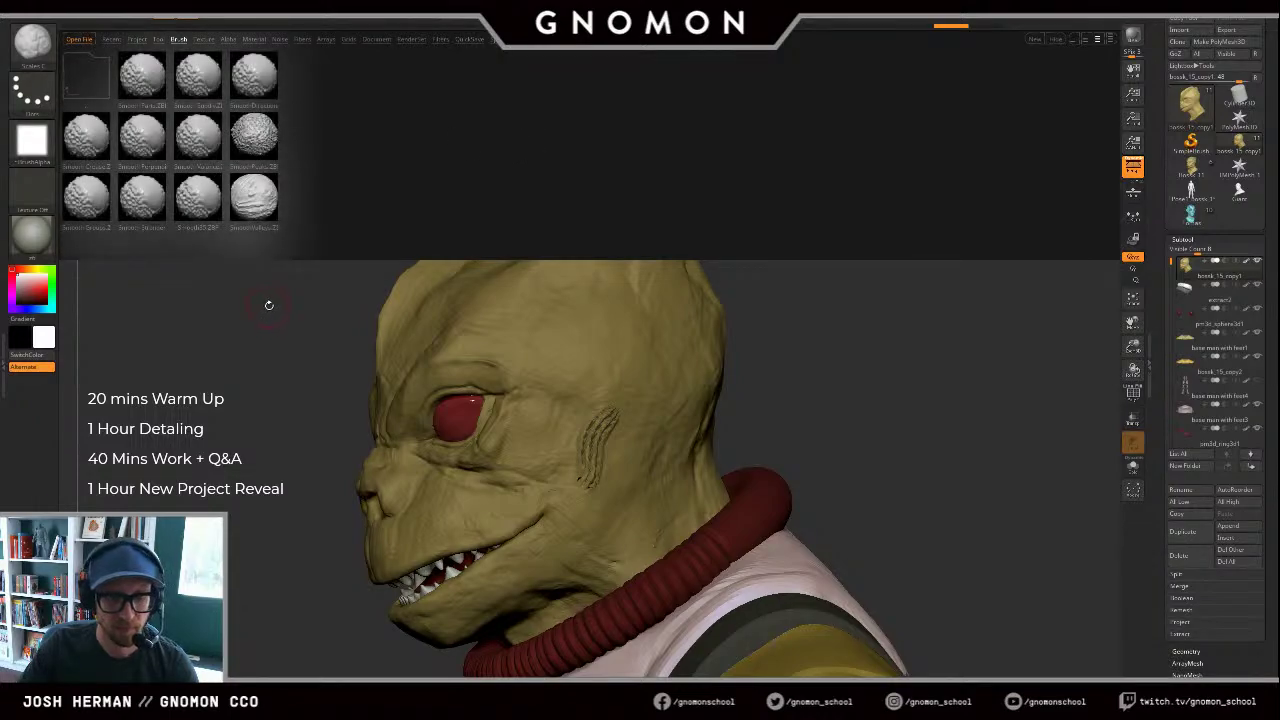
{"action": "double_click", "coordinate": [84, 76]}
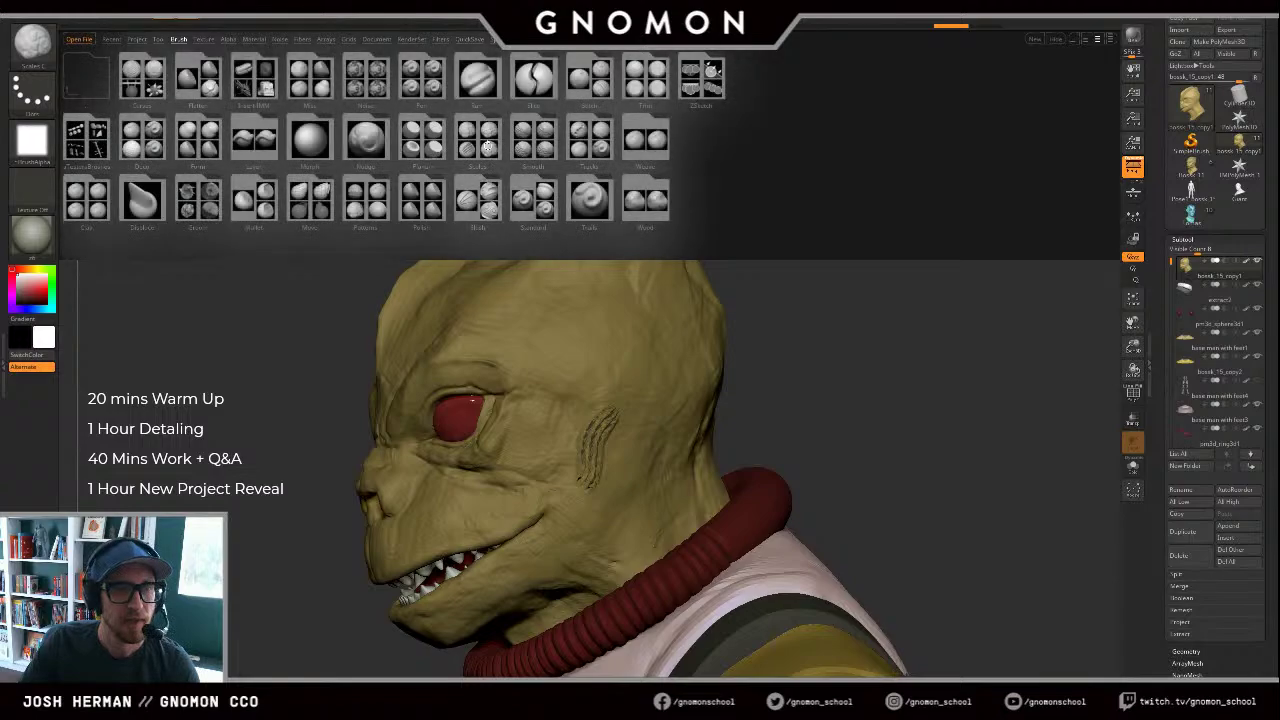
{"action": "double_click", "coordinate": [481, 140]}
{"action": "left_click_drag", "start_coordinate": [306, 336], "coordinate": [277, 340]}
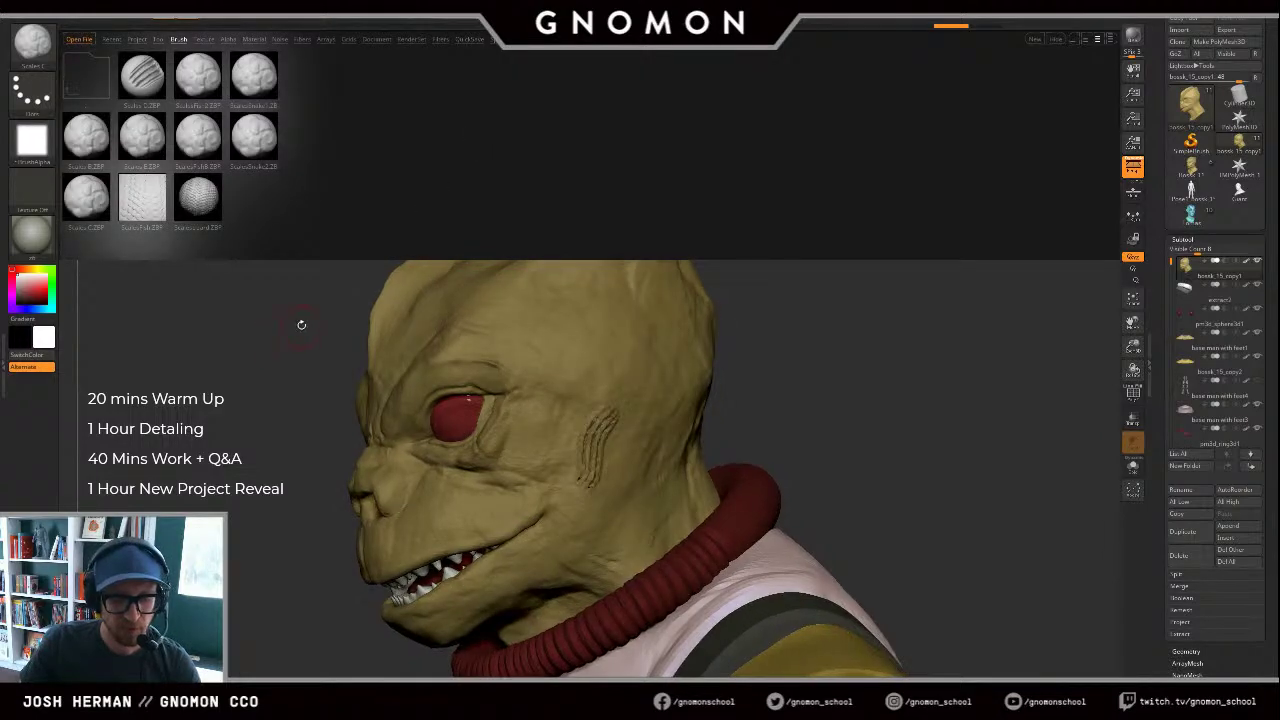
{"action": "key", "text": "comma"}
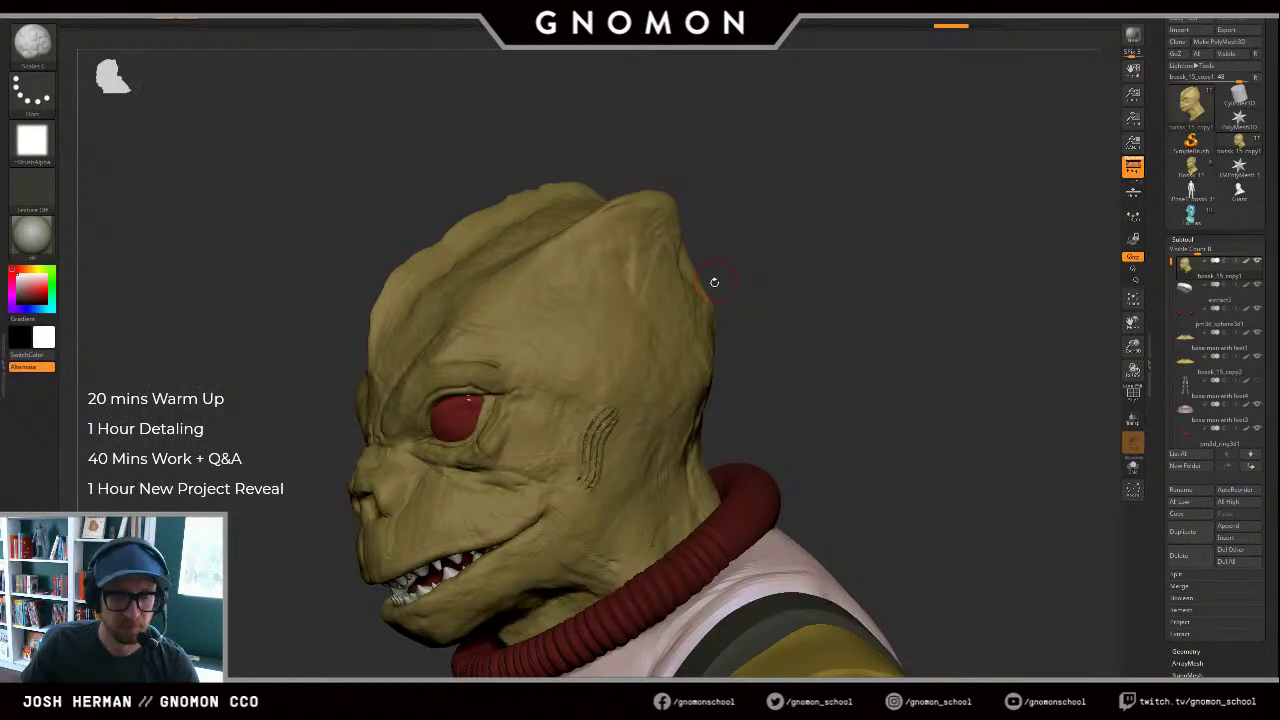
Step: Try smoothing the scale test stroke on the cheek with the Smooth brush, and undo the strokes
{"action": "key", "text": "b"}
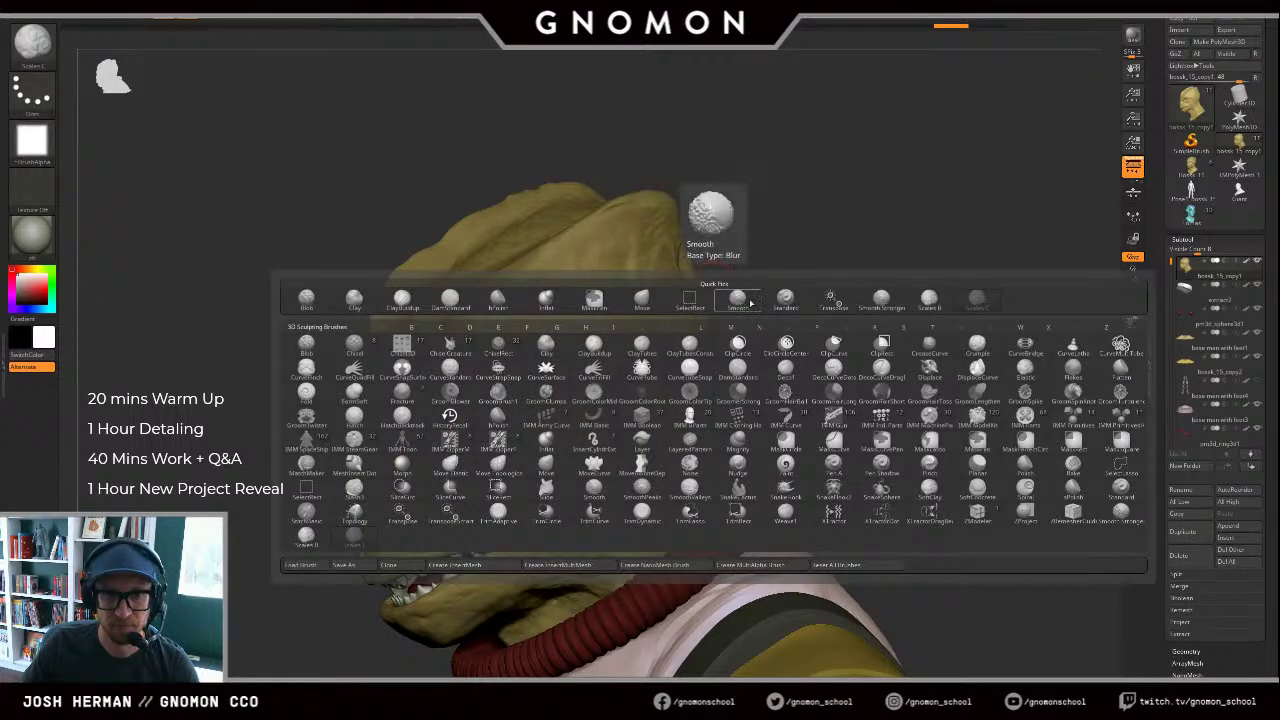
{"action": "left_click", "coordinate": [749, 302]}
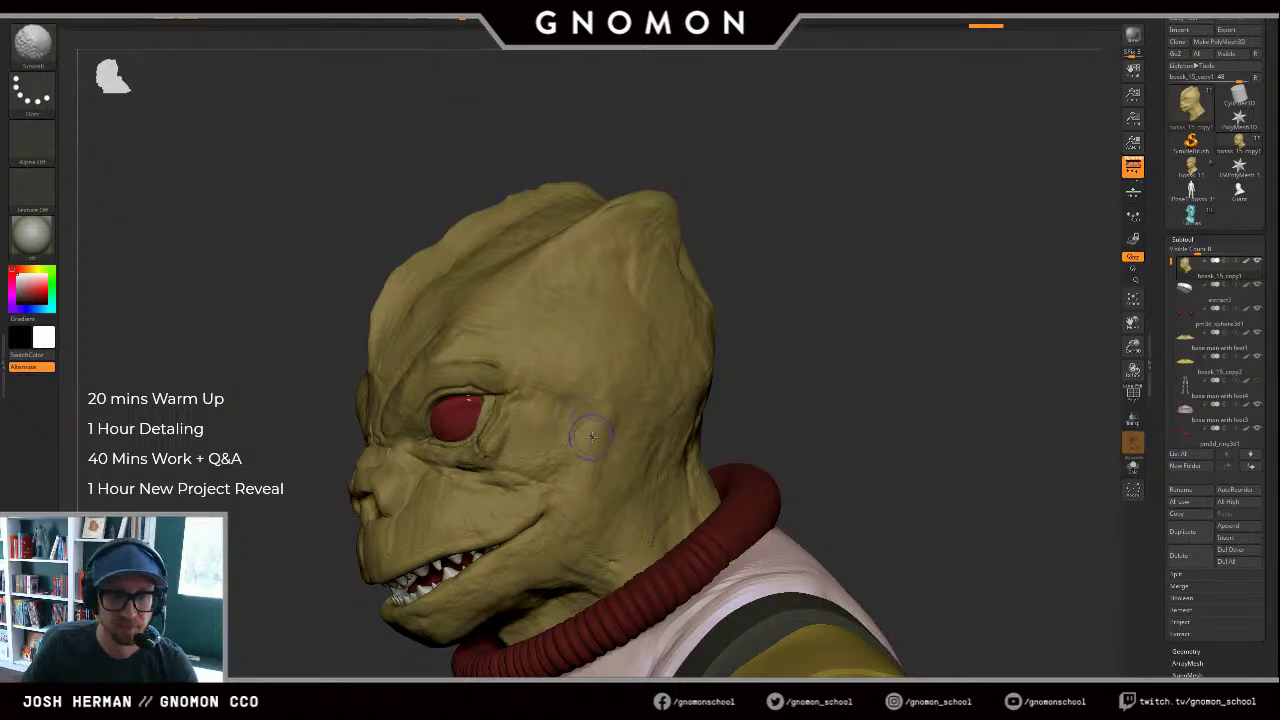
{"action": "key", "text": "ctrl+z"}
{"action": "left_click_drag", "start_coordinate": [582, 448], "coordinate": [580, 512]}
{"action": "left_click_drag", "start_coordinate": [596, 372], "coordinate": [583, 426]}
{"action": "key", "text": "ctrl+z"}
{"action": "key", "text": "ctrl+z"}
{"action": "key", "text": "ctrl+z"}
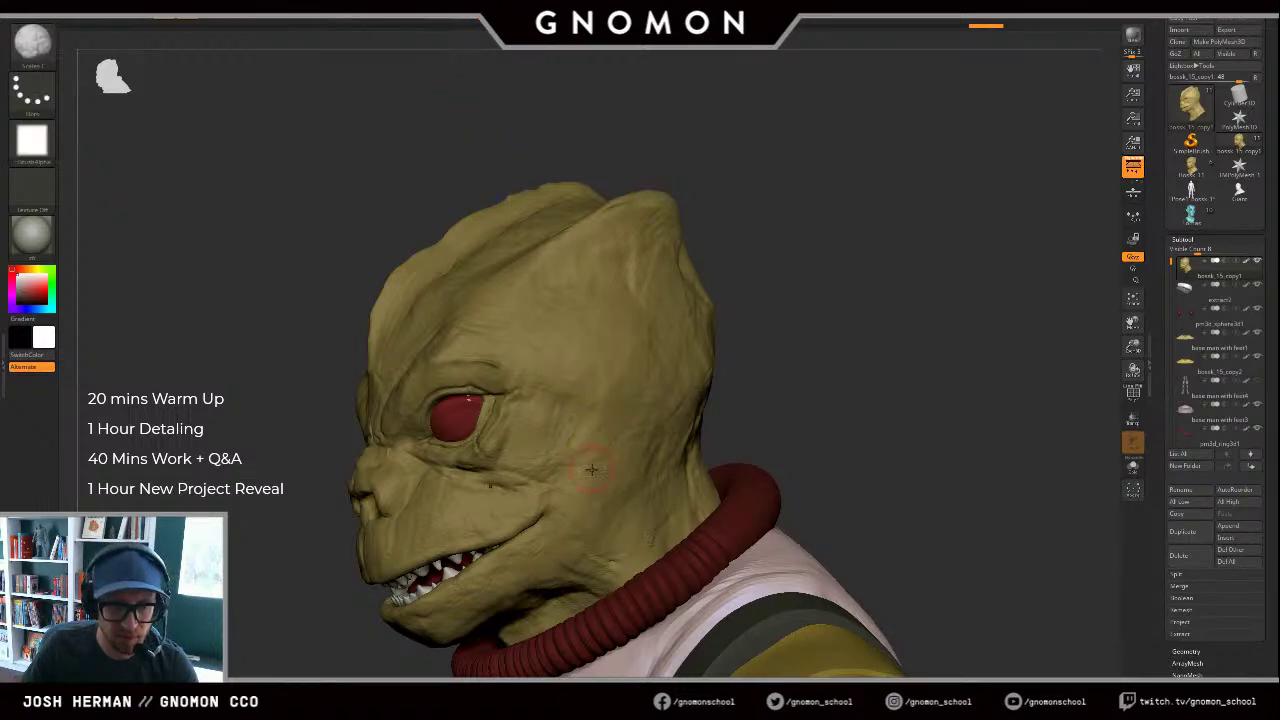
Step: Try long Scales C strokes from the jaw up toward the temple and undo them
{"action": "left_click_drag", "start_coordinate": [595, 508], "coordinate": [638, 324]}
{"action": "mouse_move", "coordinate": [890, 350]}
{"action": "left_mouse_down"}
{"action": "mouse_move", "coordinate": [783, 360]}
{"action": "mouse_move", "coordinate": [900, 362]}
{"action": "left_mouse_up"}
{"action": "left_click_drag", "start_coordinate": [593, 461], "coordinate": [632, 305], "text": "shift"}
{"action": "mouse_move", "coordinate": [829, 286]}
{"action": "left_mouse_down"}
{"action": "mouse_move", "coordinate": [765, 287]}
{"action": "mouse_move", "coordinate": [846, 286]}
{"action": "left_mouse_up"}
{"action": "key", "text": "ctrl+z"}
{"action": "key", "text": "ctrl+z"}
{"action": "key", "text": "ctrl+z"}
{"action": "key", "text": "ctrl+z"}
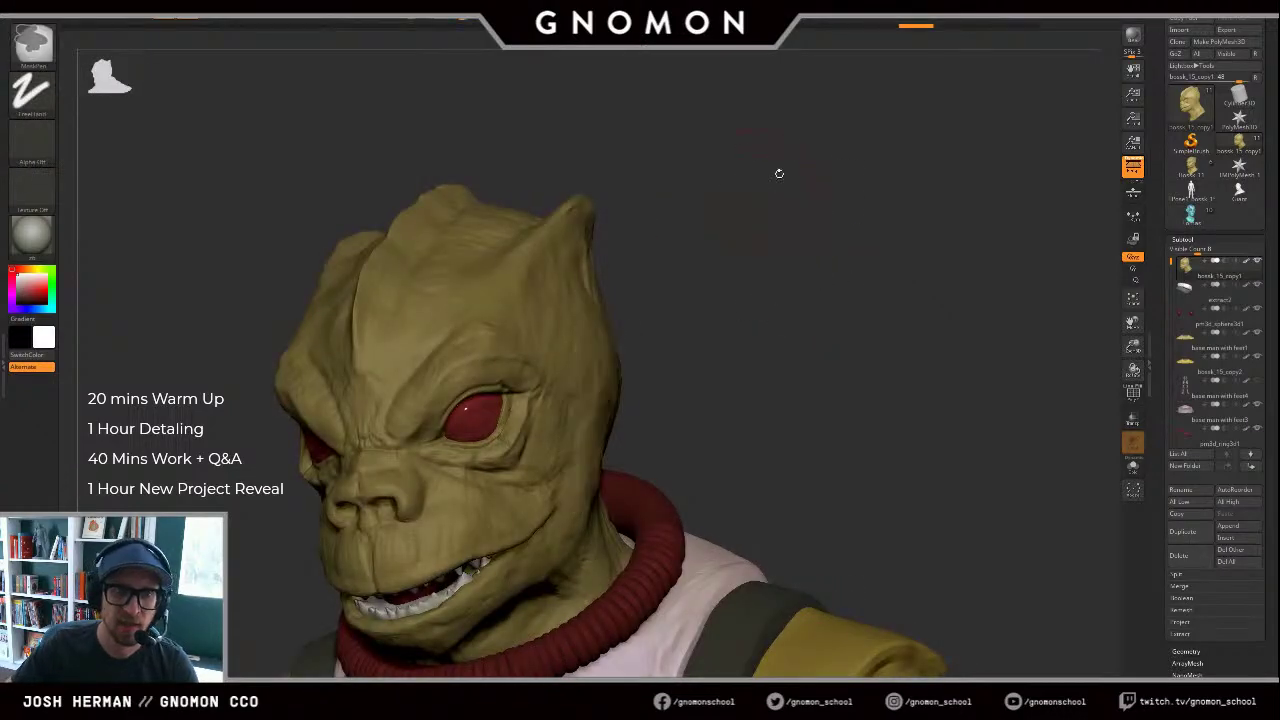
Step: Load the Scales D brush from LightBox with the side of the head in view
{"action": "left_click_drag", "start_coordinate": [750, 239], "coordinate": [677, 240]}
{"action": "key", "text": "comma"}
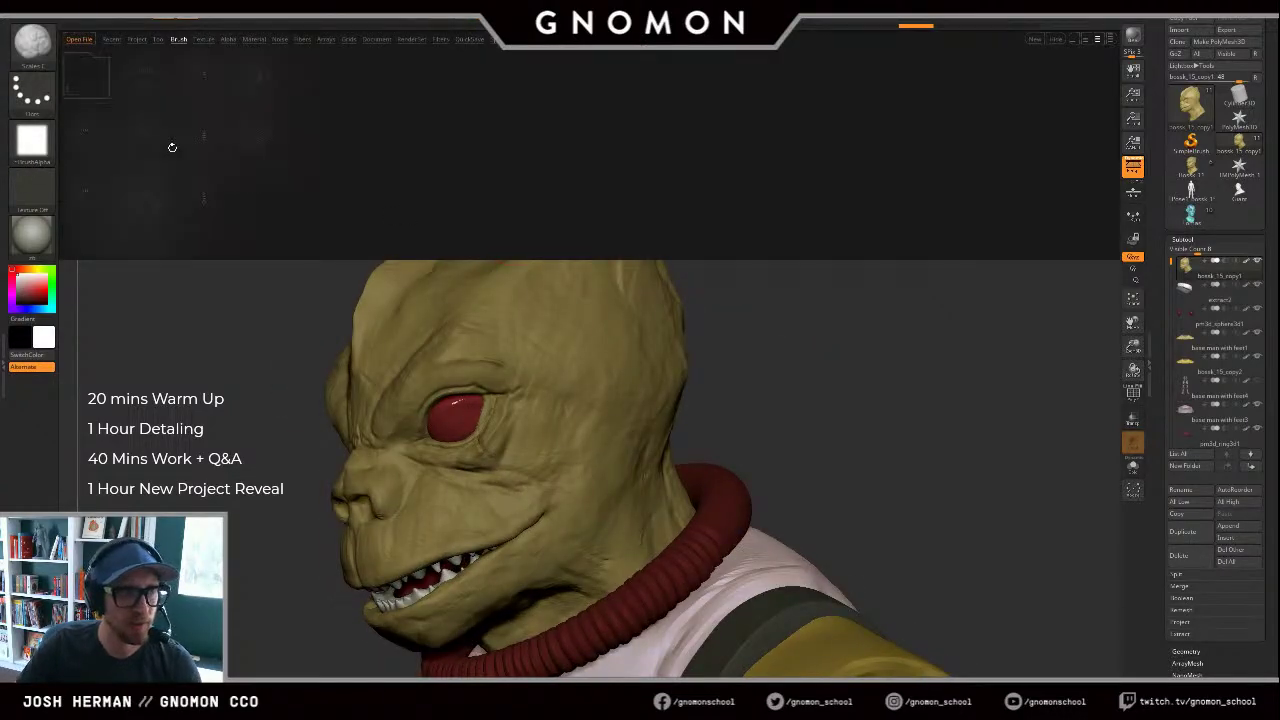
{"action": "double_click", "coordinate": [156, 92]}
{"action": "left_click_drag", "start_coordinate": [823, 271], "coordinate": [788, 273]}
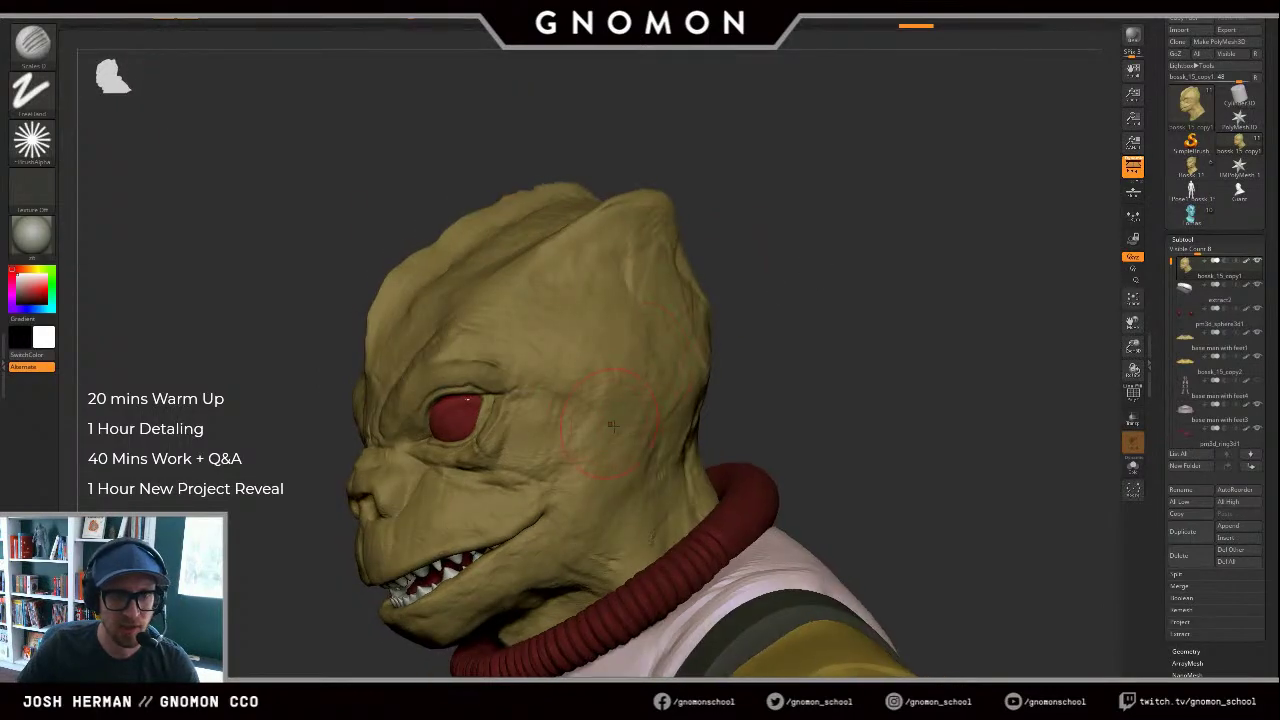
Step: Try the Scales D brush with strokes from the cheek toward the upper side of the head
{"action": "mouse_move", "coordinate": [612, 428]}
{"action": "left_mouse_down"}
{"action": "mouse_move", "coordinate": [601, 365]}
{"action": "mouse_move", "coordinate": [624, 310]}
{"action": "left_mouse_up"}
{"action": "left_click_drag", "start_coordinate": [672, 262], "coordinate": [644, 210]}
{"action": "key", "text": "ctrl+z"}
{"action": "key", "text": "ctrl+z"}
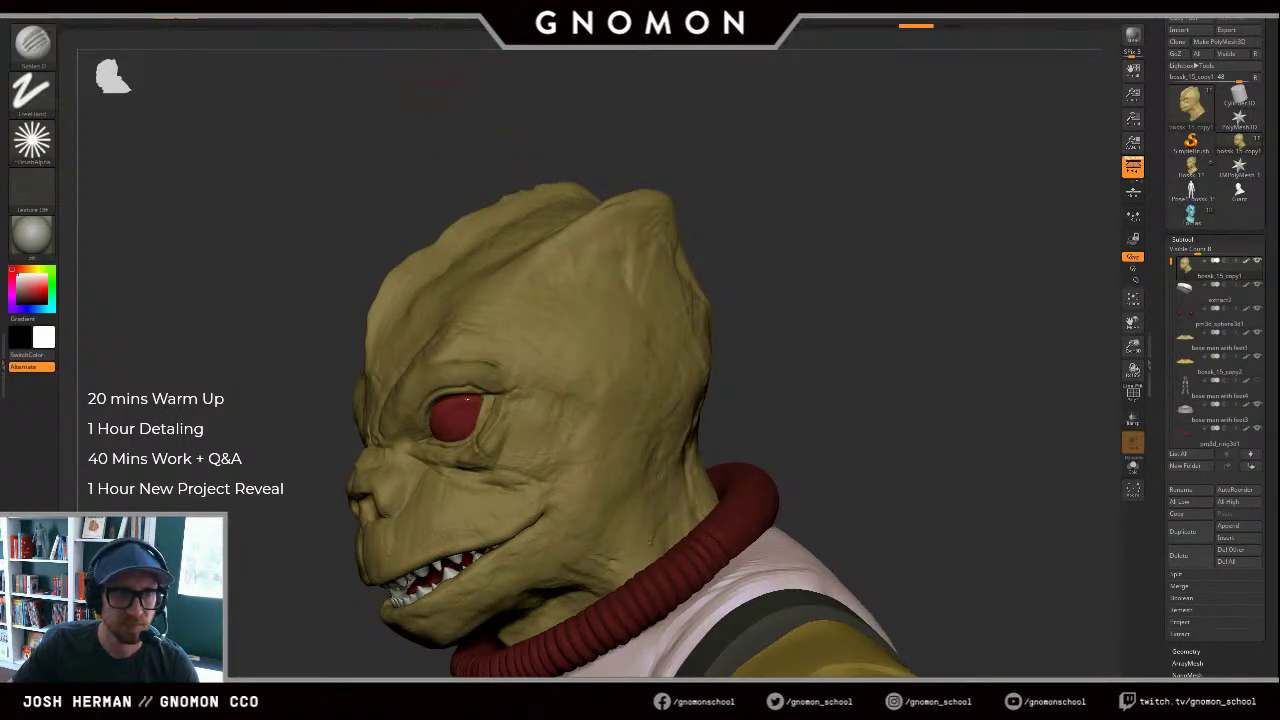
{"action": "mouse_move", "coordinate": [618, 352]}
{"action": "left_mouse_down"}
{"action": "mouse_move", "coordinate": [584, 477]}
{"action": "mouse_move", "coordinate": [612, 362]}
{"action": "left_mouse_up"}
{"action": "key", "text": "ctrl+z"}
{"action": "key", "text": "ctrl+z"}
Step: Try further Scales D strokes from the jaw toward the back of the head and along the cheek
{"action": "left_click_drag", "start_coordinate": [614, 500], "coordinate": [700, 293]}
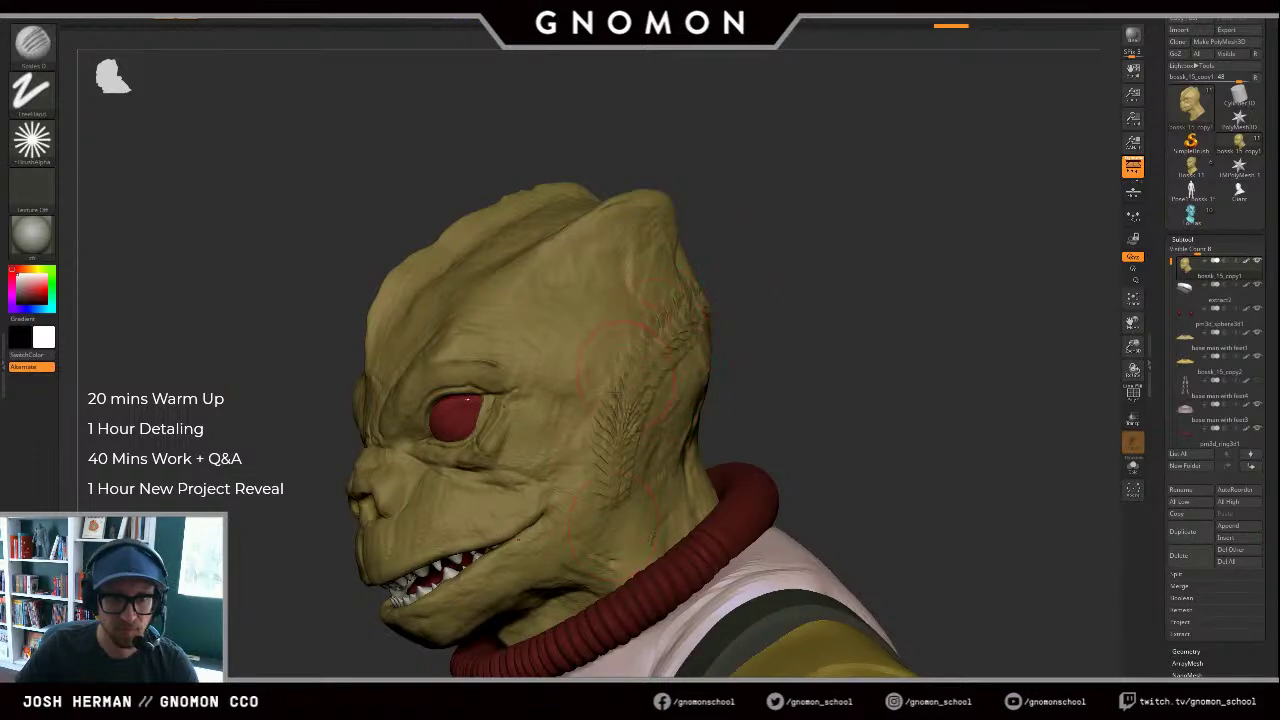
{"action": "key", "text": "ctrl+z"}
{"action": "left_click_drag", "start_coordinate": [608, 486], "coordinate": [584, 388]}
{"action": "key", "text": "ctrl+z"}
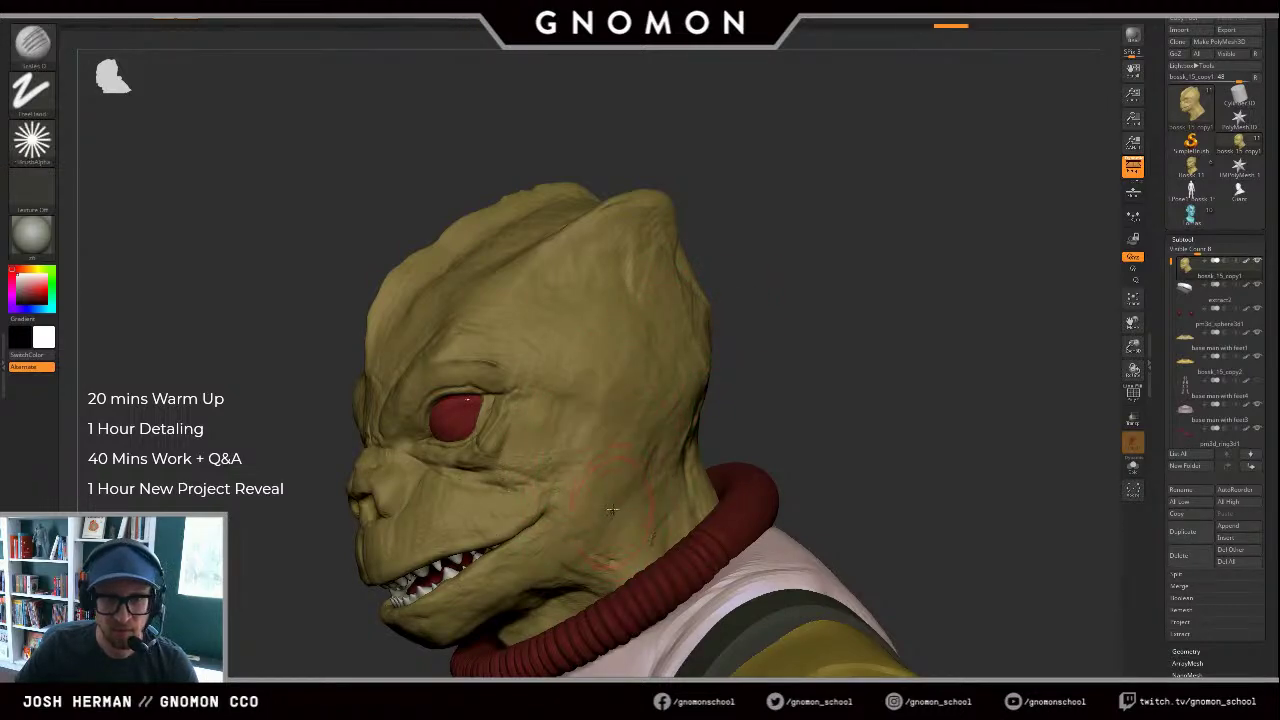
{"action": "mouse_move", "coordinate": [622, 472]}
{"action": "left_mouse_down"}
{"action": "mouse_move", "coordinate": [612, 378]}
{"action": "mouse_move", "coordinate": [582, 500]}
{"action": "mouse_move", "coordinate": [620, 328]}
{"action": "left_mouse_up"}
{"action": "key", "text": "ctrl+z"}
{"action": "key", "text": "ctrl+z"}
{"action": "left_click_drag", "start_coordinate": [588, 410], "coordinate": [566, 508]}
{"action": "key", "text": "ctrl+z"}
{"action": "key", "text": "ctrl+z"}
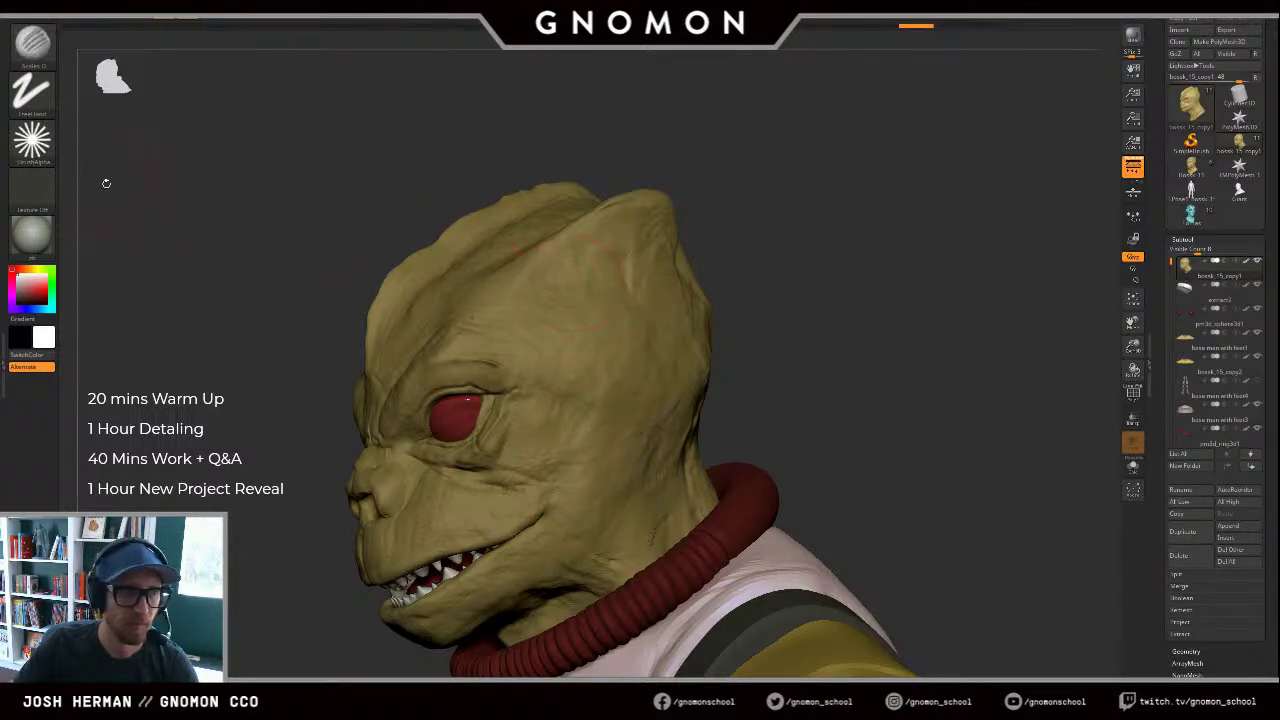
Step: Load the Scales E brush and stroke a raised ridged band up the side of the head behind the eye
{"action": "key", "text": "comma"}
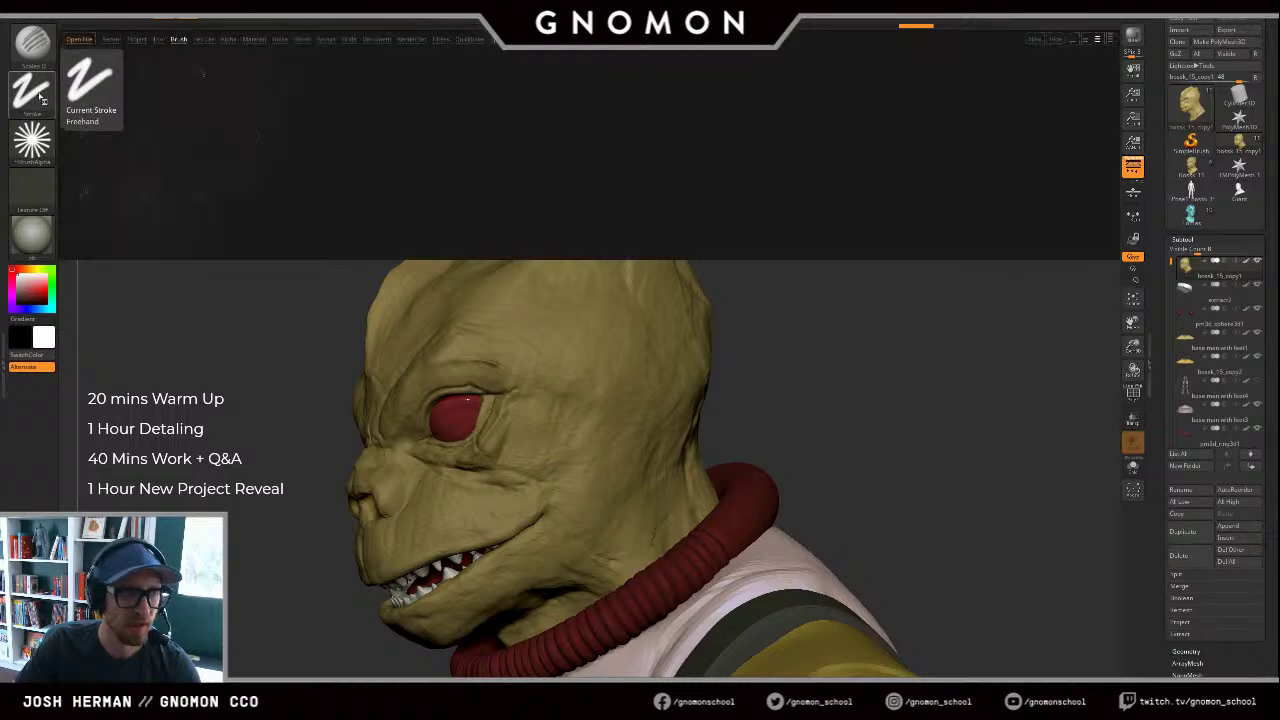
{"action": "double_click", "coordinate": [141, 133]}
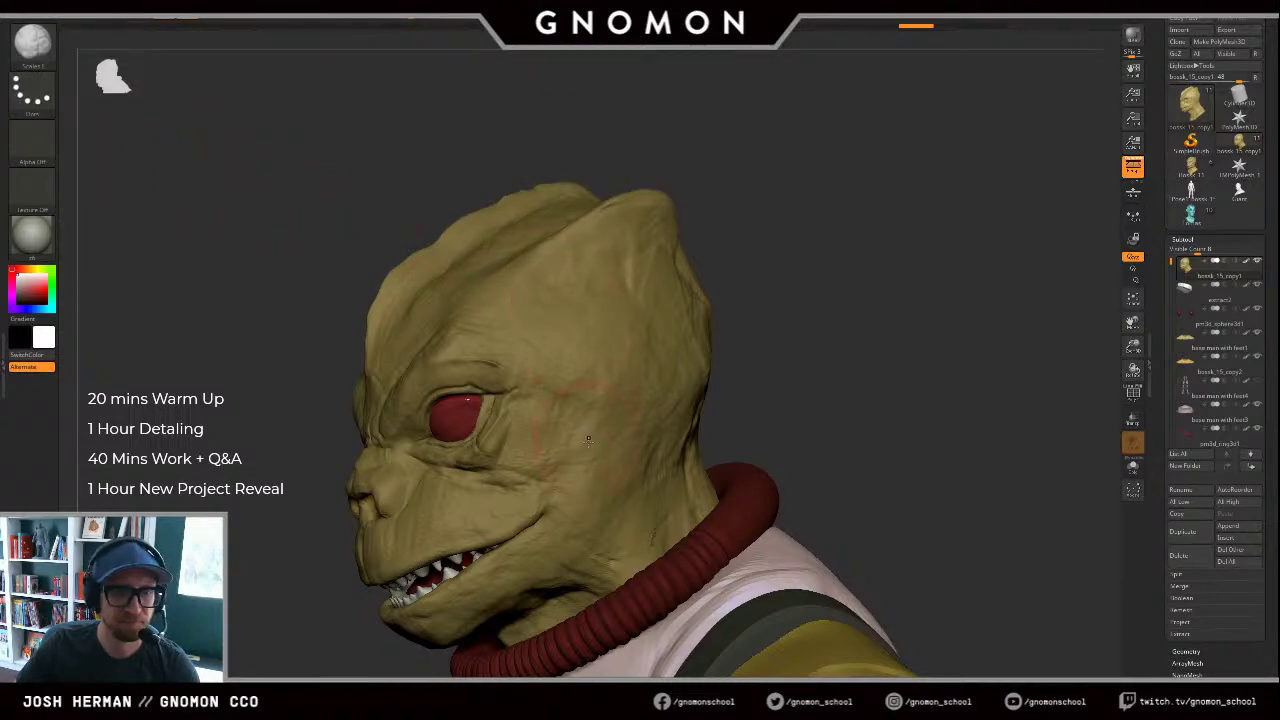
{"action": "left_click_drag", "start_coordinate": [592, 460], "coordinate": [607, 345]}
{"action": "key", "text": "ctrl+z"}
{"action": "left_click", "coordinate": [412, 22]}
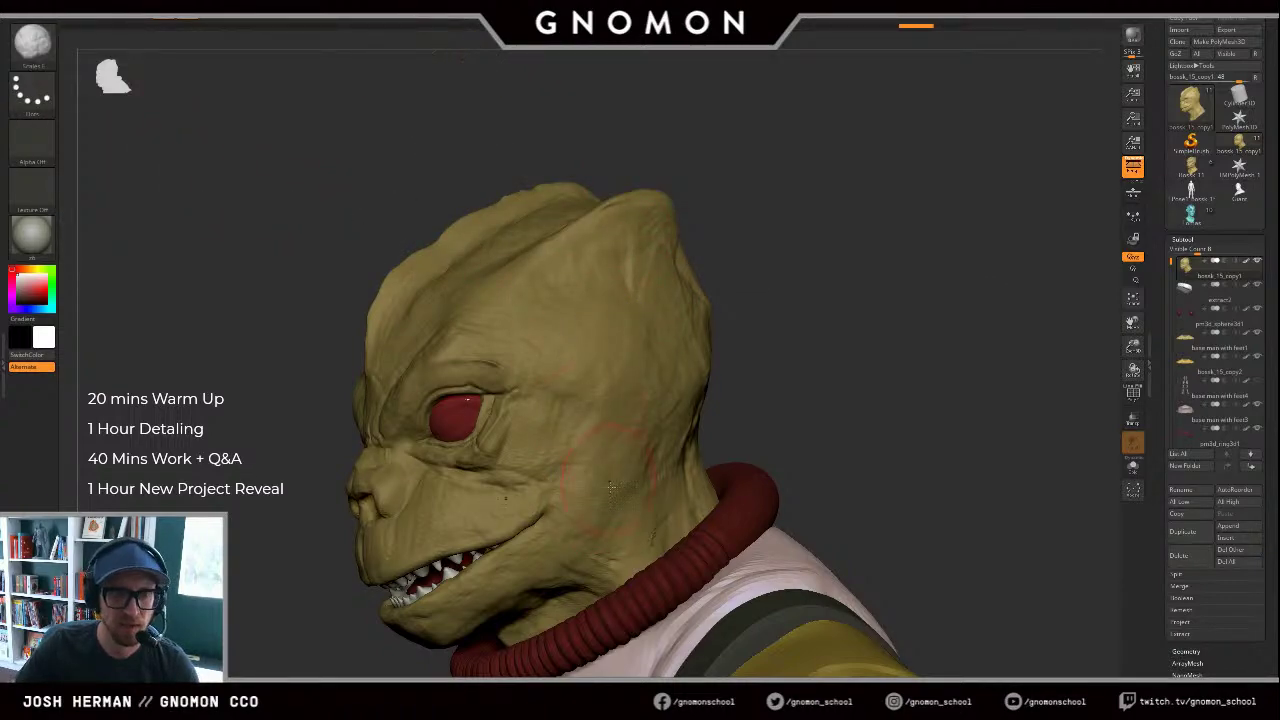
{"action": "mouse_move", "coordinate": [829, 271]}
{"action": "left_mouse_down"}
{"action": "mouse_move", "coordinate": [803, 277]}
{"action": "mouse_move", "coordinate": [845, 280]}
{"action": "left_mouse_up"}
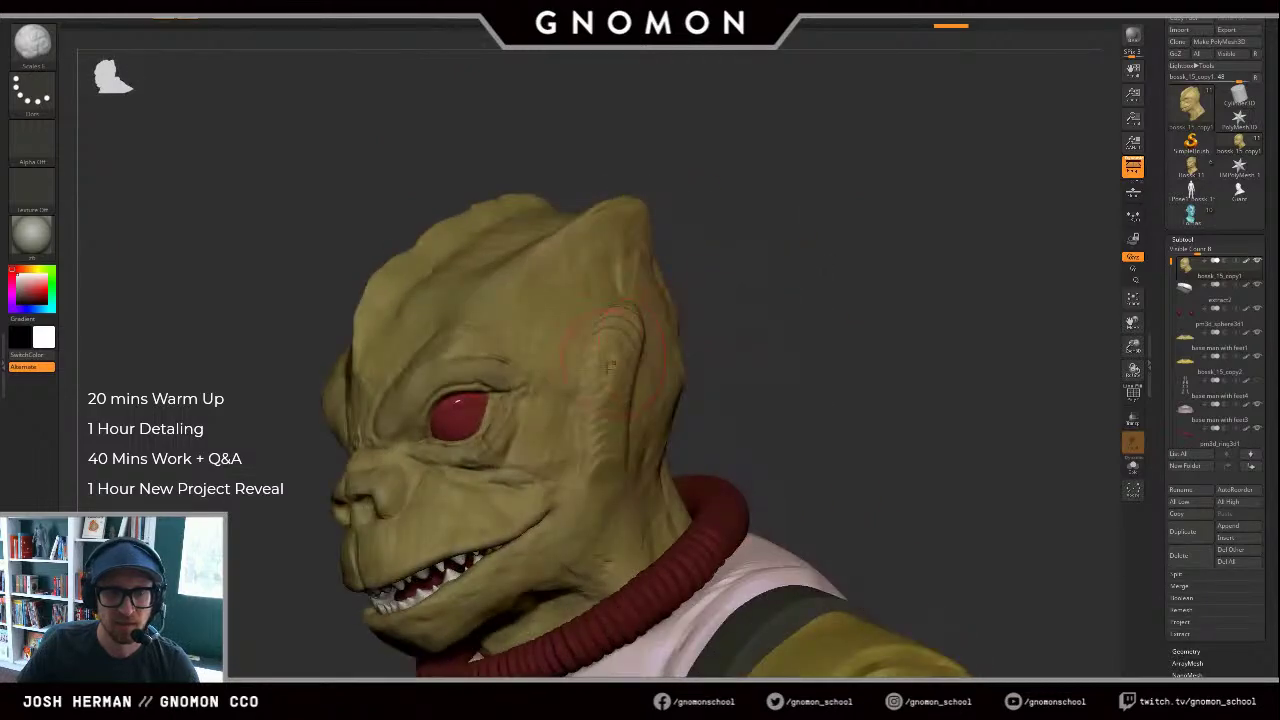
Step: Try overlapping vertical Scales E strokes across the side of the head, from the cheek and jaw up behind the eye
{"action": "left_click", "coordinate": [600, 449]}
{"action": "key", "text": "ctrl+z"}
{"action": "left_click_drag", "start_coordinate": [590, 468], "coordinate": [592, 342]}
{"action": "left_click_drag", "start_coordinate": [610, 490], "coordinate": [616, 368]}
{"action": "left_click_drag", "start_coordinate": [711, 317], "coordinate": [650, 319]}
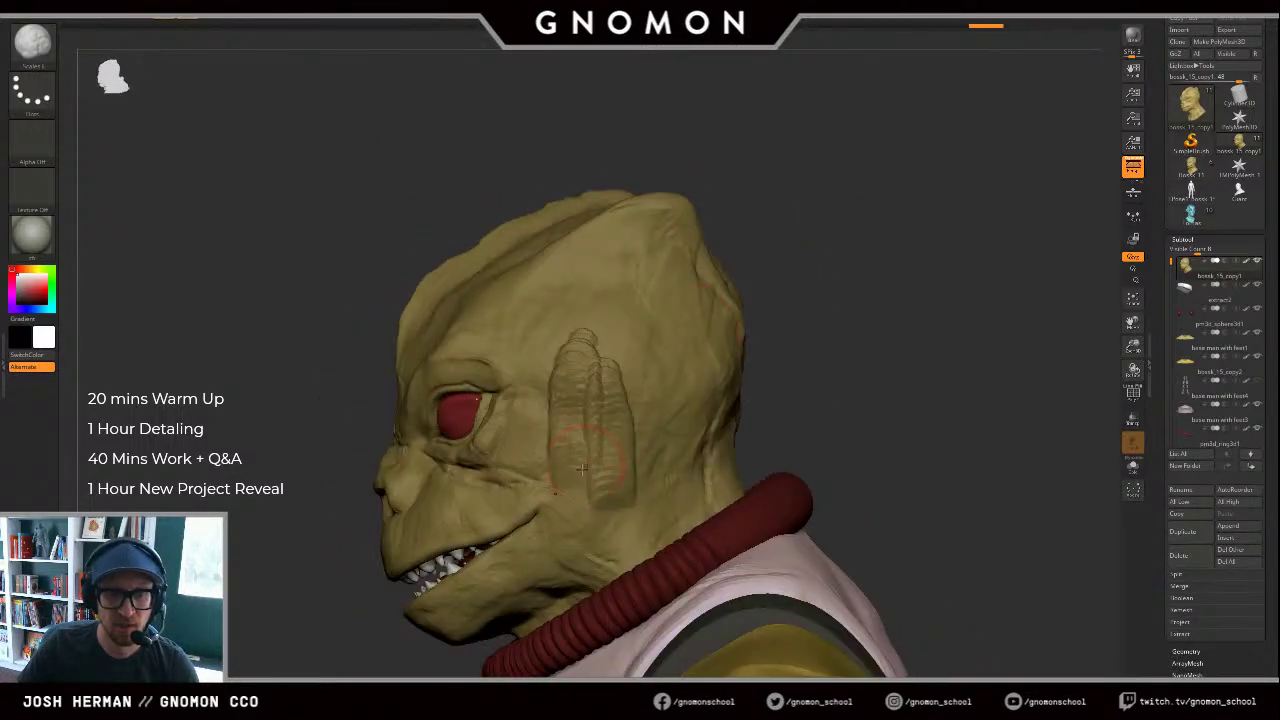
{"action": "left_click_drag", "start_coordinate": [573, 520], "coordinate": [581, 432]}
{"action": "left_click_drag", "start_coordinate": [606, 548], "coordinate": [608, 450]}
{"action": "left_click_drag", "start_coordinate": [644, 518], "coordinate": [639, 388]}
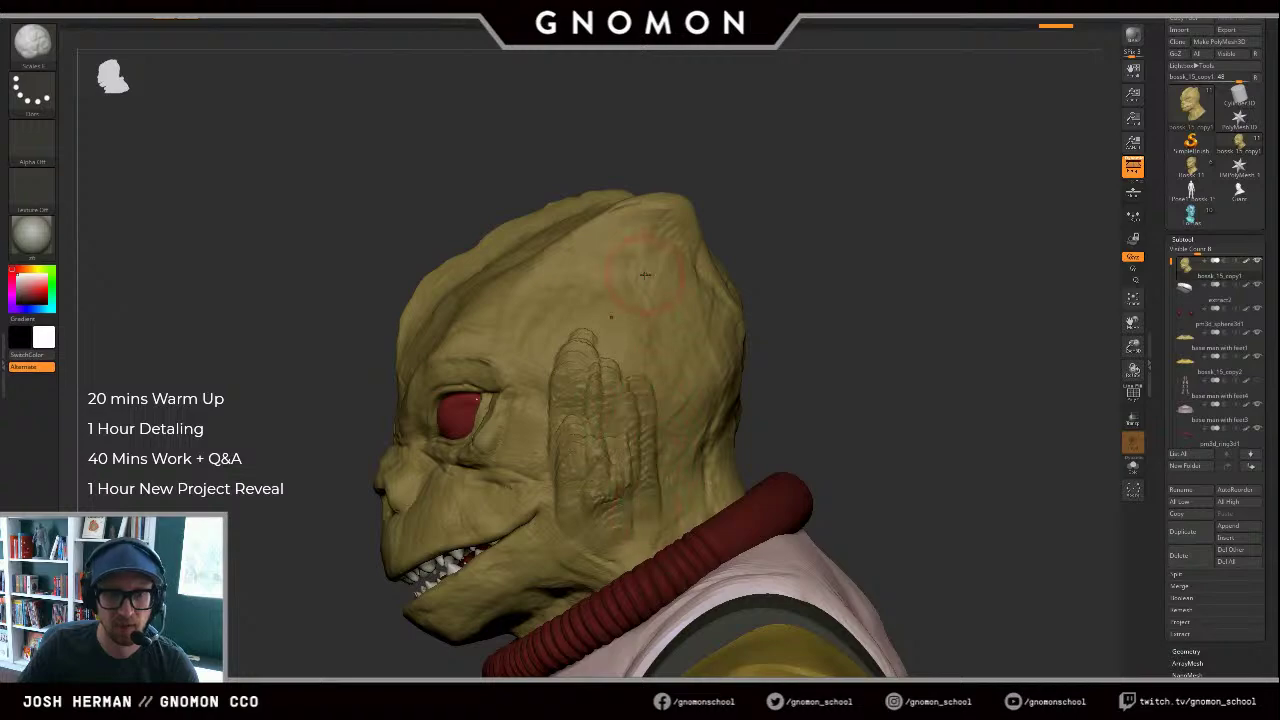
Step: Undo the Scales E test strokes on the side of the head
{"action": "key", "text": "ctrl+z"}
{"action": "key", "text": "ctrl+z"}
{"action": "key", "text": "ctrl+z"}
{"action": "key", "text": "ctrl+z"}
{"action": "key", "text": "ctrl+z"}
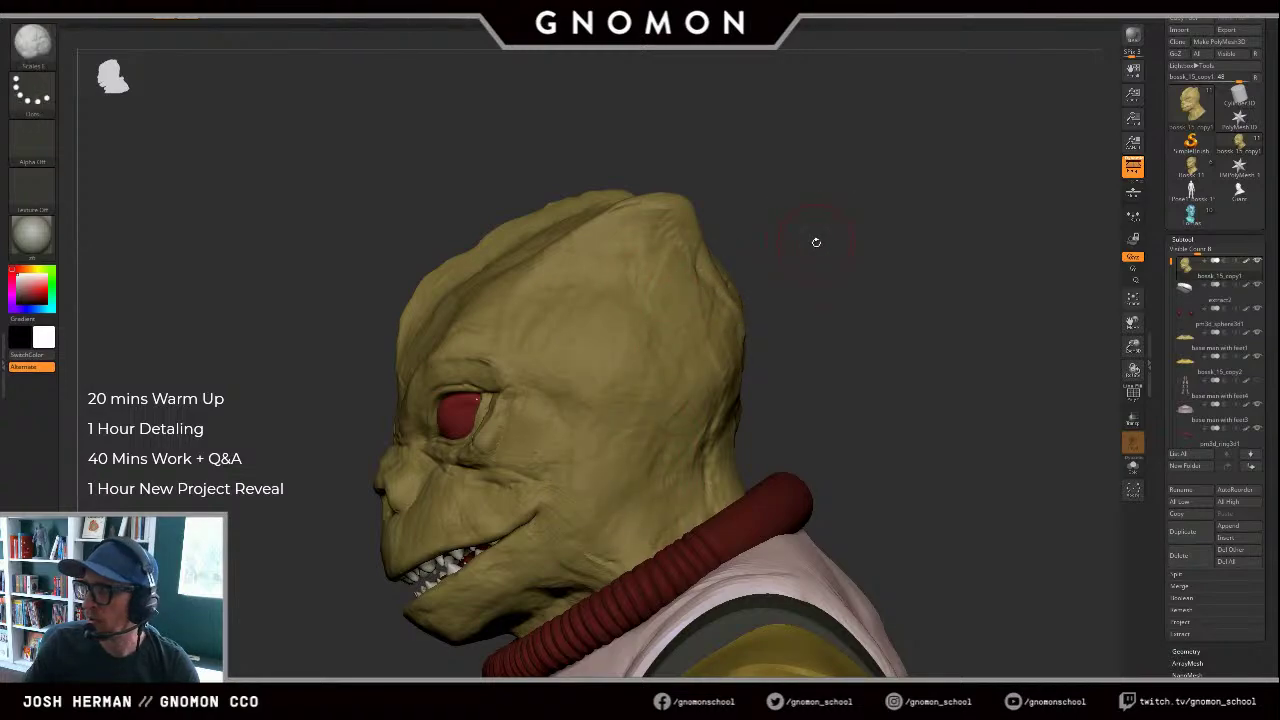
{"action": "left_click_drag", "start_coordinate": [651, 173], "coordinate": [634, 157]}
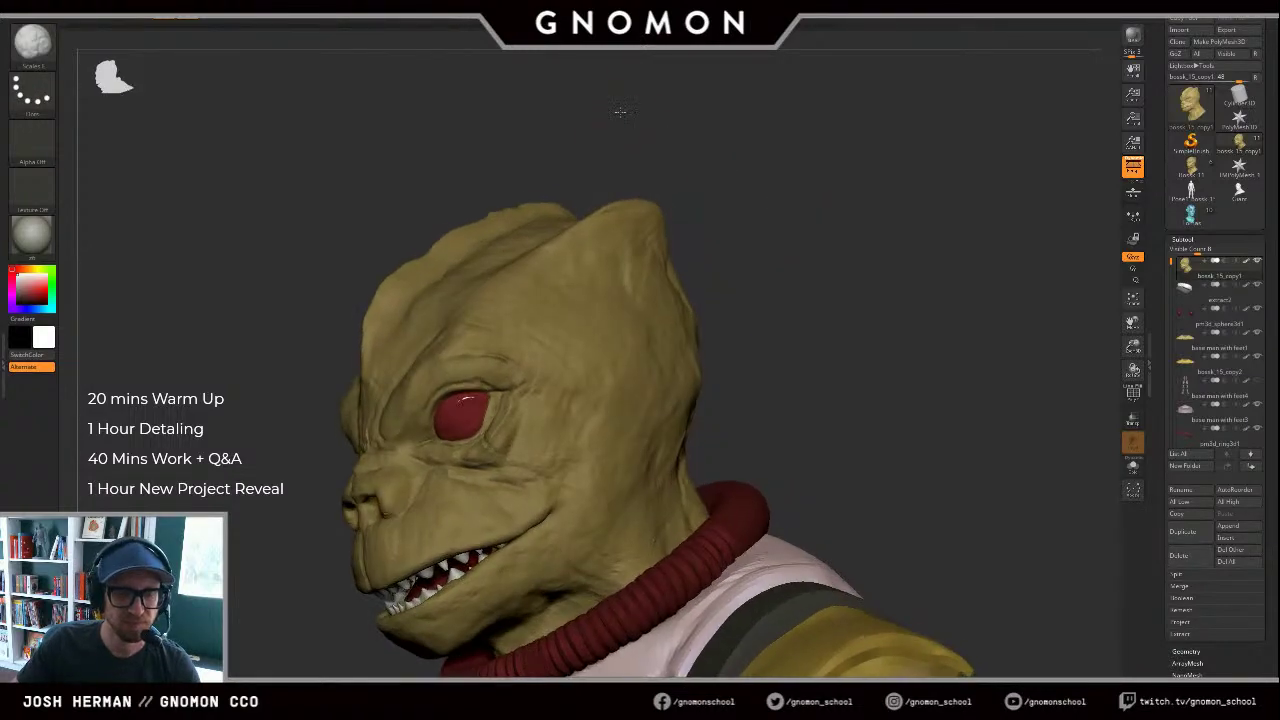
Step: Load the ScalesFish brush from LightBox, try it on the side of the head behind the eye and undo the strokes
{"action": "key", "text": "comma"}
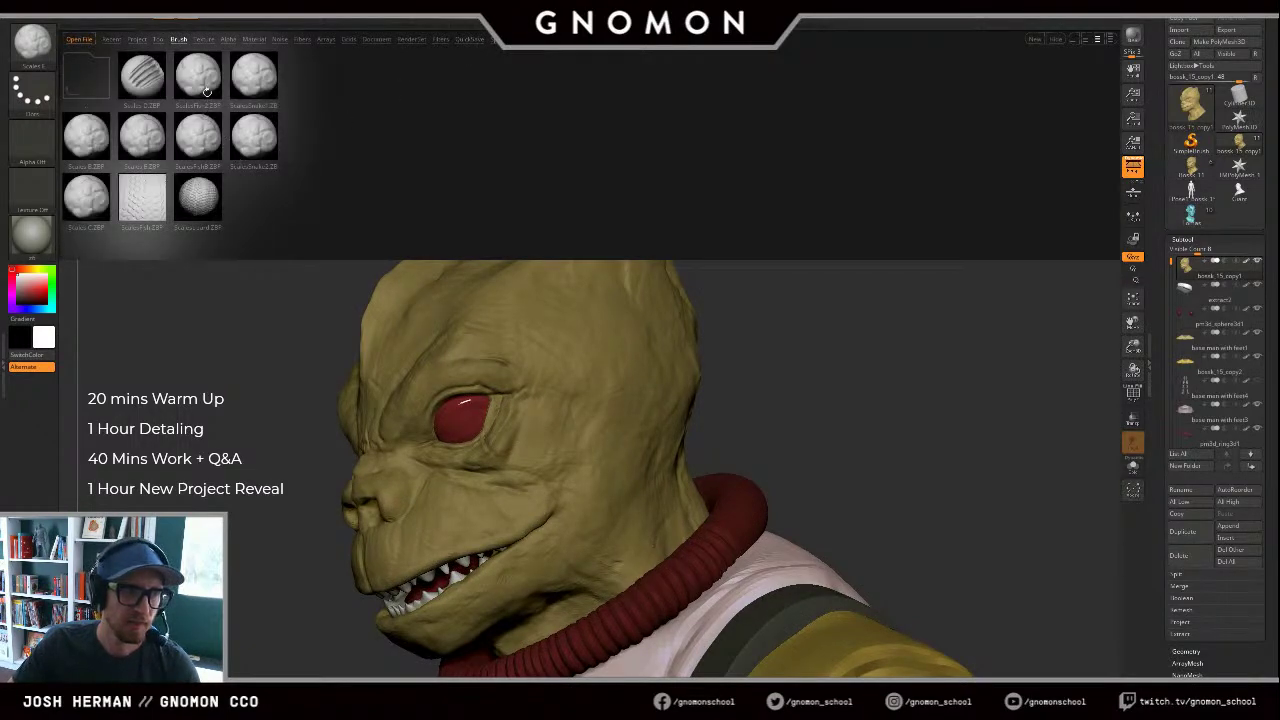
{"action": "left_click", "coordinate": [160, 212]}
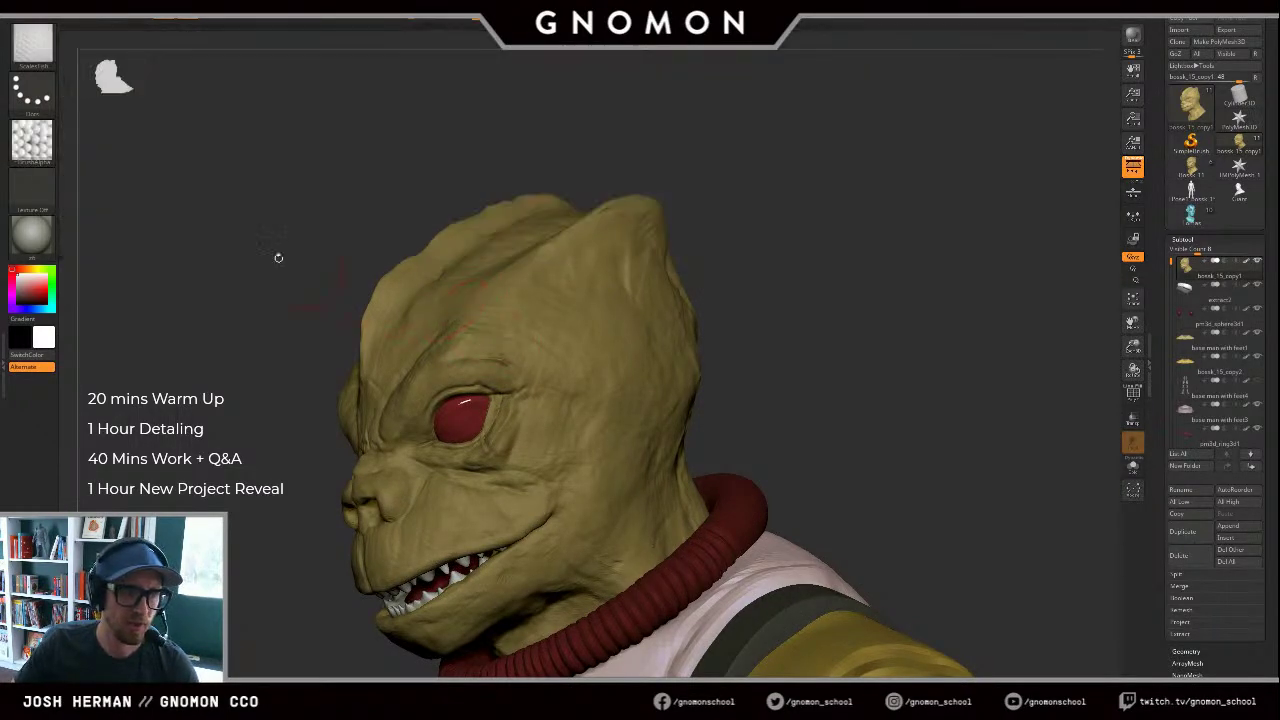
{"action": "left_click_drag", "start_coordinate": [570, 405], "coordinate": [588, 295]}
{"action": "key", "text": "ctrl+z"}
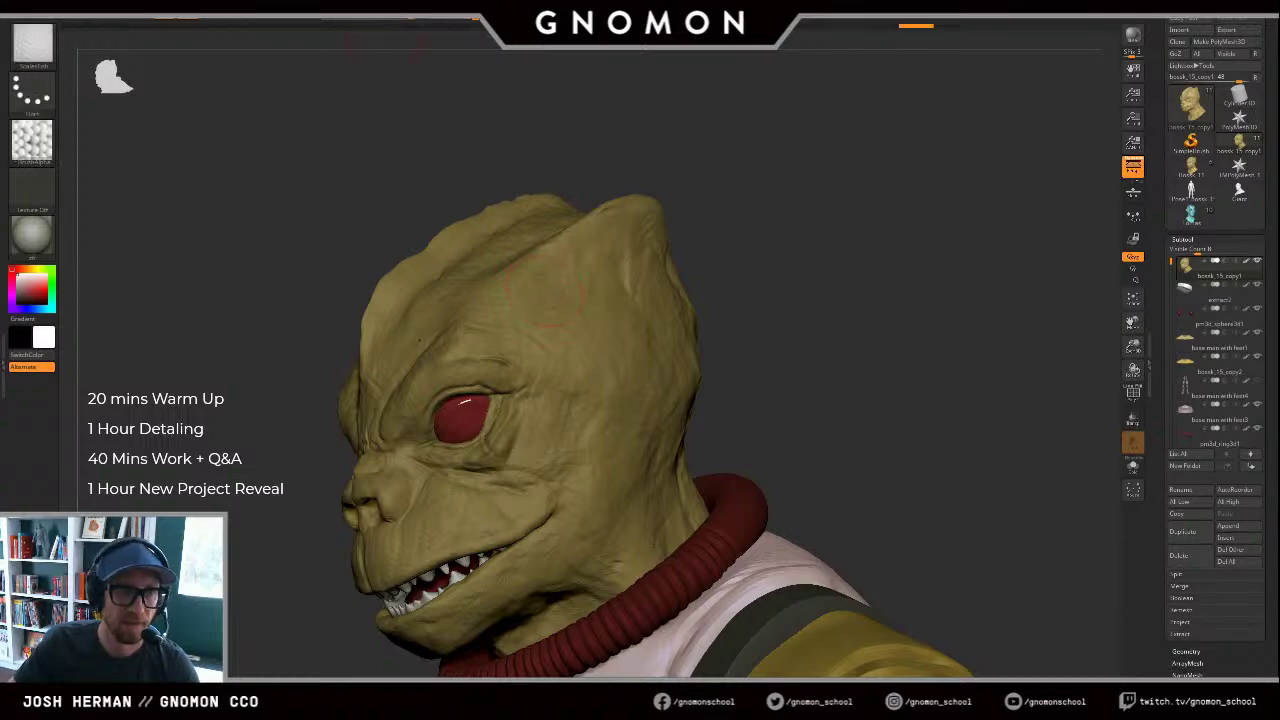
{"action": "key", "text": "ctrl"}
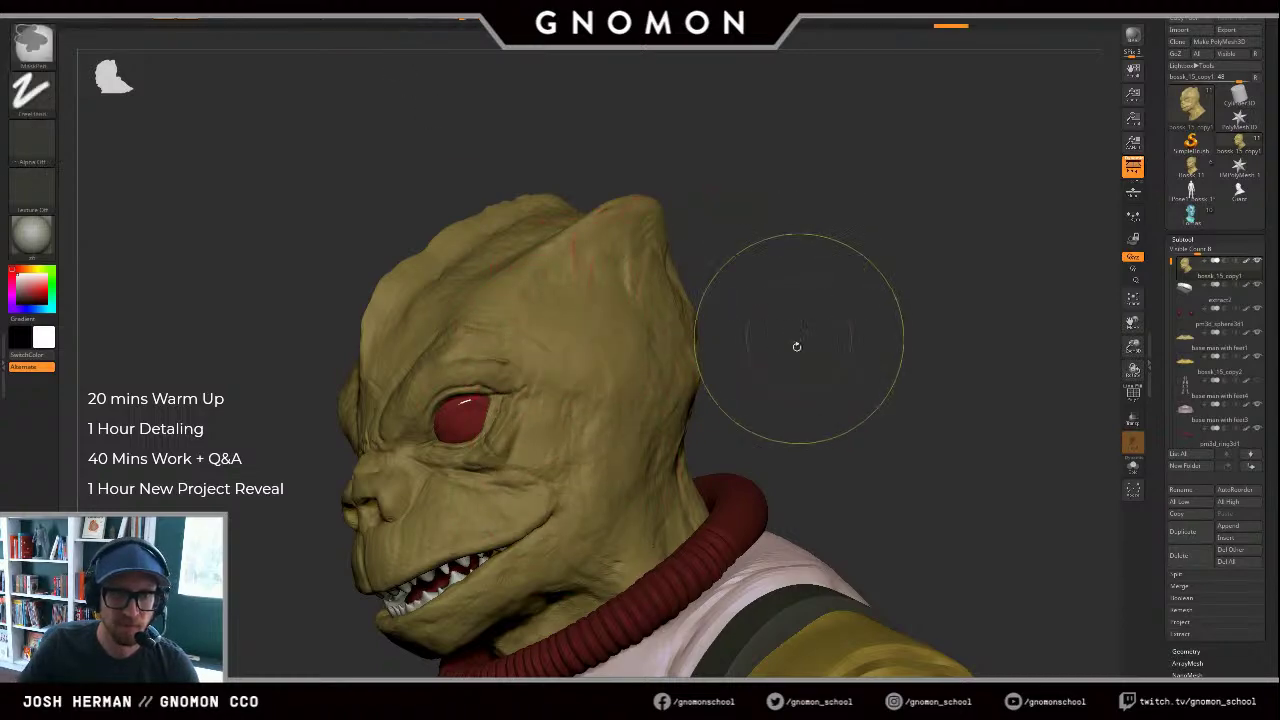
{"action": "left_click_drag", "start_coordinate": [829, 333], "coordinate": [800, 360]}
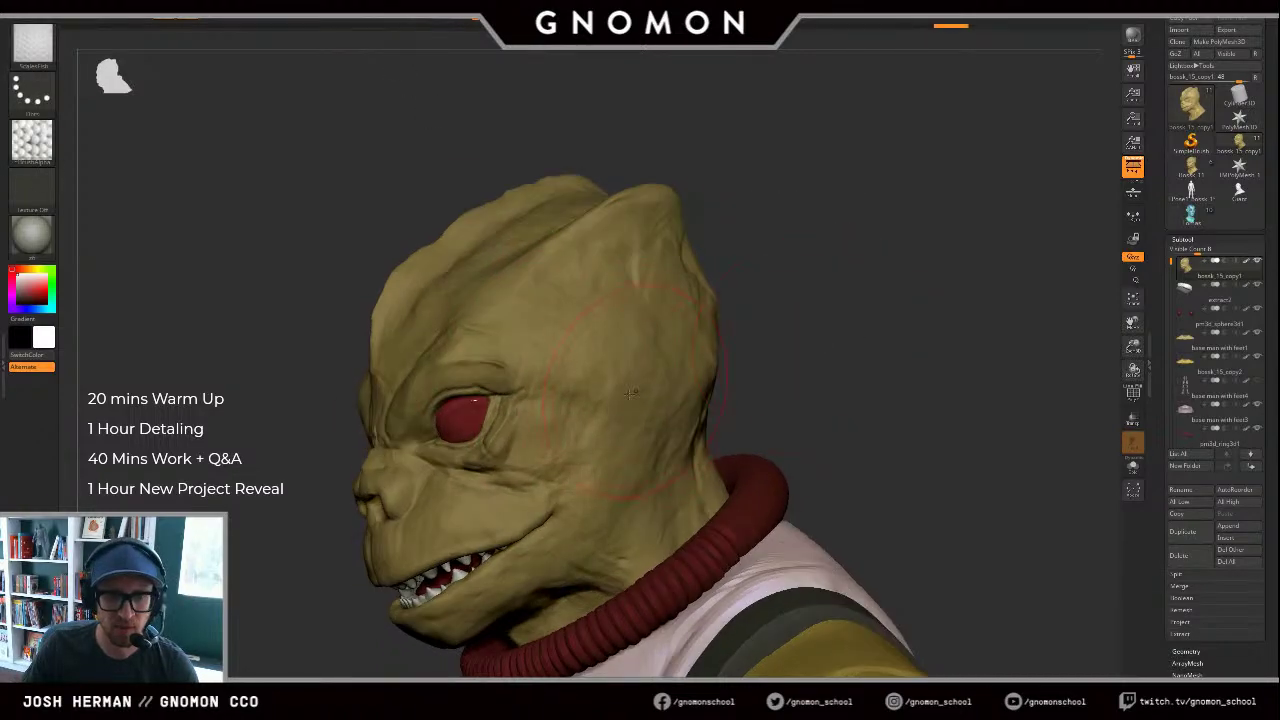
{"action": "key", "text": "ctrl+z"}
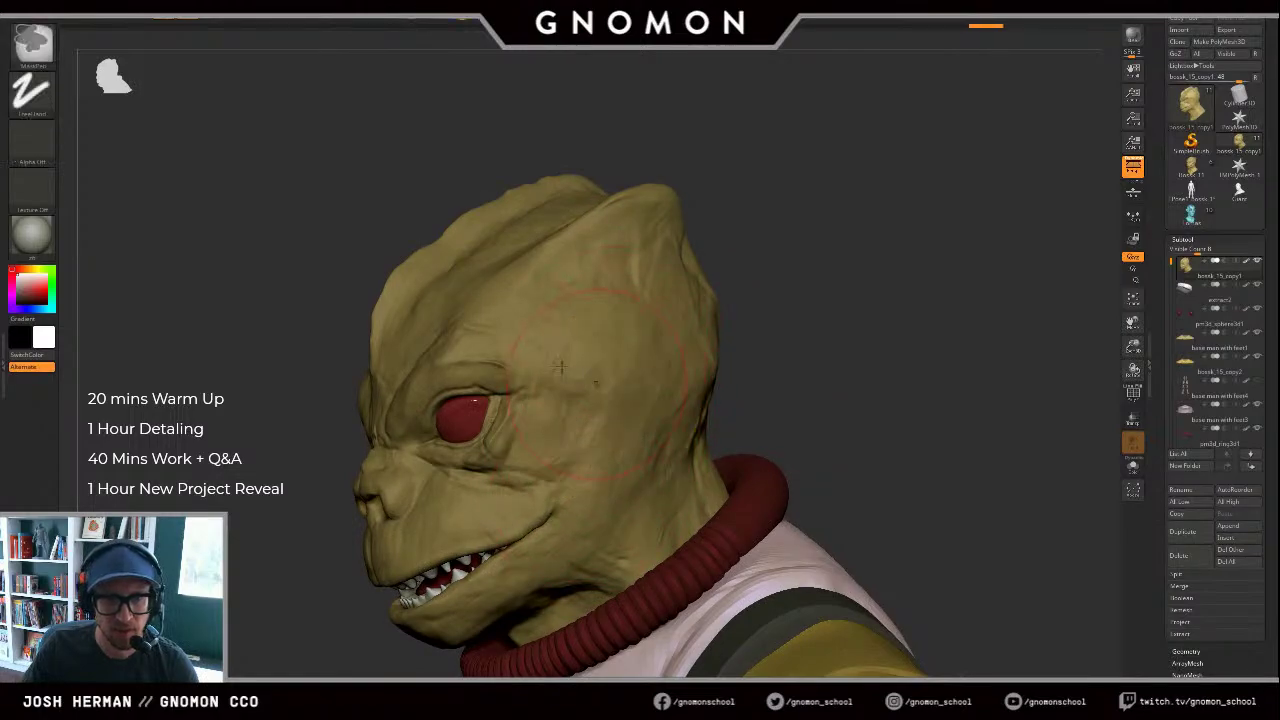
{"action": "key", "text": "ctrl+z"}
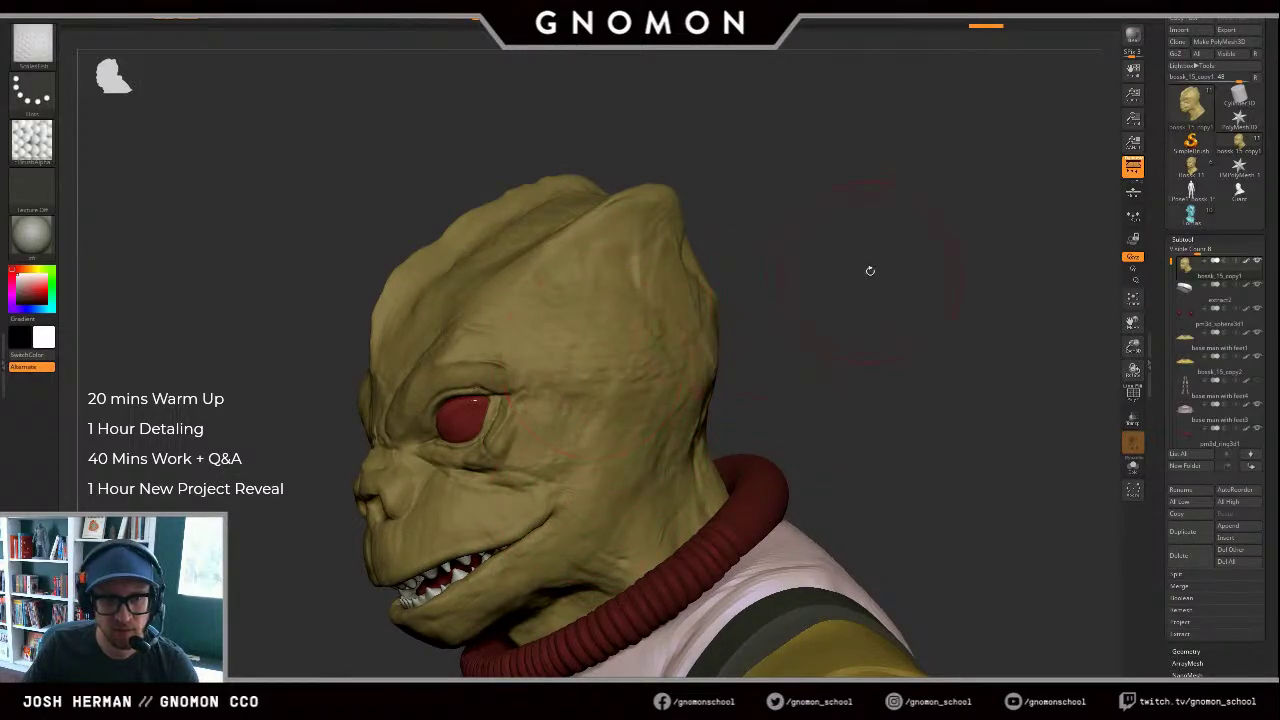
Step: Try ScalesFish strokes on the temple in close-up and undo them
{"action": "left_click_drag", "start_coordinate": [870, 271], "coordinate": [858, 340], "text": "alt"}
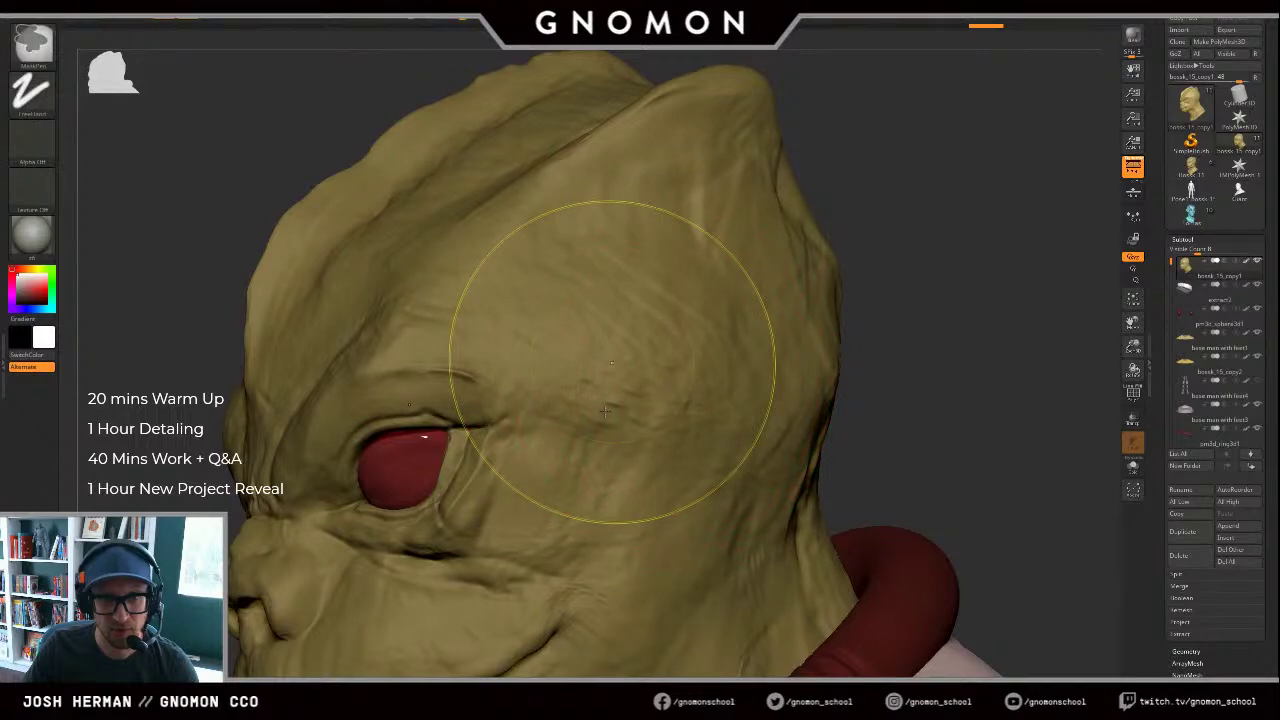
{"action": "left_click_drag", "start_coordinate": [612, 420], "coordinate": [648, 328]}
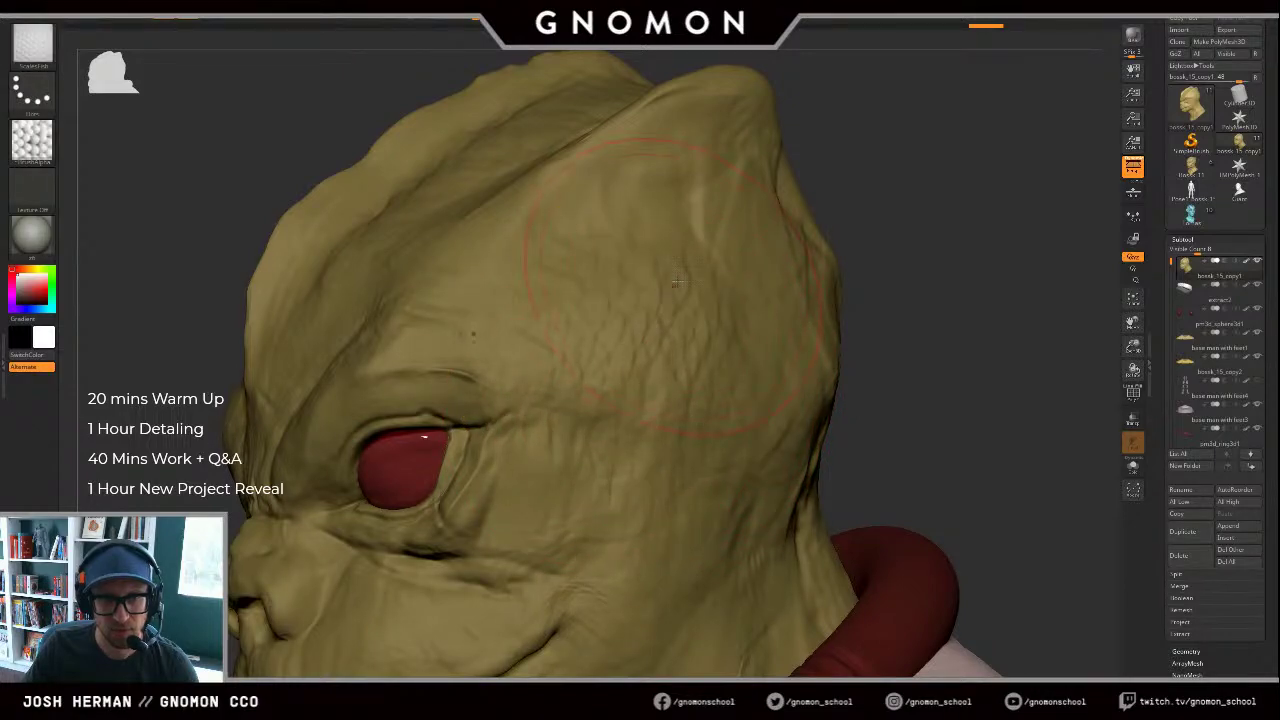
{"action": "key", "text": "ctrl+z"}
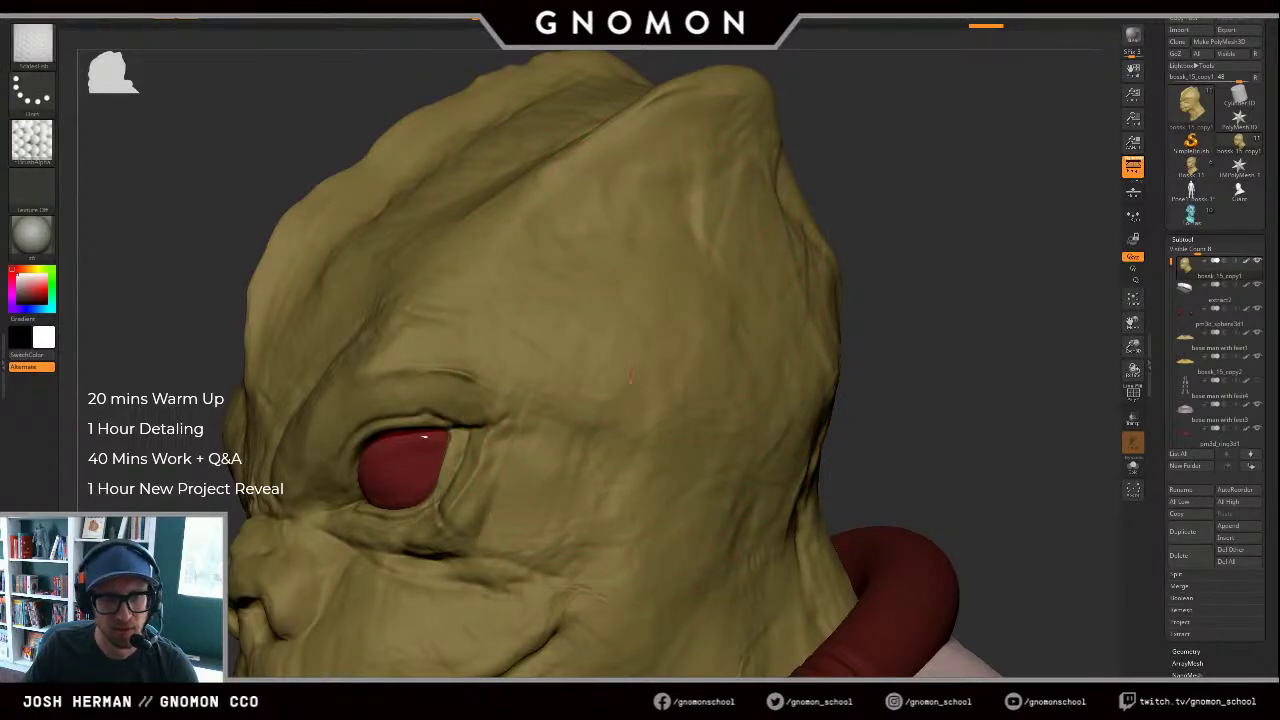
{"action": "left_click_drag", "start_coordinate": [630, 376], "coordinate": [640, 442]}
{"action": "key", "text": "ctrl+z"}
Step: Try a patch of ScalesFish strokes from the cheek up across the temple and the back of the jaw
{"action": "left_click_drag", "start_coordinate": [600, 523], "coordinate": [693, 345]}
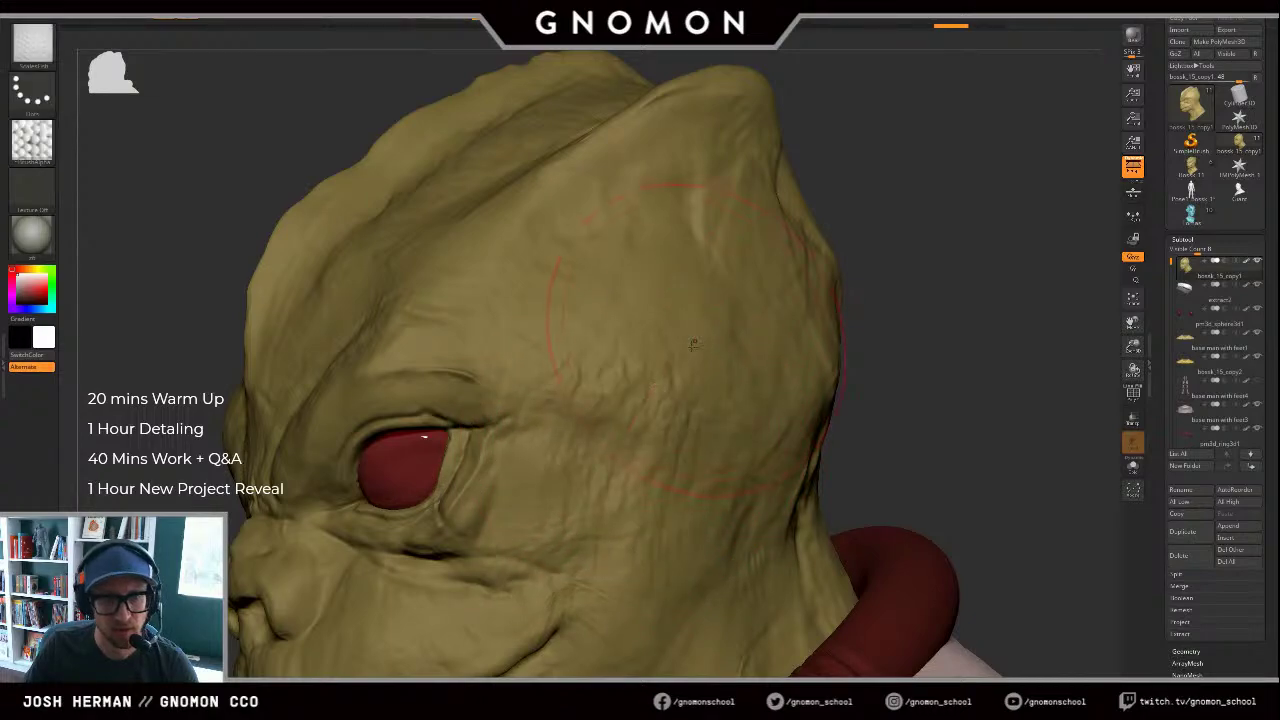
{"action": "left_click_drag", "start_coordinate": [582, 583], "coordinate": [602, 500]}
{"action": "left_click_drag", "start_coordinate": [611, 530], "coordinate": [602, 455]}
{"action": "left_click_drag", "start_coordinate": [703, 554], "coordinate": [724, 445]}
Step: Check the ScalesFish patch from farther away with its wireframe briefly shown, and undo the strokes
{"action": "left_click_drag", "start_coordinate": [963, 382], "coordinate": [915, 346], "text": "alt"}
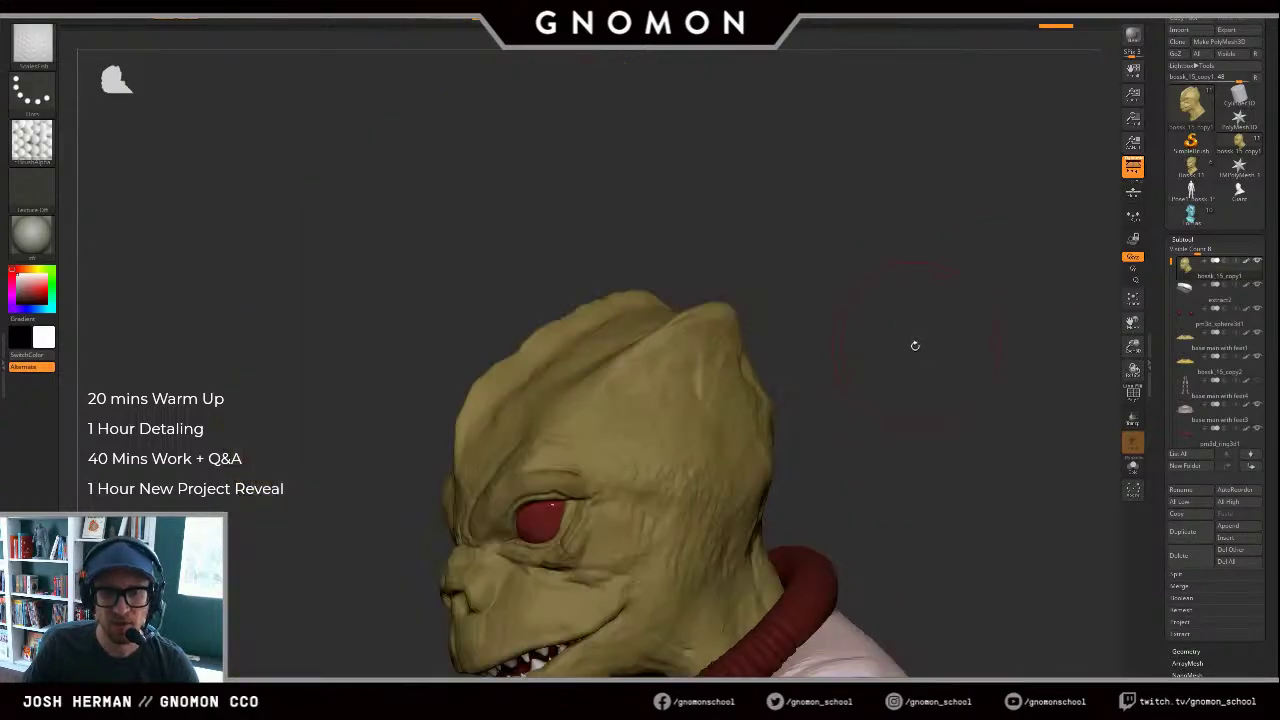
{"action": "key", "text": "shift+f"}
{"action": "key", "text": "shift+f"}
{"action": "right_click_drag", "start_coordinate": [670, 360], "coordinate": [698, 308], "text": "alt"}
{"action": "key", "text": "ctrl+z"}
{"action": "key", "text": "ctrl+z"}
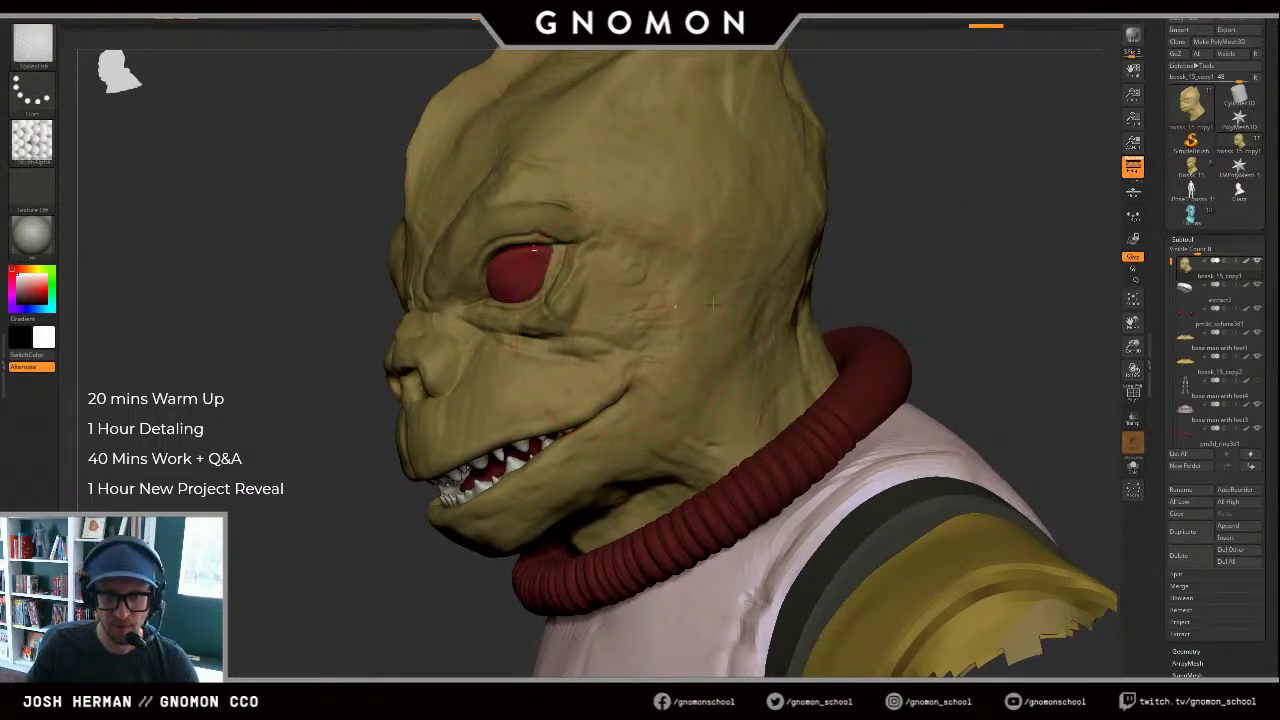
{"action": "key", "text": "ctrl+z"}
Step: Try ScalesFish strokes from the cheek toward the temple and back behind the eye
{"action": "mouse_move", "coordinate": [655, 345]}
{"action": "left_mouse_down"}
{"action": "mouse_move", "coordinate": [705, 325]}
{"action": "mouse_move", "coordinate": [725, 275]}
{"action": "left_mouse_up"}
{"action": "mouse_move", "coordinate": [766, 234]}
{"action": "left_mouse_down"}
{"action": "mouse_move", "coordinate": [679, 246]}
{"action": "mouse_move", "coordinate": [625, 296]}
{"action": "left_mouse_up"}
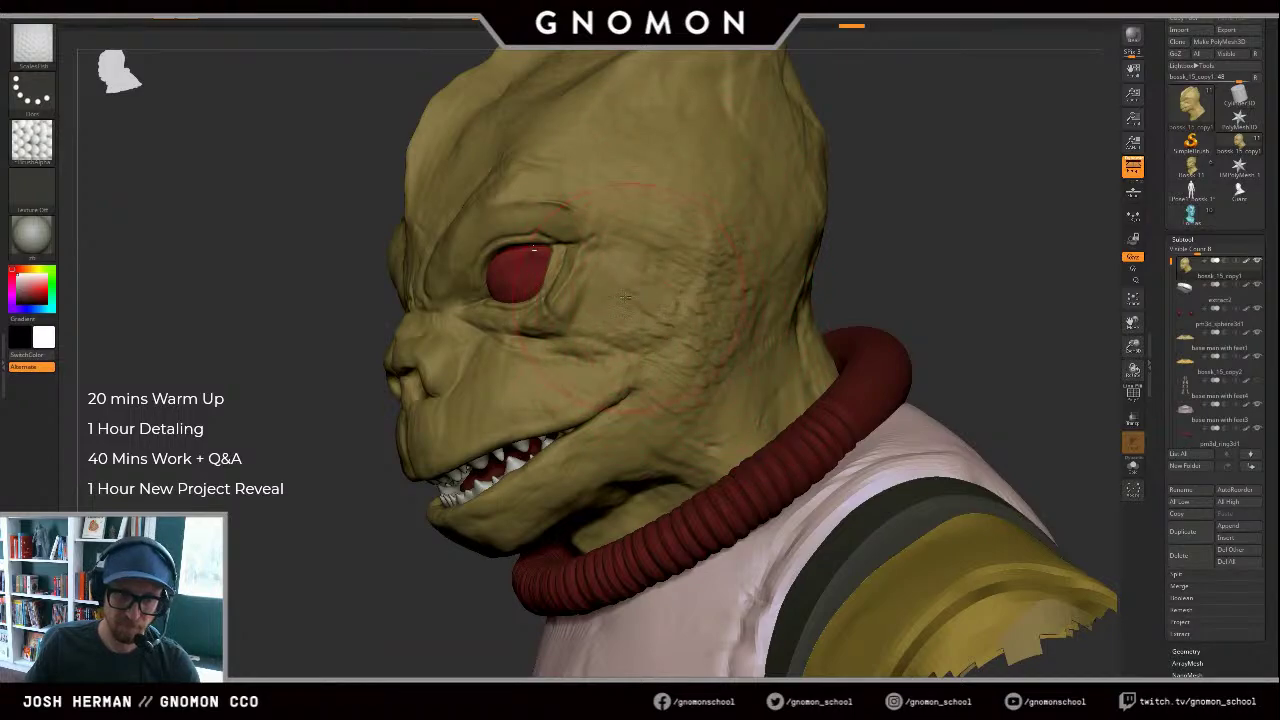
{"action": "mouse_move", "coordinate": [897, 257]}
{"action": "left_mouse_down"}
{"action": "mouse_move", "coordinate": [926, 250]}
{"action": "mouse_move", "coordinate": [831, 246]}
{"action": "mouse_move", "coordinate": [830, 284]}
{"action": "left_mouse_up"}
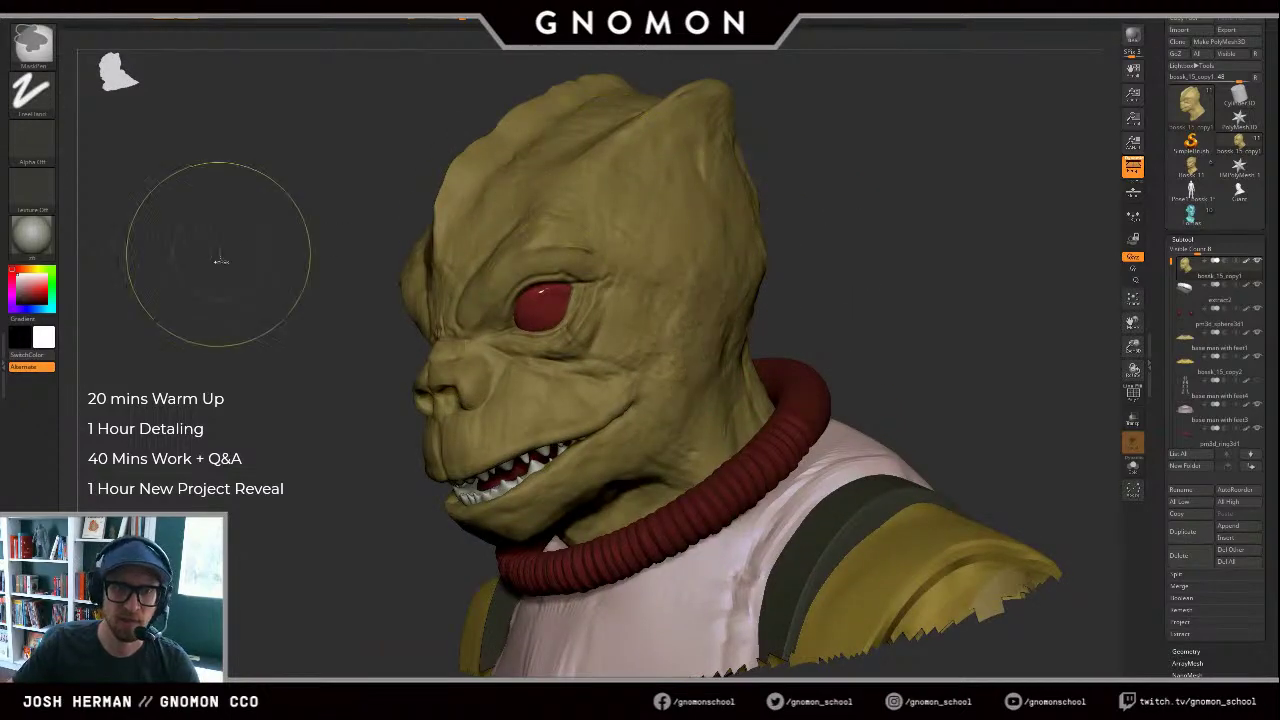
Step: Load the ScalesFish2 brush from LightBox, try two strokes from the cheek up the side of the head and undo them
{"action": "key", "text": "comma"}
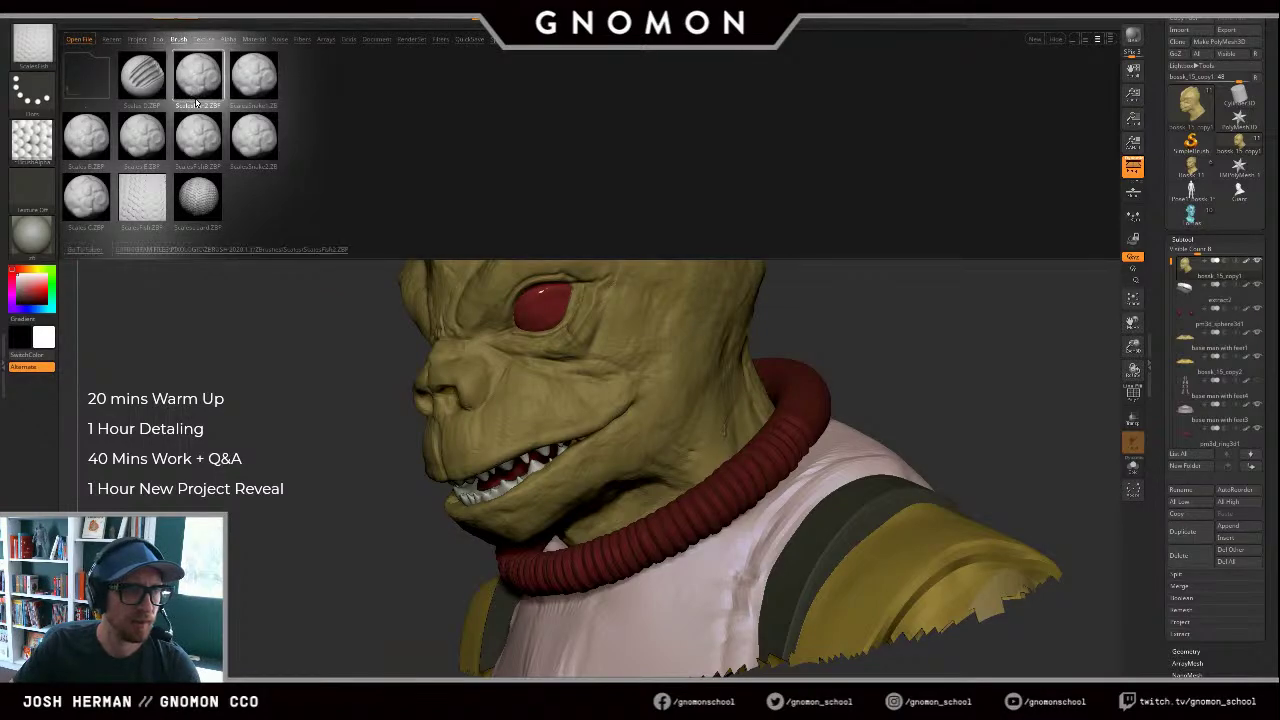
{"action": "double_click", "coordinate": [192, 93]}
{"action": "left_click_drag", "start_coordinate": [592, 390], "coordinate": [683, 253]}
{"action": "key", "text": "ctrl+z"}
{"action": "mouse_move", "coordinate": [655, 338]}
{"action": "left_mouse_down"}
{"action": "mouse_move", "coordinate": [688, 278]}
{"action": "mouse_move", "coordinate": [708, 190]}
{"action": "left_mouse_up"}
{"action": "key", "text": "ctrl+z"}
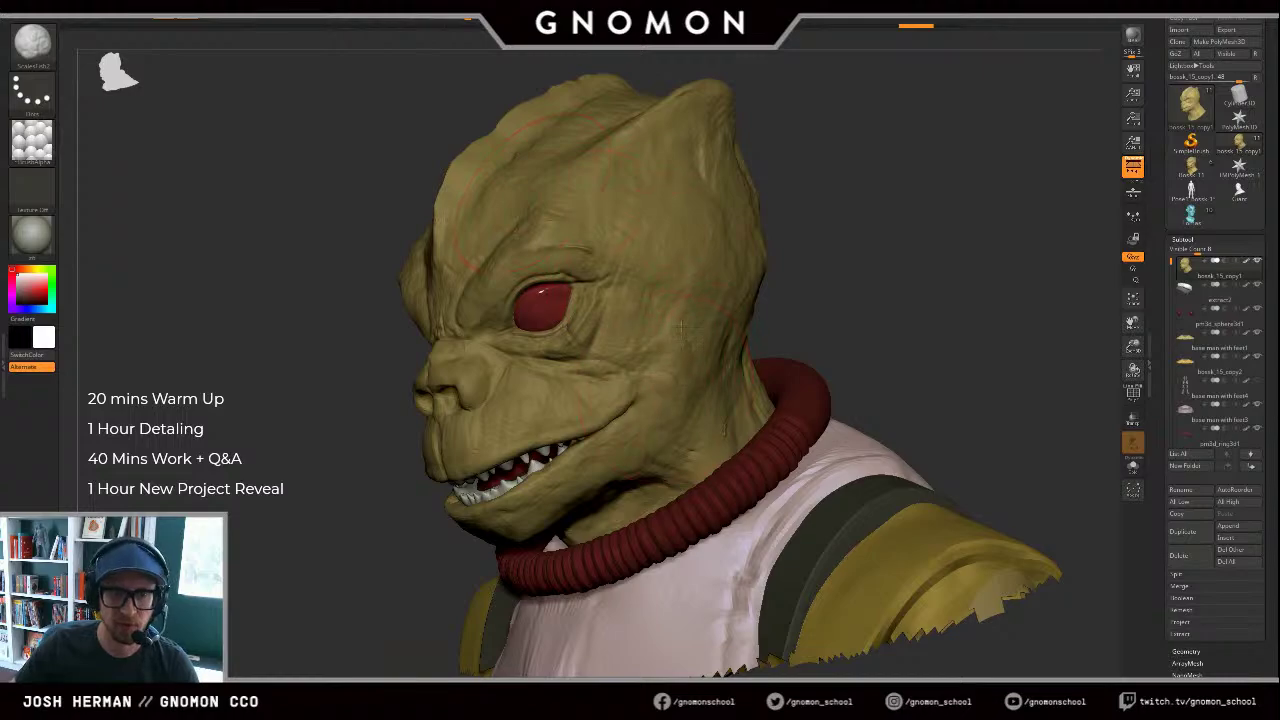
Step: Try large ScalesFish2 strokes up the side of the head in near-profile view and undo them
{"action": "left_click_drag", "start_coordinate": [864, 197], "coordinate": [770, 200]}
{"action": "key", "text": "ctrl+z"}
{"action": "mouse_move", "coordinate": [708, 362]}
{"action": "left_mouse_down"}
{"action": "mouse_move", "coordinate": [763, 142]}
{"action": "mouse_move", "coordinate": [703, 166]}
{"action": "mouse_move", "coordinate": [698, 138]}
{"action": "left_mouse_up"}
{"action": "left_click_drag", "start_coordinate": [630, 360], "coordinate": [646, 192]}
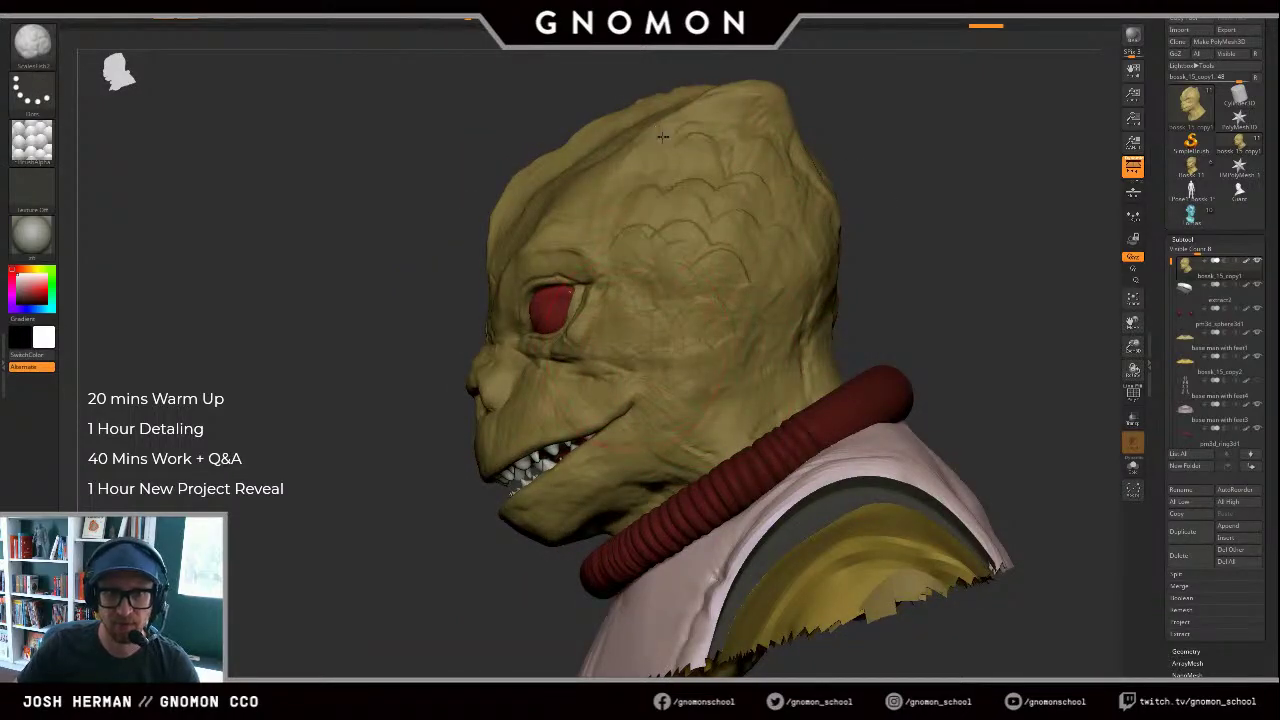
{"action": "left_click_drag", "start_coordinate": [905, 229], "coordinate": [990, 245]}
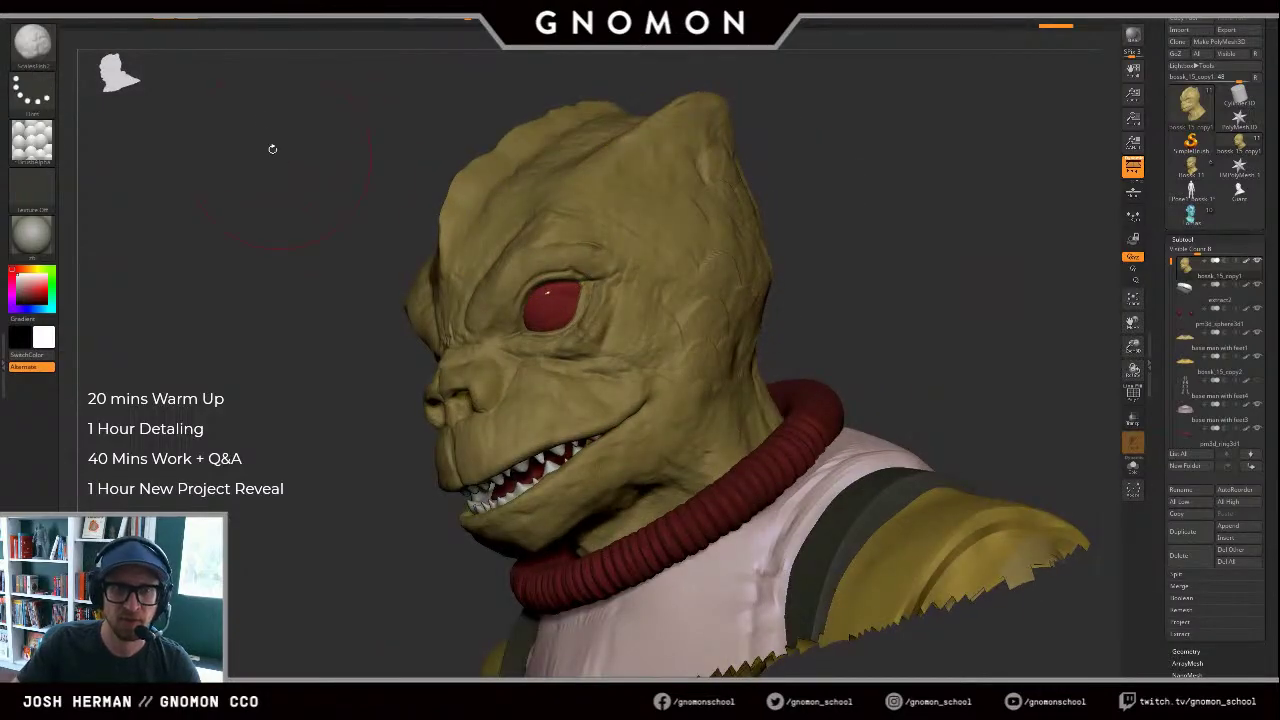
{"action": "key", "text": "ctrl+z"}
{"action": "key", "text": "ctrl+z"}
{"action": "key", "text": "ctrl+z"}
Step: Load the next fish-scale brush variant from LightBox, undo its white-painting test stroke and turn off colour painting
{"action": "key", "text": "comma"}
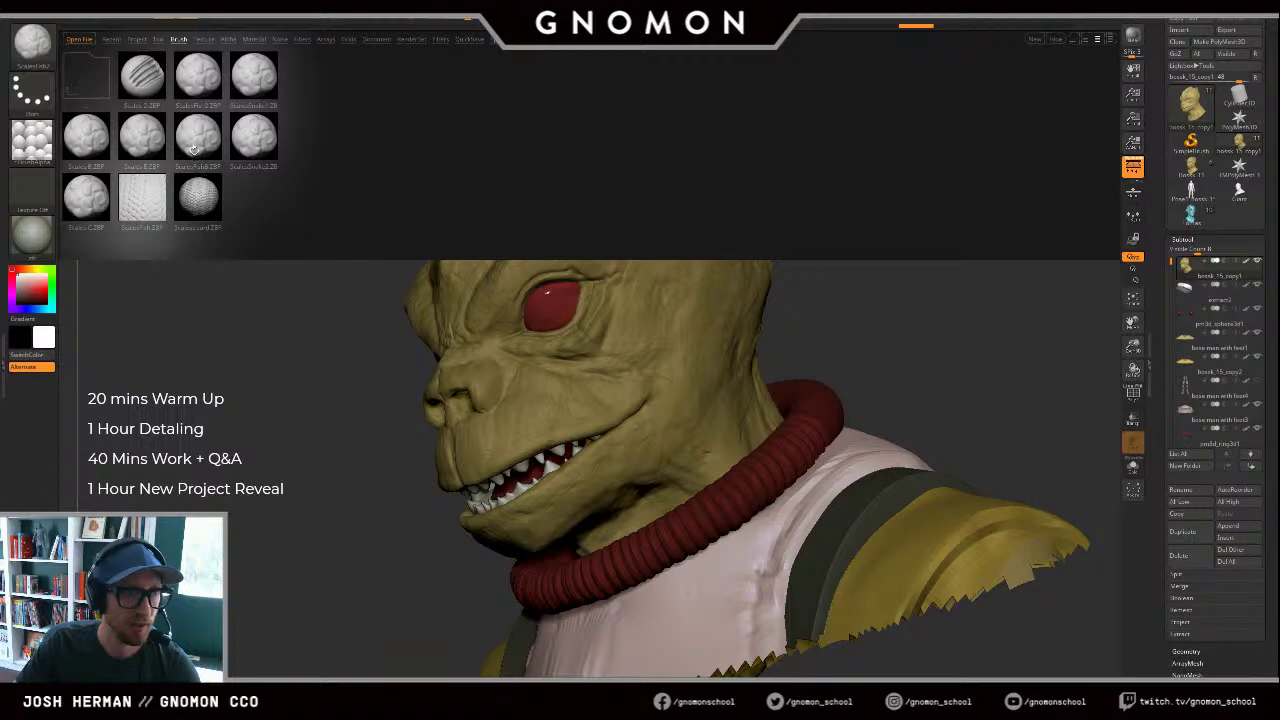
{"action": "left_click", "coordinate": [195, 145]}
{"action": "left_click_drag", "start_coordinate": [703, 373], "coordinate": [716, 204]}
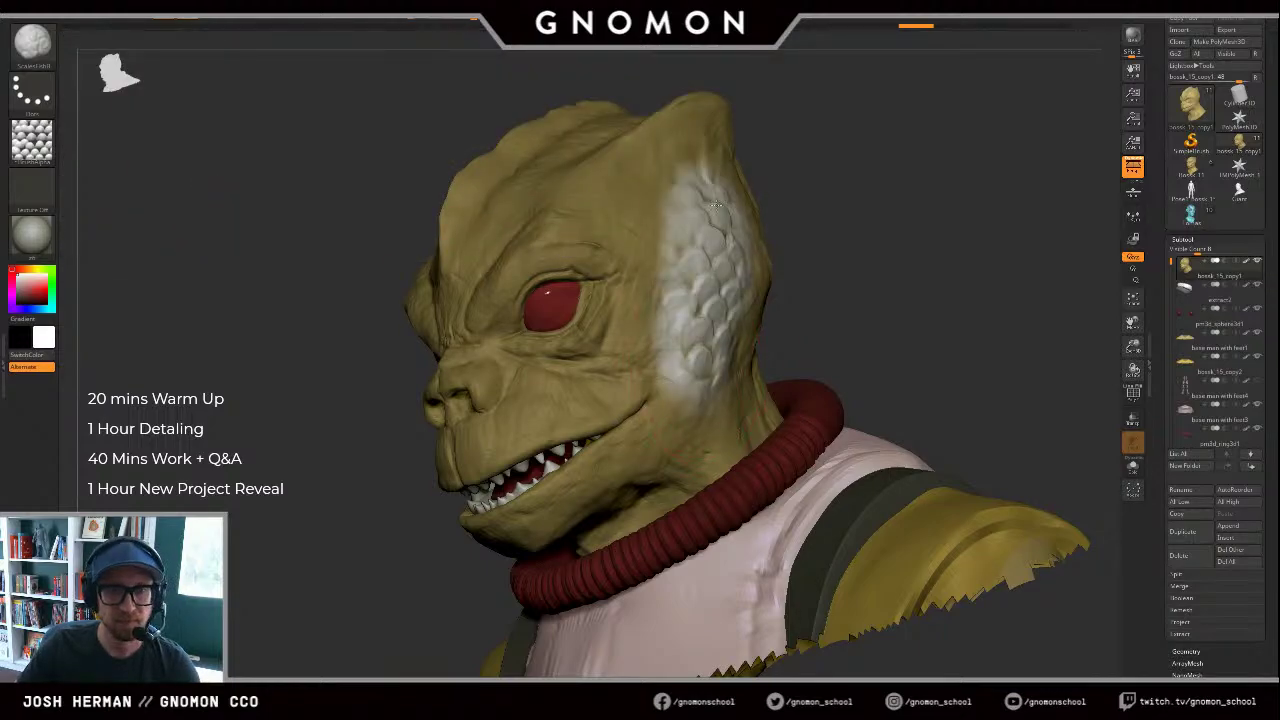
{"action": "key", "text": "ctrl+z"}
{"action": "left_click", "coordinate": [357, 13]}
Step: Stroke a band of fish scales from the jaw up the back side of the head, without colour
{"action": "left_click_drag", "start_coordinate": [806, 160], "coordinate": [758, 166]}
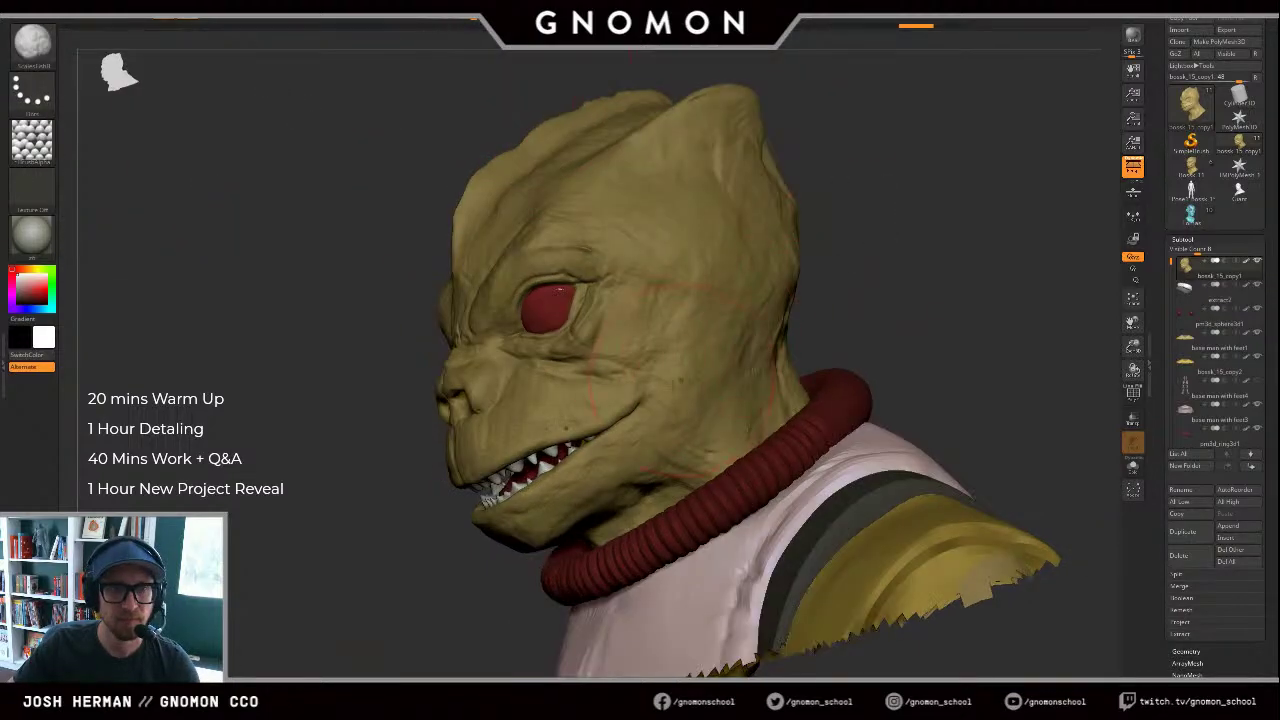
{"action": "left_click_drag", "start_coordinate": [678, 377], "coordinate": [747, 148]}
{"action": "mouse_move", "coordinate": [900, 202]}
{"action": "left_mouse_down"}
{"action": "mouse_move", "coordinate": [948, 237]}
{"action": "mouse_move", "coordinate": [900, 200]}
{"action": "left_mouse_up"}
{"action": "left_click_drag", "start_coordinate": [900, 240], "coordinate": [974, 297]}
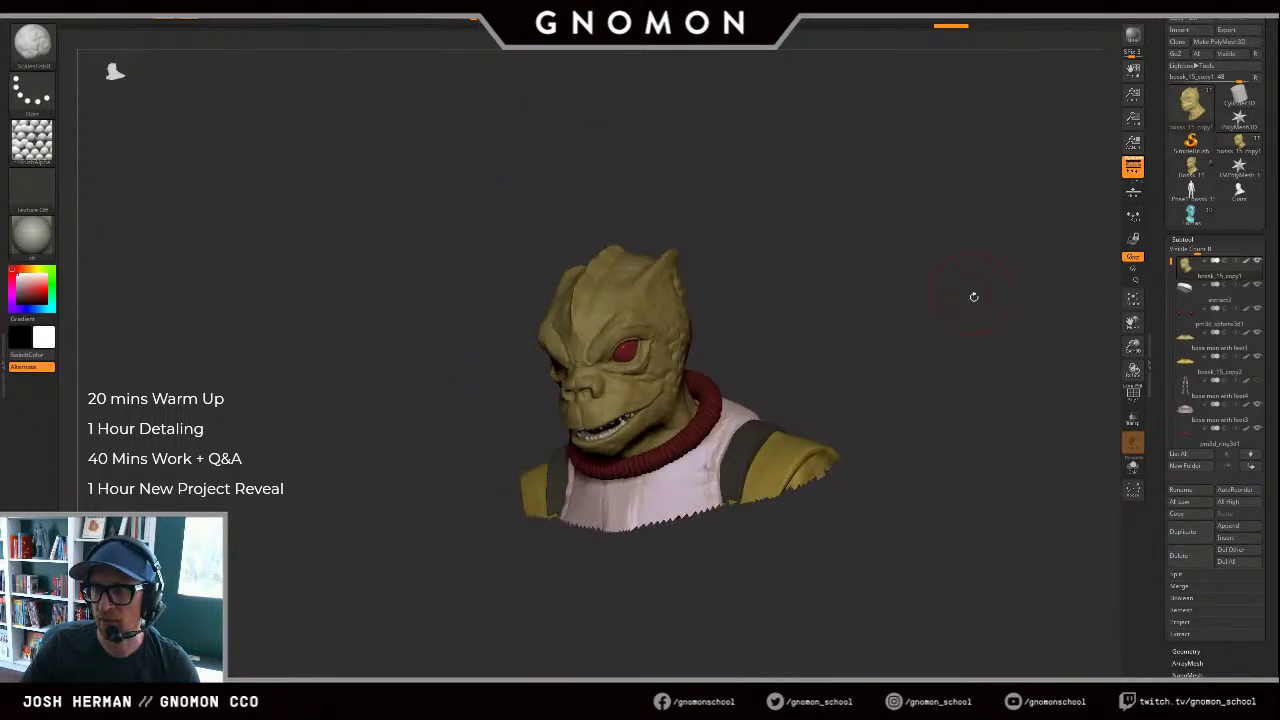
Step: Select the base body subtool under the bust and unhide its whole mesh
{"action": "left_click", "coordinate": [1186, 345]}
{"action": "left_click", "coordinate": [1031, 392], "text": "ctrl+shift"}
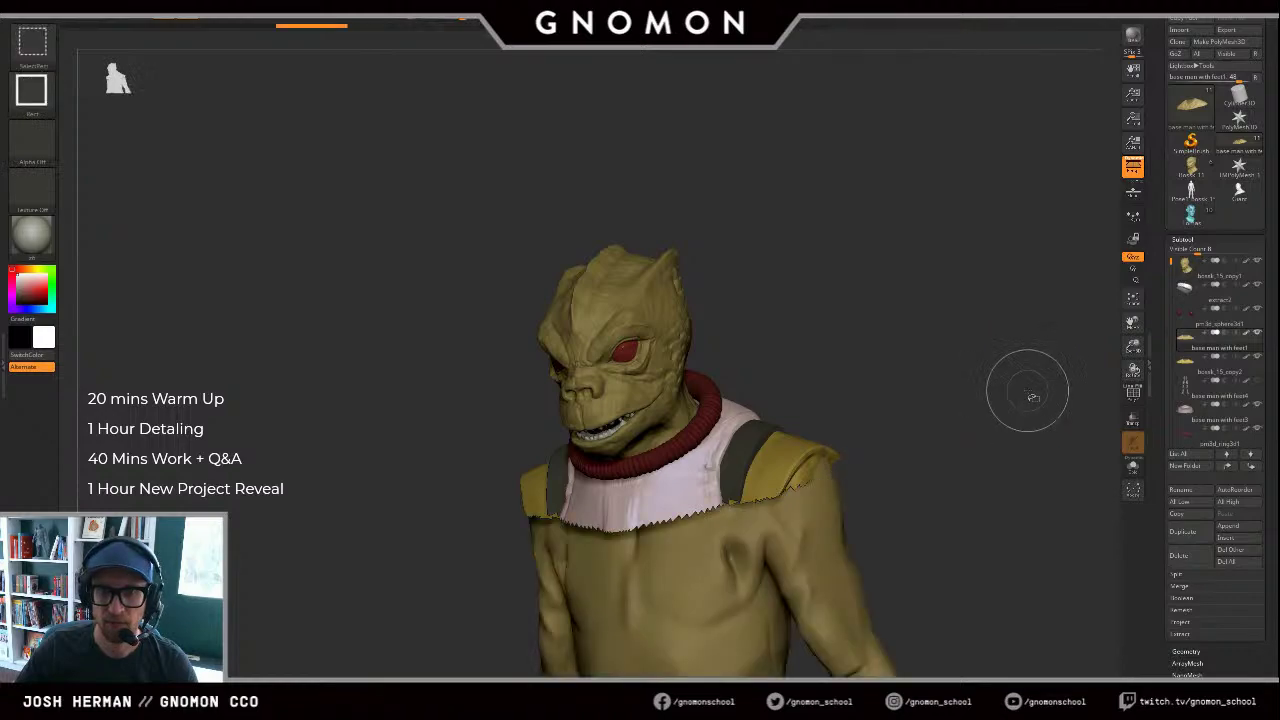
{"action": "mouse_move", "coordinate": [990, 340]}
{"action": "left_mouse_down"}
{"action": "mouse_move", "coordinate": [957, 311]}
{"action": "mouse_move", "coordinate": [912, 409]}
{"action": "mouse_move", "coordinate": [940, 398]}
{"action": "left_mouse_up"}
{"action": "mouse_move", "coordinate": [940, 398]}
{"action": "left_mouse_down", "text": "alt"}
{"action": "mouse_move", "coordinate": [872, 371]}
{"action": "mouse_move", "coordinate": [838, 276]}
{"action": "left_mouse_up", "text": "alt"}
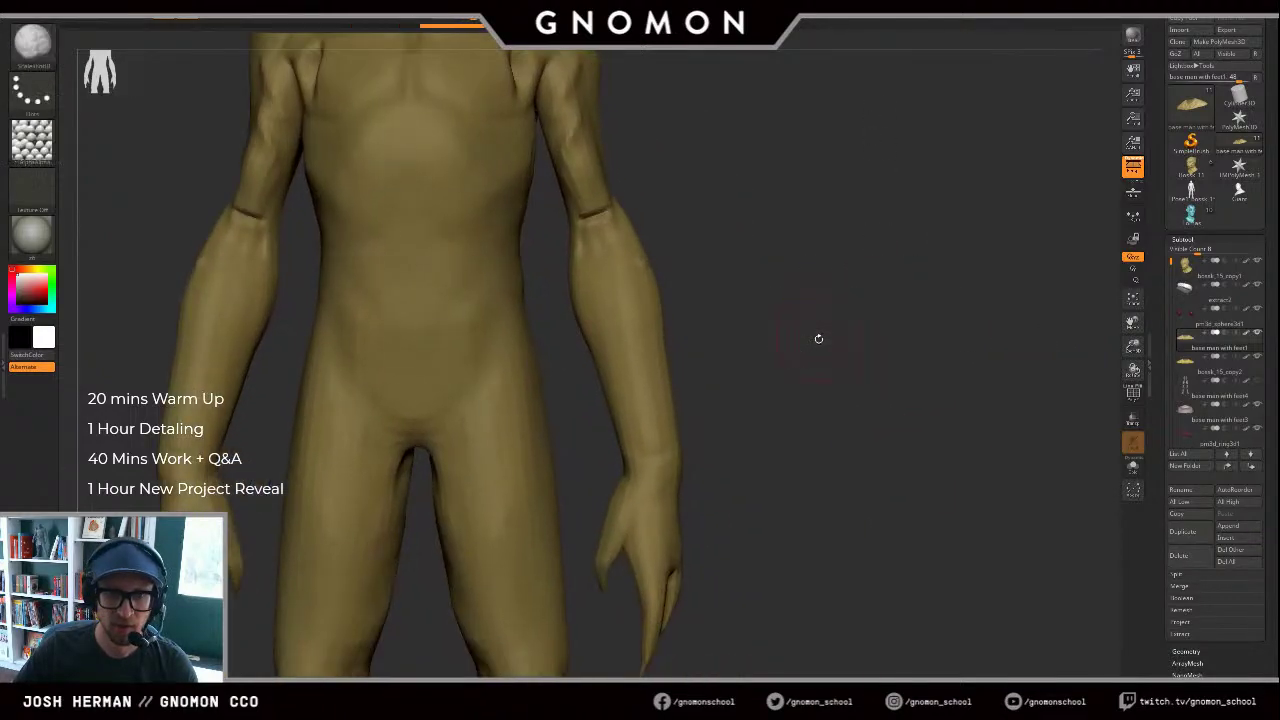
Step: Try one column of fish scales down the forearm from the elbow to the wrist, and undo it
{"action": "left_click_drag", "start_coordinate": [817, 338], "coordinate": [780, 332]}
{"action": "left_click_drag", "start_coordinate": [621, 255], "coordinate": [650, 500]}
{"action": "left_click_drag", "start_coordinate": [723, 360], "coordinate": [688, 352]}
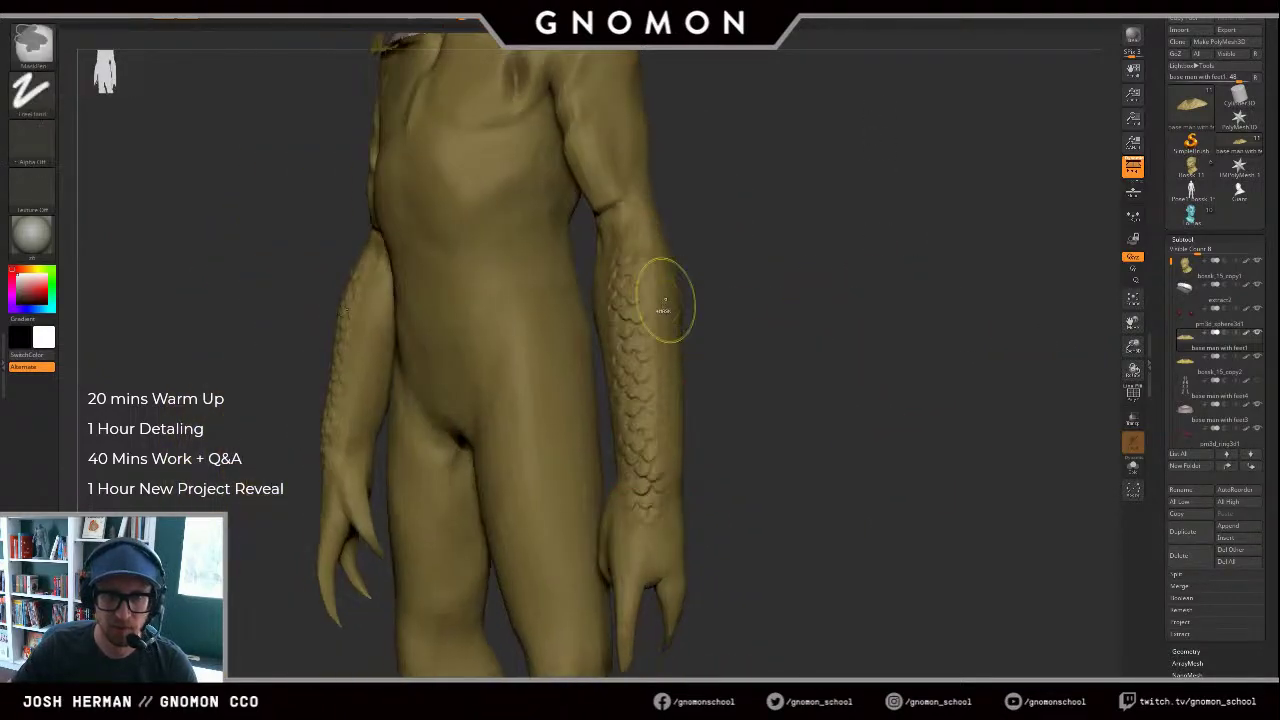
{"action": "key", "text": "ctrl+z"}
Step: Stroke fish scales down the front and outer side of the forearm, undoing the unwanted passes
{"action": "left_click_drag", "start_coordinate": [648, 252], "coordinate": [660, 413]}
{"action": "left_click_drag", "start_coordinate": [735, 385], "coordinate": [785, 385]}
{"action": "left_click_drag", "start_coordinate": [622, 265], "coordinate": [656, 458]}
{"action": "key", "text": "ctrl+z"}
{"action": "left_click_drag", "start_coordinate": [616, 310], "coordinate": [638, 408]}
{"action": "key", "text": "ctrl+z"}
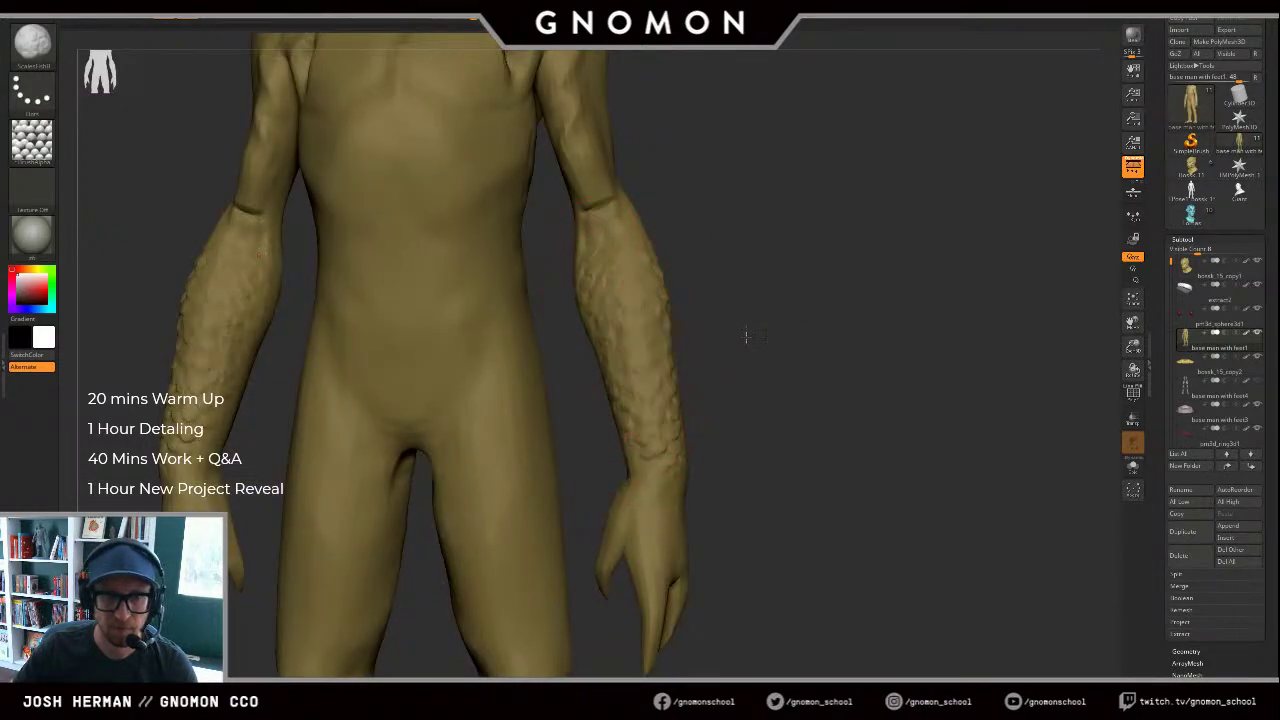
{"action": "left_click_drag", "start_coordinate": [746, 335], "coordinate": [774, 325]}
{"action": "left_click_drag", "start_coordinate": [632, 275], "coordinate": [613, 475]}
Step: Cover the back of the forearm with fish-scale strokes from below the elbow to the wrist
{"action": "left_click_drag", "start_coordinate": [750, 350], "coordinate": [690, 335]}
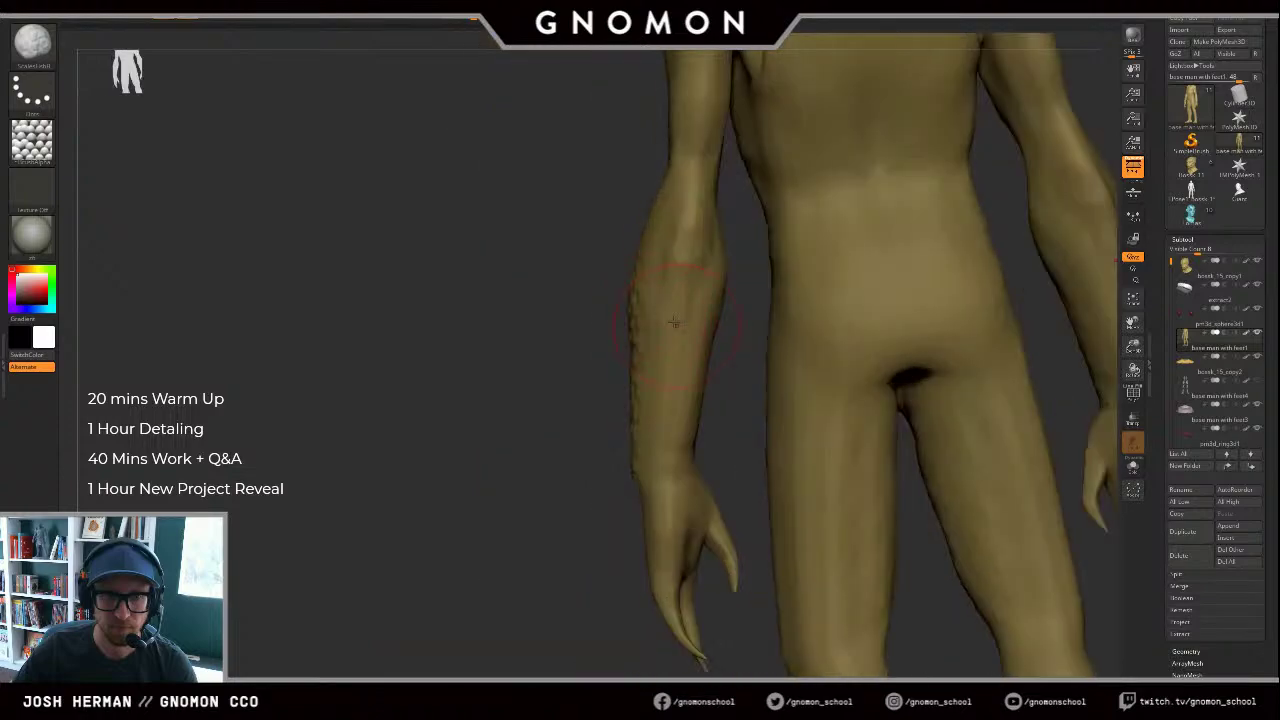
{"action": "left_click_drag", "start_coordinate": [682, 266], "coordinate": [648, 468]}
{"action": "left_click_drag", "start_coordinate": [597, 406], "coordinate": [566, 389]}
{"action": "left_click_drag", "start_coordinate": [688, 246], "coordinate": [682, 448]}
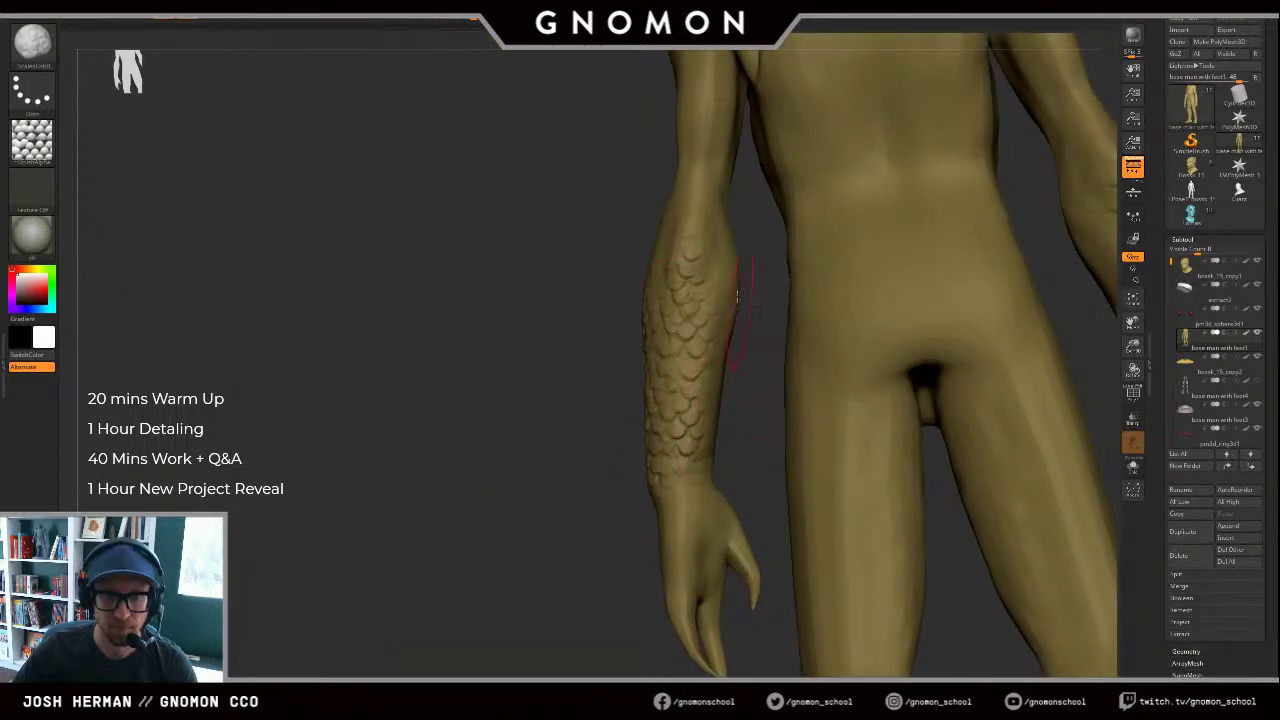
{"action": "left_click_drag", "start_coordinate": [722, 290], "coordinate": [696, 460]}
{"action": "left_click_drag", "start_coordinate": [771, 366], "coordinate": [835, 334]}
Step: Undo the last scale edit and frame the full figure from the front to examine the scaled forearms
{"action": "left_click_drag", "start_coordinate": [937, 328], "coordinate": [905, 400], "text": "shift"}
{"action": "left_click_drag", "start_coordinate": [855, 263], "coordinate": [832, 267]}
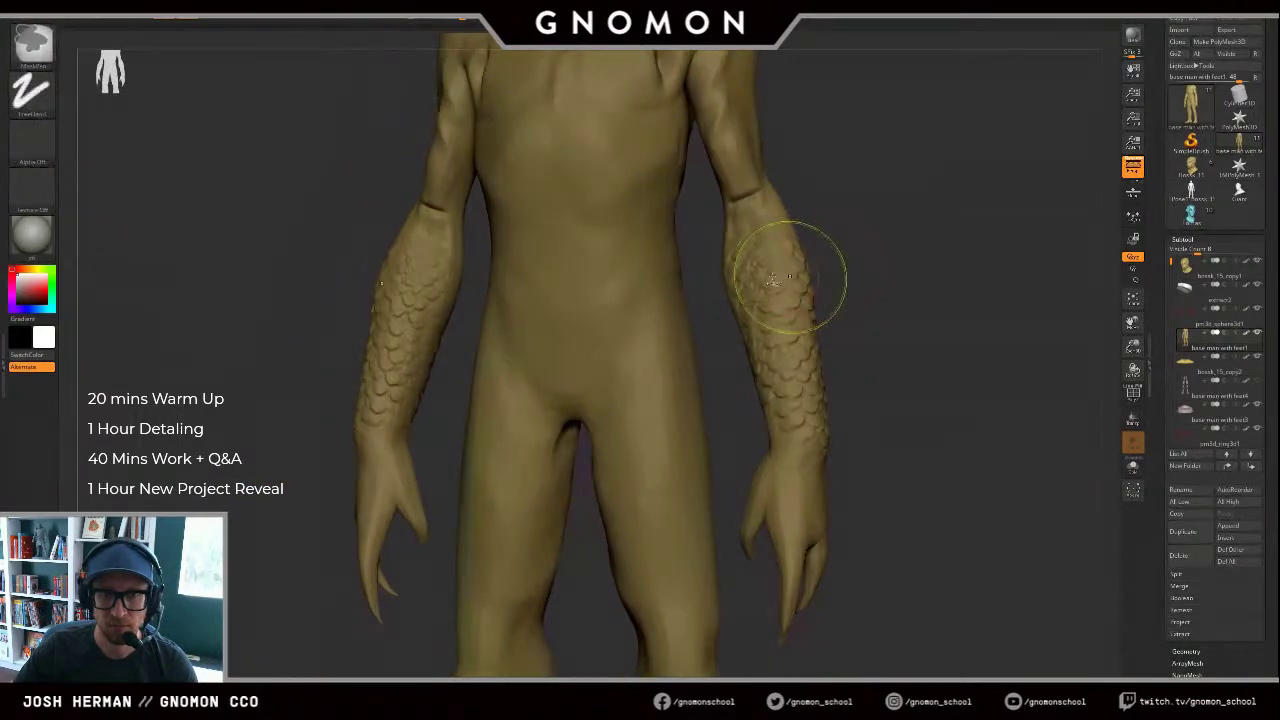
{"action": "key", "text": "ctrl+z"}
{"action": "mouse_move", "coordinate": [950, 311]}
{"action": "left_mouse_down"}
{"action": "mouse_move", "coordinate": [929, 301]}
{"action": "mouse_move", "coordinate": [960, 231]}
{"action": "mouse_move", "coordinate": [913, 350]}
{"action": "left_mouse_up"}
{"action": "key", "text": "f"}
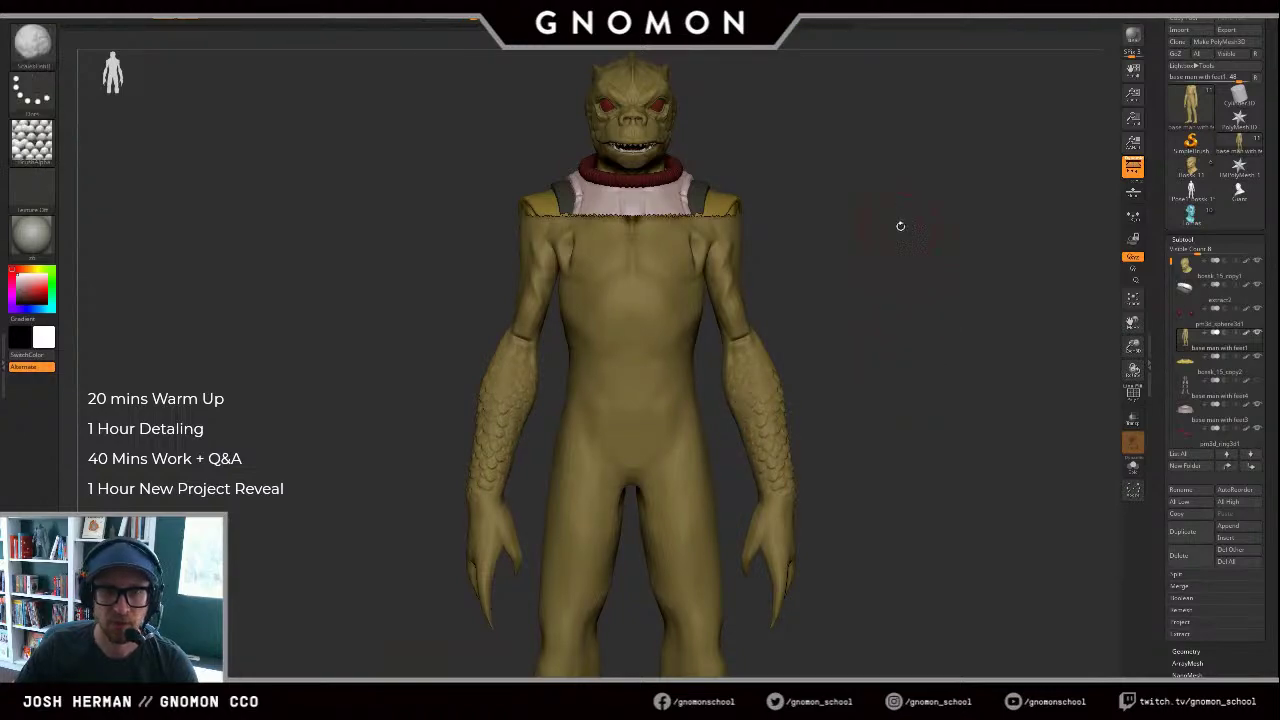
Step: Undo the last three body edits and make the head the active subtool
{"action": "left_click_drag", "start_coordinate": [900, 226], "coordinate": [895, 325], "text": "alt"}
{"action": "key", "text": "ctrl+z"}
{"action": "key", "text": "ctrl+z"}
{"action": "key", "text": "ctrl+z"}
{"action": "left_click", "coordinate": [652, 290], "text": "alt"}
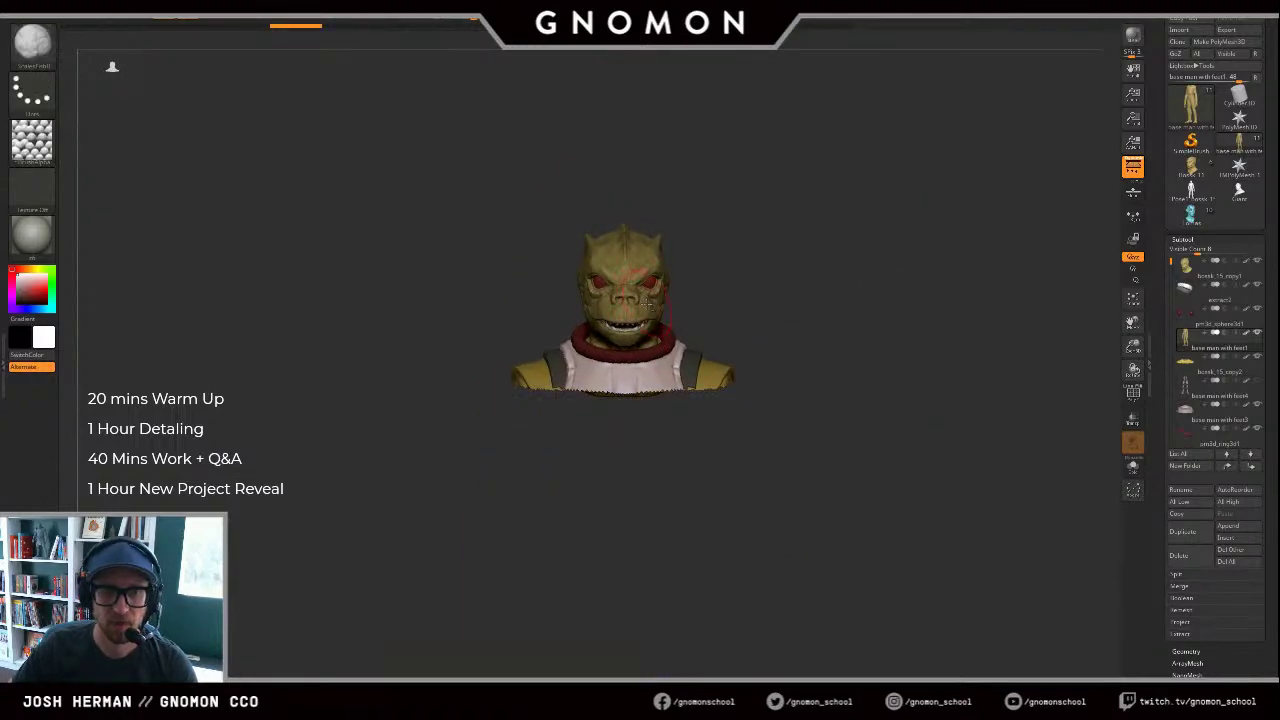
Step: Try the current scale brush on the cheek behind the mouth corner, and undo all the strokes
{"action": "left_click_drag", "start_coordinate": [788, 279], "coordinate": [894, 274], "text": "alt"}
{"action": "mouse_move", "coordinate": [975, 185]}
{"action": "left_mouse_down"}
{"action": "mouse_move", "coordinate": [937, 171]}
{"action": "mouse_move", "coordinate": [843, 326]}
{"action": "mouse_move", "coordinate": [765, 340]}
{"action": "left_mouse_up"}
{"action": "key", "text": "ctrl+z"}
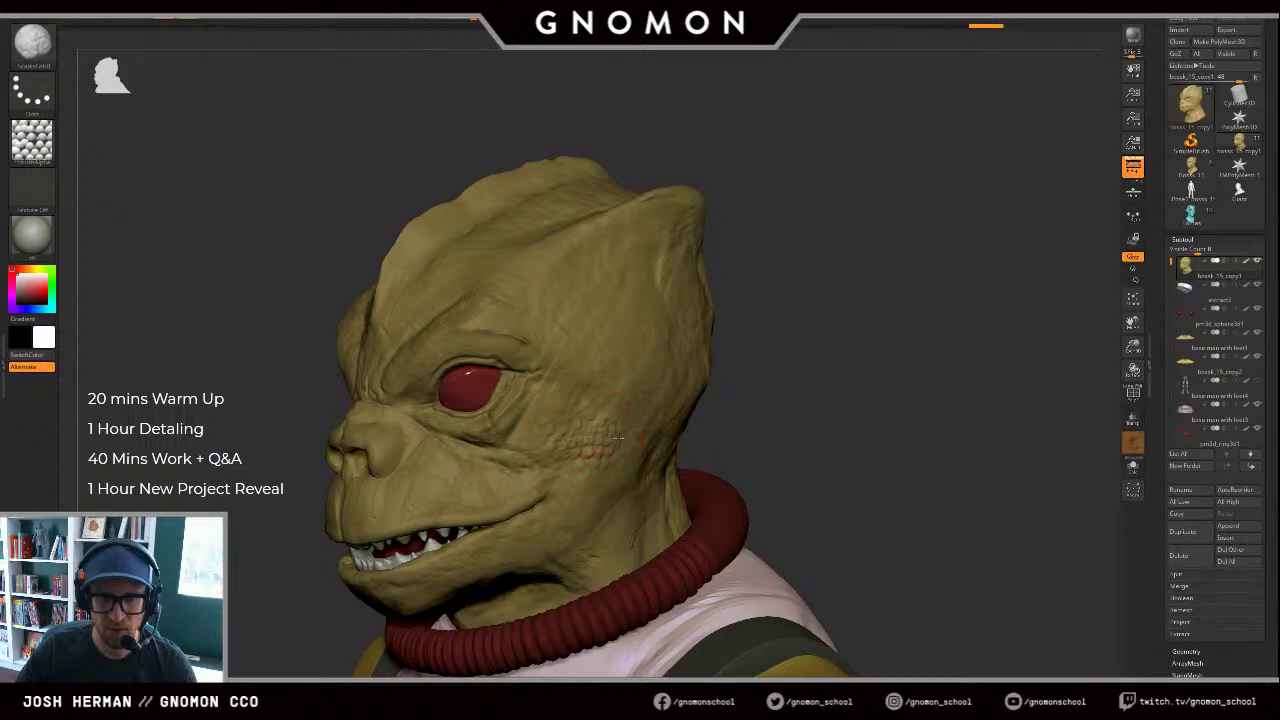
{"action": "left_click_drag", "start_coordinate": [771, 396], "coordinate": [785, 450], "text": "alt"}
{"action": "key", "text": "ctrl+z"}
{"action": "mouse_move", "coordinate": [557, 455]}
{"action": "left_mouse_down"}
{"action": "mouse_move", "coordinate": [603, 472]}
{"action": "mouse_move", "coordinate": [574, 456]}
{"action": "mouse_move", "coordinate": [609, 440]}
{"action": "mouse_move", "coordinate": [554, 485]}
{"action": "left_mouse_up"}
{"action": "key", "text": "ctrl+z"}
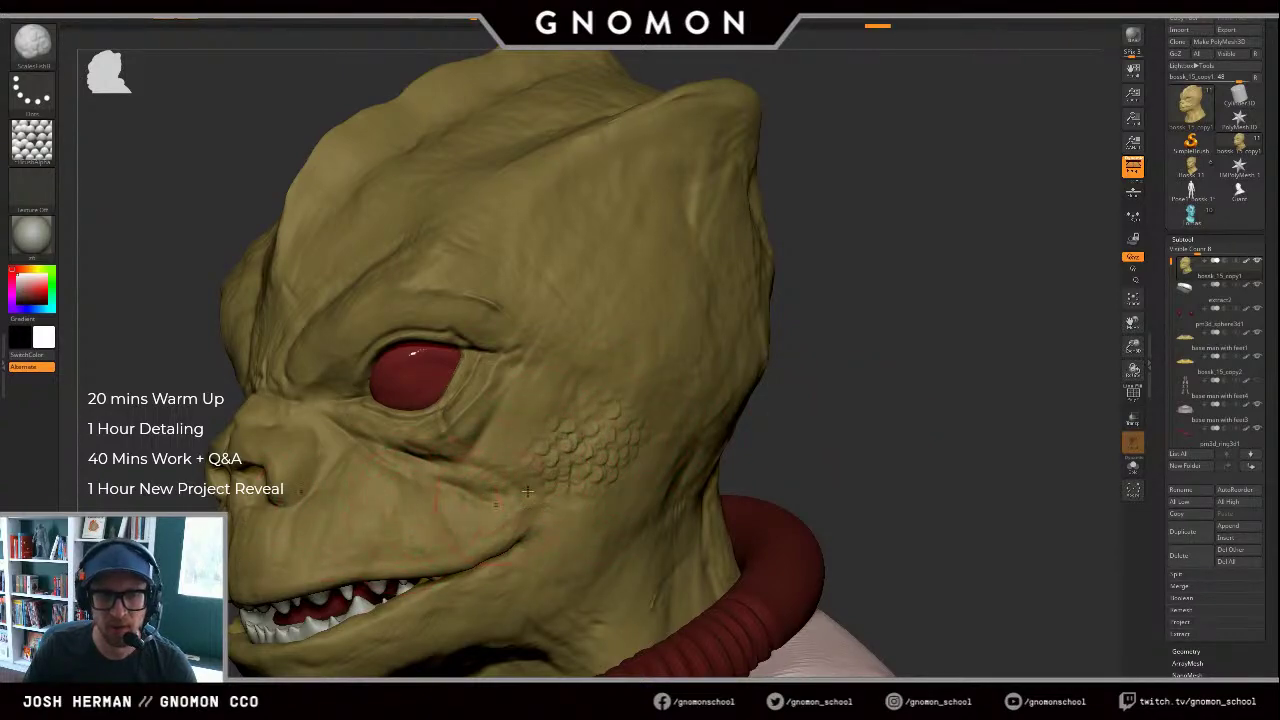
{"action": "key", "text": "ctrl+z"}
{"action": "key", "text": "ctrl+z"}
{"action": "key", "text": "ctrl+z"}
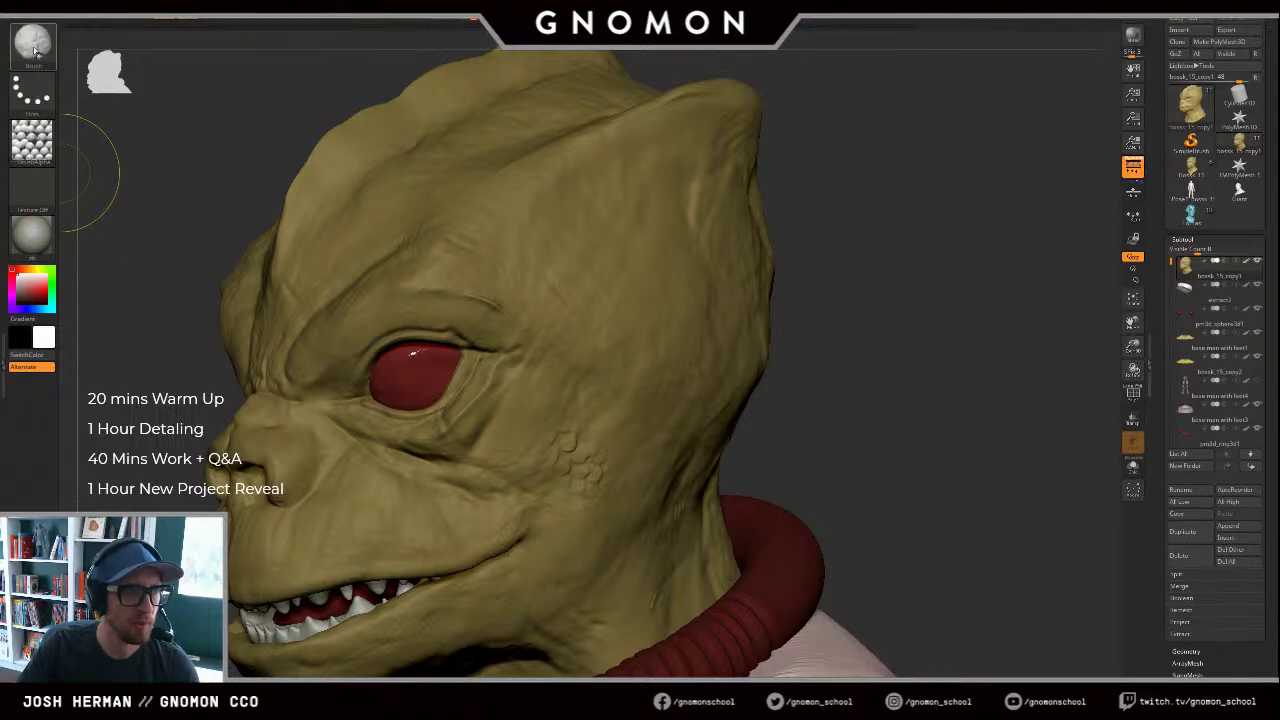
{"action": "key", "text": "ctrl+z"}
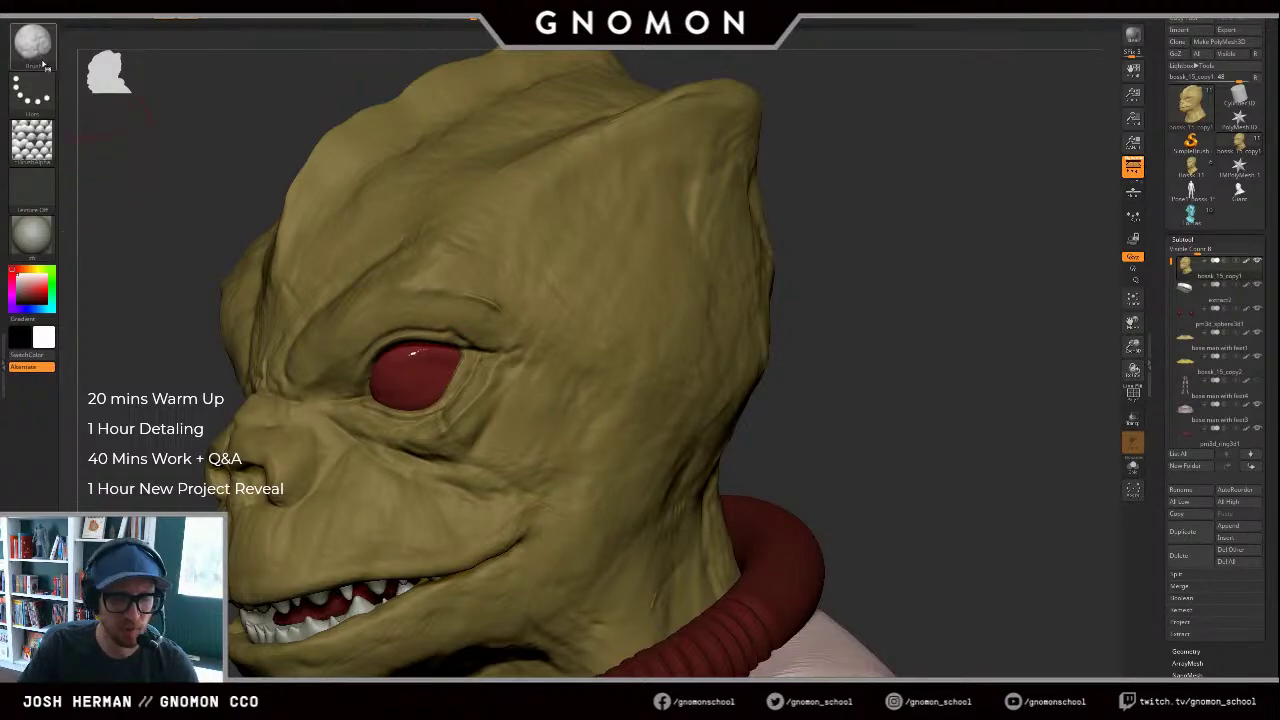
Step: Load the ScalesLizard brush from LightBox, try it from the cheek up the side of the head, and undo the strokes
{"action": "key", "text": "comma"}
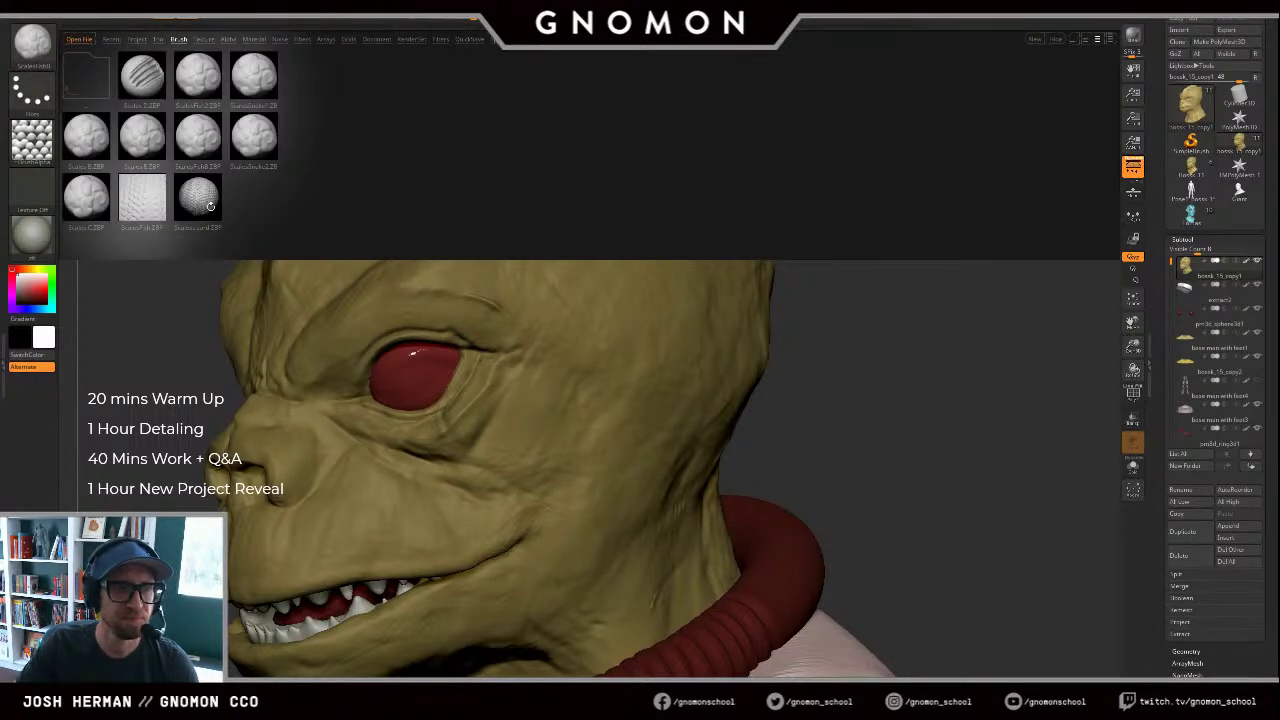
{"action": "double_click", "coordinate": [205, 200]}
{"action": "left_click_drag", "start_coordinate": [557, 488], "coordinate": [597, 341]}
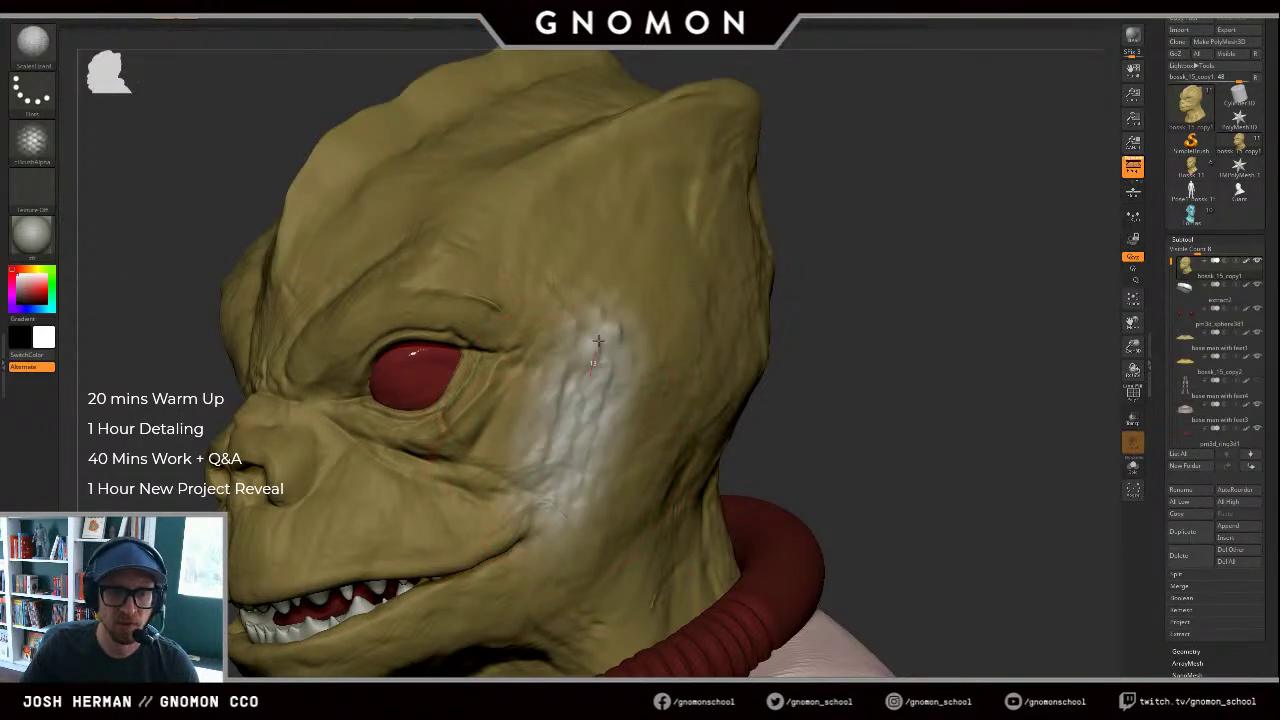
{"action": "key", "text": "ctrl+z"}
{"action": "mouse_move", "coordinate": [632, 410]}
{"action": "left_mouse_down"}
{"action": "mouse_move", "coordinate": [658, 325]}
{"action": "mouse_move", "coordinate": [712, 236]}
{"action": "left_mouse_up"}
{"action": "left_click_drag", "start_coordinate": [646, 445], "coordinate": [728, 288]}
{"action": "left_click_drag", "start_coordinate": [682, 476], "coordinate": [722, 364]}
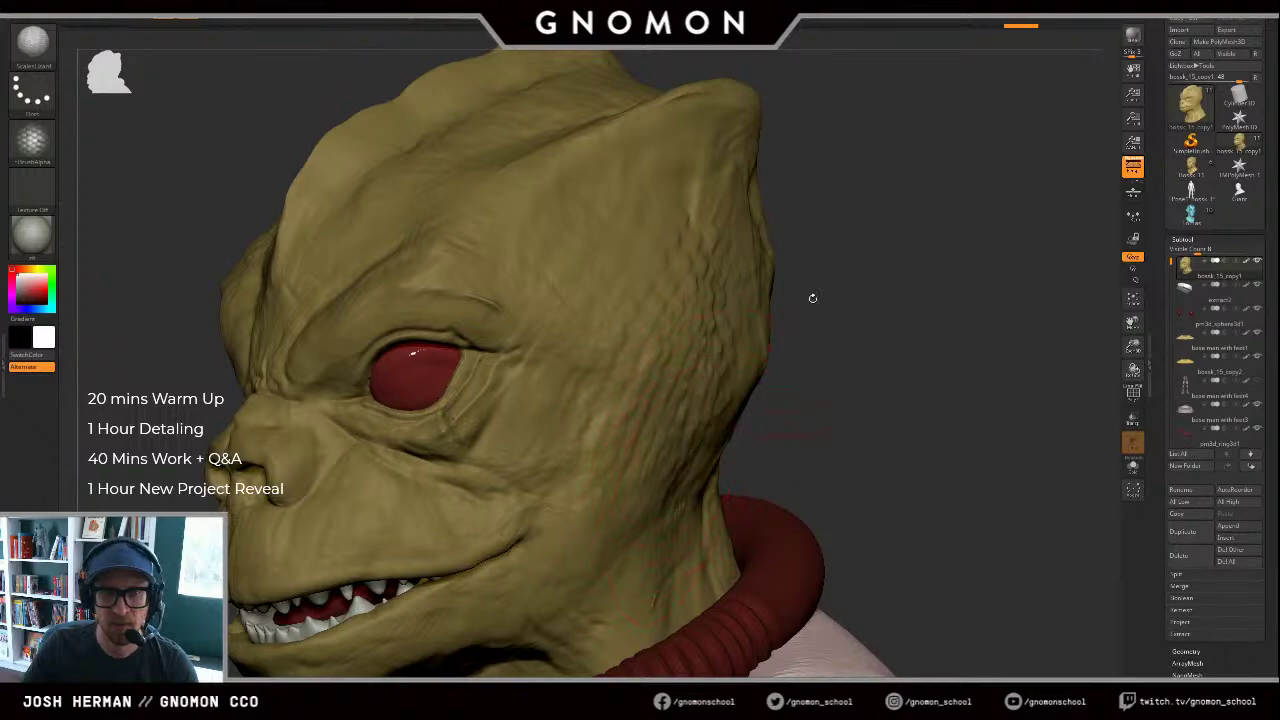
{"action": "left_click_drag", "start_coordinate": [812, 298], "coordinate": [735, 296]}
{"action": "key", "text": "ctrl+z"}
{"action": "key", "text": "ctrl+z"}
{"action": "key", "text": "ctrl+z"}
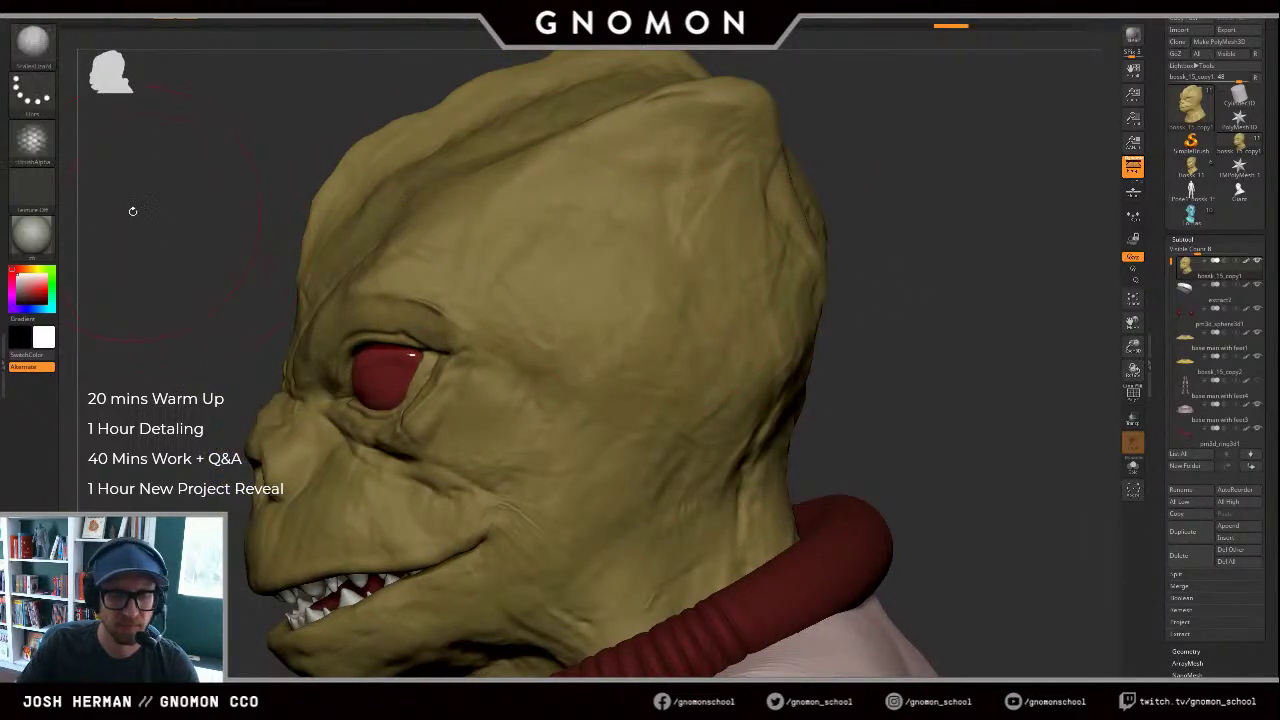
Step: Load the ScalesSnake1 brush from LightBox, try it from the cheek to the temple, and undo the strokes
{"action": "key", "text": "comma"}
{"action": "double_click", "coordinate": [256, 84]}
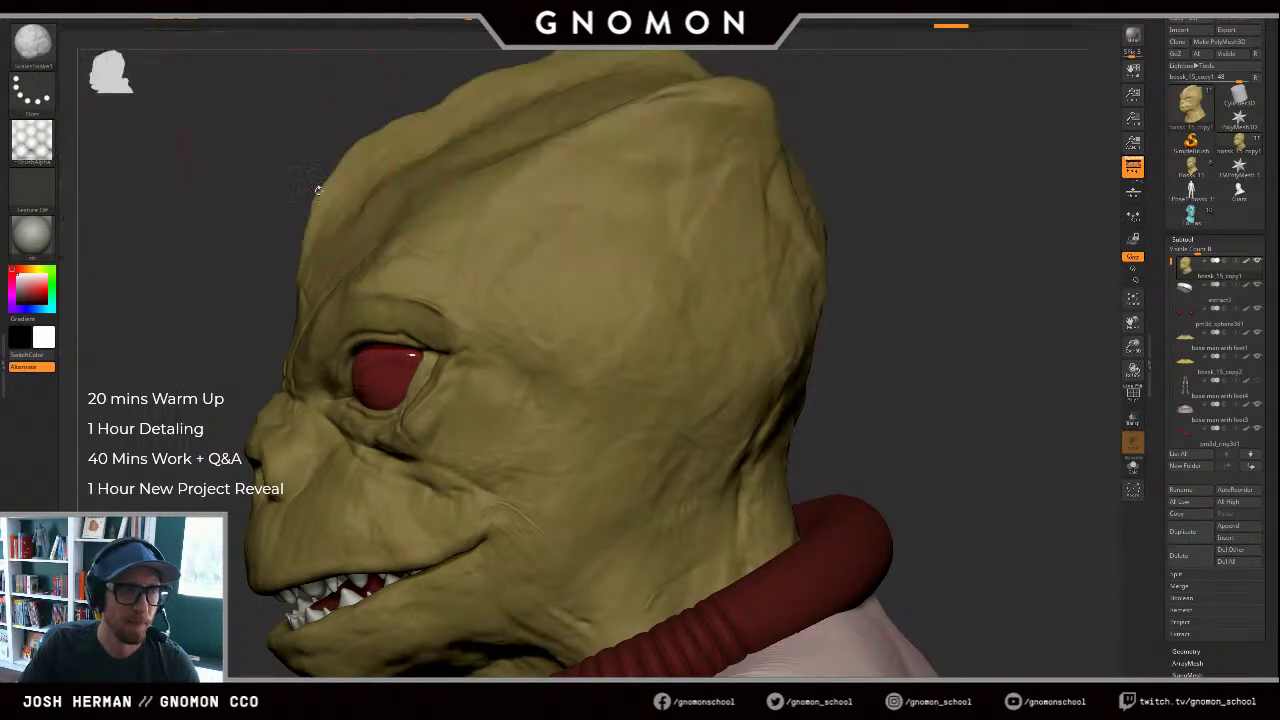
{"action": "left_click_drag", "start_coordinate": [563, 470], "coordinate": [662, 283]}
{"action": "left_click", "coordinate": [406, 17]}
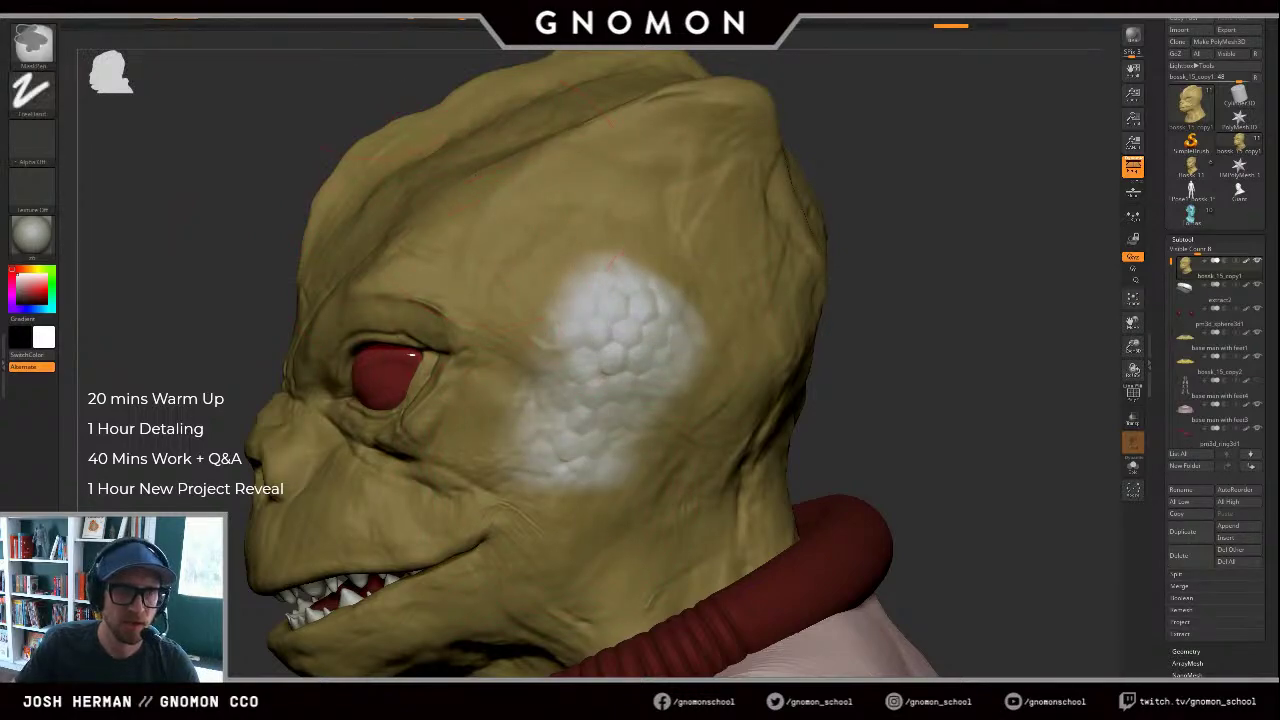
{"action": "key", "text": "ctrl+z"}
{"action": "left_click_drag", "start_coordinate": [548, 412], "coordinate": [642, 278]}
{"action": "mouse_move", "coordinate": [582, 474]}
{"action": "left_mouse_down"}
{"action": "mouse_move", "coordinate": [606, 405]}
{"action": "mouse_move", "coordinate": [697, 294]}
{"action": "left_mouse_up"}
{"action": "key", "text": "ctrl+z"}
{"action": "key", "text": "ctrl+z"}
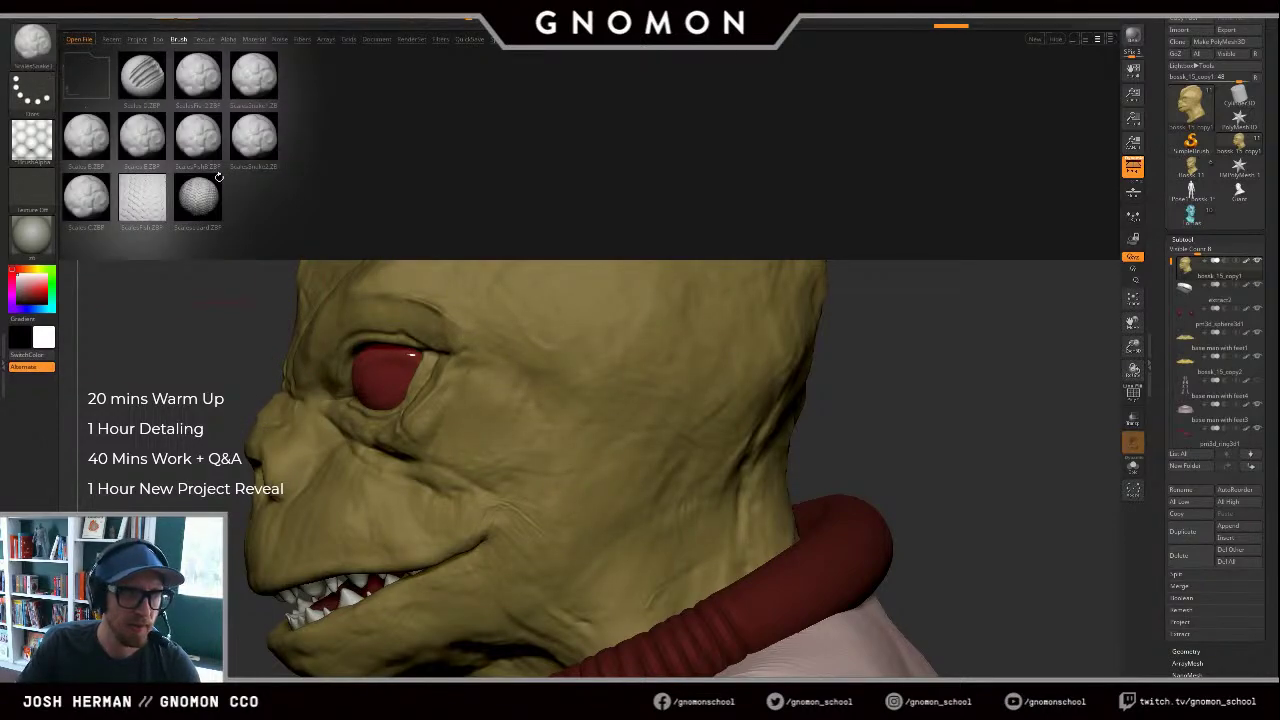
Step: Load the ScalesSnake2 brush from LightBox, try it over the temple, cheek and neck, and undo the strokes
{"action": "double_click", "coordinate": [264, 145]}
{"action": "key", "text": "comma"}
{"action": "key", "text": "comma"}
{"action": "left_click_drag", "start_coordinate": [563, 412], "coordinate": [628, 302]}
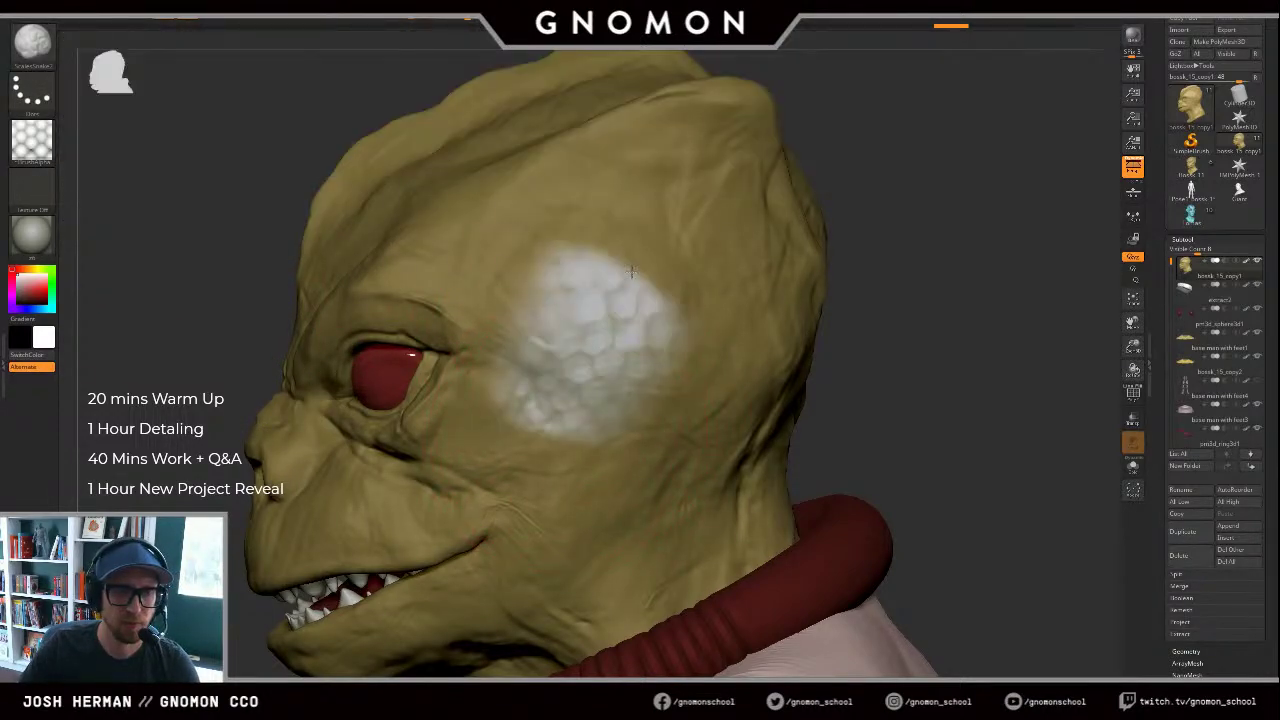
{"action": "key", "text": "ctrl+z"}
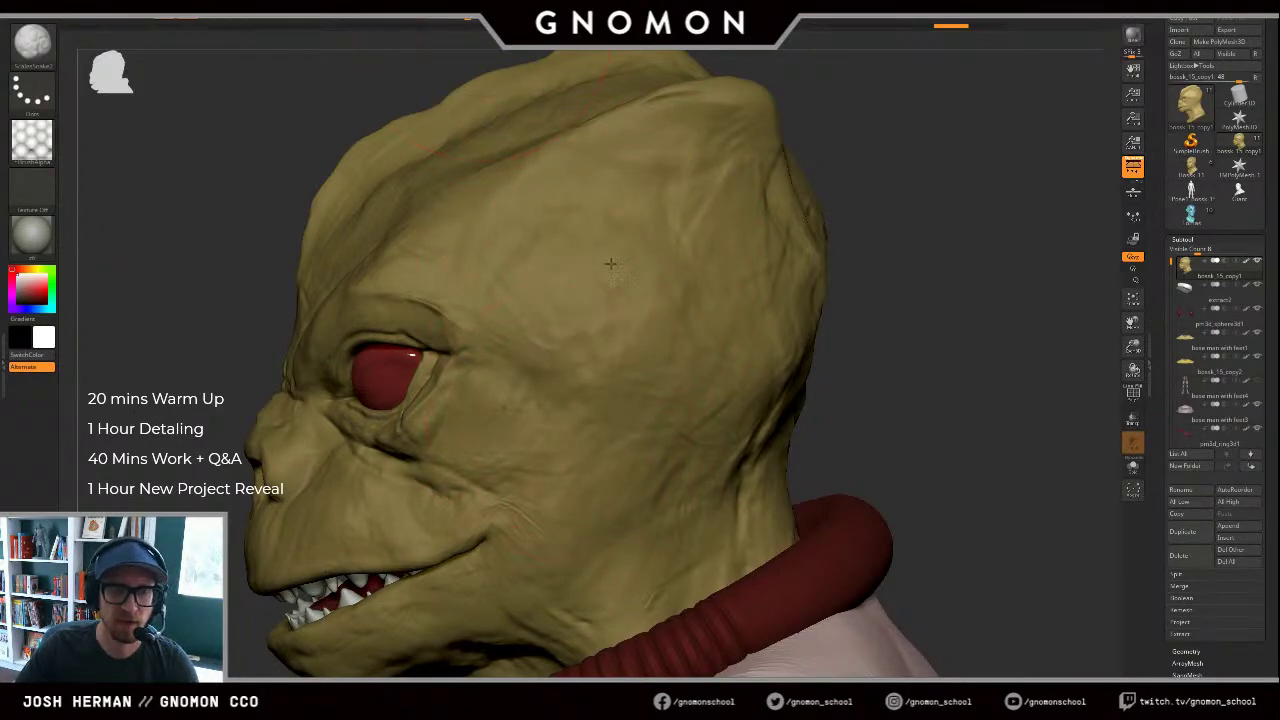
{"action": "left_click_drag", "start_coordinate": [603, 400], "coordinate": [650, 275]}
{"action": "left_click_drag", "start_coordinate": [896, 271], "coordinate": [980, 272]}
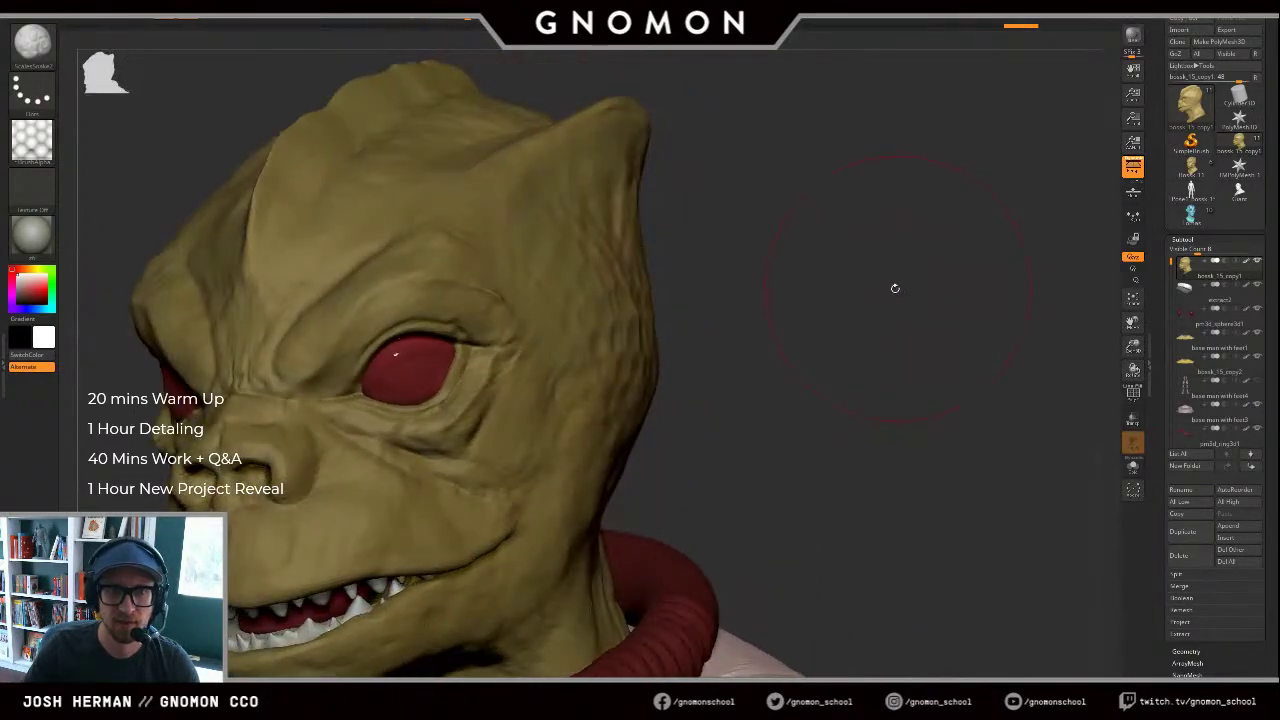
{"action": "left_click_drag", "start_coordinate": [880, 298], "coordinate": [838, 304]}
{"action": "mouse_move", "coordinate": [576, 490]}
{"action": "left_mouse_down"}
{"action": "mouse_move", "coordinate": [598, 508]}
{"action": "mouse_move", "coordinate": [642, 452]}
{"action": "left_mouse_up"}
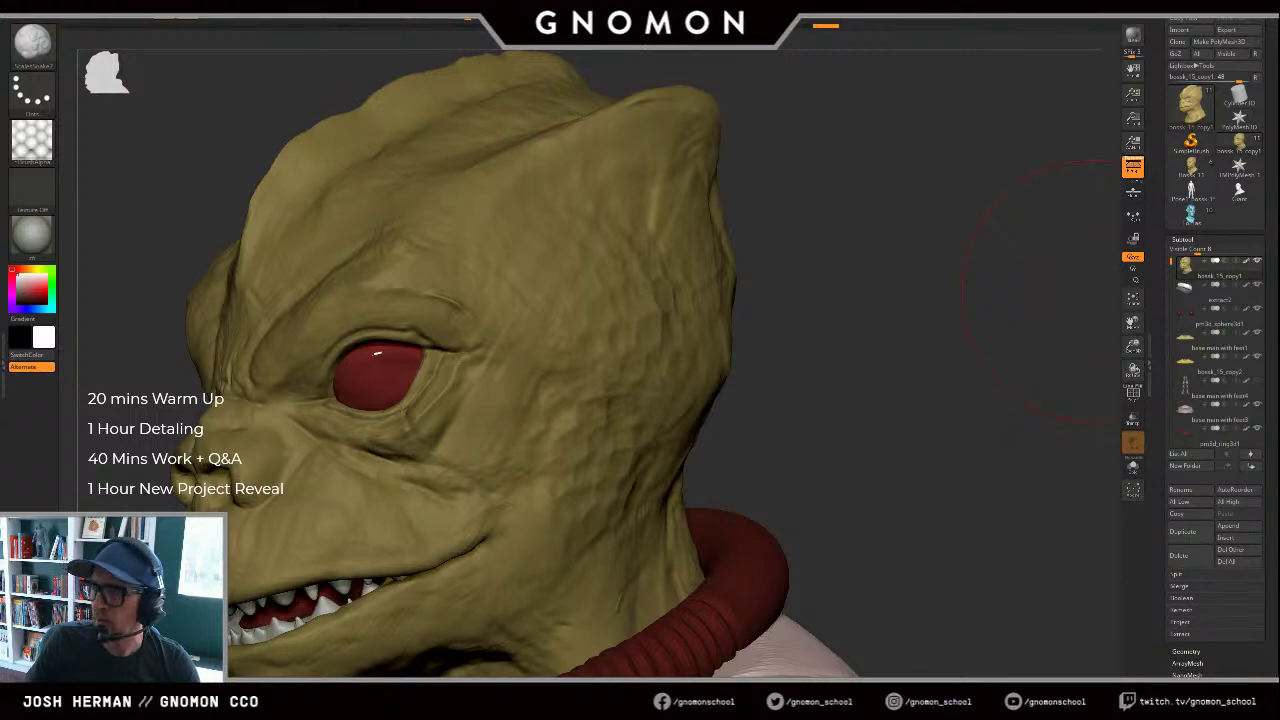
{"action": "left_click_drag", "start_coordinate": [855, 302], "coordinate": [837, 310]}
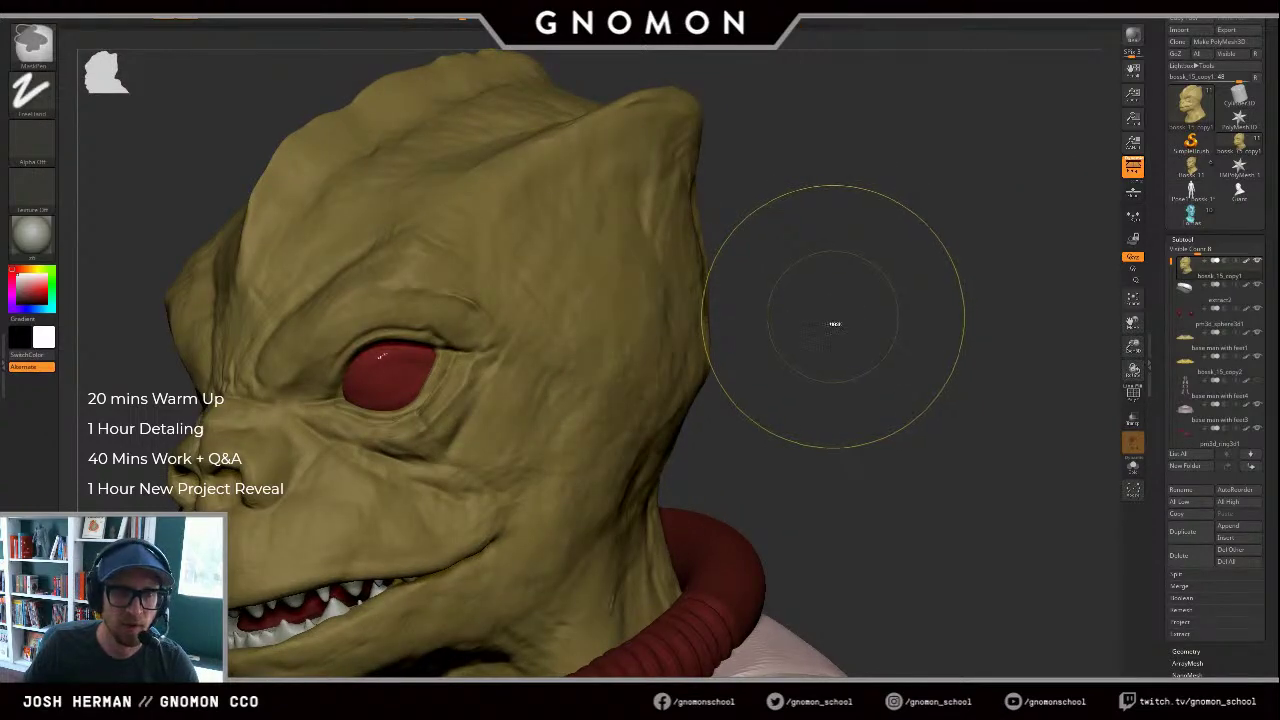
{"action": "left_click_drag", "start_coordinate": [771, 337], "coordinate": [764, 334]}
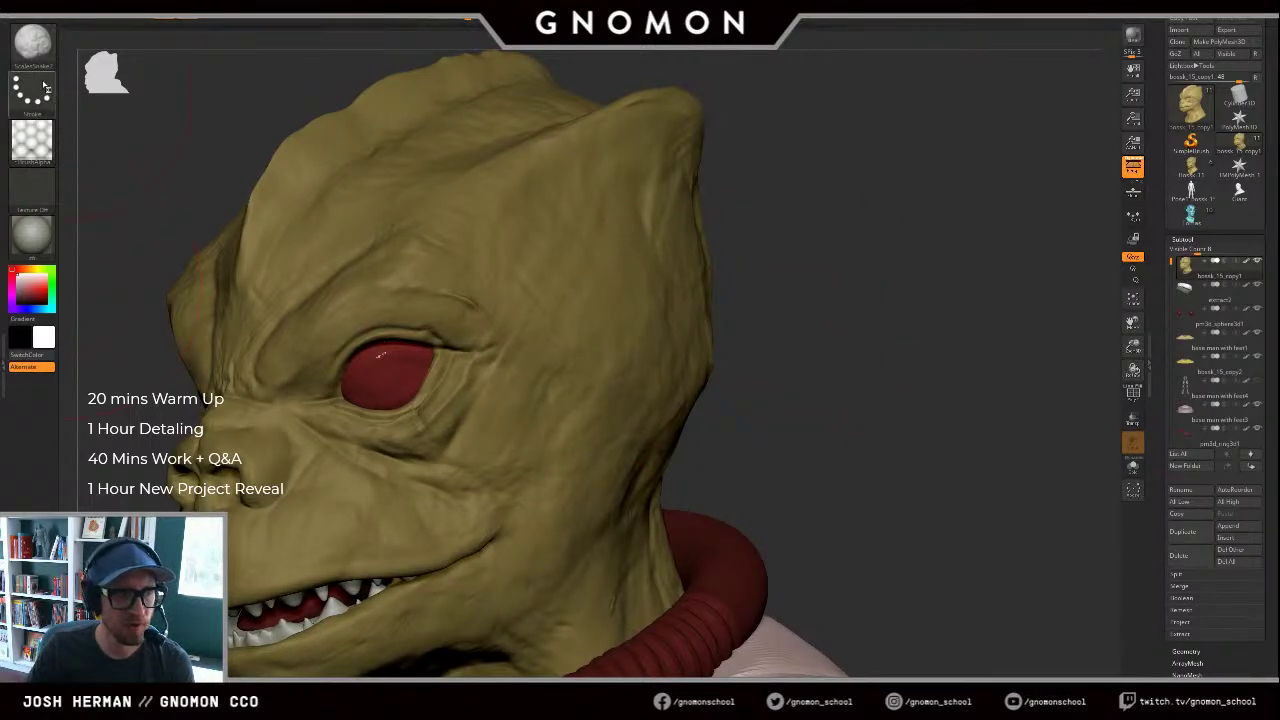
Step: Switch to the Standard brush and make the base man with feet3 subtool active
{"action": "left_click", "coordinate": [57, 52]}
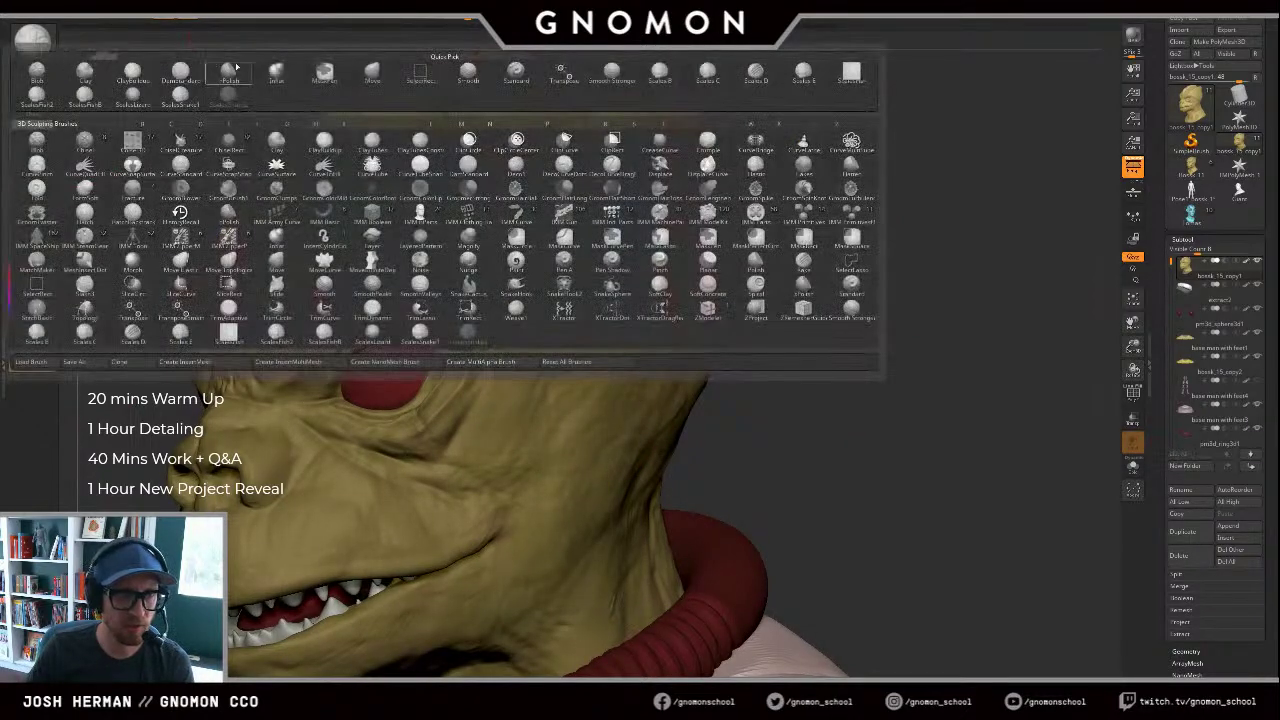
{"action": "left_click", "coordinate": [851, 286]}
{"action": "left_click", "coordinate": [1180, 412]}
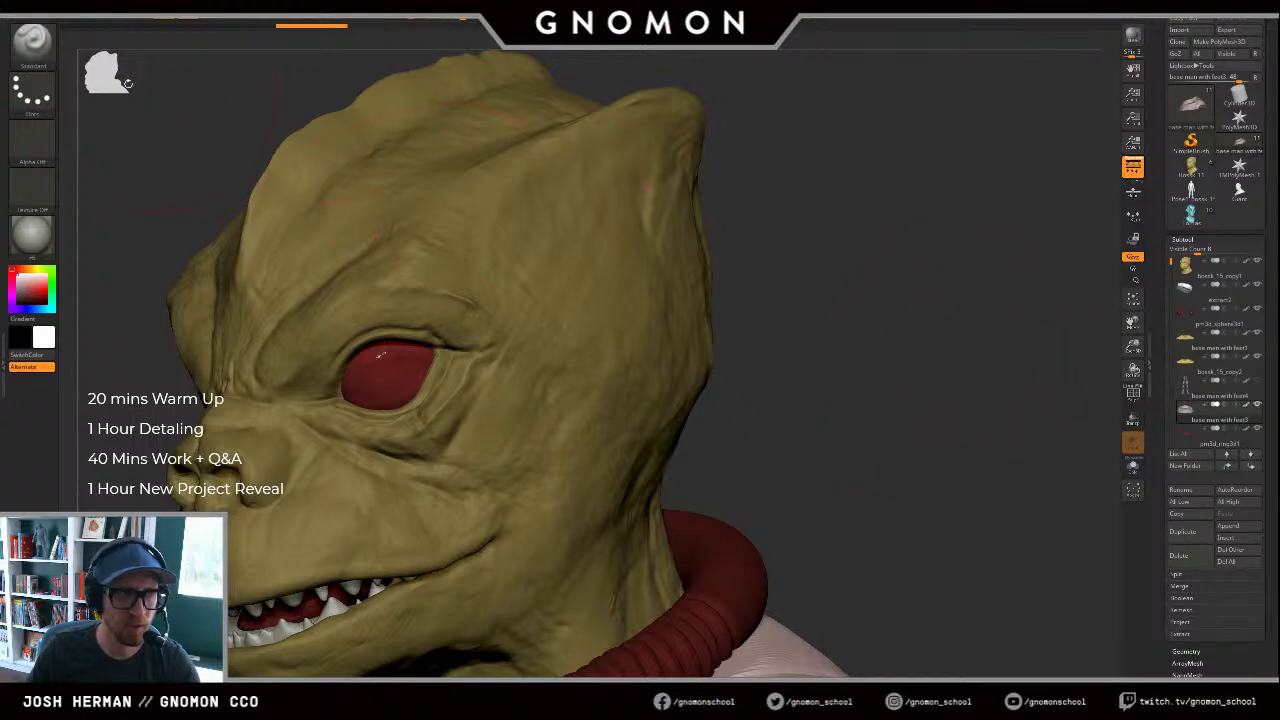
Step: Import all the alpha images from the Scaly_Skin folder inside Art Files > Alpha
{"action": "left_click", "coordinate": [27, 149]}
{"action": "left_click", "coordinate": [31, 140]}
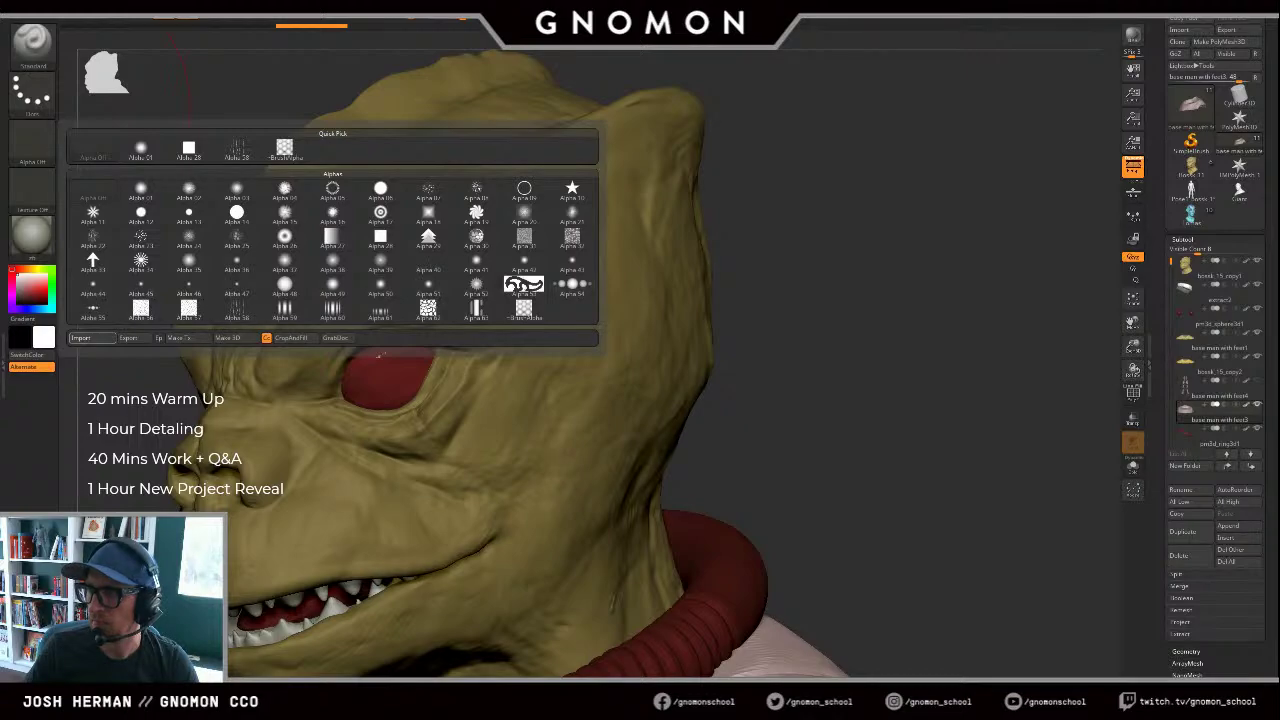
{"action": "left_click_drag", "start_coordinate": [1279, 182], "coordinate": [556, 77]}
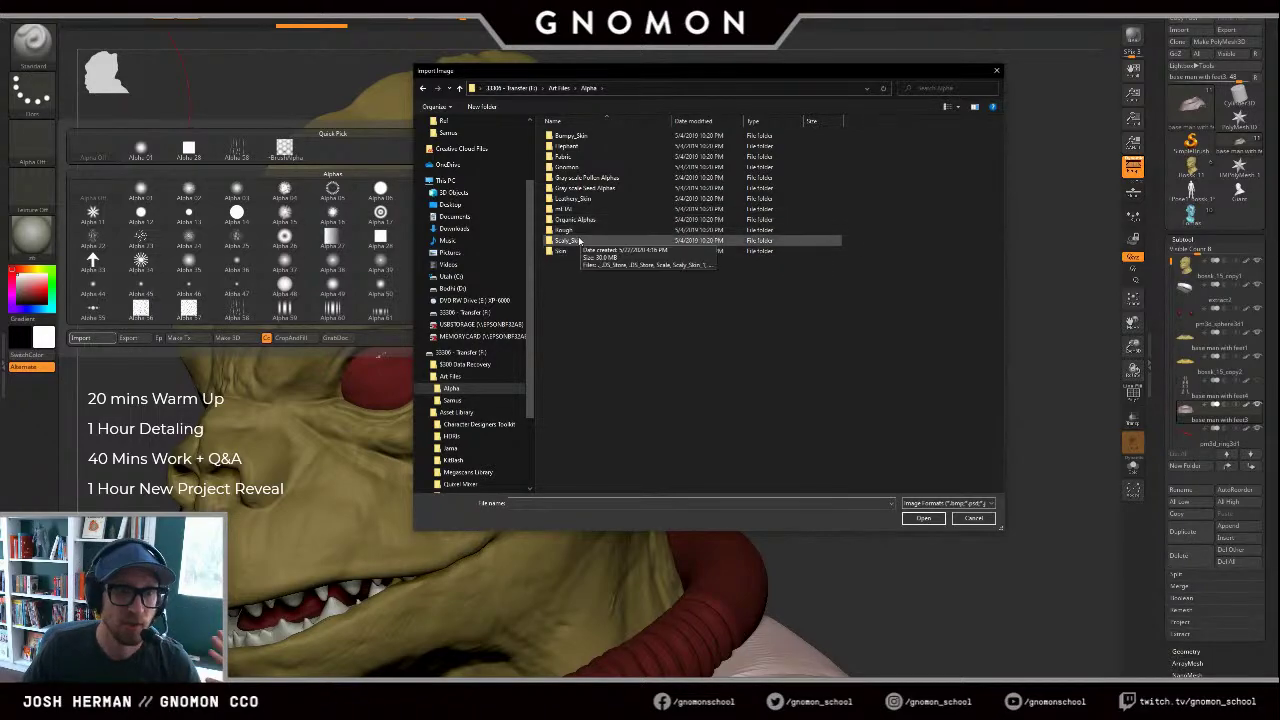
{"action": "double_click", "coordinate": [579, 241]}
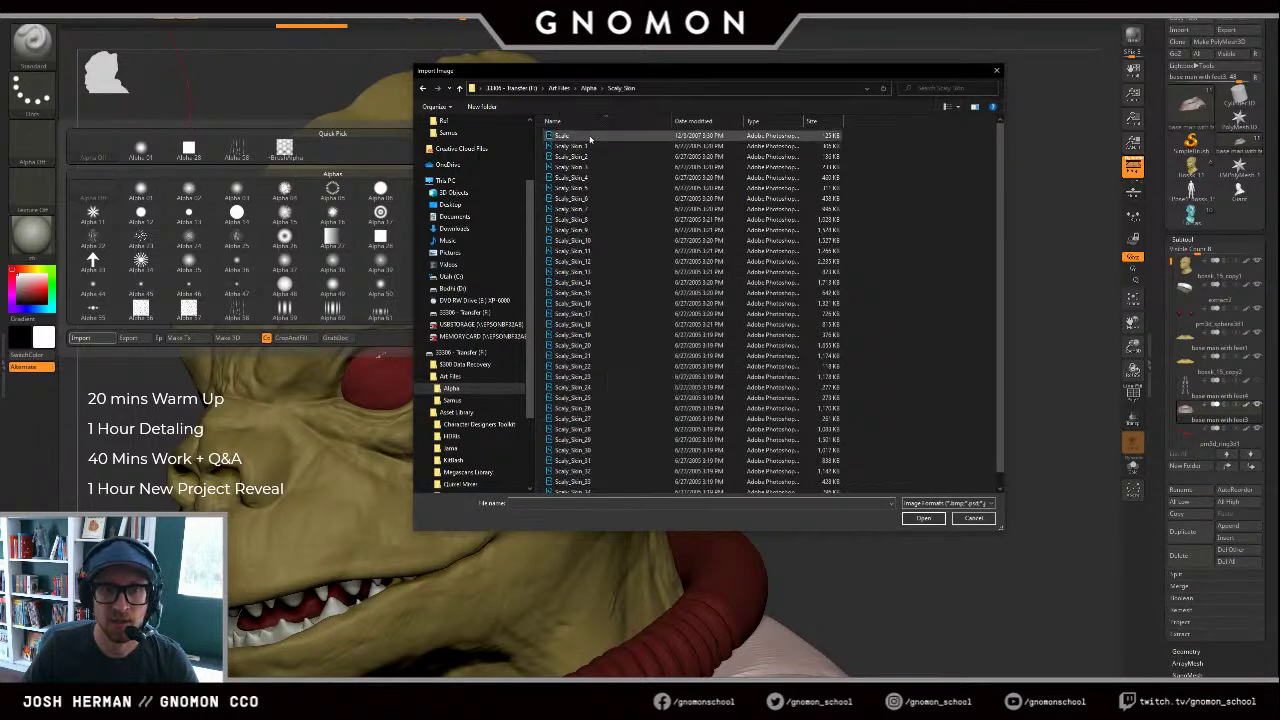
{"action": "left_click", "coordinate": [591, 137]}
{"action": "scroll", "coordinate": [626, 417], "scroll_direction": "down", "scroll_amount": 2}
{"action": "left_click", "coordinate": [611, 488], "text": "shift"}
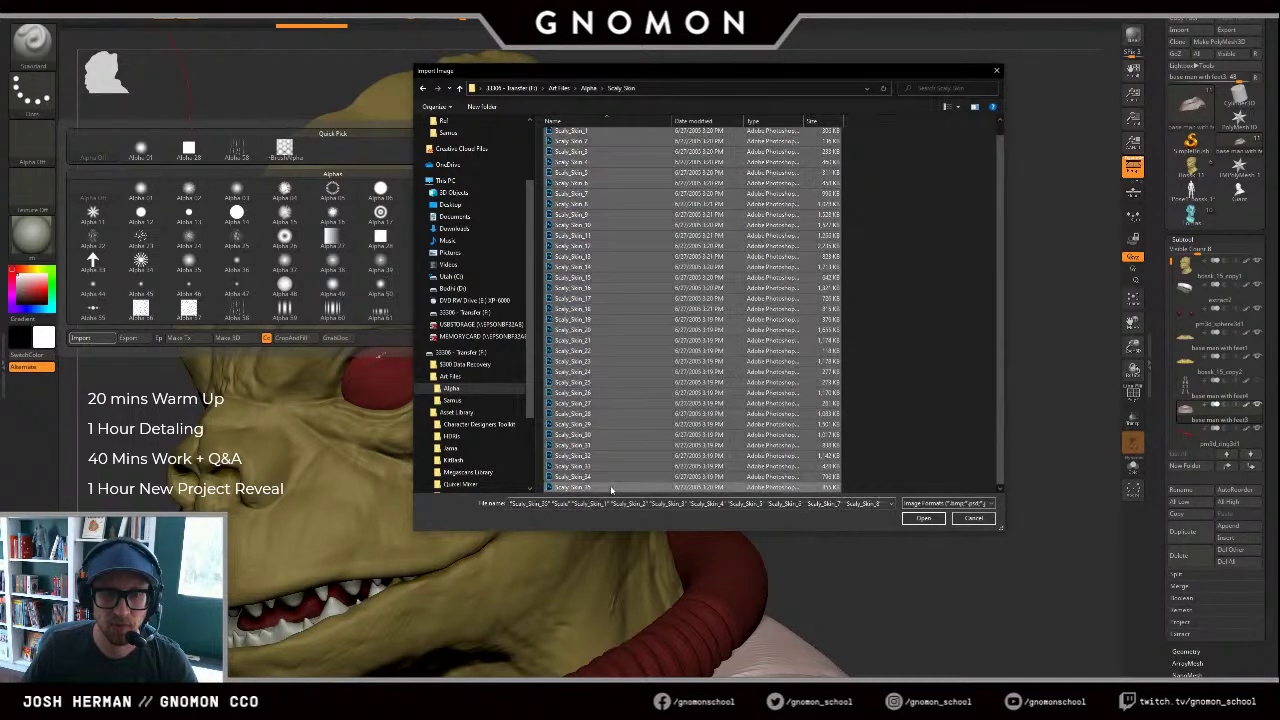
{"action": "left_click", "coordinate": [940, 518]}
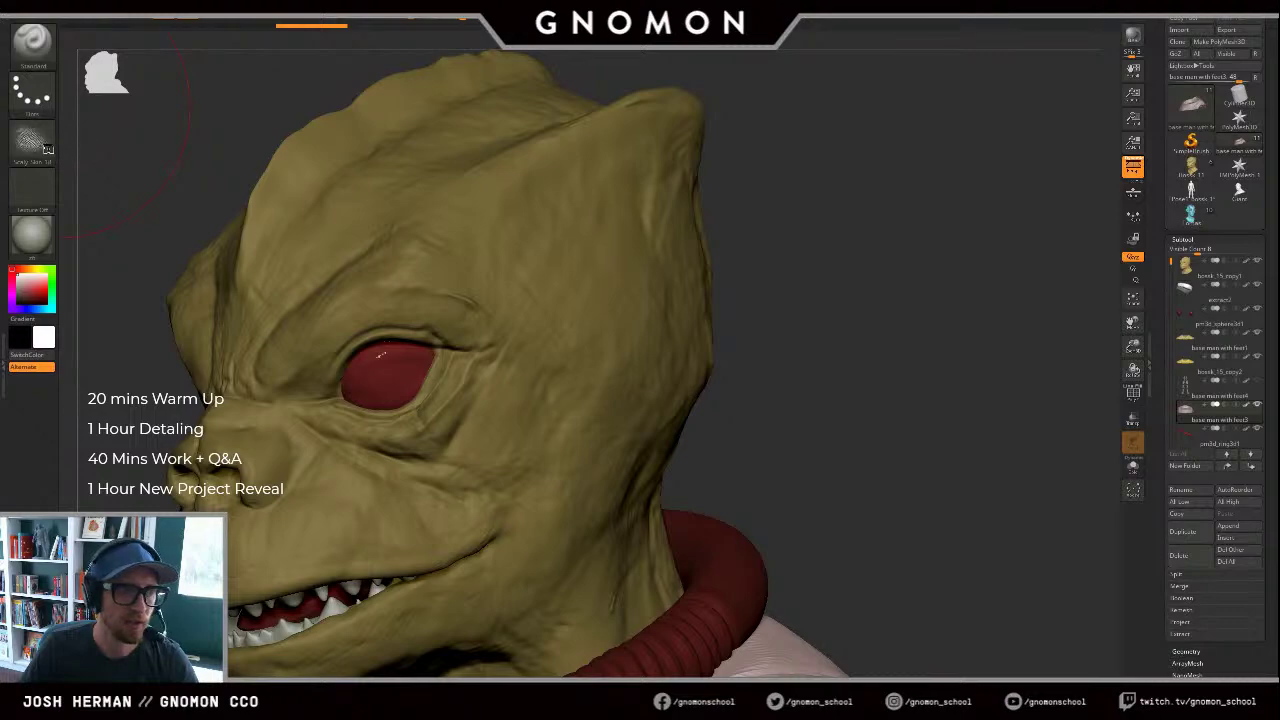
Step: Set the Standard brush to the DragRect stroke with the Scaly_Skin_28 alpha
{"action": "left_click", "coordinate": [32, 140]}
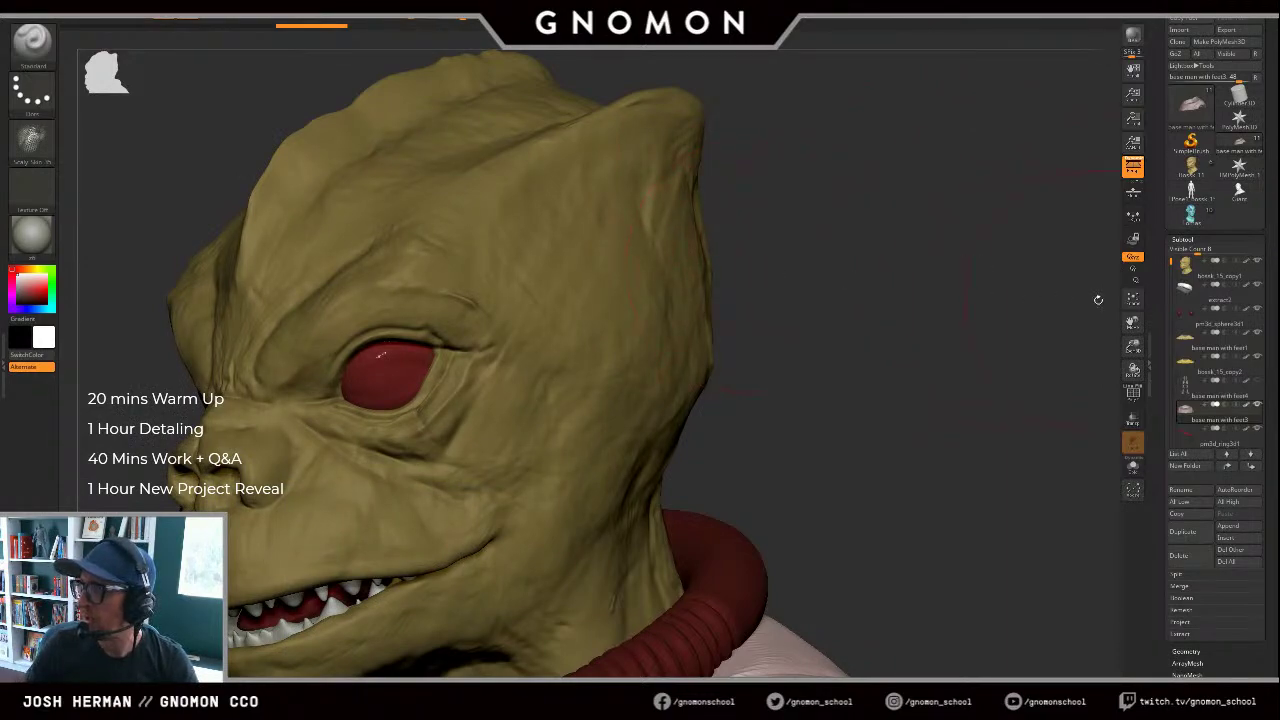
{"action": "left_click_drag", "start_coordinate": [1028, 275], "coordinate": [1077, 258]}
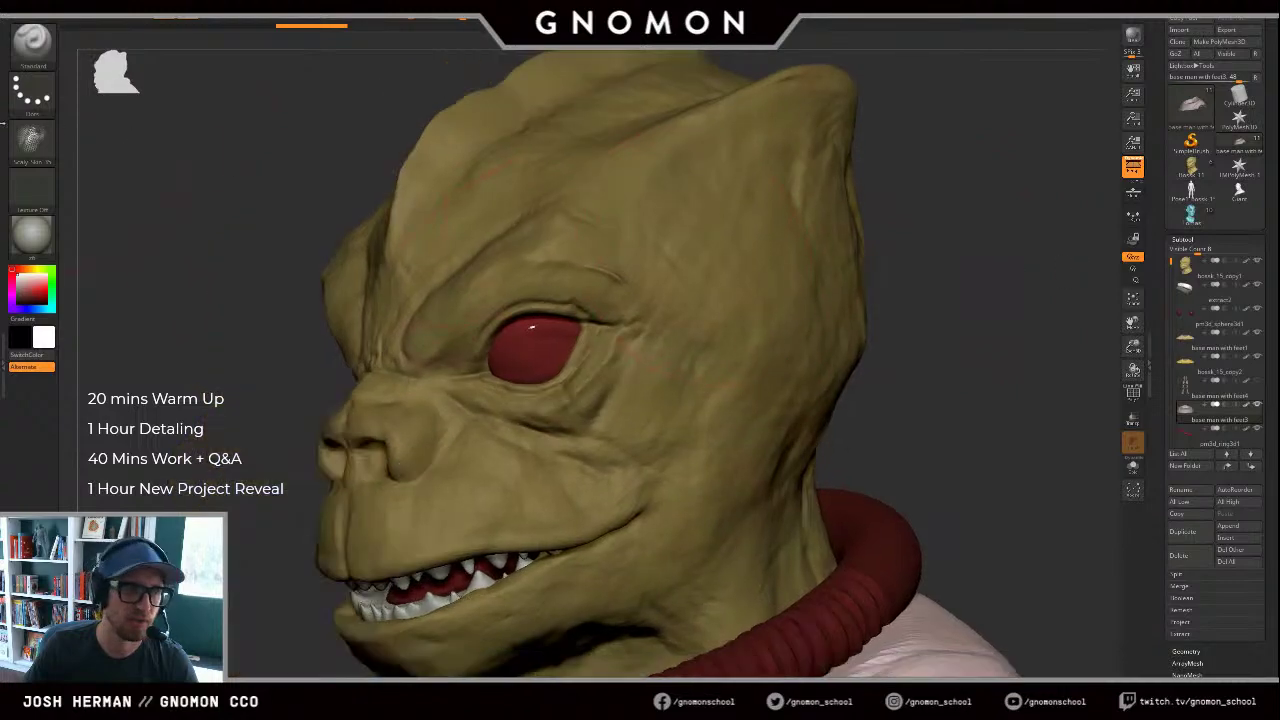
{"action": "left_click", "coordinate": [34, 93]}
{"action": "left_click", "coordinate": [125, 106]}
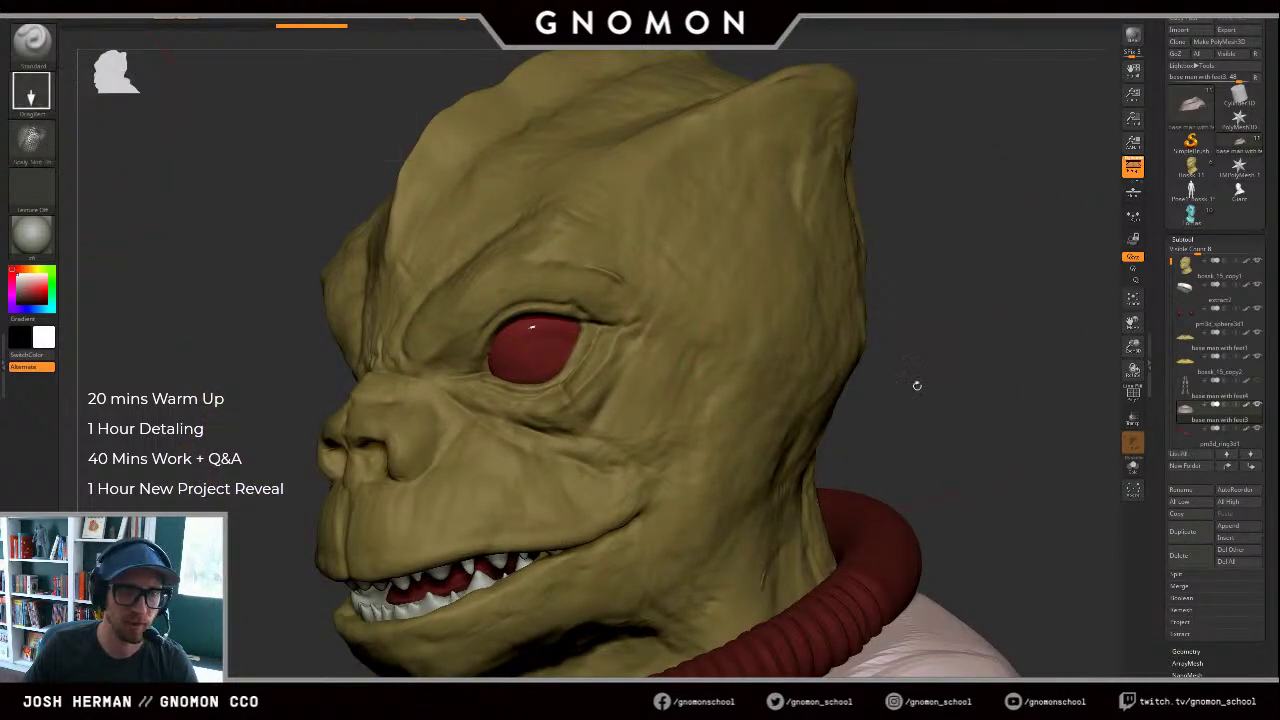
{"action": "left_click", "coordinate": [31, 139]}
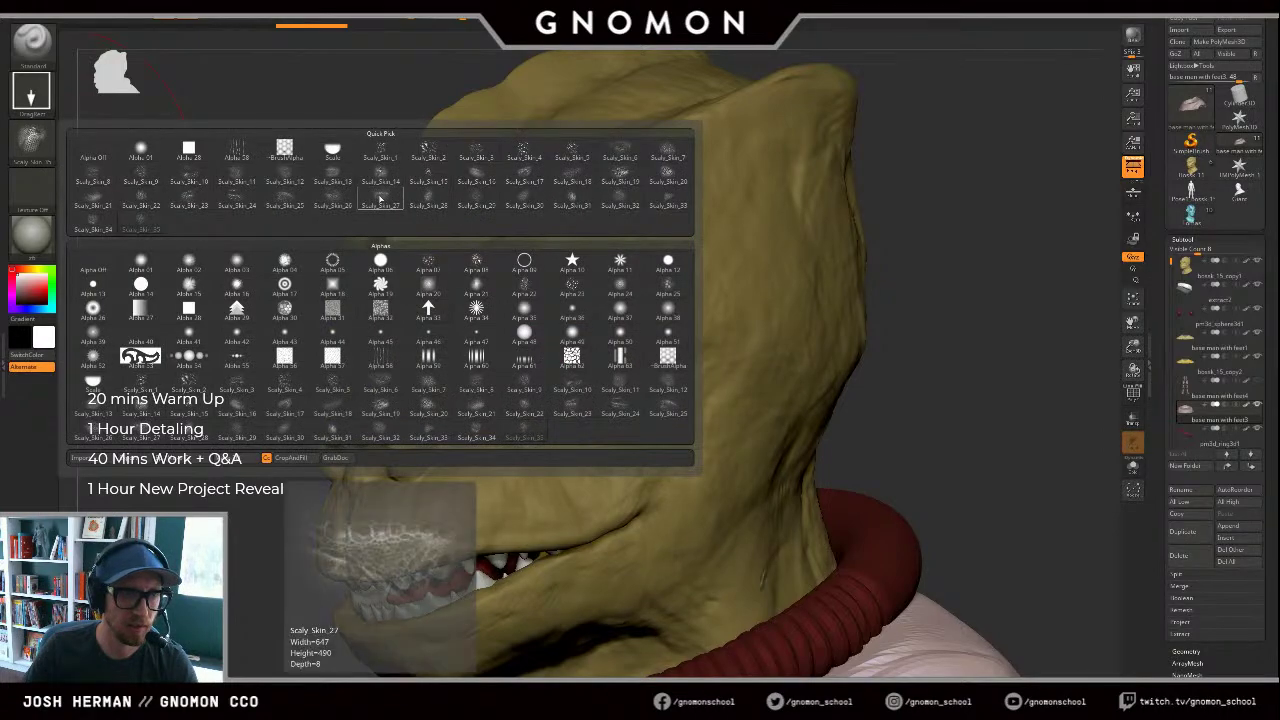
{"action": "left_click", "coordinate": [422, 203]}
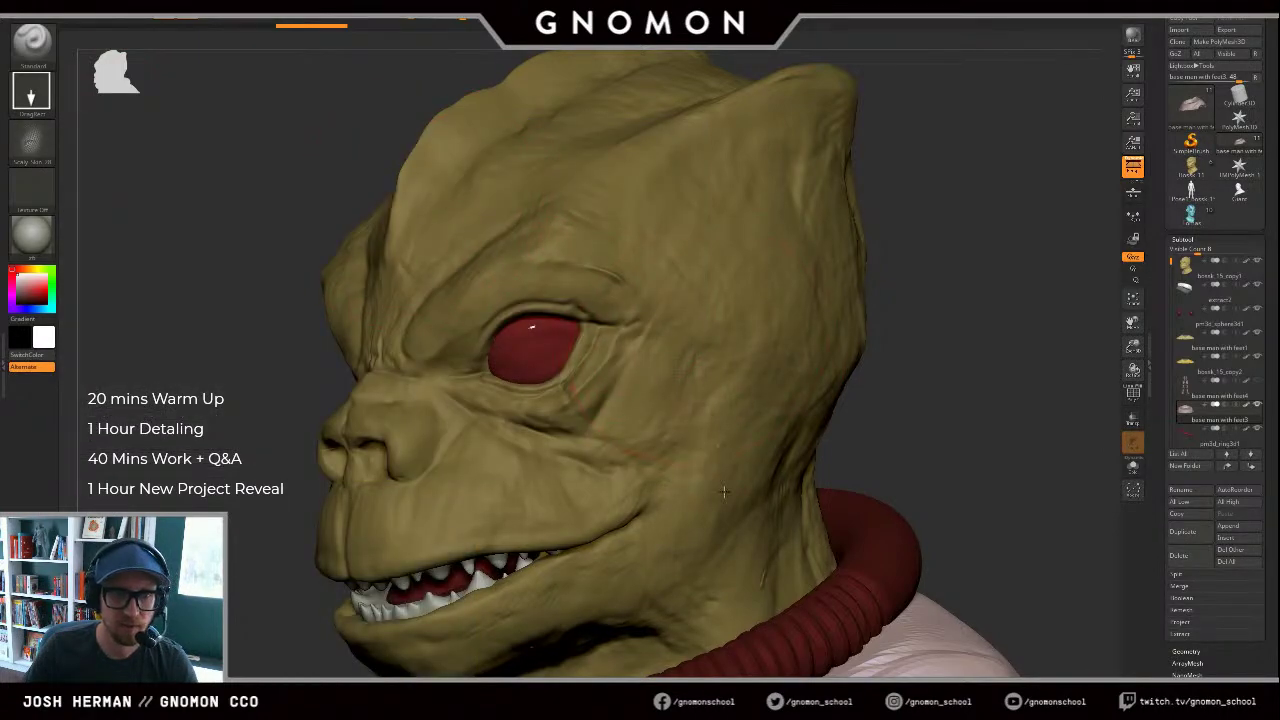
Step: Make the head active, try placing a large patch of the scaly alpha behind the eye, and undo it
{"action": "key", "text": "alt+s"}
{"action": "key", "text": "alt+s"}
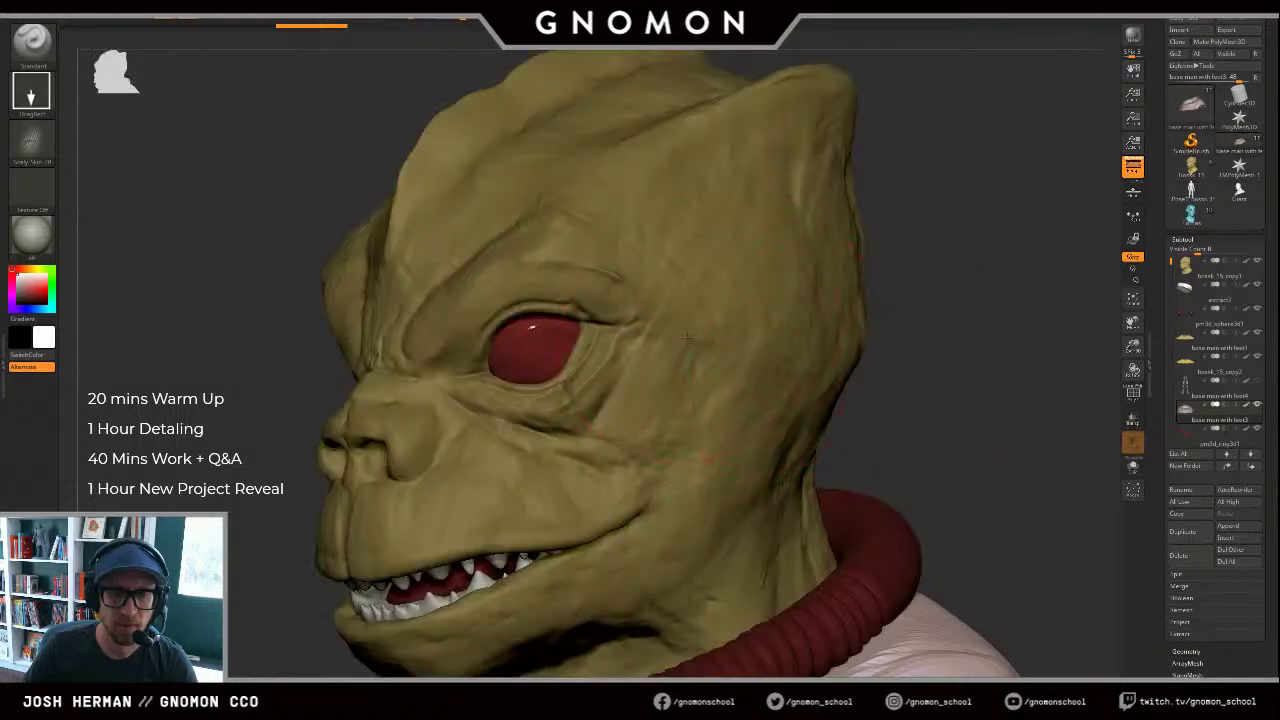
{"action": "left_click", "coordinate": [722, 345], "text": "alt"}
{"action": "left_click_drag", "start_coordinate": [704, 340], "coordinate": [663, 543]}
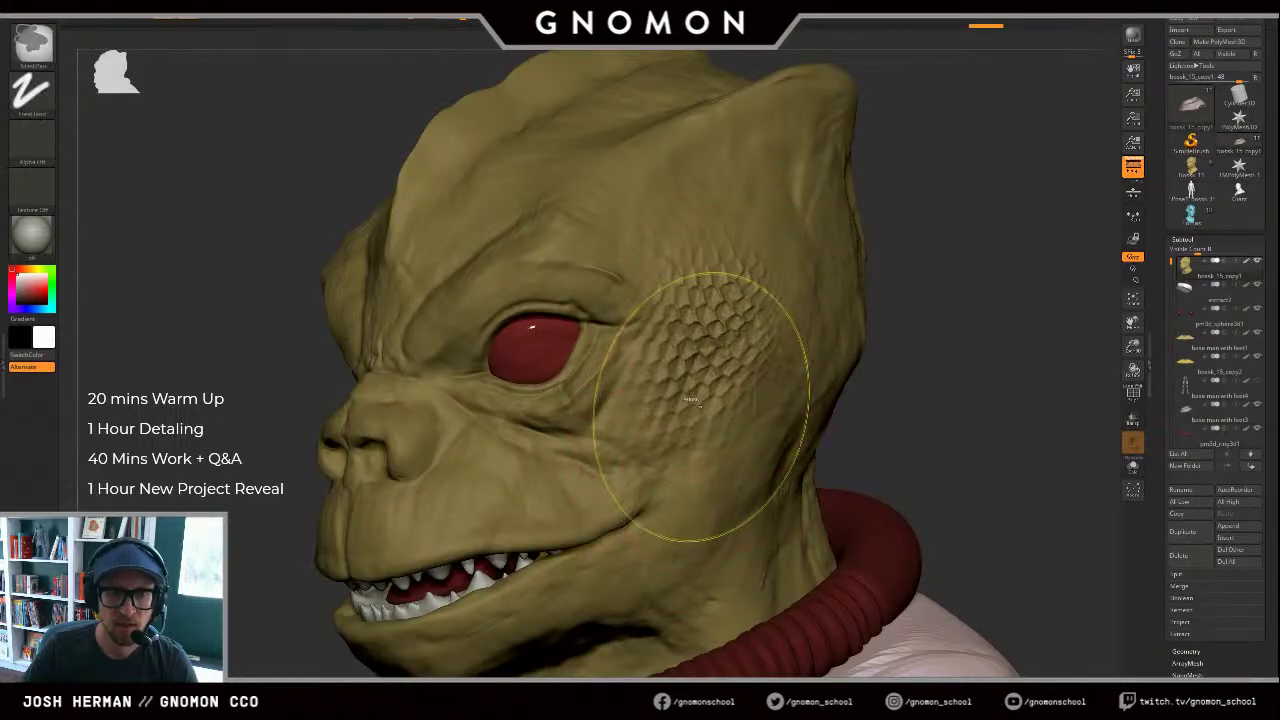
{"action": "key", "text": "ctrl+z"}
Step: Place another scaly alpha patch beside the eye, check it on the whole bust, and step back through the edit history
{"action": "left_click_drag", "start_coordinate": [689, 475], "coordinate": [597, 441]}
{"action": "left_click_drag", "start_coordinate": [981, 390], "coordinate": [980, 405]}
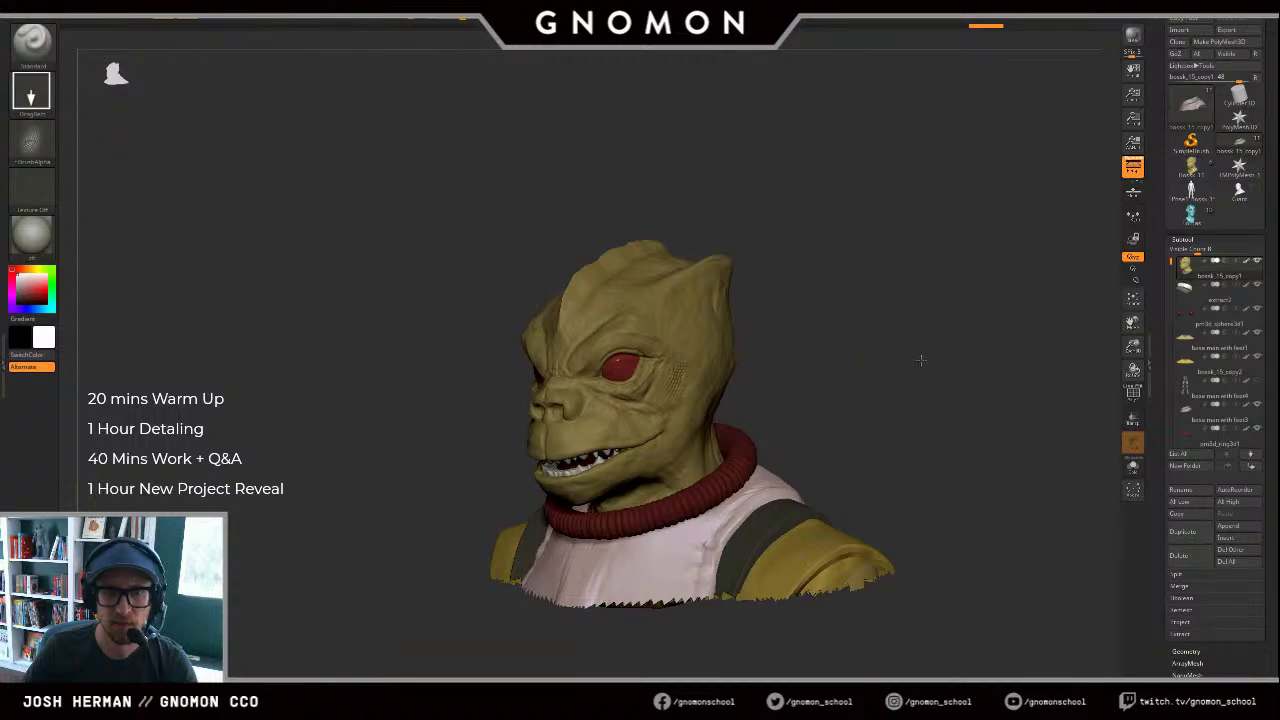
{"action": "left_click_drag", "start_coordinate": [921, 360], "coordinate": [963, 414], "text": "alt"}
{"action": "key", "text": "ctrl+z"}
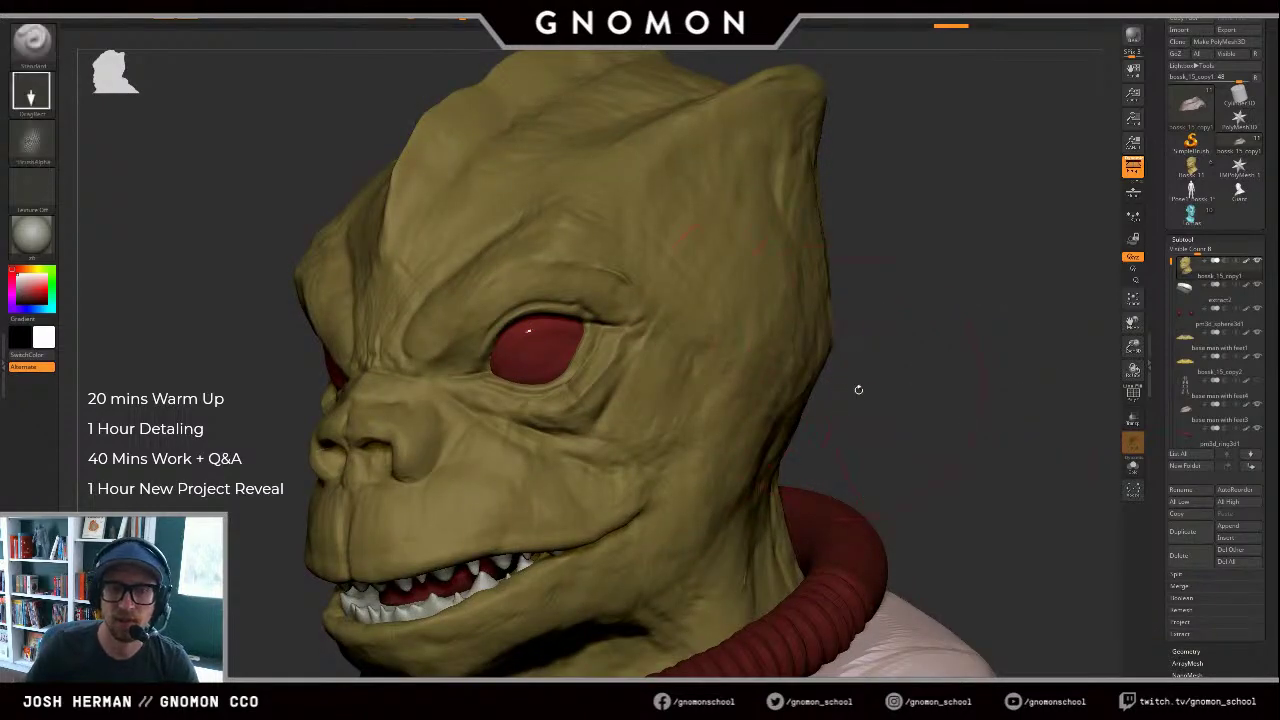
{"action": "left_click_drag", "start_coordinate": [876, 399], "coordinate": [887, 399]}
{"action": "key", "text": "ctrl+shift+z"}
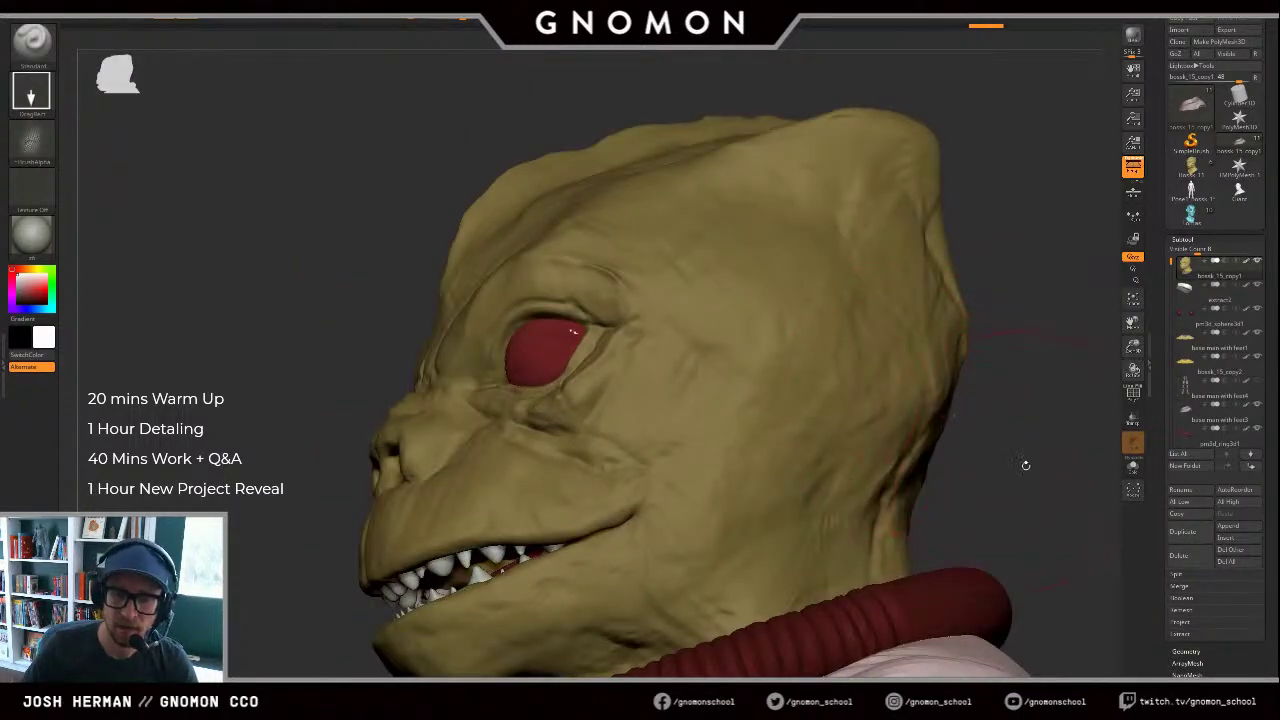
Step: Undo the last edit on the head and restore the tool thumbnails to their compact list
{"action": "right_click_drag", "start_coordinate": [1025, 465], "coordinate": [987, 436]}
{"action": "key", "text": "ctrl+z"}
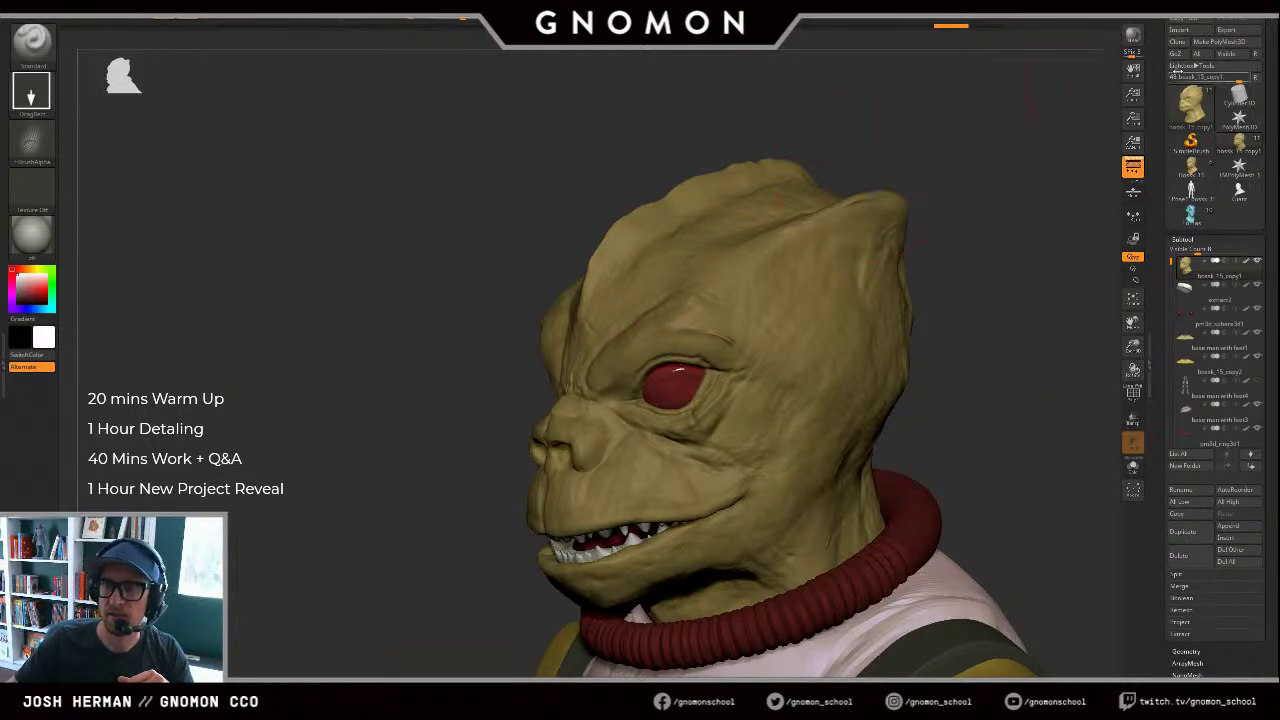
{"action": "left_click", "coordinate": [1256, 78]}
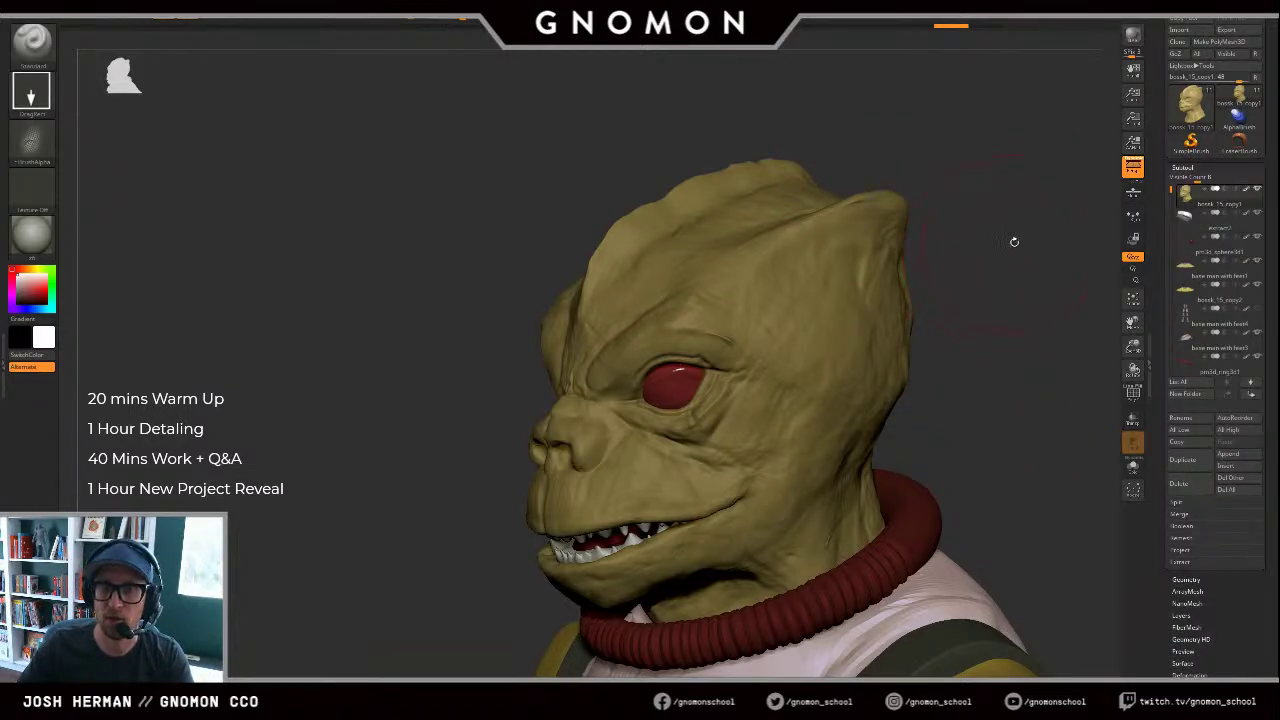
Step: Switch to the DamStandard brush for the head and reduce its draw size
{"action": "left_click_drag", "start_coordinate": [1000, 243], "coordinate": [622, 305]}
{"action": "left_click_drag", "start_coordinate": [589, 364], "coordinate": [724, 328]}
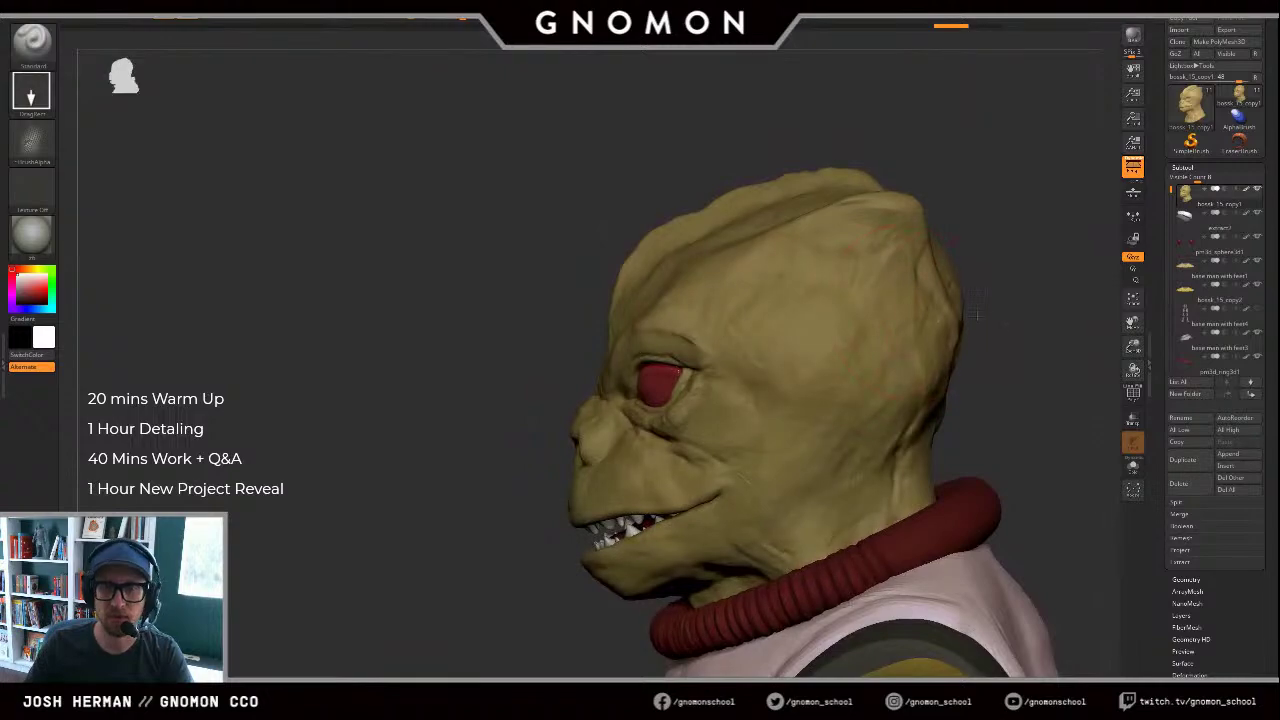
{"action": "mouse_move", "coordinate": [997, 317]}
{"action": "left_mouse_down", "text": "alt"}
{"action": "mouse_move", "coordinate": [871, 334]}
{"action": "mouse_move", "coordinate": [834, 357]}
{"action": "left_mouse_up", "text": "alt"}
{"action": "left_click_drag", "start_coordinate": [700, 352], "coordinate": [812, 328], "text": "alt"}
{"action": "key", "text": "b"}
{"action": "key", "text": "d"}
{"action": "key", "text": "s"}
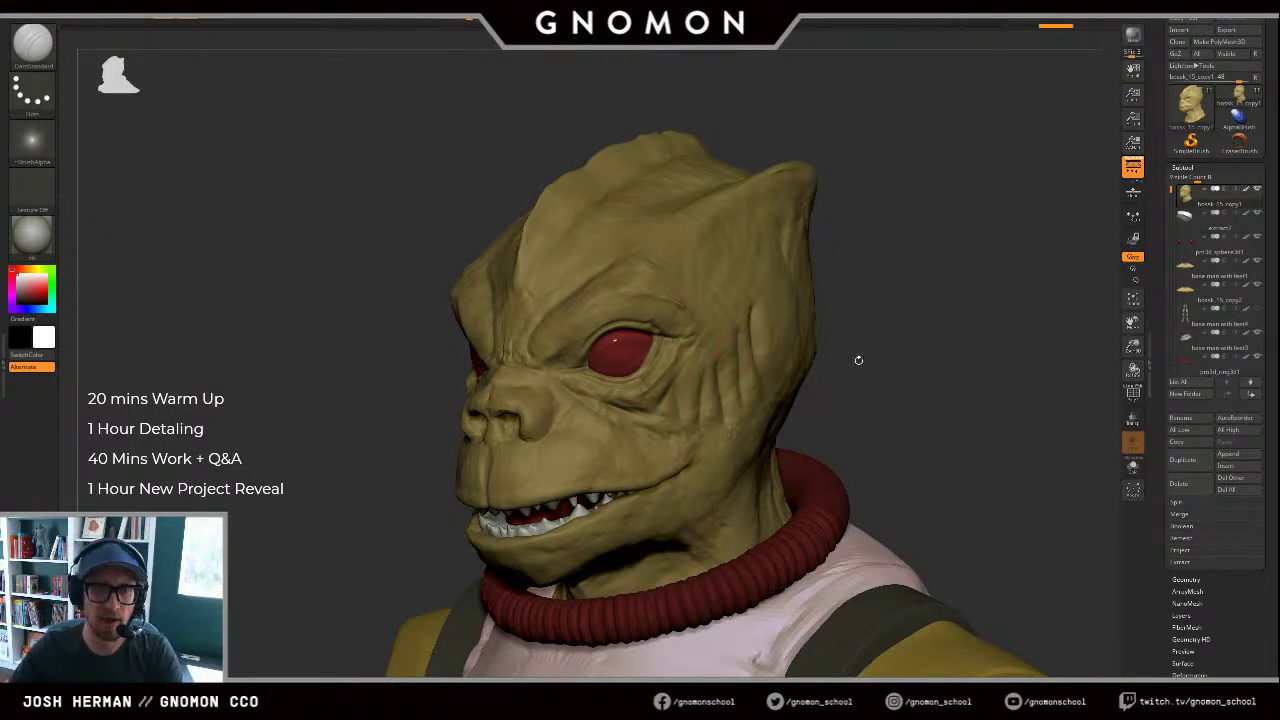
{"action": "key", "text": "s"}
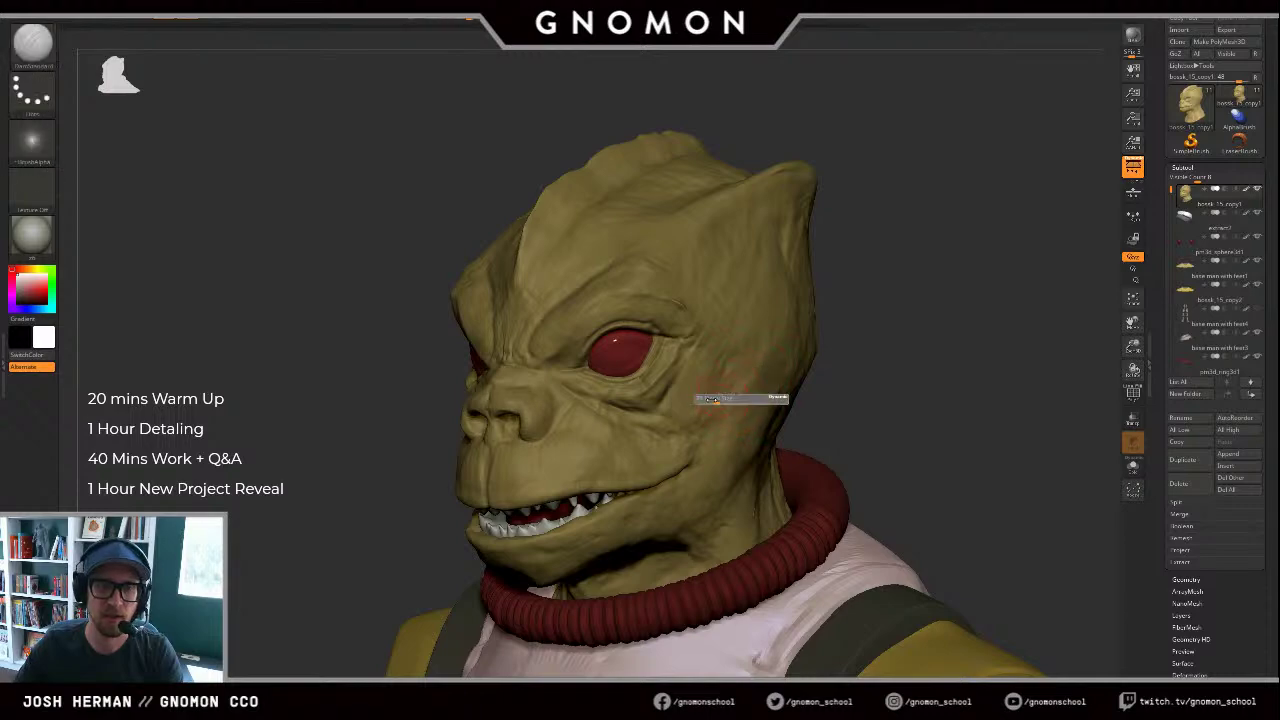
{"action": "left_click", "coordinate": [711, 399]}
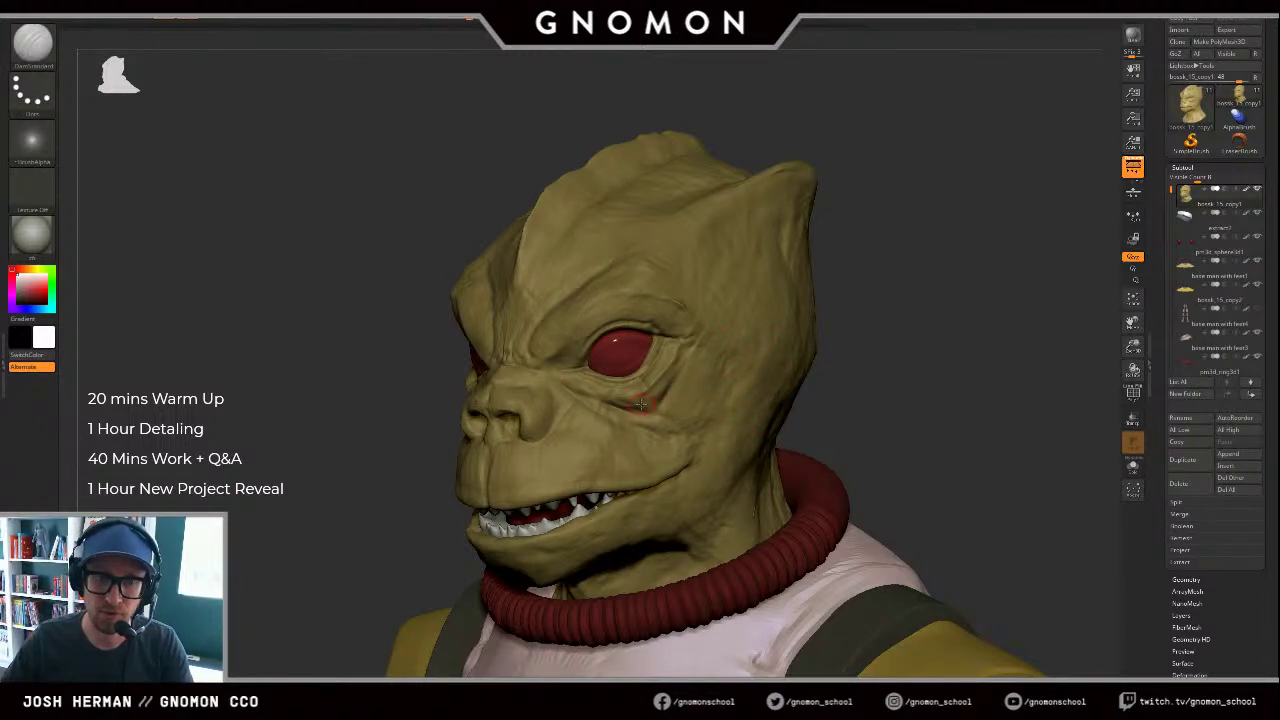
{"action": "left_click_drag", "start_coordinate": [1206, 560], "coordinate": [1207, 367]}
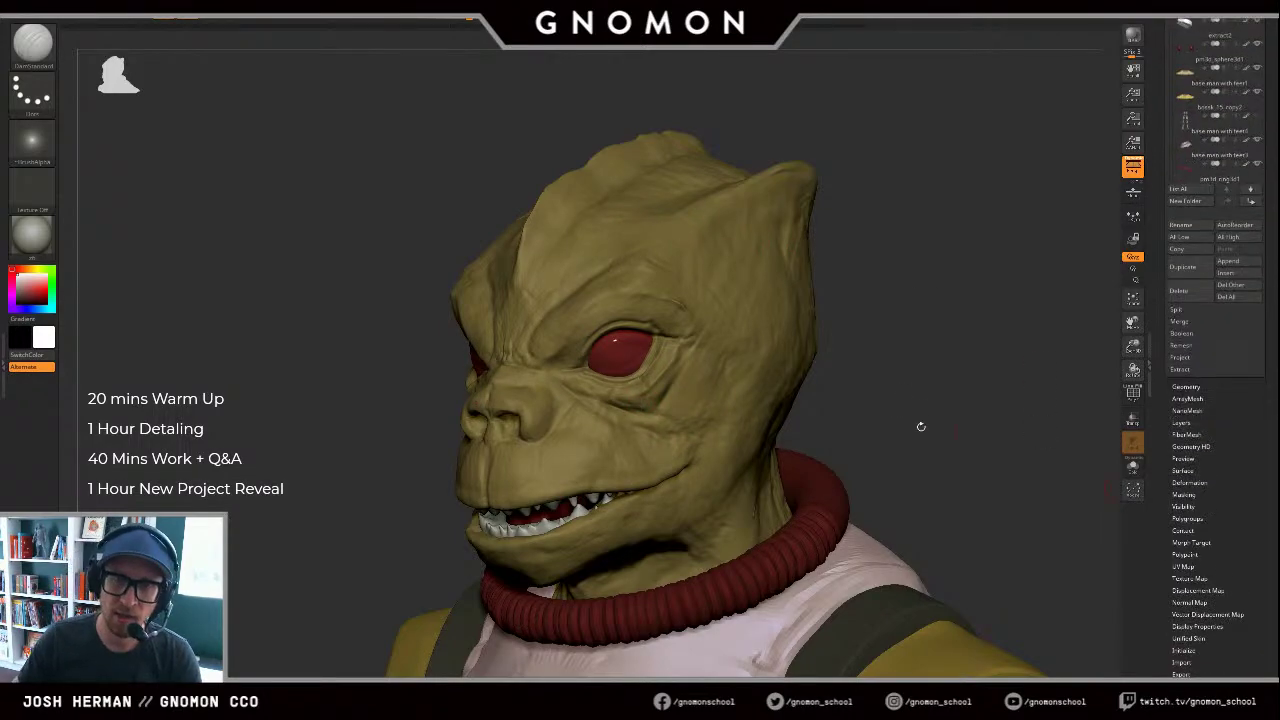
{"action": "left_click_drag", "start_coordinate": [893, 334], "coordinate": [998, 352], "text": "alt"}
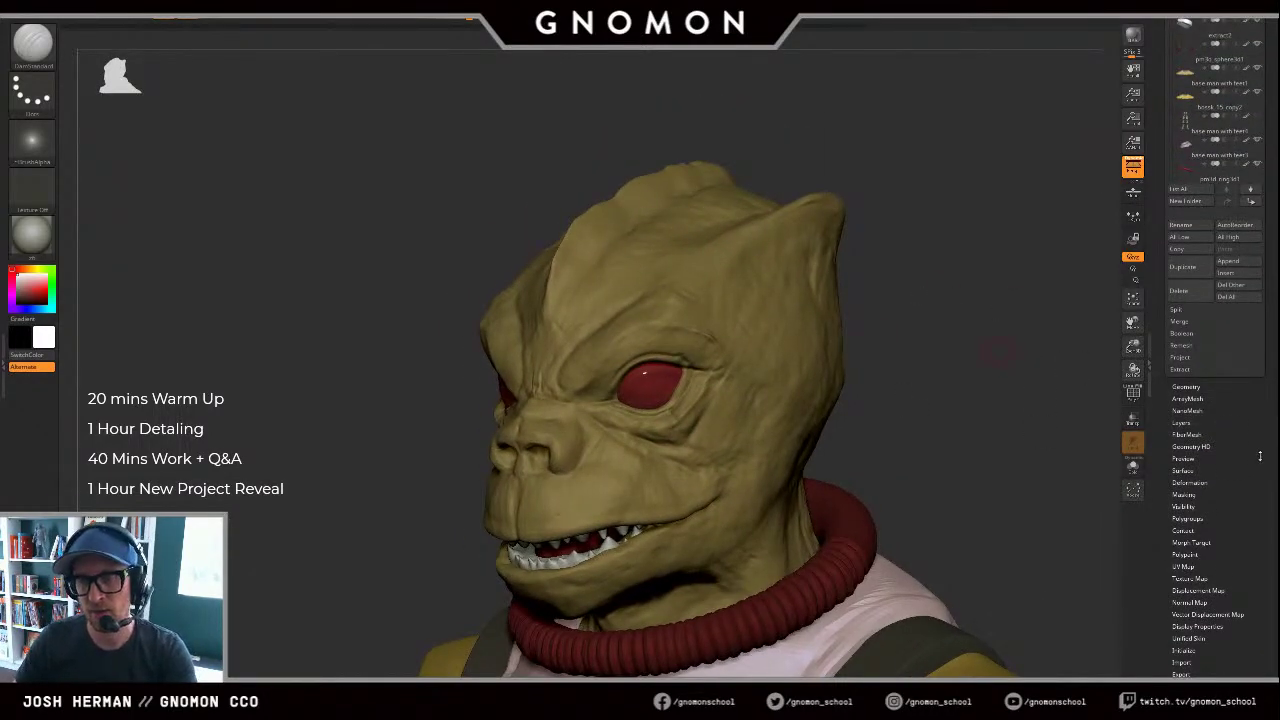
{"action": "left_click_drag", "start_coordinate": [1260, 456], "coordinate": [1225, 542]}
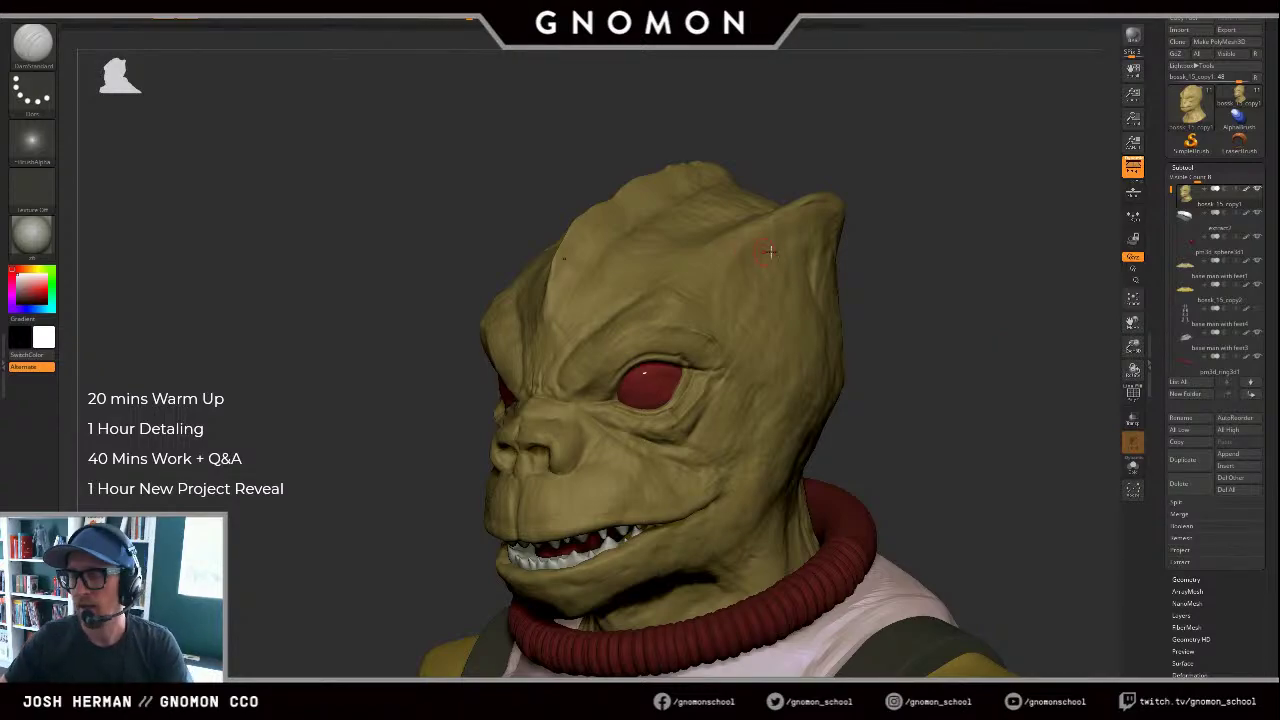
{"action": "left_click_drag", "start_coordinate": [921, 341], "coordinate": [888, 269], "text": "shift"}
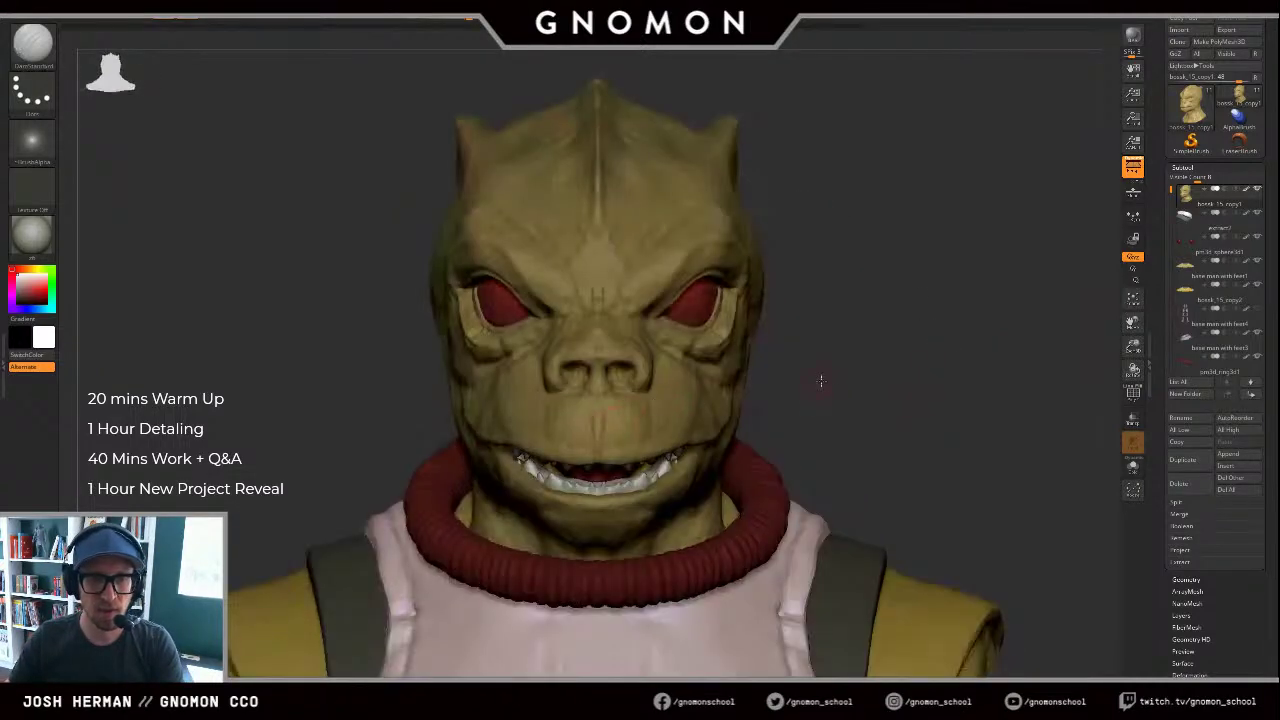
Step: Try masking the upper, side and front areas of the reptilian head
{"action": "left_click_drag", "start_coordinate": [821, 381], "coordinate": [680, 428]}
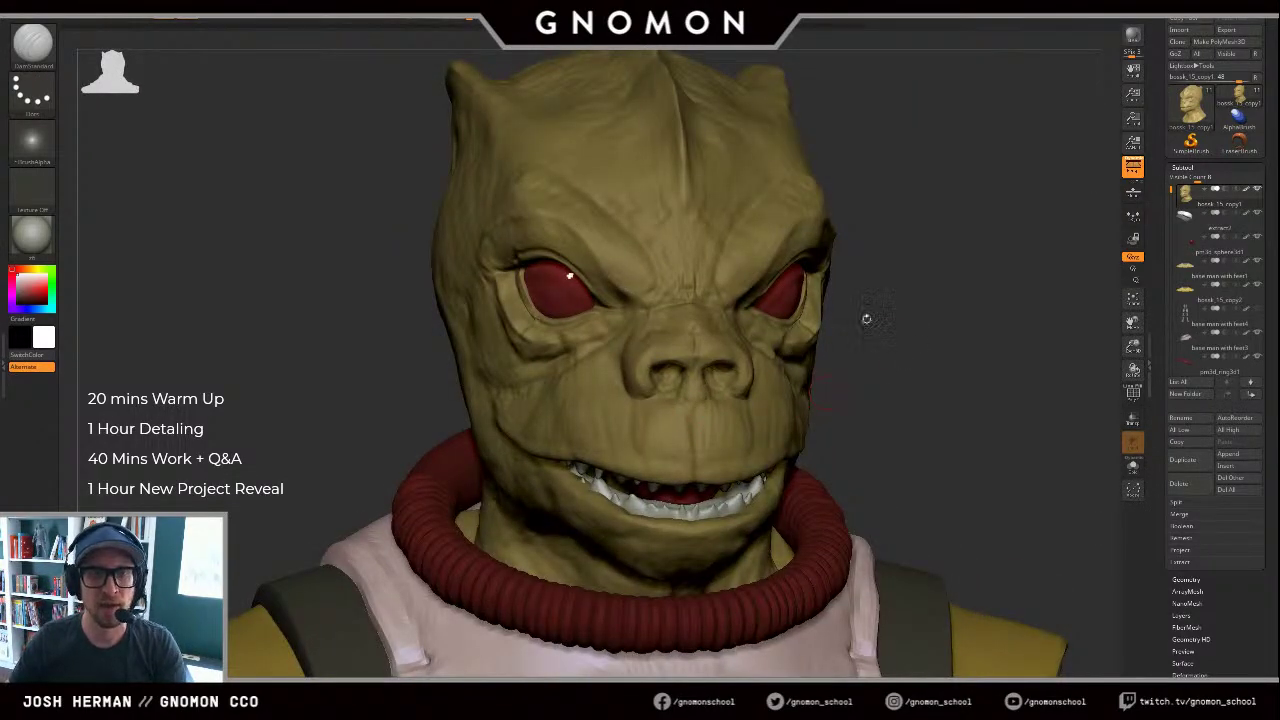
{"action": "left_click_drag", "start_coordinate": [907, 380], "coordinate": [806, 316], "text": "alt"}
{"action": "mouse_move", "coordinate": [911, 251]}
{"action": "left_mouse_down", "text": "alt"}
{"action": "mouse_move", "coordinate": [855, 371]}
{"action": "mouse_move", "coordinate": [885, 343]}
{"action": "left_mouse_up", "text": "alt"}
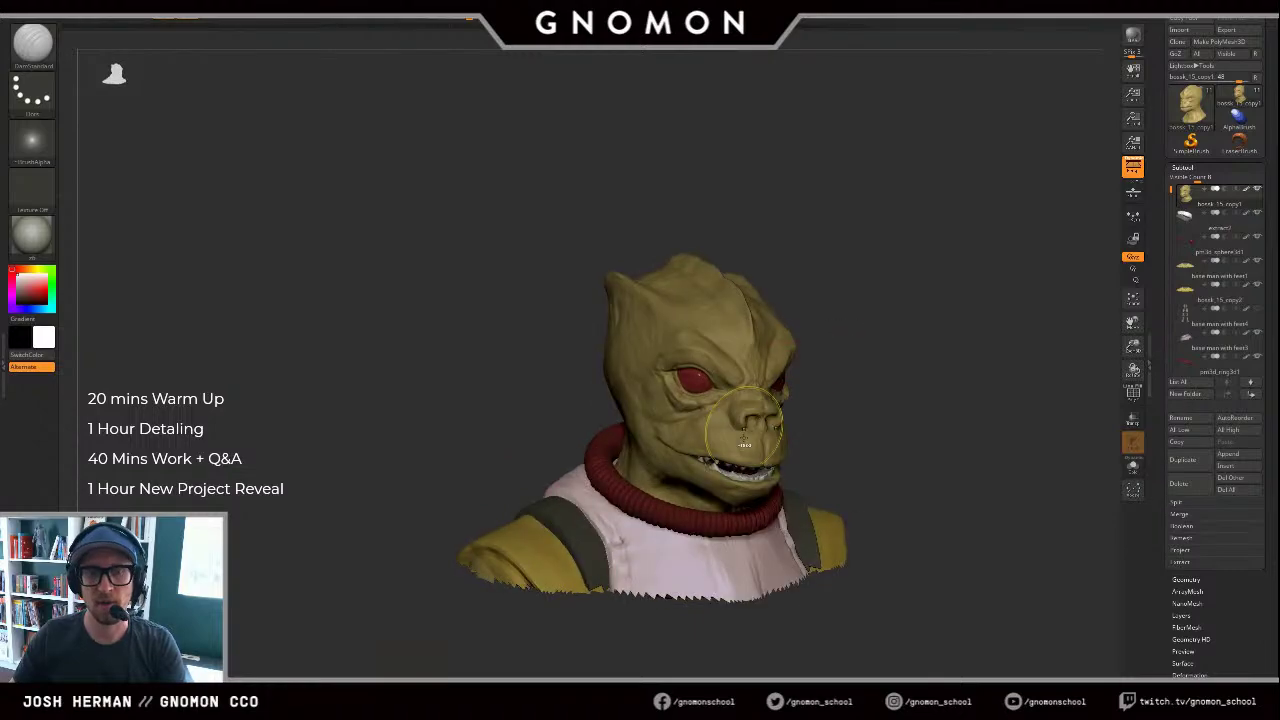
{"action": "mouse_move", "coordinate": [735, 438]}
{"action": "left_mouse_down", "text": "ctrl"}
{"action": "mouse_move", "coordinate": [752, 420]}
{"action": "mouse_move", "coordinate": [667, 353]}
{"action": "mouse_move", "coordinate": [665, 305]}
{"action": "mouse_move", "coordinate": [625, 285]}
{"action": "left_mouse_up", "text": "ctrl"}
{"action": "left_click_drag", "start_coordinate": [894, 317], "coordinate": [940, 318]}
{"action": "mouse_move", "coordinate": [646, 337]}
{"action": "left_mouse_down", "text": "ctrl"}
{"action": "mouse_move", "coordinate": [597, 263]}
{"action": "mouse_move", "coordinate": [728, 322]}
{"action": "left_mouse_up", "text": "ctrl"}
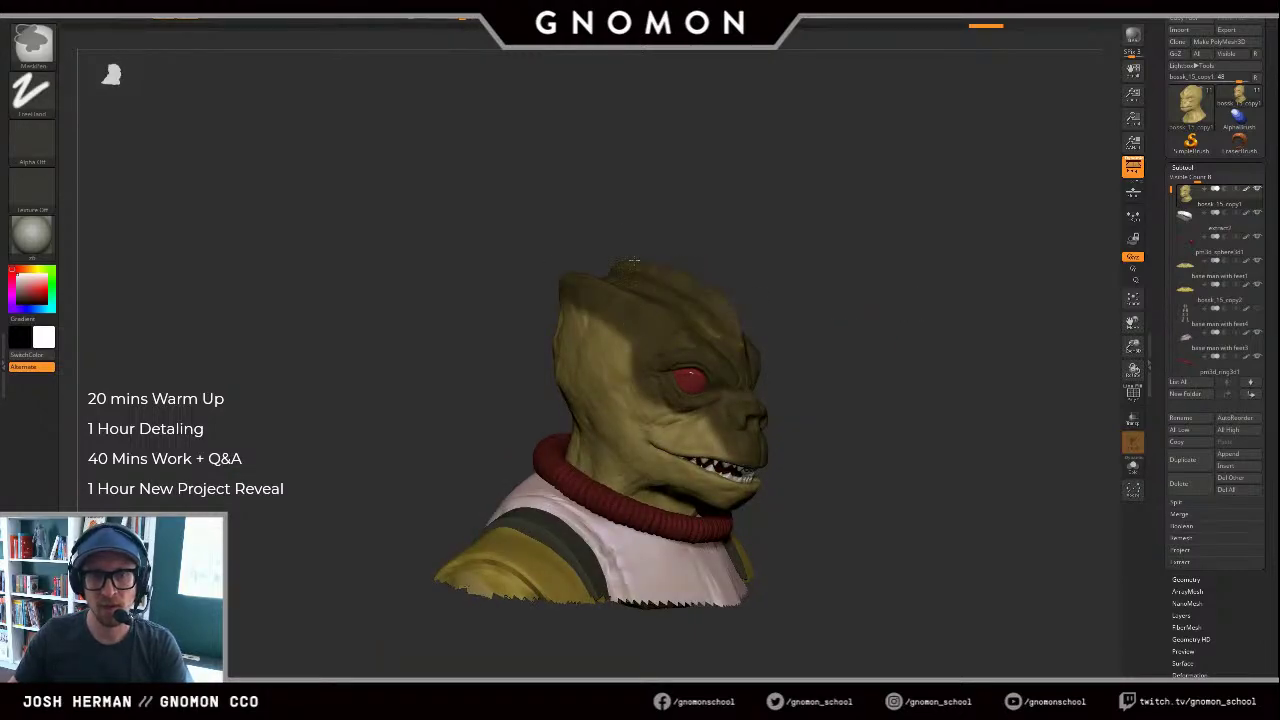
{"action": "left_click_drag", "start_coordinate": [610, 335], "coordinate": [710, 418], "text": "ctrl"}
{"action": "left_click_drag", "start_coordinate": [836, 457], "coordinate": [779, 462]}
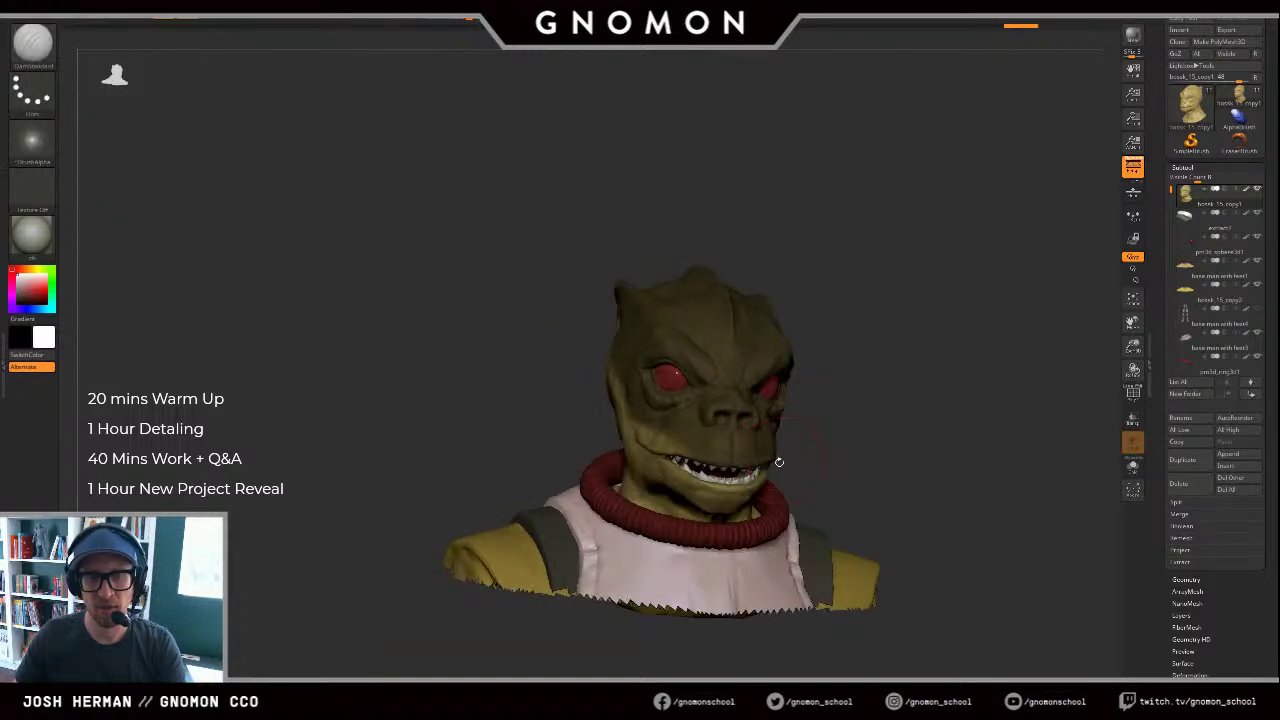
{"action": "left_click_drag", "start_coordinate": [950, 430], "coordinate": [957, 366]}
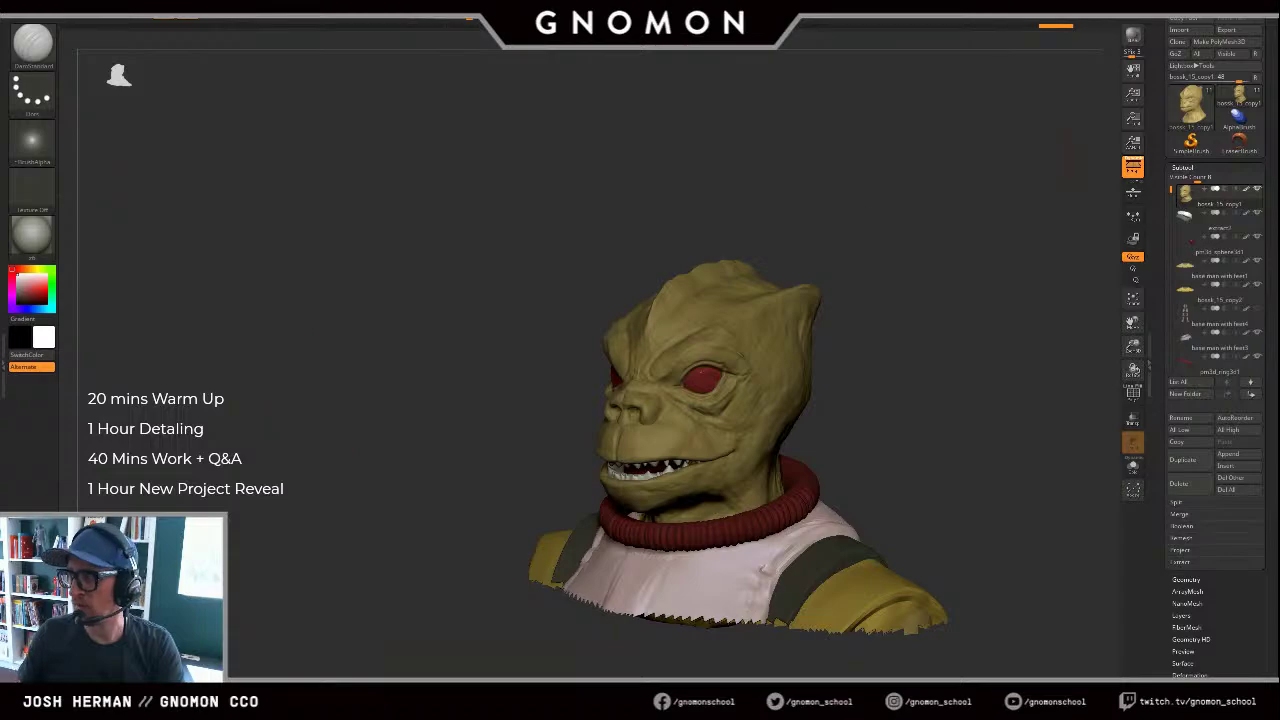
{"action": "mouse_move", "coordinate": [1279, 150]}
{"action": "left_mouse_down"}
{"action": "mouse_move", "coordinate": [689, 137]}
{"action": "mouse_move", "coordinate": [1279, 140]}
{"action": "left_mouse_up"}
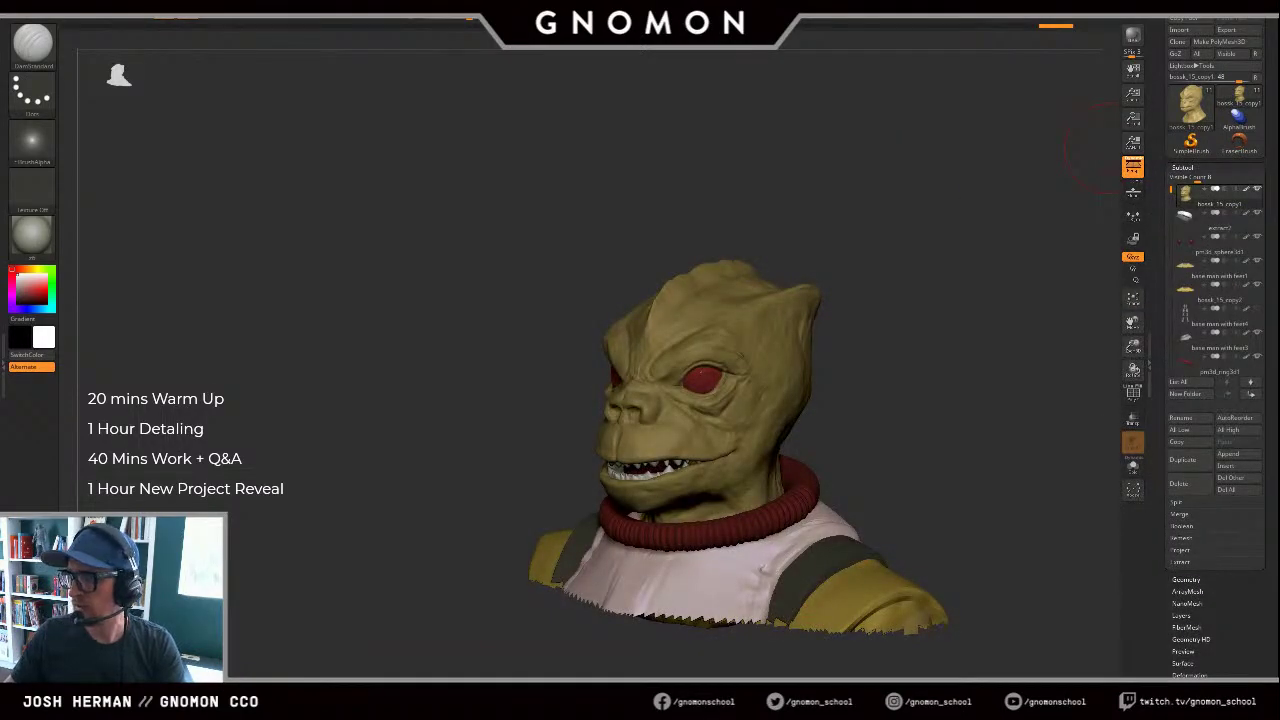
Step: Adjust the sculpting brush's Z Intensity and carve fine wrinkles around the outer side of the eye bag
{"action": "left_click_drag", "start_coordinate": [940, 345], "coordinate": [800, 400], "text": "alt"}
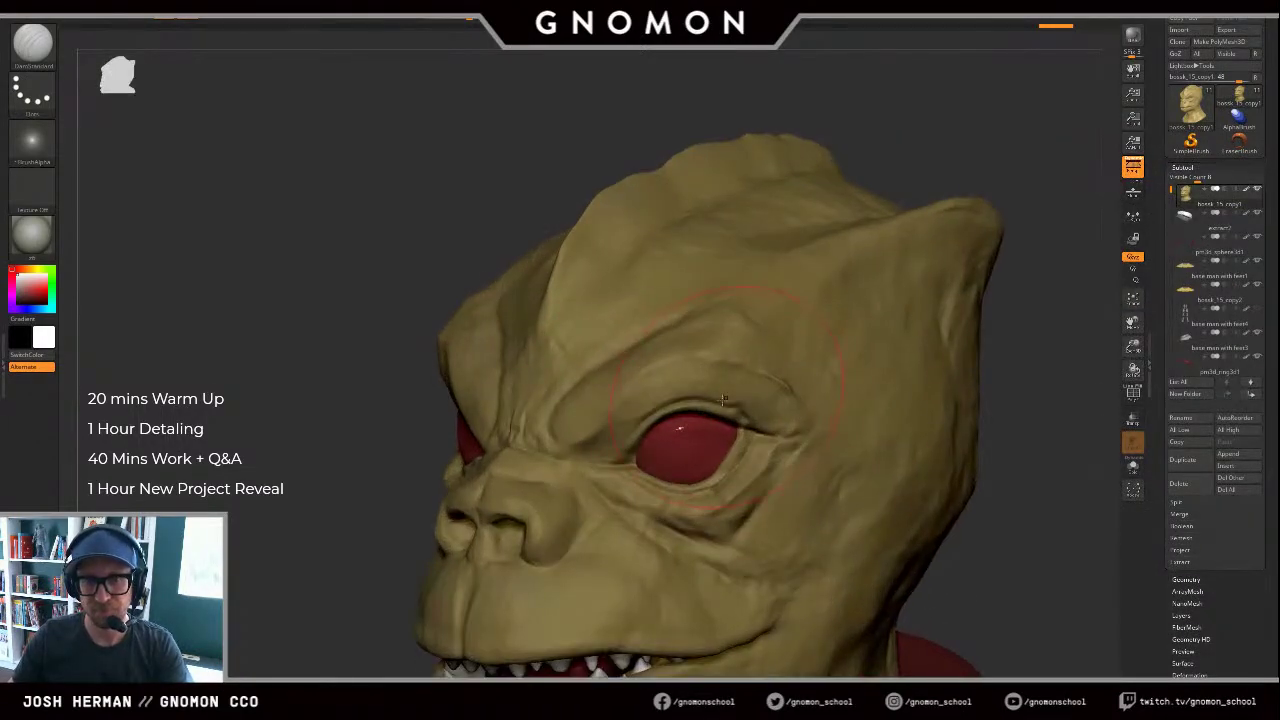
{"action": "right_click_drag", "start_coordinate": [750, 485], "coordinate": [684, 362], "text": "alt"}
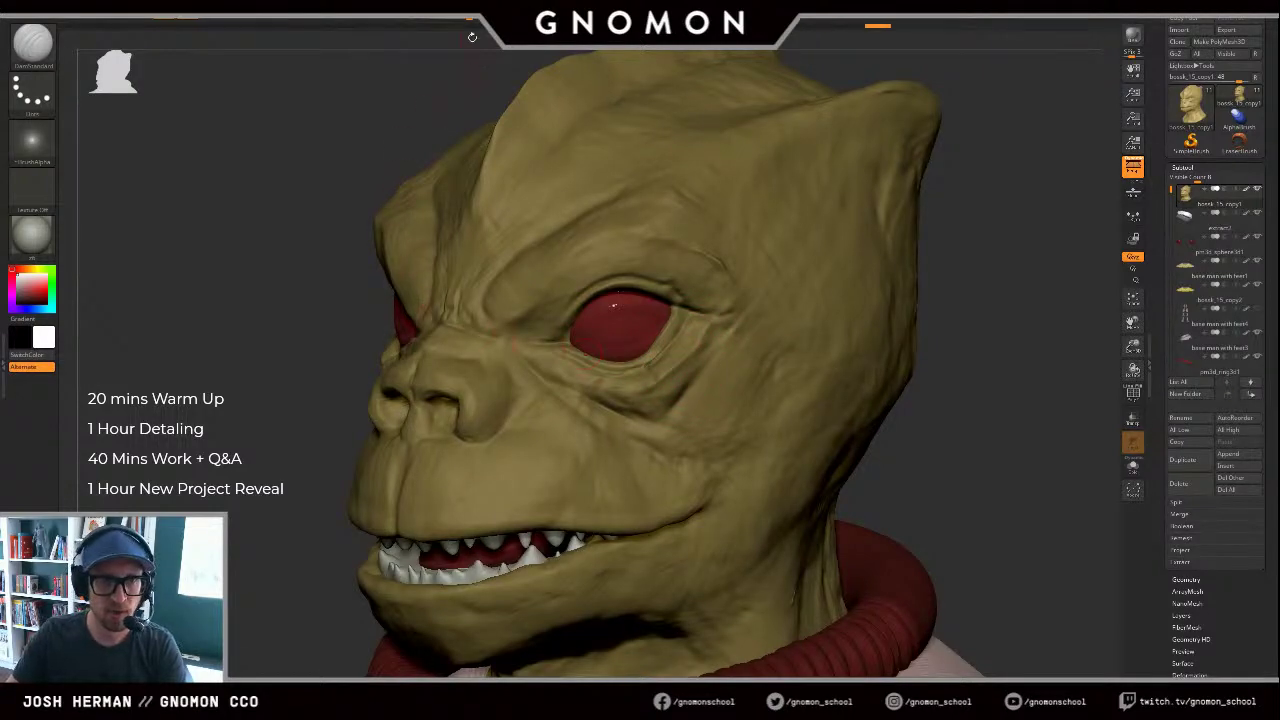
{"action": "left_click_drag", "start_coordinate": [471, 22], "coordinate": [488, 22]}
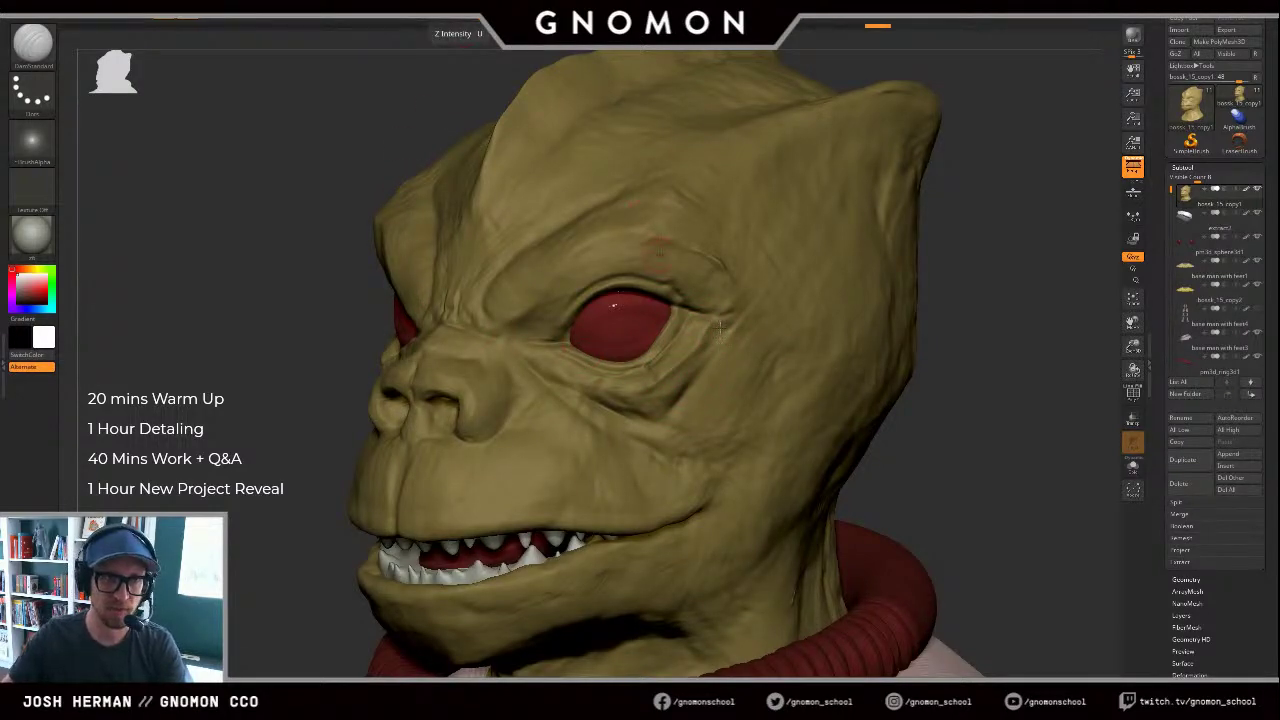
{"action": "mouse_move", "coordinate": [1000, 457]}
{"action": "left_mouse_down"}
{"action": "mouse_move", "coordinate": [886, 383]}
{"action": "mouse_move", "coordinate": [684, 352]}
{"action": "mouse_move", "coordinate": [696, 364]}
{"action": "left_mouse_up"}
{"action": "left_click_drag", "start_coordinate": [920, 365], "coordinate": [750, 366], "text": "alt"}
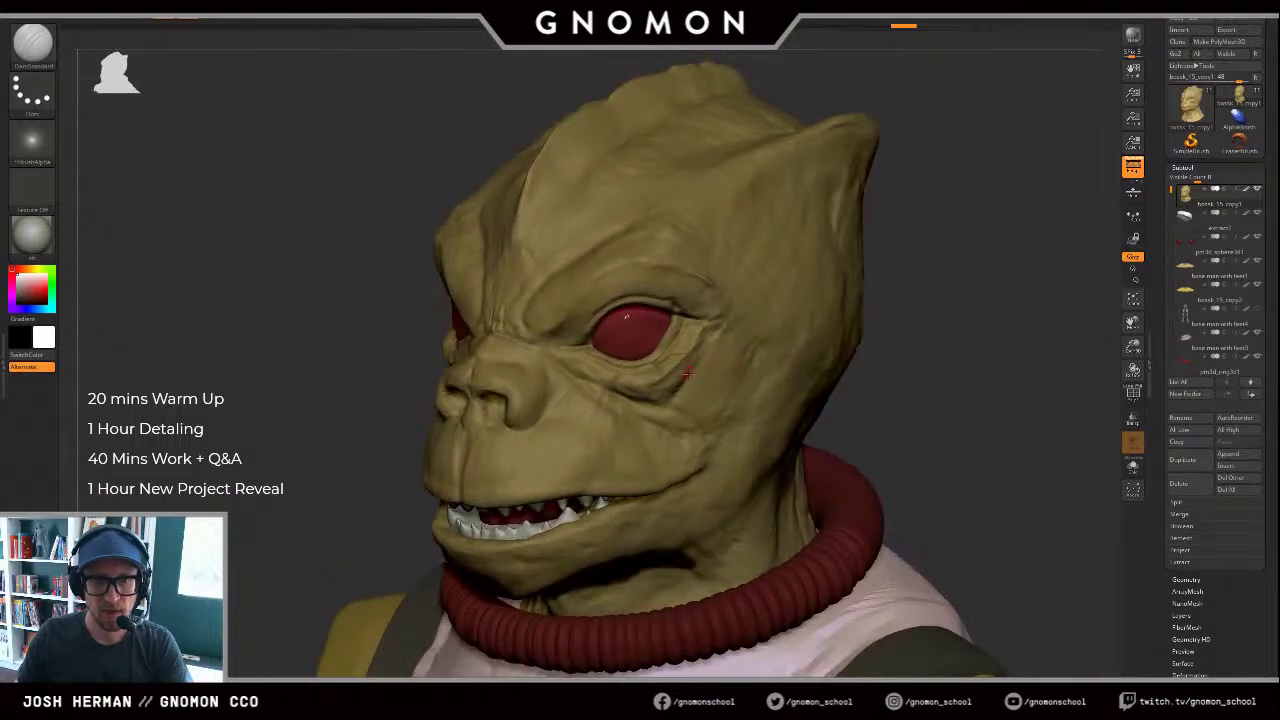
{"action": "mouse_move", "coordinate": [674, 394]}
{"action": "left_mouse_down"}
{"action": "mouse_move", "coordinate": [611, 373]}
{"action": "mouse_move", "coordinate": [708, 362]}
{"action": "left_mouse_up"}
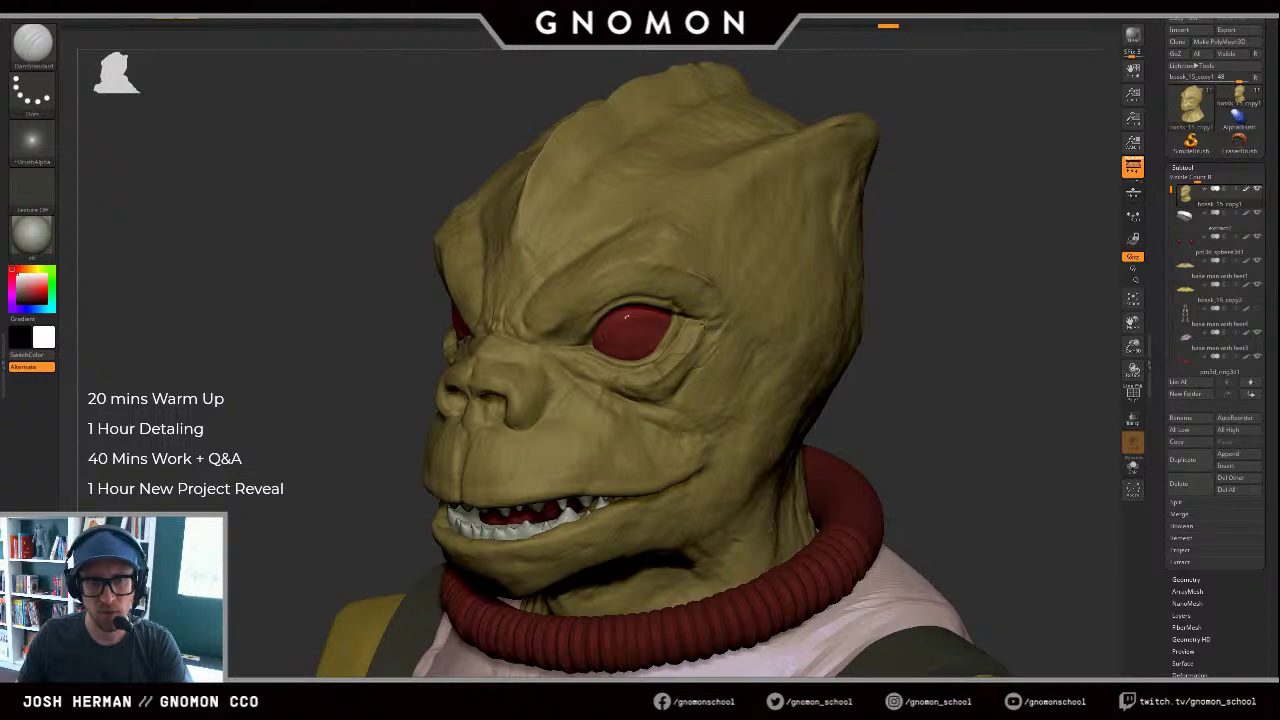
Step: Carve skin creases from the outer eye corner down along the outer edge of the eye bag
{"action": "left_click_drag", "start_coordinate": [694, 318], "coordinate": [732, 322]}
{"action": "left_click_drag", "start_coordinate": [936, 342], "coordinate": [928, 370], "text": "alt"}
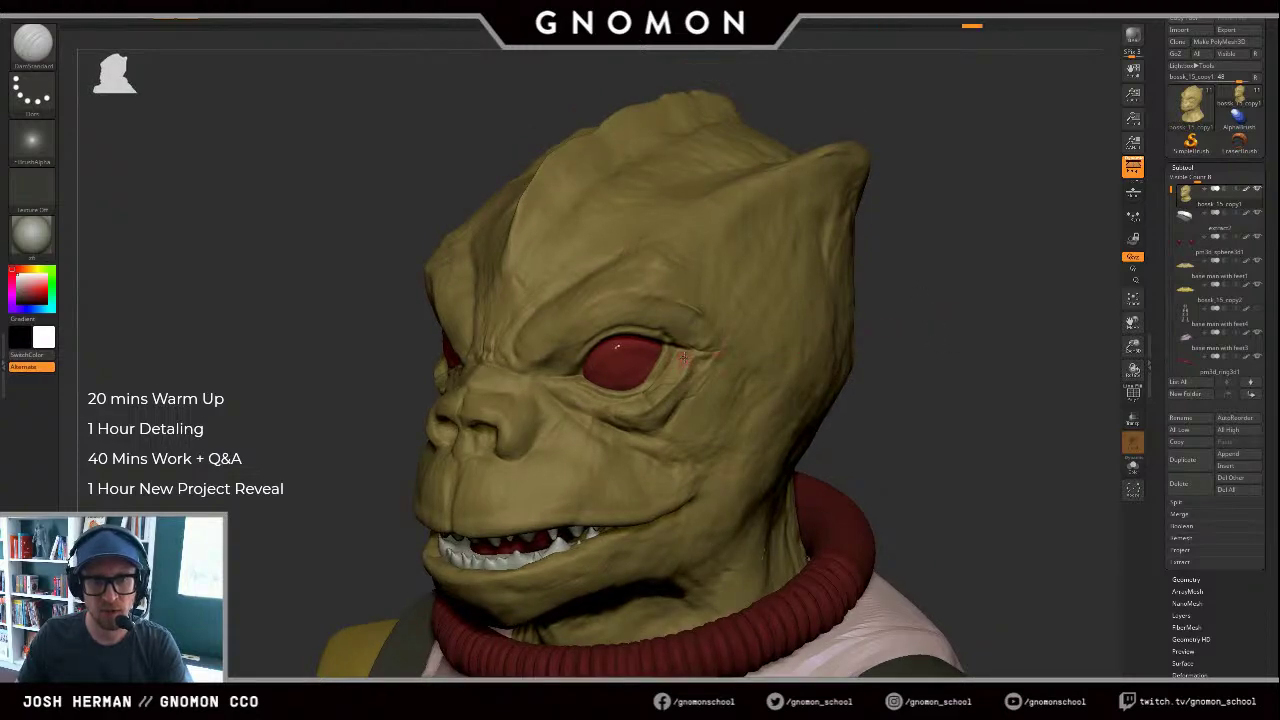
{"action": "key", "text": "ctrl+shift+z"}
{"action": "key", "text": "ctrl+shift+z"}
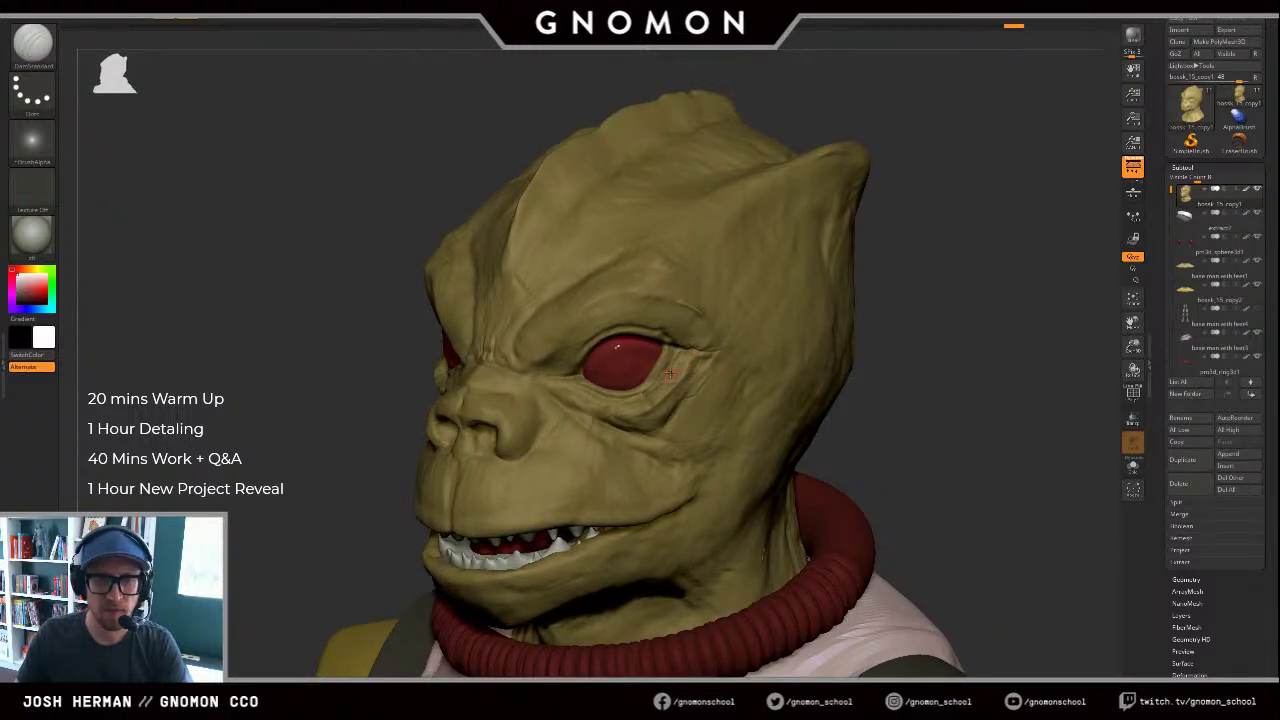
{"action": "mouse_move", "coordinate": [680, 377]}
{"action": "left_mouse_down"}
{"action": "mouse_move", "coordinate": [689, 395]}
{"action": "mouse_move", "coordinate": [704, 386]}
{"action": "mouse_move", "coordinate": [683, 406]}
{"action": "mouse_move", "coordinate": [698, 409]}
{"action": "mouse_move", "coordinate": [686, 427]}
{"action": "left_mouse_up"}
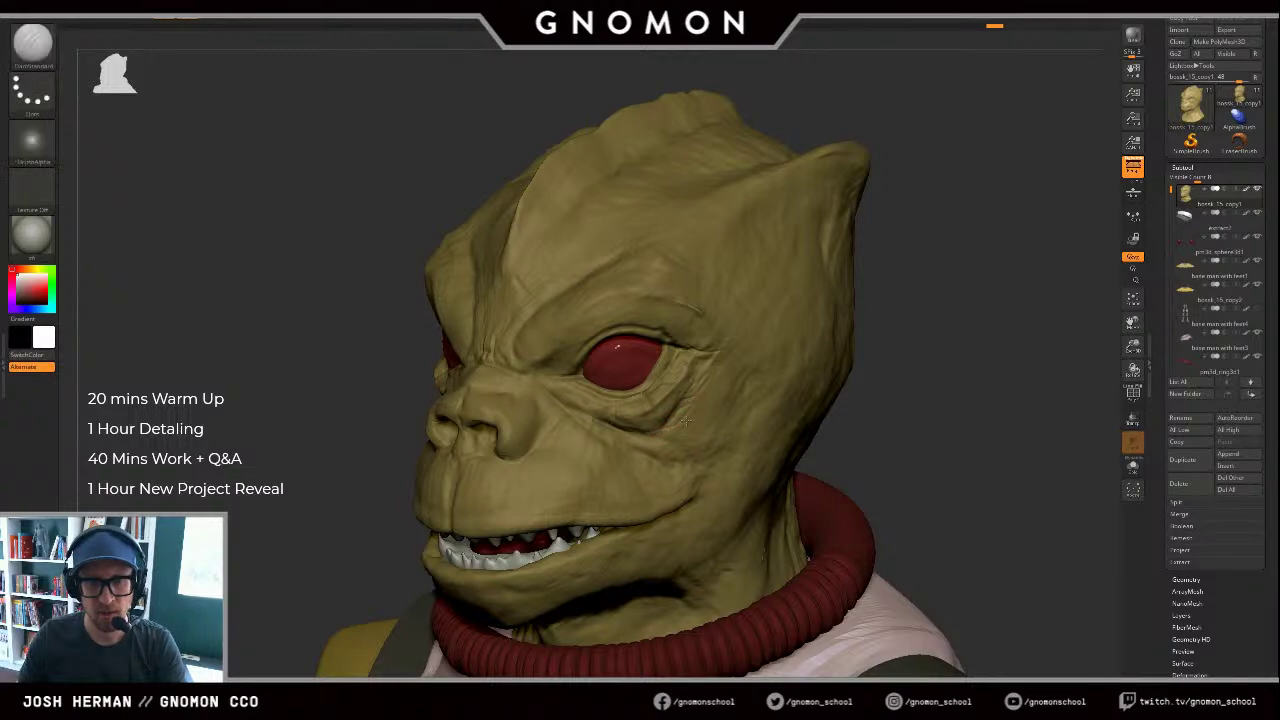
{"action": "key", "text": "ctrl+z"}
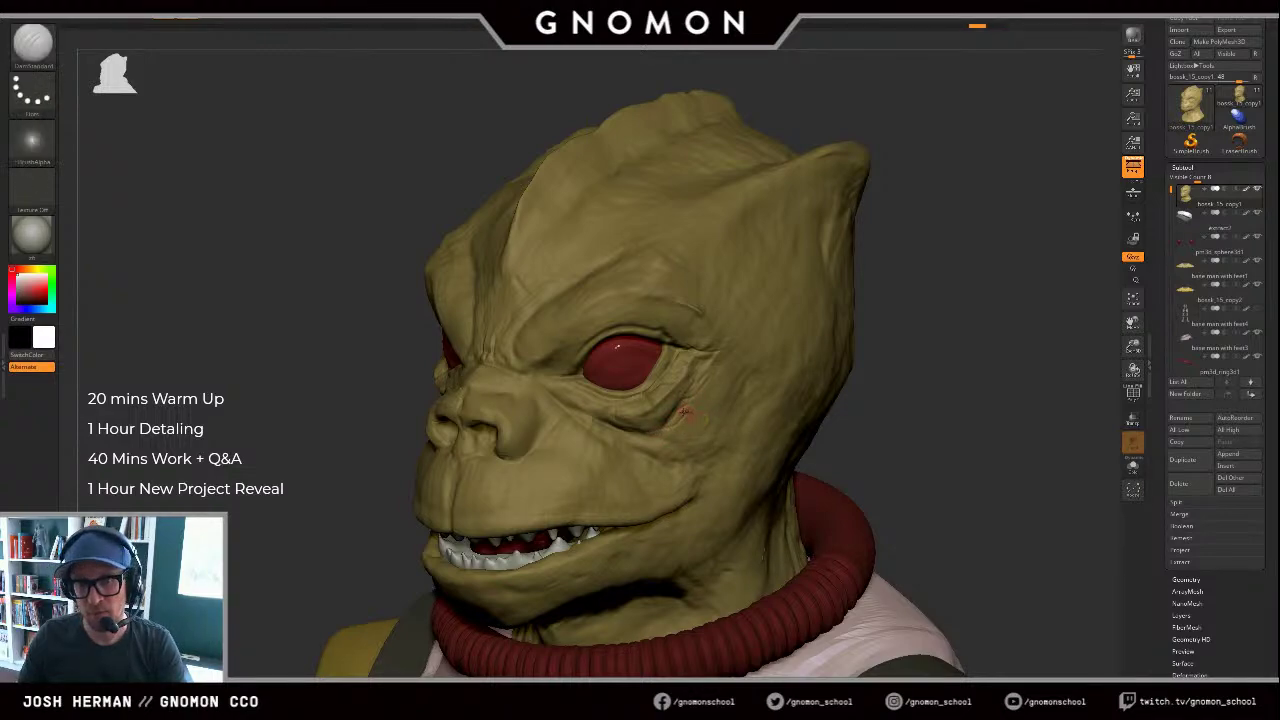
{"action": "key", "text": "ctrl+shift+z"}
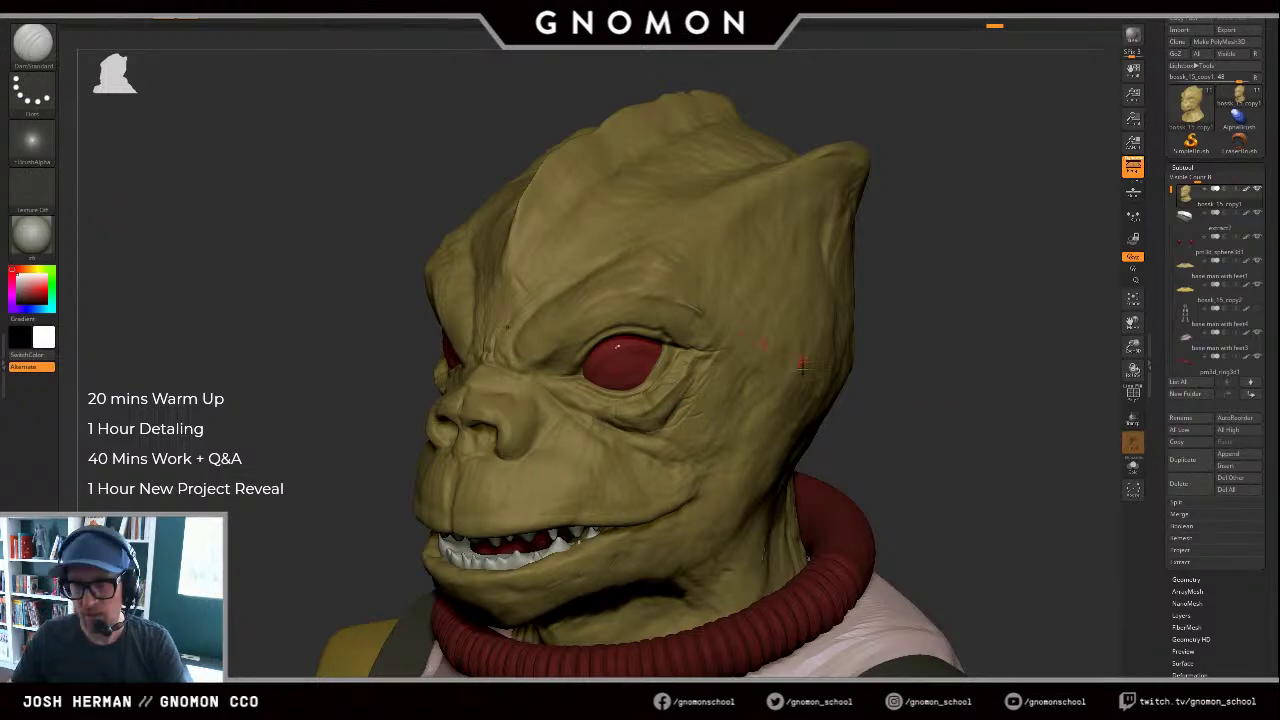
Step: Try carving large angular scale outlines across the side of the head behind the eye
{"action": "key", "text": "ctrl+z"}
{"action": "mouse_move", "coordinate": [907, 389]}
{"action": "left_mouse_down"}
{"action": "mouse_move", "coordinate": [776, 397]}
{"action": "mouse_move", "coordinate": [794, 413]}
{"action": "mouse_move", "coordinate": [826, 357]}
{"action": "mouse_move", "coordinate": [814, 322]}
{"action": "left_mouse_up"}
{"action": "mouse_move", "coordinate": [808, 391]}
{"action": "left_mouse_down"}
{"action": "mouse_move", "coordinate": [858, 363]}
{"action": "mouse_move", "coordinate": [866, 305]}
{"action": "left_mouse_up"}
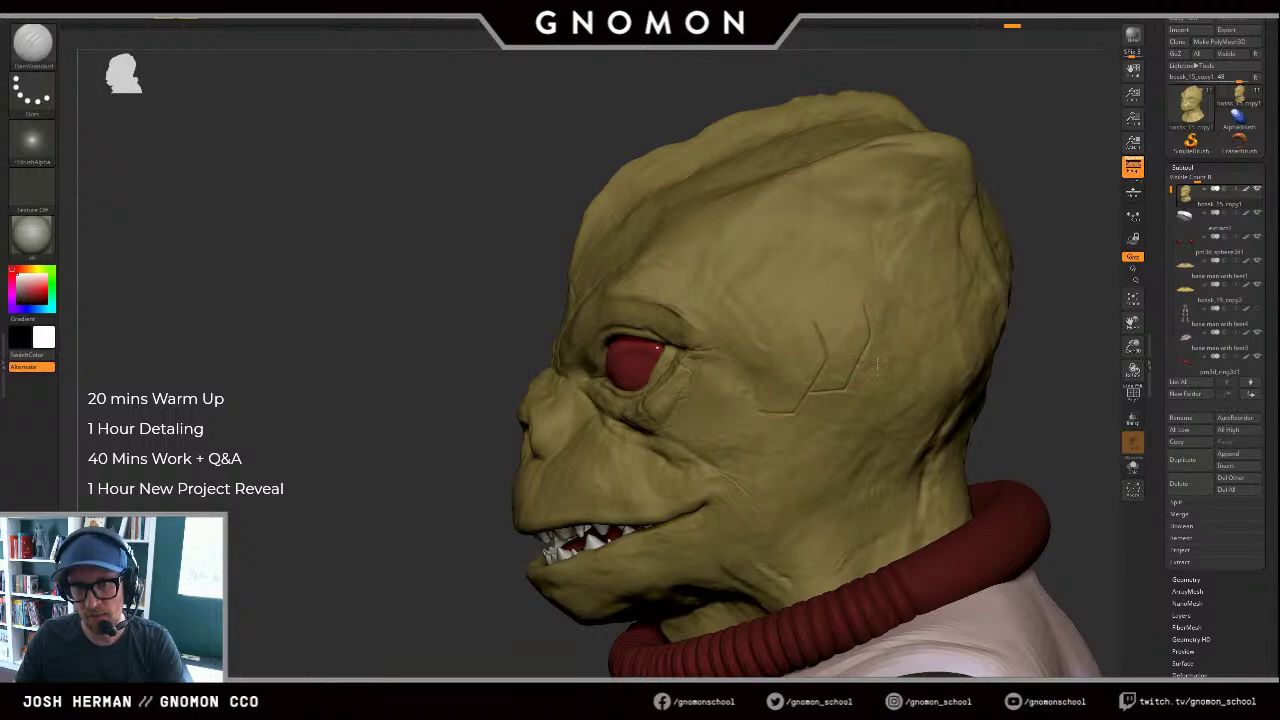
{"action": "left_click_drag", "start_coordinate": [876, 366], "coordinate": [908, 322]}
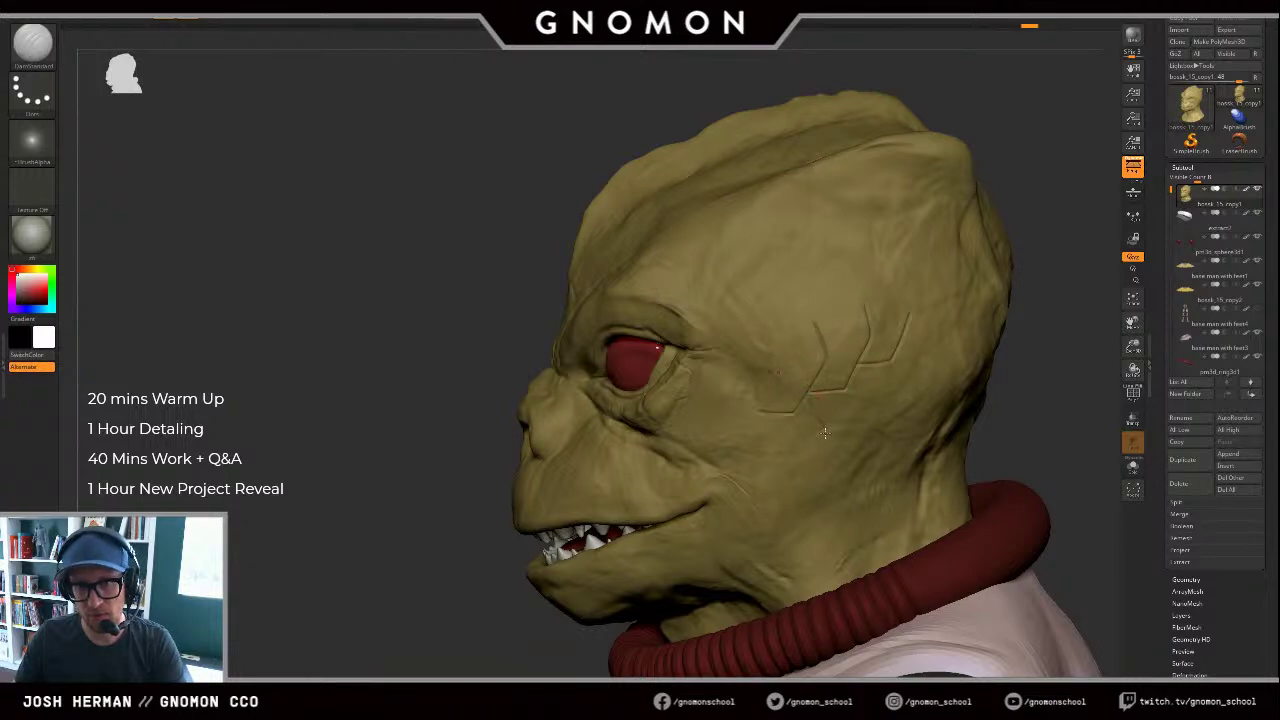
{"action": "left_click_drag", "start_coordinate": [825, 433], "coordinate": [759, 490]}
{"action": "mouse_move", "coordinate": [808, 455]}
{"action": "left_mouse_down"}
{"action": "mouse_move", "coordinate": [856, 420]}
{"action": "mouse_move", "coordinate": [878, 382]}
{"action": "left_mouse_up"}
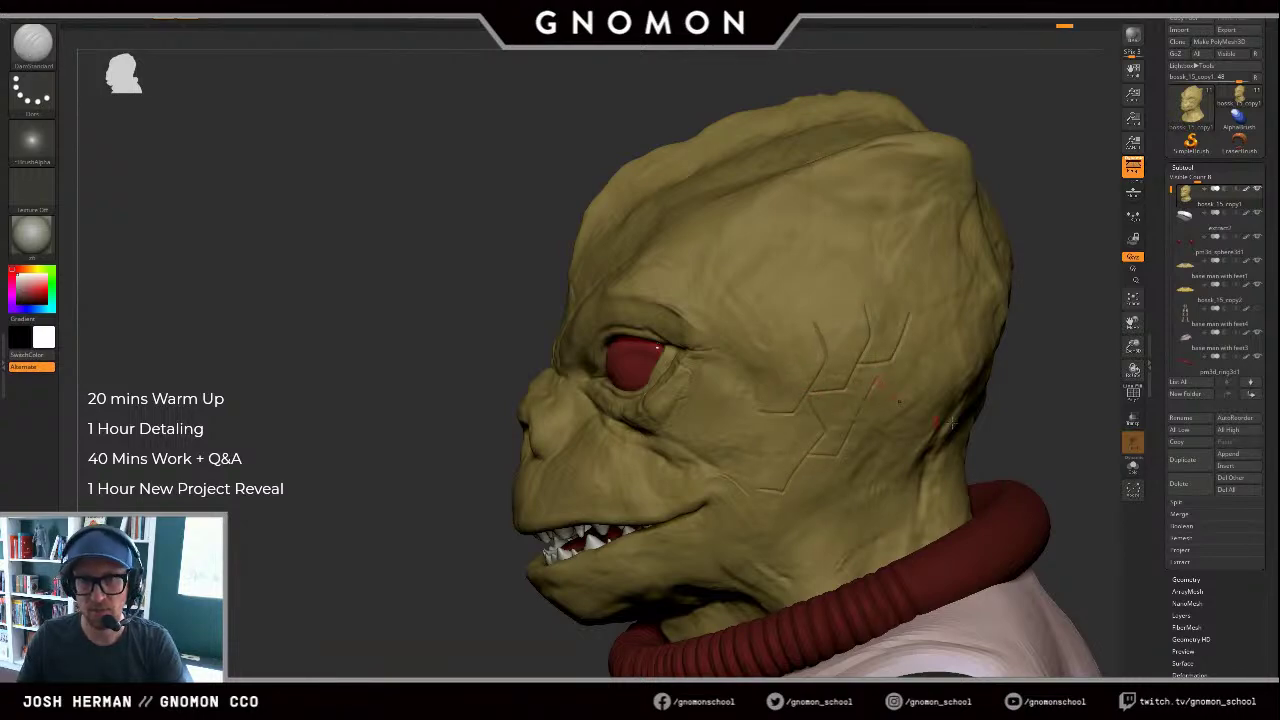
{"action": "key", "text": "ctrl+z"}
{"action": "key", "text": "ctrl+z"}
{"action": "key", "text": "ctrl+z"}
{"action": "key", "text": "ctrl+z"}
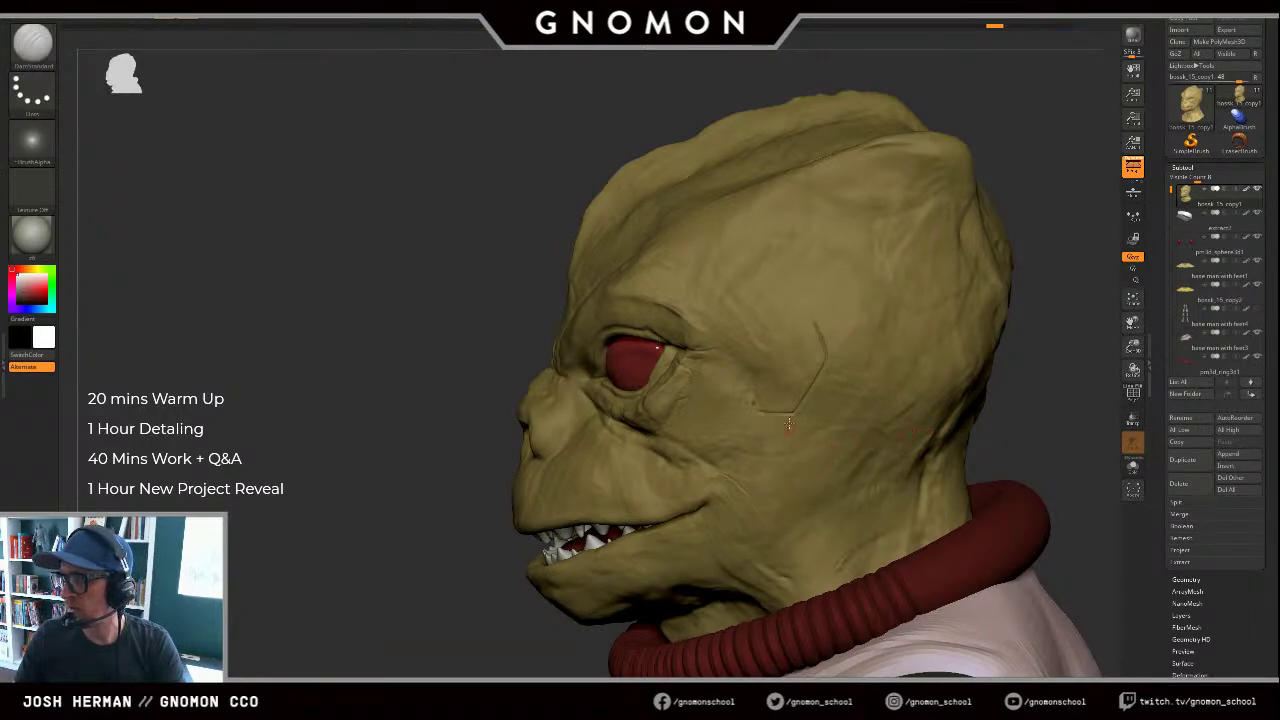
{"action": "key", "text": "ctrl+z"}
Step: Try outlining one small closed polygonal scale on the temple
{"action": "mouse_move", "coordinate": [801, 390]}
{"action": "left_mouse_down"}
{"action": "mouse_move", "coordinate": [778, 382]}
{"action": "mouse_move", "coordinate": [807, 374]}
{"action": "mouse_move", "coordinate": [804, 338]}
{"action": "left_mouse_up"}
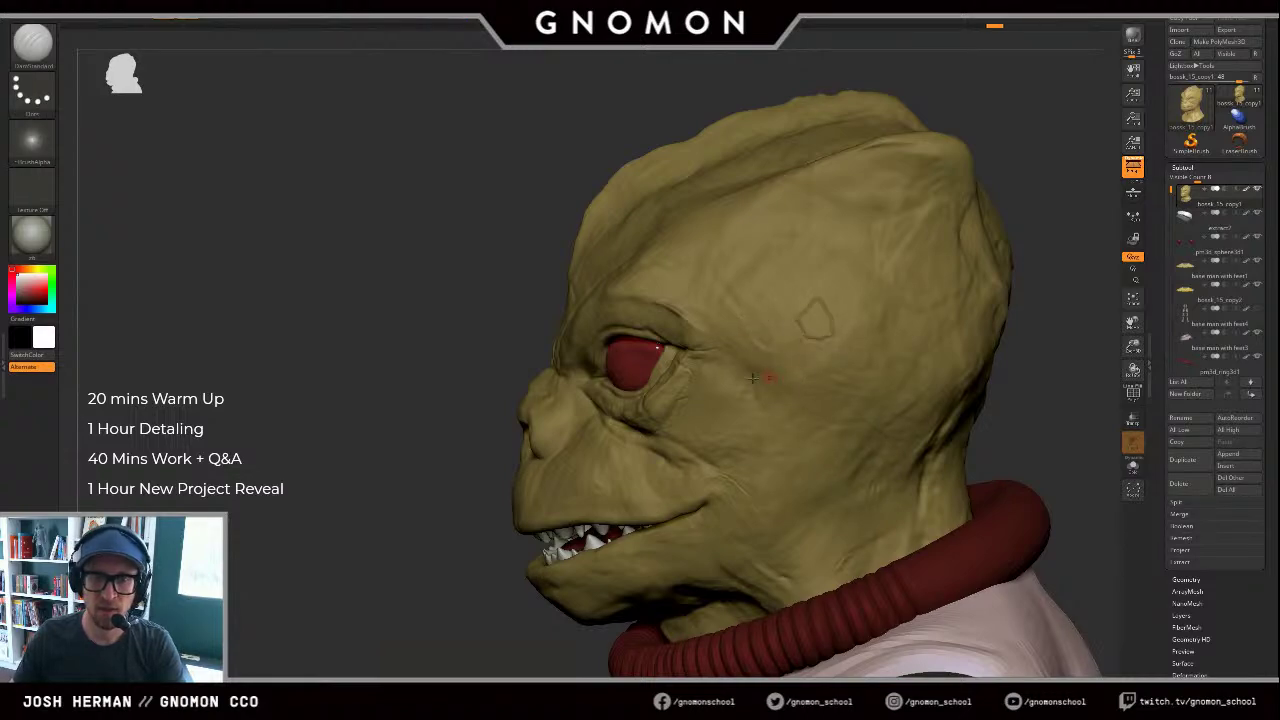
{"action": "left_click_drag", "start_coordinate": [497, 329], "coordinate": [535, 329]}
{"action": "key", "text": "ctrl+z"}
Step: Carve wrinkles into the upper cheek directly below the eye bag
{"action": "mouse_move", "coordinate": [677, 416]}
{"action": "left_mouse_down"}
{"action": "mouse_move", "coordinate": [670, 433]}
{"action": "mouse_move", "coordinate": [656, 429]}
{"action": "left_mouse_up"}
{"action": "right_click_drag", "start_coordinate": [656, 429], "coordinate": [691, 435]}
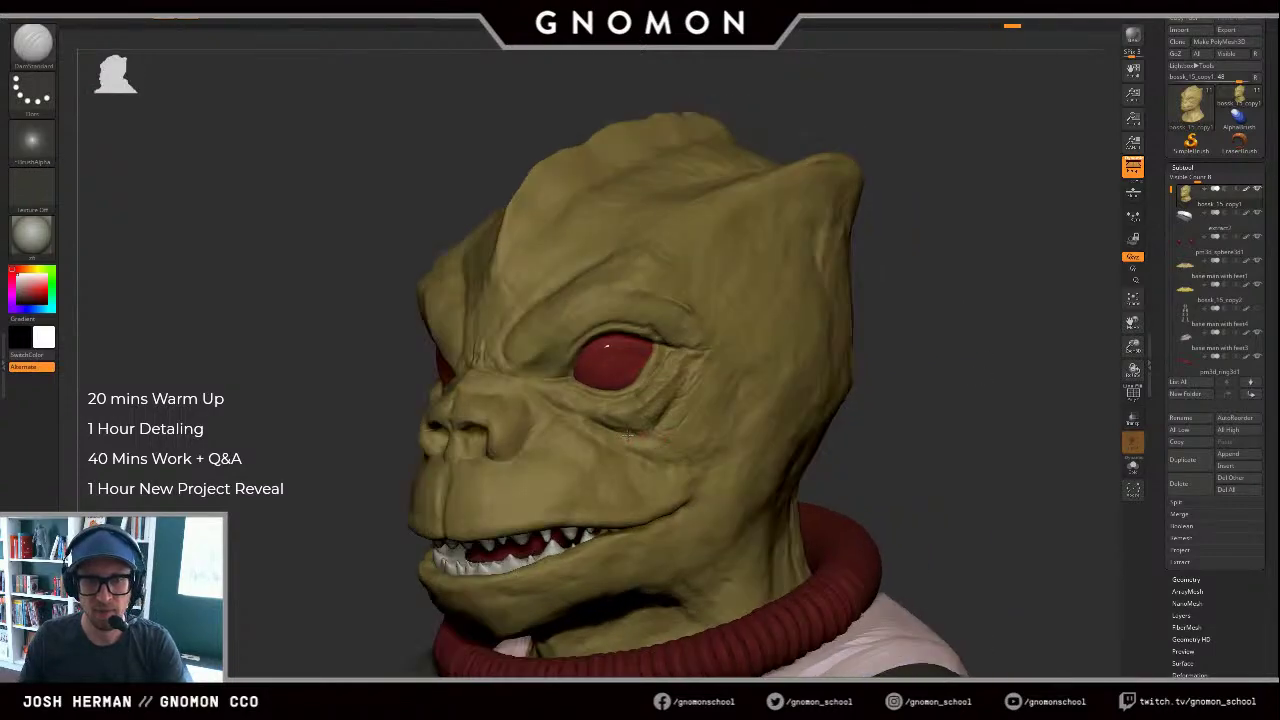
{"action": "mouse_move", "coordinate": [628, 435]}
{"action": "left_mouse_down"}
{"action": "mouse_move", "coordinate": [668, 440]}
{"action": "mouse_move", "coordinate": [695, 480]}
{"action": "left_mouse_up"}
{"action": "key", "text": "ctrl+shift+z"}
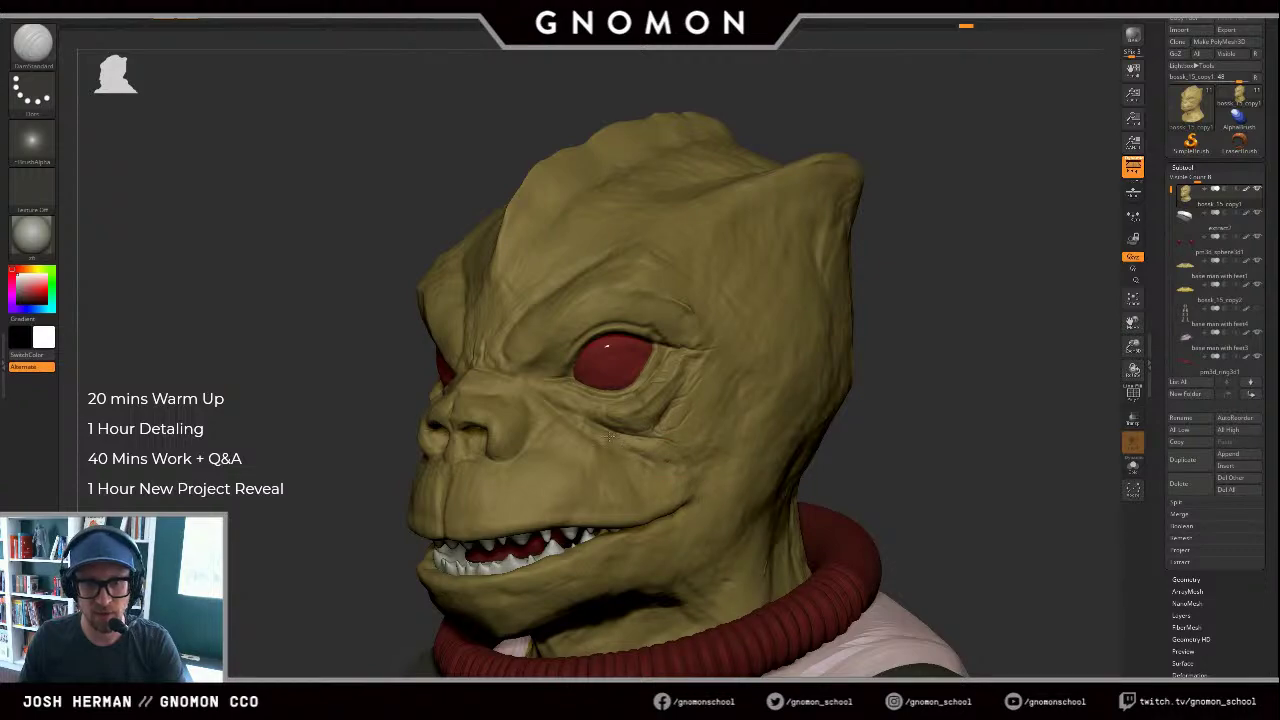
{"action": "key", "text": "ctrl+shift+z"}
{"action": "left_click_drag", "start_coordinate": [371, 455], "coordinate": [368, 482]}
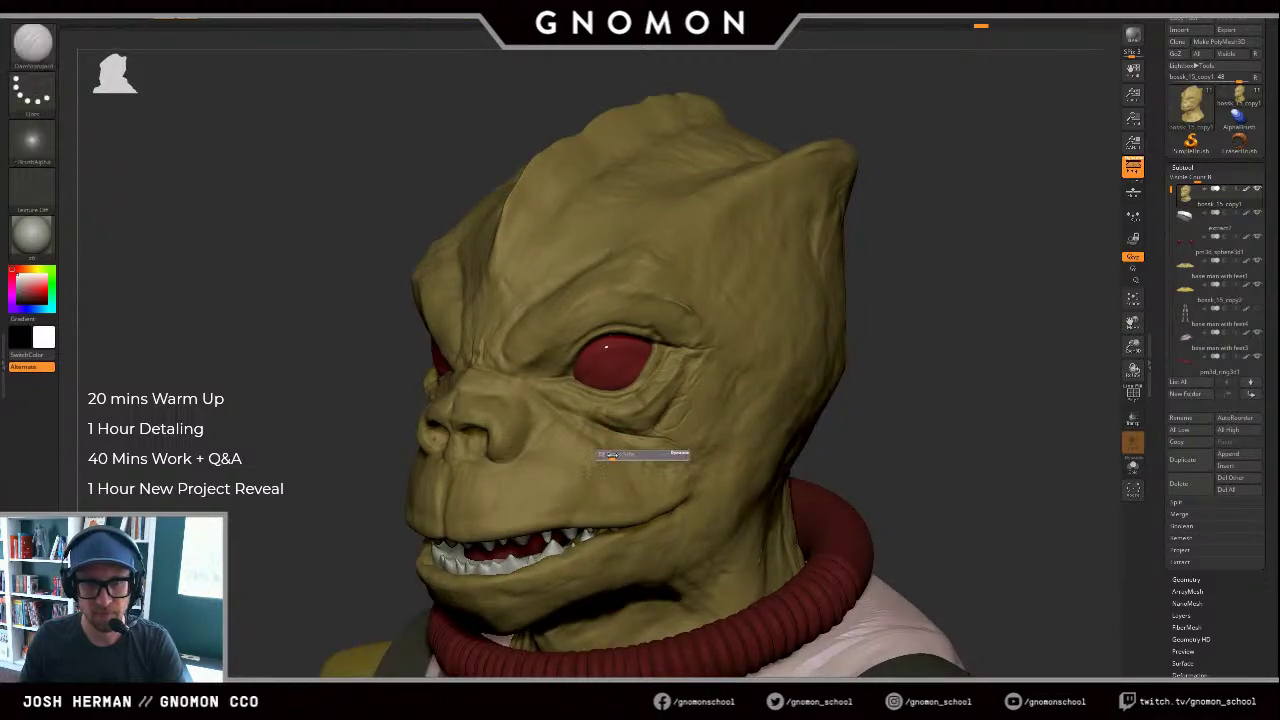
{"action": "key", "text": "ctrl+z"}
{"action": "key", "text": "ctrl+z"}
{"action": "key", "text": "ctrl+shift+z"}
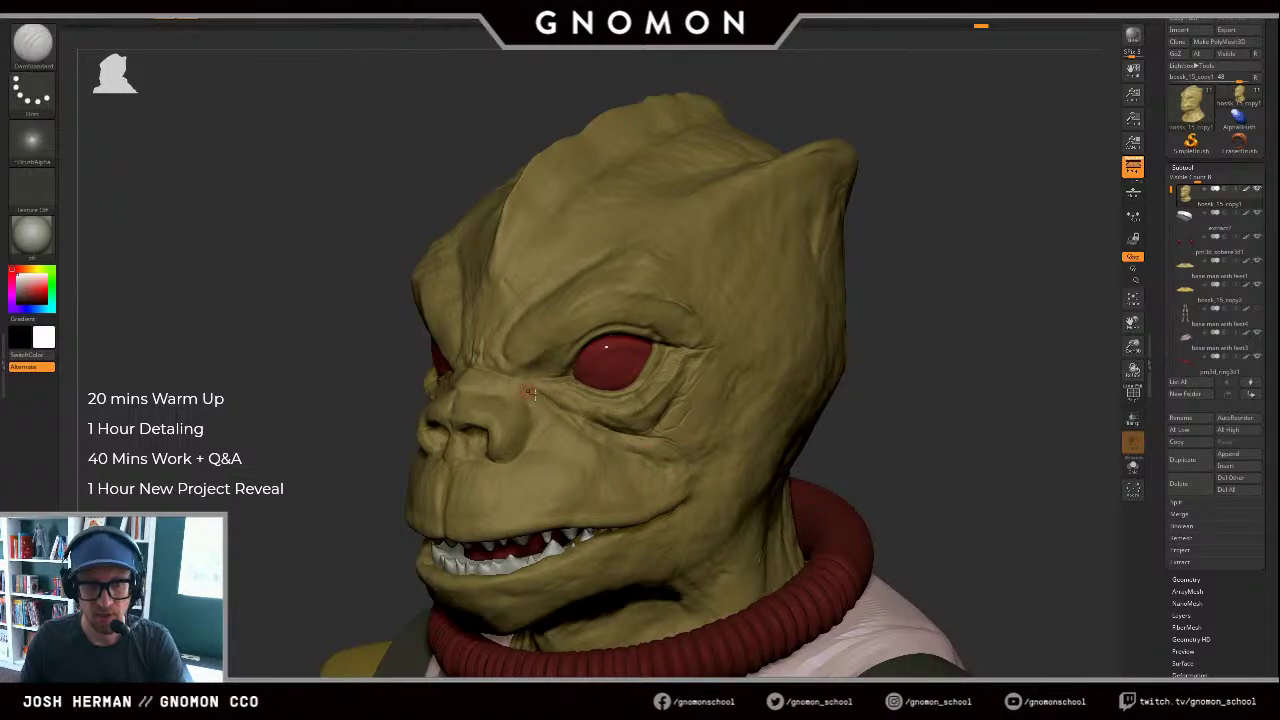
Step: Carve creases from the inner eye corner across the cheek toward the mouth corner, and smooth the outer cheek
{"action": "left_click_drag", "start_coordinate": [530, 391], "coordinate": [556, 411]}
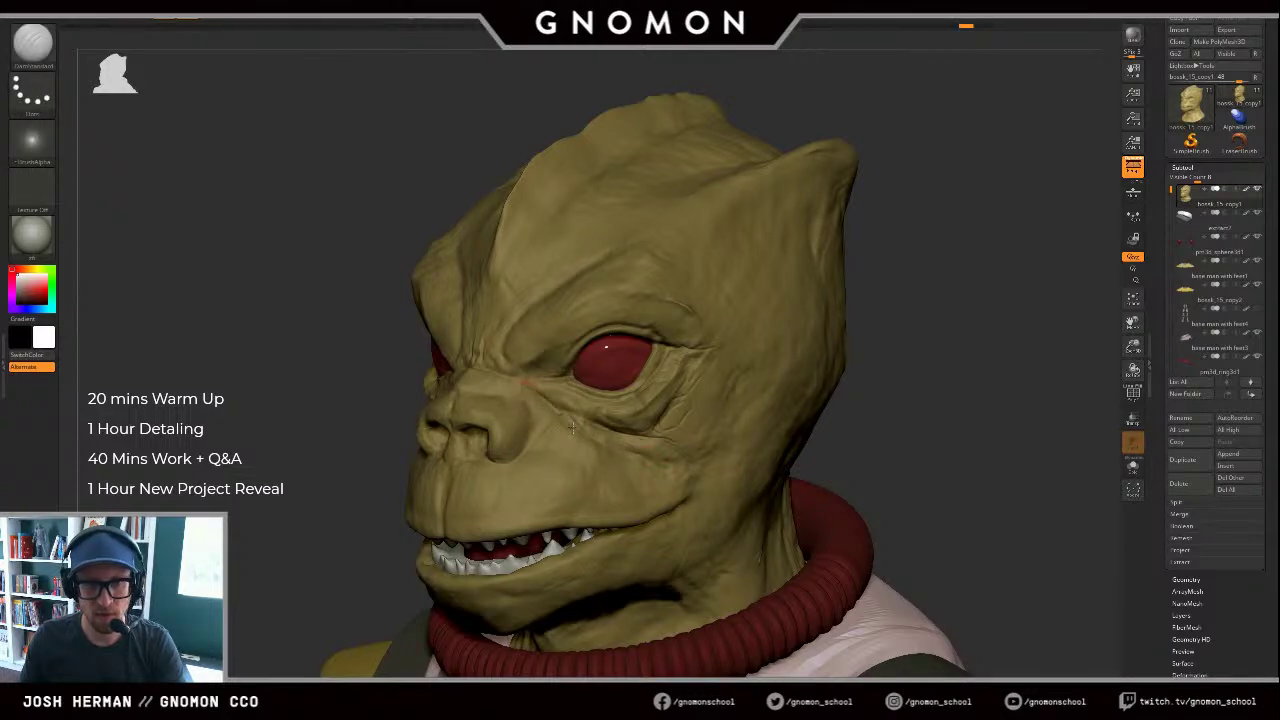
{"action": "key", "text": "ctrl+shift+z"}
{"action": "key", "text": "ctrl+shift+z"}
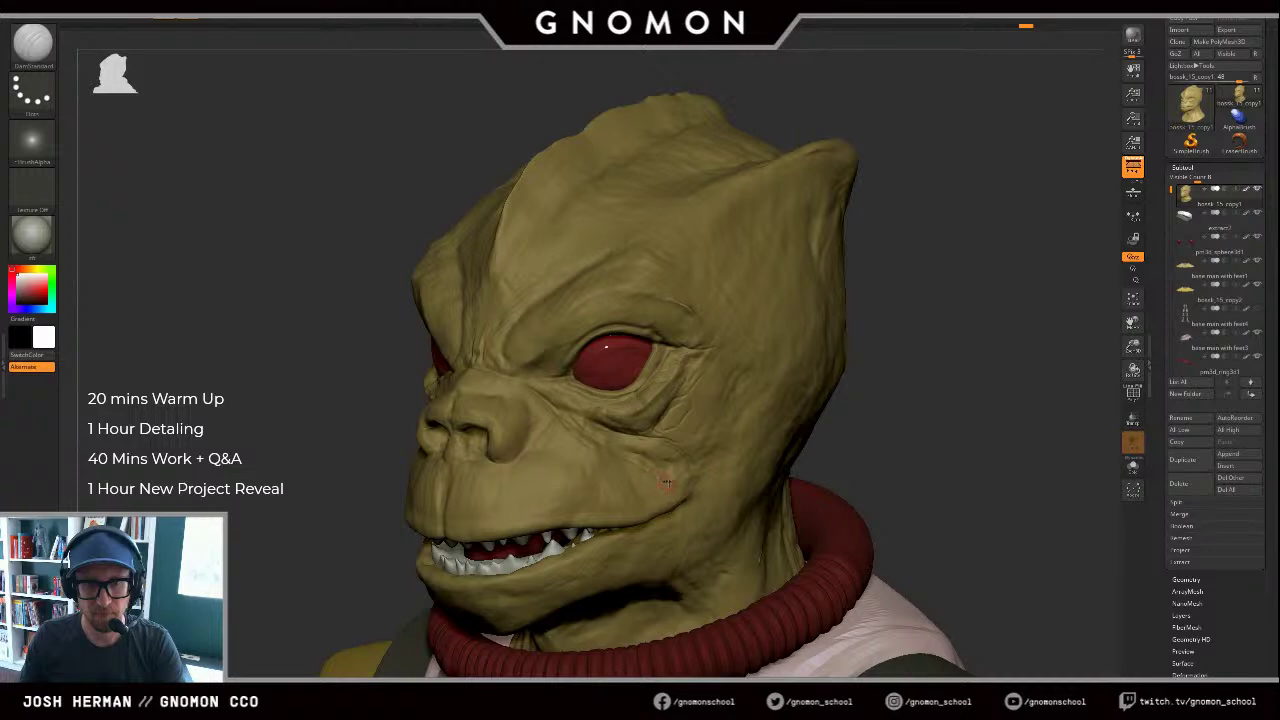
{"action": "key", "text": "ctrl+shift+z"}
{"action": "key", "text": "ctrl+shift+z"}
{"action": "key", "text": "ctrl+shift+z"}
{"action": "left_click_drag", "start_coordinate": [696, 487], "coordinate": [691, 490]}
{"action": "left_click_drag", "start_coordinate": [883, 445], "coordinate": [936, 393], "text": "alt"}
{"action": "mouse_move", "coordinate": [692, 428]}
{"action": "left_mouse_down", "text": "shift"}
{"action": "mouse_move", "coordinate": [706, 434]}
{"action": "mouse_move", "coordinate": [704, 409]}
{"action": "mouse_move", "coordinate": [731, 416]}
{"action": "left_mouse_up", "text": "shift"}
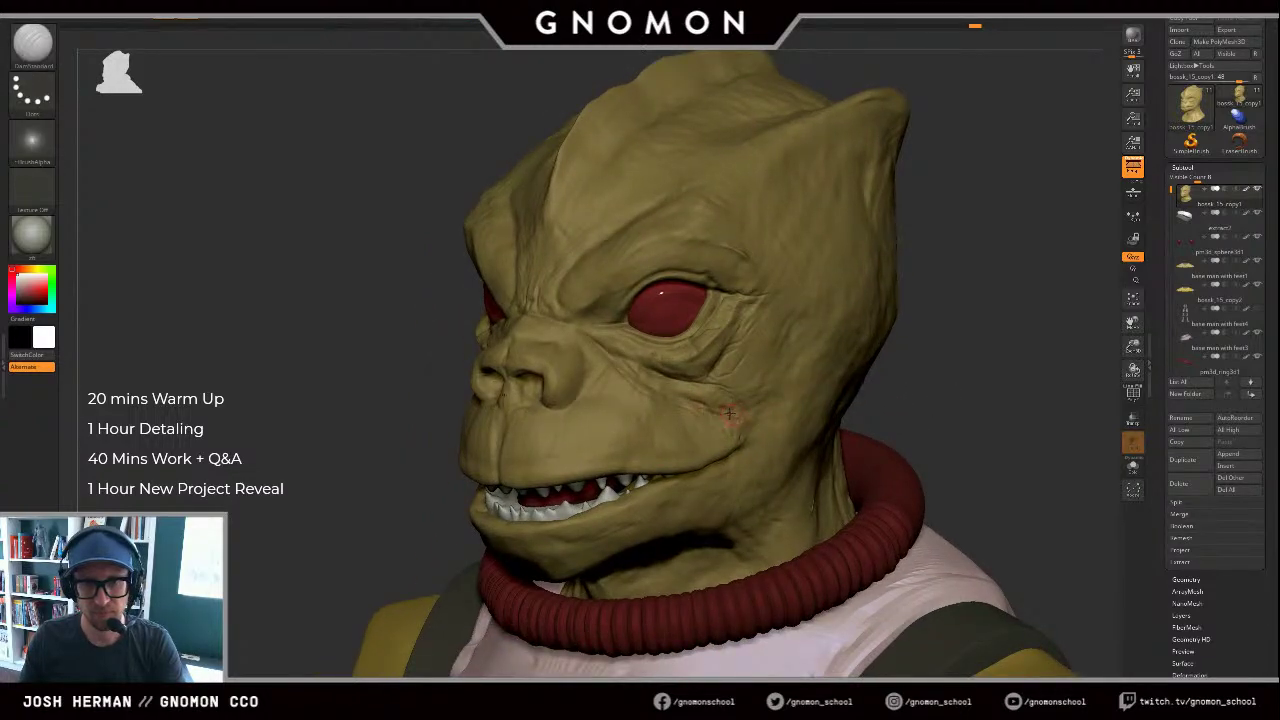
{"action": "left_click_drag", "start_coordinate": [948, 401], "coordinate": [942, 388], "text": "alt"}
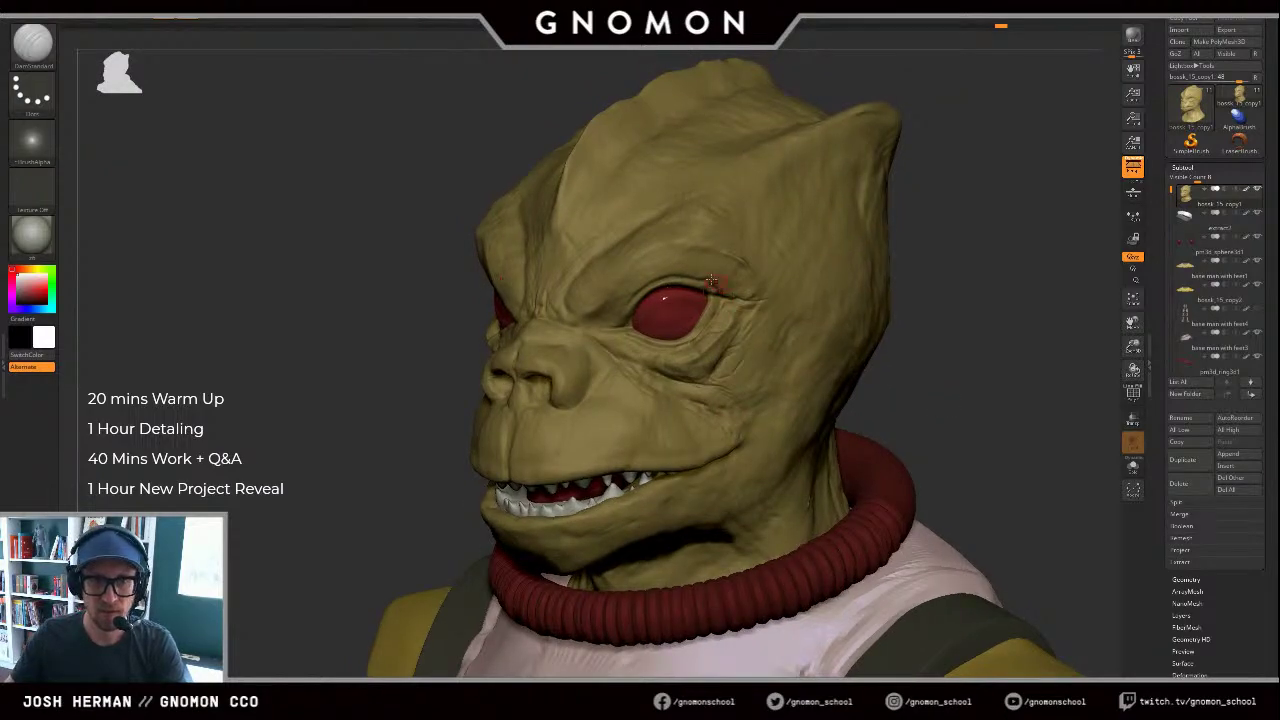
Step: Carve and smooth fine creases across the upper eyelid and its outer fold, undoing the last two strokes
{"action": "mouse_move", "coordinate": [711, 281]}
{"action": "left_mouse_down"}
{"action": "mouse_move", "coordinate": [750, 294]}
{"action": "mouse_move", "coordinate": [744, 266]}
{"action": "left_mouse_up"}
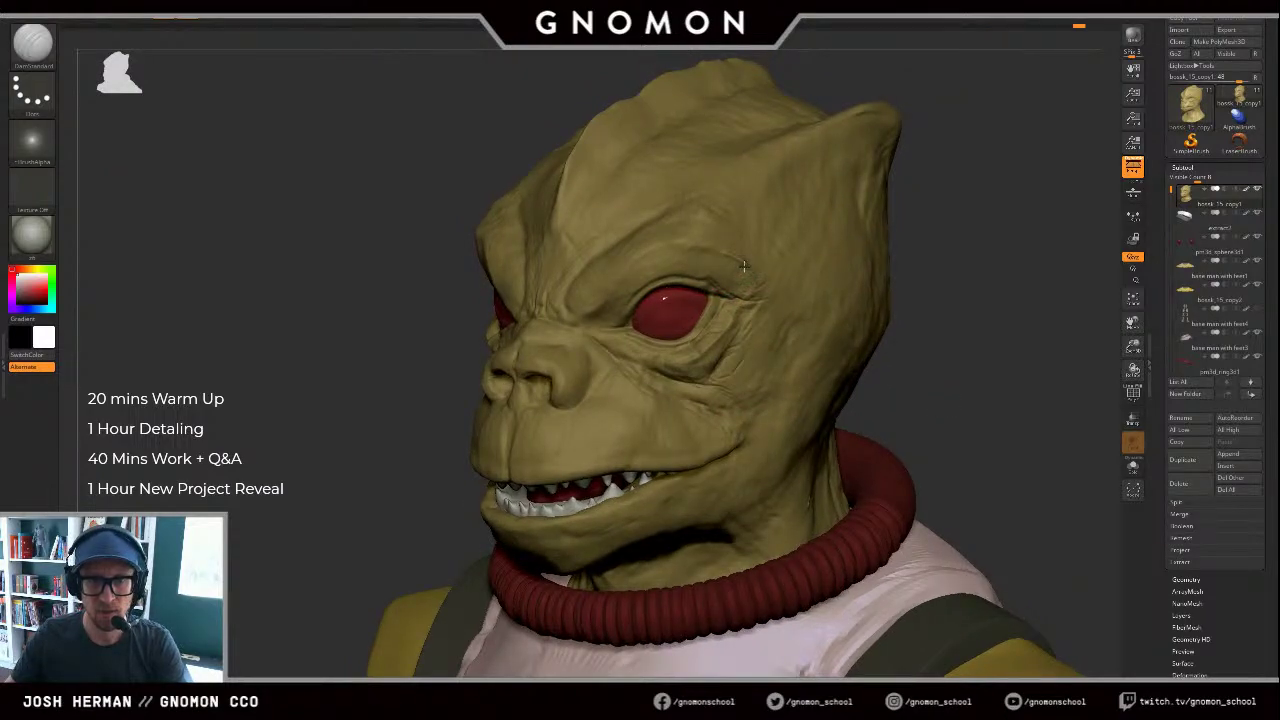
{"action": "left_click_drag", "start_coordinate": [677, 239], "coordinate": [673, 243]}
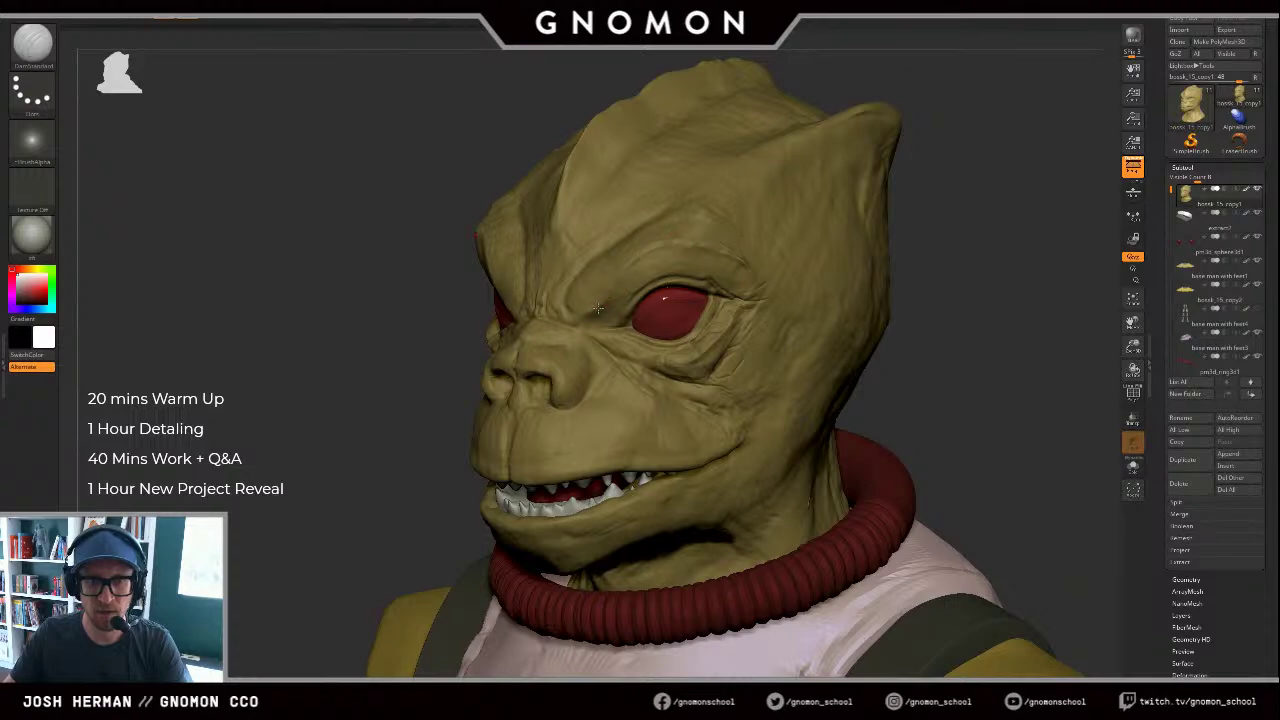
{"action": "mouse_move", "coordinate": [636, 292]}
{"action": "left_mouse_down", "text": "shift"}
{"action": "mouse_move", "coordinate": [676, 262]}
{"action": "mouse_move", "coordinate": [711, 276]}
{"action": "left_mouse_up", "text": "shift"}
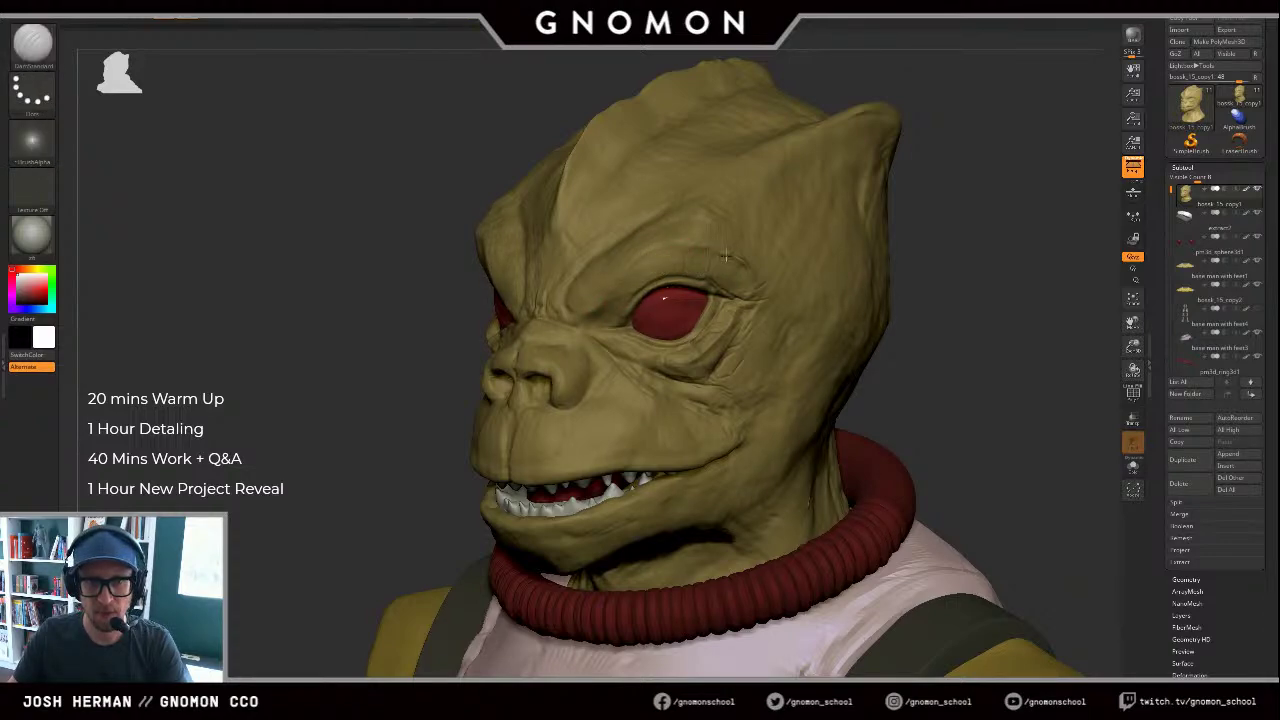
{"action": "left_click_drag", "start_coordinate": [913, 290], "coordinate": [935, 290]}
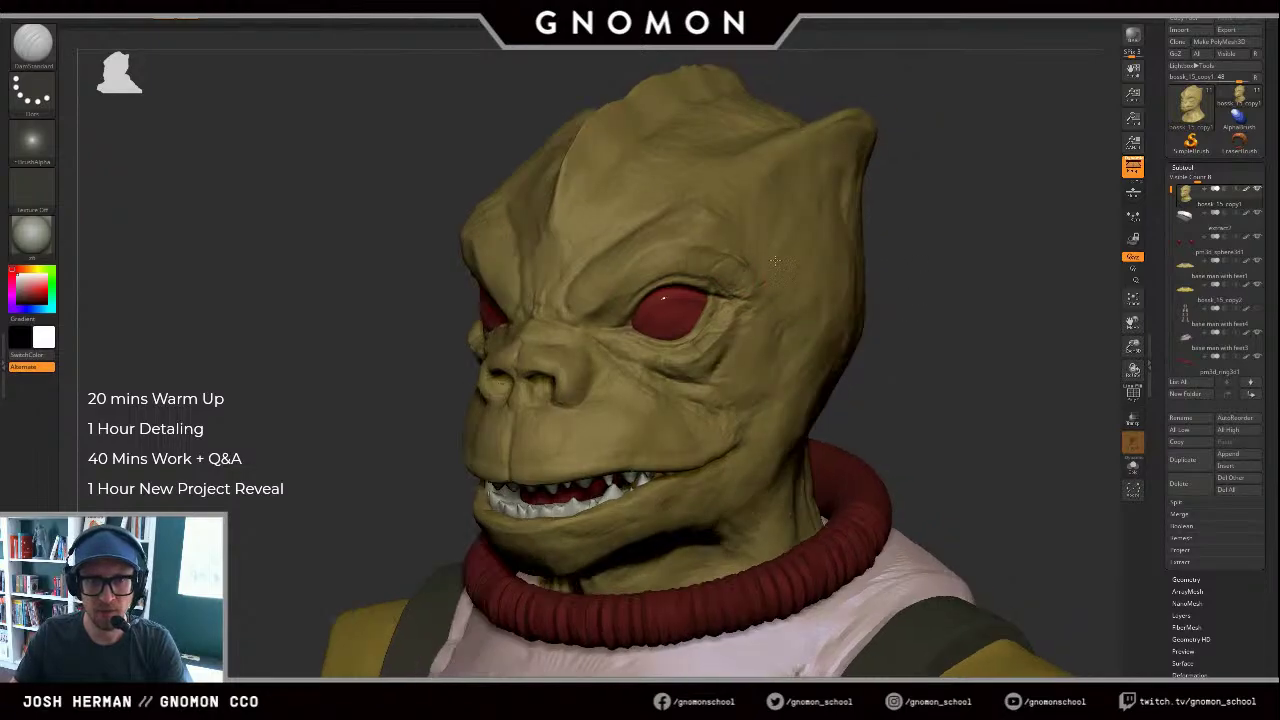
{"action": "right_click_drag", "start_coordinate": [775, 262], "coordinate": [674, 262]}
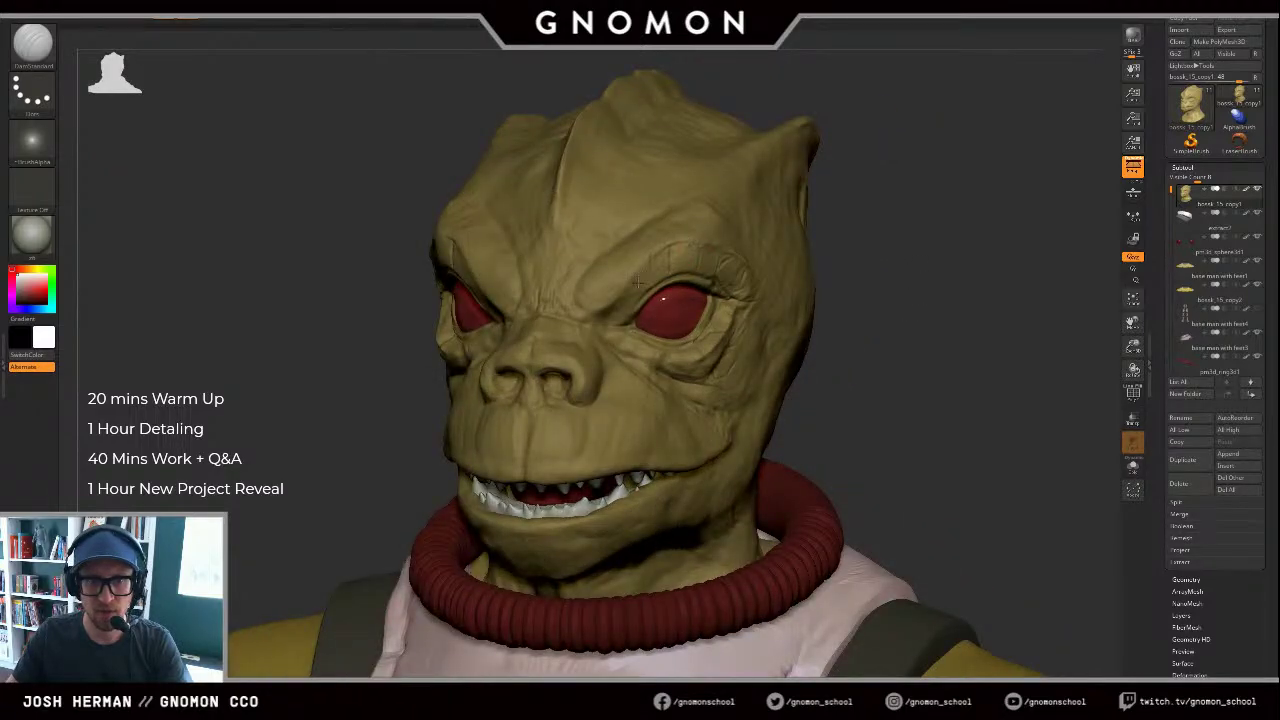
{"action": "key", "text": "ctrl+z"}
{"action": "key", "text": "ctrl+z"}
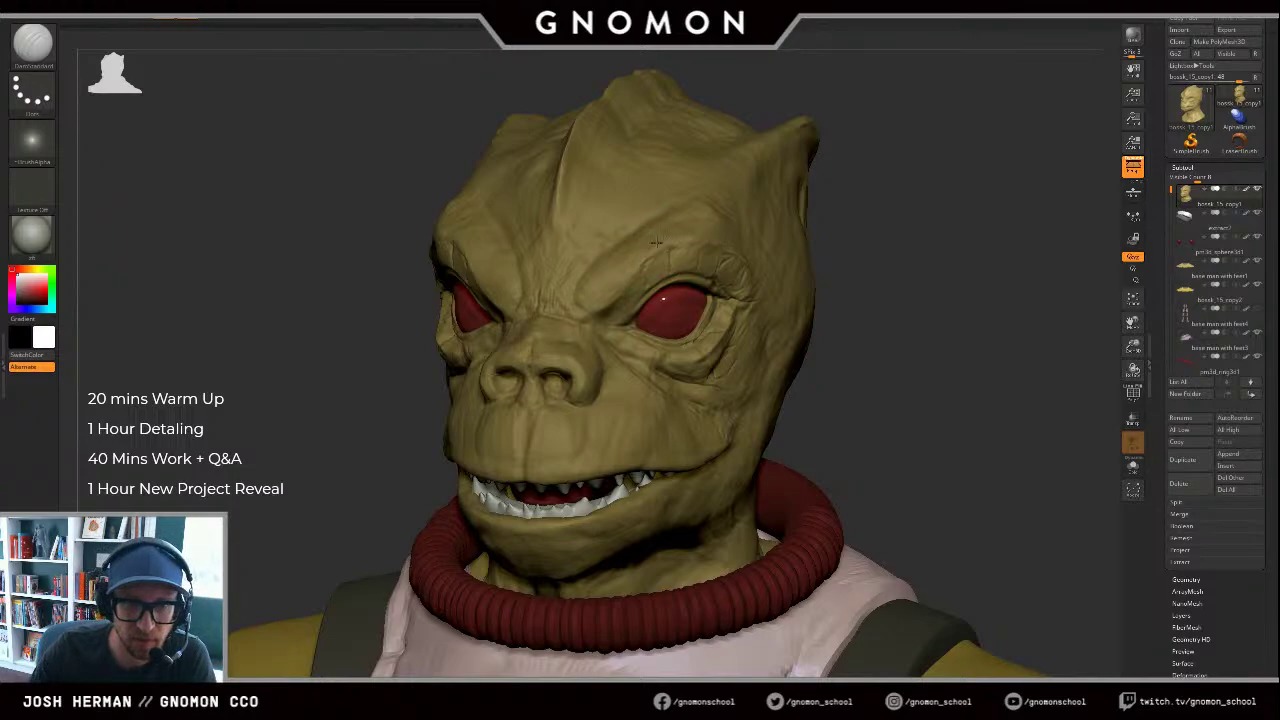
Step: Refine and smooth the fine creases between the inner brow and the nose bridge, undoing the last stroke
{"action": "right_click_drag", "start_coordinate": [640, 241], "coordinate": [641, 261]}
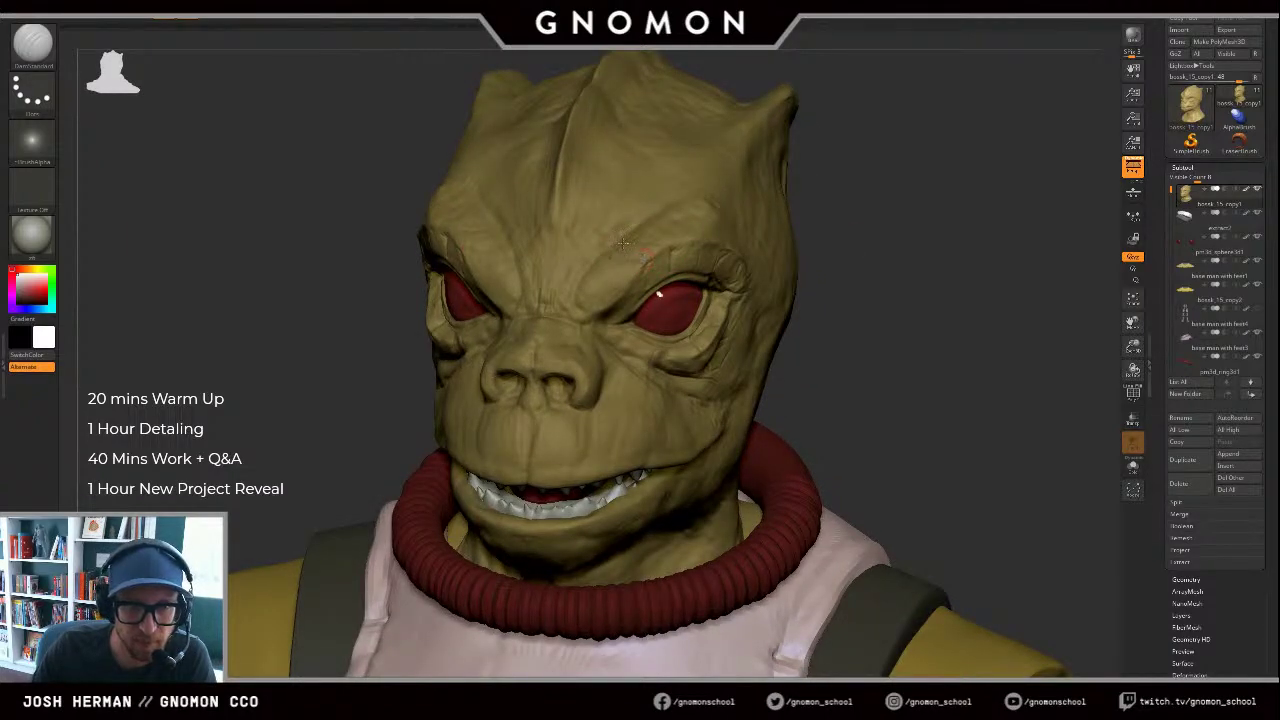
{"action": "left_click_drag", "start_coordinate": [599, 276], "coordinate": [593, 268], "text": "shift"}
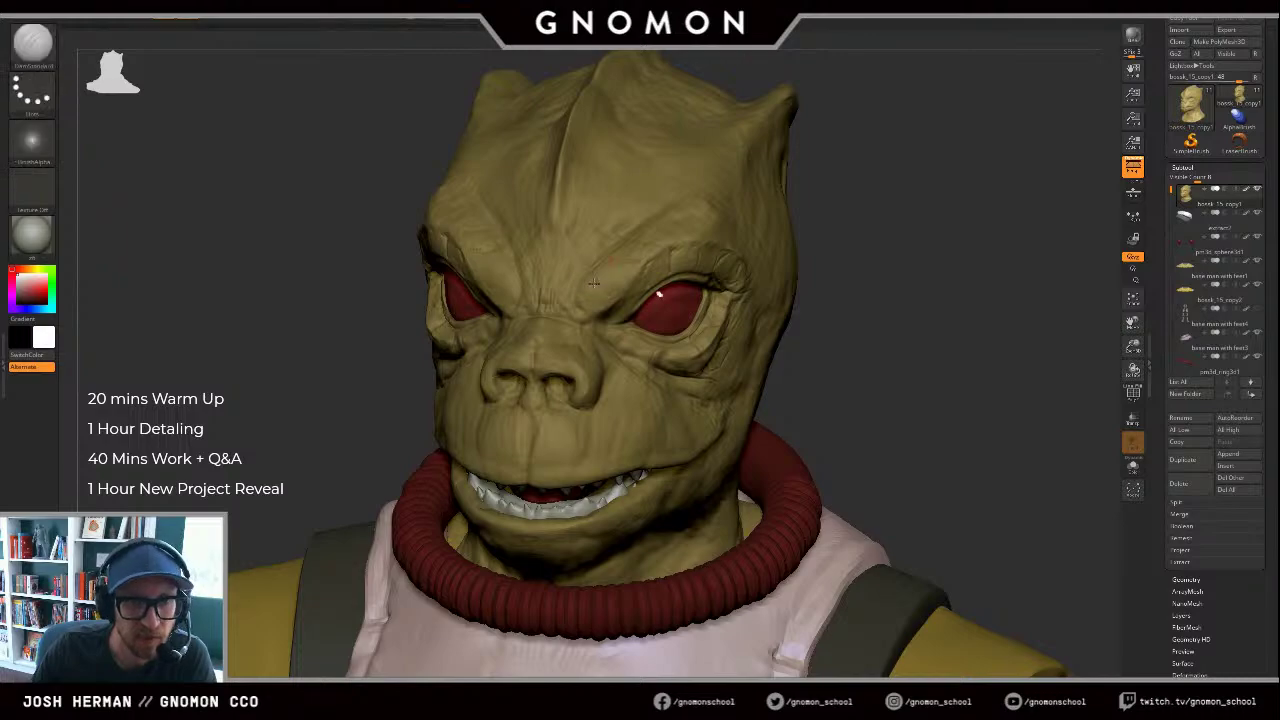
{"action": "left_click_drag", "start_coordinate": [846, 329], "coordinate": [752, 326]}
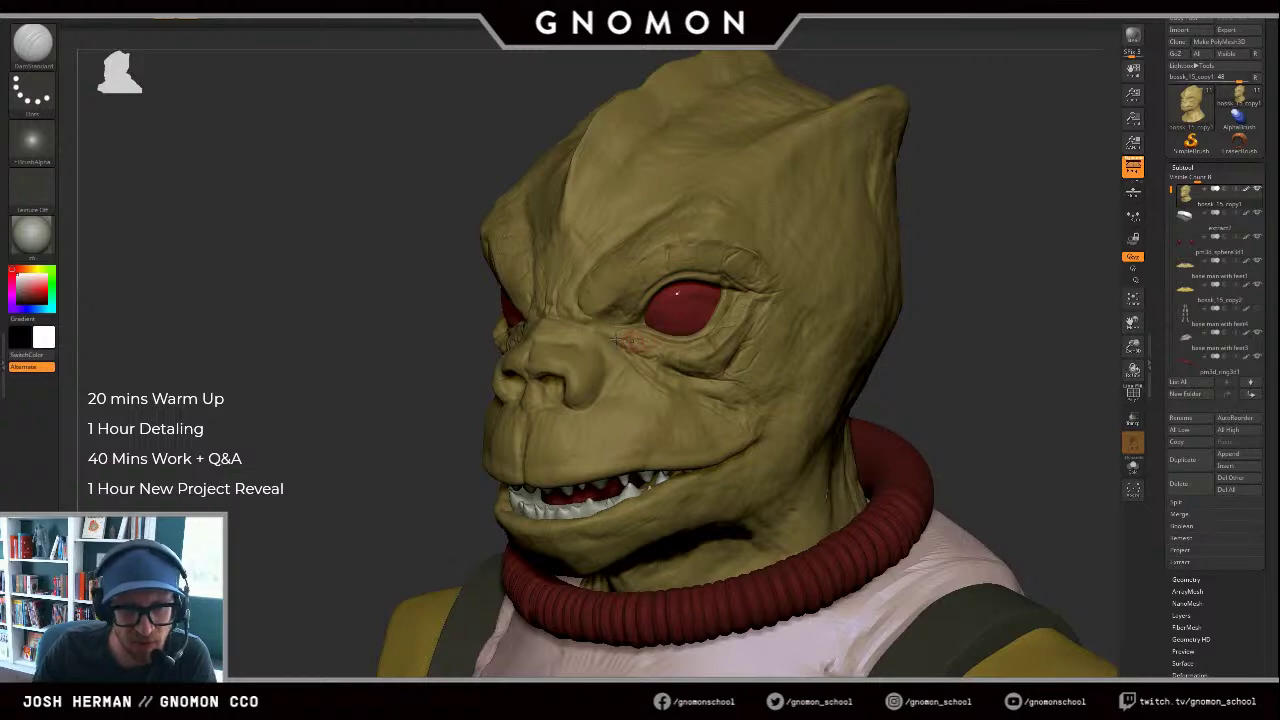
{"action": "mouse_move", "coordinate": [643, 168]}
{"action": "left_mouse_down"}
{"action": "mouse_move", "coordinate": [648, 196]}
{"action": "mouse_move", "coordinate": [724, 165]}
{"action": "left_mouse_up"}
{"action": "key", "text": "ctrl+z"}
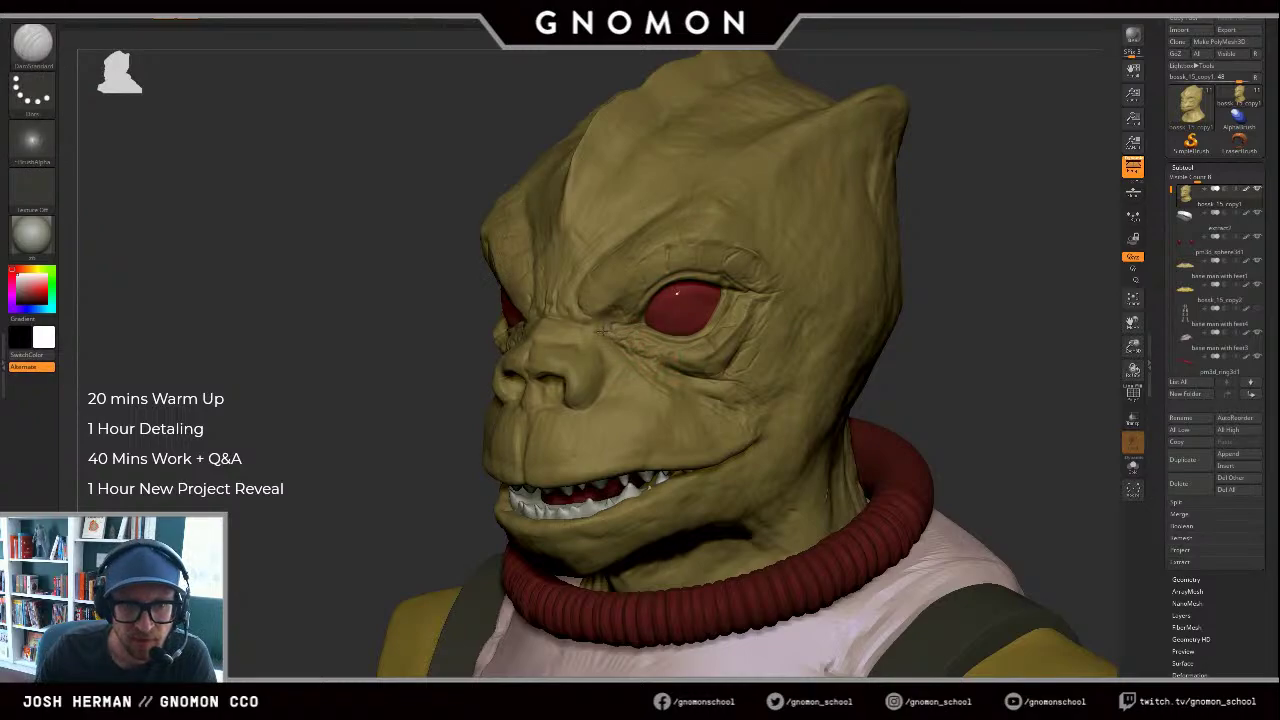
{"action": "left_click_drag", "start_coordinate": [431, 333], "coordinate": [525, 335]}
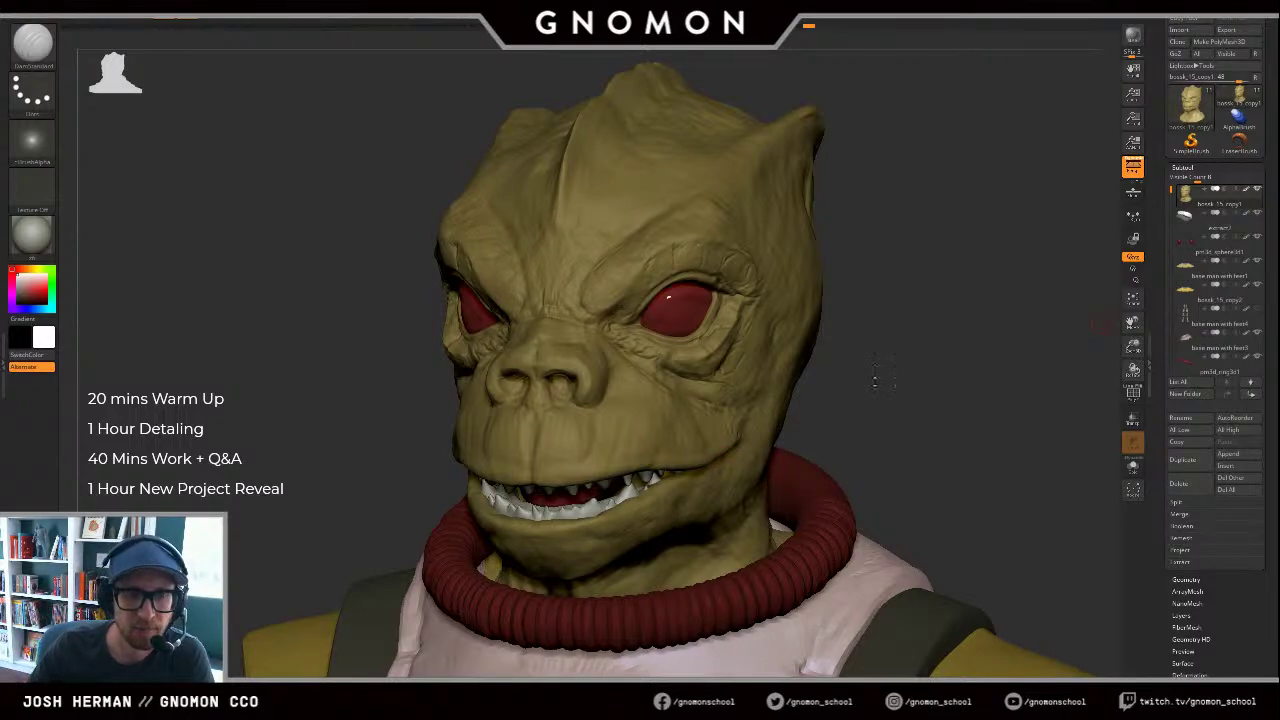
Step: Carve small wrinkles from the inner eye corner onto the side of the nose, undoing the last stroke
{"action": "left_click_drag", "start_coordinate": [894, 357], "coordinate": [708, 300]}
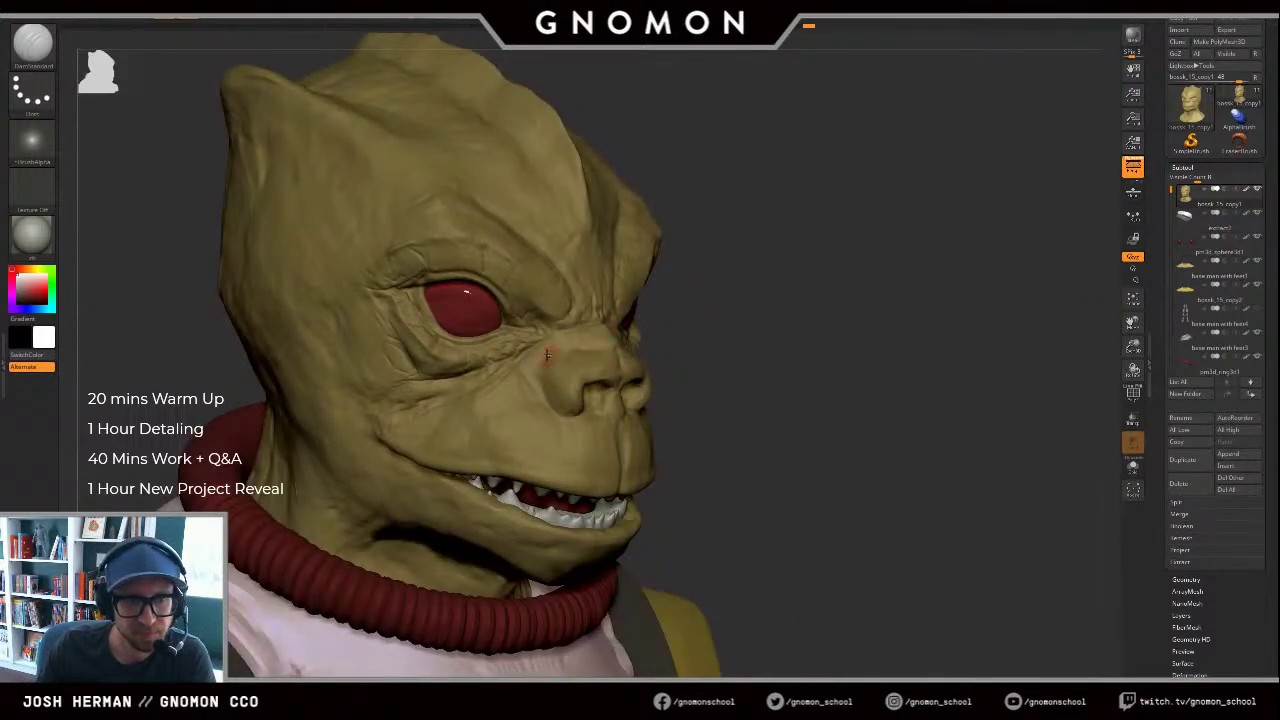
{"action": "left_click_drag", "start_coordinate": [618, 378], "coordinate": [610, 366]}
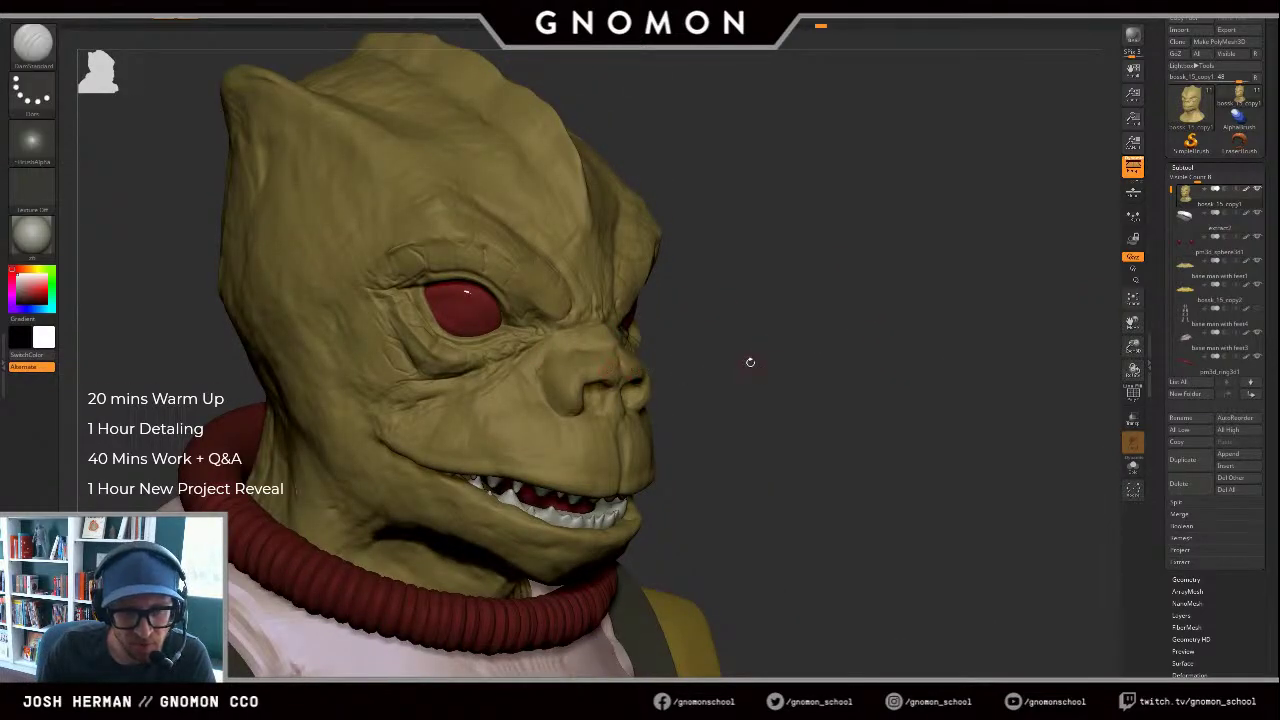
{"action": "left_click_drag", "start_coordinate": [751, 363], "coordinate": [660, 368], "text": "shift"}
{"action": "key", "text": "ctrl+z"}
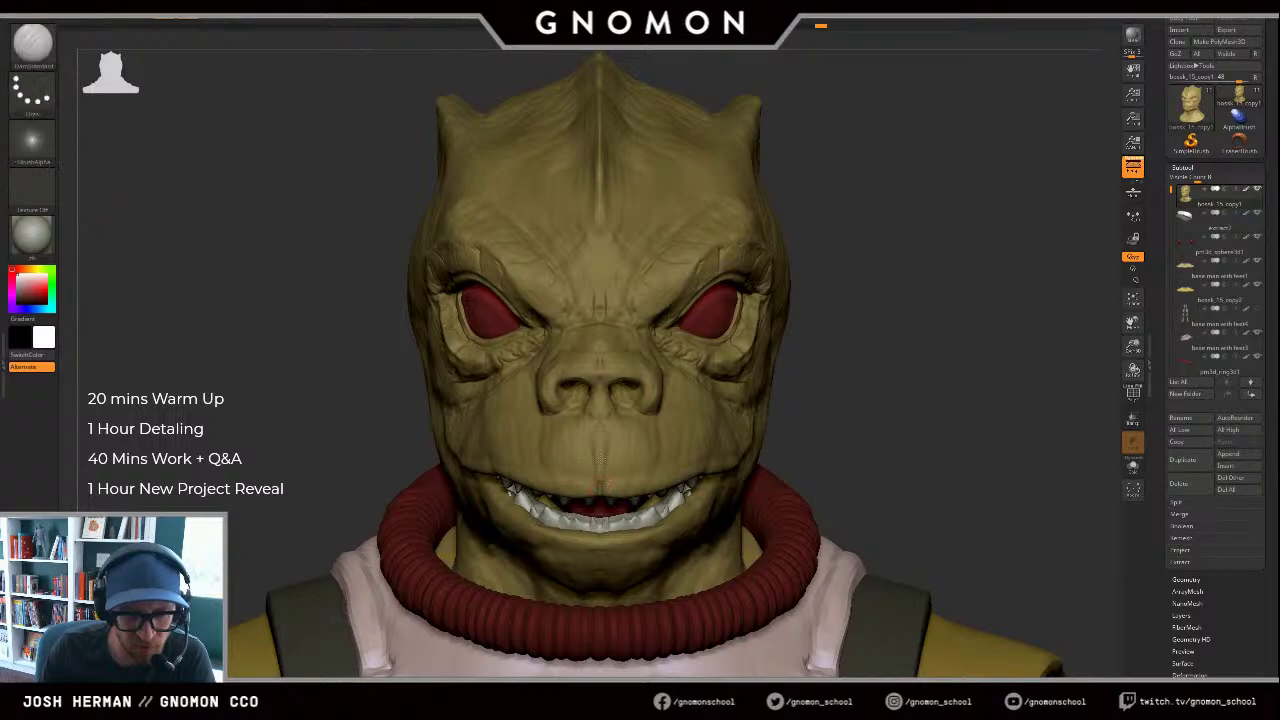
Step: Try carving a vertical centre crease with the DamStandard brush from the upper lip across the nose to the bridge
{"action": "mouse_move", "coordinate": [871, 366]}
{"action": "left_mouse_down"}
{"action": "mouse_move", "coordinate": [554, 438]}
{"action": "mouse_move", "coordinate": [605, 481]}
{"action": "mouse_move", "coordinate": [570, 459]}
{"action": "left_mouse_up"}
{"action": "key", "text": "ctrl+z"}
{"action": "key", "text": "b"}
{"action": "key", "text": "m"}
{"action": "key", "text": "v"}
{"action": "key", "text": "s"}
{"action": "key", "text": "b"}
{"action": "key", "text": "d"}
{"action": "key", "text": "s"}
{"action": "mouse_move", "coordinate": [446, 469]}
{"action": "left_mouse_down", "text": "shift"}
{"action": "mouse_move", "coordinate": [600, 460]}
{"action": "mouse_move", "coordinate": [597, 492]}
{"action": "mouse_move", "coordinate": [600, 417]}
{"action": "left_mouse_up", "text": "shift"}
{"action": "key", "text": "ctrl+z"}
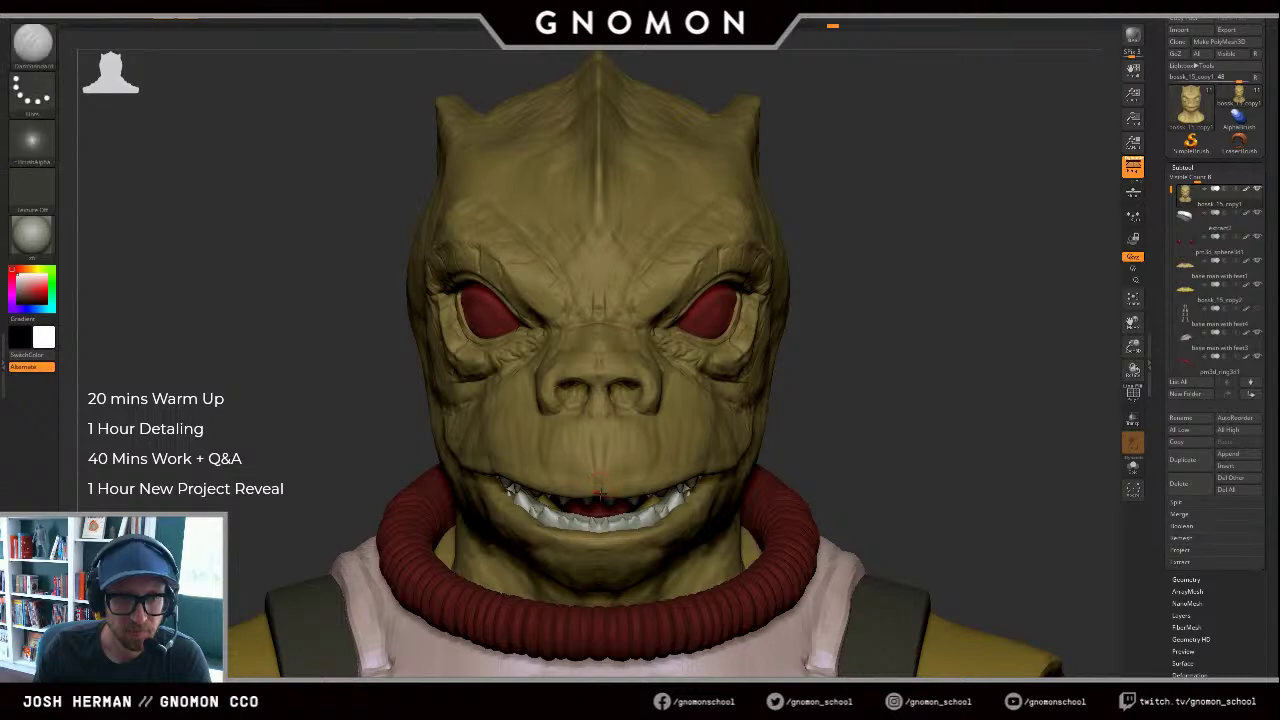
{"action": "left_click_drag", "start_coordinate": [602, 493], "coordinate": [599, 386]}
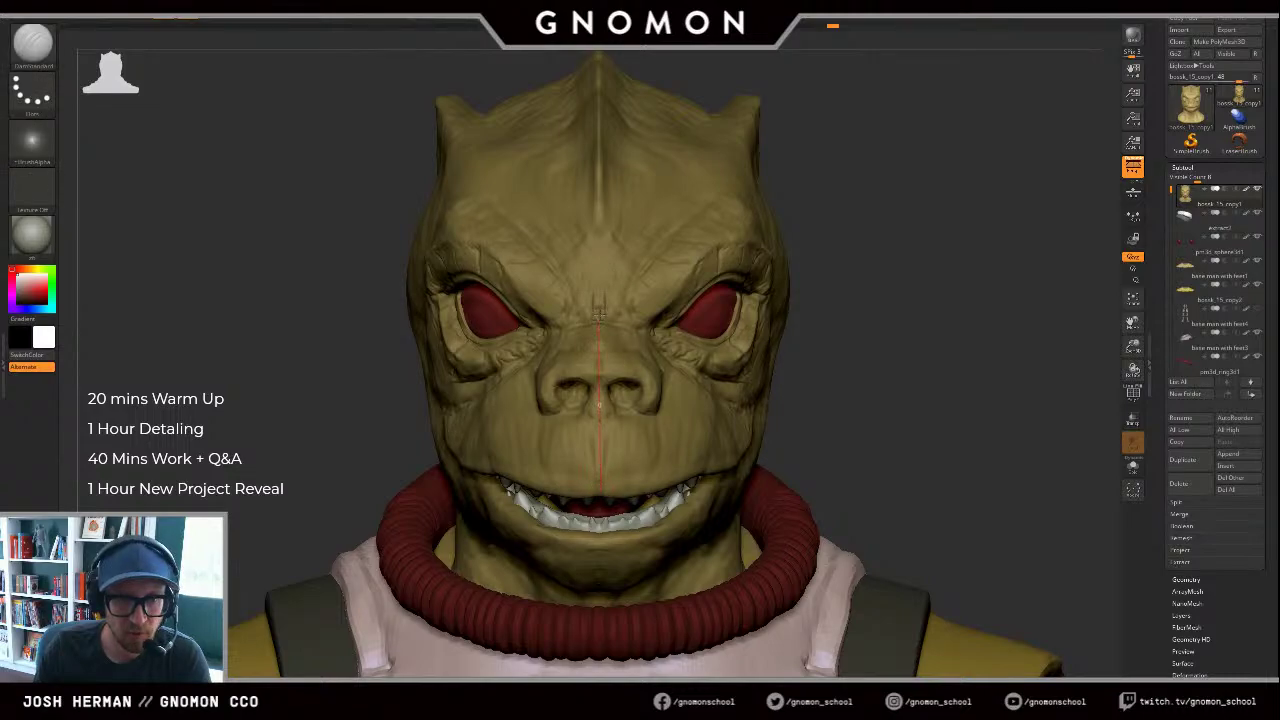
{"action": "left_click_drag", "start_coordinate": [599, 312], "coordinate": [599, 306]}
{"action": "left_click_drag", "start_coordinate": [900, 414], "coordinate": [914, 405]}
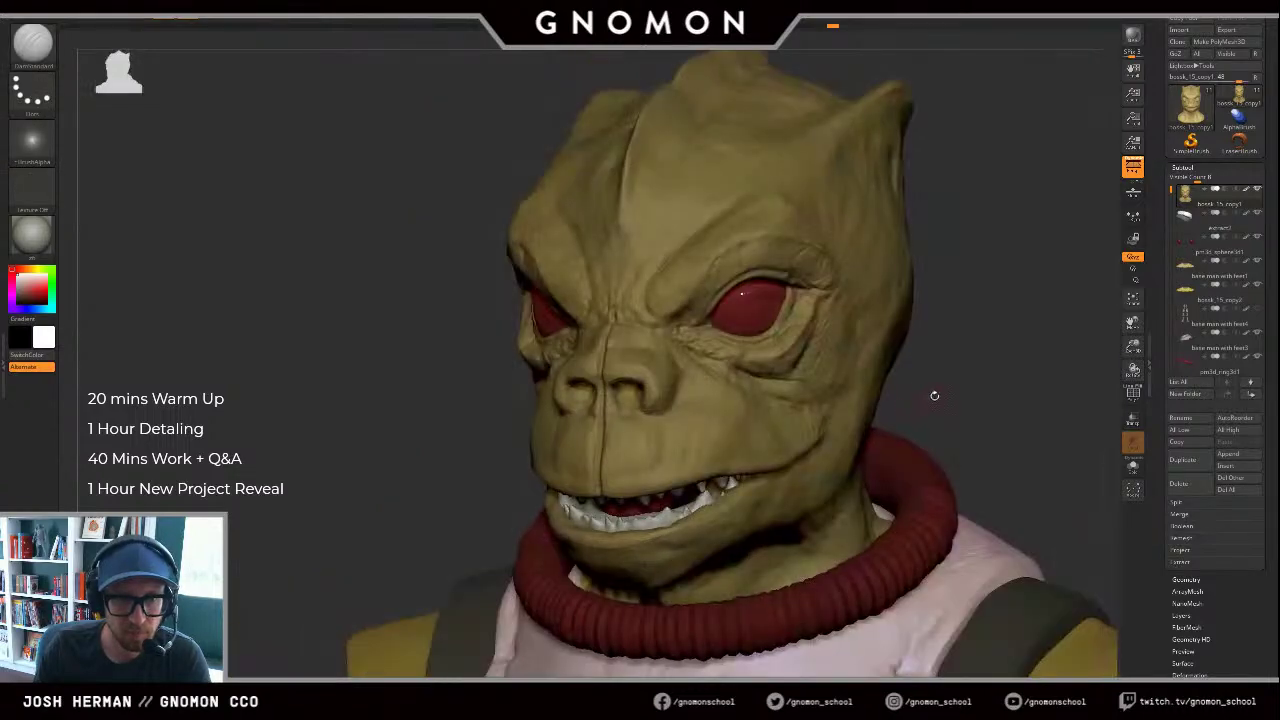
{"action": "key", "text": "ctrl+z"}
Step: Carve fine creases across the nose tip and around the nostrils
{"action": "right_click_drag", "start_coordinate": [688, 373], "coordinate": [635, 380], "text": "shift"}
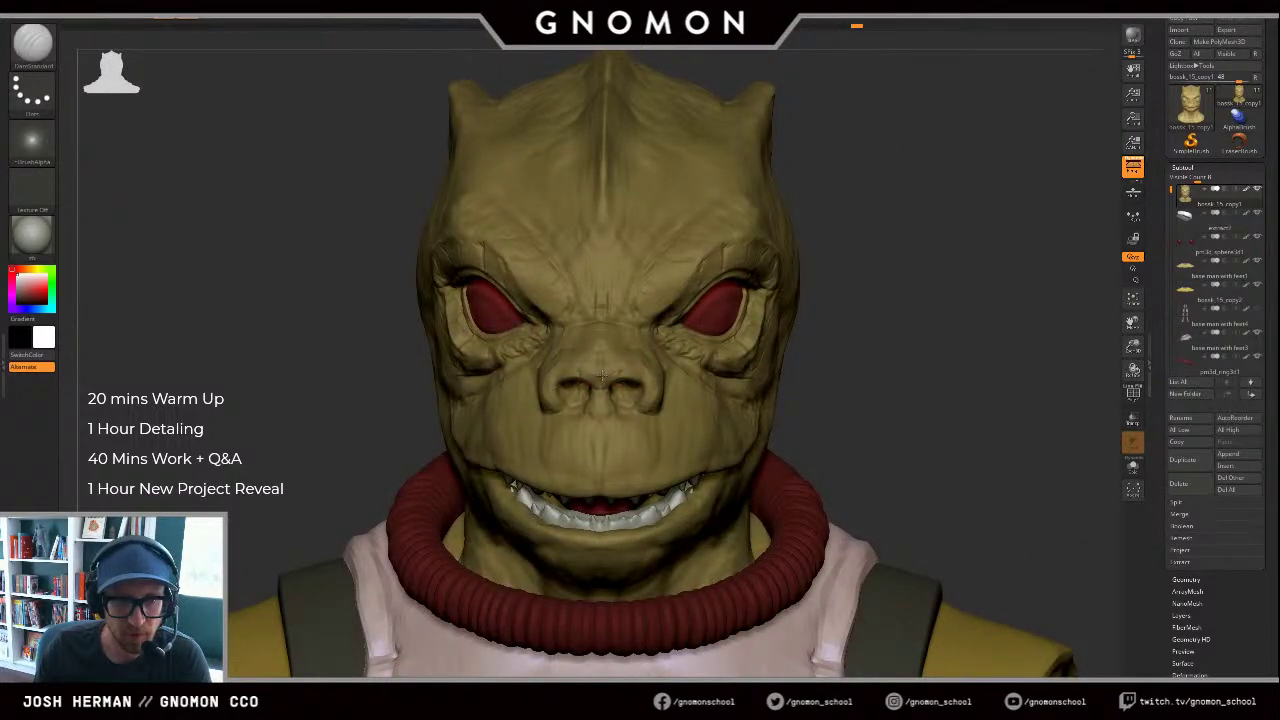
{"action": "left_click_drag", "start_coordinate": [602, 418], "coordinate": [610, 417]}
{"action": "right_click_drag", "start_coordinate": [685, 350], "coordinate": [604, 418]}
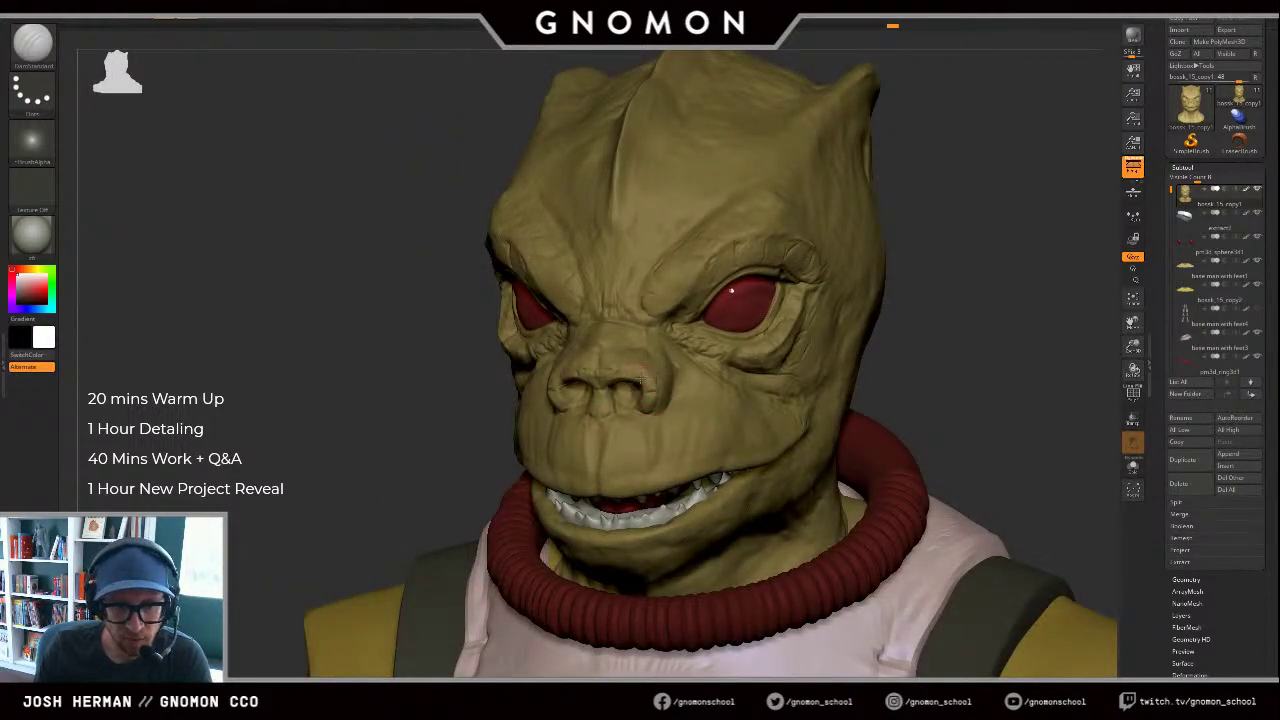
{"action": "left_click_drag", "start_coordinate": [640, 379], "coordinate": [612, 368]}
{"action": "left_click_drag", "start_coordinate": [946, 354], "coordinate": [862, 358]}
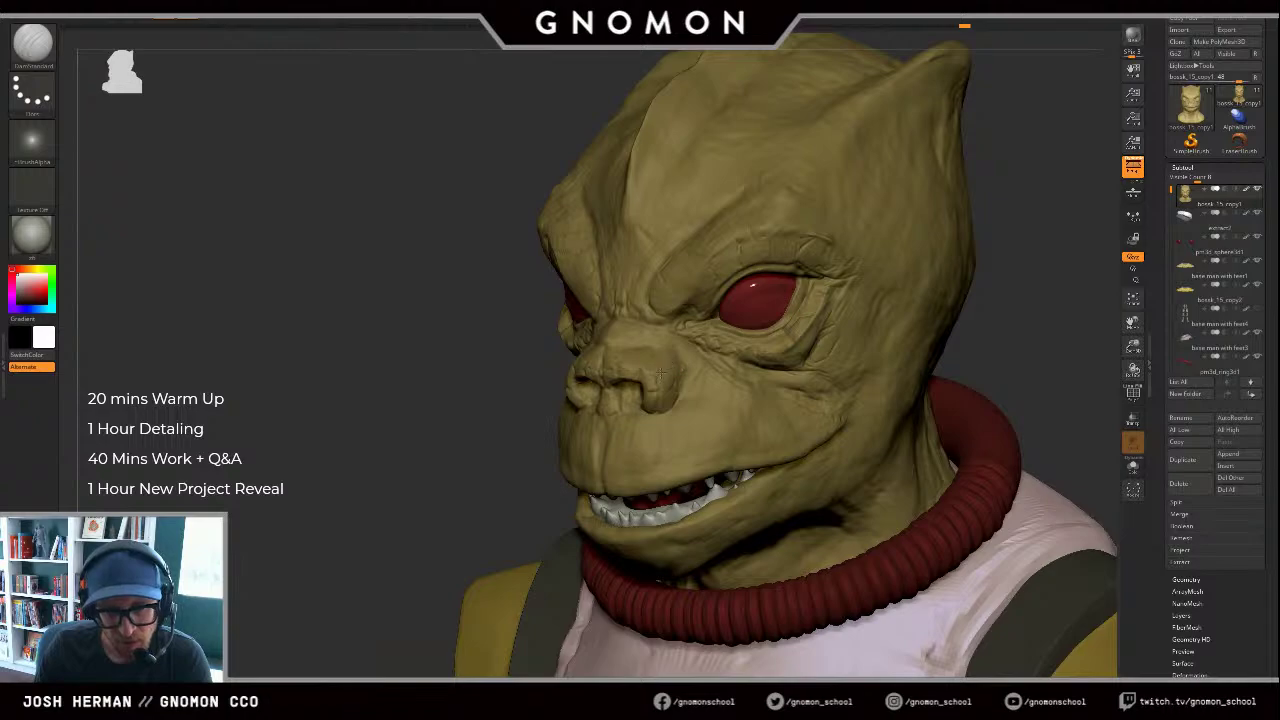
{"action": "left_click_drag", "start_coordinate": [446, 388], "coordinate": [520, 384]}
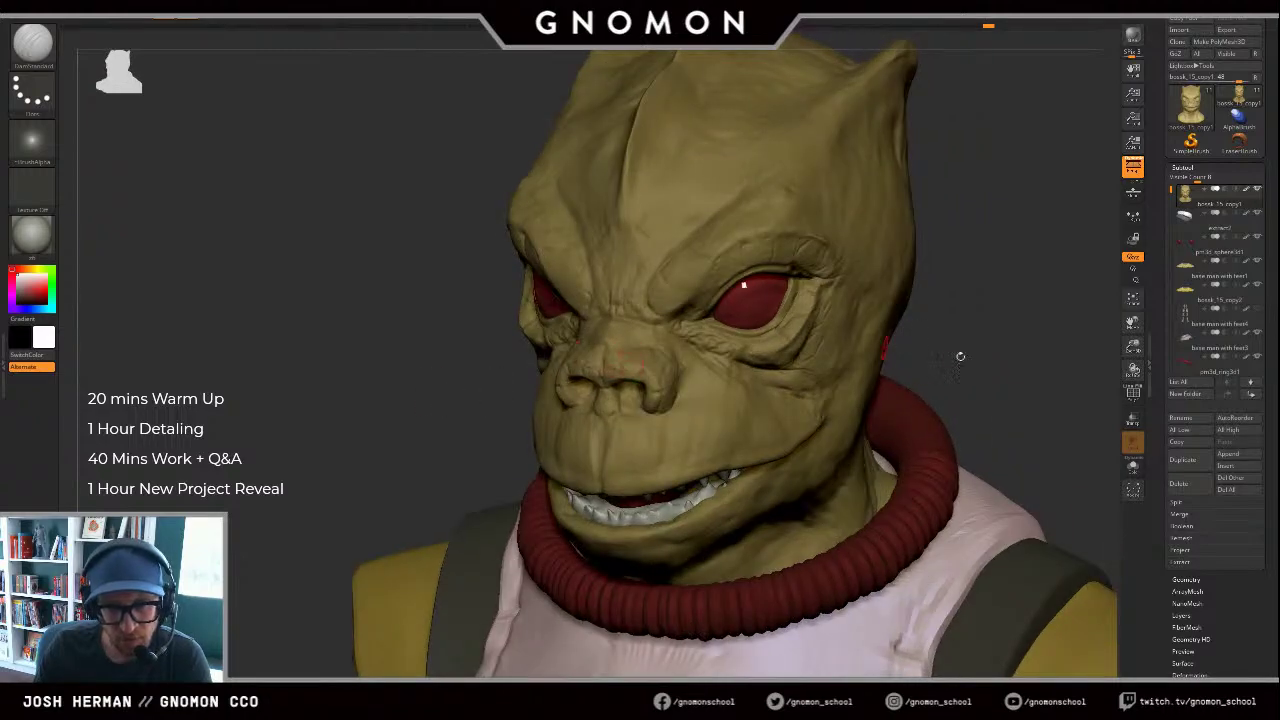
Step: Carve small creases at the inner brow, the outer eye corner and the nose bridge
{"action": "left_click_drag", "start_coordinate": [960, 357], "coordinate": [886, 336], "text": "alt"}
{"action": "left_click_drag", "start_coordinate": [886, 336], "coordinate": [877, 366], "text": "alt"}
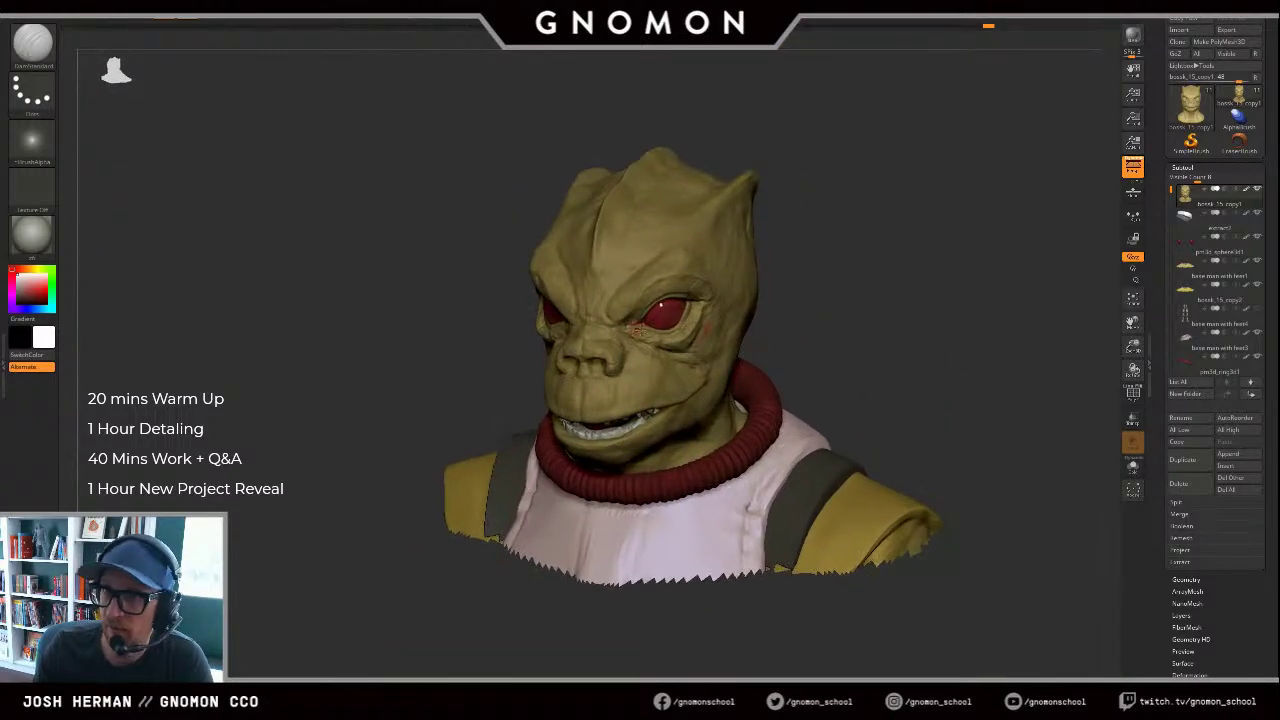
{"action": "left_click_drag", "start_coordinate": [838, 285], "coordinate": [612, 354], "text": "alt"}
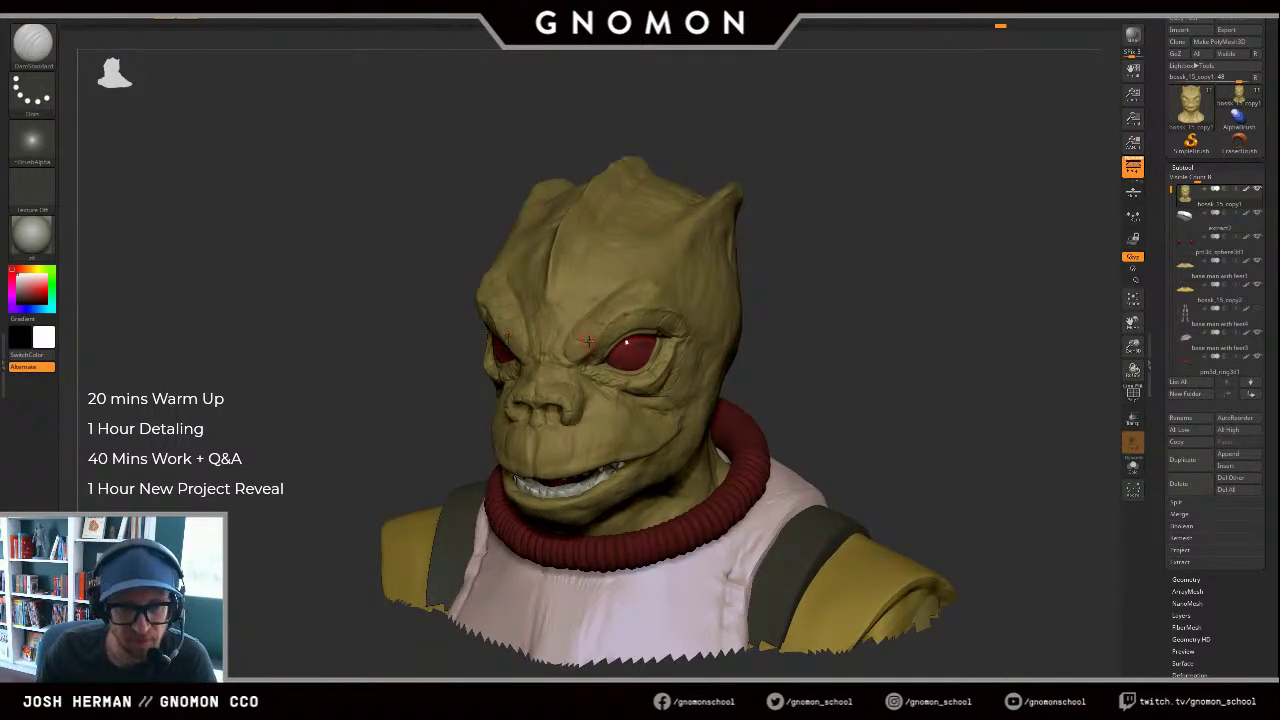
{"action": "left_click_drag", "start_coordinate": [814, 315], "coordinate": [806, 281]}
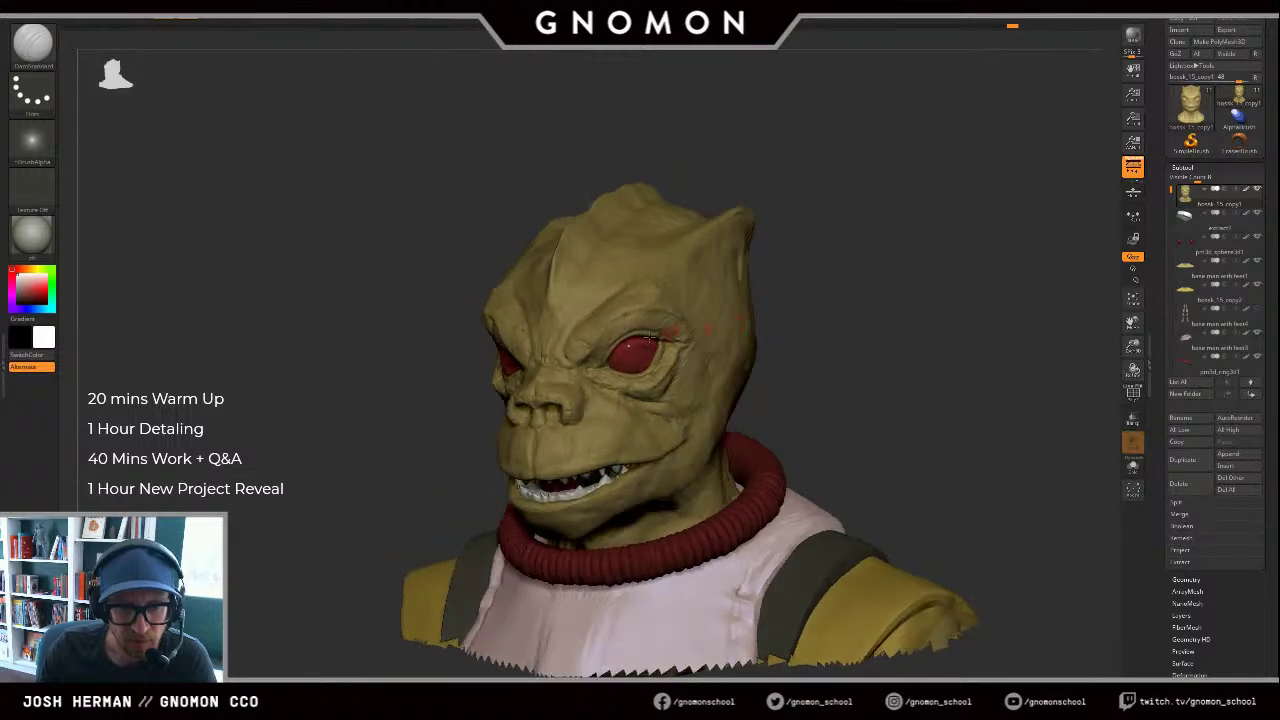
{"action": "left_click_drag", "start_coordinate": [429, 402], "coordinate": [520, 408]}
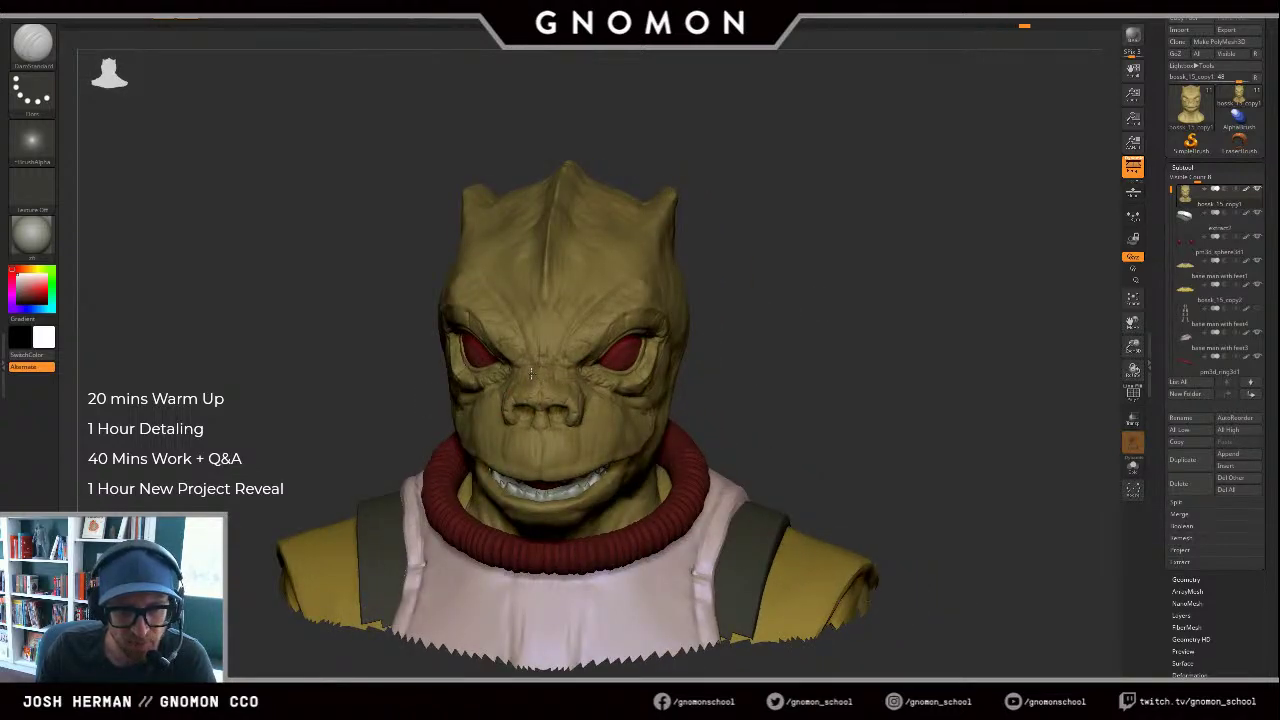
{"action": "mouse_move", "coordinate": [435, 394]}
{"action": "left_mouse_down"}
{"action": "mouse_move", "coordinate": [505, 386]}
{"action": "mouse_move", "coordinate": [477, 400]}
{"action": "left_mouse_up"}
Step: Carve fine wrinkles on the cheek beside the nostril and down the side of the muzzle
{"action": "left_click_drag", "start_coordinate": [714, 380], "coordinate": [815, 376]}
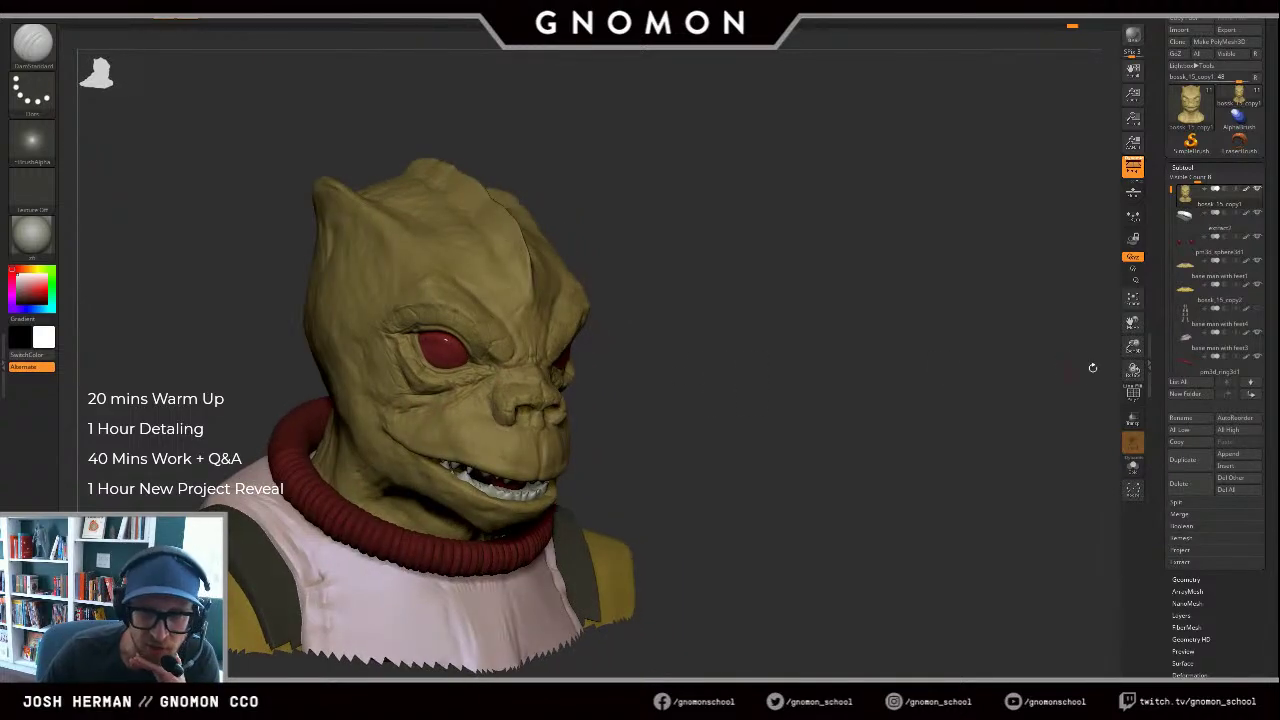
{"action": "left_click_drag", "start_coordinate": [722, 378], "coordinate": [774, 347], "text": "alt"}
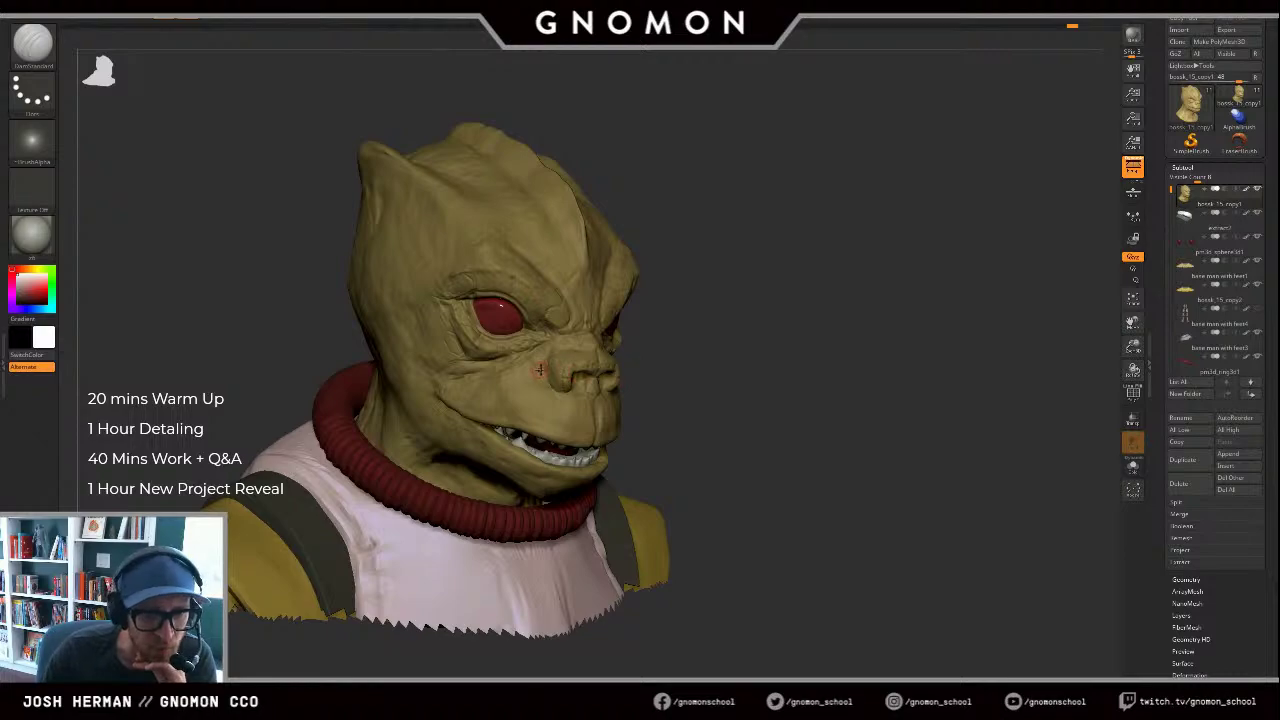
{"action": "left_click_drag", "start_coordinate": [562, 388], "coordinate": [568, 391]}
{"action": "left_click_drag", "start_coordinate": [723, 394], "coordinate": [688, 414]}
{"action": "left_click_drag", "start_coordinate": [794, 382], "coordinate": [755, 386]}
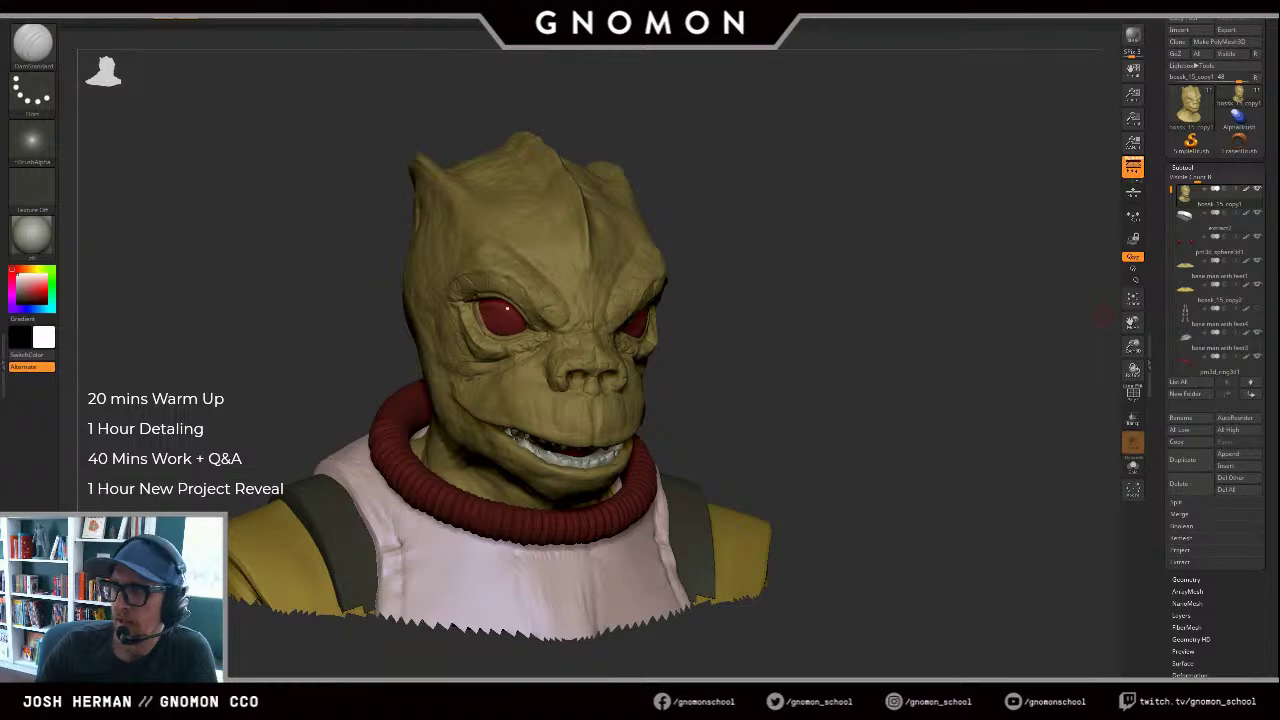
Step: Carve short vertical wrinkles across the upper lip above the teeth
{"action": "left_click_drag", "start_coordinate": [712, 378], "coordinate": [620, 372]}
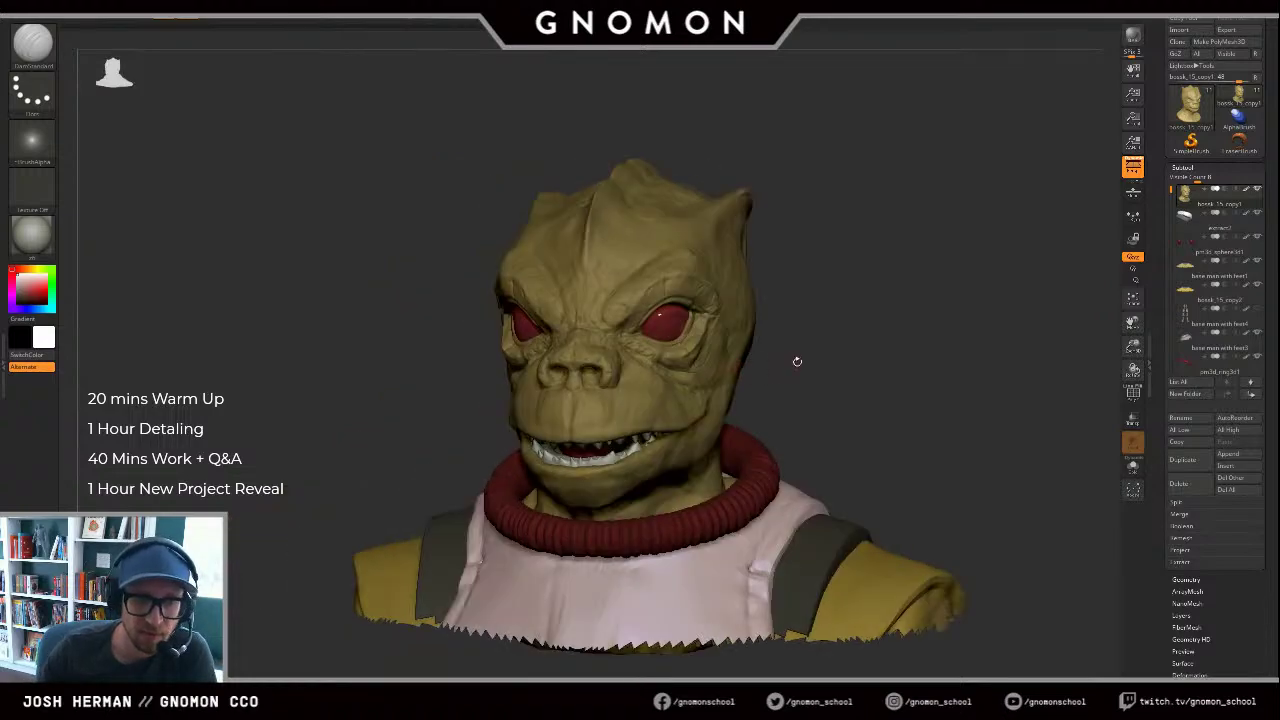
{"action": "left_click_drag", "start_coordinate": [797, 362], "coordinate": [730, 375]}
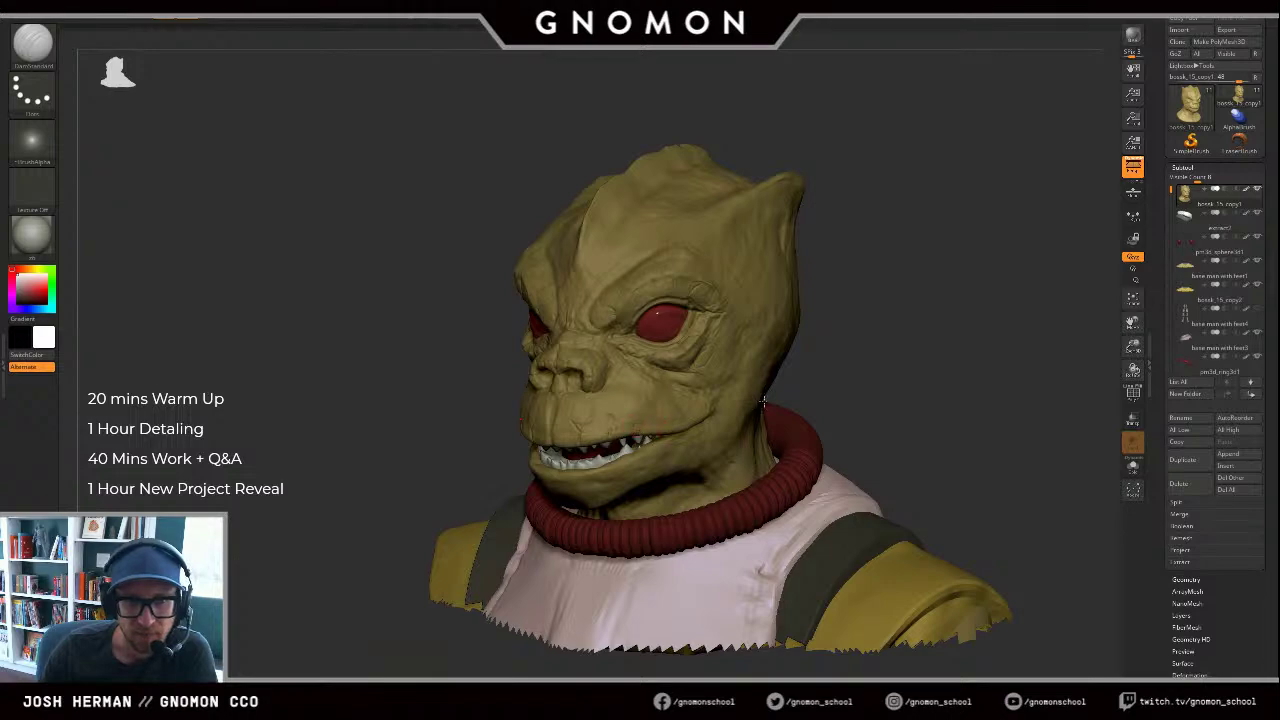
{"action": "left_click_drag", "start_coordinate": [763, 401], "coordinate": [695, 404]}
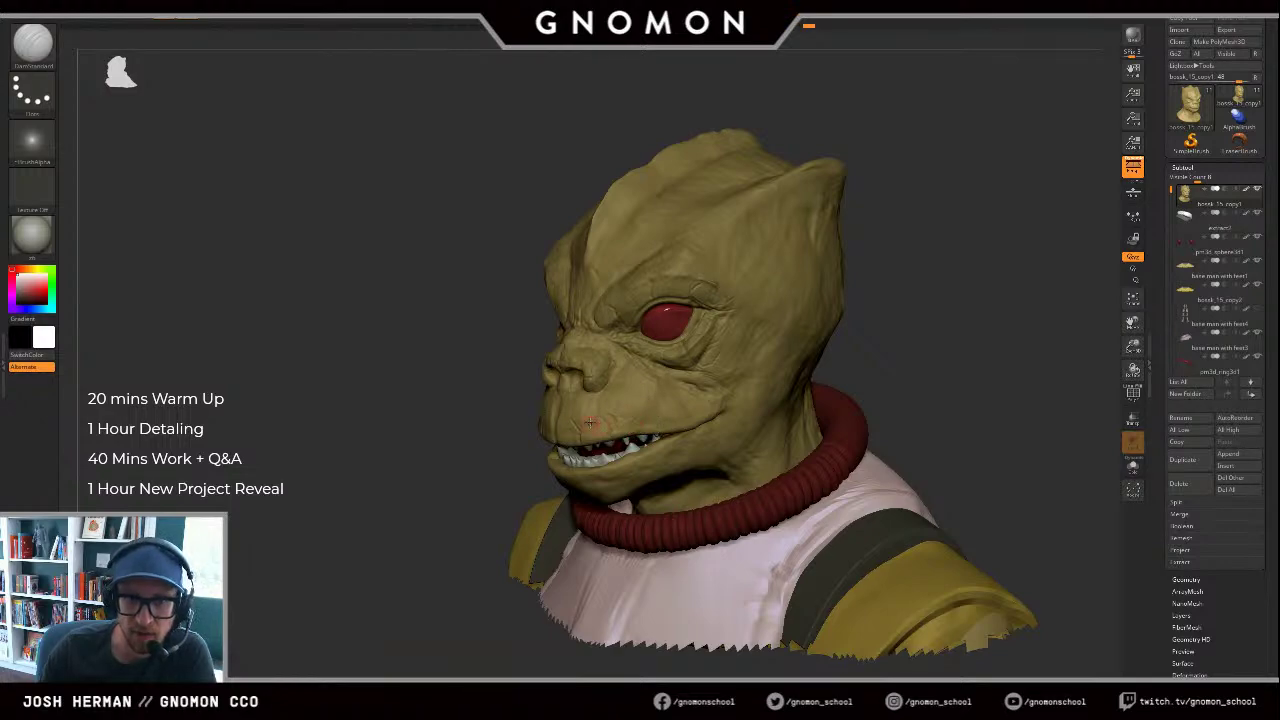
{"action": "left_click_drag", "start_coordinate": [466, 410], "coordinate": [500, 408]}
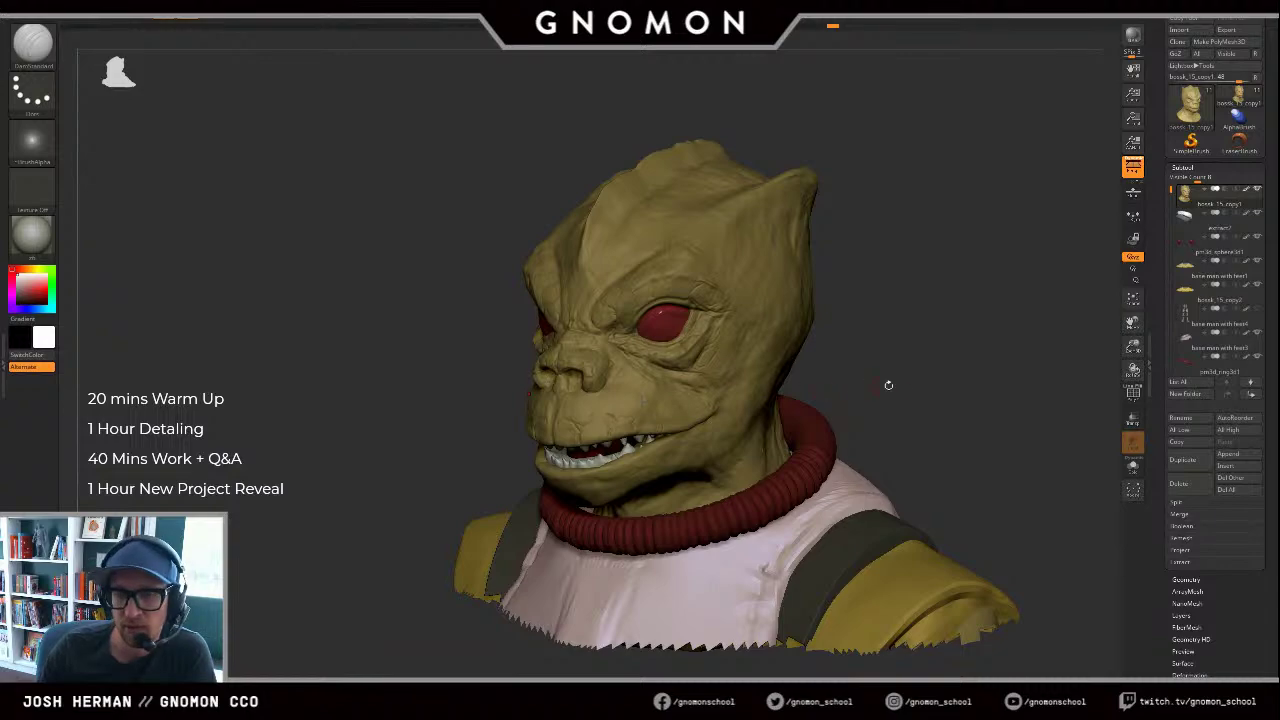
{"action": "left_click_drag", "start_coordinate": [888, 384], "coordinate": [724, 403]}
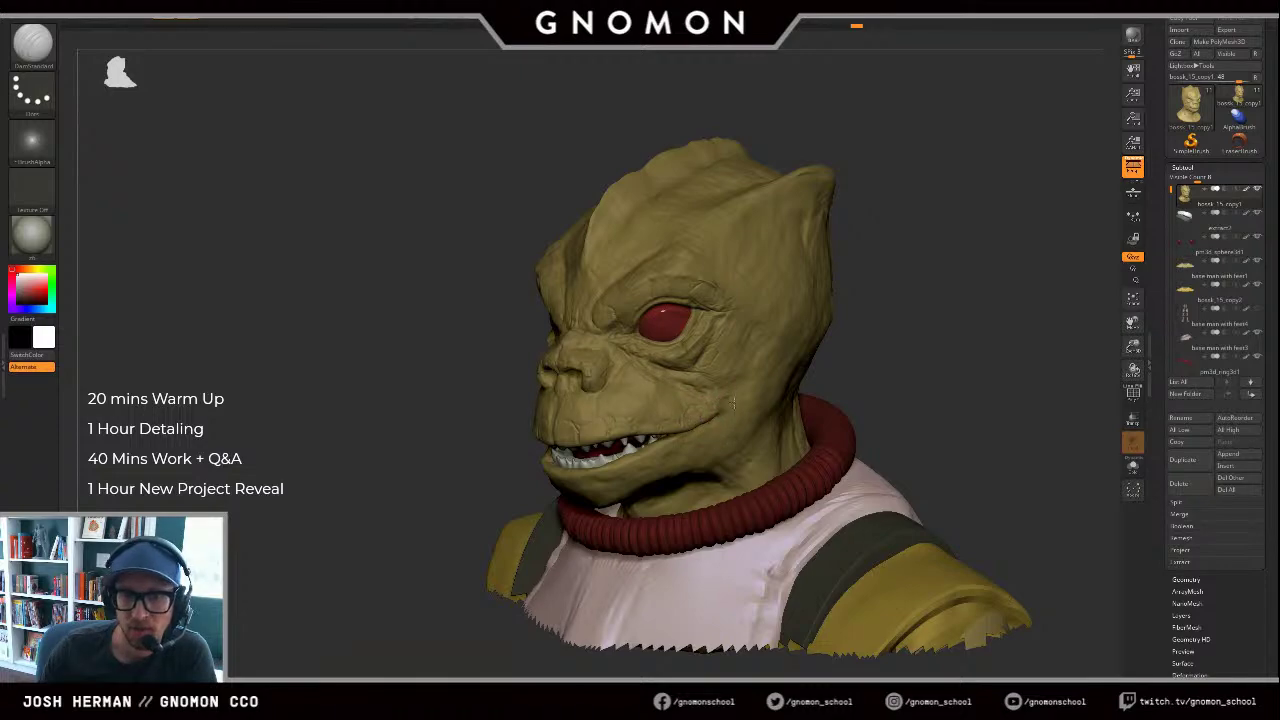
Step: Extend the fine muzzle wrinkles along the upper lip toward the mouth corner and beneath the nose
{"action": "left_click_drag", "start_coordinate": [911, 380], "coordinate": [803, 378]}
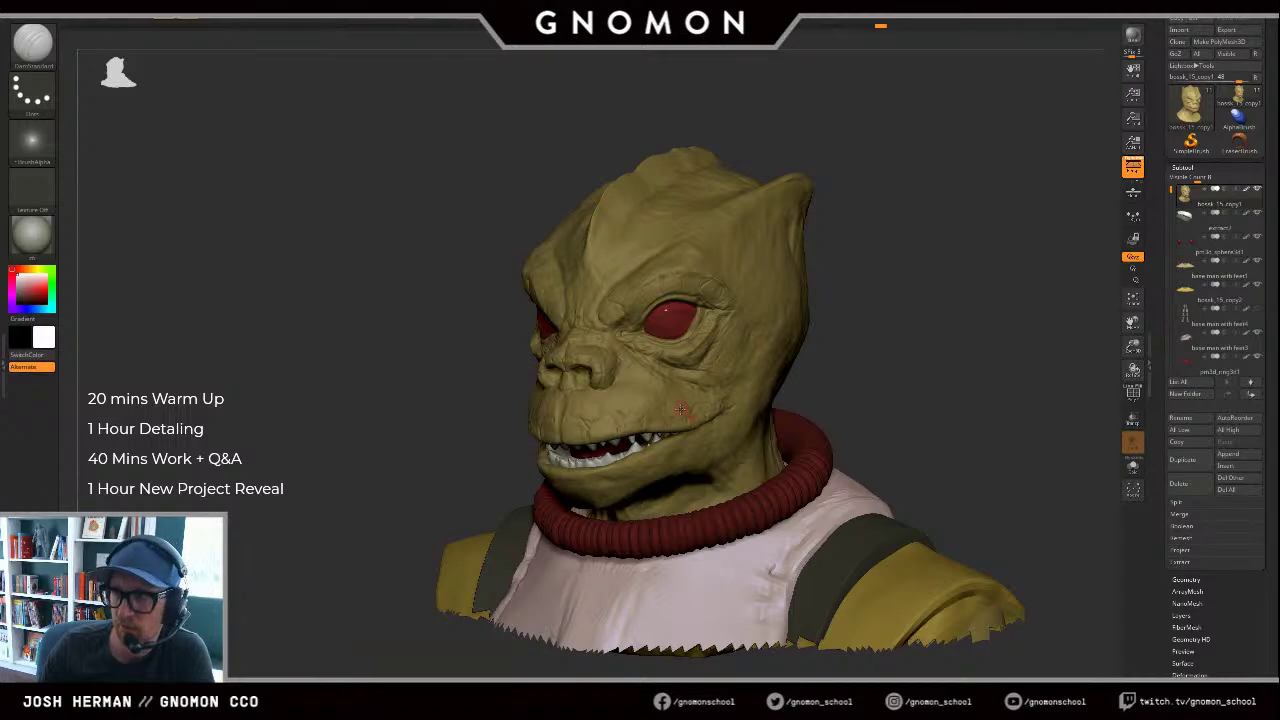
{"action": "left_click_drag", "start_coordinate": [660, 410], "coordinate": [657, 408]}
{"action": "left_click_drag", "start_coordinate": [656, 407], "coordinate": [604, 412]}
{"action": "left_click_drag", "start_coordinate": [506, 409], "coordinate": [540, 408]}
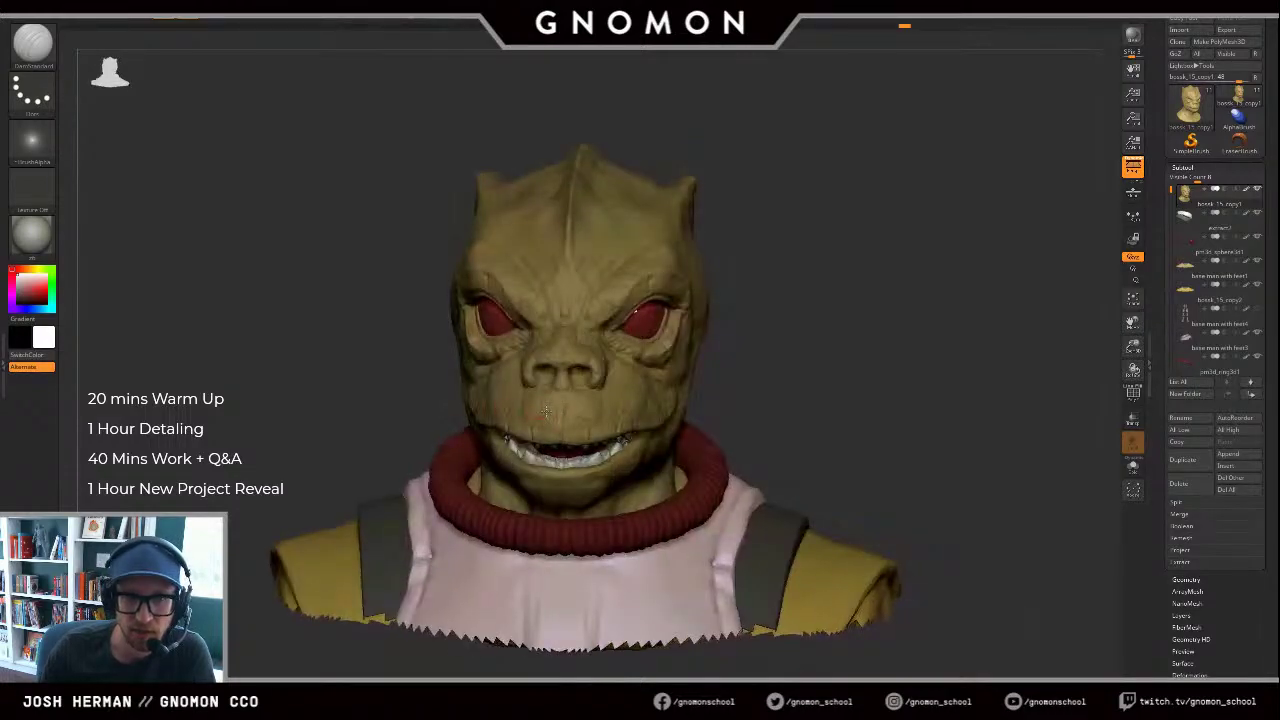
{"action": "mouse_move", "coordinate": [408, 405]}
{"action": "left_mouse_down"}
{"action": "mouse_move", "coordinate": [536, 408]}
{"action": "mouse_move", "coordinate": [543, 391]}
{"action": "left_mouse_up"}
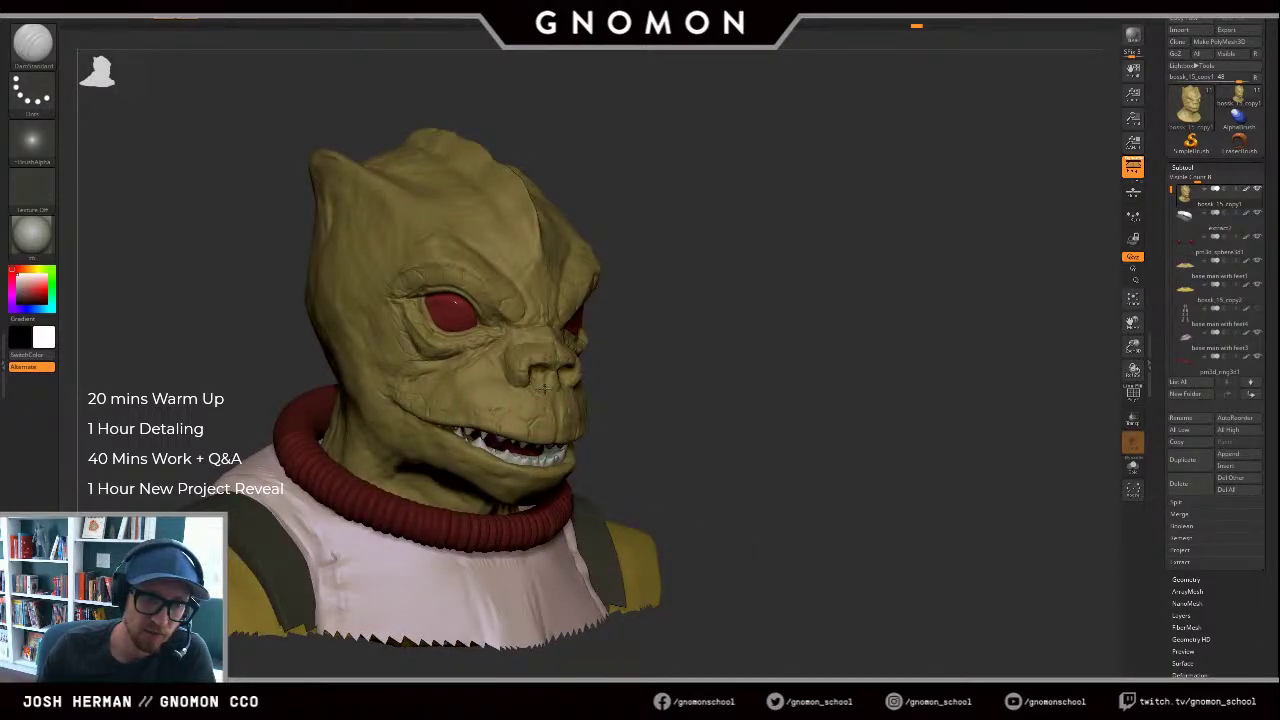
{"action": "left_click_drag", "start_coordinate": [633, 384], "coordinate": [689, 363]}
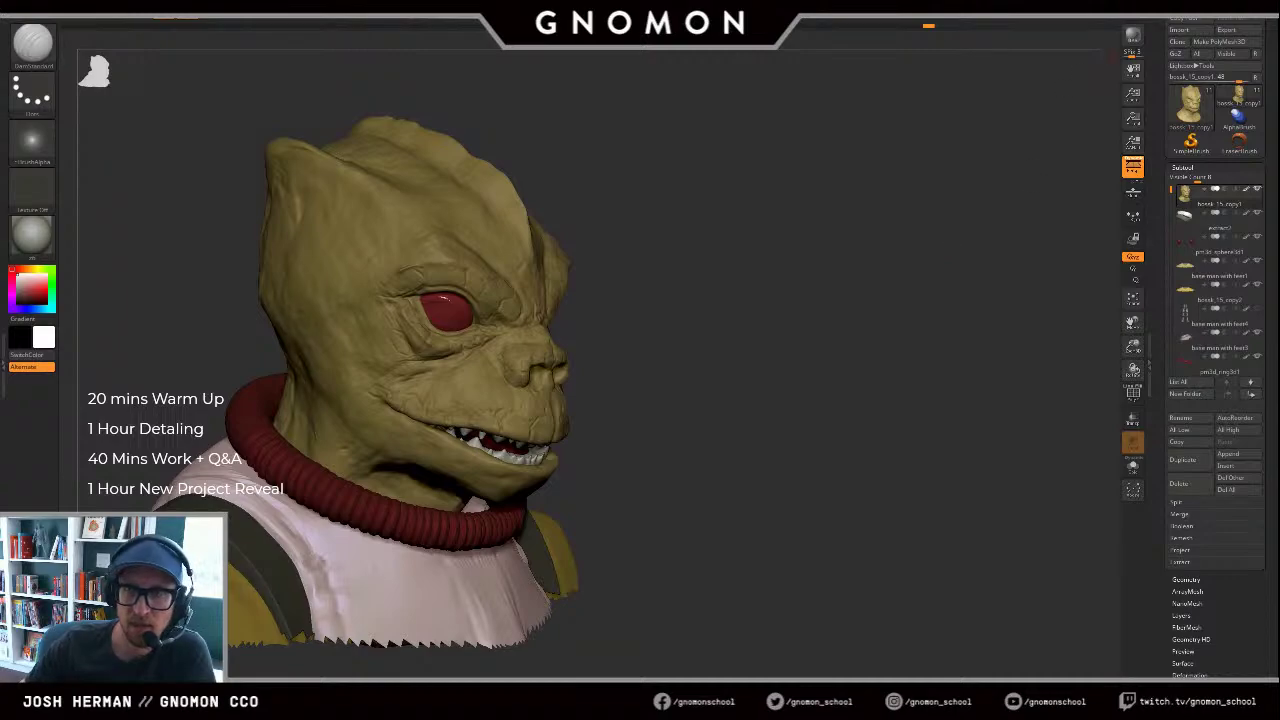
Step: Load the Bossk_15 ZTool from the Bossk folder under TwitchStuff on the Bodhi (D:) drive and view its head for comparison
{"action": "left_click", "coordinate": [1172, 9]}
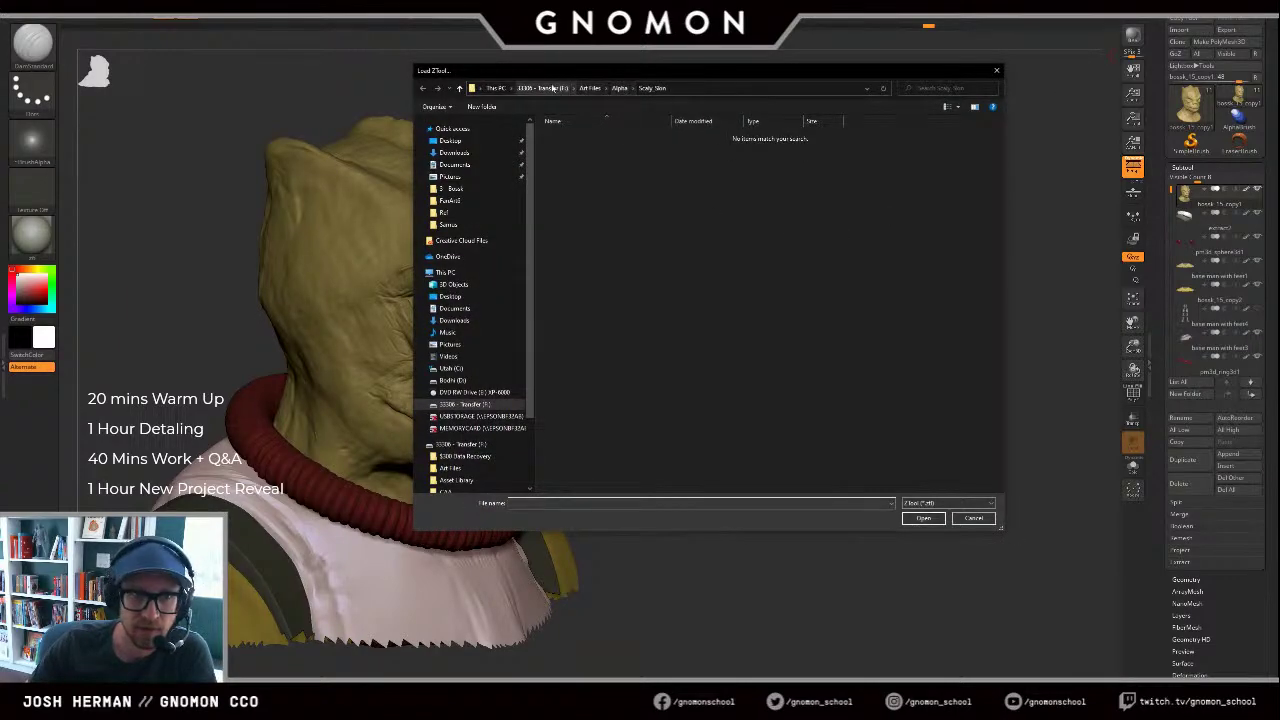
{"action": "left_click", "coordinate": [468, 380]}
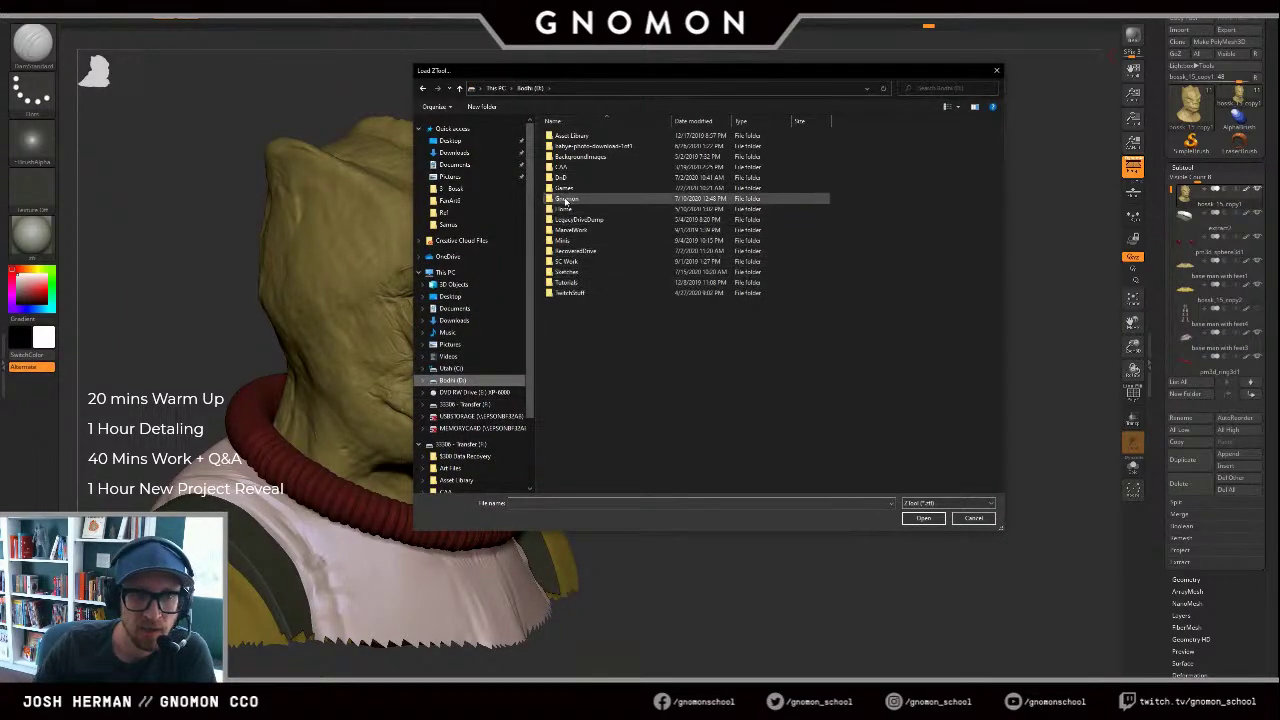
{"action": "double_click", "coordinate": [567, 199]}
{"action": "double_click", "coordinate": [578, 179]}
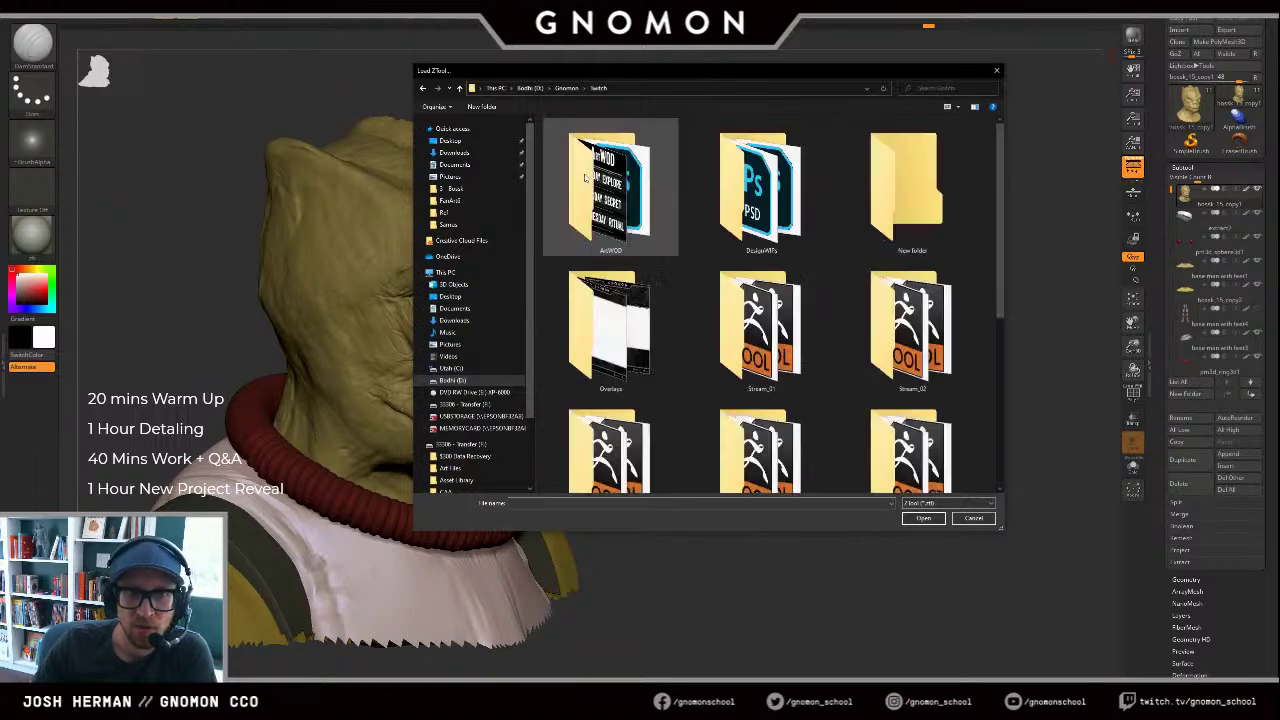
{"action": "left_click", "coordinate": [567, 88]}
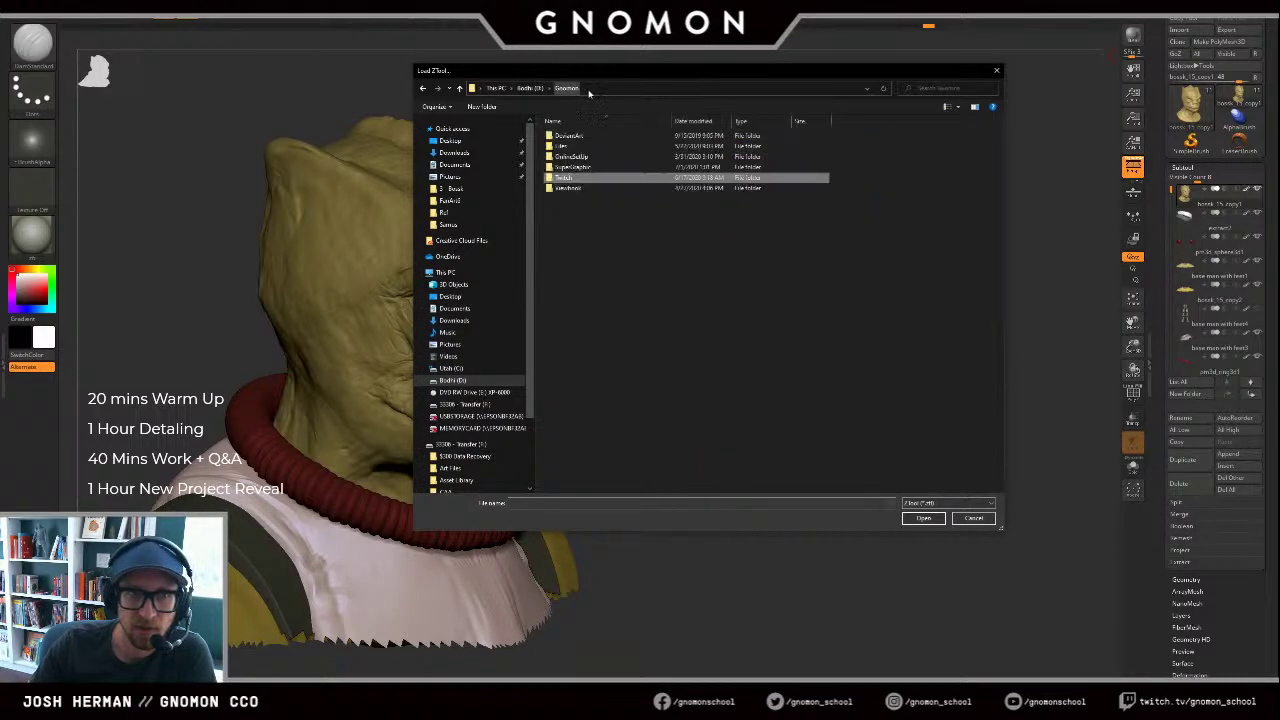
{"action": "left_click", "coordinate": [474, 378]}
{"action": "double_click", "coordinate": [566, 289]}
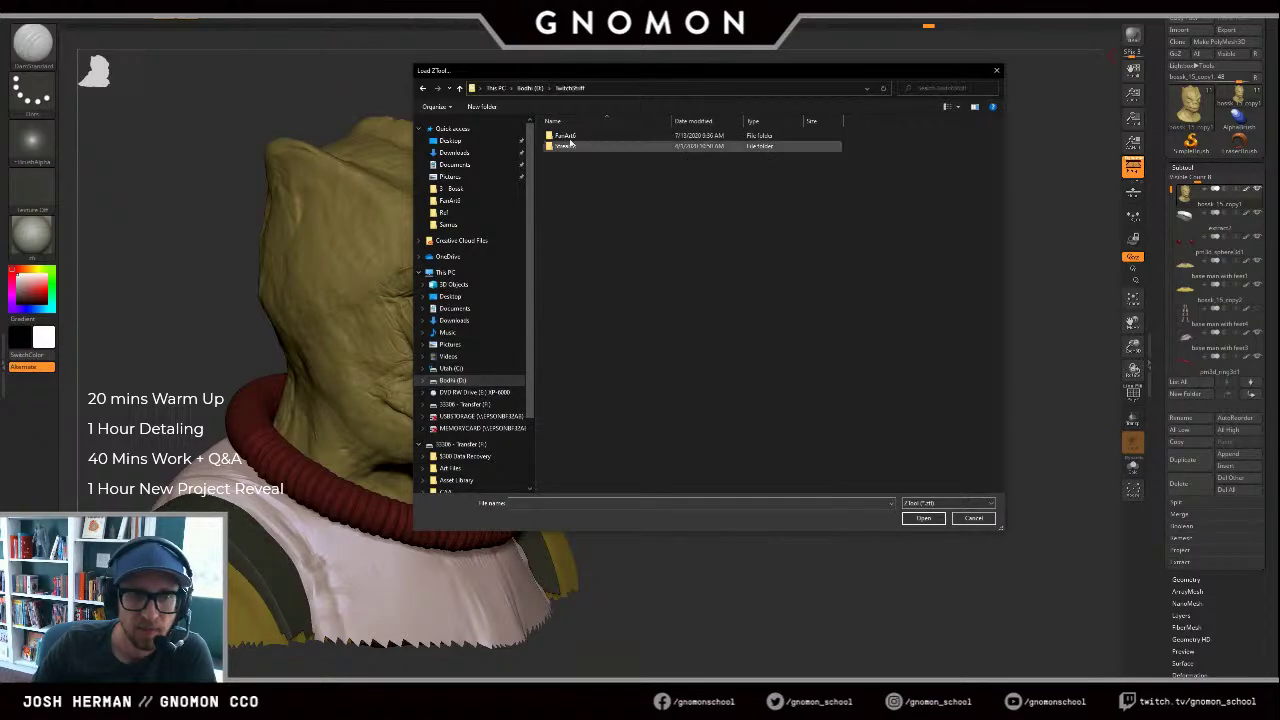
{"action": "double_click", "coordinate": [569, 137]}
{"action": "left_click", "coordinate": [571, 149]}
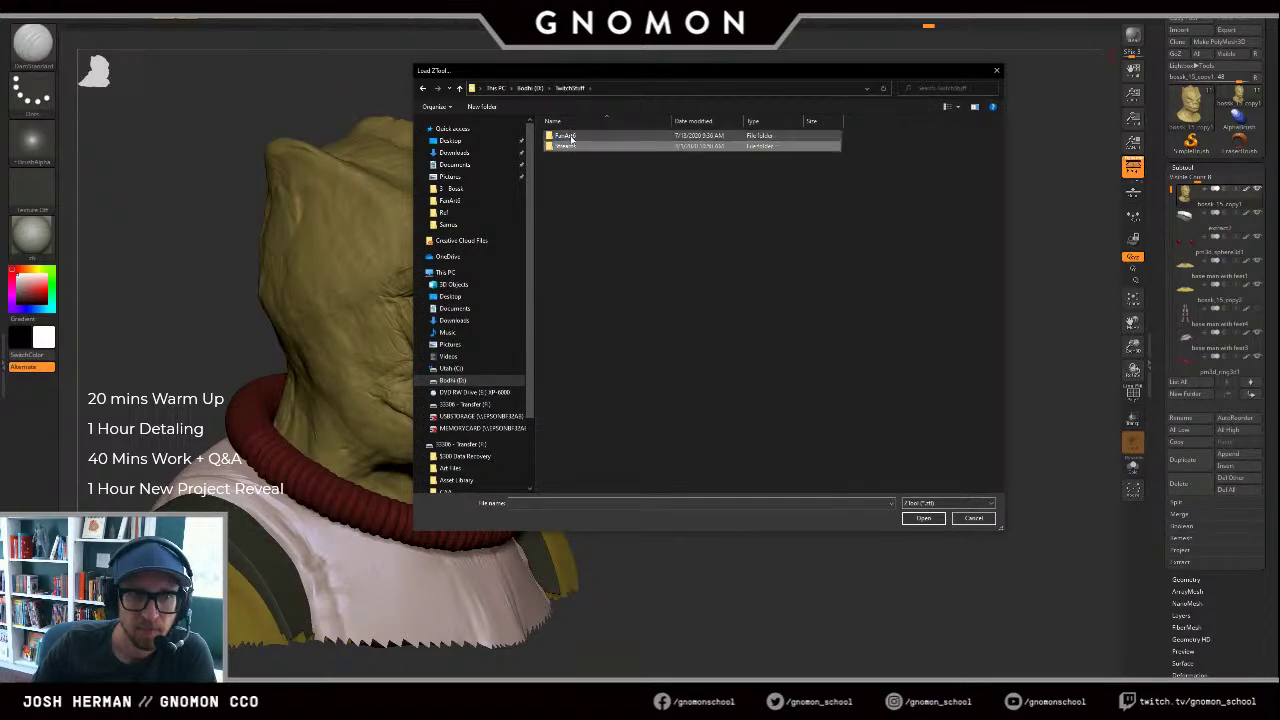
{"action": "double_click", "coordinate": [570, 138]}
{"action": "double_click", "coordinate": [566, 156]}
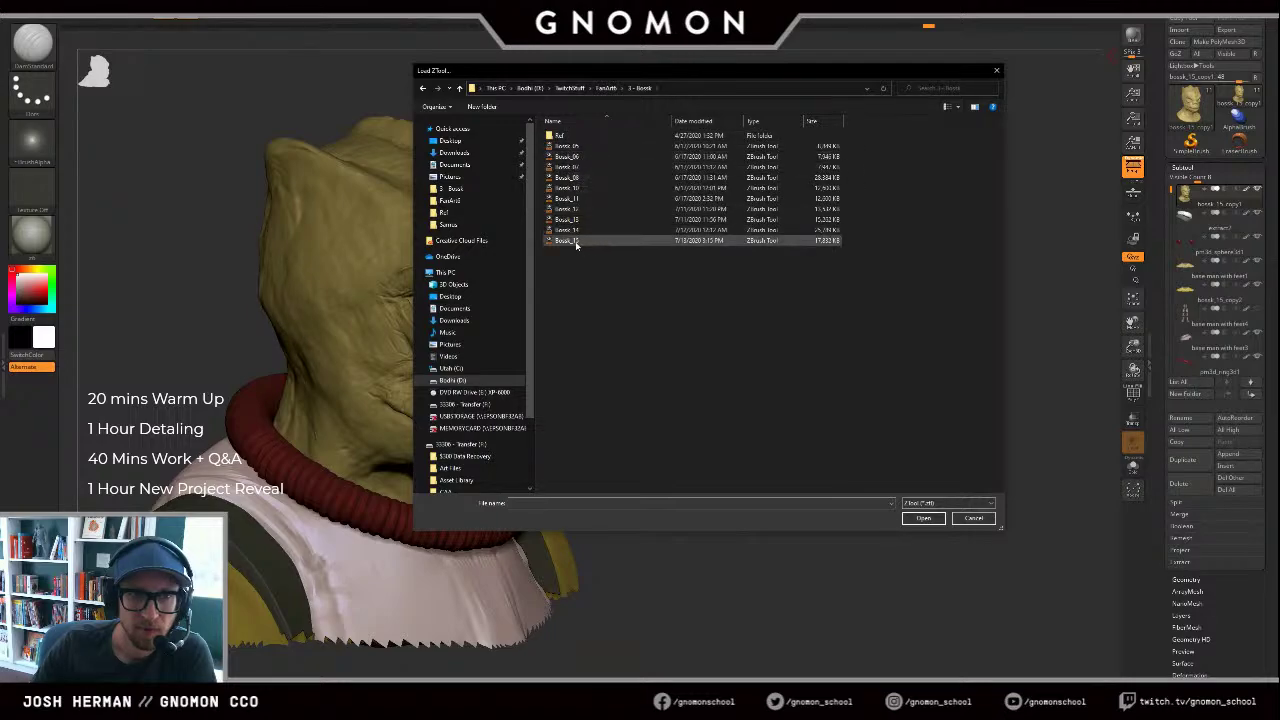
{"action": "double_click", "coordinate": [570, 241]}
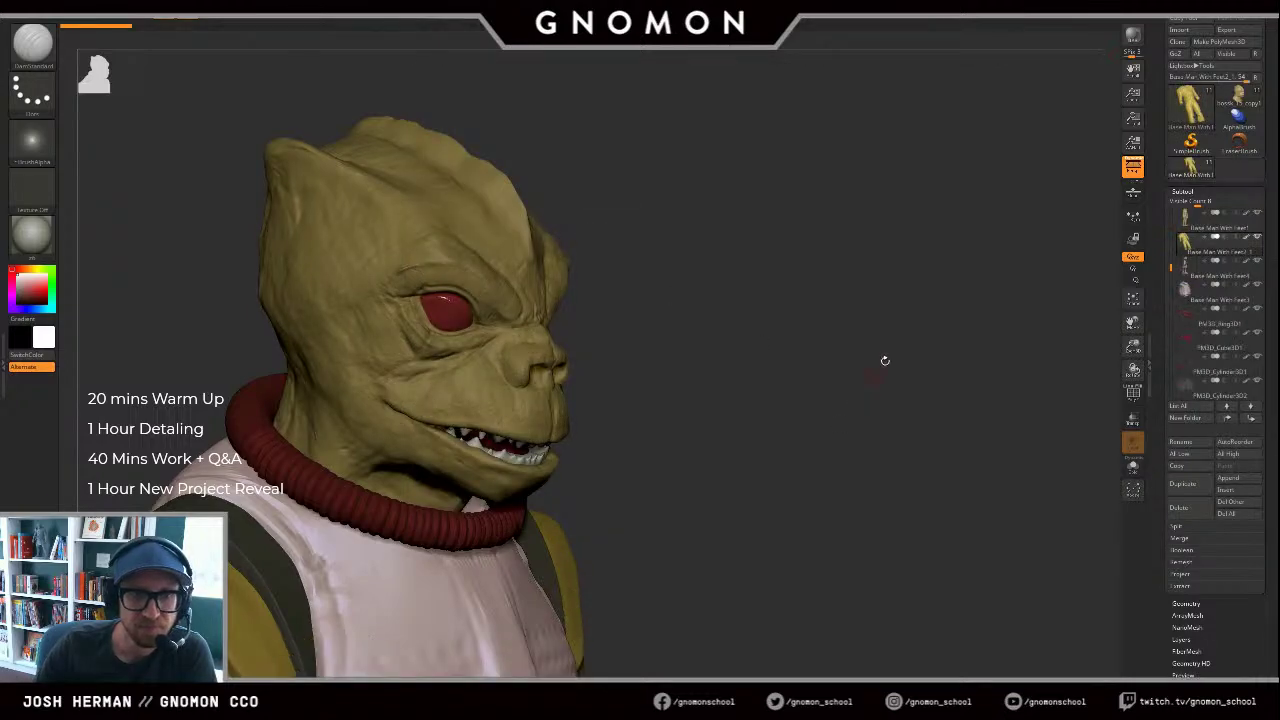
{"action": "left_click_drag", "start_coordinate": [1090, 190], "coordinate": [1060, 180]}
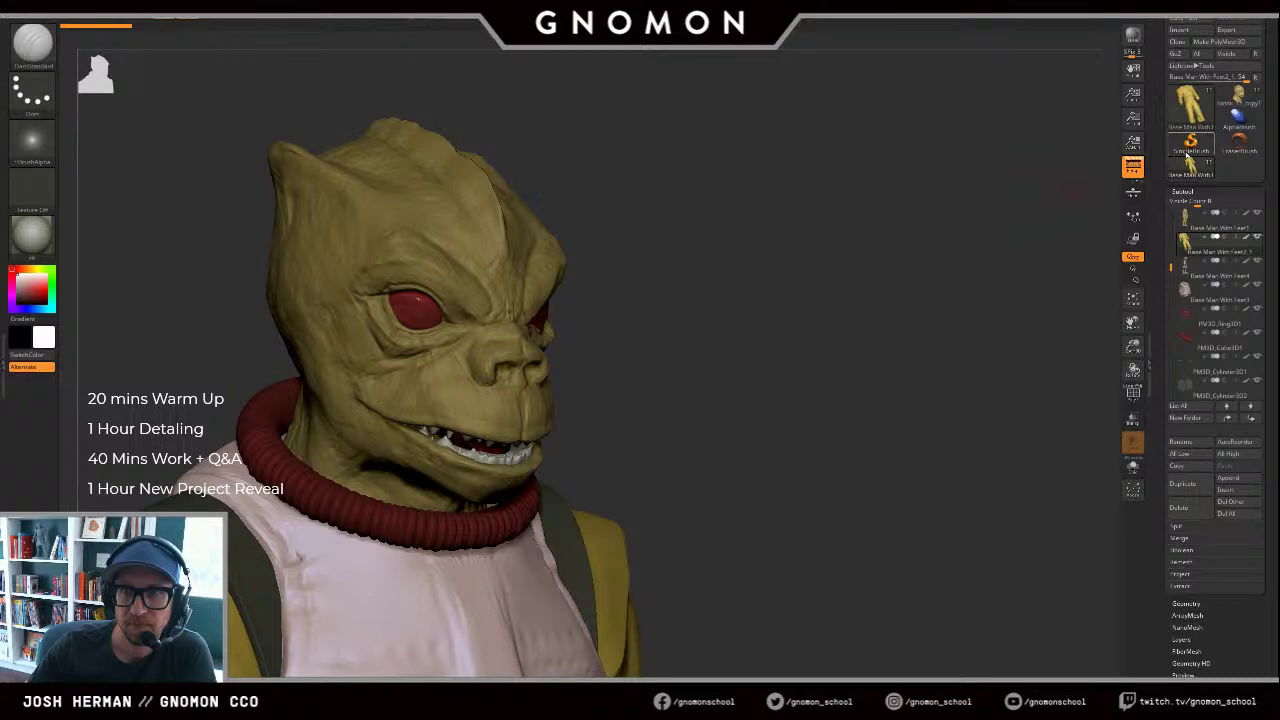
Step: Switch back to the bossk_15_copy1 head and carve more fine wrinkles across the cheek below the eye
{"action": "left_click", "coordinate": [1238, 104]}
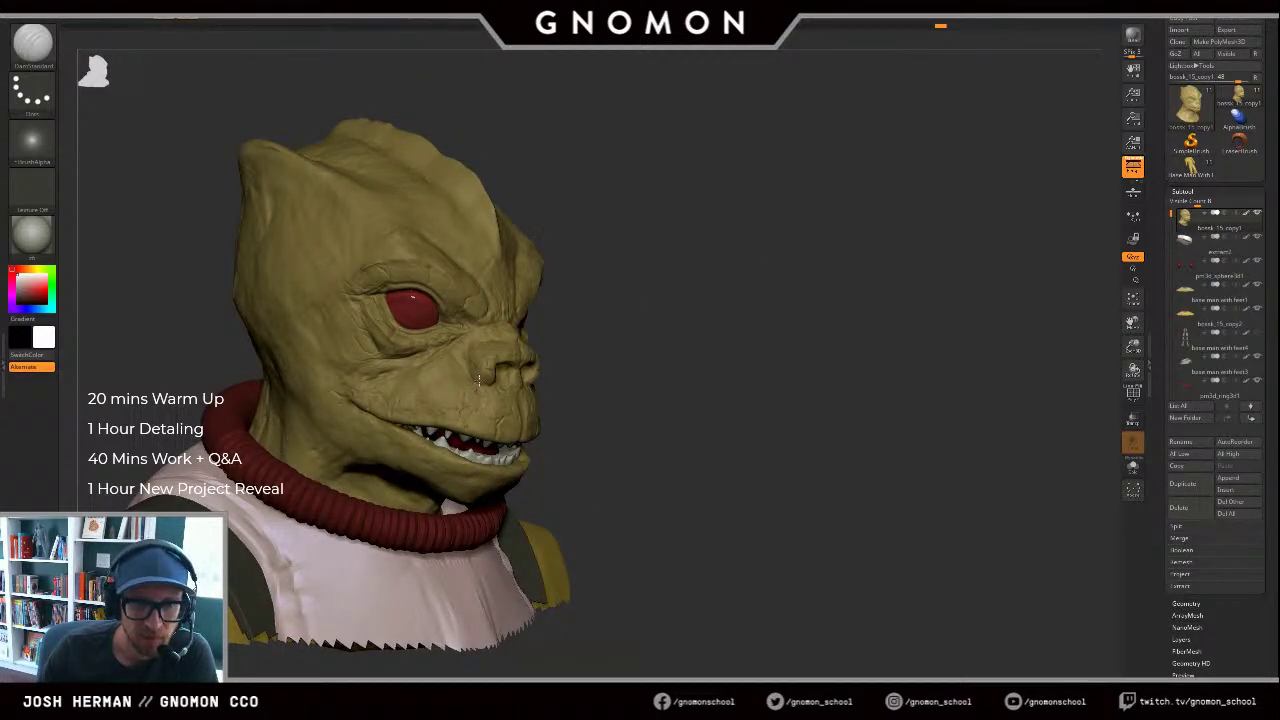
{"action": "key", "text": "bracketright"}
{"action": "key", "text": "bracketright"}
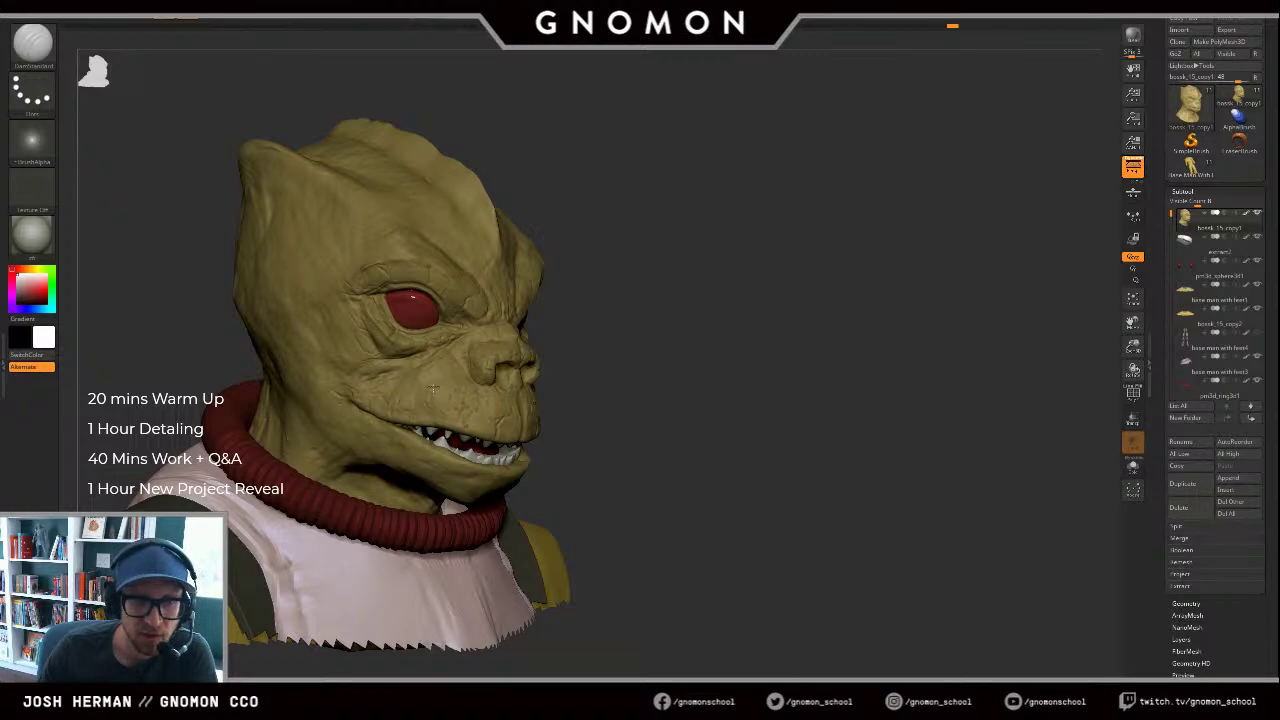
{"action": "key", "text": "ctrl"}
{"action": "key", "text": "ctrl+z"}
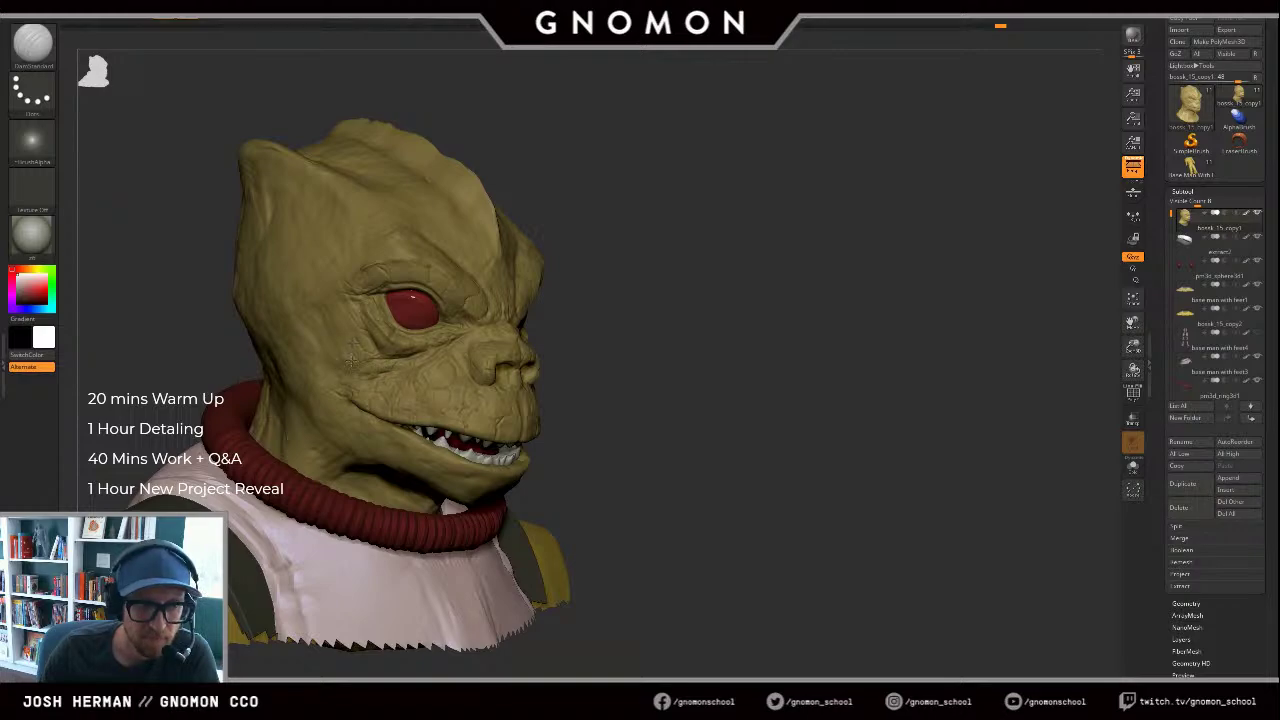
Step: Carve small creases between the brows, just below the central head ridge
{"action": "left_click_drag", "start_coordinate": [640, 340], "coordinate": [755, 345]}
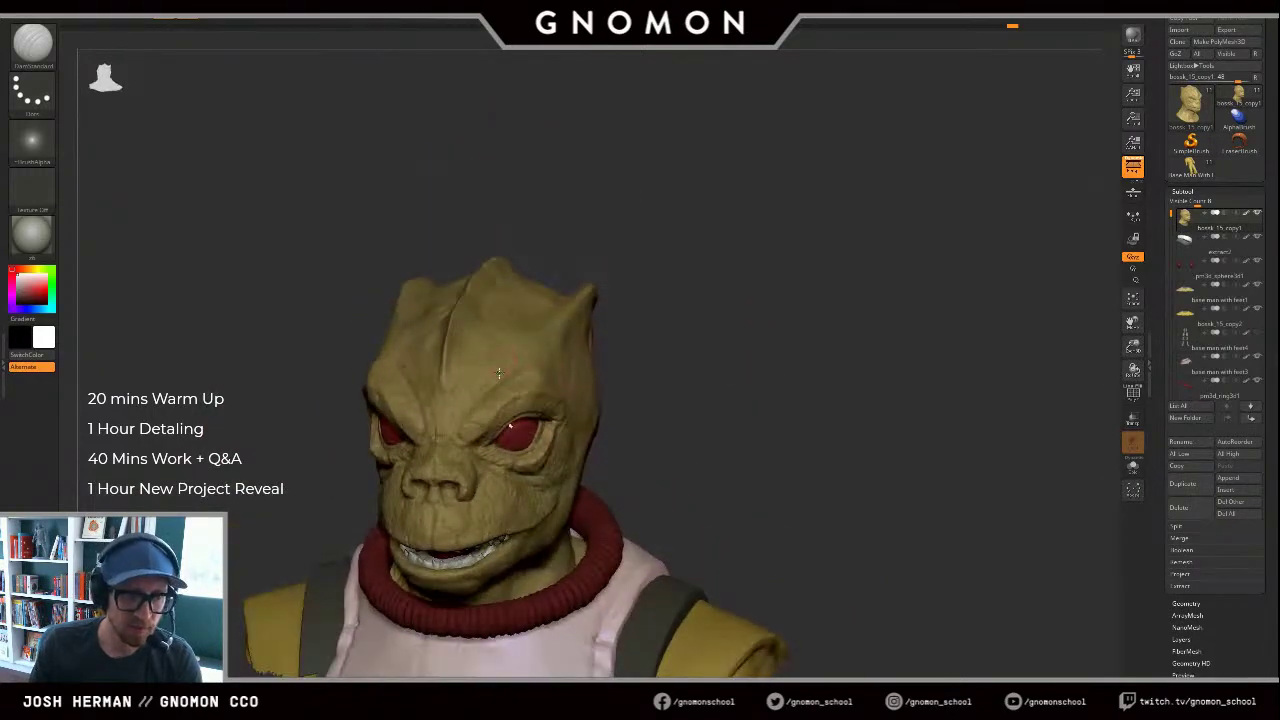
{"action": "left_click_drag", "start_coordinate": [635, 281], "coordinate": [680, 265]}
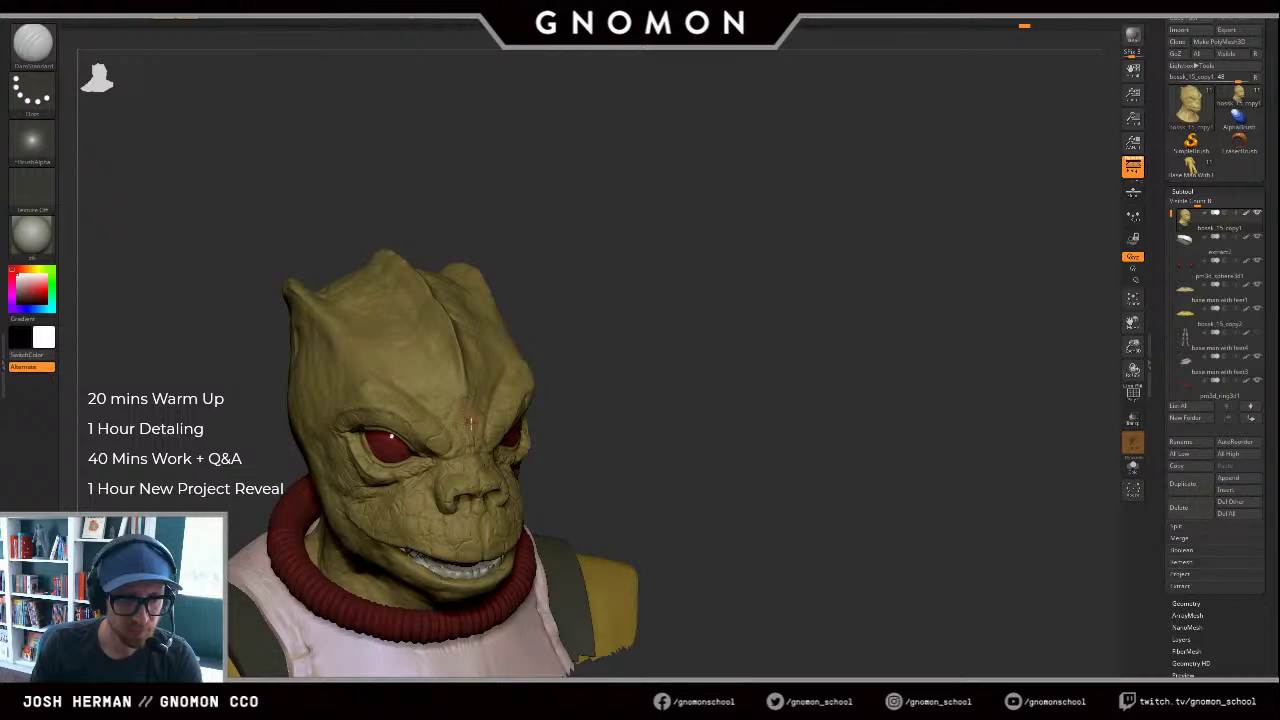
{"action": "left_click_drag", "start_coordinate": [471, 424], "coordinate": [471, 439]}
{"action": "left_click_drag", "start_coordinate": [588, 334], "coordinate": [505, 342]}
{"action": "key", "text": "1"}
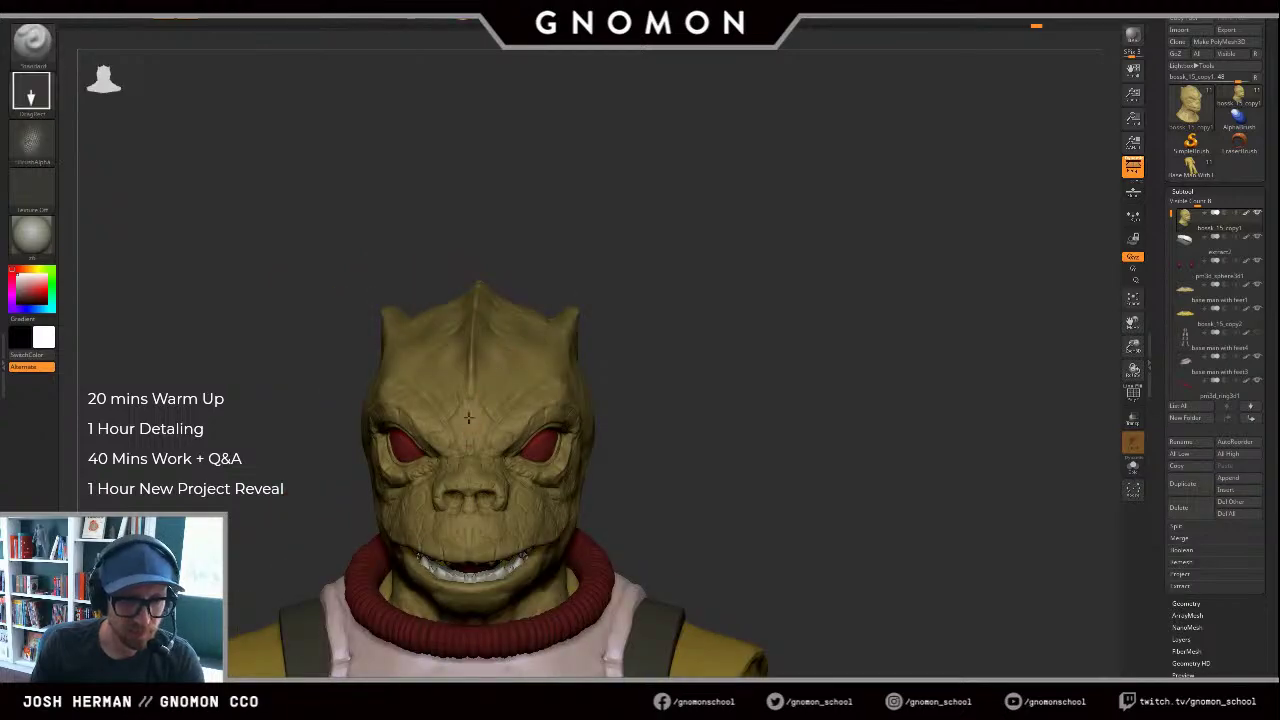
{"action": "left_click_drag", "start_coordinate": [468, 417], "coordinate": [471, 437]}
{"action": "key", "text": "ctrl+z"}
{"action": "key", "text": "2"}
{"action": "key", "text": "ctrl+z"}
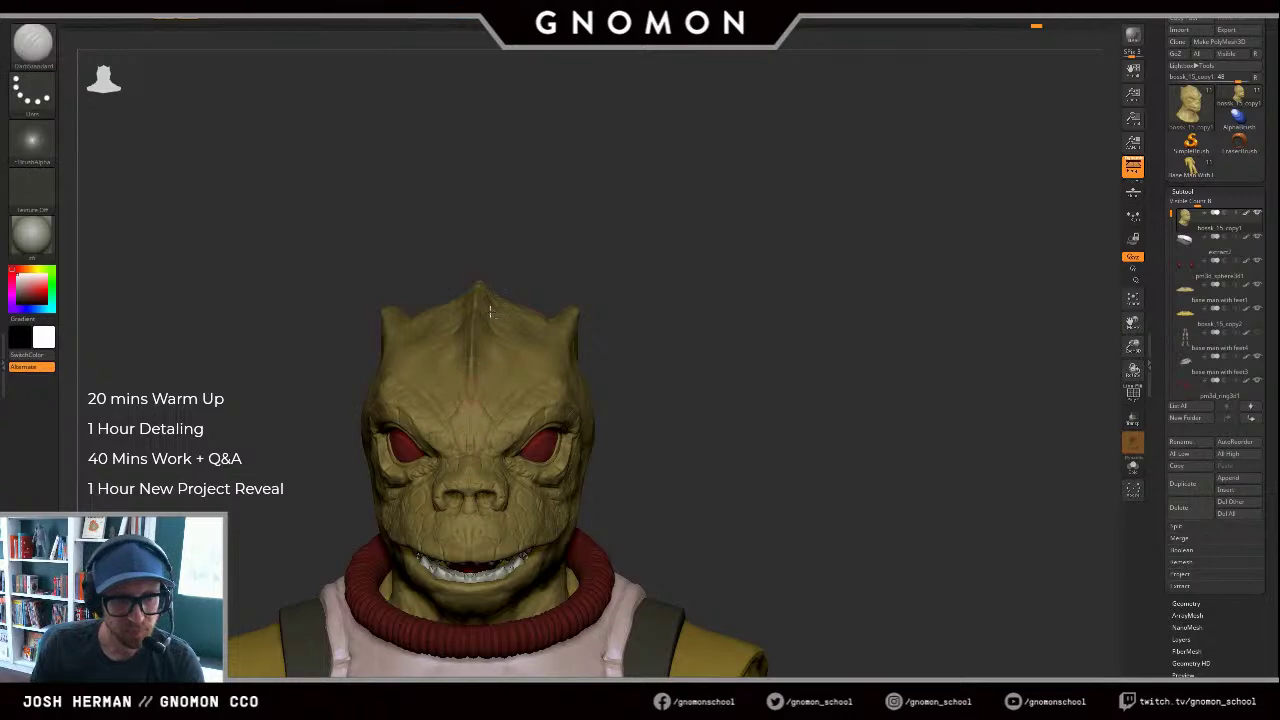
Step: Carve creases on the forehead above the inner brow and lightly smooth the area around them
{"action": "left_click_drag", "start_coordinate": [598, 322], "coordinate": [474, 351]}
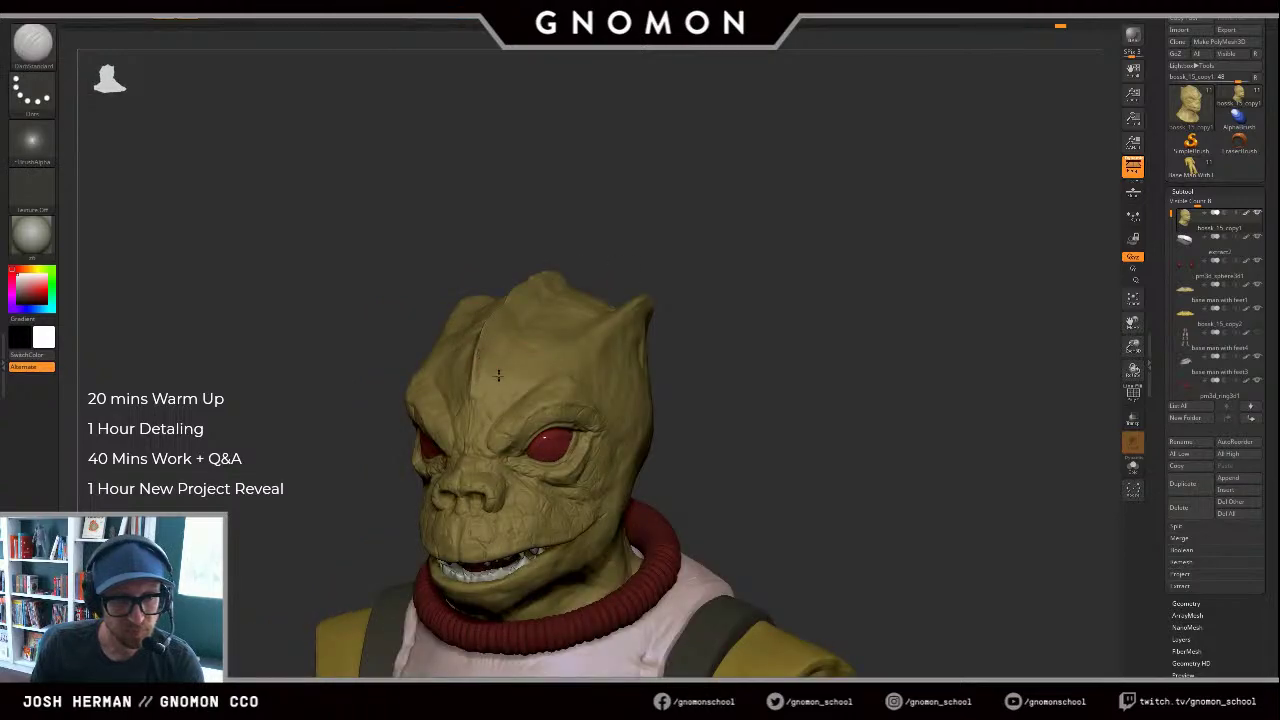
{"action": "left_click_drag", "start_coordinate": [510, 412], "coordinate": [518, 373]}
{"action": "mouse_move", "coordinate": [766, 351]}
{"action": "left_mouse_down", "text": "alt"}
{"action": "mouse_move", "coordinate": [783, 367]}
{"action": "mouse_move", "coordinate": [815, 363]}
{"action": "left_mouse_up", "text": "alt"}
{"action": "left_click_drag", "start_coordinate": [574, 394], "coordinate": [545, 430], "text": "shift"}
{"action": "key", "text": "ctrl+z"}
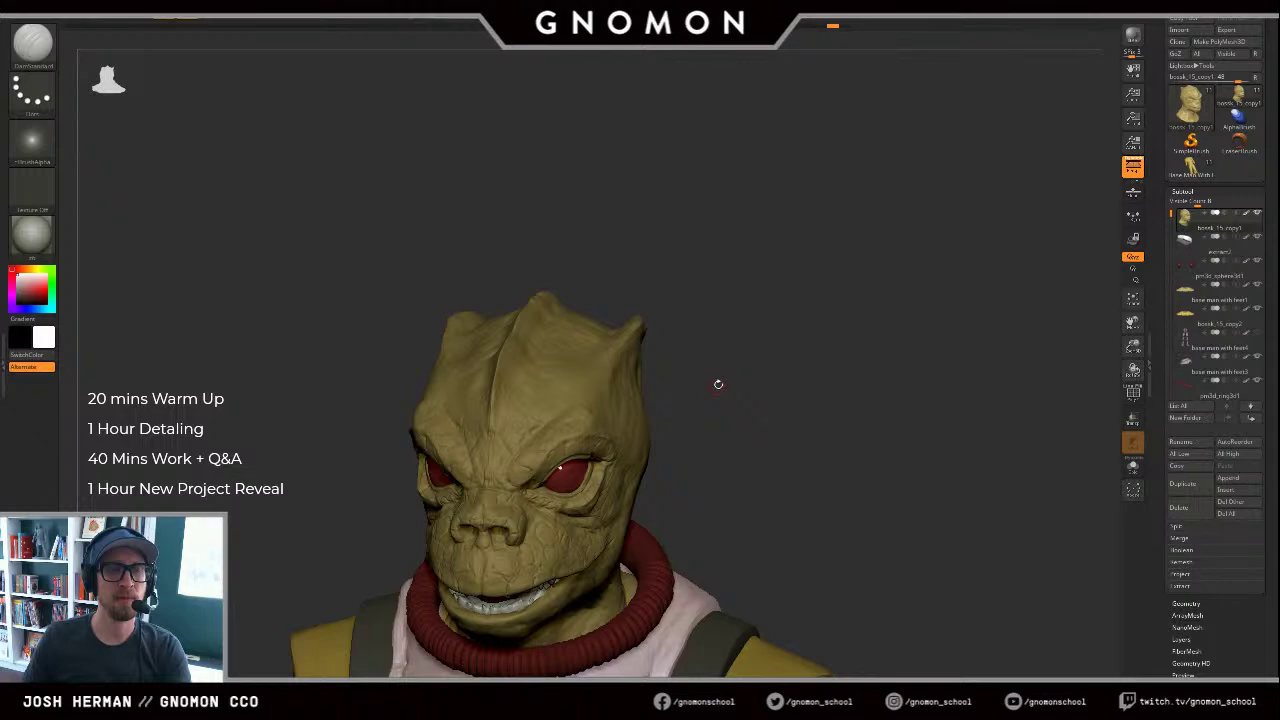
Step: Carve fine wrinkles up from the brow onto the forehead beside the central ridge
{"action": "left_click_drag", "start_coordinate": [718, 384], "coordinate": [981, 158]}
{"action": "left_click_drag", "start_coordinate": [940, 308], "coordinate": [812, 352]}
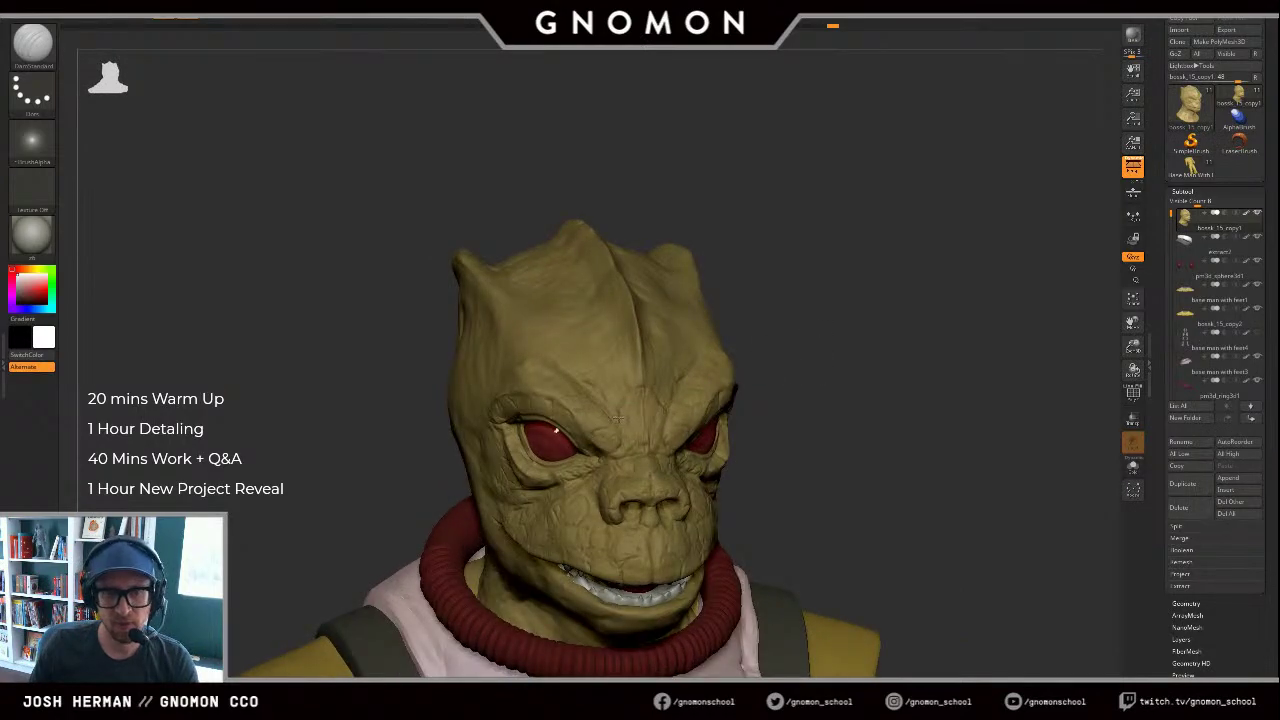
{"action": "left_click_drag", "start_coordinate": [745, 335], "coordinate": [782, 332]}
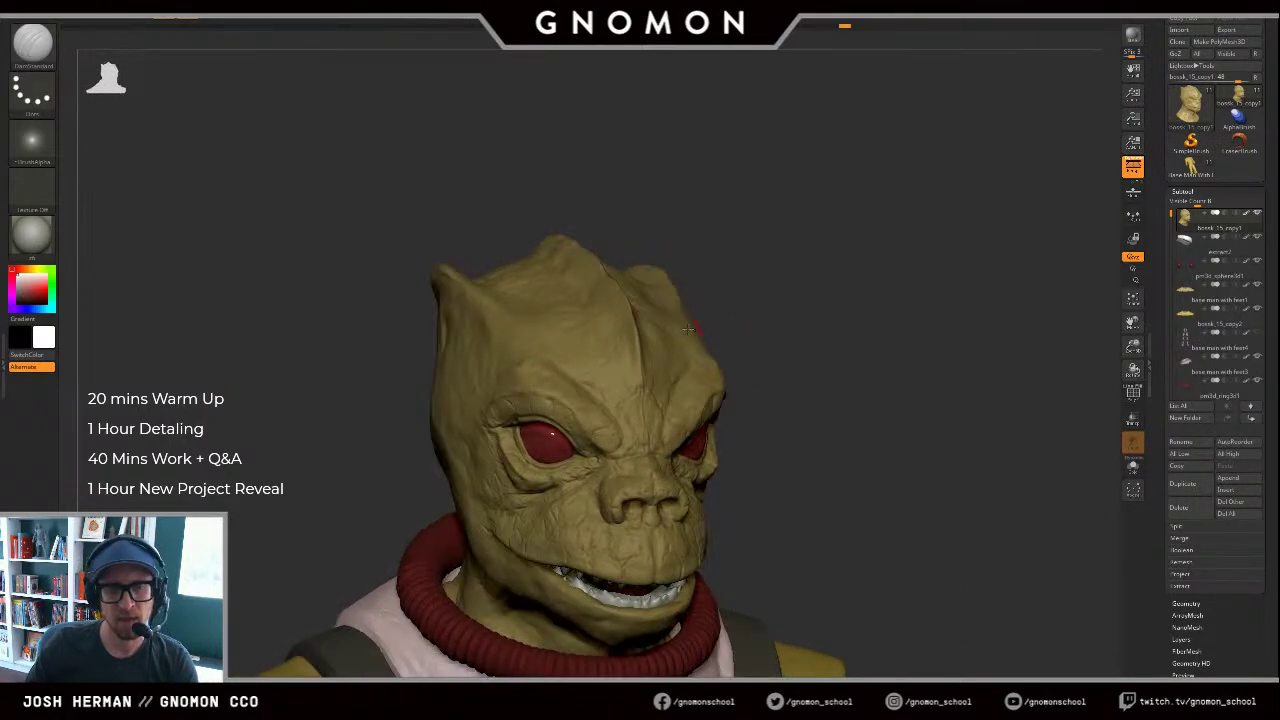
{"action": "left_click_drag", "start_coordinate": [697, 298], "coordinate": [734, 305]}
{"action": "right_click_drag", "start_coordinate": [734, 307], "coordinate": [586, 423]}
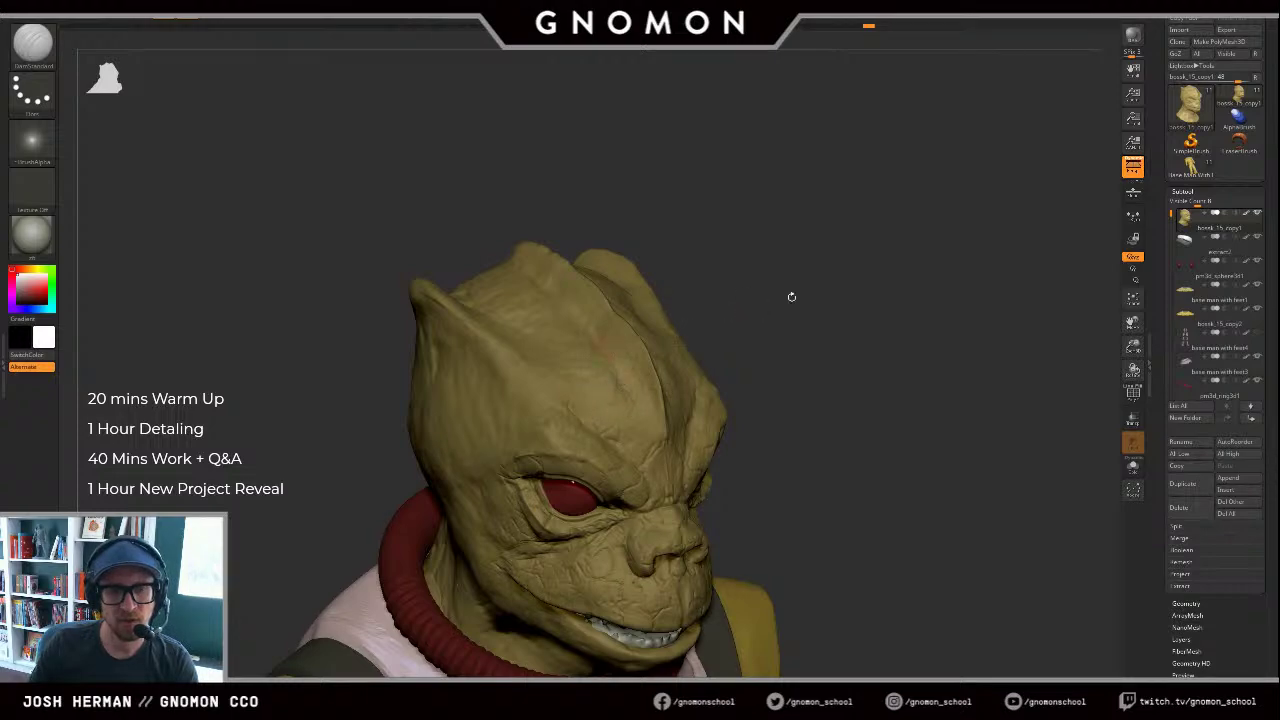
Step: Carve cross creases along the central head ridge, from the forehead up toward the crown
{"action": "mouse_move", "coordinate": [791, 296]}
{"action": "left_mouse_down", "text": "shift"}
{"action": "mouse_move", "coordinate": [851, 291]}
{"action": "mouse_move", "coordinate": [785, 318]}
{"action": "left_mouse_up", "text": "shift"}
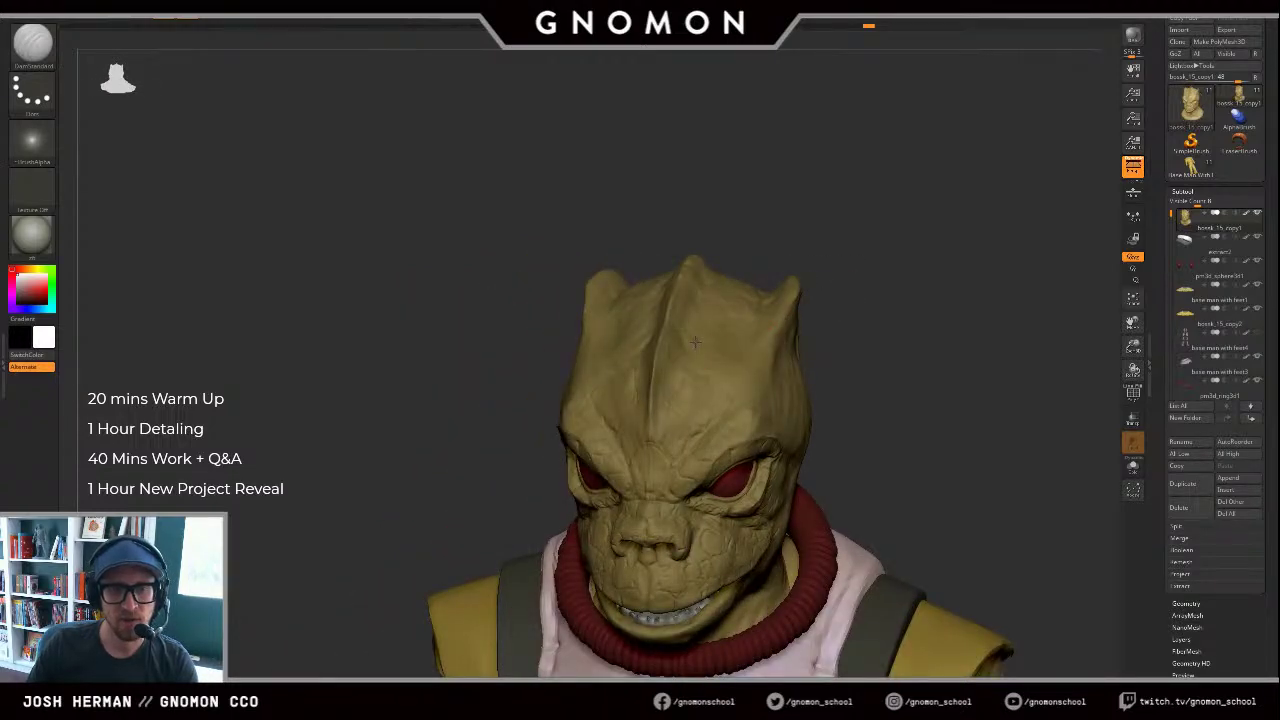
{"action": "right_click_drag", "start_coordinate": [754, 228], "coordinate": [650, 342]}
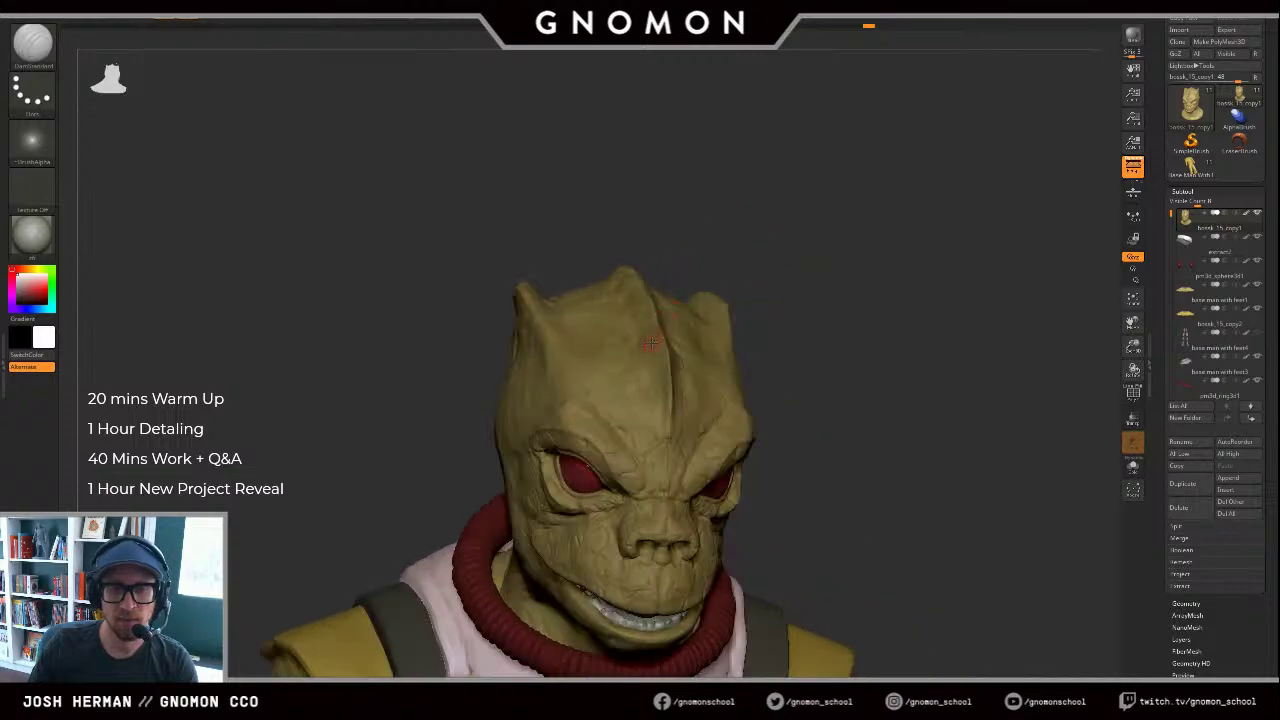
{"action": "left_click_drag", "start_coordinate": [750, 340], "coordinate": [772, 380]}
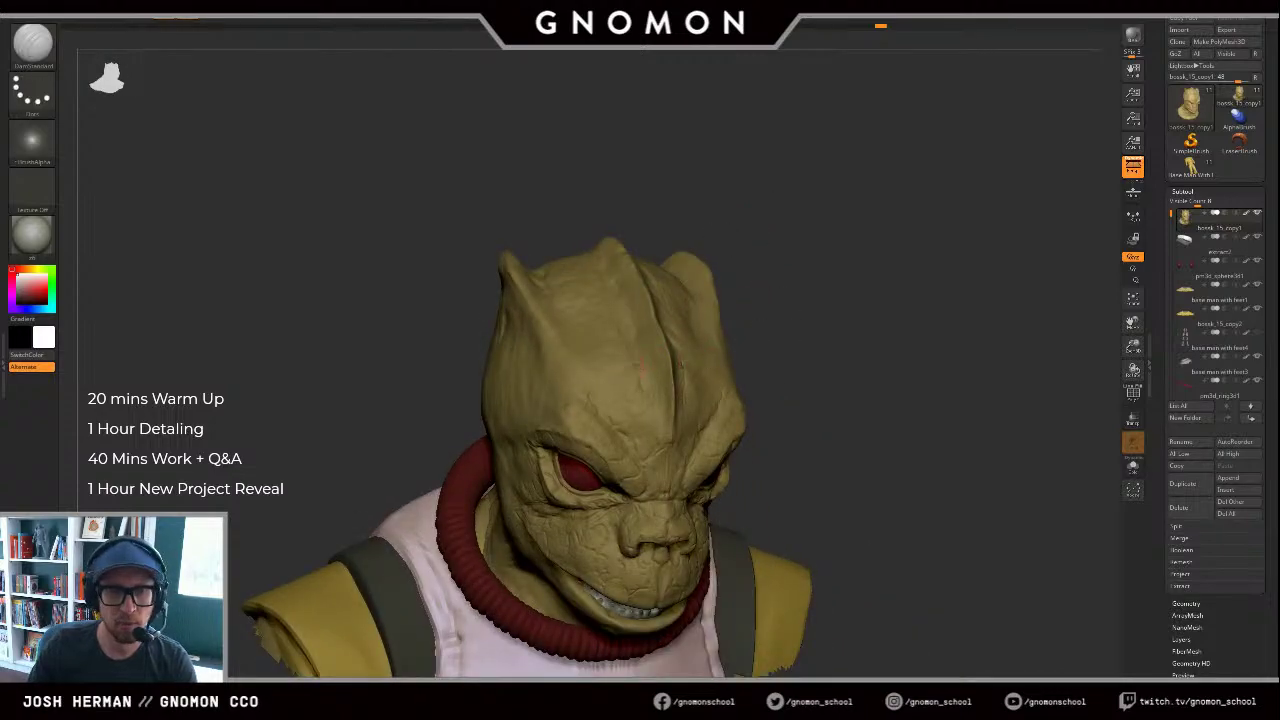
{"action": "right_click_drag", "start_coordinate": [668, 339], "coordinate": [674, 343]}
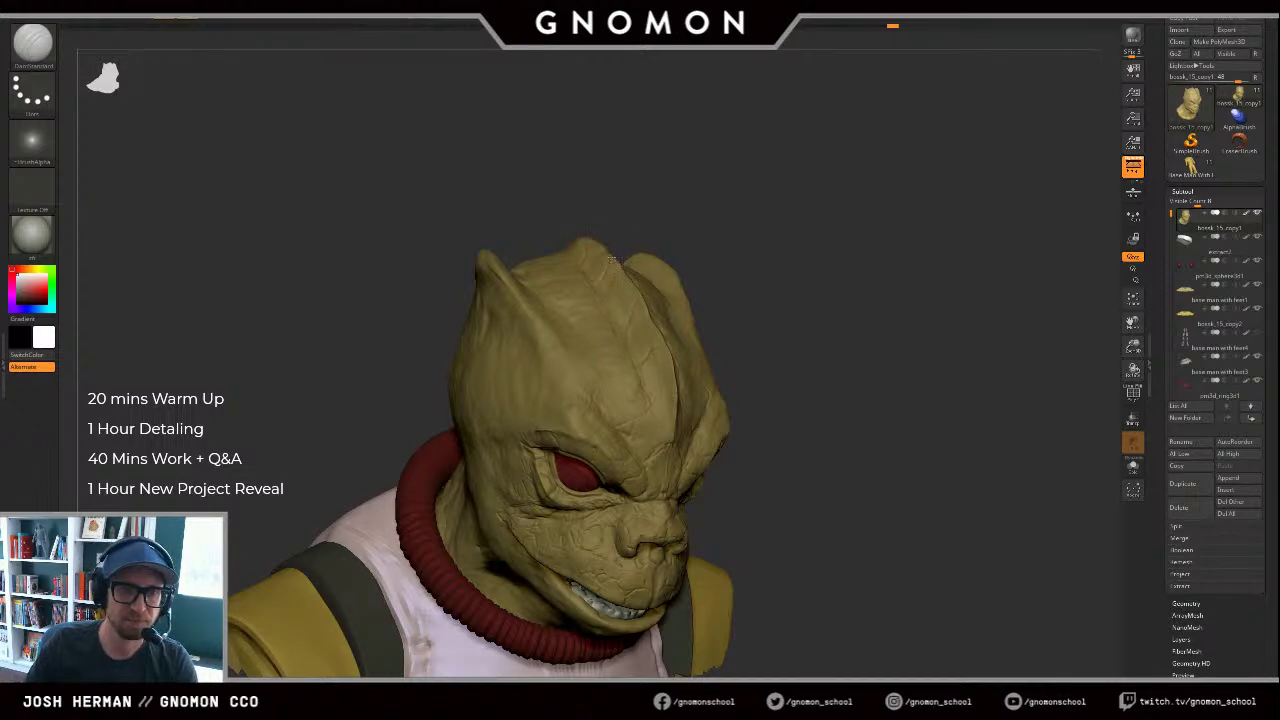
Step: Extend the fine creases over the outer brow and temple on the side of the head
{"action": "left_click_drag", "start_coordinate": [705, 206], "coordinate": [646, 214]}
{"action": "mouse_move", "coordinate": [594, 215]}
{"action": "left_mouse_down"}
{"action": "mouse_move", "coordinate": [654, 194]}
{"action": "mouse_move", "coordinate": [689, 231]}
{"action": "mouse_move", "coordinate": [619, 327]}
{"action": "left_mouse_up"}
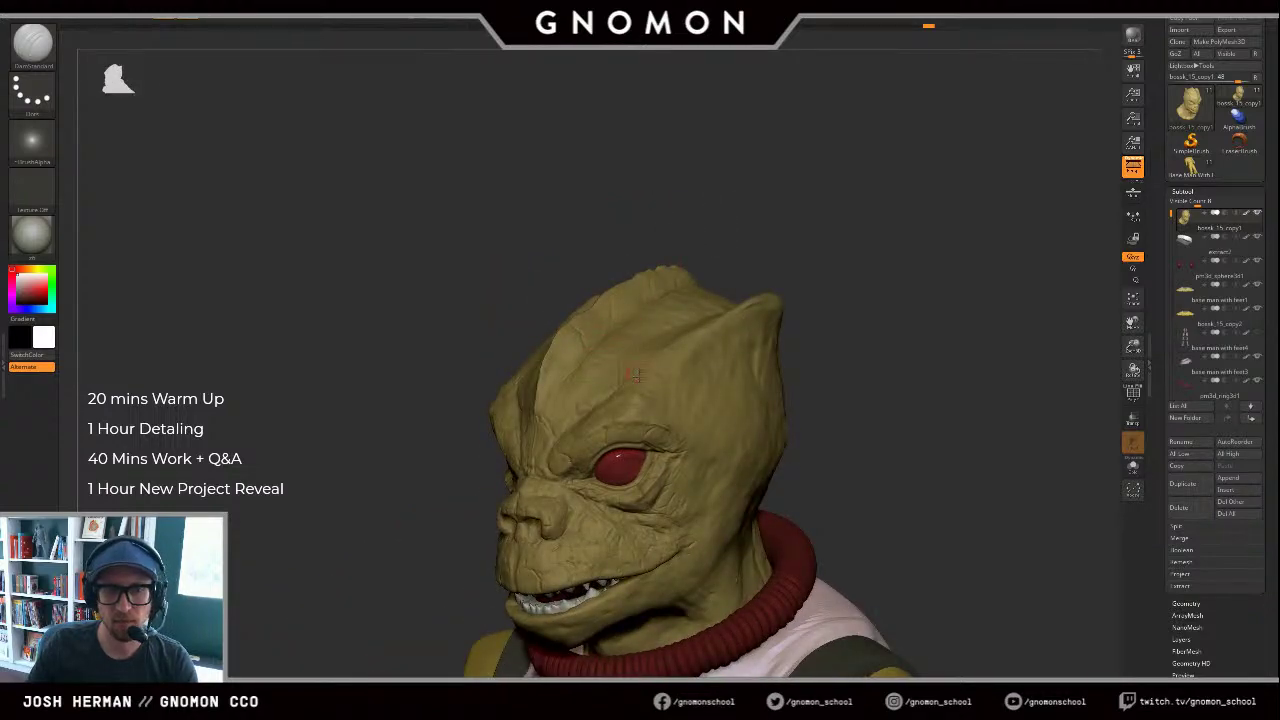
{"action": "left_click_drag", "start_coordinate": [868, 350], "coordinate": [838, 271], "text": "alt"}
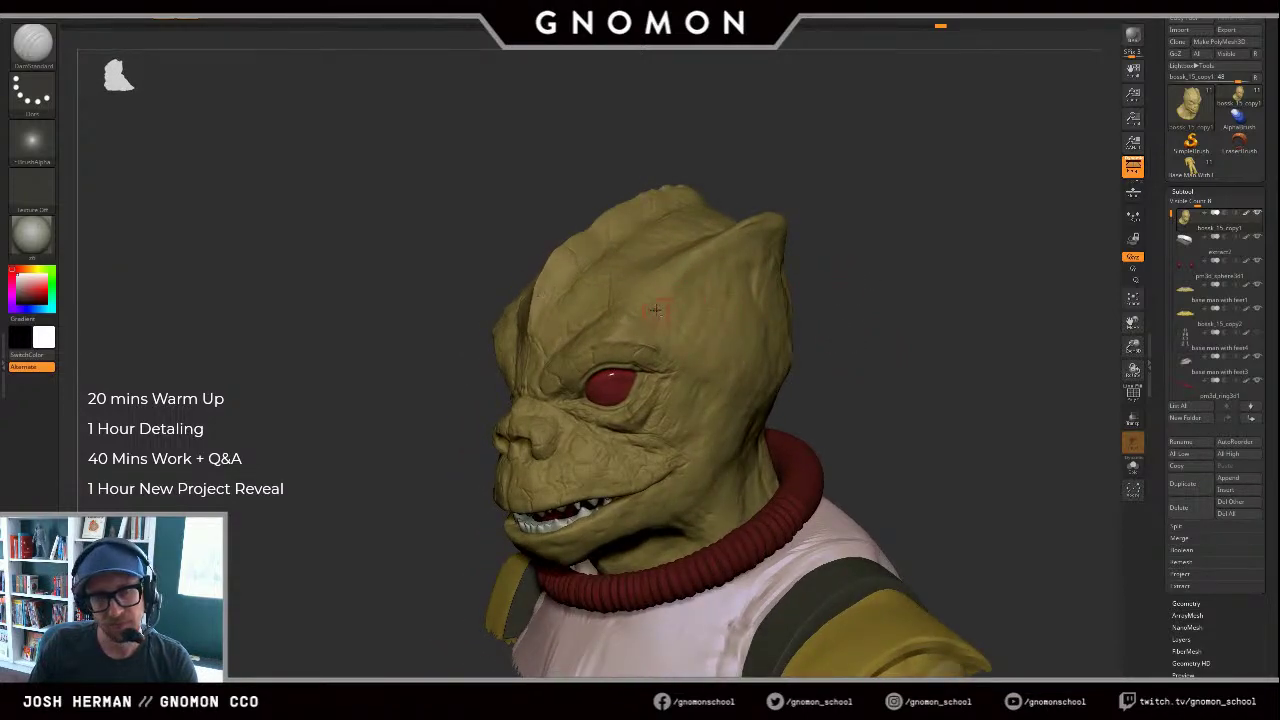
{"action": "key", "text": "ctrl"}
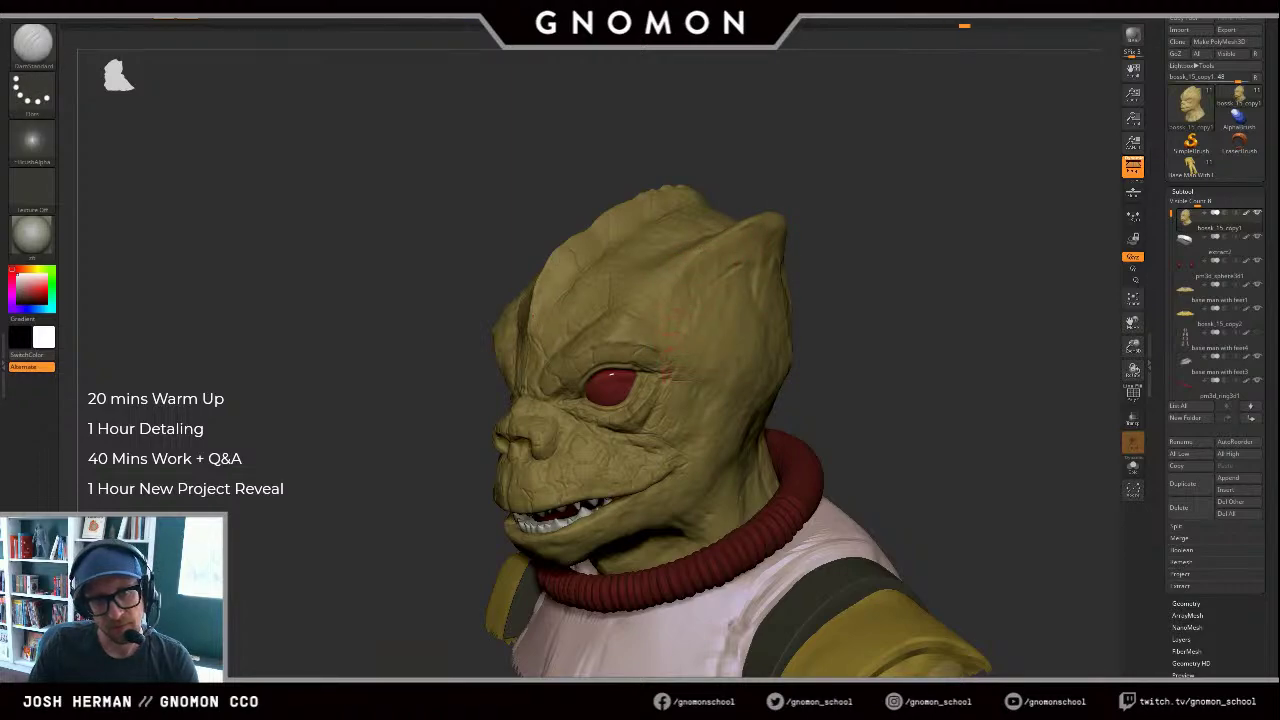
{"action": "left_click_drag", "start_coordinate": [862, 329], "coordinate": [920, 232], "text": "alt"}
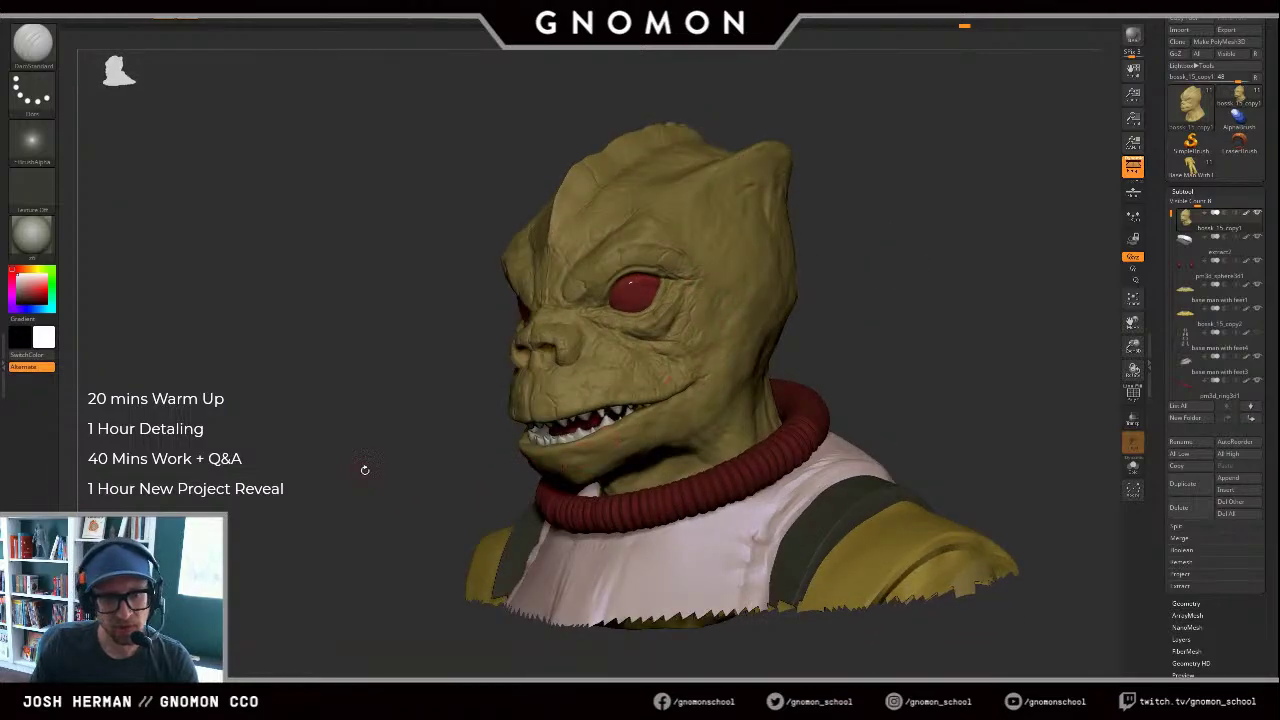
Step: Carve small creases at the center of the lower lip and chin
{"action": "left_click_drag", "start_coordinate": [361, 469], "coordinate": [512, 394], "text": "alt"}
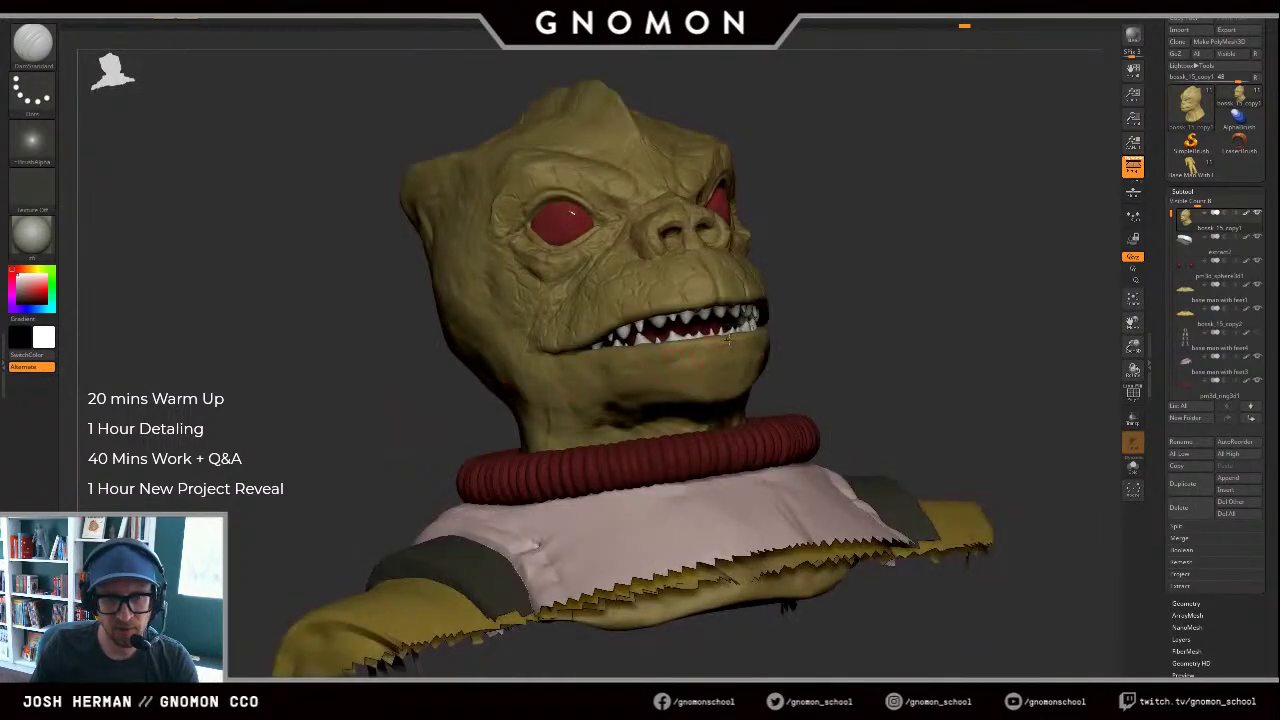
{"action": "mouse_move", "coordinate": [806, 341]}
{"action": "left_mouse_down", "text": "shift"}
{"action": "mouse_move", "coordinate": [793, 322]}
{"action": "mouse_move", "coordinate": [744, 342]}
{"action": "left_mouse_up", "text": "shift"}
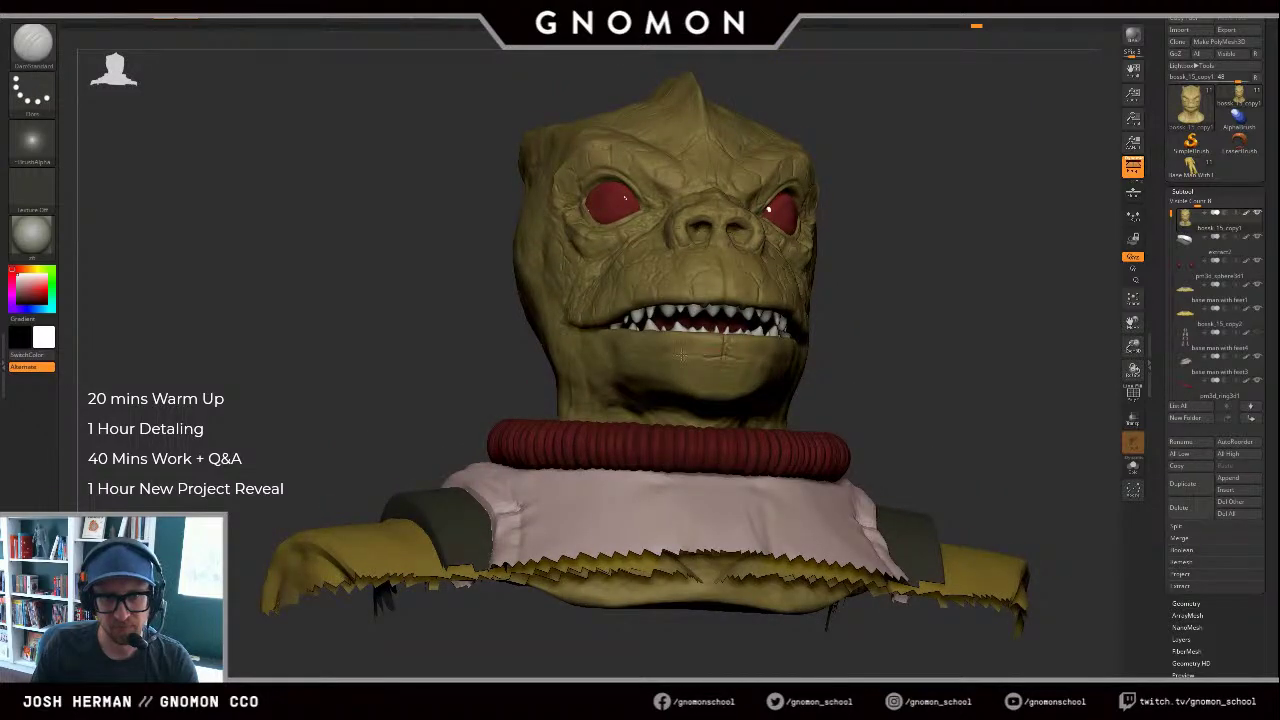
{"action": "left_click_drag", "start_coordinate": [513, 342], "coordinate": [596, 346]}
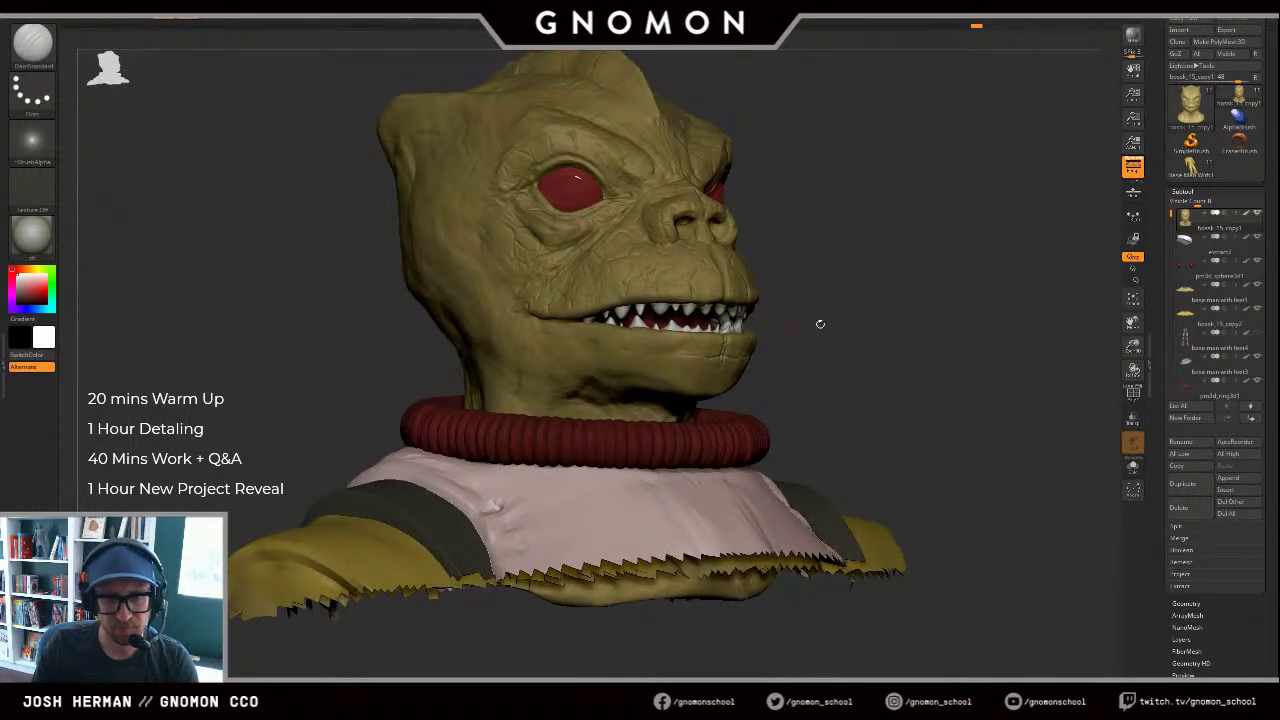
Step: Carve short wrinkles along the side of the lower lip toward the mouth corner
{"action": "mouse_move", "coordinate": [820, 324]}
{"action": "left_mouse_down"}
{"action": "mouse_move", "coordinate": [696, 338]}
{"action": "mouse_move", "coordinate": [616, 330]}
{"action": "left_mouse_up"}
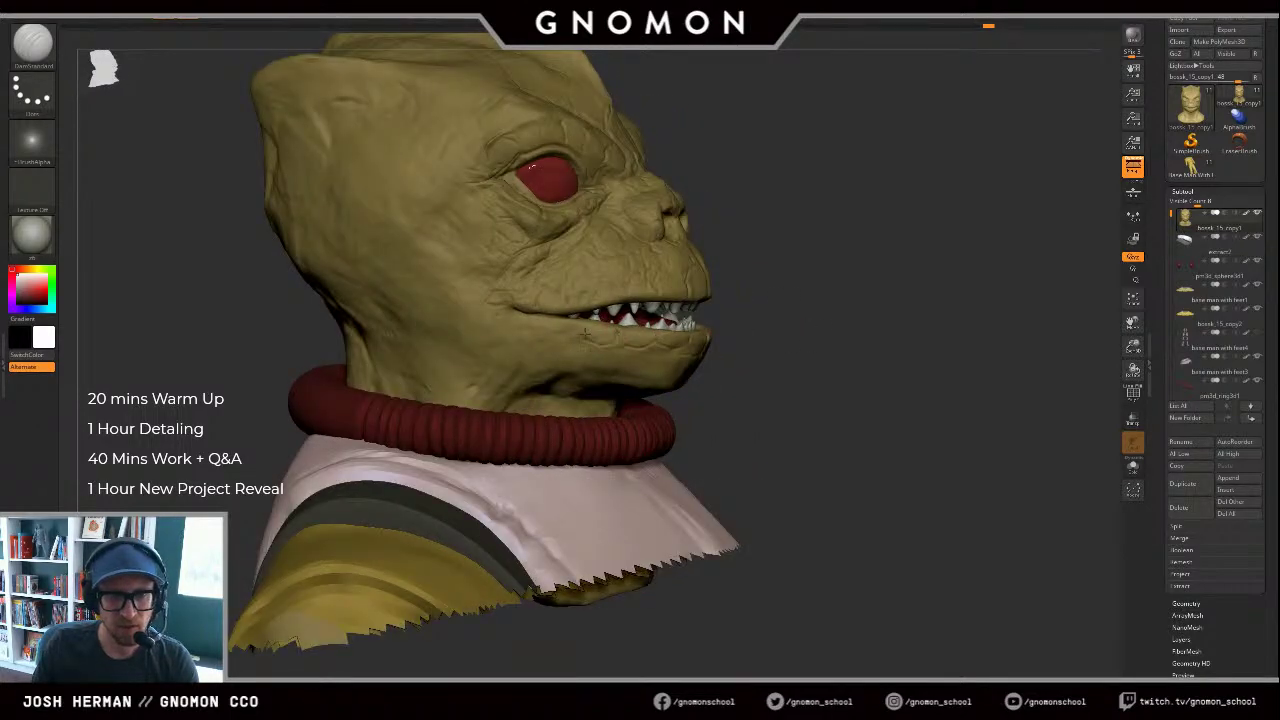
{"action": "left_click_drag", "start_coordinate": [792, 317], "coordinate": [785, 328]}
{"action": "mouse_move", "coordinate": [629, 343]}
{"action": "left_mouse_down", "text": "shift"}
{"action": "mouse_move", "coordinate": [638, 356]}
{"action": "mouse_move", "coordinate": [650, 342]}
{"action": "left_mouse_up", "text": "shift"}
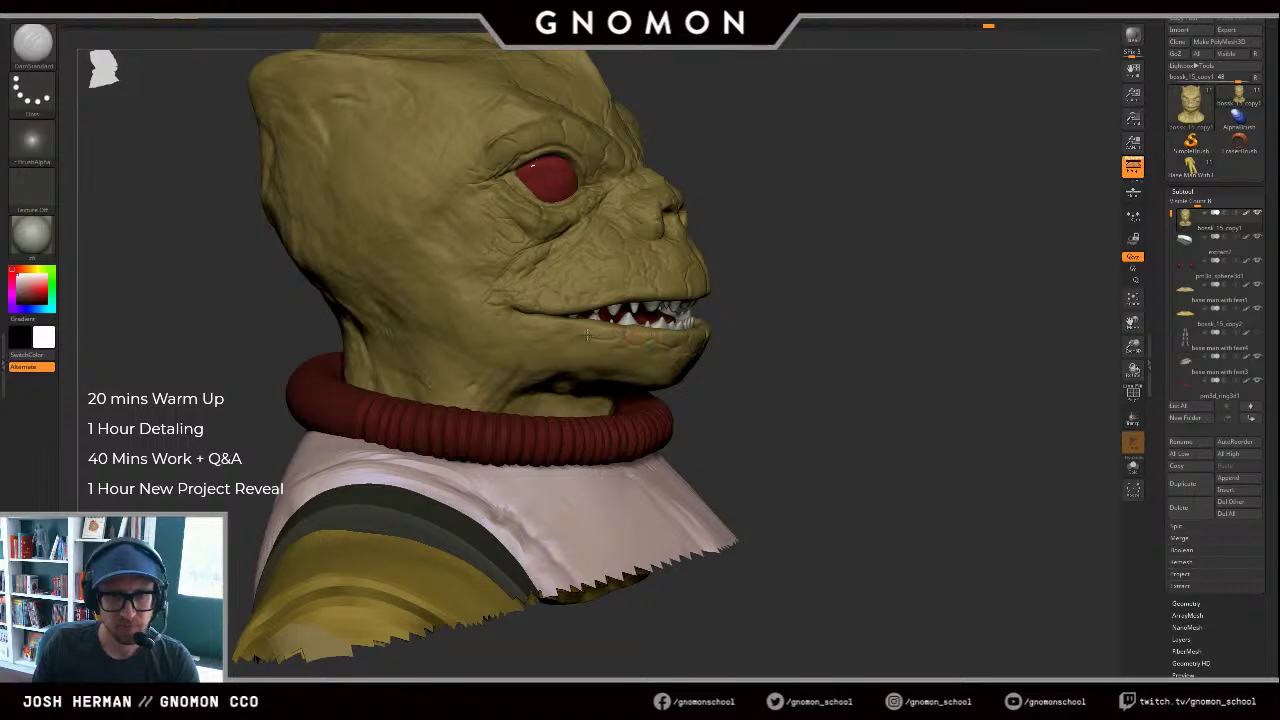
{"action": "mouse_move", "coordinate": [610, 342]}
{"action": "left_mouse_down"}
{"action": "mouse_move", "coordinate": [526, 314]}
{"action": "mouse_move", "coordinate": [574, 353]}
{"action": "left_mouse_up"}
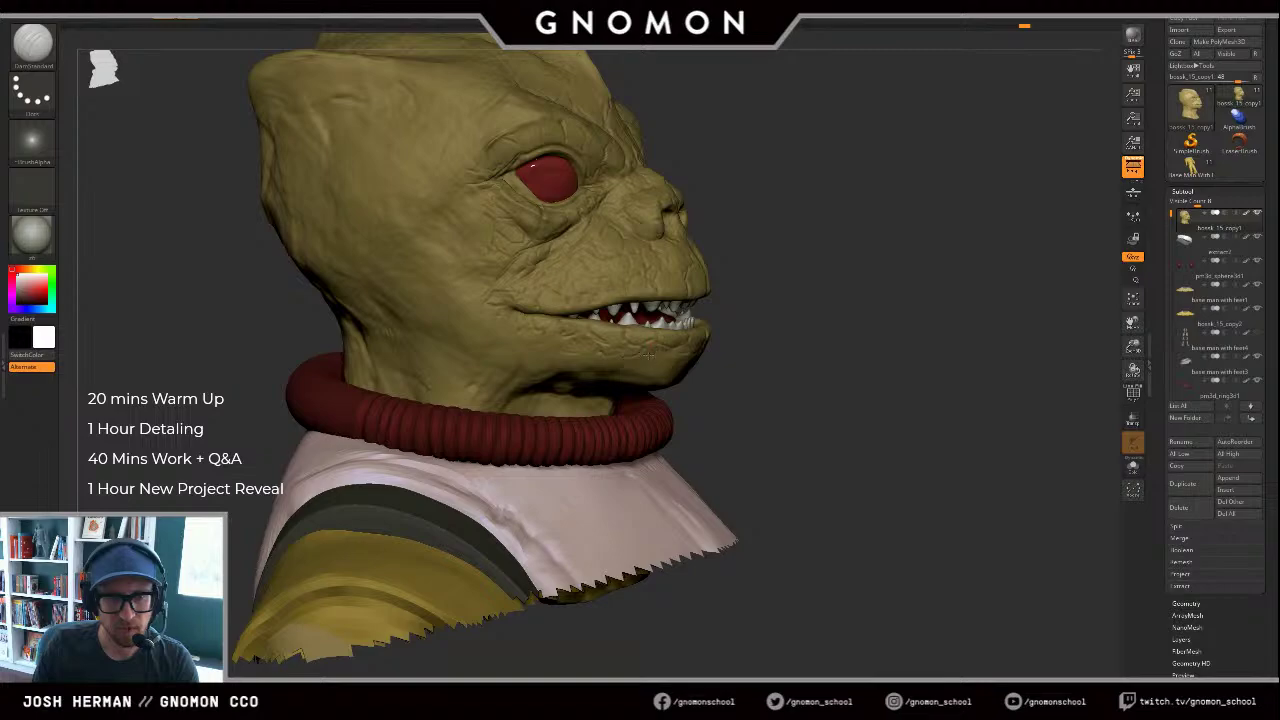
Step: Carve short creases just behind the mouth corner on the side of the face
{"action": "left_click_drag", "start_coordinate": [815, 371], "coordinate": [797, 342], "text": "alt"}
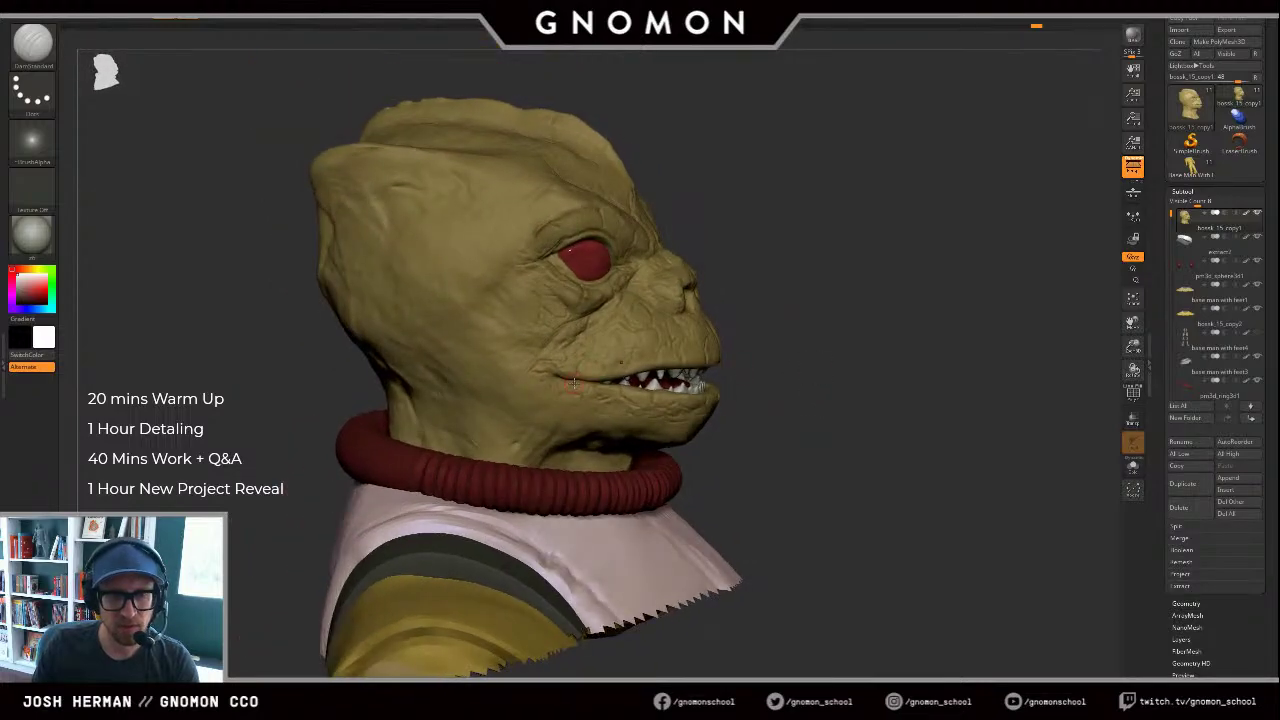
{"action": "left_click_drag", "start_coordinate": [518, 375], "coordinate": [549, 383]}
{"action": "left_click_drag", "start_coordinate": [867, 342], "coordinate": [537, 376]}
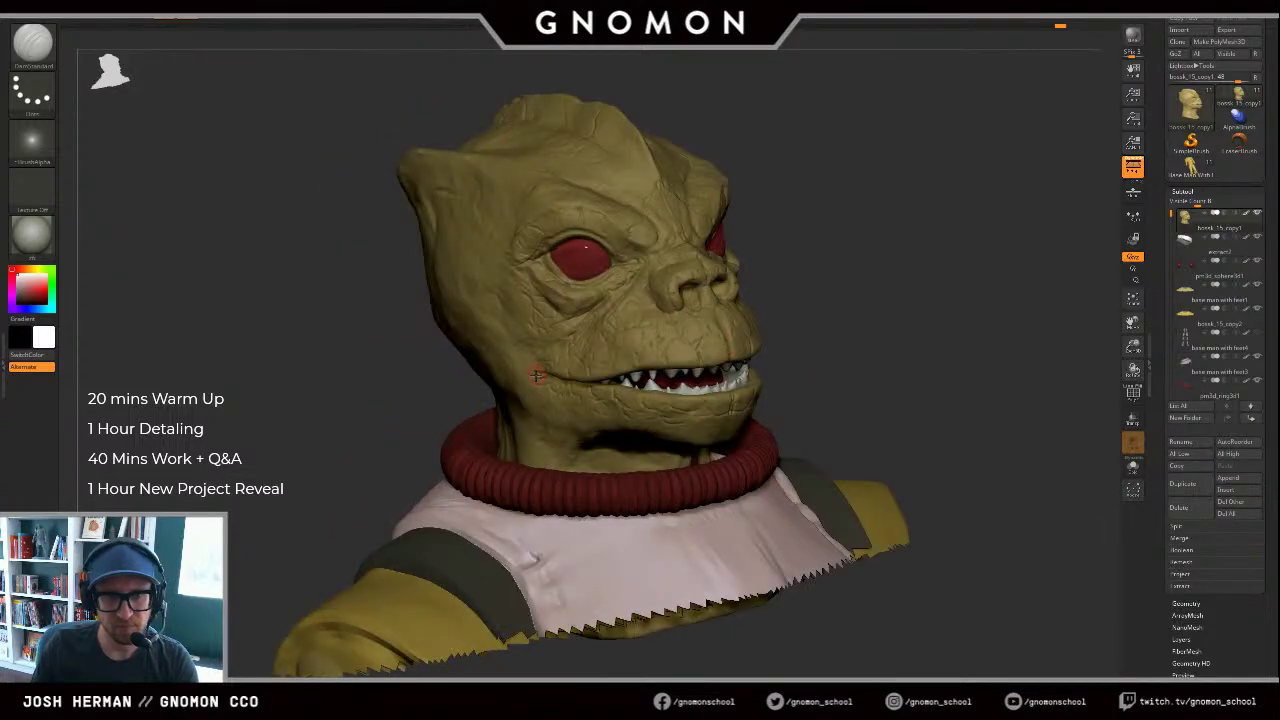
{"action": "left_click_drag", "start_coordinate": [923, 326], "coordinate": [871, 323], "text": "shift"}
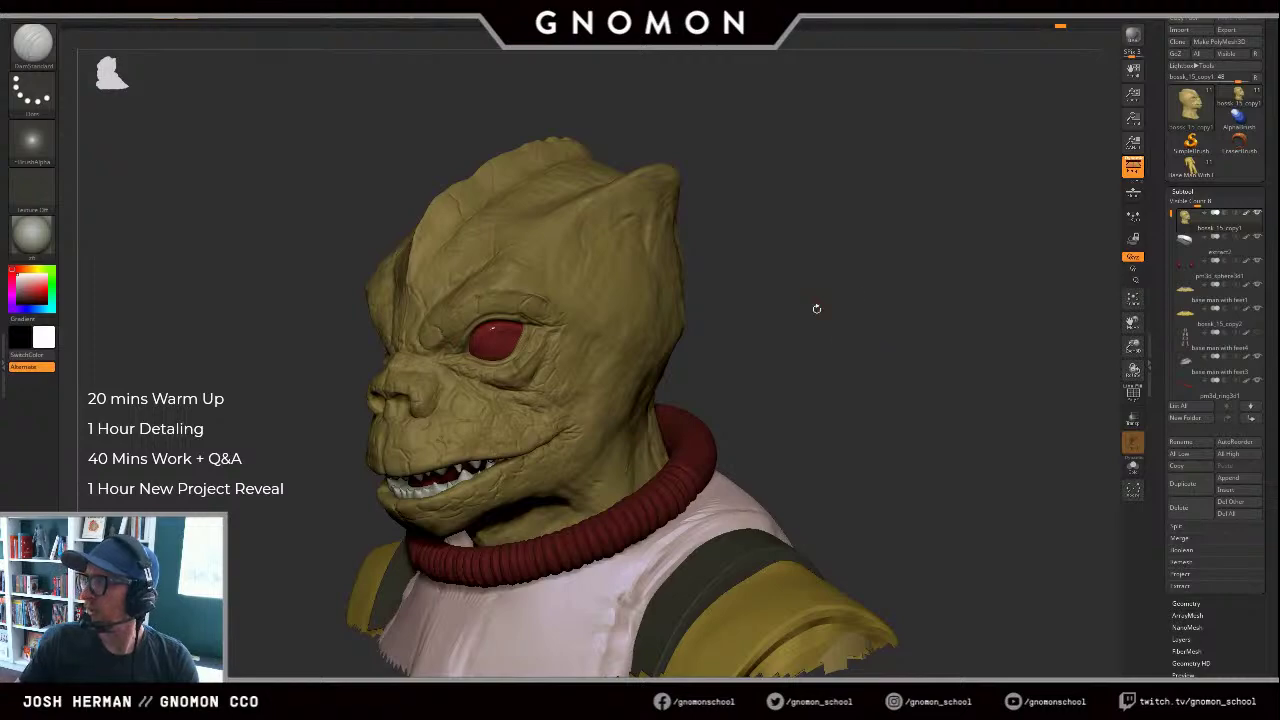
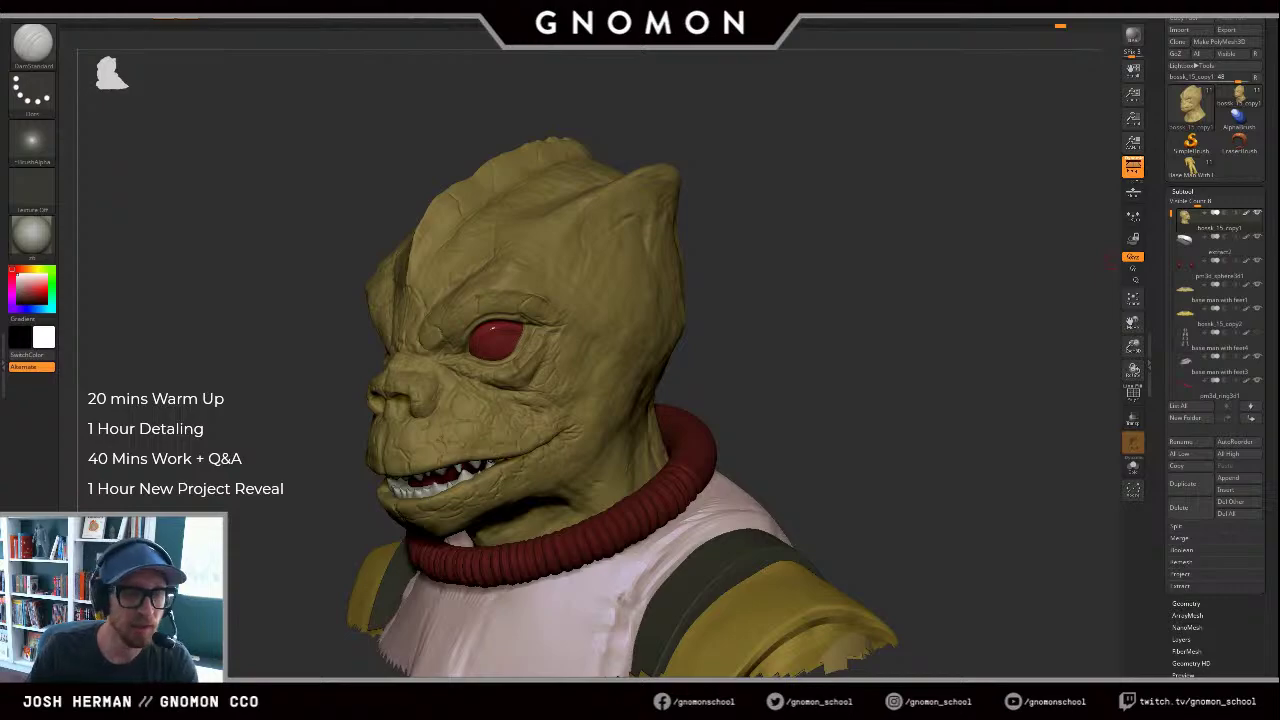
Step: Refine the fine wrinkles behind the outer eye and around the cheek below the mouth corner
{"action": "left_click_drag", "start_coordinate": [833, 369], "coordinate": [880, 332]}
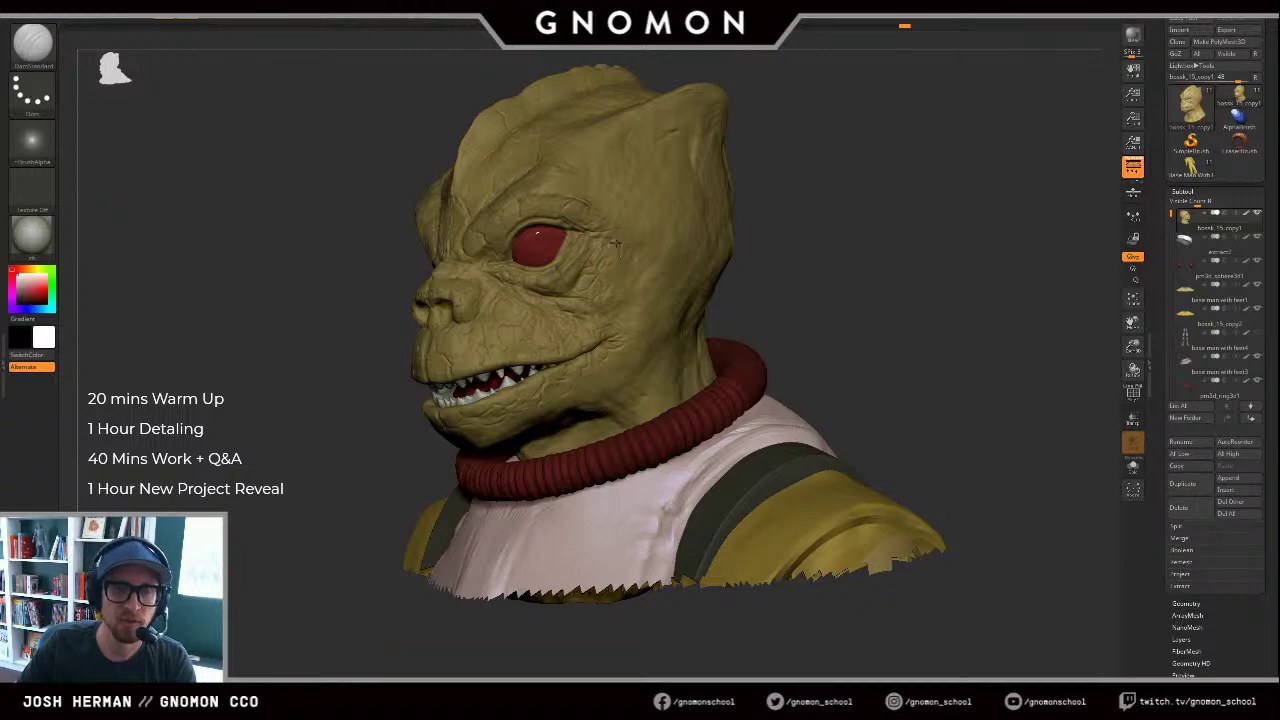
{"action": "left_click_drag", "start_coordinate": [818, 238], "coordinate": [858, 236]}
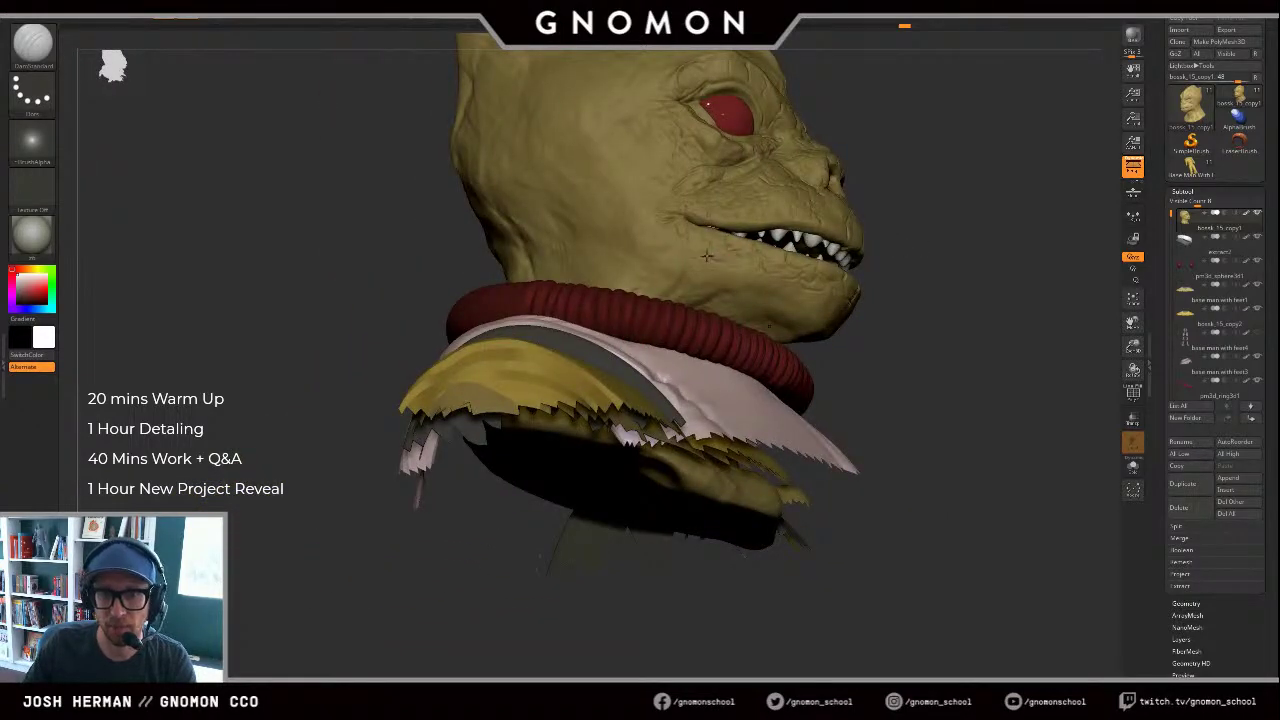
{"action": "left_click_drag", "start_coordinate": [848, 318], "coordinate": [852, 378]}
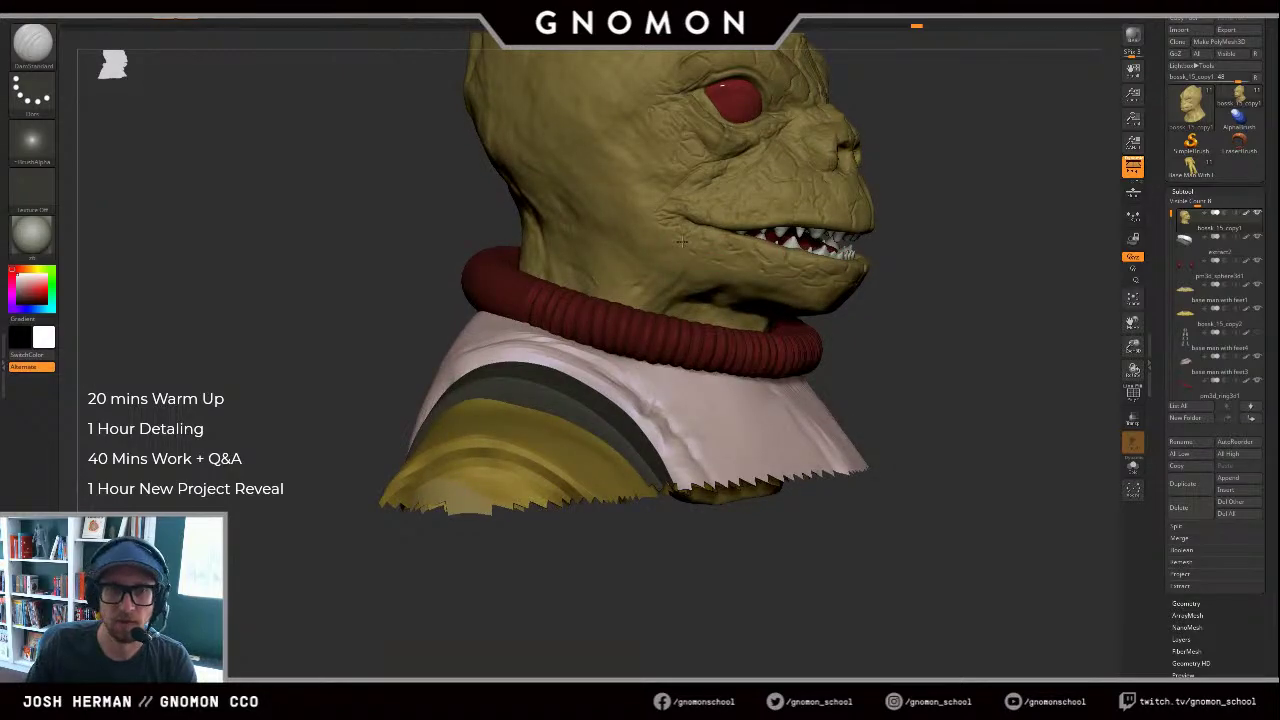
{"action": "left_click_drag", "start_coordinate": [1011, 200], "coordinate": [974, 291], "text": "alt"}
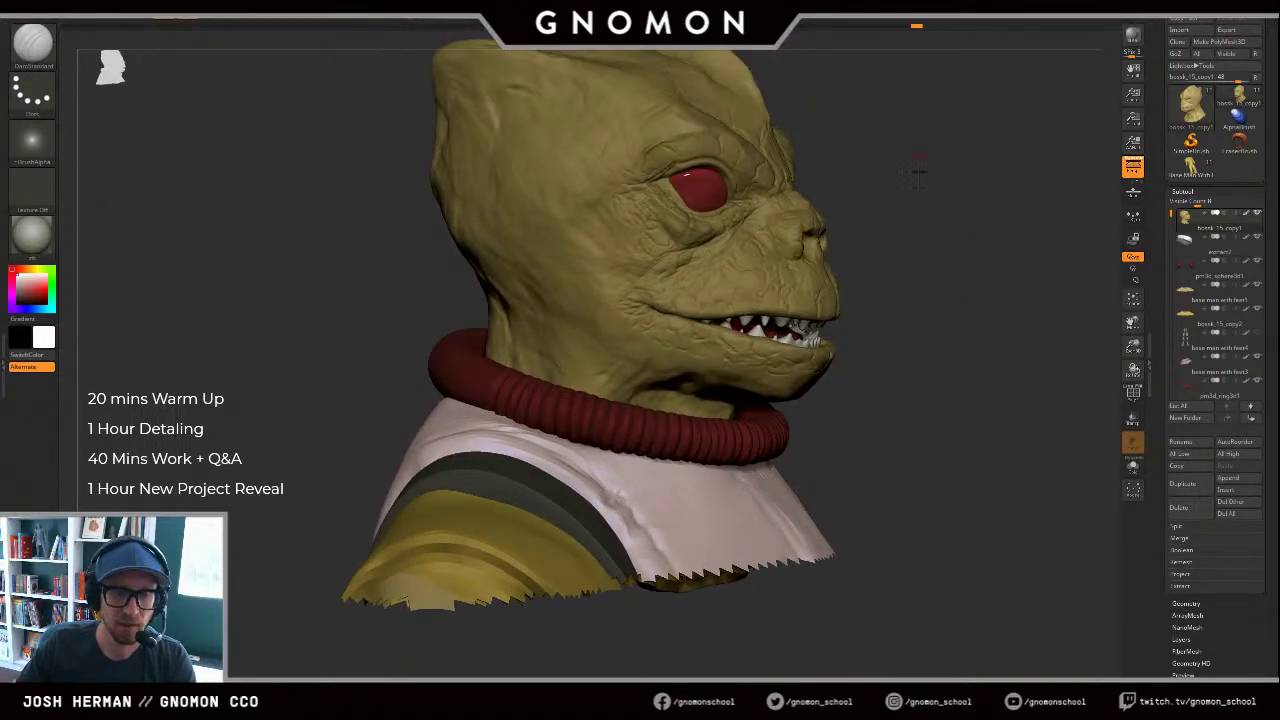
{"action": "left_click_drag", "start_coordinate": [871, 177], "coordinate": [852, 278], "text": "alt"}
{"action": "left_click_drag", "start_coordinate": [914, 192], "coordinate": [851, 214]}
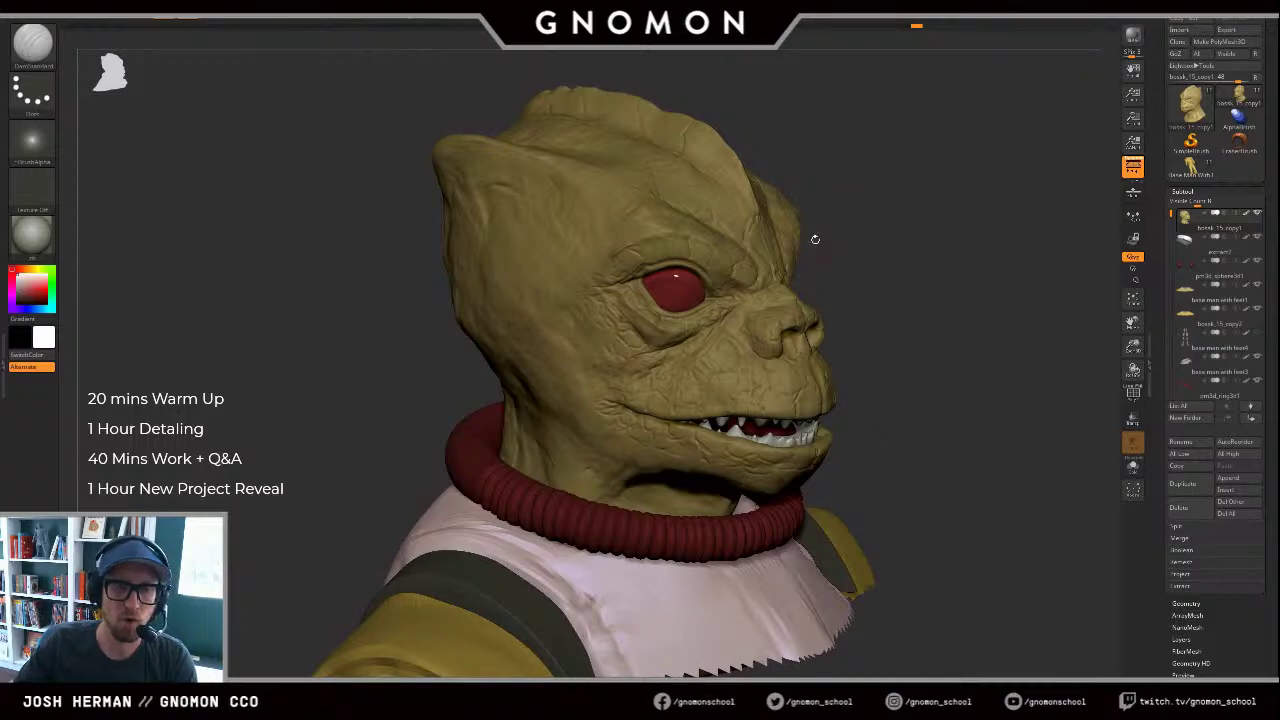
Step: Carve creases over the upper forehead and crown between the central ridge and the side crest
{"action": "left_click_drag", "start_coordinate": [928, 247], "coordinate": [576, 328]}
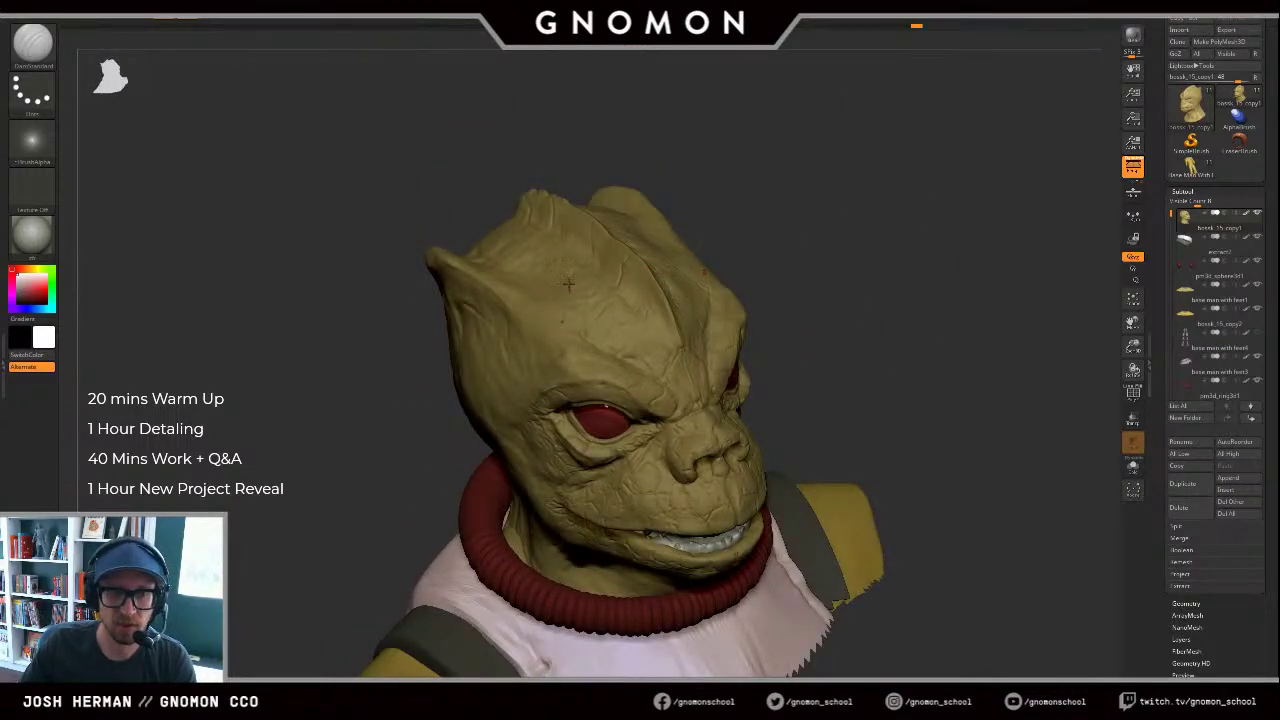
{"action": "left_click_drag", "start_coordinate": [563, 240], "coordinate": [548, 257]}
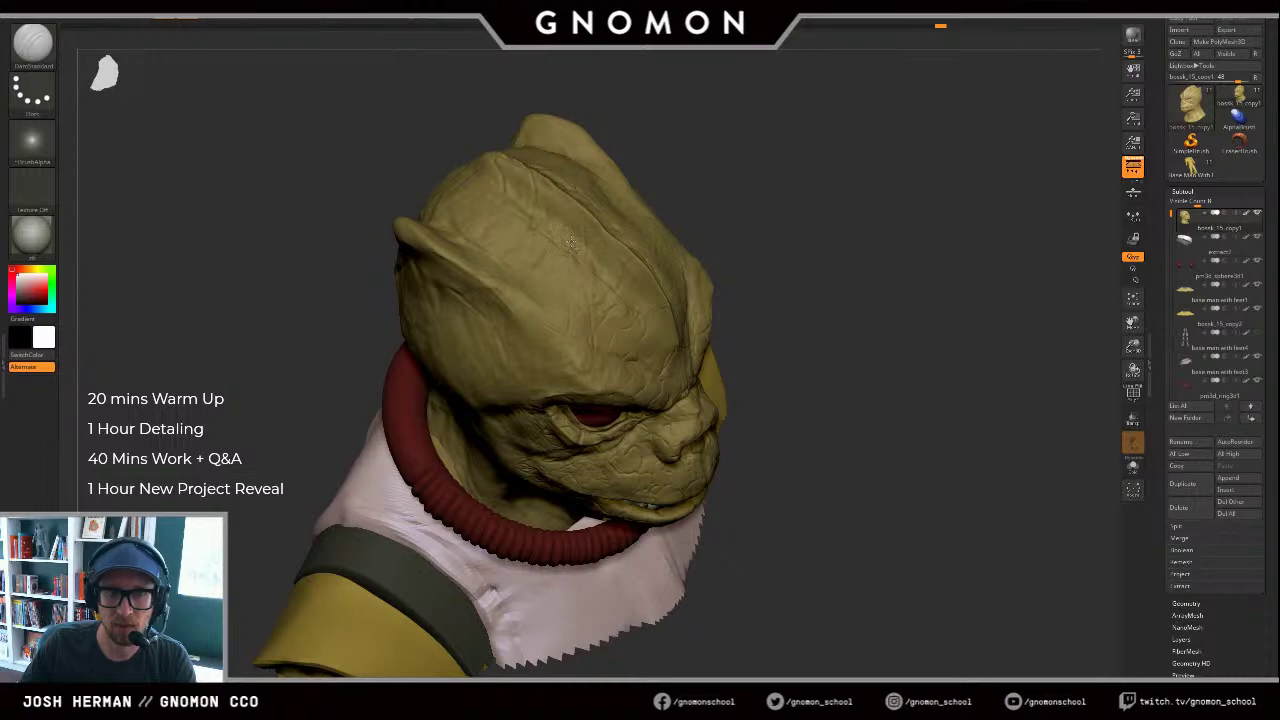
{"action": "right_click_drag", "start_coordinate": [554, 185], "coordinate": [520, 214]}
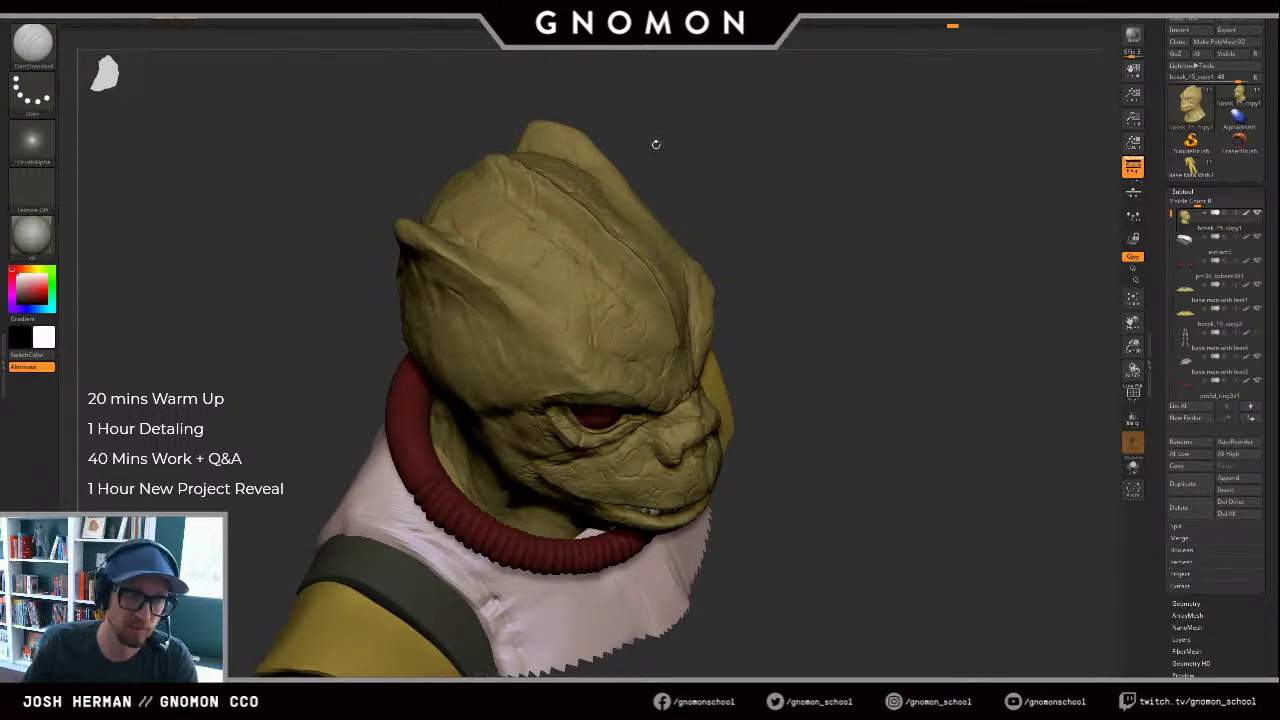
{"action": "mouse_move", "coordinate": [655, 143]}
{"action": "left_mouse_down", "text": "shift"}
{"action": "mouse_move", "coordinate": [775, 175]}
{"action": "mouse_move", "coordinate": [783, 237]}
{"action": "mouse_move", "coordinate": [831, 249]}
{"action": "mouse_move", "coordinate": [760, 243]}
{"action": "left_mouse_up", "text": "shift"}
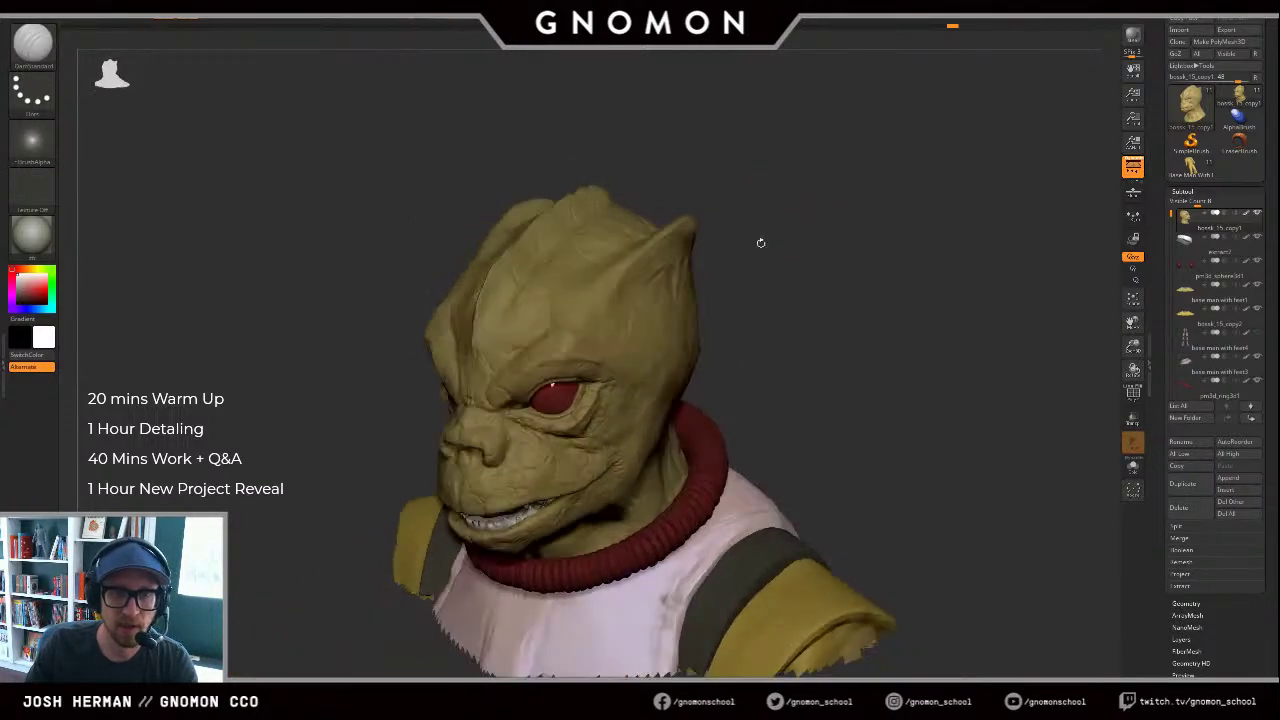
Step: Carve creases into the tip and inner face of the pointed side crest with the DamStandard brush
{"action": "key", "text": "b"}
{"action": "key", "text": "d"}
{"action": "key", "text": "s"}
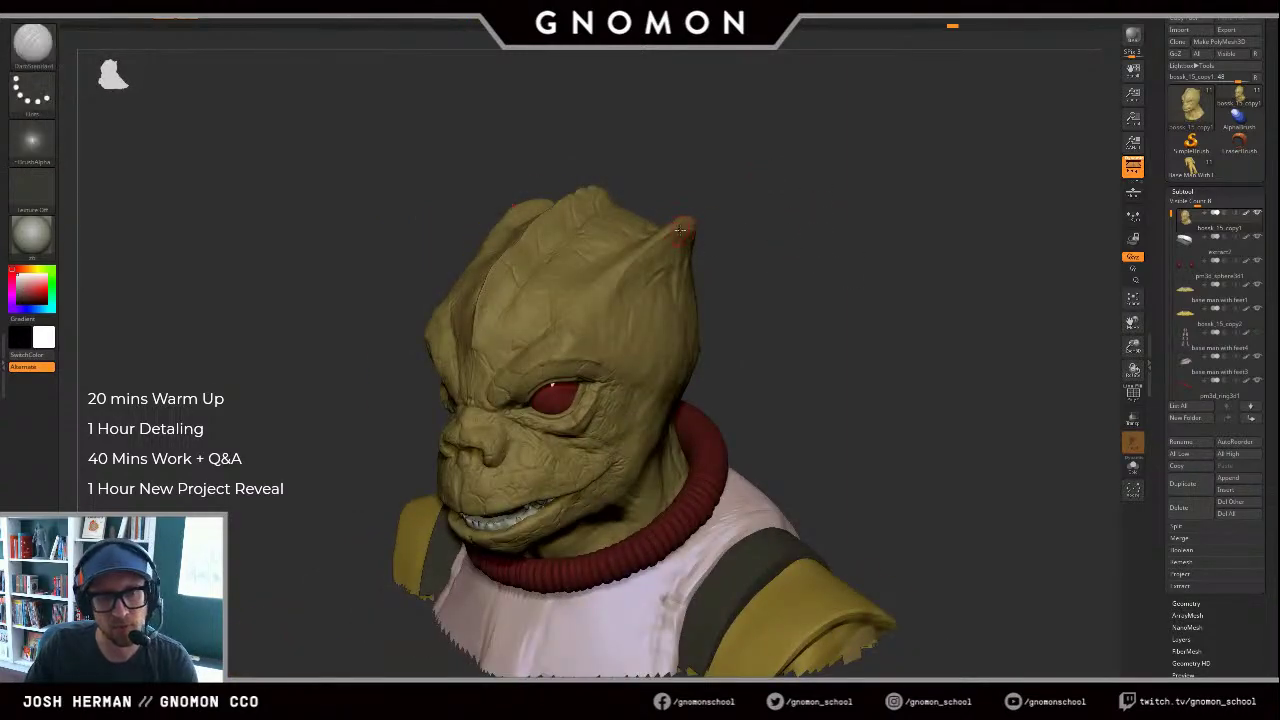
{"action": "left_click_drag", "start_coordinate": [749, 224], "coordinate": [770, 206]}
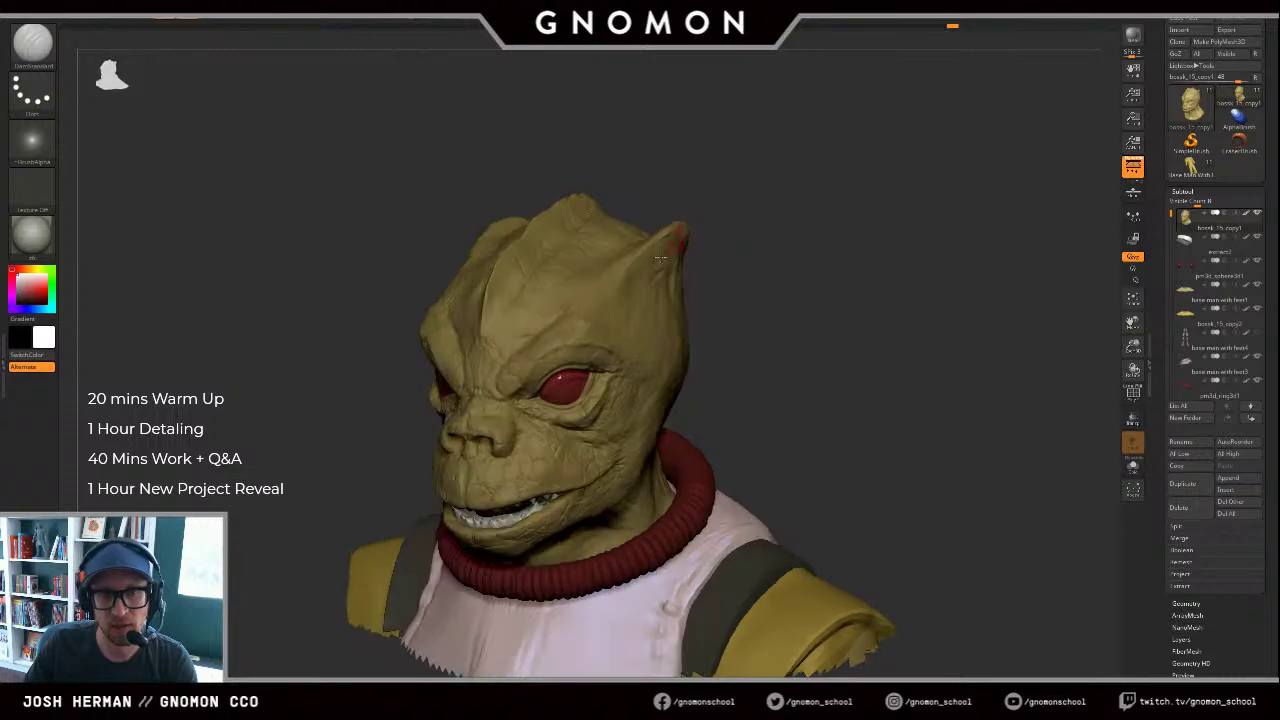
{"action": "left_click_drag", "start_coordinate": [737, 272], "coordinate": [664, 279]}
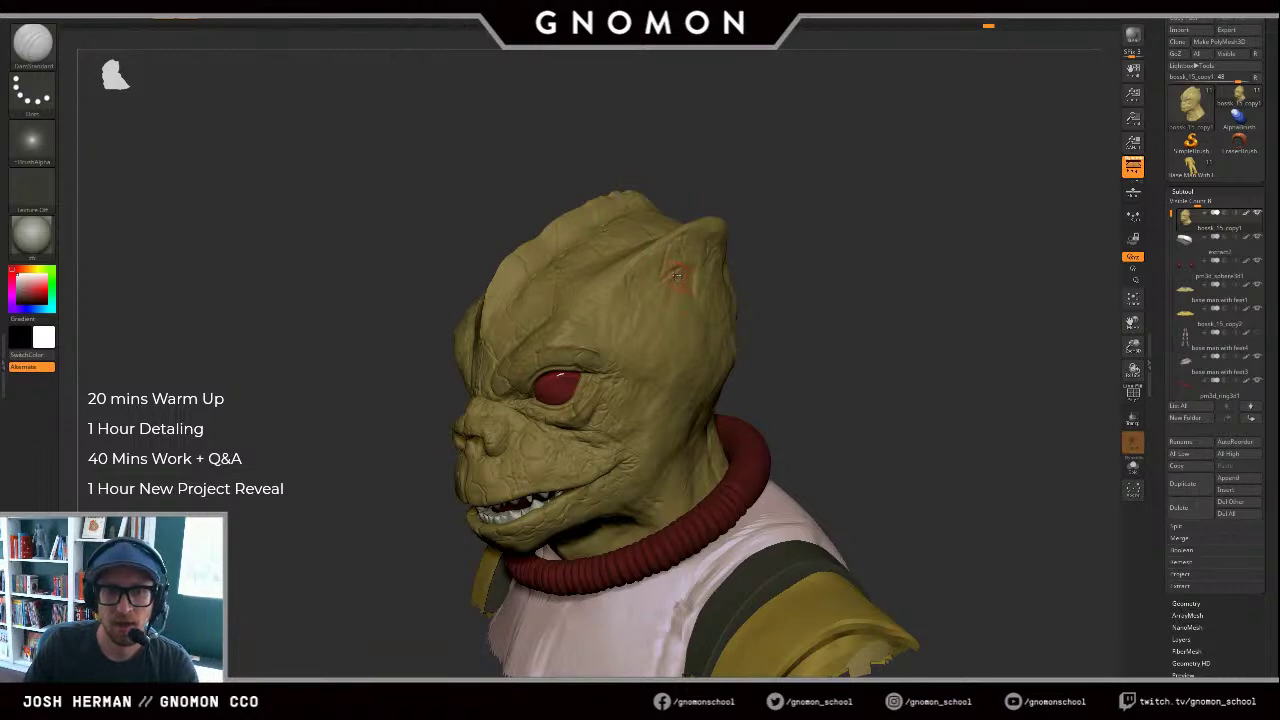
Step: Build up a little volume on the side crest's outer surface with the ClayBuildup brush
{"action": "key", "text": "b"}
{"action": "key", "text": "c"}
{"action": "key", "text": "b"}
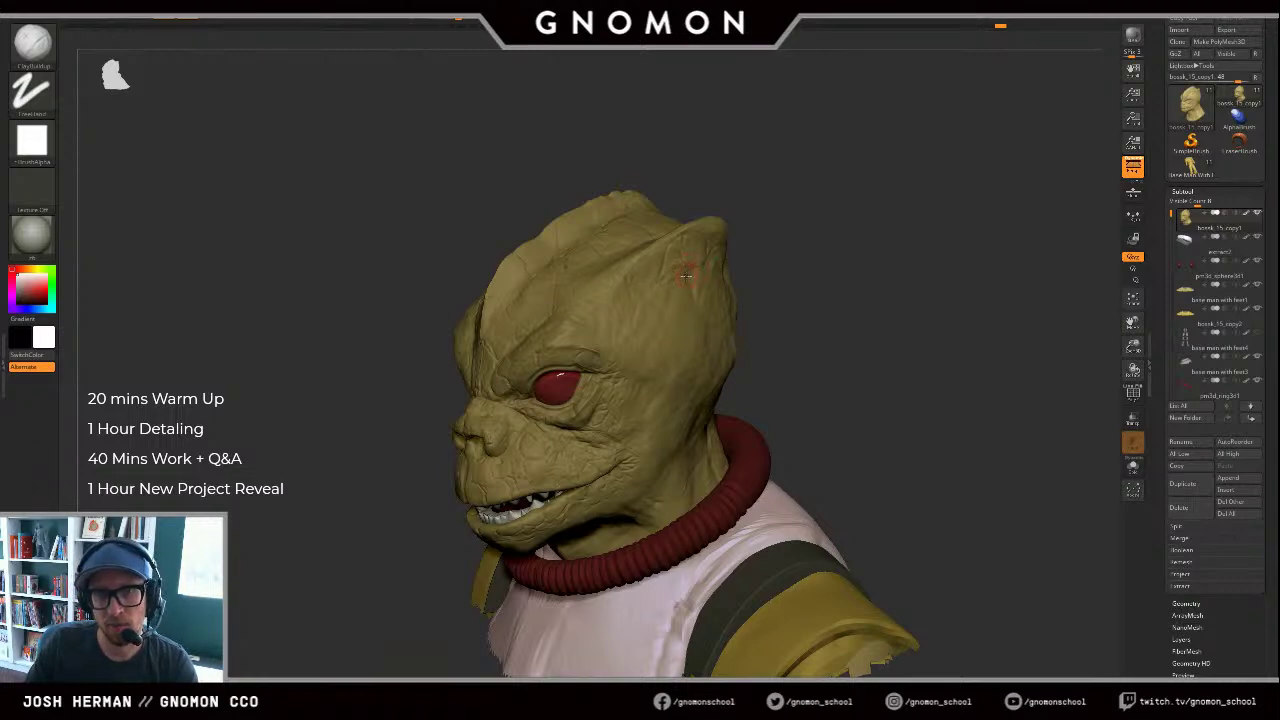
Step: Carve fine DamStandard creases from the base of the side crest down the side of the forehead, undoing the last stroke
{"action": "key", "text": "b"}
{"action": "key", "text": "d"}
{"action": "key", "text": "s"}
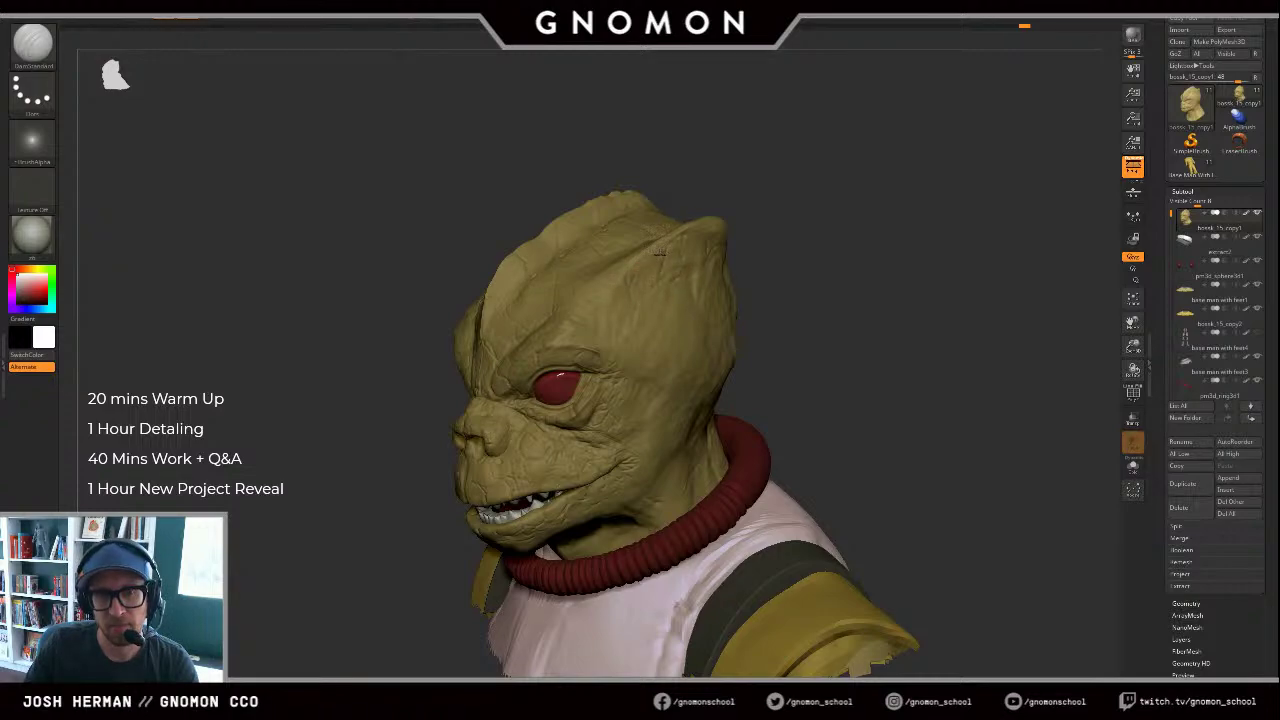
{"action": "left_click_drag", "start_coordinate": [660, 252], "coordinate": [654, 255]}
{"action": "left_click_drag", "start_coordinate": [614, 294], "coordinate": [614, 320]}
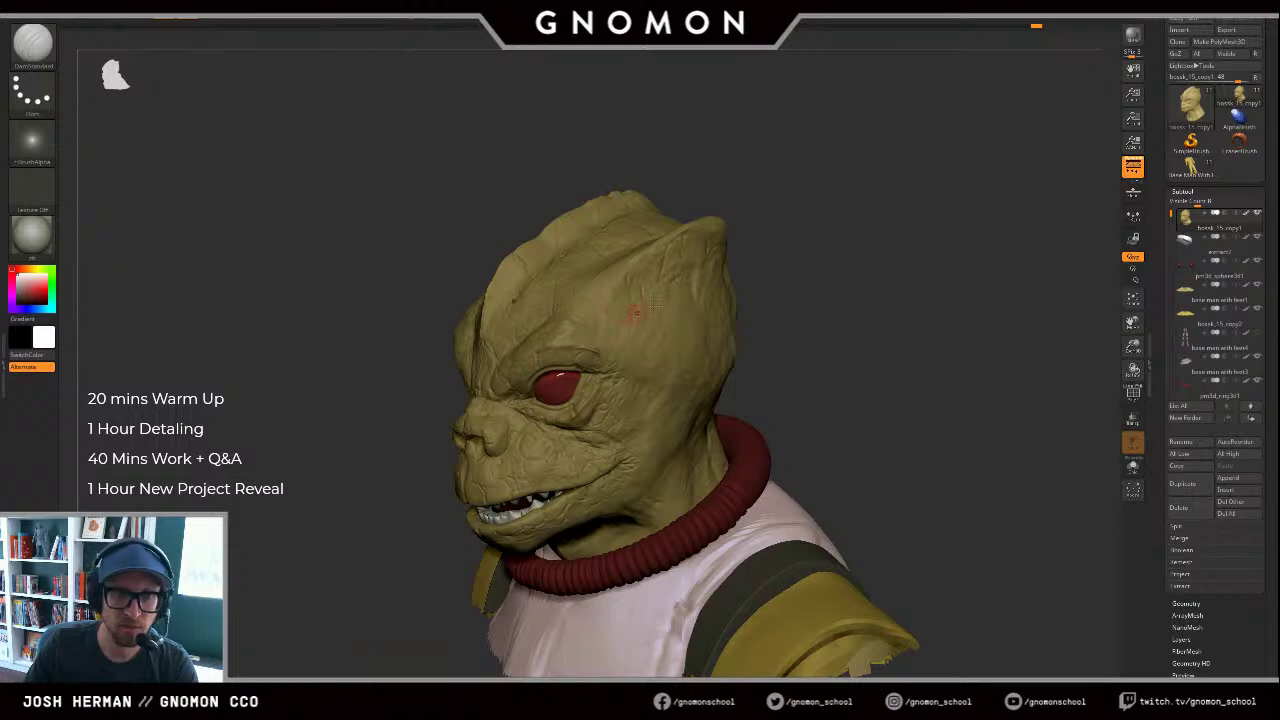
{"action": "left_click_drag", "start_coordinate": [764, 254], "coordinate": [738, 265]}
{"action": "key", "text": "ctrl+z"}
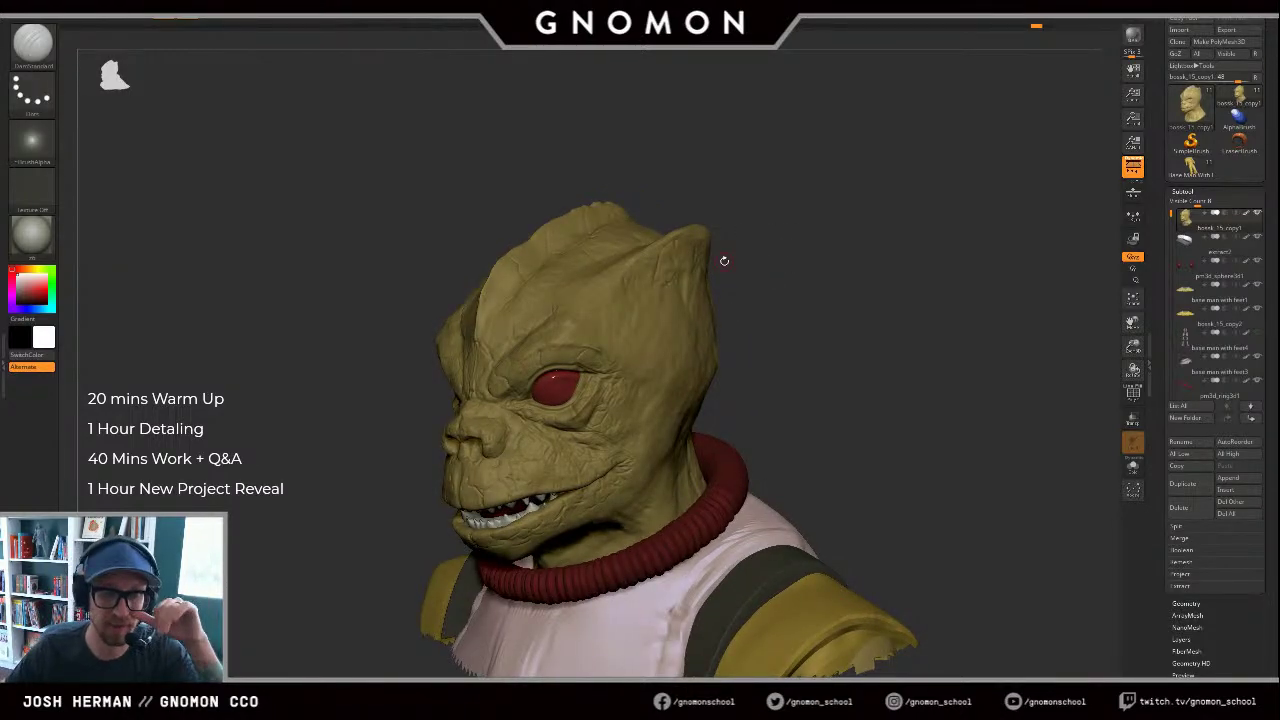
Step: Carve small creases on the forehead directly above the brow and eye
{"action": "left_click_drag", "start_coordinate": [868, 297], "coordinate": [858, 299]}
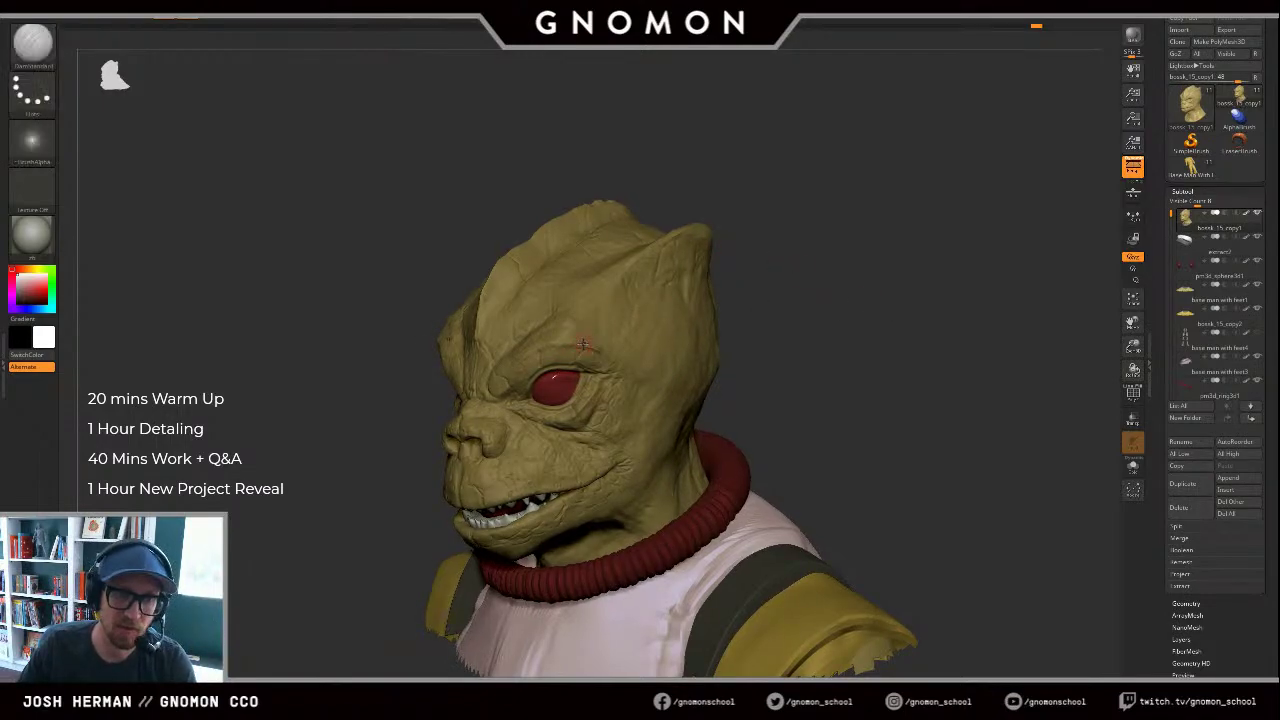
{"action": "left_click_drag", "start_coordinate": [748, 271], "coordinate": [782, 273]}
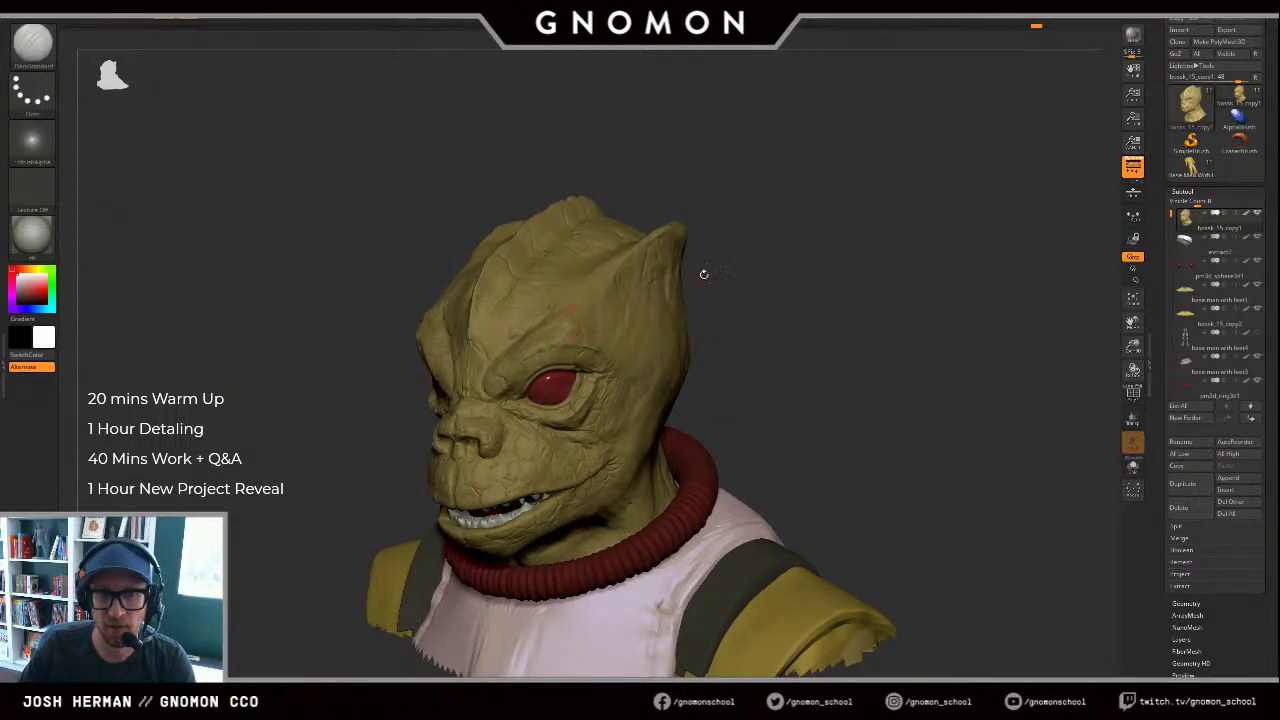
{"action": "left_click_drag", "start_coordinate": [705, 275], "coordinate": [748, 253]}
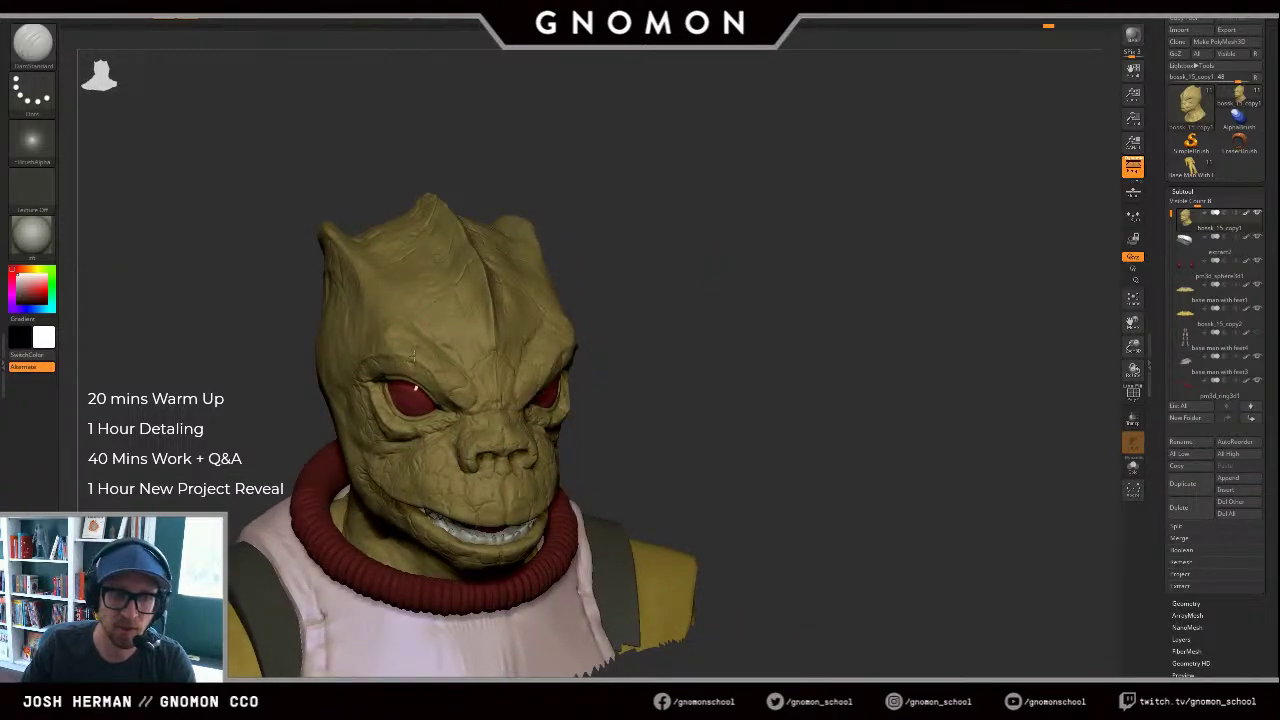
{"action": "left_click_drag", "start_coordinate": [735, 247], "coordinate": [590, 330]}
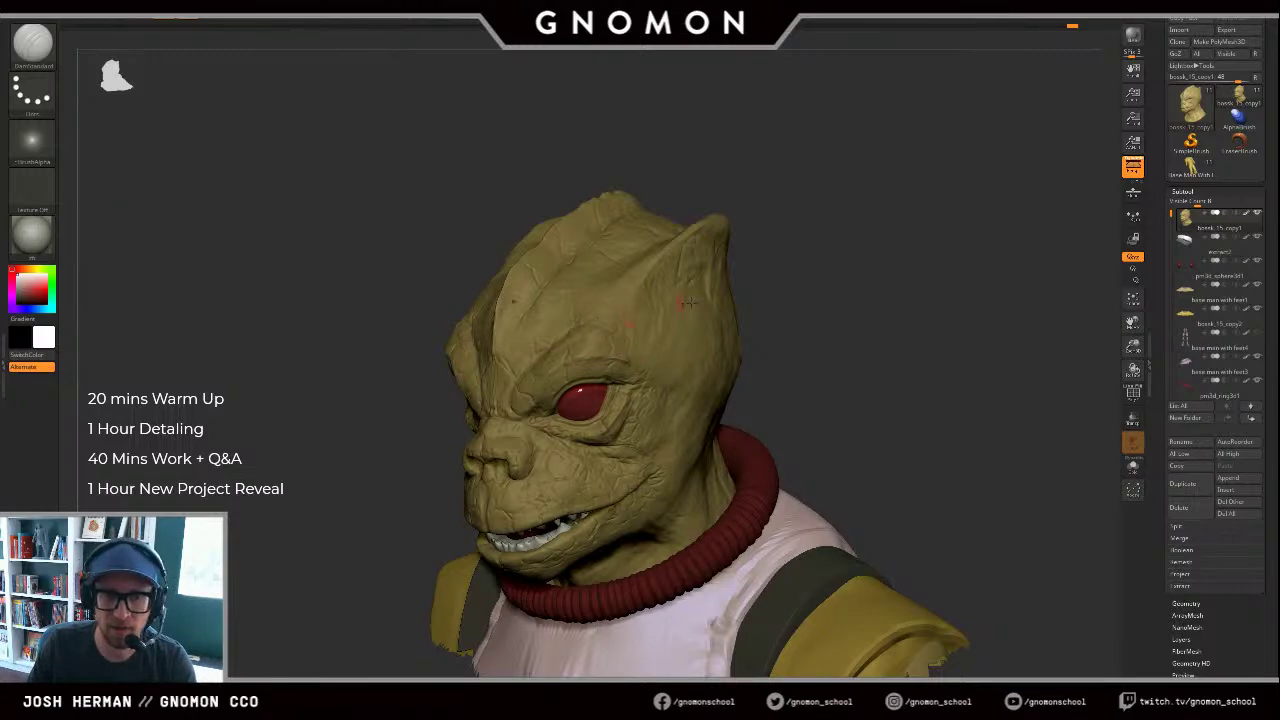
Step: Extend the creases across the temple, between the outer brow and the side crest
{"action": "right_click_drag", "start_coordinate": [690, 302], "coordinate": [777, 280]}
{"action": "right_click_drag", "start_coordinate": [610, 304], "coordinate": [897, 266]}
{"action": "right_click_drag", "start_coordinate": [688, 268], "coordinate": [689, 300]}
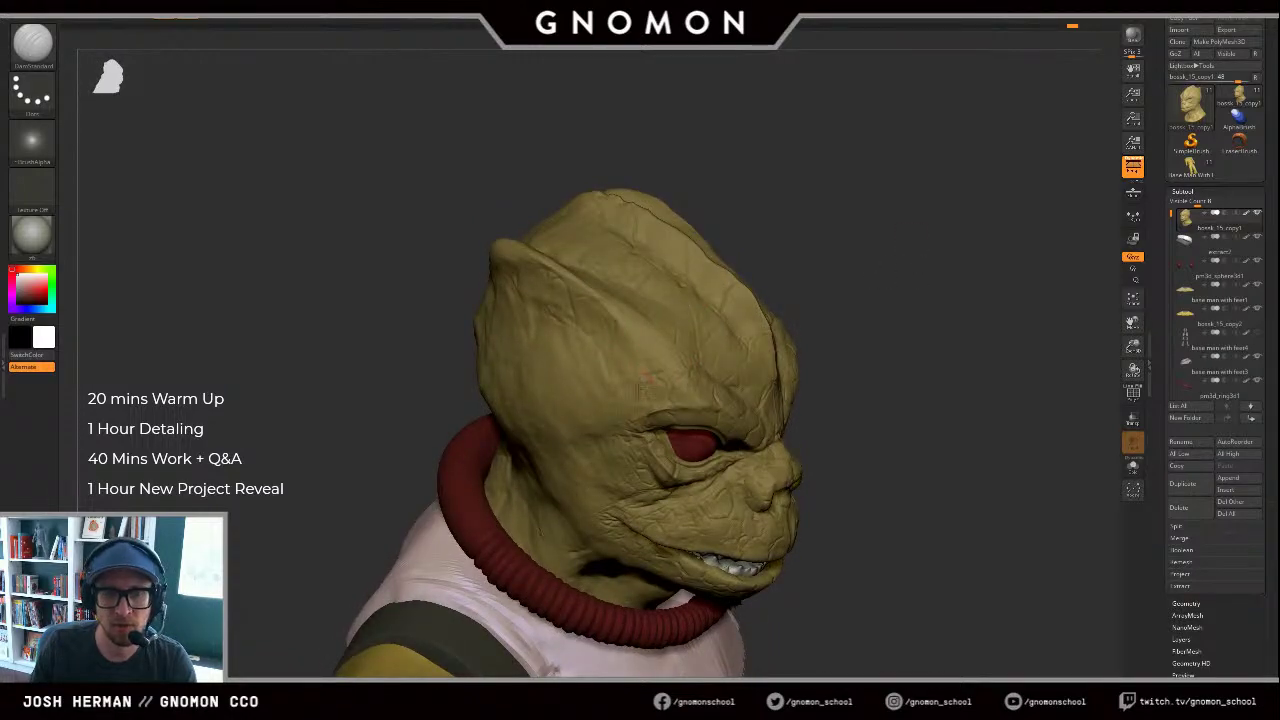
{"action": "right_click_drag", "start_coordinate": [815, 350], "coordinate": [836, 305]}
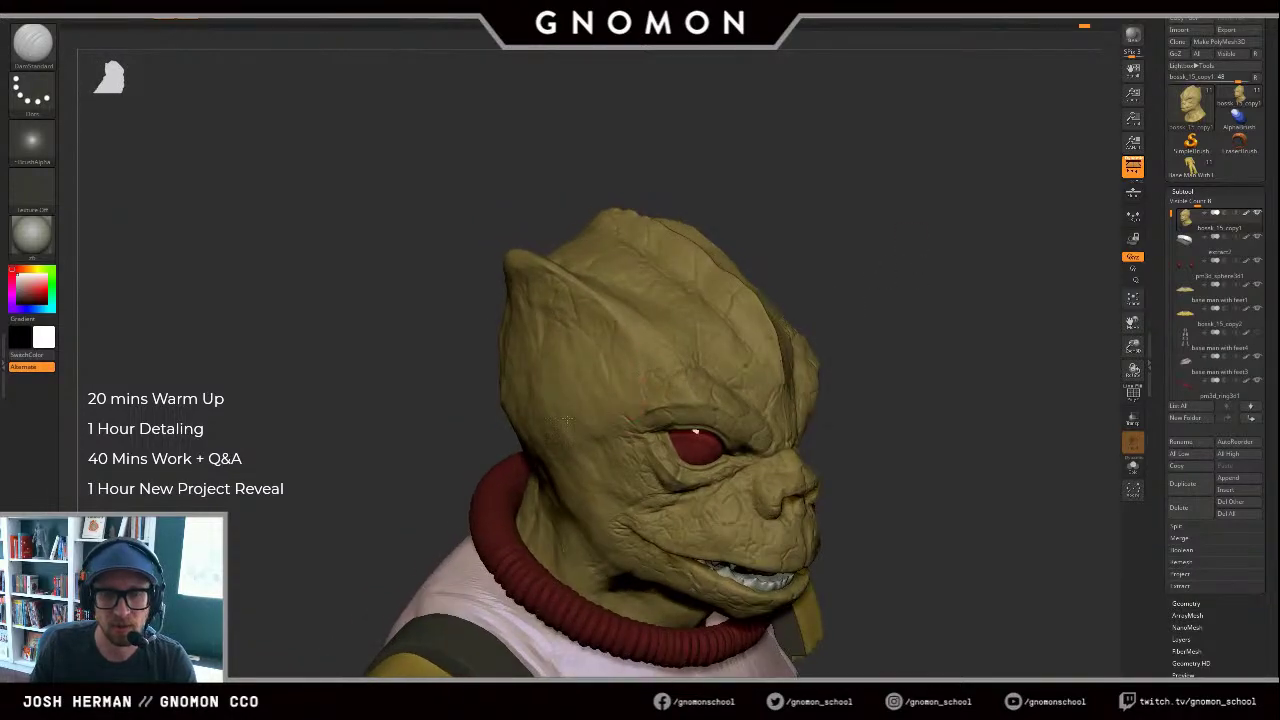
{"action": "right_click_drag", "start_coordinate": [476, 460], "coordinate": [508, 417]}
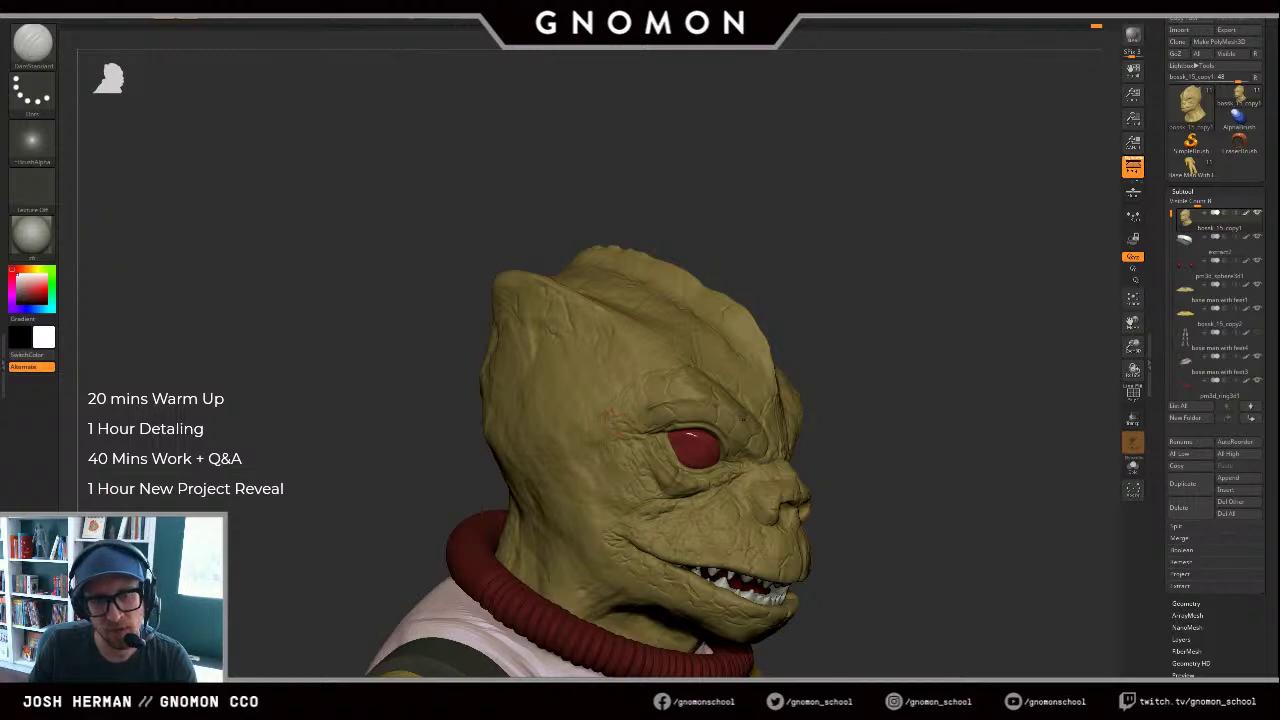
{"action": "left_click_drag", "start_coordinate": [831, 304], "coordinate": [797, 316]}
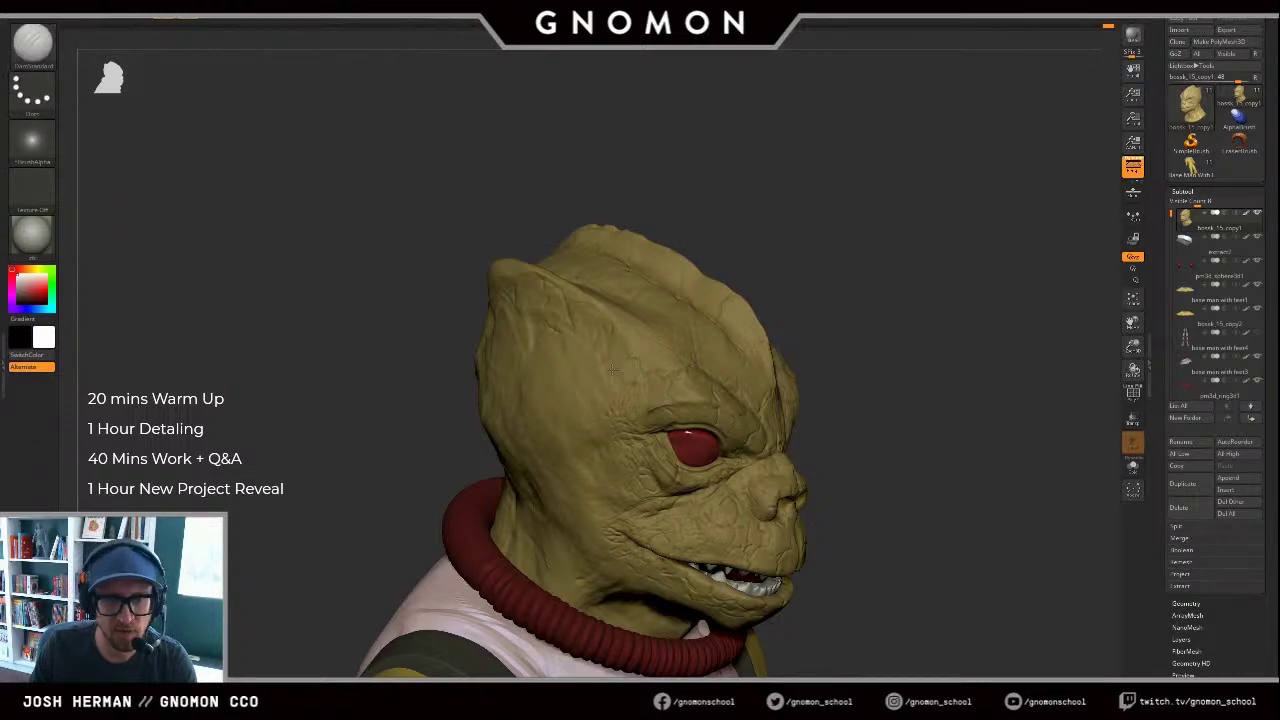
{"action": "key", "text": "ctrl+z"}
{"action": "key", "text": "ctrl+z"}
{"action": "key", "text": "ctrl+z"}
{"action": "key", "text": "ctrl+z"}
{"action": "key", "text": "ctrl+z"}
{"action": "key", "text": "ctrl+z"}
{"action": "key", "text": "ctrl+z"}
{"action": "key", "text": "ctrl+z"}
{"action": "key", "text": "ctrl+z"}
{"action": "key", "text": "ctrl+z"}
{"action": "key", "text": "ctrl+z"}
{"action": "key", "text": "ctrl+z"}
{"action": "key", "text": "ctrl+z"}
{"action": "key", "text": "ctrl+z"}
Step: Add more fine creases across the upper temple and side forehead, up toward the side crest
{"action": "mouse_move", "coordinate": [890, 267]}
{"action": "left_mouse_down", "text": "alt"}
{"action": "mouse_move", "coordinate": [886, 340]}
{"action": "mouse_move", "coordinate": [903, 303]}
{"action": "mouse_move", "coordinate": [983, 289]}
{"action": "mouse_move", "coordinate": [944, 251]}
{"action": "mouse_move", "coordinate": [937, 265]}
{"action": "mouse_move", "coordinate": [886, 230]}
{"action": "mouse_move", "coordinate": [795, 240]}
{"action": "left_mouse_up", "text": "alt"}
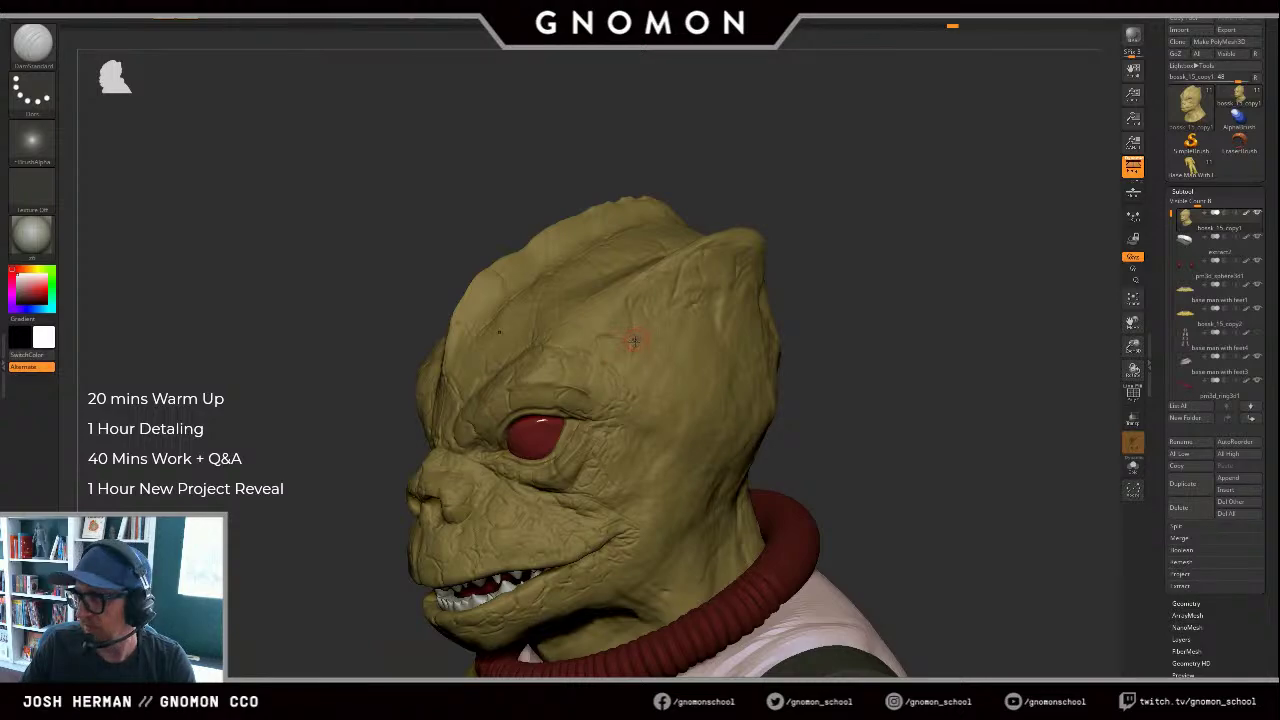
{"action": "left_click_drag", "start_coordinate": [794, 298], "coordinate": [852, 296]}
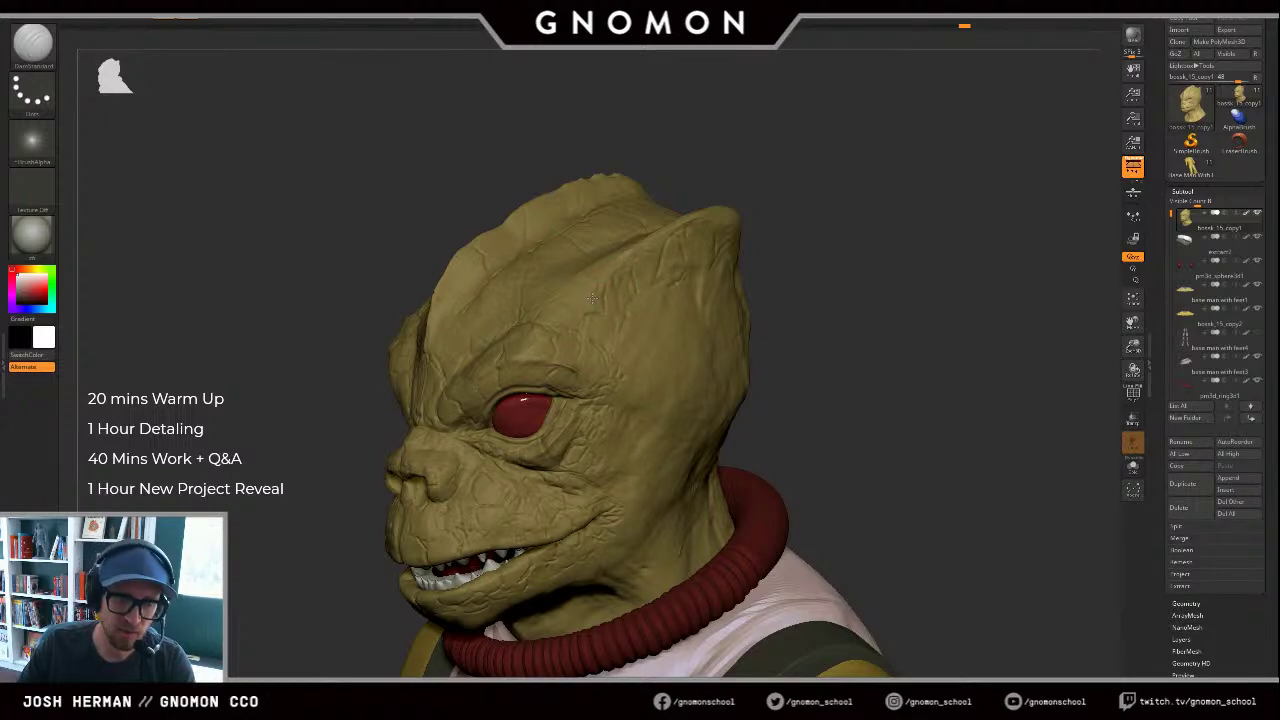
{"action": "left_click_drag", "start_coordinate": [782, 217], "coordinate": [850, 222]}
{"action": "right_click_drag", "start_coordinate": [672, 232], "coordinate": [588, 276]}
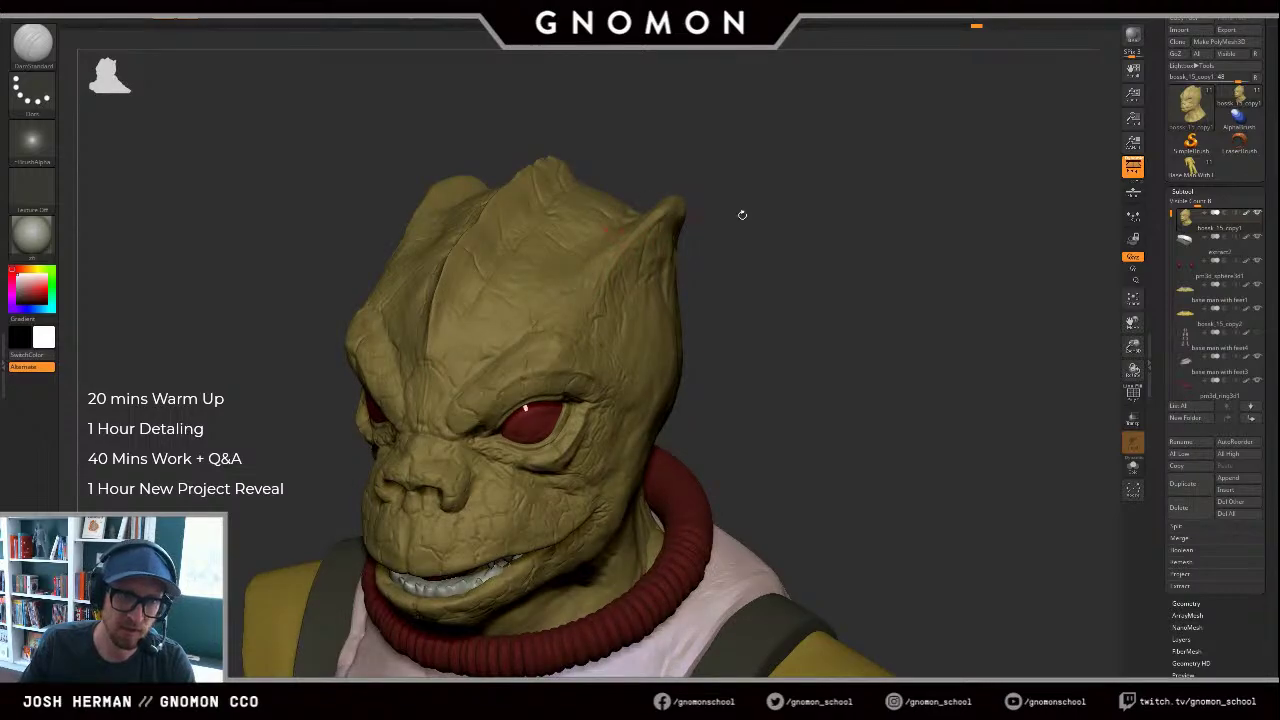
Step: Carve creases over the top of the head along the inner edges of the side crests
{"action": "mouse_move", "coordinate": [788, 231]}
{"action": "left_mouse_down"}
{"action": "mouse_move", "coordinate": [761, 282]}
{"action": "mouse_move", "coordinate": [774, 196]}
{"action": "mouse_move", "coordinate": [823, 320]}
{"action": "mouse_move", "coordinate": [832, 425]}
{"action": "left_mouse_up"}
{"action": "left_click_drag", "start_coordinate": [881, 215], "coordinate": [851, 174], "text": "alt"}
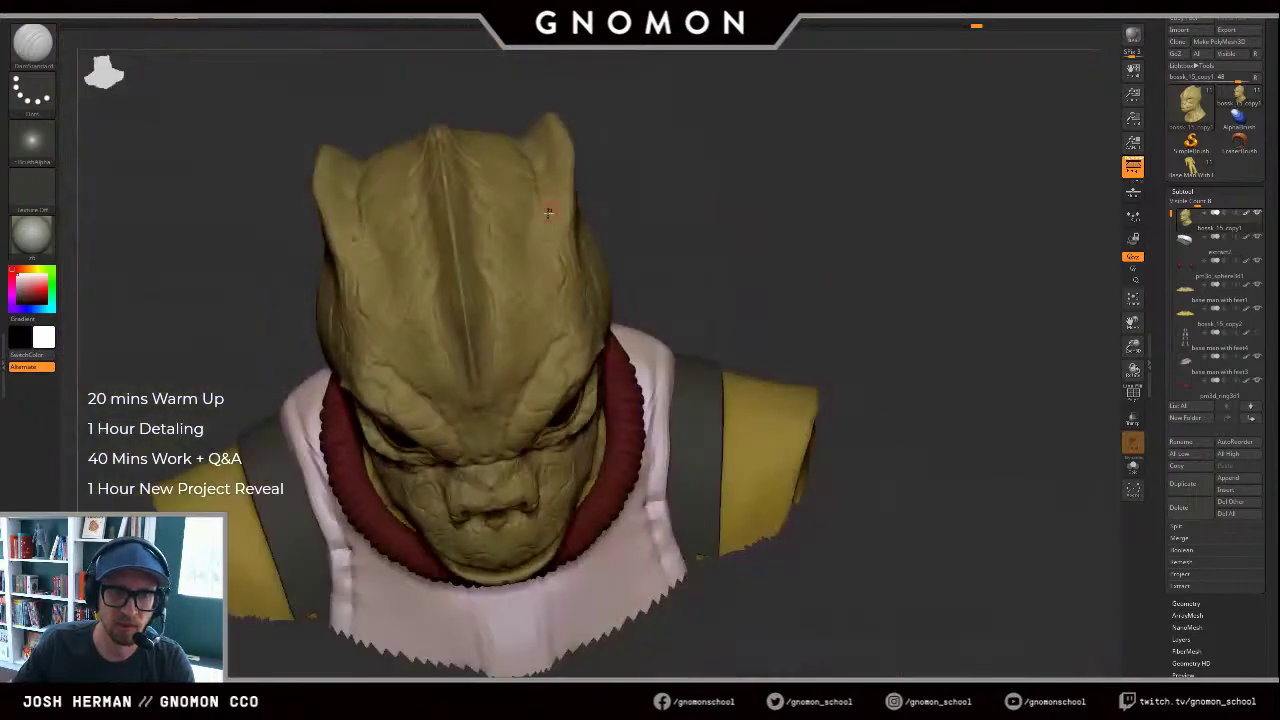
{"action": "left_click_drag", "start_coordinate": [651, 171], "coordinate": [691, 305], "text": "alt"}
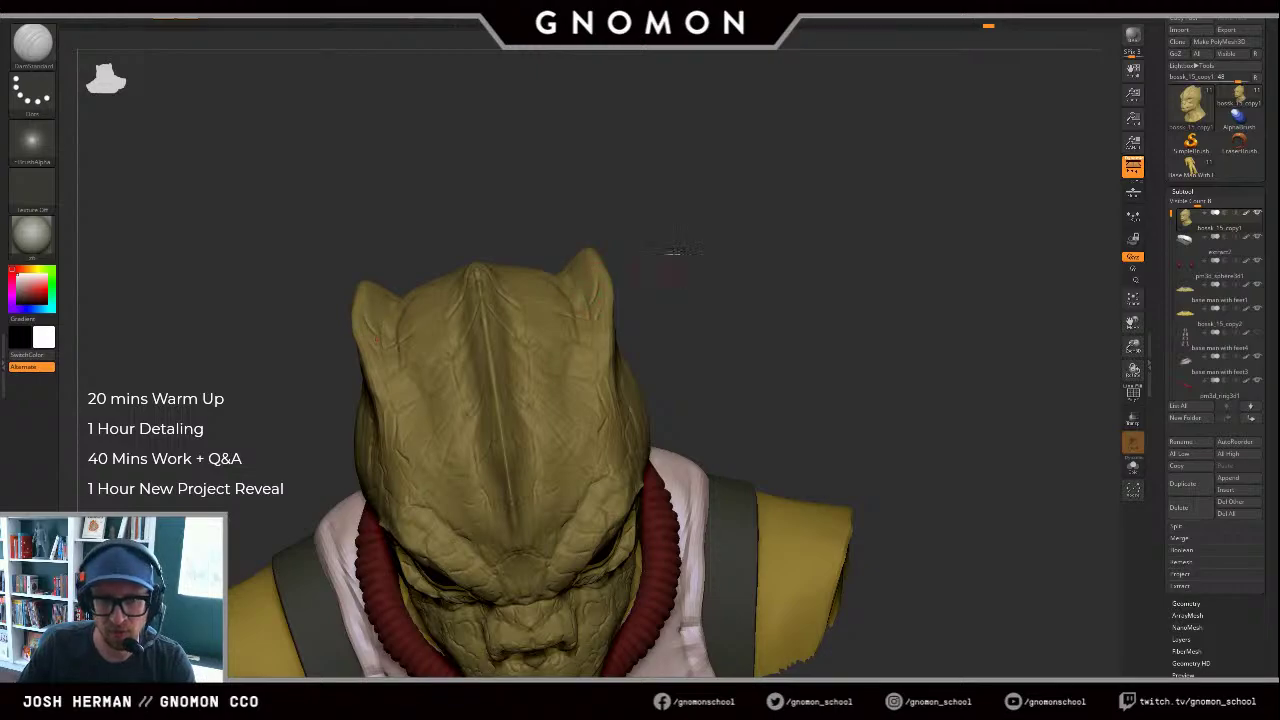
{"action": "left_click_drag", "start_coordinate": [680, 250], "coordinate": [622, 320]}
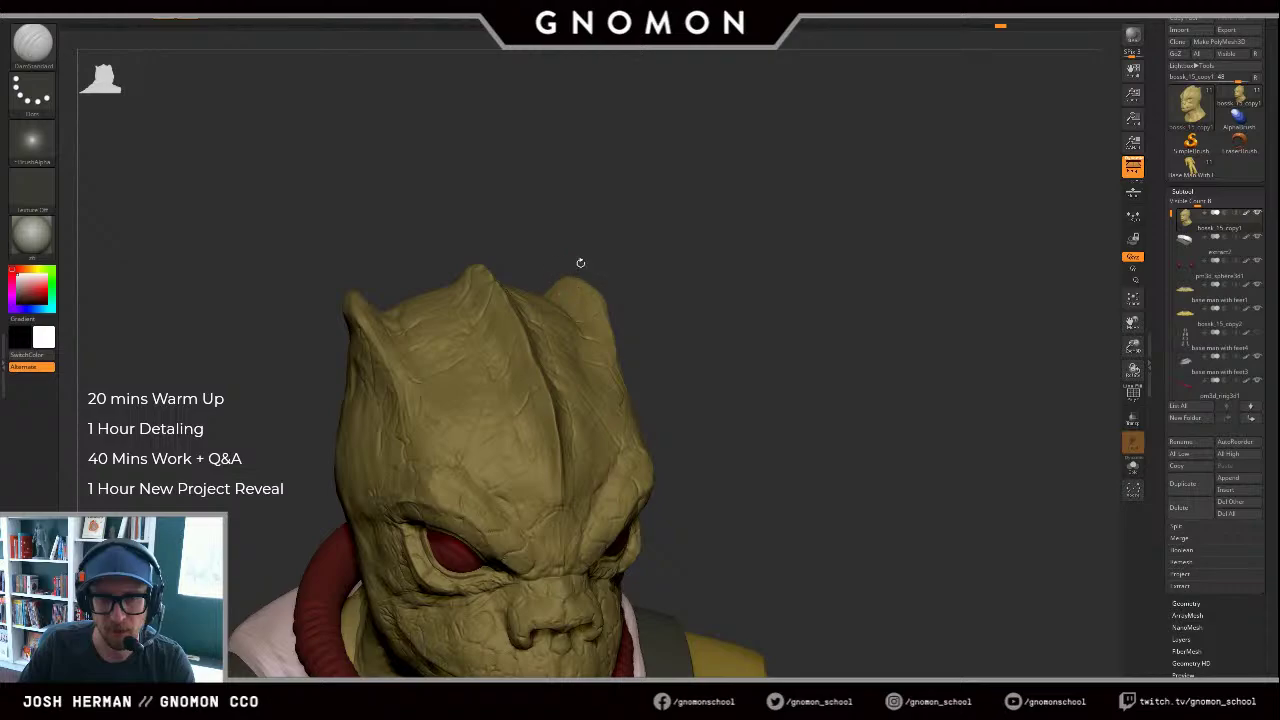
{"action": "mouse_move", "coordinate": [580, 263]}
{"action": "left_mouse_down", "text": "shift"}
{"action": "mouse_move", "coordinate": [854, 223]}
{"action": "mouse_move", "coordinate": [820, 240]}
{"action": "mouse_move", "coordinate": [863, 240]}
{"action": "mouse_move", "coordinate": [822, 250]}
{"action": "left_mouse_up", "text": "shift"}
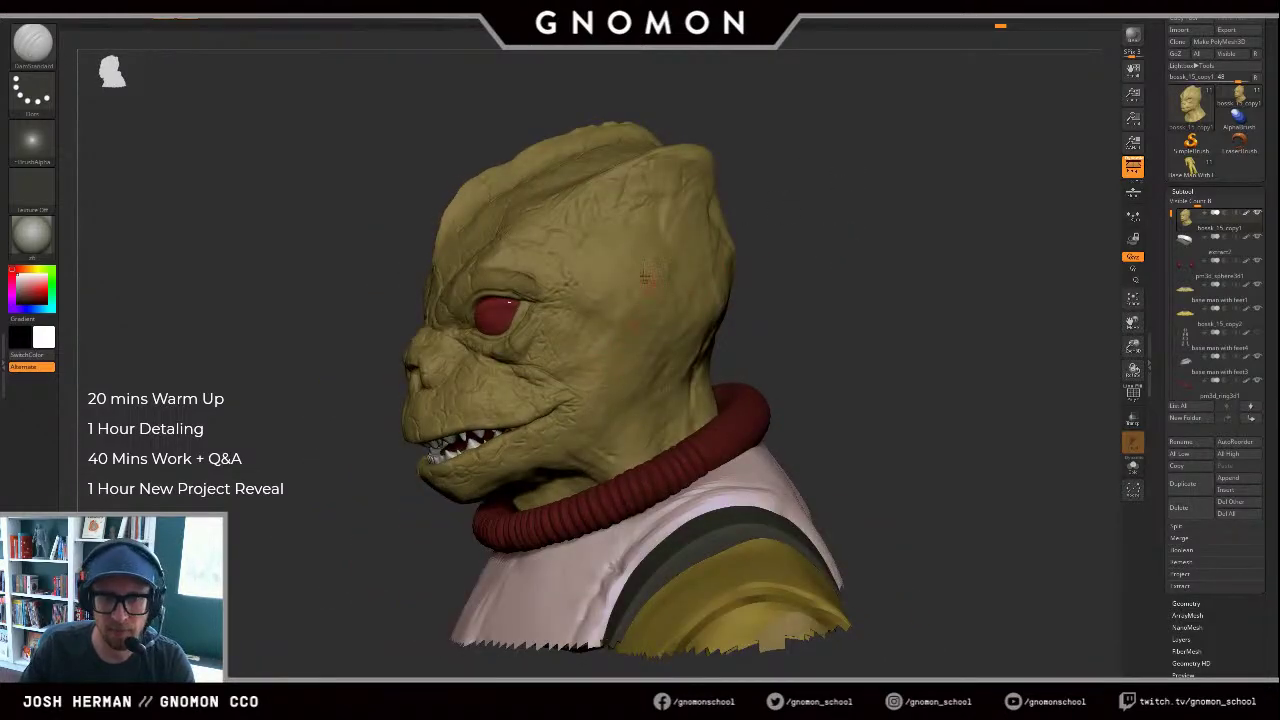
Step: Carve fine creases over the outer face of the side crest and onto the rear side of the head
{"action": "left_click_drag", "start_coordinate": [829, 191], "coordinate": [690, 220]}
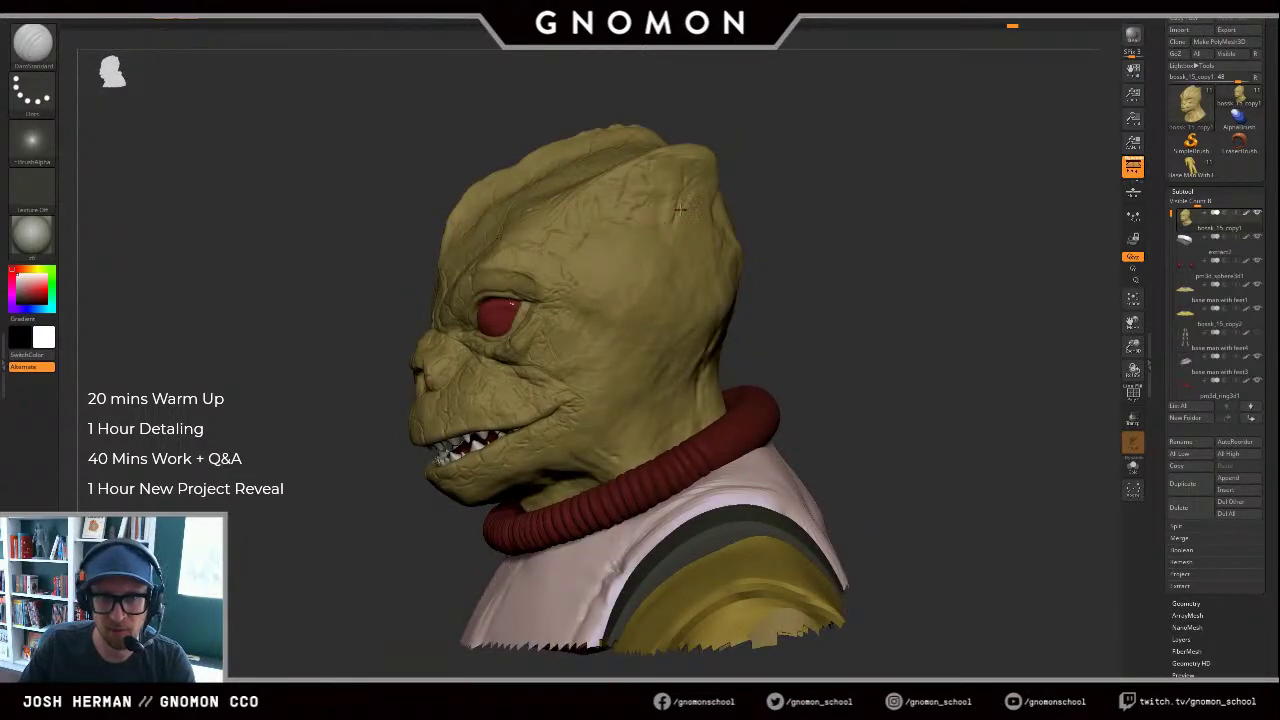
{"action": "left_click_drag", "start_coordinate": [755, 209], "coordinate": [714, 230]}
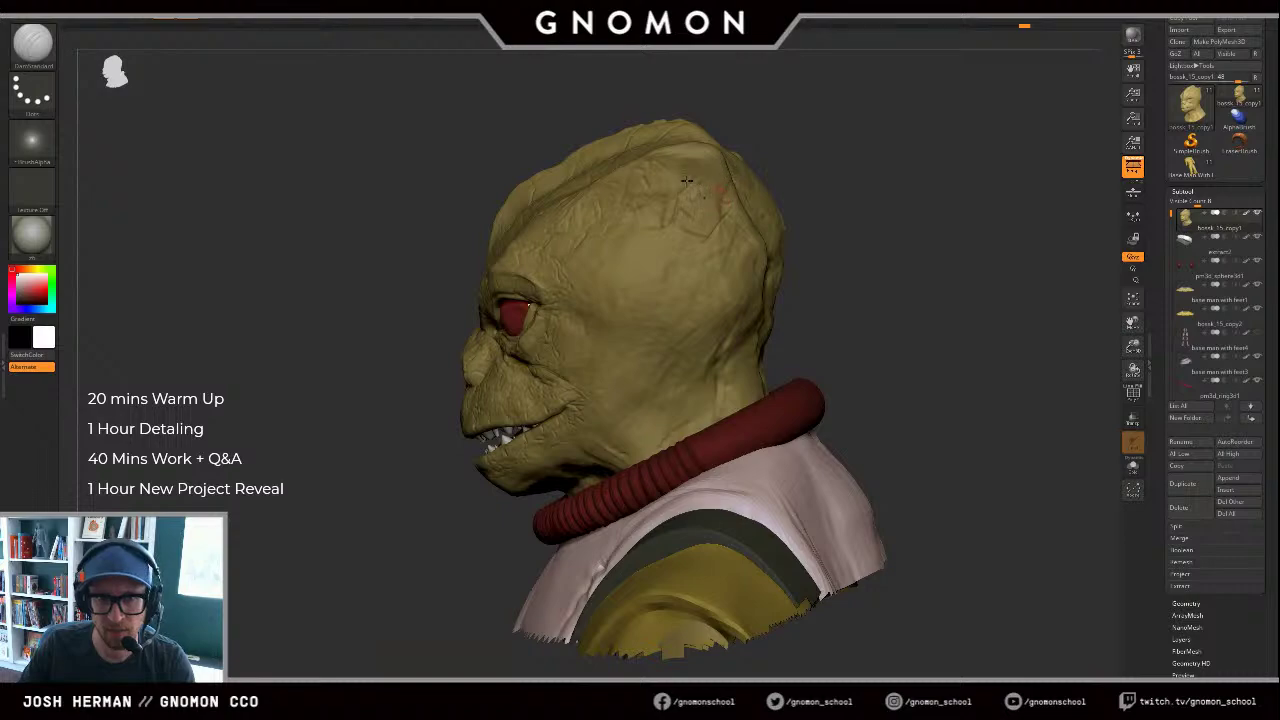
{"action": "left_click_drag", "start_coordinate": [687, 188], "coordinate": [712, 207]}
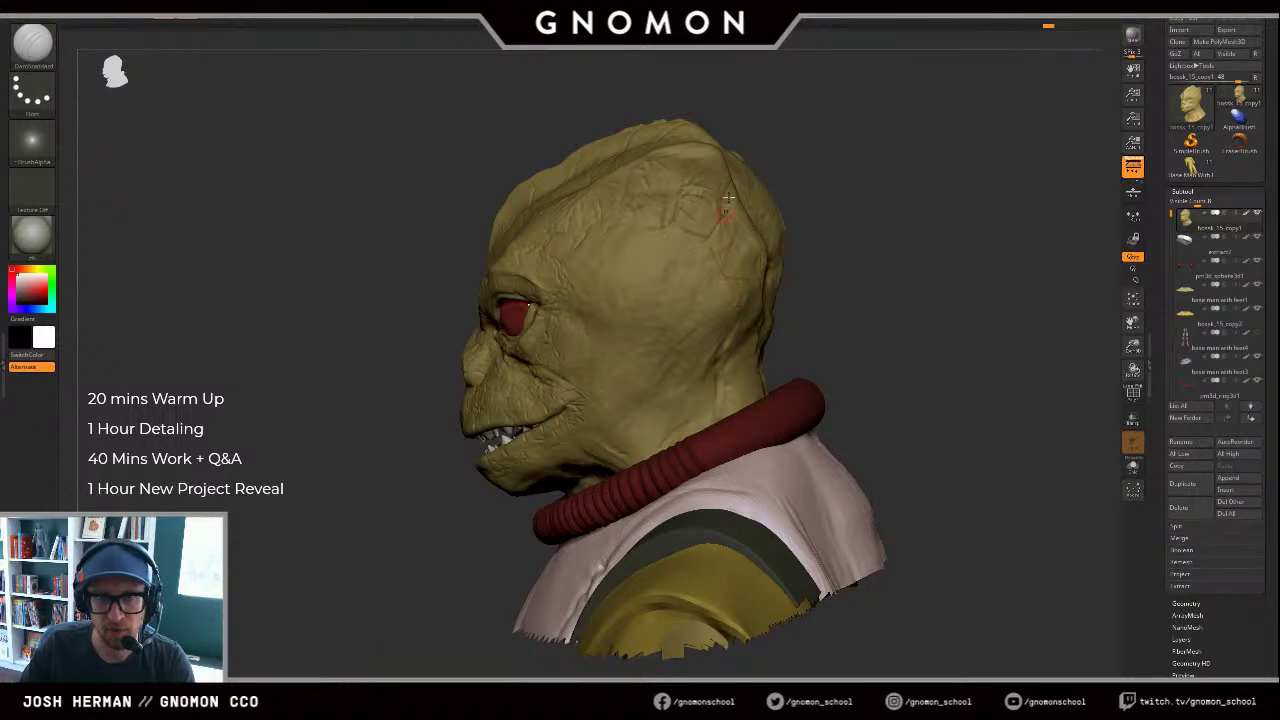
{"action": "left_click_drag", "start_coordinate": [866, 154], "coordinate": [763, 286]}
{"action": "key", "text": "alt+s"}
{"action": "left_click_drag", "start_coordinate": [414, 494], "coordinate": [391, 543]}
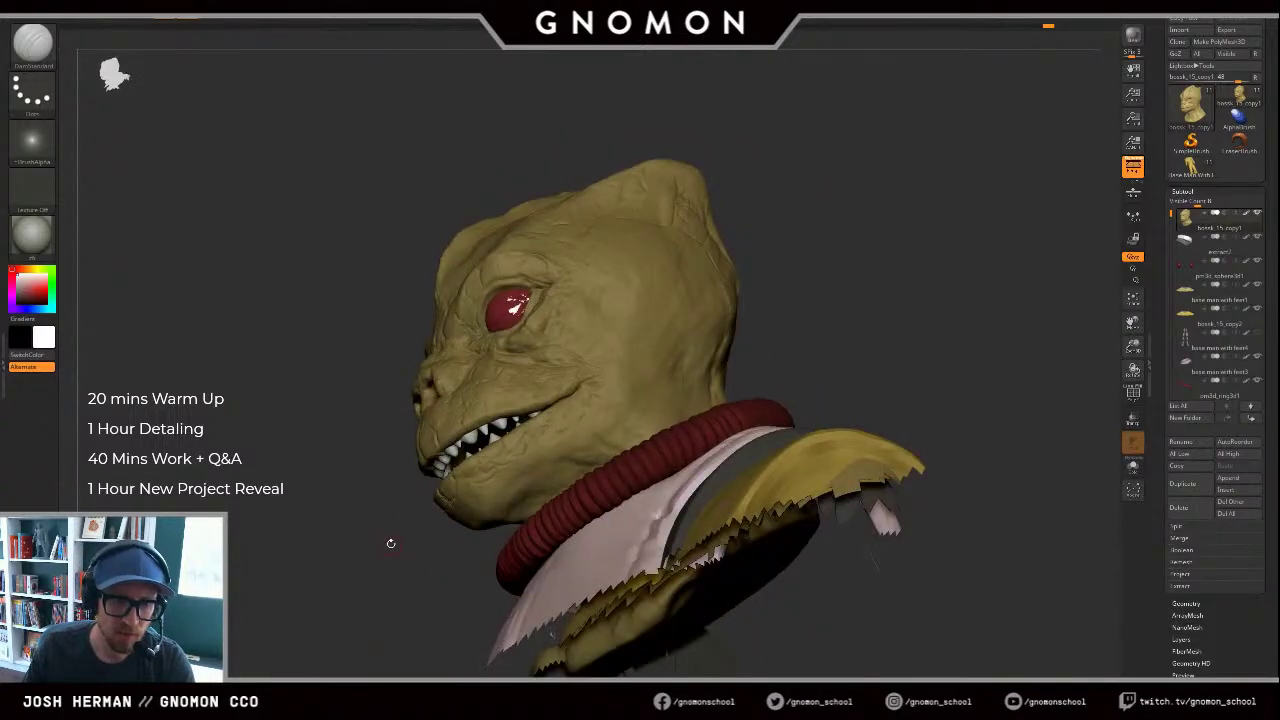
{"action": "left_click_drag", "start_coordinate": [572, 442], "coordinate": [645, 304]}
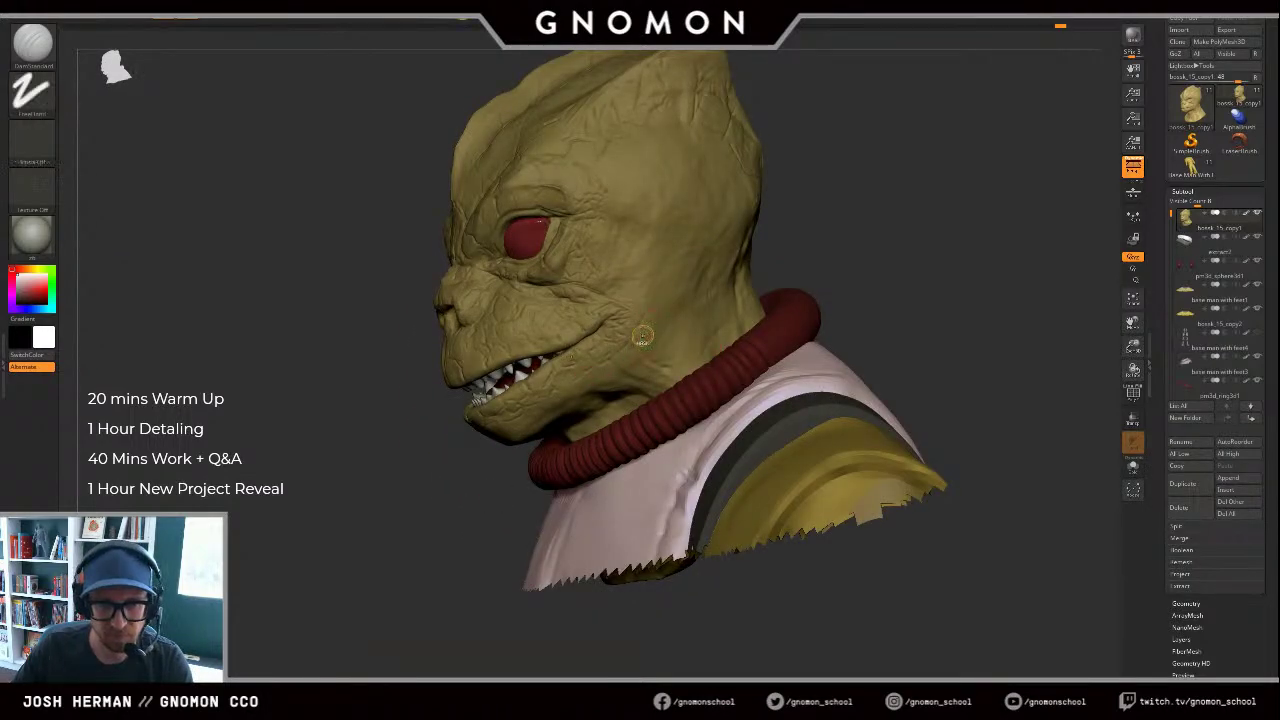
{"action": "key", "text": "ctrl+z"}
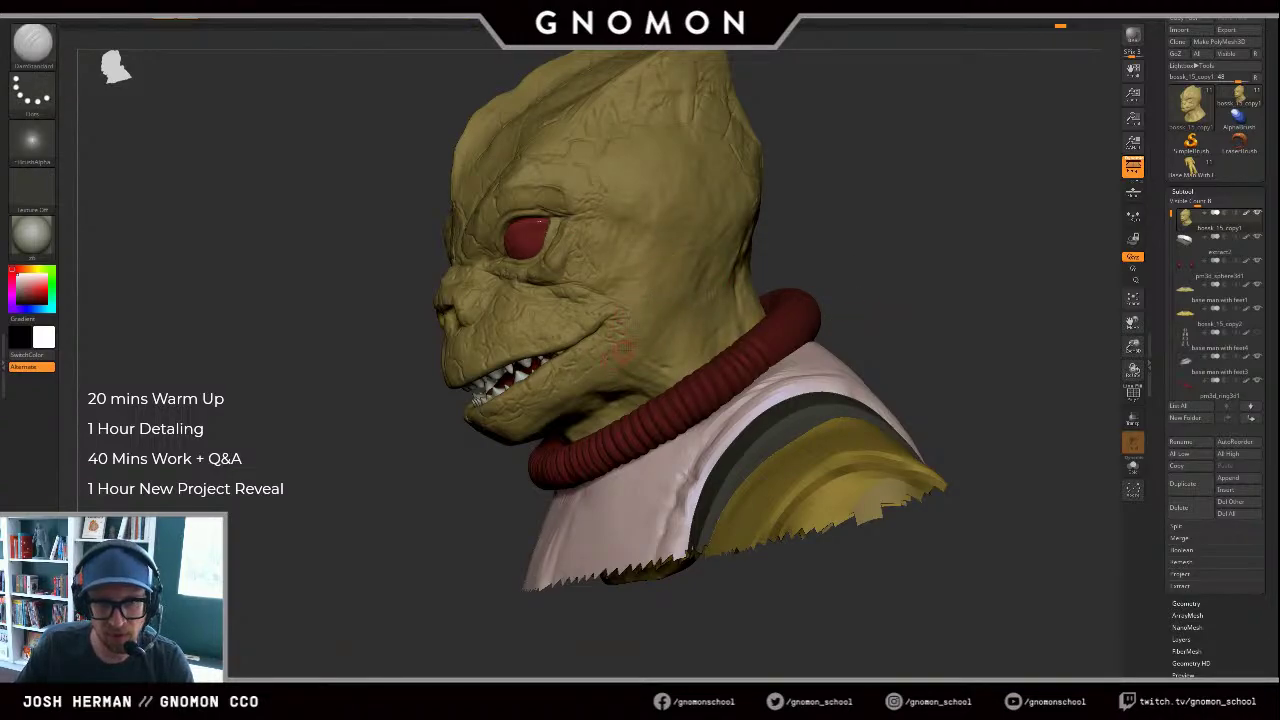
Step: Isolate the head subtool by hiding the collar, eyes, teeth and clothing
{"action": "left_click_drag", "start_coordinate": [926, 217], "coordinate": [886, 242]}
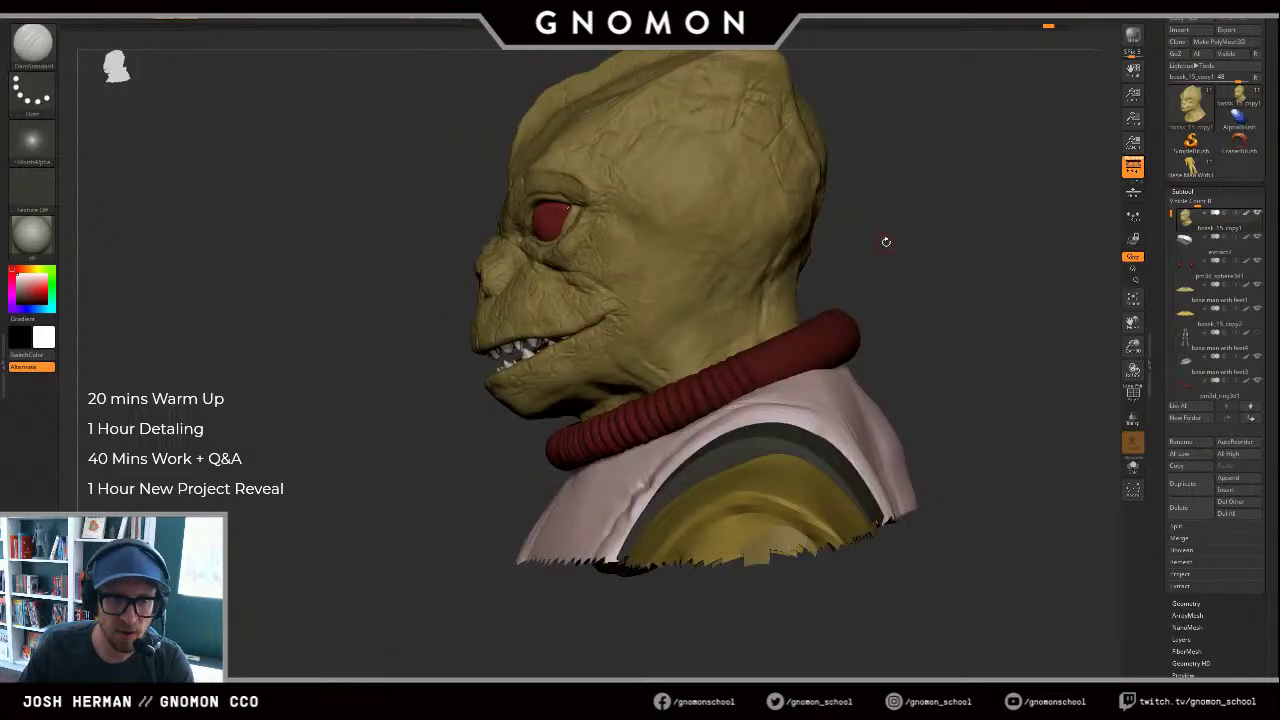
{"action": "key", "text": "alt+shift+s"}
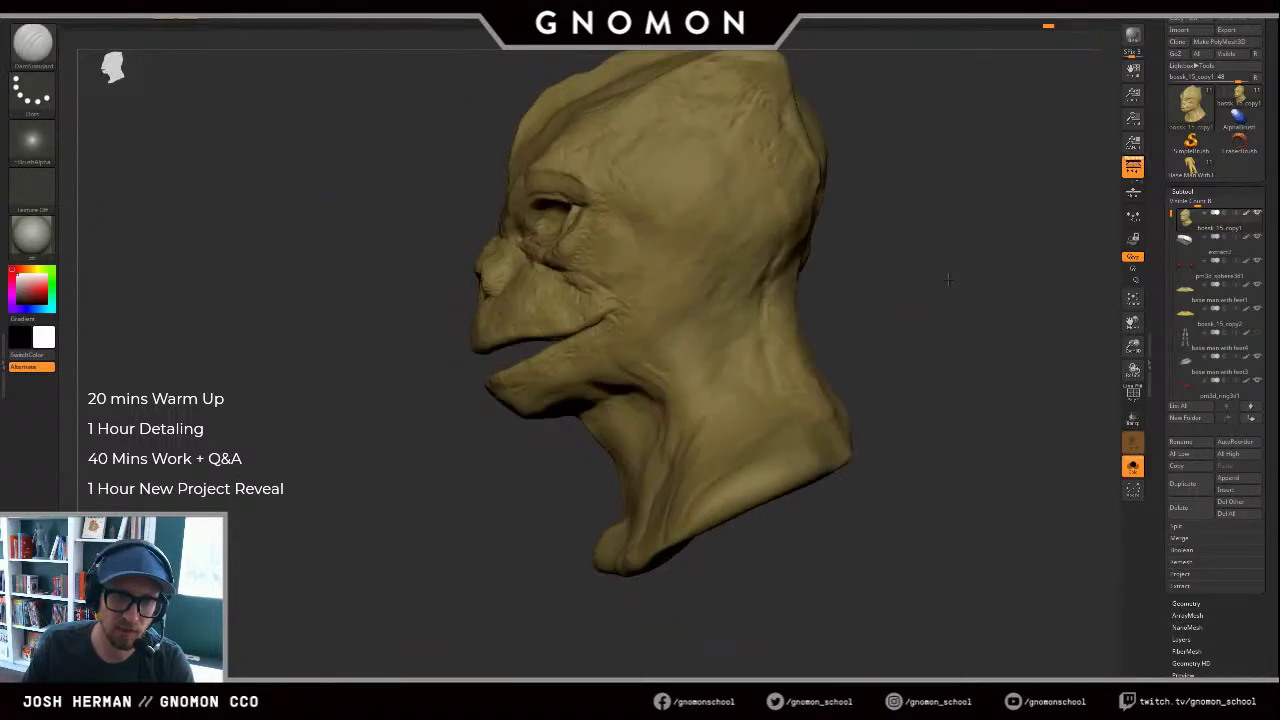
{"action": "left_click_drag", "start_coordinate": [676, 281], "coordinate": [632, 364]}
{"action": "left_click_drag", "start_coordinate": [701, 308], "coordinate": [650, 398]}
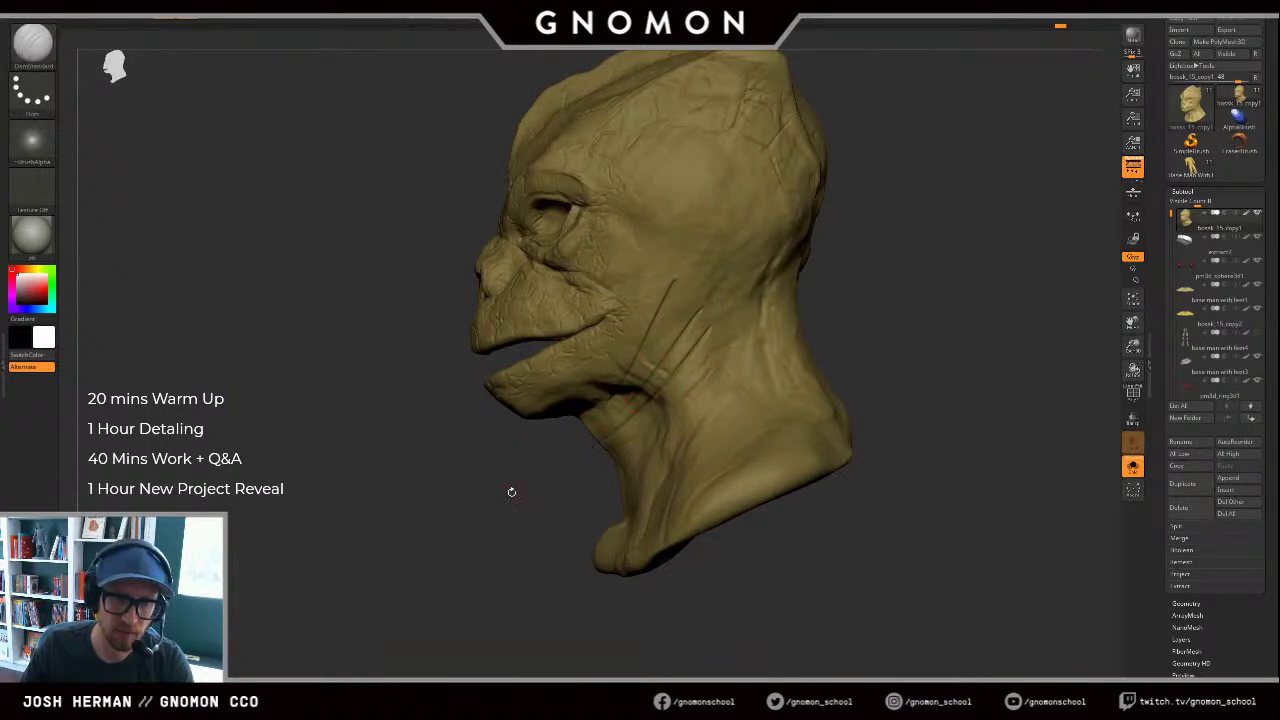
{"action": "left_click_drag", "start_coordinate": [512, 492], "coordinate": [604, 478]}
{"action": "key", "text": "ctrl+z"}
{"action": "key", "text": "ctrl+z"}
{"action": "key", "text": "ctrl+z"}
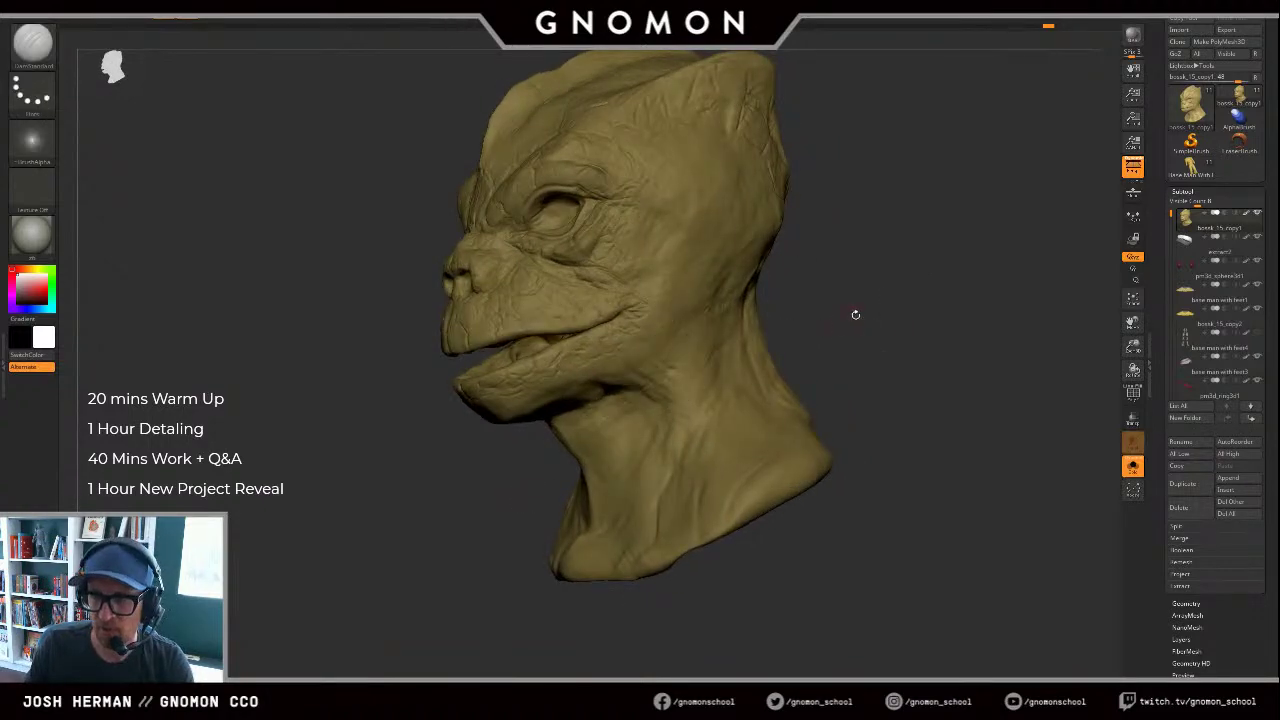
Step: Carve long diagonal creases across the back of the jaw, running down toward the throat
{"action": "left_click_drag", "start_coordinate": [856, 315], "coordinate": [796, 320]}
{"action": "left_click_drag", "start_coordinate": [621, 371], "coordinate": [593, 385]}
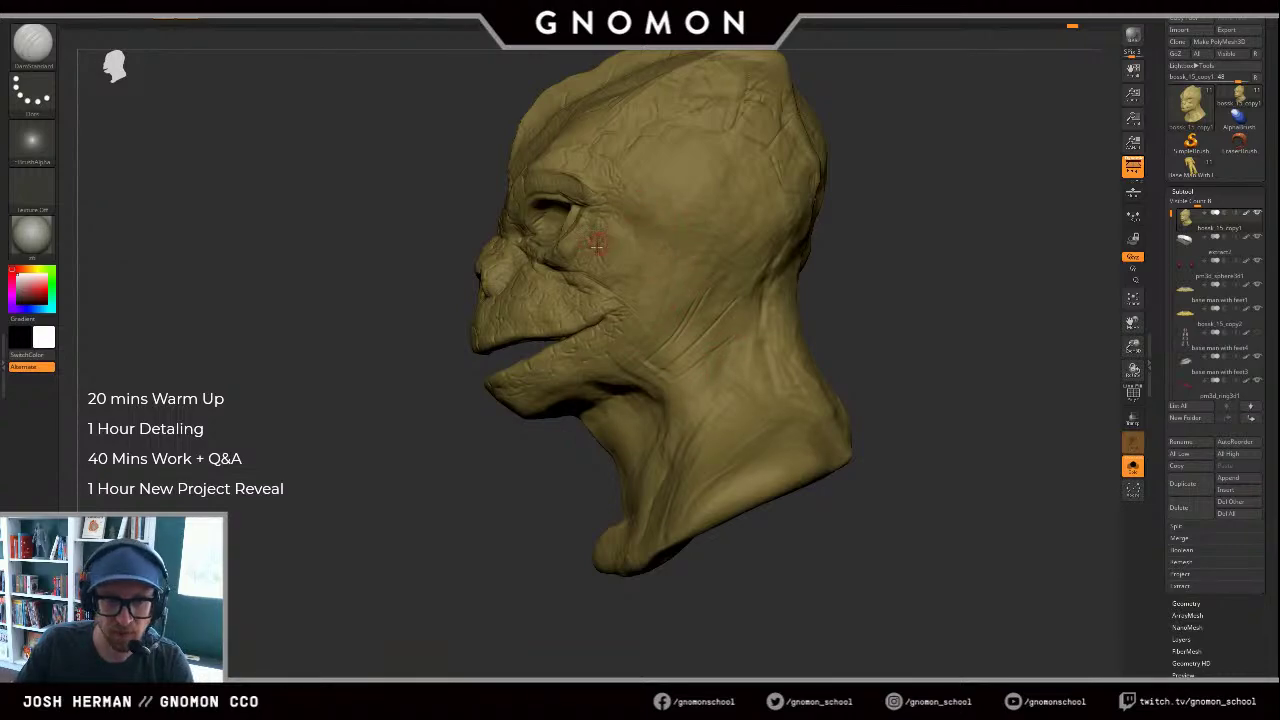
Step: Carve creases behind the outer eye corner, extending them up across the temple
{"action": "right_click_drag", "start_coordinate": [597, 244], "coordinate": [628, 246]}
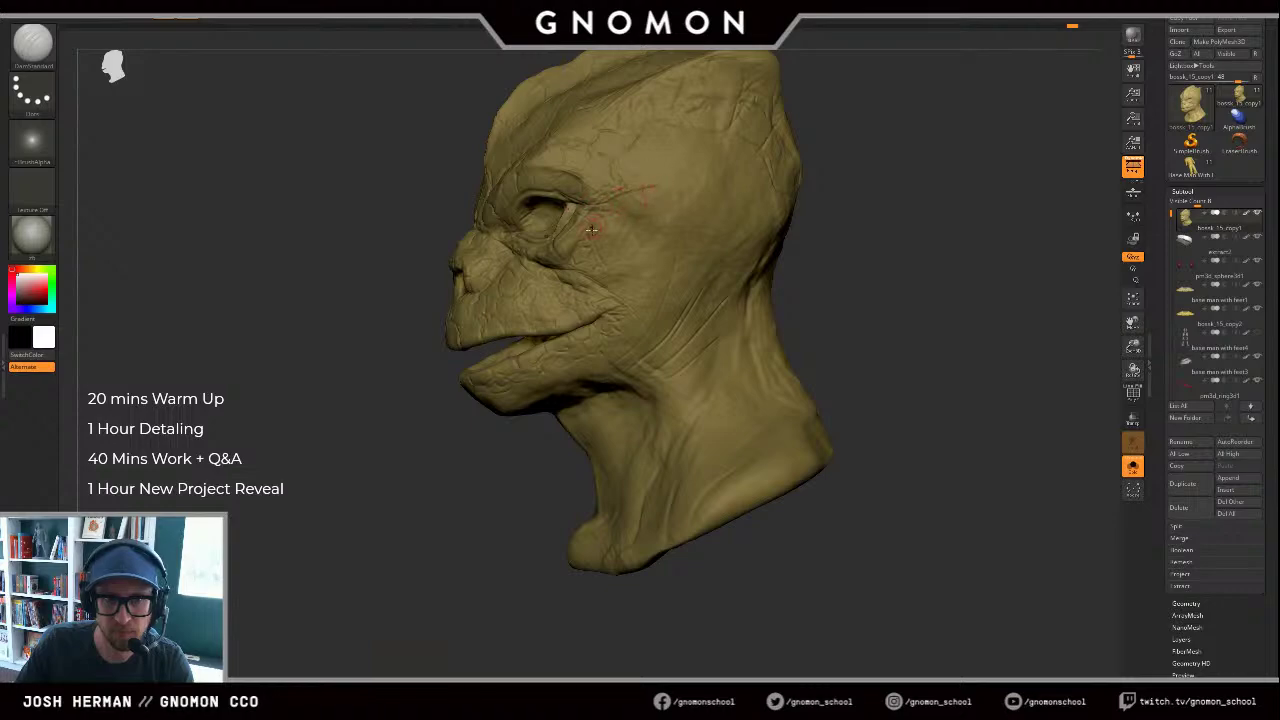
{"action": "mouse_move", "coordinate": [605, 206]}
{"action": "left_mouse_down"}
{"action": "mouse_move", "coordinate": [627, 210]}
{"action": "mouse_move", "coordinate": [653, 185]}
{"action": "mouse_move", "coordinate": [635, 165]}
{"action": "left_mouse_up"}
{"action": "left_click_drag", "start_coordinate": [655, 179], "coordinate": [667, 153]}
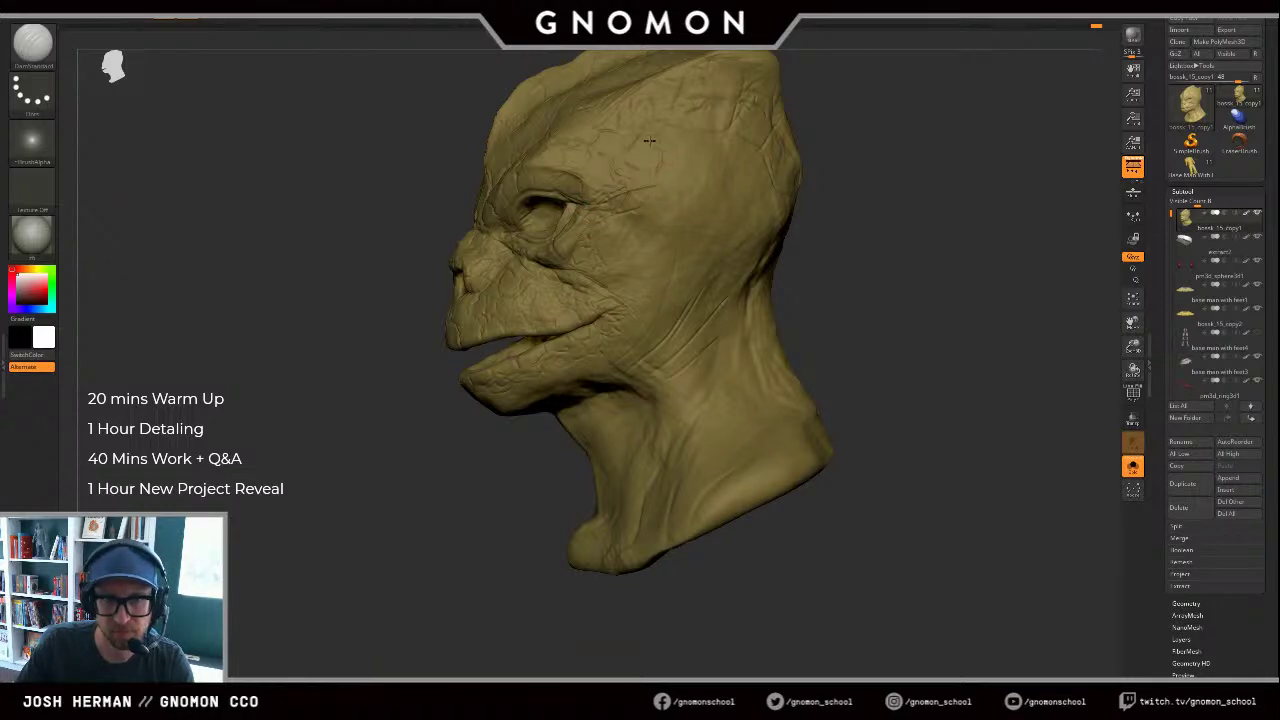
Step: Carve small cracked creases below the lower lip, over the front of the chin and onto its underside
{"action": "mouse_move", "coordinate": [784, 131]}
{"action": "left_mouse_down"}
{"action": "mouse_move", "coordinate": [866, 143]}
{"action": "mouse_move", "coordinate": [813, 180]}
{"action": "mouse_move", "coordinate": [850, 250]}
{"action": "mouse_move", "coordinate": [891, 271]}
{"action": "mouse_move", "coordinate": [918, 258]}
{"action": "mouse_move", "coordinate": [920, 274]}
{"action": "mouse_move", "coordinate": [883, 277]}
{"action": "mouse_move", "coordinate": [849, 220]}
{"action": "mouse_move", "coordinate": [812, 216]}
{"action": "left_mouse_up"}
{"action": "left_click_drag", "start_coordinate": [545, 425], "coordinate": [548, 345]}
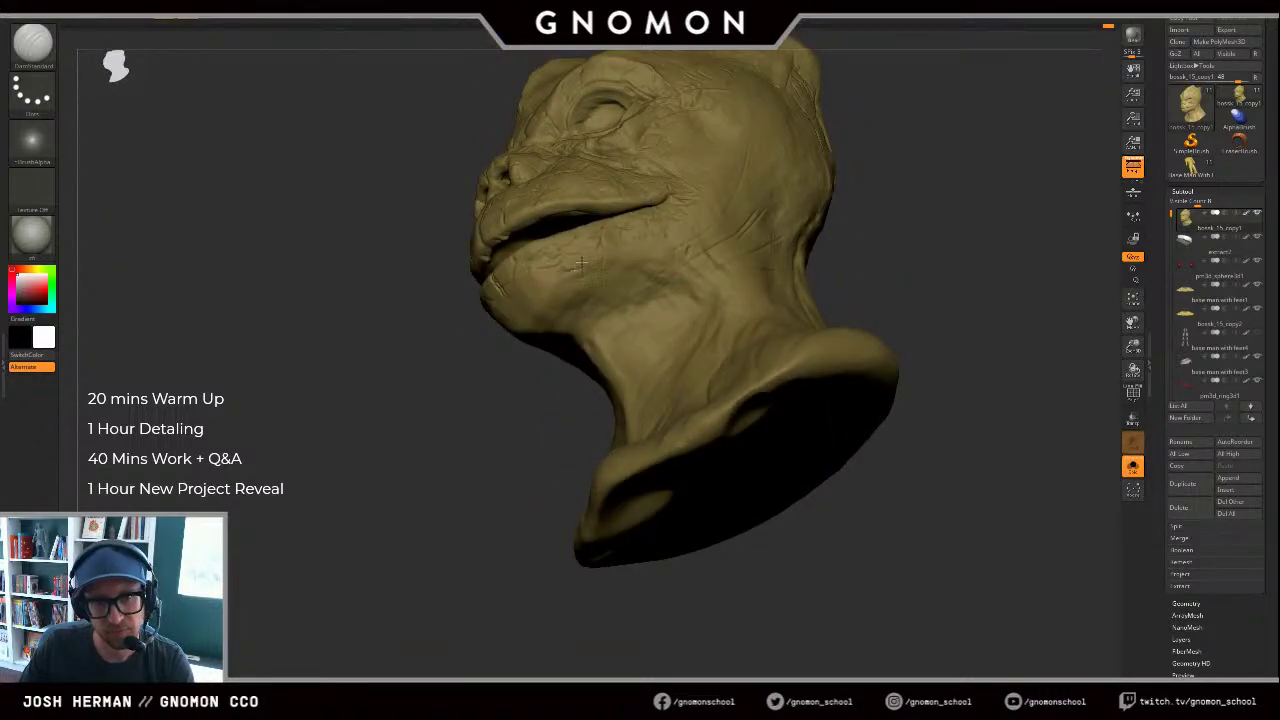
{"action": "mouse_move", "coordinate": [481, 341]}
{"action": "left_mouse_down"}
{"action": "mouse_move", "coordinate": [520, 322]}
{"action": "mouse_move", "coordinate": [501, 290]}
{"action": "left_mouse_up"}
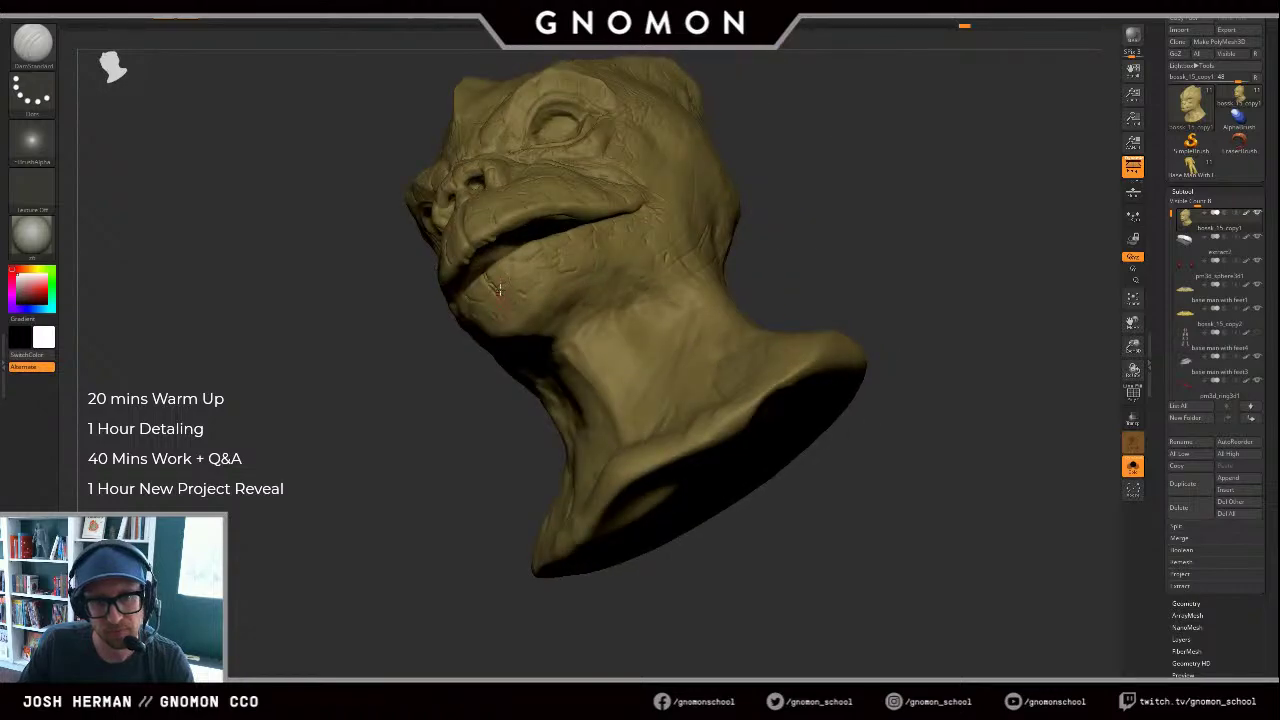
{"action": "left_click_drag", "start_coordinate": [455, 360], "coordinate": [520, 320]}
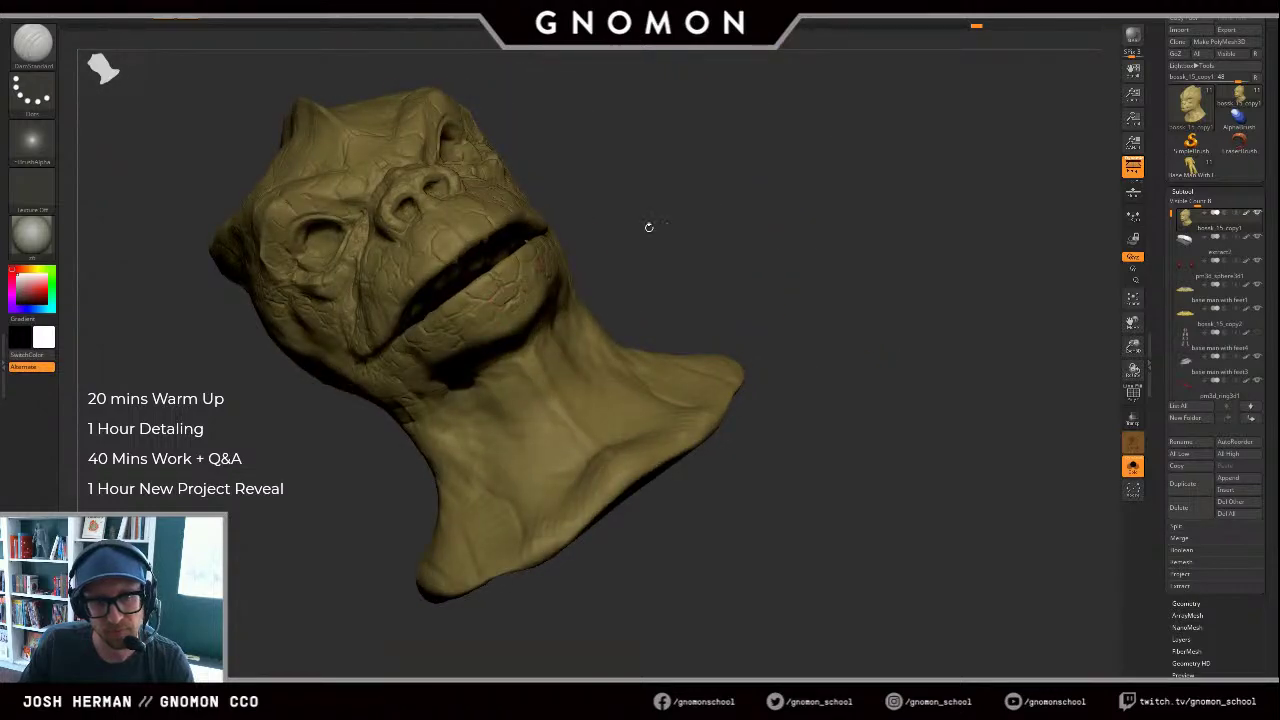
{"action": "mouse_move", "coordinate": [649, 226]}
{"action": "left_mouse_down"}
{"action": "mouse_move", "coordinate": [765, 215]}
{"action": "mouse_move", "coordinate": [748, 218]}
{"action": "left_mouse_up"}
{"action": "left_click_drag", "start_coordinate": [570, 540], "coordinate": [488, 521]}
{"action": "left_click_drag", "start_coordinate": [538, 333], "coordinate": [538, 319]}
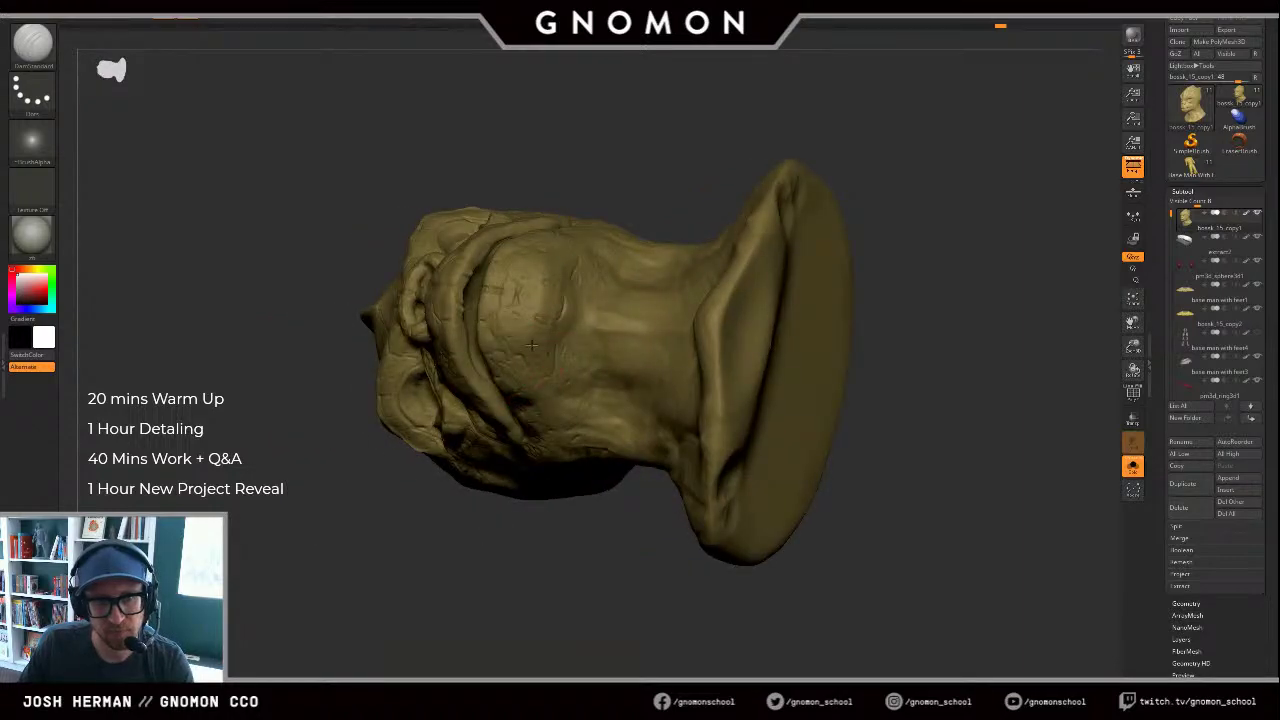
{"action": "left_click_drag", "start_coordinate": [512, 356], "coordinate": [514, 363]}
Step: Extend the fine creases along the side of the lower jaw, below the mouth corner
{"action": "mouse_move", "coordinate": [905, 205]}
{"action": "left_mouse_down"}
{"action": "mouse_move", "coordinate": [888, 234]}
{"action": "mouse_move", "coordinate": [757, 303]}
{"action": "mouse_move", "coordinate": [871, 220]}
{"action": "mouse_move", "coordinate": [884, 168]}
{"action": "left_mouse_up"}
{"action": "left_click_drag", "start_coordinate": [930, 345], "coordinate": [828, 299], "text": "alt"}
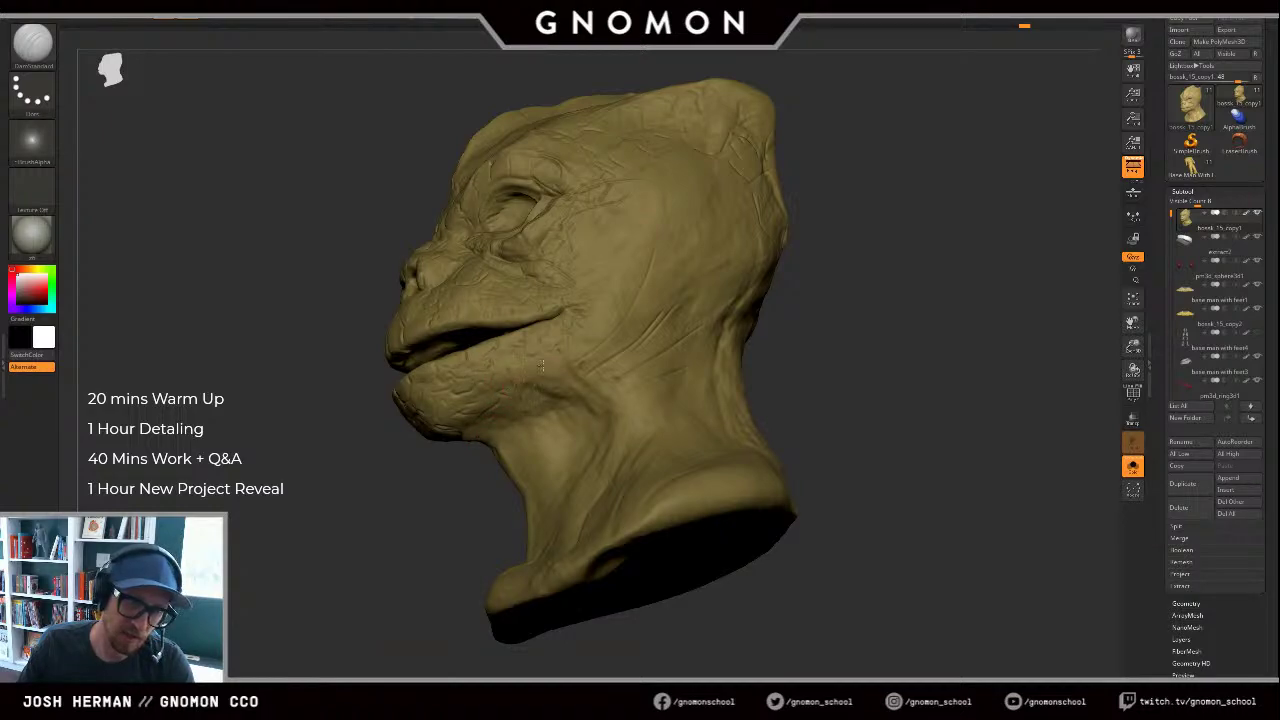
{"action": "left_click_drag", "start_coordinate": [551, 350], "coordinate": [506, 375]}
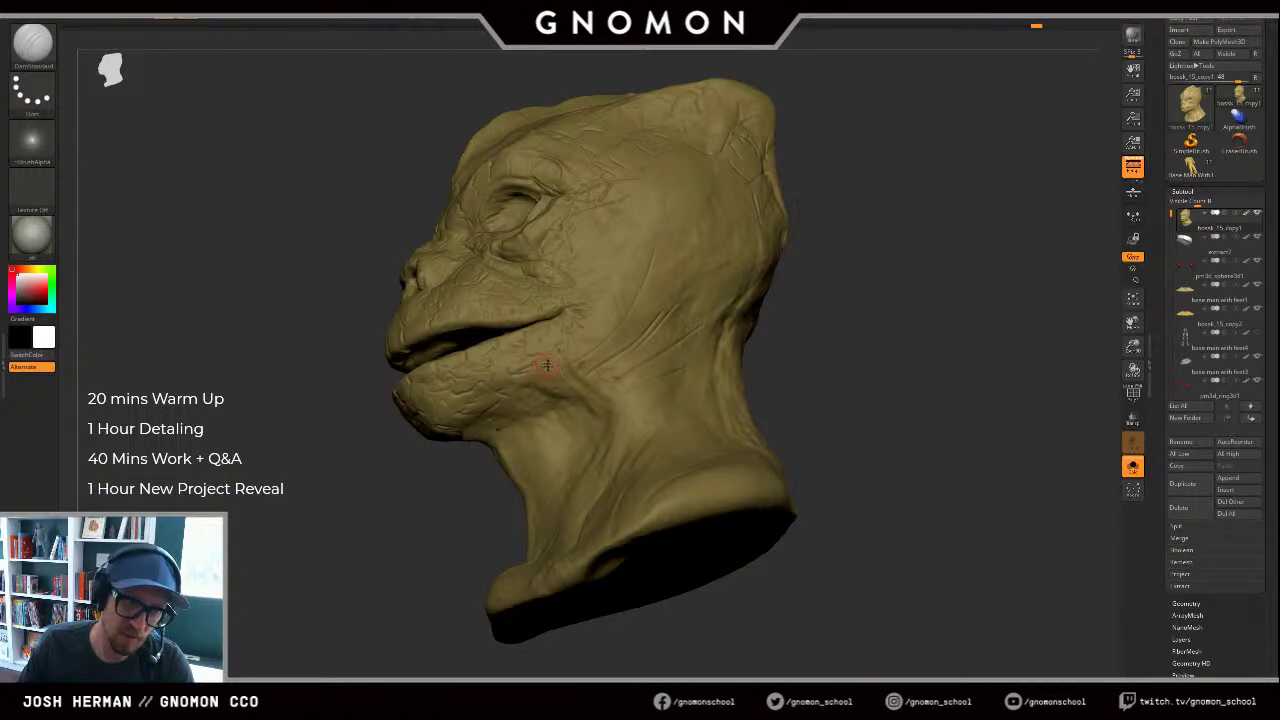
{"action": "right_click_drag", "start_coordinate": [482, 370], "coordinate": [473, 402]}
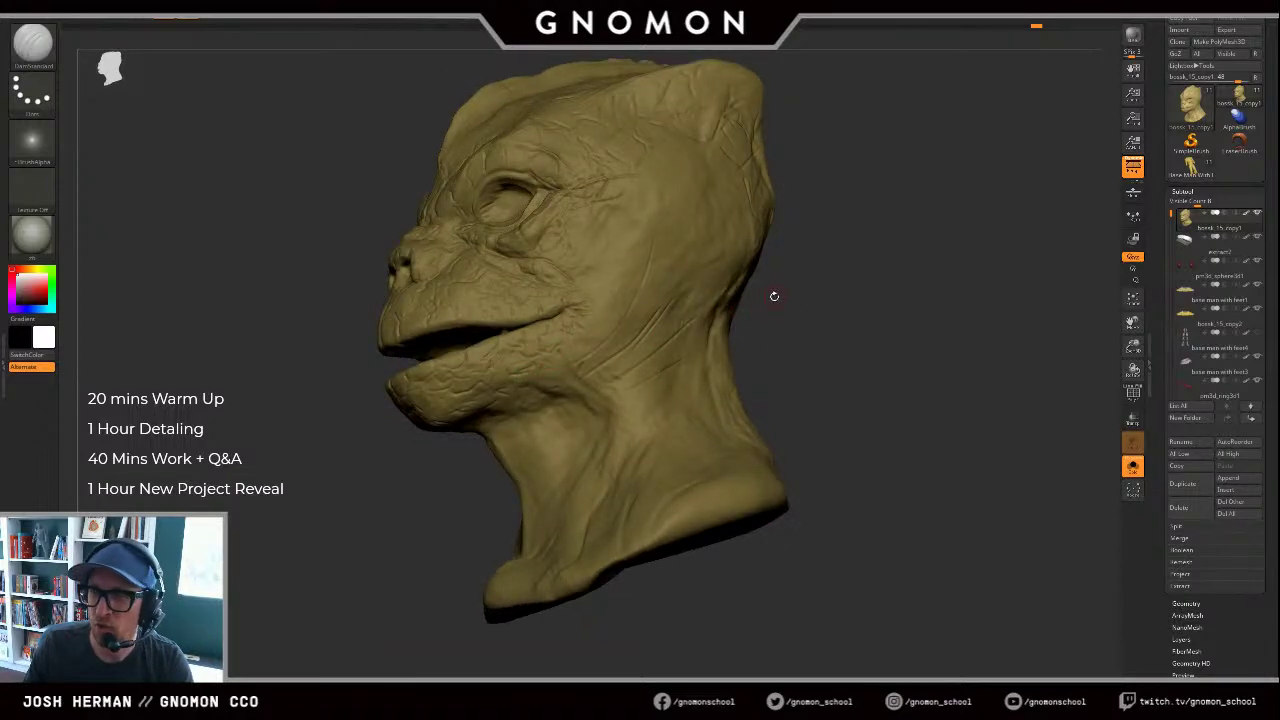
Step: Build up the skin folds between the creases on the rear cheek with the Clay brush
{"action": "left_click_drag", "start_coordinate": [815, 304], "coordinate": [872, 330]}
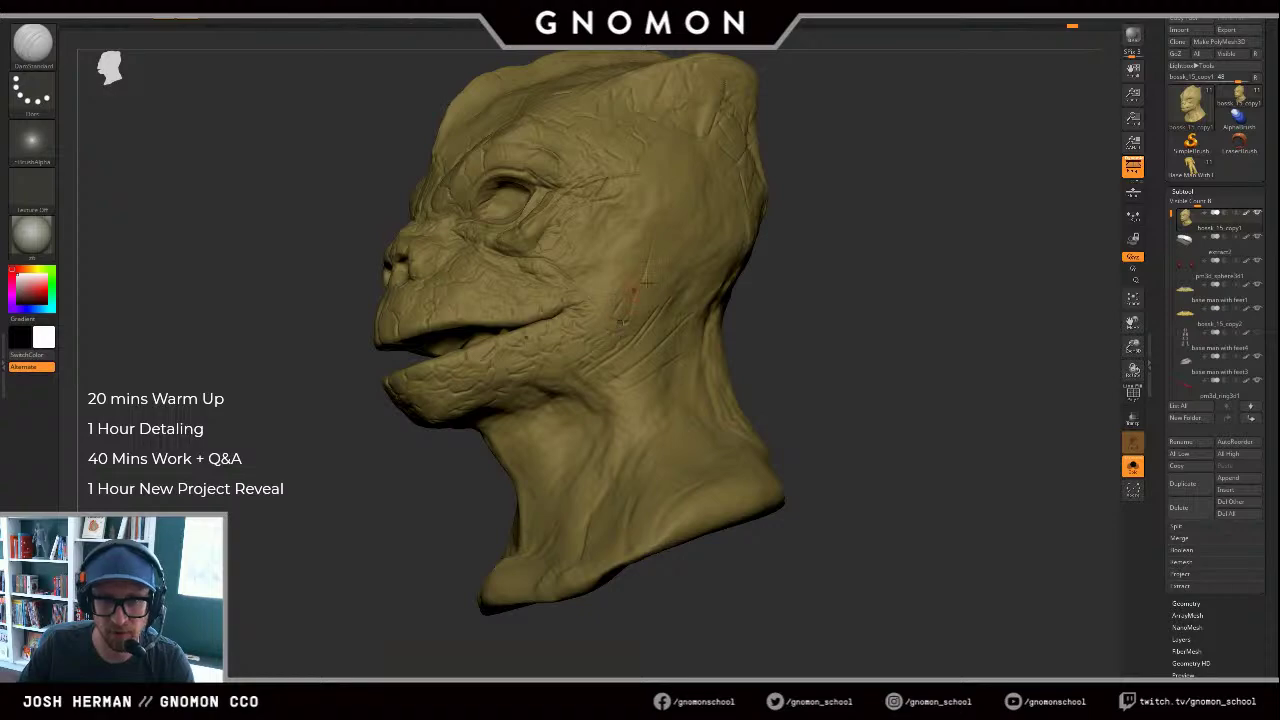
{"action": "left_click_drag", "start_coordinate": [778, 232], "coordinate": [812, 236]}
{"action": "key", "text": "b"}
{"action": "key", "text": "c"}
{"action": "key", "text": "l"}
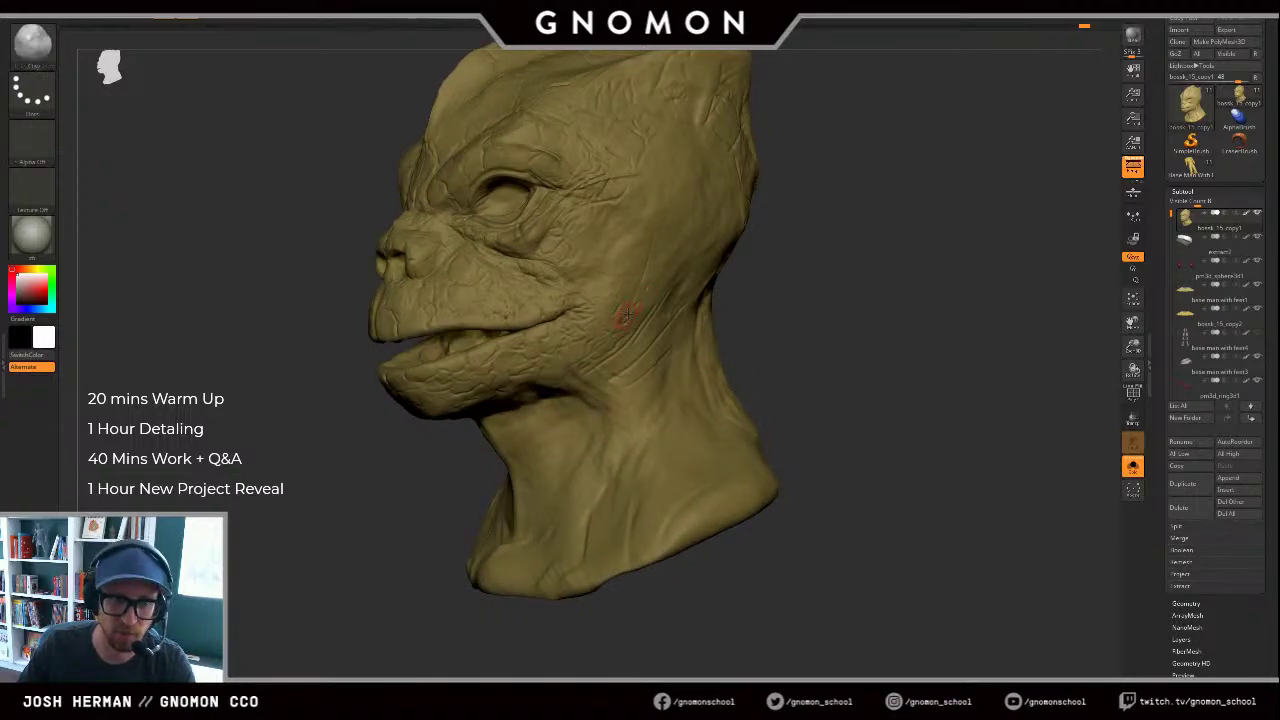
{"action": "left_click_drag", "start_coordinate": [623, 319], "coordinate": [630, 307]}
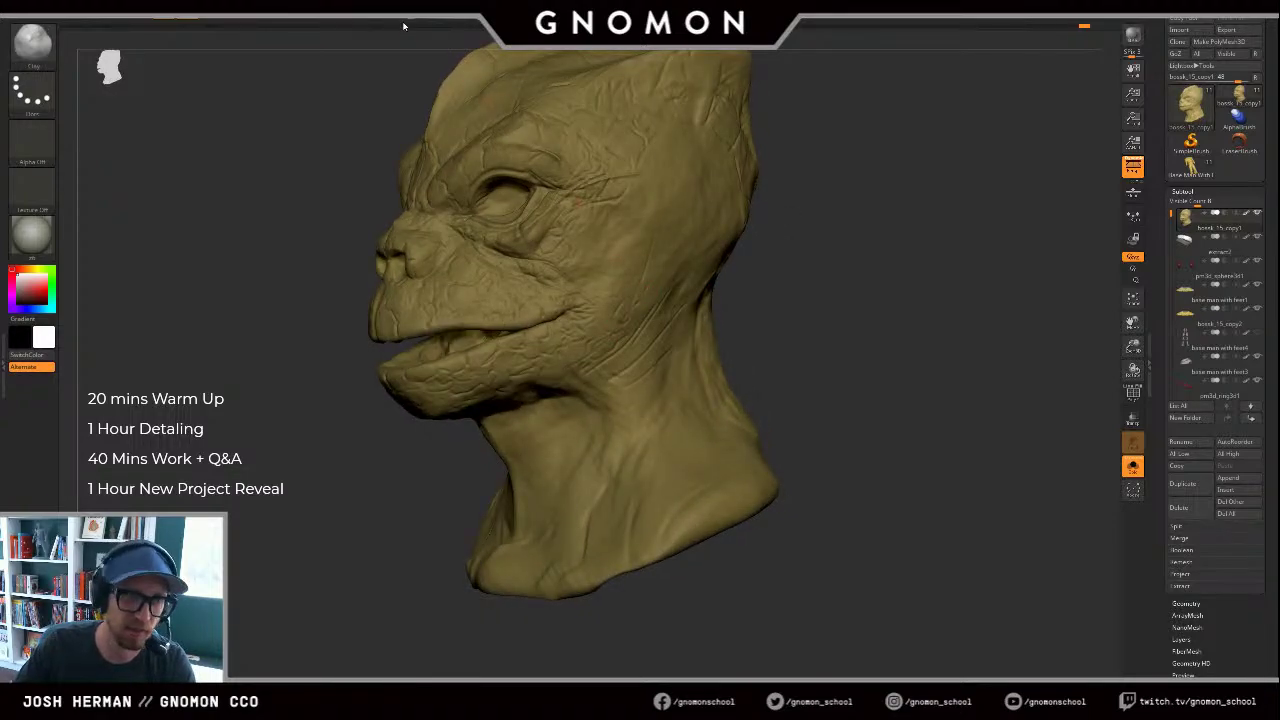
{"action": "left_click_drag", "start_coordinate": [853, 246], "coordinate": [832, 247]}
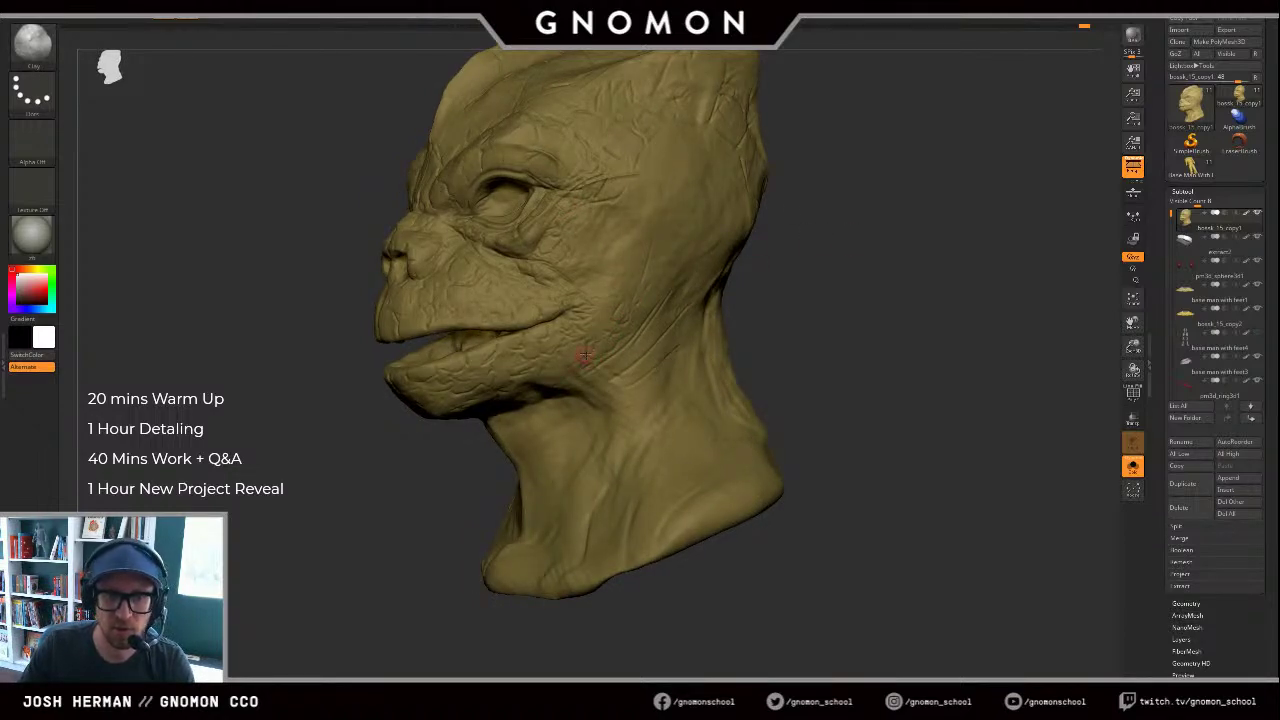
Step: Carve more creases with the DamStandard brush below the mouth corner, along the jawline and toward the neck
{"action": "key", "text": "b"}
{"action": "key", "text": "d"}
{"action": "key", "text": "s"}
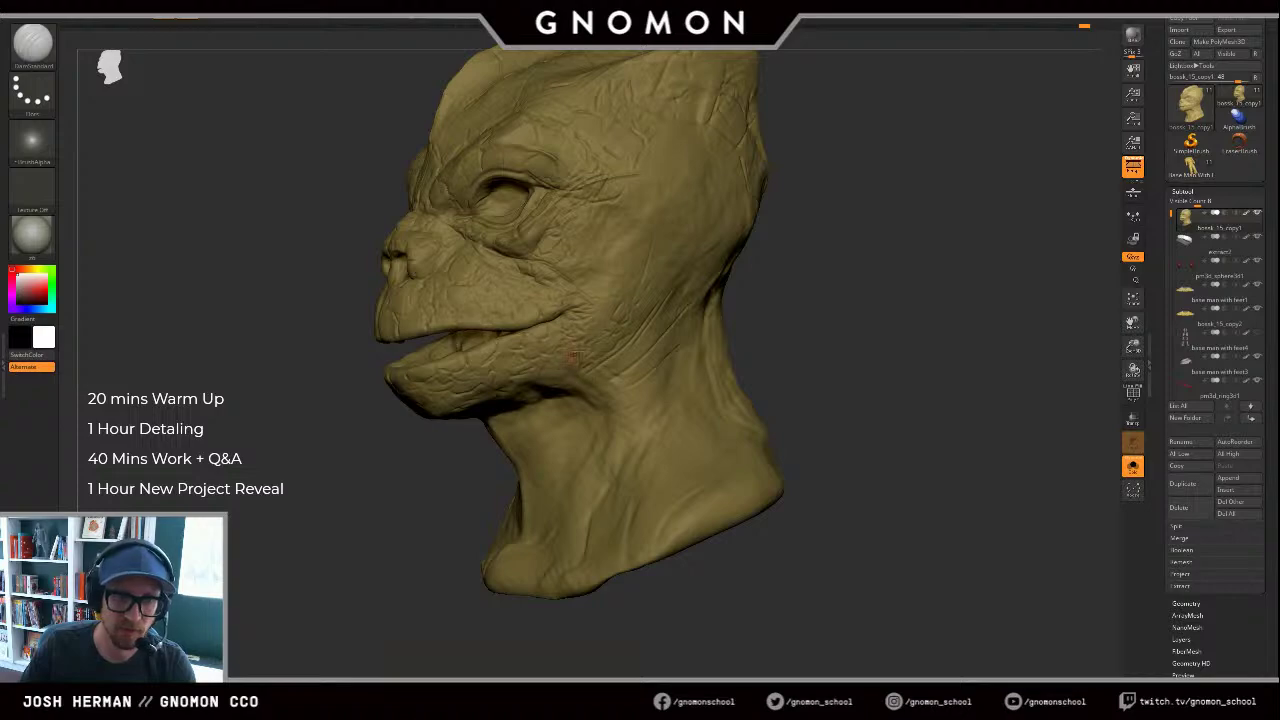
{"action": "left_click_drag", "start_coordinate": [574, 355], "coordinate": [567, 359]}
{"action": "mouse_move", "coordinate": [450, 472]}
{"action": "left_mouse_down"}
{"action": "mouse_move", "coordinate": [418, 465]}
{"action": "mouse_move", "coordinate": [418, 445]}
{"action": "left_mouse_up"}
{"action": "key", "text": "s"}
{"action": "left_click", "coordinate": [520, 402]}
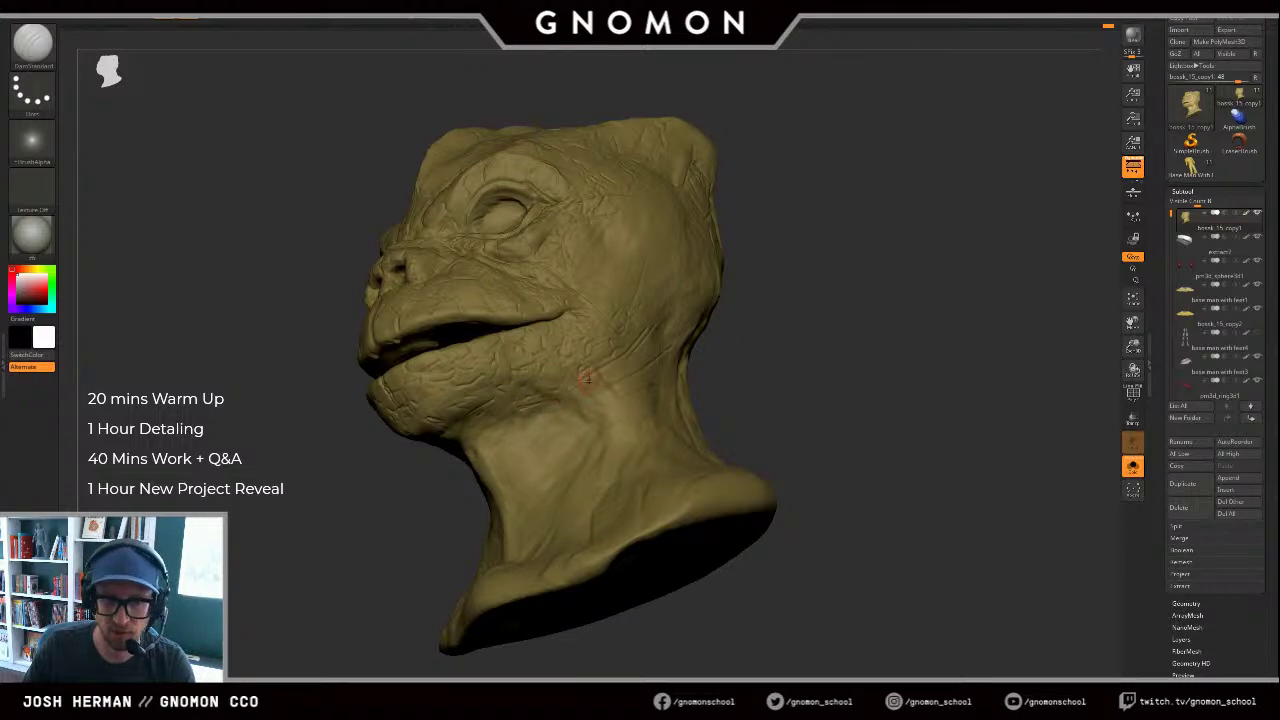
{"action": "right_click_drag", "start_coordinate": [623, 360], "coordinate": [634, 357]}
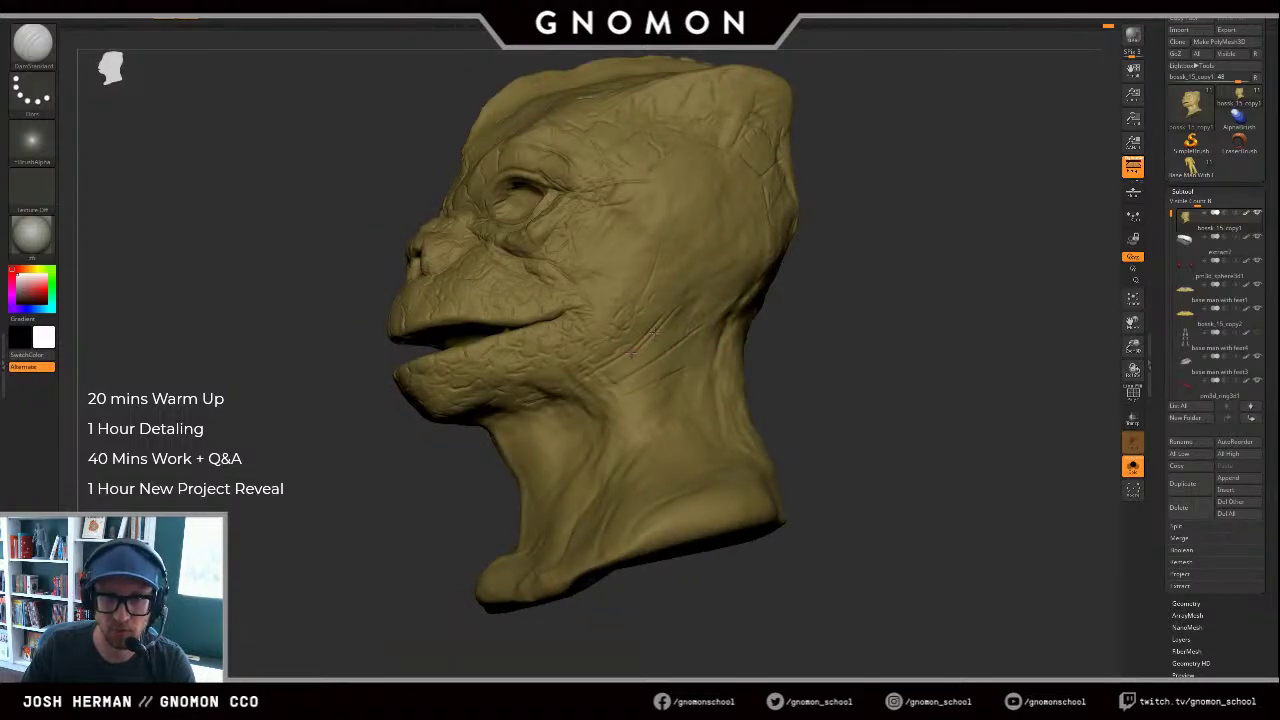
Step: Compare the detailed head with the earlier bossk_15 version by switching between the two tools in the same view
{"action": "mouse_move", "coordinate": [798, 288]}
{"action": "left_mouse_down"}
{"action": "mouse_move", "coordinate": [826, 283]}
{"action": "mouse_move", "coordinate": [811, 351]}
{"action": "mouse_move", "coordinate": [879, 352]}
{"action": "left_mouse_up"}
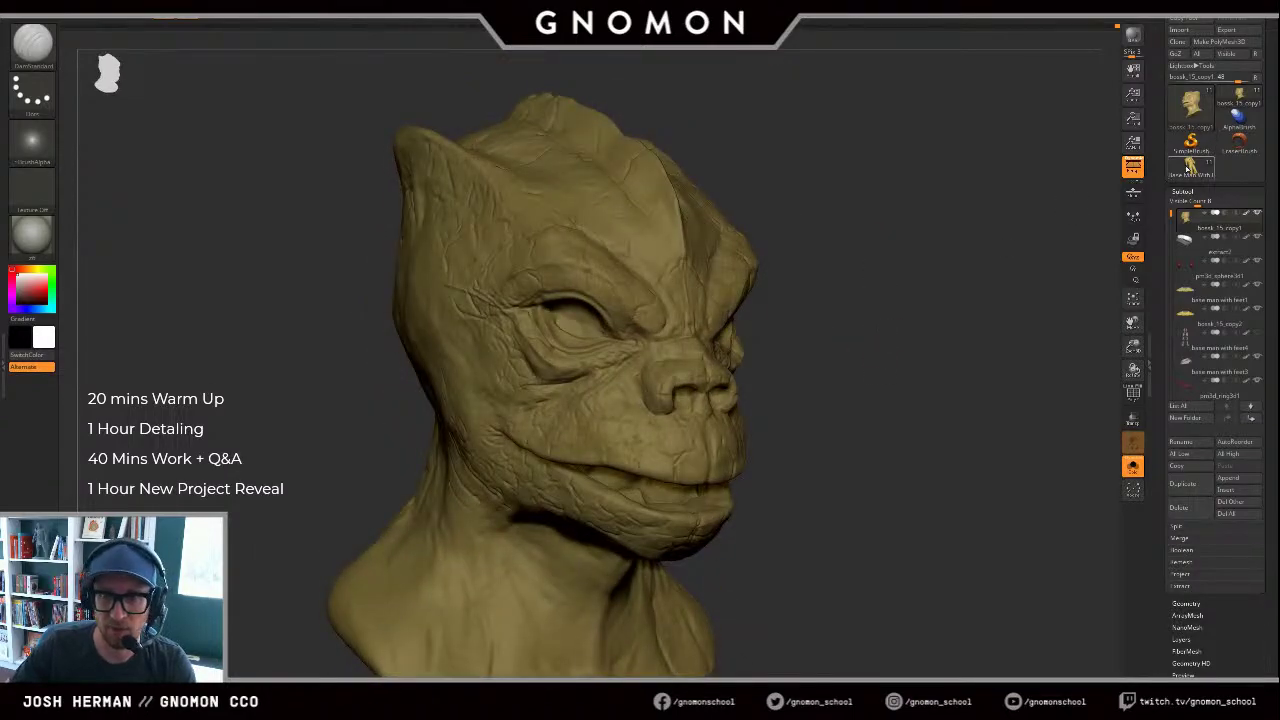
{"action": "left_click", "coordinate": [1190, 166]}
{"action": "left_click", "coordinate": [1196, 165]}
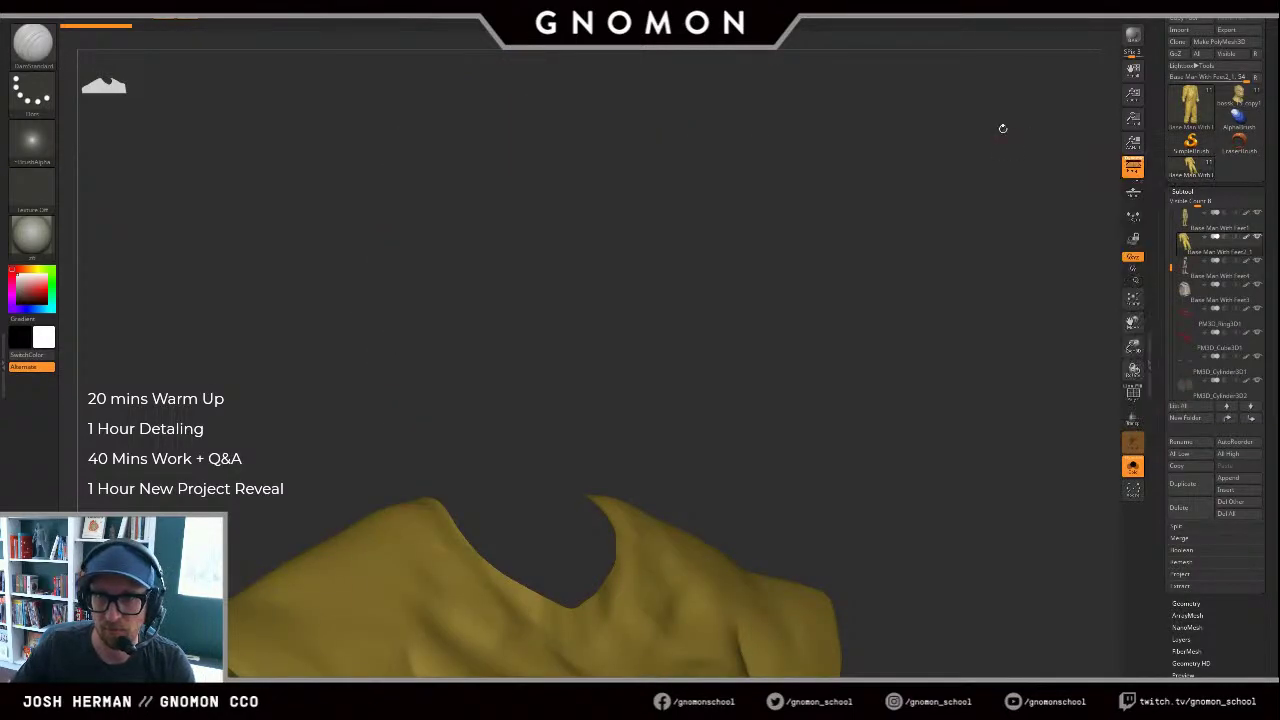
{"action": "key", "text": "alt+shift+s"}
{"action": "left_click", "coordinate": [702, 285], "text": "alt"}
{"action": "key", "text": "alt+shift+s"}
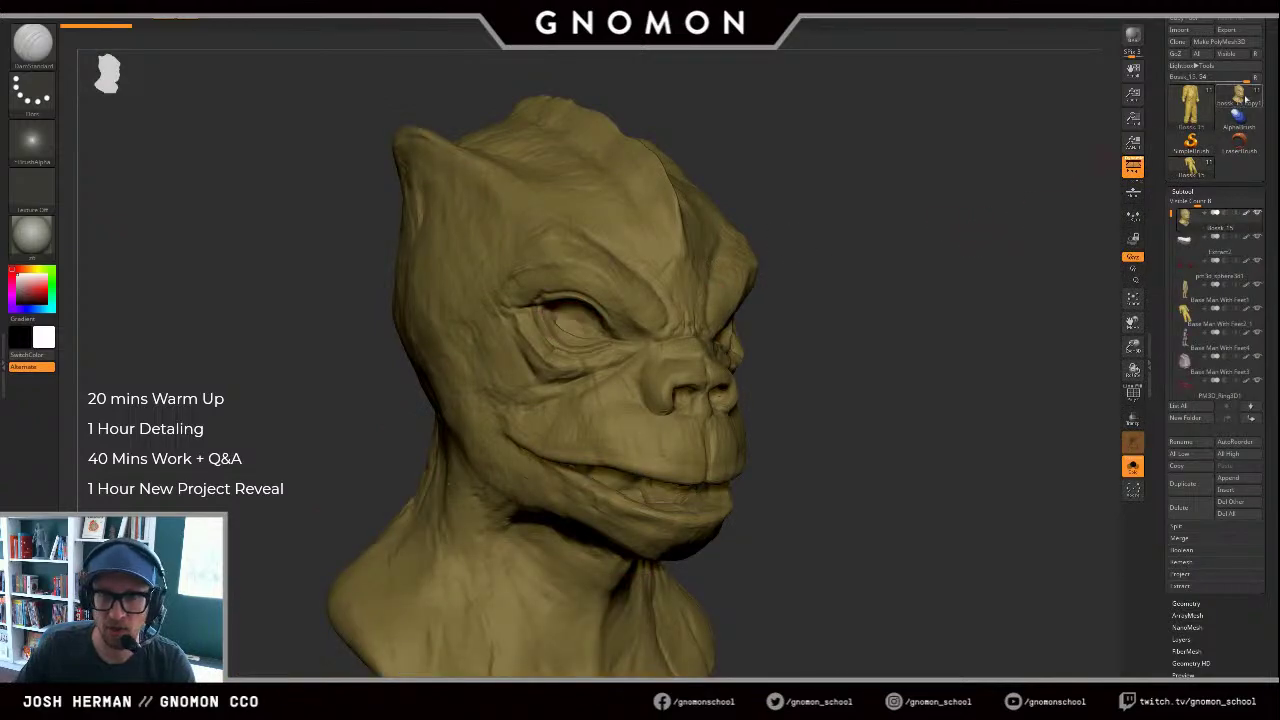
{"action": "left_click", "coordinate": [1238, 98]}
{"action": "left_click_drag", "start_coordinate": [1003, 206], "coordinate": [1043, 201]}
{"action": "left_click_drag", "start_coordinate": [1113, 182], "coordinate": [1097, 186]}
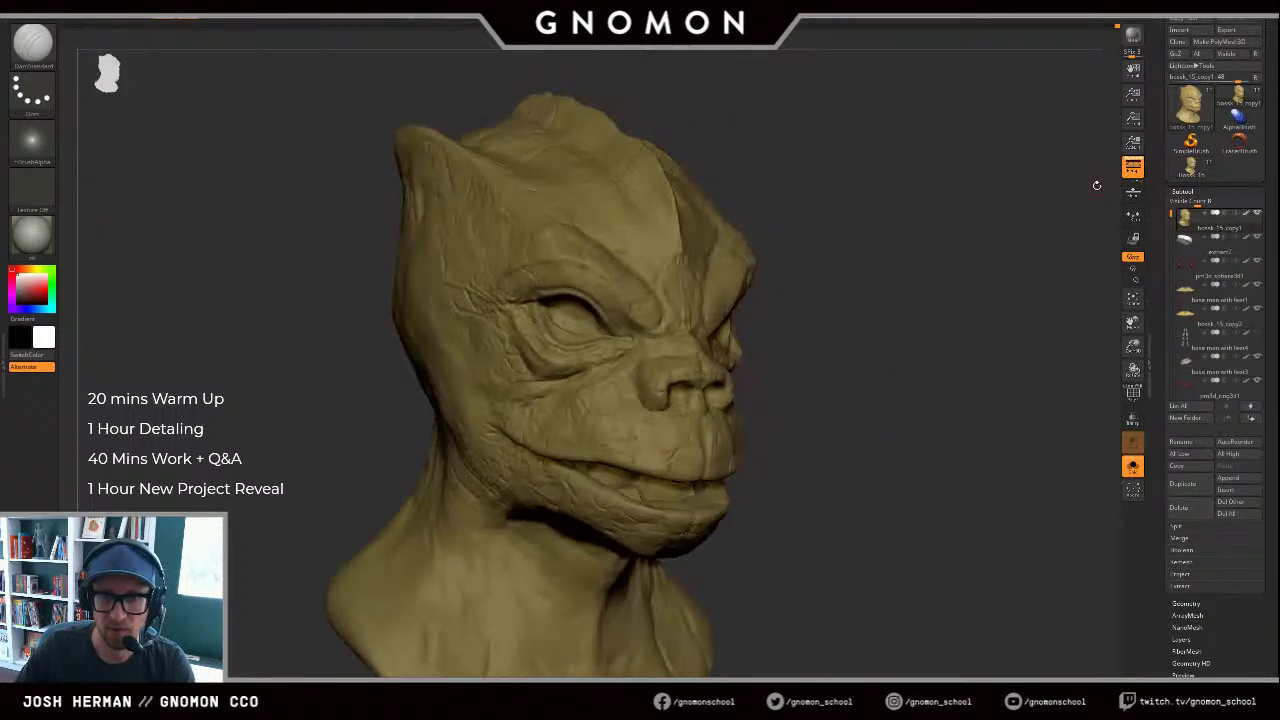
{"action": "left_click", "coordinate": [1191, 166]}
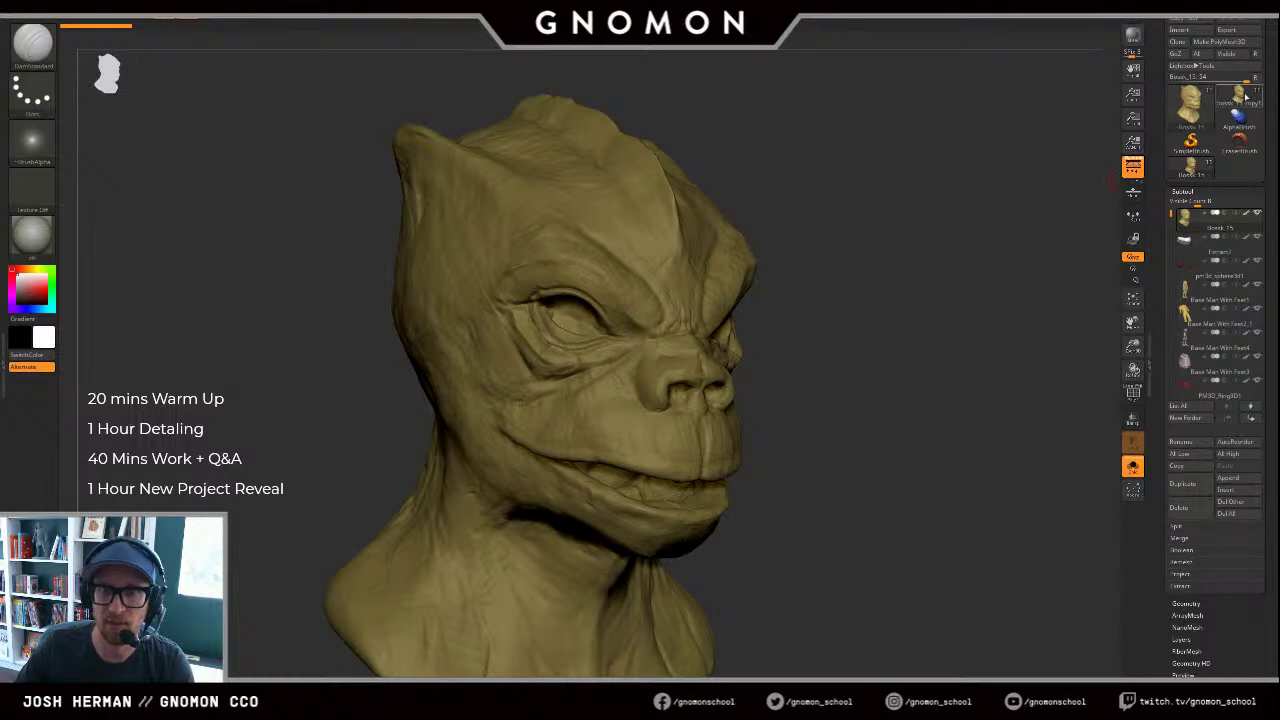
{"action": "left_click", "coordinate": [1238, 98]}
Step: Deepen the long diagonal creases at the back of the jaw and smooth the skin around them
{"action": "mouse_move", "coordinate": [929, 170]}
{"action": "left_mouse_down"}
{"action": "mouse_move", "coordinate": [895, 217]}
{"action": "mouse_move", "coordinate": [770, 312]}
{"action": "left_mouse_up"}
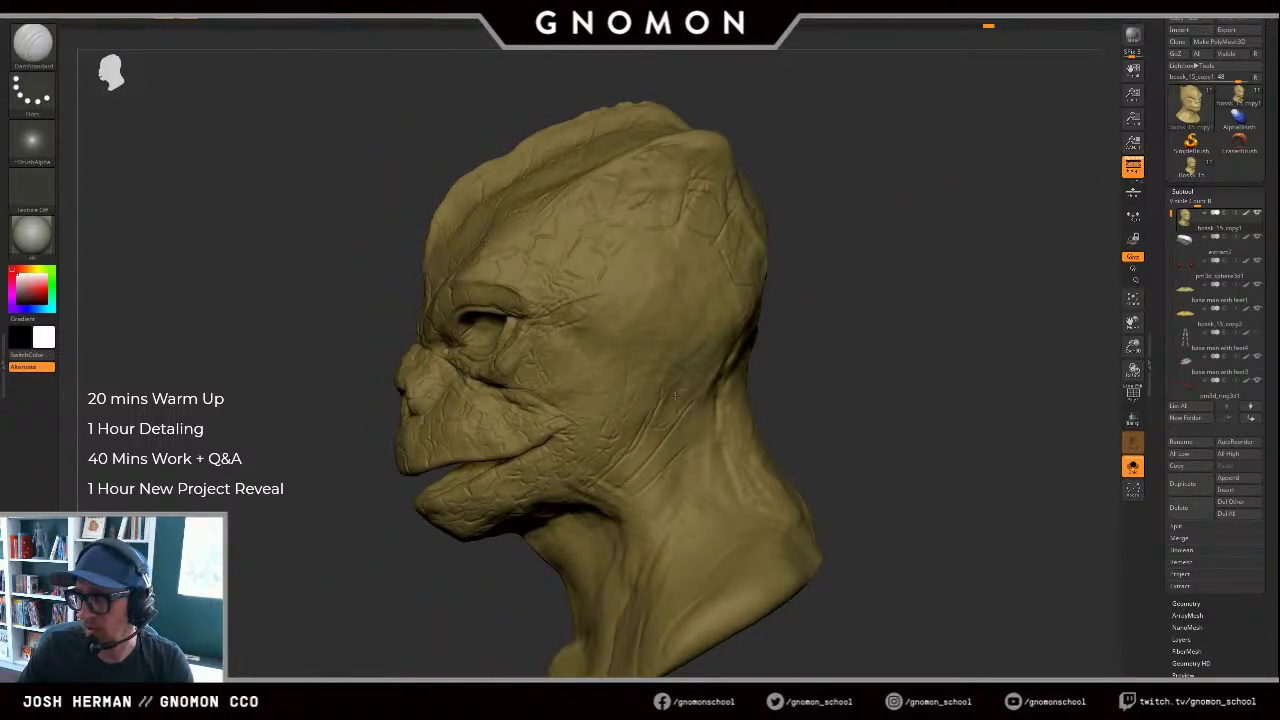
{"action": "left_click_drag", "start_coordinate": [676, 386], "coordinate": [644, 444]}
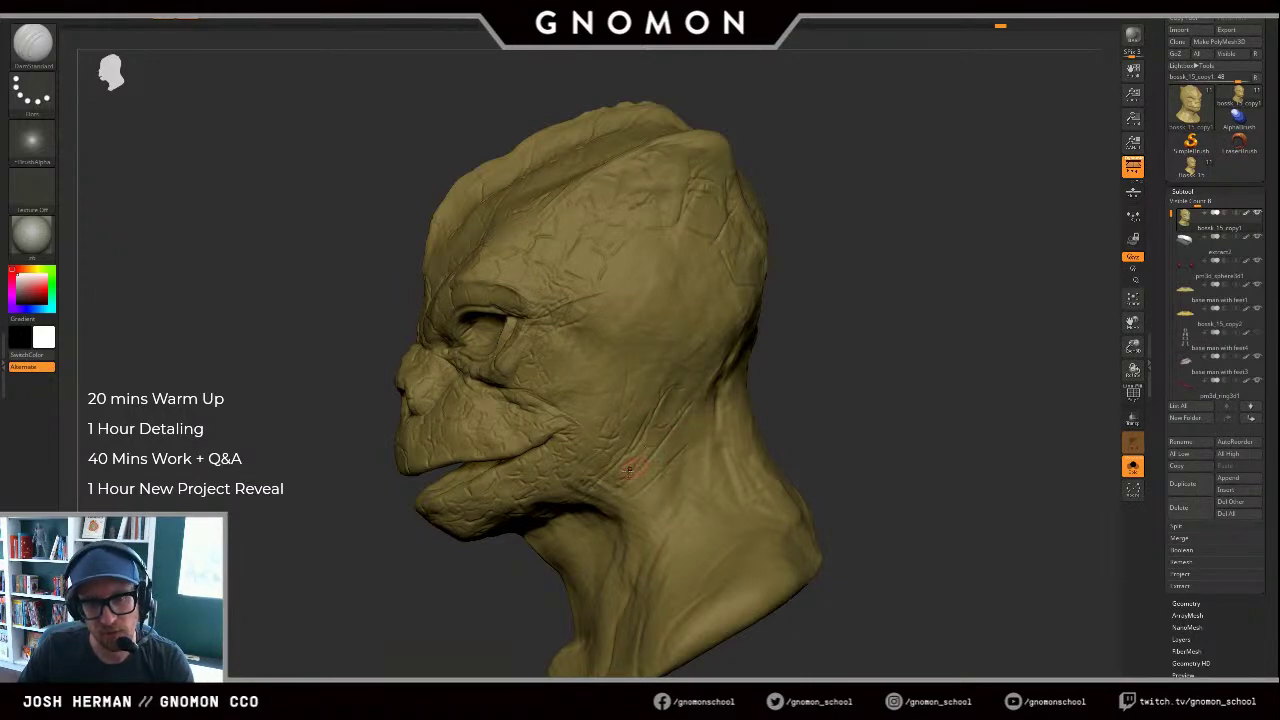
{"action": "left_click_drag", "start_coordinate": [668, 446], "coordinate": [654, 440], "text": "shift"}
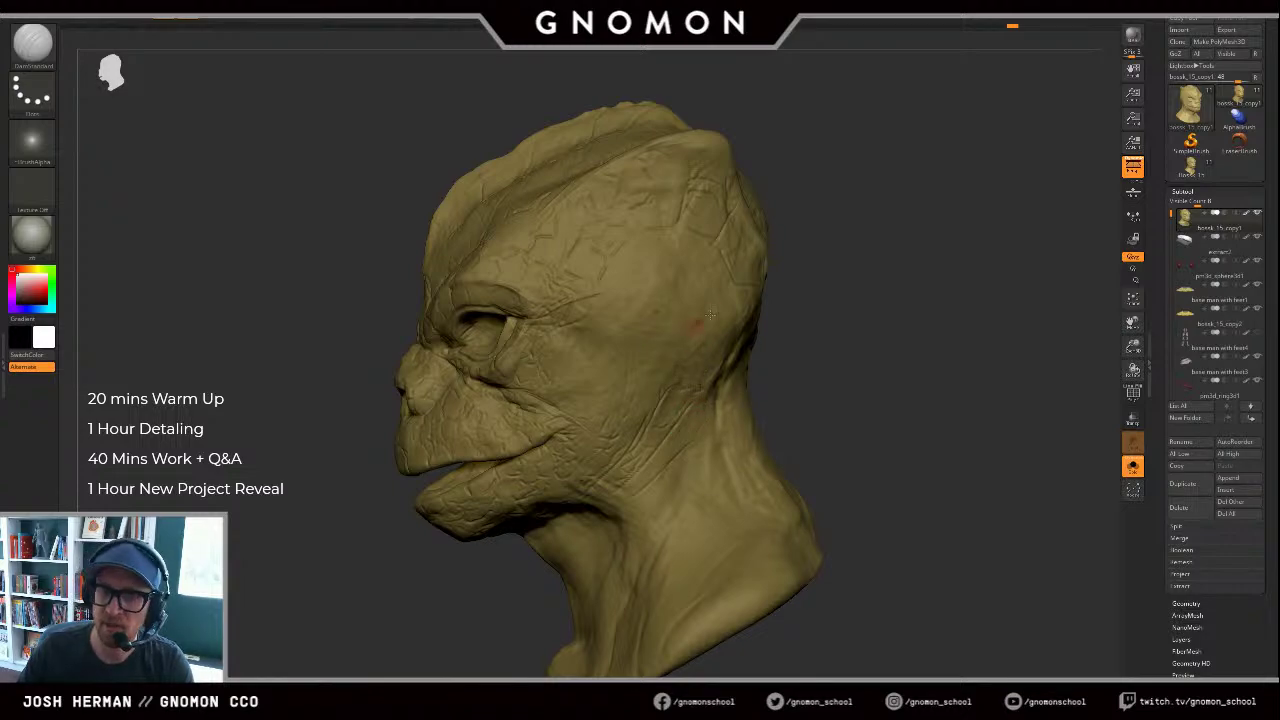
Step: Carve fine creases into the temple and upper cheek behind the eye with the DamStandard brush, undoing the trial stroke made with the Standard brush
{"action": "left_click_drag", "start_coordinate": [838, 280], "coordinate": [808, 266]}
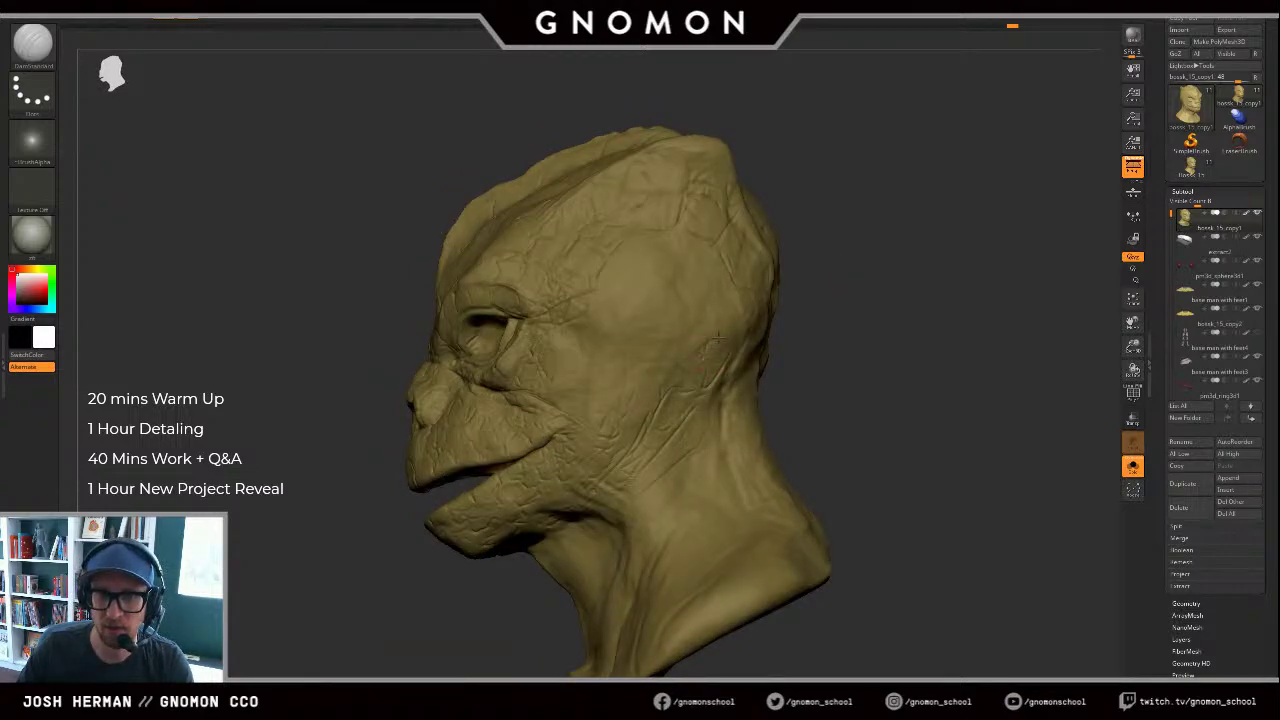
{"action": "left_click_drag", "start_coordinate": [806, 303], "coordinate": [936, 297]}
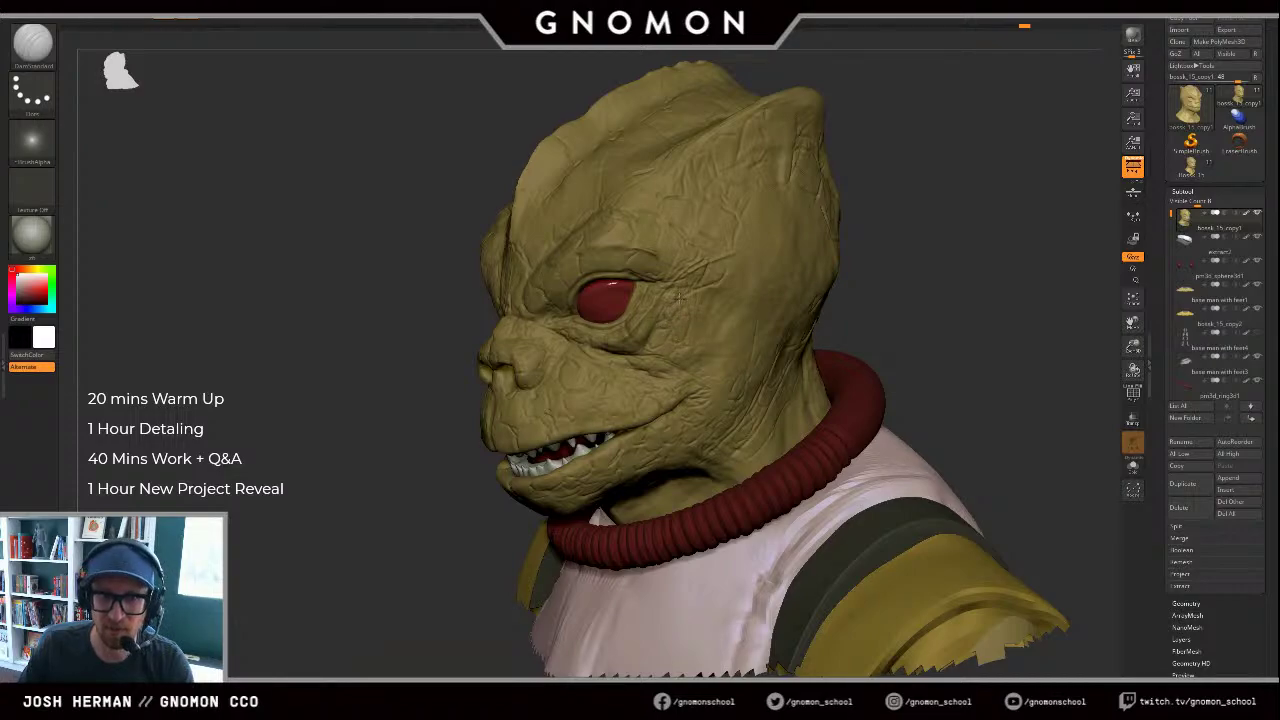
{"action": "key", "text": "b"}
{"action": "key", "text": "c"}
{"action": "key", "text": "l"}
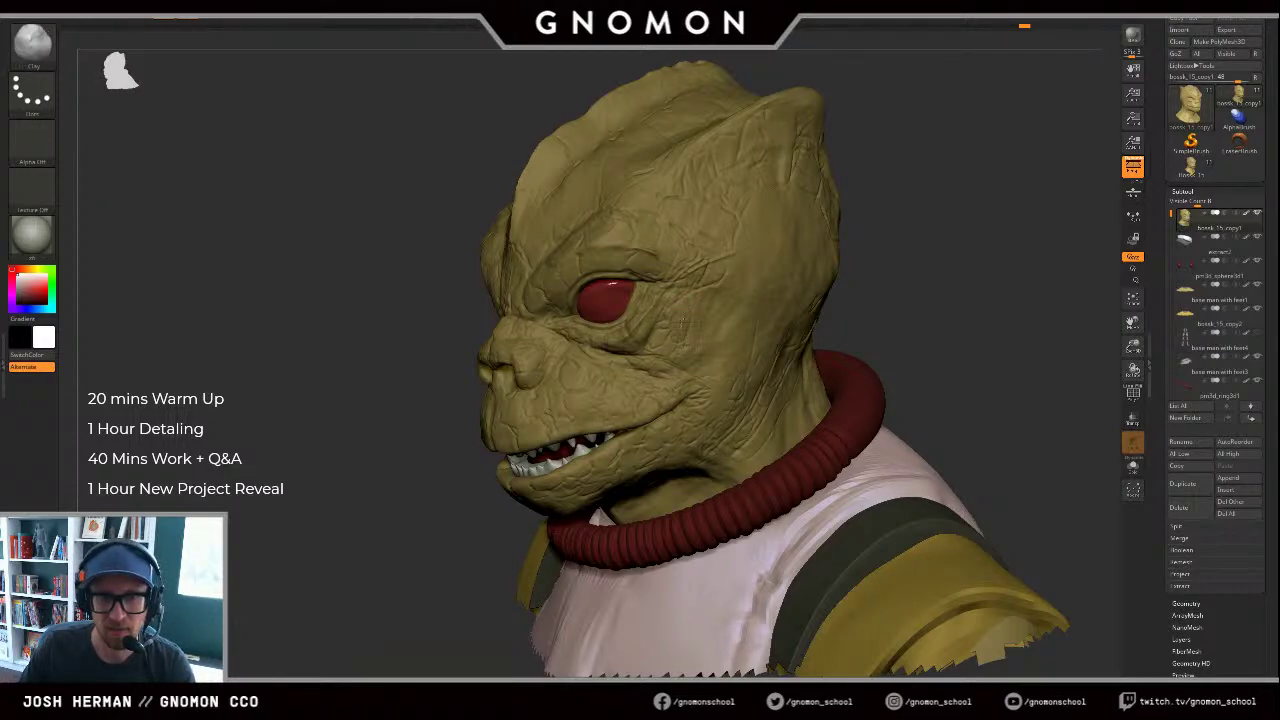
{"action": "key", "text": "b"}
{"action": "key", "text": "s"}
{"action": "key", "text": "t"}
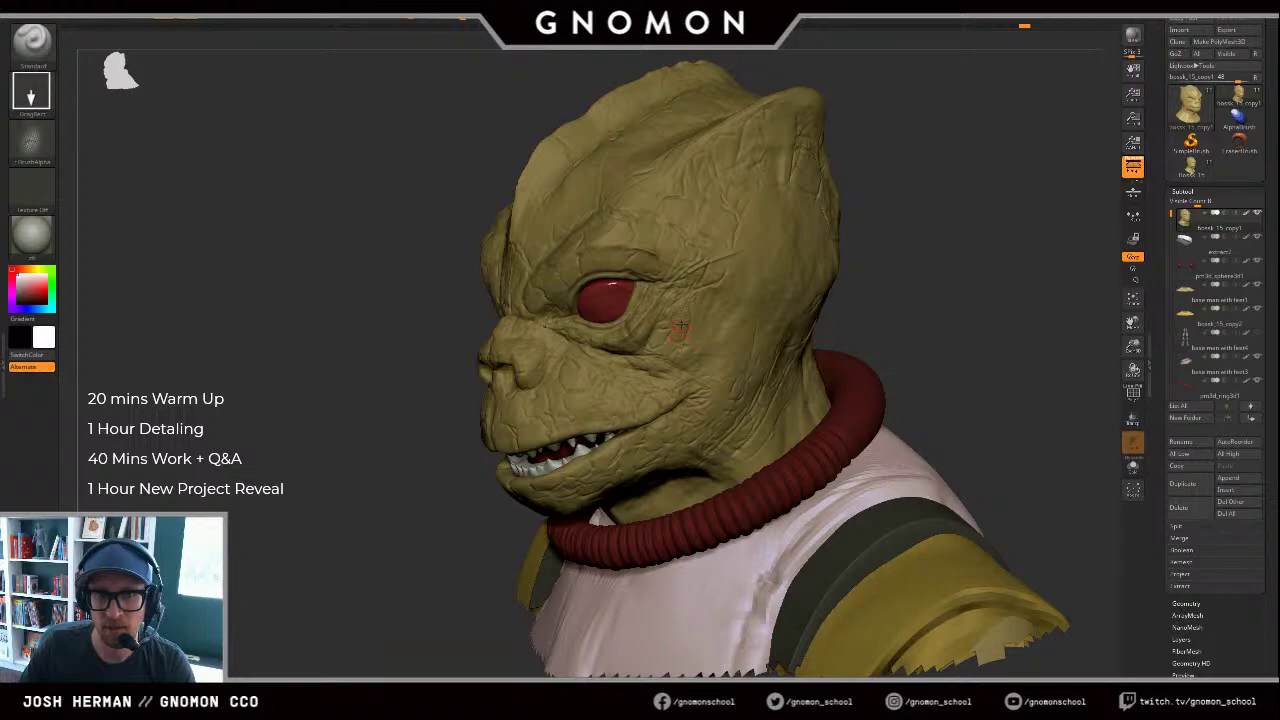
{"action": "key", "text": "ctrl+z"}
{"action": "key", "text": "b"}
{"action": "key", "text": "d"}
{"action": "key", "text": "s"}
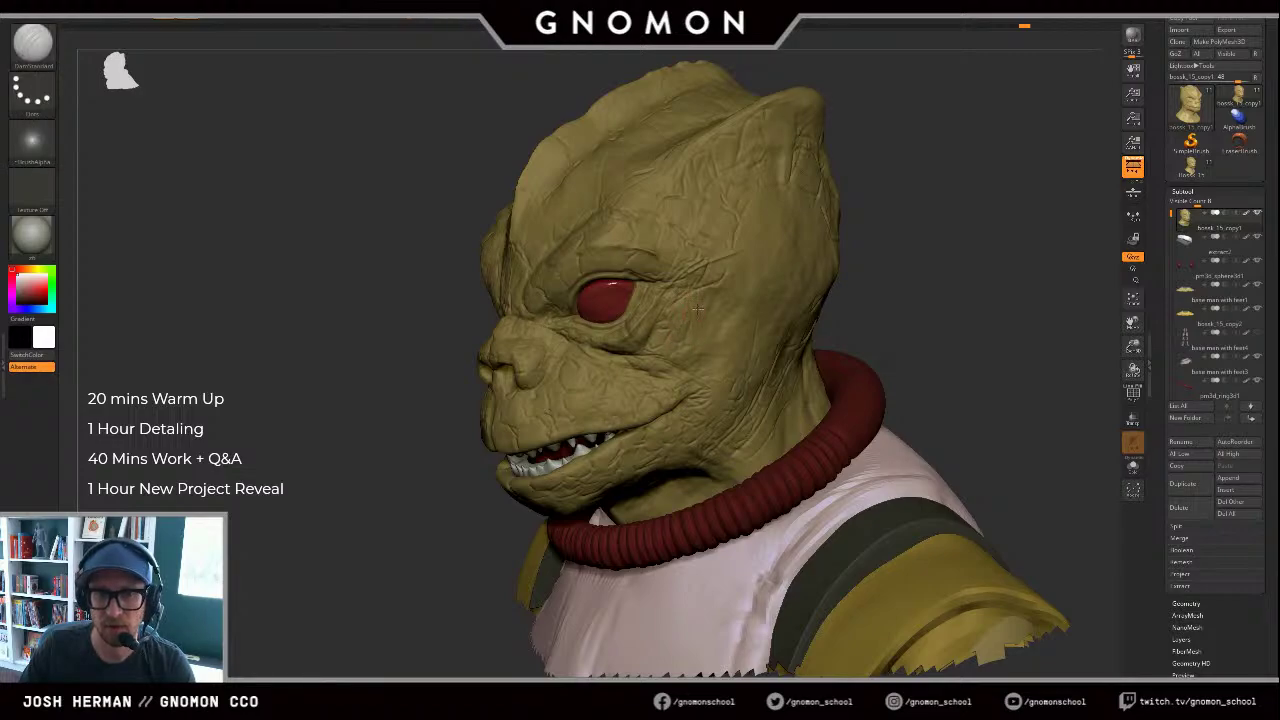
Step: Extend the DamStandard creases from the eye corner across the upper cheek and the side of the head
{"action": "mouse_move", "coordinate": [851, 326]}
{"action": "left_mouse_down"}
{"action": "mouse_move", "coordinate": [911, 289]}
{"action": "mouse_move", "coordinate": [889, 280]}
{"action": "left_mouse_up"}
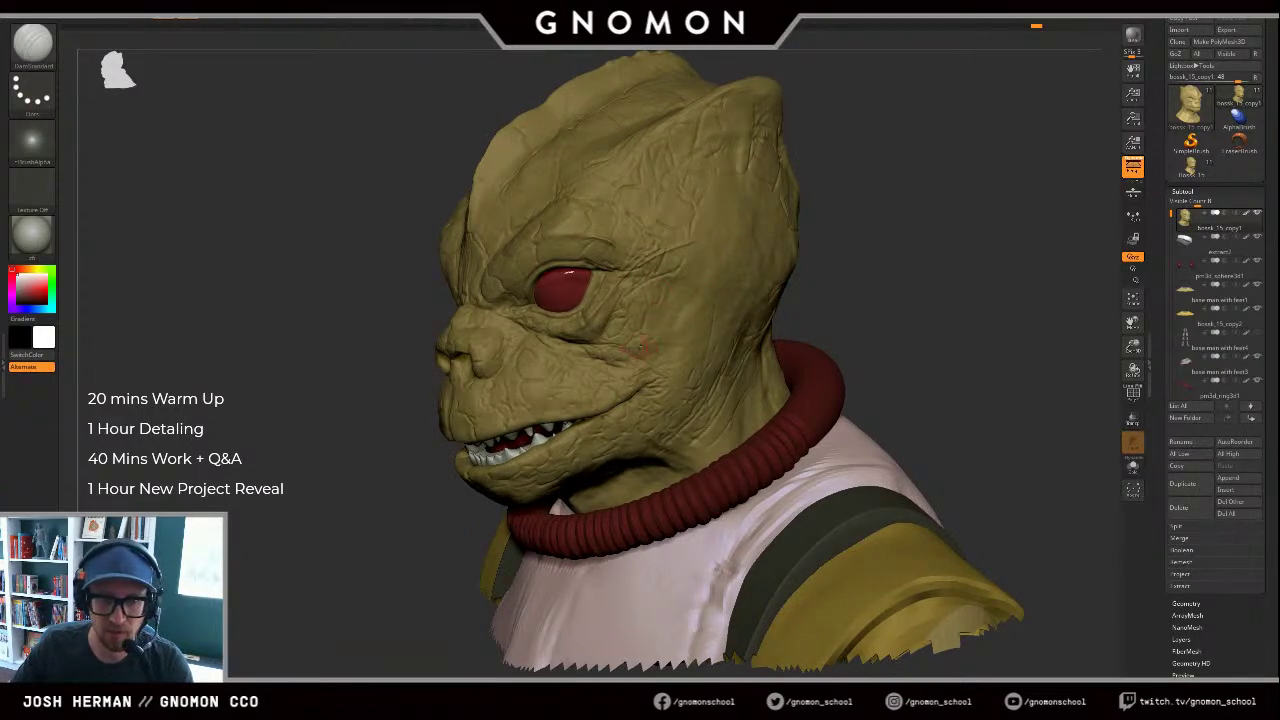
{"action": "left_click_drag", "start_coordinate": [852, 325], "coordinate": [896, 311]}
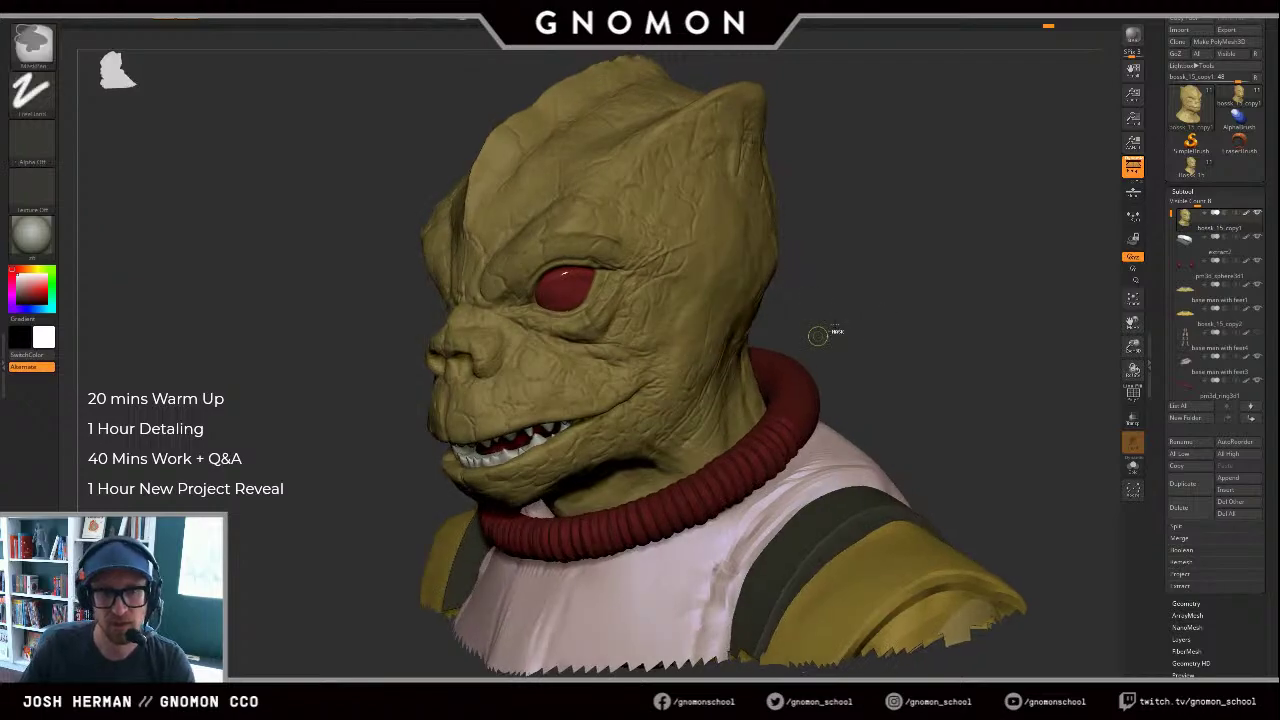
{"action": "mouse_move", "coordinate": [817, 334]}
{"action": "left_mouse_down"}
{"action": "mouse_move", "coordinate": [903, 297]}
{"action": "mouse_move", "coordinate": [907, 314]}
{"action": "mouse_move", "coordinate": [510, 358]}
{"action": "left_mouse_up"}
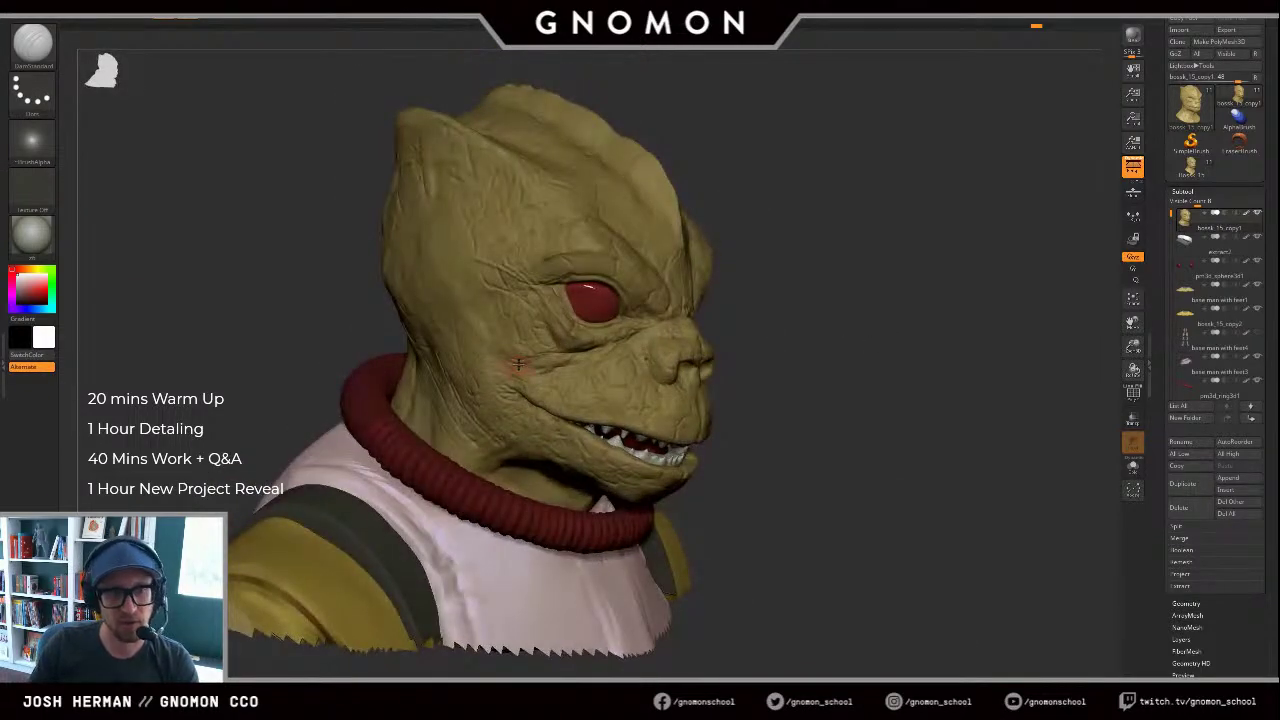
{"action": "left_click_drag", "start_coordinate": [806, 314], "coordinate": [623, 367]}
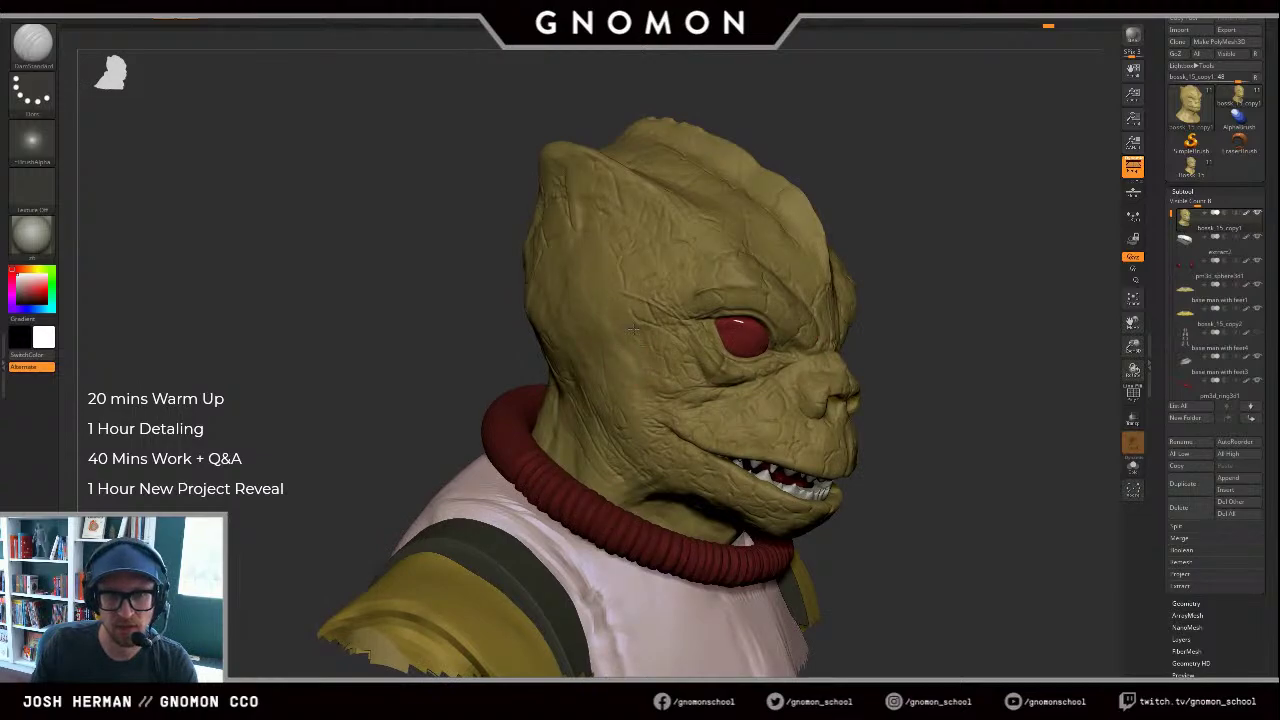
{"action": "left_click_drag", "start_coordinate": [895, 273], "coordinate": [952, 302]}
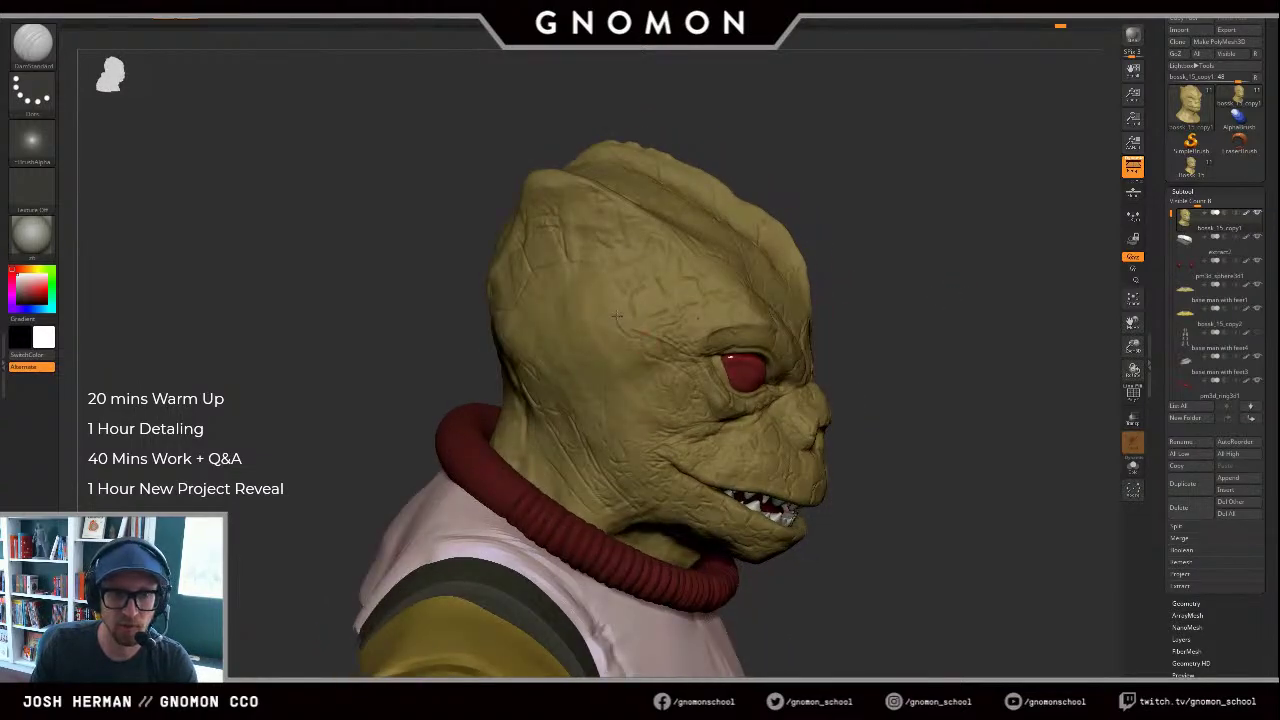
{"action": "left_click_drag", "start_coordinate": [848, 181], "coordinate": [892, 190]}
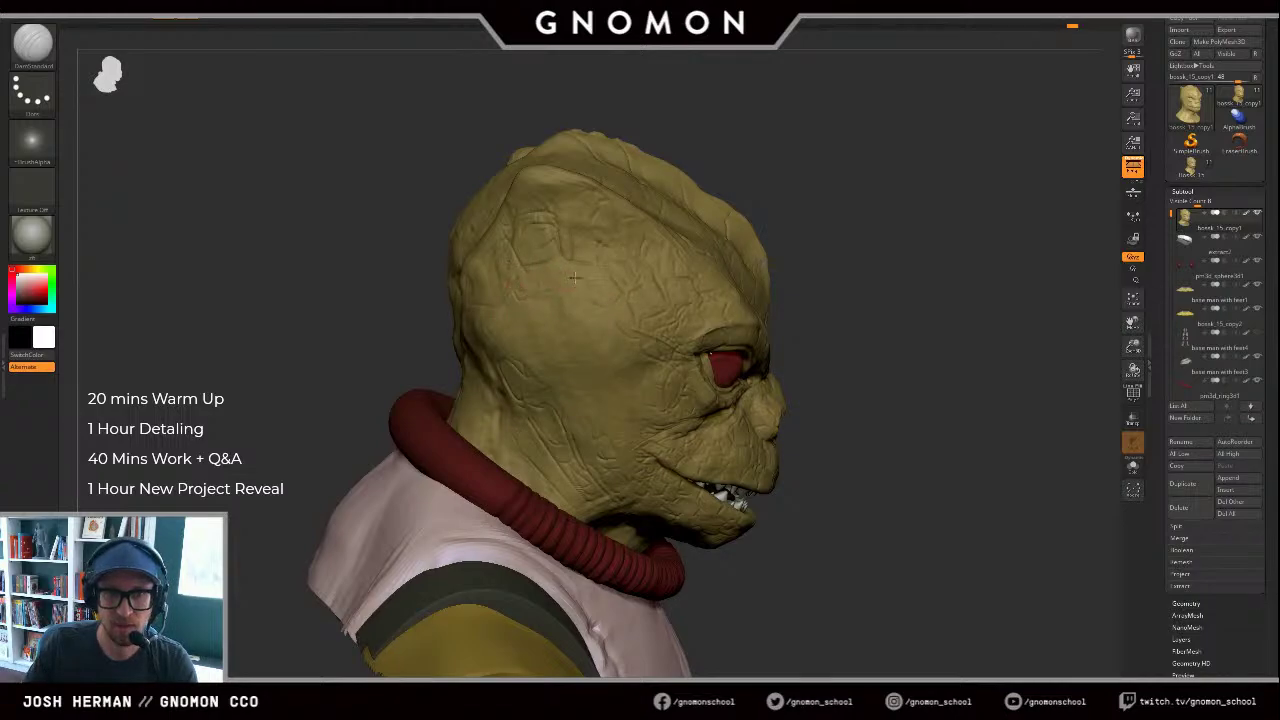
{"action": "left_click_drag", "start_coordinate": [772, 260], "coordinate": [863, 251], "text": "alt"}
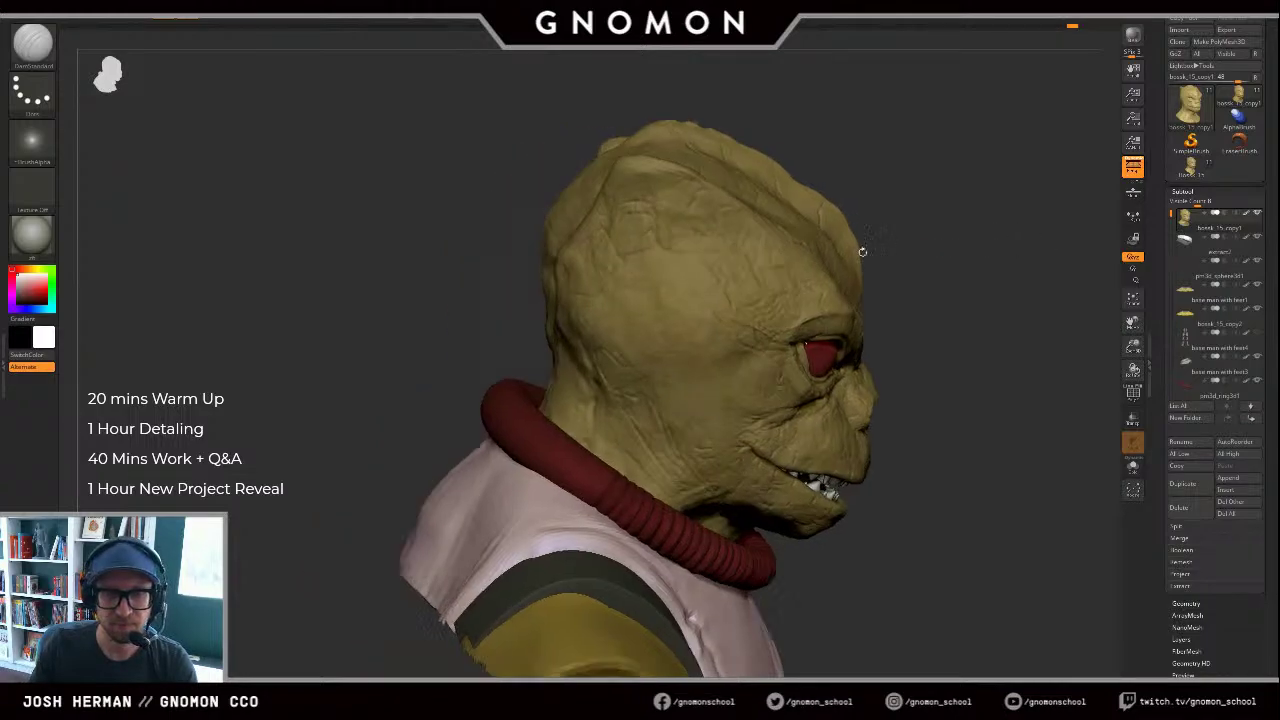
Step: Try out ear hole positions by painting small round masks on the side of the head behind the cheek
{"action": "left_click_drag", "start_coordinate": [1014, 326], "coordinate": [965, 330]}
{"action": "left_click_drag", "start_coordinate": [680, 343], "coordinate": [688, 356], "text": "ctrl"}
{"action": "mouse_move", "coordinate": [574, 362]}
{"action": "left_mouse_down"}
{"action": "mouse_move", "coordinate": [555, 366]}
{"action": "mouse_move", "coordinate": [647, 366]}
{"action": "left_mouse_up"}
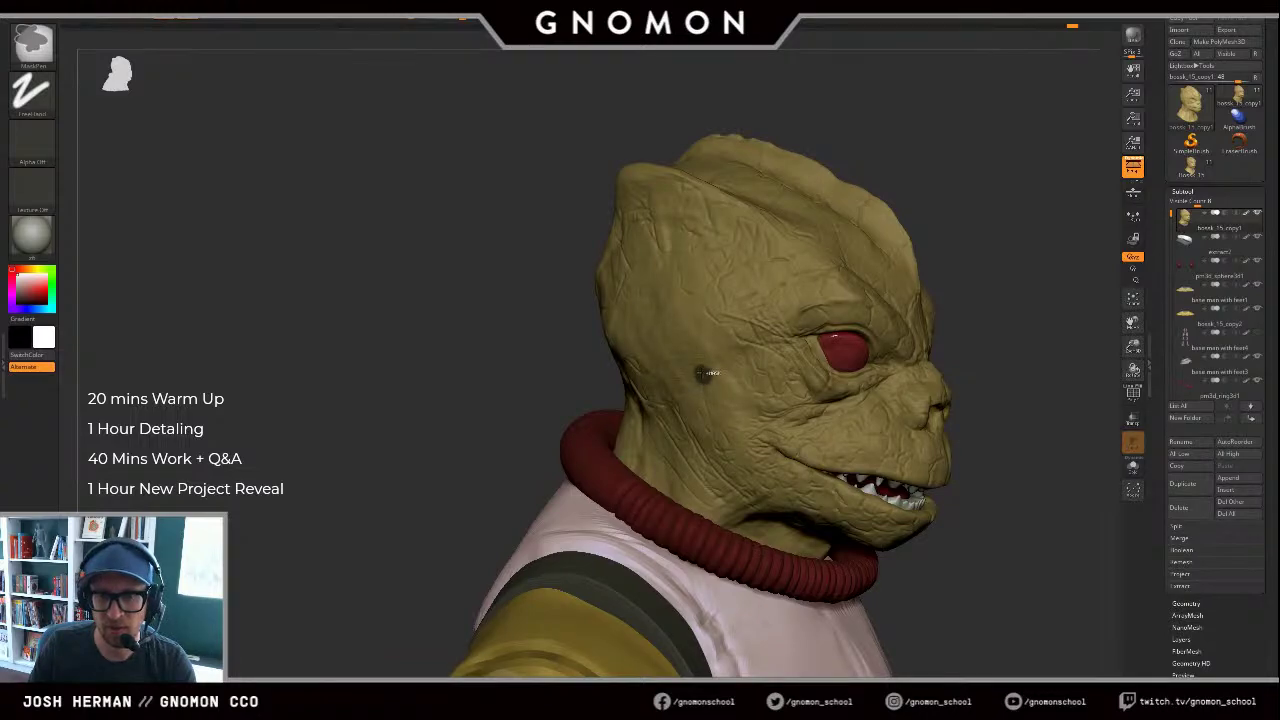
{"action": "left_click_drag", "start_coordinate": [1062, 312], "coordinate": [945, 322]}
{"action": "left_click_drag", "start_coordinate": [692, 340], "coordinate": [696, 343], "text": "ctrl"}
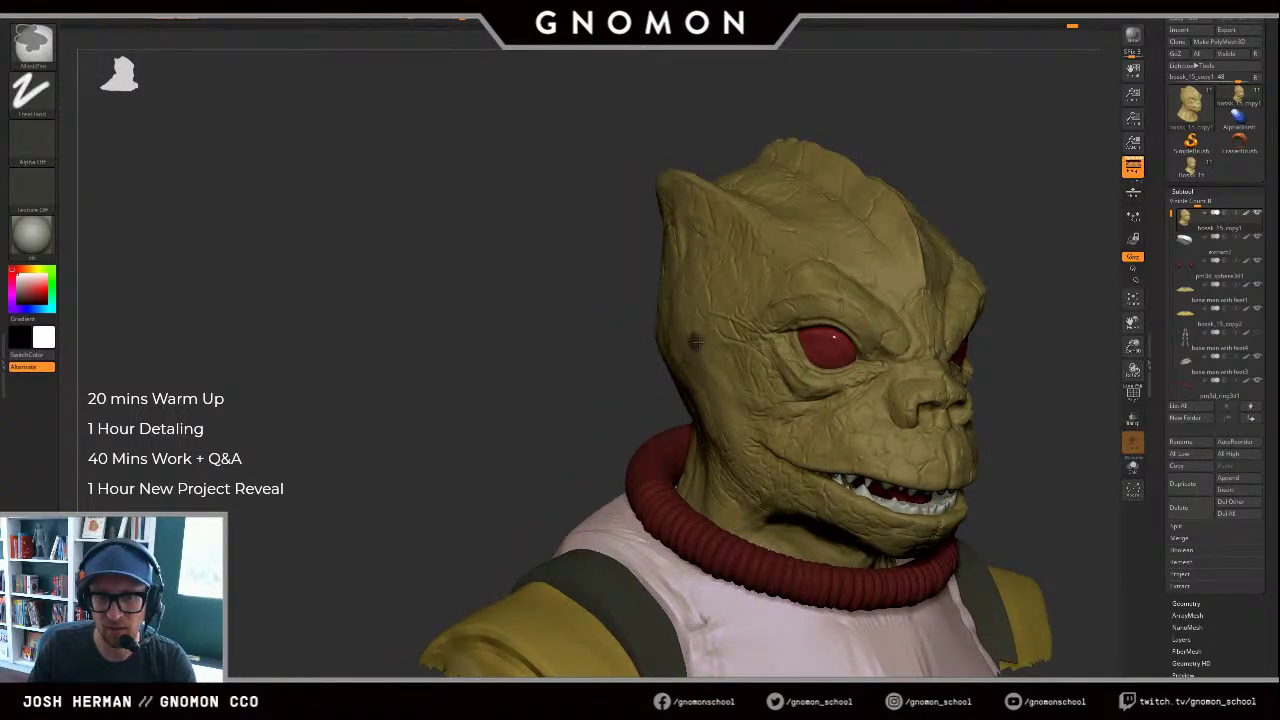
{"action": "left_click_drag", "start_coordinate": [610, 368], "coordinate": [450, 384]}
{"action": "left_click_drag", "start_coordinate": [992, 317], "coordinate": [953, 322]}
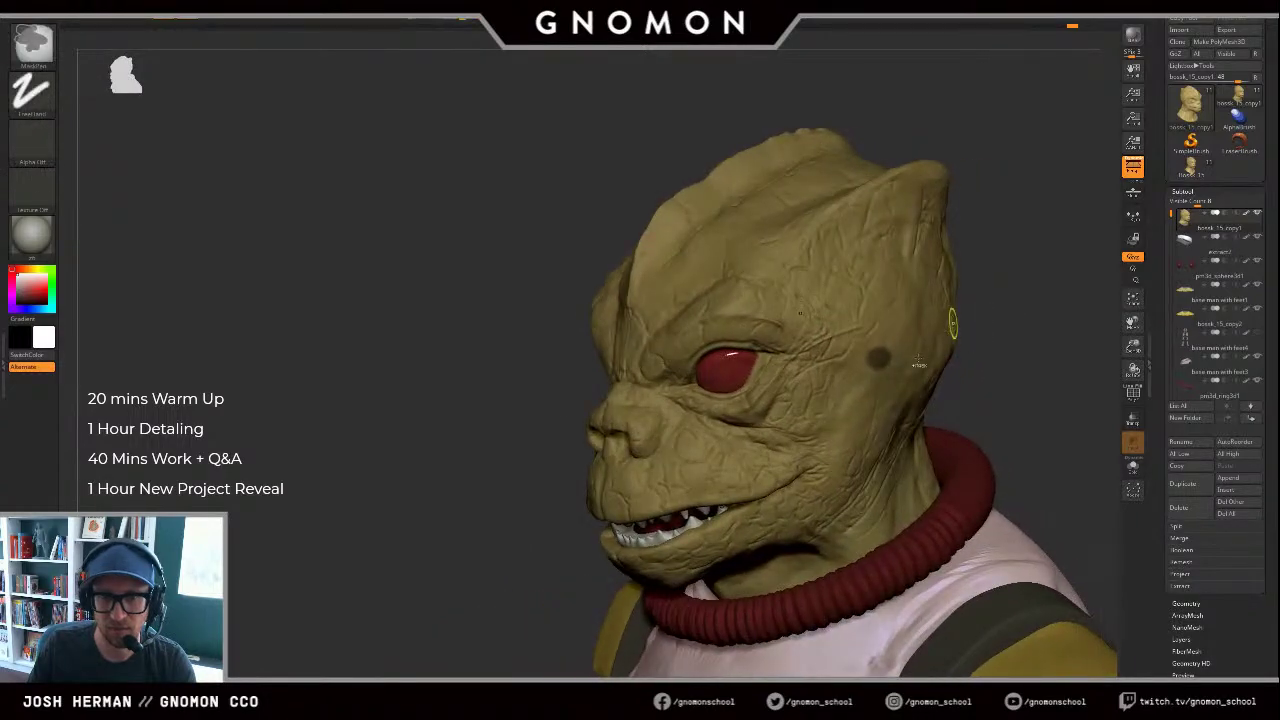
{"action": "key", "text": "ctrl+z"}
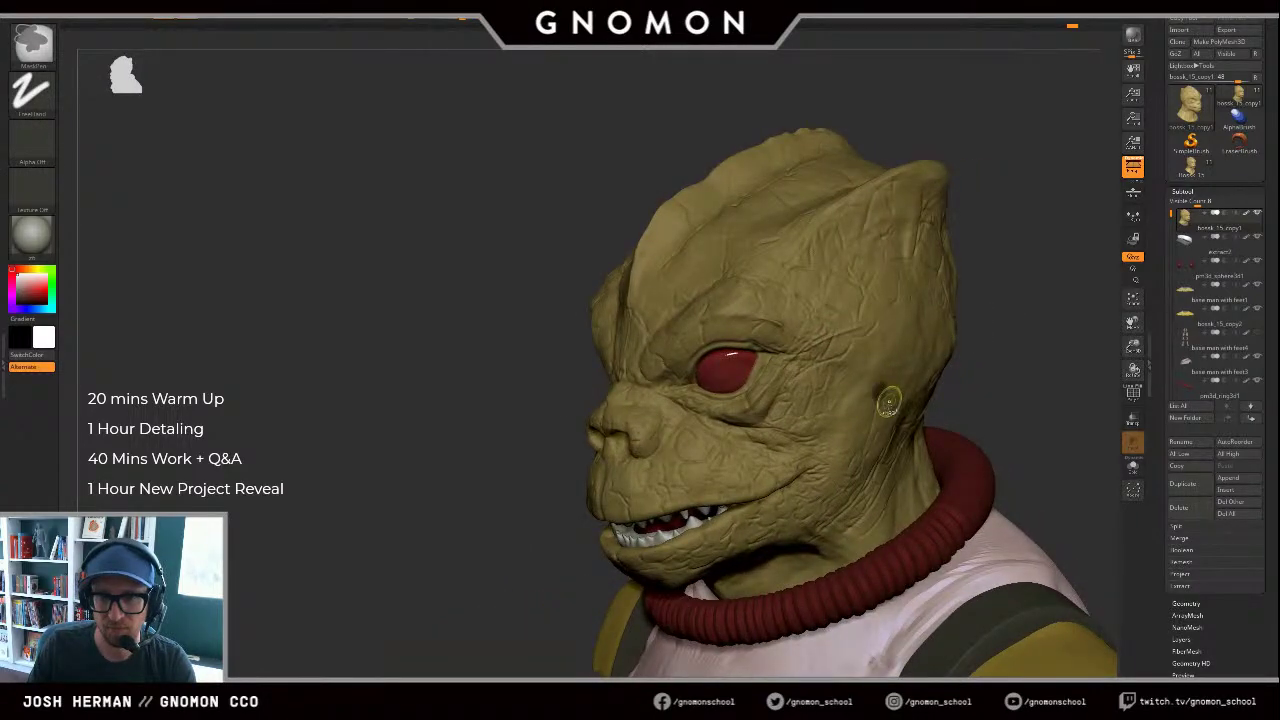
Step: Paint an oval ear hole mask on the rear cheek, invert it and try sculpting the area with the Clay brush
{"action": "left_click_drag", "start_coordinate": [1045, 340], "coordinate": [970, 343]}
{"action": "mouse_move", "coordinate": [885, 391]}
{"action": "left_mouse_down", "text": "ctrl"}
{"action": "mouse_move", "coordinate": [898, 410]}
{"action": "mouse_move", "coordinate": [897, 393]}
{"action": "left_mouse_up", "text": "ctrl"}
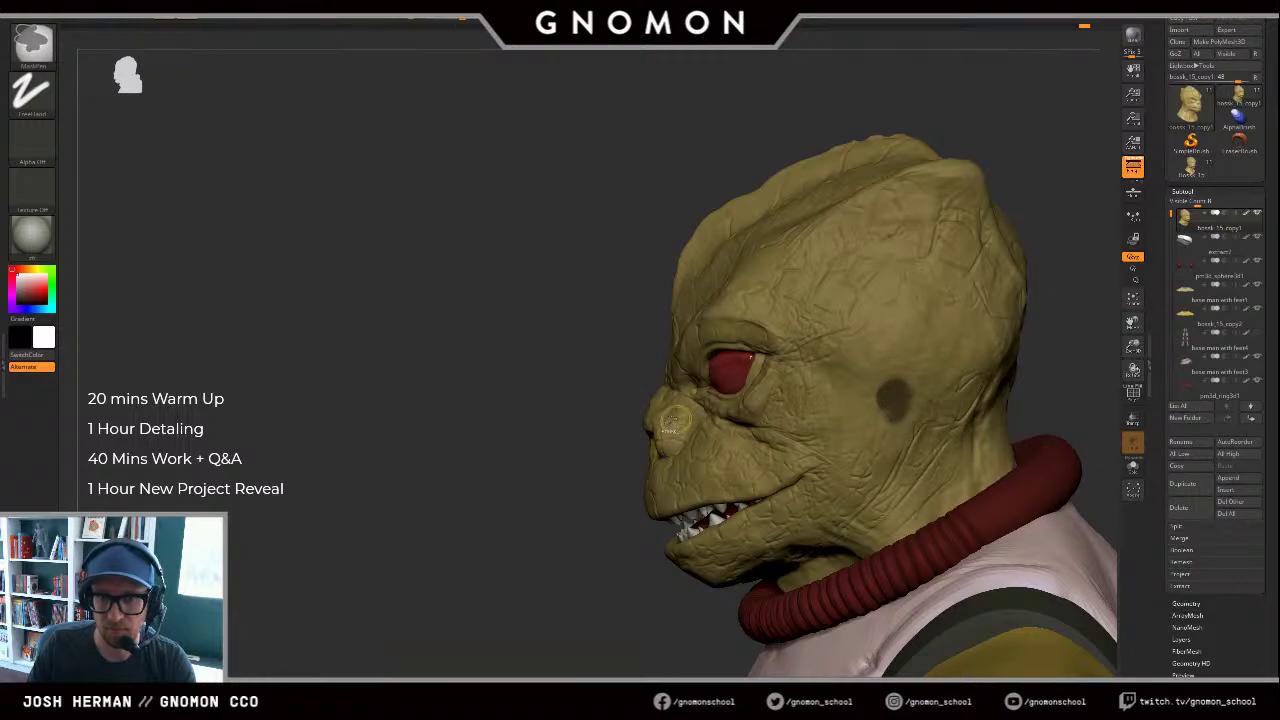
{"action": "left_click", "coordinate": [614, 444], "text": "ctrl"}
{"action": "mouse_move", "coordinate": [614, 444]}
{"action": "left_mouse_down", "text": "alt"}
{"action": "mouse_move", "coordinate": [533, 446]}
{"action": "mouse_move", "coordinate": [525, 422]}
{"action": "mouse_move", "coordinate": [615, 400]}
{"action": "left_mouse_up", "text": "alt"}
{"action": "left_click_drag", "start_coordinate": [903, 357], "coordinate": [823, 374]}
{"action": "key", "text": "b"}
{"action": "key", "text": "c"}
{"action": "key", "text": "l"}
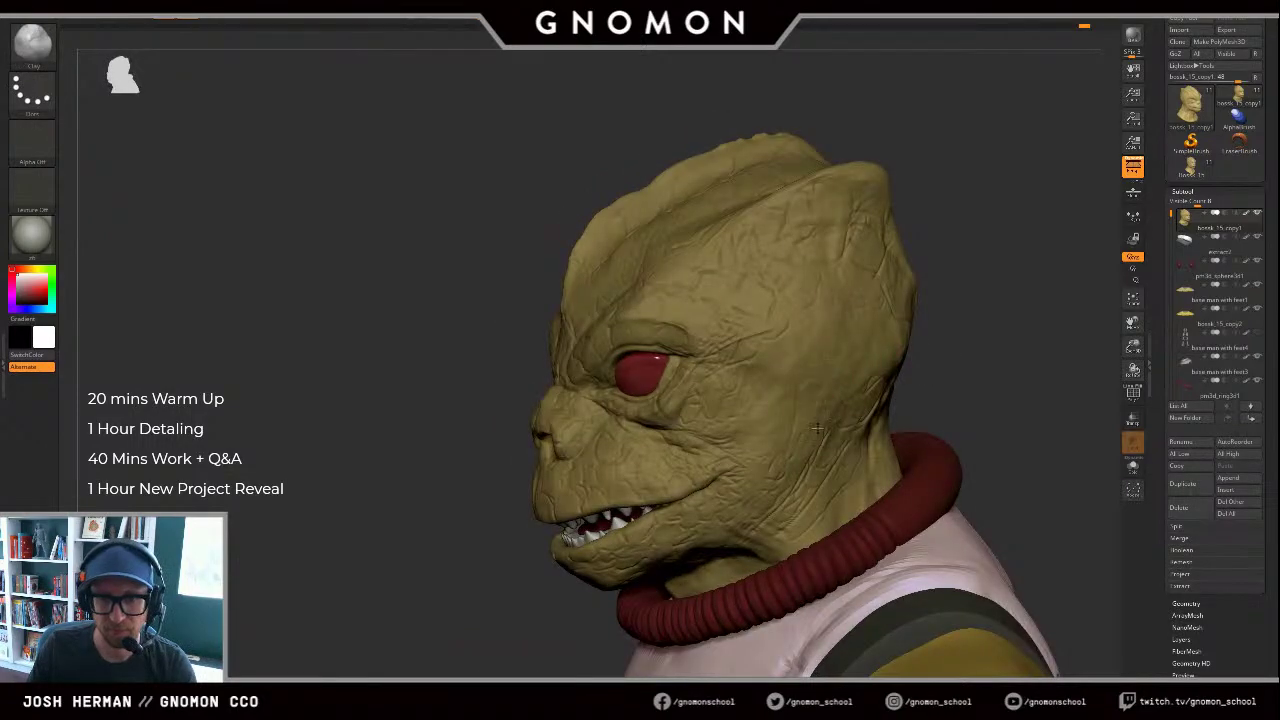
{"action": "key", "text": "ctrl+z"}
{"action": "key", "text": "ctrl+z"}
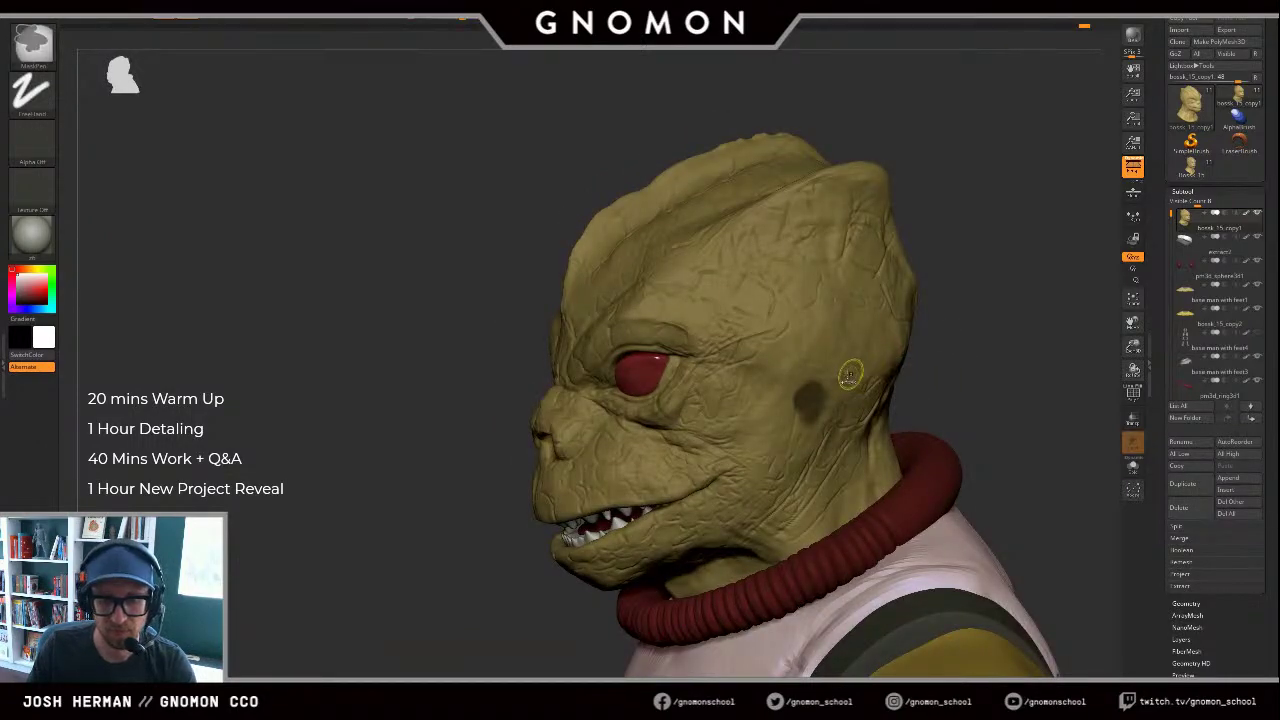
{"action": "key", "text": "ctrl+z"}
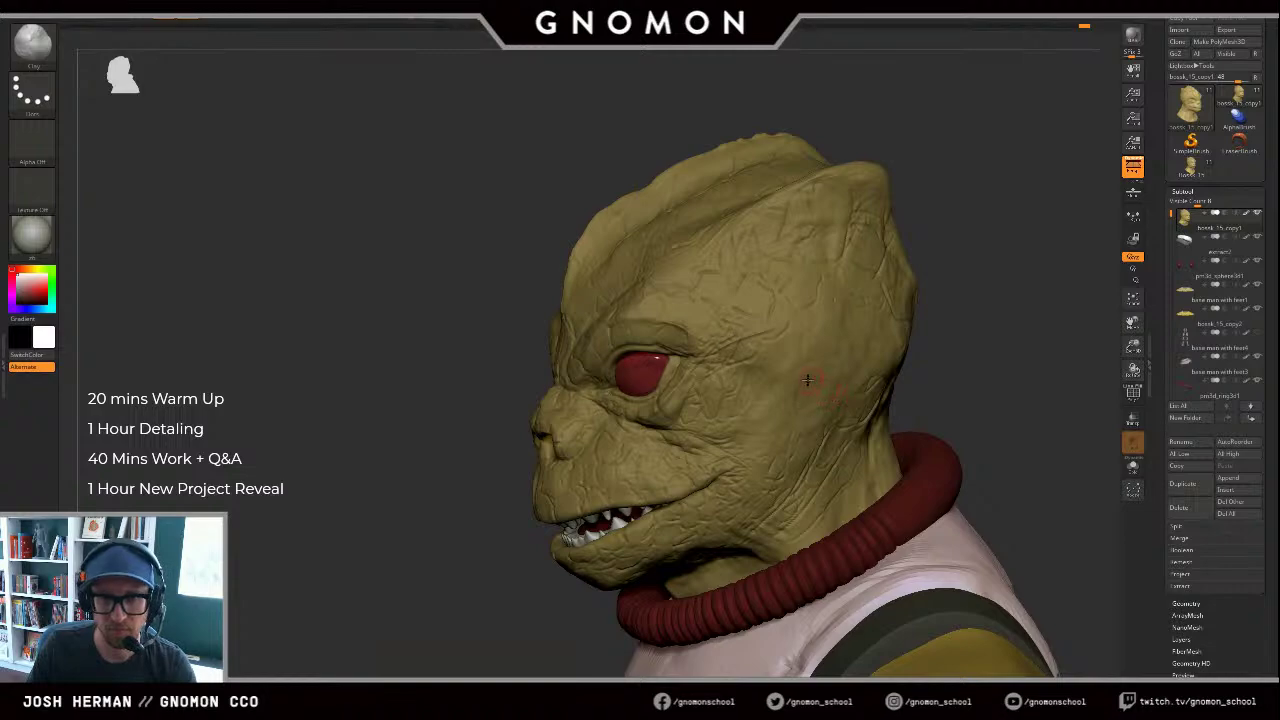
Step: Try carving around the ear area on the rear cheek with the DamStandard brush and undo the strokes
{"action": "key", "text": "b"}
{"action": "key", "text": "d"}
{"action": "key", "text": "s"}
{"action": "left_click_drag", "start_coordinate": [808, 378], "coordinate": [806, 391], "text": "shift"}
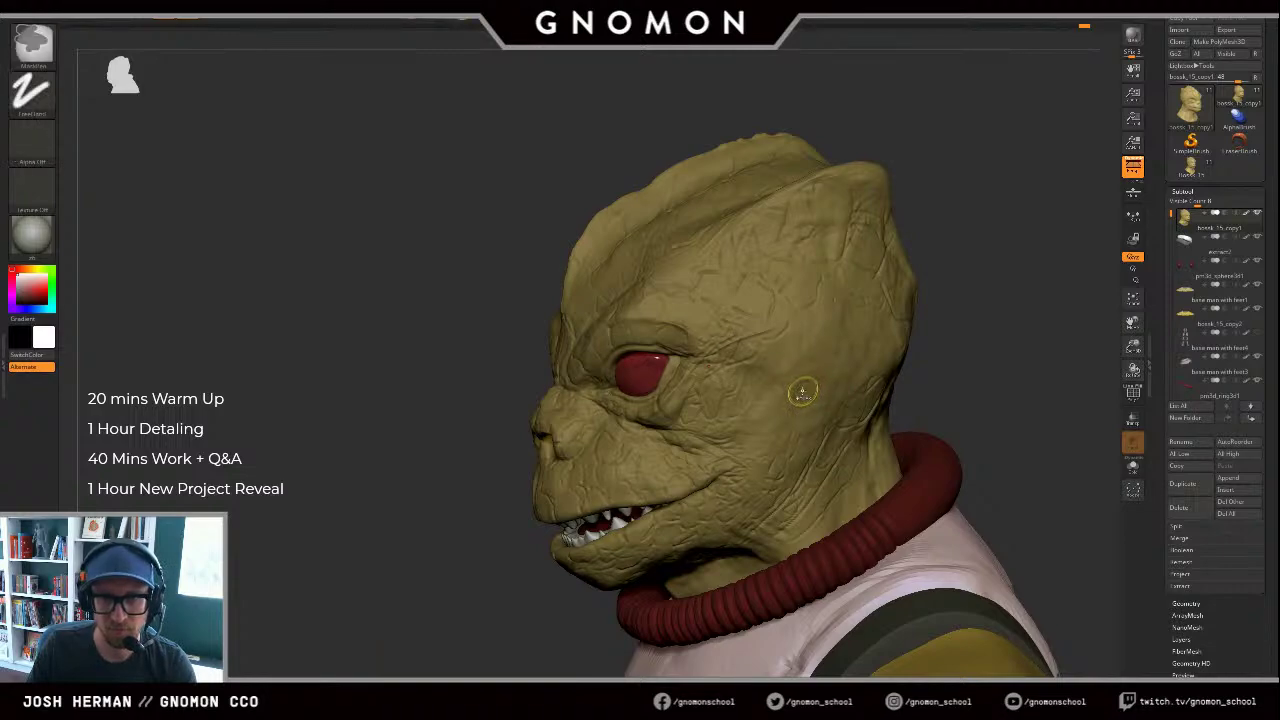
{"action": "key", "text": "["}
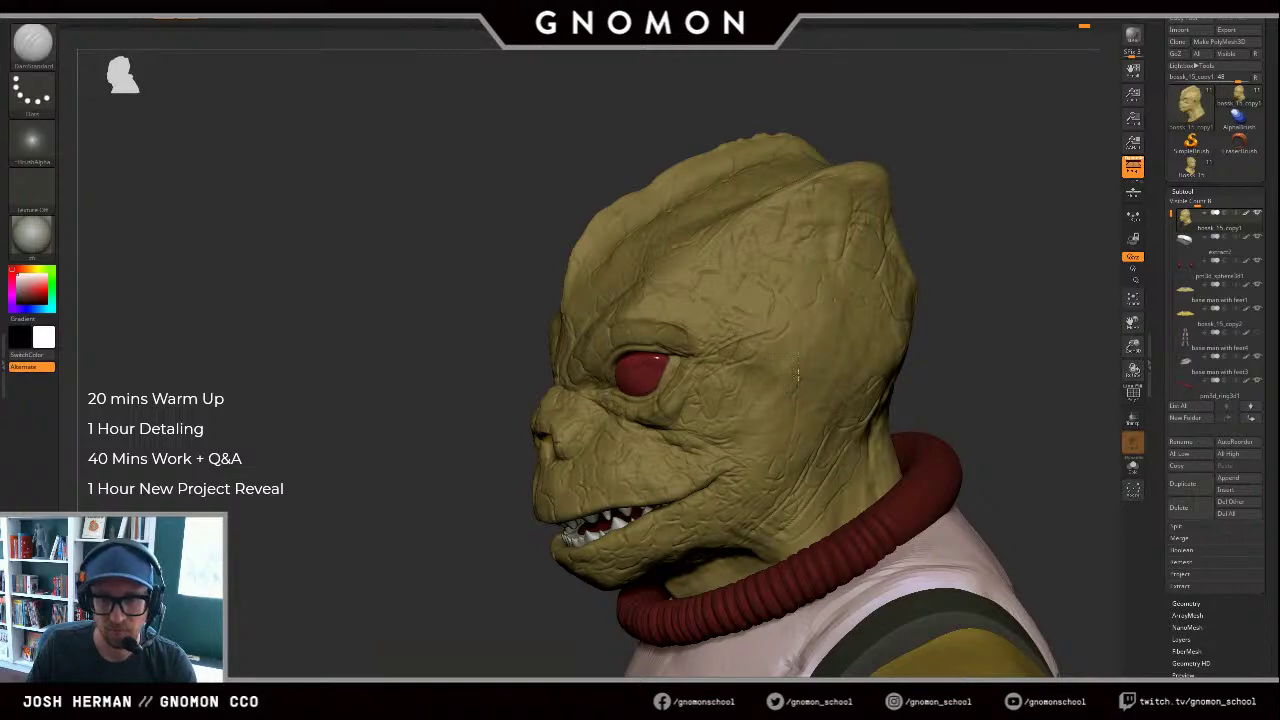
{"action": "mouse_move", "coordinate": [797, 435]}
{"action": "left_mouse_down"}
{"action": "mouse_move", "coordinate": [790, 410]}
{"action": "mouse_move", "coordinate": [821, 419]}
{"action": "mouse_move", "coordinate": [836, 358]}
{"action": "mouse_move", "coordinate": [790, 430]}
{"action": "left_mouse_up"}
{"action": "key", "text": "ctrl+z"}
{"action": "key", "text": "ctrl+z"}
{"action": "mouse_move", "coordinate": [820, 388]}
{"action": "left_mouse_down"}
{"action": "mouse_move", "coordinate": [808, 422]}
{"action": "mouse_move", "coordinate": [812, 389]}
{"action": "left_mouse_up"}
{"action": "key", "text": "ctrl+z"}
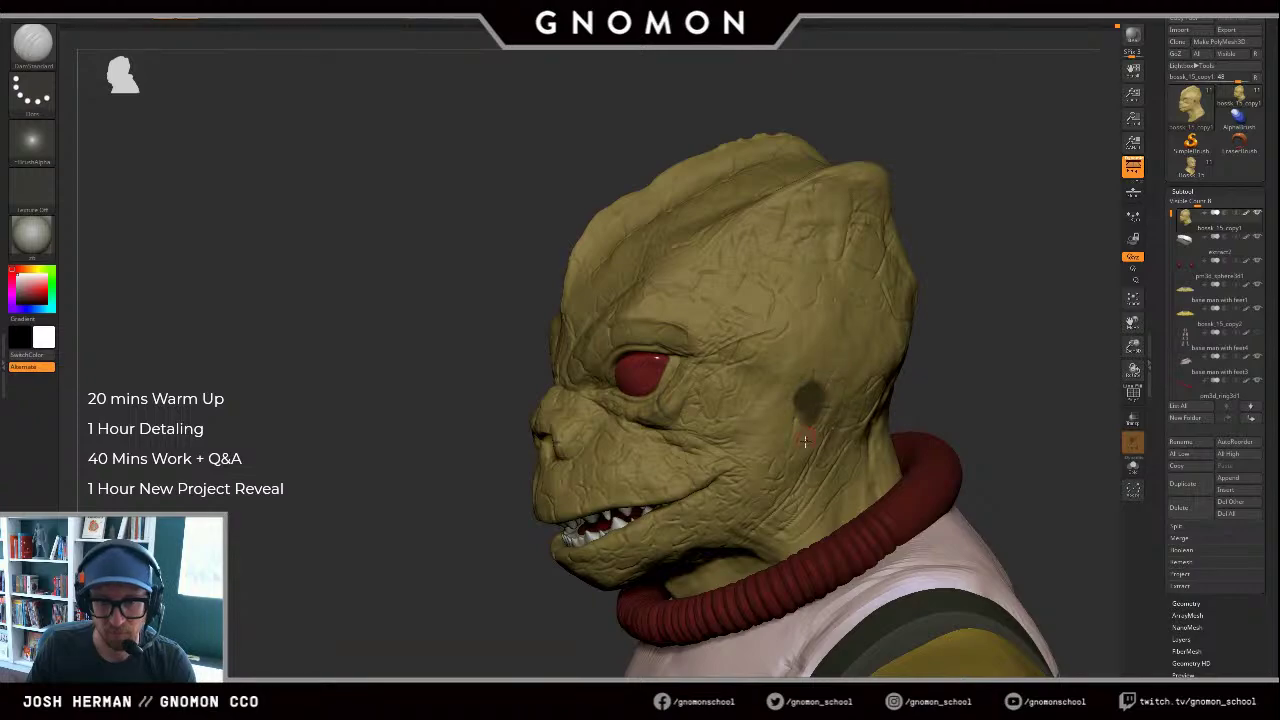
Step: Invert the oval mask again and try sculpting the ear hollow inside it with the Clay brush
{"action": "left_click_drag", "start_coordinate": [929, 379], "coordinate": [912, 385], "text": "ctrl"}
{"action": "key", "text": "ctrl+z"}
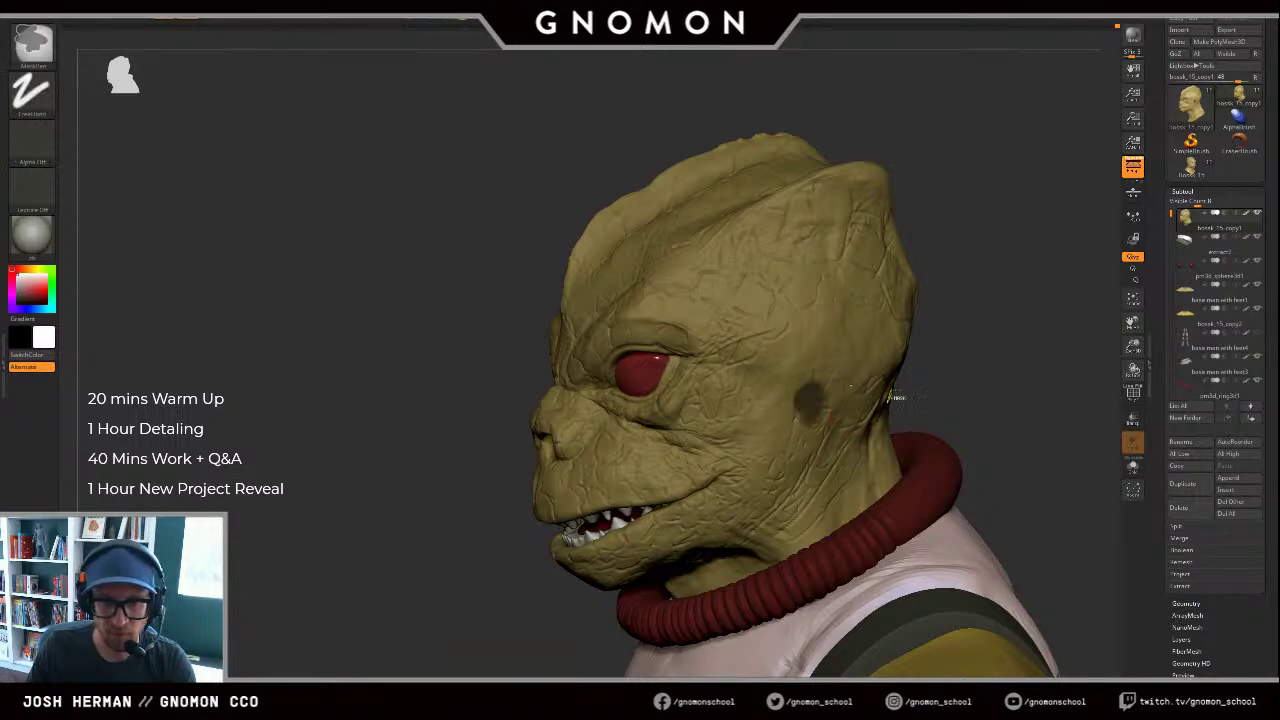
{"action": "left_click", "coordinate": [897, 396], "text": "ctrl"}
{"action": "key", "text": "b"}
{"action": "key", "text": "c"}
{"action": "key", "text": "l"}
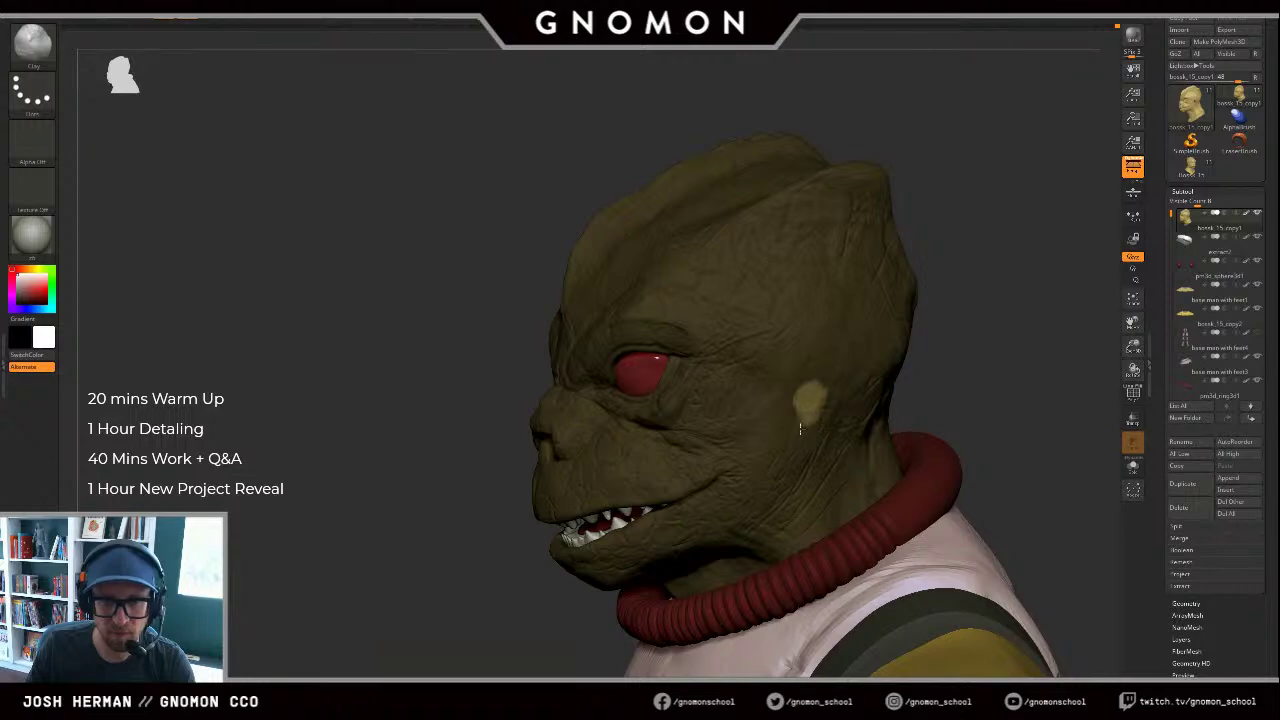
{"action": "left_click_drag", "start_coordinate": [919, 357], "coordinate": [986, 360], "text": "ctrl"}
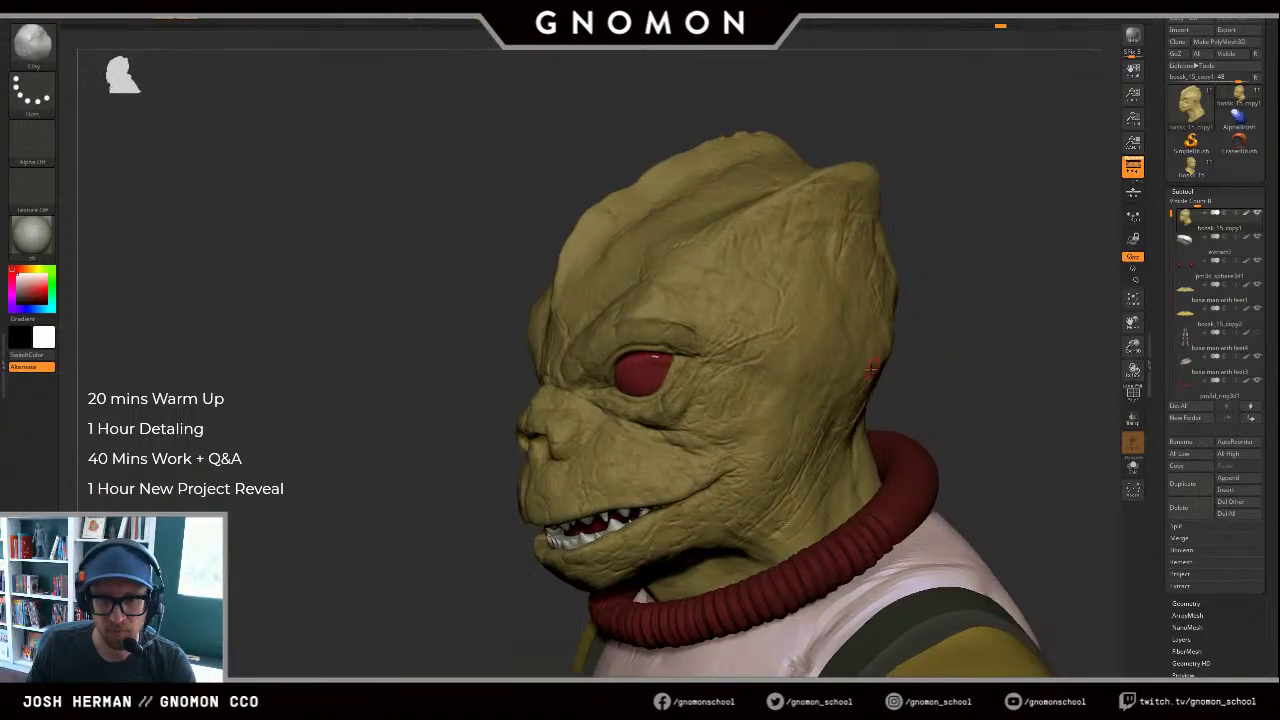
{"action": "key", "text": "ctrl+z"}
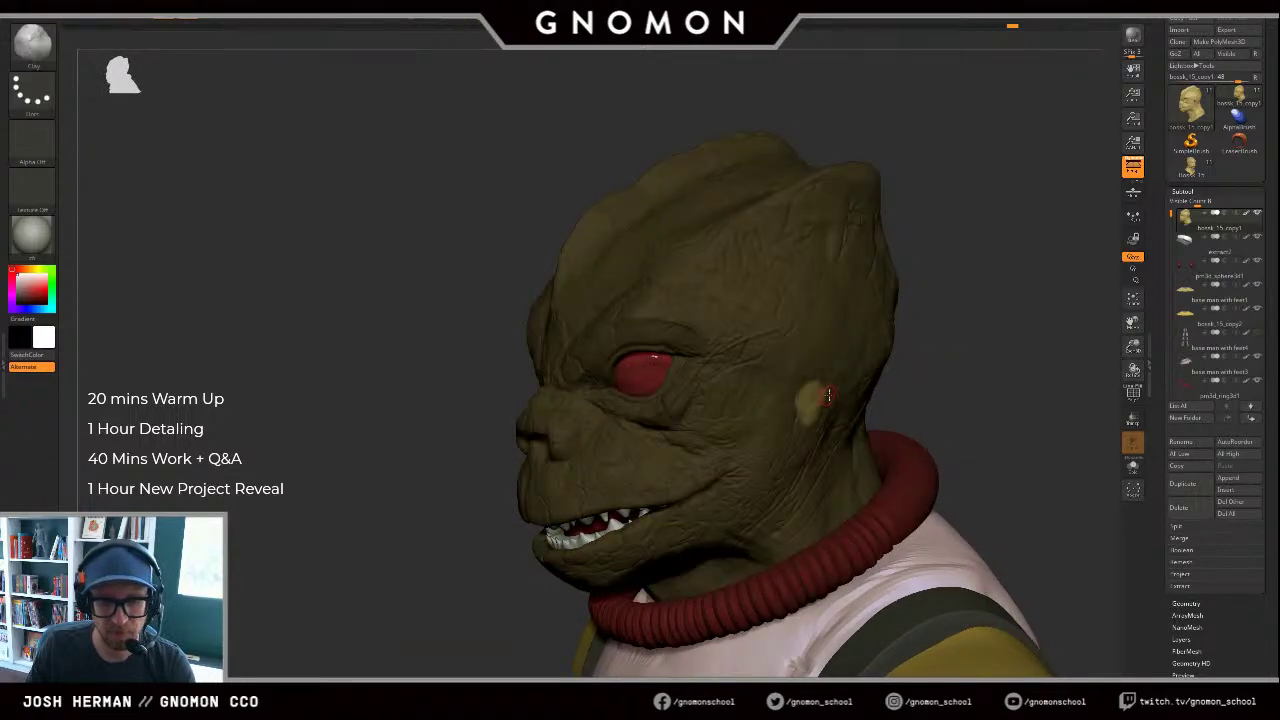
Step: Discard the ear mask and carve creases over the smooth rear cheek with the DamStandard brush
{"action": "left_click_drag", "start_coordinate": [892, 388], "coordinate": [876, 384]}
{"action": "key", "text": "b"}
{"action": "key", "text": "d"}
{"action": "key", "text": "s"}
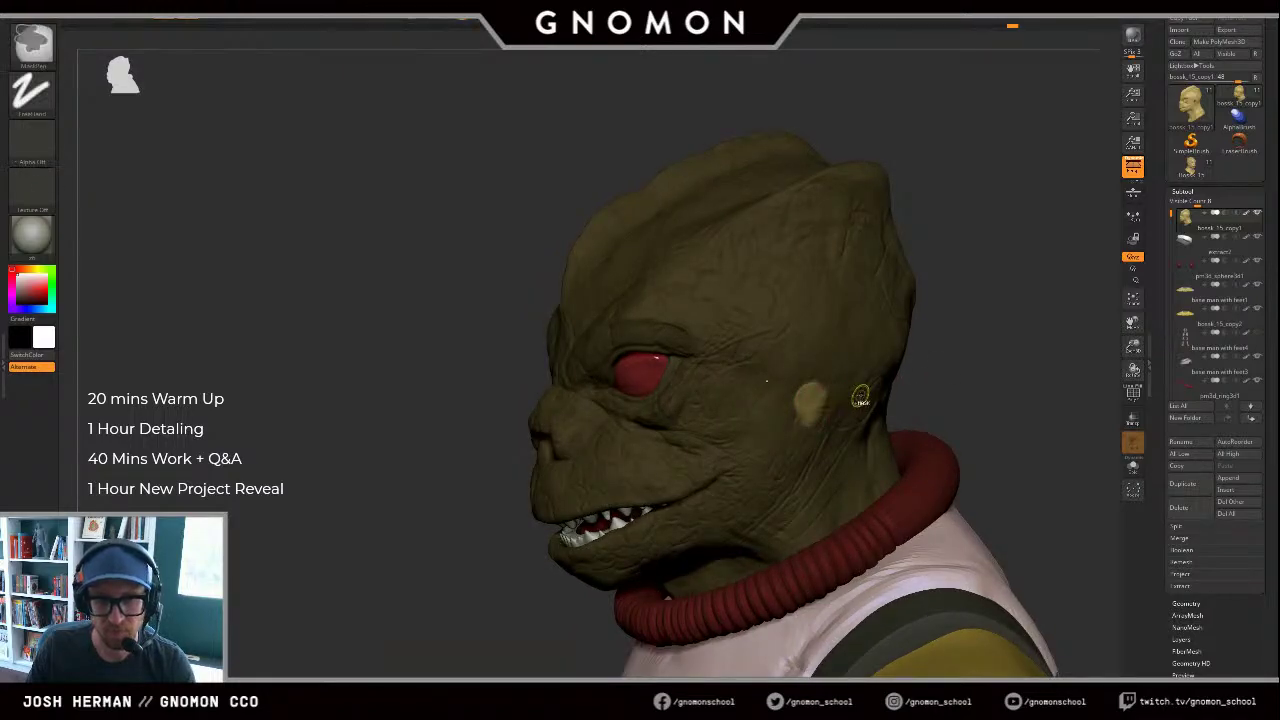
{"action": "key", "text": "ctrl+shift+z"}
{"action": "left_click_drag", "start_coordinate": [906, 372], "coordinate": [886, 371]}
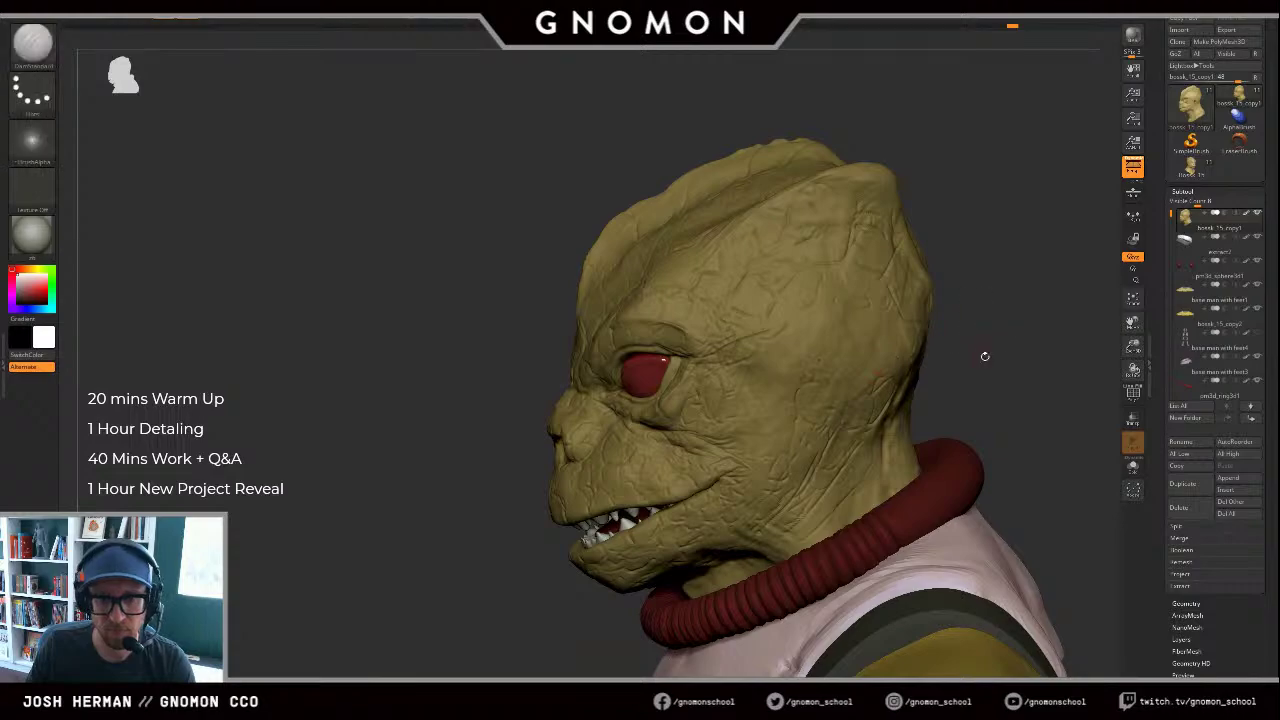
{"action": "left_click_drag", "start_coordinate": [983, 357], "coordinate": [802, 412]}
{"action": "left_click_drag", "start_coordinate": [920, 363], "coordinate": [826, 303], "text": "alt"}
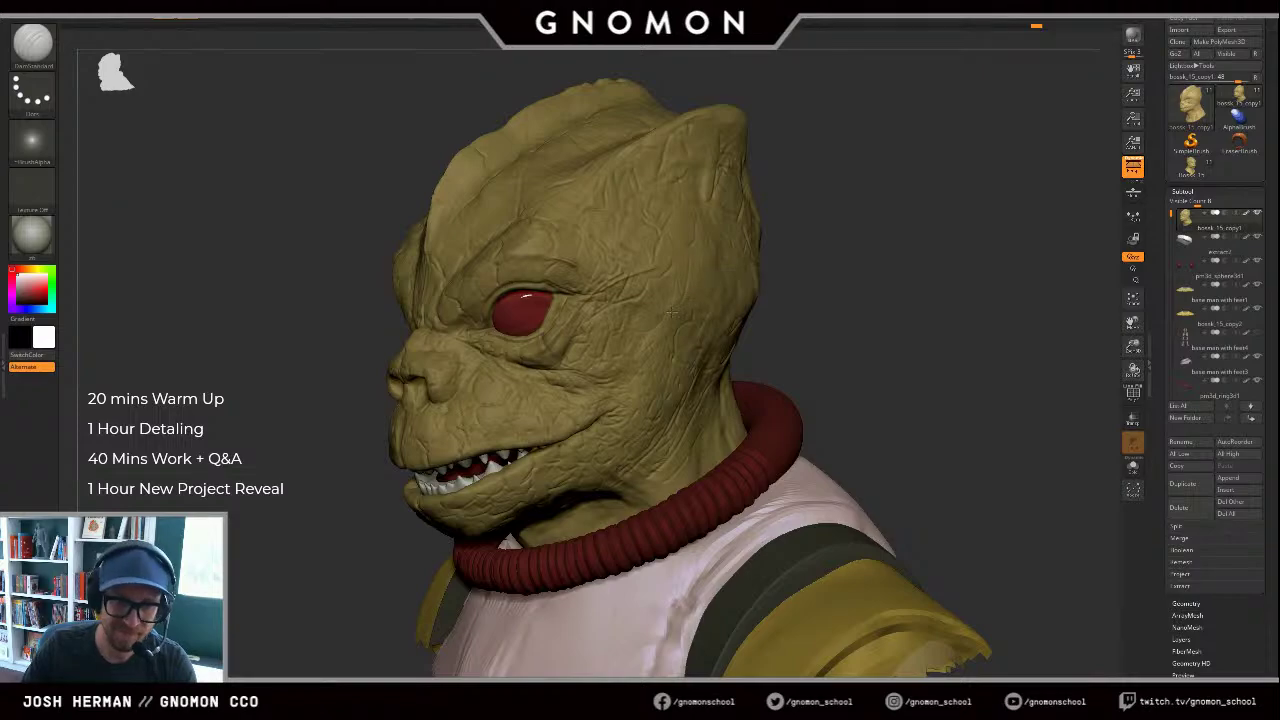
Step: Carve long creases across the side and back of the head toward the rear crest, and check the whole bust from a distance
{"action": "left_click_drag", "start_coordinate": [817, 265], "coordinate": [683, 278]}
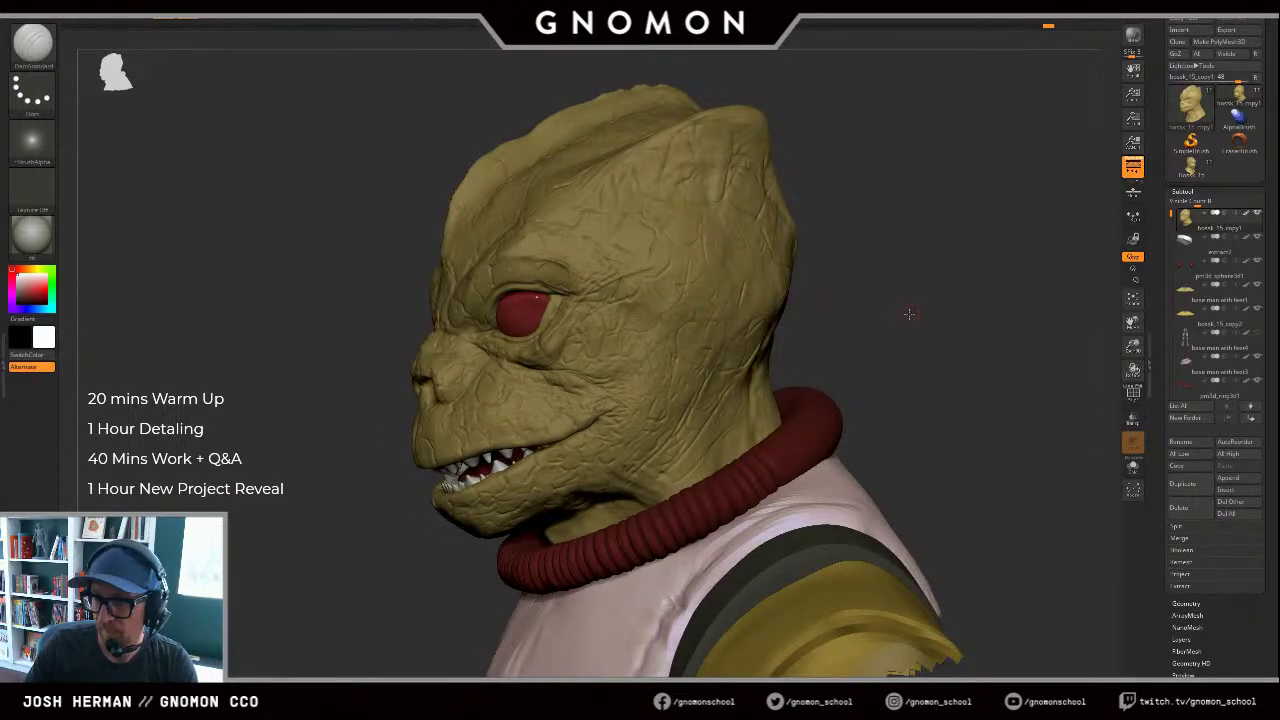
{"action": "left_click_drag", "start_coordinate": [911, 314], "coordinate": [825, 302]}
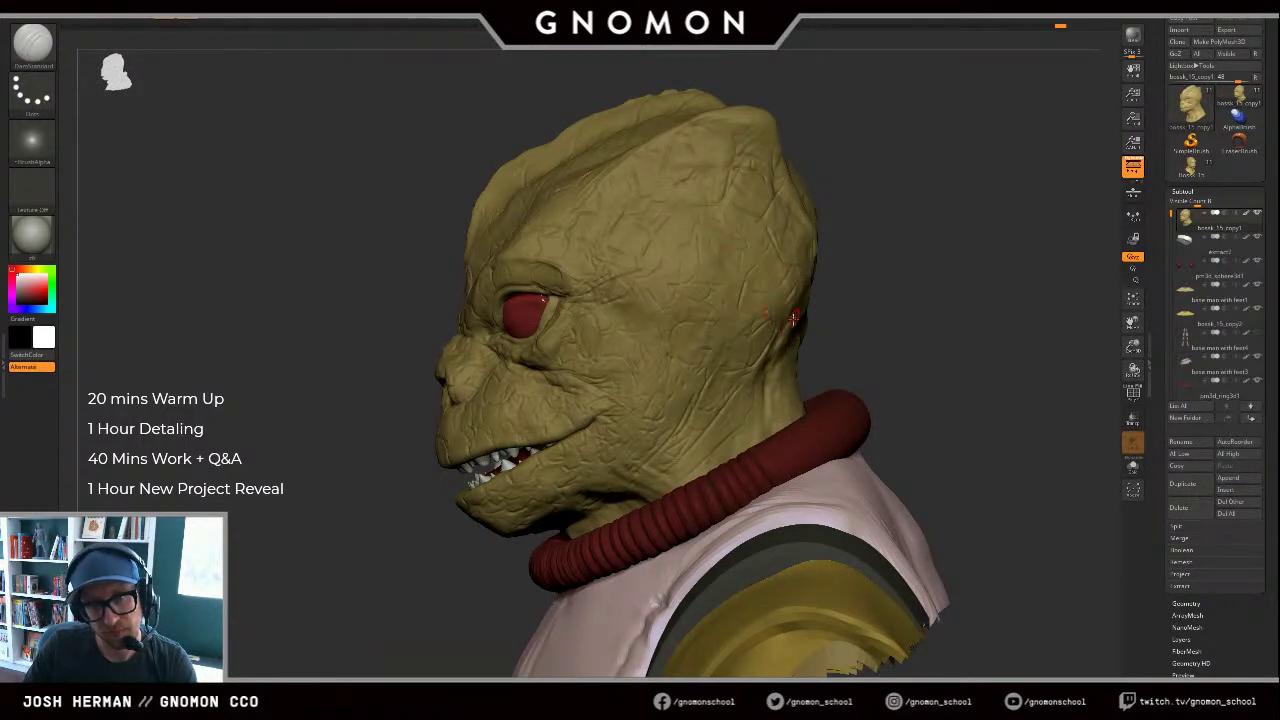
{"action": "left_click_drag", "start_coordinate": [877, 334], "coordinate": [750, 298]}
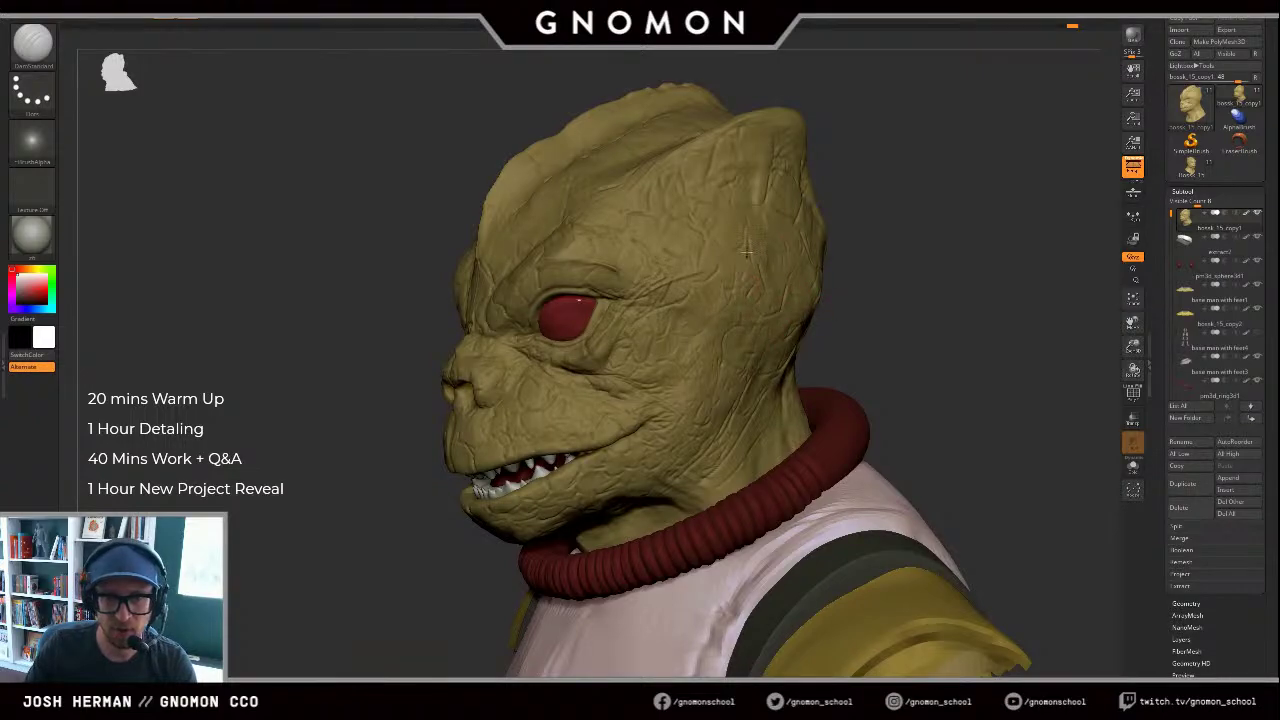
{"action": "mouse_move", "coordinate": [850, 243]}
{"action": "left_mouse_down"}
{"action": "mouse_move", "coordinate": [908, 232]}
{"action": "mouse_move", "coordinate": [942, 261]}
{"action": "mouse_move", "coordinate": [918, 276]}
{"action": "mouse_move", "coordinate": [864, 220]}
{"action": "left_mouse_up"}
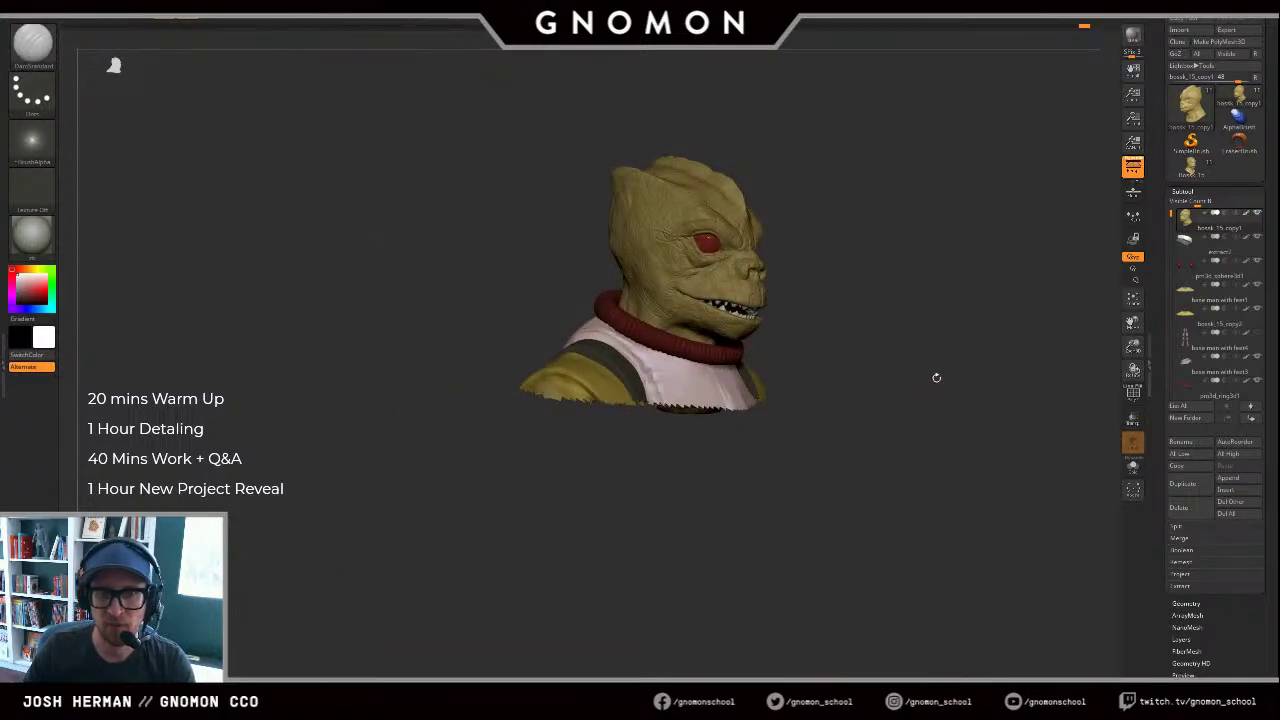
{"action": "left_click_drag", "start_coordinate": [936, 378], "coordinate": [947, 367]}
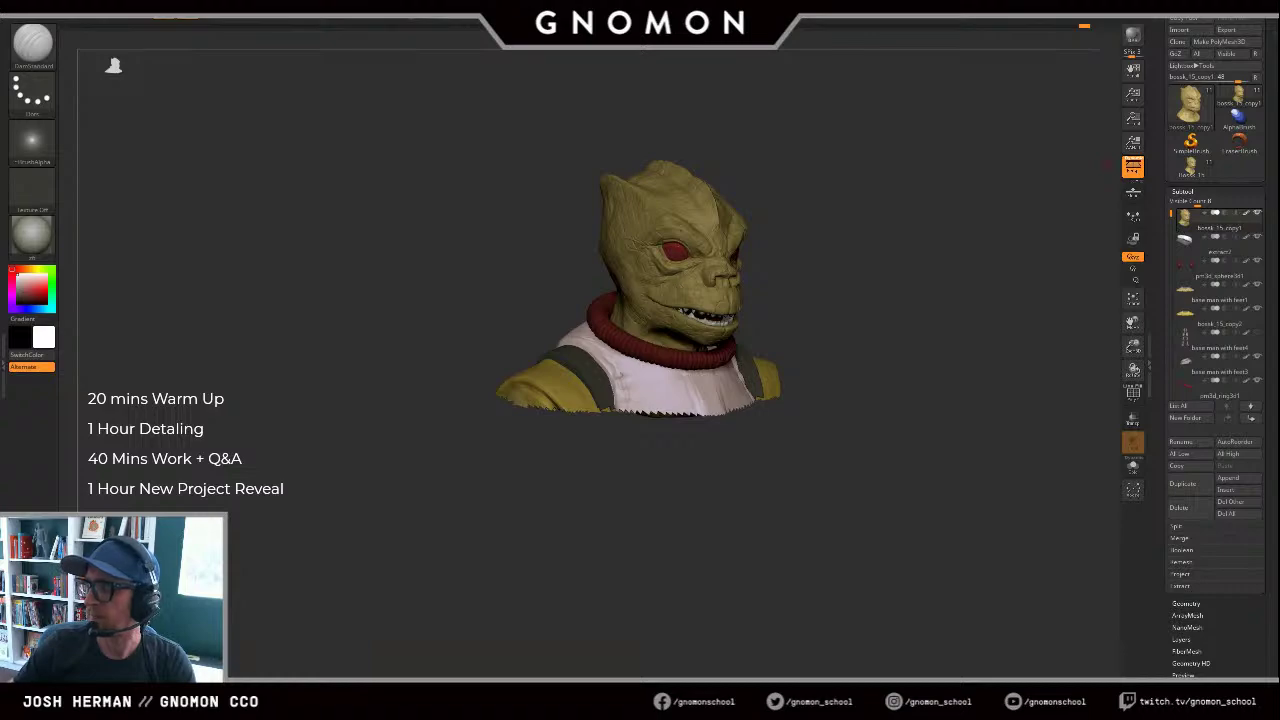
Step: Set up the Standard brush with a DragRect stroke and the Scaly_Skin_29 alpha for stamping skin scales
{"action": "left_click_drag", "start_coordinate": [1047, 281], "coordinate": [934, 187]}
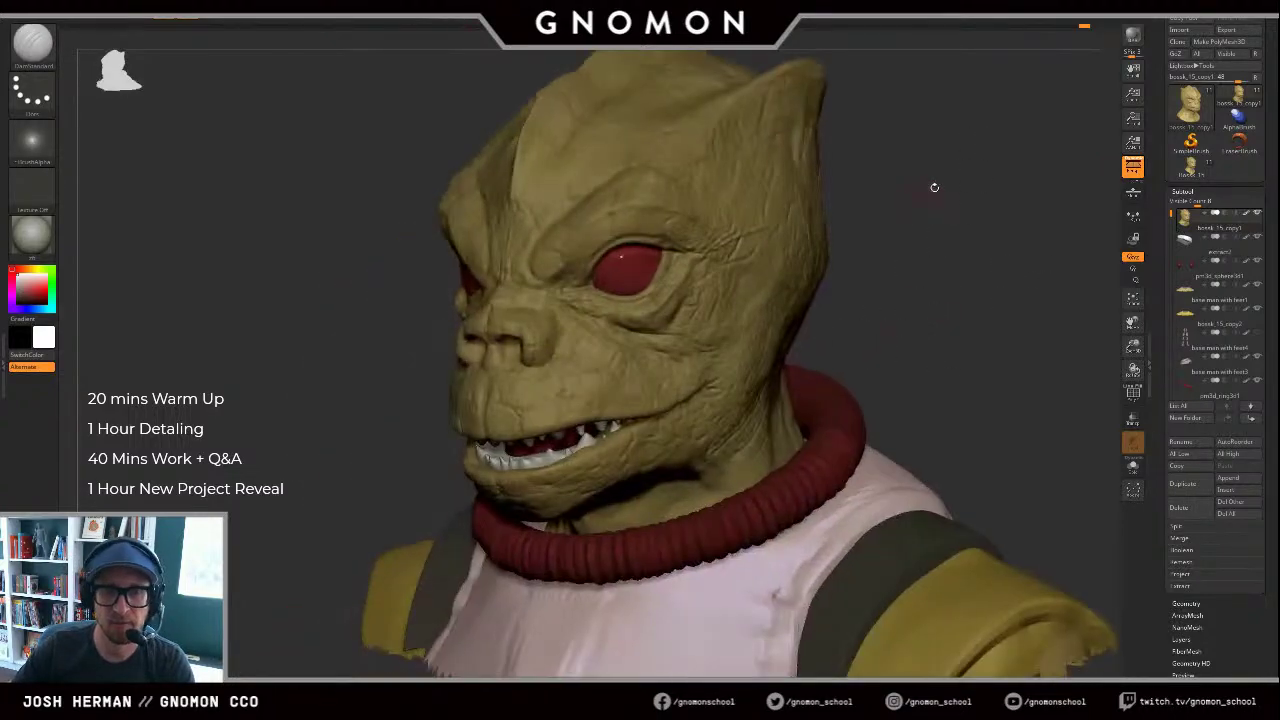
{"action": "key", "text": "3"}
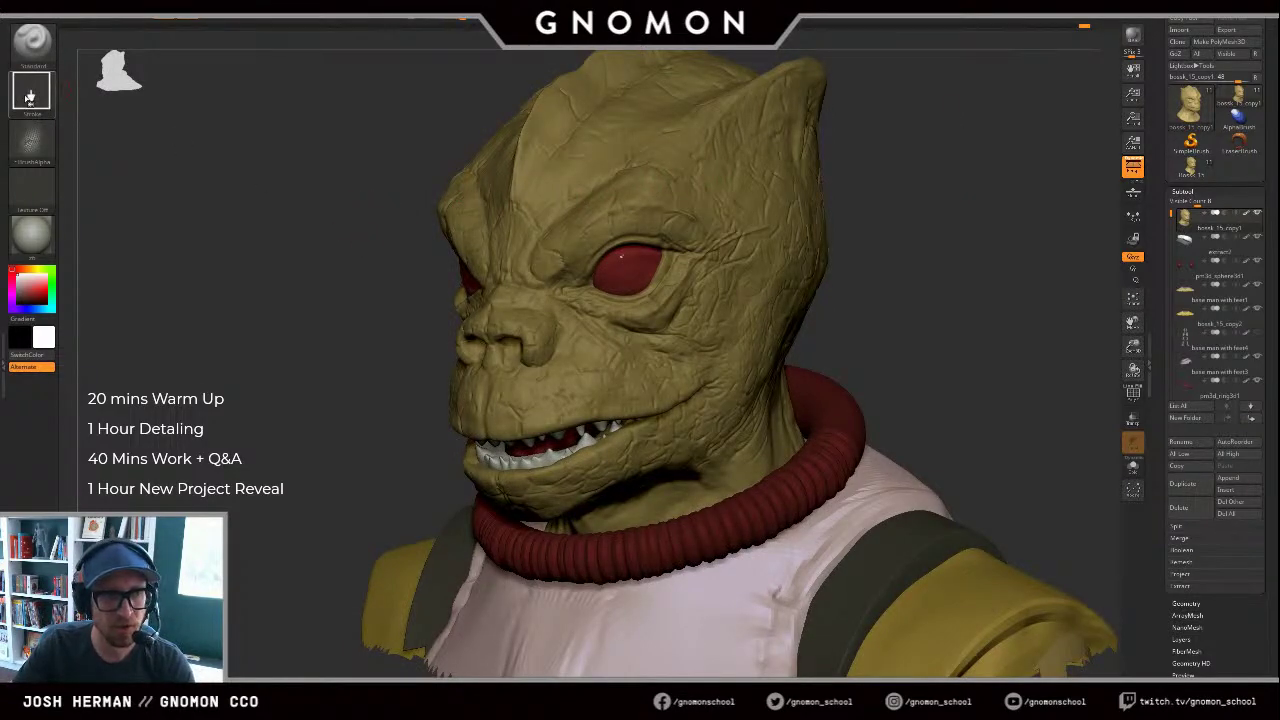
{"action": "left_click", "coordinate": [33, 45]}
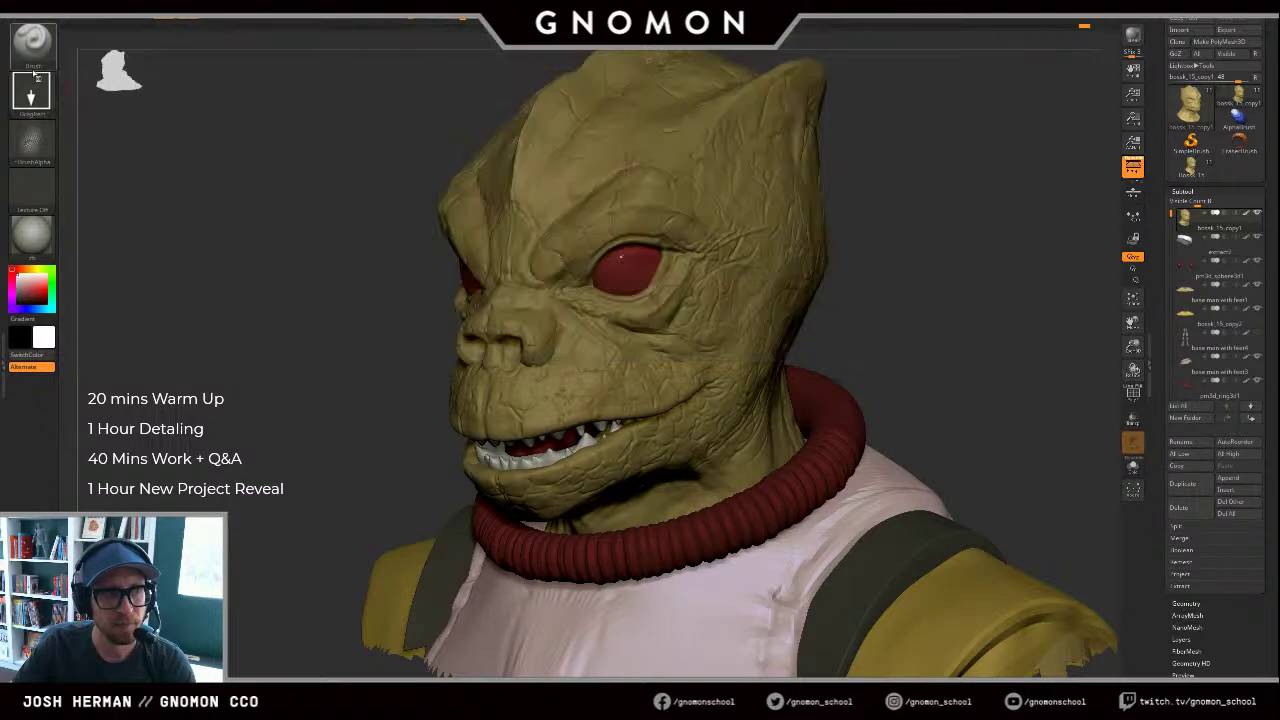
{"action": "left_click", "coordinate": [32, 95]}
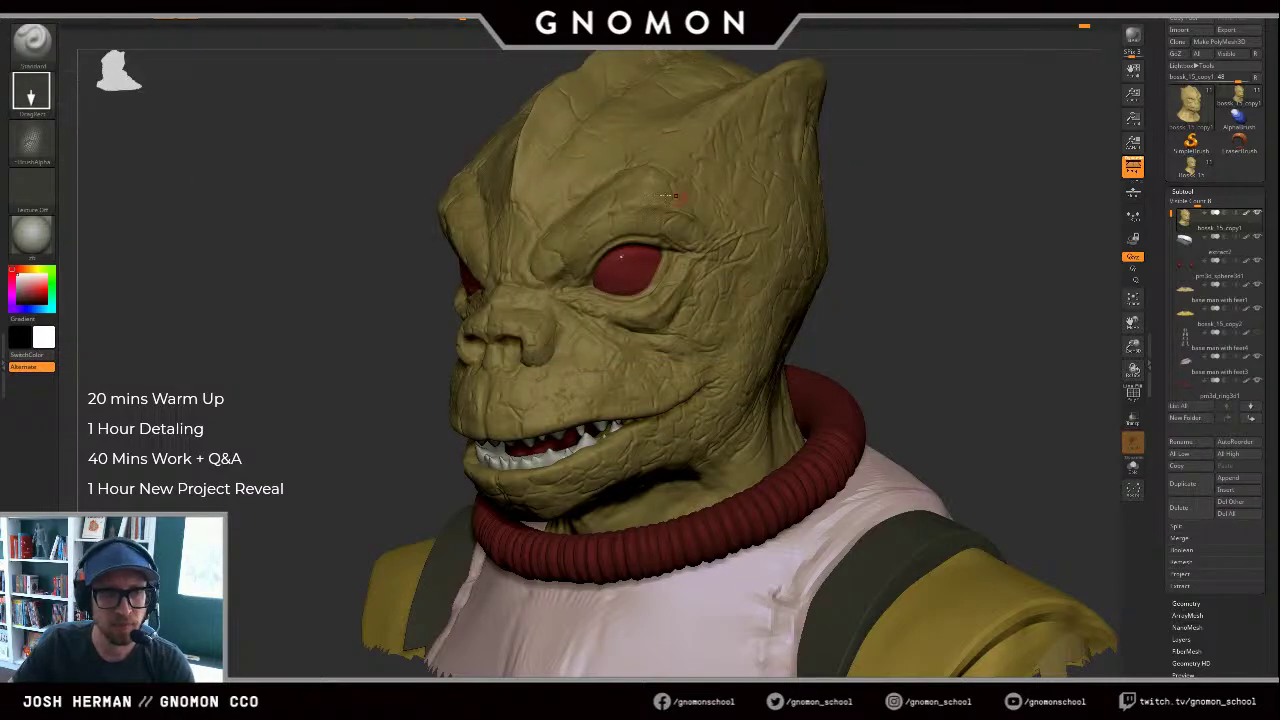
{"action": "left_click", "coordinate": [31, 140]}
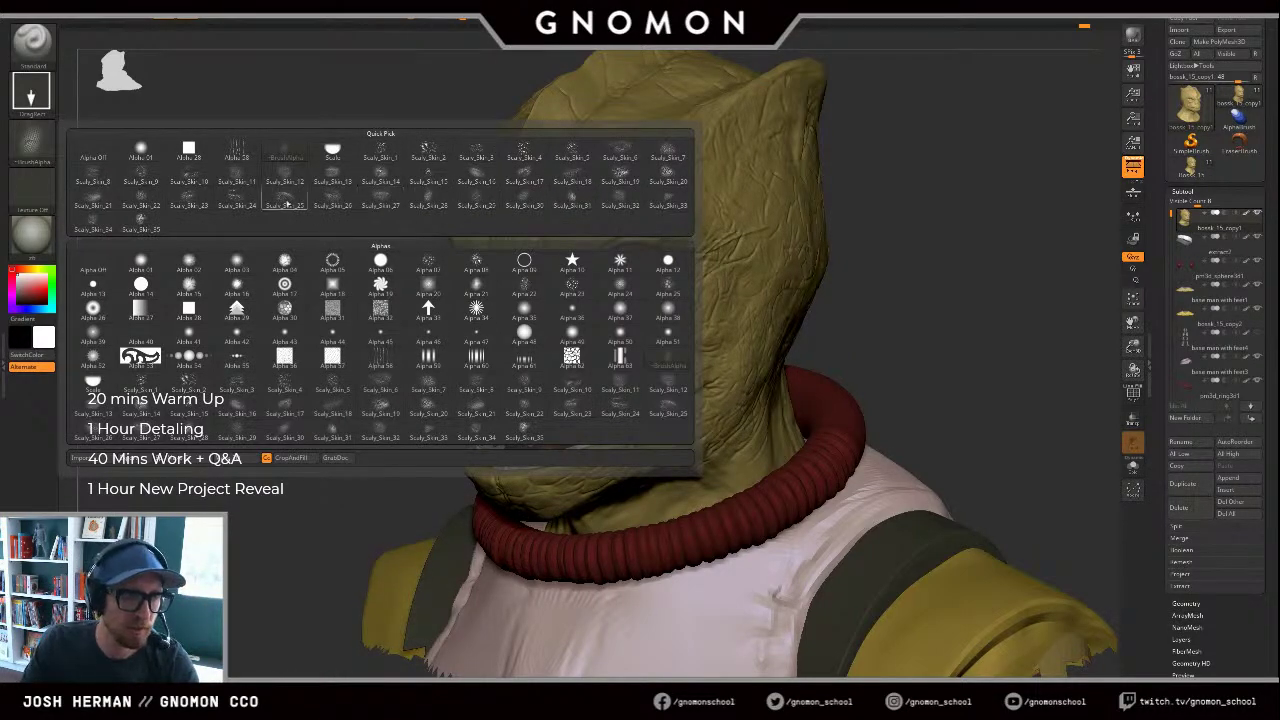
{"action": "mouse_move", "coordinate": [256, 202]}
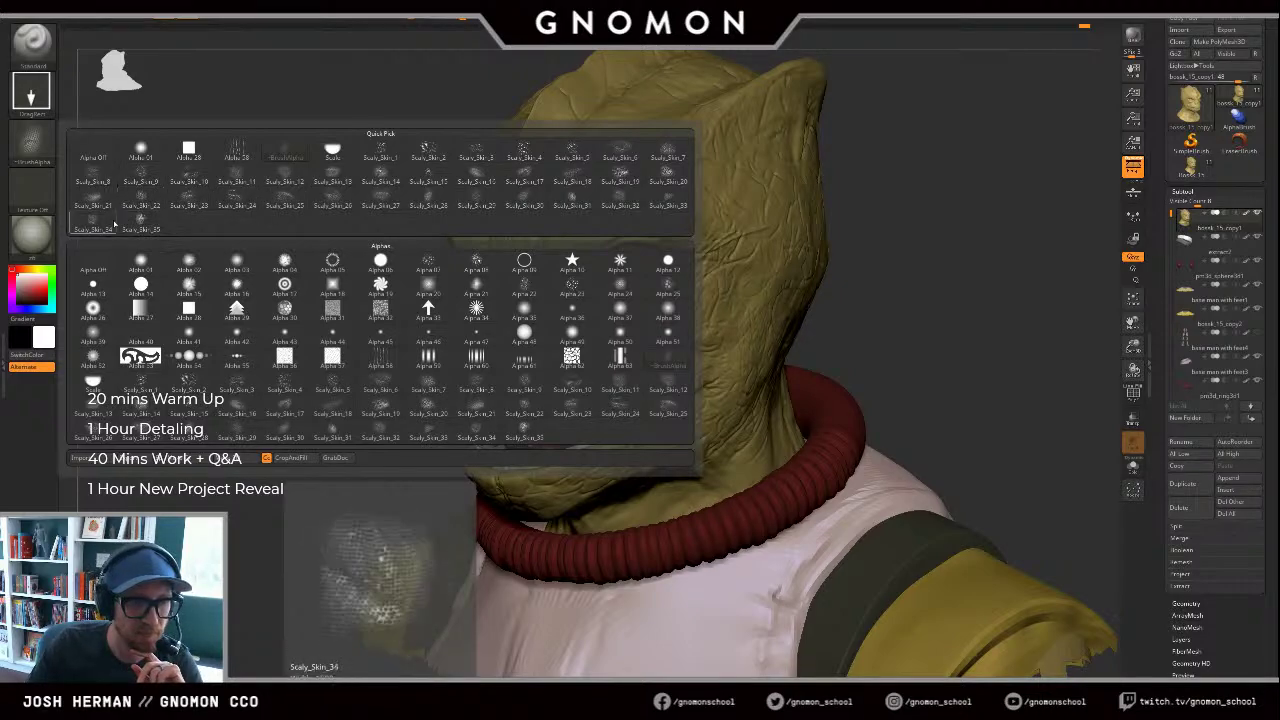
{"action": "left_click_drag", "start_coordinate": [1039, 376], "coordinate": [1155, 440]}
{"action": "left_click_drag", "start_coordinate": [1214, 678], "coordinate": [1214, 438]}
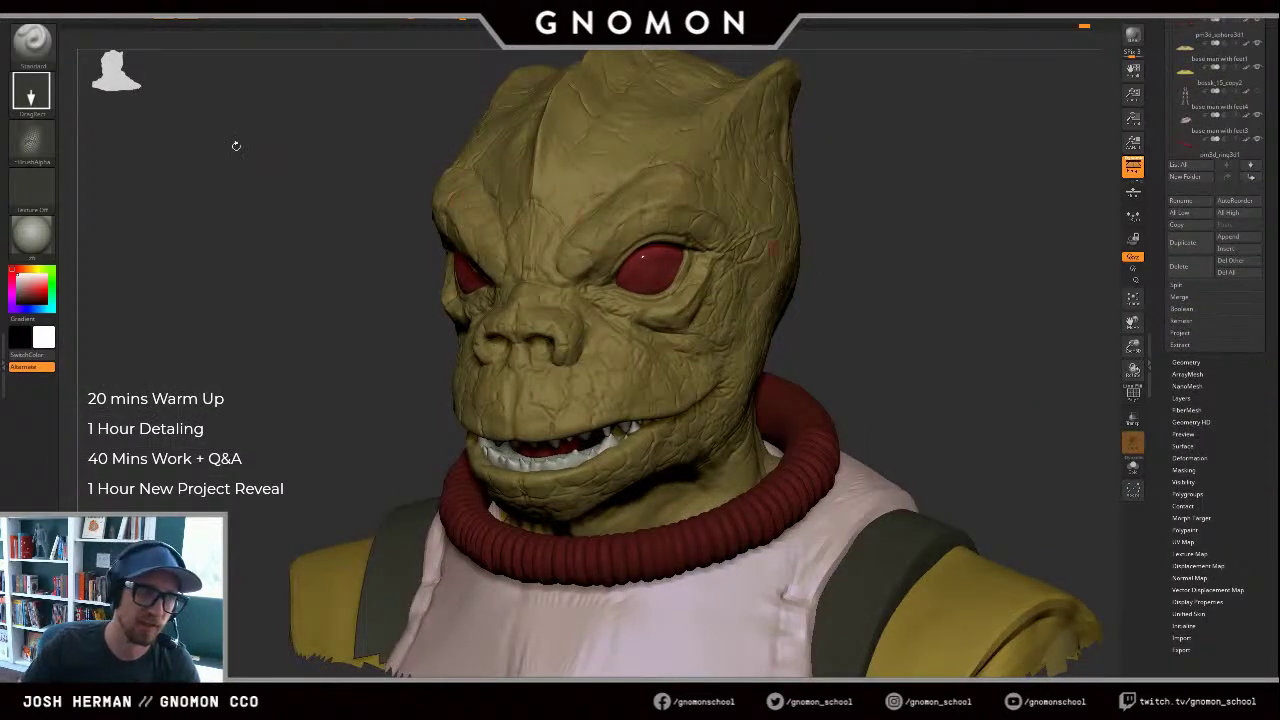
{"action": "left_click", "coordinate": [33, 148]}
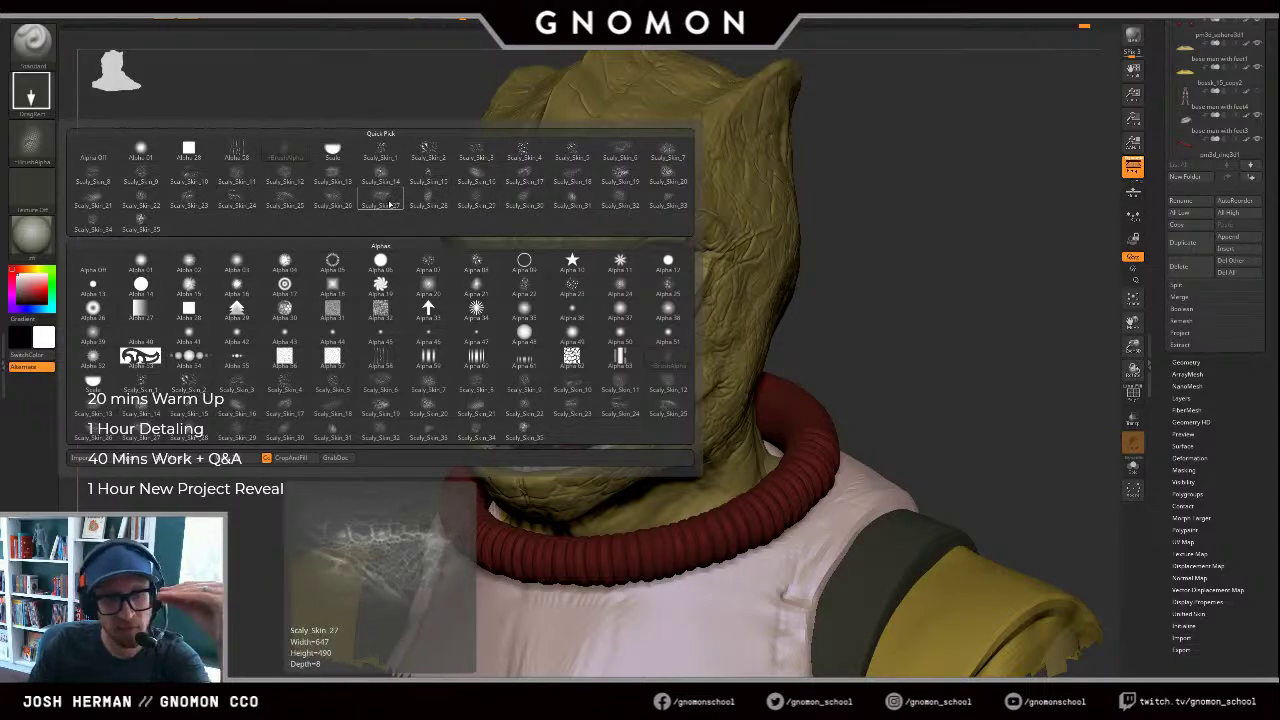
{"action": "left_click", "coordinate": [485, 204]}
Step: Try a scale stamp on the cheek, undo it, and stamp scales over the brow, temple and rear cheek
{"action": "right_click_drag", "start_coordinate": [731, 432], "coordinate": [608, 358]}
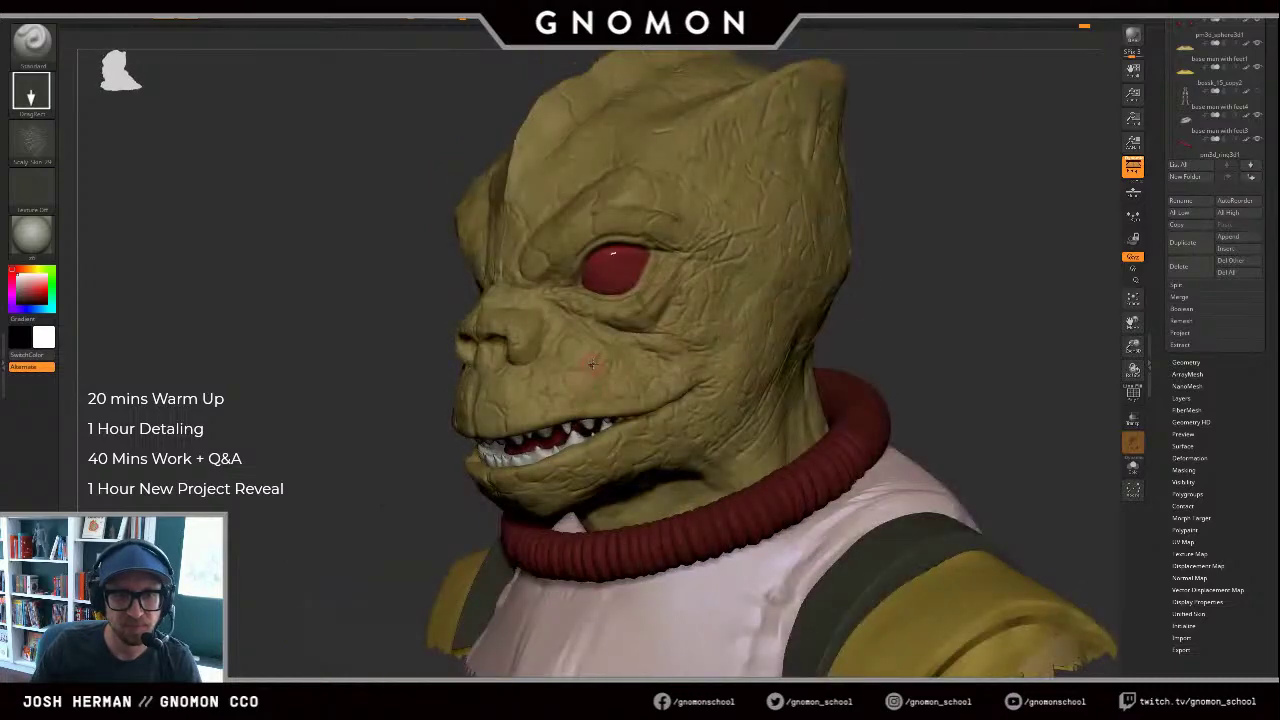
{"action": "mouse_move", "coordinate": [580, 389]}
{"action": "left_mouse_down"}
{"action": "mouse_move", "coordinate": [615, 365]}
{"action": "mouse_move", "coordinate": [622, 376]}
{"action": "left_mouse_up"}
{"action": "key", "text": "ctrl+z"}
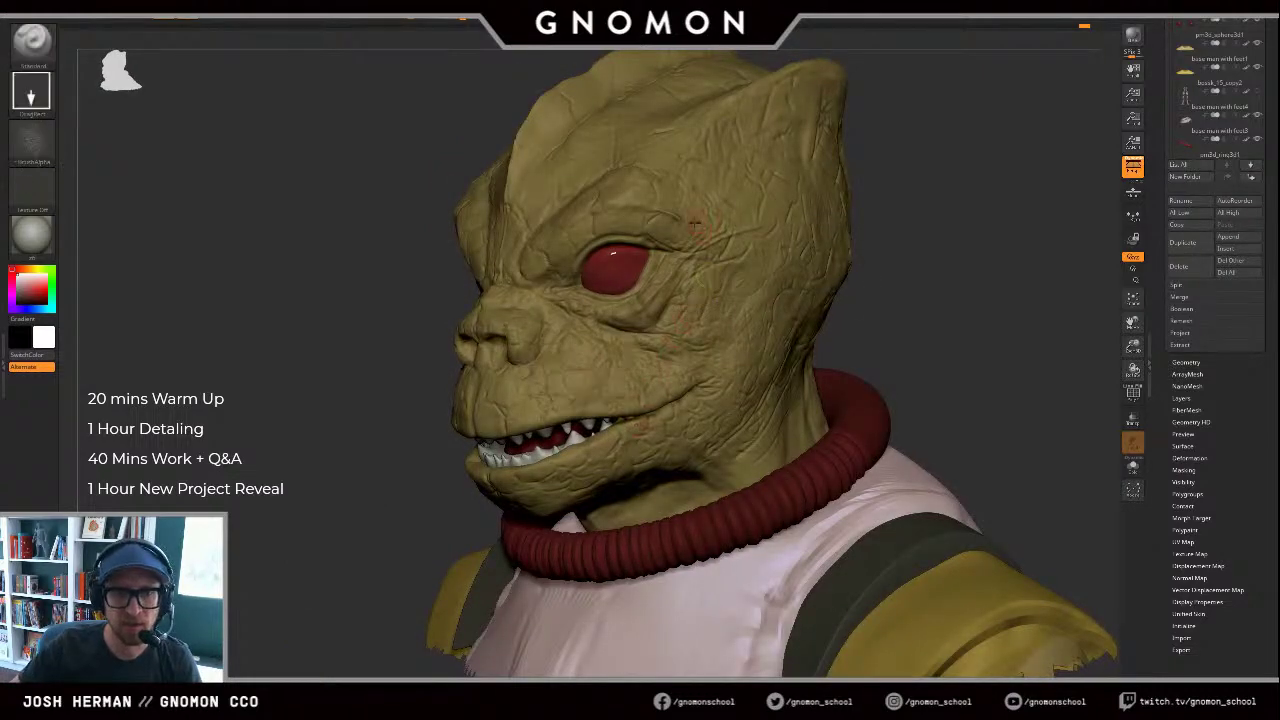
{"action": "left_click_drag", "start_coordinate": [638, 222], "coordinate": [688, 239]}
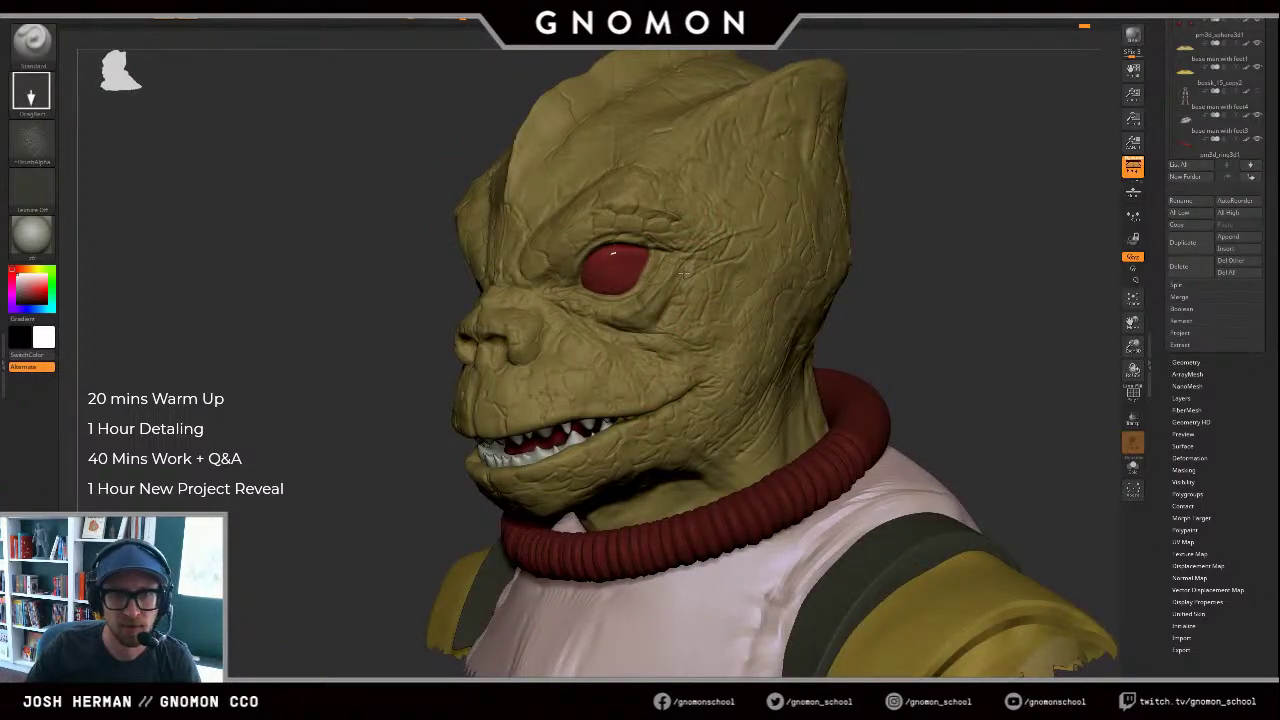
{"action": "left_click_drag", "start_coordinate": [973, 225], "coordinate": [996, 224]}
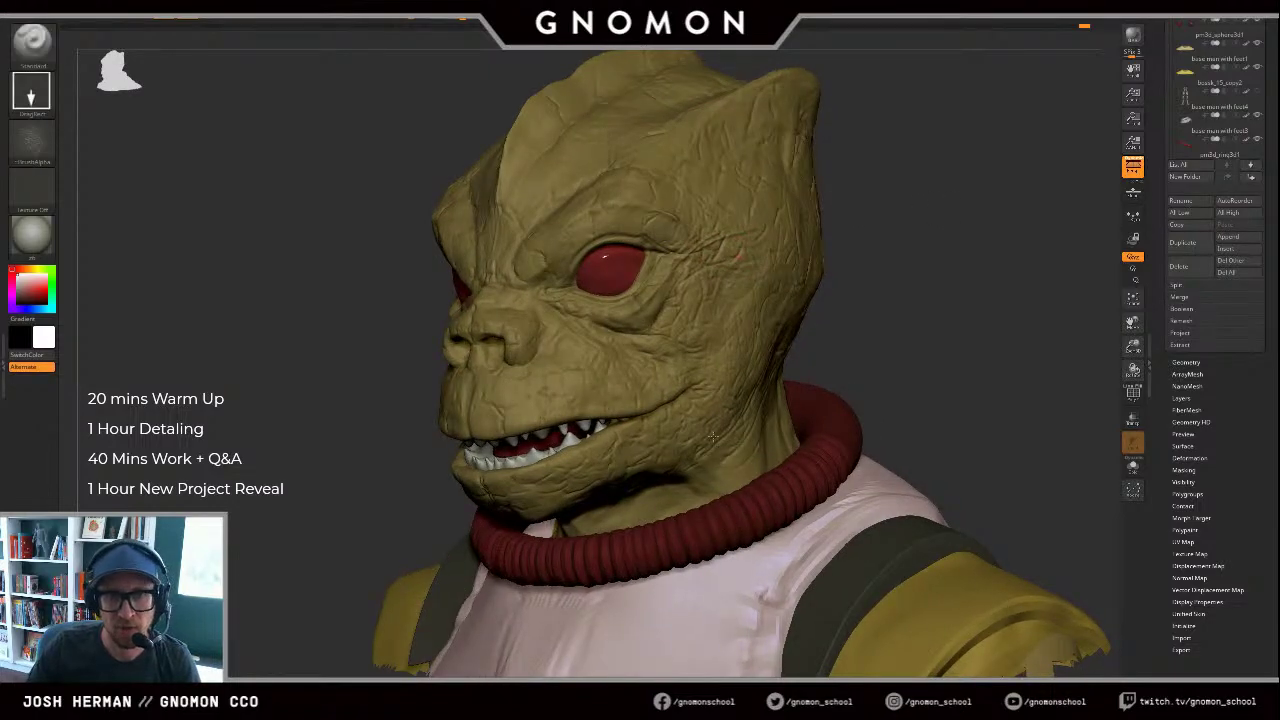
{"action": "left_click_drag", "start_coordinate": [720, 250], "coordinate": [715, 425]}
Step: Isolate the head subtool, stamp scales on the flat underside of the neck, and show the whole bust again
{"action": "left_click_drag", "start_coordinate": [957, 338], "coordinate": [880, 345]}
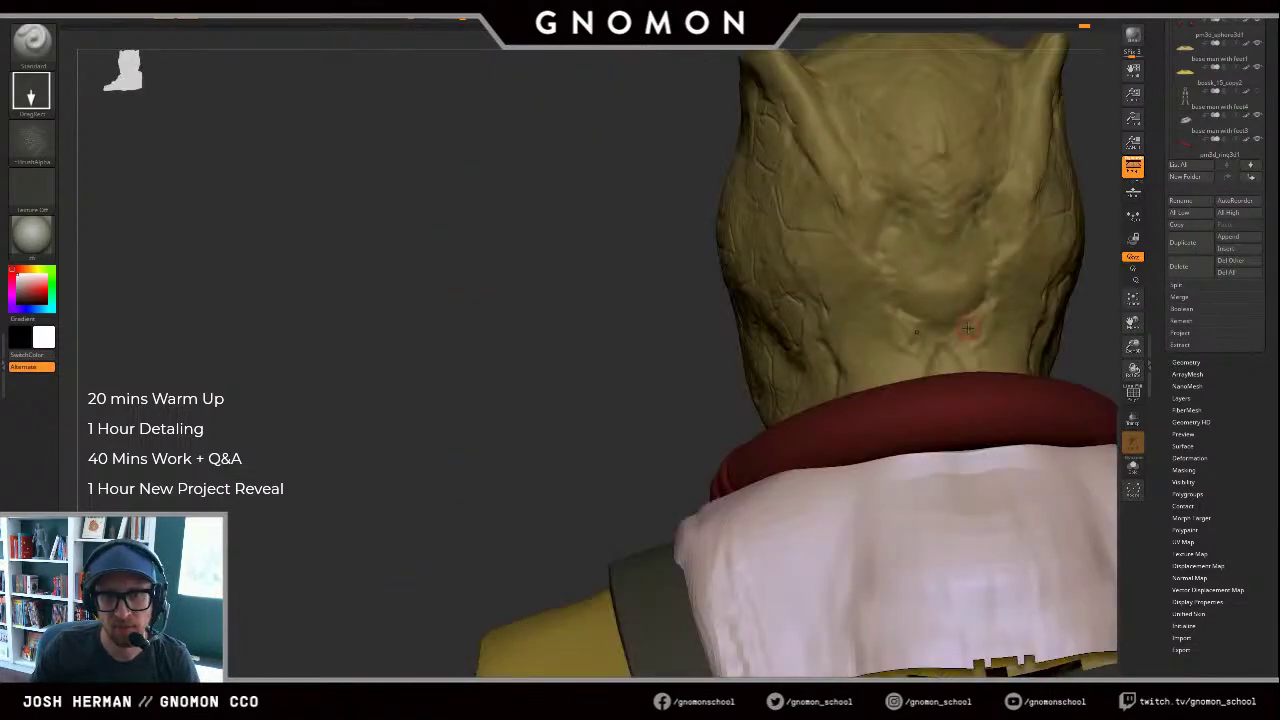
{"action": "key", "text": "shift+s"}
{"action": "left_click_drag", "start_coordinate": [685, 397], "coordinate": [437, 270]}
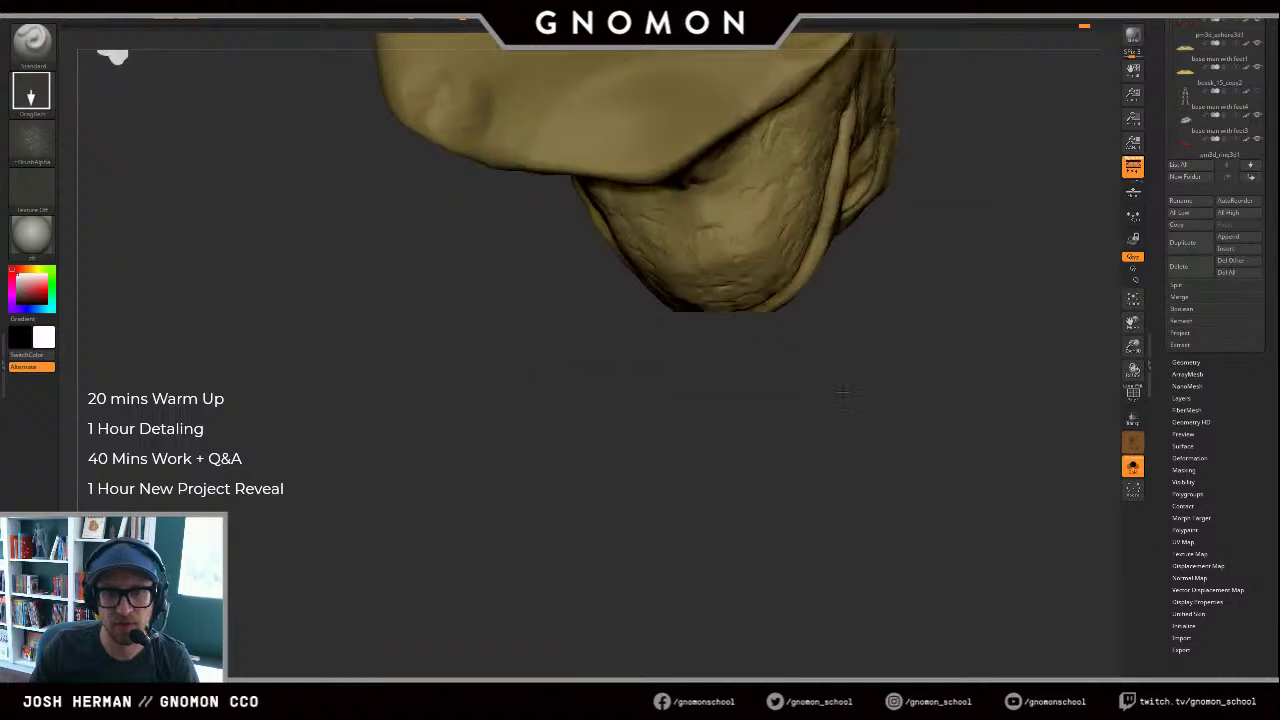
{"action": "left_click_drag", "start_coordinate": [620, 350], "coordinate": [590, 580], "text": "alt"}
{"action": "left_click_drag", "start_coordinate": [868, 175], "coordinate": [922, 168]}
{"action": "left_click_drag", "start_coordinate": [441, 225], "coordinate": [461, 424]}
{"action": "left_click_drag", "start_coordinate": [893, 342], "coordinate": [826, 371]}
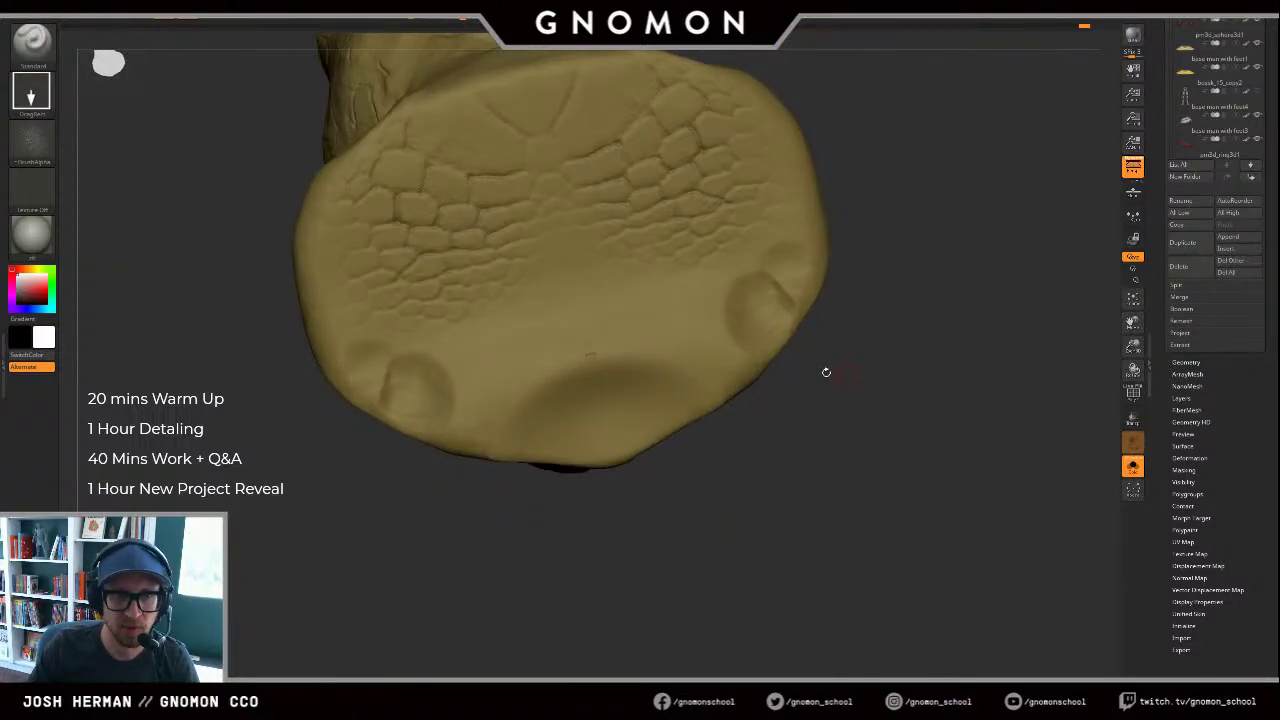
{"action": "left_click_drag", "start_coordinate": [172, 392], "coordinate": [363, 606], "text": "alt"}
{"action": "left_click_drag", "start_coordinate": [240, 530], "coordinate": [915, 407]}
{"action": "key", "text": "alt+s"}
Step: Stamp scales over the brow ridges and lower forehead above the eyes
{"action": "left_click_drag", "start_coordinate": [873, 100], "coordinate": [940, 289], "text": "alt"}
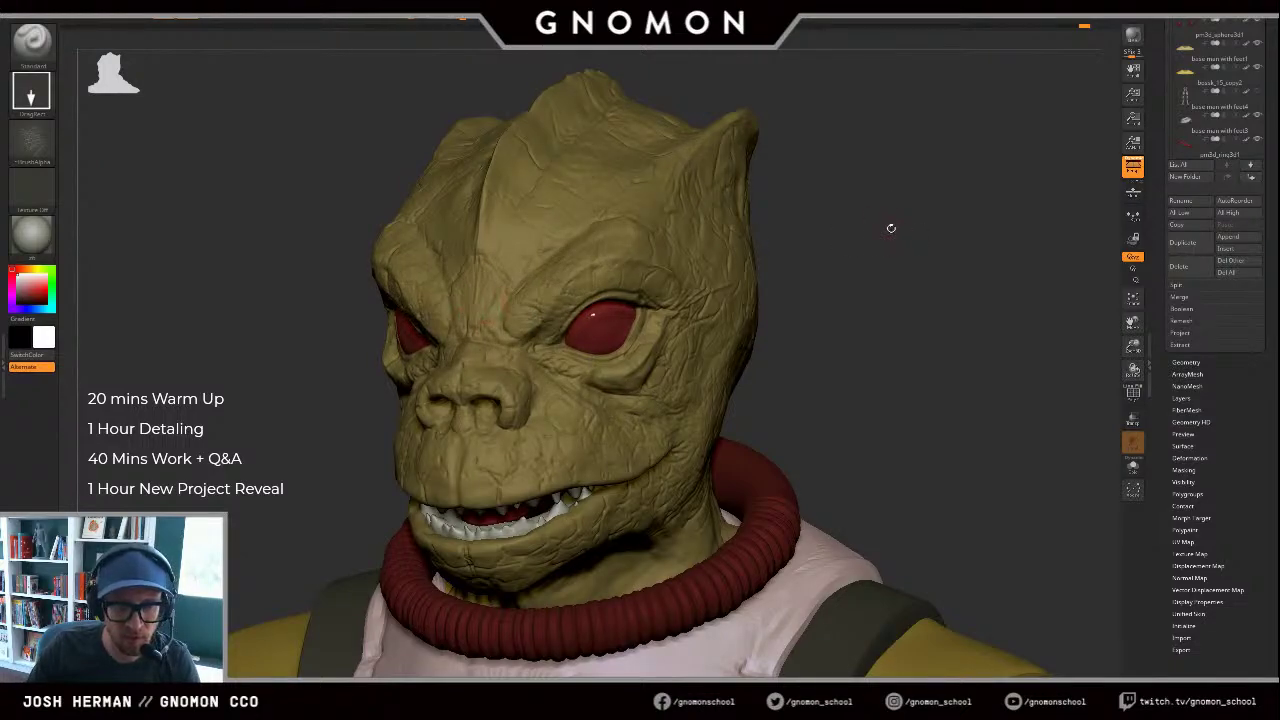
{"action": "left_click_drag", "start_coordinate": [855, 237], "coordinate": [872, 224]}
{"action": "left_click_drag", "start_coordinate": [615, 261], "coordinate": [620, 348]}
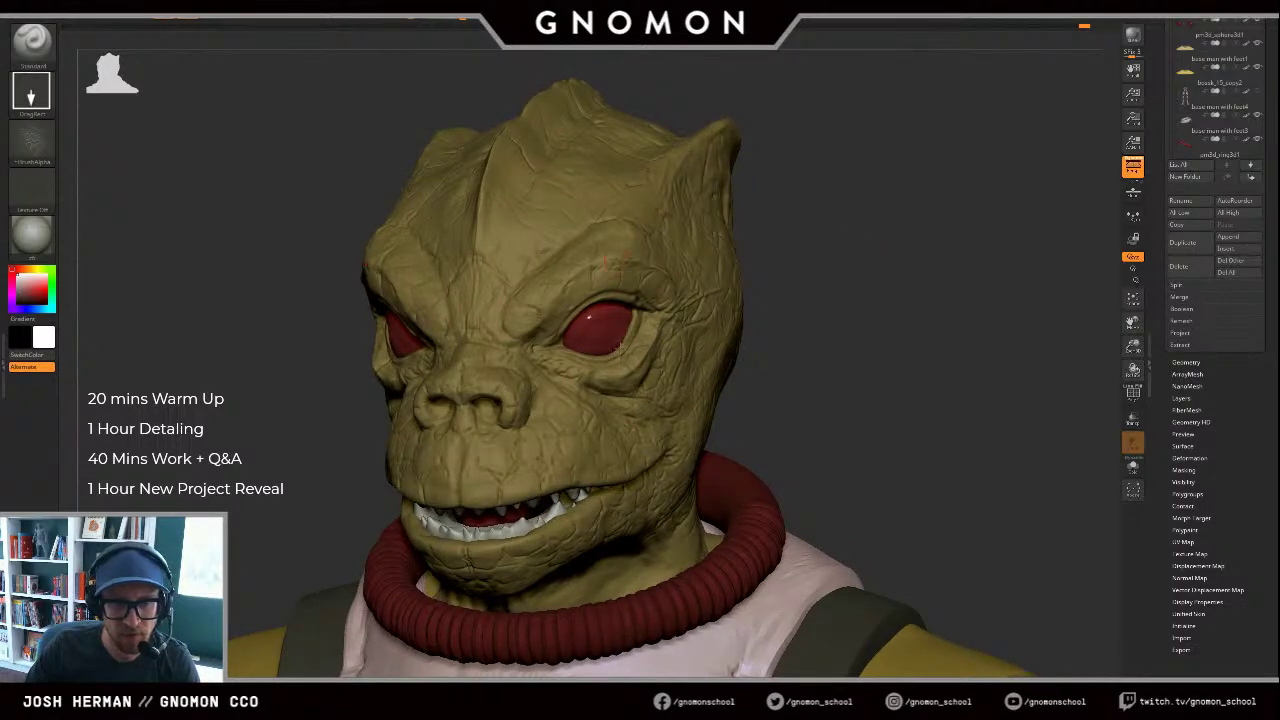
{"action": "left_click_drag", "start_coordinate": [817, 247], "coordinate": [757, 248]}
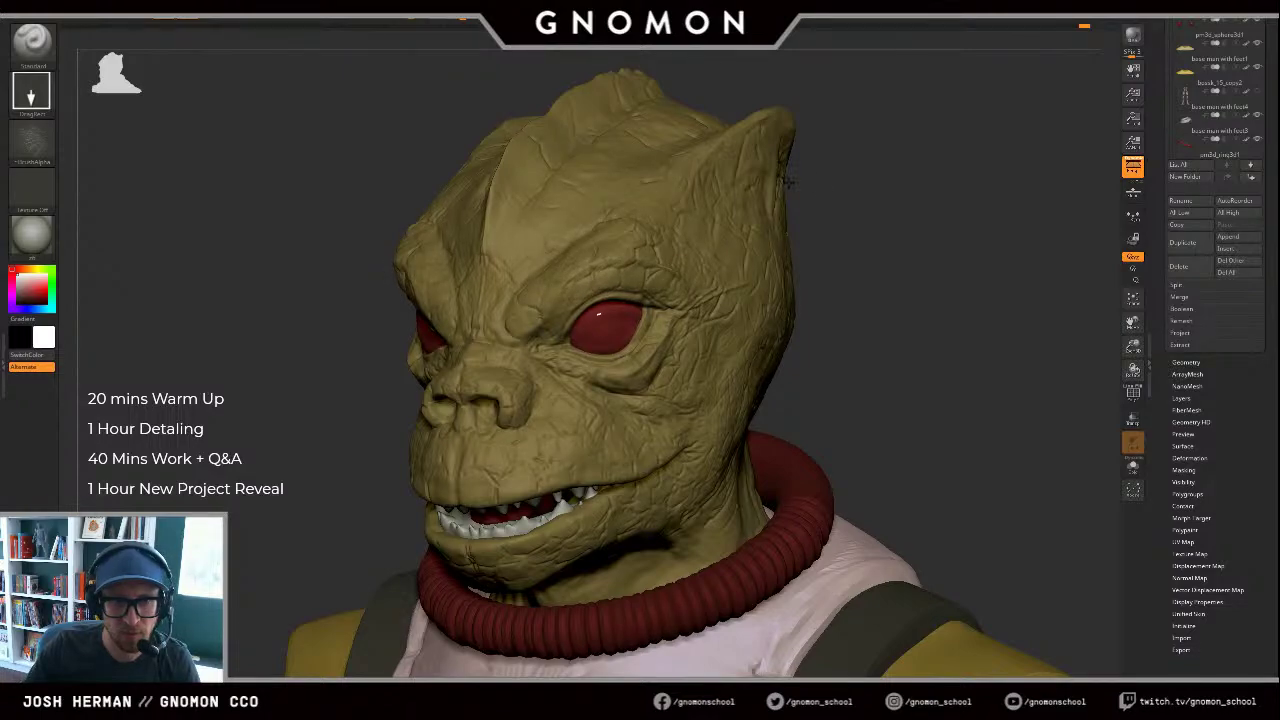
{"action": "mouse_move", "coordinate": [866, 235]}
{"action": "left_mouse_down"}
{"action": "mouse_move", "coordinate": [888, 229]}
{"action": "mouse_move", "coordinate": [848, 249]}
{"action": "mouse_move", "coordinate": [740, 262]}
{"action": "left_mouse_up"}
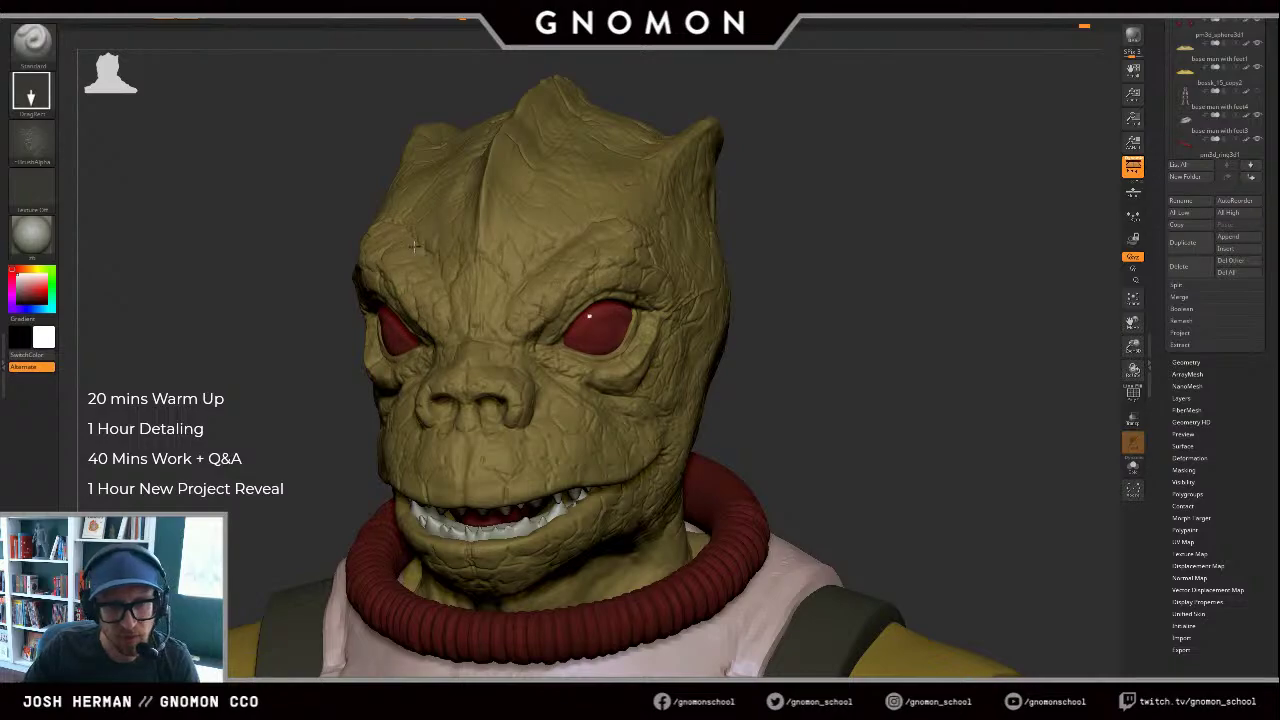
{"action": "left_click_drag", "start_coordinate": [880, 235], "coordinate": [738, 240]}
Step: Paint a mask over the centre of the forehead, the nose bridge and the area beside the eyes, and hide its shading
{"action": "key", "text": "s"}
{"action": "mouse_move", "coordinate": [343, 326]}
{"action": "left_mouse_down"}
{"action": "mouse_move", "coordinate": [485, 319]}
{"action": "mouse_move", "coordinate": [506, 252]}
{"action": "left_mouse_up"}
{"action": "left_click_drag", "start_coordinate": [486, 276], "coordinate": [566, 205], "text": "ctrl"}
{"action": "left_click_drag", "start_coordinate": [740, 343], "coordinate": [655, 338]}
{"action": "mouse_move", "coordinate": [507, 392]}
{"action": "left_mouse_down", "text": "ctrl"}
{"action": "mouse_move", "coordinate": [485, 361]}
{"action": "mouse_move", "coordinate": [595, 378]}
{"action": "mouse_move", "coordinate": [735, 284]}
{"action": "left_mouse_up", "text": "ctrl"}
{"action": "left_click_drag", "start_coordinate": [843, 251], "coordinate": [613, 317]}
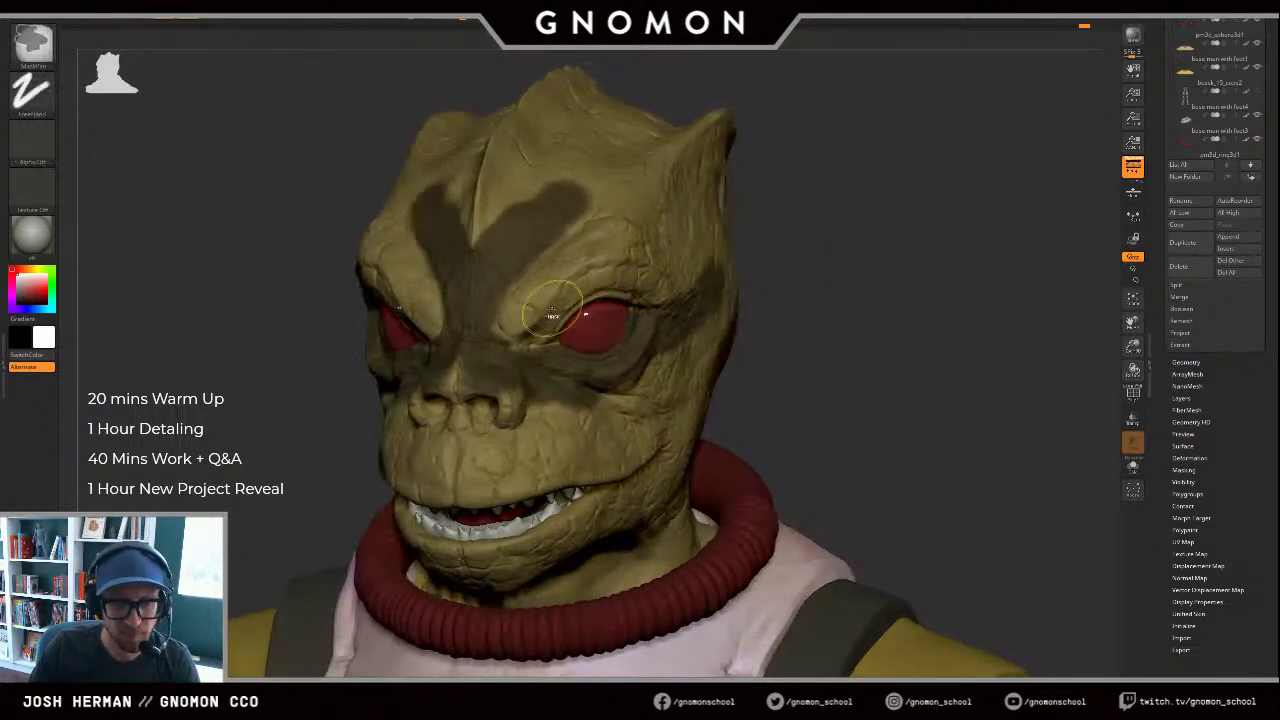
{"action": "key", "text": "ctrl+shift+a"}
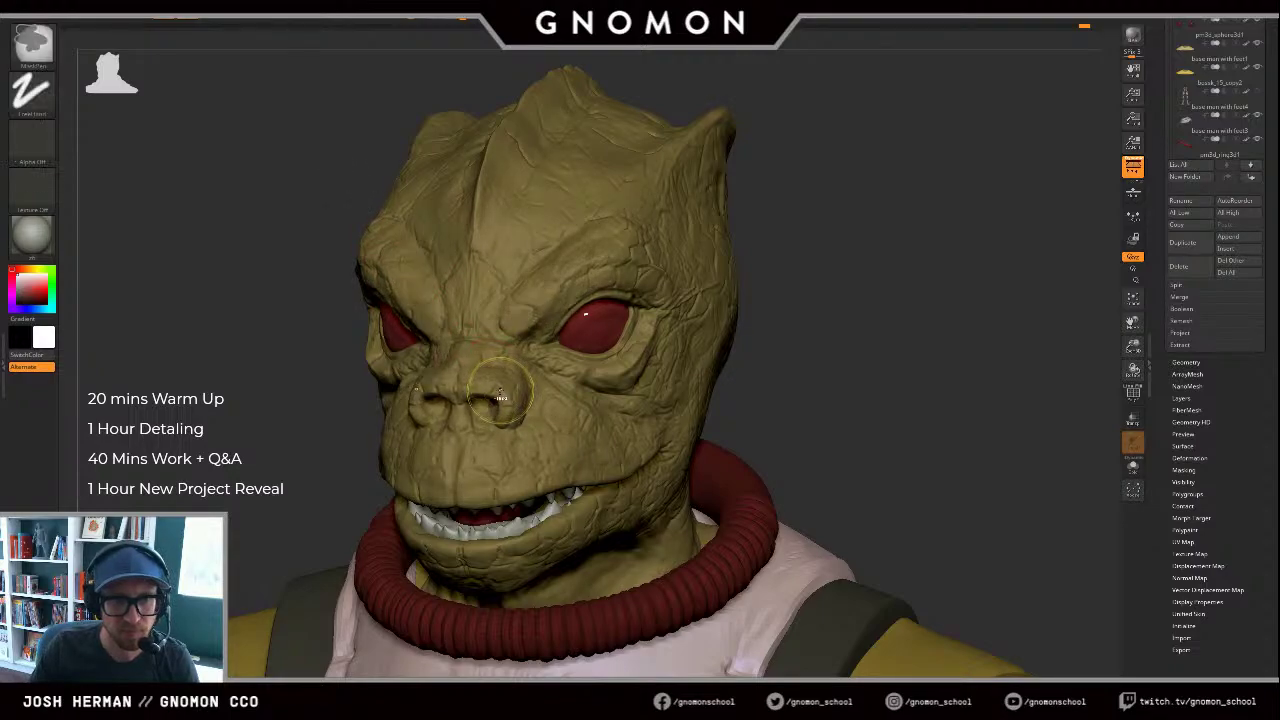
Step: Extend the mask over the nose, muzzle and cheeks and hide its shading
{"action": "mouse_move", "coordinate": [540, 426]}
{"action": "left_mouse_down", "text": "ctrl"}
{"action": "mouse_move", "coordinate": [501, 409]}
{"action": "mouse_move", "coordinate": [722, 275]}
{"action": "left_mouse_up", "text": "ctrl"}
{"action": "left_click_drag", "start_coordinate": [846, 349], "coordinate": [866, 350]}
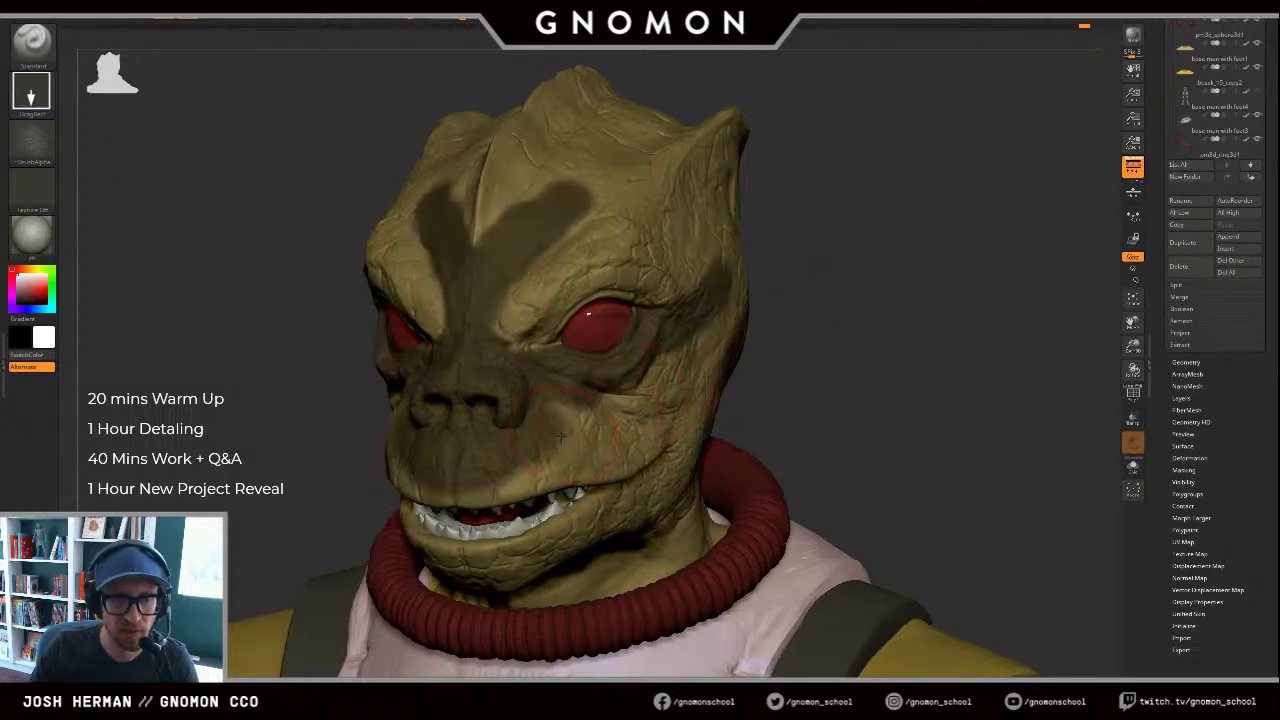
{"action": "mouse_move", "coordinate": [575, 435]}
{"action": "left_mouse_down", "text": "ctrl"}
{"action": "mouse_move", "coordinate": [655, 440]}
{"action": "mouse_move", "coordinate": [622, 403]}
{"action": "mouse_move", "coordinate": [690, 352]}
{"action": "left_mouse_up", "text": "ctrl"}
{"action": "left_click_drag", "start_coordinate": [420, 494], "coordinate": [580, 508], "text": "ctrl"}
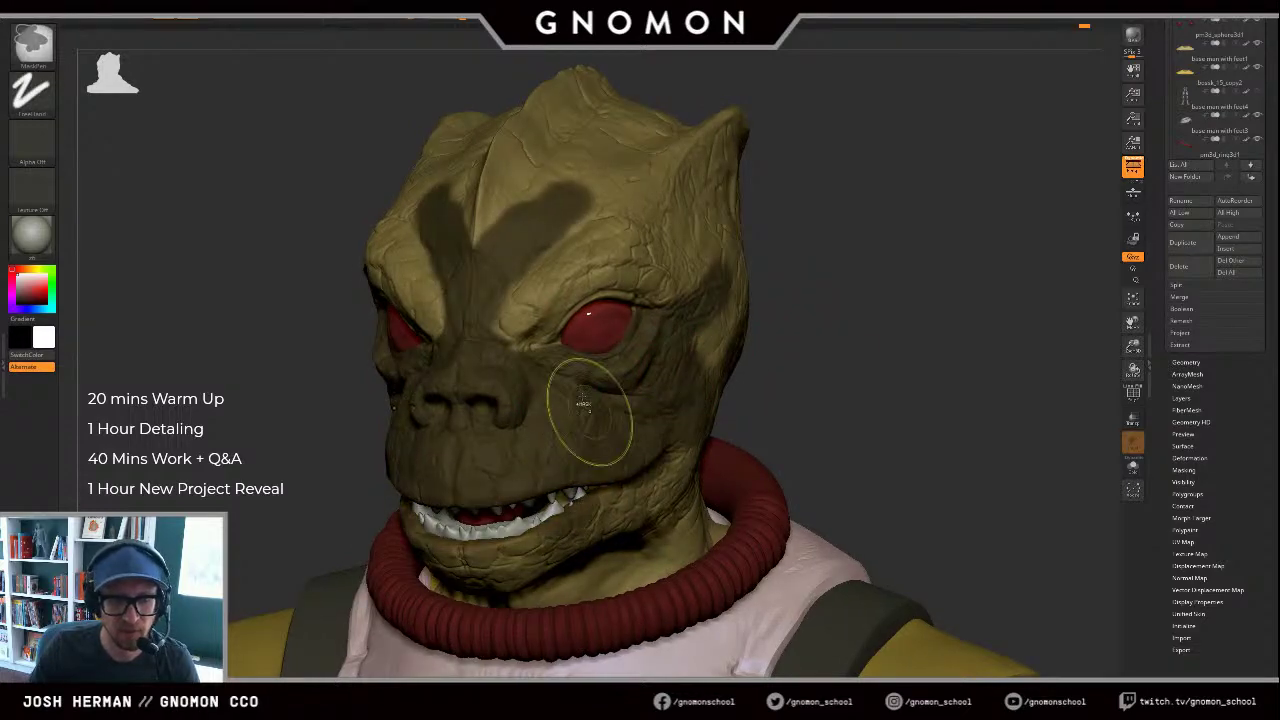
{"action": "key", "text": "ctrl+h"}
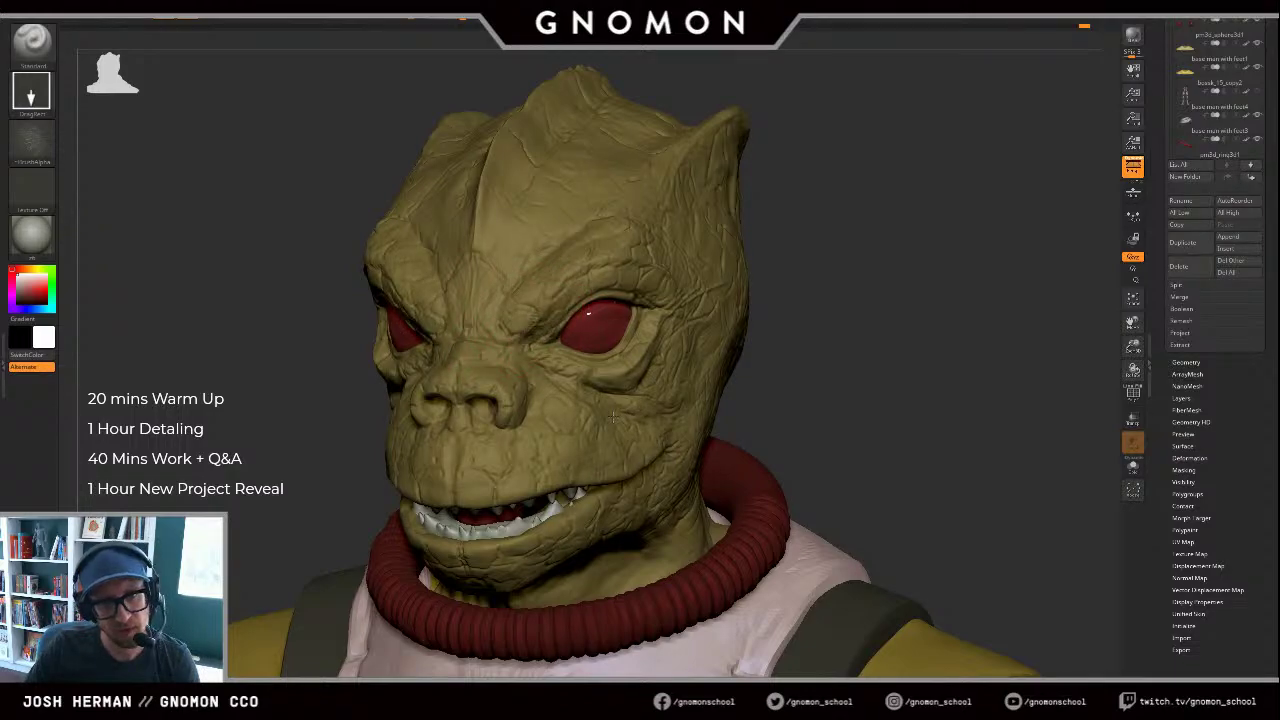
Step: Stamp scales over the temple, the outer brow and the skin around the outer eye corner and lower lid
{"action": "left_click_drag", "start_coordinate": [865, 310], "coordinate": [737, 292], "text": "shift"}
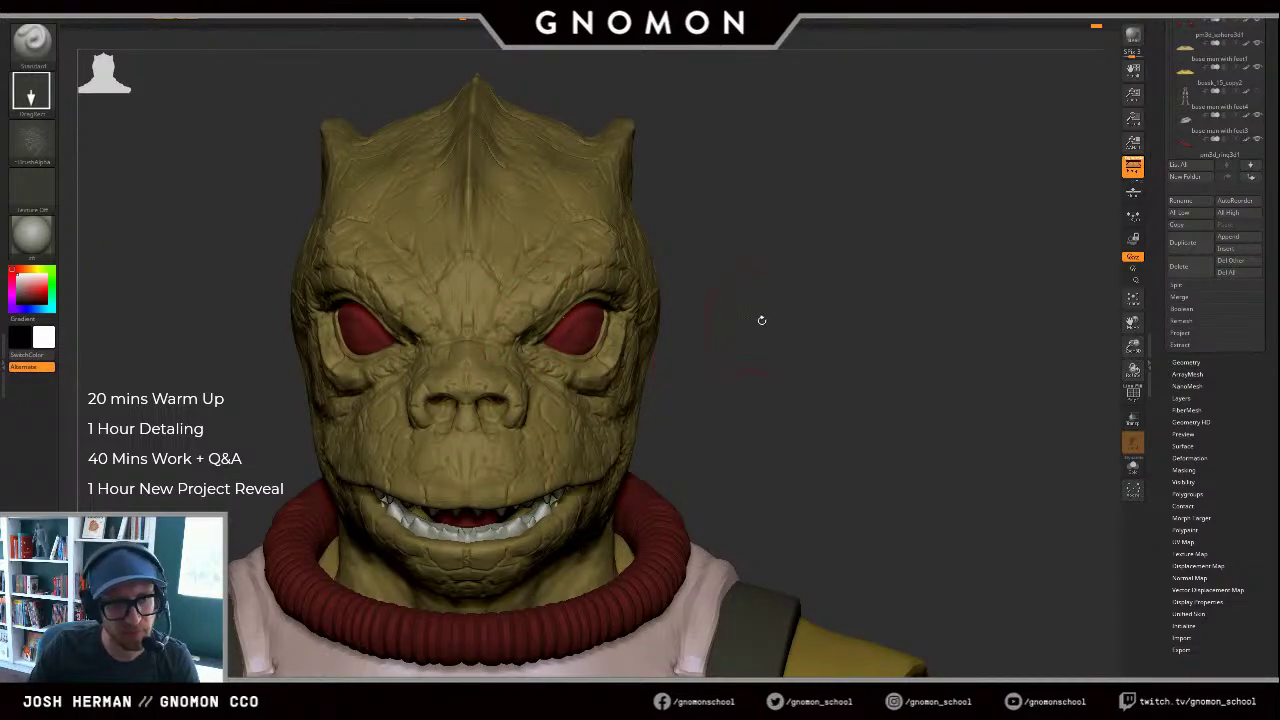
{"action": "left_click_drag", "start_coordinate": [762, 320], "coordinate": [1072, 277]}
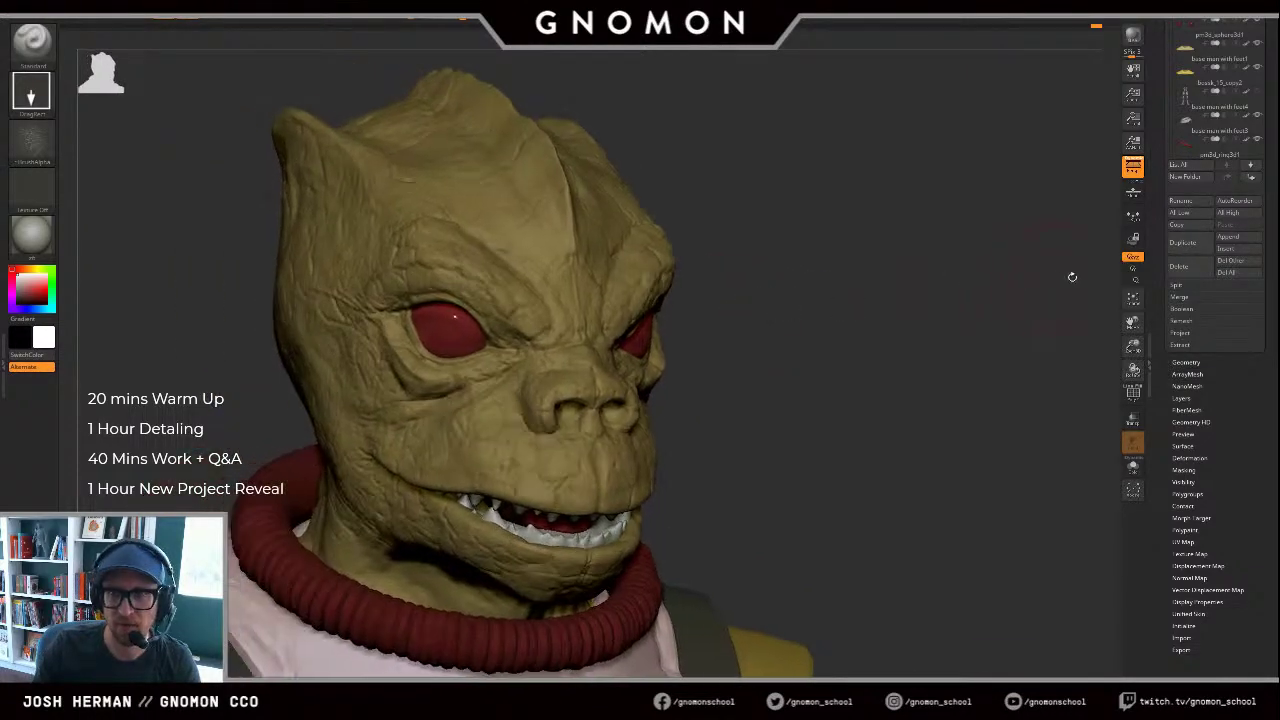
{"action": "left_click_drag", "start_coordinate": [826, 260], "coordinate": [903, 246], "text": "alt"}
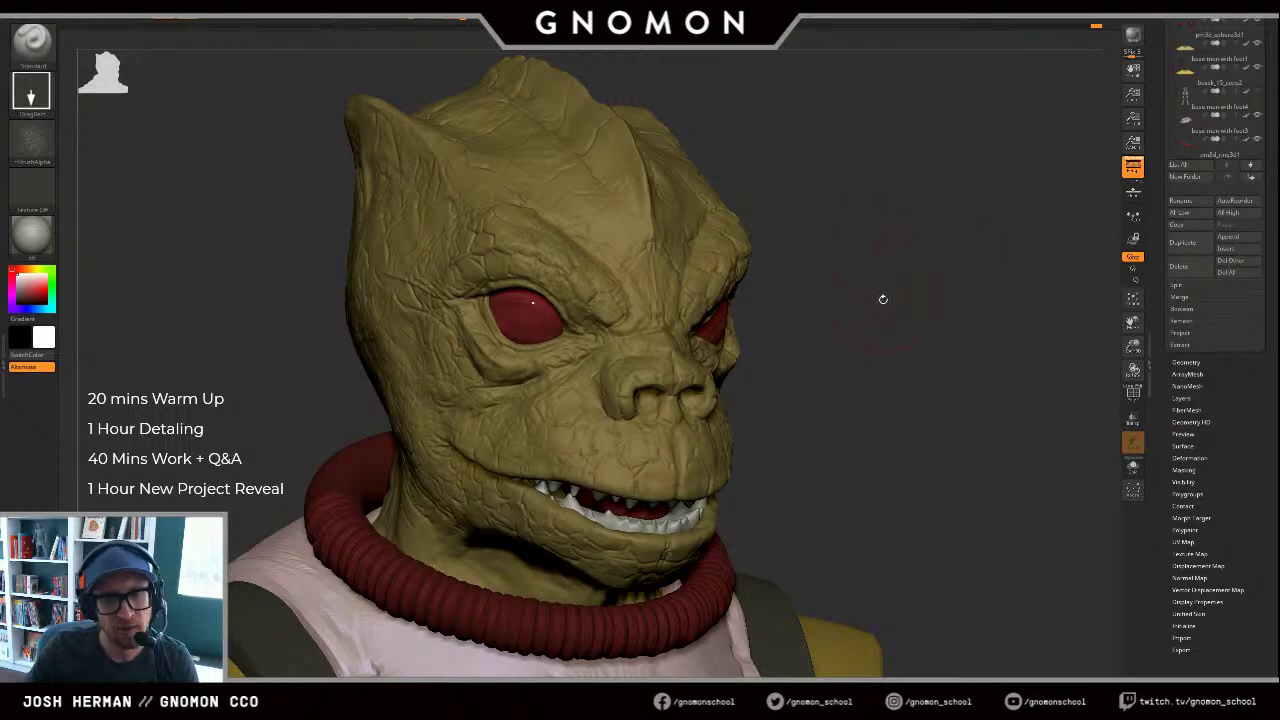
{"action": "left_click_drag", "start_coordinate": [883, 299], "coordinate": [943, 308], "text": "alt"}
{"action": "left_click_drag", "start_coordinate": [823, 217], "coordinate": [868, 215]}
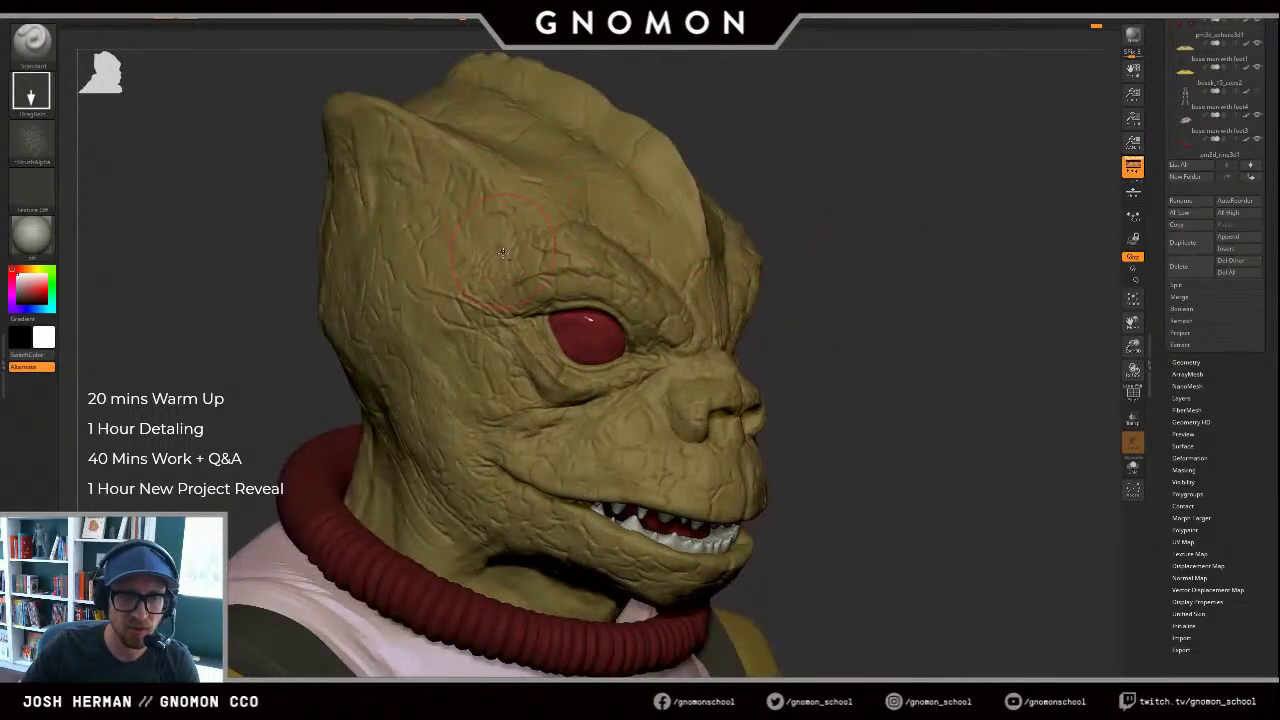
{"action": "left_click_drag", "start_coordinate": [549, 257], "coordinate": [528, 280], "text": "shift"}
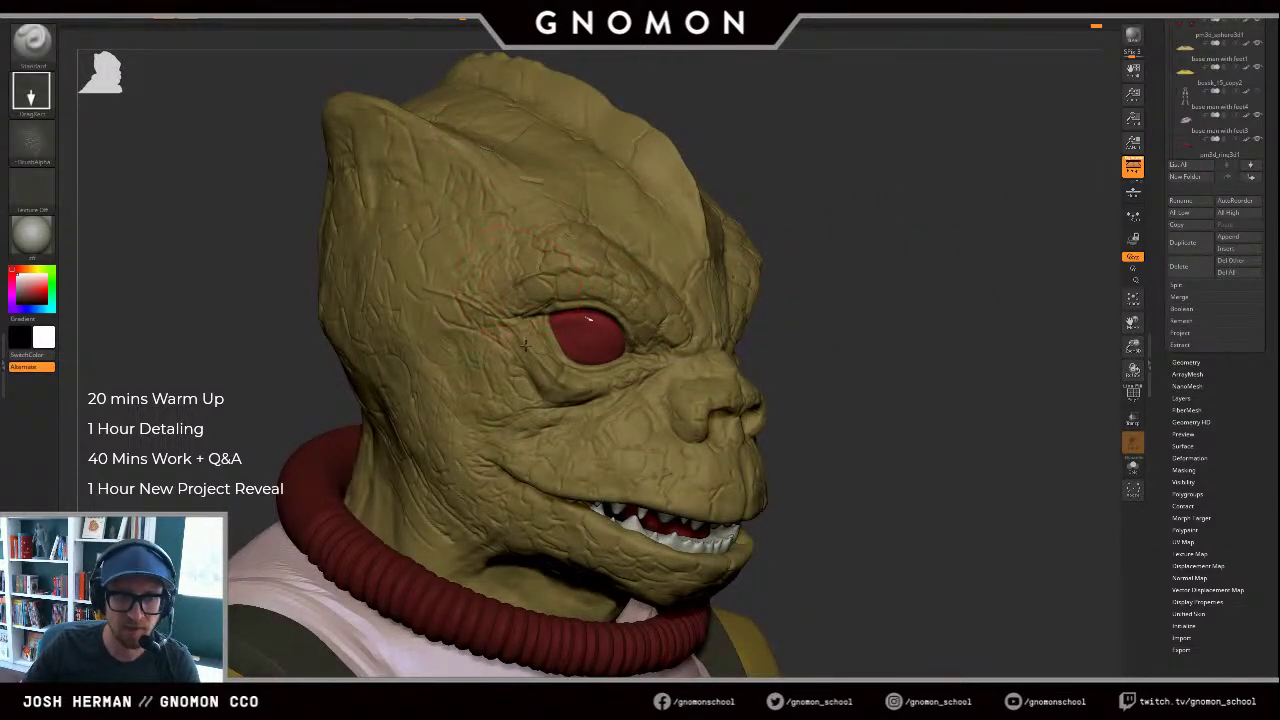
{"action": "left_click_drag", "start_coordinate": [540, 410], "coordinate": [541, 414]}
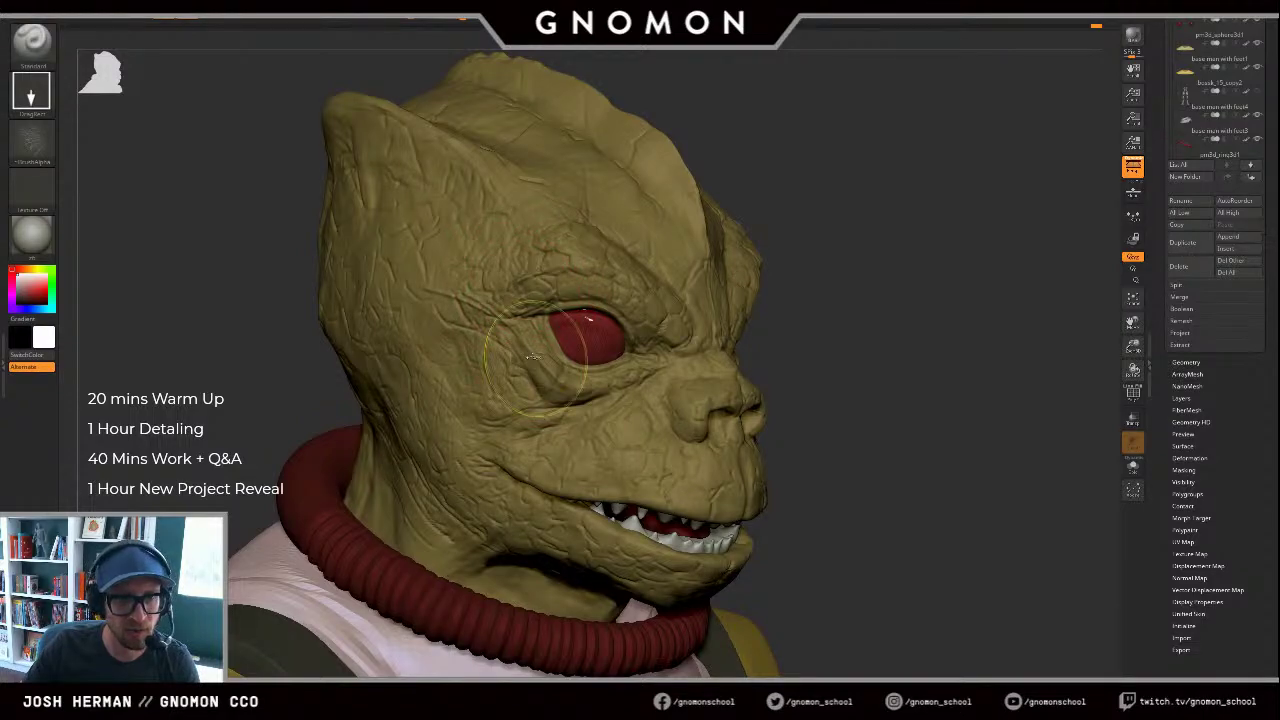
{"action": "left_click_drag", "start_coordinate": [530, 345], "coordinate": [497, 249], "text": "shift"}
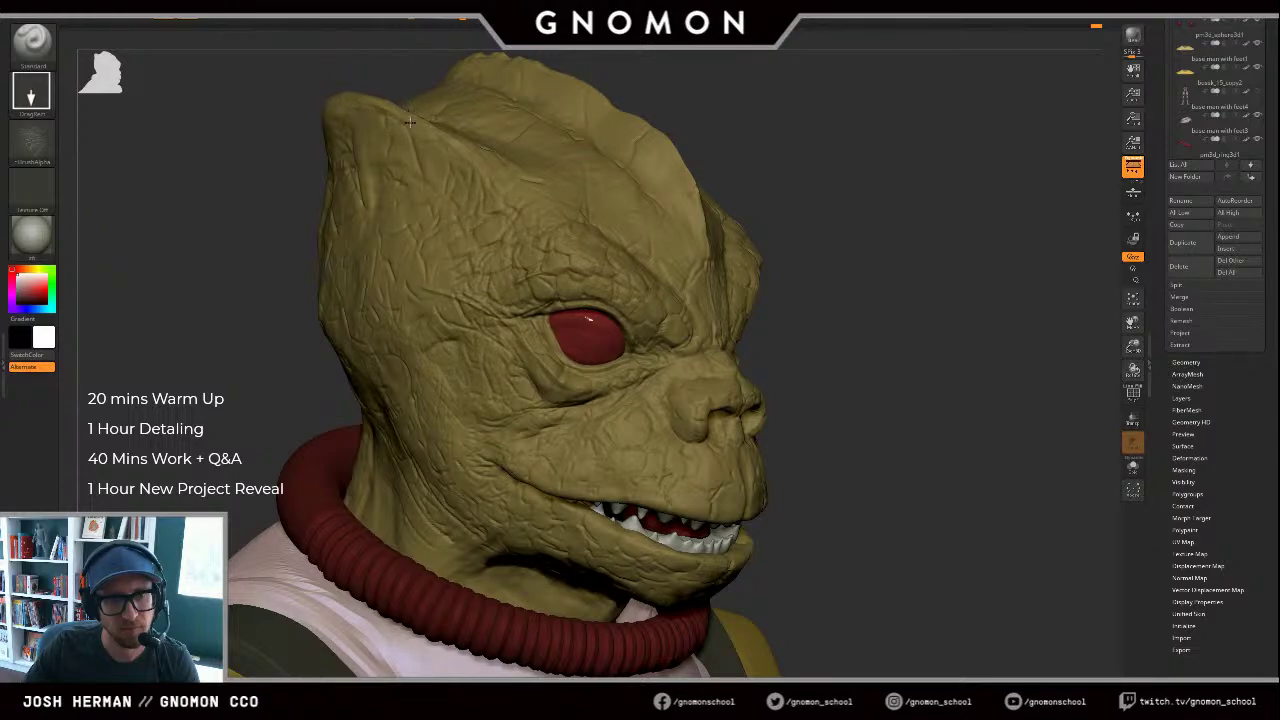
Step: Step back through the undo history and forward again to compare the head without and with the newest stamped scales
{"action": "left_click_drag", "start_coordinate": [915, 209], "coordinate": [800, 212], "text": "shift"}
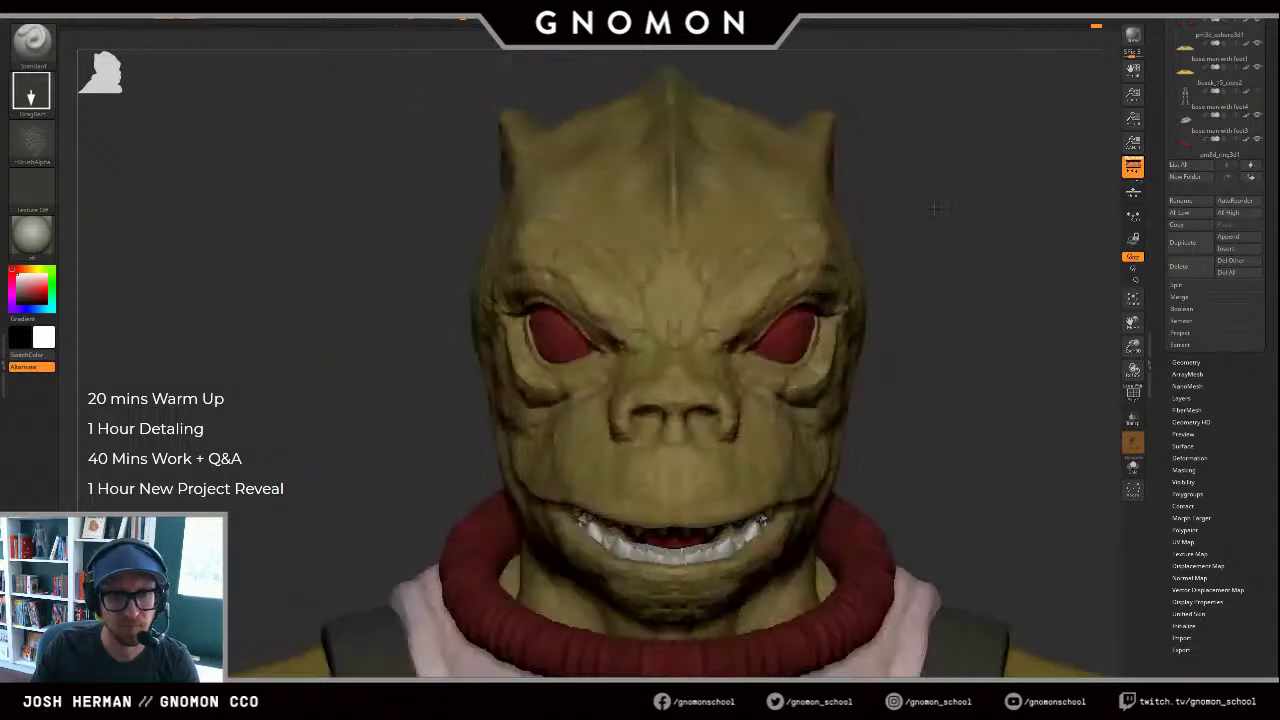
{"action": "mouse_move", "coordinate": [1060, 250]}
{"action": "left_mouse_down"}
{"action": "mouse_move", "coordinate": [945, 254]}
{"action": "mouse_move", "coordinate": [1006, 237]}
{"action": "mouse_move", "coordinate": [1025, 205]}
{"action": "mouse_move", "coordinate": [1000, 178]}
{"action": "left_mouse_up"}
{"action": "left_click_drag", "start_coordinate": [1164, 136], "coordinate": [1163, 239]}
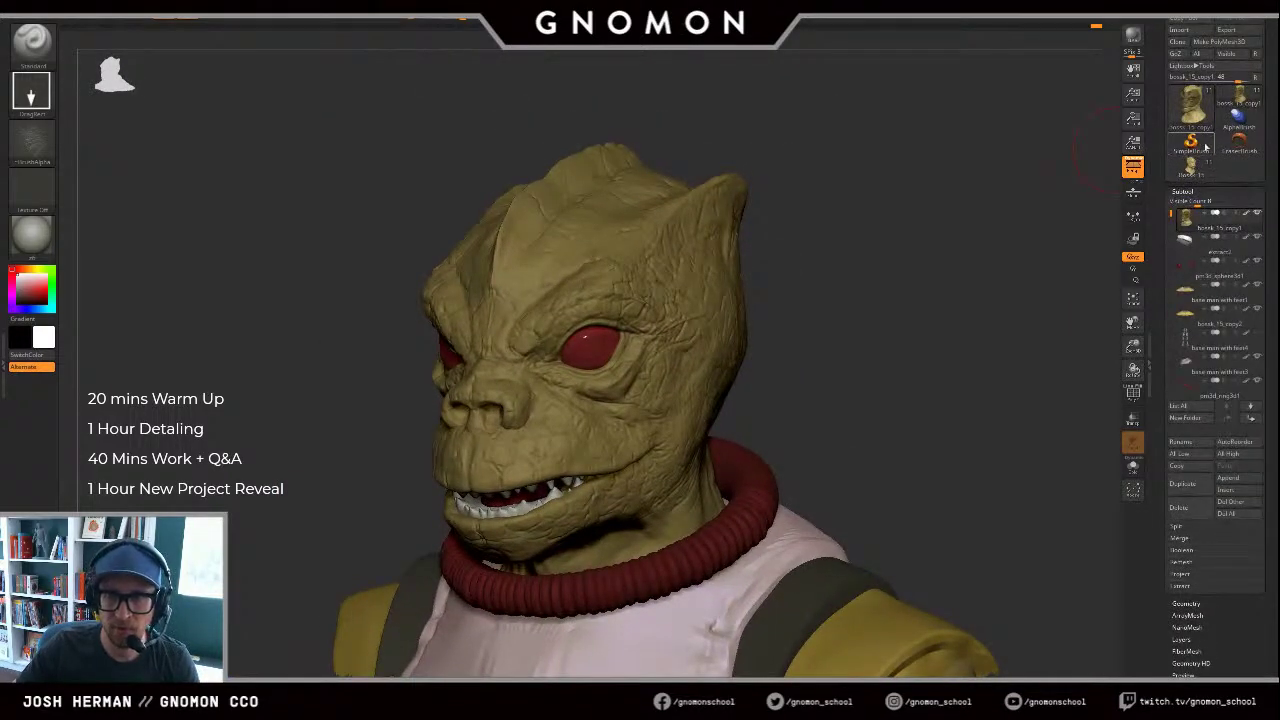
{"action": "key", "text": "ctrl+z"}
{"action": "key", "text": "ctrl+shift+z"}
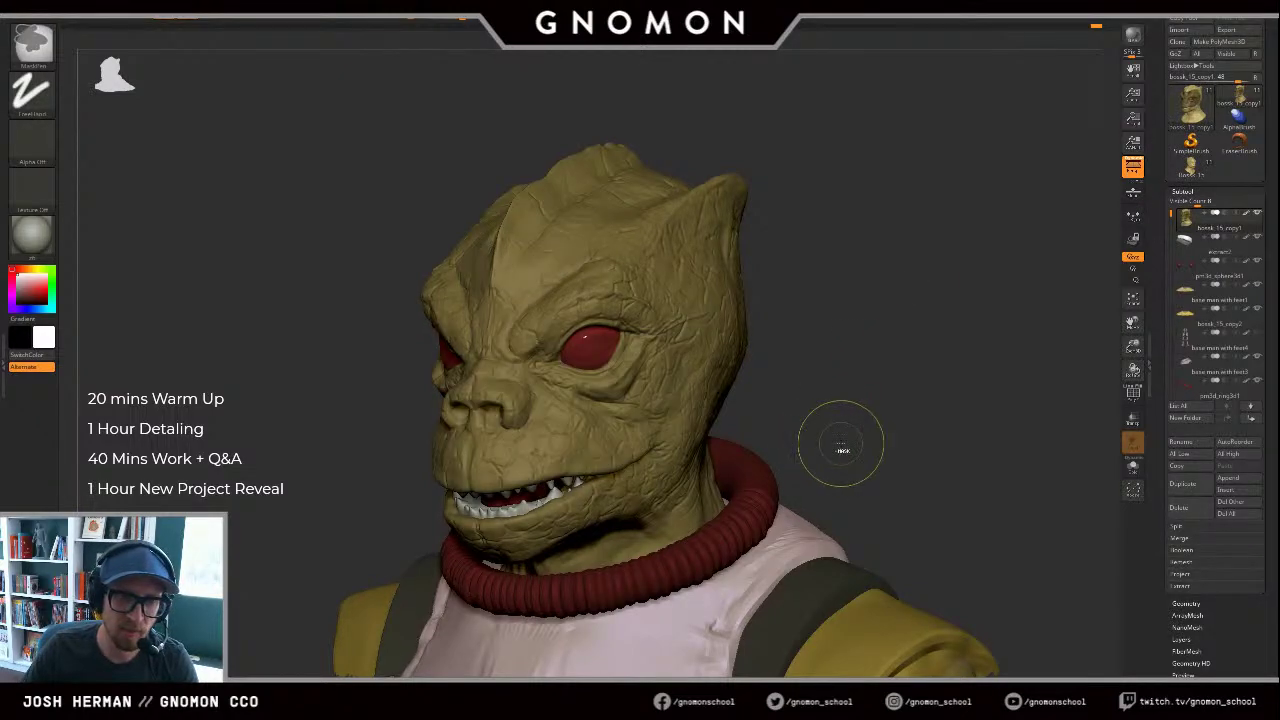
{"action": "key", "text": "ctrl+z"}
{"action": "key", "text": "ctrl+z"}
{"action": "key", "text": "ctrl+z"}
{"action": "key", "text": "ctrl+z"}
{"action": "key", "text": "ctrl+z"}
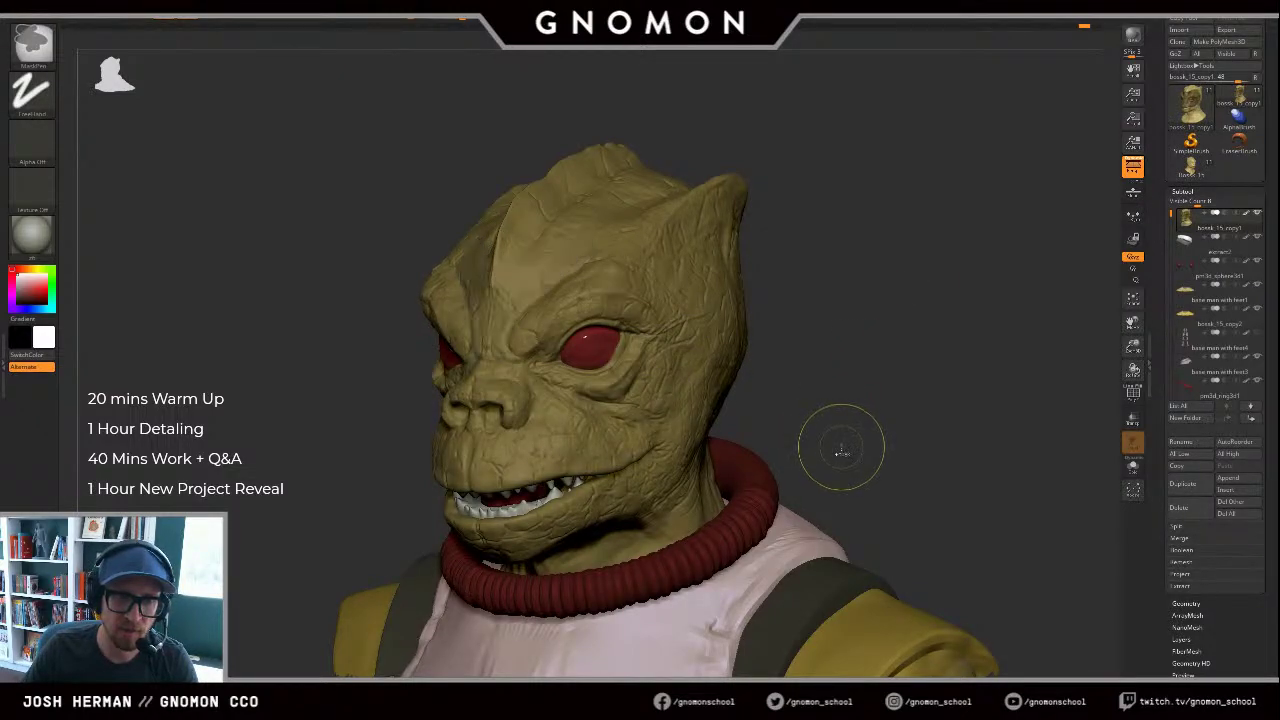
{"action": "left_click_drag", "start_coordinate": [911, 351], "coordinate": [926, 352]}
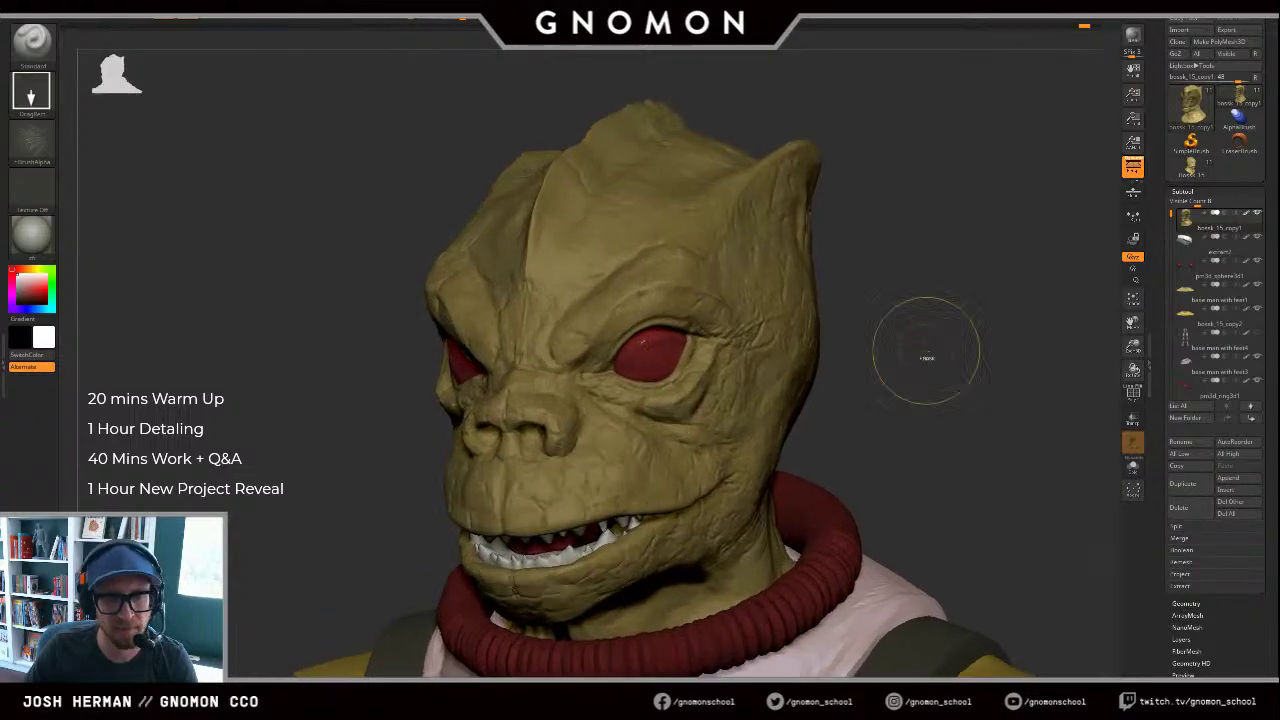
{"action": "key", "text": "ctrl+shift+z"}
{"action": "key", "text": "ctrl+shift+z"}
{"action": "key", "text": "ctrl+shift+z"}
{"action": "key", "text": "ctrl+shift+z"}
{"action": "key", "text": "ctrl+shift+z"}
{"action": "key", "text": "ctrl+shift+z"}
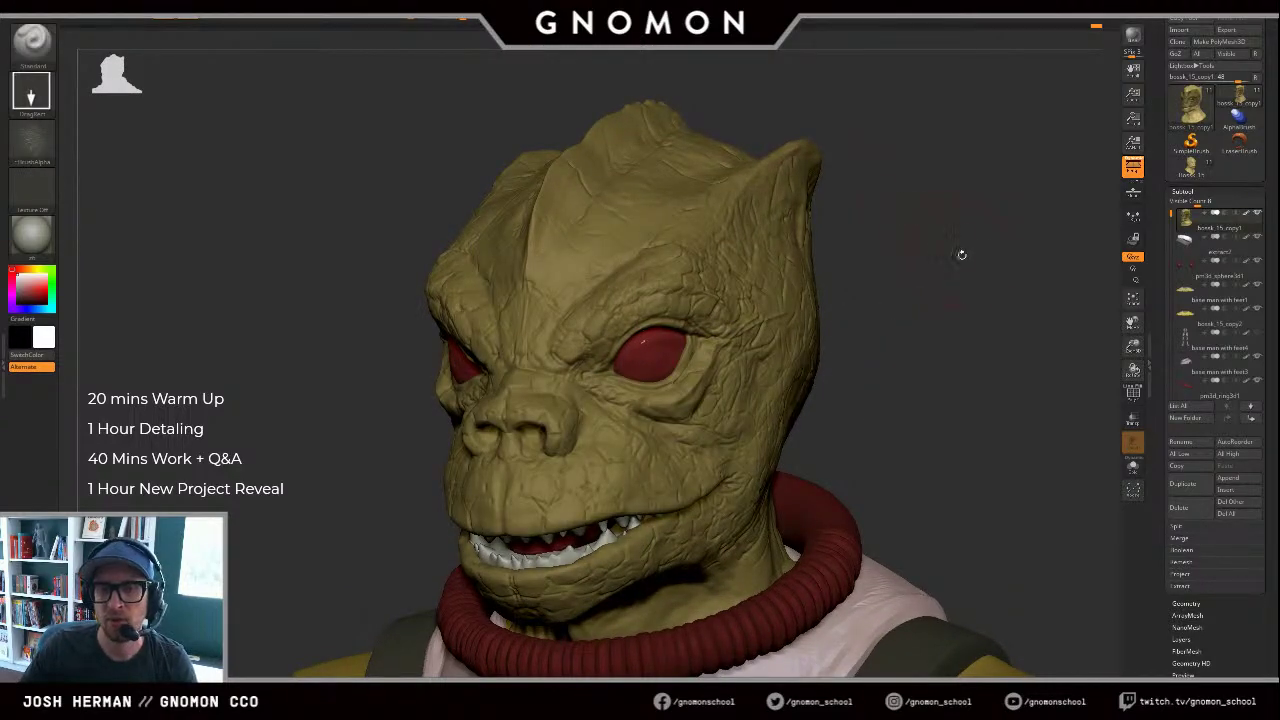
{"action": "mouse_move", "coordinate": [963, 254]}
{"action": "left_mouse_down"}
{"action": "mouse_move", "coordinate": [925, 264]}
{"action": "mouse_move", "coordinate": [952, 291]}
{"action": "left_mouse_up"}
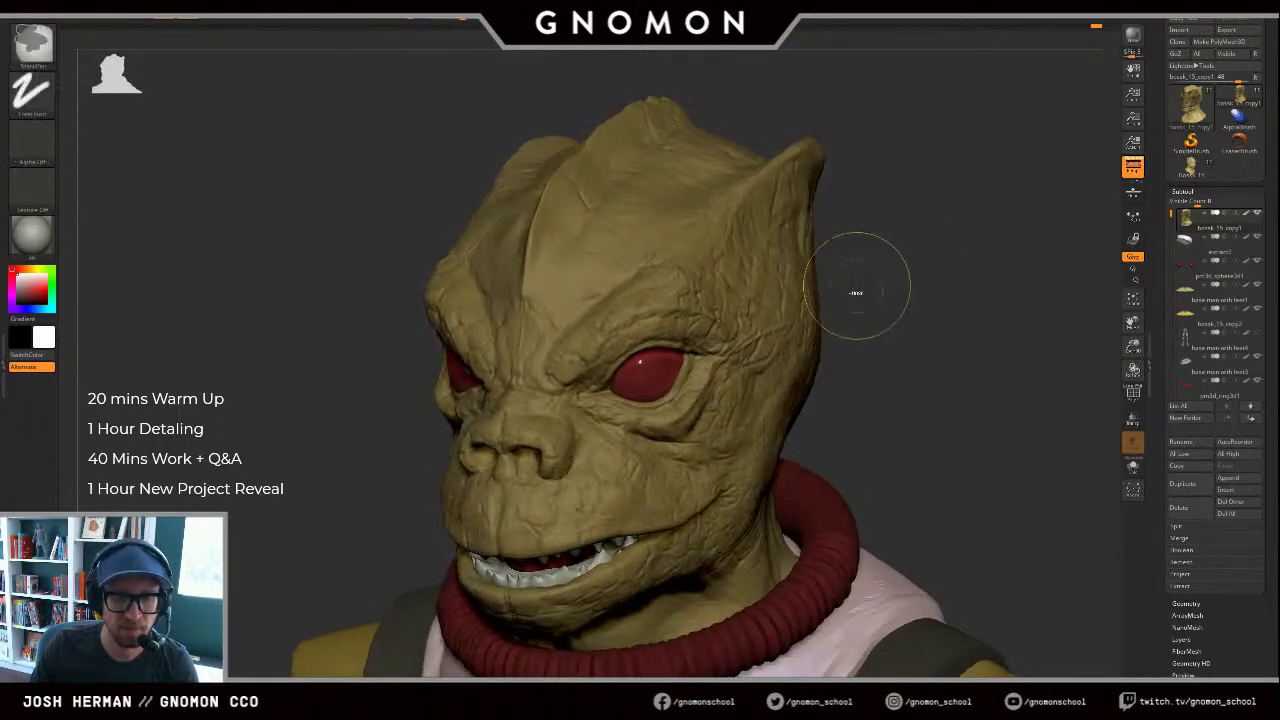
Step: Choose the Clay brush and smooth the skin detail on the inner brow ridge above the eye
{"action": "key", "text": "ctrl+h"}
{"action": "key", "text": "ctrl+h"}
{"action": "left_click_drag", "start_coordinate": [913, 205], "coordinate": [965, 240], "text": "alt"}
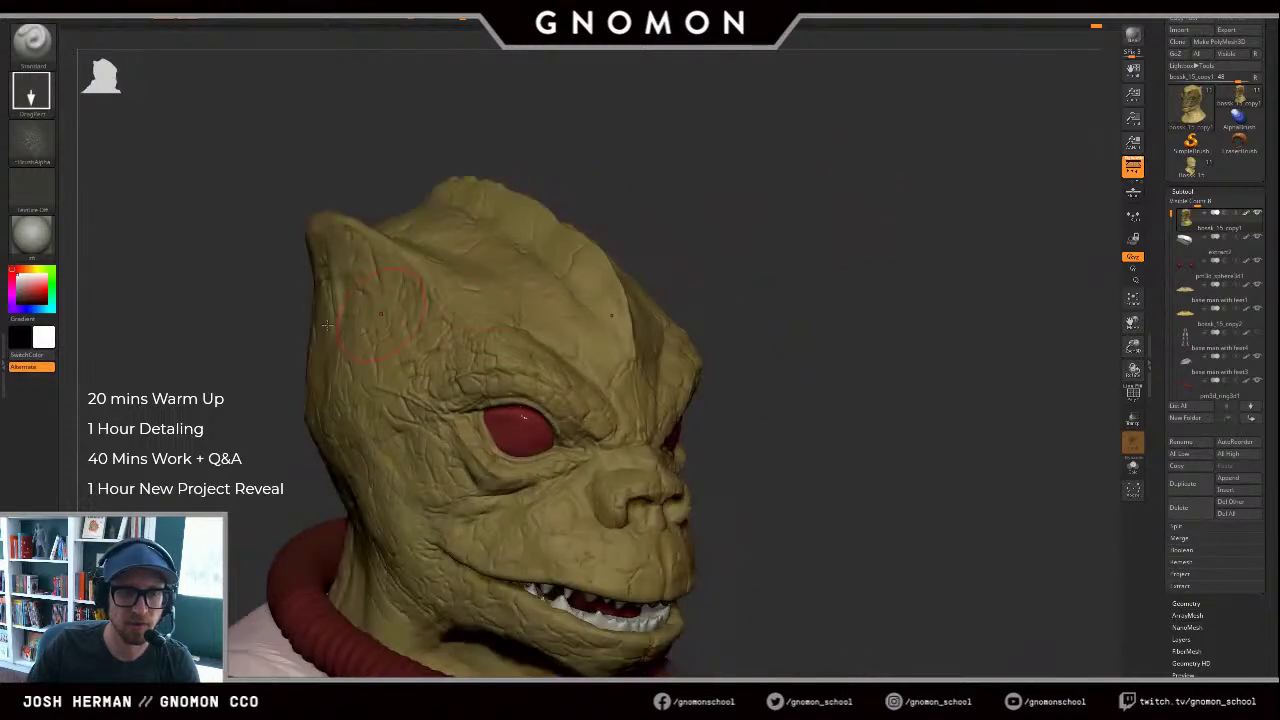
{"action": "mouse_move", "coordinate": [895, 303]}
{"action": "left_mouse_down", "text": "alt"}
{"action": "mouse_move", "coordinate": [905, 246]}
{"action": "mouse_move", "coordinate": [911, 275]}
{"action": "left_mouse_up", "text": "alt"}
{"action": "key", "text": "b"}
{"action": "key", "text": "c"}
{"action": "key", "text": "l"}
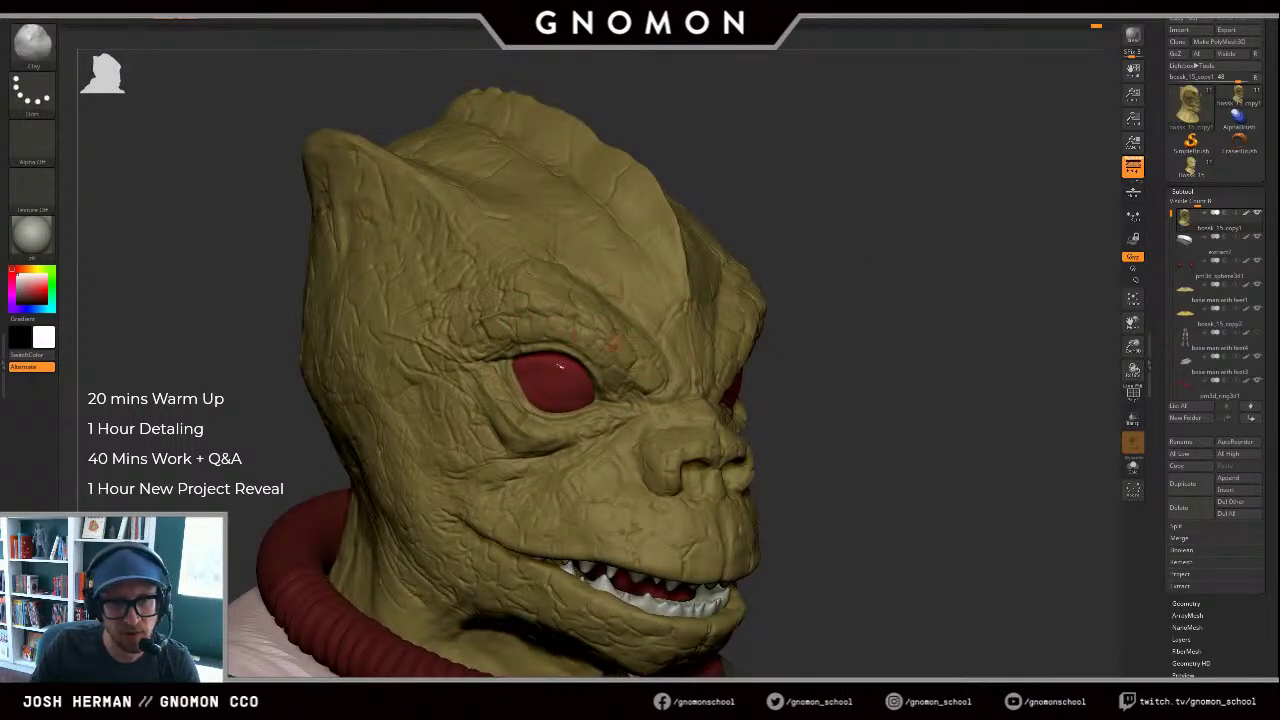
{"action": "left_click_drag", "start_coordinate": [614, 344], "coordinate": [586, 337], "text": "shift"}
{"action": "left_click_drag", "start_coordinate": [871, 341], "coordinate": [800, 322]}
{"action": "left_click_drag", "start_coordinate": [974, 240], "coordinate": [770, 250]}
Step: Return to the Standard brush and load the Scaly_Skin_17 alpha for stamping
{"action": "key", "text": "b"}
{"action": "key", "text": "s"}
{"action": "key", "text": "t"}
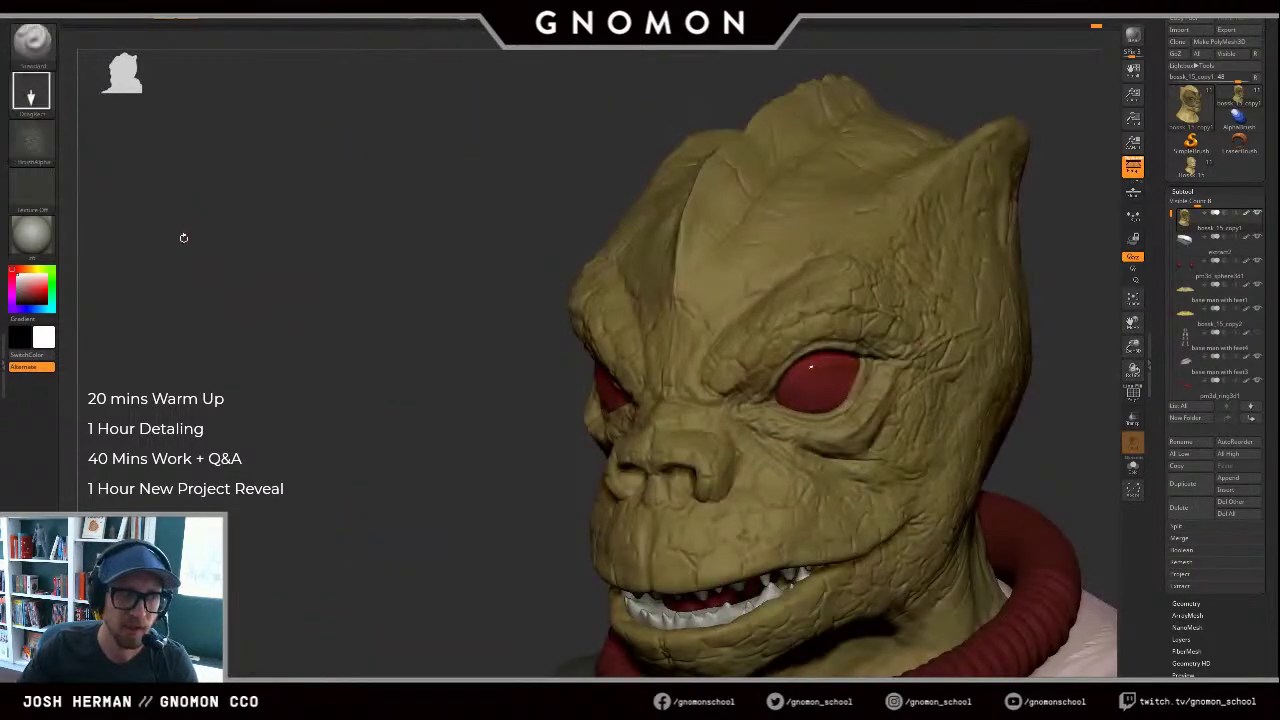
{"action": "left_click_drag", "start_coordinate": [183, 237], "coordinate": [92, 188]}
{"action": "left_click", "coordinate": [40, 144]}
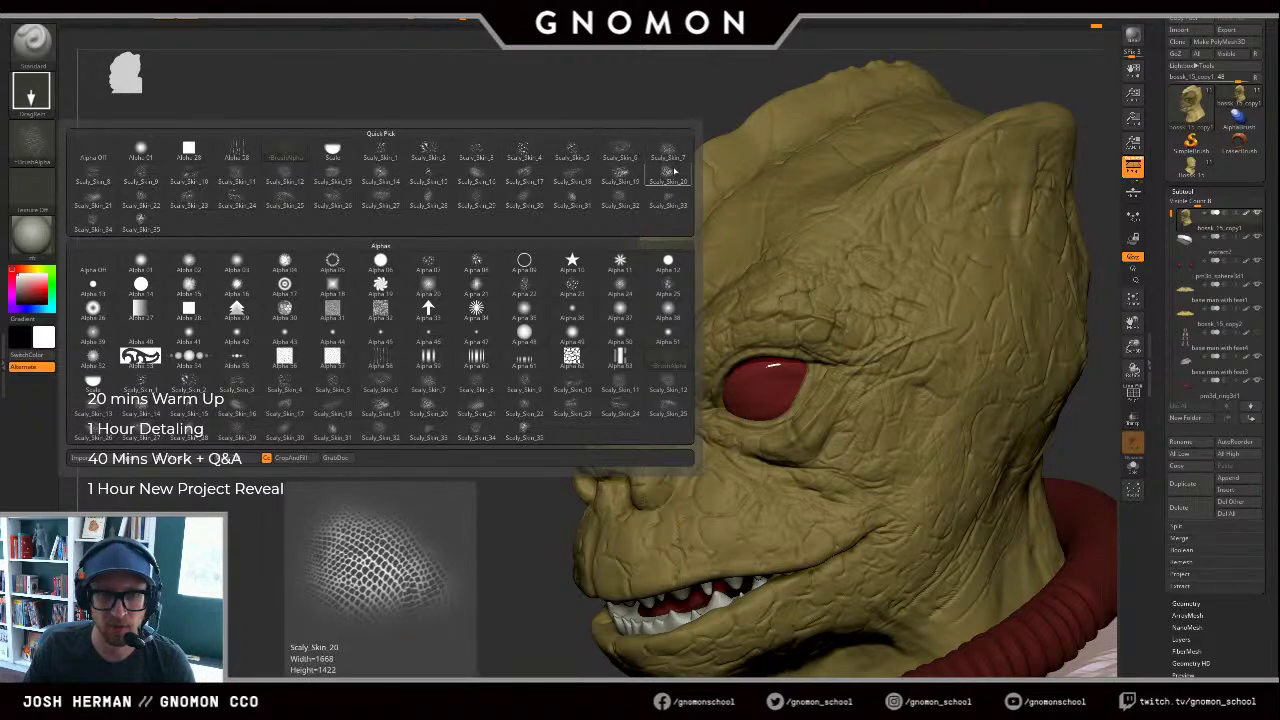
{"action": "left_click", "coordinate": [526, 176]}
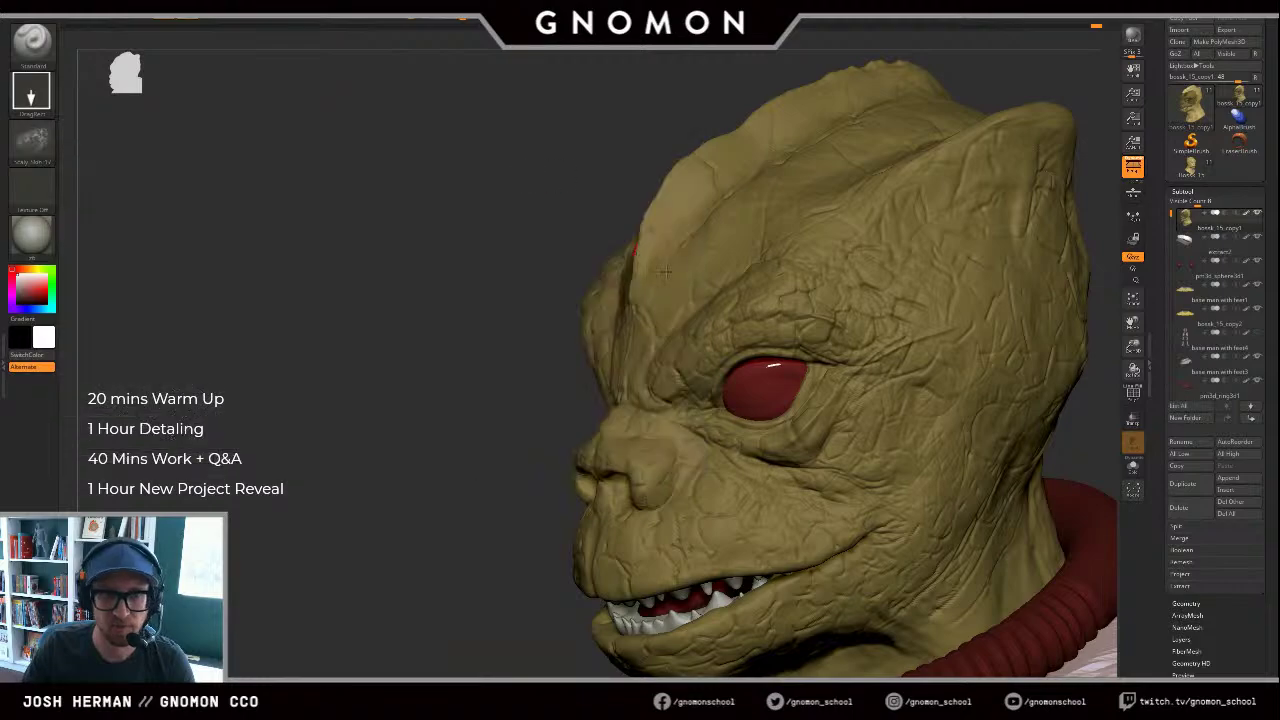
{"action": "left_click_drag", "start_coordinate": [893, 517], "coordinate": [896, 522]}
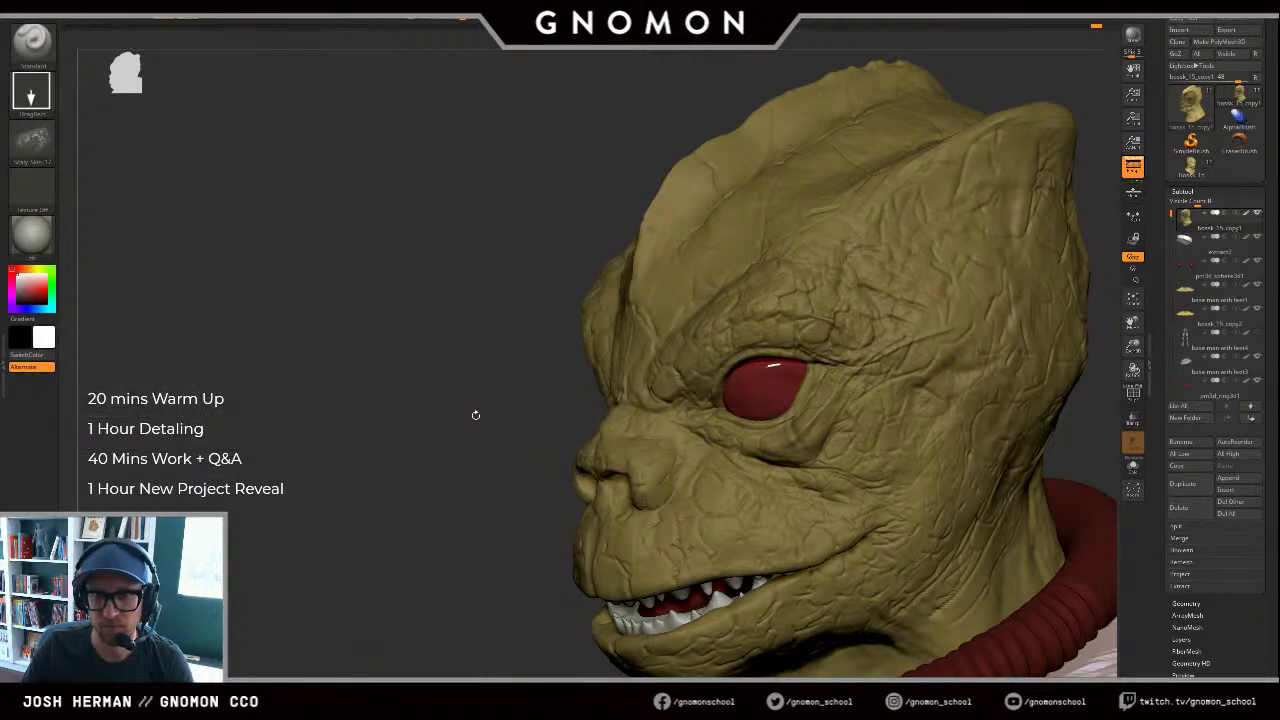
Step: Clear the mask from the face and stamp scales over the forehead above the brows
{"action": "mouse_move", "coordinate": [474, 414]}
{"action": "left_mouse_down", "text": "alt"}
{"action": "mouse_move", "coordinate": [466, 377]}
{"action": "mouse_move", "coordinate": [641, 345]}
{"action": "left_mouse_up", "text": "alt"}
{"action": "left_click_drag", "start_coordinate": [951, 293], "coordinate": [920, 311], "text": "alt"}
{"action": "key", "text": "ctrl+h"}
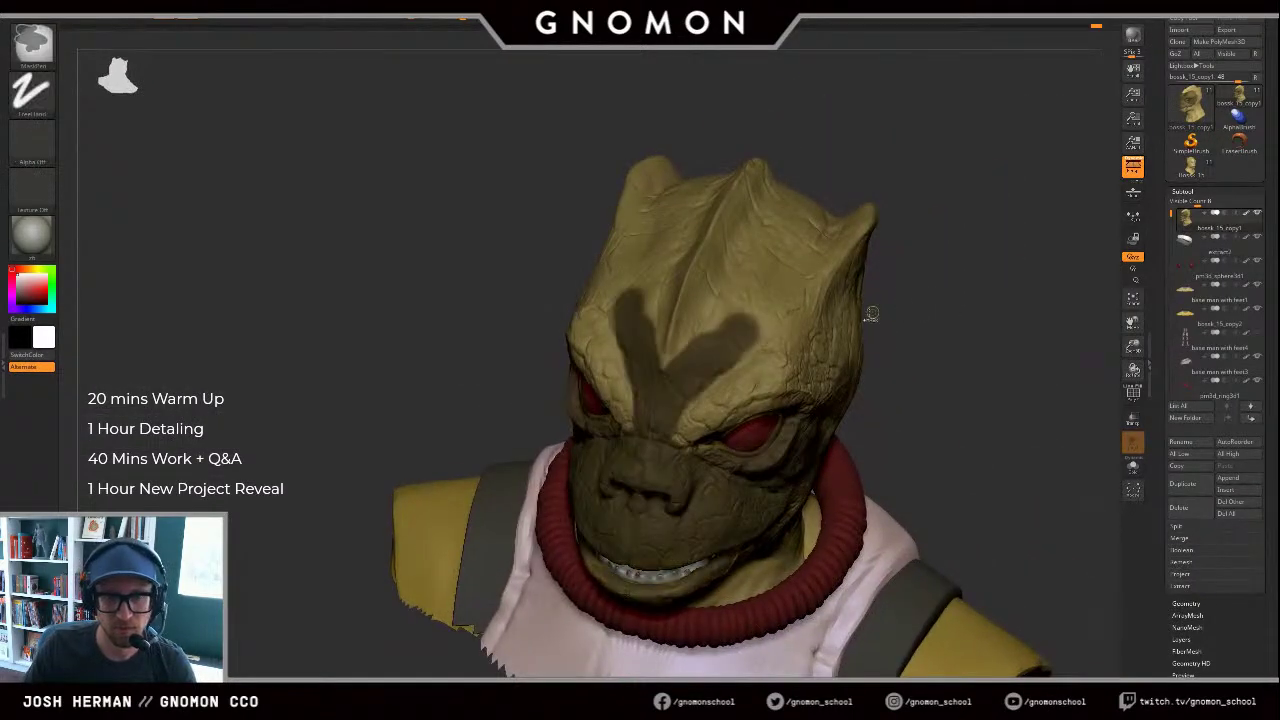
{"action": "key", "text": "ctrl+h"}
{"action": "left_click_drag", "start_coordinate": [917, 247], "coordinate": [922, 393], "text": "ctrl"}
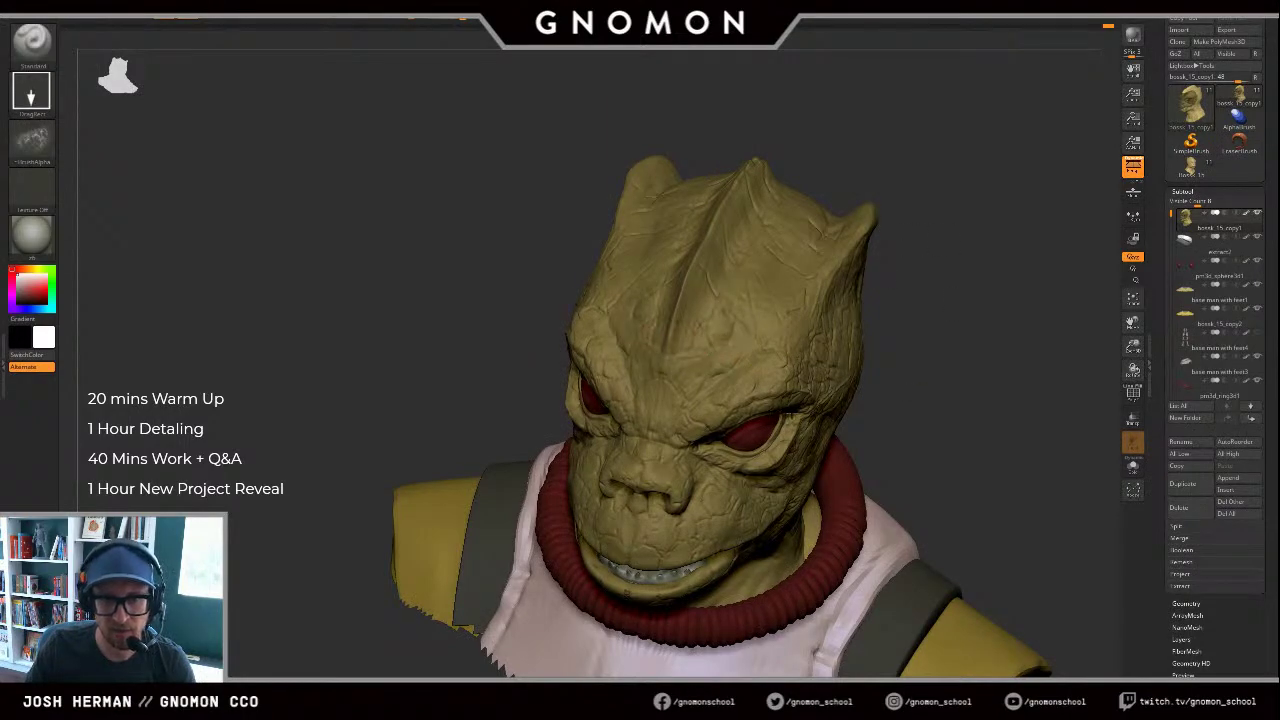
{"action": "mouse_move", "coordinate": [991, 317]}
{"action": "left_mouse_down", "text": "shift"}
{"action": "mouse_move", "coordinate": [934, 334]}
{"action": "mouse_move", "coordinate": [1020, 350]}
{"action": "left_mouse_up", "text": "shift"}
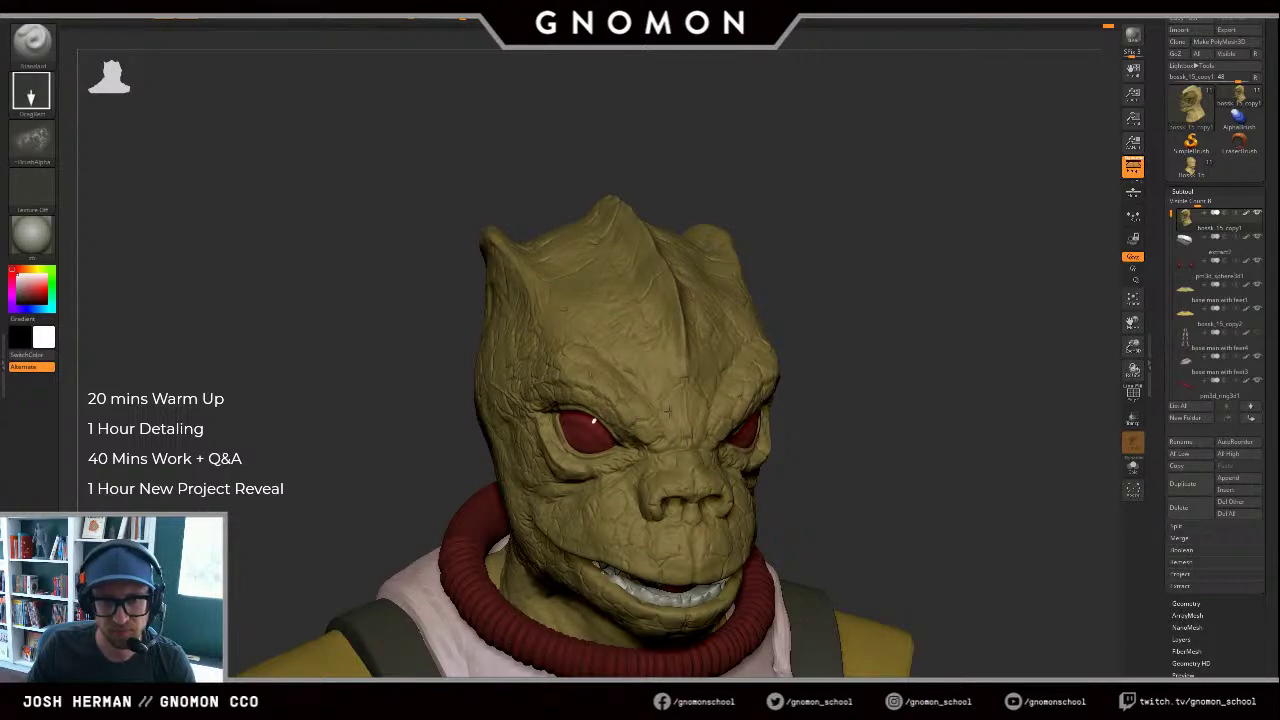
{"action": "mouse_move", "coordinate": [668, 412]}
{"action": "left_mouse_down"}
{"action": "mouse_move", "coordinate": [735, 385]}
{"action": "mouse_move", "coordinate": [787, 313]}
{"action": "mouse_move", "coordinate": [785, 286]}
{"action": "mouse_move", "coordinate": [795, 290]}
{"action": "left_mouse_up"}
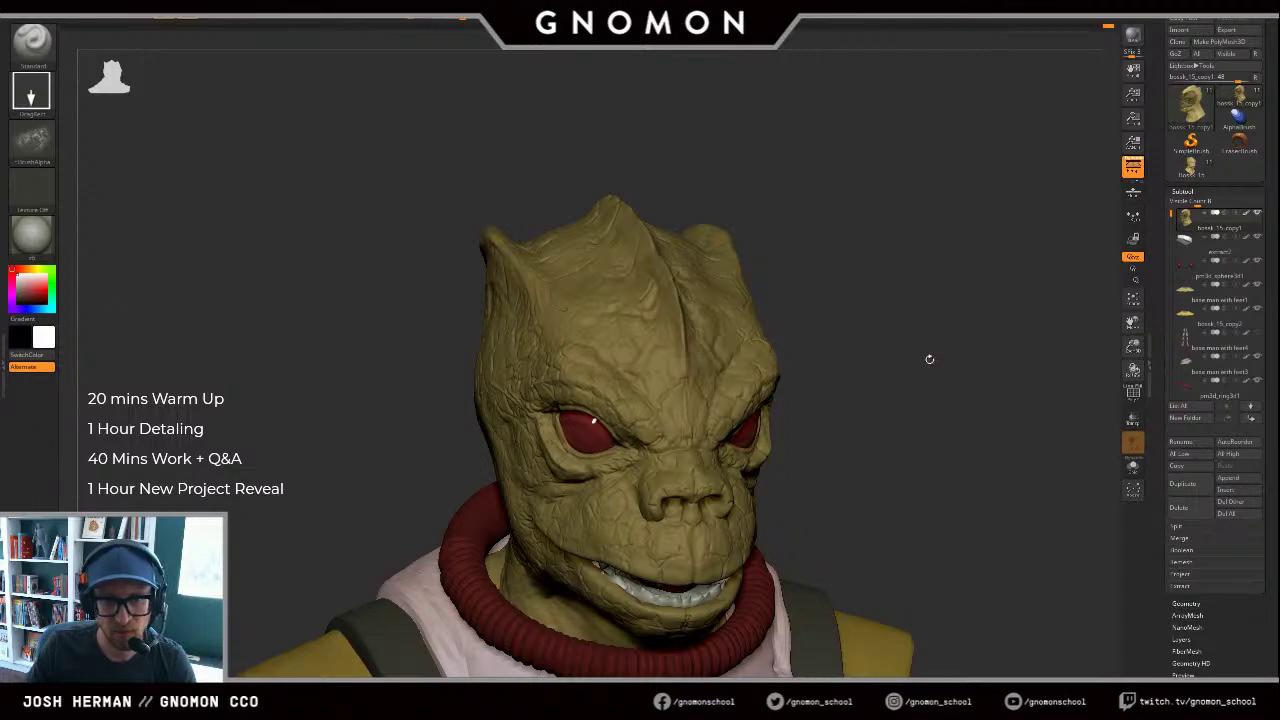
Step: Delete the head's existing morph target and store its current surface as a new one
{"action": "left_click_drag", "start_coordinate": [905, 349], "coordinate": [1005, 347]}
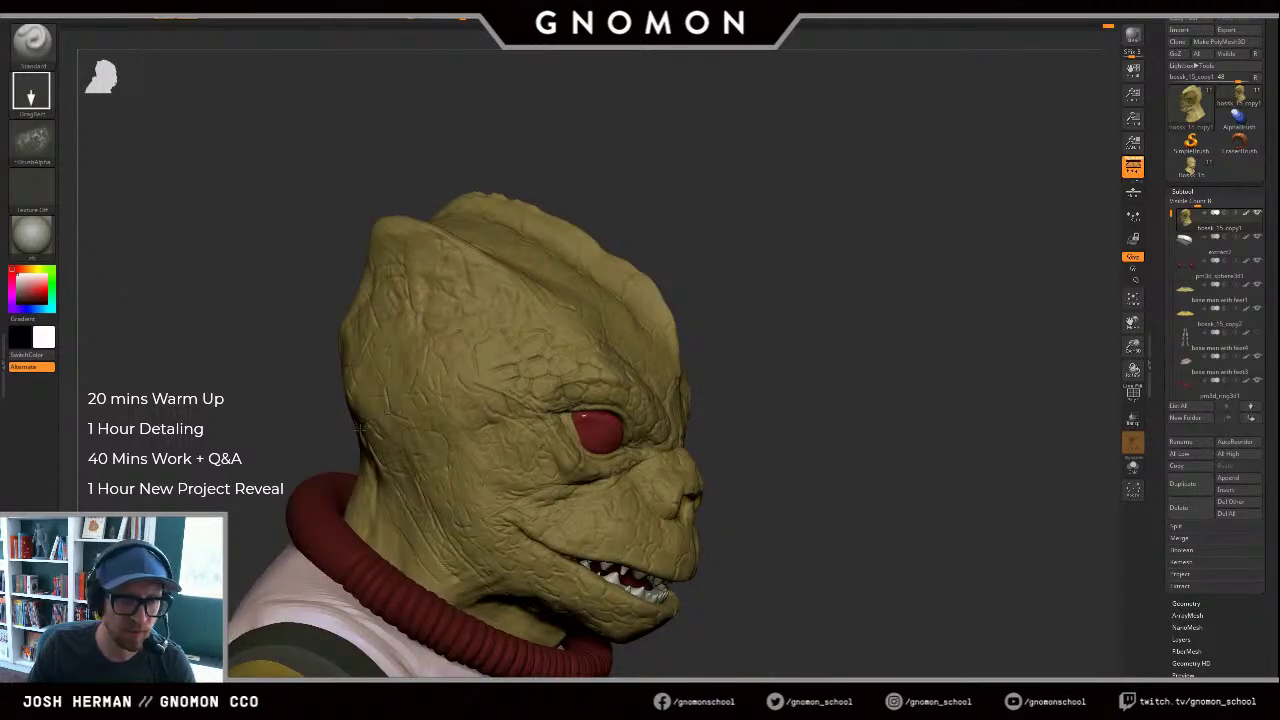
{"action": "left_click_drag", "start_coordinate": [286, 394], "coordinate": [347, 325], "text": "alt"}
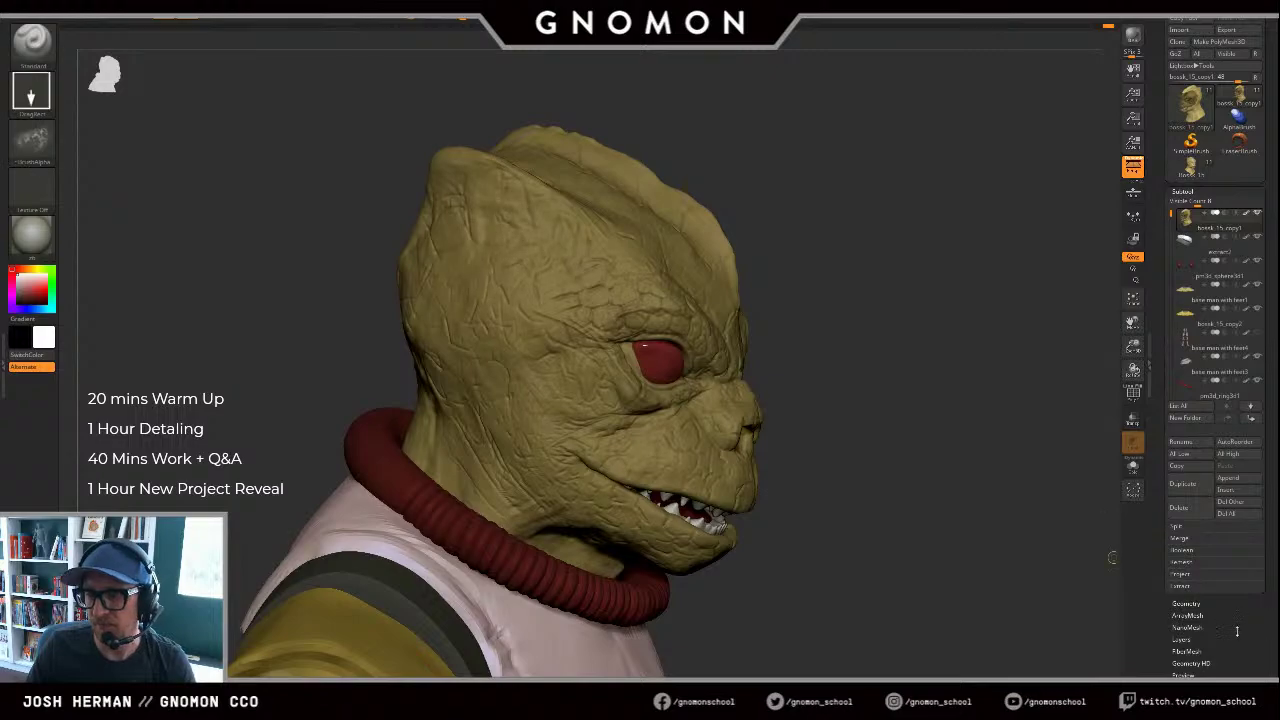
{"action": "scroll", "coordinate": [1237, 631], "scroll_direction": "down", "scroll_amount": 5}
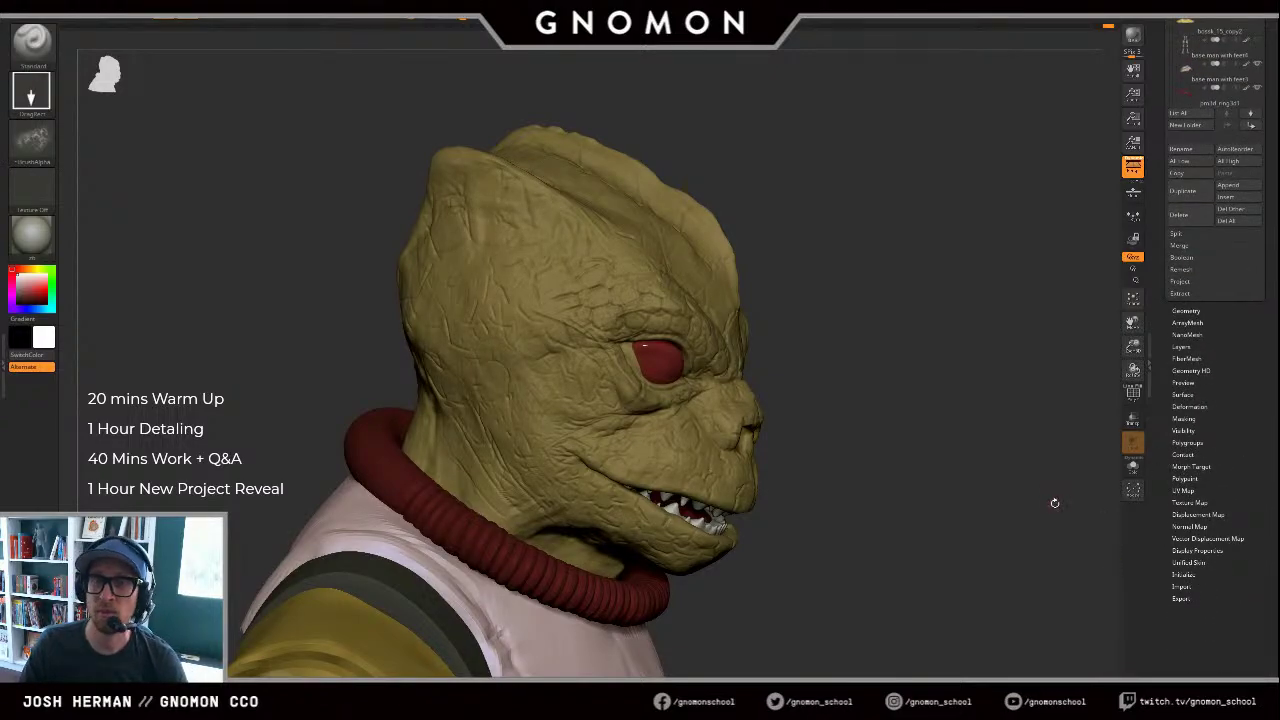
{"action": "left_click_drag", "start_coordinate": [1084, 495], "coordinate": [1044, 503]}
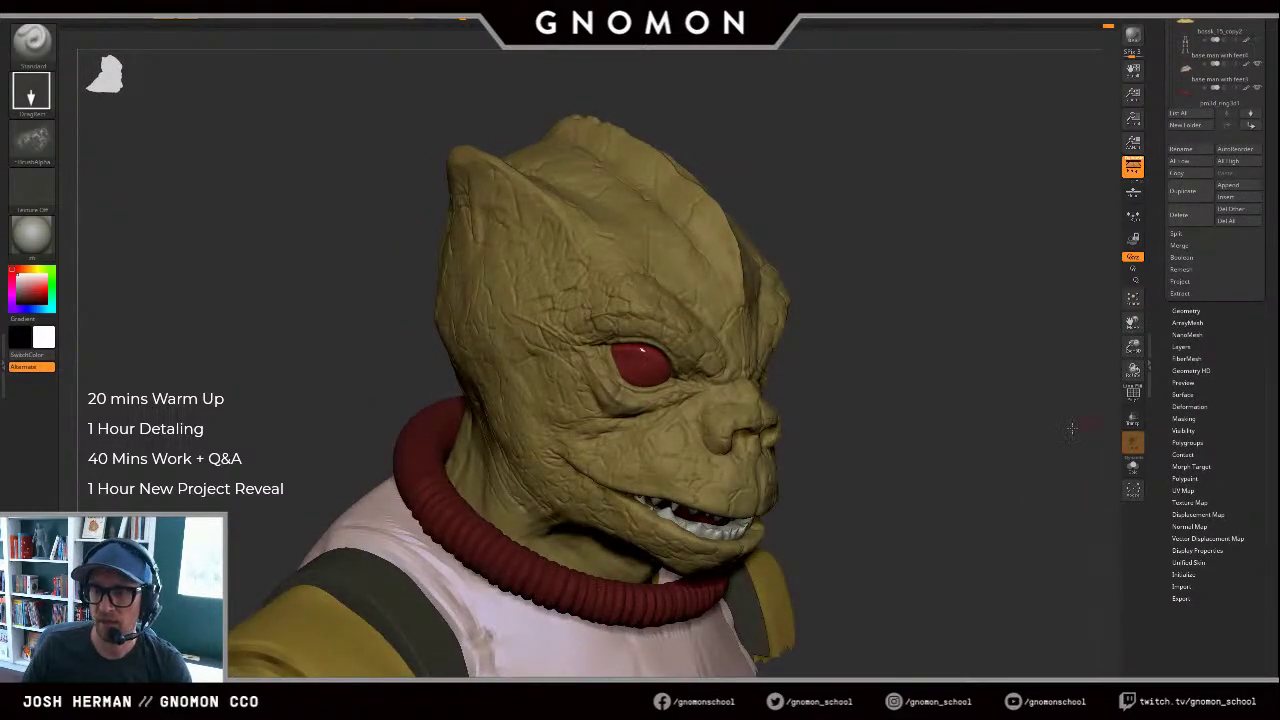
{"action": "left_click_drag", "start_coordinate": [1071, 428], "coordinate": [1034, 440]}
{"action": "left_click", "coordinate": [1189, 466]}
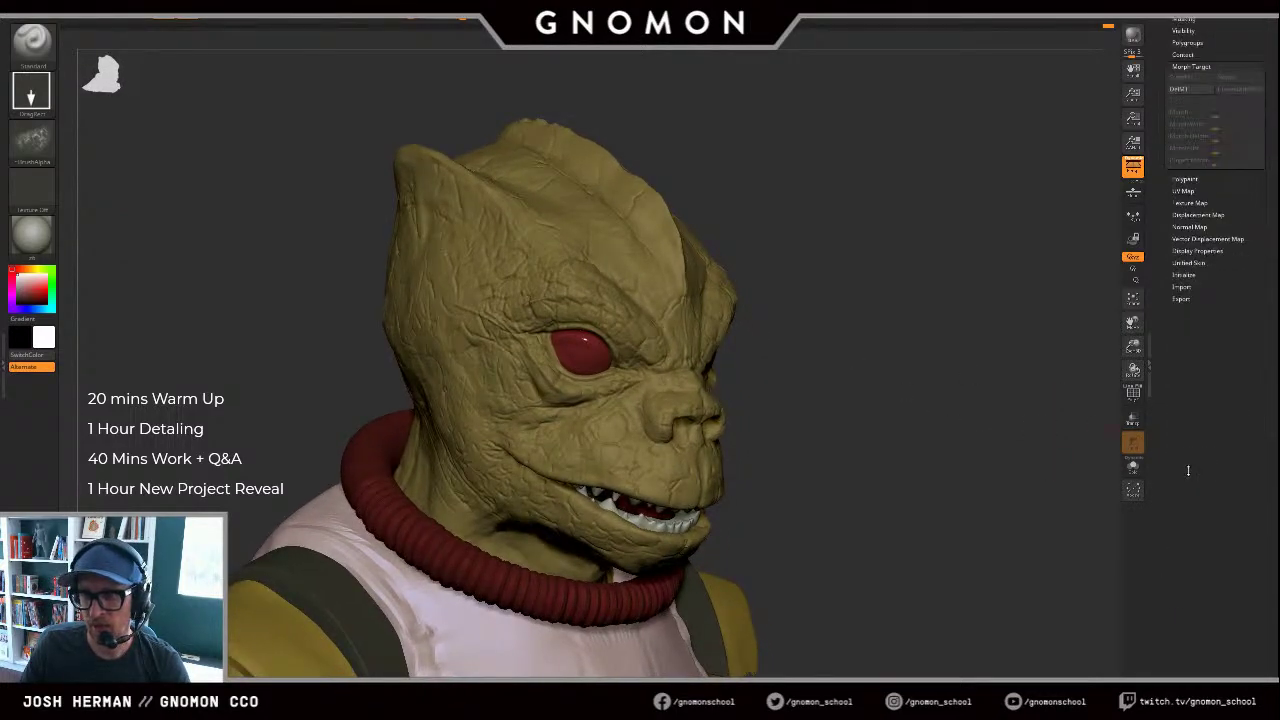
{"action": "left_click", "coordinate": [1181, 383]}
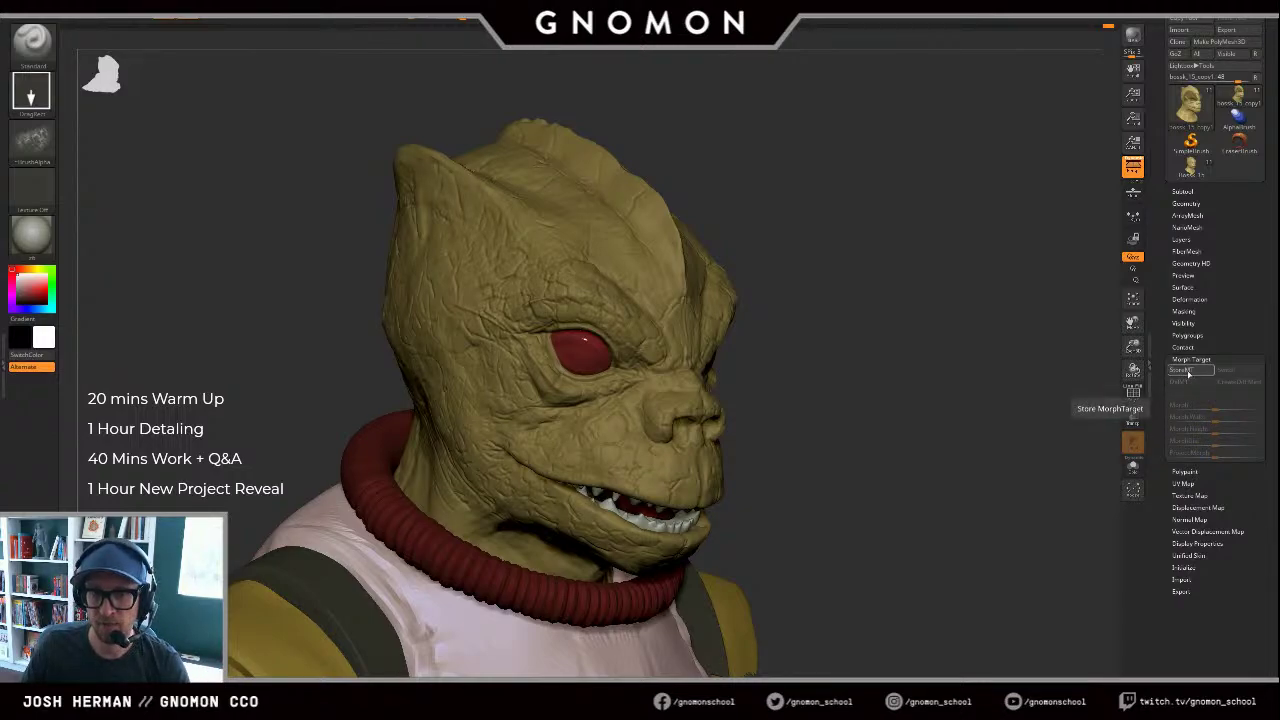
{"action": "left_click", "coordinate": [1189, 373]}
Step: Load the Scaly_Skin_8 alpha and stamp its wrinkled scales over the forehead beside the central crest
{"action": "left_click_drag", "start_coordinate": [1000, 370], "coordinate": [966, 366], "text": "shift"}
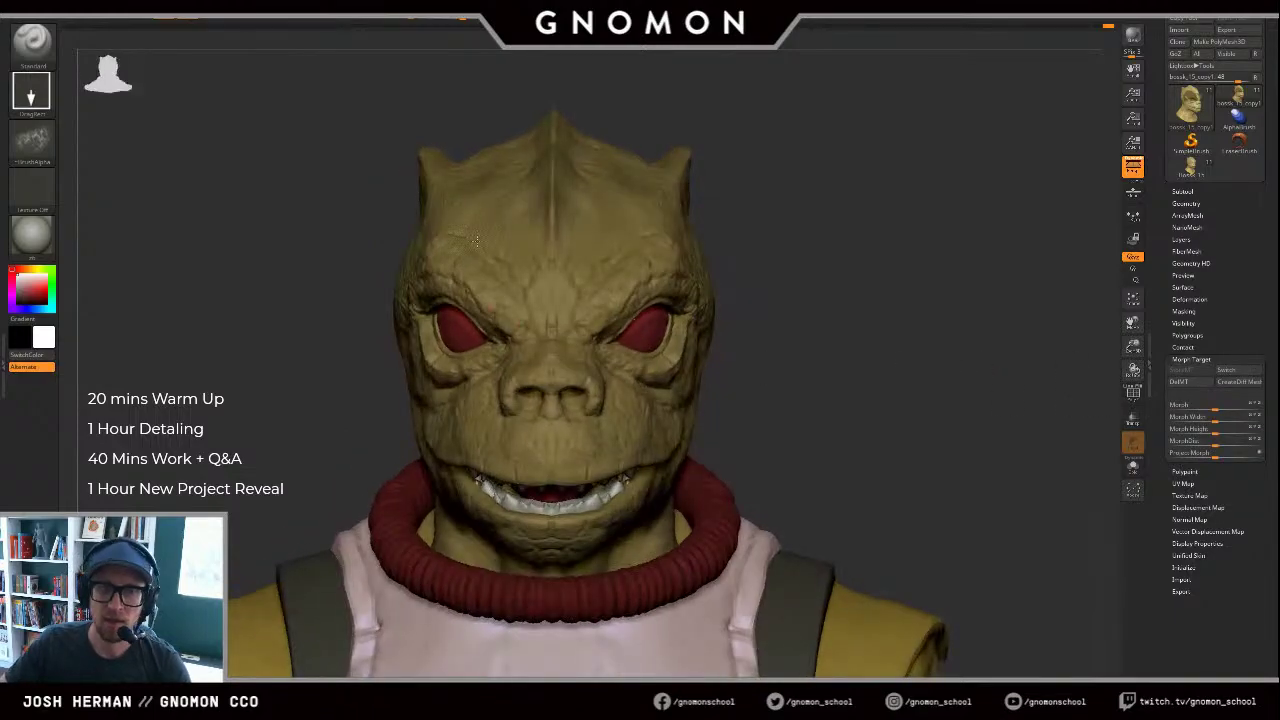
{"action": "left_click_drag", "start_coordinate": [839, 145], "coordinate": [880, 200]}
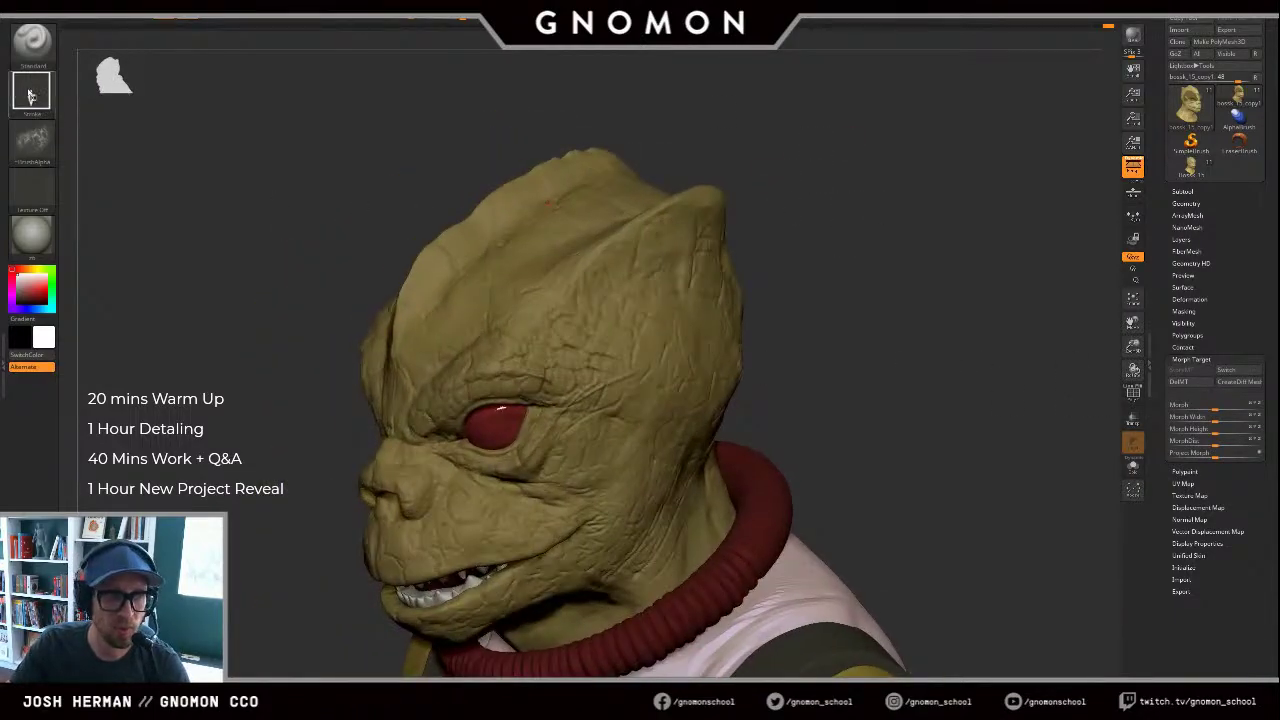
{"action": "left_click", "coordinate": [46, 149]}
{"action": "mouse_move", "coordinate": [113, 184]}
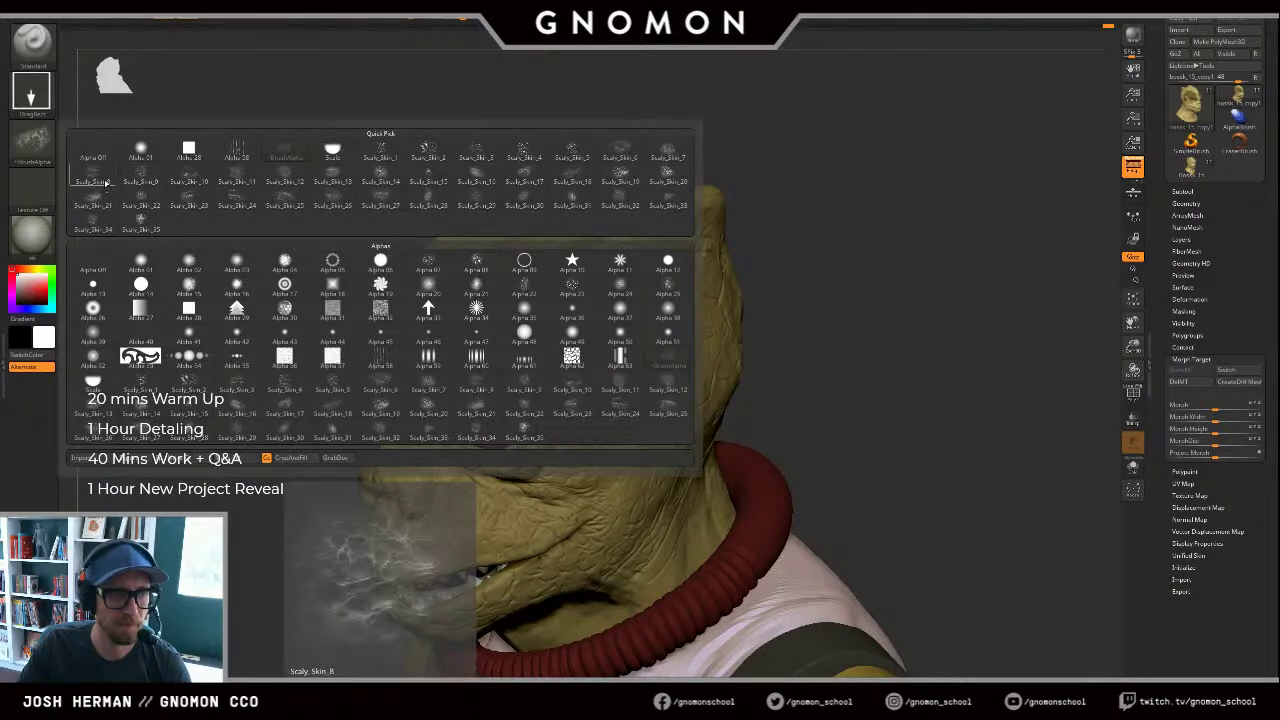
{"action": "left_click", "coordinate": [104, 180]}
{"action": "mouse_move", "coordinate": [869, 238]}
{"action": "left_mouse_down"}
{"action": "mouse_move", "coordinate": [818, 254]}
{"action": "mouse_move", "coordinate": [886, 272]}
{"action": "left_mouse_up"}
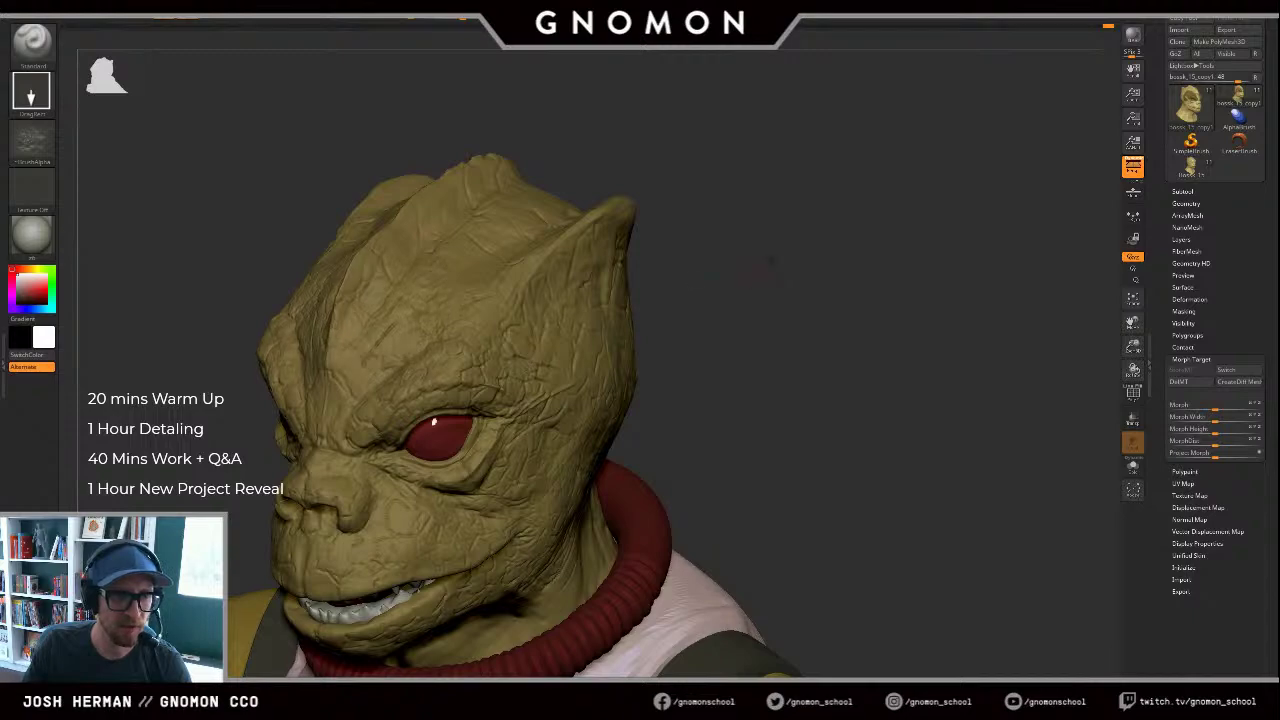
{"action": "left_click_drag", "start_coordinate": [693, 278], "coordinate": [836, 309], "text": "shift"}
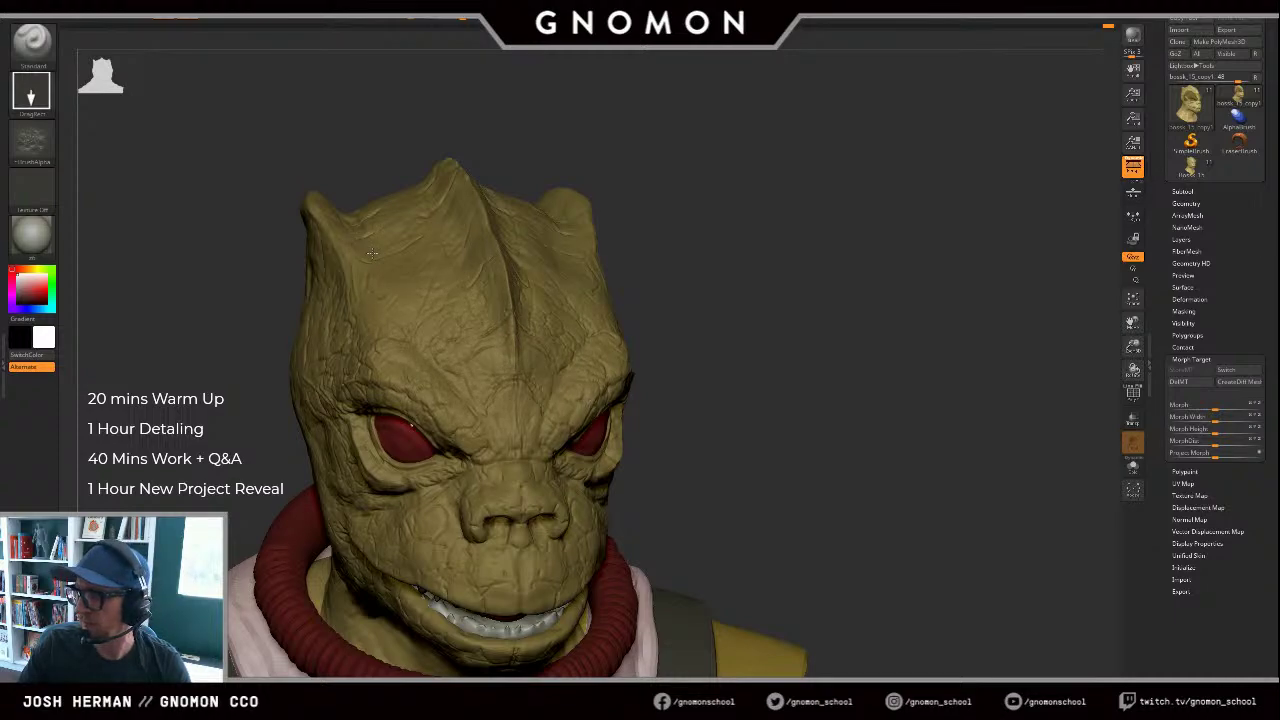
{"action": "left_click_drag", "start_coordinate": [825, 318], "coordinate": [680, 340]}
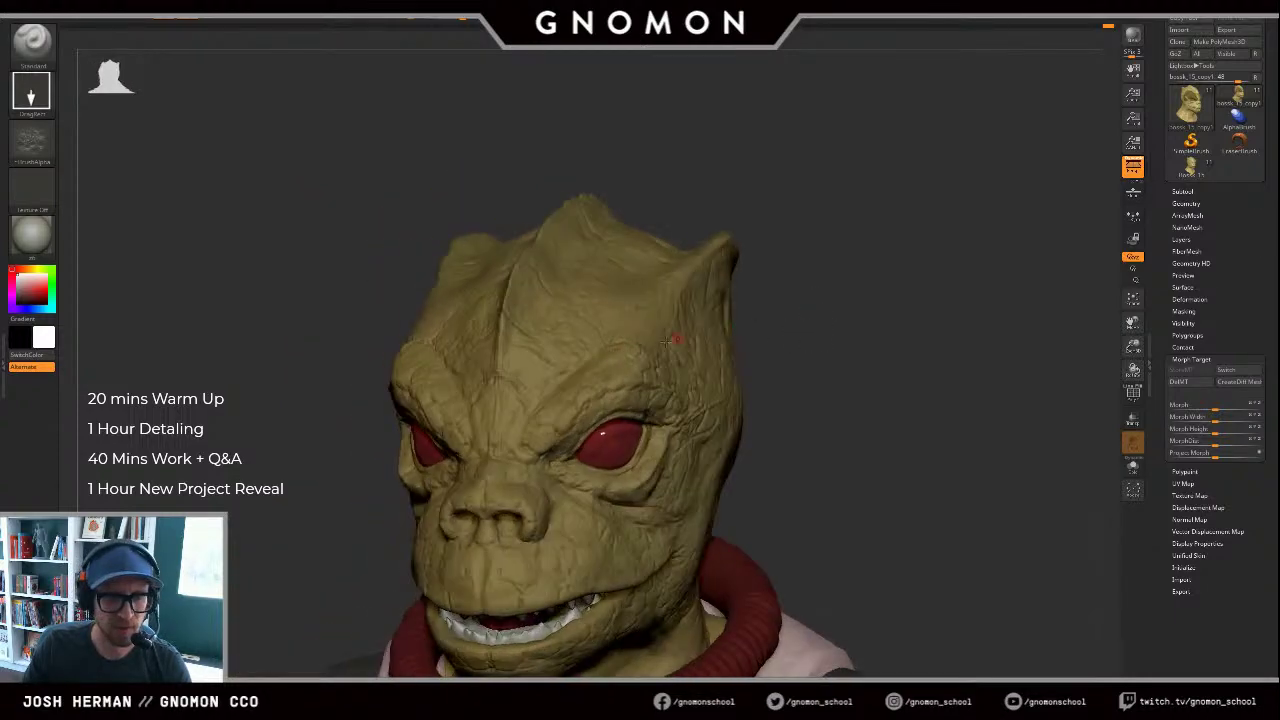
{"action": "mouse_move", "coordinate": [879, 293]}
{"action": "left_mouse_down"}
{"action": "mouse_move", "coordinate": [826, 296]}
{"action": "mouse_move", "coordinate": [869, 289]}
{"action": "mouse_move", "coordinate": [851, 280]}
{"action": "left_mouse_up"}
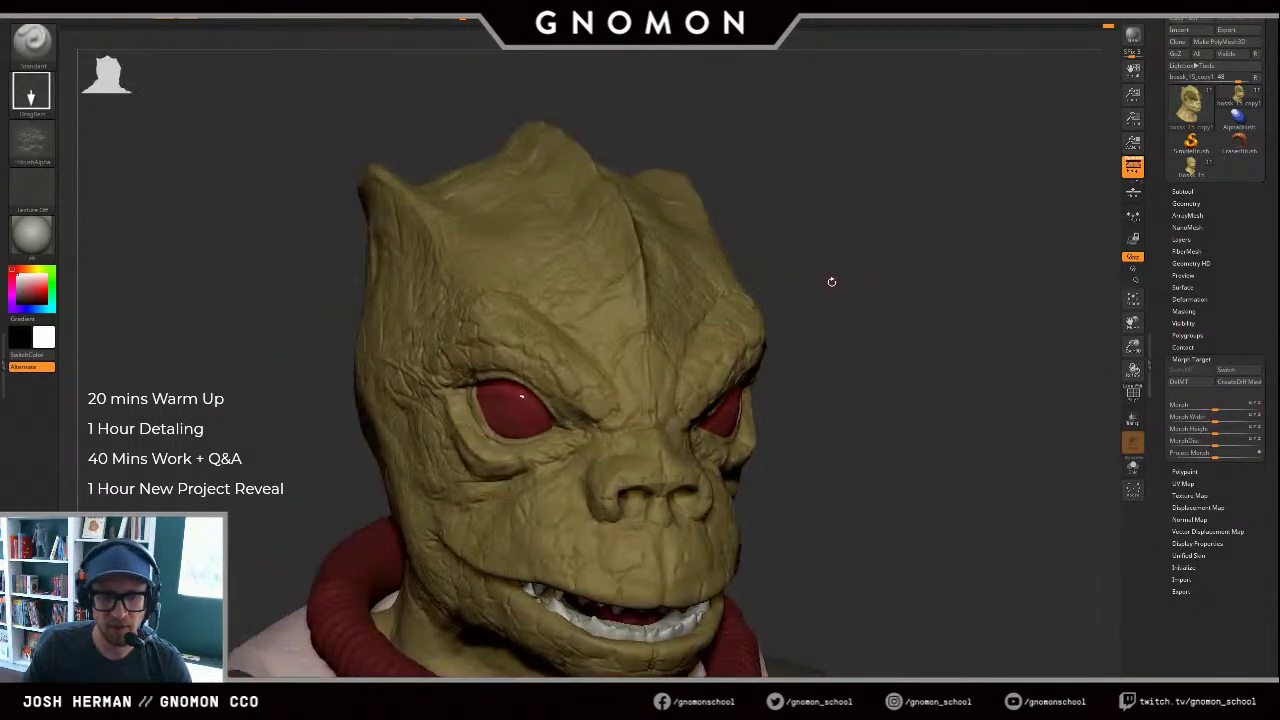
Step: Switch to the Morph brush and soften the stamped wrinkles over the forehead, between the brows and along the central crest
{"action": "key", "text": "b"}
{"action": "key", "text": "m"}
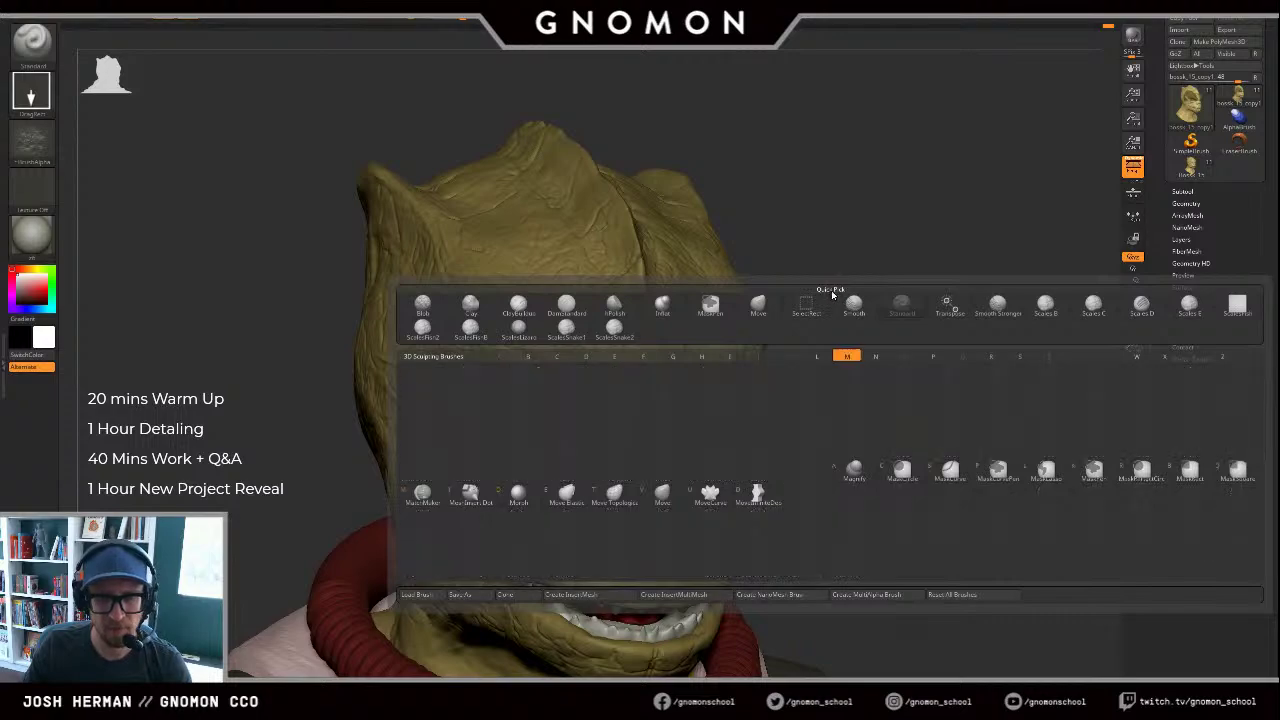
{"action": "left_click", "coordinate": [518, 494]}
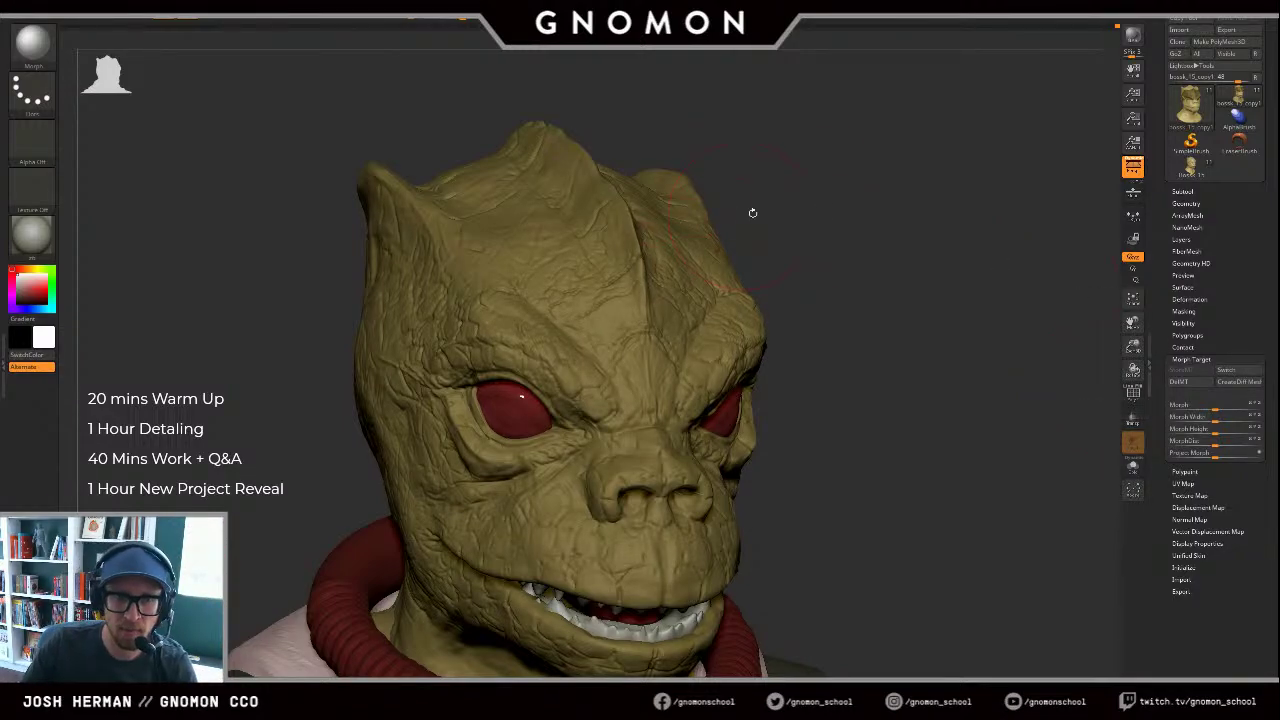
{"action": "right_click_drag", "start_coordinate": [690, 318], "coordinate": [673, 338]}
{"action": "left_click_drag", "start_coordinate": [624, 345], "coordinate": [629, 354]}
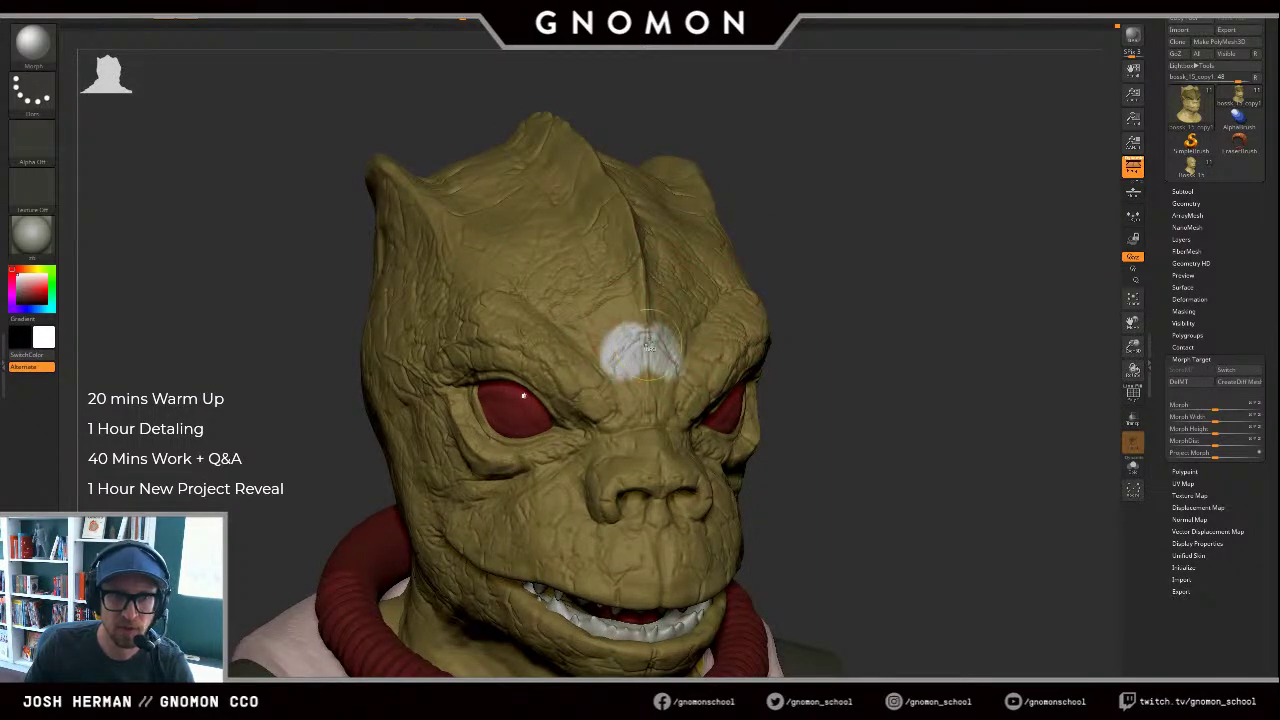
{"action": "key", "text": "ctrl+z"}
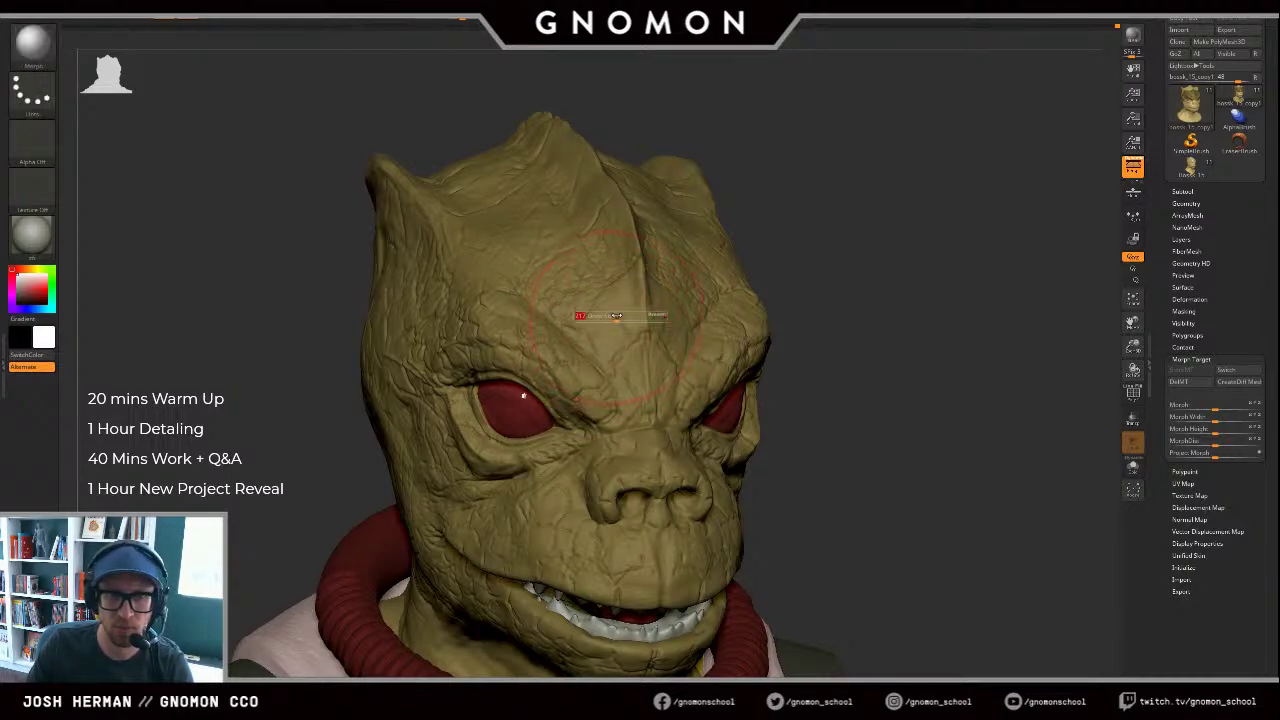
{"action": "right_click_drag", "start_coordinate": [635, 275], "coordinate": [675, 370], "text": "alt"}
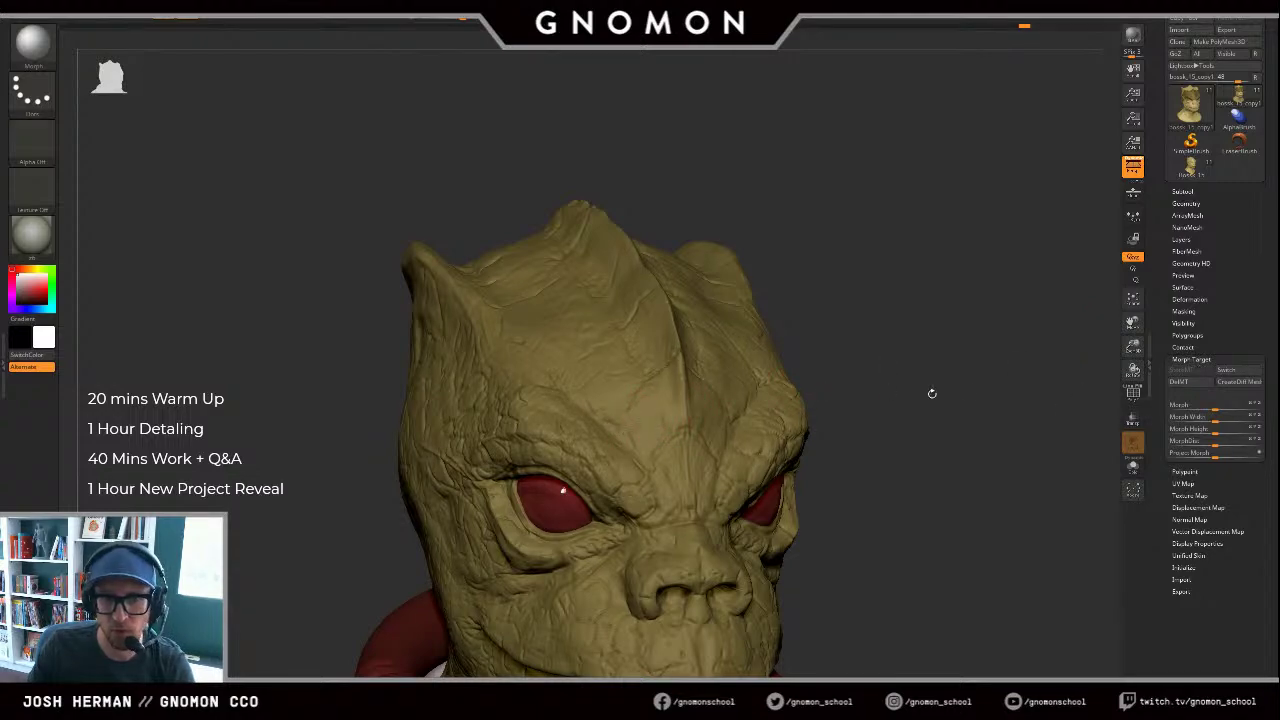
{"action": "left_click_drag", "start_coordinate": [932, 393], "coordinate": [888, 353], "text": "alt"}
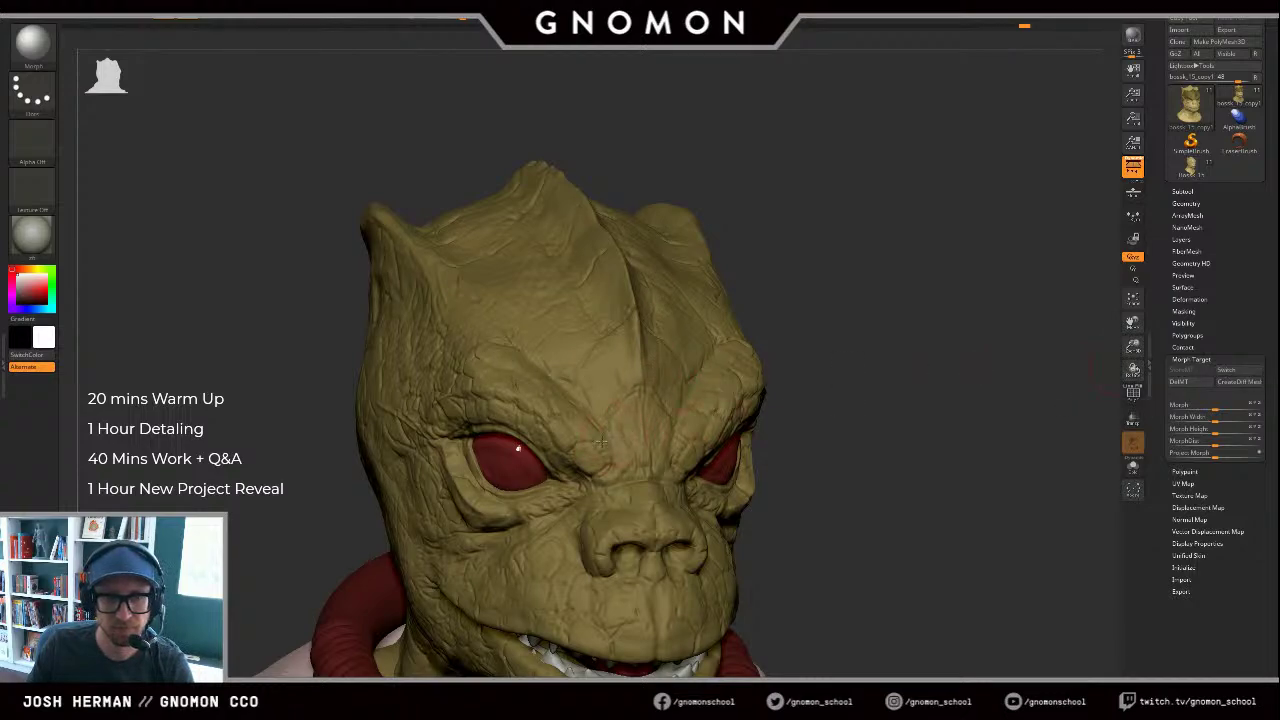
{"action": "left_click_drag", "start_coordinate": [937, 312], "coordinate": [977, 376], "text": "alt"}
Step: Return to the Standard brush, delete the head's morph target and store the current surface as a new one
{"action": "key", "text": "b"}
{"action": "key", "text": "s"}
{"action": "key", "text": "t"}
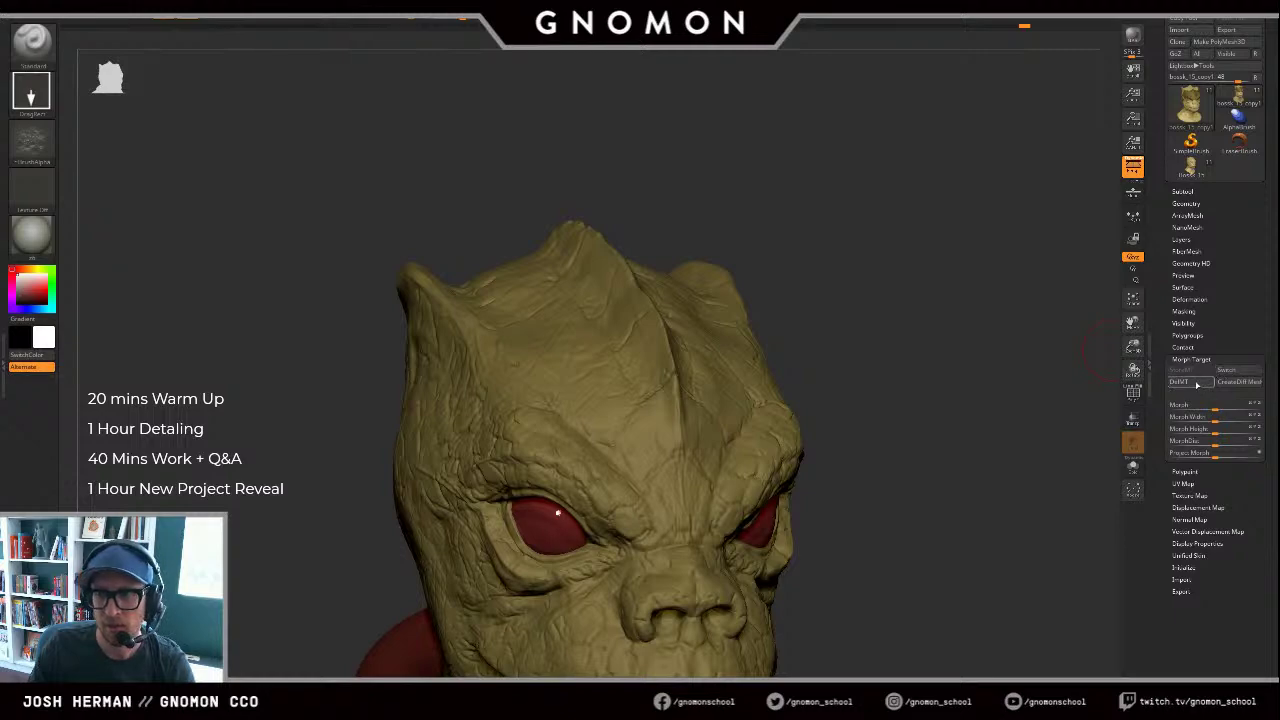
{"action": "left_click", "coordinate": [1194, 382]}
{"action": "left_click", "coordinate": [1192, 371]}
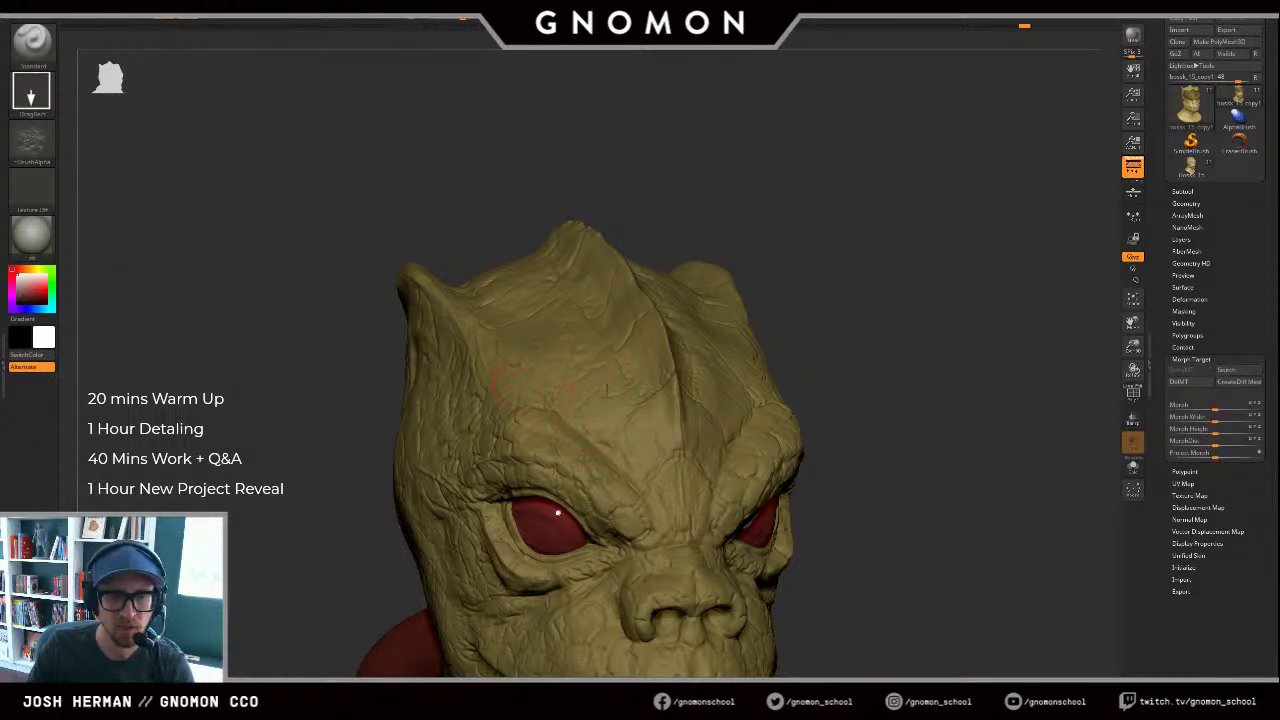
Step: Stamp the wrinkled scale alpha over the forehead beside the crest and up toward the crown
{"action": "left_click_drag", "start_coordinate": [666, 474], "coordinate": [680, 496]}
{"action": "key", "text": "ctrl+z"}
{"action": "mouse_move", "coordinate": [595, 343]}
{"action": "left_mouse_down"}
{"action": "mouse_move", "coordinate": [677, 476]}
{"action": "mouse_move", "coordinate": [727, 449]}
{"action": "left_mouse_up"}
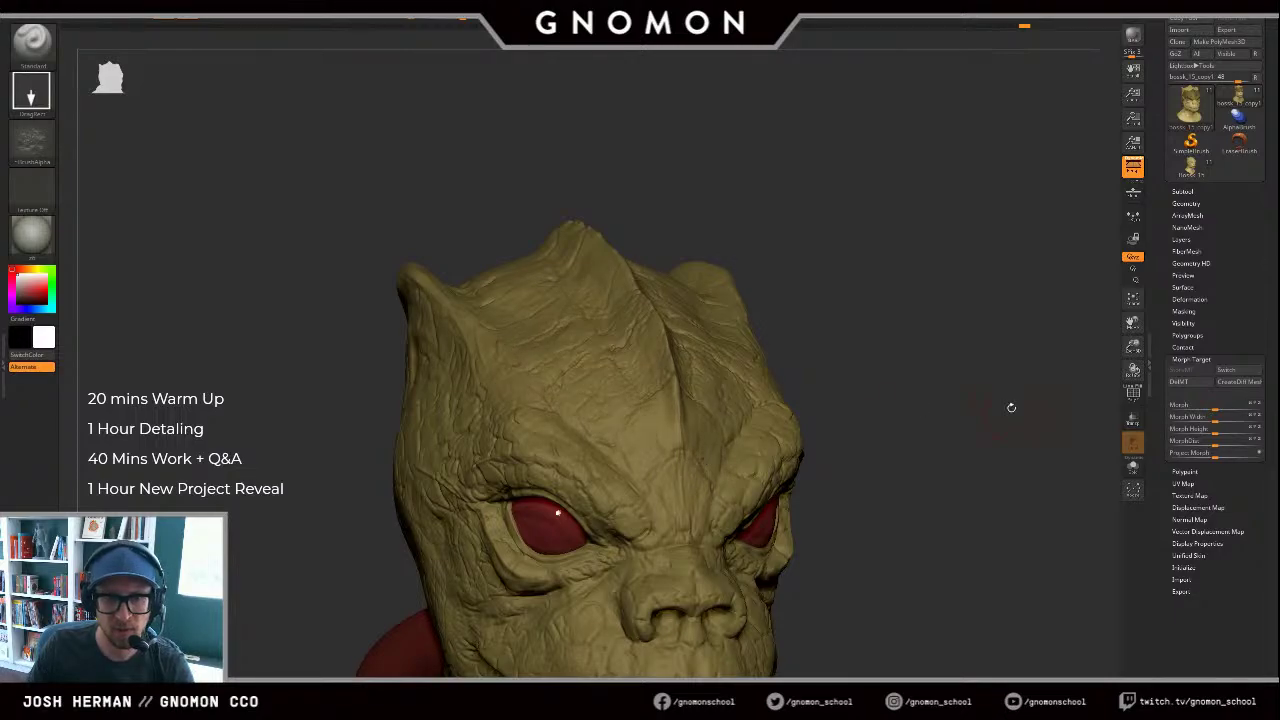
{"action": "mouse_move", "coordinate": [1011, 406]}
{"action": "left_mouse_down", "text": "shift"}
{"action": "mouse_move", "coordinate": [1026, 366]}
{"action": "mouse_move", "coordinate": [1000, 406]}
{"action": "mouse_move", "coordinate": [906, 394]}
{"action": "mouse_move", "coordinate": [1015, 384]}
{"action": "left_mouse_up", "text": "shift"}
{"action": "left_click_drag", "start_coordinate": [663, 521], "coordinate": [750, 406]}
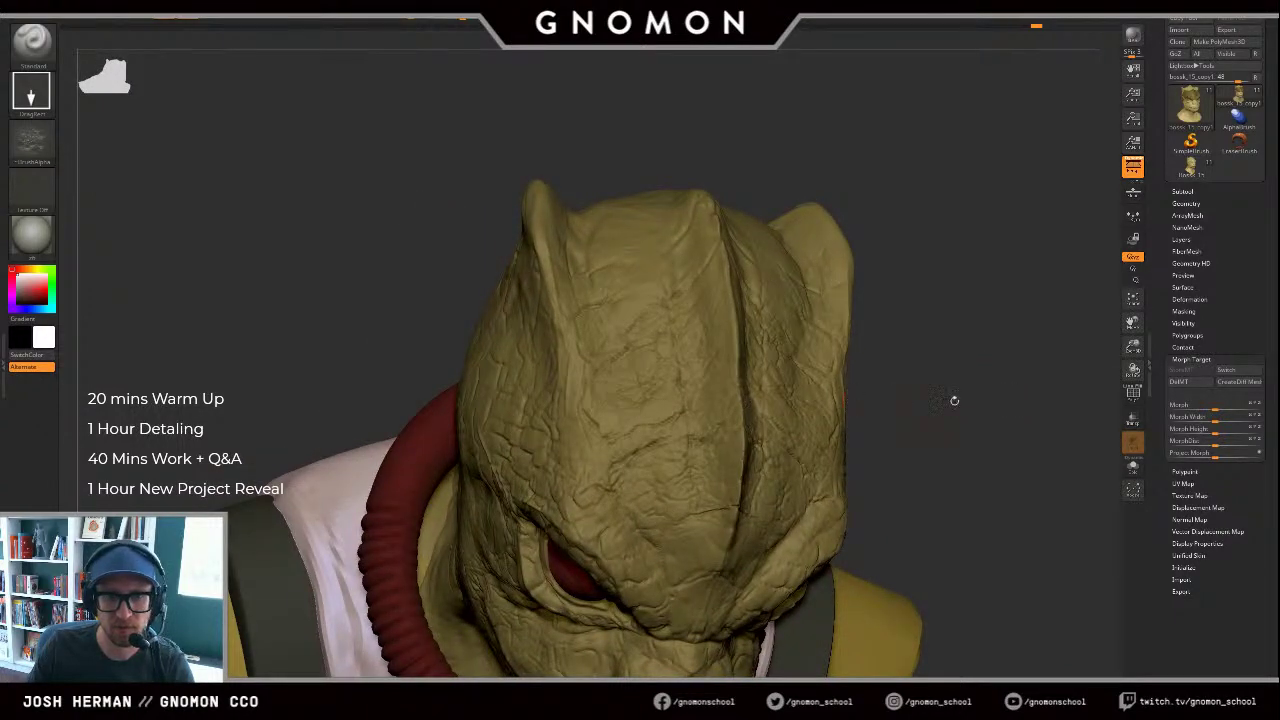
{"action": "left_click_drag", "start_coordinate": [955, 401], "coordinate": [880, 384], "text": "shift"}
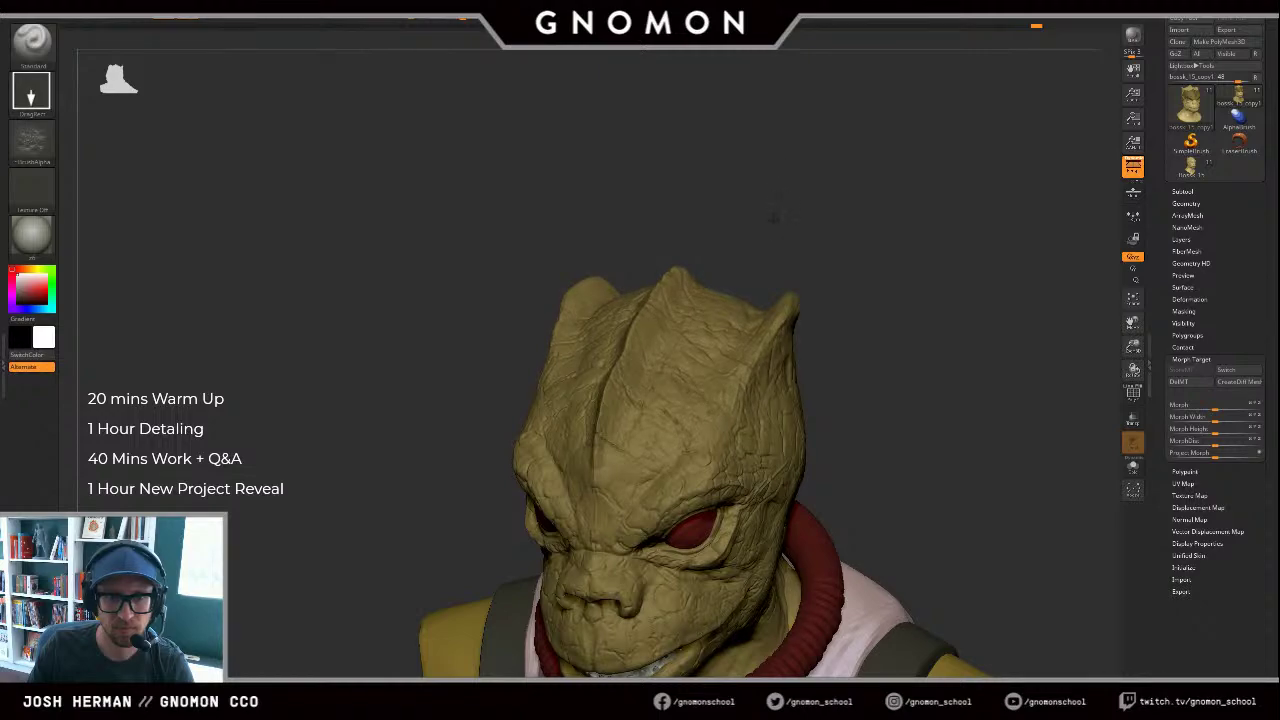
Step: Pick the Morph brush and swap the head's geometry with its stored morph target
{"action": "mouse_move", "coordinate": [843, 237]}
{"action": "left_mouse_down"}
{"action": "mouse_move", "coordinate": [890, 329]}
{"action": "mouse_move", "coordinate": [846, 360]}
{"action": "mouse_move", "coordinate": [932, 299]}
{"action": "left_mouse_up"}
{"action": "key", "text": "b"}
{"action": "key", "text": "m"}
{"action": "key", "text": "o"}
{"action": "left_click", "coordinate": [1248, 371]}
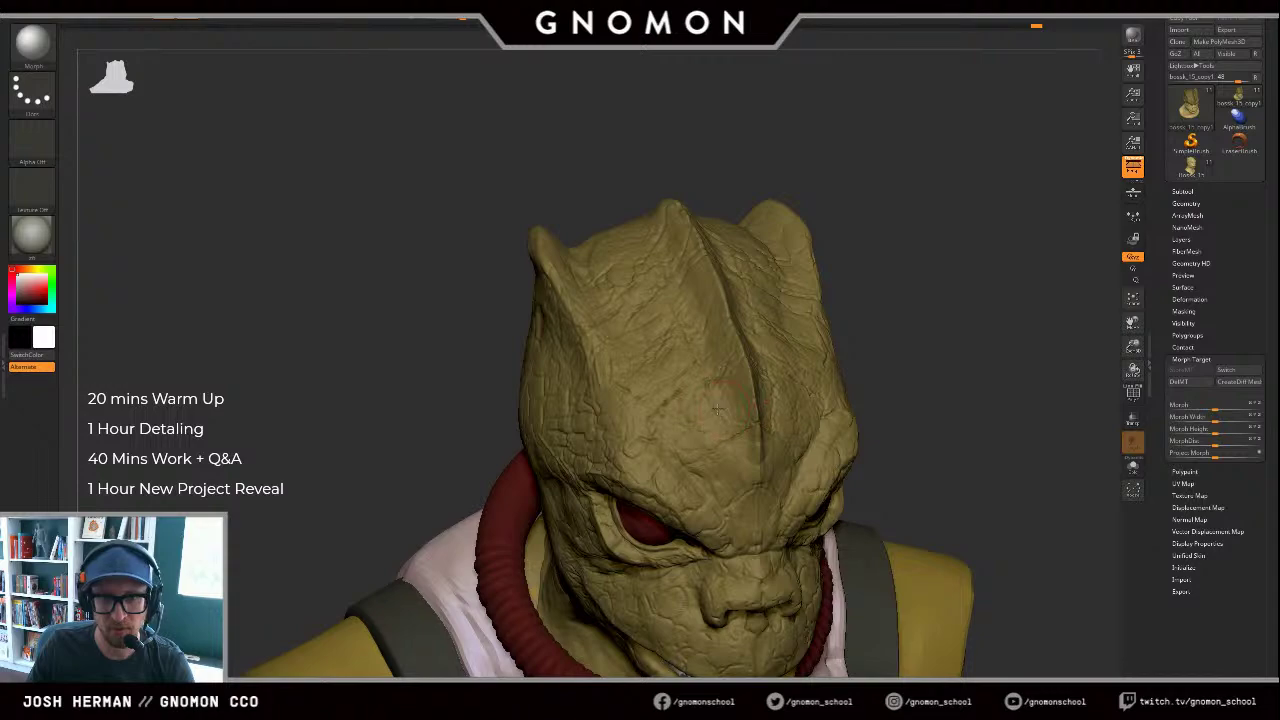
Step: Blend the stamped wrinkles on the forehead and crown using the Morph brush at adjusted sizes
{"action": "left_click_drag", "start_coordinate": [942, 312], "coordinate": [942, 303]}
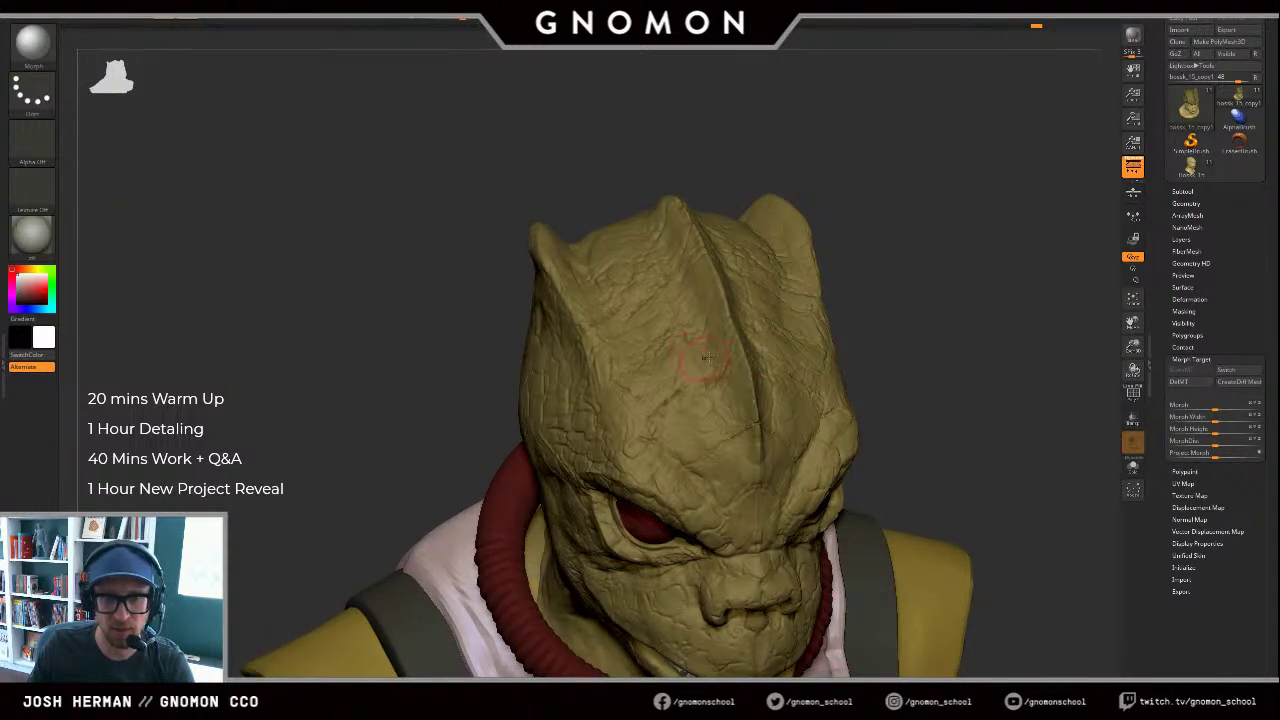
{"action": "key", "text": "s"}
{"action": "key", "text": "s"}
{"action": "left_click_drag", "start_coordinate": [828, 262], "coordinate": [878, 284]}
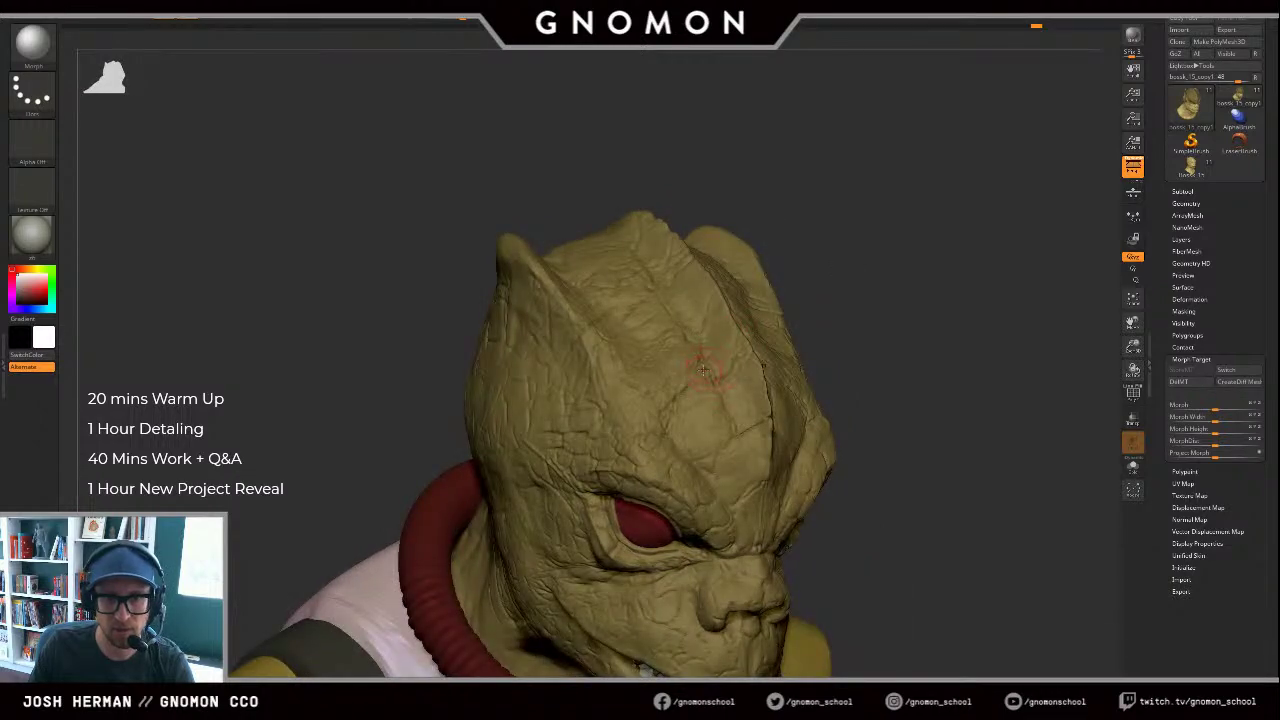
{"action": "key", "text": "s"}
{"action": "key", "text": "s"}
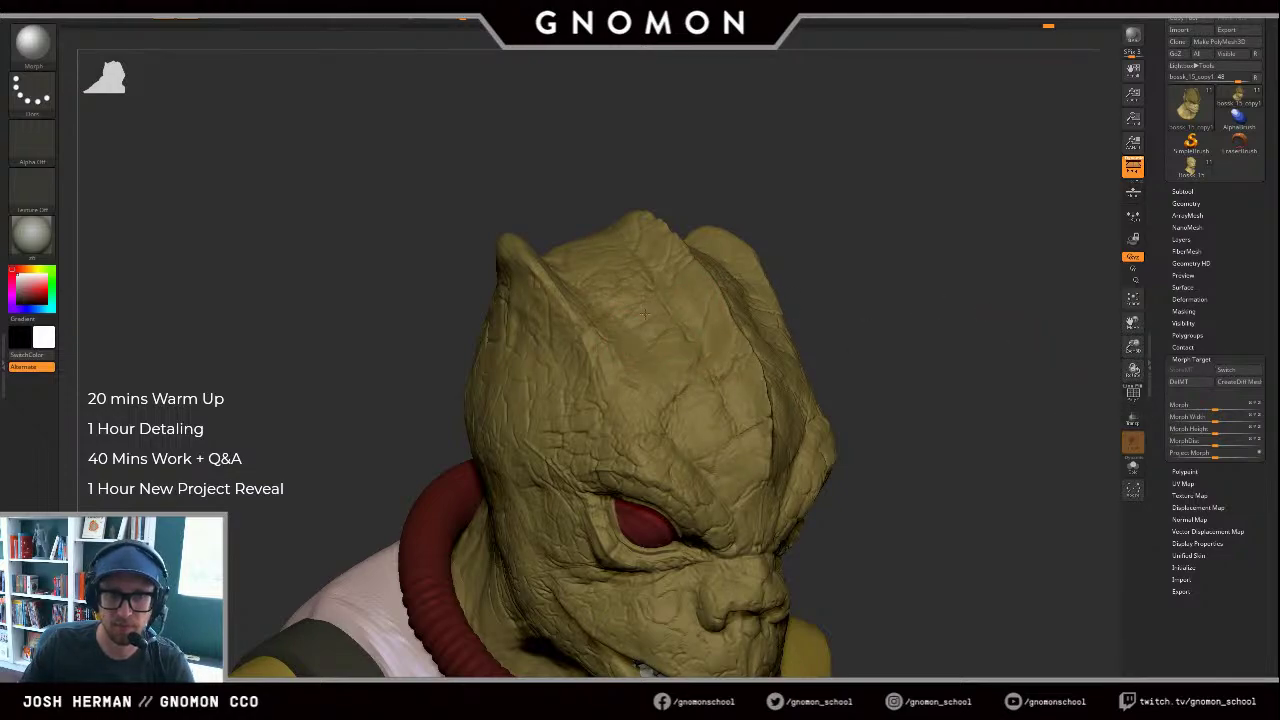
{"action": "left_click_drag", "start_coordinate": [798, 201], "coordinate": [811, 297], "text": "alt"}
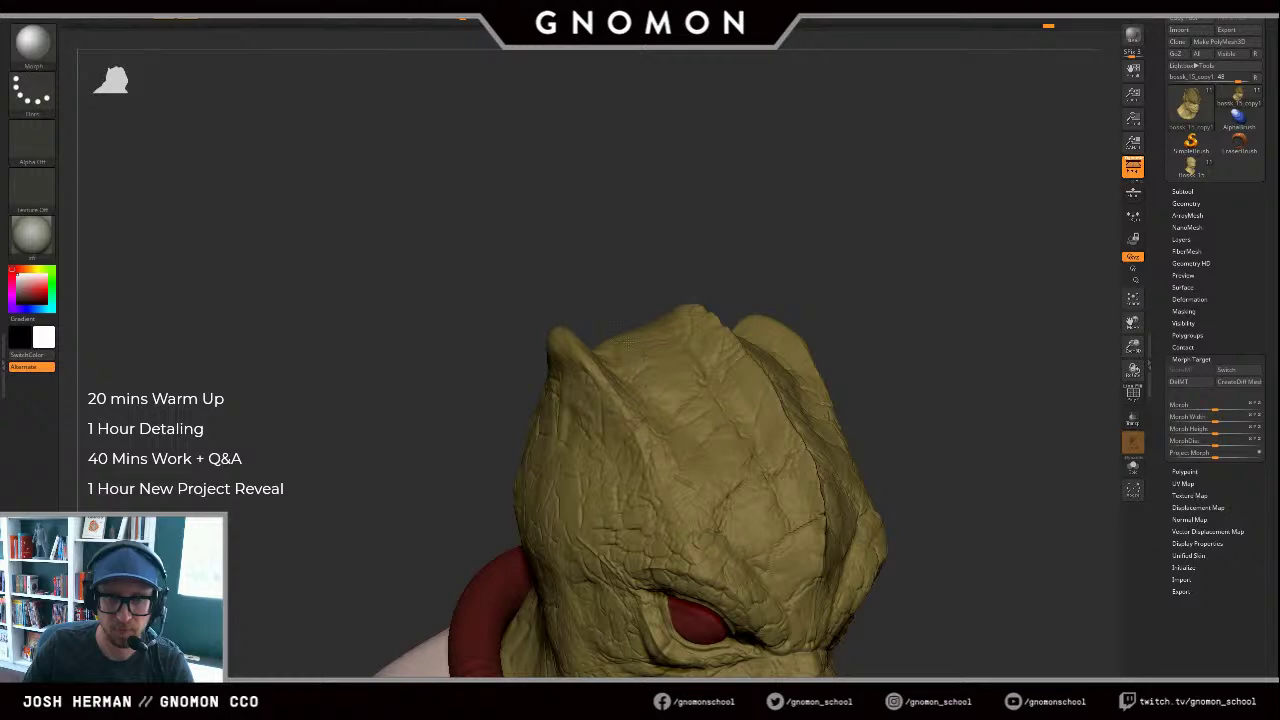
{"action": "left_click_drag", "start_coordinate": [905, 272], "coordinate": [882, 247], "text": "shift"}
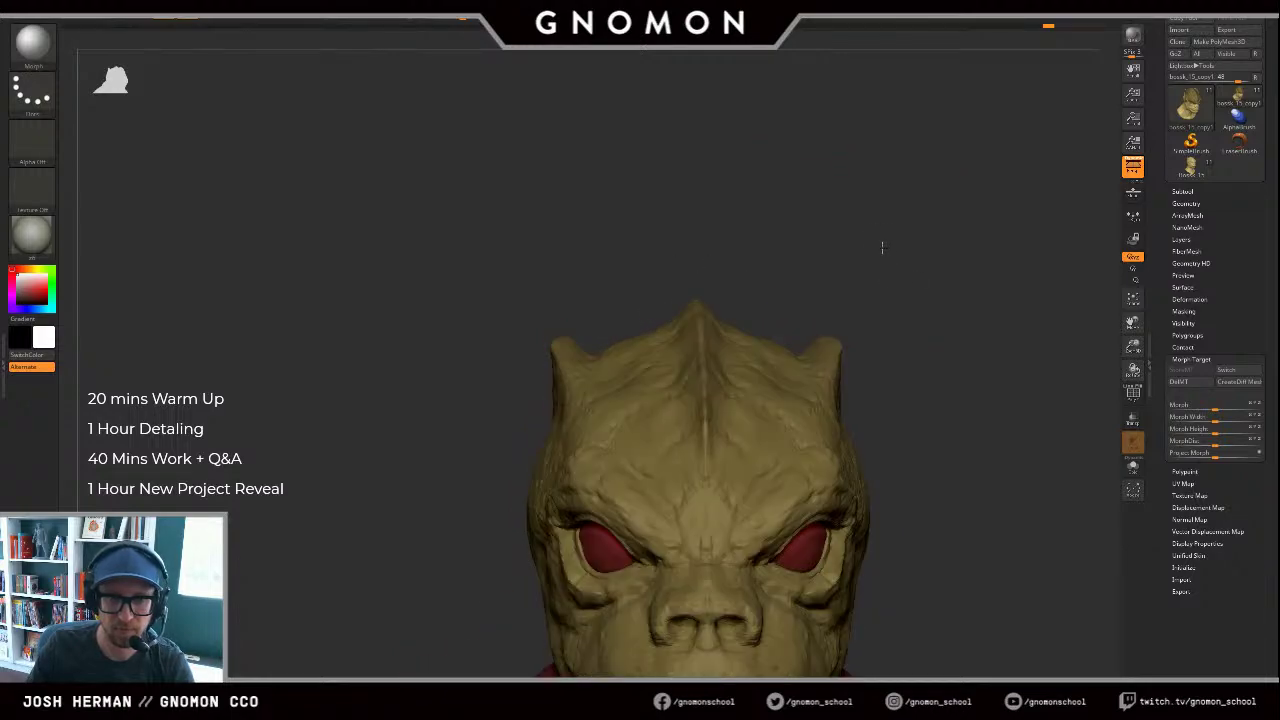
{"action": "left_click_drag", "start_coordinate": [996, 346], "coordinate": [958, 367]}
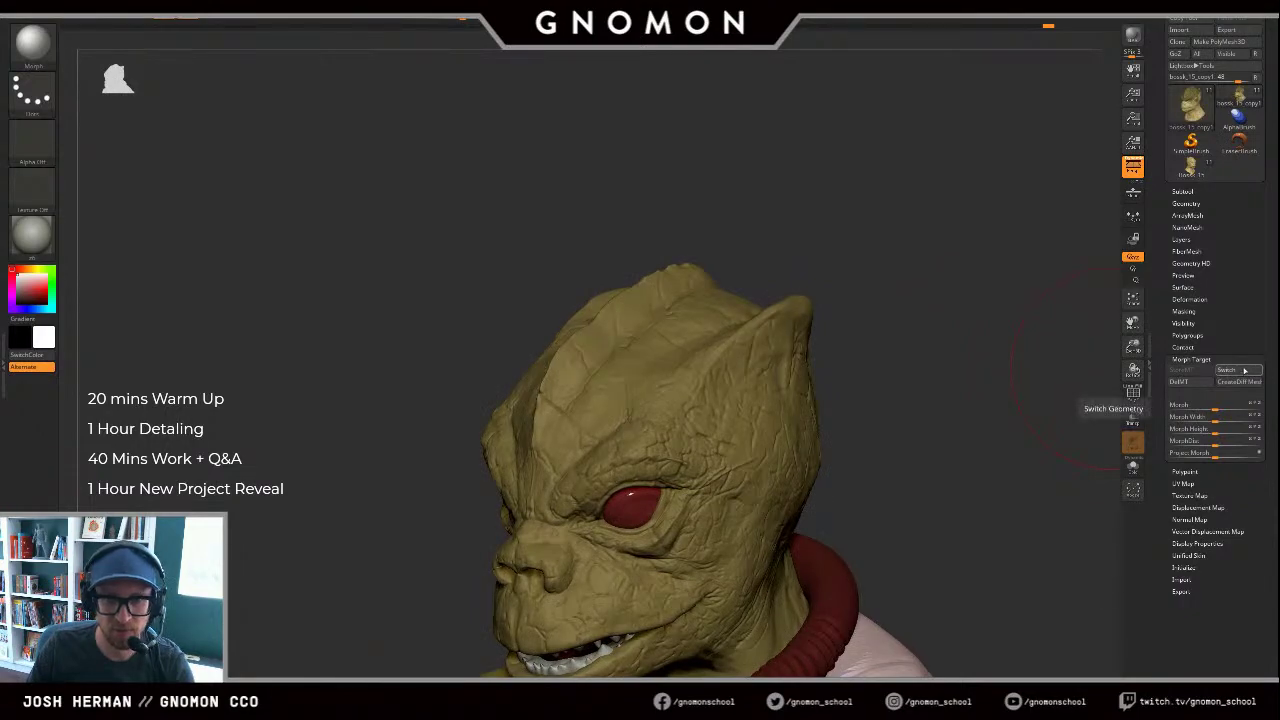
Step: Compare the head with its stored morph target, then replace that target with the current surface
{"action": "left_click", "coordinate": [1245, 371]}
{"action": "left_click", "coordinate": [1246, 371]}
{"action": "left_click", "coordinate": [1247, 371]}
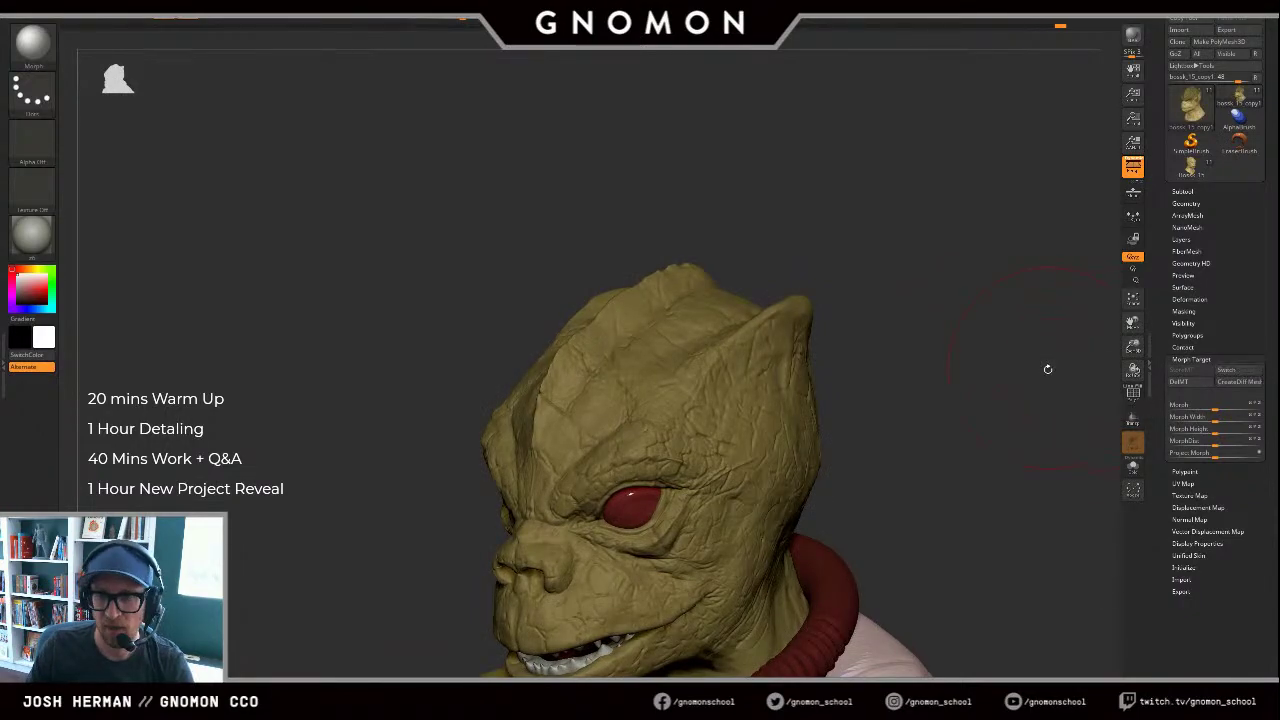
{"action": "left_click_drag", "start_coordinate": [1048, 369], "coordinate": [1097, 371], "text": "shift"}
{"action": "left_click", "coordinate": [1177, 381]}
{"action": "left_click", "coordinate": [1181, 371]}
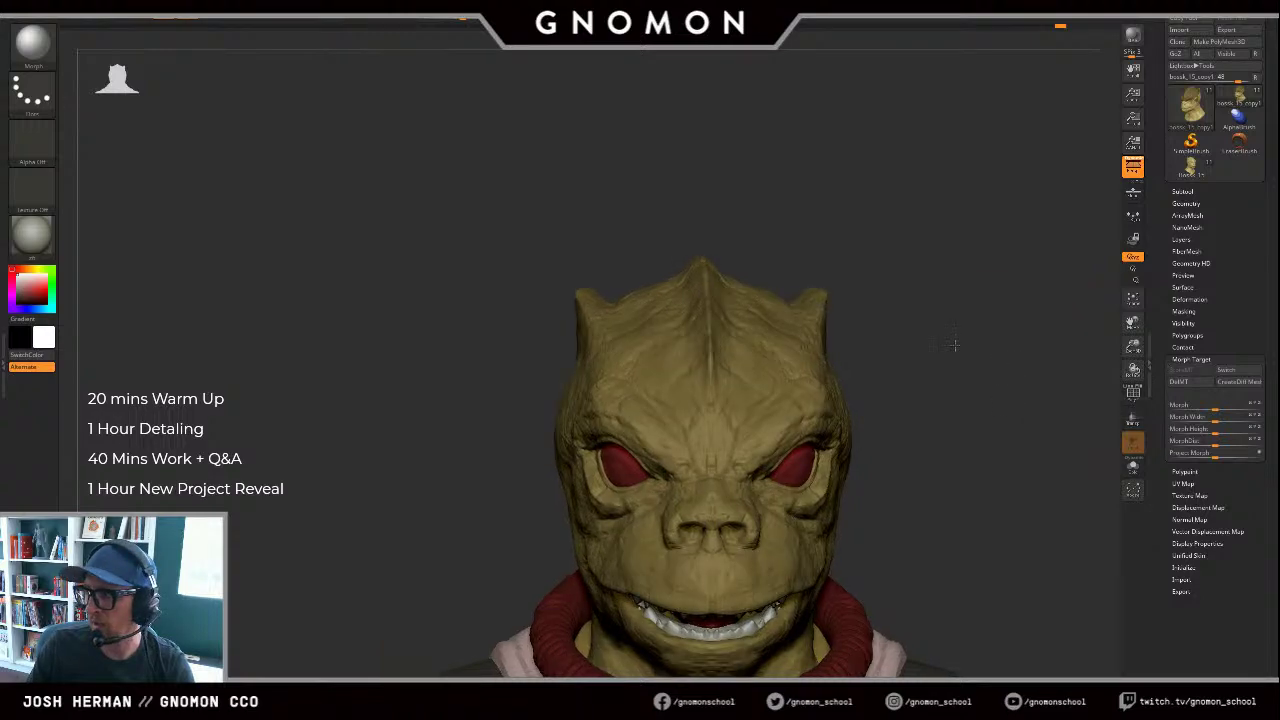
Step: Return to the Standard brush and load the Scaly_Skin_29 alpha for stamping
{"action": "mouse_move", "coordinate": [955, 345]}
{"action": "left_mouse_down", "text": "alt"}
{"action": "mouse_move", "coordinate": [886, 329]}
{"action": "mouse_move", "coordinate": [891, 345]}
{"action": "left_mouse_up", "text": "alt"}
{"action": "key", "text": "b"}
{"action": "key", "text": "s"}
{"action": "key", "text": "t"}
{"action": "left_click", "coordinate": [42, 148]}
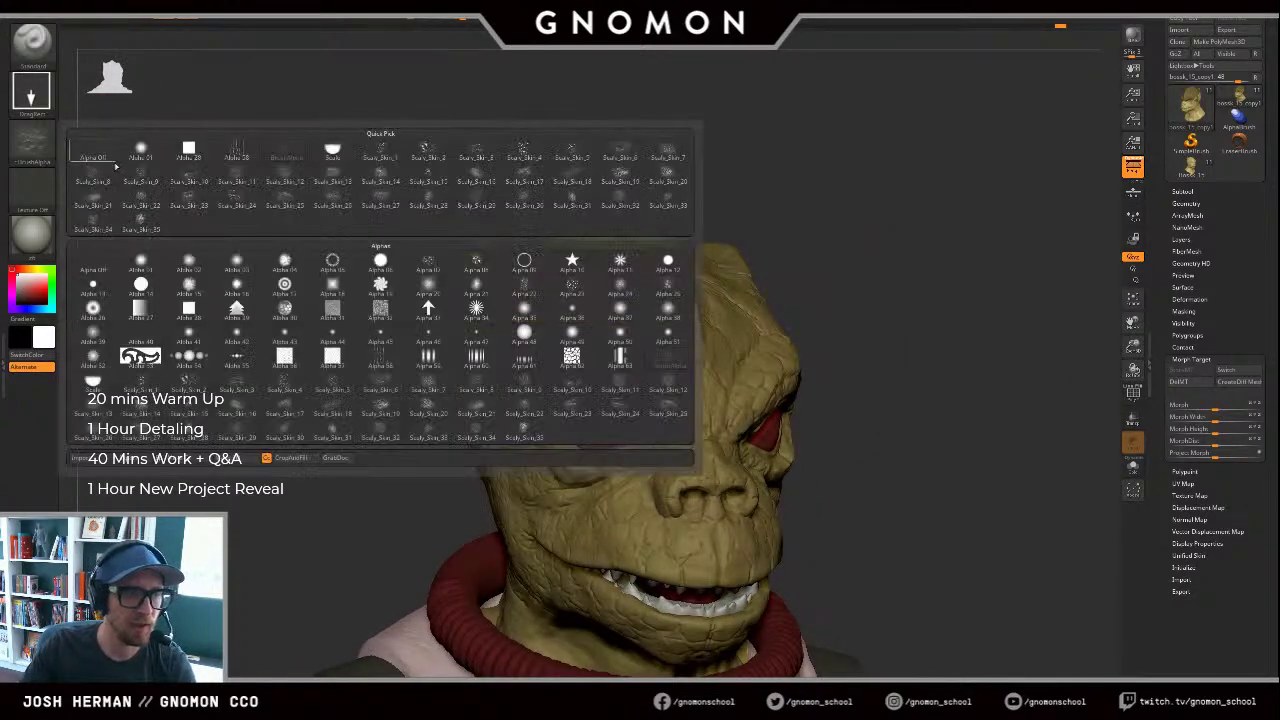
{"action": "left_click", "coordinate": [478, 204]}
Step: Stamp the scales over the temple and the side of the head, undoing and retrying the stamps for a better placement
{"action": "left_click_drag", "start_coordinate": [831, 280], "coordinate": [908, 271]}
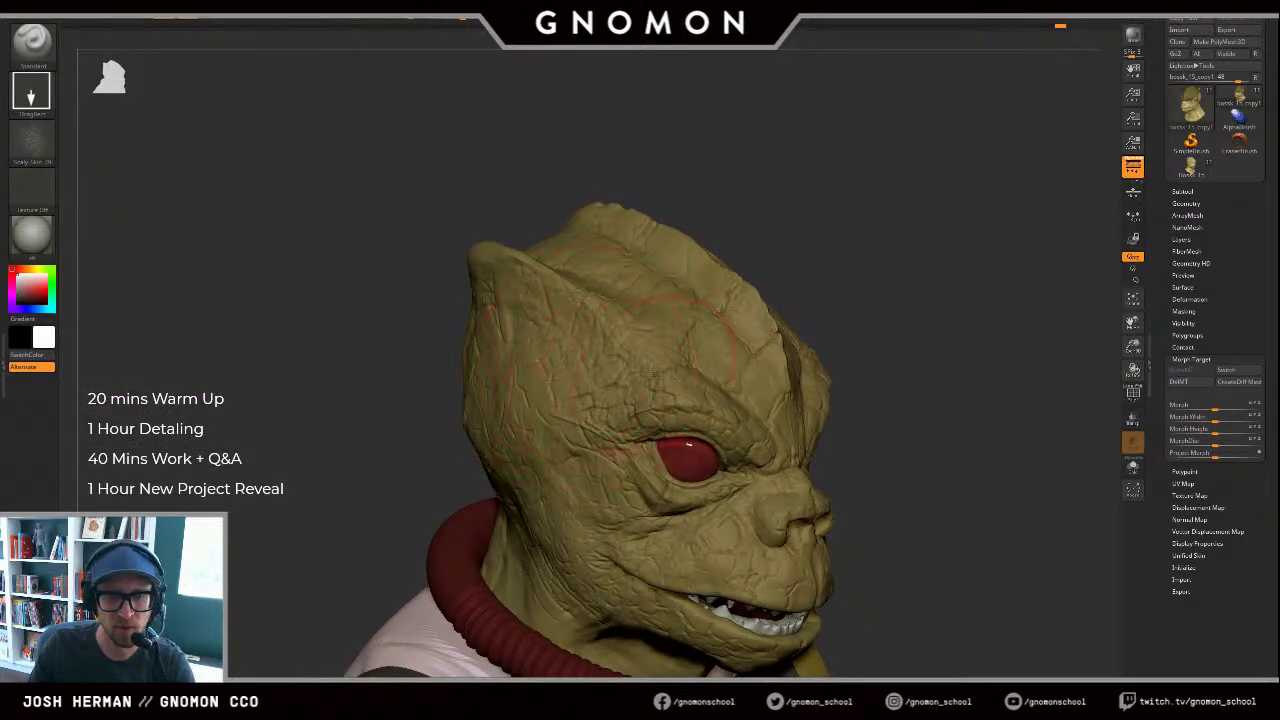
{"action": "left_click_drag", "start_coordinate": [631, 467], "coordinate": [630, 464]}
{"action": "key", "text": "ctrl+z"}
{"action": "mouse_move", "coordinate": [588, 350]}
{"action": "left_mouse_down"}
{"action": "mouse_move", "coordinate": [624, 432]}
{"action": "mouse_move", "coordinate": [616, 457]}
{"action": "left_mouse_up"}
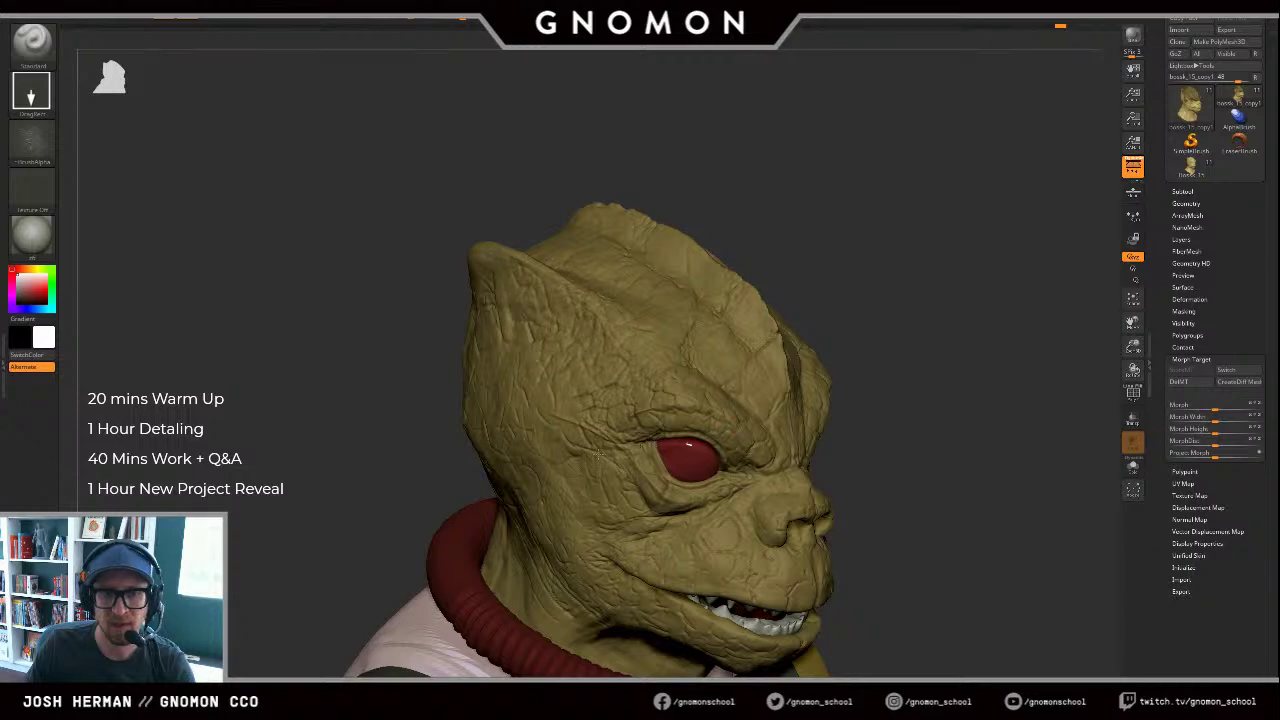
{"action": "key", "text": "ctrl+z"}
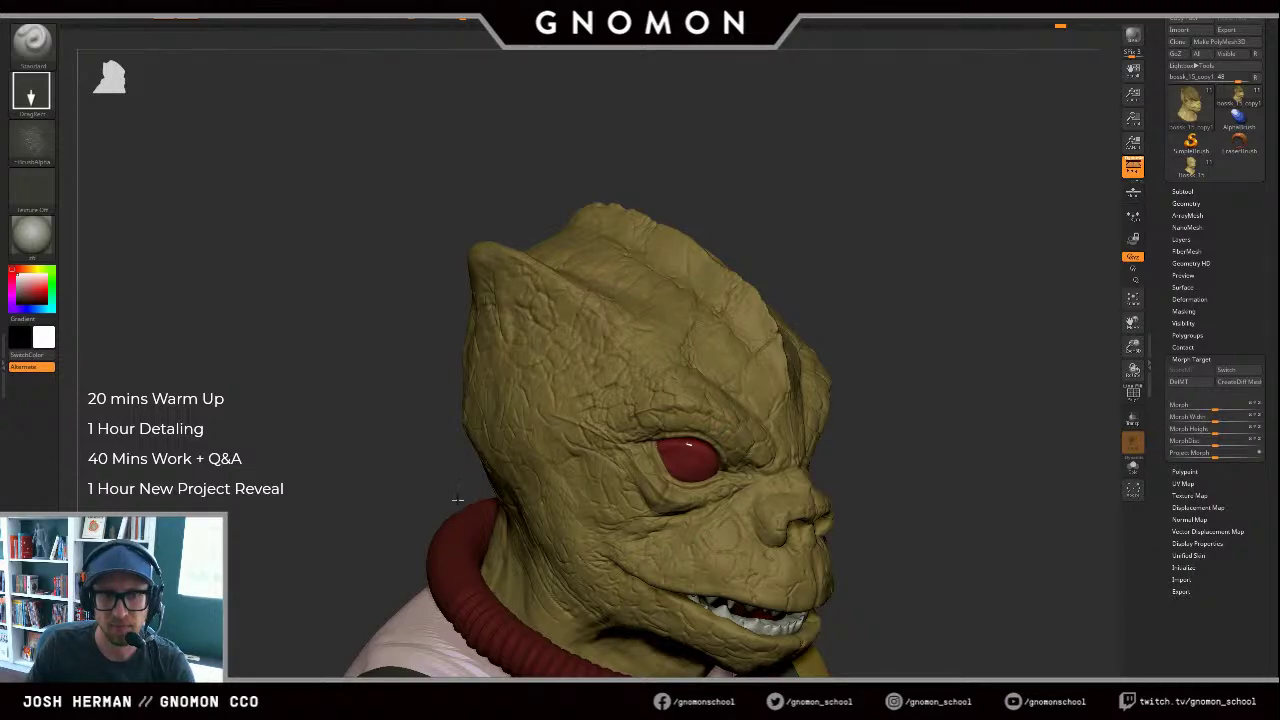
{"action": "key", "text": "ctrl+z"}
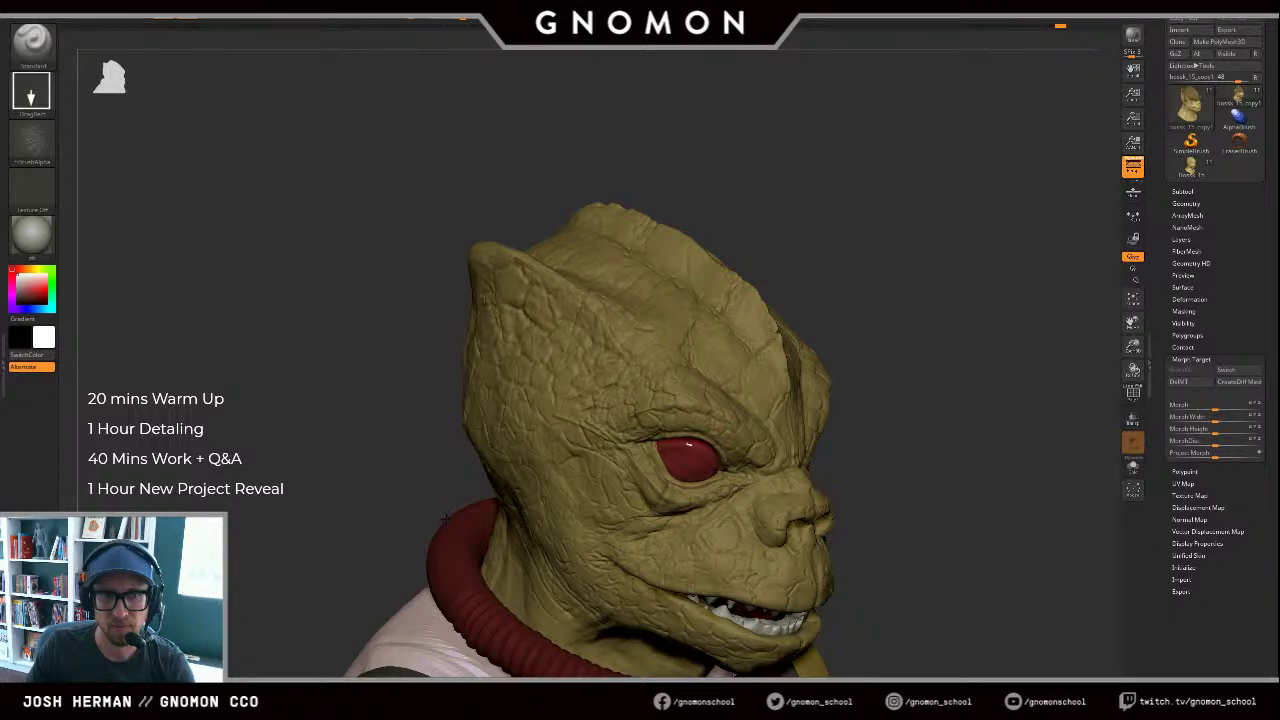
{"action": "key", "text": "ctrl+shift+z"}
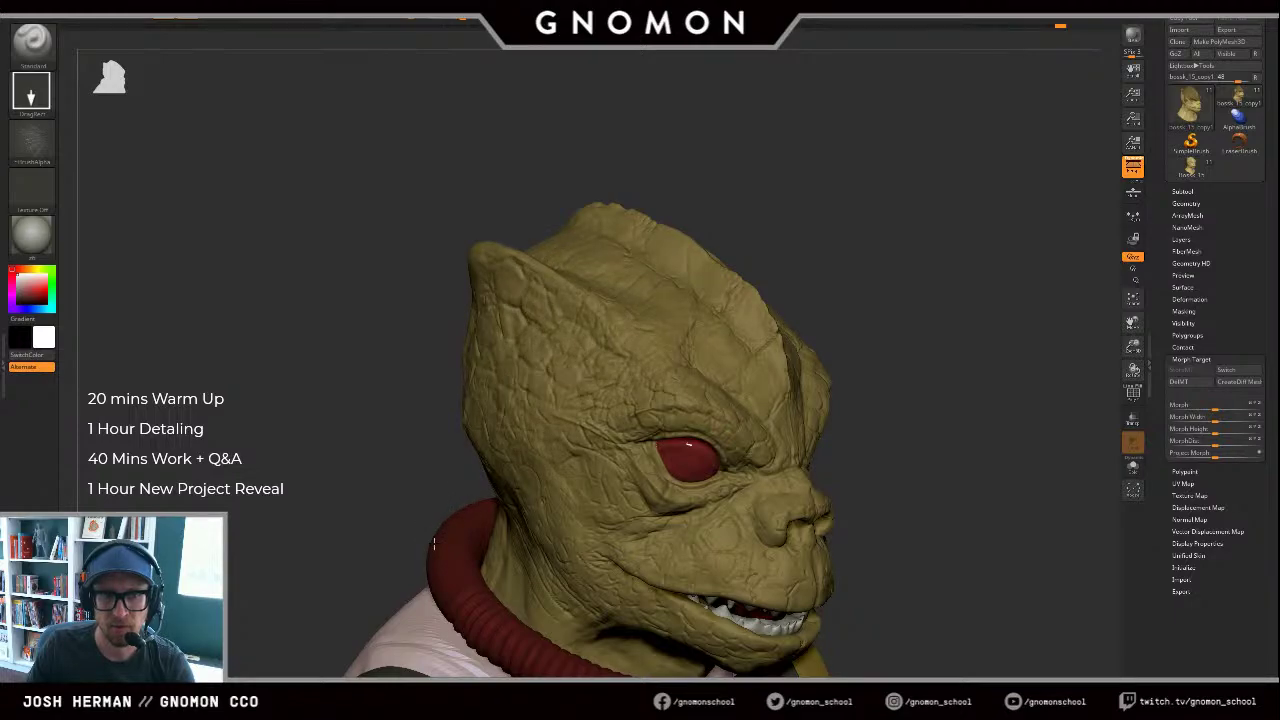
Step: Toggle the last stamp off and on to compare the temple scales from the side
{"action": "left_click_drag", "start_coordinate": [418, 539], "coordinate": [809, 349]}
{"action": "key", "text": "ctrl+z"}
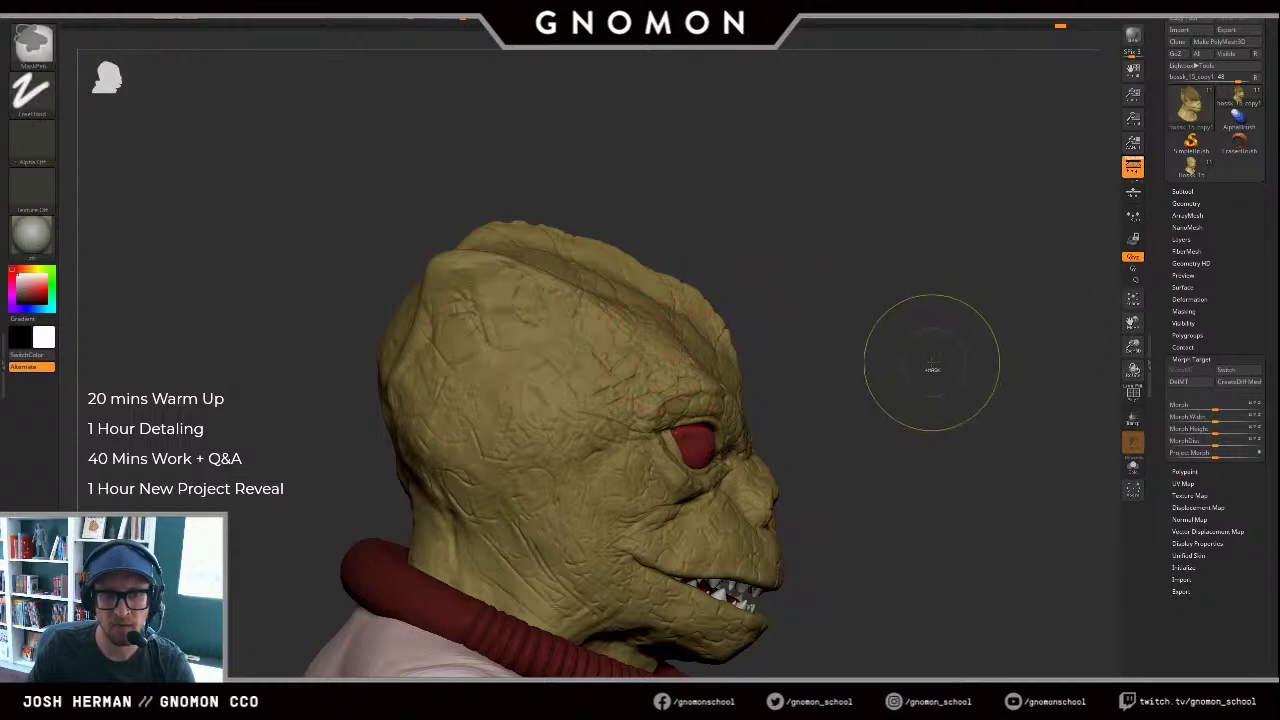
{"action": "key", "text": "ctrl+shift+z"}
{"action": "mouse_move", "coordinate": [906, 368]}
{"action": "left_mouse_down"}
{"action": "mouse_move", "coordinate": [894, 334]}
{"action": "mouse_move", "coordinate": [952, 345]}
{"action": "mouse_move", "coordinate": [959, 388]}
{"action": "mouse_move", "coordinate": [962, 369]}
{"action": "left_mouse_up"}
{"action": "key", "text": "ctrl+z"}
{"action": "key", "text": "ctrl+shift+z"}
{"action": "key", "text": "ctrl+z"}
{"action": "key", "text": "ctrl+shift+z"}
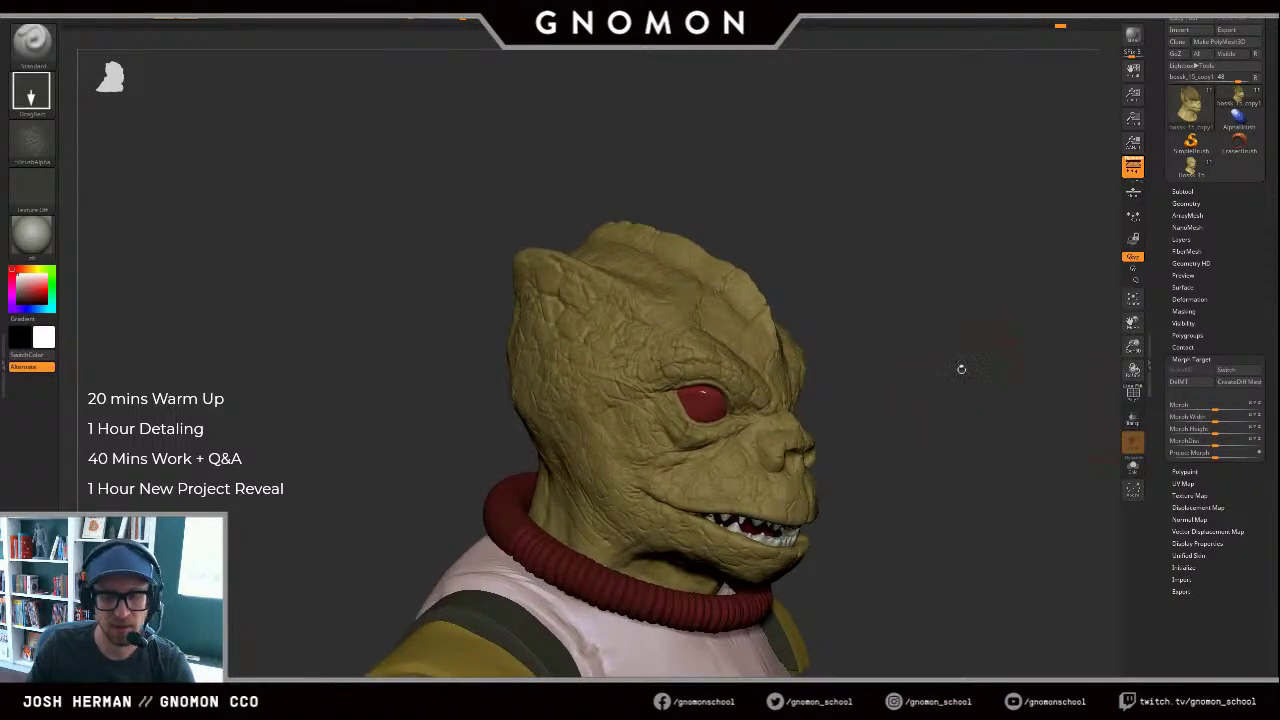
Step: Soften the temple scales with the Morph brush and switch the geometry against the stored morph target
{"action": "key", "text": "b"}
{"action": "key", "text": "m"}
{"action": "key", "text": "o"}
{"action": "left_click_drag", "start_coordinate": [873, 370], "coordinate": [912, 370]}
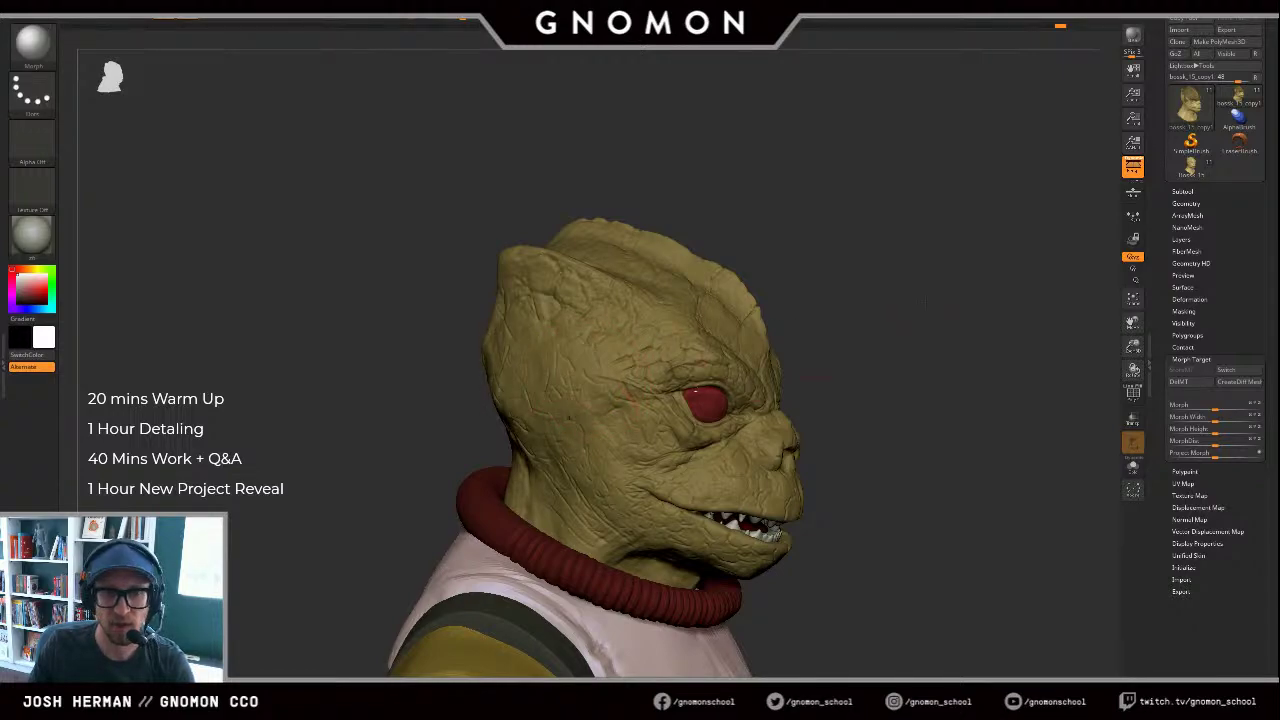
{"action": "mouse_move", "coordinate": [1000, 298]}
{"action": "left_mouse_down"}
{"action": "mouse_move", "coordinate": [949, 286]}
{"action": "mouse_move", "coordinate": [1006, 312]}
{"action": "left_mouse_up"}
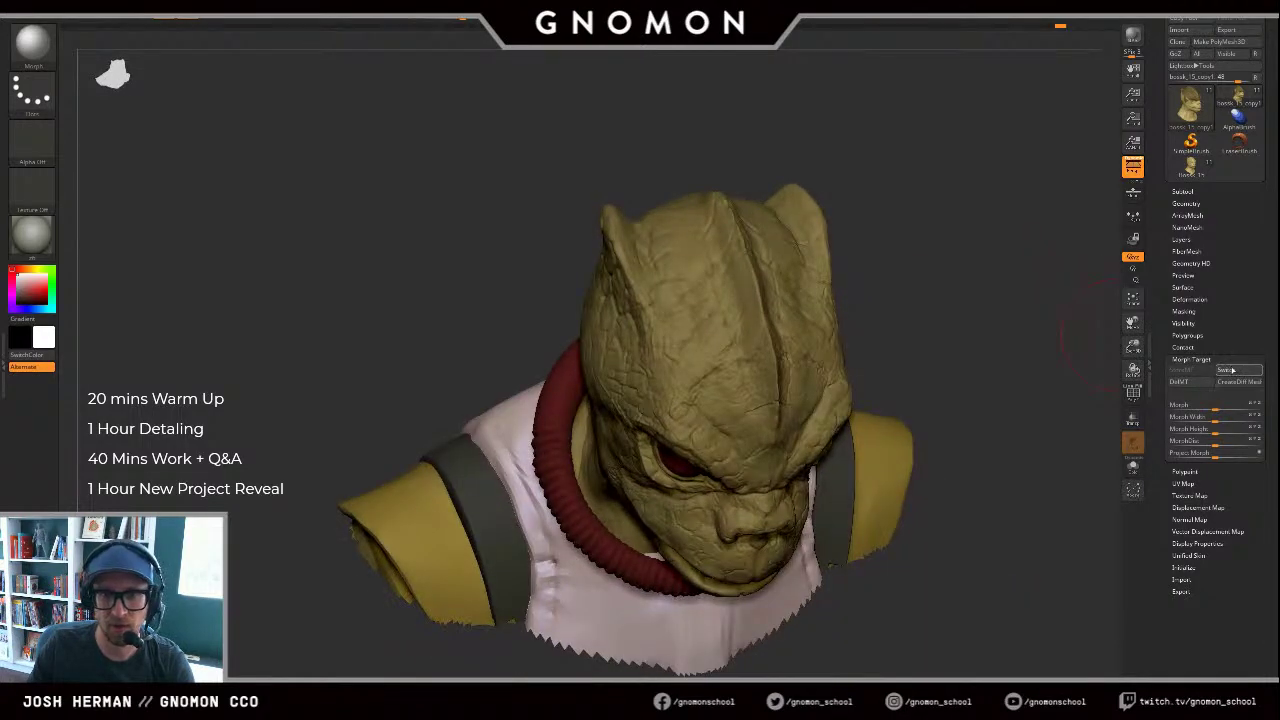
{"action": "left_click", "coordinate": [1233, 370]}
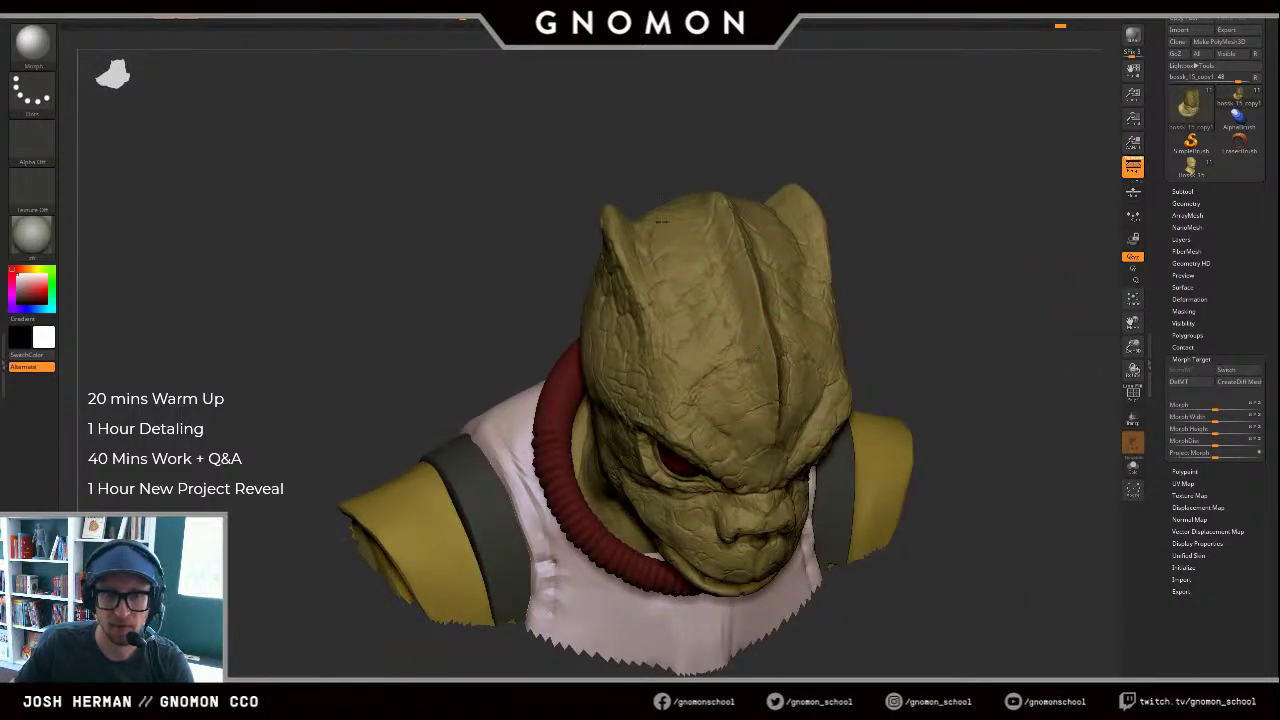
{"action": "left_click_drag", "start_coordinate": [966, 300], "coordinate": [963, 240]}
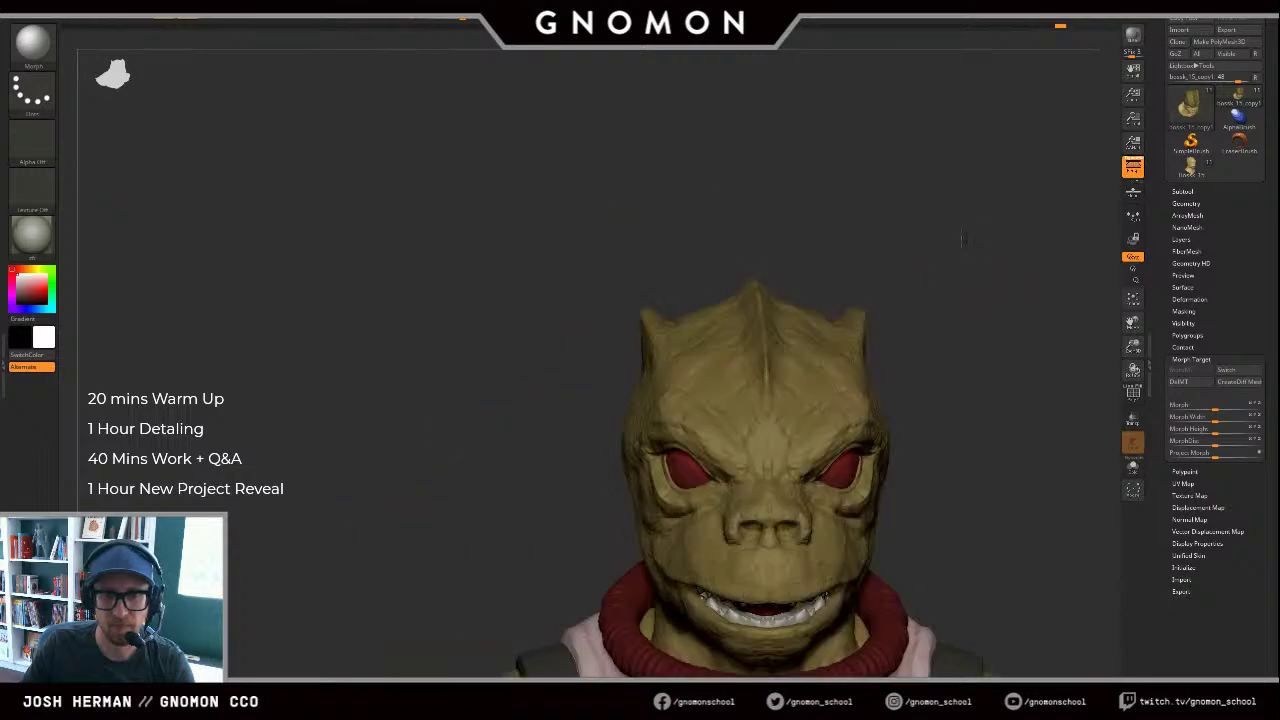
{"action": "left_click_drag", "start_coordinate": [1055, 310], "coordinate": [848, 274]}
{"action": "left_click_drag", "start_coordinate": [1014, 349], "coordinate": [1053, 325], "text": "alt"}
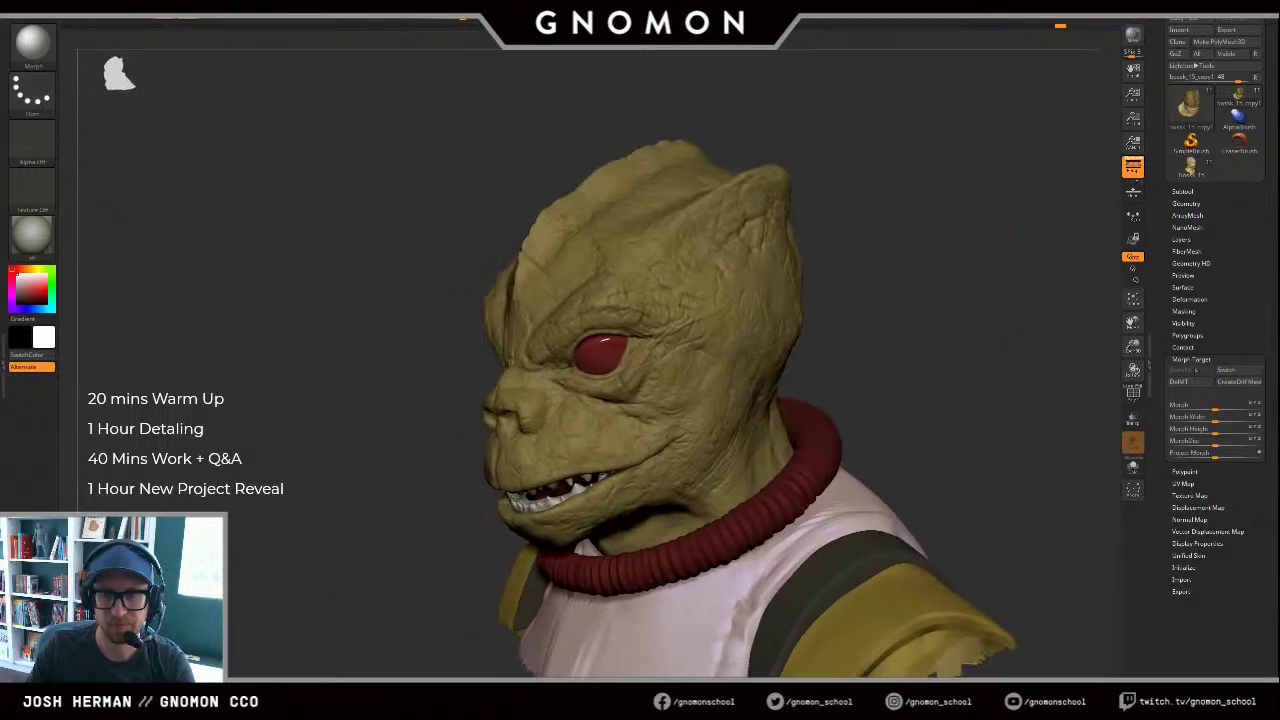
Step: Swap the geometry with the morph target again, return to the Standard brush and load another scale alpha
{"action": "left_click", "coordinate": [1235, 373]}
{"action": "key", "text": "b"}
{"action": "key", "text": "s"}
{"action": "key", "text": "t"}
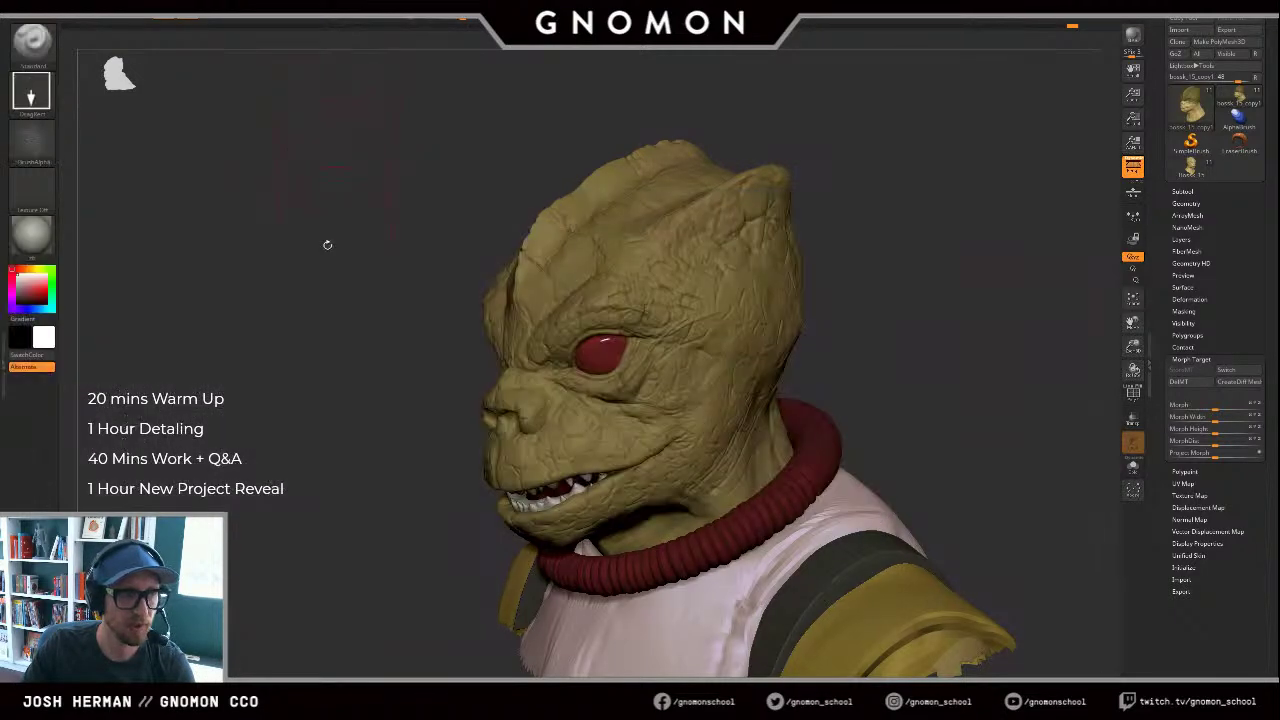
{"action": "left_click", "coordinate": [43, 149]}
{"action": "left_click", "coordinate": [572, 288]}
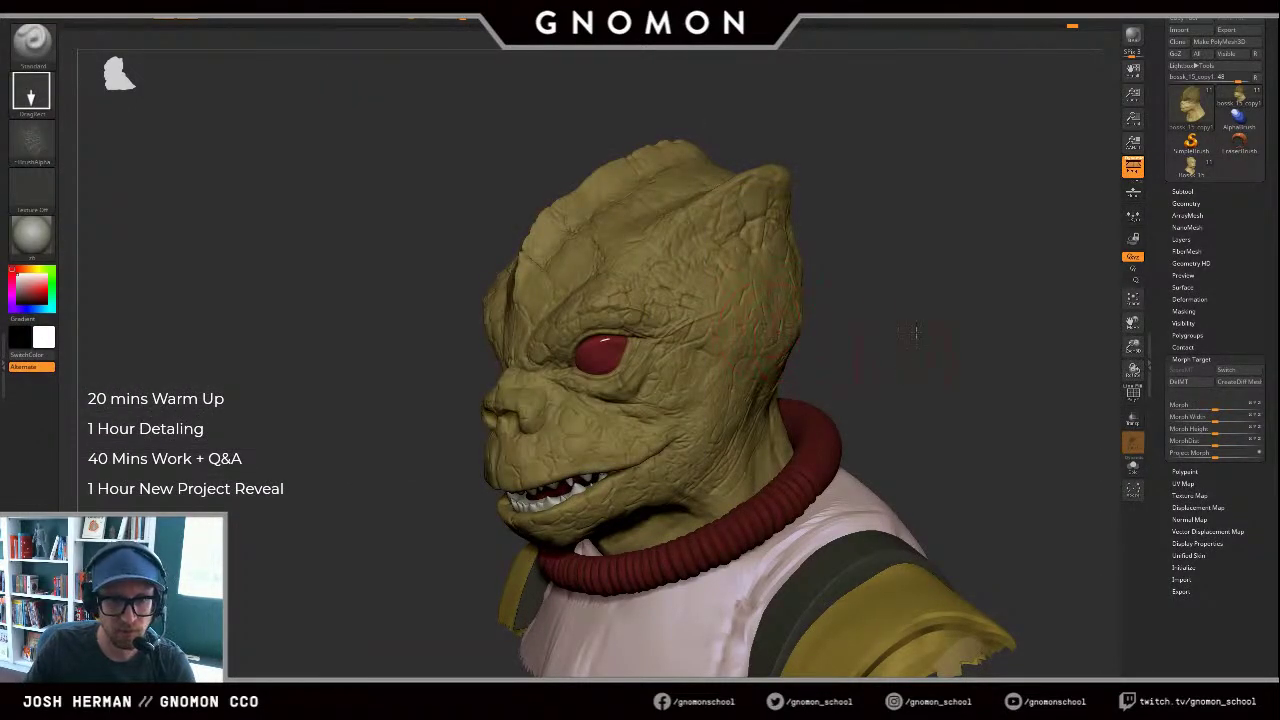
Step: Examine the stamped scales on both sides of the head and around the eye from several angles and distances
{"action": "left_click_drag", "start_coordinate": [915, 333], "coordinate": [897, 311]}
{"action": "left_click_drag", "start_coordinate": [839, 369], "coordinate": [985, 320]}
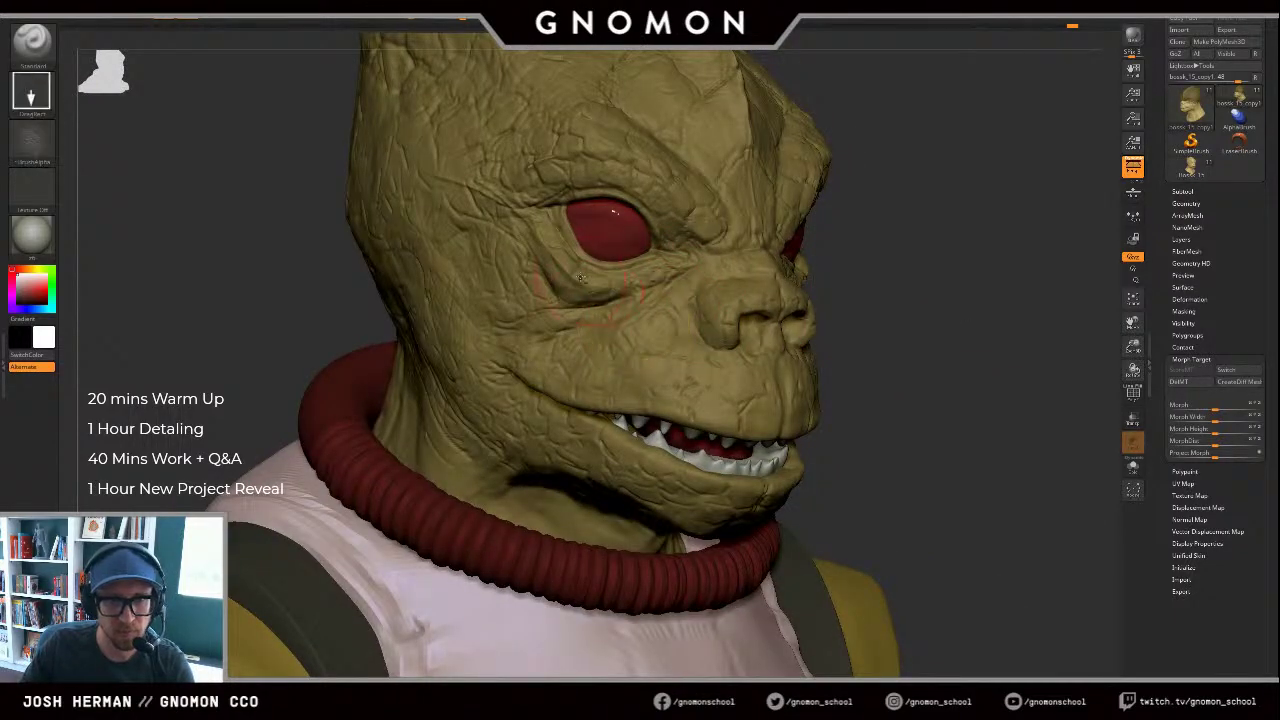
{"action": "left_click_drag", "start_coordinate": [1043, 259], "coordinate": [1038, 335], "text": "alt"}
{"action": "left_click_drag", "start_coordinate": [957, 237], "coordinate": [1041, 240]}
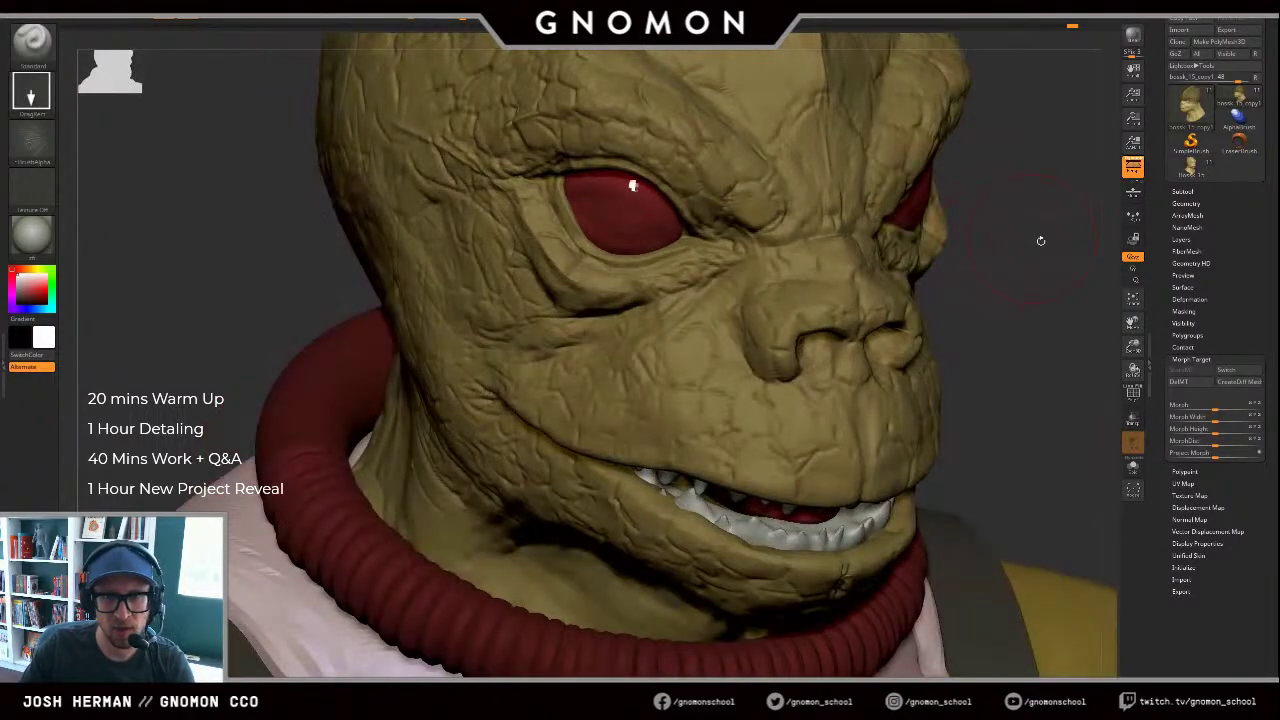
{"action": "left_click_drag", "start_coordinate": [1055, 294], "coordinate": [966, 343], "text": "alt"}
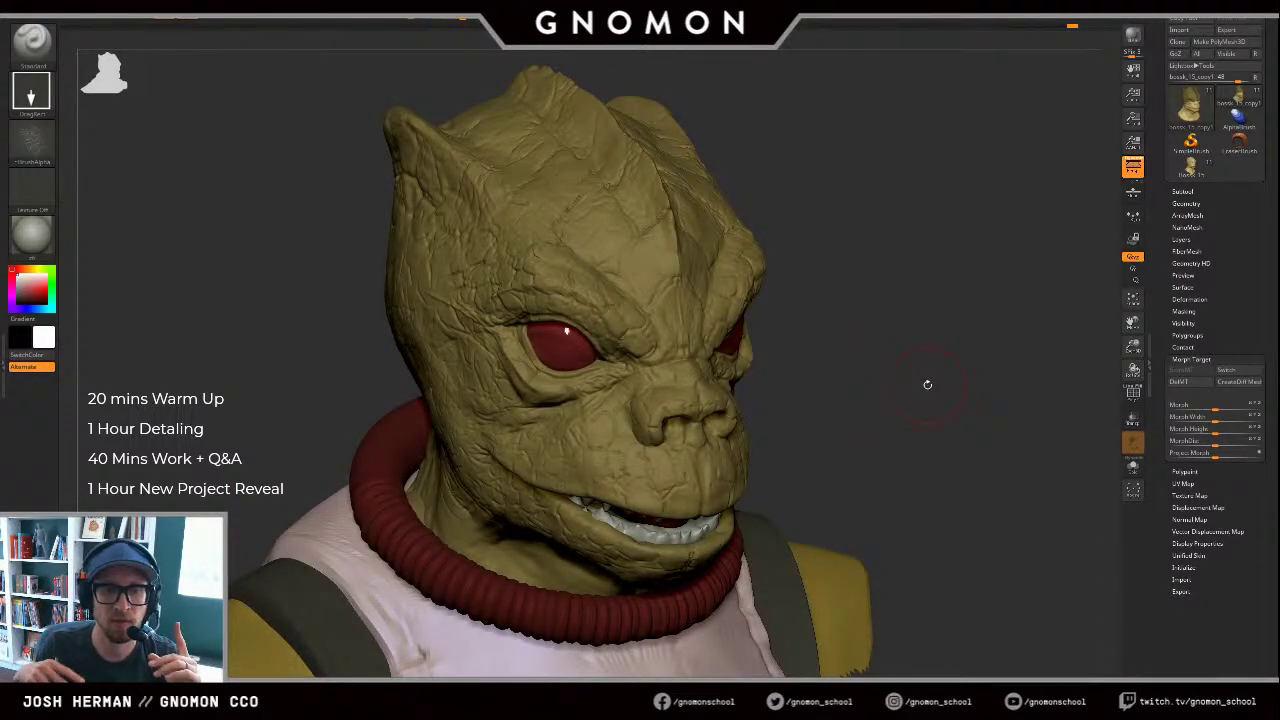
{"action": "left_click_drag", "start_coordinate": [907, 346], "coordinate": [551, 408], "text": "alt"}
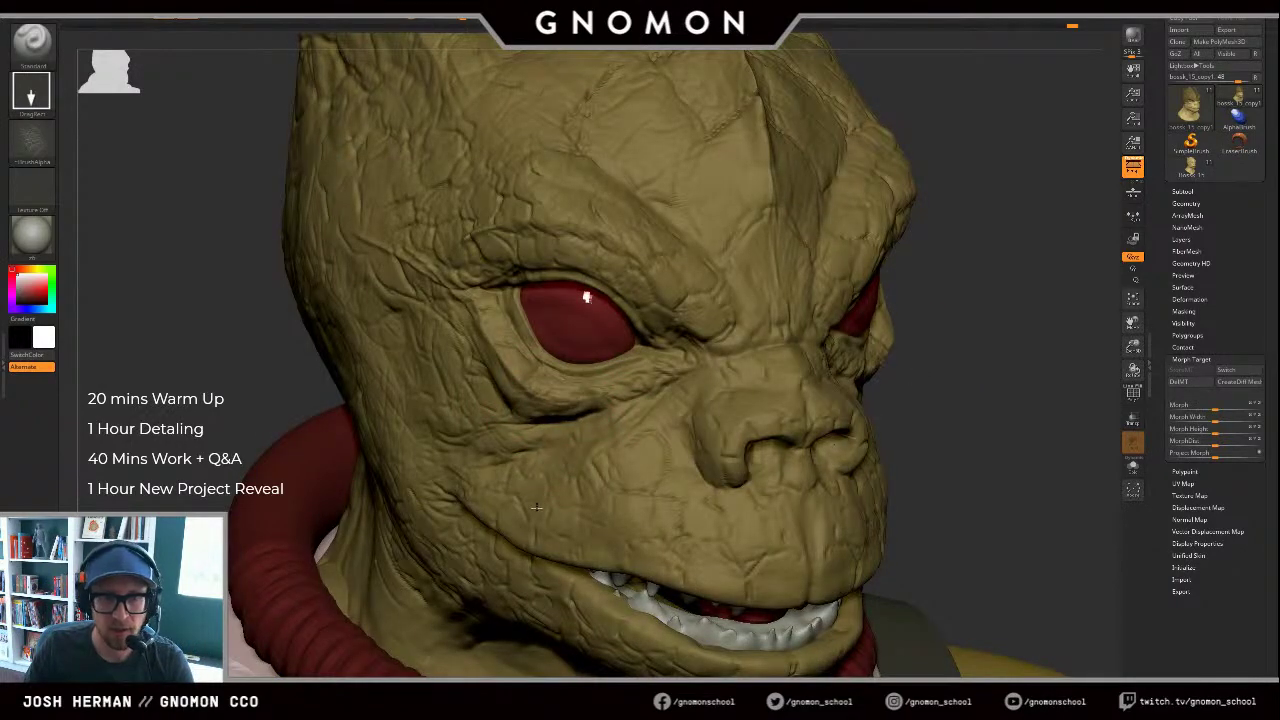
{"action": "left_click_drag", "start_coordinate": [935, 447], "coordinate": [1050, 412]}
Step: Raise the head mesh by one subdivision level, stepping back once to compare it with the lower level
{"action": "key", "text": "ctrl+d"}
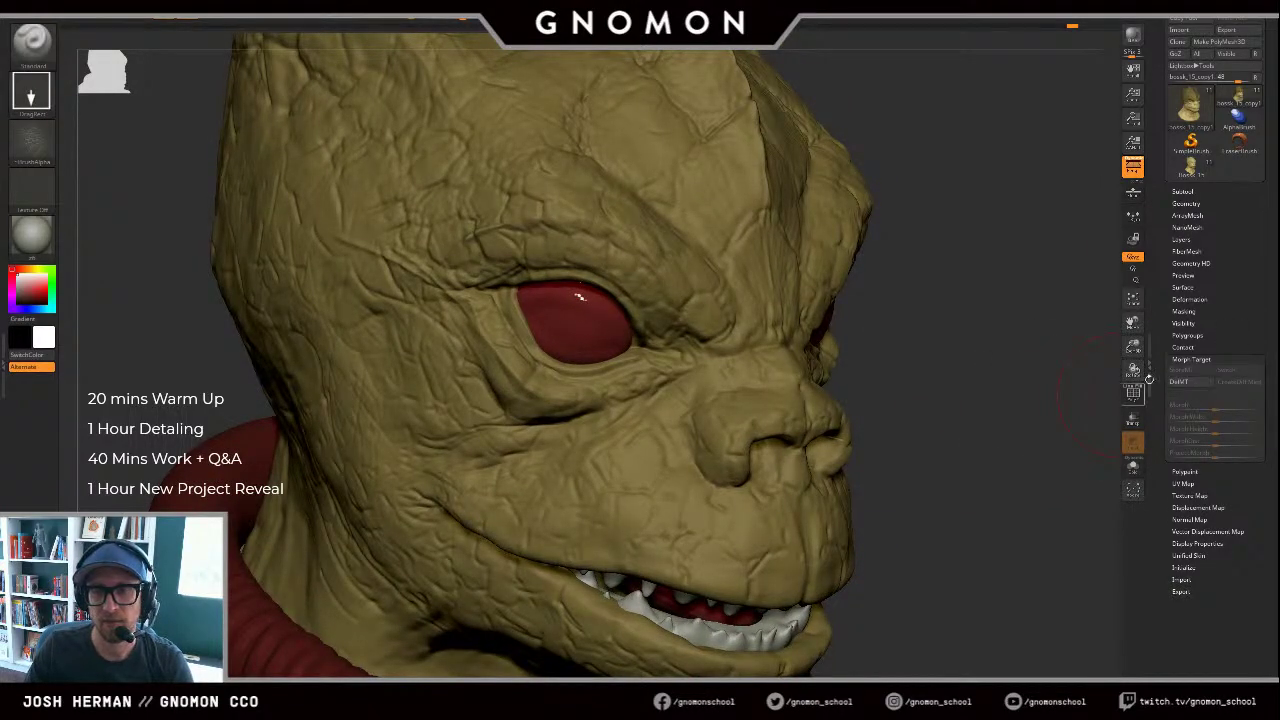
{"action": "key", "text": "ctrl+z"}
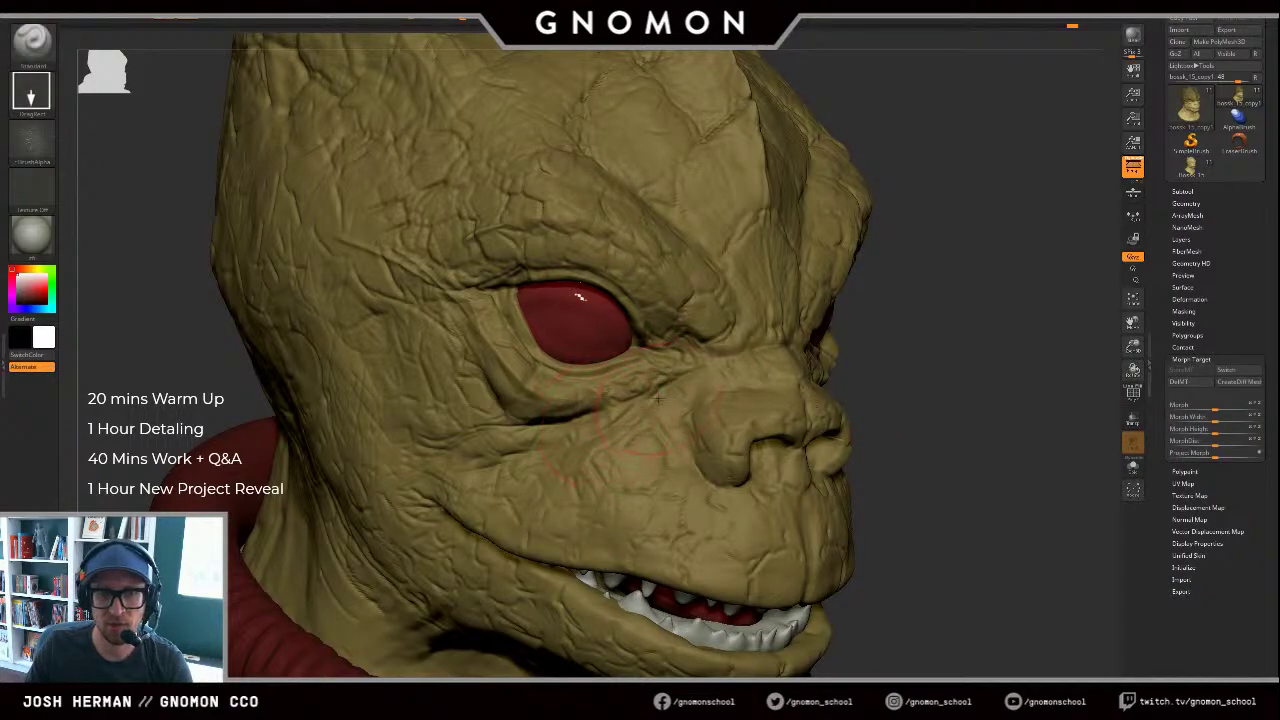
{"action": "key", "text": "ctrl+d"}
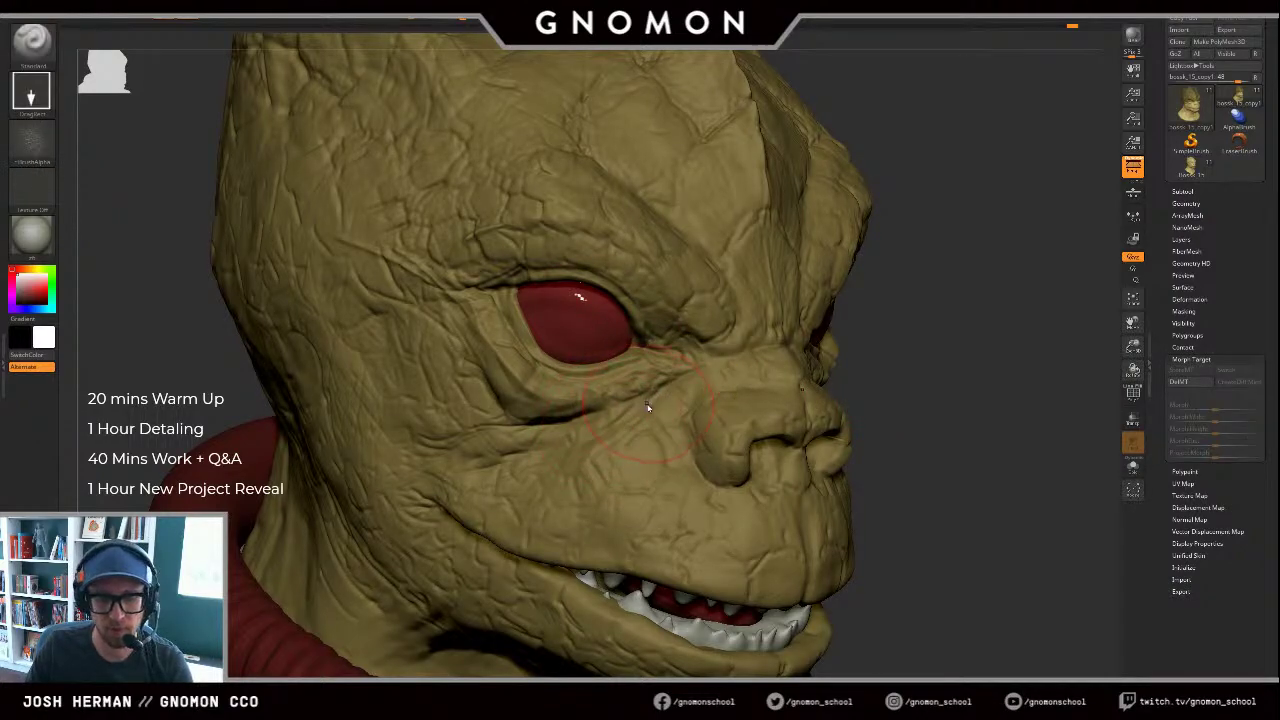
Step: Try the Morph brush below the eye on the higher subdivision level and dismiss the note
{"action": "key", "text": "b"}
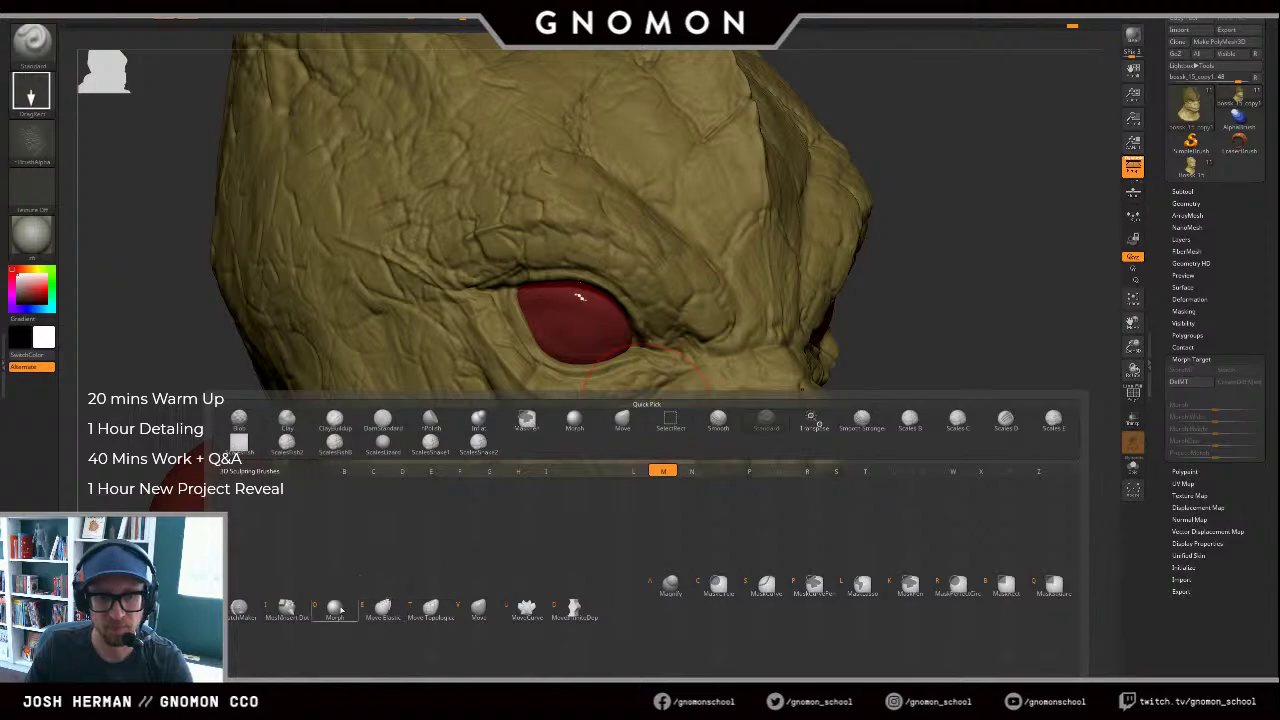
{"action": "left_click", "coordinate": [335, 609]}
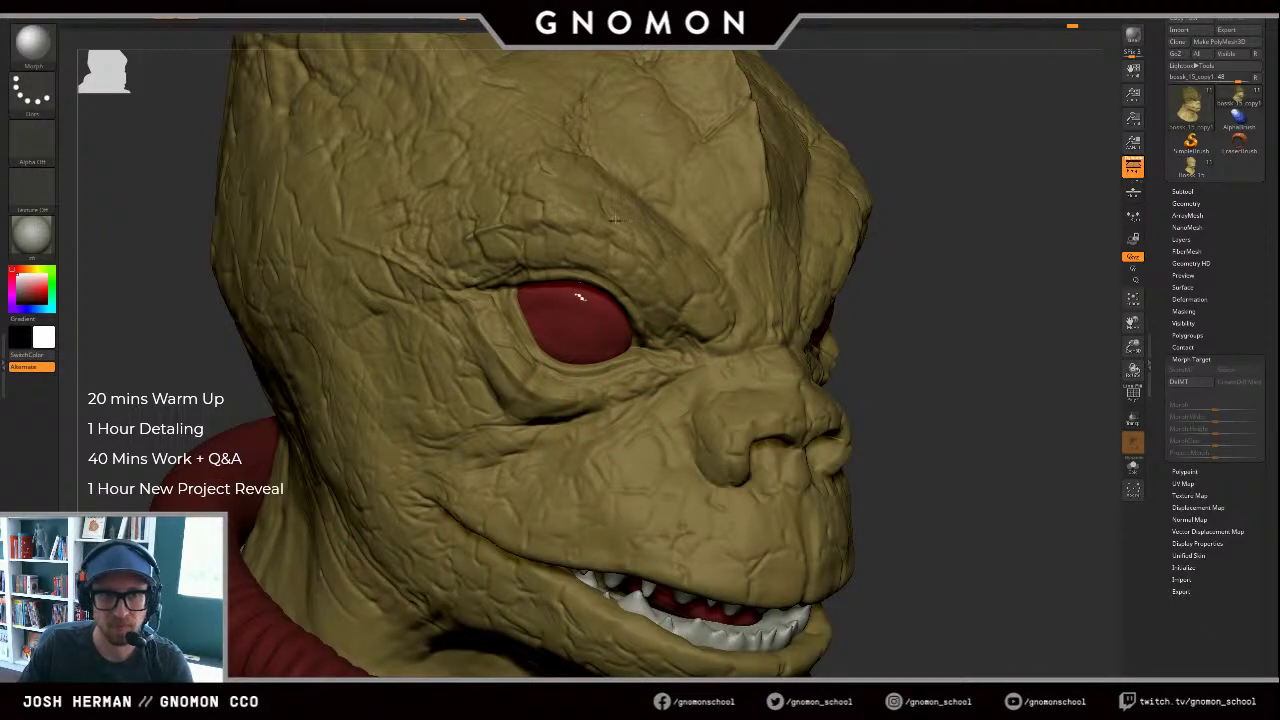
{"action": "left_click", "coordinate": [581, 399]}
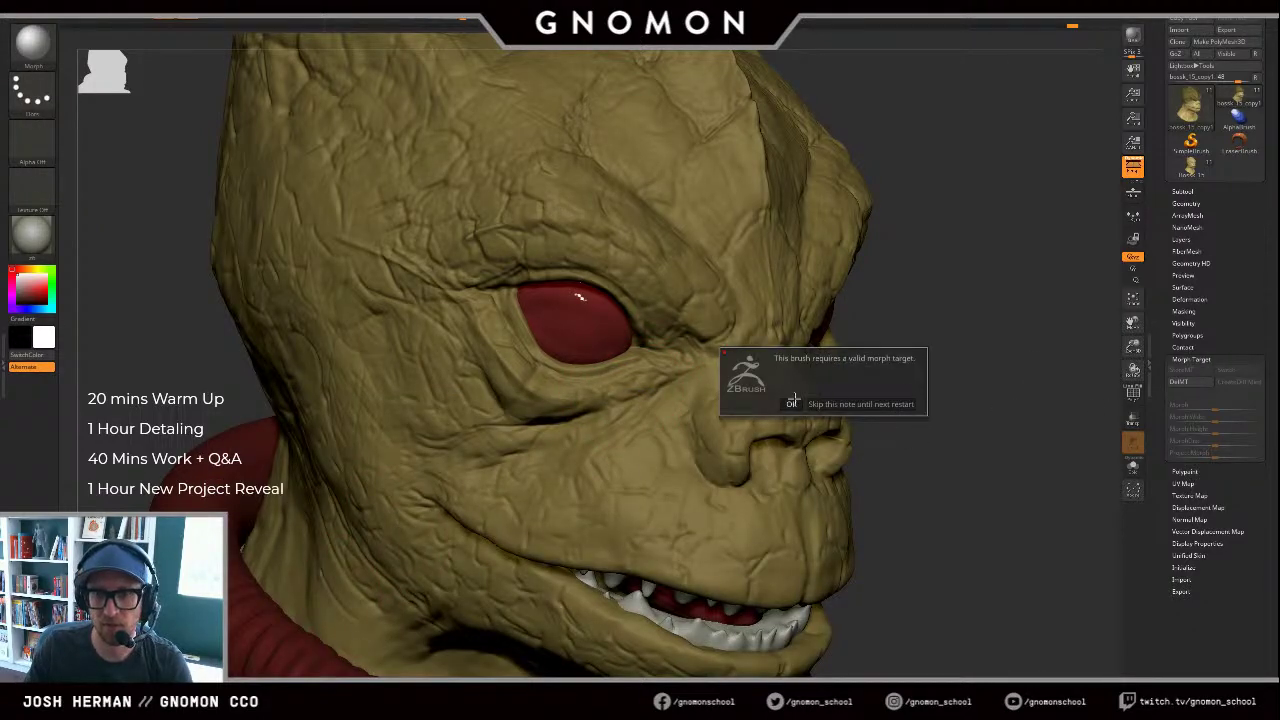
{"action": "left_click", "coordinate": [791, 404]}
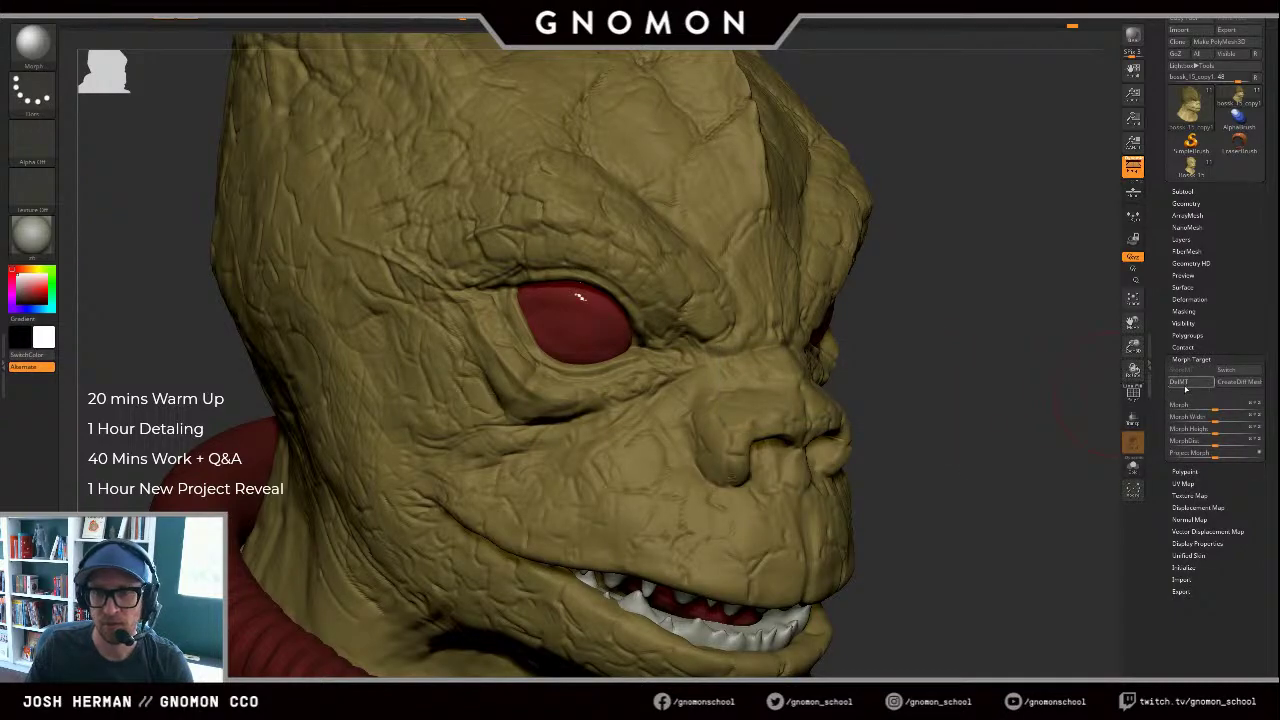
Step: Delete the old morph target, store a new one from the current mesh and return to the Standard brush
{"action": "left_click", "coordinate": [1188, 385]}
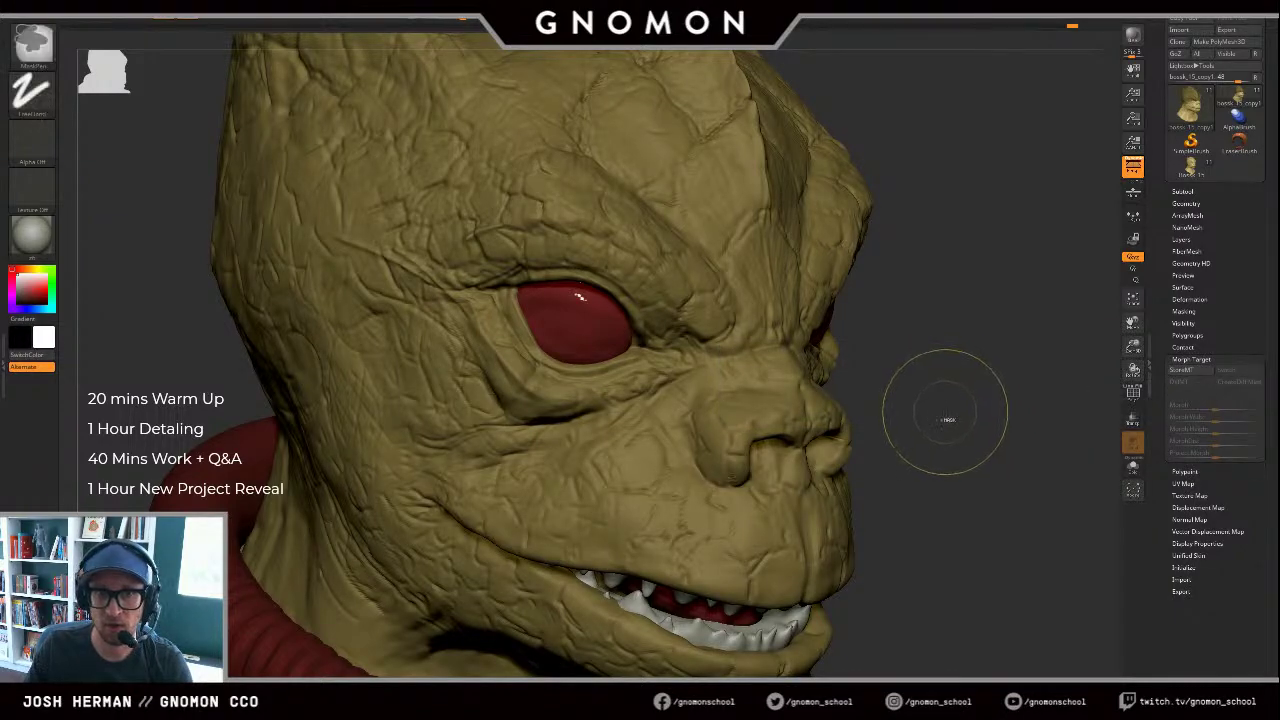
{"action": "left_click", "coordinate": [1183, 371]}
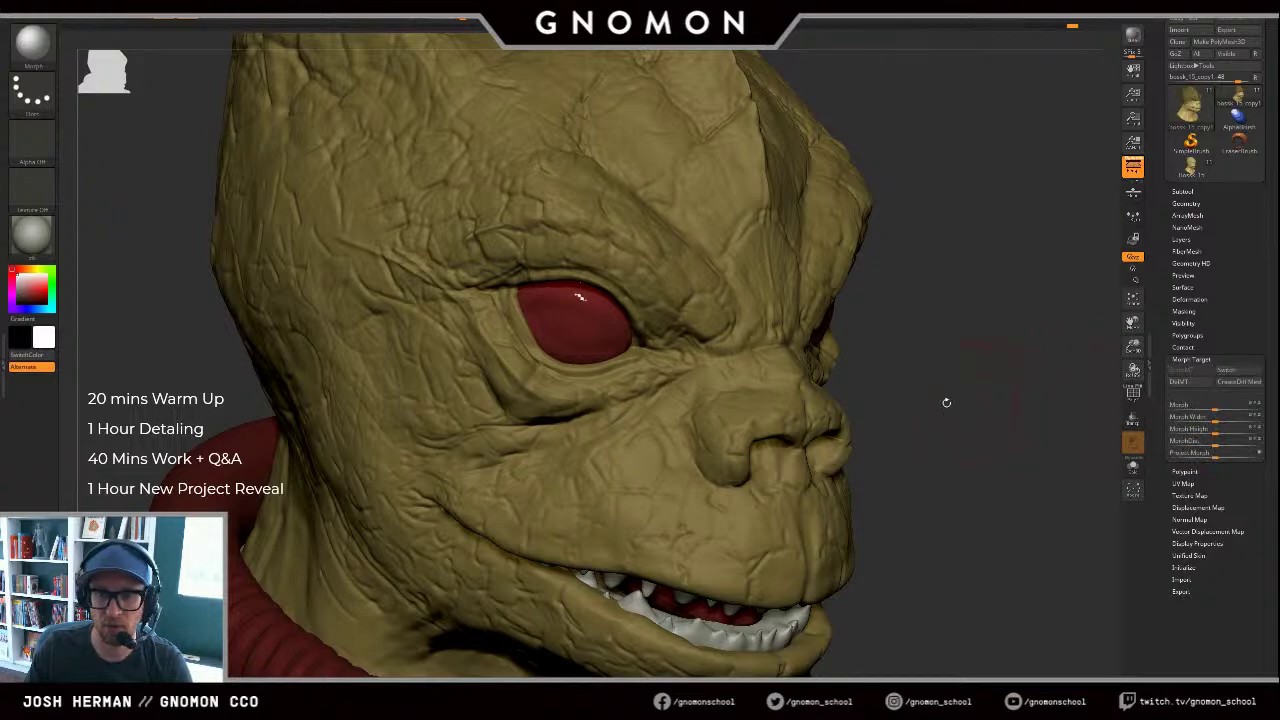
{"action": "key", "text": "b"}
{"action": "key", "text": "s"}
{"action": "key", "text": "t"}
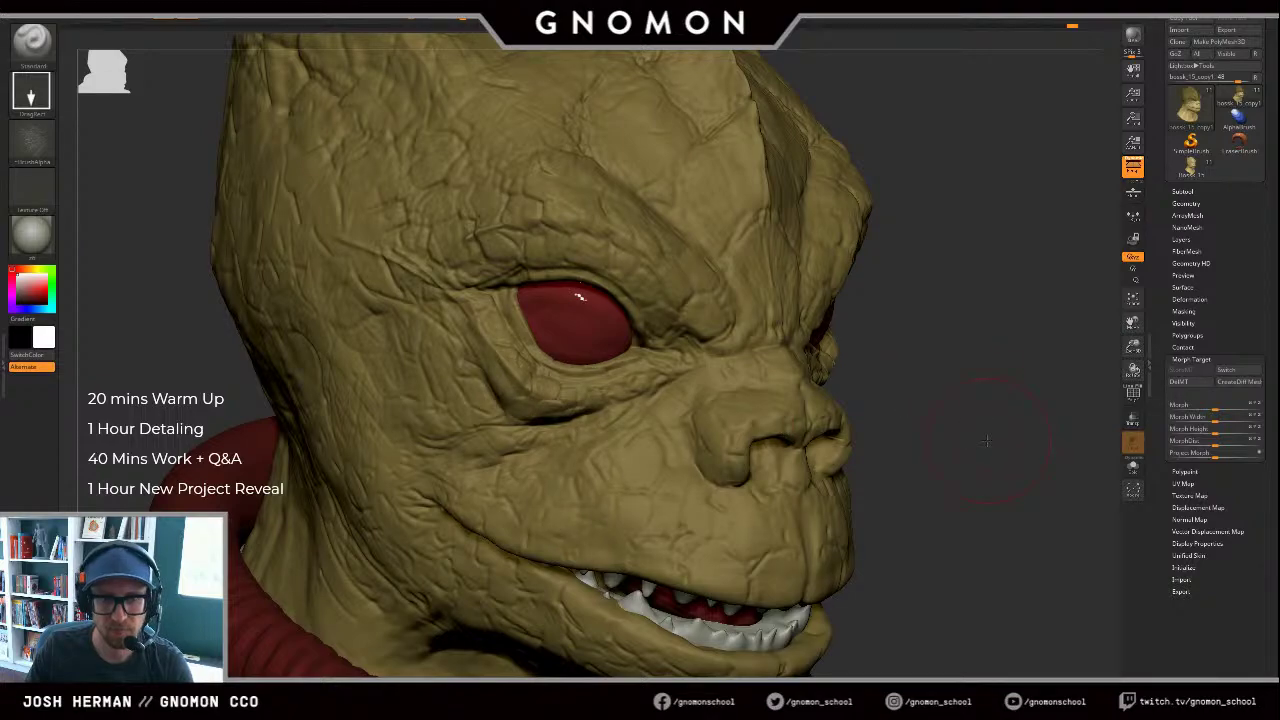
Step: Stamp fine scales around the outer eye corner and the lower eyelid and check them from several angles
{"action": "mouse_move", "coordinate": [986, 441]}
{"action": "left_mouse_down"}
{"action": "mouse_move", "coordinate": [750, 418]}
{"action": "mouse_move", "coordinate": [750, 347]}
{"action": "left_mouse_up"}
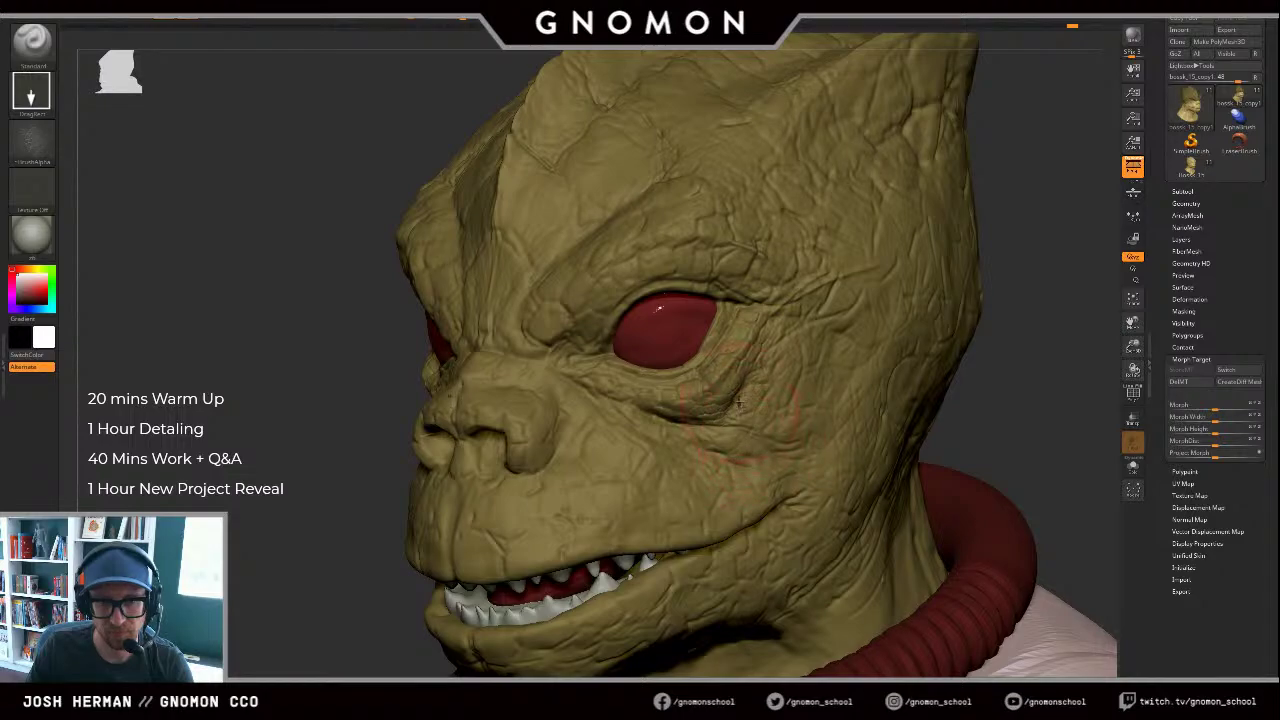
{"action": "left_click_drag", "start_coordinate": [743, 404], "coordinate": [782, 430]}
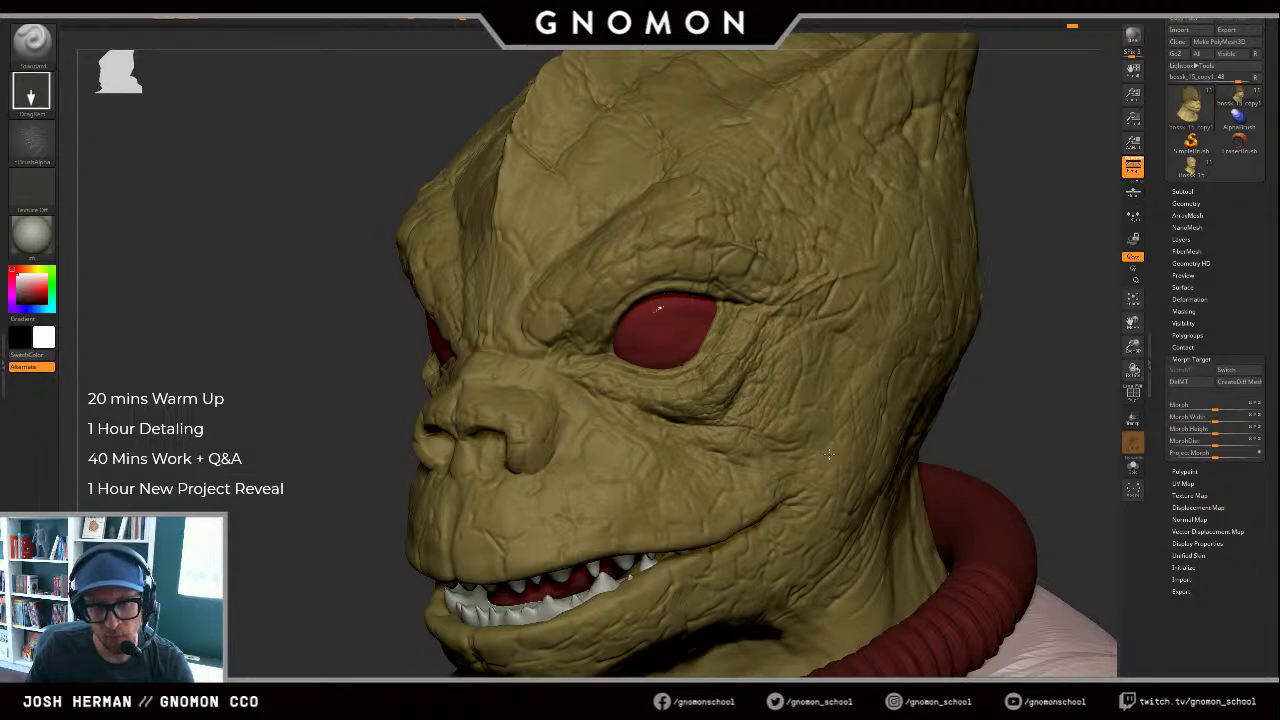
{"action": "left_click_drag", "start_coordinate": [1030, 418], "coordinate": [1090, 420]}
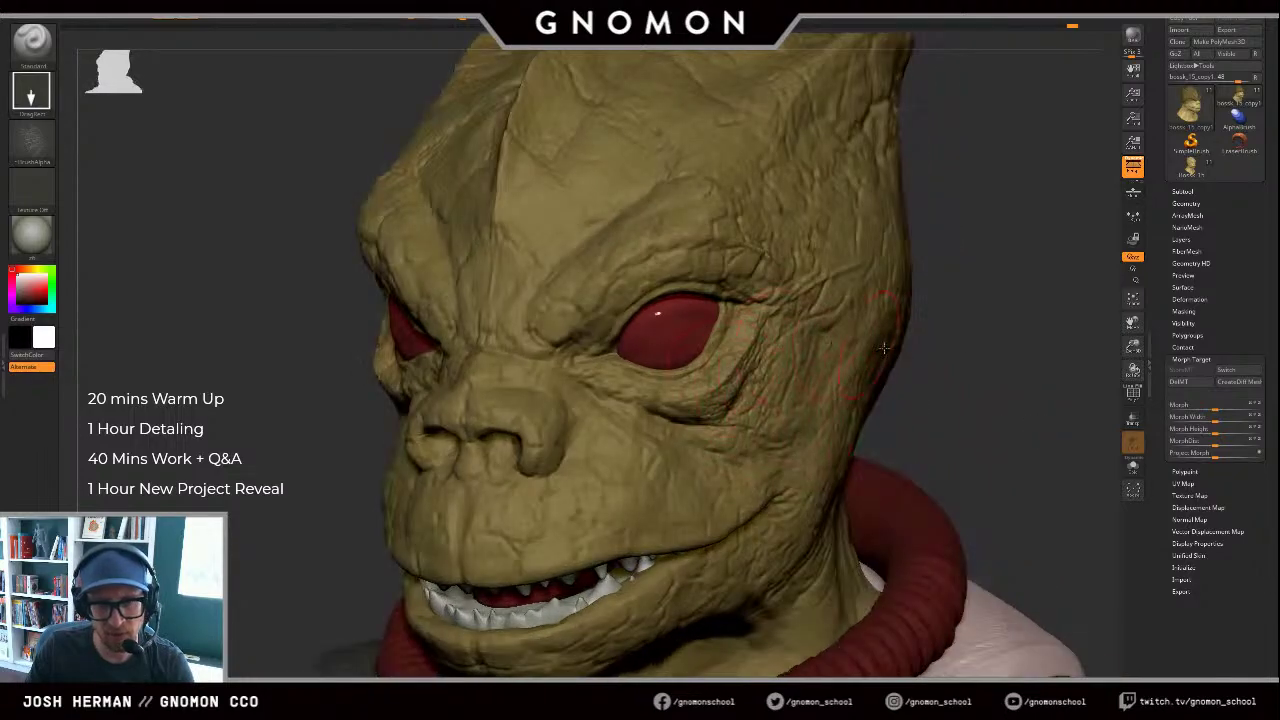
{"action": "left_click_drag", "start_coordinate": [957, 365], "coordinate": [922, 358]}
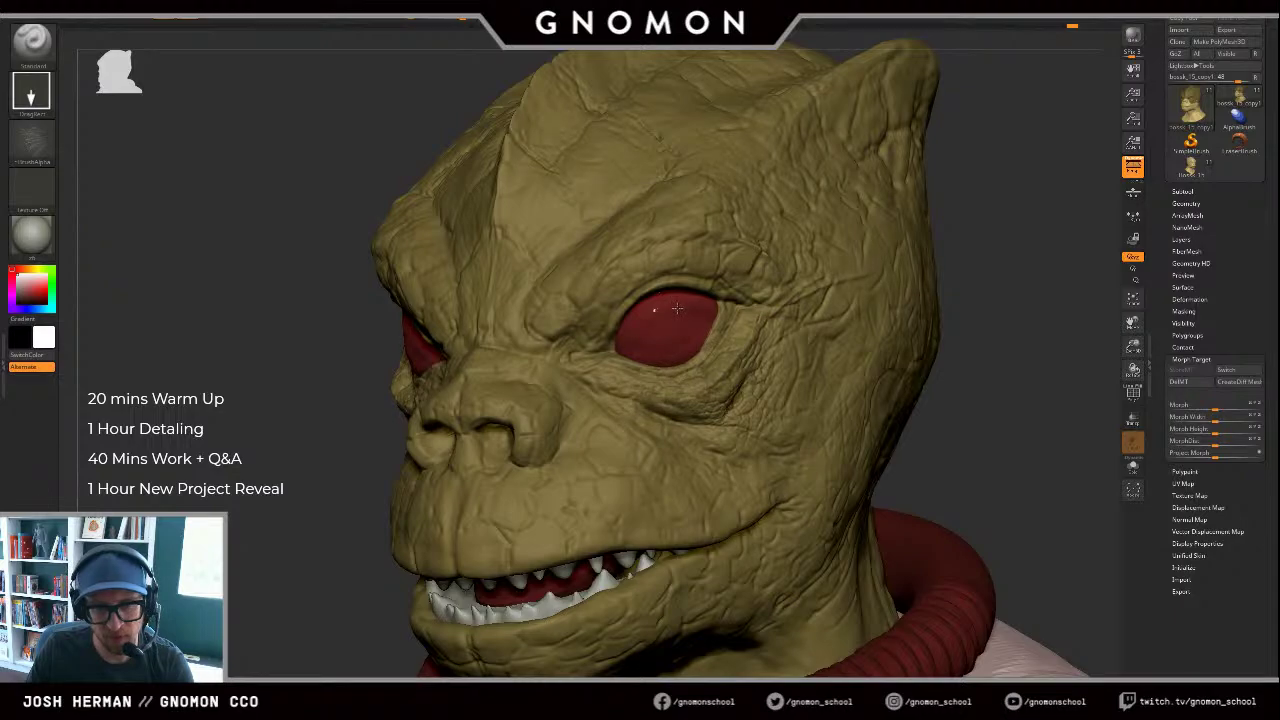
{"action": "mouse_move", "coordinate": [993, 383]}
{"action": "left_mouse_down"}
{"action": "mouse_move", "coordinate": [1002, 400]}
{"action": "mouse_move", "coordinate": [1006, 334]}
{"action": "left_mouse_up"}
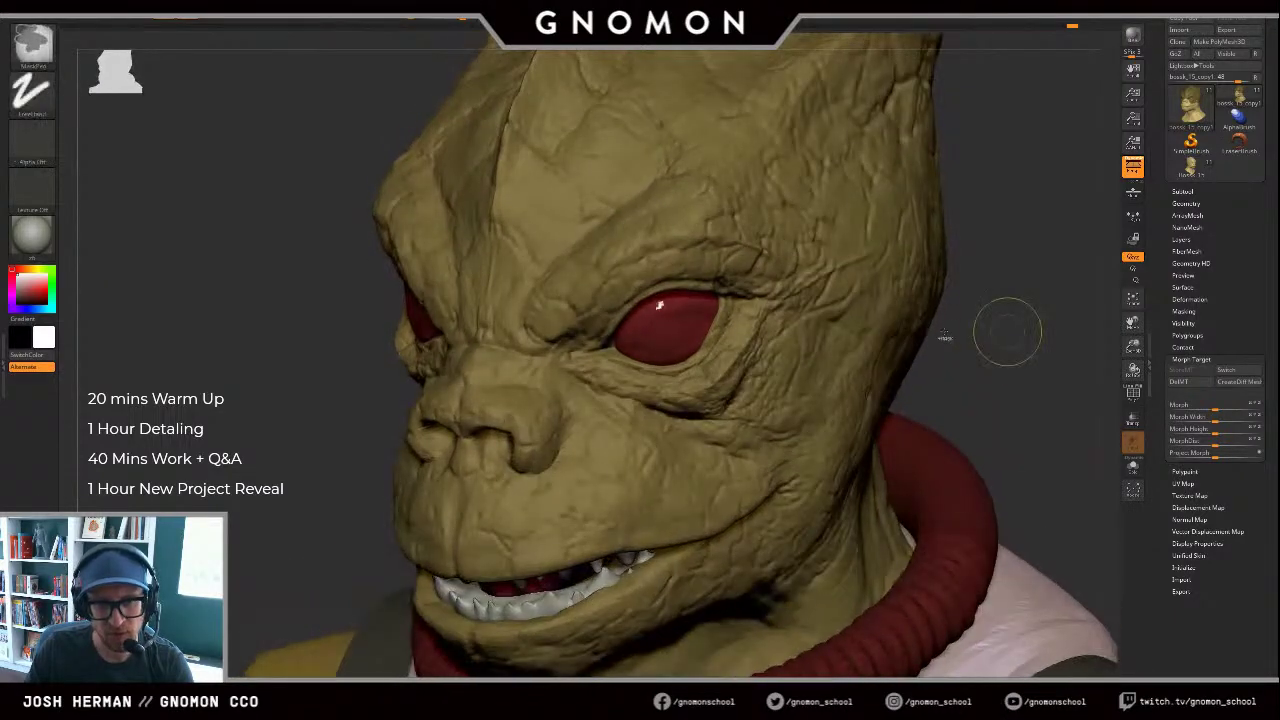
Step: Blend the fine scales around the lower eyelid with the Morph brush, undoing a stroke along the way
{"action": "key", "text": "b"}
{"action": "key", "text": "m"}
{"action": "key", "text": "o"}
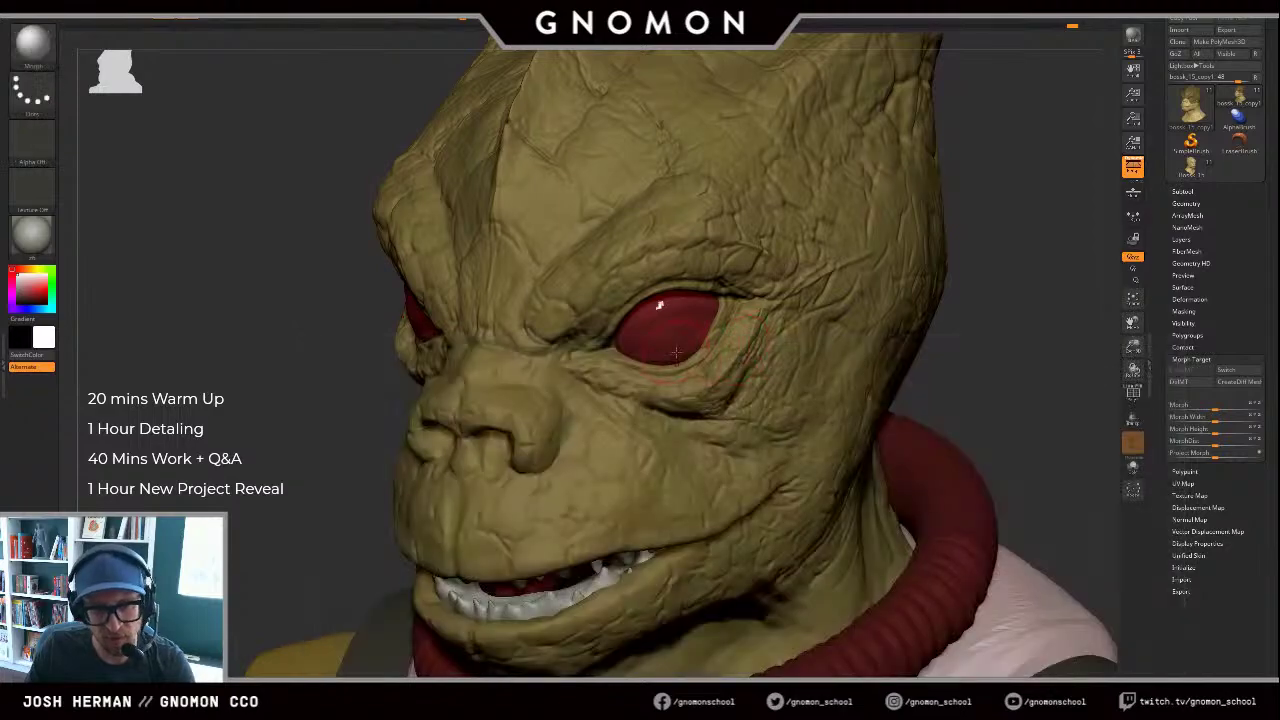
{"action": "mouse_move", "coordinate": [690, 362]}
{"action": "left_mouse_down"}
{"action": "mouse_move", "coordinate": [722, 295]}
{"action": "mouse_move", "coordinate": [705, 354]}
{"action": "mouse_move", "coordinate": [671, 371]}
{"action": "left_mouse_up"}
{"action": "key", "text": "ctrl"}
{"action": "key", "text": "ctrl+z"}
{"action": "left_click_drag", "start_coordinate": [989, 338], "coordinate": [338, 467]}
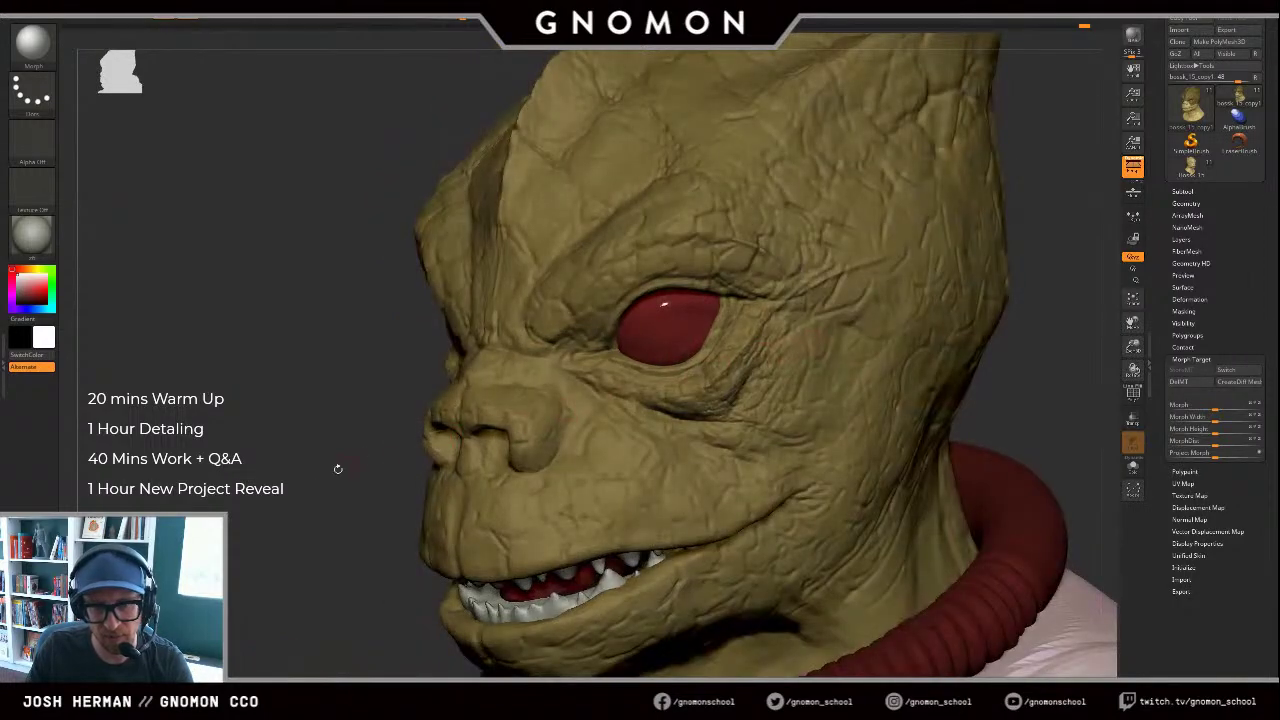
{"action": "left_click_drag", "start_coordinate": [1035, 407], "coordinate": [980, 384]}
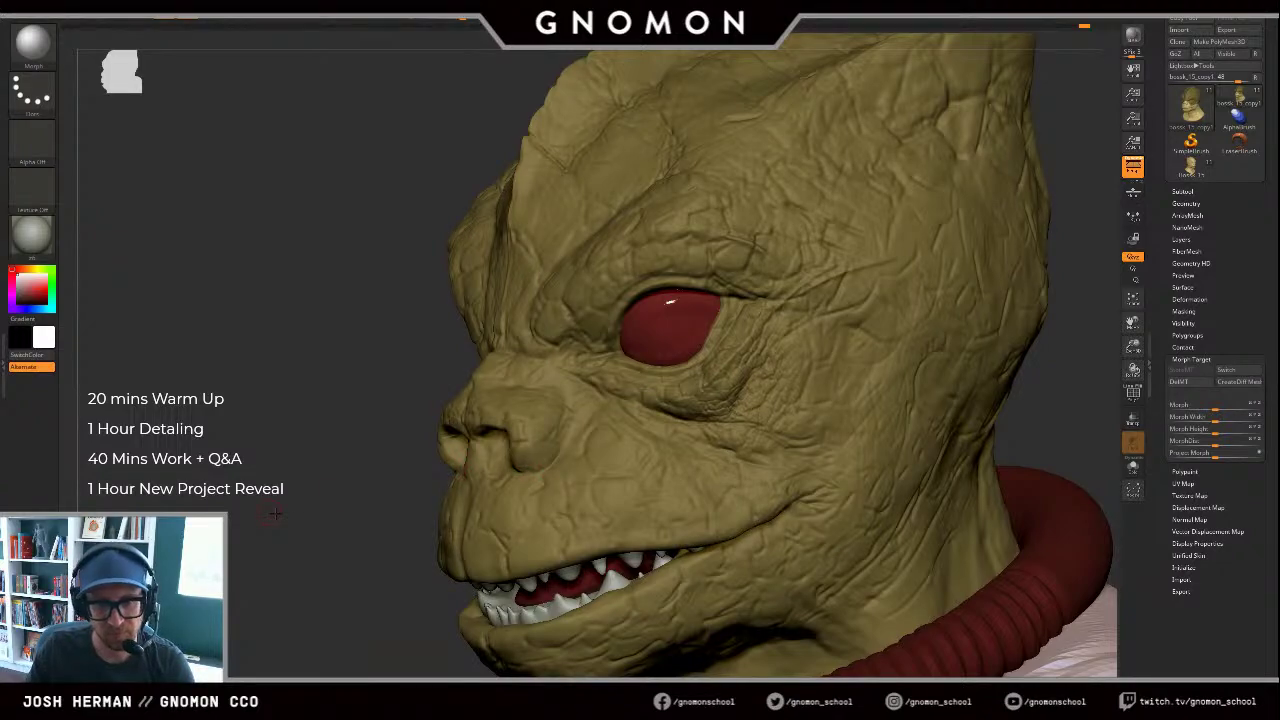
Step: Return to the Standard brush with the scale alpha and continue the fine scales around the eye
{"action": "key", "text": "b"}
{"action": "key", "text": "s"}
{"action": "key", "text": "t"}
{"action": "left_click_drag", "start_coordinate": [275, 514], "coordinate": [518, 543]}
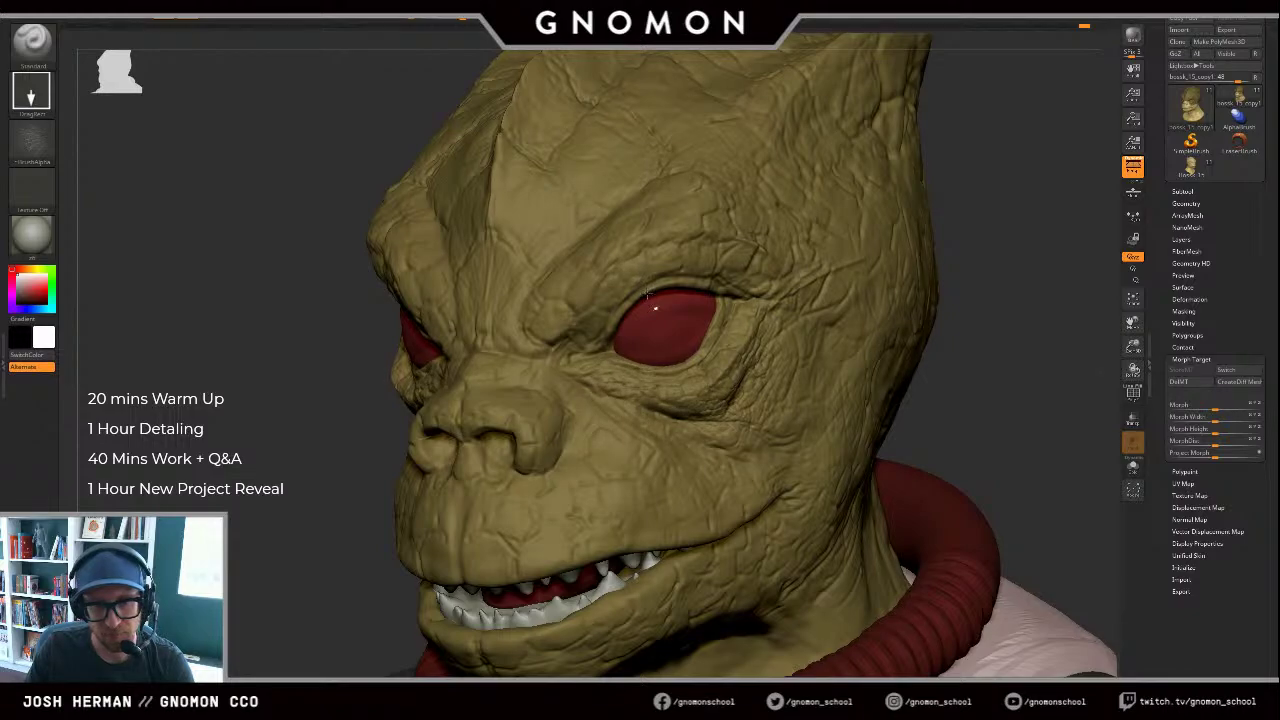
Step: Inspect the eye area up close and compare it with the original Bossk_15 head, returning to the detailed copy
{"action": "left_click_drag", "start_coordinate": [983, 370], "coordinate": [570, 397]}
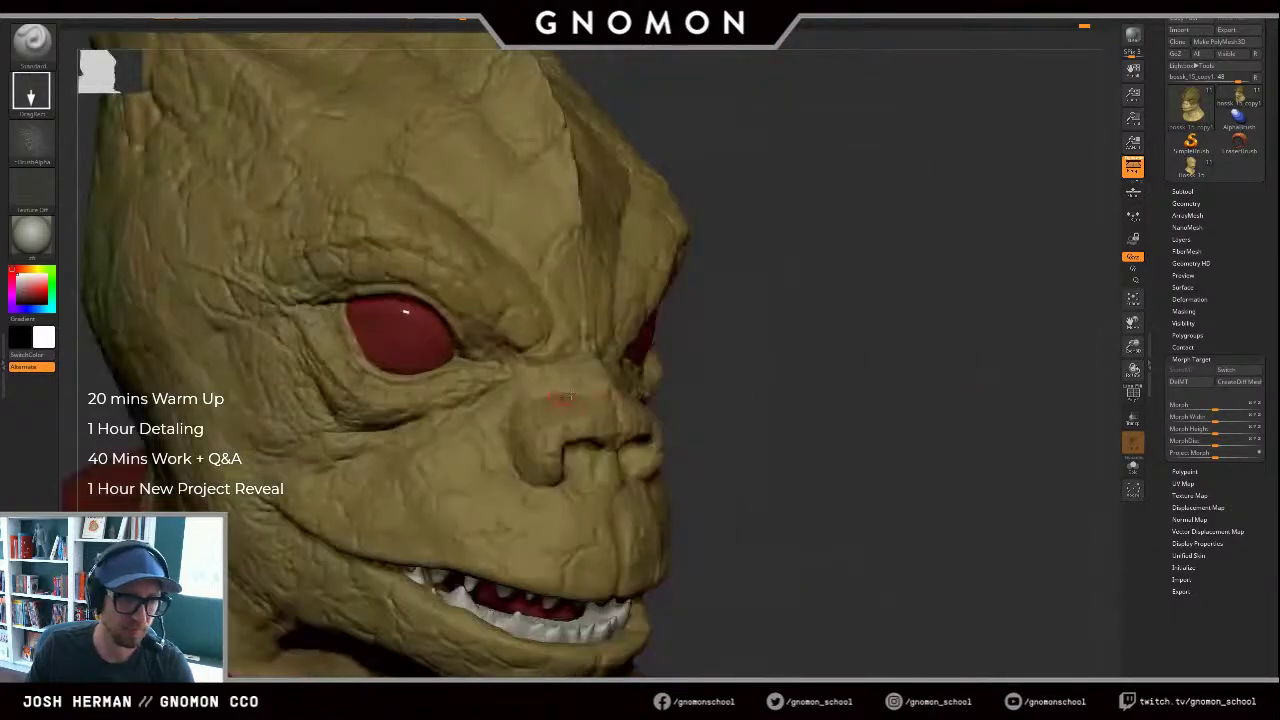
{"action": "left_click_drag", "start_coordinate": [834, 395], "coordinate": [935, 364], "text": "alt"}
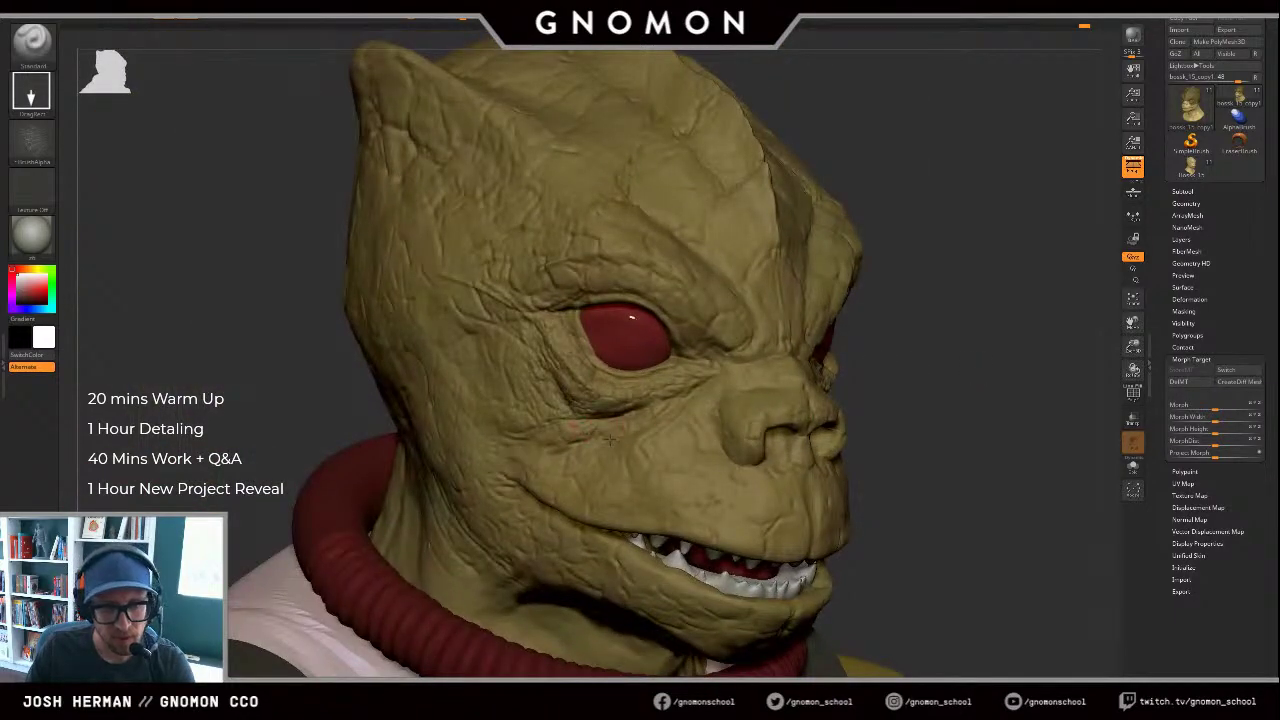
{"action": "left_click_drag", "start_coordinate": [937, 426], "coordinate": [1064, 421], "text": "alt"}
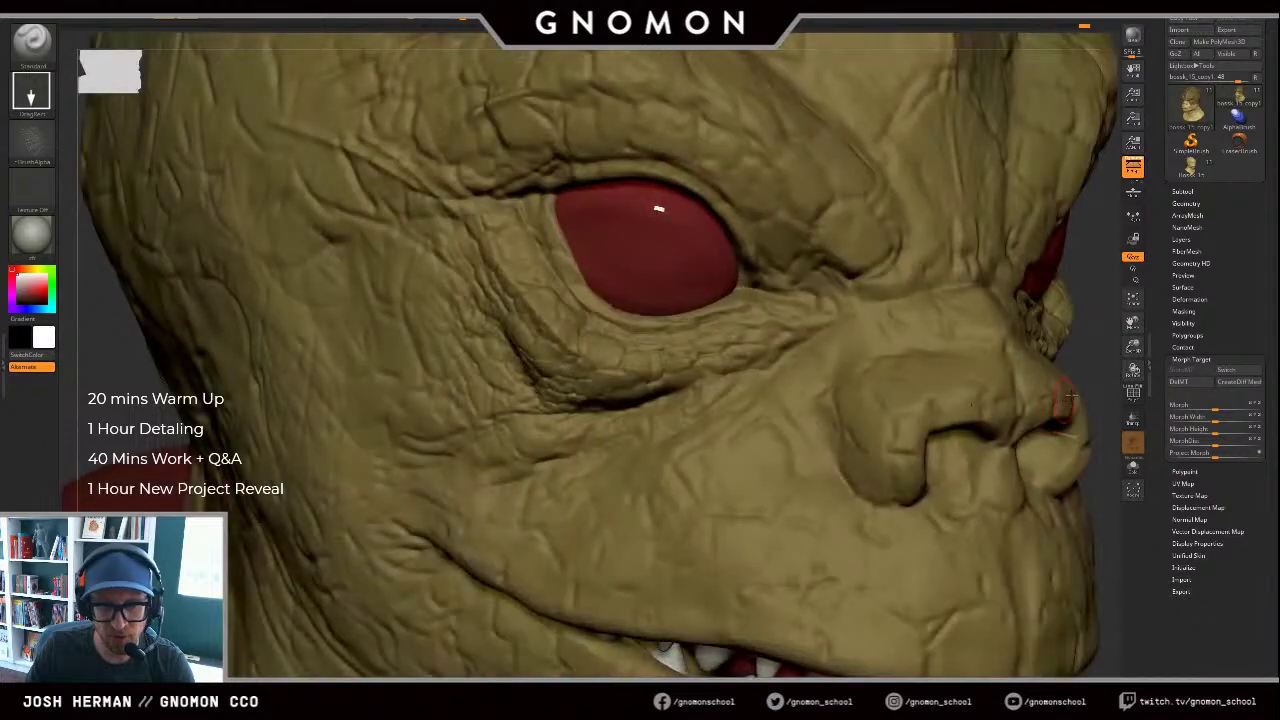
{"action": "left_click_drag", "start_coordinate": [1093, 349], "coordinate": [1150, 350]}
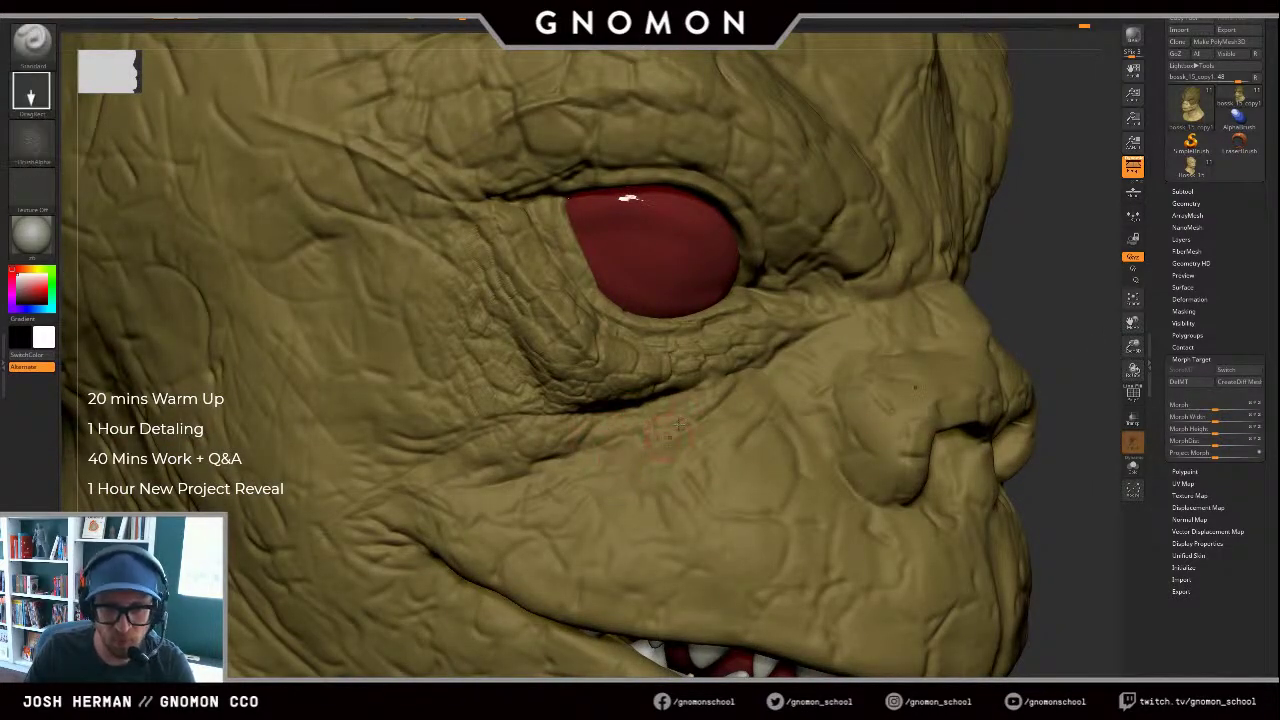
{"action": "left_click", "coordinate": [1191, 167]}
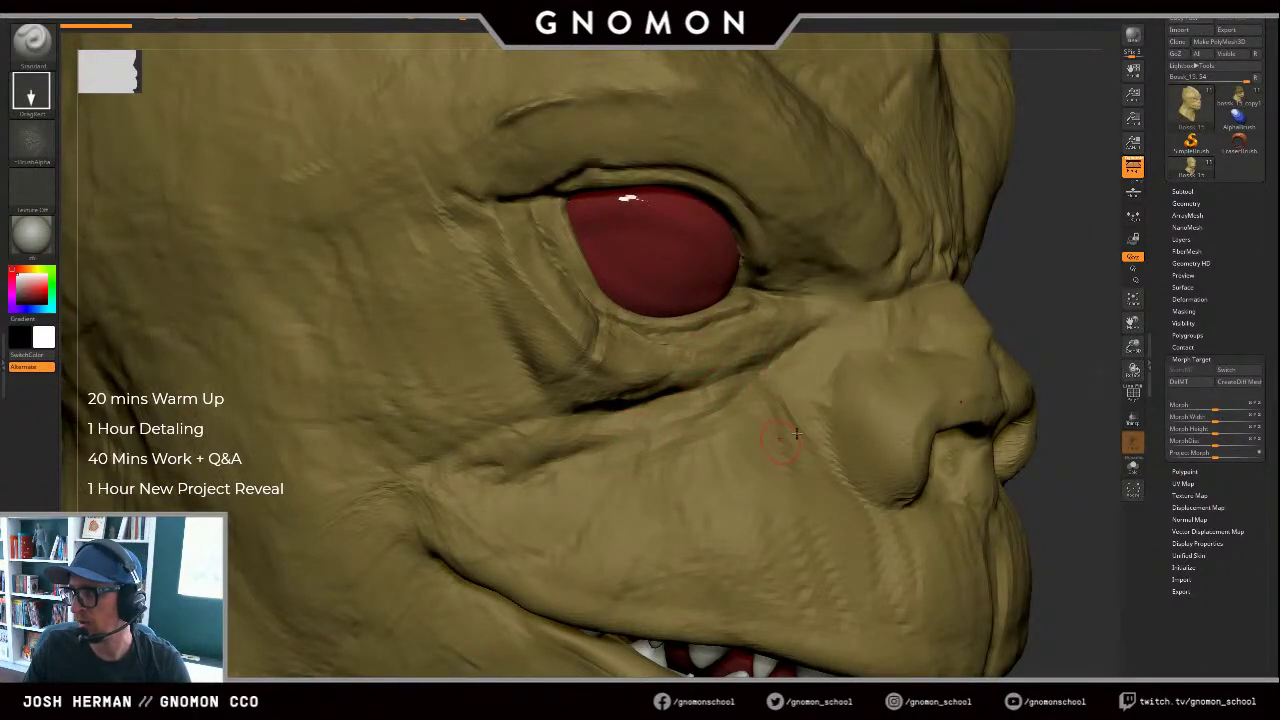
{"action": "left_click", "coordinate": [1240, 97]}
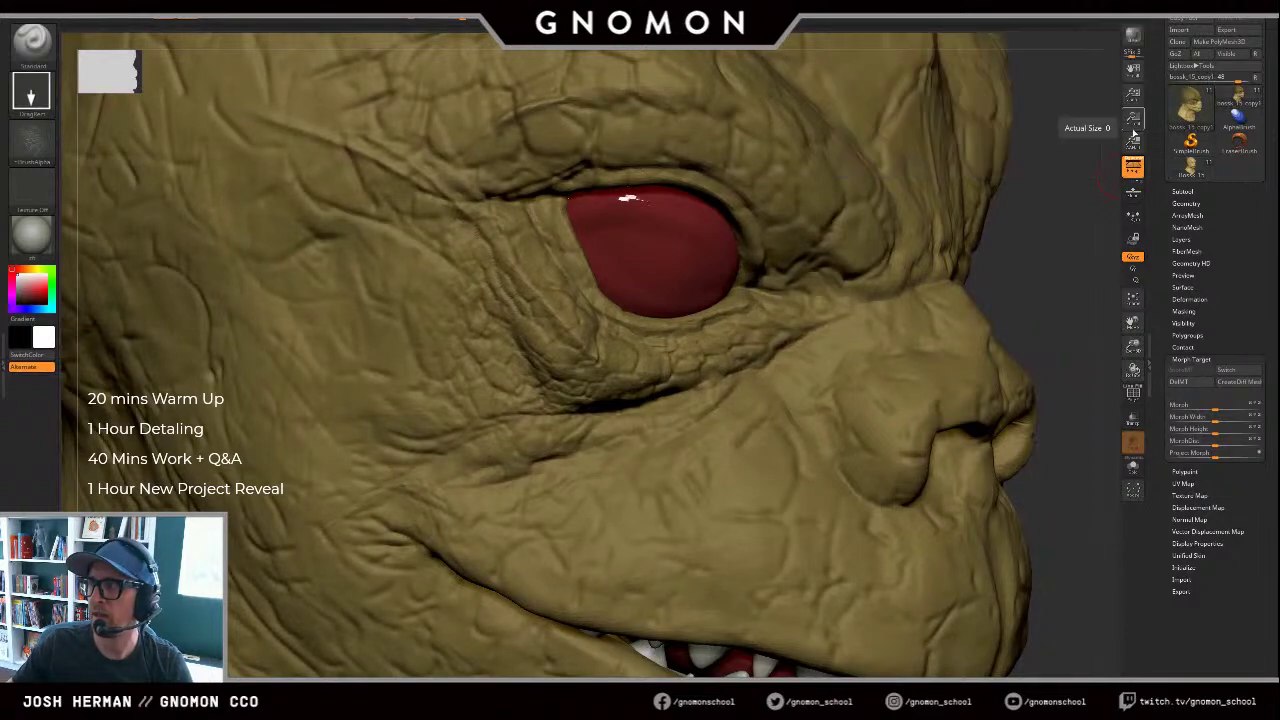
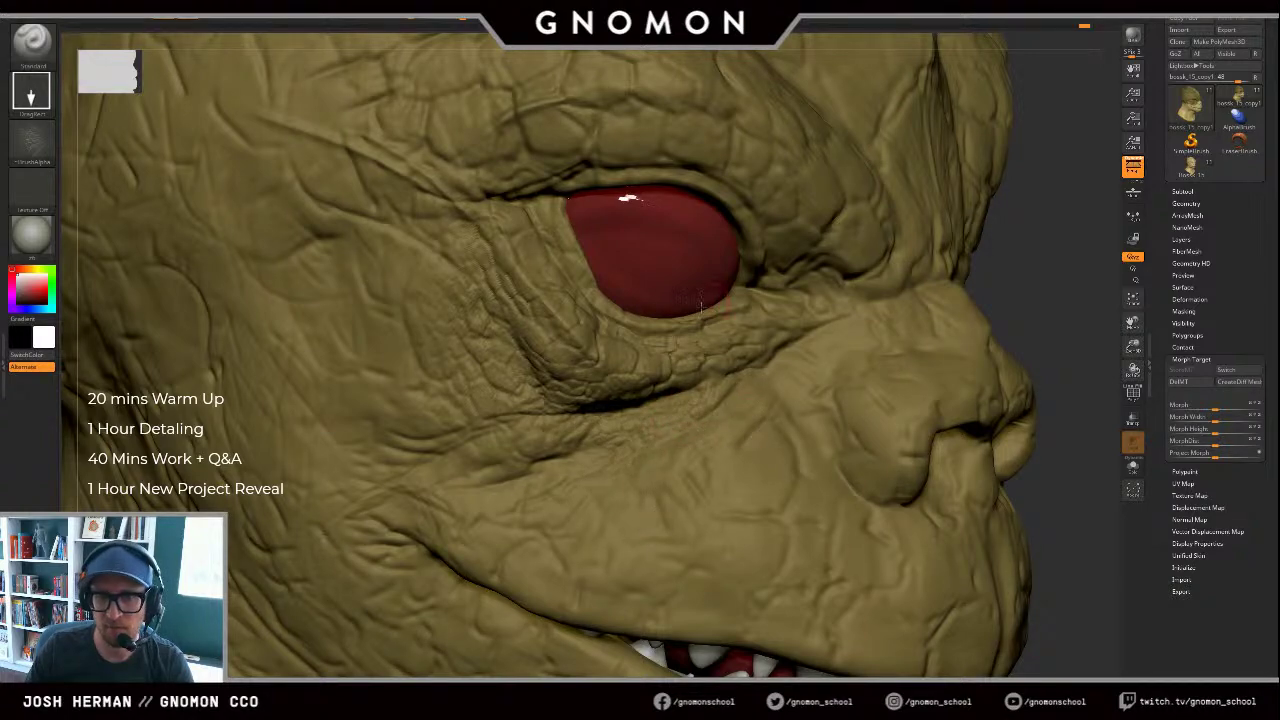
Step: Extend the fine scales over the folds beneath the eye and blend them with the Morph brush
{"action": "mouse_move", "coordinate": [1021, 274]}
{"action": "left_mouse_down"}
{"action": "mouse_move", "coordinate": [1098, 282]}
{"action": "mouse_move", "coordinate": [1090, 240]}
{"action": "left_mouse_up"}
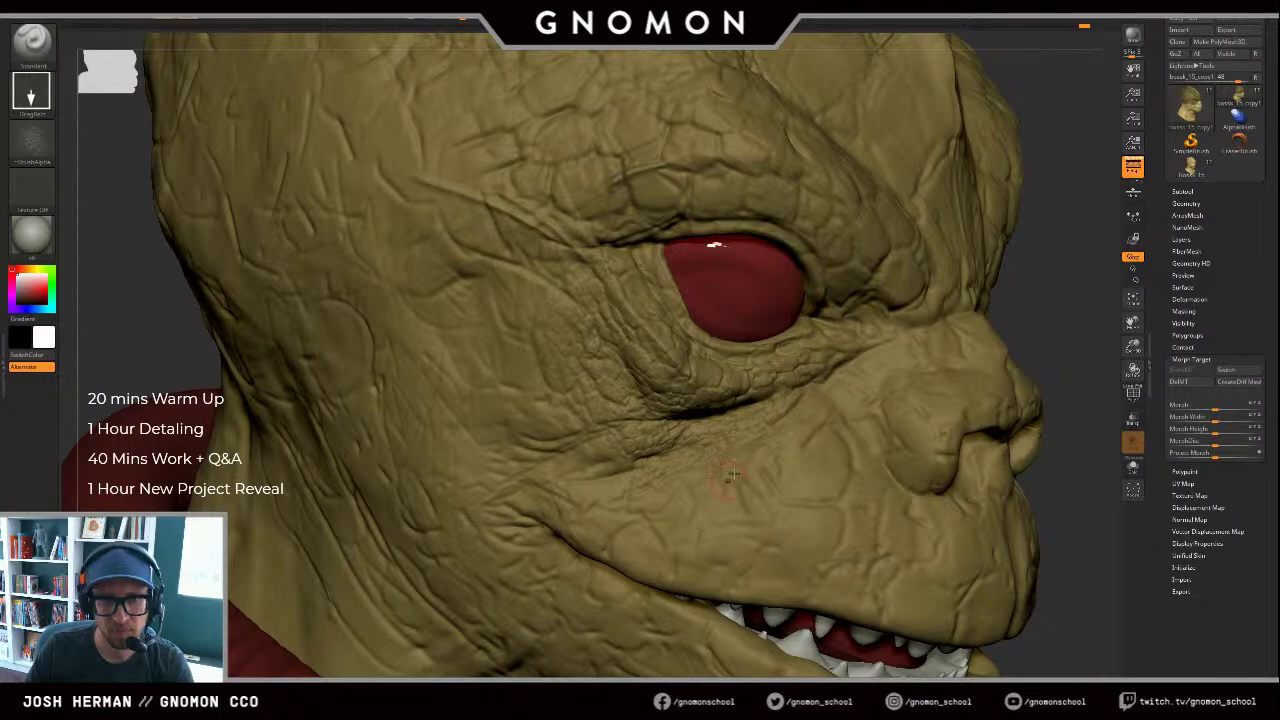
{"action": "left_click_drag", "start_coordinate": [1063, 346], "coordinate": [1096, 347]}
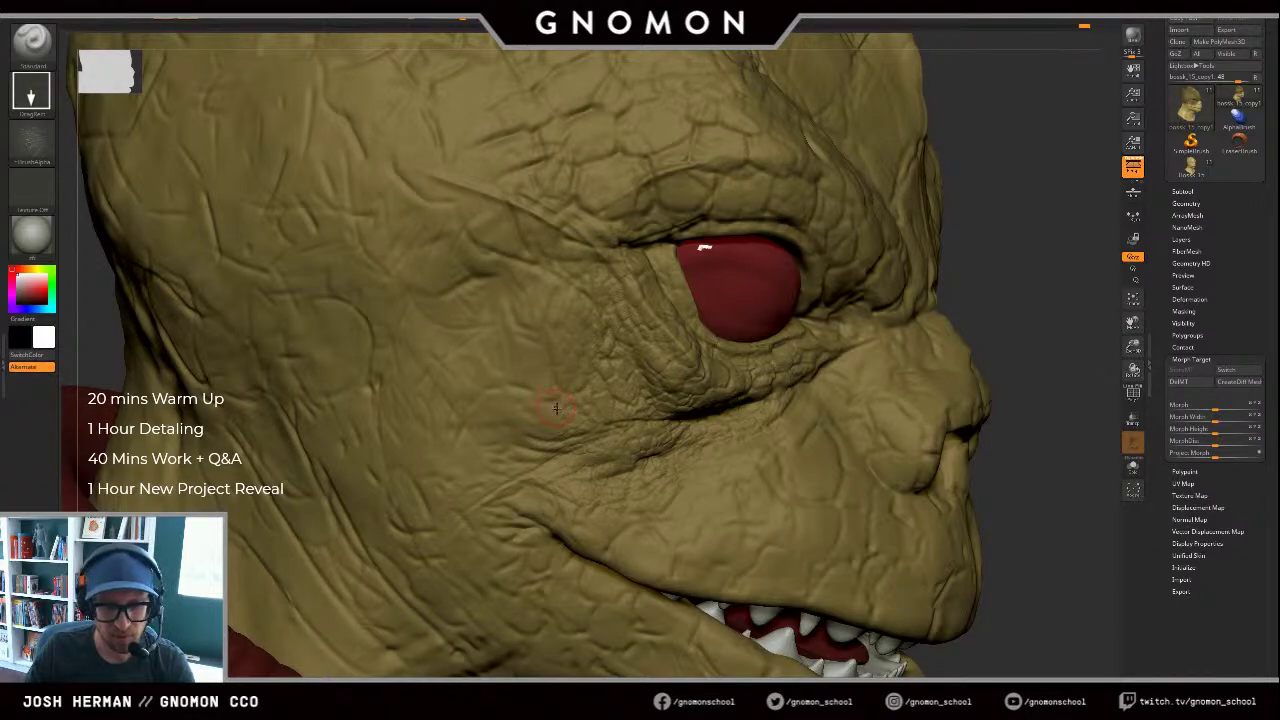
{"action": "key", "text": "b"}
{"action": "key", "text": "m"}
{"action": "key", "text": "o"}
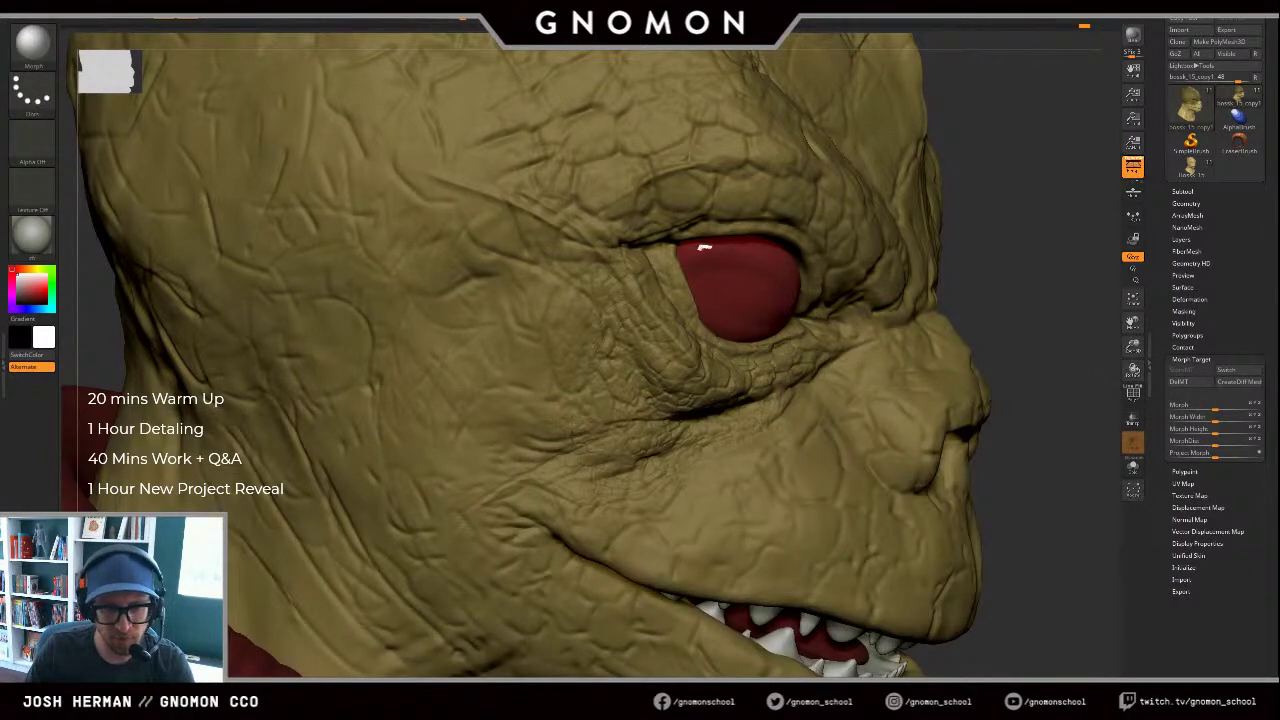
Step: Switch back to the Standard brush and stamp more fine scales on the cheek above the mouth corner
{"action": "key", "text": "b"}
{"action": "key", "text": "s"}
{"action": "key", "text": "t"}
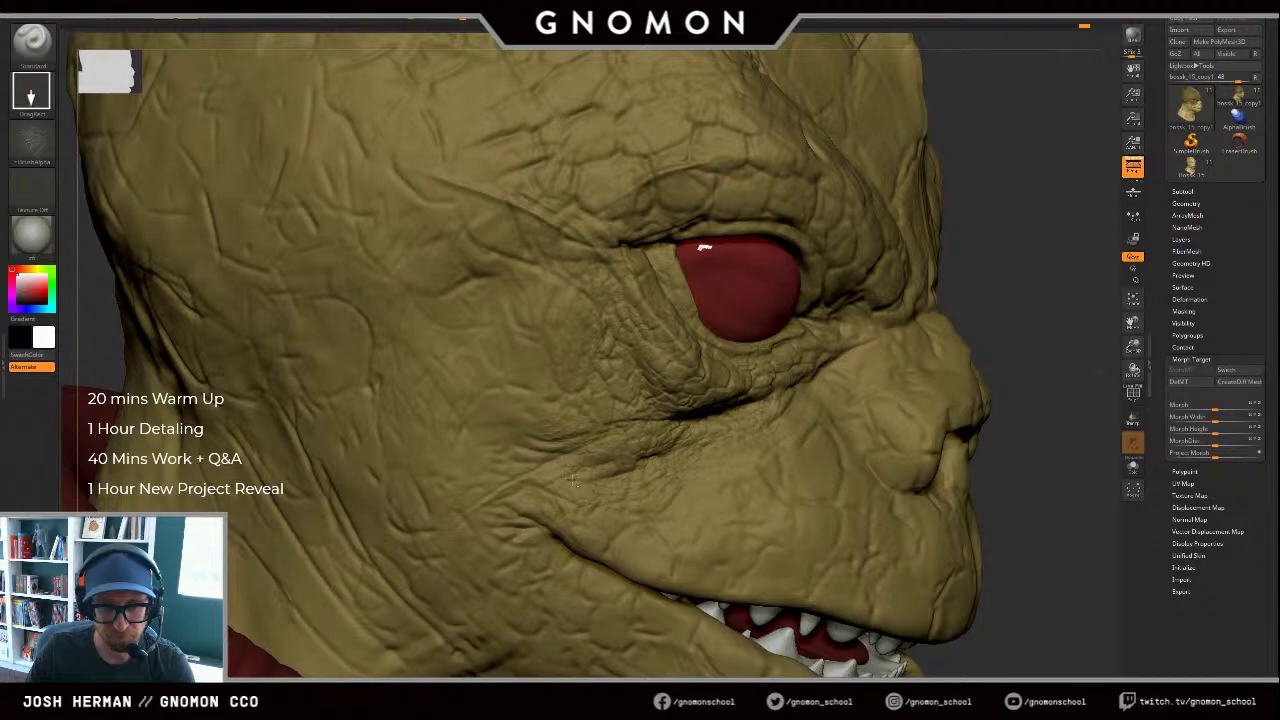
{"action": "left_click_drag", "start_coordinate": [573, 482], "coordinate": [559, 450]}
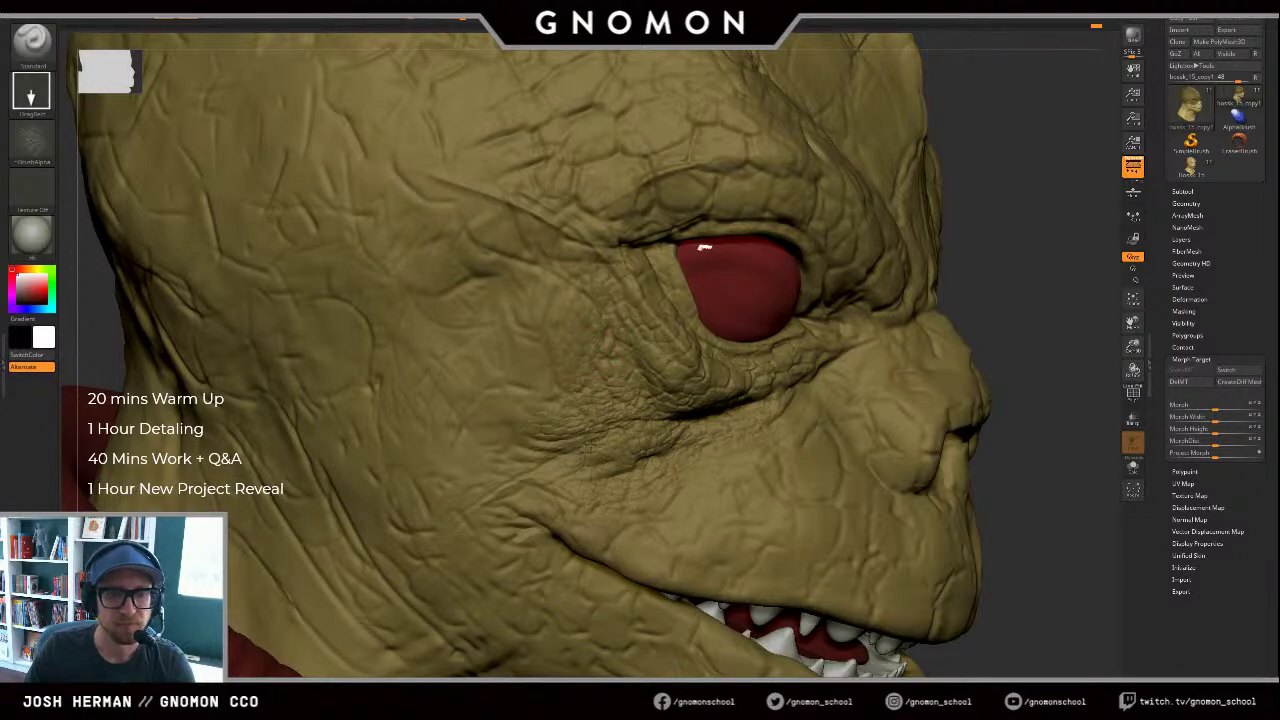
Step: Stamp more fine scales on the skin behind and below the eye's outer corner
{"action": "left_click_drag", "start_coordinate": [1031, 386], "coordinate": [994, 363]}
{"action": "key", "text": "f"}
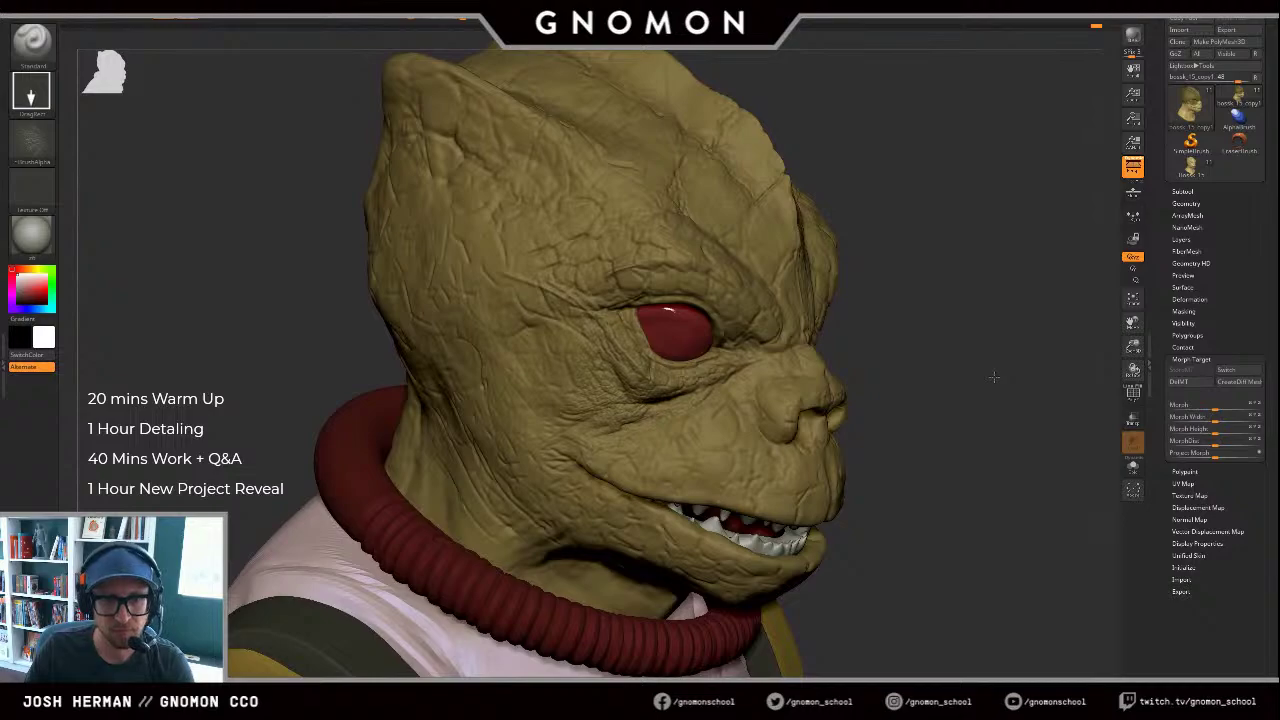
{"action": "right_click_drag", "start_coordinate": [597, 384], "coordinate": [597, 370], "text": "ctrl"}
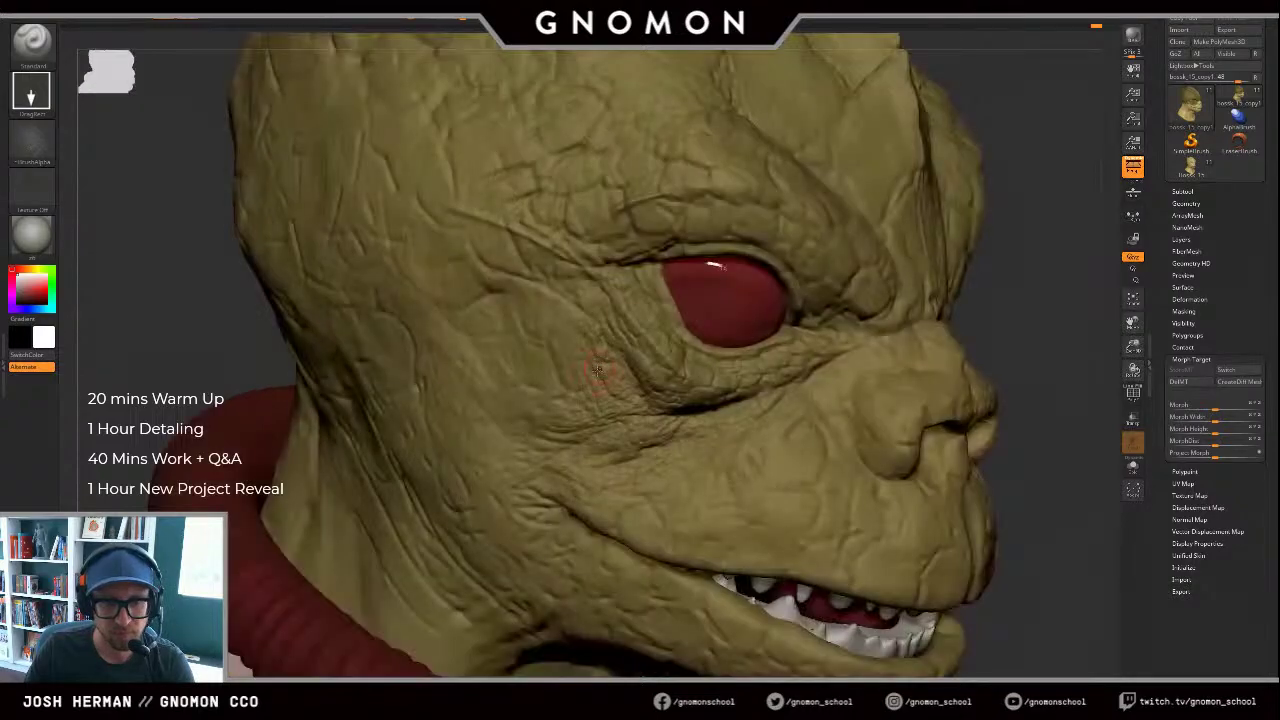
{"action": "mouse_move", "coordinate": [597, 370]}
{"action": "left_mouse_down"}
{"action": "mouse_move", "coordinate": [557, 442]}
{"action": "mouse_move", "coordinate": [588, 378]}
{"action": "mouse_move", "coordinate": [522, 419]}
{"action": "left_mouse_up"}
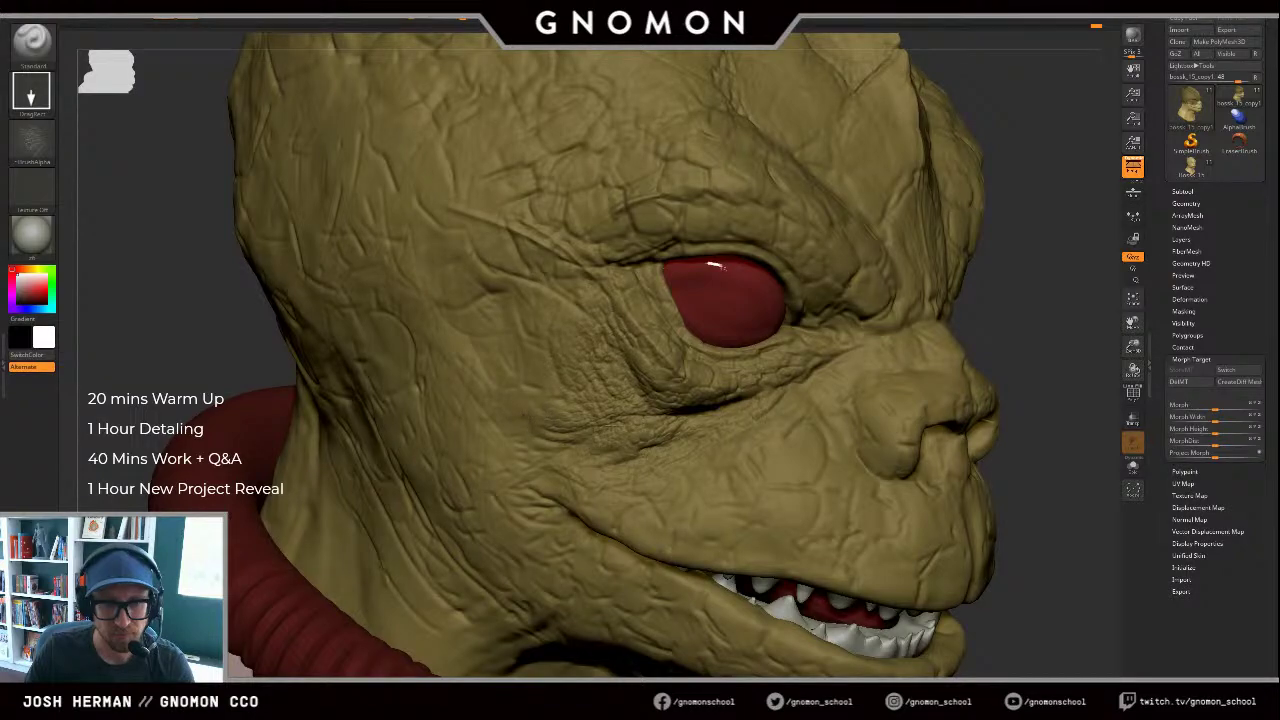
{"action": "mouse_move", "coordinate": [600, 378]}
{"action": "left_mouse_down"}
{"action": "mouse_move", "coordinate": [644, 378]}
{"action": "mouse_move", "coordinate": [648, 351]}
{"action": "left_mouse_up"}
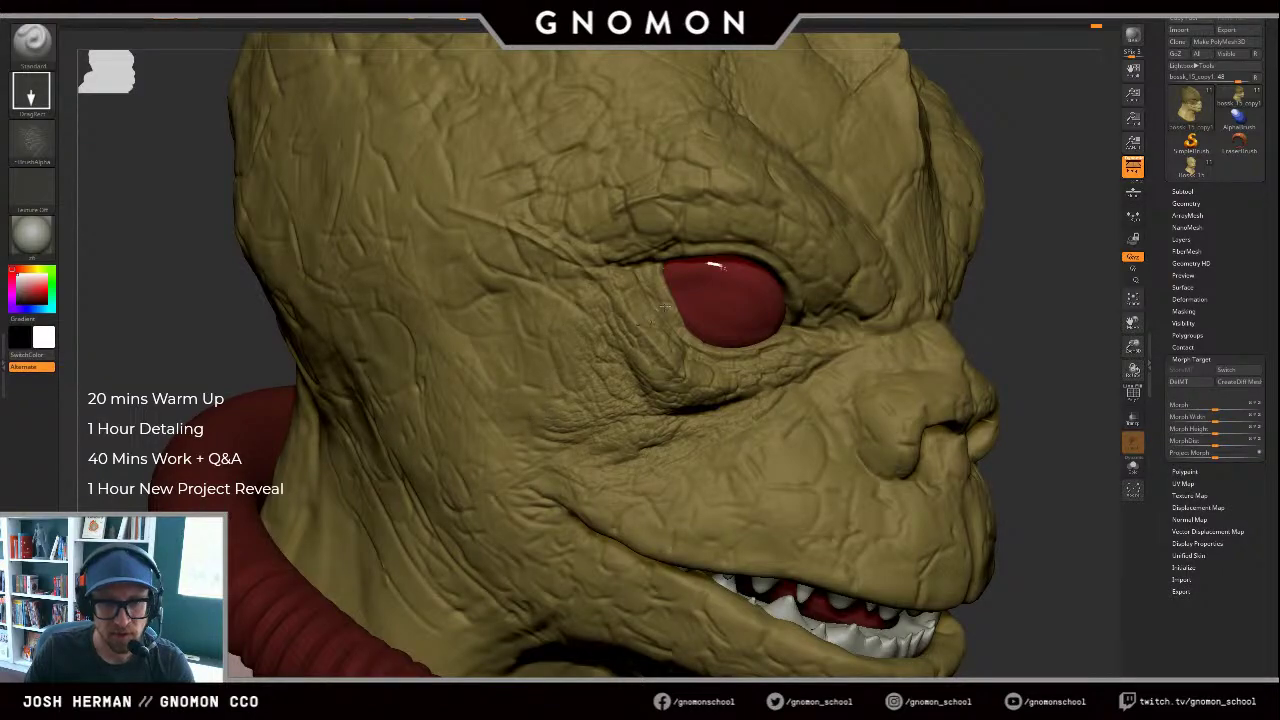
{"action": "left_click_drag", "start_coordinate": [665, 307], "coordinate": [674, 305]}
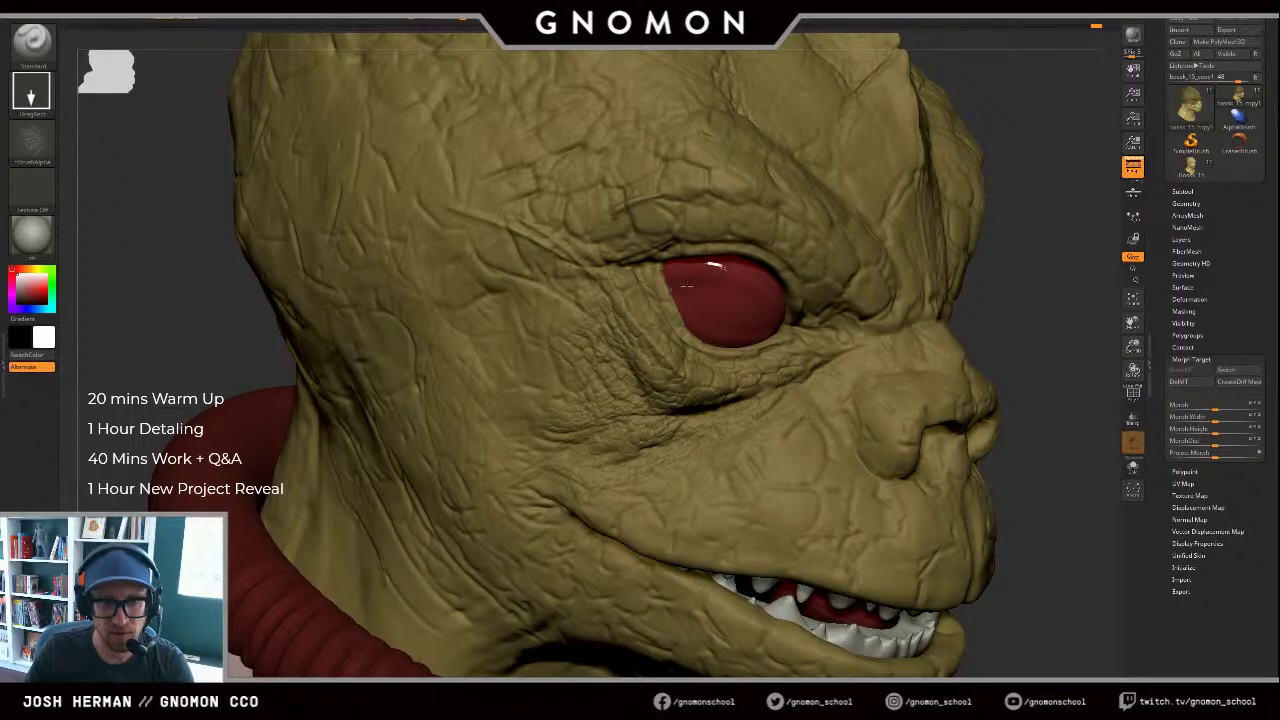
Step: Compare the fine scales with the stored morph target and inspect them from the opposite side of the head
{"action": "right_click_drag", "start_coordinate": [1039, 374], "coordinate": [994, 355], "text": "ctrl"}
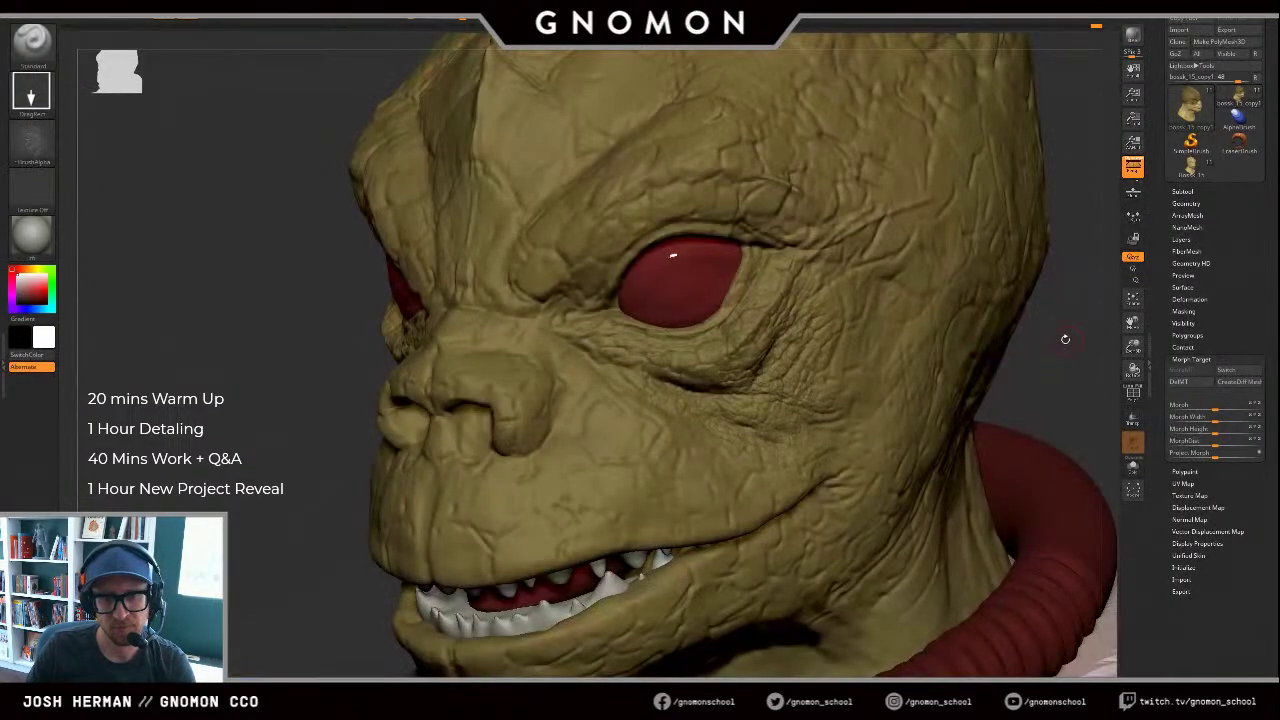
{"action": "right_click_drag", "start_coordinate": [1063, 337], "coordinate": [988, 361]}
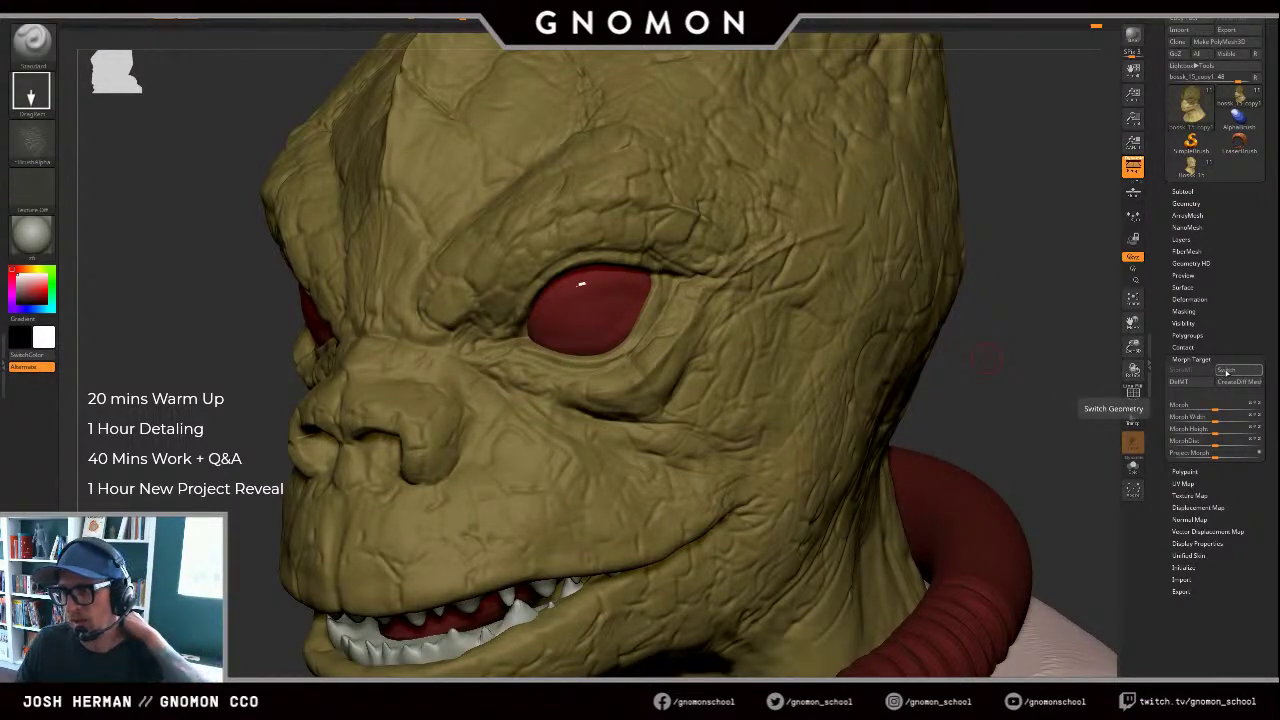
{"action": "left_click", "coordinate": [1225, 372]}
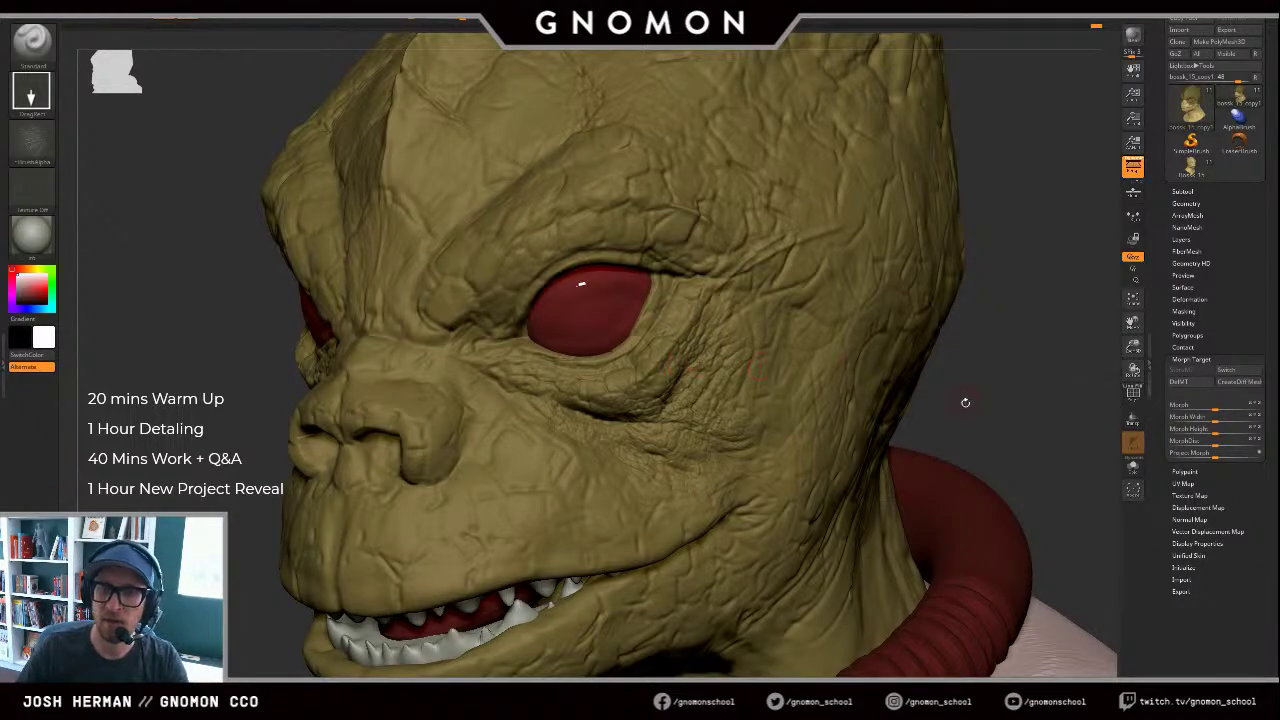
{"action": "mouse_move", "coordinate": [968, 403]}
{"action": "left_mouse_down", "text": "alt"}
{"action": "mouse_move", "coordinate": [998, 447]}
{"action": "mouse_move", "coordinate": [950, 375]}
{"action": "left_mouse_up", "text": "alt"}
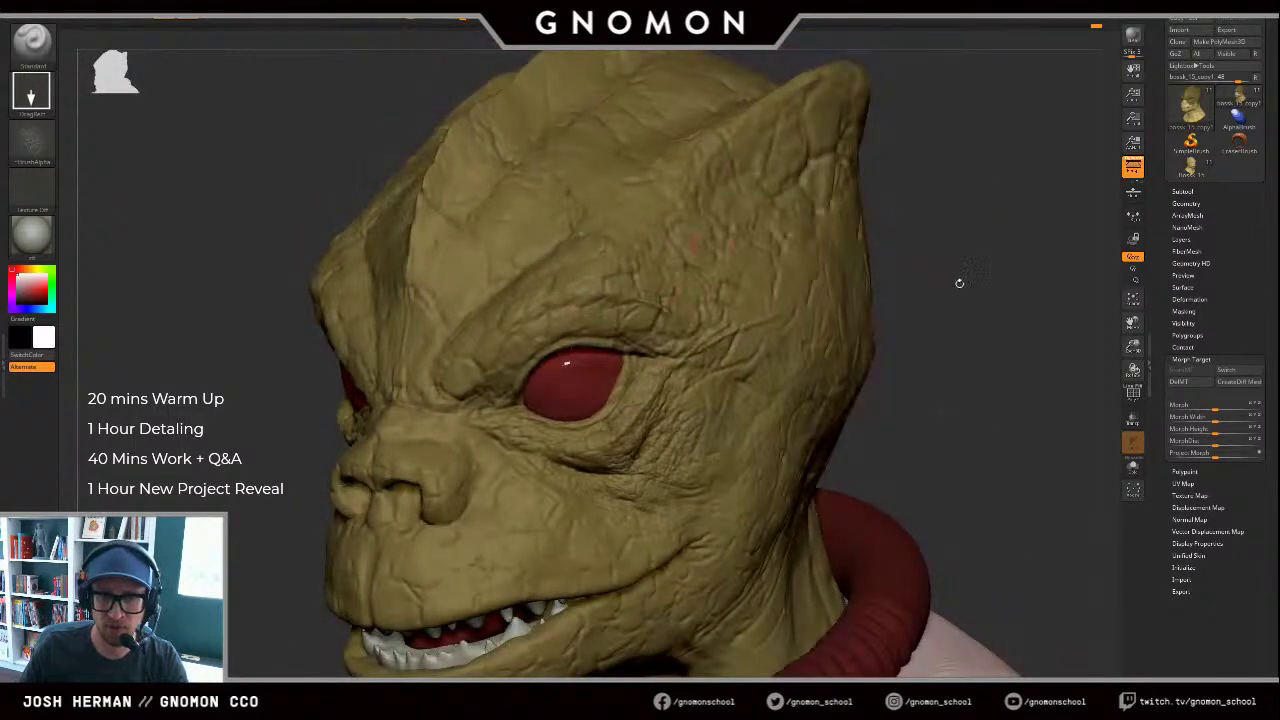
{"action": "mouse_move", "coordinate": [960, 284]}
{"action": "left_mouse_down"}
{"action": "mouse_move", "coordinate": [1018, 325]}
{"action": "mouse_move", "coordinate": [947, 312]}
{"action": "left_mouse_up"}
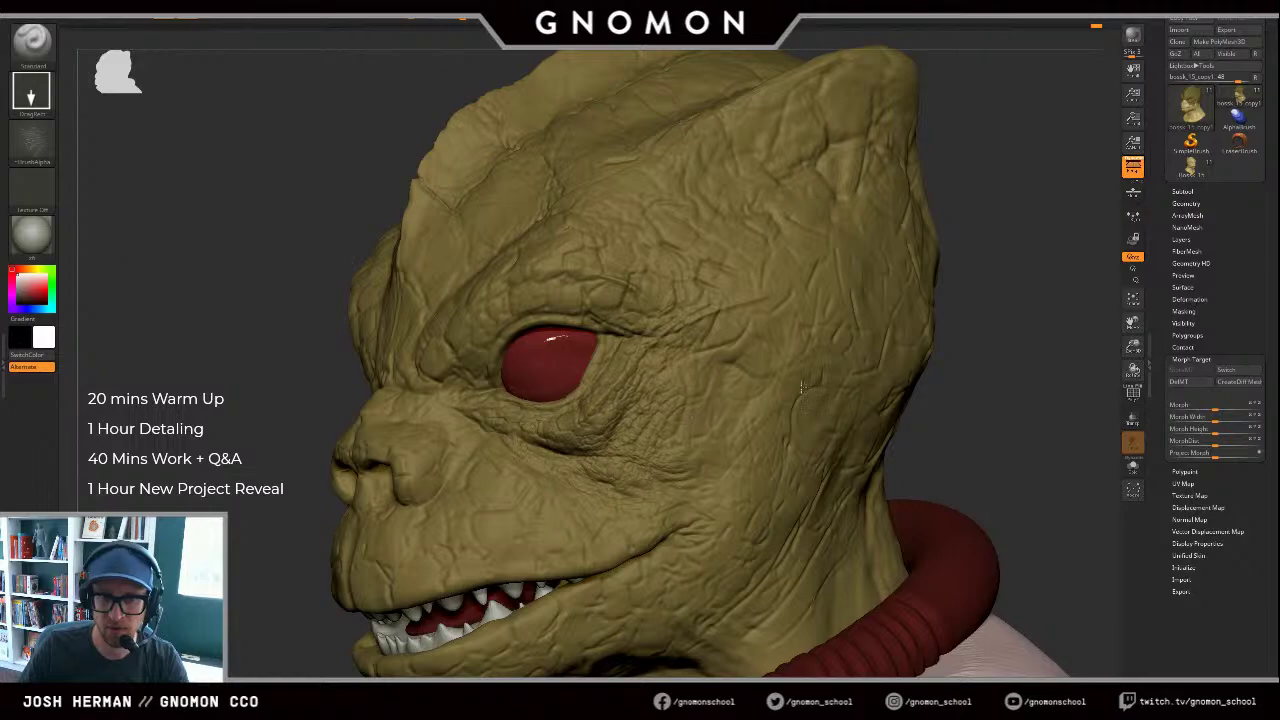
{"action": "left_click_drag", "start_coordinate": [953, 390], "coordinate": [900, 388]}
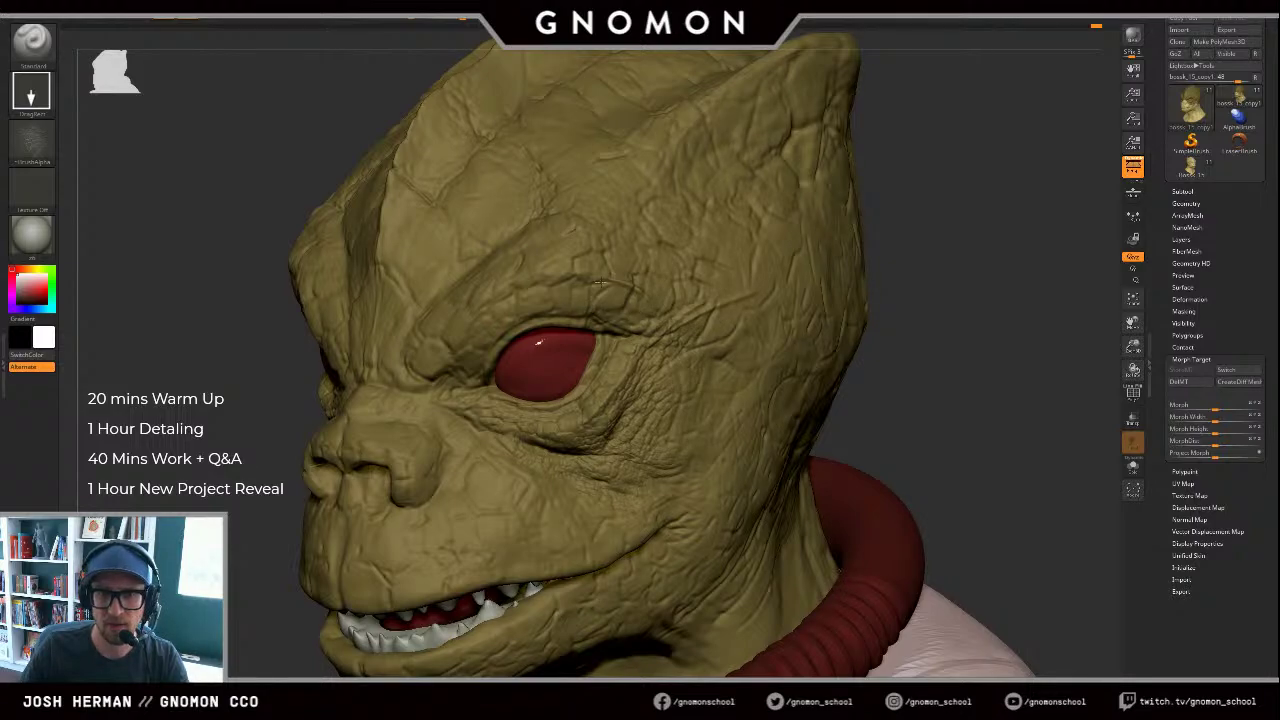
Step: Blend the scales at the eye's outer corner with the Morph brush
{"action": "key", "text": "b"}
{"action": "key", "text": "m"}
{"action": "key", "text": "o"}
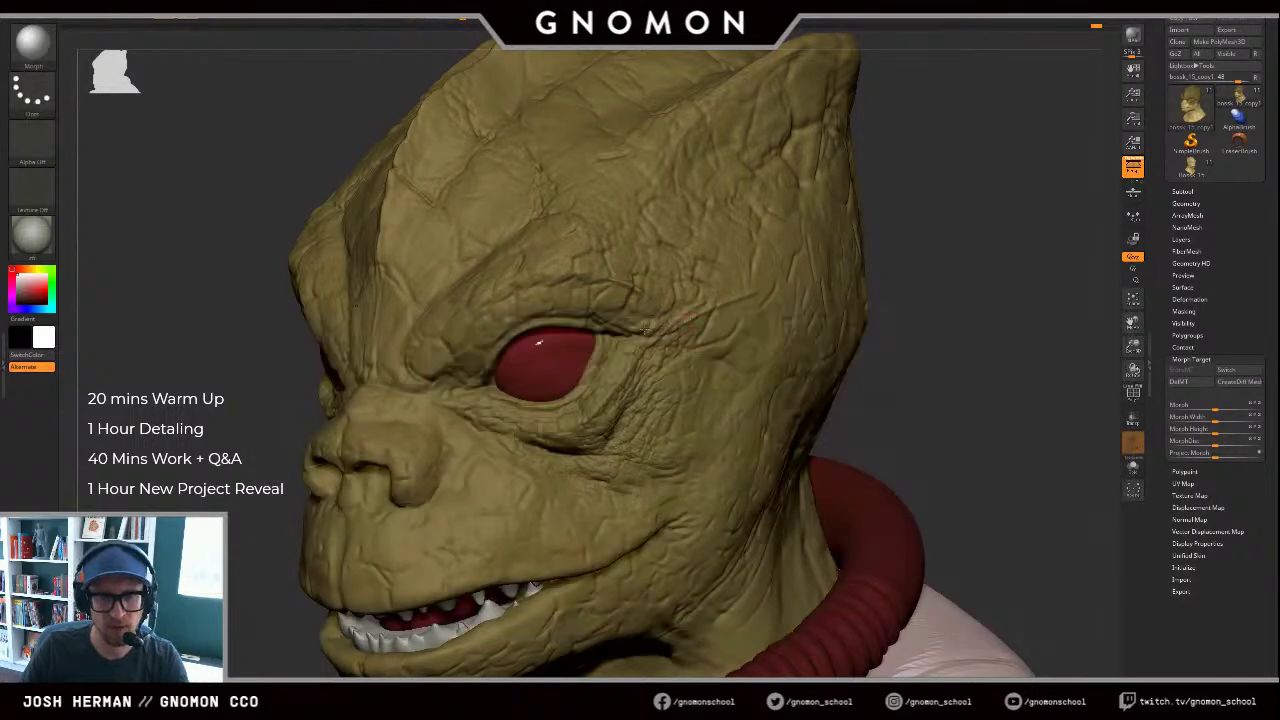
{"action": "left_click_drag", "start_coordinate": [980, 293], "coordinate": [960, 321]}
Step: Return to the Standard brush with the scale alpha and refine the creases between eye corner and temple, smoothing them lightly
{"action": "key", "text": "b"}
{"action": "key", "text": "s"}
{"action": "key", "text": "t"}
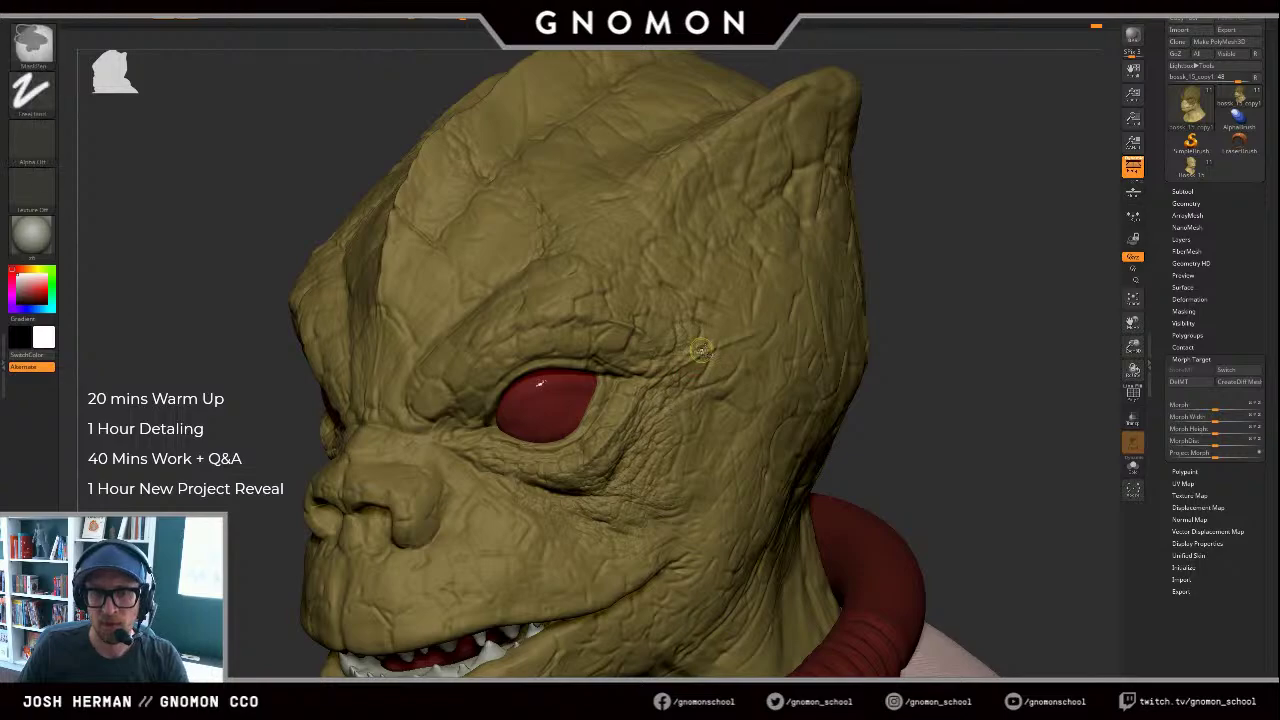
{"action": "left_click_drag", "start_coordinate": [692, 357], "coordinate": [672, 346], "text": "shift"}
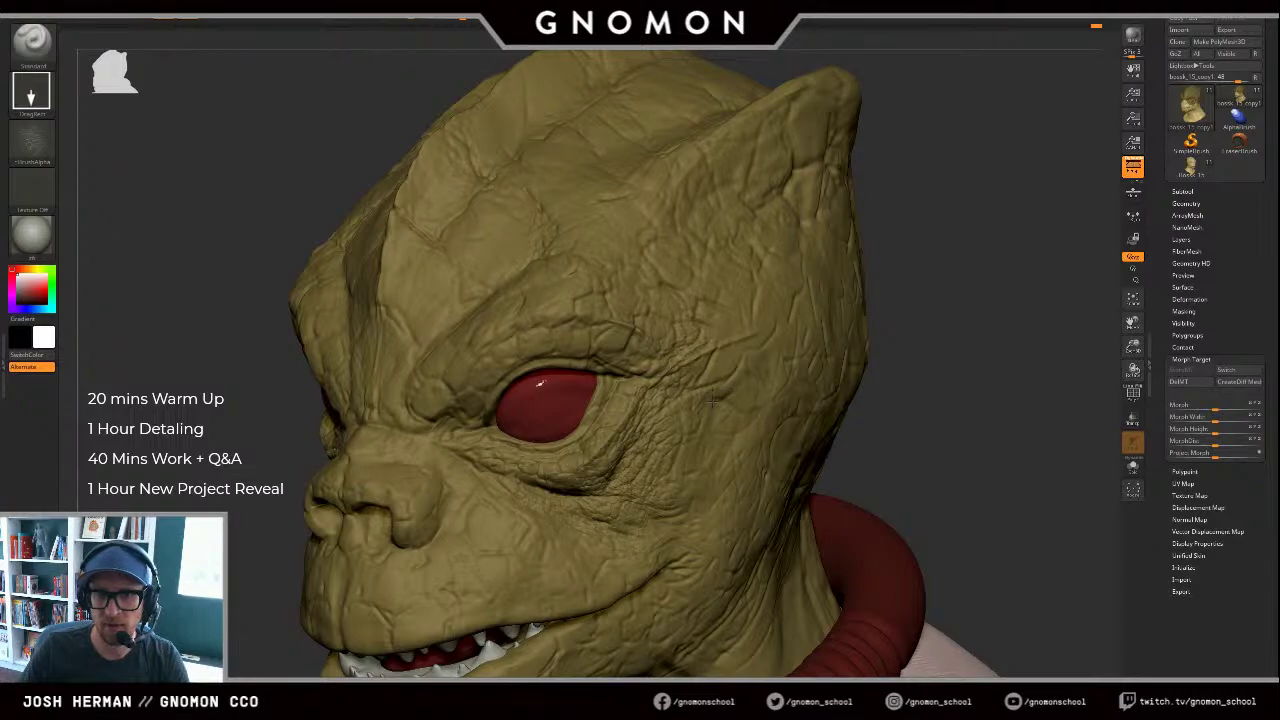
{"action": "left_click_drag", "start_coordinate": [936, 364], "coordinate": [1001, 356], "text": "alt"}
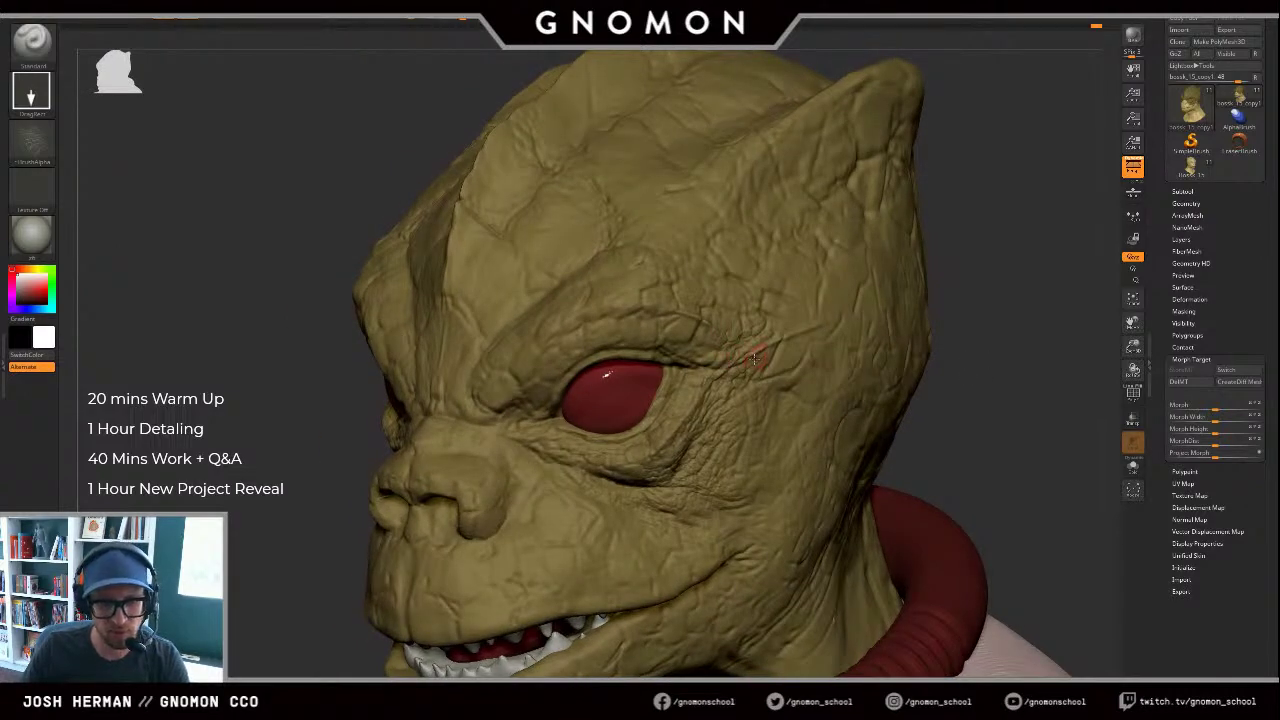
Step: Soften the detail between the upper eyelid and the temple with the Morph brush
{"action": "key", "text": "b"}
{"action": "key", "text": "m"}
{"action": "key", "text": "o"}
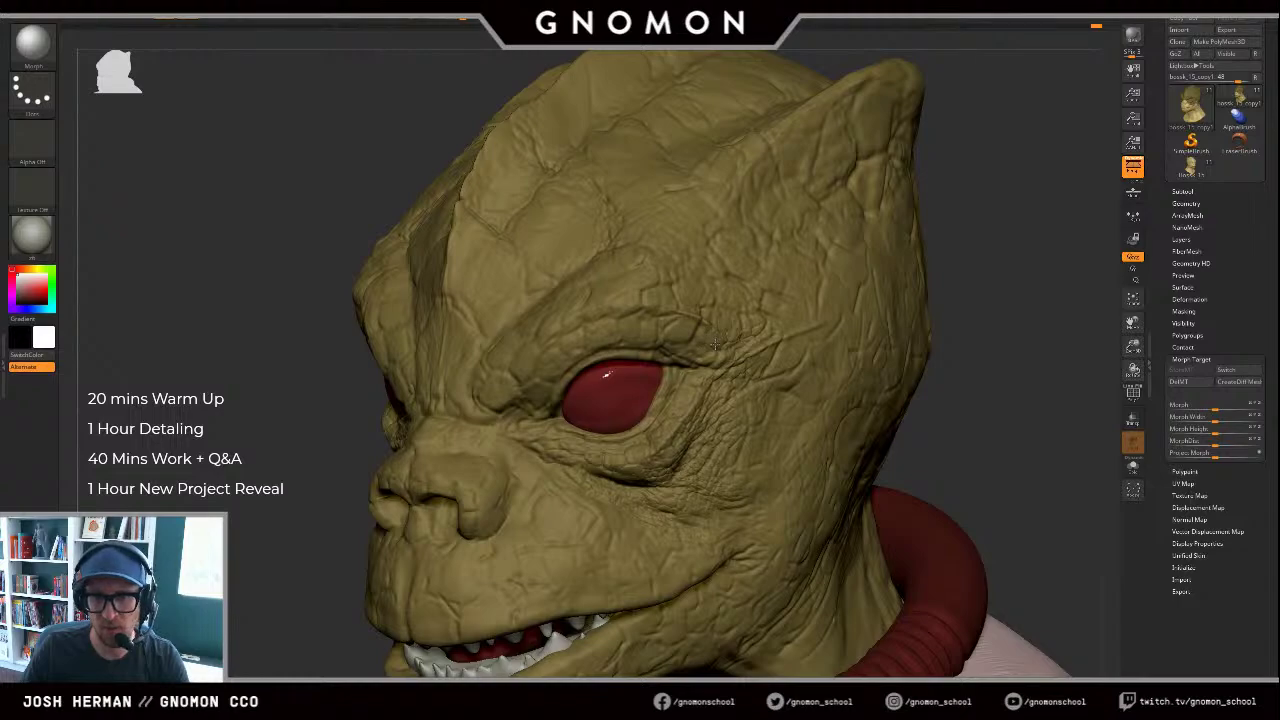
{"action": "left_click_drag", "start_coordinate": [993, 364], "coordinate": [890, 340]}
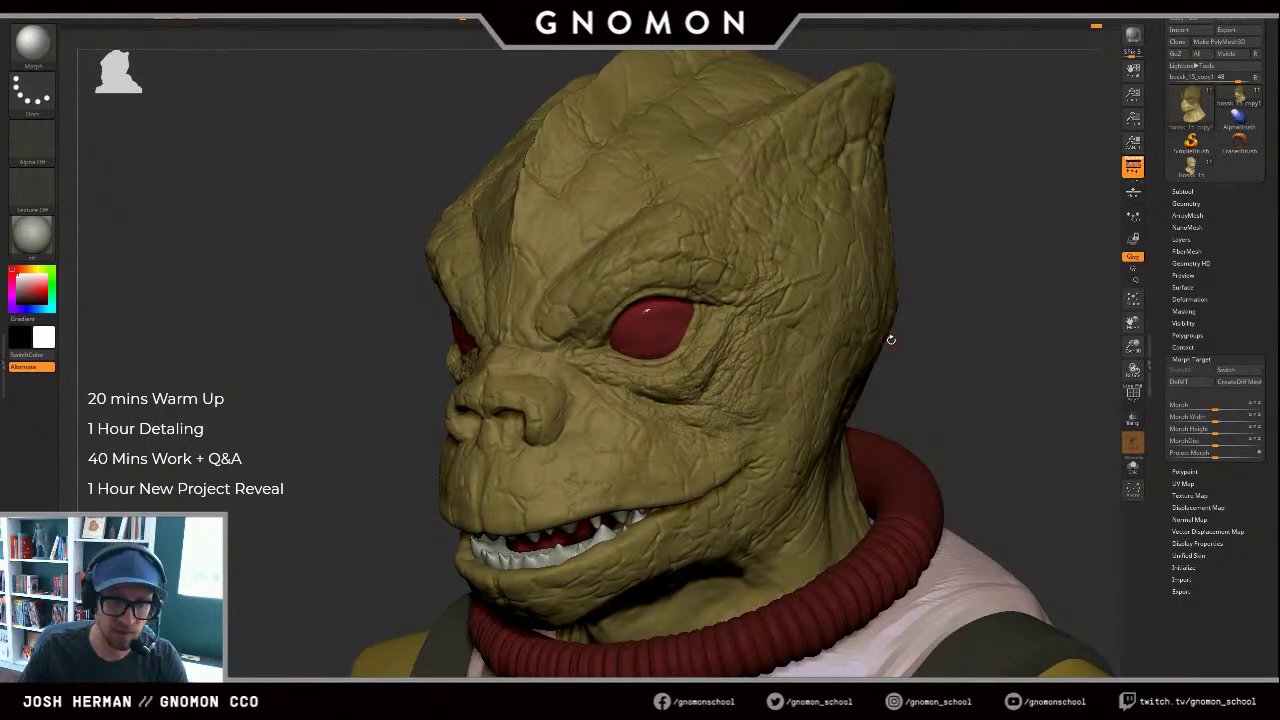
Step: Switch back to the Standard brush and stamp fine scales on the brow above the eye
{"action": "key", "text": "b"}
{"action": "key", "text": "s"}
{"action": "key", "text": "t"}
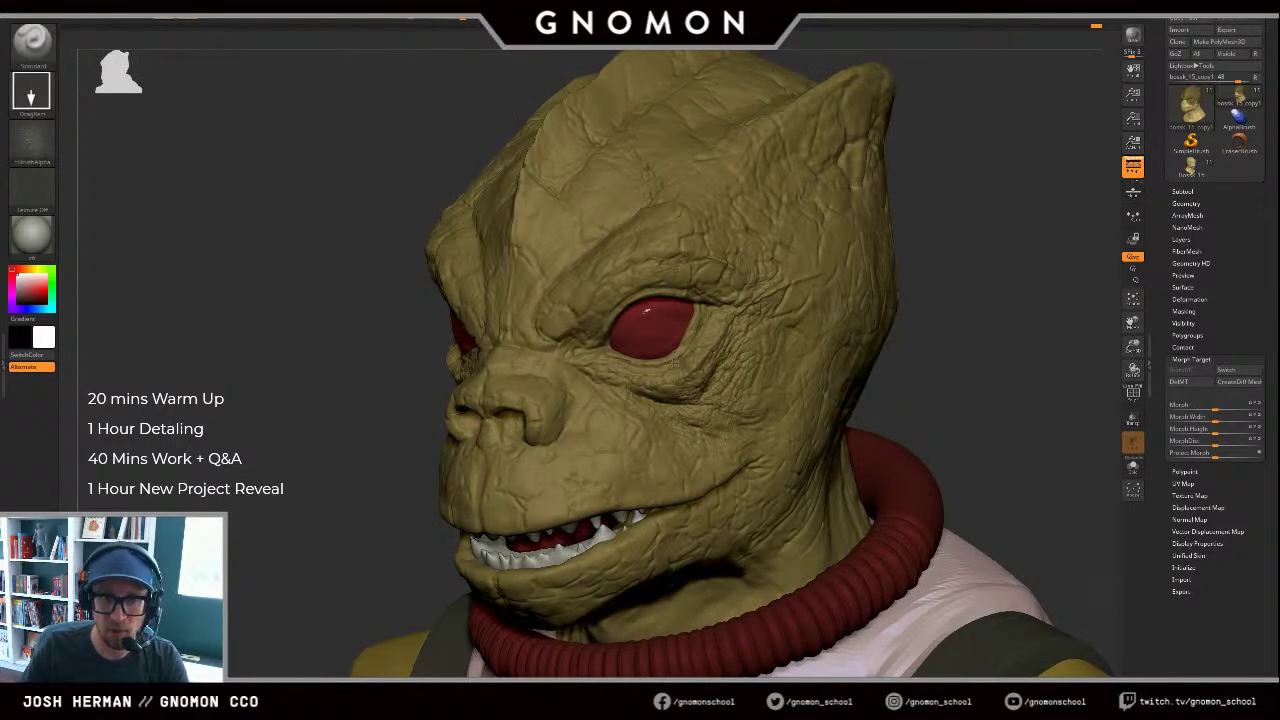
{"action": "mouse_move", "coordinate": [667, 267]}
{"action": "left_mouse_down"}
{"action": "mouse_move", "coordinate": [678, 278]}
{"action": "mouse_move", "coordinate": [688, 270]}
{"action": "mouse_move", "coordinate": [676, 264]}
{"action": "left_mouse_up"}
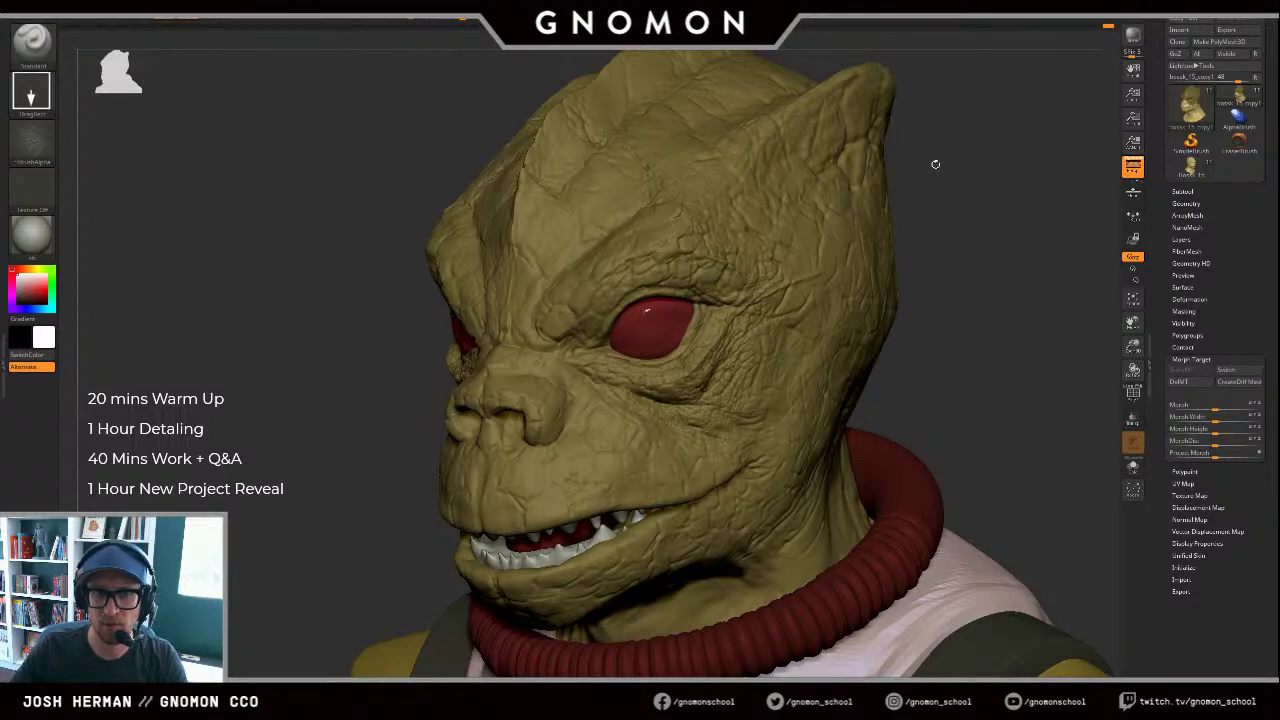
Step: Blend the new brow scales into the surrounding skin with the Morph brush
{"action": "key", "text": "b"}
{"action": "key", "text": "m"}
{"action": "key", "text": "o"}
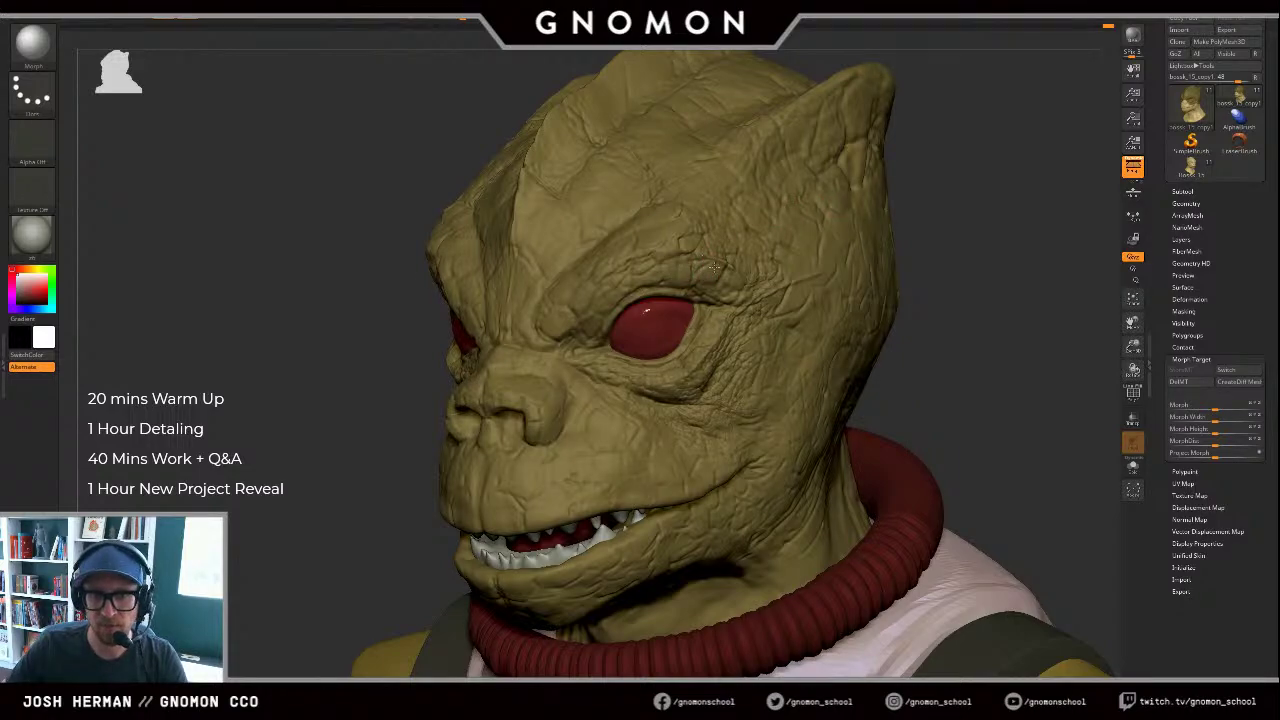
{"action": "left_click_drag", "start_coordinate": [936, 238], "coordinate": [665, 264]}
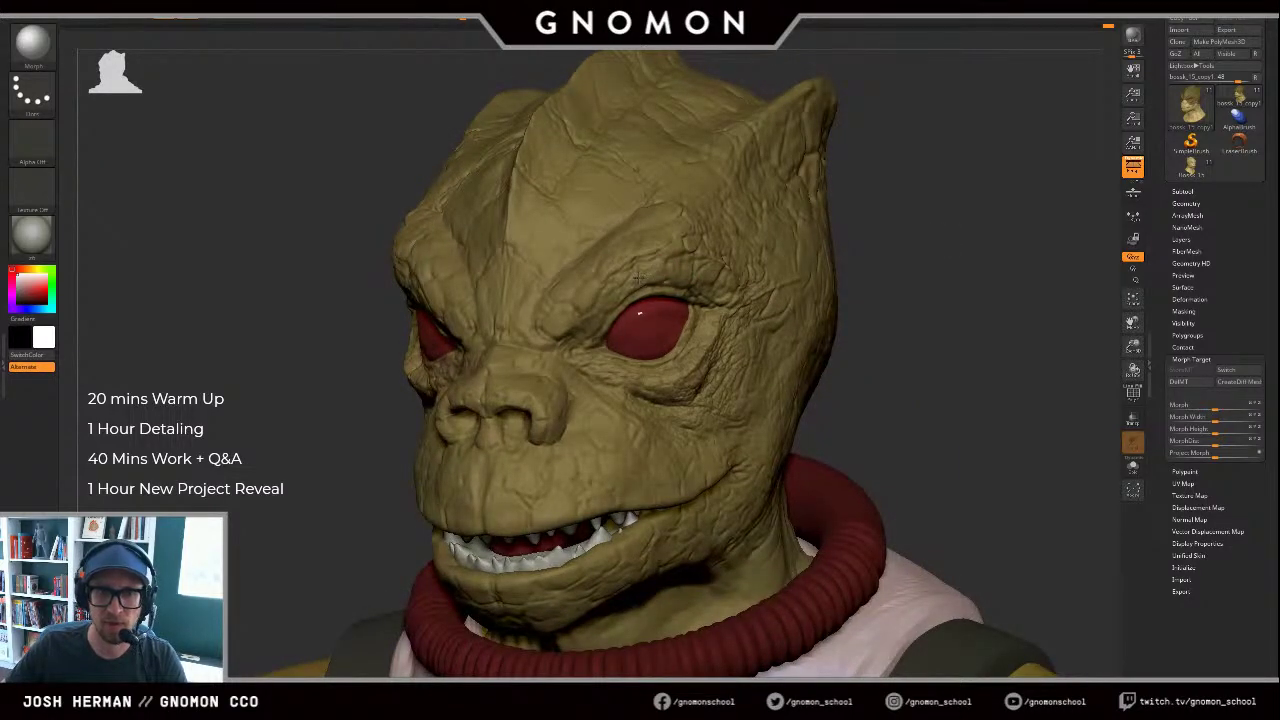
{"action": "left_click_drag", "start_coordinate": [920, 240], "coordinate": [914, 258]}
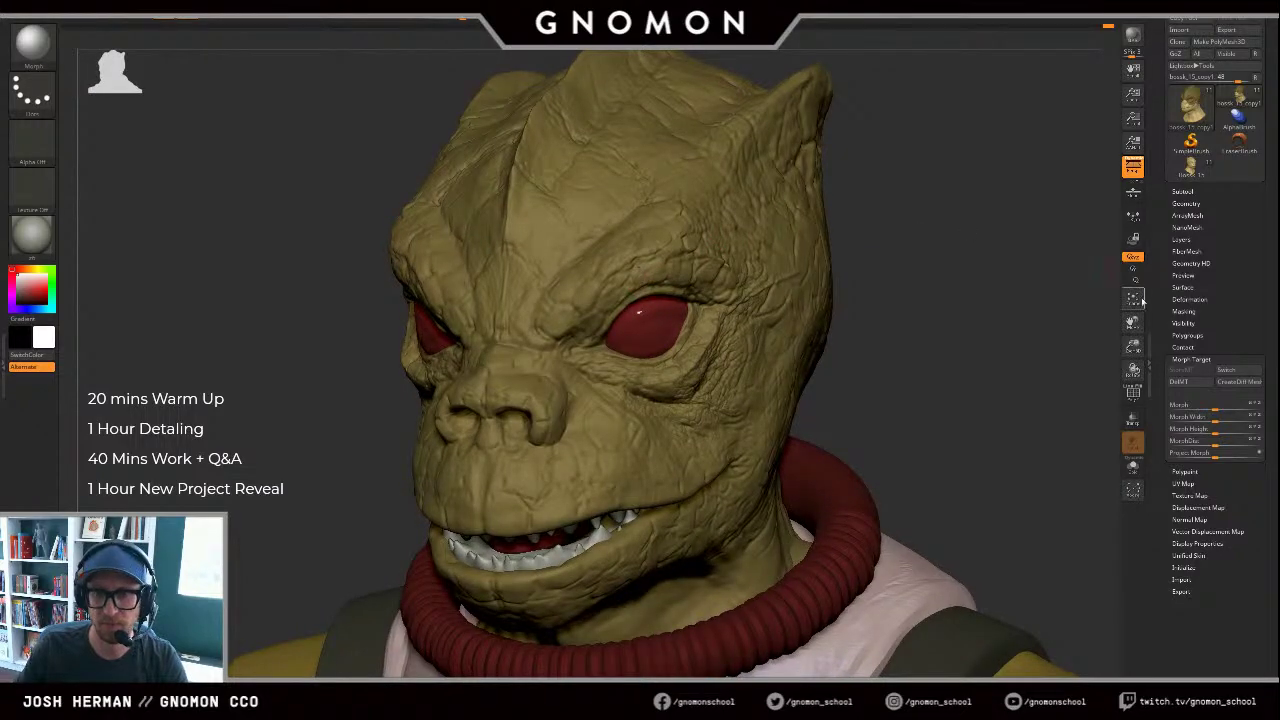
Step: Toggle the stored morph target to compare the face before and after the new scale detail
{"action": "left_click", "coordinate": [1234, 371]}
{"action": "left_click", "coordinate": [1238, 371]}
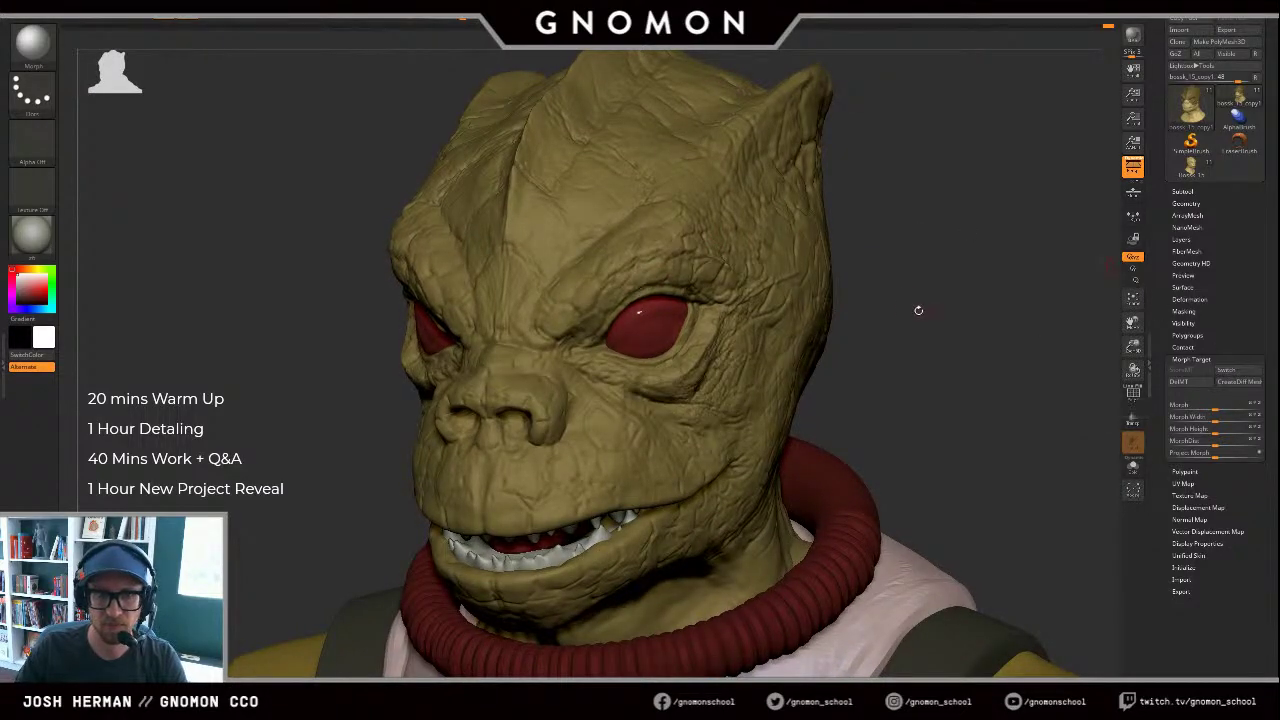
{"action": "mouse_move", "coordinate": [940, 269]}
{"action": "left_mouse_down"}
{"action": "mouse_move", "coordinate": [894, 286]}
{"action": "mouse_move", "coordinate": [889, 323]}
{"action": "mouse_move", "coordinate": [928, 311]}
{"action": "left_mouse_up"}
Step: Return to the Standard brush with the scale alpha and add scales to the muzzle beside the nose
{"action": "key", "text": "b"}
{"action": "key", "text": "s"}
{"action": "key", "text": "t"}
{"action": "mouse_move", "coordinate": [881, 275]}
{"action": "left_mouse_down"}
{"action": "mouse_move", "coordinate": [850, 296]}
{"action": "mouse_move", "coordinate": [840, 328]}
{"action": "left_mouse_up"}
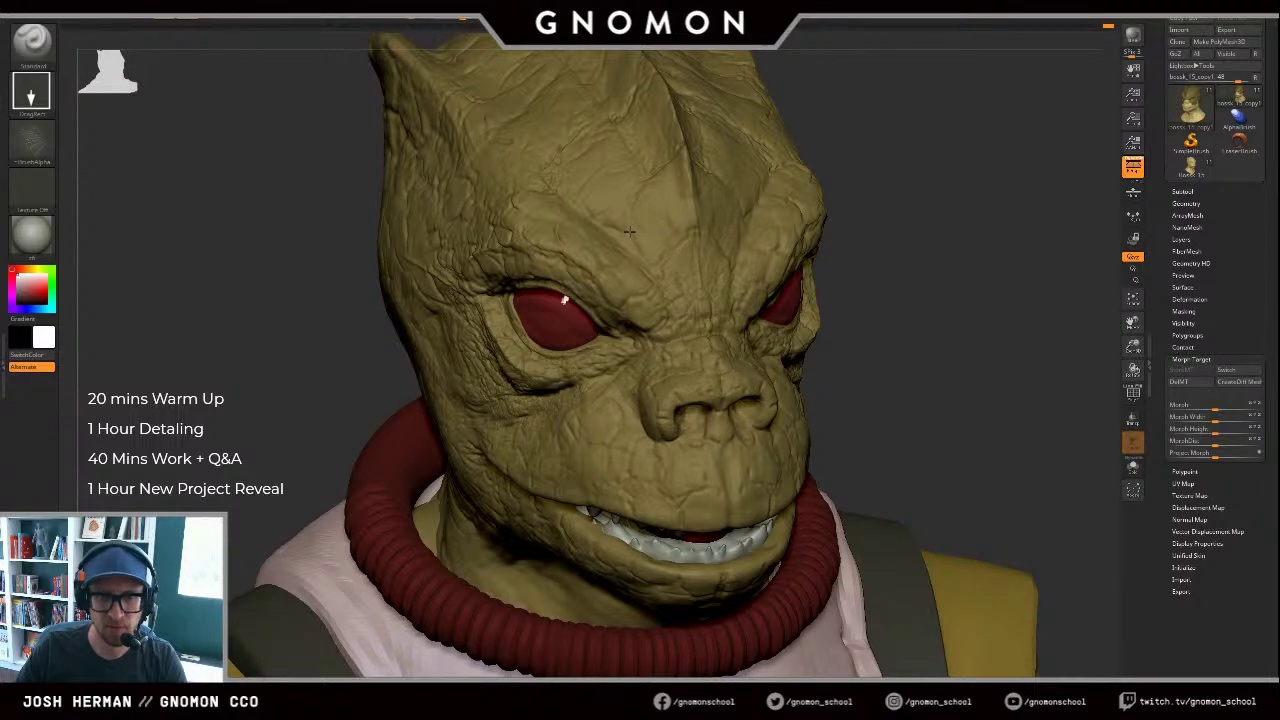
{"action": "mouse_move", "coordinate": [926, 343]}
{"action": "left_mouse_down", "text": "shift"}
{"action": "mouse_move", "coordinate": [1014, 354]}
{"action": "mouse_move", "coordinate": [940, 287]}
{"action": "mouse_move", "coordinate": [946, 312]}
{"action": "left_mouse_up", "text": "shift"}
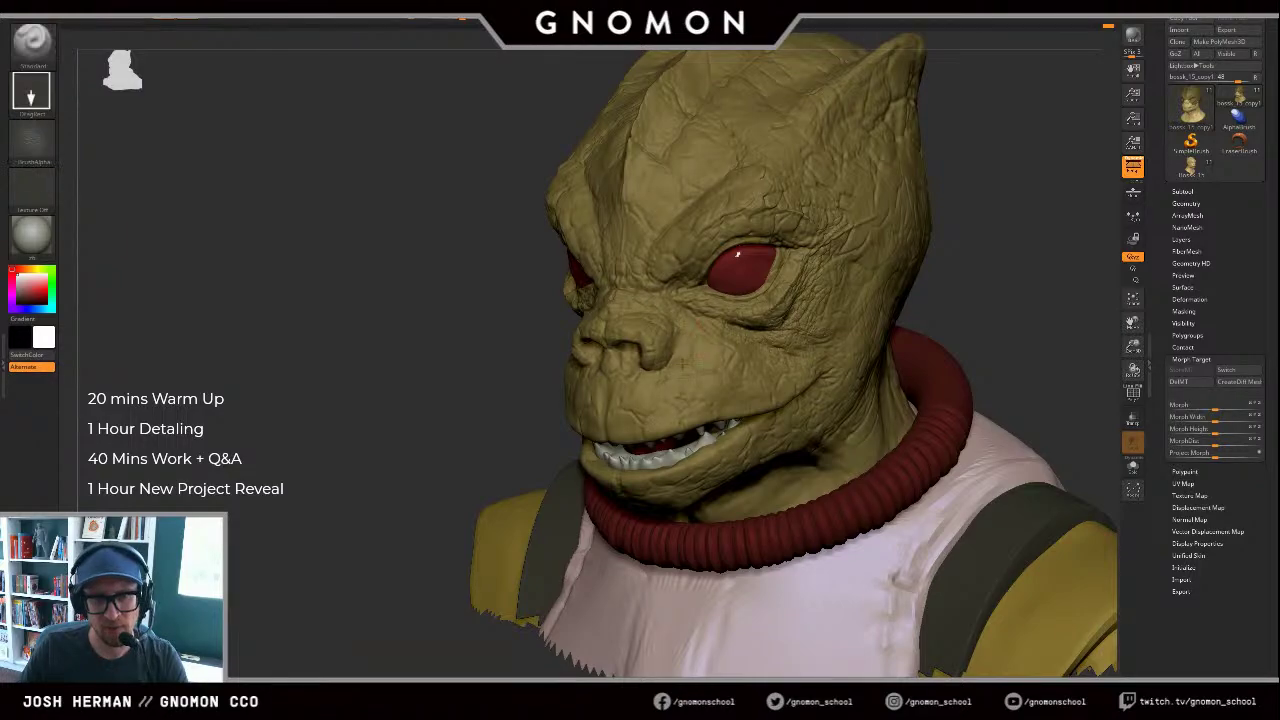
{"action": "left_click_drag", "start_coordinate": [1016, 296], "coordinate": [958, 297]}
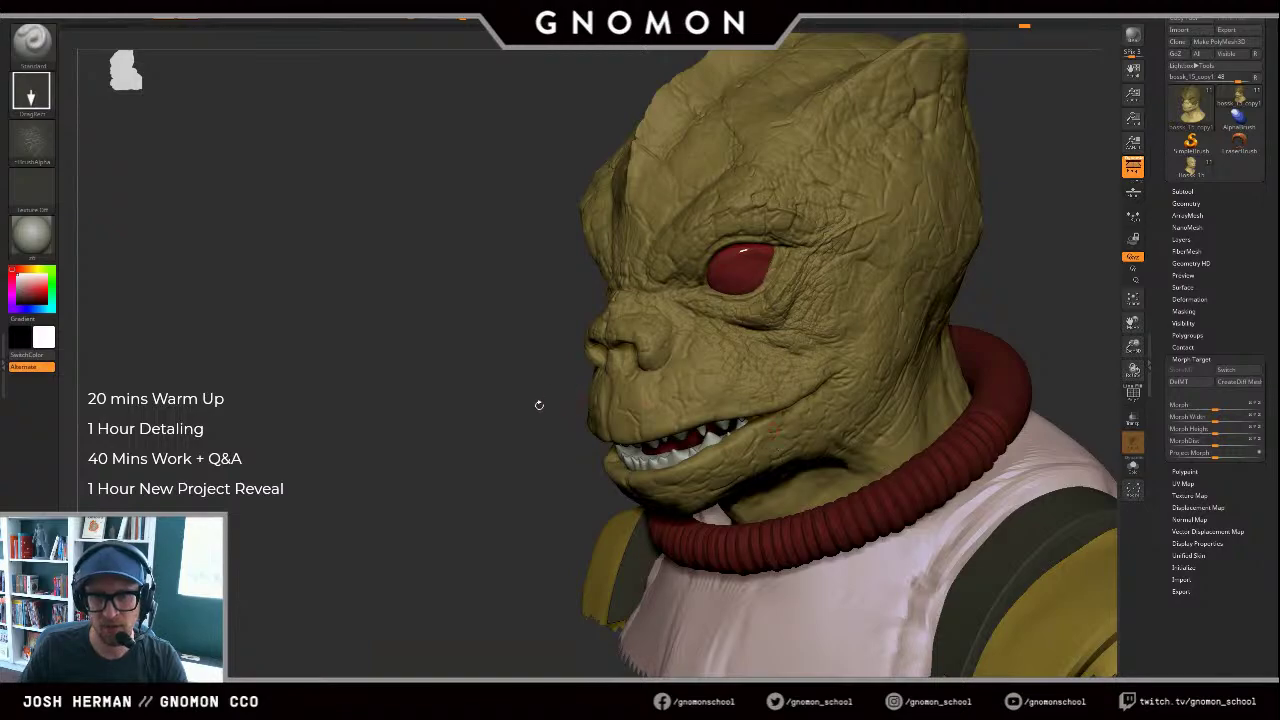
Step: Stamp larger scales on the muzzle above the upper lip and smooth their edges
{"action": "mouse_move", "coordinate": [537, 406]}
{"action": "left_mouse_down", "text": "shift"}
{"action": "mouse_move", "coordinate": [875, 372]}
{"action": "mouse_move", "coordinate": [900, 349]}
{"action": "mouse_move", "coordinate": [836, 364]}
{"action": "left_mouse_up", "text": "shift"}
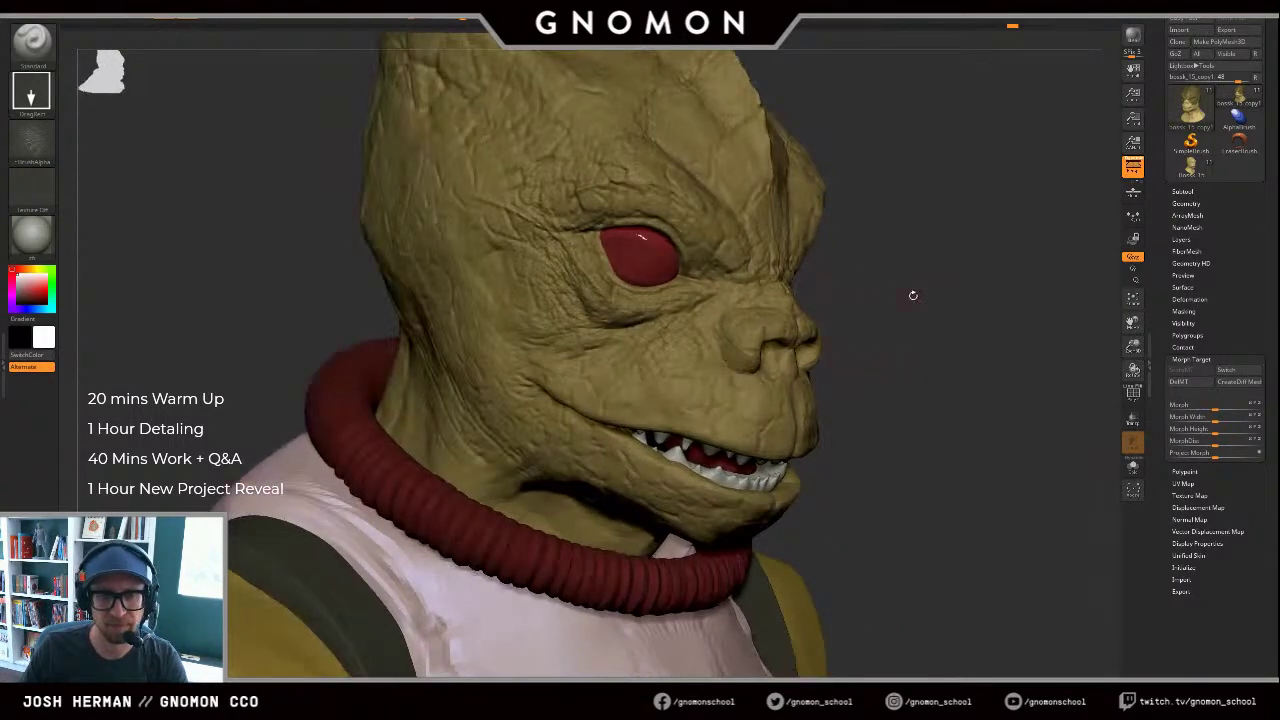
{"action": "left_click_drag", "start_coordinate": [912, 295], "coordinate": [906, 357], "text": "alt"}
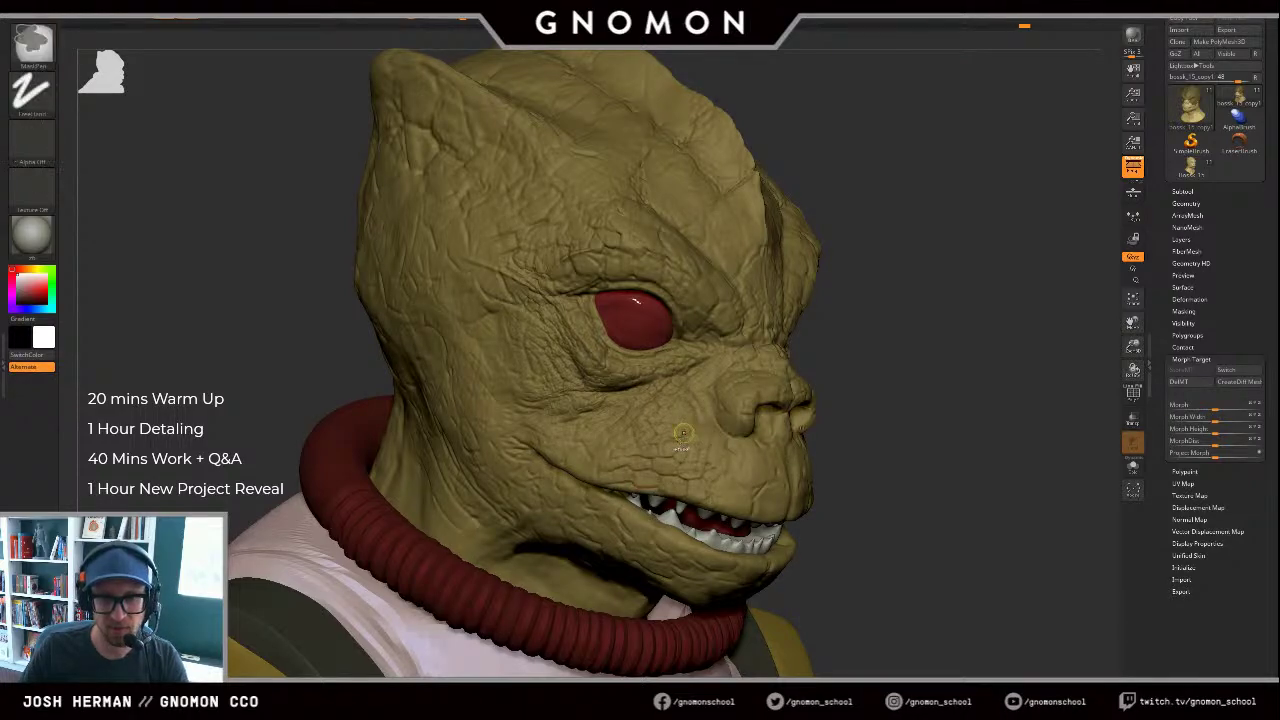
{"action": "mouse_move", "coordinate": [685, 440]}
{"action": "left_mouse_down", "text": "shift"}
{"action": "mouse_move", "coordinate": [678, 457]}
{"action": "mouse_move", "coordinate": [714, 472]}
{"action": "left_mouse_up", "text": "shift"}
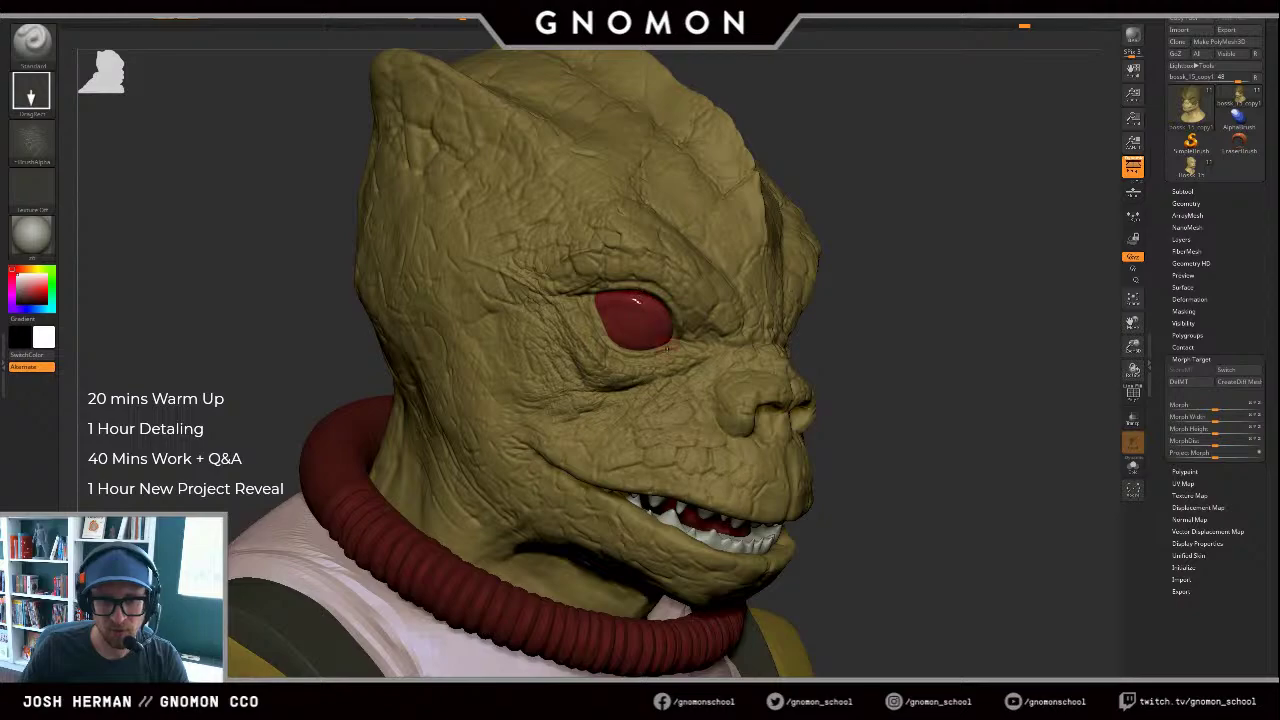
Step: Blend the scales above the upper lip with the Morph brush, checking against the morph target, and undo the last change
{"action": "left_click_drag", "start_coordinate": [921, 399], "coordinate": [884, 377], "text": "alt"}
{"action": "key", "text": "b"}
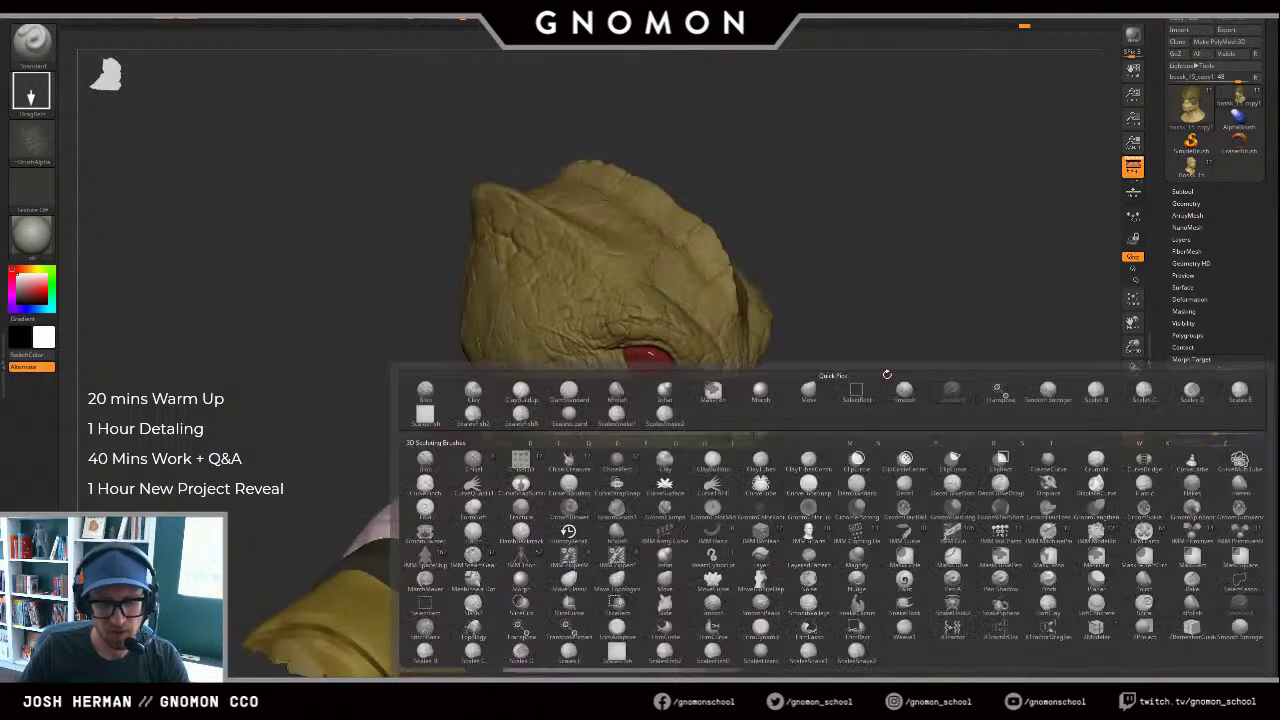
{"action": "key", "text": "m"}
{"action": "key", "text": "m"}
{"action": "key", "text": "o"}
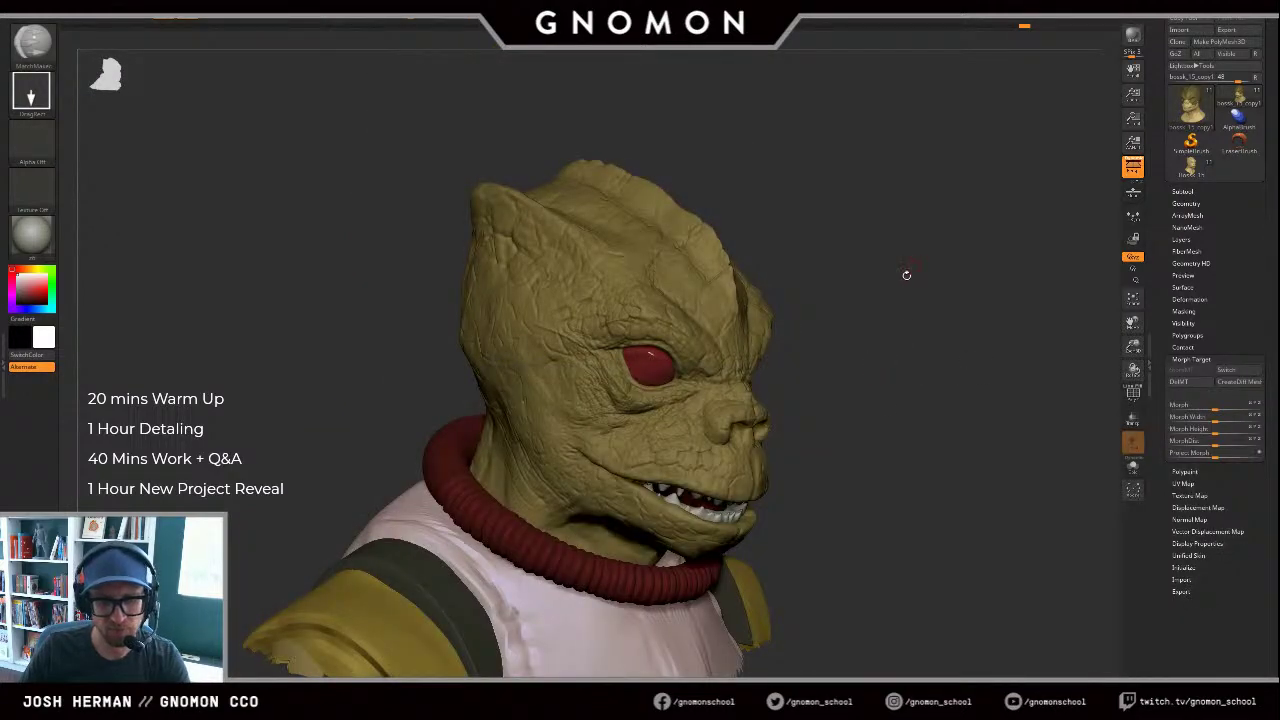
{"action": "key", "text": "b"}
{"action": "key", "text": "m"}
{"action": "key", "text": "o"}
{"action": "left_click_drag", "start_coordinate": [845, 399], "coordinate": [1117, 394], "text": "alt"}
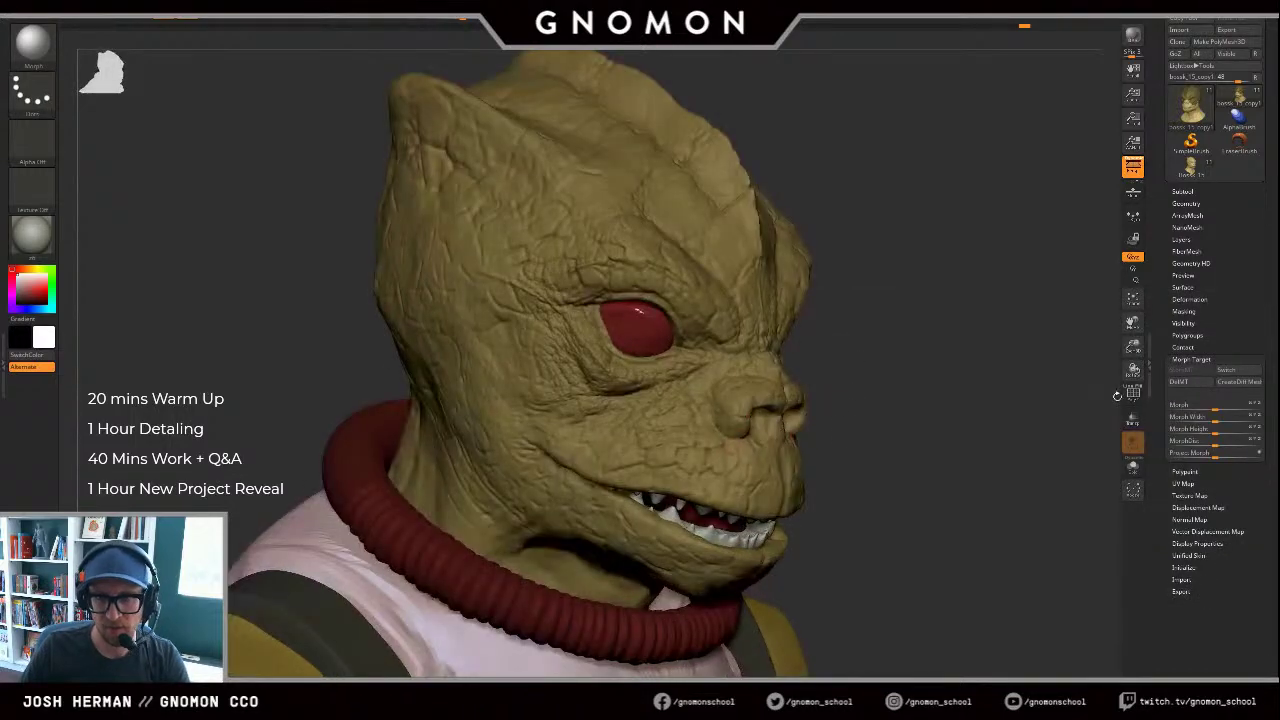
{"action": "left_click", "coordinate": [1237, 371]}
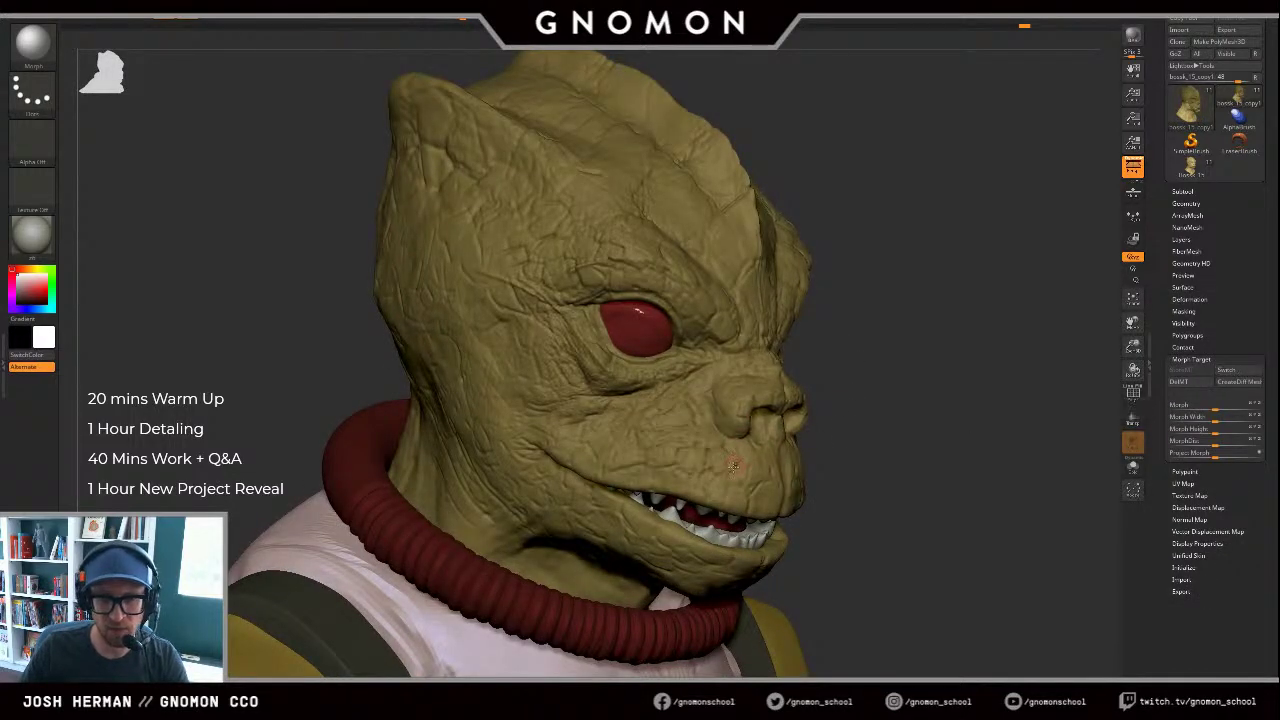
{"action": "mouse_move", "coordinate": [725, 485]}
{"action": "left_mouse_down"}
{"action": "mouse_move", "coordinate": [729, 503]}
{"action": "mouse_move", "coordinate": [712, 497]}
{"action": "left_mouse_up"}
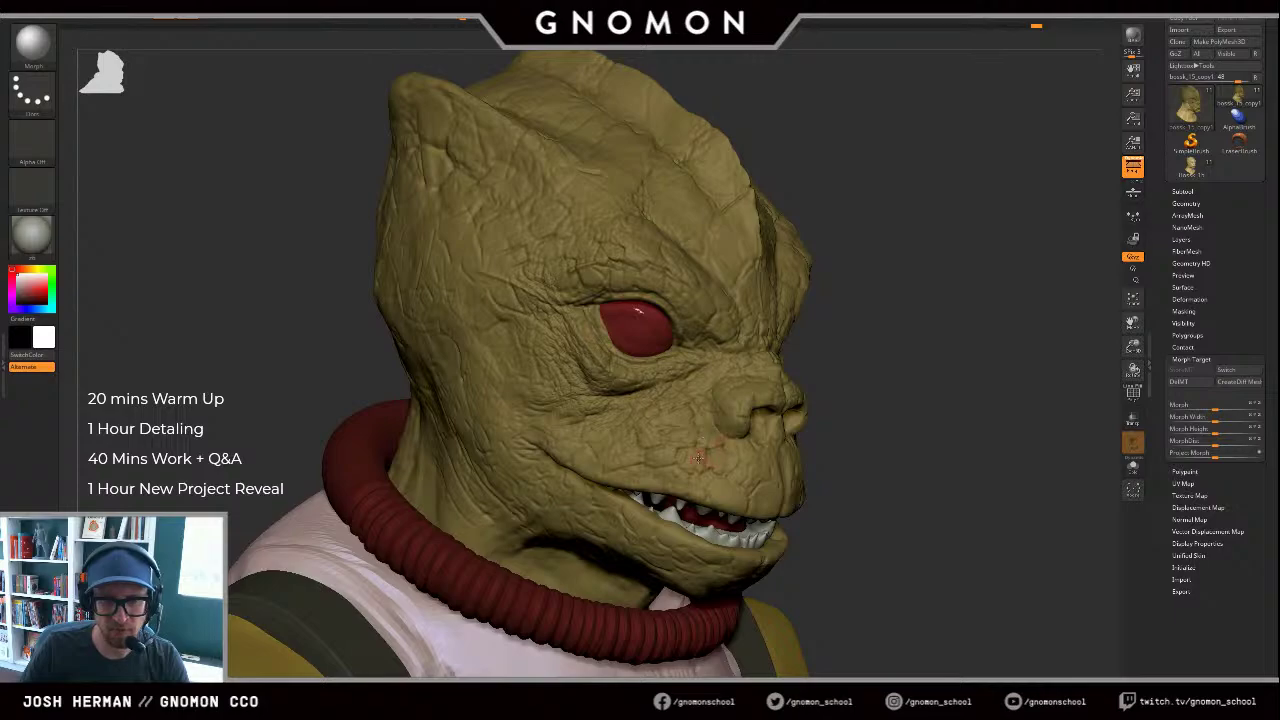
{"action": "key", "text": "ctrl+z"}
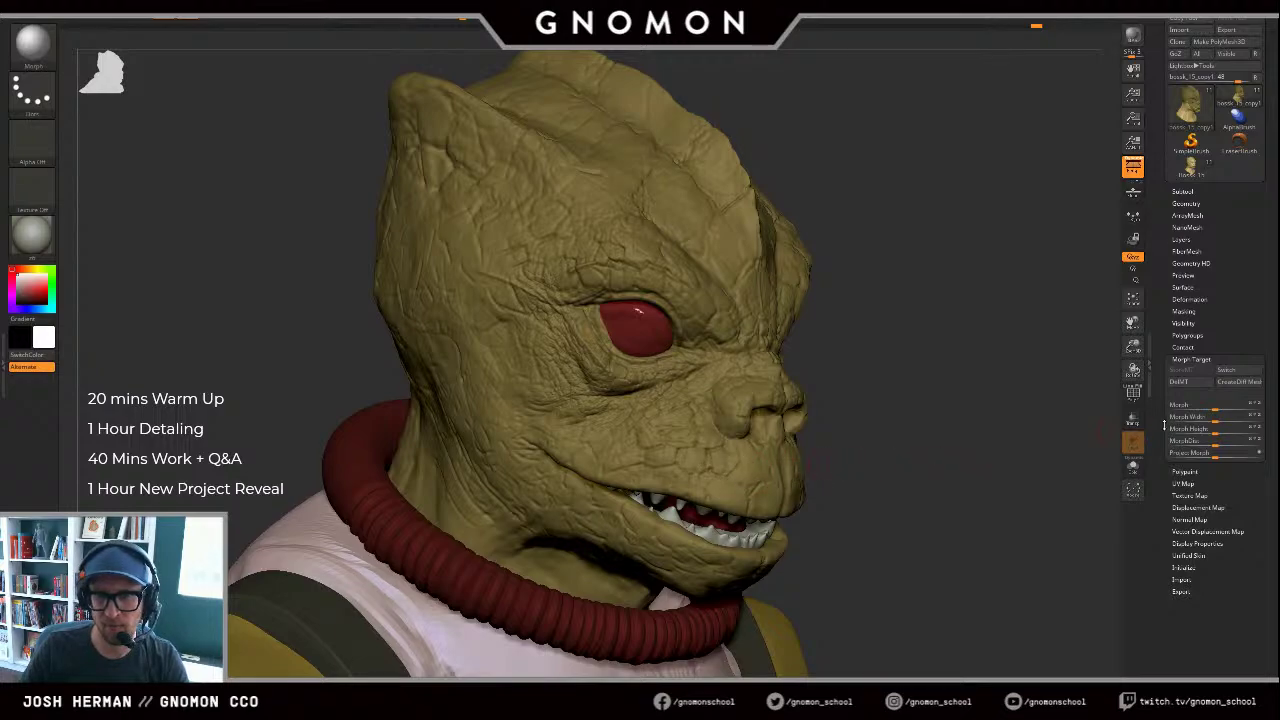
Step: Switch to the Standard brush with the scale alpha and stamp scales on the front of the muzzle beneath the nostril
{"action": "mouse_move", "coordinate": [1018, 463]}
{"action": "left_mouse_down"}
{"action": "mouse_move", "coordinate": [980, 429]}
{"action": "mouse_move", "coordinate": [794, 437]}
{"action": "left_mouse_up"}
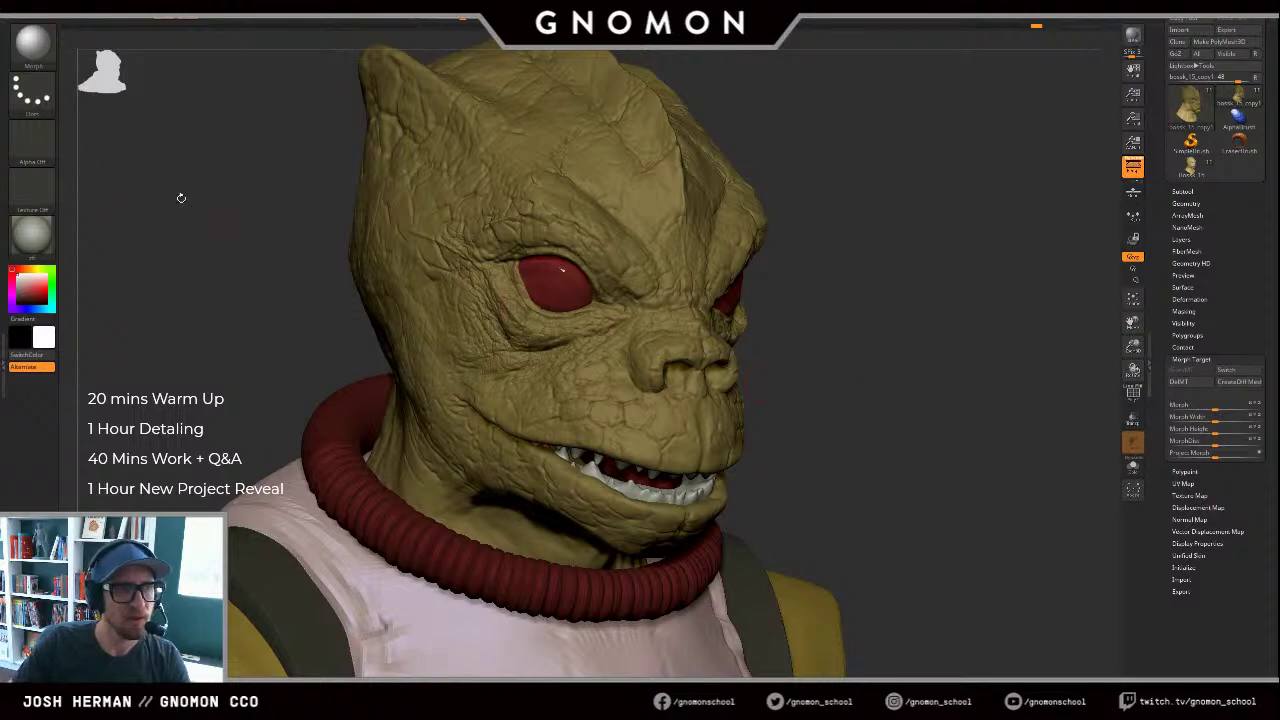
{"action": "key", "text": "b"}
{"action": "key", "text": "s"}
{"action": "key", "text": "t"}
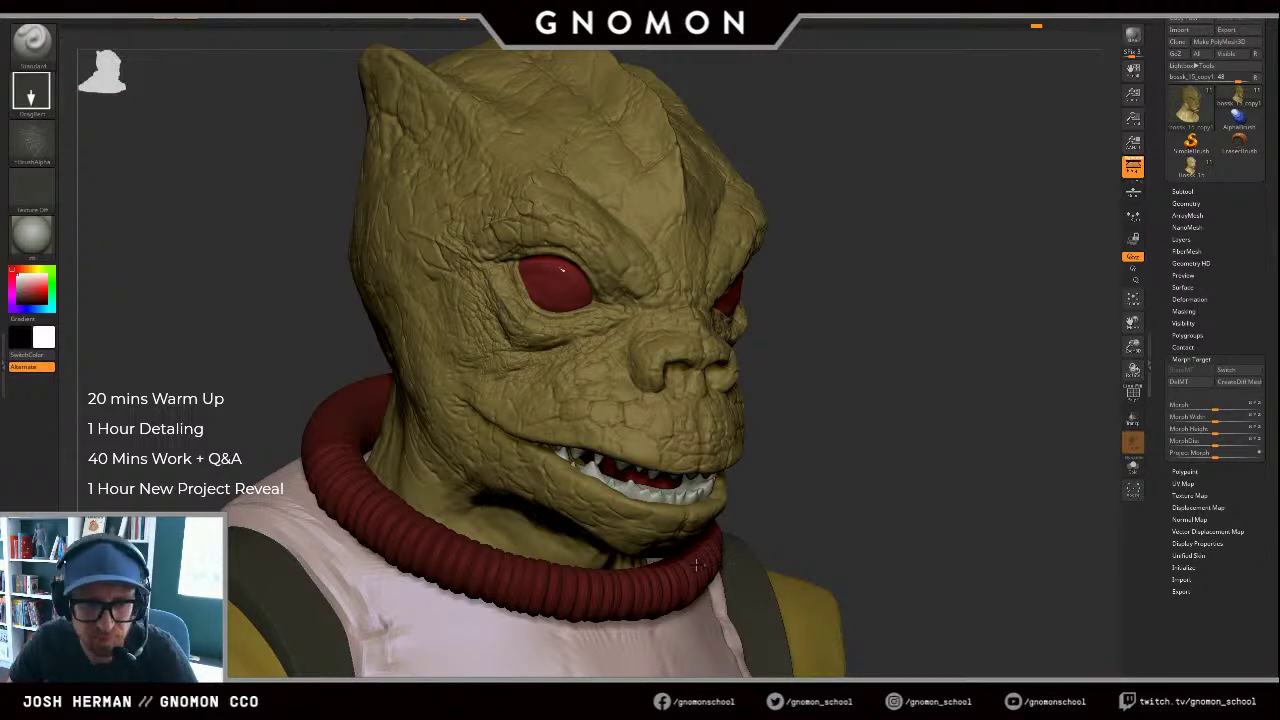
{"action": "left_click_drag", "start_coordinate": [843, 443], "coordinate": [537, 380]}
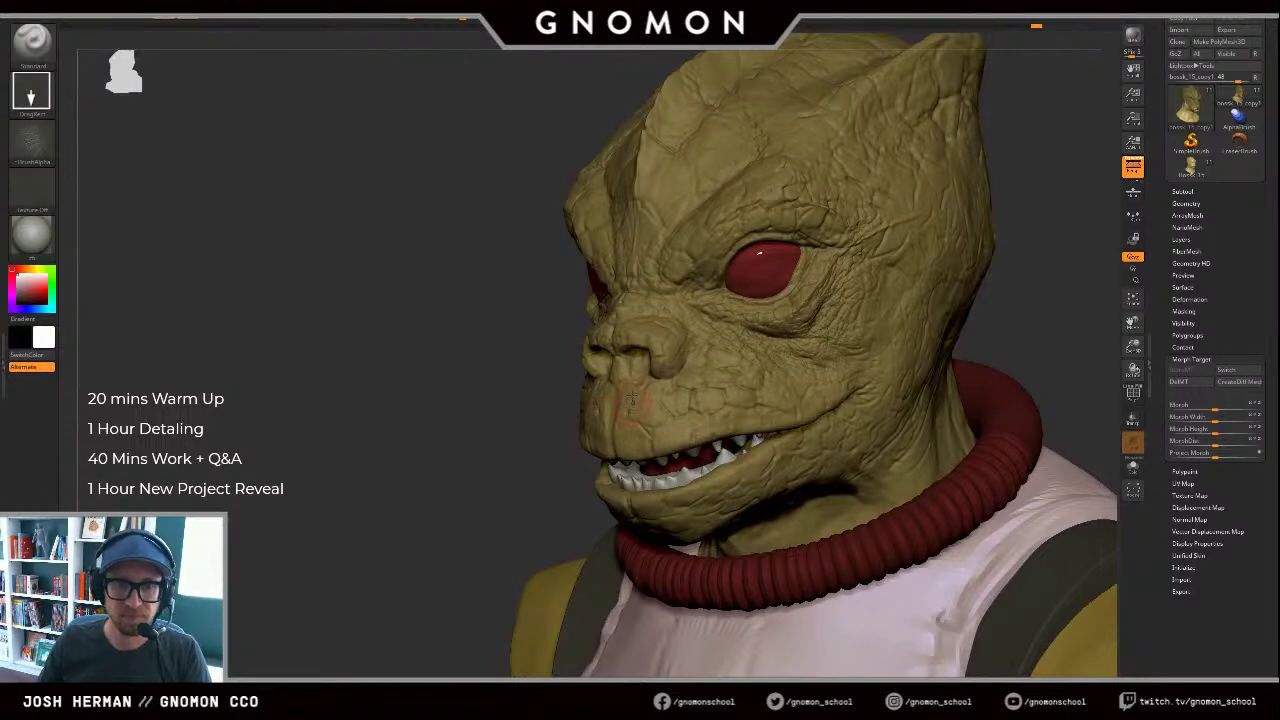
{"action": "left_click_drag", "start_coordinate": [638, 405], "coordinate": [614, 388]}
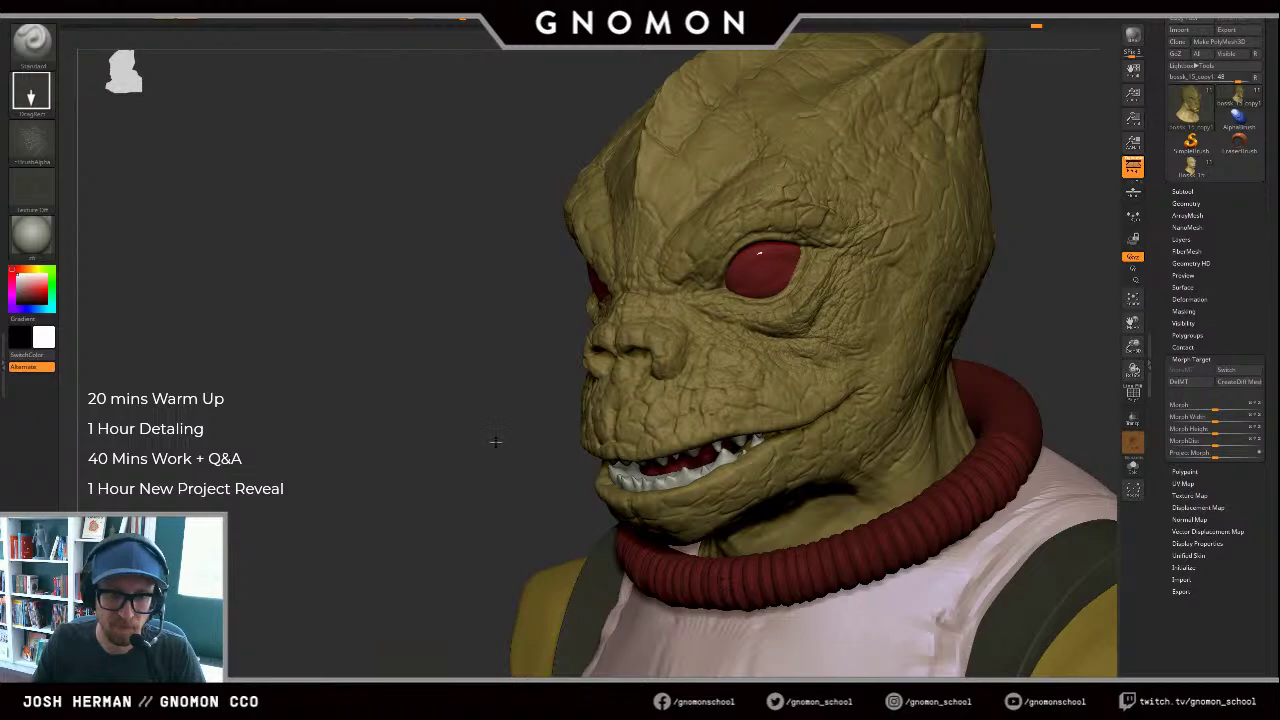
{"action": "mouse_move", "coordinate": [564, 458]}
{"action": "left_mouse_down", "text": "alt"}
{"action": "mouse_move", "coordinate": [469, 431]}
{"action": "mouse_move", "coordinate": [540, 402]}
{"action": "left_mouse_up", "text": "alt"}
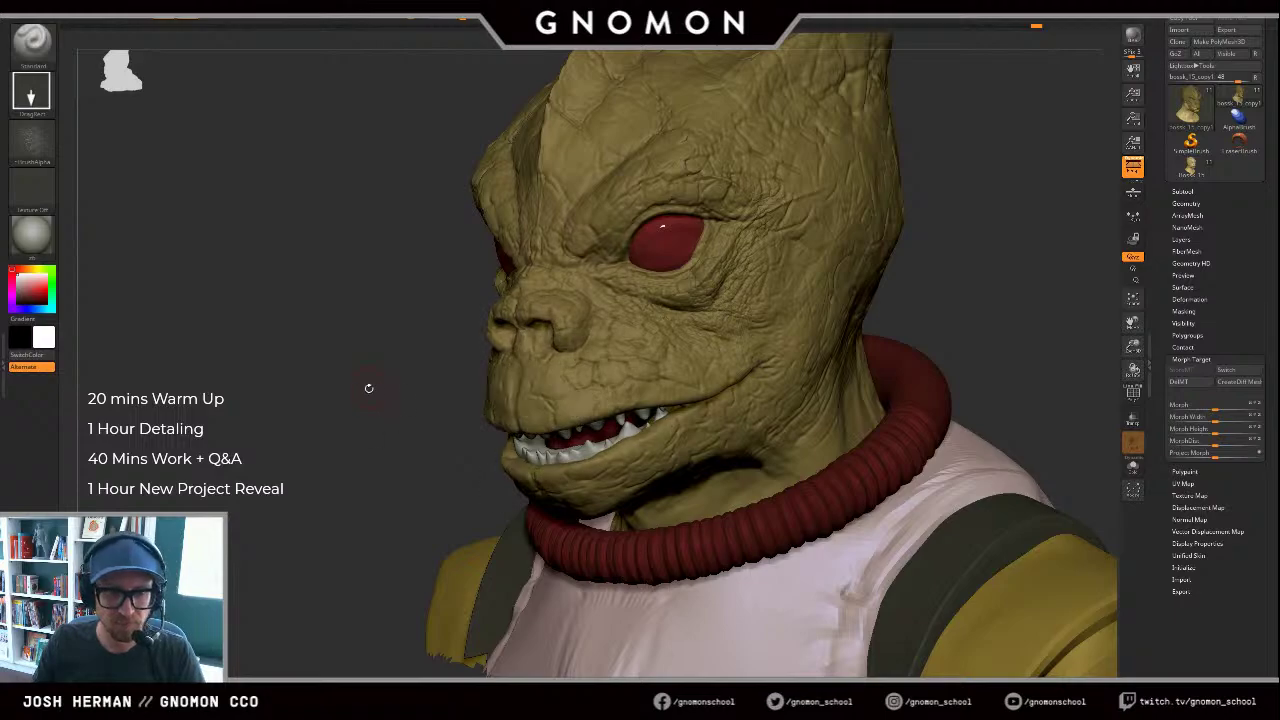
Step: Switch to the Morph brush and blend the scales along the upper lip near the mouth corner
{"action": "left_click_drag", "start_coordinate": [369, 388], "coordinate": [550, 380]}
{"action": "mouse_move", "coordinate": [870, 352]}
{"action": "left_mouse_down"}
{"action": "mouse_move", "coordinate": [965, 352]}
{"action": "mouse_move", "coordinate": [888, 350]}
{"action": "mouse_move", "coordinate": [922, 352]}
{"action": "left_mouse_up"}
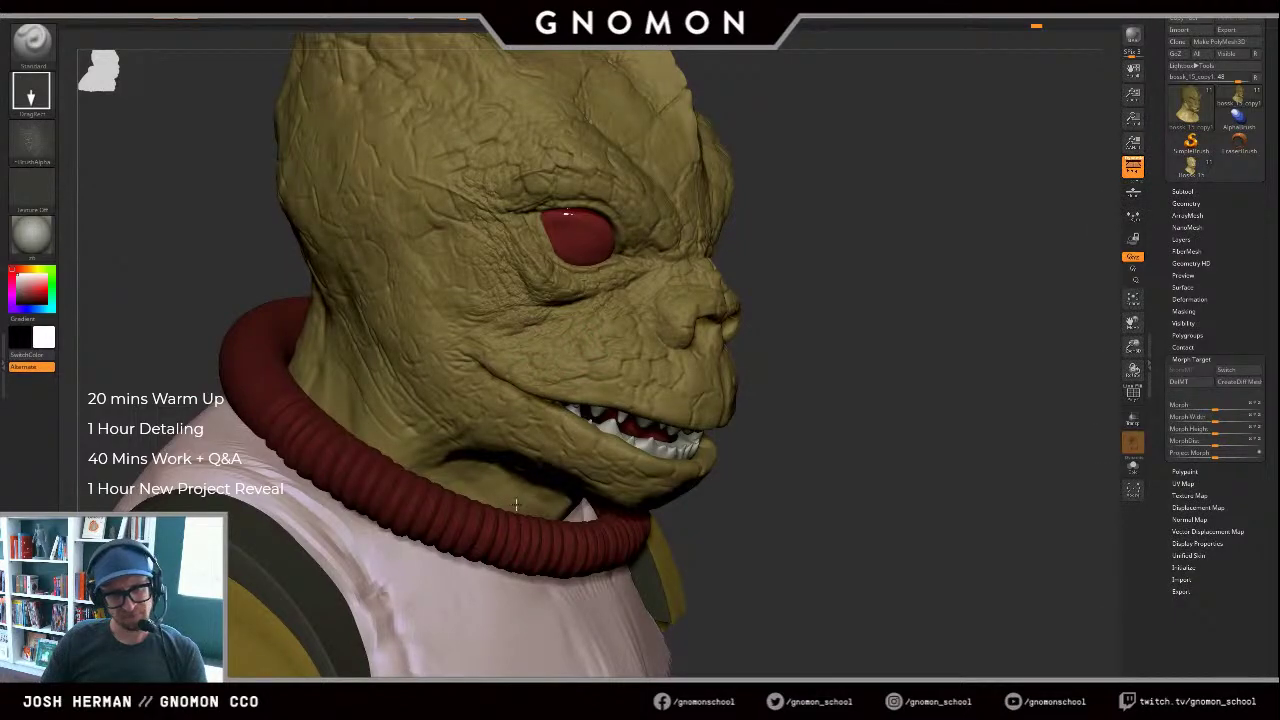
{"action": "left_click_drag", "start_coordinate": [524, 525], "coordinate": [529, 537]}
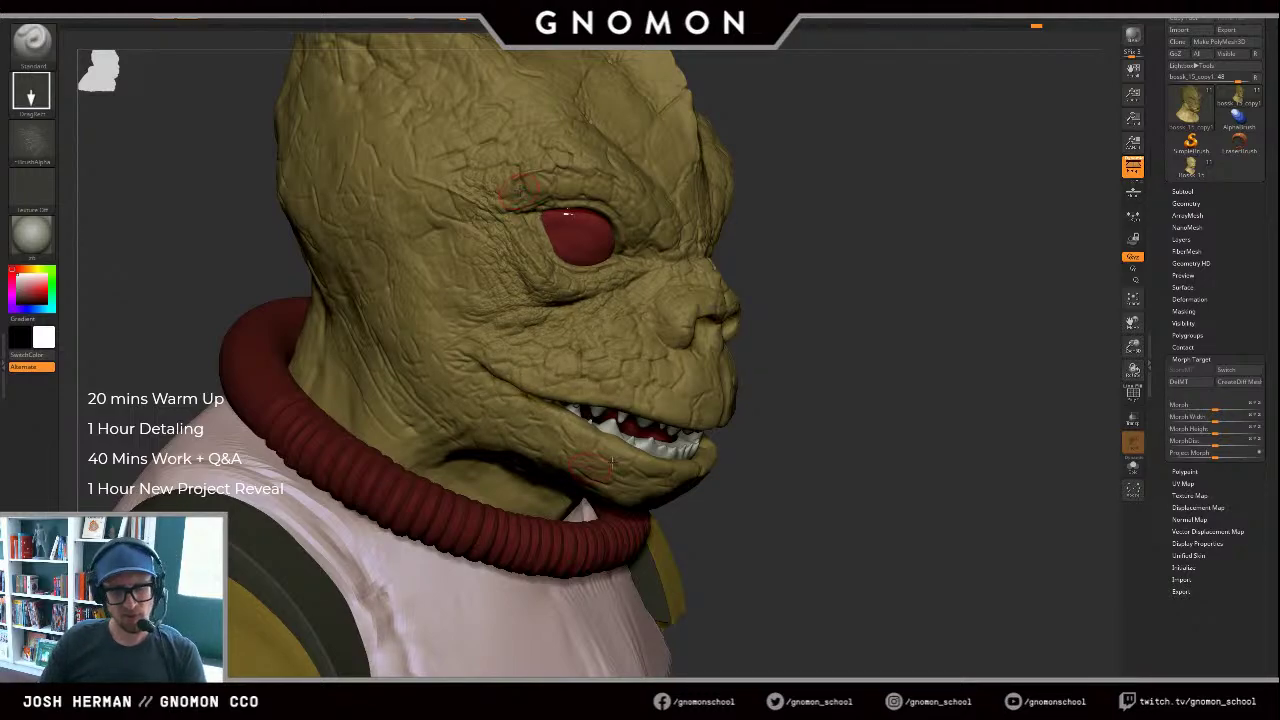
{"action": "key", "text": "b"}
{"action": "key", "text": "m"}
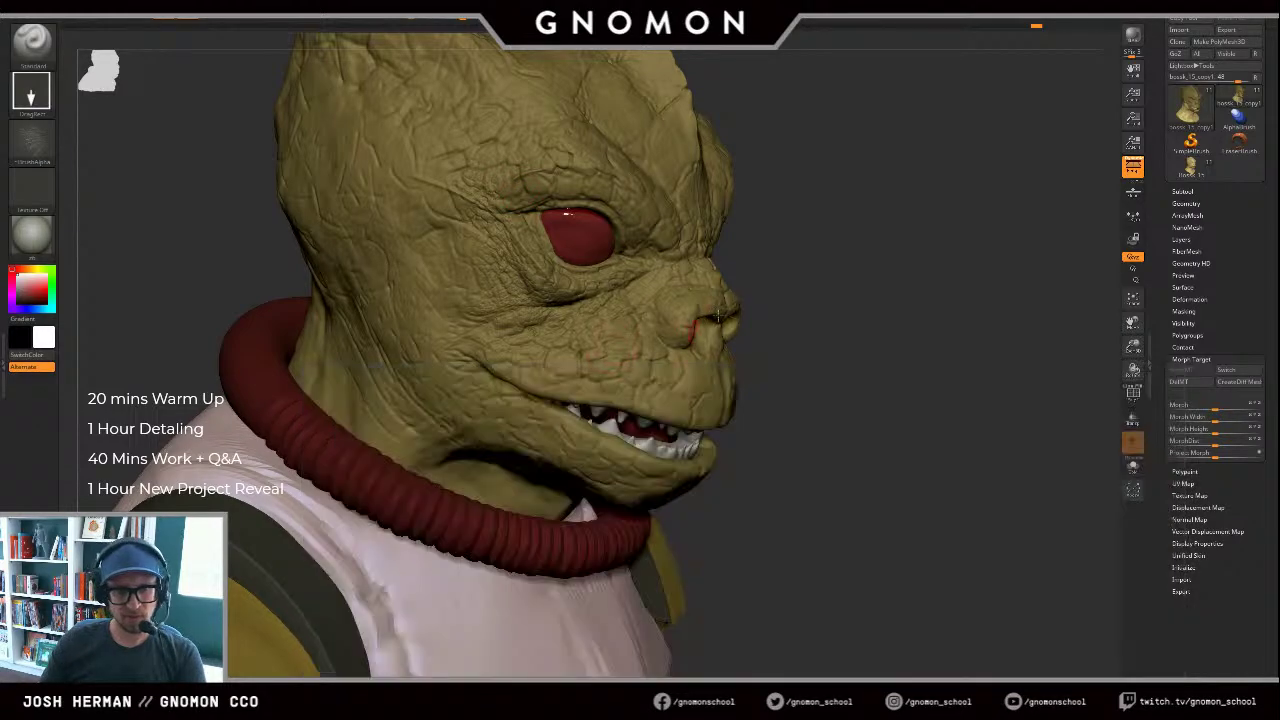
{"action": "key", "text": "b"}
{"action": "key", "text": "m"}
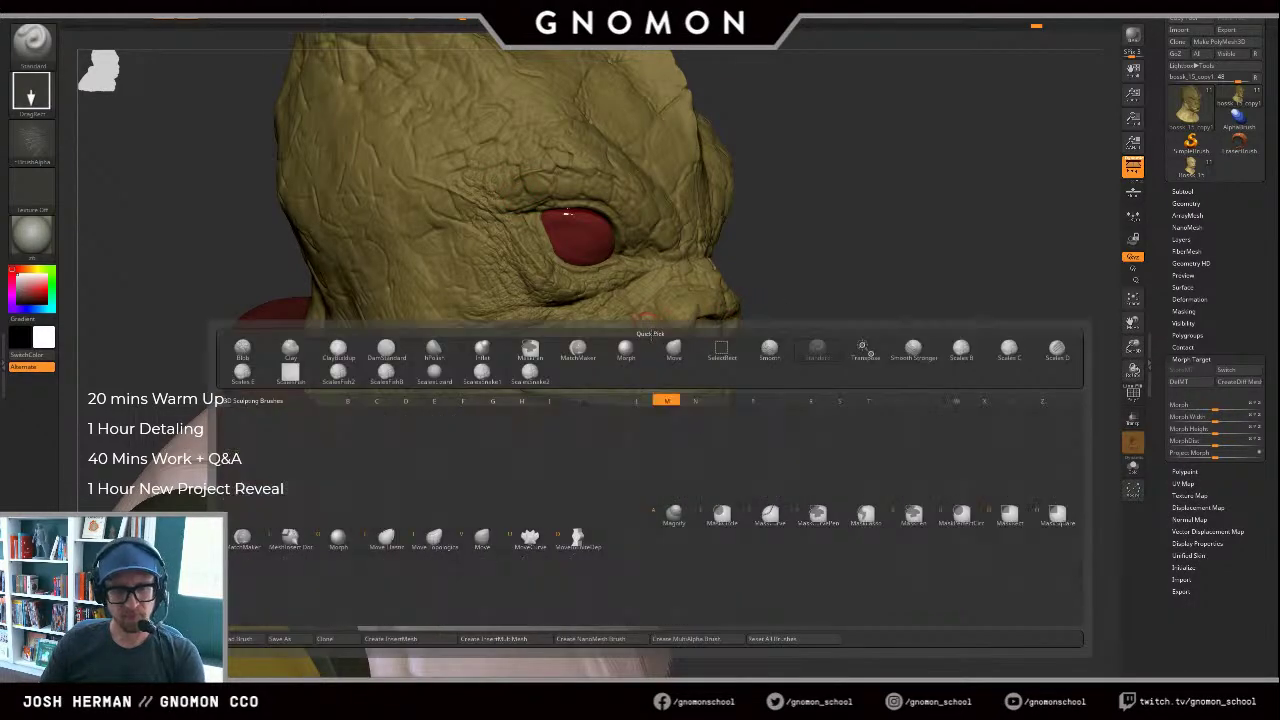
{"action": "key", "text": "o"}
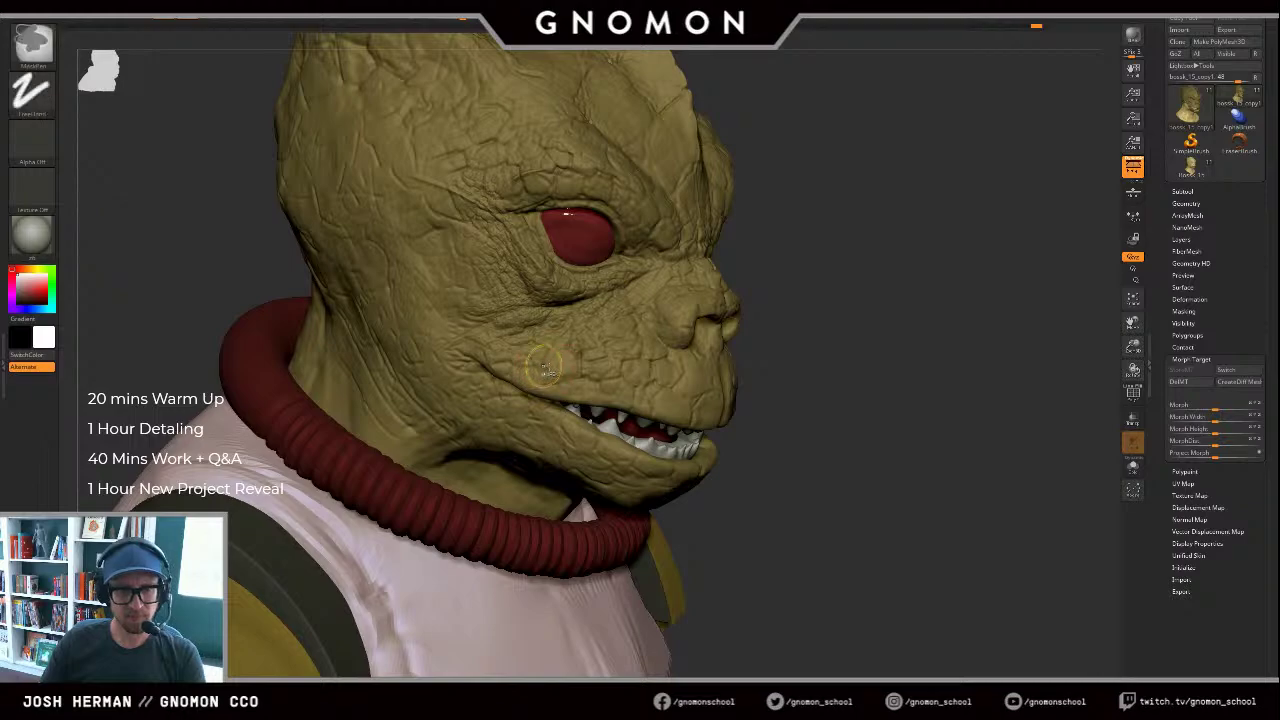
{"action": "mouse_move", "coordinate": [540, 366]}
{"action": "left_mouse_down", "text": "shift"}
{"action": "mouse_move", "coordinate": [606, 366]}
{"action": "mouse_move", "coordinate": [490, 352]}
{"action": "mouse_move", "coordinate": [519, 379]}
{"action": "mouse_move", "coordinate": [582, 390]}
{"action": "left_mouse_up", "text": "shift"}
{"action": "left_click_drag", "start_coordinate": [889, 397], "coordinate": [802, 390]}
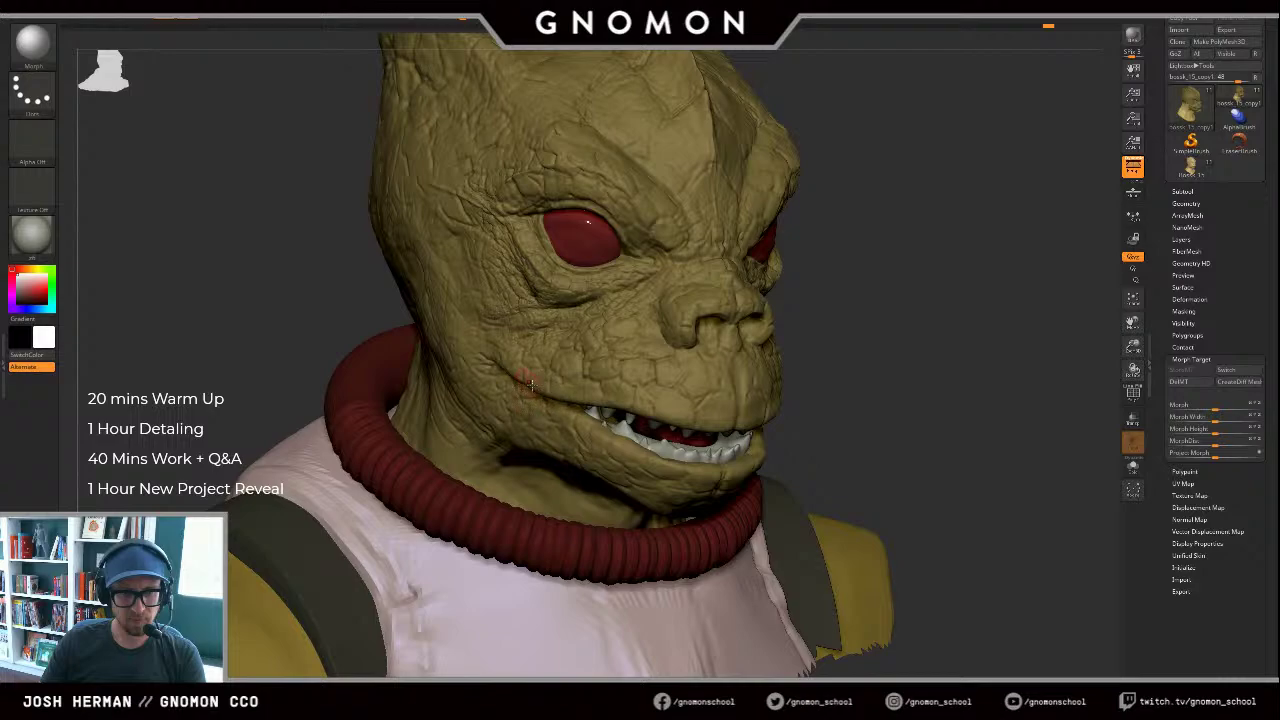
{"action": "left_click_drag", "start_coordinate": [917, 336], "coordinate": [913, 405]}
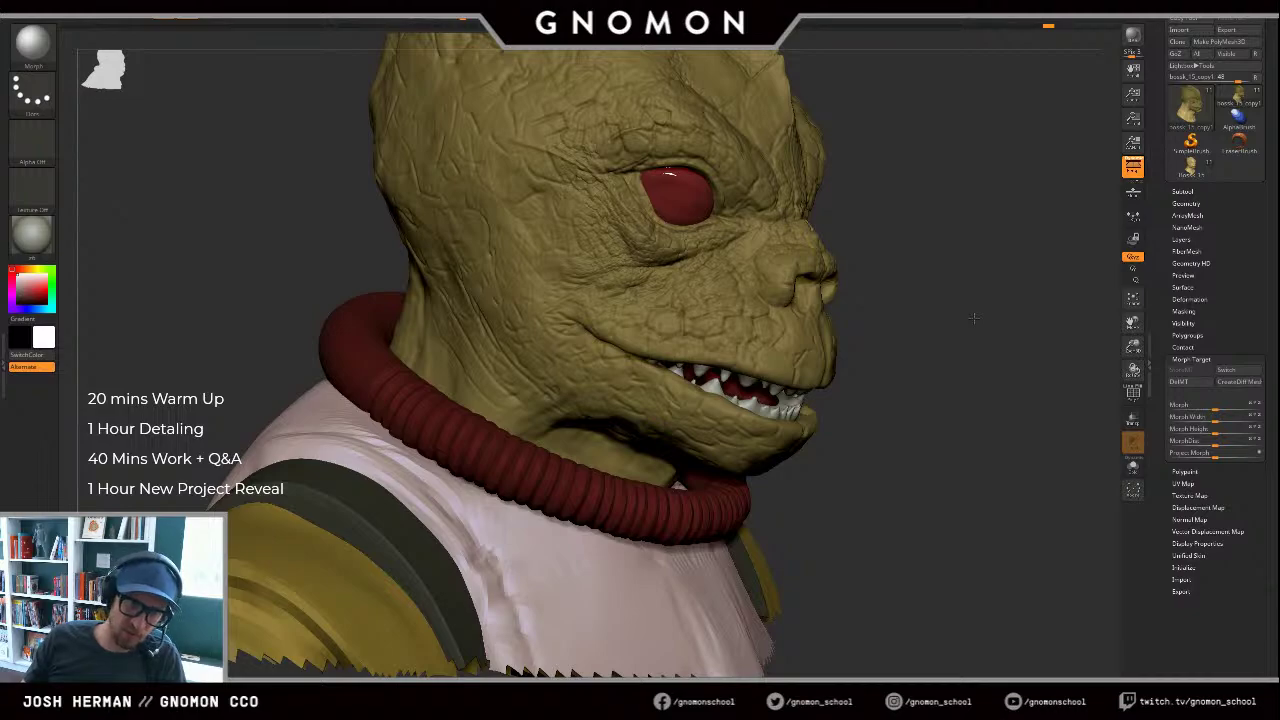
Step: Try a Morph brush stroke along the lower lip and undo it
{"action": "left_click_drag", "start_coordinate": [973, 318], "coordinate": [913, 328]}
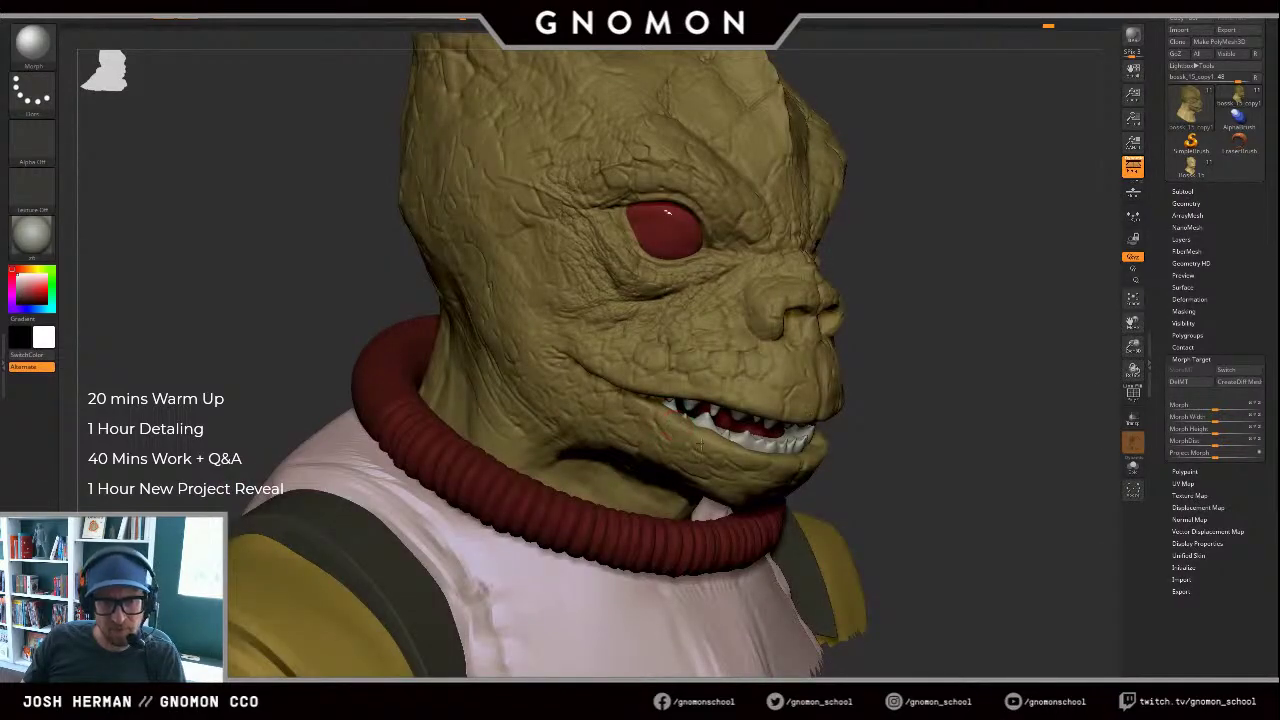
{"action": "left_click_drag", "start_coordinate": [702, 436], "coordinate": [738, 441]}
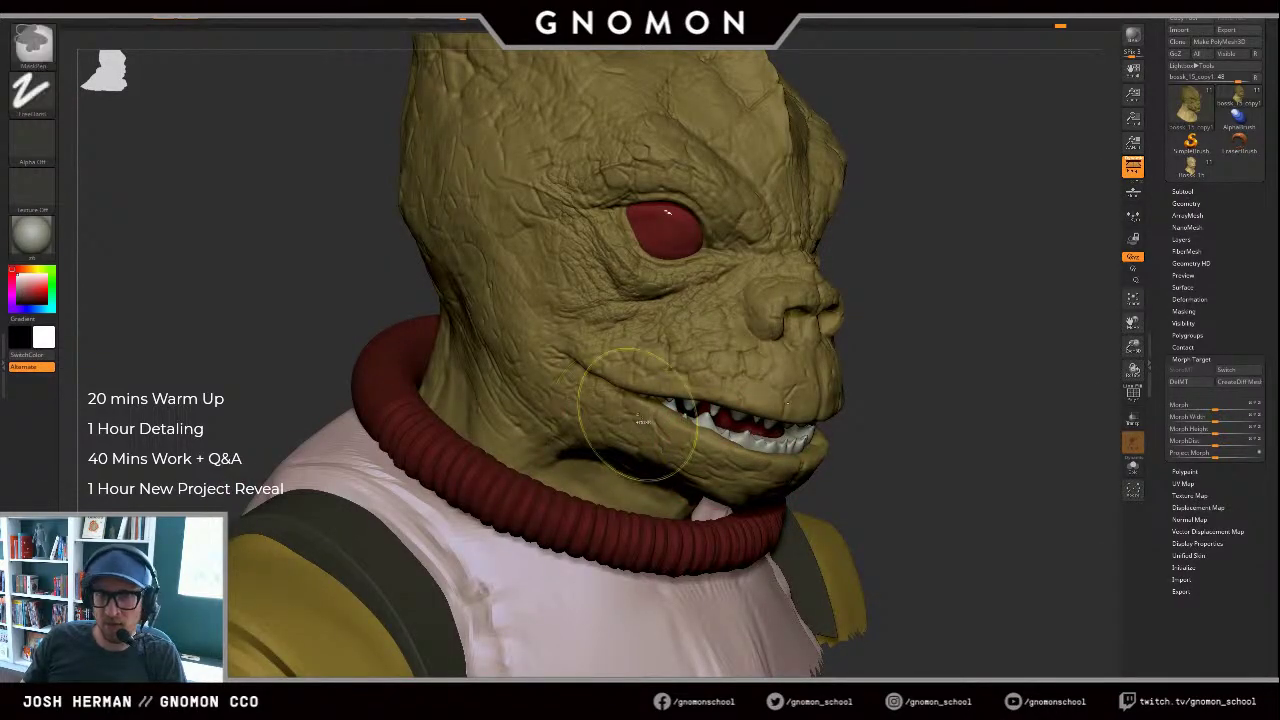
{"action": "key", "text": "ctrl+z"}
{"action": "mouse_move", "coordinate": [957, 386]}
{"action": "left_mouse_down", "text": "alt"}
{"action": "mouse_move", "coordinate": [971, 437]}
{"action": "mouse_move", "coordinate": [940, 417]}
{"action": "mouse_move", "coordinate": [943, 349]}
{"action": "mouse_move", "coordinate": [930, 378]}
{"action": "left_mouse_up", "text": "alt"}
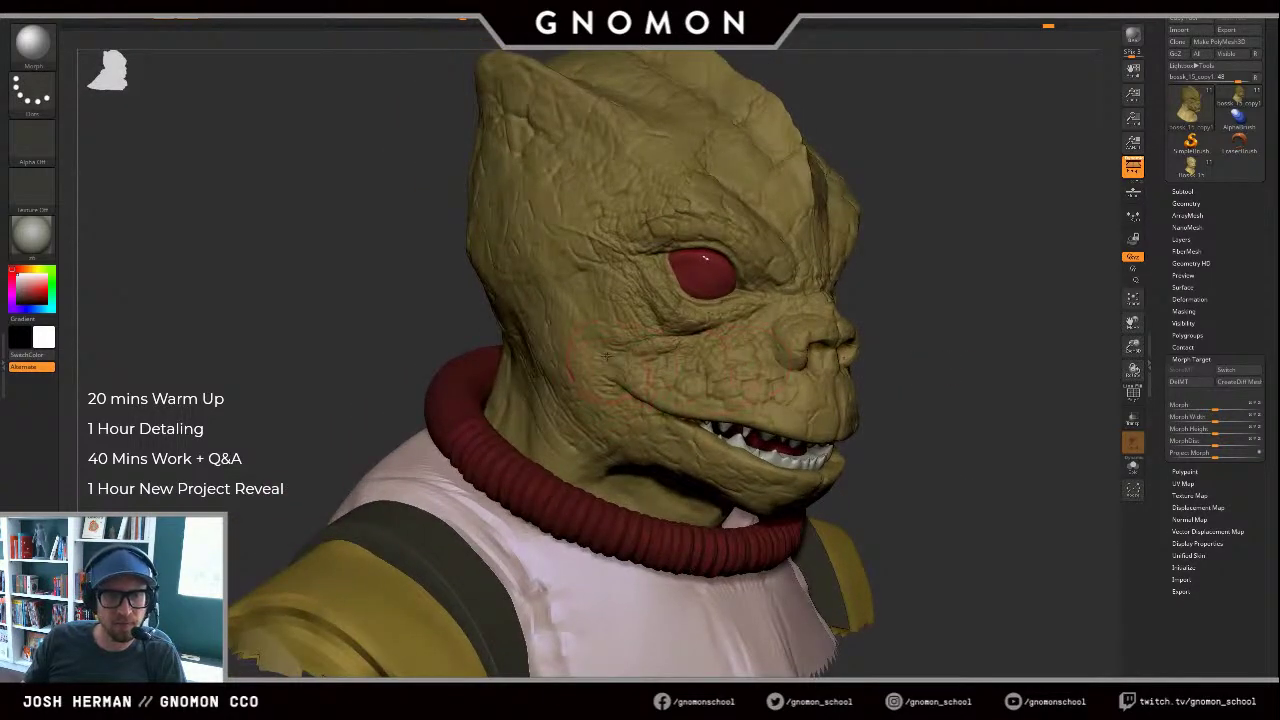
Step: Switch to the DamStandard brush and carve a vertical crease at the center of the muzzle between nose and upper lip
{"action": "key", "text": "b"}
{"action": "key", "text": "s"}
{"action": "key", "text": "t"}
{"action": "mouse_move", "coordinate": [992, 327]}
{"action": "left_mouse_down", "text": "shift"}
{"action": "mouse_move", "coordinate": [960, 338]}
{"action": "mouse_move", "coordinate": [1075, 362]}
{"action": "left_mouse_up", "text": "shift"}
{"action": "key", "text": "b"}
{"action": "key", "text": "d"}
{"action": "key", "text": "s"}
{"action": "mouse_move", "coordinate": [1004, 380]}
{"action": "left_mouse_down"}
{"action": "mouse_move", "coordinate": [833, 396]}
{"action": "mouse_move", "coordinate": [825, 409]}
{"action": "left_mouse_up"}
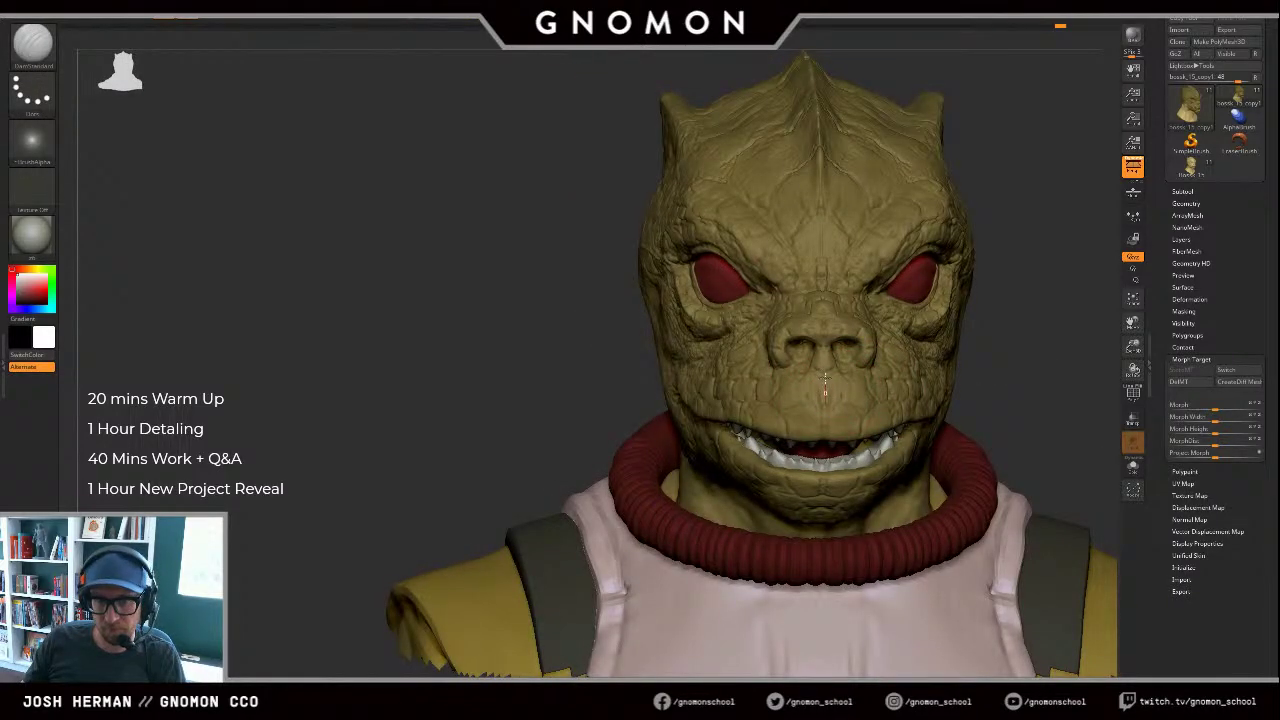
{"action": "left_click_drag", "start_coordinate": [1068, 374], "coordinate": [973, 368], "text": "shift"}
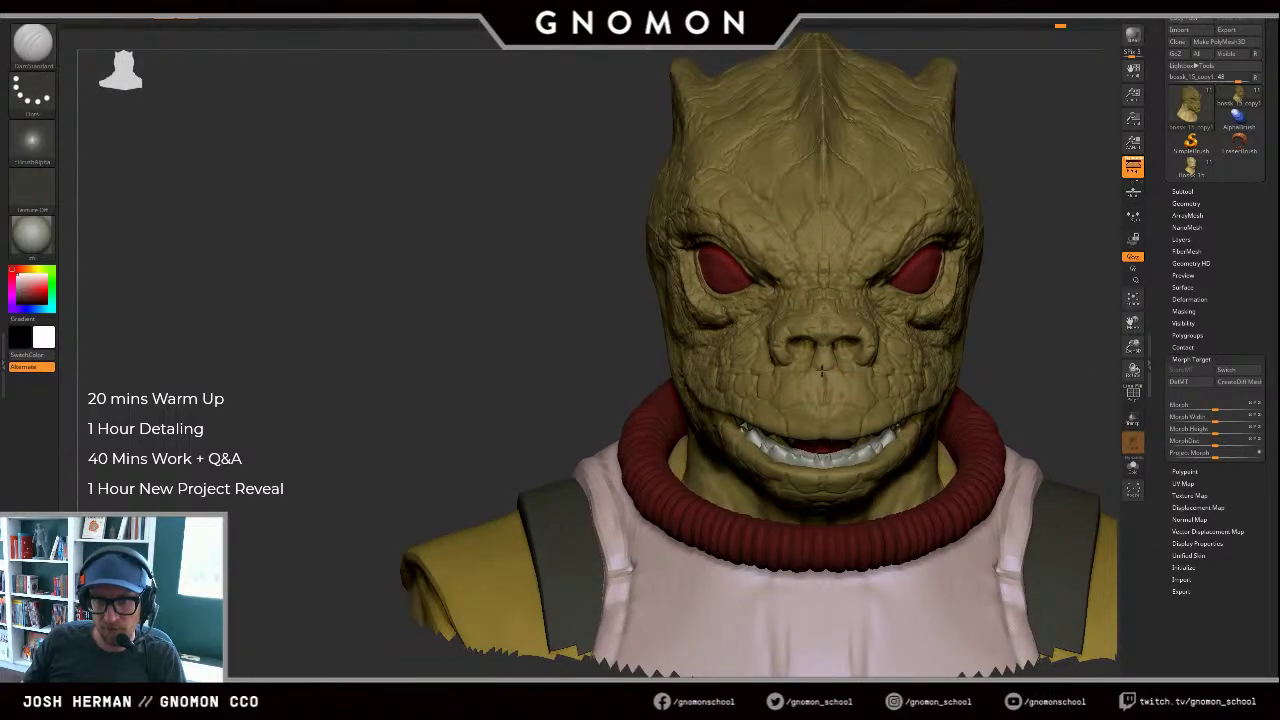
Step: Examine the reptilian bust's facial detail from the front and from both three-quarter sides
{"action": "left_click_drag", "start_coordinate": [1017, 352], "coordinate": [868, 346], "text": "alt"}
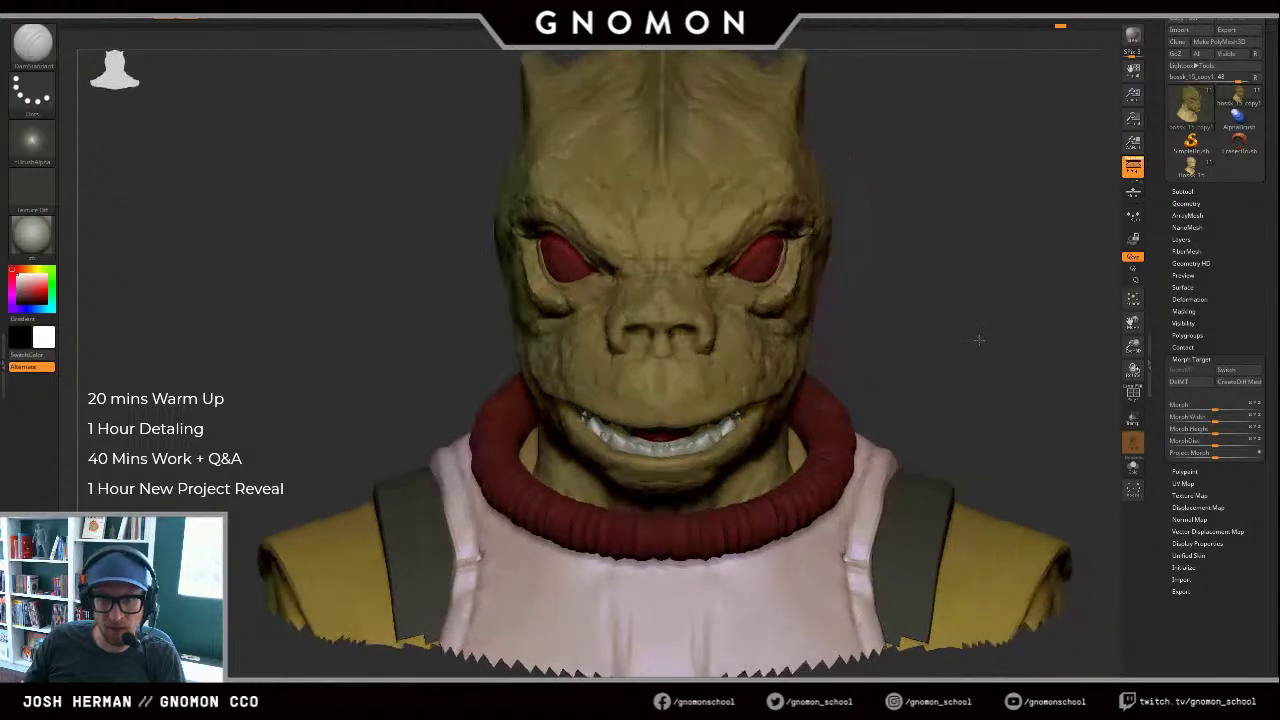
{"action": "left_click_drag", "start_coordinate": [977, 340], "coordinate": [815, 345]}
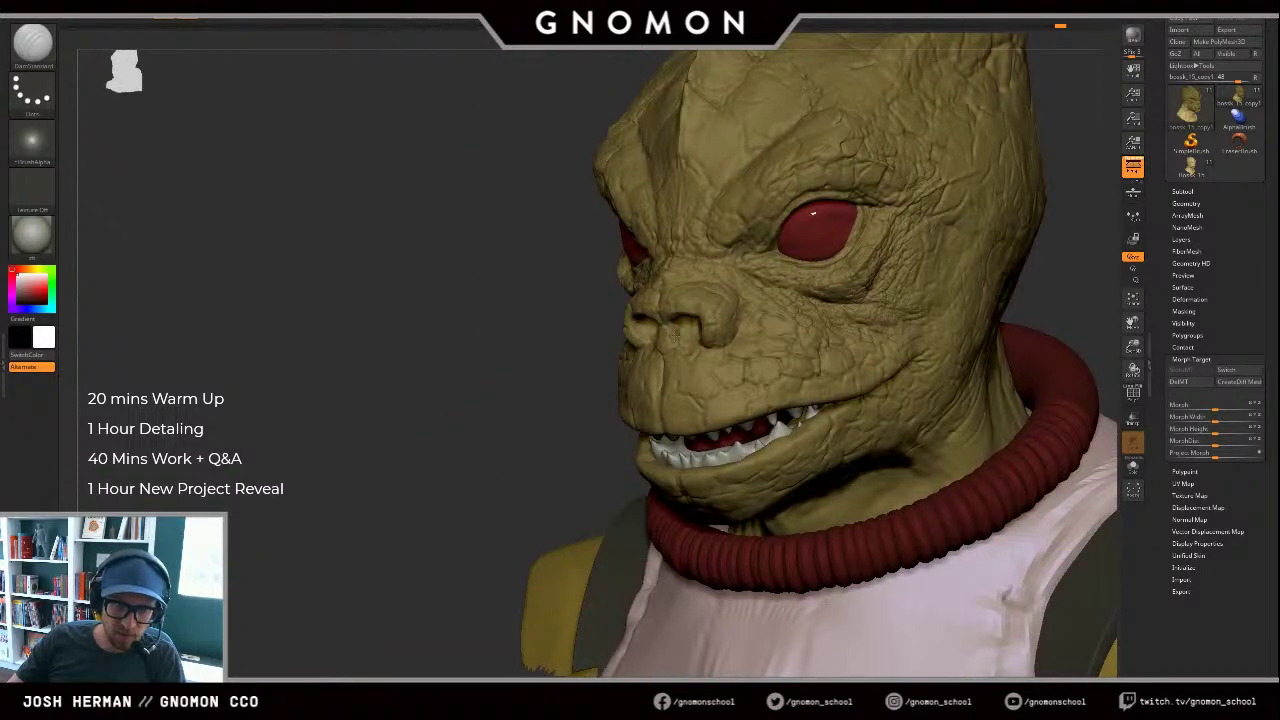
{"action": "left_click_drag", "start_coordinate": [522, 368], "coordinate": [632, 344]}
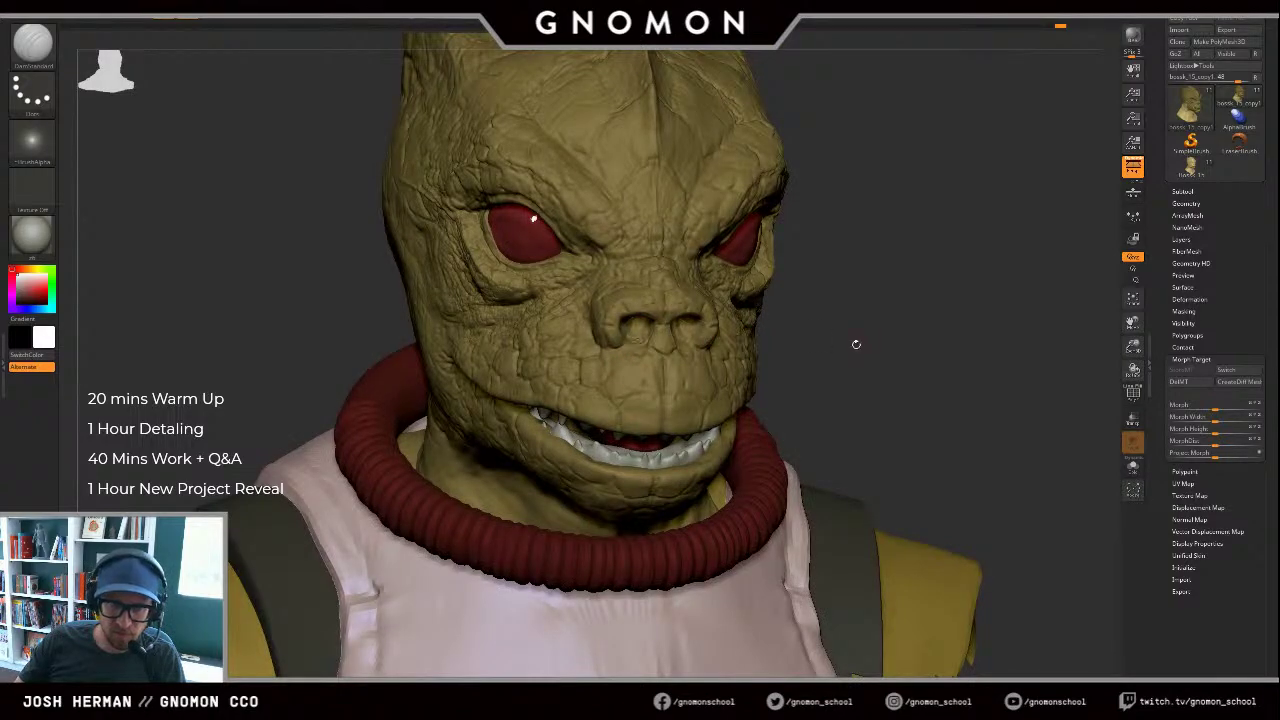
{"action": "left_click_drag", "start_coordinate": [855, 344], "coordinate": [760, 348], "text": "shift"}
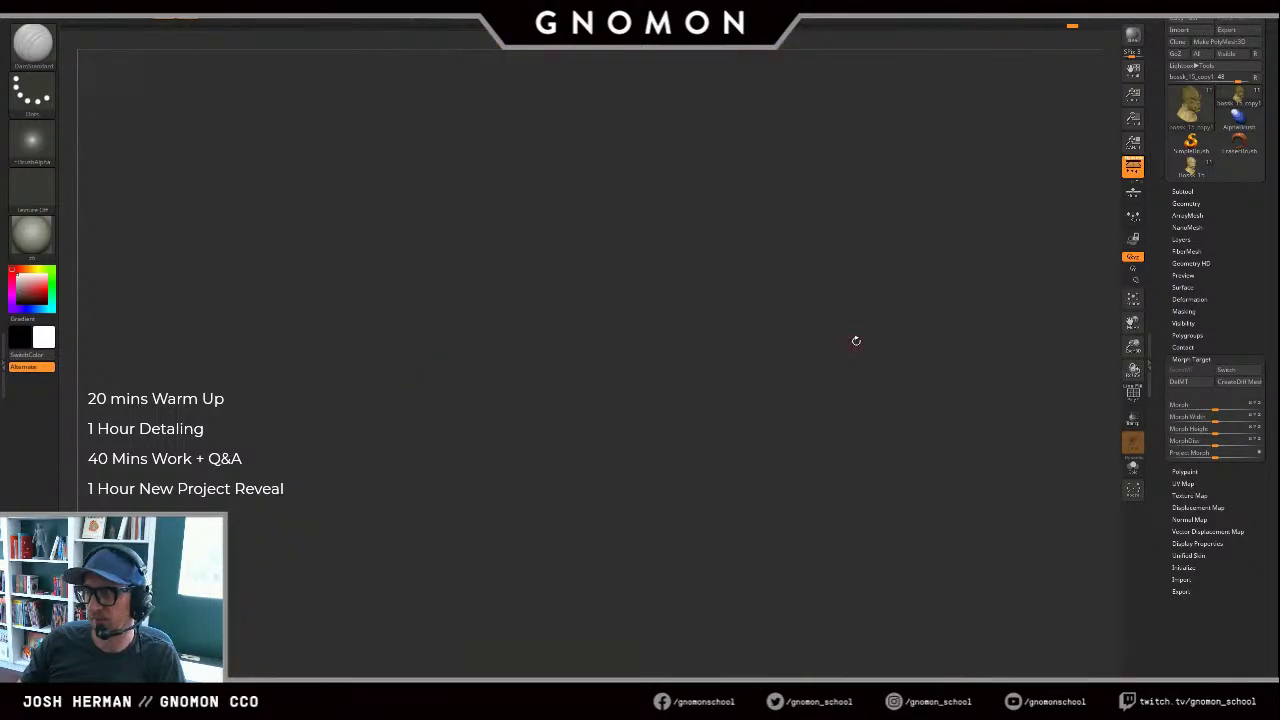
{"action": "mouse_move", "coordinate": [894, 337]}
{"action": "left_mouse_down"}
{"action": "mouse_move", "coordinate": [917, 331]}
{"action": "mouse_move", "coordinate": [872, 338]}
{"action": "left_mouse_up"}
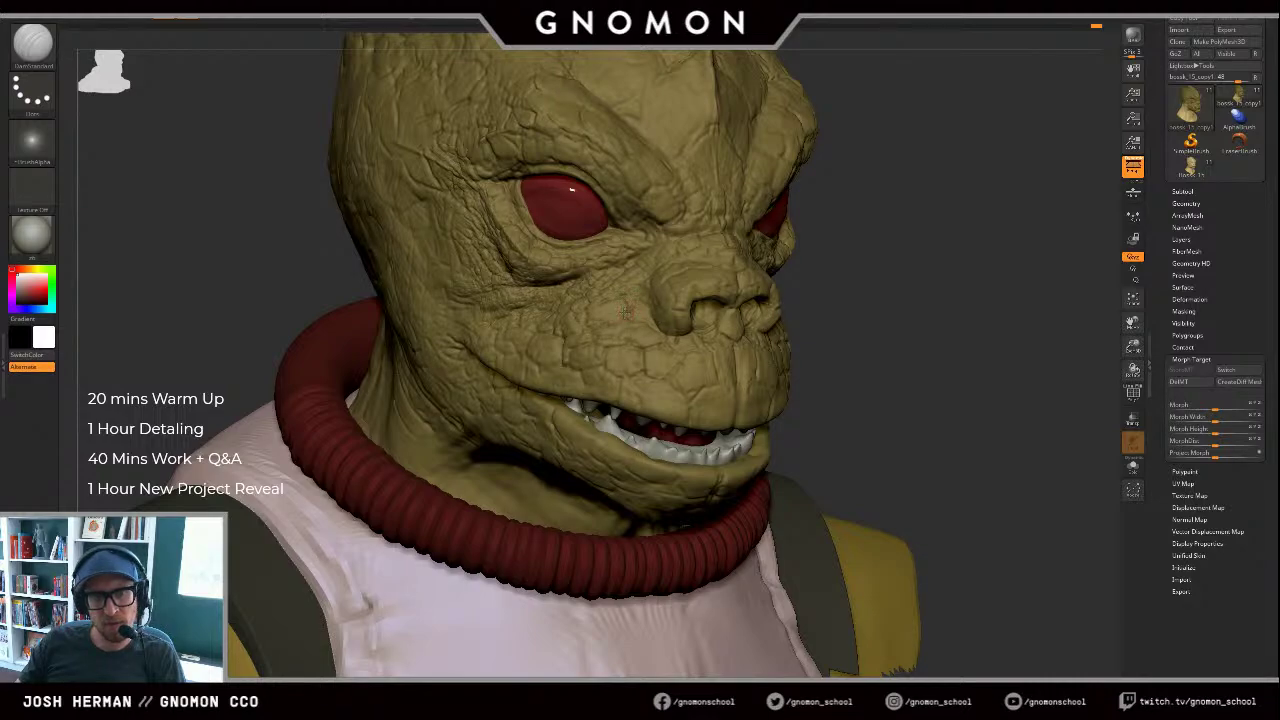
{"action": "left_click_drag", "start_coordinate": [880, 334], "coordinate": [915, 382]}
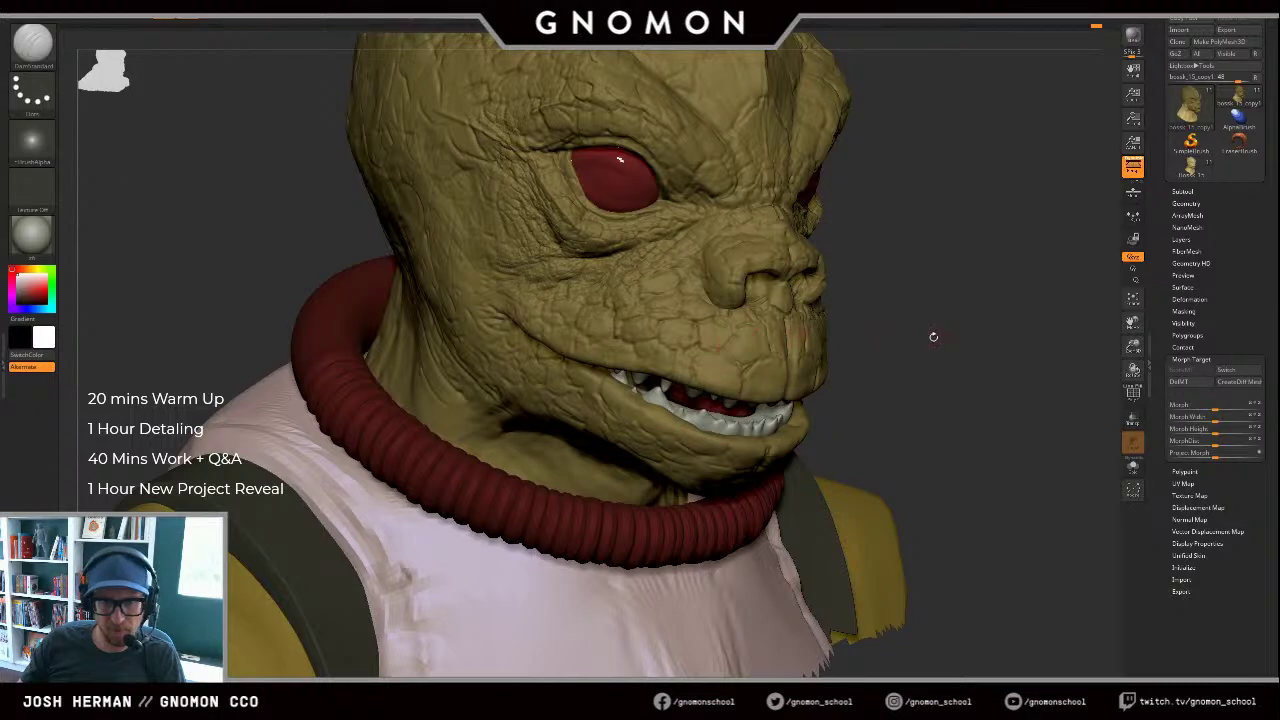
{"action": "mouse_move", "coordinate": [933, 337]}
{"action": "left_mouse_down"}
{"action": "mouse_move", "coordinate": [1031, 343]}
{"action": "mouse_move", "coordinate": [981, 318]}
{"action": "mouse_move", "coordinate": [984, 343]}
{"action": "left_mouse_up"}
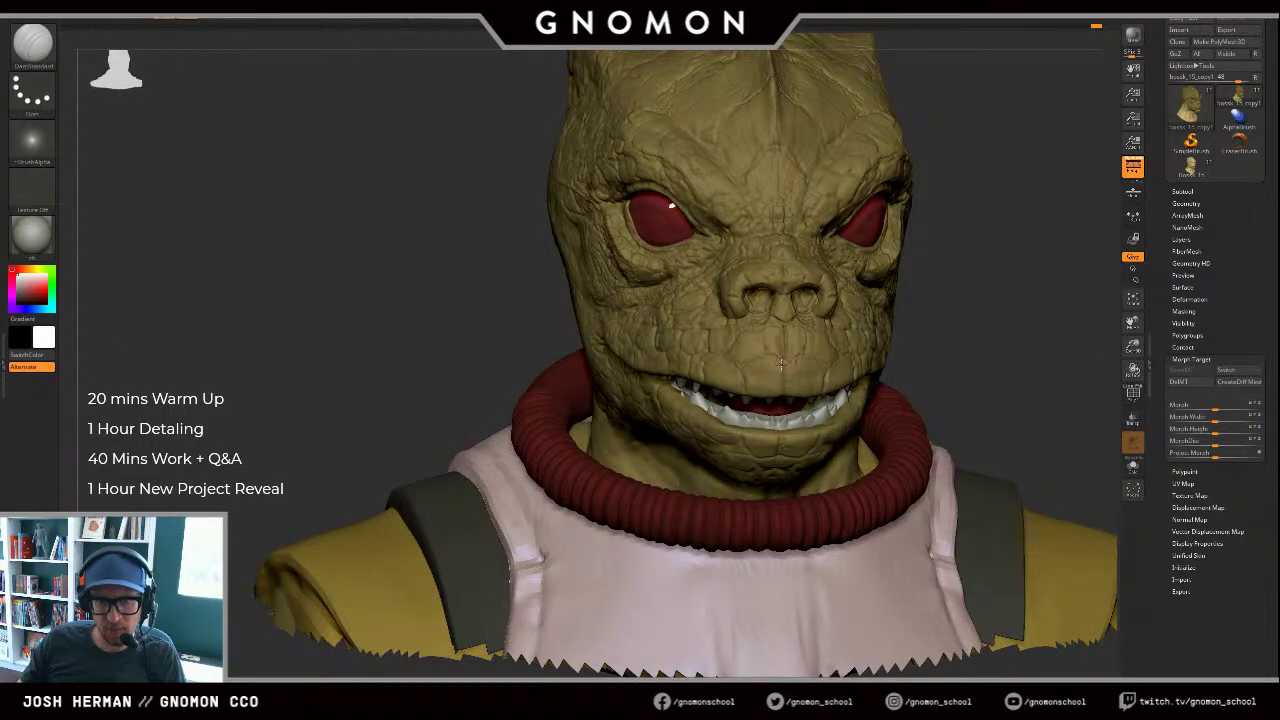
{"action": "left_click_drag", "start_coordinate": [966, 343], "coordinate": [880, 350], "text": "shift"}
{"action": "left_click_drag", "start_coordinate": [1006, 338], "coordinate": [888, 282], "text": "alt"}
Step: Refine the centre of the upper lip with the Move and Dam Standard brushes, checking it from below
{"action": "key", "text": "b"}
{"action": "key", "text": "m"}
{"action": "key", "text": "v"}
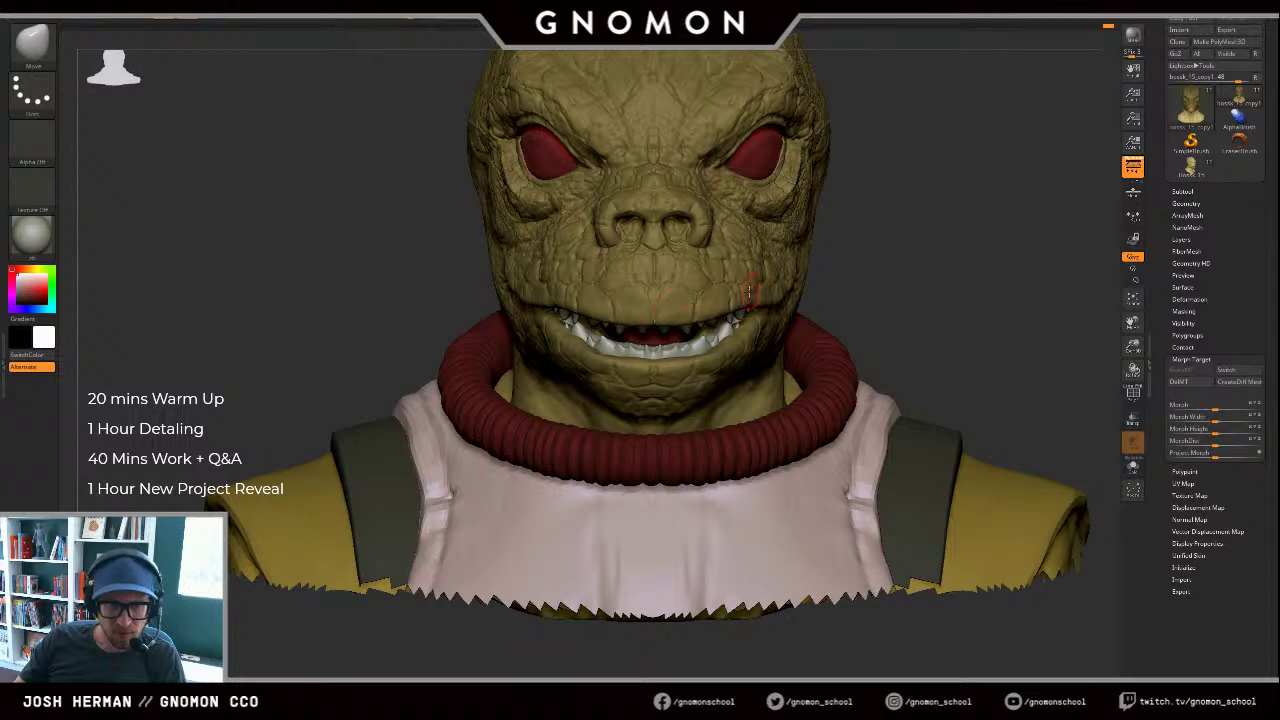
{"action": "key", "text": "b"}
{"action": "key", "text": "d"}
{"action": "key", "text": "s"}
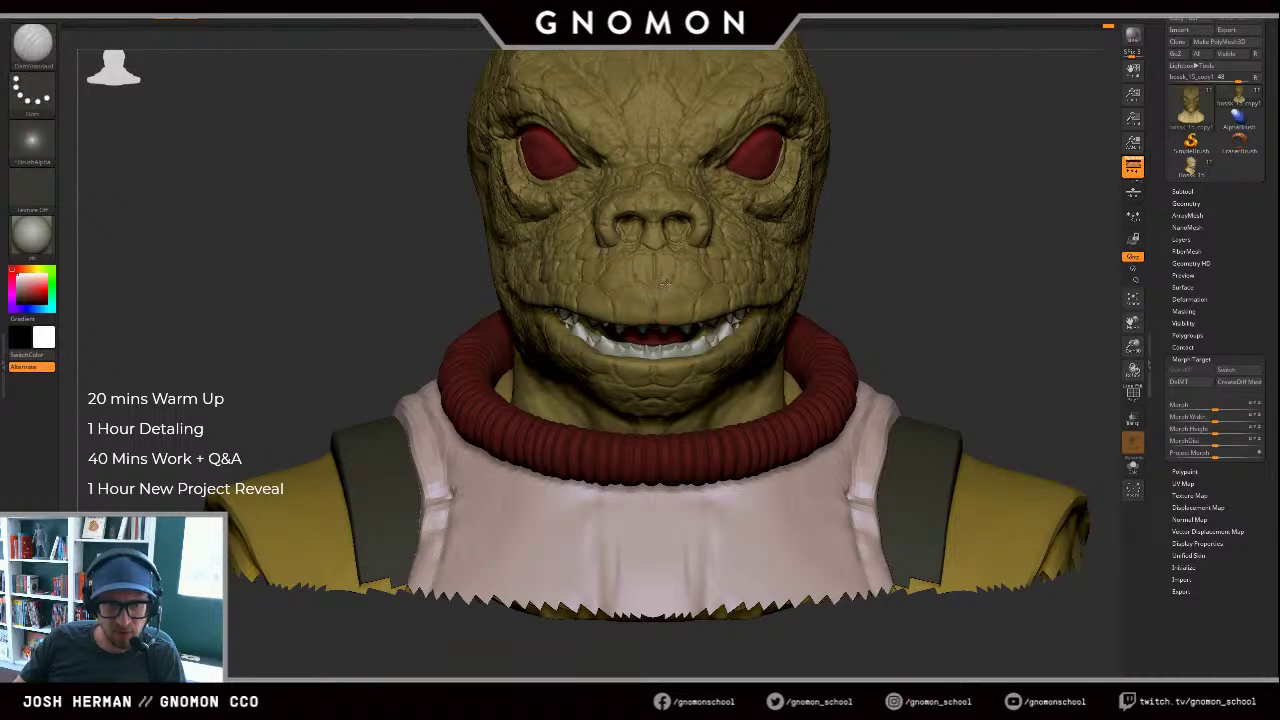
{"action": "left_click_drag", "start_coordinate": [871, 258], "coordinate": [862, 196]}
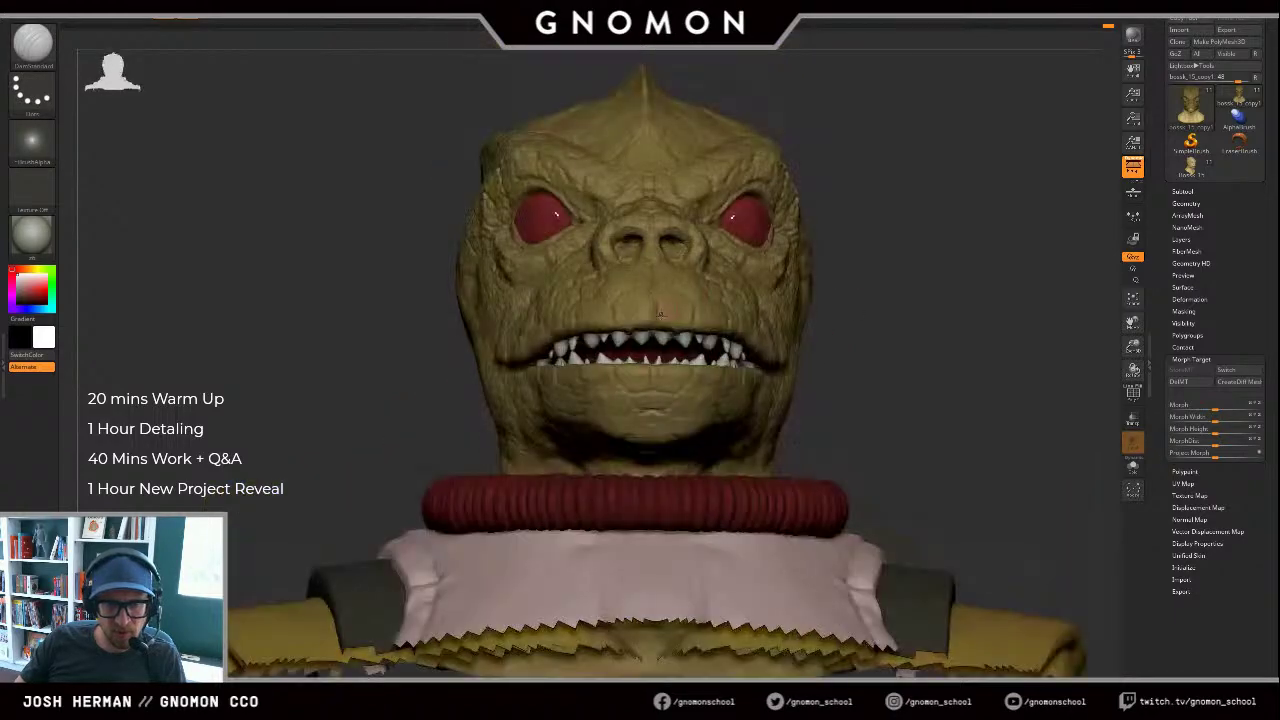
{"action": "left_click_drag", "start_coordinate": [851, 274], "coordinate": [846, 346]}
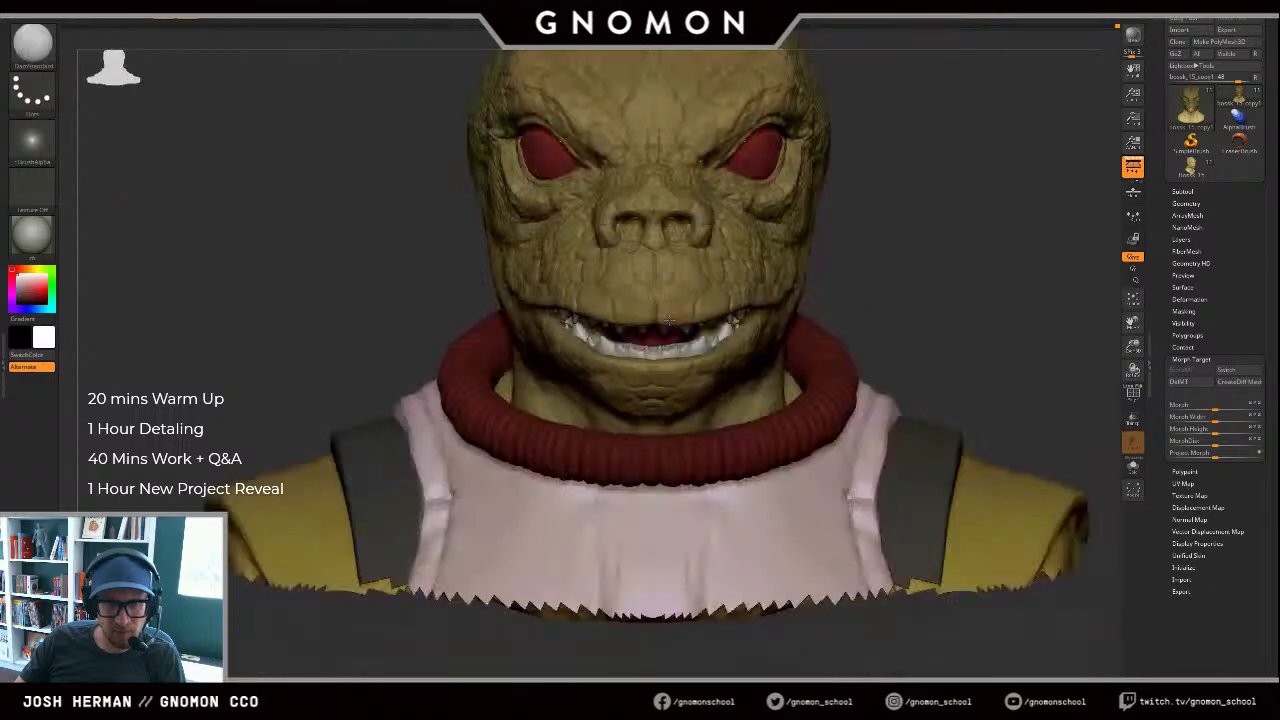
{"action": "key", "text": "b"}
{"action": "key", "text": "m"}
{"action": "key", "text": "v"}
{"action": "left_click_drag", "start_coordinate": [663, 300], "coordinate": [665, 298]}
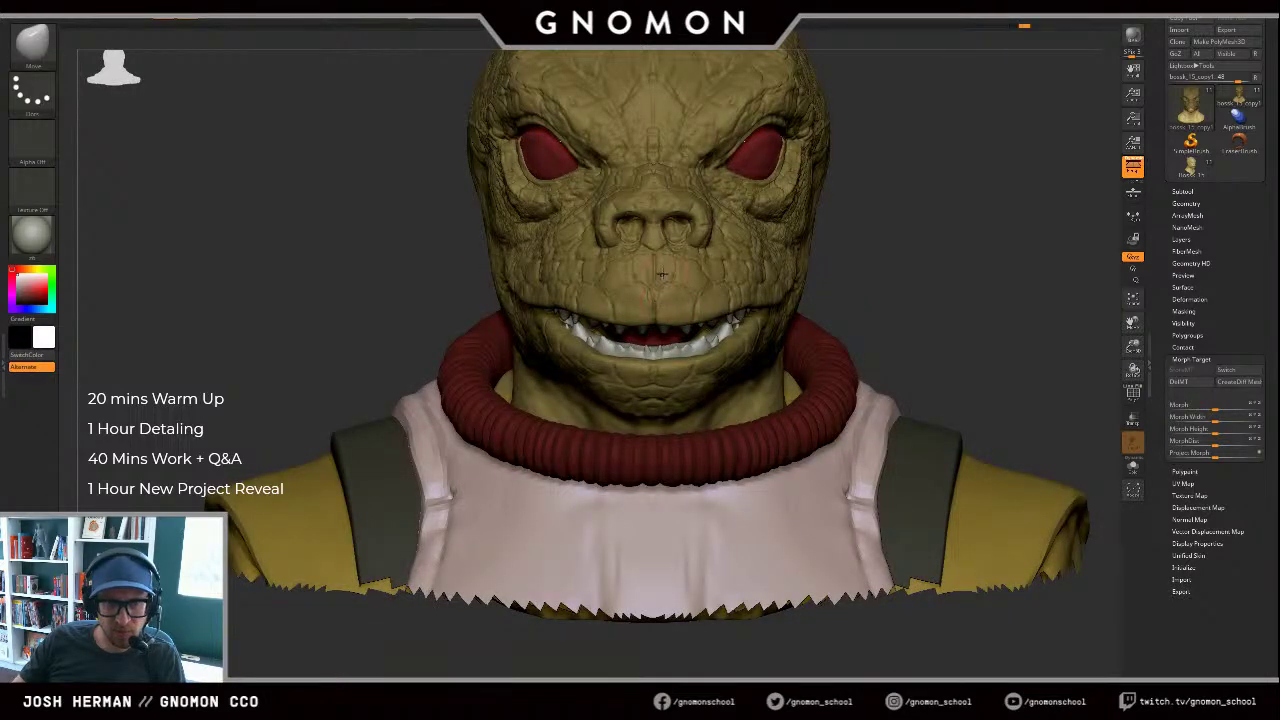
Step: Switch the stored morph target on and off to compare the skin detail close up around the eye and snout
{"action": "mouse_move", "coordinate": [874, 257]}
{"action": "left_mouse_down"}
{"action": "mouse_move", "coordinate": [857, 320]}
{"action": "mouse_move", "coordinate": [778, 338]}
{"action": "mouse_move", "coordinate": [784, 358]}
{"action": "left_mouse_up"}
{"action": "key", "text": "b"}
{"action": "key", "text": "d"}
{"action": "key", "text": "s"}
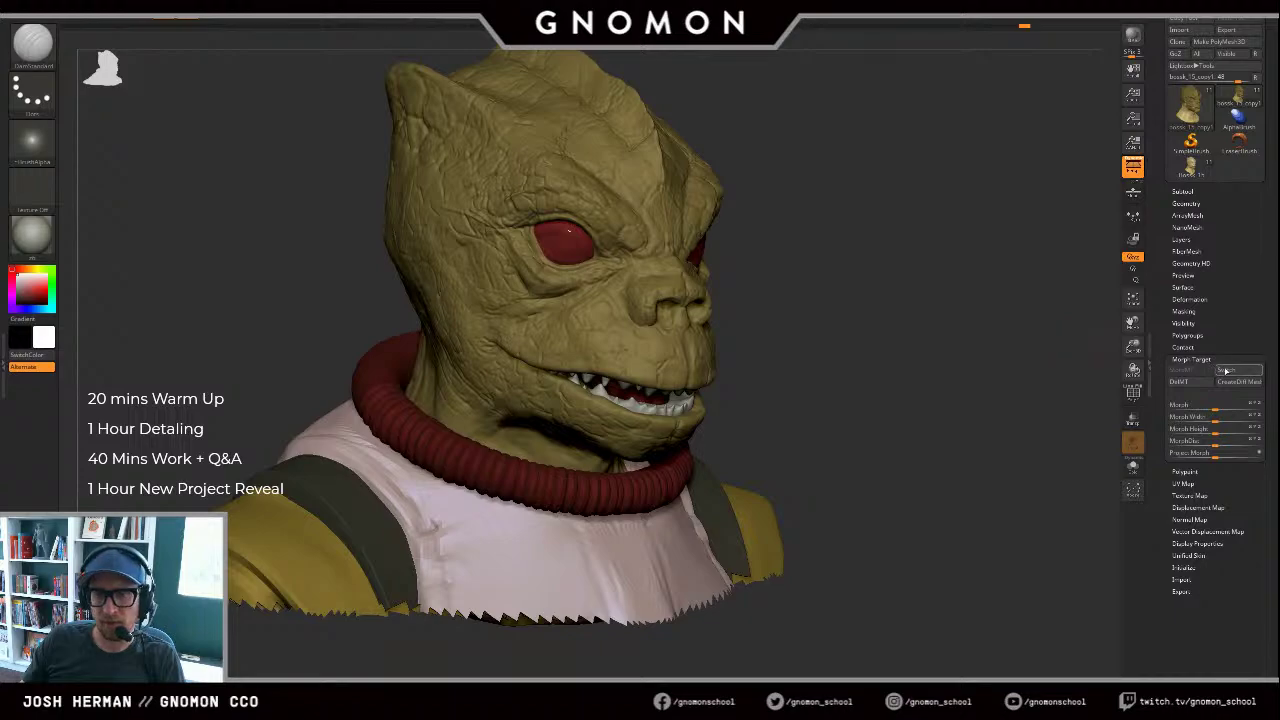
{"action": "left_click_drag", "start_coordinate": [1046, 298], "coordinate": [1077, 389], "text": "alt"}
{"action": "left_click_drag", "start_coordinate": [971, 301], "coordinate": [1116, 418], "text": "alt"}
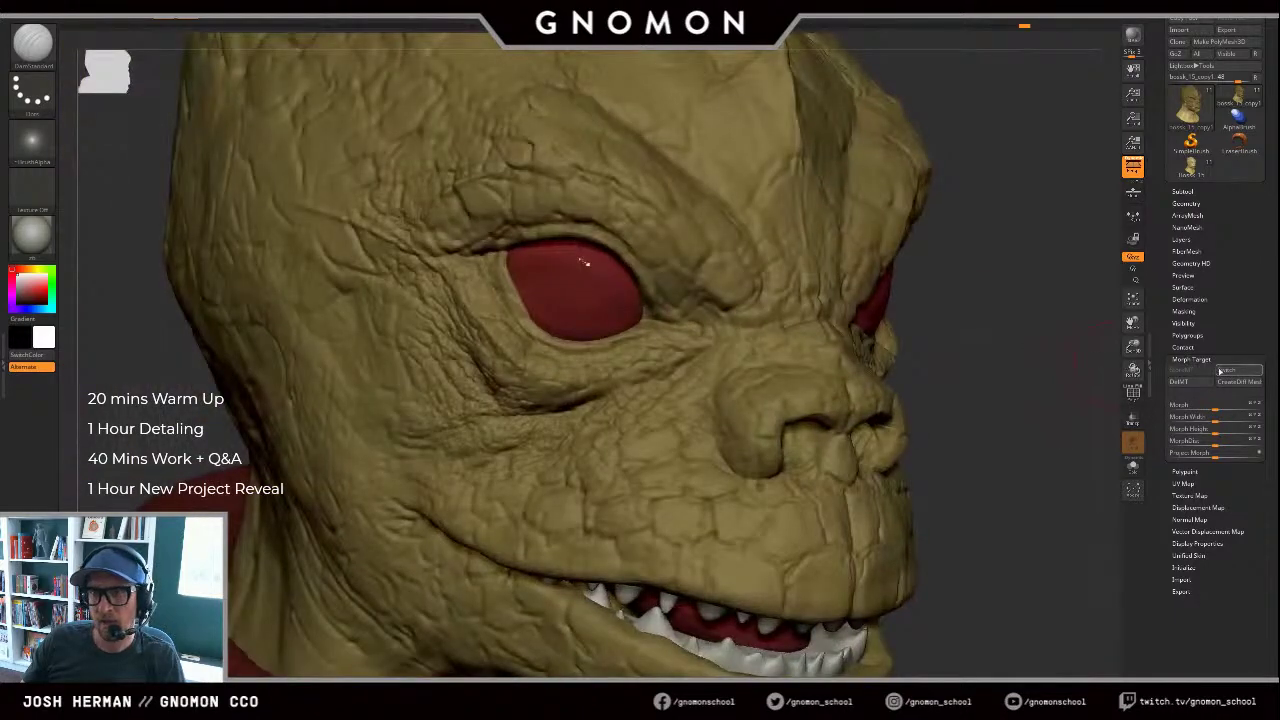
{"action": "left_click", "coordinate": [1227, 374]}
{"action": "left_click", "coordinate": [1231, 375]}
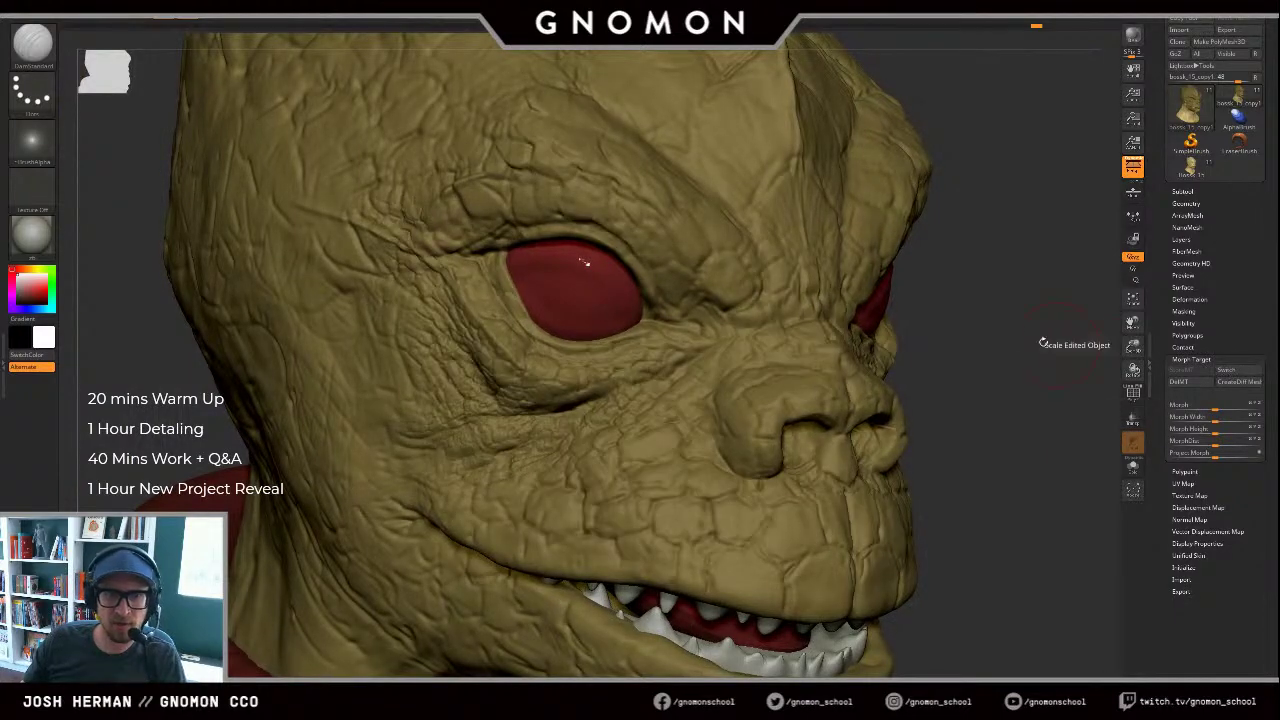
Step: Compare the whole head with its stored morph target from a three-quarter view
{"action": "left_click_drag", "start_coordinate": [1047, 366], "coordinate": [613, 447], "text": "alt"}
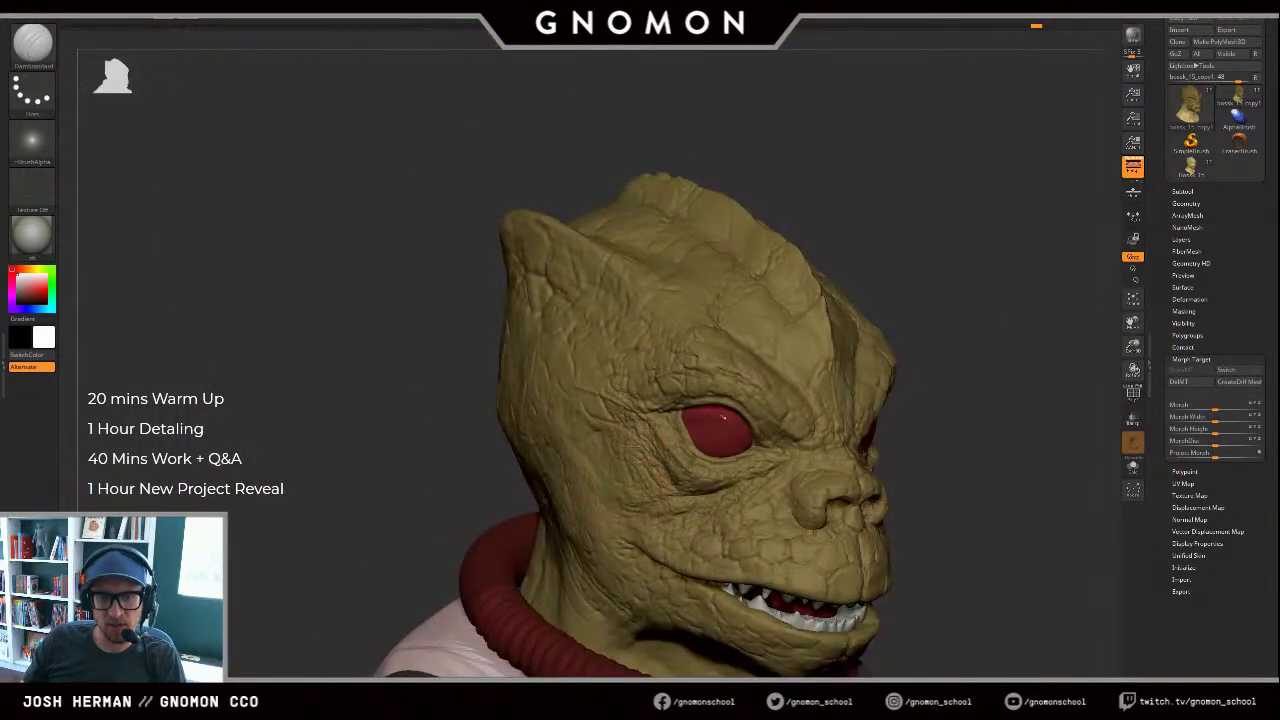
{"action": "left_click_drag", "start_coordinate": [1003, 408], "coordinate": [957, 391], "text": "alt"}
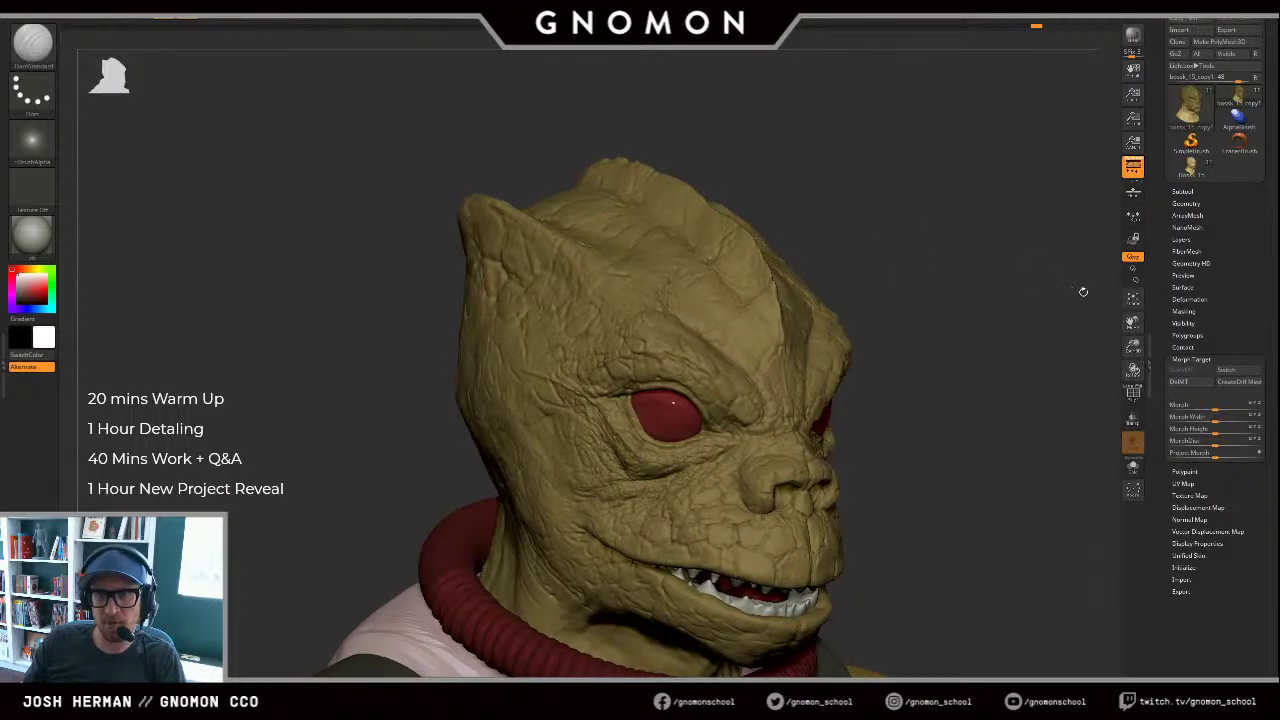
{"action": "left_click", "coordinate": [1232, 372]}
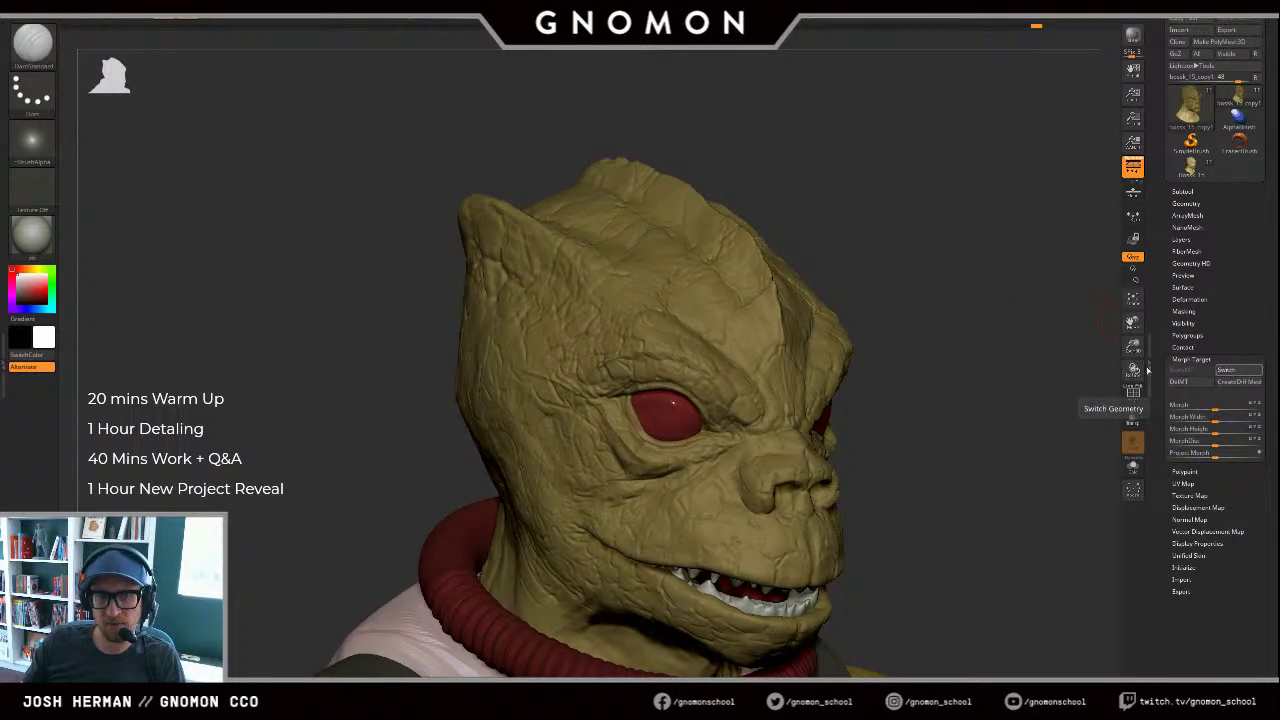
{"action": "left_click_drag", "start_coordinate": [1003, 401], "coordinate": [995, 286], "text": "alt"}
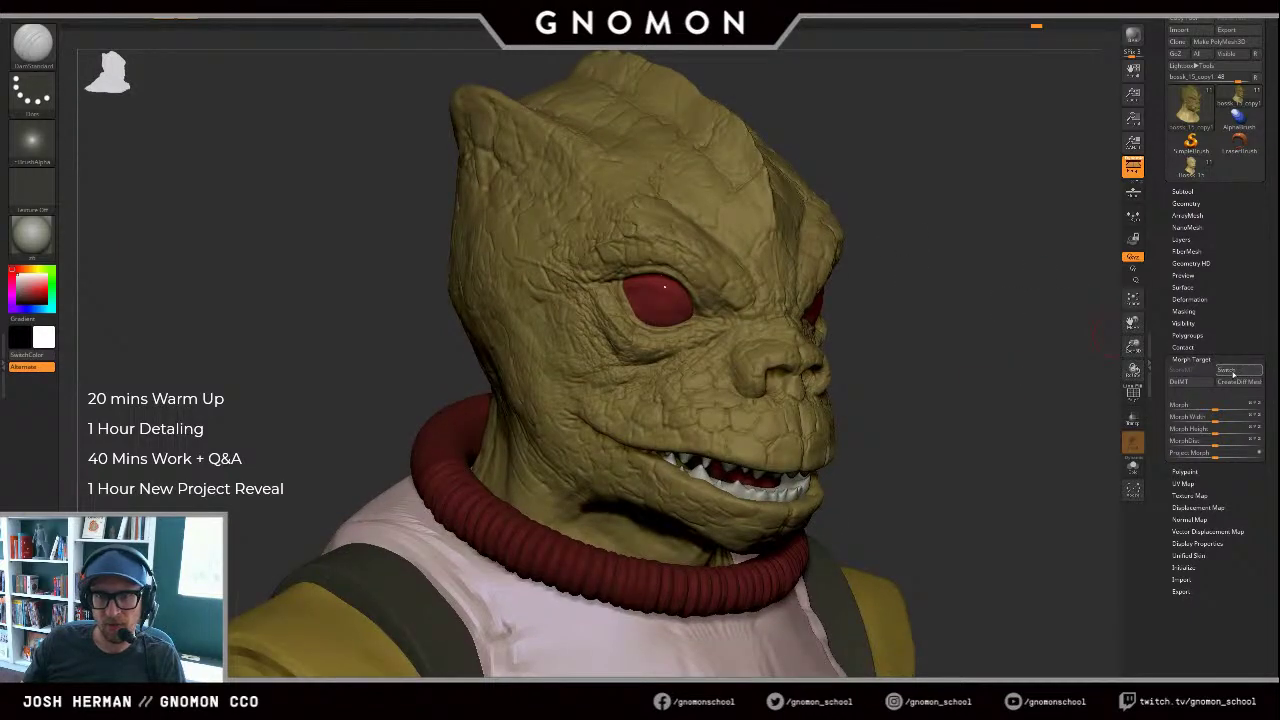
{"action": "left_click", "coordinate": [1233, 374]}
Step: Select the ScalesSnake1 brush and adjust its size for detailing the side of the head
{"action": "key", "text": "1"}
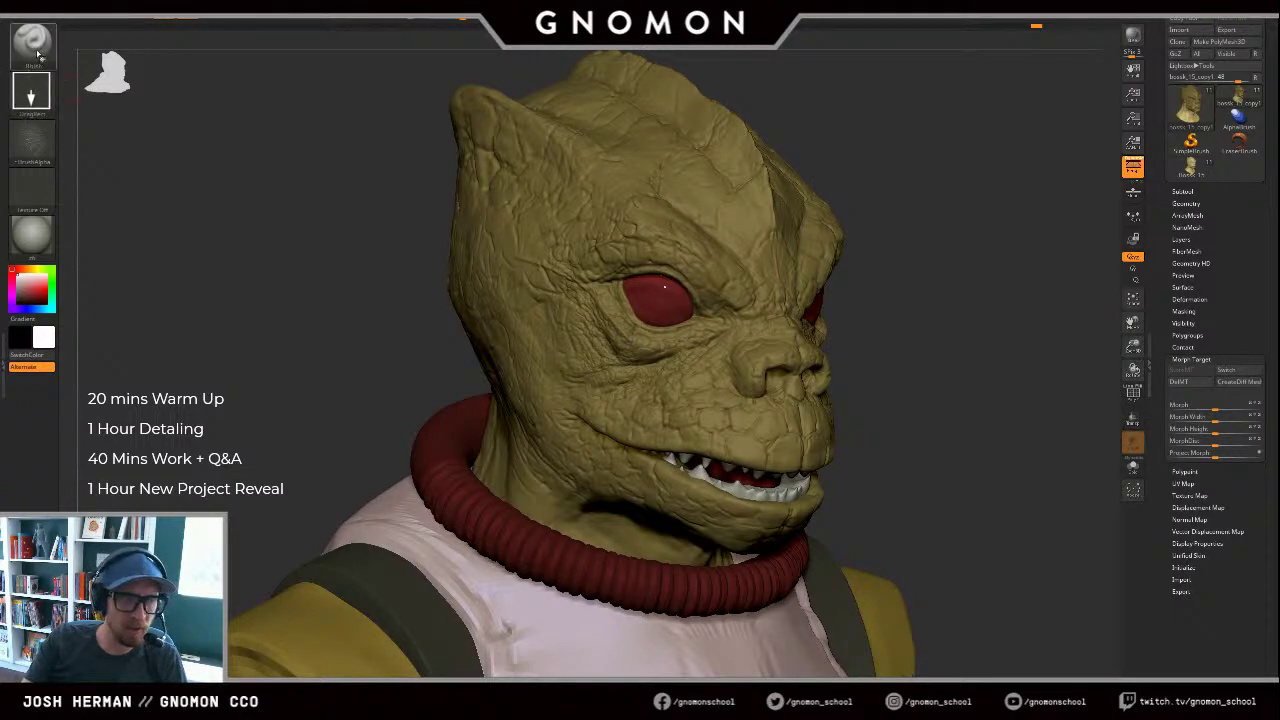
{"action": "left_click", "coordinate": [36, 52]}
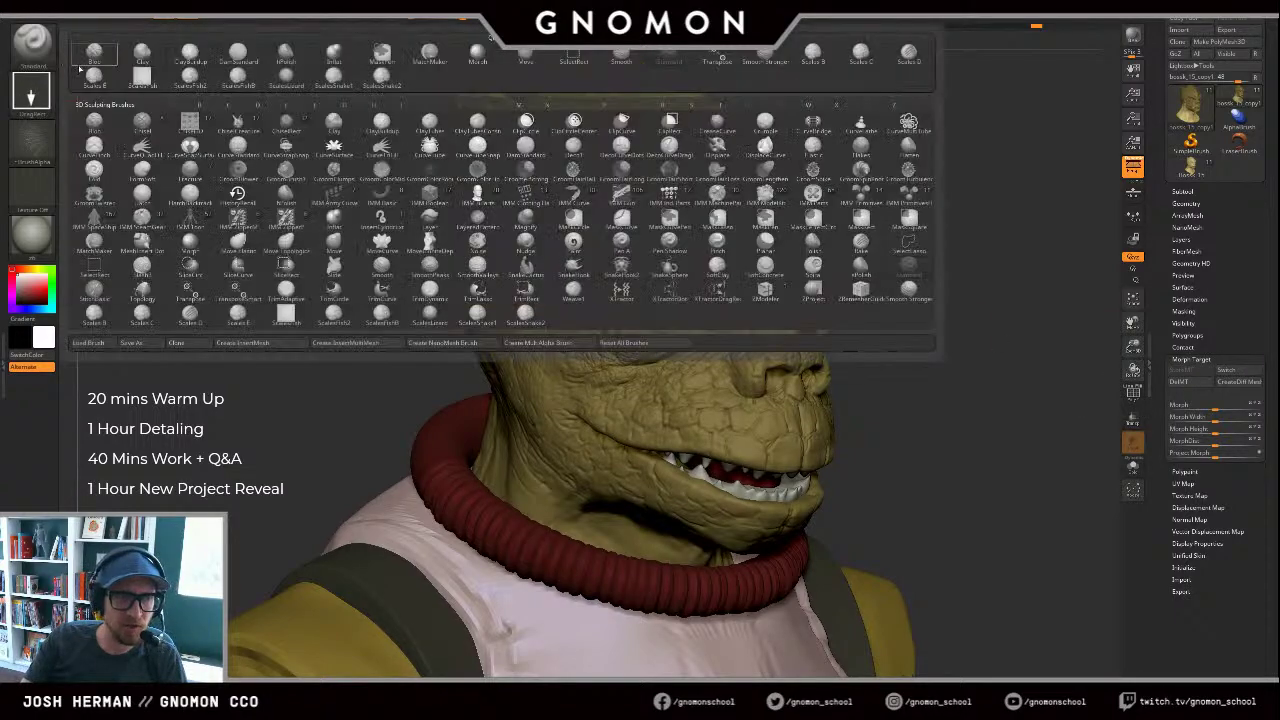
{"action": "left_click", "coordinate": [333, 75]}
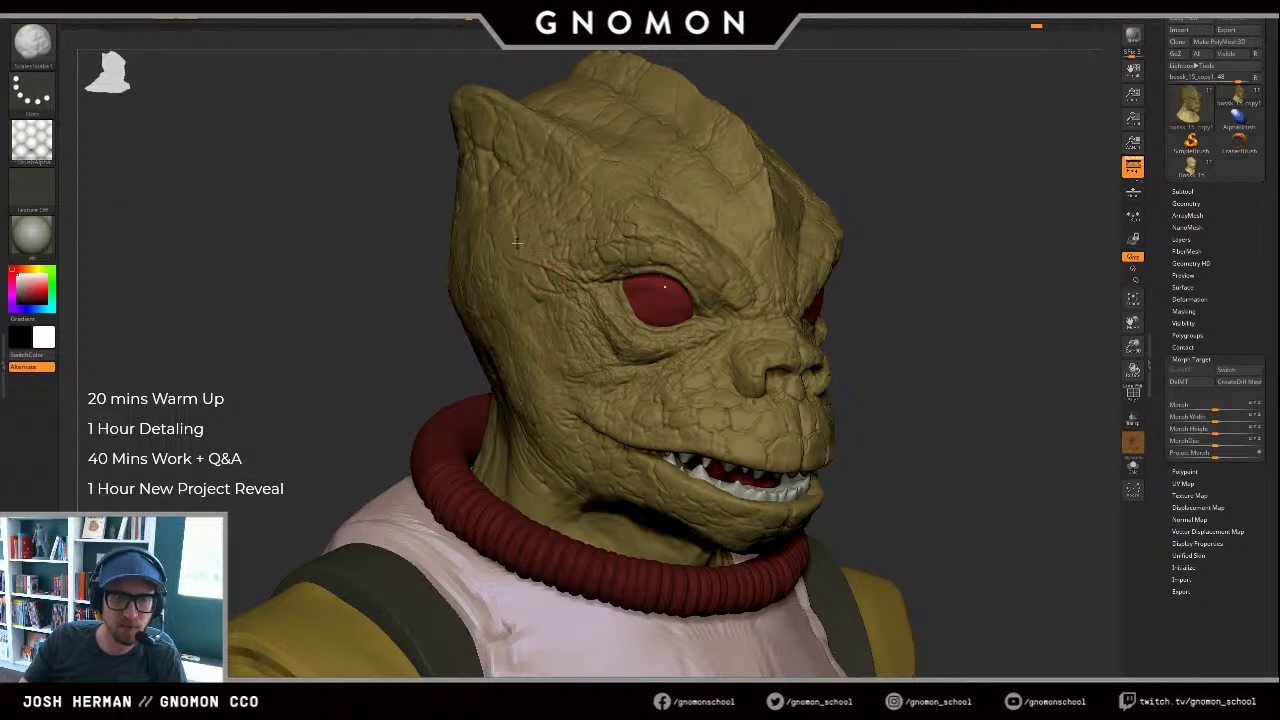
{"action": "key", "text": "shift"}
{"action": "key", "text": "s"}
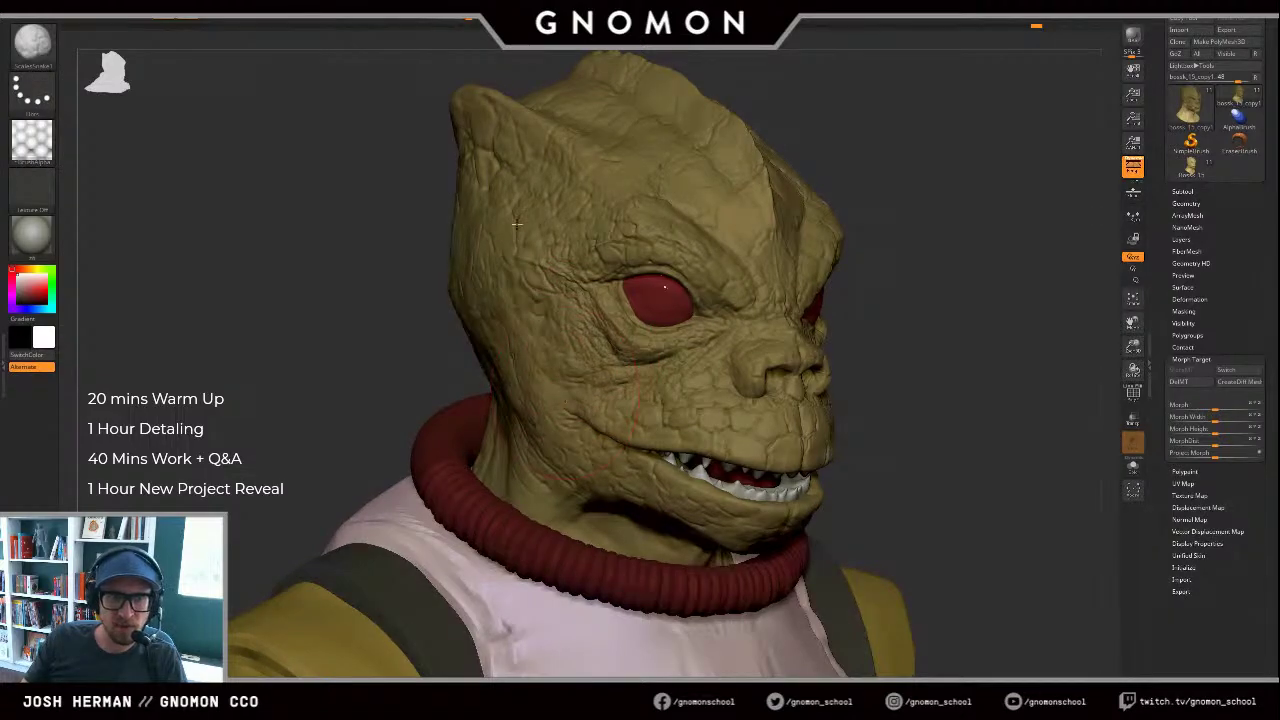
{"action": "left_click_drag", "start_coordinate": [877, 191], "coordinate": [935, 191]}
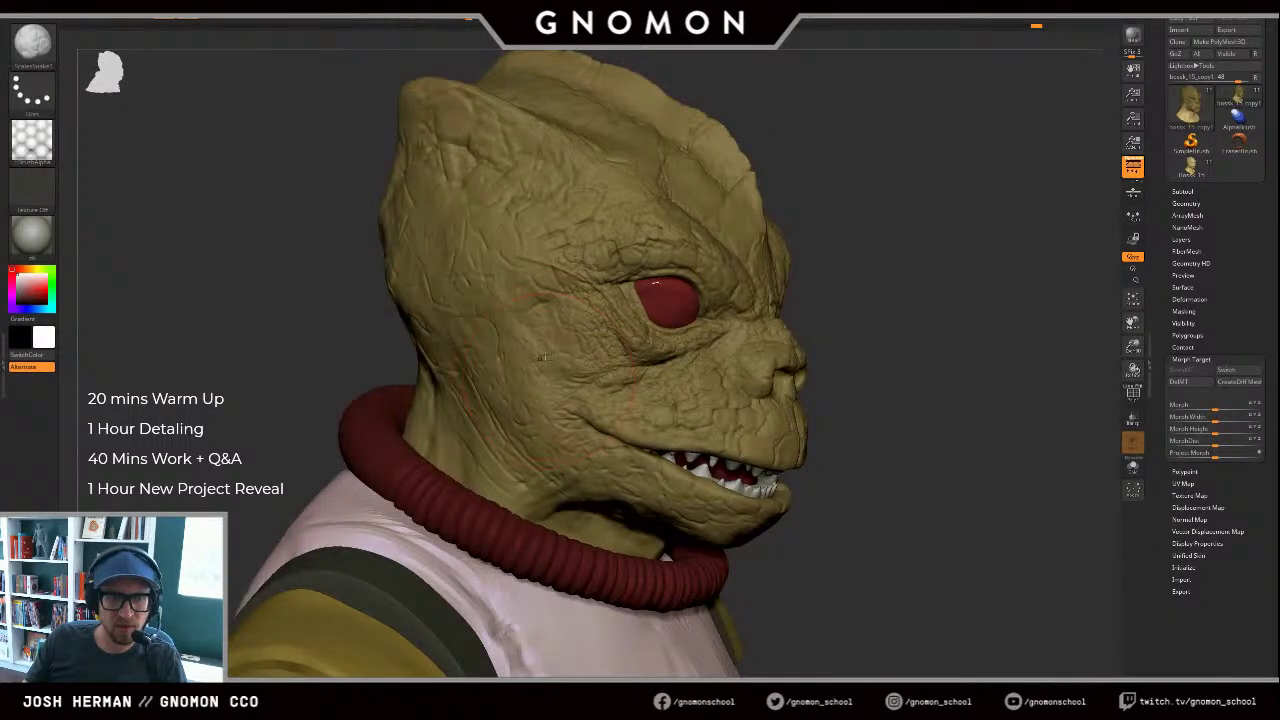
Step: Isolate the head and test snake-scale strokes at different brush sizes on the neck's underside, undoing the earlier trials
{"action": "key", "text": "alt+s"}
{"action": "left_click_drag", "start_coordinate": [880, 374], "coordinate": [935, 200]}
{"action": "mouse_move", "coordinate": [580, 575]}
{"action": "left_mouse_down"}
{"action": "mouse_move", "coordinate": [608, 465]}
{"action": "mouse_move", "coordinate": [663, 499]}
{"action": "mouse_move", "coordinate": [515, 633]}
{"action": "mouse_move", "coordinate": [572, 492]}
{"action": "mouse_move", "coordinate": [580, 604]}
{"action": "left_mouse_up"}
{"action": "key", "text": "ctrl"}
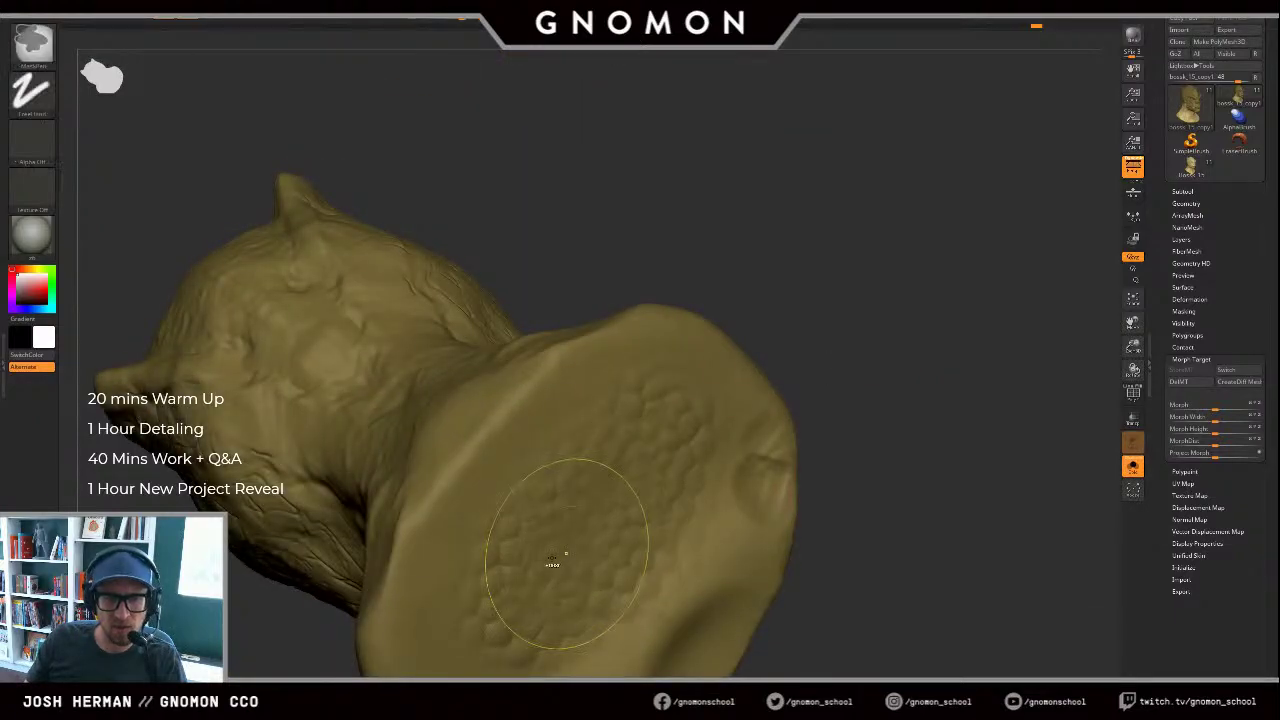
{"action": "key", "text": "ctrl+z"}
{"action": "mouse_move", "coordinate": [489, 617]}
{"action": "left_mouse_down"}
{"action": "mouse_move", "coordinate": [592, 612]}
{"action": "mouse_move", "coordinate": [671, 583]}
{"action": "mouse_move", "coordinate": [660, 590]}
{"action": "left_mouse_up"}
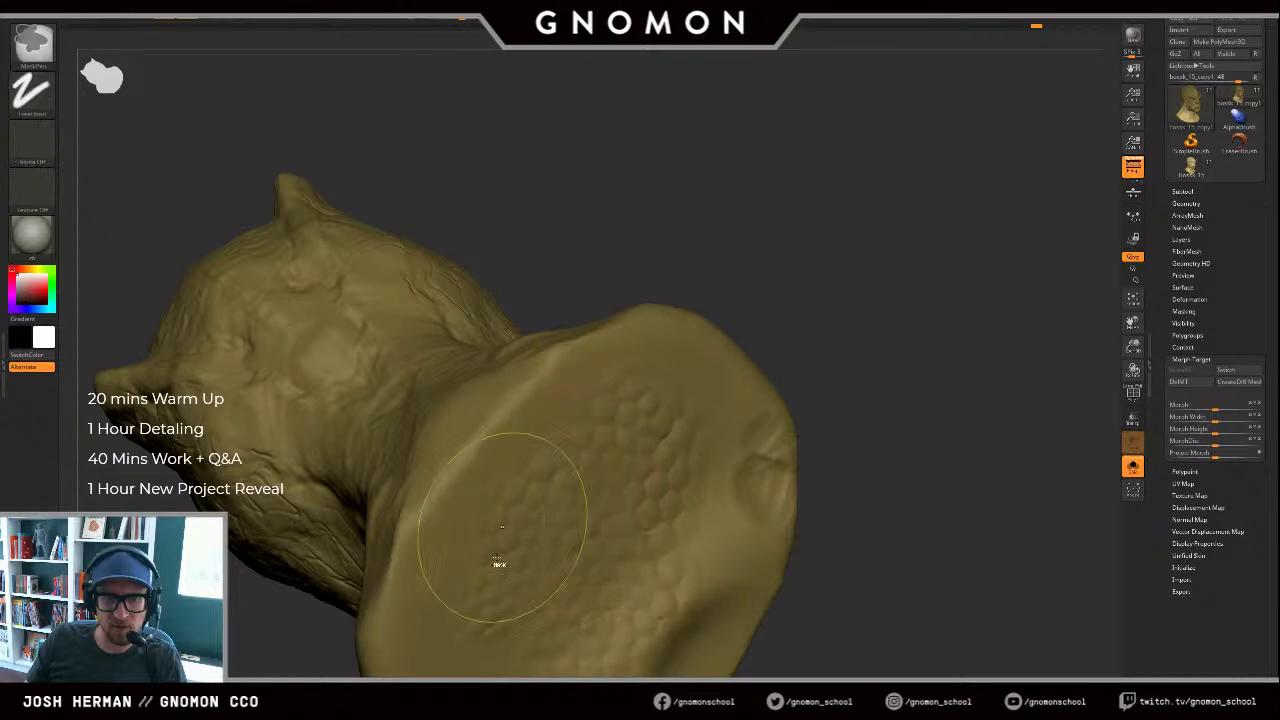
{"action": "key", "text": "ctrl+z"}
{"action": "key", "text": "s"}
{"action": "mouse_move", "coordinate": [490, 590]}
{"action": "left_mouse_down"}
{"action": "mouse_move", "coordinate": [591, 603]}
{"action": "mouse_move", "coordinate": [708, 486]}
{"action": "left_mouse_up"}
{"action": "key", "text": "ctrl+z"}
{"action": "left_click_drag", "start_coordinate": [551, 648], "coordinate": [693, 458]}
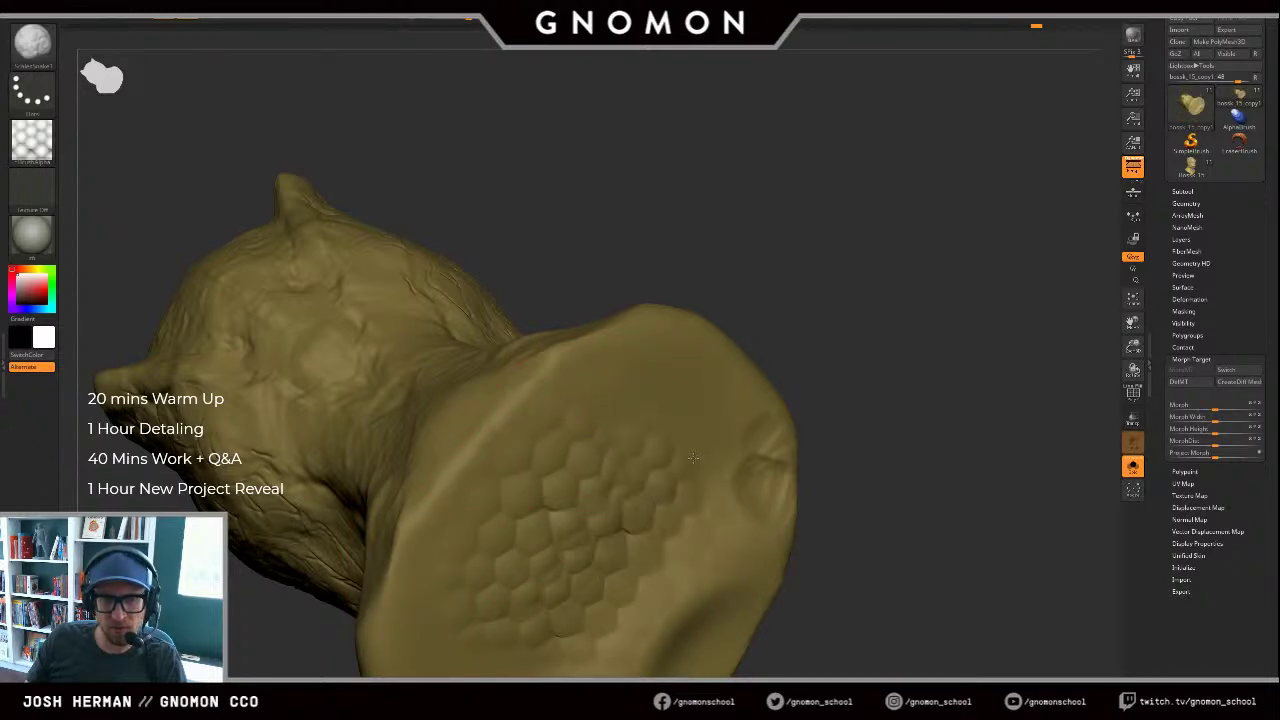
Step: Try snake-scale strokes on the cheek and temple, undoing each one
{"action": "left_click_drag", "start_coordinate": [932, 309], "coordinate": [928, 380]}
{"action": "key", "text": "s"}
{"action": "left_click_drag", "start_coordinate": [709, 388], "coordinate": [672, 385]}
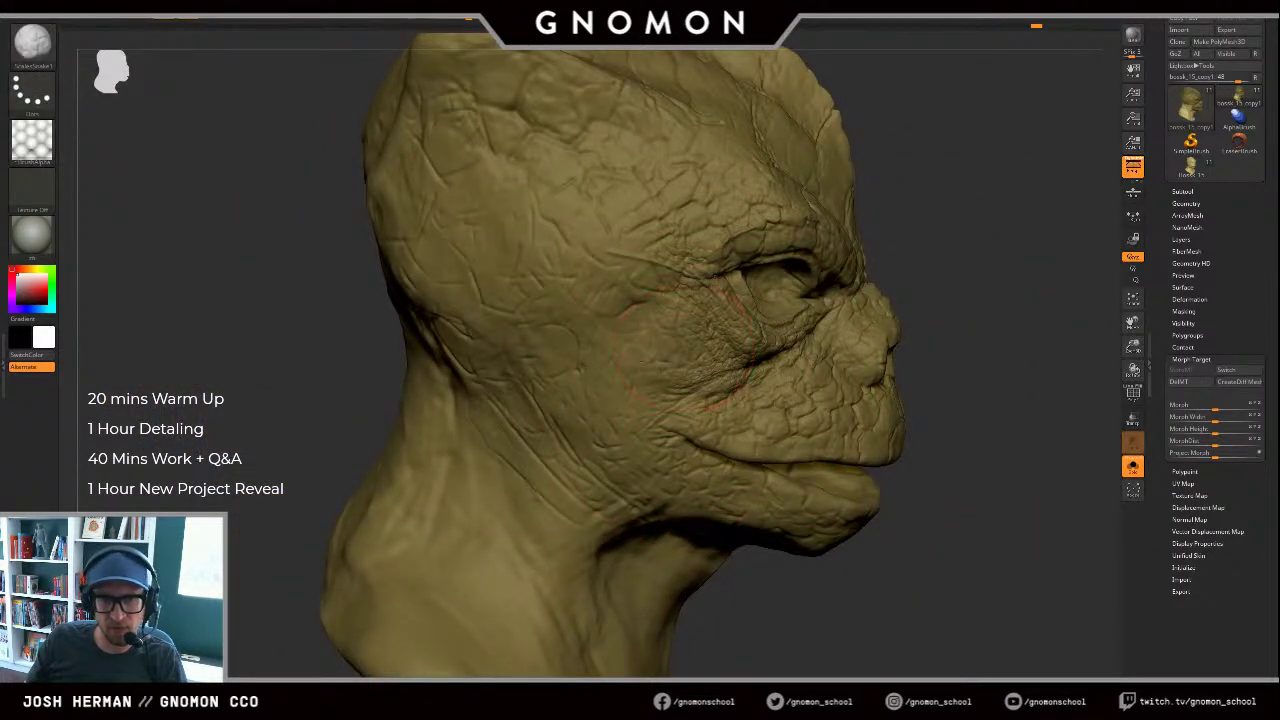
{"action": "key", "text": "ctrl+z"}
{"action": "mouse_move", "coordinate": [660, 208]}
{"action": "left_mouse_down"}
{"action": "mouse_move", "coordinate": [549, 216]}
{"action": "mouse_move", "coordinate": [640, 222]}
{"action": "left_mouse_up"}
{"action": "key", "text": "ctrl+z"}
Step: Examine the jaw, neck and opposite side of the face while adjusting the scale brush size
{"action": "key", "text": "s"}
{"action": "left_click_drag", "start_coordinate": [929, 517], "coordinate": [994, 368]}
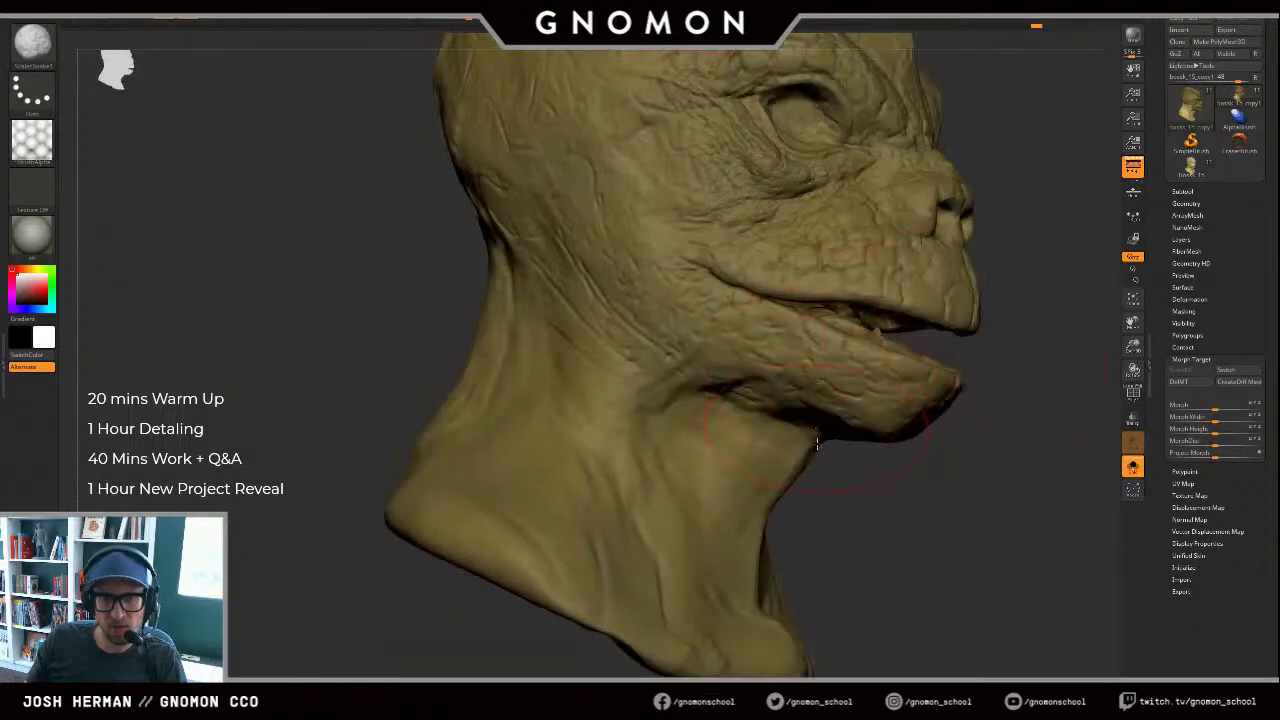
{"action": "mouse_move", "coordinate": [855, 514]}
{"action": "left_mouse_down"}
{"action": "mouse_move", "coordinate": [850, 420]}
{"action": "mouse_move", "coordinate": [806, 385]}
{"action": "left_mouse_up"}
{"action": "key", "text": "s"}
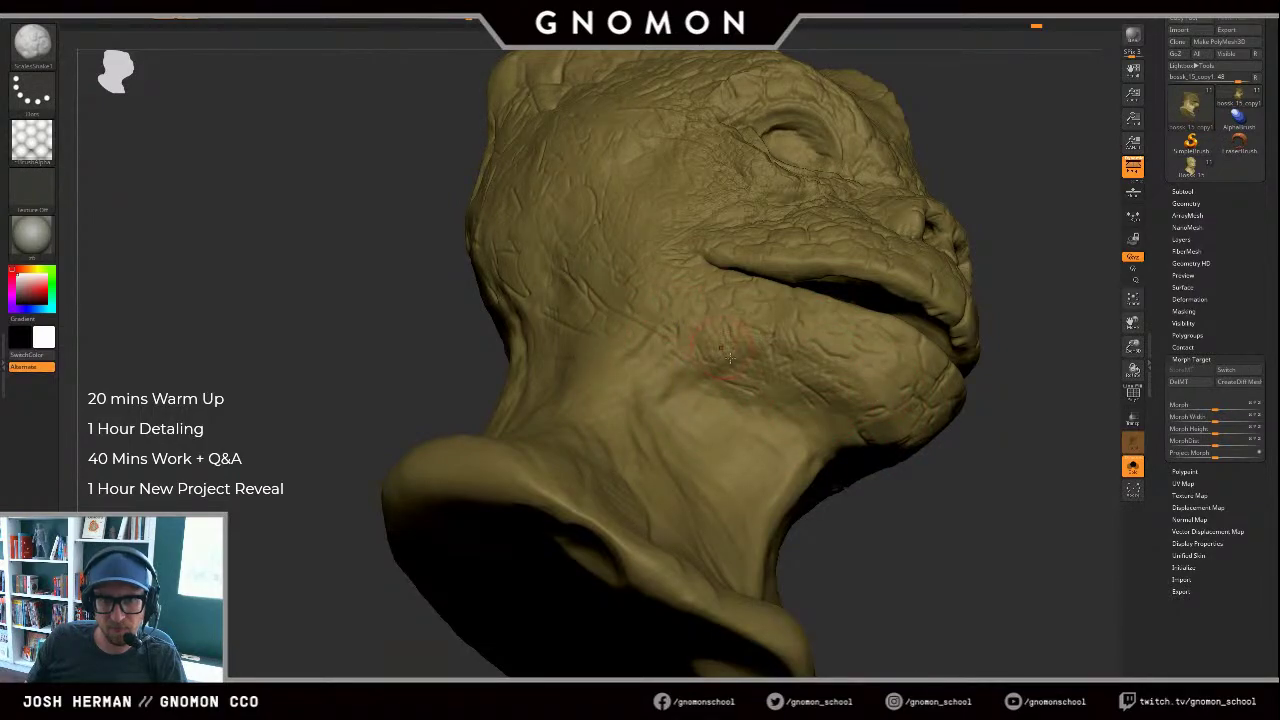
{"action": "left_click_drag", "start_coordinate": [915, 488], "coordinate": [902, 497]}
{"action": "mouse_move", "coordinate": [998, 311]}
{"action": "left_mouse_down"}
{"action": "mouse_move", "coordinate": [1029, 309]}
{"action": "mouse_move", "coordinate": [926, 342]}
{"action": "left_mouse_up"}
{"action": "left_click_drag", "start_coordinate": [1019, 321], "coordinate": [850, 348]}
{"action": "left_click_drag", "start_coordinate": [690, 430], "coordinate": [244, 441], "text": "alt"}
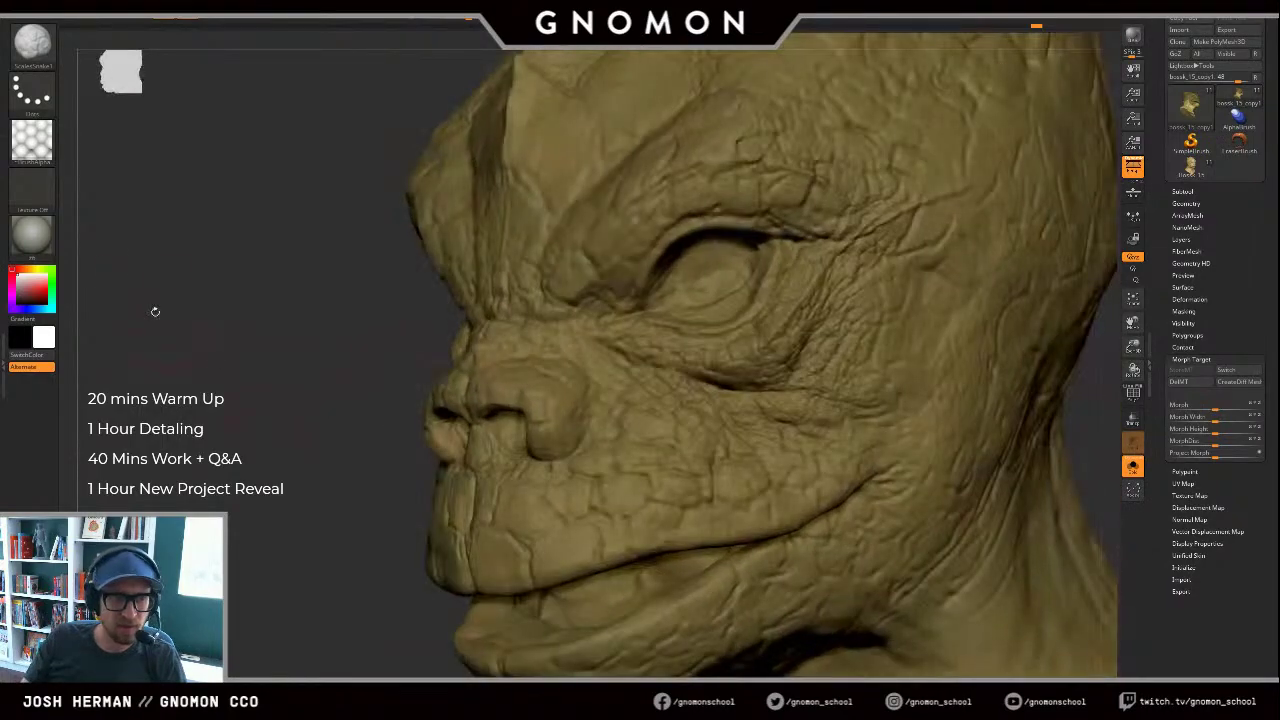
{"action": "left_click", "coordinate": [38, 229]}
{"action": "left_click", "coordinate": [237, 401]}
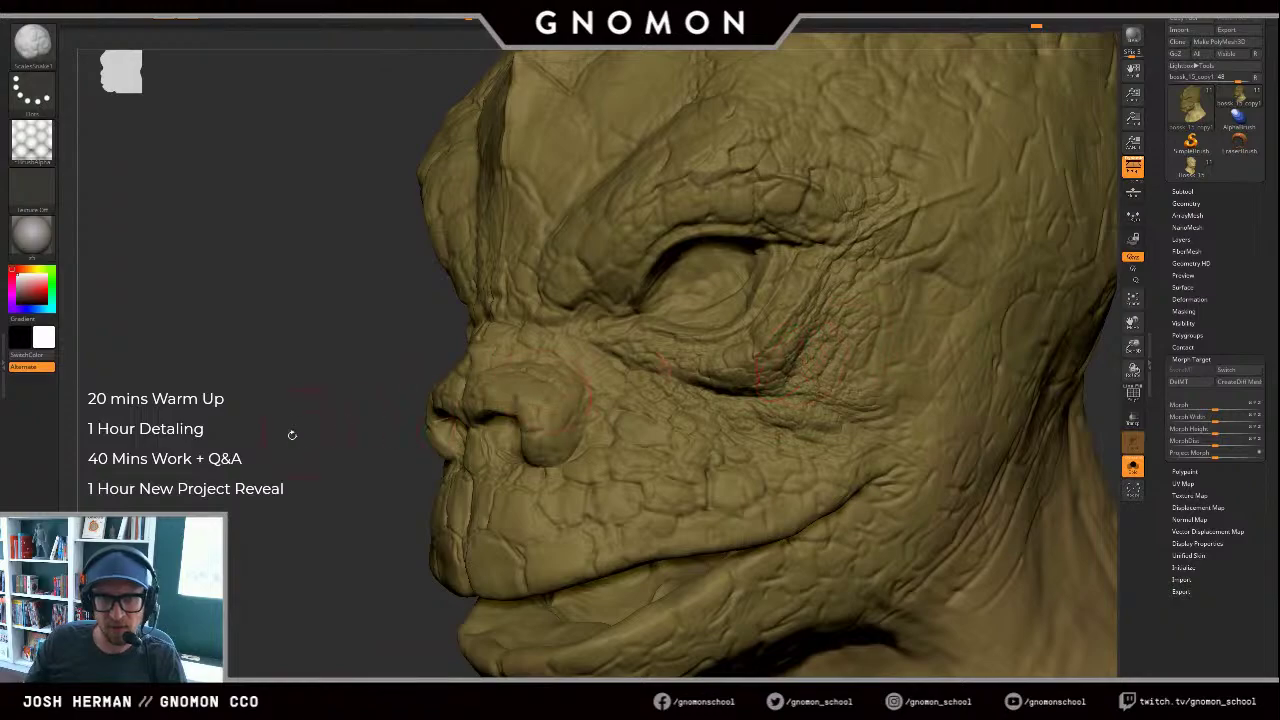
Step: Try a snake-scale stroke down the cheek behind the eye and mouth corner, and undo it
{"action": "left_click_drag", "start_coordinate": [292, 434], "coordinate": [536, 370]}
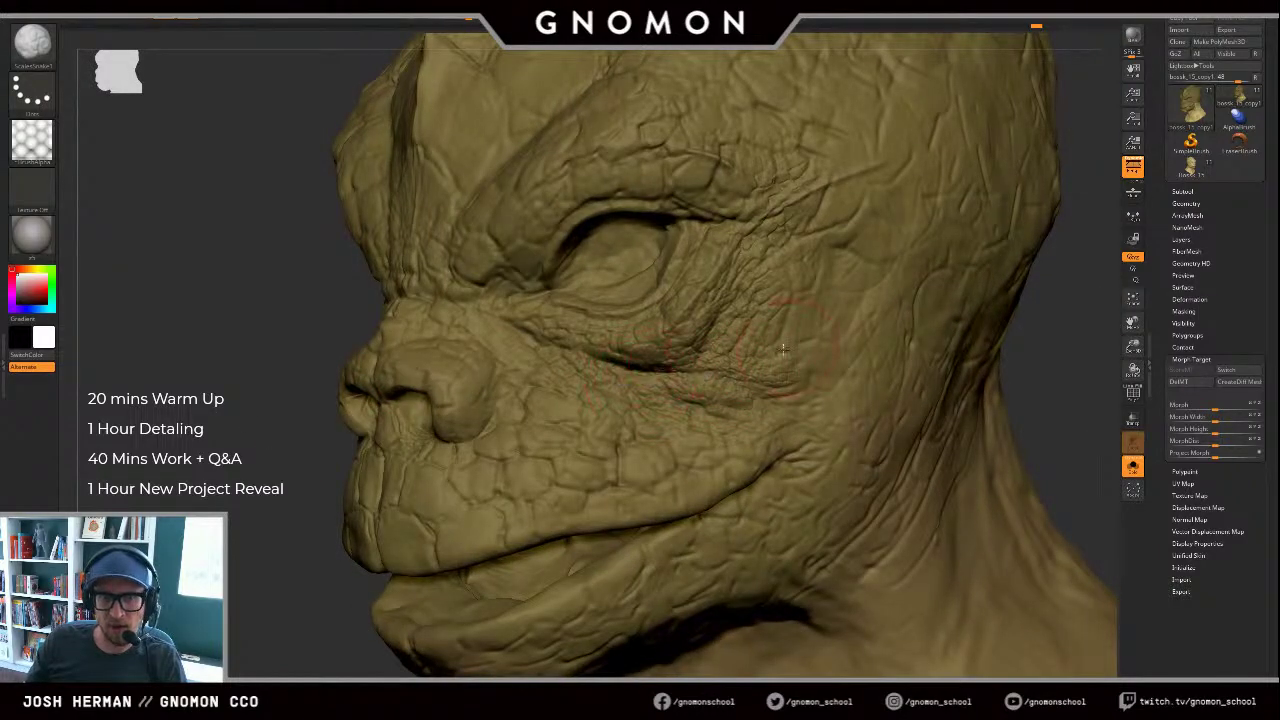
{"action": "mouse_move", "coordinate": [837, 307]}
{"action": "left_mouse_down"}
{"action": "mouse_move", "coordinate": [790, 372]}
{"action": "mouse_move", "coordinate": [861, 343]}
{"action": "mouse_move", "coordinate": [870, 385]}
{"action": "mouse_move", "coordinate": [836, 406]}
{"action": "mouse_move", "coordinate": [808, 471]}
{"action": "left_mouse_up"}
{"action": "mouse_move", "coordinate": [1069, 366]}
{"action": "left_mouse_down", "text": "alt"}
{"action": "mouse_move", "coordinate": [990, 376]}
{"action": "mouse_move", "coordinate": [940, 358]}
{"action": "mouse_move", "coordinate": [966, 371]}
{"action": "mouse_move", "coordinate": [966, 406]}
{"action": "mouse_move", "coordinate": [937, 334]}
{"action": "left_mouse_up", "text": "alt"}
{"action": "right_click_drag", "start_coordinate": [937, 334], "coordinate": [954, 343], "text": "ctrl"}
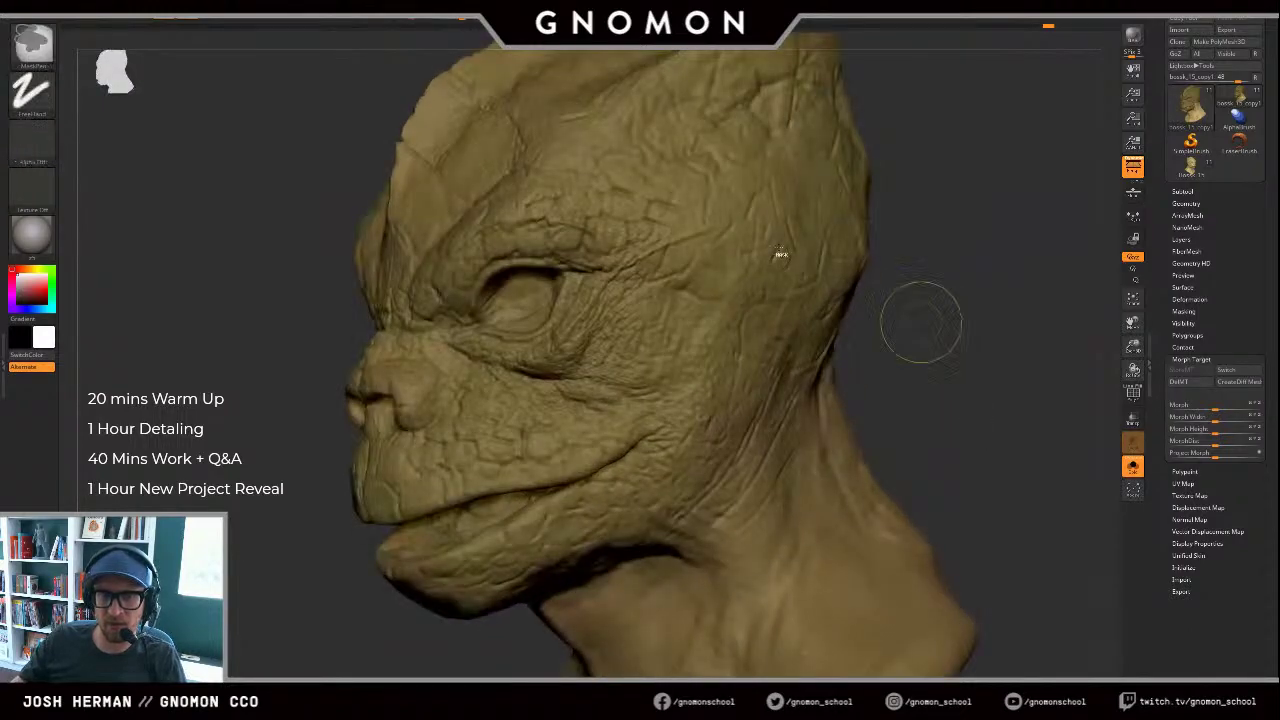
{"action": "key", "text": "ctrl+z"}
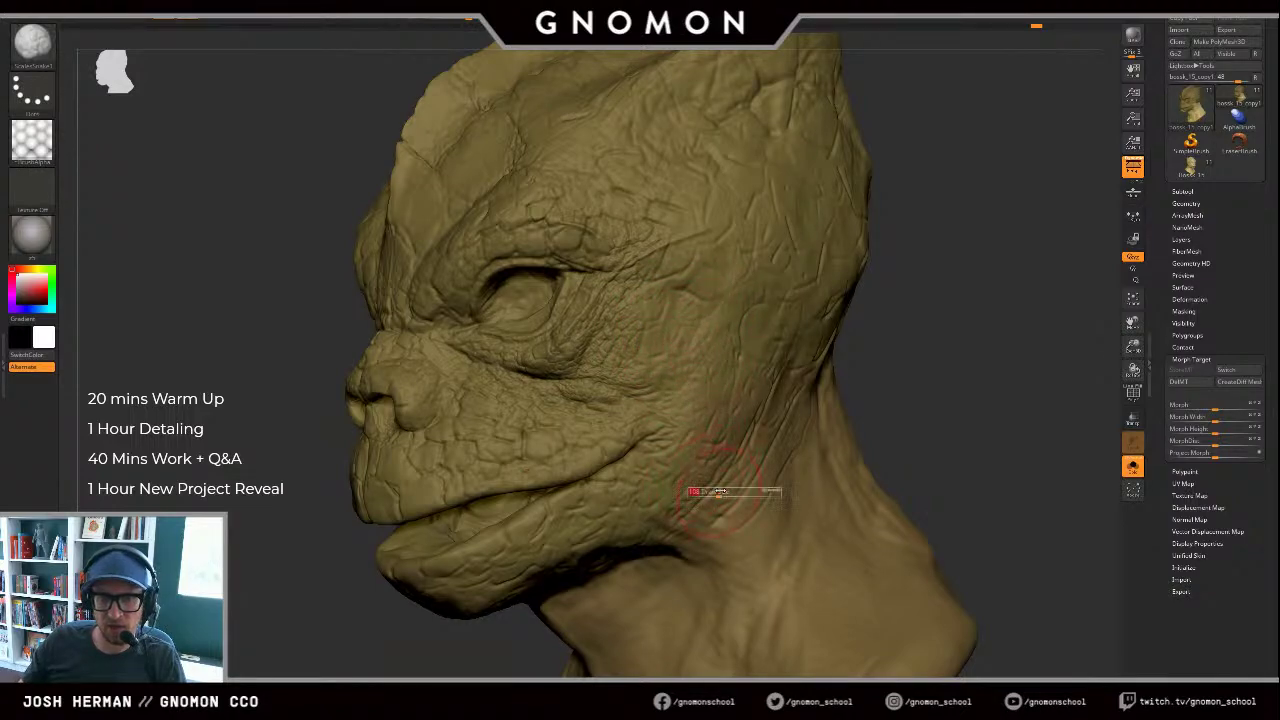
{"action": "left_click_drag", "start_coordinate": [941, 426], "coordinate": [885, 430]}
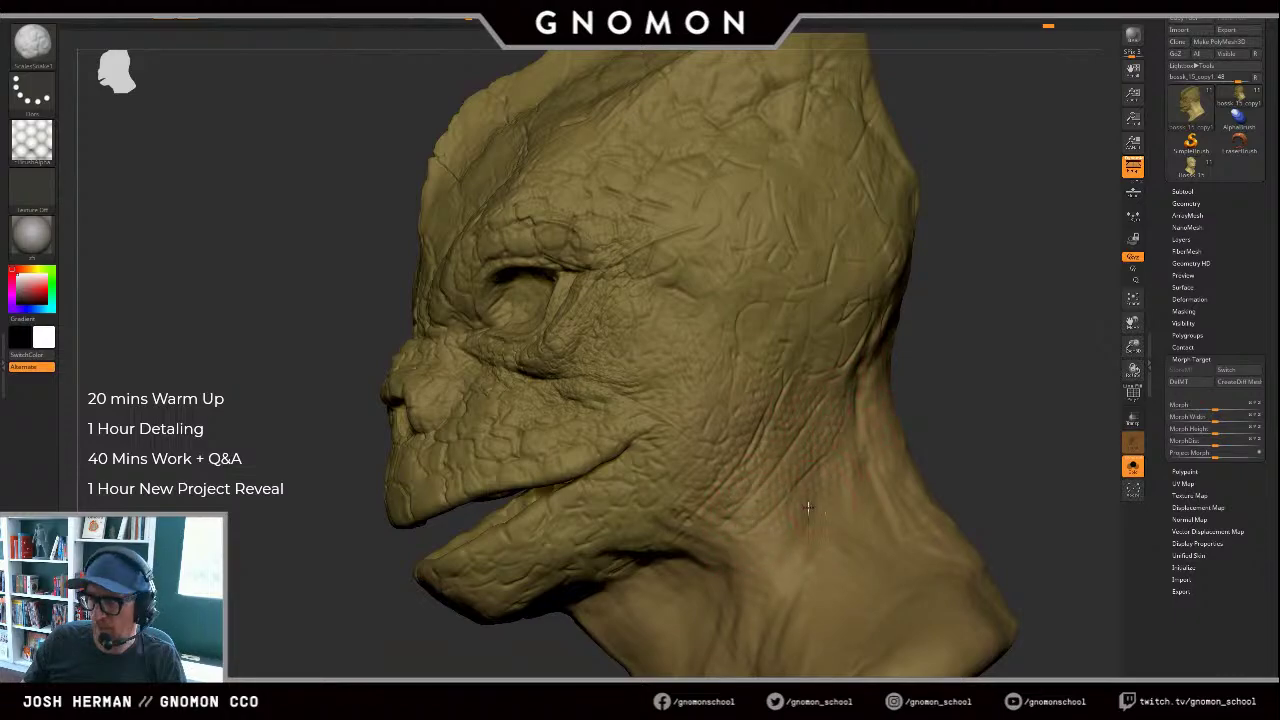
{"action": "left_click_drag", "start_coordinate": [1000, 429], "coordinate": [927, 368]}
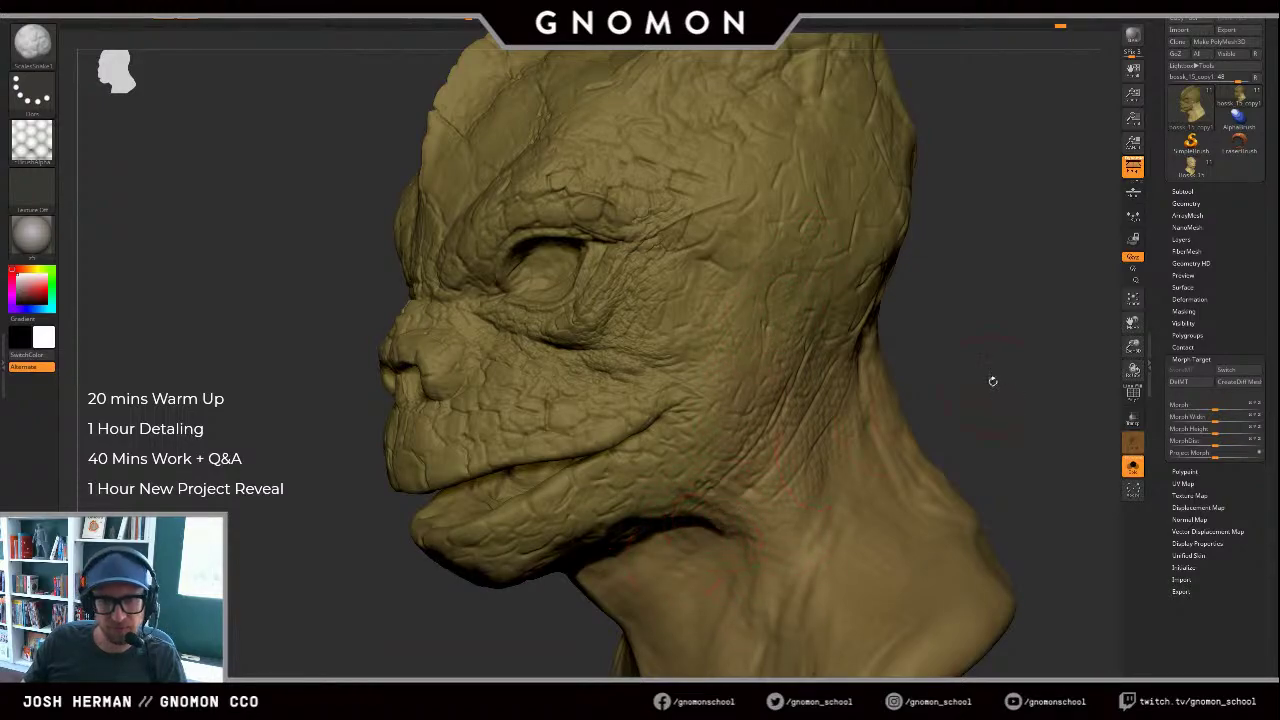
{"action": "left_click_drag", "start_coordinate": [993, 381], "coordinate": [1004, 316]}
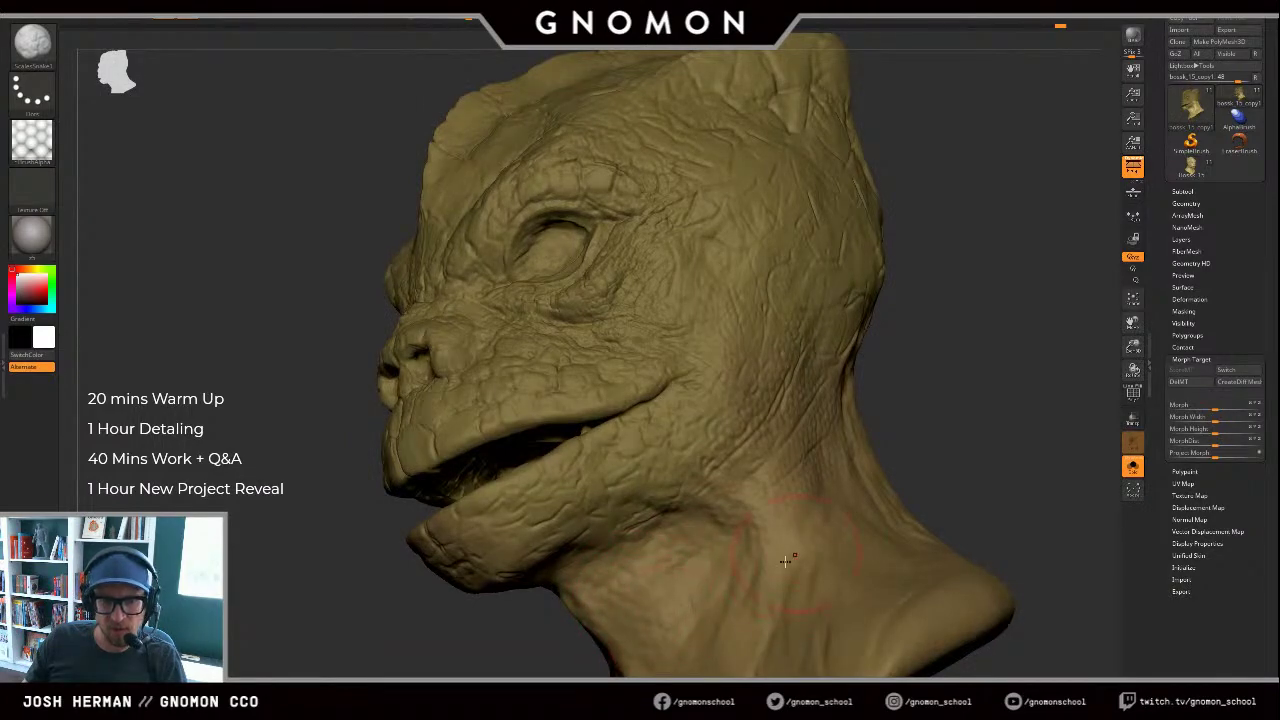
{"action": "left_click_drag", "start_coordinate": [936, 390], "coordinate": [930, 460]}
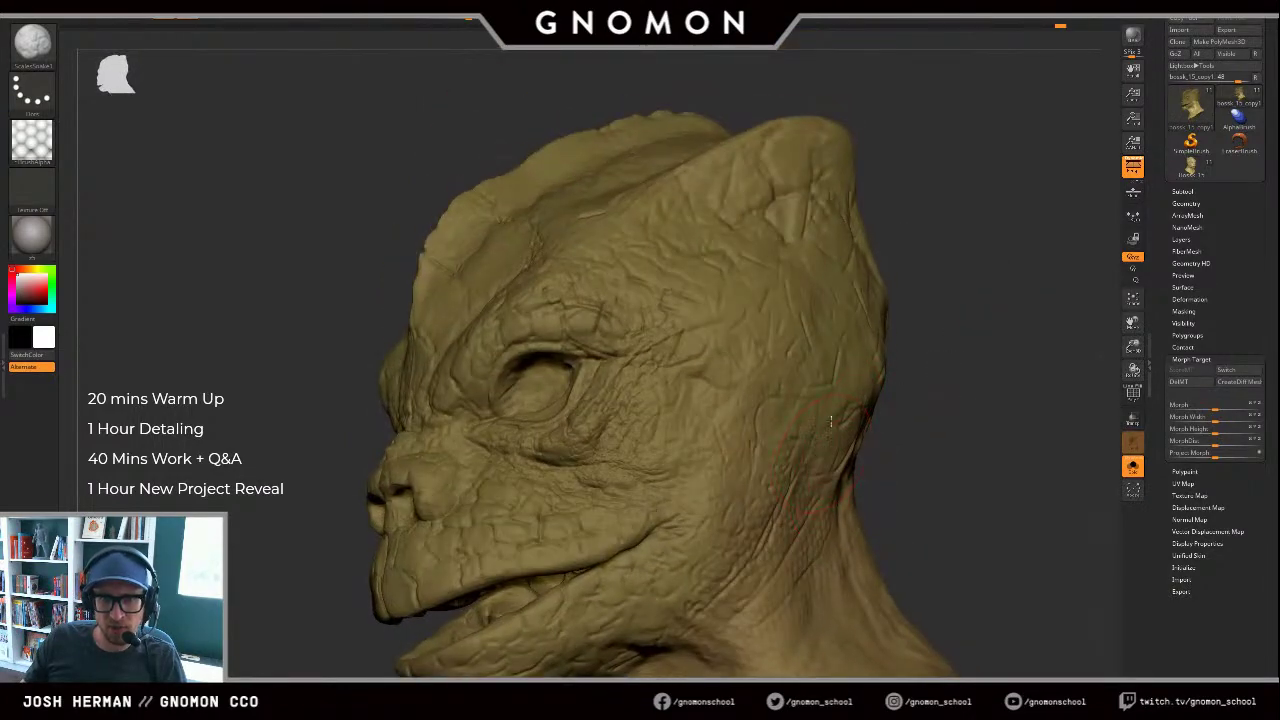
Step: Sample a tan colour, fill the head with it and show the whole bust
{"action": "left_click", "coordinate": [1191, 167]}
{"action": "left_click", "coordinate": [1247, 100]}
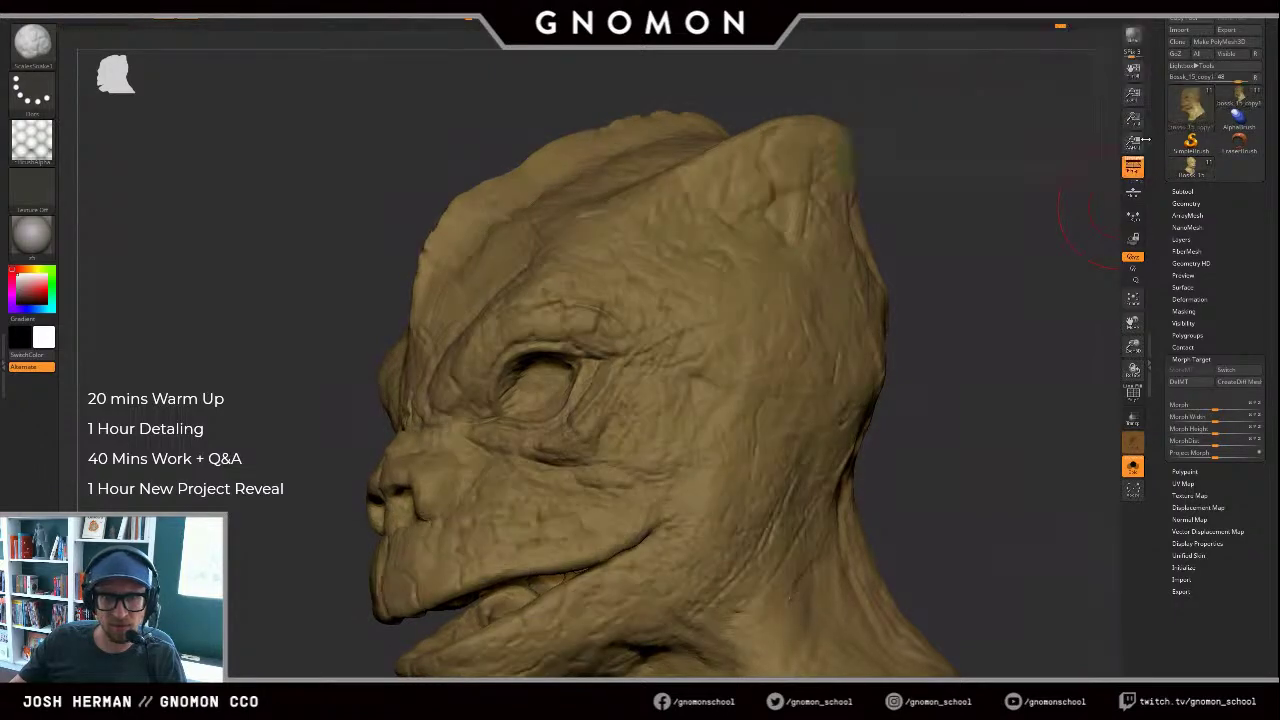
{"action": "mouse_move", "coordinate": [1089, 169]}
{"action": "left_mouse_down"}
{"action": "mouse_move", "coordinate": [1100, 177]}
{"action": "mouse_move", "coordinate": [1011, 223]}
{"action": "mouse_move", "coordinate": [1009, 198]}
{"action": "mouse_move", "coordinate": [1057, 206]}
{"action": "mouse_move", "coordinate": [1089, 179]}
{"action": "mouse_move", "coordinate": [1024, 195]}
{"action": "mouse_move", "coordinate": [1006, 238]}
{"action": "mouse_move", "coordinate": [1030, 232]}
{"action": "left_mouse_up"}
{"action": "key", "text": "c"}
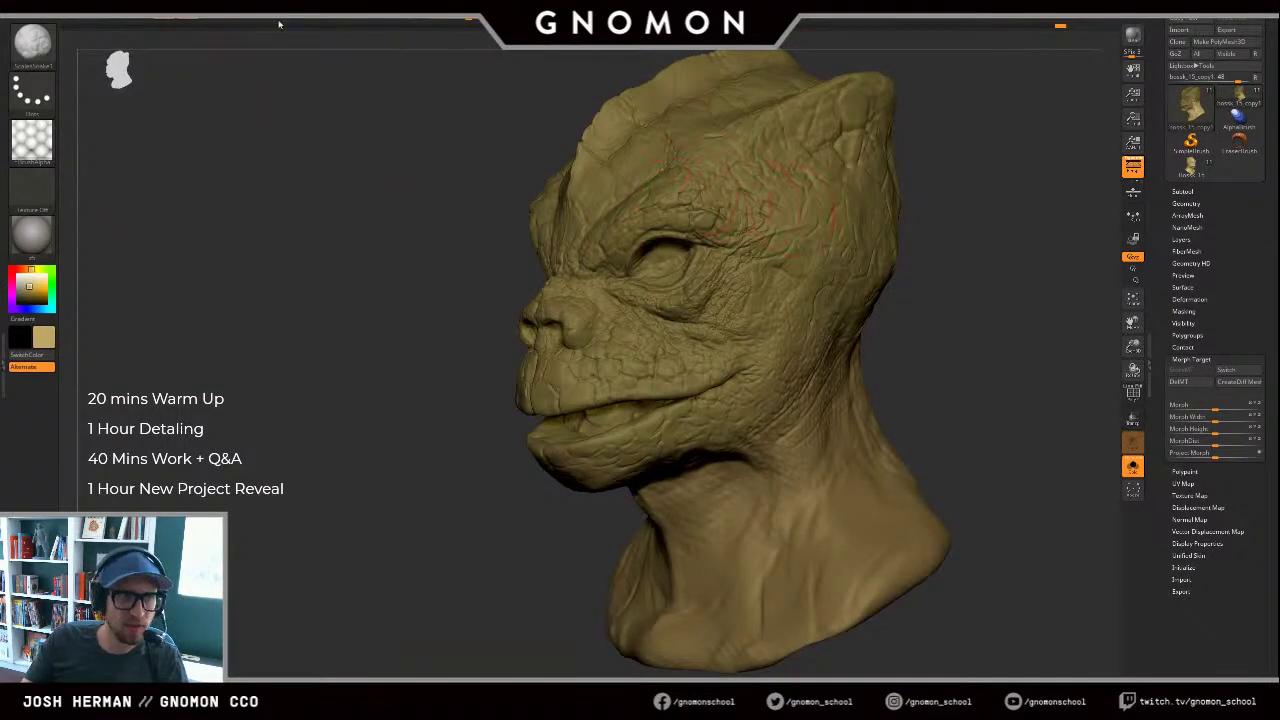
{"action": "left_click", "coordinate": [97, 21]}
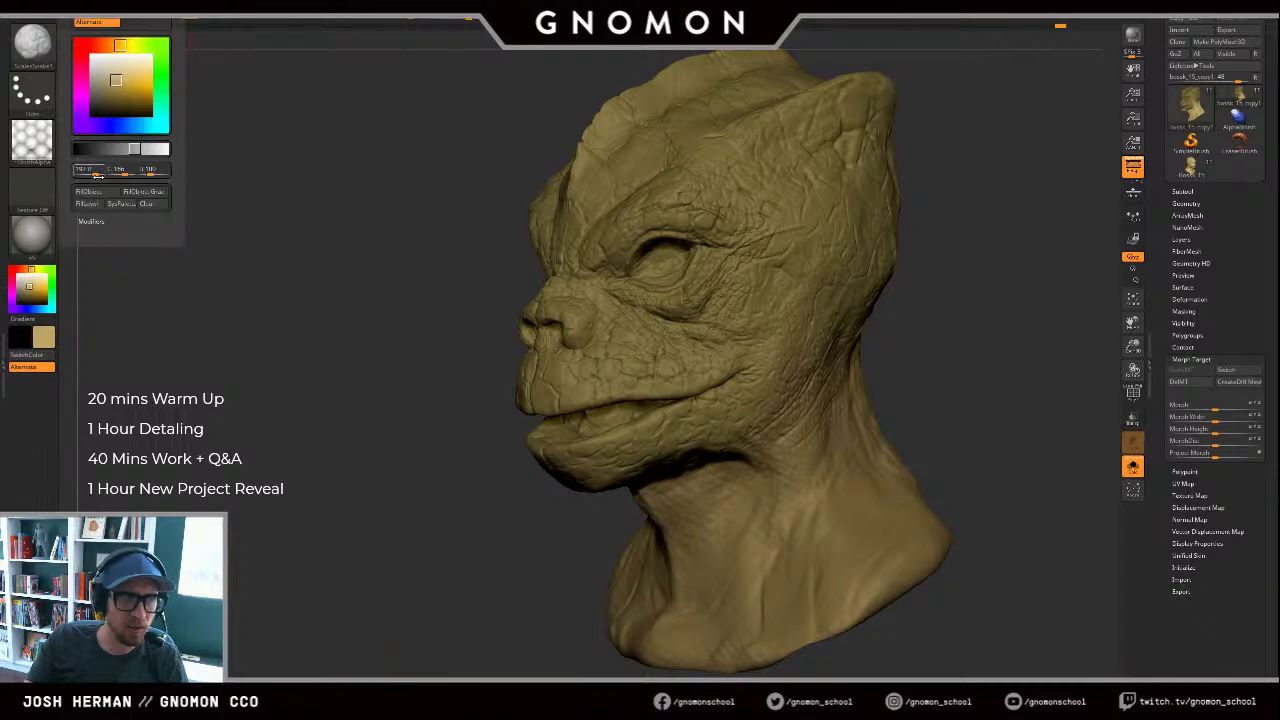
{"action": "left_click", "coordinate": [97, 194]}
{"action": "left_click", "coordinate": [987, 295]}
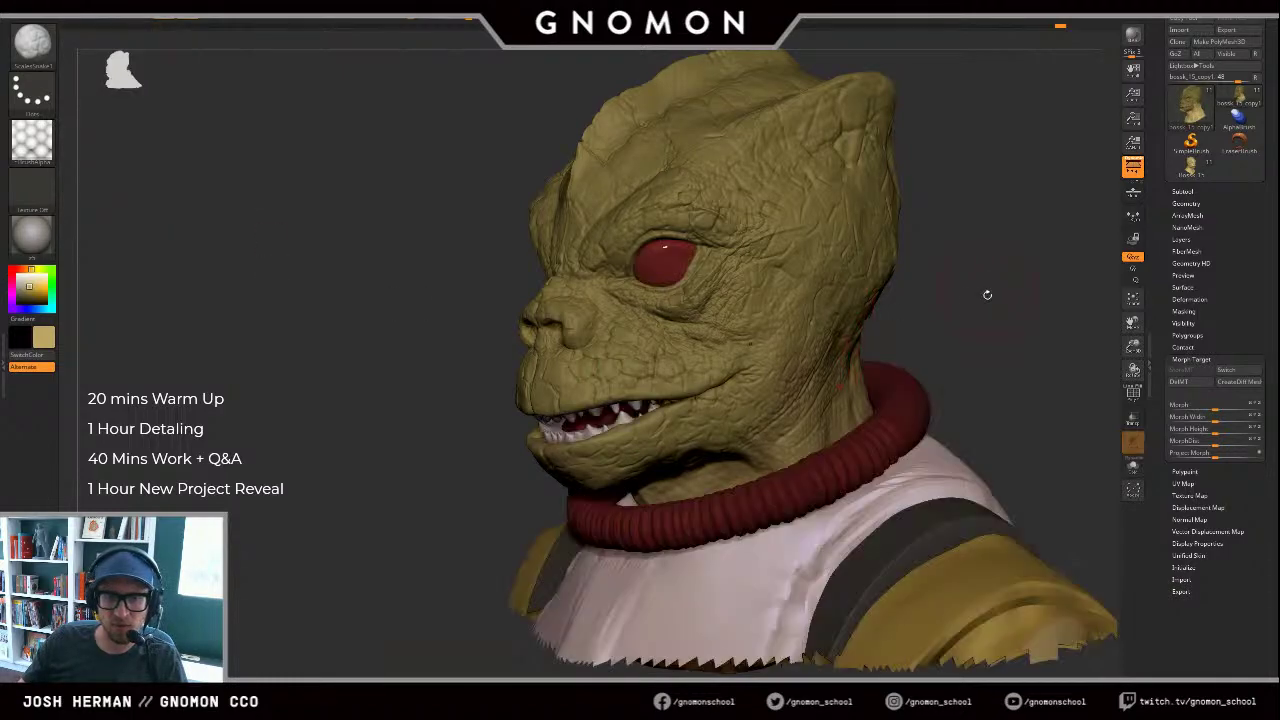
Step: Isolate the head, choose the Flat Color material and fill the entire head with it
{"action": "key", "text": "ctrl+shift+s"}
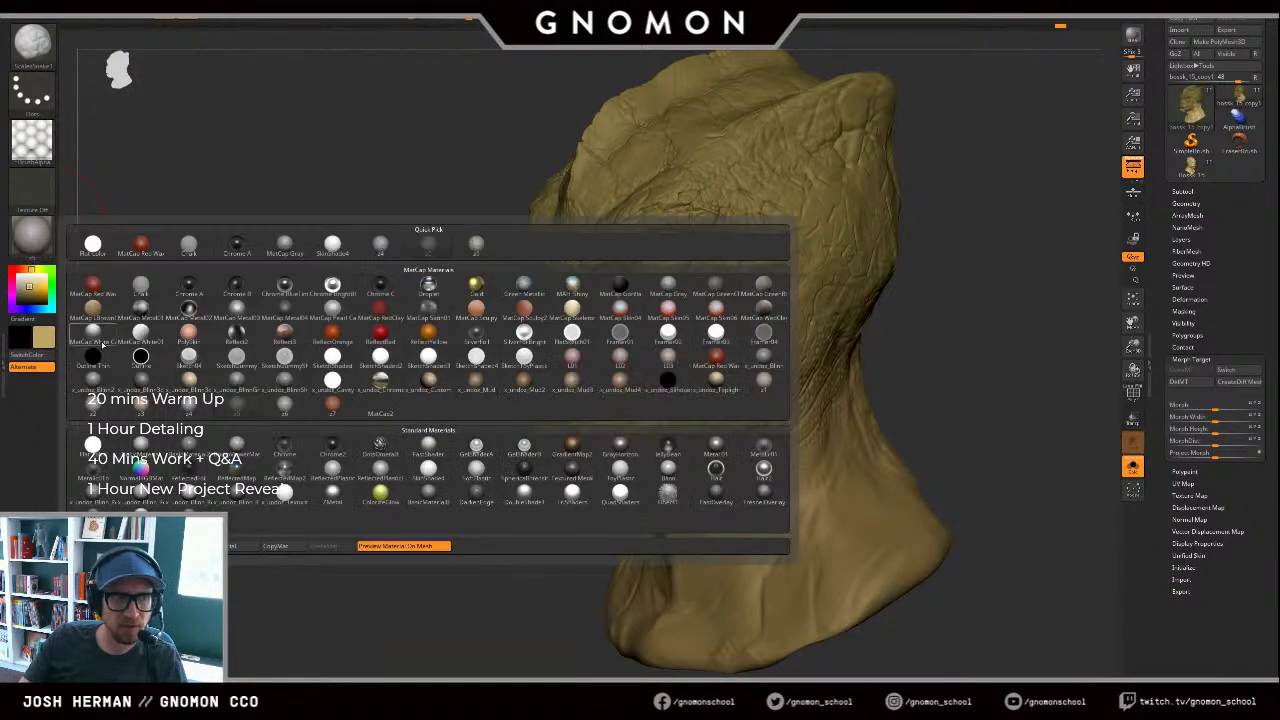
{"action": "left_click", "coordinate": [93, 453]}
{"action": "left_click_drag", "start_coordinate": [270, 135], "coordinate": [252, 217], "text": "alt"}
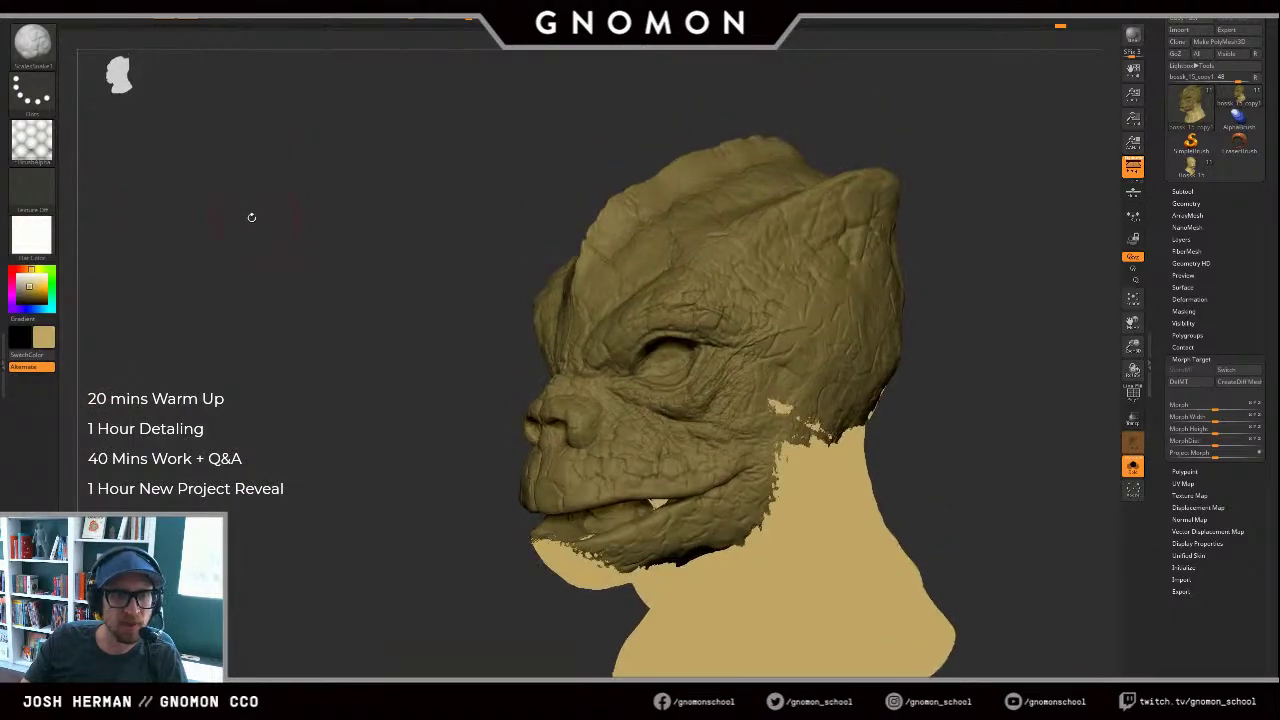
{"action": "left_click_drag", "start_coordinate": [173, 158], "coordinate": [281, 31]}
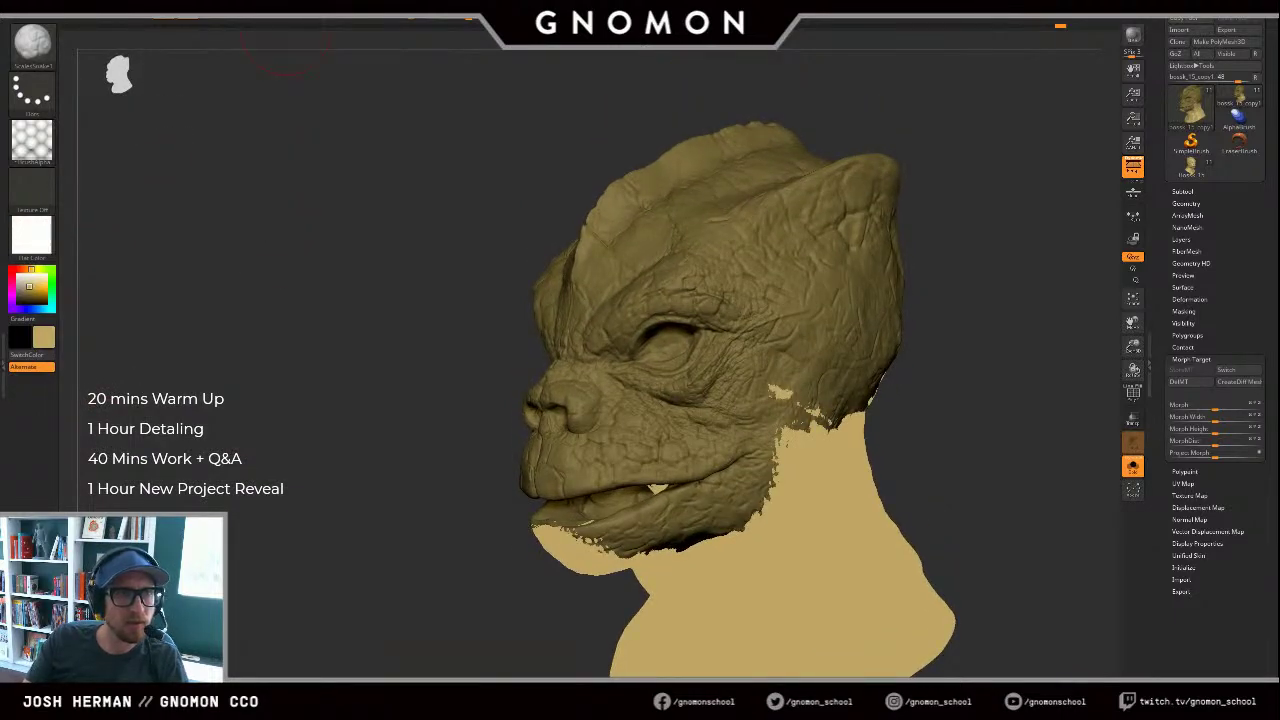
{"action": "left_click", "coordinate": [96, 20]}
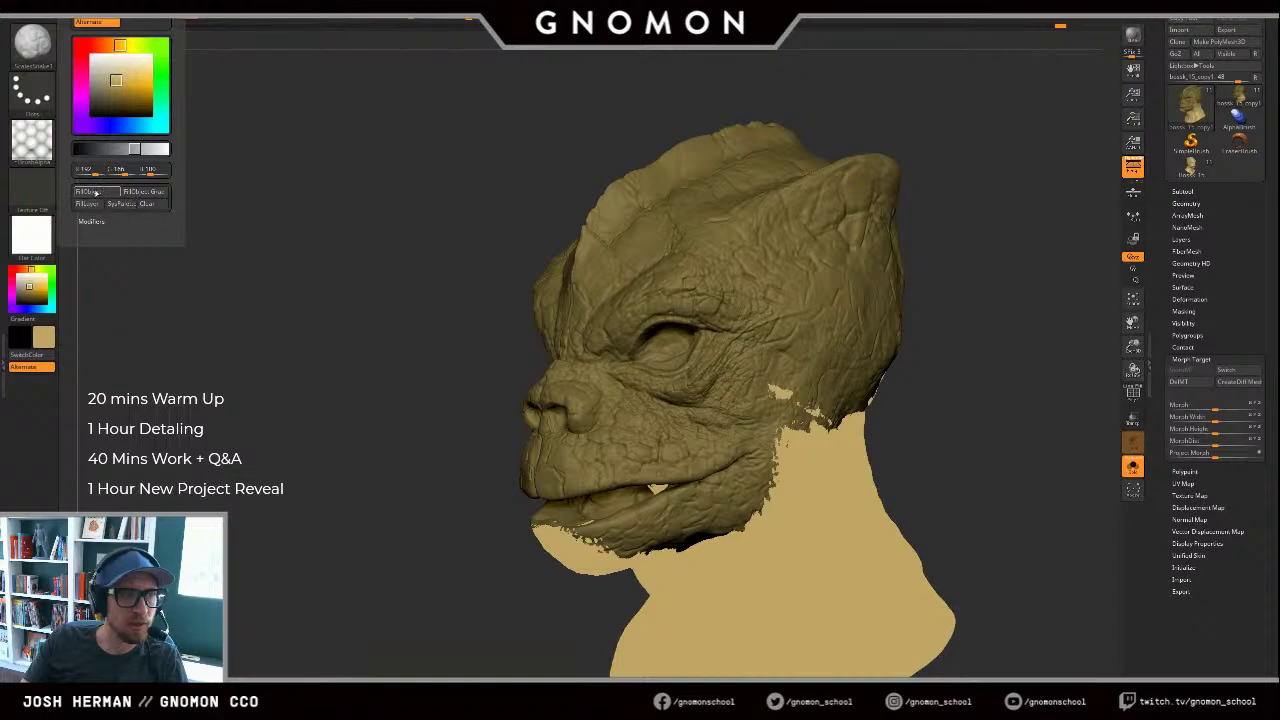
{"action": "left_click", "coordinate": [95, 192]}
Step: Preview a grey material and a reddish-brown one on the head
{"action": "left_click", "coordinate": [40, 240]}
{"action": "left_click", "coordinate": [250, 401]}
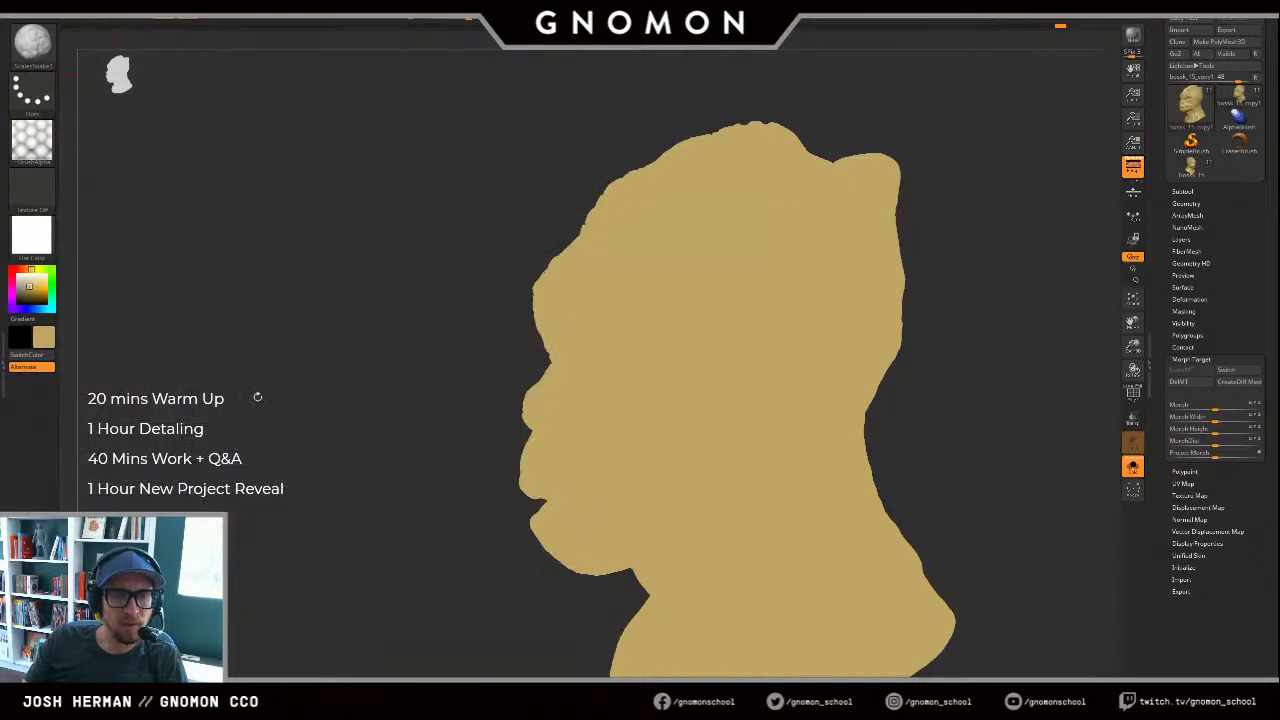
{"action": "left_click_drag", "start_coordinate": [259, 391], "coordinate": [241, 313], "text": "alt"}
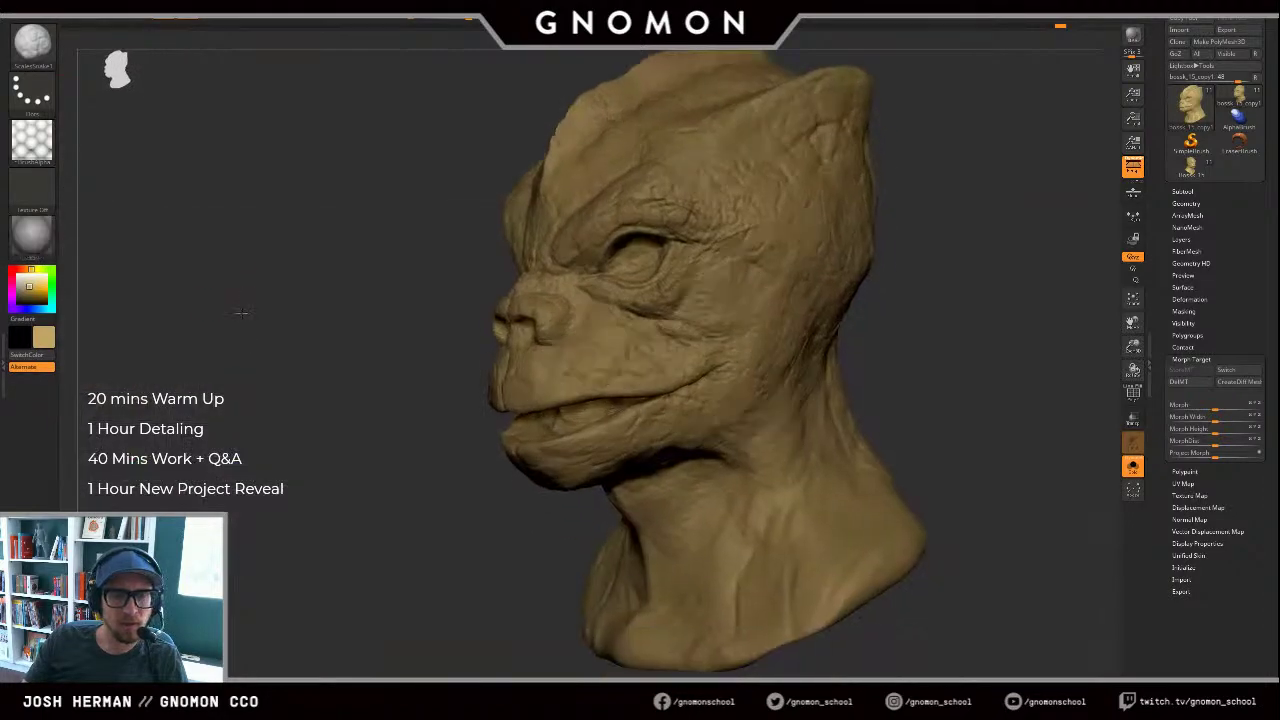
{"action": "left_click", "coordinate": [31, 237]}
{"action": "left_click", "coordinate": [314, 405]}
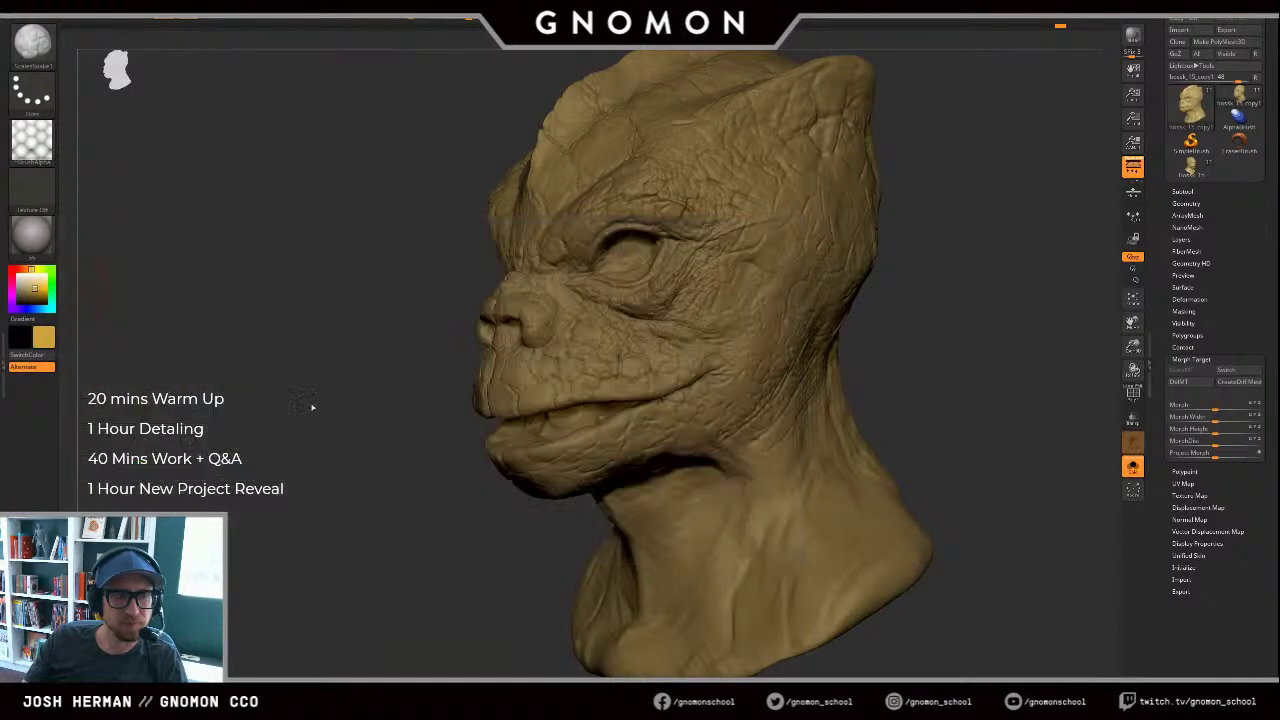
{"action": "left_click_drag", "start_coordinate": [281, 345], "coordinate": [175, 330]}
{"action": "left_click", "coordinate": [32, 237]}
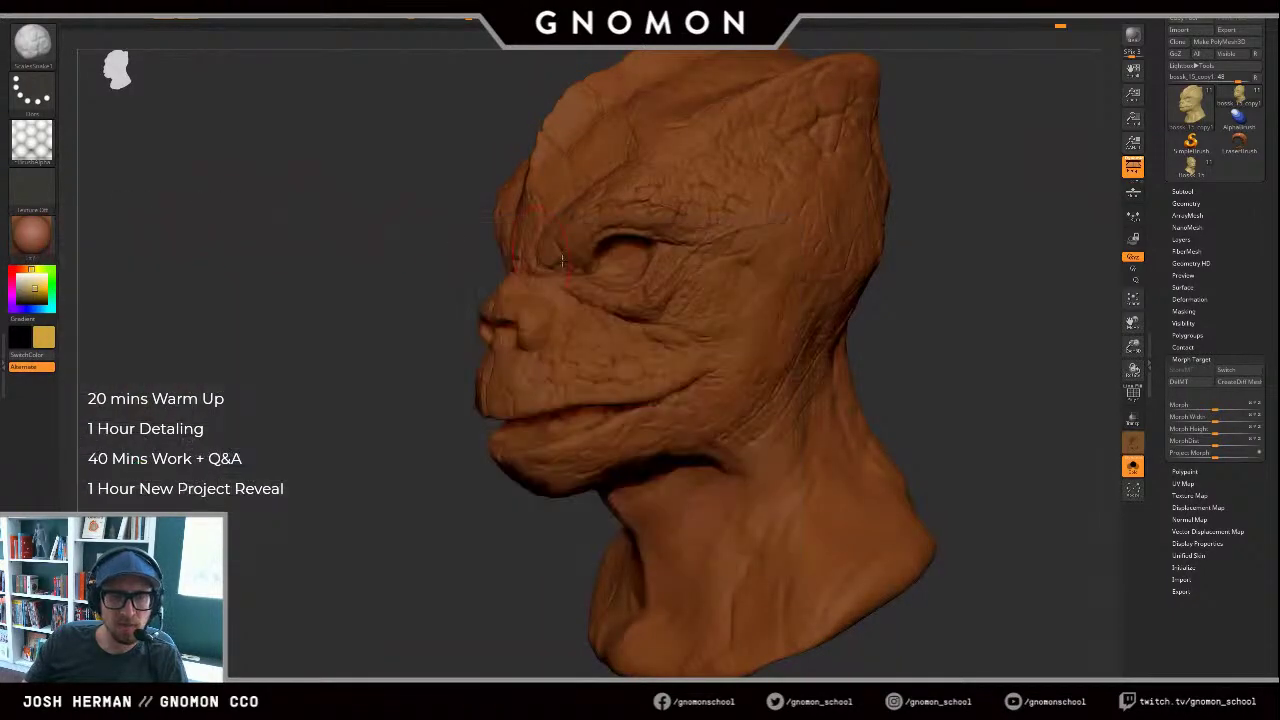
Step: Apply the Mud3 material to the head and inspect the cheek's skin detail up close
{"action": "left_click", "coordinate": [32, 237]}
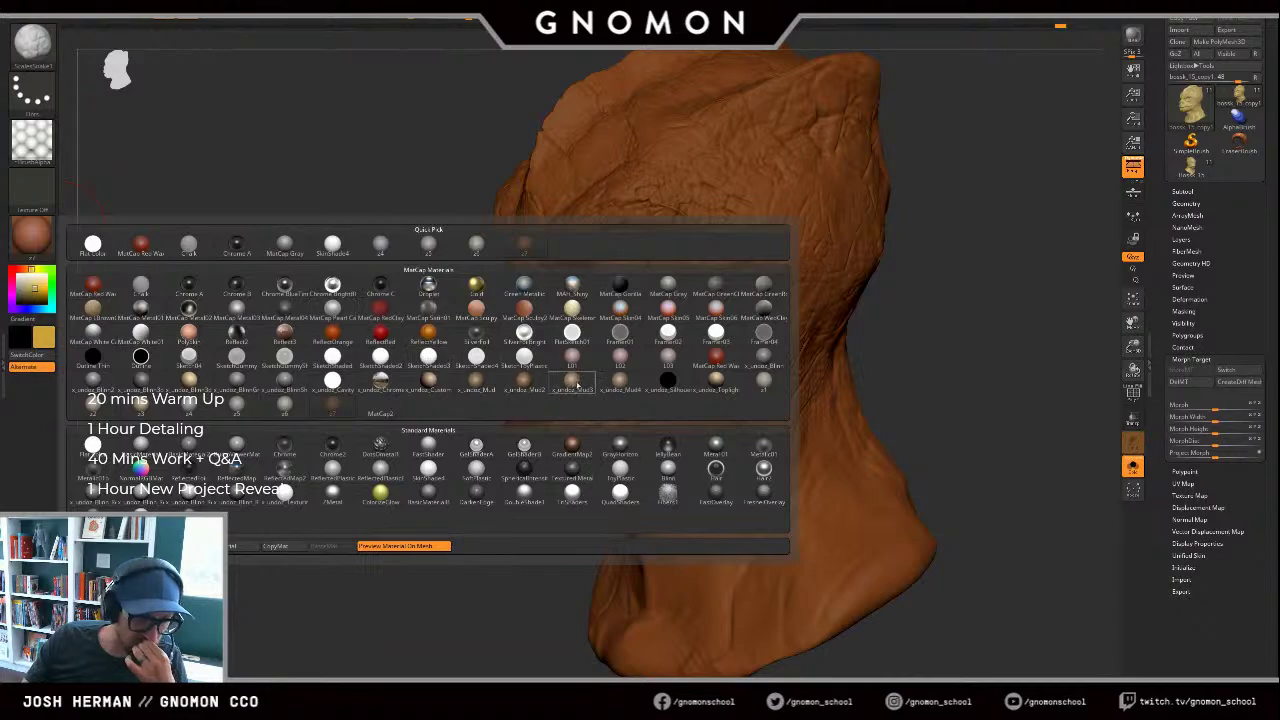
{"action": "left_click", "coordinate": [574, 381]}
{"action": "left_click_drag", "start_coordinate": [358, 281], "coordinate": [380, 394]}
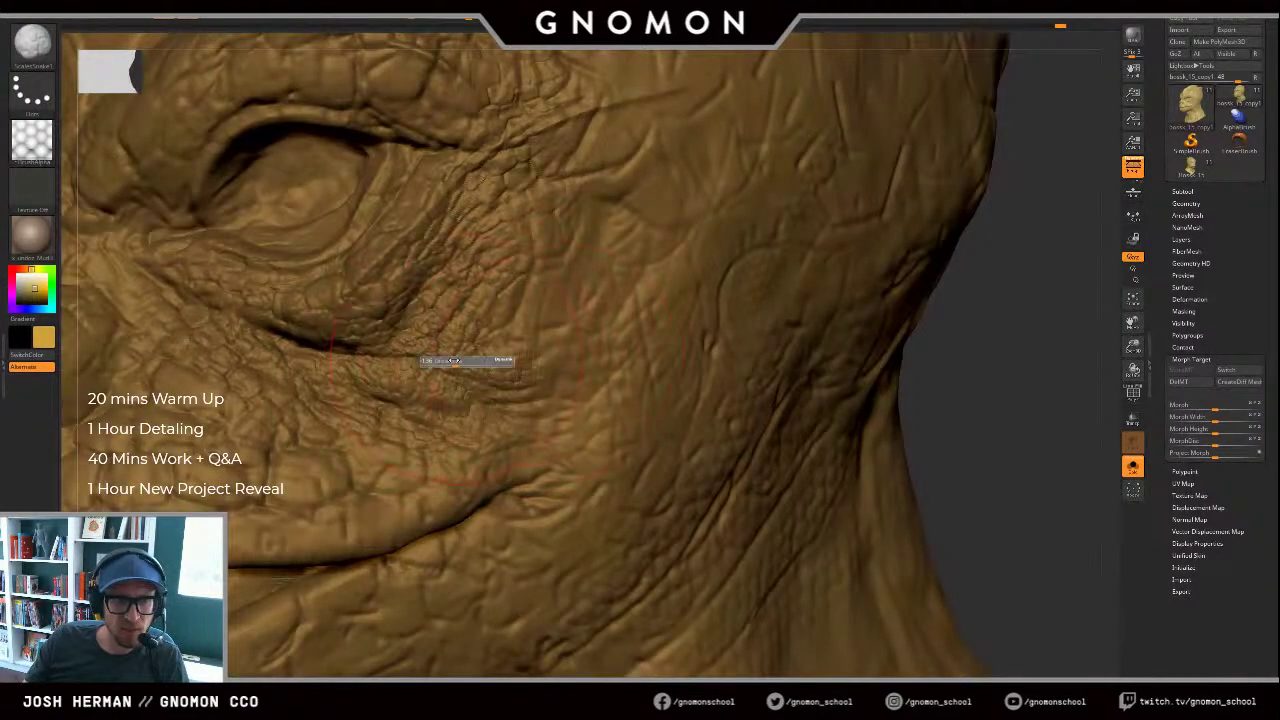
{"action": "key", "text": "f"}
{"action": "left_click_drag", "start_coordinate": [851, 361], "coordinate": [1090, 378]}
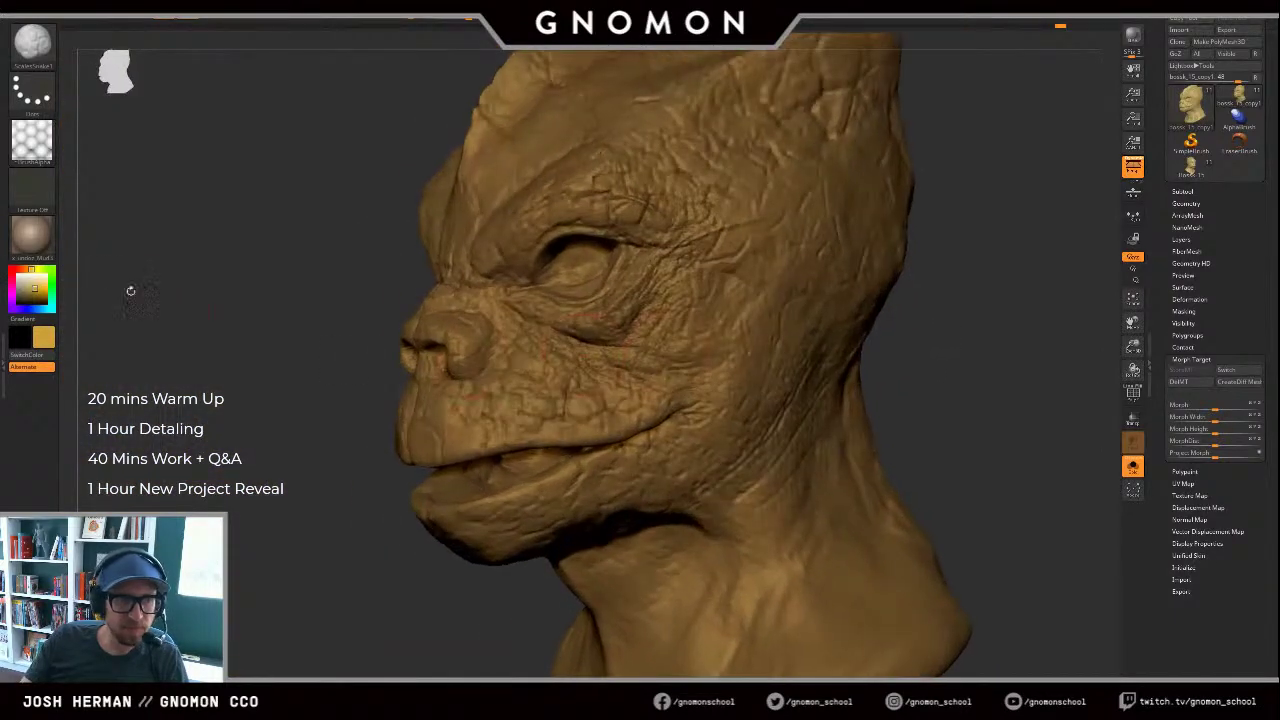
Step: Compare a grey material and the reflective Chrome material on the head, returning to Mud3
{"action": "left_click", "coordinate": [34, 248]}
{"action": "left_click", "coordinate": [242, 400]}
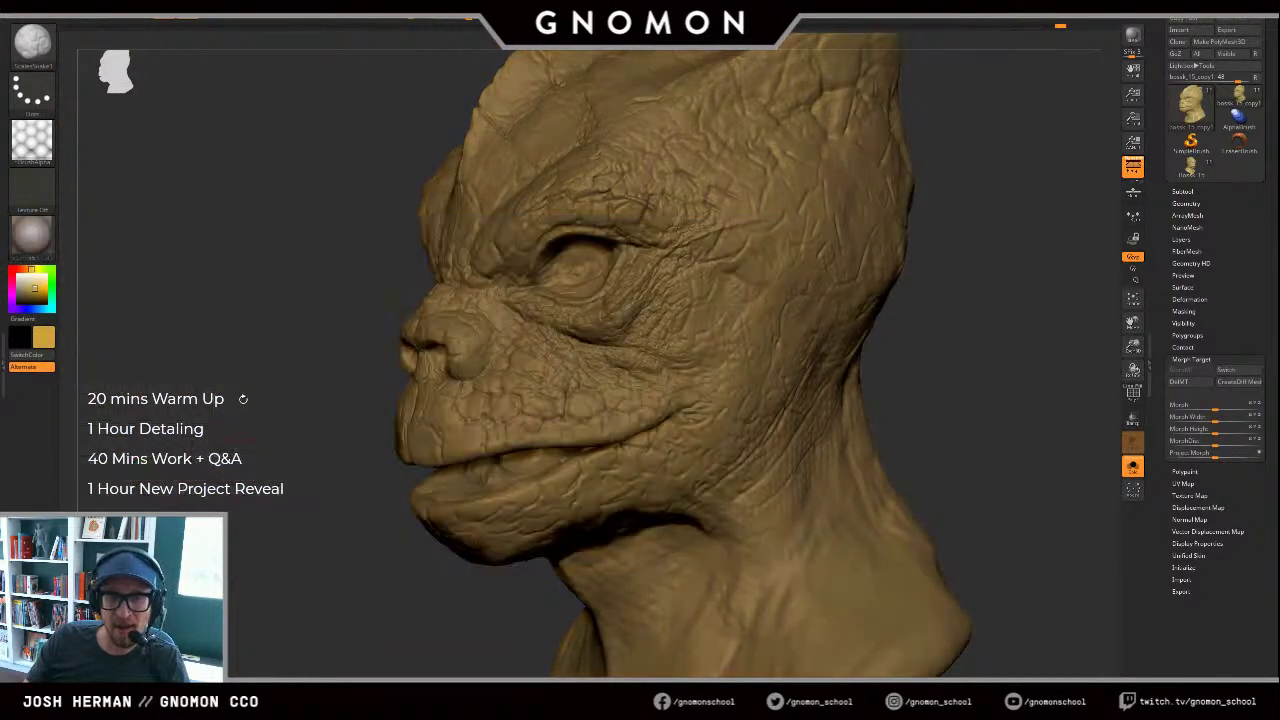
{"action": "left_click_drag", "start_coordinate": [249, 389], "coordinate": [226, 372]}
{"action": "left_click", "coordinate": [46, 248]}
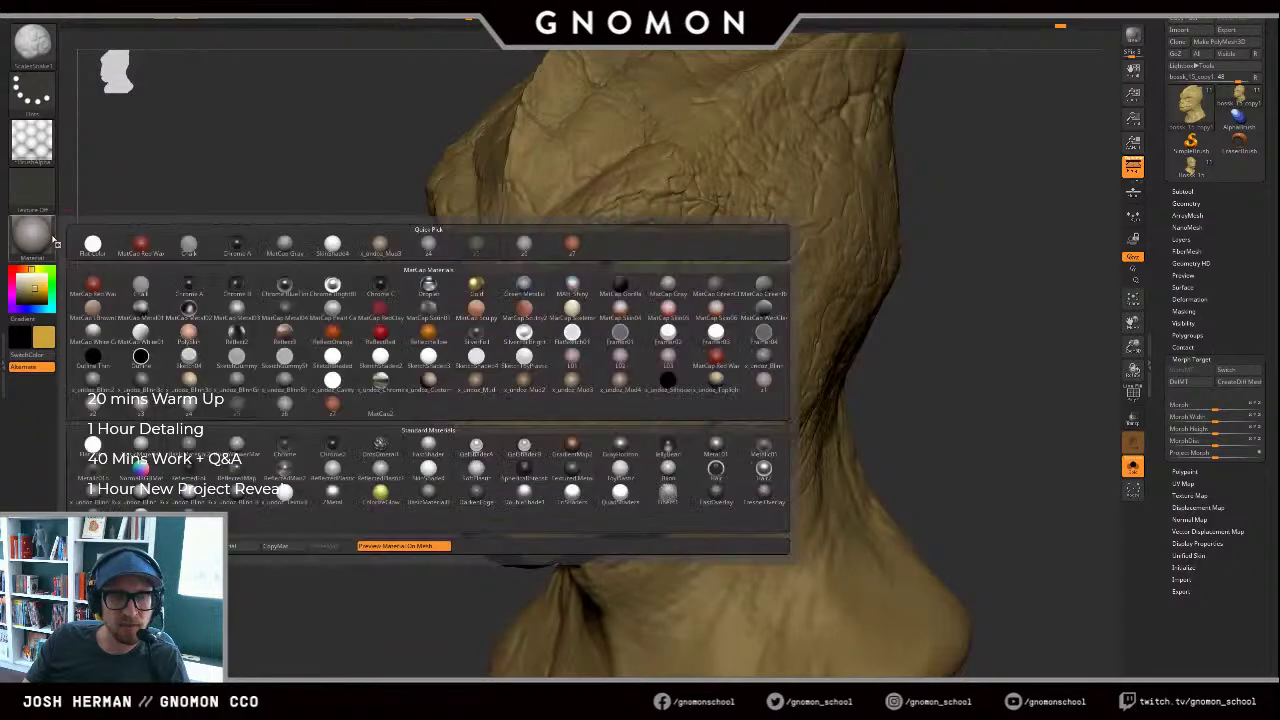
{"action": "left_click", "coordinate": [378, 386]}
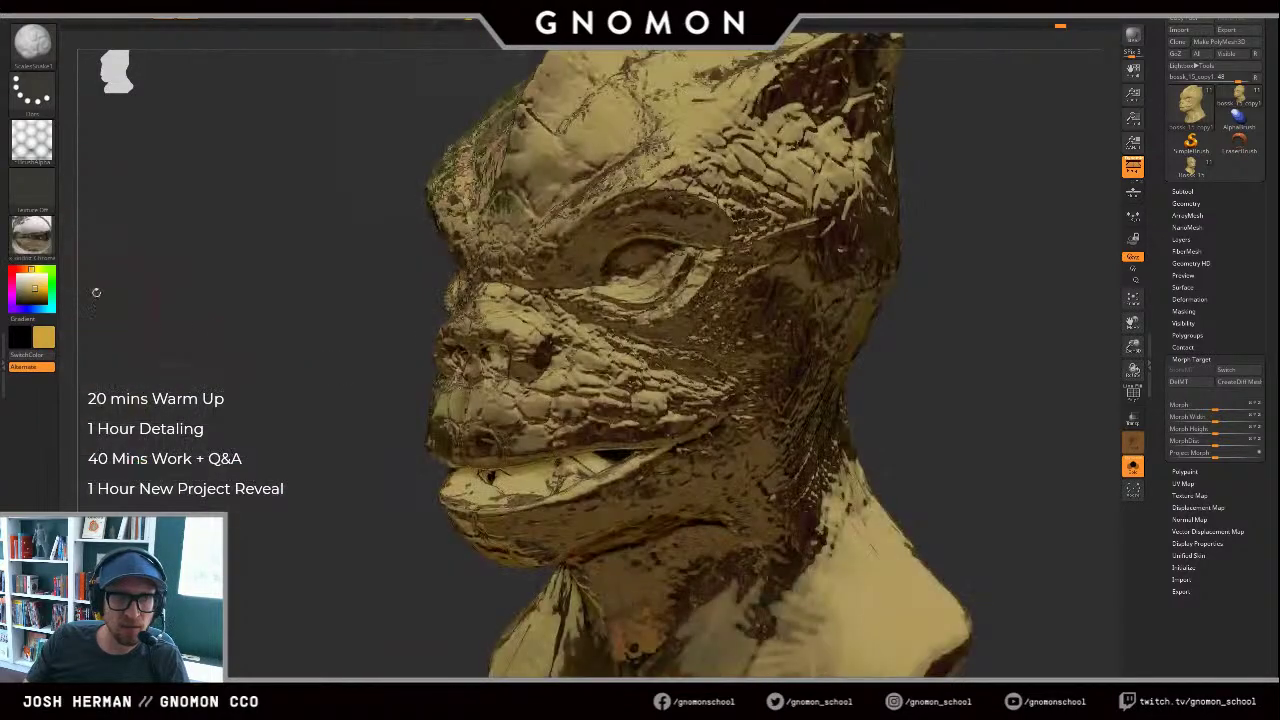
{"action": "left_click", "coordinate": [31, 235]}
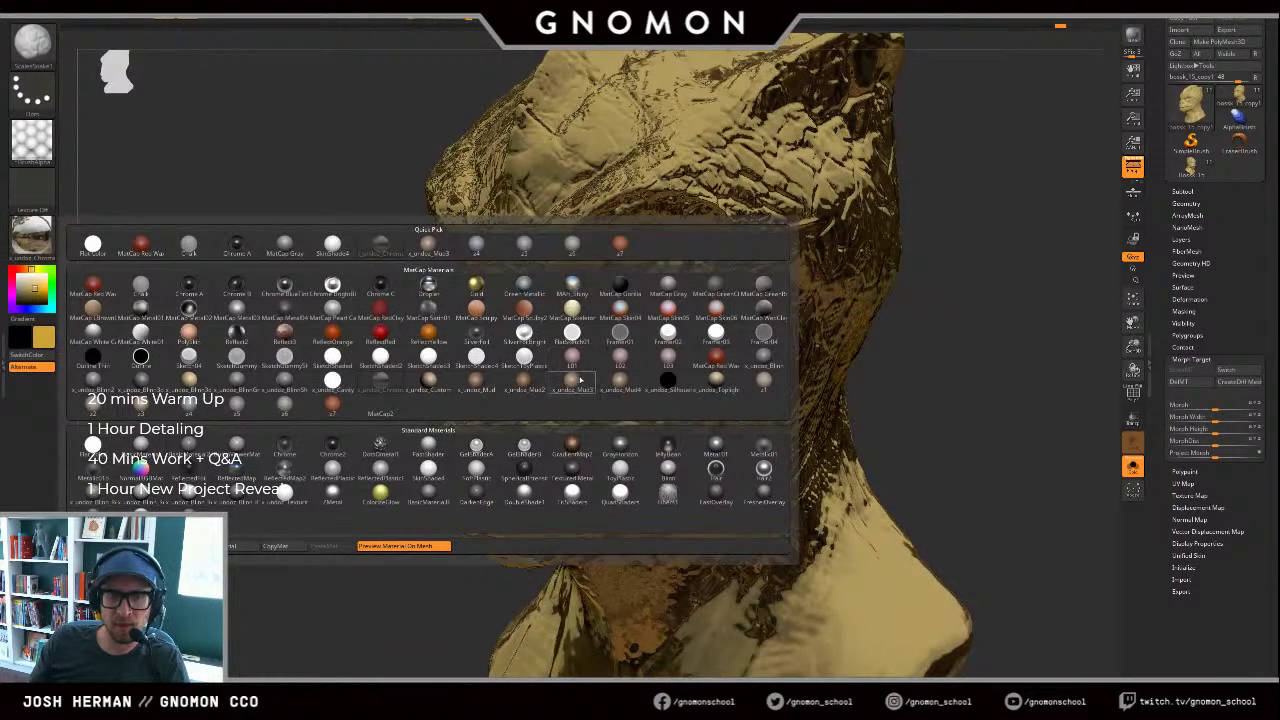
{"action": "left_click", "coordinate": [580, 380]}
Step: Pick white as the active colour and recolour the head with it
{"action": "left_click_drag", "start_coordinate": [360, 380], "coordinate": [642, 334]}
{"action": "mouse_move", "coordinate": [22, 284]}
{"action": "left_mouse_down"}
{"action": "mouse_move", "coordinate": [6, 278]}
{"action": "mouse_move", "coordinate": [15, 272]}
{"action": "left_mouse_up"}
{"action": "left_click_drag", "start_coordinate": [203, 298], "coordinate": [192, 306]}
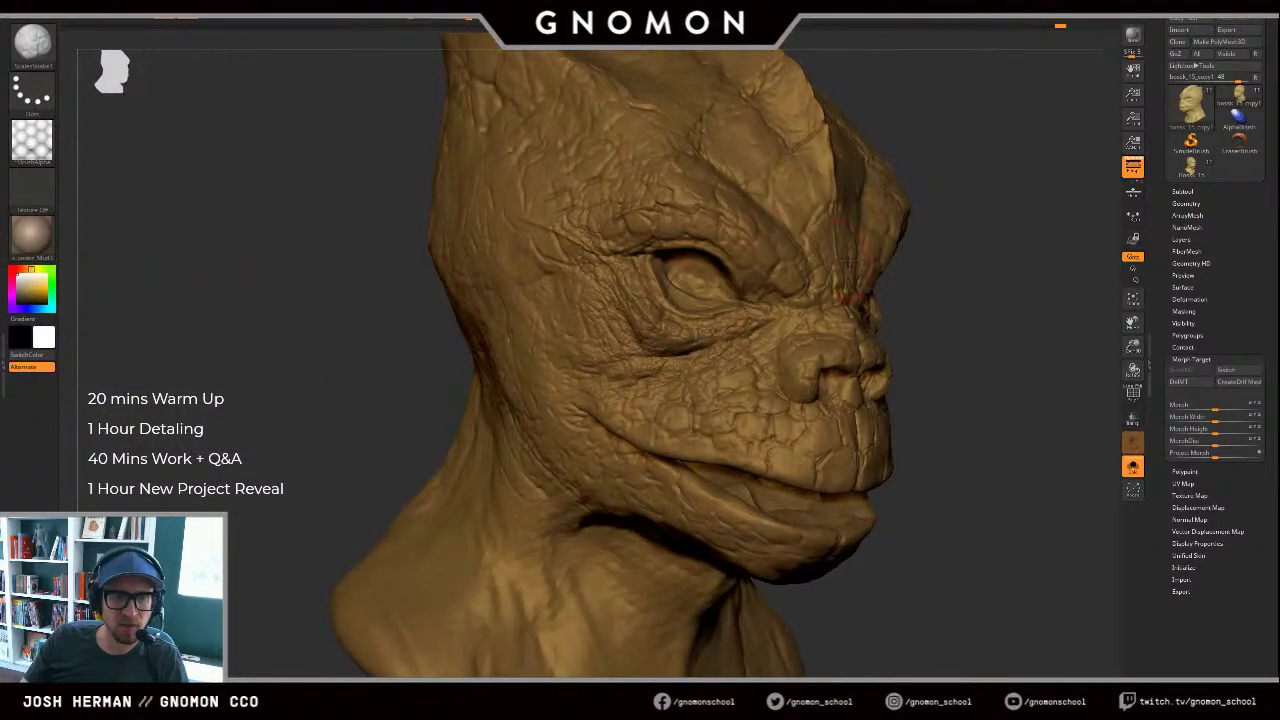
{"action": "left_click_drag", "start_coordinate": [1069, 298], "coordinate": [735, 282]}
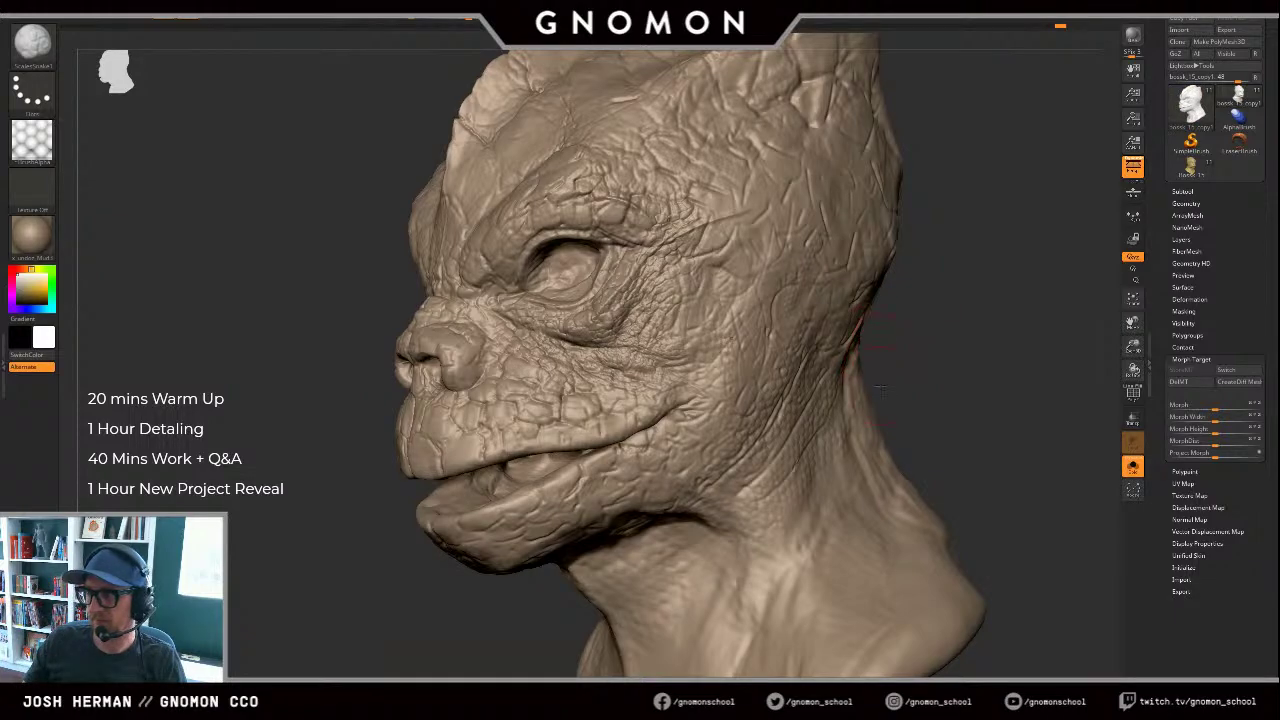
Step: Switch to the Standard brush with a DragRect stroke and load the Scaly_Skin_30 alpha
{"action": "left_click_drag", "start_coordinate": [905, 355], "coordinate": [860, 342]}
{"action": "key", "text": "b"}
{"action": "key", "text": "s"}
{"action": "key", "text": "t"}
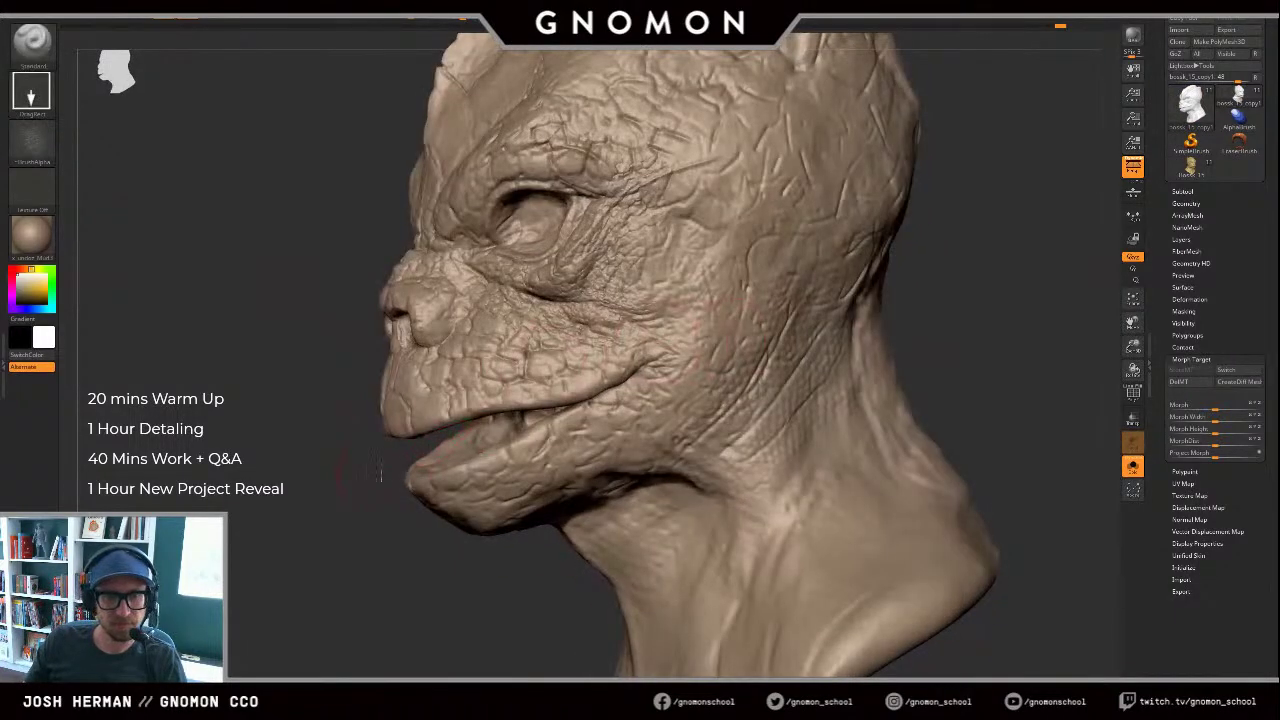
{"action": "left_click_drag", "start_coordinate": [396, 470], "coordinate": [475, 466]}
{"action": "left_click_drag", "start_coordinate": [978, 267], "coordinate": [928, 379], "text": "alt"}
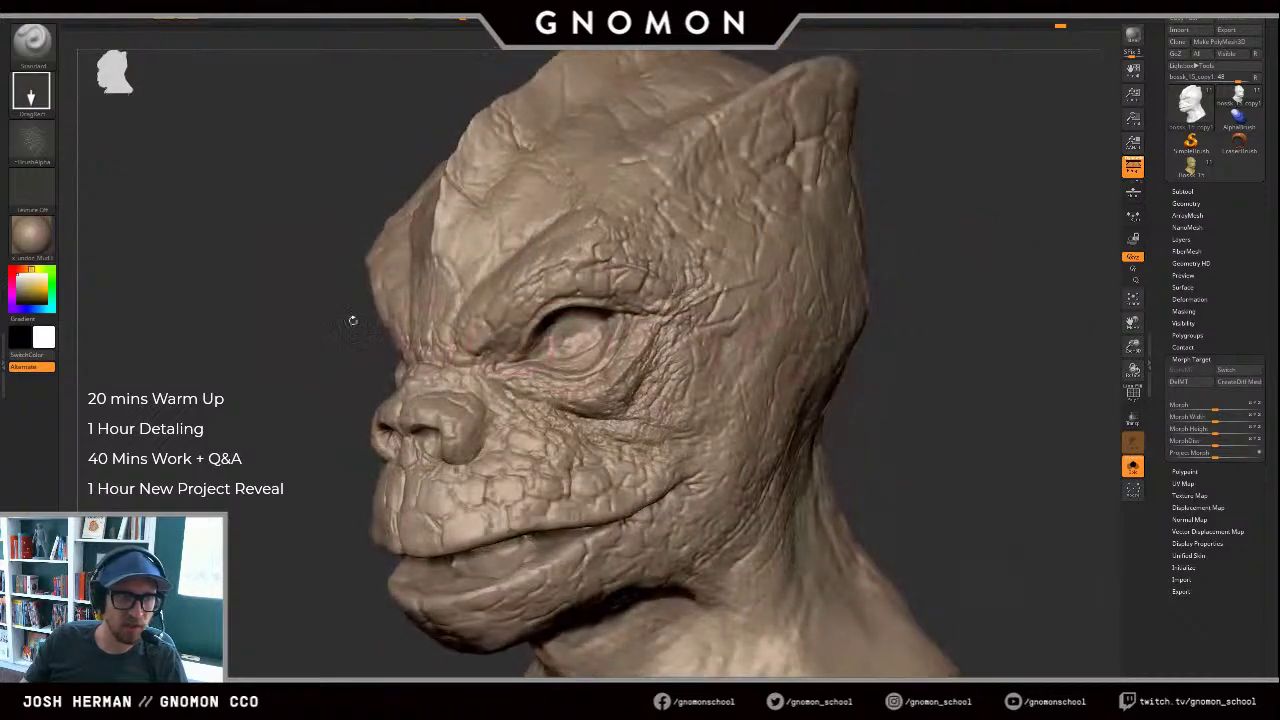
{"action": "left_click", "coordinate": [37, 147]}
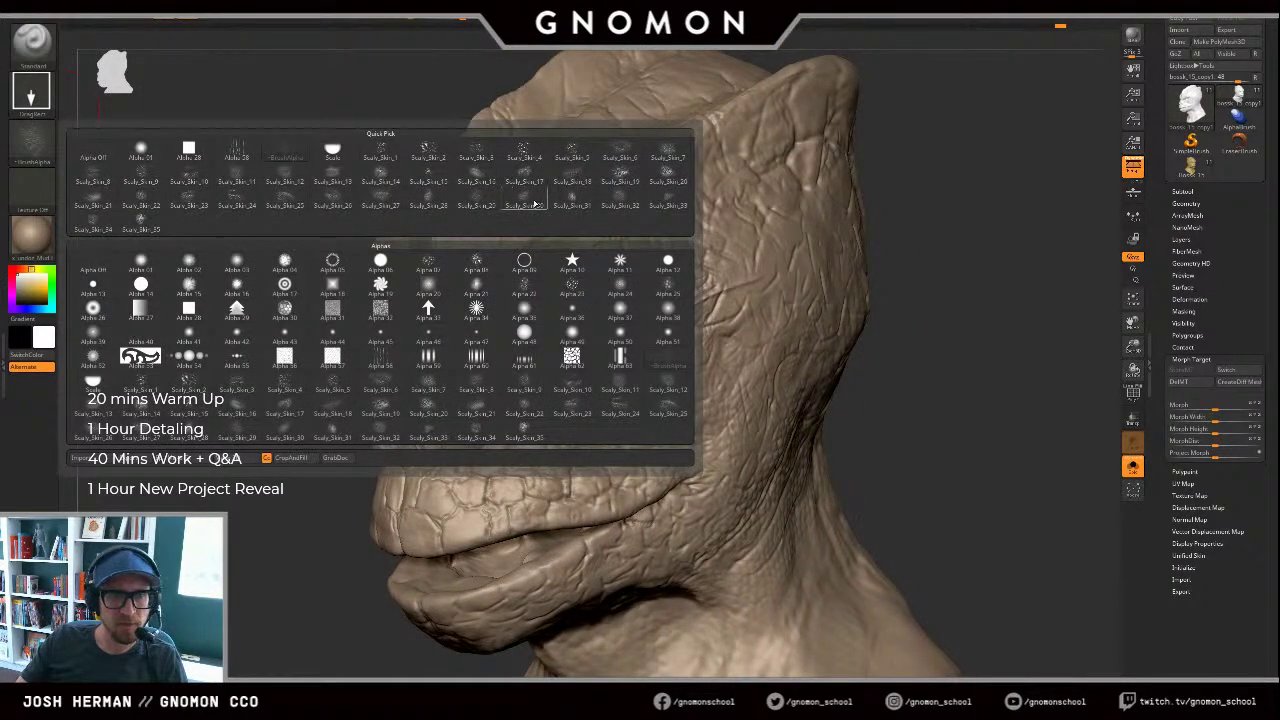
{"action": "mouse_move", "coordinate": [533, 203]}
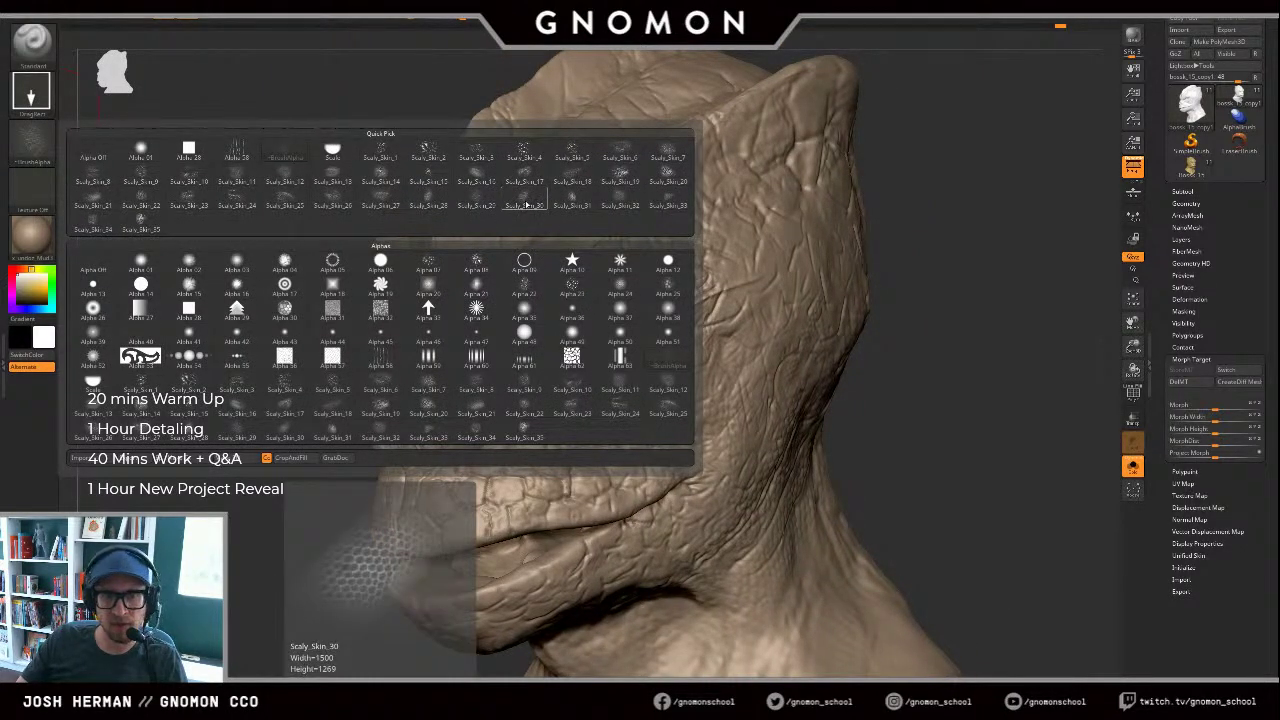
{"action": "left_click", "coordinate": [527, 204]}
Step: Try a scale stamp behind the jaw and another on the temple, undoing each one
{"action": "mouse_move", "coordinate": [934, 317]}
{"action": "right_mouse_down"}
{"action": "mouse_move", "coordinate": [1000, 400]}
{"action": "mouse_move", "coordinate": [711, 425]}
{"action": "right_mouse_up"}
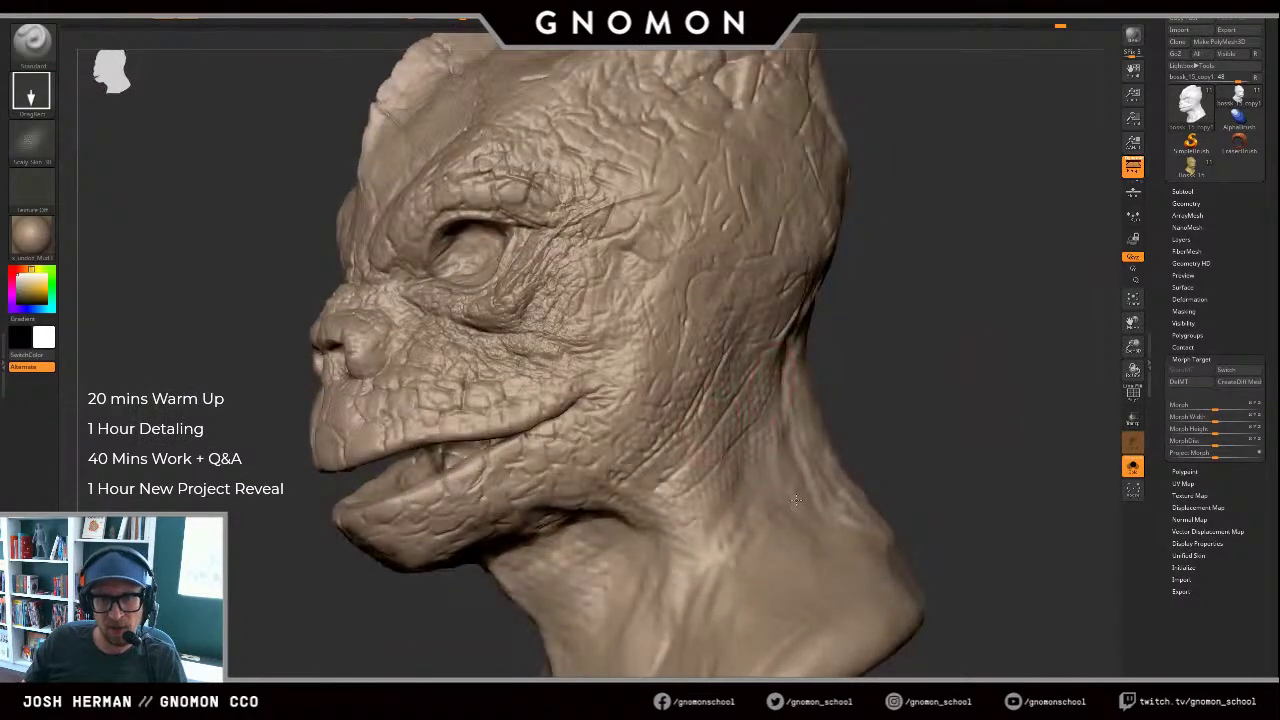
{"action": "left_click_drag", "start_coordinate": [796, 500], "coordinate": [940, 365]}
{"action": "right_click_drag", "start_coordinate": [880, 370], "coordinate": [912, 363]}
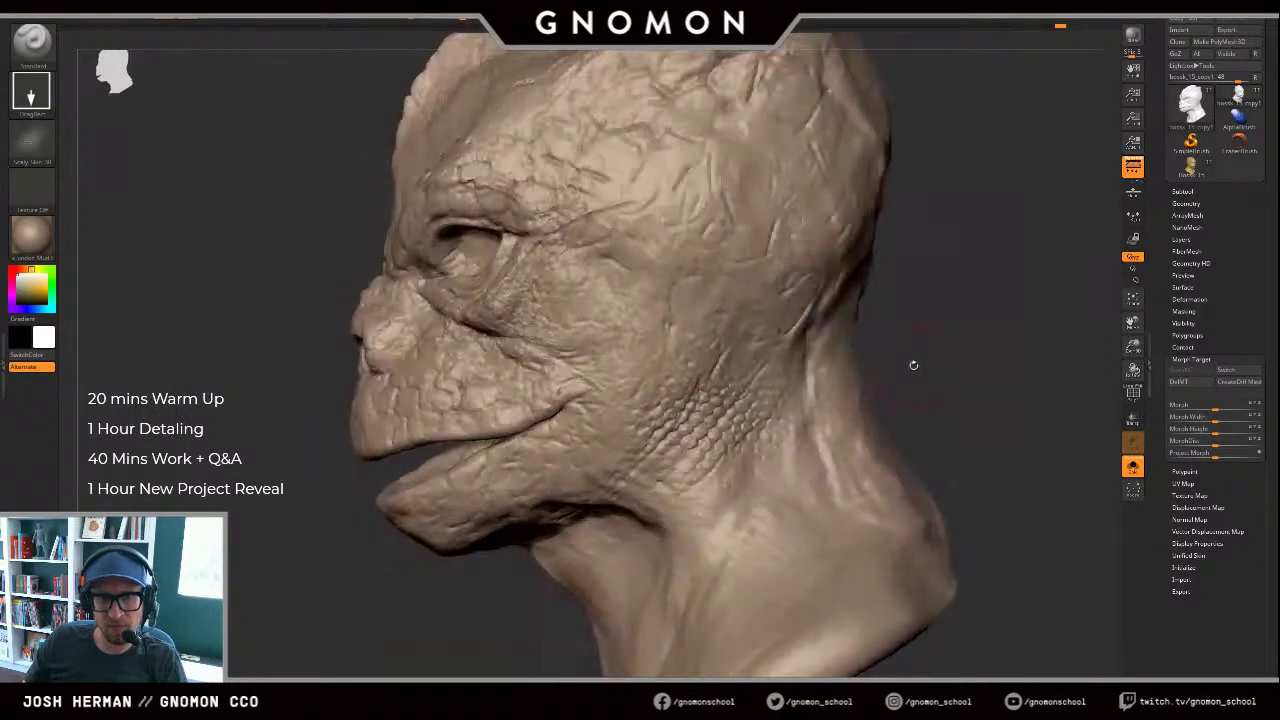
{"action": "left_click", "coordinate": [912, 363], "text": "ctrl"}
{"action": "left_click_drag", "start_coordinate": [751, 208], "coordinate": [749, 334]}
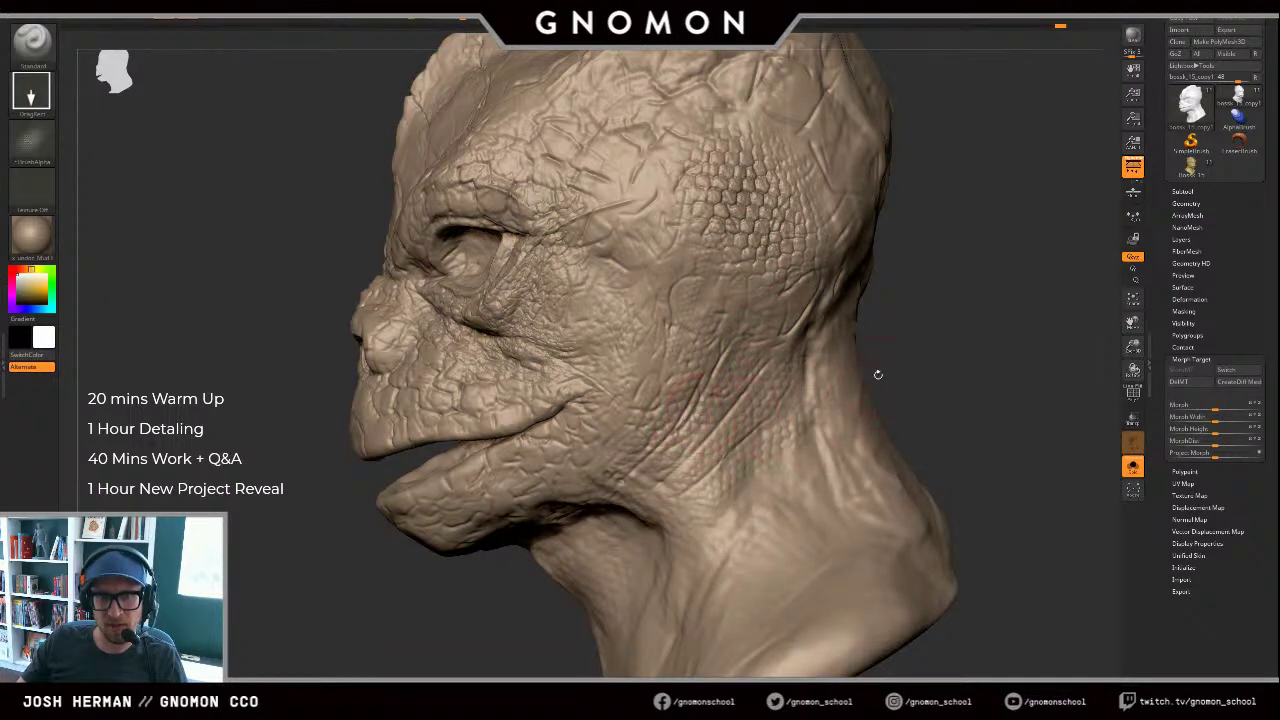
{"action": "key", "text": "ctrl+z"}
Step: Stamp a patch of fine scales on the rear corner of the jaw behind the mouth
{"action": "left_click_drag", "start_coordinate": [960, 283], "coordinate": [969, 372], "text": "alt"}
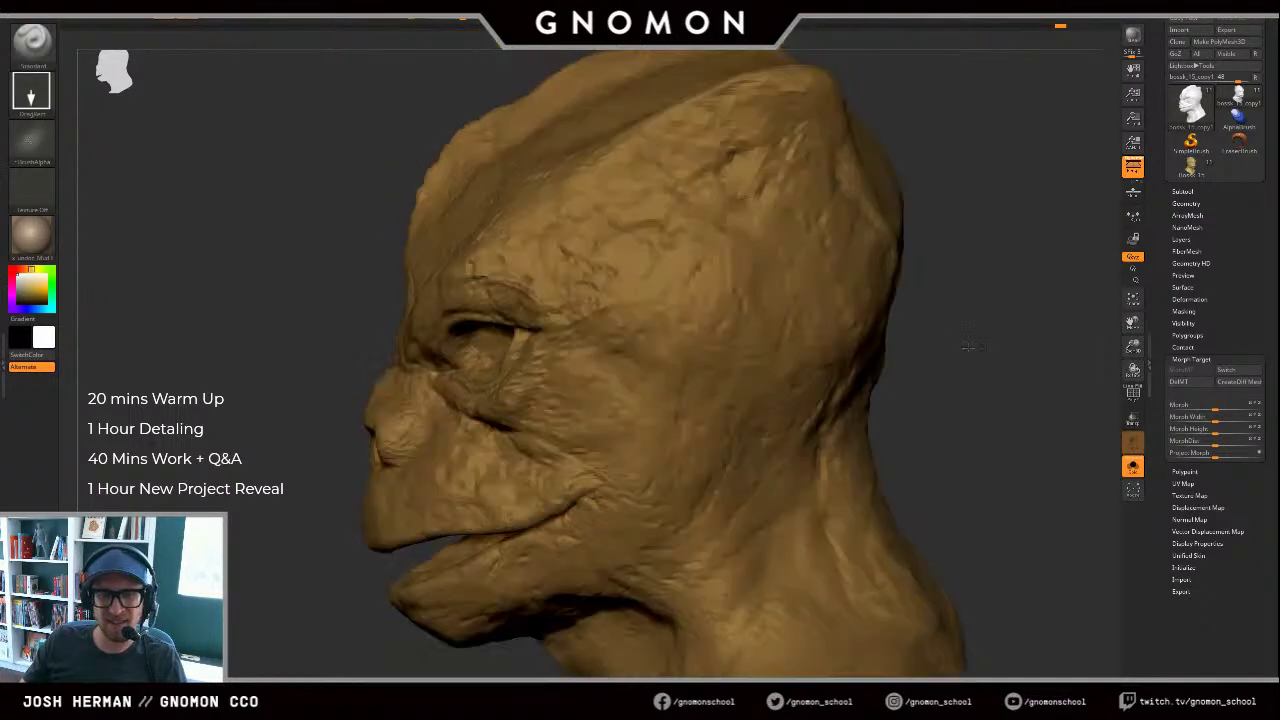
{"action": "left_click", "coordinate": [893, 332], "text": "ctrl"}
{"action": "left_click_drag", "start_coordinate": [284, 512], "coordinate": [299, 367], "text": "alt"}
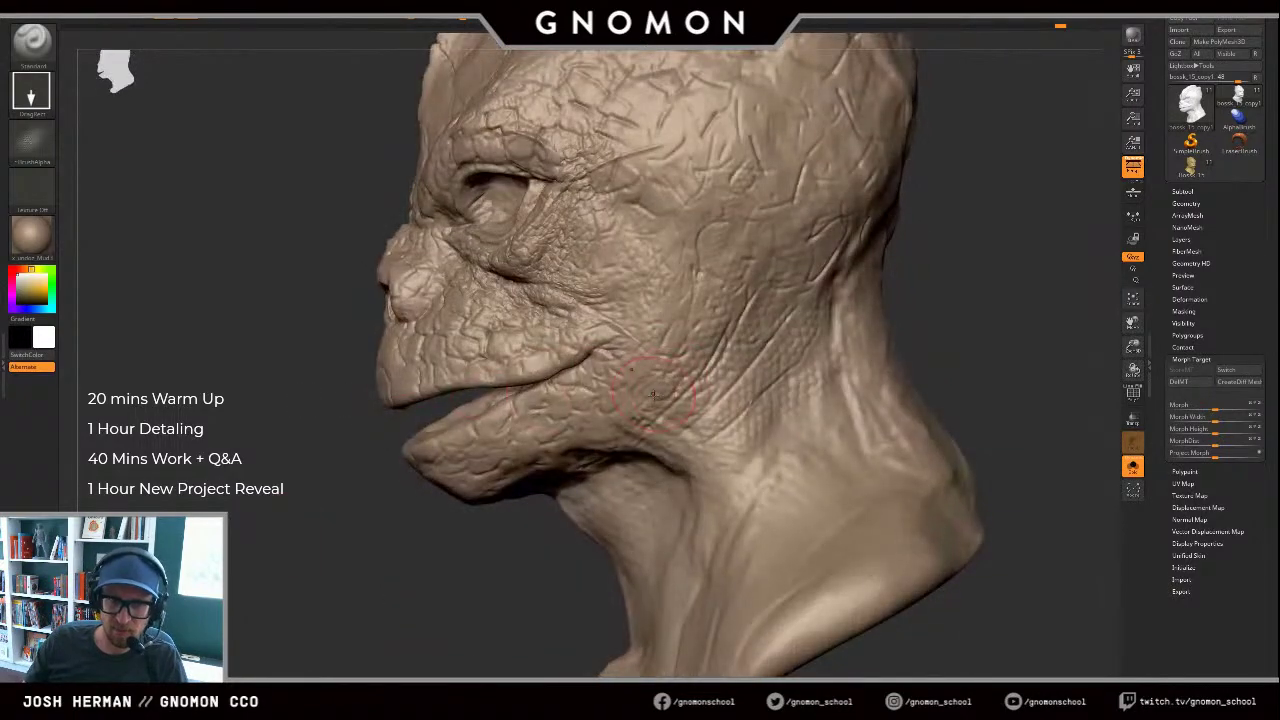
{"action": "left_click_drag", "start_coordinate": [486, 546], "coordinate": [563, 542]}
{"action": "left_click_drag", "start_coordinate": [640, 415], "coordinate": [705, 455]}
{"action": "left_click_drag", "start_coordinate": [711, 395], "coordinate": [713, 366]}
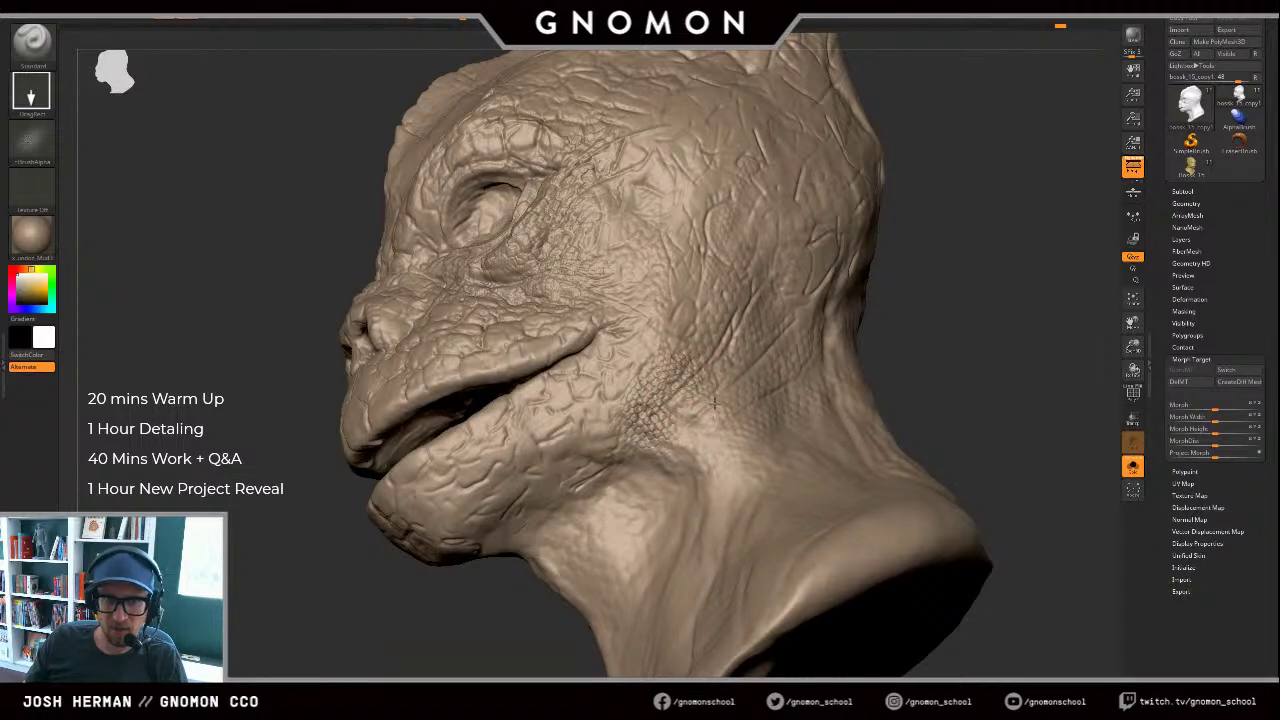
Step: Undo the last scale stamp at the rear corner of the jaw
{"action": "key", "text": "ctrl+z"}
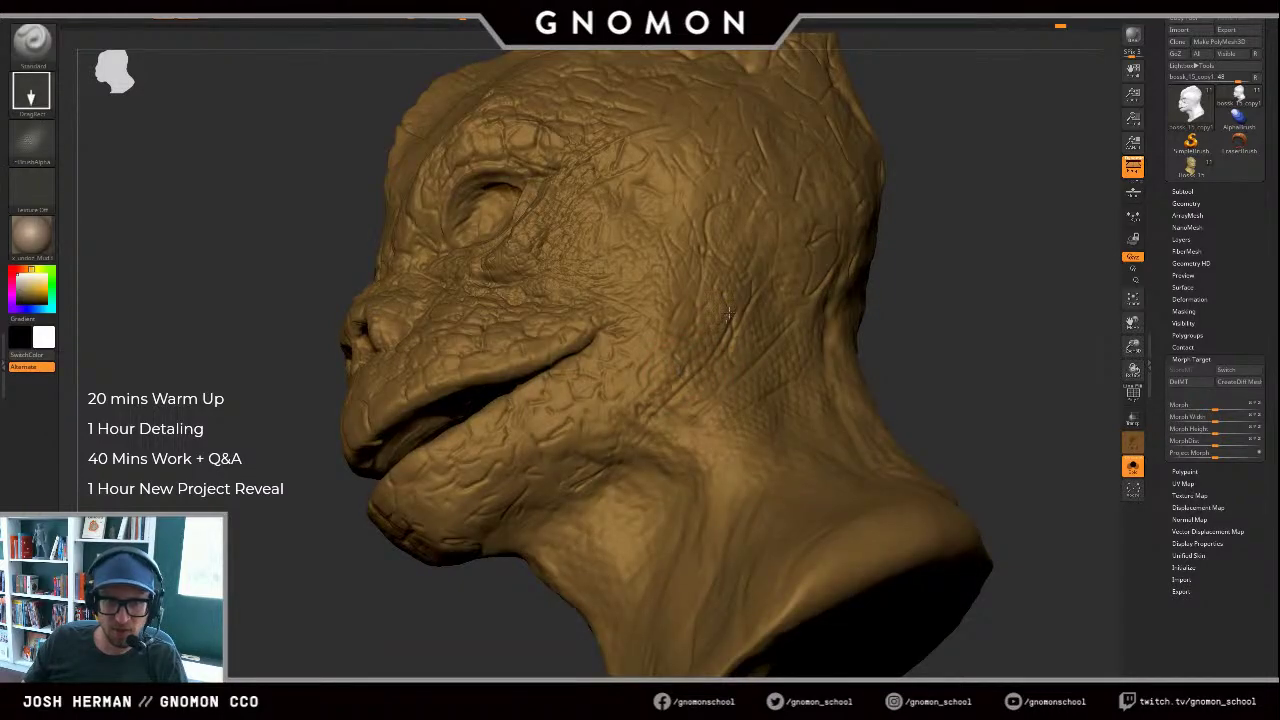
{"action": "key", "text": "ctrl+z"}
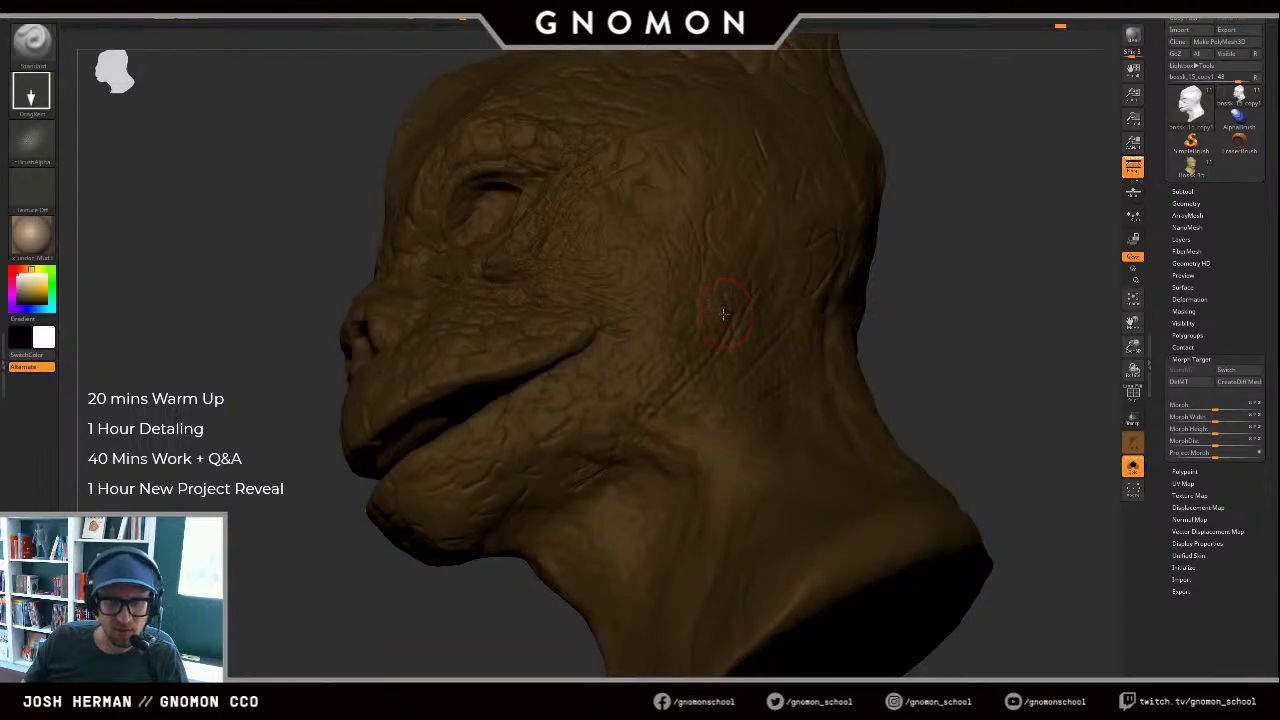
{"action": "key", "text": "ctrl+z"}
{"action": "left_click_drag", "start_coordinate": [924, 285], "coordinate": [930, 350], "text": "ctrl"}
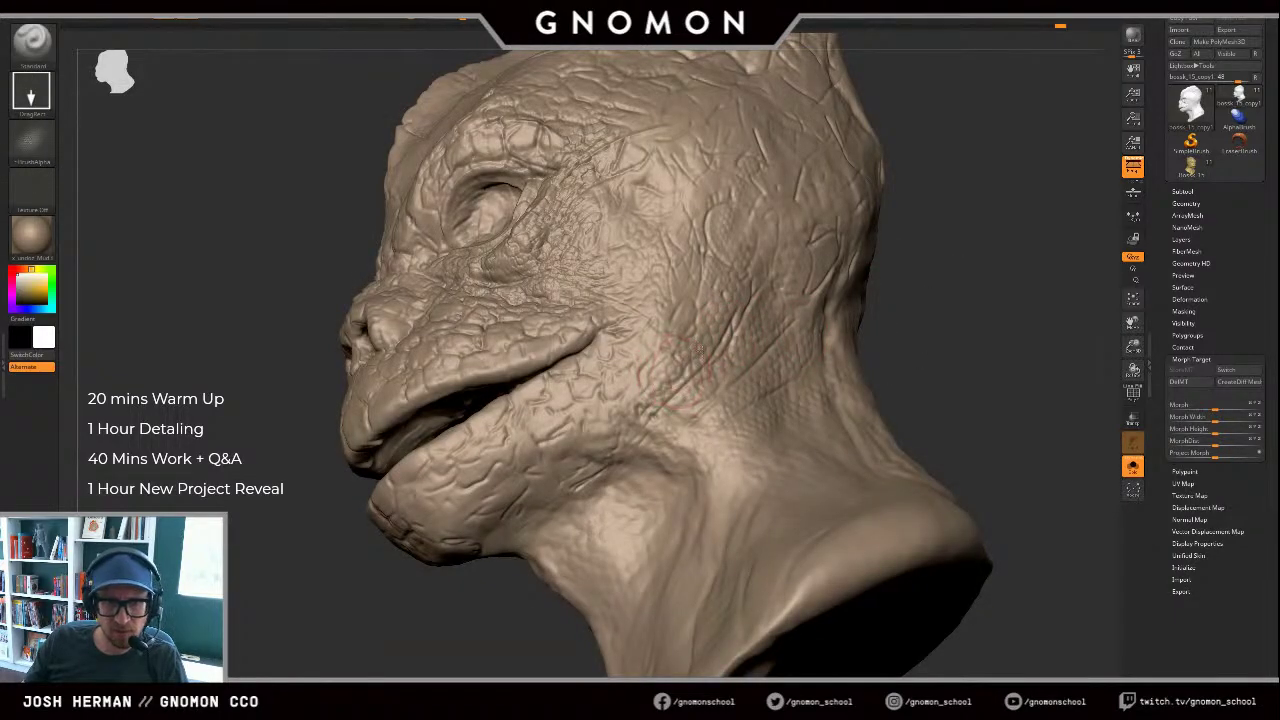
Step: Stamp overlapping patches of fine scales from the rear jaw corner back to the upper side of the neck
{"action": "left_click_drag", "start_coordinate": [763, 323], "coordinate": [739, 430]}
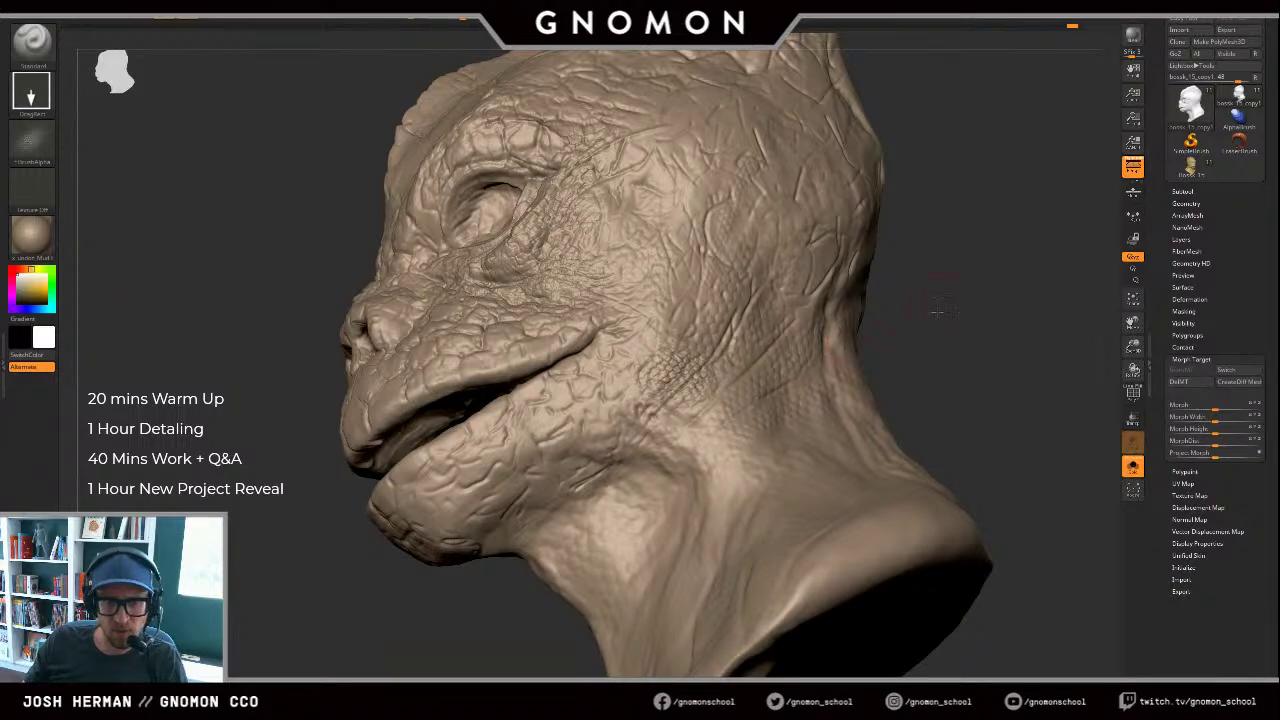
{"action": "mouse_move", "coordinate": [934, 309]}
{"action": "left_mouse_down"}
{"action": "mouse_move", "coordinate": [954, 297]}
{"action": "mouse_move", "coordinate": [948, 308]}
{"action": "left_mouse_up"}
{"action": "mouse_move", "coordinate": [712, 346]}
{"action": "left_mouse_down"}
{"action": "mouse_move", "coordinate": [750, 357]}
{"action": "mouse_move", "coordinate": [756, 393]}
{"action": "mouse_move", "coordinate": [764, 382]}
{"action": "left_mouse_up"}
{"action": "left_click_drag", "start_coordinate": [768, 307], "coordinate": [780, 326]}
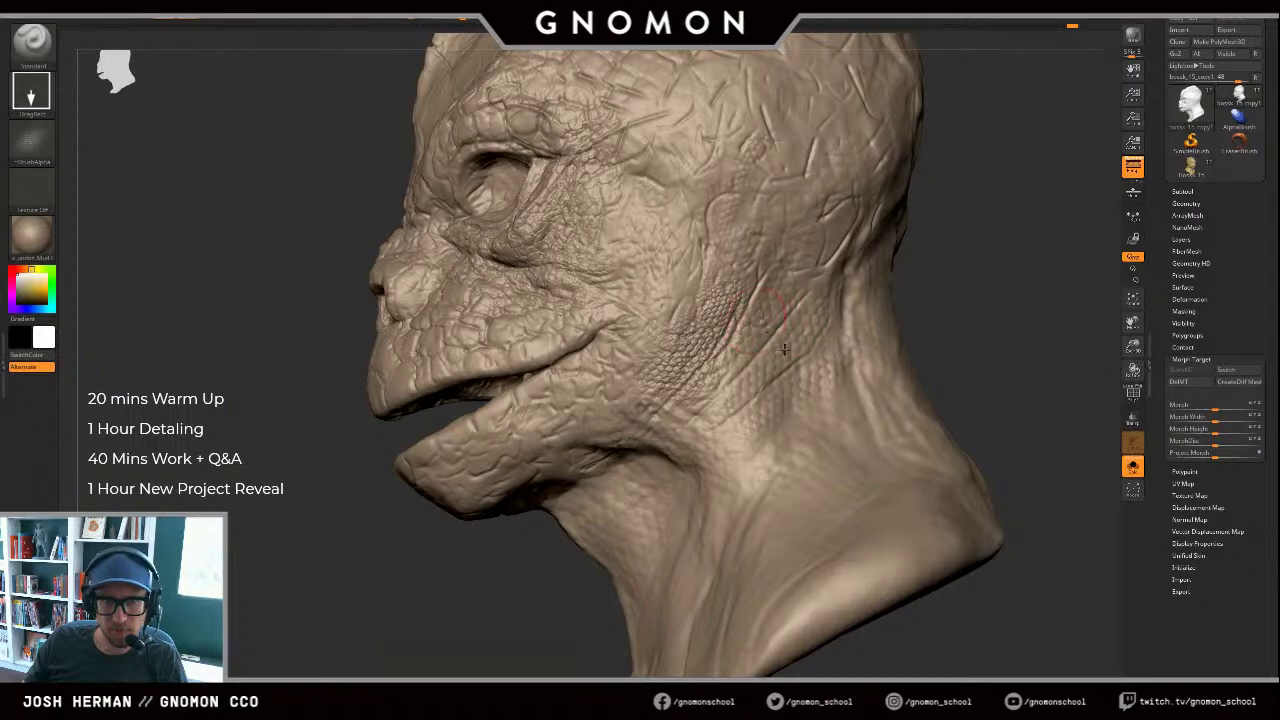
{"action": "left_click_drag", "start_coordinate": [795, 371], "coordinate": [817, 357]}
{"action": "left_click_drag", "start_coordinate": [845, 313], "coordinate": [849, 342]}
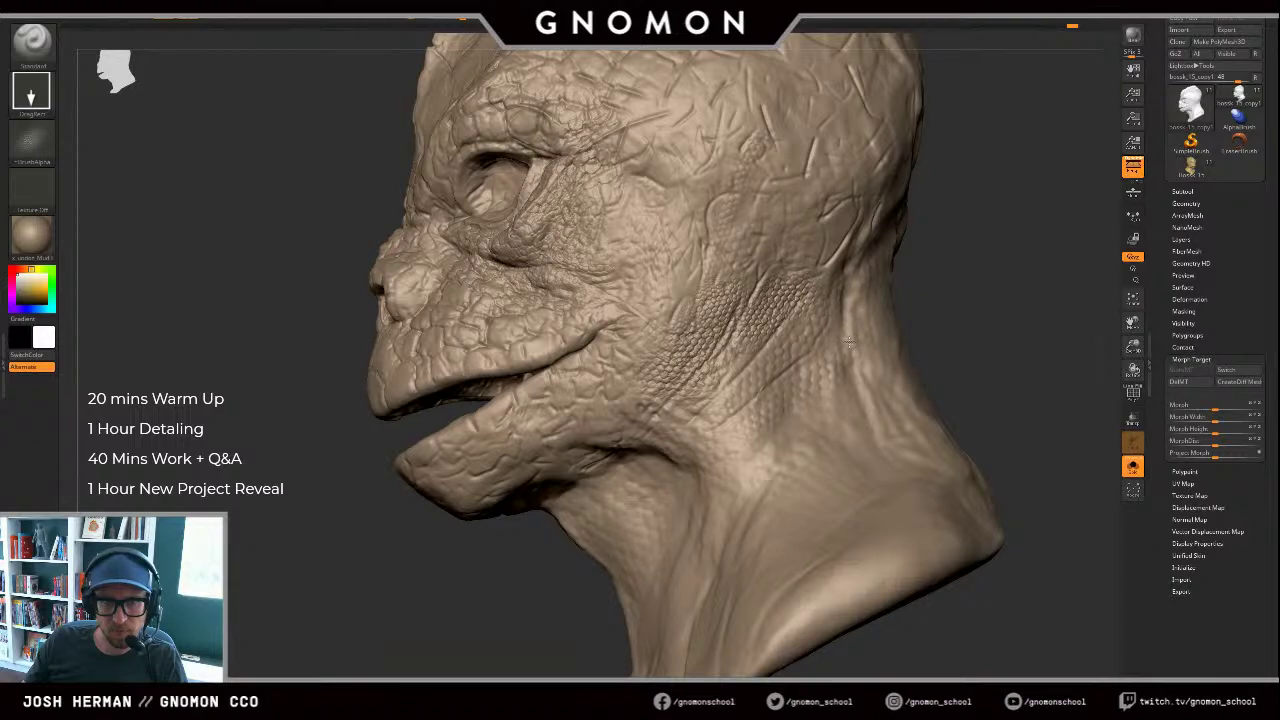
{"action": "left_click_drag", "start_coordinate": [733, 362], "coordinate": [741, 402]}
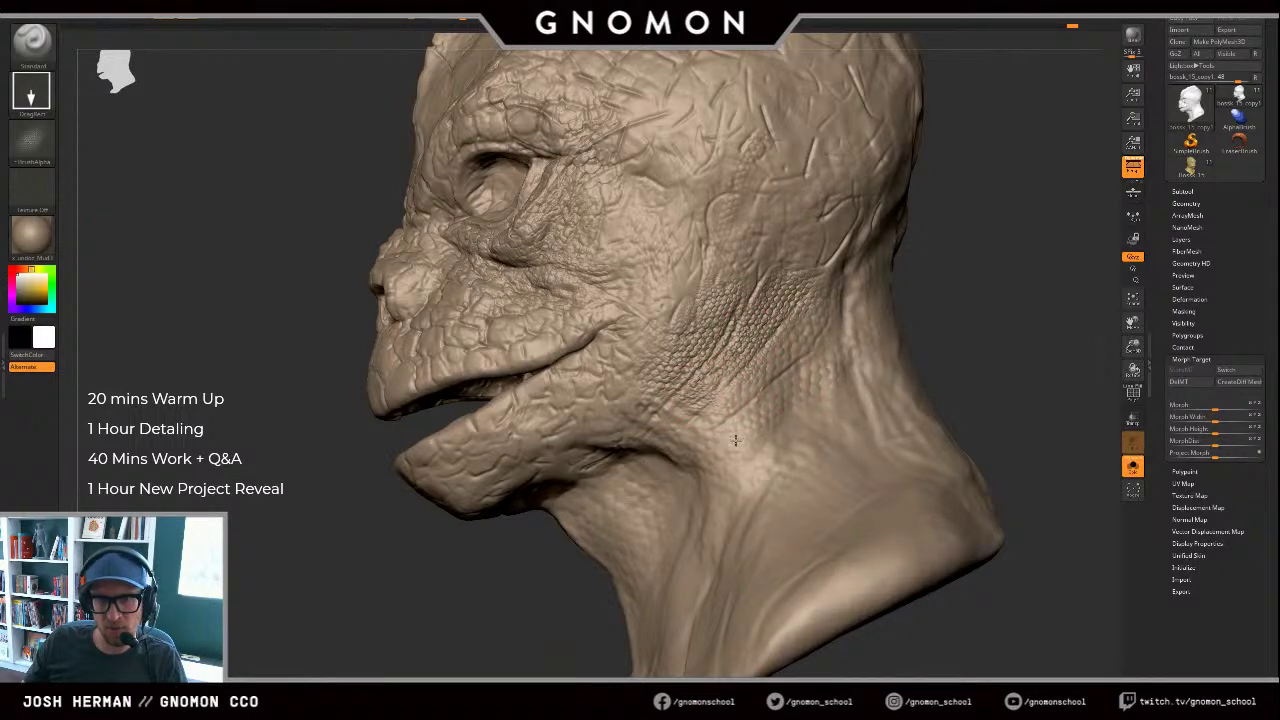
Step: Try larger scale stamps down the side of the neck towards the shoulder
{"action": "left_click_drag", "start_coordinate": [530, 536], "coordinate": [552, 535]}
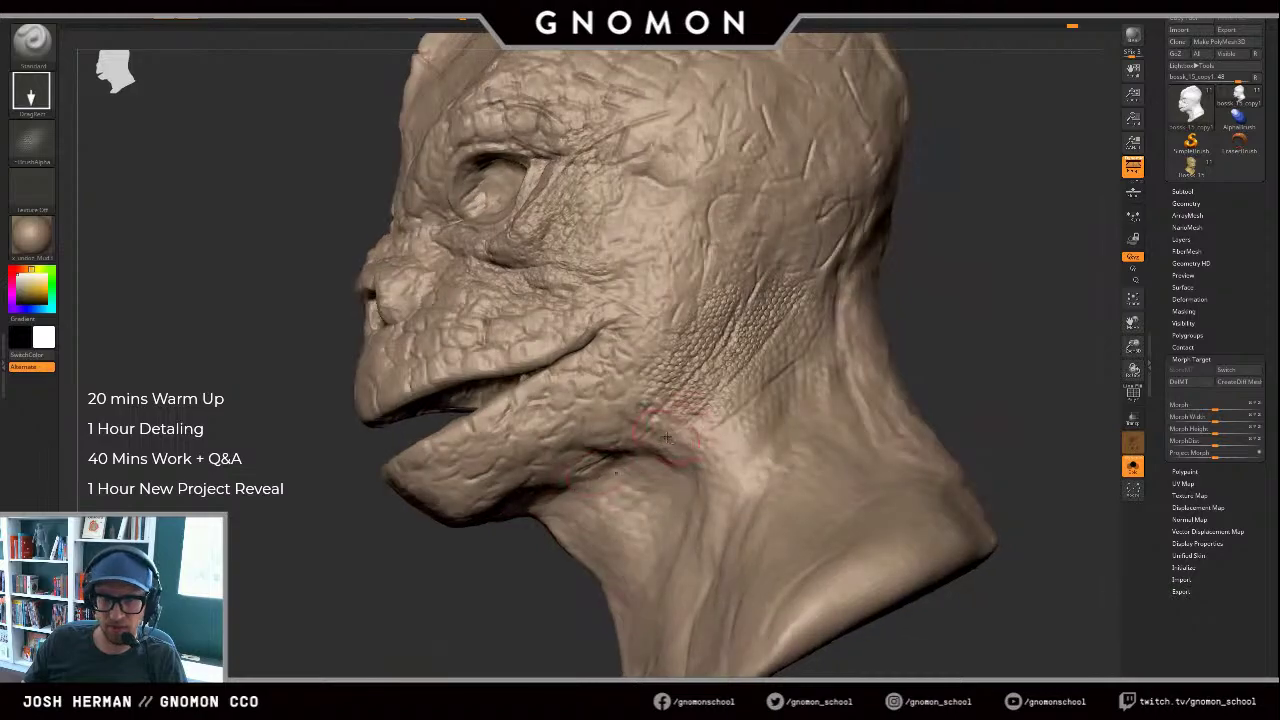
{"action": "mouse_move", "coordinate": [811, 409]}
{"action": "left_mouse_down"}
{"action": "mouse_move", "coordinate": [856, 446]}
{"action": "mouse_move", "coordinate": [765, 462]}
{"action": "mouse_move", "coordinate": [791, 514]}
{"action": "mouse_move", "coordinate": [778, 449]}
{"action": "left_mouse_up"}
{"action": "left_click_drag", "start_coordinate": [857, 469], "coordinate": [884, 351]}
{"action": "left_click_drag", "start_coordinate": [998, 335], "coordinate": [980, 323], "text": "alt"}
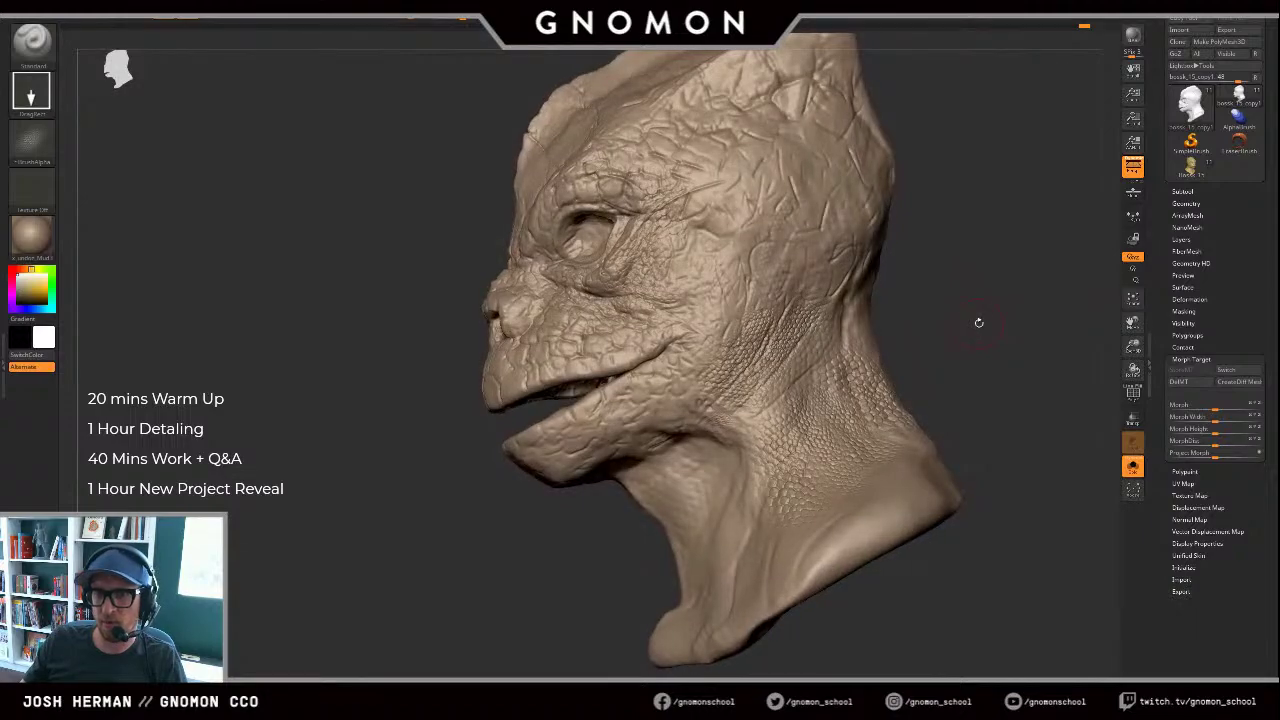
Step: Undo the large scale stamps on the lower side of the neck
{"action": "key", "text": "shift+d"}
{"action": "key", "text": "ctrl+z"}
{"action": "key", "text": "ctrl+z"}
{"action": "key", "text": "ctrl+z"}
{"action": "key", "text": "ctrl+z"}
{"action": "key", "text": "ctrl+z"}
{"action": "key", "text": "ctrl+z"}
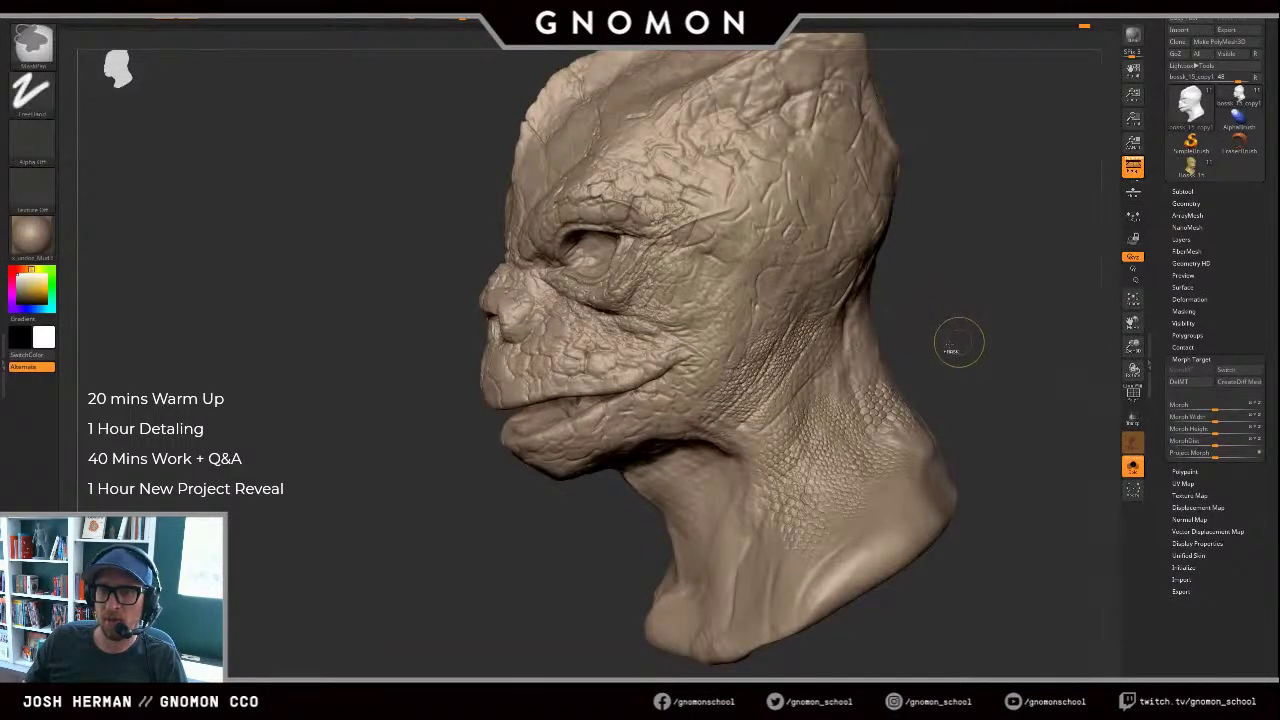
{"action": "key", "text": "ctrl+z"}
{"action": "left_click_drag", "start_coordinate": [948, 347], "coordinate": [920, 352]}
{"action": "key", "text": "ctrl+z"}
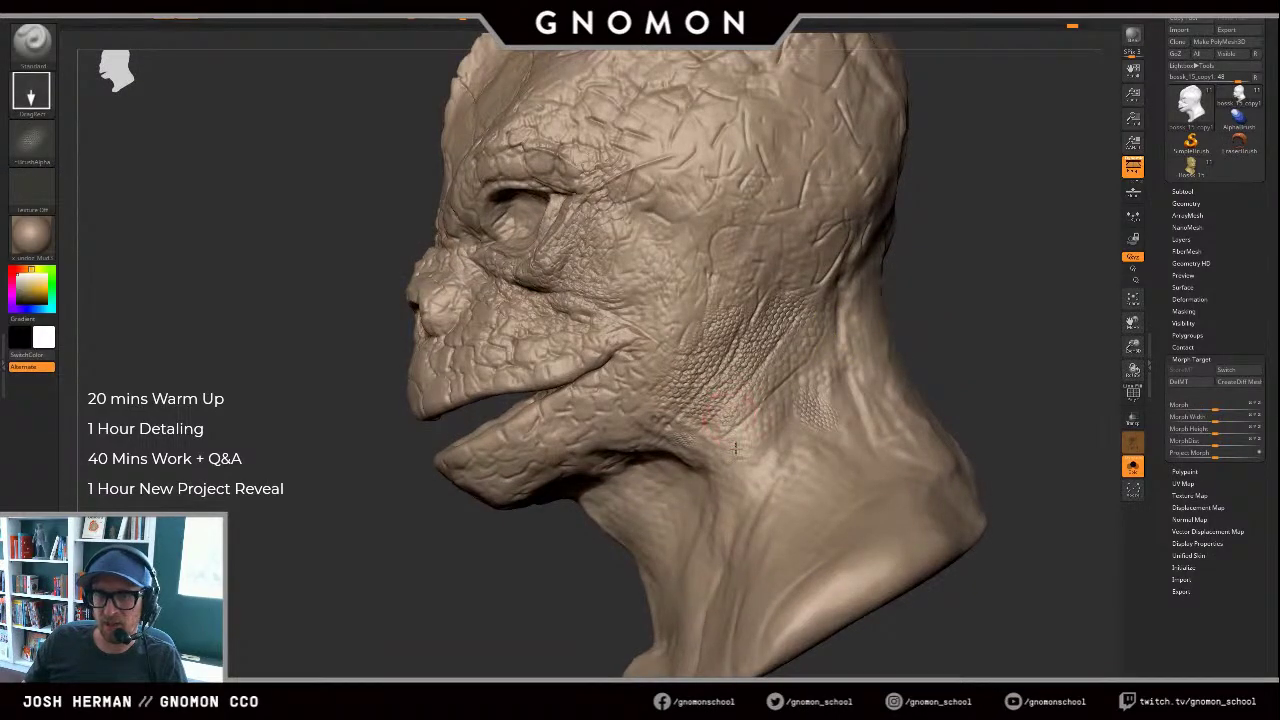
Step: Fill the area below the jaw corner and the adjoining upper neck with more fine scale stamps
{"action": "left_click_drag", "start_coordinate": [797, 453], "coordinate": [789, 467]}
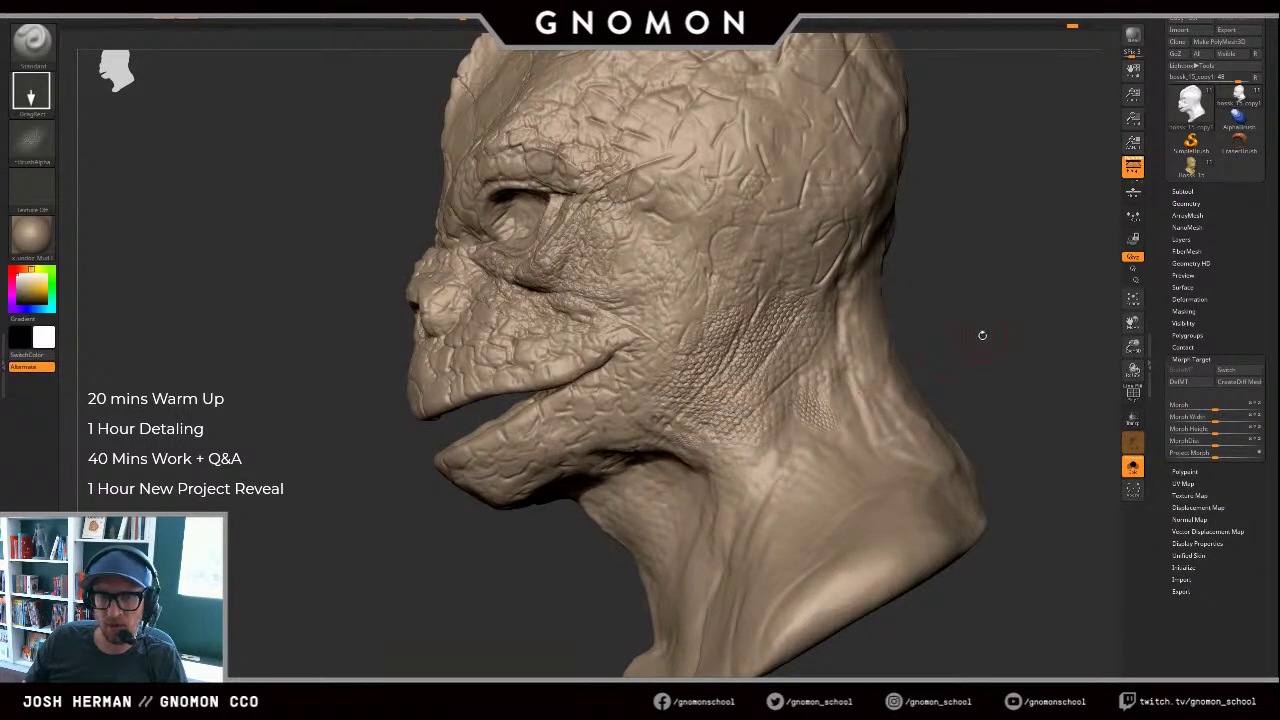
{"action": "left_click_drag", "start_coordinate": [998, 322], "coordinate": [725, 412]}
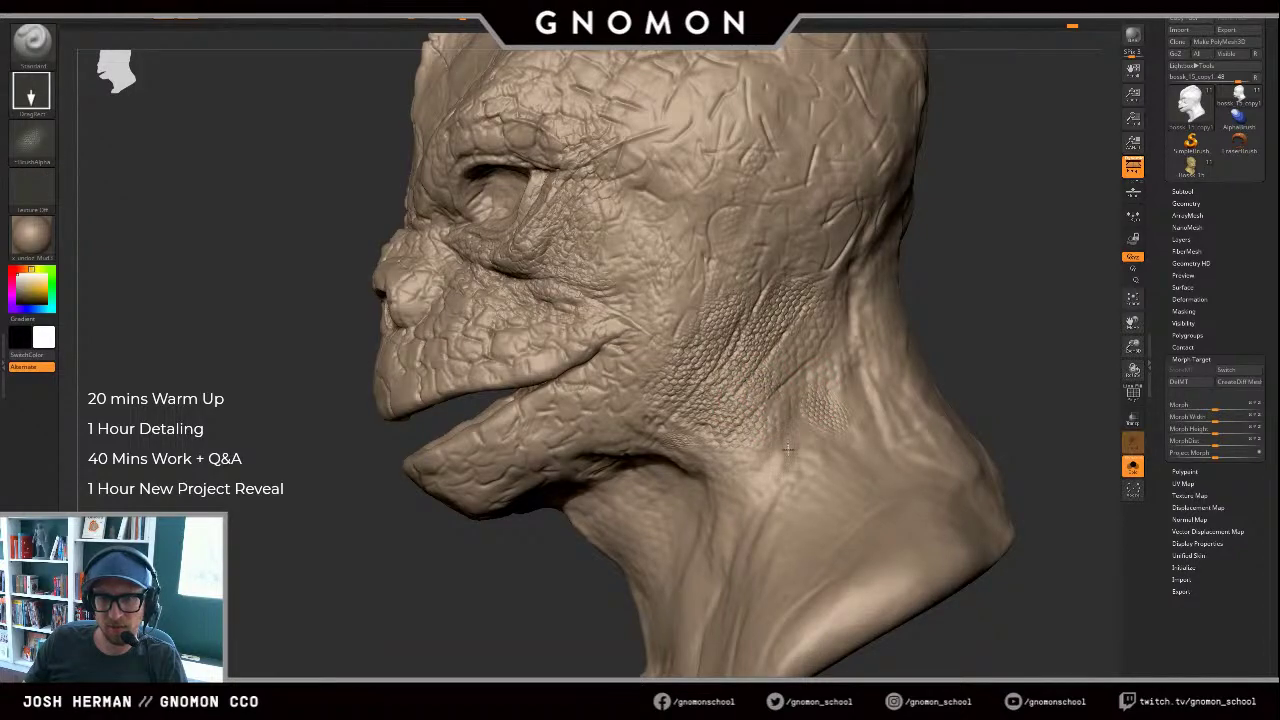
{"action": "mouse_move", "coordinate": [788, 450]}
{"action": "left_mouse_down"}
{"action": "mouse_move", "coordinate": [795, 468]}
{"action": "mouse_move", "coordinate": [811, 452]}
{"action": "mouse_move", "coordinate": [800, 430]}
{"action": "left_mouse_up"}
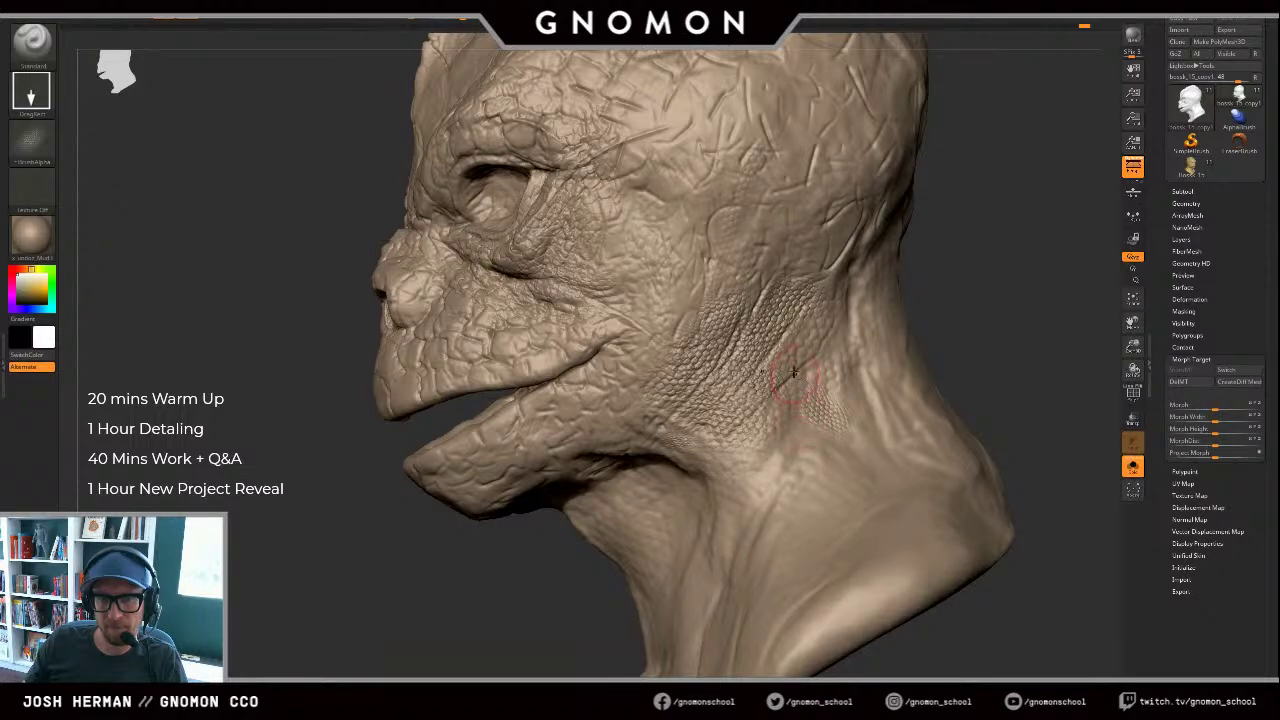
{"action": "mouse_move", "coordinate": [848, 391]}
{"action": "left_mouse_down"}
{"action": "mouse_move", "coordinate": [845, 415]}
{"action": "mouse_move", "coordinate": [853, 406]}
{"action": "mouse_move", "coordinate": [808, 431]}
{"action": "left_mouse_up"}
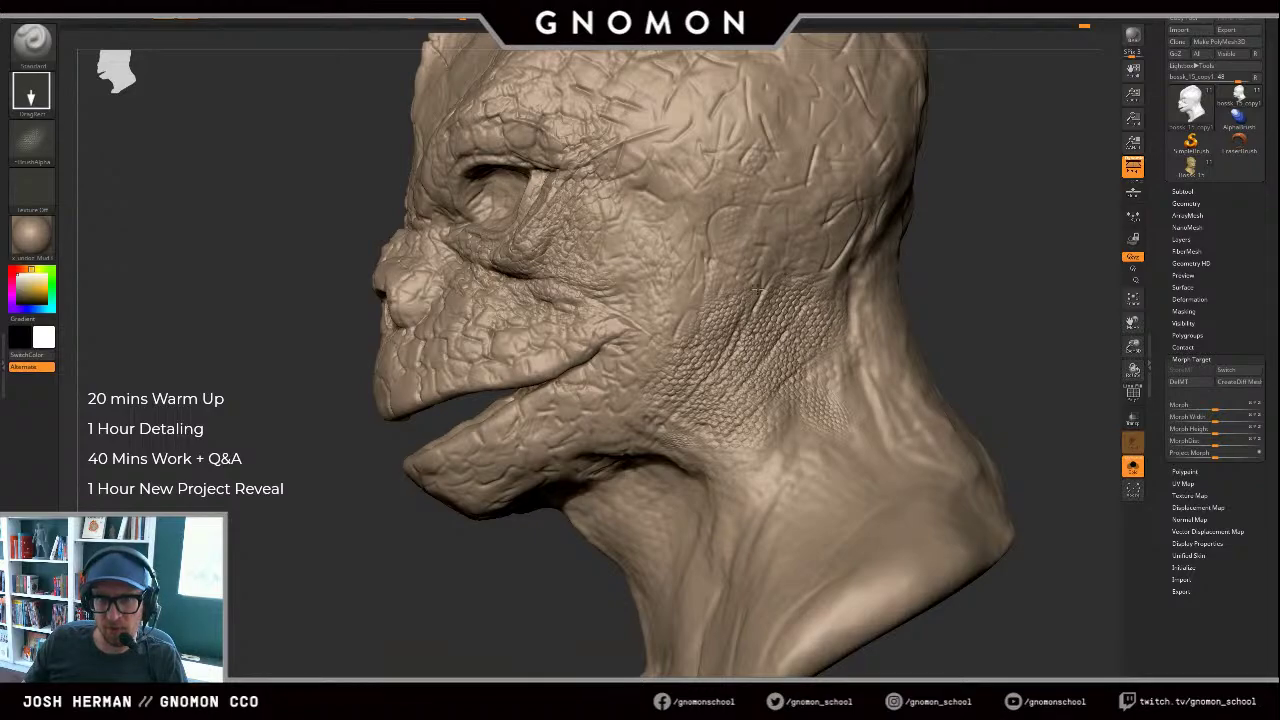
Step: Extend the fine scales up onto the rear of the cheek, above the patch behind the mouth
{"action": "mouse_move", "coordinate": [969, 331]}
{"action": "left_mouse_down"}
{"action": "mouse_move", "coordinate": [1014, 340]}
{"action": "mouse_move", "coordinate": [1004, 343]}
{"action": "left_mouse_up"}
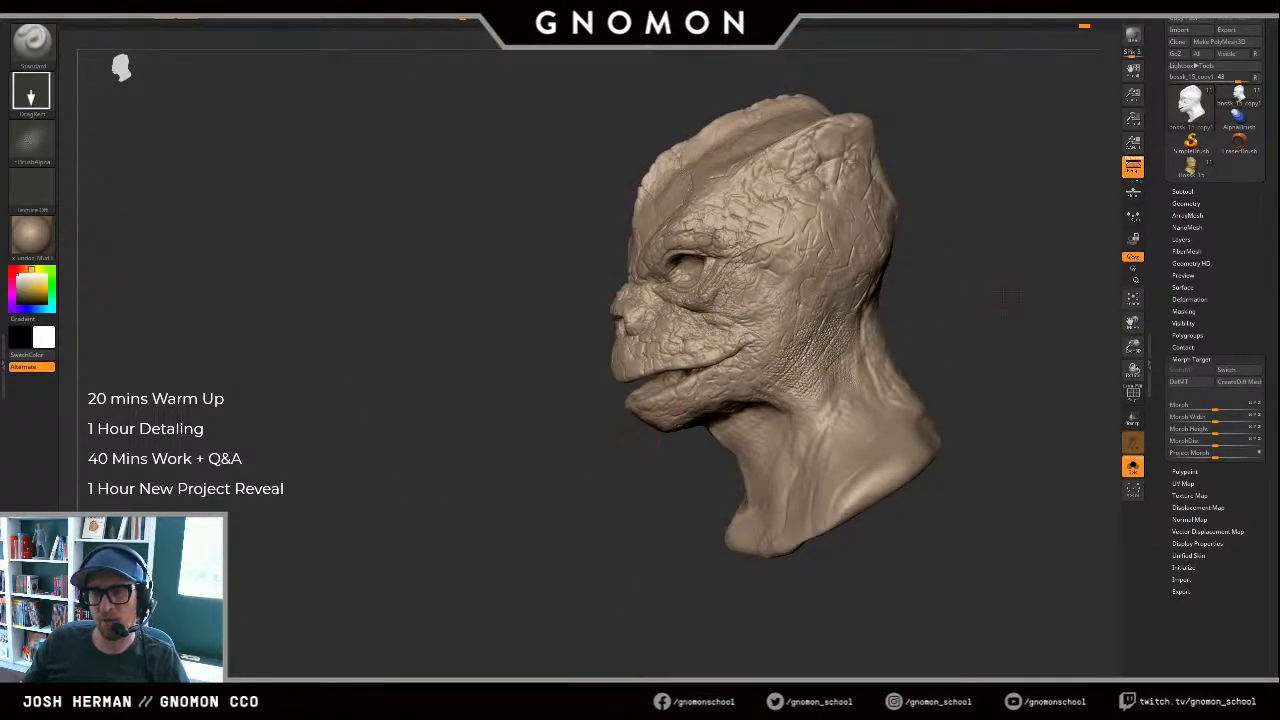
{"action": "left_click_drag", "start_coordinate": [1008, 296], "coordinate": [1008, 335], "text": "alt"}
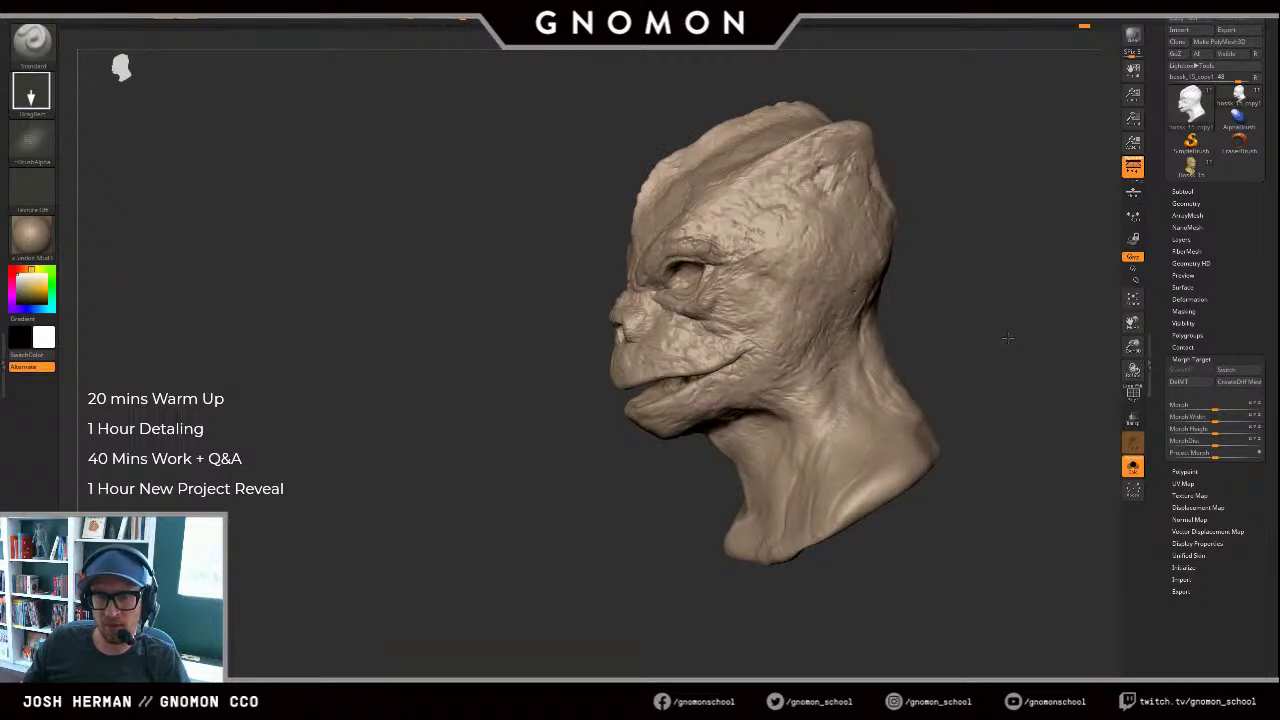
{"action": "left_click_drag", "start_coordinate": [1008, 338], "coordinate": [869, 517], "text": "alt"}
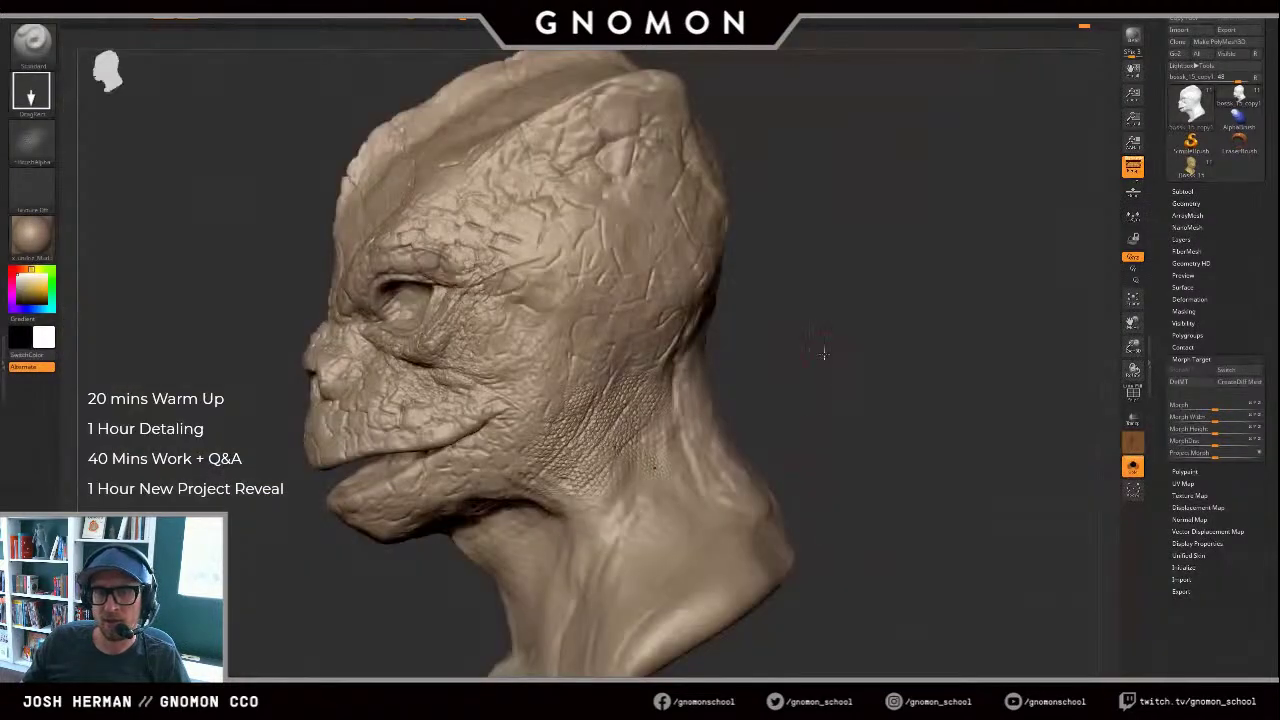
{"action": "mouse_move", "coordinate": [824, 353]}
{"action": "left_mouse_down"}
{"action": "mouse_move", "coordinate": [951, 296]}
{"action": "mouse_move", "coordinate": [994, 345]}
{"action": "left_mouse_up"}
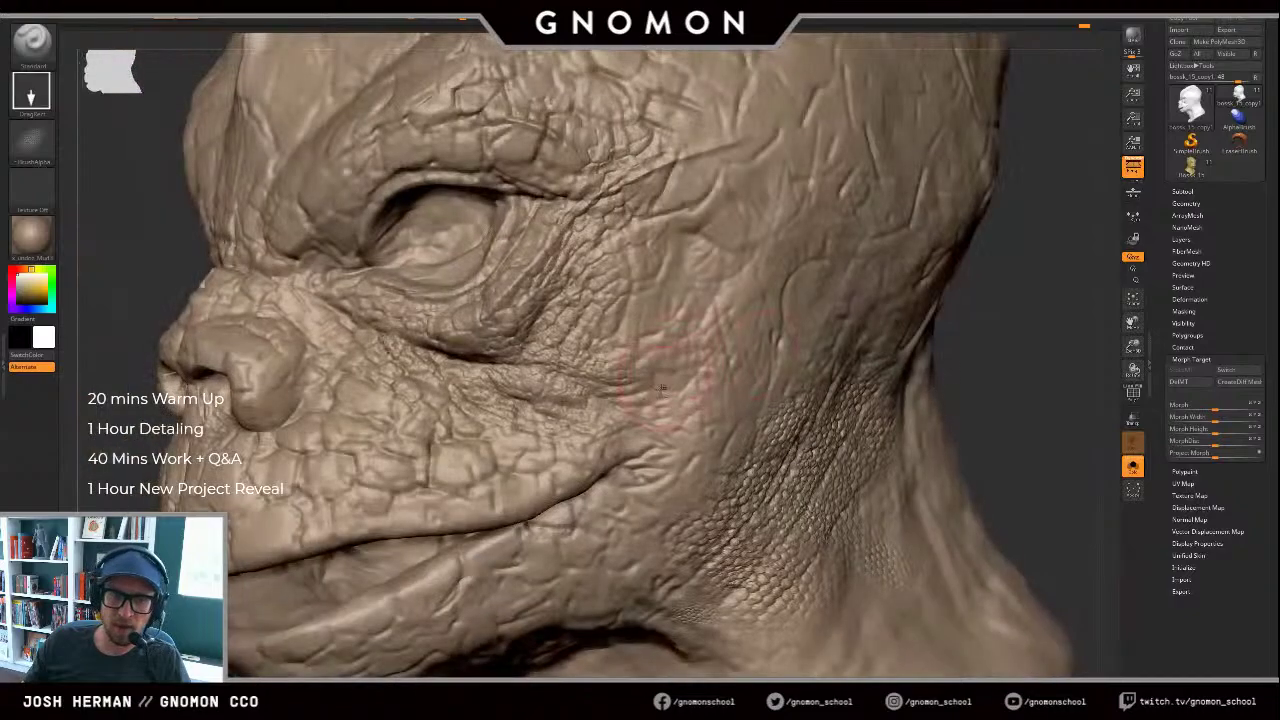
{"action": "left_click_drag", "start_coordinate": [1055, 383], "coordinate": [1030, 385]}
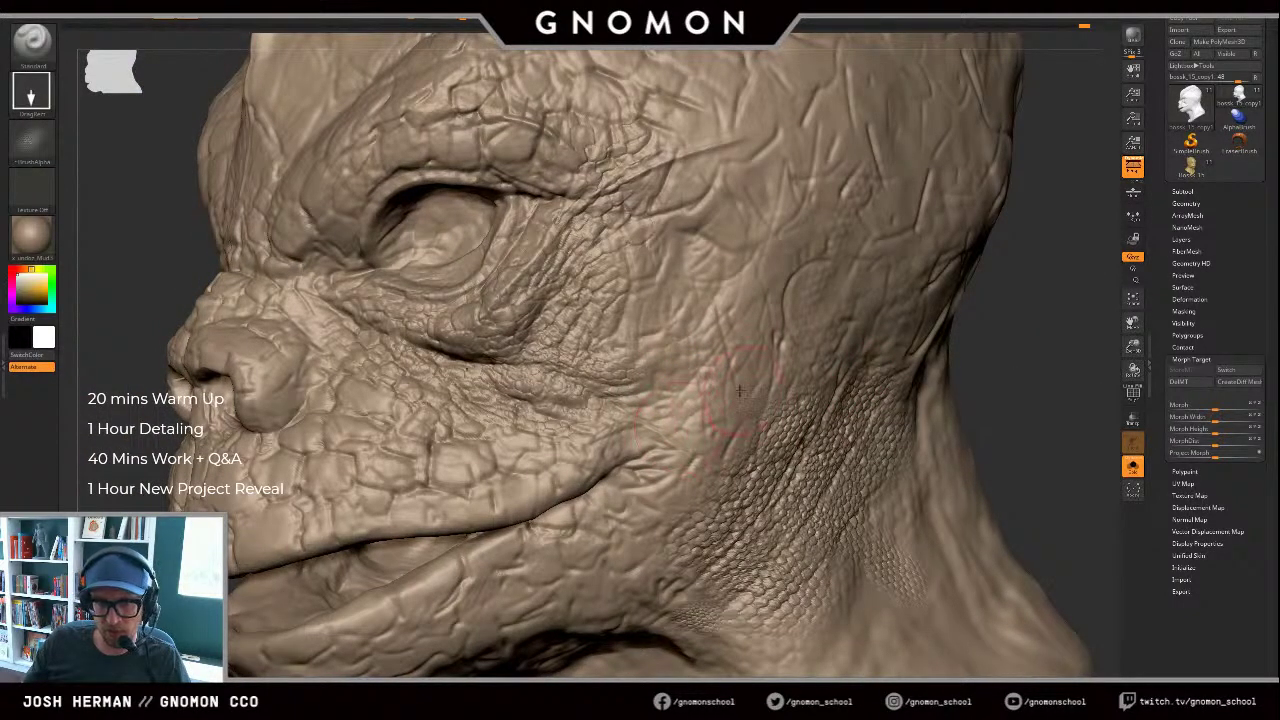
{"action": "mouse_move", "coordinate": [740, 391]}
{"action": "left_mouse_down"}
{"action": "mouse_move", "coordinate": [813, 452]}
{"action": "mouse_move", "coordinate": [792, 440]}
{"action": "mouse_move", "coordinate": [798, 470]}
{"action": "left_mouse_up"}
{"action": "mouse_move", "coordinate": [782, 375]}
{"action": "left_mouse_down"}
{"action": "mouse_move", "coordinate": [830, 448]}
{"action": "mouse_move", "coordinate": [843, 443]}
{"action": "left_mouse_up"}
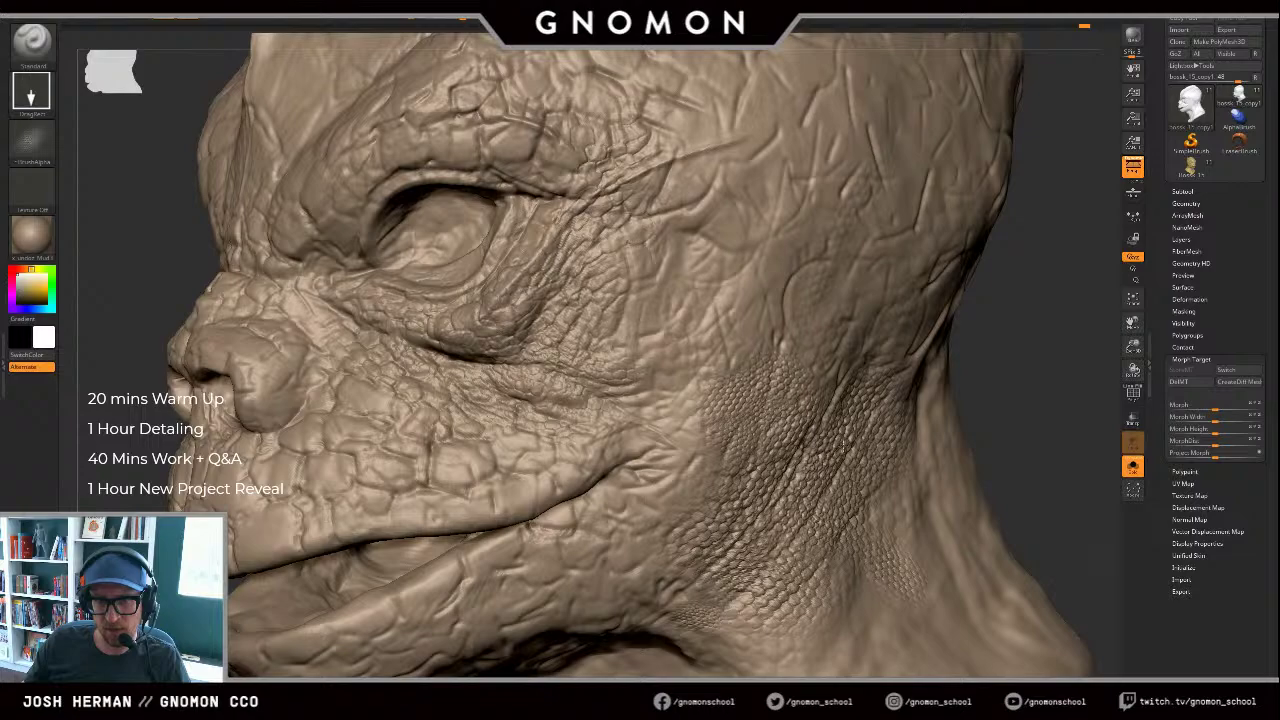
{"action": "left_click_drag", "start_coordinate": [1051, 373], "coordinate": [892, 310], "text": "alt"}
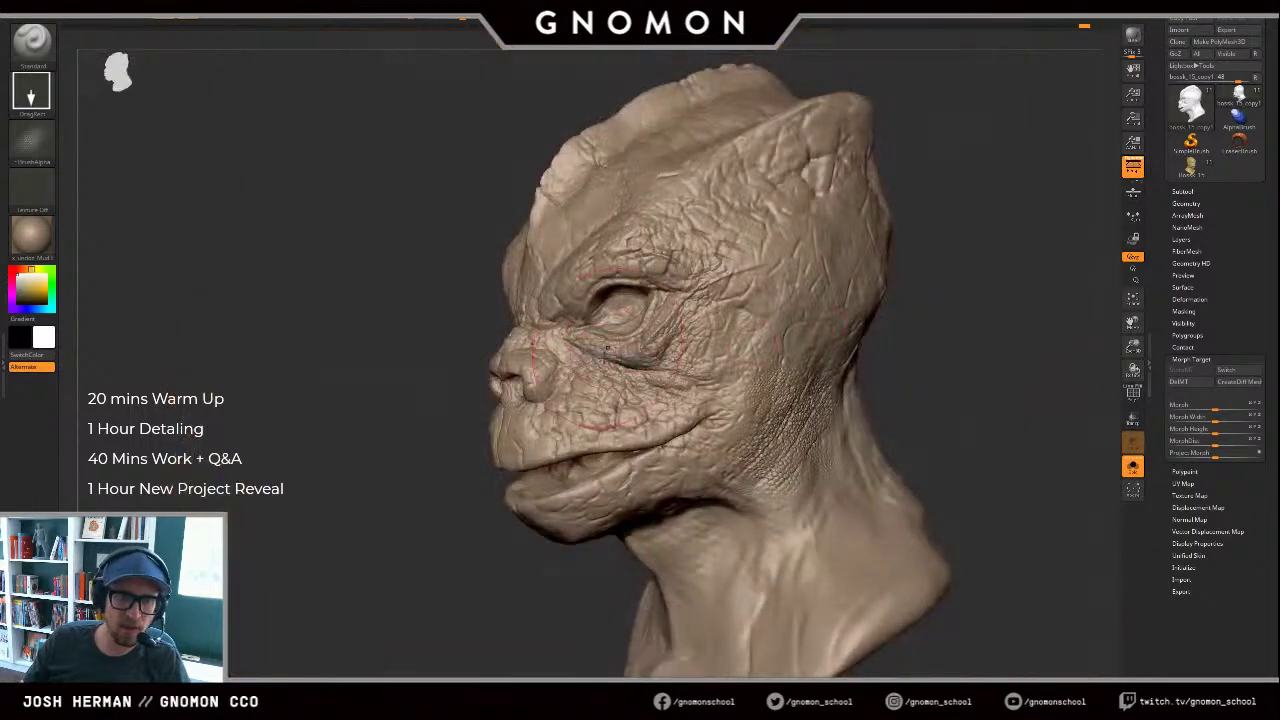
{"action": "mouse_move", "coordinate": [534, 428]}
{"action": "left_mouse_down", "text": "ctrl"}
{"action": "mouse_move", "coordinate": [552, 342]}
{"action": "mouse_move", "coordinate": [891, 90]}
{"action": "left_mouse_up", "text": "ctrl"}
{"action": "left_click_drag", "start_coordinate": [976, 298], "coordinate": [990, 390], "text": "ctrl"}
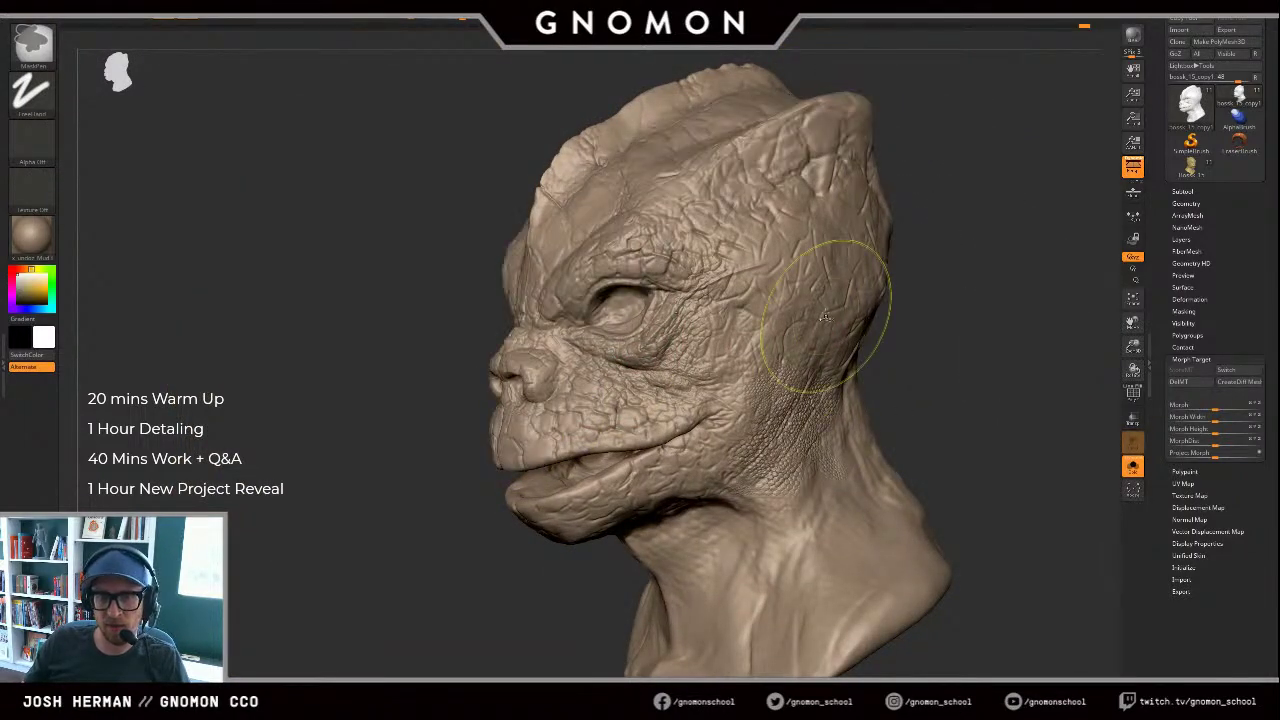
{"action": "mouse_move", "coordinate": [825, 317]}
{"action": "left_mouse_down", "text": "ctrl"}
{"action": "mouse_move", "coordinate": [815, 625]}
{"action": "mouse_move", "coordinate": [880, 250]}
{"action": "left_mouse_up", "text": "ctrl"}
{"action": "mouse_move", "coordinate": [967, 241]}
{"action": "left_mouse_down", "text": "ctrl"}
{"action": "mouse_move", "coordinate": [998, 326]}
{"action": "mouse_move", "coordinate": [968, 415]}
{"action": "left_mouse_up", "text": "ctrl"}
{"action": "key", "text": "shift+d"}
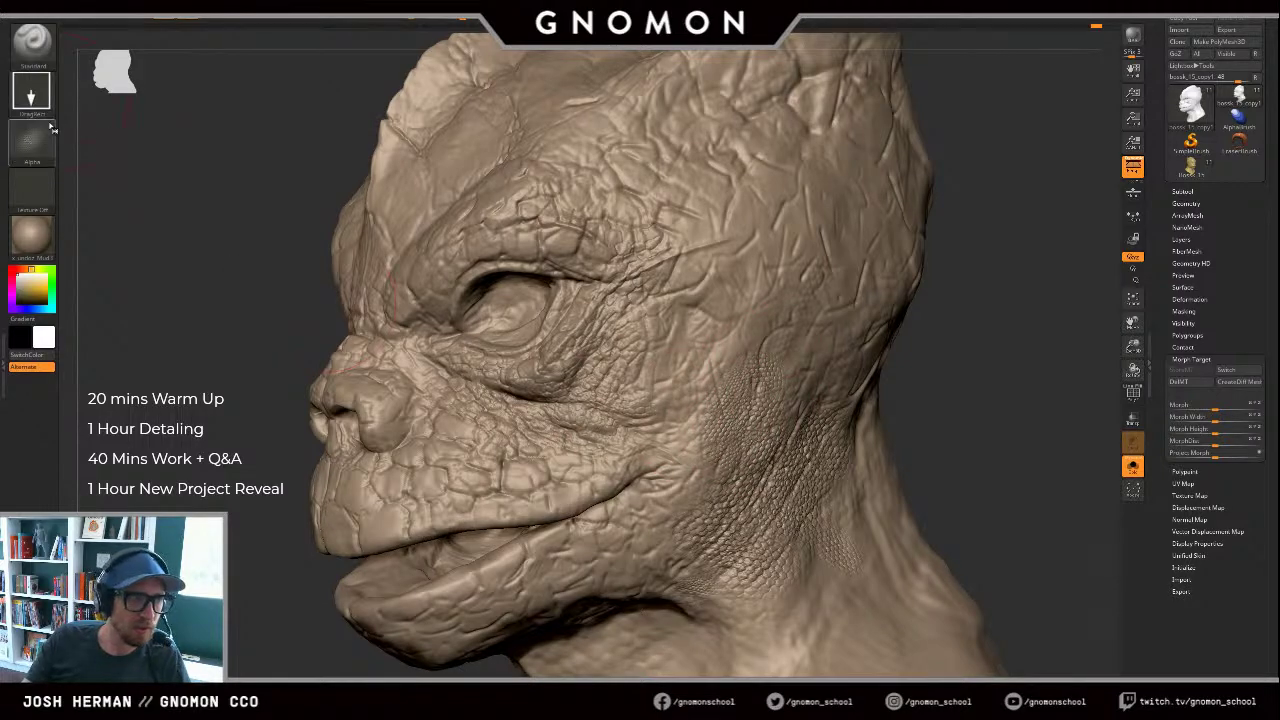
Step: Load the Scaly_Skin_14 alpha and try stamping it on the cheek behind the eye, undoing each attempt
{"action": "left_click", "coordinate": [40, 155]}
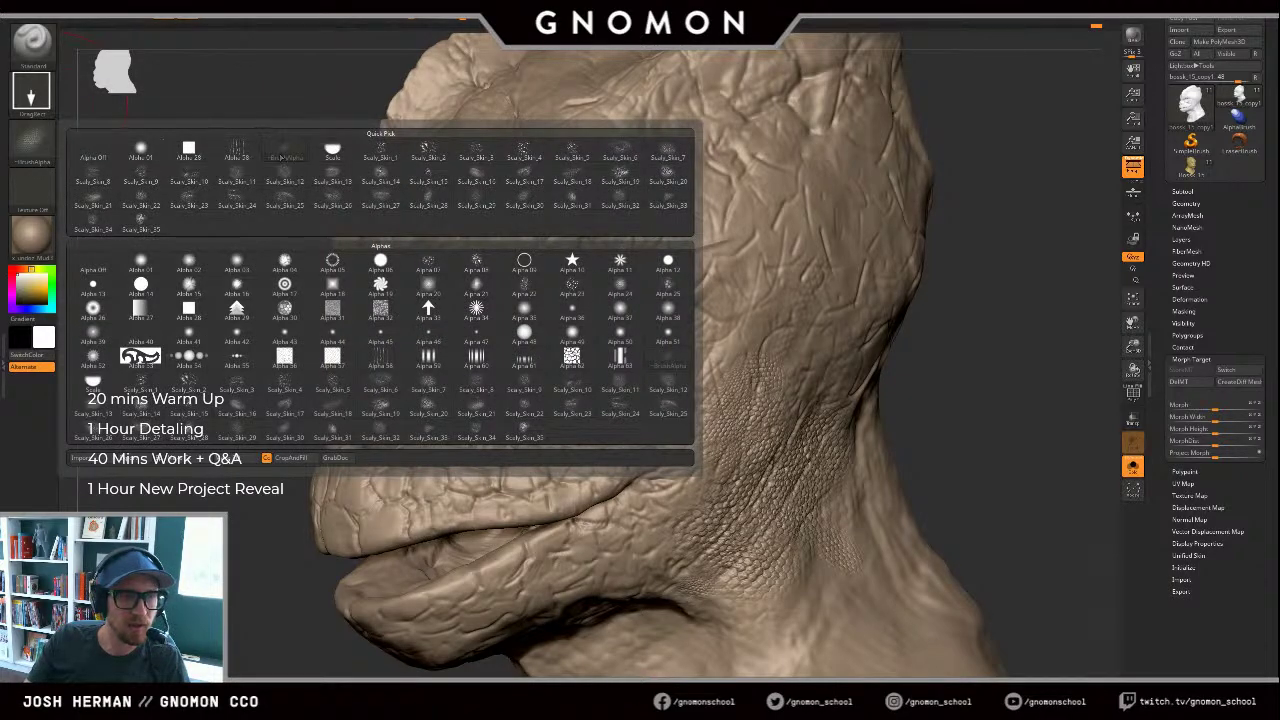
{"action": "mouse_move", "coordinate": [280, 157]}
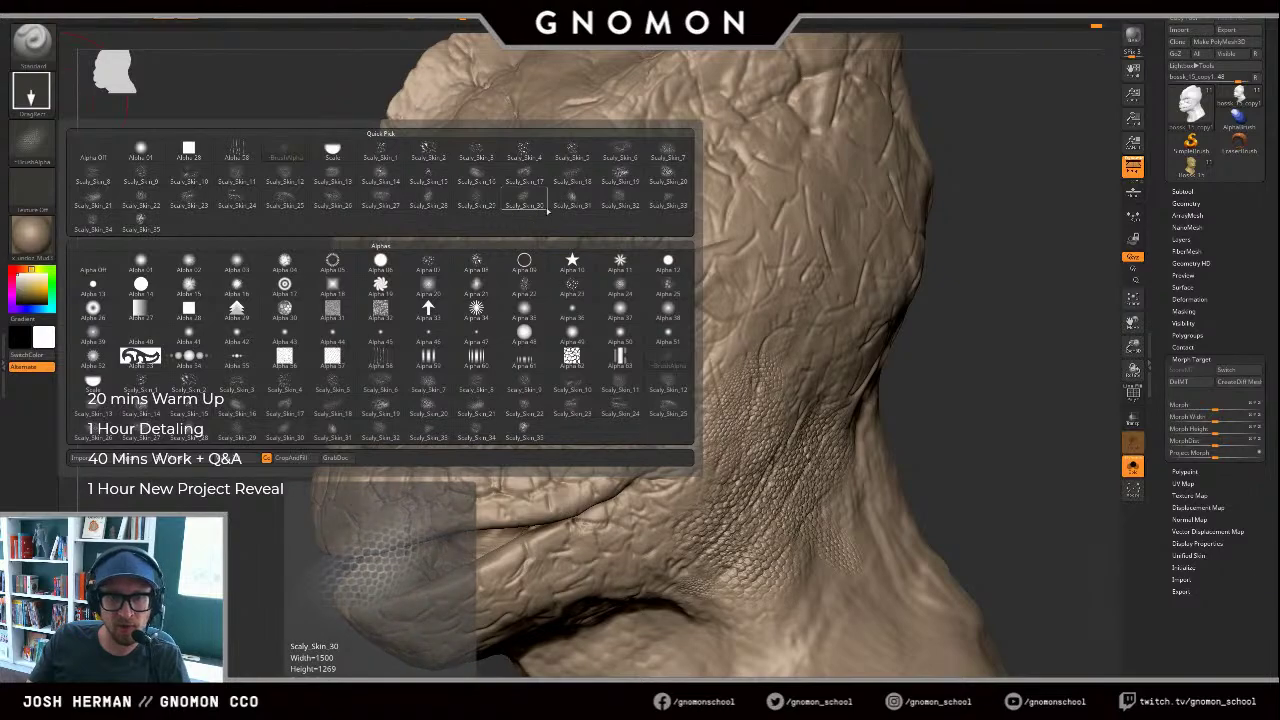
{"action": "left_click", "coordinate": [389, 177]}
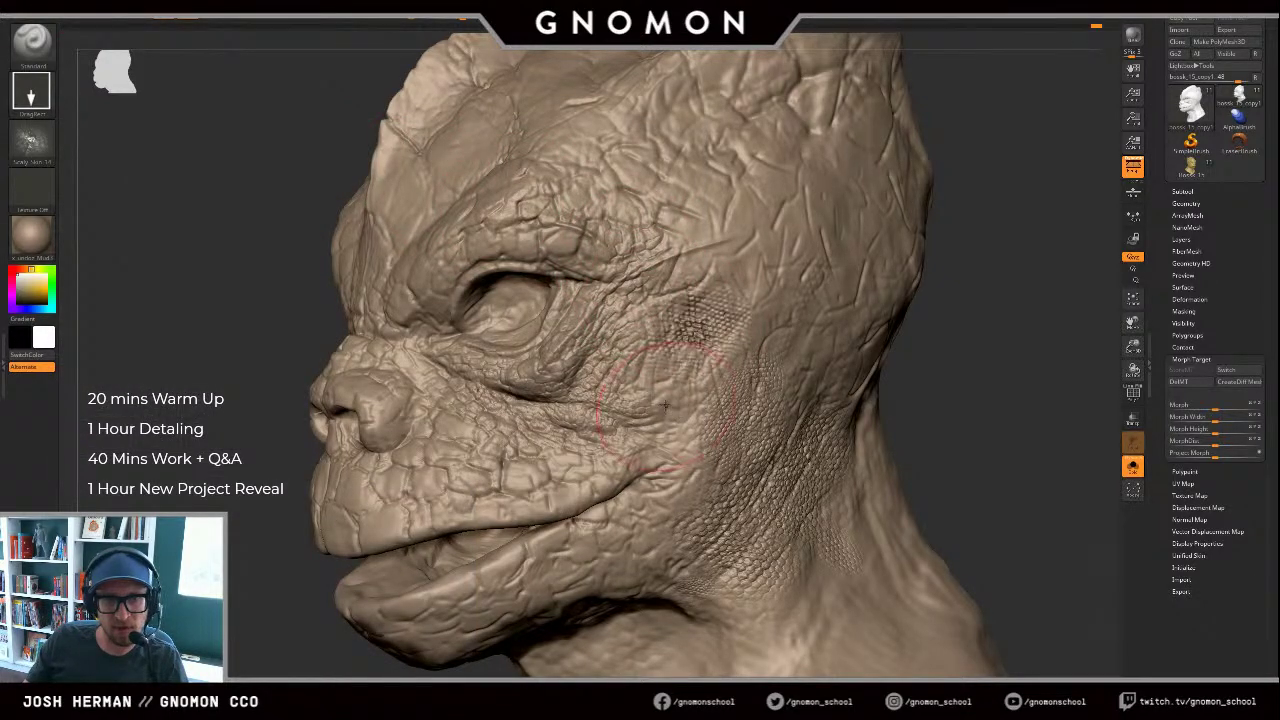
{"action": "key", "text": "ctrl+z"}
{"action": "left_click_drag", "start_coordinate": [711, 320], "coordinate": [680, 402]}
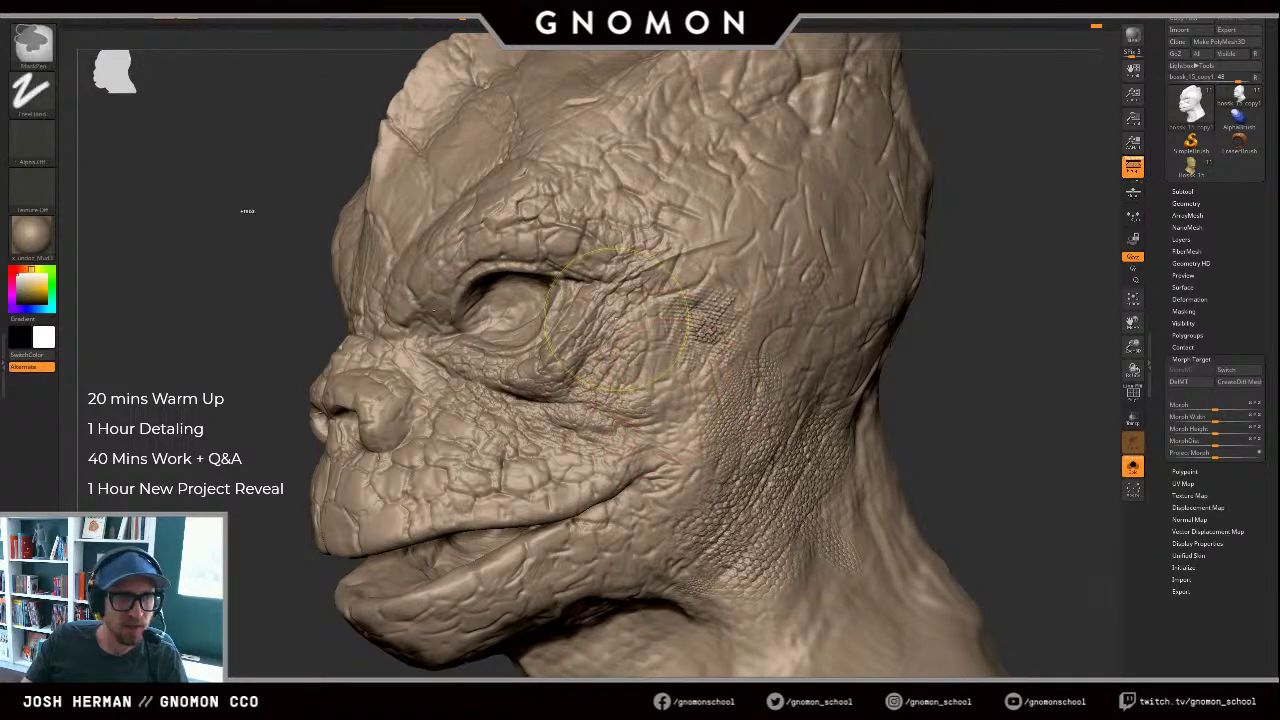
{"action": "key", "text": "ctrl+z"}
Step: Switch to the Scaly_Skin_3 alpha, try one stamp on the cheek behind the eye, and undo it
{"action": "left_click", "coordinate": [32, 142]}
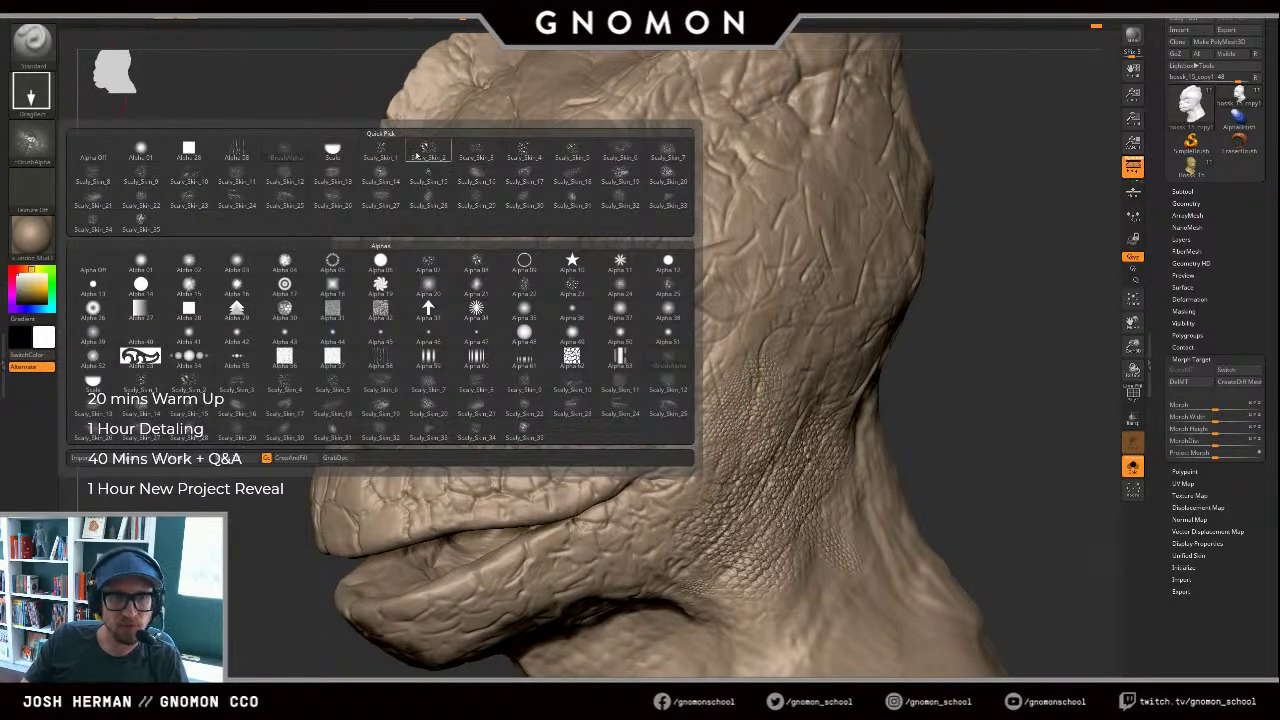
{"action": "left_click", "coordinate": [480, 153]}
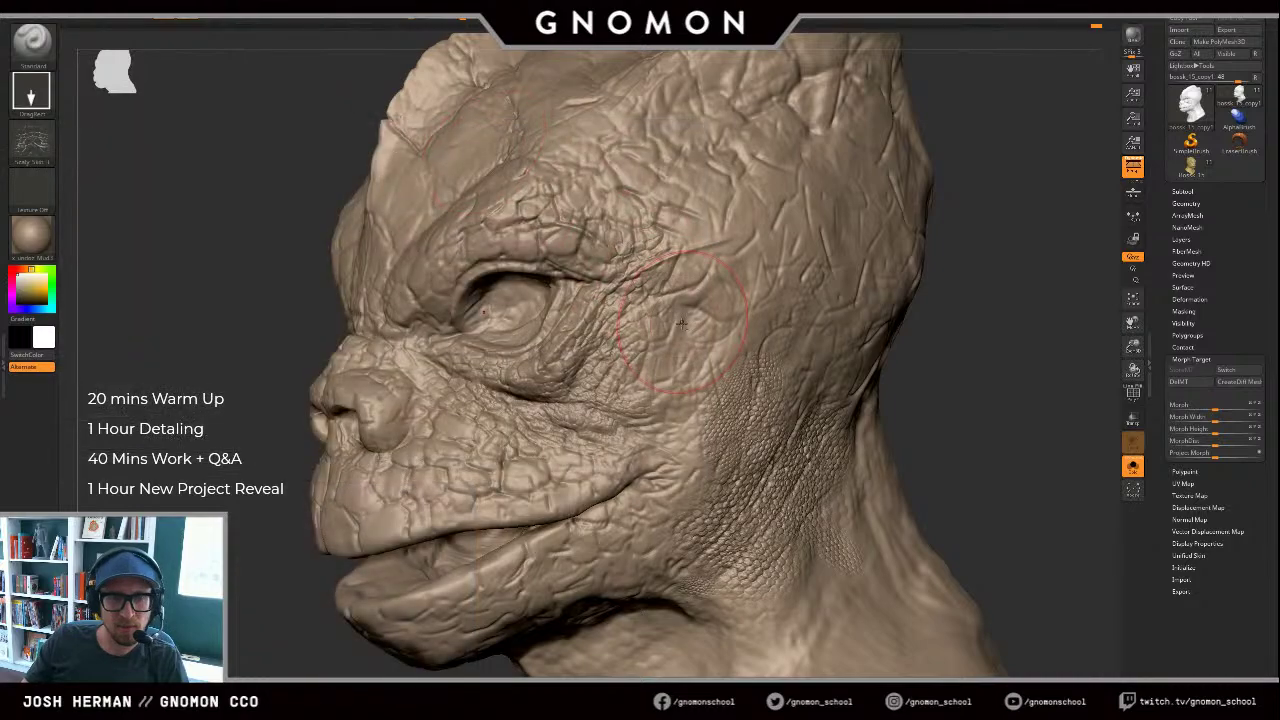
{"action": "mouse_move", "coordinate": [683, 324]}
{"action": "left_mouse_down"}
{"action": "mouse_move", "coordinate": [680, 388]}
{"action": "mouse_move", "coordinate": [648, 404]}
{"action": "left_mouse_up"}
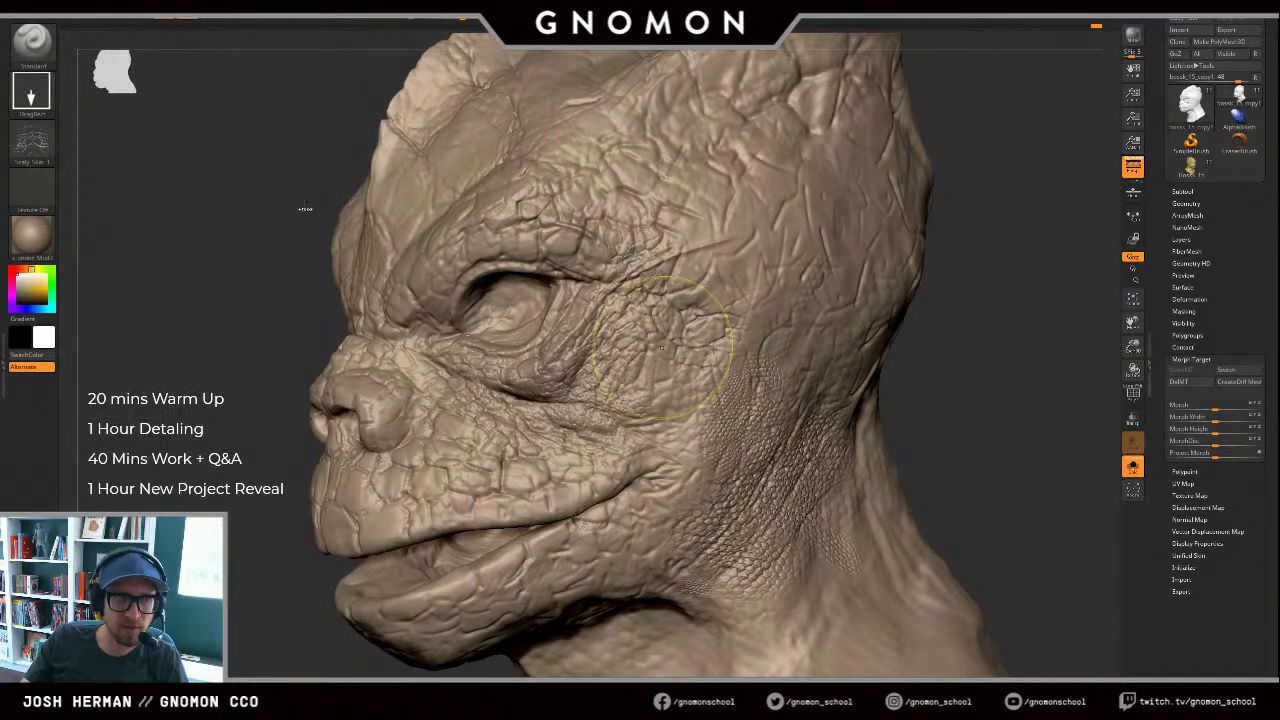
{"action": "key", "text": "ctrl+z"}
Step: Load the Scaly_Skin_8 alpha and stamp its wrinkled scales on the jaw just behind the mouth corner
{"action": "left_click", "coordinate": [32, 142]}
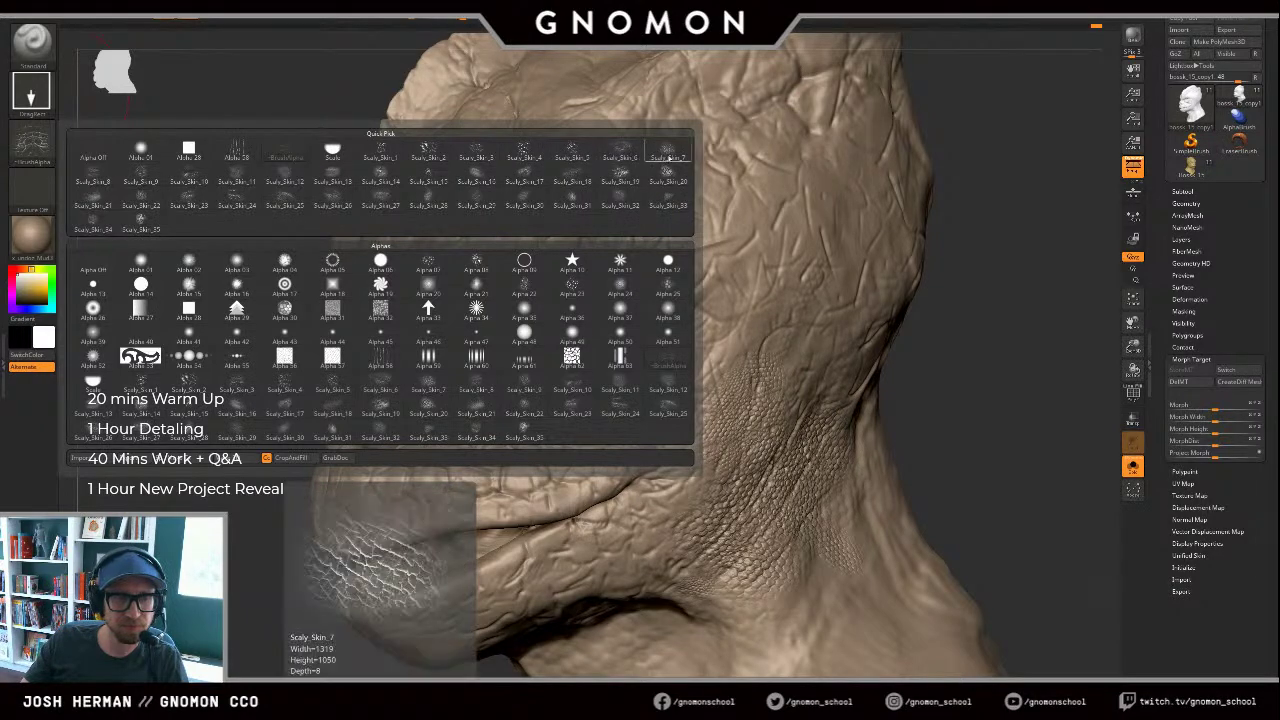
{"action": "left_click", "coordinate": [92, 180]}
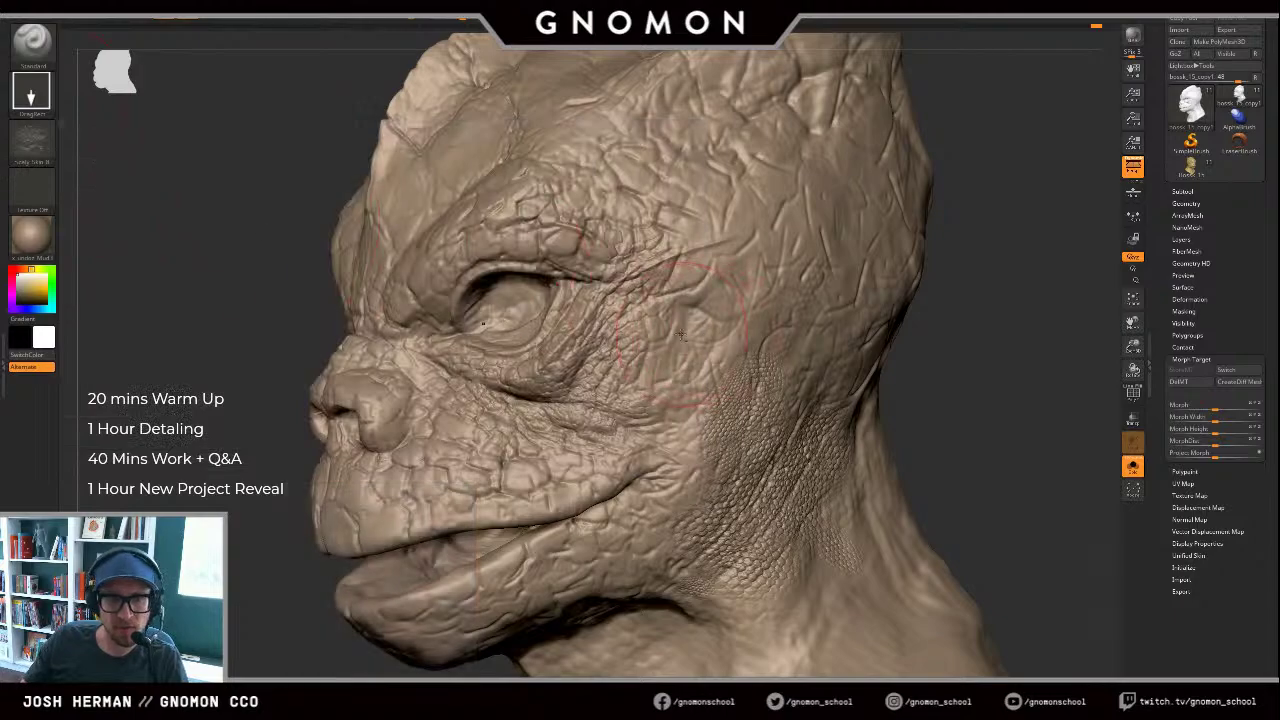
{"action": "left_click_drag", "start_coordinate": [689, 327], "coordinate": [790, 352]}
{"action": "key", "text": "ctrl+z"}
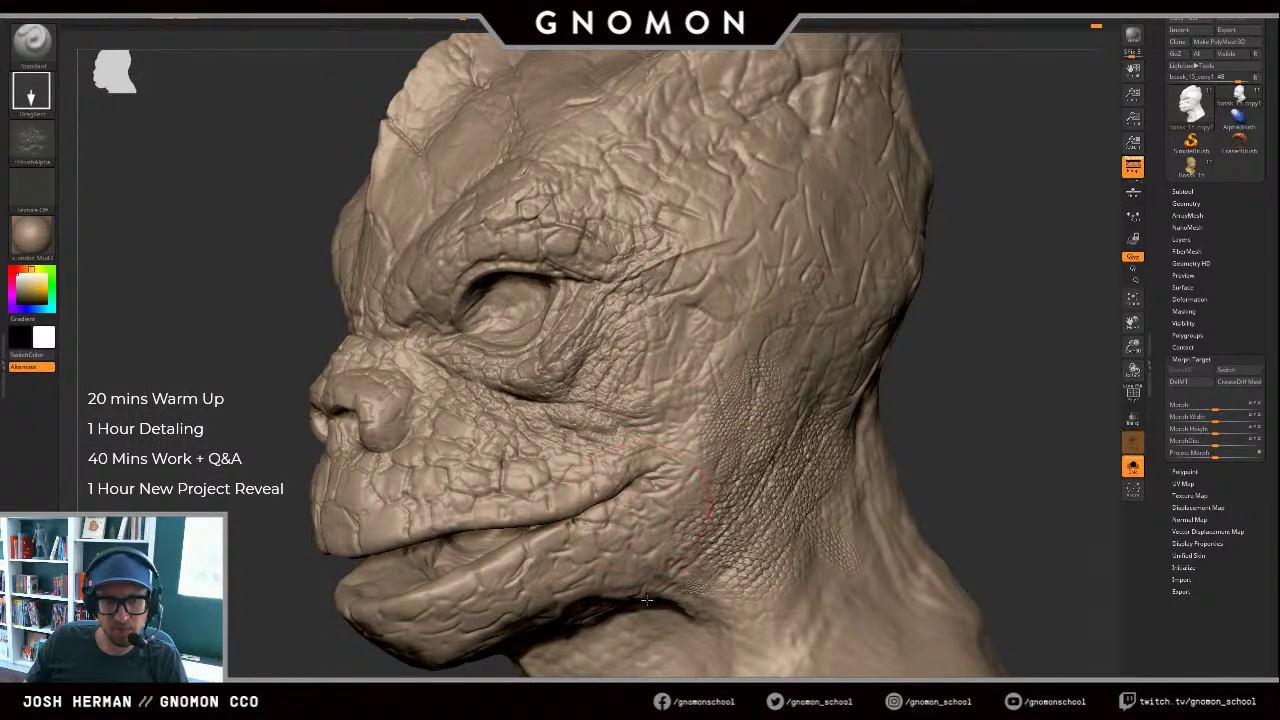
{"action": "left_click_drag", "start_coordinate": [643, 511], "coordinate": [706, 559]}
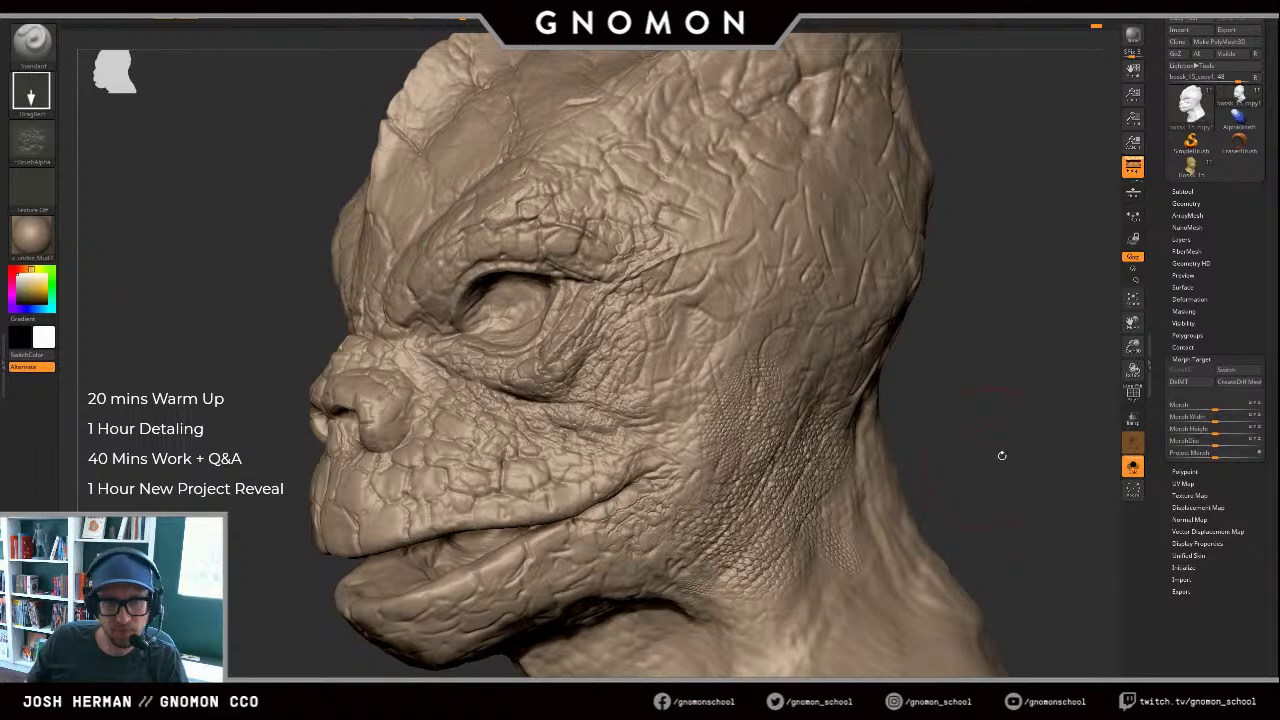
Step: Switch to the Morph brush and blend back the stamped detail on the cheek just behind the mouth corner
{"action": "mouse_move", "coordinate": [1002, 455]}
{"action": "right_mouse_down", "text": "ctrl"}
{"action": "mouse_move", "coordinate": [966, 354]}
{"action": "mouse_move", "coordinate": [985, 380]}
{"action": "right_mouse_up", "text": "ctrl"}
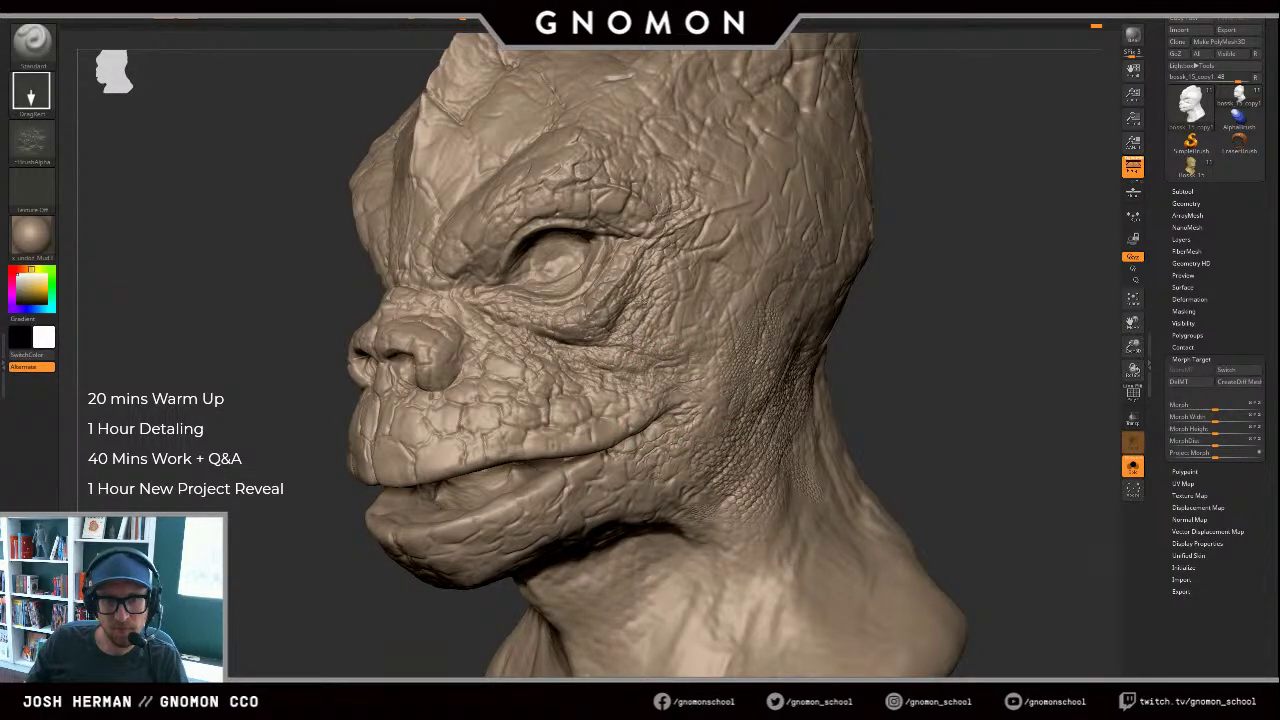
{"action": "right_click_drag", "start_coordinate": [971, 336], "coordinate": [936, 336]}
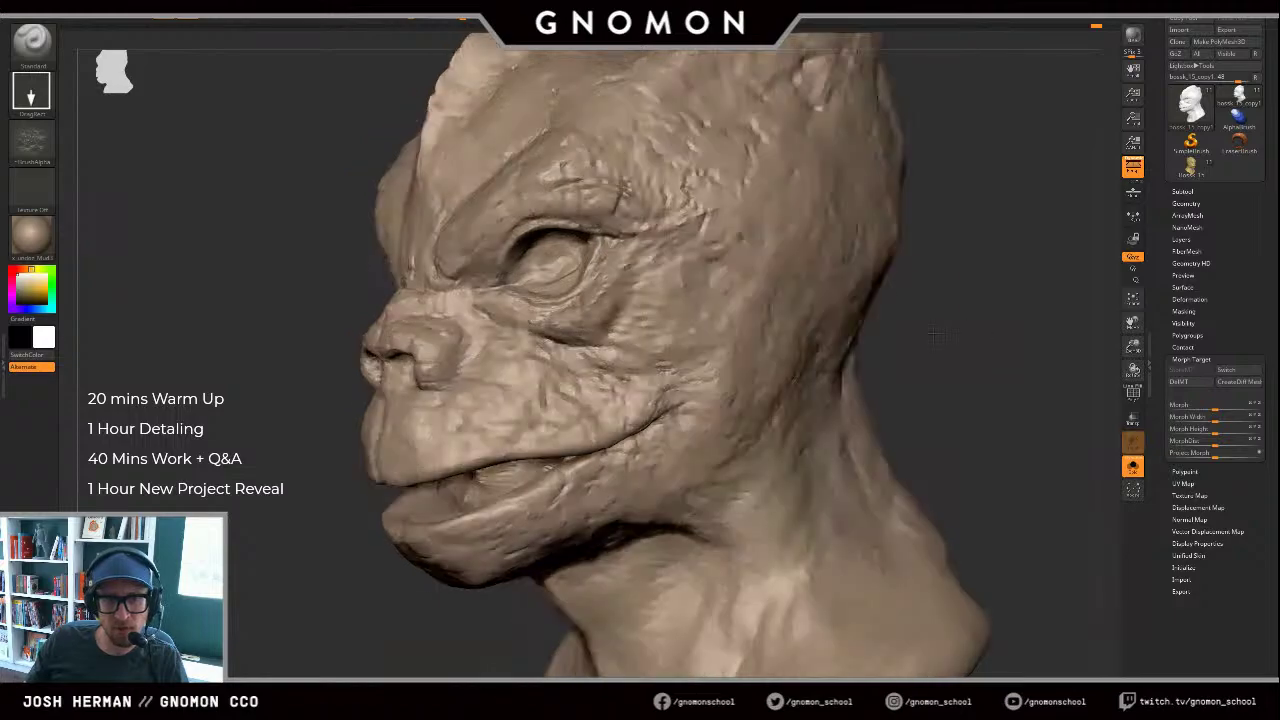
{"action": "key", "text": "d"}
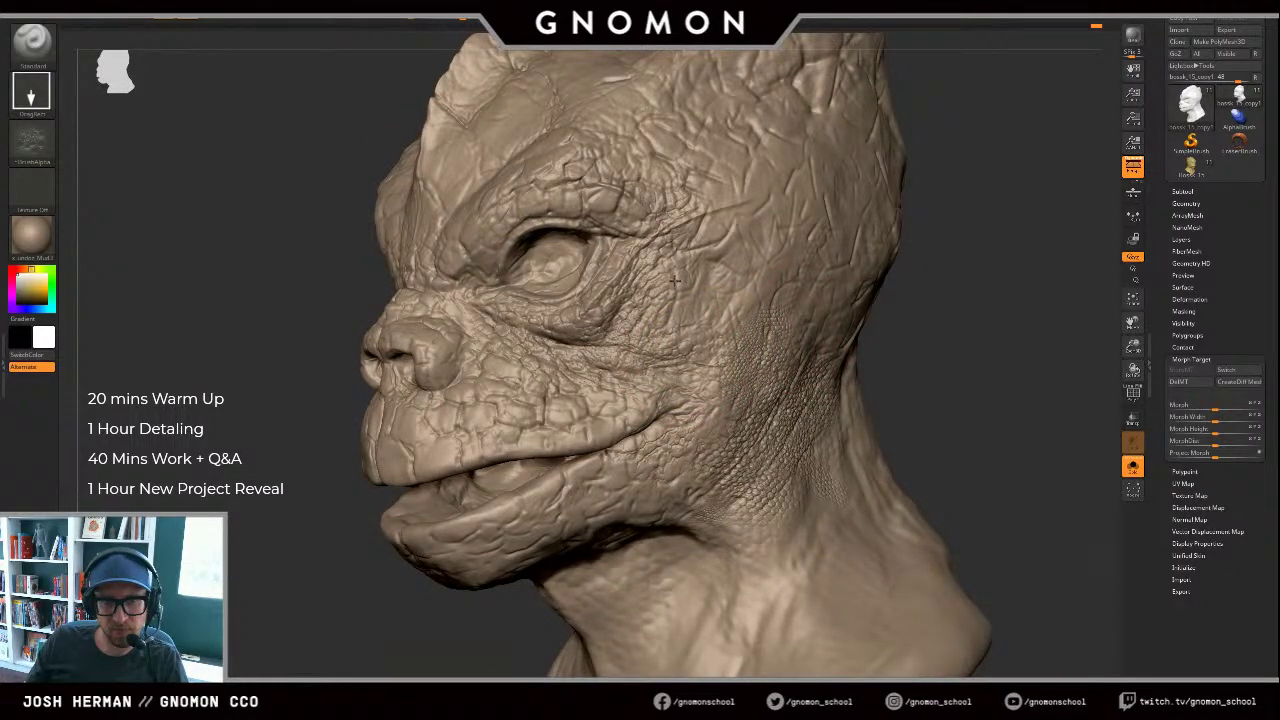
{"action": "key", "text": "b"}
{"action": "key", "text": "m"}
{"action": "key", "text": "o"}
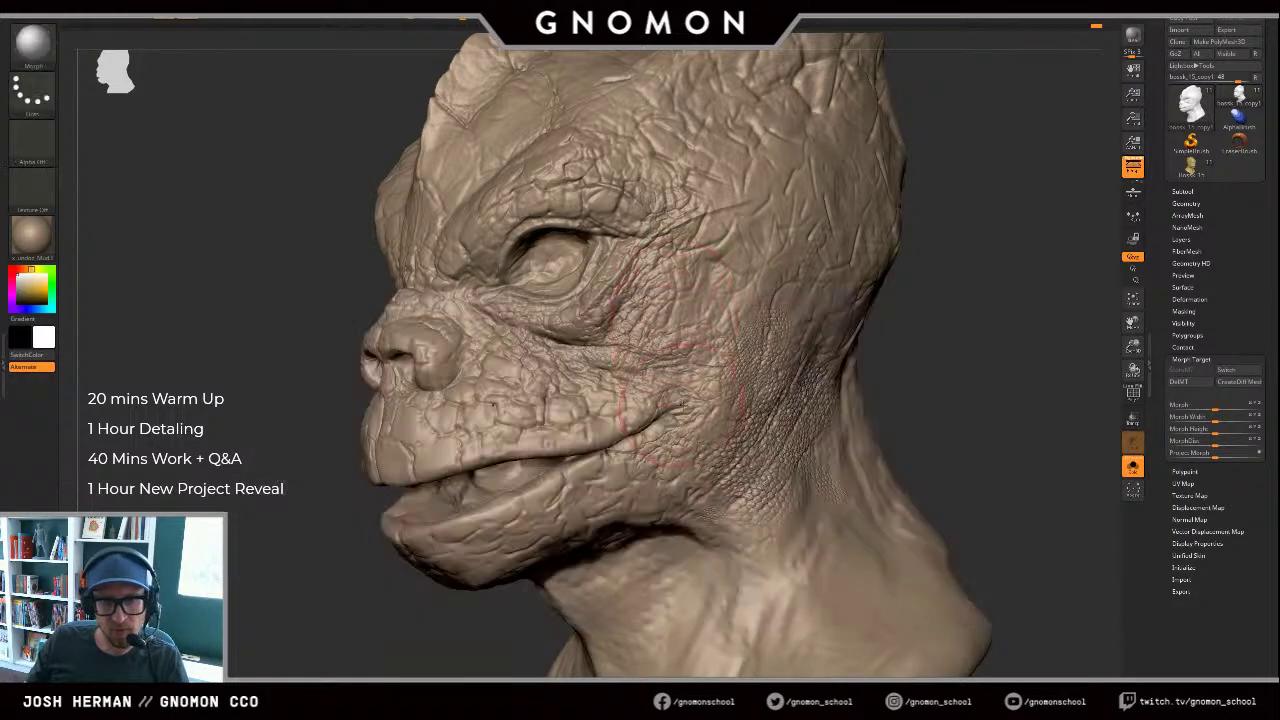
{"action": "key", "text": "ctrl+z"}
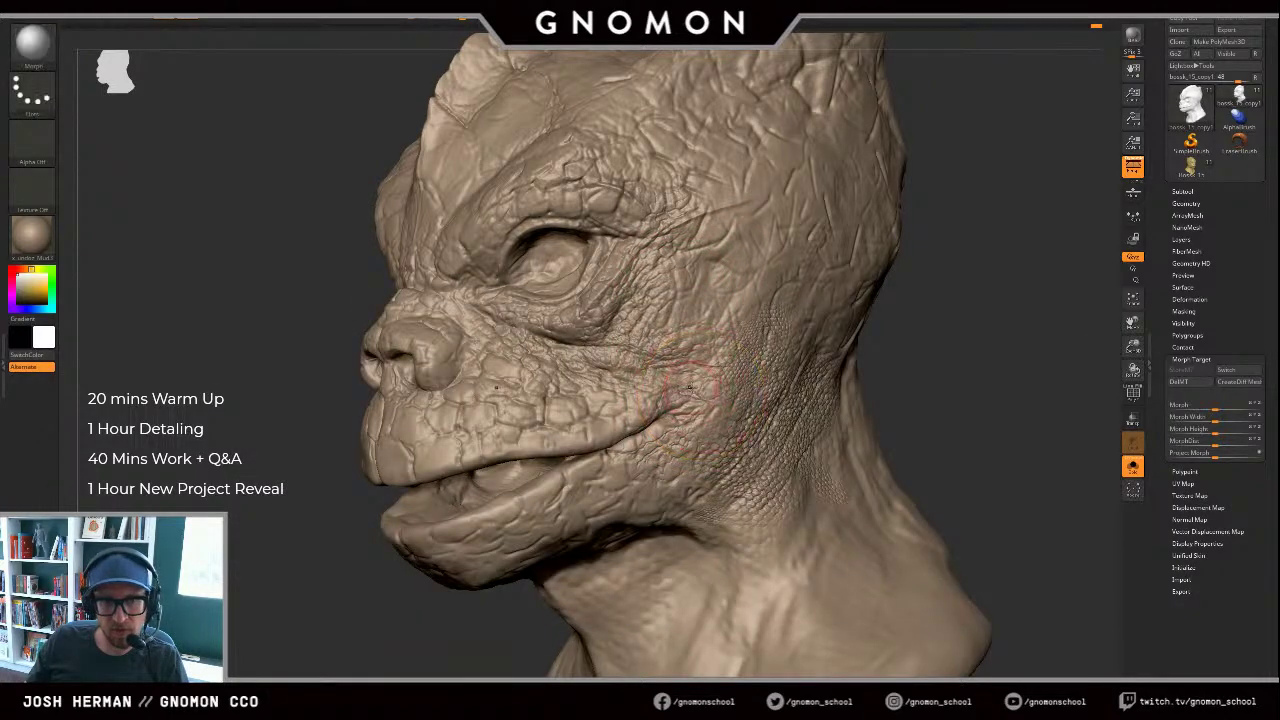
{"action": "mouse_move", "coordinate": [689, 375]}
{"action": "left_mouse_down"}
{"action": "mouse_move", "coordinate": [702, 374]}
{"action": "mouse_move", "coordinate": [706, 400]}
{"action": "left_mouse_up"}
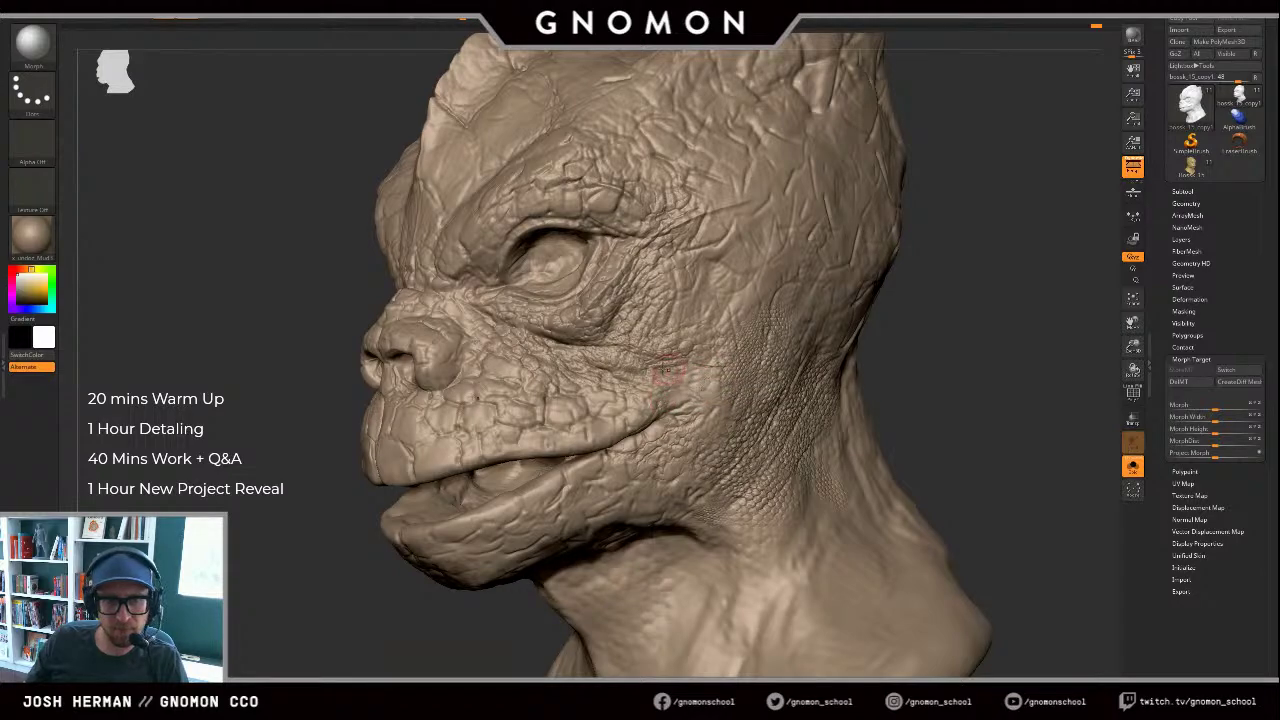
Step: Return to the Standard brush with the Scaly_Skin_30 alpha and stamp fine scales on the cheek around the mouth corner
{"action": "left_click_drag", "start_coordinate": [212, 204], "coordinate": [211, 261], "text": "alt"}
{"action": "left_click", "coordinate": [37, 54]}
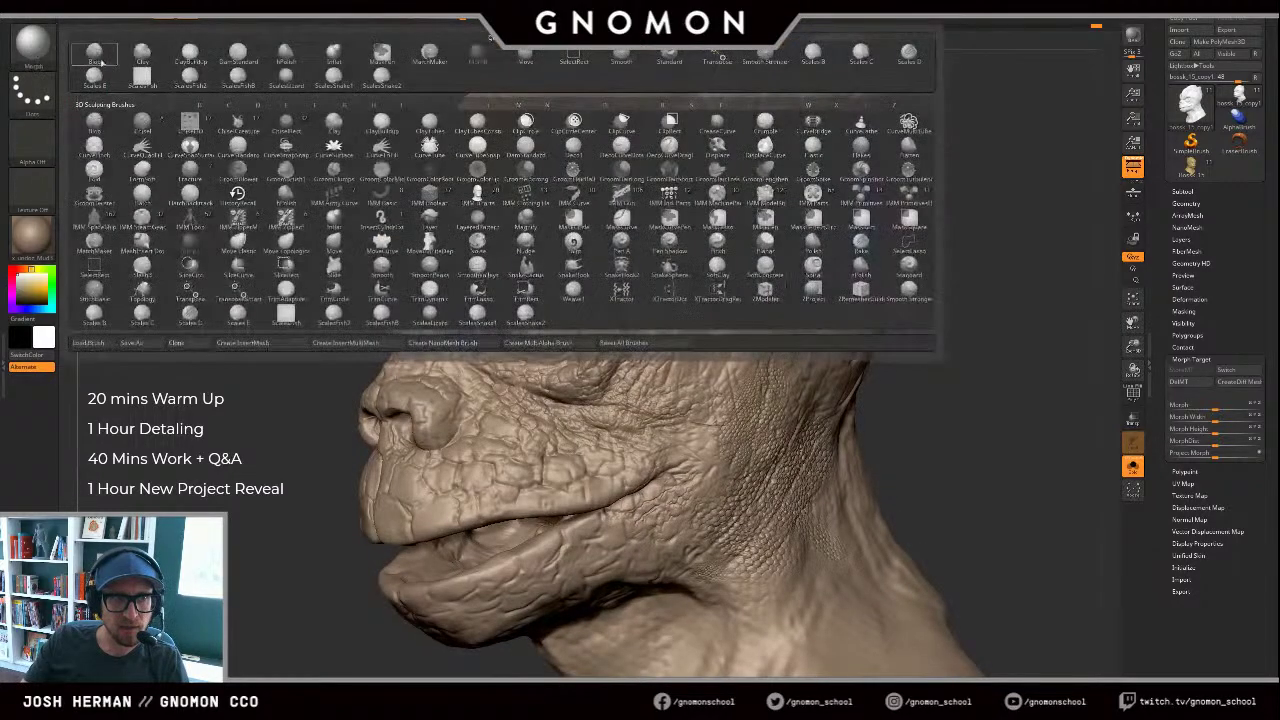
{"action": "key", "text": "b"}
{"action": "key", "text": "s"}
{"action": "key", "text": "t"}
{"action": "left_click", "coordinate": [36, 143]}
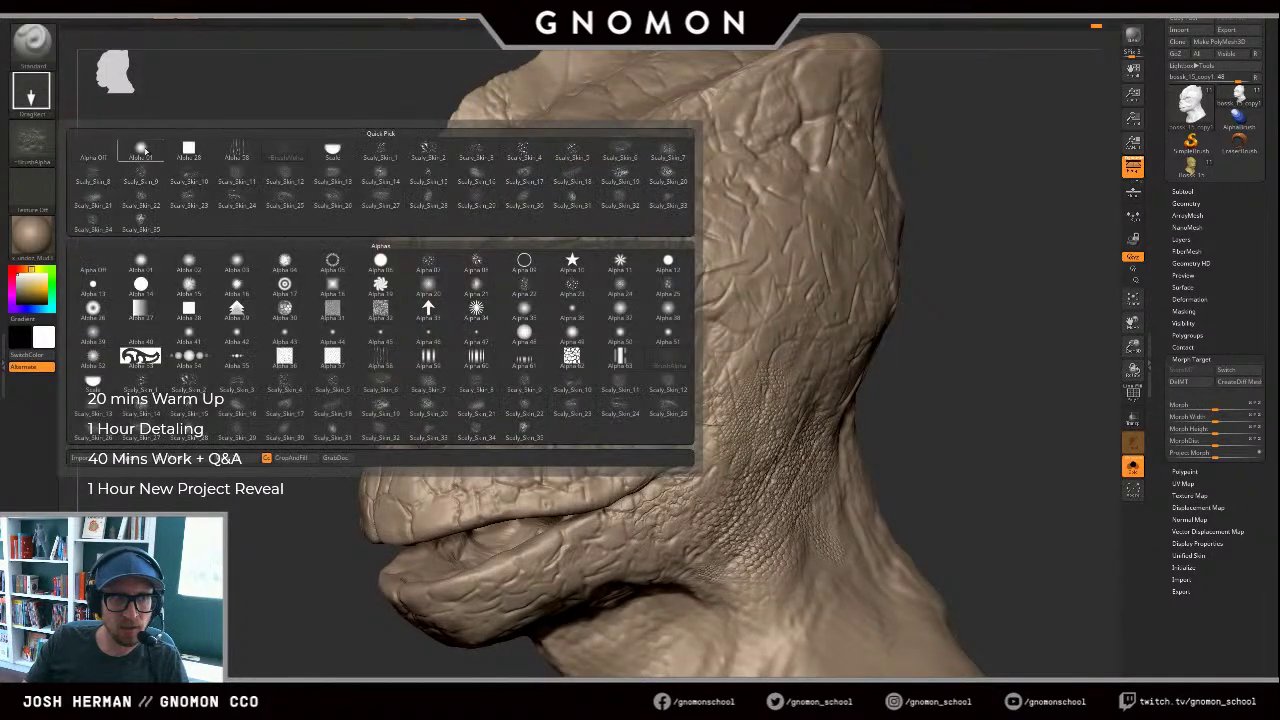
{"action": "left_click", "coordinate": [530, 203]}
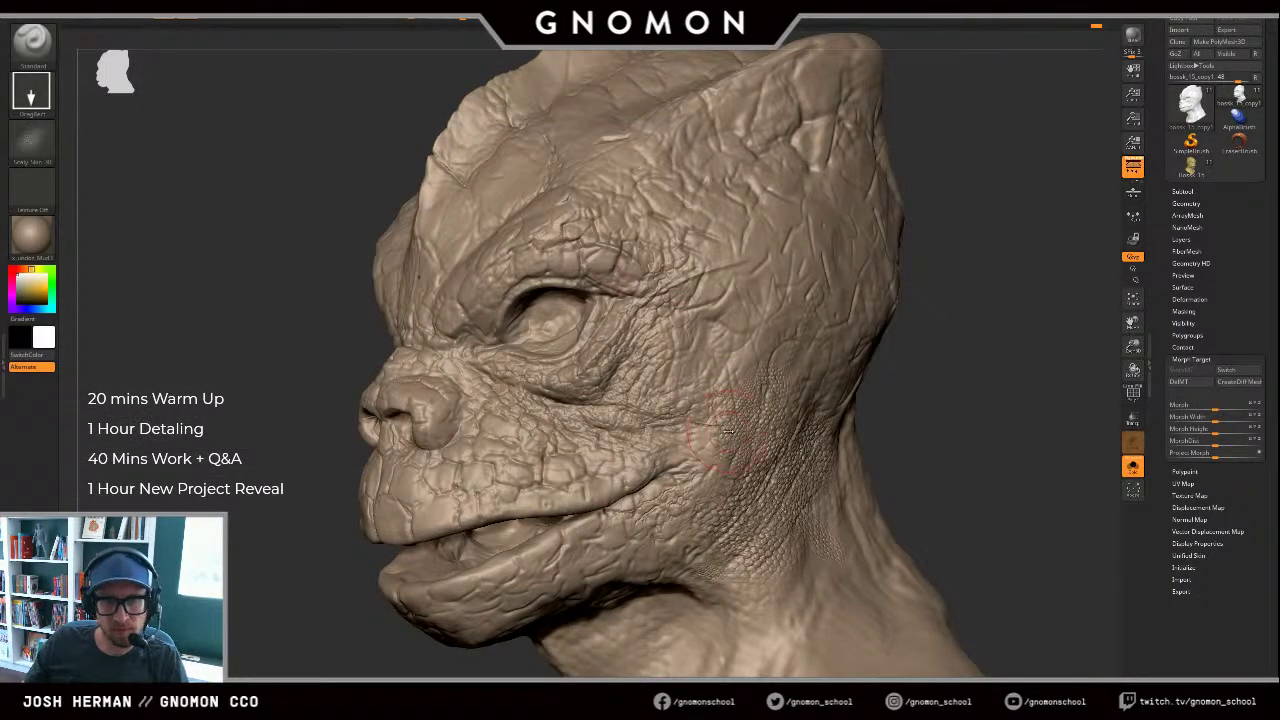
{"action": "left_click_drag", "start_coordinate": [715, 484], "coordinate": [709, 500]}
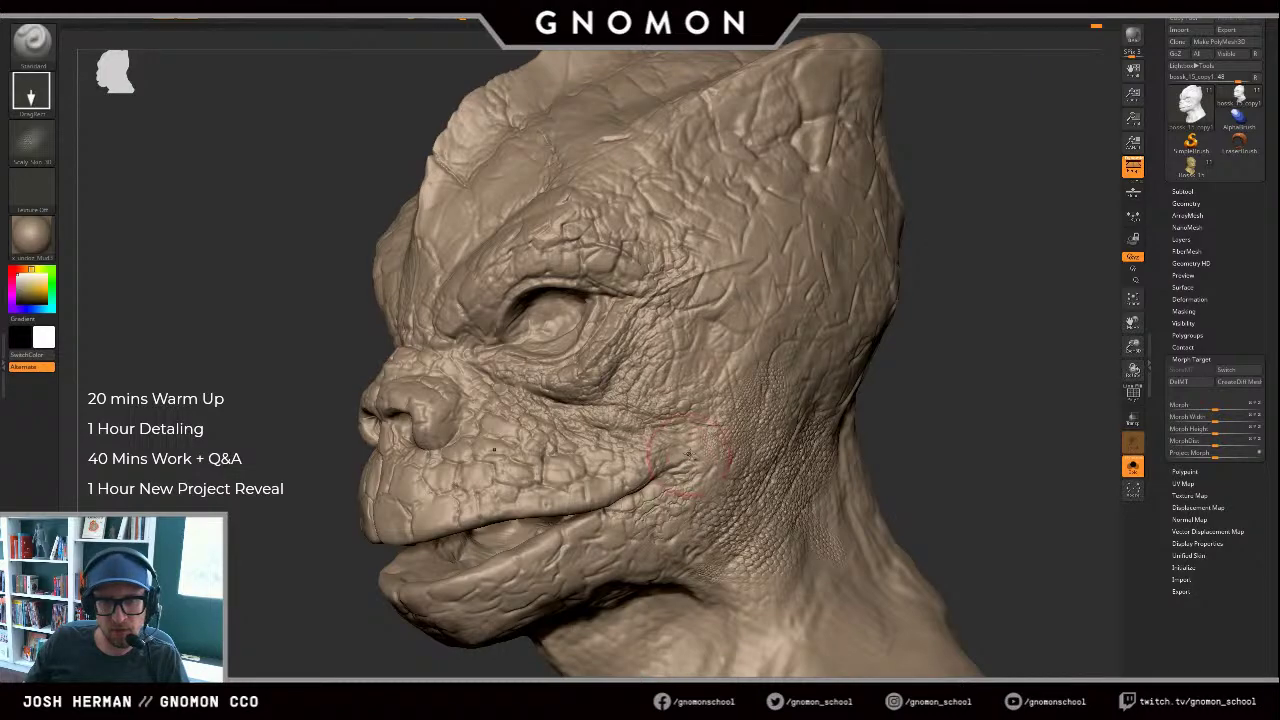
{"action": "left_click_drag", "start_coordinate": [692, 441], "coordinate": [681, 440]}
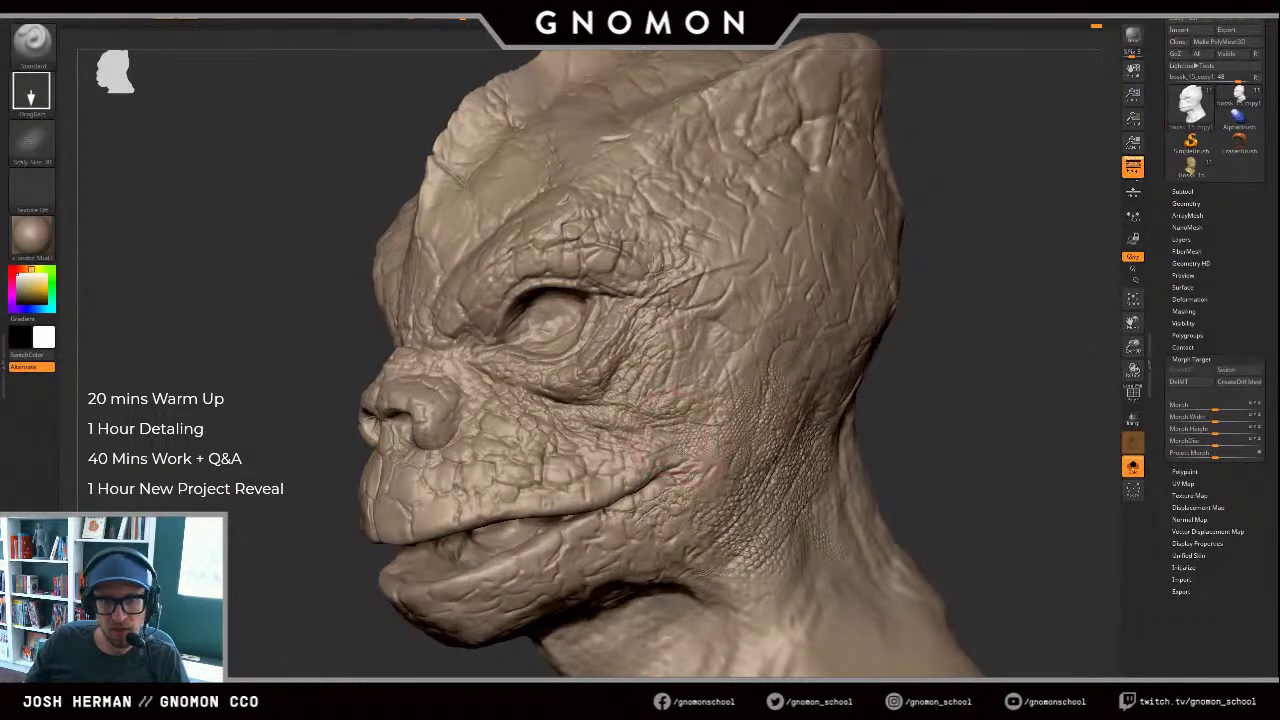
{"action": "left_click_drag", "start_coordinate": [893, 418], "coordinate": [845, 419]}
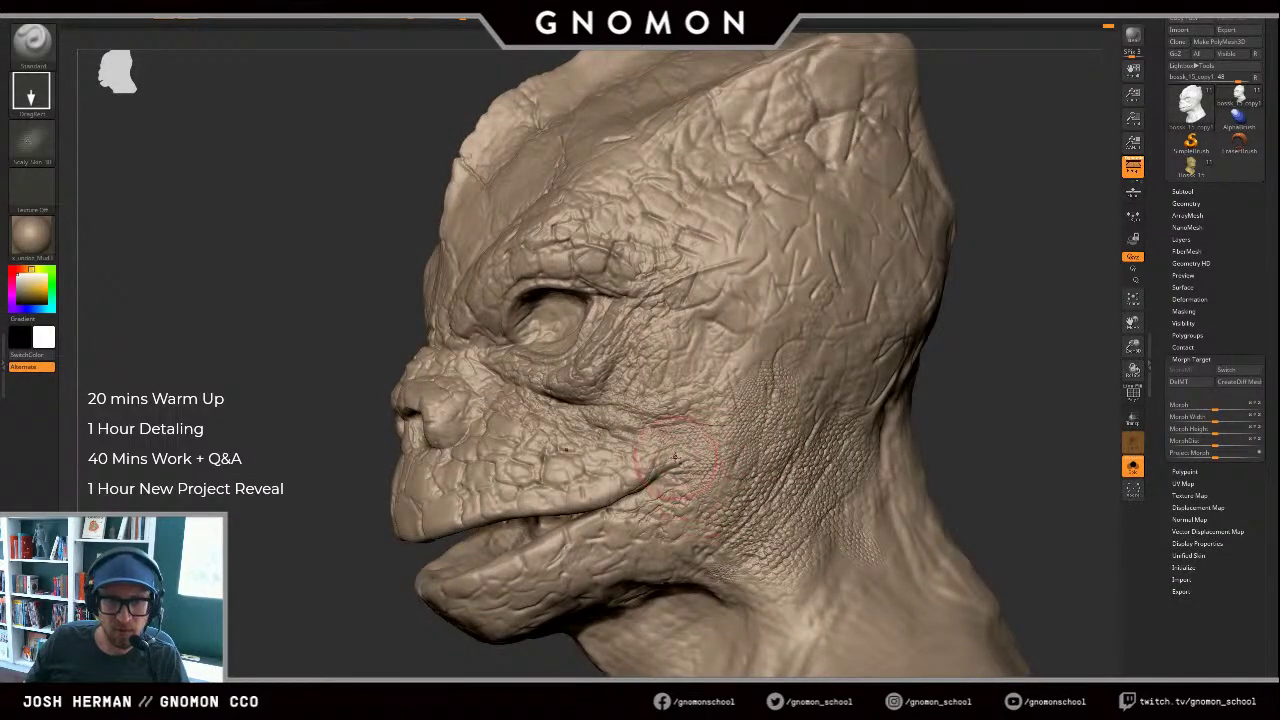
{"action": "left_click_drag", "start_coordinate": [971, 381], "coordinate": [986, 376]}
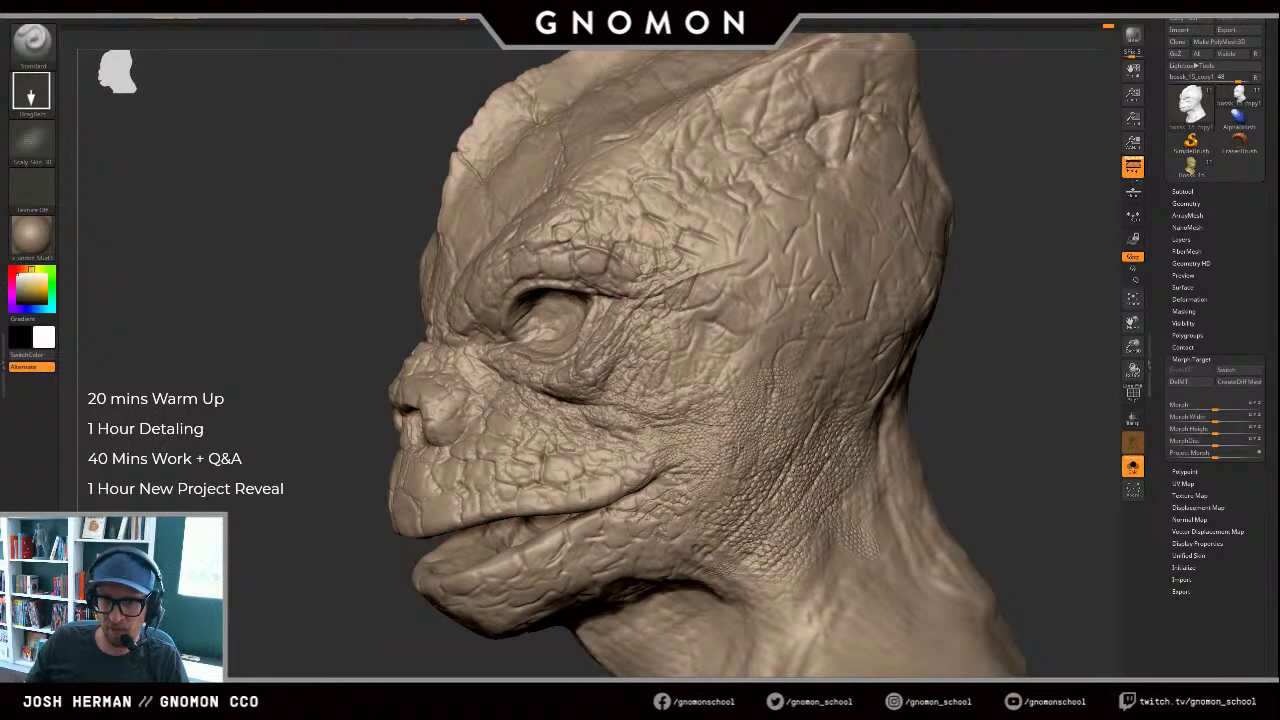
Step: Extend the fine scales across the upper rear of the jaw, up to the back edge of the head above the neck
{"action": "left_click_drag", "start_coordinate": [955, 384], "coordinate": [905, 505]}
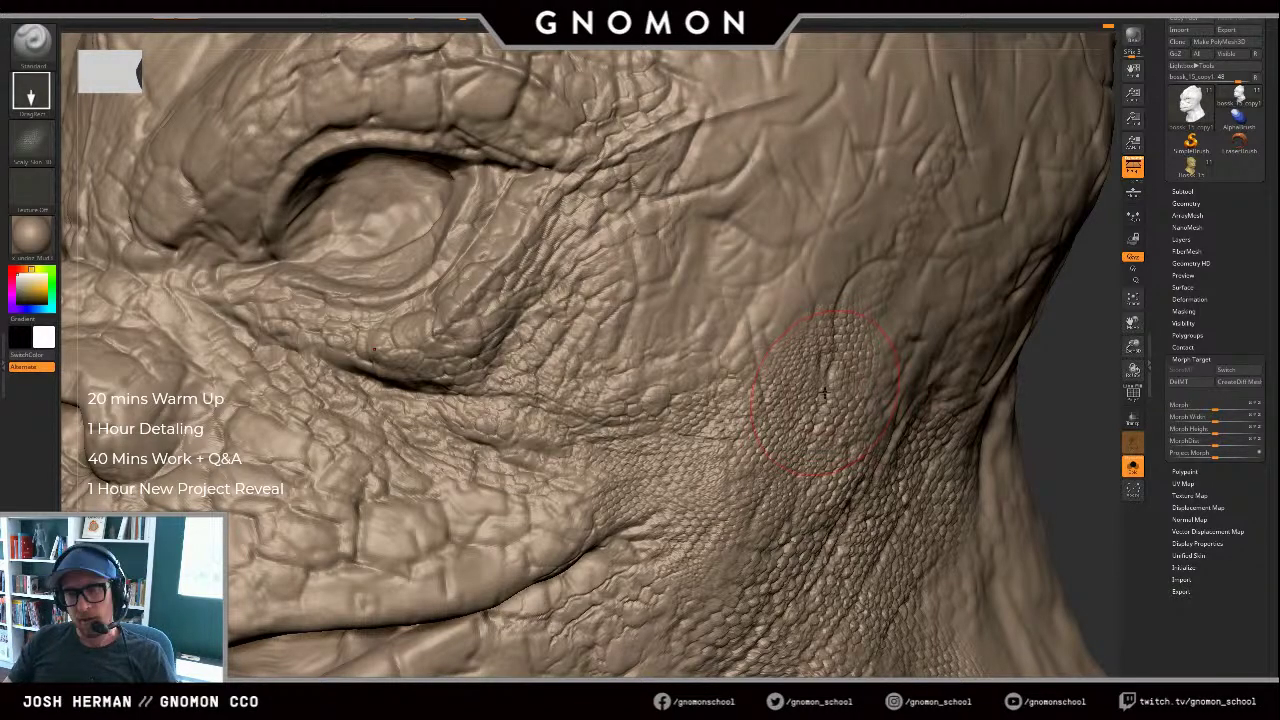
{"action": "mouse_move", "coordinate": [1070, 405]}
{"action": "left_mouse_down"}
{"action": "mouse_move", "coordinate": [1086, 399]}
{"action": "mouse_move", "coordinate": [1077, 383]}
{"action": "mouse_move", "coordinate": [1006, 384]}
{"action": "left_mouse_up"}
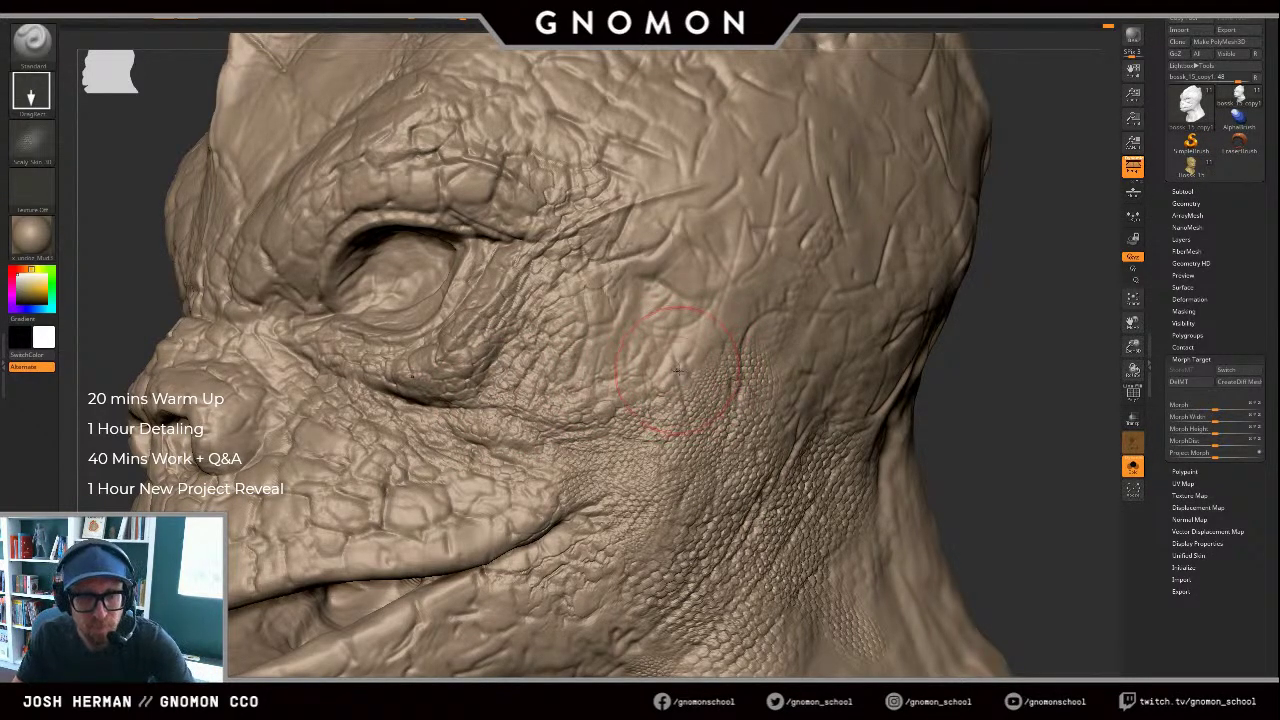
{"action": "left_click_drag", "start_coordinate": [976, 437], "coordinate": [762, 415], "text": "alt"}
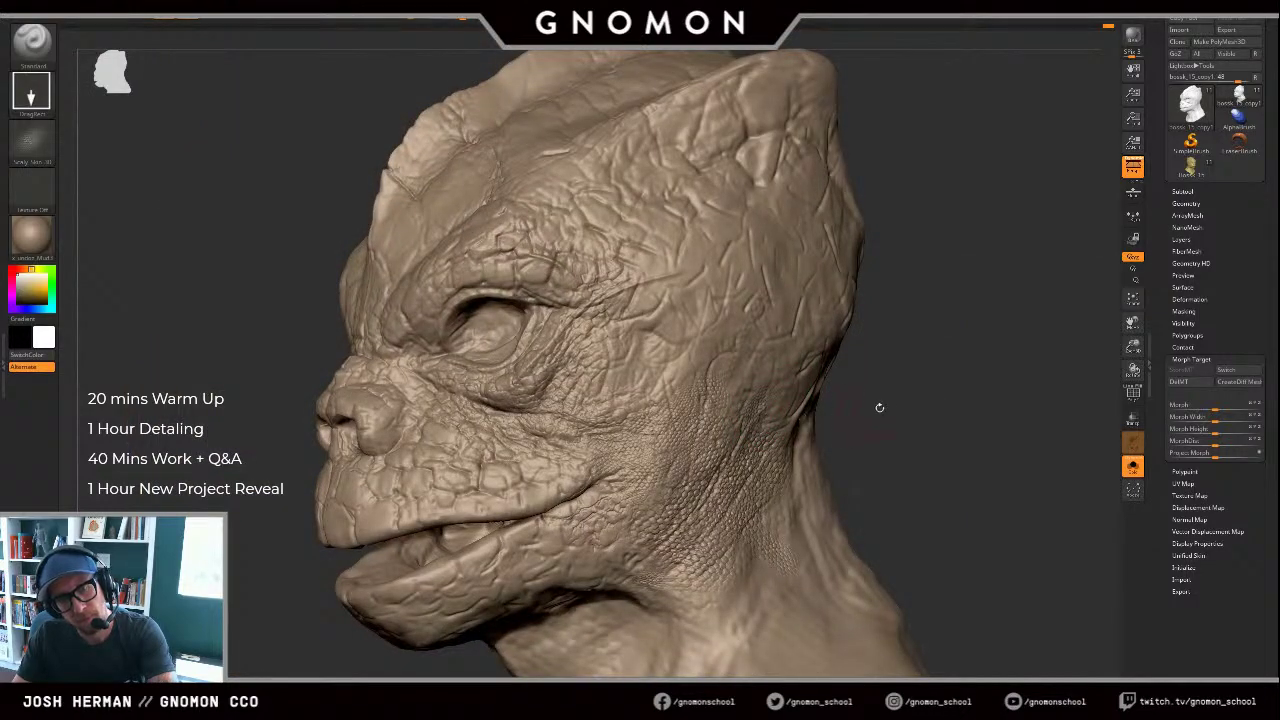
{"action": "left_click_drag", "start_coordinate": [879, 407], "coordinate": [832, 409]}
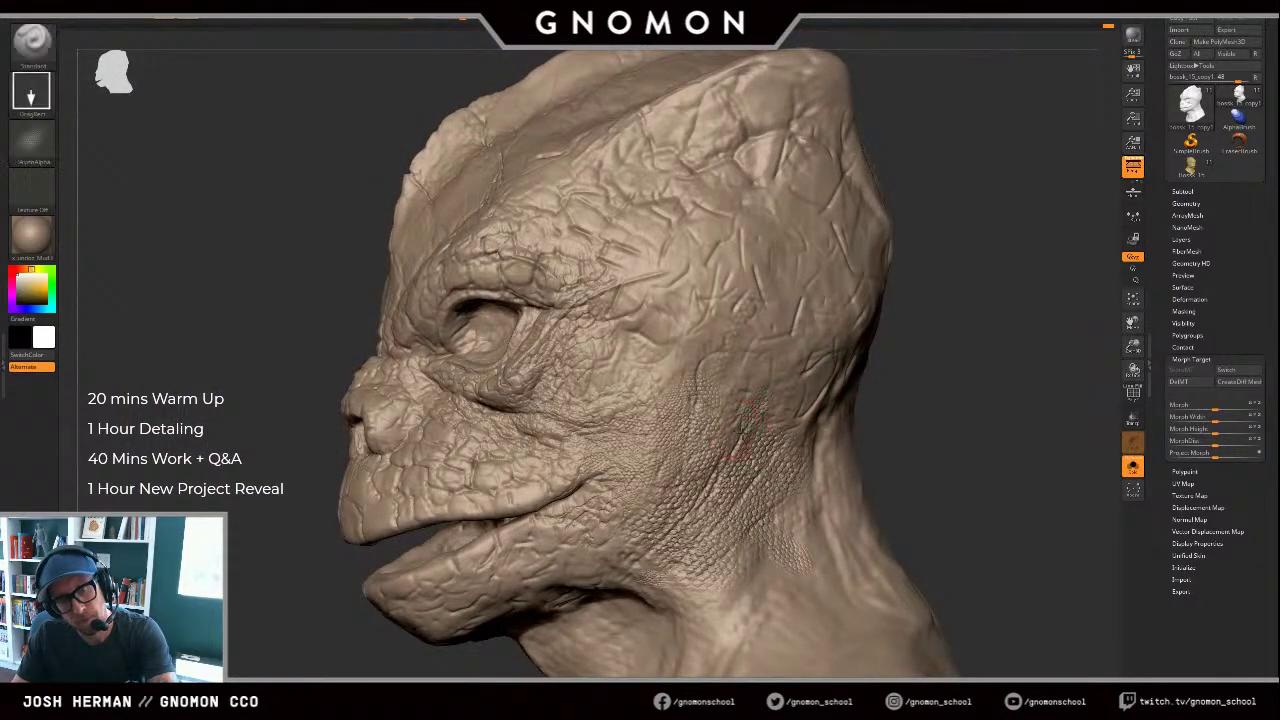
{"action": "left_click_drag", "start_coordinate": [773, 426], "coordinate": [773, 417]}
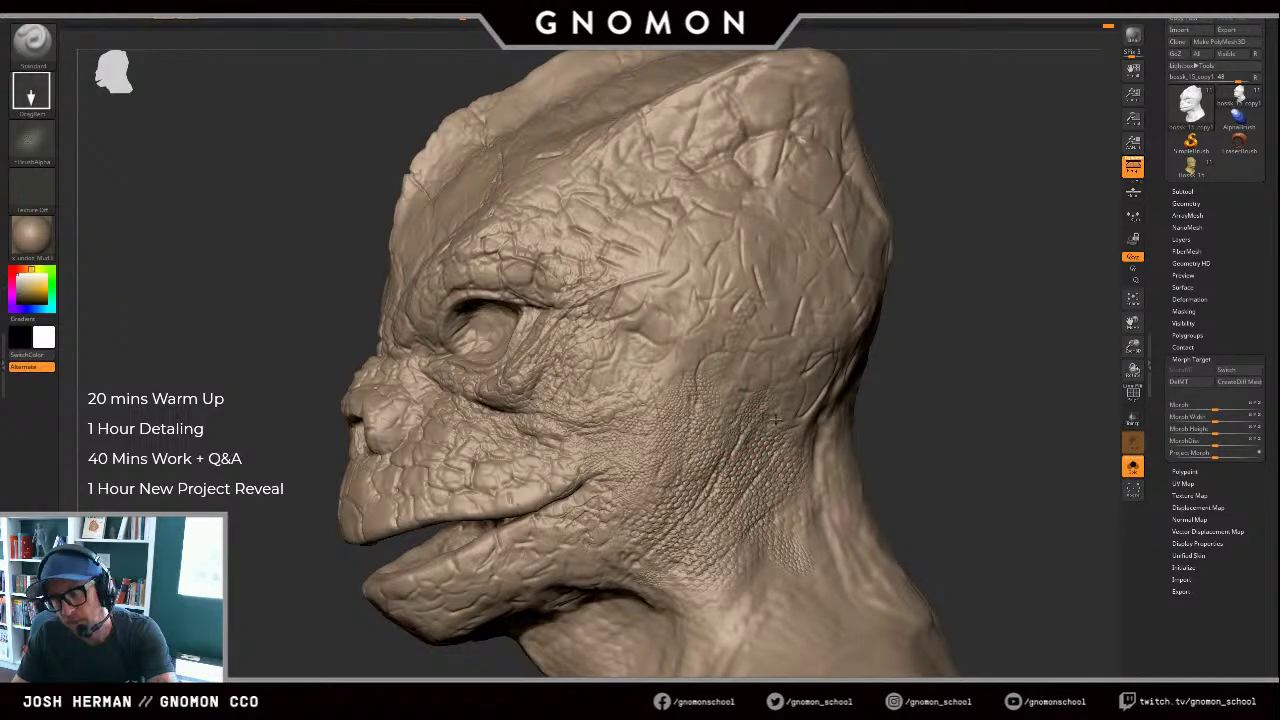
{"action": "left_click_drag", "start_coordinate": [973, 387], "coordinate": [953, 370], "text": "alt"}
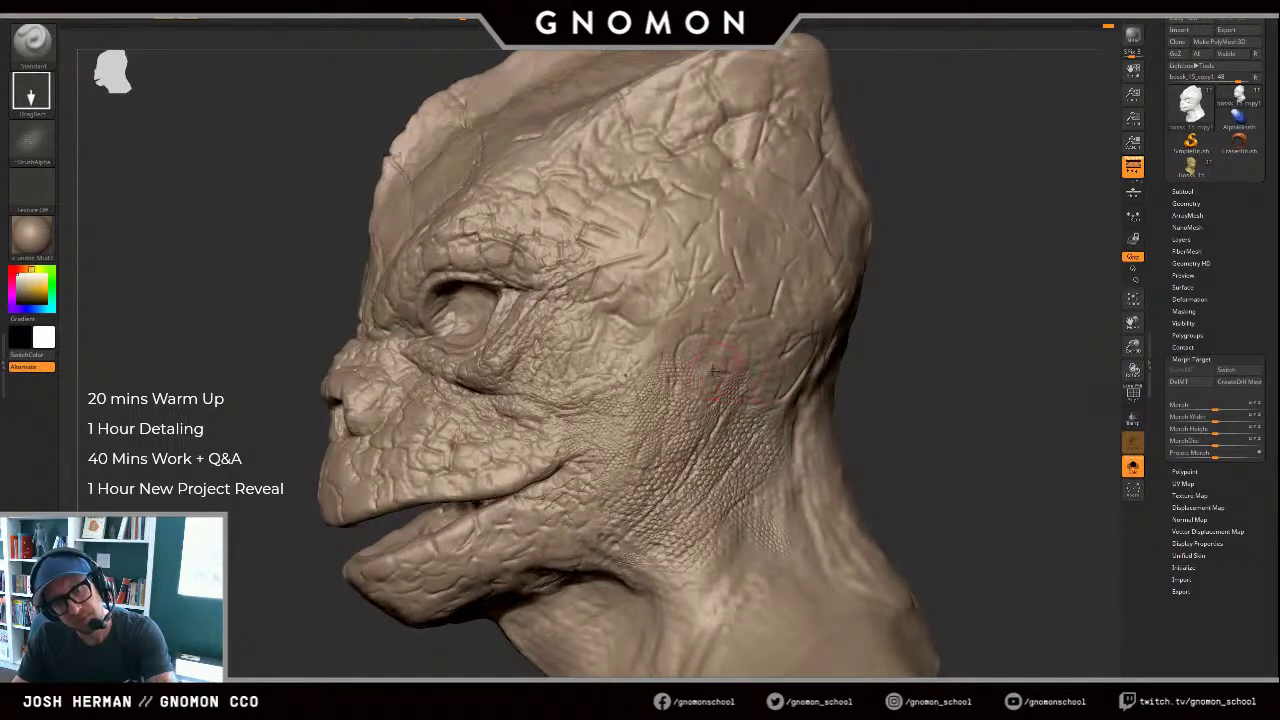
{"action": "left_click_drag", "start_coordinate": [769, 383], "coordinate": [785, 360]}
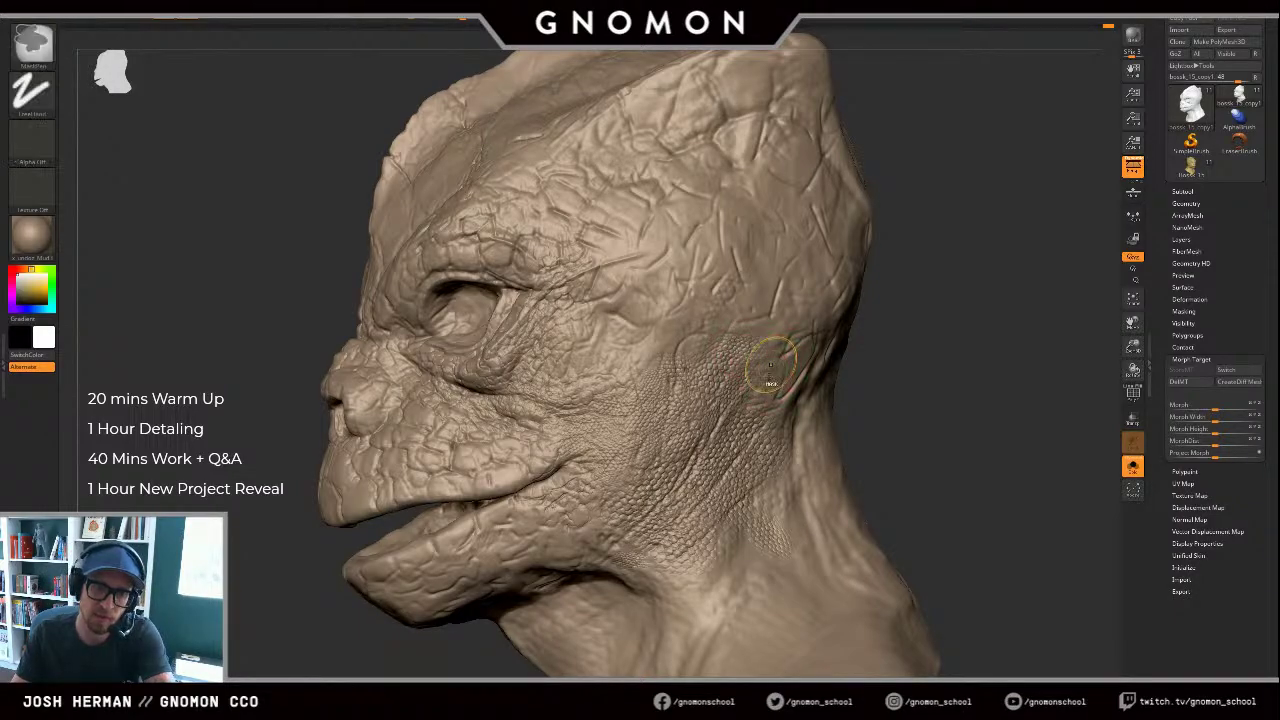
{"action": "key", "text": "ctrl+z"}
{"action": "left_click_drag", "start_coordinate": [816, 416], "coordinate": [821, 418]}
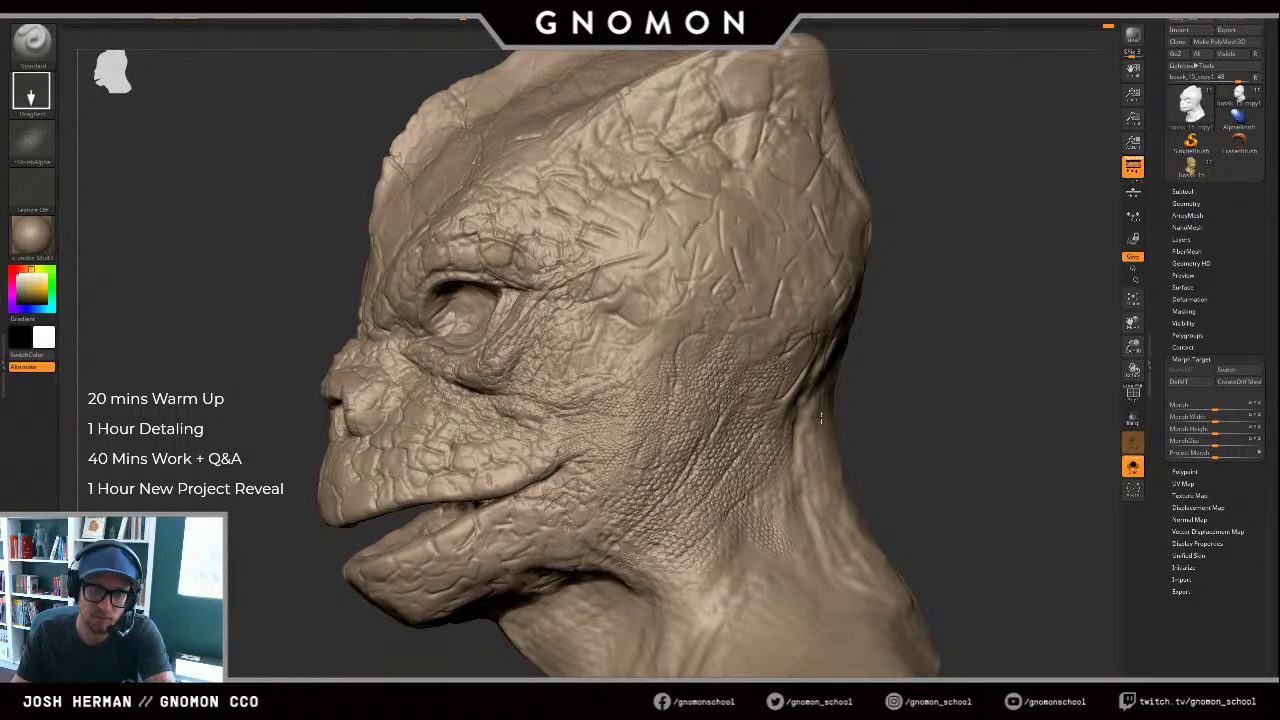
{"action": "left_click_drag", "start_coordinate": [828, 329], "coordinate": [813, 386]}
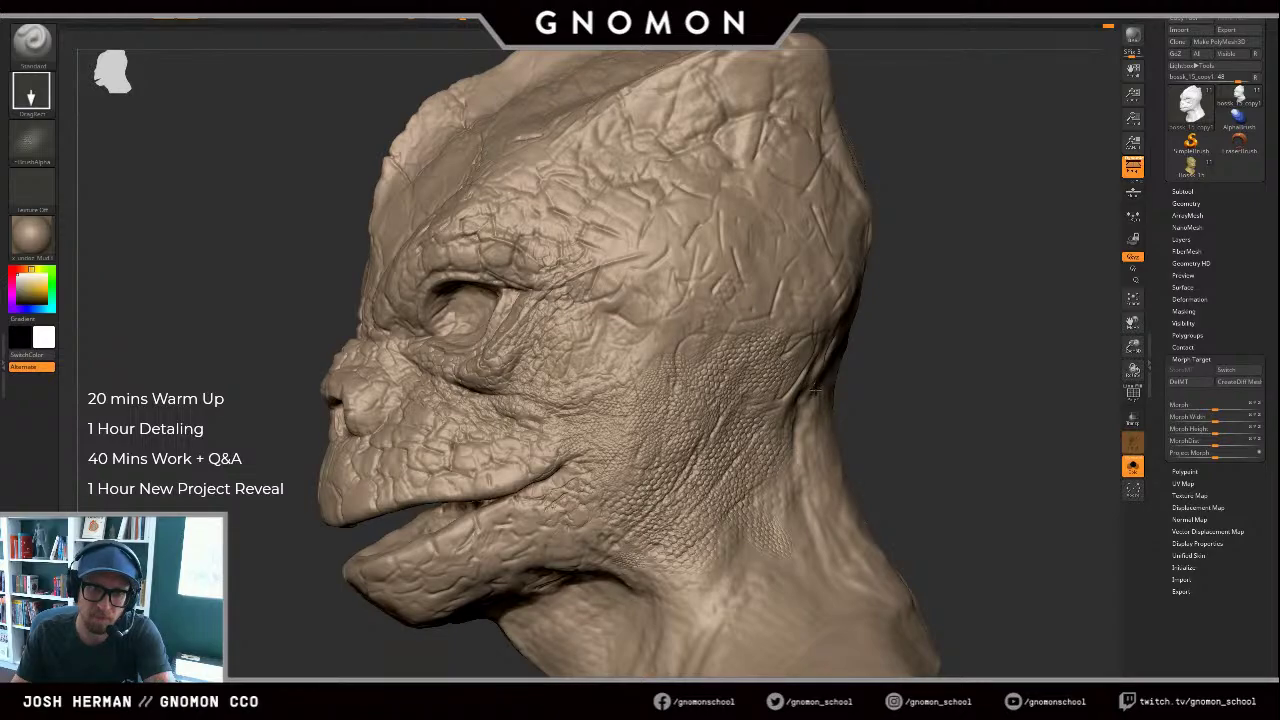
{"action": "mouse_move", "coordinate": [889, 361]}
{"action": "left_mouse_down"}
{"action": "mouse_move", "coordinate": [903, 360]}
{"action": "mouse_move", "coordinate": [864, 366]}
{"action": "left_mouse_up"}
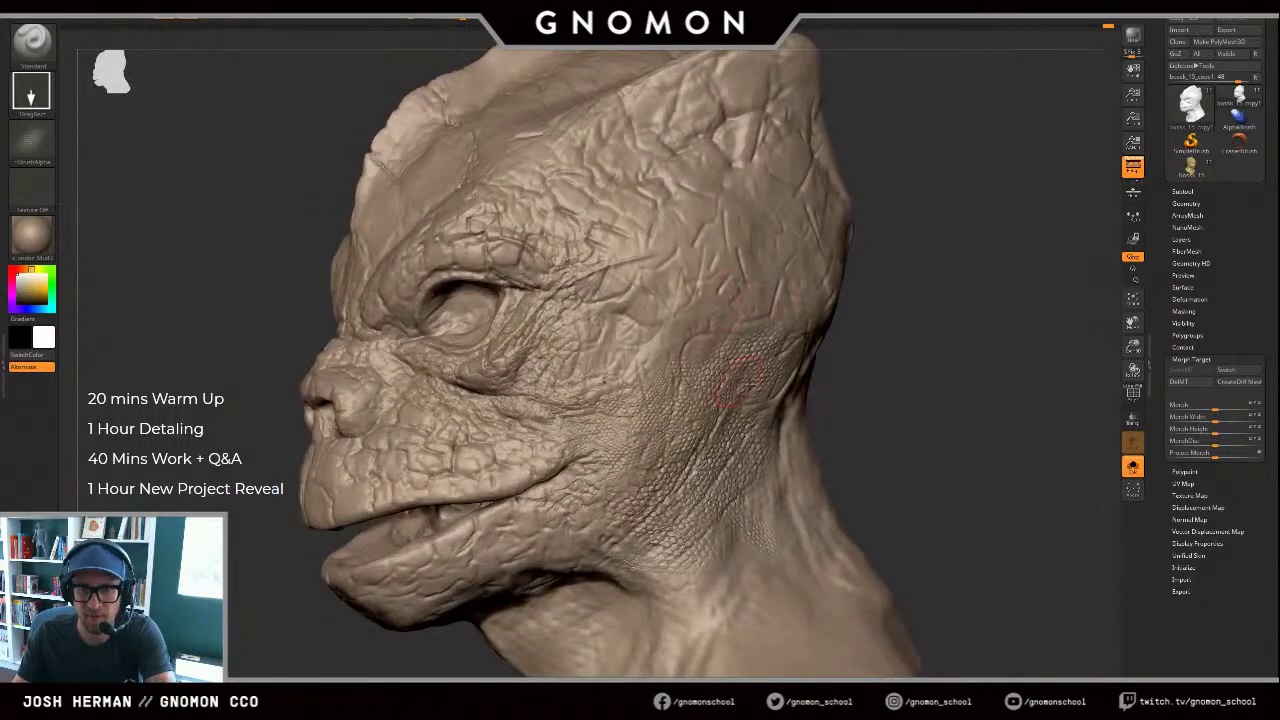
Step: Try fine-scale stamps on the side of the head above the scaled jaw area, and undo them
{"action": "right_click_drag", "start_coordinate": [738, 382], "coordinate": [891, 366]}
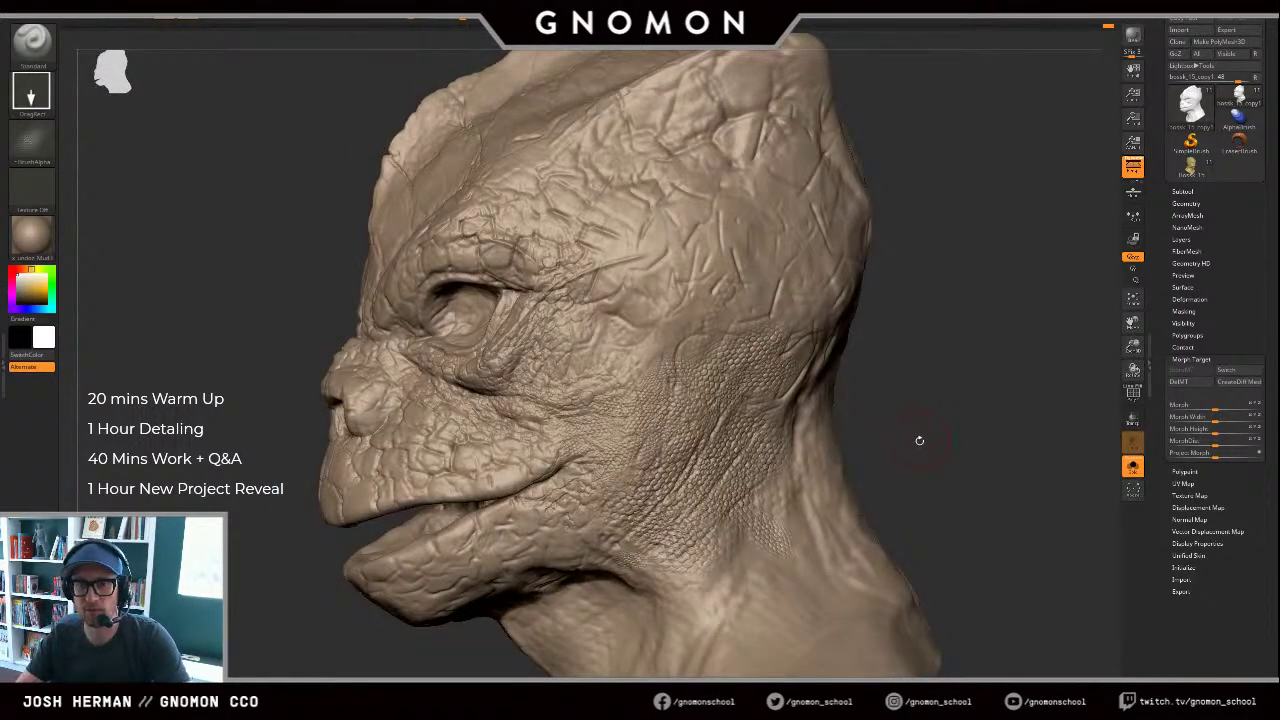
{"action": "right_click_drag", "start_coordinate": [901, 325], "coordinate": [938, 325]}
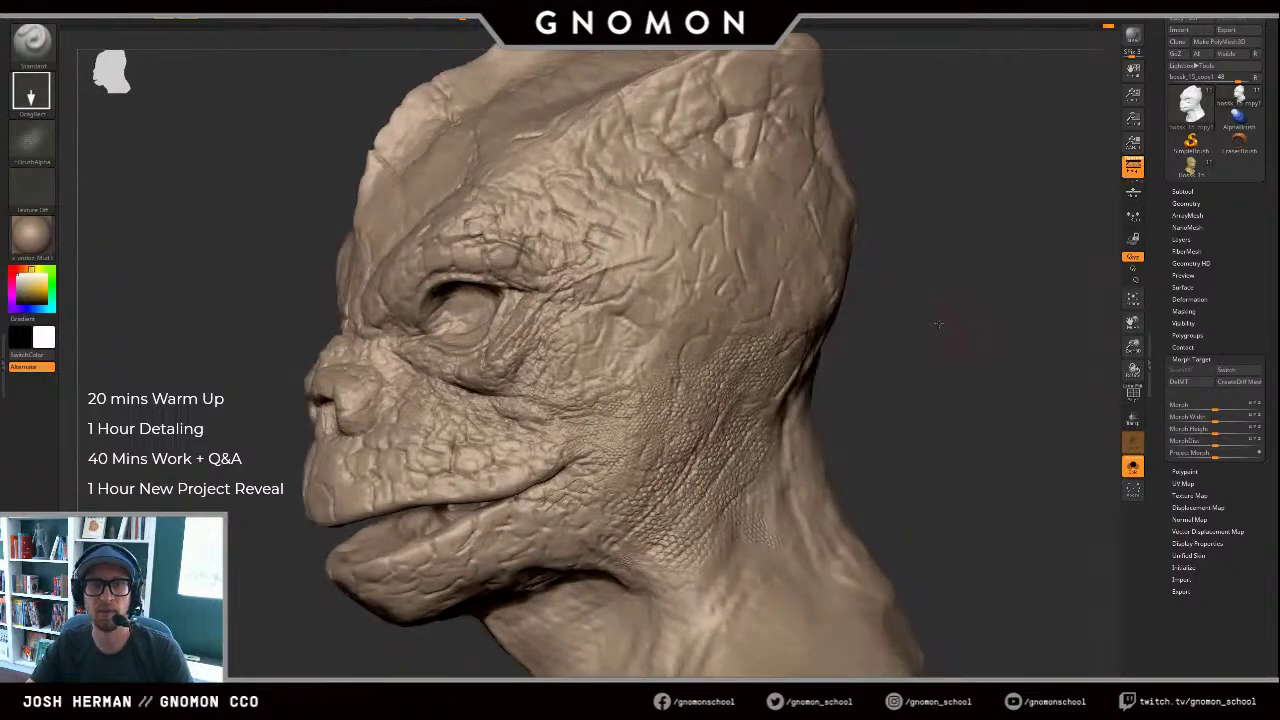
{"action": "left_click_drag", "start_coordinate": [938, 324], "coordinate": [976, 345], "text": "alt"}
{"action": "mouse_move", "coordinate": [767, 291]}
{"action": "left_mouse_down"}
{"action": "mouse_move", "coordinate": [783, 288]}
{"action": "mouse_move", "coordinate": [807, 350]}
{"action": "left_mouse_up"}
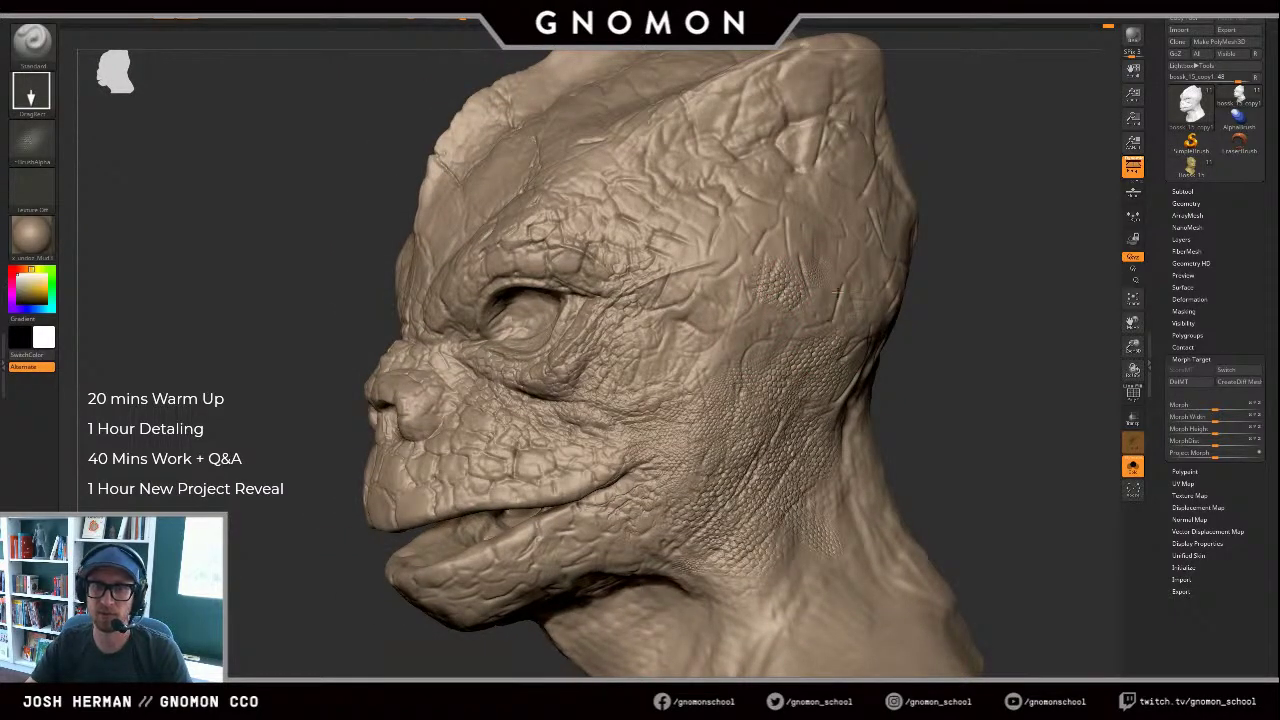
{"action": "left_click_drag", "start_coordinate": [837, 267], "coordinate": [880, 318]}
{"action": "mouse_move", "coordinate": [1045, 331]}
{"action": "left_mouse_down"}
{"action": "mouse_move", "coordinate": [975, 301]}
{"action": "mouse_move", "coordinate": [1004, 301]}
{"action": "left_mouse_up"}
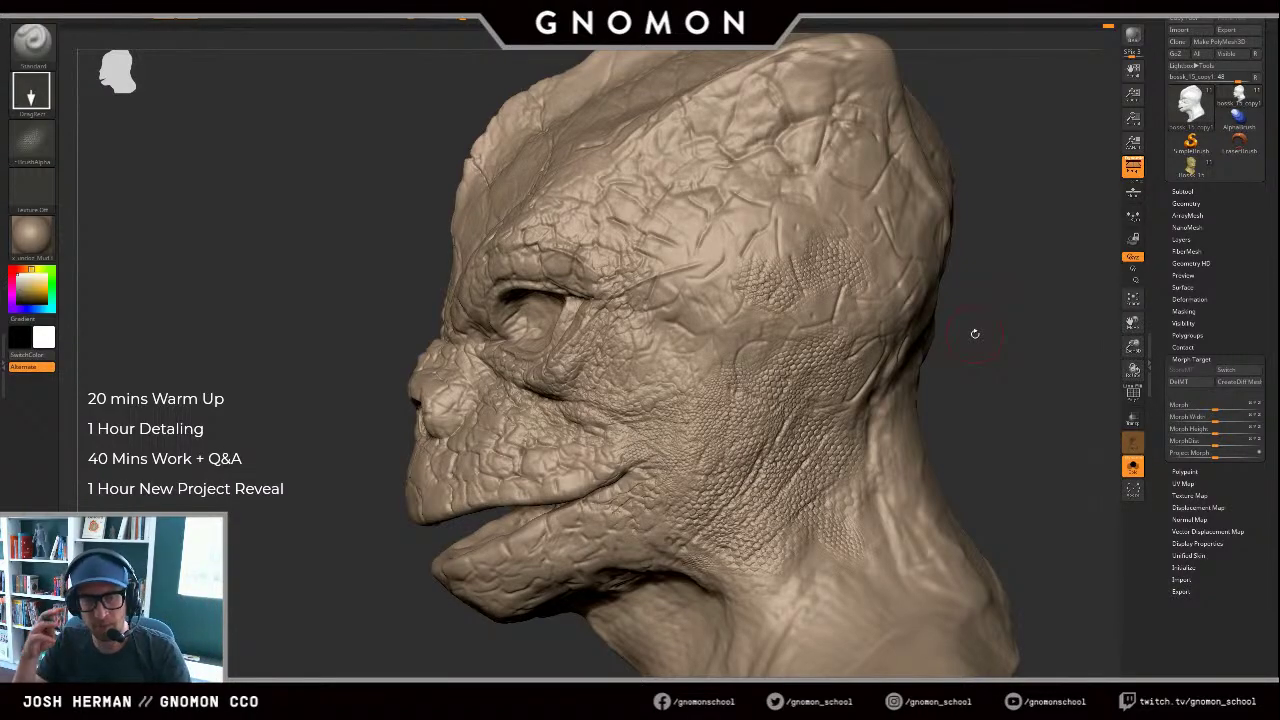
{"action": "key", "text": "ctrl+z"}
{"action": "key", "text": "ctrl+z"}
{"action": "key", "text": "ctrl+z"}
{"action": "key", "text": "ctrl+z"}
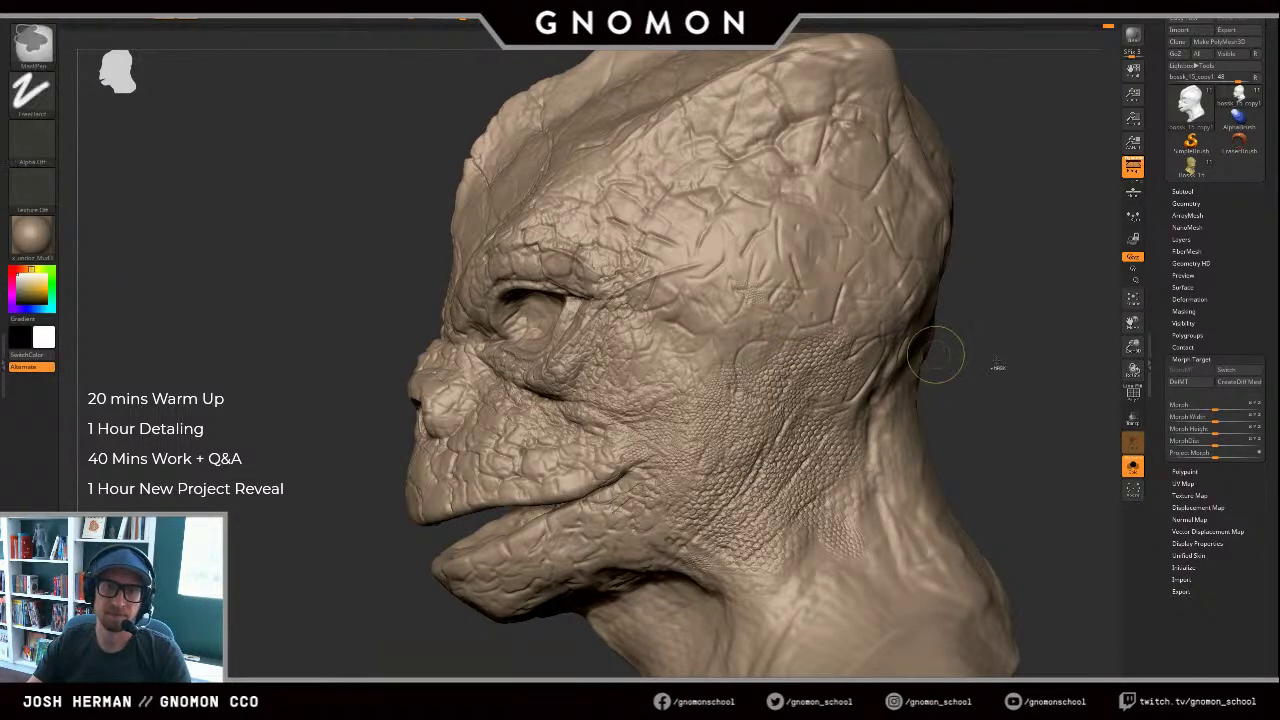
Step: Try painting a mask around the eye socket and undo it
{"action": "mouse_move", "coordinate": [1006, 358]}
{"action": "left_mouse_down"}
{"action": "mouse_move", "coordinate": [1020, 345]}
{"action": "mouse_move", "coordinate": [1014, 268]}
{"action": "left_mouse_up"}
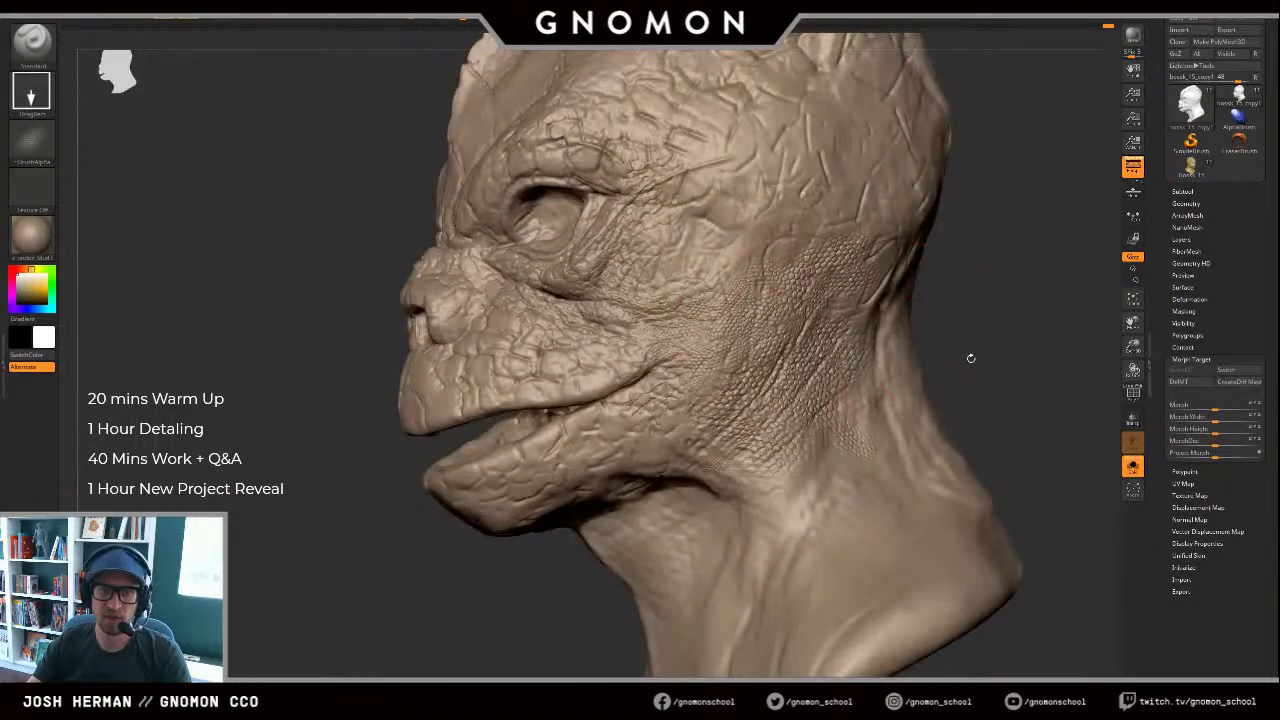
{"action": "mouse_move", "coordinate": [970, 358]}
{"action": "left_mouse_down"}
{"action": "mouse_move", "coordinate": [1034, 306]}
{"action": "mouse_move", "coordinate": [1023, 374]}
{"action": "mouse_move", "coordinate": [1054, 370]}
{"action": "left_mouse_up"}
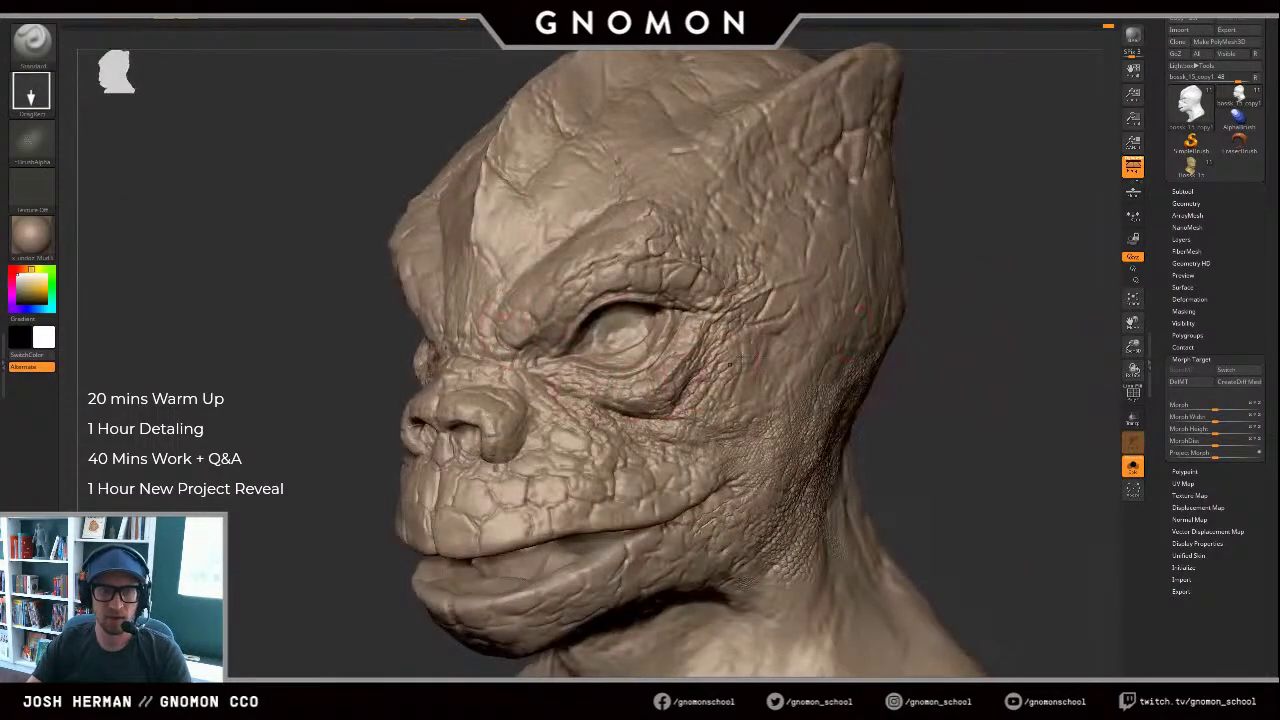
{"action": "mouse_move", "coordinate": [704, 292]}
{"action": "left_mouse_down", "text": "ctrl"}
{"action": "mouse_move", "coordinate": [560, 368]}
{"action": "mouse_move", "coordinate": [612, 290]}
{"action": "left_mouse_up", "text": "ctrl"}
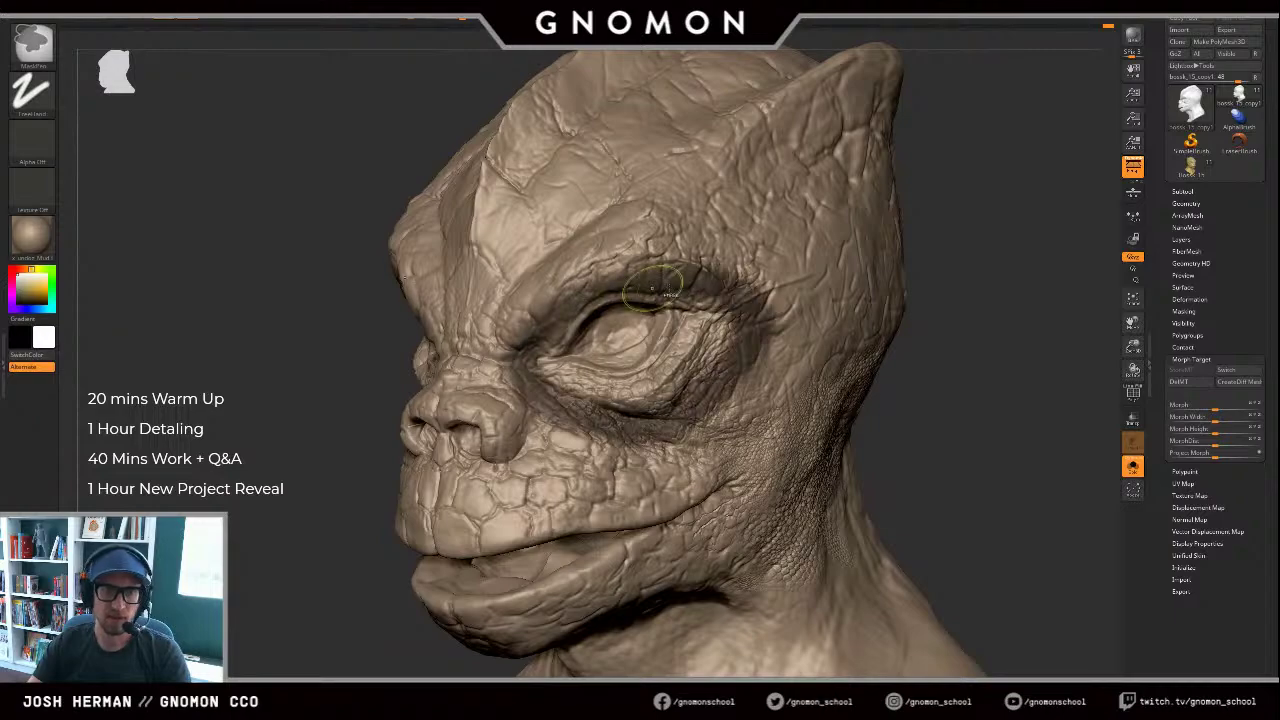
{"action": "key", "text": "ctrl+z"}
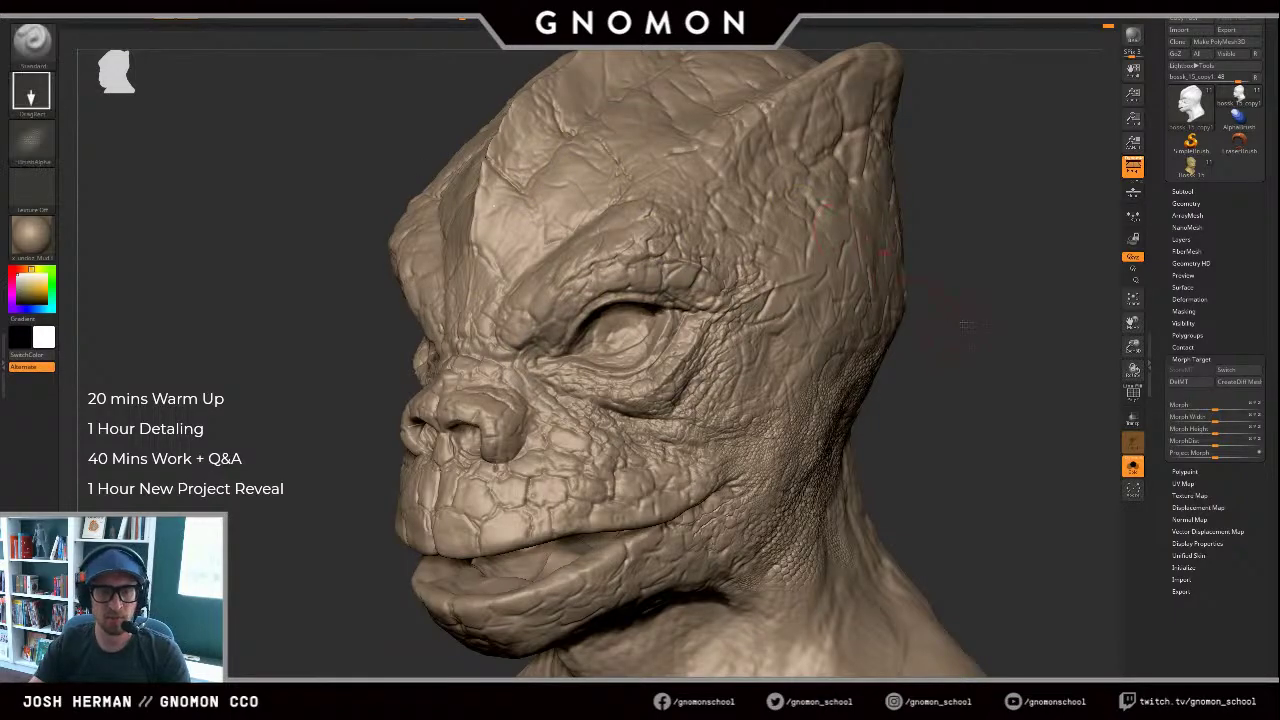
Step: Stamp fine scales along the lower edge of the jaw on the opposite side, from the rear jaw towards the chin
{"action": "mouse_move", "coordinate": [966, 324]}
{"action": "left_mouse_down", "text": "shift"}
{"action": "mouse_move", "coordinate": [968, 312]}
{"action": "mouse_move", "coordinate": [1010, 316]}
{"action": "left_mouse_up", "text": "shift"}
{"action": "mouse_move", "coordinate": [1010, 316]}
{"action": "left_mouse_down", "text": "alt"}
{"action": "mouse_move", "coordinate": [990, 300]}
{"action": "mouse_move", "coordinate": [950, 310]}
{"action": "mouse_move", "coordinate": [971, 292]}
{"action": "mouse_move", "coordinate": [897, 326]}
{"action": "mouse_move", "coordinate": [917, 329]}
{"action": "mouse_move", "coordinate": [932, 361]}
{"action": "mouse_move", "coordinate": [951, 349]}
{"action": "mouse_move", "coordinate": [991, 280]}
{"action": "mouse_move", "coordinate": [985, 230]}
{"action": "left_mouse_up", "text": "alt"}
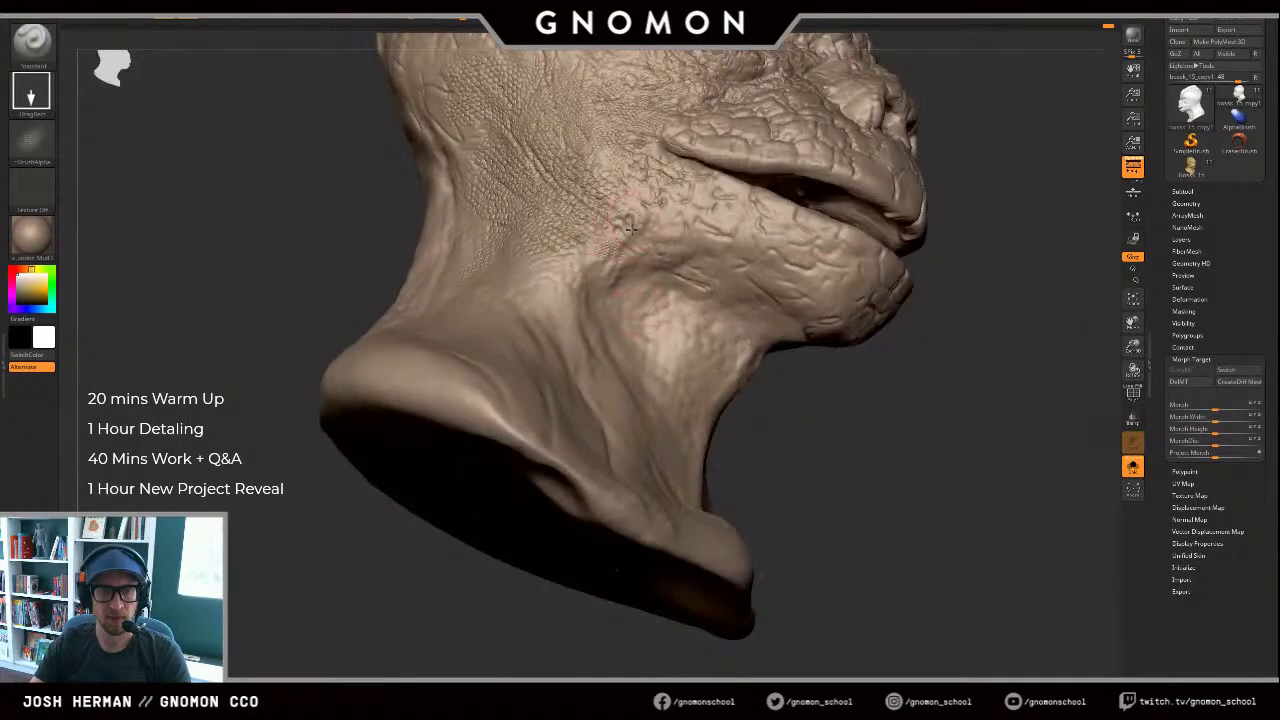
{"action": "left_click_drag", "start_coordinate": [1004, 340], "coordinate": [627, 316]}
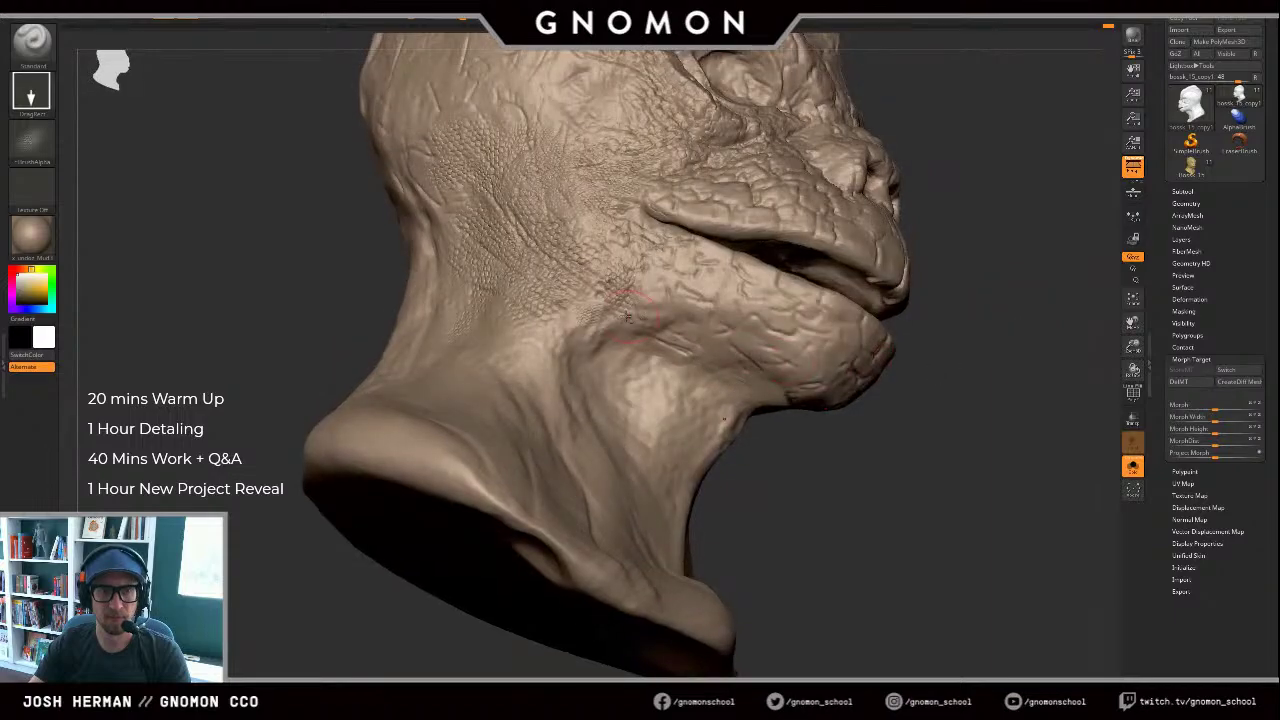
{"action": "left_click_drag", "start_coordinate": [823, 437], "coordinate": [666, 330]}
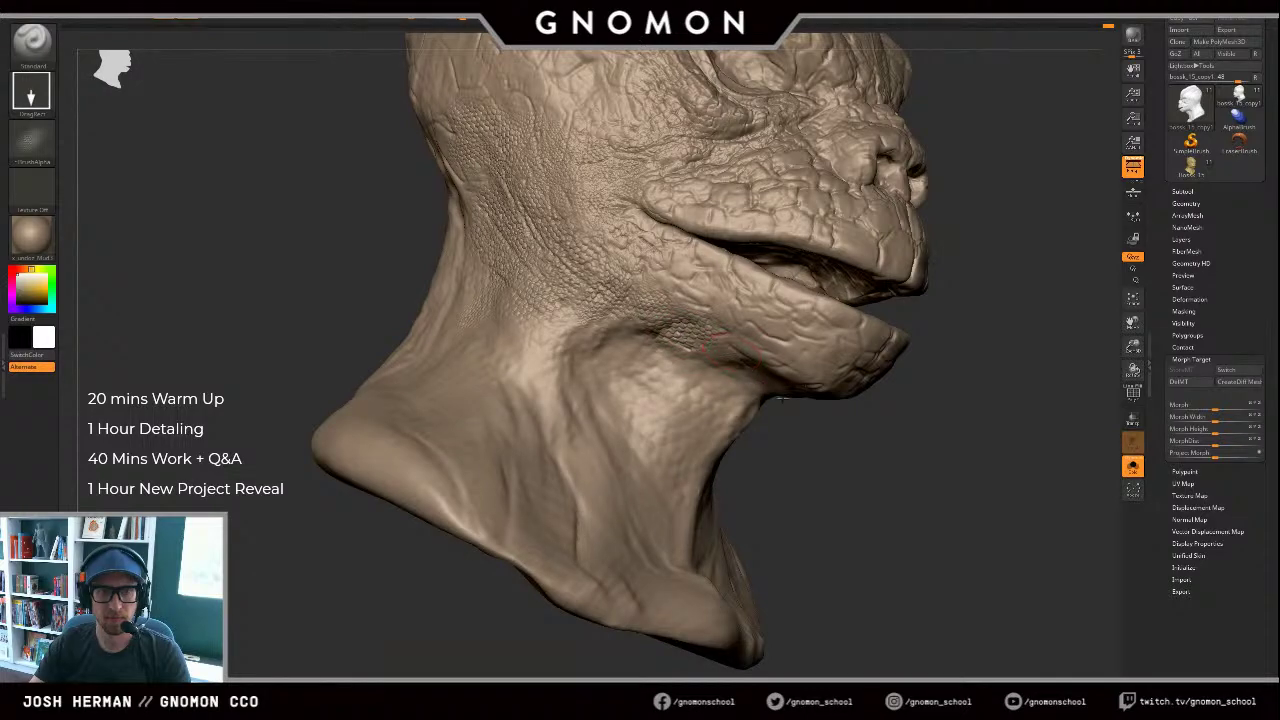
Step: Stamp fine scales on the upper throat directly beneath the jaw
{"action": "key", "text": "alt+s"}
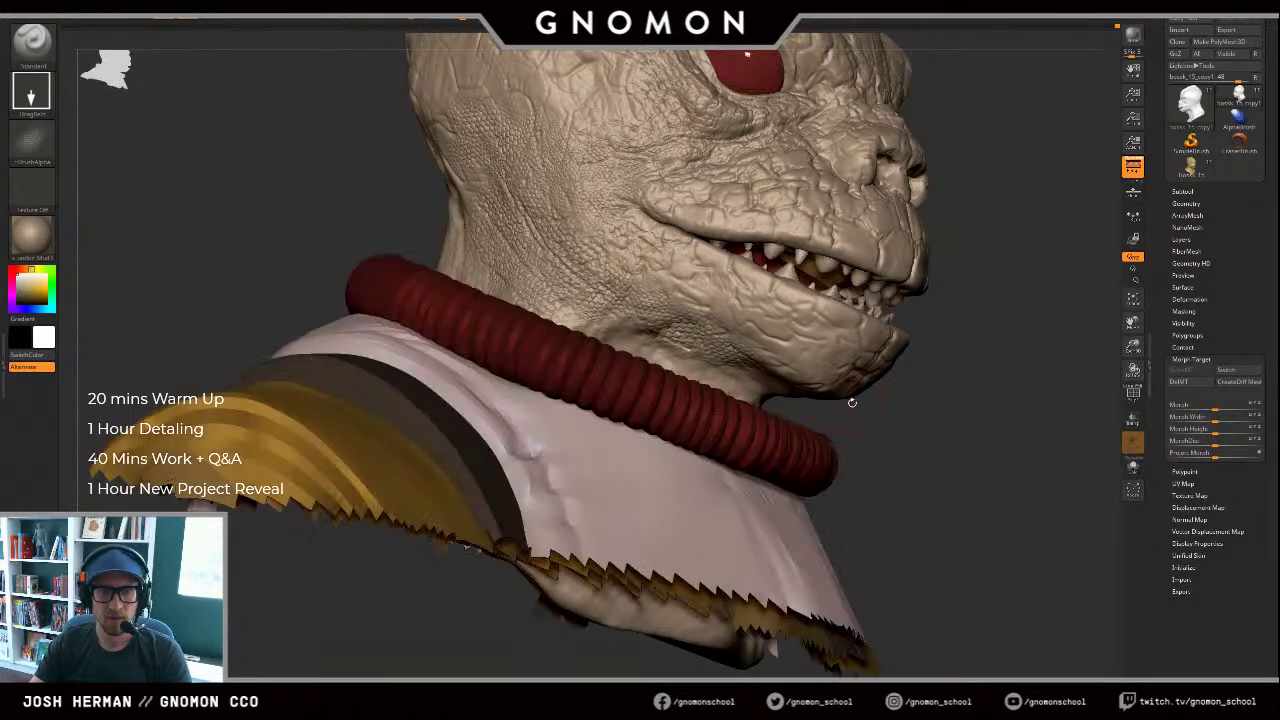
{"action": "mouse_move", "coordinate": [1000, 408]}
{"action": "left_mouse_down"}
{"action": "mouse_move", "coordinate": [890, 400]}
{"action": "mouse_move", "coordinate": [985, 398]}
{"action": "left_mouse_up"}
{"action": "key", "text": "alt+s"}
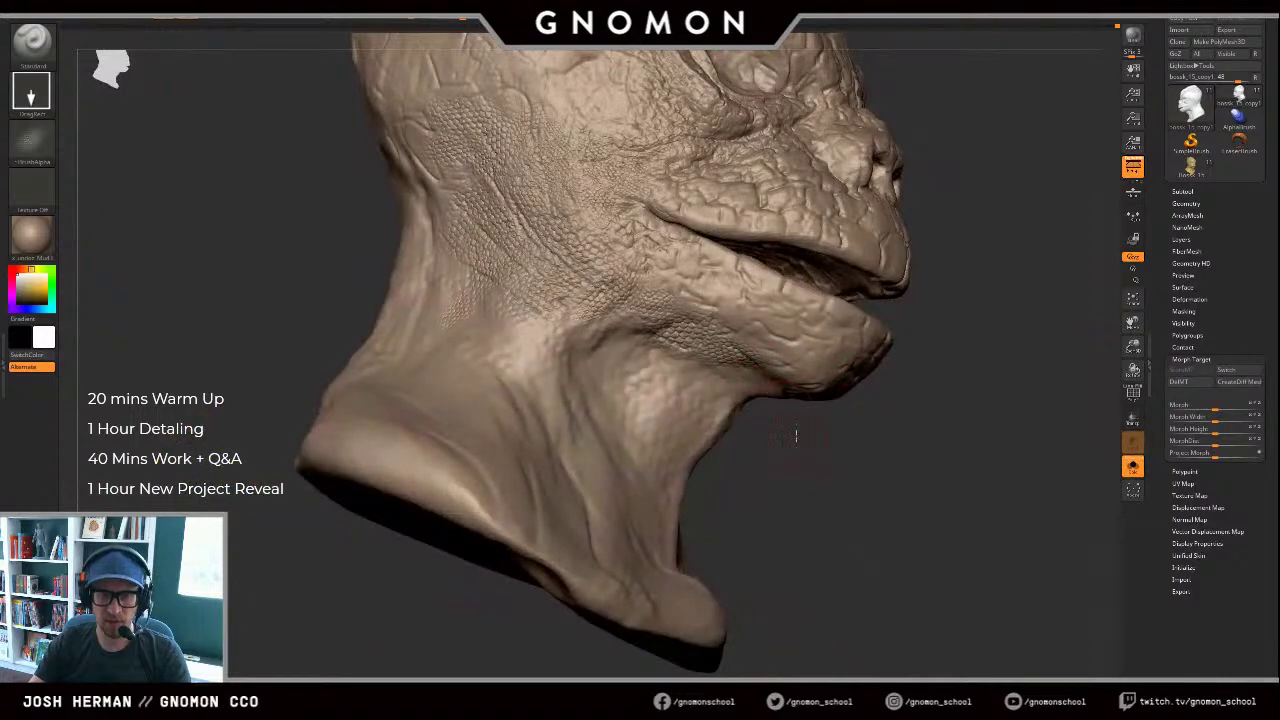
{"action": "left_click_drag", "start_coordinate": [796, 436], "coordinate": [773, 375]}
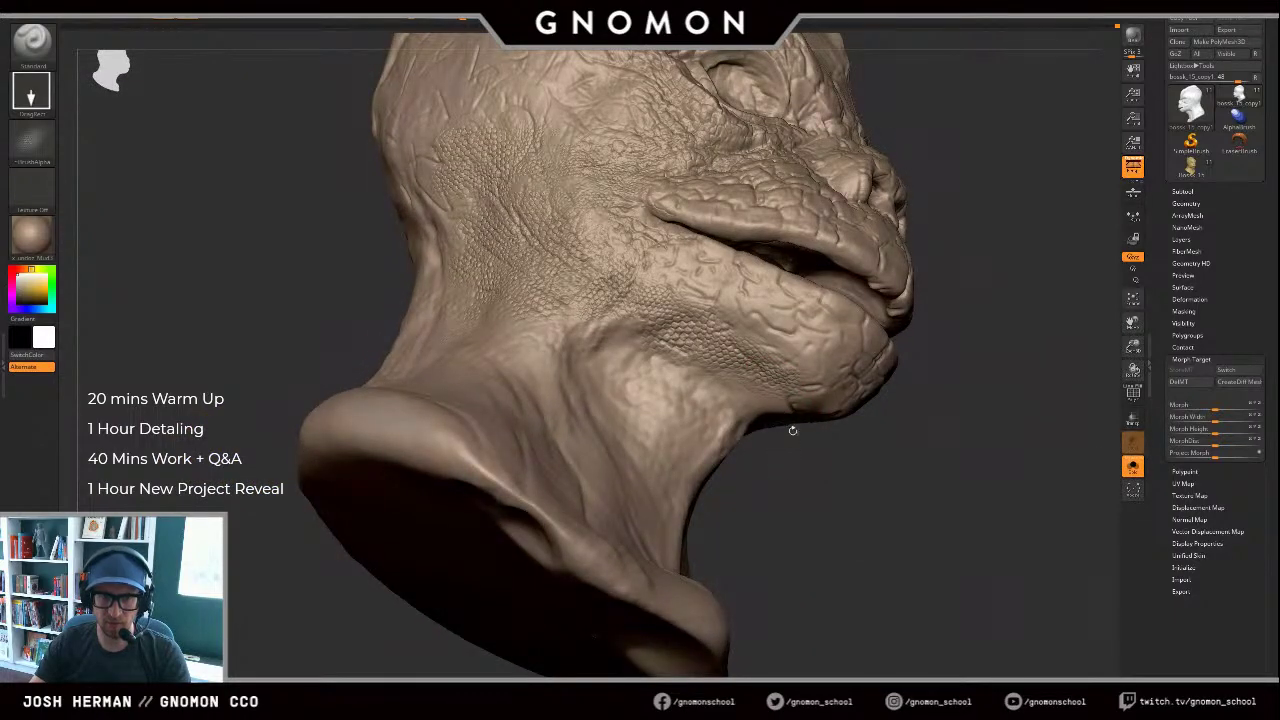
{"action": "mouse_move", "coordinate": [805, 460]}
{"action": "left_mouse_down"}
{"action": "mouse_move", "coordinate": [957, 403]}
{"action": "mouse_move", "coordinate": [969, 377]}
{"action": "mouse_move", "coordinate": [913, 380]}
{"action": "mouse_move", "coordinate": [1014, 338]}
{"action": "mouse_move", "coordinate": [940, 363]}
{"action": "mouse_move", "coordinate": [716, 231]}
{"action": "left_mouse_up"}
{"action": "mouse_move", "coordinate": [716, 231]}
{"action": "left_mouse_down", "text": "alt"}
{"action": "mouse_move", "coordinate": [874, 174]}
{"action": "mouse_move", "coordinate": [936, 269]}
{"action": "mouse_move", "coordinate": [1052, 258]}
{"action": "mouse_move", "coordinate": [911, 263]}
{"action": "mouse_move", "coordinate": [991, 314]}
{"action": "mouse_move", "coordinate": [905, 319]}
{"action": "left_mouse_up", "text": "alt"}
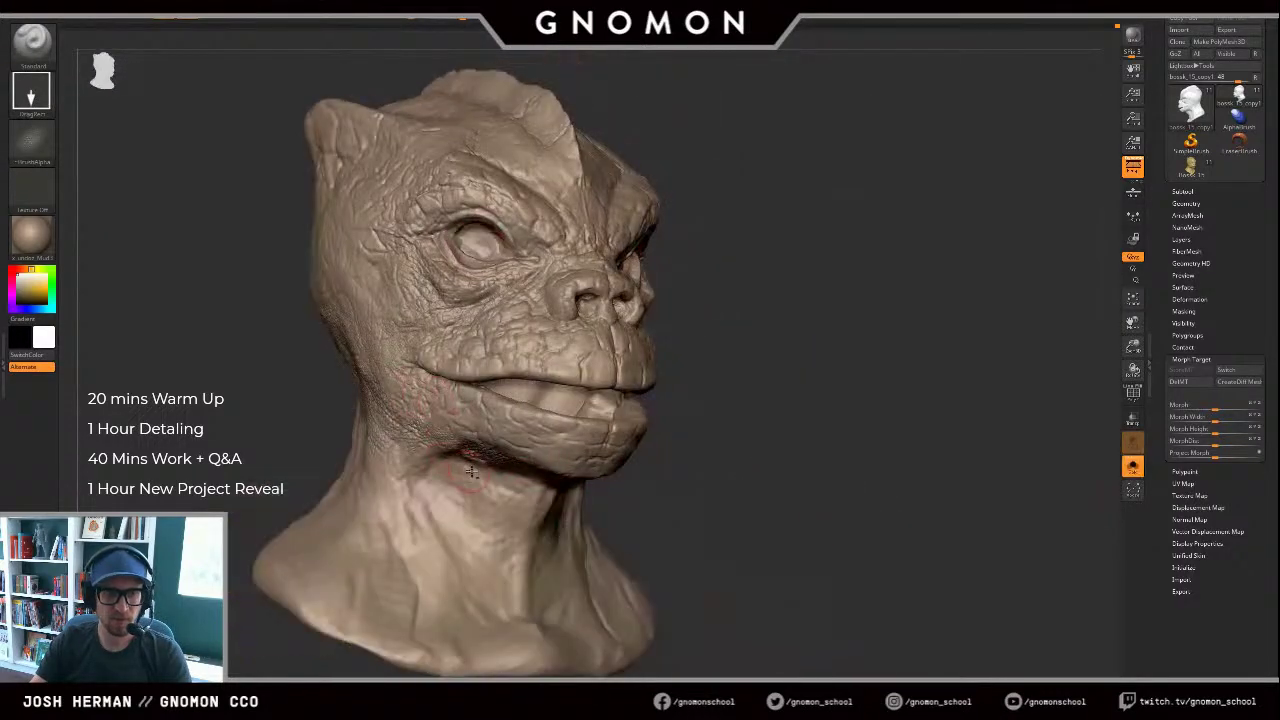
{"action": "mouse_move", "coordinate": [846, 300]}
{"action": "left_mouse_down"}
{"action": "mouse_move", "coordinate": [846, 329]}
{"action": "mouse_move", "coordinate": [566, 362]}
{"action": "left_mouse_up"}
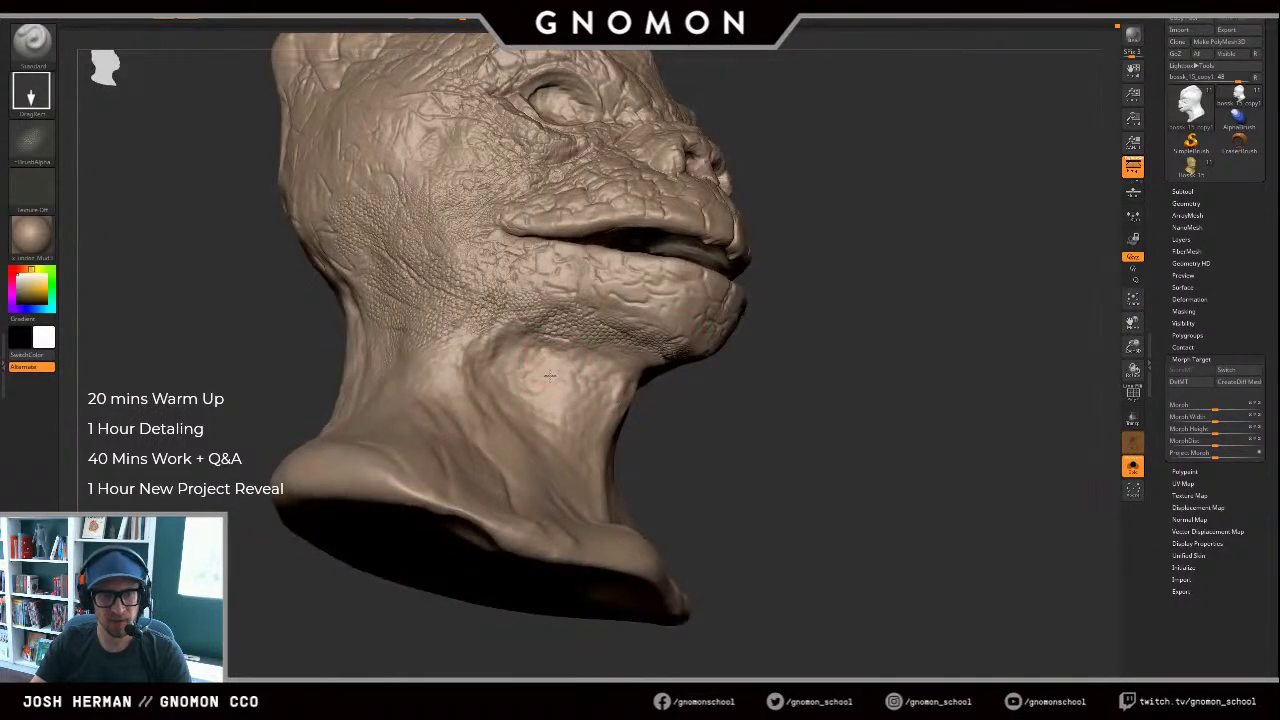
{"action": "left_click_drag", "start_coordinate": [541, 410], "coordinate": [563, 407]}
{"action": "left_click_drag", "start_coordinate": [588, 362], "coordinate": [569, 411]}
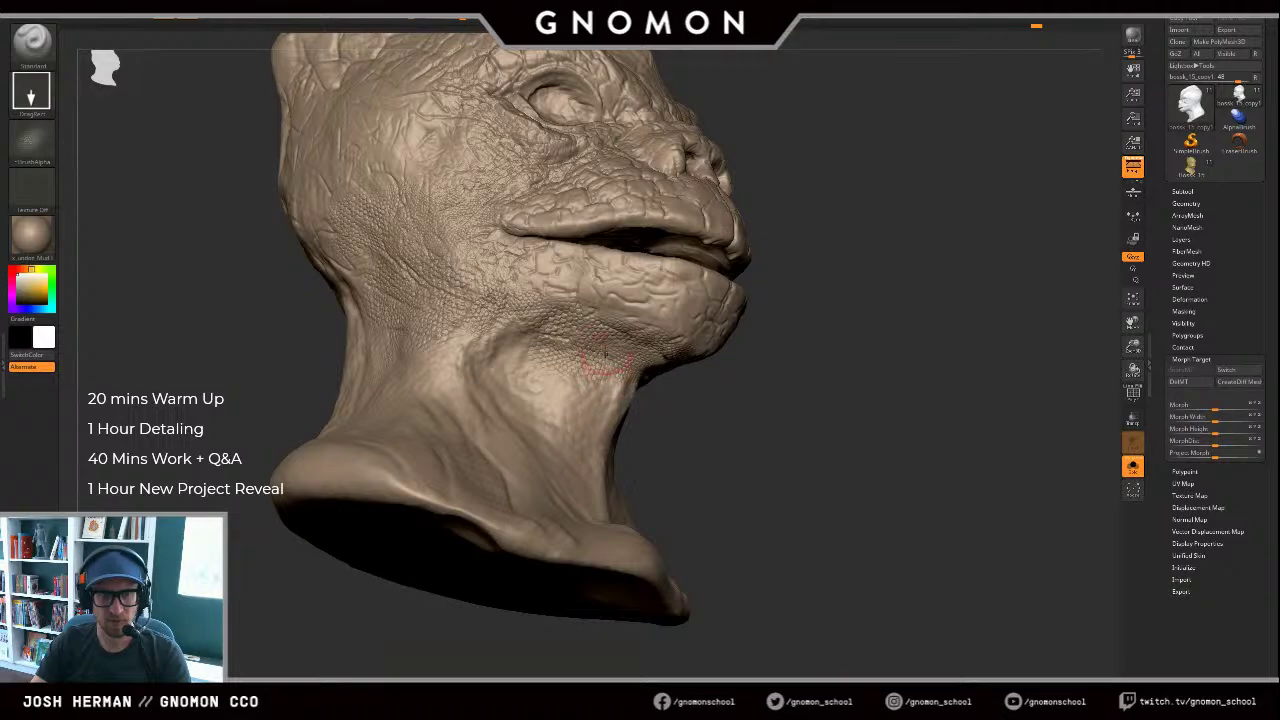
Step: Extend the fine scales across the throat and onto the adjoining side of the neck
{"action": "mouse_move", "coordinate": [510, 345]}
{"action": "left_mouse_down"}
{"action": "mouse_move", "coordinate": [487, 399]}
{"action": "mouse_move", "coordinate": [516, 388]}
{"action": "mouse_move", "coordinate": [507, 410]}
{"action": "mouse_move", "coordinate": [514, 391]}
{"action": "mouse_move", "coordinate": [532, 418]}
{"action": "left_mouse_up"}
{"action": "mouse_move", "coordinate": [571, 380]}
{"action": "left_mouse_down"}
{"action": "mouse_move", "coordinate": [552, 430]}
{"action": "mouse_move", "coordinate": [573, 432]}
{"action": "left_mouse_up"}
{"action": "left_click_drag", "start_coordinate": [632, 377], "coordinate": [595, 448]}
{"action": "left_click_drag", "start_coordinate": [694, 400], "coordinate": [716, 432]}
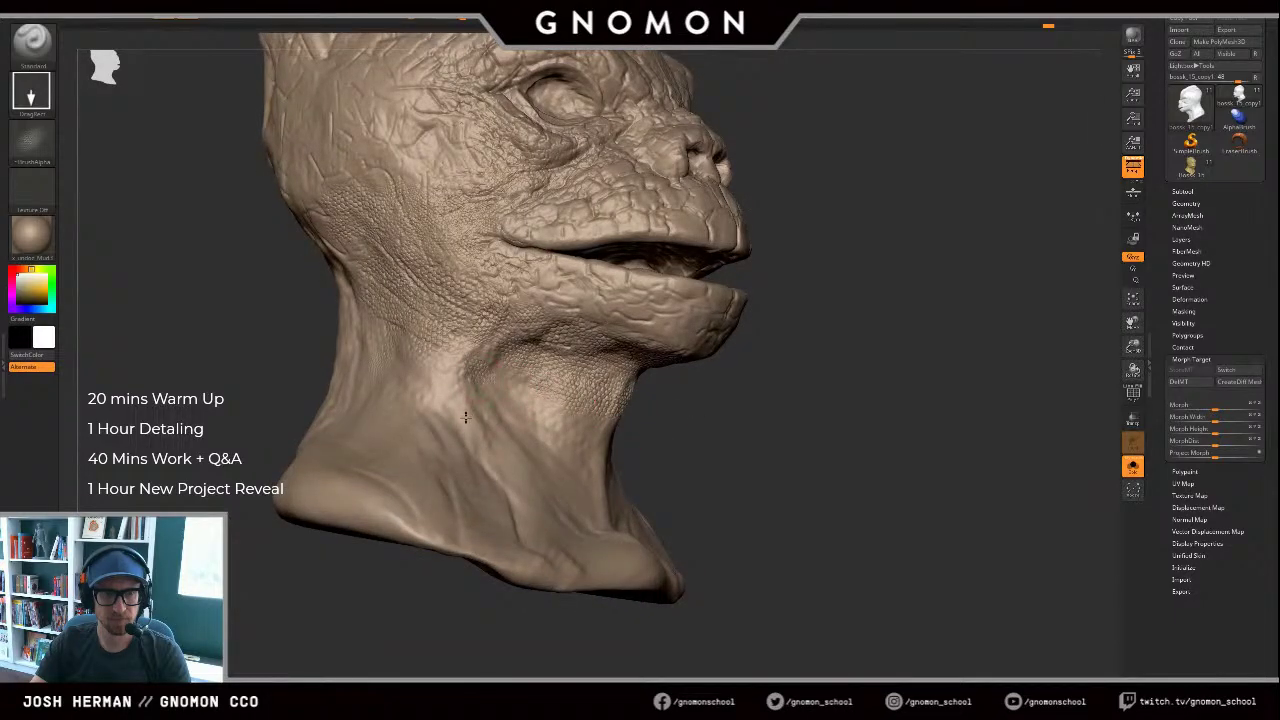
{"action": "left_click_drag", "start_coordinate": [466, 418], "coordinate": [466, 418]}
{"action": "mouse_move", "coordinate": [460, 354]}
{"action": "left_mouse_down"}
{"action": "mouse_move", "coordinate": [434, 398]}
{"action": "mouse_move", "coordinate": [469, 405]}
{"action": "mouse_move", "coordinate": [491, 433]}
{"action": "left_mouse_up"}
{"action": "right_click_drag", "start_coordinate": [549, 417], "coordinate": [597, 467], "text": "alt"}
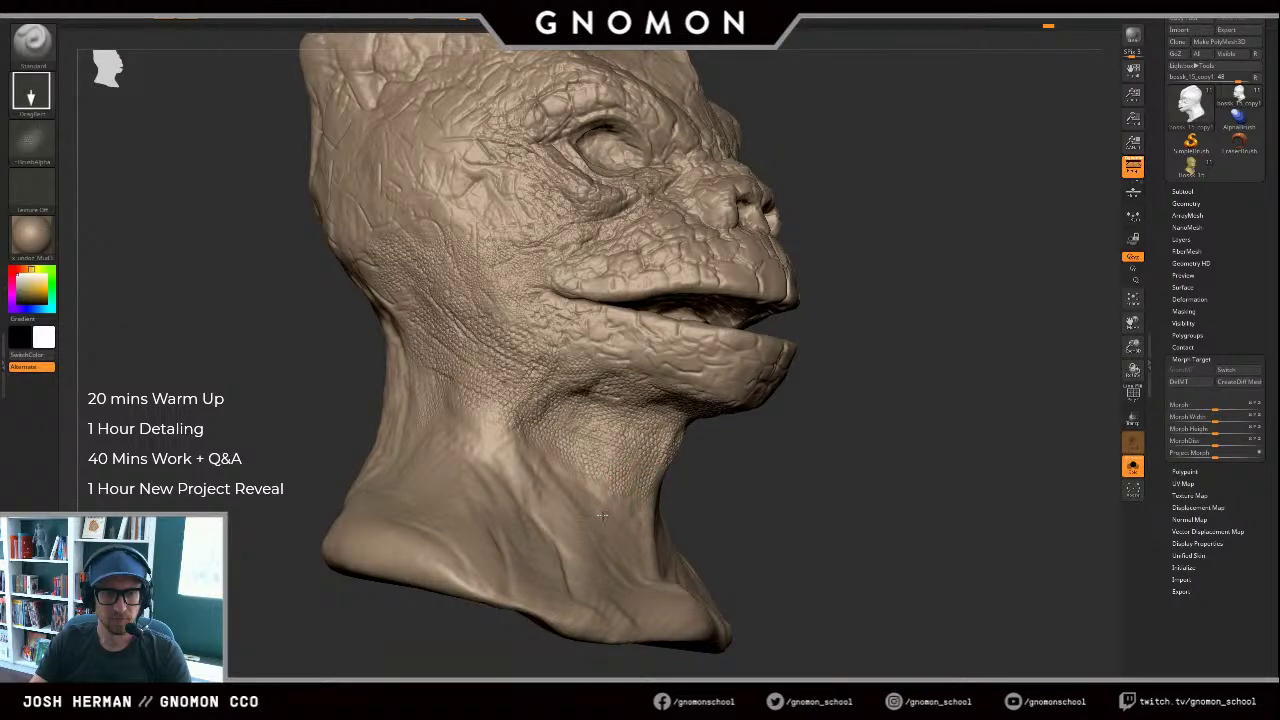
Step: Stamp more fine scales down the front of the throat towards the base of the neck
{"action": "left_click_drag", "start_coordinate": [744, 454], "coordinate": [612, 457]}
{"action": "left_click_drag", "start_coordinate": [902, 431], "coordinate": [790, 404]}
{"action": "left_click_drag", "start_coordinate": [911, 344], "coordinate": [1005, 346]}
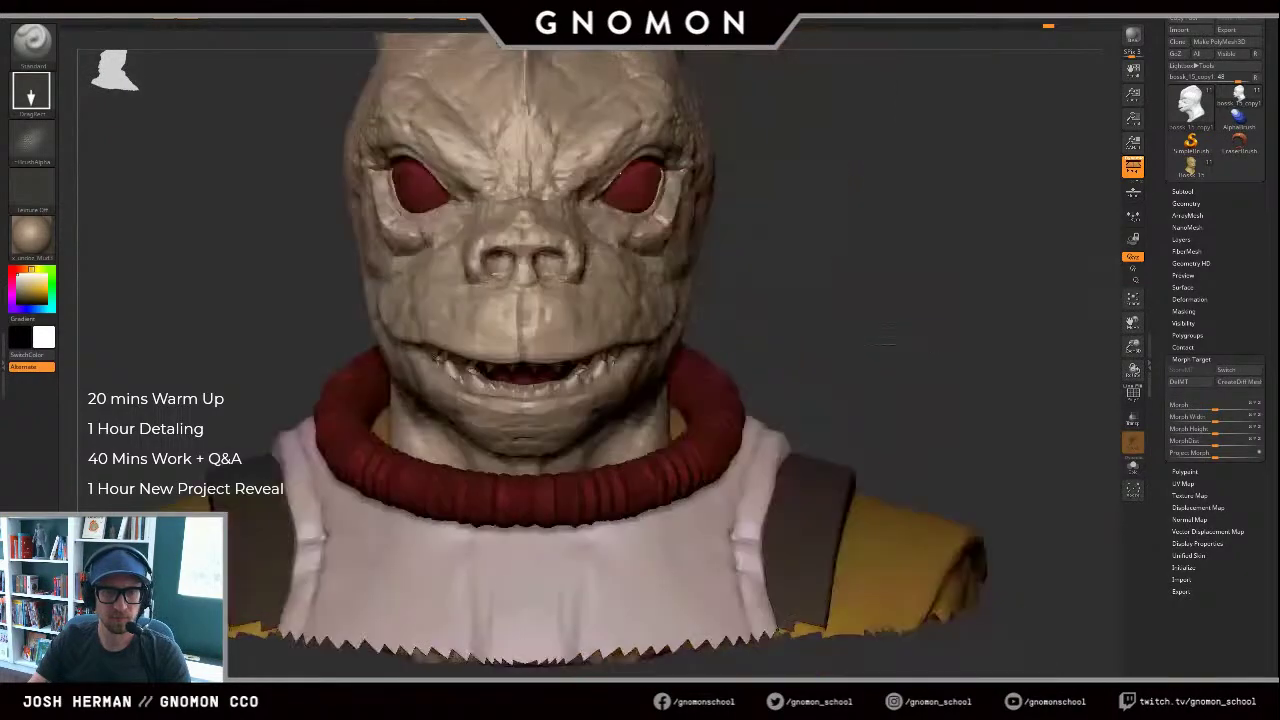
{"action": "left_click_drag", "start_coordinate": [790, 346], "coordinate": [951, 337]}
{"action": "left_click_drag", "start_coordinate": [872, 337], "coordinate": [943, 337]}
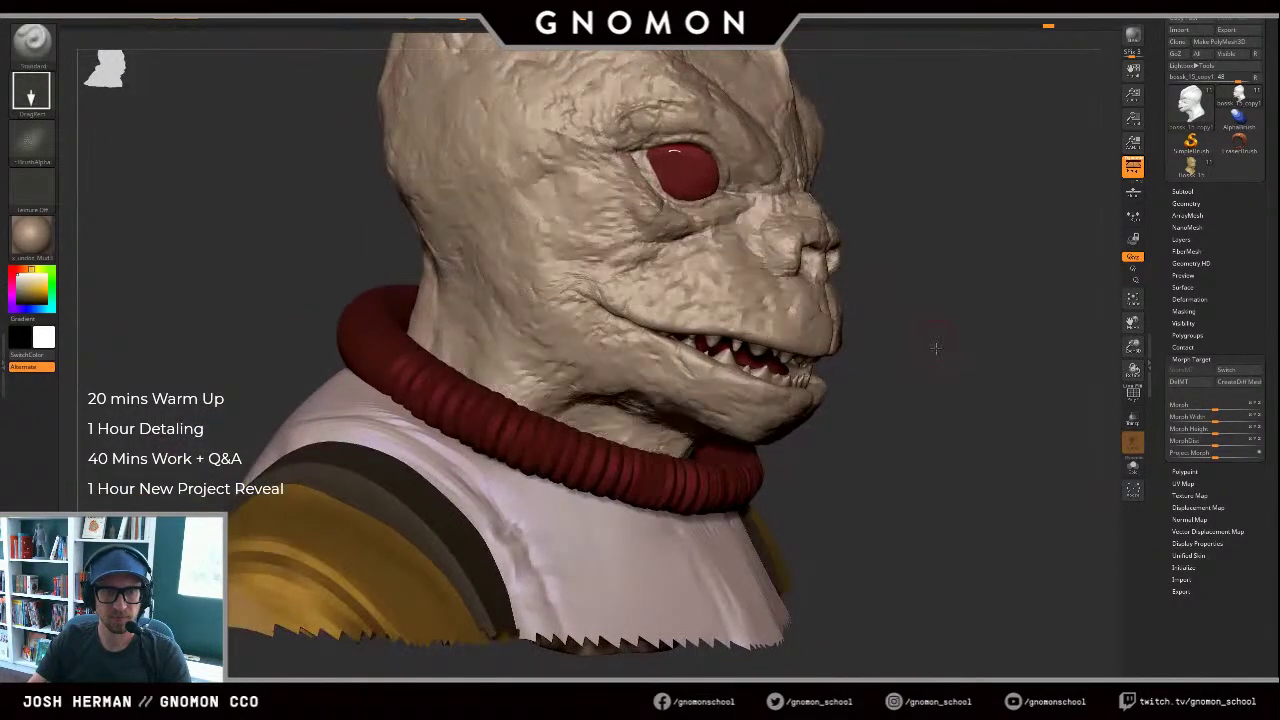
{"action": "key", "text": "shift+s"}
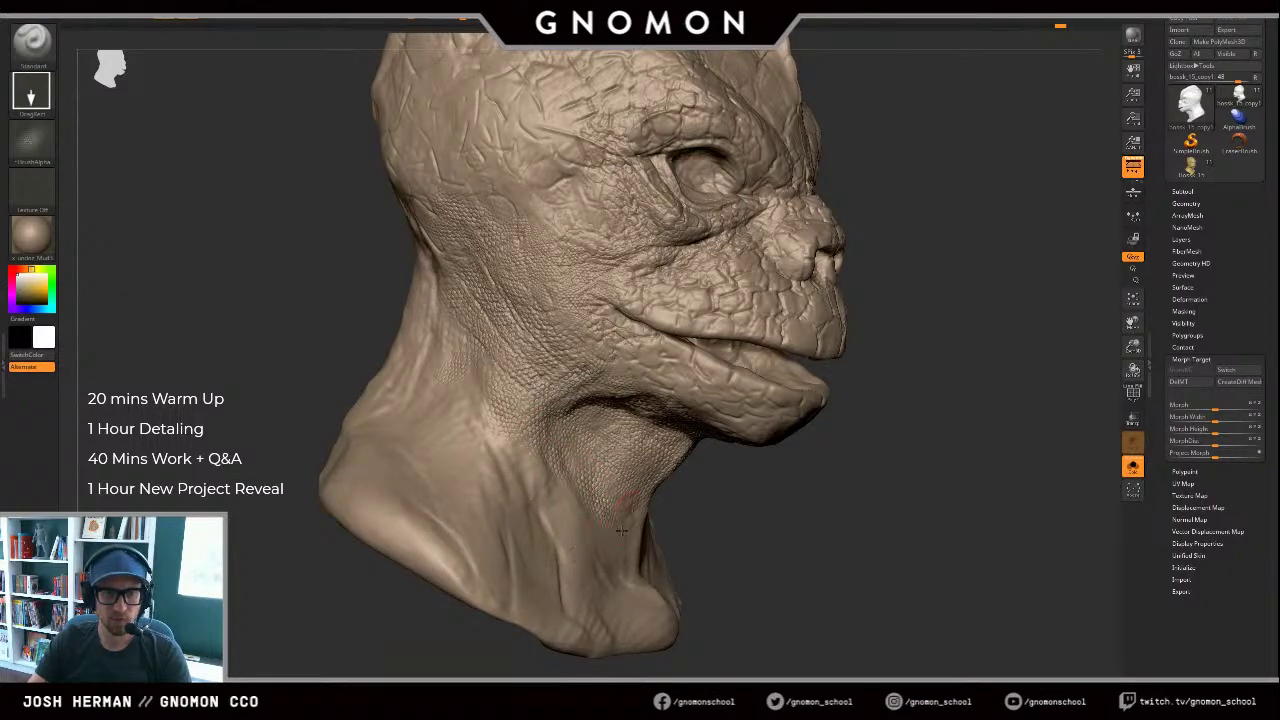
{"action": "left_click_drag", "start_coordinate": [721, 510], "coordinate": [641, 520]}
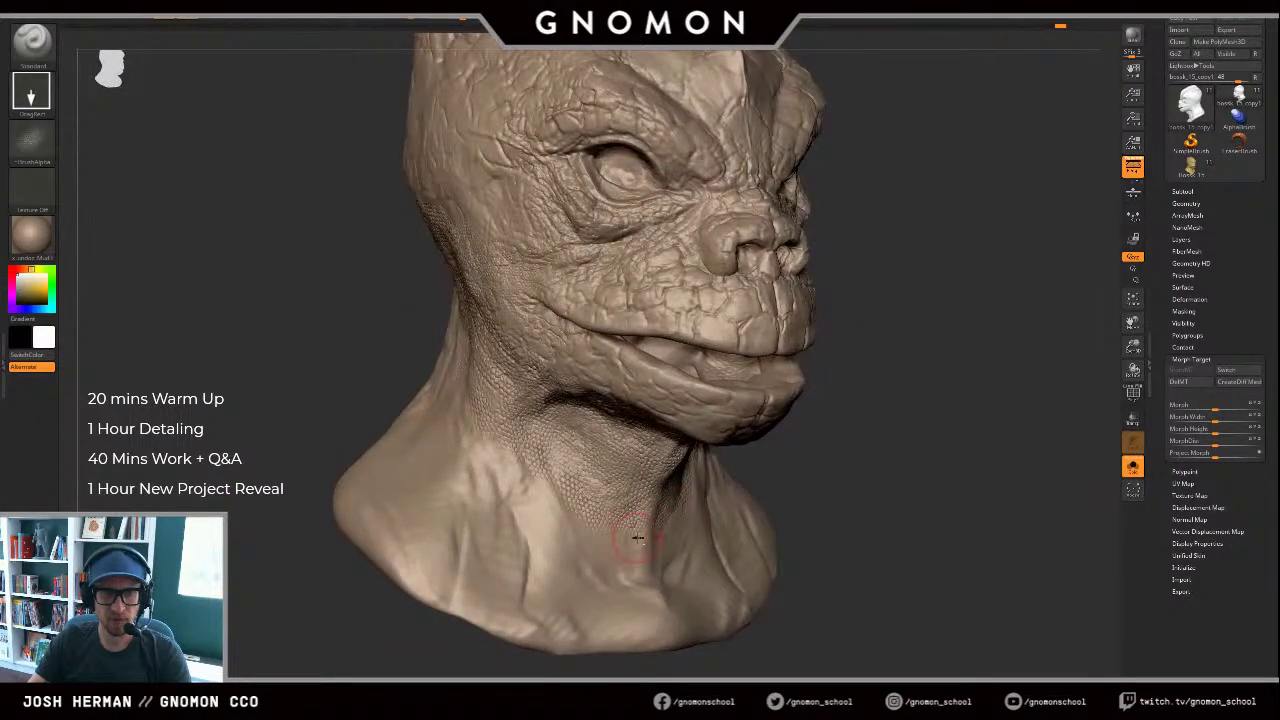
{"action": "left_click_drag", "start_coordinate": [616, 584], "coordinate": [617, 586]}
{"action": "left_click_drag", "start_coordinate": [617, 540], "coordinate": [597, 566]}
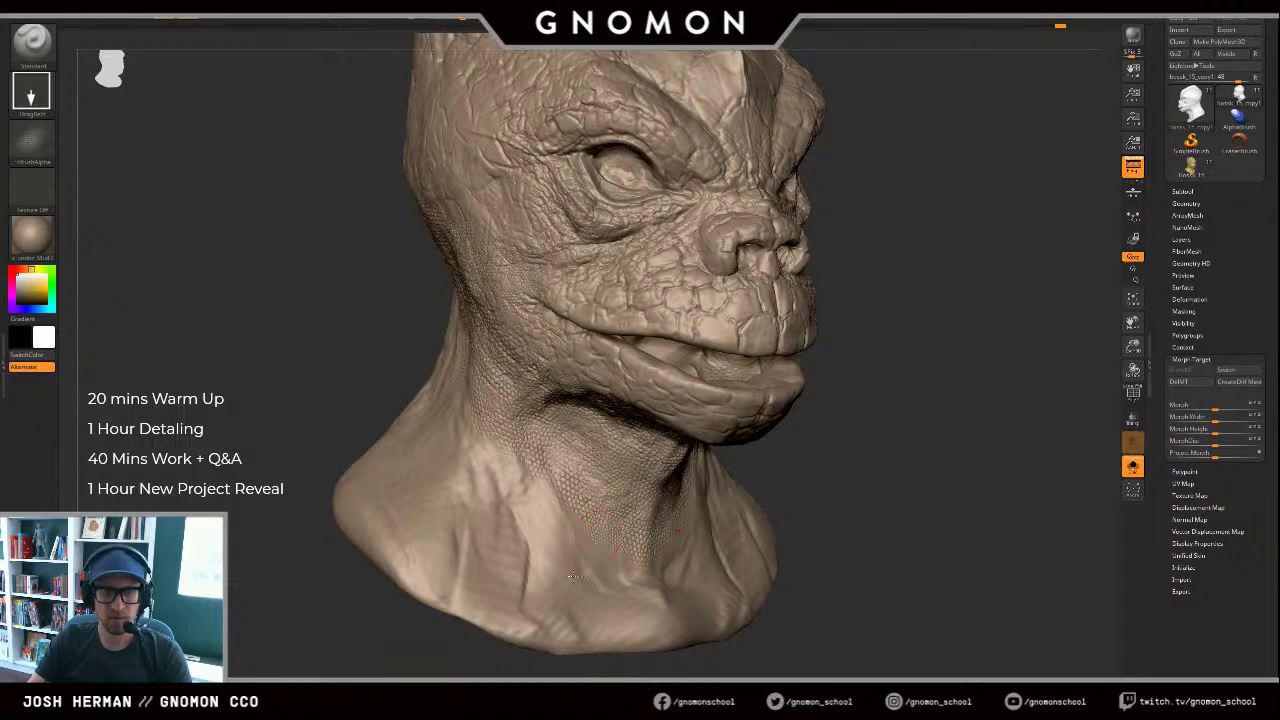
Step: Add fine scales on the side of the neck below the rear of the jaw
{"action": "left_click_drag", "start_coordinate": [880, 432], "coordinate": [860, 474]}
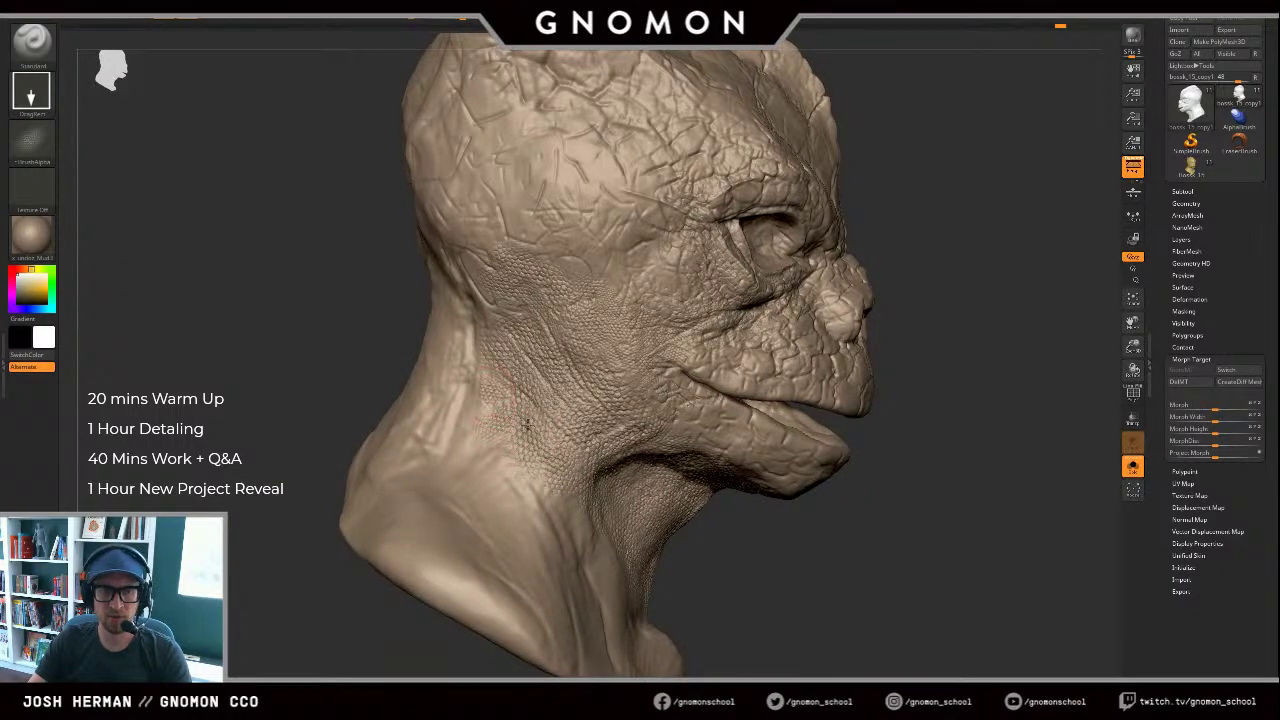
{"action": "right_click_drag", "start_coordinate": [452, 393], "coordinate": [524, 464], "text": "alt"}
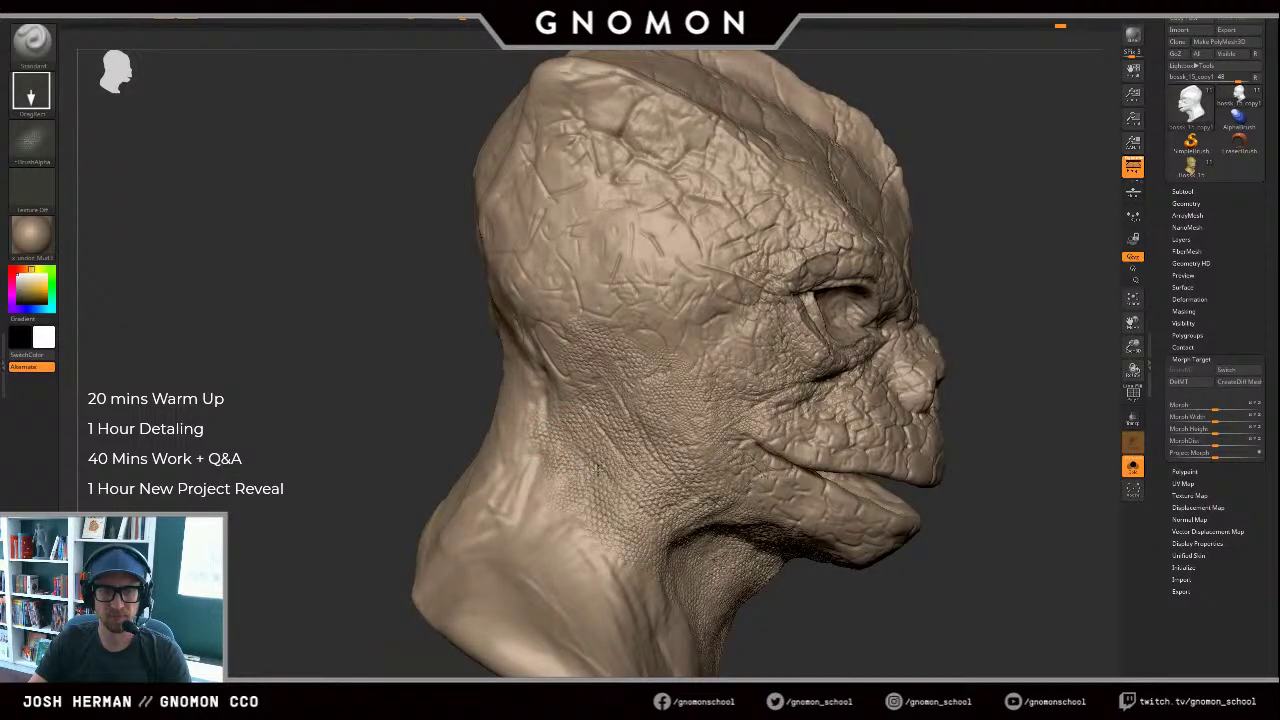
{"action": "right_click_drag", "start_coordinate": [416, 358], "coordinate": [556, 405]}
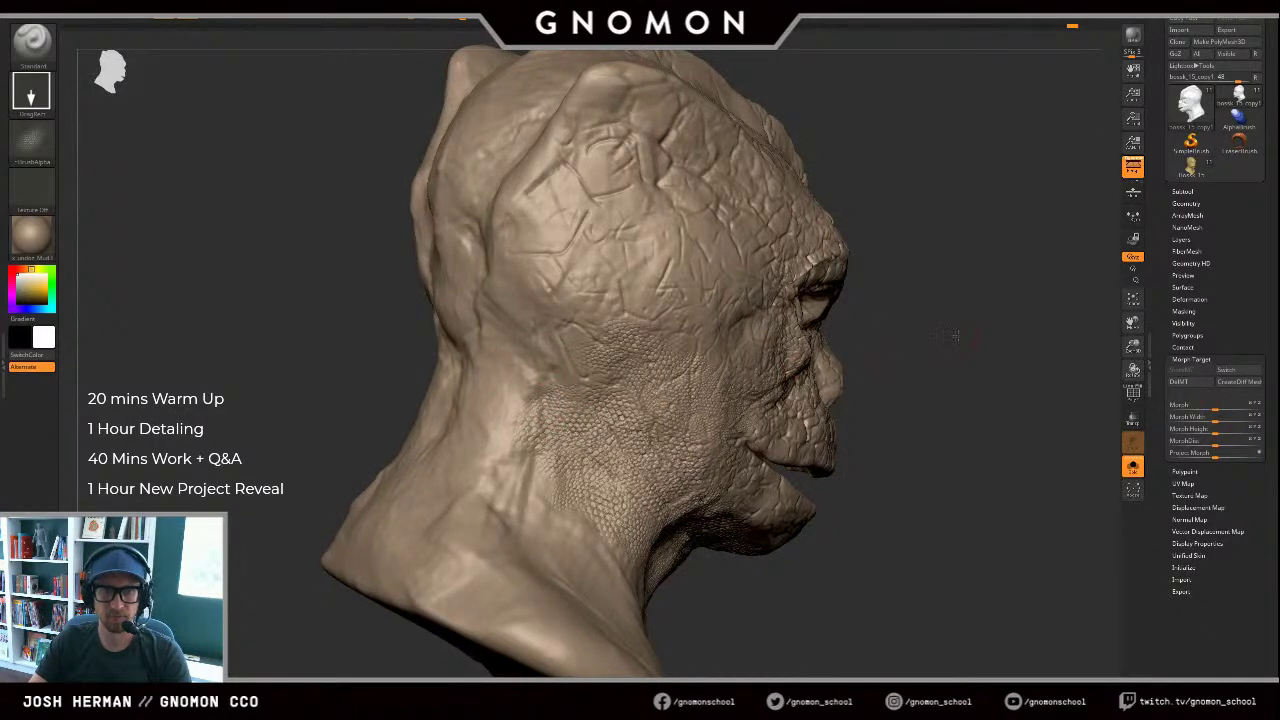
Step: Wipe back a small patch of detail at the upper edge of the scaled rear jaw with the Morph brush
{"action": "left_click_drag", "start_coordinate": [950, 336], "coordinate": [815, 347]}
{"action": "key", "text": "b"}
{"action": "key", "text": "m"}
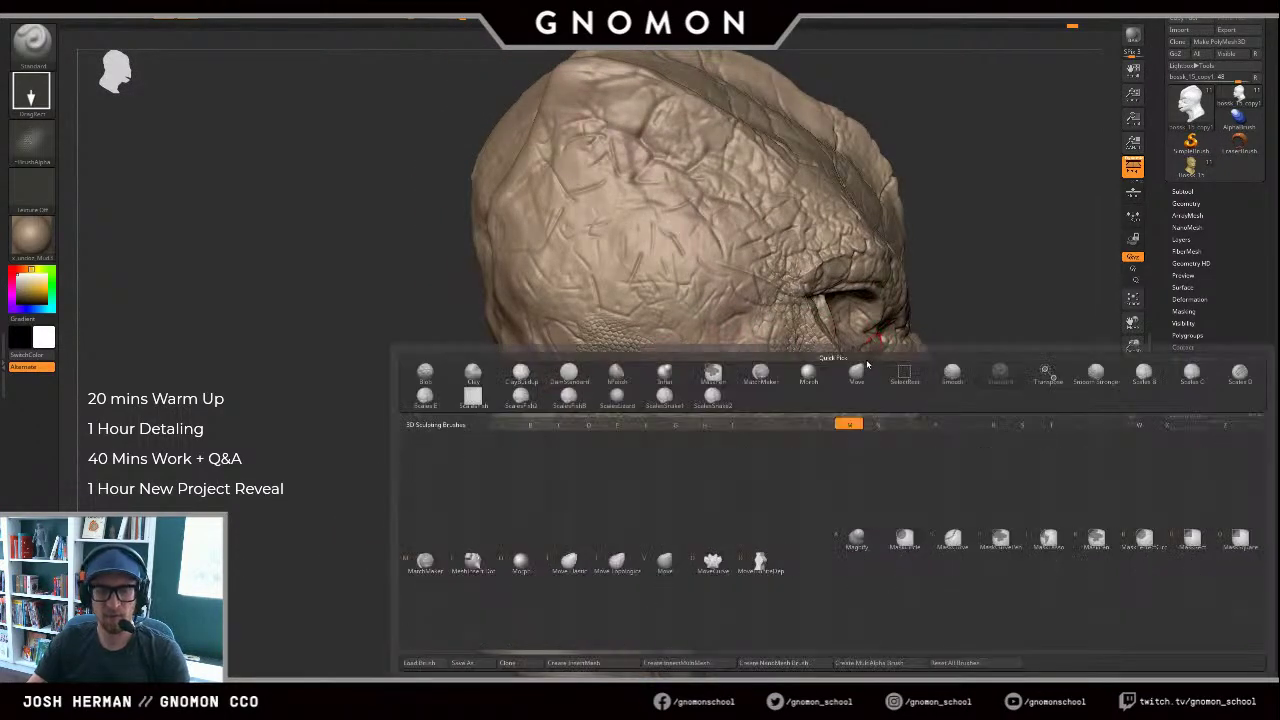
{"action": "key", "text": "o"}
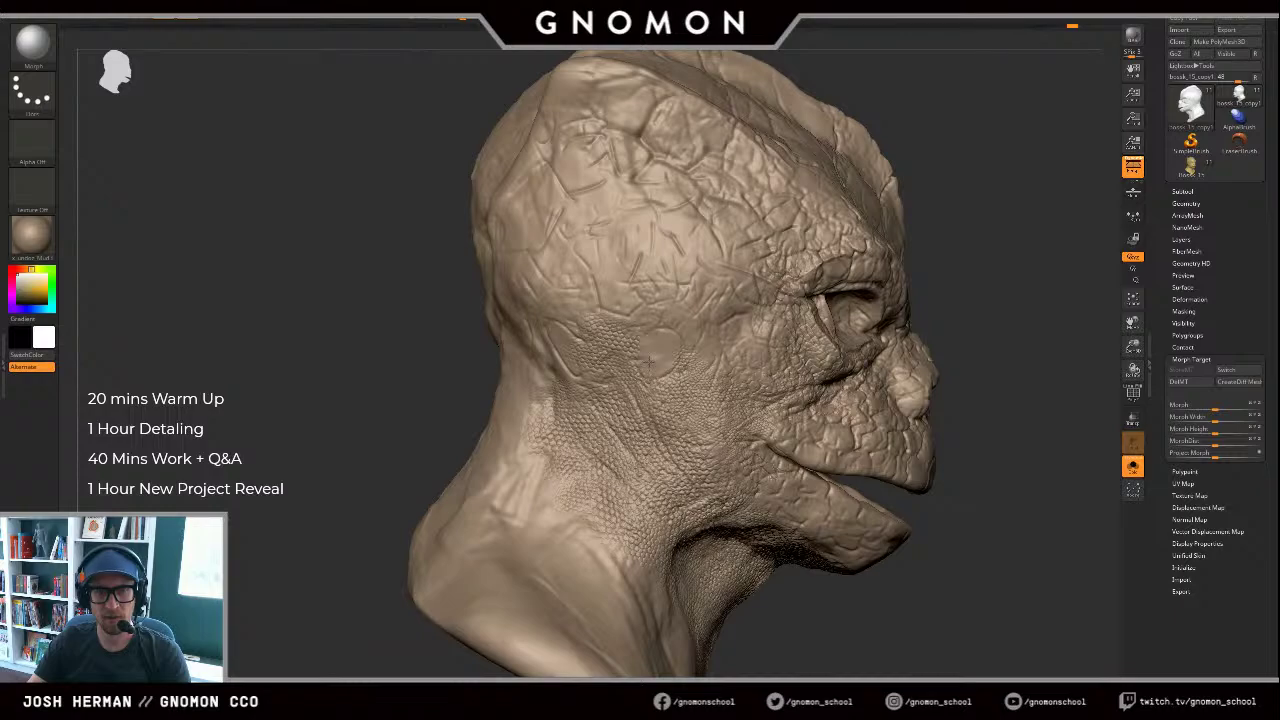
{"action": "mouse_move", "coordinate": [1095, 304]}
{"action": "left_mouse_down"}
{"action": "mouse_move", "coordinate": [1037, 308]}
{"action": "mouse_move", "coordinate": [1037, 331]}
{"action": "mouse_move", "coordinate": [1015, 333]}
{"action": "left_mouse_up"}
Step: Return to the Standard brush and load the Scaly_Skin_24 alpha
{"action": "key", "text": "b"}
{"action": "key", "text": "s"}
{"action": "key", "text": "t"}
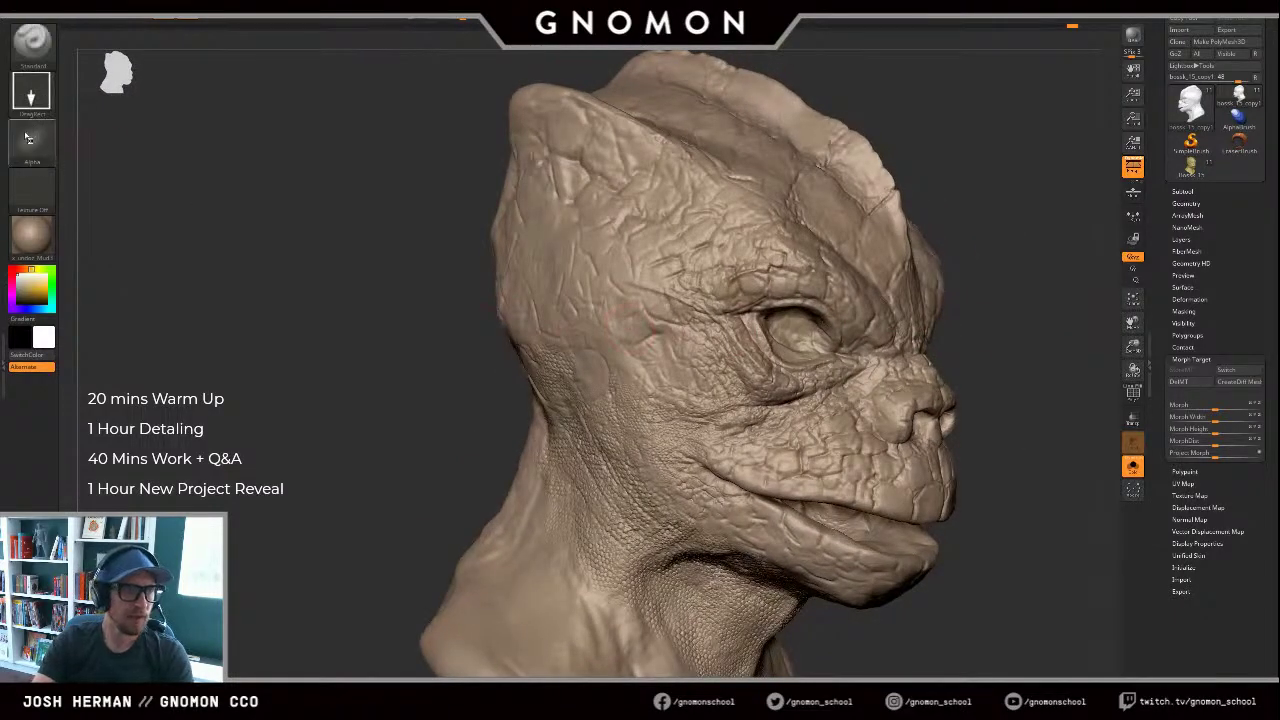
{"action": "left_click", "coordinate": [31, 140]}
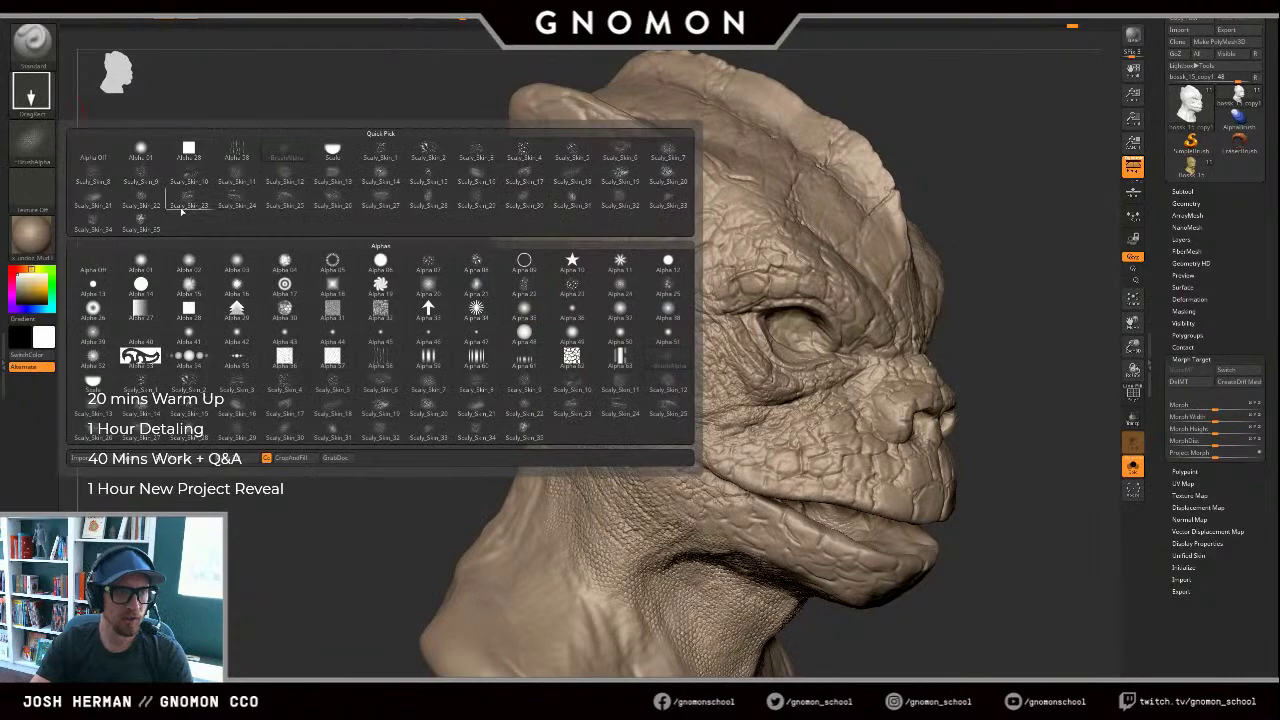
{"action": "left_click", "coordinate": [236, 206]}
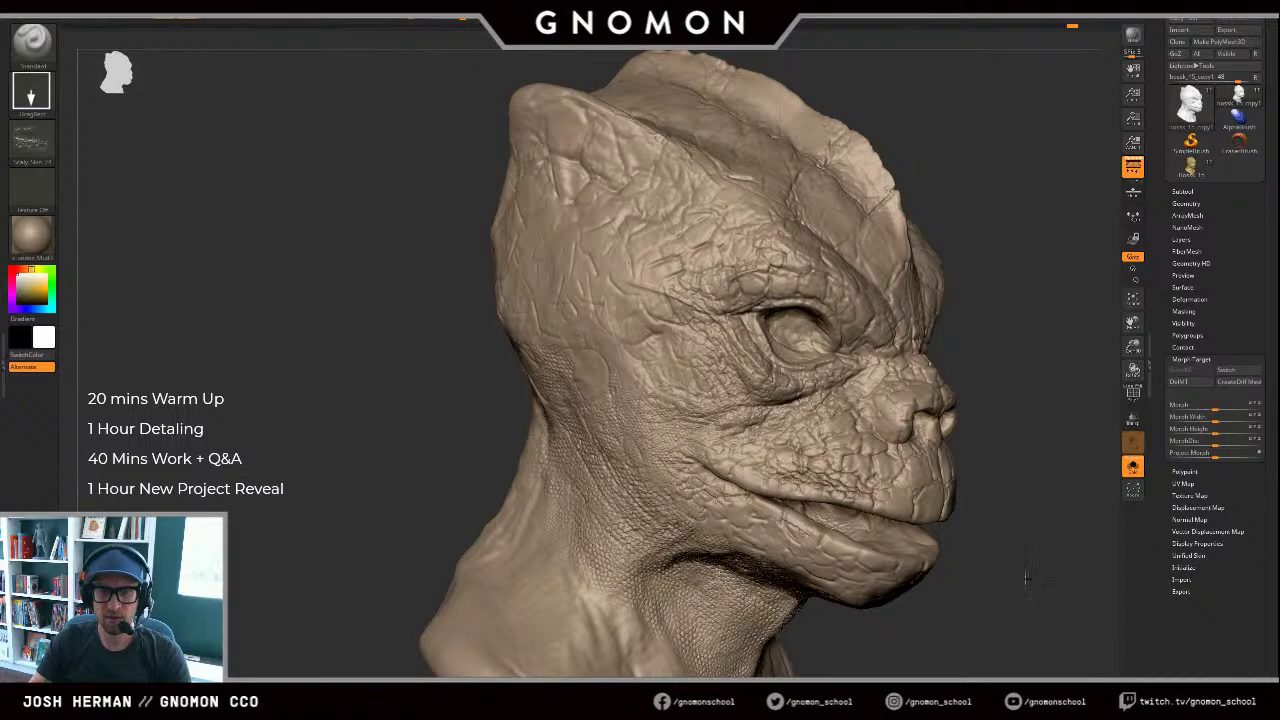
Step: Try stamping Scaly_Skin_24 scales along the lower jaw and undo them
{"action": "mouse_move", "coordinate": [1046, 600]}
{"action": "left_mouse_down", "text": "alt"}
{"action": "mouse_move", "coordinate": [920, 437]}
{"action": "mouse_move", "coordinate": [940, 440]}
{"action": "left_mouse_up", "text": "alt"}
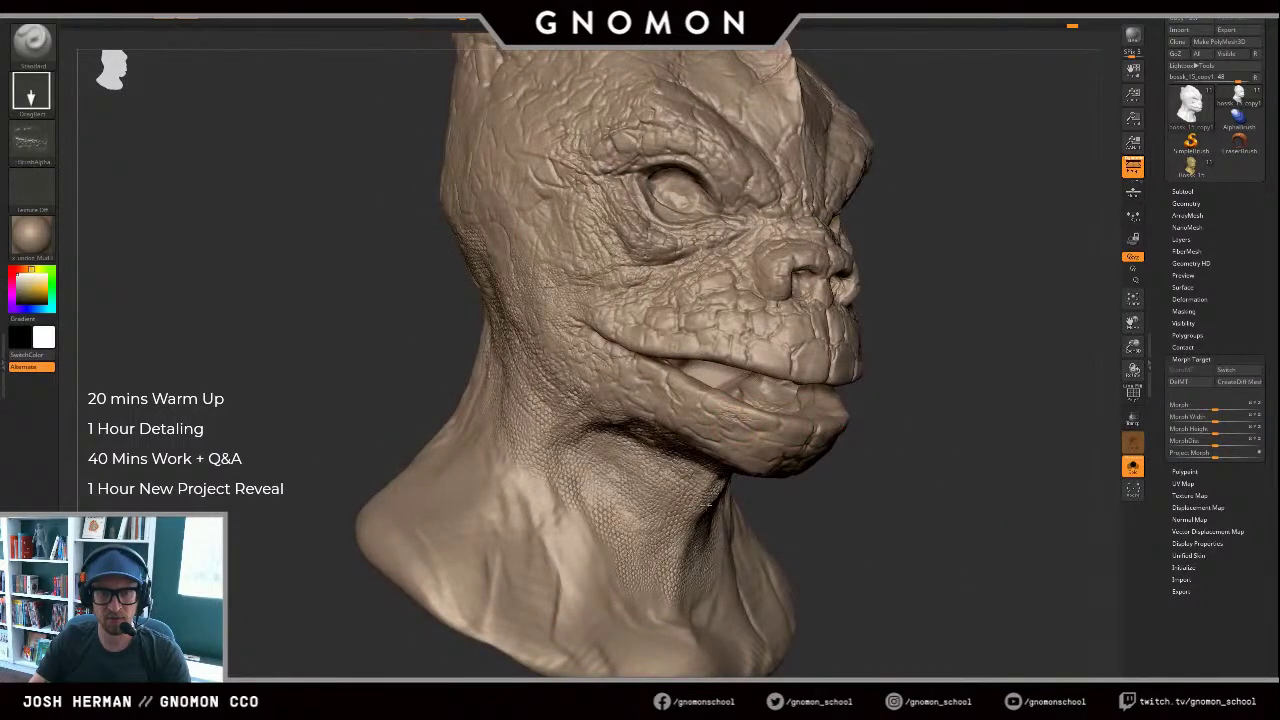
{"action": "right_click_drag", "start_coordinate": [880, 477], "coordinate": [775, 455]}
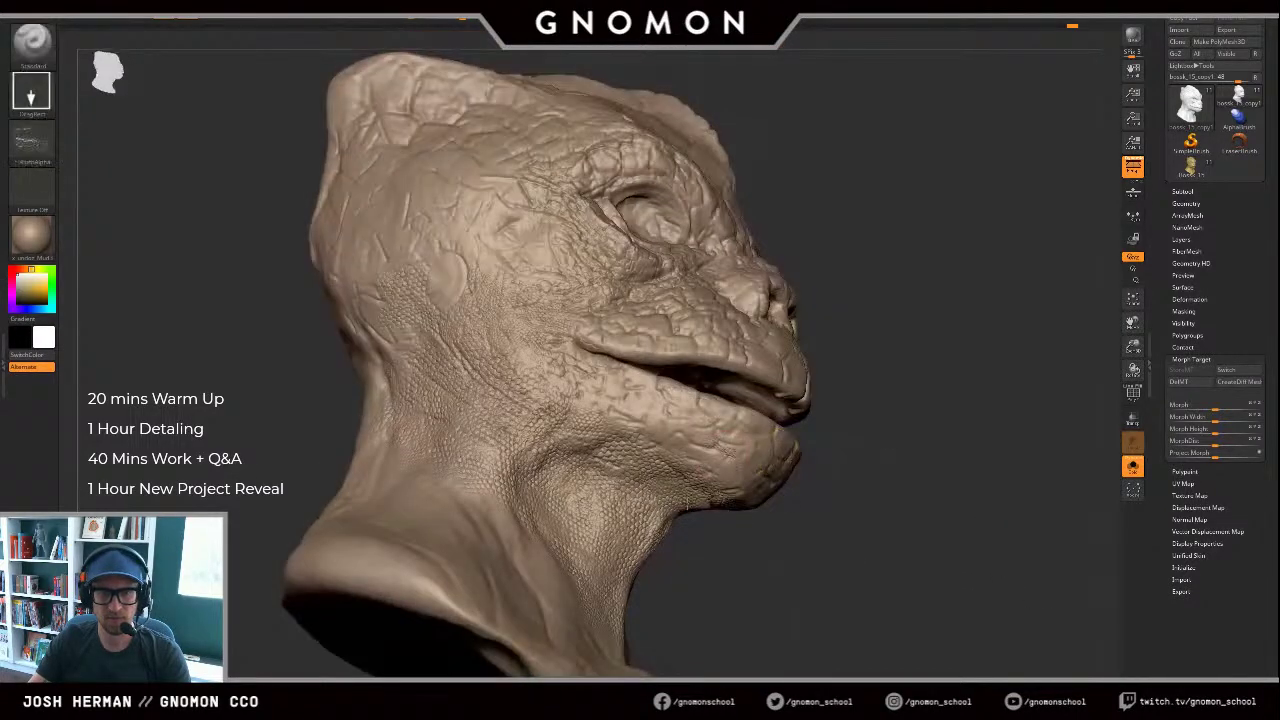
{"action": "left_click_drag", "start_coordinate": [714, 436], "coordinate": [655, 540]}
{"action": "left_click_drag", "start_coordinate": [853, 518], "coordinate": [831, 524]}
{"action": "key", "text": "ctrl+z"}
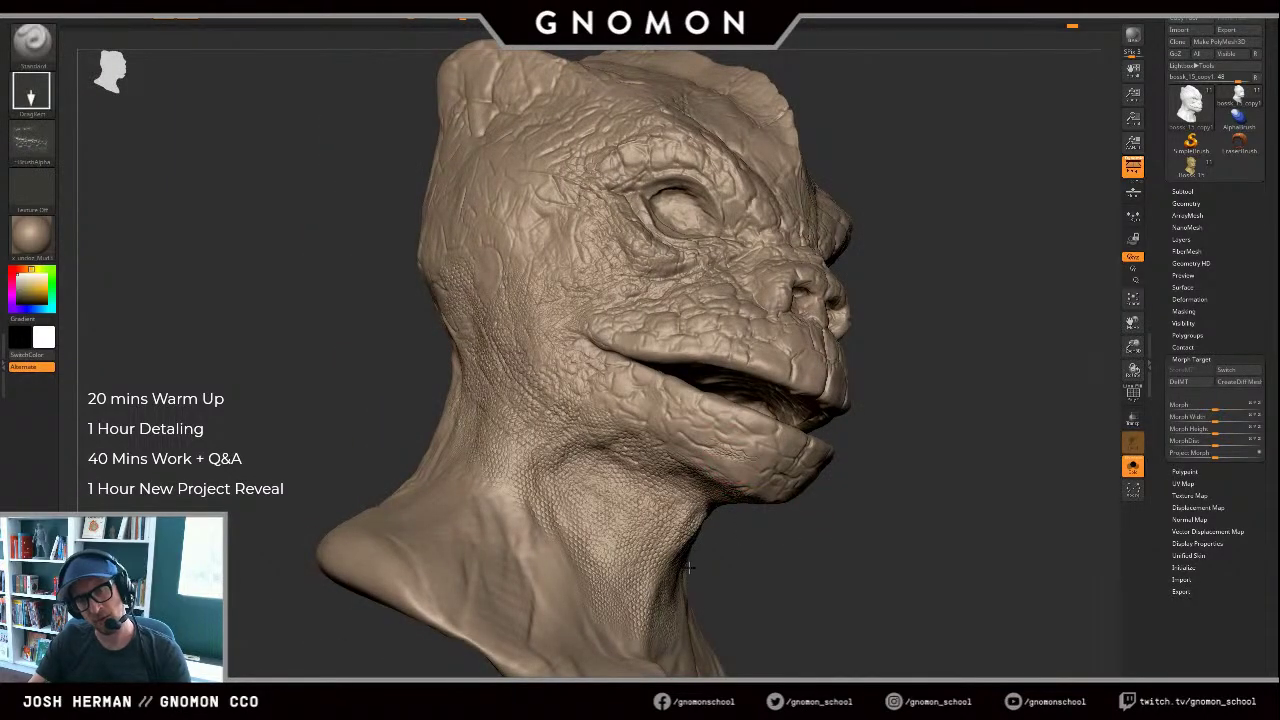
{"action": "mouse_move", "coordinate": [724, 440]}
{"action": "left_mouse_down"}
{"action": "mouse_move", "coordinate": [676, 597]}
{"action": "mouse_move", "coordinate": [640, 612]}
{"action": "left_mouse_up"}
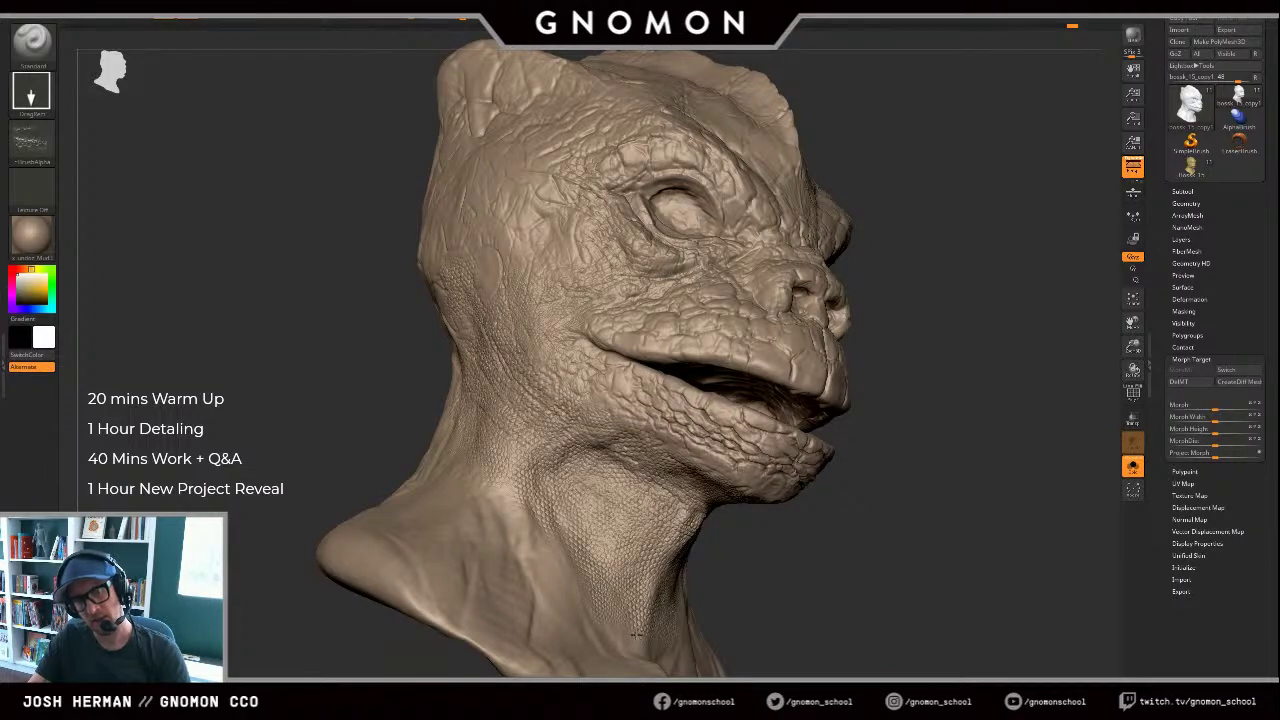
{"action": "mouse_move", "coordinate": [946, 514]}
{"action": "left_mouse_down"}
{"action": "mouse_move", "coordinate": [988, 548]}
{"action": "mouse_move", "coordinate": [760, 515]}
{"action": "left_mouse_up"}
{"action": "key", "text": "f"}
{"action": "left_click_drag", "start_coordinate": [1051, 437], "coordinate": [1049, 431]}
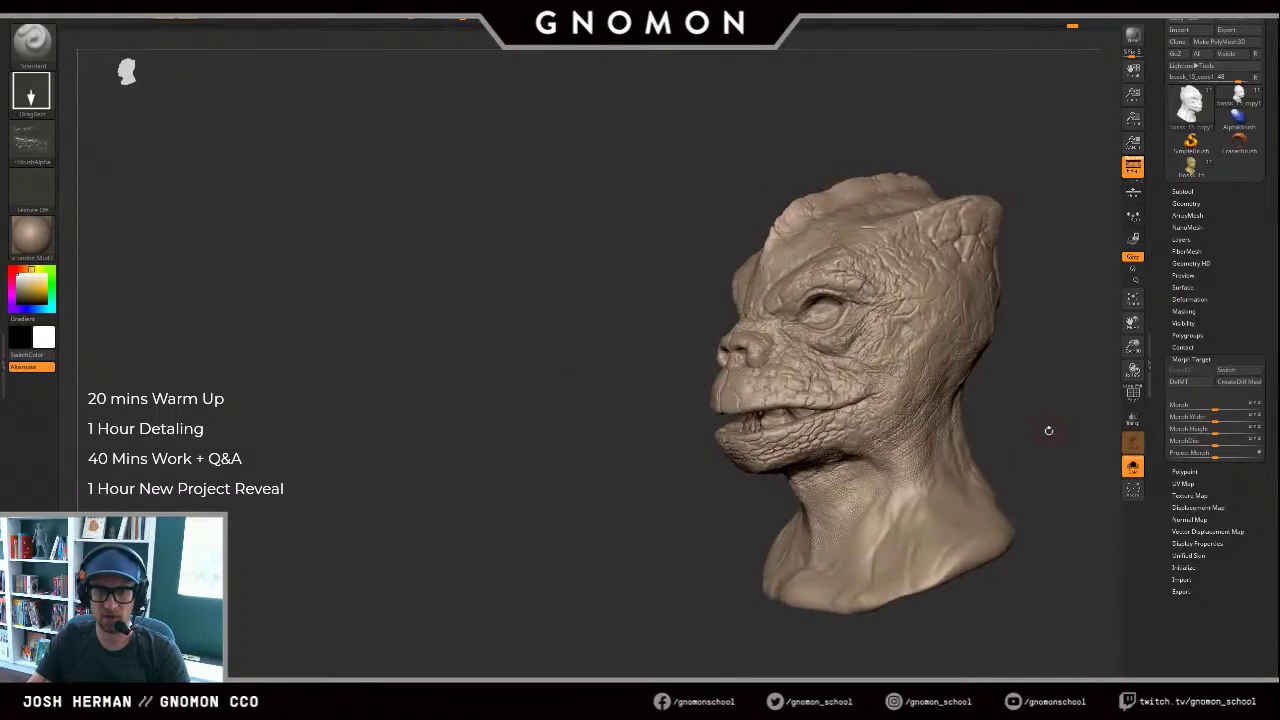
{"action": "key", "text": "ctrl+z"}
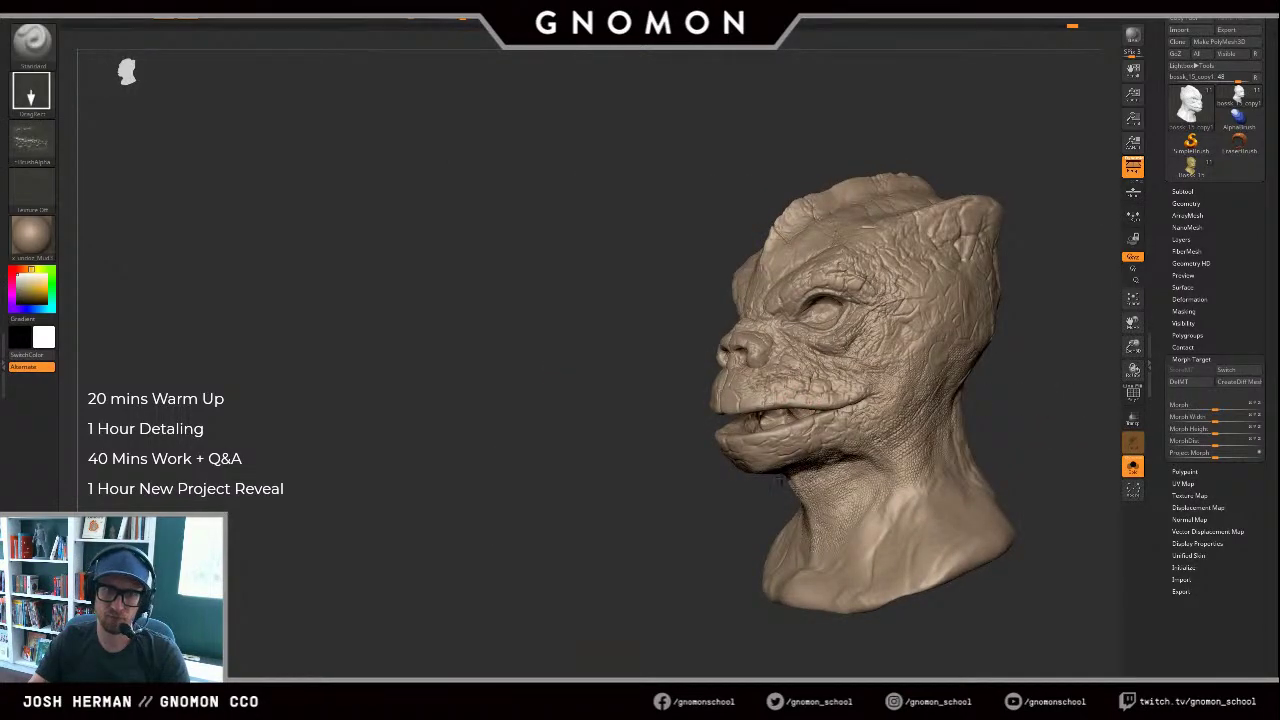
Step: Load the Scaly_Skin_26 alpha, and try a stamp below the rear corner of the jaw and undo it
{"action": "left_click", "coordinate": [31, 141]}
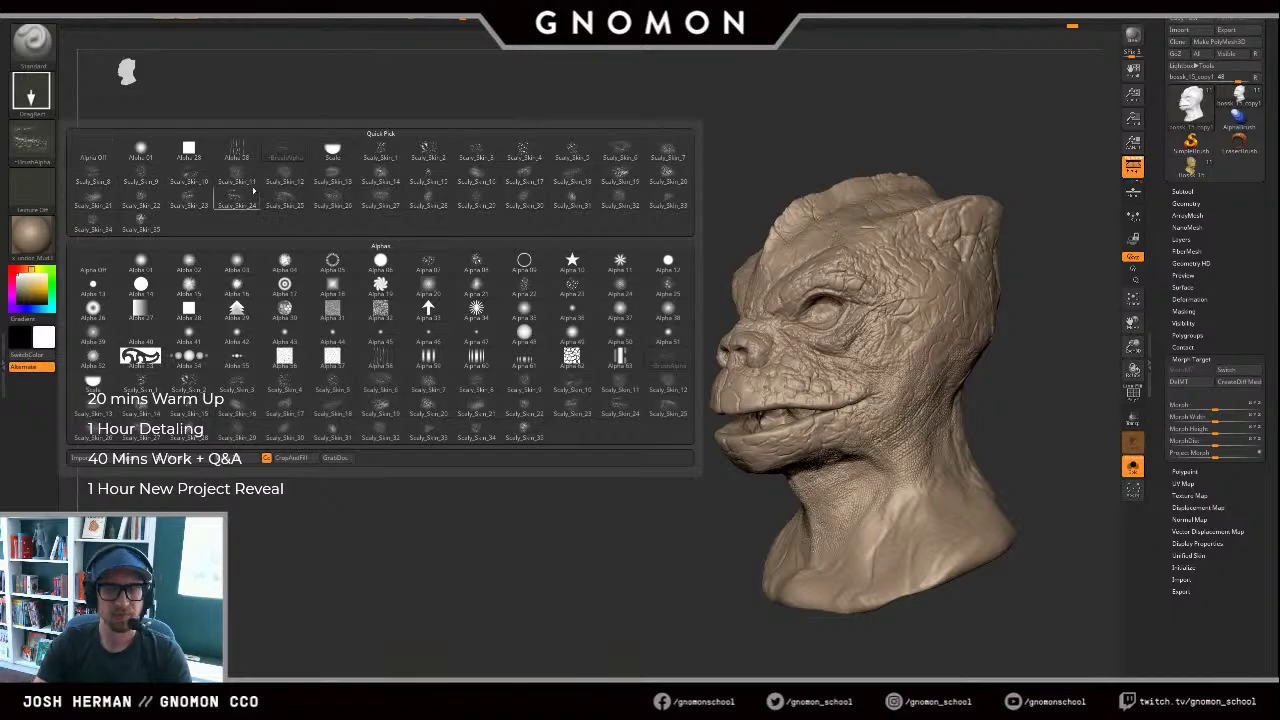
{"action": "mouse_move", "coordinate": [241, 201]}
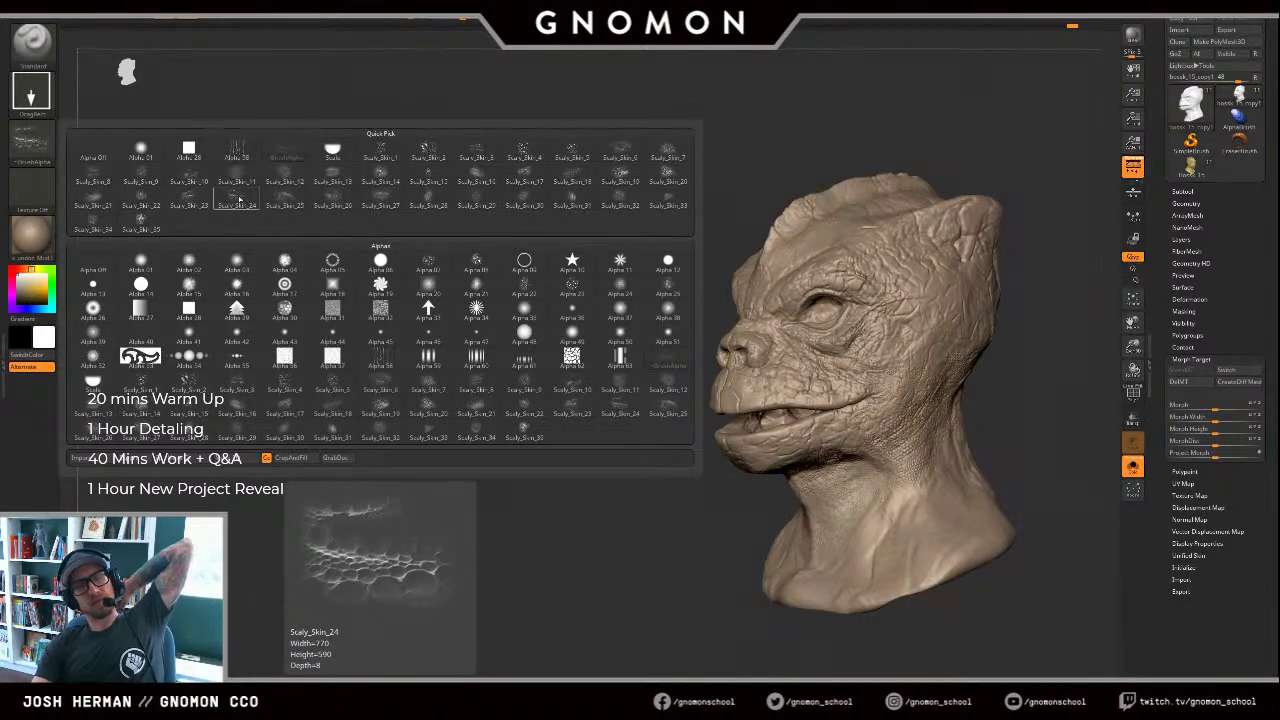
{"action": "left_click", "coordinate": [322, 197]}
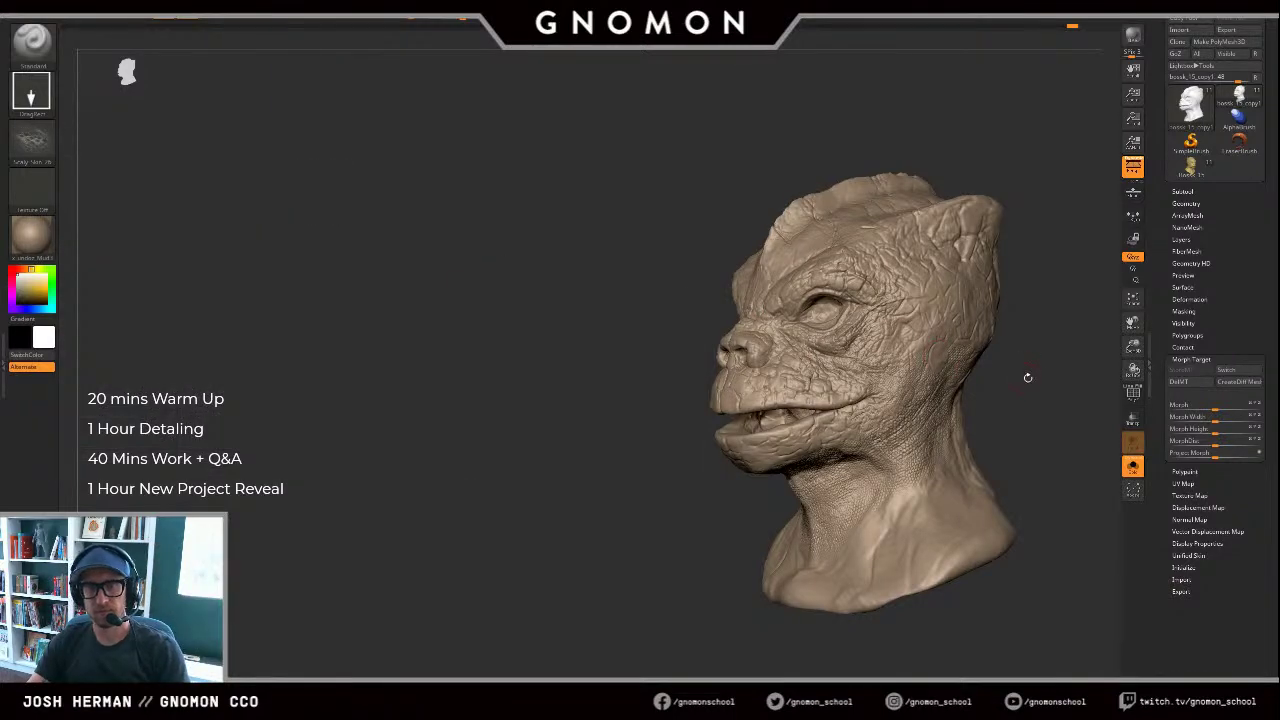
{"action": "mouse_move", "coordinate": [1026, 374]}
{"action": "left_mouse_down"}
{"action": "mouse_move", "coordinate": [892, 327]}
{"action": "mouse_move", "coordinate": [868, 385]}
{"action": "mouse_move", "coordinate": [775, 376]}
{"action": "left_mouse_up"}
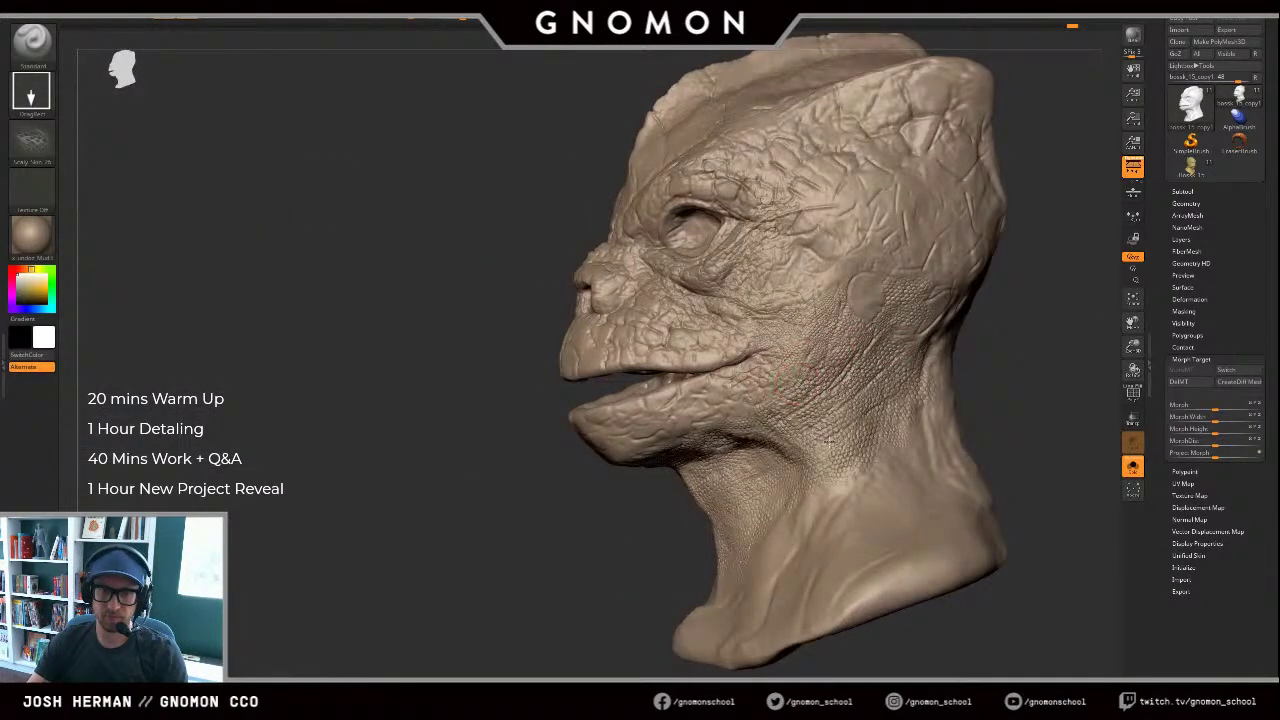
{"action": "left_click_drag", "start_coordinate": [829, 441], "coordinate": [846, 466]}
{"action": "key", "text": "ctrl+z"}
Step: Stamp Scaly_Skin_26 scales on the lower jaw and smooth the detail along the jaw below the mouth
{"action": "left_click_drag", "start_coordinate": [569, 457], "coordinate": [553, 454]}
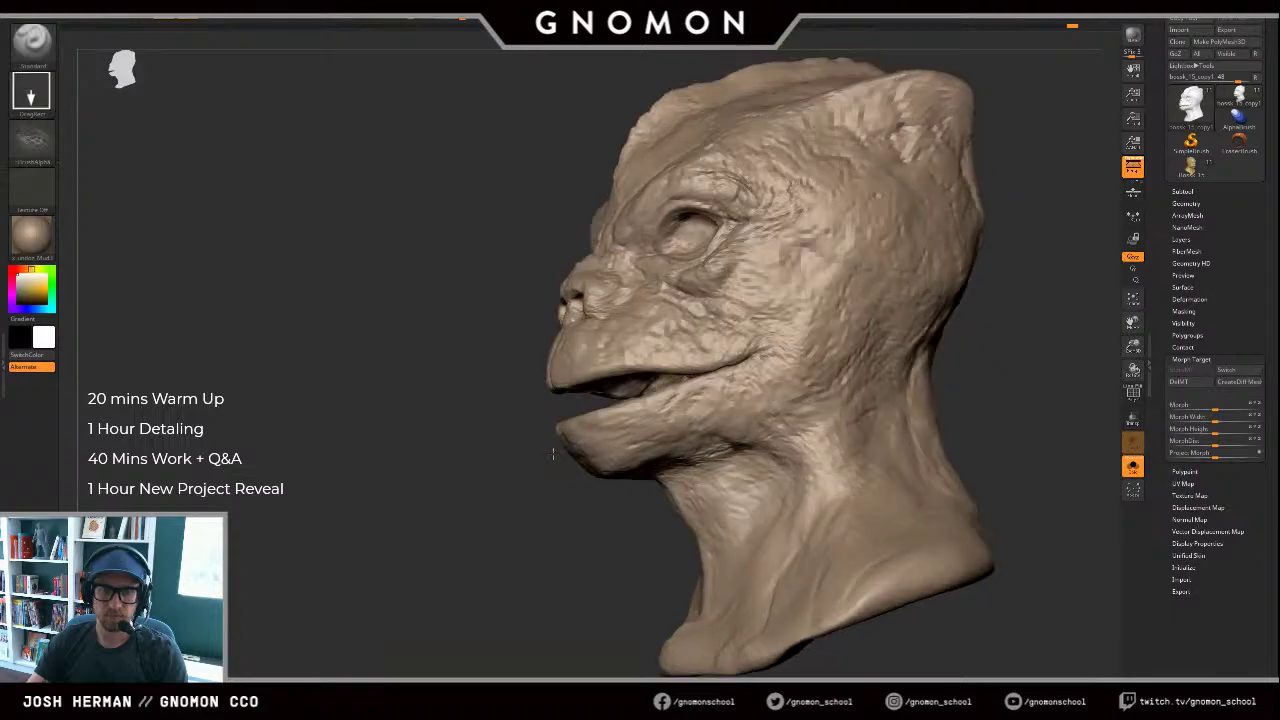
{"action": "left_click_drag", "start_coordinate": [654, 417], "coordinate": [678, 442]}
{"action": "left_click_drag", "start_coordinate": [477, 514], "coordinate": [488, 560], "text": "alt"}
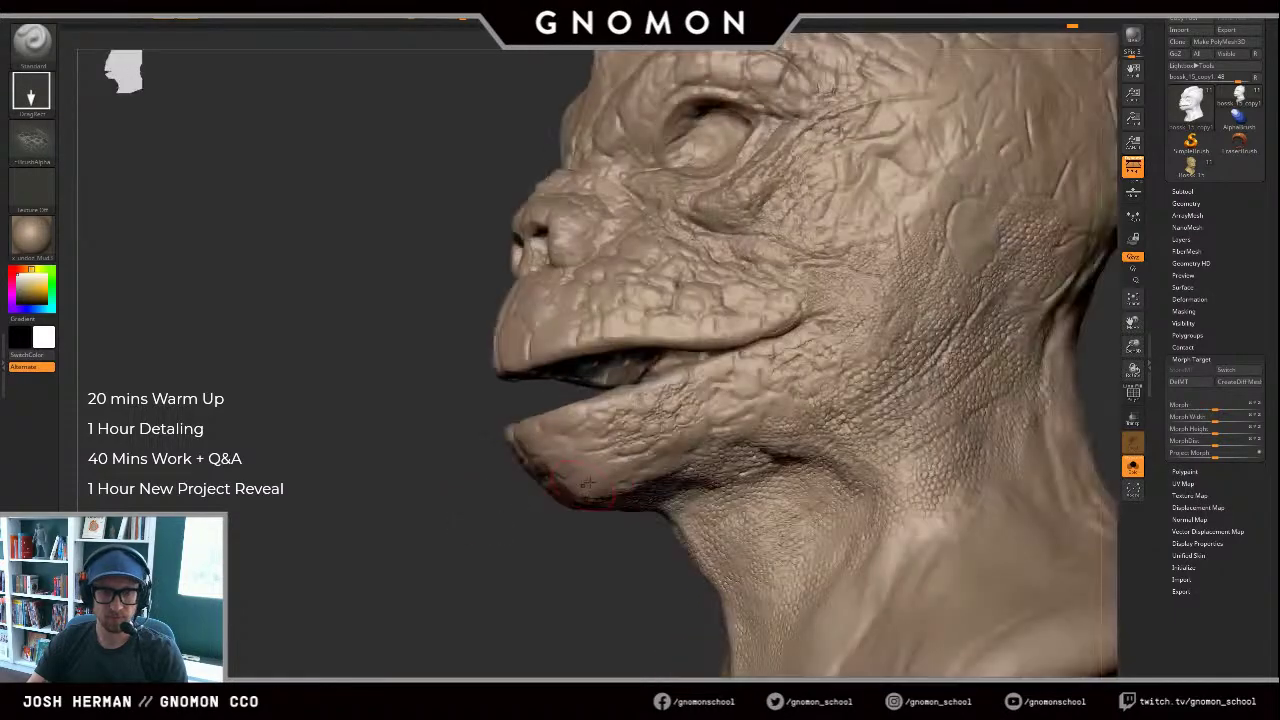
{"action": "mouse_move", "coordinate": [645, 464]}
{"action": "left_mouse_down", "text": "shift"}
{"action": "mouse_move", "coordinate": [672, 430]}
{"action": "mouse_move", "coordinate": [690, 442]}
{"action": "mouse_move", "coordinate": [703, 431]}
{"action": "left_mouse_up", "text": "shift"}
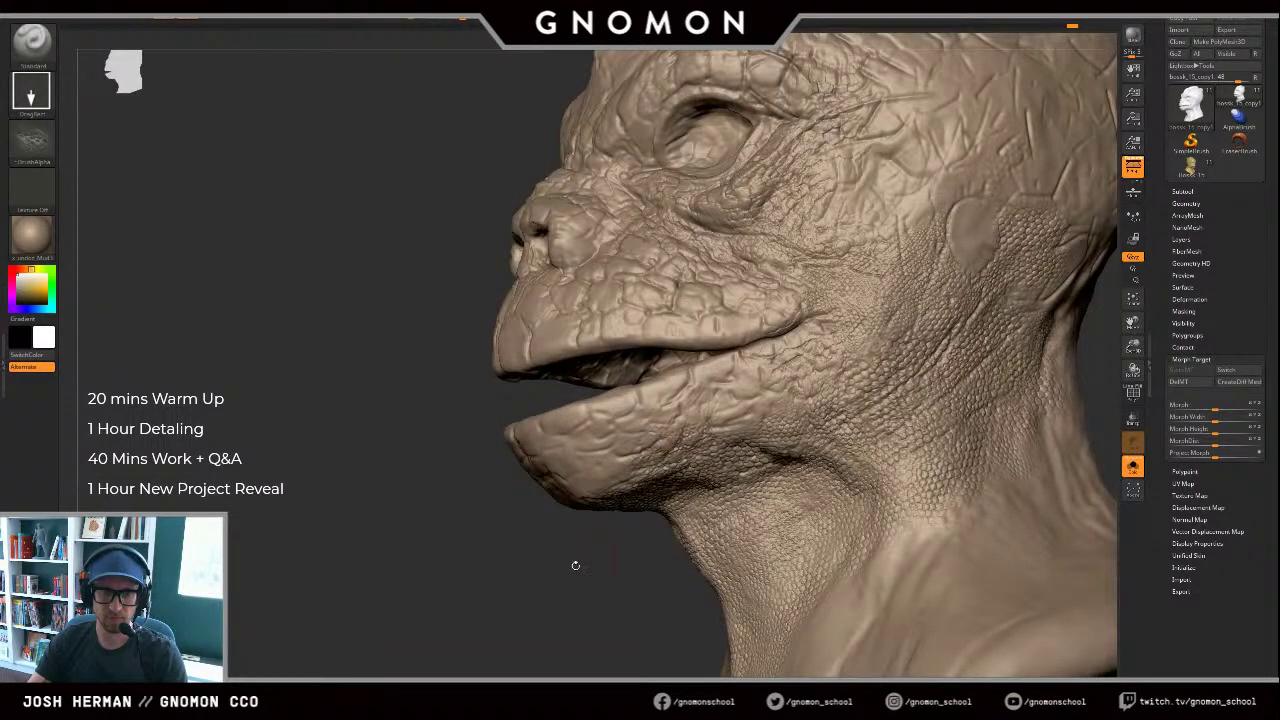
{"action": "left_click_drag", "start_coordinate": [555, 571], "coordinate": [592, 574]}
{"action": "left_click_drag", "start_coordinate": [660, 438], "coordinate": [688, 458], "text": "shift"}
Step: Stamp Scaly_Skin_26 scales on the flat underside of the bust to test the alpha pattern
{"action": "left_click_drag", "start_coordinate": [478, 535], "coordinate": [478, 385]}
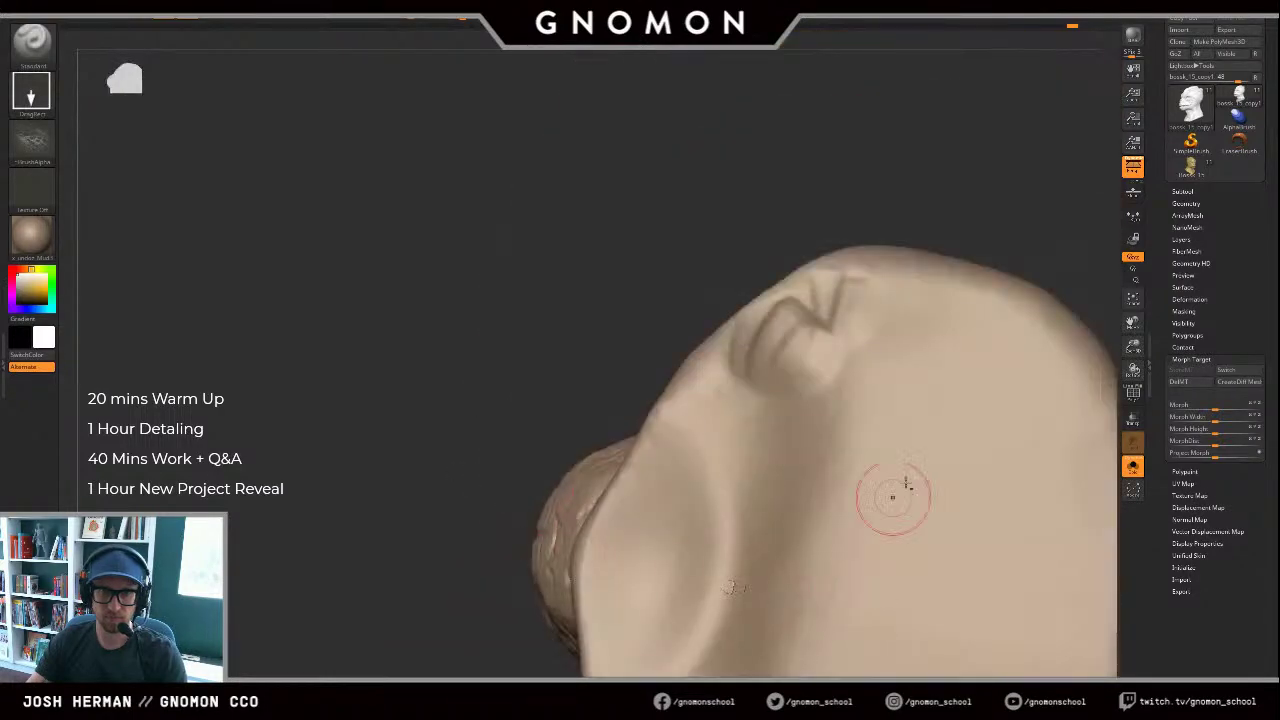
{"action": "left_click_drag", "start_coordinate": [923, 478], "coordinate": [902, 341]}
{"action": "mouse_move", "coordinate": [1006, 237]}
{"action": "left_mouse_down", "text": "alt"}
{"action": "mouse_move", "coordinate": [961, 181]}
{"action": "mouse_move", "coordinate": [986, 209]}
{"action": "mouse_move", "coordinate": [1004, 284]}
{"action": "left_mouse_up", "text": "alt"}
{"action": "left_click_drag", "start_coordinate": [701, 515], "coordinate": [663, 556]}
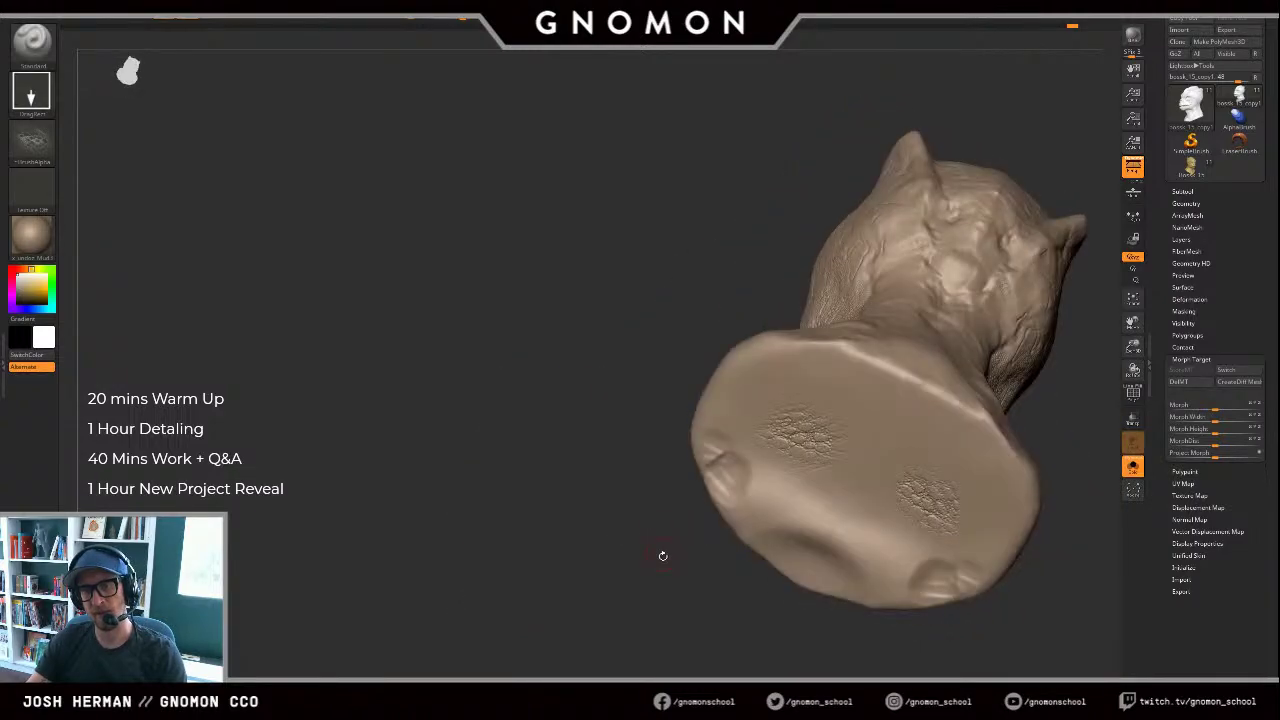
{"action": "left_click_drag", "start_coordinate": [642, 440], "coordinate": [610, 560], "text": "alt"}
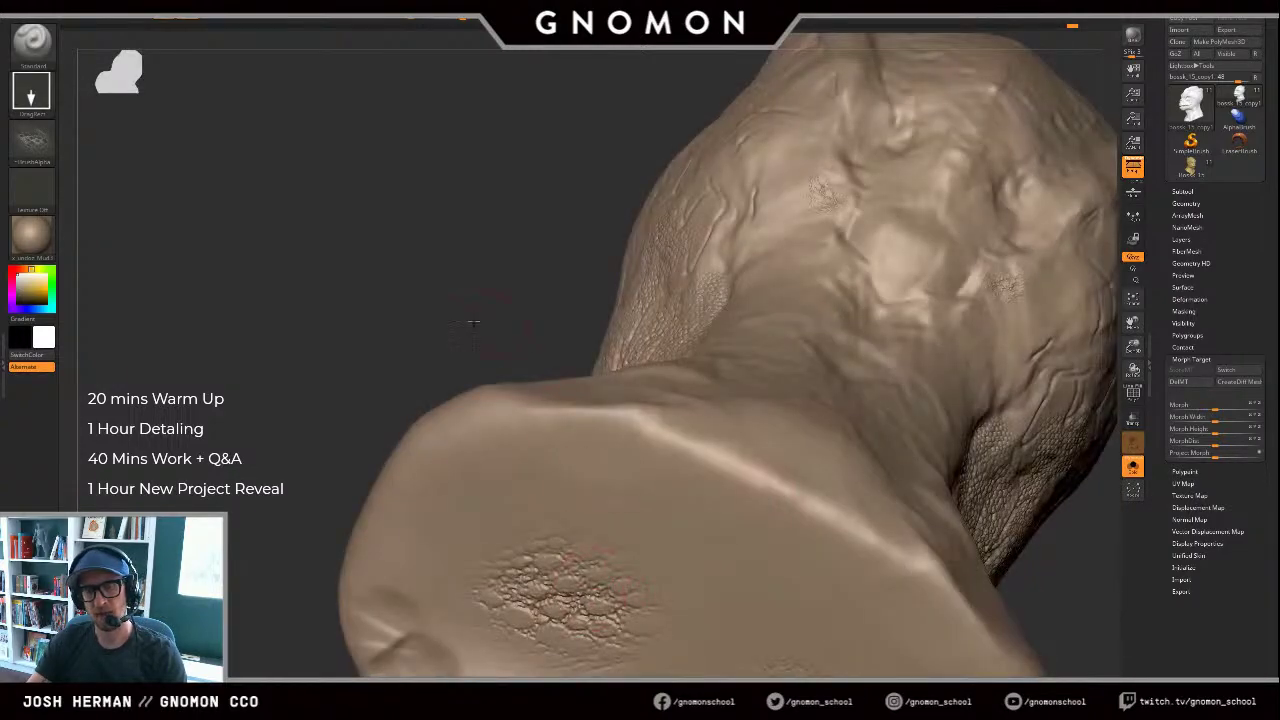
{"action": "left_click_drag", "start_coordinate": [474, 322], "coordinate": [543, 374], "text": "alt"}
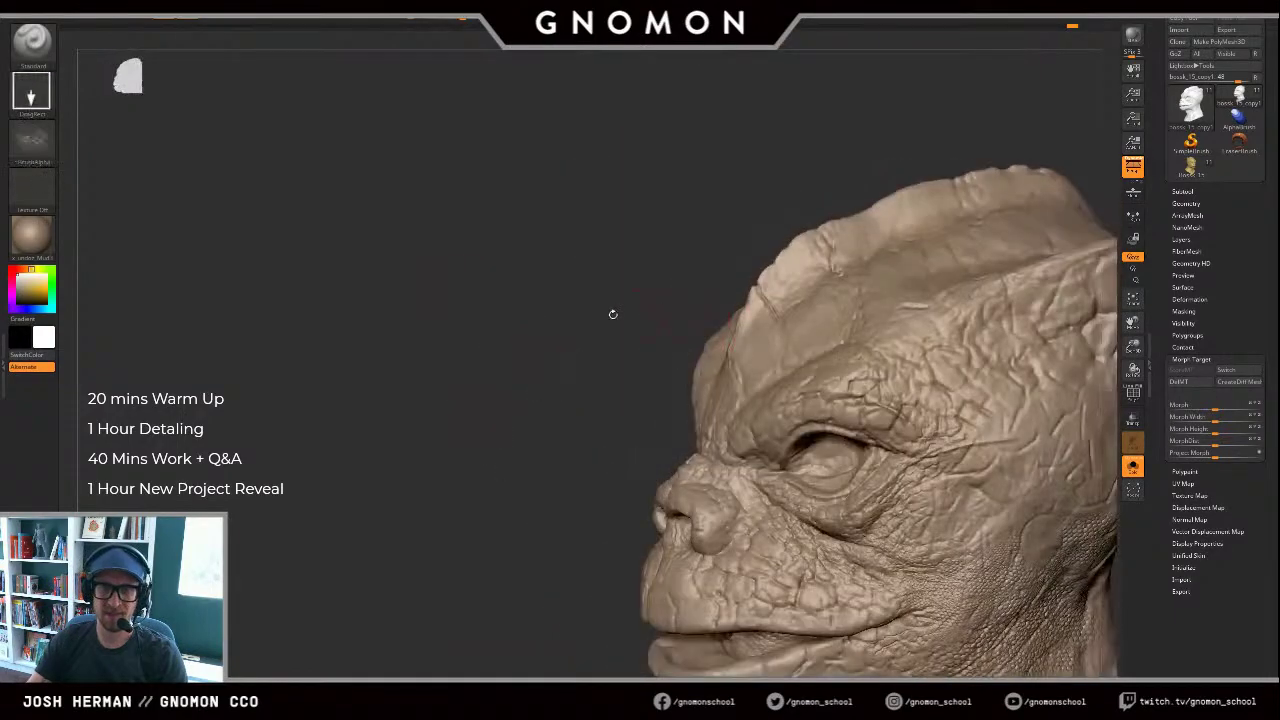
Step: Try stamping Scaly_Skin_26 scales on the temple and cheek beside the eye, undoing each attempt
{"action": "left_click_drag", "start_coordinate": [613, 314], "coordinate": [785, 315]}
{"action": "mouse_move", "coordinate": [880, 376]}
{"action": "left_mouse_down"}
{"action": "mouse_move", "coordinate": [856, 376]}
{"action": "mouse_move", "coordinate": [822, 412]}
{"action": "left_mouse_up"}
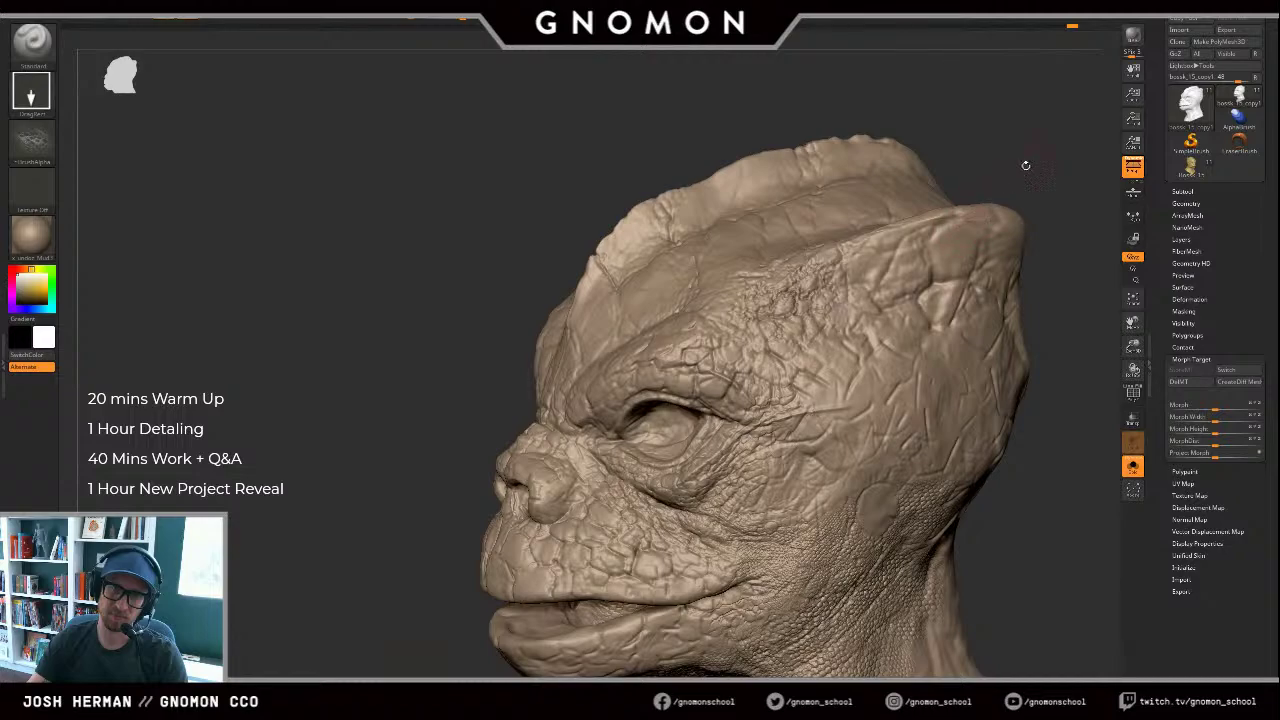
{"action": "mouse_move", "coordinate": [1028, 166]}
{"action": "left_mouse_down", "text": "alt"}
{"action": "mouse_move", "coordinate": [1046, 162]}
{"action": "mouse_move", "coordinate": [1020, 172]}
{"action": "mouse_move", "coordinate": [1029, 143]}
{"action": "mouse_move", "coordinate": [1060, 186]}
{"action": "mouse_move", "coordinate": [932, 161]}
{"action": "mouse_move", "coordinate": [1049, 203]}
{"action": "mouse_move", "coordinate": [935, 166]}
{"action": "mouse_move", "coordinate": [980, 186]}
{"action": "left_mouse_up", "text": "alt"}
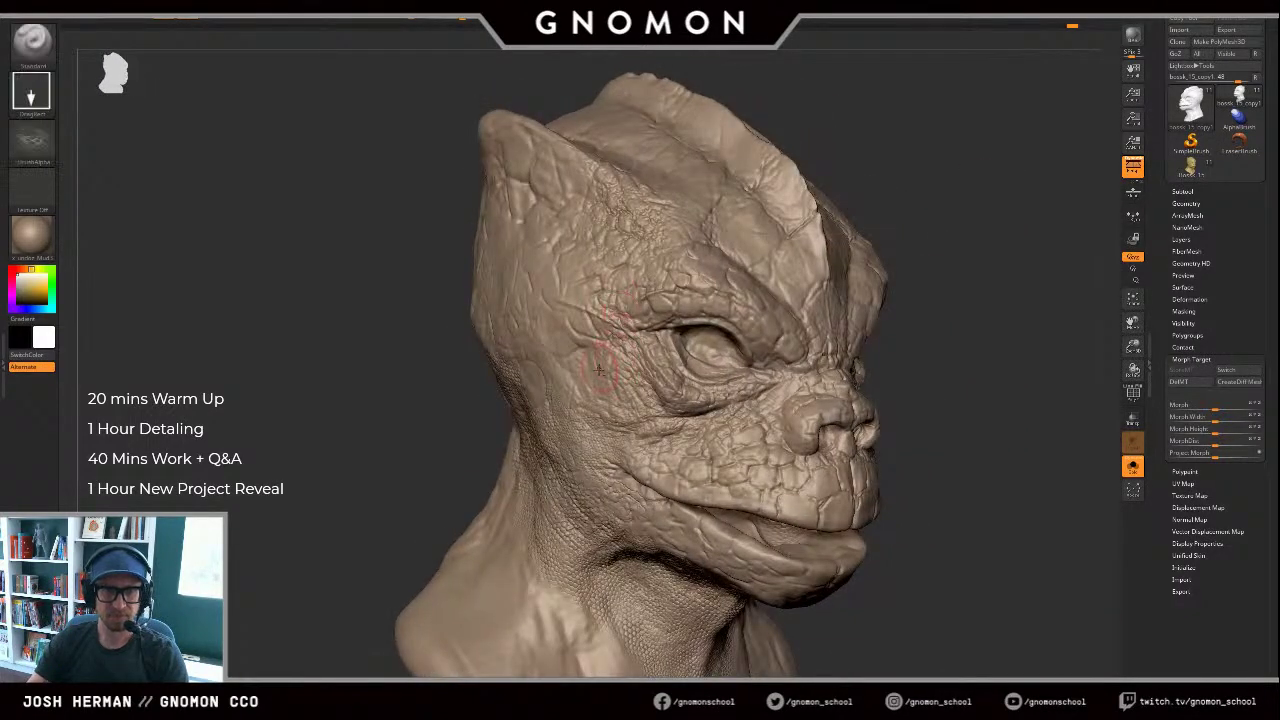
{"action": "left_click_drag", "start_coordinate": [563, 424], "coordinate": [560, 424]}
{"action": "left_click_drag", "start_coordinate": [601, 372], "coordinate": [533, 433]}
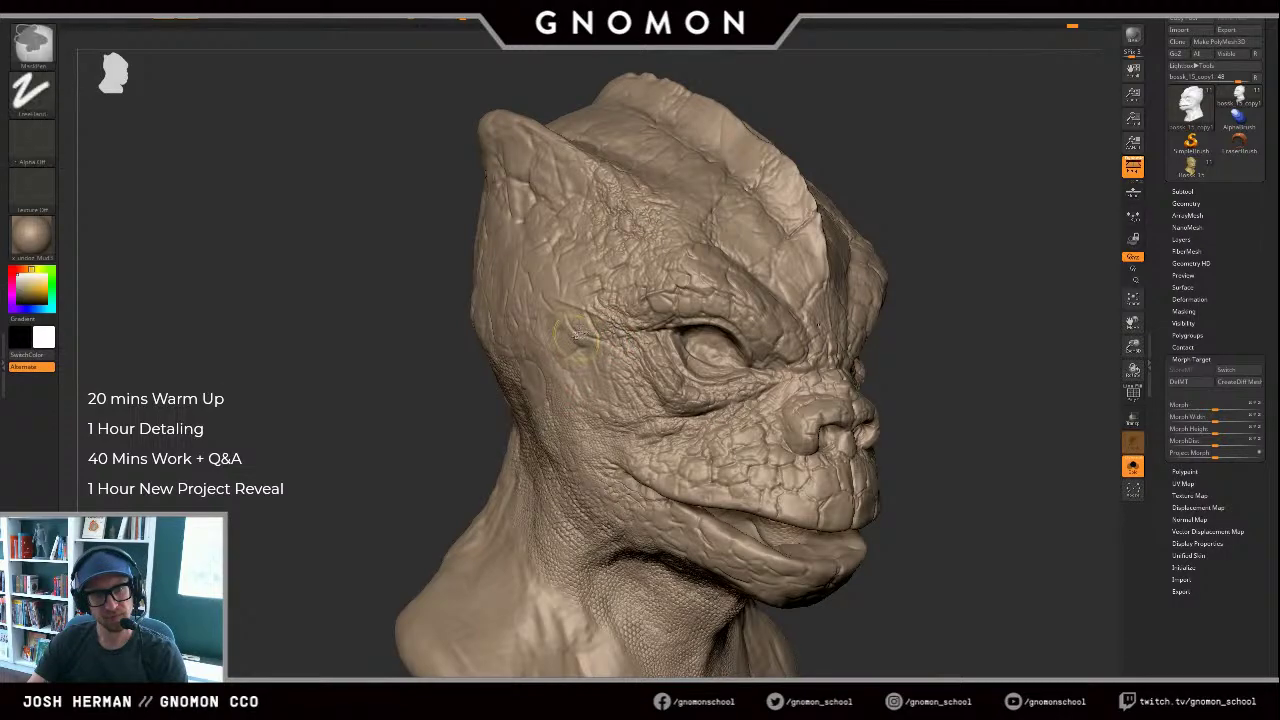
{"action": "key", "text": "ctrl+z"}
{"action": "left_click_drag", "start_coordinate": [533, 299], "coordinate": [552, 289]}
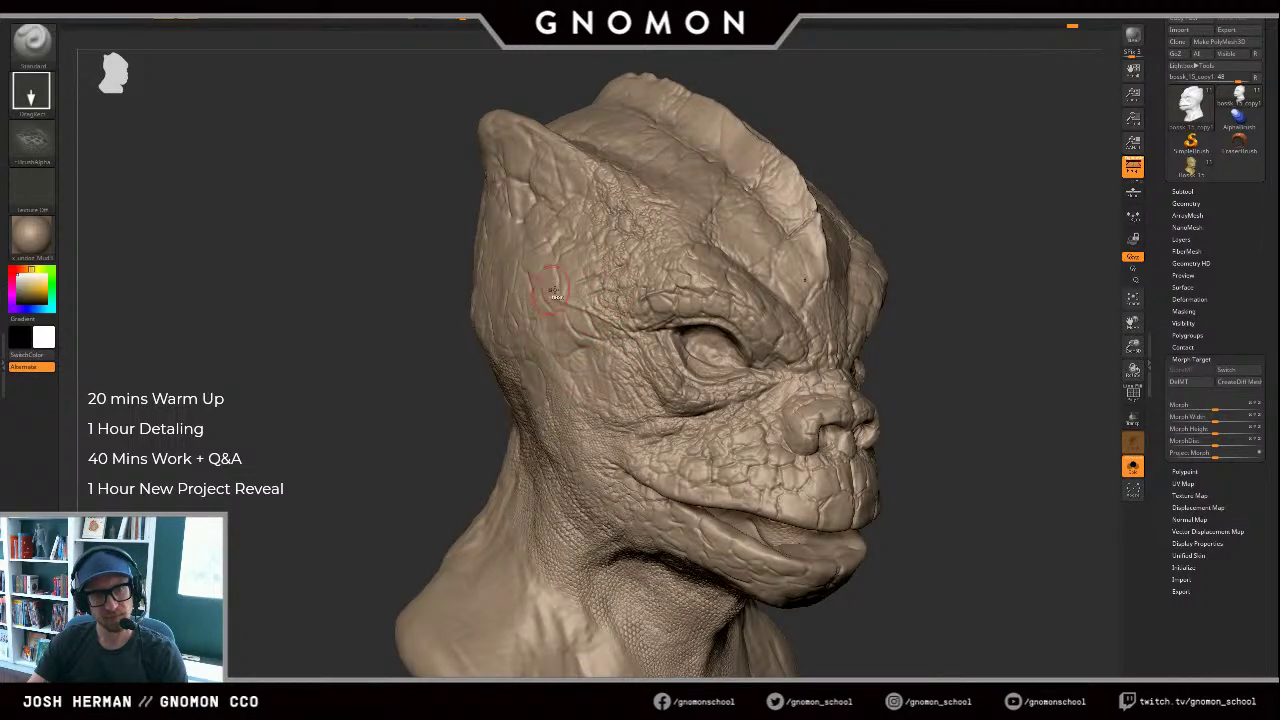
{"action": "key", "text": "ctrl+z"}
{"action": "key", "text": "ctrl+z"}
{"action": "mouse_move", "coordinate": [637, 275]}
{"action": "left_mouse_down"}
{"action": "mouse_move", "coordinate": [577, 296]}
{"action": "mouse_move", "coordinate": [682, 296]}
{"action": "mouse_move", "coordinate": [704, 328]}
{"action": "left_mouse_up"}
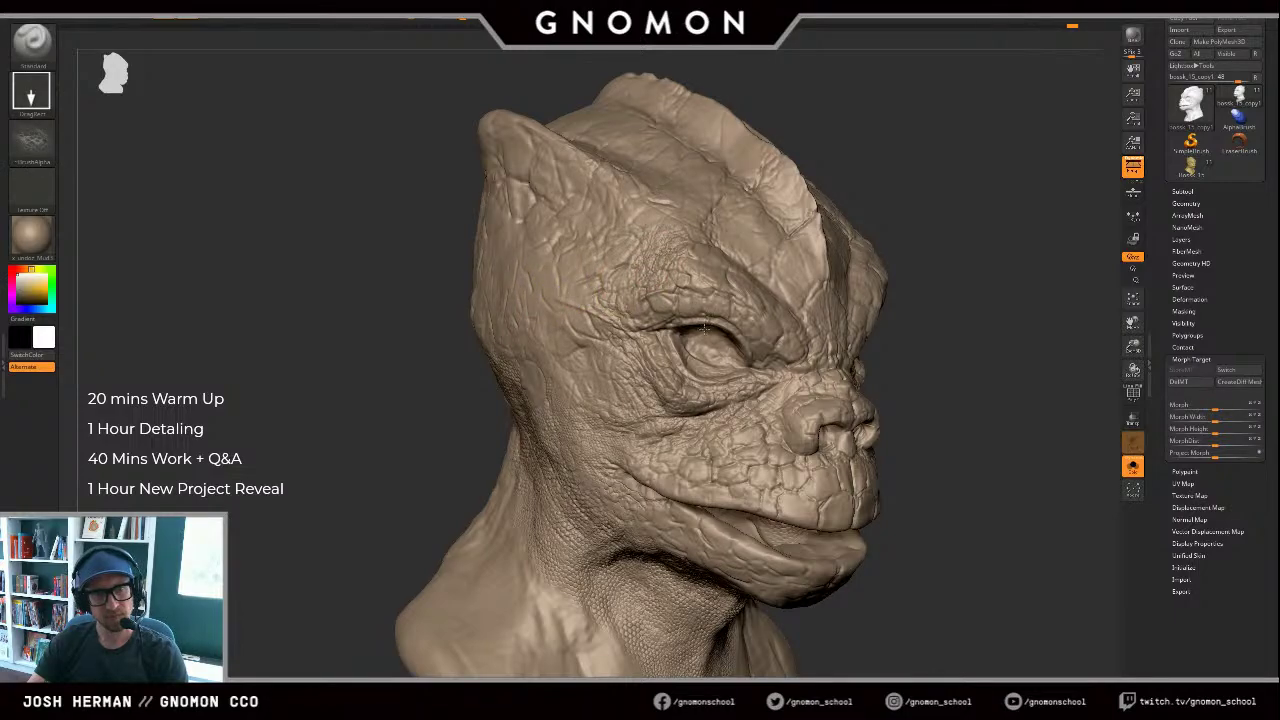
{"action": "key", "text": "ctrl+z"}
Step: Load the Scaly_Skin_29 alpha, try stamping it around the brow and temple, and undo the last stamp
{"action": "left_click", "coordinate": [38, 147]}
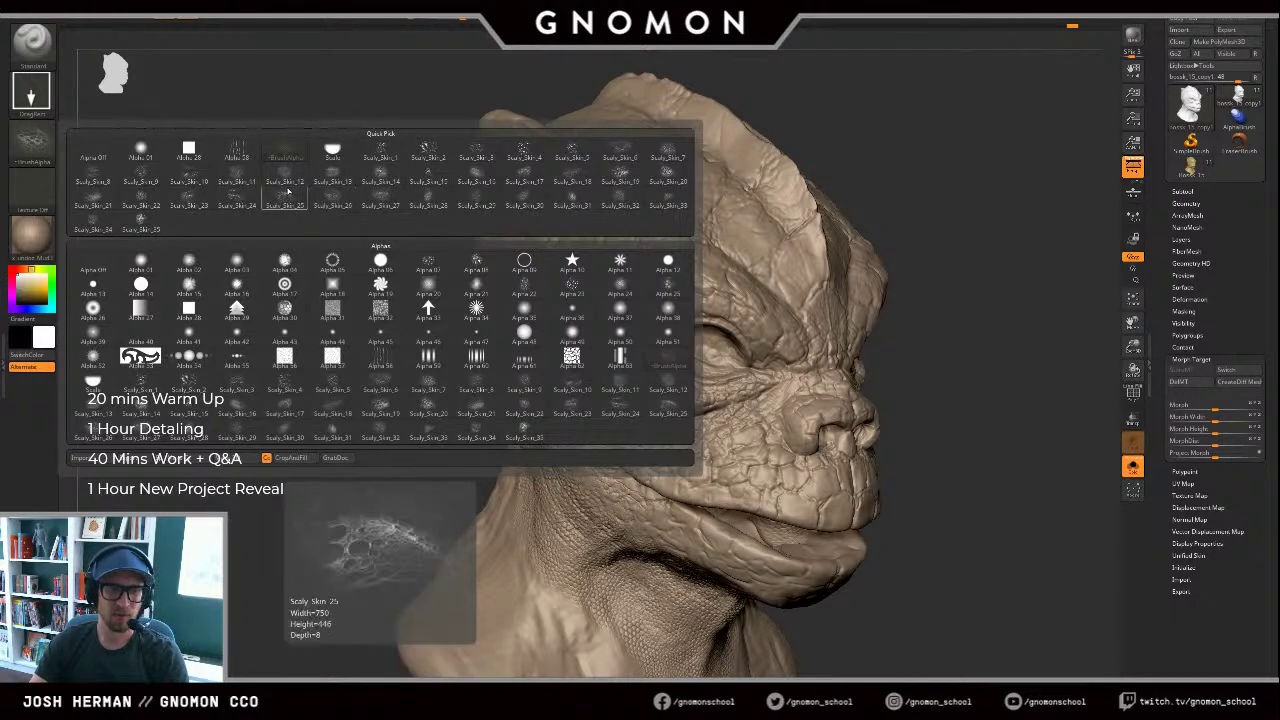
{"action": "left_click", "coordinate": [475, 199]}
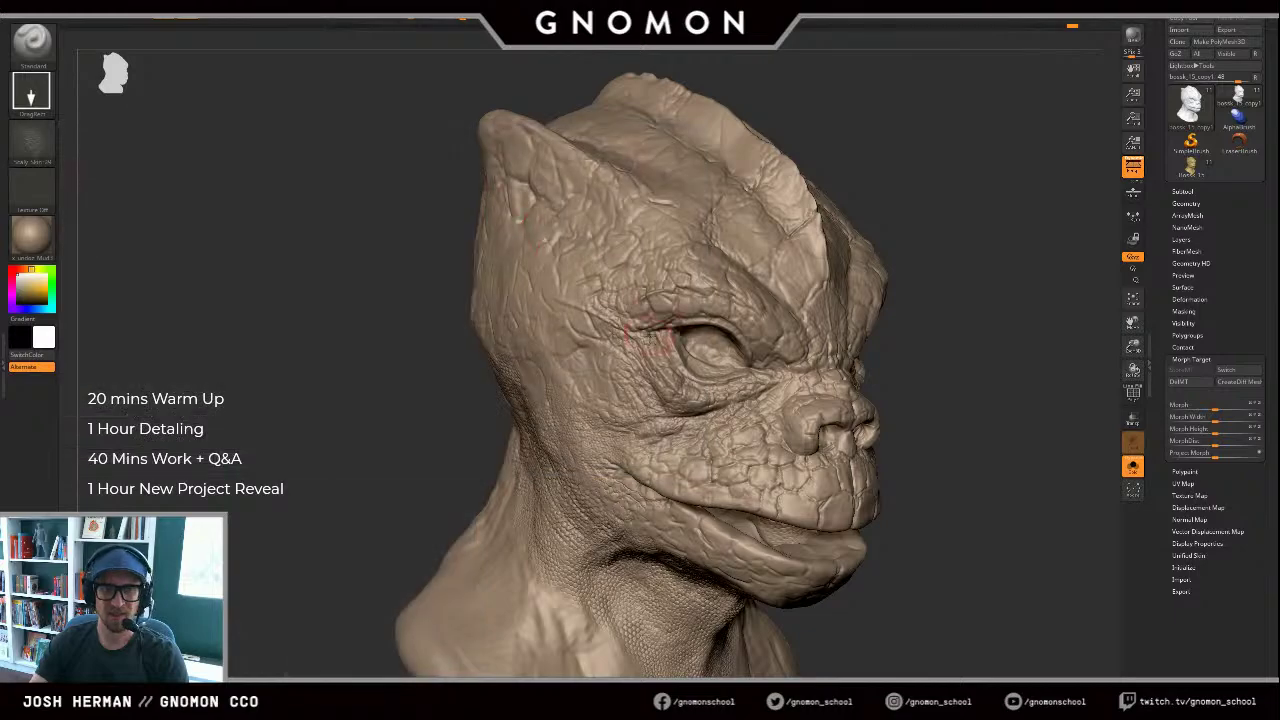
{"action": "left_click_drag", "start_coordinate": [680, 297], "coordinate": [706, 296]}
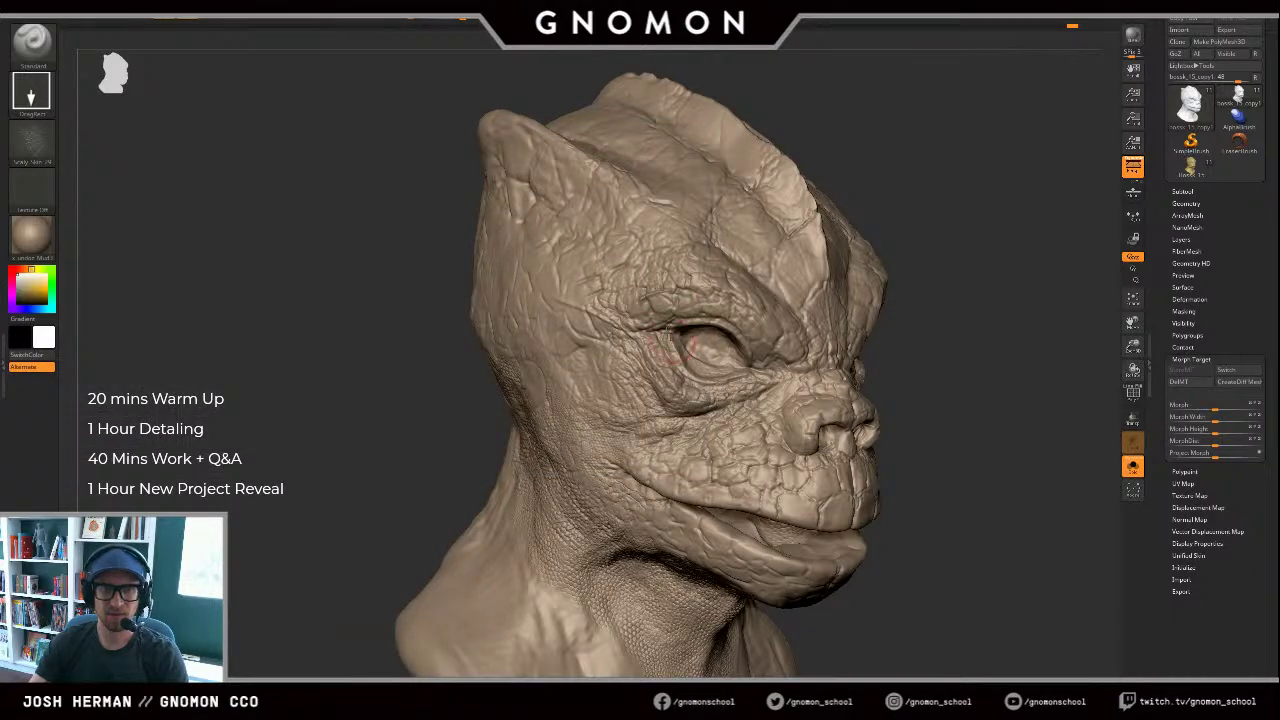
{"action": "mouse_move", "coordinate": [377, 311]}
{"action": "left_mouse_down"}
{"action": "mouse_move", "coordinate": [474, 286]}
{"action": "mouse_move", "coordinate": [600, 355]}
{"action": "left_mouse_up"}
{"action": "left_click_drag", "start_coordinate": [636, 302], "coordinate": [392, 223]}
{"action": "key", "text": "ctrl+z"}
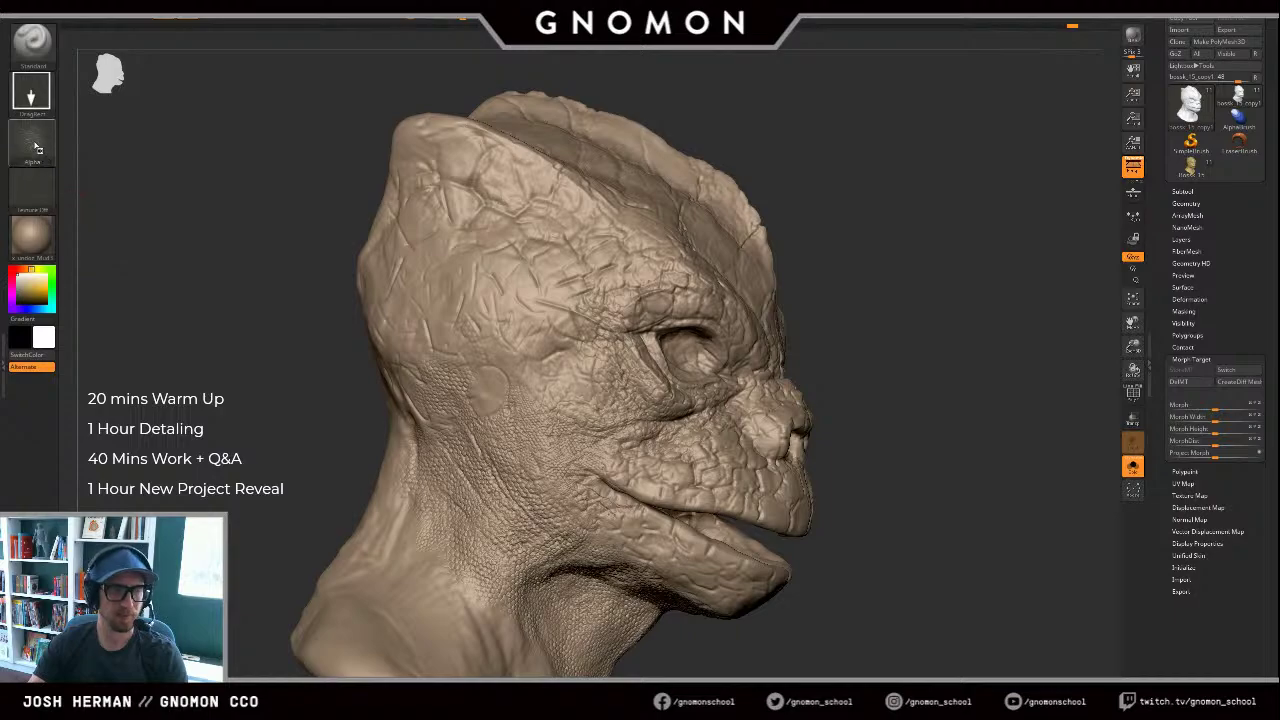
Step: Load the Scaly_Skin_19 alpha and try stamping it on the temple and side of the head, undoing the attempts
{"action": "left_click", "coordinate": [31, 140]}
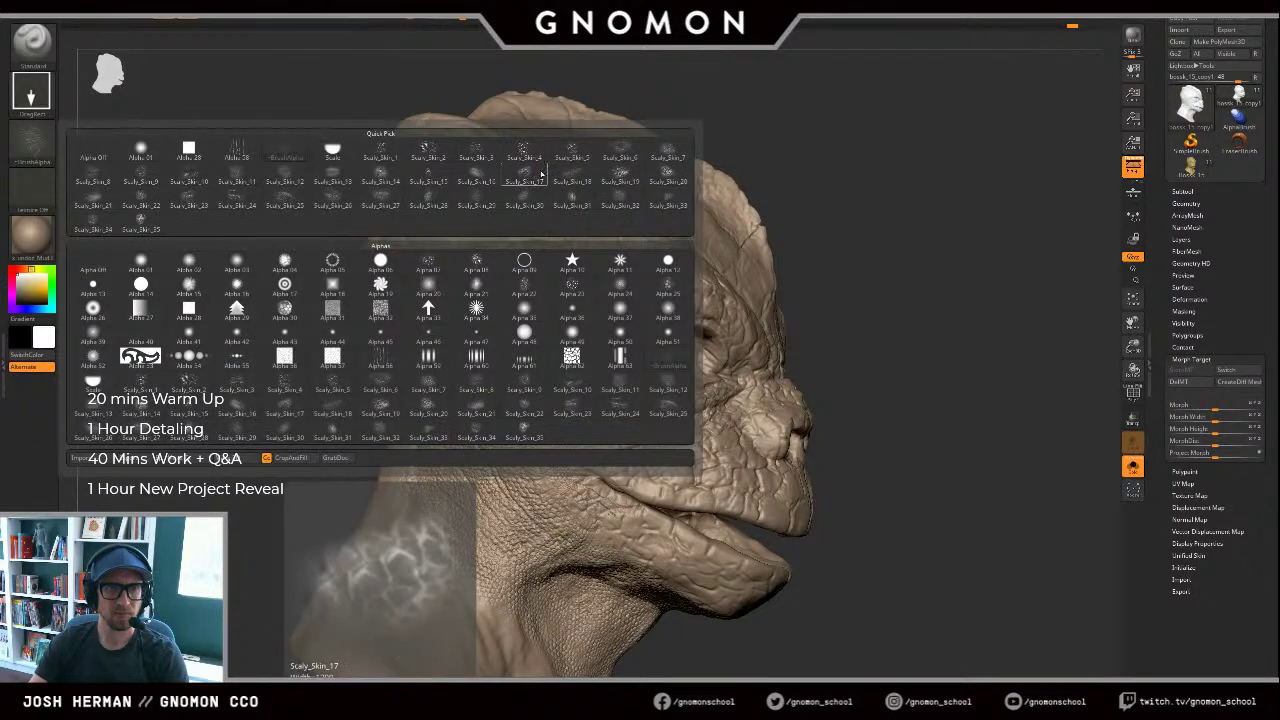
{"action": "left_click", "coordinate": [621, 172]}
{"action": "left_click_drag", "start_coordinate": [557, 309], "coordinate": [464, 223]}
{"action": "key", "text": "ctrl+z"}
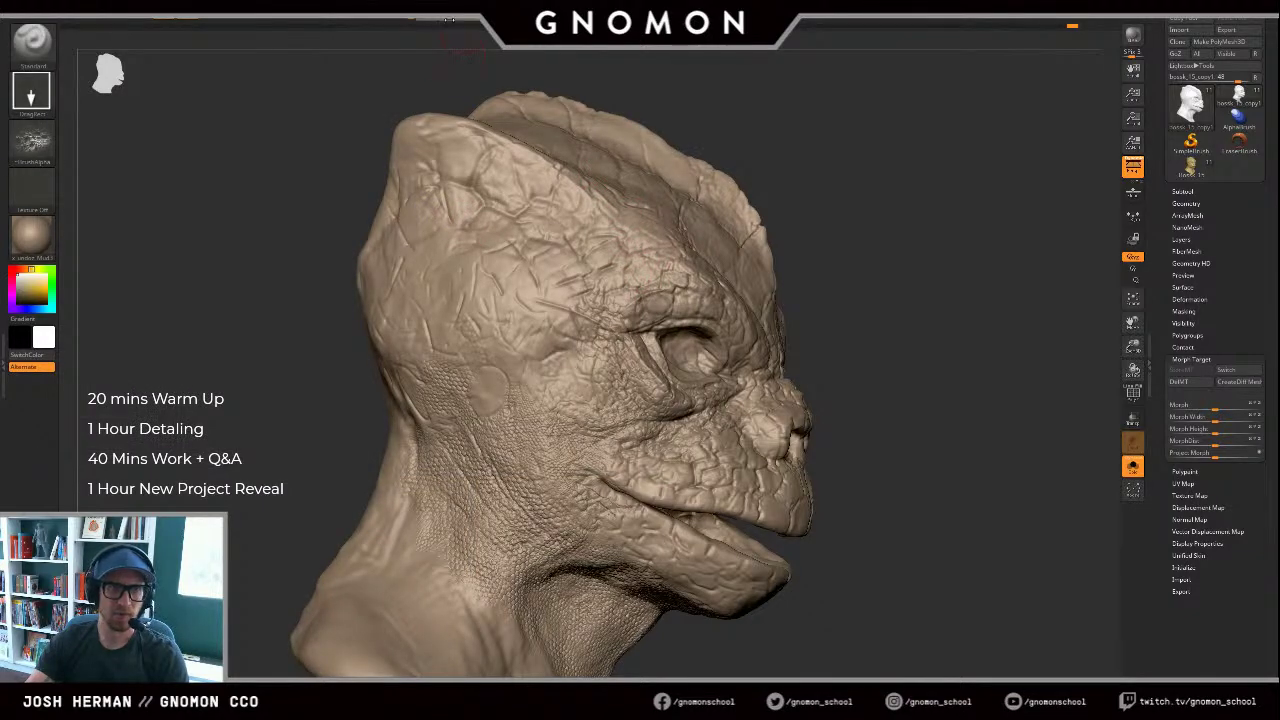
{"action": "left_click_drag", "start_coordinate": [519, 201], "coordinate": [453, 187]}
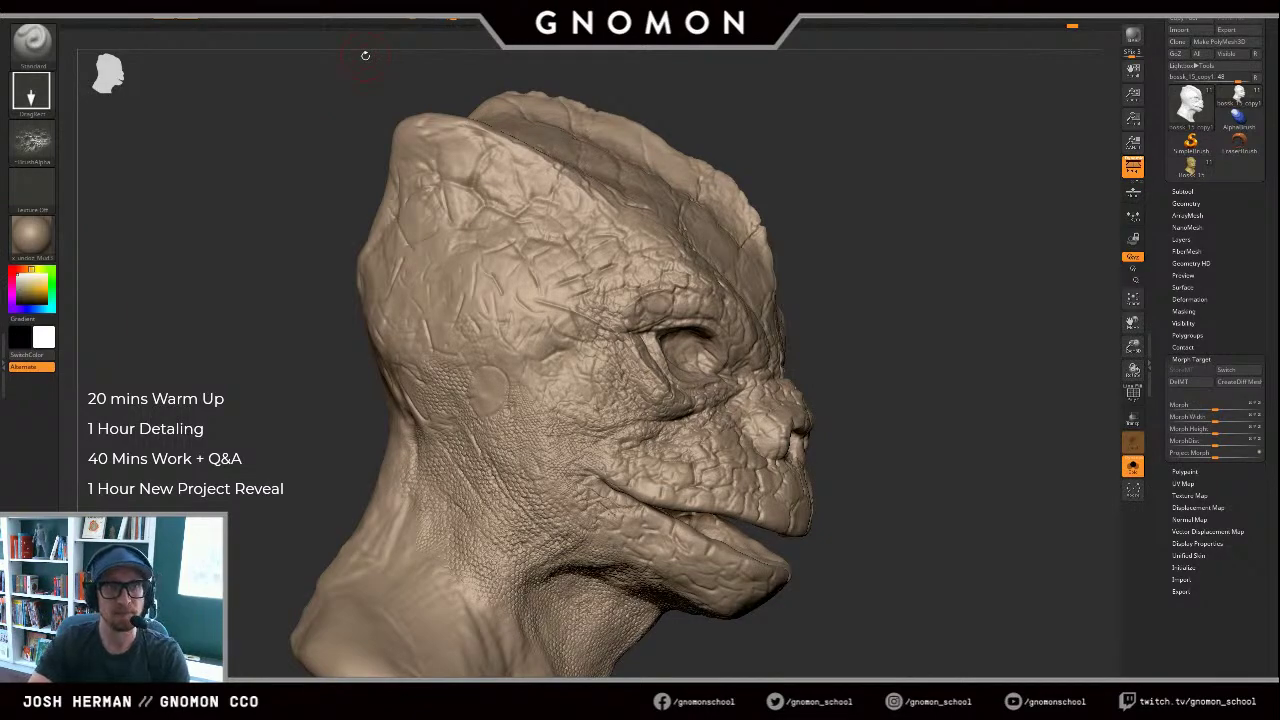
{"action": "mouse_move", "coordinate": [907, 238]}
{"action": "left_mouse_down"}
{"action": "mouse_move", "coordinate": [960, 257]}
{"action": "mouse_move", "coordinate": [957, 224]}
{"action": "mouse_move", "coordinate": [928, 247]}
{"action": "left_mouse_up"}
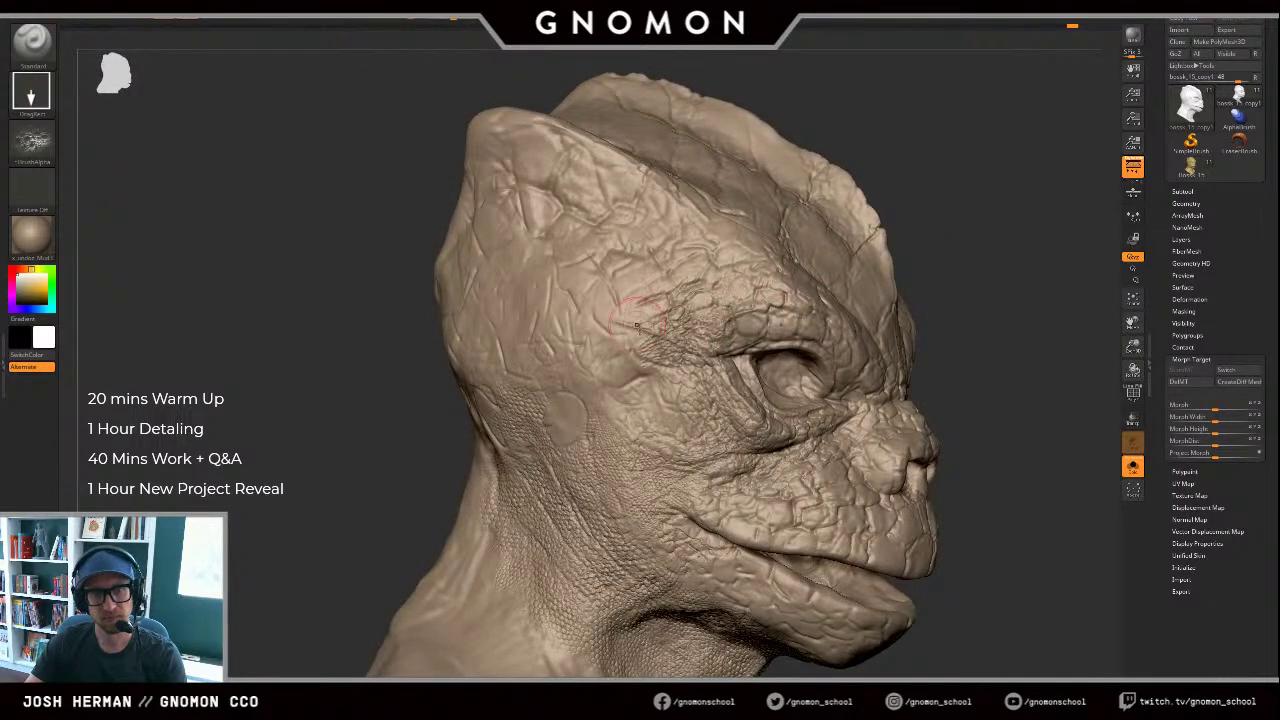
{"action": "left_click_drag", "start_coordinate": [642, 316], "coordinate": [665, 301]}
{"action": "key", "text": "ctrl+z"}
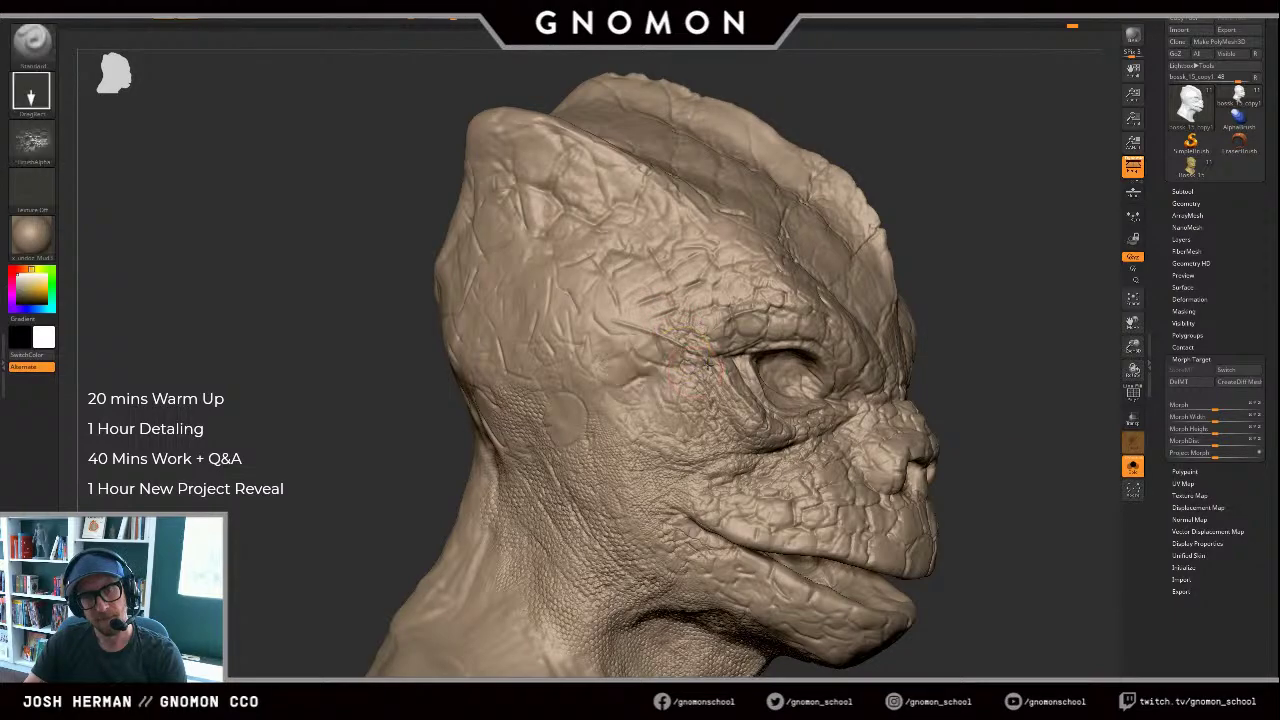
Step: Stamp Scaly_Skin_19 scales across the front of the lower lip and chin
{"action": "mouse_move", "coordinate": [993, 363]}
{"action": "left_mouse_down"}
{"action": "mouse_move", "coordinate": [1012, 340]}
{"action": "mouse_move", "coordinate": [920, 286]}
{"action": "left_mouse_up"}
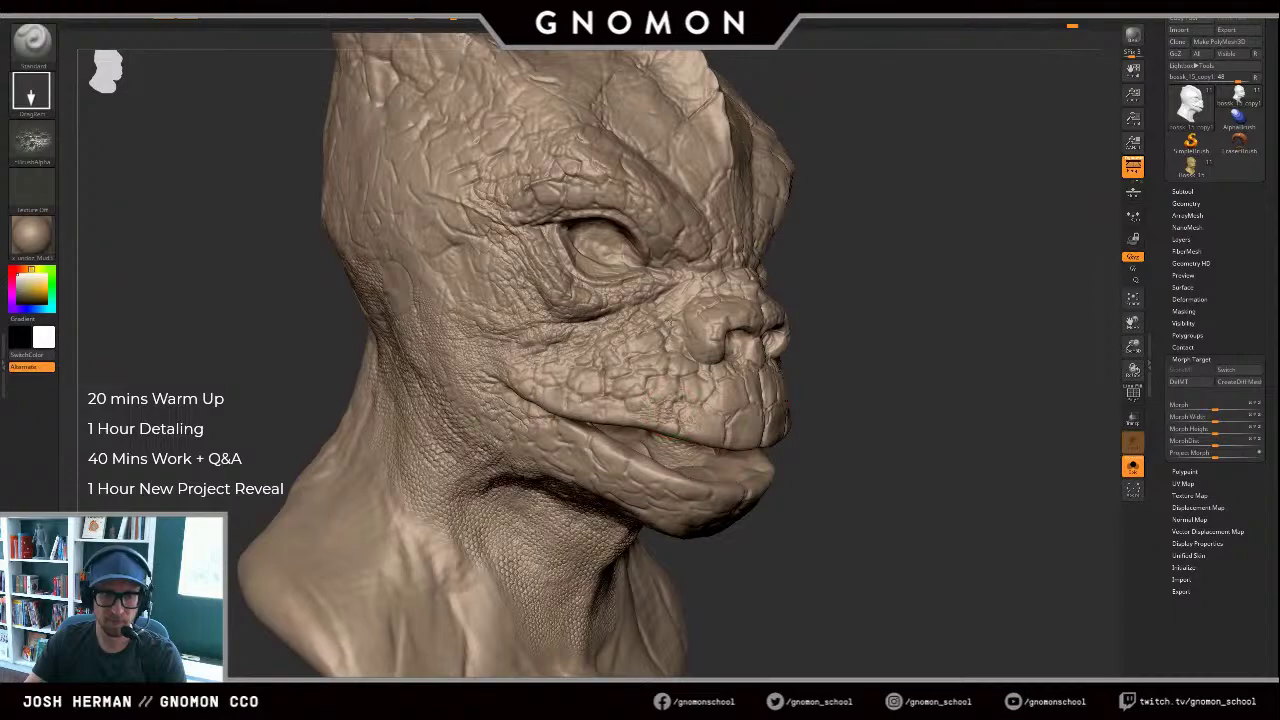
{"action": "left_click_drag", "start_coordinate": [873, 335], "coordinate": [745, 420]}
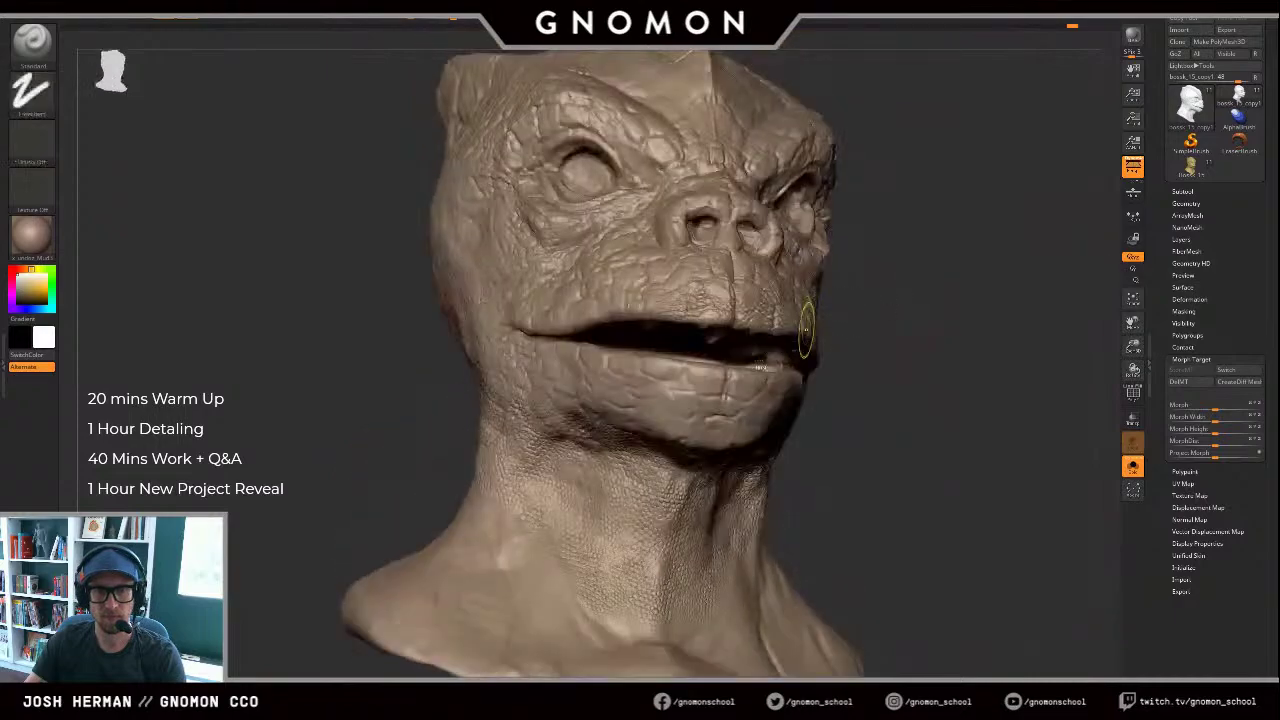
{"action": "key", "text": "ctrl+z"}
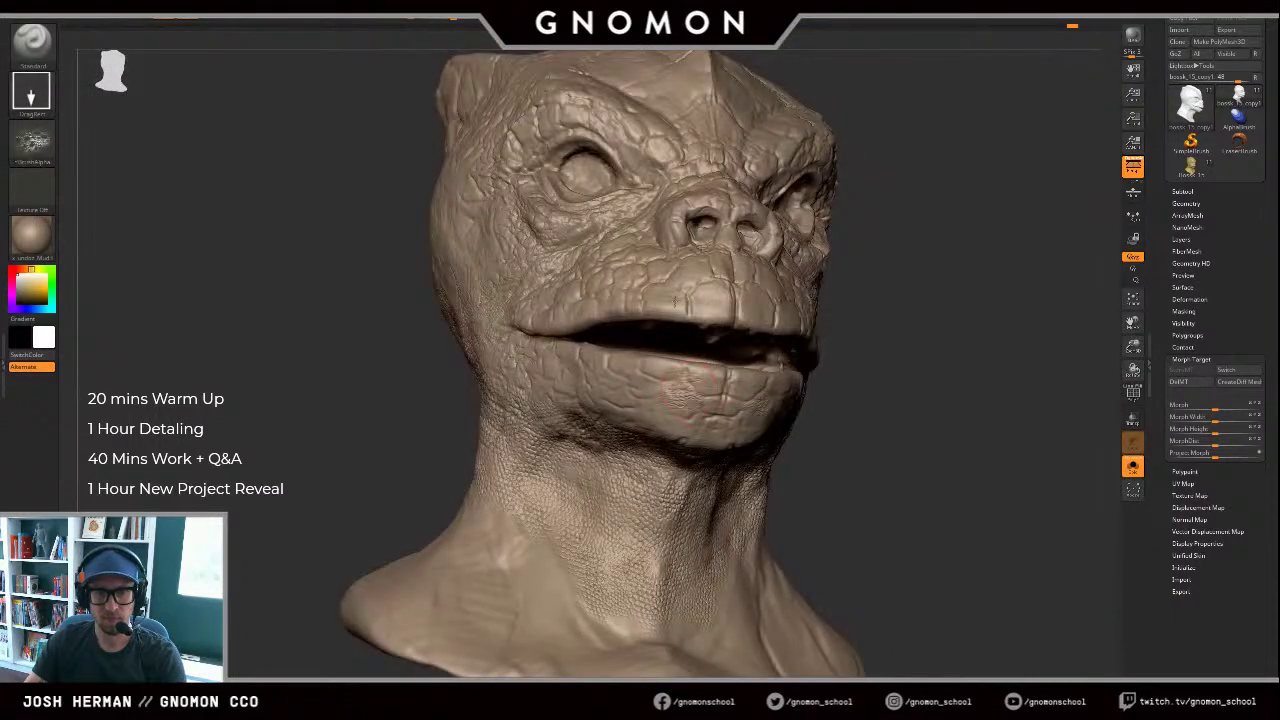
{"action": "mouse_move", "coordinate": [675, 301]}
{"action": "left_mouse_down"}
{"action": "mouse_move", "coordinate": [681, 292]}
{"action": "mouse_move", "coordinate": [680, 352]}
{"action": "left_mouse_up"}
{"action": "key", "text": "ctrl+z"}
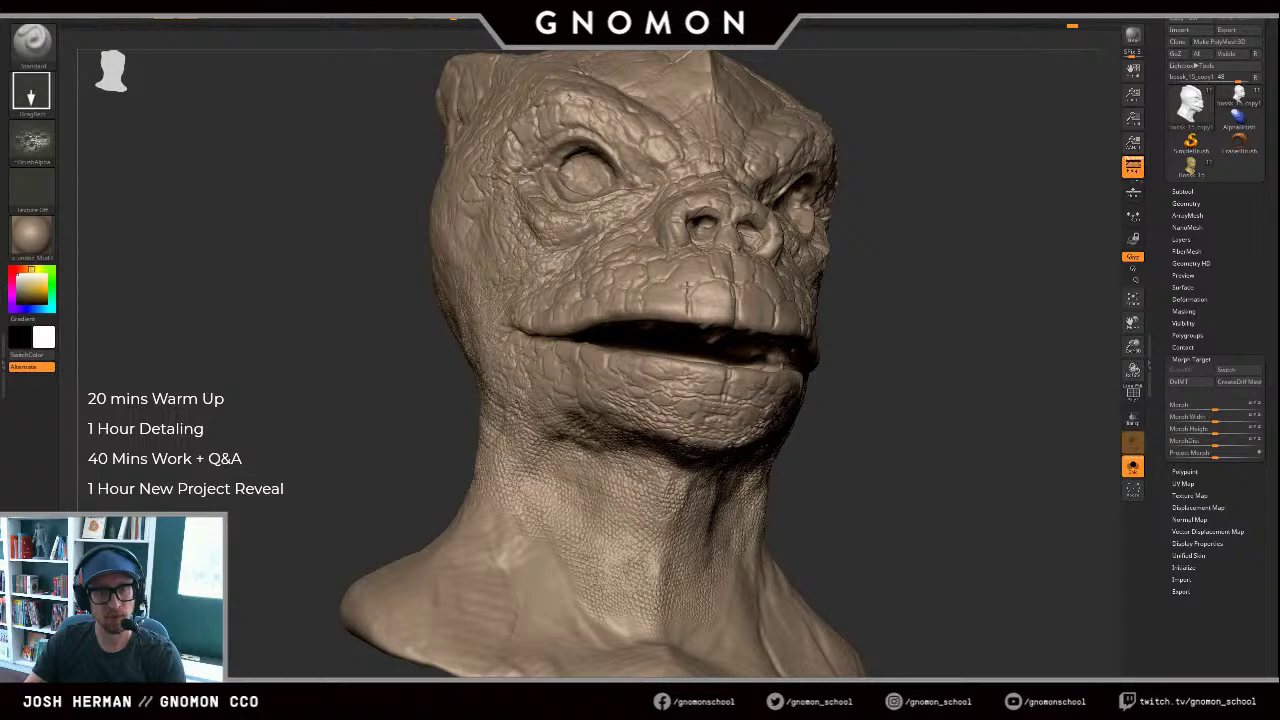
Step: Stamp more Scaly_Skin_19 scales along the side of the lower jaw, comparing before and after with undo and redo
{"action": "left_click_drag", "start_coordinate": [880, 331], "coordinate": [940, 255]}
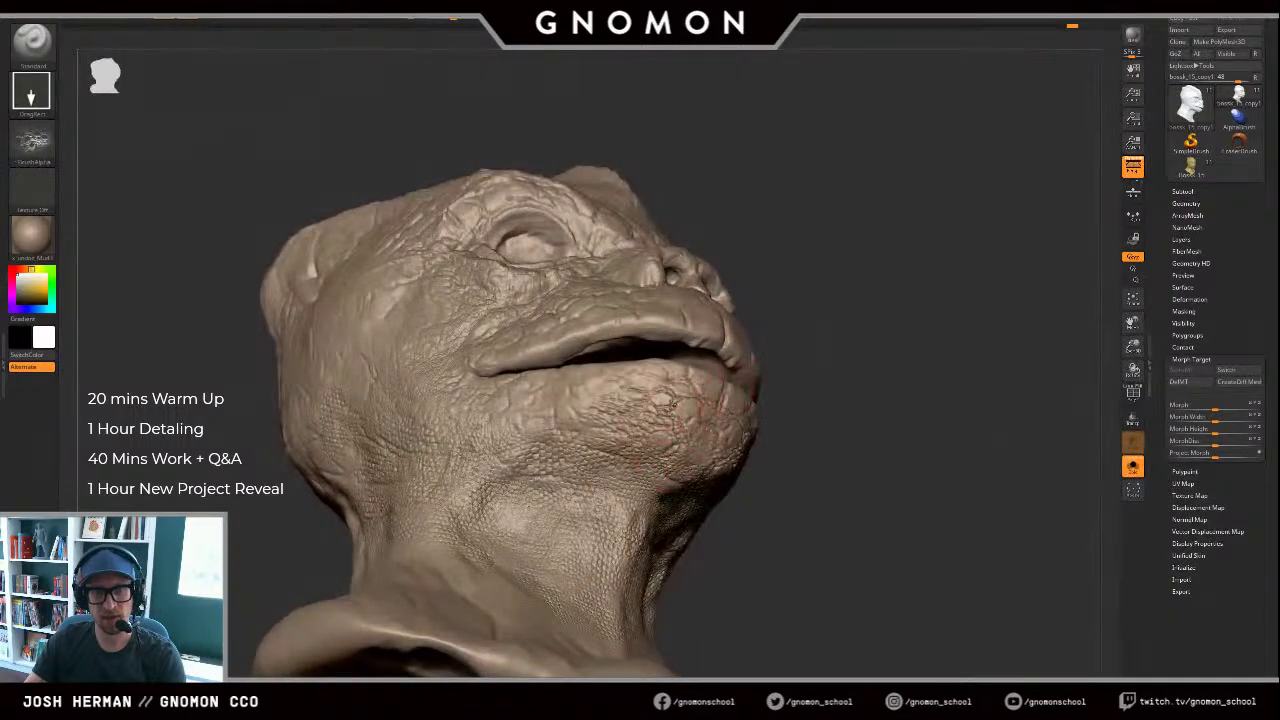
{"action": "left_click_drag", "start_coordinate": [898, 351], "coordinate": [915, 388]}
{"action": "key", "text": "ctrl+z"}
{"action": "key", "text": "ctrl+shift+z"}
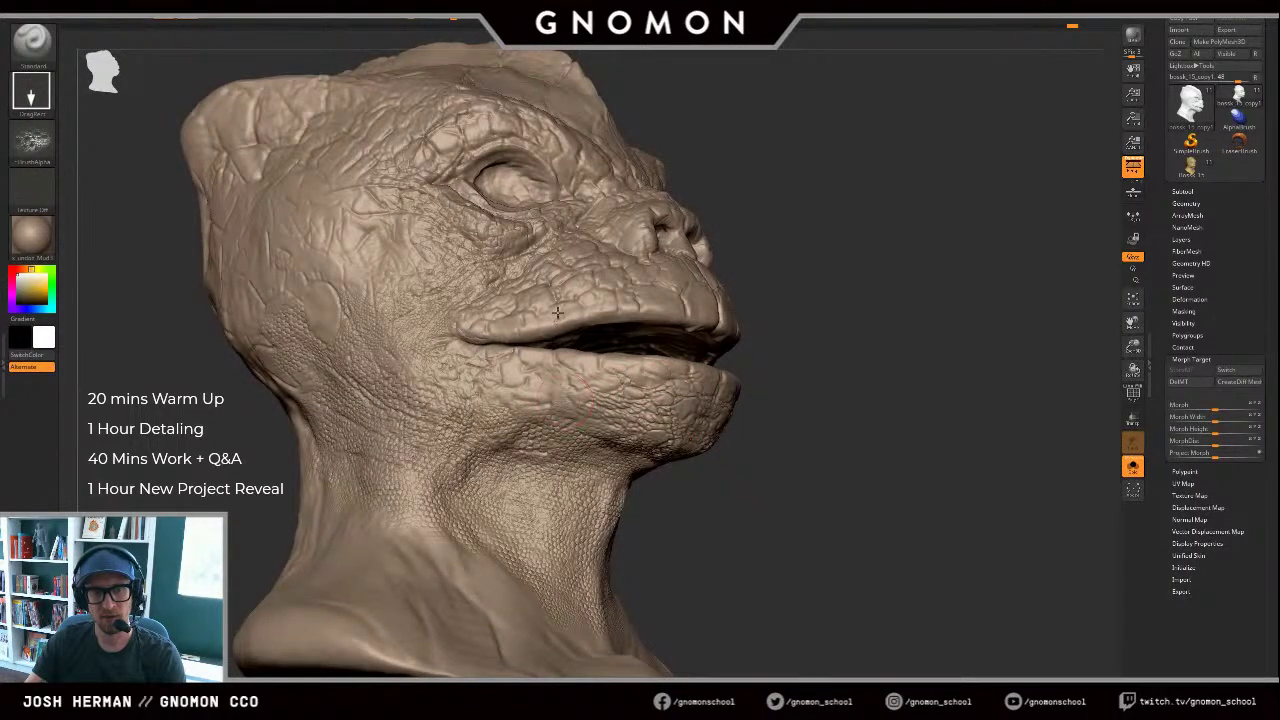
{"action": "mouse_move", "coordinate": [557, 313]}
{"action": "left_mouse_down"}
{"action": "mouse_move", "coordinate": [588, 303]}
{"action": "mouse_move", "coordinate": [588, 289]}
{"action": "left_mouse_up"}
{"action": "left_click_drag", "start_coordinate": [798, 291], "coordinate": [832, 307]}
{"action": "key", "text": "ctrl+z"}
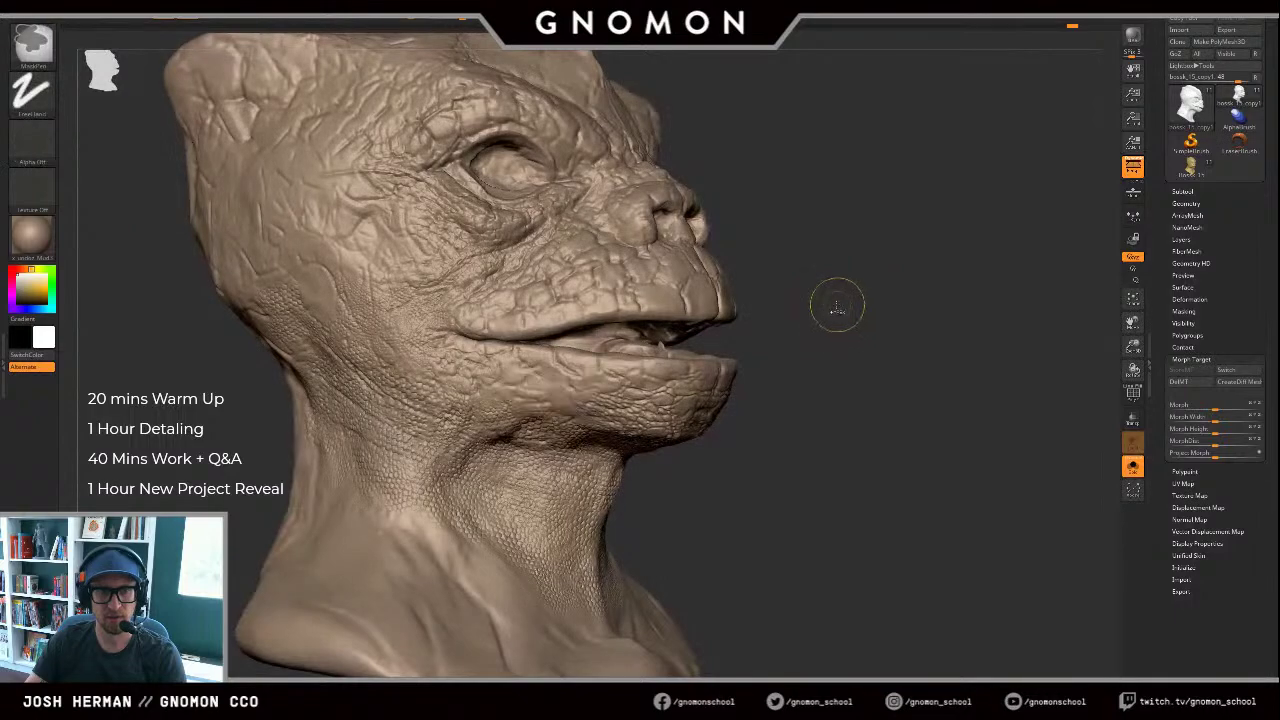
{"action": "key", "text": "ctrl+shift+z"}
Step: Switch to the Morph brush, adjust it over the lower lip, and toggle the morph target to compare the detail
{"action": "key", "text": "b"}
{"action": "key", "text": "m"}
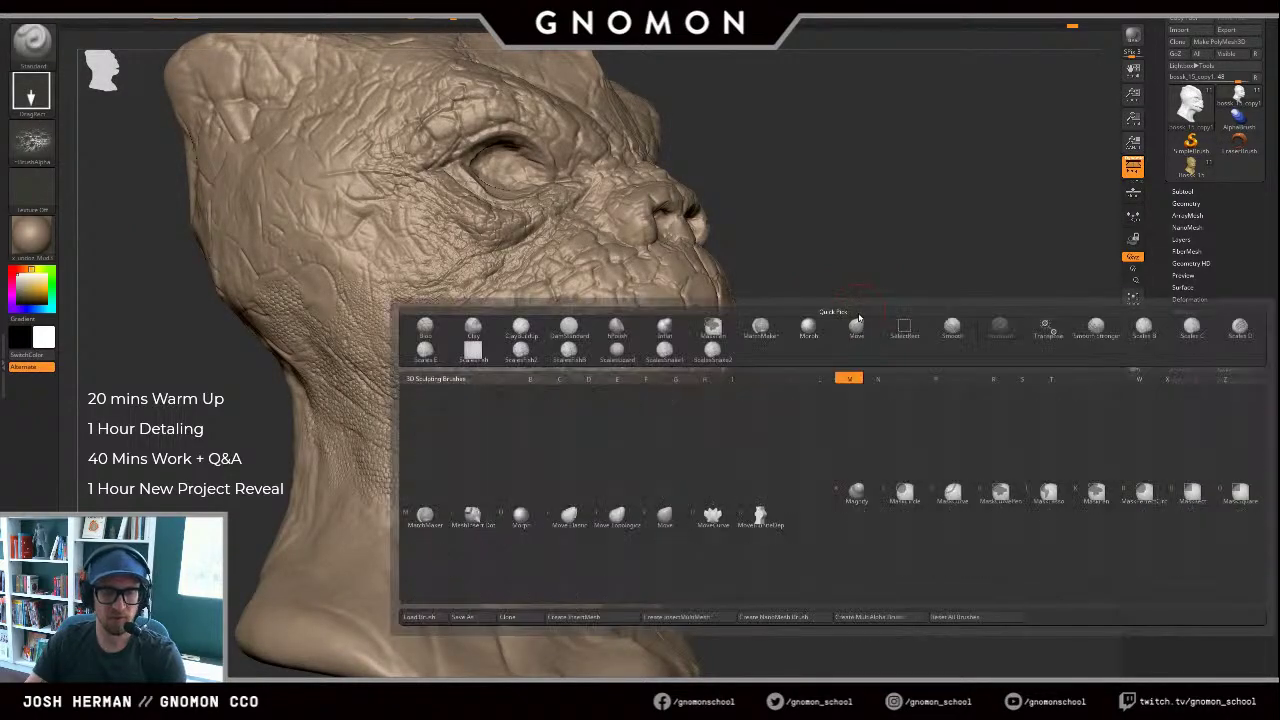
{"action": "key", "text": "o"}
{"action": "left_click_drag", "start_coordinate": [848, 312], "coordinate": [838, 292]}
{"action": "left_click_drag", "start_coordinate": [592, 374], "coordinate": [672, 381]}
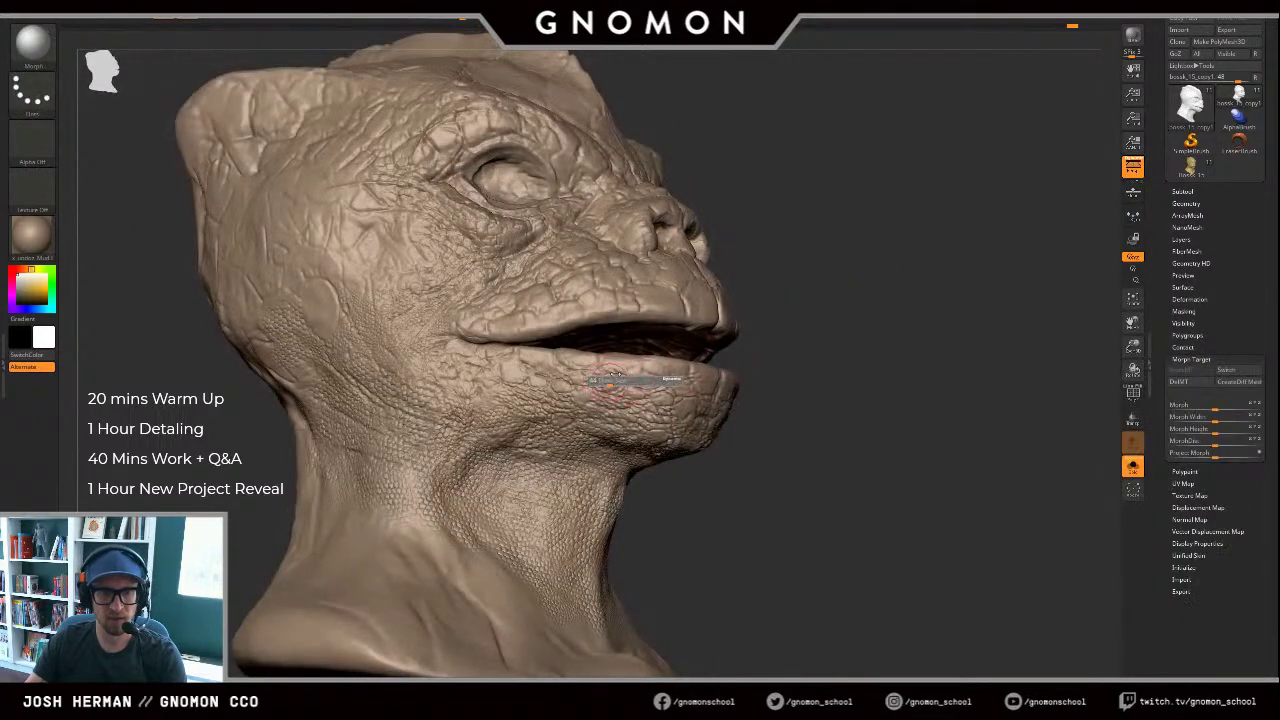
{"action": "left_click", "coordinate": [1228, 371]}
{"action": "left_click", "coordinate": [1228, 371]}
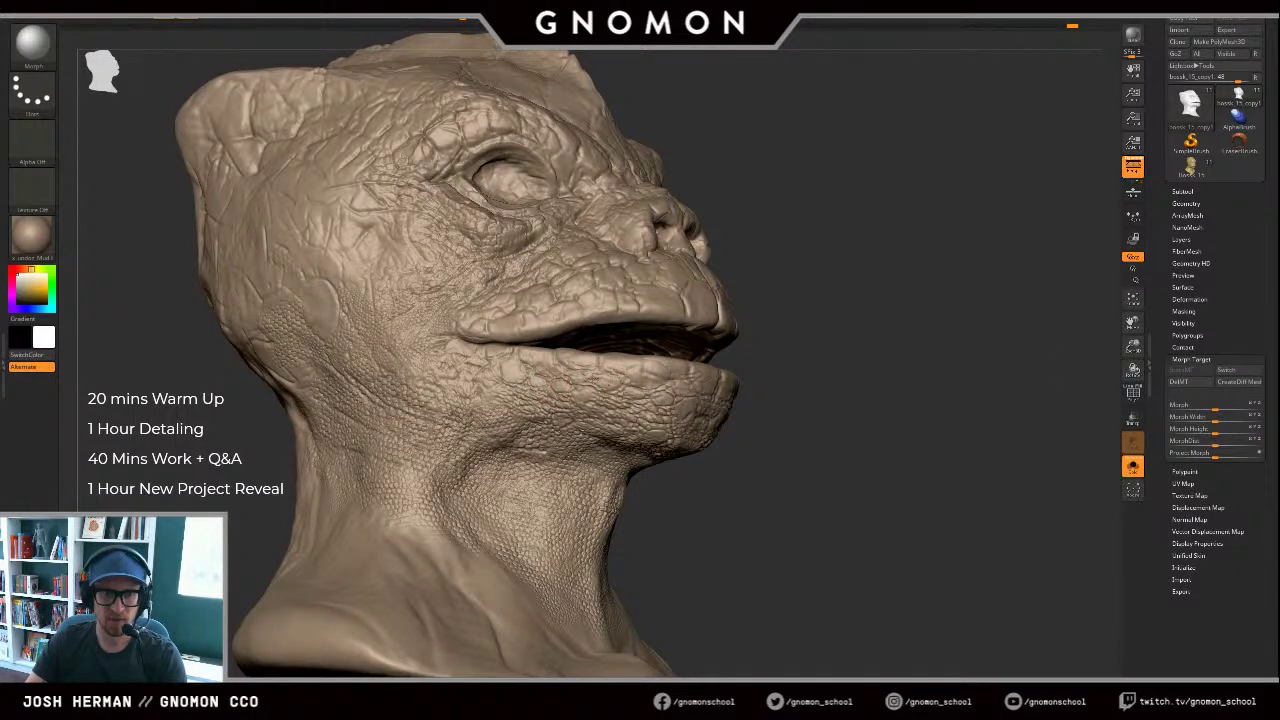
Step: Show the full character with eyes, teeth and costume, and switch to the undetailed version of the model for comparison
{"action": "left_click_drag", "start_coordinate": [877, 351], "coordinate": [802, 366]}
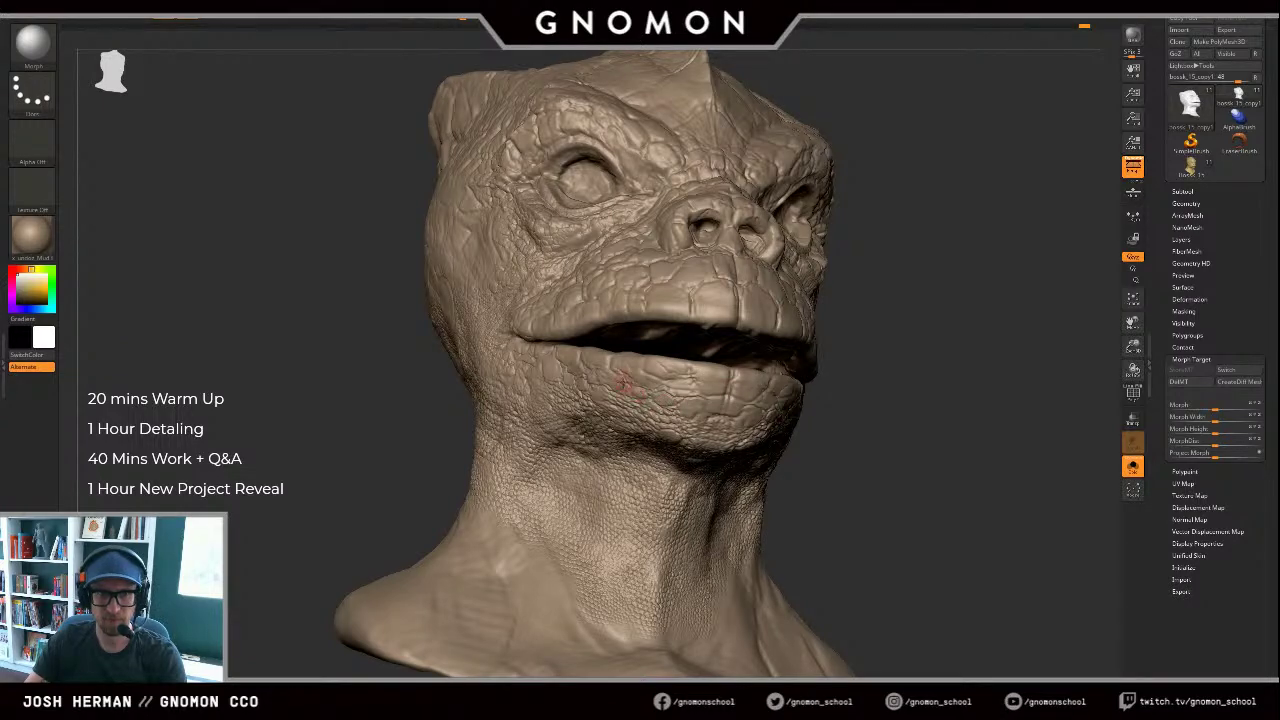
{"action": "left_click_drag", "start_coordinate": [833, 330], "coordinate": [912, 420]}
{"action": "key", "text": "alt+s"}
{"action": "left_click_drag", "start_coordinate": [447, 497], "coordinate": [1003, 362], "text": "alt"}
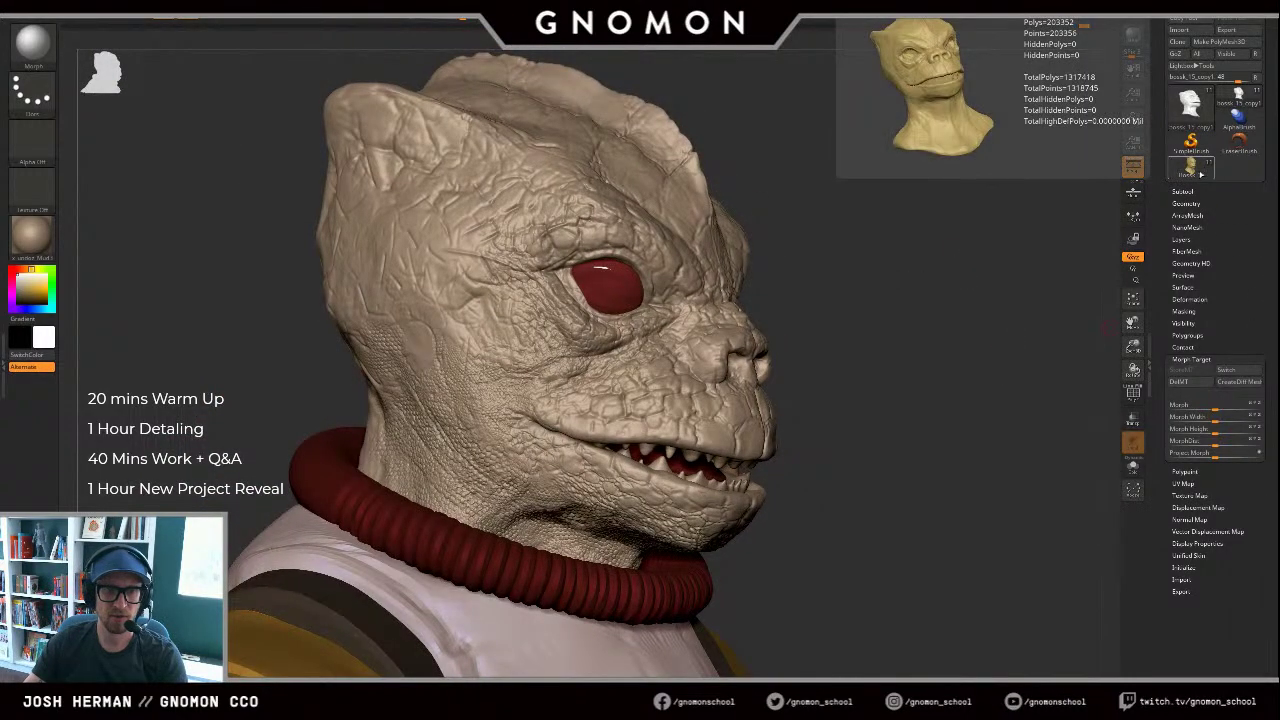
{"action": "left_click", "coordinate": [1201, 170]}
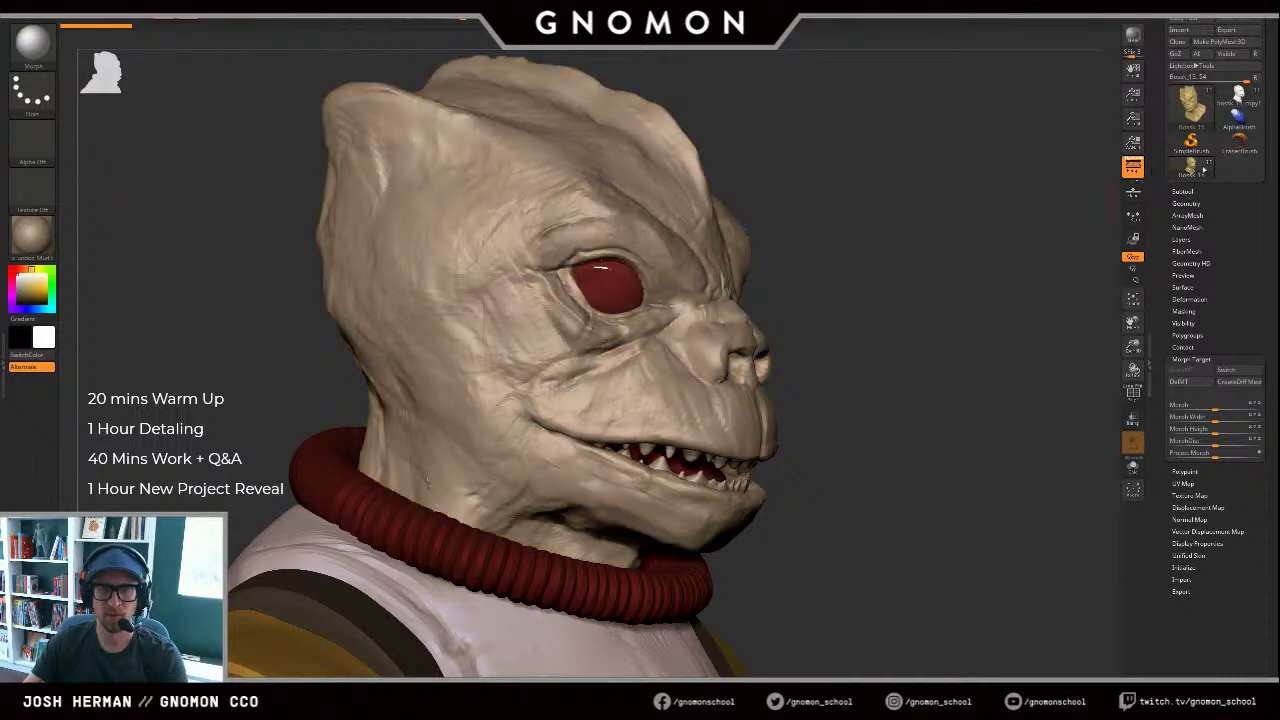
{"action": "left_click_drag", "start_coordinate": [1017, 219], "coordinate": [1020, 220]}
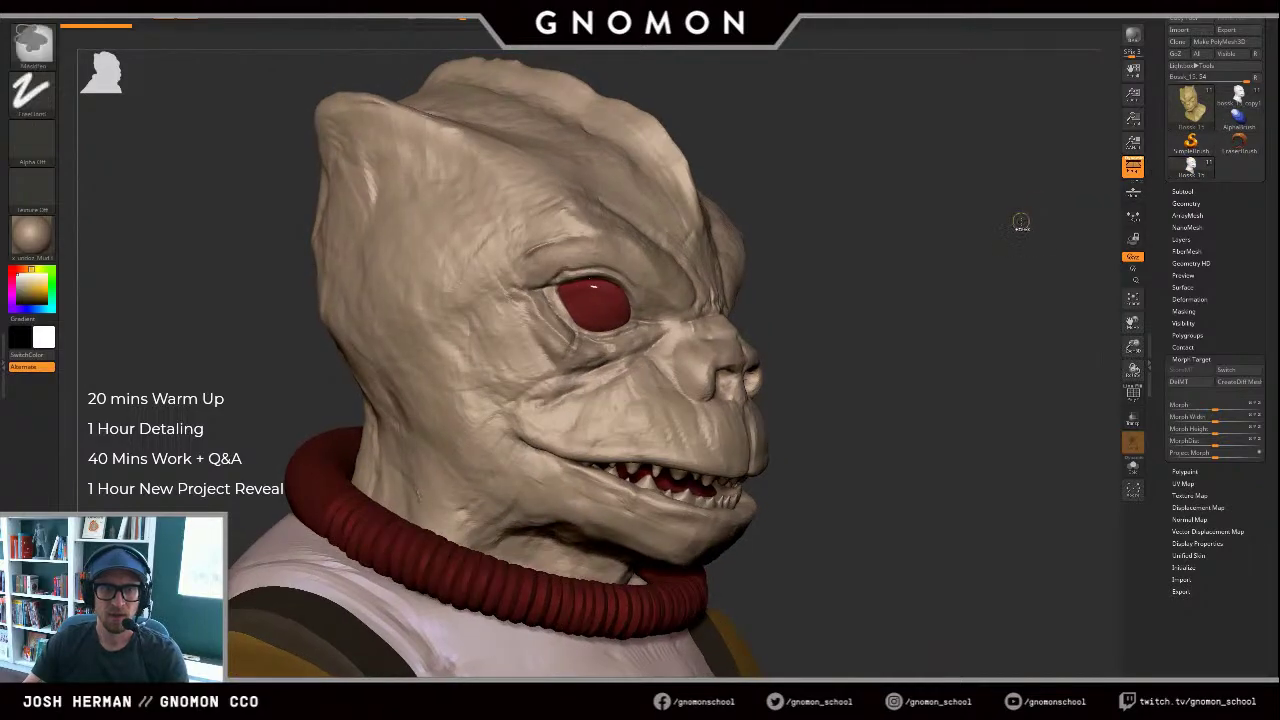
Step: Switch back and forth between the undetailed and detailed versions of the bust, dismissing the morph target note
{"action": "key", "text": "shift+d"}
{"action": "left_click_drag", "start_coordinate": [954, 306], "coordinate": [997, 257], "text": "alt"}
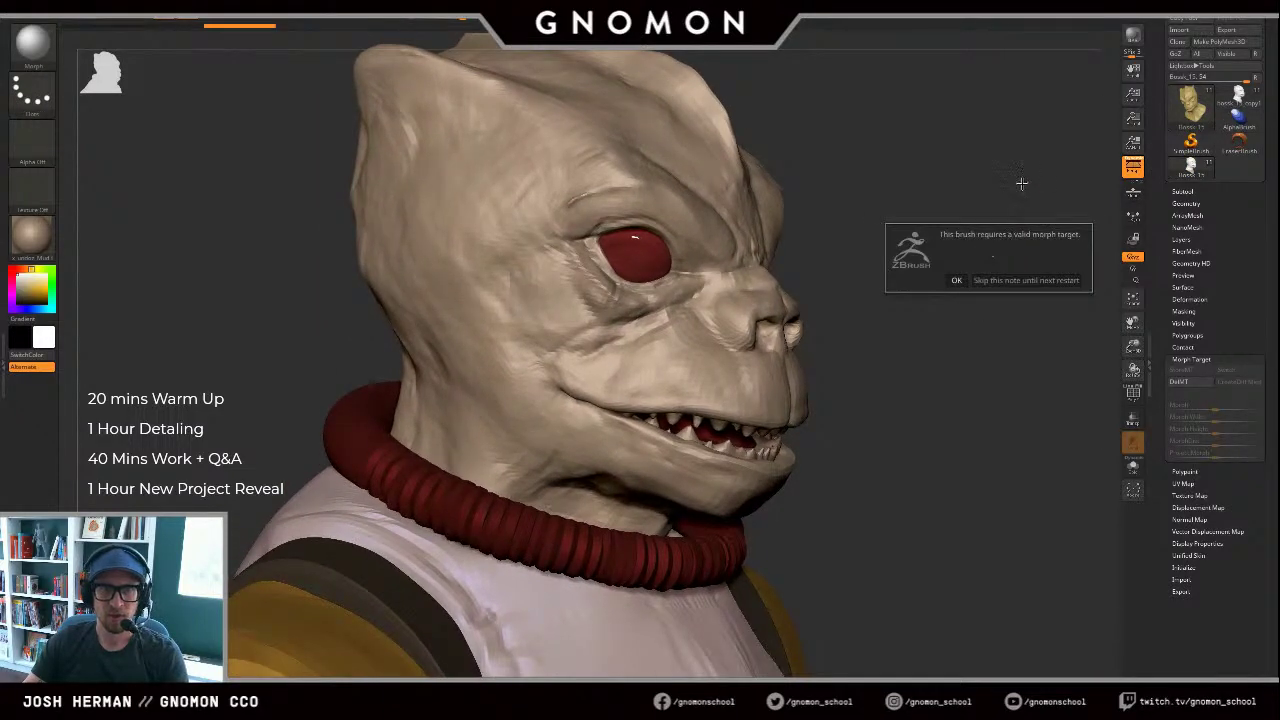
{"action": "left_click", "coordinate": [956, 280]}
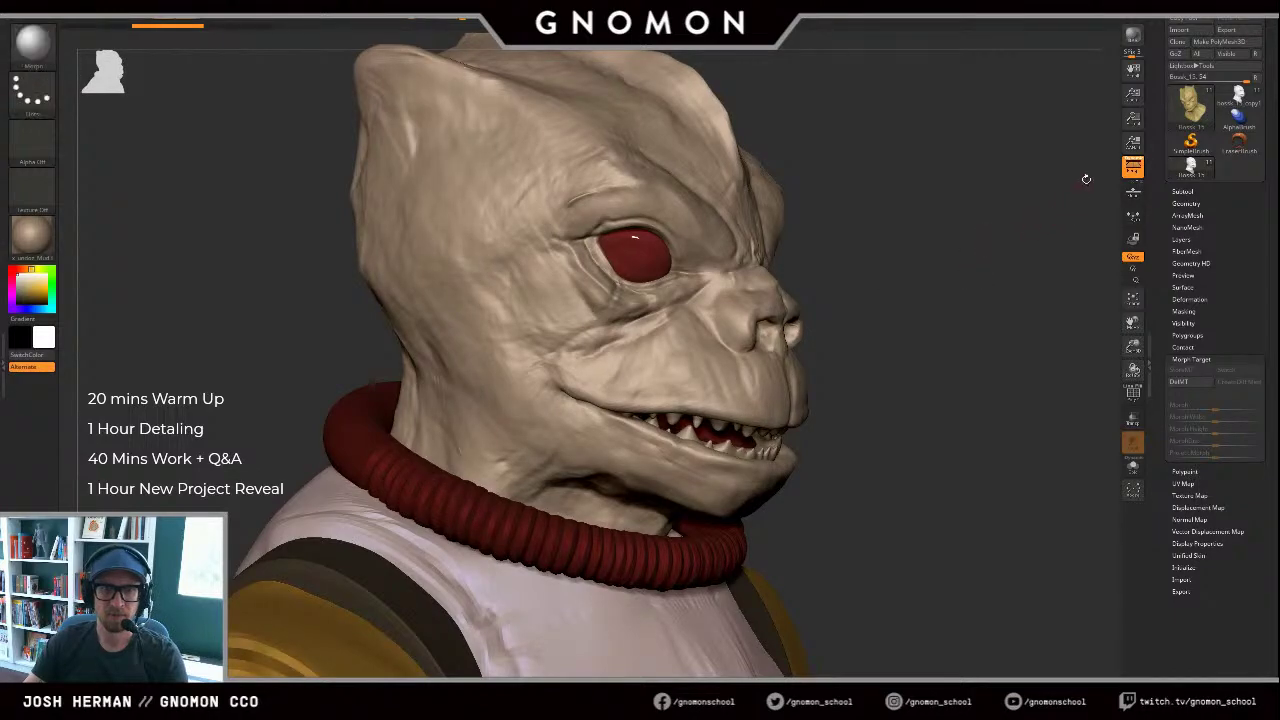
{"action": "left_click", "coordinate": [1239, 97]}
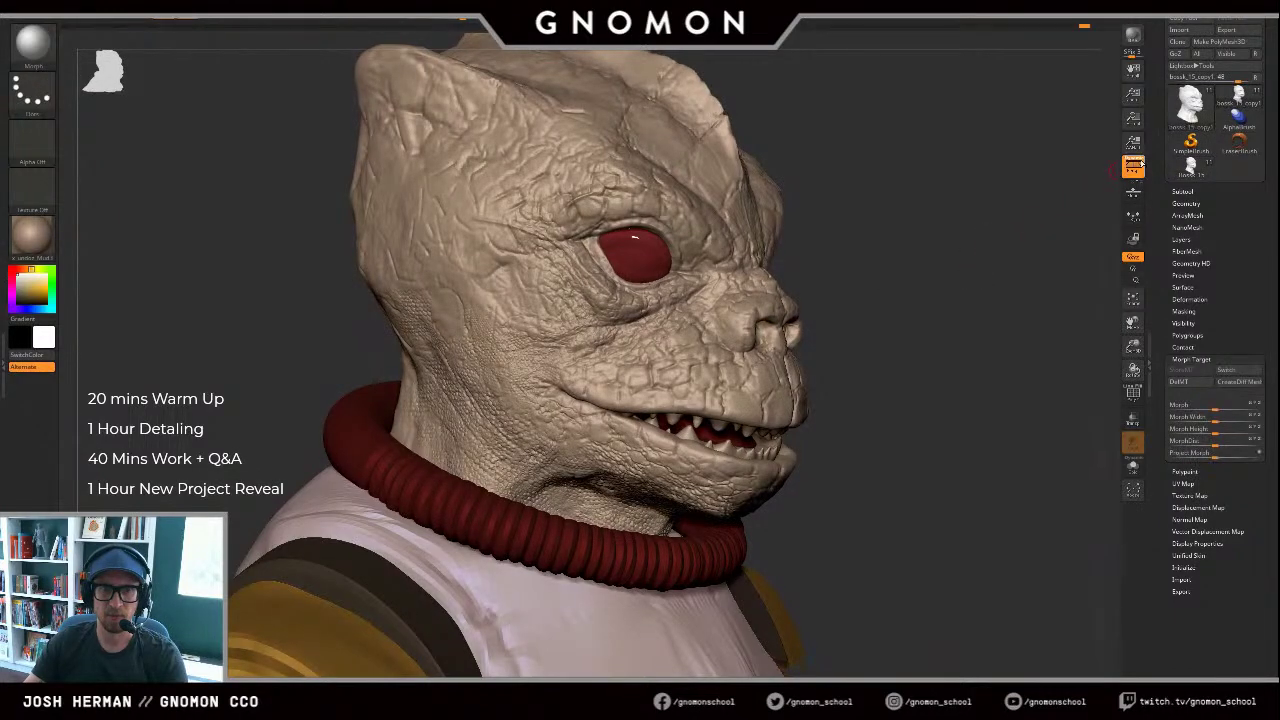
{"action": "left_click", "coordinate": [1191, 166]}
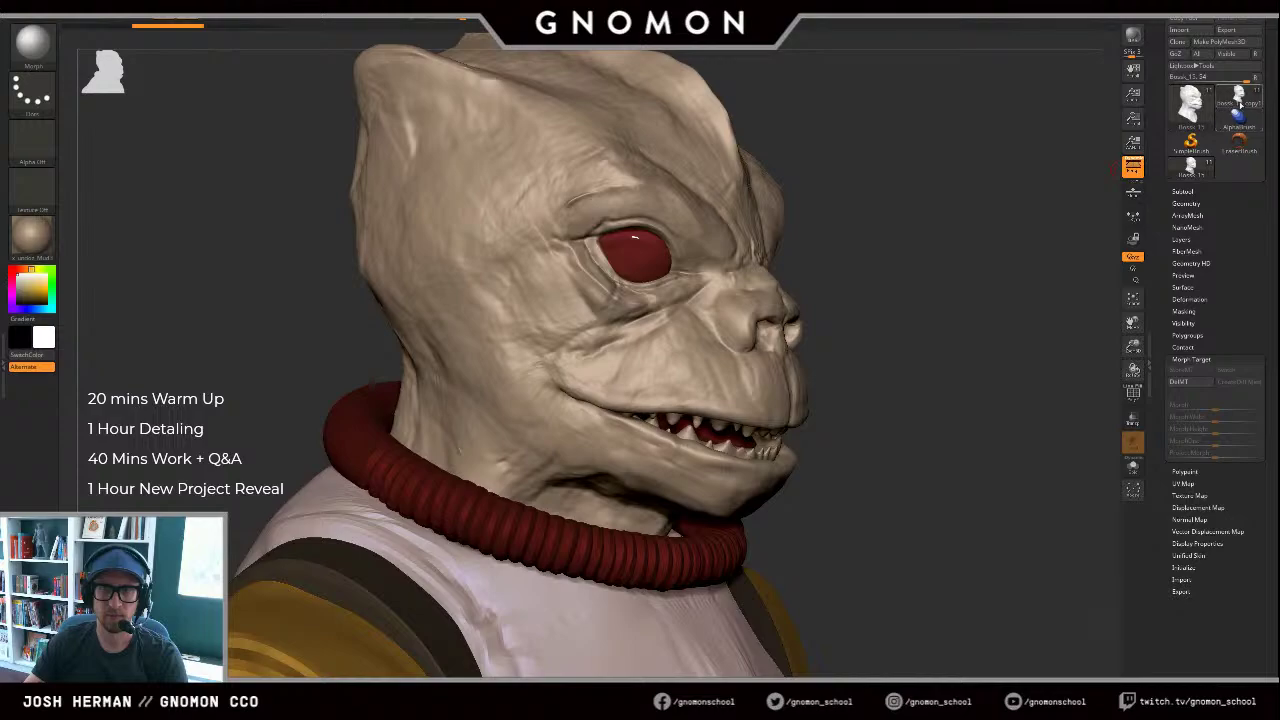
{"action": "left_click", "coordinate": [1242, 102]}
Step: Turn the bust to its opposite side and alternate between the detailed and undetailed versions for comparison
{"action": "mouse_move", "coordinate": [1063, 226]}
{"action": "left_mouse_down", "text": "alt"}
{"action": "mouse_move", "coordinate": [1052, 246]}
{"action": "mouse_move", "coordinate": [1090, 272]}
{"action": "mouse_move", "coordinate": [1086, 301]}
{"action": "mouse_move", "coordinate": [1066, 271]}
{"action": "mouse_move", "coordinate": [985, 253]}
{"action": "mouse_move", "coordinate": [1013, 260]}
{"action": "left_mouse_up", "text": "alt"}
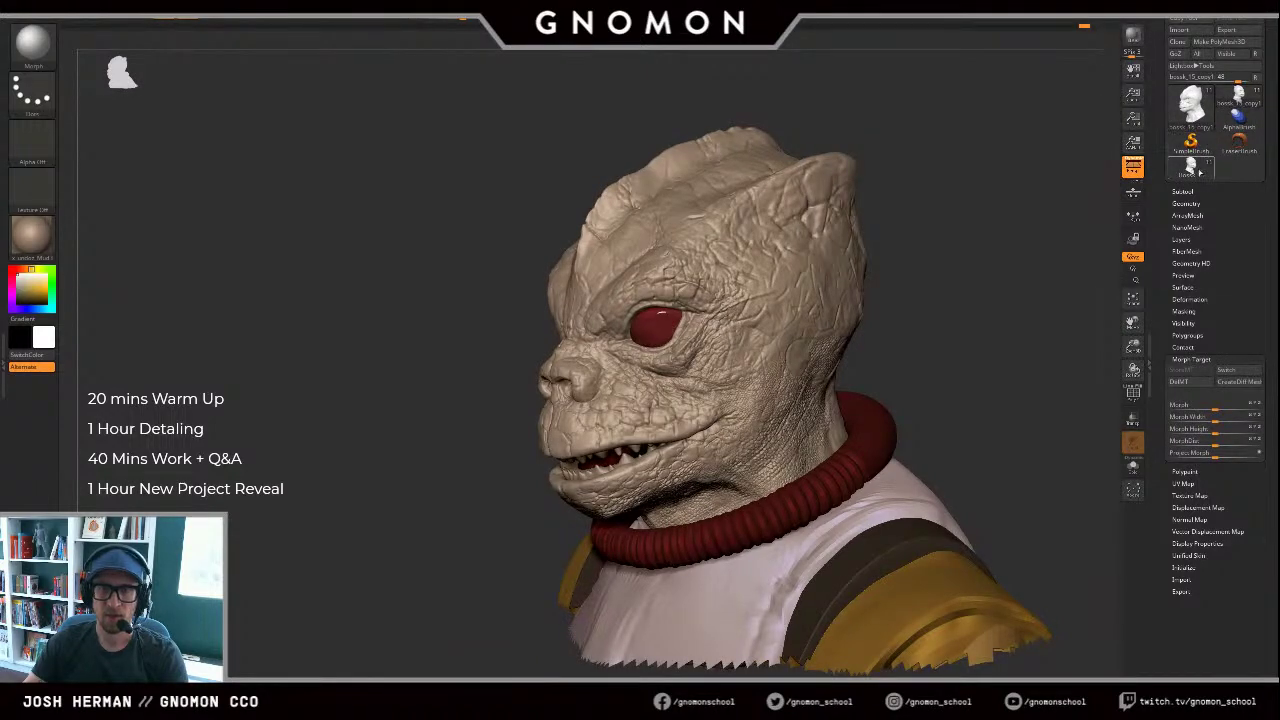
{"action": "left_click", "coordinate": [1190, 173]}
{"action": "left_click", "coordinate": [1239, 99]}
{"action": "left_click", "coordinate": [1190, 175]}
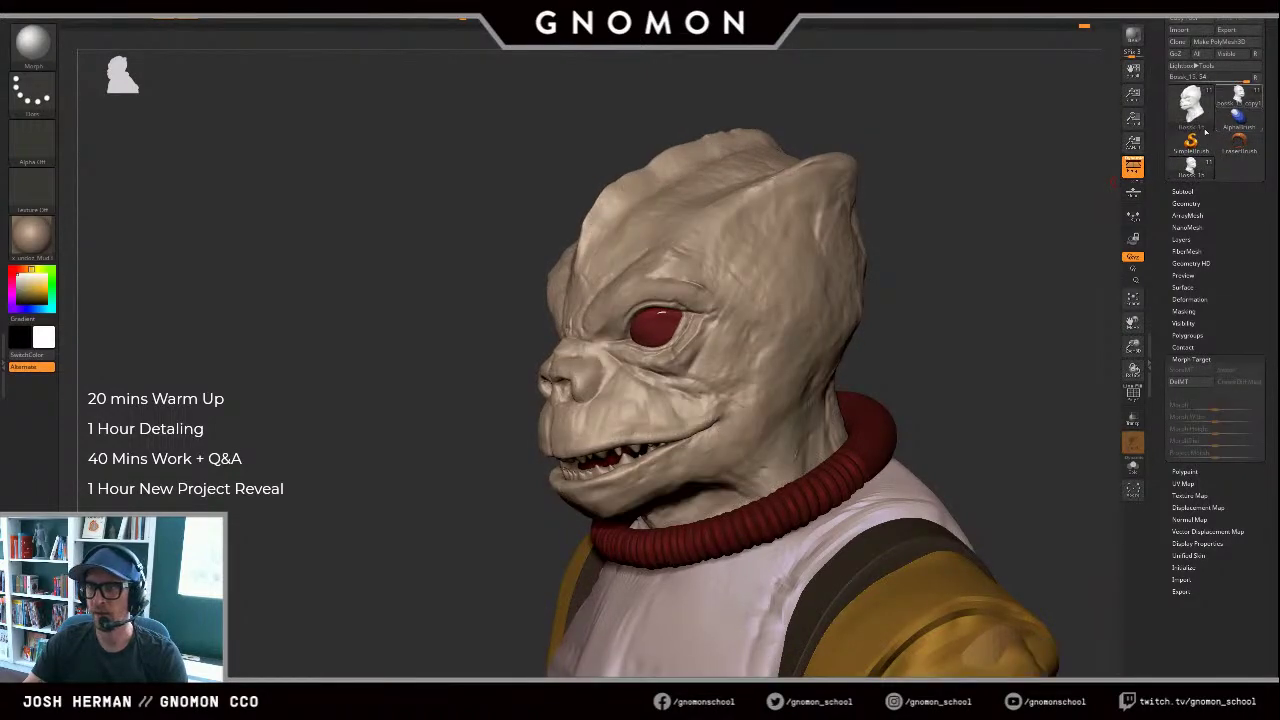
{"action": "left_click", "coordinate": [1238, 100]}
{"action": "left_click", "coordinate": [1190, 172]}
{"action": "left_click", "coordinate": [1238, 102]}
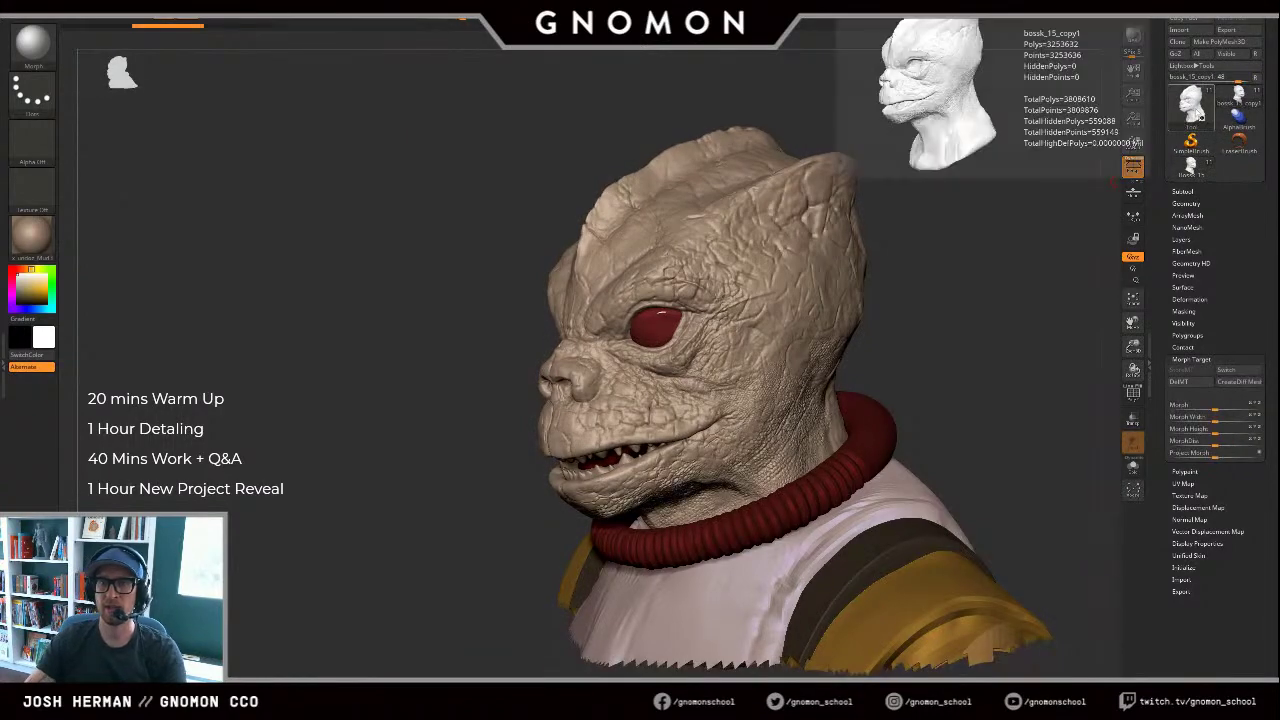
Step: Compare the skin with and without its golden-brown colour using undo and redo, and check it against the undetailed version
{"action": "mouse_move", "coordinate": [993, 328]}
{"action": "left_mouse_down"}
{"action": "mouse_move", "coordinate": [1015, 312]}
{"action": "mouse_move", "coordinate": [974, 329]}
{"action": "mouse_move", "coordinate": [1009, 280]}
{"action": "mouse_move", "coordinate": [998, 315]}
{"action": "left_mouse_up"}
{"action": "key", "text": "ctrl+z"}
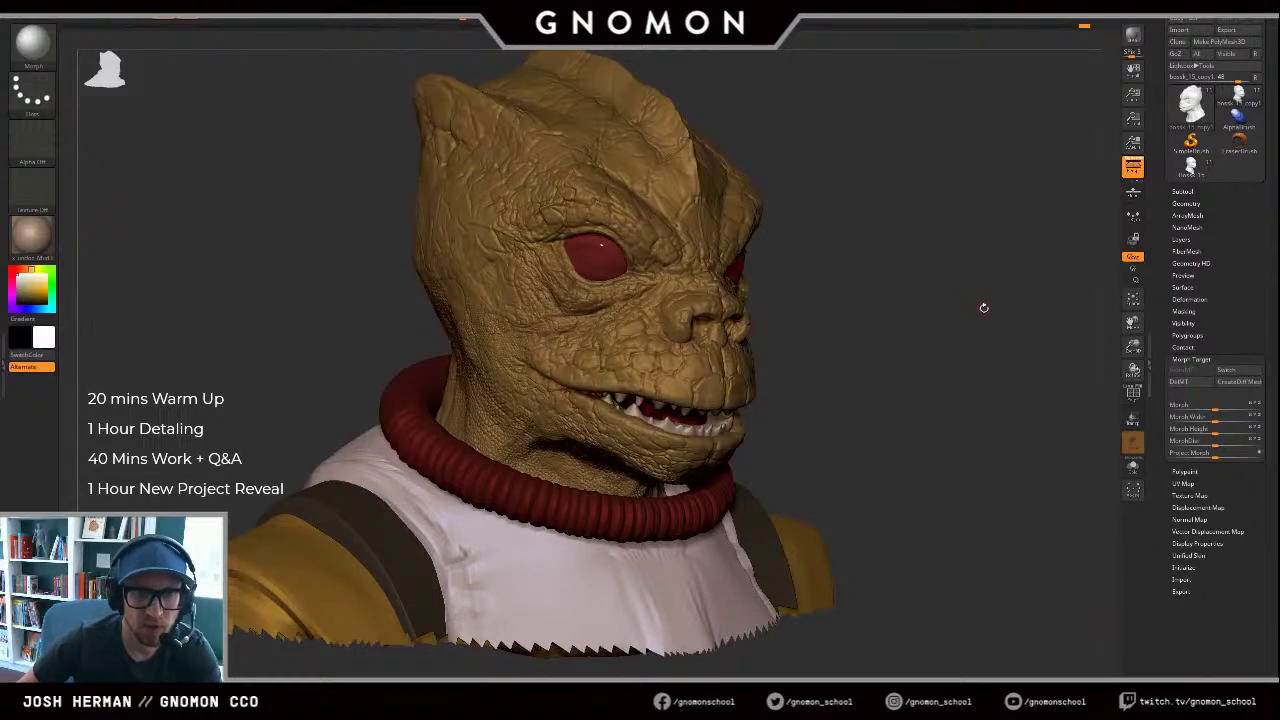
{"action": "key", "text": "ctrl+shift+z"}
{"action": "key", "text": "ctrl+z"}
{"action": "key", "text": "ctrl+shift+z"}
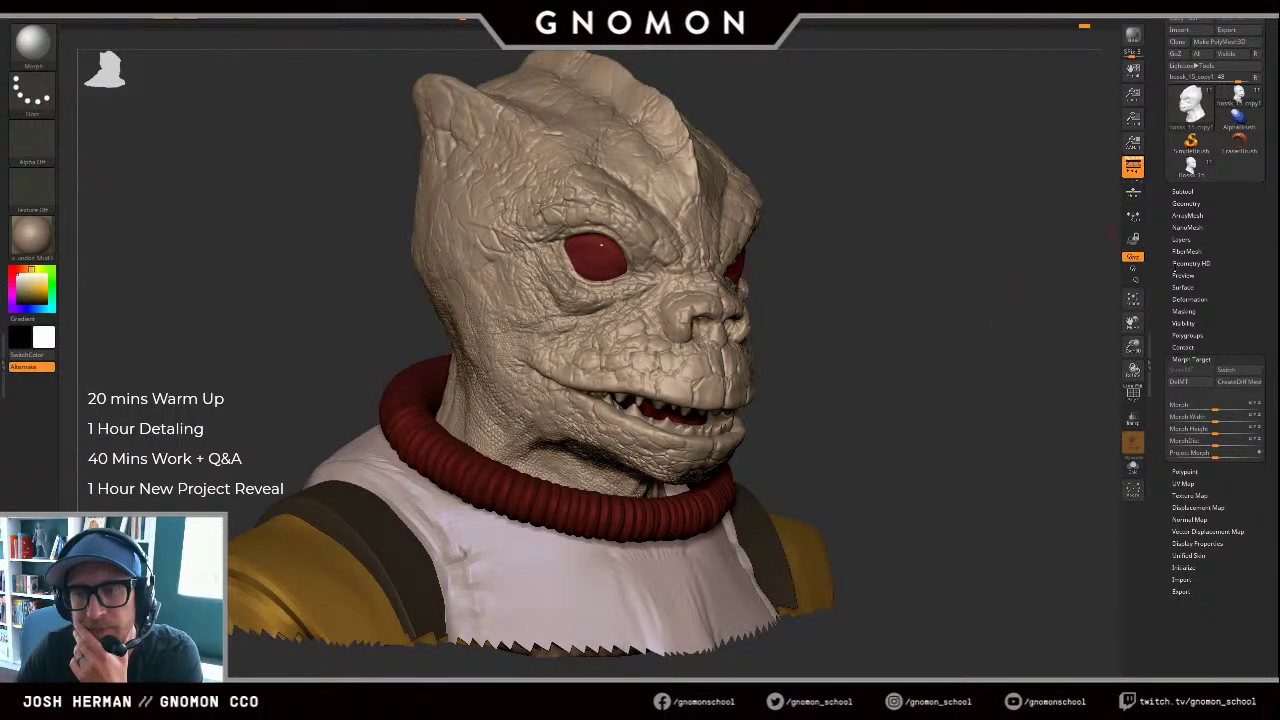
{"action": "left_click", "coordinate": [1205, 172]}
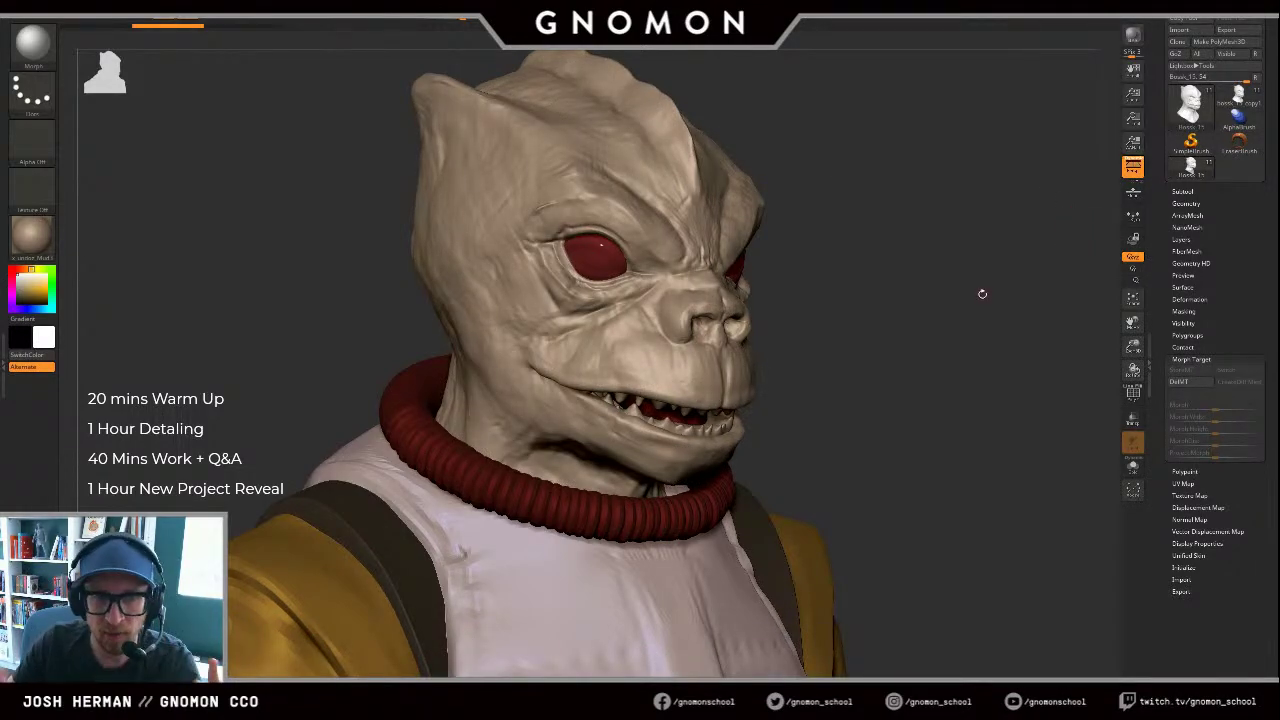
{"action": "left_click", "coordinate": [1239, 96]}
Step: Stamp Scaly_Skin_30 scales with the Standard brush over the cheek and the side of the head
{"action": "left_click_drag", "start_coordinate": [935, 272], "coordinate": [1045, 276]}
{"action": "left_click_drag", "start_coordinate": [901, 214], "coordinate": [1034, 279], "text": "alt"}
{"action": "key", "text": "b"}
{"action": "key", "text": "s"}
{"action": "key", "text": "t"}
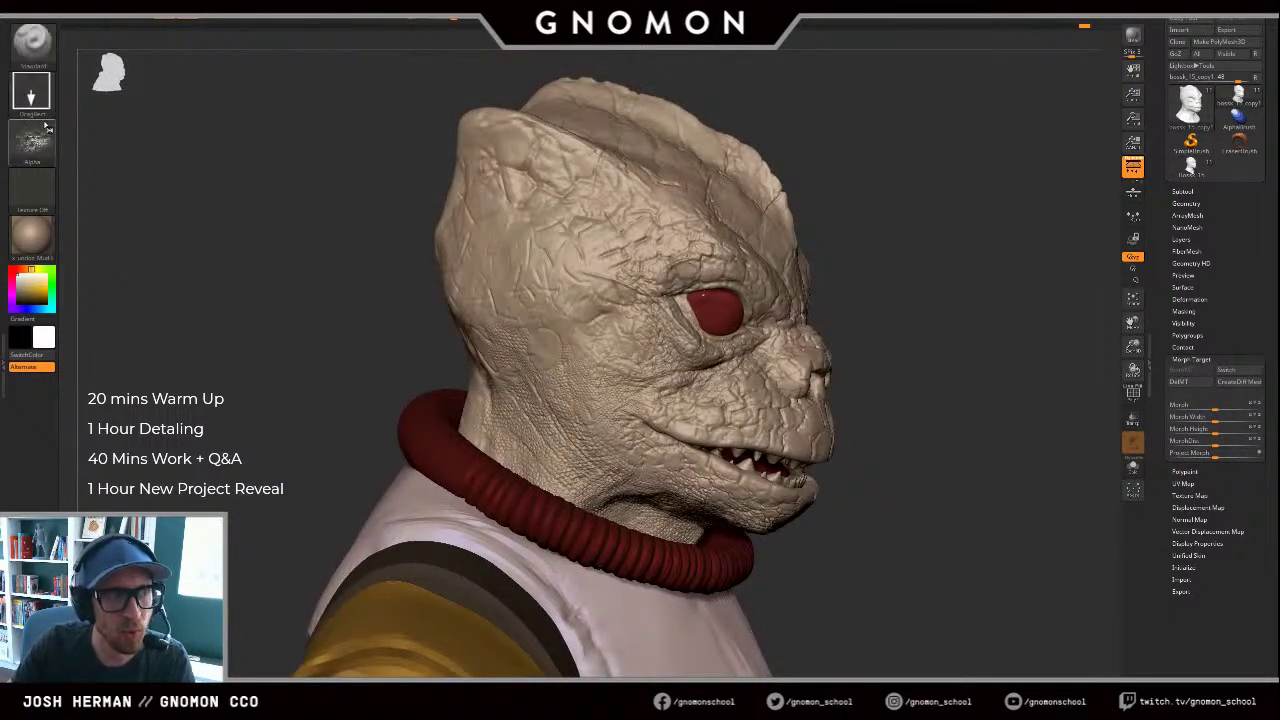
{"action": "left_click", "coordinate": [44, 142]}
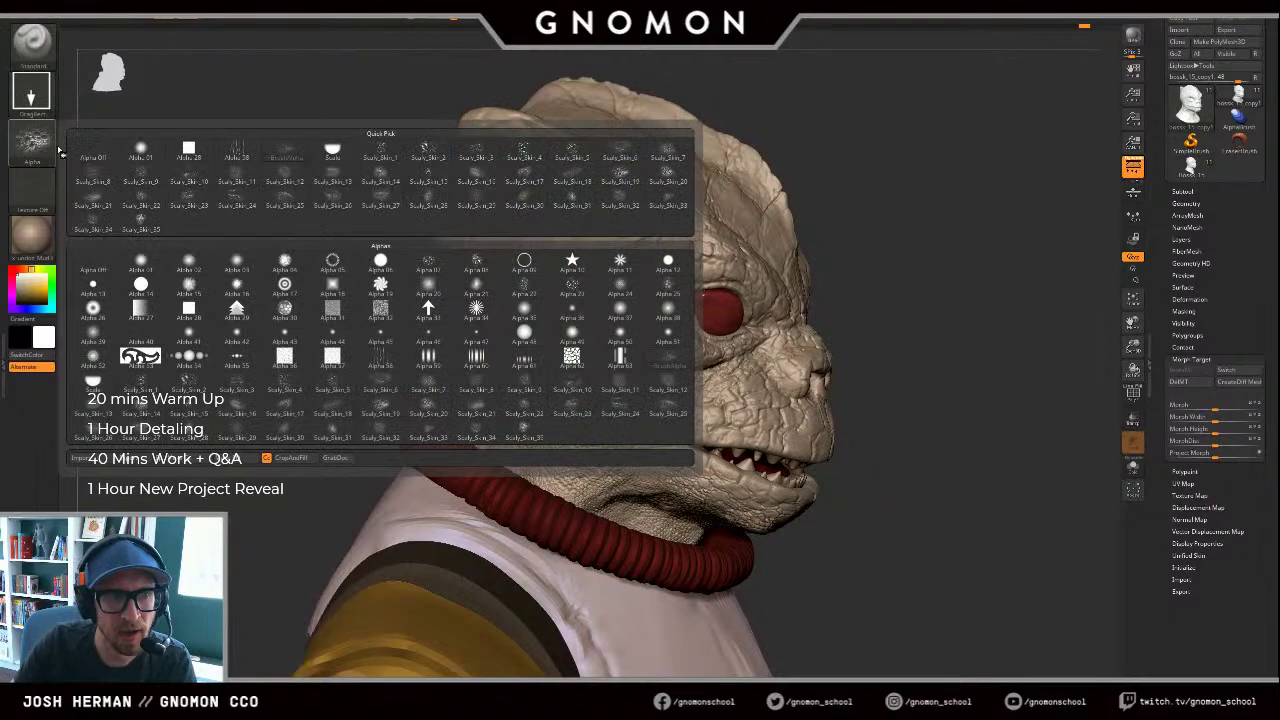
{"action": "left_click", "coordinate": [528, 200]}
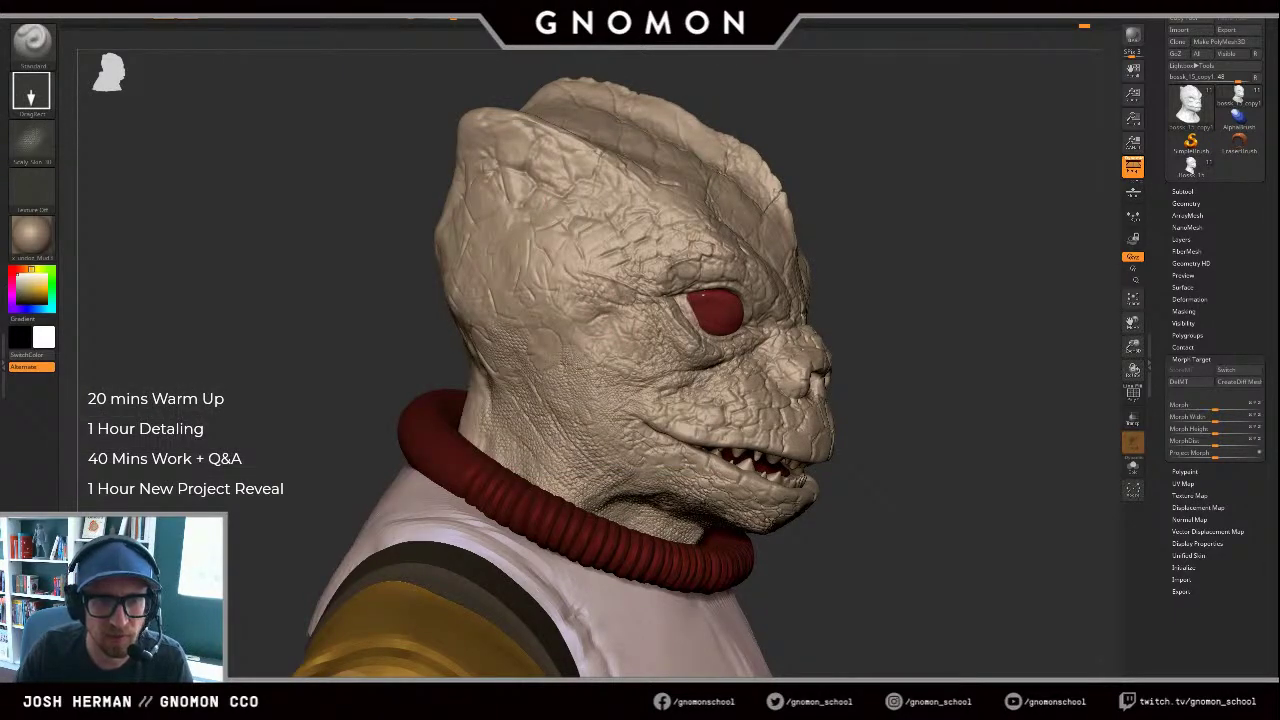
{"action": "left_click_drag", "start_coordinate": [630, 388], "coordinate": [687, 393]}
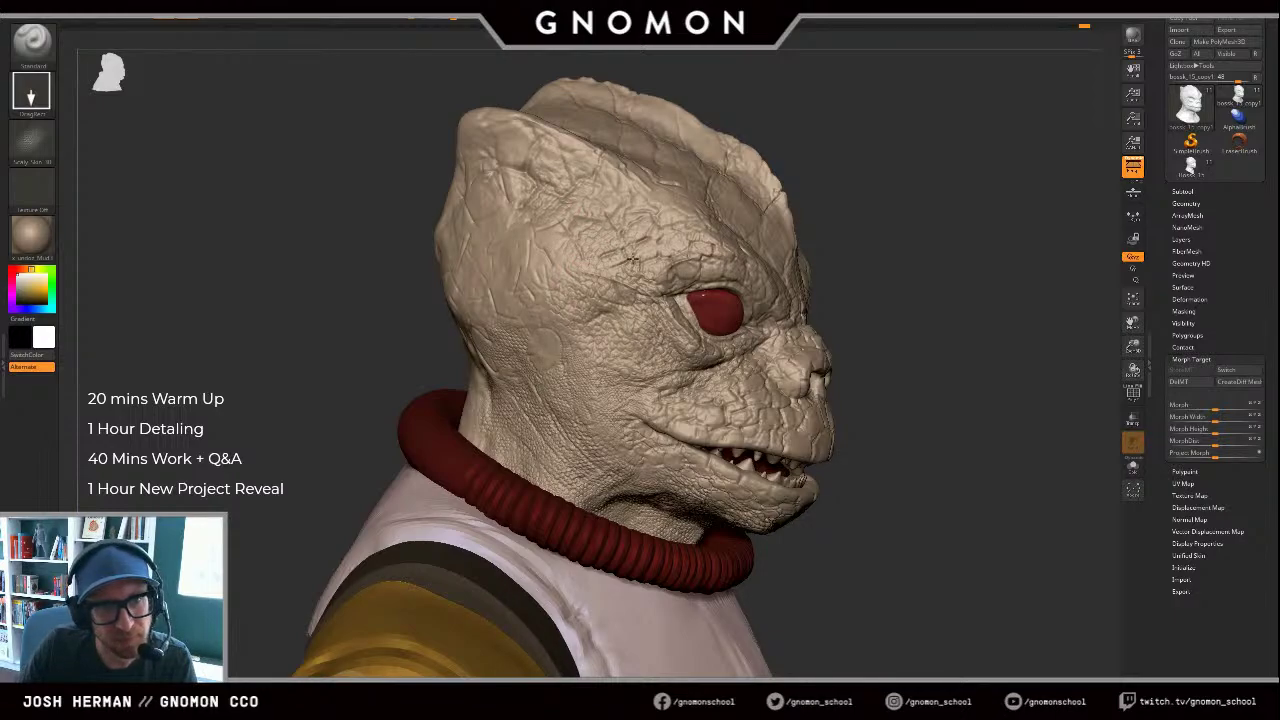
{"action": "key", "text": "ctrl"}
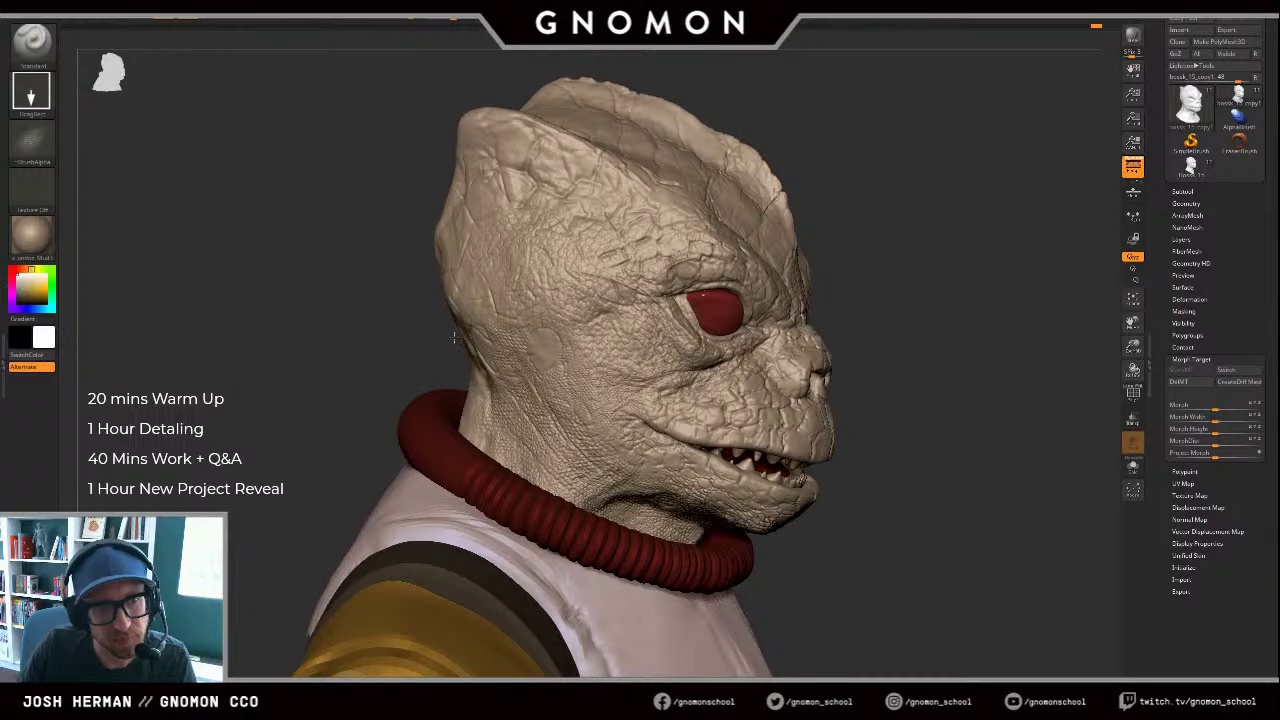
Step: Stamp Scaly_Skin_35 scales on the side and back of the head, undoing unwanted stamps
{"action": "left_click_drag", "start_coordinate": [367, 352], "coordinate": [445, 370]}
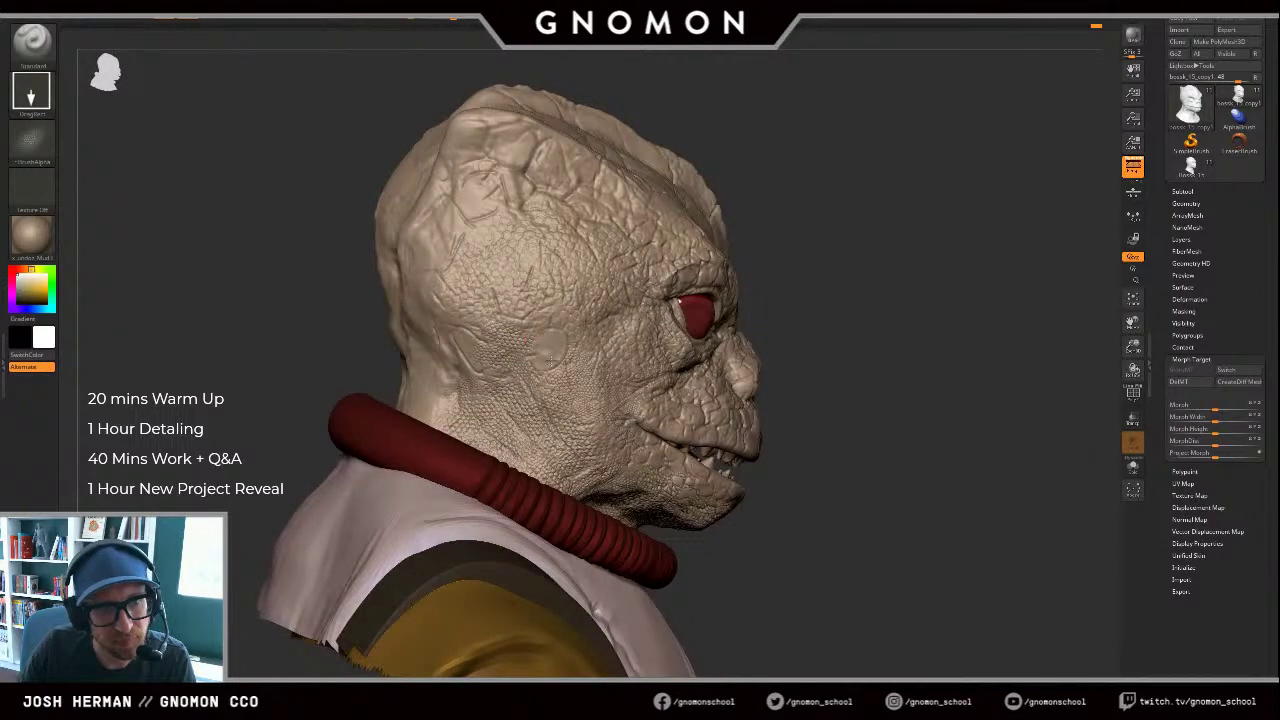
{"action": "left_click", "coordinate": [31, 141]}
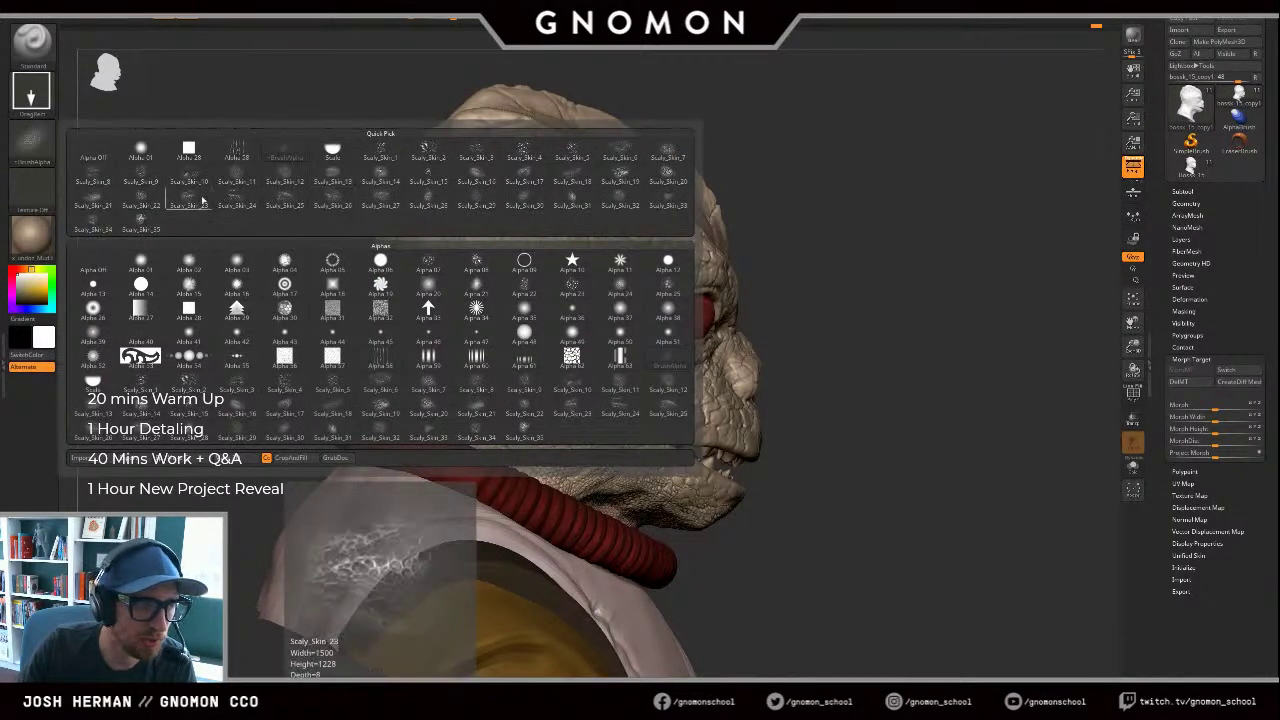
{"action": "left_click", "coordinate": [141, 225]}
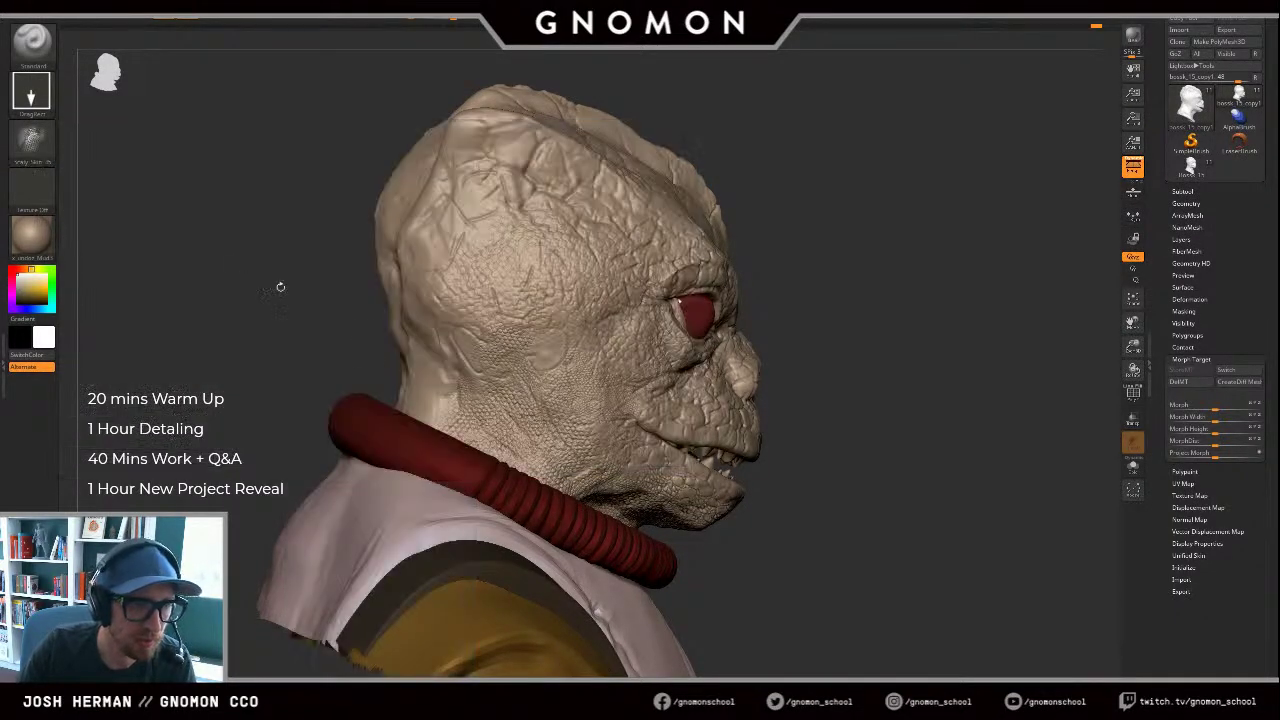
{"action": "left_click_drag", "start_coordinate": [549, 392], "coordinate": [547, 378]}
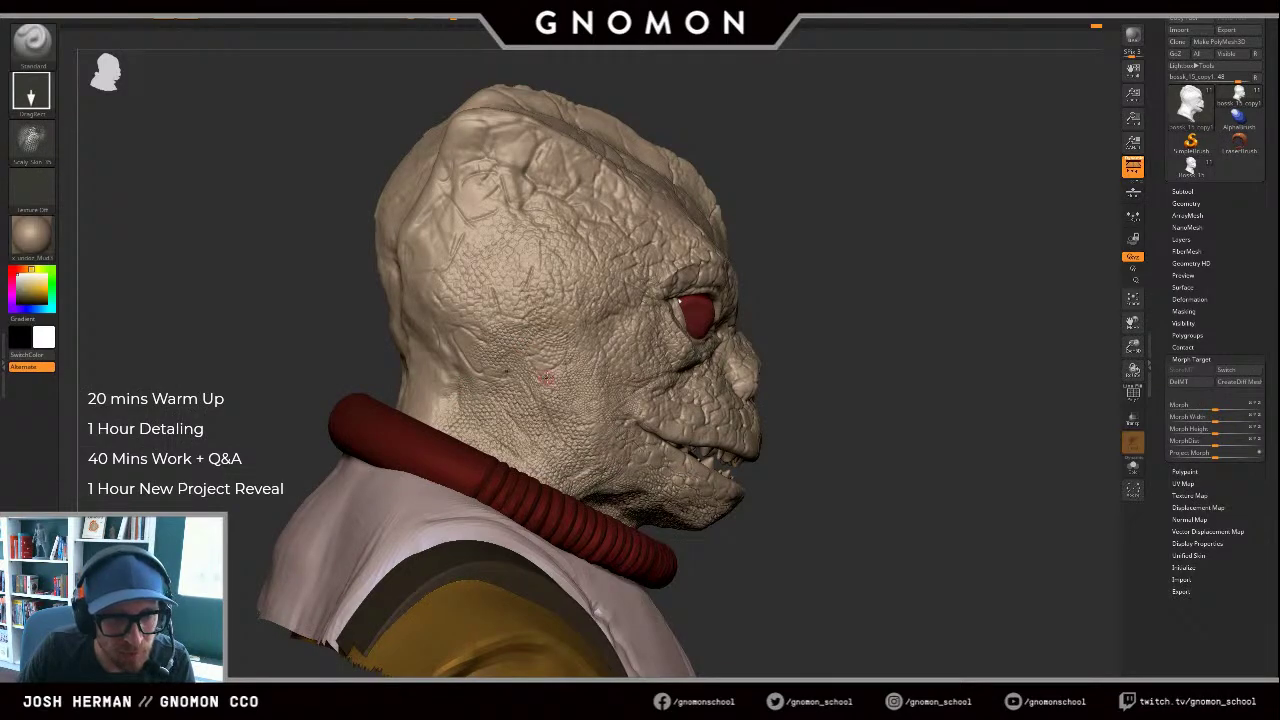
{"action": "key", "text": "ctrl+z"}
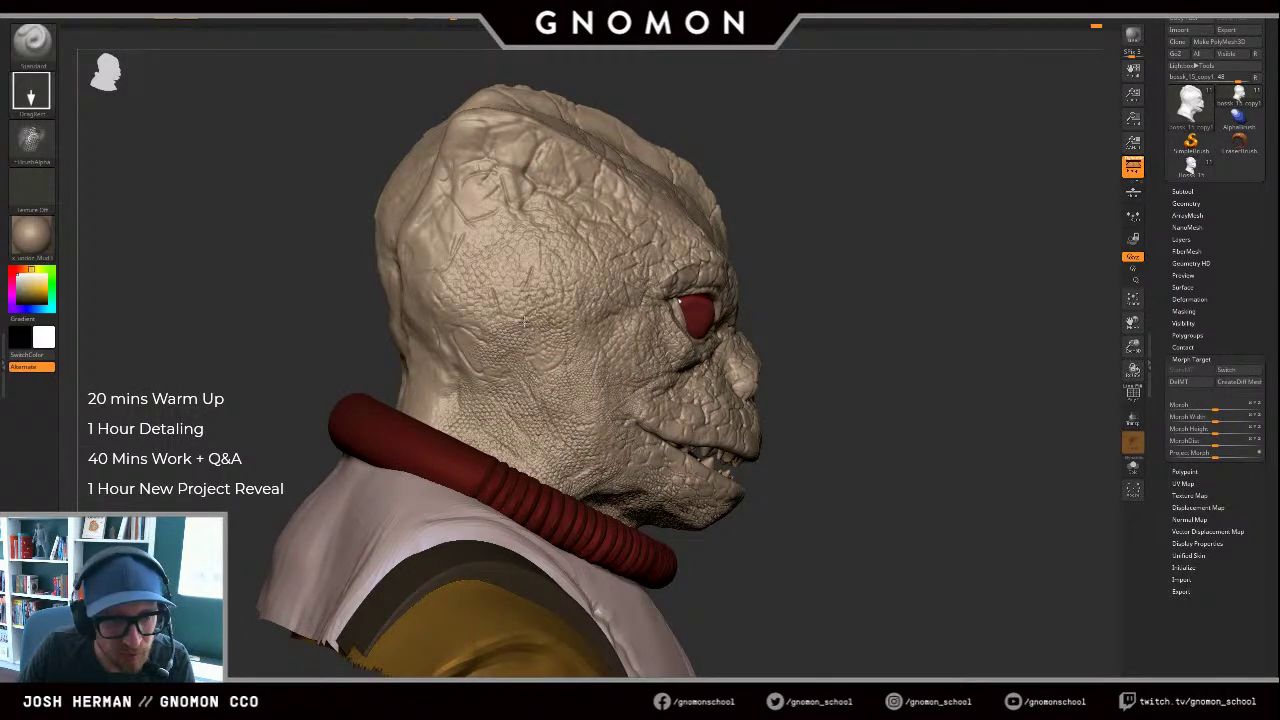
{"action": "left_click_drag", "start_coordinate": [555, 307], "coordinate": [592, 276]}
{"action": "key", "text": "ctrl+z"}
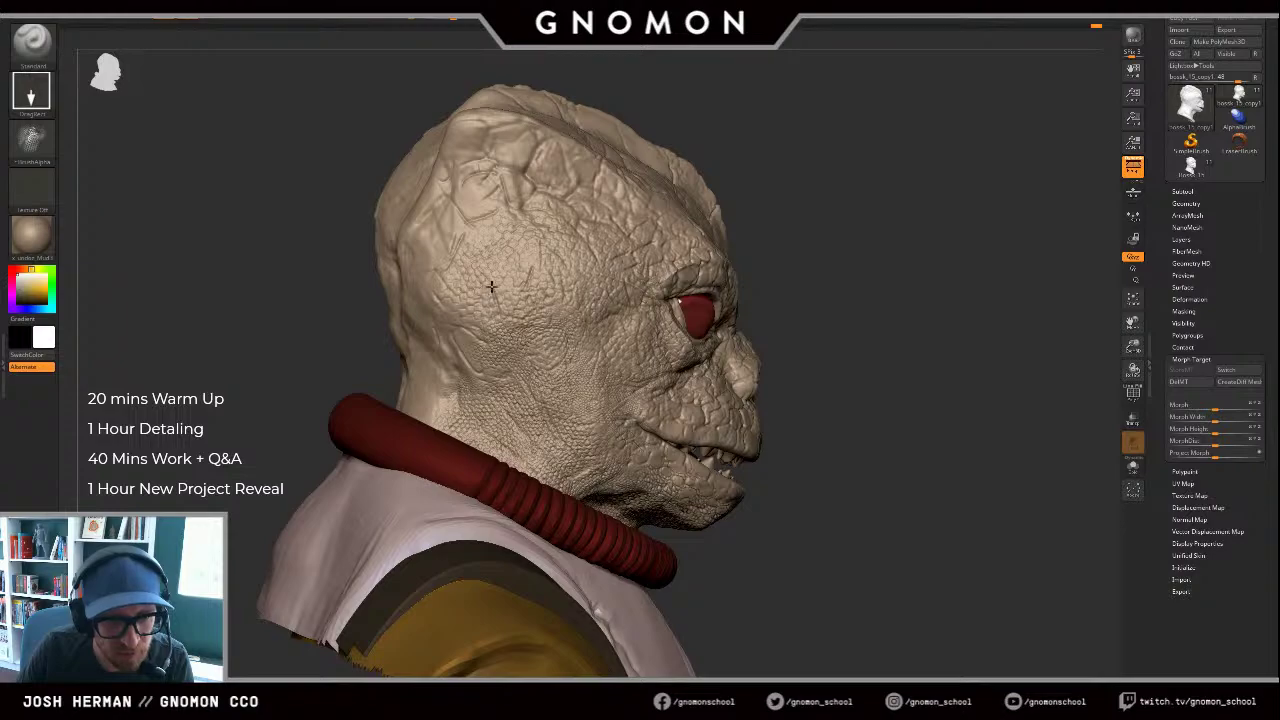
{"action": "left_click_drag", "start_coordinate": [905, 283], "coordinate": [838, 300]}
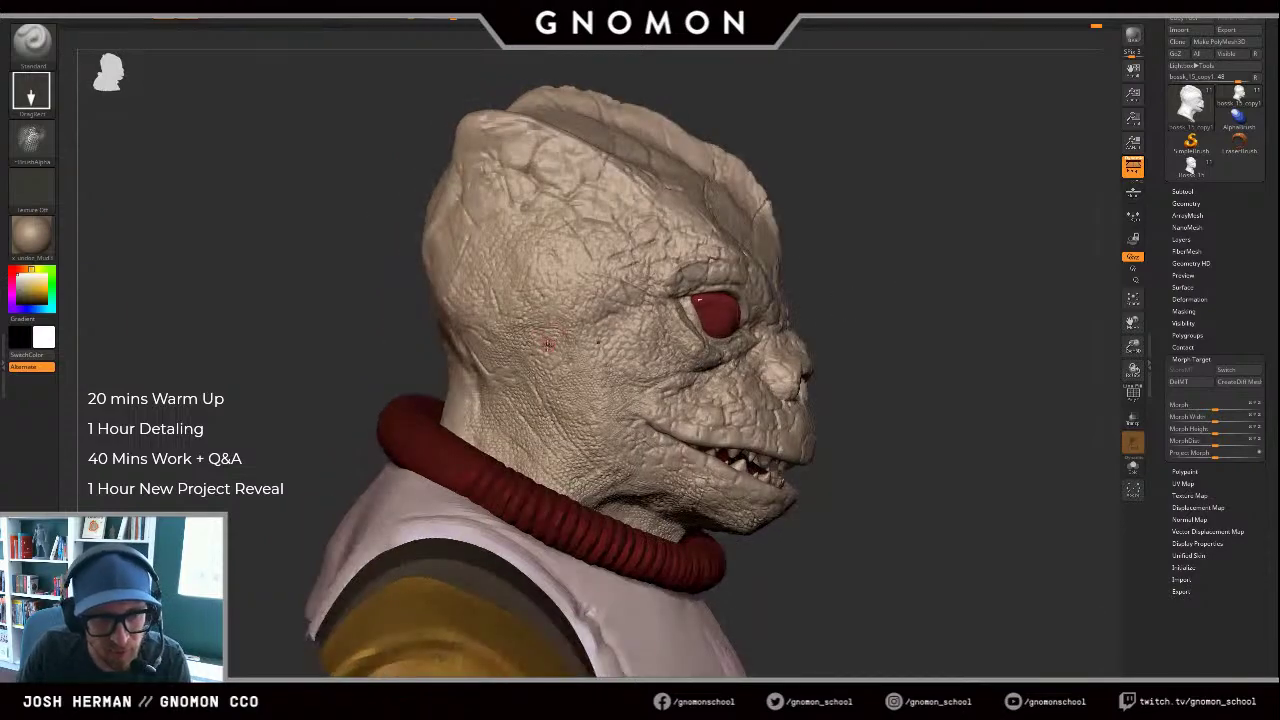
Step: Rework the round ear patch on the side of the head with the Clay brush
{"action": "key", "text": "b"}
{"action": "key", "text": "c"}
{"action": "key", "text": "l"}
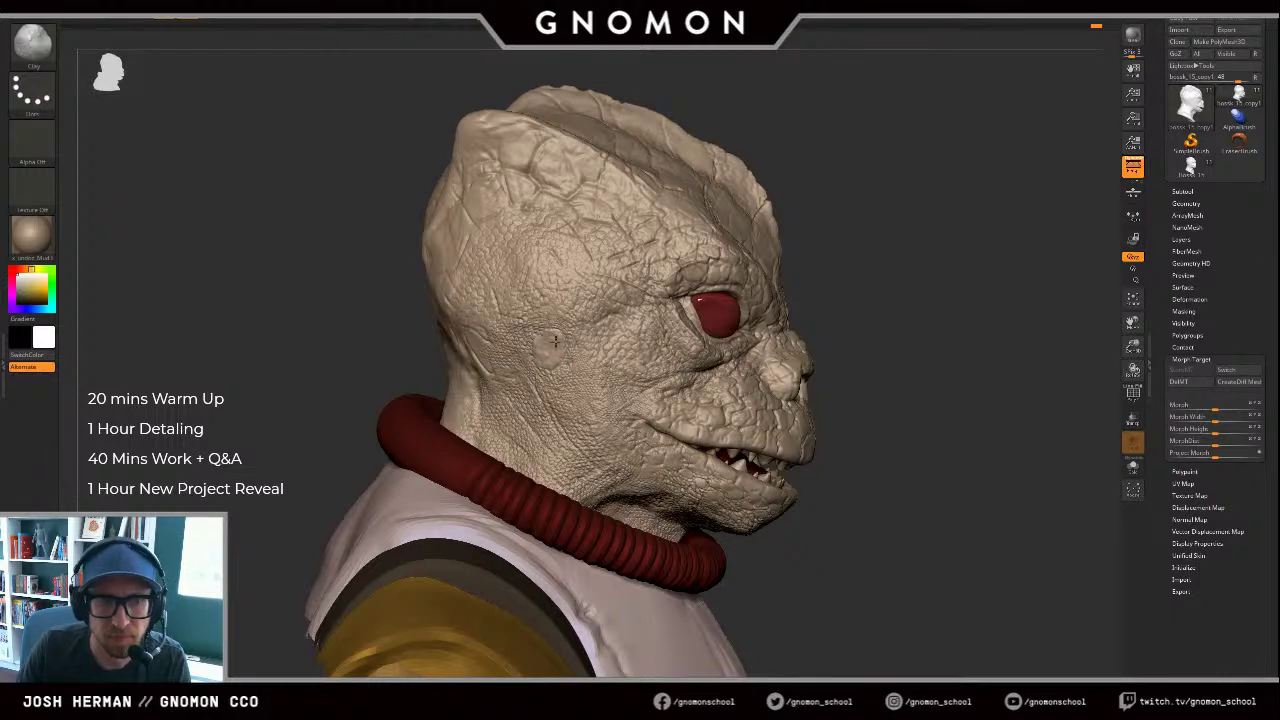
{"action": "mouse_move", "coordinate": [985, 312]}
{"action": "left_mouse_down"}
{"action": "mouse_move", "coordinate": [920, 314]}
{"action": "mouse_move", "coordinate": [962, 313]}
{"action": "left_mouse_up"}
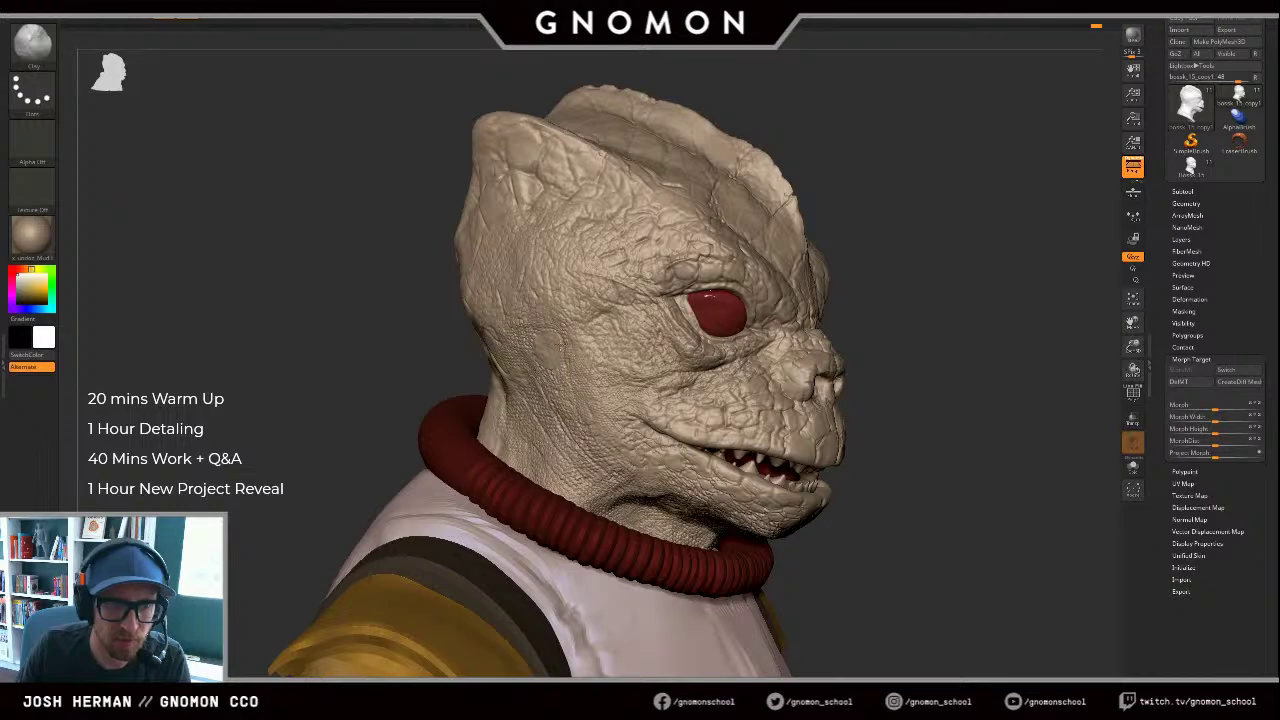
Step: Carve creases around the round ear patch with the DamStandard brush
{"action": "key", "text": "b"}
{"action": "key", "text": "d"}
{"action": "key", "text": "s"}
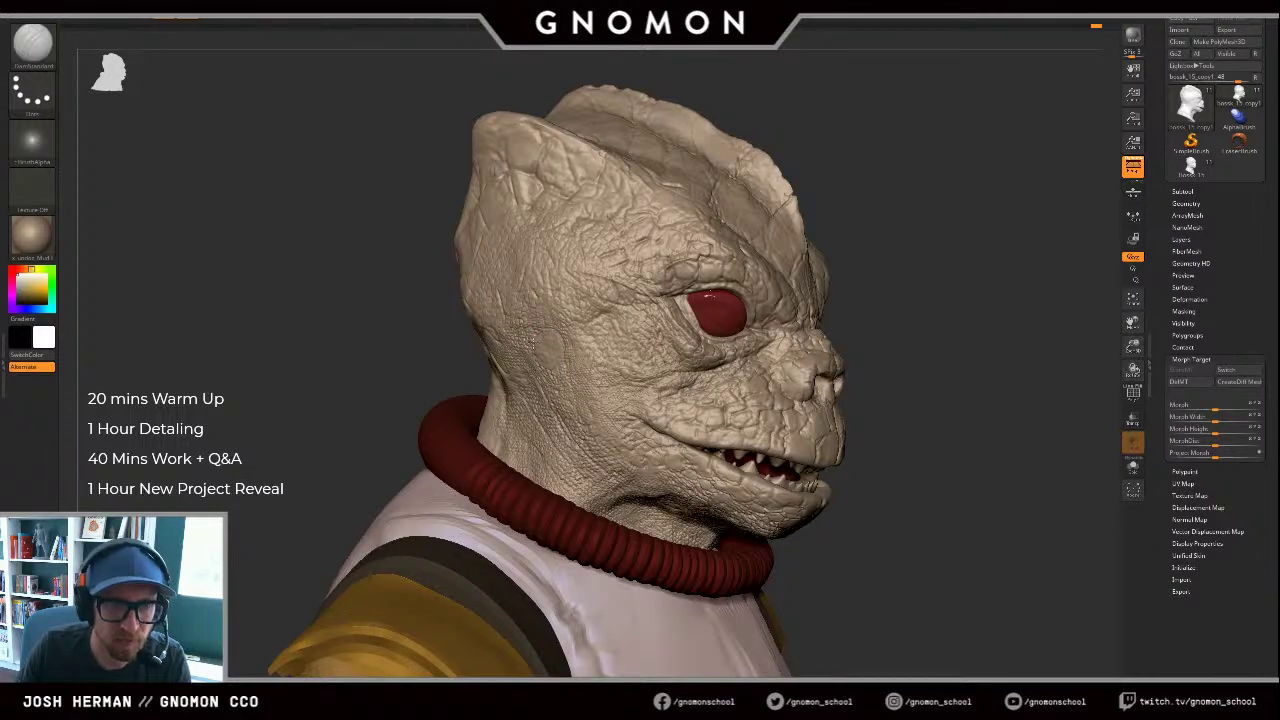
{"action": "left_click_drag", "start_coordinate": [407, 366], "coordinate": [547, 340]}
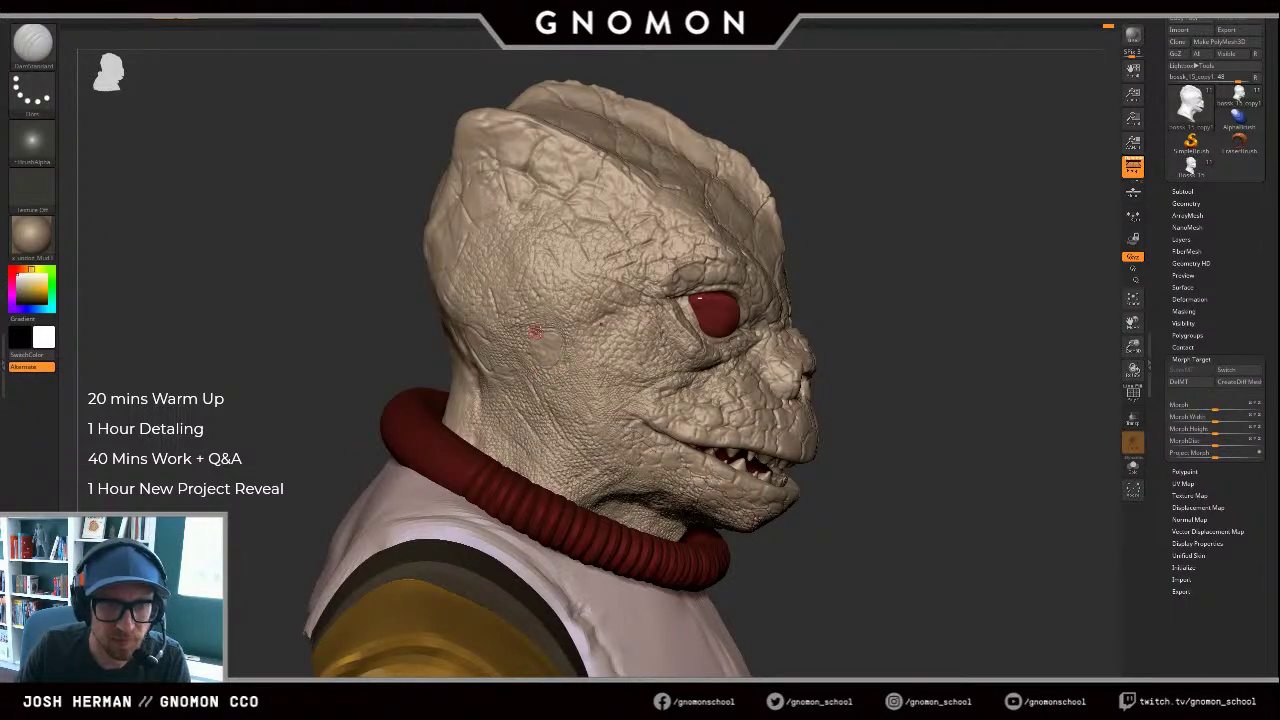
Step: Return to the Standard brush and stamp Scaly_Skin_30 scales toward the back of the head, undoing an unwanted stamp
{"action": "left_click_drag", "start_coordinate": [908, 283], "coordinate": [820, 288]}
{"action": "key", "text": "b"}
{"action": "key", "text": "s"}
{"action": "key", "text": "t"}
{"action": "left_click_drag", "start_coordinate": [366, 218], "coordinate": [444, 216]}
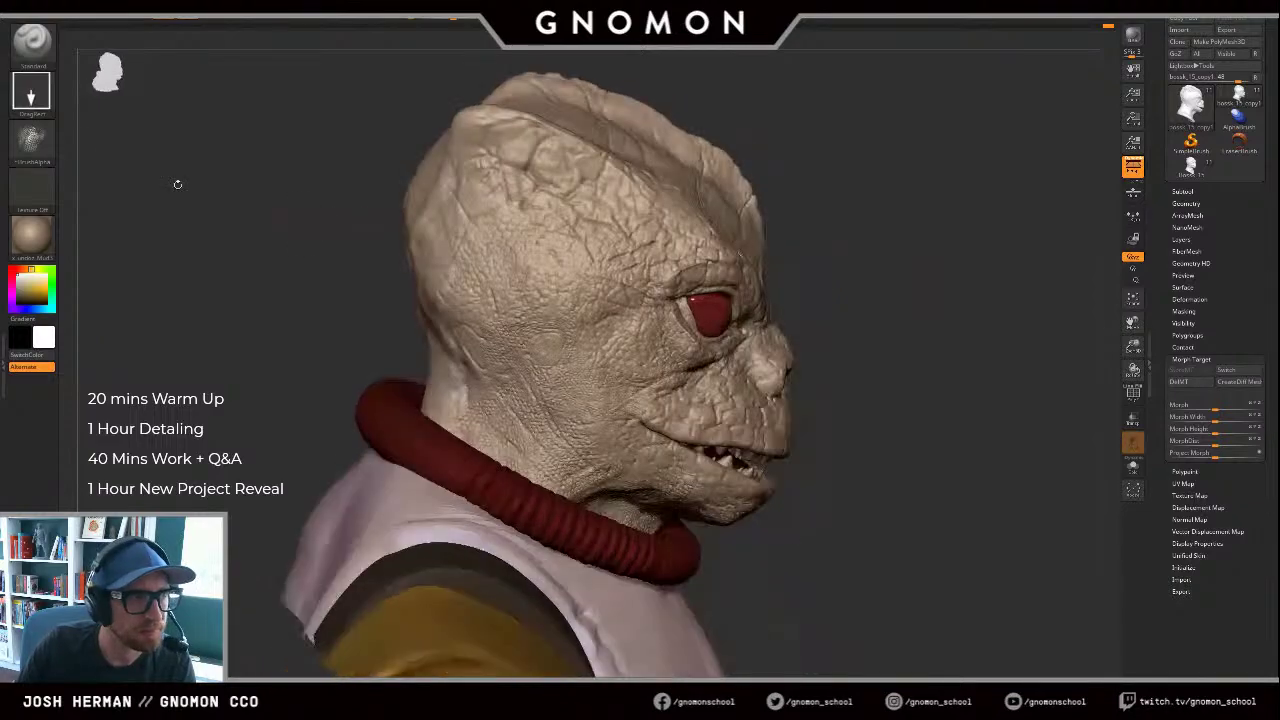
{"action": "left_click", "coordinate": [33, 142]}
{"action": "left_click", "coordinate": [517, 200]}
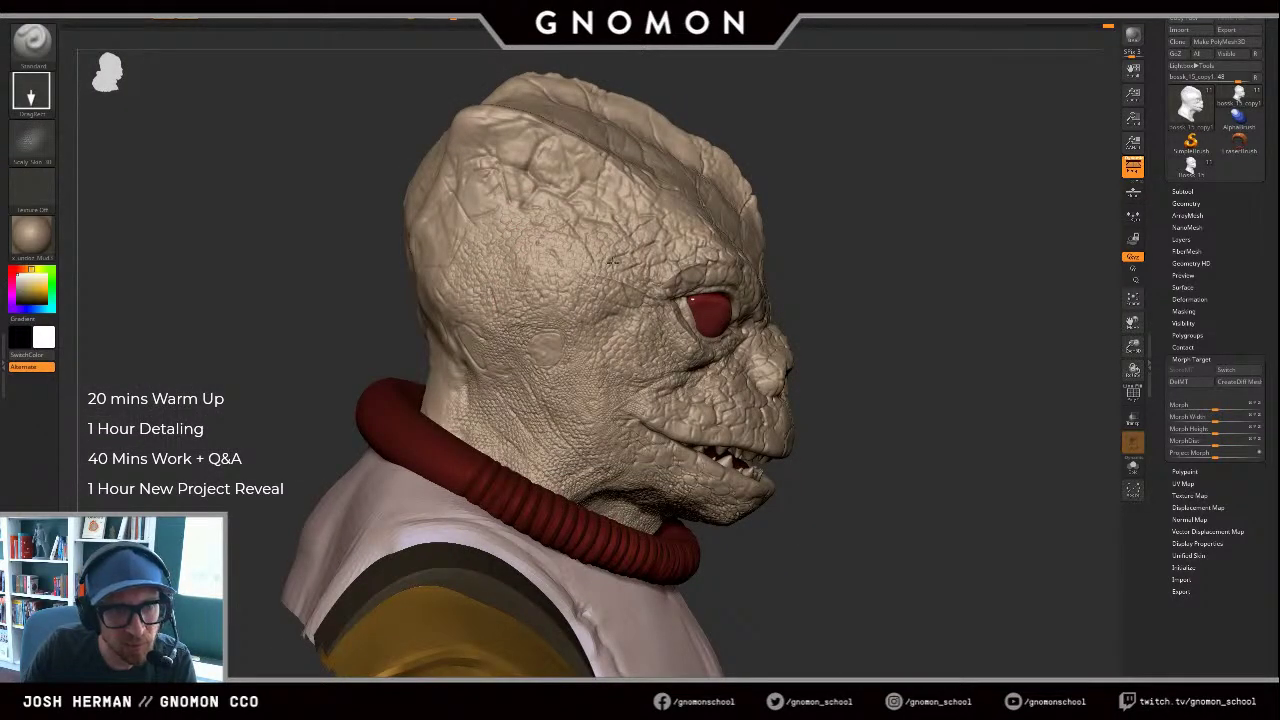
{"action": "key", "text": "ctrl+z"}
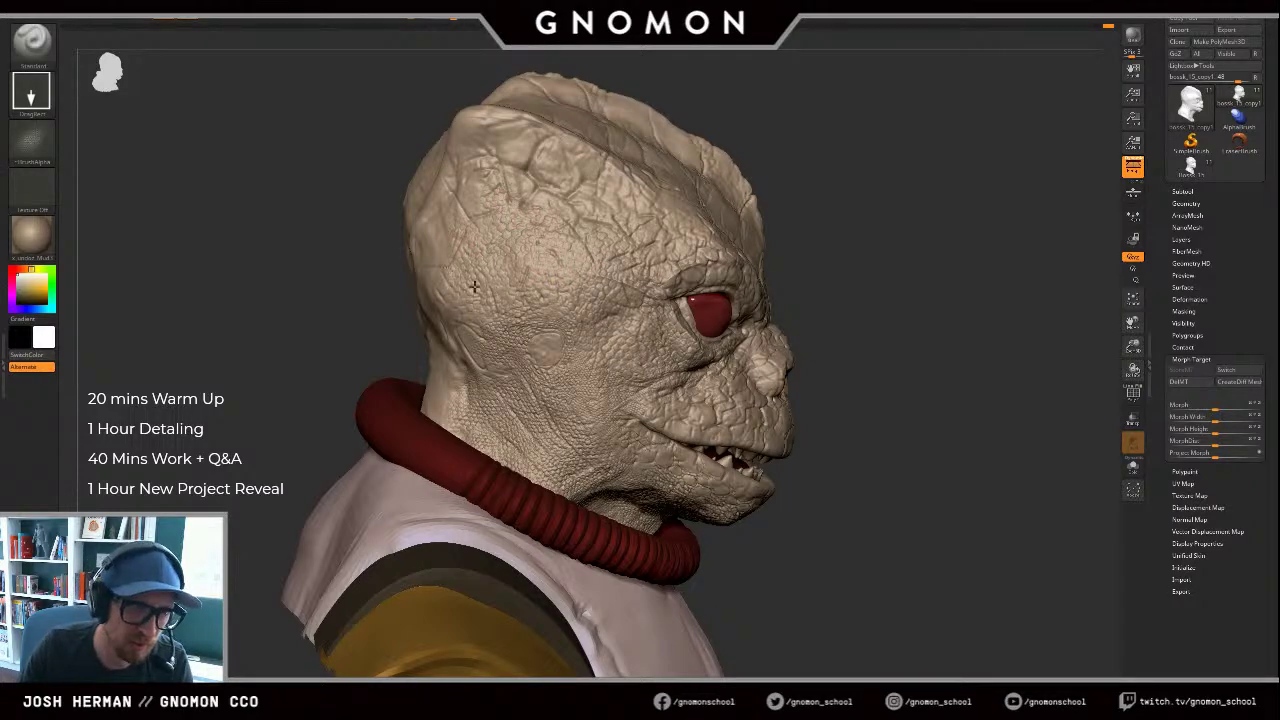
{"action": "left_click_drag", "start_coordinate": [303, 327], "coordinate": [363, 321]}
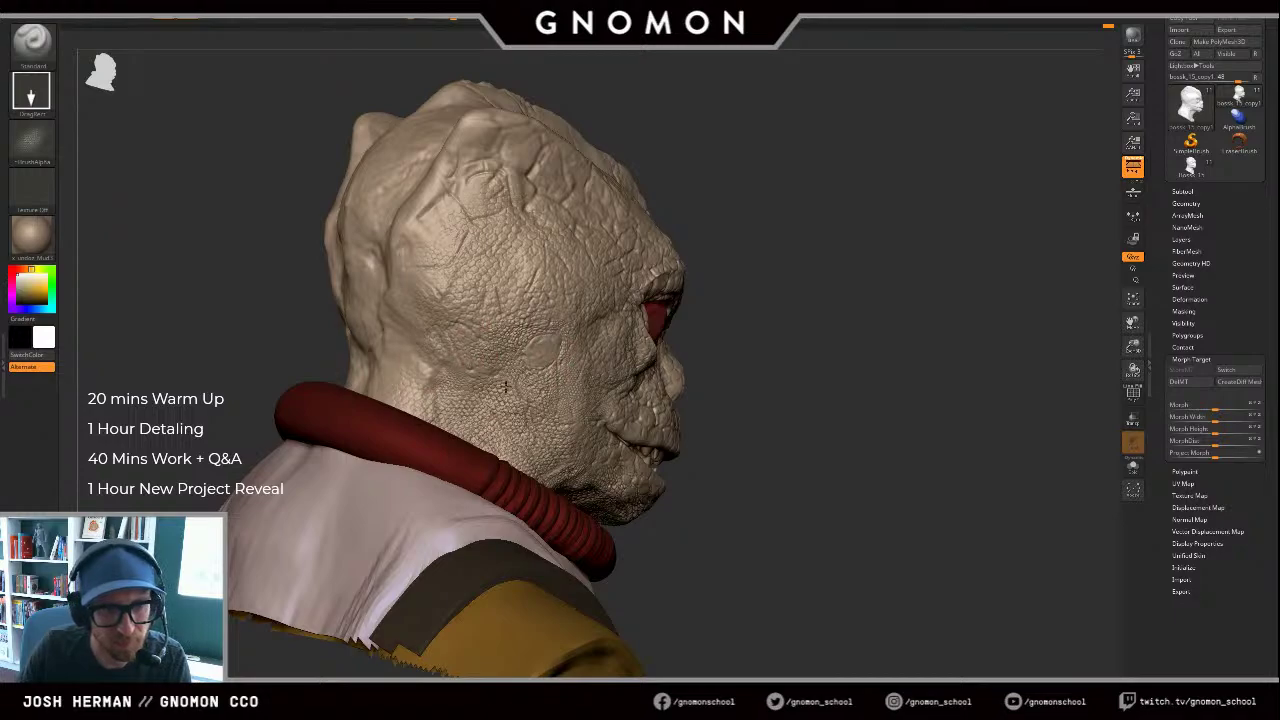
Step: Examine the scale detail on the head and mouth from three-quarter views, both close up and from farther away
{"action": "left_click_drag", "start_coordinate": [923, 351], "coordinate": [928, 317]}
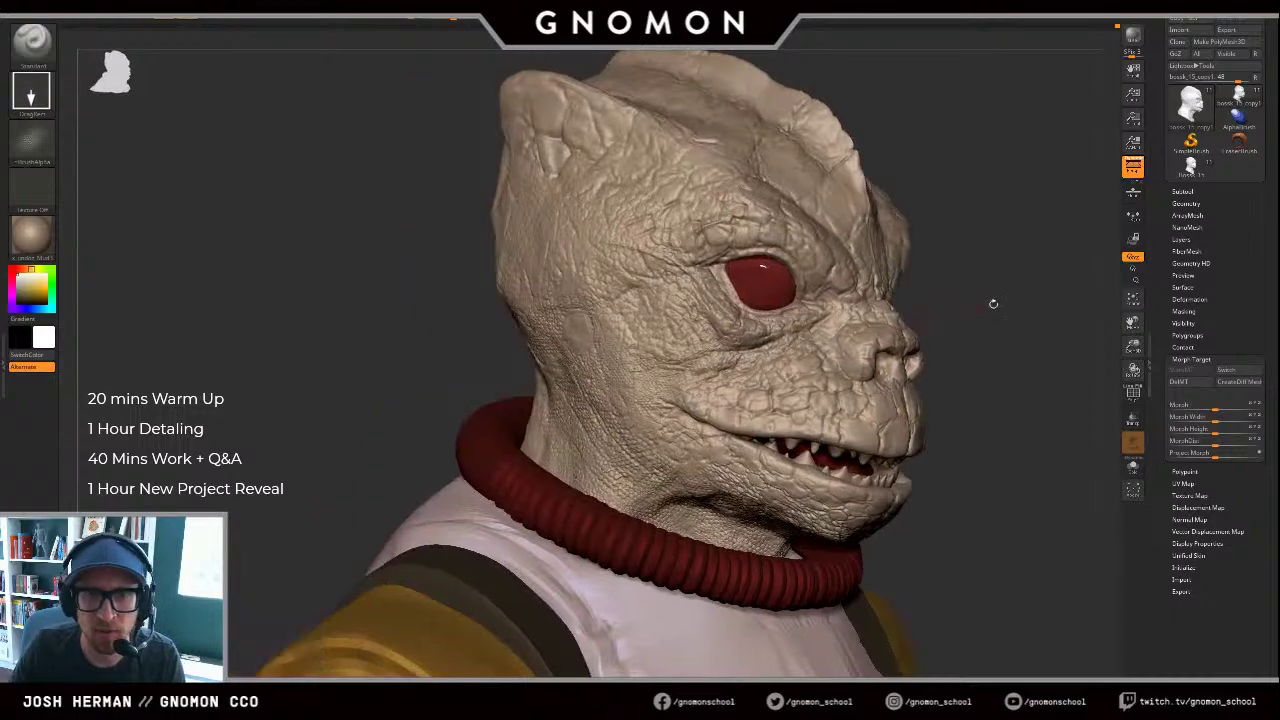
{"action": "left_click_drag", "start_coordinate": [1039, 296], "coordinate": [912, 318], "text": "alt"}
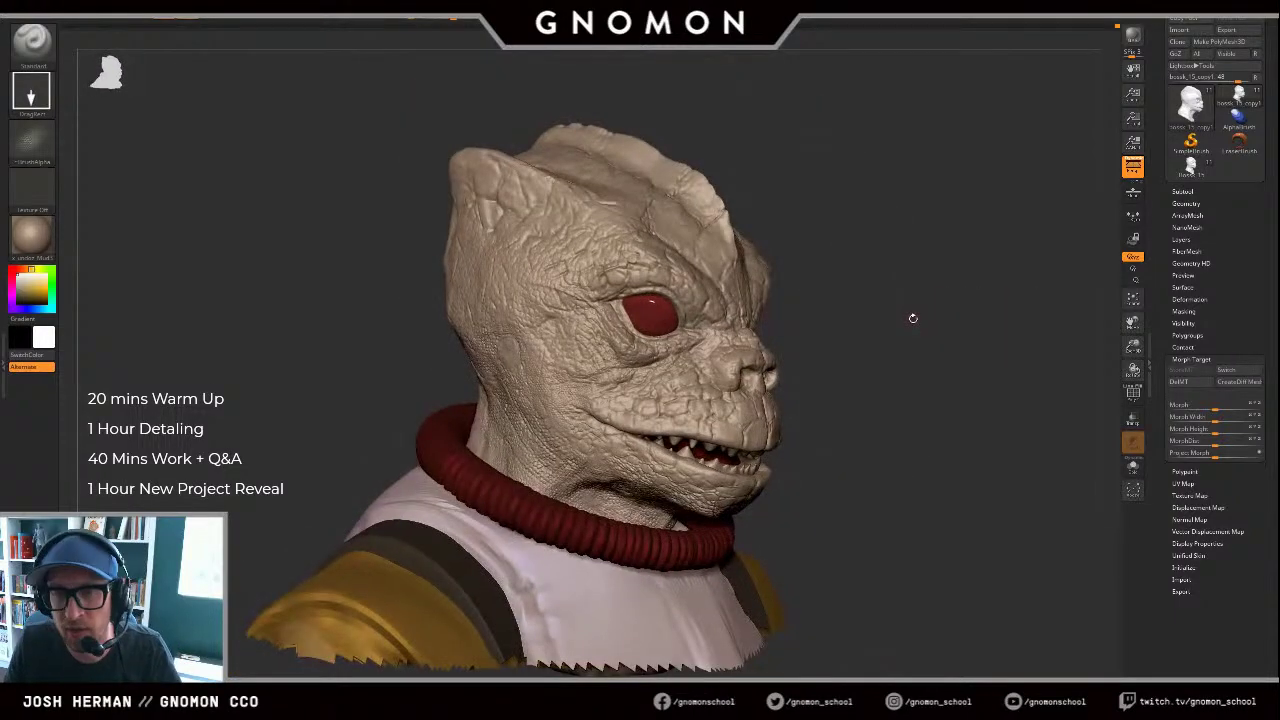
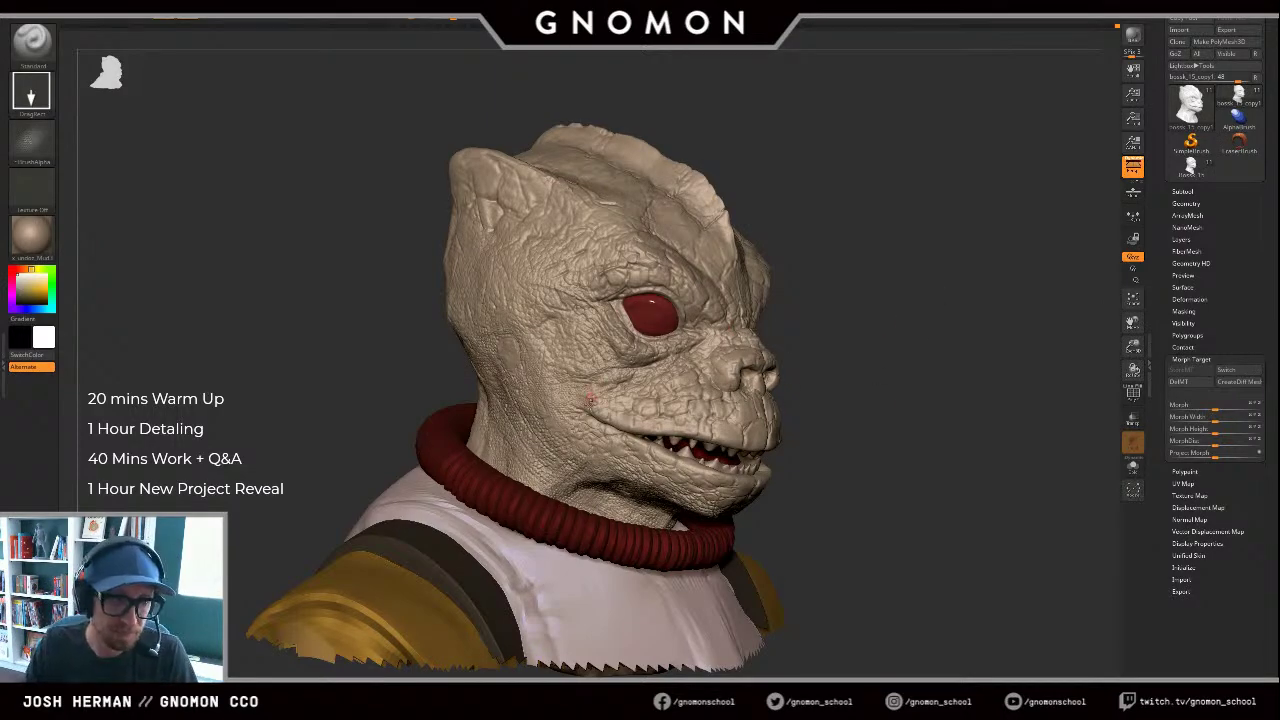
{"action": "left_click_drag", "start_coordinate": [857, 380], "coordinate": [868, 425]}
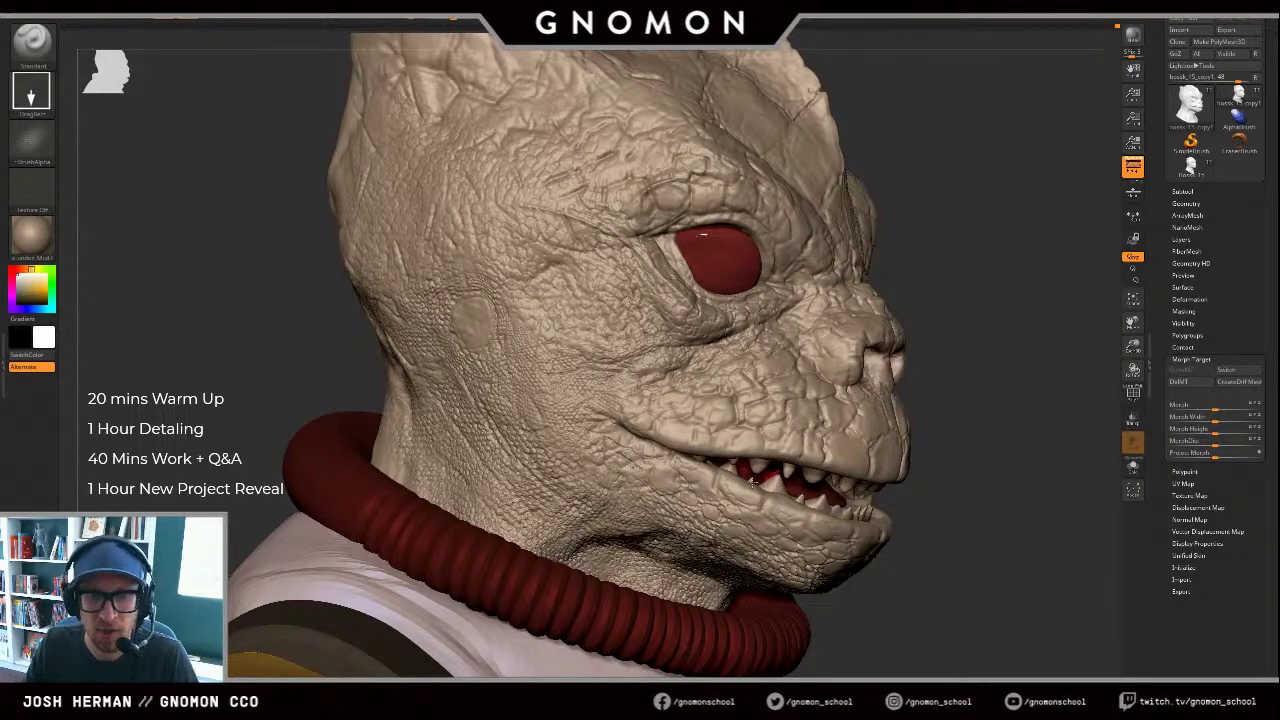
{"action": "left_click_drag", "start_coordinate": [1022, 463], "coordinate": [880, 408]}
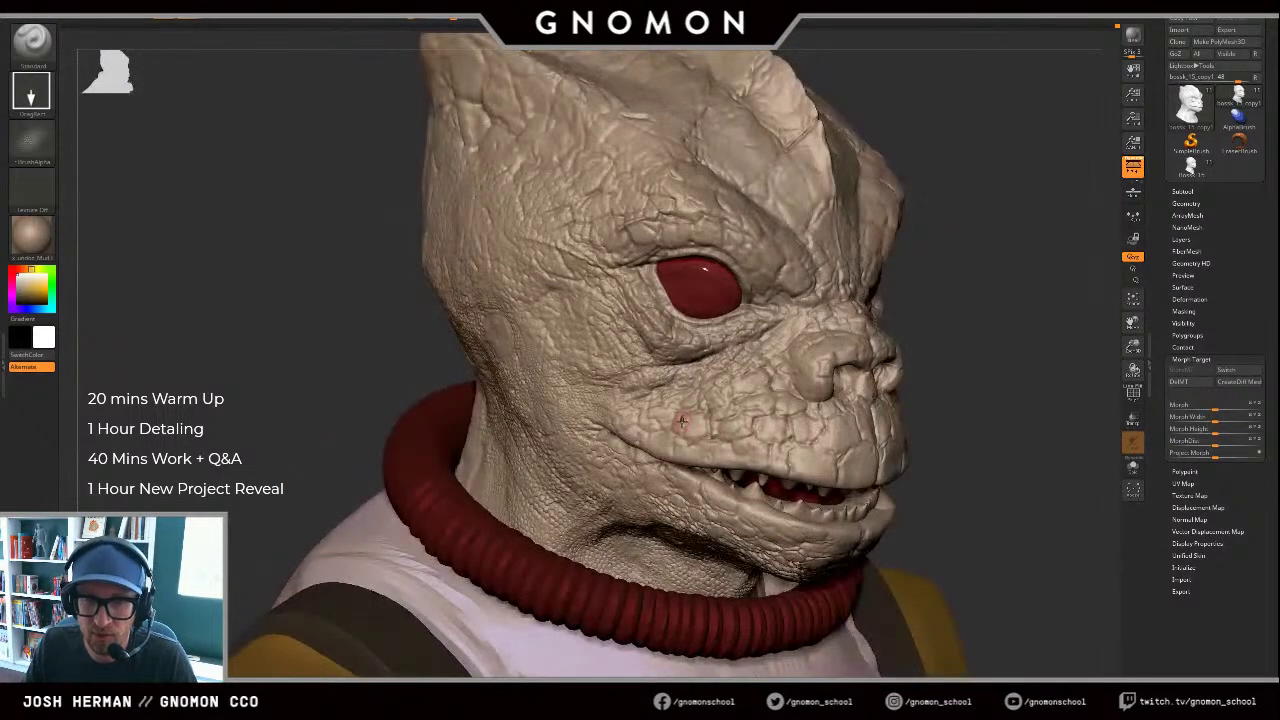
Step: Examine the scaled head and face from the front and from both three-quarter sides
{"action": "key", "text": "ctrl"}
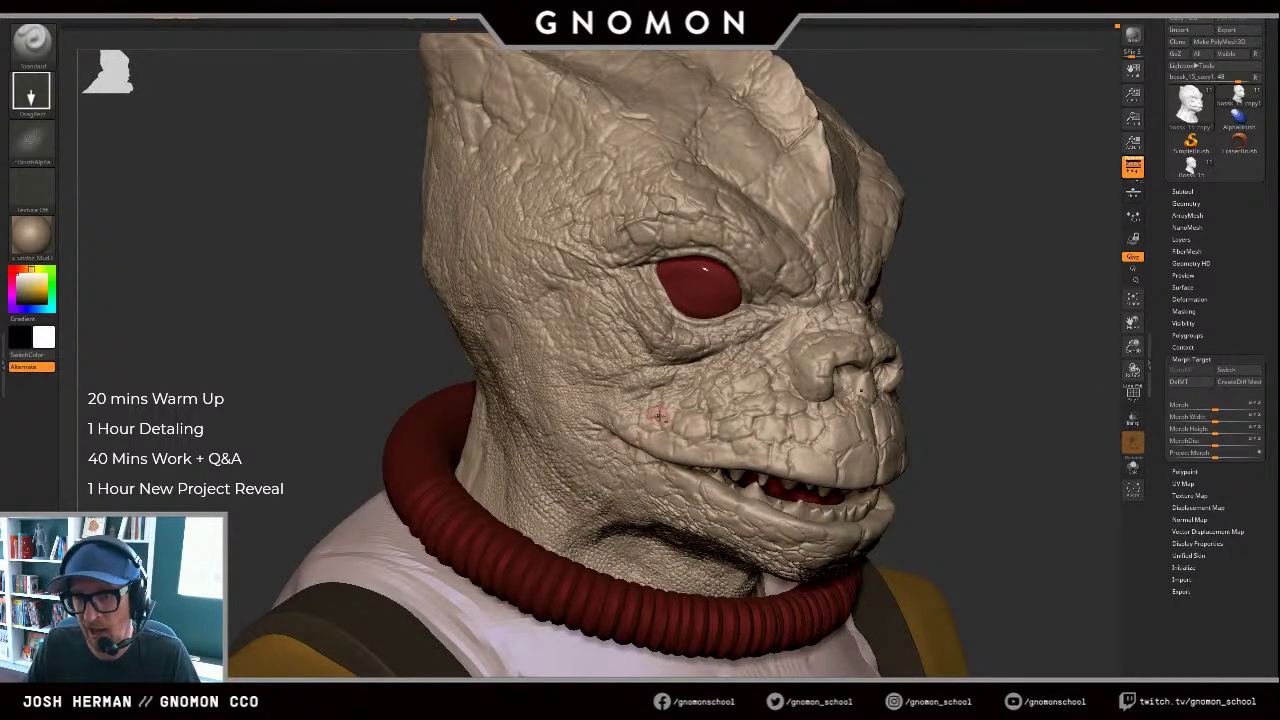
{"action": "left_click_drag", "start_coordinate": [1026, 380], "coordinate": [753, 361]}
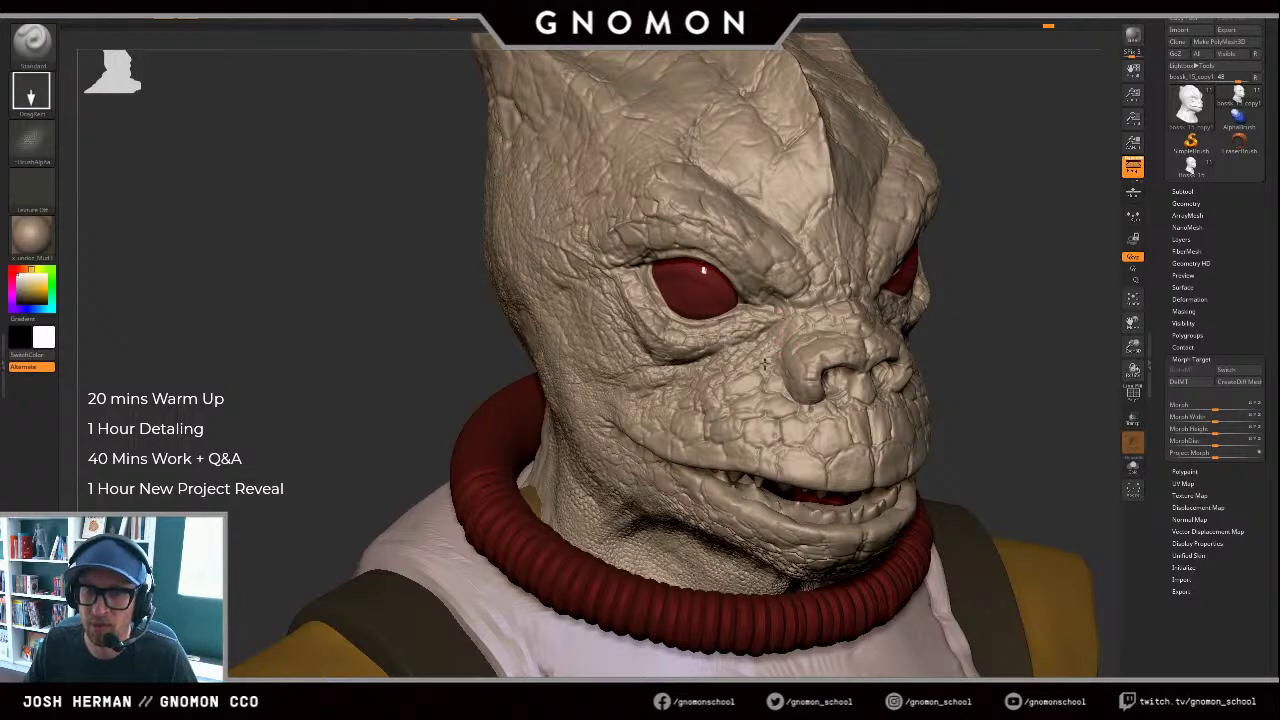
{"action": "mouse_move", "coordinate": [1044, 393]}
{"action": "left_mouse_down", "text": "alt"}
{"action": "mouse_move", "coordinate": [1040, 336]}
{"action": "mouse_move", "coordinate": [1006, 327]}
{"action": "mouse_move", "coordinate": [1045, 320]}
{"action": "mouse_move", "coordinate": [888, 343]}
{"action": "mouse_move", "coordinate": [781, 467]}
{"action": "left_mouse_up", "text": "alt"}
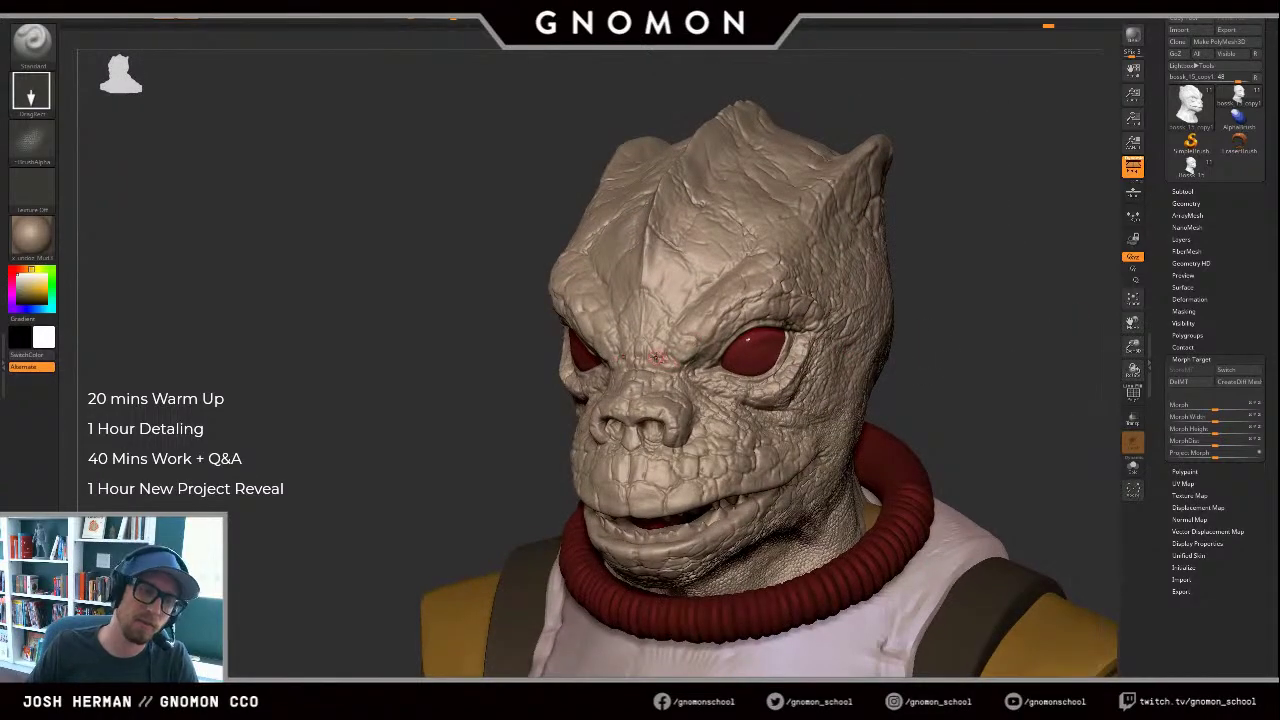
{"action": "left_click_drag", "start_coordinate": [400, 416], "coordinate": [456, 412]}
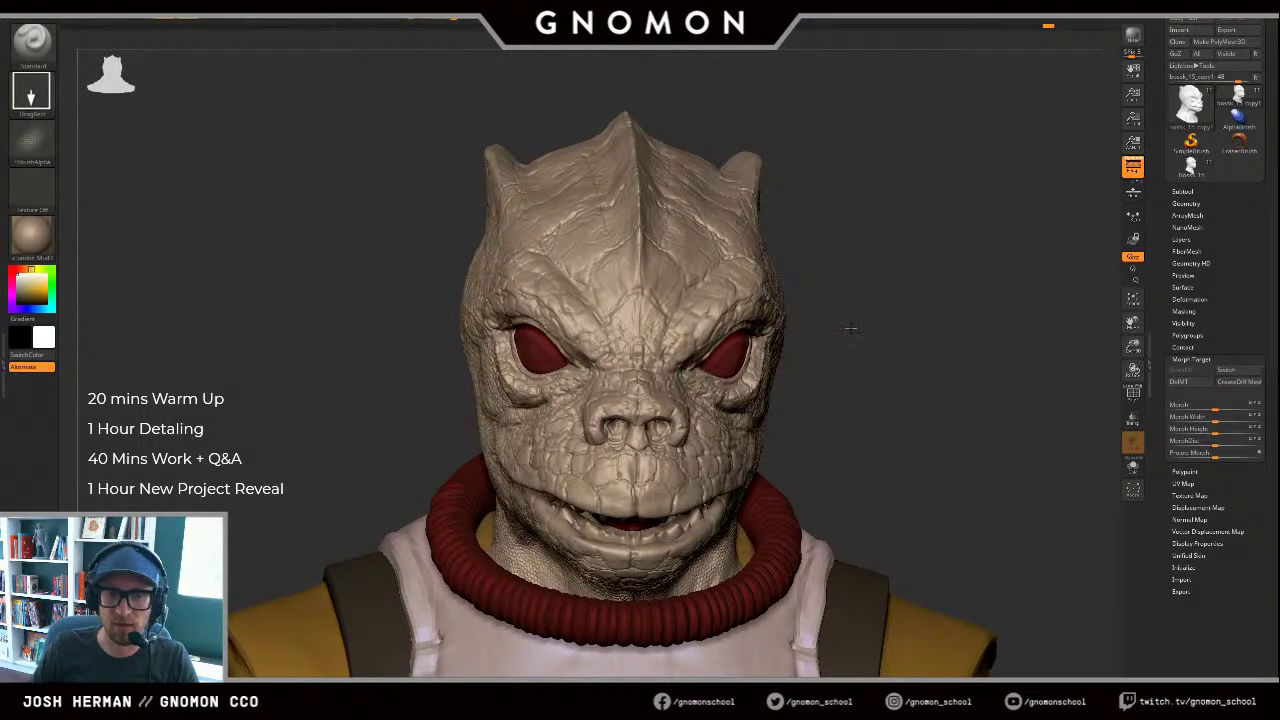
{"action": "left_click_drag", "start_coordinate": [850, 329], "coordinate": [908, 331]}
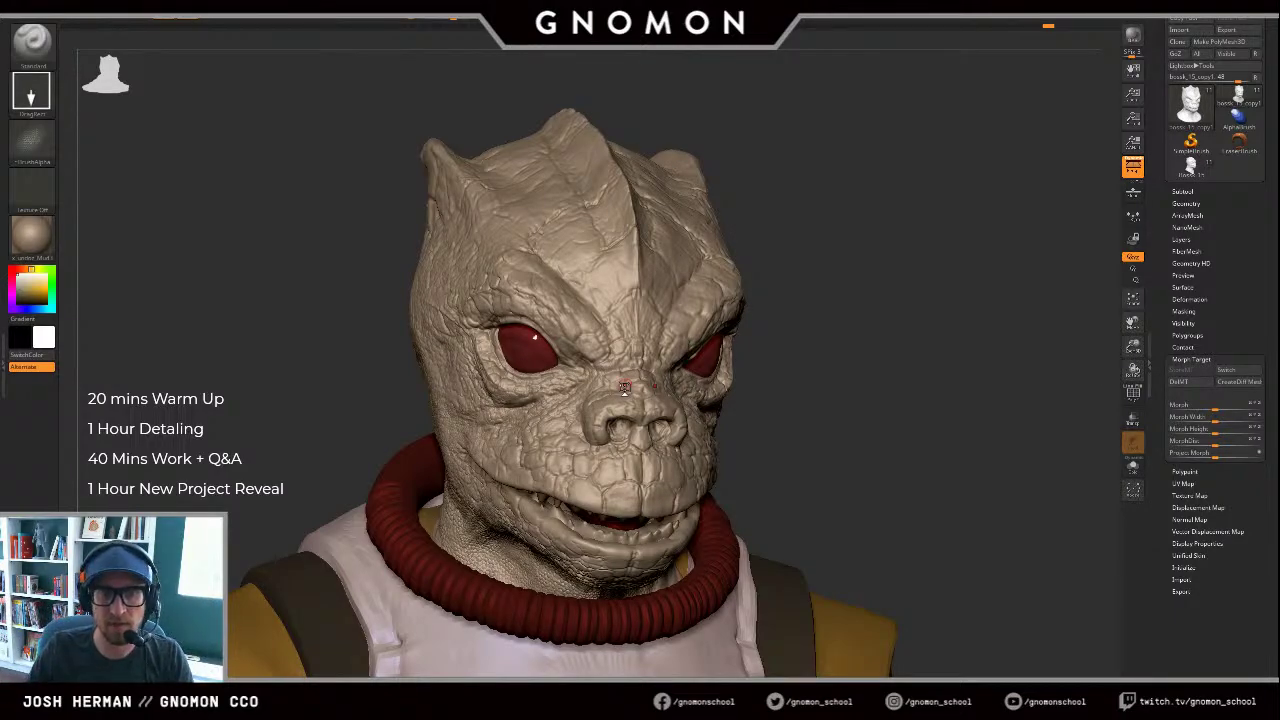
{"action": "mouse_move", "coordinate": [964, 353]}
{"action": "left_mouse_down", "text": "shift"}
{"action": "mouse_move", "coordinate": [926, 325]}
{"action": "mouse_move", "coordinate": [1033, 299]}
{"action": "mouse_move", "coordinate": [930, 303]}
{"action": "mouse_move", "coordinate": [907, 222]}
{"action": "left_mouse_up", "text": "shift"}
Step: Select the Morph brush, switch the head to its stored morph target and back, and inspect the scales from both sides
{"action": "key", "text": "b"}
{"action": "key", "text": "m"}
{"action": "key", "text": "o"}
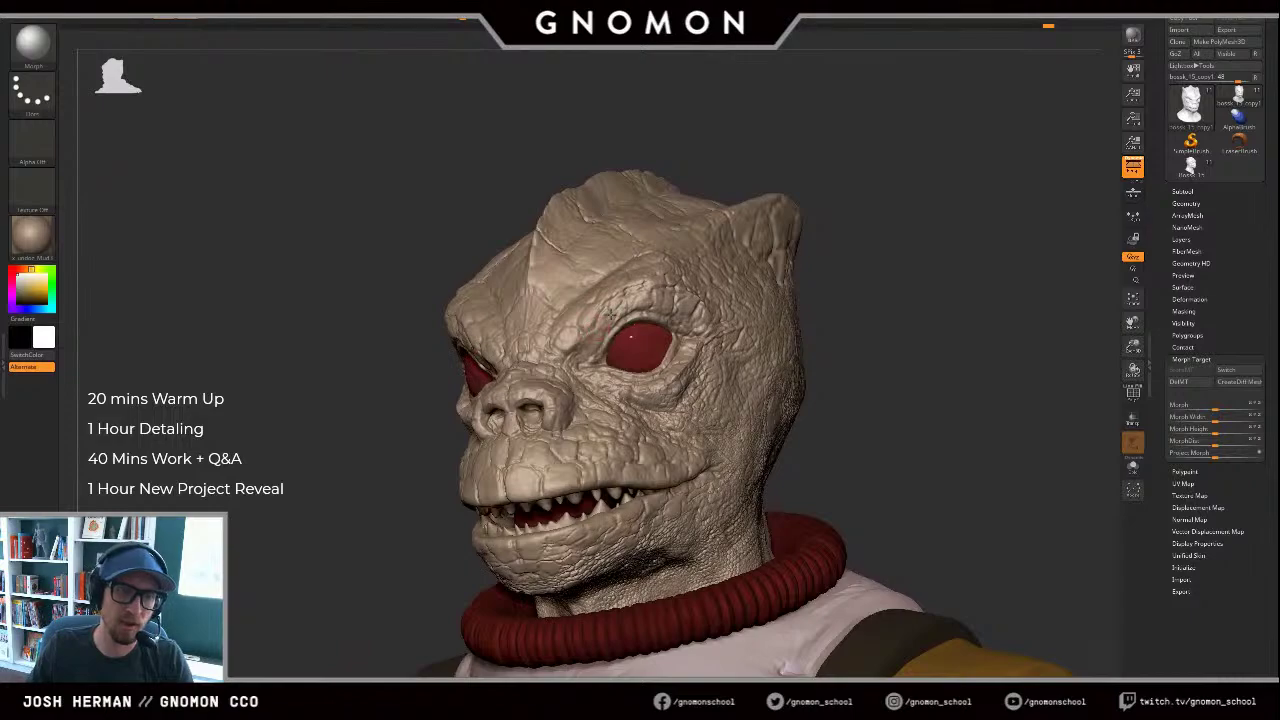
{"action": "key", "text": "ctrl"}
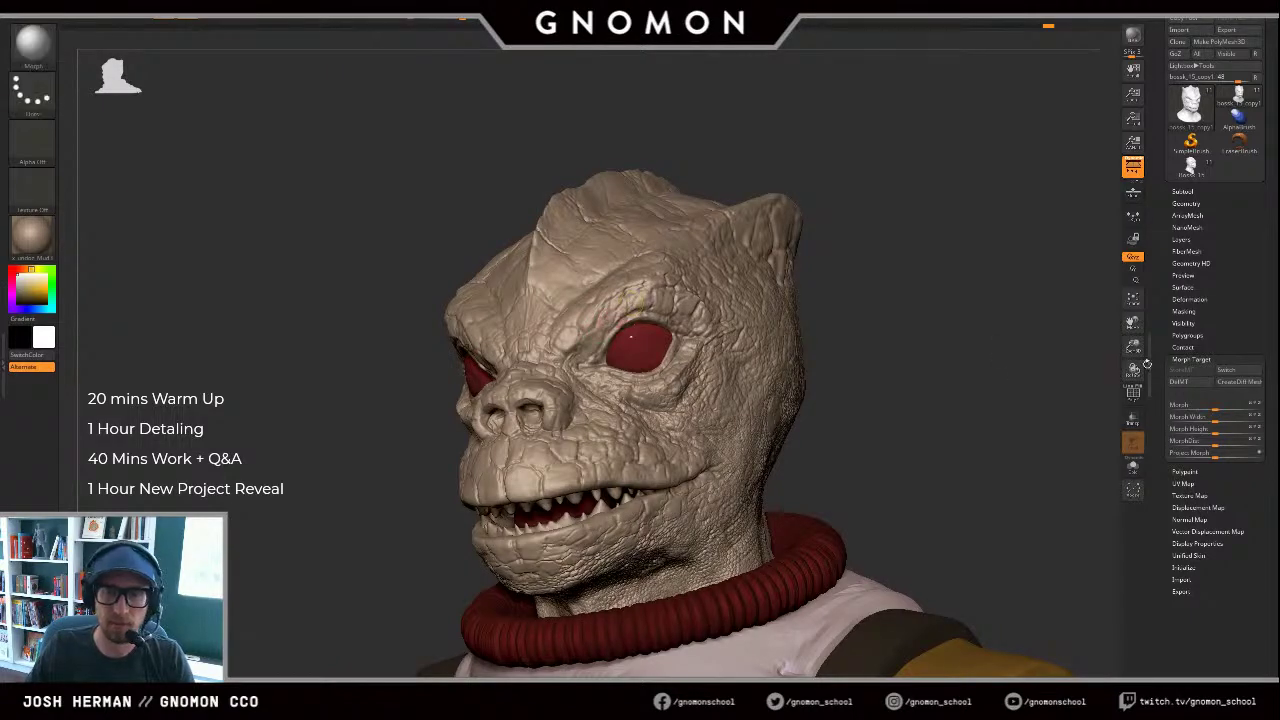
{"action": "left_click", "coordinate": [1244, 372]}
{"action": "left_click", "coordinate": [1247, 372]}
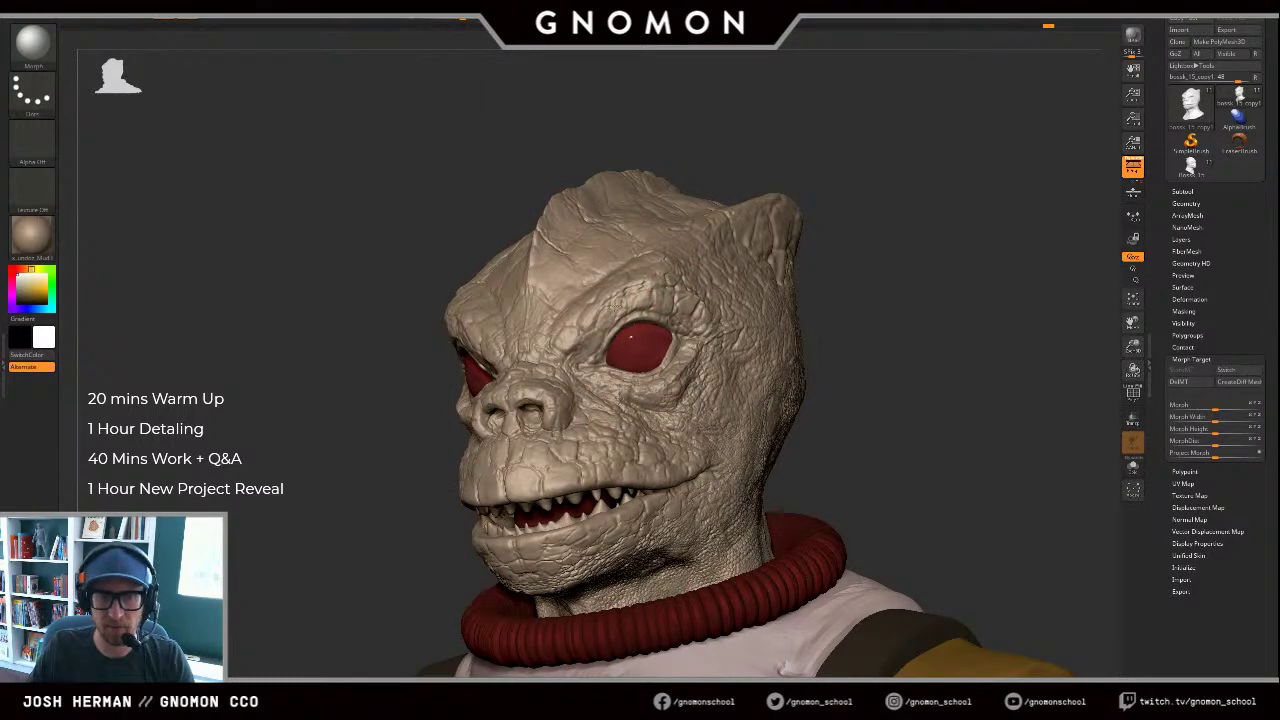
{"action": "mouse_move", "coordinate": [1003, 327]}
{"action": "left_mouse_down", "text": "shift"}
{"action": "mouse_move", "coordinate": [991, 343]}
{"action": "mouse_move", "coordinate": [874, 351]}
{"action": "left_mouse_up", "text": "shift"}
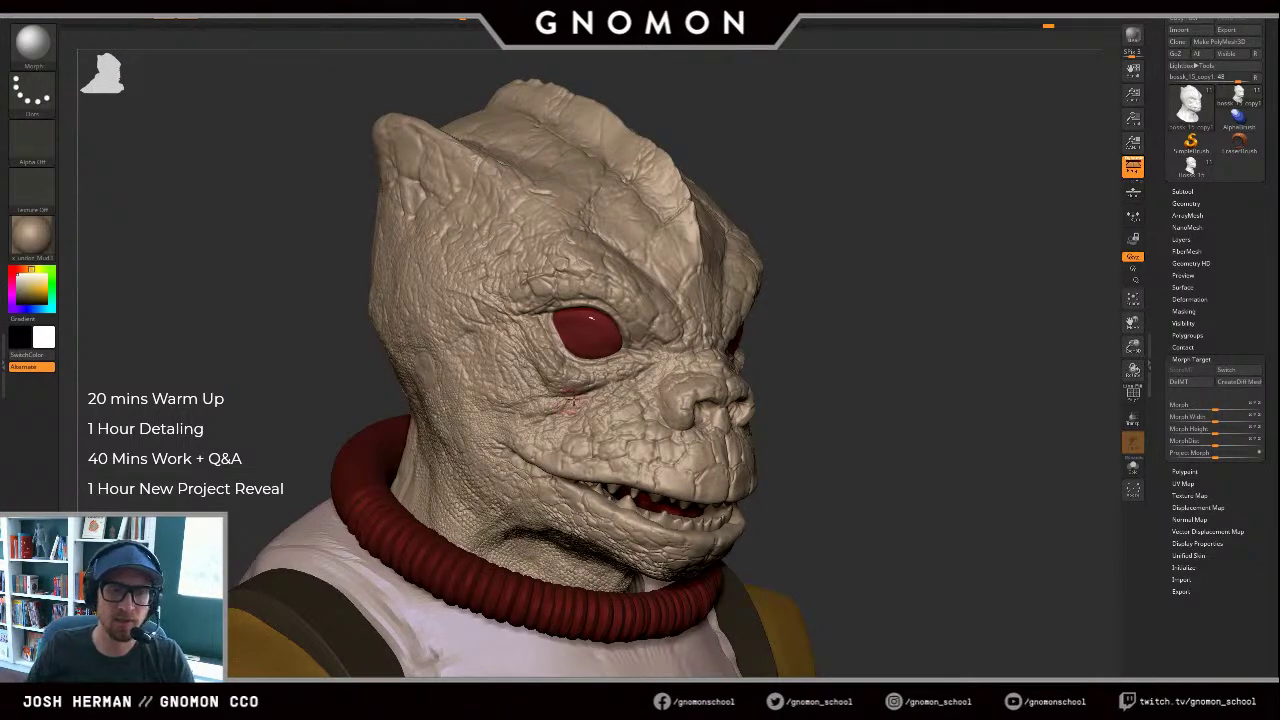
{"action": "left_click_drag", "start_coordinate": [906, 434], "coordinate": [944, 375], "text": "alt"}
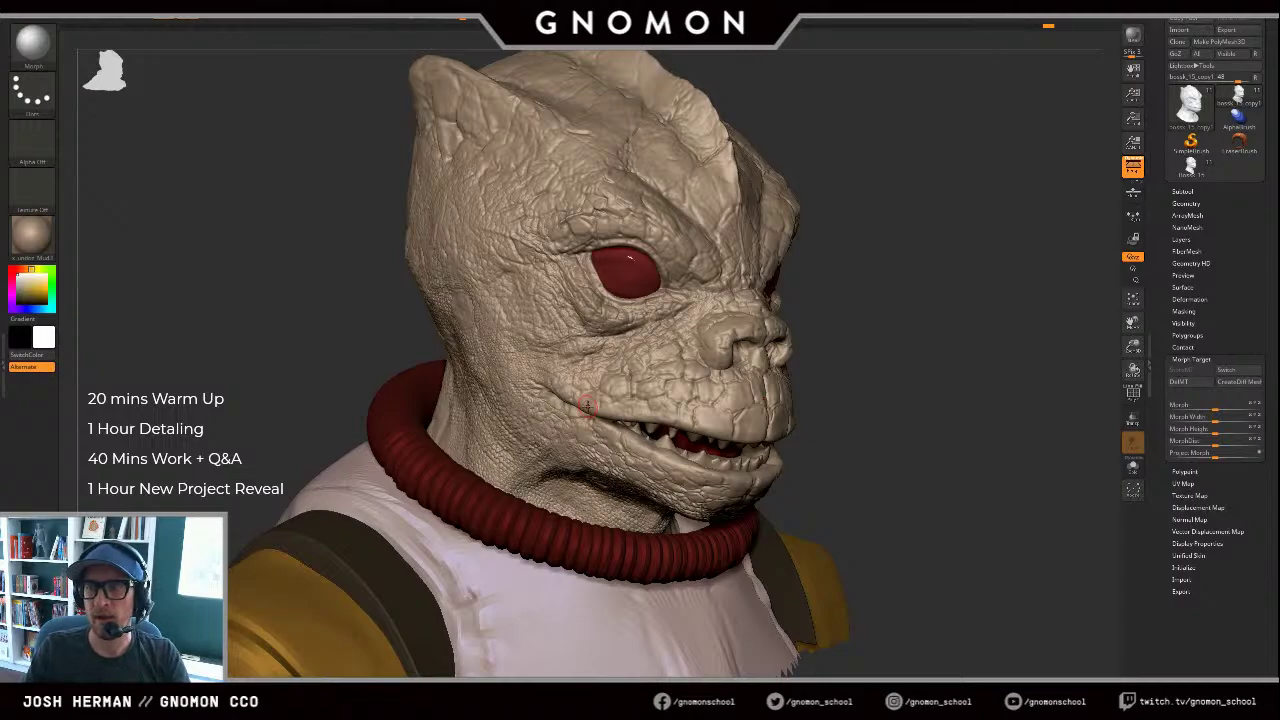
{"action": "left_click_drag", "start_coordinate": [853, 212], "coordinate": [888, 214]}
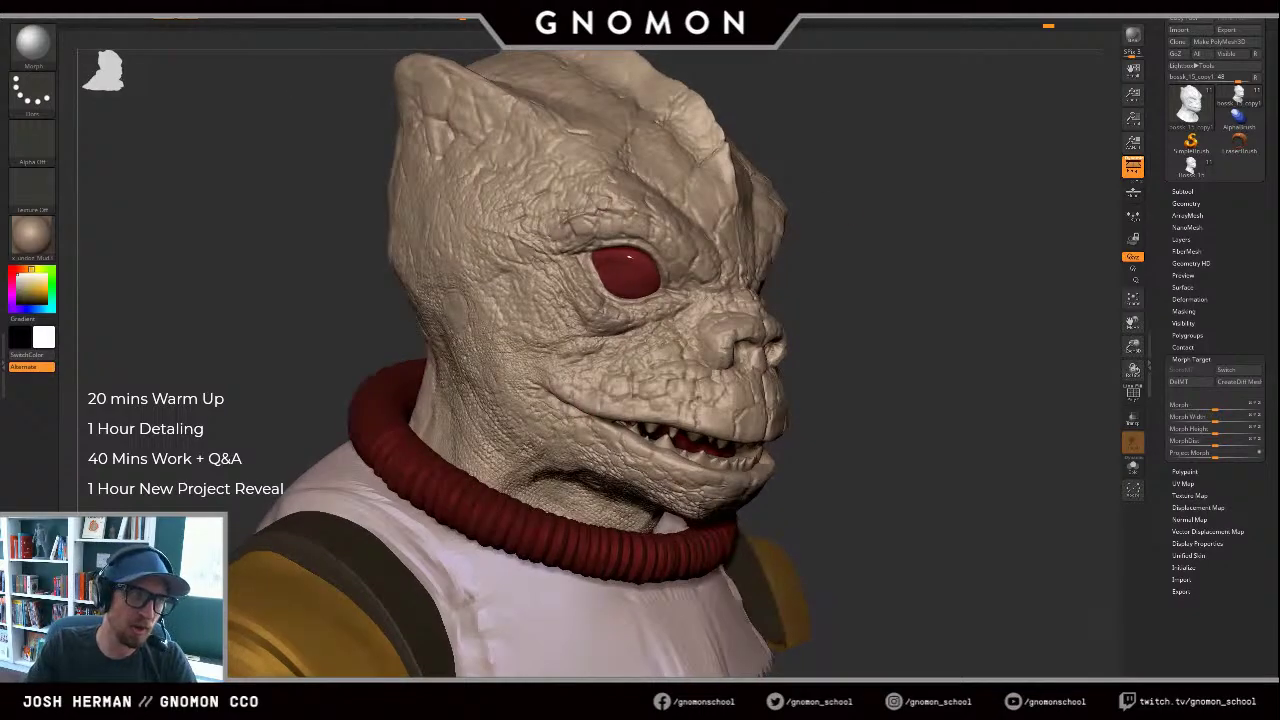
Step: Open the Morph brush's Depth settings, and change to the Standard brush and on to the ClayBuildup brush
{"action": "left_click", "coordinate": [40, 46]}
{"action": "left_click", "coordinate": [62, 423]}
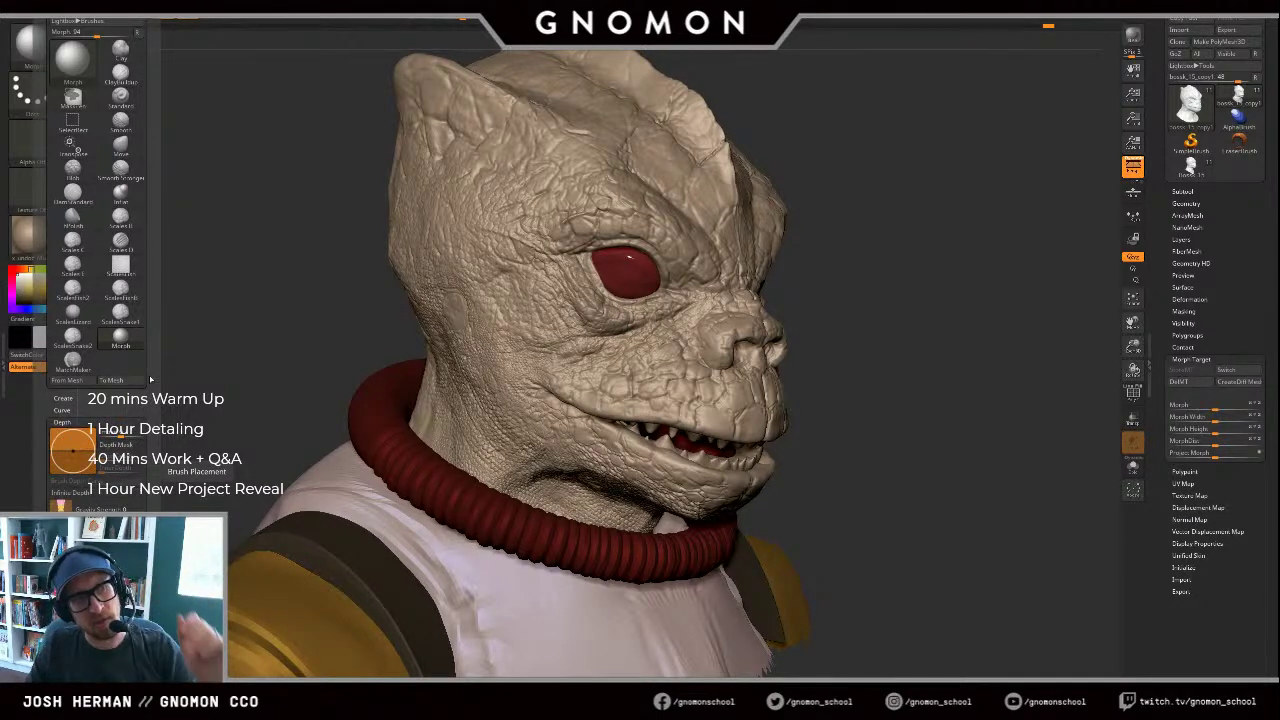
{"action": "key", "text": "b"}
{"action": "key", "text": "s"}
{"action": "key", "text": "t"}
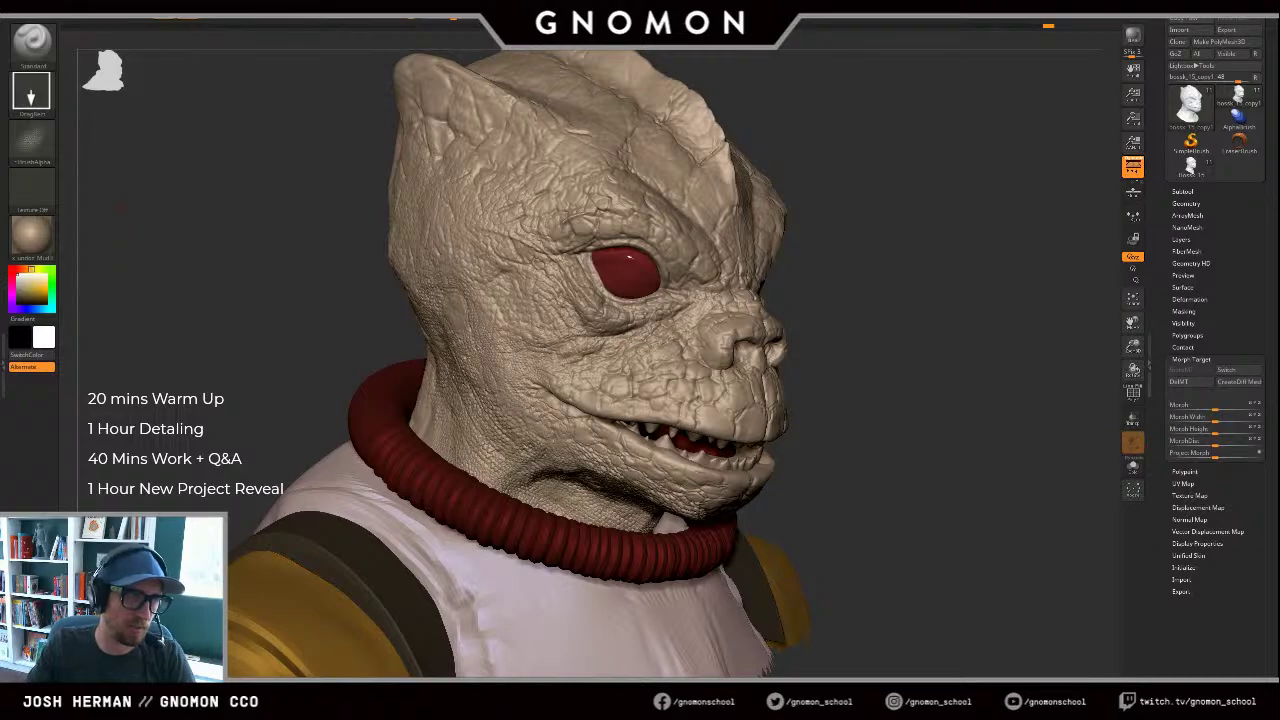
{"action": "key", "text": "b"}
{"action": "key", "text": "c"}
{"action": "key", "text": "b"}
{"action": "key", "text": "shift"}
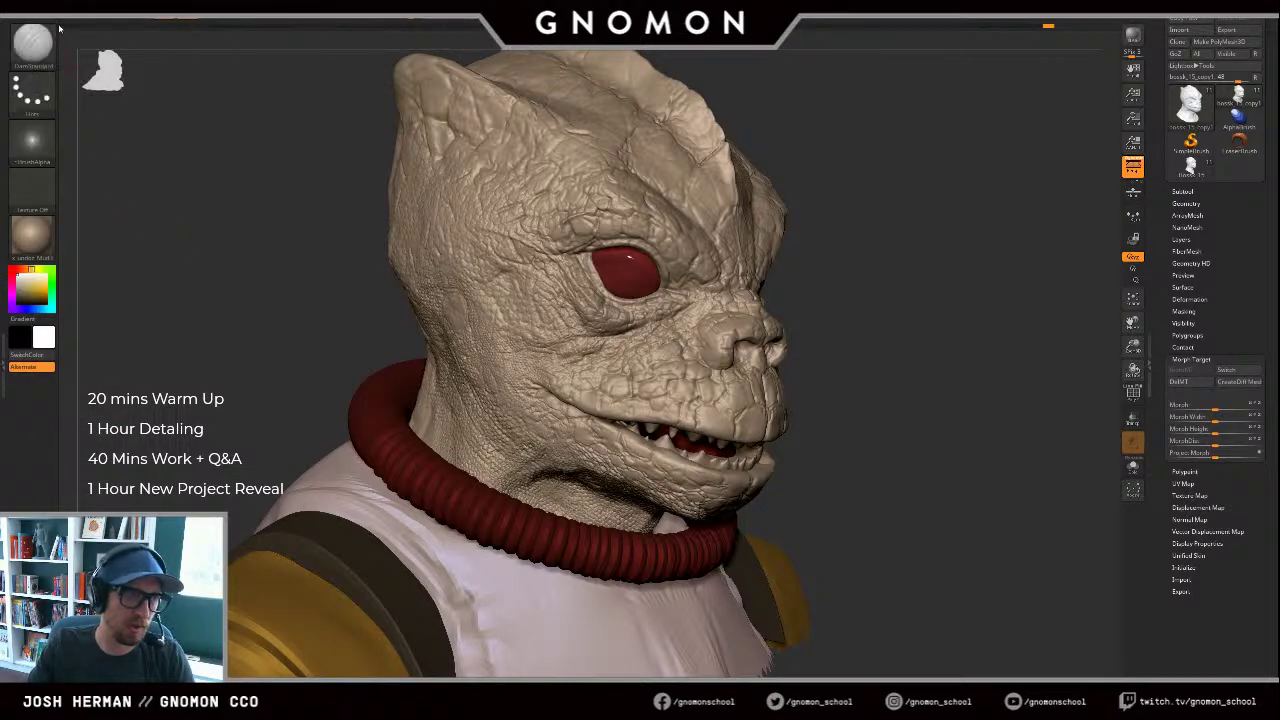
{"action": "left_click", "coordinate": [60, 16]}
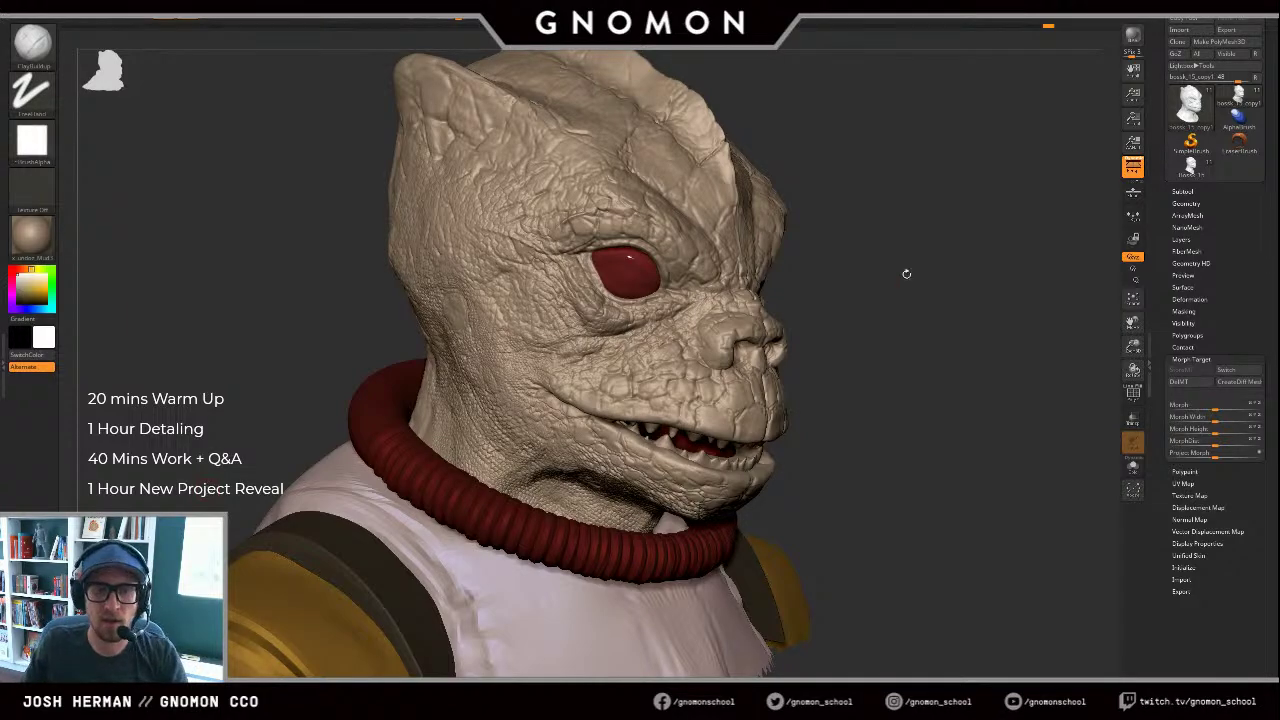
Step: Return to the Standard brush and review the whole bust from a distance and from both three-quarter sides
{"action": "left_click_drag", "start_coordinate": [949, 277], "coordinate": [833, 275]}
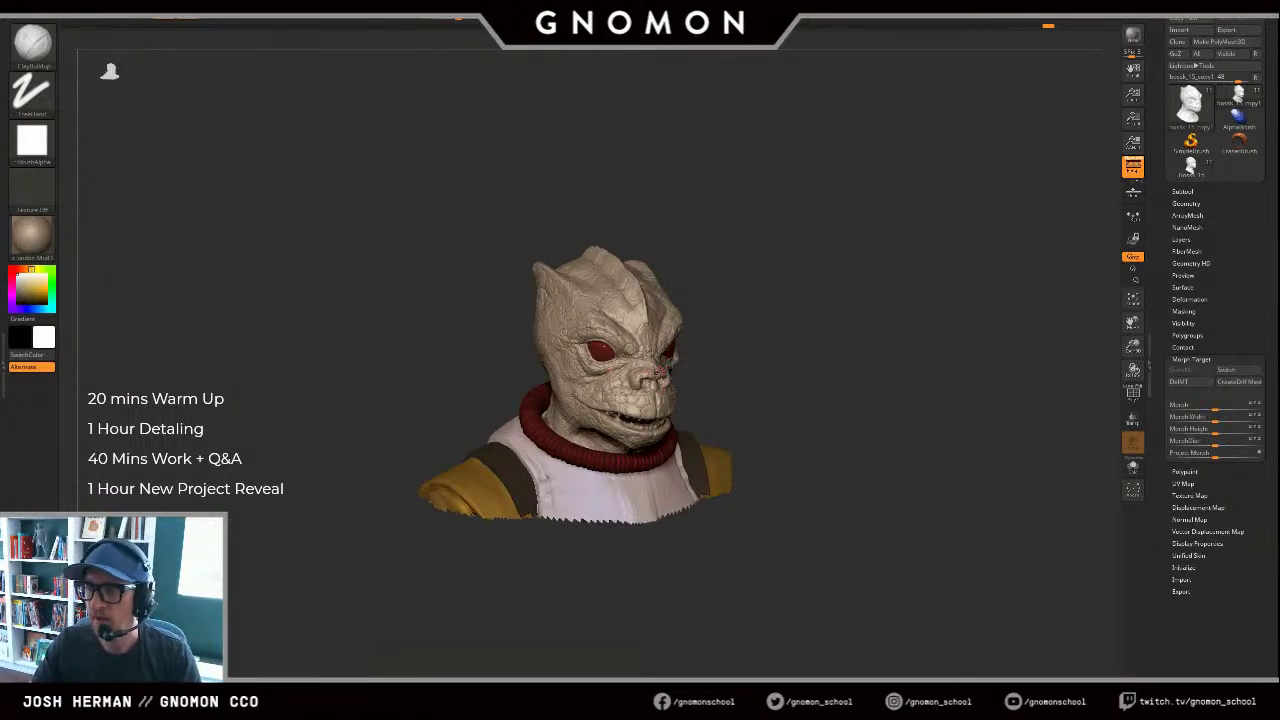
{"action": "mouse_move", "coordinate": [742, 363]}
{"action": "left_mouse_down", "text": "shift"}
{"action": "mouse_move", "coordinate": [730, 358]}
{"action": "mouse_move", "coordinate": [783, 358]}
{"action": "left_mouse_up", "text": "shift"}
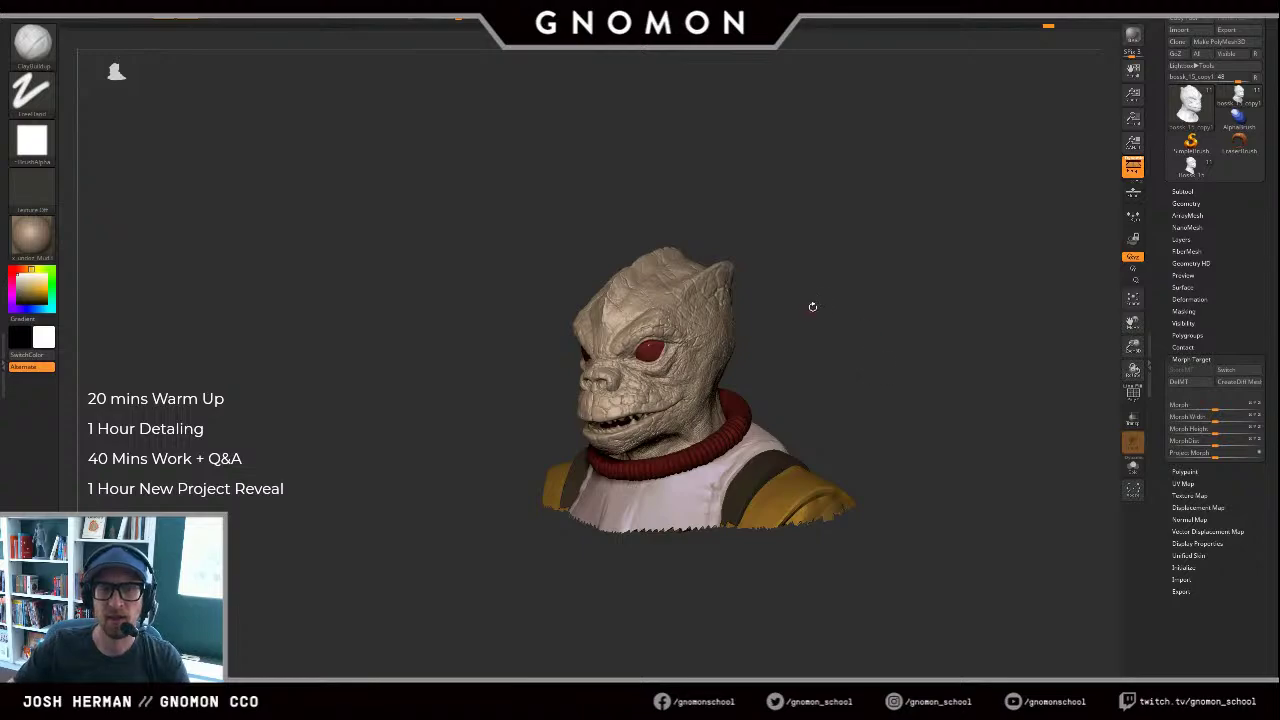
{"action": "mouse_move", "coordinate": [813, 307]}
{"action": "left_mouse_down", "text": "alt"}
{"action": "mouse_move", "coordinate": [815, 206]}
{"action": "mouse_move", "coordinate": [903, 280]}
{"action": "mouse_move", "coordinate": [906, 229]}
{"action": "mouse_move", "coordinate": [880, 230]}
{"action": "left_mouse_up", "text": "alt"}
{"action": "key", "text": "1"}
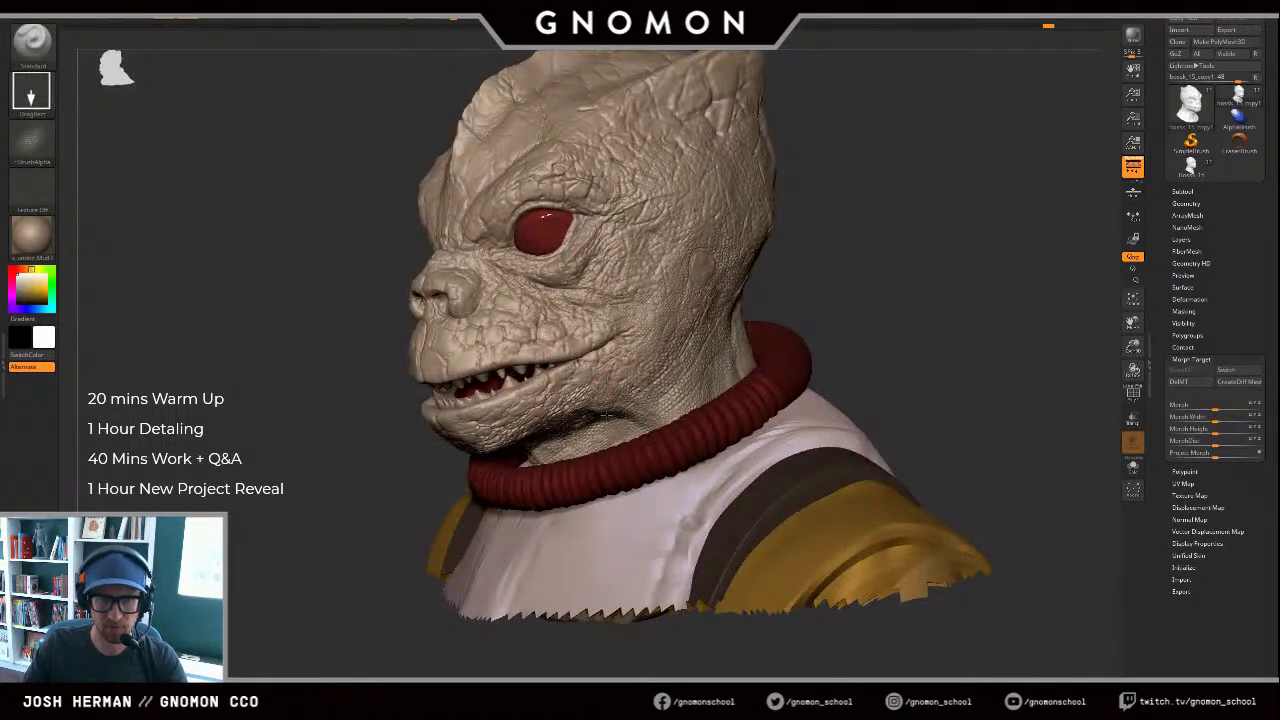
{"action": "left_click_drag", "start_coordinate": [884, 288], "coordinate": [901, 323]}
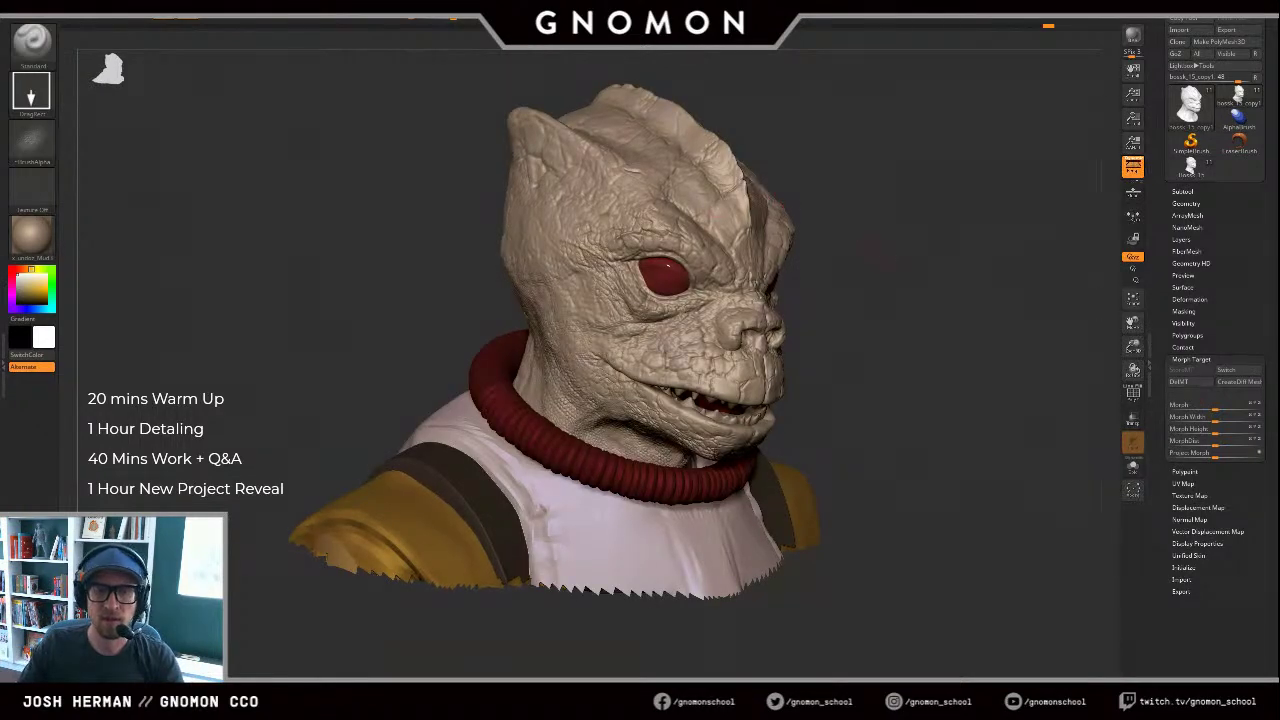
{"action": "mouse_move", "coordinate": [880, 258]}
{"action": "left_mouse_down", "text": "alt"}
{"action": "mouse_move", "coordinate": [846, 234]}
{"action": "mouse_move", "coordinate": [860, 255]}
{"action": "left_mouse_up", "text": "alt"}
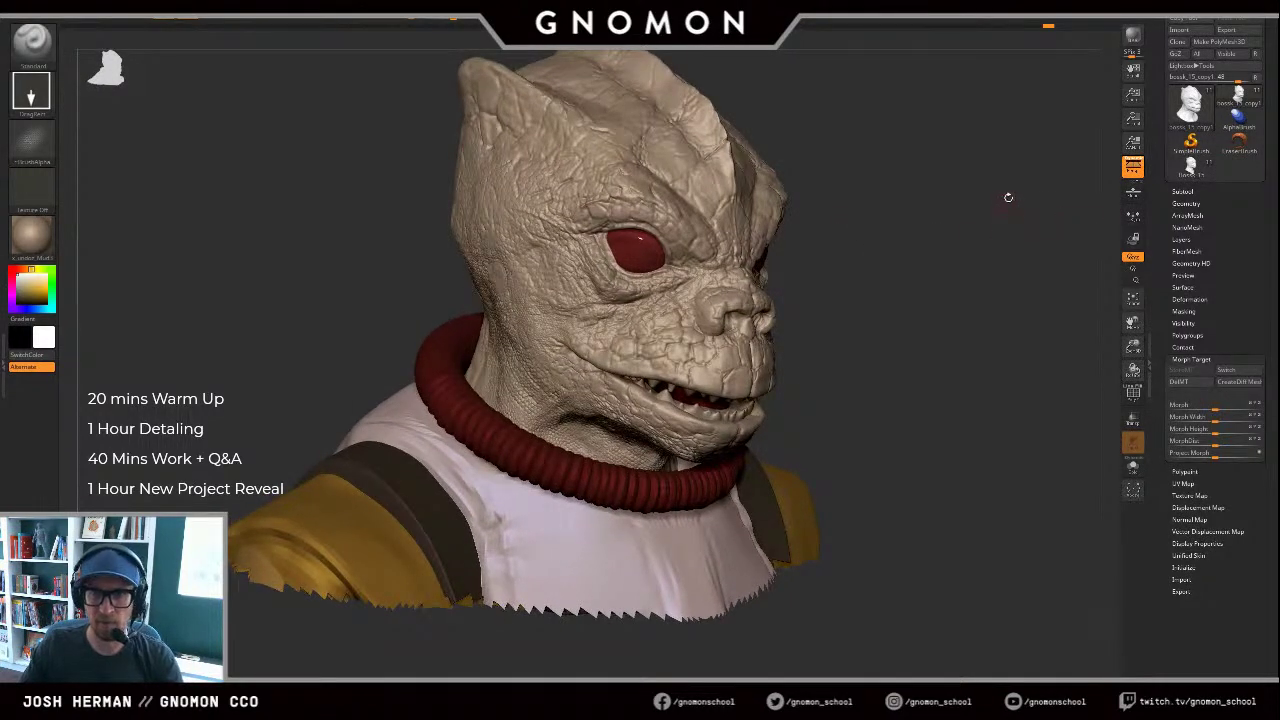
Step: Compare the detailed bust copy with the undetailed Bossk_15 figure by alternating between the two tools, close up and from farther away
{"action": "left_click_drag", "start_coordinate": [1008, 197], "coordinate": [1128, 203]}
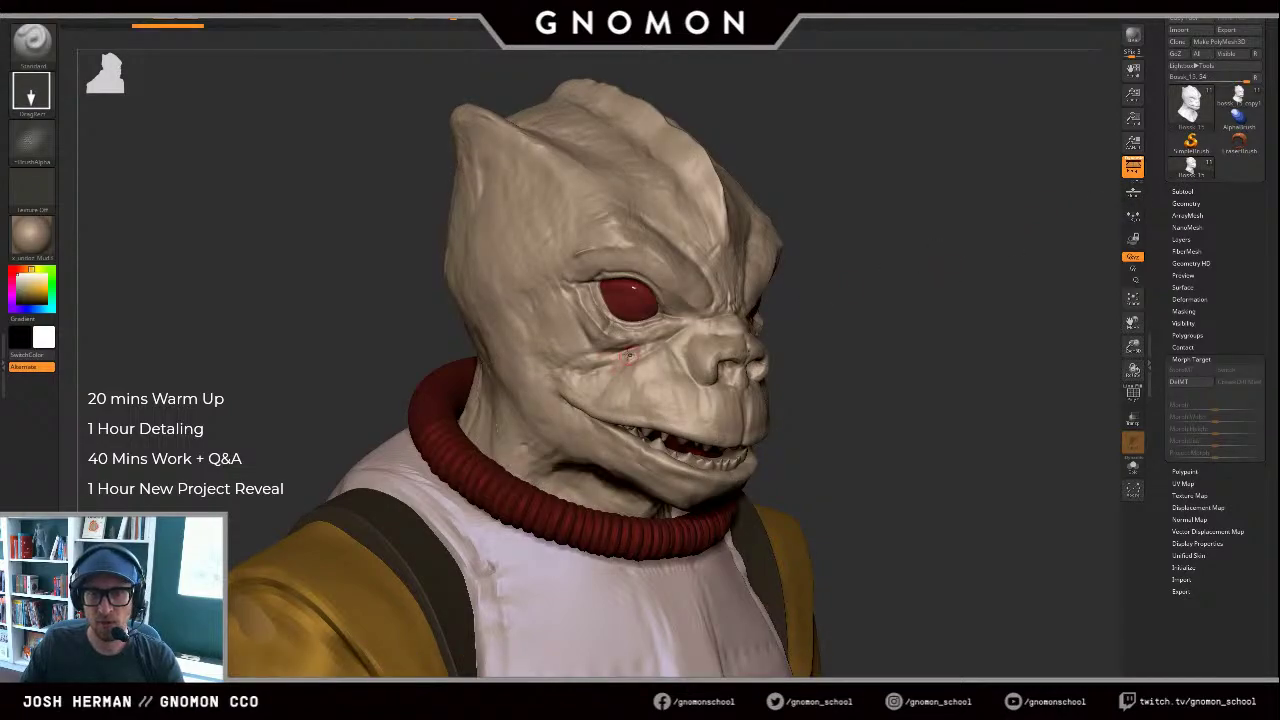
{"action": "left_click_drag", "start_coordinate": [651, 331], "coordinate": [643, 337], "text": "shift"}
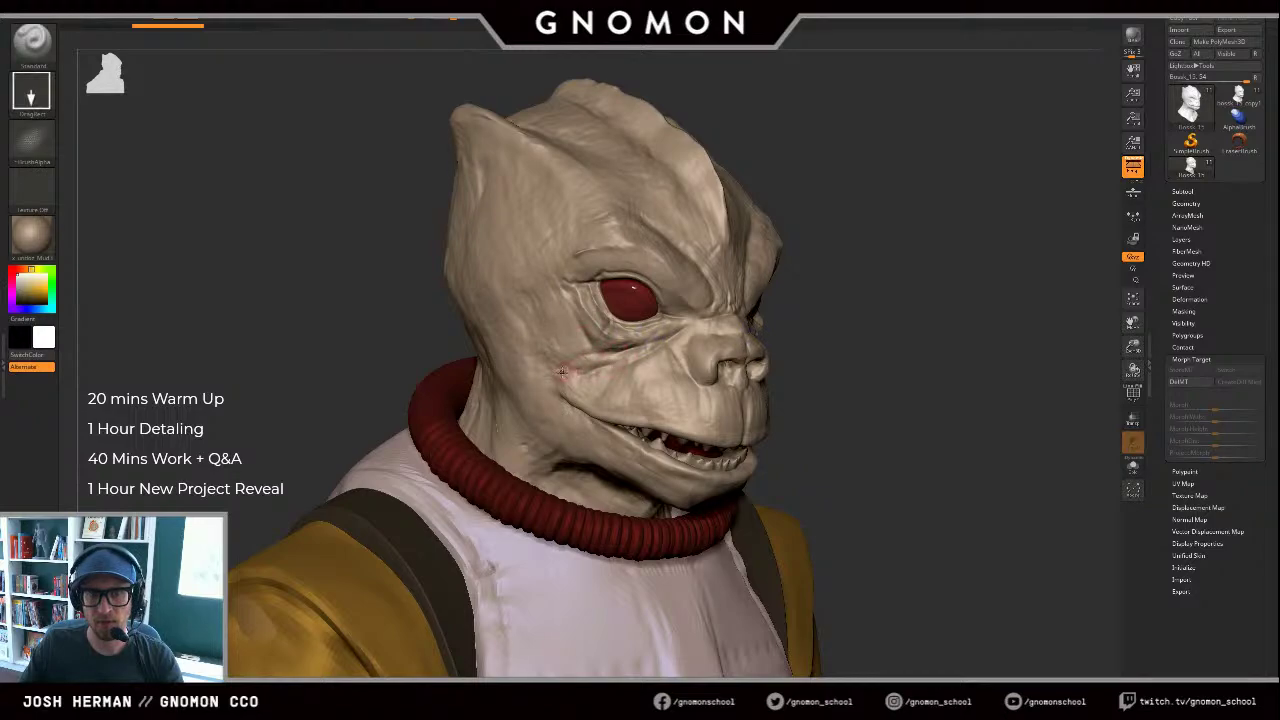
{"action": "left_click", "coordinate": [1236, 100]}
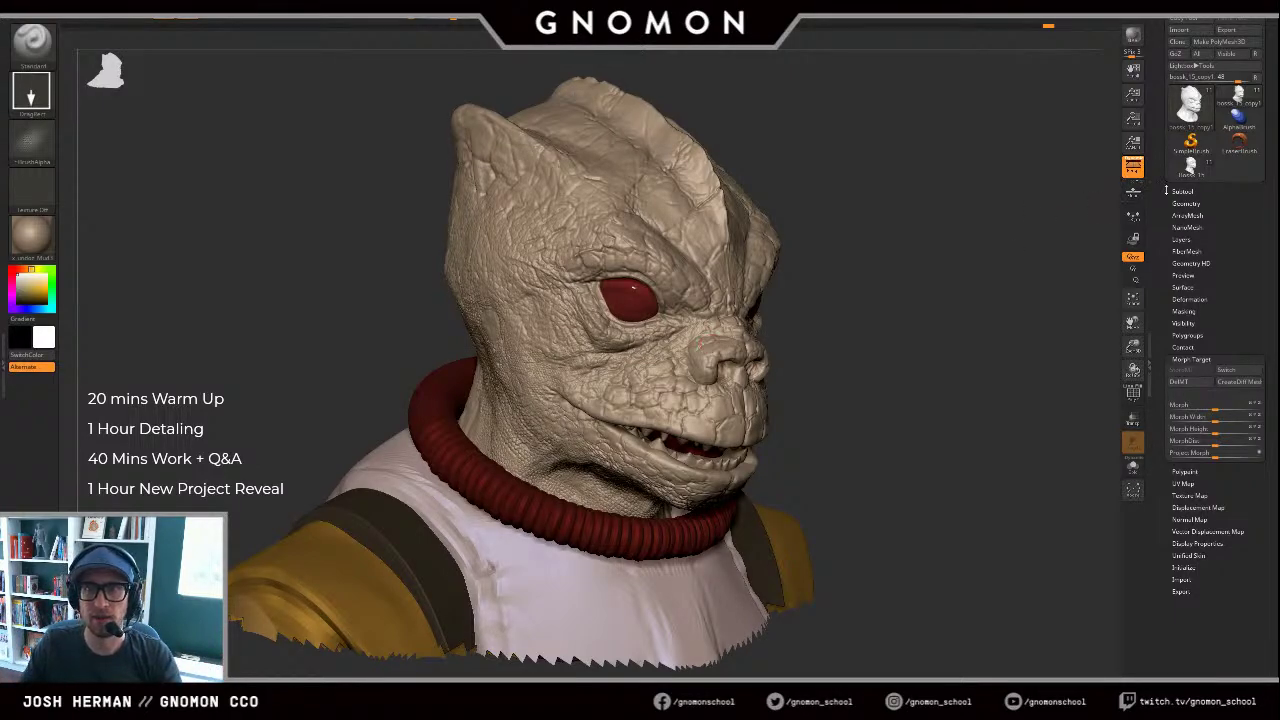
{"action": "left_click", "coordinate": [1192, 168]}
{"action": "left_click_drag", "start_coordinate": [1042, 260], "coordinate": [1080, 108], "text": "alt"}
{"action": "left_click", "coordinate": [1238, 97]}
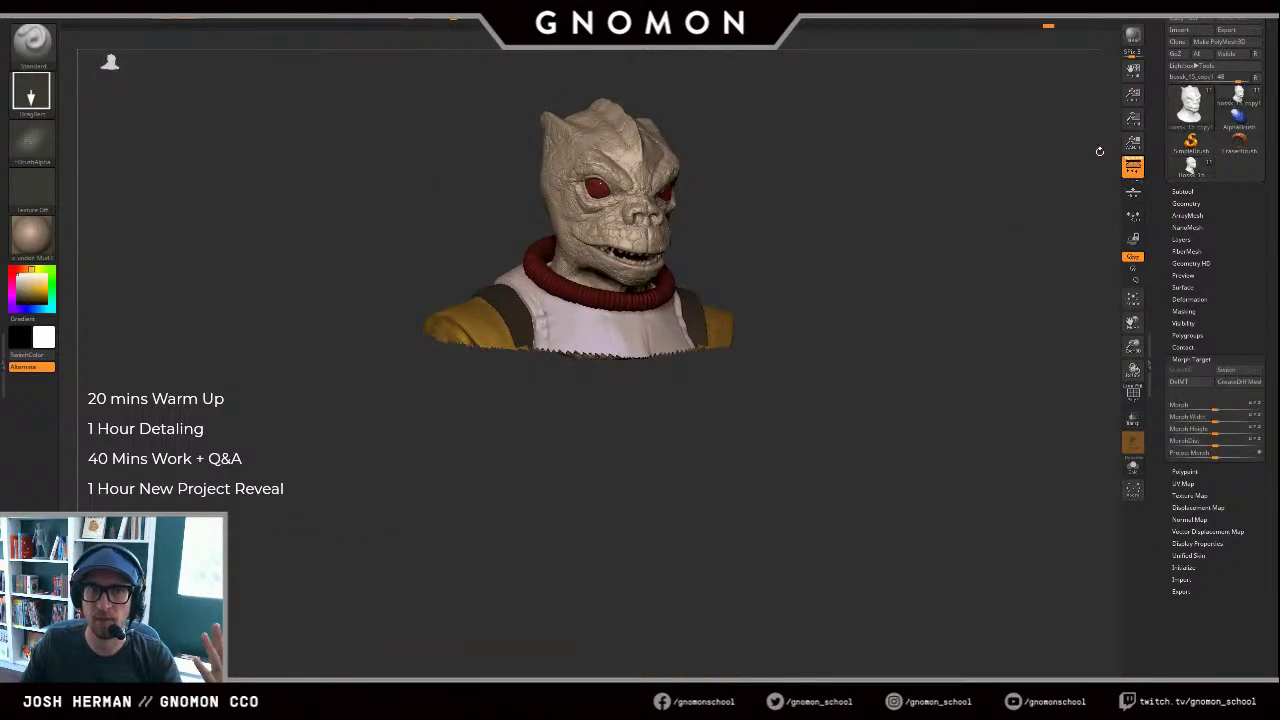
{"action": "left_click", "coordinate": [1194, 166]}
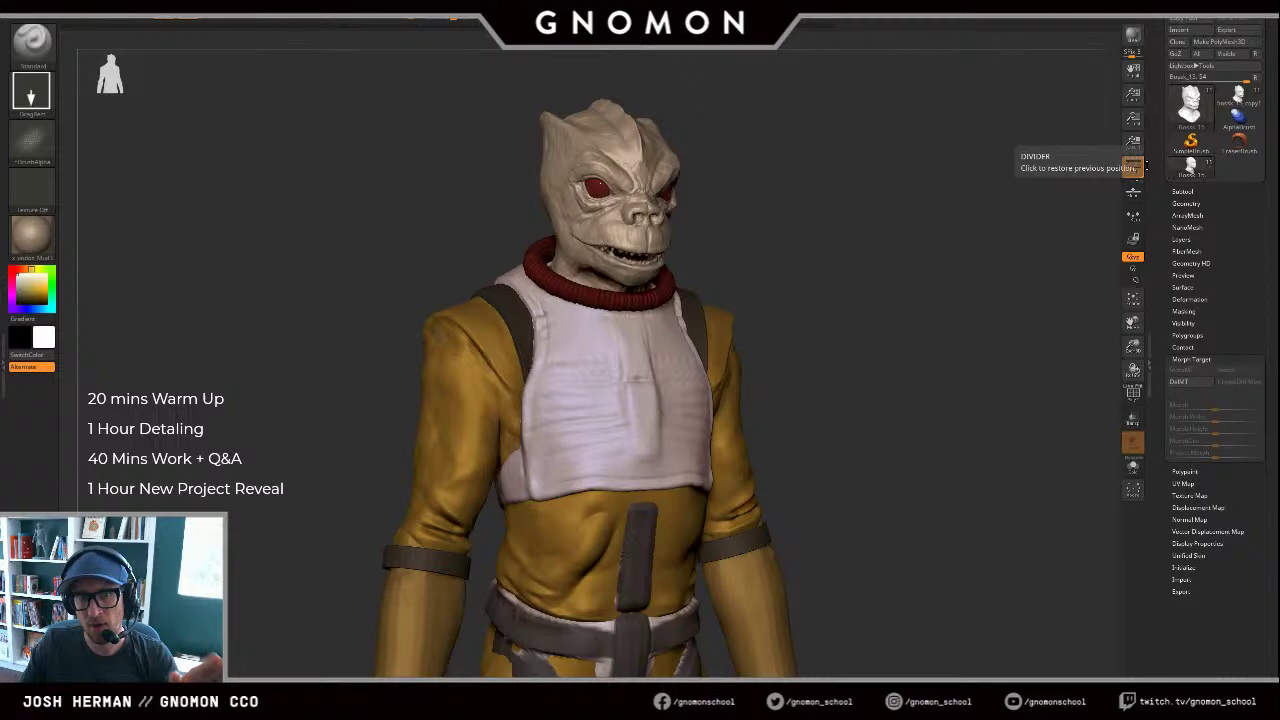
{"action": "left_click", "coordinate": [1230, 99]}
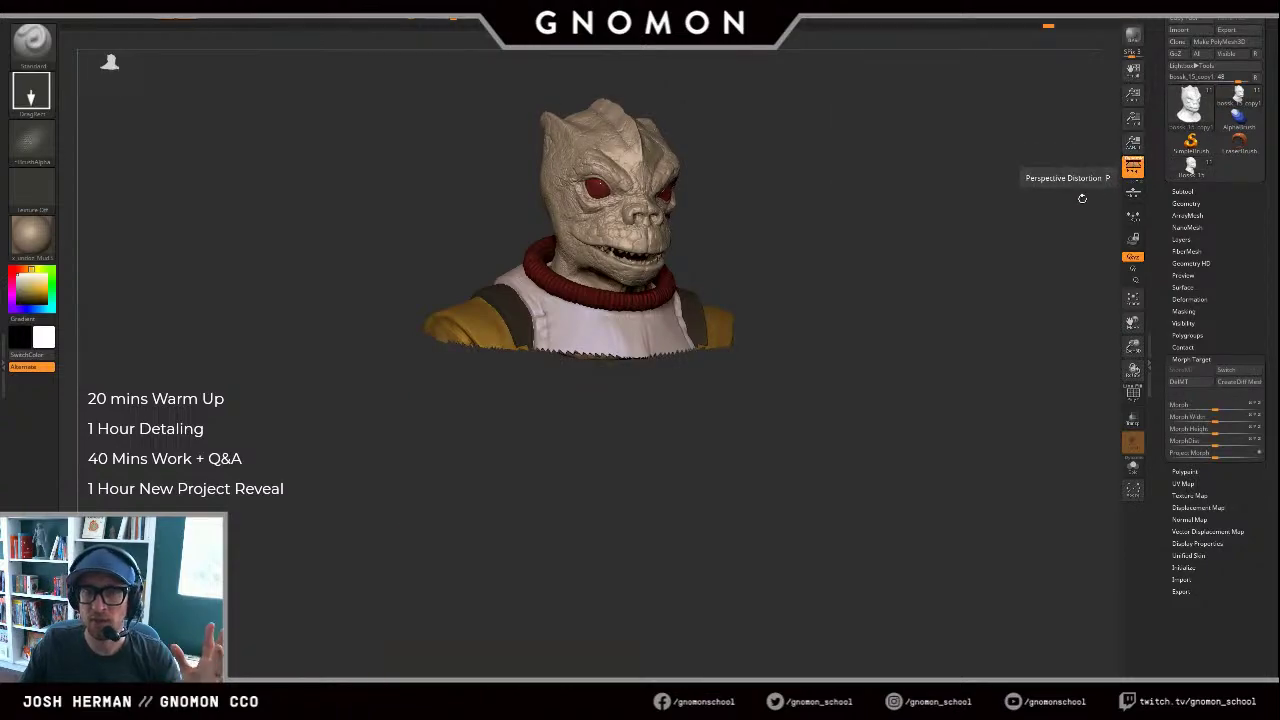
{"action": "left_click", "coordinate": [1183, 171]}
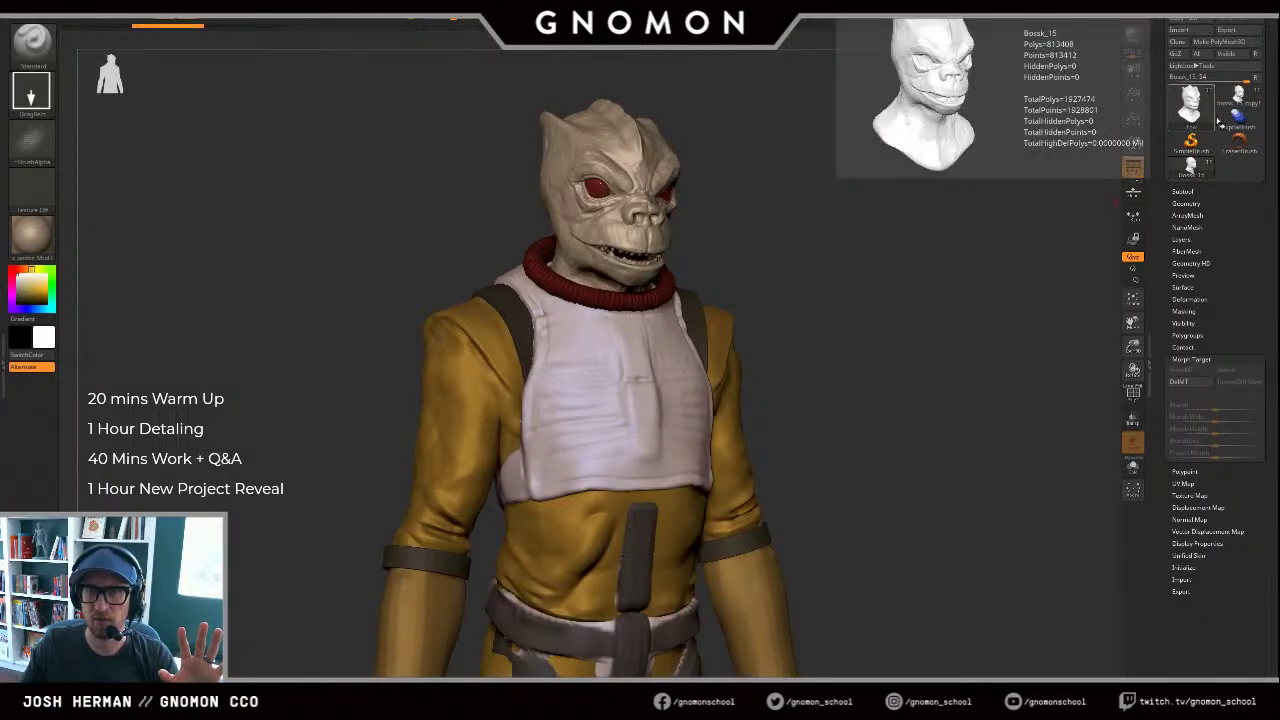
{"action": "left_click", "coordinate": [1234, 106]}
Step: Make the eyeballs the active subtool of the detailed bust and select the Clay brush
{"action": "mouse_move", "coordinate": [877, 291]}
{"action": "left_mouse_down", "text": "alt"}
{"action": "mouse_move", "coordinate": [903, 337]}
{"action": "mouse_move", "coordinate": [958, 347]}
{"action": "mouse_move", "coordinate": [927, 285]}
{"action": "mouse_move", "coordinate": [970, 350]}
{"action": "mouse_move", "coordinate": [950, 284]}
{"action": "mouse_move", "coordinate": [997, 331]}
{"action": "mouse_move", "coordinate": [971, 309]}
{"action": "mouse_move", "coordinate": [951, 320]}
{"action": "left_mouse_up", "text": "alt"}
{"action": "key", "text": "b"}
{"action": "key", "text": "c"}
{"action": "key", "text": "l"}
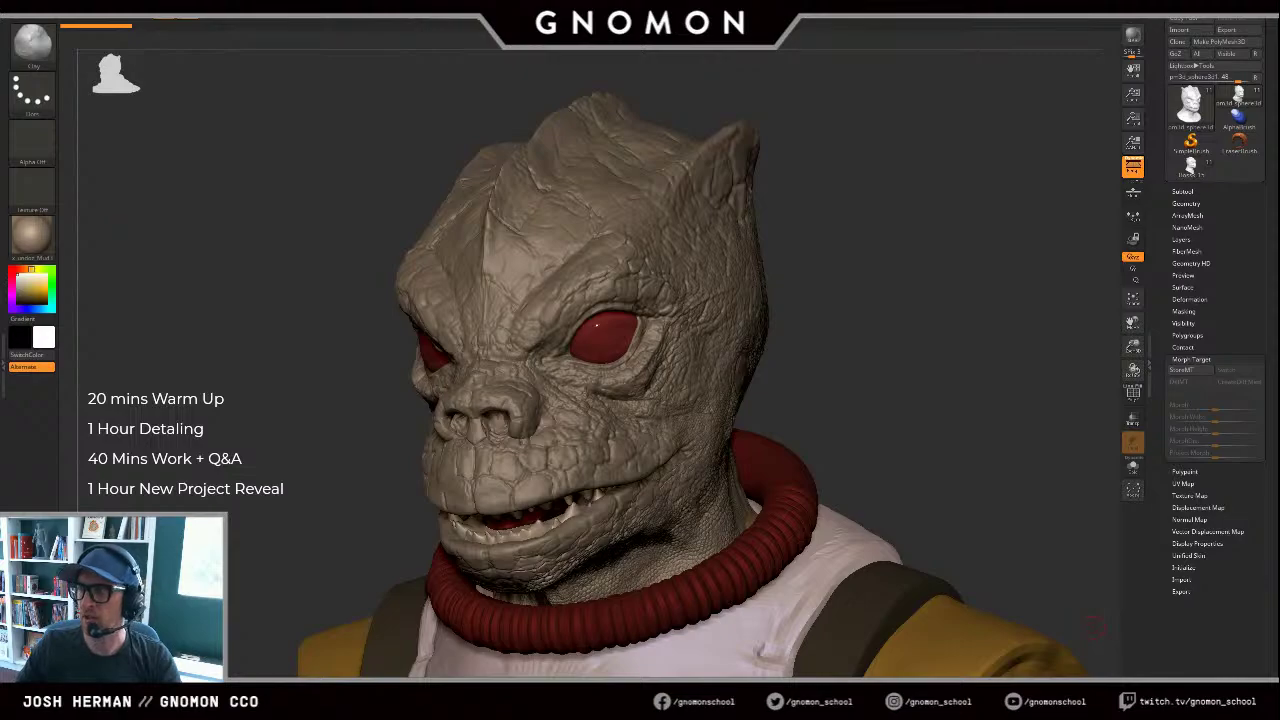
Step: Switch to Photos and browse the Bossk costume, artwork, action figure and lizard reference images
{"action": "key", "text": "Down"}
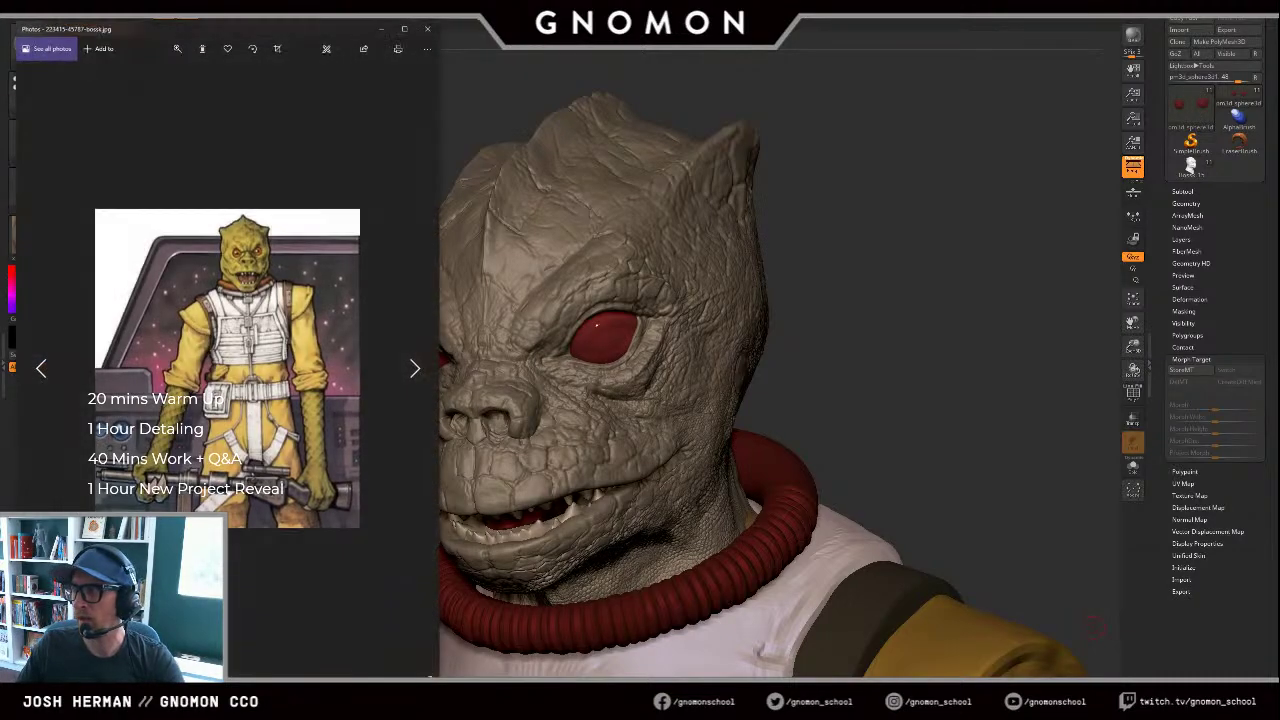
{"action": "key", "text": "Left"}
{"action": "key", "text": "Right"}
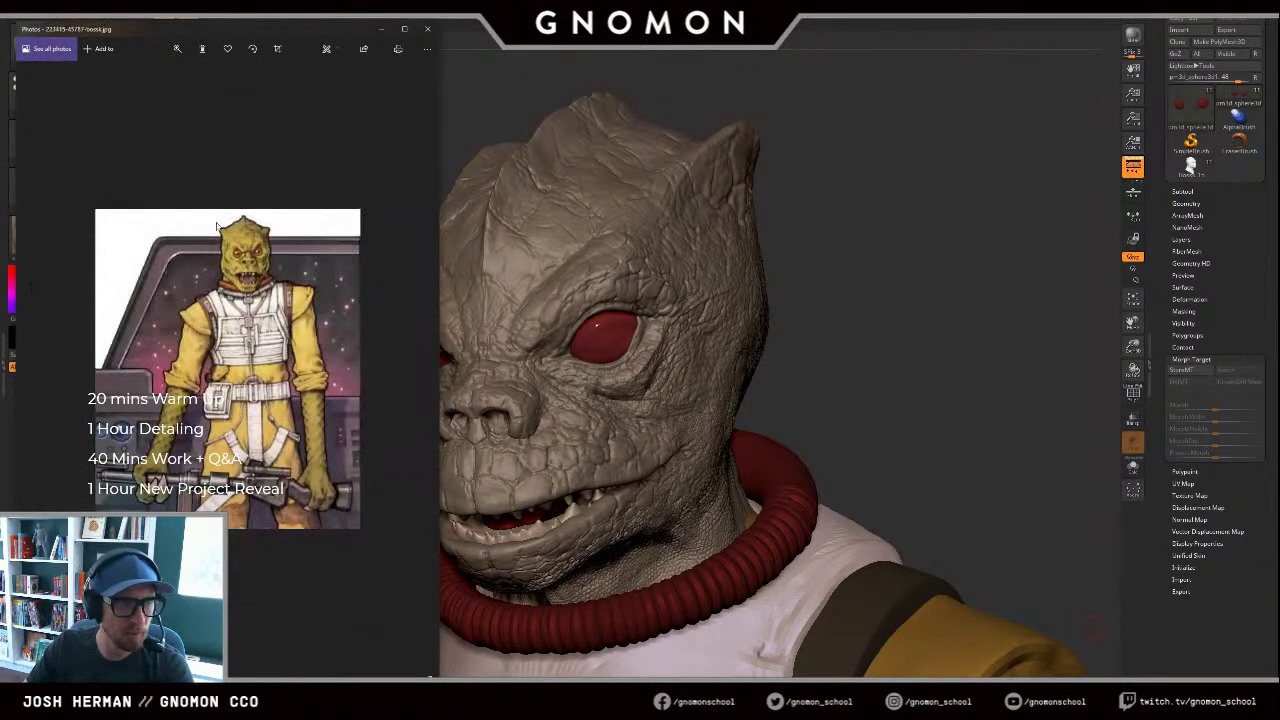
{"action": "key", "text": "Right"}
{"action": "key", "text": "Left"}
{"action": "key", "text": "Left"}
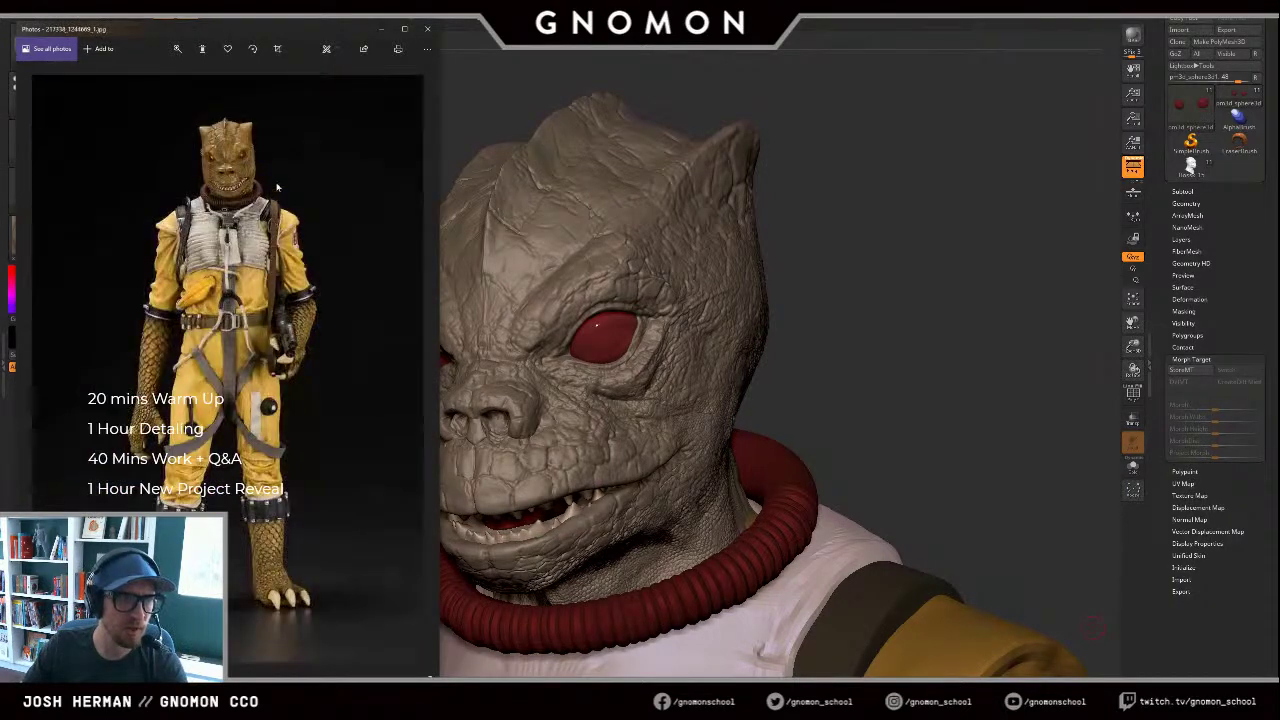
{"action": "key", "text": "Right"}
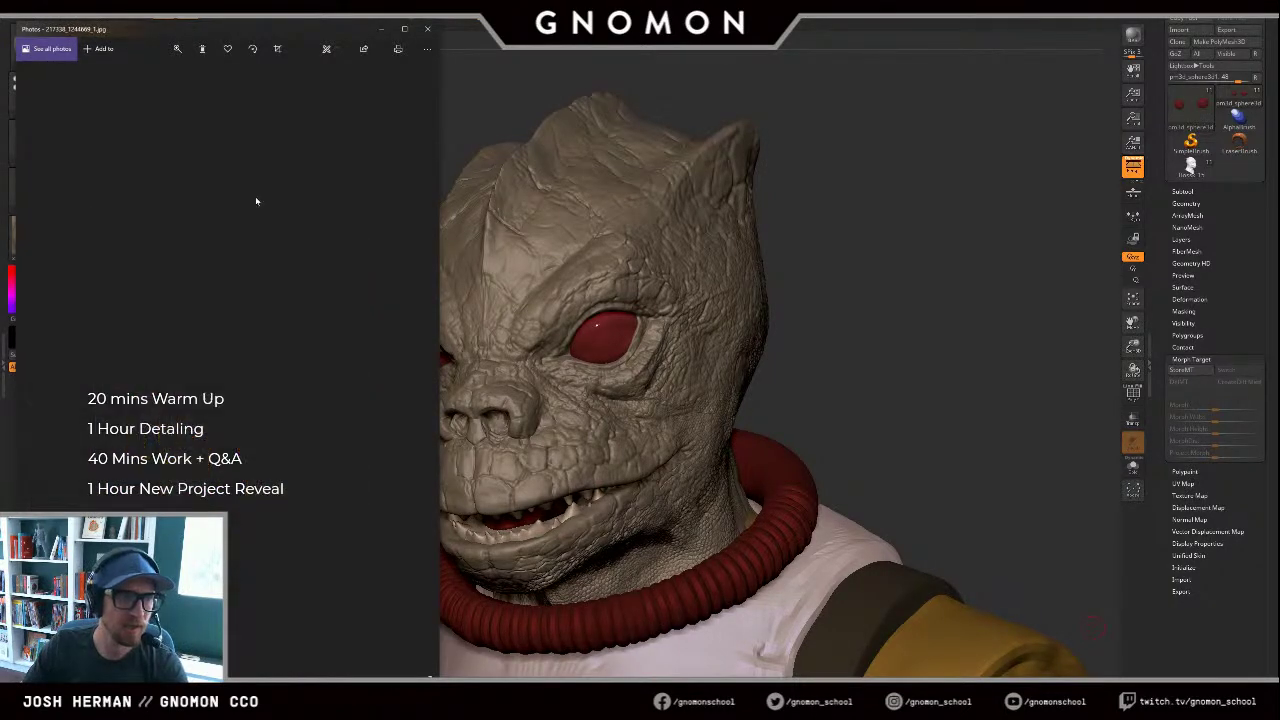
{"action": "key", "text": "Right"}
{"action": "key", "text": "Left"}
{"action": "key", "text": "Right"}
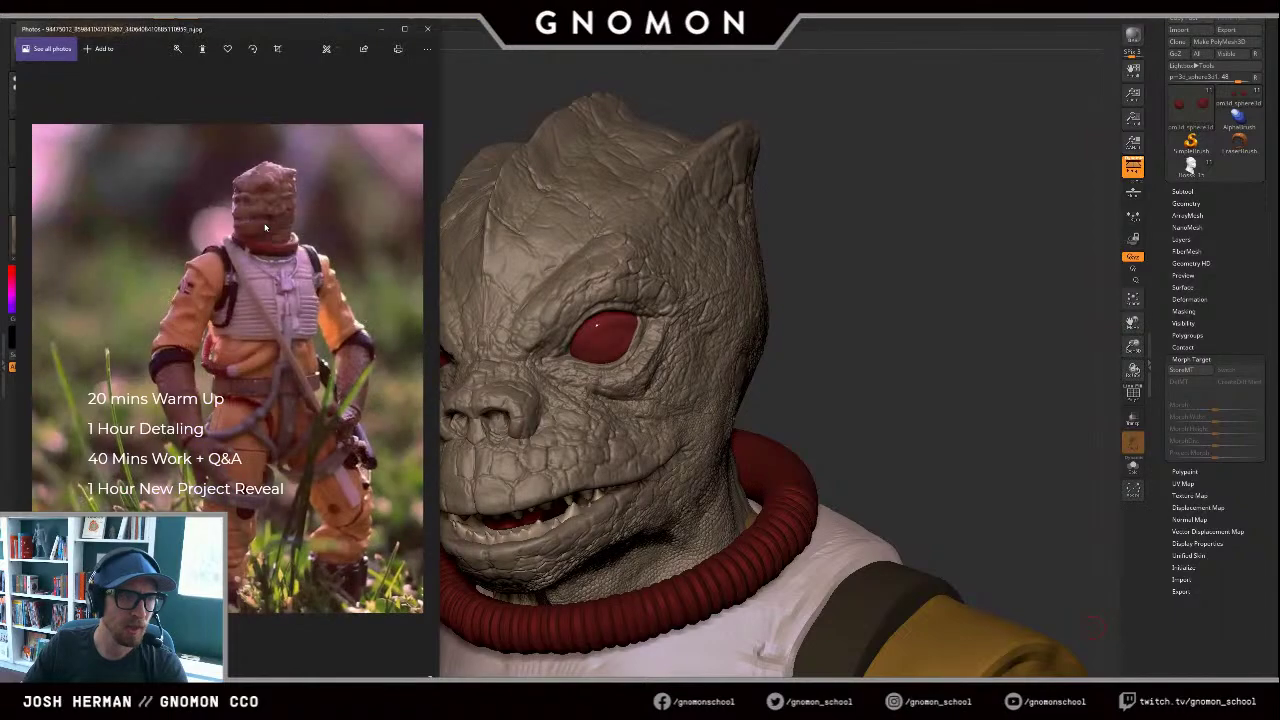
{"action": "key", "text": "Right"}
{"action": "key", "text": "Right"}
{"action": "key", "text": "Right"}
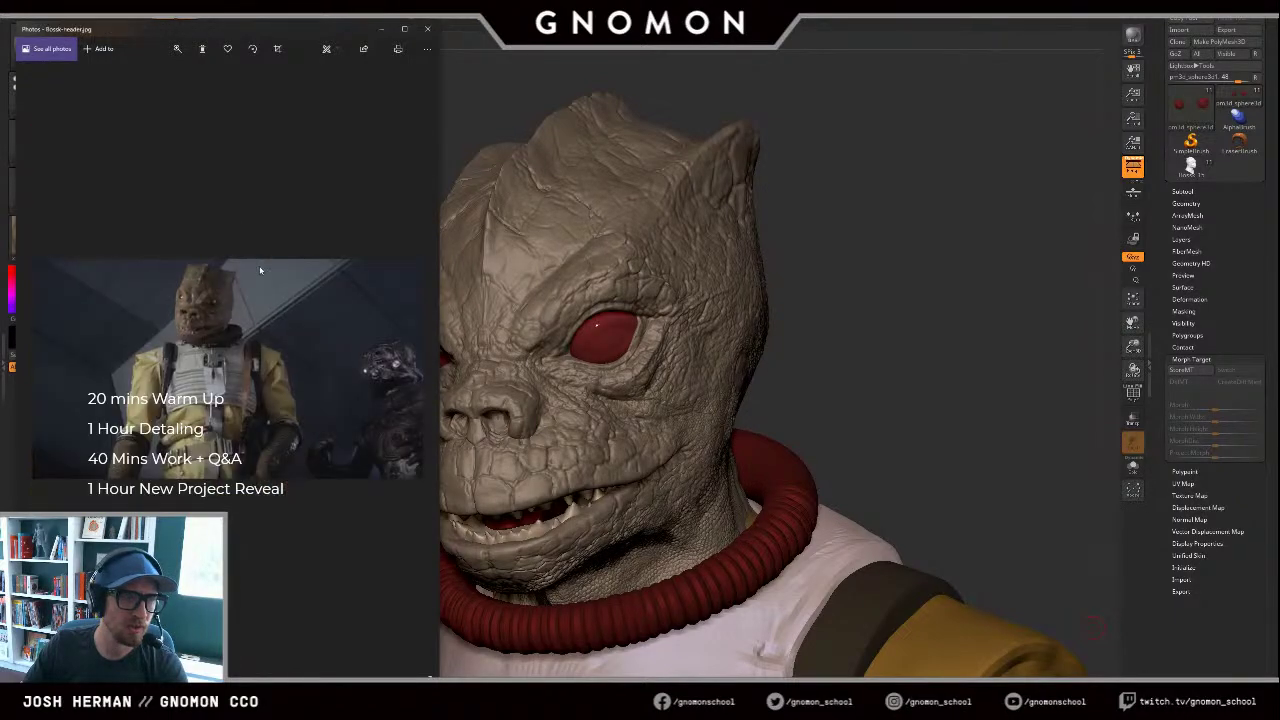
{"action": "key", "text": "Right"}
{"action": "key", "text": "Right"}
{"action": "key", "text": "Right"}
{"action": "key", "text": "Right"}
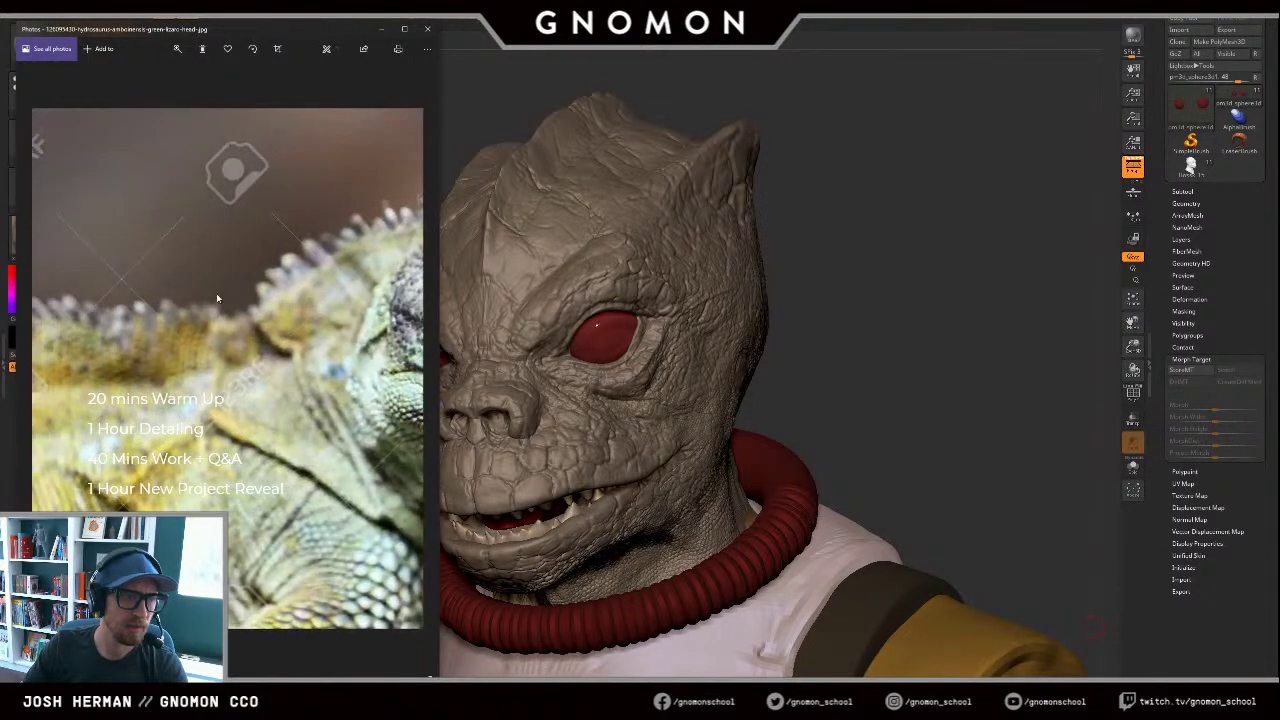
Step: Look through the remaining lizard, action figure and Bossk costume photos, zoom in on the Bossk header image, and return to ZBrush
{"action": "key", "text": "Right"}
{"action": "key", "text": "Right"}
{"action": "key", "text": "Right"}
{"action": "key", "text": "Right"}
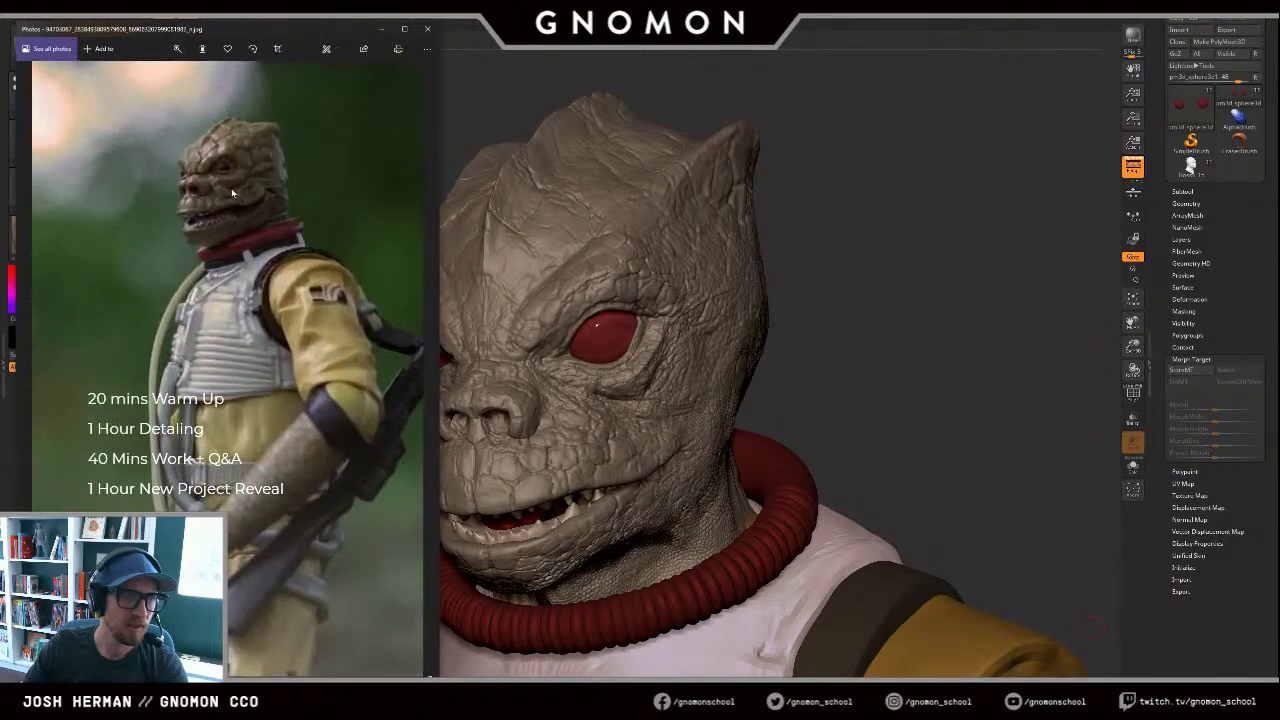
{"action": "key", "text": "Right"}
{"action": "key", "text": "Right"}
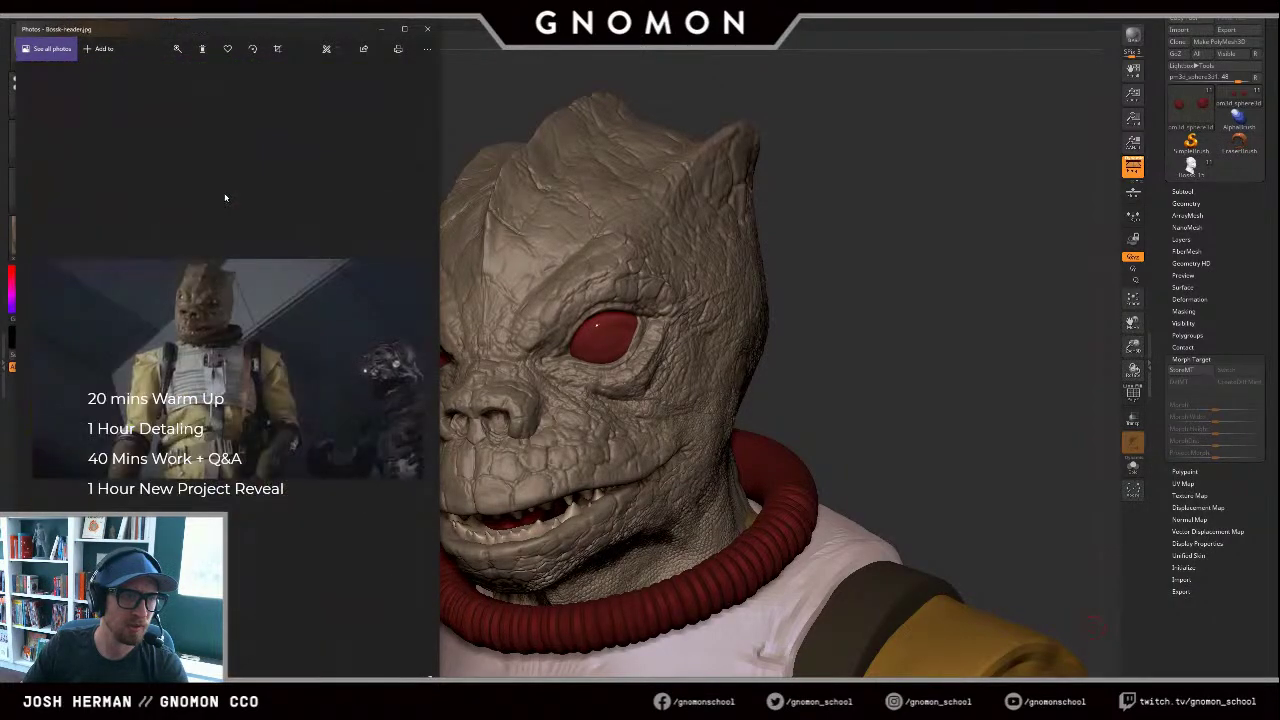
{"action": "key", "text": "Right"}
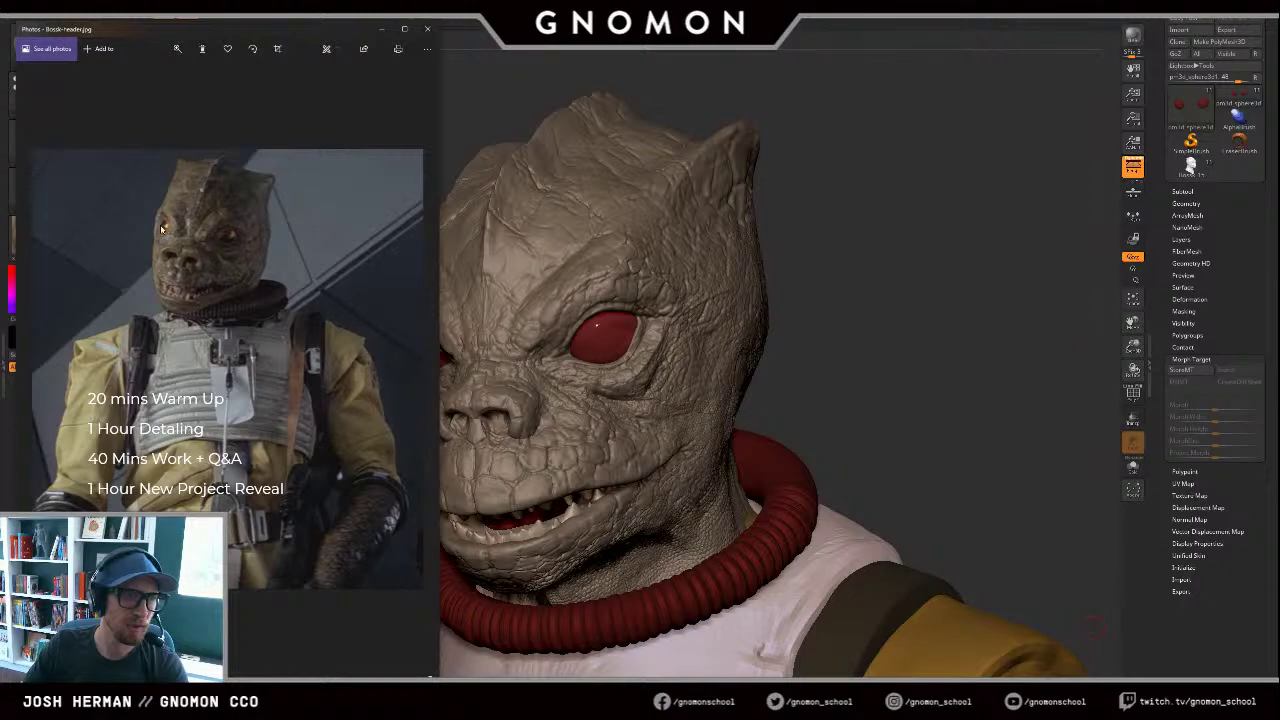
{"action": "left_click_drag", "start_coordinate": [278, 33], "coordinate": [0, 36]}
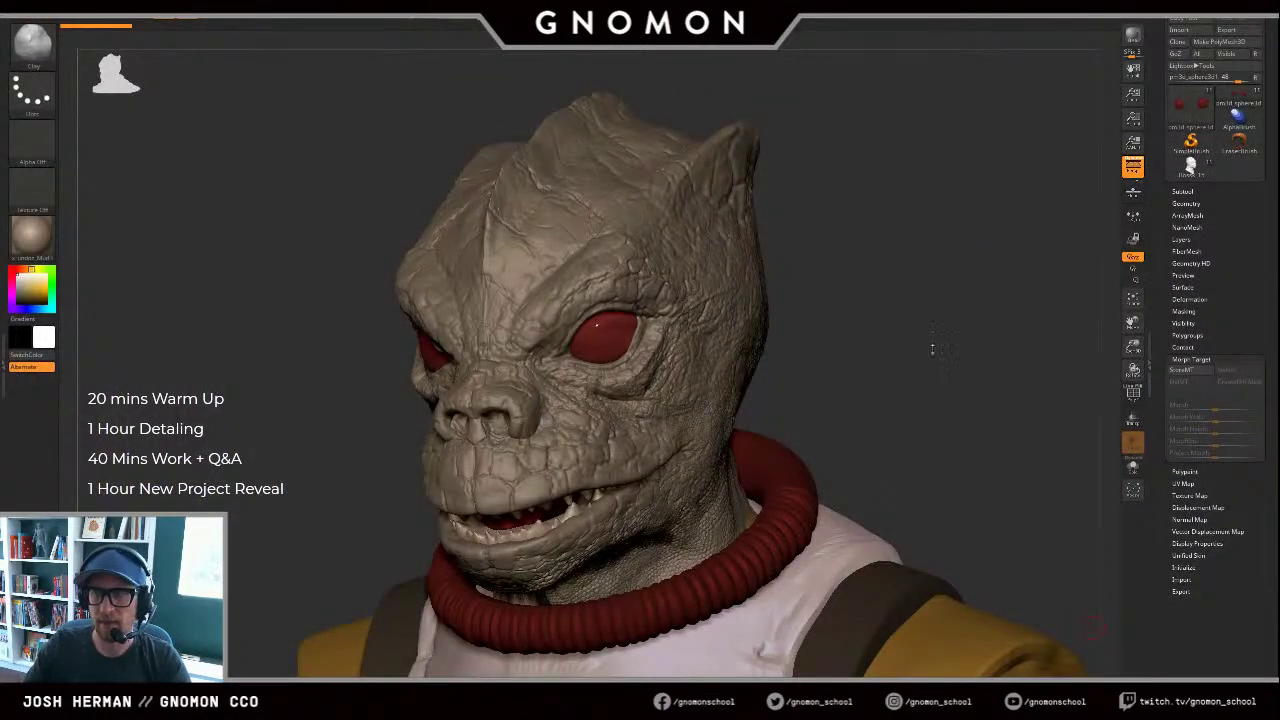
Step: Set the Standard brush to the Dots stroke with no alpha and pick a near-black paint colour
{"action": "left_click_drag", "start_coordinate": [849, 311], "coordinate": [782, 249]}
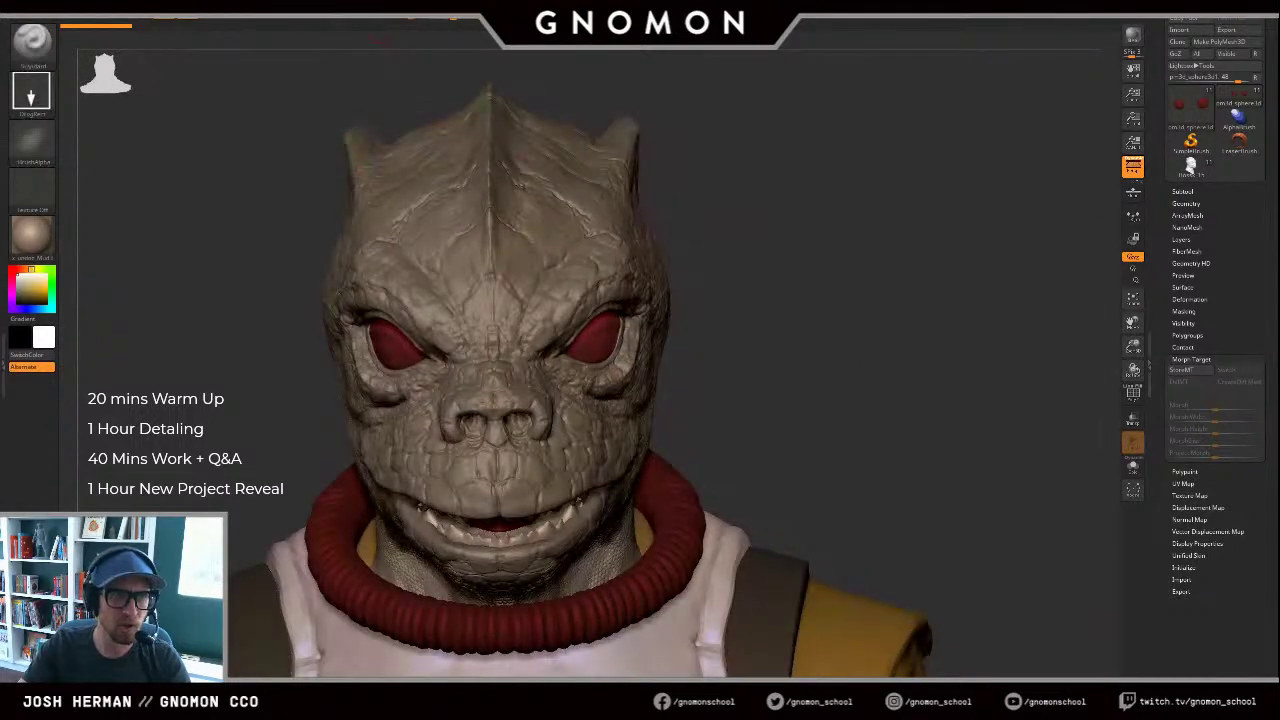
{"action": "left_click", "coordinate": [36, 104]}
{"action": "left_click", "coordinate": [47, 102]}
{"action": "left_click", "coordinate": [91, 104]}
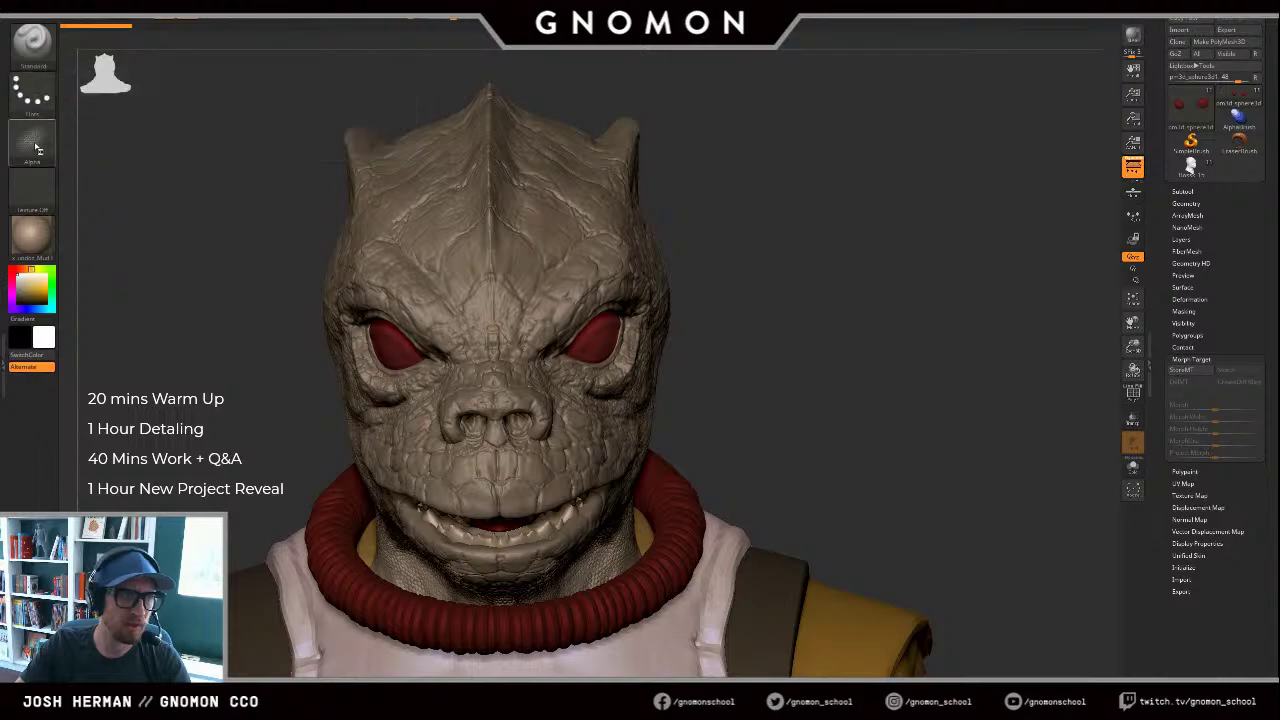
{"action": "left_click", "coordinate": [40, 145]}
{"action": "left_click", "coordinate": [94, 147]}
{"action": "left_click", "coordinate": [38, 248]}
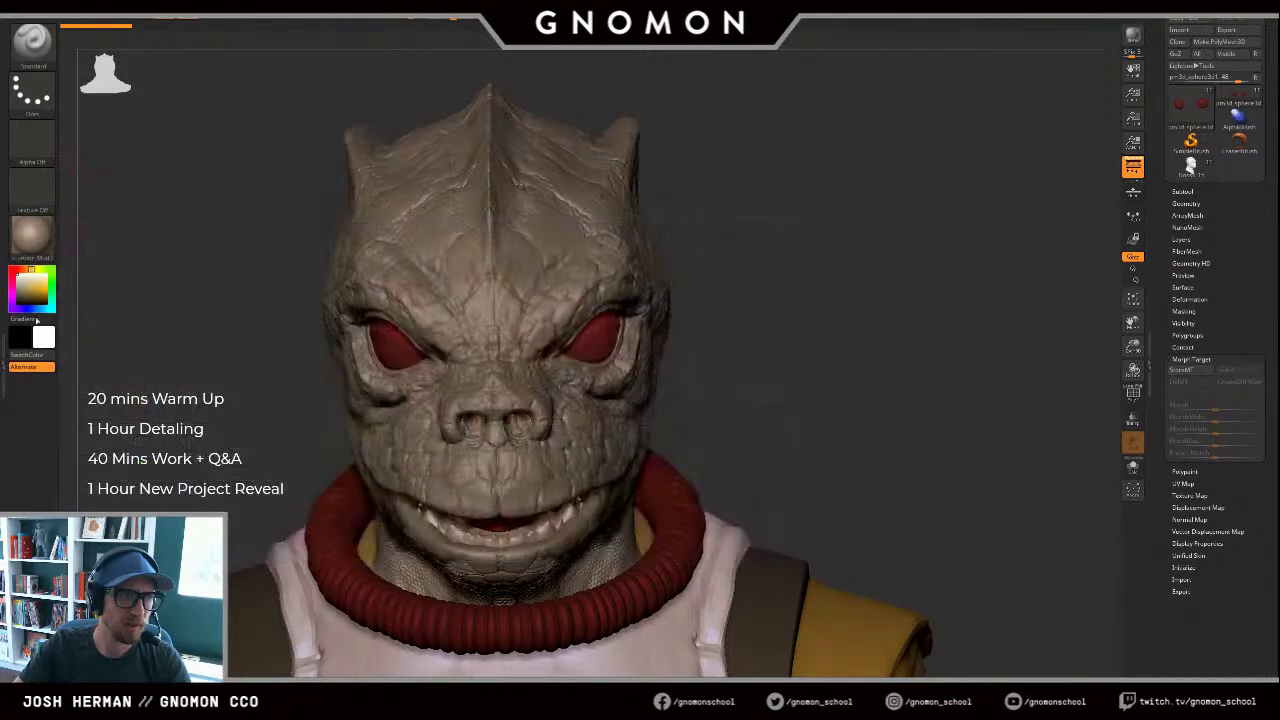
{"action": "left_click_drag", "start_coordinate": [33, 289], "coordinate": [8, 298]}
Step: Display the golden-brown colour on the head and make the eyeballs the active subtool
{"action": "left_click_drag", "start_coordinate": [754, 302], "coordinate": [843, 309]}
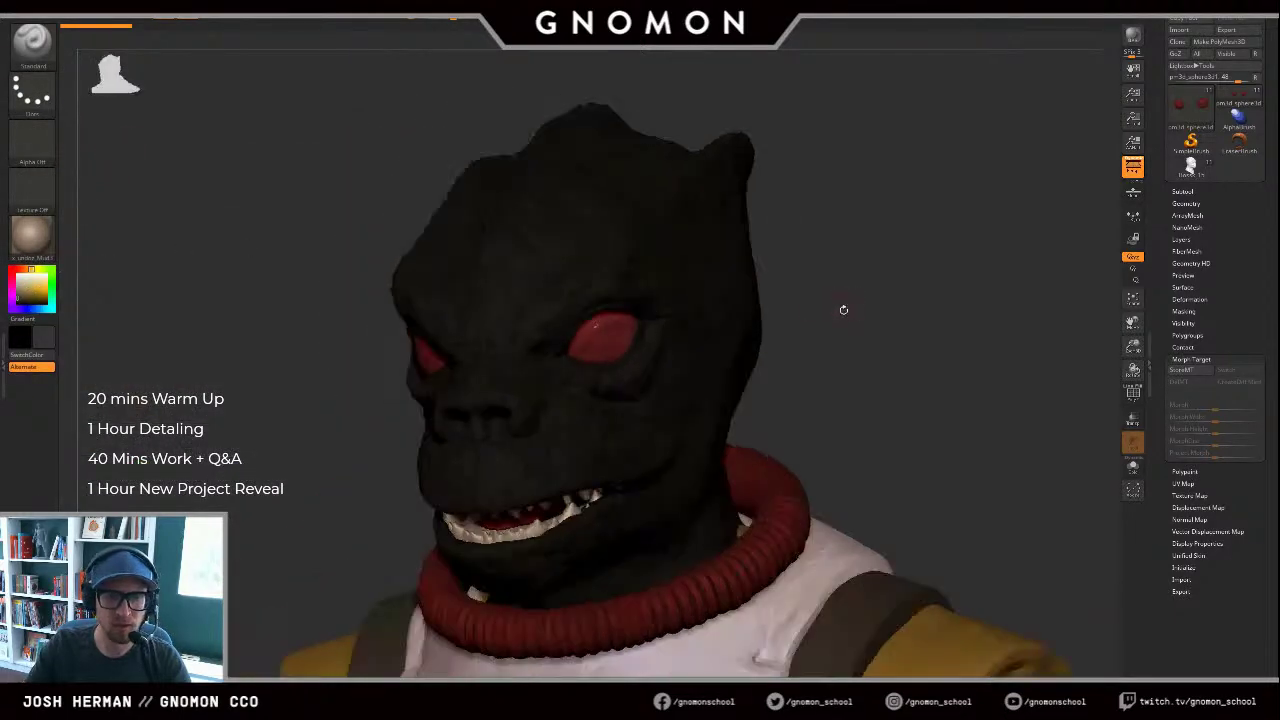
{"action": "left_click", "coordinate": [700, 397], "text": "alt"}
{"action": "left_click", "coordinate": [600, 347], "text": "alt"}
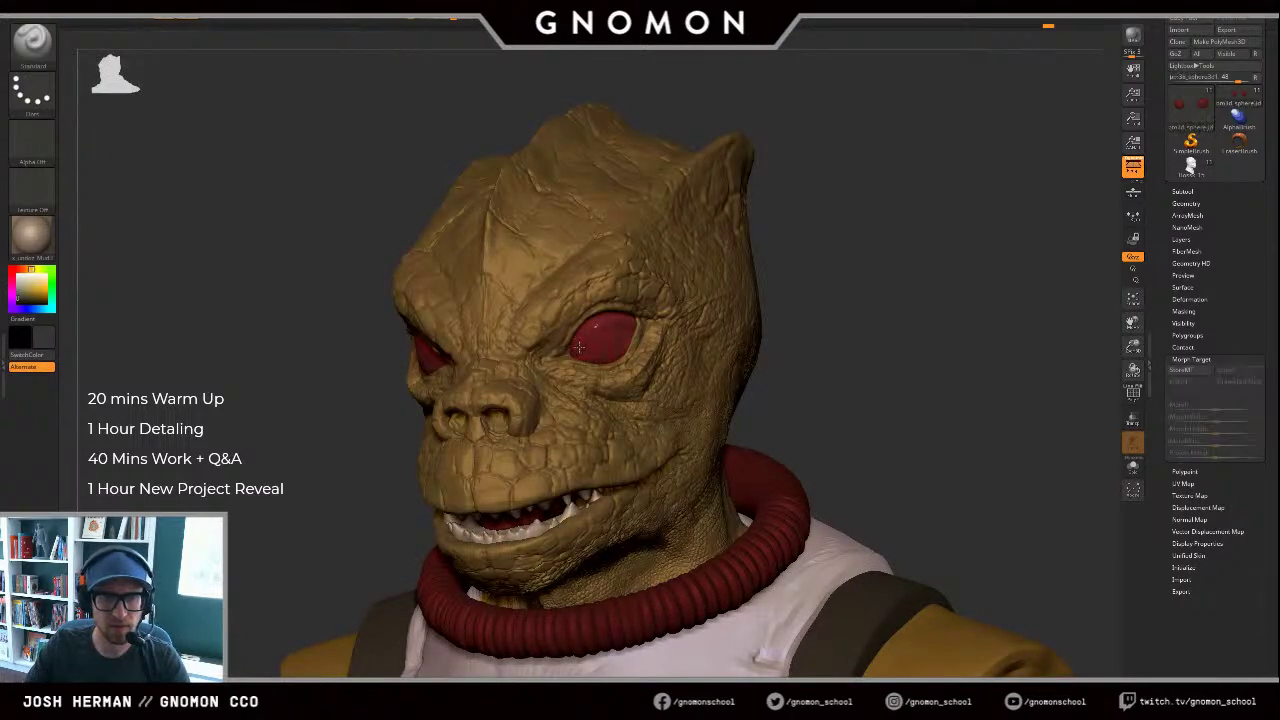
{"action": "mouse_move", "coordinate": [857, 294]}
{"action": "left_mouse_down"}
{"action": "mouse_move", "coordinate": [858, 276]}
{"action": "mouse_move", "coordinate": [882, 304]}
{"action": "left_mouse_up"}
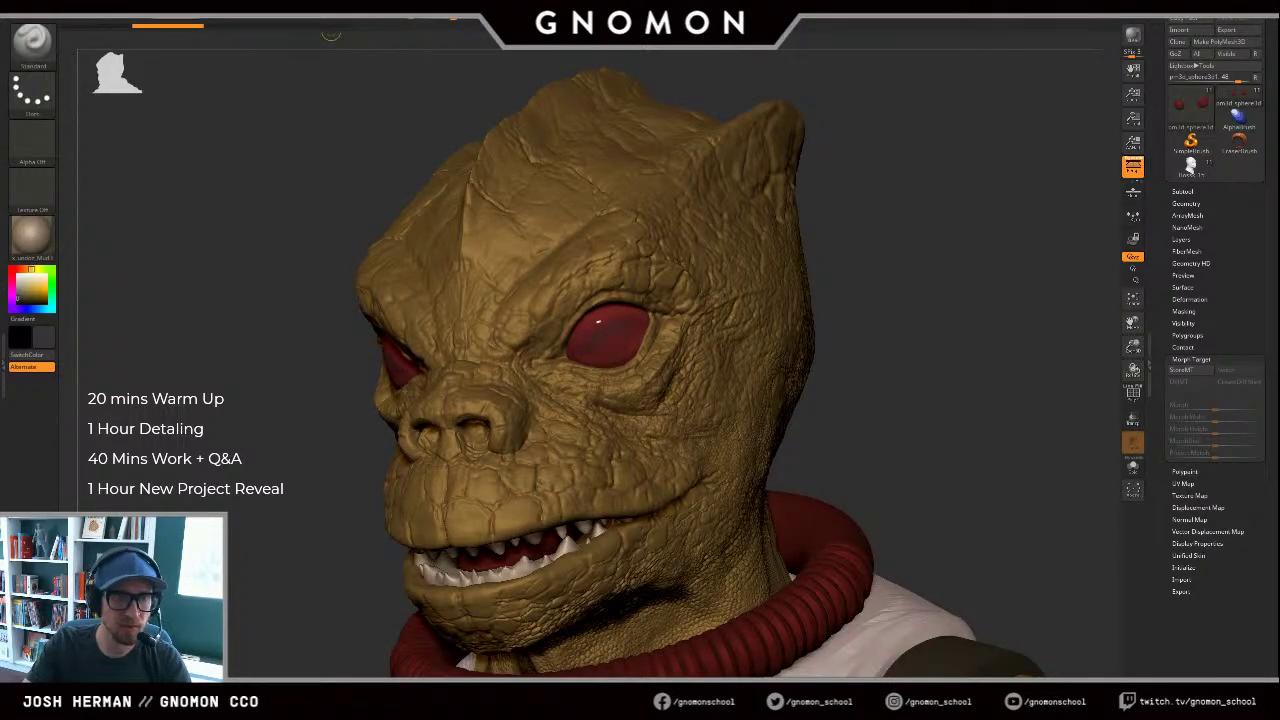
Step: Paint pointed diagonal slit pupils on the eyeballs in pure black and soften their shape
{"action": "left_click_drag", "start_coordinate": [592, 349], "coordinate": [628, 330]}
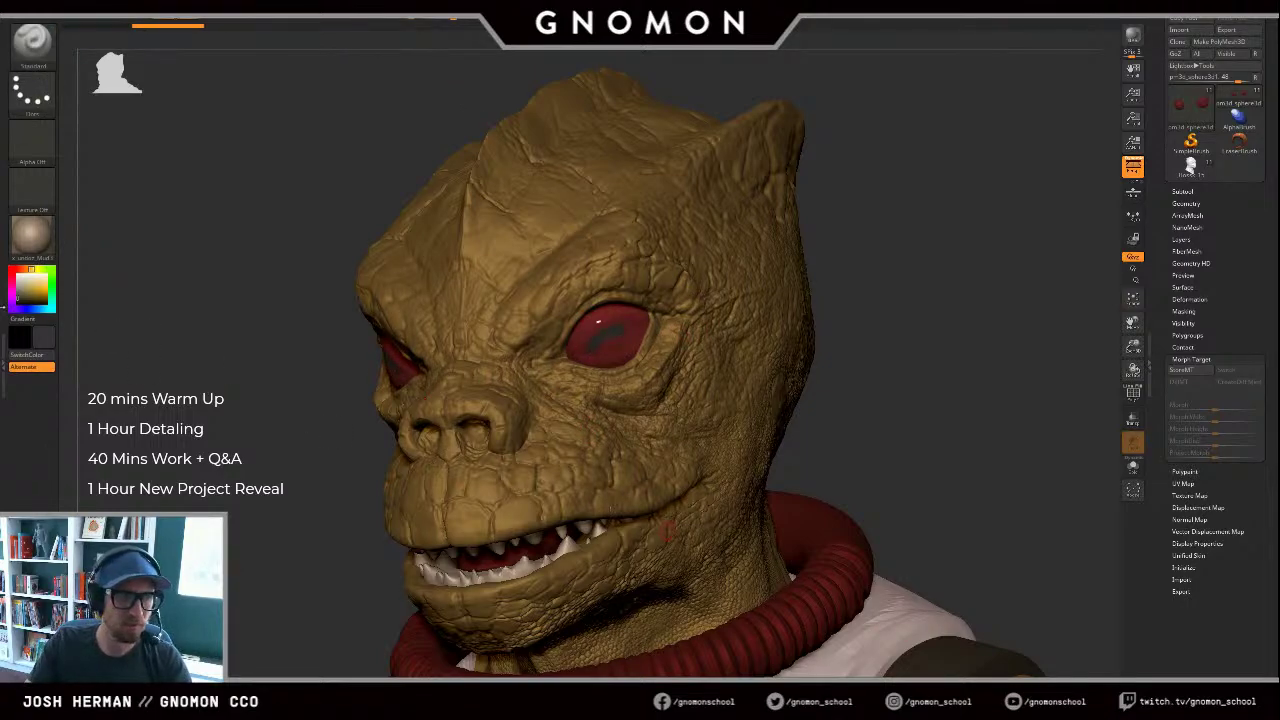
{"action": "left_click", "coordinate": [18, 301]}
{"action": "left_click_drag", "start_coordinate": [20, 301], "coordinate": [10, 309]}
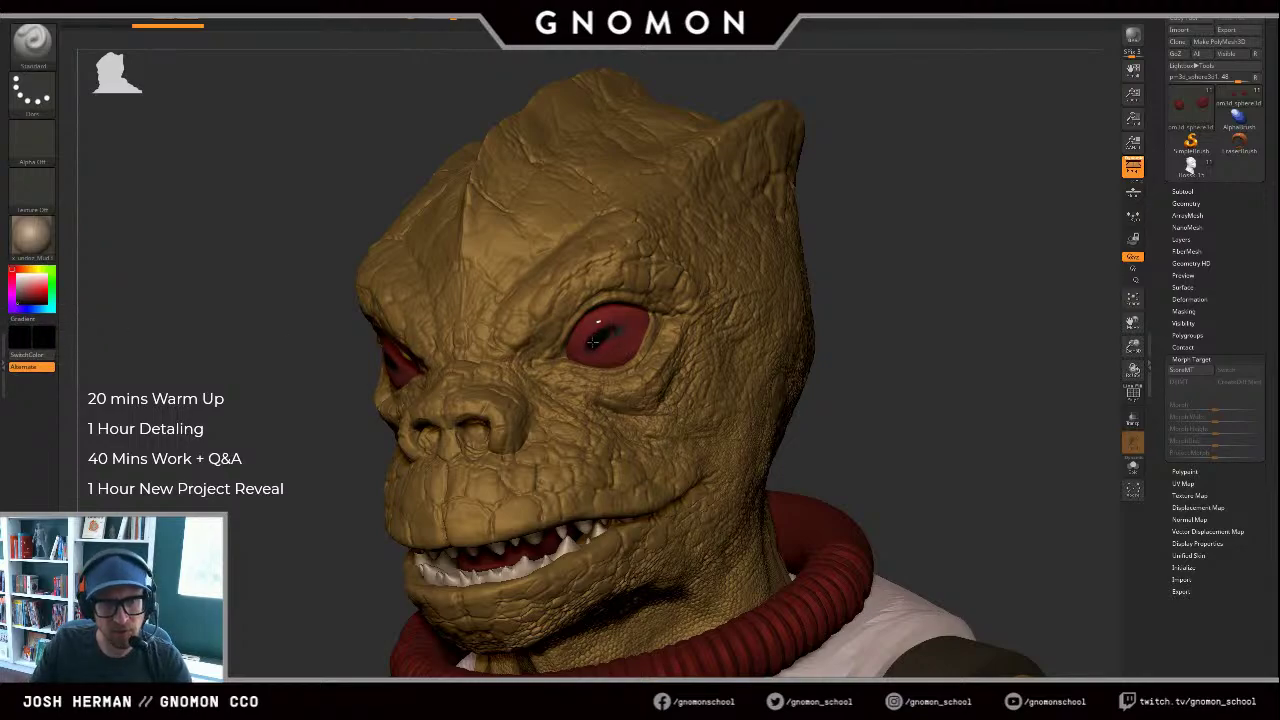
{"action": "mouse_move", "coordinate": [629, 323]}
{"action": "left_mouse_down"}
{"action": "mouse_move", "coordinate": [608, 332]}
{"action": "mouse_move", "coordinate": [632, 323]}
{"action": "left_mouse_up"}
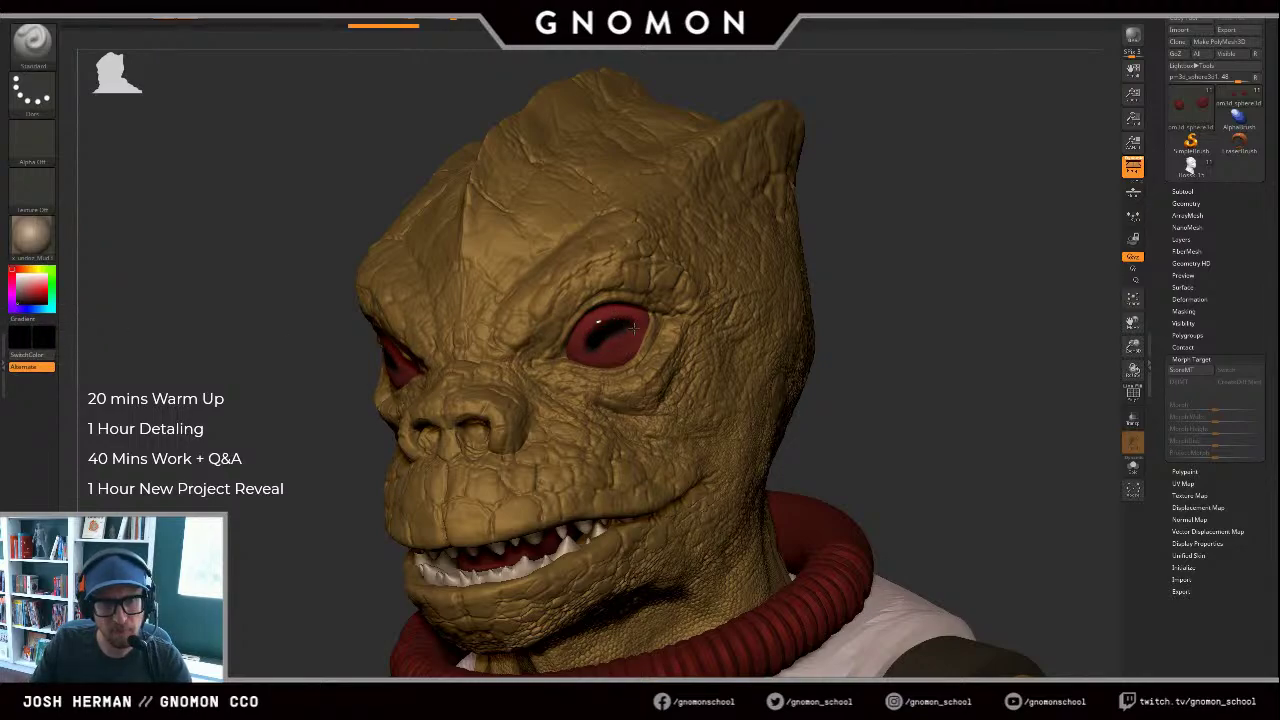
{"action": "left_click_drag", "start_coordinate": [863, 317], "coordinate": [925, 320]}
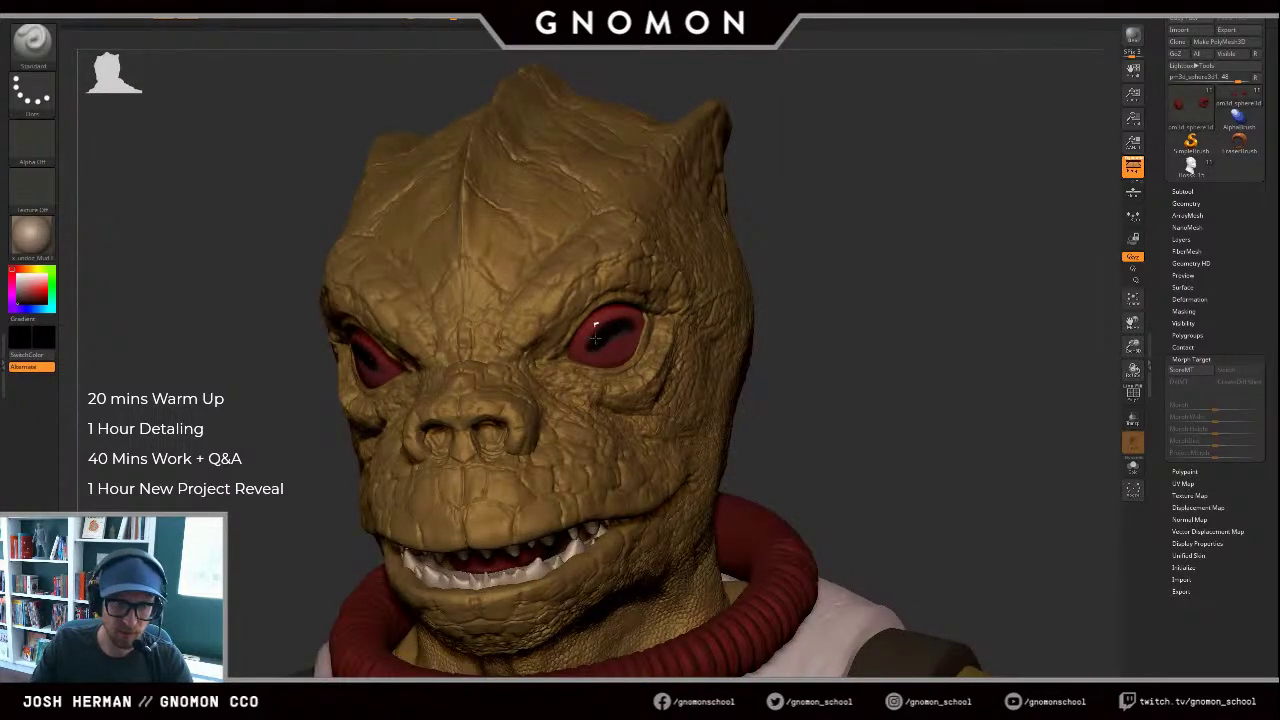
{"action": "left_click_drag", "start_coordinate": [822, 309], "coordinate": [758, 310]}
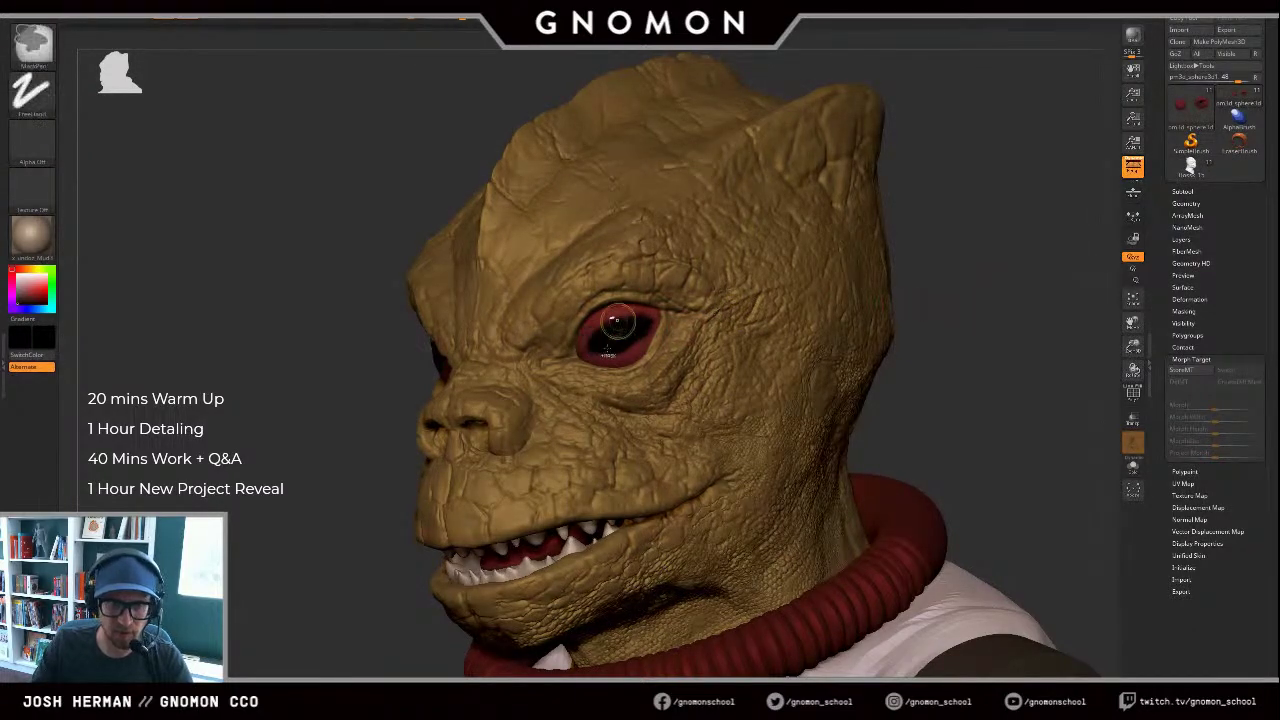
{"action": "left_click_drag", "start_coordinate": [612, 331], "coordinate": [604, 348], "text": "shift"}
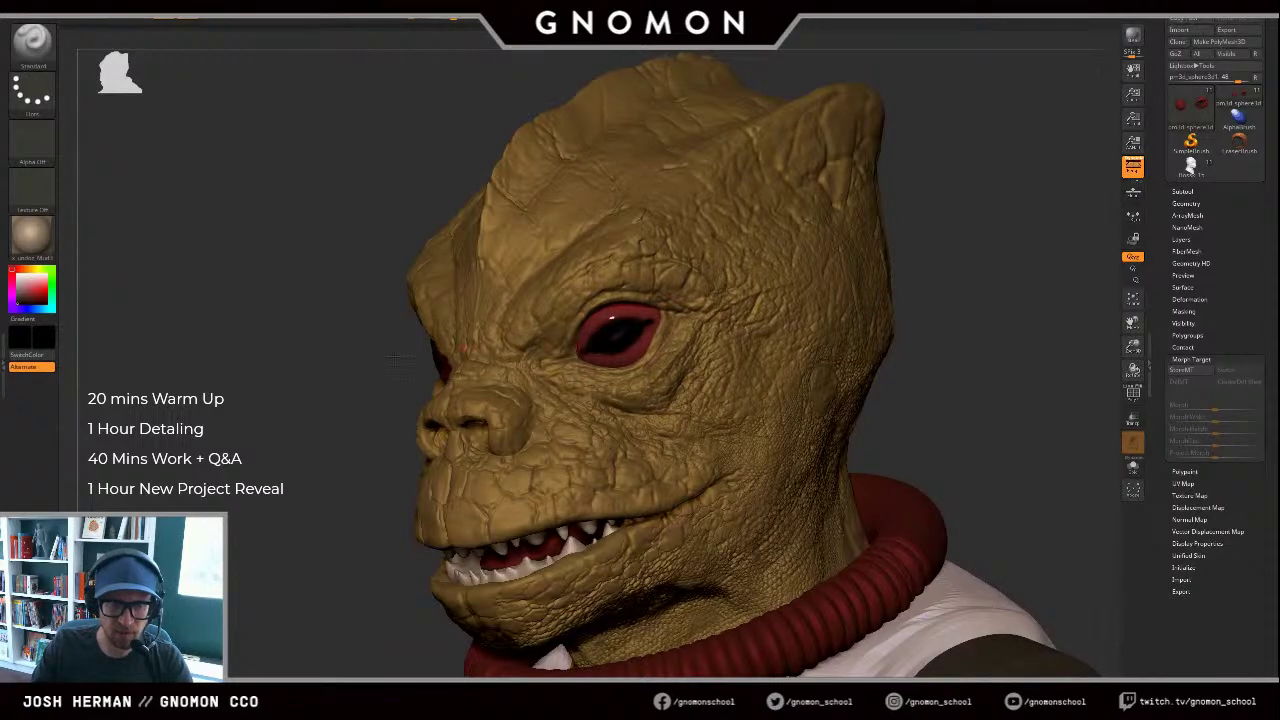
{"action": "left_click_drag", "start_coordinate": [393, 356], "coordinate": [594, 352]}
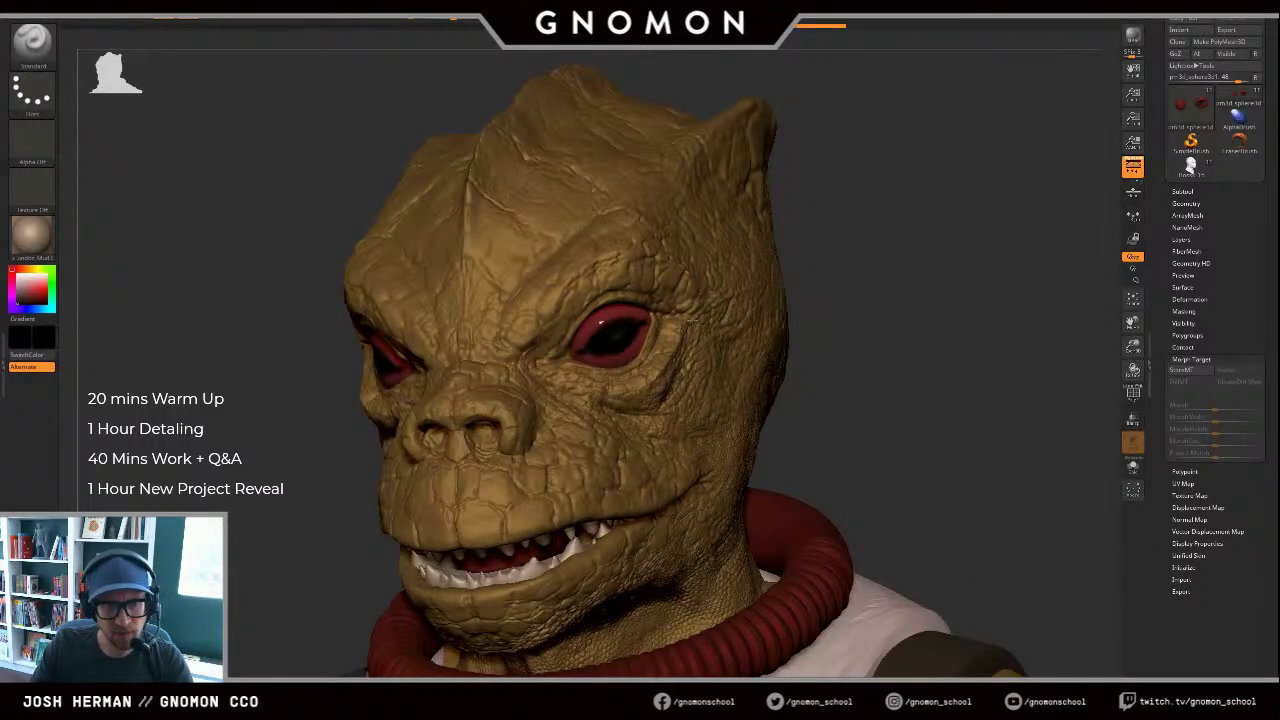
{"action": "mouse_move", "coordinate": [928, 316]}
{"action": "left_mouse_down"}
{"action": "mouse_move", "coordinate": [846, 301]}
{"action": "mouse_move", "coordinate": [834, 313]}
{"action": "mouse_move", "coordinate": [1041, 379]}
{"action": "mouse_move", "coordinate": [821, 372]}
{"action": "left_mouse_up"}
{"action": "left_click_drag", "start_coordinate": [352, 429], "coordinate": [298, 348], "text": "alt"}
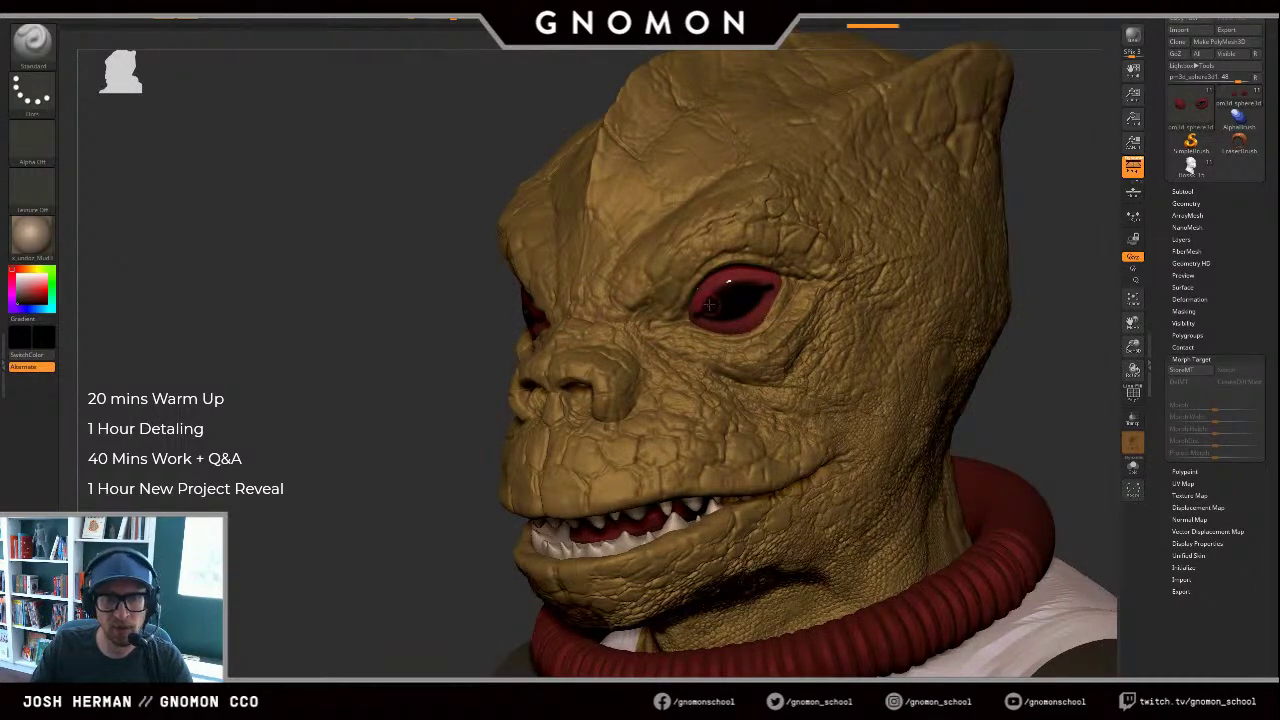
Step: Isolate the eyeballs, hide their painted colour and set the current colour to white to see the plain surface
{"action": "key", "text": "alt+s"}
{"action": "key", "text": "ctrl+f"}
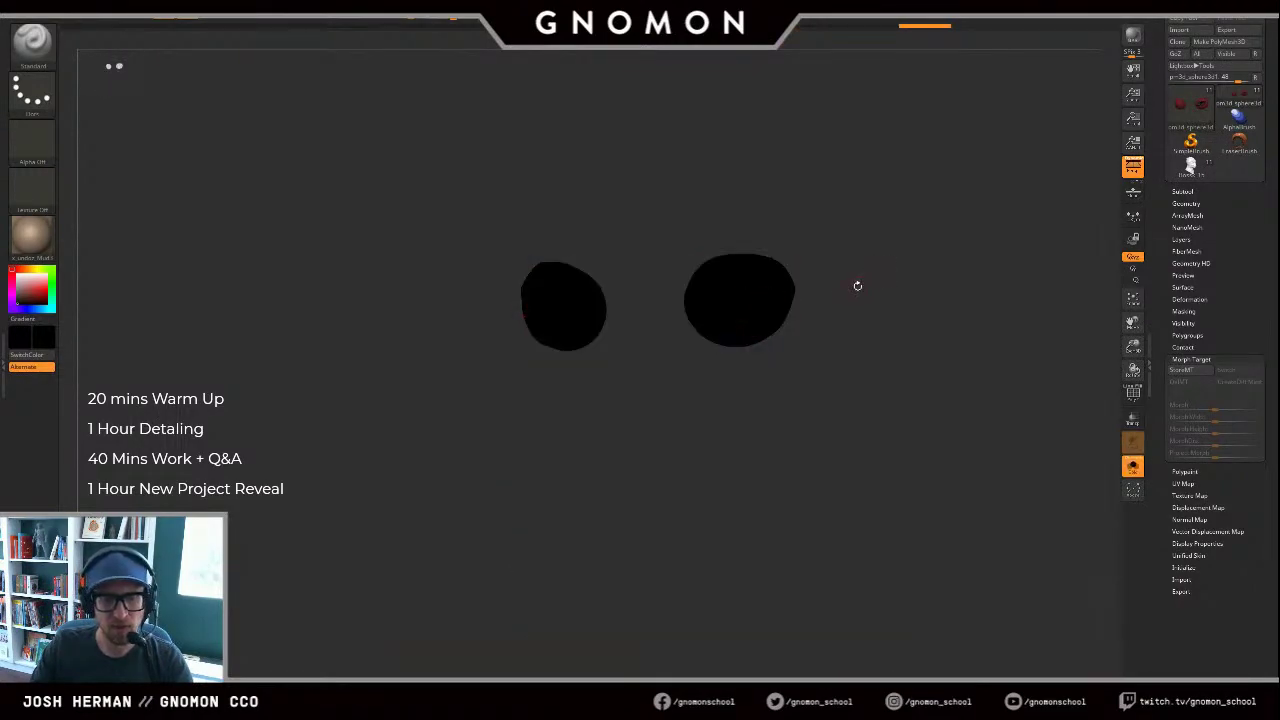
{"action": "left_click", "coordinate": [18, 277]}
{"action": "left_click_drag", "start_coordinate": [425, 415], "coordinate": [474, 423]}
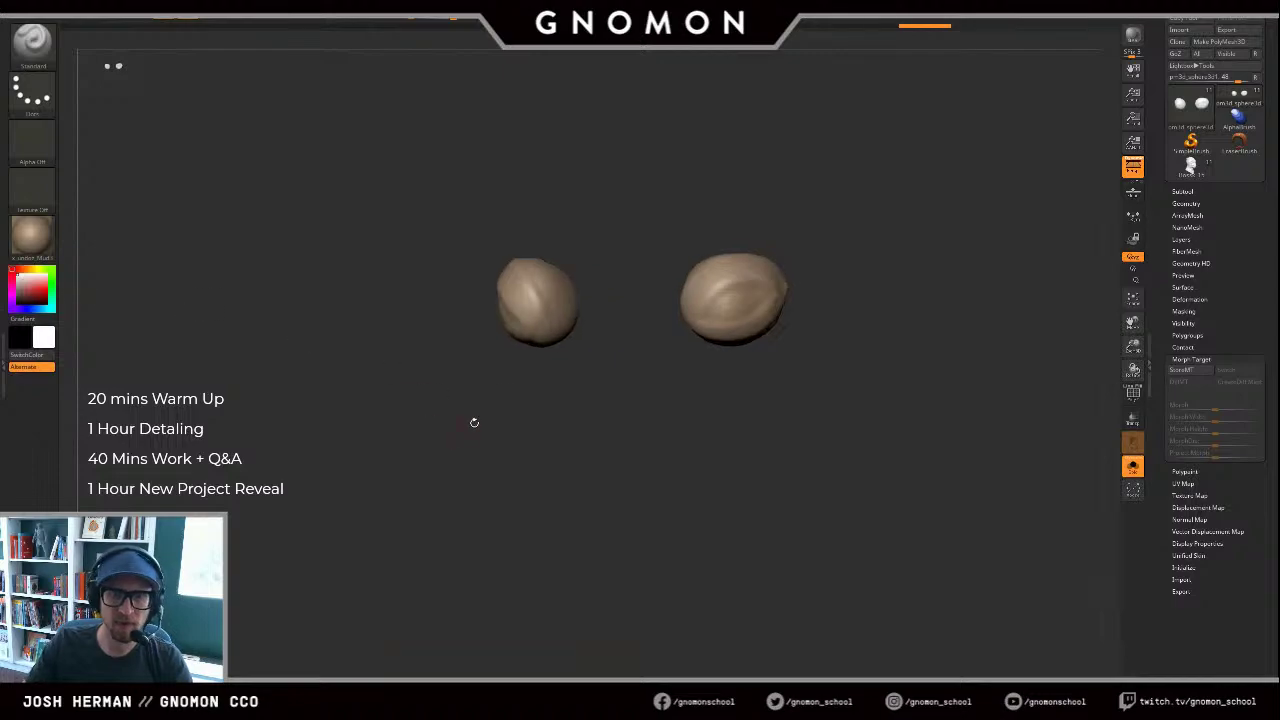
Step: Try carving a round recess into the front of the eyeballs with the Clay brush
{"action": "key", "text": "s"}
{"action": "key", "text": "b"}
{"action": "key", "text": "c"}
{"action": "key", "text": "l"}
{"action": "left_click_drag", "start_coordinate": [745, 309], "coordinate": [736, 303], "text": "alt"}
{"action": "key", "text": "s"}
{"action": "left_click_drag", "start_coordinate": [736, 303], "coordinate": [737, 304], "text": "alt"}
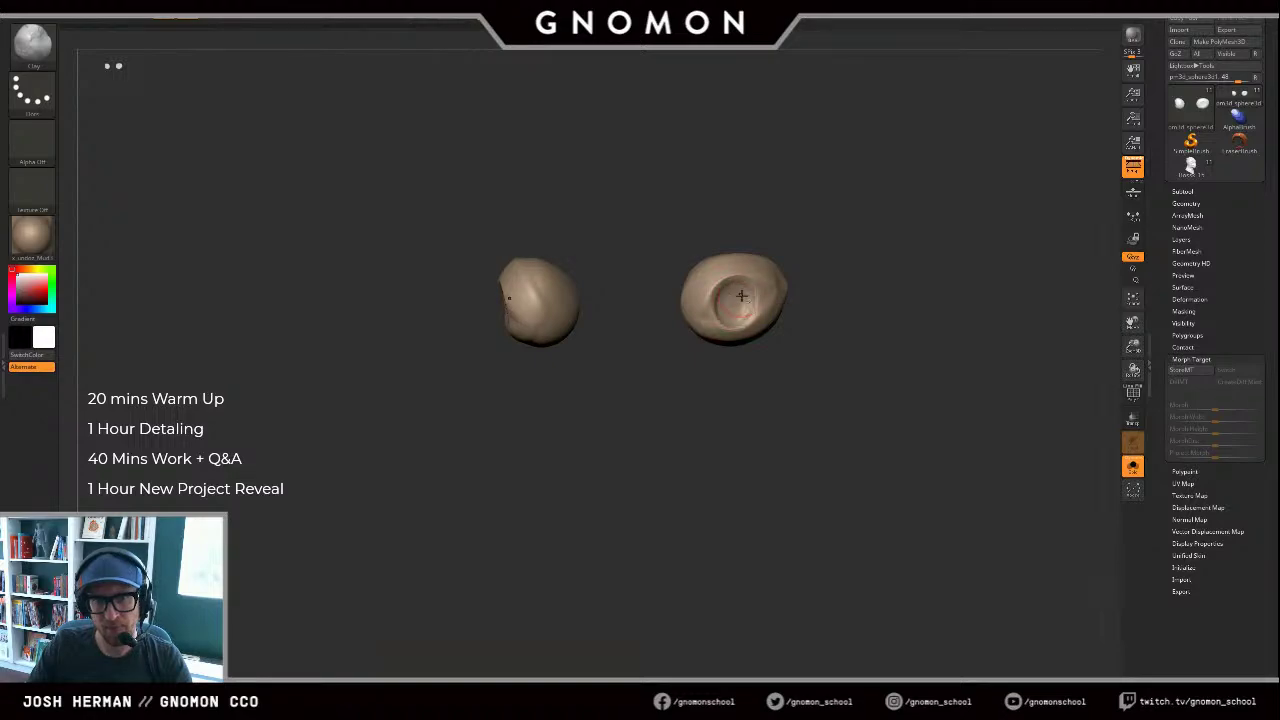
{"action": "left_click_drag", "start_coordinate": [741, 296], "coordinate": [739, 292], "text": "alt"}
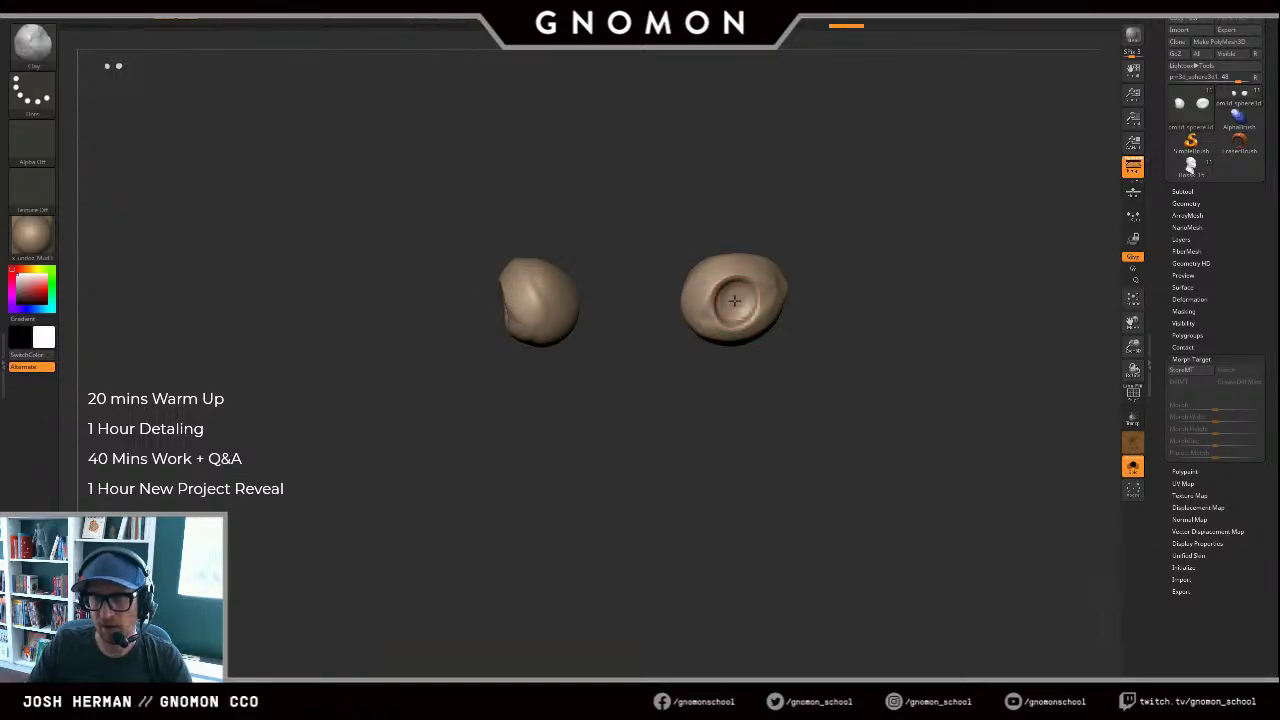
Step: Try reshaping the upper edge of the eye recess with Clay and check it with the painted colour and the whole head
{"action": "left_click_drag", "start_coordinate": [732, 299], "coordinate": [744, 283]}
{"action": "left_click_drag", "start_coordinate": [897, 331], "coordinate": [881, 328]}
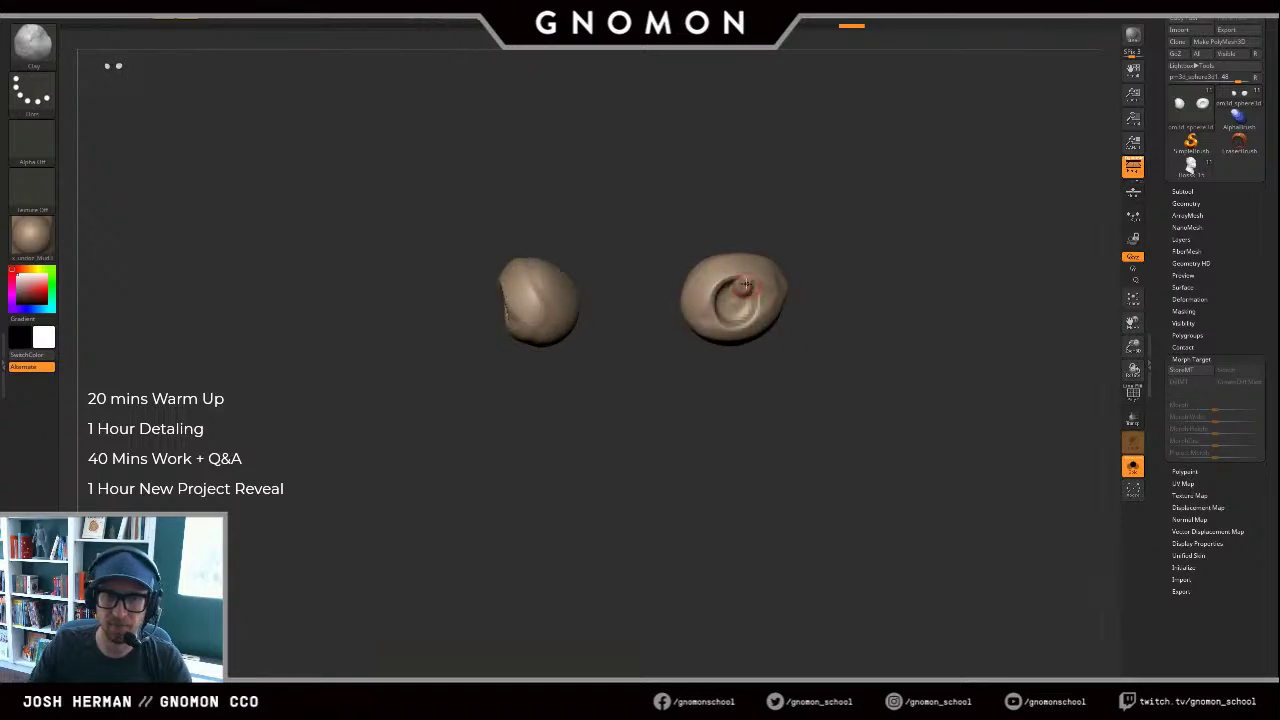
{"action": "left_click_drag", "start_coordinate": [743, 286], "coordinate": [745, 287], "text": "alt"}
{"action": "key", "text": "shift+f"}
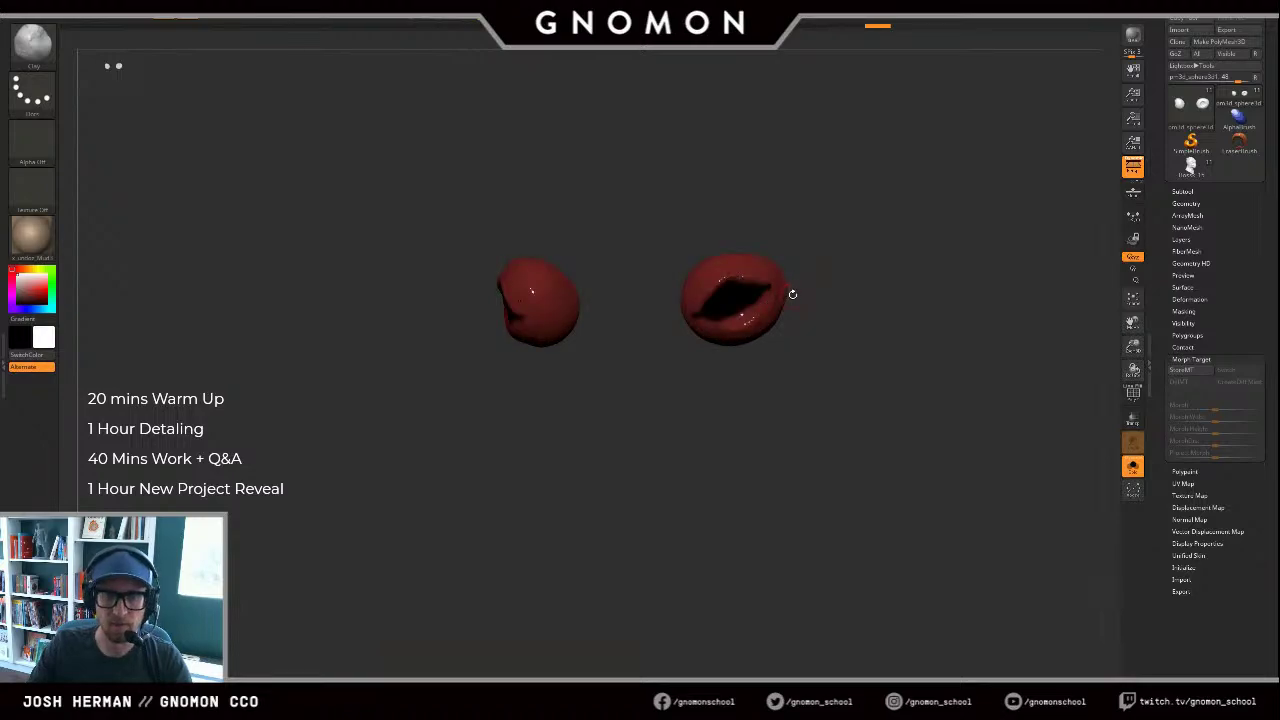
{"action": "key", "text": "shift+f"}
{"action": "key", "text": "alt+s"}
{"action": "left_click_drag", "start_coordinate": [1011, 338], "coordinate": [937, 307], "text": "alt"}
{"action": "mouse_move", "coordinate": [929, 307]}
{"action": "left_mouse_down"}
{"action": "mouse_move", "coordinate": [929, 294]}
{"action": "mouse_move", "coordinate": [931, 460]}
{"action": "left_mouse_up"}
Step: Step back and forth through the undo history to remove the Clay carving and restore the smooth painted eyeballs
{"action": "key", "text": "ctrl+z"}
{"action": "key", "text": "ctrl+z"}
{"action": "key", "text": "ctrl+z"}
{"action": "key", "text": "ctrl+z"}
{"action": "key", "text": "ctrl+z"}
{"action": "key", "text": "ctrl+z"}
{"action": "key", "text": "ctrl+z"}
{"action": "key", "text": "ctrl+z"}
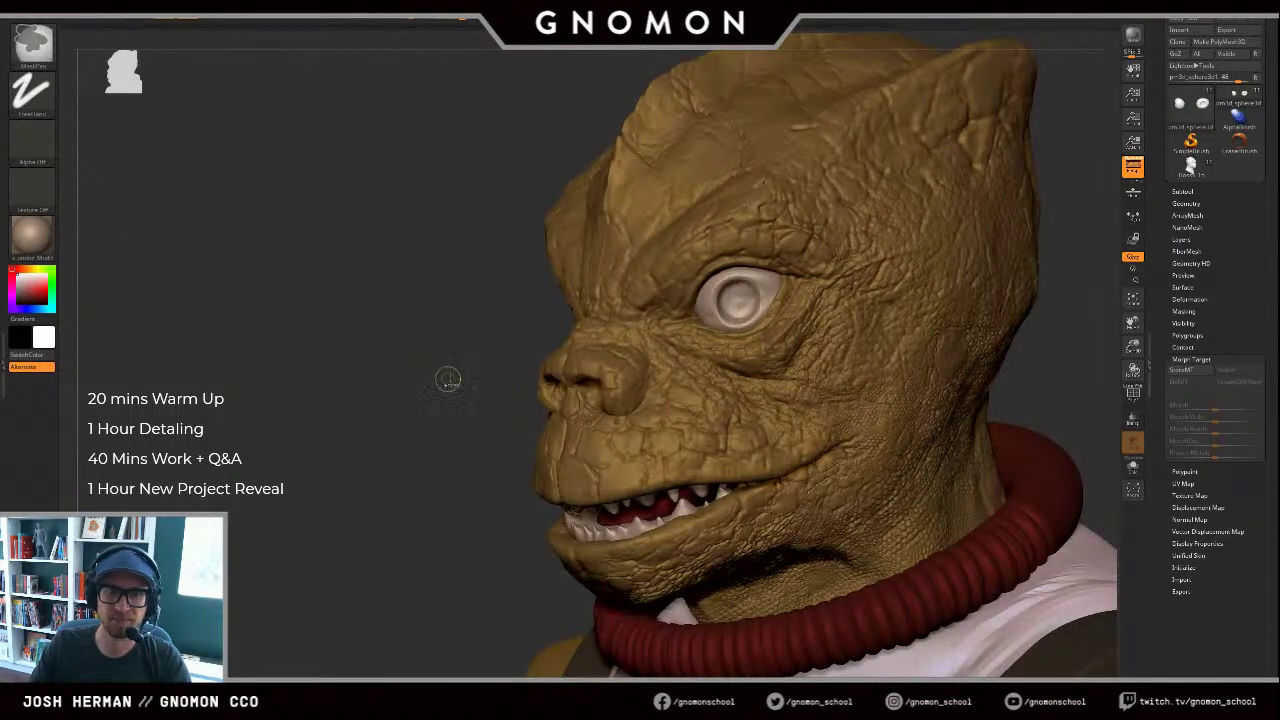
{"action": "key", "text": "ctrl+shift+z"}
{"action": "key", "text": "ctrl+shift+z"}
{"action": "key", "text": "ctrl+shift+z"}
{"action": "key", "text": "ctrl+shift+z"}
{"action": "key", "text": "ctrl+shift+z"}
{"action": "key", "text": "ctrl+shift+z"}
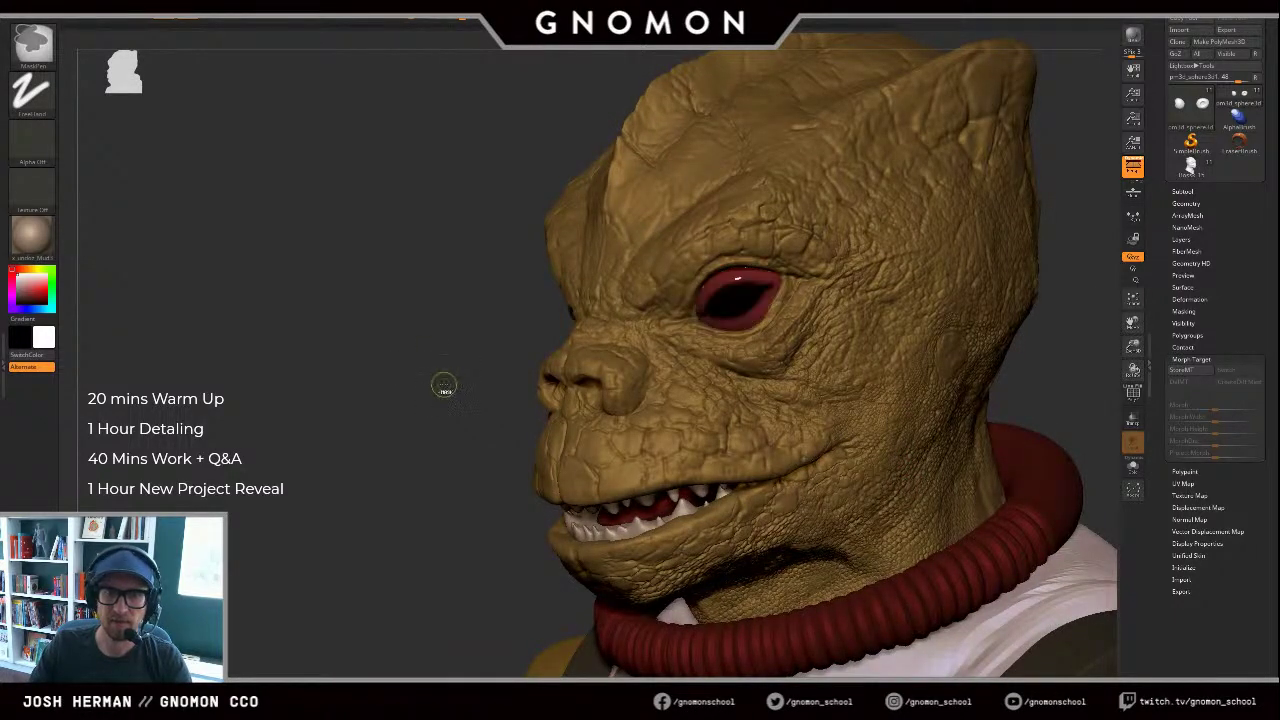
{"action": "key", "text": "ctrl+shift+z"}
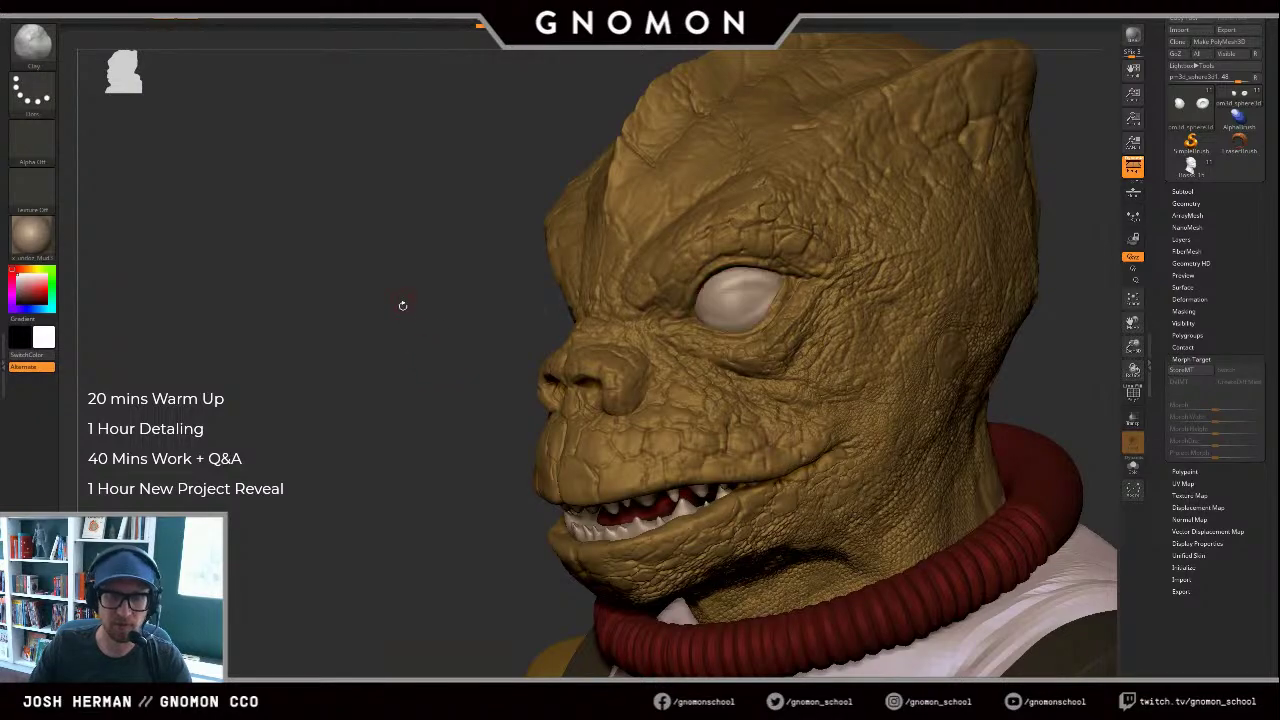
{"action": "mouse_move", "coordinate": [404, 334]}
{"action": "left_mouse_down", "text": "alt"}
{"action": "mouse_move", "coordinate": [404, 404]}
{"action": "mouse_move", "coordinate": [383, 346]}
{"action": "mouse_move", "coordinate": [440, 346]}
{"action": "left_mouse_up", "text": "alt"}
{"action": "key", "text": "ctrl+z"}
Step: Switch to the Standard brush and sample the eyeball's dark red as the paint colour
{"action": "key", "text": "b"}
{"action": "key", "text": "s"}
{"action": "key", "text": "t"}
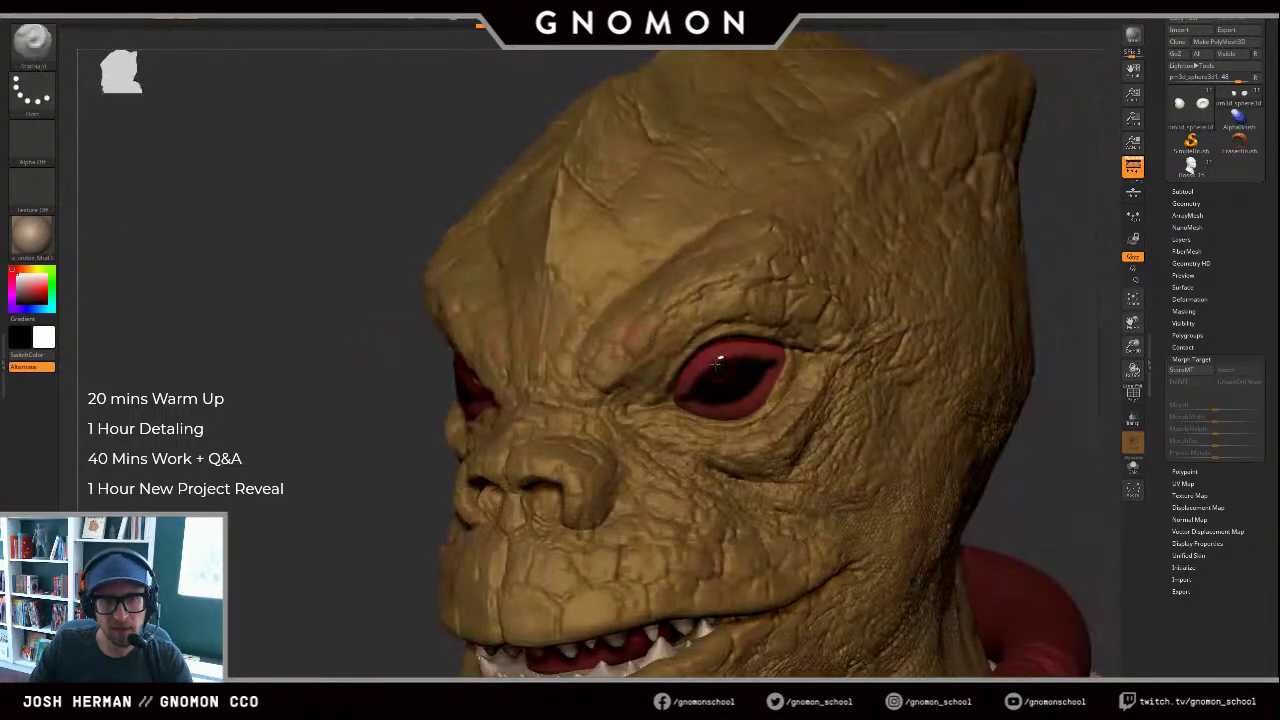
{"action": "key", "text": "c"}
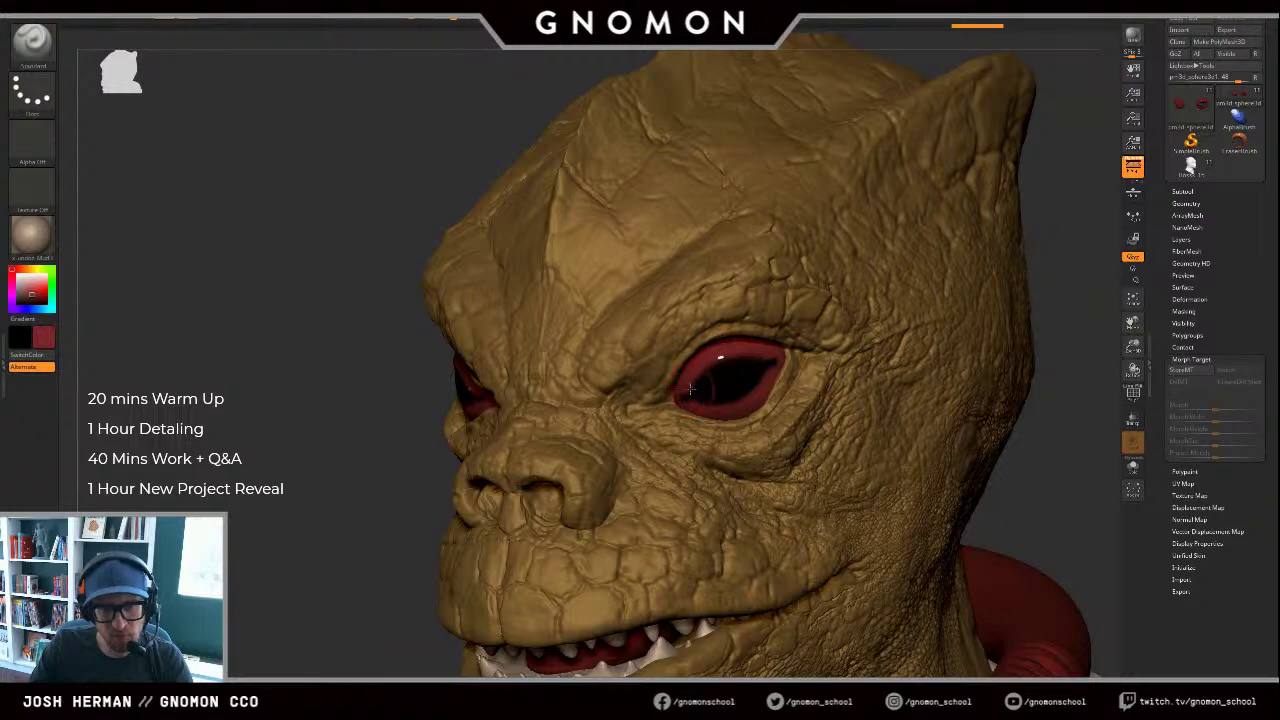
Step: Try painting a dark red stroke over the black pupil and undo it
{"action": "left_click_drag", "start_coordinate": [718, 349], "coordinate": [731, 387]}
{"action": "key", "text": "ctrl+z"}
{"action": "key", "text": "ctrl+z"}
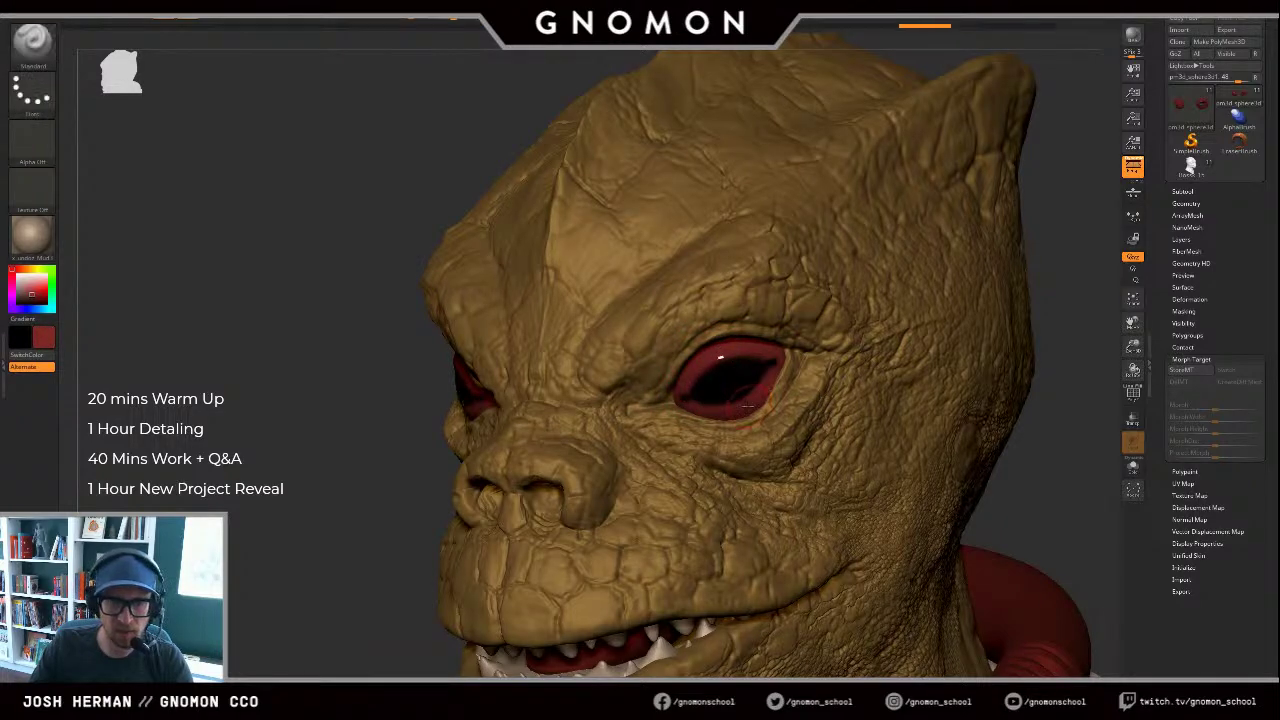
Step: Isolate the eyeballs and paint an orange-red tint over and around the edges of the slit pupils
{"action": "key", "text": "alt+s"}
{"action": "left_click", "coordinate": [44, 337]}
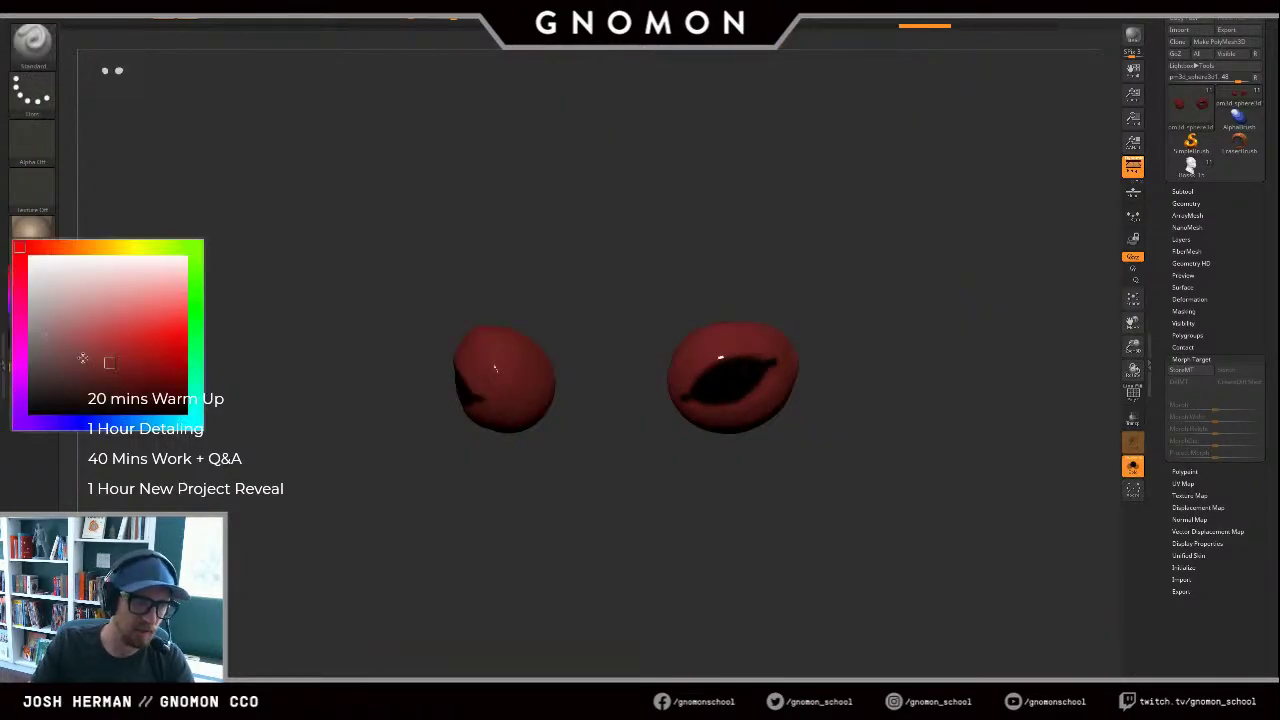
{"action": "left_click", "coordinate": [49, 249]}
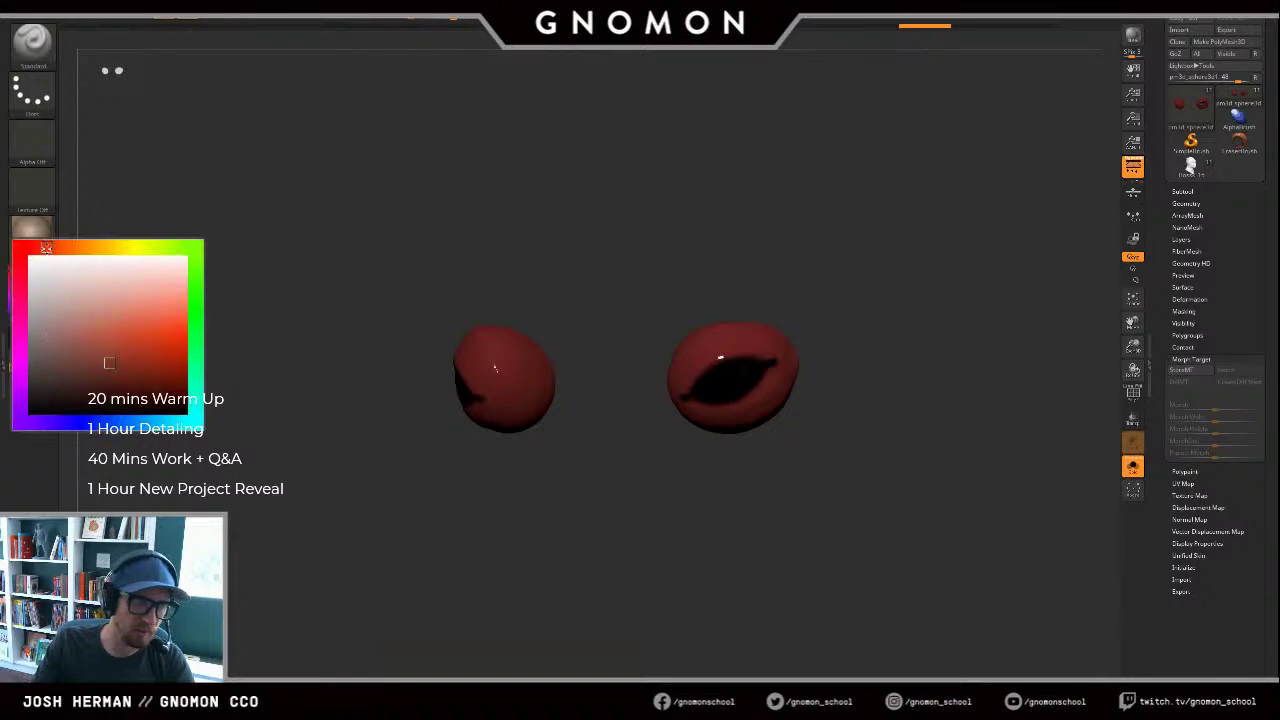
{"action": "left_click", "coordinate": [129, 350]}
{"action": "left_click_drag", "start_coordinate": [692, 384], "coordinate": [745, 348]}
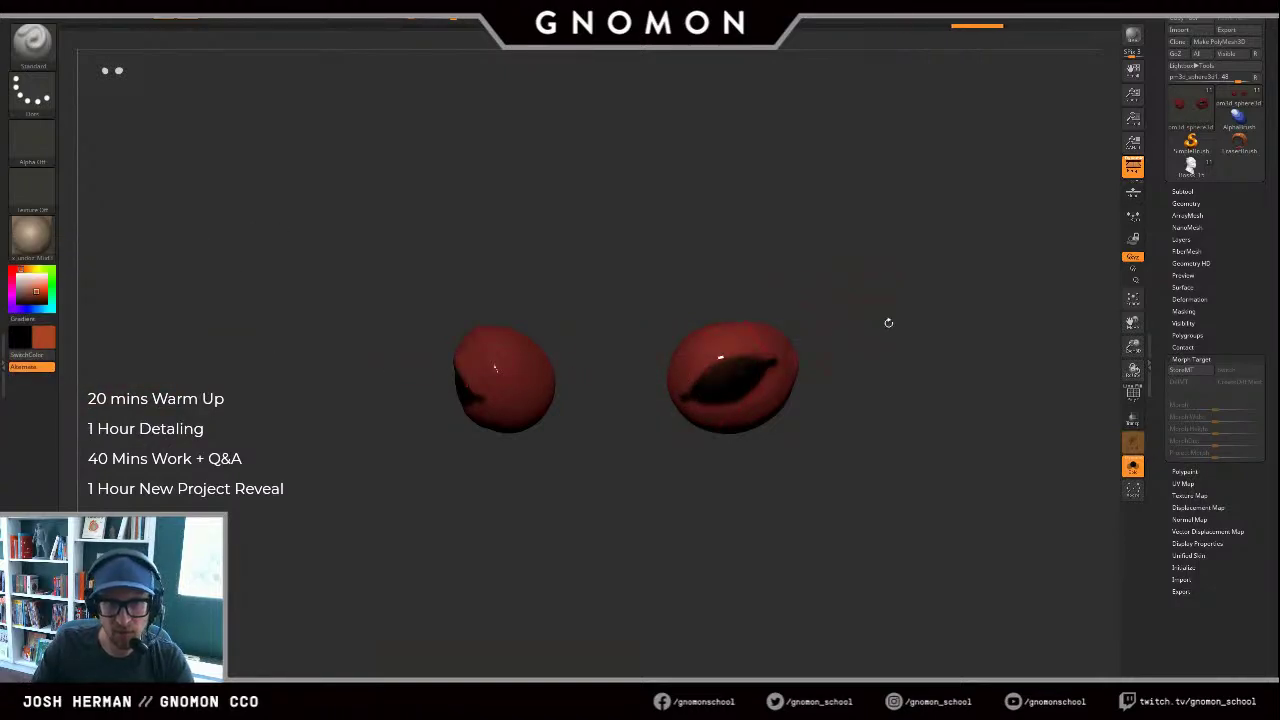
{"action": "left_click_drag", "start_coordinate": [888, 323], "coordinate": [902, 327]}
{"action": "mouse_move", "coordinate": [689, 378]}
{"action": "left_mouse_down"}
{"action": "mouse_move", "coordinate": [717, 358]}
{"action": "mouse_move", "coordinate": [688, 380]}
{"action": "mouse_move", "coordinate": [742, 357]}
{"action": "mouse_move", "coordinate": [757, 368]}
{"action": "mouse_move", "coordinate": [695, 400]}
{"action": "left_mouse_up"}
{"action": "mouse_move", "coordinate": [666, 446]}
{"action": "left_mouse_down"}
{"action": "mouse_move", "coordinate": [694, 426]}
{"action": "mouse_move", "coordinate": [704, 392]}
{"action": "mouse_move", "coordinate": [766, 386]}
{"action": "left_mouse_up"}
{"action": "left_click_drag", "start_coordinate": [795, 397], "coordinate": [821, 405]}
{"action": "left_click_drag", "start_coordinate": [698, 397], "coordinate": [694, 402]}
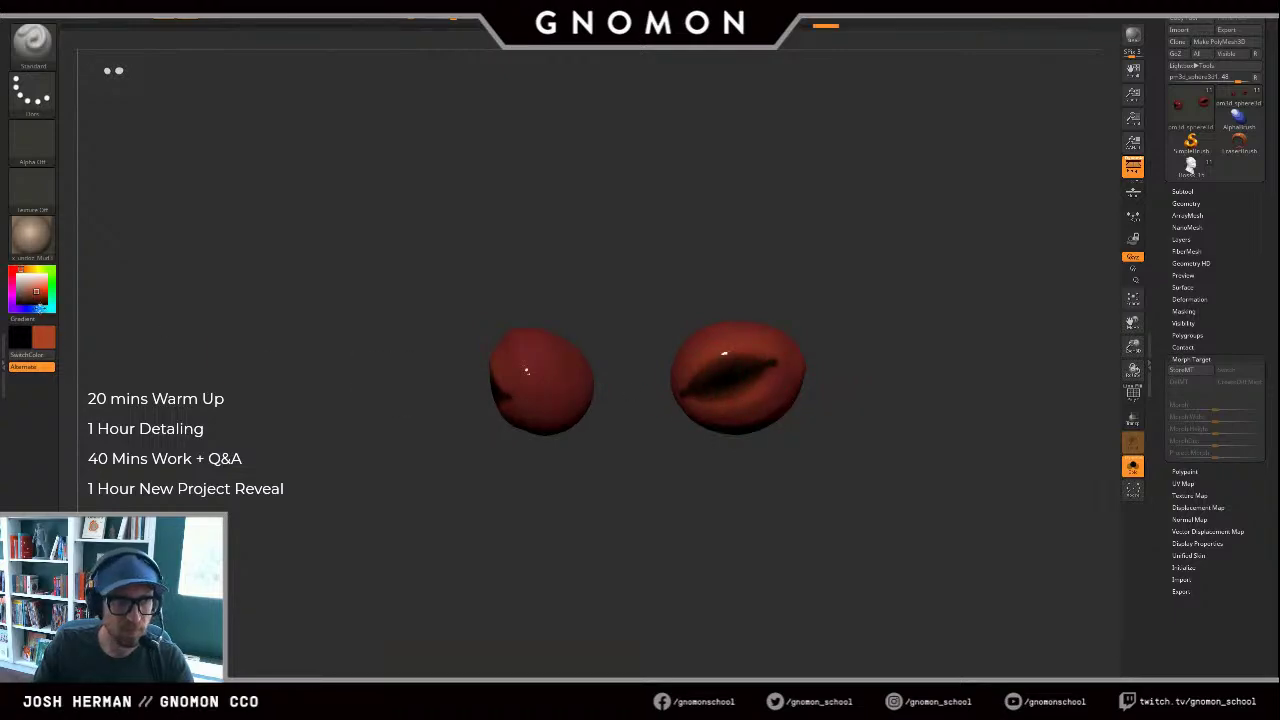
Step: Choose a brighter orange paint colour and brush a glow above and below the black slit pupils
{"action": "left_click", "coordinate": [44, 338]}
{"action": "left_click_drag", "start_coordinate": [138, 331], "coordinate": [147, 331]}
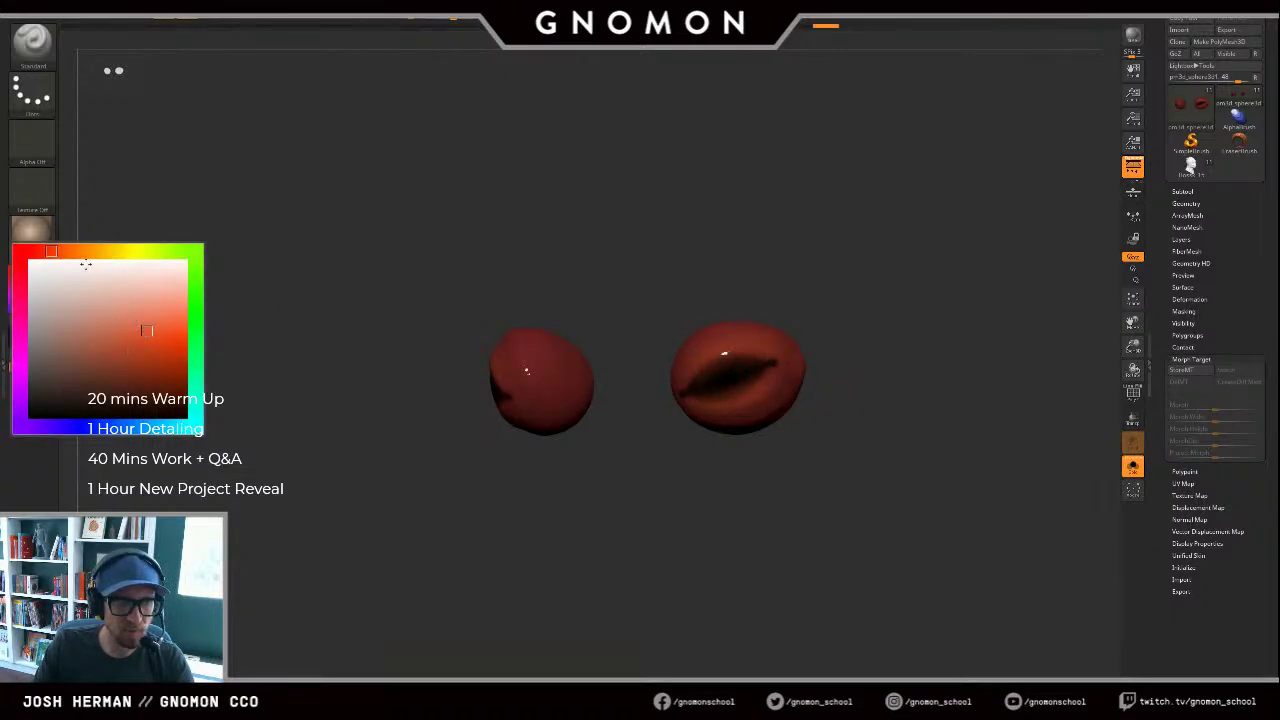
{"action": "left_click", "coordinate": [71, 250]}
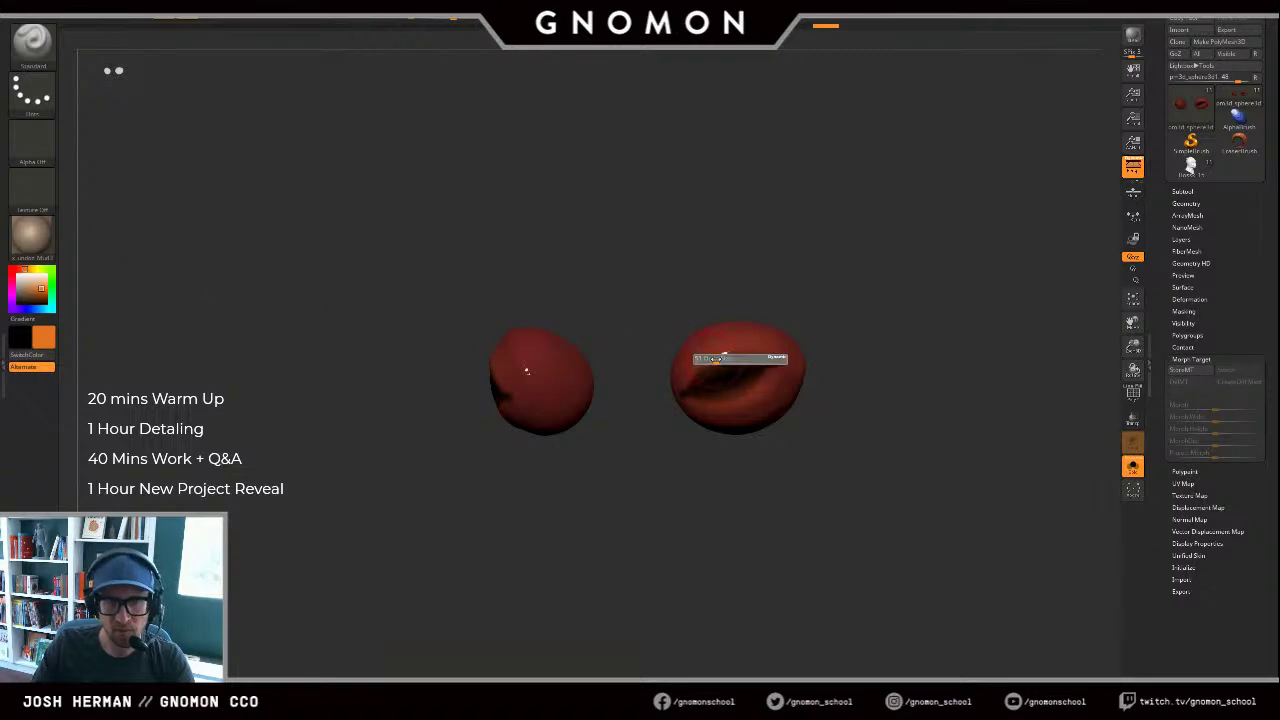
{"action": "left_click_drag", "start_coordinate": [871, 325], "coordinate": [807, 354]}
{"action": "left_click_drag", "start_coordinate": [729, 360], "coordinate": [710, 376]}
{"action": "mouse_move", "coordinate": [845, 370]}
{"action": "left_mouse_down"}
{"action": "mouse_move", "coordinate": [808, 360]}
{"action": "mouse_move", "coordinate": [716, 374]}
{"action": "mouse_move", "coordinate": [745, 355]}
{"action": "left_mouse_up"}
{"action": "key", "text": "s"}
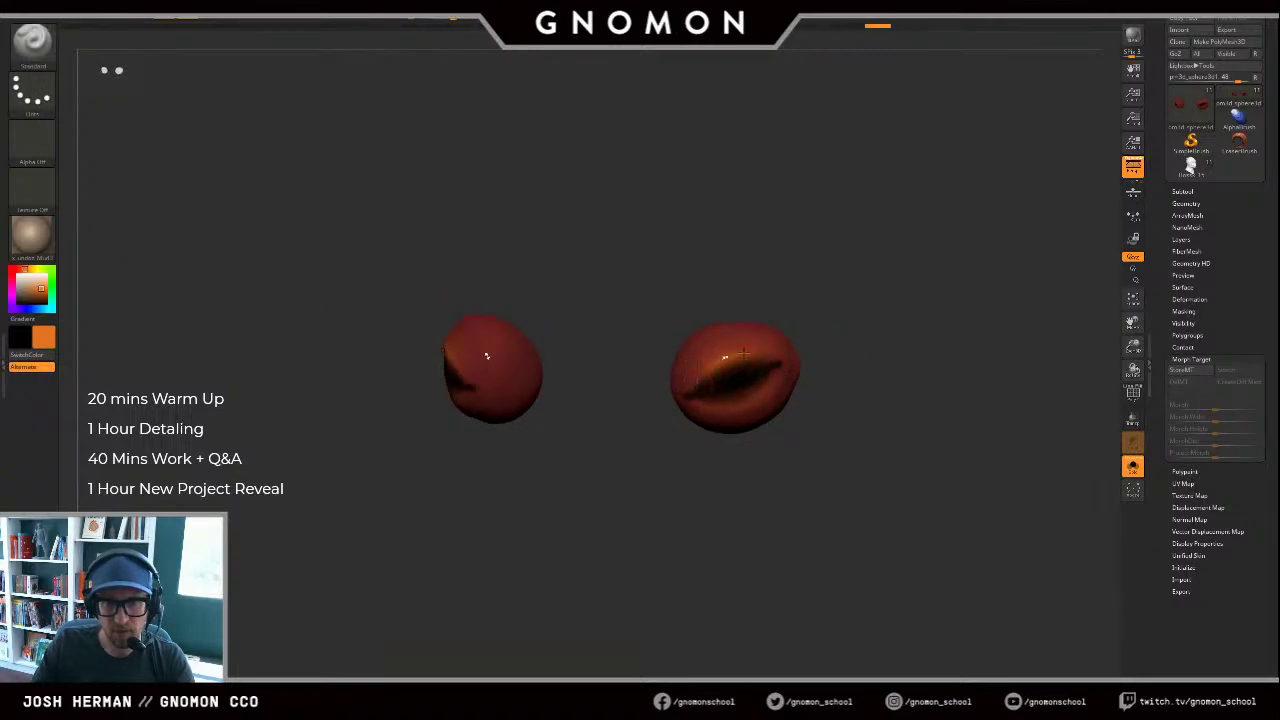
{"action": "mouse_move", "coordinate": [733, 403]}
{"action": "left_mouse_down"}
{"action": "mouse_move", "coordinate": [705, 397]}
{"action": "mouse_move", "coordinate": [737, 406]}
{"action": "mouse_move", "coordinate": [780, 375]}
{"action": "mouse_move", "coordinate": [762, 371]}
{"action": "mouse_move", "coordinate": [762, 392]}
{"action": "left_mouse_up"}
{"action": "mouse_move", "coordinate": [687, 400]}
{"action": "left_mouse_down"}
{"action": "mouse_move", "coordinate": [760, 393]}
{"action": "mouse_move", "coordinate": [786, 354]}
{"action": "left_mouse_up"}
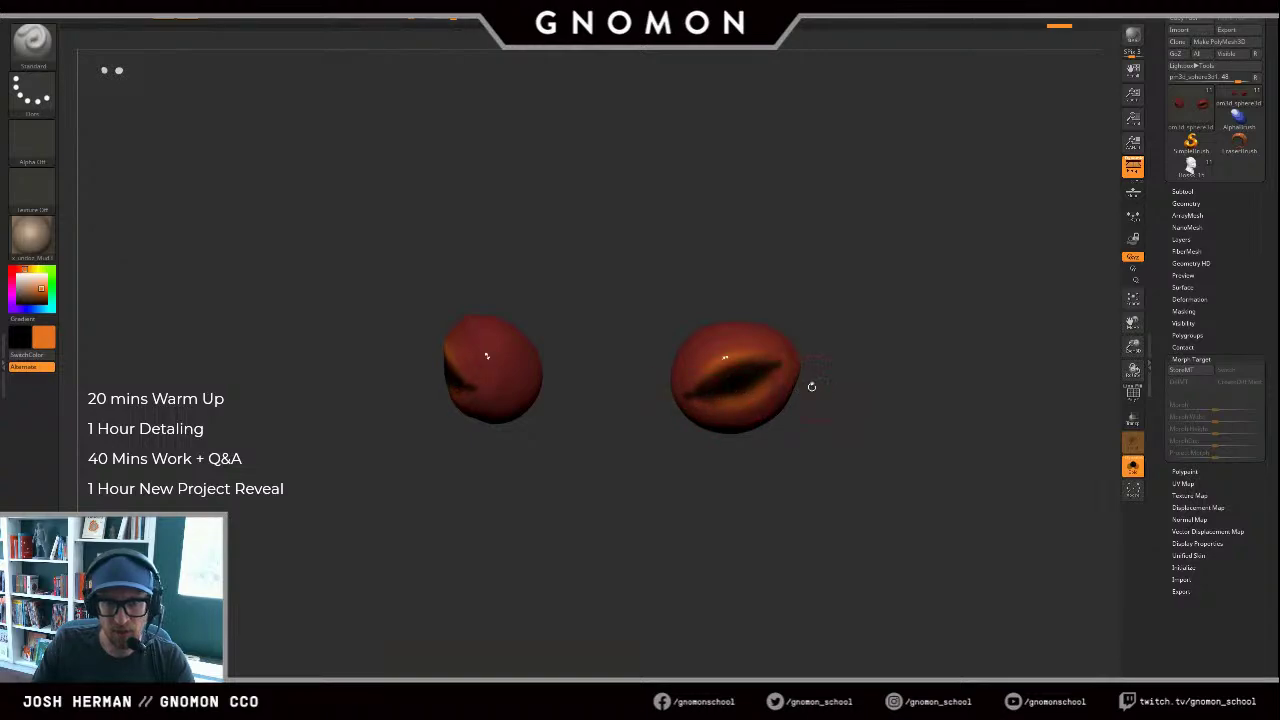
{"action": "mouse_move", "coordinate": [756, 395]}
{"action": "left_mouse_down", "text": "shift"}
{"action": "mouse_move", "coordinate": [797, 370]}
{"action": "mouse_move", "coordinate": [720, 368]}
{"action": "left_mouse_up", "text": "shift"}
{"action": "key", "text": "s"}
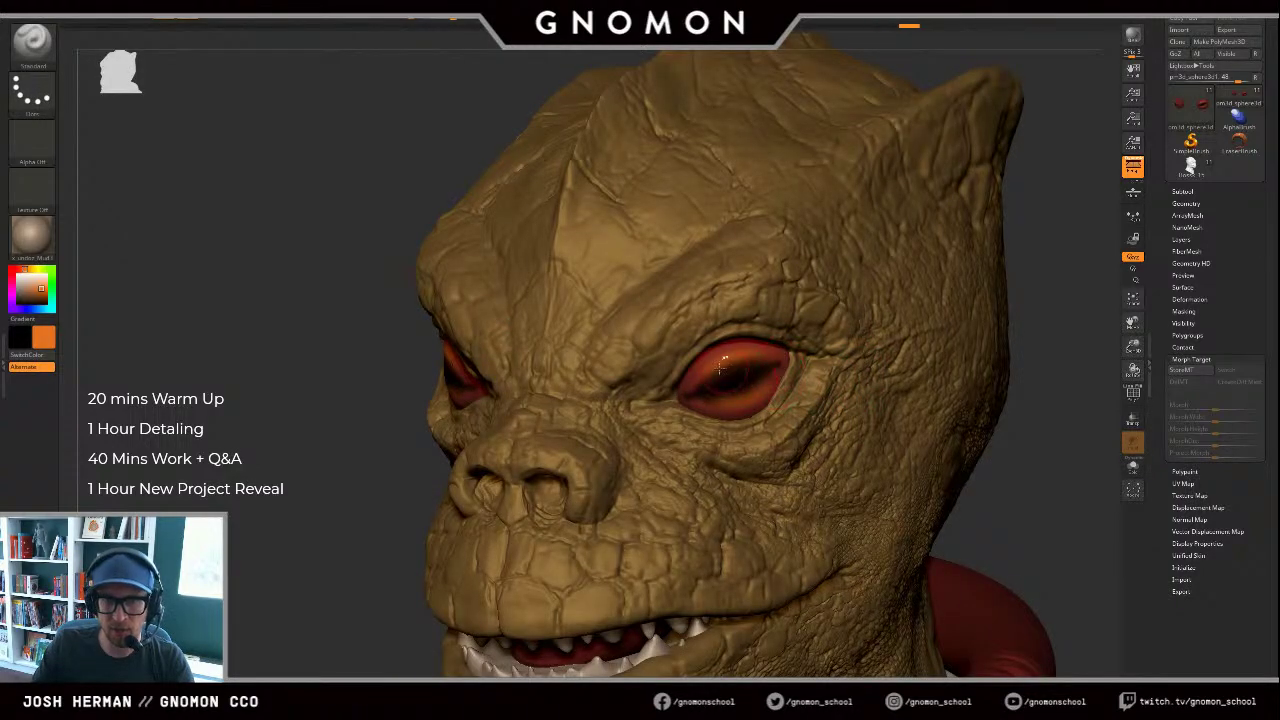
Step: Sample the eyeball's red, darken it, and shade the outer edges of the isolated eyeballs
{"action": "mouse_move", "coordinate": [734, 424]}
{"action": "left_mouse_down"}
{"action": "mouse_move", "coordinate": [744, 420]}
{"action": "mouse_move", "coordinate": [714, 417]}
{"action": "left_mouse_up"}
{"action": "key", "text": "s"}
{"action": "key", "text": "c"}
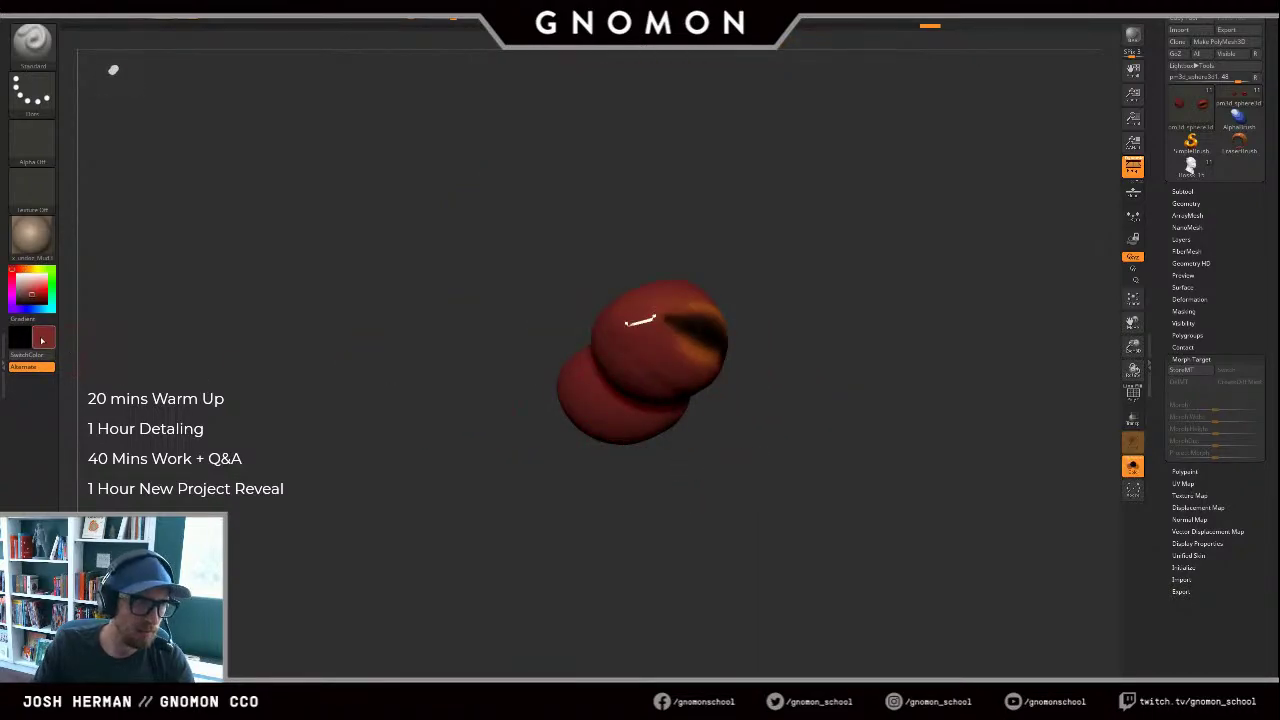
{"action": "left_click", "coordinate": [44, 338]}
{"action": "left_click", "coordinate": [95, 385]}
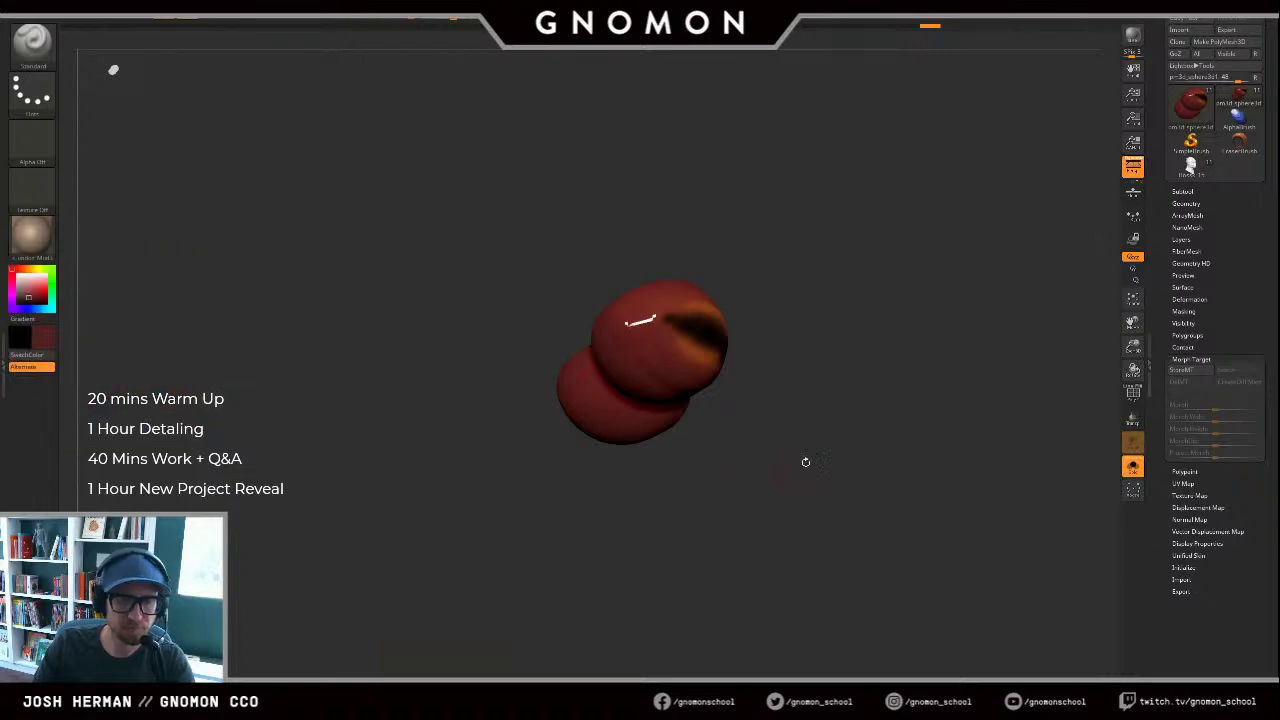
{"action": "left_click_drag", "start_coordinate": [806, 461], "coordinate": [774, 432]}
{"action": "key", "text": "shift+s"}
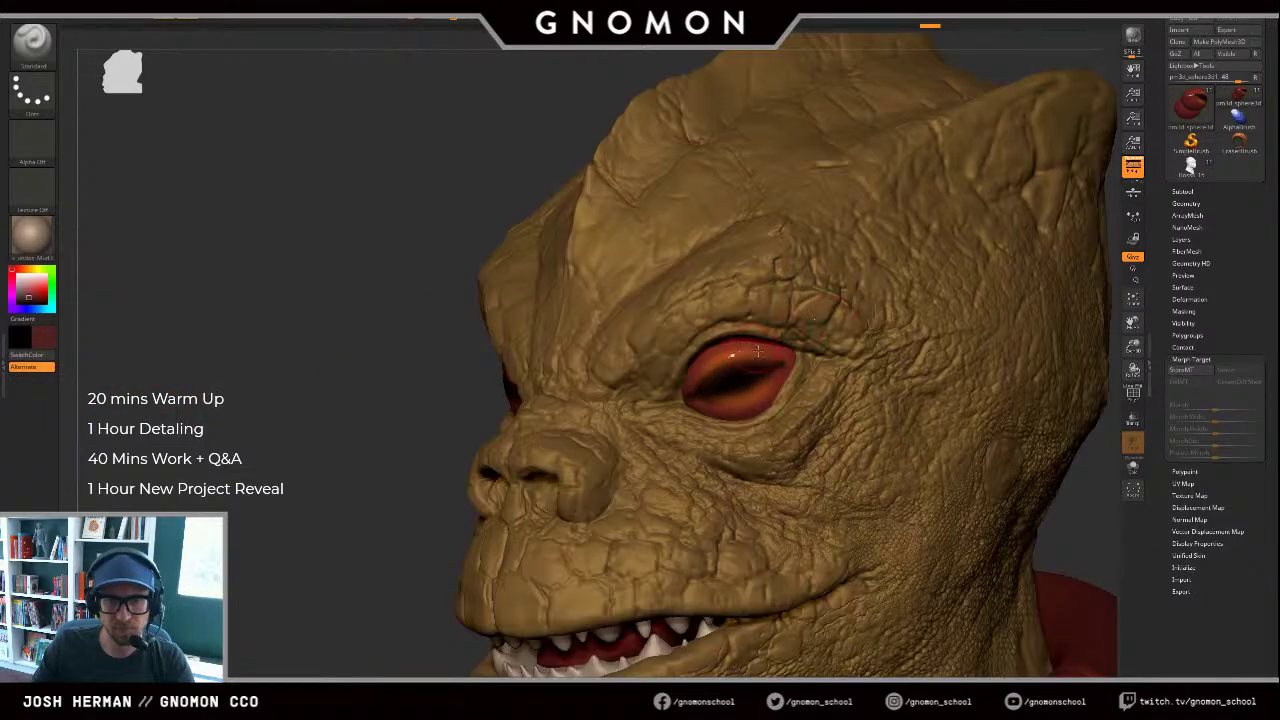
{"action": "key", "text": "shift+s"}
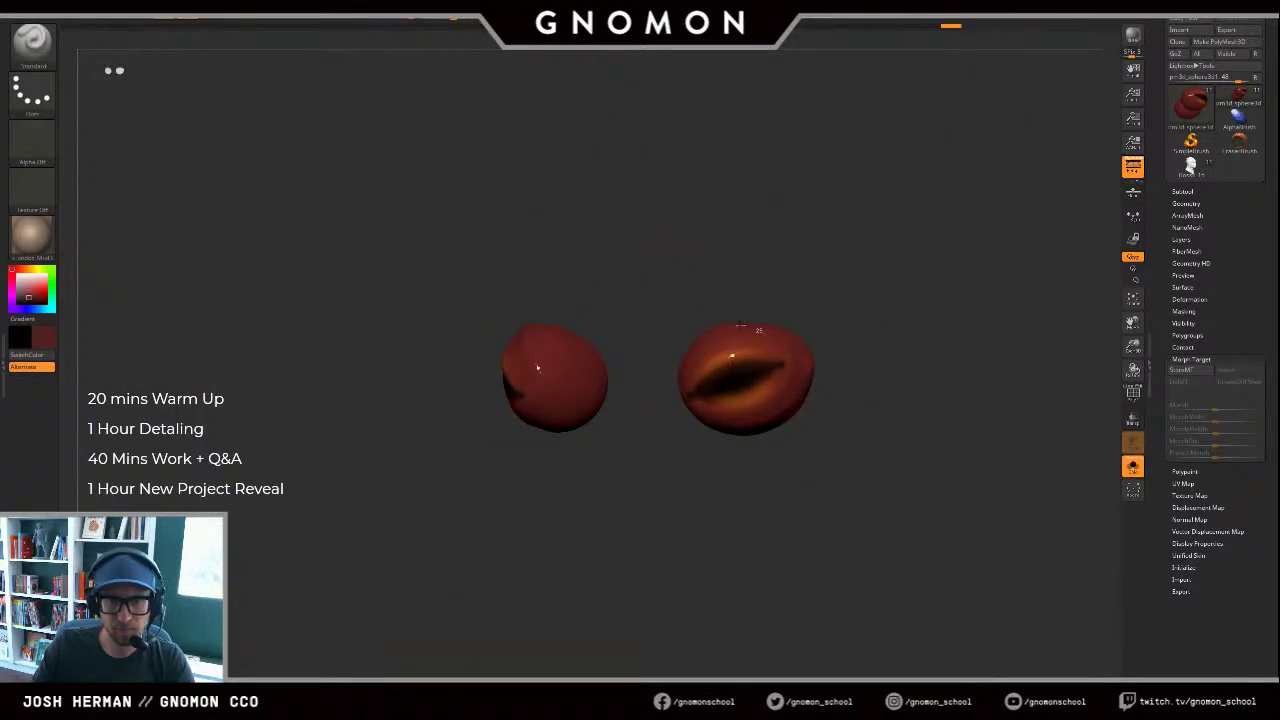
{"action": "left_click_drag", "start_coordinate": [806, 294], "coordinate": [834, 312]}
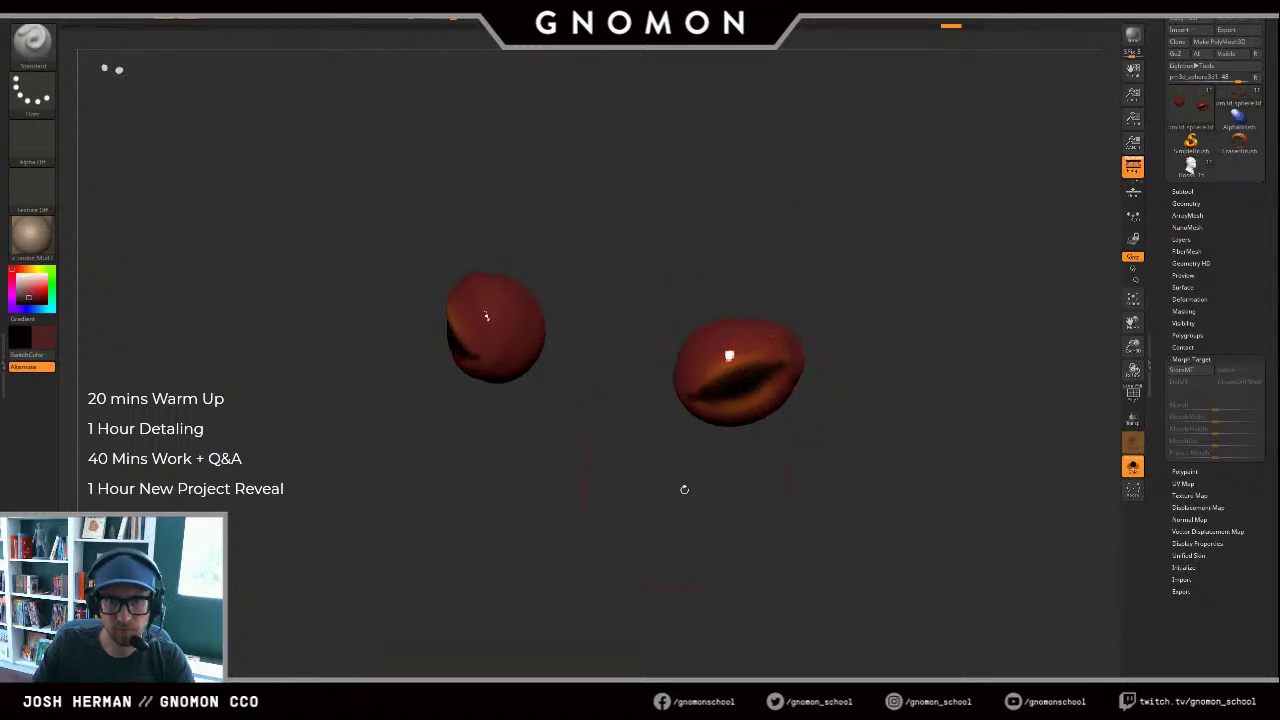
{"action": "key", "text": "shift+s"}
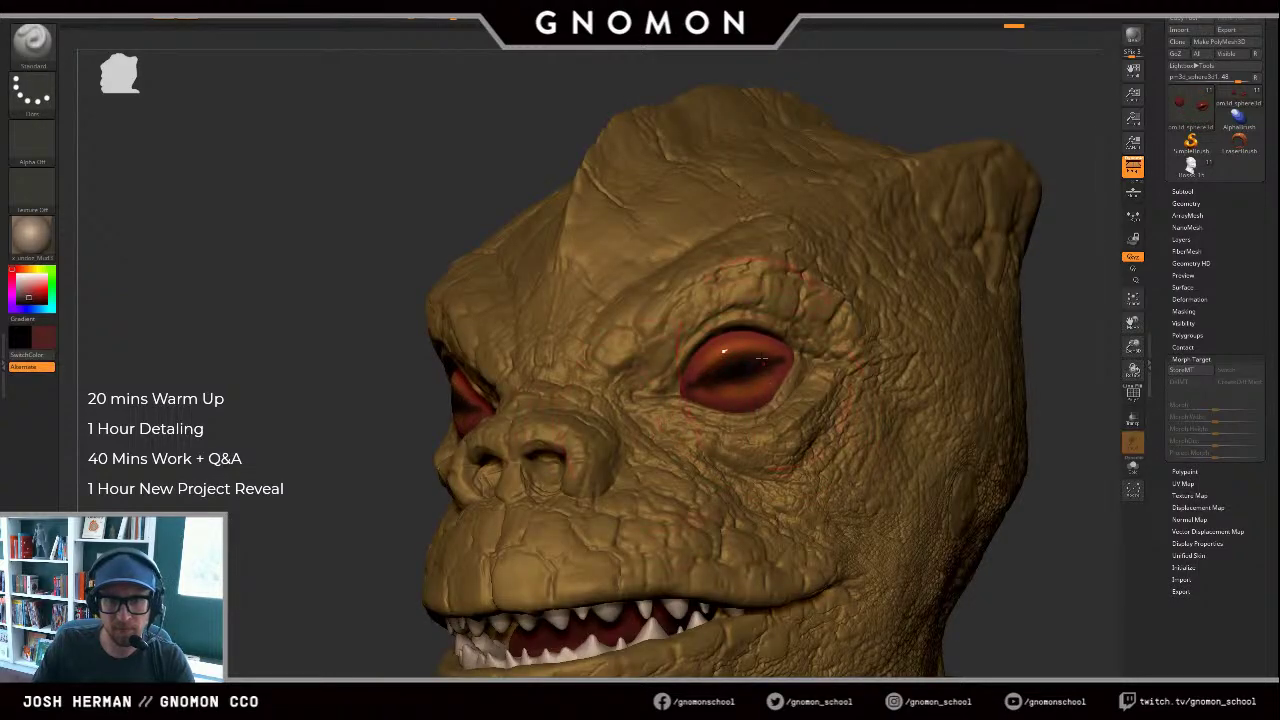
{"action": "key", "text": "shift+s"}
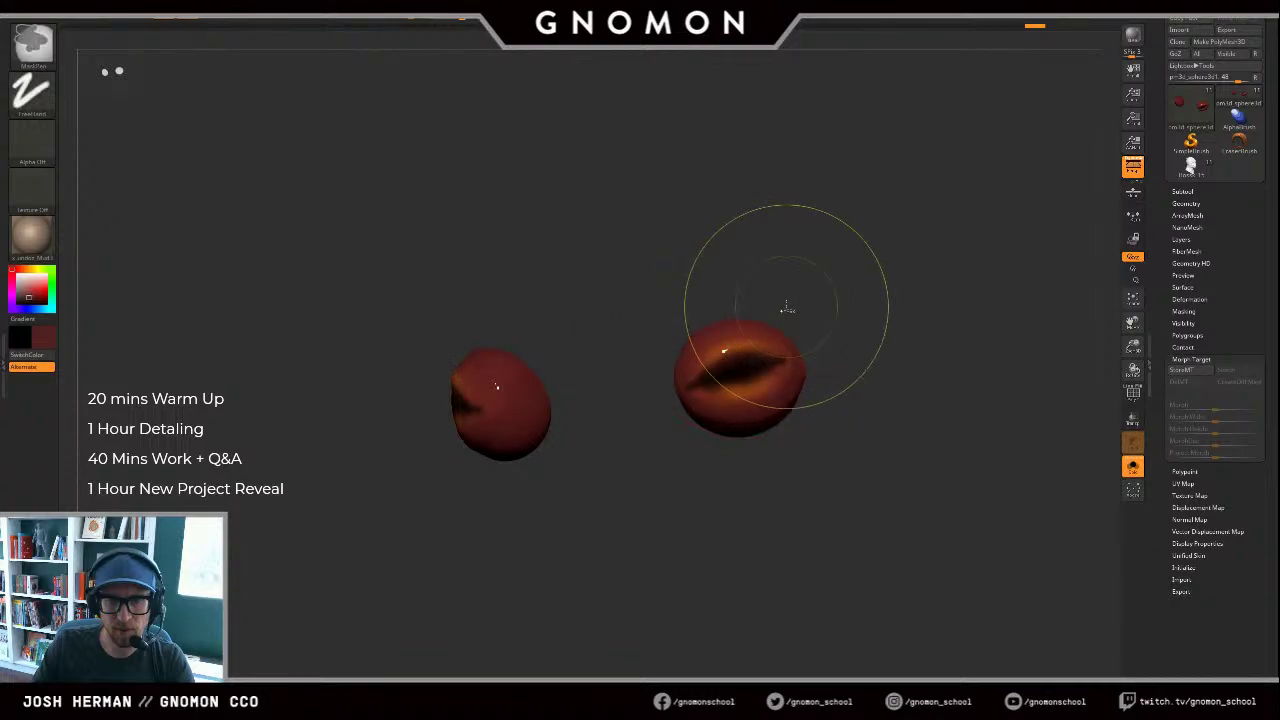
Step: Sample an orange-red from the eyeball and paint it around the pupils, undoing the first stroke
{"action": "key", "text": "r"}
{"action": "key", "text": "c"}
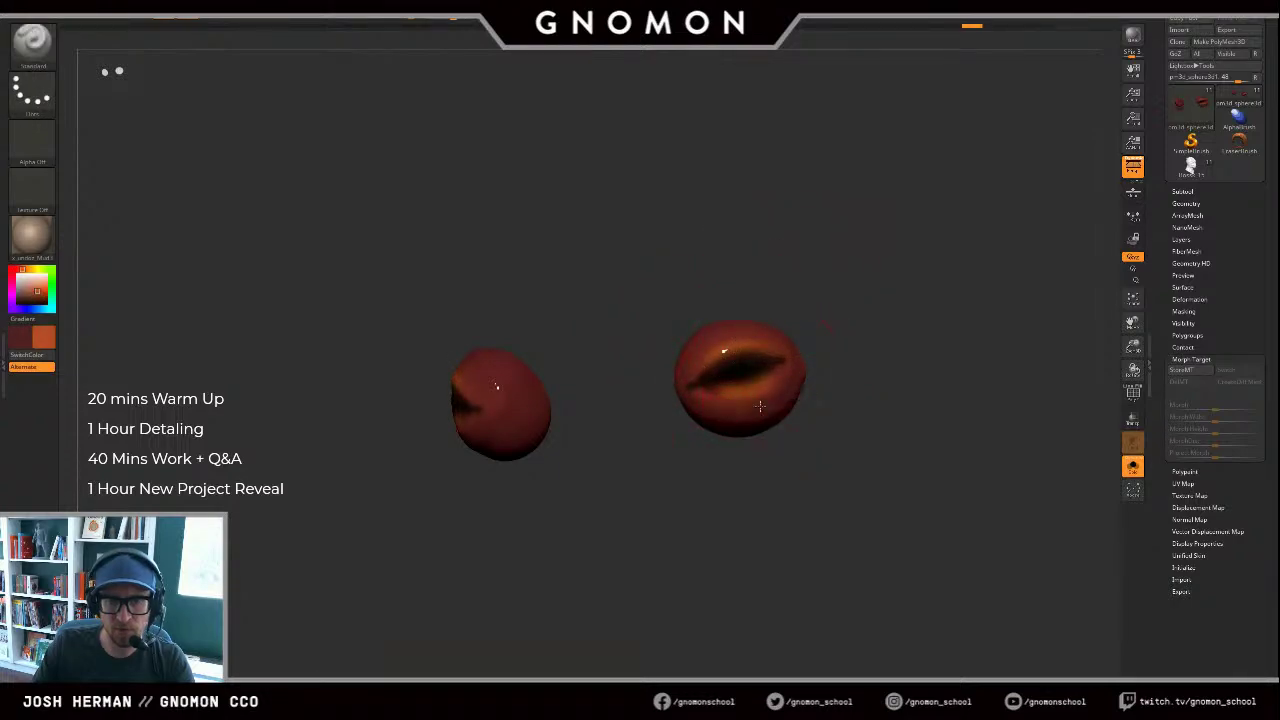
{"action": "key", "text": "ctrl+z"}
{"action": "left_click_drag", "start_coordinate": [820, 364], "coordinate": [771, 408]}
{"action": "left_click_drag", "start_coordinate": [771, 408], "coordinate": [771, 375]}
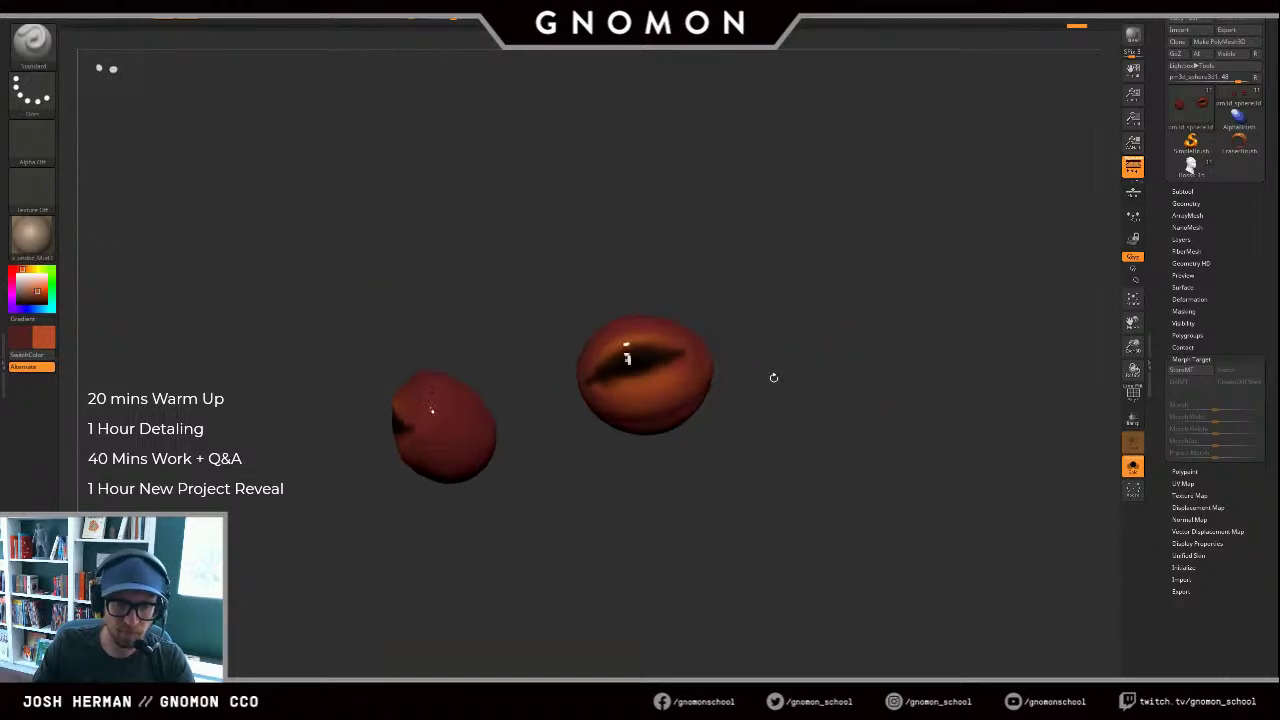
{"action": "left_click_drag", "start_coordinate": [618, 370], "coordinate": [655, 377]}
{"action": "left_click_drag", "start_coordinate": [775, 300], "coordinate": [777, 352]}
{"action": "mouse_move", "coordinate": [601, 345]}
{"action": "left_mouse_down"}
{"action": "mouse_move", "coordinate": [652, 325]}
{"action": "mouse_move", "coordinate": [597, 355]}
{"action": "left_mouse_up"}
Step: Switch back to the dark red and paint it along the eyeballs' outer rims, then show the whole head
{"action": "key", "text": "v"}
{"action": "key", "text": "s"}
{"action": "left_click_drag", "start_coordinate": [652, 318], "coordinate": [590, 352]}
{"action": "left_click_drag", "start_coordinate": [568, 424], "coordinate": [566, 384]}
{"action": "mouse_move", "coordinate": [672, 380]}
{"action": "left_mouse_down"}
{"action": "mouse_move", "coordinate": [612, 416]}
{"action": "mouse_move", "coordinate": [685, 388]}
{"action": "left_mouse_up"}
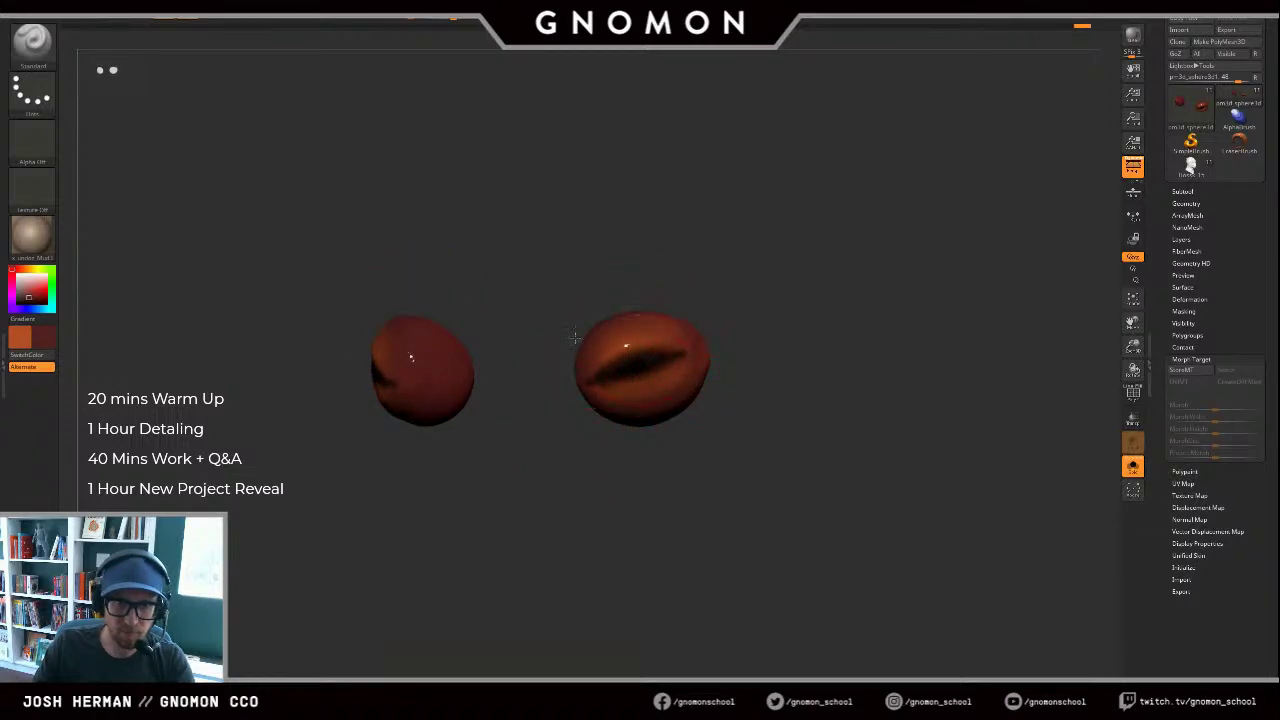
{"action": "left_click_drag", "start_coordinate": [534, 460], "coordinate": [588, 456]}
{"action": "key", "text": "alt+s"}
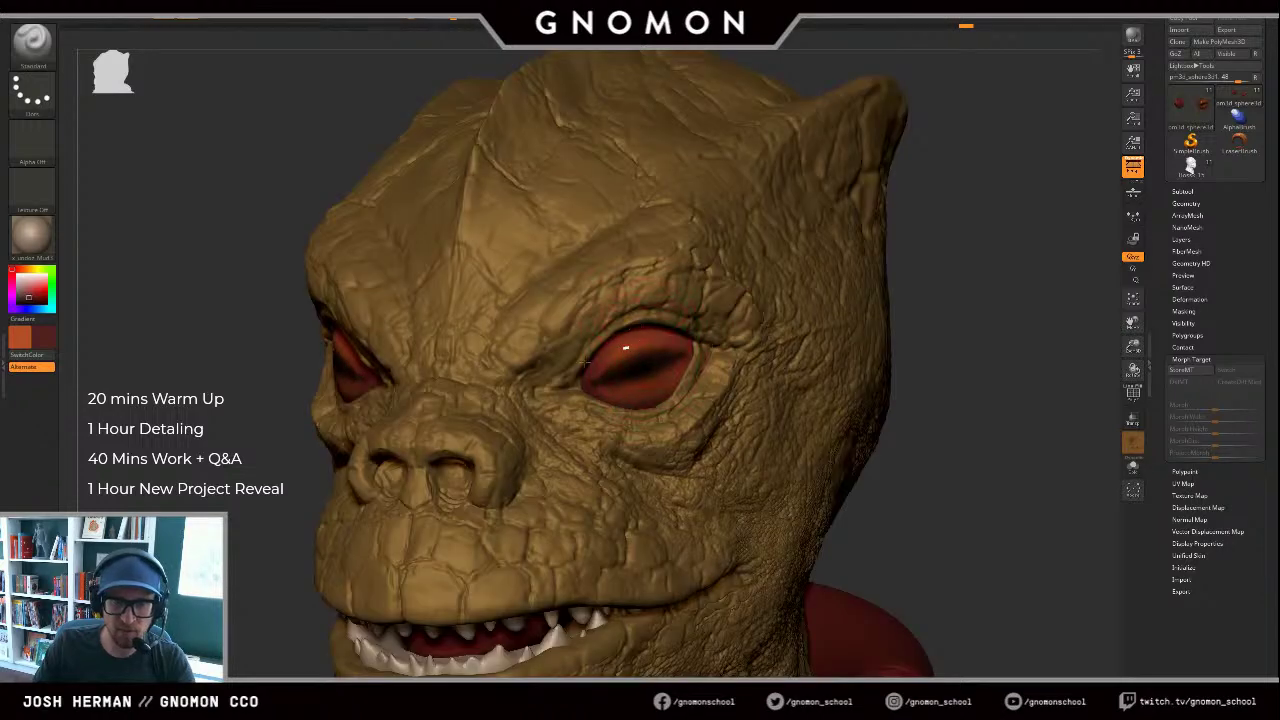
Step: Sample the pupil's black and try strokes over the slit pupils, undoing the unwanted ones
{"action": "key", "text": "c"}
{"action": "left_click_drag", "start_coordinate": [645, 366], "coordinate": [624, 371]}
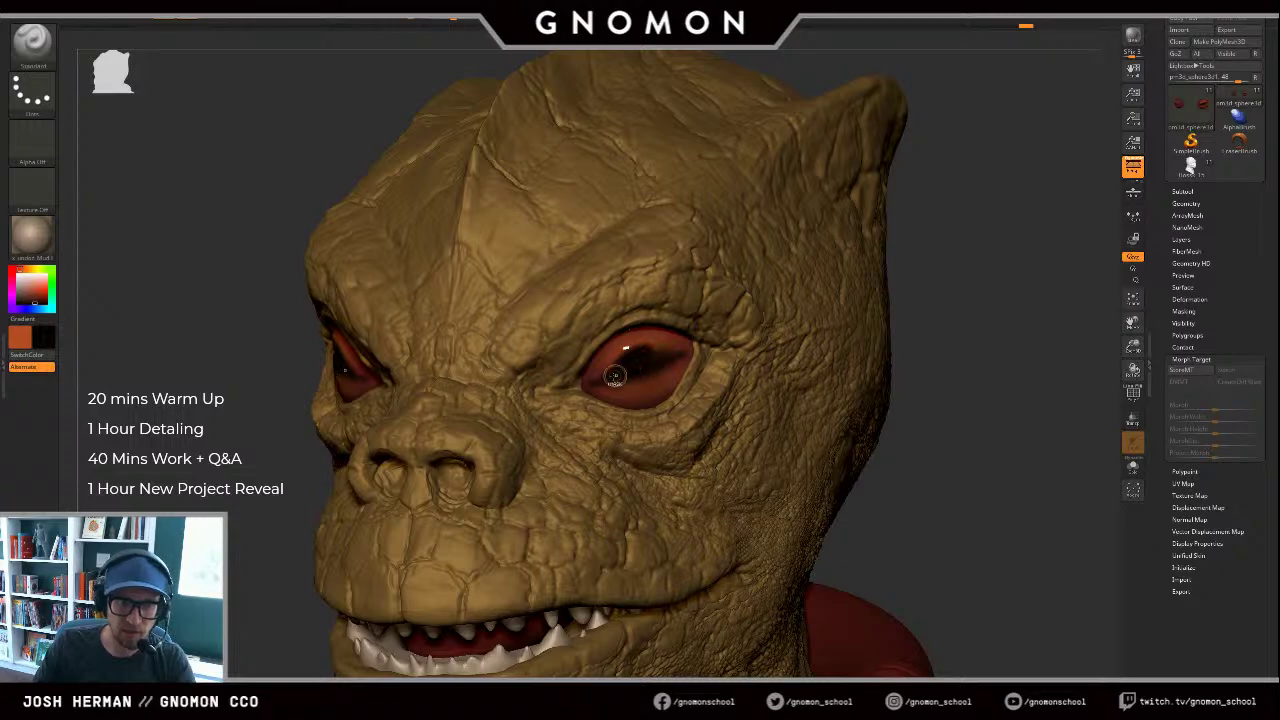
{"action": "key", "text": "ctrl+z"}
{"action": "left_click_drag", "start_coordinate": [609, 375], "coordinate": [622, 367]}
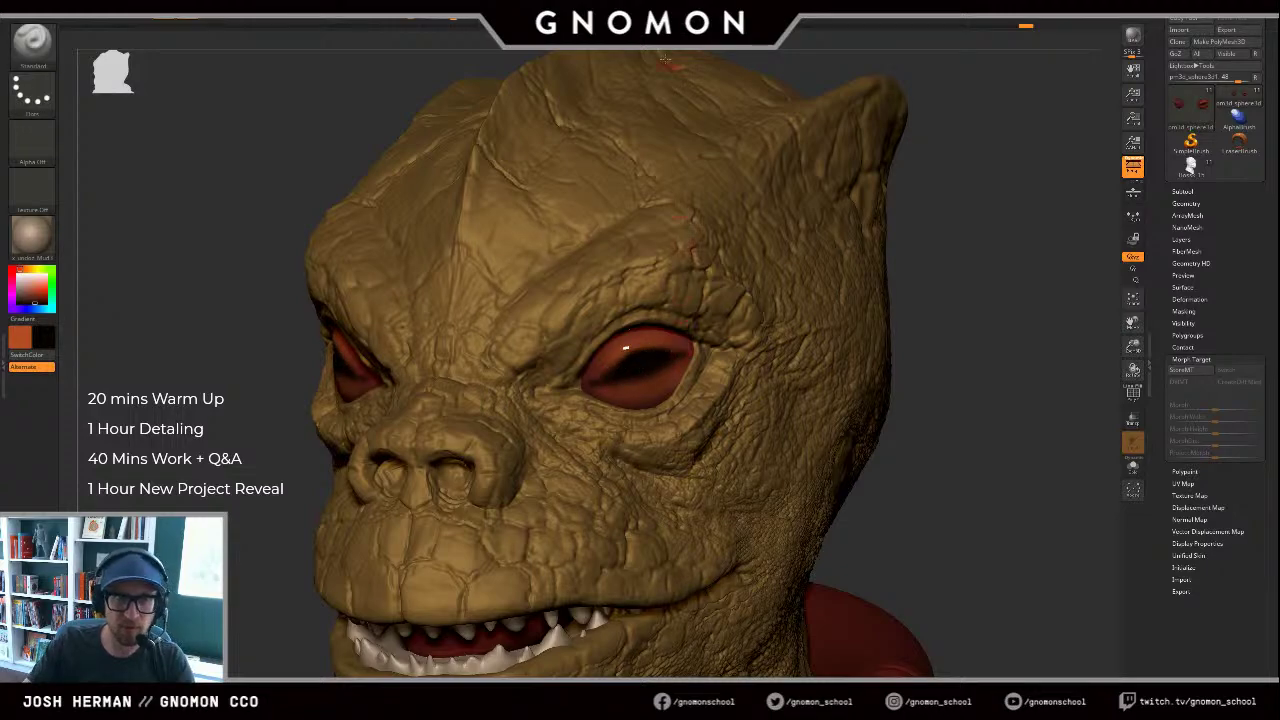
{"action": "mouse_move", "coordinate": [612, 371]}
{"action": "left_mouse_down"}
{"action": "mouse_move", "coordinate": [626, 349]}
{"action": "mouse_move", "coordinate": [660, 344]}
{"action": "mouse_move", "coordinate": [621, 374]}
{"action": "mouse_move", "coordinate": [666, 351]}
{"action": "left_mouse_up"}
{"action": "key", "text": "ctrl+z"}
{"action": "key", "text": "ctrl+z"}
{"action": "key", "text": "ctrl+z"}
Step: Try filling the pupils into a fuller black shape and undo the strokes
{"action": "left_click_drag", "start_coordinate": [1012, 339], "coordinate": [940, 343]}
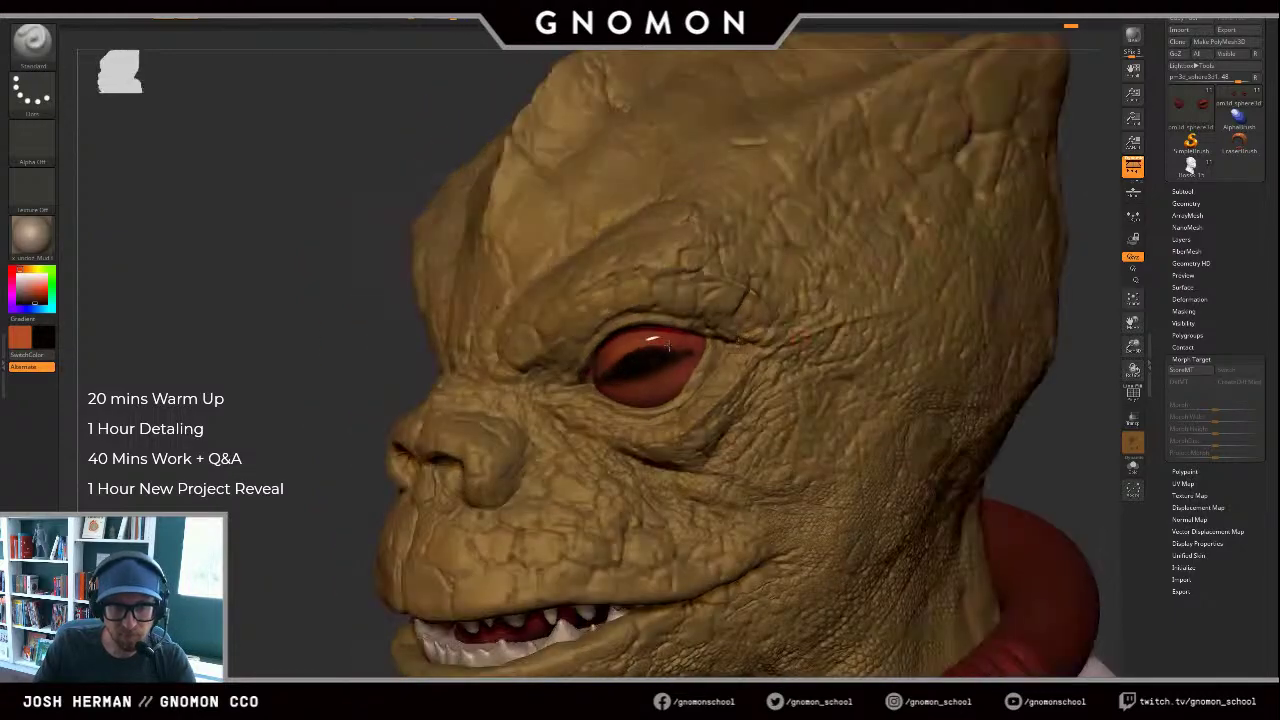
{"action": "left_click_drag", "start_coordinate": [672, 354], "coordinate": [641, 379]}
{"action": "left_click_drag", "start_coordinate": [418, 342], "coordinate": [490, 343]}
{"action": "left_click_drag", "start_coordinate": [654, 370], "coordinate": [614, 380]}
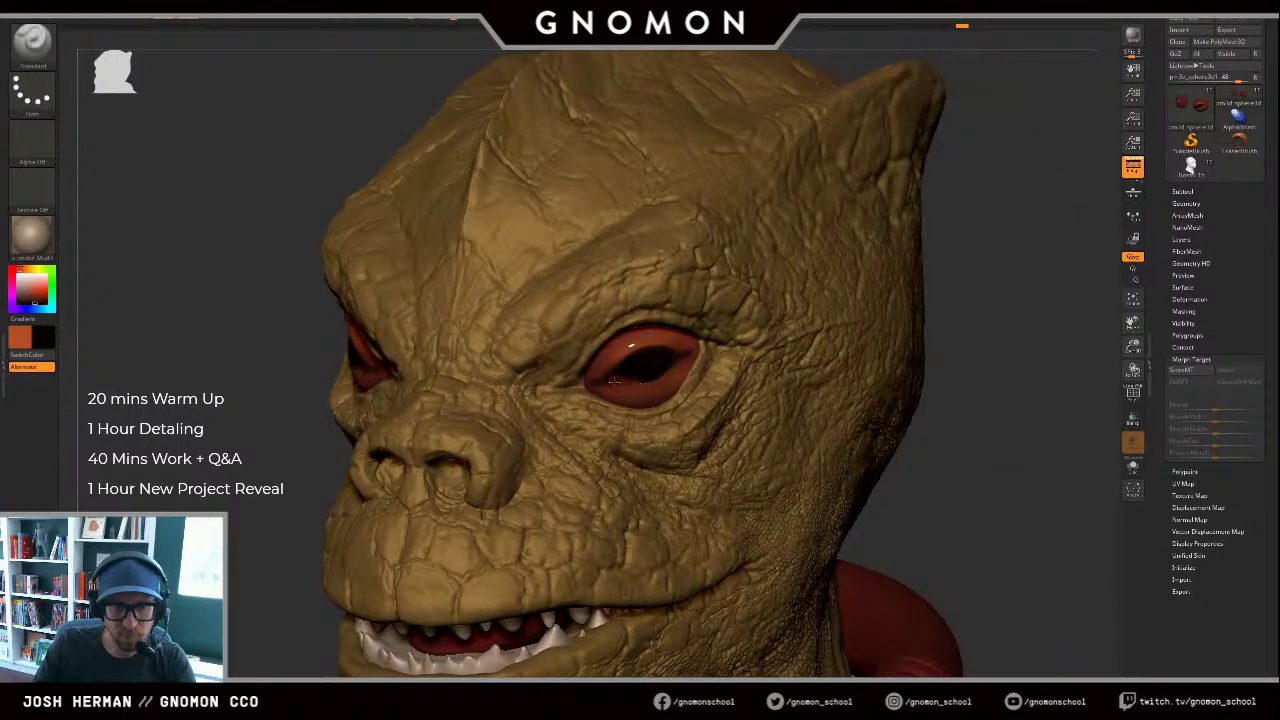
{"action": "left_click_drag", "start_coordinate": [1019, 336], "coordinate": [877, 337]}
{"action": "key", "text": "ctrl+z"}
{"action": "key", "text": "ctrl+z"}
{"action": "key", "text": "ctrl+z"}
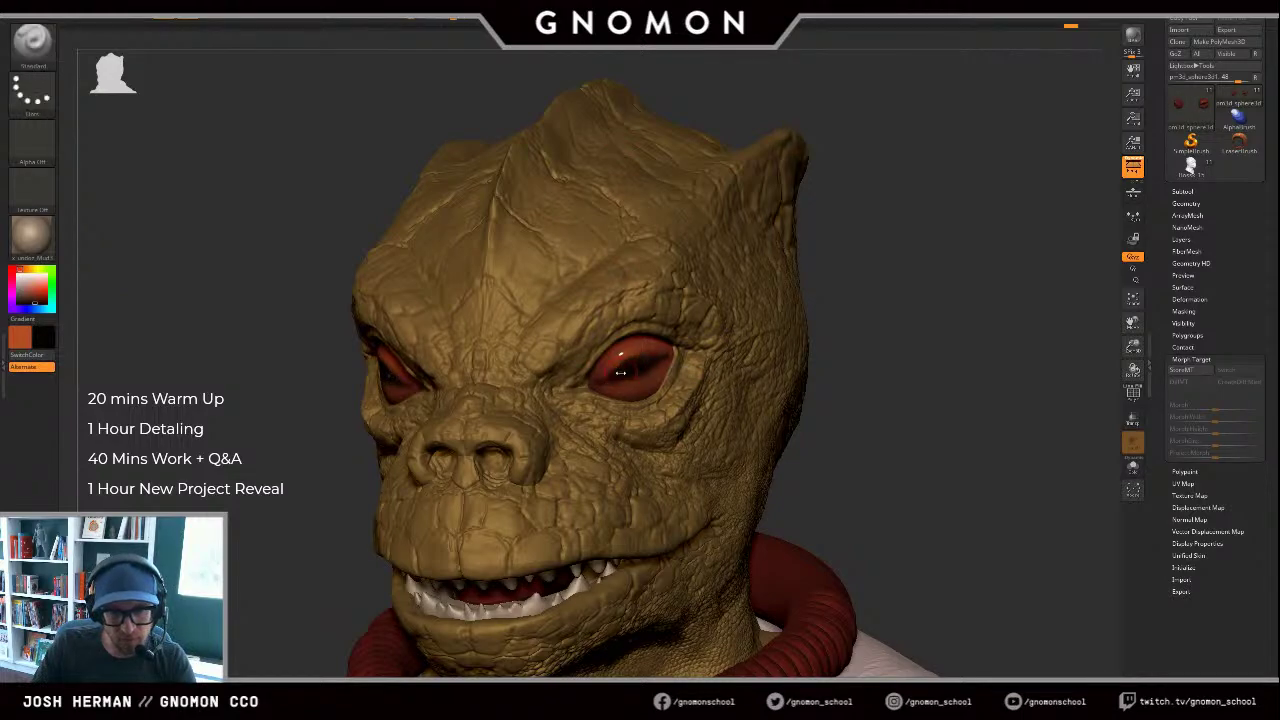
Step: Repaint the slit pupils in solid black towards the inner eye corners, undoing the last unwanted strokes
{"action": "left_click_drag", "start_coordinate": [639, 358], "coordinate": [652, 360]}
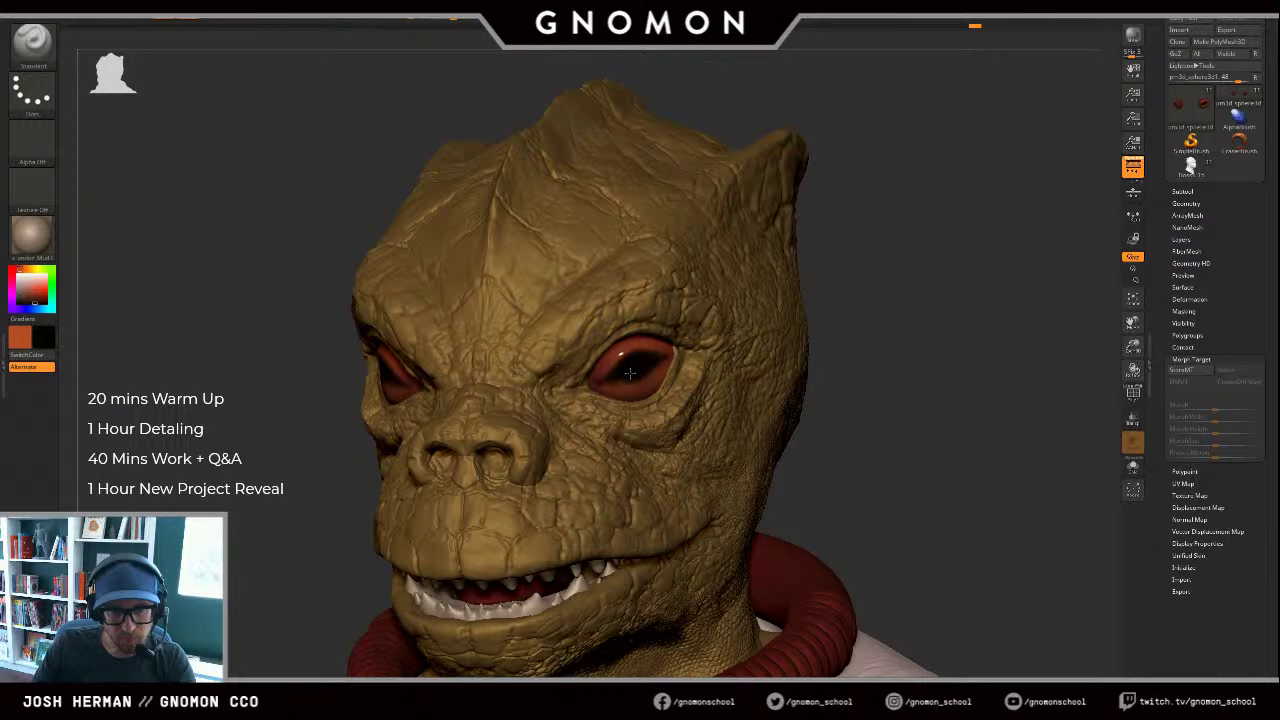
{"action": "left_click_drag", "start_coordinate": [625, 376], "coordinate": [608, 378]}
{"action": "left_click_drag", "start_coordinate": [886, 344], "coordinate": [709, 354]}
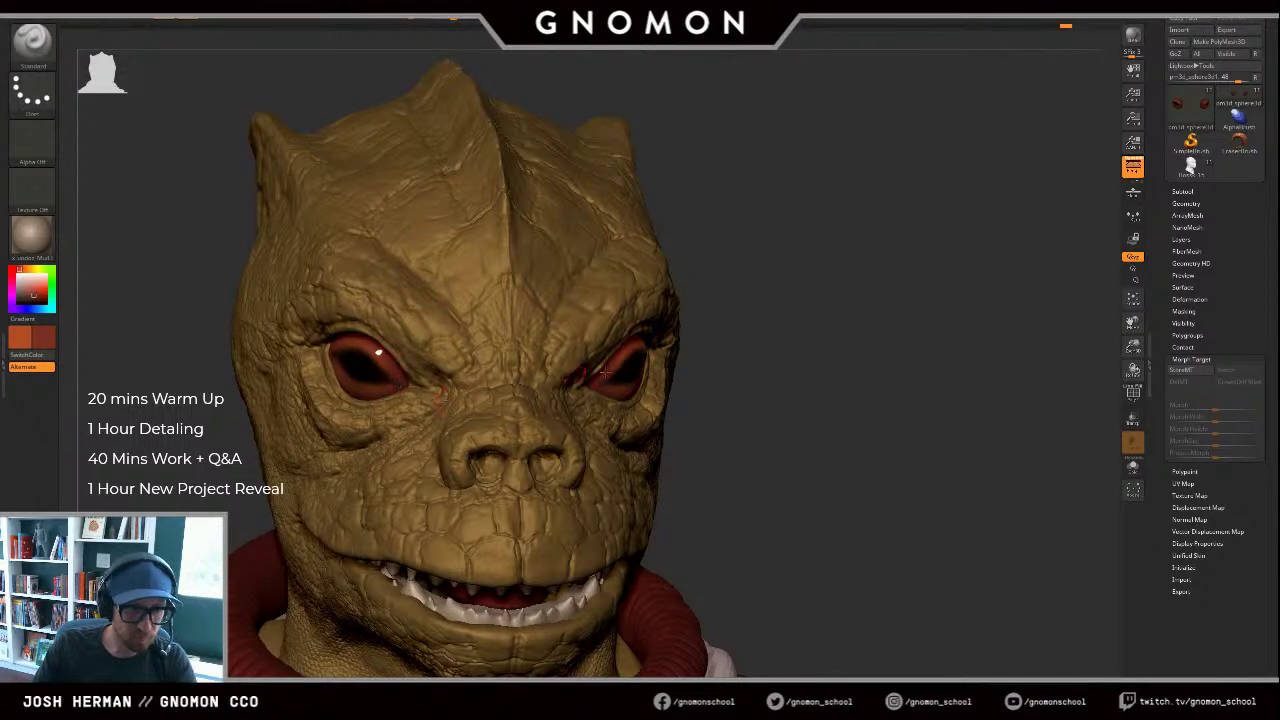
{"action": "left_click_drag", "start_coordinate": [881, 363], "coordinate": [710, 365]}
{"action": "key", "text": "ctrl+z"}
{"action": "key", "text": "ctrl+z"}
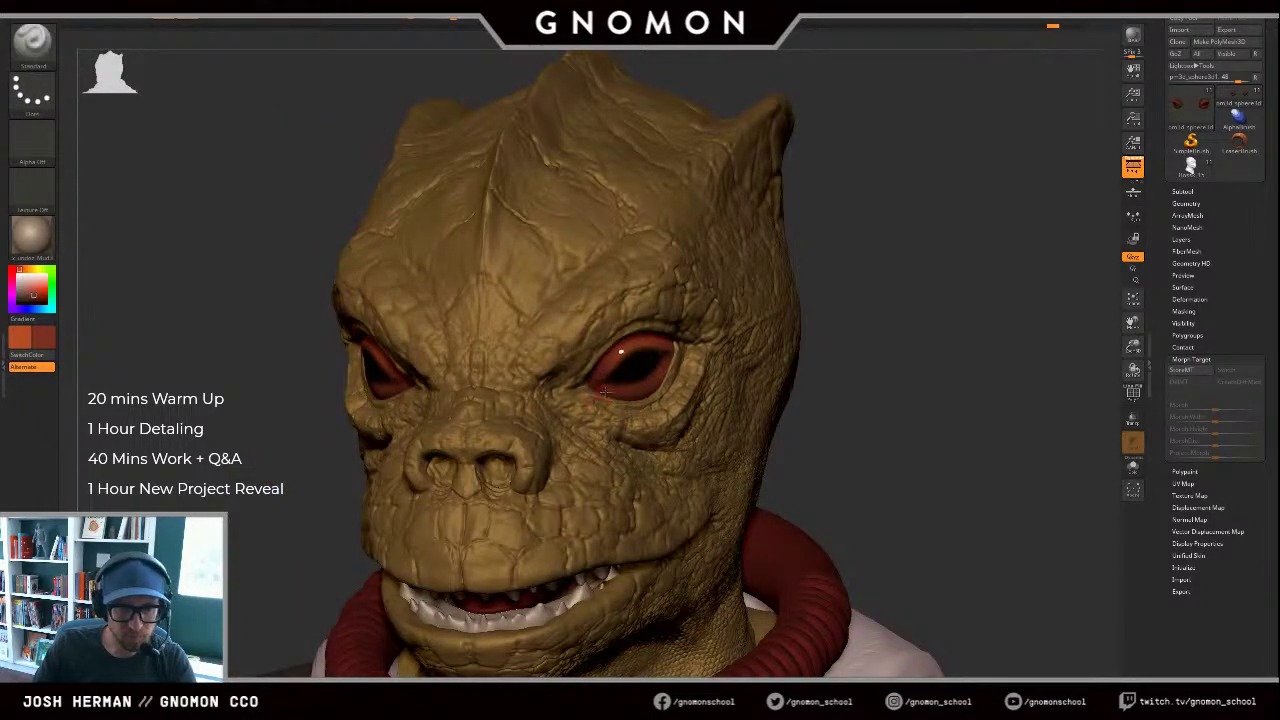
Step: Isolate the eyeballs, sample their dark red, and refine the paint around the pupils' inner ends
{"action": "left_click_drag", "start_coordinate": [860, 346], "coordinate": [950, 345]}
{"action": "key", "text": "alt+s"}
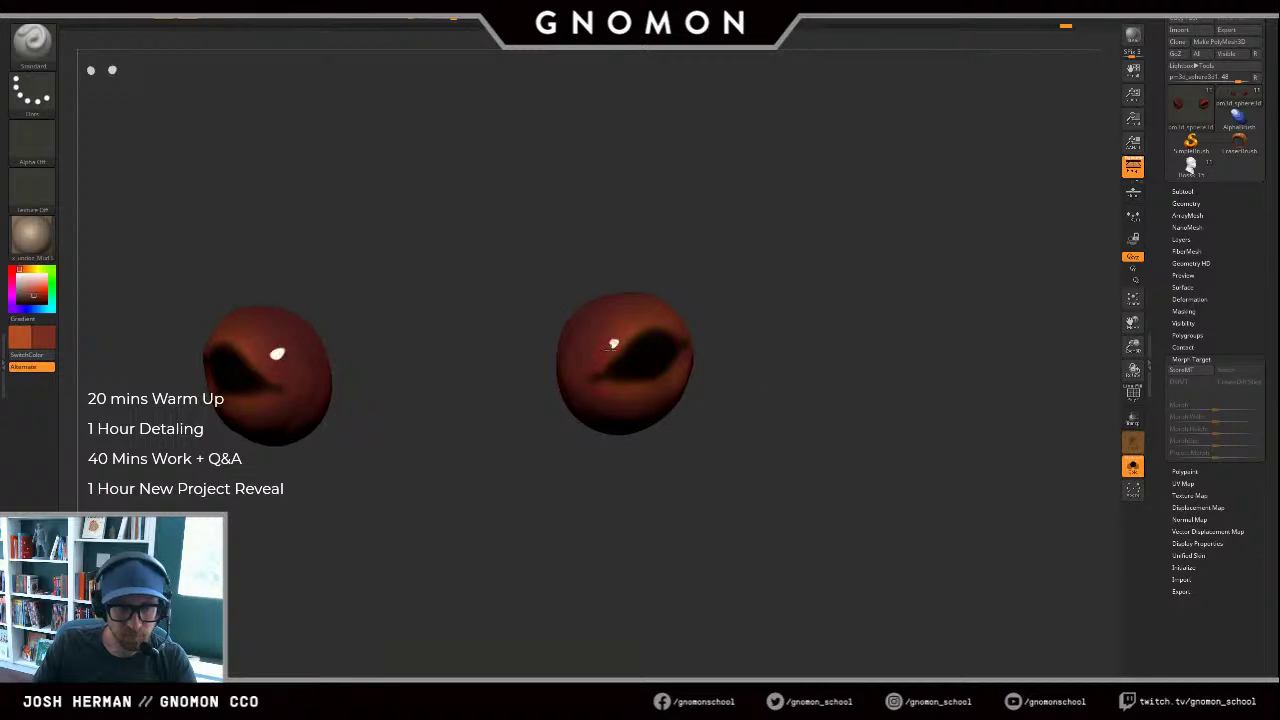
{"action": "key", "text": "c"}
{"action": "key", "text": "c"}
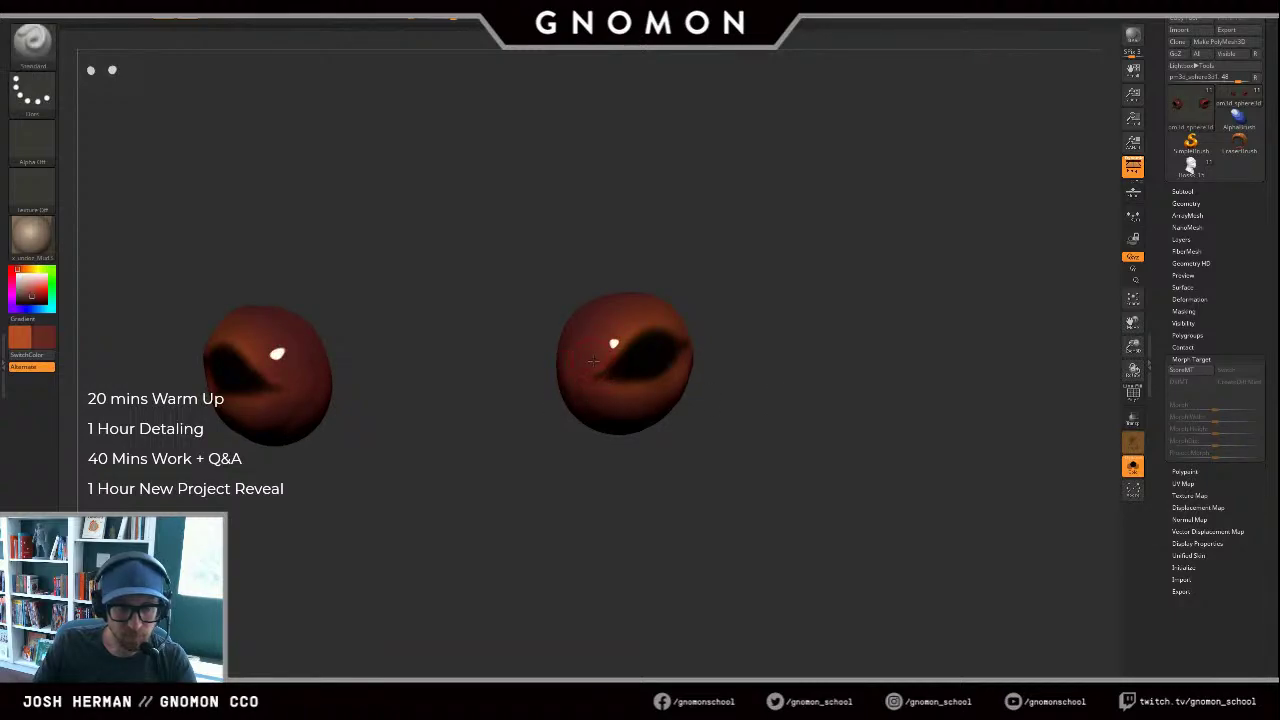
{"action": "key", "text": "alt+s"}
Step: Set the paint colour to white and try a small highlight dab above the pupil
{"action": "mouse_move", "coordinate": [983, 385]}
{"action": "left_mouse_down"}
{"action": "mouse_move", "coordinate": [983, 417]}
{"action": "mouse_move", "coordinate": [992, 378]}
{"action": "left_mouse_up"}
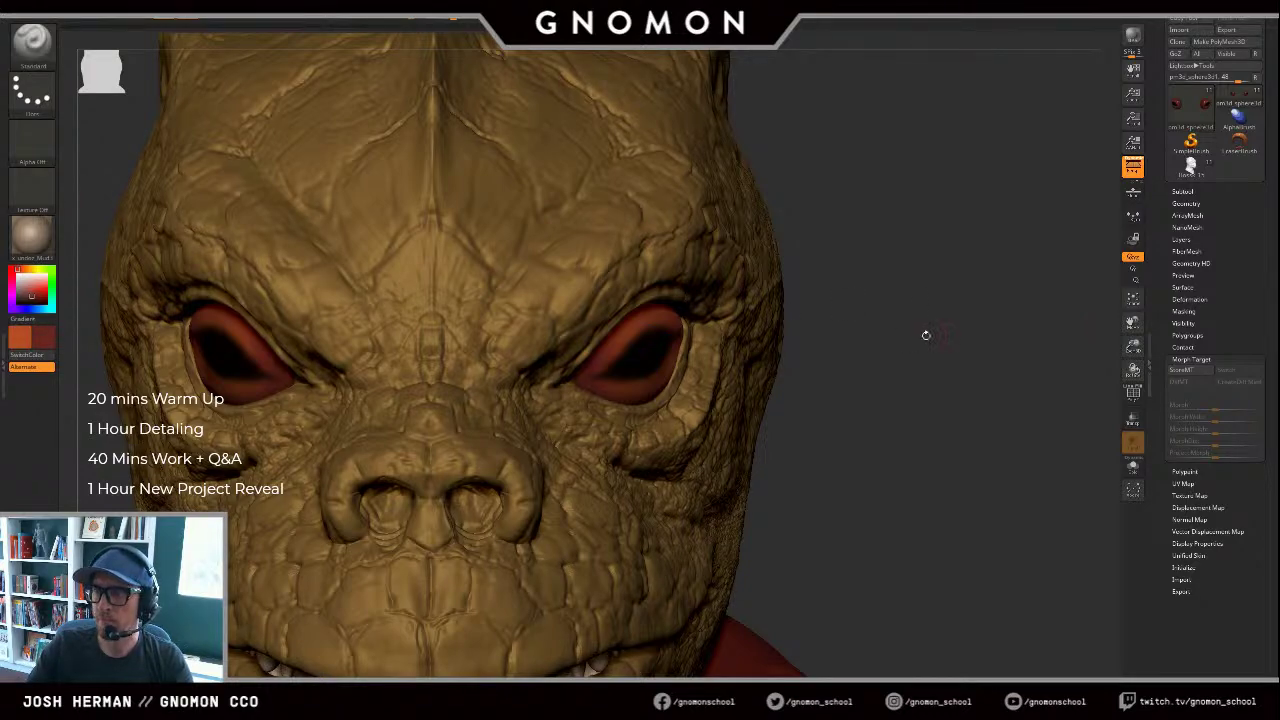
{"action": "left_click_drag", "start_coordinate": [890, 364], "coordinate": [940, 345], "text": "alt"}
{"action": "left_click_drag", "start_coordinate": [940, 380], "coordinate": [888, 390]}
{"action": "key", "text": "v"}
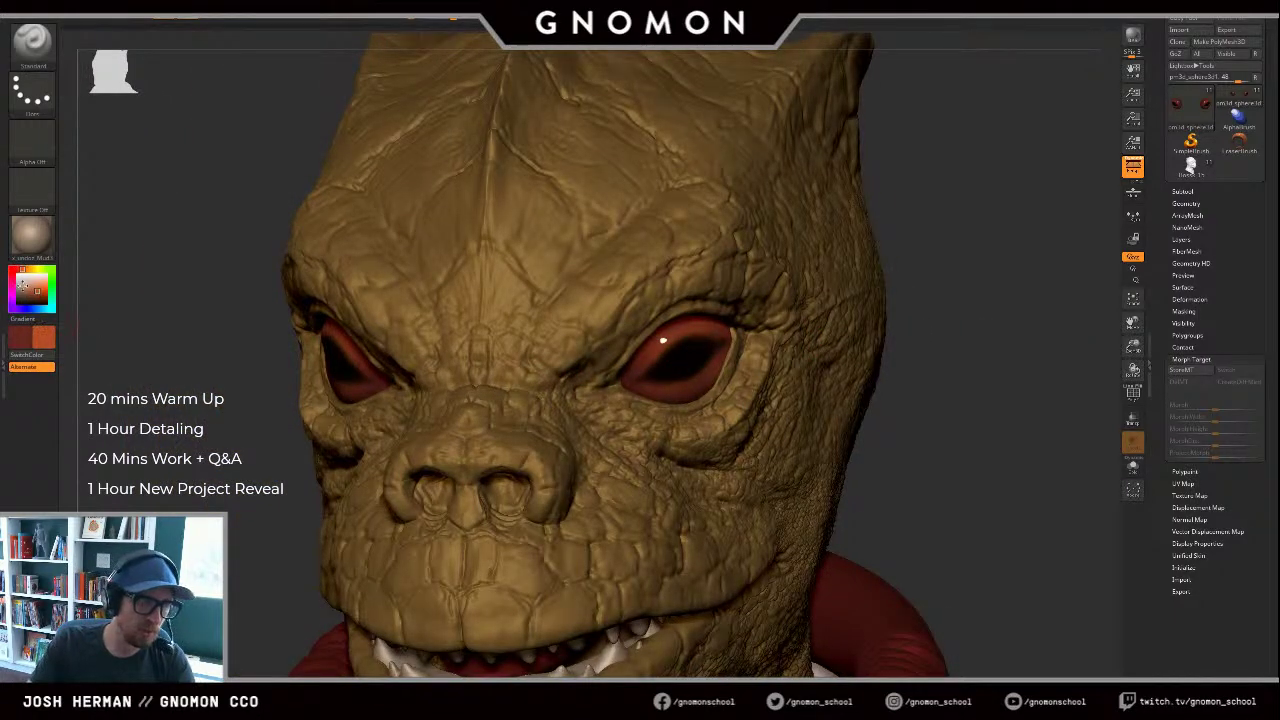
{"action": "left_click_drag", "start_coordinate": [20, 286], "coordinate": [15, 272]}
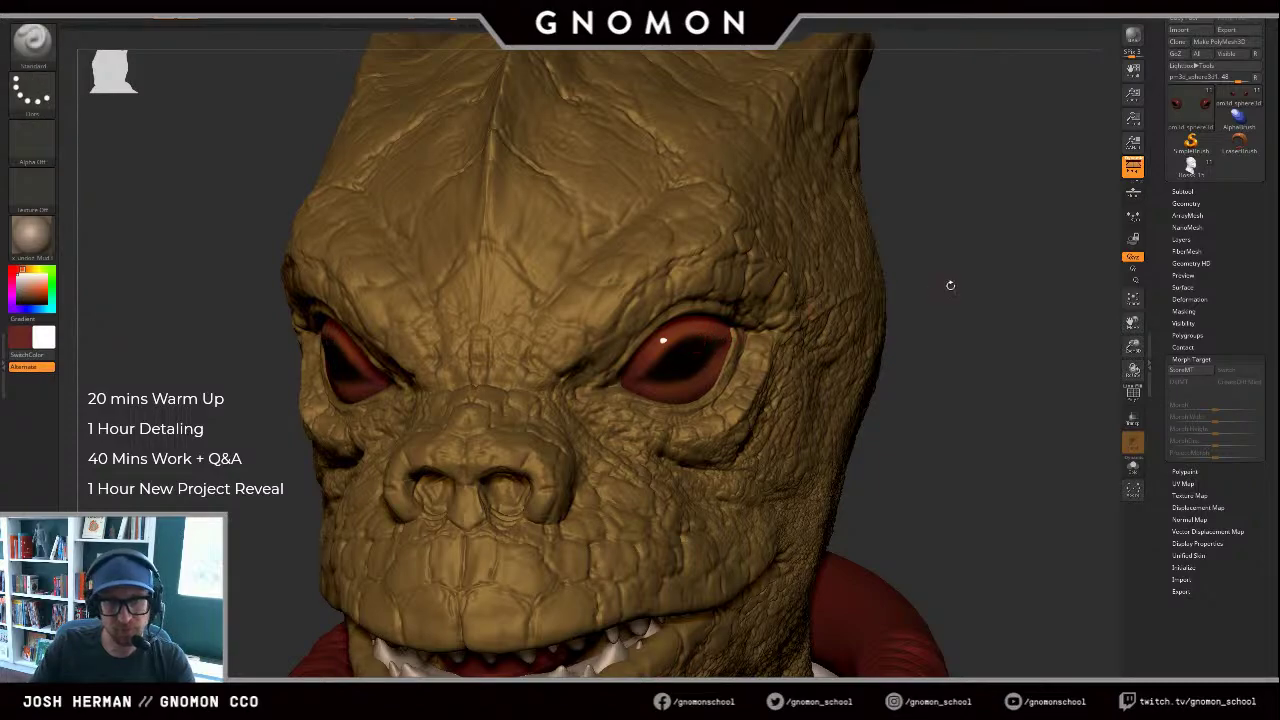
{"action": "left_click_drag", "start_coordinate": [950, 287], "coordinate": [886, 290]}
{"action": "left_click_drag", "start_coordinate": [700, 337], "coordinate": [703, 337]}
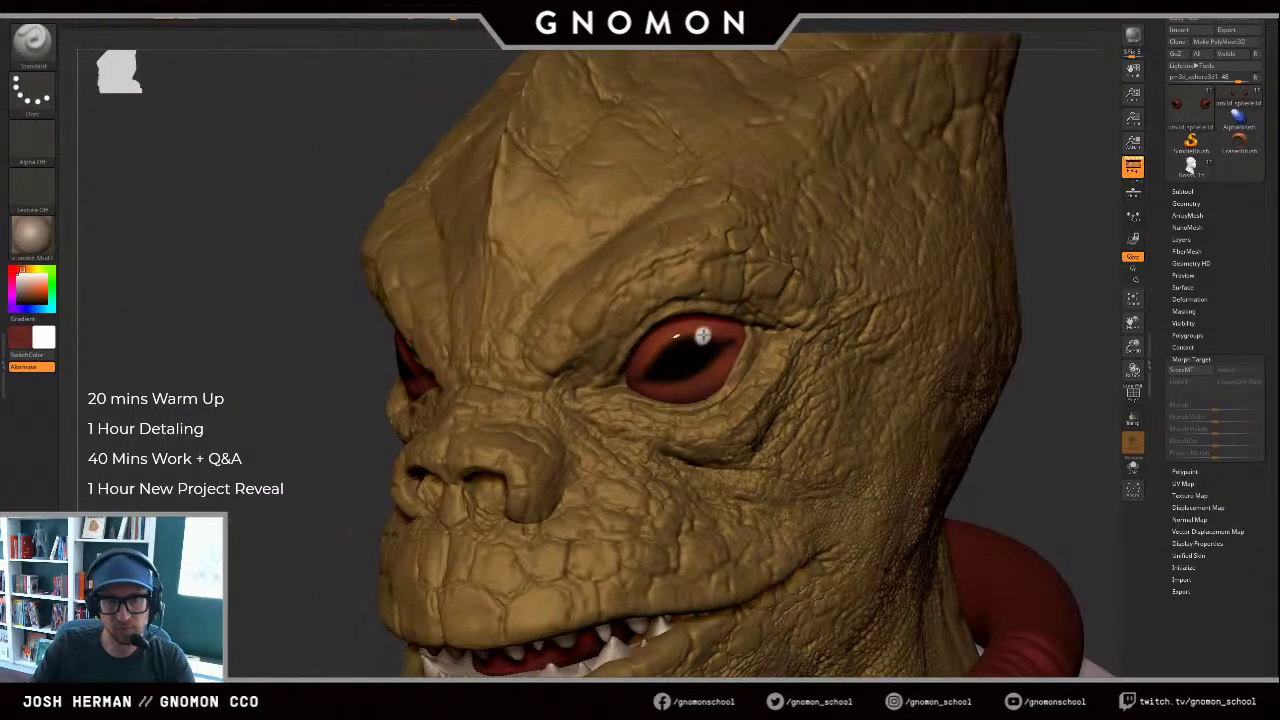
Step: Examine the painted eyes and the whole bust from the front and both sides, close up and from afar
{"action": "left_click_drag", "start_coordinate": [1057, 418], "coordinate": [889, 267], "text": "alt"}
{"action": "left_click_drag", "start_coordinate": [923, 329], "coordinate": [952, 331]}
{"action": "right_click_drag", "start_coordinate": [952, 333], "coordinate": [763, 386], "text": "ctrl"}
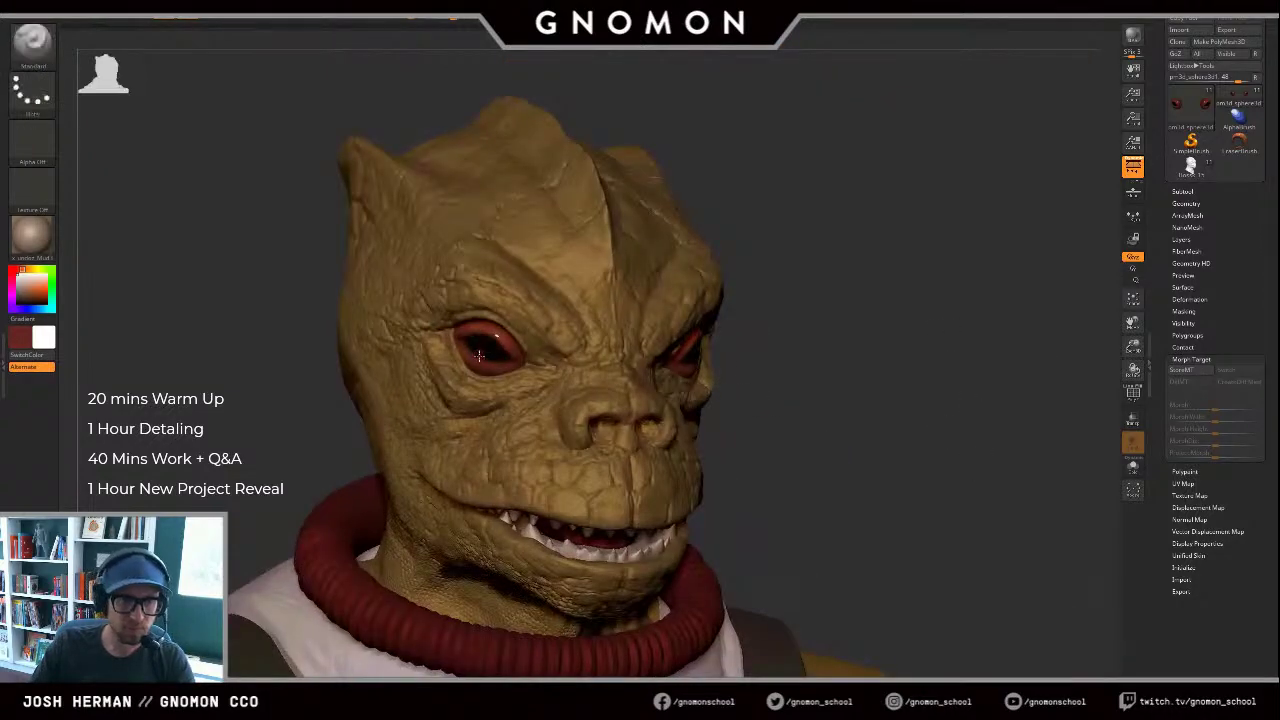
{"action": "left_click_drag", "start_coordinate": [916, 296], "coordinate": [977, 314]}
{"action": "right_click_drag", "start_coordinate": [977, 314], "coordinate": [968, 321], "text": "ctrl"}
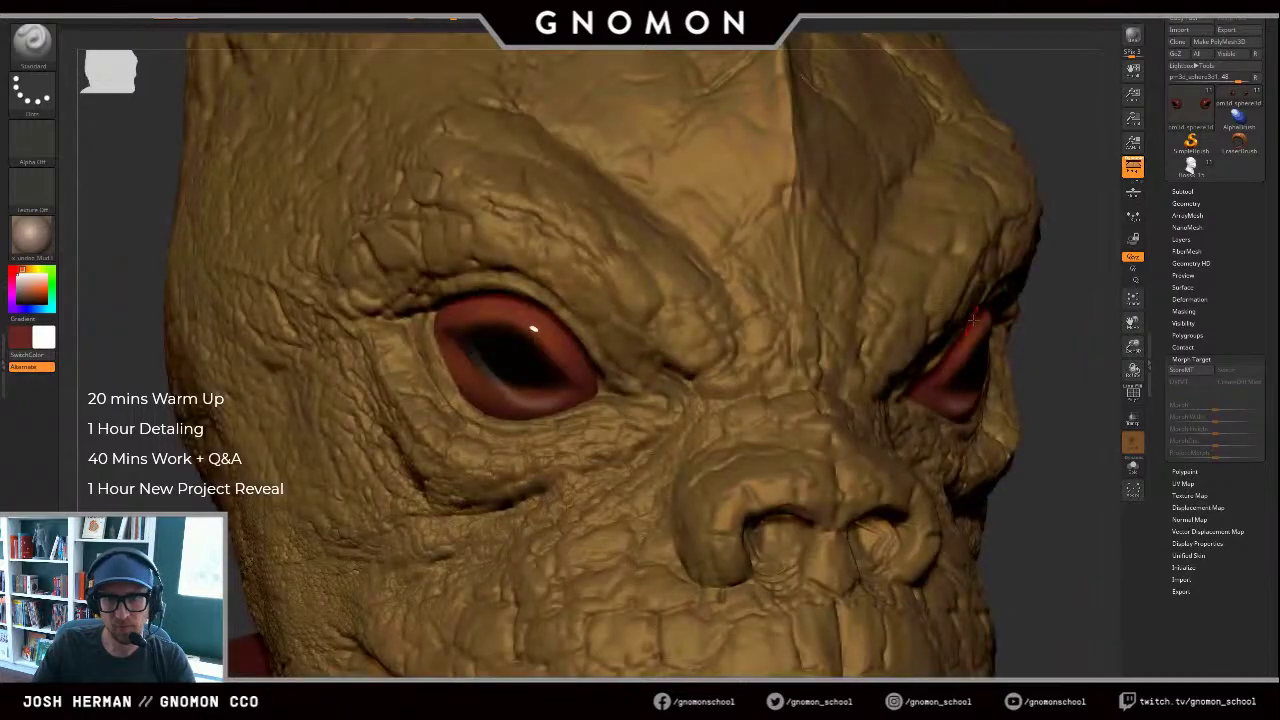
{"action": "key", "text": "f"}
{"action": "key", "text": "f"}
{"action": "left_click_drag", "start_coordinate": [1017, 334], "coordinate": [960, 346]}
{"action": "right_click_drag", "start_coordinate": [1020, 354], "coordinate": [968, 312], "text": "ctrl"}
{"action": "left_click_drag", "start_coordinate": [968, 312], "coordinate": [820, 317], "text": "alt"}
{"action": "right_click_drag", "start_coordinate": [820, 317], "coordinate": [861, 335], "text": "ctrl"}
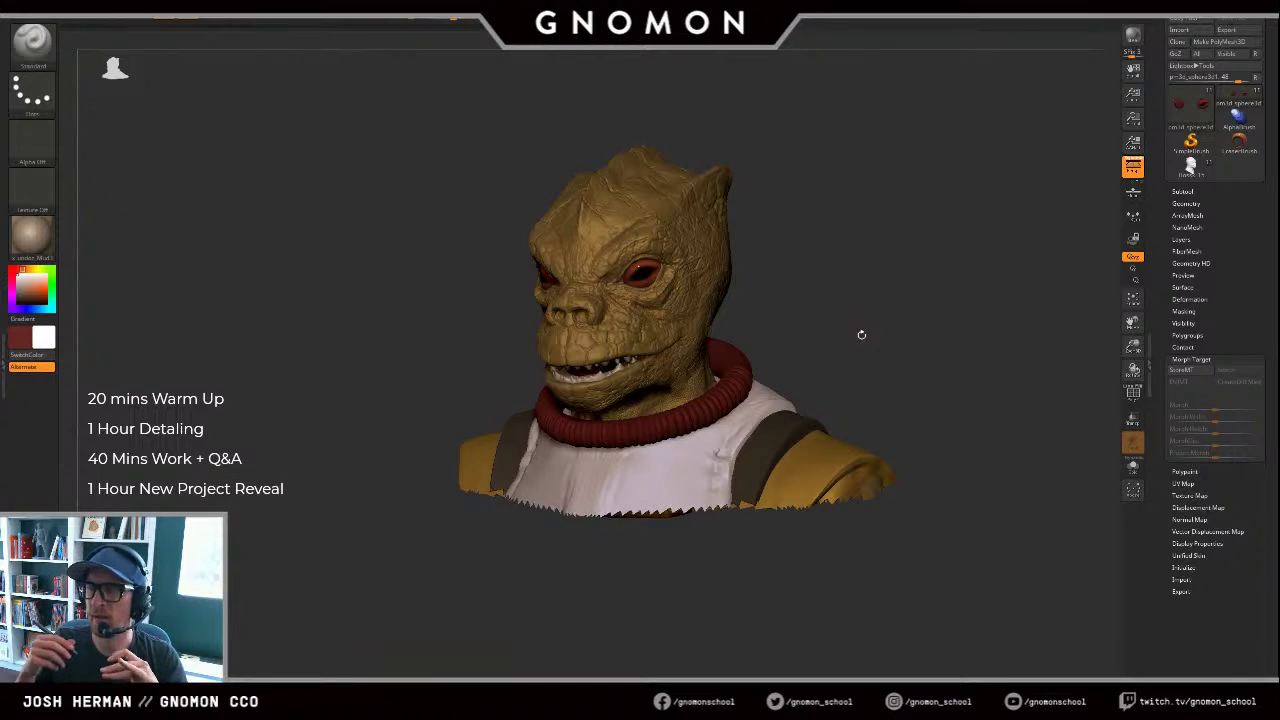
{"action": "left_click_drag", "start_coordinate": [891, 296], "coordinate": [848, 381]}
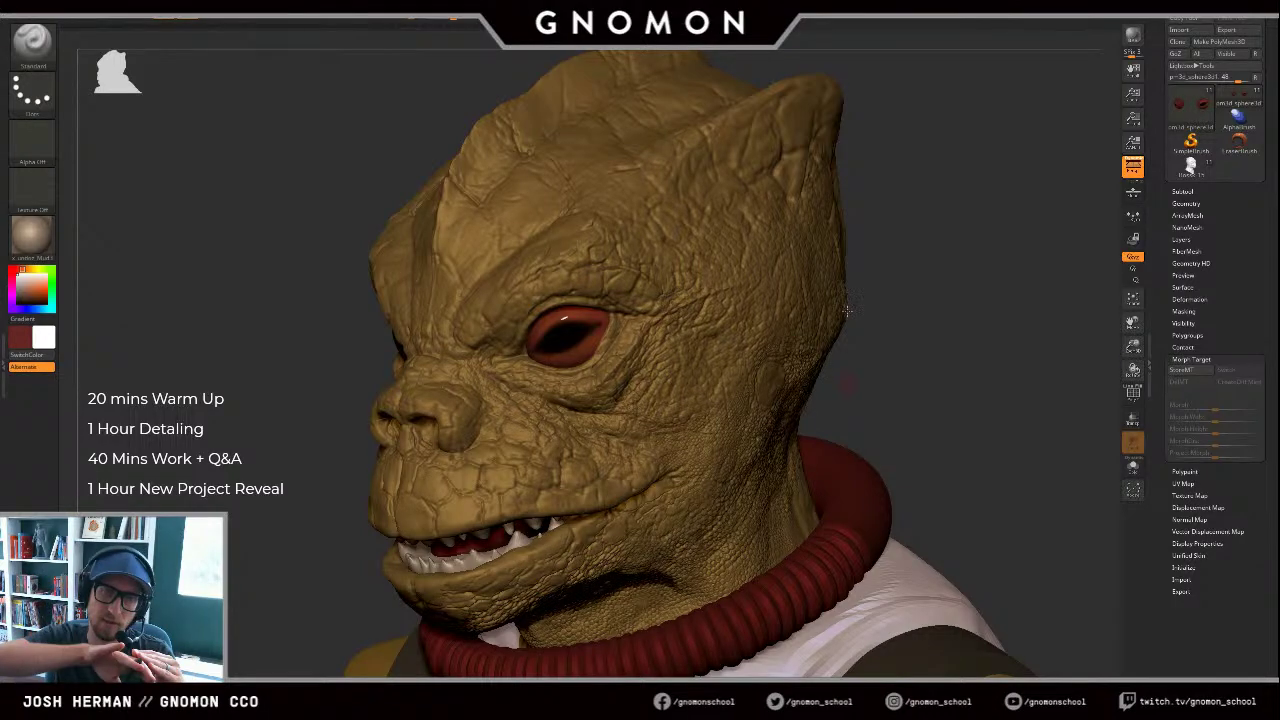
{"action": "left_click_drag", "start_coordinate": [977, 359], "coordinate": [971, 291]}
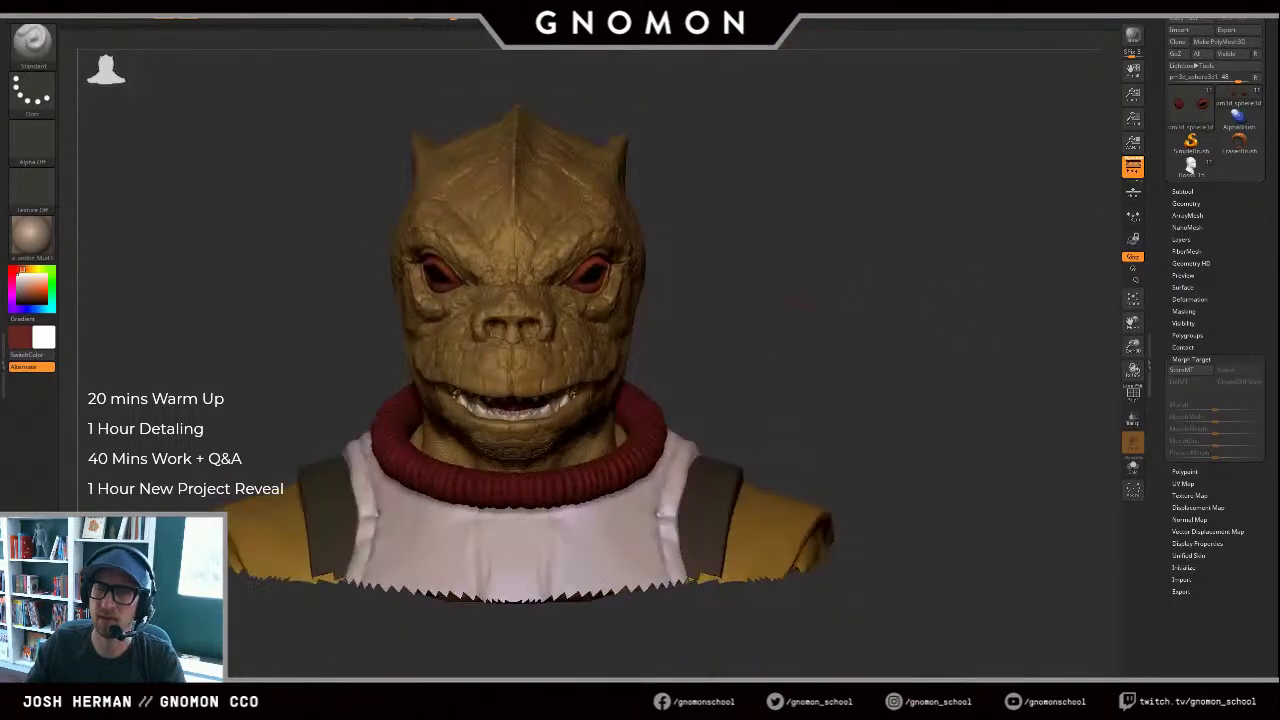
Step: Make the head the active subtool and set its display colour back to tan
{"action": "left_click_drag", "start_coordinate": [797, 301], "coordinate": [886, 329], "text": "alt"}
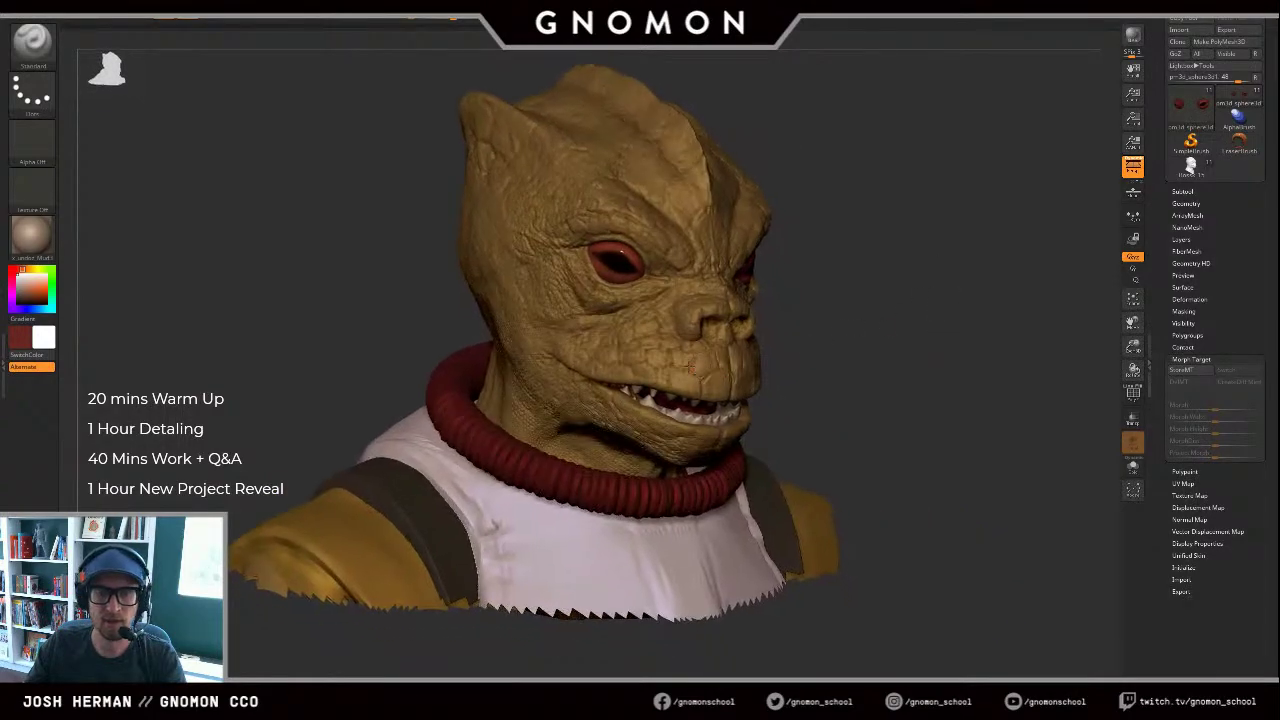
{"action": "left_click", "coordinate": [699, 366], "text": "alt"}
{"action": "key", "text": "c"}
{"action": "left_click_drag", "start_coordinate": [230, 298], "coordinate": [275, 379], "text": "alt"}
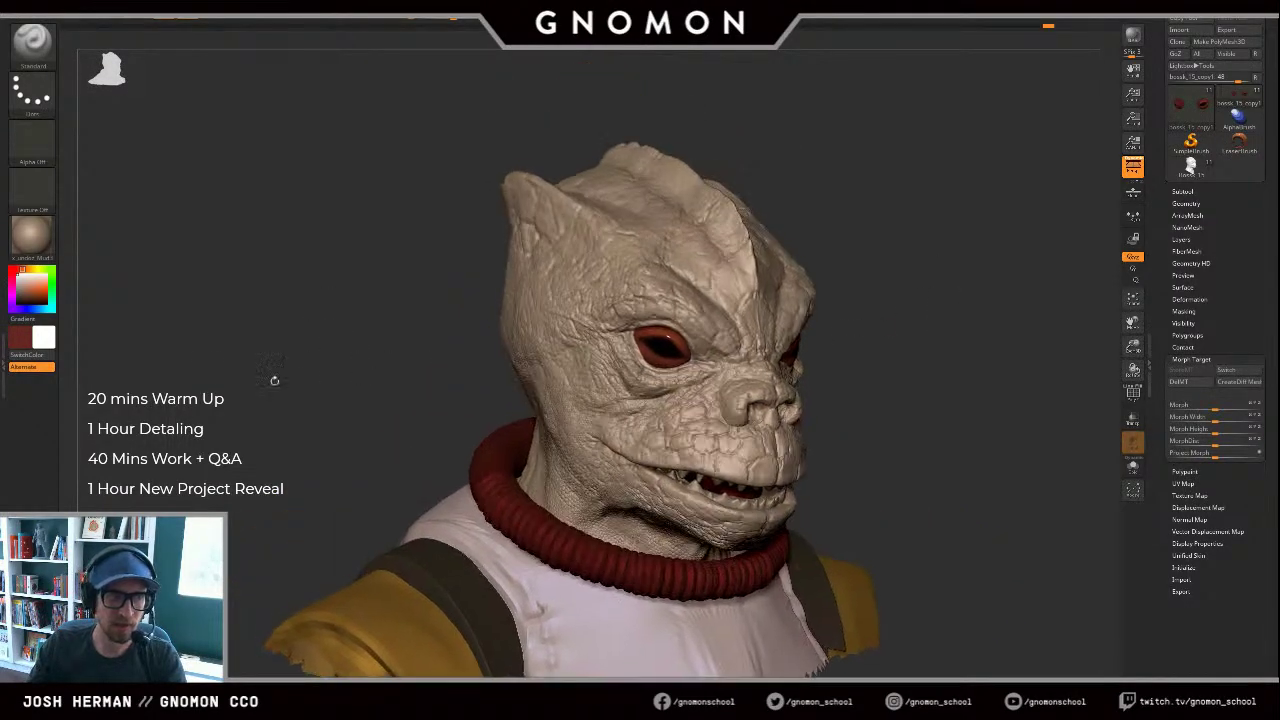
Step: Switch the bust's material to a neutral grey MatCap
{"action": "left_click", "coordinate": [32, 237]}
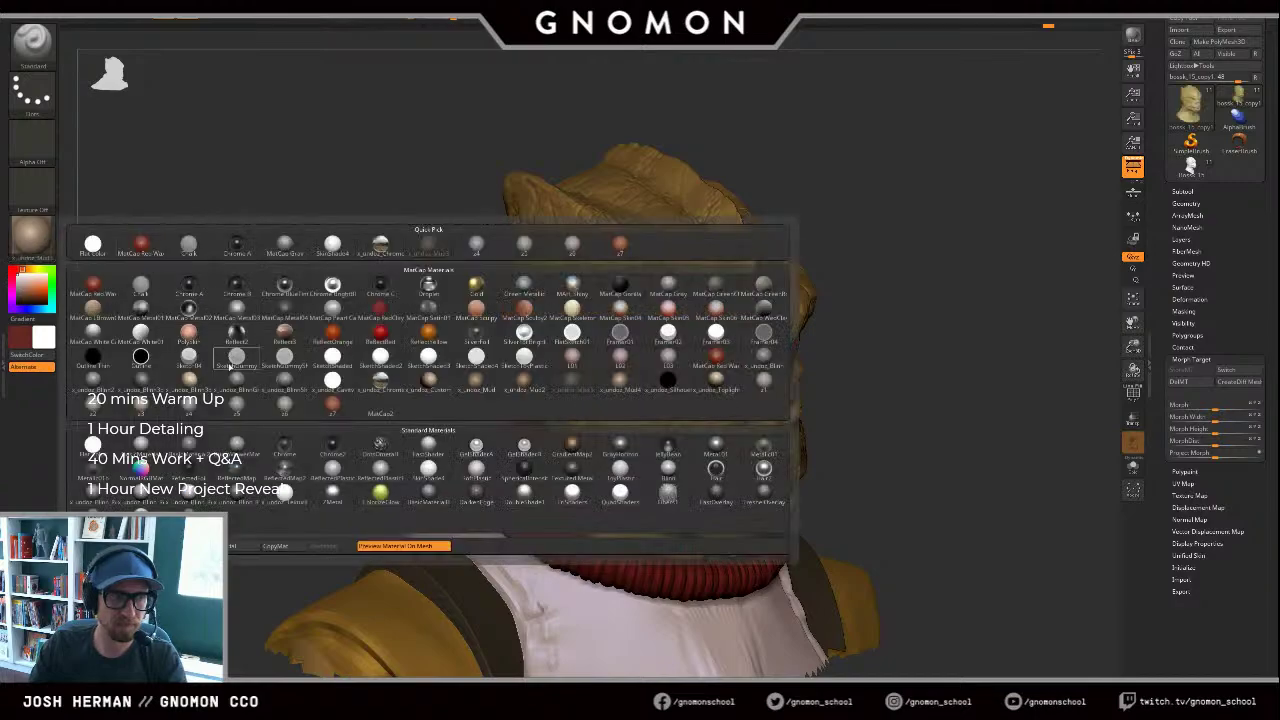
{"action": "left_click", "coordinate": [234, 404]}
{"action": "left_click_drag", "start_coordinate": [345, 359], "coordinate": [322, 306], "text": "alt"}
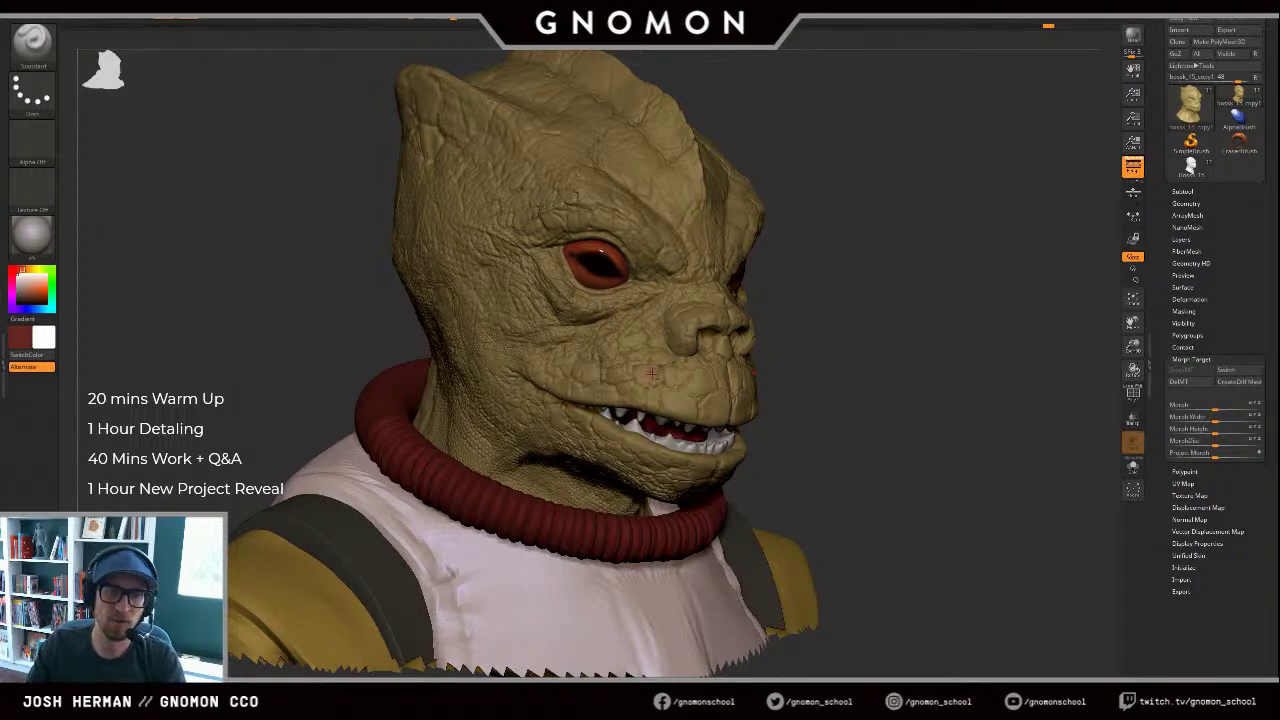
Step: Set the Standard brush to the DragRect stroke with a Scaly_Skin alpha and stamp scales just above the inner brow
{"action": "left_click_drag", "start_coordinate": [852, 253], "coordinate": [860, 339], "text": "alt"}
{"action": "left_click", "coordinate": [38, 97]}
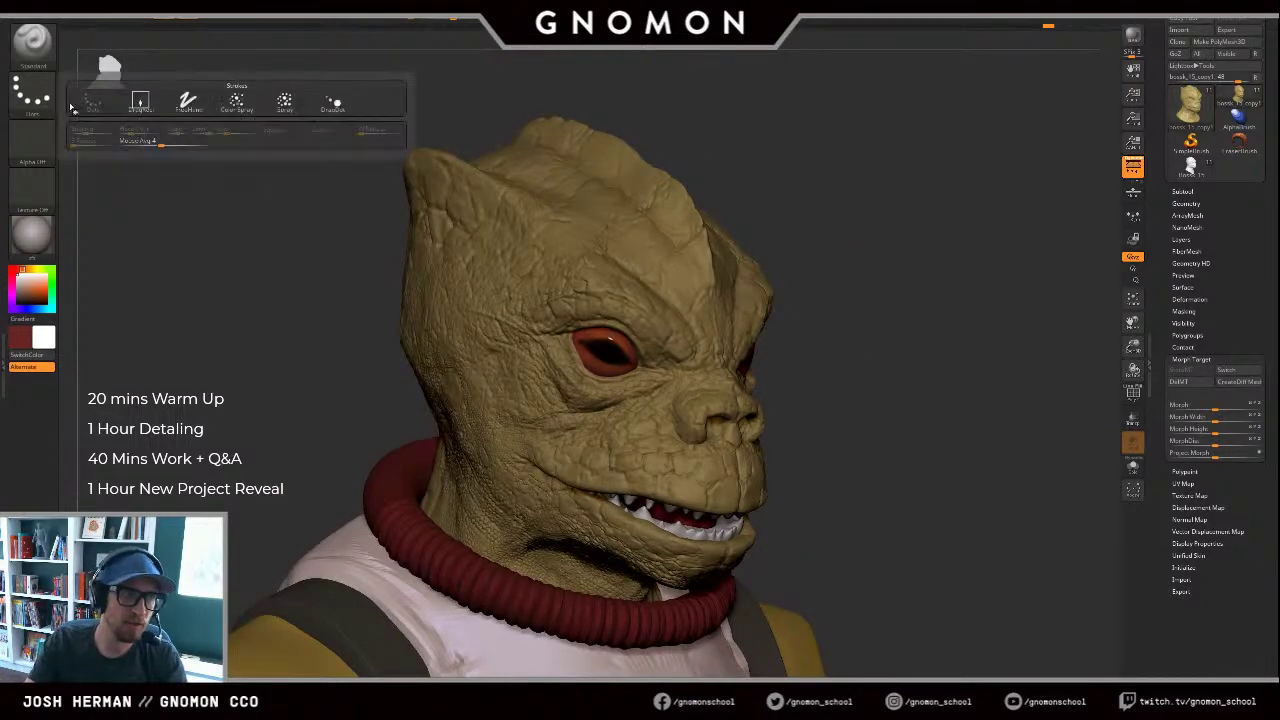
{"action": "left_click", "coordinate": [129, 104]}
{"action": "left_click", "coordinate": [43, 147]}
{"action": "left_click", "coordinate": [44, 151]}
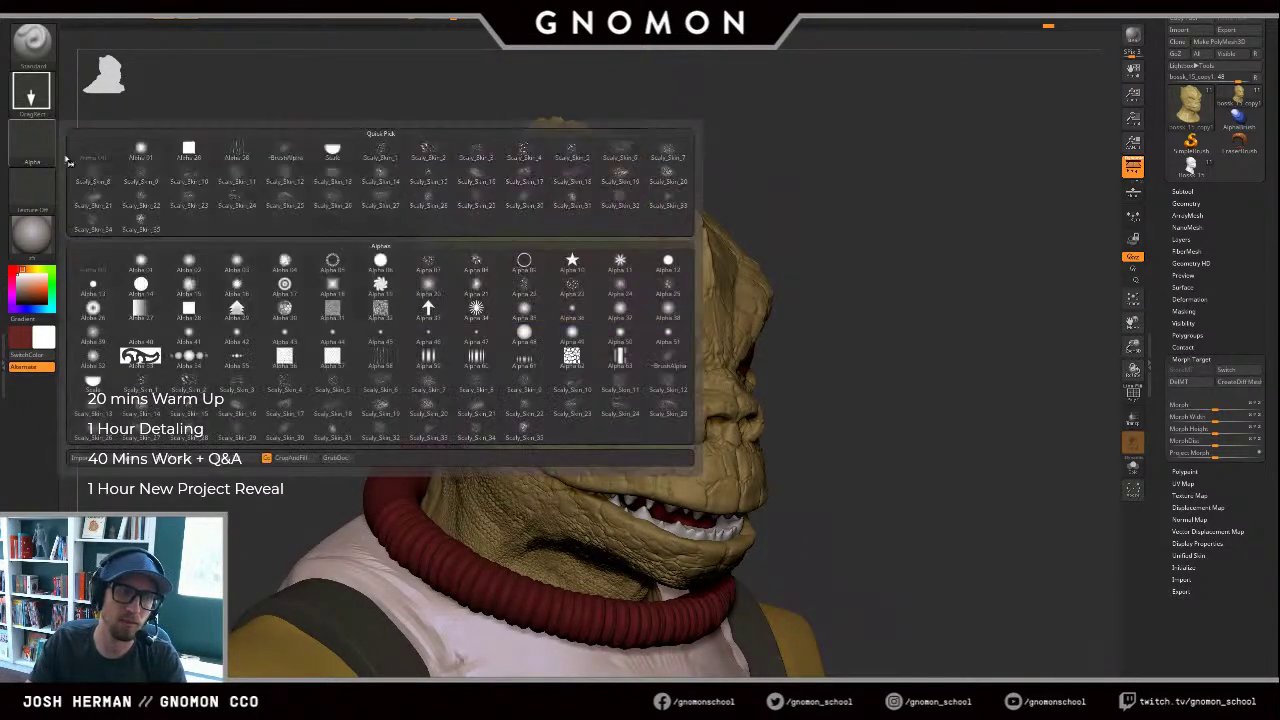
{"action": "left_click", "coordinate": [525, 200]}
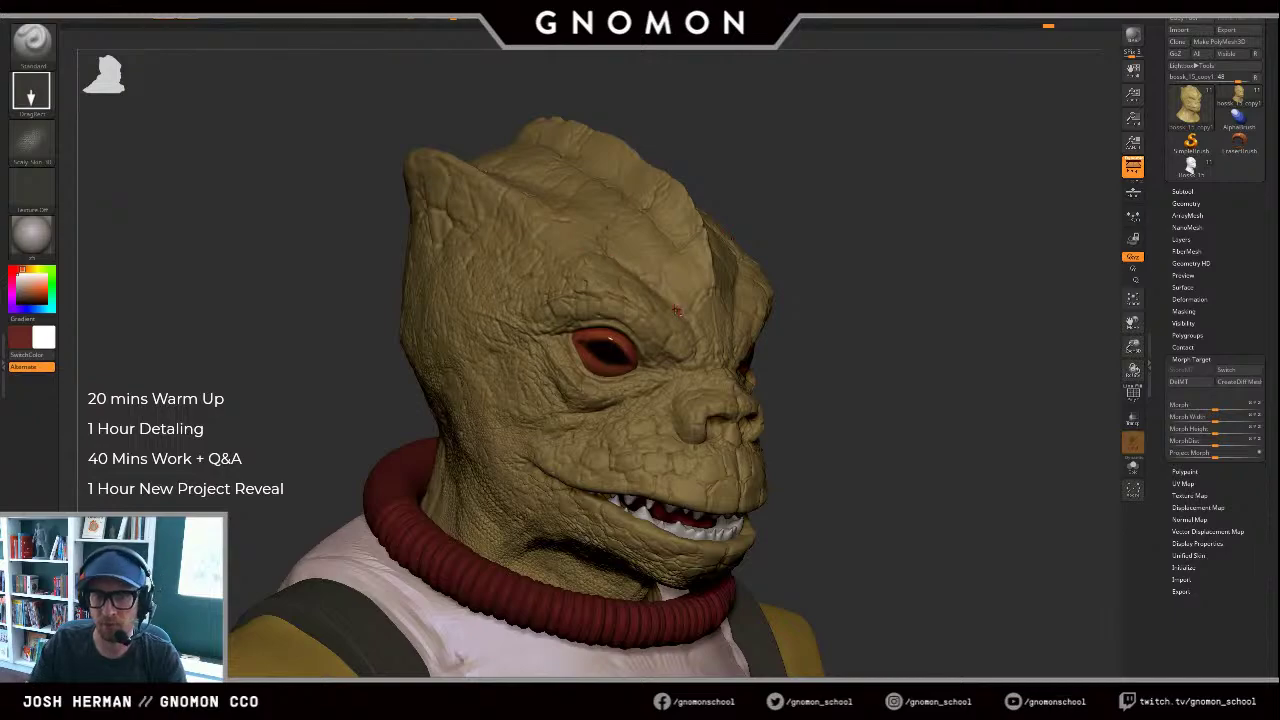
{"action": "left_click_drag", "start_coordinate": [678, 310], "coordinate": [688, 328]}
Step: Show the head in white and compare the brow with and without the last scale stamp
{"action": "key", "text": "shift+c"}
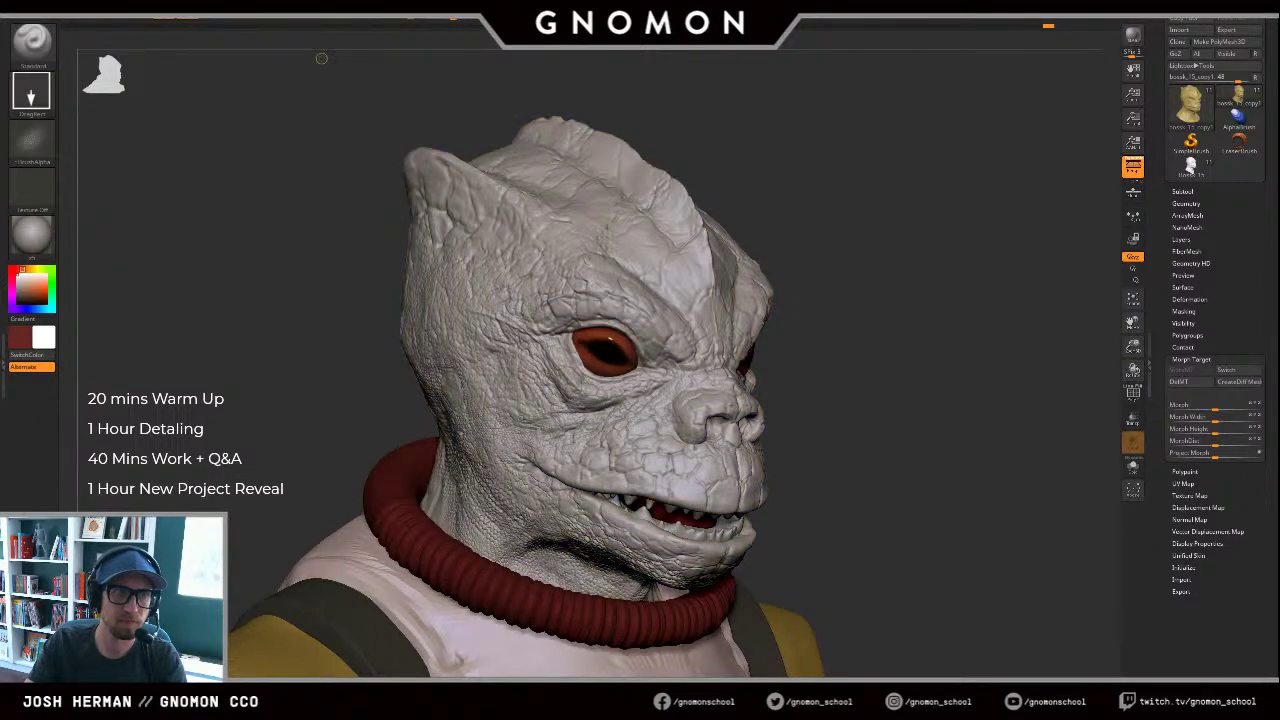
{"action": "left_click", "coordinate": [410, 17]}
{"action": "key", "text": "ctrl+z"}
{"action": "key", "text": "ctrl+shift+z"}
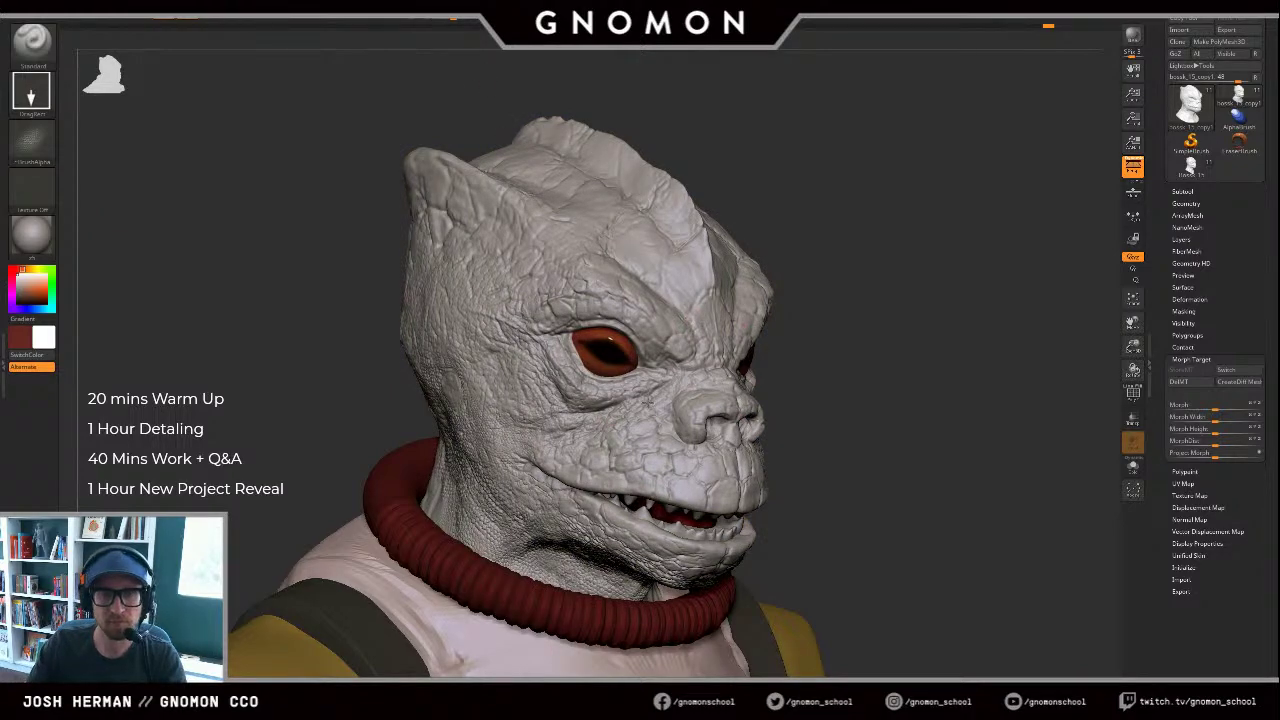
{"action": "left_click_drag", "start_coordinate": [886, 316], "coordinate": [836, 318]}
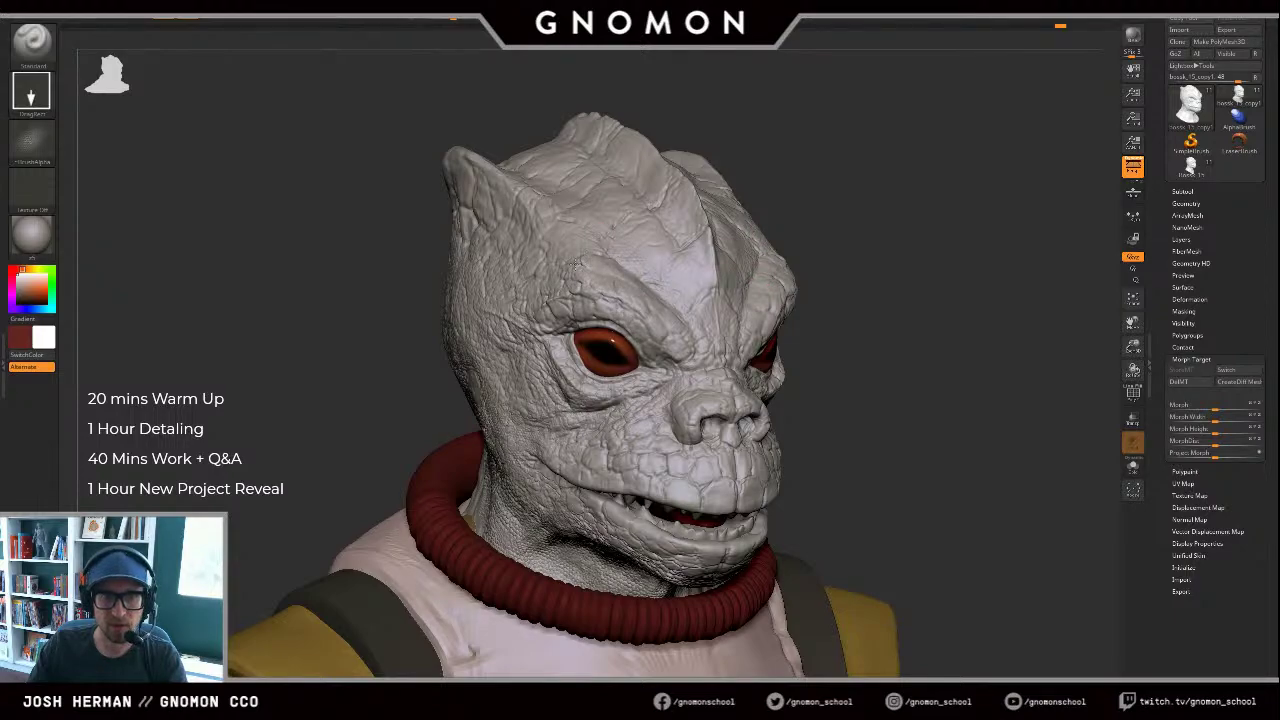
Step: Switch to the Morph brush, return the head to tan, and check the skin detail from both sides
{"action": "key", "text": "b"}
{"action": "key", "text": "m"}
{"action": "key", "text": "o"}
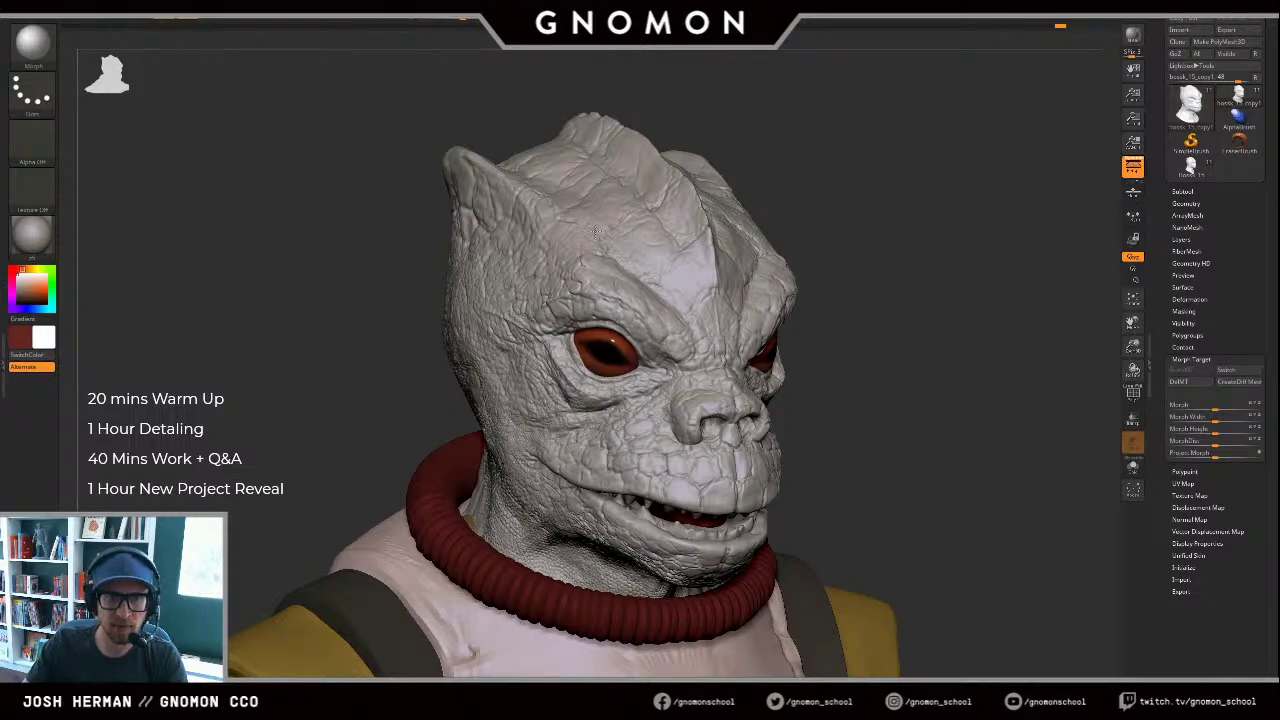
{"action": "mouse_move", "coordinate": [874, 237]}
{"action": "left_mouse_down"}
{"action": "mouse_move", "coordinate": [977, 251]}
{"action": "mouse_move", "coordinate": [997, 280]}
{"action": "mouse_move", "coordinate": [886, 283]}
{"action": "left_mouse_up"}
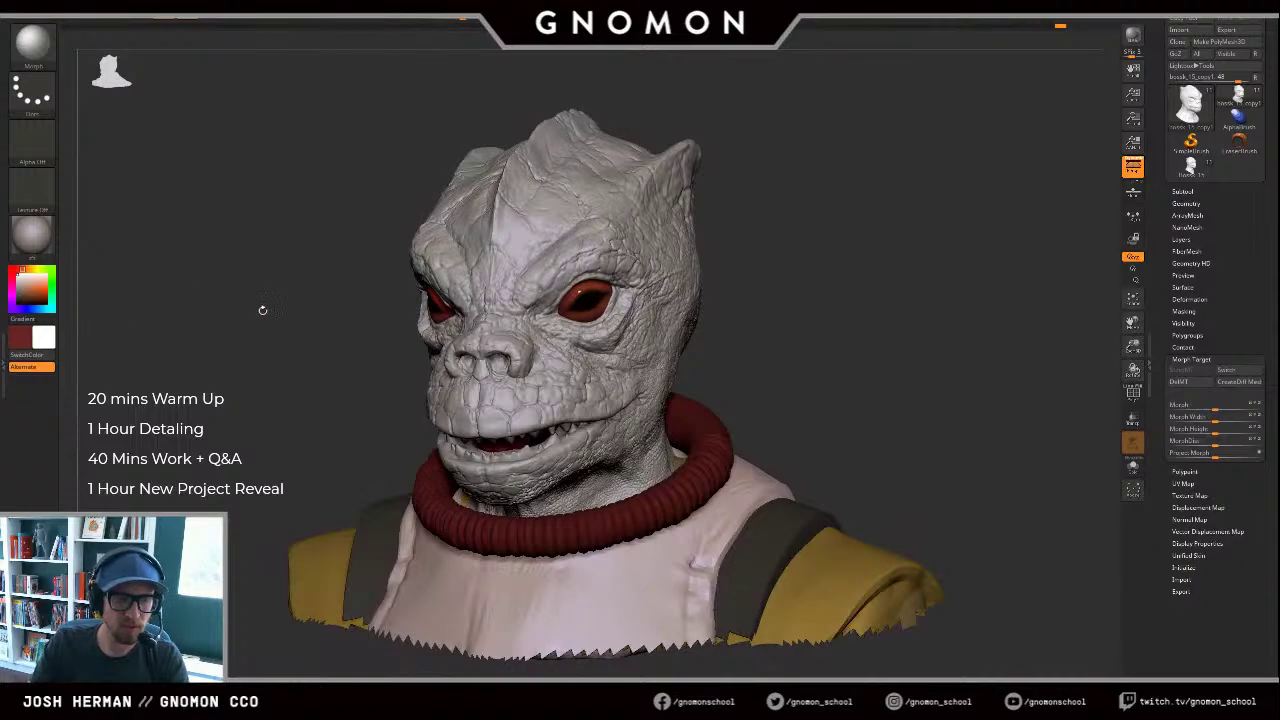
{"action": "key", "text": "c"}
{"action": "left_click_drag", "start_coordinate": [221, 319], "coordinate": [384, 319]}
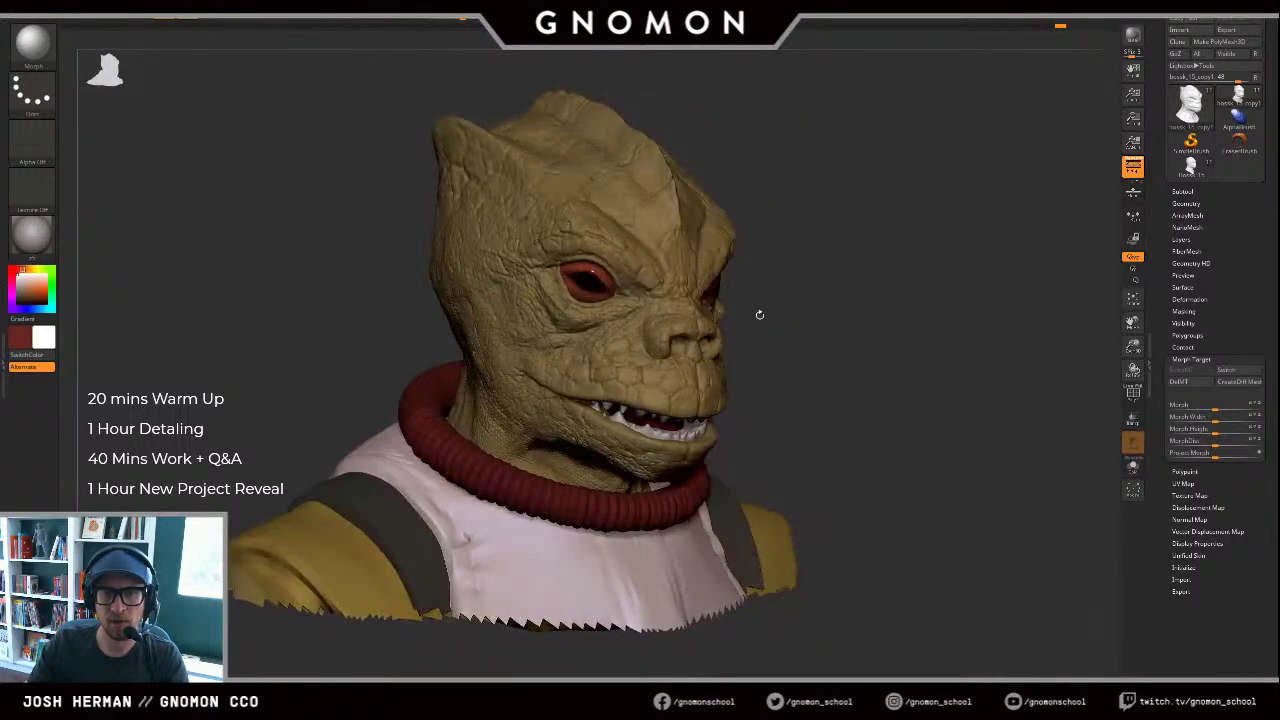
{"action": "left_click_drag", "start_coordinate": [909, 337], "coordinate": [891, 334]}
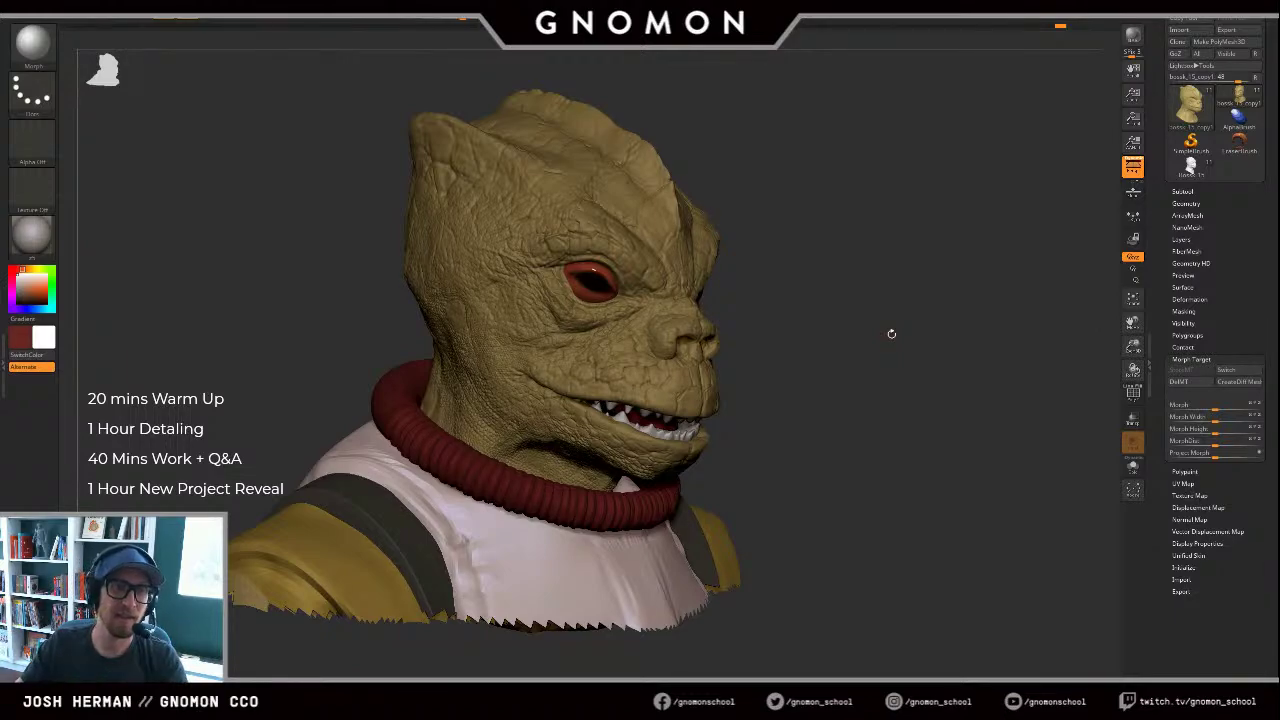
Step: Adjust the lid shape at the outer corner of the eye with the Move brush
{"action": "left_click_drag", "start_coordinate": [911, 248], "coordinate": [905, 450], "text": "alt"}
{"action": "key", "text": "s"}
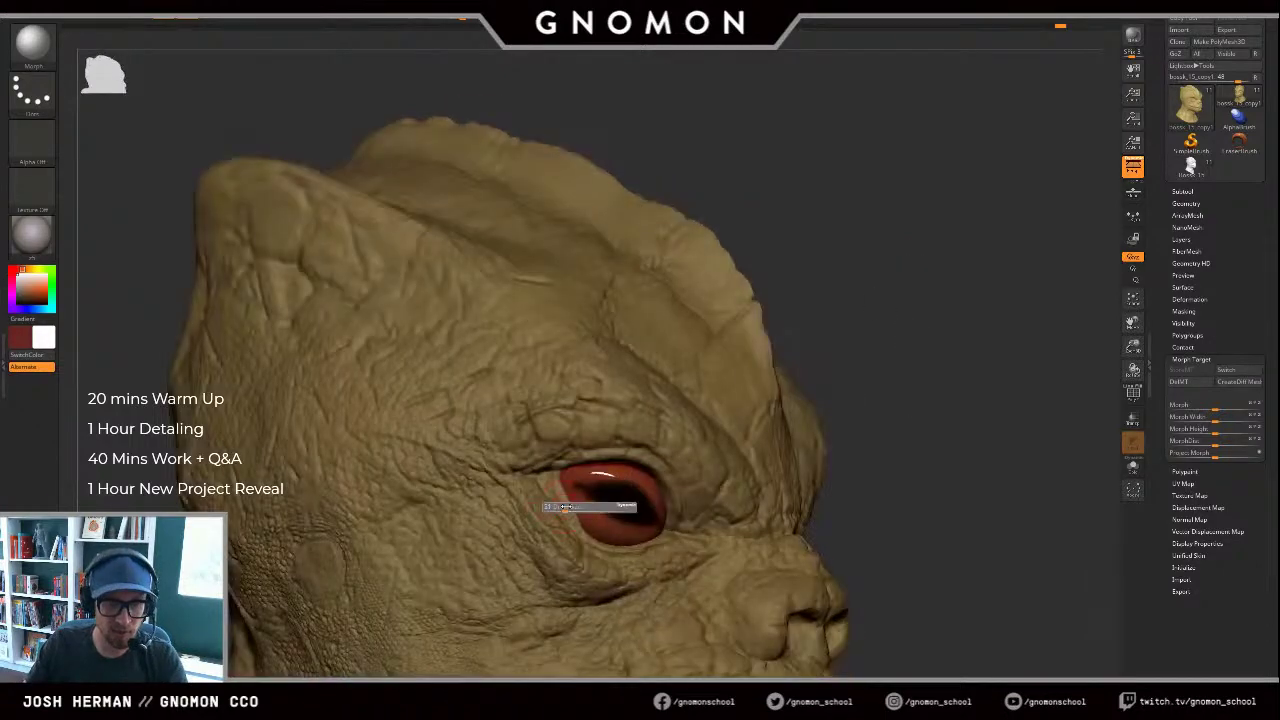
{"action": "key", "text": "b"}
{"action": "key", "text": "m"}
{"action": "key", "text": "v"}
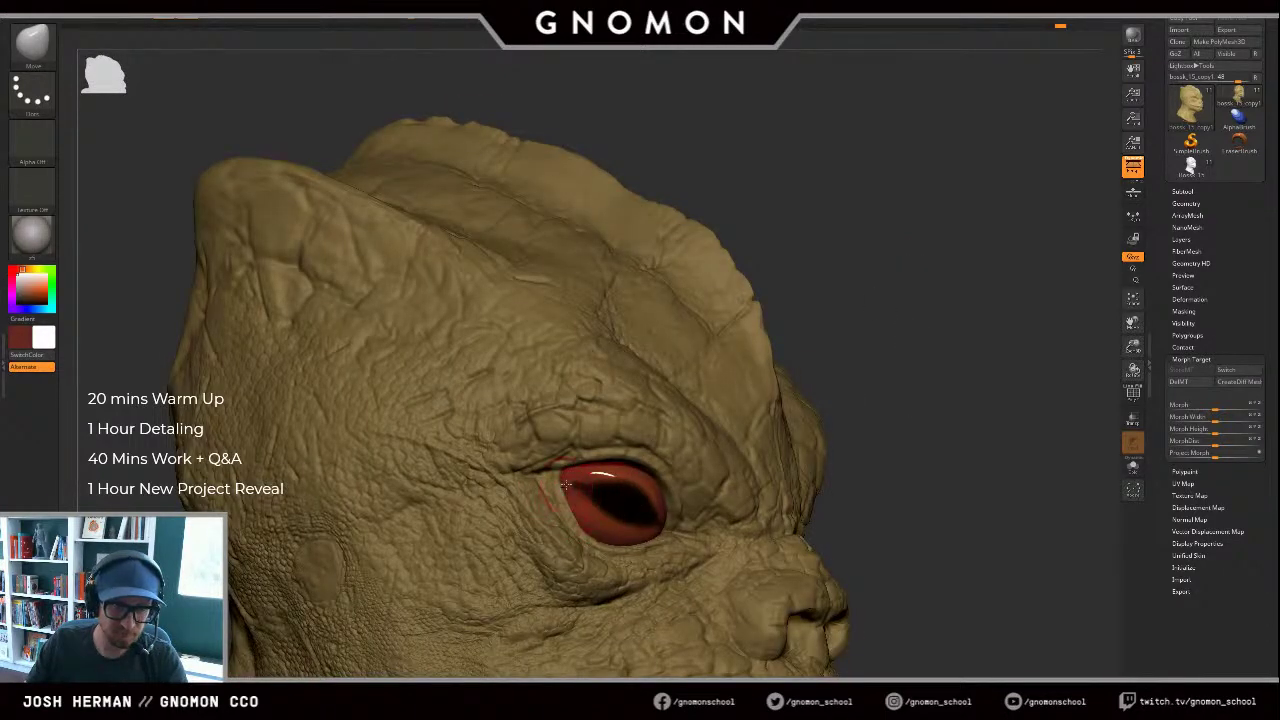
{"action": "key", "text": "s"}
{"action": "left_click_drag", "start_coordinate": [566, 485], "coordinate": [586, 513]}
{"action": "key", "text": "s"}
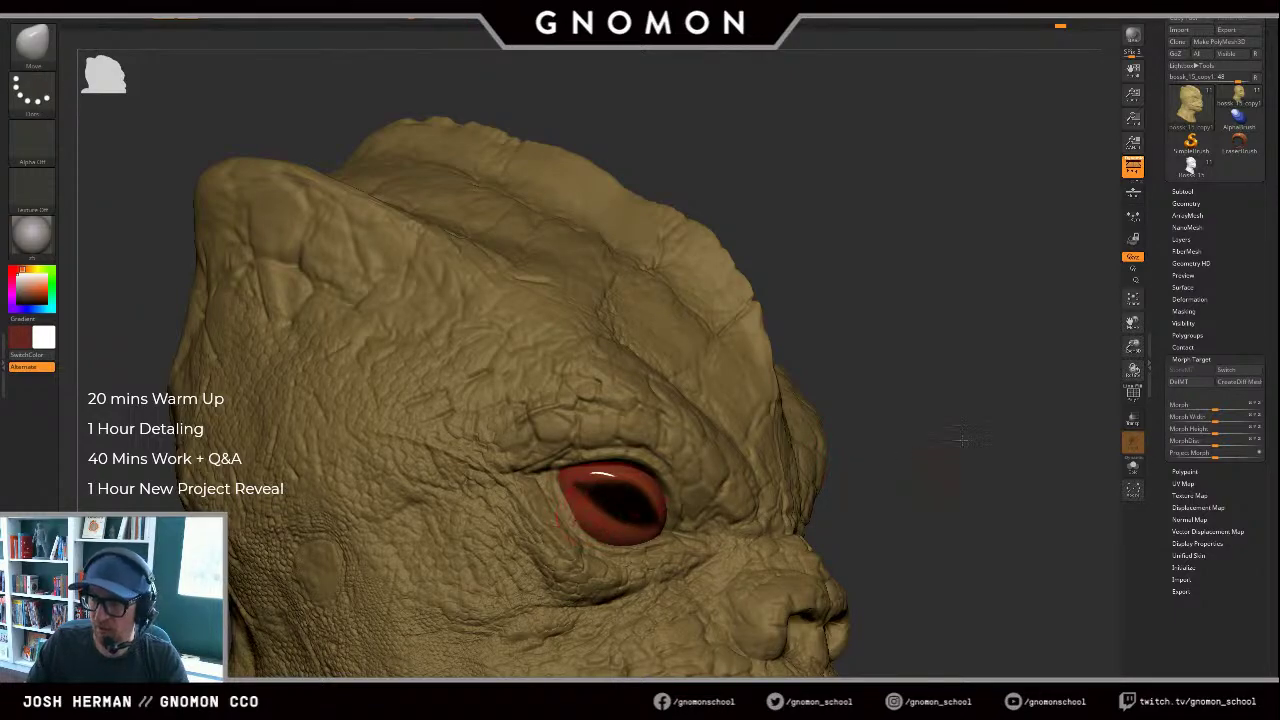
{"action": "left_click_drag", "start_coordinate": [962, 440], "coordinate": [1043, 394], "text": "alt"}
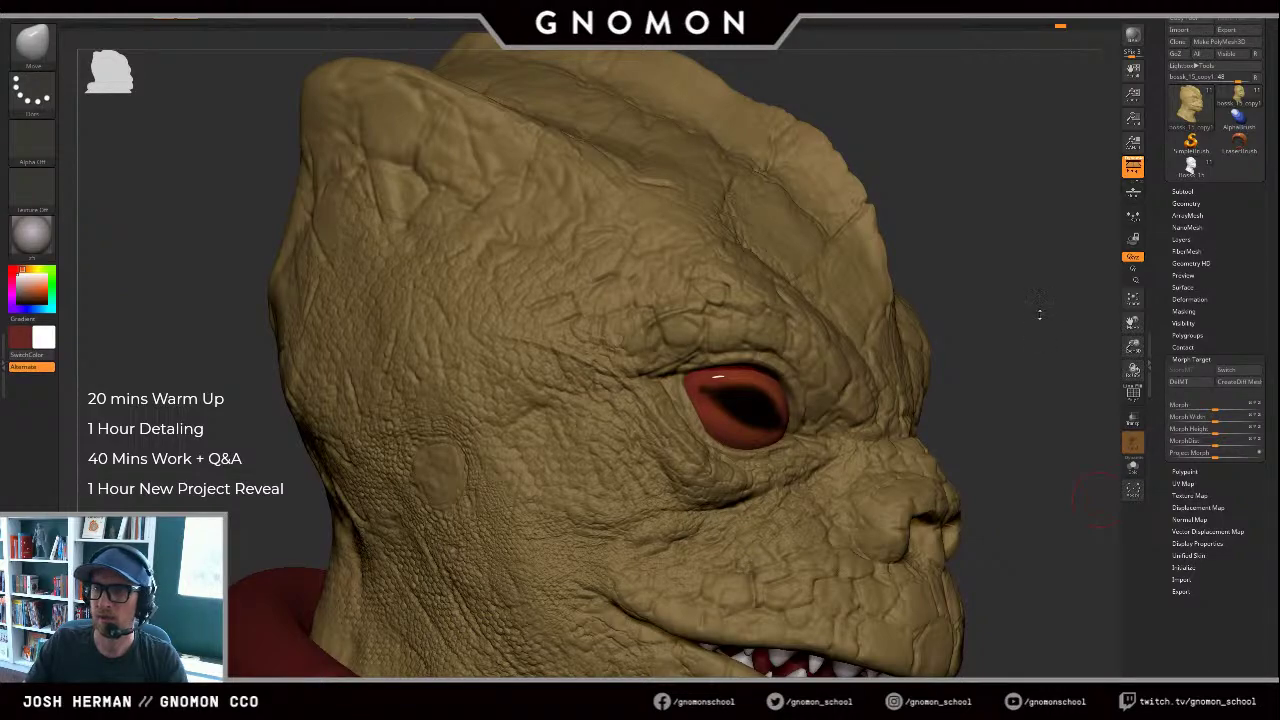
{"action": "mouse_move", "coordinate": [1040, 315]}
{"action": "left_mouse_down", "text": "alt"}
{"action": "mouse_move", "coordinate": [1022, 292]}
{"action": "mouse_move", "coordinate": [1020, 309]}
{"action": "left_mouse_up", "text": "alt"}
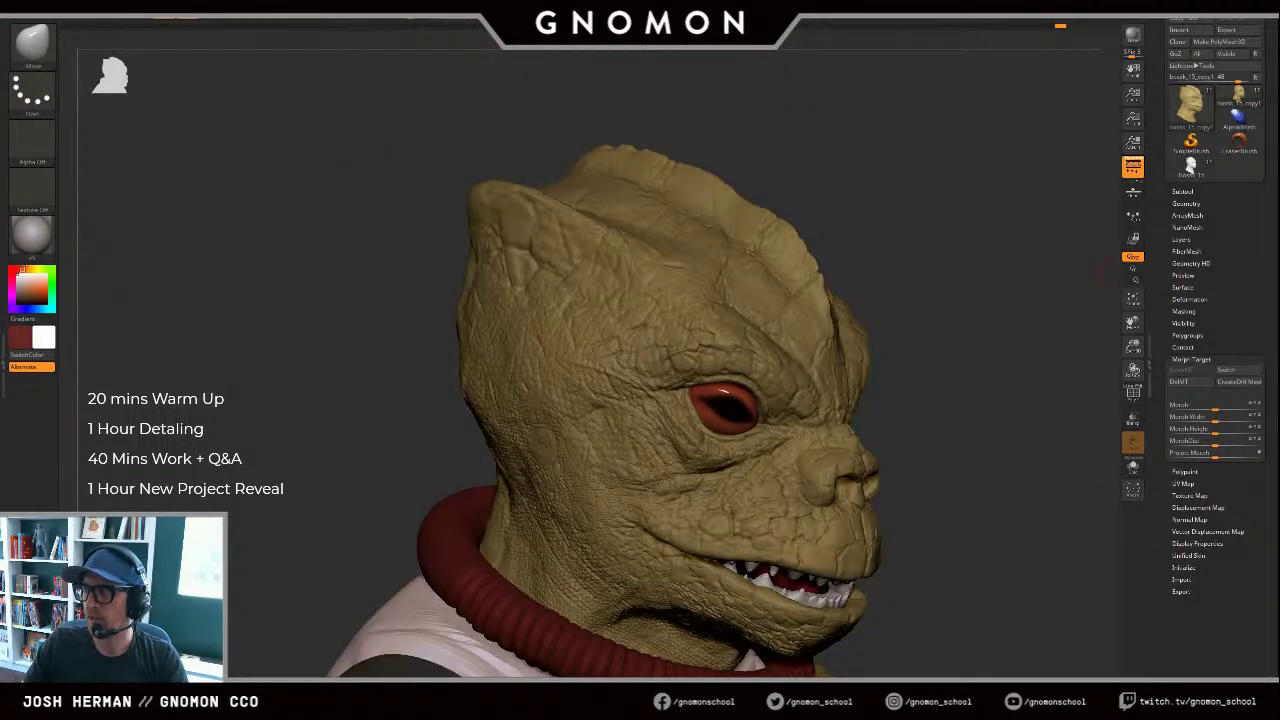
Step: Return to the Standard brush with the DragRect scale alpha and adjust its draw size over the head's other side
{"action": "left_click_drag", "start_coordinate": [973, 321], "coordinate": [760, 297], "text": "shift"}
{"action": "left_click_drag", "start_coordinate": [914, 340], "coordinate": [699, 338]}
{"action": "key", "text": "1"}
{"action": "key", "text": "s"}
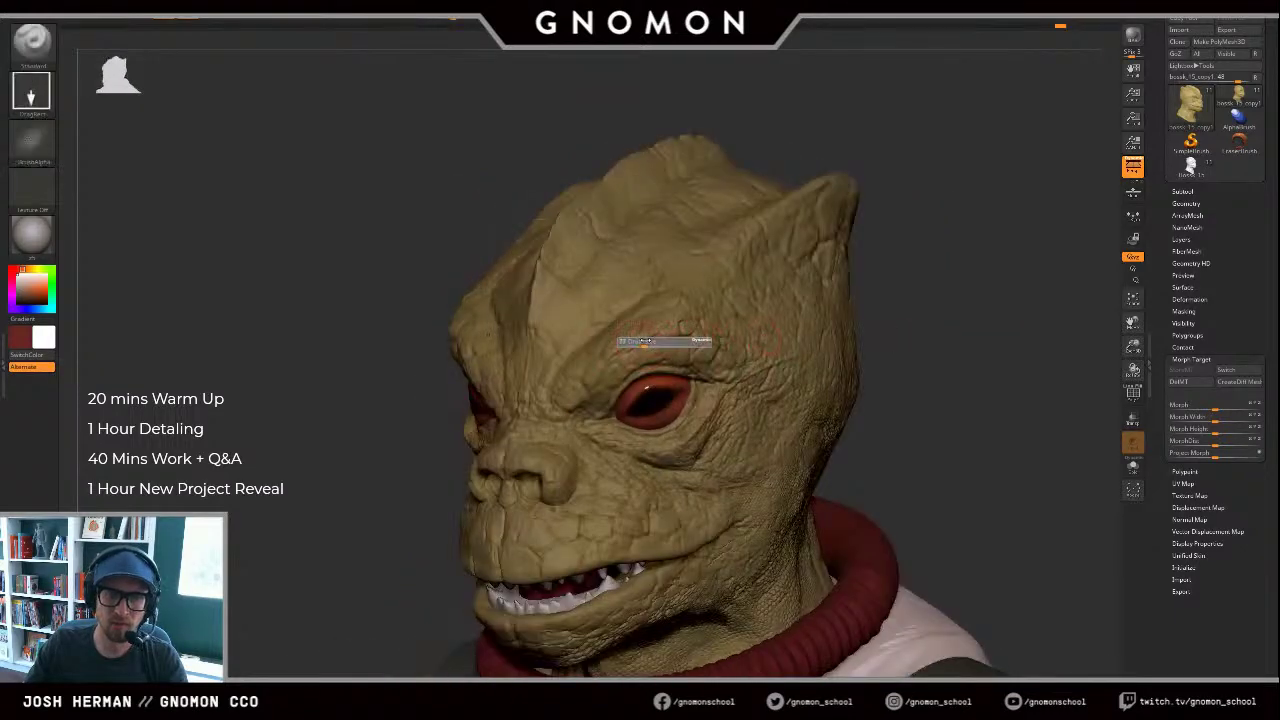
{"action": "key", "text": "shift"}
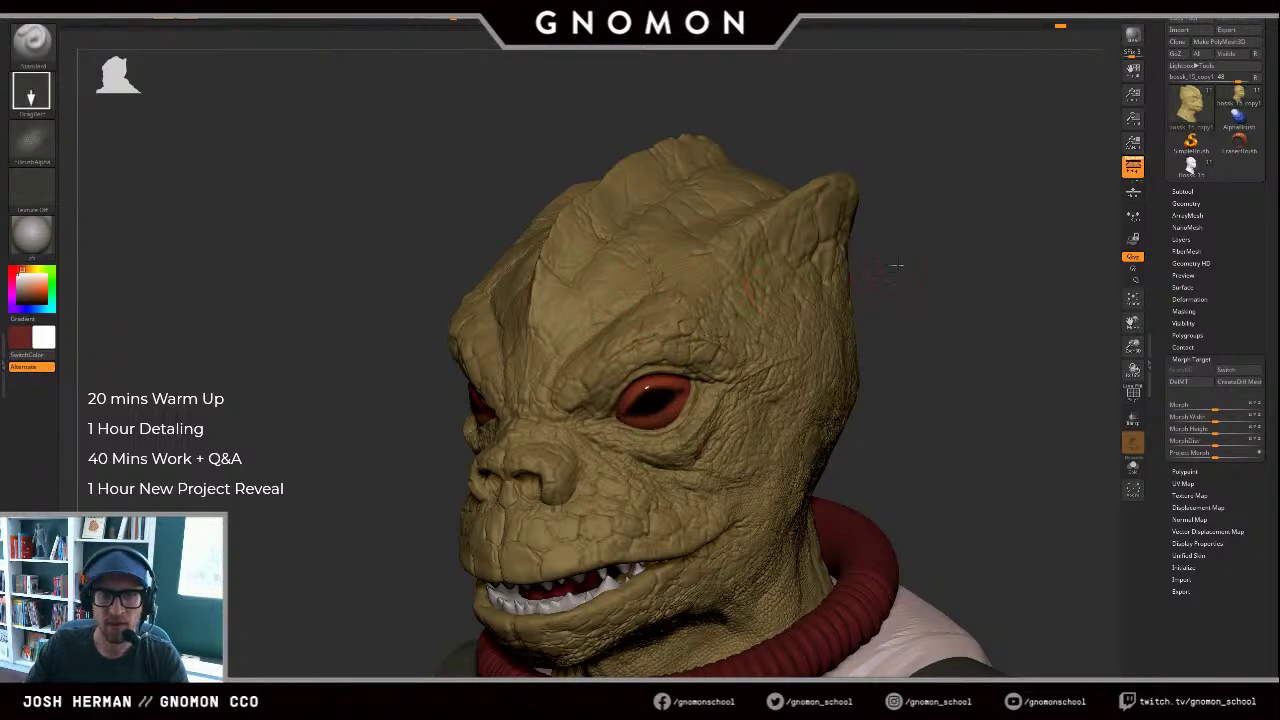
{"action": "left_click_drag", "start_coordinate": [897, 265], "coordinate": [956, 211]}
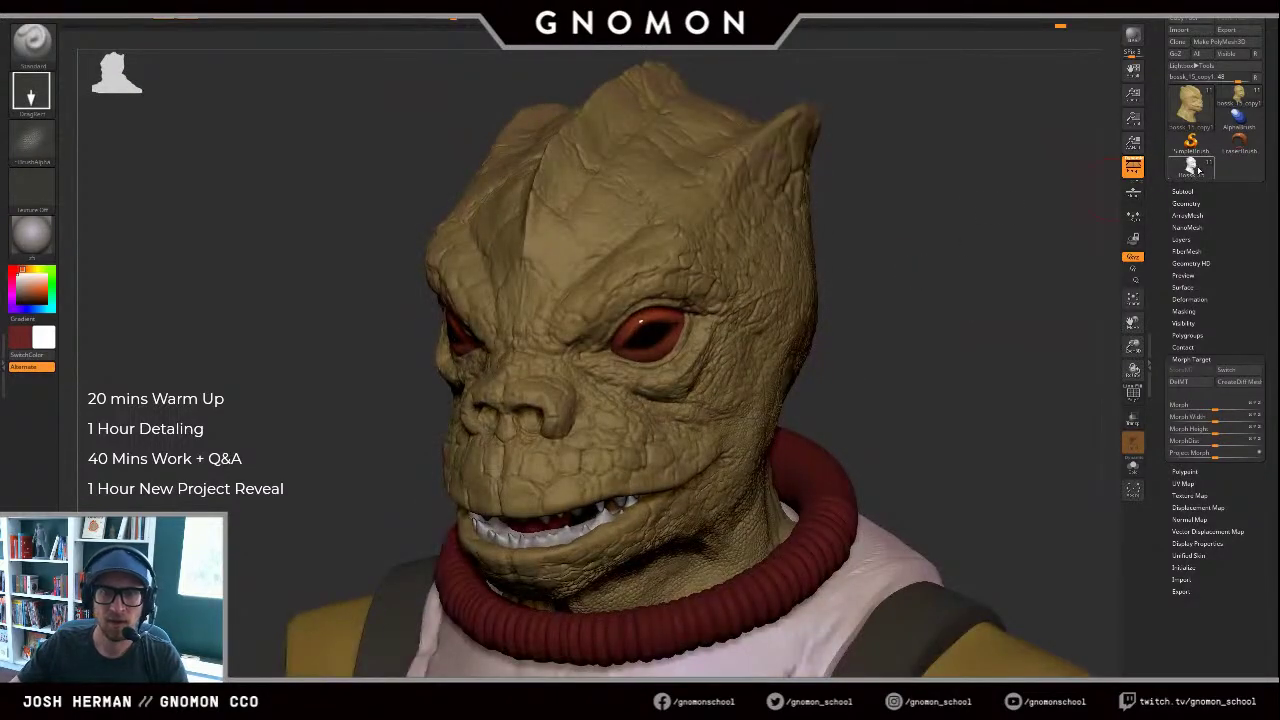
Step: Compare the detailed bust with its earlier smooth version by switching between the two tools from several angles
{"action": "left_click", "coordinate": [1195, 168]}
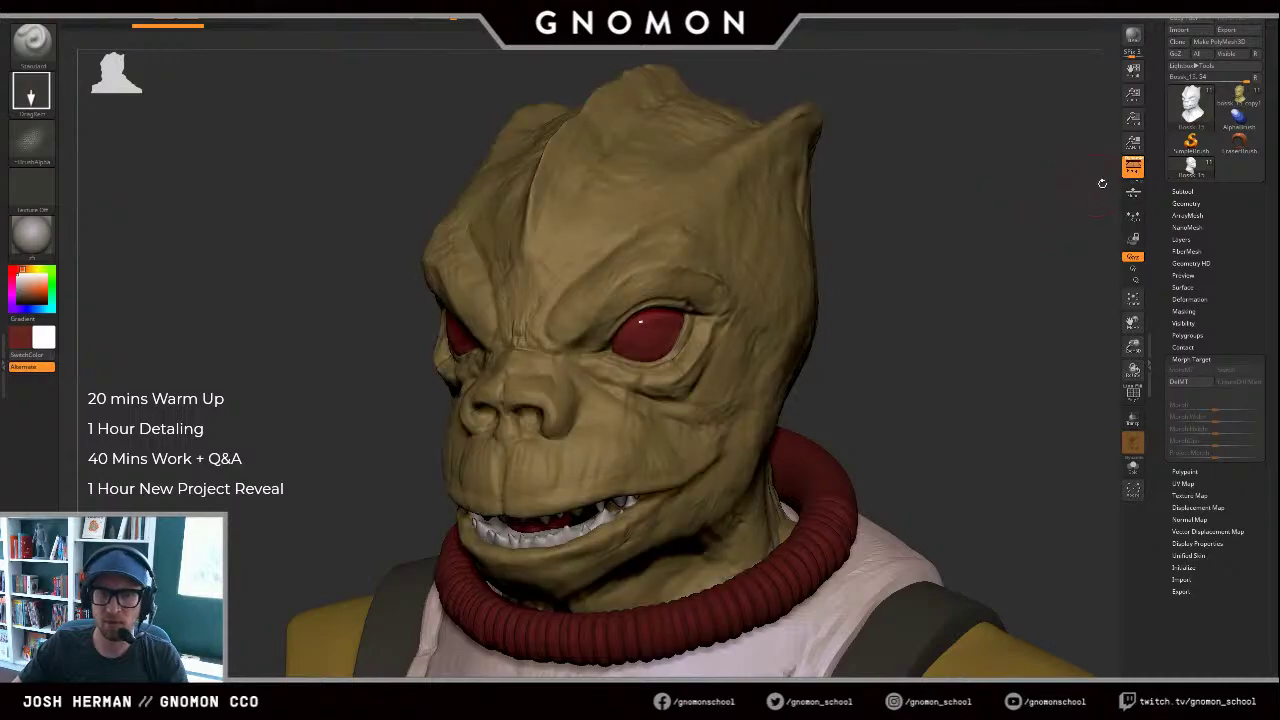
{"action": "left_click", "coordinate": [1239, 97]}
{"action": "left_click_drag", "start_coordinate": [1102, 196], "coordinate": [1054, 234]}
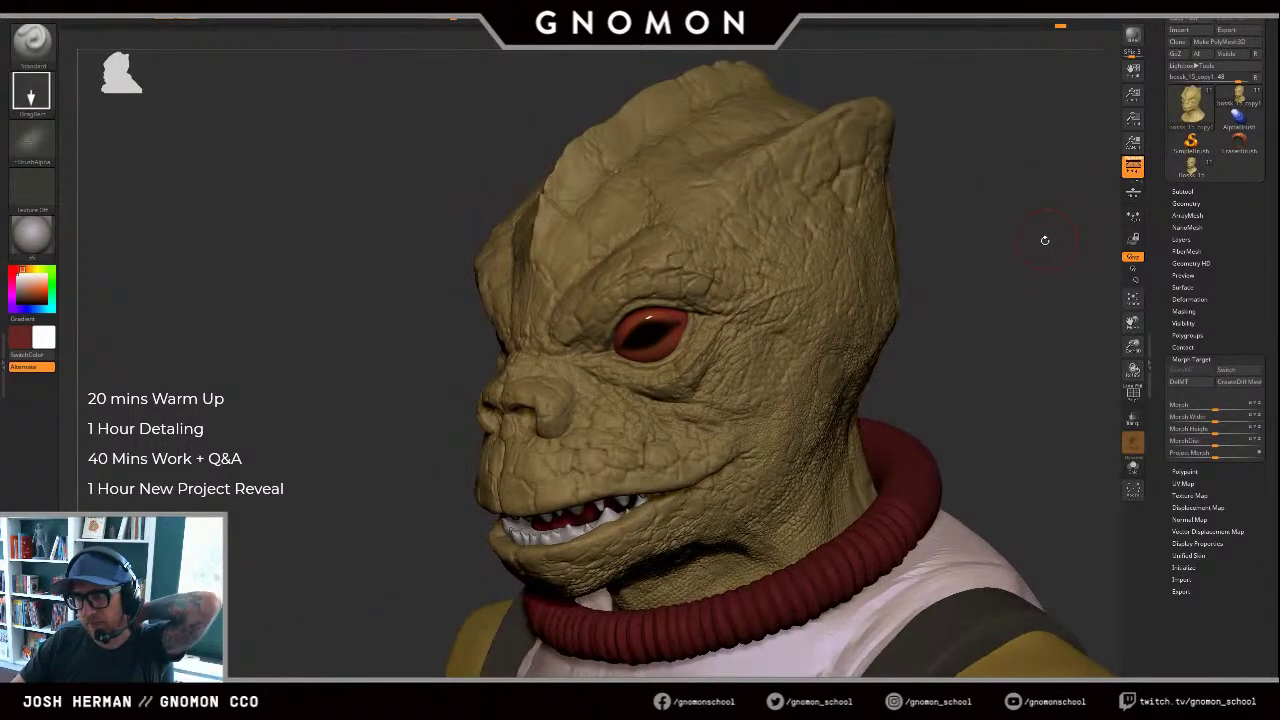
{"action": "left_click", "coordinate": [1193, 167]}
{"action": "left_click_drag", "start_coordinate": [1072, 190], "coordinate": [1081, 186]}
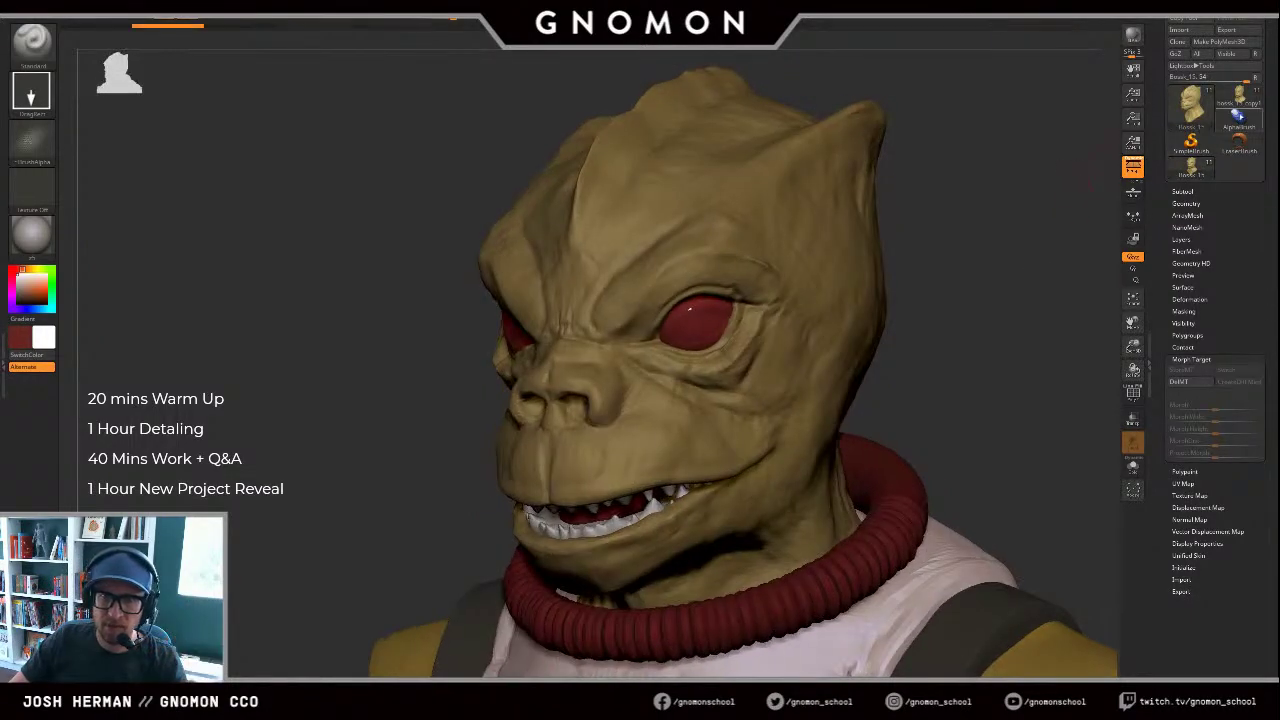
{"action": "left_click", "coordinate": [1243, 101]}
{"action": "left_click", "coordinate": [1197, 168]}
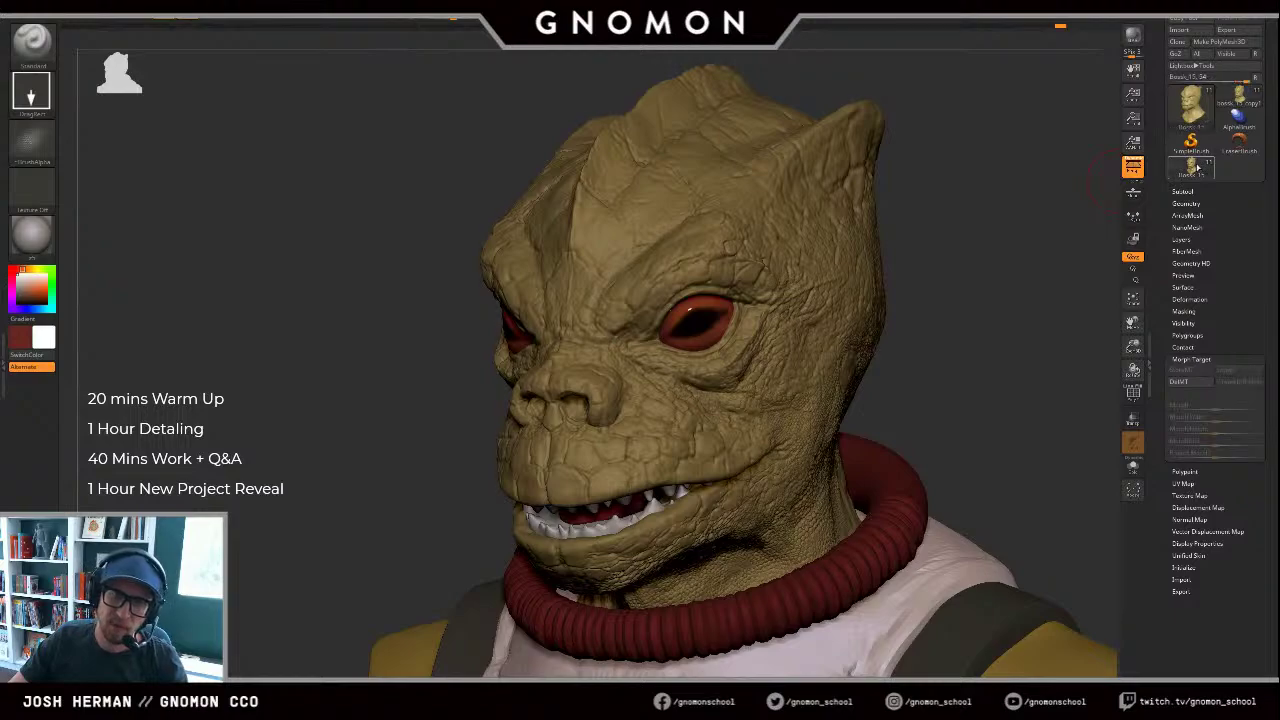
{"action": "left_click", "coordinate": [1239, 101]}
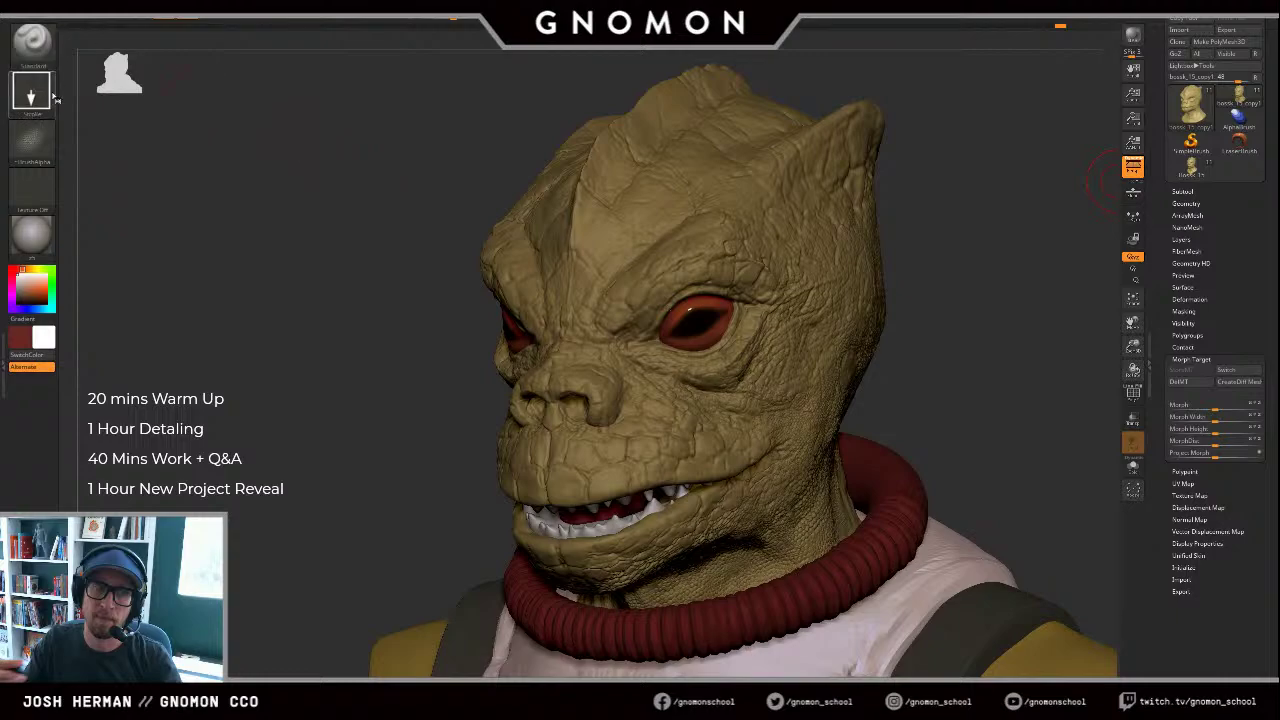
Step: Switch to the Dam Standard brush, try a crease stroke across the forehead and brow, and undo it
{"action": "key", "text": "b"}
{"action": "key", "text": "d"}
{"action": "key", "text": "s"}
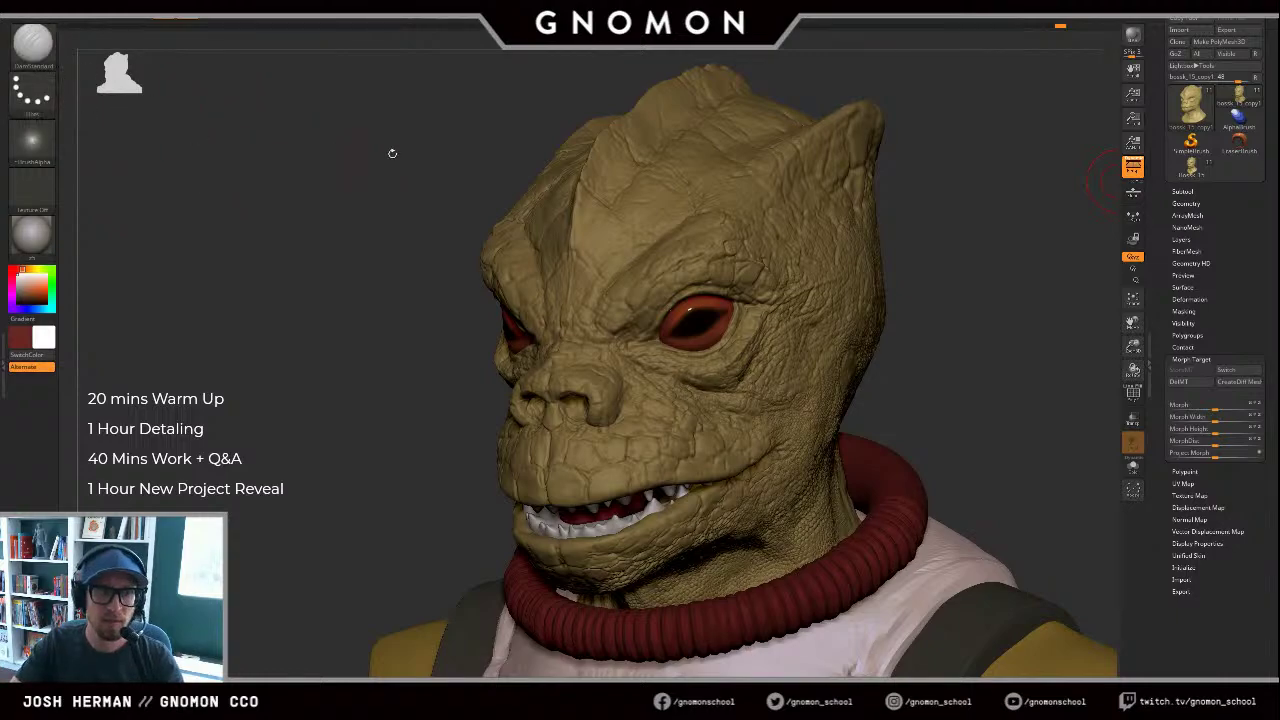
{"action": "key", "text": "s"}
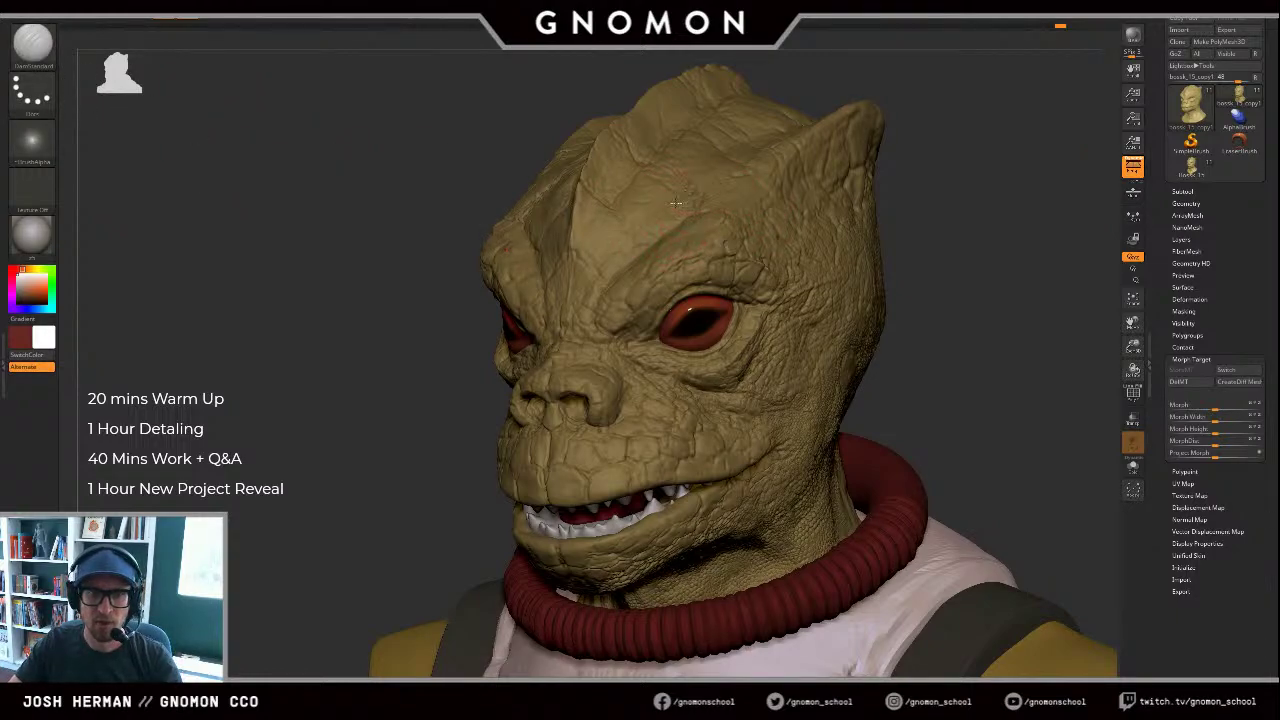
{"action": "left_click_drag", "start_coordinate": [690, 194], "coordinate": [618, 268]}
{"action": "key", "text": "ctrl+z"}
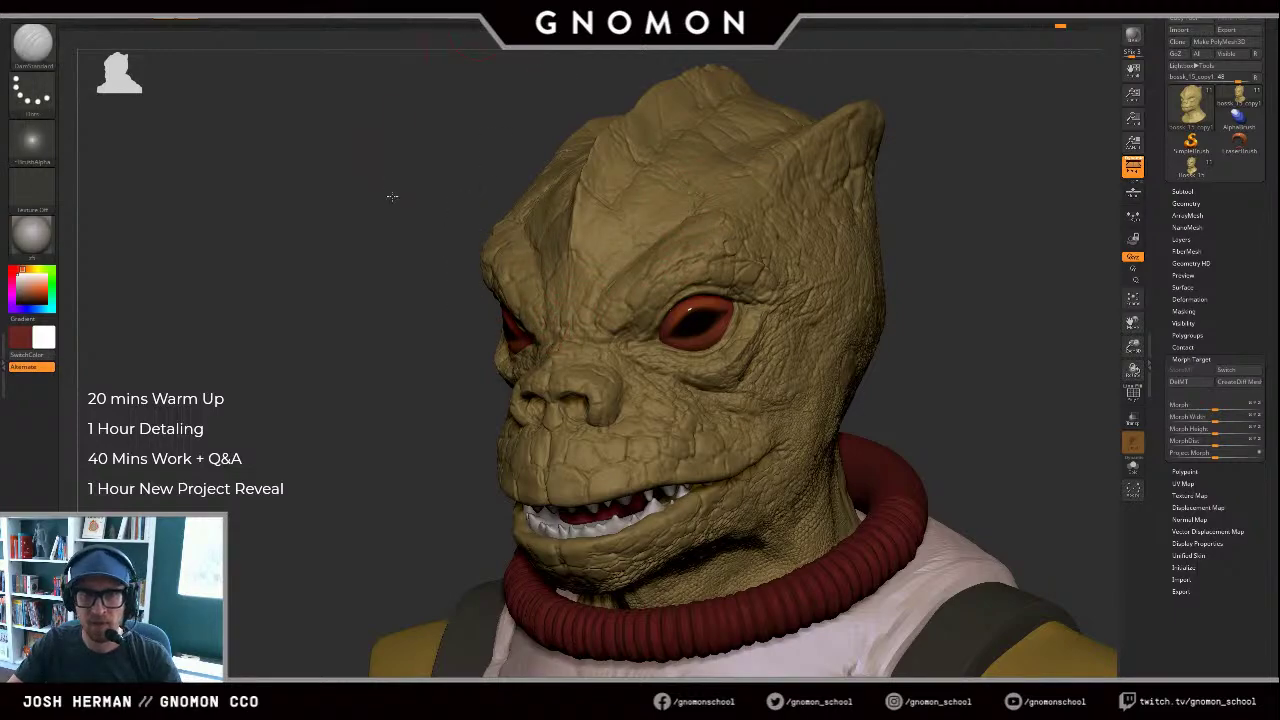
Step: Compare the cheek and muzzle close up with the earlier smooth version of the bust
{"action": "mouse_move", "coordinate": [391, 195]}
{"action": "left_mouse_down", "text": "shift"}
{"action": "mouse_move", "coordinate": [863, 297]}
{"action": "mouse_move", "coordinate": [900, 363]}
{"action": "mouse_move", "coordinate": [936, 264]}
{"action": "mouse_move", "coordinate": [946, 343]}
{"action": "mouse_move", "coordinate": [1006, 234]}
{"action": "mouse_move", "coordinate": [1031, 275]}
{"action": "mouse_move", "coordinate": [1020, 225]}
{"action": "left_mouse_up", "text": "shift"}
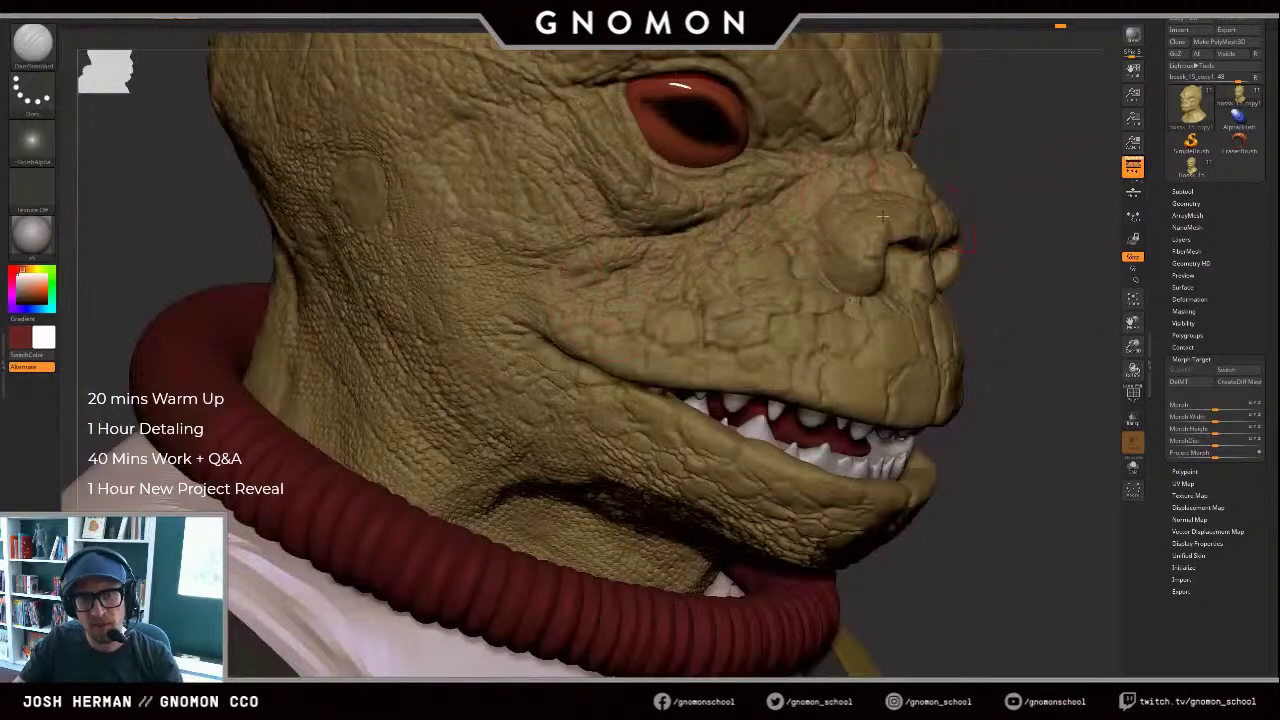
{"action": "left_click", "coordinate": [1193, 169]}
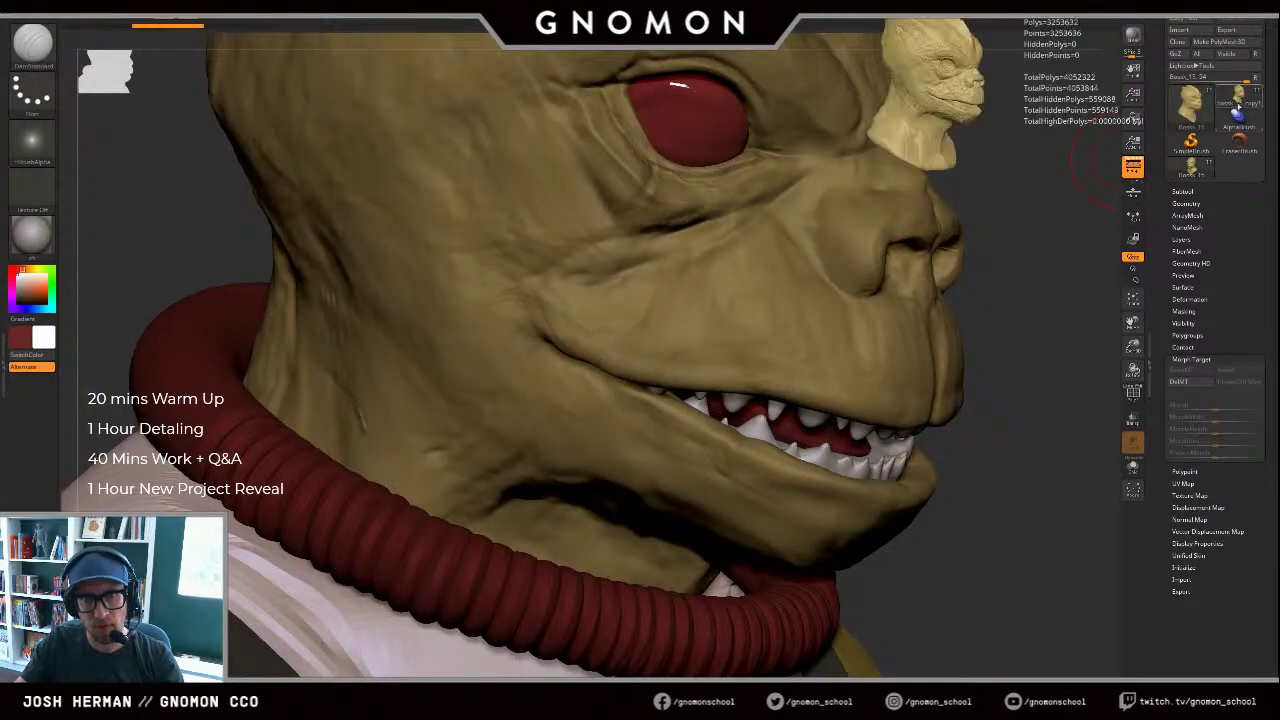
{"action": "left_click", "coordinate": [1238, 106]}
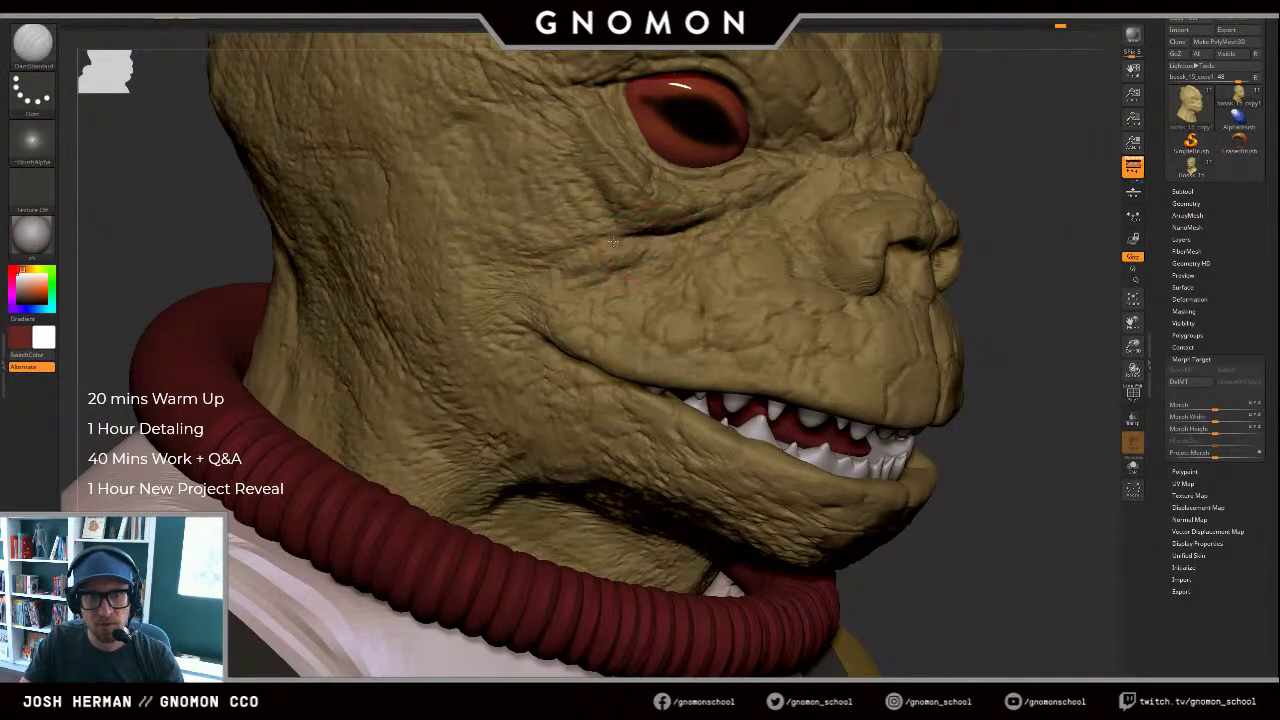
Step: Deepen the creases below the eye and across the cheek toward the mouth corner with Dam Standard strokes
{"action": "left_click_drag", "start_coordinate": [655, 237], "coordinate": [600, 241]}
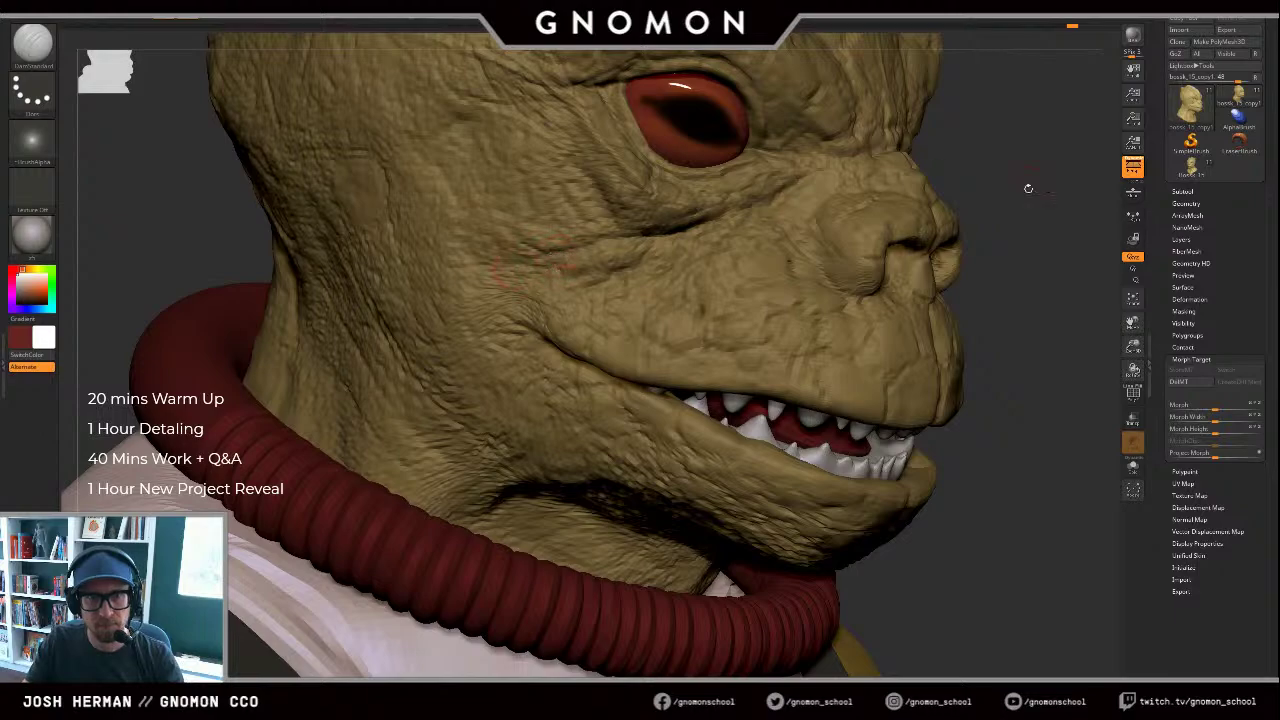
{"action": "left_click_drag", "start_coordinate": [1003, 236], "coordinate": [1001, 240]}
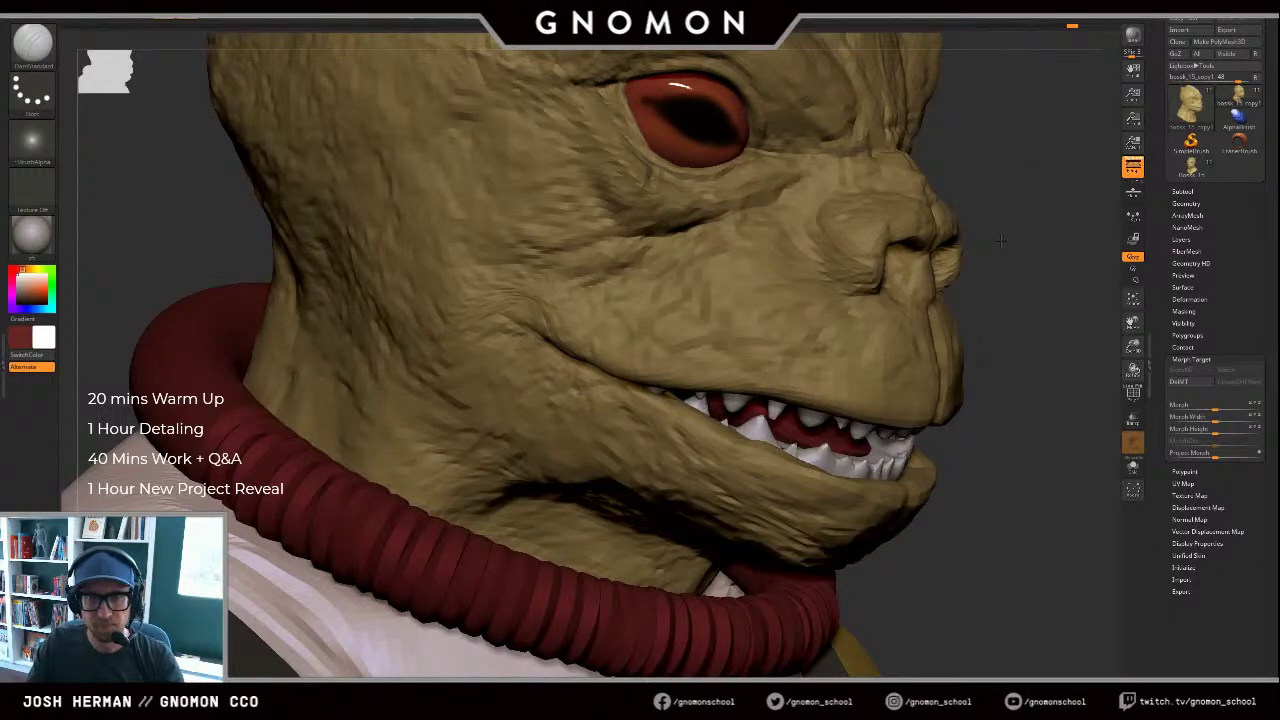
{"action": "left_click_drag", "start_coordinate": [1001, 240], "coordinate": [971, 299], "text": "alt"}
{"action": "mouse_move", "coordinate": [588, 325]}
{"action": "left_mouse_down"}
{"action": "mouse_move", "coordinate": [612, 311]}
{"action": "mouse_move", "coordinate": [594, 326]}
{"action": "left_mouse_up"}
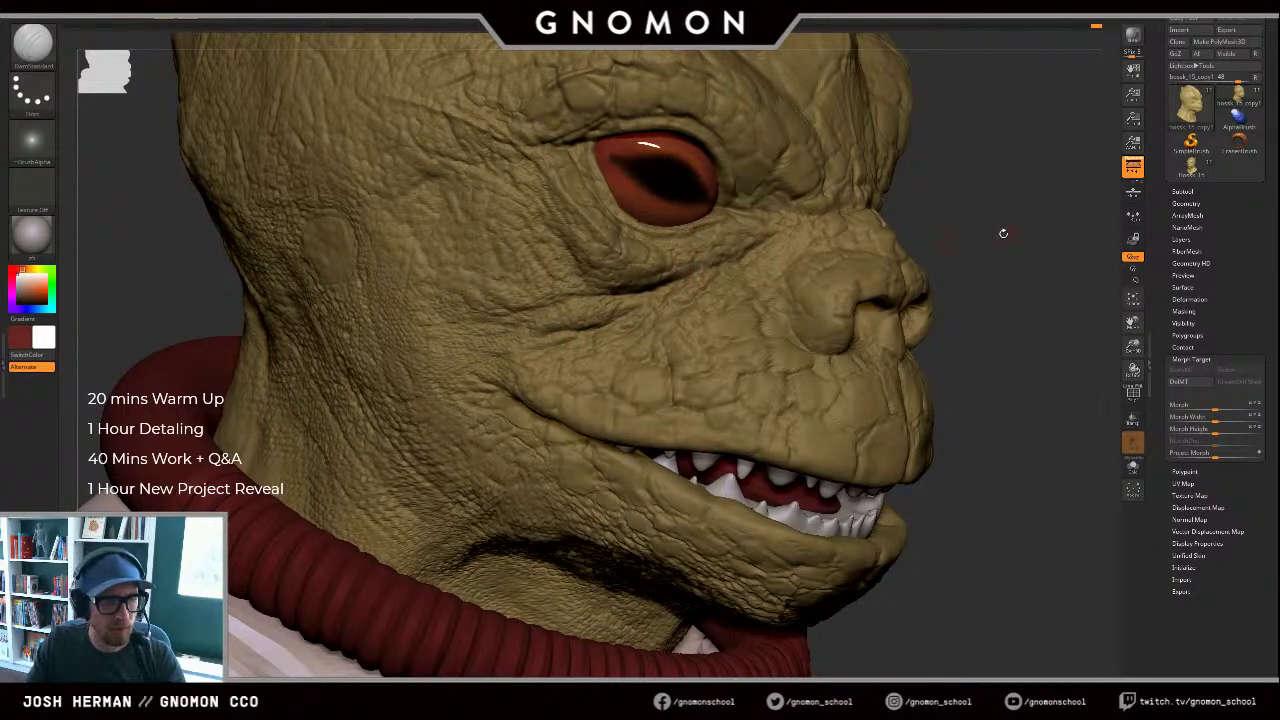
Step: Adjust the Dam Standard draw size and refine the folds under the eye toward the side of the nose
{"action": "left_click_drag", "start_coordinate": [1003, 234], "coordinate": [993, 290]}
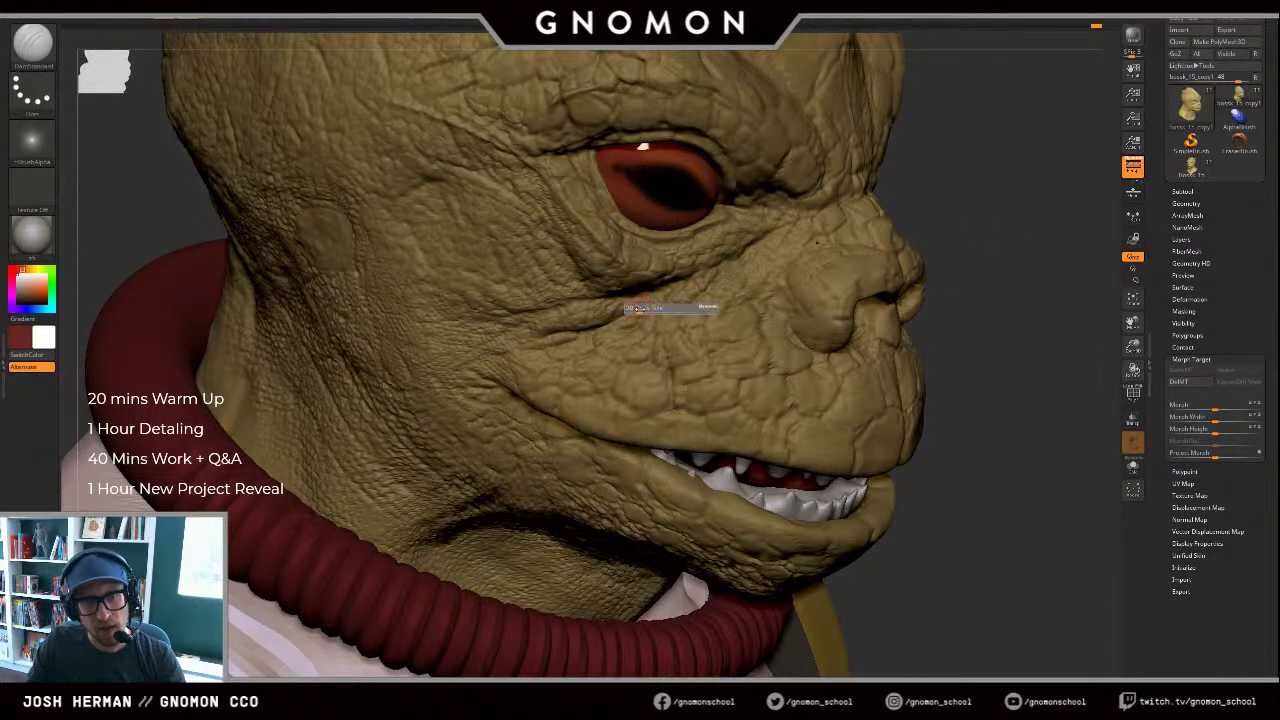
{"action": "left_click_drag", "start_coordinate": [997, 226], "coordinate": [560, 300]}
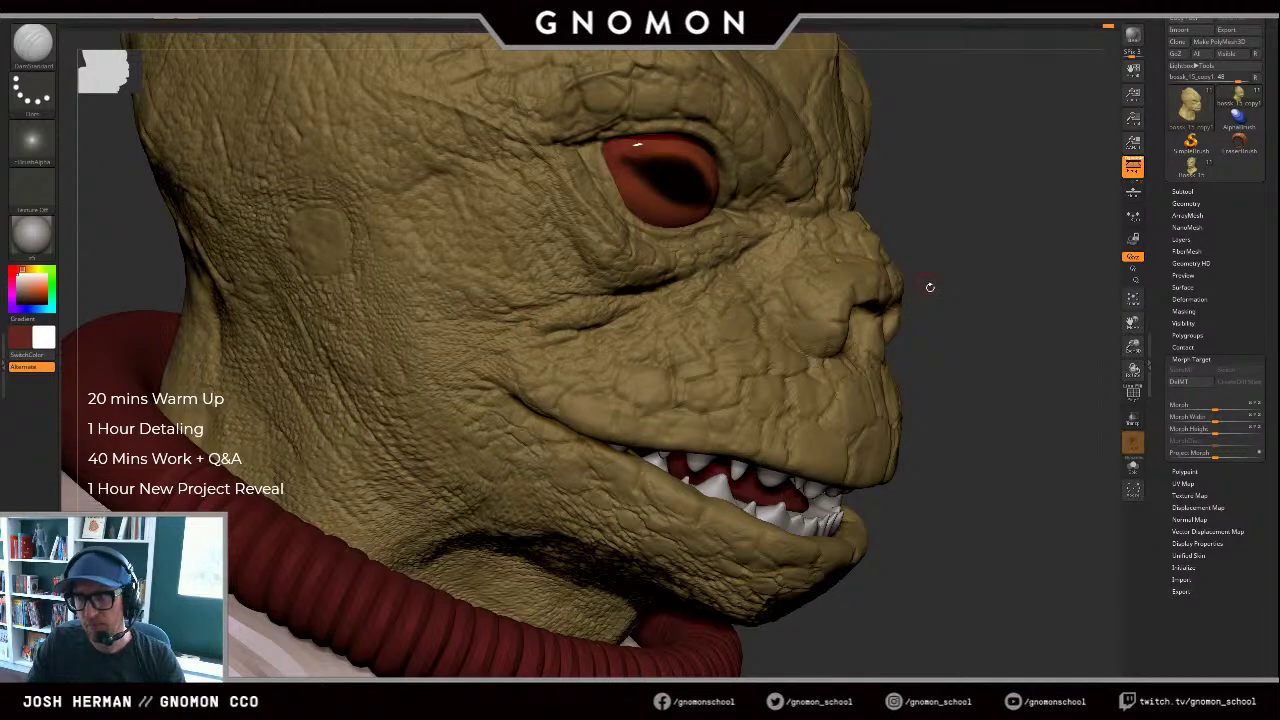
{"action": "left_click_drag", "start_coordinate": [930, 287], "coordinate": [999, 371], "text": "alt"}
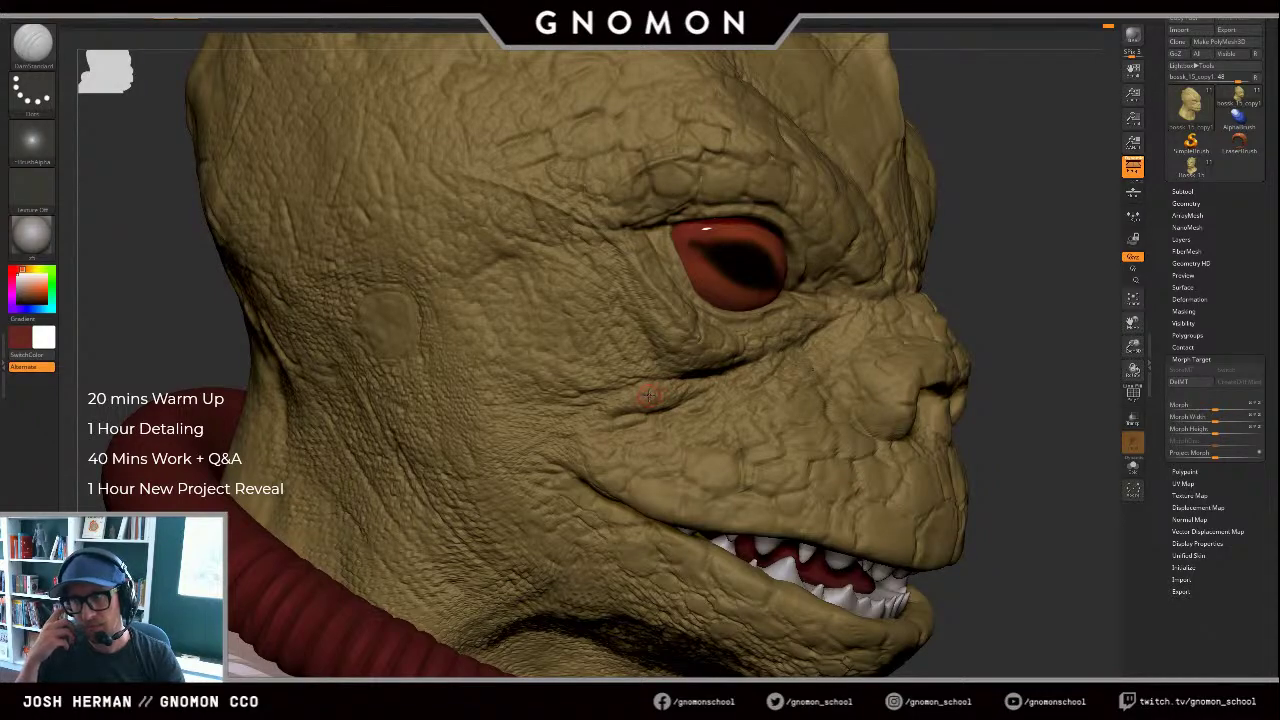
{"action": "left_click_drag", "start_coordinate": [1021, 281], "coordinate": [765, 360]}
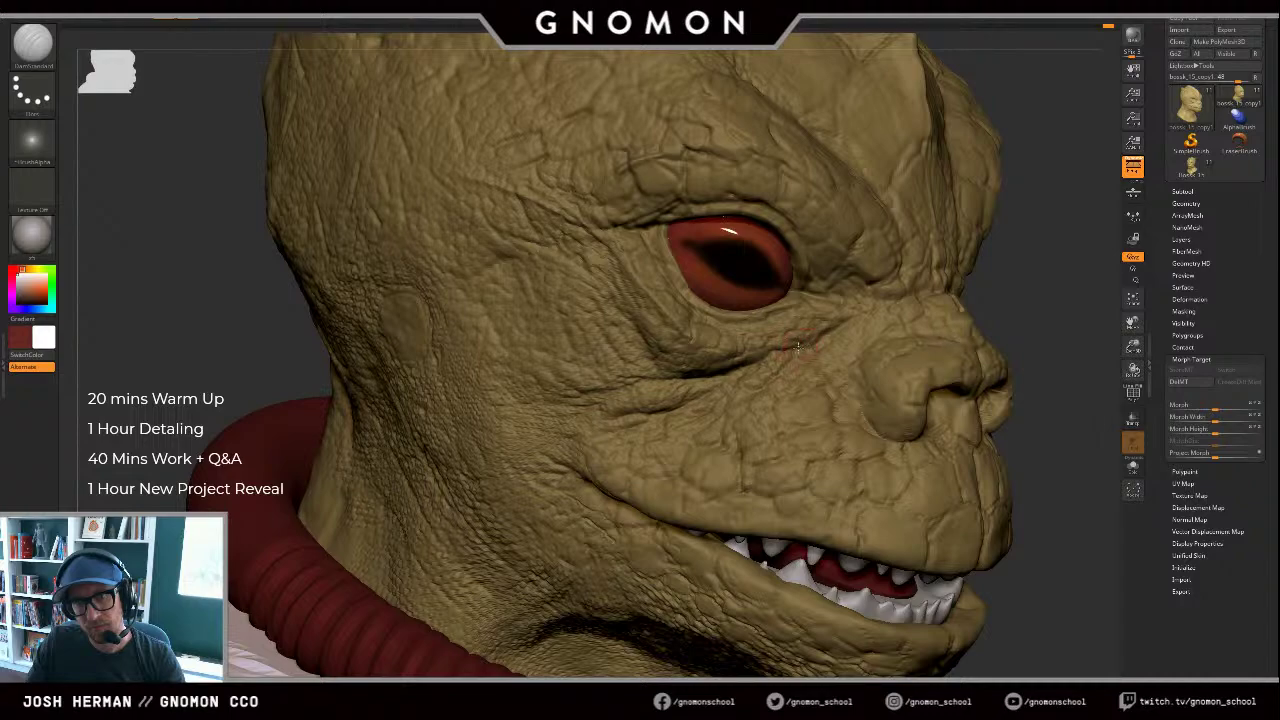
{"action": "left_click_drag", "start_coordinate": [1077, 288], "coordinate": [1050, 256]}
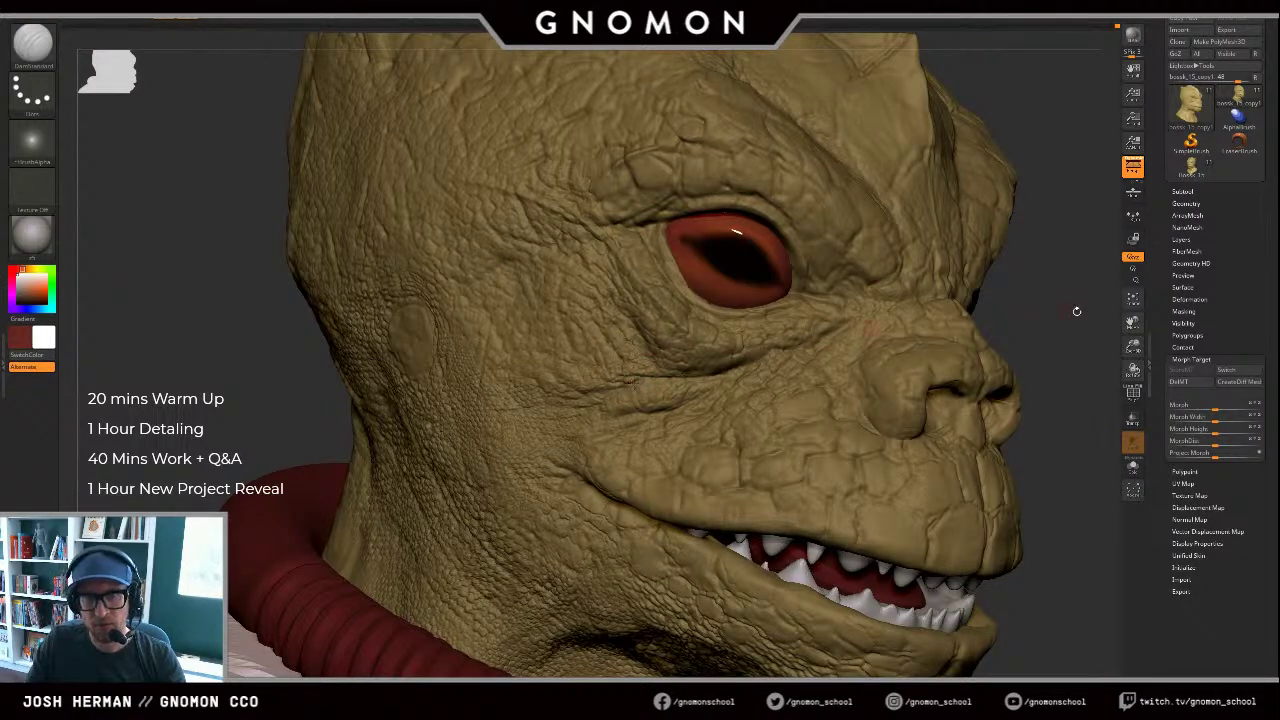
Step: Compare the refined eye and cheek folds with the smooth version, returning to the detailed bust
{"action": "left_click_drag", "start_coordinate": [1072, 314], "coordinate": [1103, 310]}
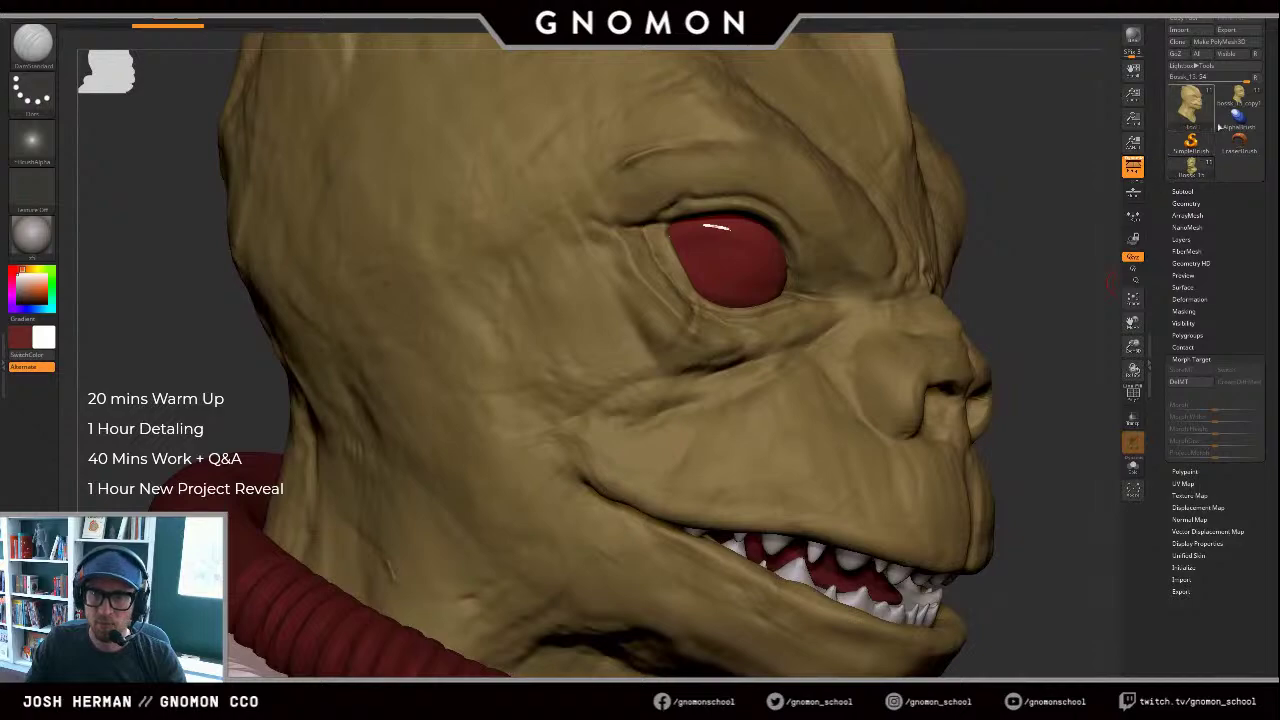
{"action": "left_click", "coordinate": [1238, 98]}
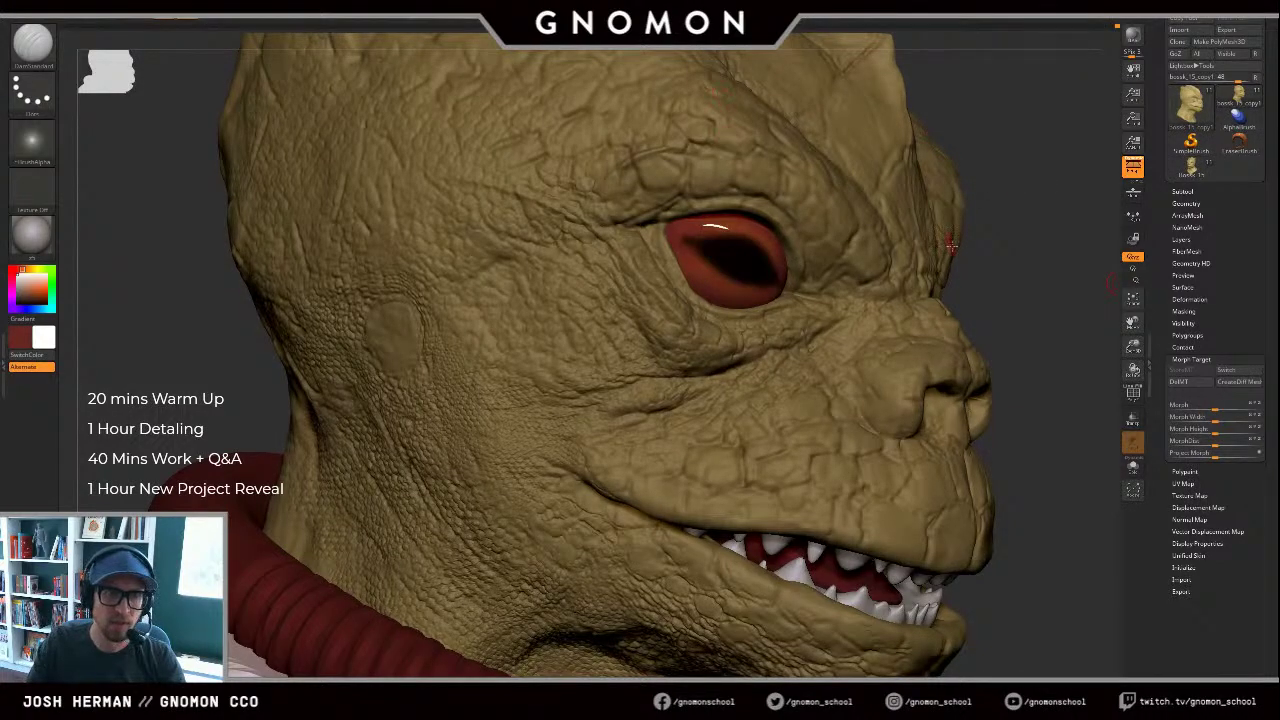
{"action": "left_click_drag", "start_coordinate": [952, 246], "coordinate": [953, 260], "text": "shift"}
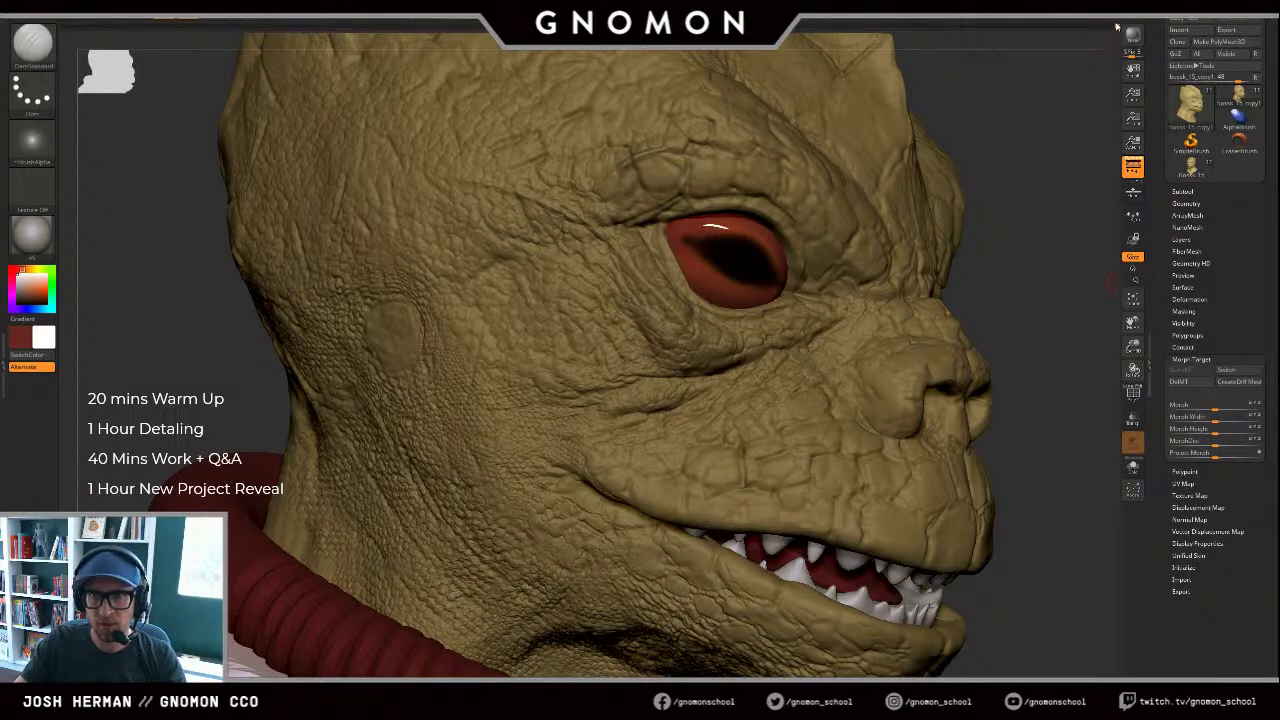
Step: Scrub through the sculpt's undo history to compare earlier versions of the head, and return to the latest state
{"action": "left_click_drag", "start_coordinate": [1097, 28], "coordinate": [1053, 30]}
{"action": "key", "text": "ctrl+shift+z"}
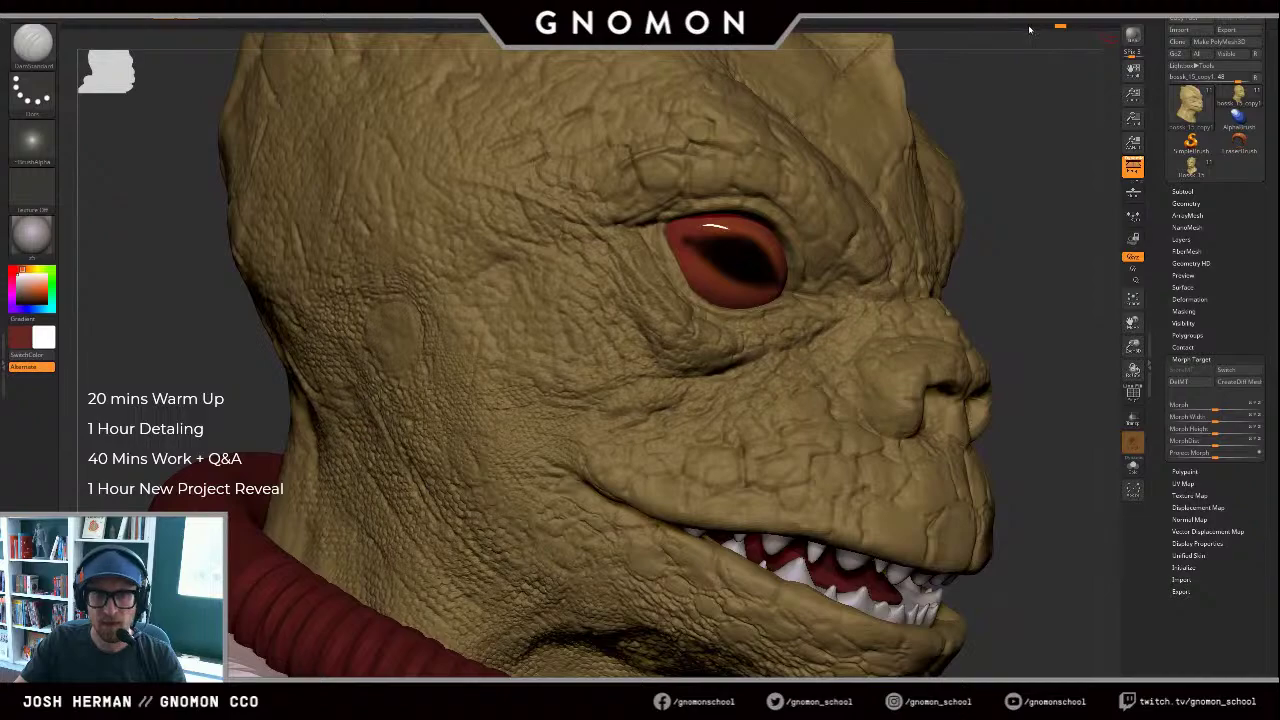
{"action": "left_click", "coordinate": [1032, 28]}
{"action": "left_click", "coordinate": [1029, 26]}
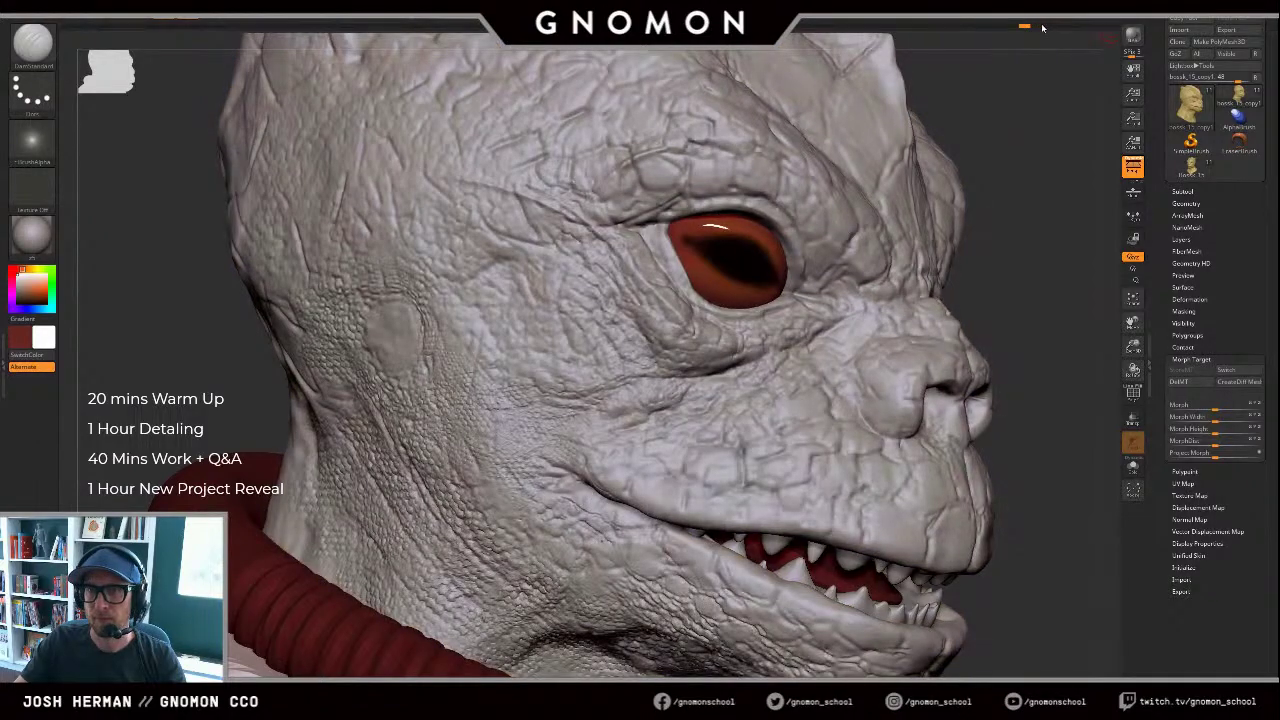
{"action": "left_click", "coordinate": [1041, 27]}
{"action": "left_click", "coordinate": [1044, 28]}
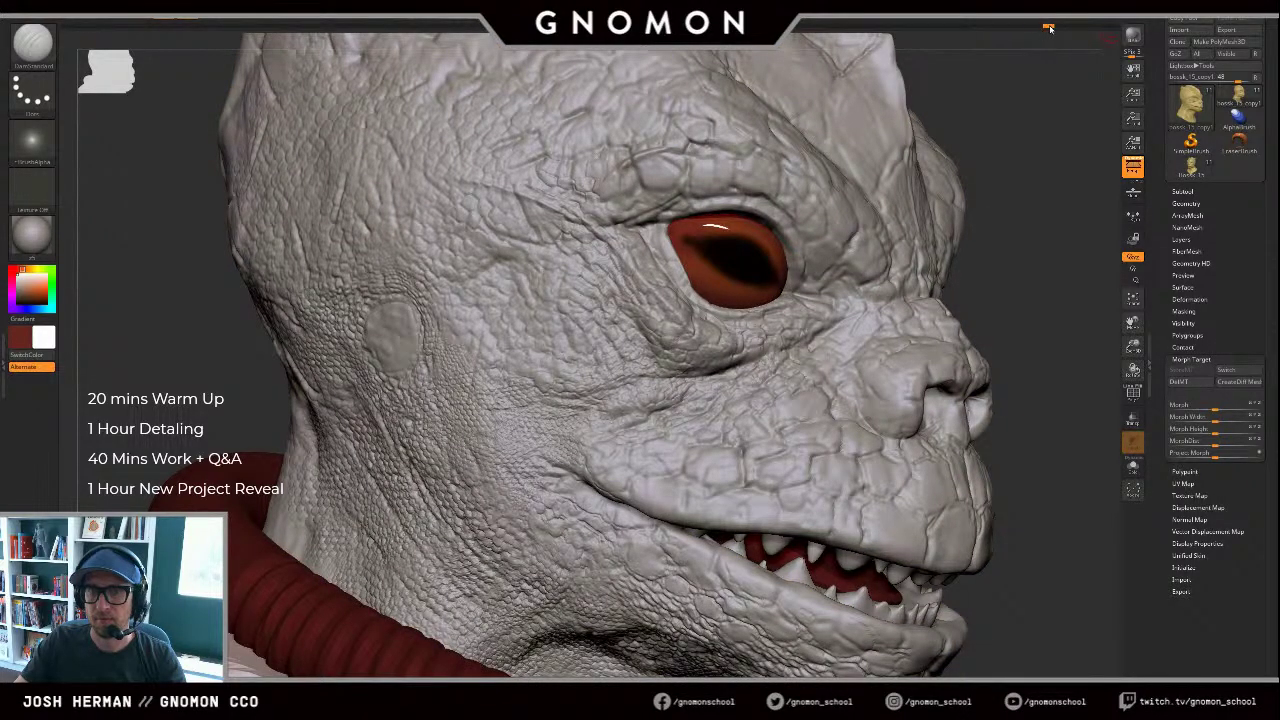
{"action": "left_click", "coordinate": [1062, 29]}
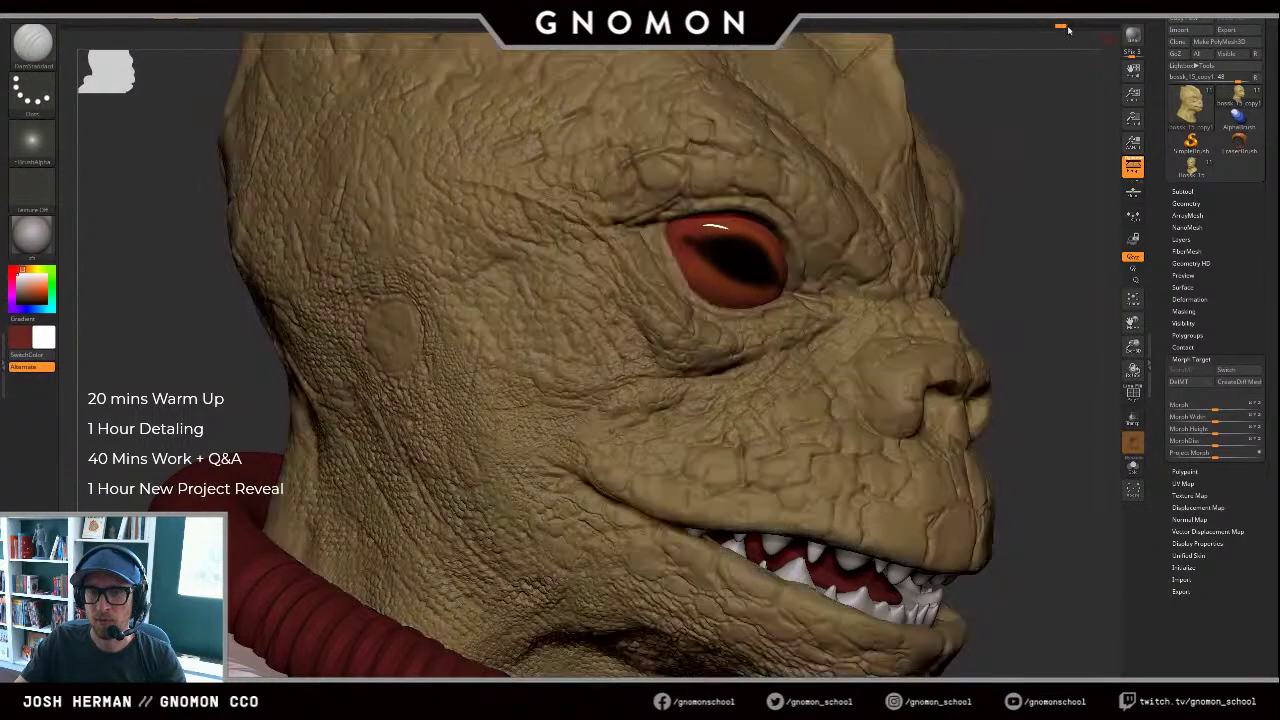
{"action": "left_click_drag", "start_coordinate": [1067, 30], "coordinate": [1068, 30]}
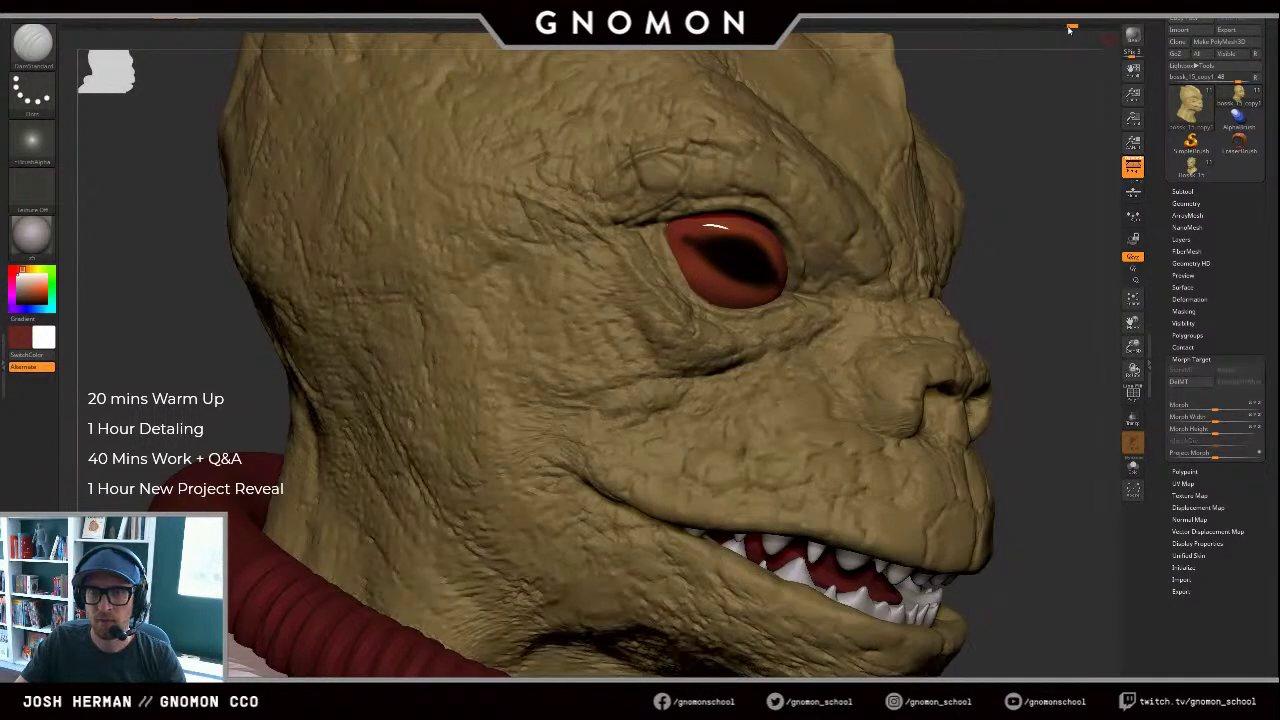
{"action": "left_click", "coordinate": [1083, 30]}
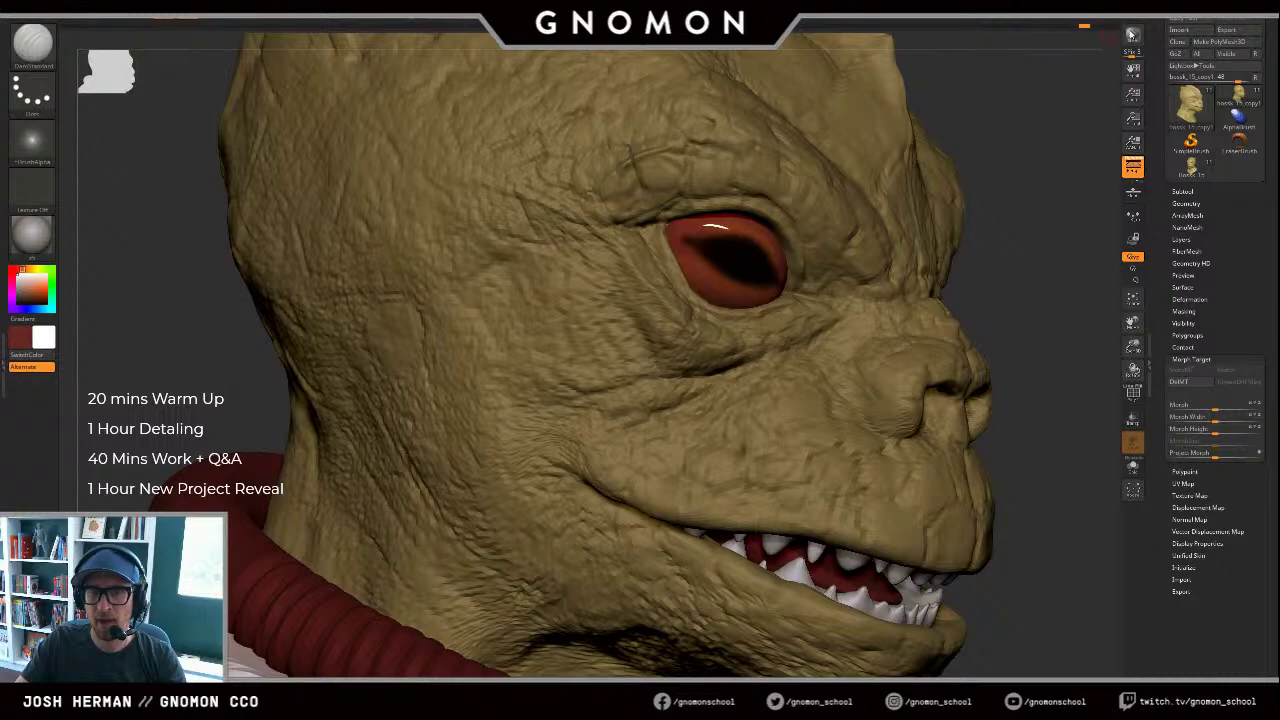
{"action": "left_click_drag", "start_coordinate": [1084, 27], "coordinate": [1172, 38]}
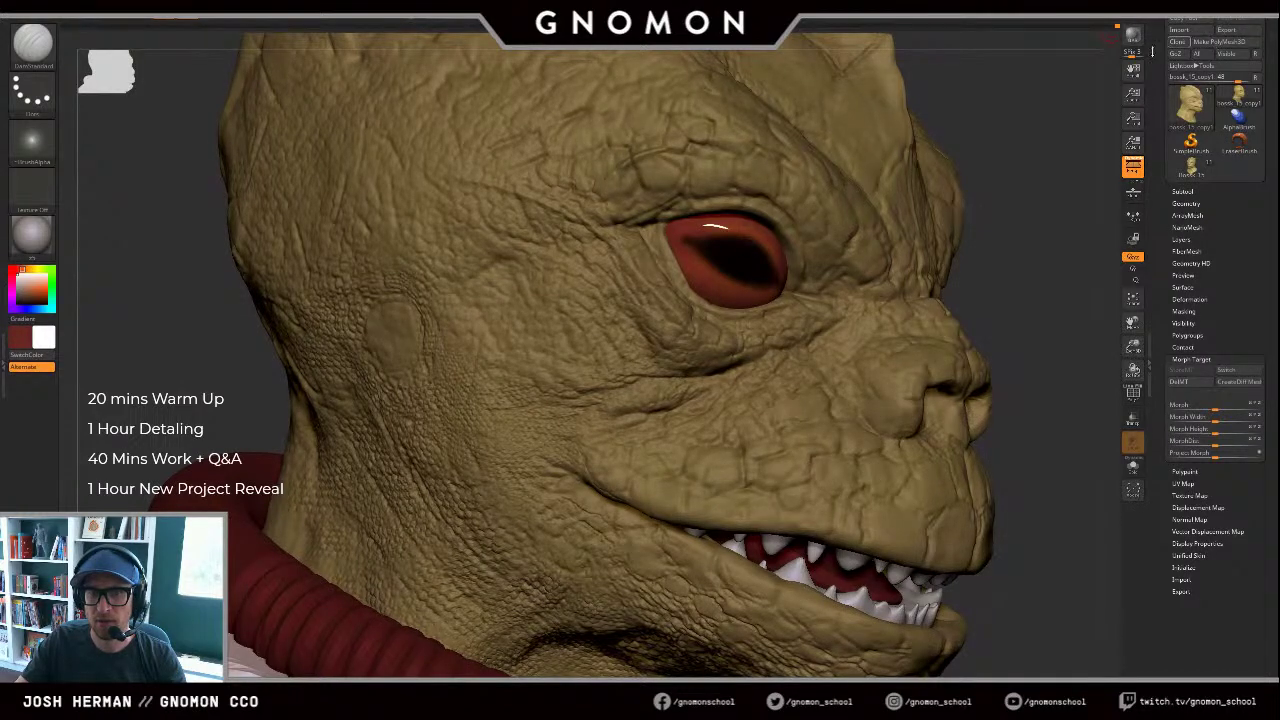
Step: Drop the head to a lower subdivision level and carve DamStandard creases on the cheek behind the mouth corner
{"action": "key", "text": "f"}
{"action": "mouse_move", "coordinate": [1003, 237]}
{"action": "left_mouse_down"}
{"action": "mouse_move", "coordinate": [1001, 266]}
{"action": "mouse_move", "coordinate": [1043, 286]}
{"action": "mouse_move", "coordinate": [980, 256]}
{"action": "mouse_move", "coordinate": [965, 325]}
{"action": "left_mouse_up"}
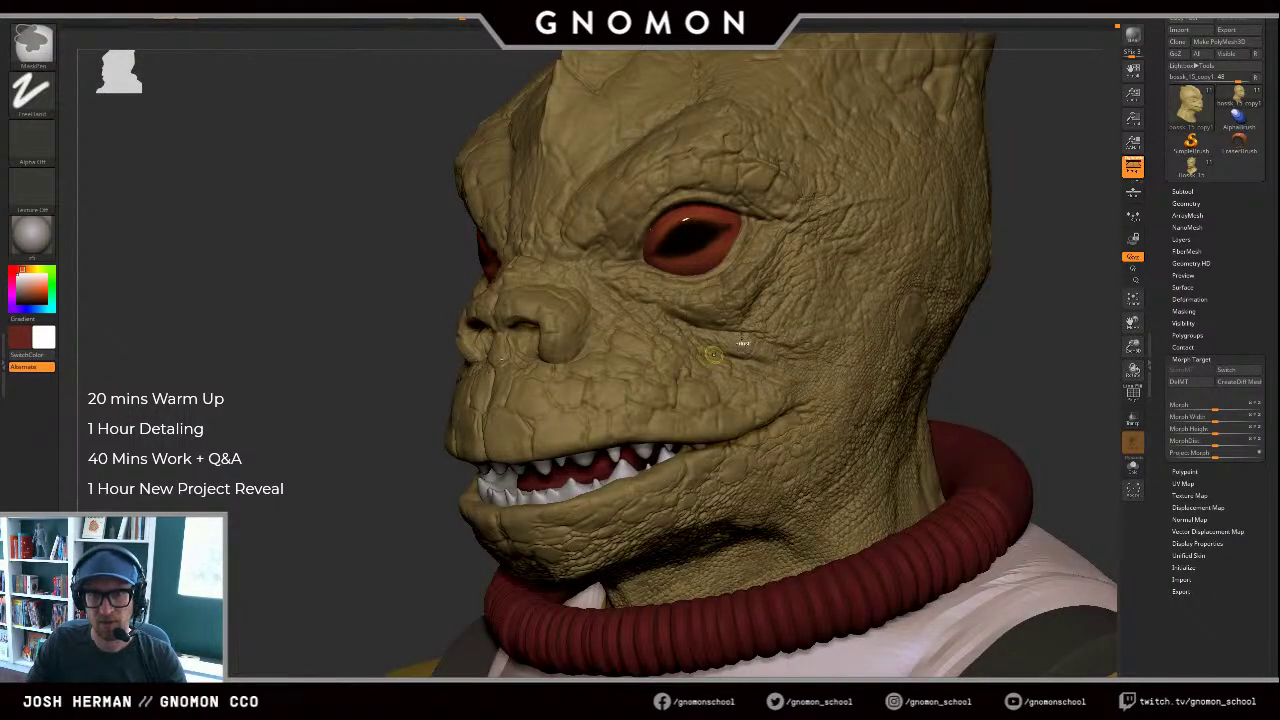
{"action": "key", "text": "ctrl+z"}
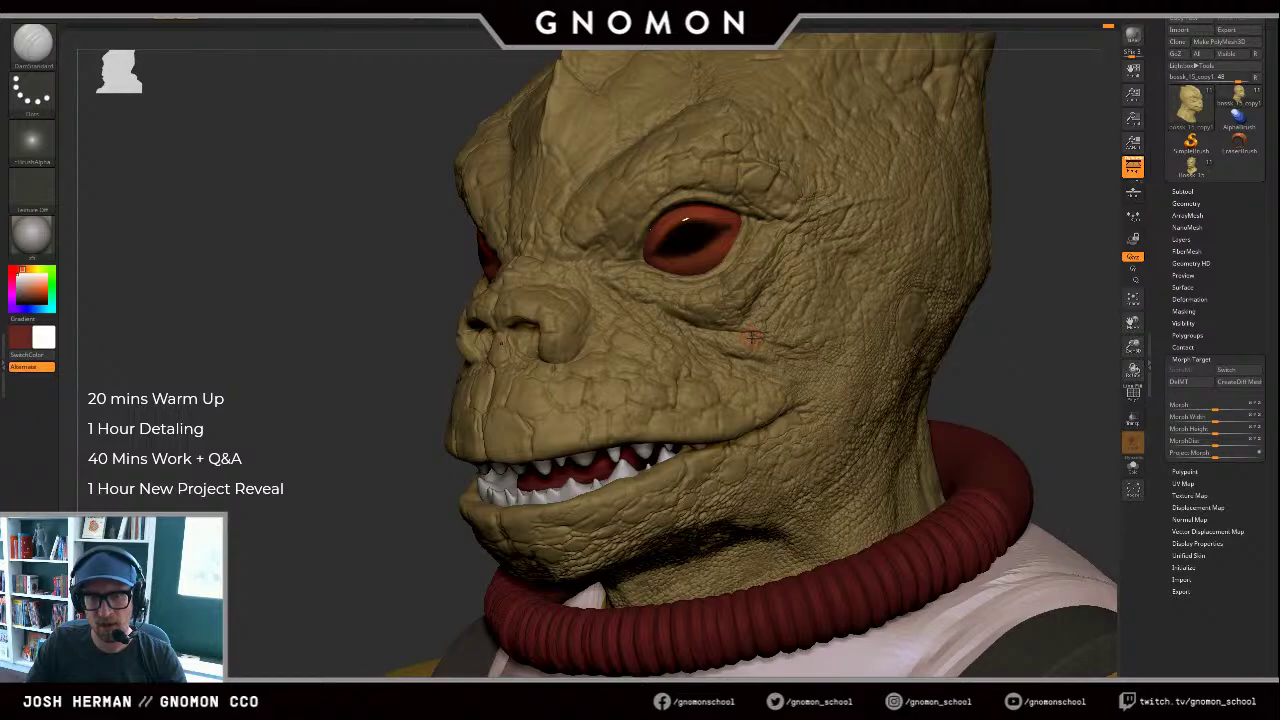
{"action": "key", "text": "shift+d"}
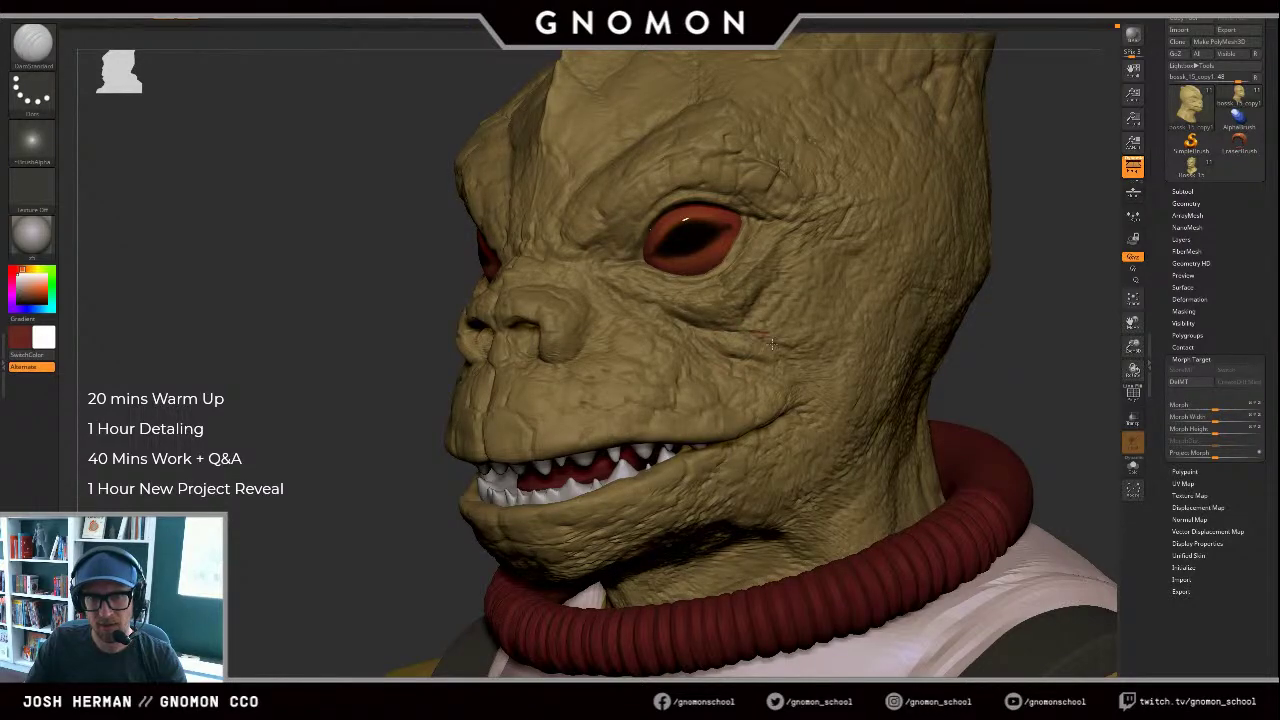
{"action": "mouse_move", "coordinate": [772, 344]}
{"action": "left_mouse_down"}
{"action": "mouse_move", "coordinate": [758, 381]}
{"action": "mouse_move", "coordinate": [777, 390]}
{"action": "left_mouse_up"}
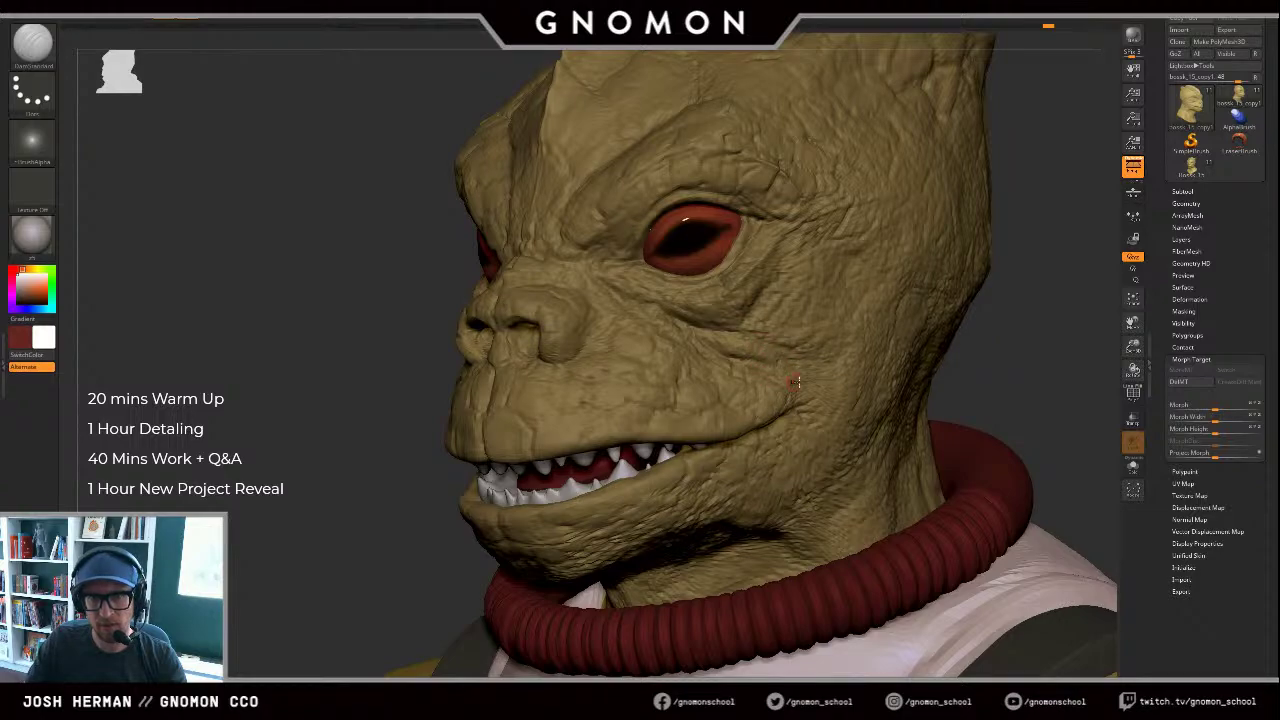
Step: Refine the wrinkles around the outer corner of the eye with DamStandard strokes and light smoothing
{"action": "left_click_drag", "start_coordinate": [1020, 374], "coordinate": [758, 334]}
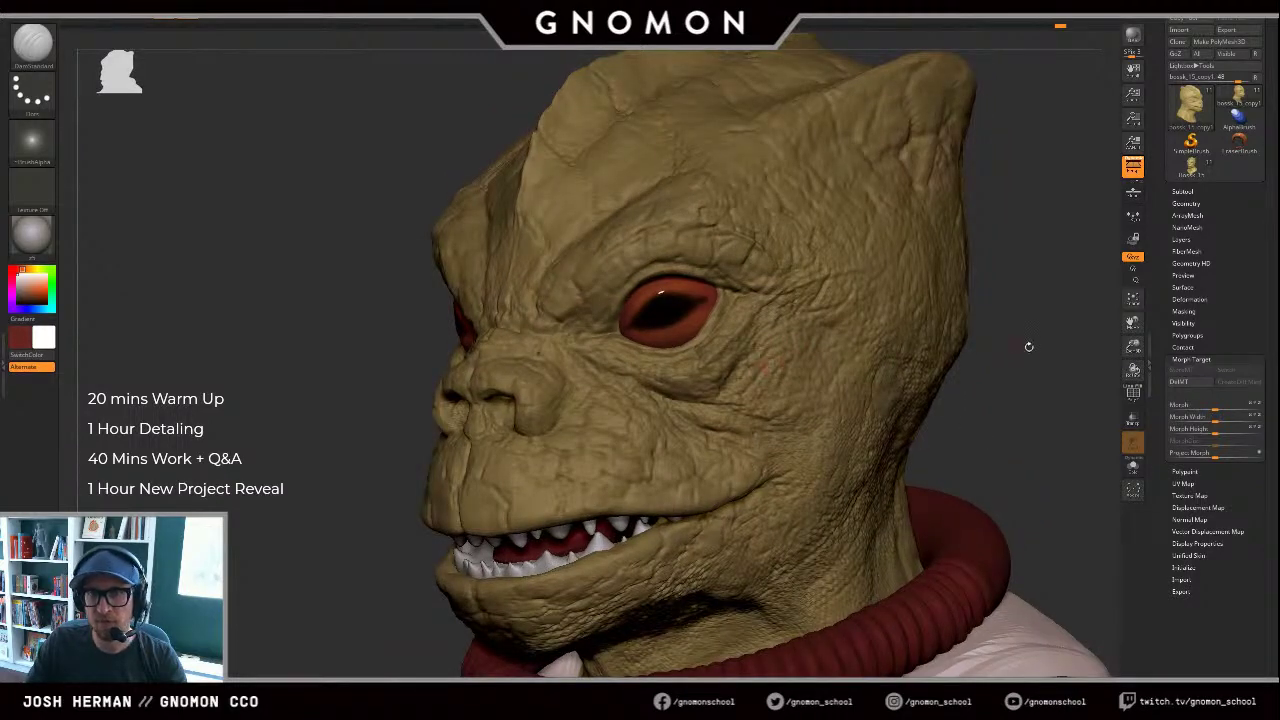
{"action": "left_click_drag", "start_coordinate": [1022, 365], "coordinate": [830, 364]}
{"action": "left_click_drag", "start_coordinate": [1042, 317], "coordinate": [1023, 329], "text": "alt"}
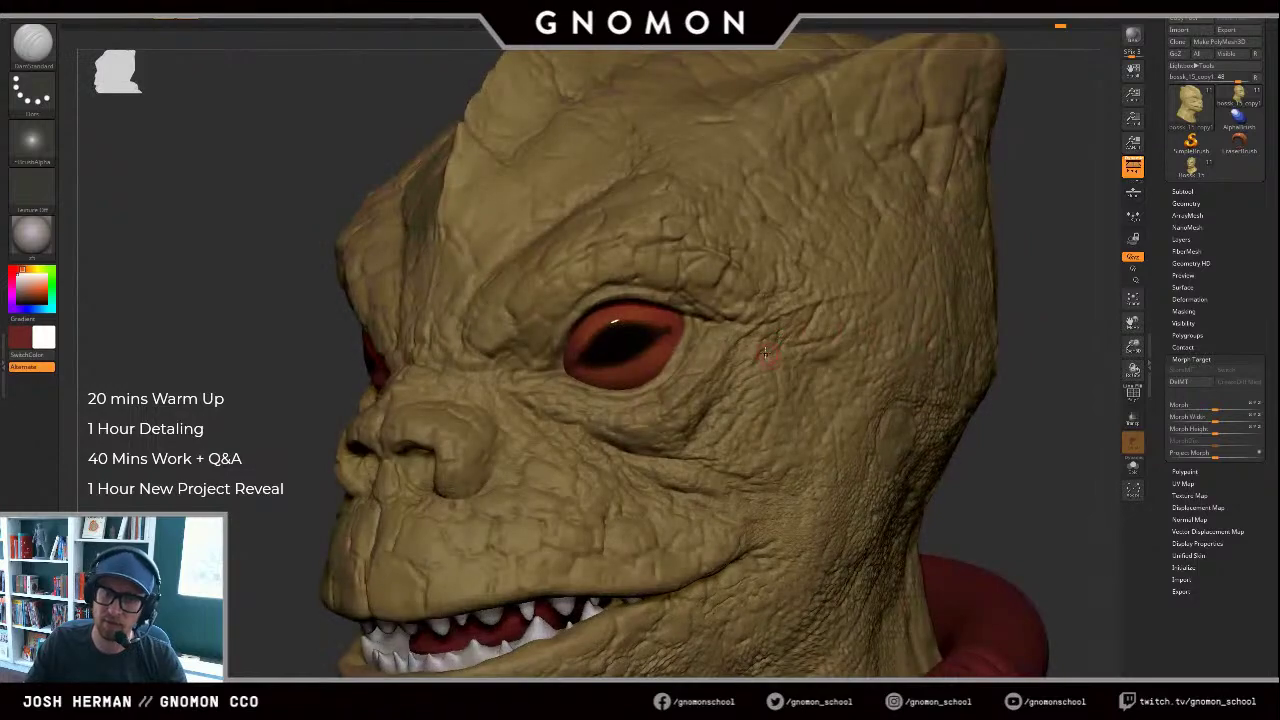
{"action": "left_click_drag", "start_coordinate": [717, 346], "coordinate": [714, 352], "text": "shift"}
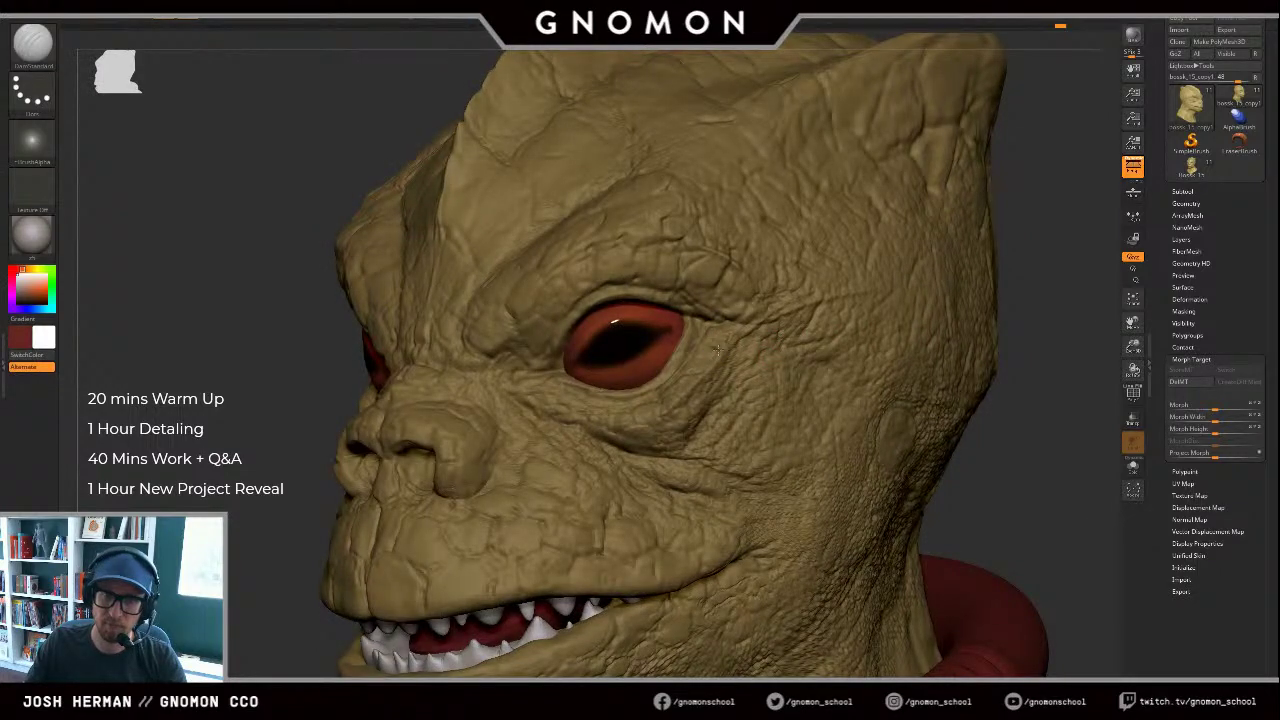
{"action": "left_click_drag", "start_coordinate": [1029, 342], "coordinate": [718, 371]}
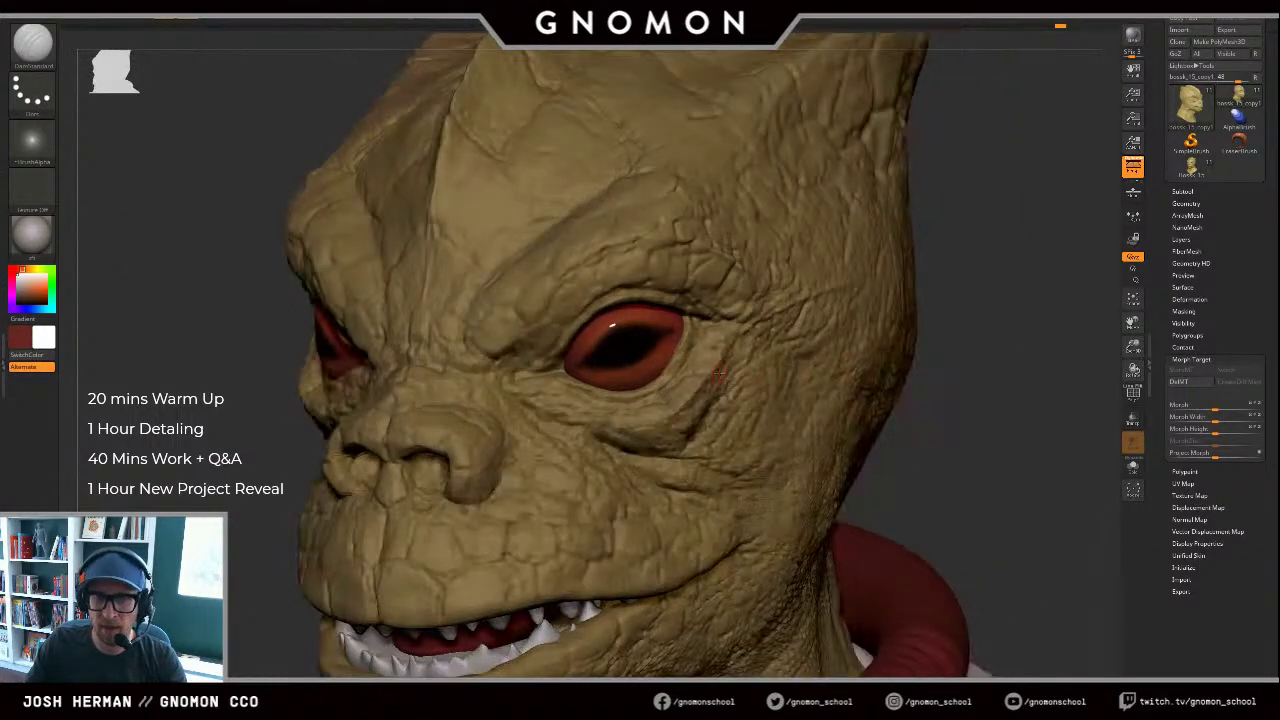
{"action": "left_click_drag", "start_coordinate": [1002, 375], "coordinate": [792, 373]}
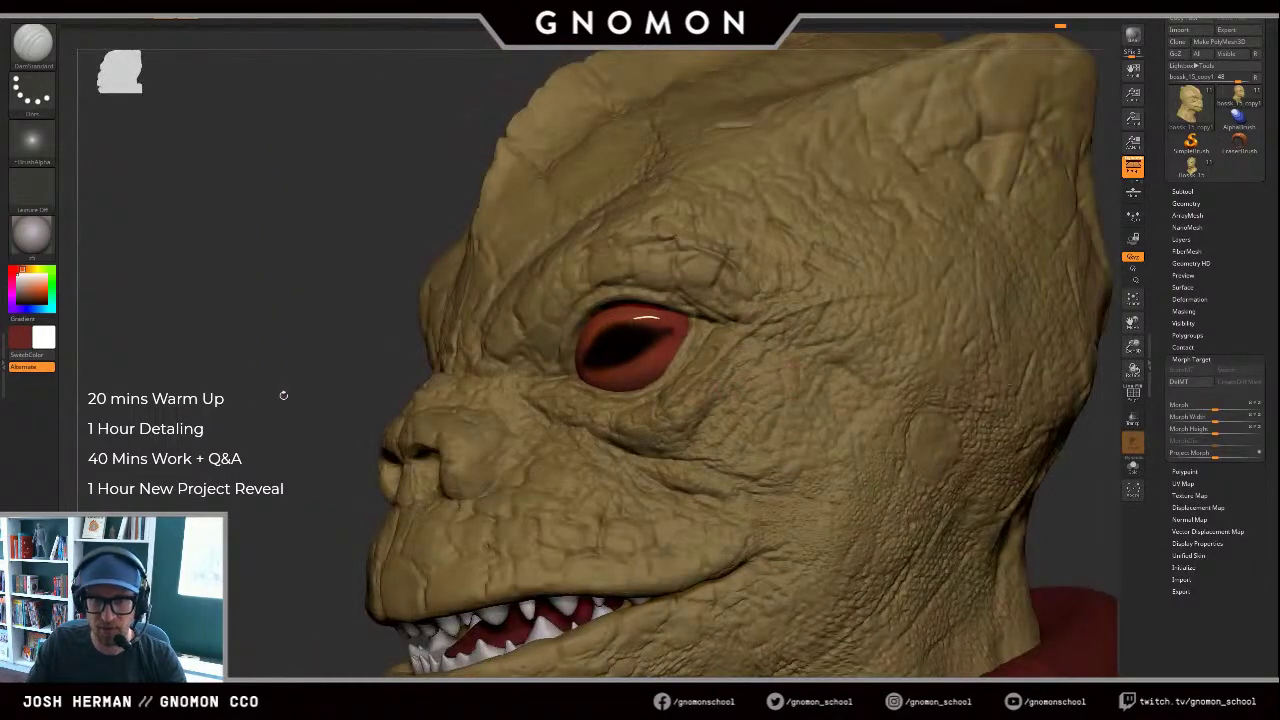
Step: Return to the higher subdivision level, then build up and smooth the bag under the eye with the Clay brush
{"action": "left_click_drag", "start_coordinate": [274, 391], "coordinate": [288, 465], "text": "alt"}
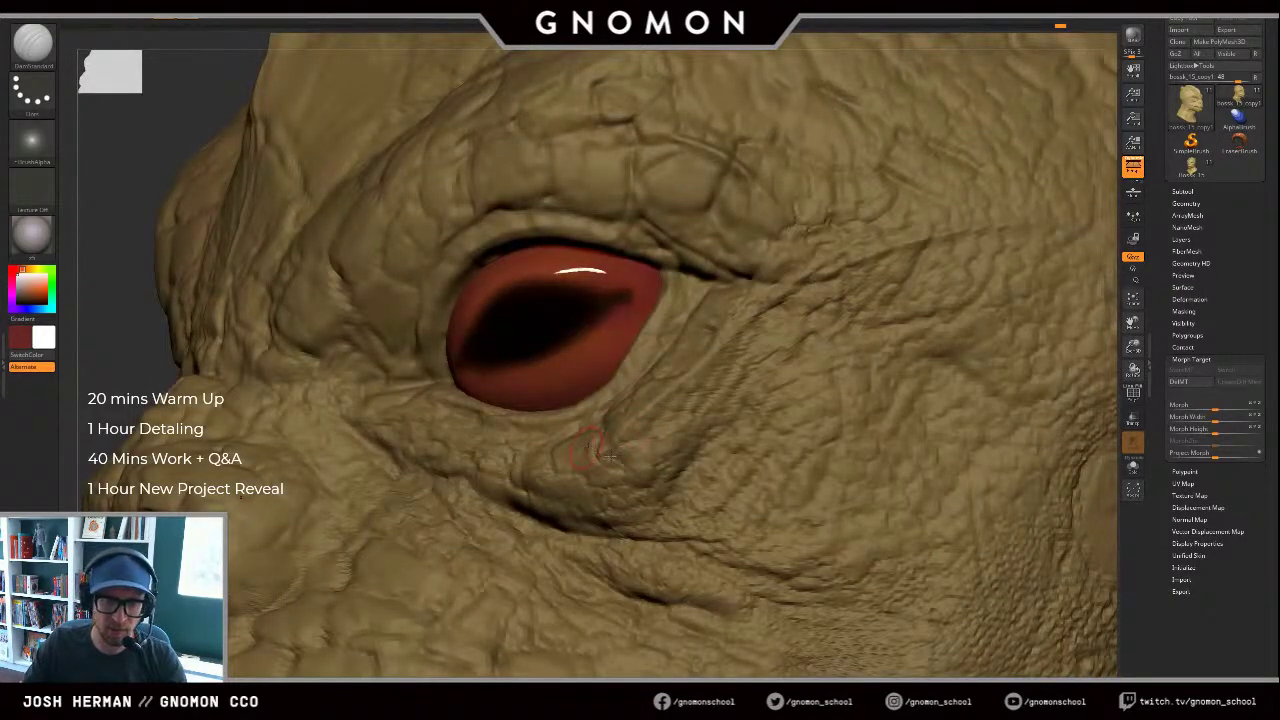
{"action": "key", "text": "d"}
{"action": "key", "text": "b"}
{"action": "key", "text": "c"}
{"action": "key", "text": "l"}
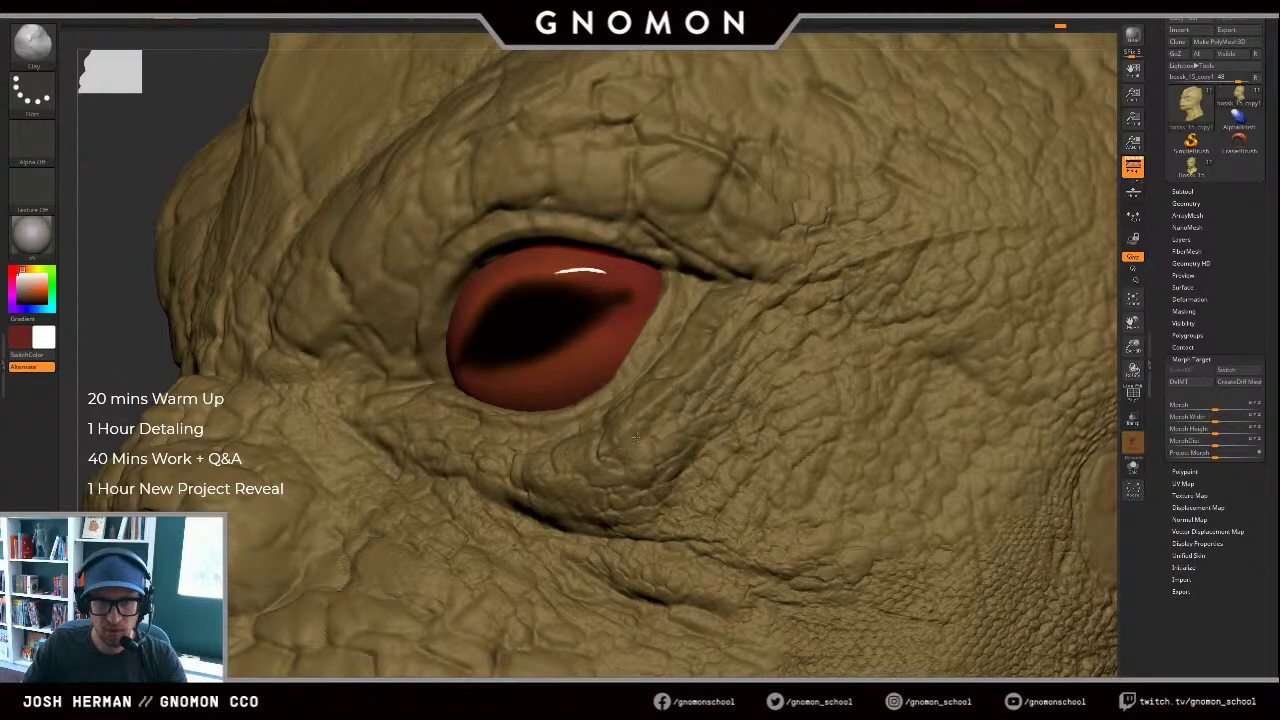
{"action": "left_click_drag", "start_coordinate": [636, 437], "coordinate": [639, 445], "text": "shift"}
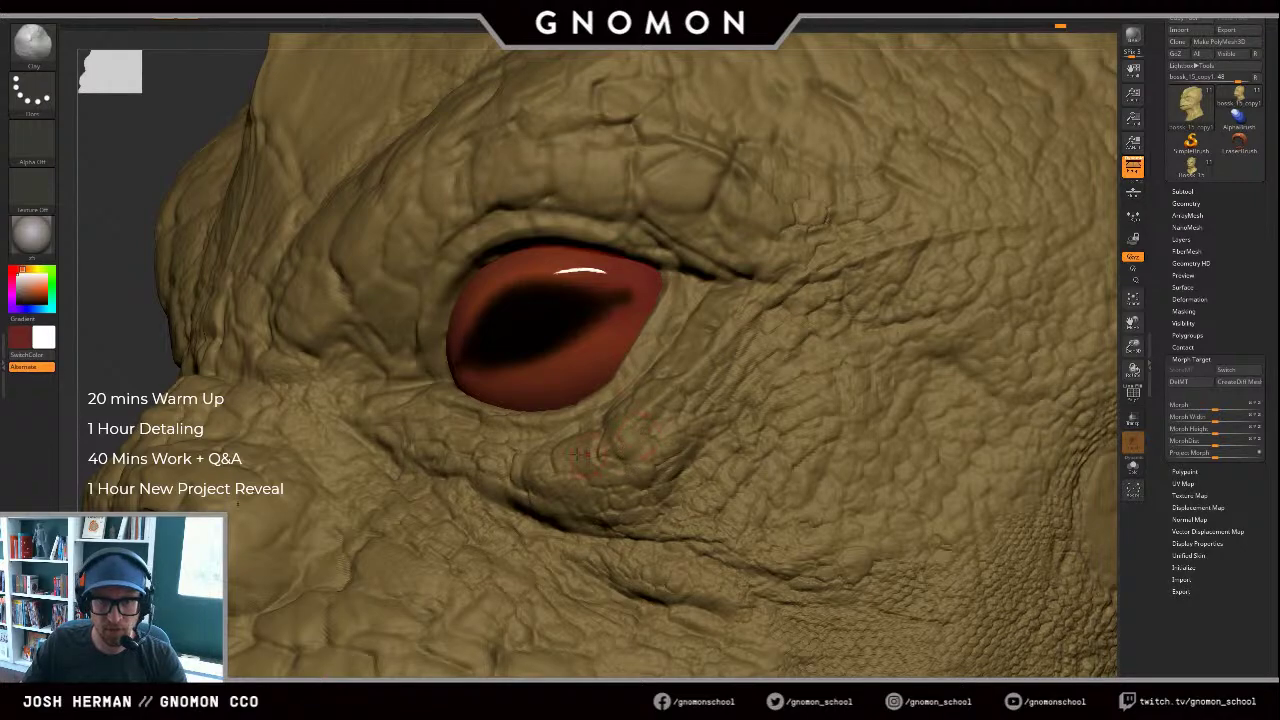
Step: Flatten the surface of the bag beneath the outer eye corner with the hPolish brush
{"action": "key", "text": "b"}
{"action": "key", "text": "h"}
{"action": "key", "text": "p"}
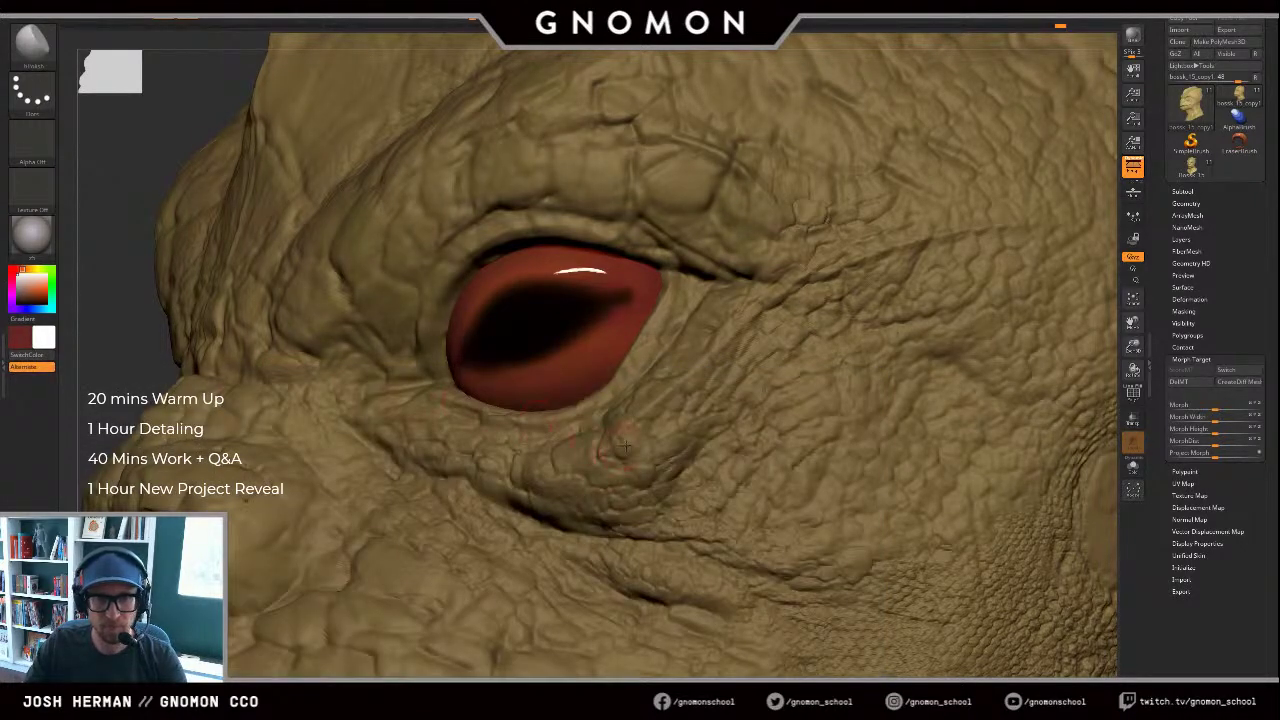
{"action": "left_click_drag", "start_coordinate": [636, 441], "coordinate": [632, 436]}
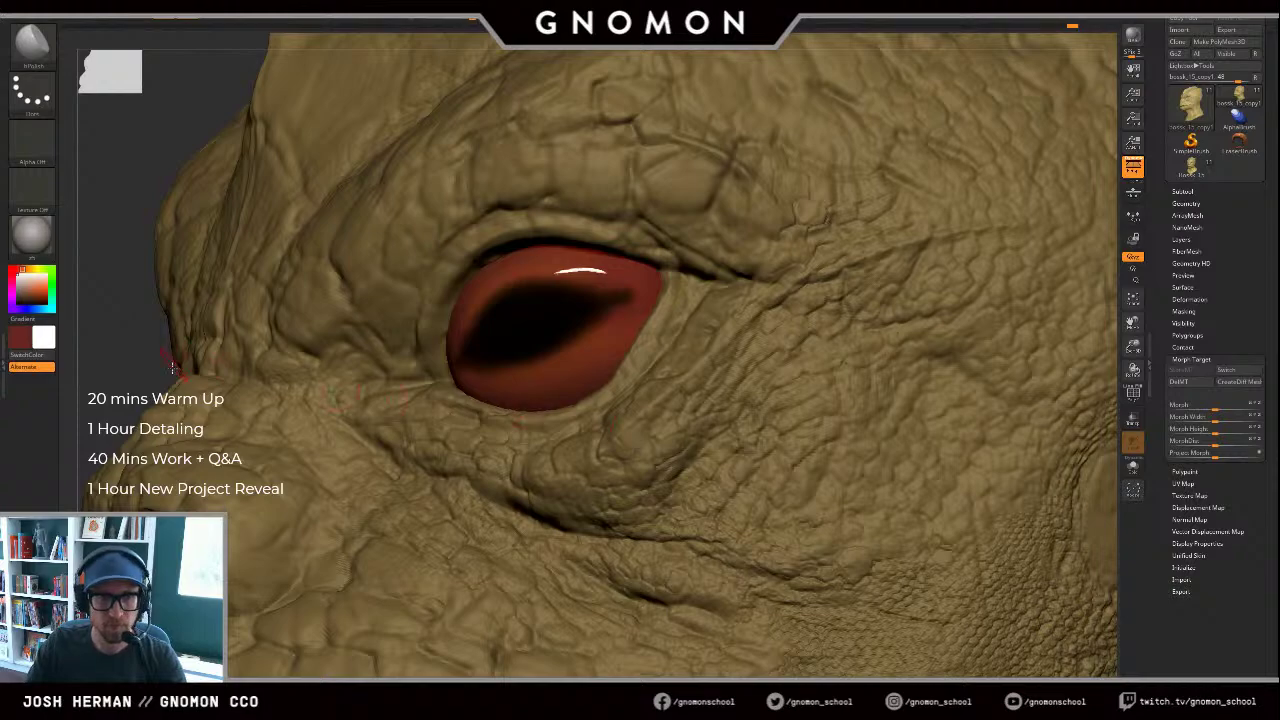
Step: Cut fine crease lines into the bag under the eye with DamStandard and soften them with smoothing
{"action": "mouse_move", "coordinate": [636, 441]}
{"action": "right_mouse_down"}
{"action": "mouse_move", "coordinate": [625, 400]}
{"action": "mouse_move", "coordinate": [650, 438]}
{"action": "right_mouse_up"}
{"action": "key", "text": "b"}
{"action": "key", "text": "d"}
{"action": "key", "text": "s"}
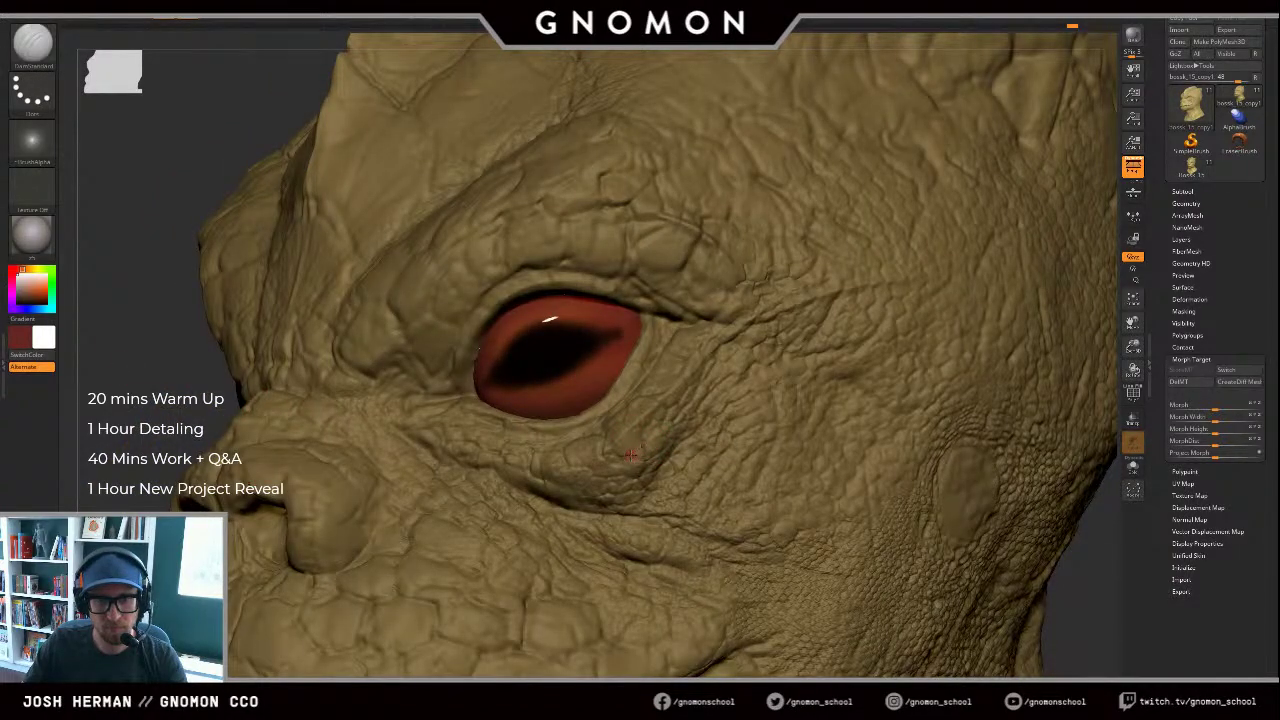
{"action": "left_click_drag", "start_coordinate": [637, 458], "coordinate": [627, 466], "text": "shift"}
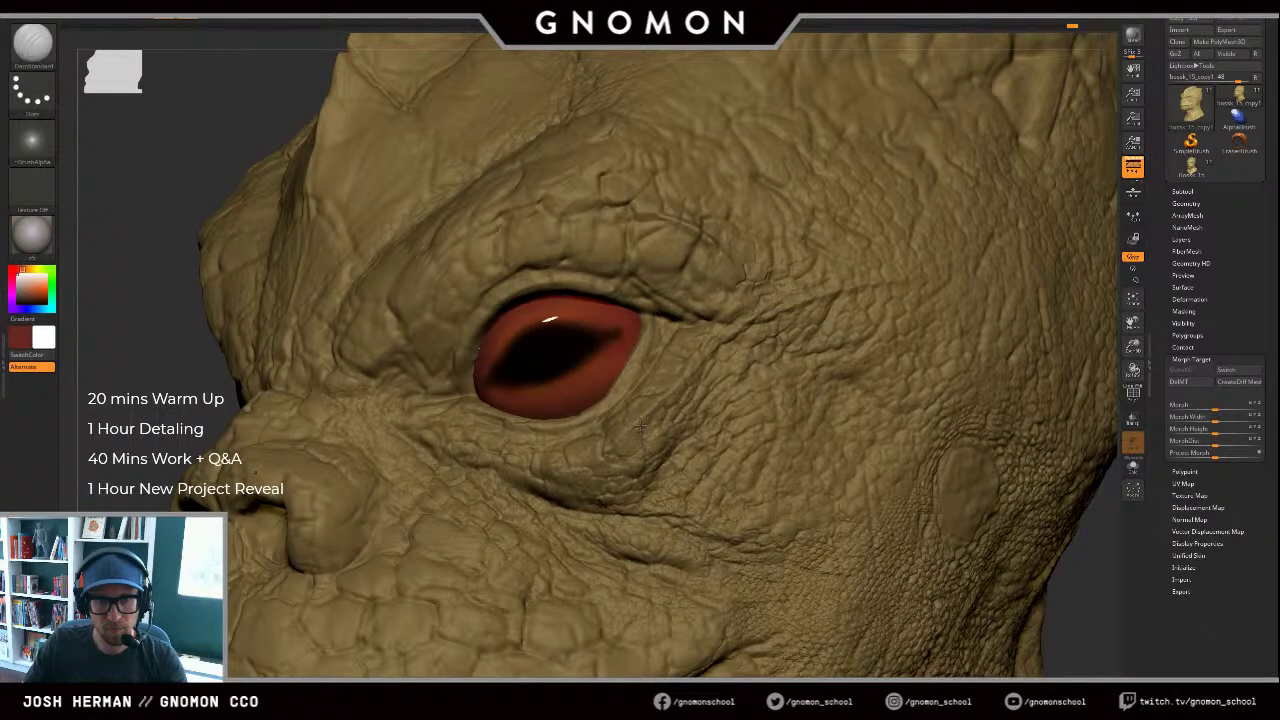
Step: Reshape the fold below the outer eye corner by alternating between Clay and hPolish strokes
{"action": "left_click_drag", "start_coordinate": [1098, 564], "coordinate": [1076, 567]}
{"action": "key", "text": "b"}
{"action": "key", "text": "c"}
{"action": "key", "text": "l"}
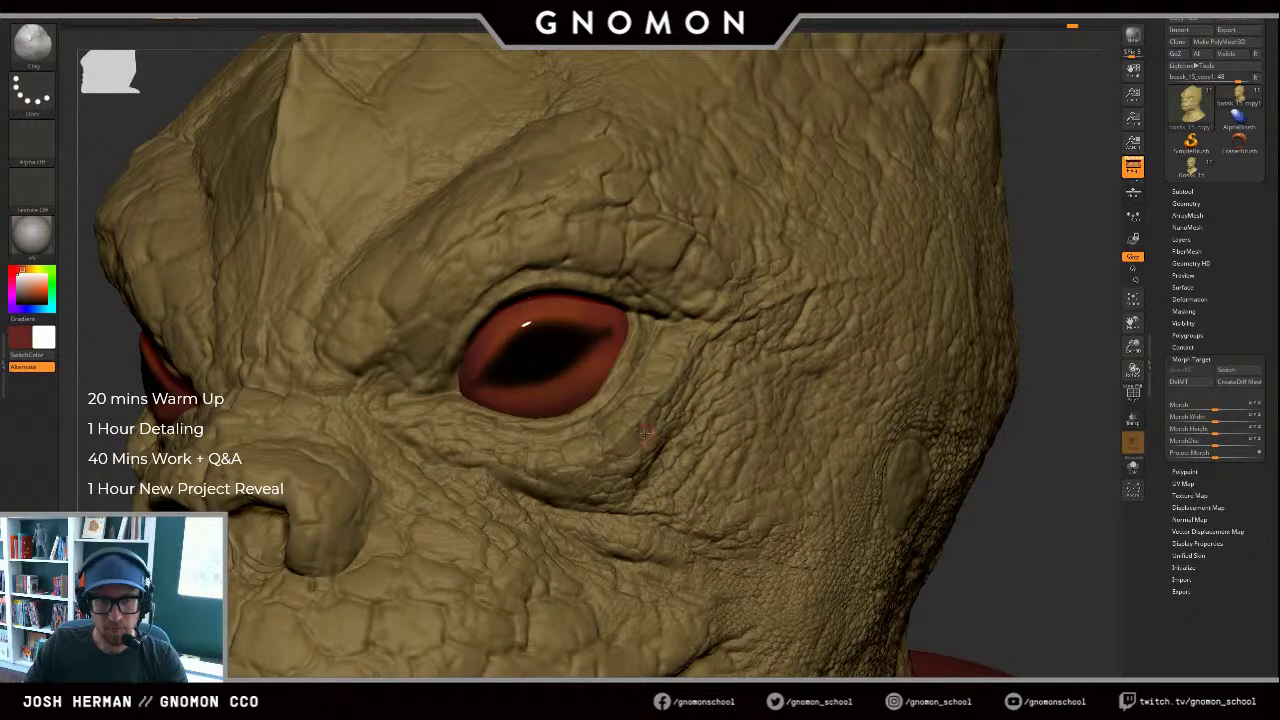
{"action": "key", "text": "b"}
{"action": "key", "text": "h"}
{"action": "key", "text": "p"}
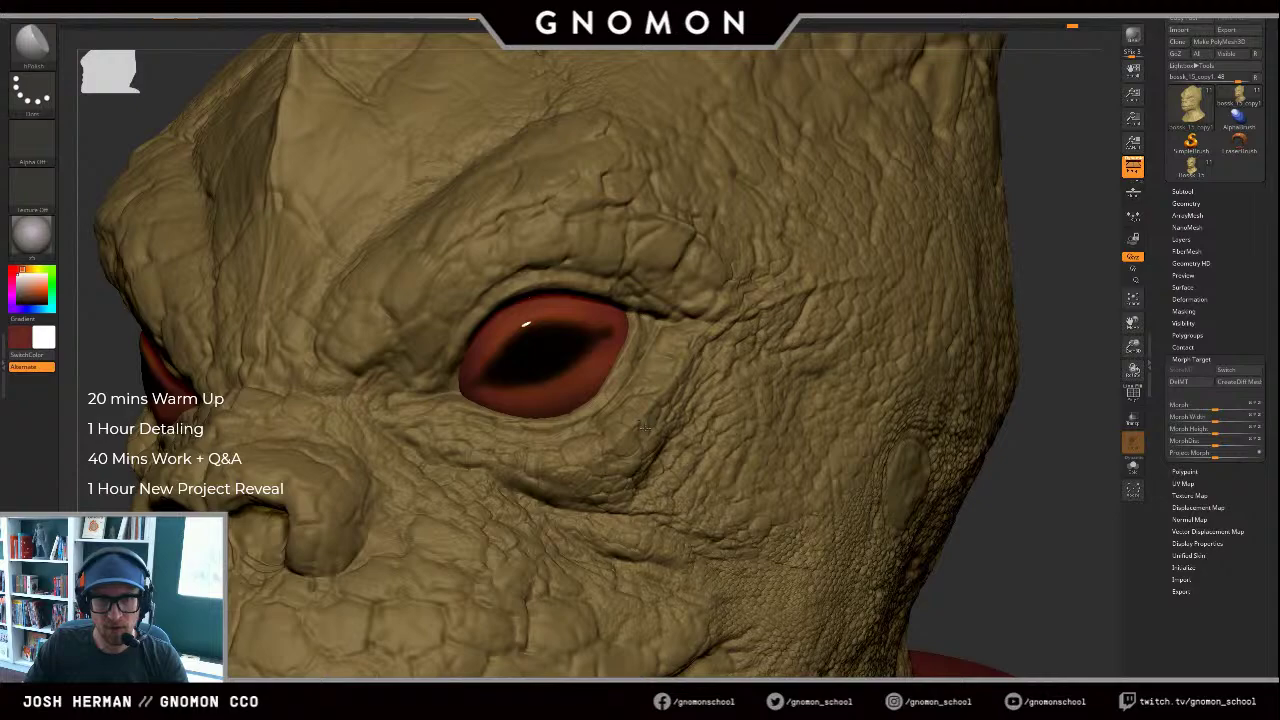
{"action": "key", "text": "b"}
{"action": "key", "text": "c"}
{"action": "key", "text": "l"}
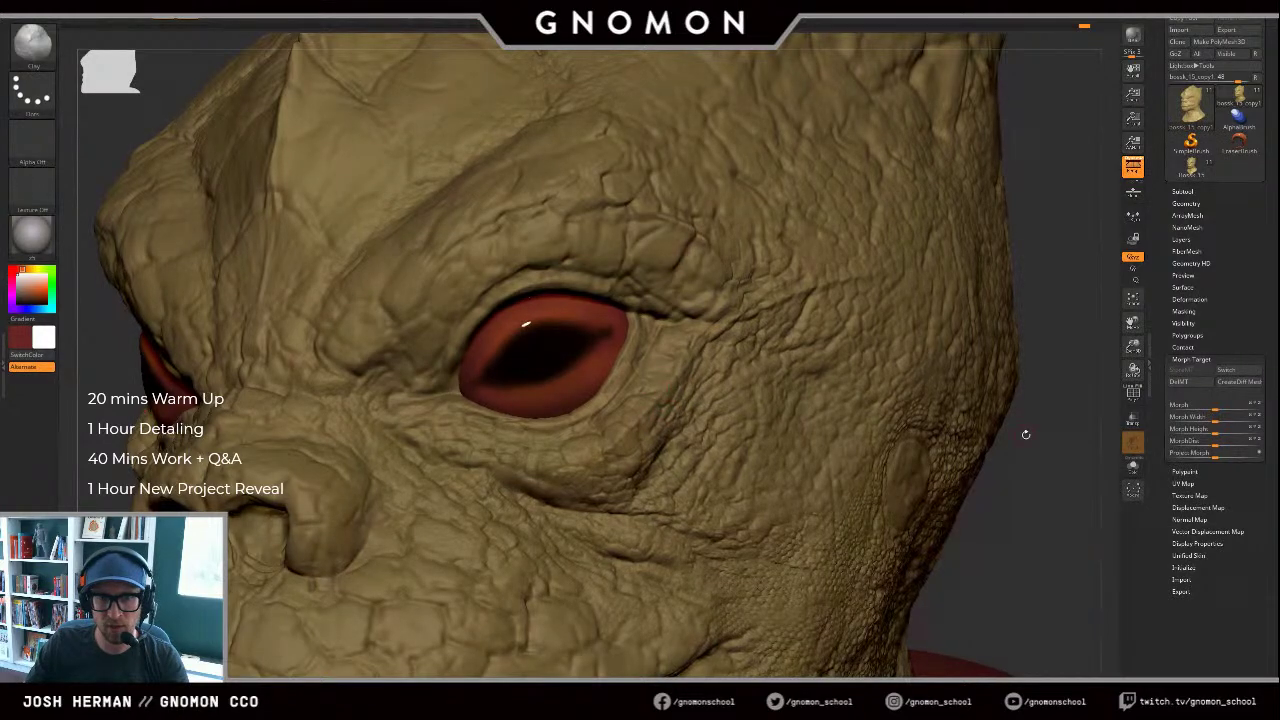
{"action": "mouse_move", "coordinate": [1004, 436]}
{"action": "left_mouse_down"}
{"action": "mouse_move", "coordinate": [1026, 440]}
{"action": "mouse_move", "coordinate": [1025, 348]}
{"action": "left_mouse_up"}
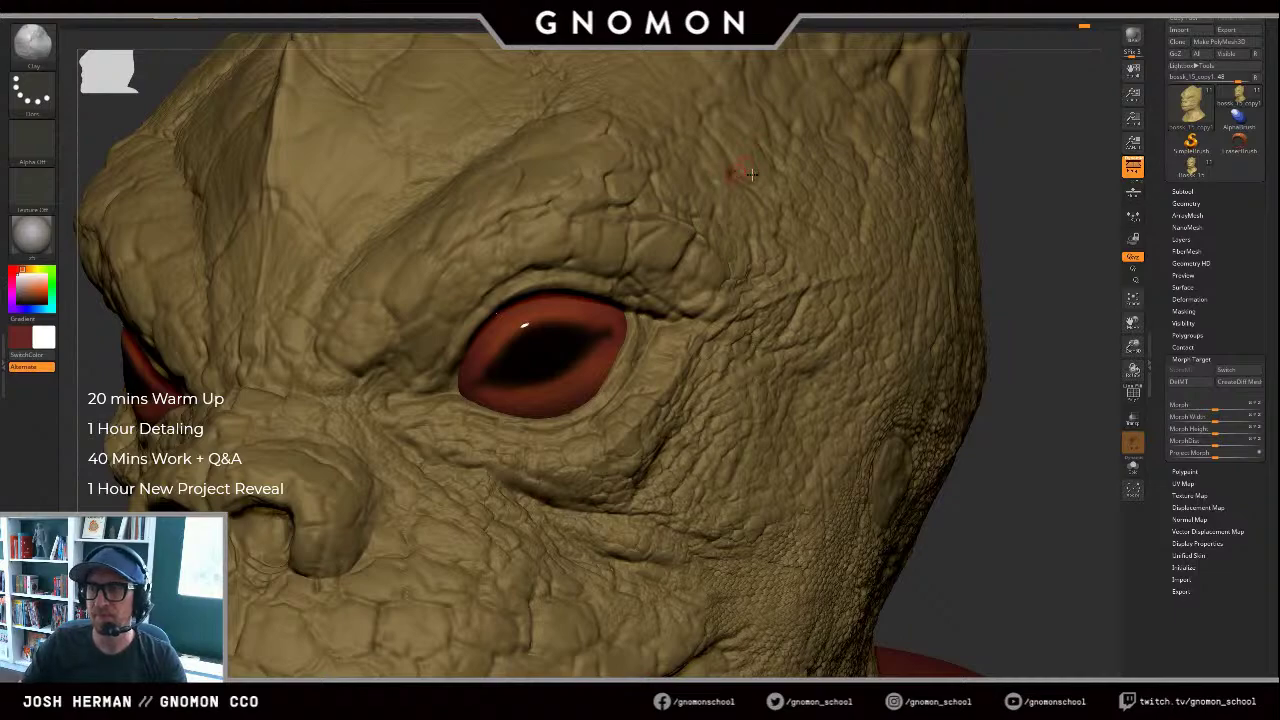
Step: Save the tool as a new version named bossk_16 in the 3 - Bossk folder
{"action": "left_click", "coordinate": [1187, 6]}
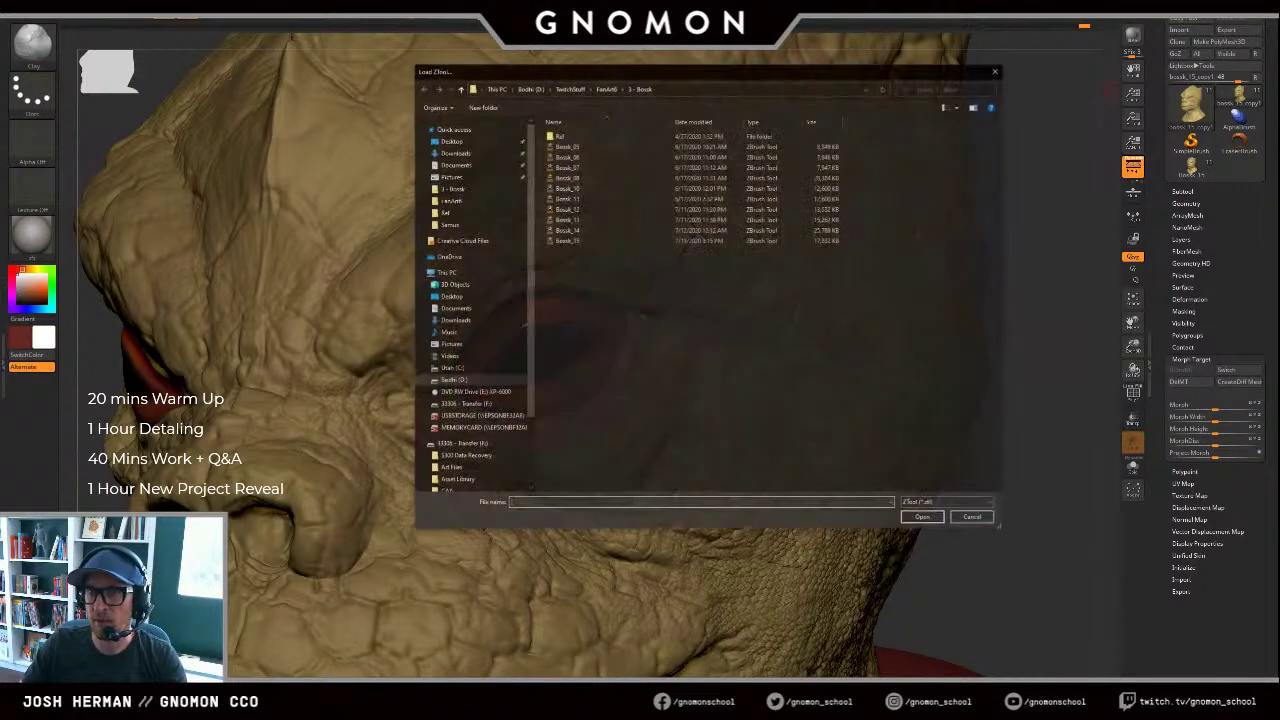
{"action": "key", "text": "Escape"}
{"action": "left_click", "coordinate": [1238, 6]}
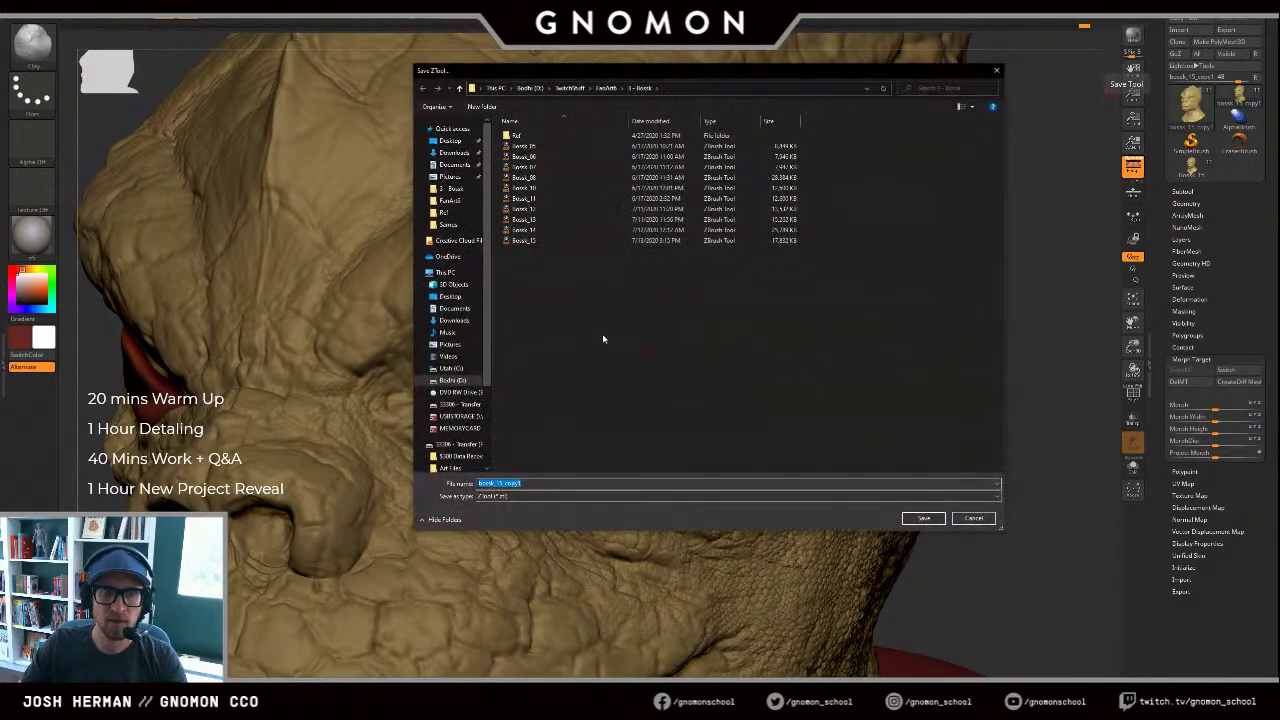
{"action": "left_click", "coordinate": [574, 483]}
{"action": "left_click_drag", "start_coordinate": [505, 483], "coordinate": [632, 480]}
{"action": "key", "text": "BackSpace"}
{"action": "key", "text": "BackSpace"}
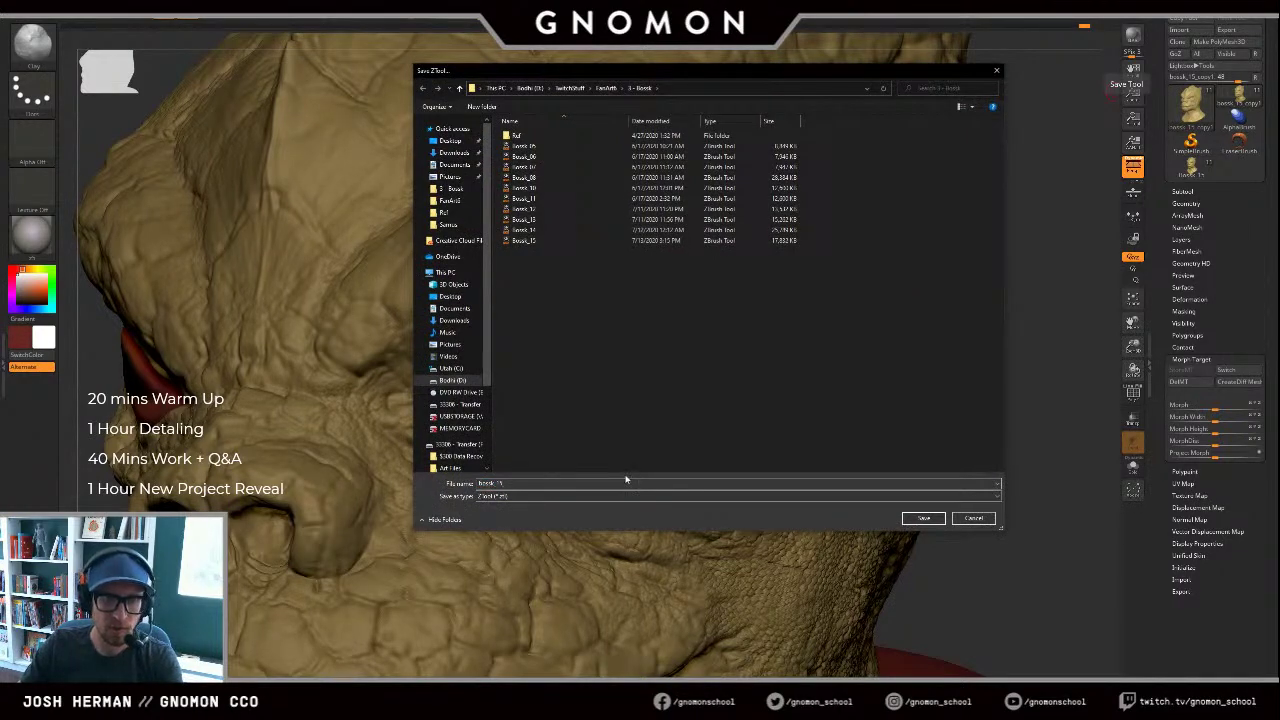
{"action": "type", "text": "16"}
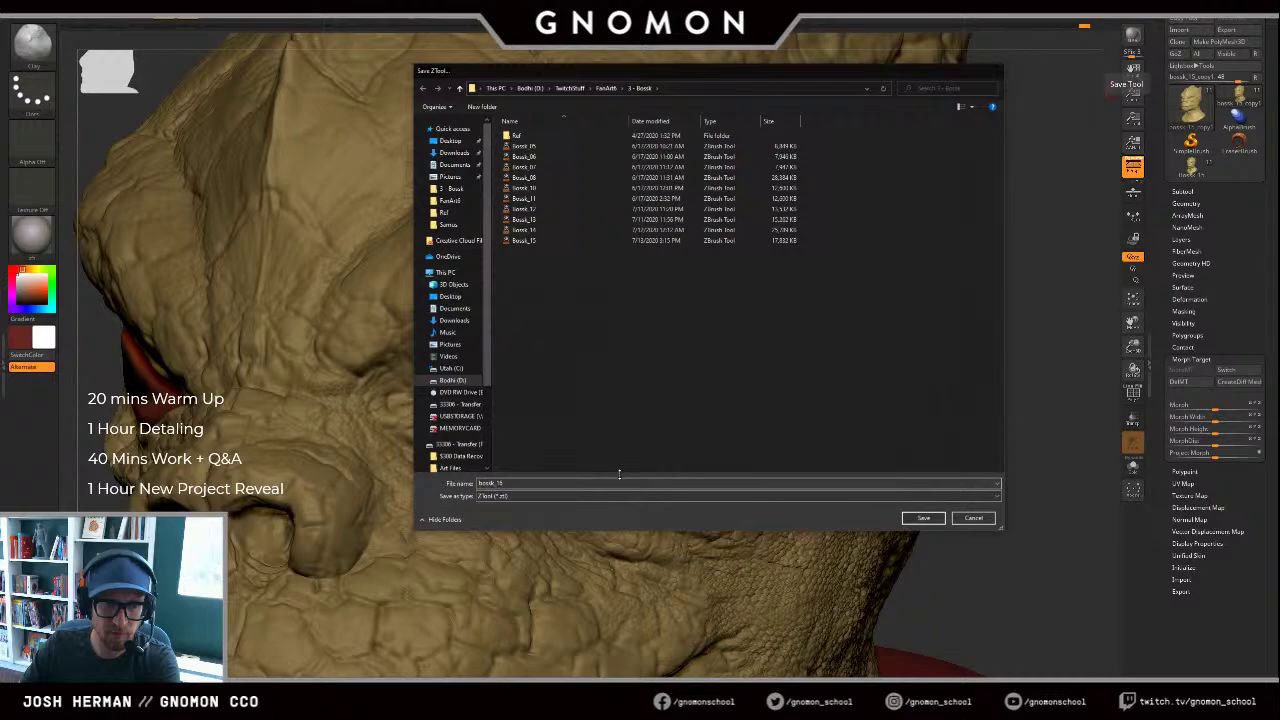
{"action": "key", "text": "Return"}
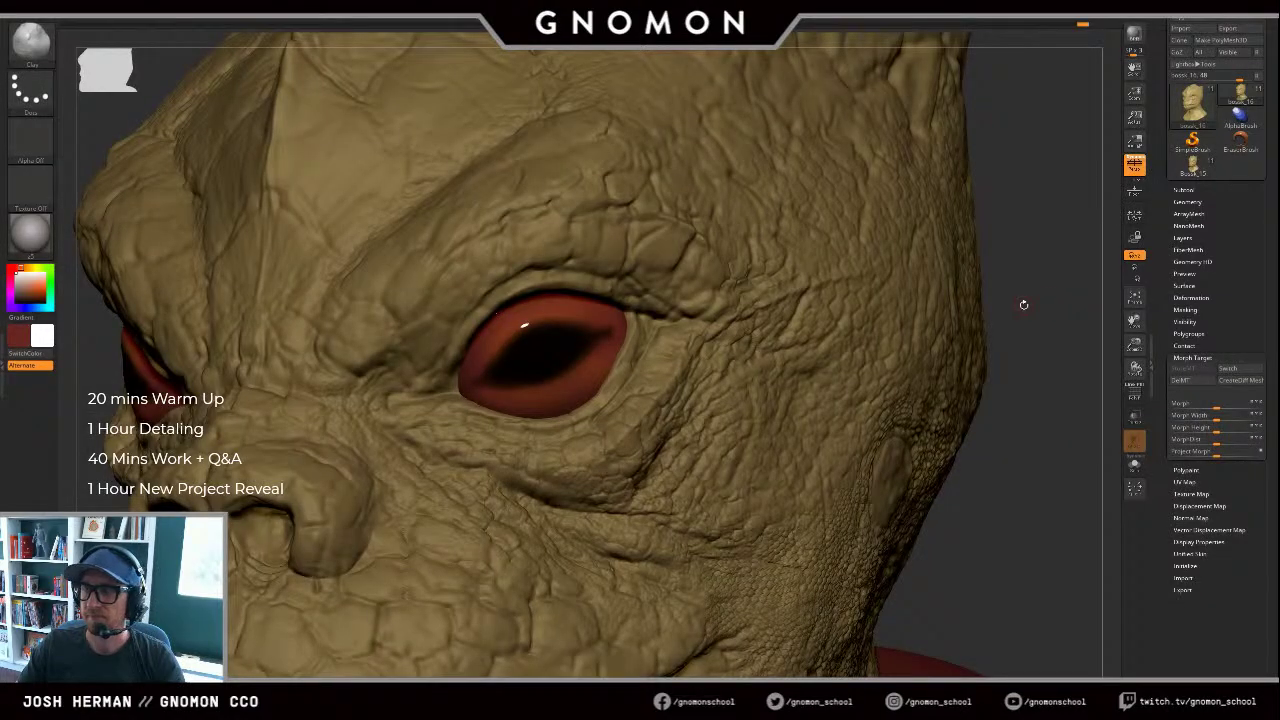
Step: Check the saved Bossk versions in the tool-loading dialog and close it without loading a file
{"action": "left_click_drag", "start_coordinate": [1036, 298], "coordinate": [1060, 253]}
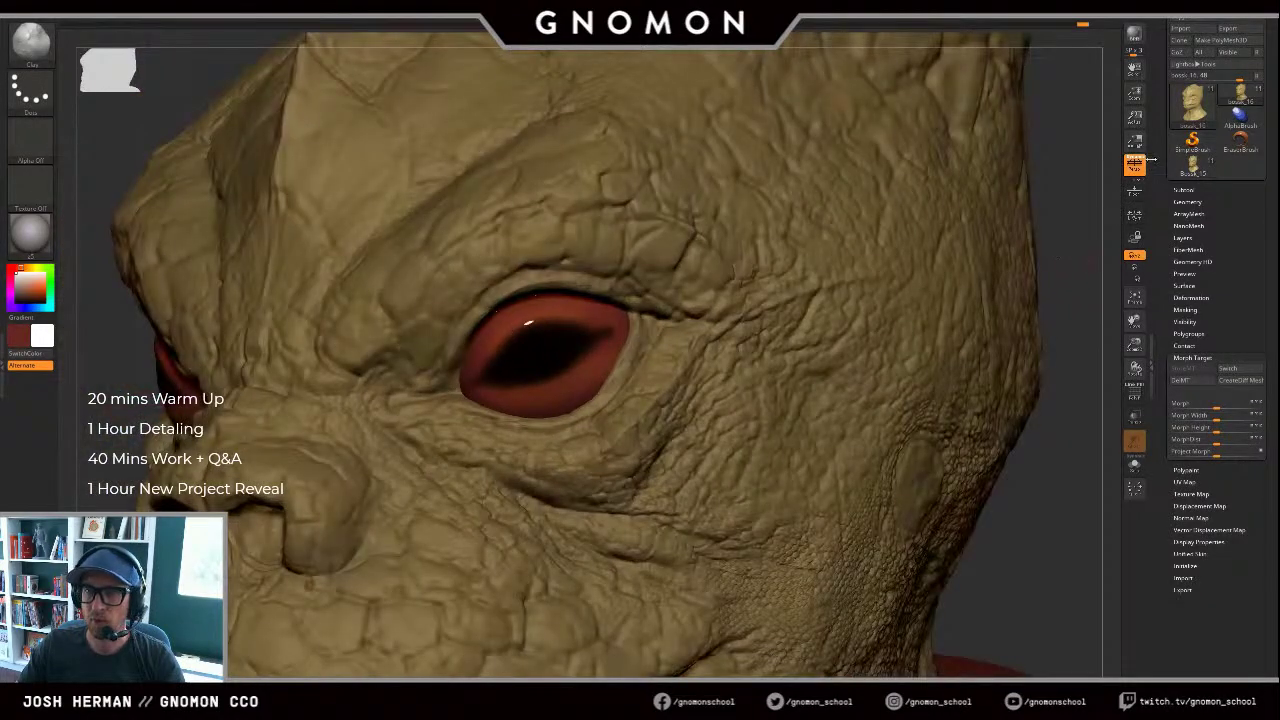
{"action": "left_click", "coordinate": [1187, 8]}
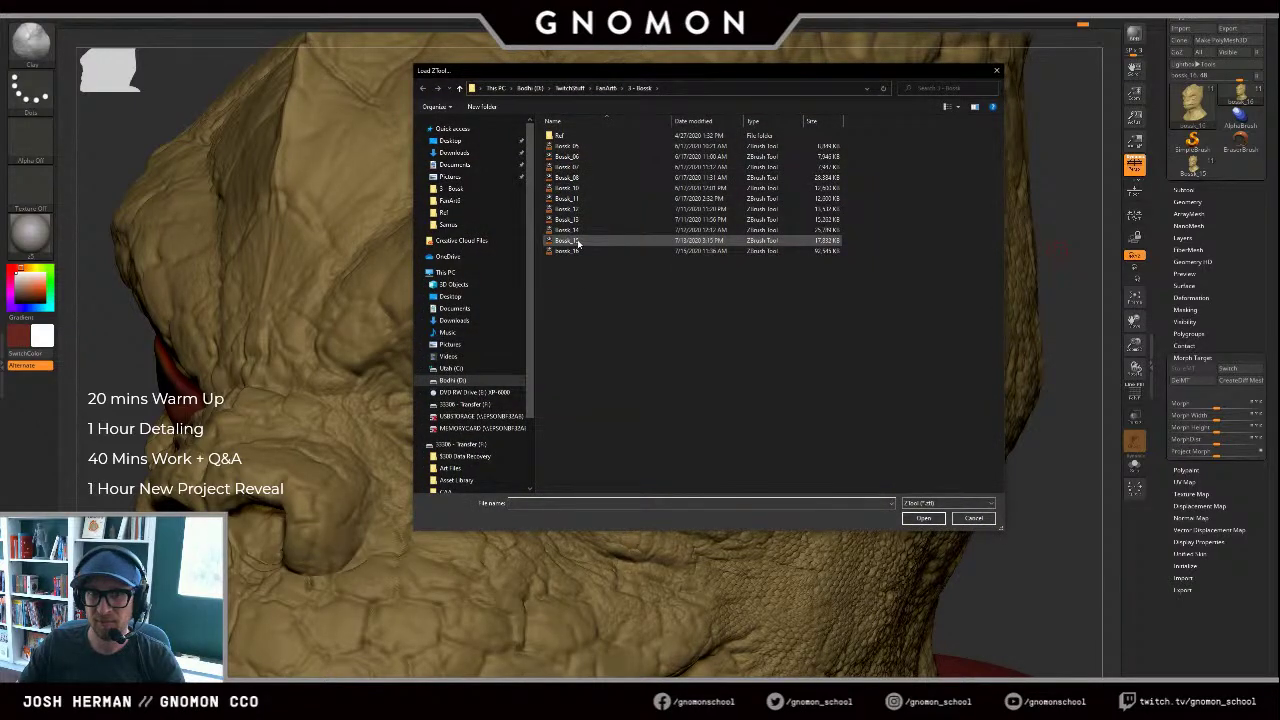
{"action": "key", "text": "Escape"}
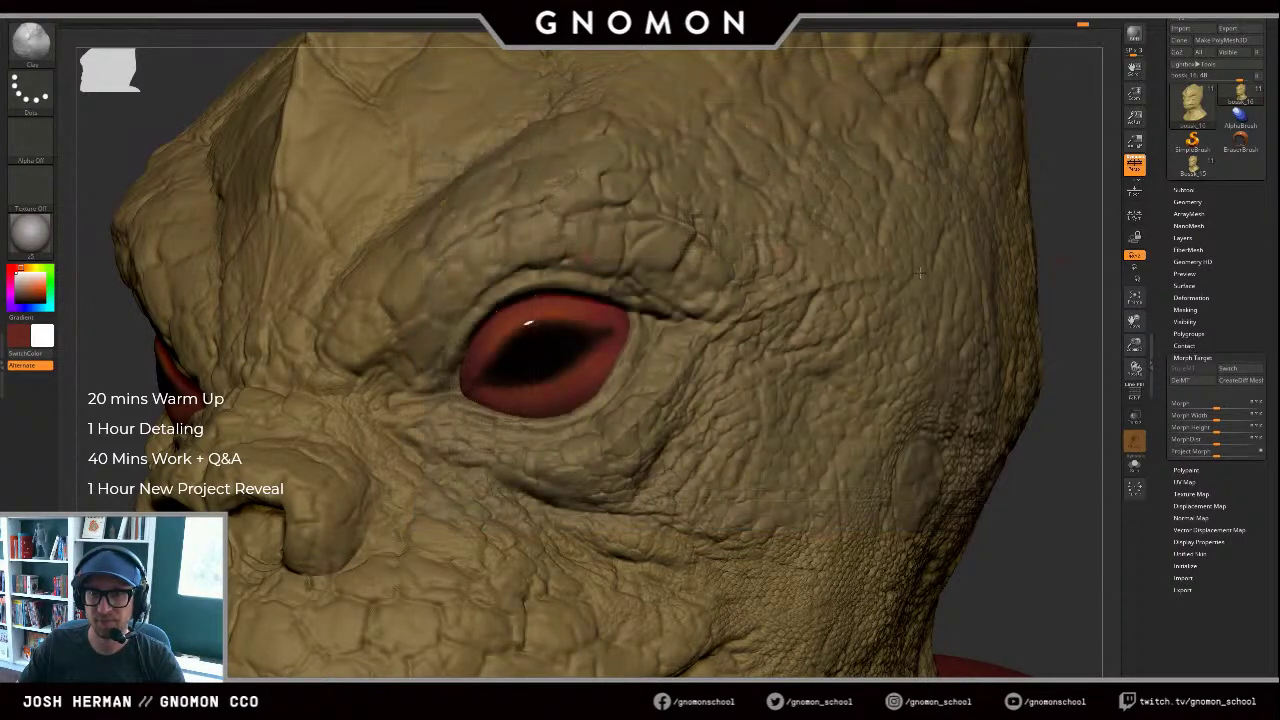
Step: Compare the older Bossk_15 sculpt with the current bossk_16 version around the eye
{"action": "left_click", "coordinate": [1189, 168]}
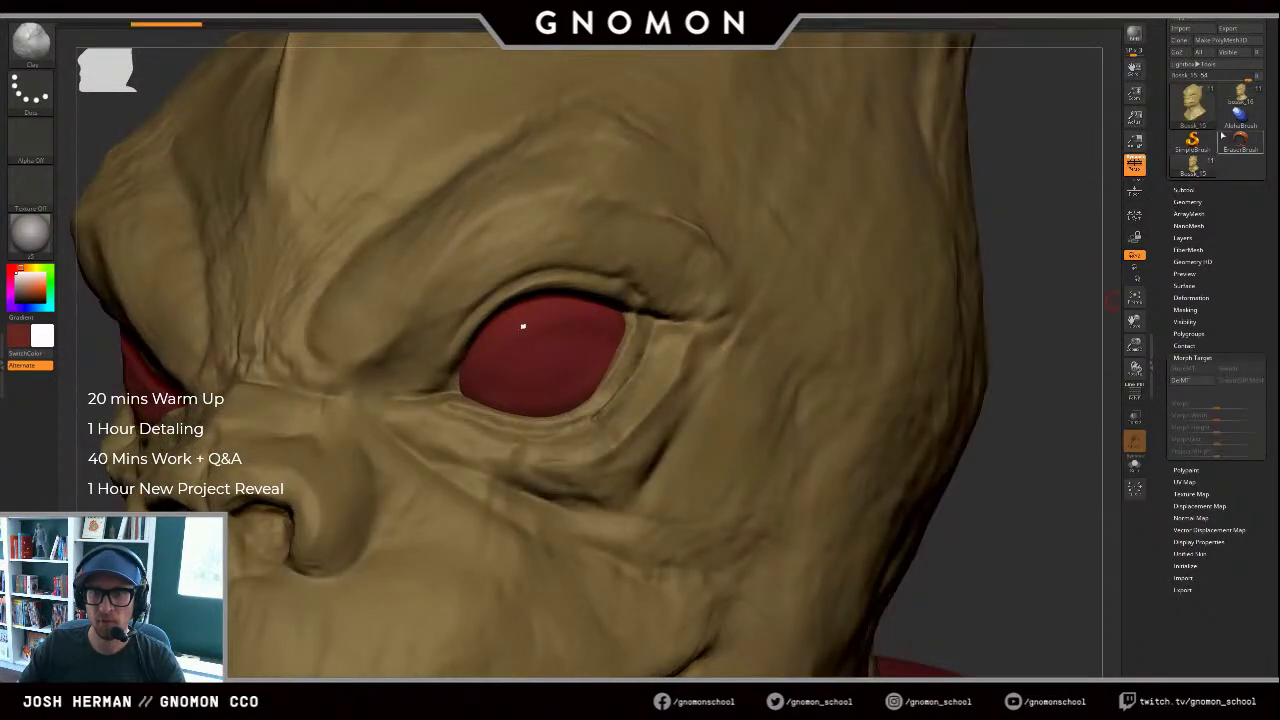
{"action": "left_click", "coordinate": [1242, 99]}
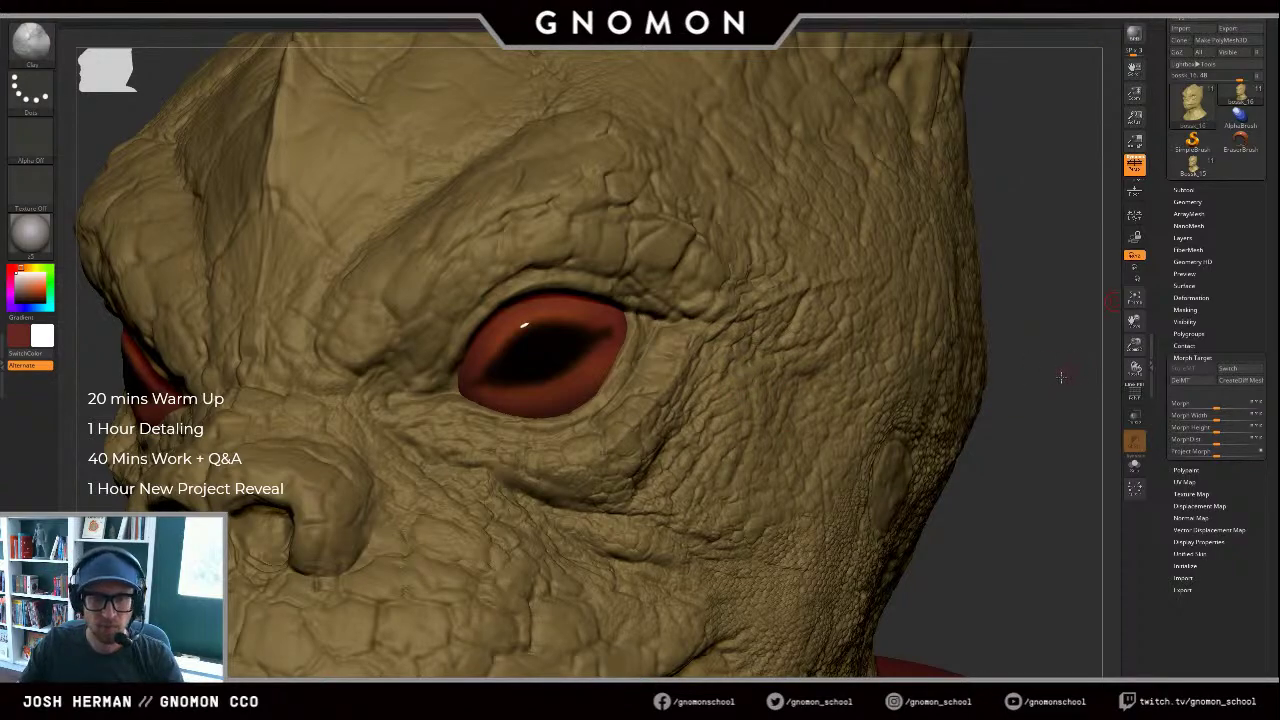
{"action": "left_click_drag", "start_coordinate": [1061, 377], "coordinate": [1031, 363]}
Step: Set up the Standard brush with a DragRect stroke and the Scaly_Skin_23 alpha for stamping skin around the eye
{"action": "key", "text": "b"}
{"action": "key", "text": "d"}
{"action": "key", "text": "s"}
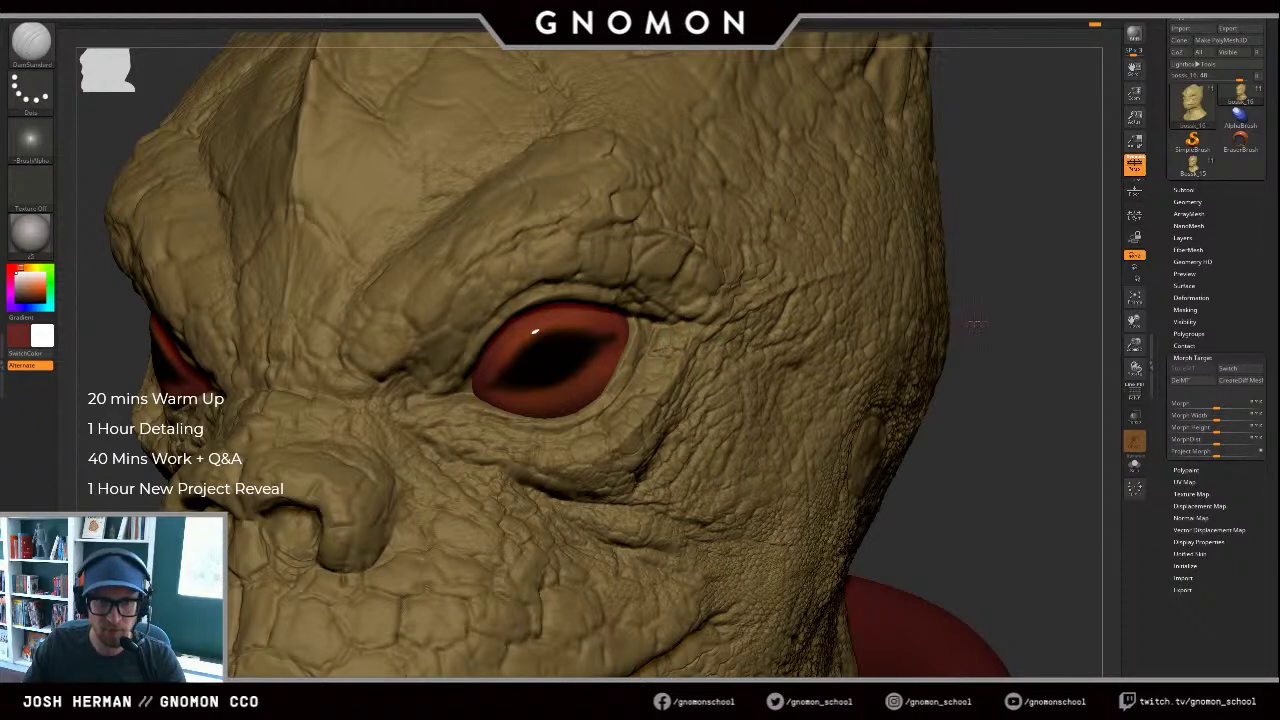
{"action": "left_click_drag", "start_coordinate": [974, 326], "coordinate": [1049, 354], "text": "alt"}
{"action": "key", "text": "1"}
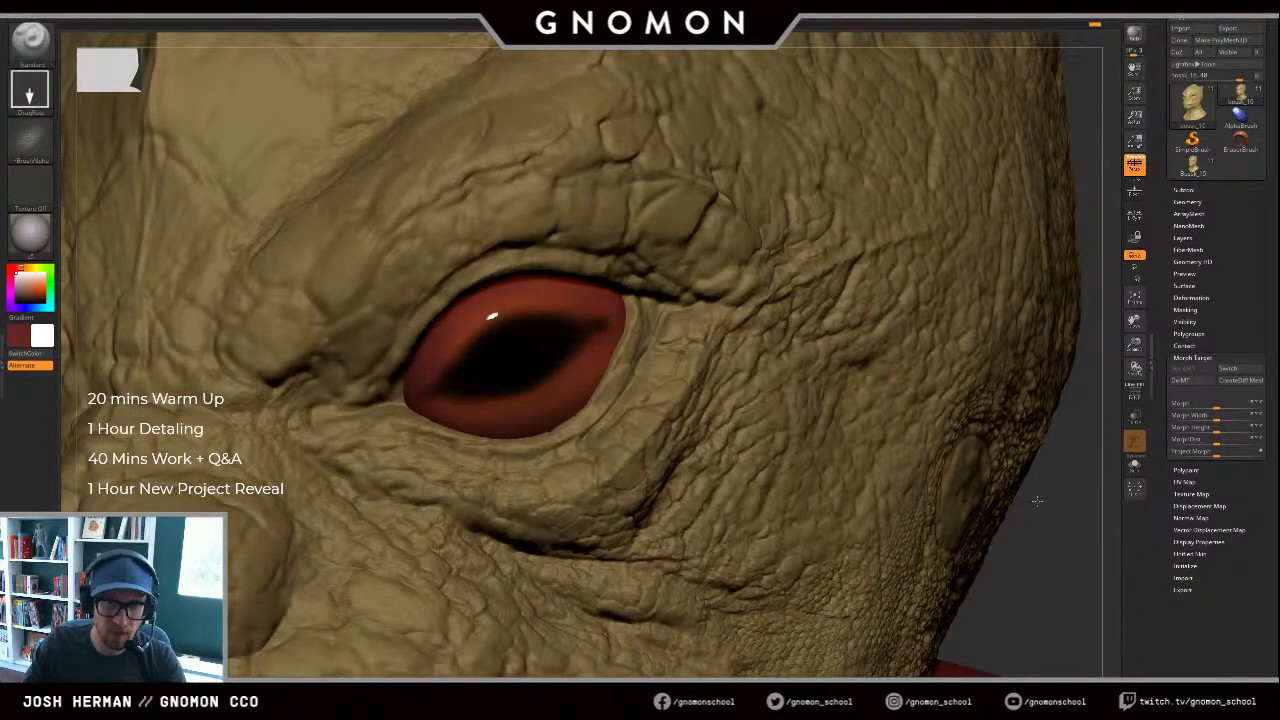
{"action": "left_click_drag", "start_coordinate": [1037, 501], "coordinate": [920, 520]}
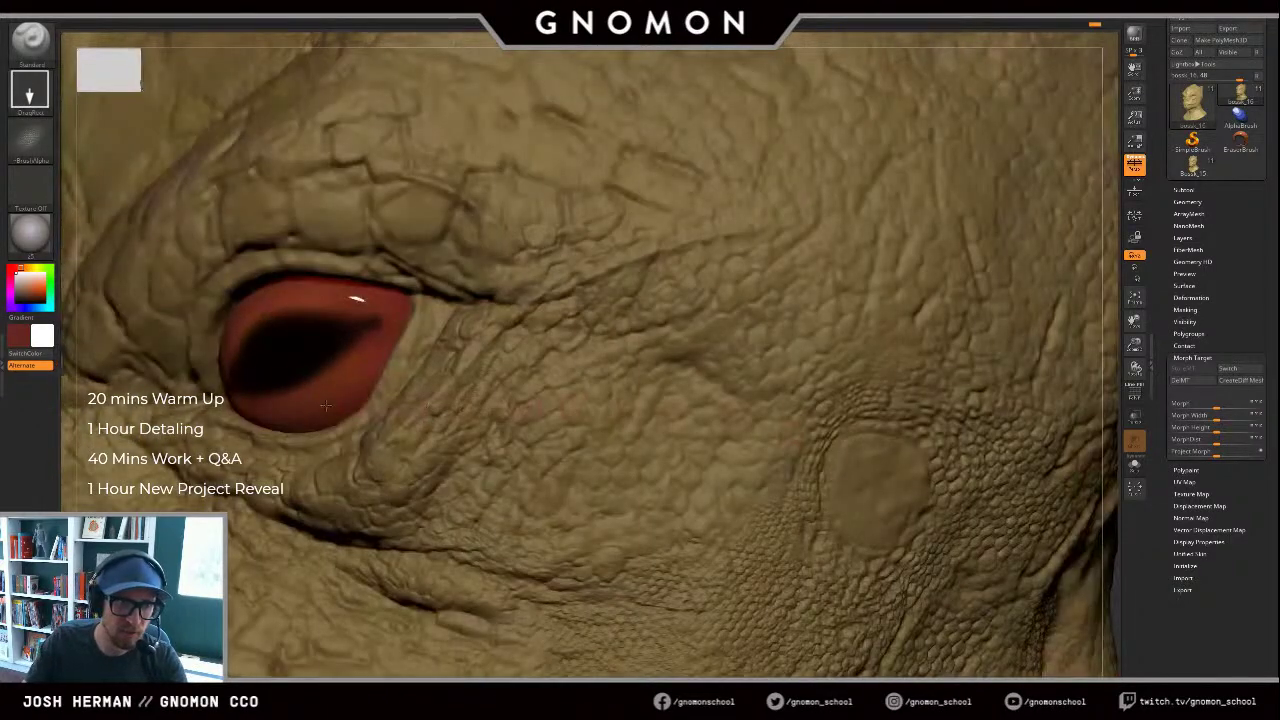
{"action": "left_click", "coordinate": [32, 140]}
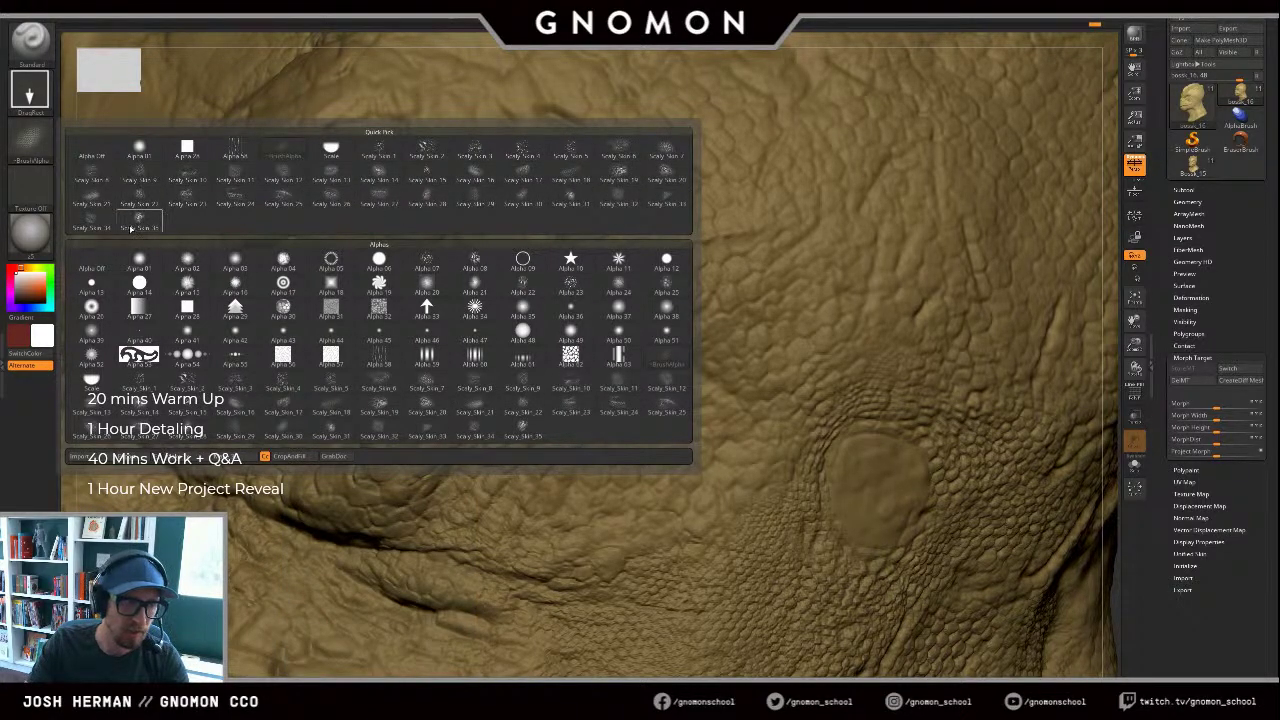
{"action": "mouse_move", "coordinate": [132, 228]}
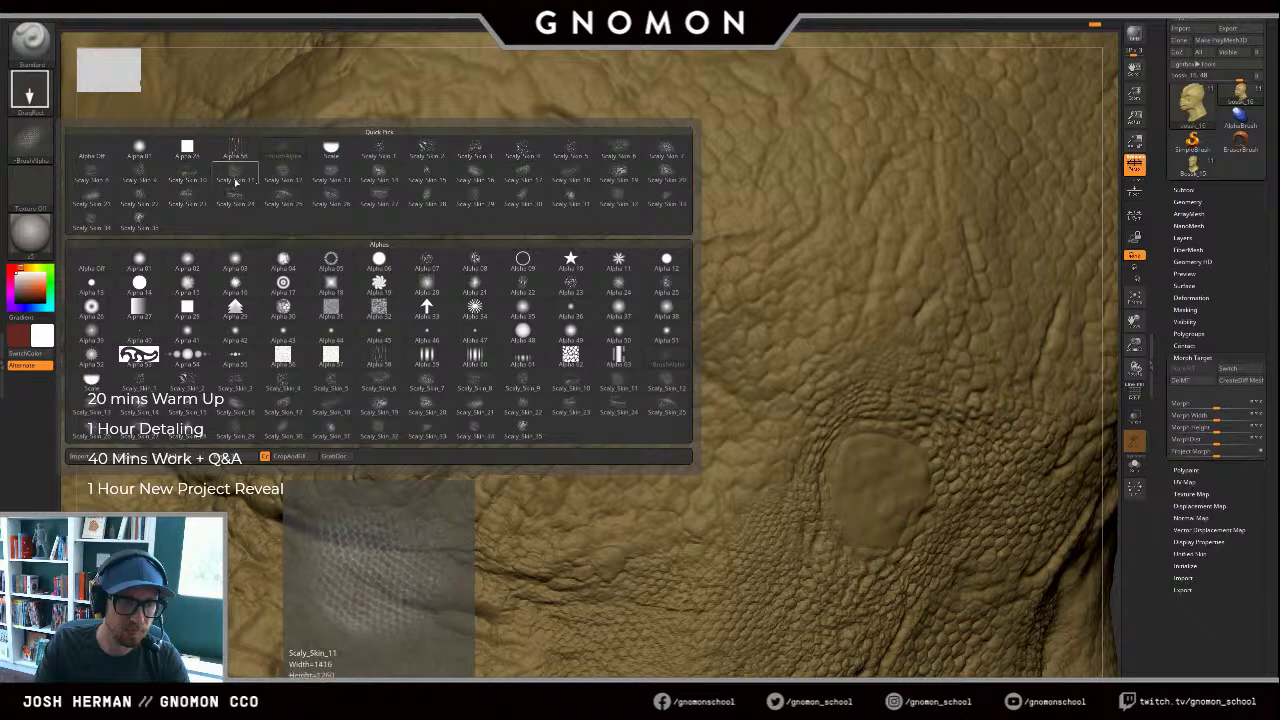
{"action": "left_click", "coordinate": [192, 206]}
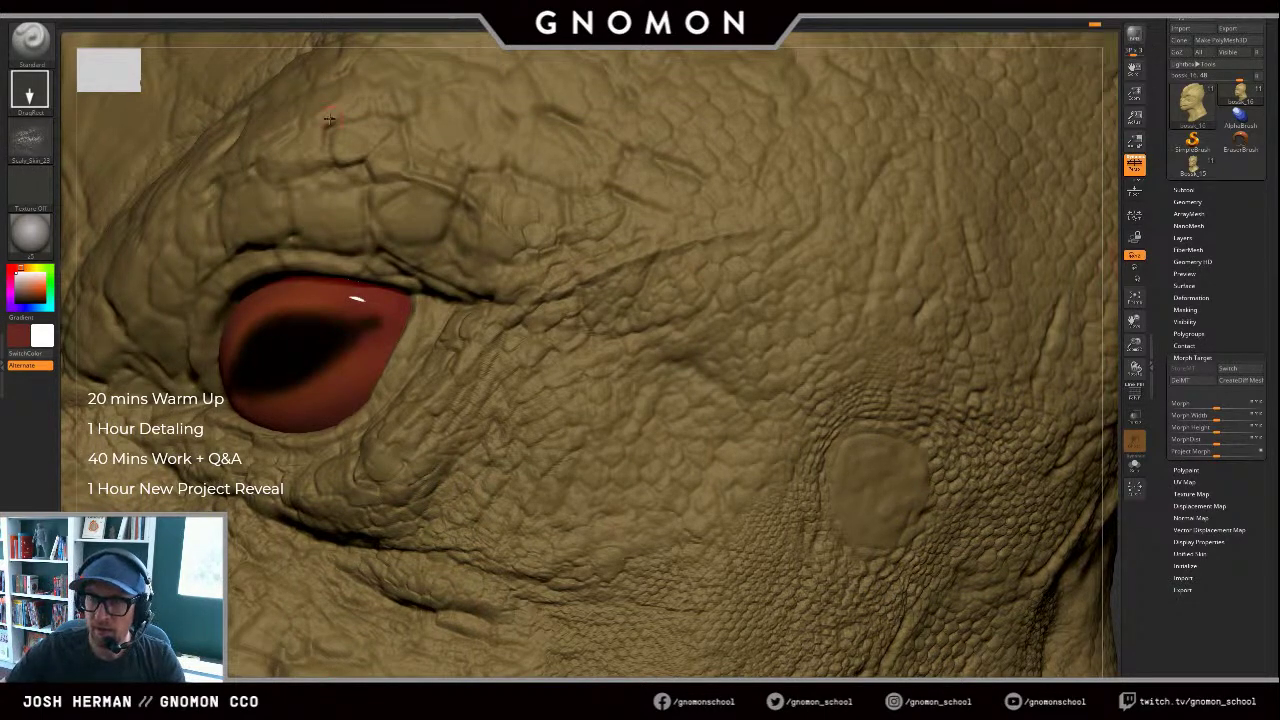
{"action": "left_click_drag", "start_coordinate": [1141, 319], "coordinate": [1153, 313]}
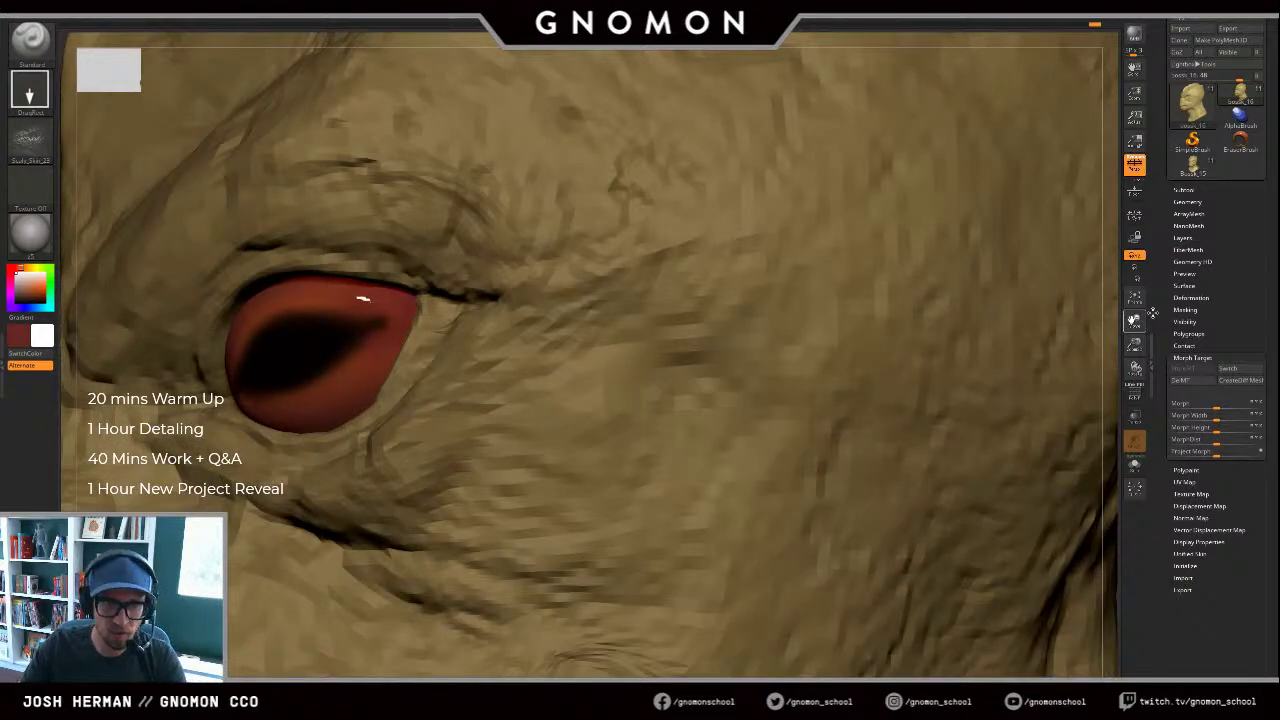
{"action": "left_click_drag", "start_coordinate": [1153, 313], "coordinate": [1270, 296]}
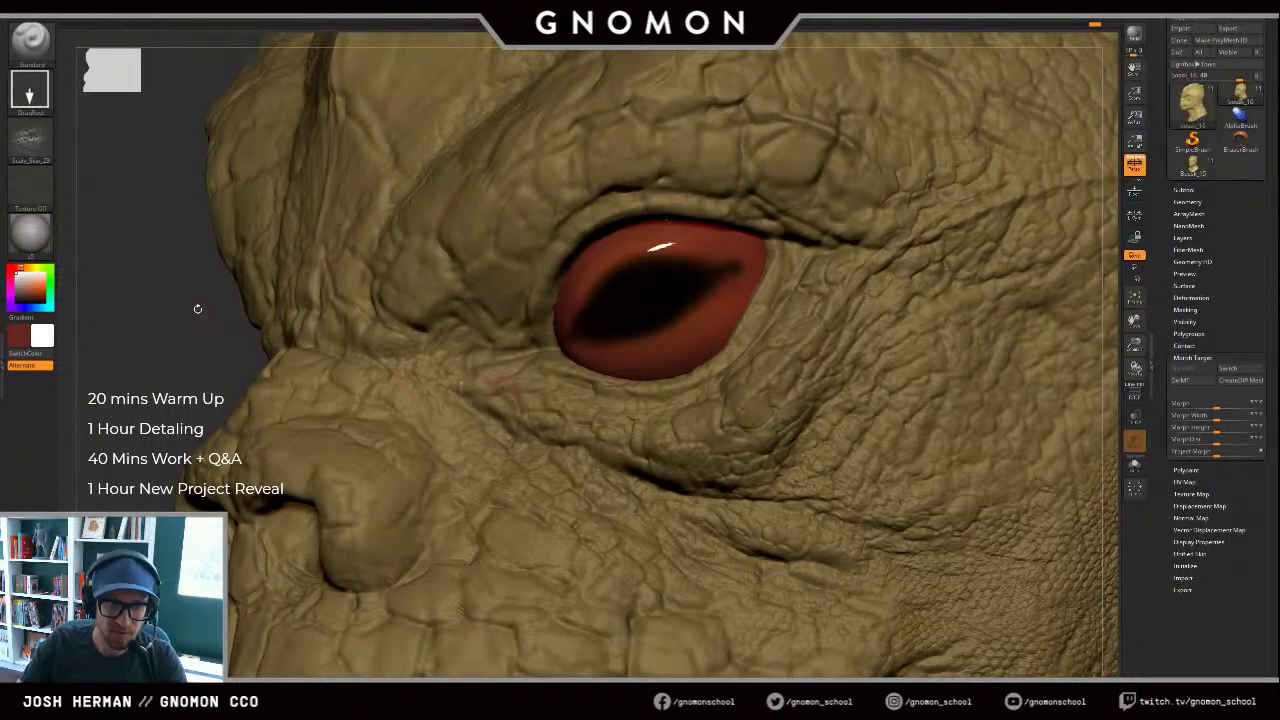
{"action": "left_click_drag", "start_coordinate": [197, 310], "coordinate": [262, 314]}
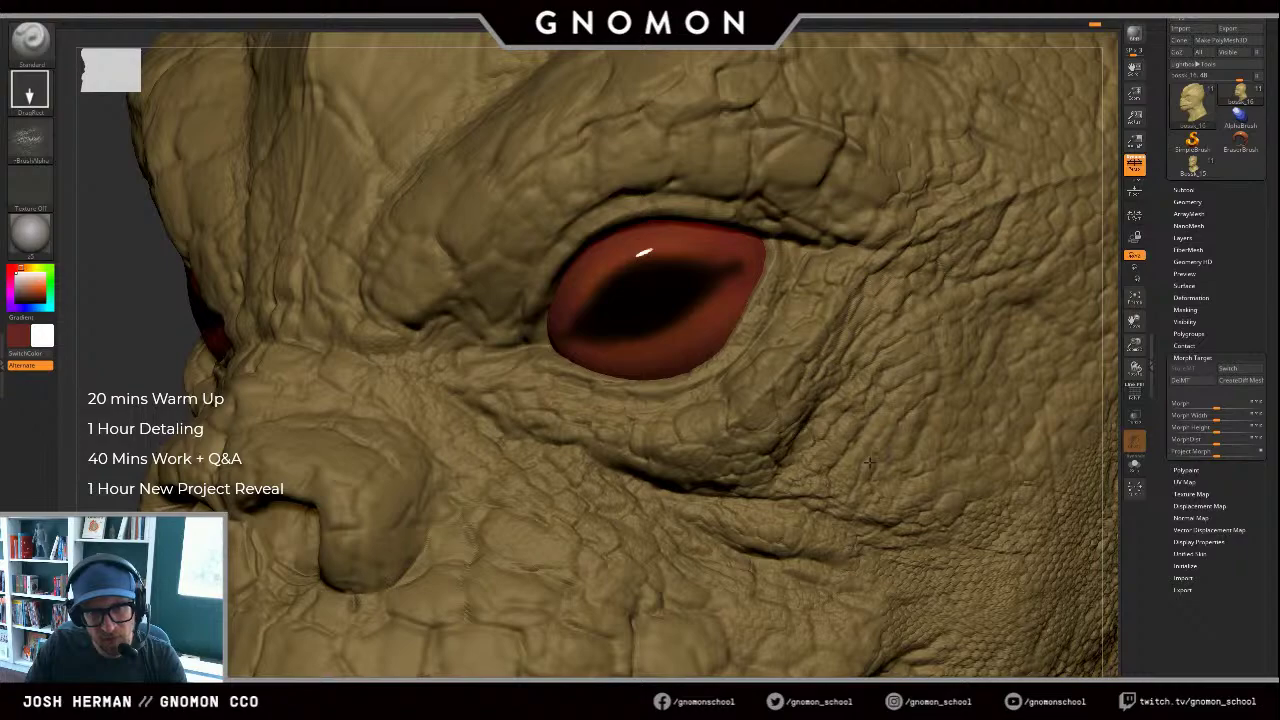
Step: Stamp fine scales along the lower and upper eyelid rims using the Scaly_Skin_20 alpha
{"action": "left_click", "coordinate": [30, 140]}
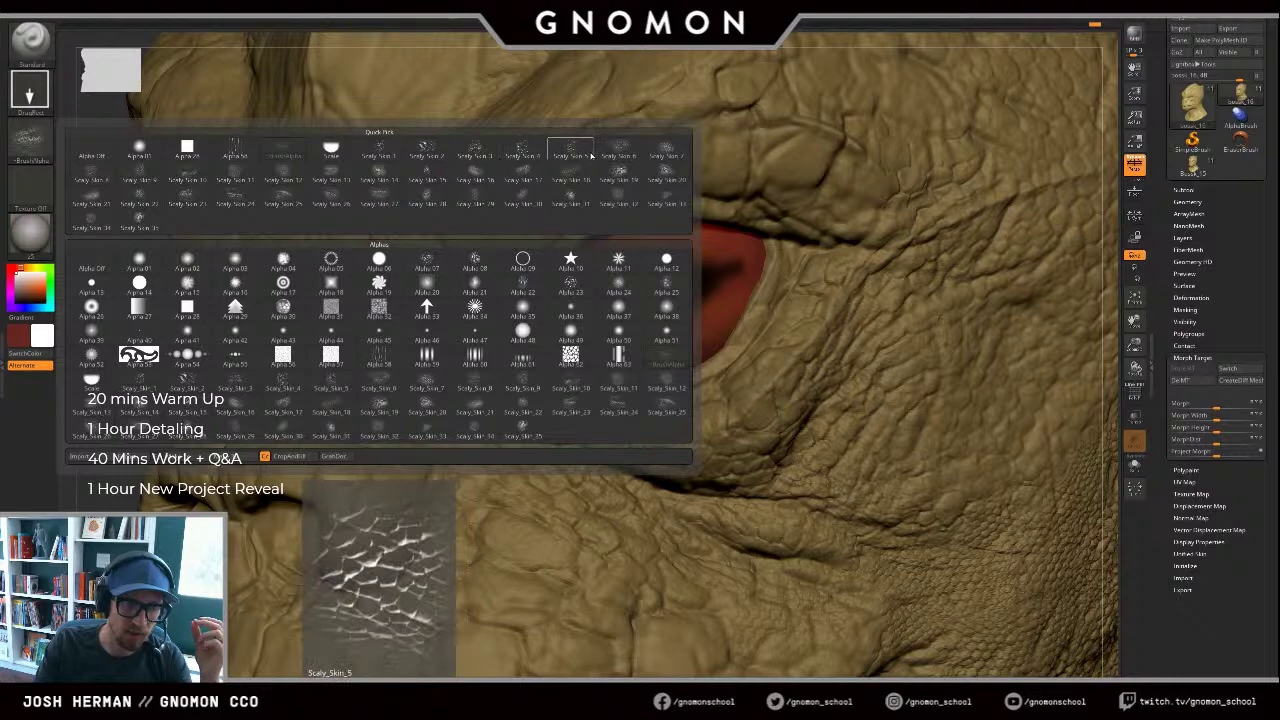
{"action": "left_click", "coordinate": [657, 181]}
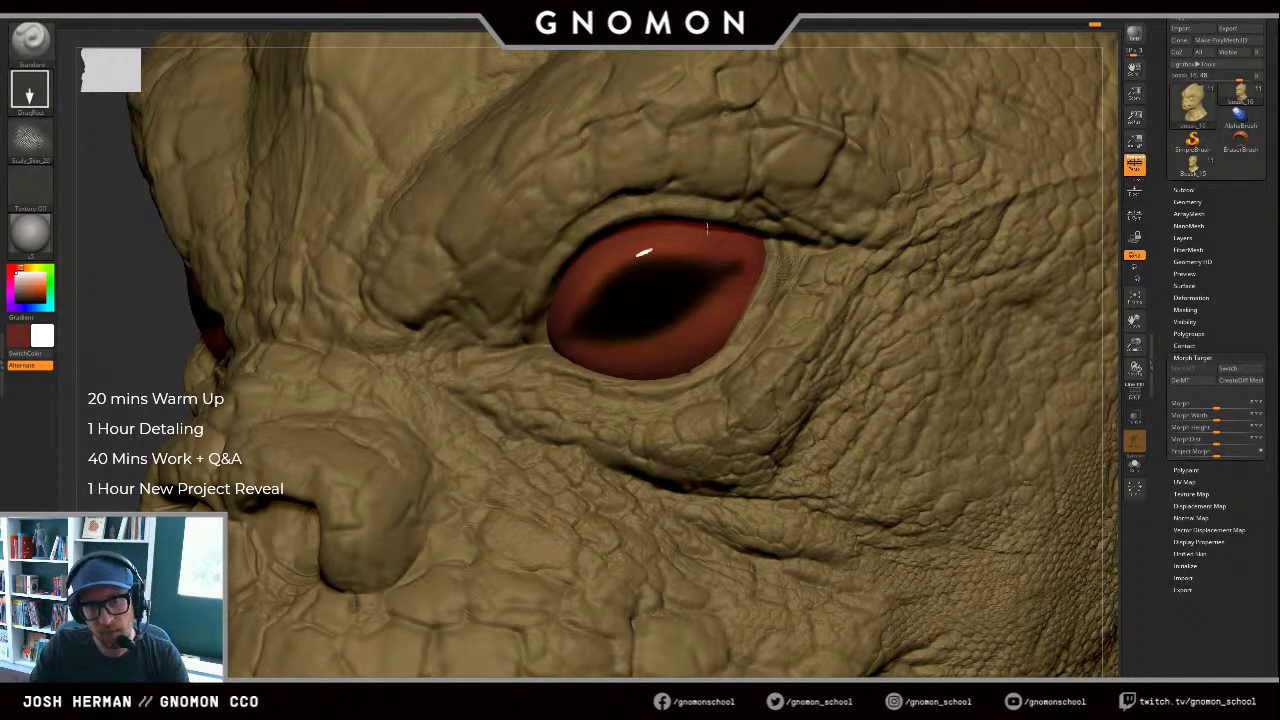
{"action": "left_click_drag", "start_coordinate": [707, 229], "coordinate": [684, 268]}
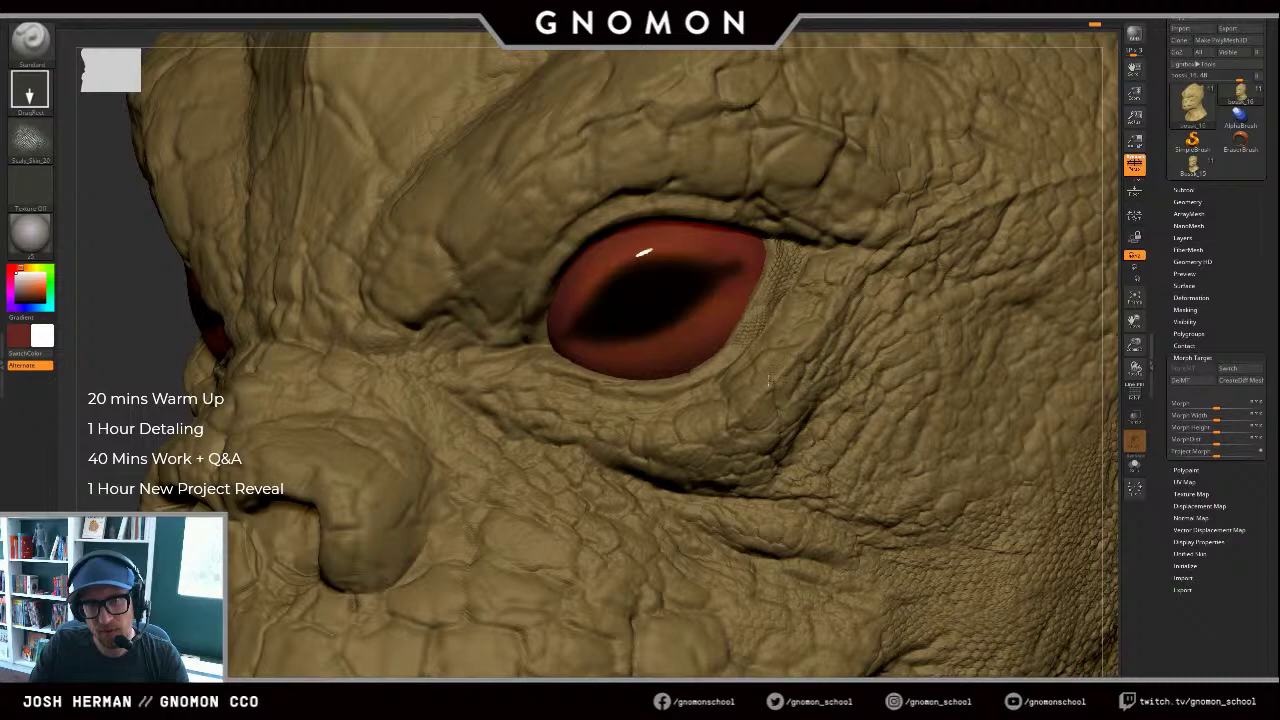
{"action": "mouse_move", "coordinate": [768, 381]}
{"action": "left_mouse_down"}
{"action": "mouse_move", "coordinate": [758, 393]}
{"action": "mouse_move", "coordinate": [773, 413]}
{"action": "left_mouse_up"}
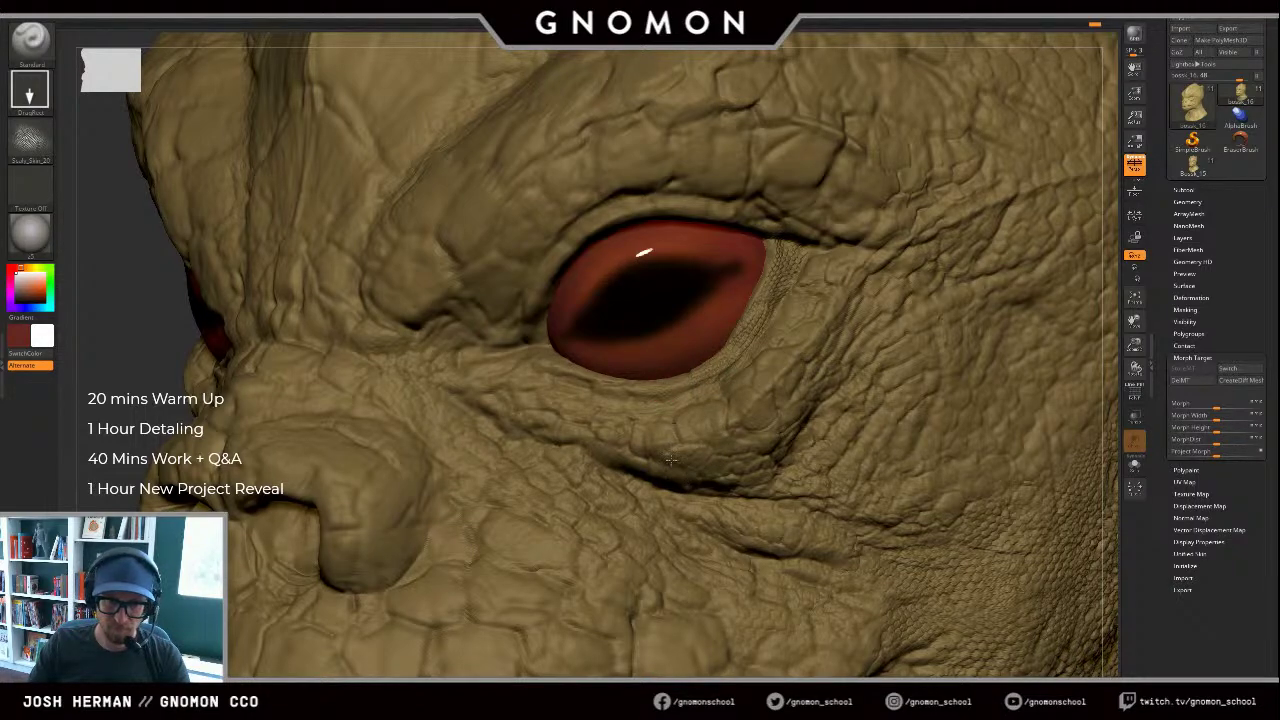
{"action": "left_click_drag", "start_coordinate": [628, 411], "coordinate": [655, 402]}
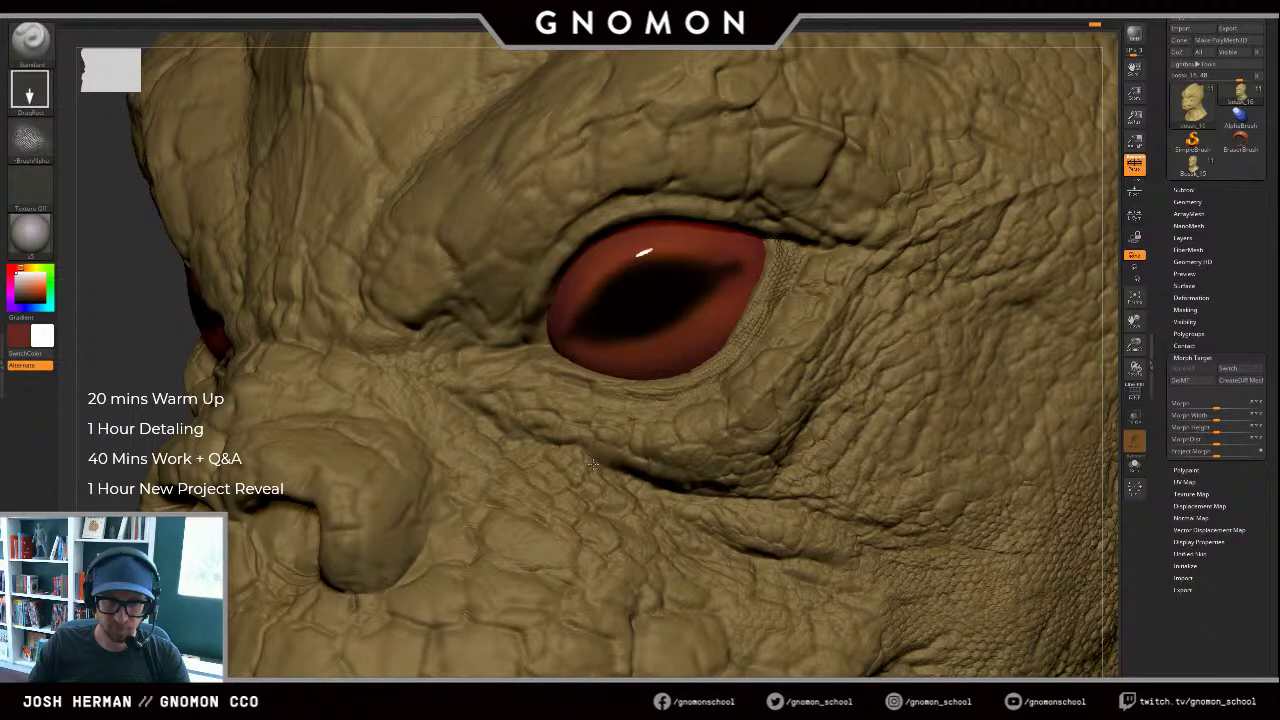
{"action": "left_click_drag", "start_coordinate": [592, 467], "coordinate": [591, 465]}
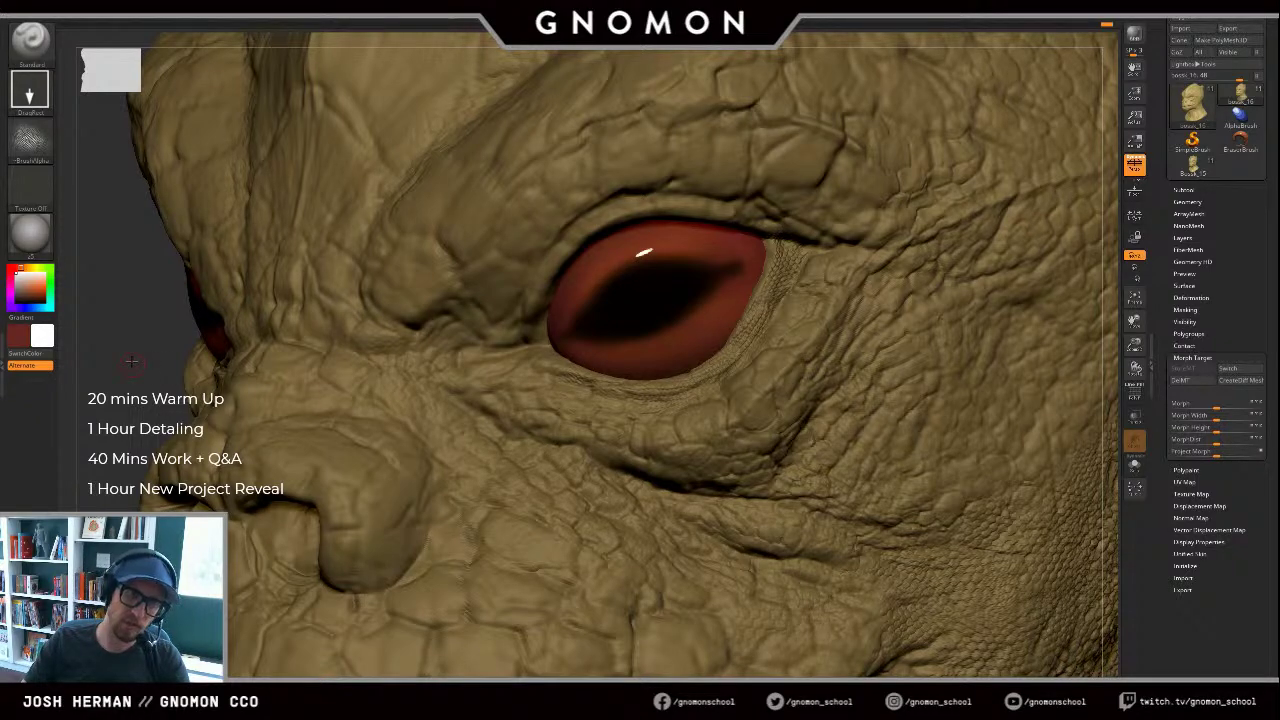
{"action": "left_click_drag", "start_coordinate": [132, 362], "coordinate": [208, 364]}
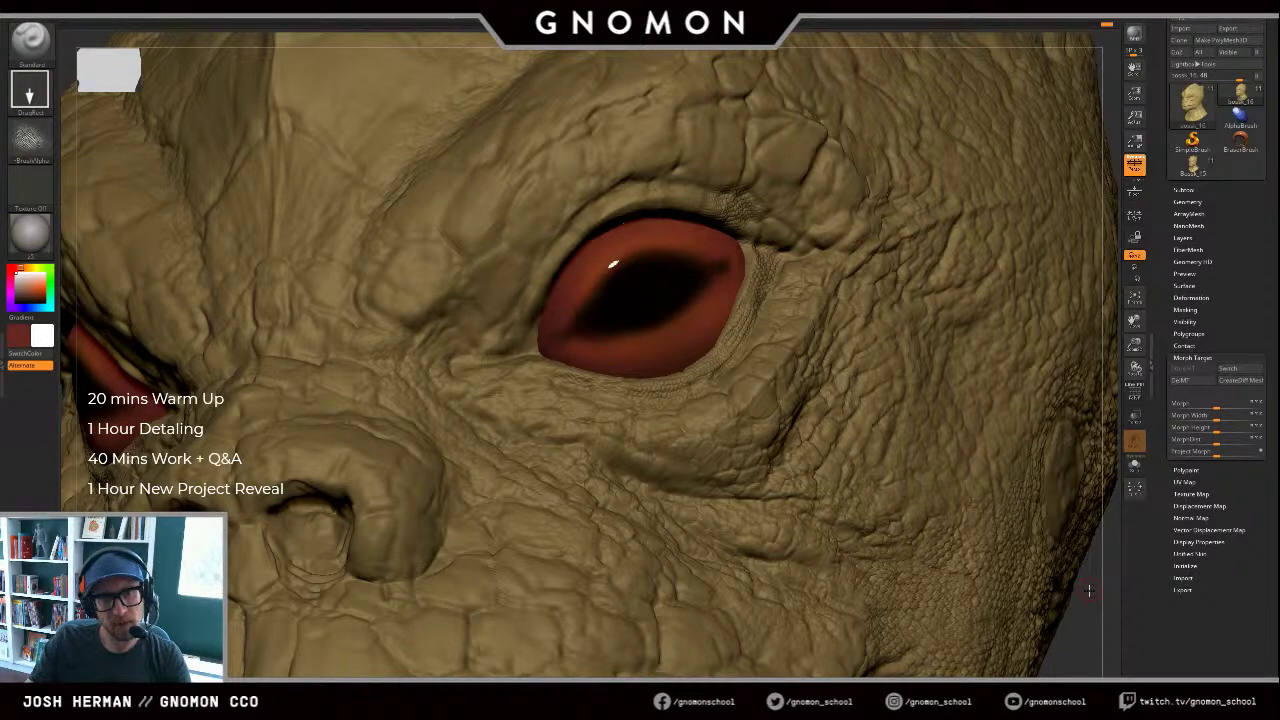
{"action": "left_click_drag", "start_coordinate": [1089, 590], "coordinate": [1030, 578]}
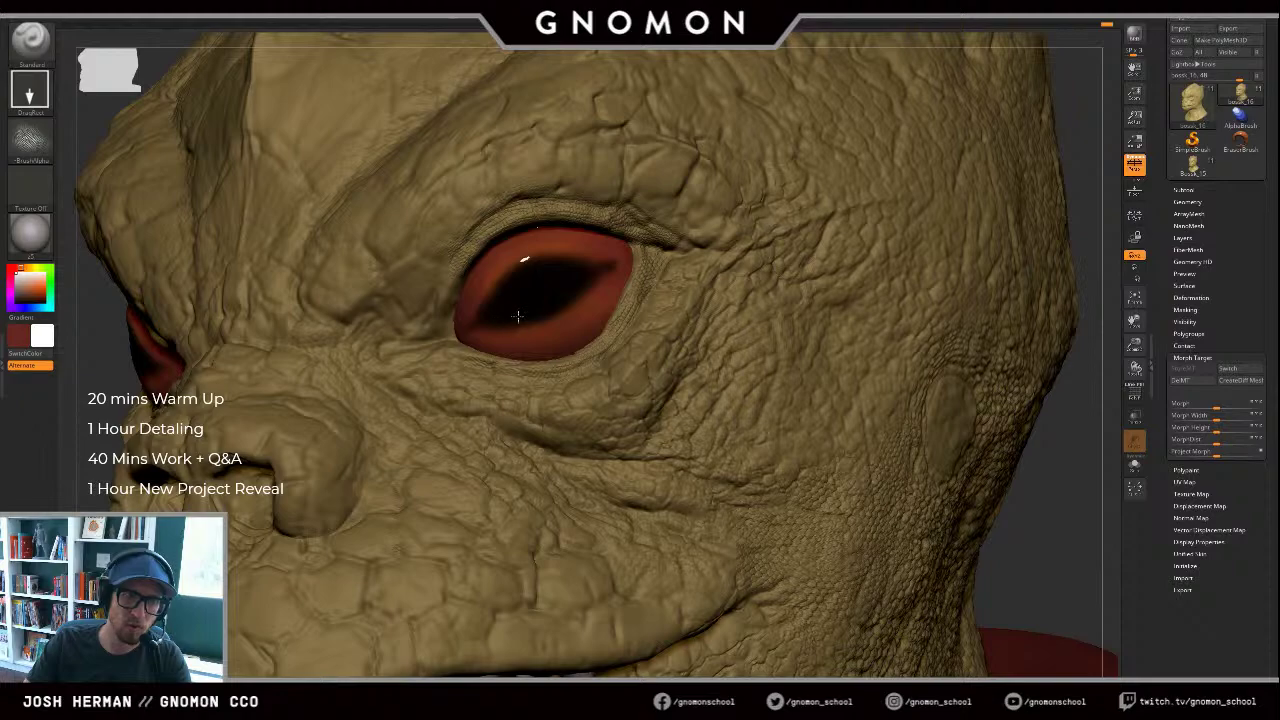
Step: Adjust the Morph brush size and fade excess stamped scales around the eyelids, undoing the last change
{"action": "mouse_move", "coordinate": [1040, 469]}
{"action": "left_mouse_down"}
{"action": "mouse_move", "coordinate": [840, 359]}
{"action": "mouse_move", "coordinate": [972, 352]}
{"action": "left_mouse_up"}
{"action": "key", "text": "b"}
{"action": "key", "text": "m"}
{"action": "key", "text": "o"}
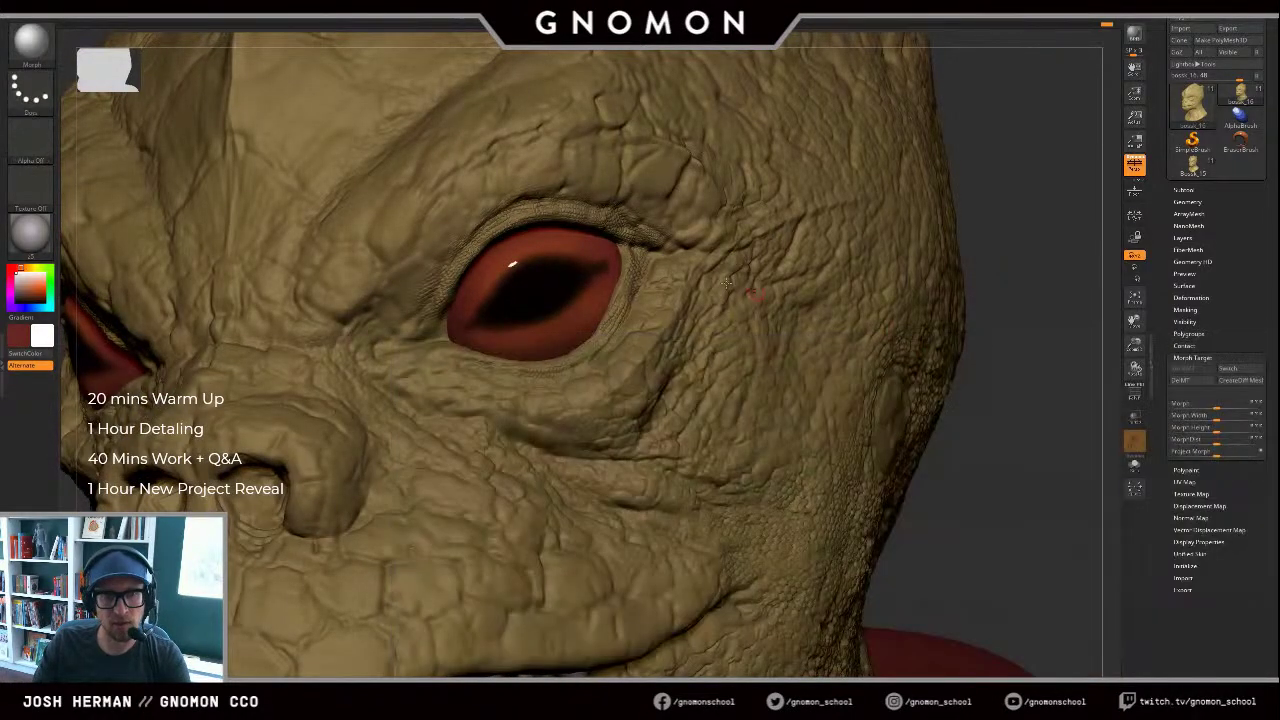
{"action": "left_click_drag", "start_coordinate": [1024, 186], "coordinate": [930, 184]}
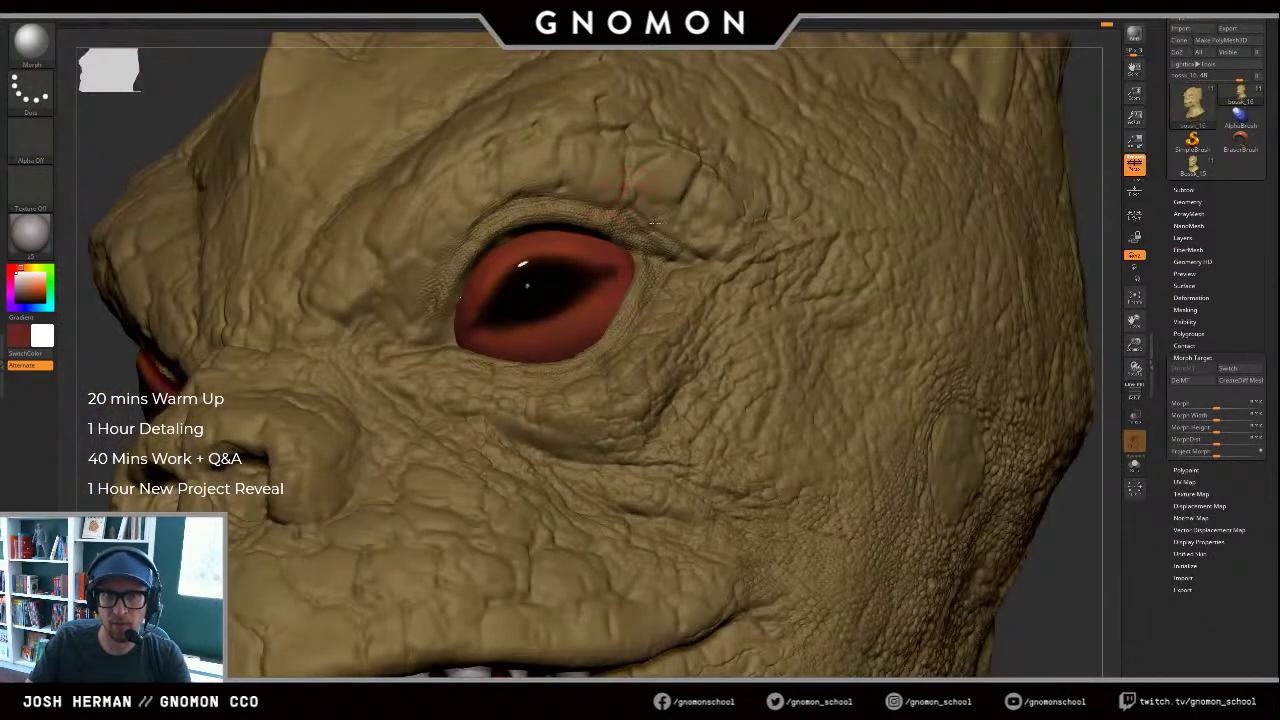
{"action": "key", "text": "s"}
{"action": "left_click", "coordinate": [544, 187]}
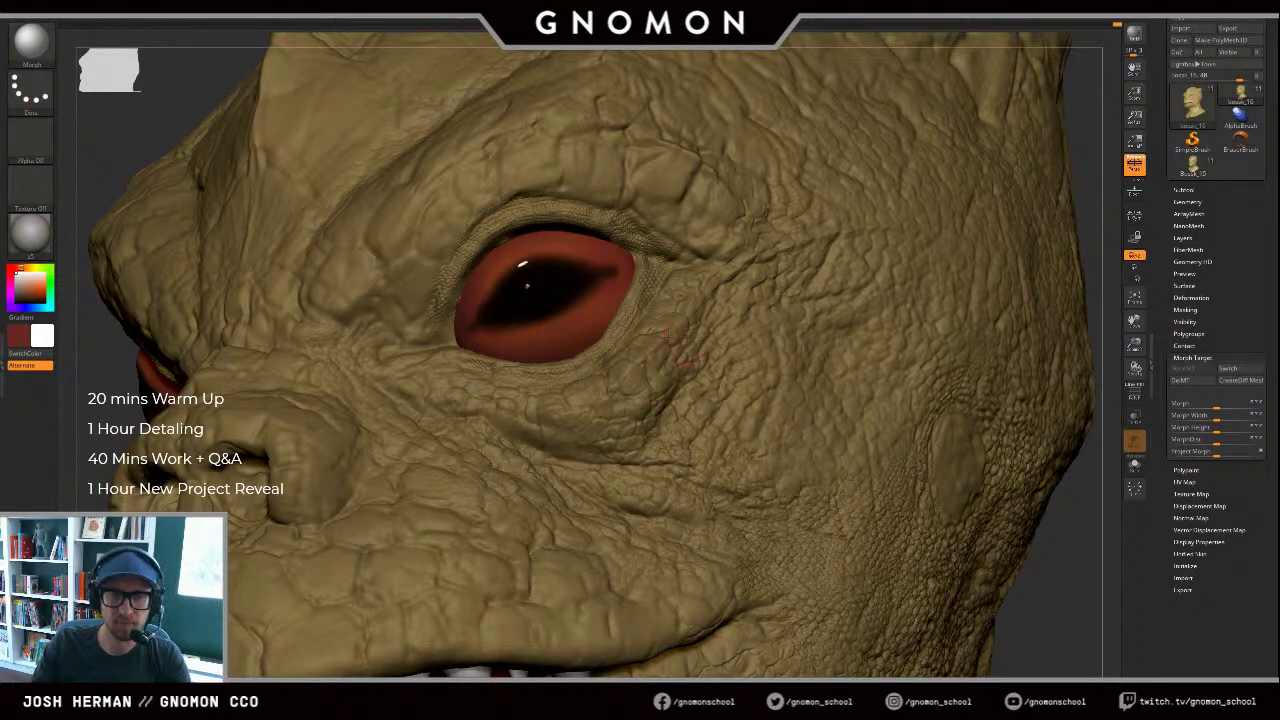
{"action": "key", "text": "ctrl+z"}
{"action": "left_click_drag", "start_coordinate": [108, 398], "coordinate": [76, 400]}
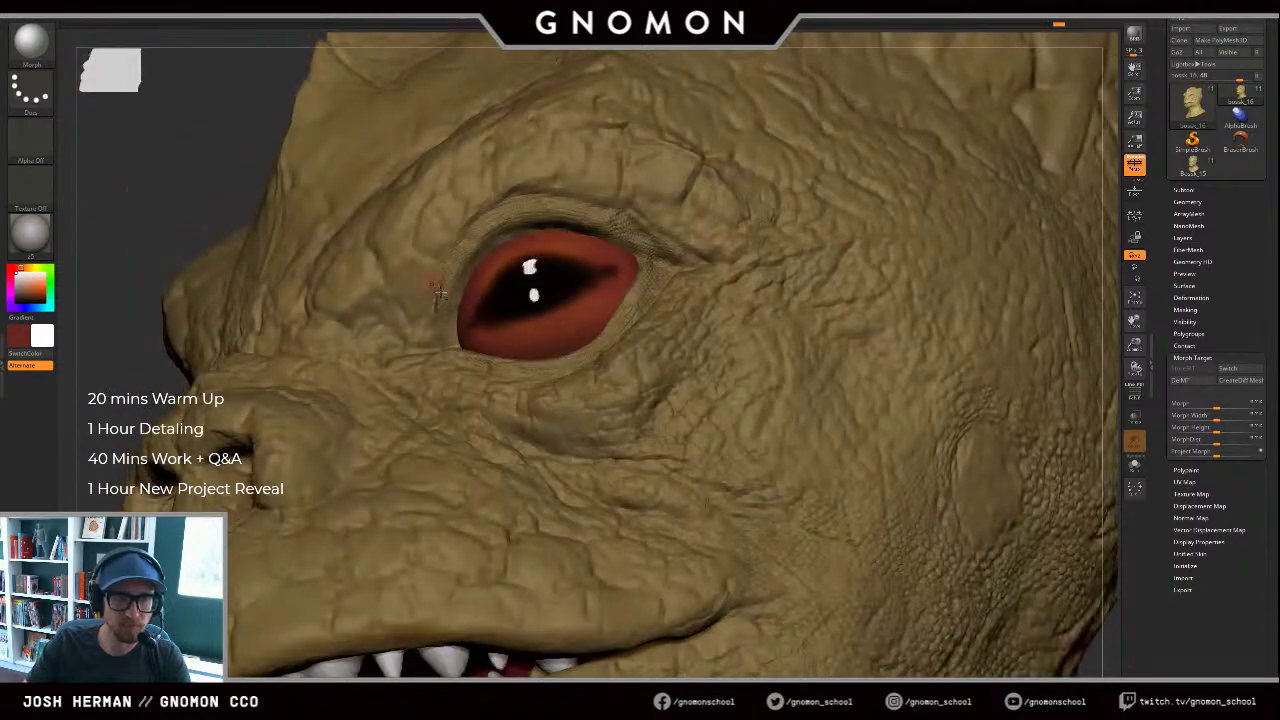
Step: Isolate the head subtool and erase stray scale stamps from the inner eyelid and eye socket with the Morph brush
{"action": "key", "text": "alt+s"}
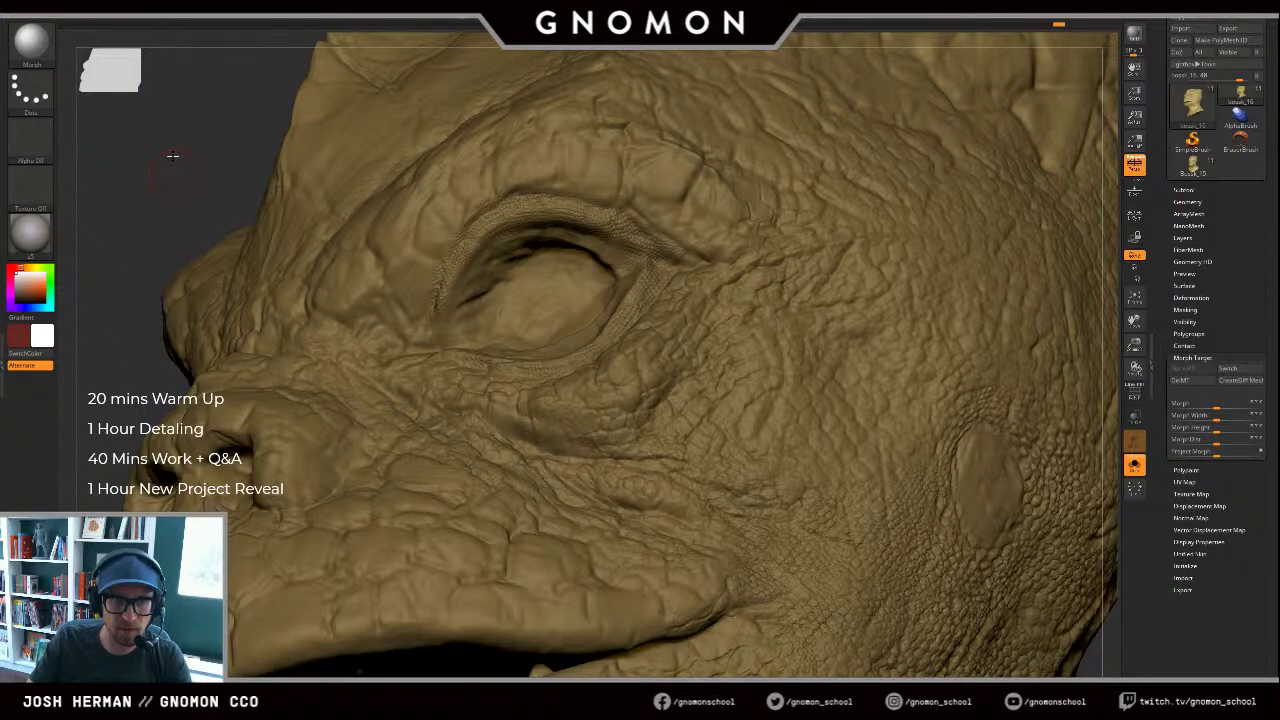
{"action": "left_click_drag", "start_coordinate": [172, 156], "coordinate": [174, 98]}
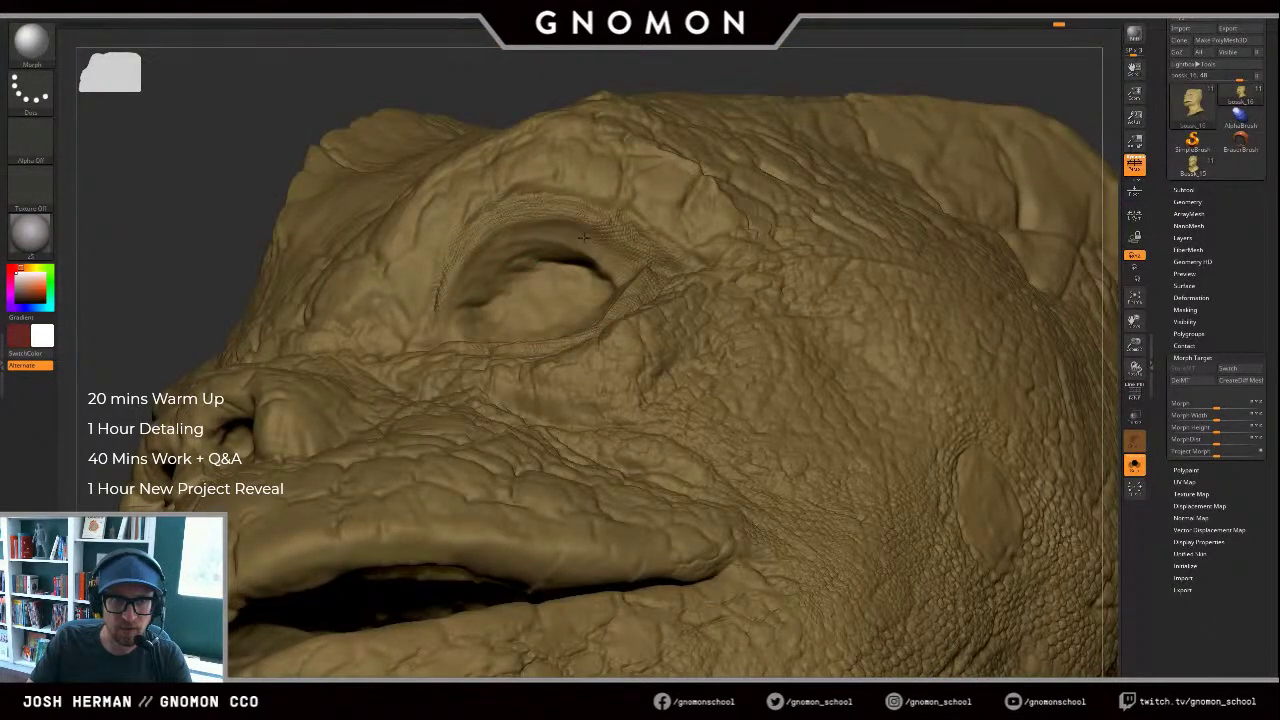
{"action": "mouse_move", "coordinate": [490, 65]}
{"action": "left_mouse_down"}
{"action": "mouse_move", "coordinate": [695, 153]}
{"action": "mouse_move", "coordinate": [850, 158]}
{"action": "left_mouse_up"}
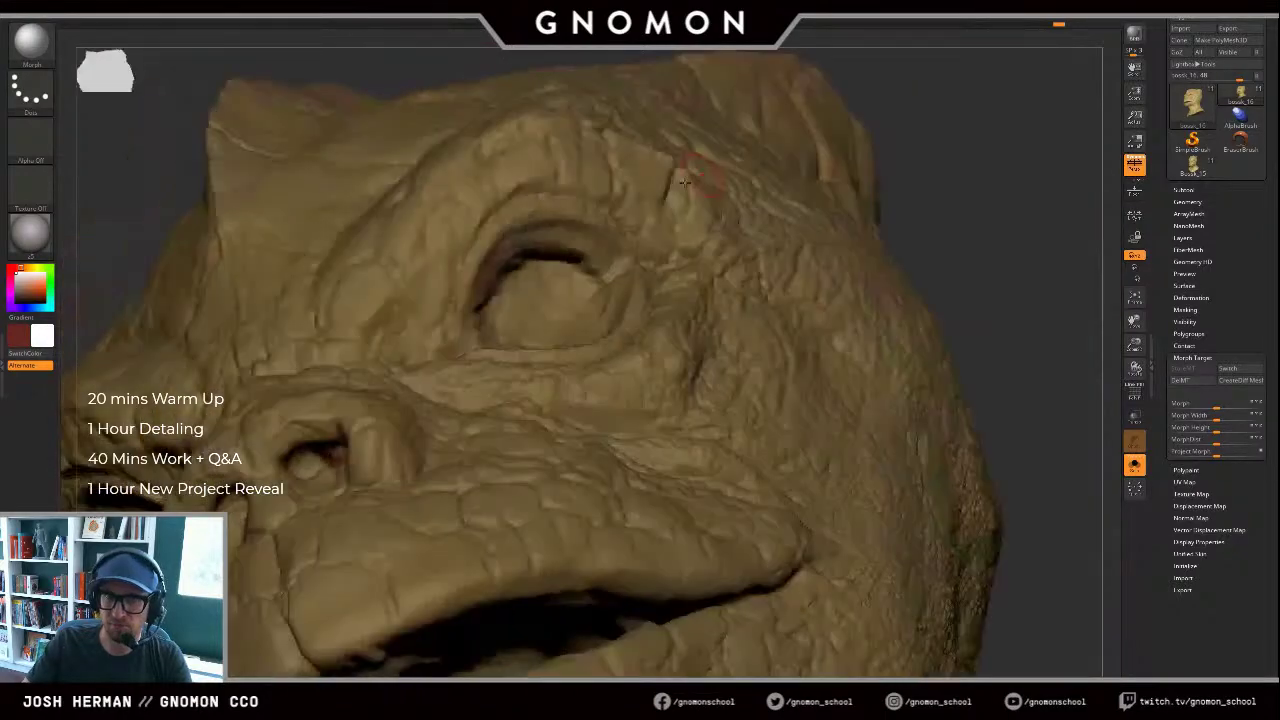
{"action": "mouse_move", "coordinate": [604, 250]}
{"action": "left_mouse_down"}
{"action": "mouse_move", "coordinate": [614, 257]}
{"action": "mouse_move", "coordinate": [602, 278]}
{"action": "left_mouse_up"}
{"action": "left_click_drag", "start_coordinate": [986, 171], "coordinate": [1003, 237]}
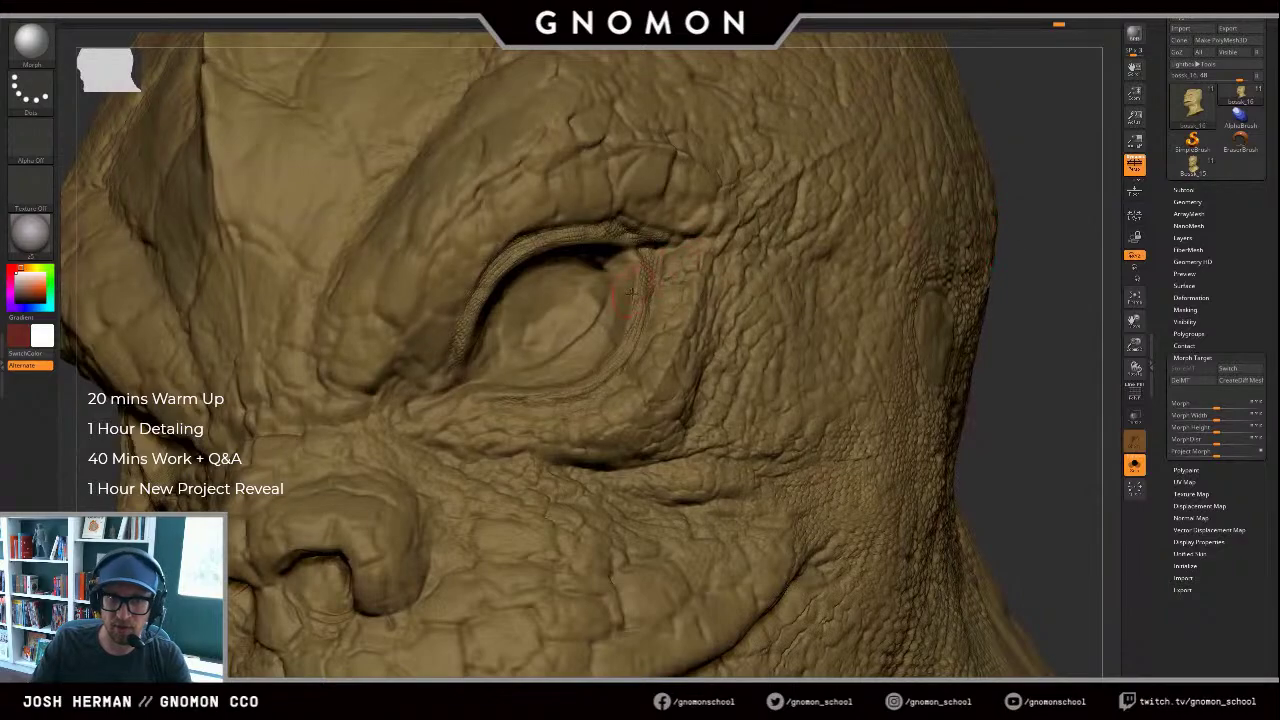
{"action": "left_click_drag", "start_coordinate": [614, 290], "coordinate": [601, 335]}
{"action": "left_click_drag", "start_coordinate": [1061, 263], "coordinate": [889, 268]}
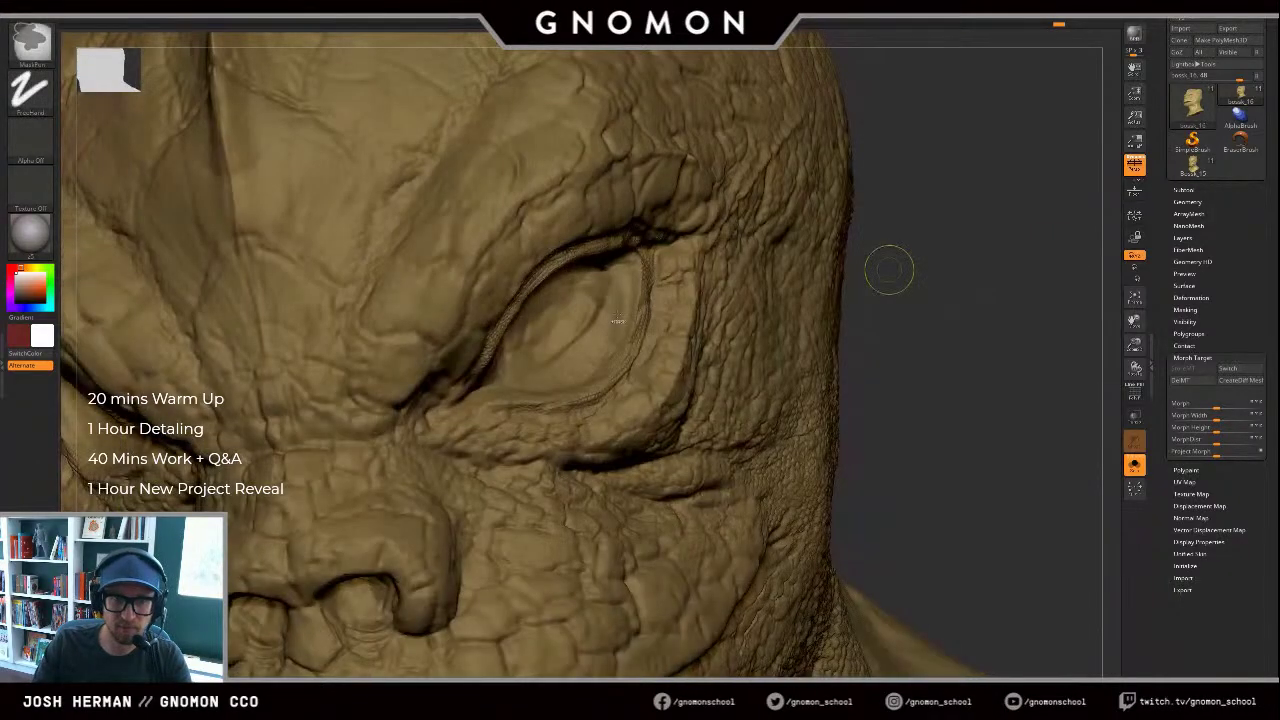
Step: Clean the lower and outer eyelid edge with the Morph brush, checking it with the eyeball shown and hidden
{"action": "key", "text": "shift+s"}
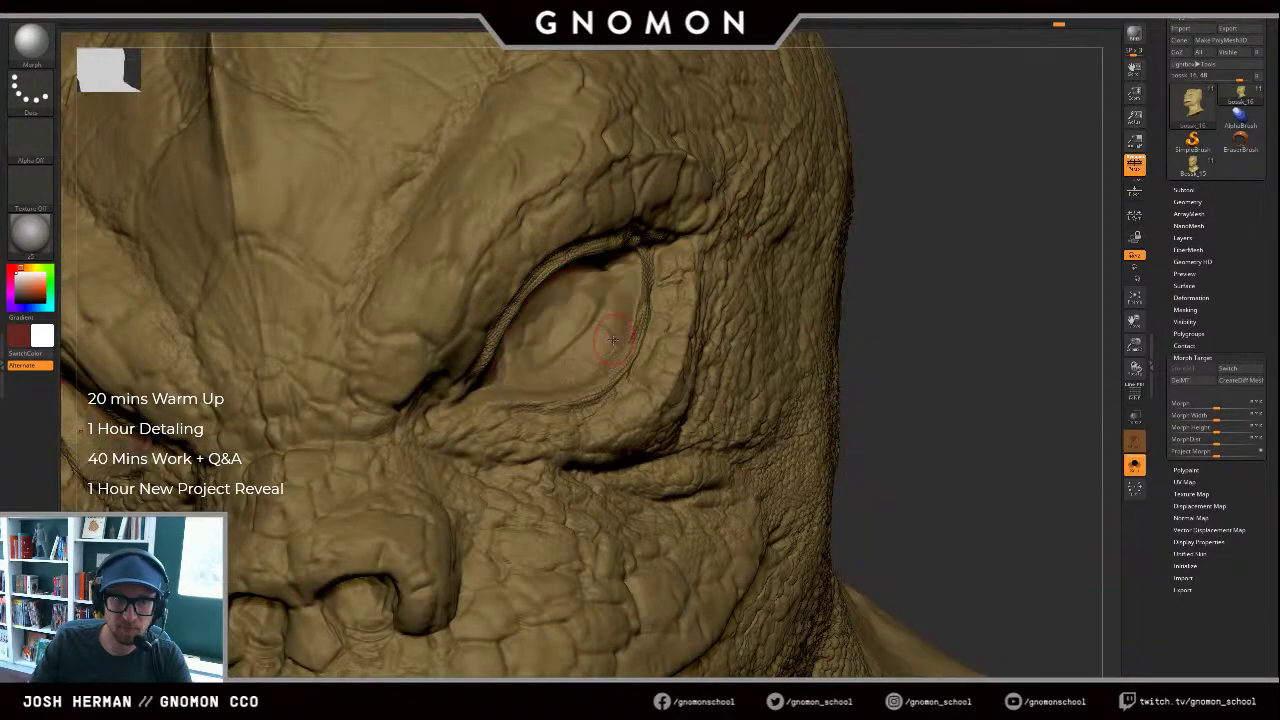
{"action": "key", "text": "ctrl+shift+s"}
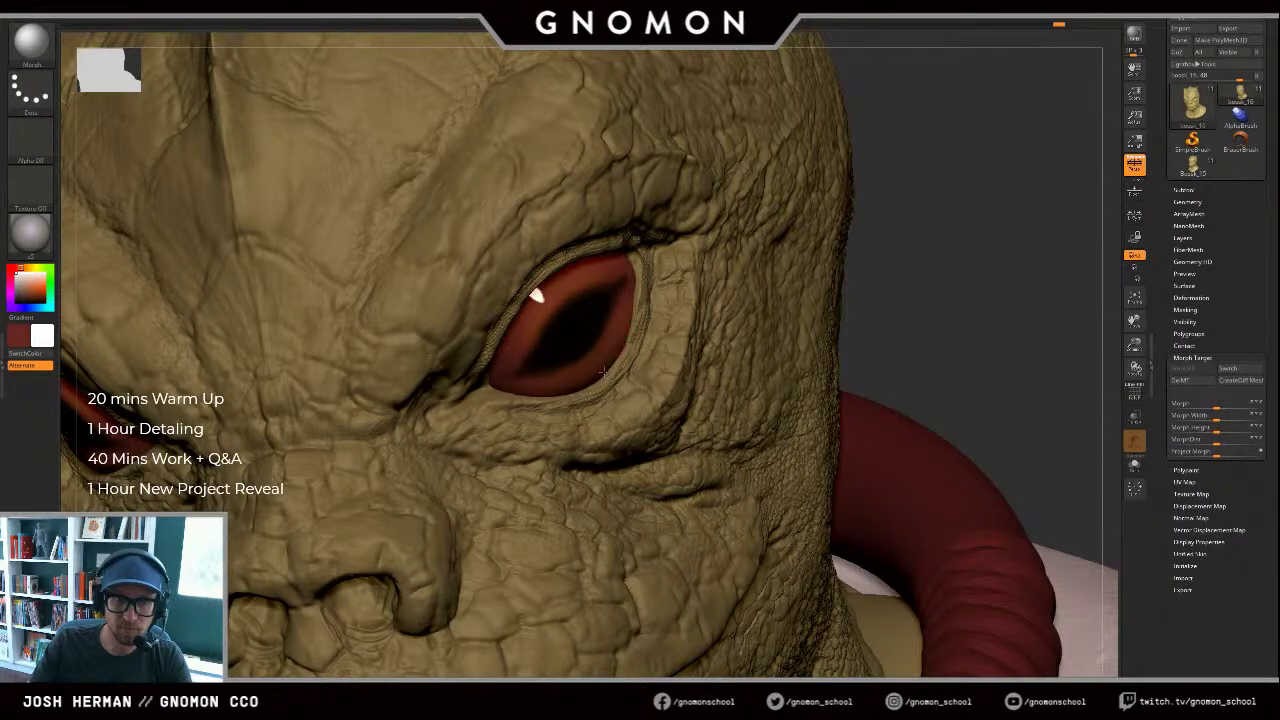
{"action": "key", "text": "shift+s"}
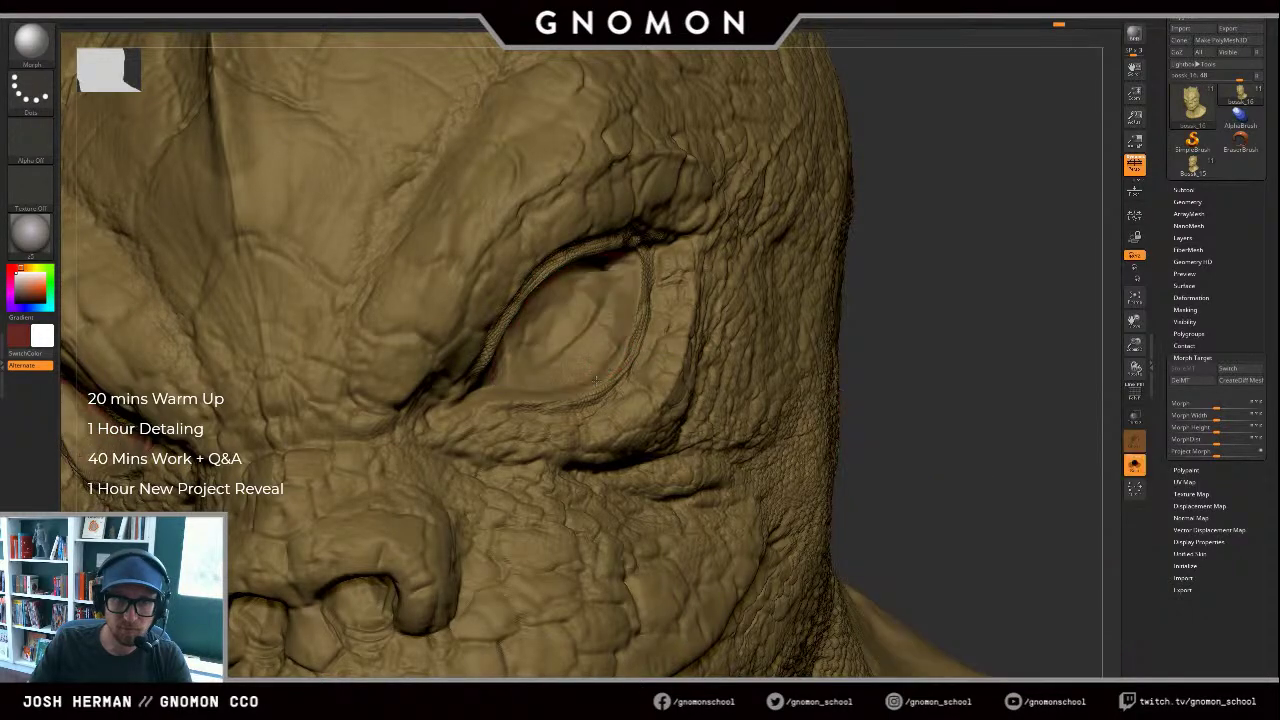
{"action": "key", "text": "ctrl+shift+s"}
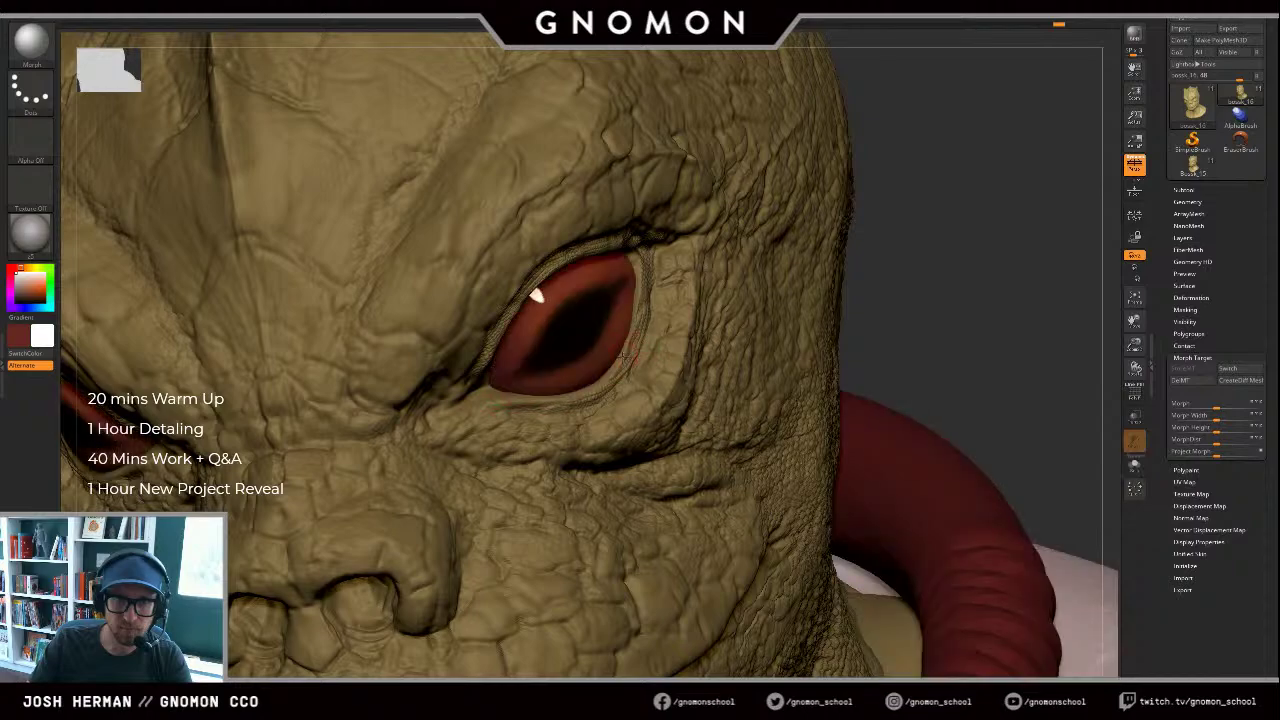
{"action": "left_click_drag", "start_coordinate": [617, 346], "coordinate": [631, 270]}
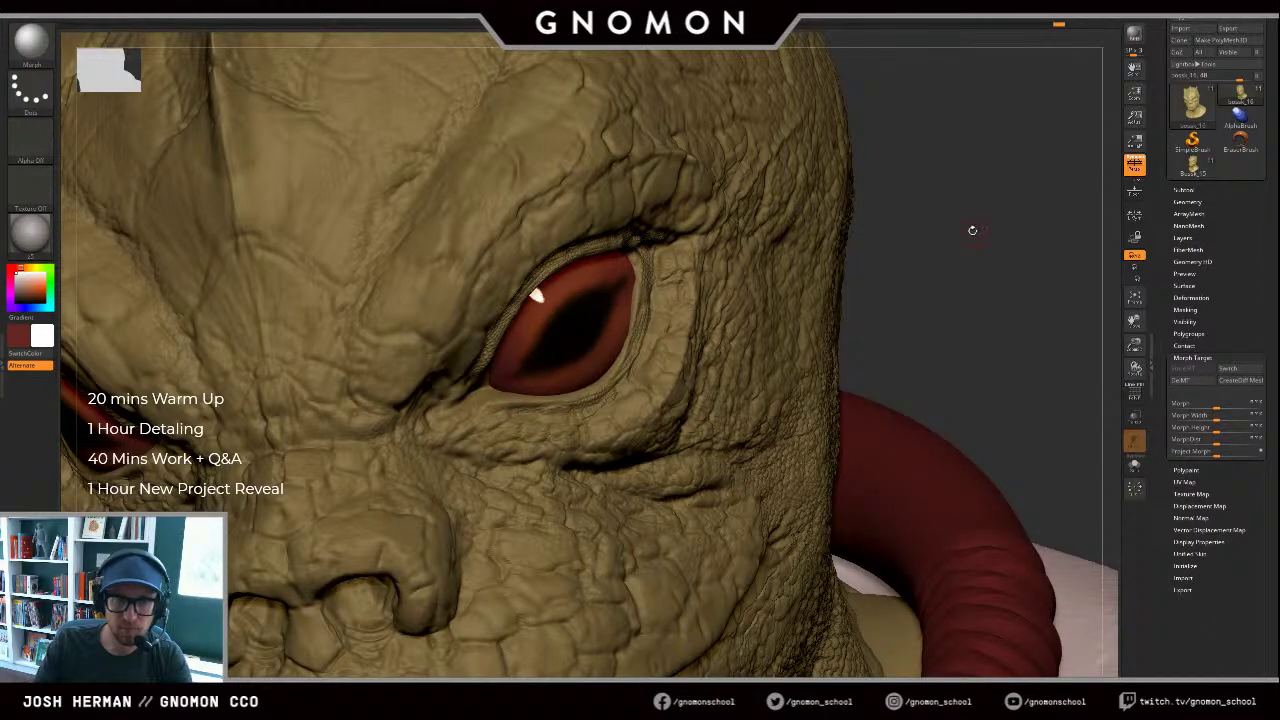
{"action": "left_click_drag", "start_coordinate": [971, 229], "coordinate": [857, 236]}
{"action": "key", "text": "ctrl+shift+s"}
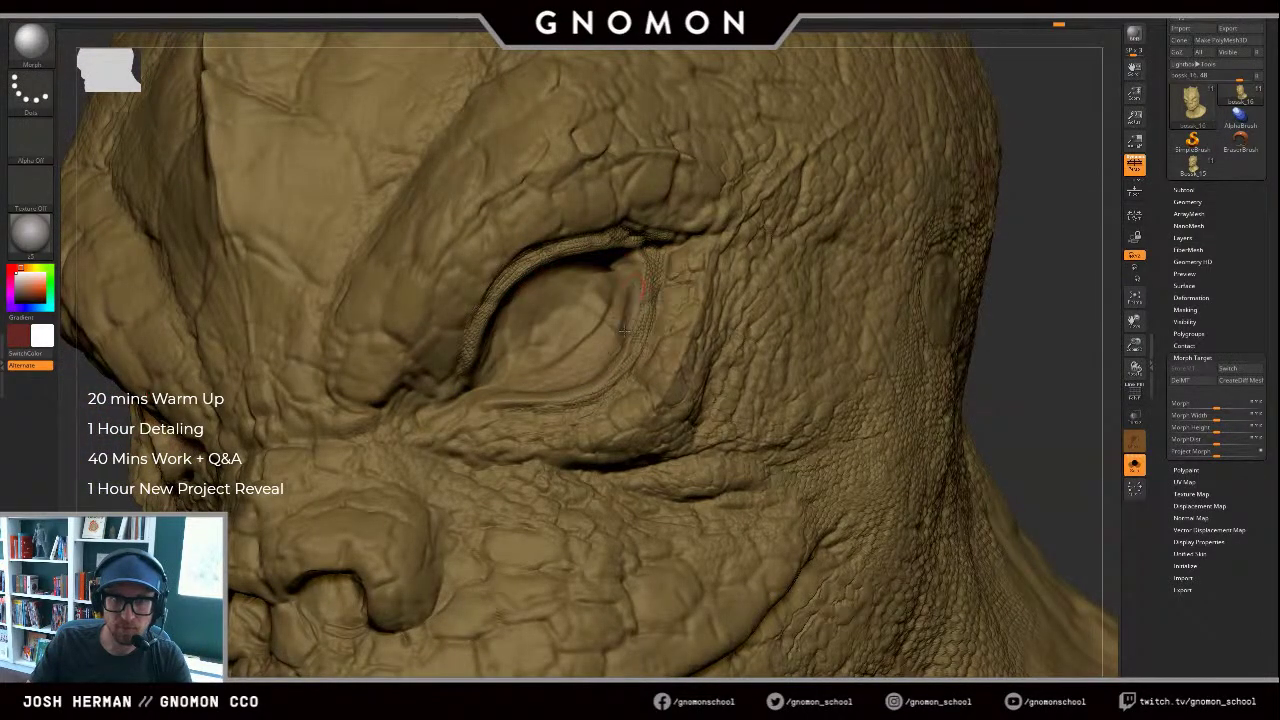
Step: Review the eyelid scales on the whole head with all subtools shown
{"action": "key", "text": "f"}
{"action": "left_click_drag", "start_coordinate": [945, 298], "coordinate": [1103, 345], "text": "shift"}
{"action": "key", "text": "ctrl+shift+s"}
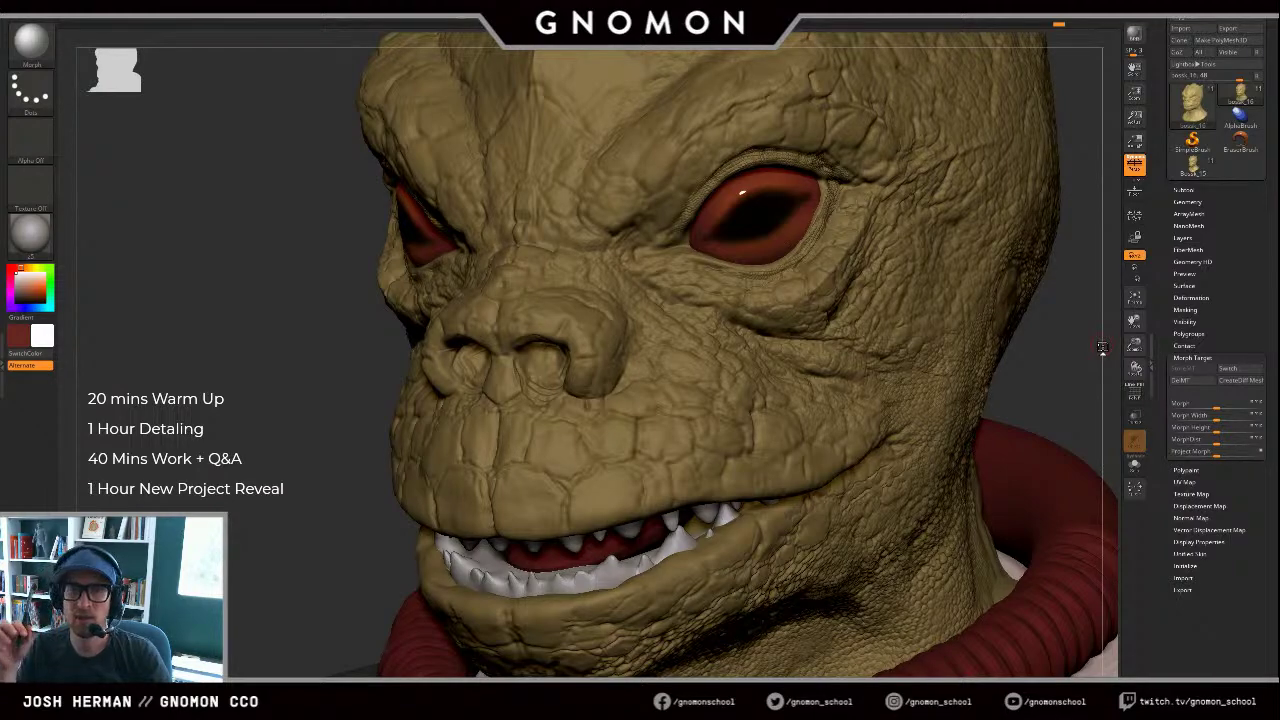
Step: Adjust the brush size and smooth the skin along the upper eyelid and below the outer corner of the eye
{"action": "left_click_drag", "start_coordinate": [324, 388], "coordinate": [222, 372], "text": "alt"}
{"action": "mouse_move", "coordinate": [381, 335]}
{"action": "left_mouse_down", "text": "alt"}
{"action": "mouse_move", "coordinate": [470, 310]}
{"action": "mouse_move", "coordinate": [376, 370]}
{"action": "left_mouse_up", "text": "alt"}
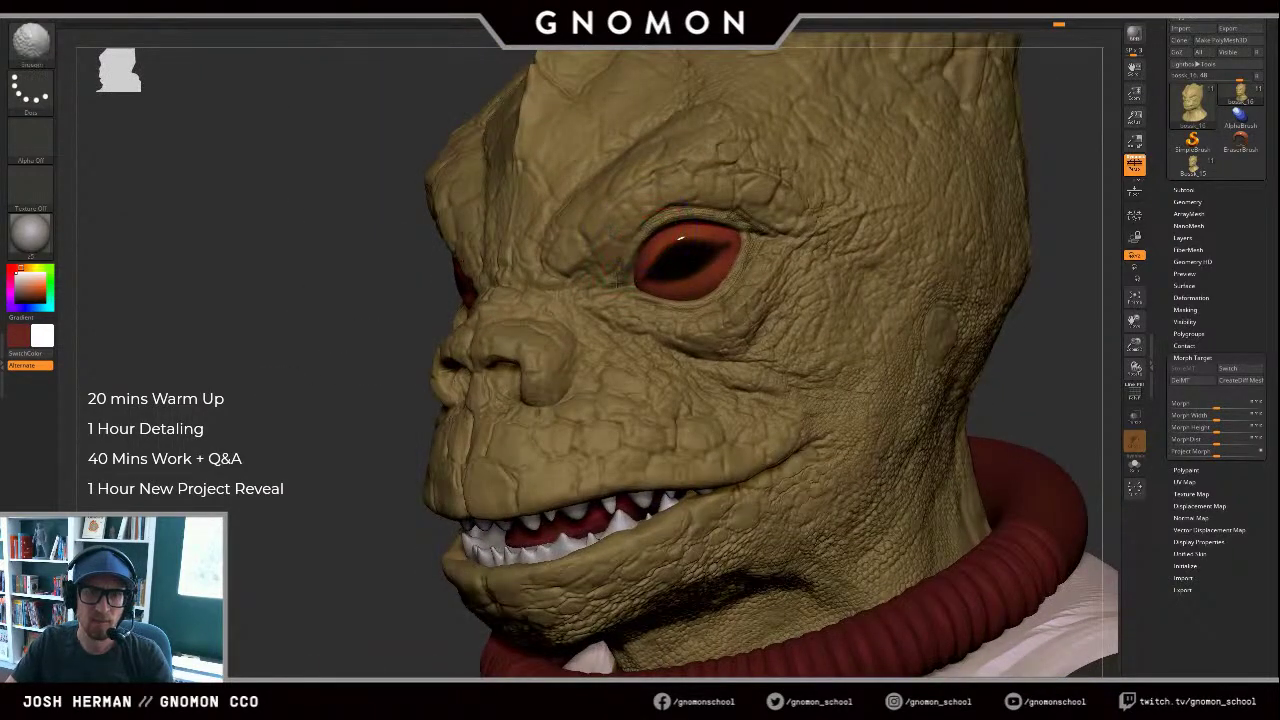
{"action": "left_click_drag", "start_coordinate": [427, 260], "coordinate": [474, 261]}
{"action": "key", "text": "s"}
{"action": "left_click_drag", "start_coordinate": [620, 266], "coordinate": [612, 266]}
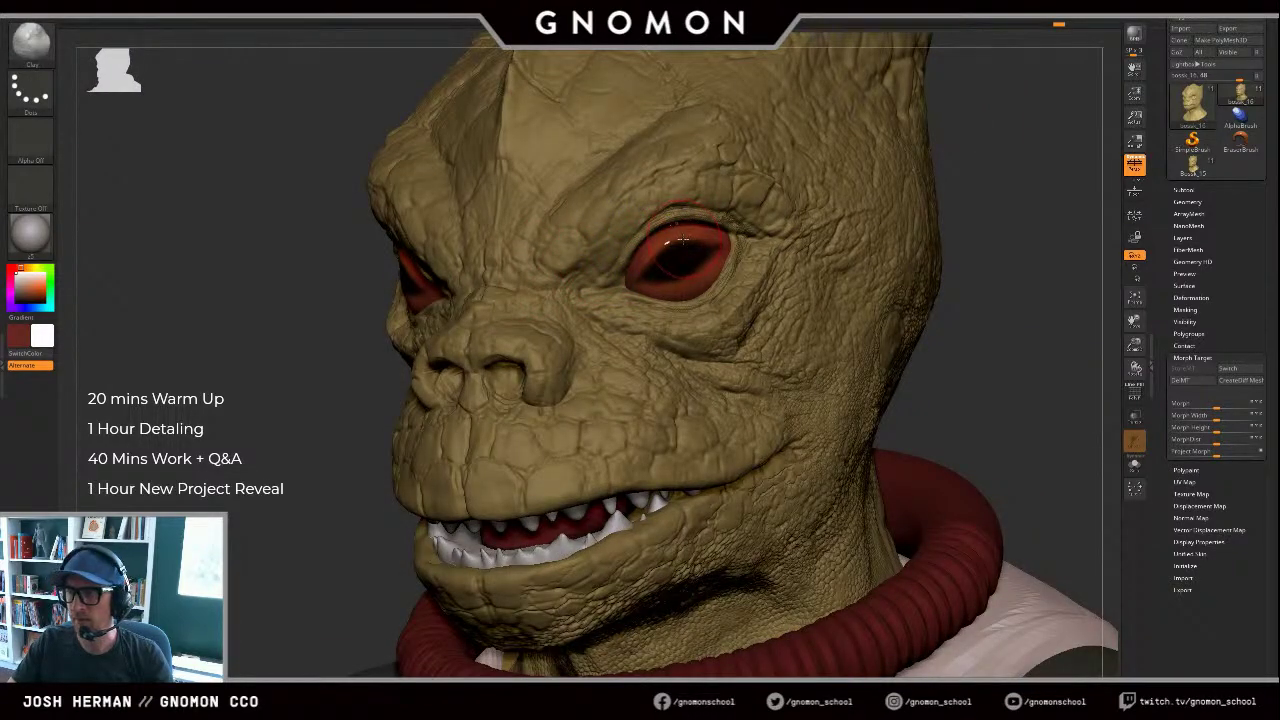
{"action": "key", "text": "shift"}
{"action": "left_click_drag", "start_coordinate": [672, 224], "coordinate": [688, 212], "text": "shift"}
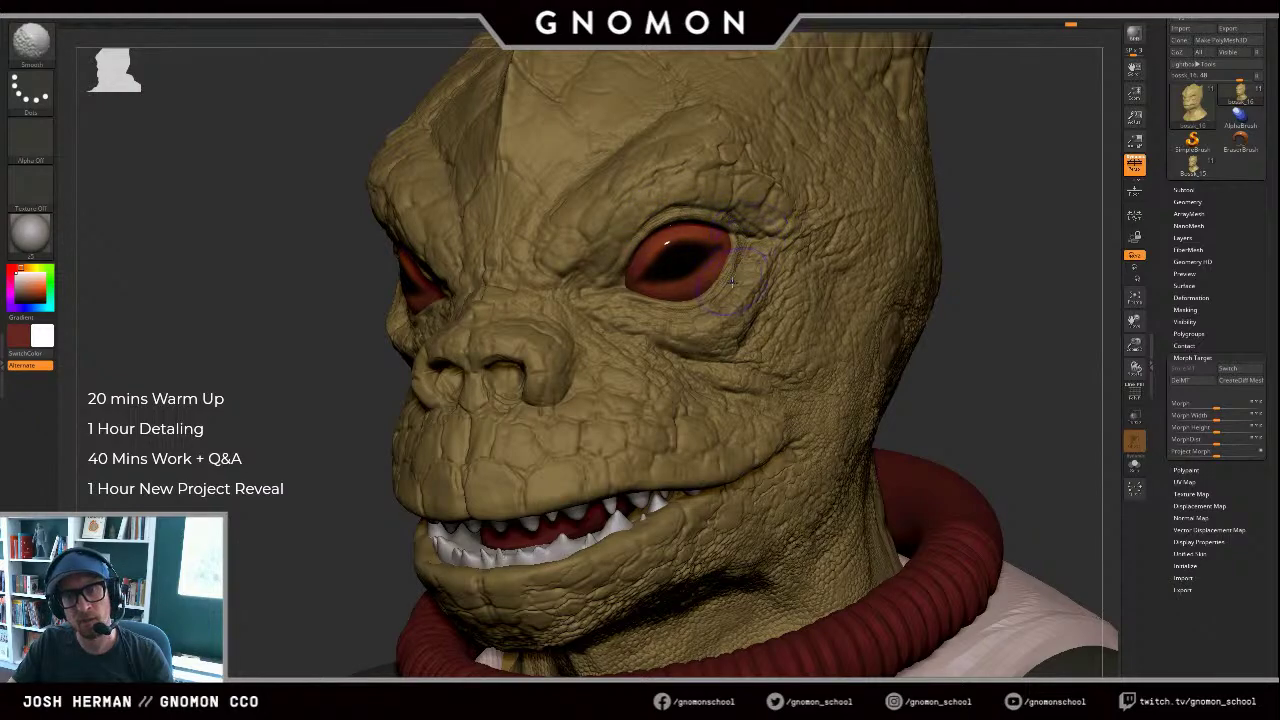
{"action": "left_click_drag", "start_coordinate": [725, 288], "coordinate": [706, 300], "text": "shift"}
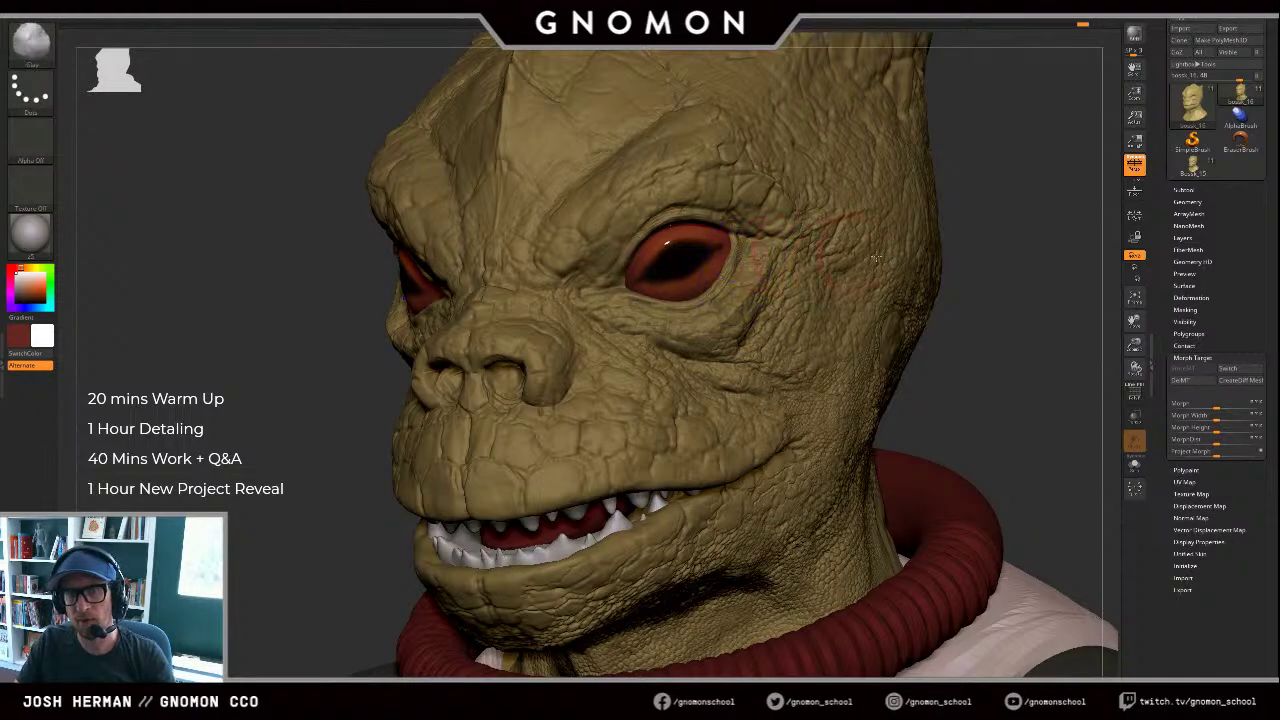
{"action": "left_click_drag", "start_coordinate": [1003, 316], "coordinate": [970, 288]}
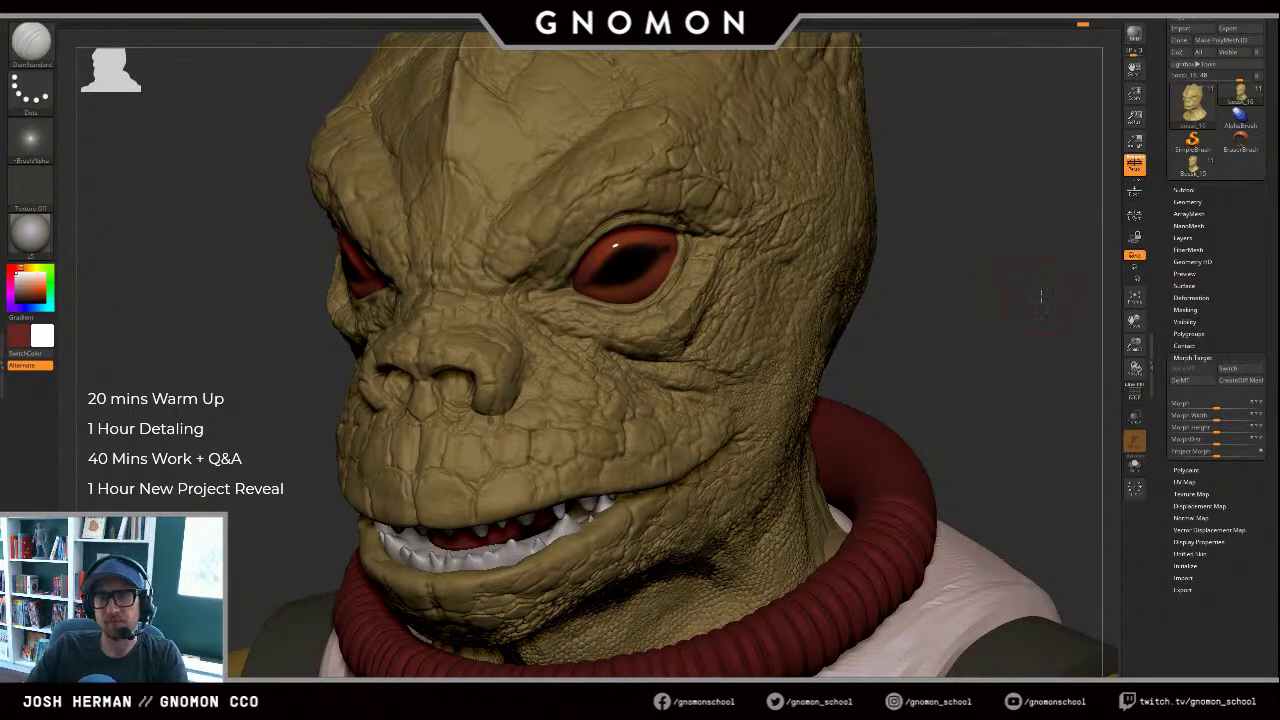
Step: Isolate the head subtool and bring the flat underside of the neck into view
{"action": "left_click_drag", "start_coordinate": [1040, 296], "coordinate": [989, 300]}
{"action": "key", "text": "b"}
{"action": "key", "text": "c"}
{"action": "key", "text": "l"}
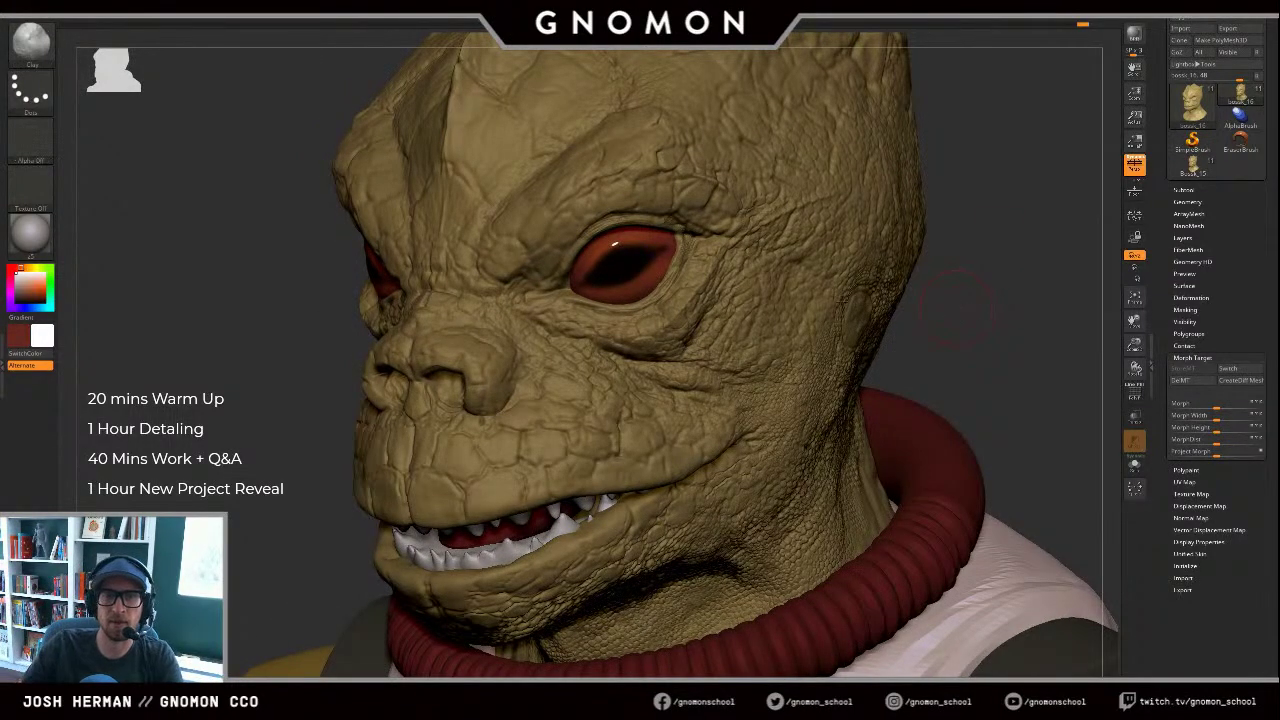
{"action": "key", "text": "f"}
{"action": "key", "text": "alt+s"}
{"action": "key", "text": "f"}
{"action": "left_click_drag", "start_coordinate": [982, 319], "coordinate": [945, 383], "text": "alt"}
{"action": "key", "text": "f"}
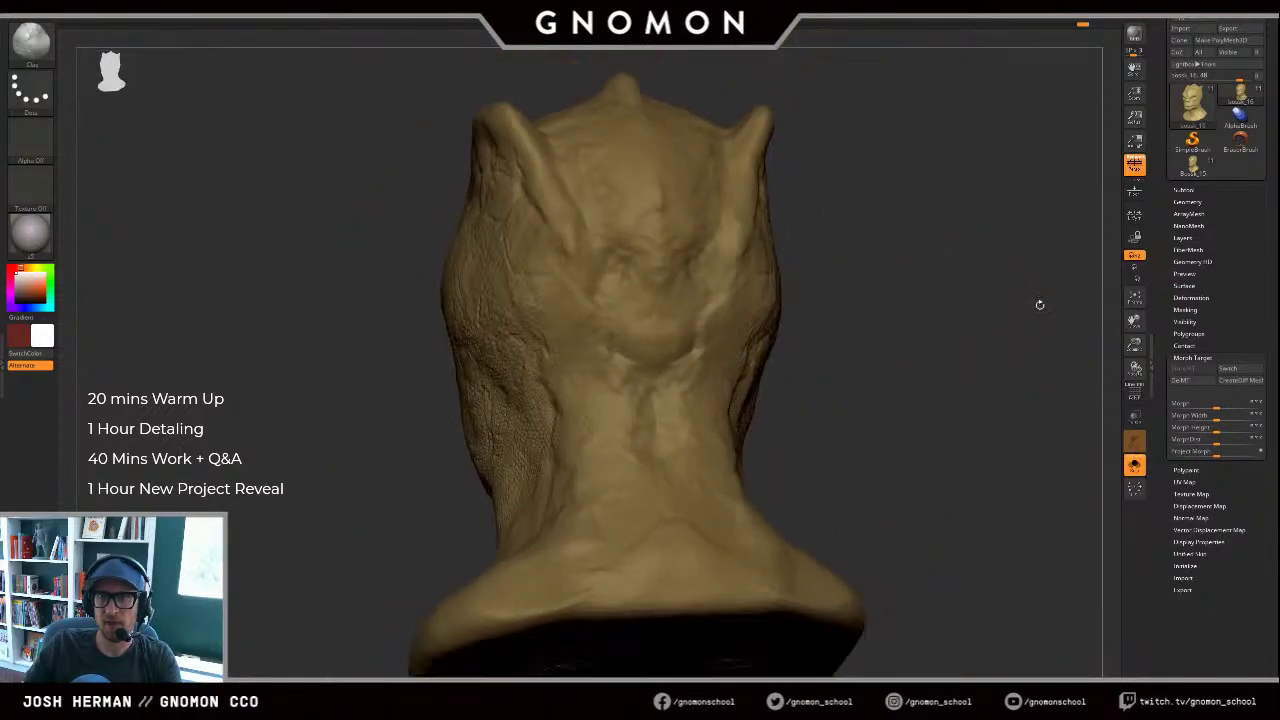
{"action": "left_click_drag", "start_coordinate": [969, 336], "coordinate": [938, 226]}
Step: Select and resize the DamStandard brush, and smooth away the stamped scale patches on the underside of the neck
{"action": "key", "text": "b"}
{"action": "key", "text": "d"}
{"action": "key", "text": "s"}
{"action": "key", "text": "s"}
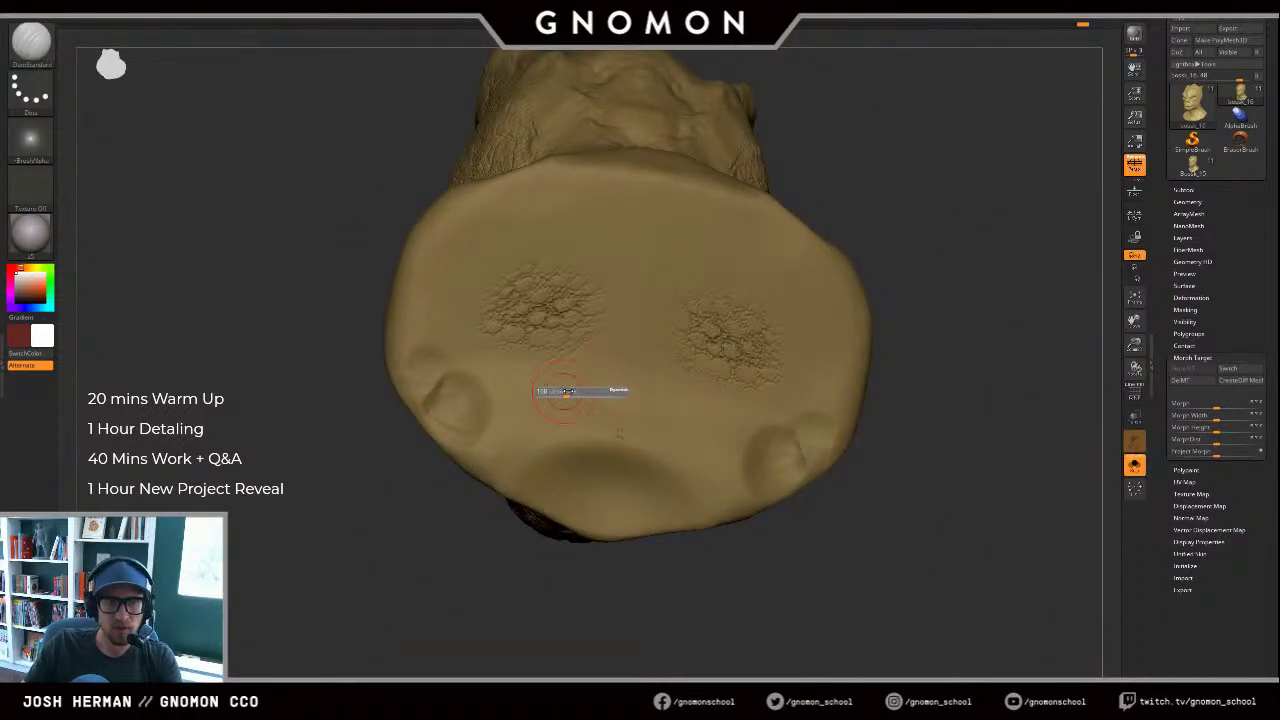
{"action": "left_click_drag", "start_coordinate": [557, 393], "coordinate": [570, 390]}
{"action": "mouse_move", "coordinate": [550, 302]}
{"action": "left_mouse_down", "text": "shift"}
{"action": "mouse_move", "coordinate": [528, 314]}
{"action": "mouse_move", "coordinate": [573, 315]}
{"action": "mouse_move", "coordinate": [520, 324]}
{"action": "mouse_move", "coordinate": [580, 328]}
{"action": "mouse_move", "coordinate": [515, 327]}
{"action": "left_mouse_up", "text": "shift"}
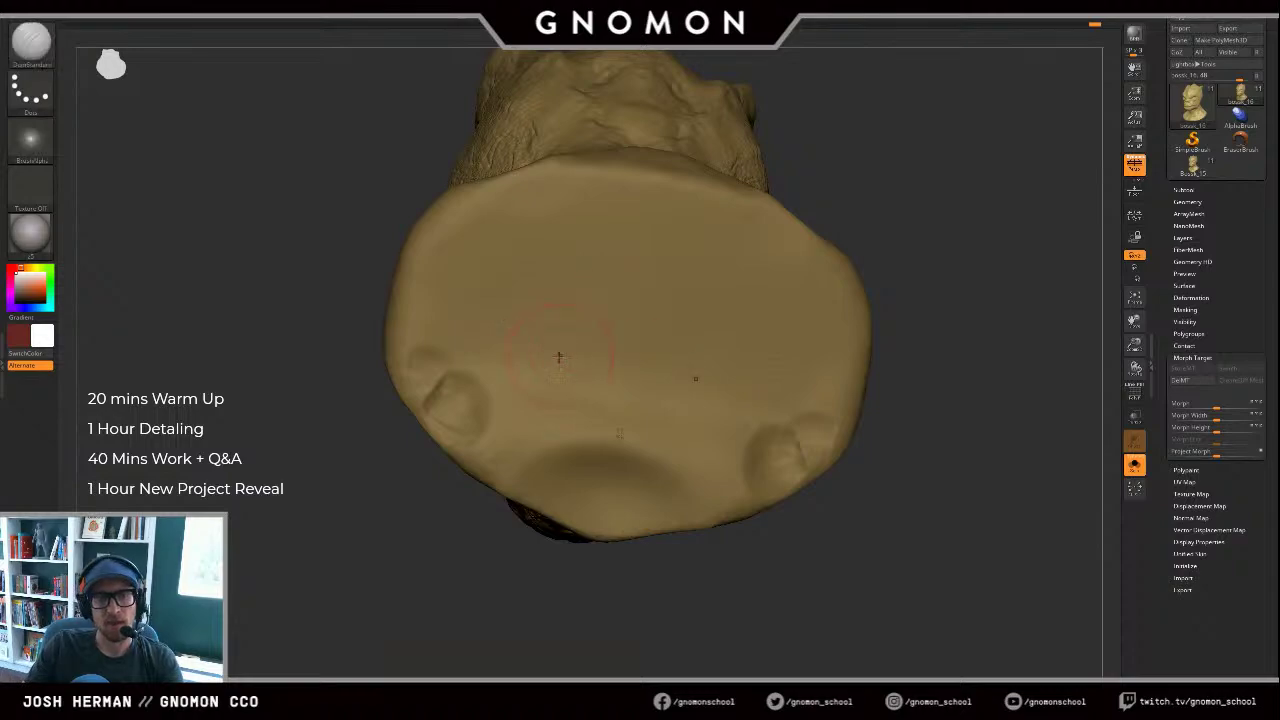
Step: Carve crossing test grooves with DamStandard on the underside of the neck, undoing the last two strokes
{"action": "left_click_drag", "start_coordinate": [556, 358], "coordinate": [752, 281]}
{"action": "mouse_move", "coordinate": [1000, 337]}
{"action": "left_mouse_down"}
{"action": "mouse_move", "coordinate": [982, 249]}
{"action": "mouse_move", "coordinate": [1050, 240]}
{"action": "mouse_move", "coordinate": [949, 217]}
{"action": "mouse_move", "coordinate": [940, 450]}
{"action": "left_mouse_up"}
{"action": "left_click_drag", "start_coordinate": [601, 591], "coordinate": [712, 390]}
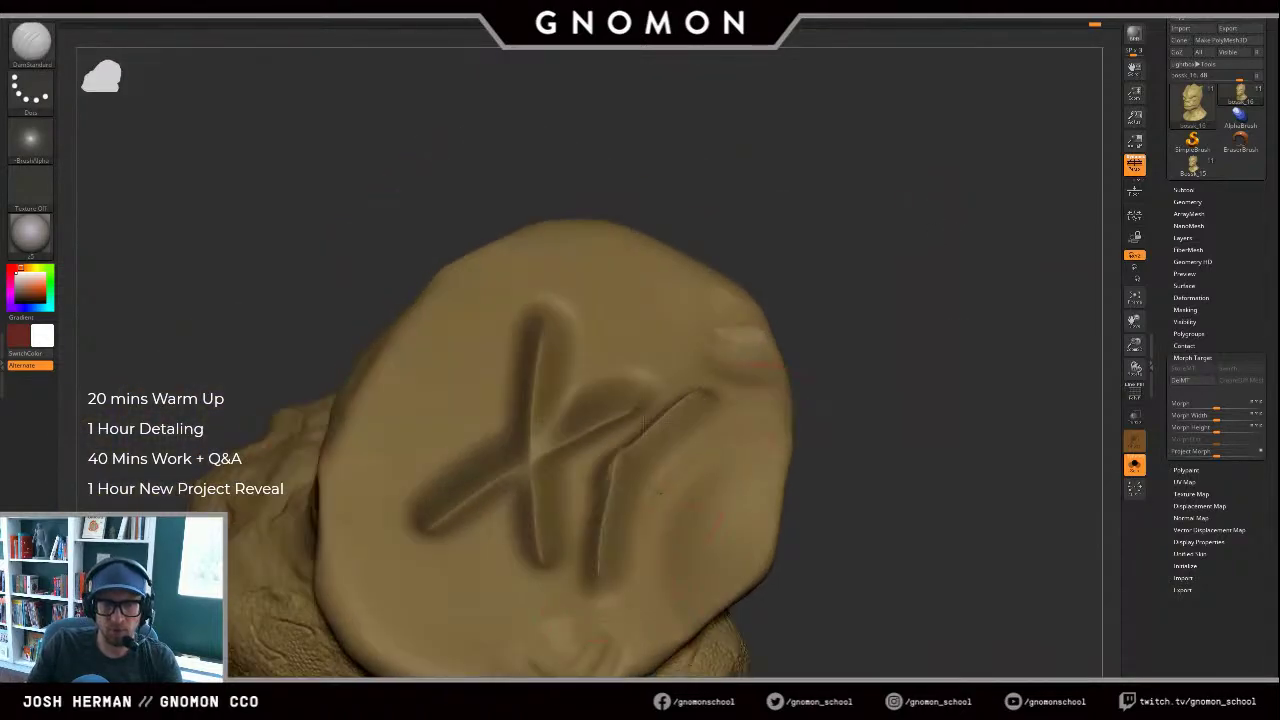
{"action": "left_click_drag", "start_coordinate": [562, 580], "coordinate": [672, 380]}
{"action": "left_click_drag", "start_coordinate": [881, 283], "coordinate": [878, 232]}
{"action": "key", "text": "ctrl+z"}
{"action": "key", "text": "ctrl+z"}
Step: Smooth out the crossed grooves and carve two parallel DamStandard grooves on the neck's underside
{"action": "left_click_drag", "start_coordinate": [606, 557], "coordinate": [664, 460]}
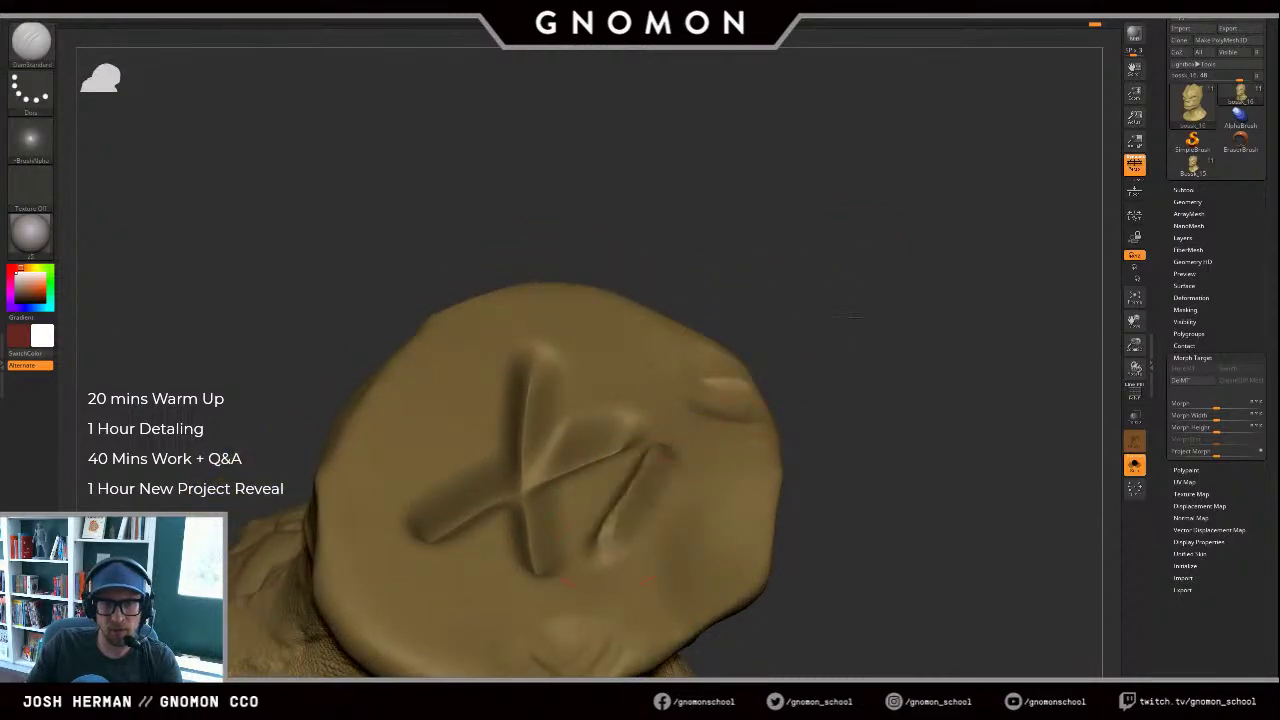
{"action": "left_click_drag", "start_coordinate": [850, 300], "coordinate": [900, 300]}
{"action": "mouse_move", "coordinate": [480, 430]}
{"action": "left_mouse_down", "text": "shift"}
{"action": "mouse_move", "coordinate": [523, 500]}
{"action": "mouse_move", "coordinate": [486, 466]}
{"action": "mouse_move", "coordinate": [493, 406]}
{"action": "left_mouse_up", "text": "shift"}
{"action": "left_click_drag", "start_coordinate": [890, 300], "coordinate": [850, 290]}
{"action": "left_click_drag", "start_coordinate": [560, 562], "coordinate": [614, 388]}
{"action": "mouse_move", "coordinate": [771, 303]}
{"action": "left_mouse_down"}
{"action": "mouse_move", "coordinate": [809, 283]}
{"action": "mouse_move", "coordinate": [757, 325]}
{"action": "left_mouse_up"}
Step: Try building up the surface across the parallel grooves with the Clay brush, and undo the strokes
{"action": "key", "text": "b"}
{"action": "key", "text": "c"}
{"action": "key", "text": "l"}
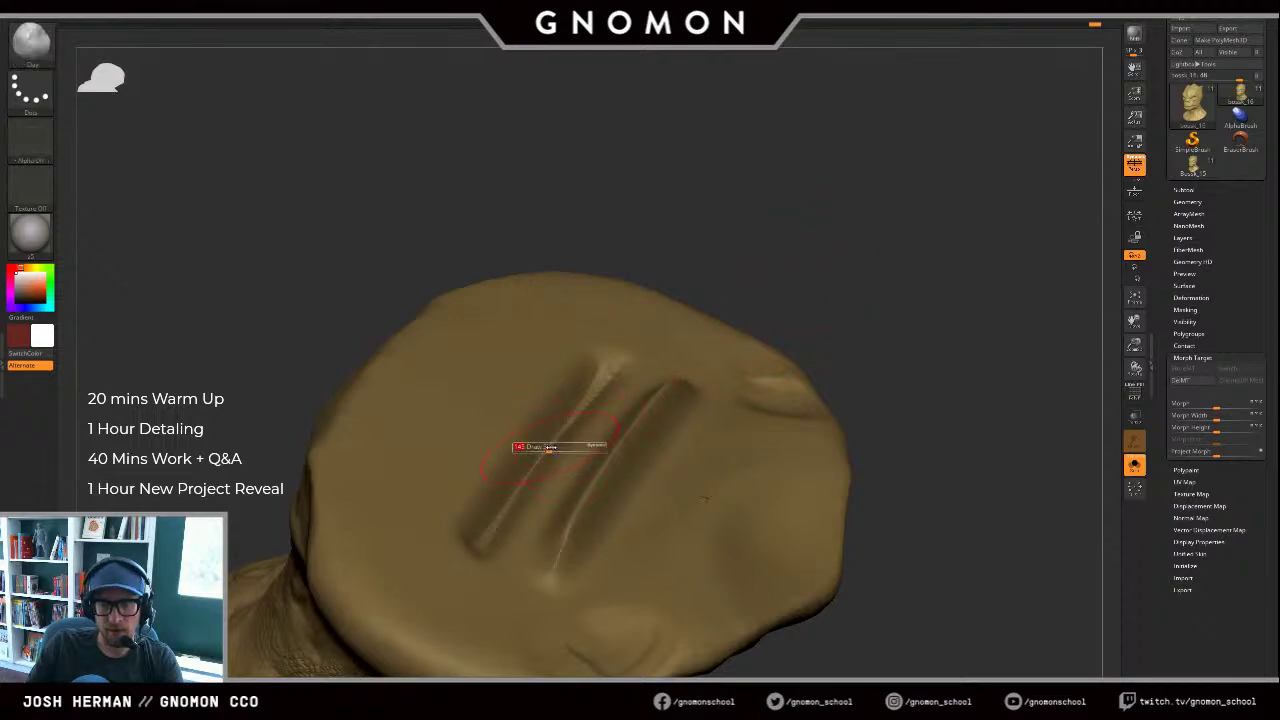
{"action": "left_click_drag", "start_coordinate": [838, 341], "coordinate": [868, 312]}
{"action": "mouse_move", "coordinate": [409, 422]}
{"action": "left_mouse_down"}
{"action": "mouse_move", "coordinate": [420, 432]}
{"action": "mouse_move", "coordinate": [408, 438]}
{"action": "mouse_move", "coordinate": [558, 457]}
{"action": "left_mouse_up"}
{"action": "key", "text": "ctrl+z"}
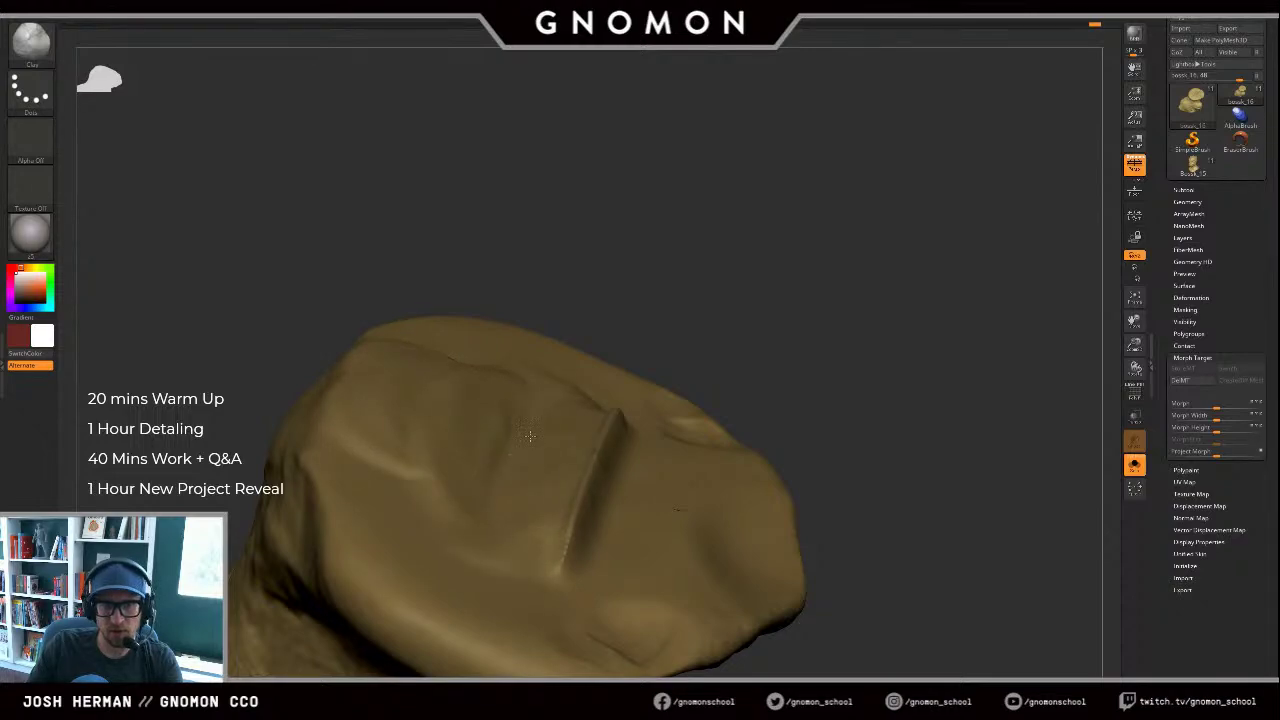
{"action": "left_click_drag", "start_coordinate": [838, 347], "coordinate": [740, 336]}
{"action": "key", "text": "ctrl+z"}
{"action": "key", "text": "ctrl+z"}
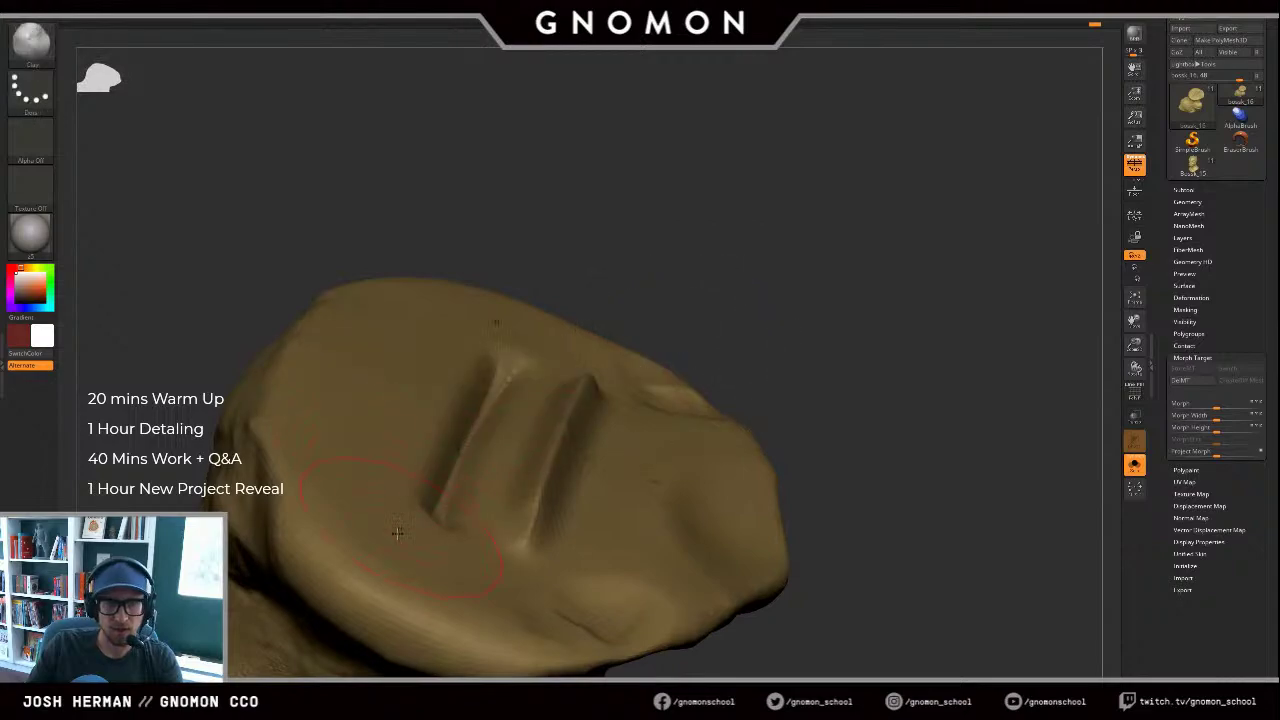
Step: Try a large Clay dab near the groove ends and a long stroke along the grooves, undoing both
{"action": "mouse_move", "coordinate": [381, 561]}
{"action": "left_mouse_down"}
{"action": "mouse_move", "coordinate": [394, 574]}
{"action": "mouse_move", "coordinate": [403, 560]}
{"action": "left_mouse_up"}
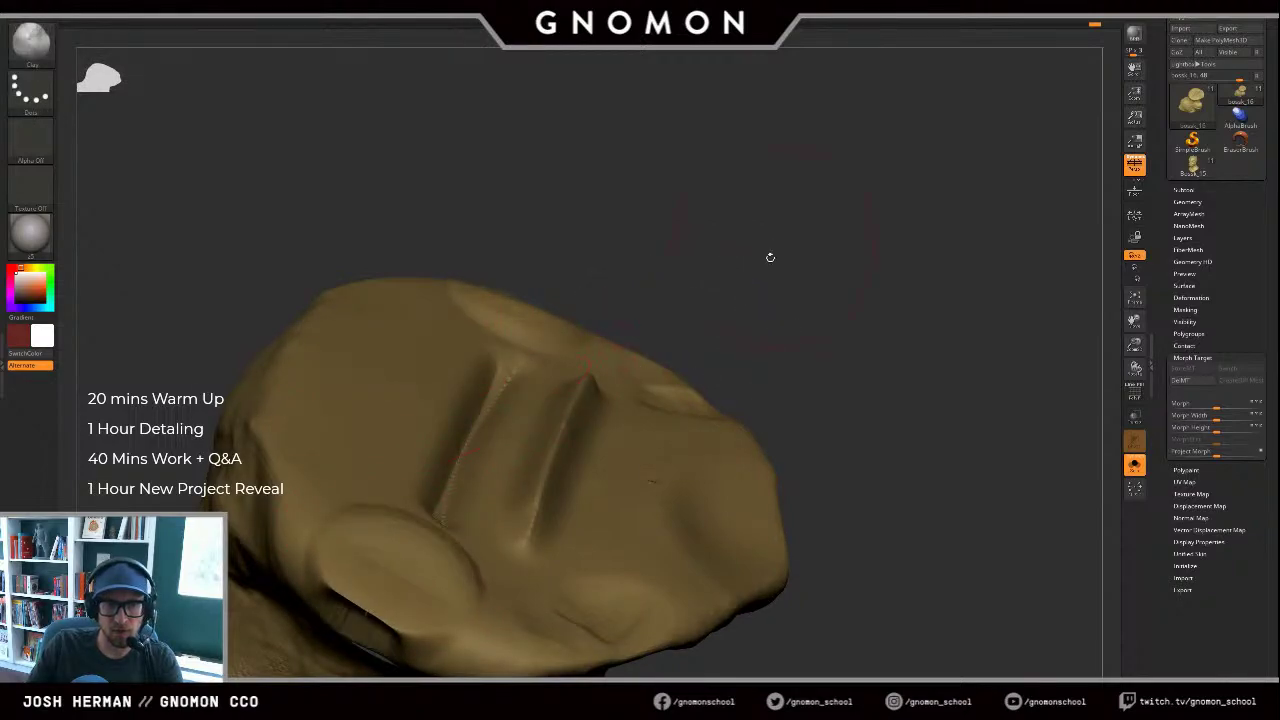
{"action": "left_click_drag", "start_coordinate": [769, 257], "coordinate": [745, 350]}
{"action": "key", "text": "ctrl+z"}
{"action": "mouse_move", "coordinate": [435, 538]}
{"action": "left_mouse_down"}
{"action": "mouse_move", "coordinate": [527, 380]}
{"action": "mouse_move", "coordinate": [603, 314]}
{"action": "left_mouse_up"}
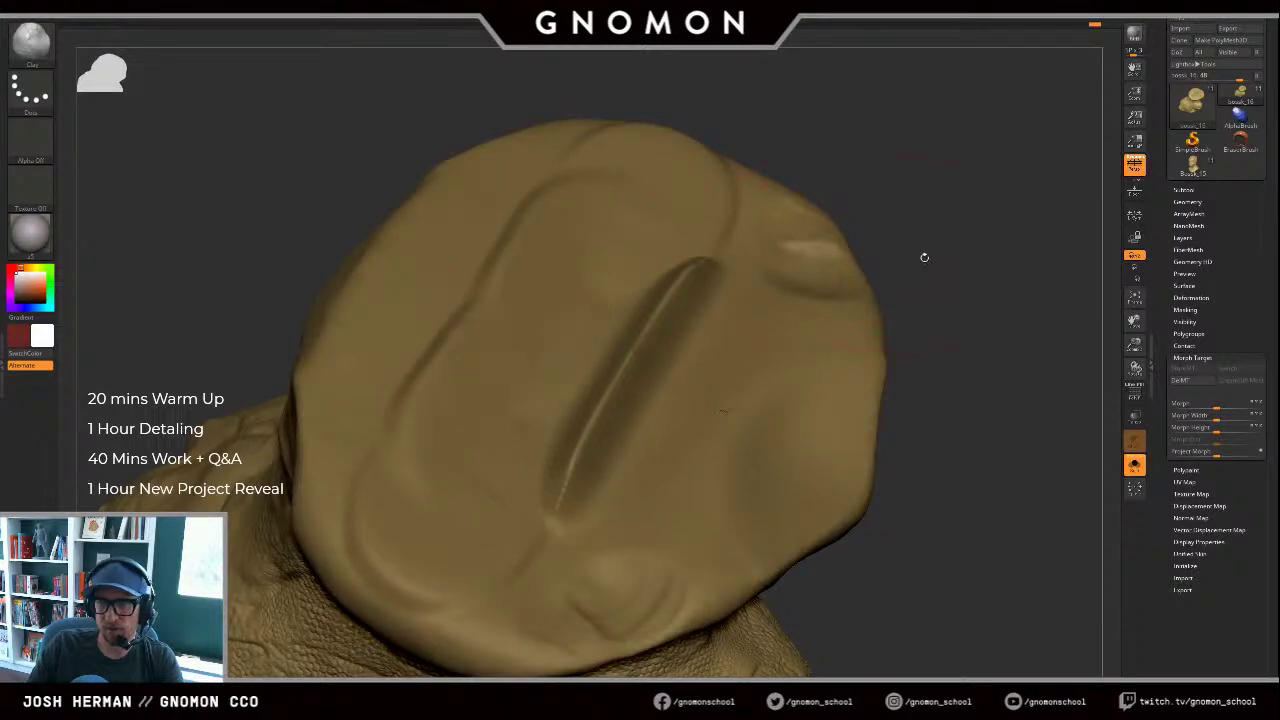
{"action": "left_click_drag", "start_coordinate": [923, 257], "coordinate": [934, 246]}
{"action": "key", "text": "ctrl+z"}
{"action": "key", "text": "ctrl+z"}
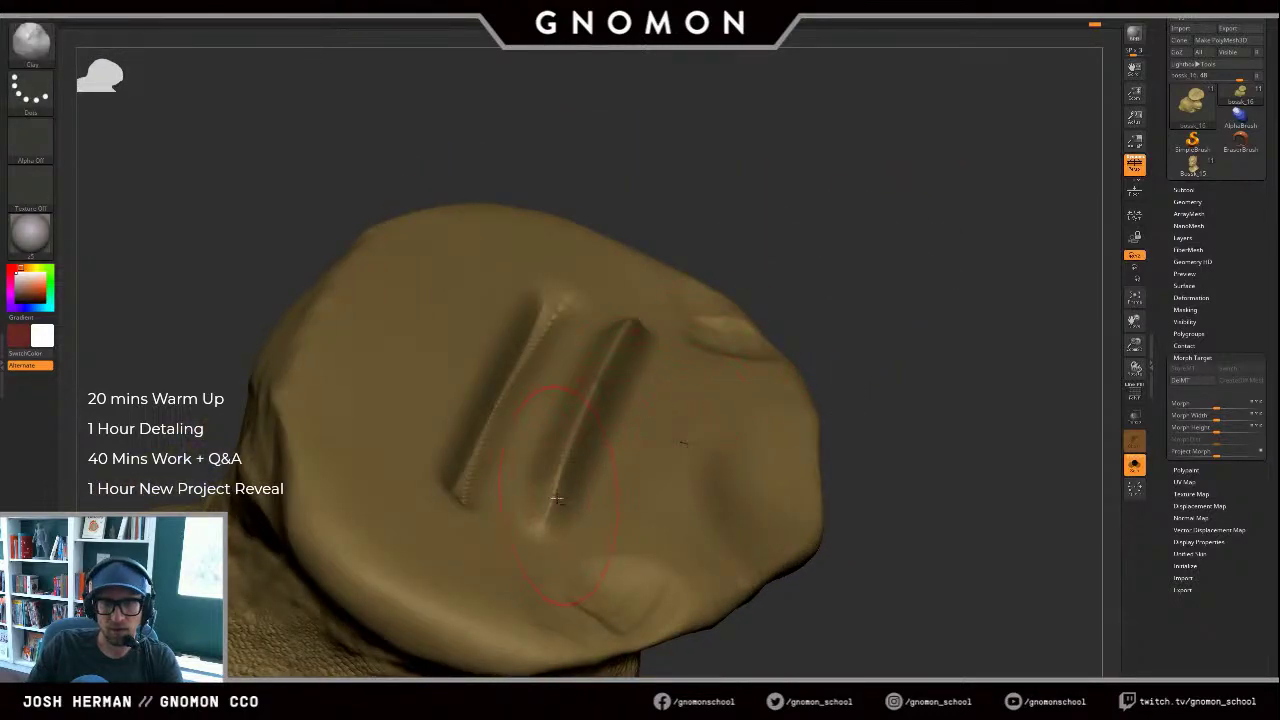
Step: Test Clay strokes across and along the groove nearer the neck's outer edge, undoing each attempt
{"action": "mouse_move", "coordinate": [692, 443]}
{"action": "left_mouse_down"}
{"action": "mouse_move", "coordinate": [588, 398]}
{"action": "mouse_move", "coordinate": [565, 406]}
{"action": "left_mouse_up"}
{"action": "mouse_move", "coordinate": [622, 412]}
{"action": "left_mouse_down"}
{"action": "mouse_move", "coordinate": [530, 402]}
{"action": "mouse_move", "coordinate": [471, 372]}
{"action": "left_mouse_up"}
{"action": "key", "text": "ctrl+z"}
{"action": "key", "text": "ctrl+z"}
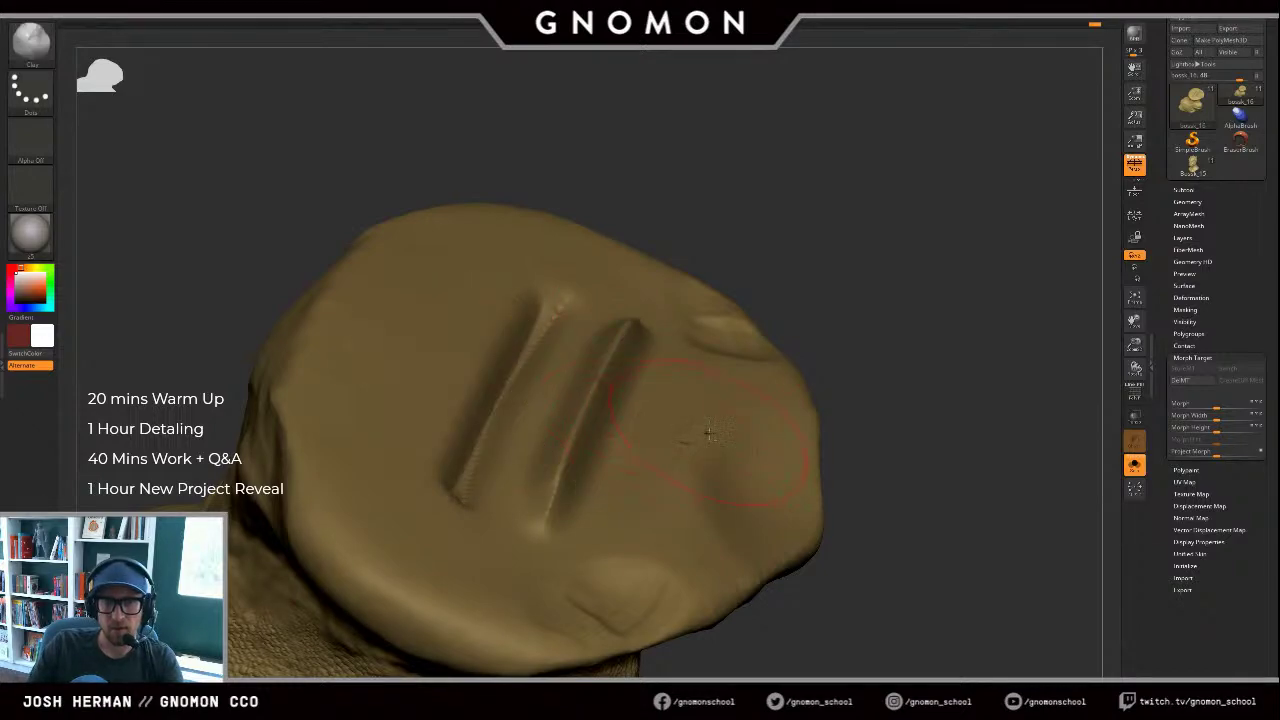
{"action": "left_click_drag", "start_coordinate": [524, 583], "coordinate": [591, 415]}
{"action": "key", "text": "ctrl+z"}
{"action": "left_click_drag", "start_coordinate": [521, 561], "coordinate": [591, 412]}
{"action": "key", "text": "ctrl+z"}
{"action": "left_click_drag", "start_coordinate": [926, 307], "coordinate": [996, 305], "text": "alt"}
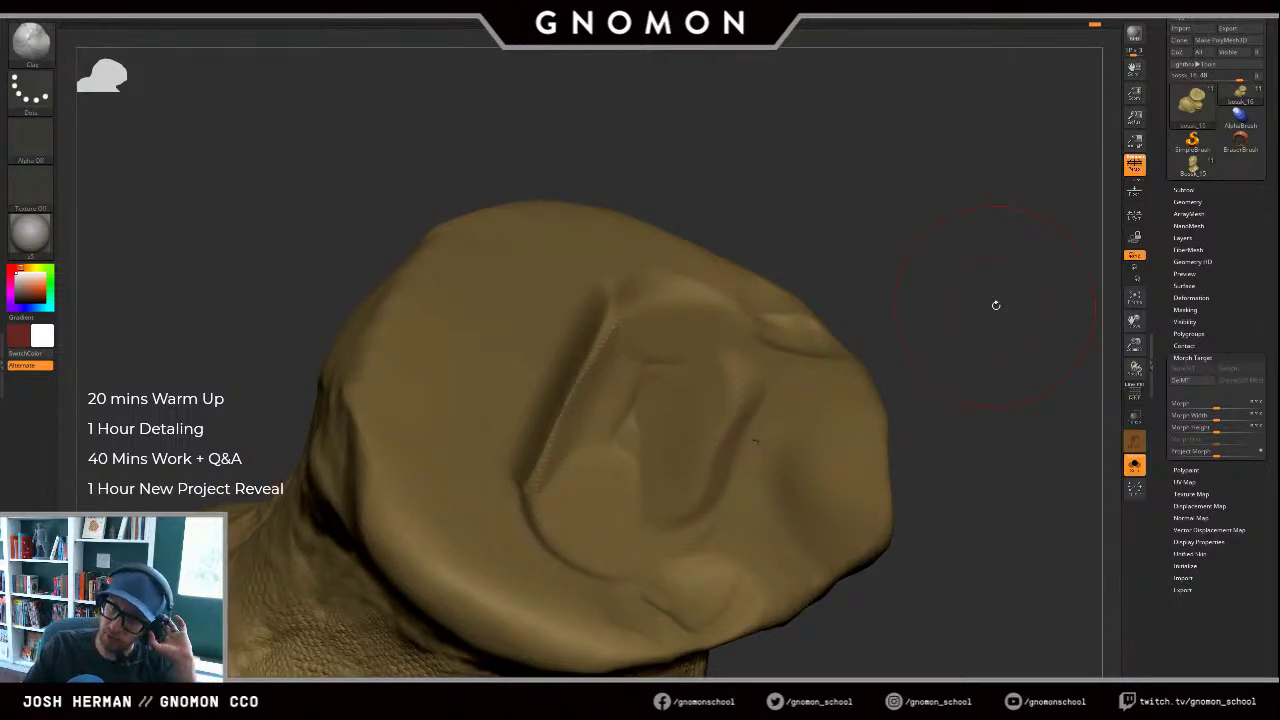
{"action": "key", "text": "ctrl+z"}
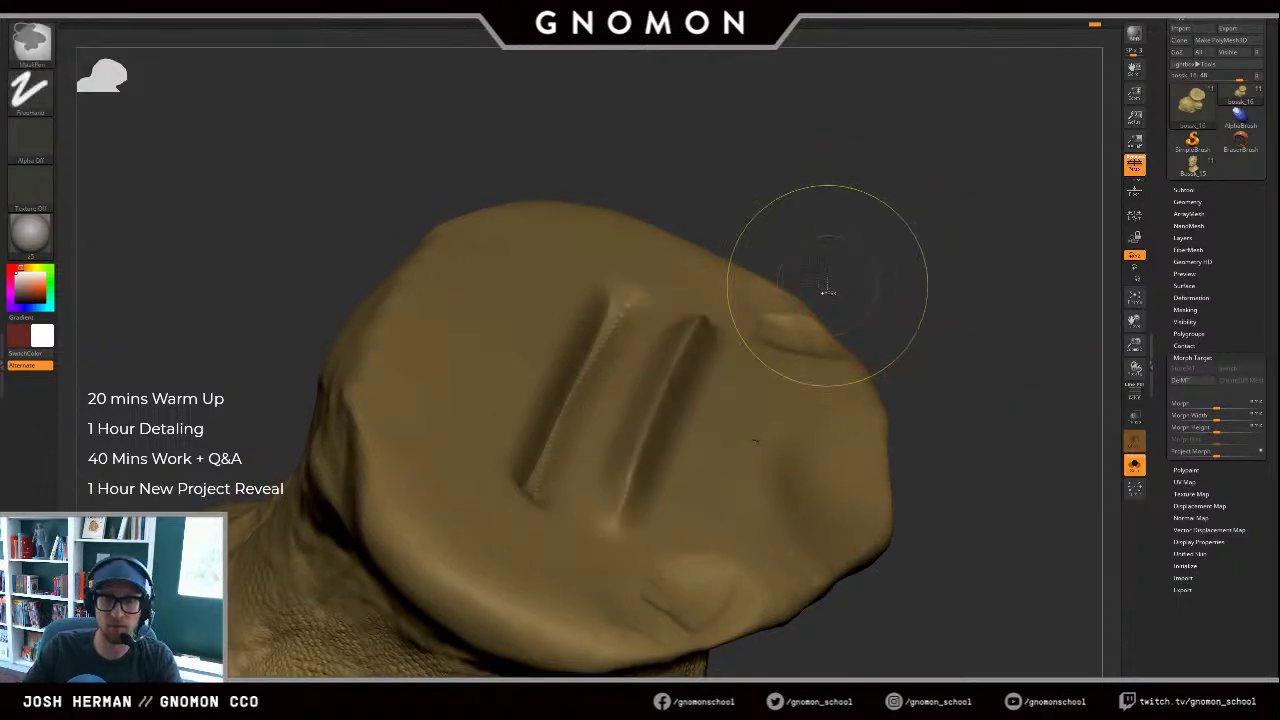
Step: Undo the last test strokes on the neck's underside and show the whole bust with all subtools again
{"action": "key", "text": "ctrl+z"}
{"action": "key", "text": "ctrl+z"}
{"action": "mouse_move", "coordinate": [963, 321]}
{"action": "left_mouse_down"}
{"action": "mouse_move", "coordinate": [943, 366]}
{"action": "mouse_move", "coordinate": [1004, 375]}
{"action": "mouse_move", "coordinate": [986, 406]}
{"action": "left_mouse_up"}
{"action": "mouse_move", "coordinate": [913, 372]}
{"action": "left_mouse_down"}
{"action": "mouse_move", "coordinate": [900, 434]}
{"action": "mouse_move", "coordinate": [893, 422]}
{"action": "mouse_move", "coordinate": [920, 374]}
{"action": "mouse_move", "coordinate": [891, 380]}
{"action": "left_mouse_up"}
{"action": "key", "text": "alt+shift+s"}
{"action": "key", "text": "f"}
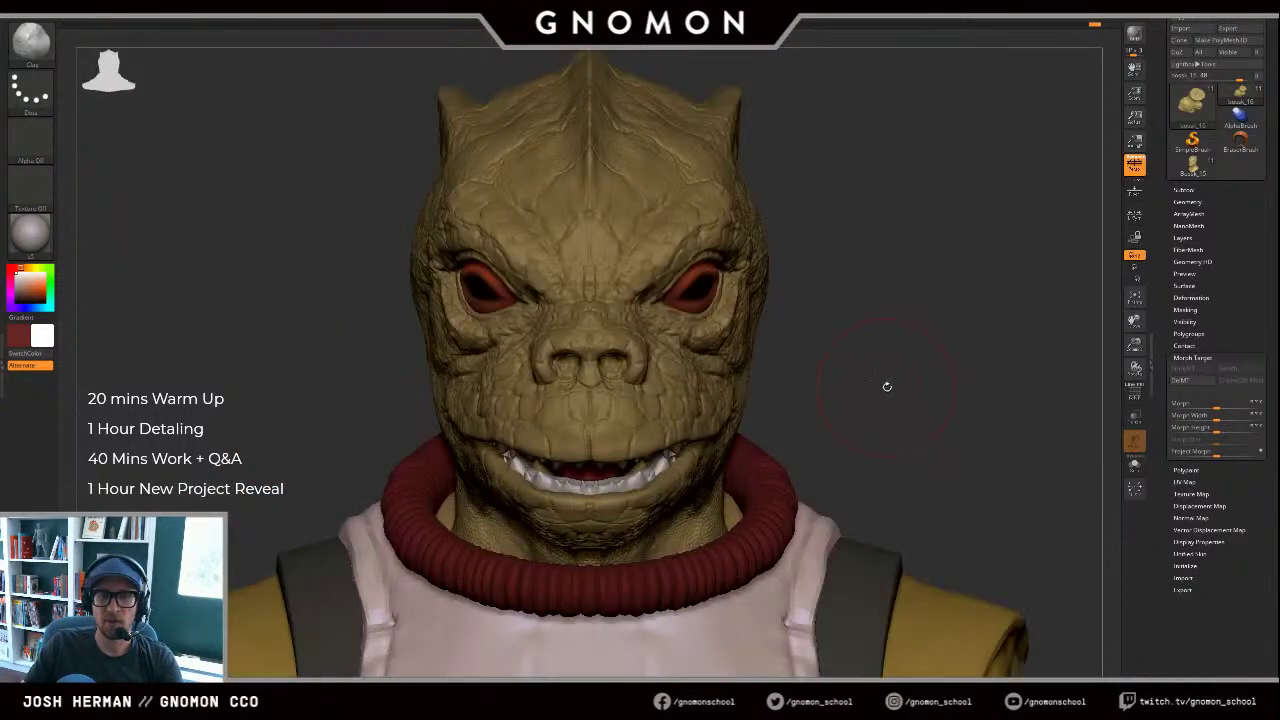
Step: Review the full bust from both sides and switch to the Standard brush
{"action": "left_click_drag", "start_coordinate": [947, 331], "coordinate": [823, 401]}
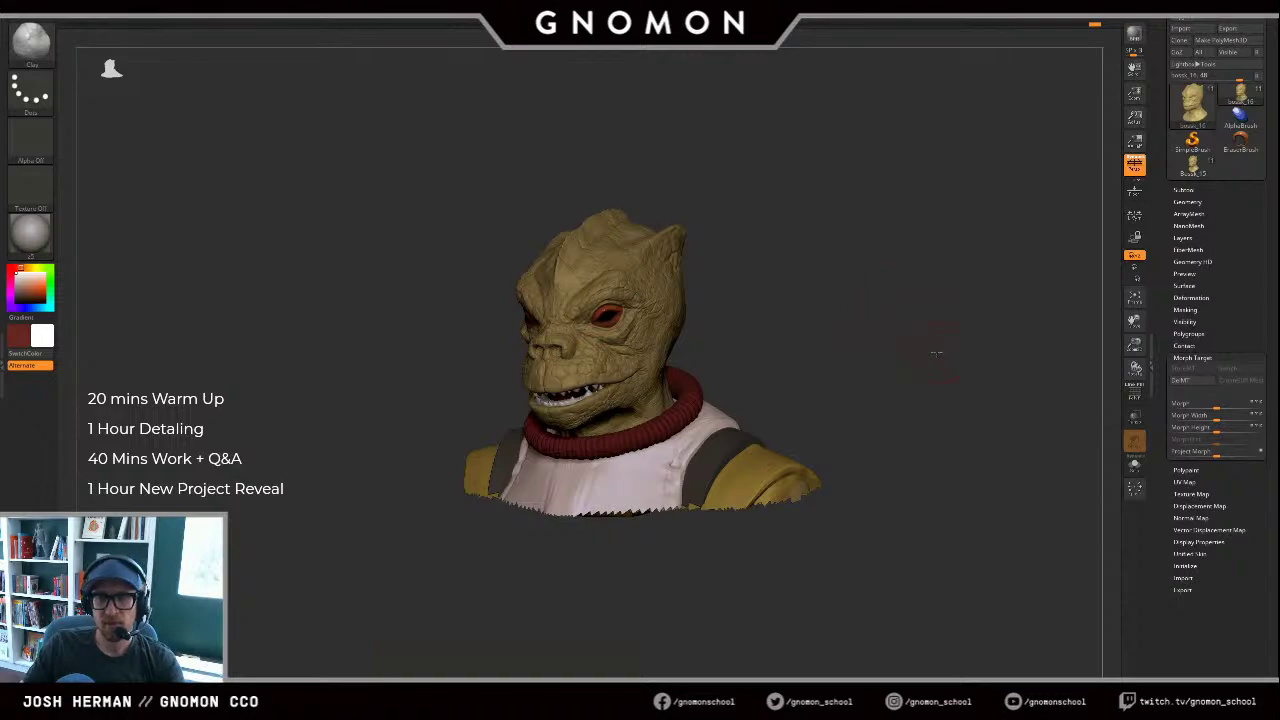
{"action": "left_click_drag", "start_coordinate": [922, 345], "coordinate": [983, 358]}
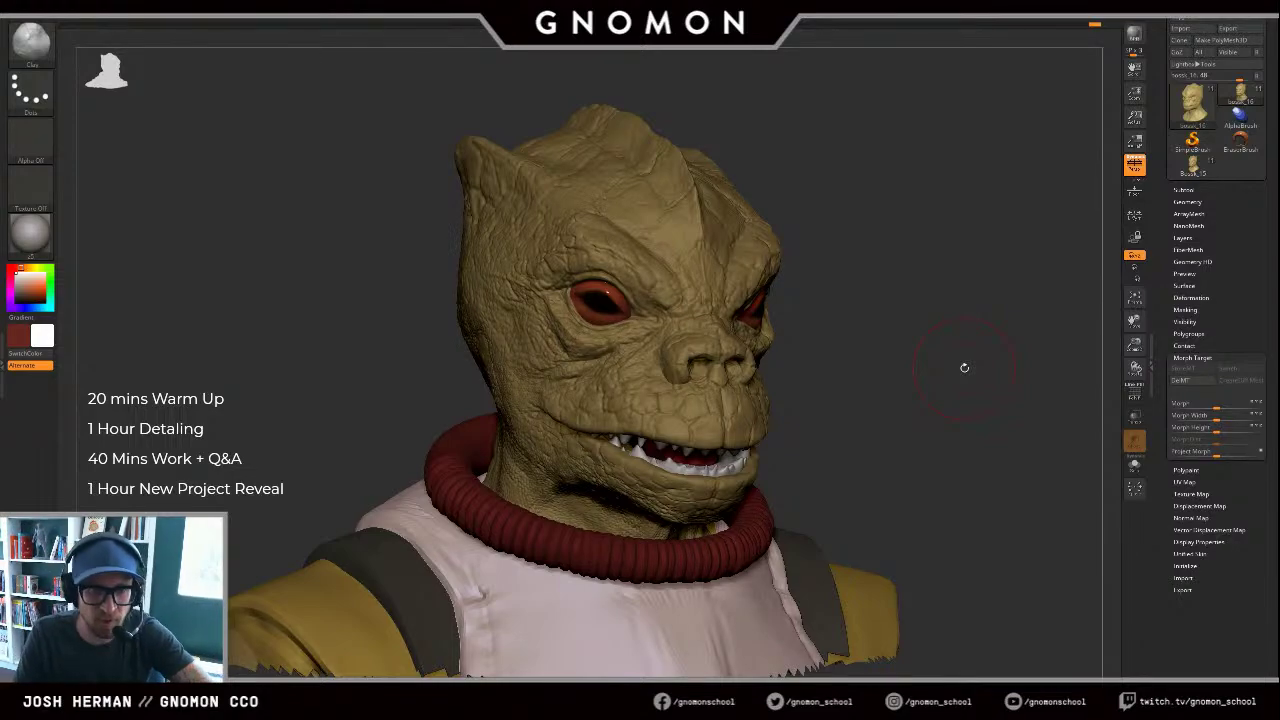
{"action": "left_click_drag", "start_coordinate": [877, 364], "coordinate": [832, 342], "text": "alt"}
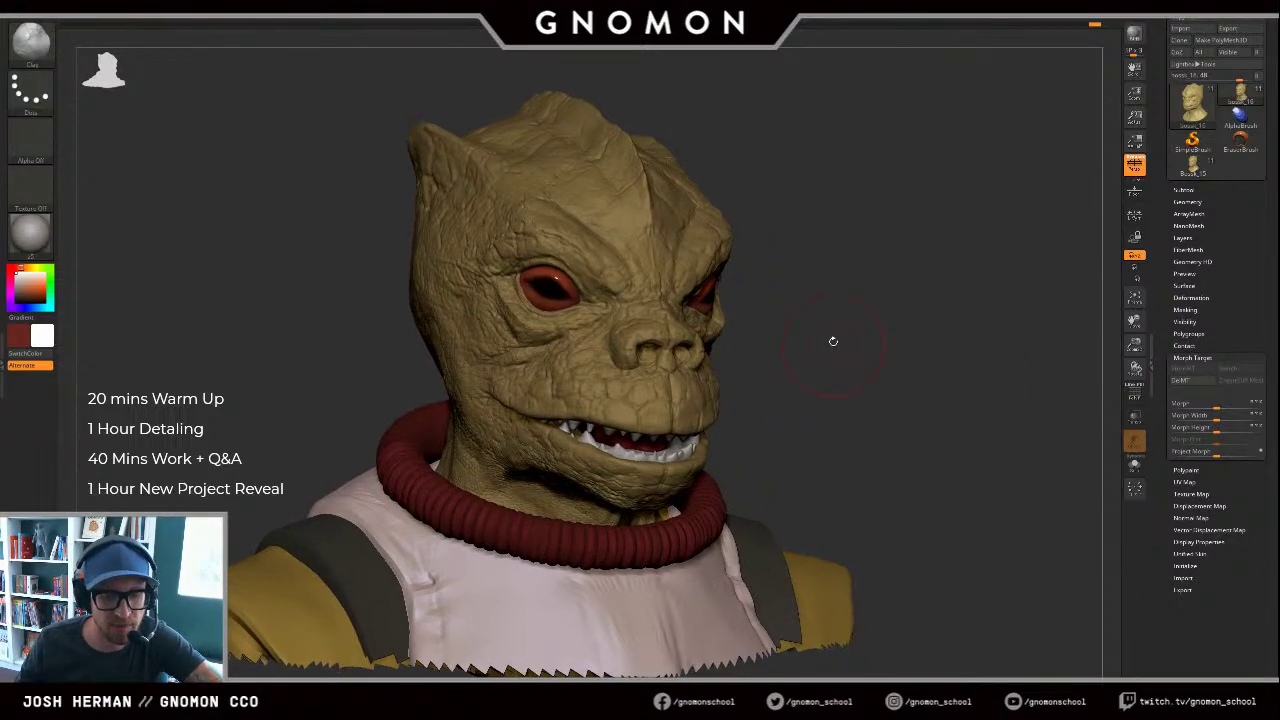
{"action": "key", "text": "b"}
{"action": "key", "text": "s"}
{"action": "key", "text": "t"}
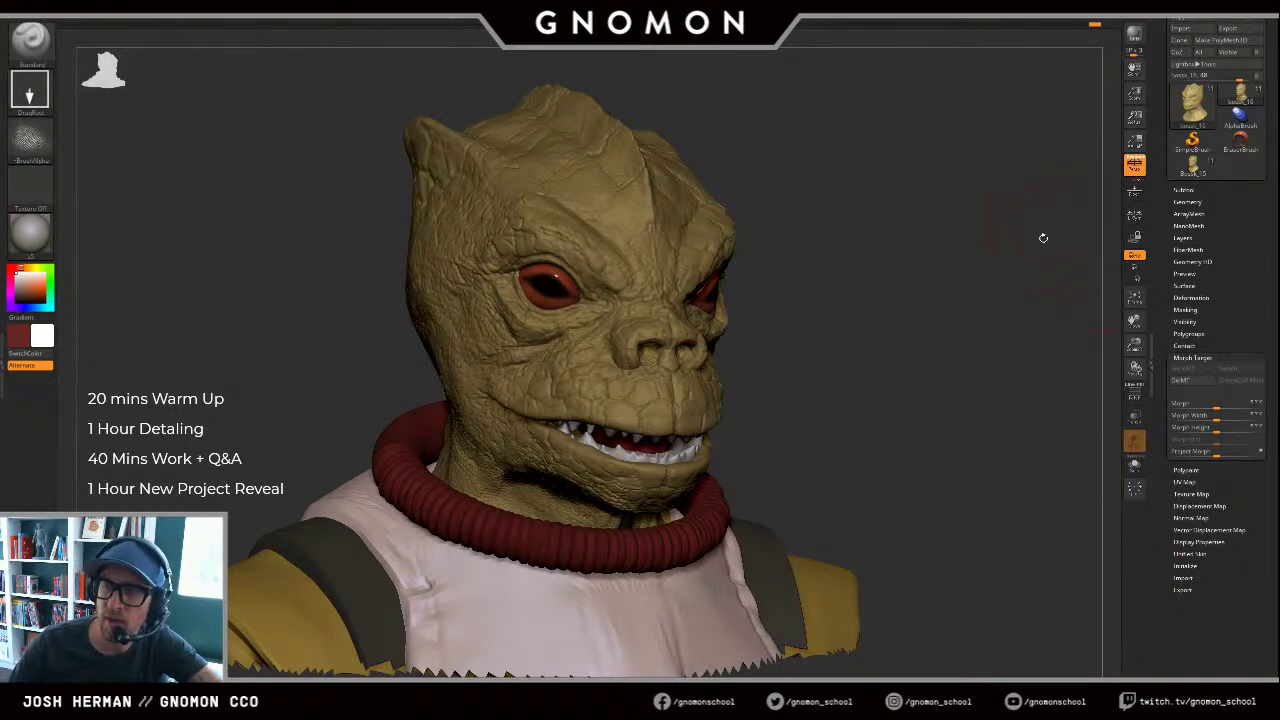
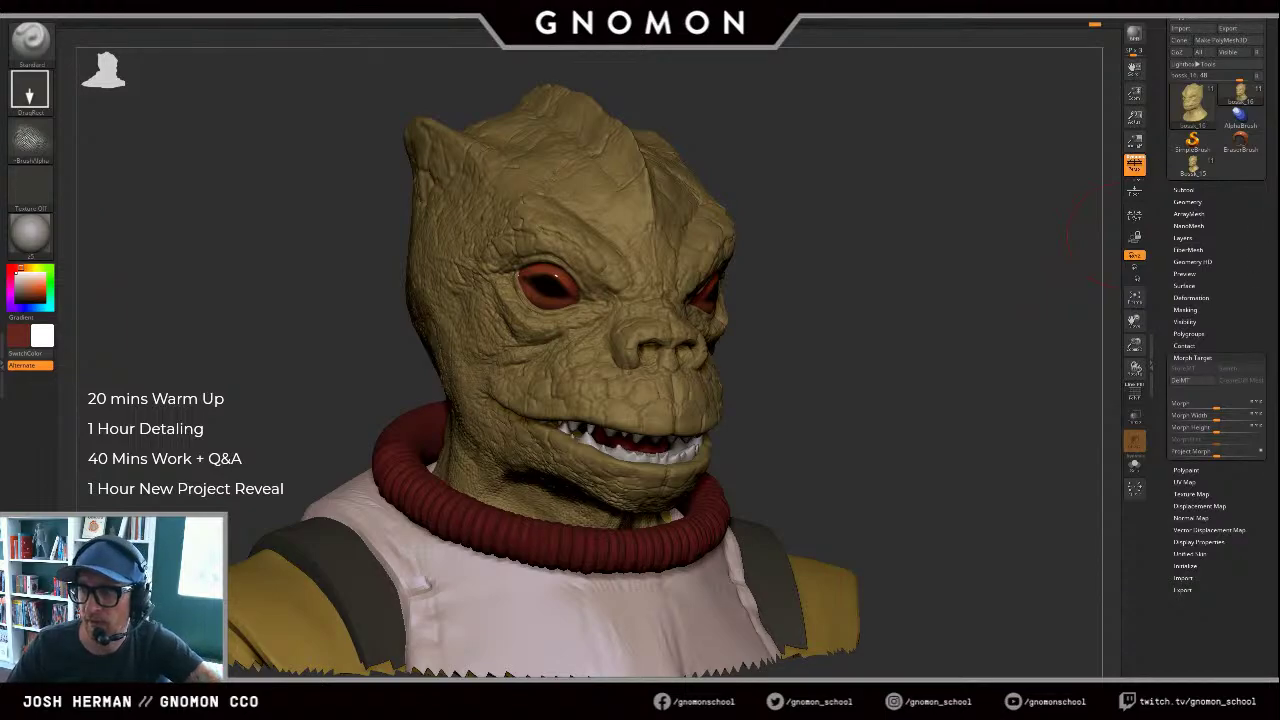
Step: Compare the detailed bust with the earlier Bossk_15 version and inspect the skin detail from both sides
{"action": "left_click_drag", "start_coordinate": [868, 392], "coordinate": [876, 280], "text": "shift"}
{"action": "left_click_drag", "start_coordinate": [943, 303], "coordinate": [944, 352]}
{"action": "left_click_drag", "start_coordinate": [908, 302], "coordinate": [934, 292]}
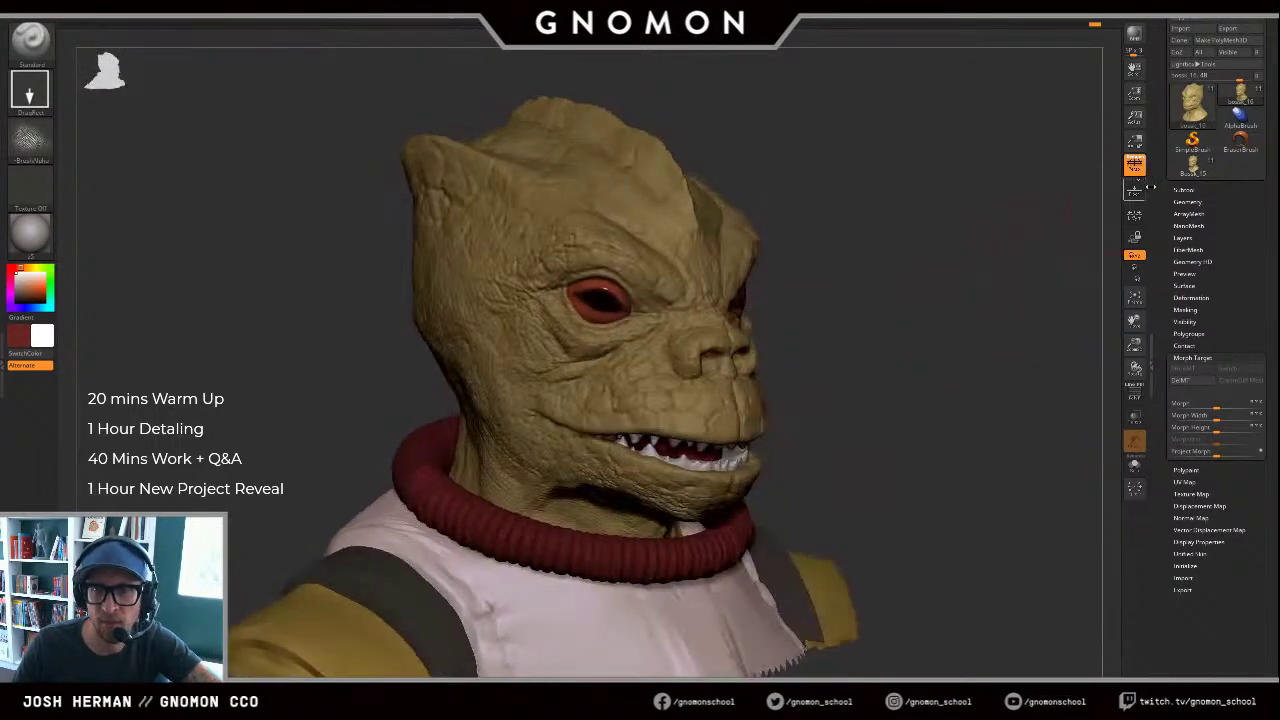
{"action": "left_click", "coordinate": [1194, 167]}
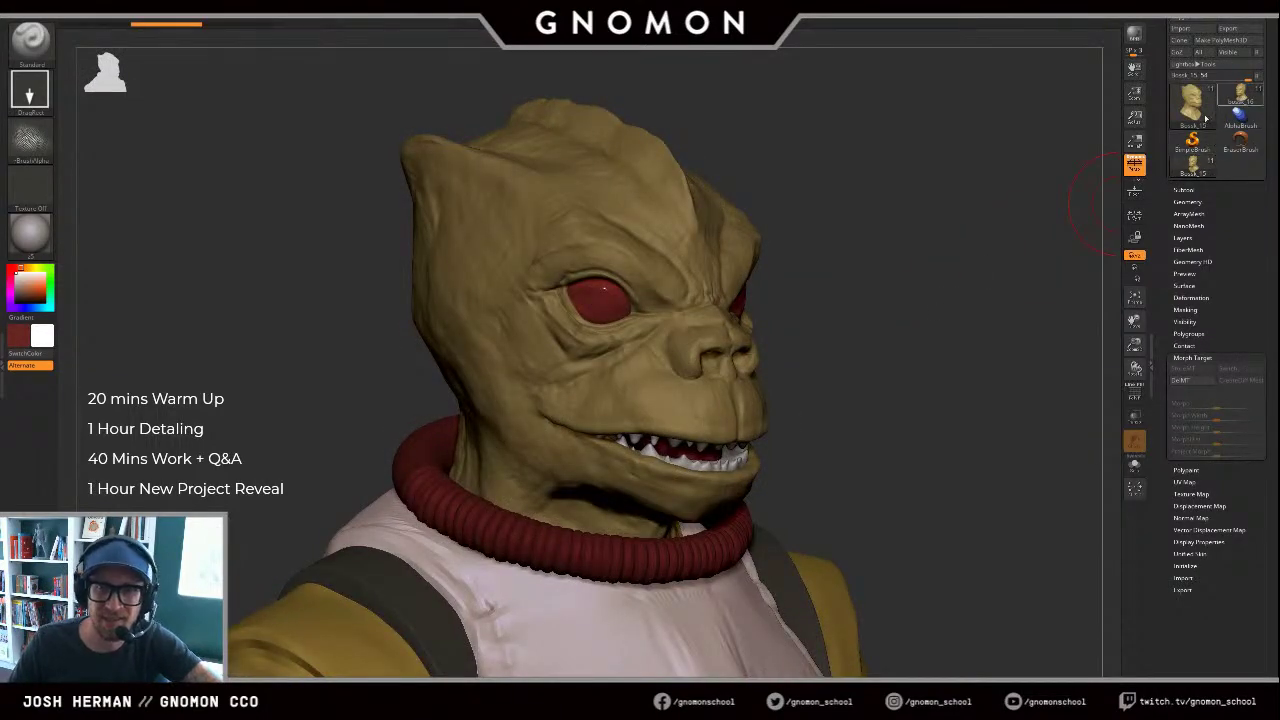
{"action": "left_click", "coordinate": [1240, 97]}
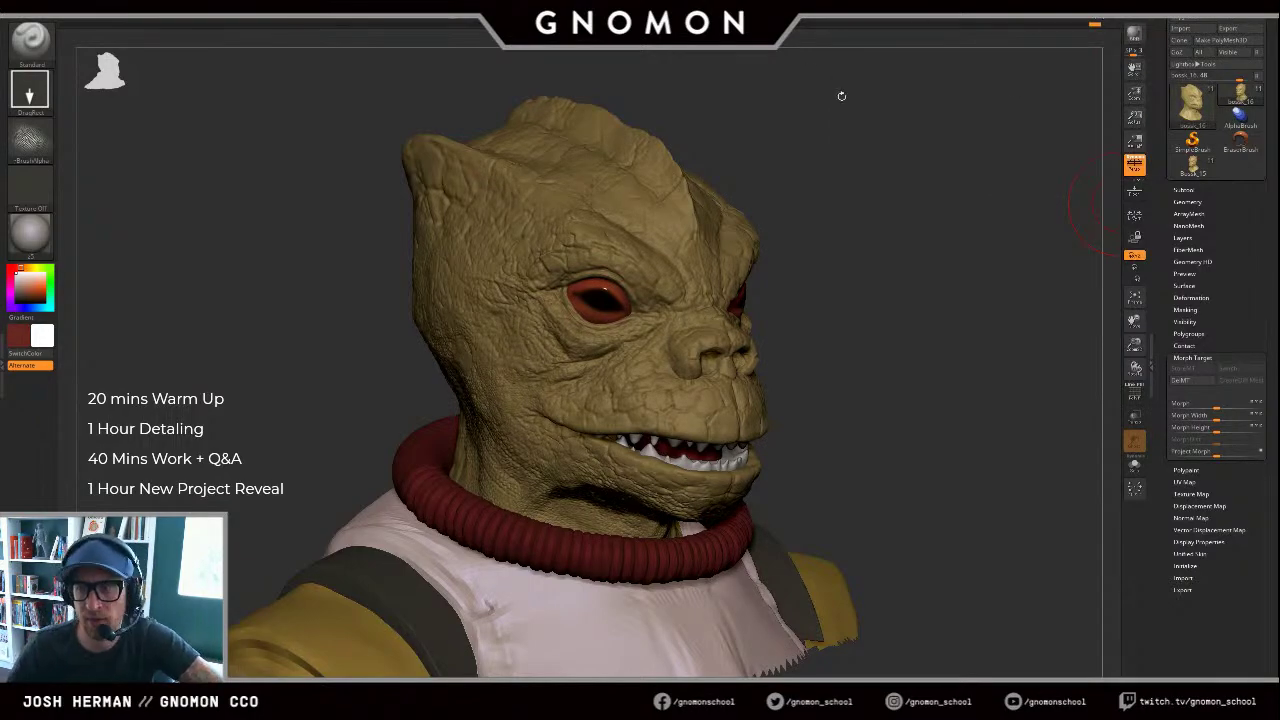
{"action": "left_click_drag", "start_coordinate": [981, 155], "coordinate": [1043, 139]}
{"action": "left_click_drag", "start_coordinate": [903, 394], "coordinate": [793, 399]}
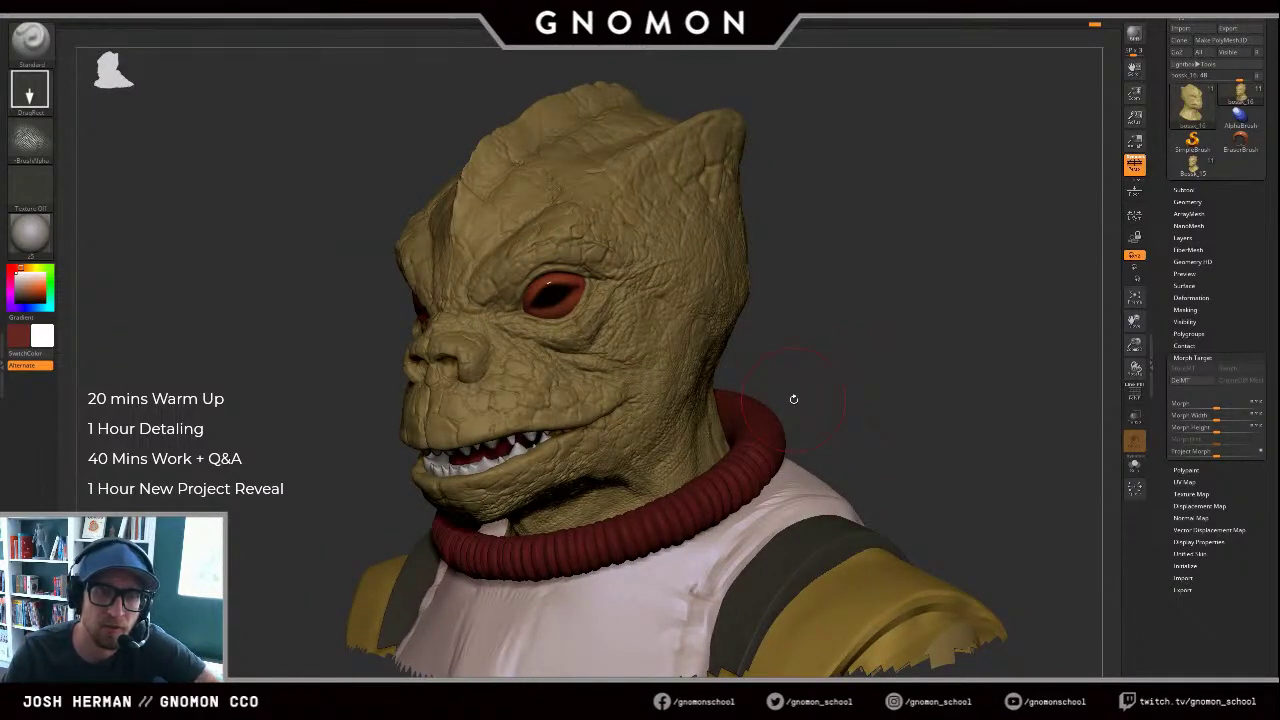
{"action": "left_click_drag", "start_coordinate": [959, 328], "coordinate": [950, 331]}
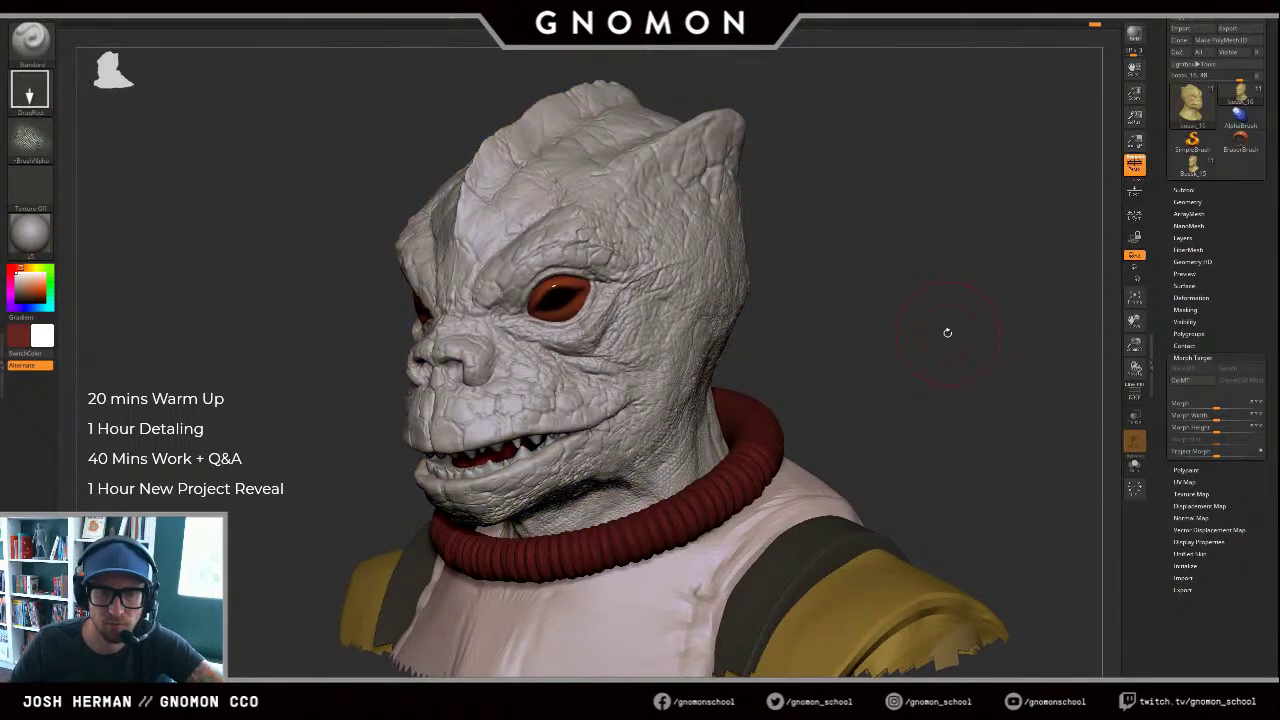
Step: Set the Standard brush to no alpha with the Dots stroke, and sample the tan skin colour from the head
{"action": "left_click", "coordinate": [40, 152]}
{"action": "left_click", "coordinate": [96, 146]}
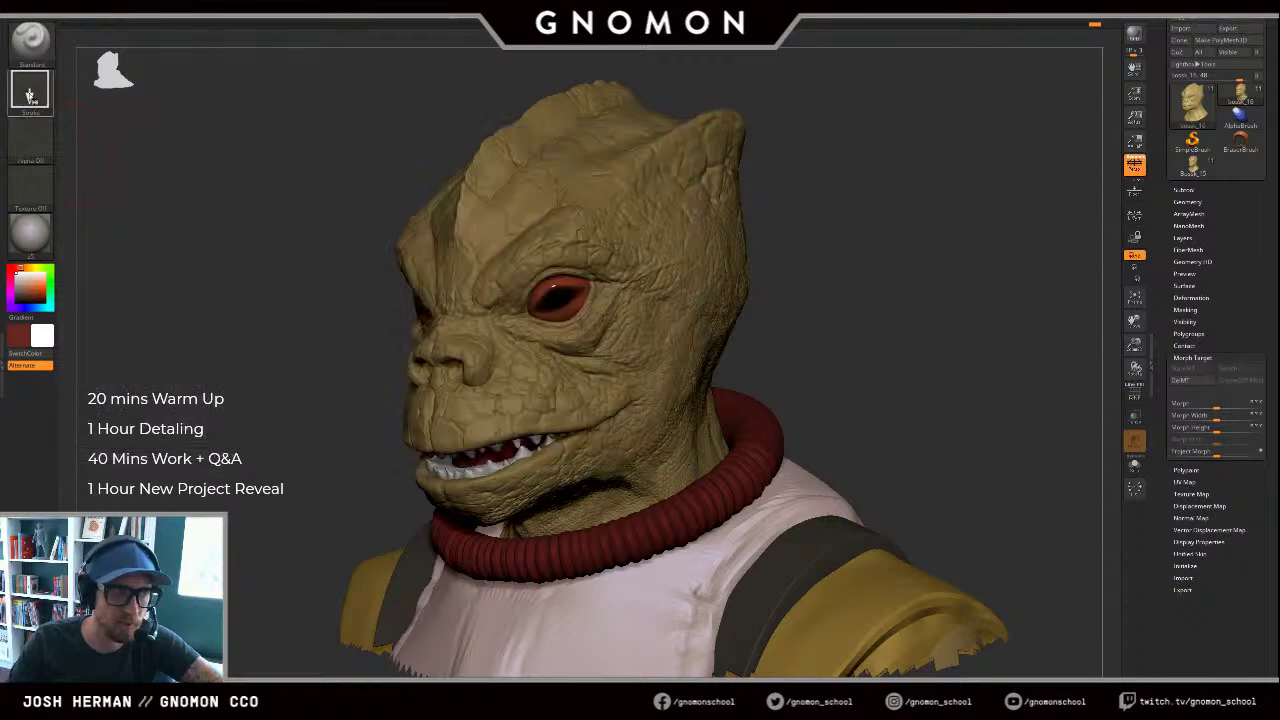
{"action": "left_click", "coordinate": [33, 98]}
{"action": "left_click", "coordinate": [92, 102]}
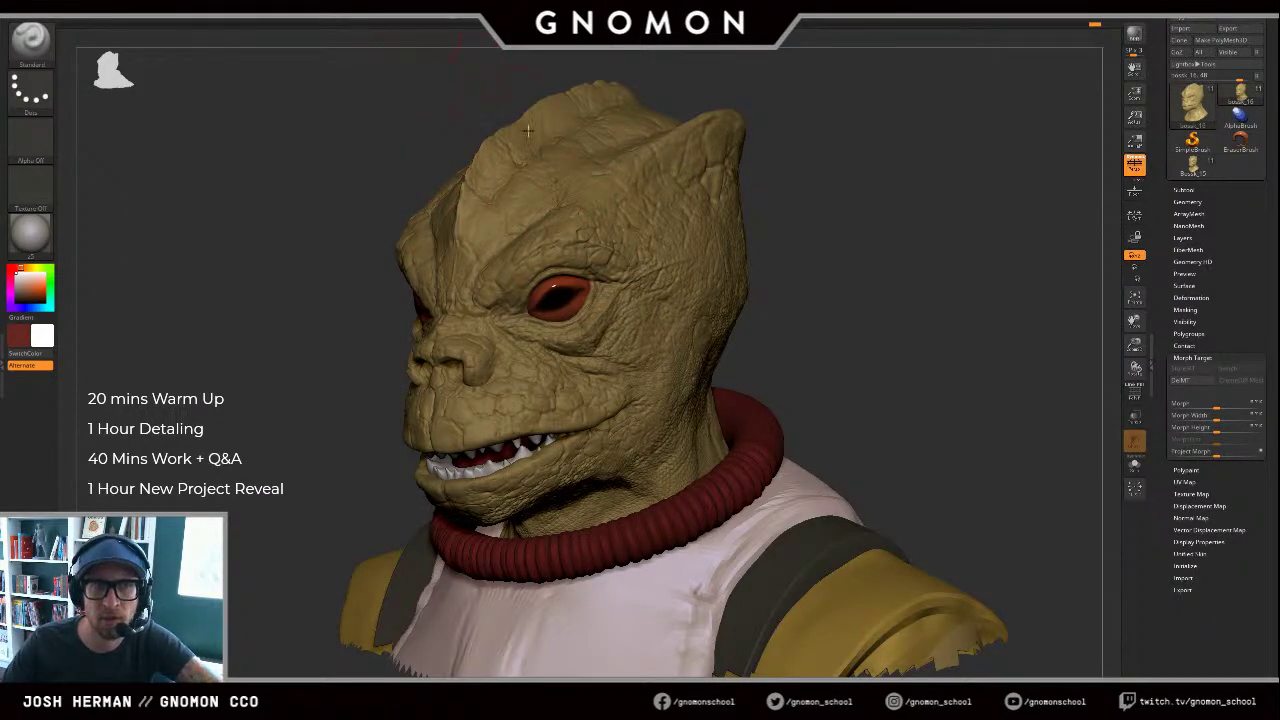
{"action": "left_click_drag", "start_coordinate": [897, 260], "coordinate": [960, 236], "text": "alt"}
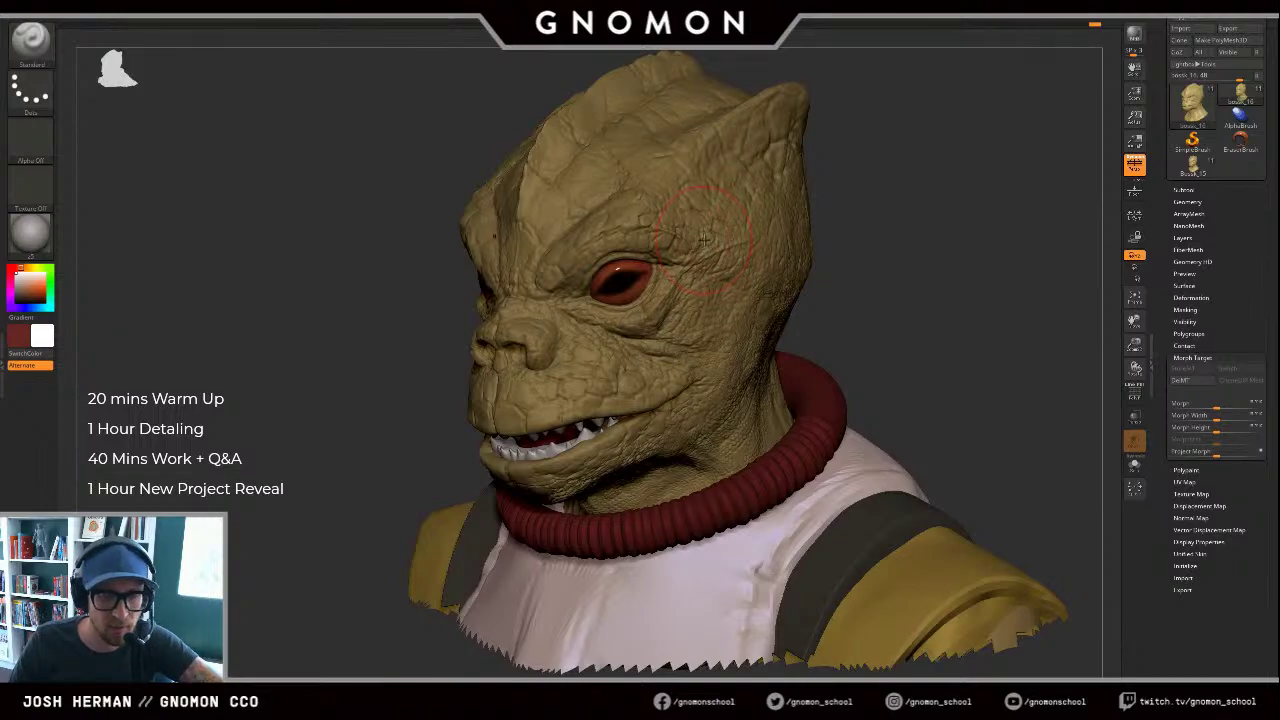
{"action": "key", "text": "c"}
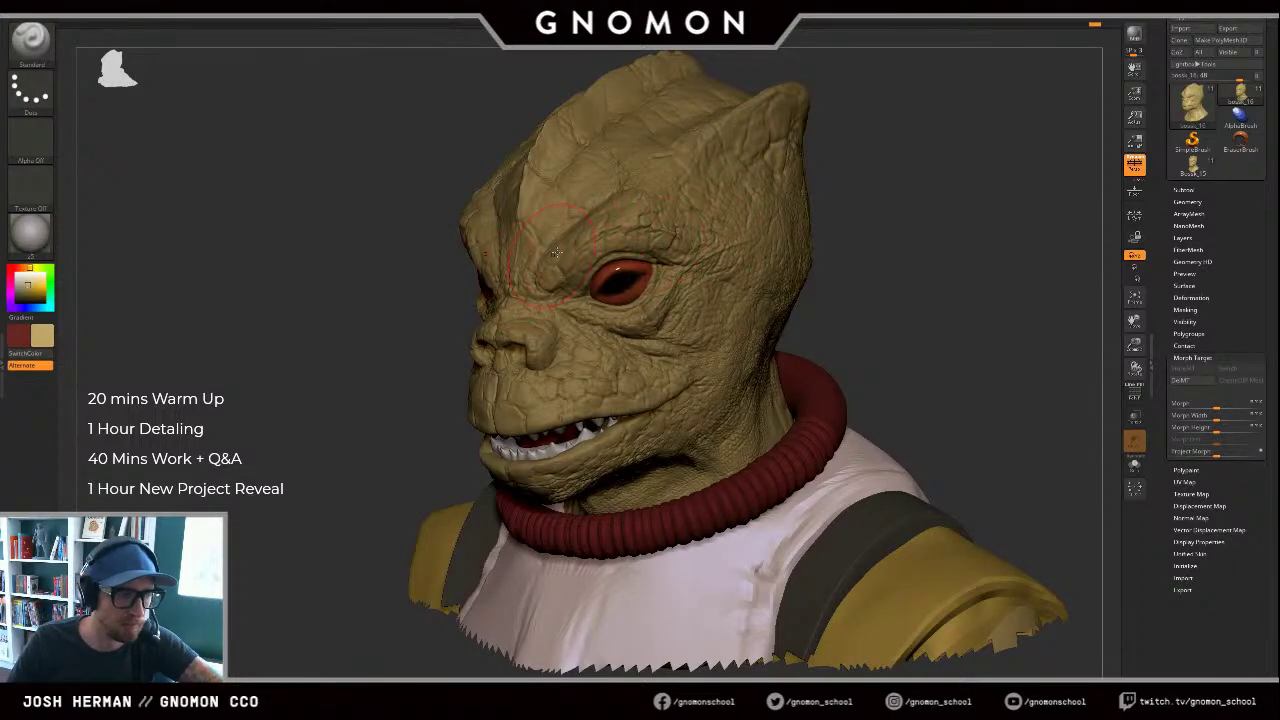
Step: Test dark red paint strokes on the side of the head, undo them, and make tan the active colour again
{"action": "key", "text": "v"}
{"action": "mouse_move", "coordinate": [730, 212]}
{"action": "left_mouse_down"}
{"action": "mouse_move", "coordinate": [694, 388]}
{"action": "mouse_move", "coordinate": [532, 419]}
{"action": "mouse_move", "coordinate": [520, 365]}
{"action": "left_mouse_up"}
{"action": "key", "text": "ctrl+z"}
{"action": "left_click_drag", "start_coordinate": [742, 274], "coordinate": [720, 312]}
{"action": "key", "text": "ctrl+z"}
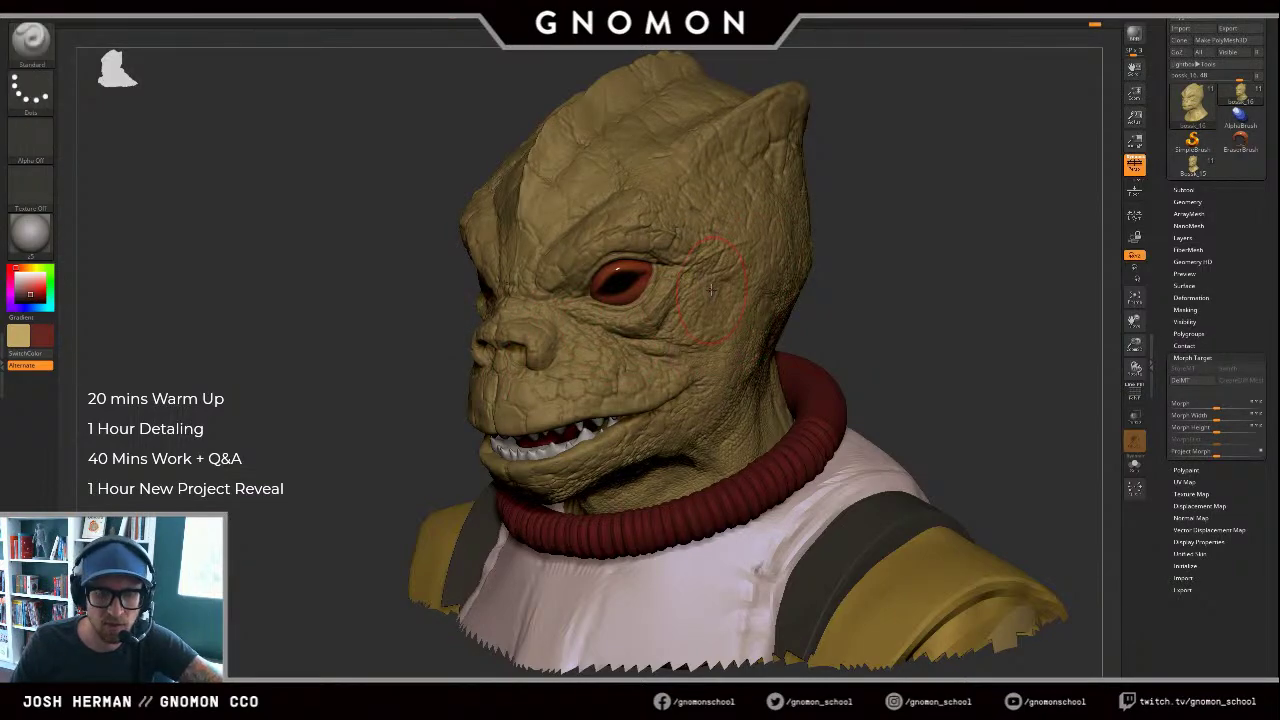
{"action": "key", "text": "v"}
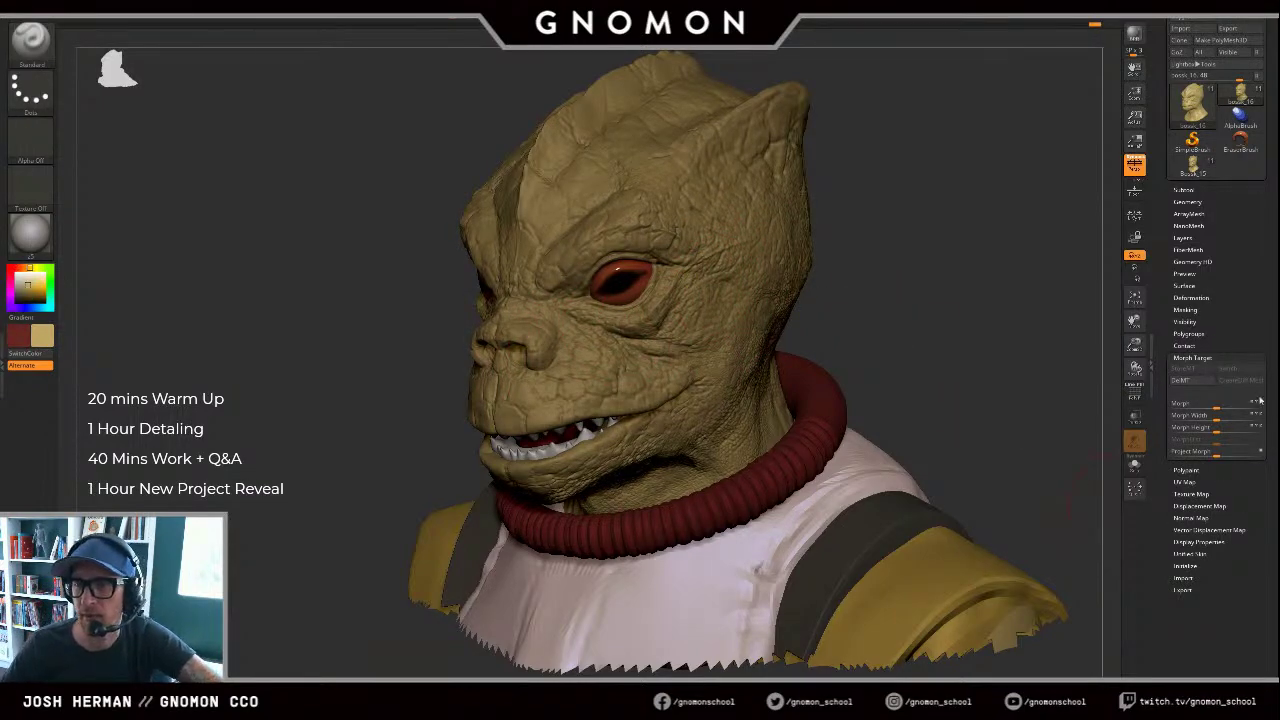
Step: Mask the head's creases using Mask By Cavity and inspect the mask on the side of the face
{"action": "left_click", "coordinate": [1192, 357]}
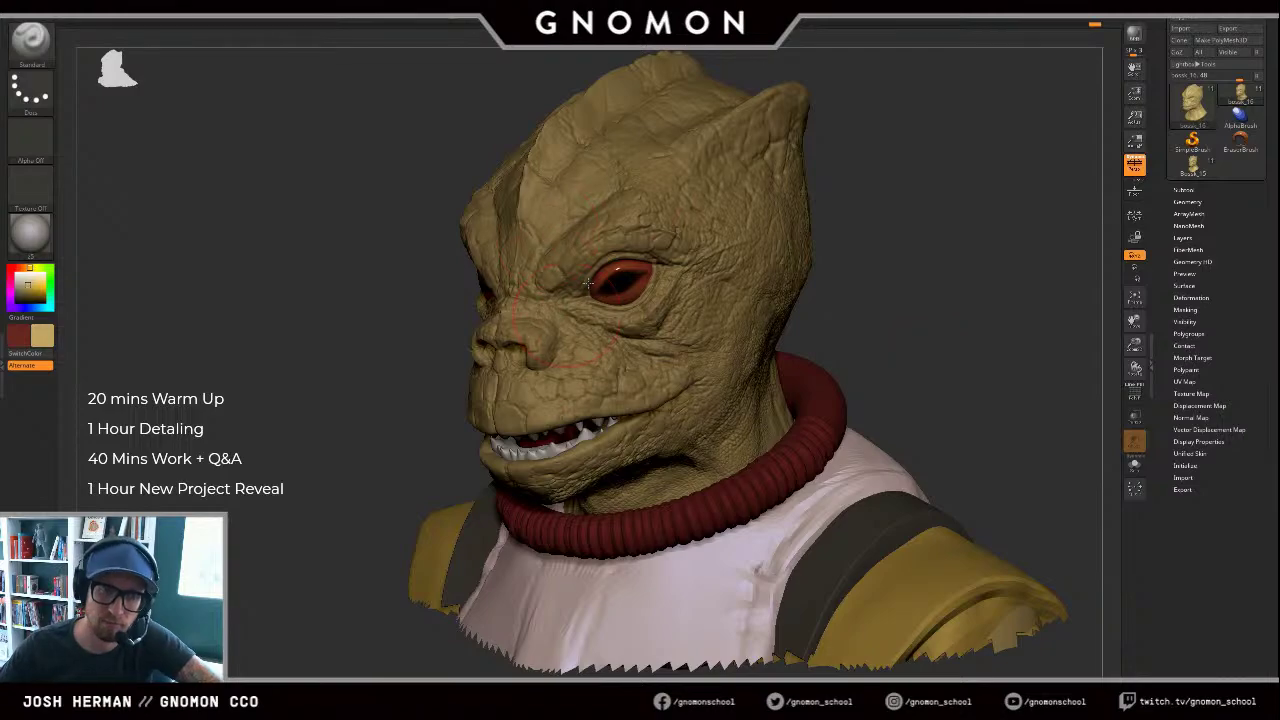
{"action": "left_click_drag", "start_coordinate": [1023, 337], "coordinate": [1064, 402]}
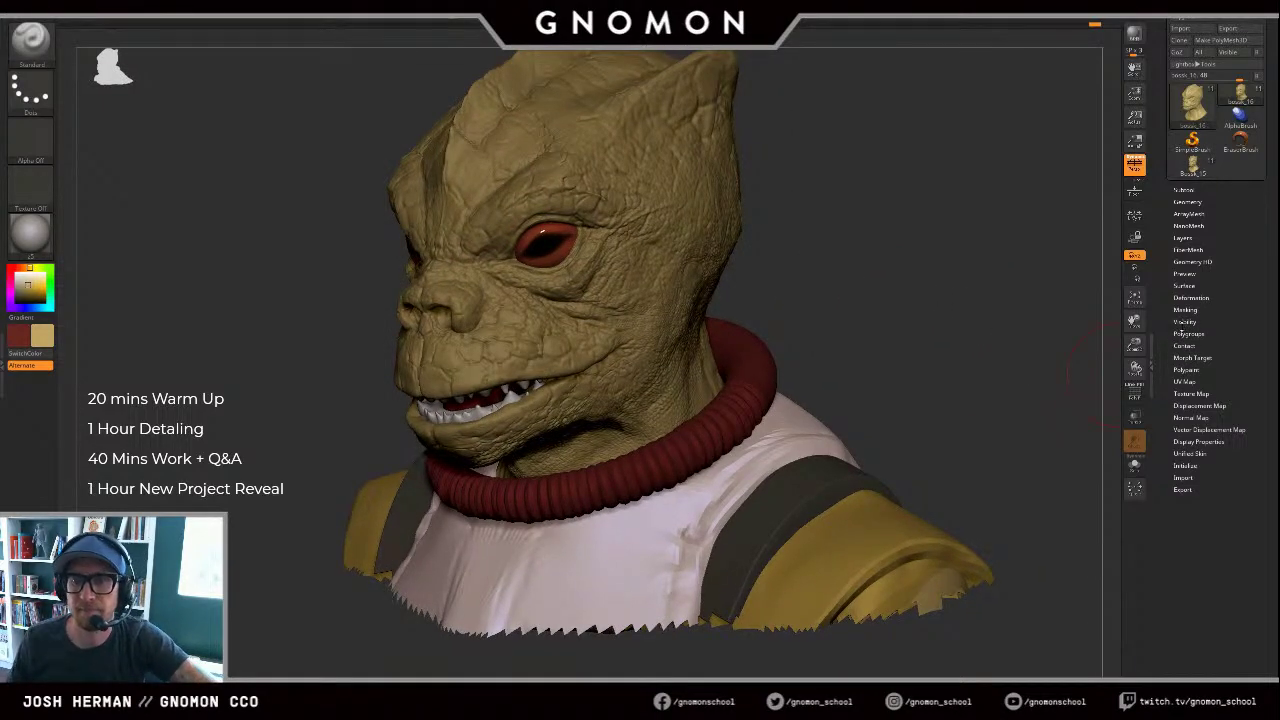
{"action": "left_click", "coordinate": [1185, 310]}
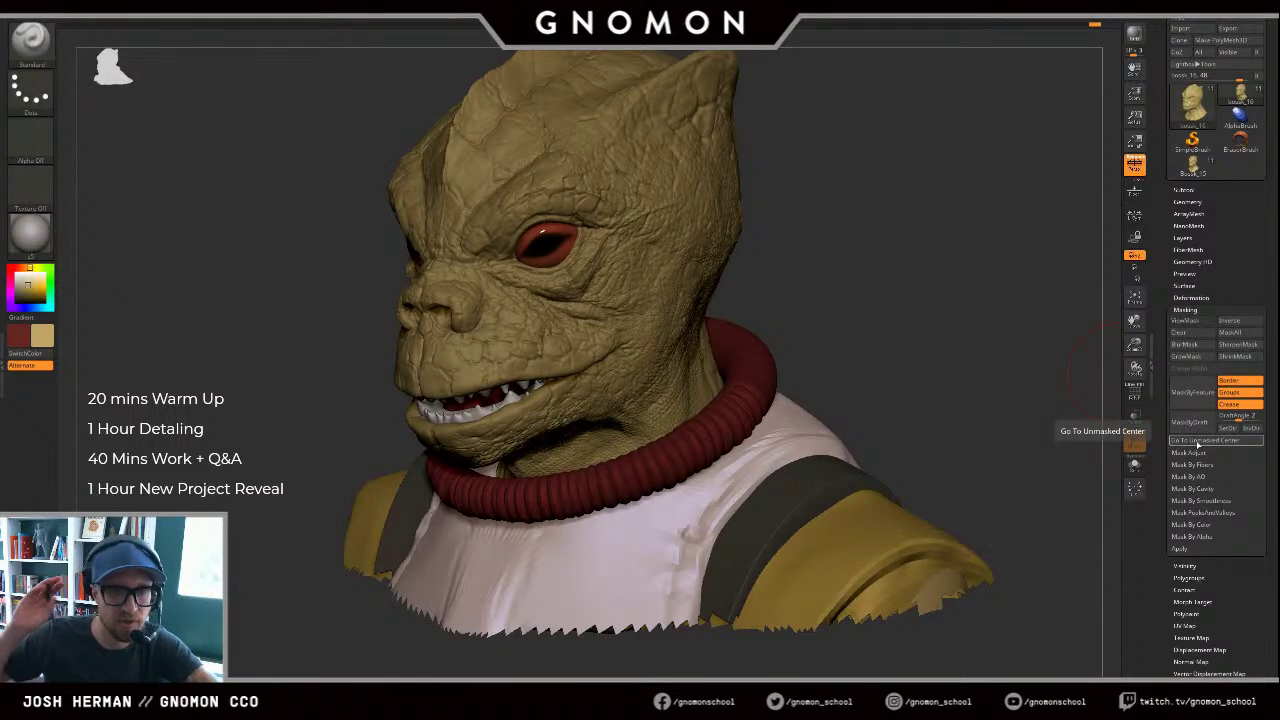
{"action": "left_click", "coordinate": [1201, 490]}
{"action": "left_click", "coordinate": [1192, 501]}
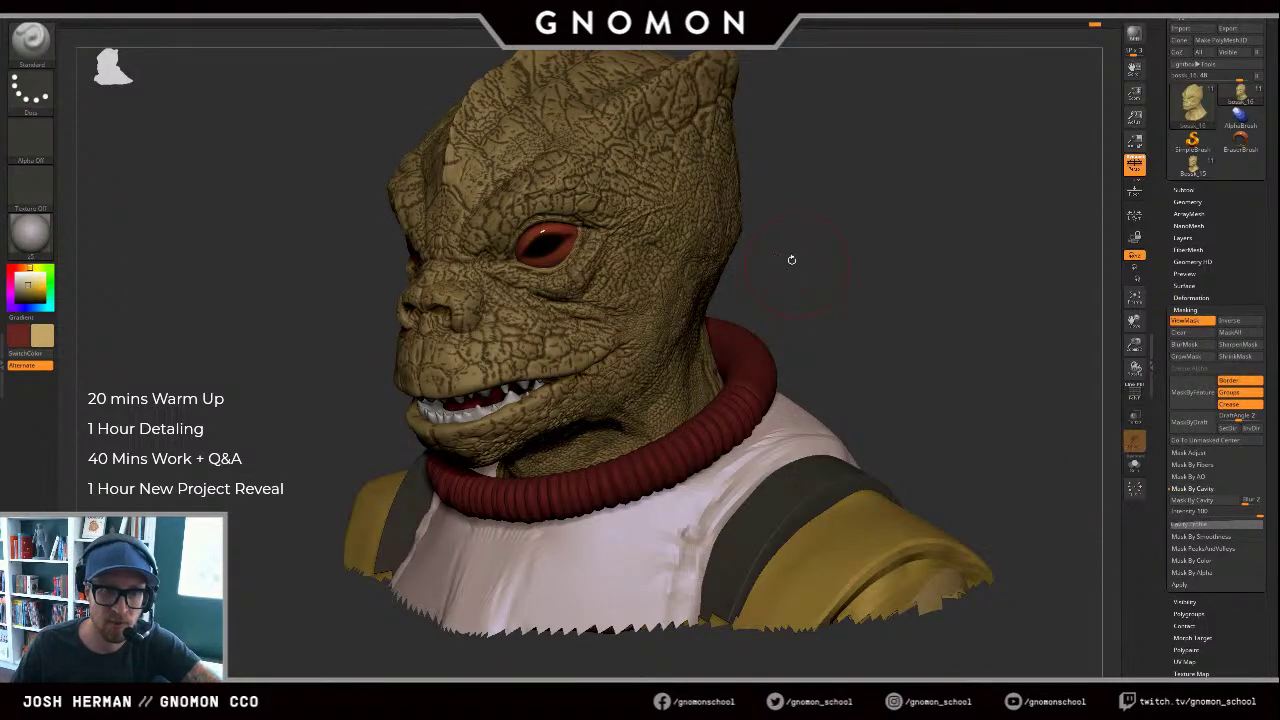
{"action": "left_click_drag", "start_coordinate": [853, 286], "coordinate": [939, 310], "text": "alt"}
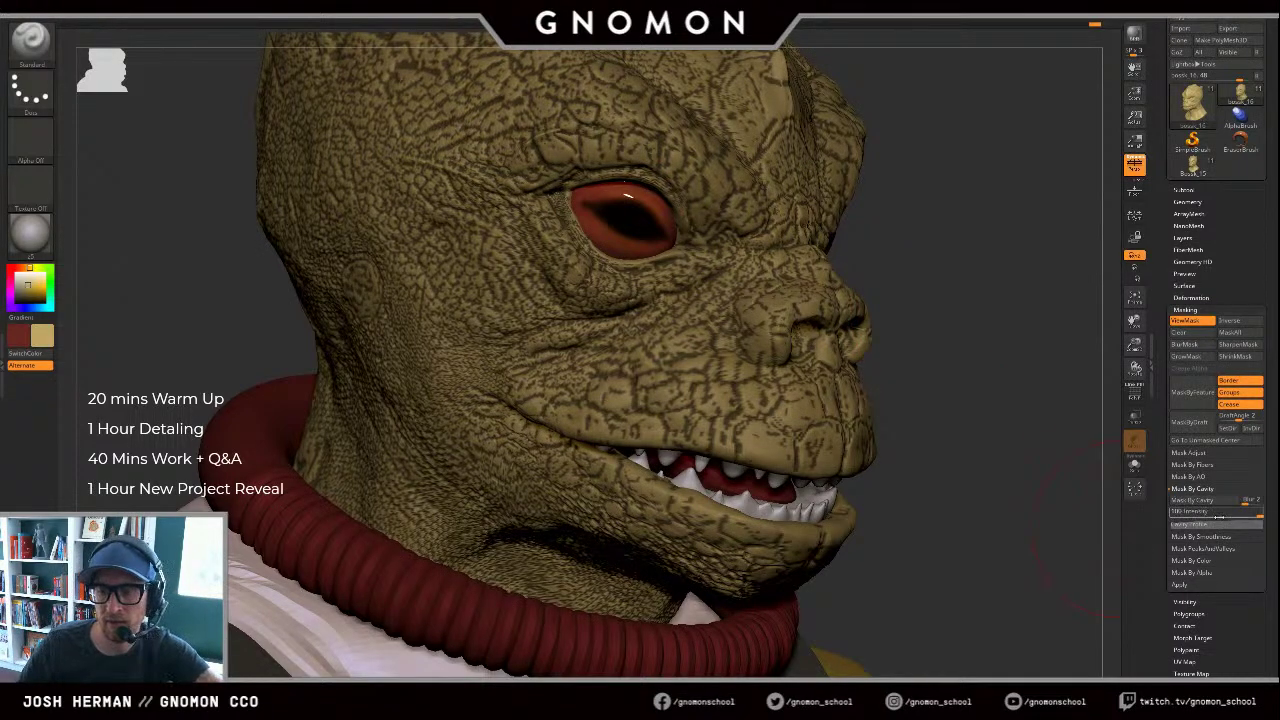
Step: Reshape the cavity profile curve and reapply Mask By Cavity to compare the mask's coverage
{"action": "left_click", "coordinate": [1212, 524]}
{"action": "left_click_drag", "start_coordinate": [1197, 546], "coordinate": [1252, 584]}
{"action": "left_click", "coordinate": [1204, 501]}
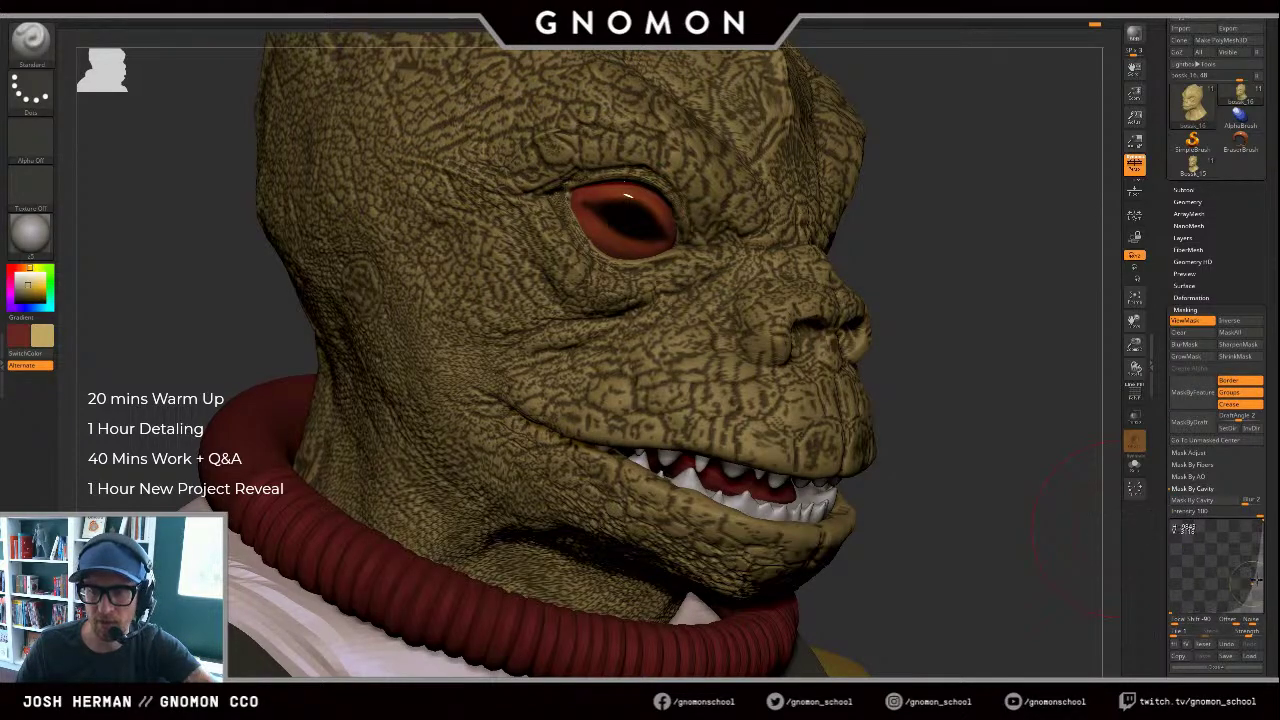
{"action": "left_click", "coordinate": [1207, 501]}
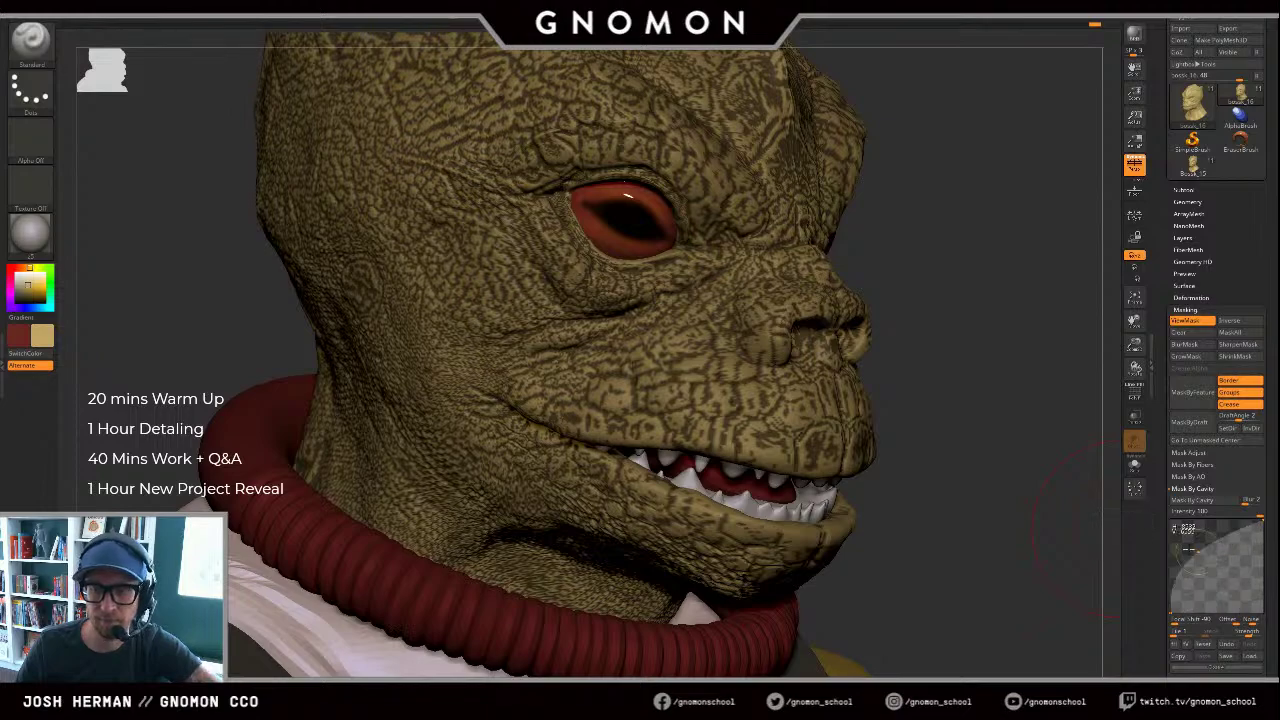
{"action": "left_click", "coordinate": [1193, 500]}
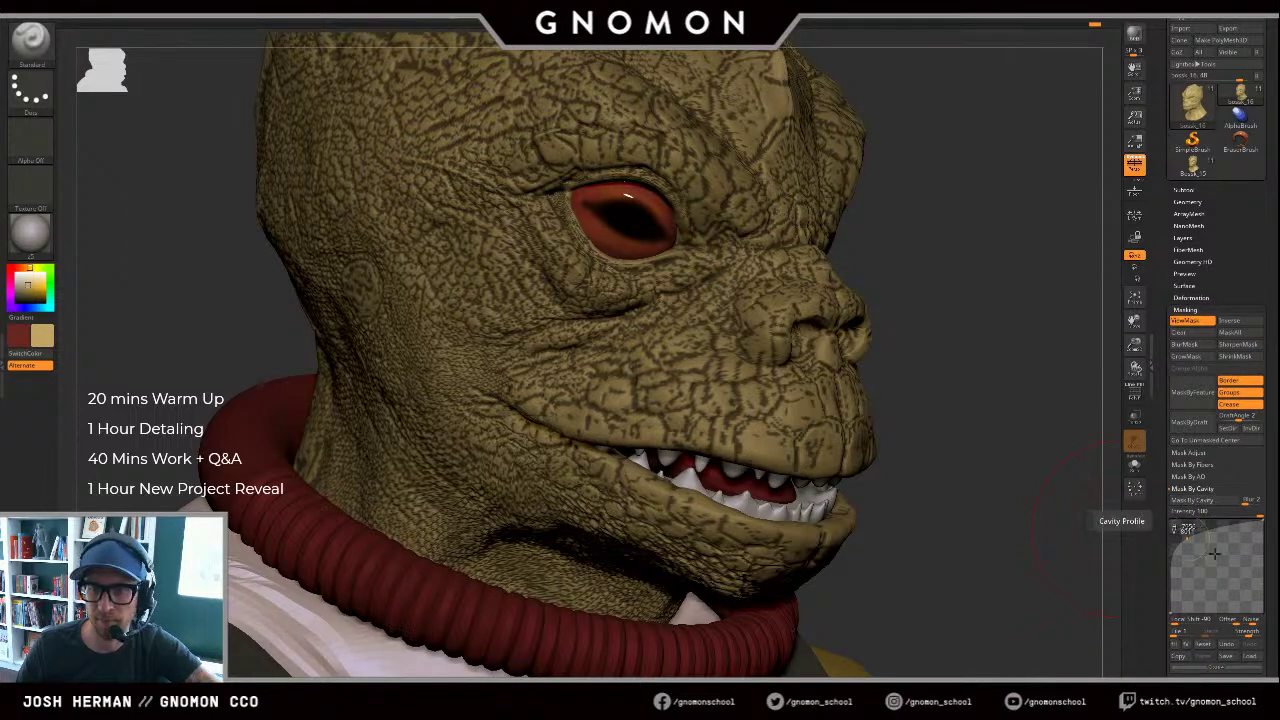
Step: Try a lower cavity mask intensity, restore it to 100, and reapply the mask
{"action": "left_click_drag", "start_coordinate": [1194, 537], "coordinate": [1201, 511]}
{"action": "left_click", "coordinate": [1200, 502]}
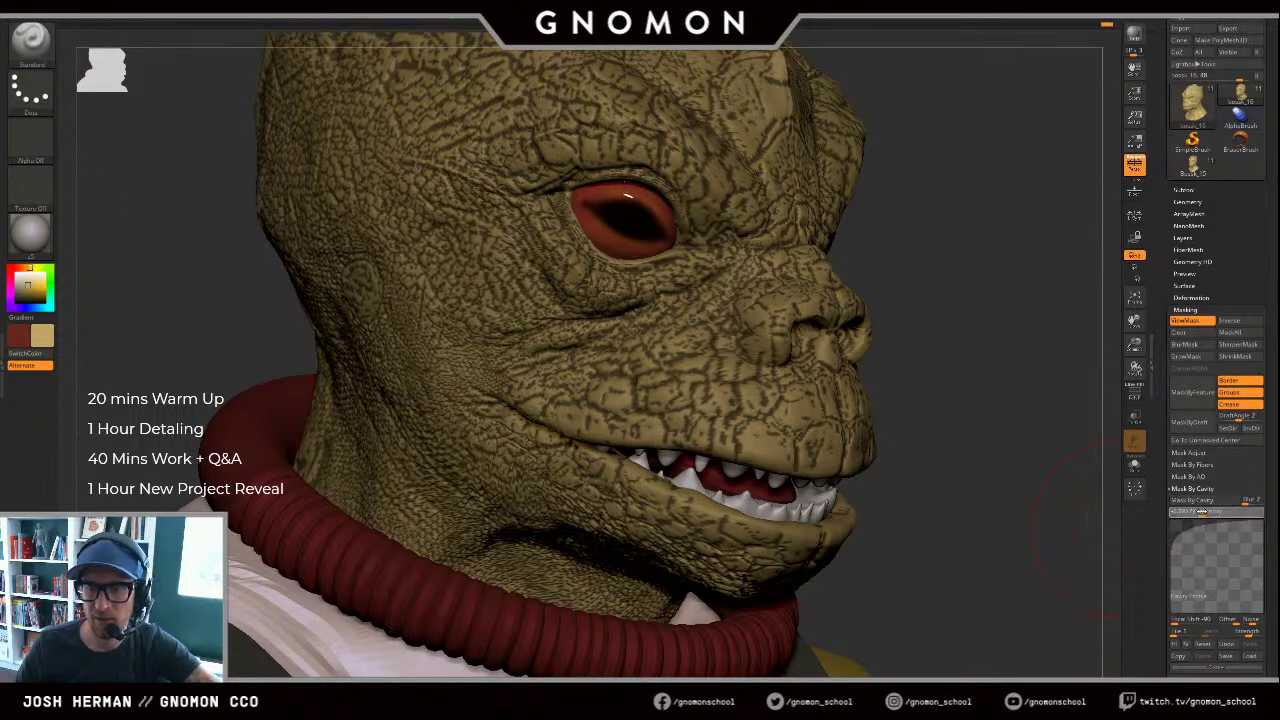
{"action": "left_click", "coordinate": [1200, 501]}
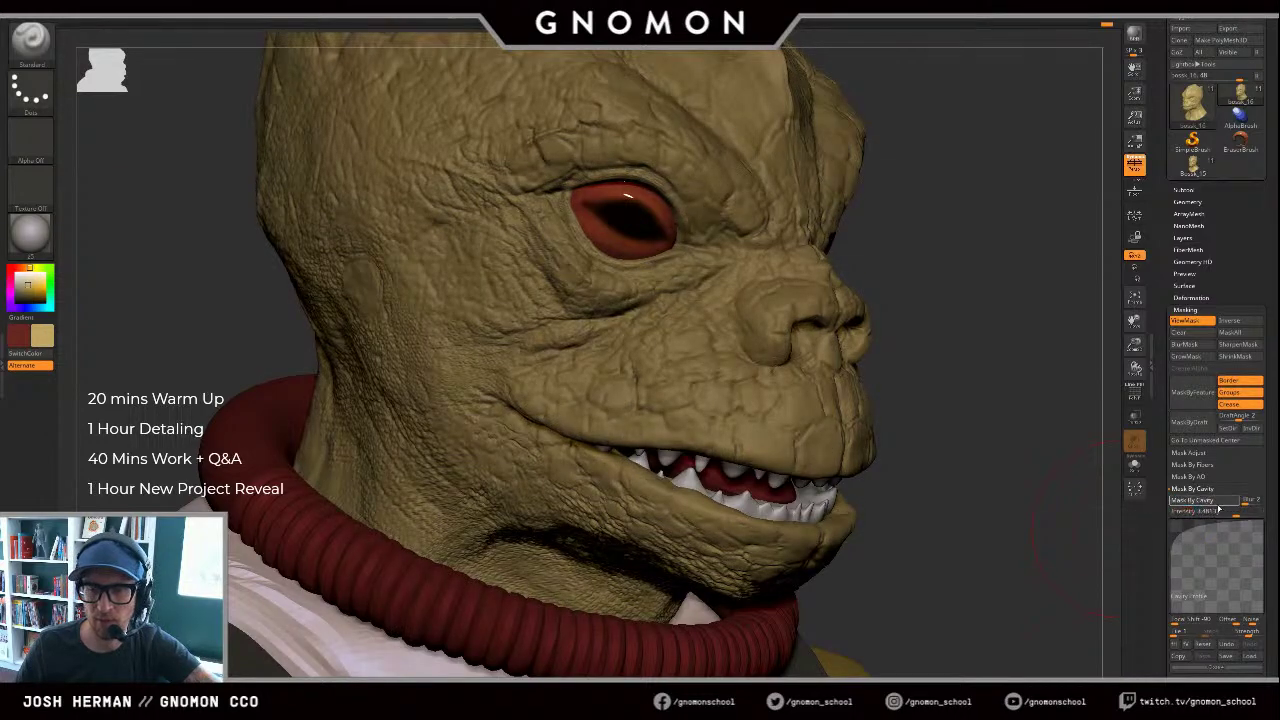
{"action": "left_click_drag", "start_coordinate": [1214, 514], "coordinate": [1241, 516]}
{"action": "left_click", "coordinate": [1218, 504]}
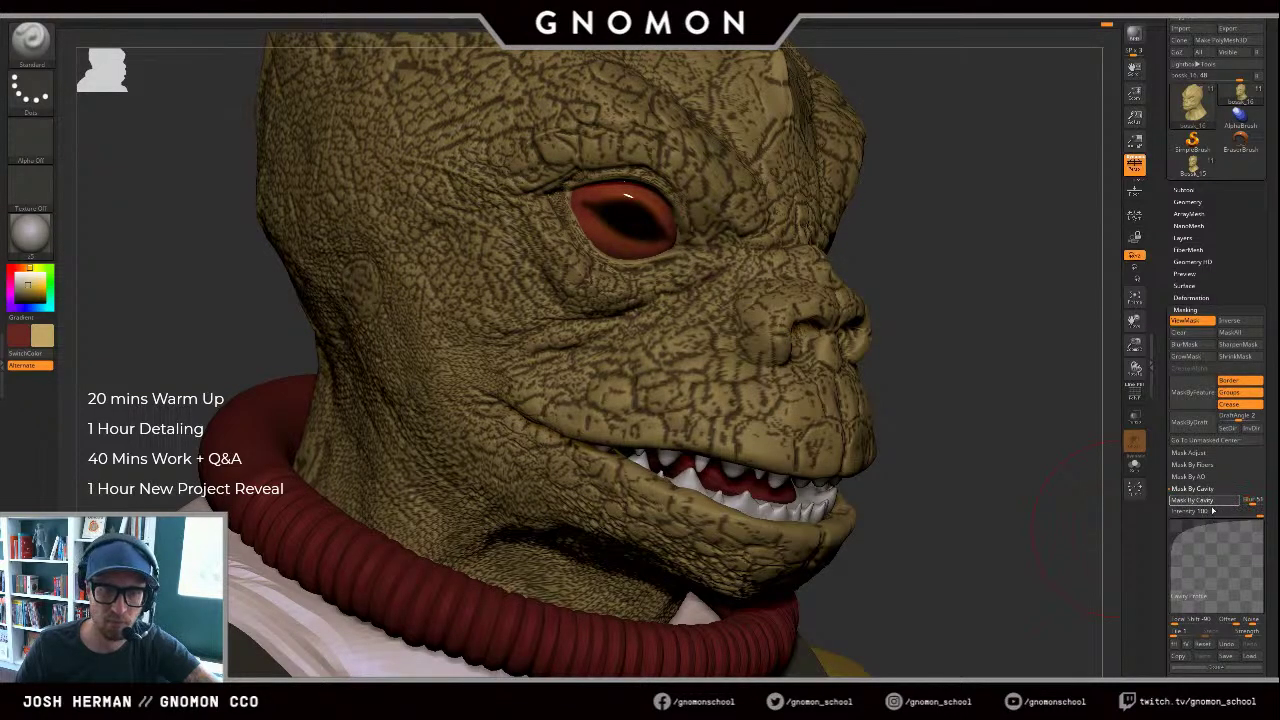
Step: Try the cavity mask with a higher blur, undo it, and reapply the mask with blur 2
{"action": "left_click", "coordinate": [1212, 506]}
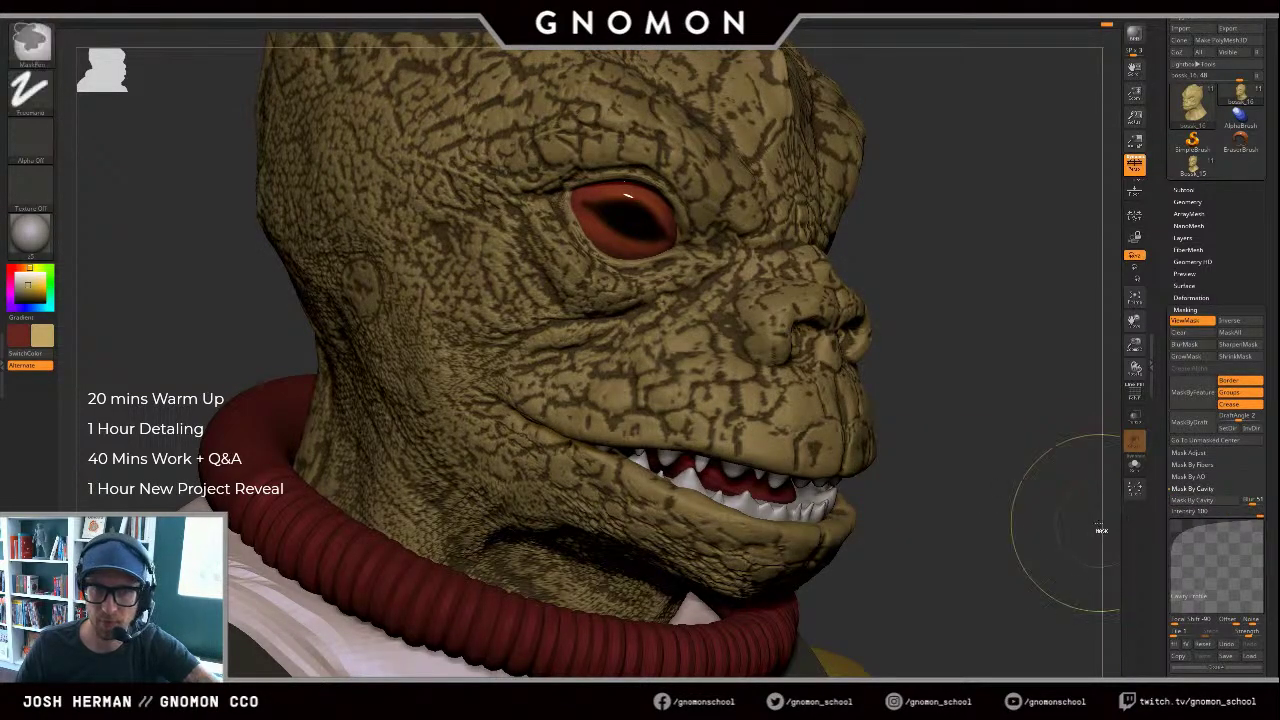
{"action": "key", "text": "ctrl+z"}
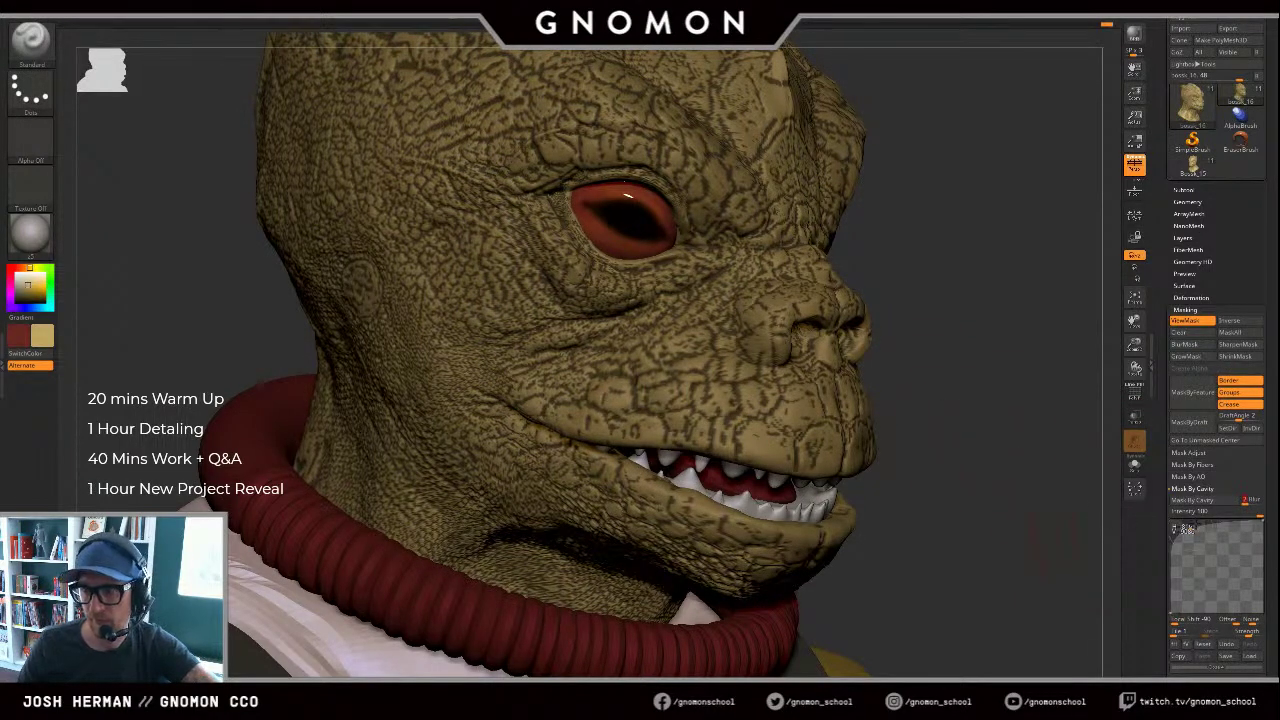
{"action": "left_click", "coordinate": [1194, 501]}
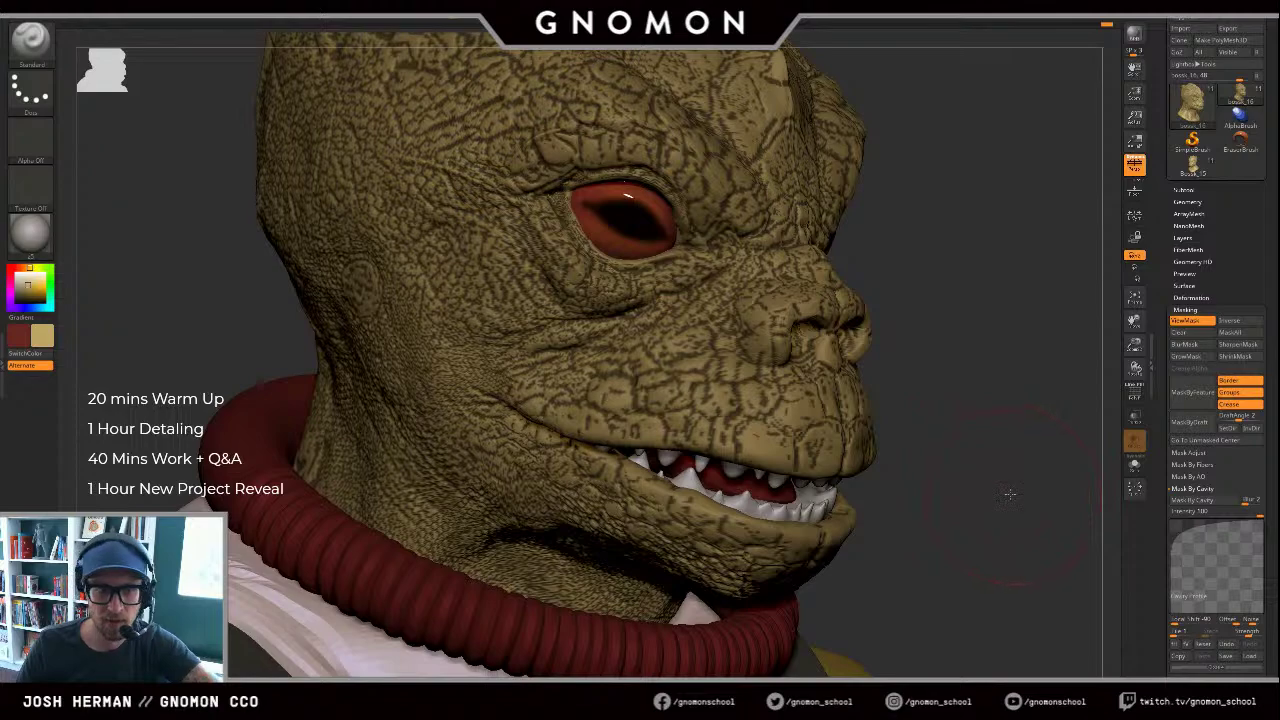
Step: Hide the mask display, paint dark red over the head's unmasked raised scales, and undo the paint
{"action": "mouse_move", "coordinate": [1010, 494]}
{"action": "left_mouse_down", "text": "alt"}
{"action": "mouse_move", "coordinate": [949, 301]}
{"action": "mouse_move", "coordinate": [915, 370]}
{"action": "left_mouse_up", "text": "alt"}
{"action": "key", "text": "ctrl+h"}
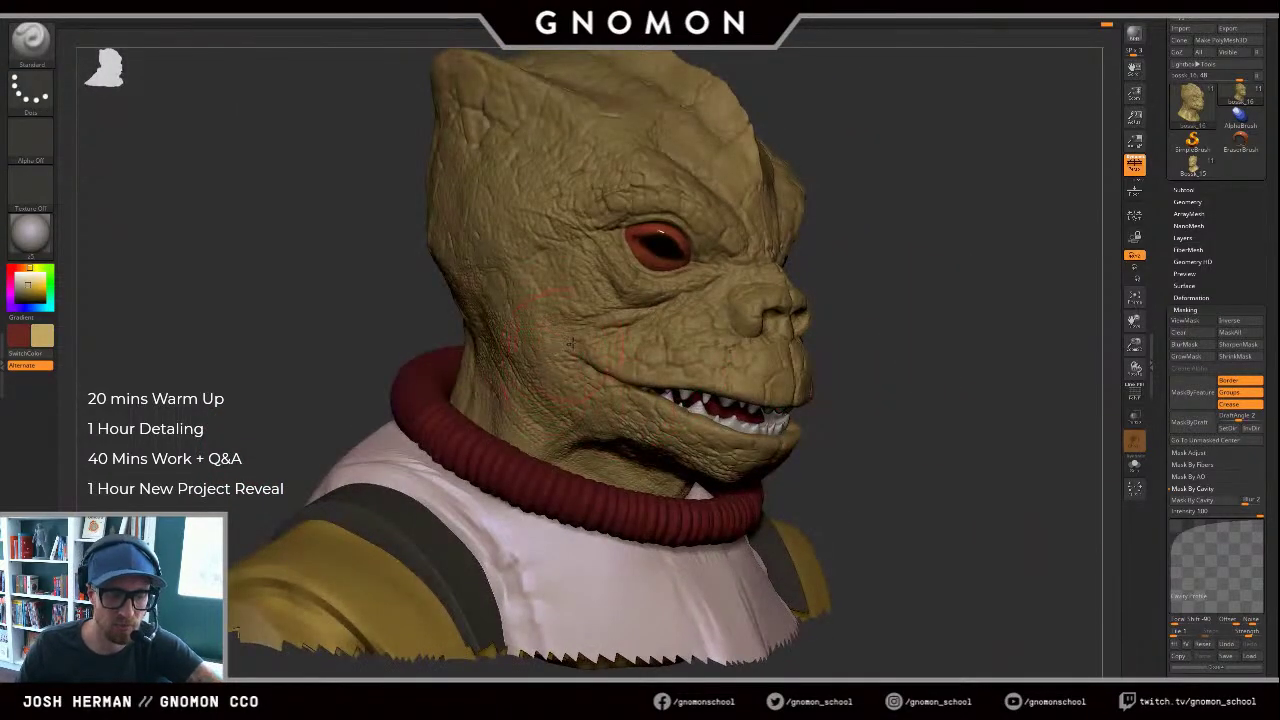
{"action": "key", "text": "v"}
{"action": "mouse_move", "coordinate": [530, 313]}
{"action": "left_mouse_down"}
{"action": "mouse_move", "coordinate": [565, 408]}
{"action": "mouse_move", "coordinate": [524, 248]}
{"action": "mouse_move", "coordinate": [568, 405]}
{"action": "mouse_move", "coordinate": [578, 393]}
{"action": "mouse_move", "coordinate": [537, 326]}
{"action": "mouse_move", "coordinate": [550, 165]}
{"action": "mouse_move", "coordinate": [728, 425]}
{"action": "mouse_move", "coordinate": [722, 185]}
{"action": "mouse_move", "coordinate": [495, 124]}
{"action": "mouse_move", "coordinate": [653, 200]}
{"action": "left_mouse_up"}
{"action": "key", "text": "ctrl+z"}
{"action": "key", "text": "s"}
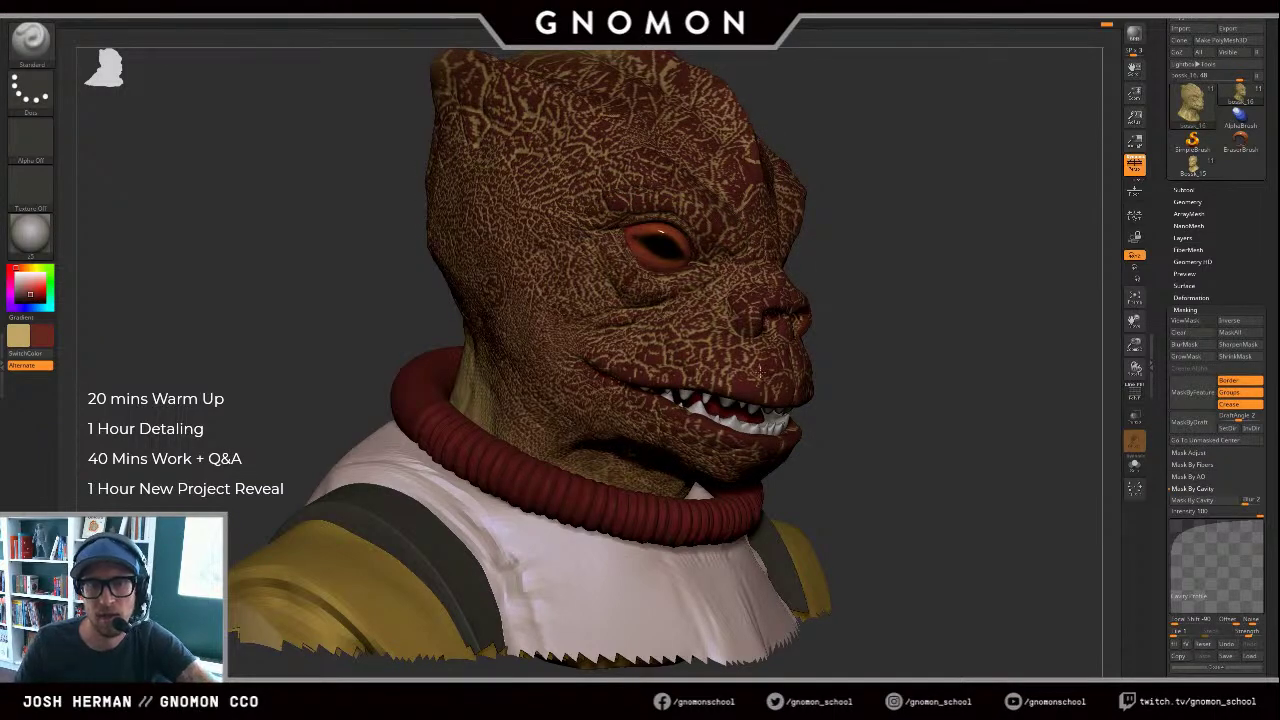
{"action": "mouse_move", "coordinate": [954, 315]}
{"action": "left_mouse_down", "text": "alt"}
{"action": "mouse_move", "coordinate": [951, 290]}
{"action": "mouse_move", "coordinate": [906, 292]}
{"action": "left_mouse_up", "text": "alt"}
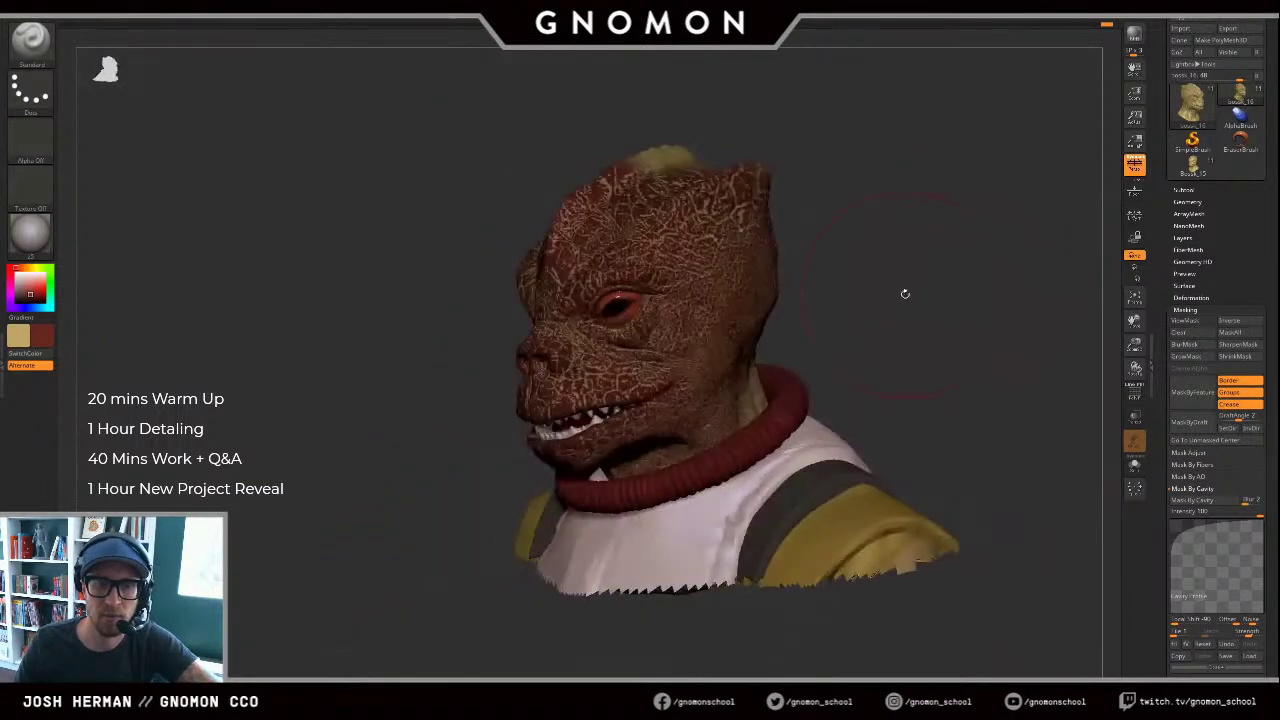
{"action": "key", "text": "ctrl+z"}
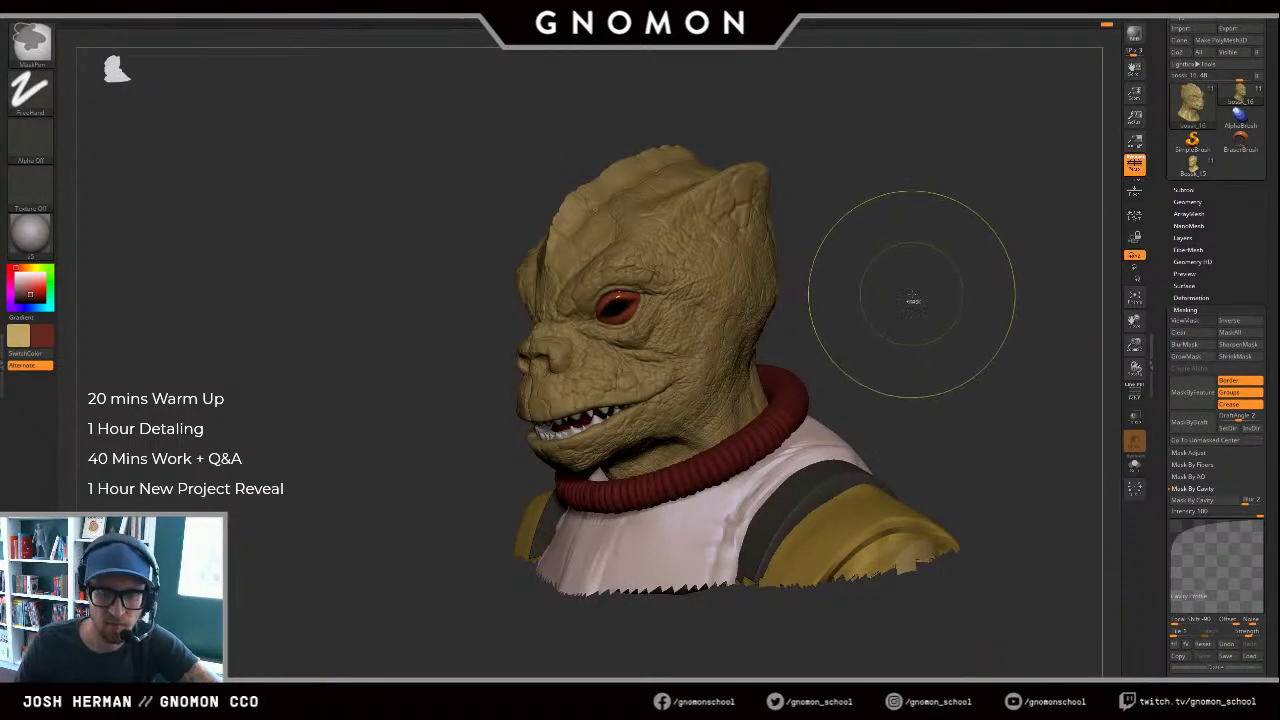
Step: Invert the cavity mask, hide its display, paint dark red into the head's creases, and undo the paint
{"action": "left_click", "coordinate": [1190, 320]}
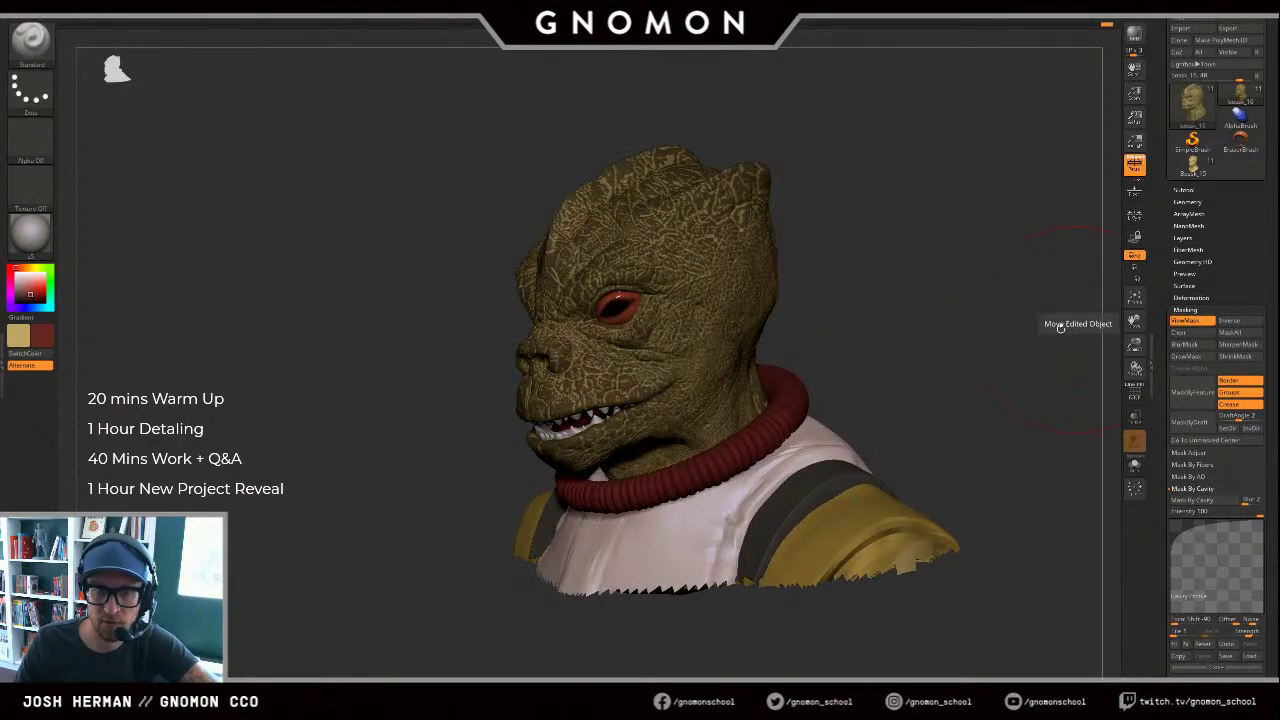
{"action": "key", "text": "ctrl+h"}
{"action": "mouse_move", "coordinate": [712, 235]}
{"action": "left_mouse_down"}
{"action": "mouse_move", "coordinate": [688, 325]}
{"action": "mouse_move", "coordinate": [612, 450]}
{"action": "mouse_move", "coordinate": [625, 200]}
{"action": "mouse_move", "coordinate": [728, 345]}
{"action": "mouse_move", "coordinate": [738, 408]}
{"action": "left_mouse_up"}
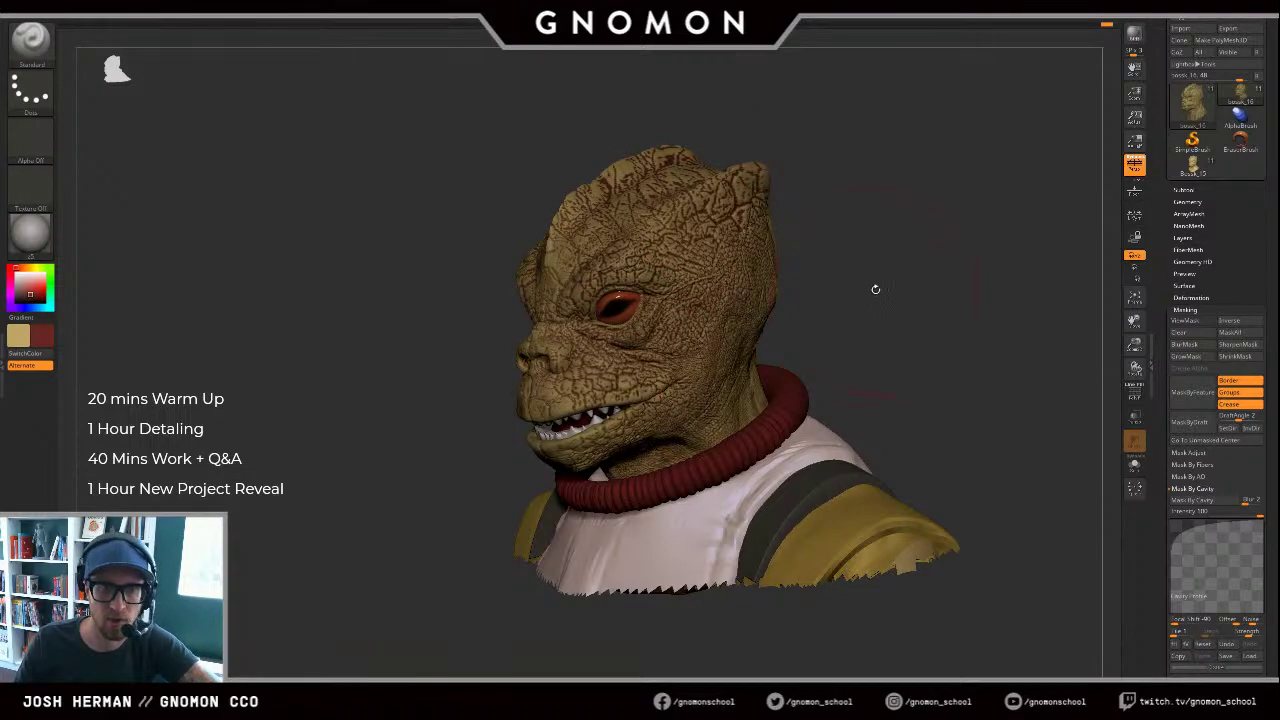
{"action": "mouse_move", "coordinate": [874, 289]}
{"action": "left_mouse_down"}
{"action": "mouse_move", "coordinate": [920, 308]}
{"action": "mouse_move", "coordinate": [889, 251]}
{"action": "mouse_move", "coordinate": [905, 281]}
{"action": "mouse_move", "coordinate": [874, 324]}
{"action": "mouse_move", "coordinate": [931, 349]}
{"action": "left_mouse_up"}
{"action": "key", "text": "space"}
{"action": "key", "text": "ctrl+z"}
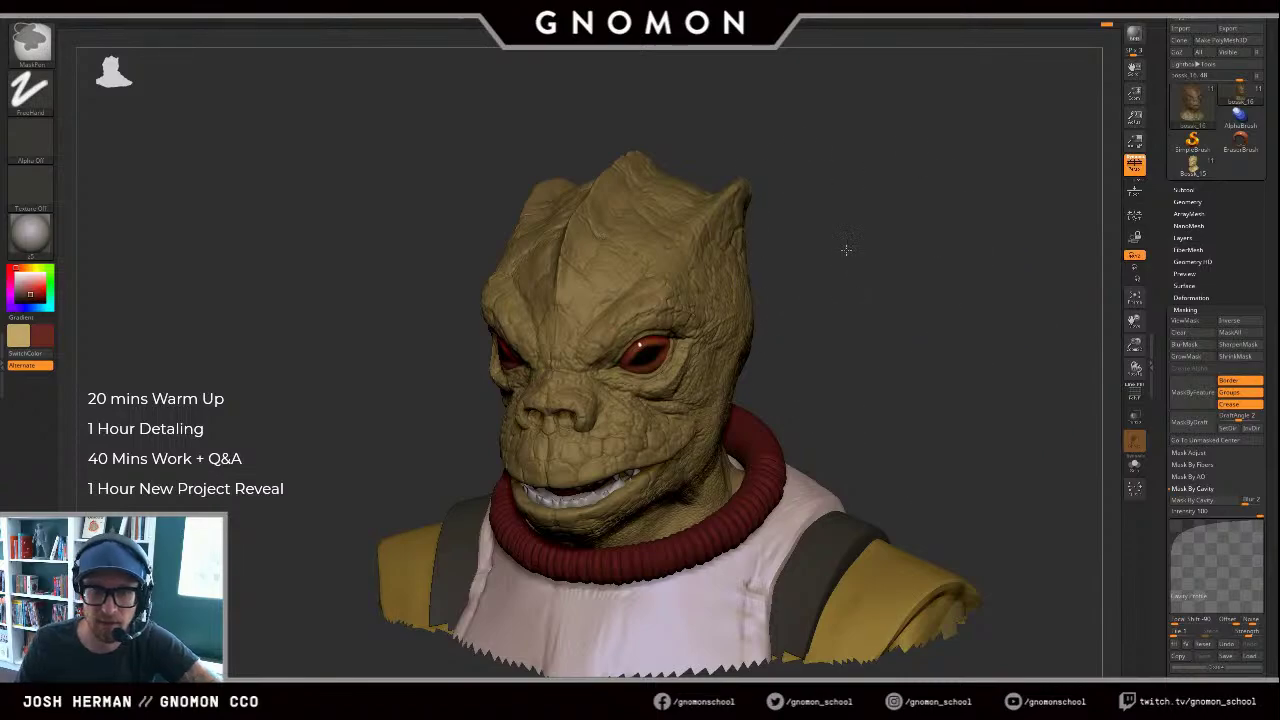
Step: Sample the tan skin colour from the head and isolate the head subtool
{"action": "key", "text": "c"}
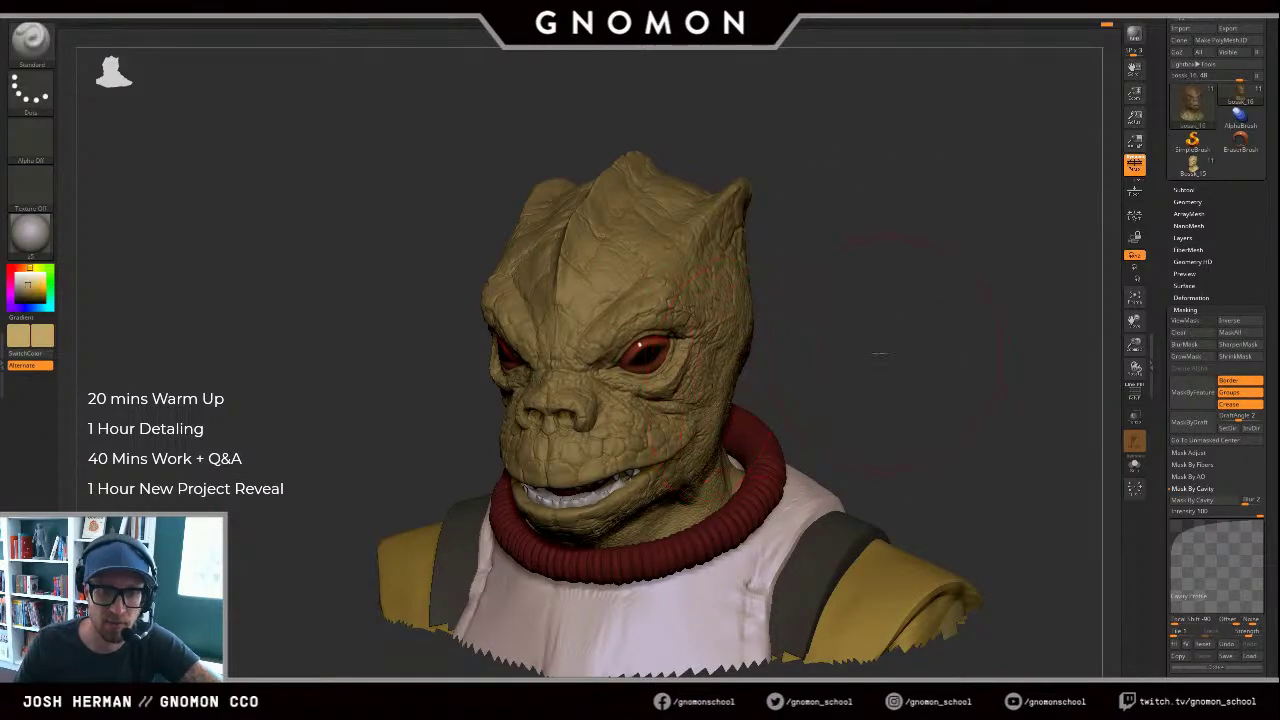
{"action": "mouse_move", "coordinate": [880, 353]}
{"action": "left_mouse_down", "text": "alt"}
{"action": "mouse_move", "coordinate": [859, 347]}
{"action": "mouse_move", "coordinate": [835, 269]}
{"action": "left_mouse_up", "text": "alt"}
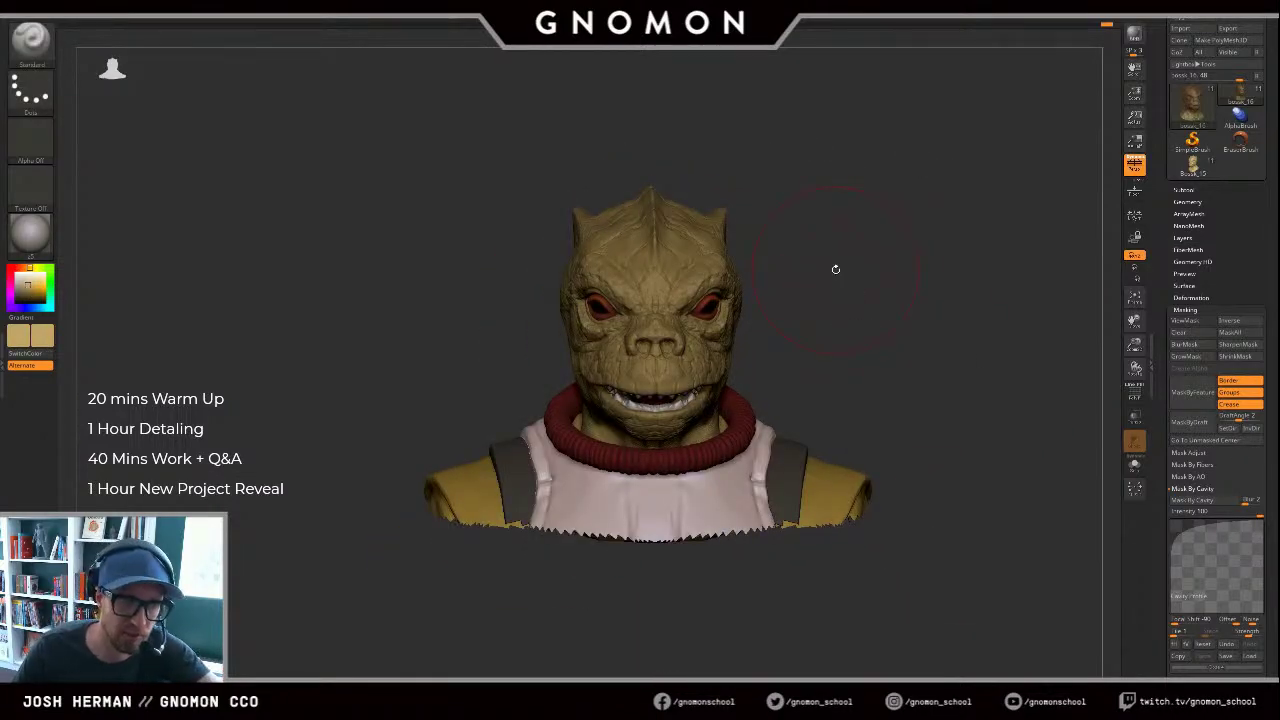
{"action": "left_click_drag", "start_coordinate": [881, 342], "coordinate": [794, 311], "text": "alt"}
{"action": "key", "text": "alt+s"}
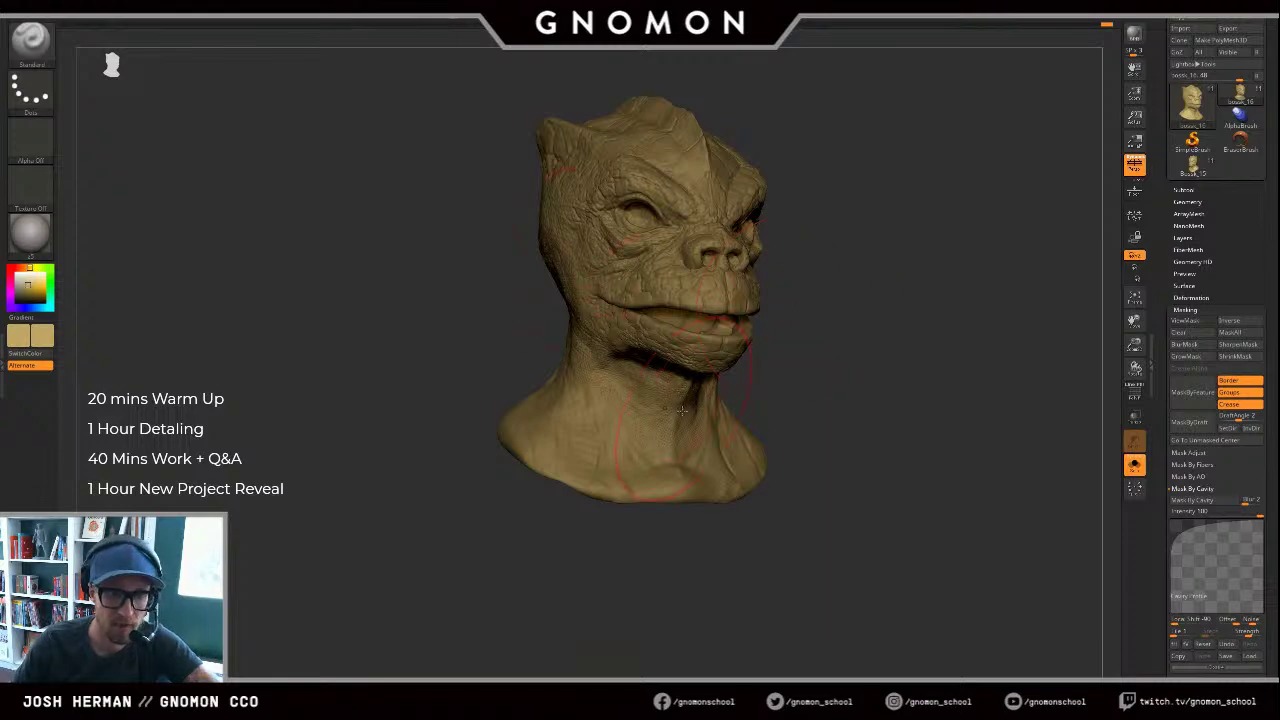
Step: Pick a paler cream colour, test it with a stroke down the front of the neck, and undo the stroke
{"action": "left_click", "coordinate": [26, 337]}
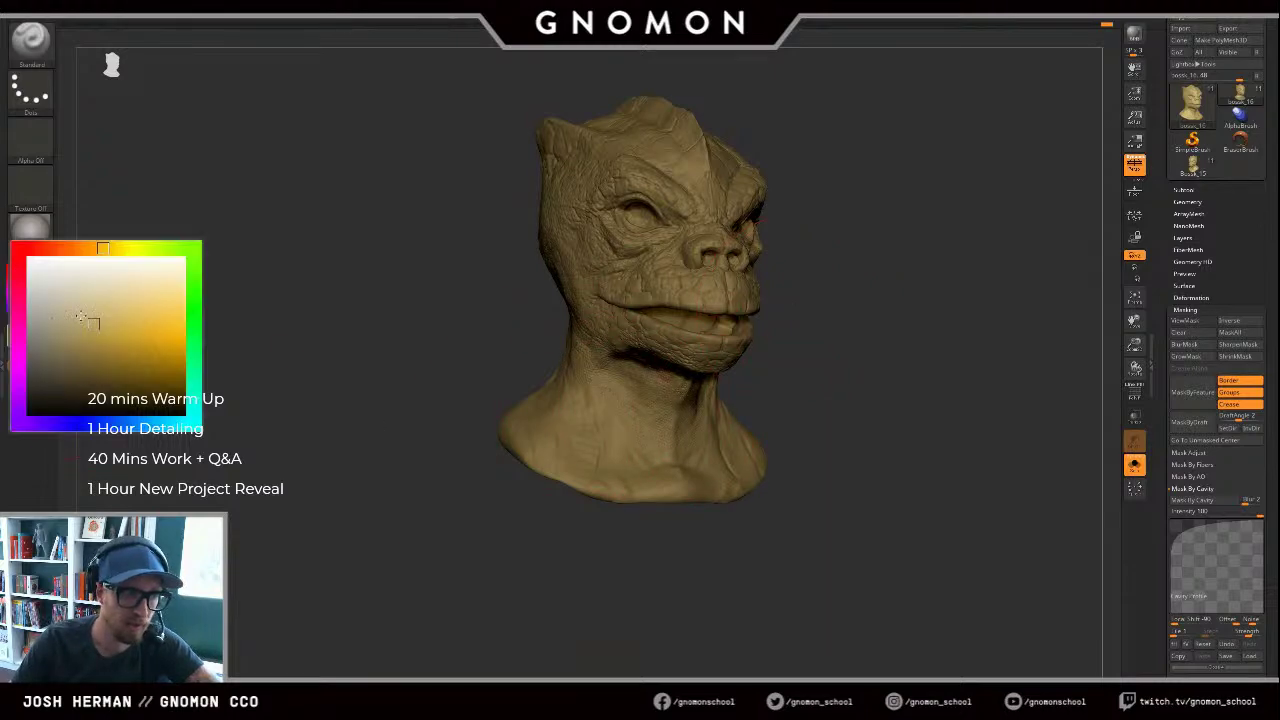
{"action": "mouse_move", "coordinate": [826, 420]}
{"action": "left_mouse_down"}
{"action": "mouse_move", "coordinate": [812, 335]}
{"action": "mouse_move", "coordinate": [763, 374]}
{"action": "mouse_move", "coordinate": [802, 360]}
{"action": "left_mouse_up"}
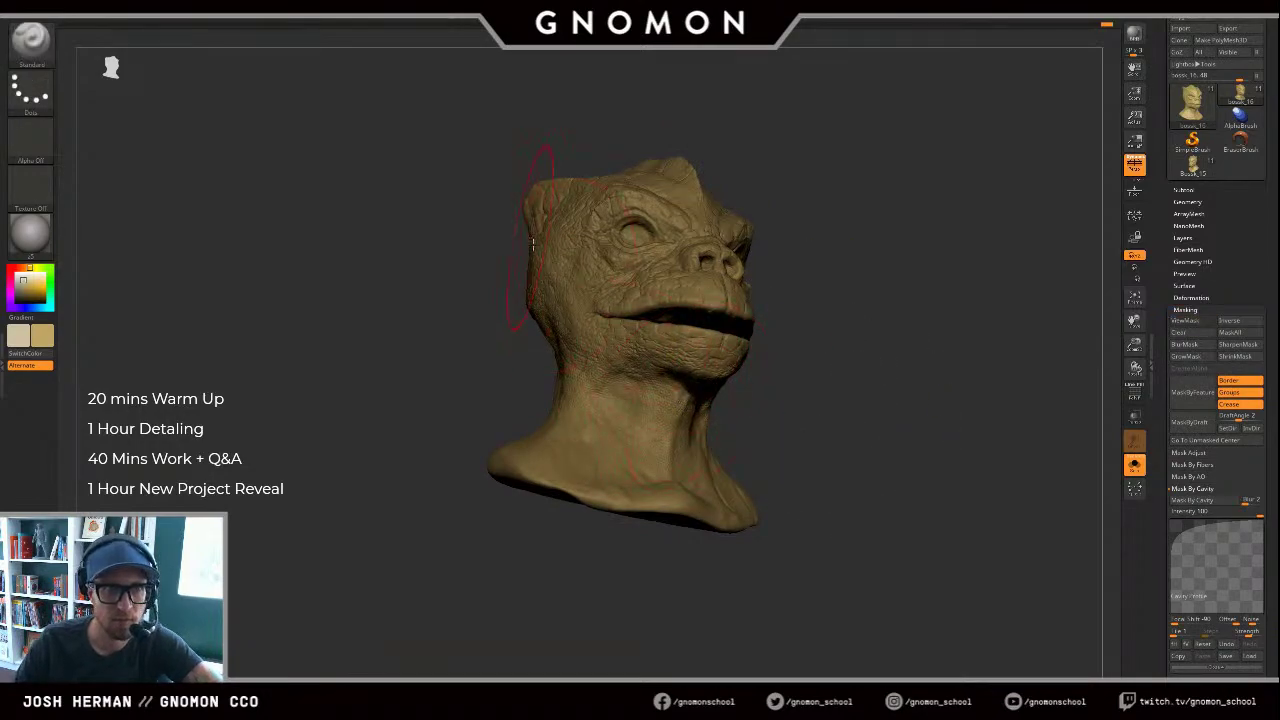
{"action": "key", "text": "v"}
{"action": "left_click_drag", "start_coordinate": [652, 376], "coordinate": [642, 468]}
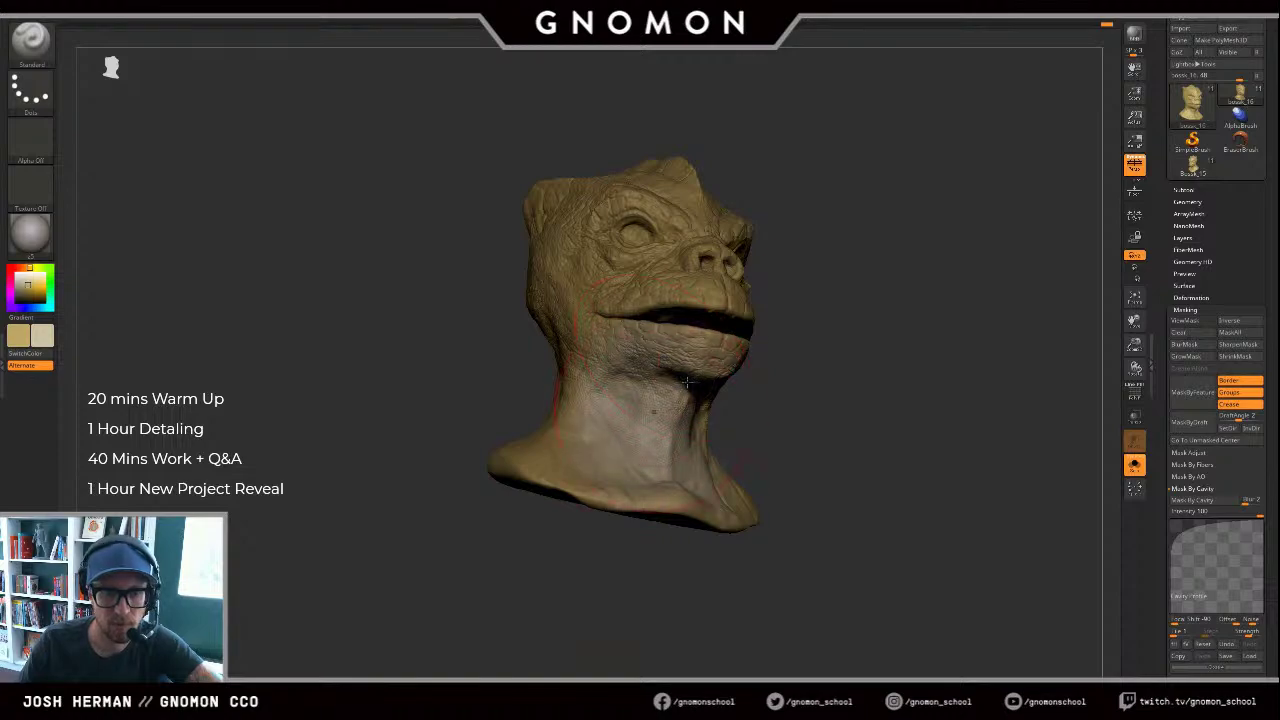
{"action": "right_click_drag", "start_coordinate": [688, 382], "coordinate": [732, 368]}
{"action": "key", "text": "ctrl+z"}
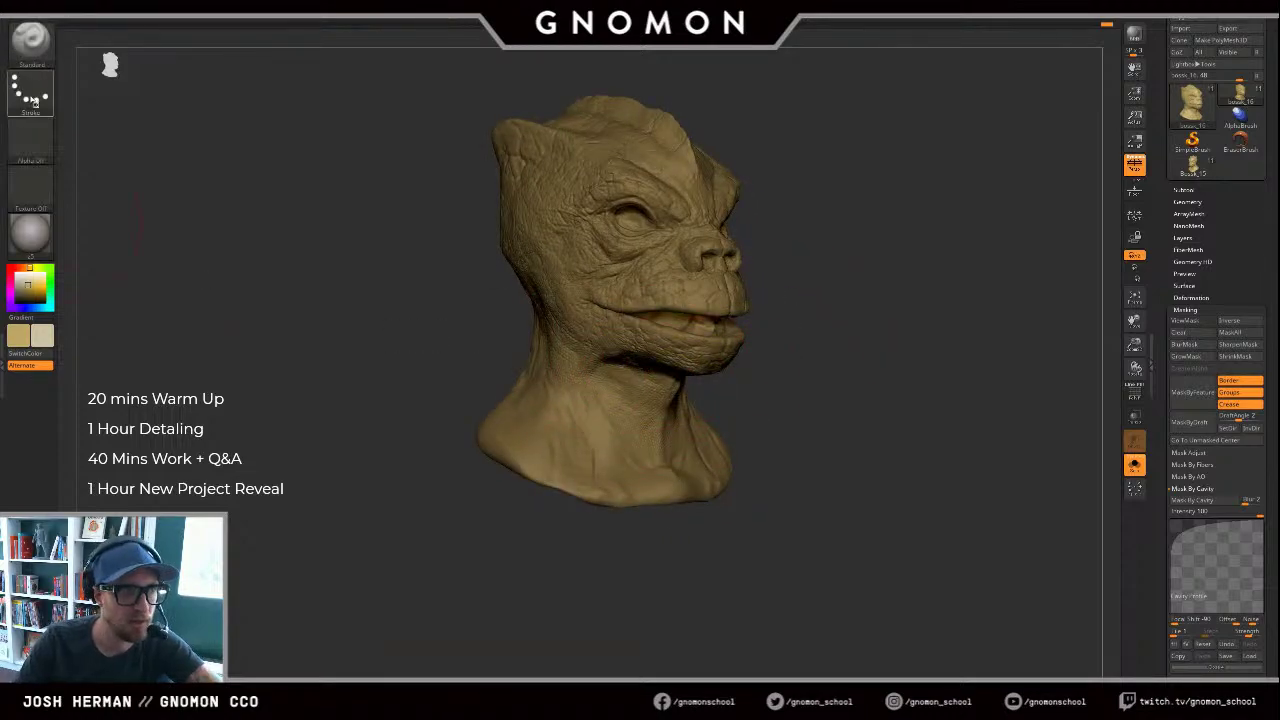
Step: Switch the Standard brush to the Spray stroke and test it on the neck and face, undoing each stroke
{"action": "left_click", "coordinate": [30, 92]}
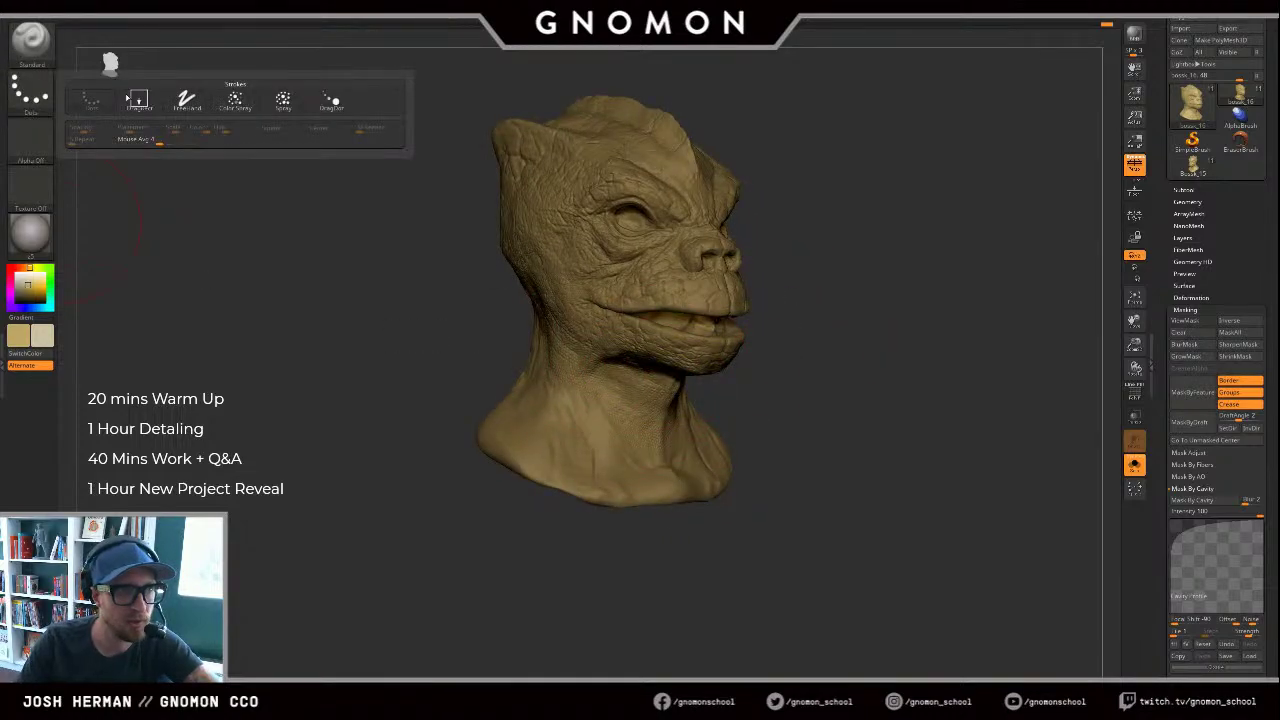
{"action": "left_click", "coordinate": [284, 104]}
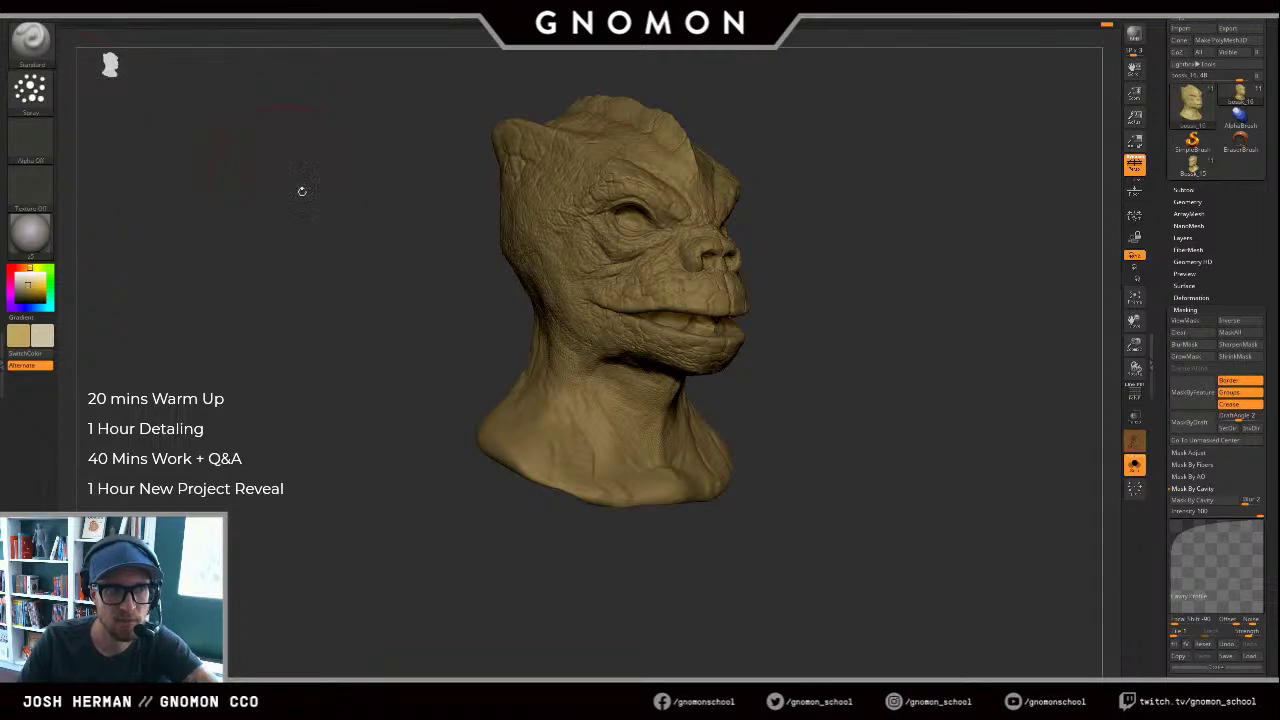
{"action": "mouse_move", "coordinate": [632, 372]}
{"action": "left_mouse_down"}
{"action": "mouse_move", "coordinate": [645, 425]}
{"action": "mouse_move", "coordinate": [580, 430]}
{"action": "left_mouse_up"}
{"action": "key", "text": "ctrl+z"}
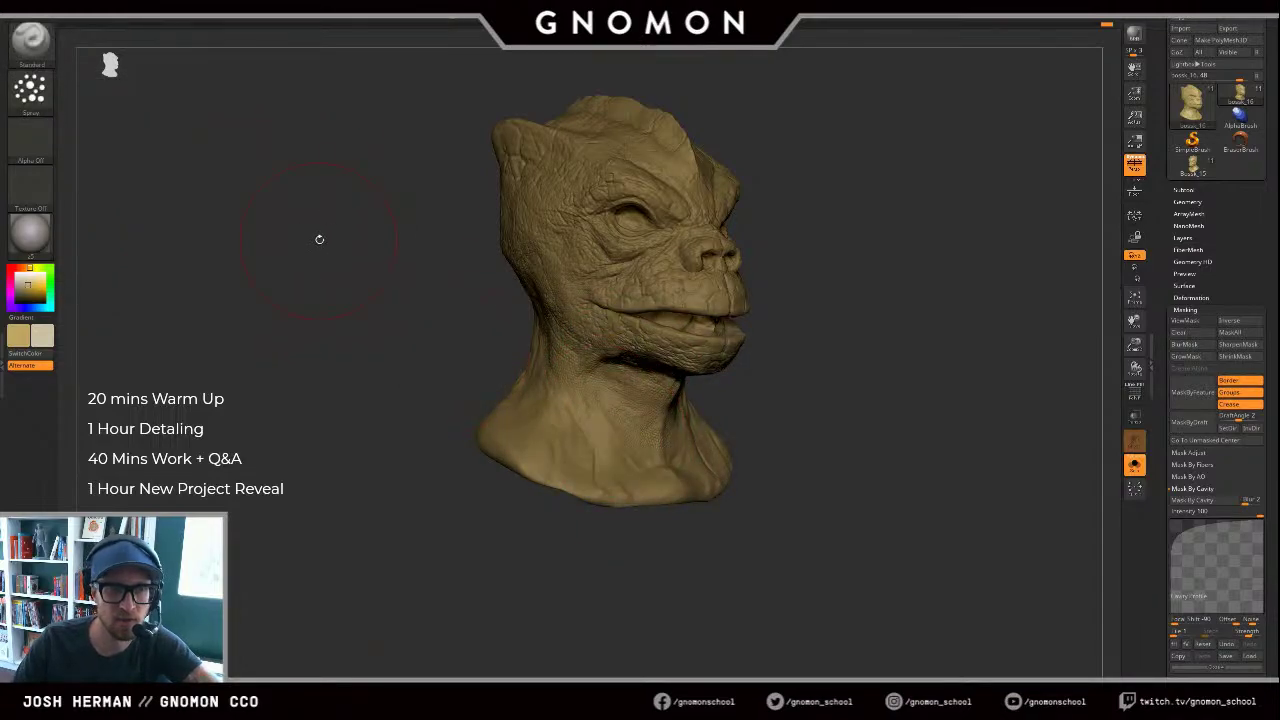
{"action": "left_click_drag", "start_coordinate": [566, 212], "coordinate": [580, 435]}
{"action": "key", "text": "ctrl+z"}
Step: Assign Alpha 07 to the Spray brush, replacing the first alpha choice
{"action": "left_click", "coordinate": [32, 96]}
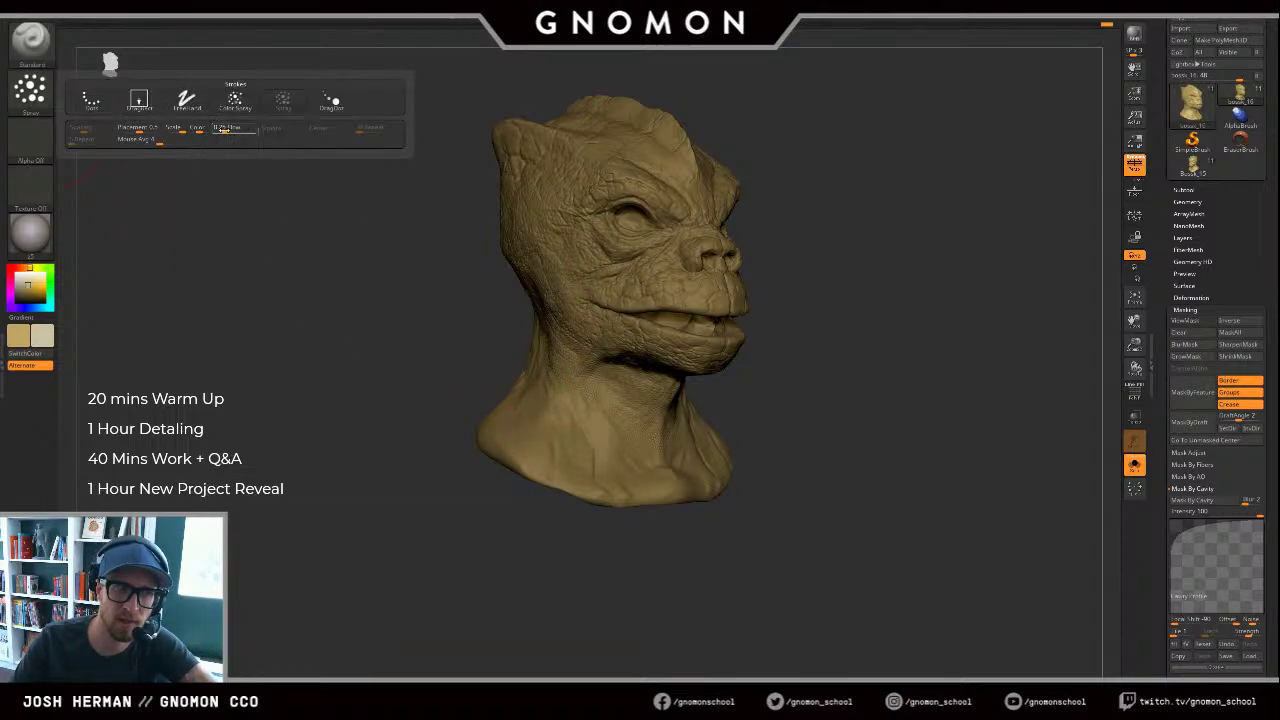
{"action": "left_click", "coordinate": [30, 140]}
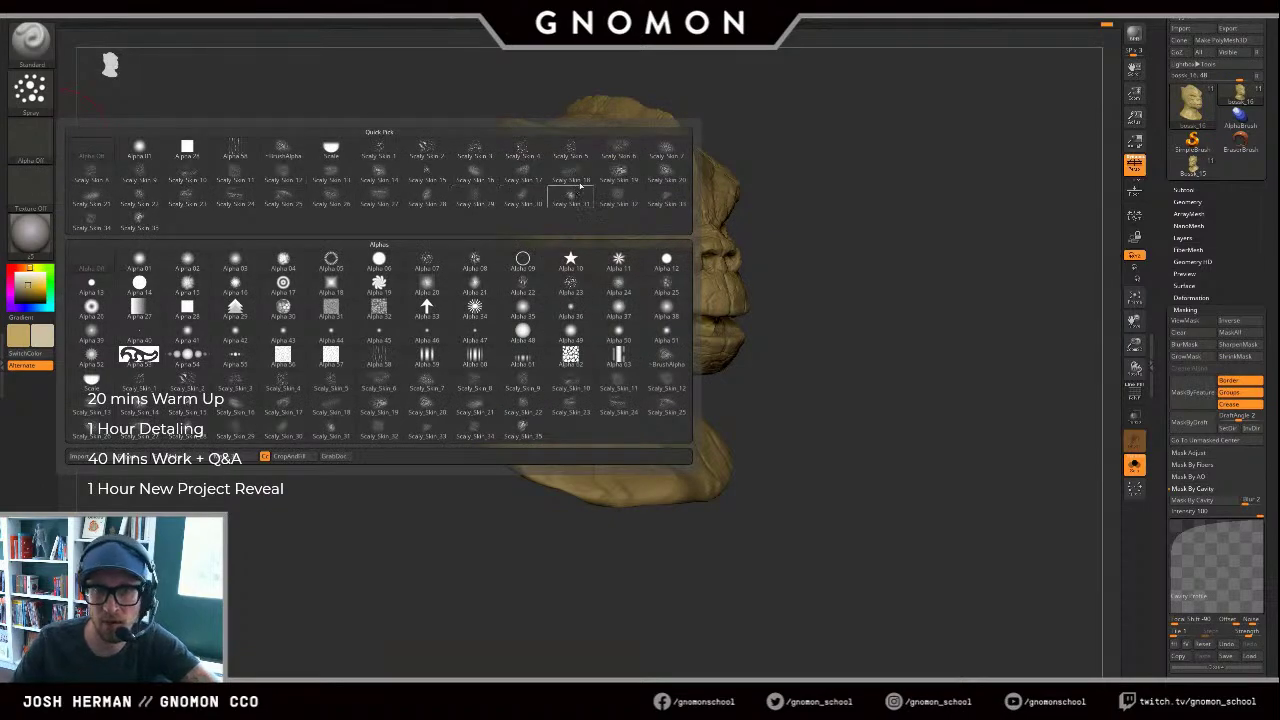
{"action": "left_click", "coordinate": [621, 154]}
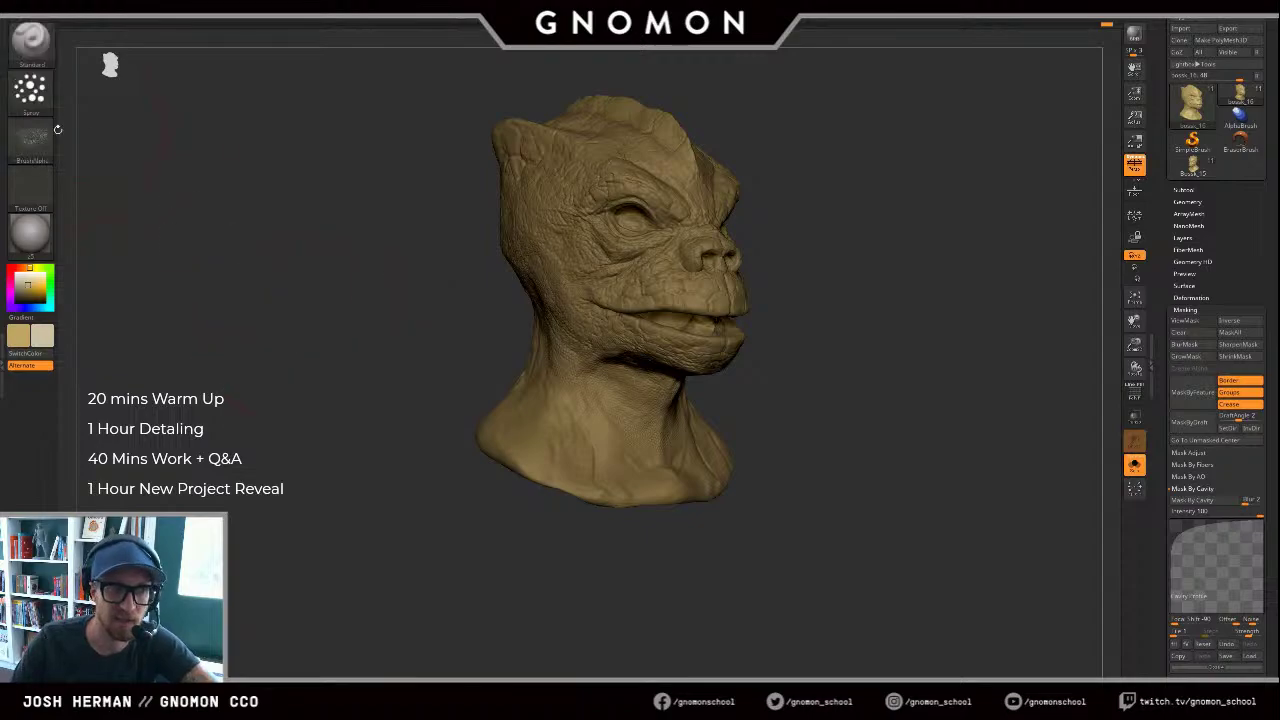
{"action": "left_click", "coordinate": [30, 140]}
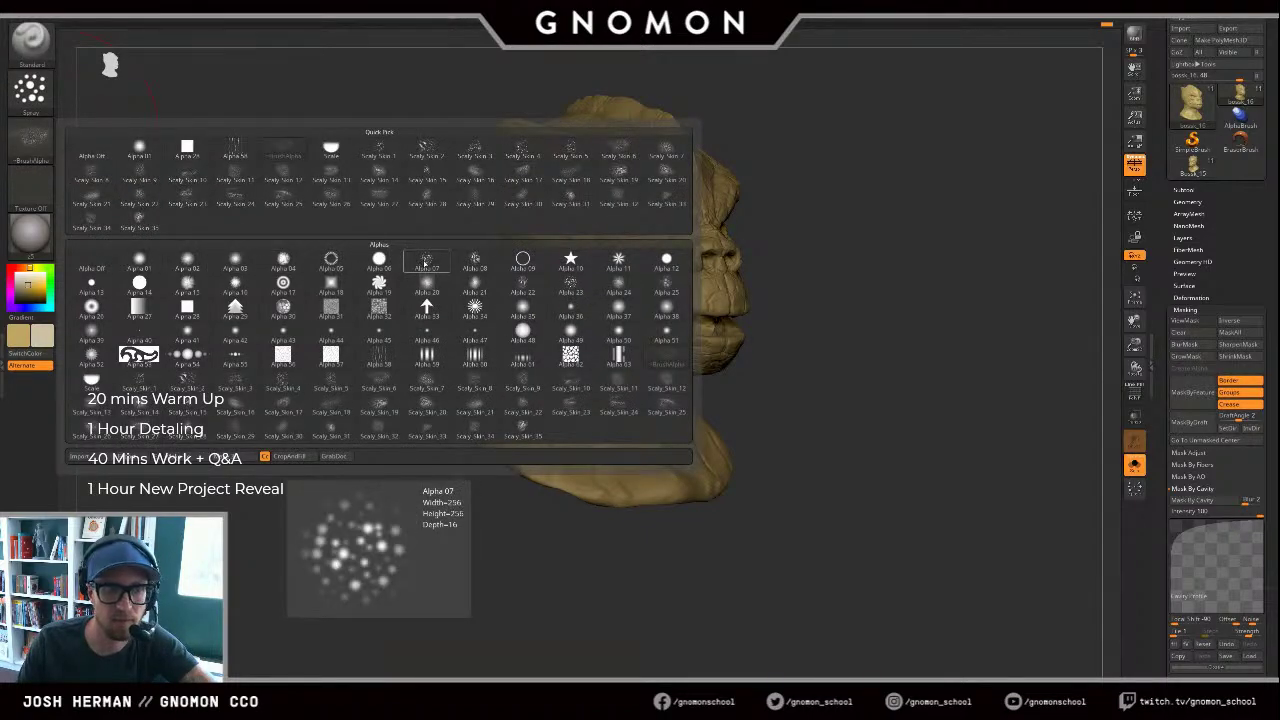
{"action": "left_click", "coordinate": [425, 262]}
Step: Spray the pale cream colour over the front of the neck and throat, swapping between the cream and tan colours
{"action": "mouse_move", "coordinate": [871, 397]}
{"action": "left_mouse_down"}
{"action": "mouse_move", "coordinate": [923, 314]}
{"action": "mouse_move", "coordinate": [941, 326]}
{"action": "mouse_move", "coordinate": [922, 282]}
{"action": "left_mouse_up"}
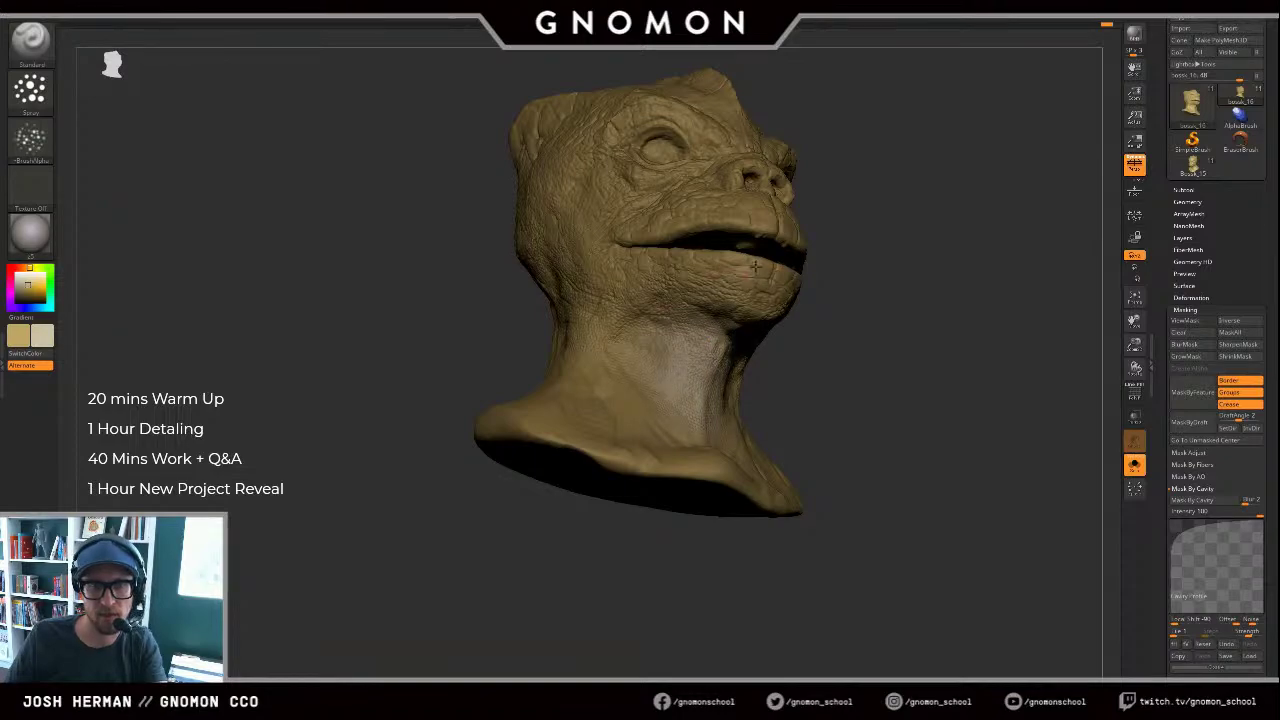
{"action": "left_click_drag", "start_coordinate": [828, 222], "coordinate": [784, 257]}
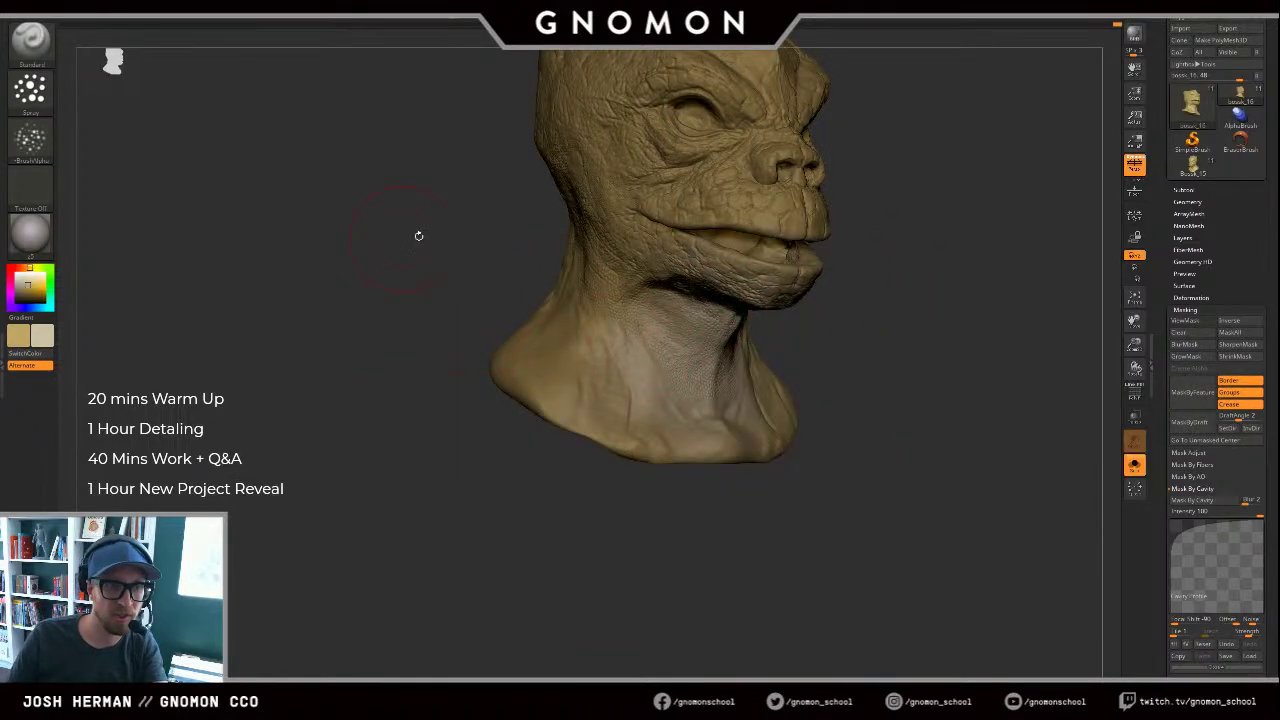
{"action": "key", "text": "v"}
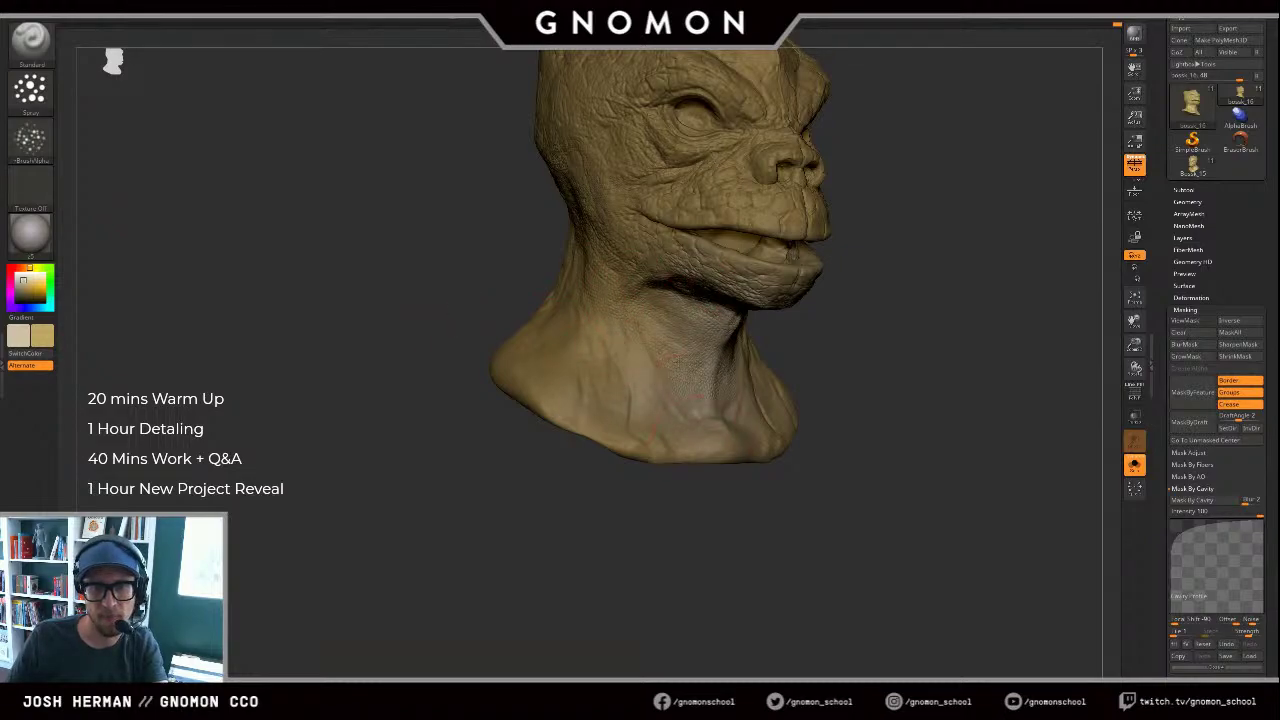
{"action": "key", "text": "v"}
{"action": "left_click_drag", "start_coordinate": [913, 335], "coordinate": [868, 456], "text": "alt"}
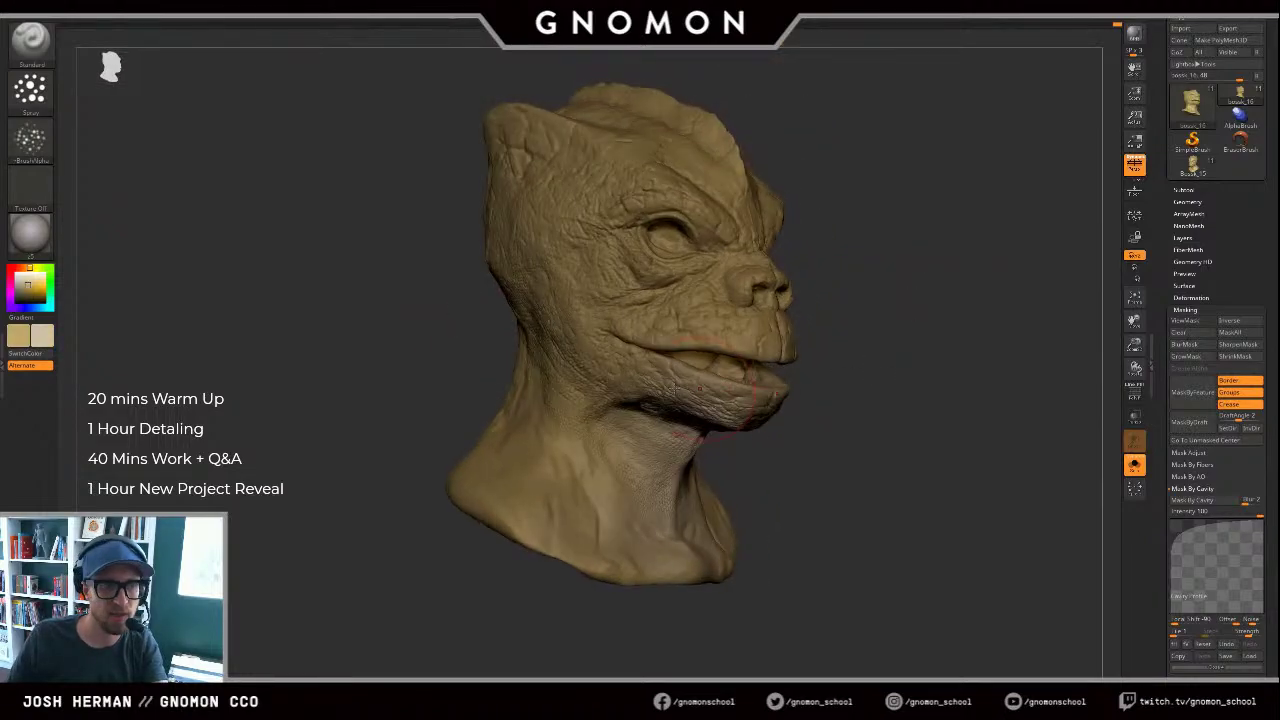
Step: Choose a muted pink and spray it around the eye sockets and over the lips and muzzle
{"action": "key", "text": "v"}
{"action": "left_click", "coordinate": [18, 268]}
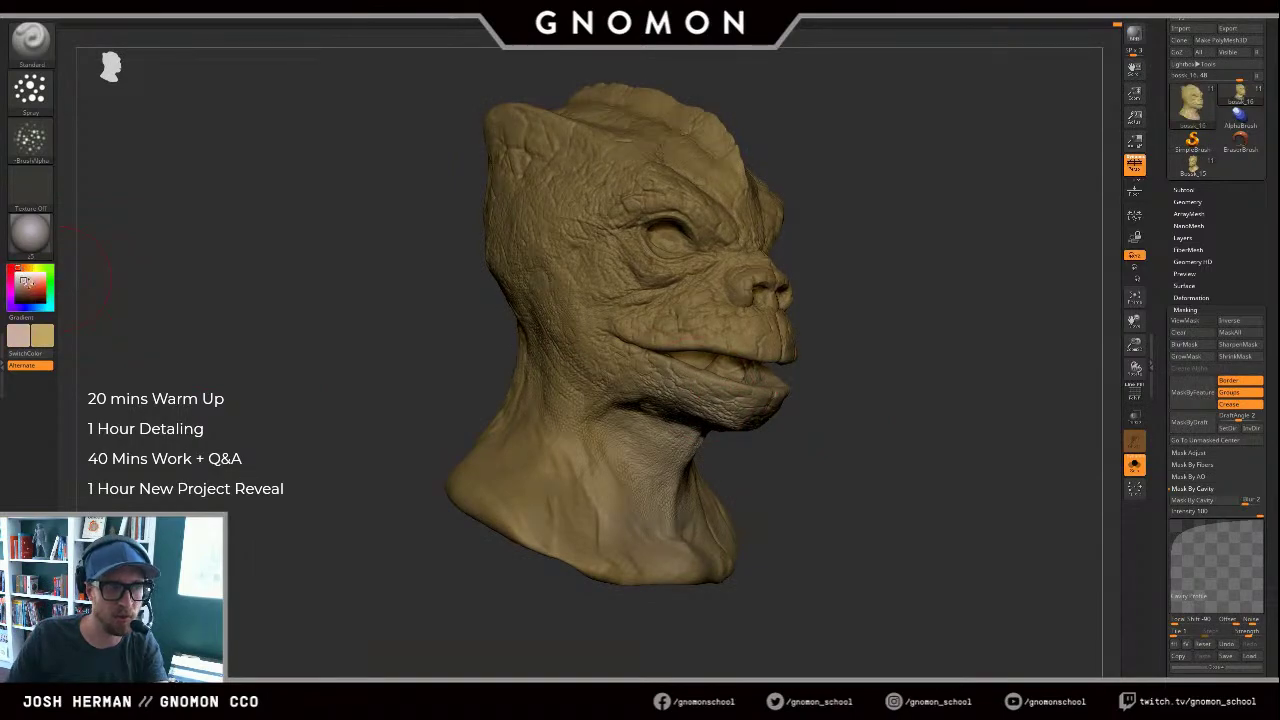
{"action": "left_click", "coordinate": [27, 284]}
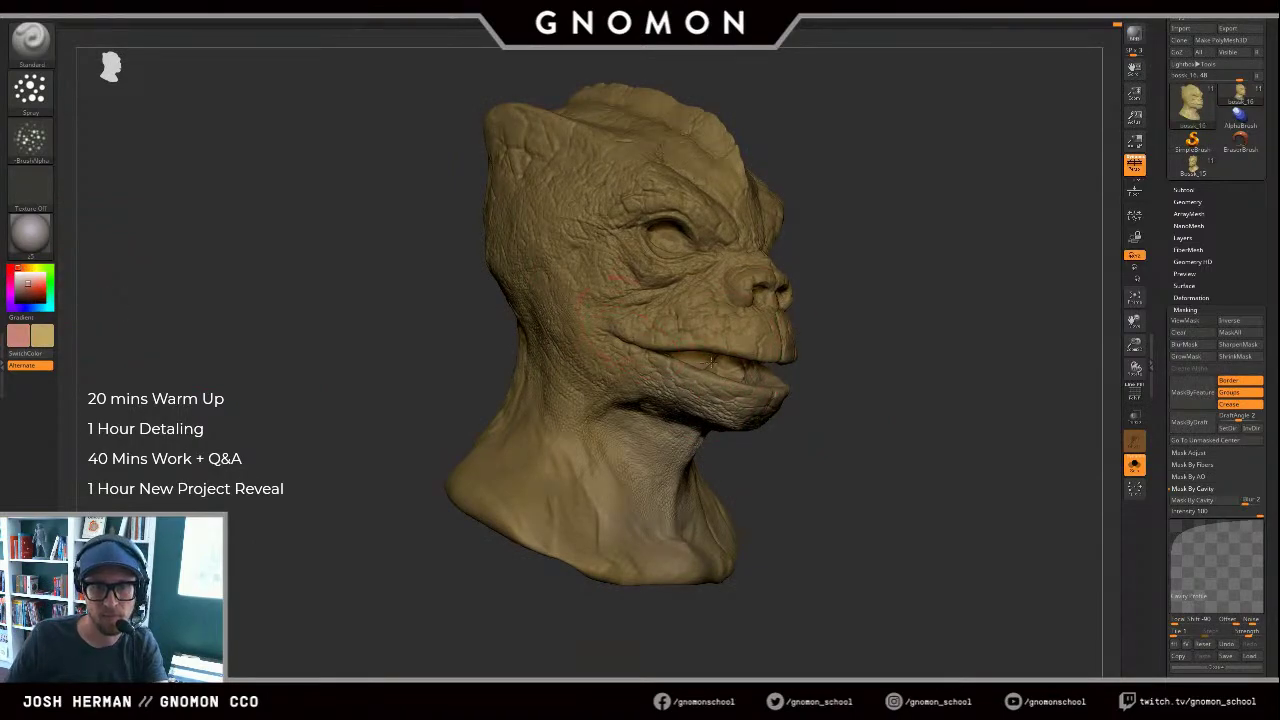
{"action": "mouse_move", "coordinate": [831, 333]}
{"action": "left_mouse_down"}
{"action": "mouse_move", "coordinate": [825, 353]}
{"action": "mouse_move", "coordinate": [838, 343]}
{"action": "mouse_move", "coordinate": [812, 352]}
{"action": "left_mouse_up"}
{"action": "key", "text": "v"}
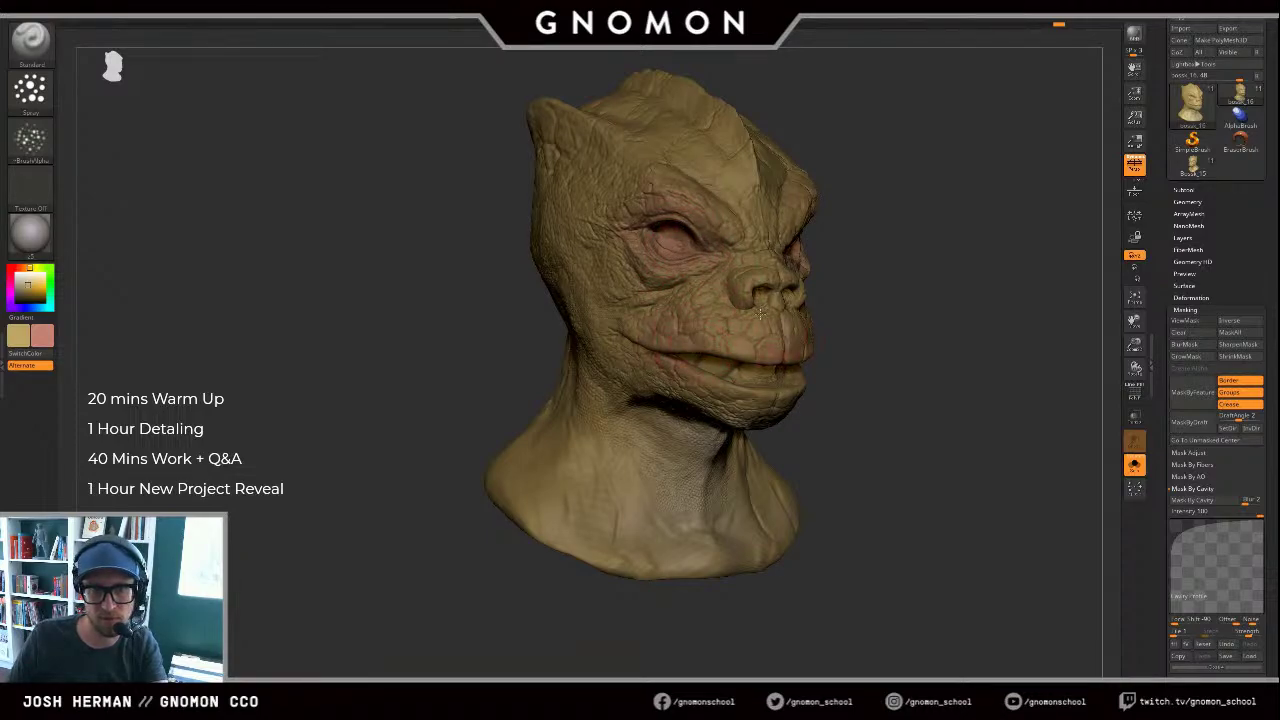
{"action": "left_click_drag", "start_coordinate": [881, 392], "coordinate": [922, 391]}
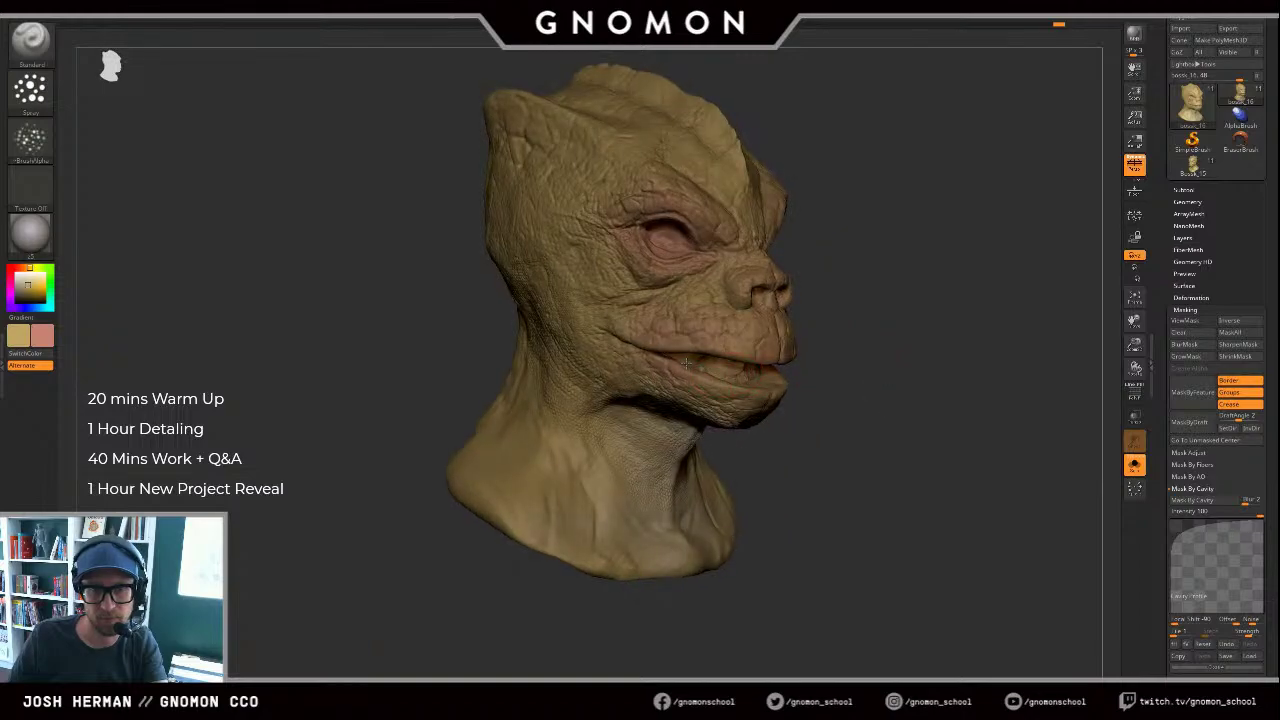
{"action": "left_click_drag", "start_coordinate": [820, 368], "coordinate": [688, 364]}
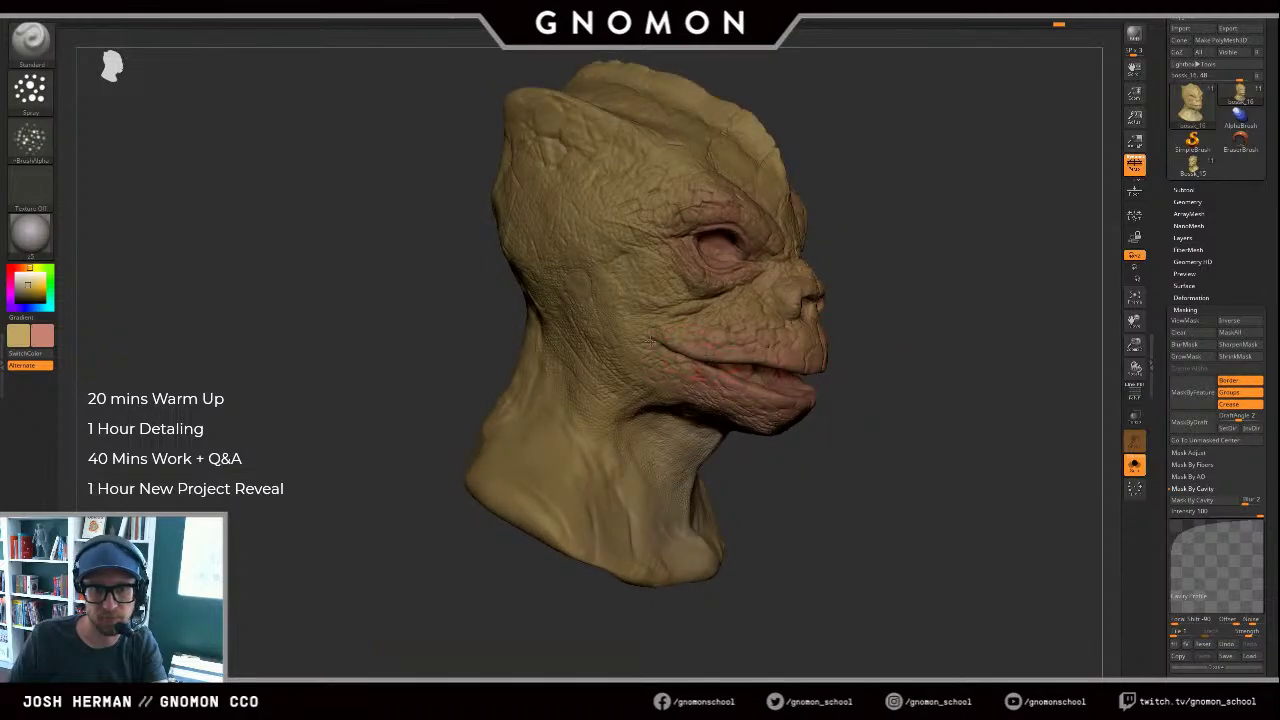
Step: Pick a deeper red and spray it over the upper and lower lips and the mouth corners
{"action": "left_click", "coordinate": [43, 337]}
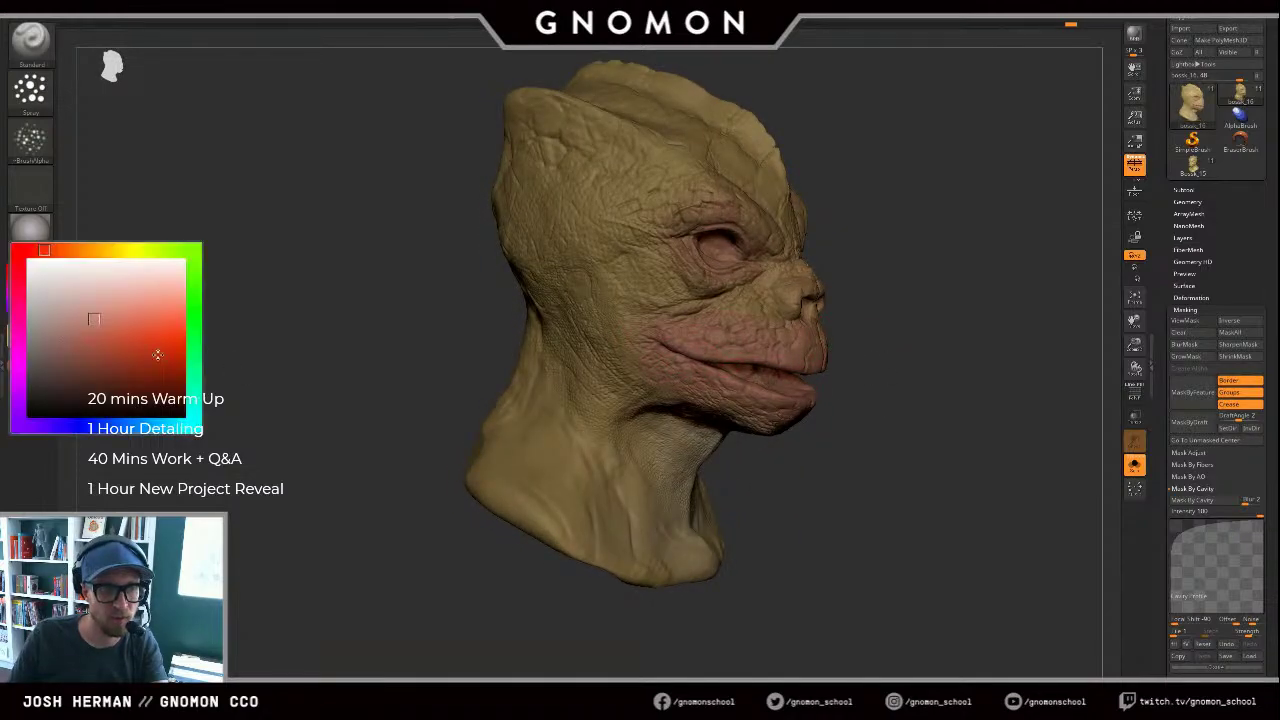
{"action": "left_click", "coordinate": [114, 351]}
{"action": "left_click_drag", "start_coordinate": [686, 341], "coordinate": [815, 362]}
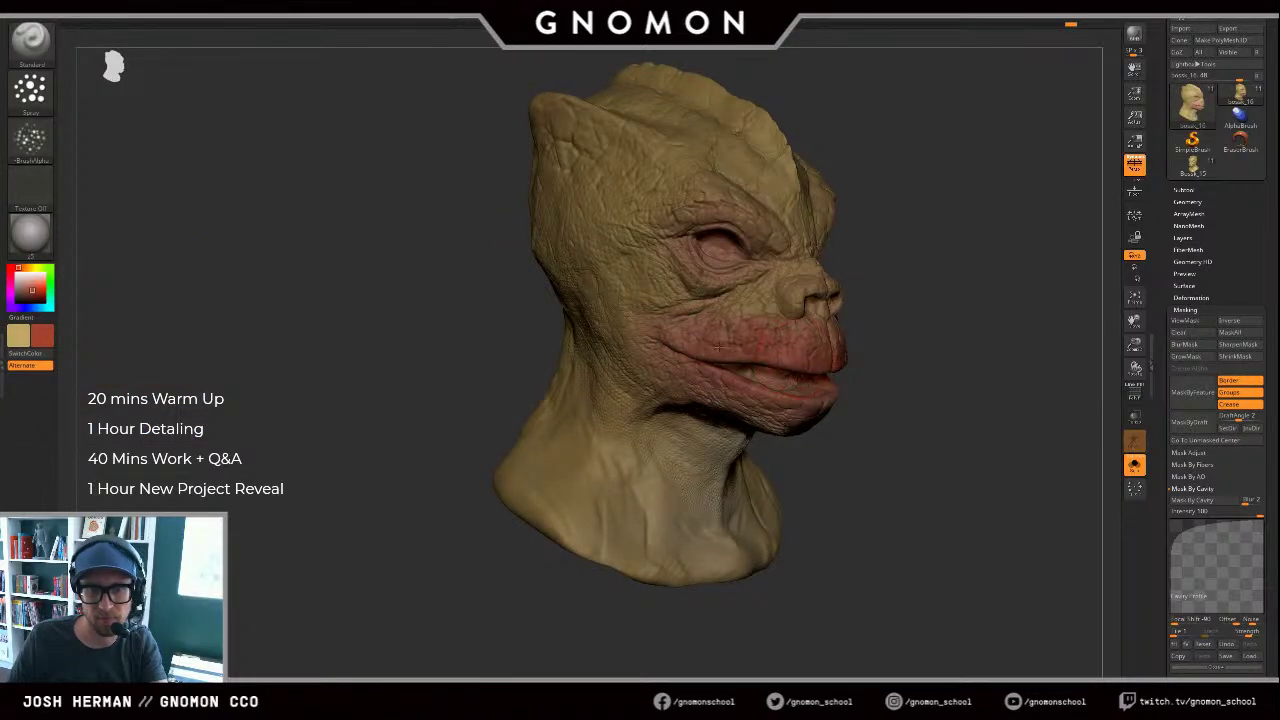
{"action": "mouse_move", "coordinate": [722, 372]}
{"action": "left_mouse_down"}
{"action": "mouse_move", "coordinate": [750, 362]}
{"action": "mouse_move", "coordinate": [668, 340]}
{"action": "left_mouse_up"}
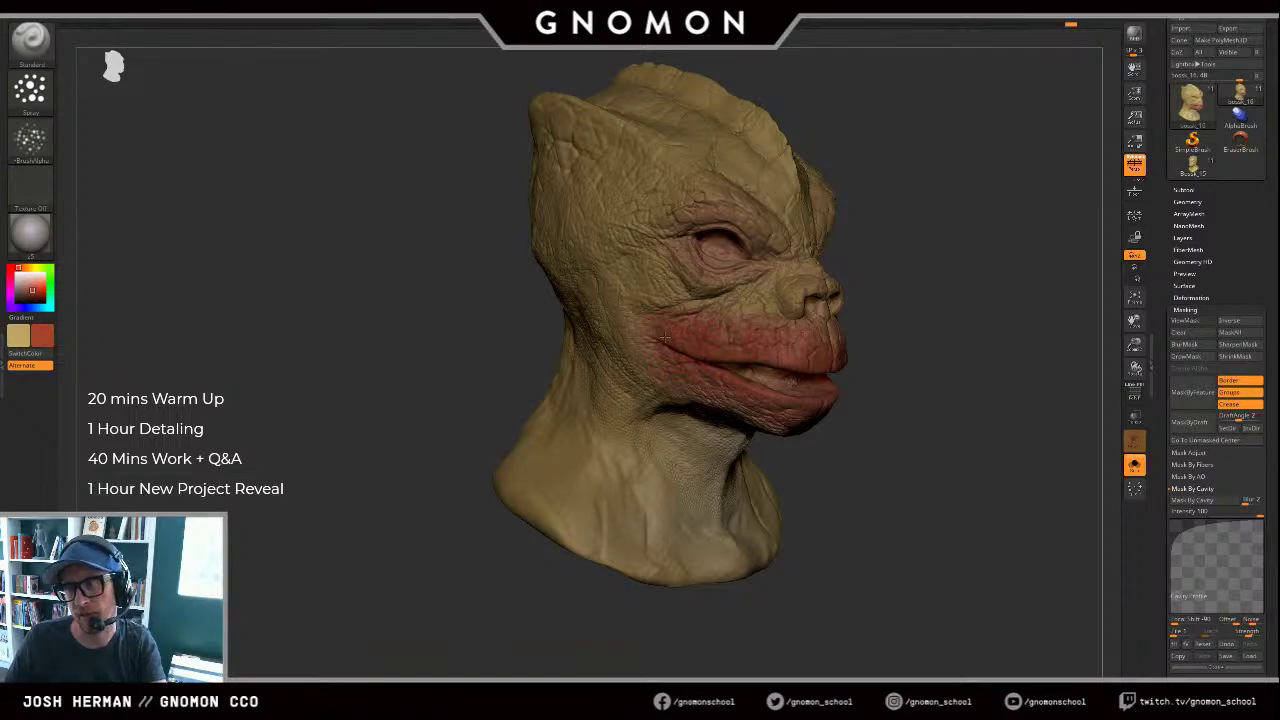
{"action": "left_click_drag", "start_coordinate": [935, 288], "coordinate": [872, 302]}
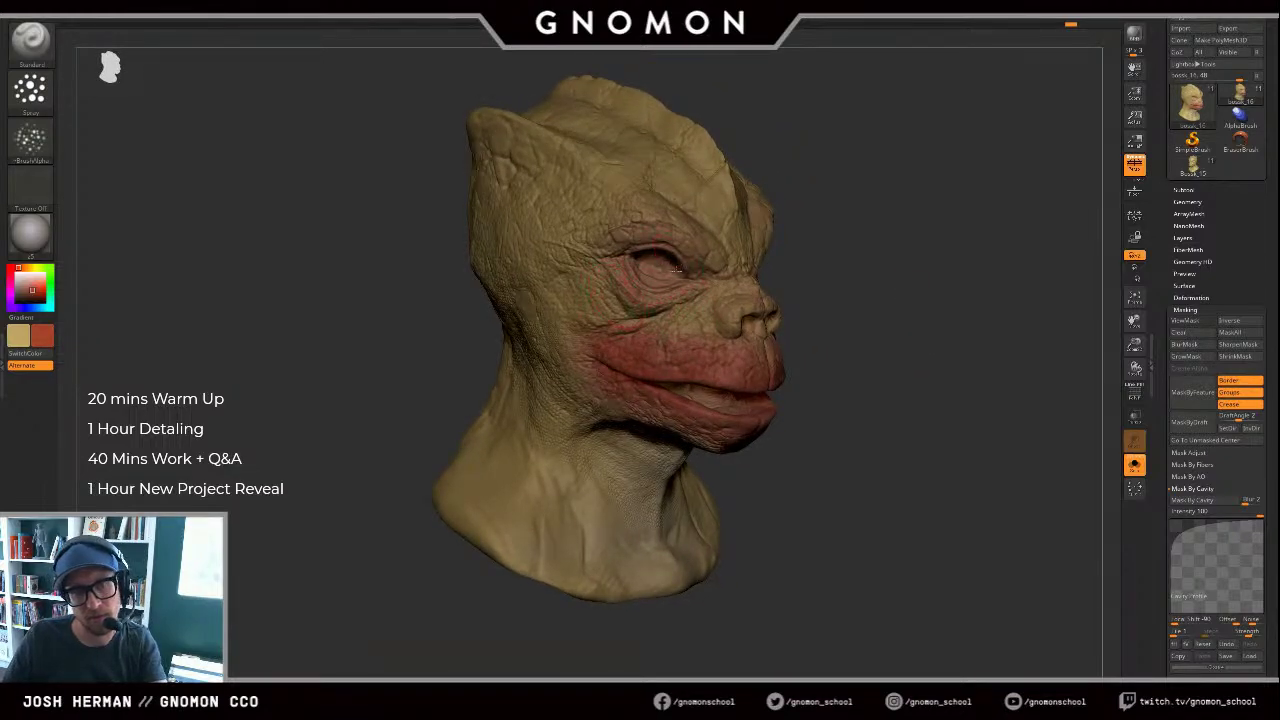
Step: Spray the deeper red into the eye sockets, around the eyelids and over the nose
{"action": "left_click_drag", "start_coordinate": [676, 268], "coordinate": [649, 280]}
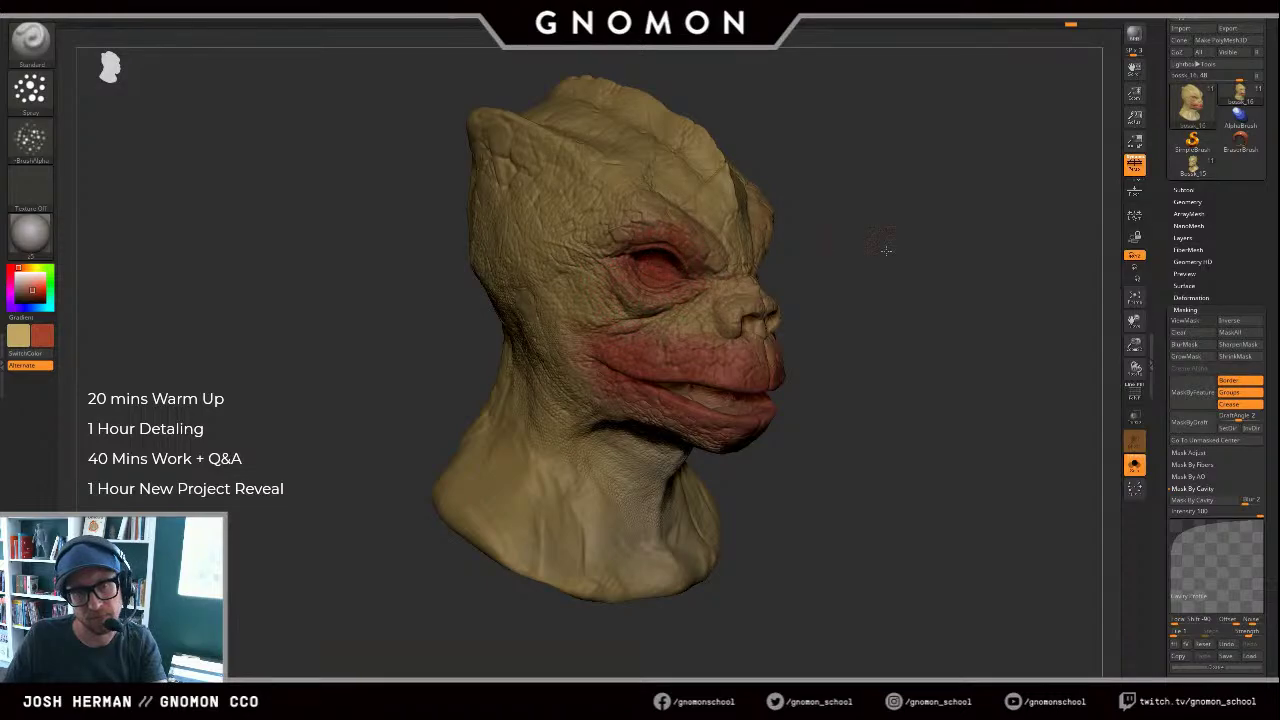
{"action": "left_click_drag", "start_coordinate": [886, 250], "coordinate": [815, 256]}
{"action": "left_click_drag", "start_coordinate": [634, 297], "coordinate": [606, 254]}
{"action": "left_click_drag", "start_coordinate": [842, 264], "coordinate": [806, 270]}
{"action": "mouse_move", "coordinate": [726, 302]}
{"action": "left_mouse_down"}
{"action": "mouse_move", "coordinate": [710, 297]}
{"action": "mouse_move", "coordinate": [758, 338]}
{"action": "left_mouse_up"}
{"action": "left_click_drag", "start_coordinate": [834, 322], "coordinate": [858, 280]}
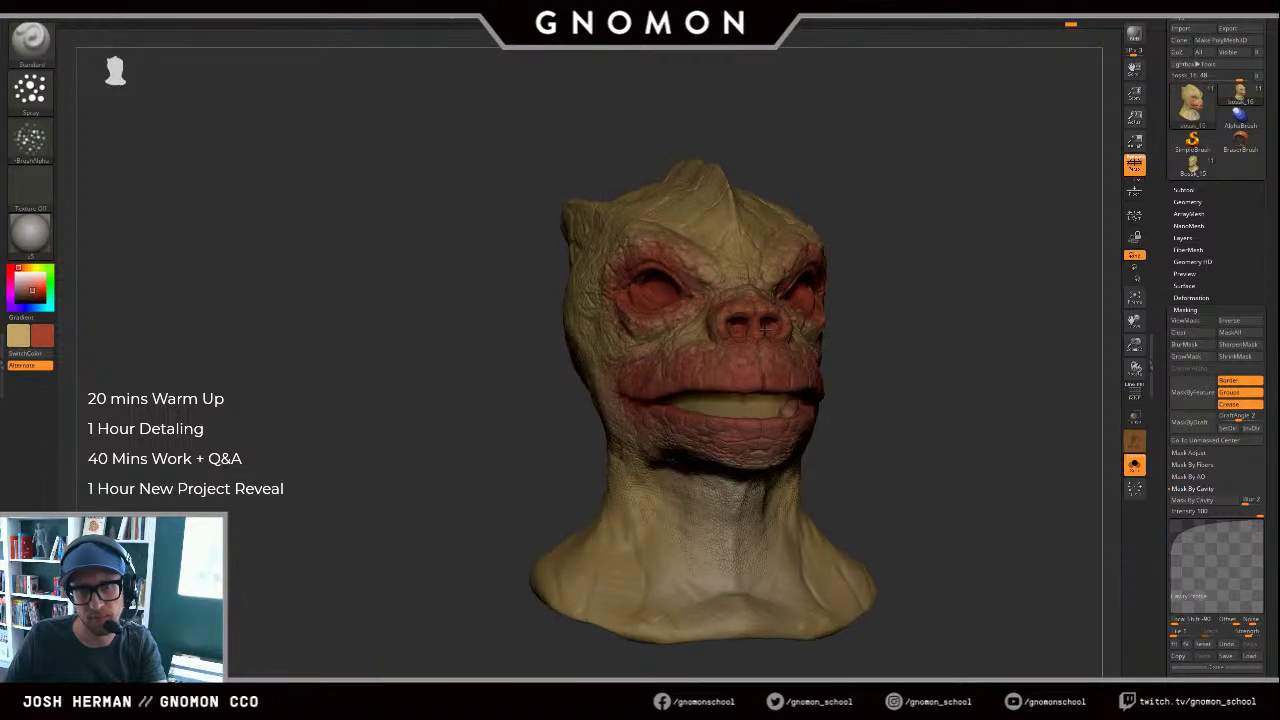
{"action": "left_click_drag", "start_coordinate": [766, 328], "coordinate": [756, 362]}
Step: Spray light touches of red over the cheek and the pointed ridges at the sides of the head
{"action": "left_click_drag", "start_coordinate": [865, 351], "coordinate": [625, 325]}
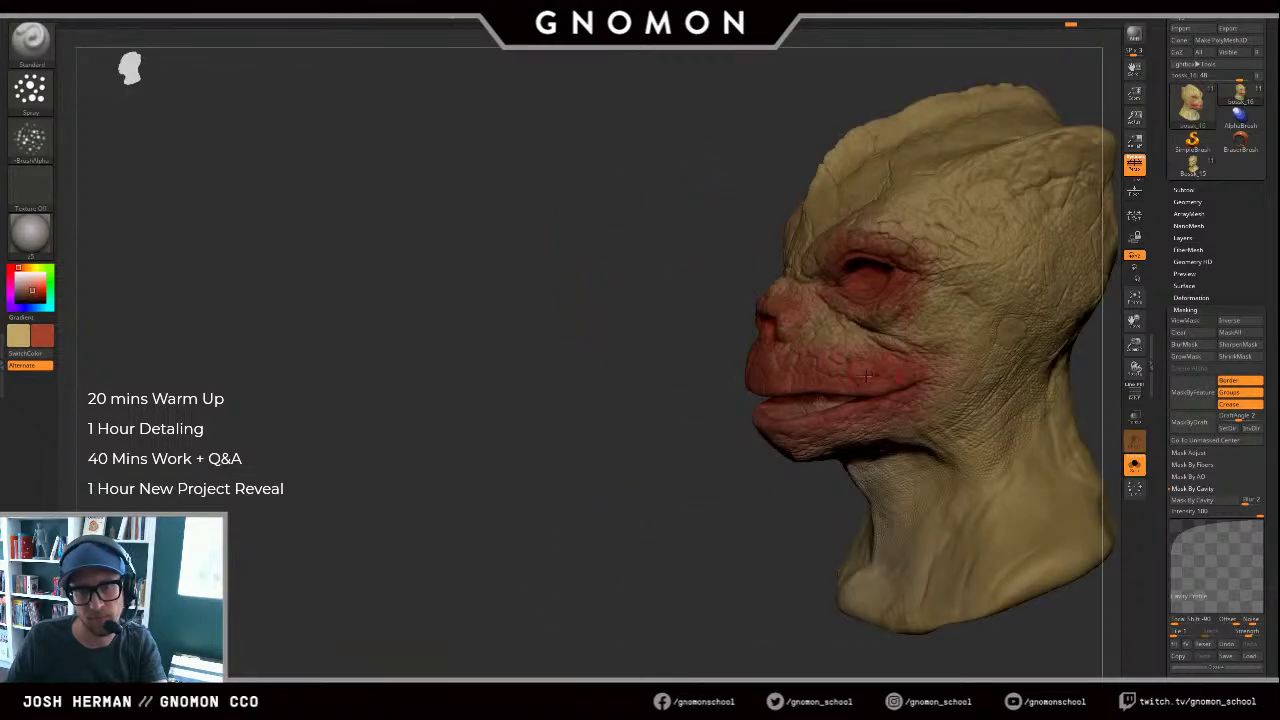
{"action": "left_click_drag", "start_coordinate": [728, 318], "coordinate": [529, 374], "text": "alt"}
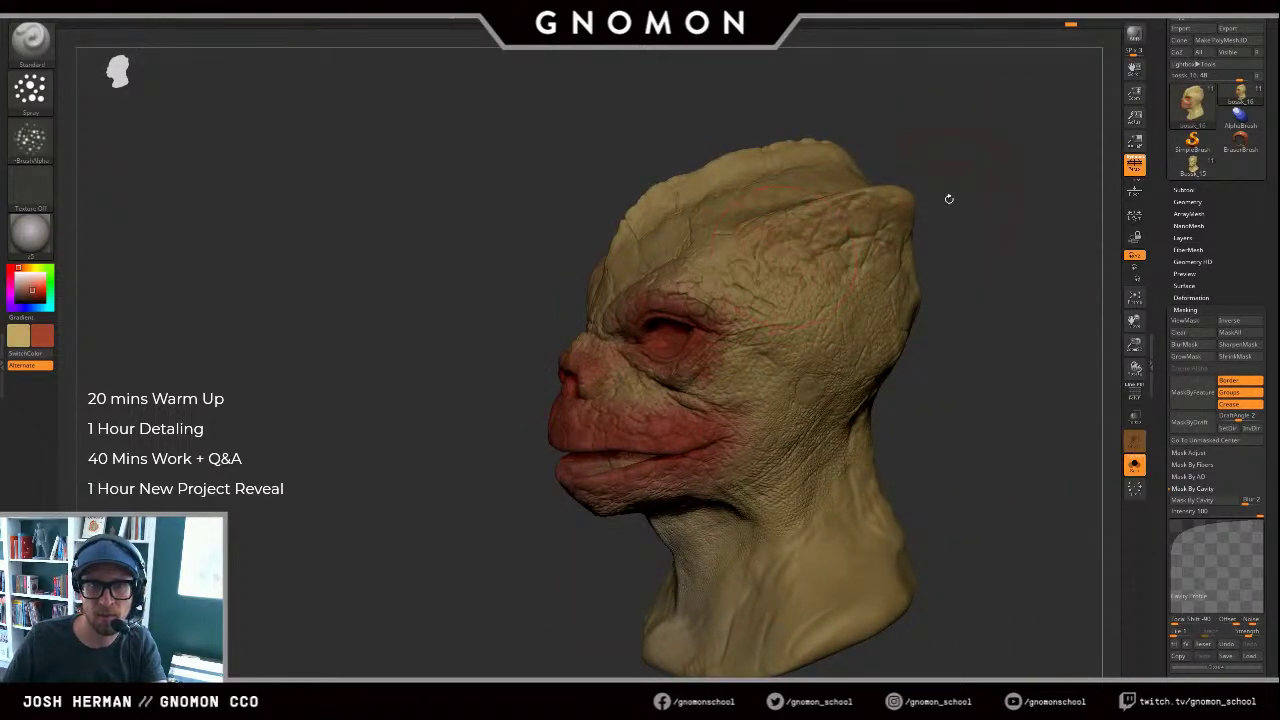
{"action": "left_click_drag", "start_coordinate": [949, 199], "coordinate": [895, 206]}
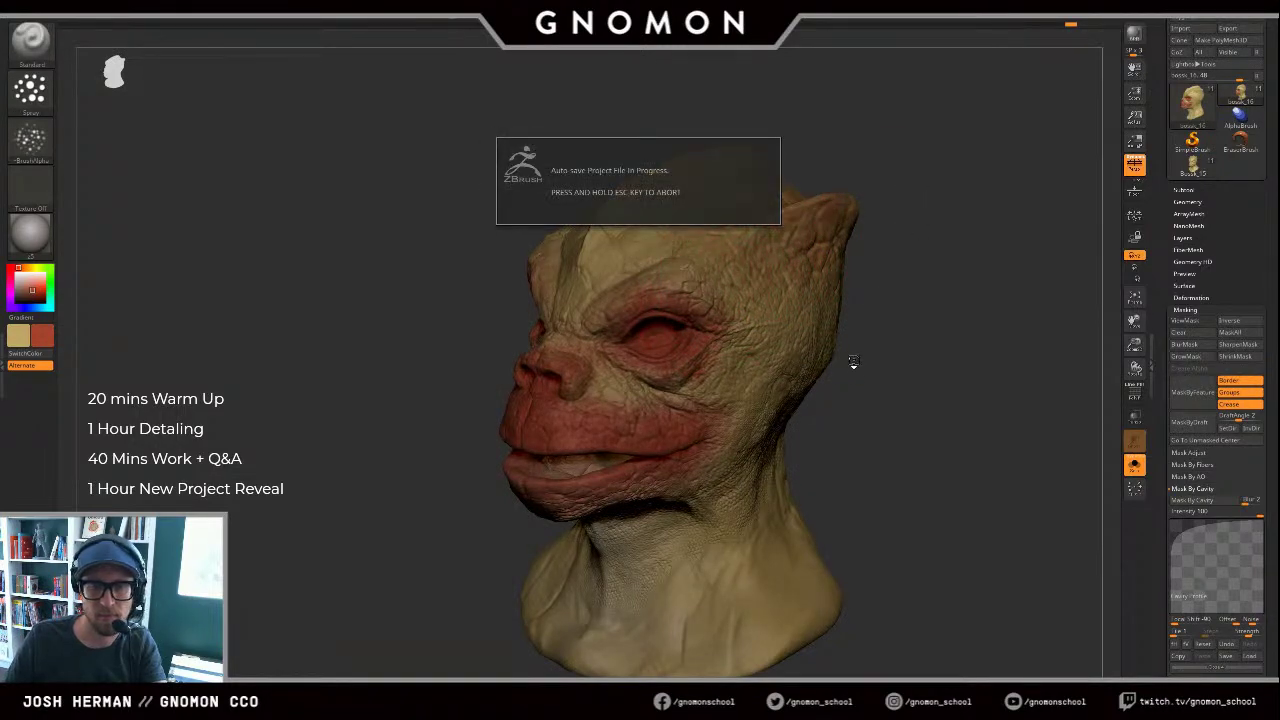
{"action": "left_click_drag", "start_coordinate": [878, 320], "coordinate": [884, 333], "text": "shift"}
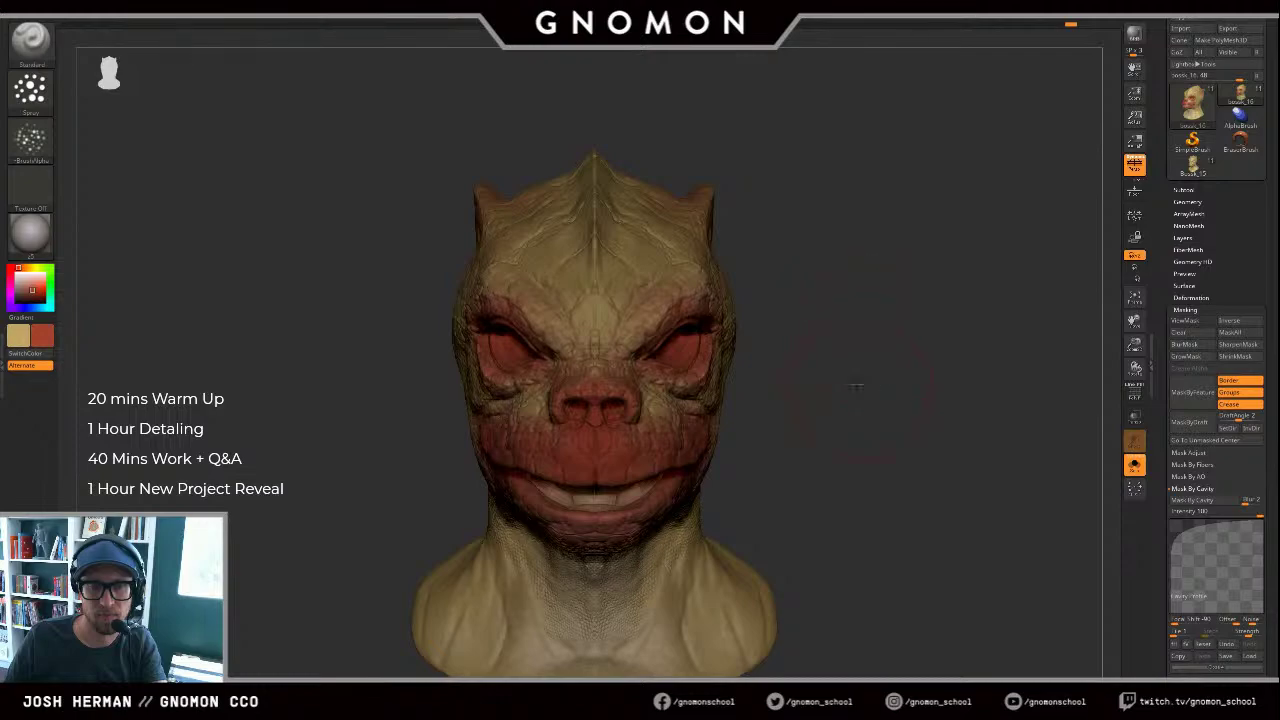
Step: Spray the red over the front and sides of the neck and lightly up towards the jaw
{"action": "mouse_move", "coordinate": [857, 386]}
{"action": "left_mouse_down", "text": "alt"}
{"action": "mouse_move", "coordinate": [880, 286]}
{"action": "mouse_move", "coordinate": [906, 305]}
{"action": "left_mouse_up", "text": "alt"}
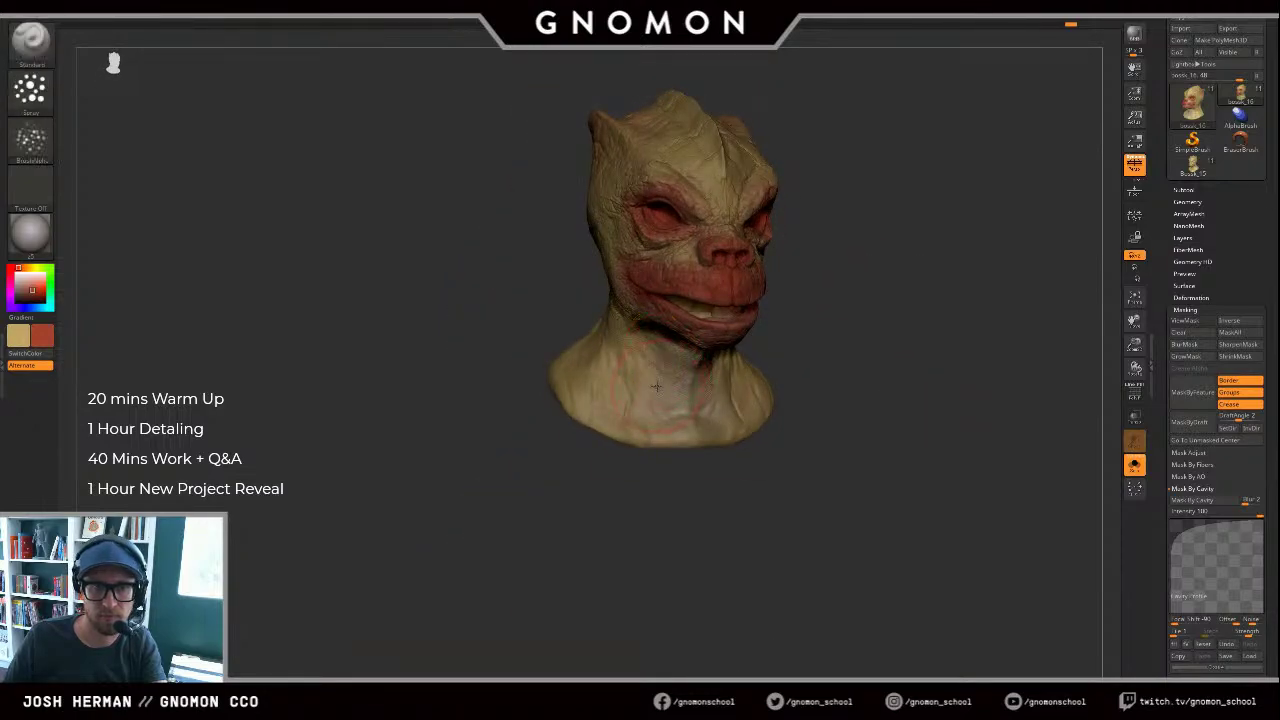
{"action": "left_click_drag", "start_coordinate": [644, 387], "coordinate": [650, 347]}
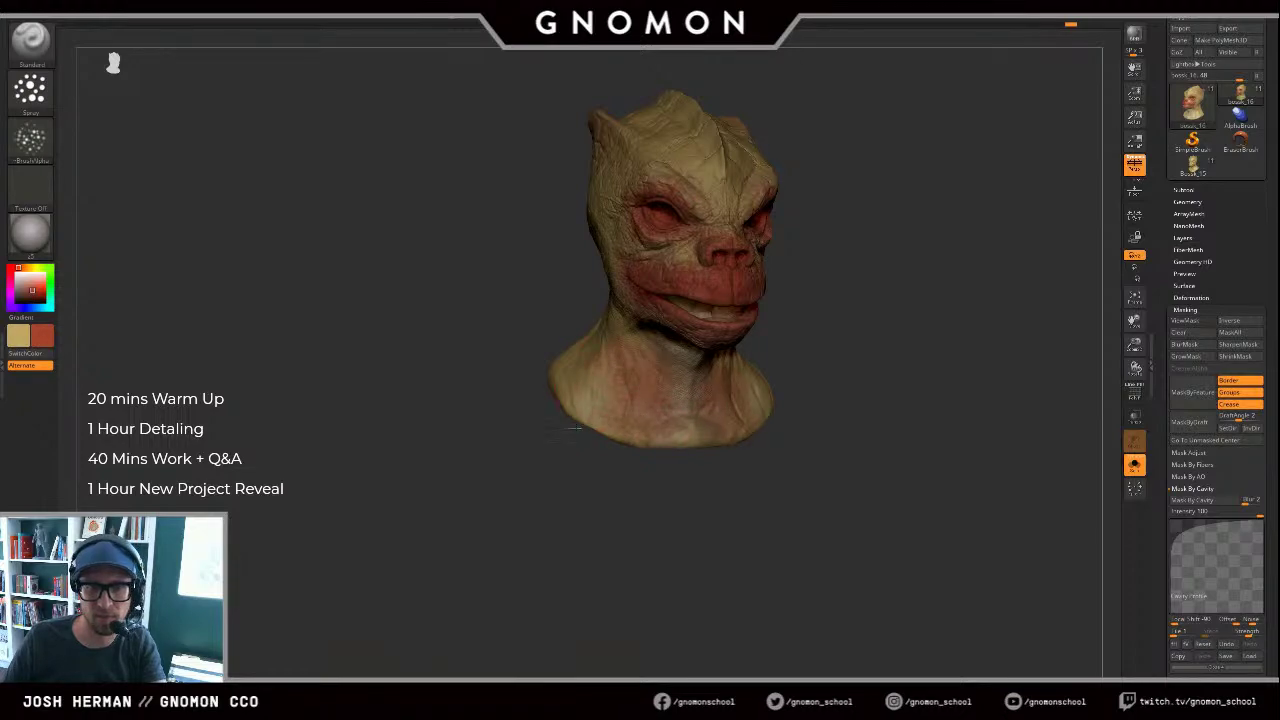
{"action": "left_click_drag", "start_coordinate": [602, 400], "coordinate": [599, 394]}
{"action": "left_click_drag", "start_coordinate": [505, 328], "coordinate": [512, 420], "text": "alt"}
{"action": "left_click_drag", "start_coordinate": [490, 412], "coordinate": [523, 409]}
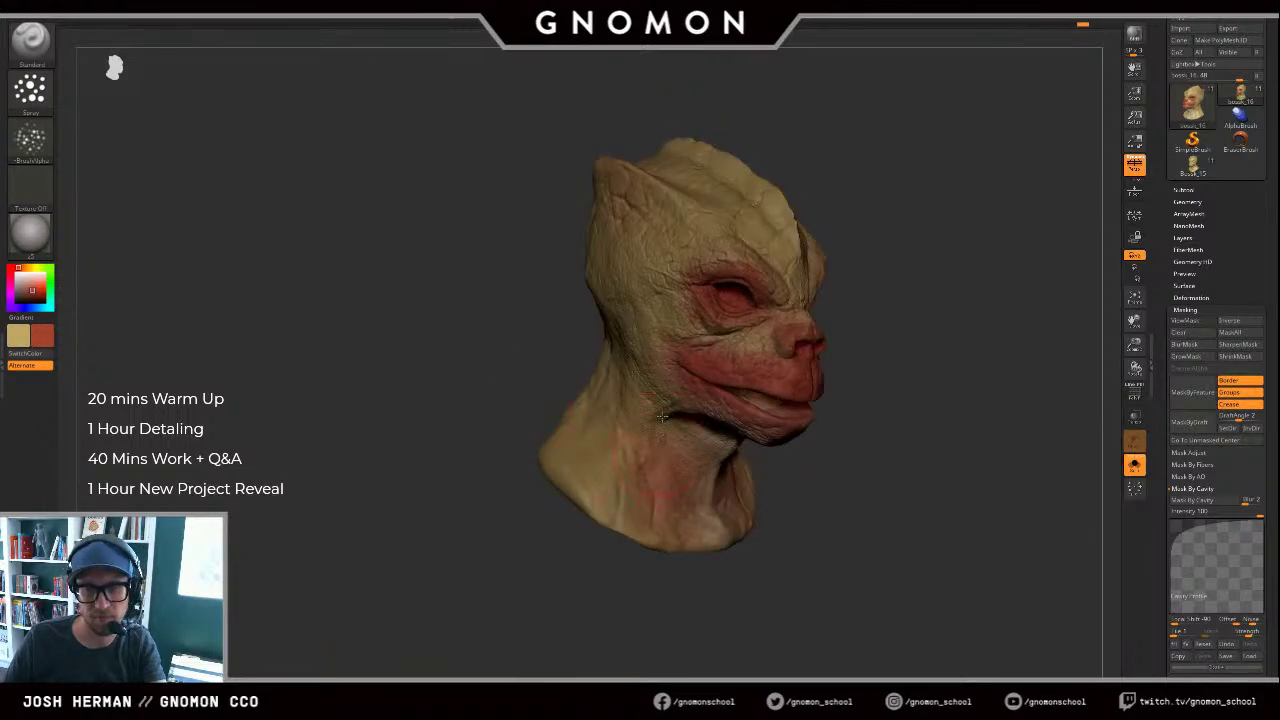
{"action": "left_click_drag", "start_coordinate": [664, 434], "coordinate": [667, 378]}
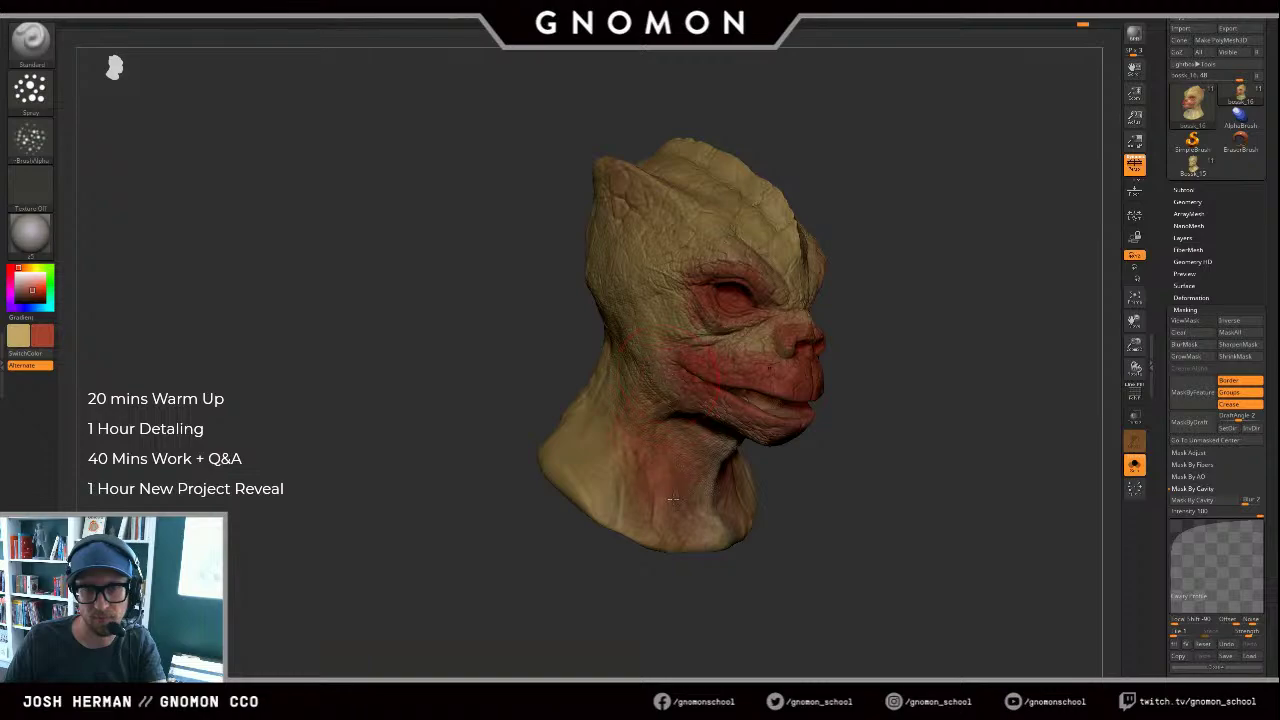
{"action": "left_click_drag", "start_coordinate": [552, 468], "coordinate": [510, 526]}
Step: Swap to the tan colour, bring up the Draw Size setting, and sample skin colours from the neck and head
{"action": "key", "text": "v"}
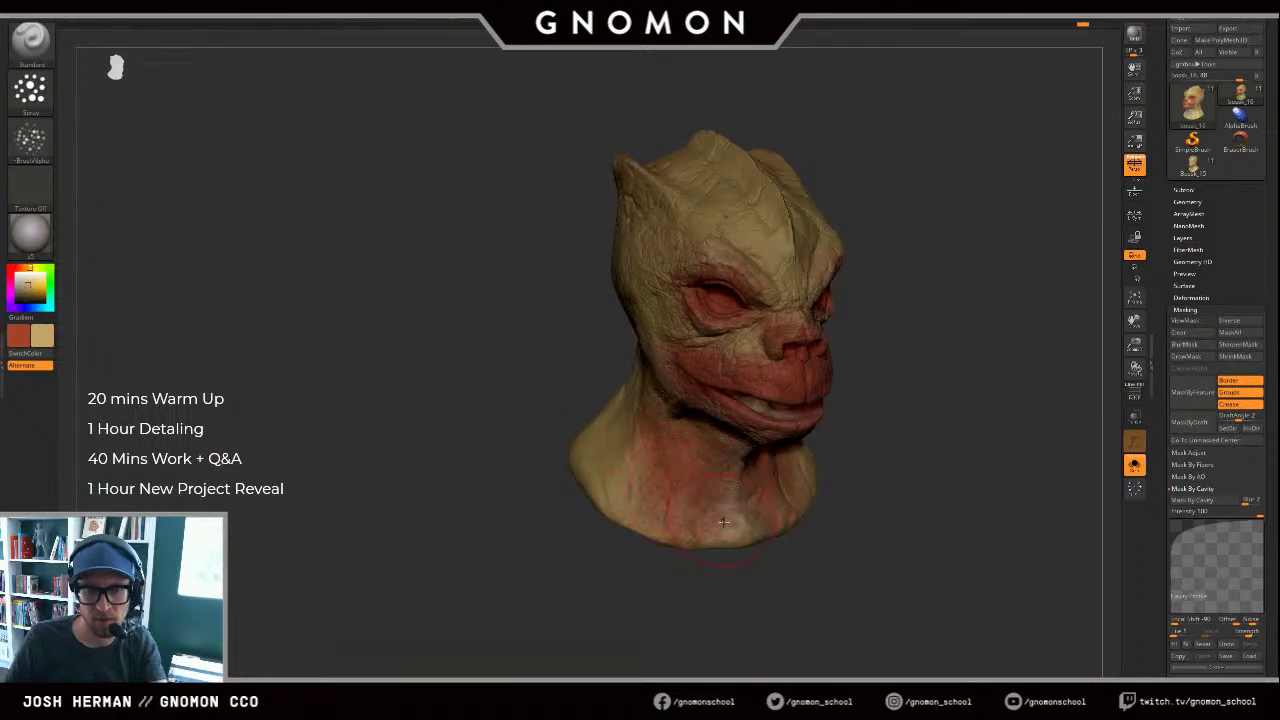
{"action": "key", "text": "c"}
{"action": "key", "text": "s"}
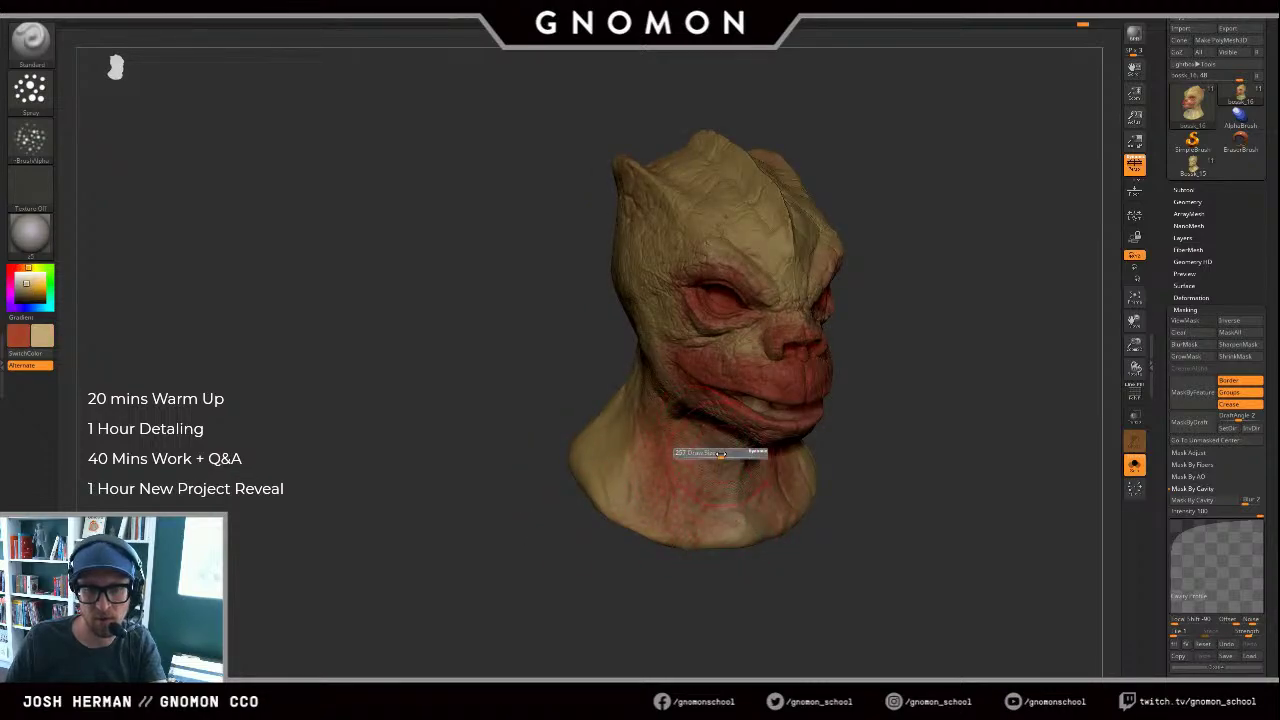
{"action": "left_click_drag", "start_coordinate": [543, 297], "coordinate": [560, 384], "text": "alt"}
{"action": "key", "text": "c"}
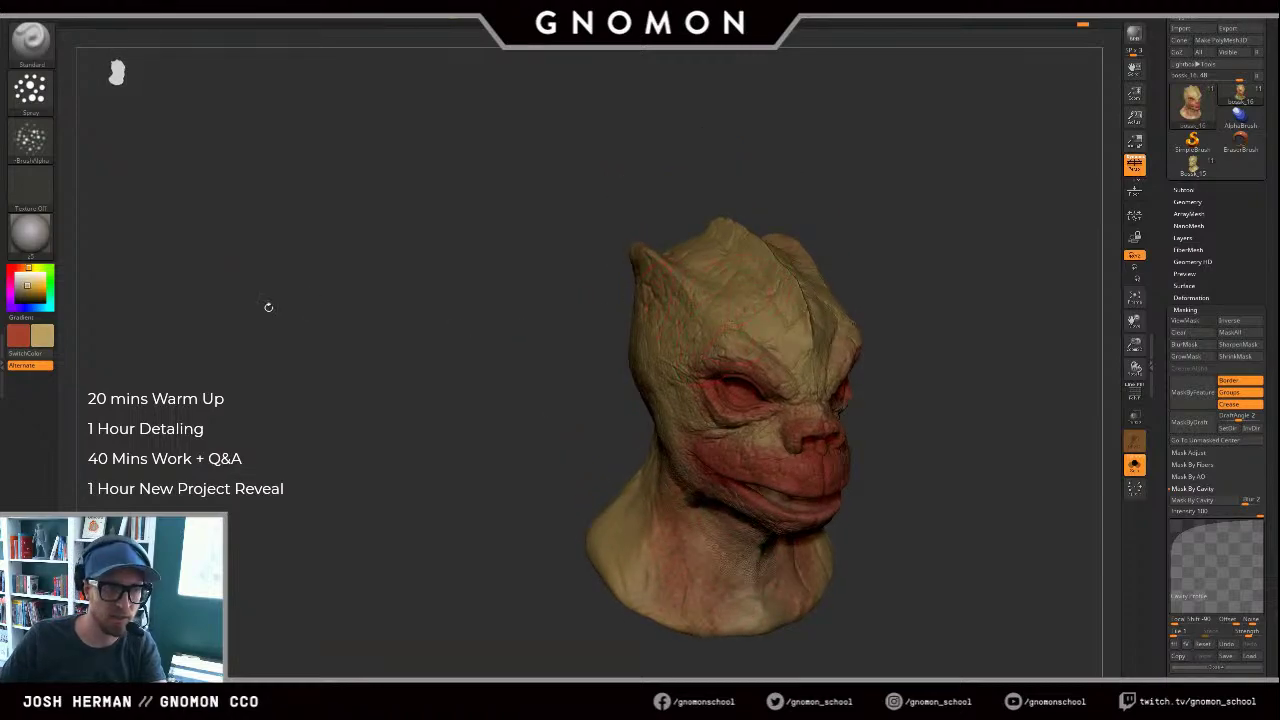
Step: Darken the active tan to a deeper brown and spray it over the forehead and the central ridge of the crown
{"action": "left_click", "coordinate": [45, 339]}
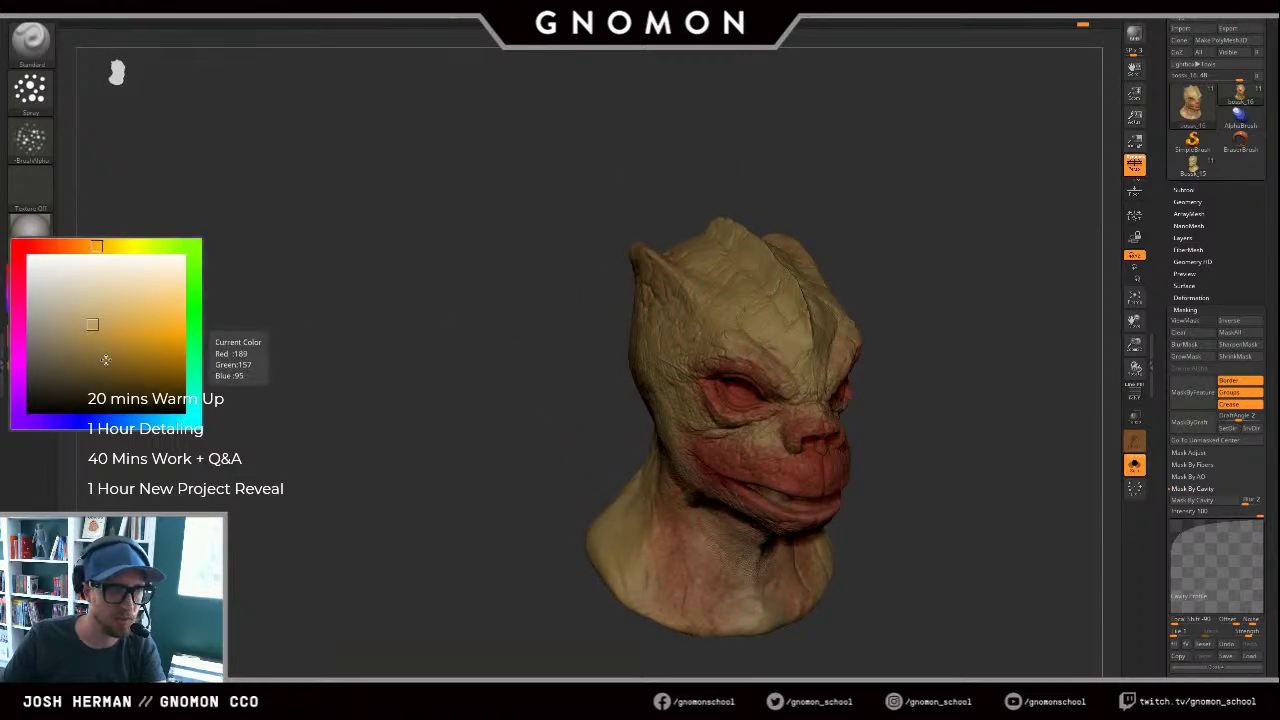
{"action": "left_click", "coordinate": [105, 359]}
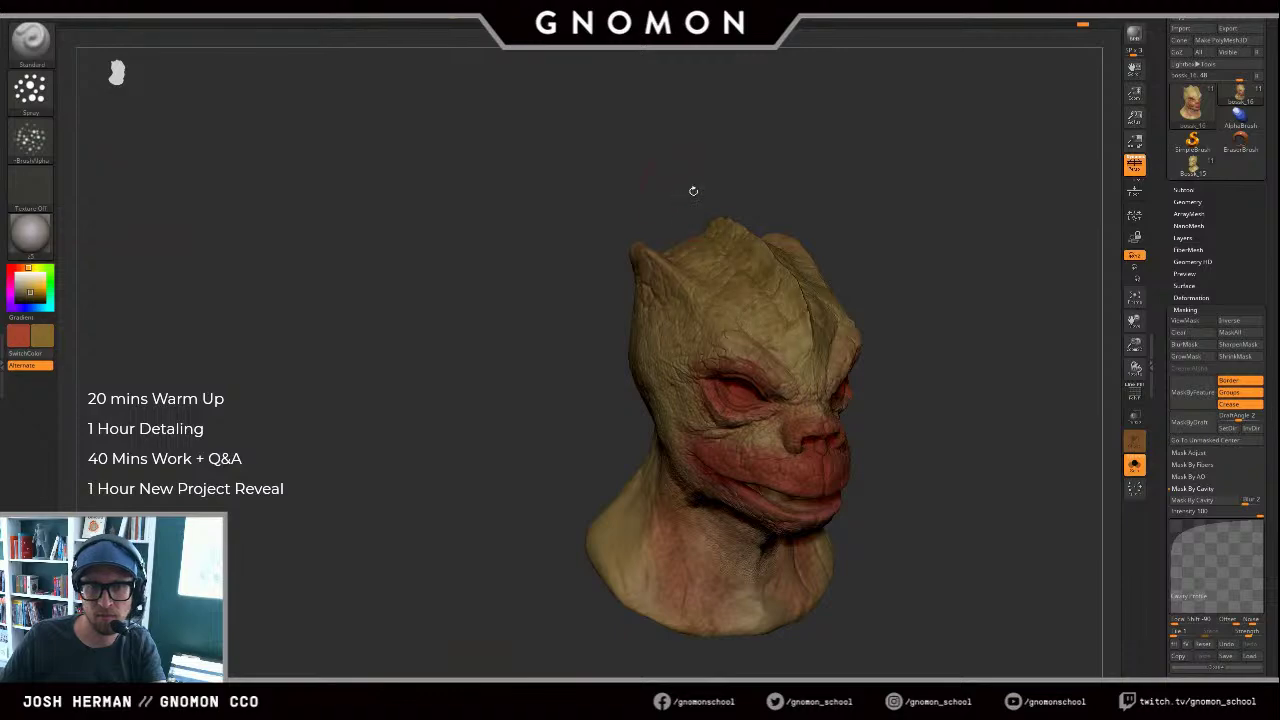
{"action": "mouse_move", "coordinate": [854, 214]}
{"action": "left_mouse_down", "text": "shift"}
{"action": "mouse_move", "coordinate": [969, 191]}
{"action": "mouse_move", "coordinate": [855, 190]}
{"action": "mouse_move", "coordinate": [821, 239]}
{"action": "left_mouse_up", "text": "shift"}
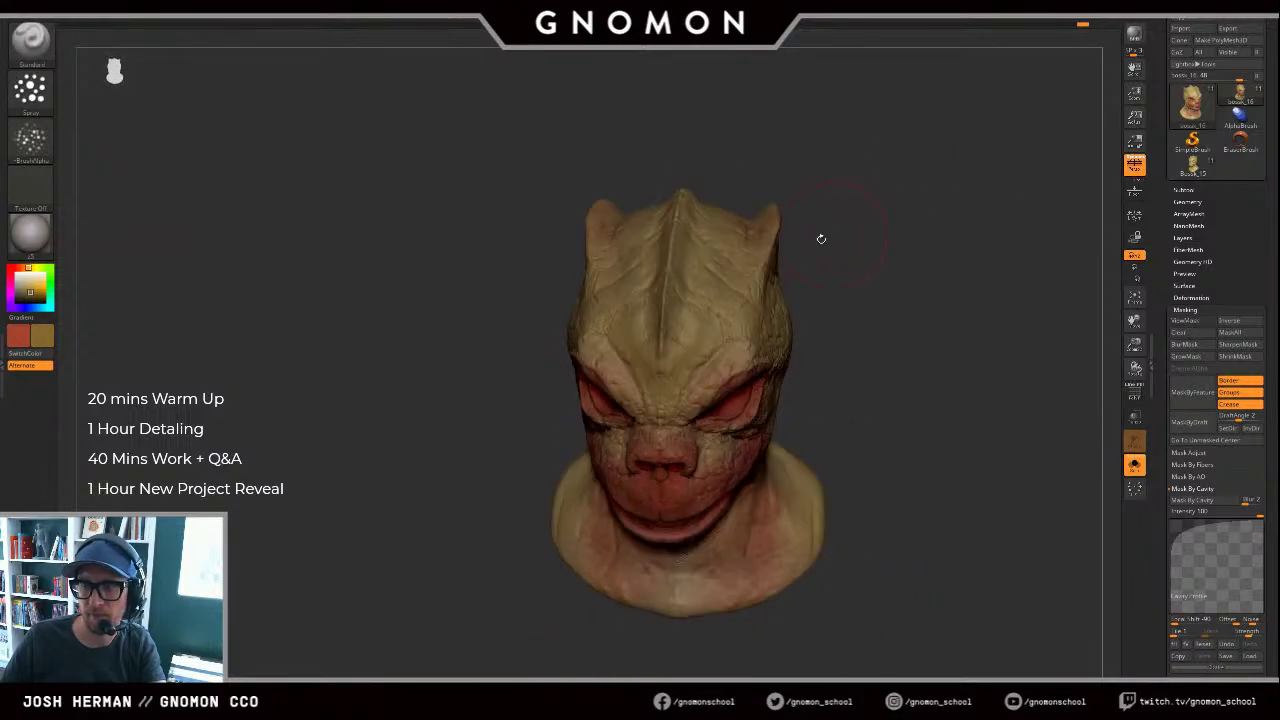
{"action": "left_click_drag", "start_coordinate": [662, 357], "coordinate": [684, 203]}
{"action": "left_click_drag", "start_coordinate": [824, 137], "coordinate": [735, 140]}
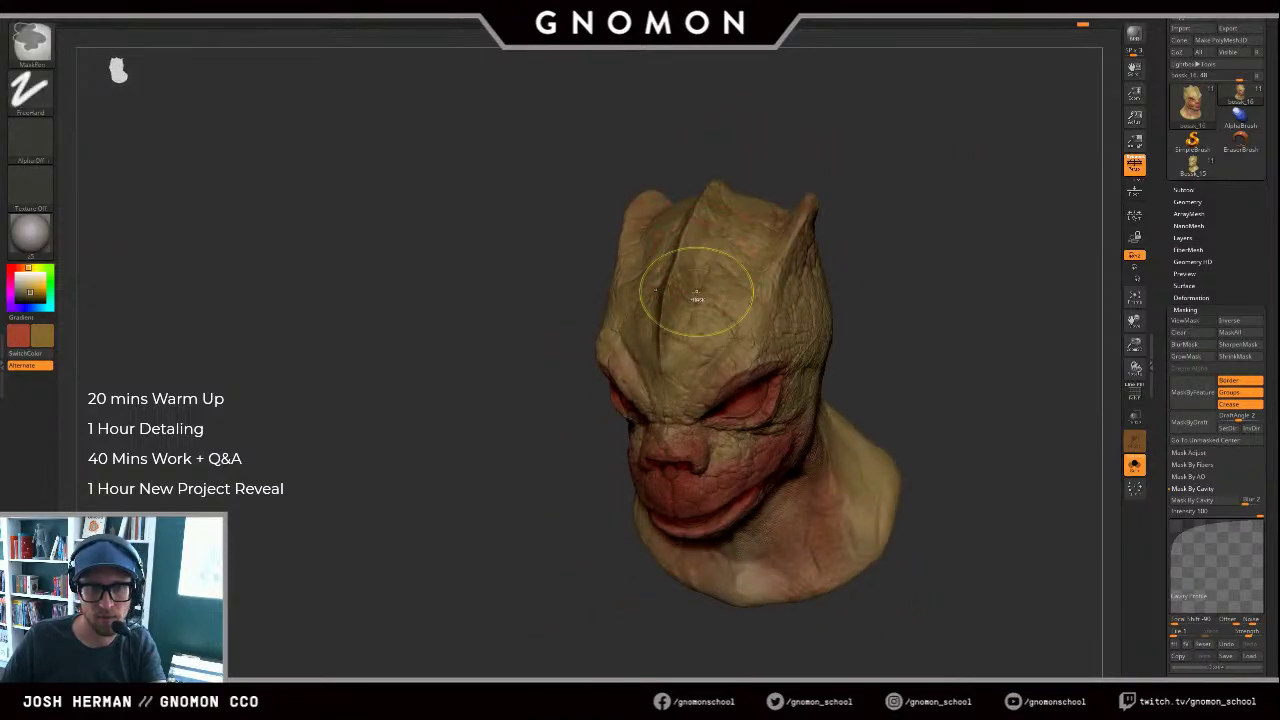
{"action": "key", "text": "ctrl+z"}
{"action": "left_click_drag", "start_coordinate": [690, 257], "coordinate": [661, 362]}
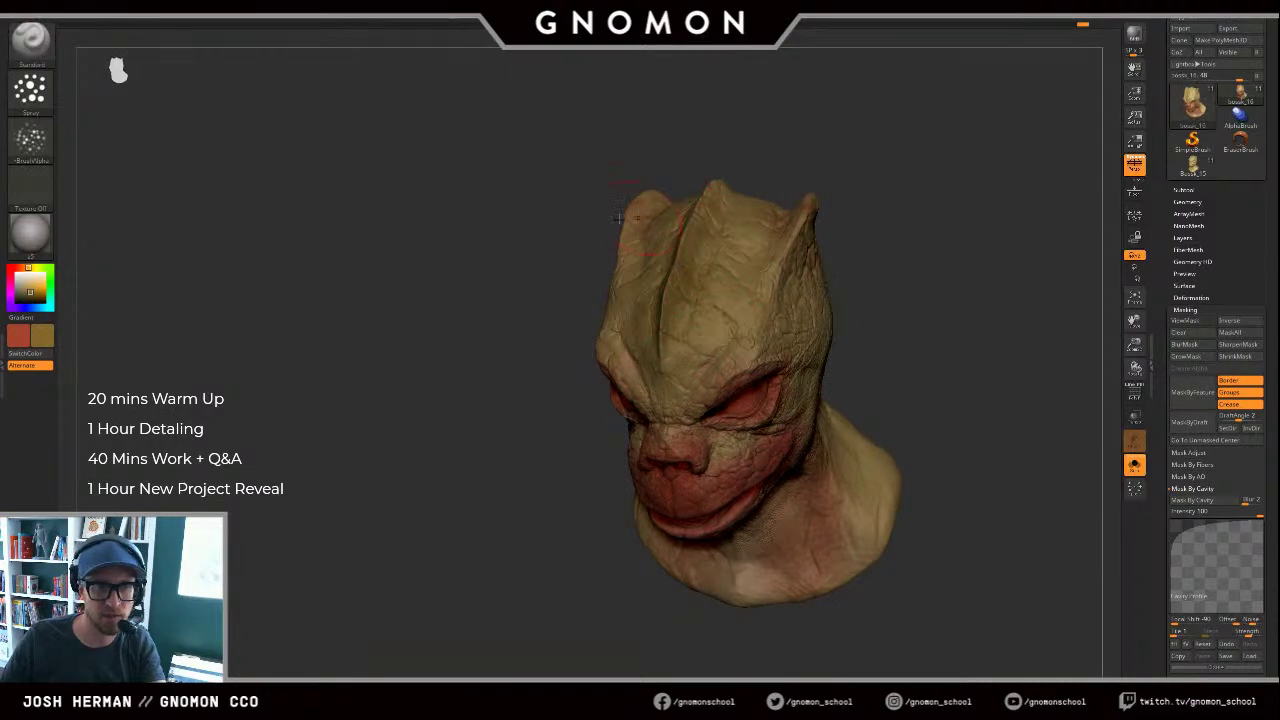
Step: Switch the brush alpha to Alpha 22 and spray the brown over the forehead, crown ridges and brow
{"action": "left_click", "coordinate": [30, 140]}
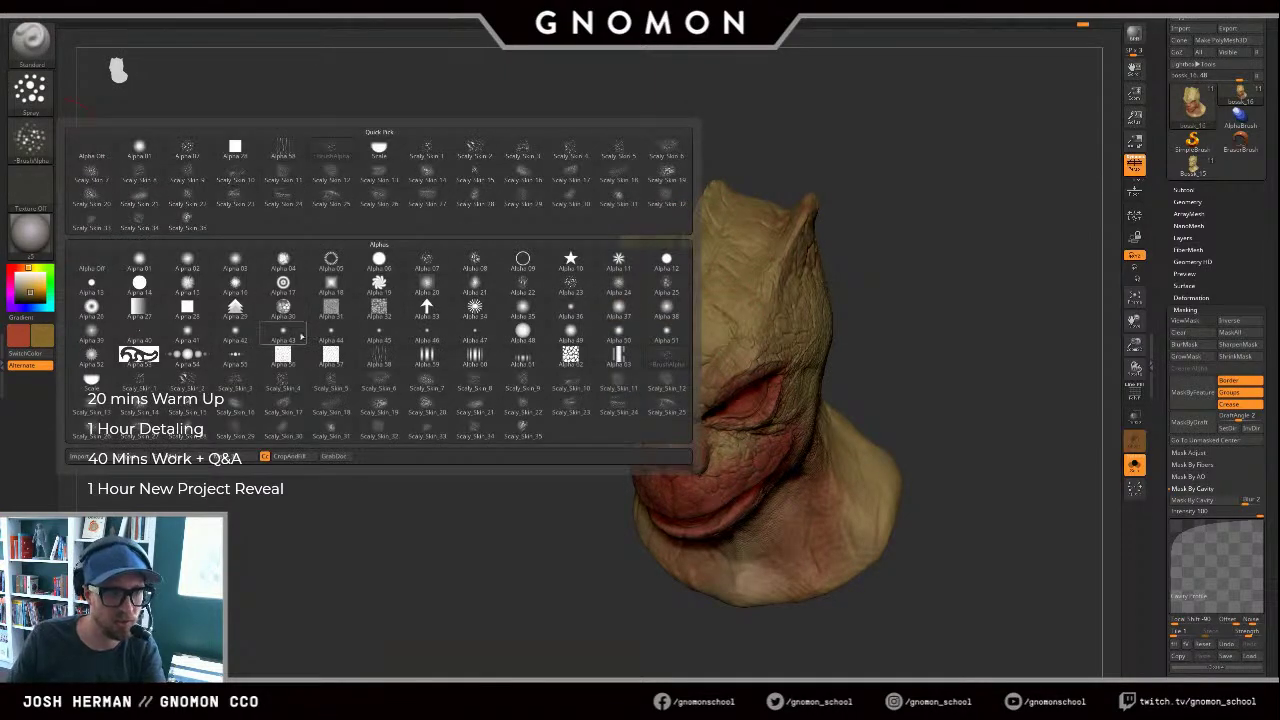
{"action": "mouse_move", "coordinate": [296, 337]}
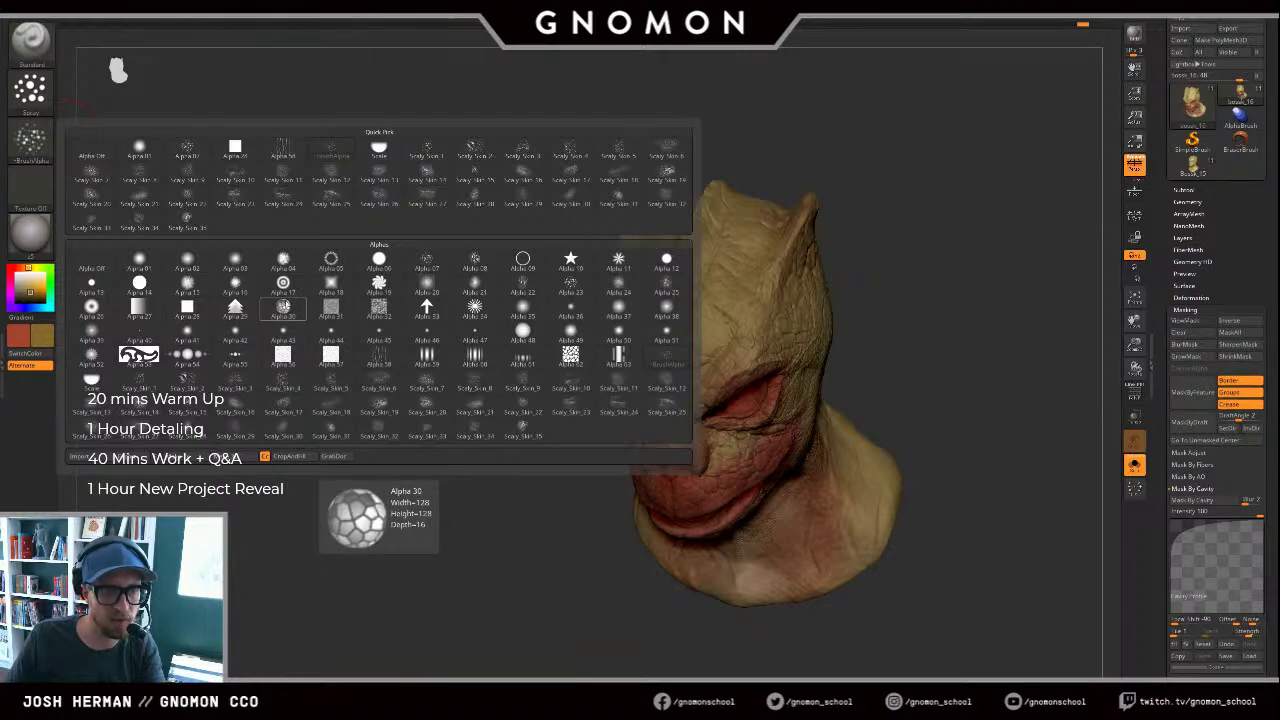
{"action": "left_click", "coordinate": [524, 288]}
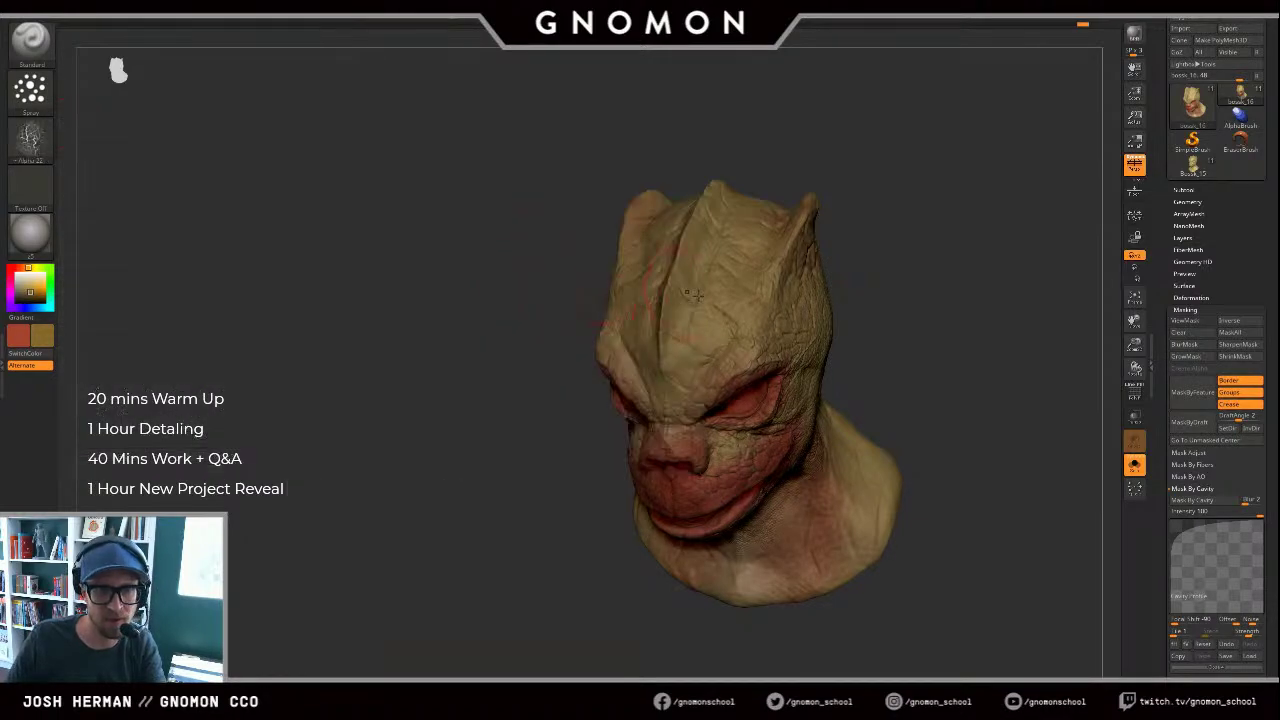
{"action": "left_click_drag", "start_coordinate": [814, 141], "coordinate": [860, 163]}
{"action": "mouse_move", "coordinate": [639, 217]}
{"action": "left_mouse_down"}
{"action": "mouse_move", "coordinate": [651, 240]}
{"action": "mouse_move", "coordinate": [624, 148]}
{"action": "left_mouse_up"}
{"action": "key", "text": "ctrl+z"}
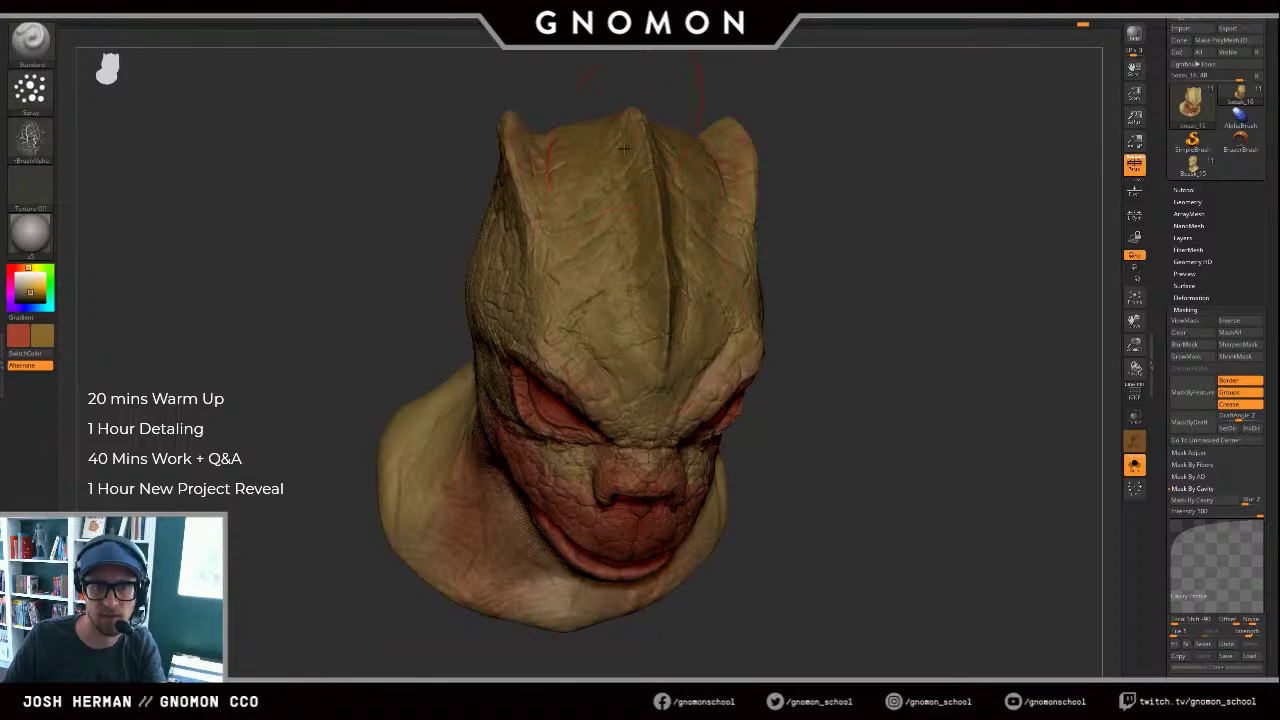
{"action": "mouse_move", "coordinate": [532, 162]}
{"action": "left_mouse_down"}
{"action": "mouse_move", "coordinate": [598, 178]}
{"action": "mouse_move", "coordinate": [593, 220]}
{"action": "left_mouse_up"}
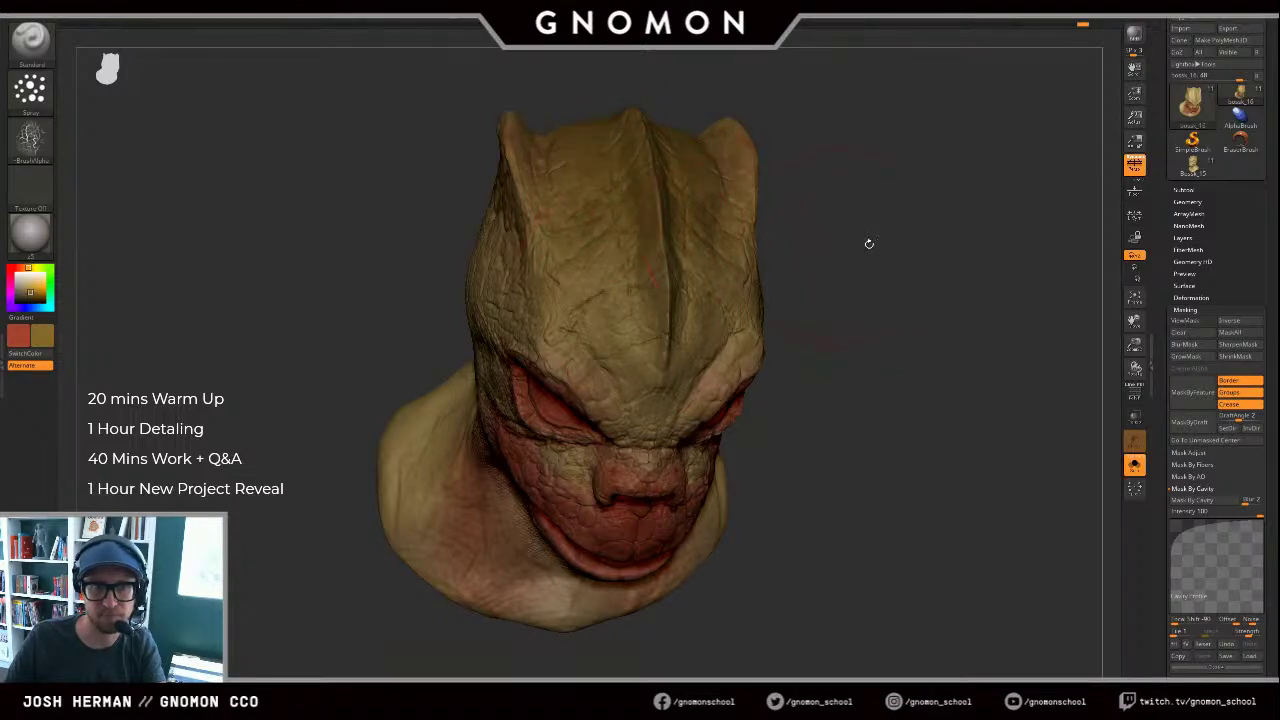
{"action": "left_click_drag", "start_coordinate": [868, 243], "coordinate": [948, 258], "text": "shift"}
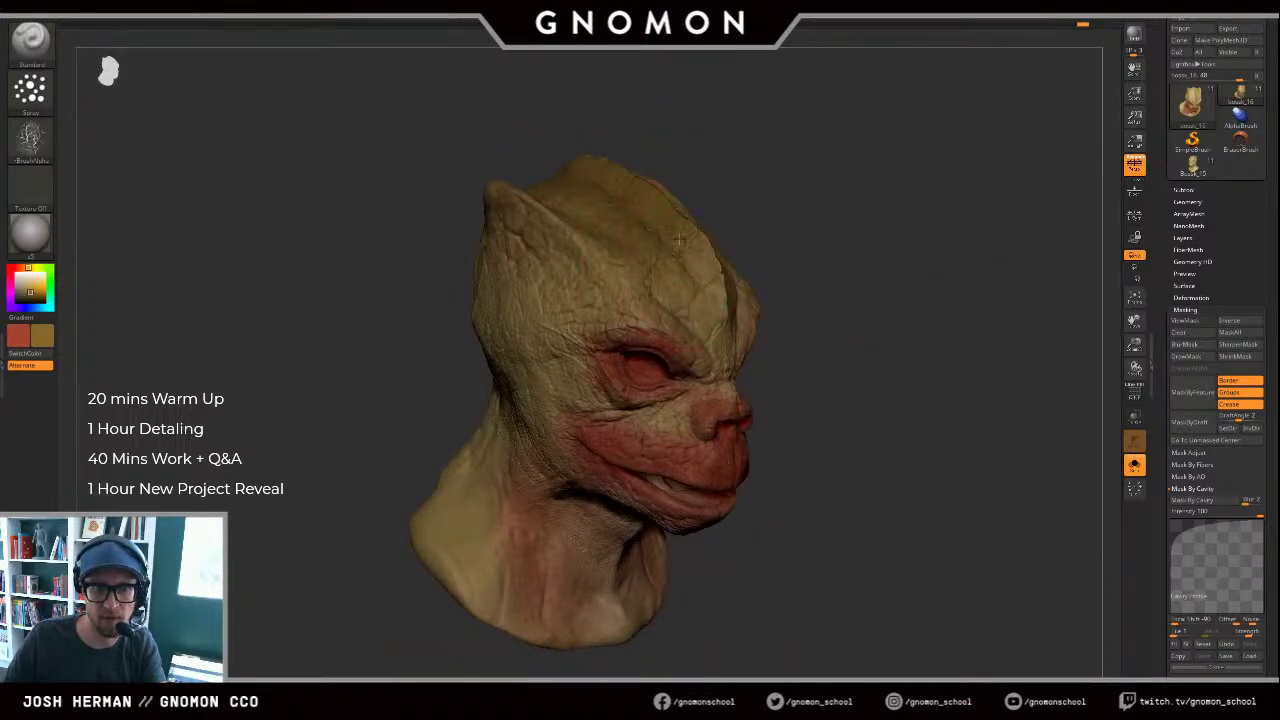
{"action": "left_click_drag", "start_coordinate": [706, 309], "coordinate": [714, 312]}
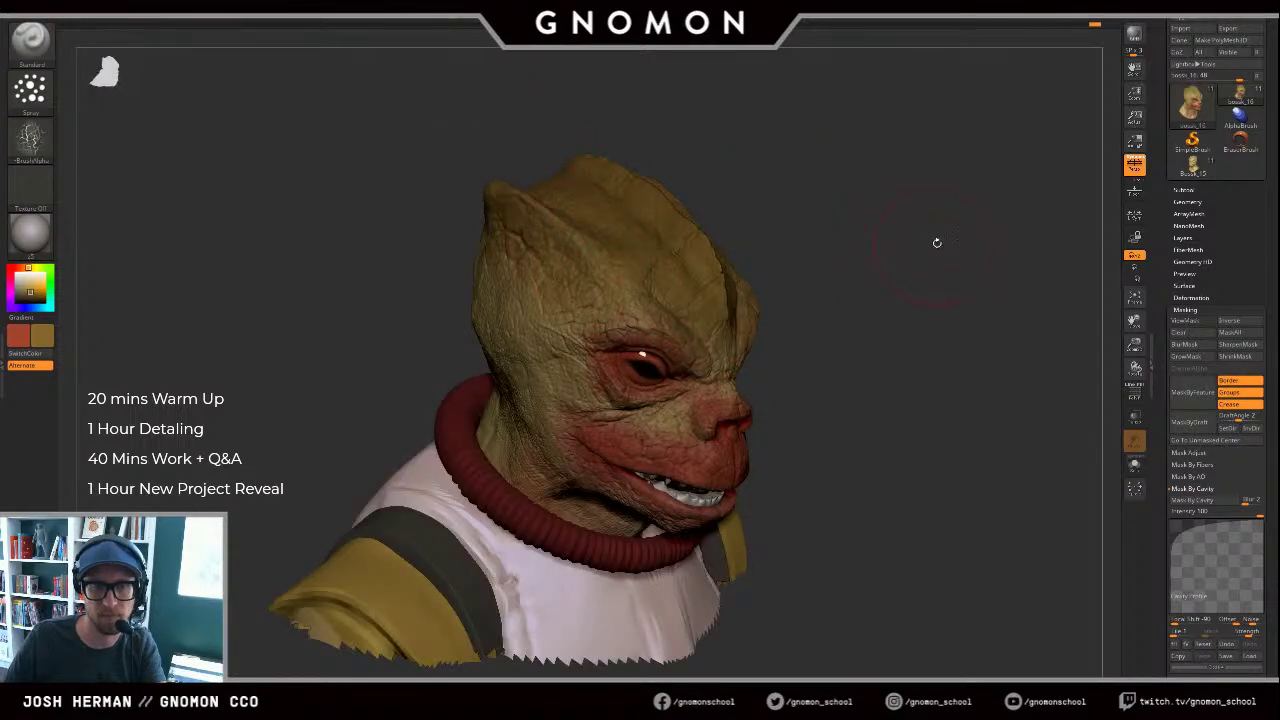
Step: Spray the brown over the side and back of the head, and sample a light tan as the alternate colour to the brown
{"action": "left_click_drag", "start_coordinate": [937, 240], "coordinate": [951, 194]}
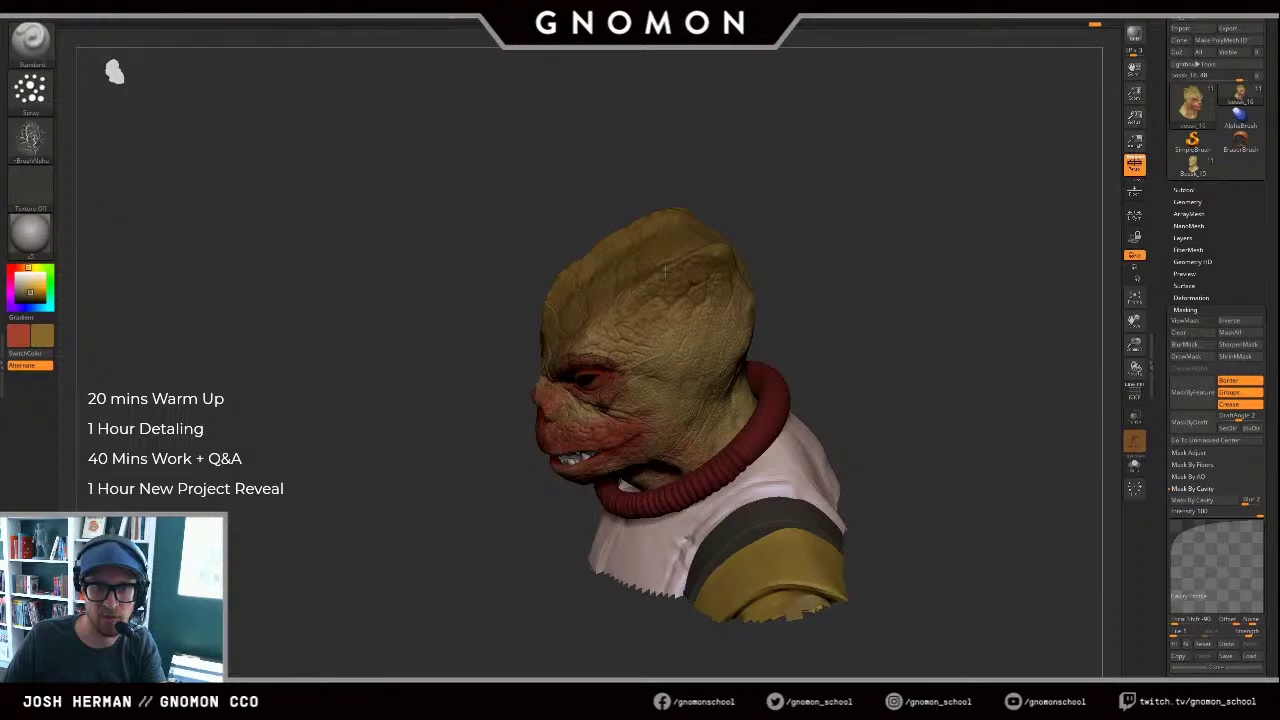
{"action": "left_click_drag", "start_coordinate": [840, 231], "coordinate": [800, 236]}
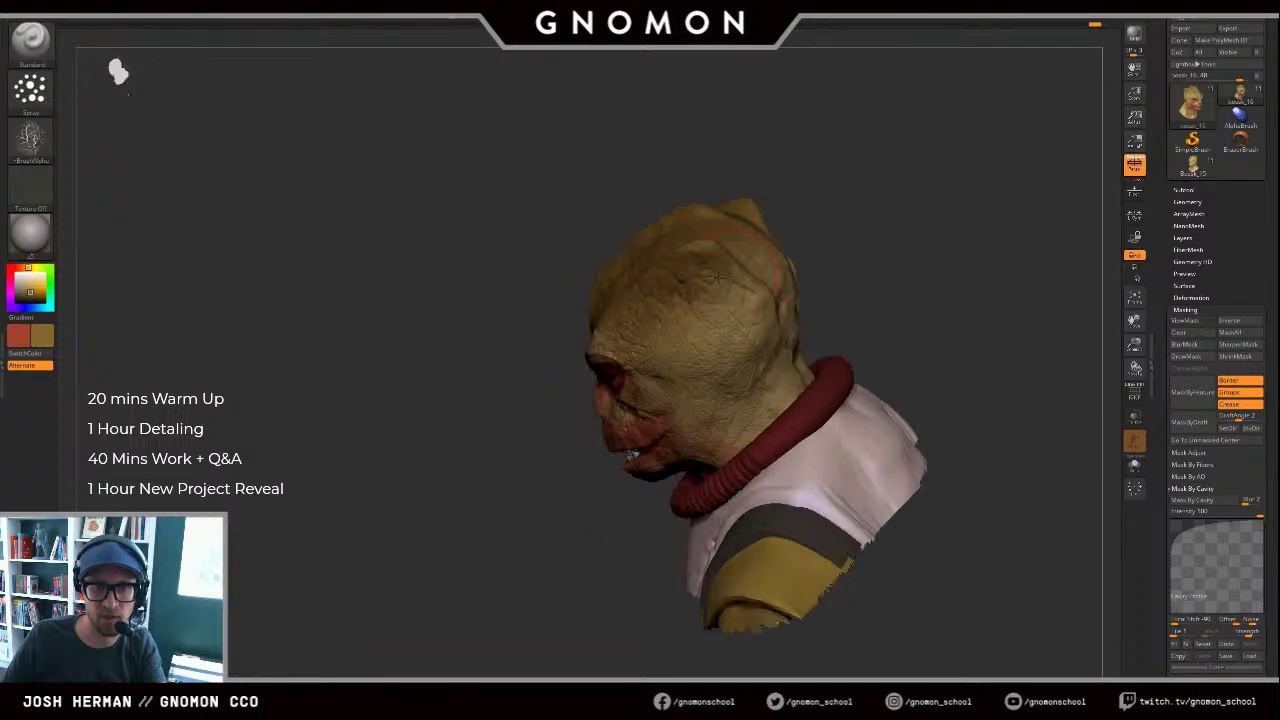
{"action": "mouse_move", "coordinate": [722, 306]}
{"action": "left_mouse_down"}
{"action": "mouse_move", "coordinate": [726, 324]}
{"action": "mouse_move", "coordinate": [773, 352]}
{"action": "left_mouse_up"}
{"action": "left_click_drag", "start_coordinate": [860, 268], "coordinate": [808, 284]}
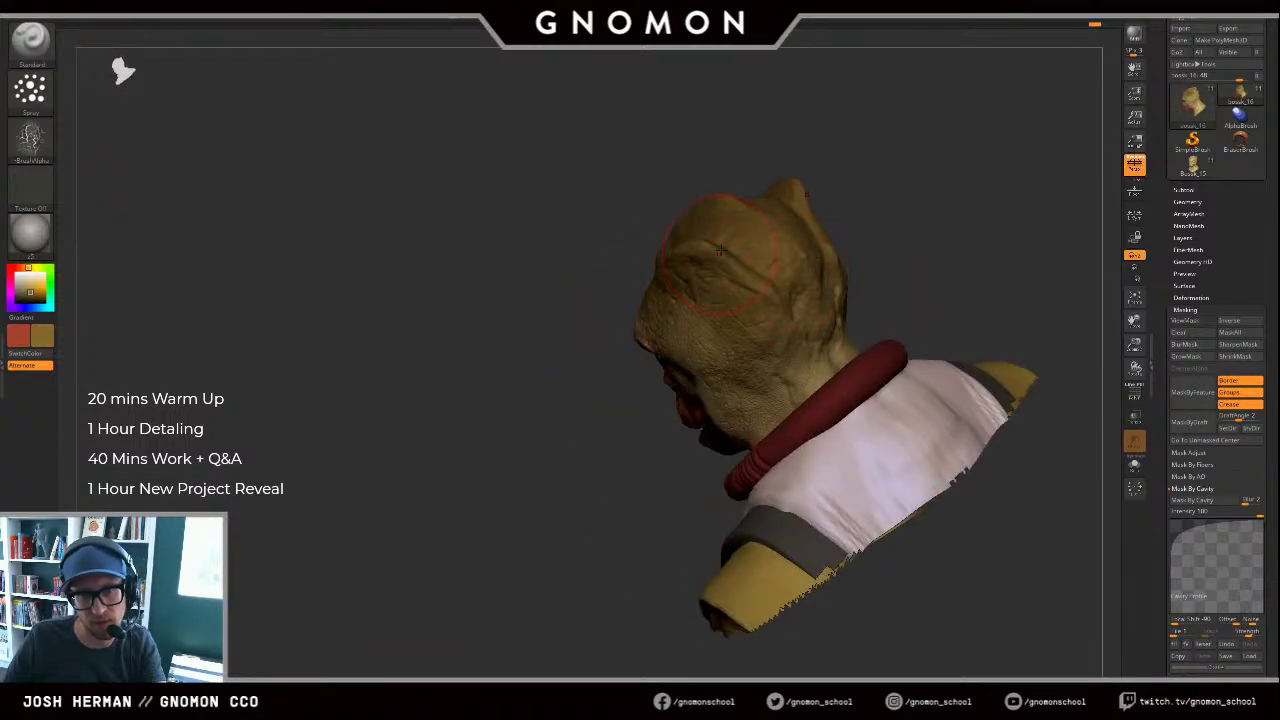
{"action": "left_click_drag", "start_coordinate": [784, 342], "coordinate": [814, 318]}
{"action": "left_click_drag", "start_coordinate": [903, 283], "coordinate": [962, 262]}
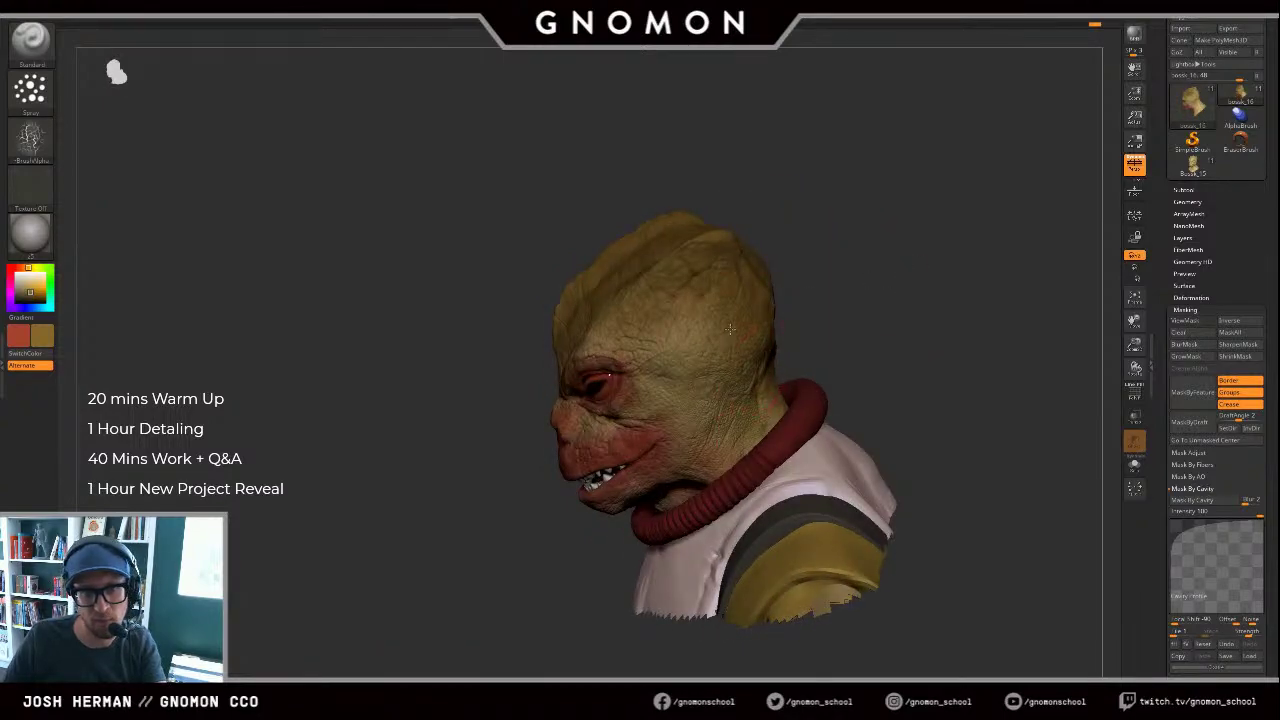
{"action": "left_click_drag", "start_coordinate": [836, 295], "coordinate": [848, 297]}
{"action": "key", "text": "v"}
{"action": "key", "text": "c"}
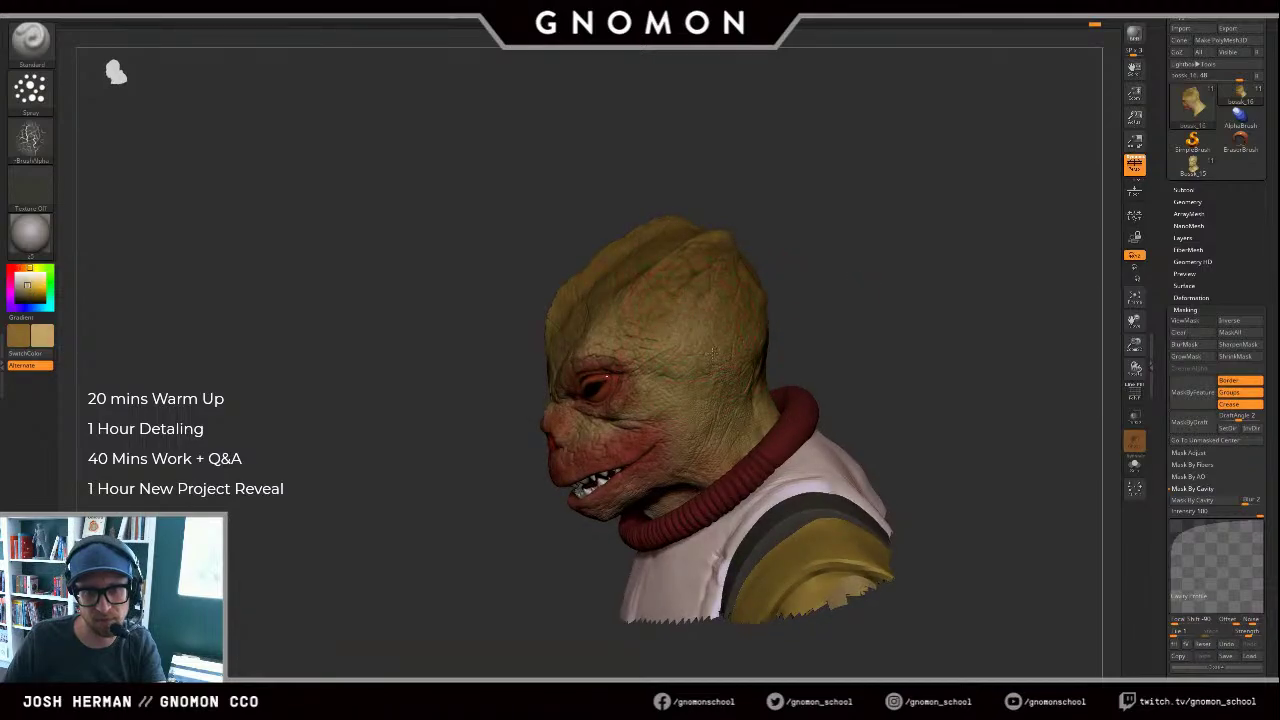
{"action": "left_click_drag", "start_coordinate": [771, 234], "coordinate": [714, 235]}
{"action": "key", "text": "b"}
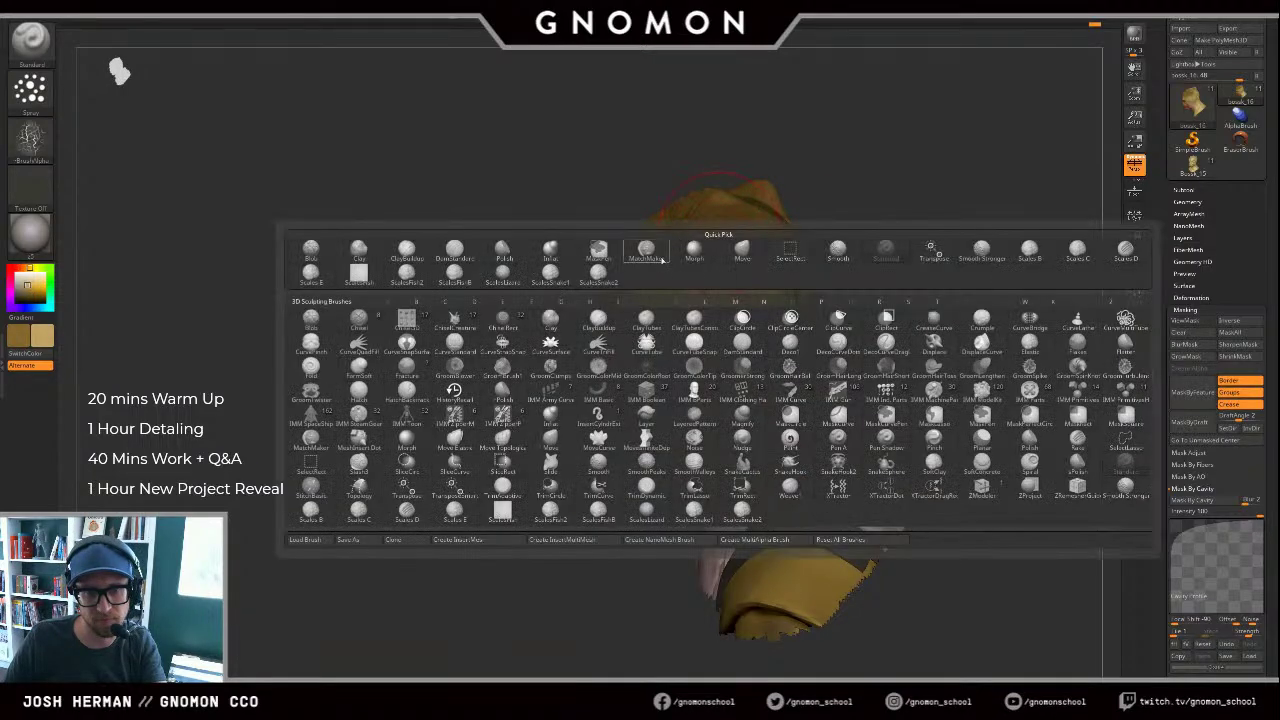
{"action": "key", "text": "m"}
{"action": "key", "text": "m"}
{"action": "left_click_drag", "start_coordinate": [860, 84], "coordinate": [854, 108]}
{"action": "left_click_drag", "start_coordinate": [784, 285], "coordinate": [720, 238]}
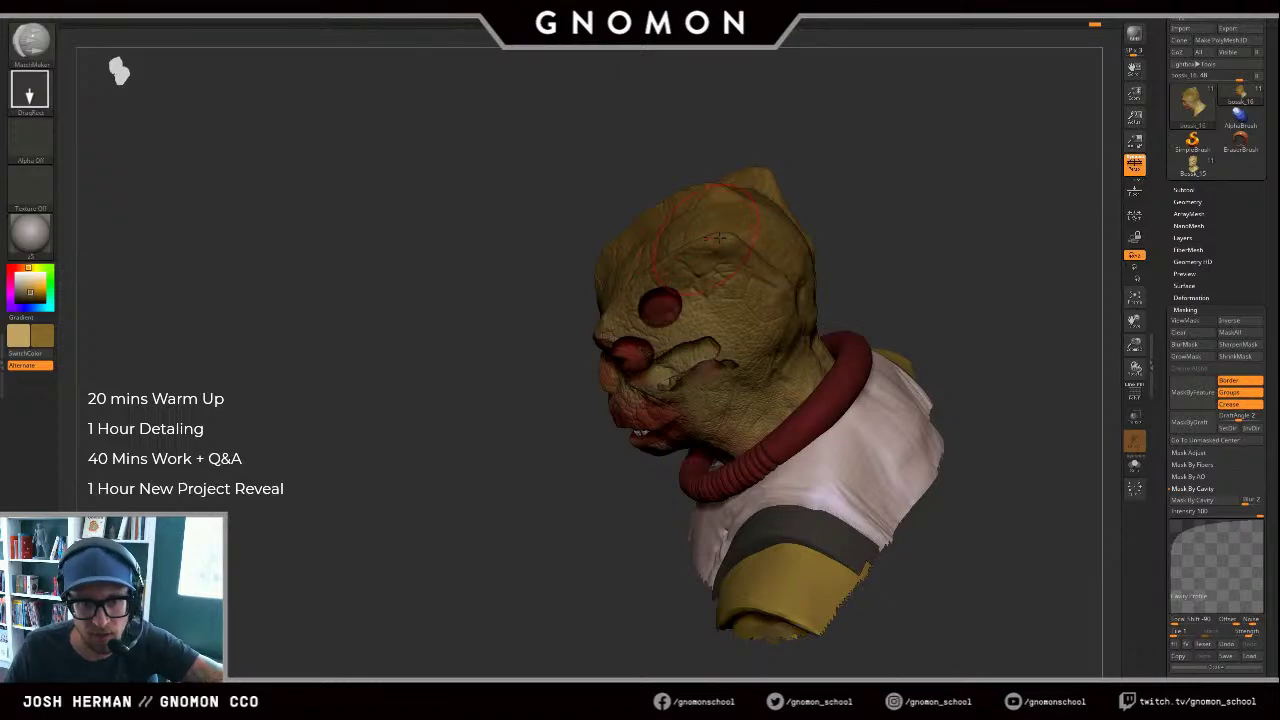
{"action": "mouse_move", "coordinate": [871, 200]}
{"action": "left_mouse_down"}
{"action": "mouse_move", "coordinate": [903, 183]}
{"action": "mouse_move", "coordinate": [892, 212]}
{"action": "mouse_move", "coordinate": [921, 192]}
{"action": "mouse_move", "coordinate": [903, 240]}
{"action": "mouse_move", "coordinate": [883, 244]}
{"action": "mouse_move", "coordinate": [897, 223]}
{"action": "mouse_move", "coordinate": [835, 248]}
{"action": "left_mouse_up"}
{"action": "key", "text": "b"}
{"action": "key", "text": "s"}
{"action": "key", "text": "t"}
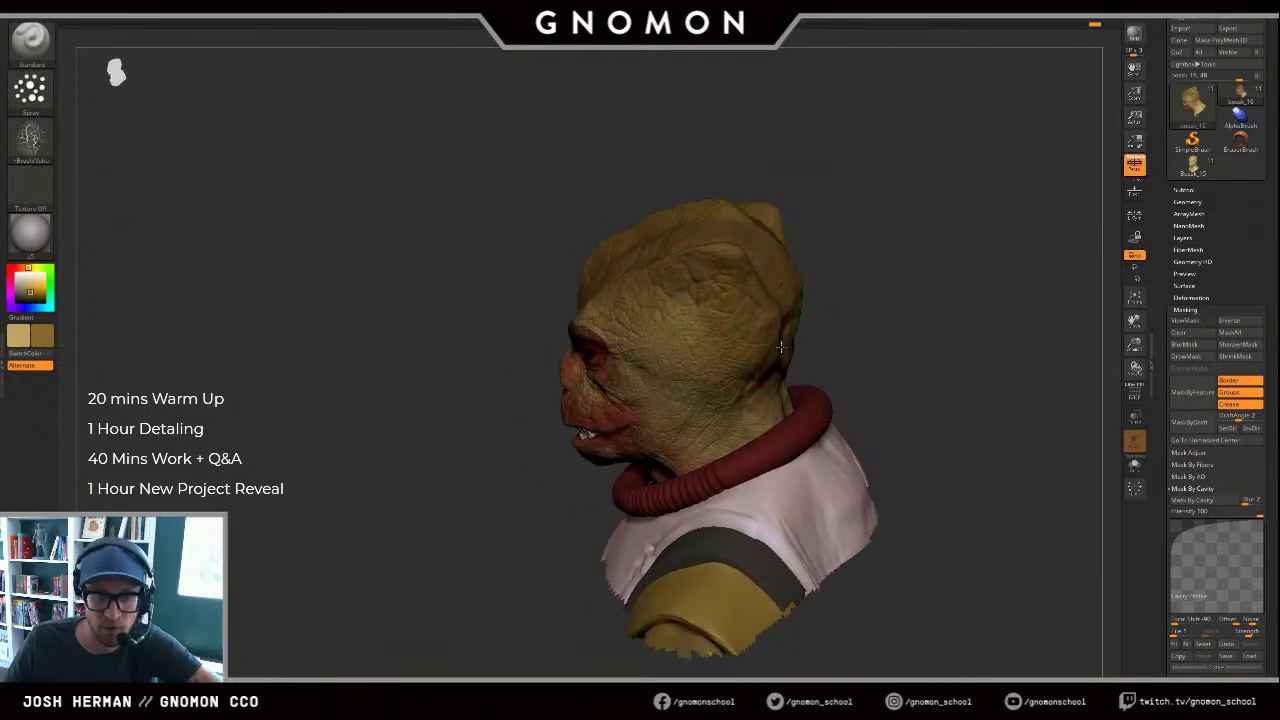
Step: Alternate between the light tan and the brown and spray mottled touches over the side and back of the head
{"action": "key", "text": "v"}
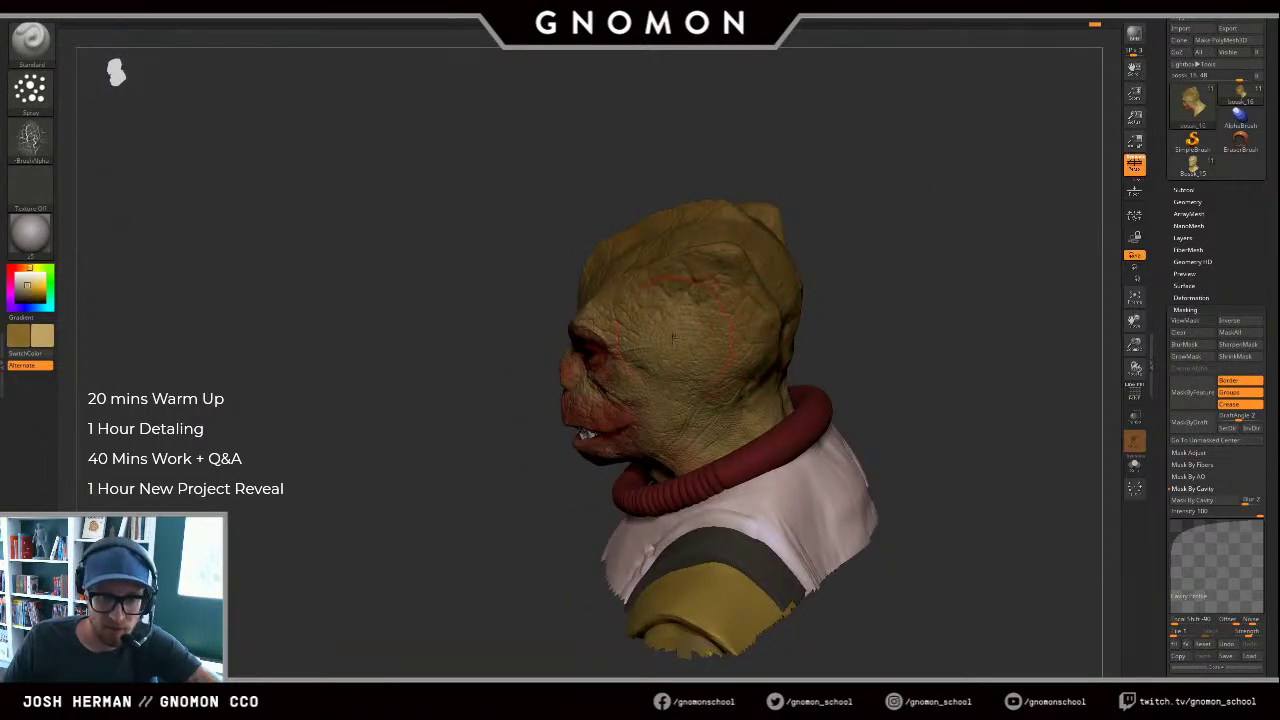
{"action": "key", "text": "v"}
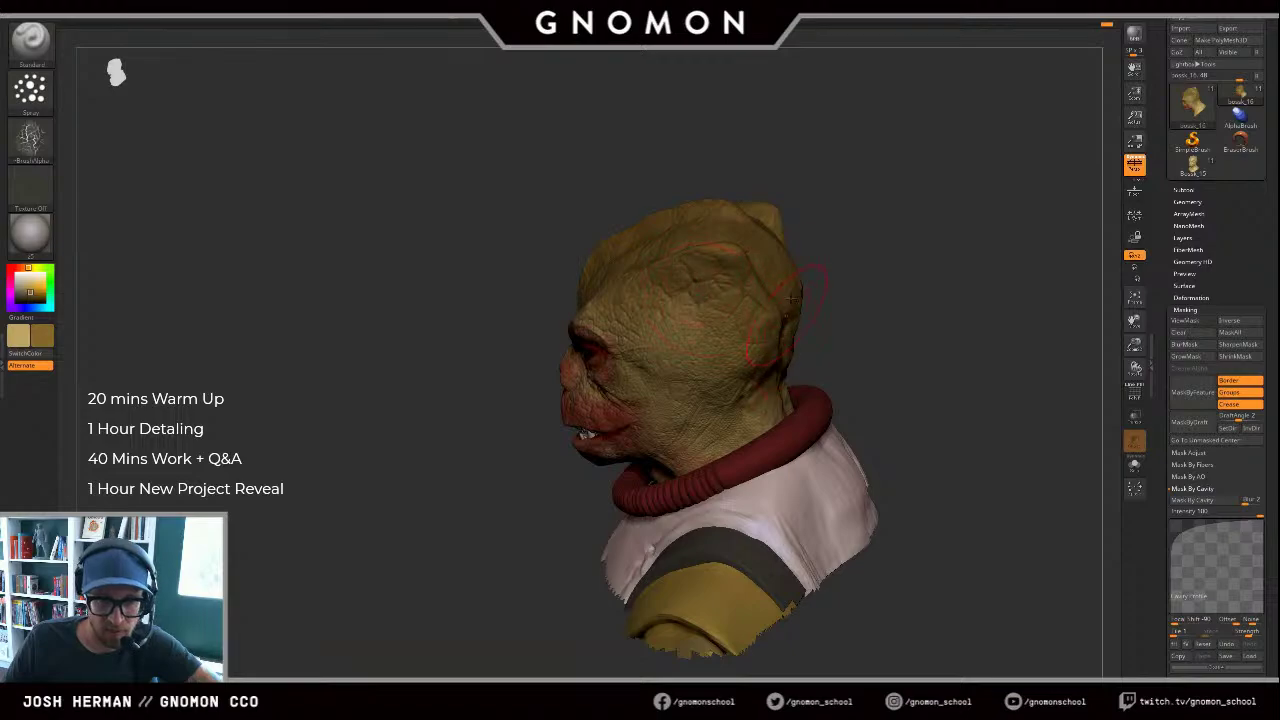
{"action": "left_click_drag", "start_coordinate": [845, 244], "coordinate": [925, 235]}
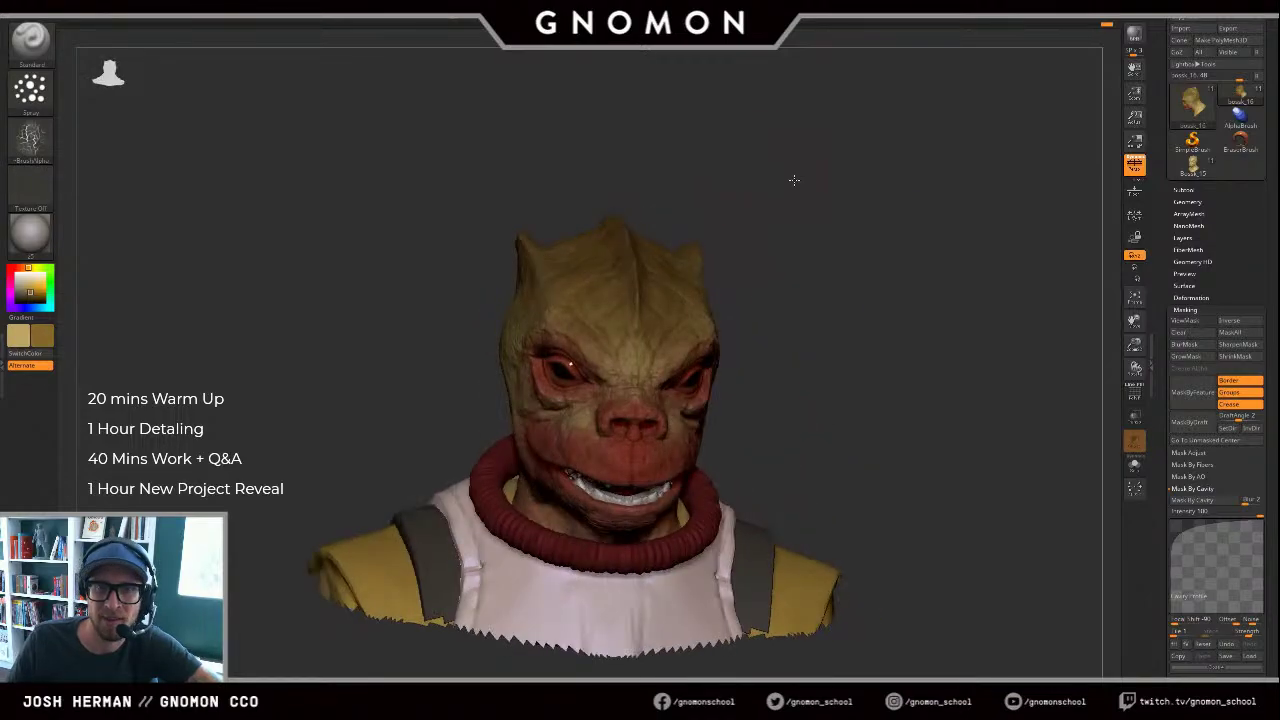
{"action": "mouse_move", "coordinate": [813, 217]}
{"action": "left_mouse_down", "text": "shift"}
{"action": "mouse_move", "coordinate": [858, 248]}
{"action": "mouse_move", "coordinate": [914, 206]}
{"action": "mouse_move", "coordinate": [937, 257]}
{"action": "mouse_move", "coordinate": [835, 208]}
{"action": "mouse_move", "coordinate": [829, 236]}
{"action": "left_mouse_up", "text": "shift"}
{"action": "key", "text": "v"}
{"action": "key", "text": "v"}
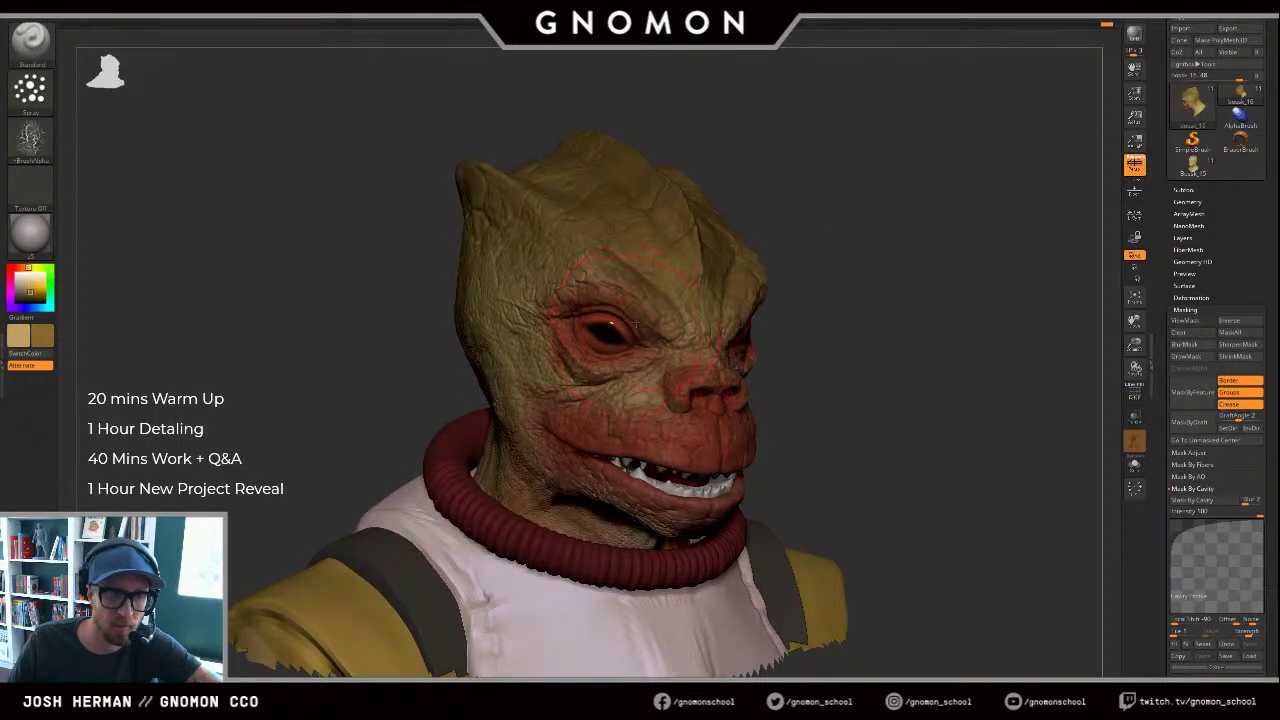
Step: Adjust the Draw Size, make the light tan active and try spraying it over the red around the eye
{"action": "key", "text": "s"}
{"action": "left_click", "coordinate": [642, 313]}
{"action": "key", "text": "s"}
{"action": "left_click", "coordinate": [638, 313]}
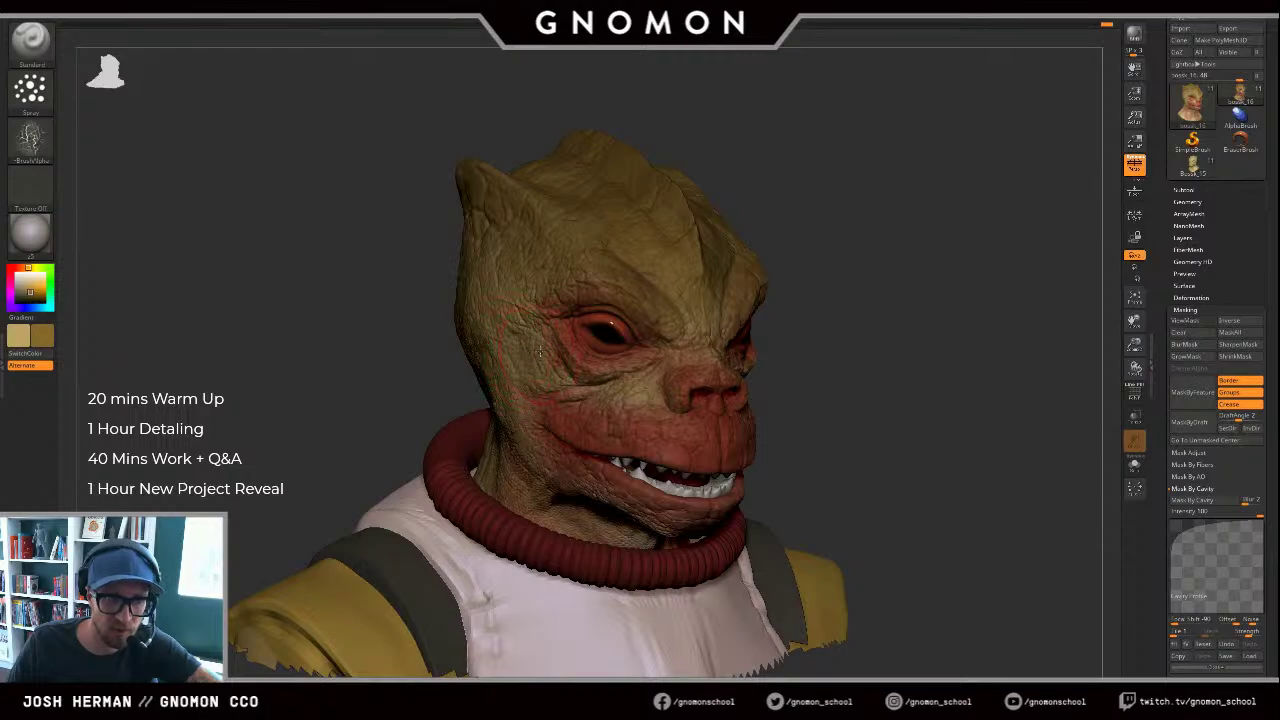
{"action": "key", "text": "v"}
{"action": "left_click_drag", "start_coordinate": [562, 338], "coordinate": [582, 350]}
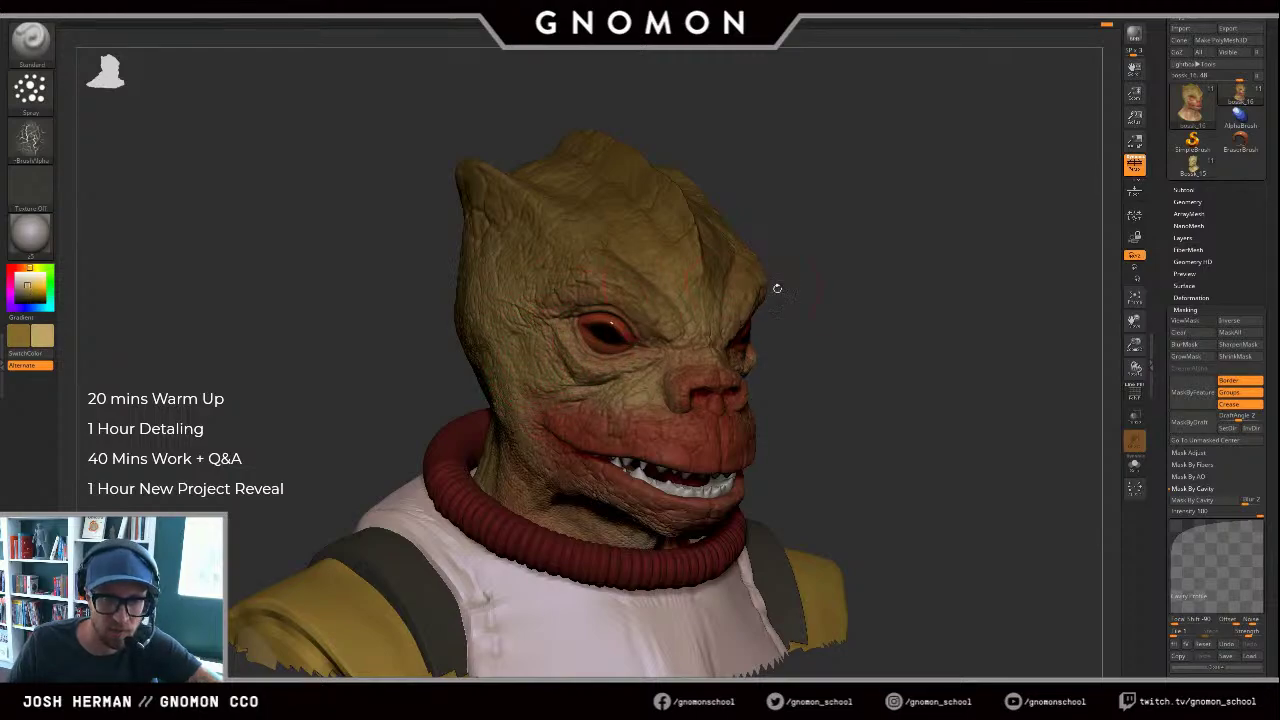
{"action": "left_click_drag", "start_coordinate": [775, 286], "coordinate": [797, 294]}
Step: Try further tan touches around the eye and nose with readjusted Draw Sizes, and undo them
{"action": "key", "text": "s"}
{"action": "left_click", "coordinate": [637, 356]}
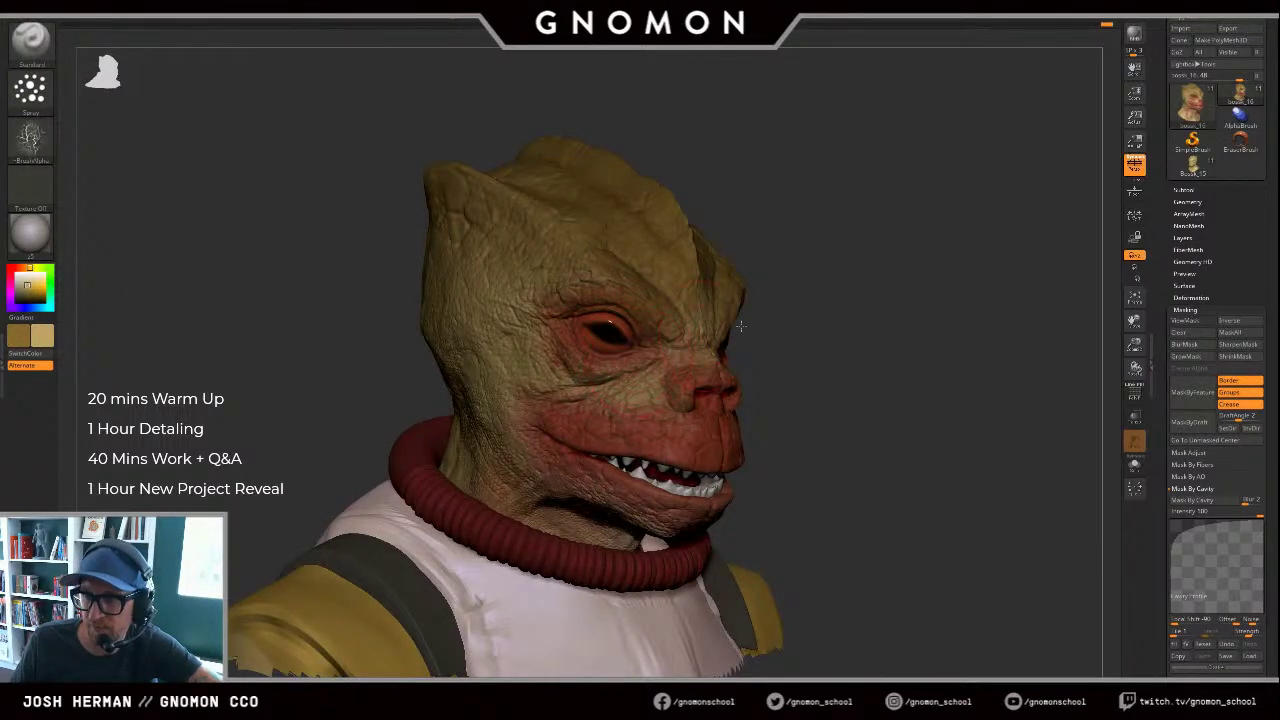
{"action": "left_click_drag", "start_coordinate": [867, 334], "coordinate": [914, 315], "text": "alt"}
{"action": "key", "text": "s"}
{"action": "left_click", "coordinate": [714, 340]}
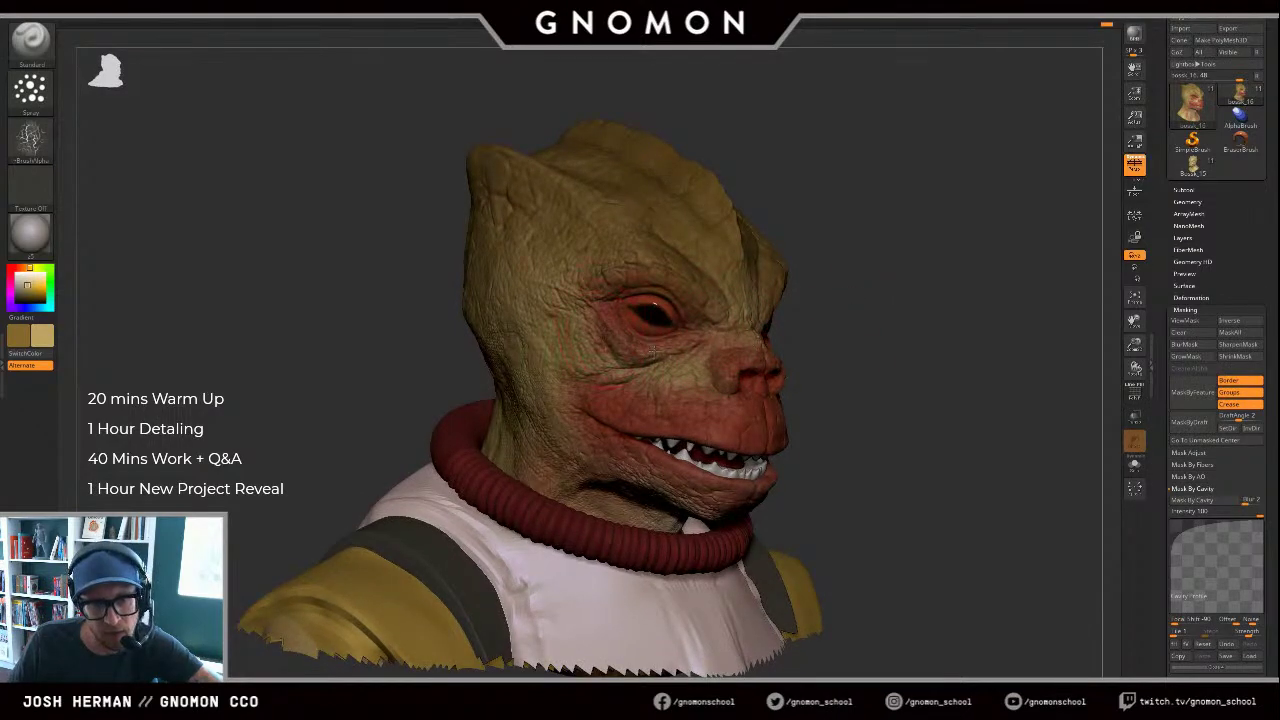
{"action": "key", "text": "s"}
{"action": "left_click", "coordinate": [642, 353]}
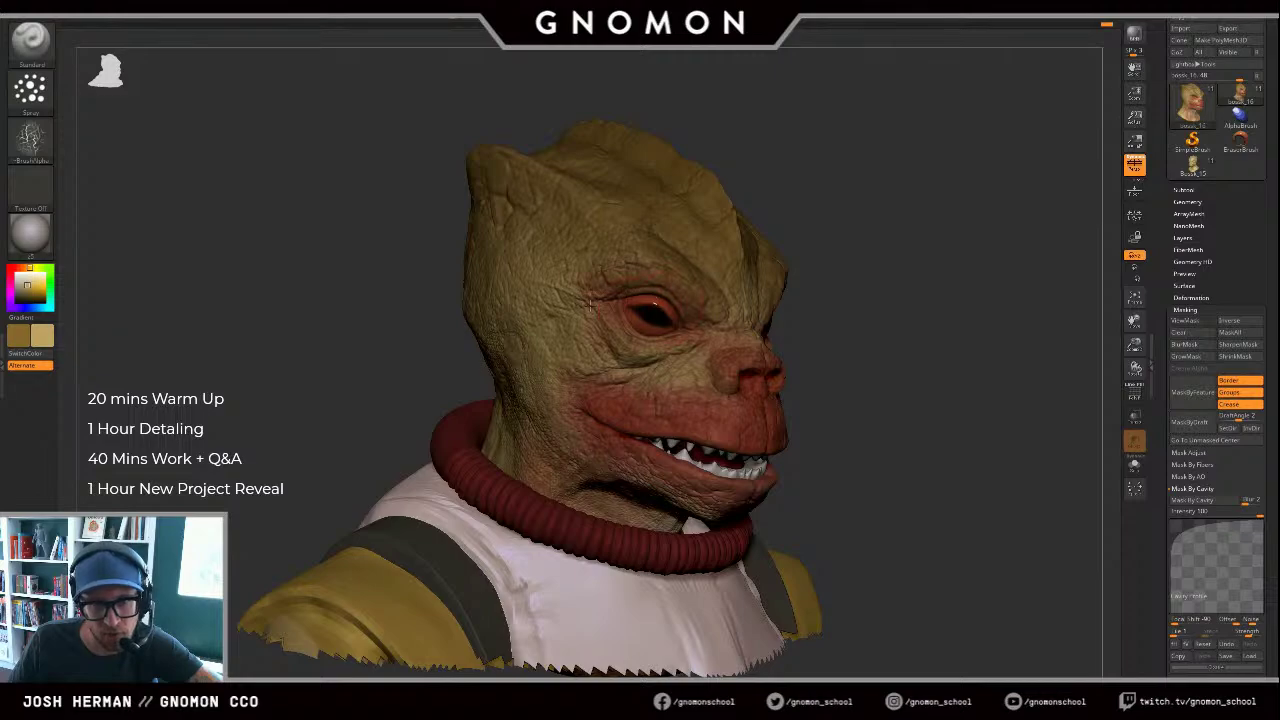
{"action": "left_click_drag", "start_coordinate": [920, 316], "coordinate": [880, 300]}
{"action": "key", "text": "ctrl+z"}
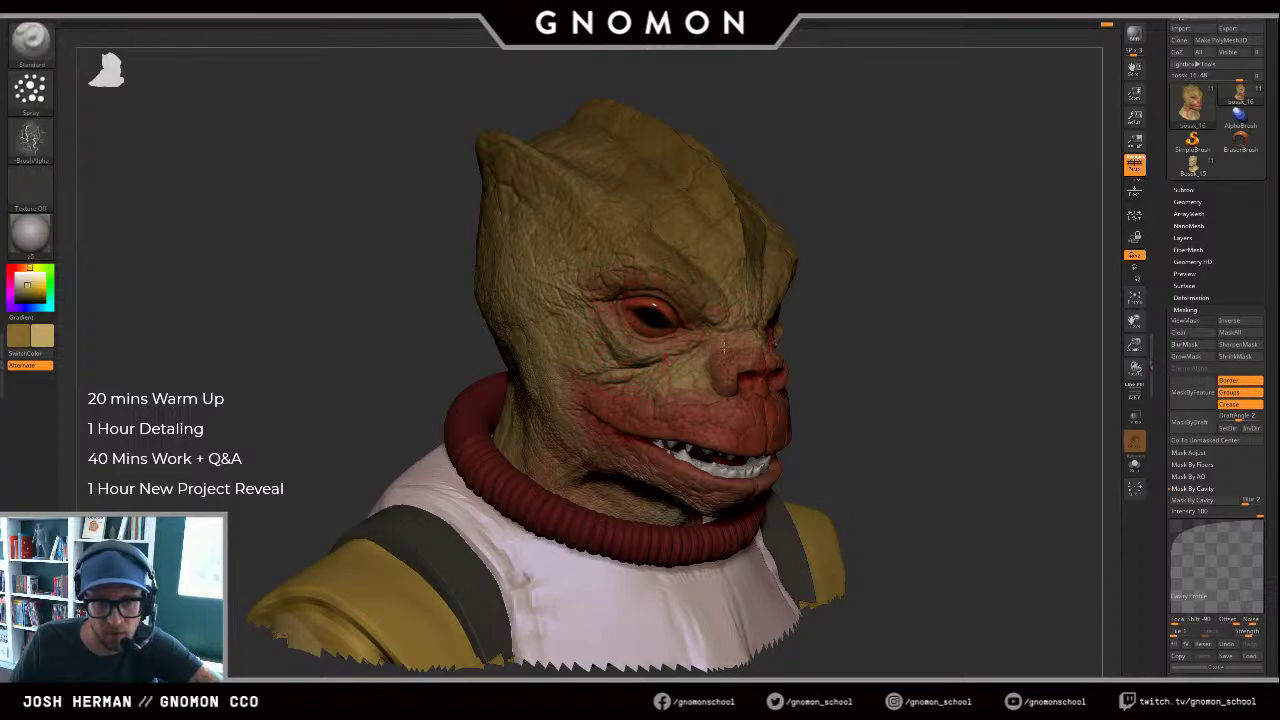
{"action": "key", "text": "ctrl"}
{"action": "key", "text": "ctrl"}
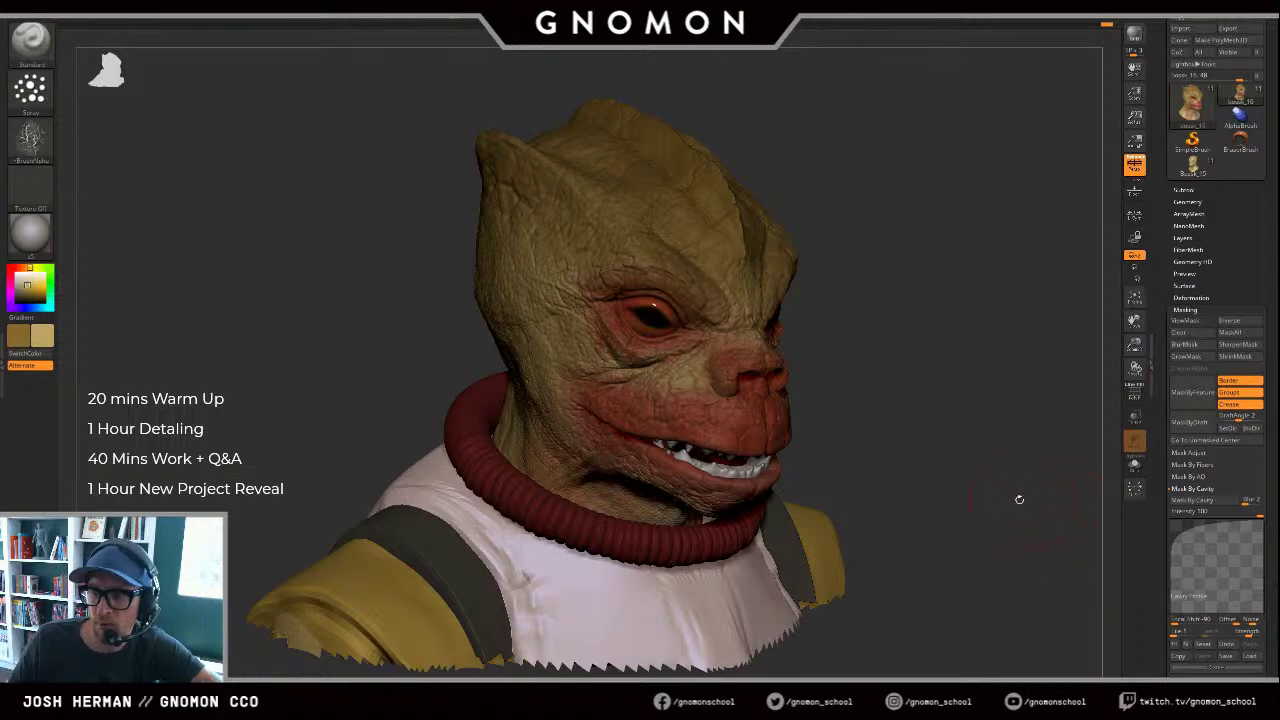
Step: Mask the head by cavity and hide the mask display
{"action": "left_click_drag", "start_coordinate": [1040, 492], "coordinate": [1046, 452], "text": "alt"}
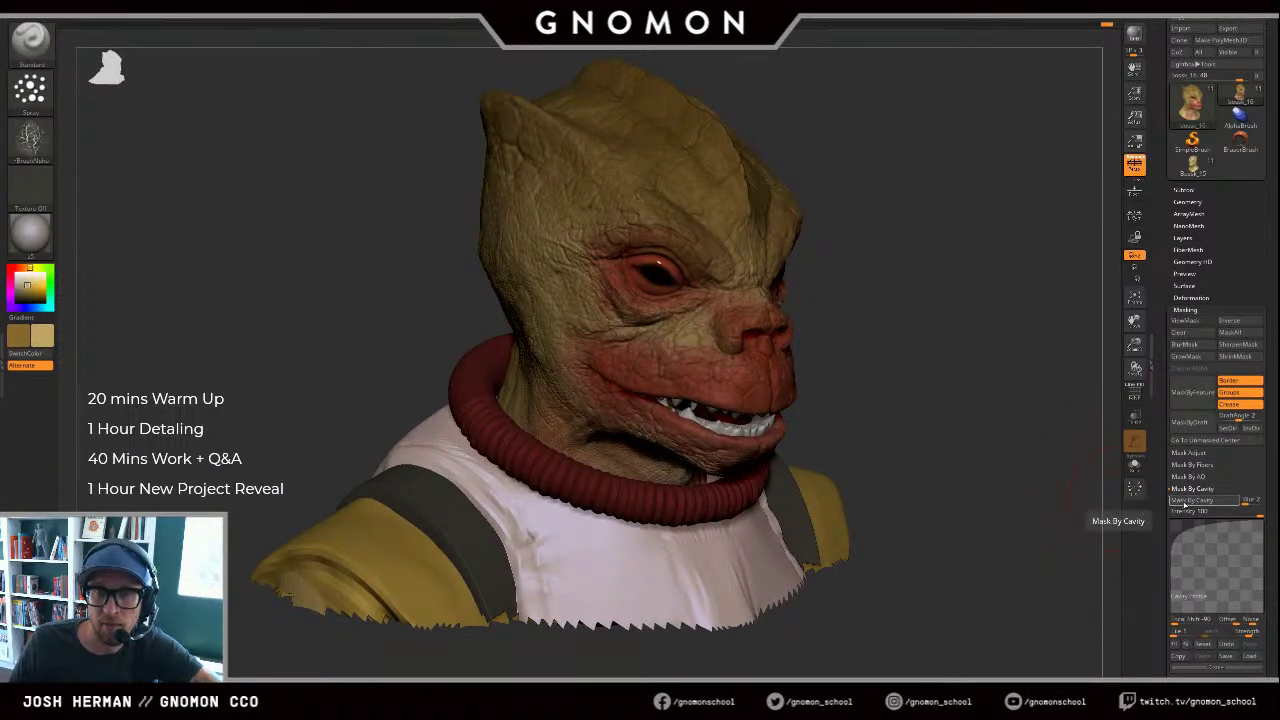
{"action": "left_click", "coordinate": [1186, 502]}
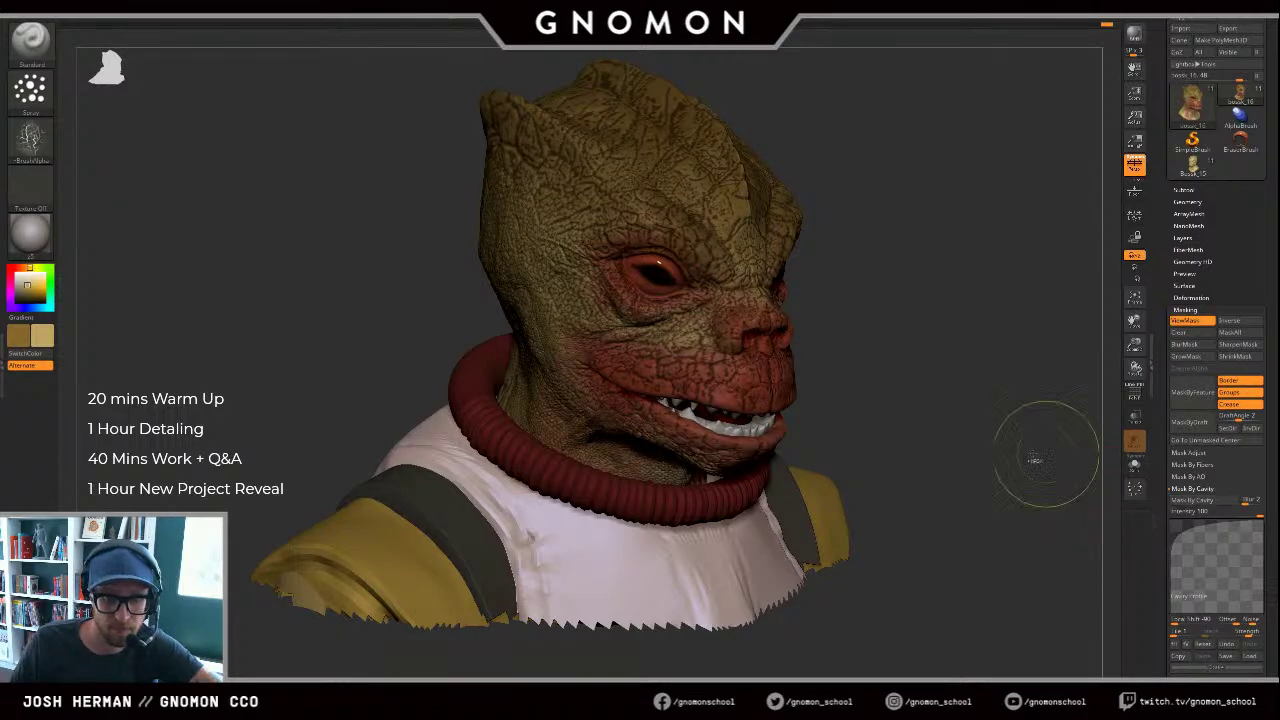
{"action": "key", "text": "ctrl"}
{"action": "key", "text": "ctrl+h"}
Step: Spray the light tan over the face through the cavity mask, and undo the extra strokes on the brow
{"action": "mouse_move", "coordinate": [604, 276]}
{"action": "left_mouse_down"}
{"action": "mouse_move", "coordinate": [752, 322]}
{"action": "mouse_move", "coordinate": [682, 387]}
{"action": "mouse_move", "coordinate": [871, 385]}
{"action": "left_mouse_up"}
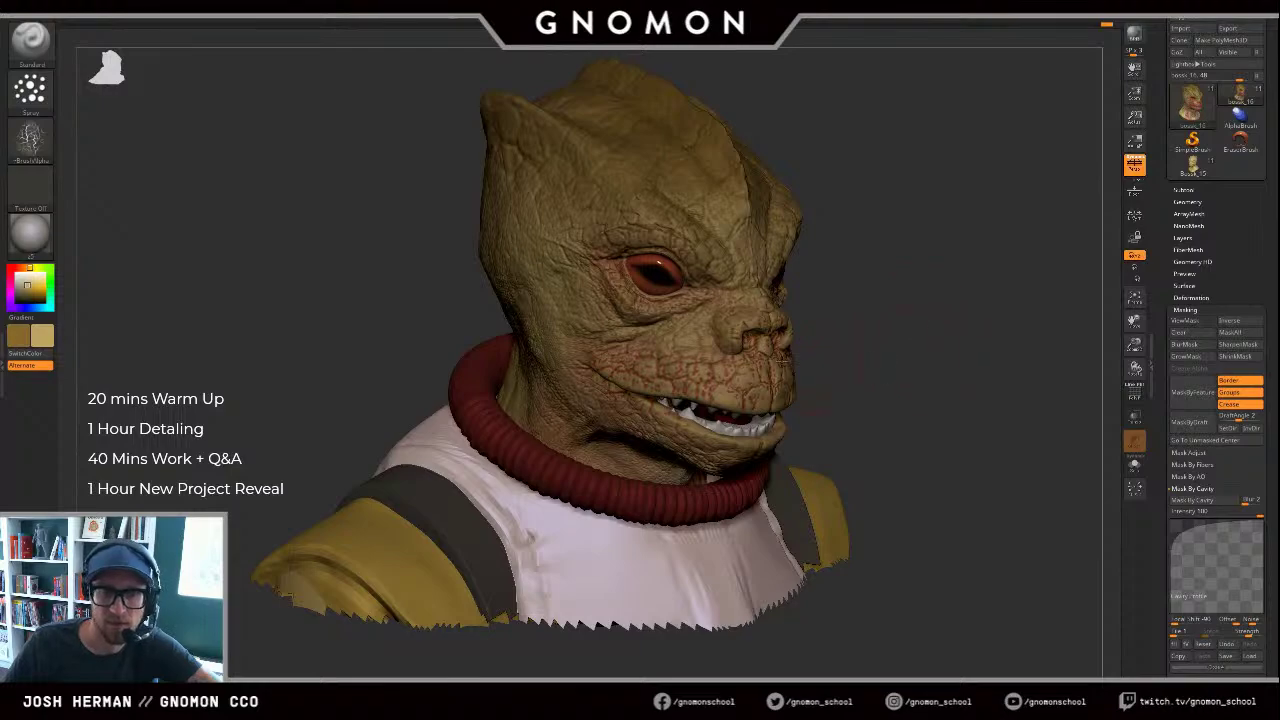
{"action": "key", "text": "ctrl+z"}
{"action": "left_click_drag", "start_coordinate": [626, 211], "coordinate": [745, 278]}
{"action": "key", "text": "ctrl+z"}
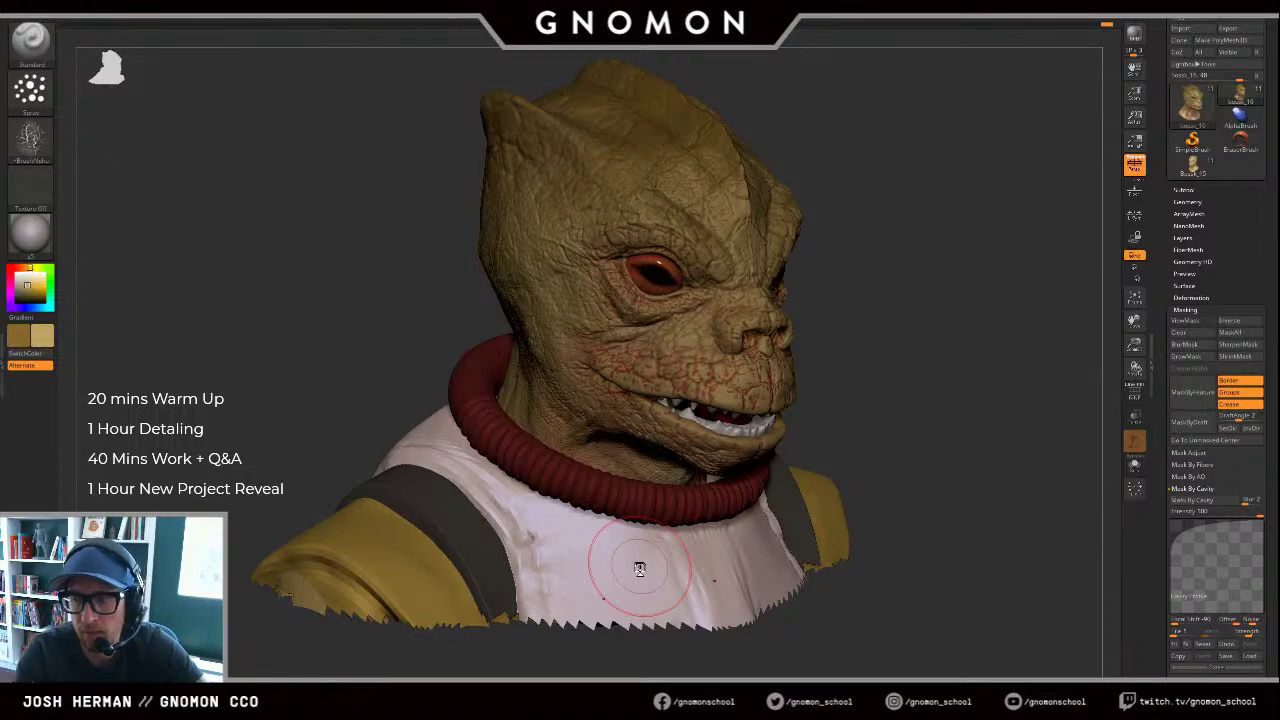
Step: Undo the light tan spray over the face and check the head from the side
{"action": "mouse_move", "coordinate": [974, 334]}
{"action": "left_mouse_down"}
{"action": "mouse_move", "coordinate": [889, 304]}
{"action": "mouse_move", "coordinate": [794, 333]}
{"action": "left_mouse_up"}
{"action": "key", "text": "ctrl+z"}
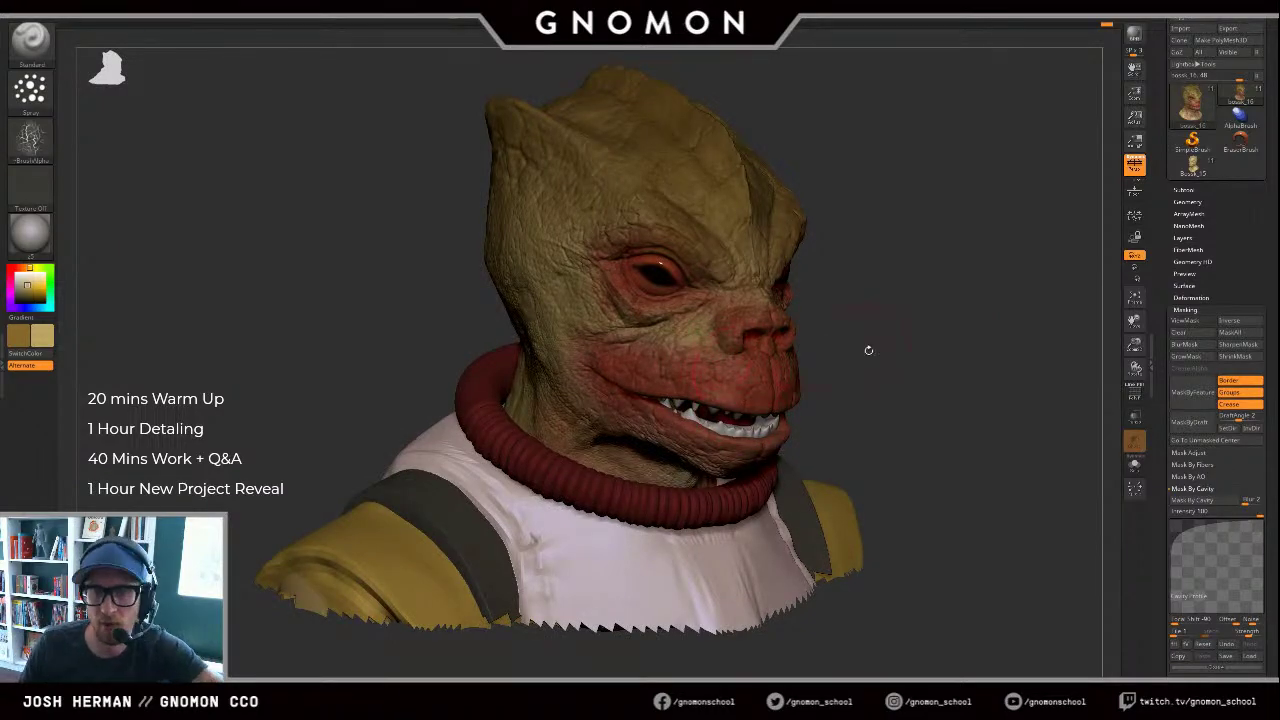
{"action": "left_click_drag", "start_coordinate": [868, 350], "coordinate": [777, 374]}
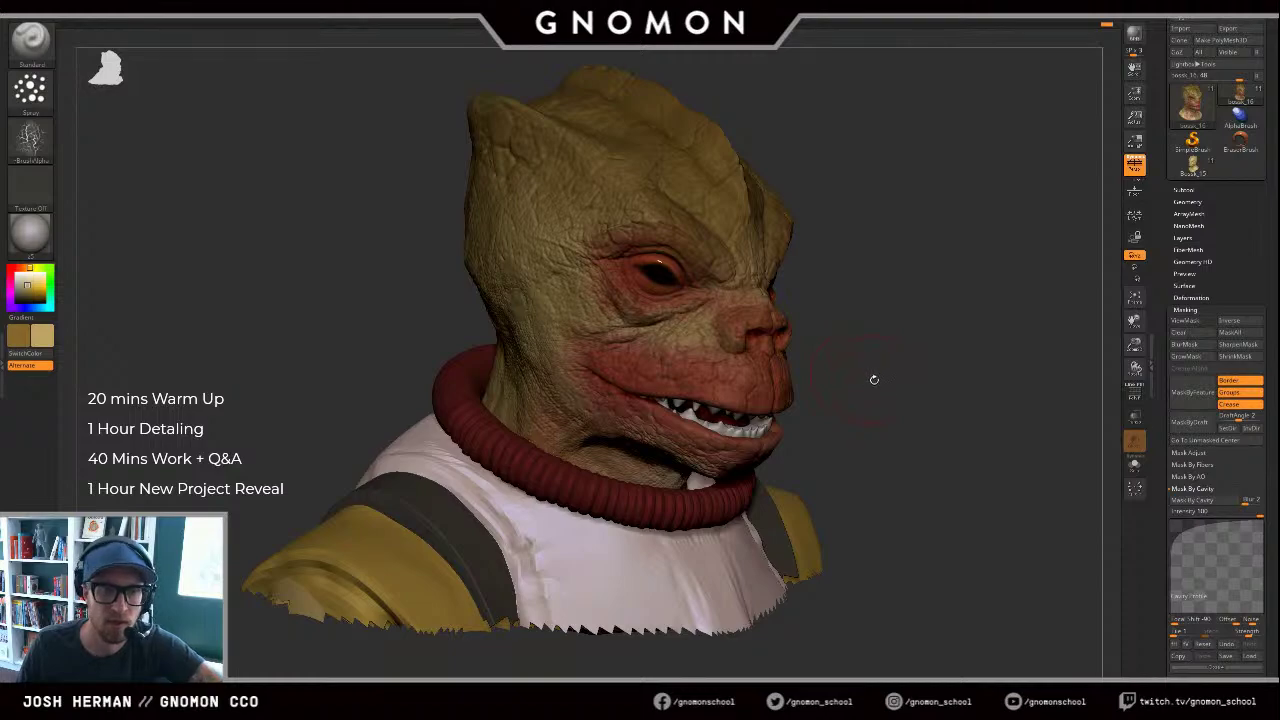
{"action": "key", "text": "f"}
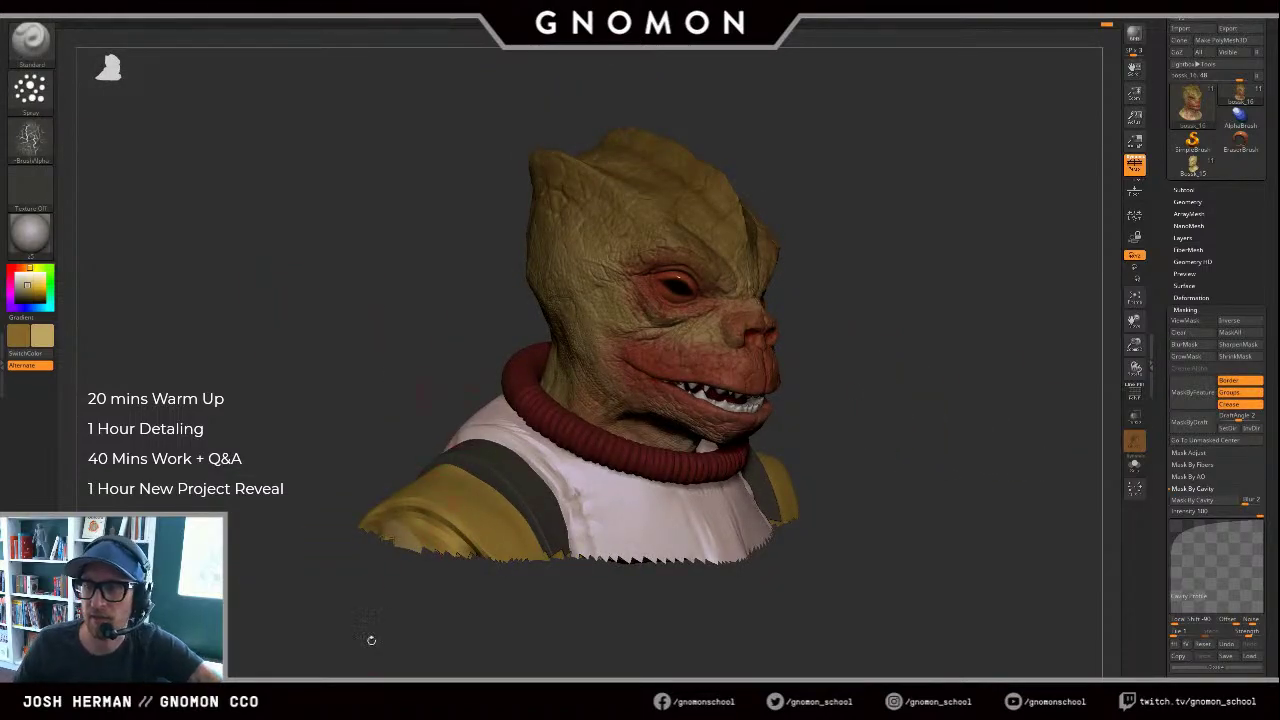
{"action": "left_click_drag", "start_coordinate": [936, 321], "coordinate": [872, 385], "text": "alt"}
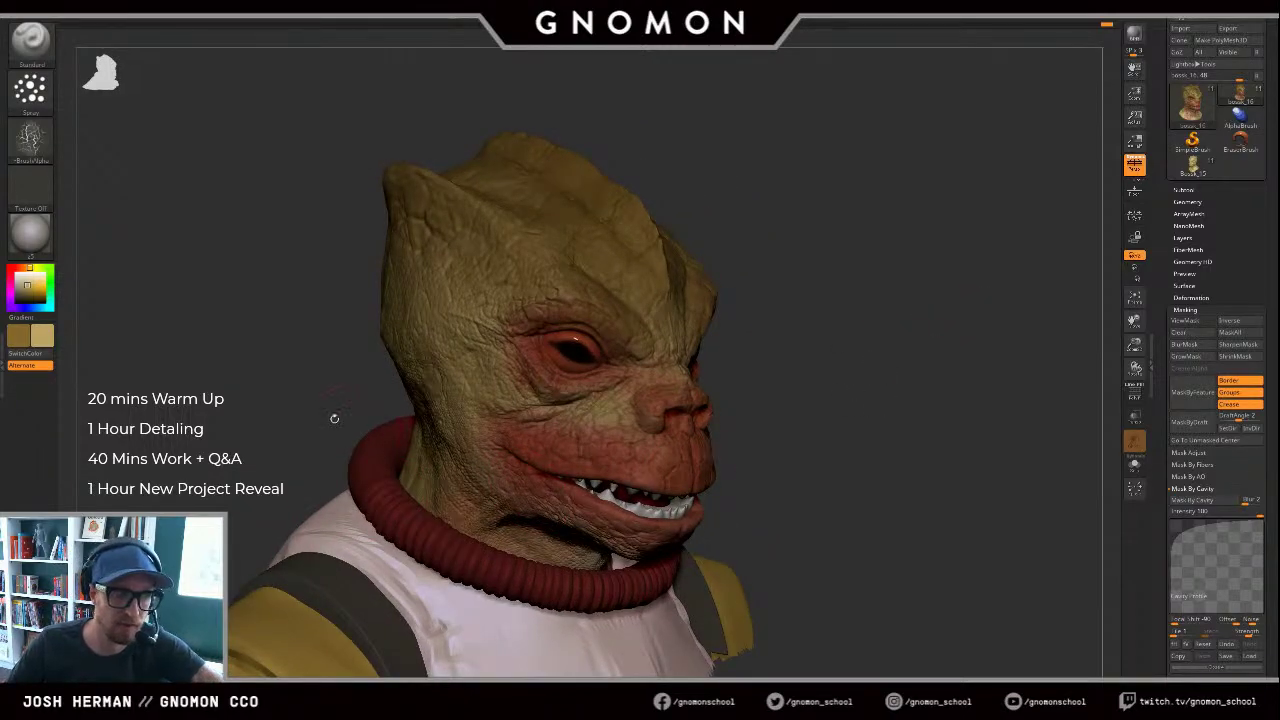
Step: Choose a saturated orange, clear the mask and try spraying it over the nose, muzzle and jaw
{"action": "left_click", "coordinate": [44, 290]}
{"action": "left_click", "coordinate": [26, 268]}
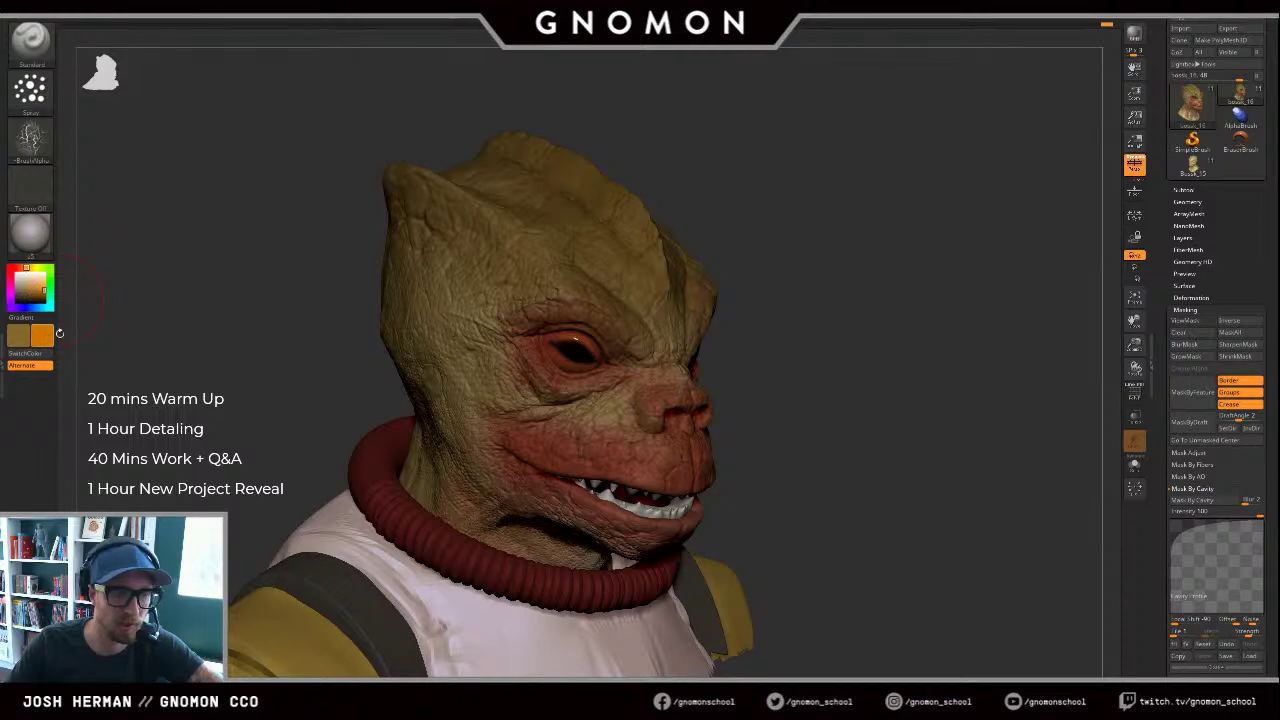
{"action": "left_click_drag", "start_coordinate": [892, 423], "coordinate": [892, 364], "text": "ctrl"}
{"action": "mouse_move", "coordinate": [541, 453]}
{"action": "left_mouse_down"}
{"action": "mouse_move", "coordinate": [573, 471]}
{"action": "mouse_move", "coordinate": [672, 470]}
{"action": "left_mouse_up"}
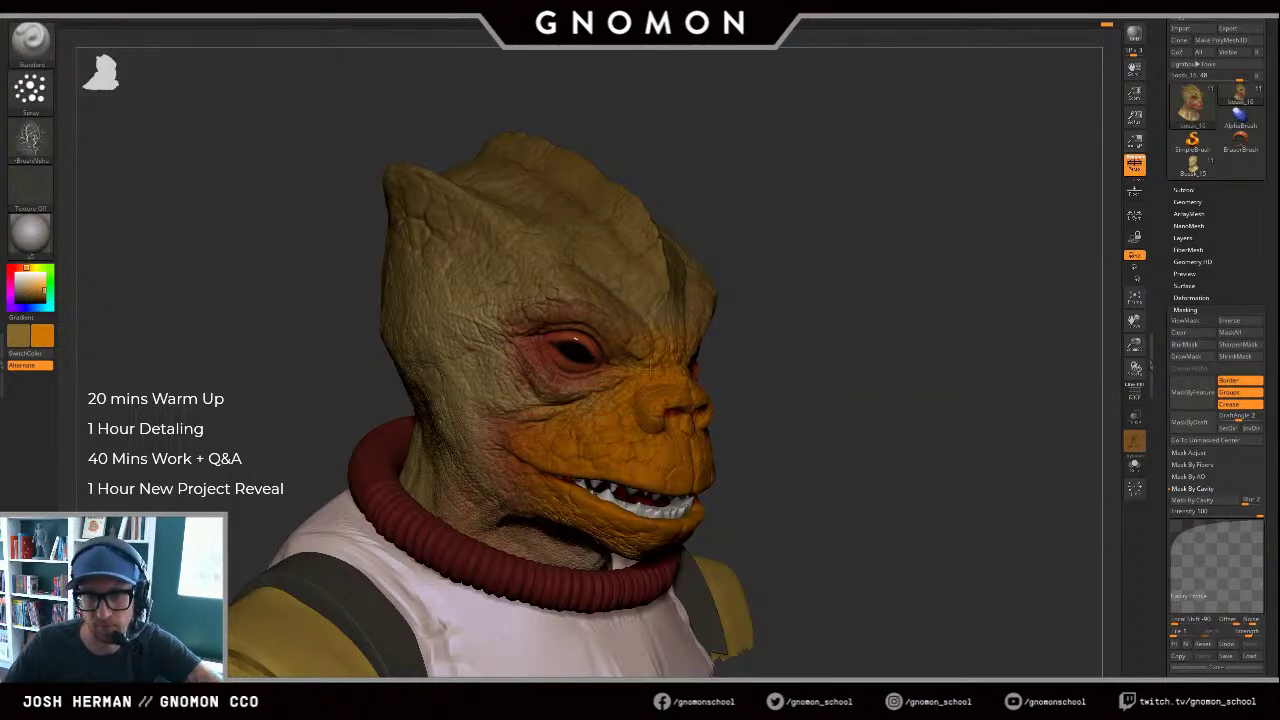
{"action": "left_click_drag", "start_coordinate": [820, 382], "coordinate": [900, 308], "text": "alt"}
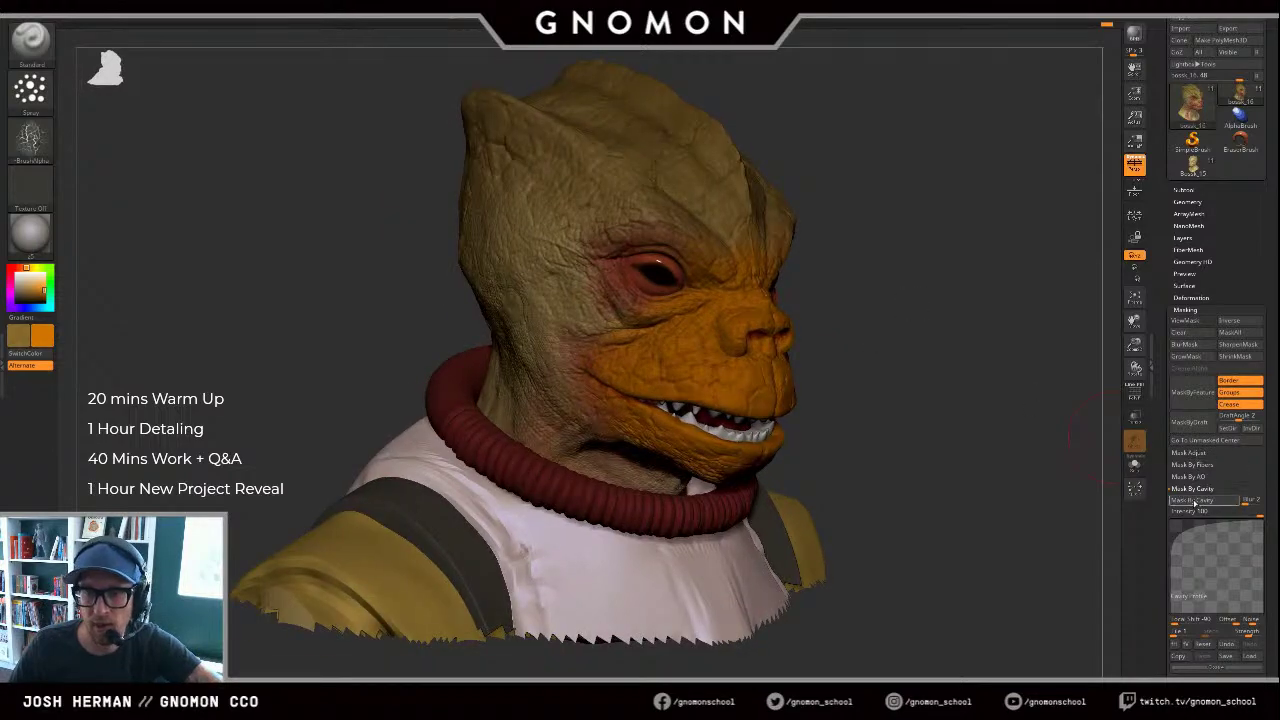
Step: Mask the head by cavity, hide the mask display and try spraying brown over the orange muzzle
{"action": "left_click", "coordinate": [1194, 502]}
{"action": "key", "text": "ctrl+h"}
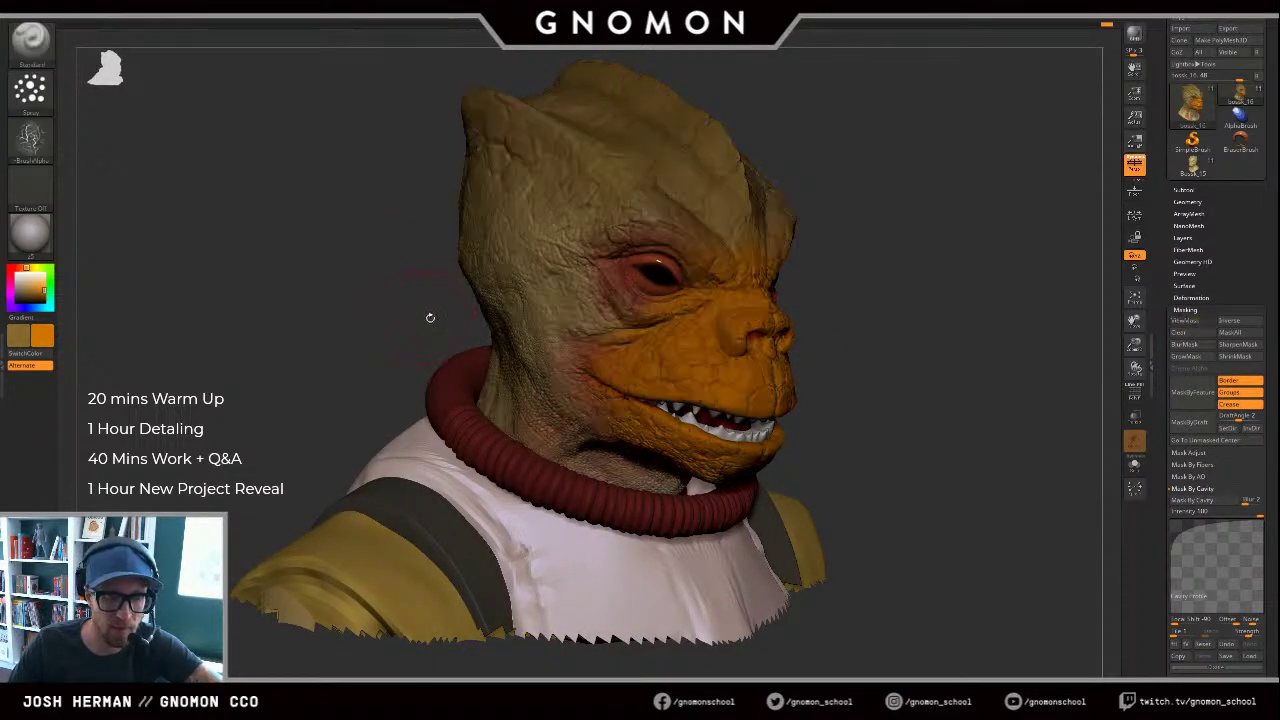
{"action": "mouse_move", "coordinate": [645, 362]}
{"action": "left_mouse_down"}
{"action": "mouse_move", "coordinate": [656, 390]}
{"action": "mouse_move", "coordinate": [752, 400]}
{"action": "mouse_move", "coordinate": [751, 452]}
{"action": "left_mouse_up"}
{"action": "left_click_drag", "start_coordinate": [697, 315], "coordinate": [690, 248]}
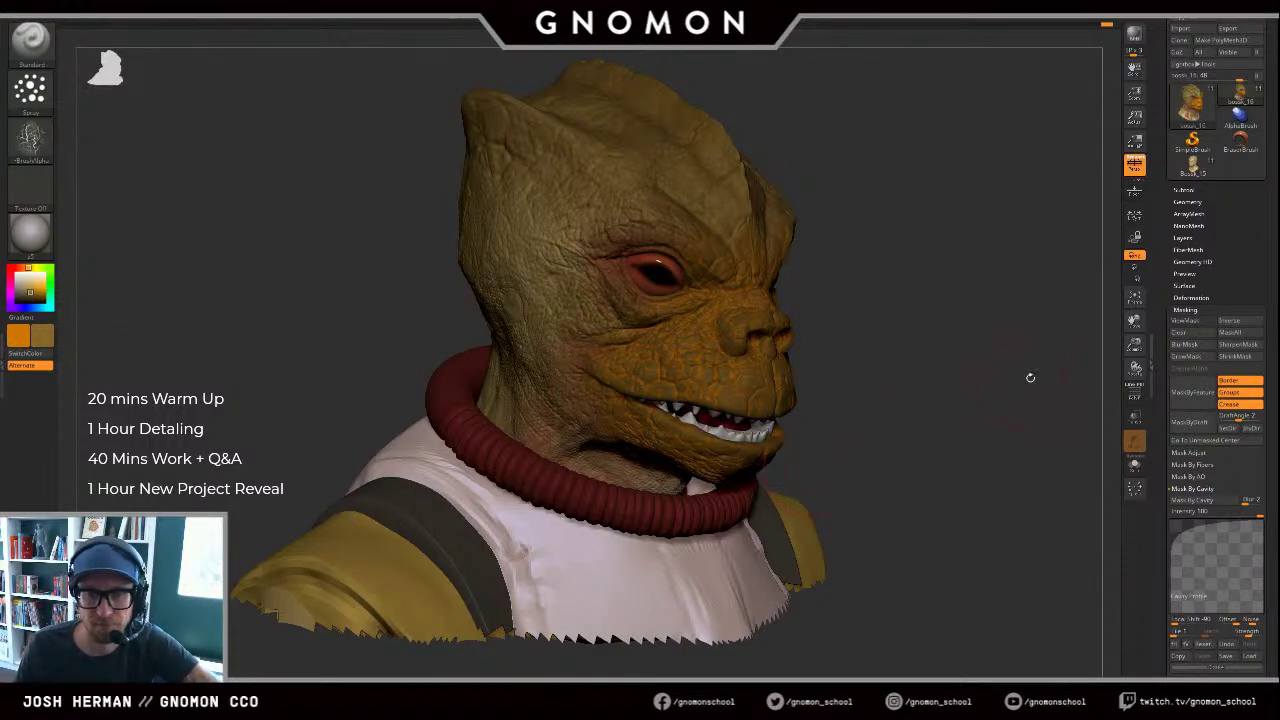
Step: Undo the brown and orange strokes and the masking on the face
{"action": "left_click_drag", "start_coordinate": [1031, 378], "coordinate": [841, 353]}
{"action": "key", "text": "ctrl+z"}
{"action": "key", "text": "ctrl+z"}
{"action": "key", "text": "ctrl+z"}
{"action": "key", "text": "ctrl+z"}
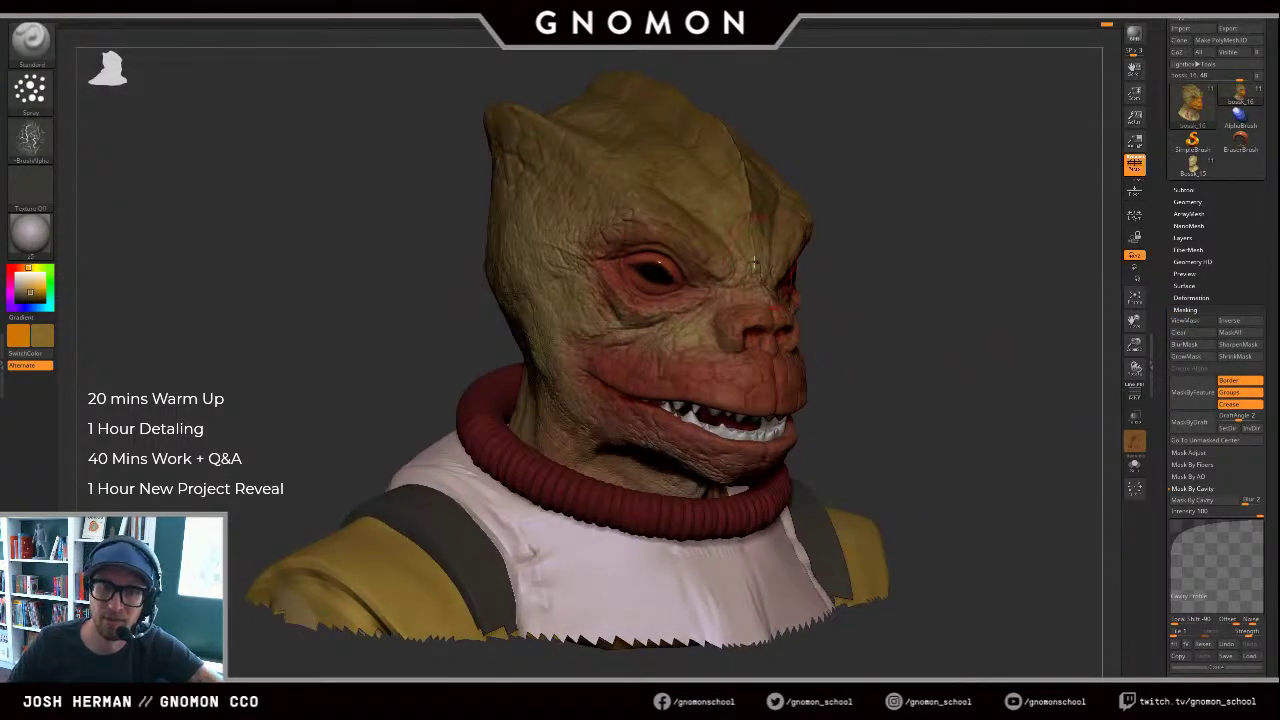
Step: Restore brown and light tan as the two paint colours by sampling the skin, and isolate the head
{"action": "key", "text": "ctrl"}
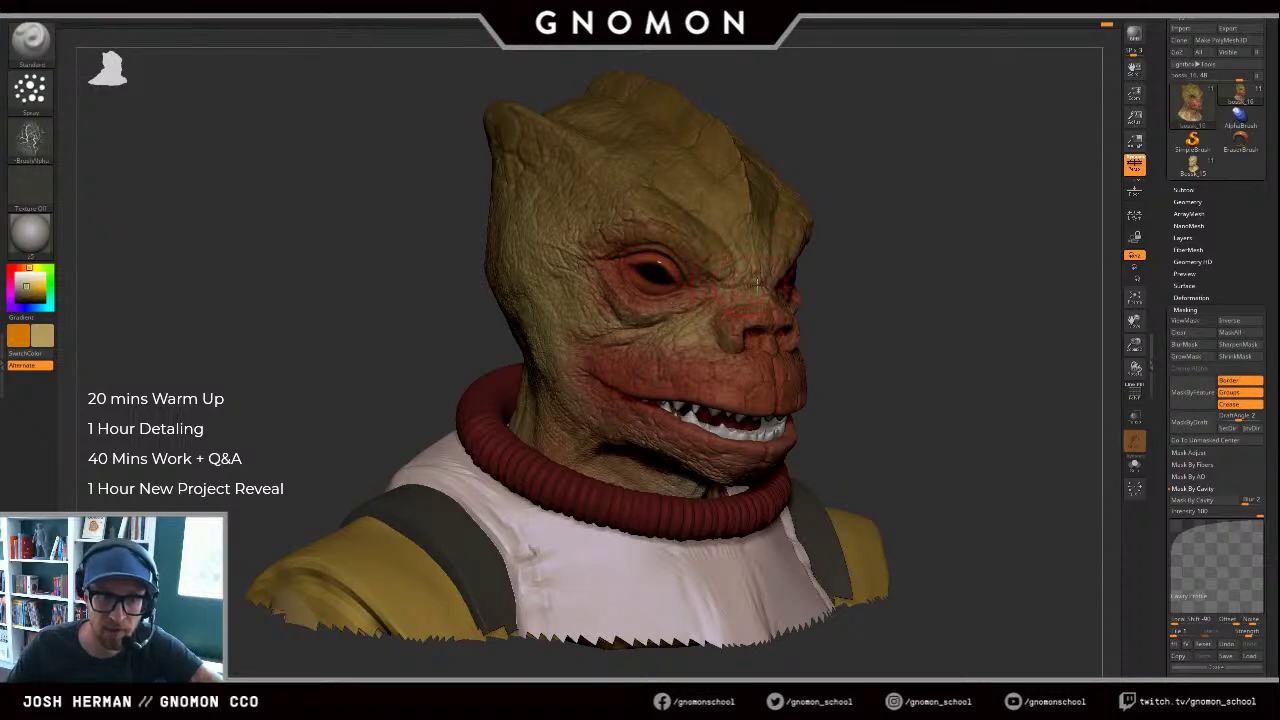
{"action": "left_click_drag", "start_coordinate": [845, 265], "coordinate": [627, 299]}
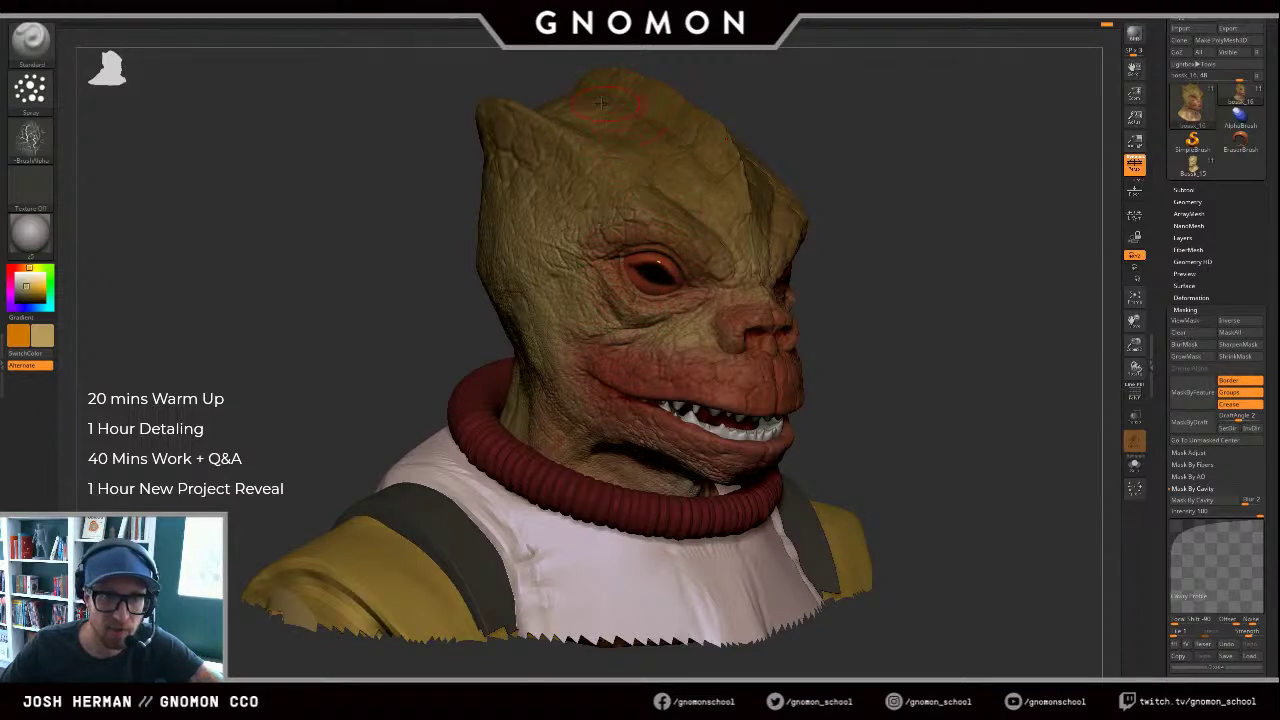
{"action": "key", "text": "v"}
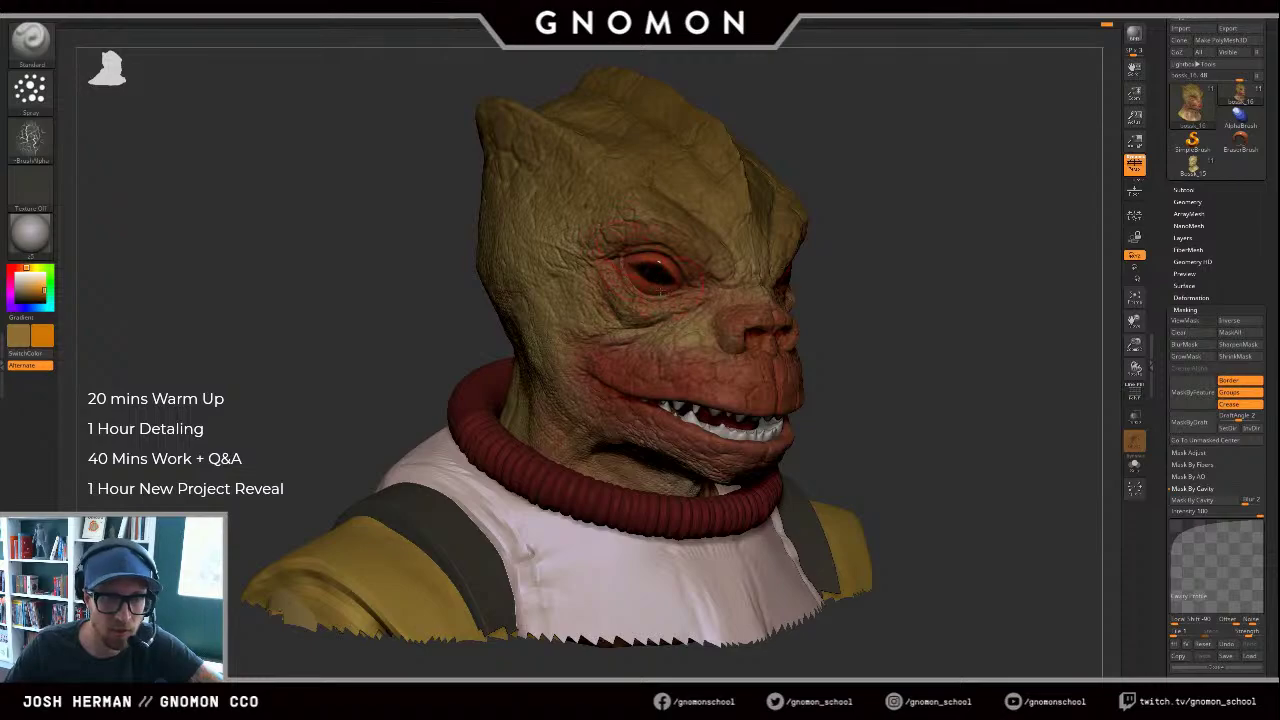
{"action": "key", "text": "c"}
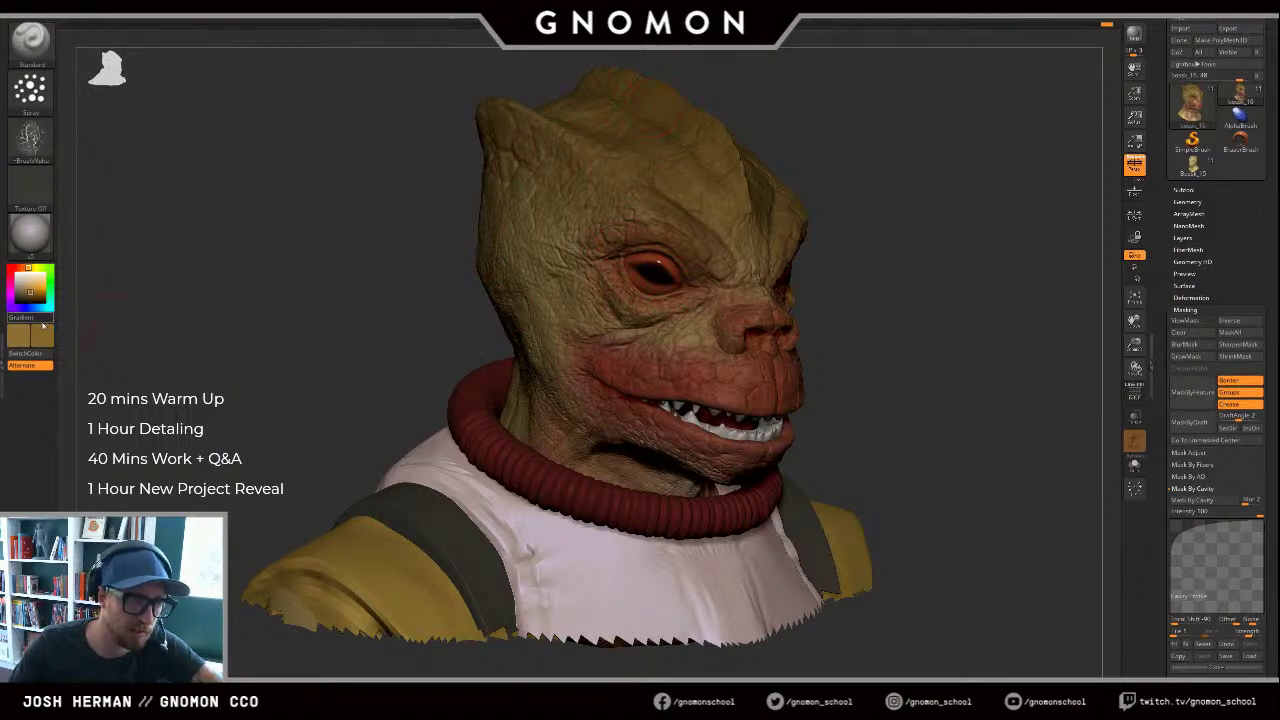
{"action": "left_click", "coordinate": [43, 332]}
{"action": "key", "text": "c"}
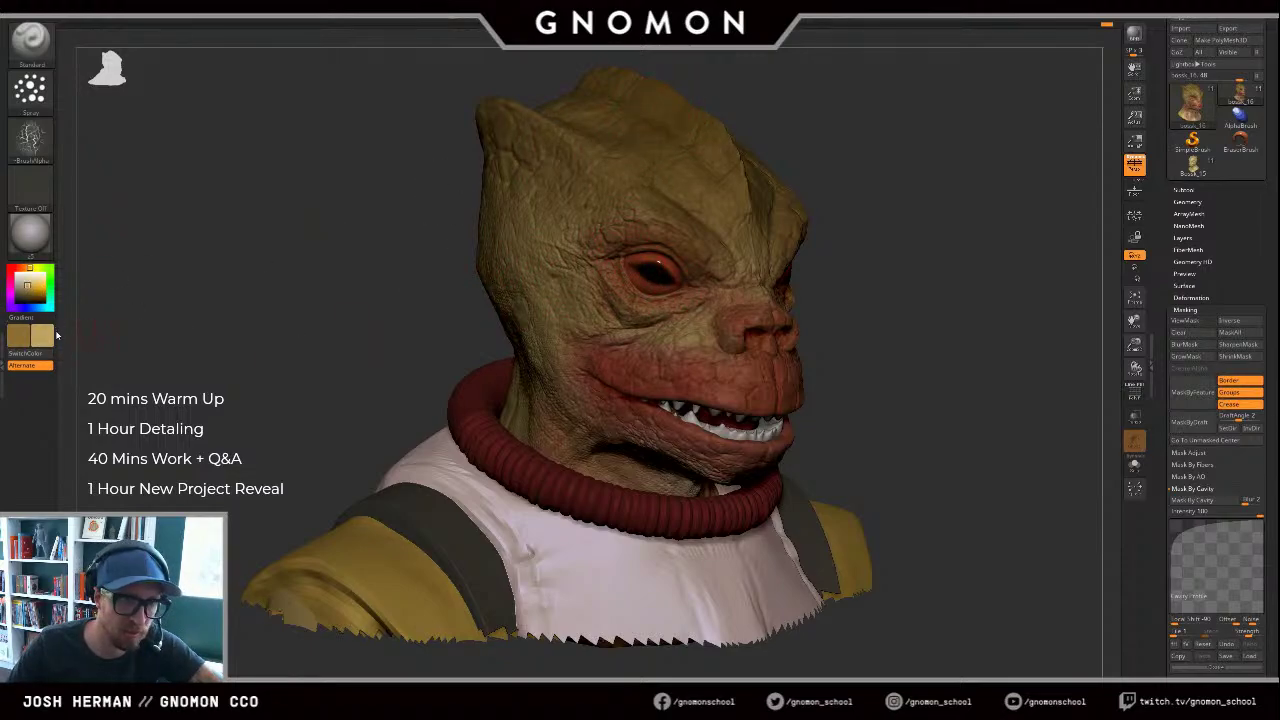
{"action": "left_click_drag", "start_coordinate": [123, 362], "coordinate": [600, 312]}
{"action": "left_click_drag", "start_coordinate": [690, 232], "coordinate": [800, 277]}
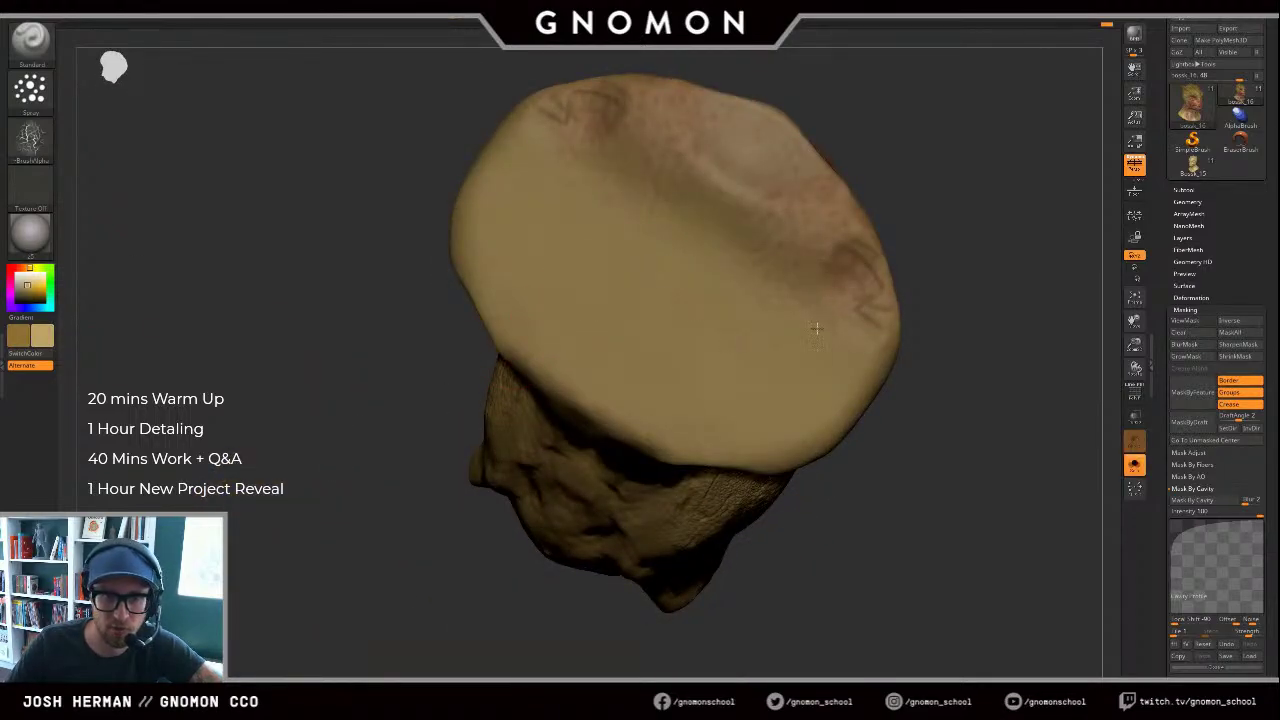
{"action": "left_click_drag", "start_coordinate": [241, 249], "coordinate": [205, 336]}
Step: Choose a light blue, try spraying it on the cheek and undo the stroke
{"action": "left_click", "coordinate": [43, 337]}
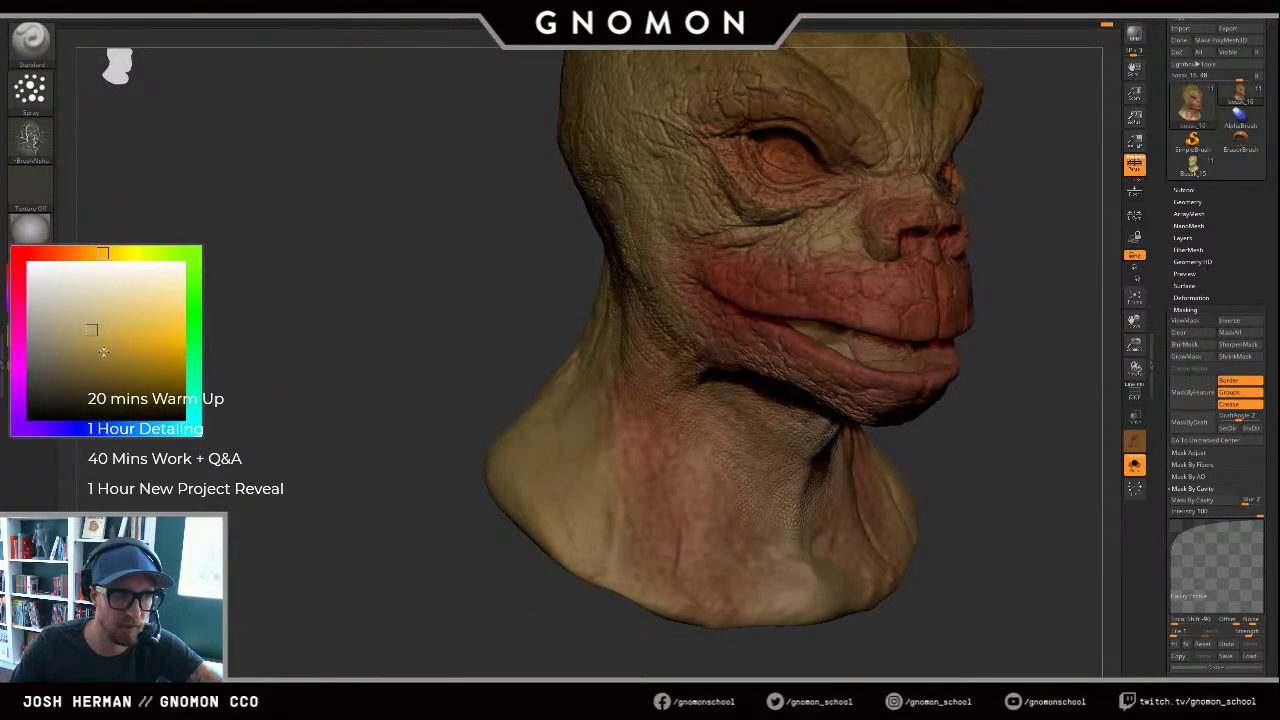
{"action": "left_click", "coordinate": [146, 429]}
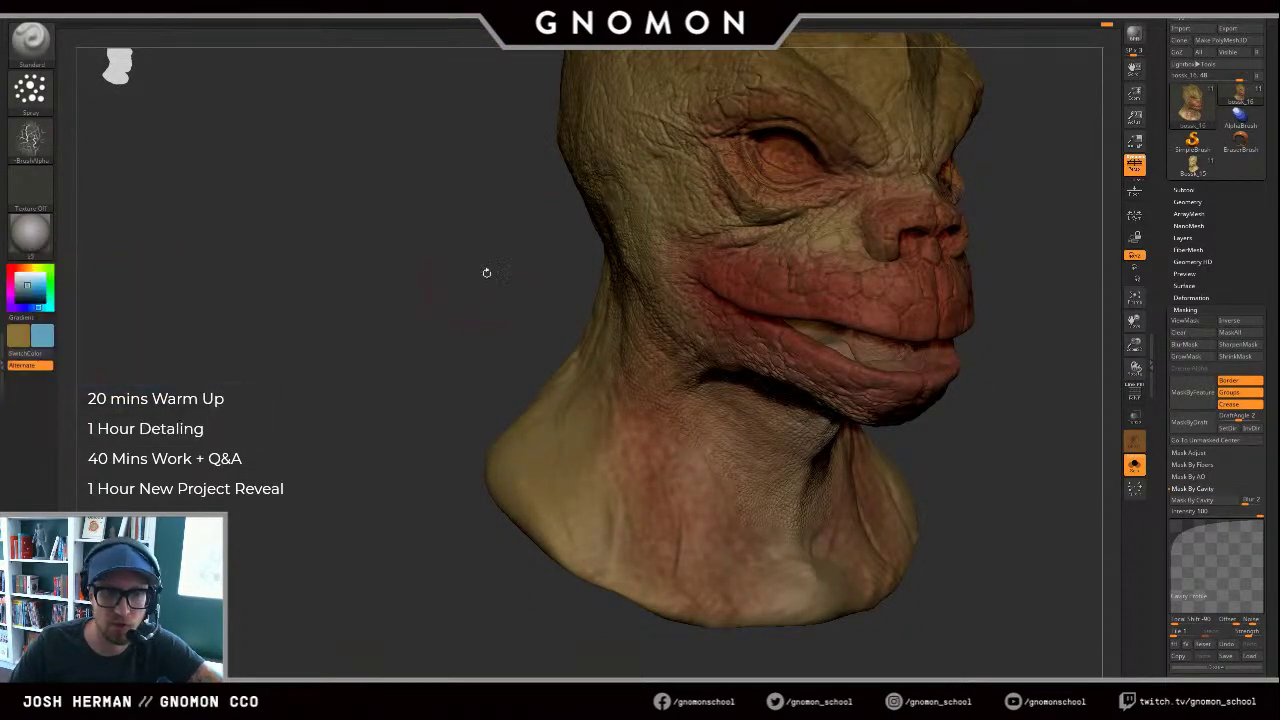
{"action": "left_click_drag", "start_coordinate": [785, 245], "coordinate": [840, 278]}
{"action": "key", "text": "ctrl+z"}
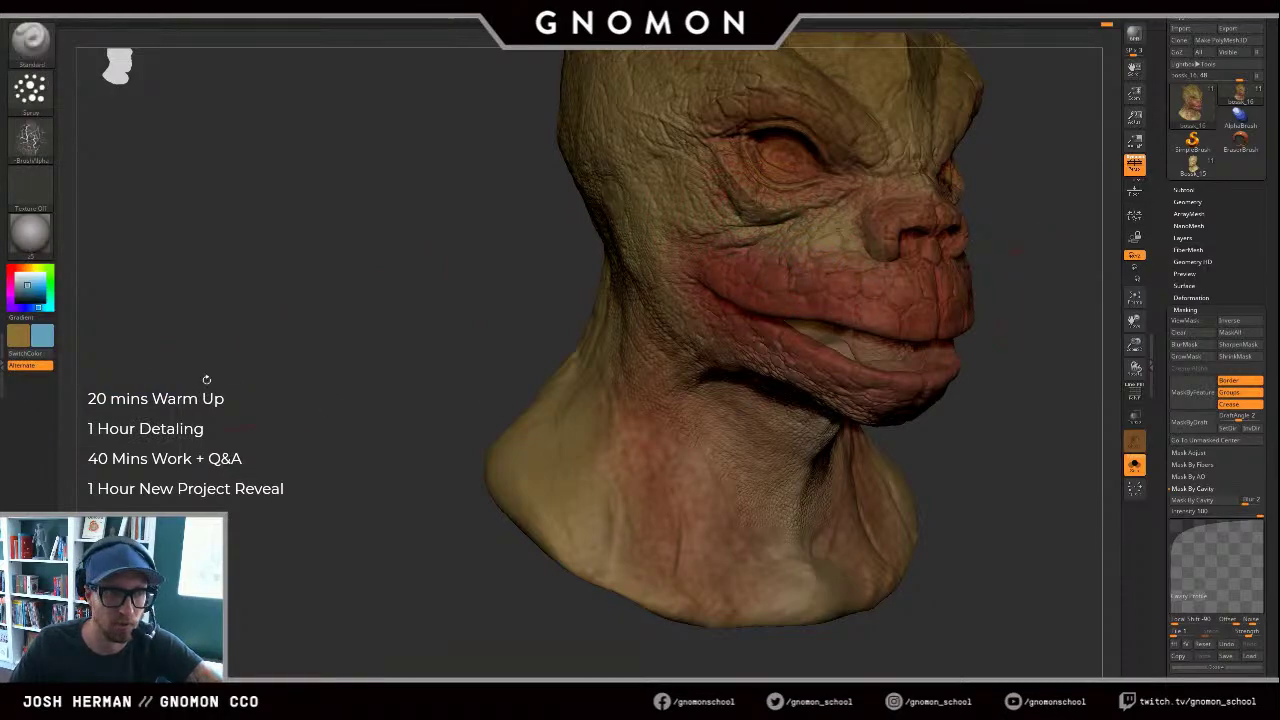
Step: Choose a pale grey-blue, try spraying it over the mouth and undo the stroke
{"action": "left_click", "coordinate": [44, 337]}
{"action": "left_click", "coordinate": [50, 314]}
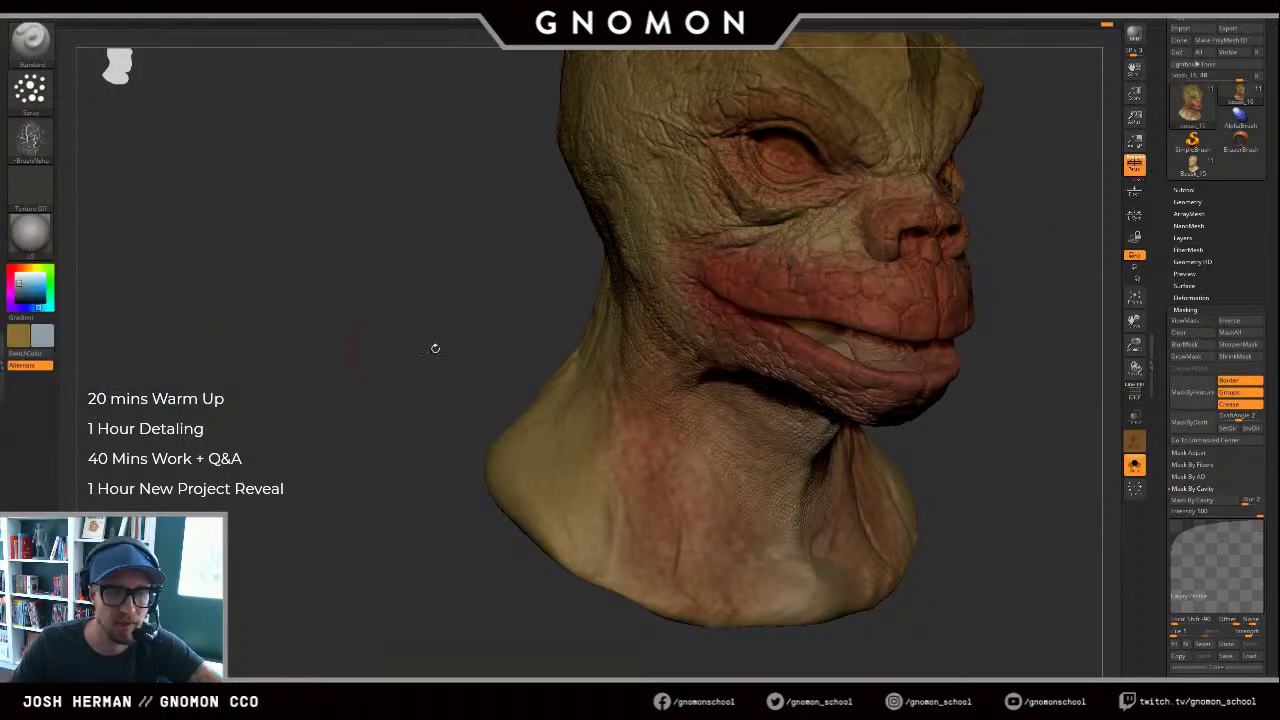
{"action": "left_click_drag", "start_coordinate": [843, 341], "coordinate": [930, 304]}
{"action": "key", "text": "ctrl+z"}
Step: Adjust the Draw Size, choose a pale grey-green and spray it around the eye and brow
{"action": "left_click_drag", "start_coordinate": [1040, 290], "coordinate": [968, 396], "text": "alt"}
{"action": "key", "text": "s"}
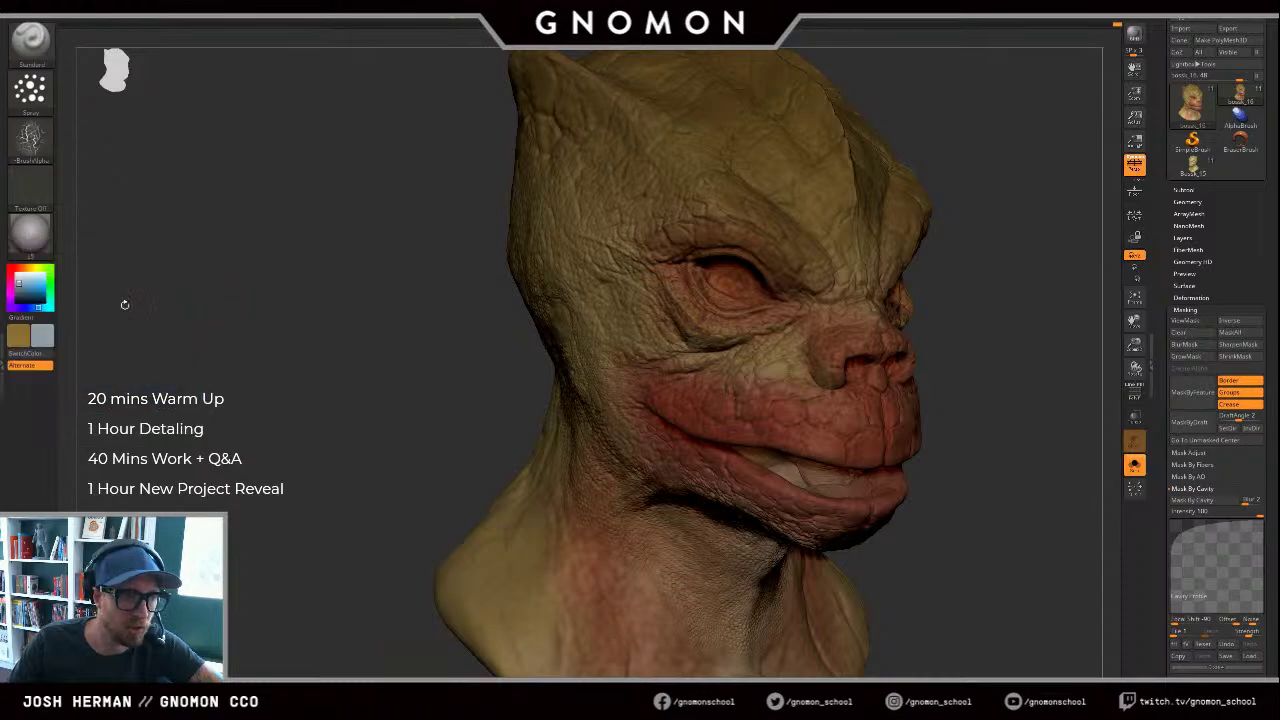
{"action": "left_click", "coordinate": [46, 338]}
{"action": "left_click", "coordinate": [190, 316]}
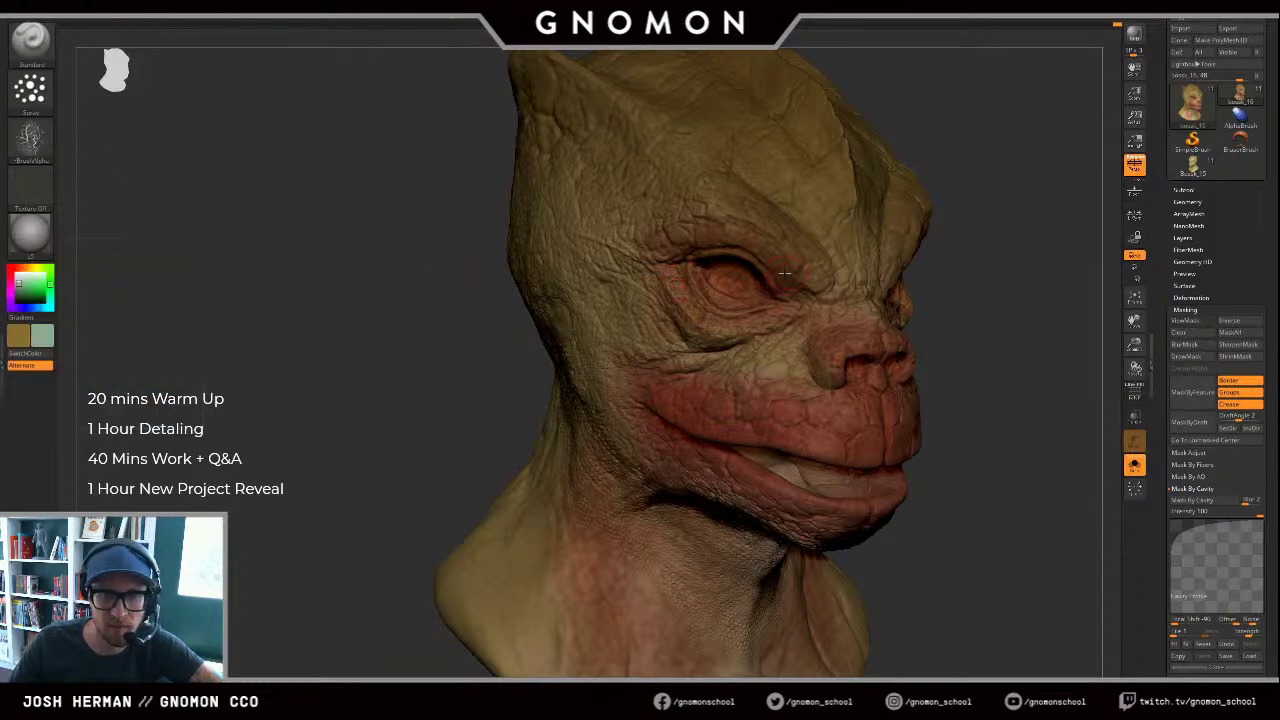
{"action": "left_click_drag", "start_coordinate": [790, 254], "coordinate": [720, 199]}
{"action": "key", "text": "c"}
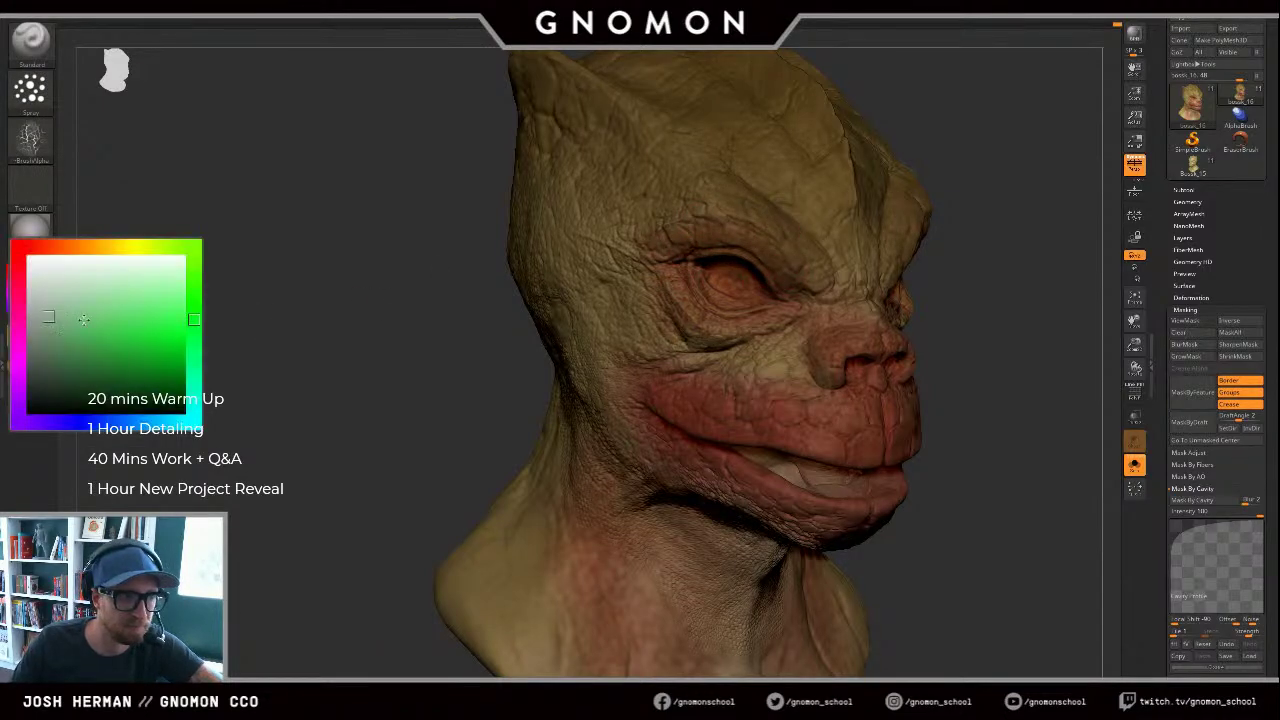
Step: Choose a more saturated green, readjust the Draw Size and spray it over the forehead, crown, nose and upper lip
{"action": "left_click", "coordinate": [193, 292]}
{"action": "left_click", "coordinate": [82, 325]}
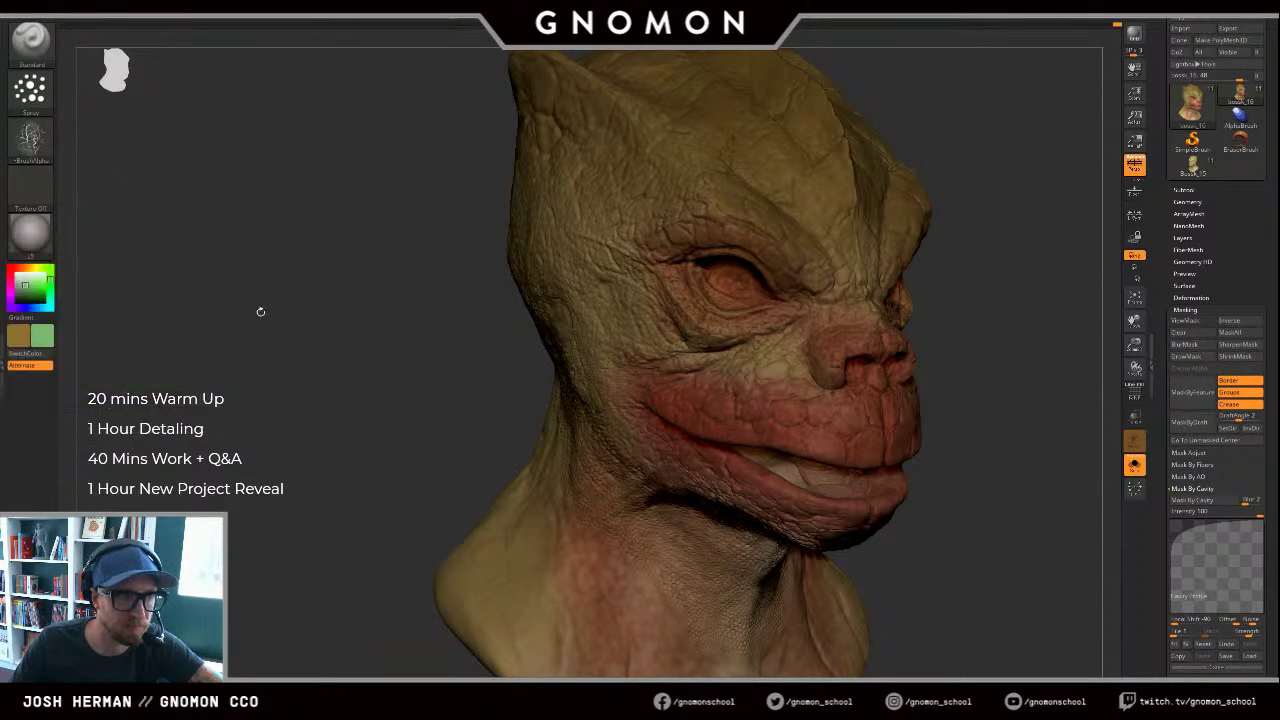
{"action": "key", "text": "s"}
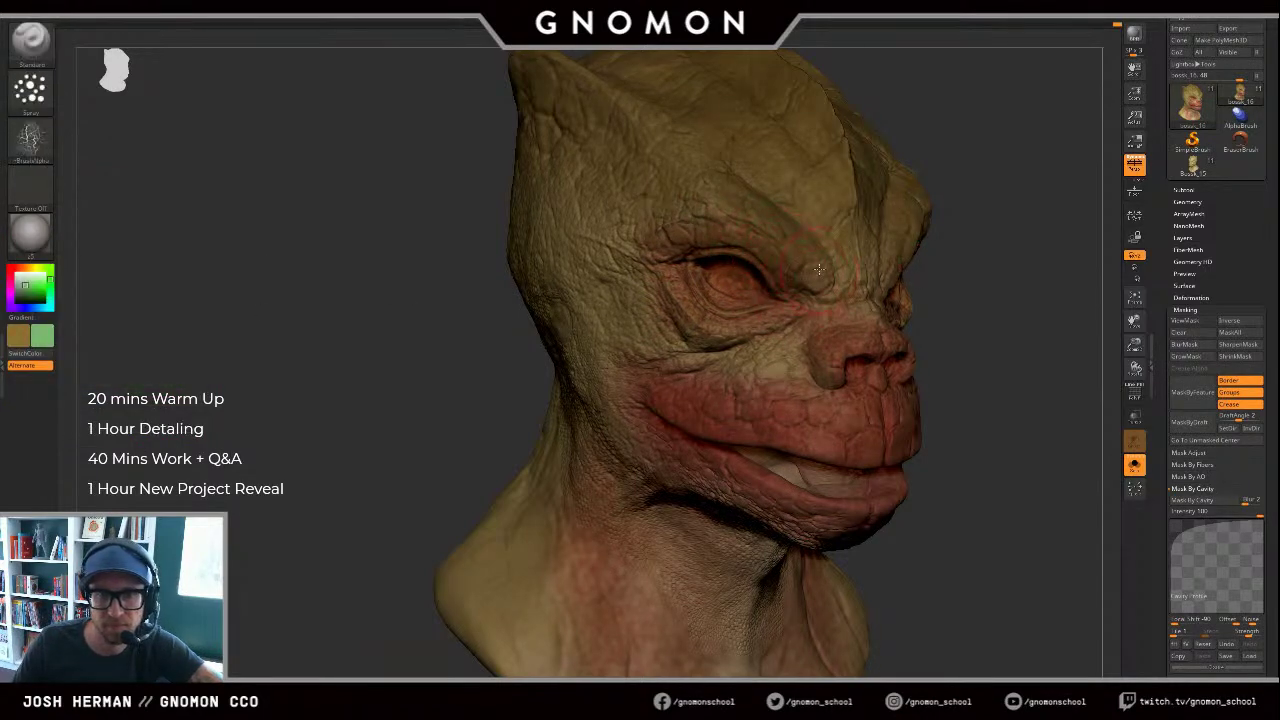
{"action": "left_click_drag", "start_coordinate": [985, 202], "coordinate": [819, 290], "text": "alt"}
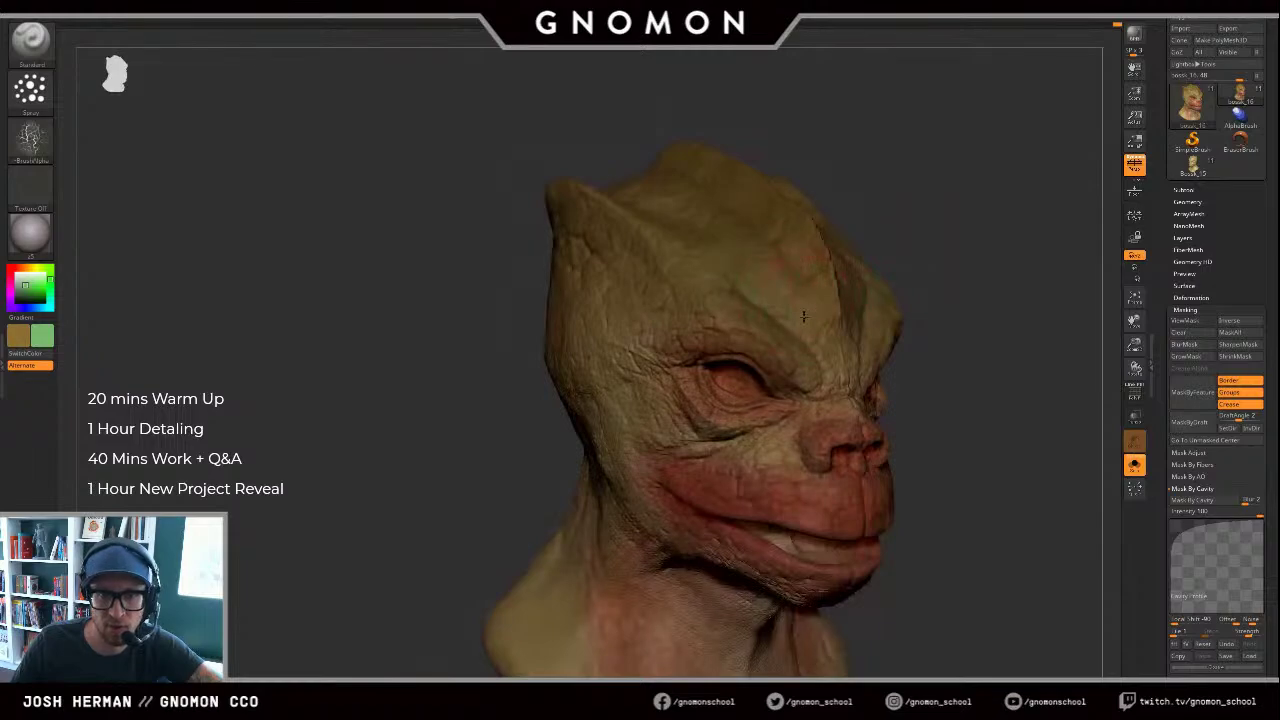
{"action": "key", "text": "ctrl"}
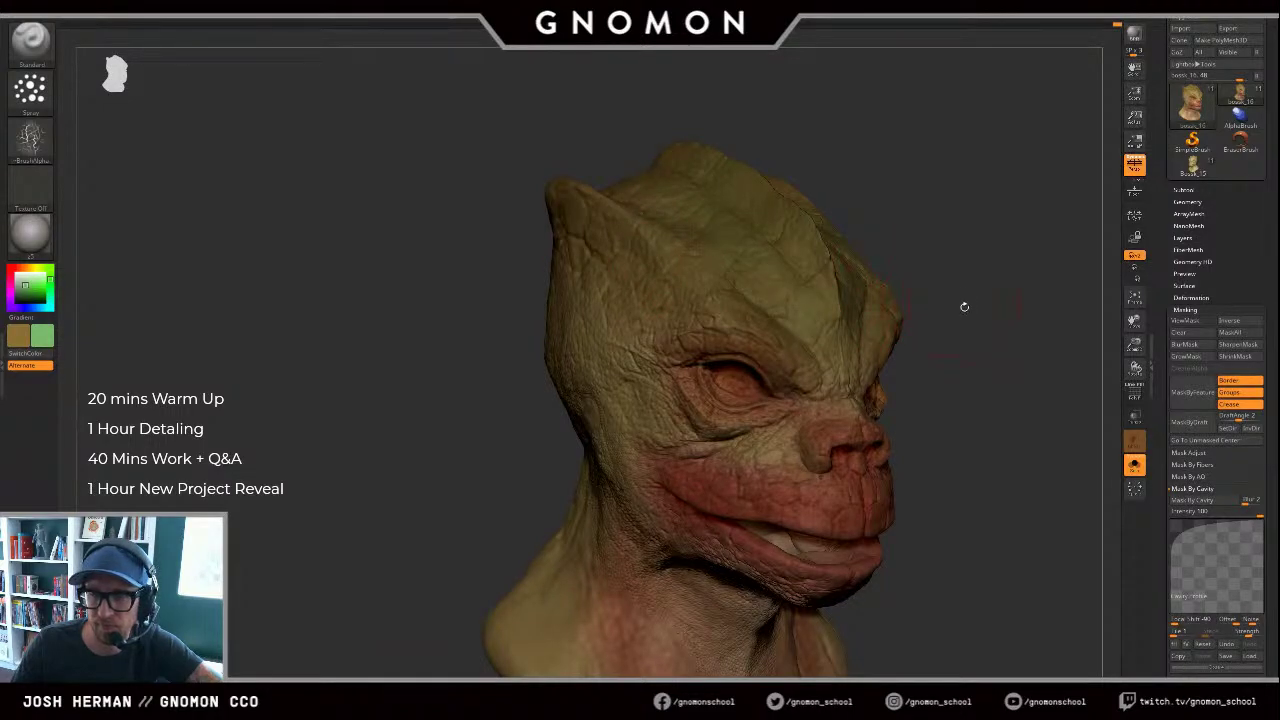
{"action": "left_click_drag", "start_coordinate": [963, 306], "coordinate": [860, 291], "text": "alt"}
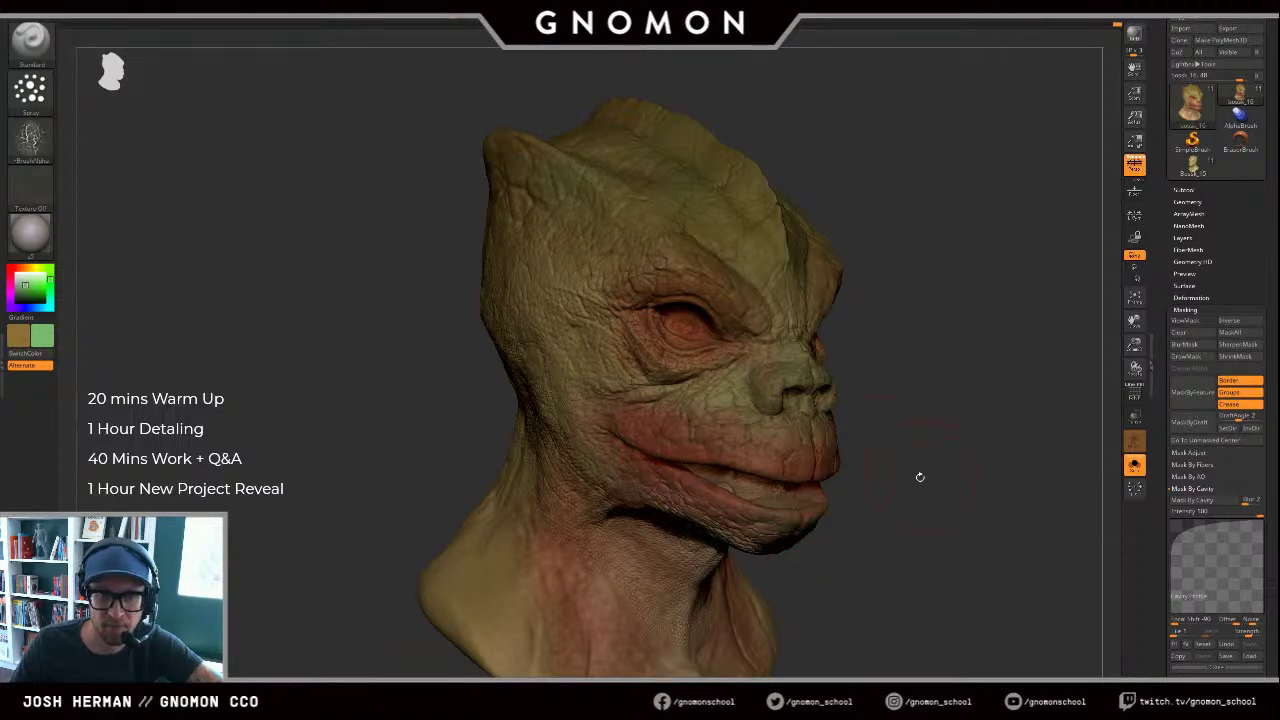
Step: Make the light tan the active colour again and show the whole bust
{"action": "left_click_drag", "start_coordinate": [920, 477], "coordinate": [891, 348]}
{"action": "key", "text": "c"}
{"action": "left_click_drag", "start_coordinate": [795, 285], "coordinate": [866, 351]}
{"action": "left_click", "coordinate": [1134, 465]}
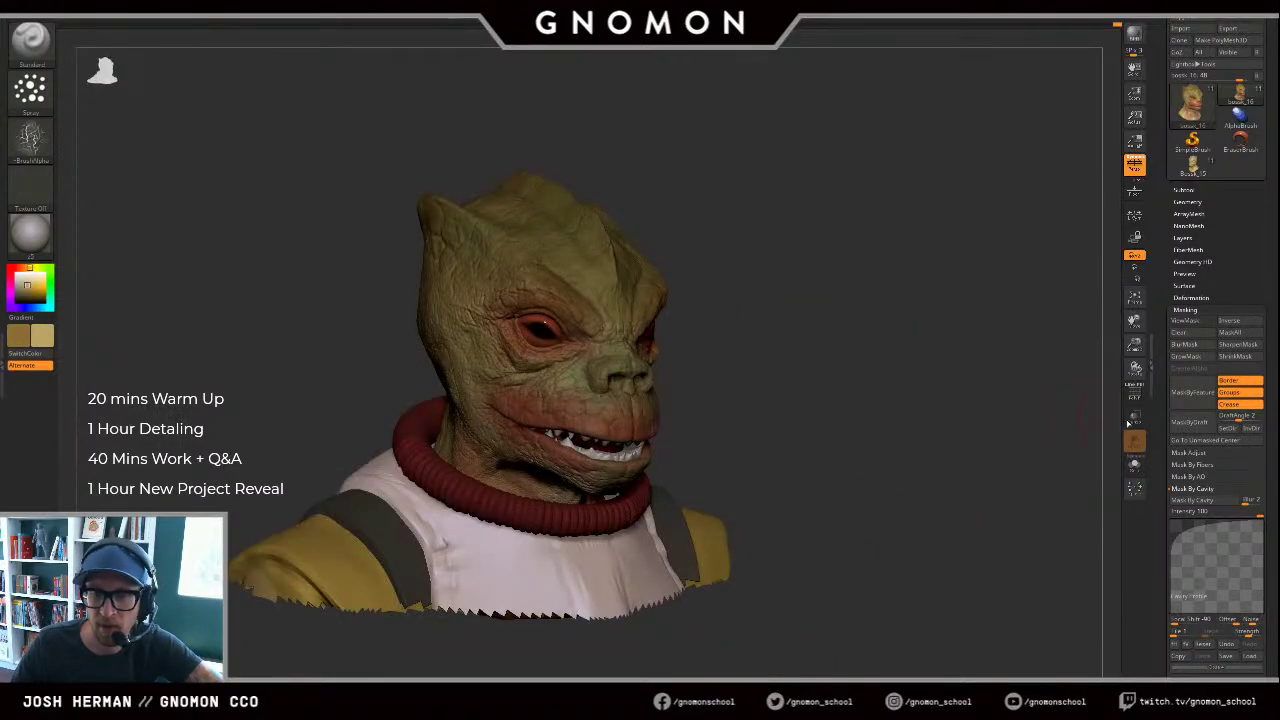
Step: Mask the green-tinted head by cavity and hide the mask display
{"action": "left_click", "coordinate": [1196, 502]}
{"action": "left_click_drag", "start_coordinate": [780, 313], "coordinate": [831, 351], "text": "alt"}
{"action": "key", "text": "ctrl+h"}
{"action": "left_click_drag", "start_coordinate": [862, 168], "coordinate": [851, 248], "text": "alt"}
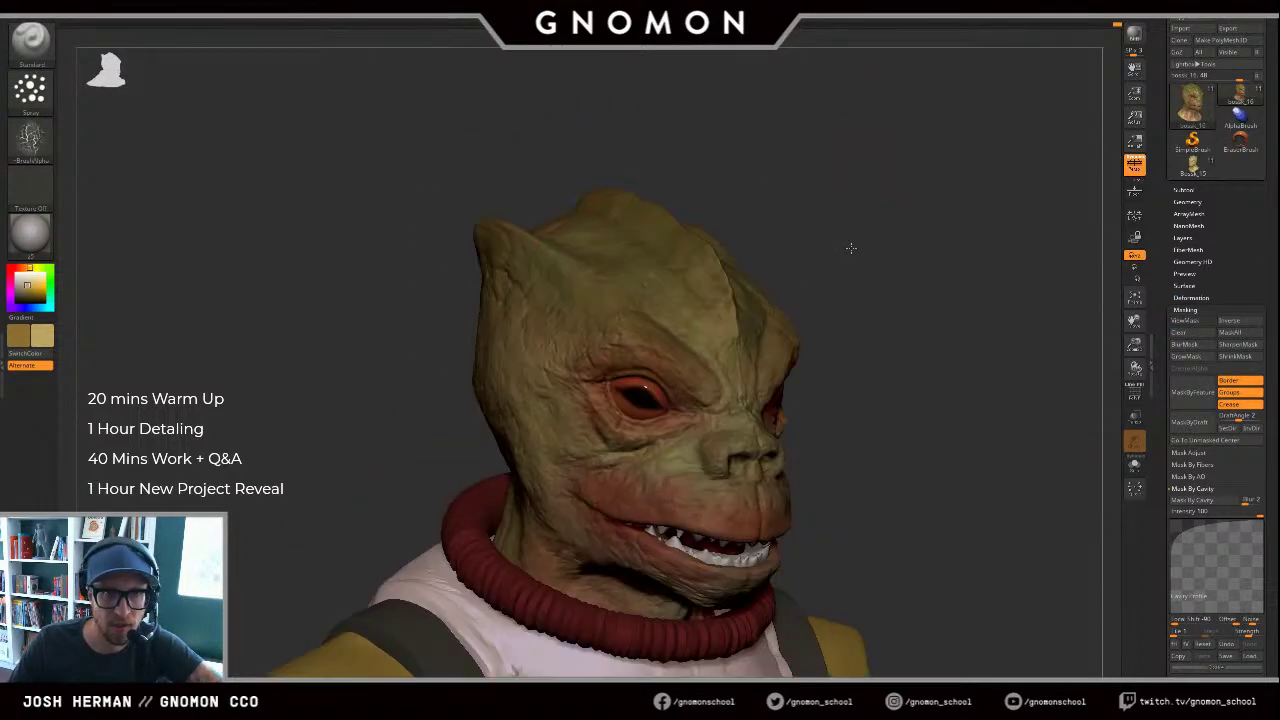
{"action": "left_click_drag", "start_coordinate": [669, 120], "coordinate": [671, 79], "text": "alt"}
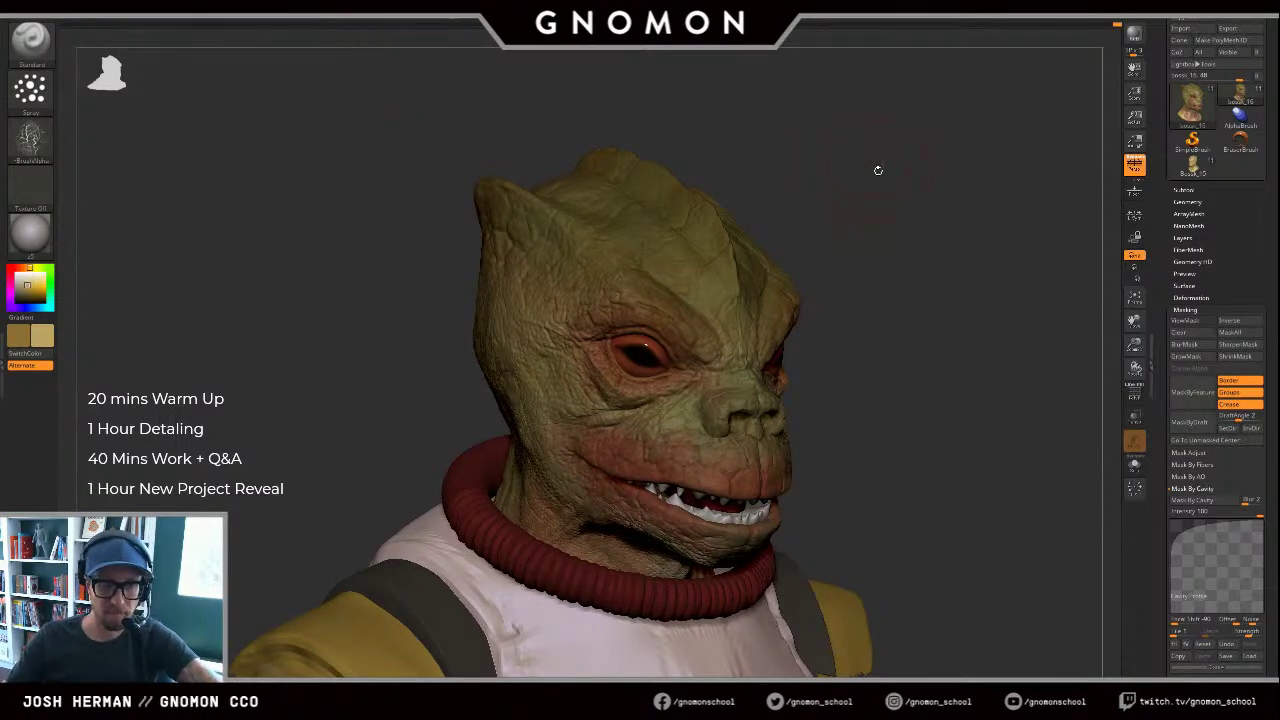
Step: Spray brown over the forehead, crown and brow through the cavity mask, alternating the brown and light tan on both sides
{"action": "left_click_drag", "start_coordinate": [878, 170], "coordinate": [851, 217]}
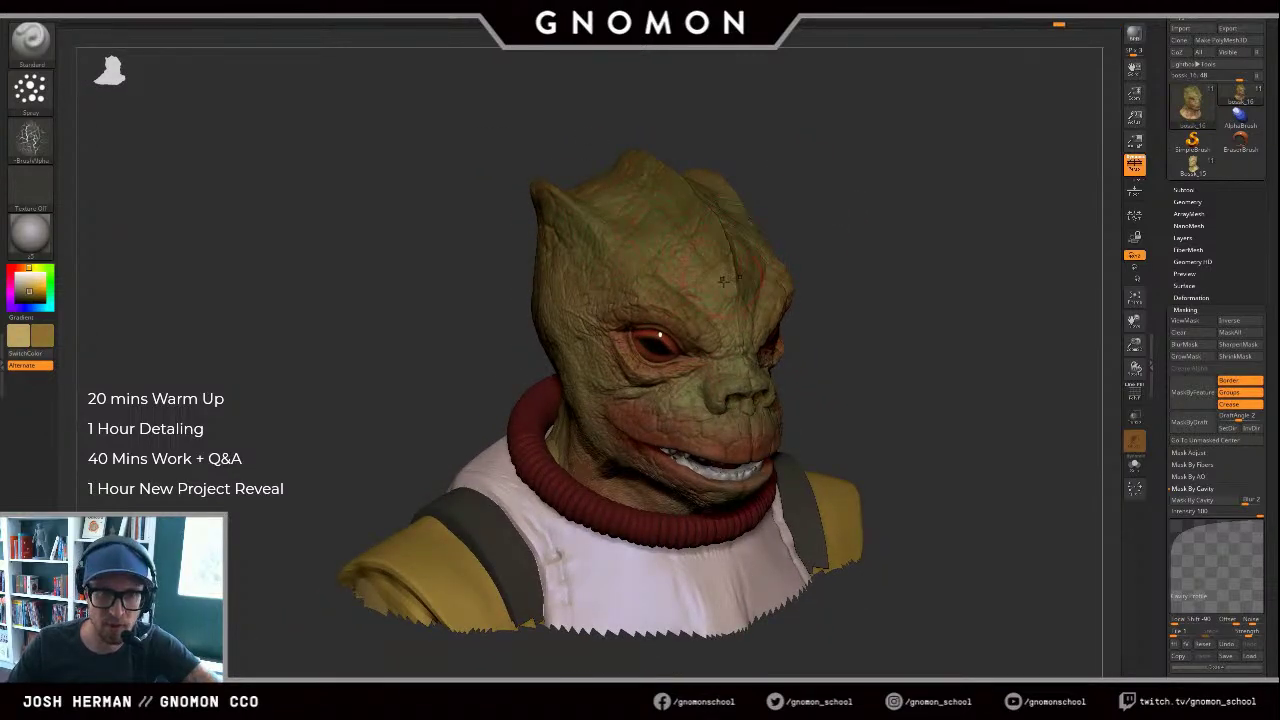
{"action": "left_click_drag", "start_coordinate": [727, 291], "coordinate": [735, 300]}
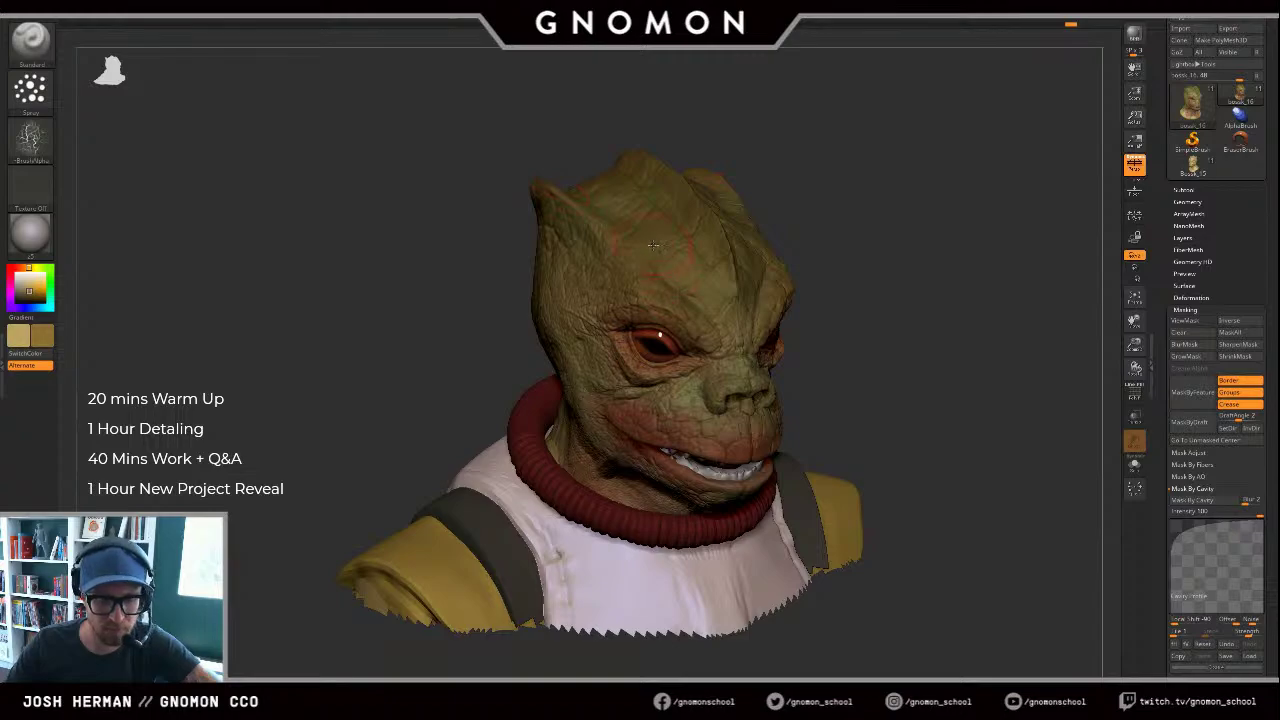
{"action": "key", "text": "v"}
{"action": "mouse_move", "coordinate": [899, 234]}
{"action": "left_mouse_down", "text": "shift"}
{"action": "mouse_move", "coordinate": [886, 221]}
{"action": "mouse_move", "coordinate": [775, 247]}
{"action": "left_mouse_up", "text": "shift"}
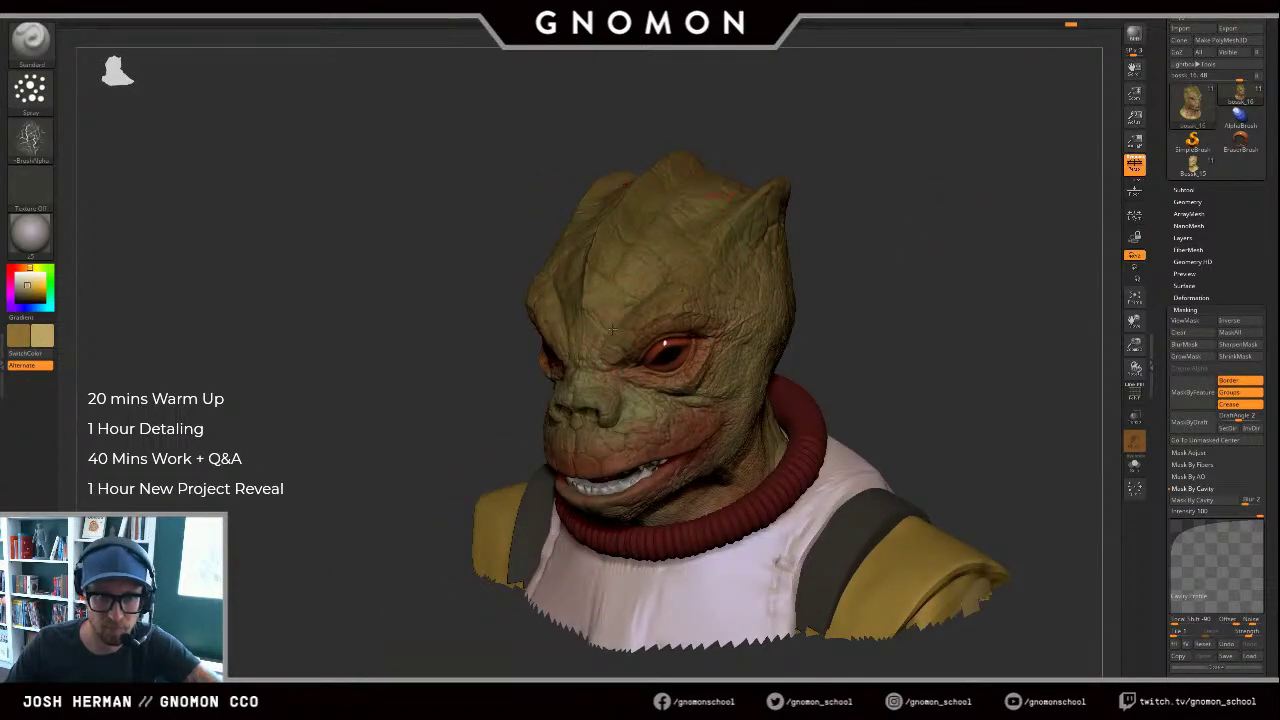
{"action": "key", "text": "c"}
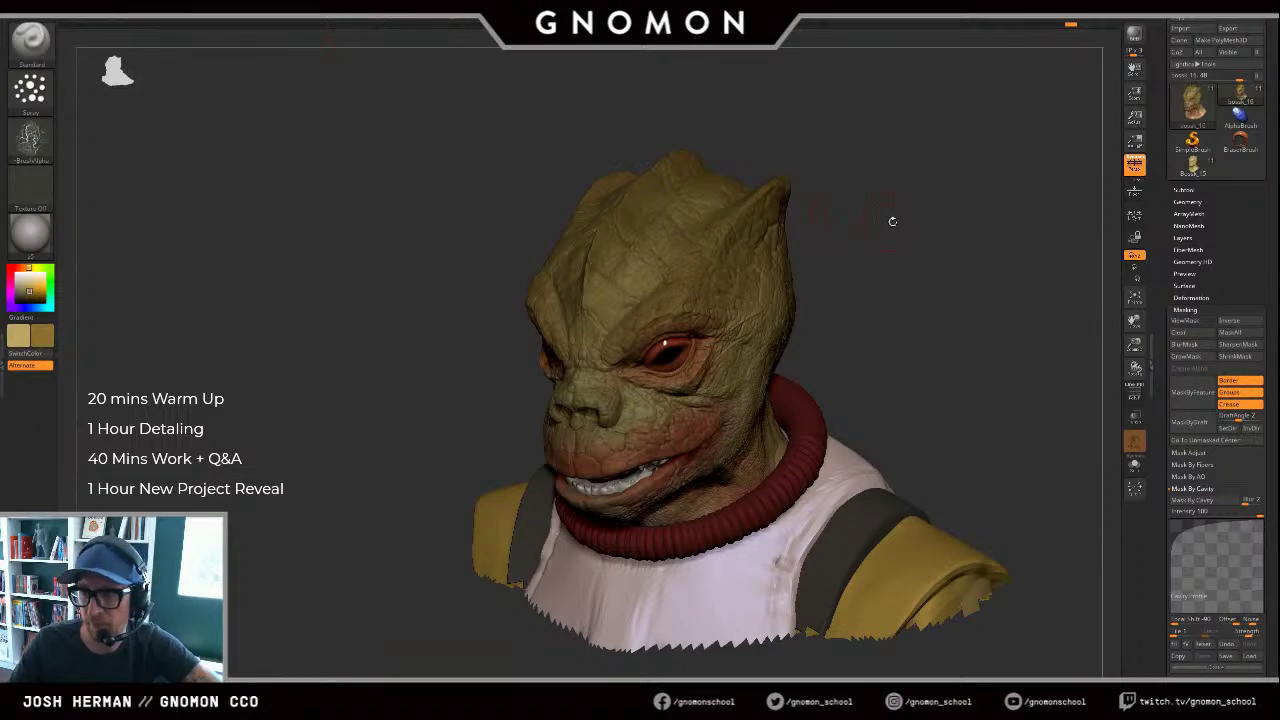
Step: Spray brown and light tan over the temple, brow and cheeks on both sides of the head, readjusting the Draw Size
{"action": "left_click_drag", "start_coordinate": [891, 220], "coordinate": [848, 226]}
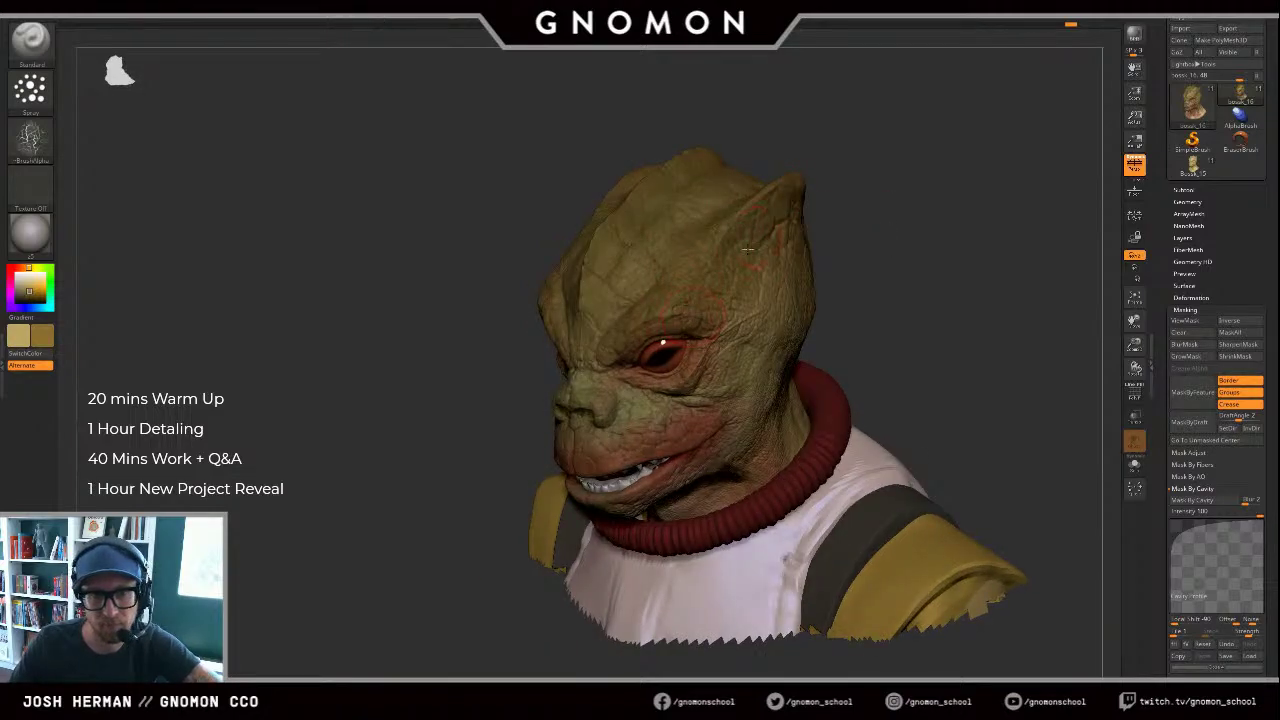
{"action": "left_click_drag", "start_coordinate": [854, 286], "coordinate": [705, 378]}
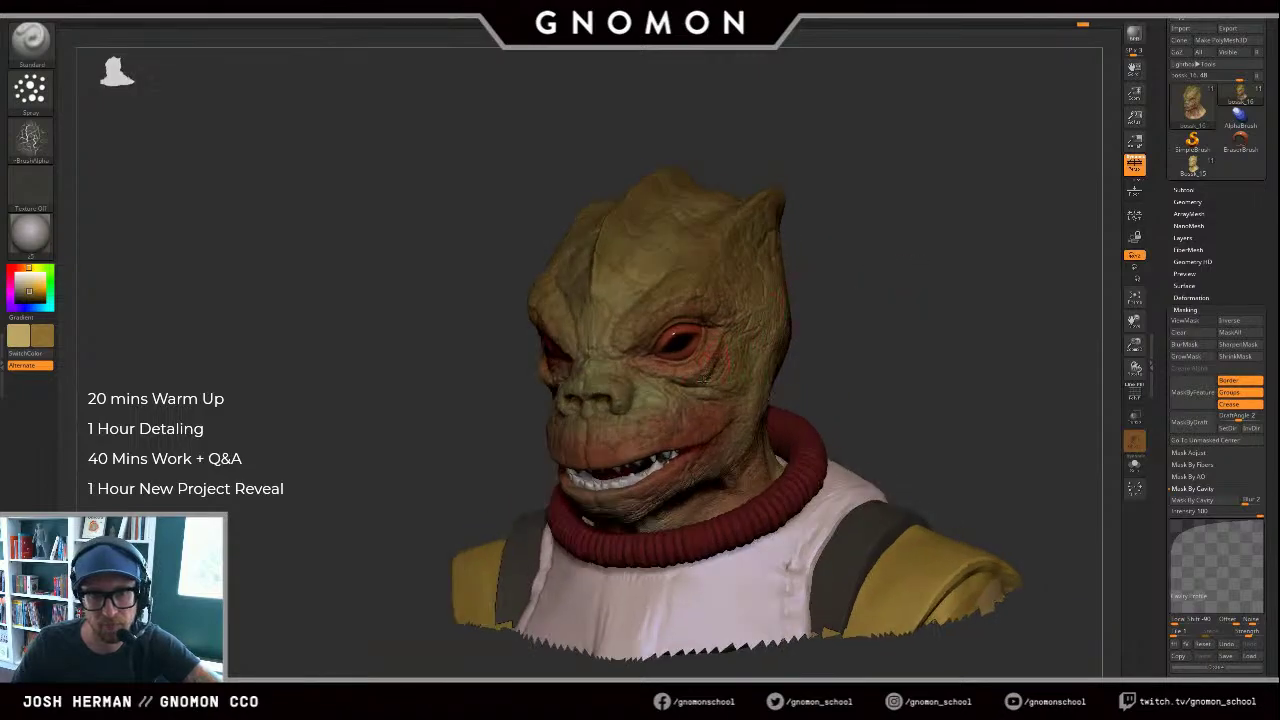
{"action": "left_click_drag", "start_coordinate": [851, 314], "coordinate": [713, 355]}
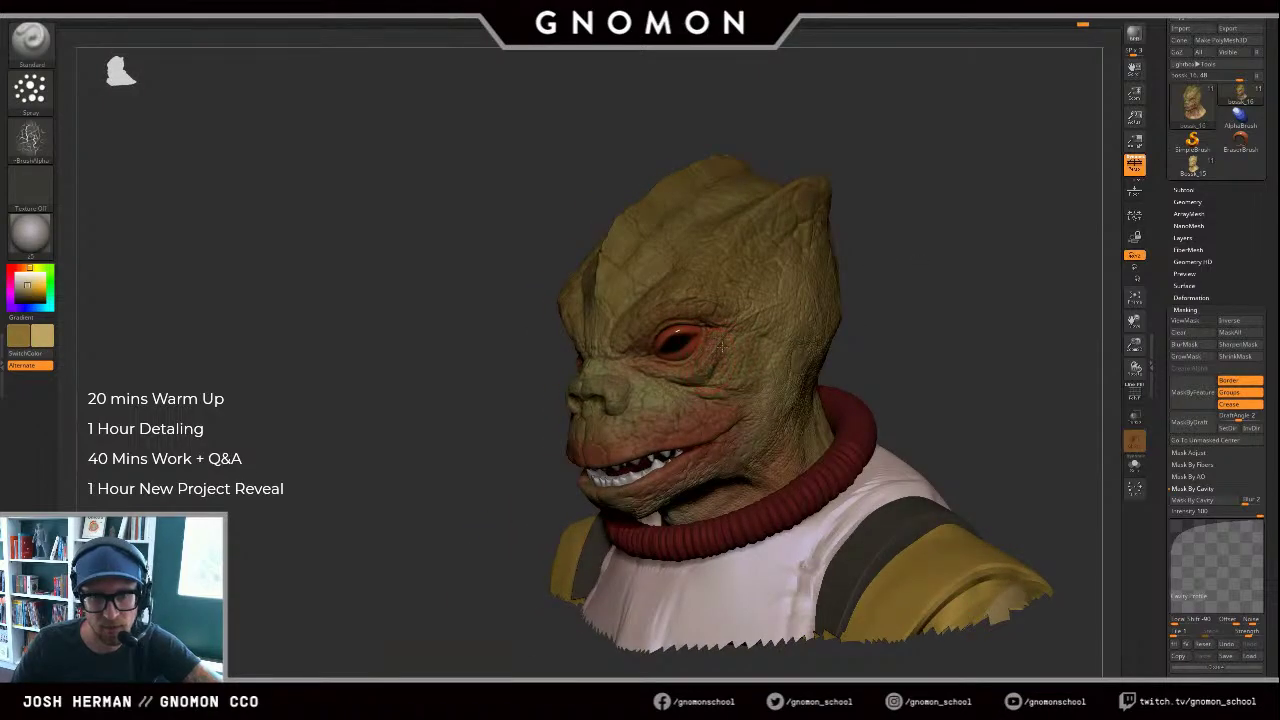
{"action": "mouse_move", "coordinate": [911, 296]}
{"action": "left_mouse_down"}
{"action": "mouse_move", "coordinate": [883, 323]}
{"action": "mouse_move", "coordinate": [904, 328]}
{"action": "mouse_move", "coordinate": [1002, 290]}
{"action": "left_mouse_up"}
{"action": "key", "text": "s"}
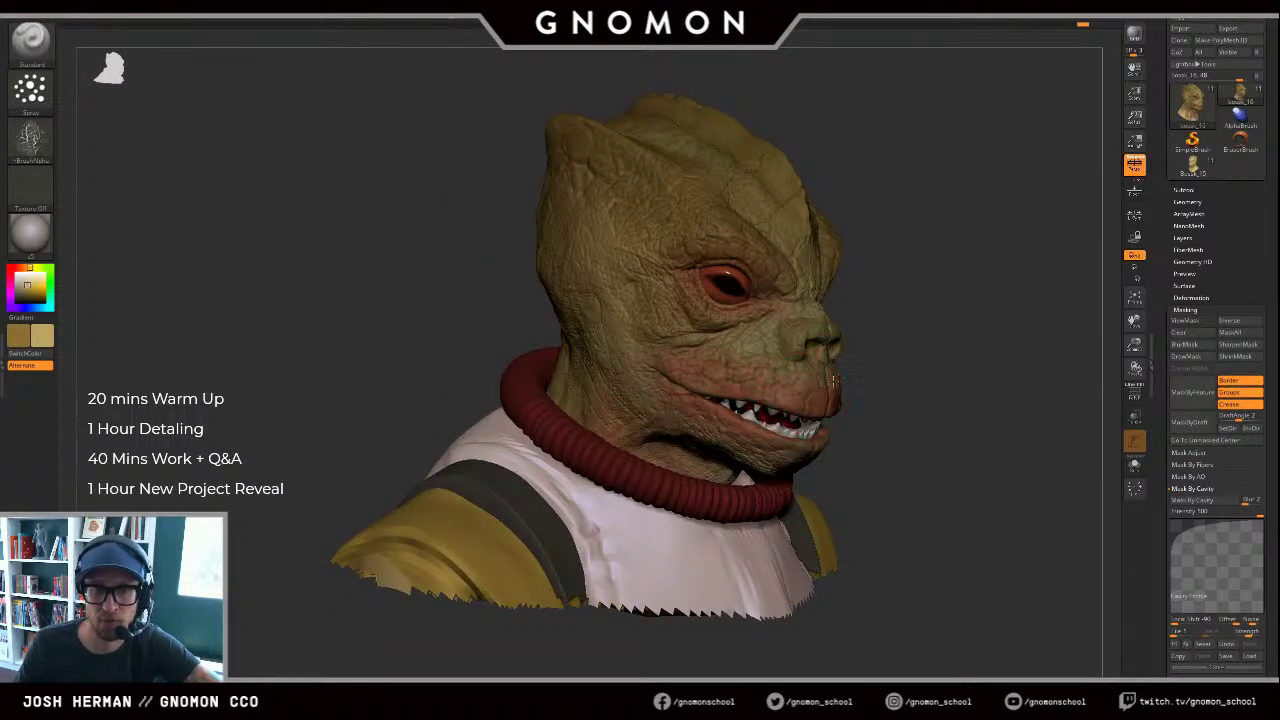
{"action": "mouse_move", "coordinate": [732, 380]}
{"action": "left_mouse_down", "text": "shift"}
{"action": "mouse_move", "coordinate": [698, 378]}
{"action": "mouse_move", "coordinate": [784, 386]}
{"action": "mouse_move", "coordinate": [700, 361]}
{"action": "left_mouse_up", "text": "shift"}
Step: Switch back to brown, spray it over the muzzle and mouth corner, and check the mask display
{"action": "key", "text": "v"}
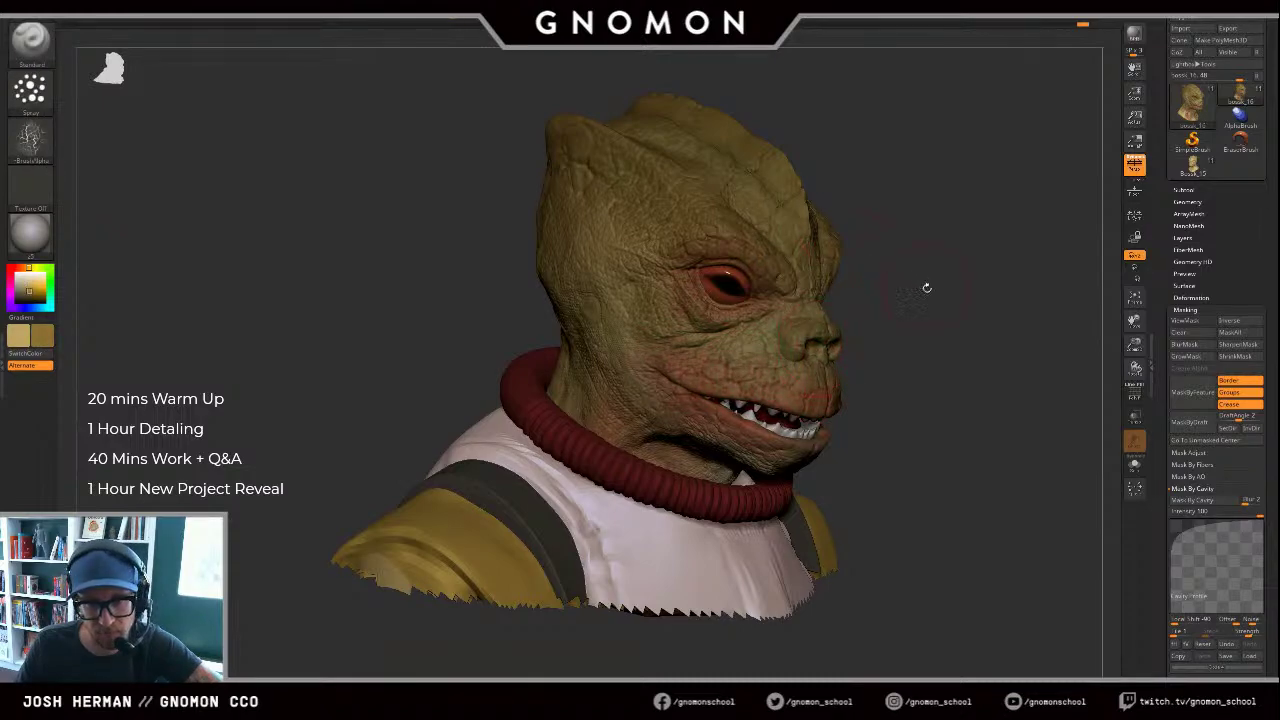
{"action": "left_click_drag", "start_coordinate": [927, 288], "coordinate": [818, 280]}
{"action": "left_click_drag", "start_coordinate": [866, 226], "coordinate": [914, 289]}
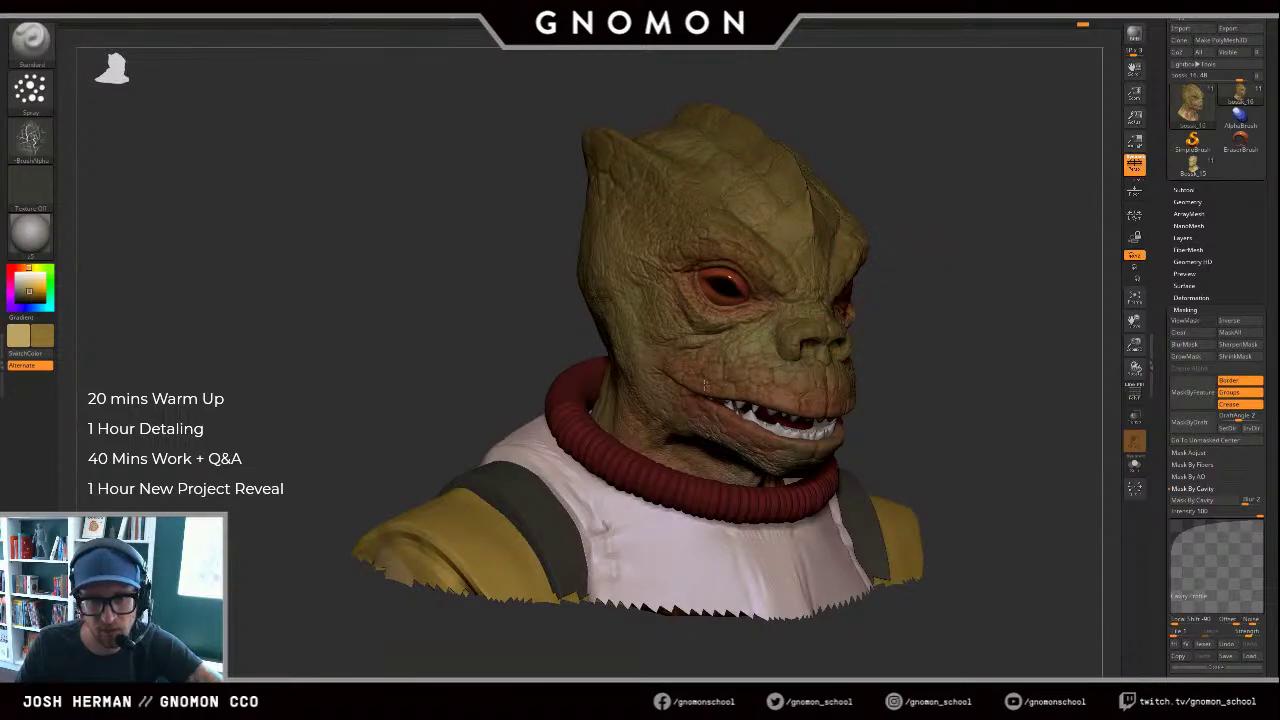
{"action": "left_click_drag", "start_coordinate": [945, 412], "coordinate": [928, 350], "text": "alt"}
{"action": "key", "text": "ctrl+h"}
{"action": "key", "text": "ctrl+h"}
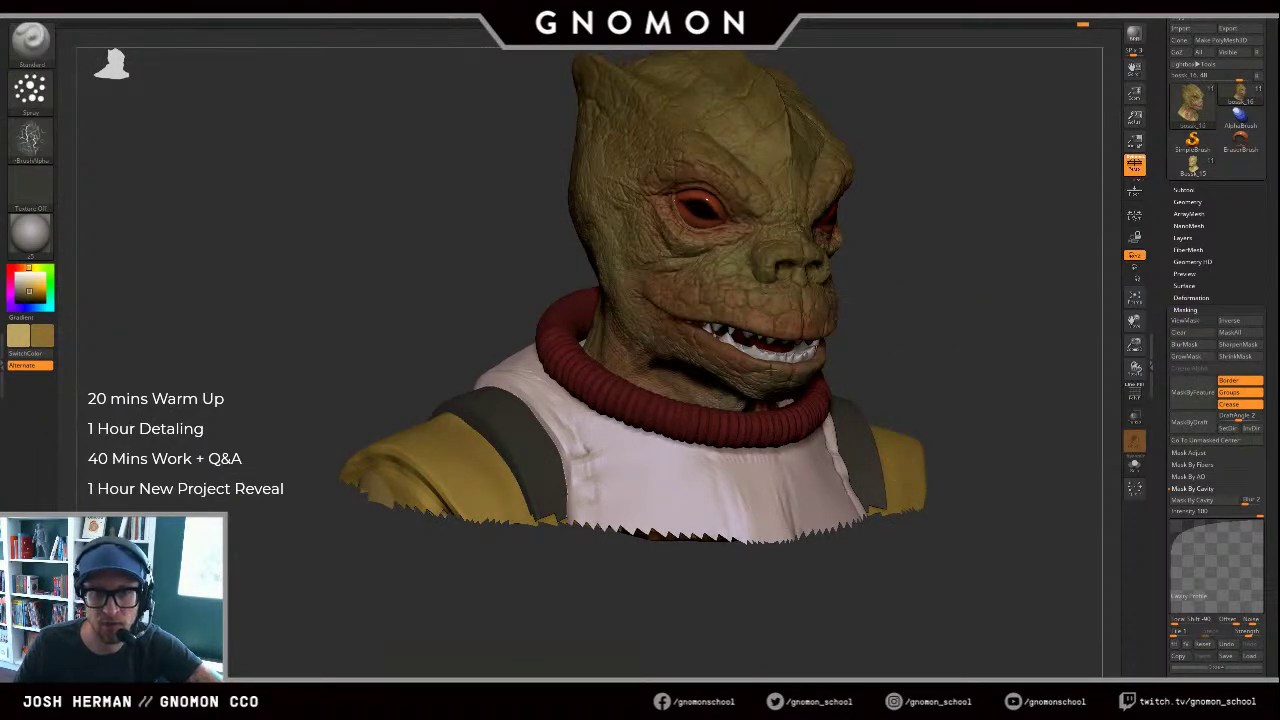
{"action": "left_click_drag", "start_coordinate": [934, 298], "coordinate": [902, 376], "text": "alt"}
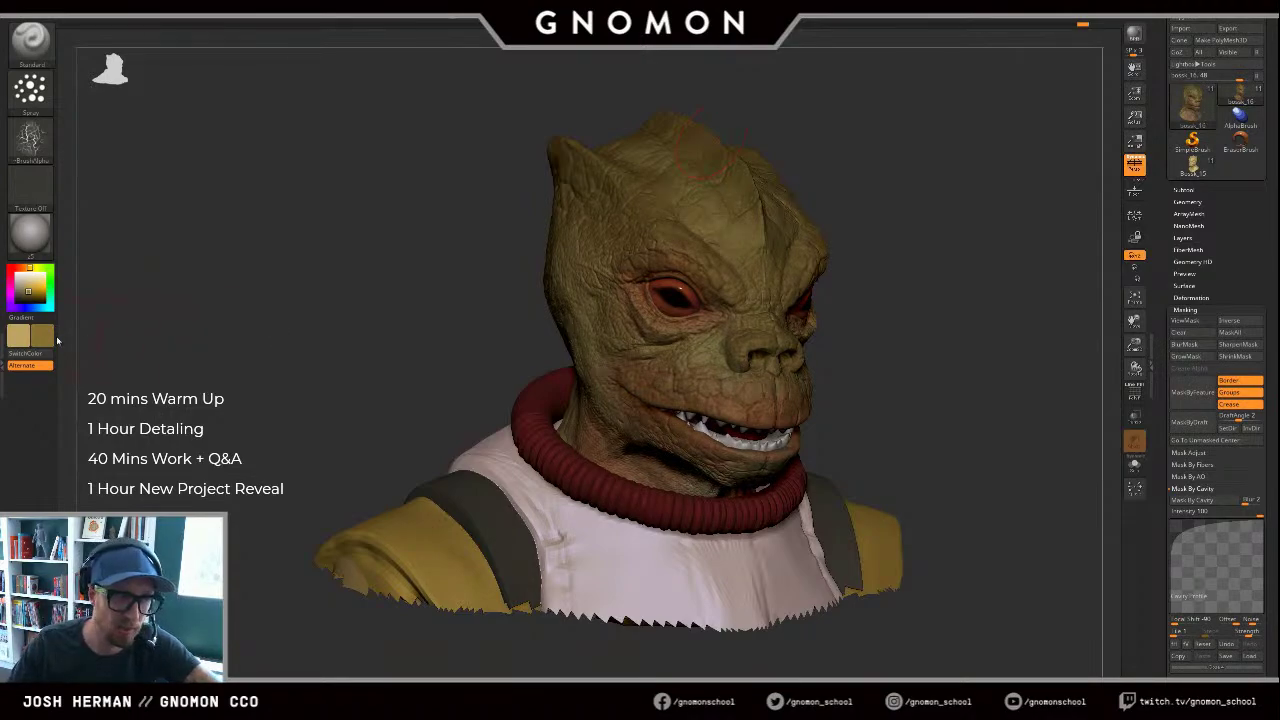
Step: Choose a dark olive as the active colour and spray it over the muzzle, cheeks and eye area, readjusting the Draw Size
{"action": "left_click", "coordinate": [46, 340]}
{"action": "left_click", "coordinate": [64, 370]}
{"action": "right_click_drag", "start_coordinate": [668, 298], "coordinate": [688, 293]}
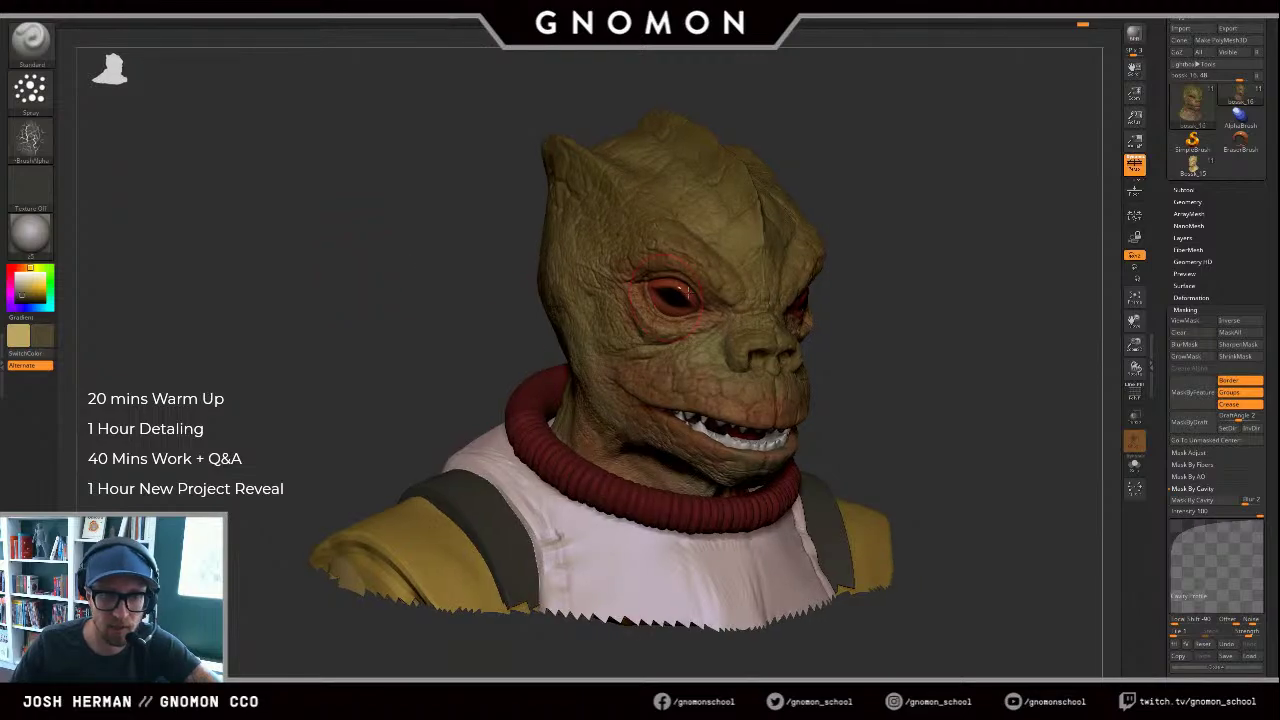
{"action": "left_click_drag", "start_coordinate": [682, 345], "coordinate": [715, 365]}
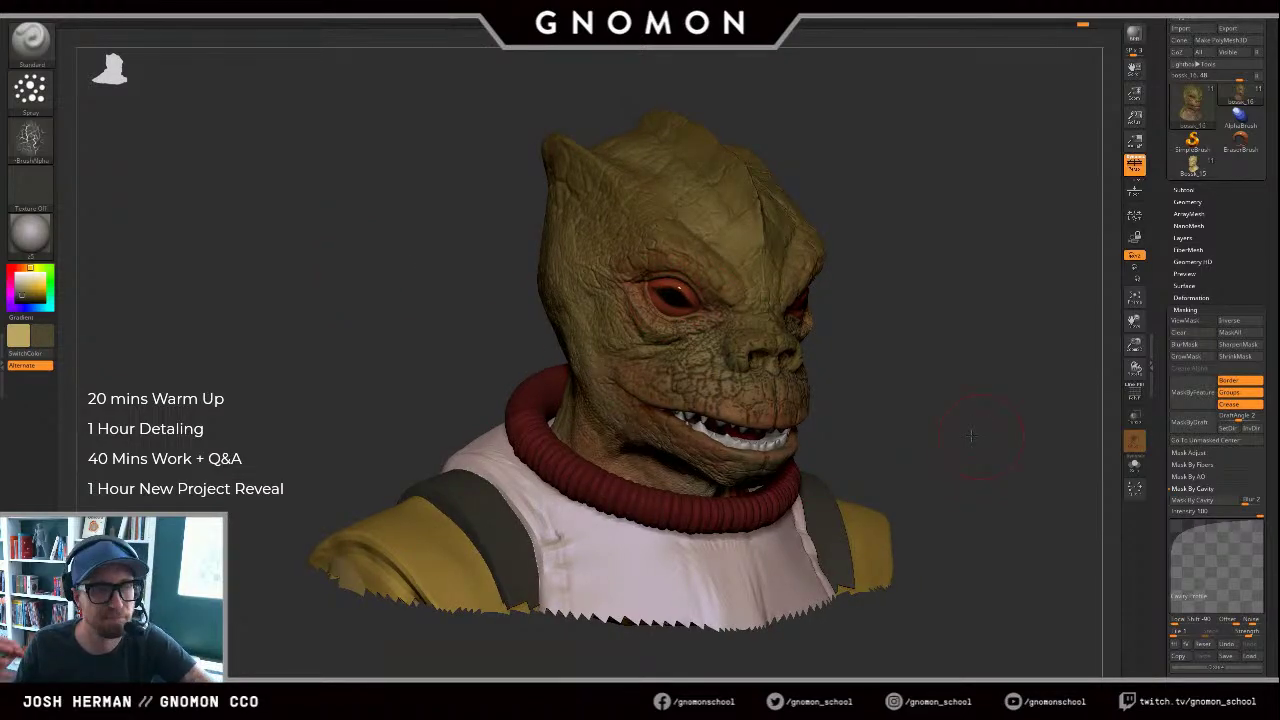
{"action": "mouse_move", "coordinate": [971, 435]}
{"action": "left_mouse_down"}
{"action": "mouse_move", "coordinate": [862, 385]}
{"action": "mouse_move", "coordinate": [874, 337]}
{"action": "left_mouse_up"}
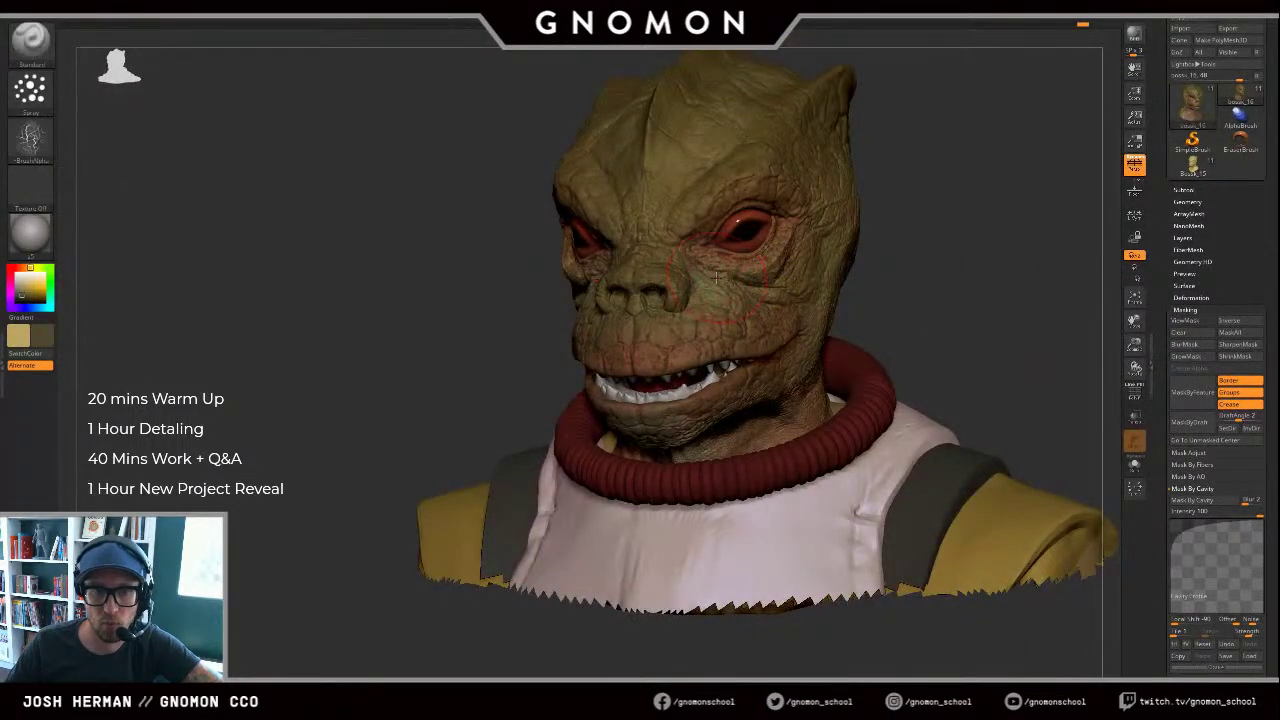
{"action": "key", "text": "s"}
{"action": "left_click_drag", "start_coordinate": [700, 308], "coordinate": [722, 307]}
{"action": "left_click_drag", "start_coordinate": [977, 283], "coordinate": [948, 334], "text": "alt"}
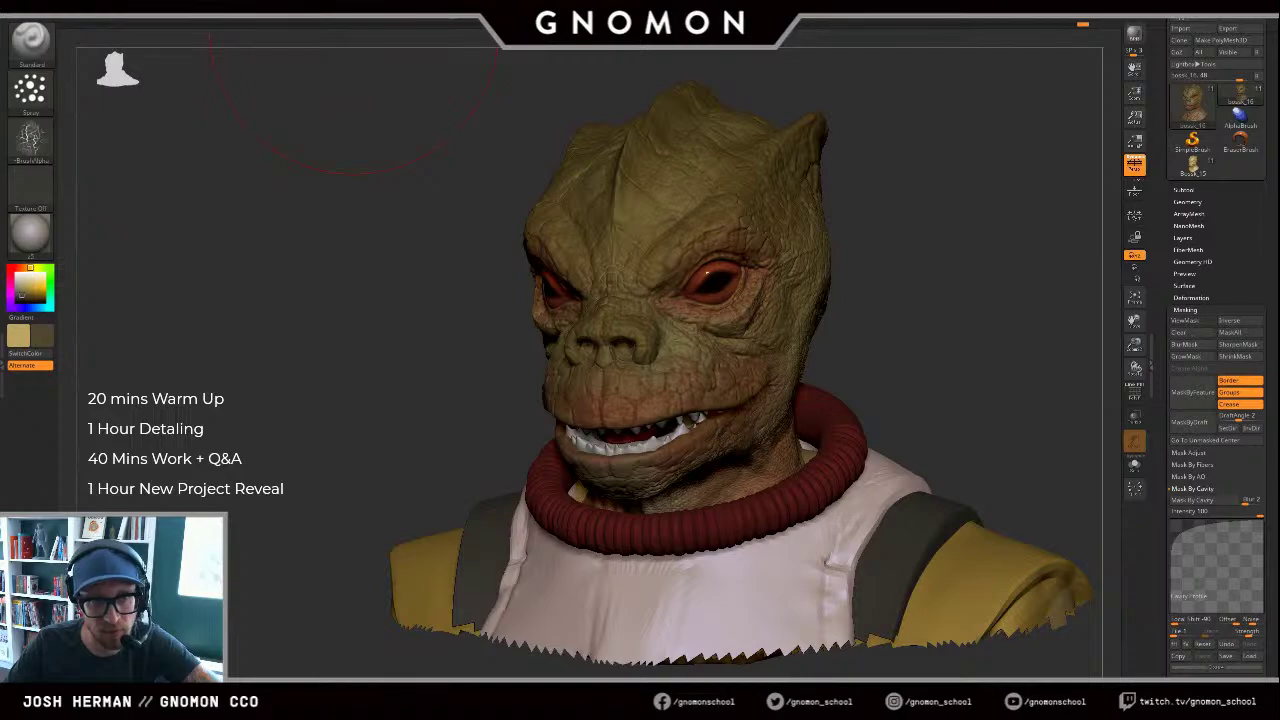
Step: Try filling the masked head with the dark olive
{"action": "mouse_move", "coordinate": [105, 16]}
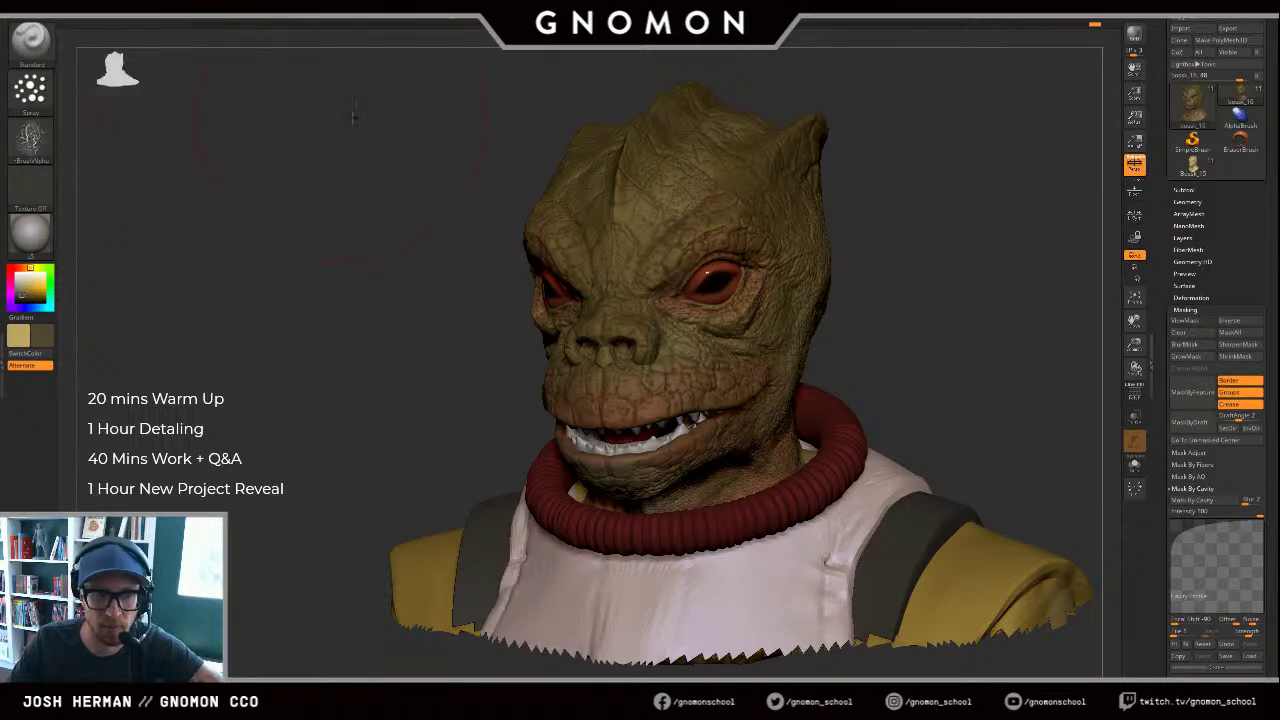
{"action": "mouse_move", "coordinate": [420, 180]}
{"action": "left_mouse_down"}
{"action": "mouse_move", "coordinate": [868, 275]}
{"action": "mouse_move", "coordinate": [840, 306]}
{"action": "mouse_move", "coordinate": [975, 301]}
{"action": "left_mouse_up"}
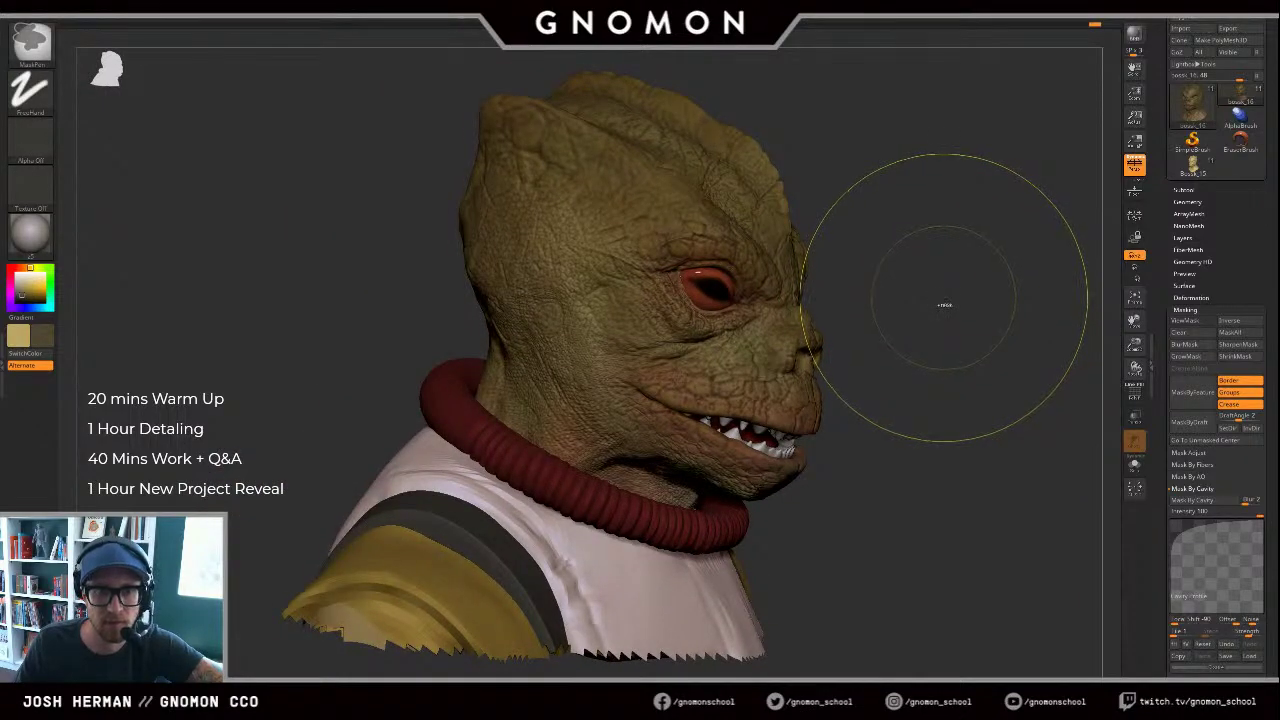
{"action": "key", "text": "ctrl+h"}
{"action": "key", "text": "ctrl+z"}
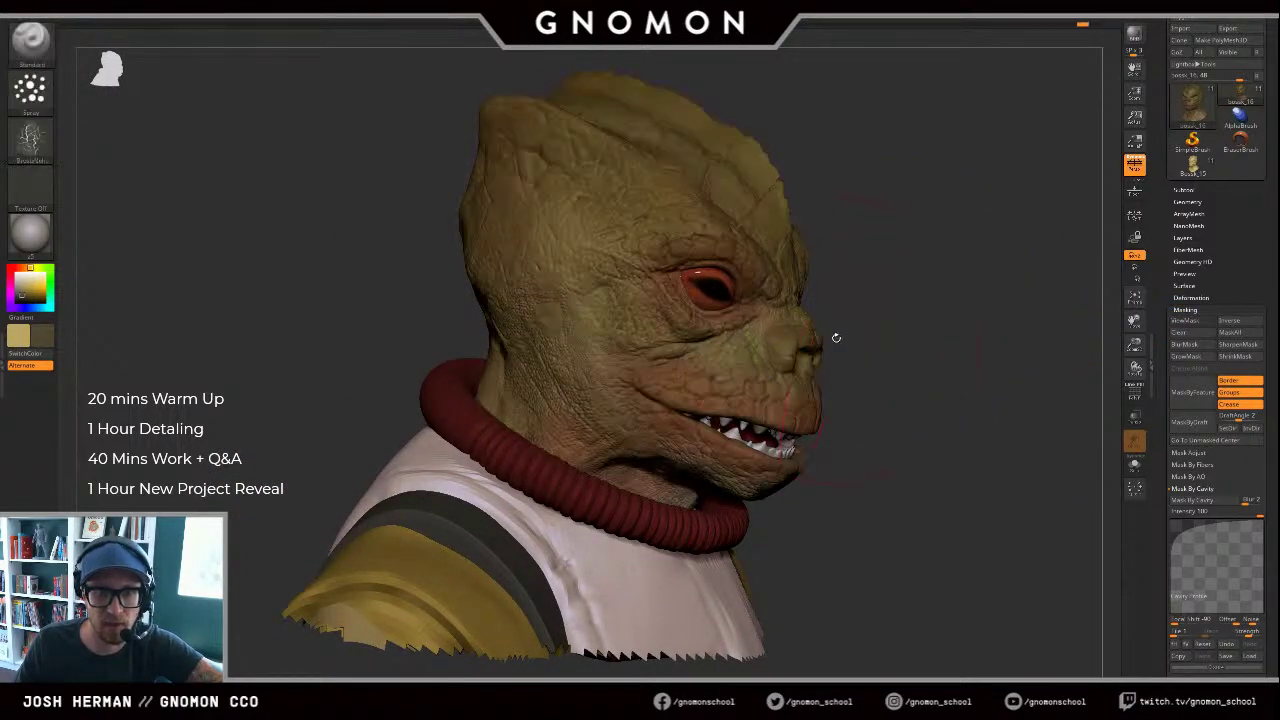
Step: Display the head's cavity mask, invert it and hide the mask display again
{"action": "key", "text": "ctrl+h"}
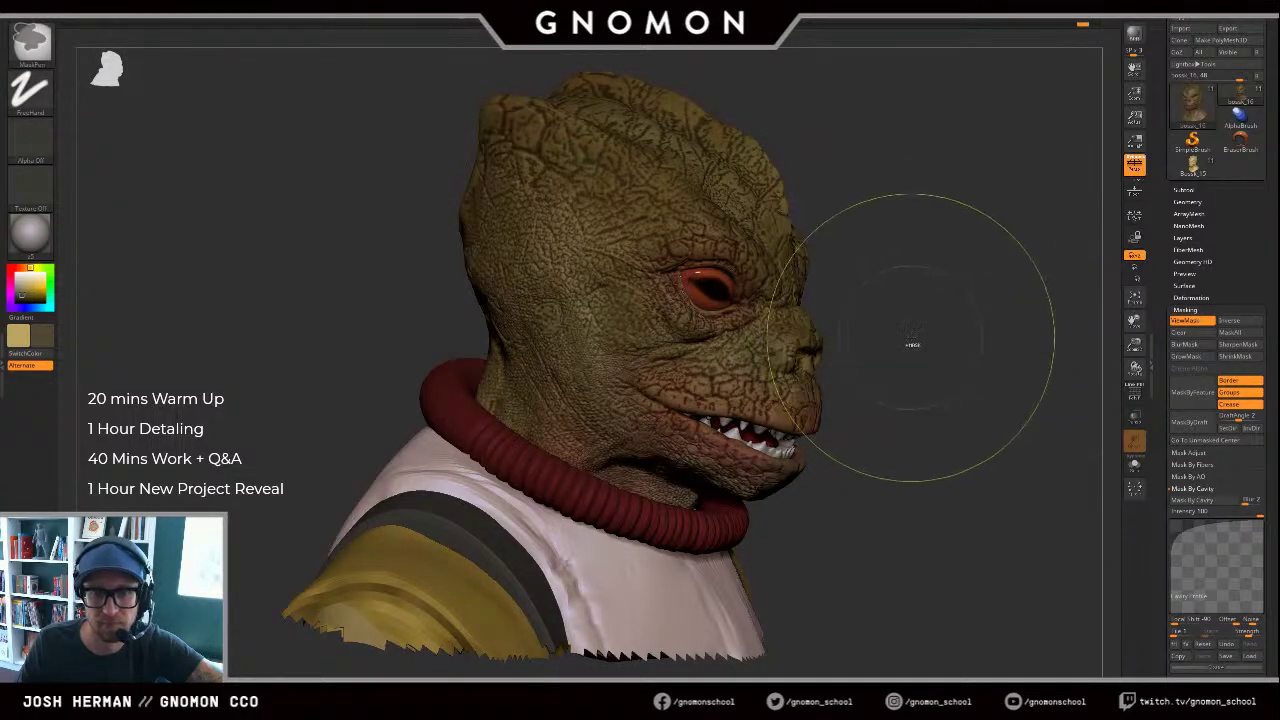
{"action": "left_click", "coordinate": [922, 339], "text": "ctrl"}
{"action": "key", "text": "ctrl+h"}
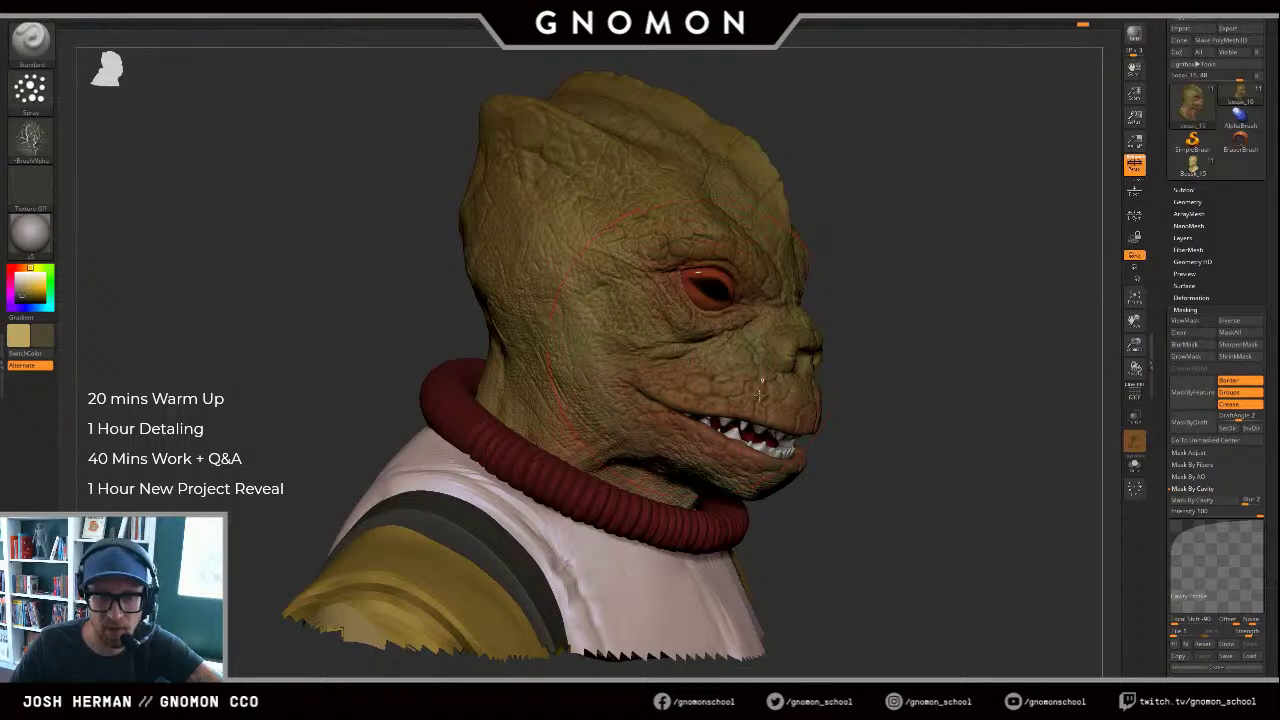
Step: Spray the dark olive broadly over the cheeks, forehead, crown and both sides of the head through the inverted mask
{"action": "left_click_drag", "start_coordinate": [883, 403], "coordinate": [812, 425]}
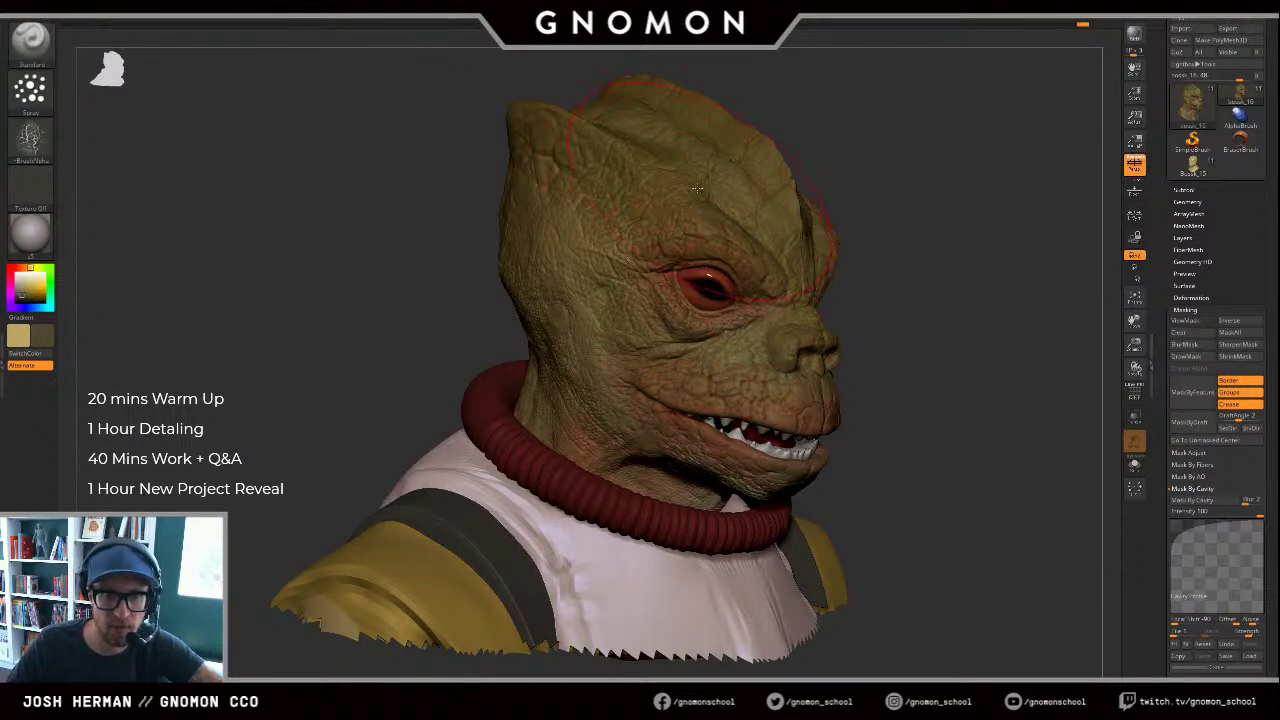
{"action": "left_click_drag", "start_coordinate": [917, 129], "coordinate": [928, 135]}
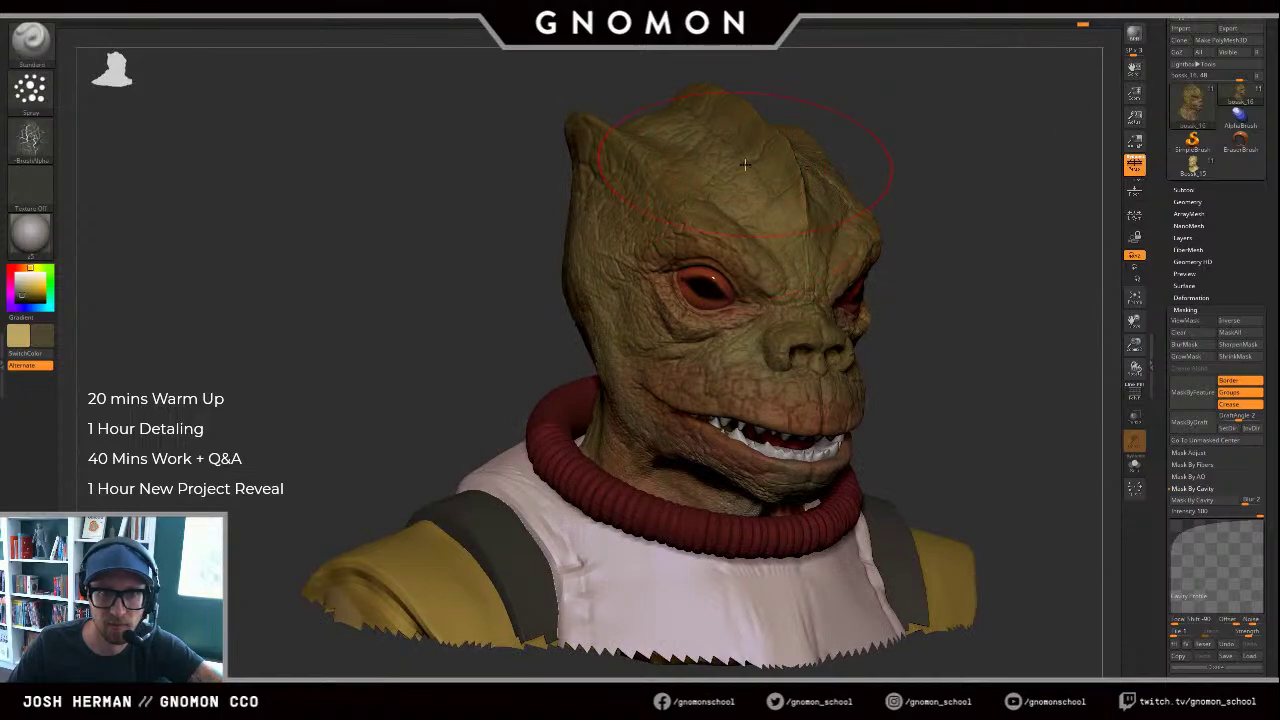
{"action": "mouse_move", "coordinate": [501, 350]}
{"action": "left_mouse_down", "text": "alt"}
{"action": "mouse_move", "coordinate": [489, 314]}
{"action": "mouse_move", "coordinate": [420, 300]}
{"action": "left_mouse_up", "text": "alt"}
{"action": "left_click_drag", "start_coordinate": [947, 288], "coordinate": [790, 292]}
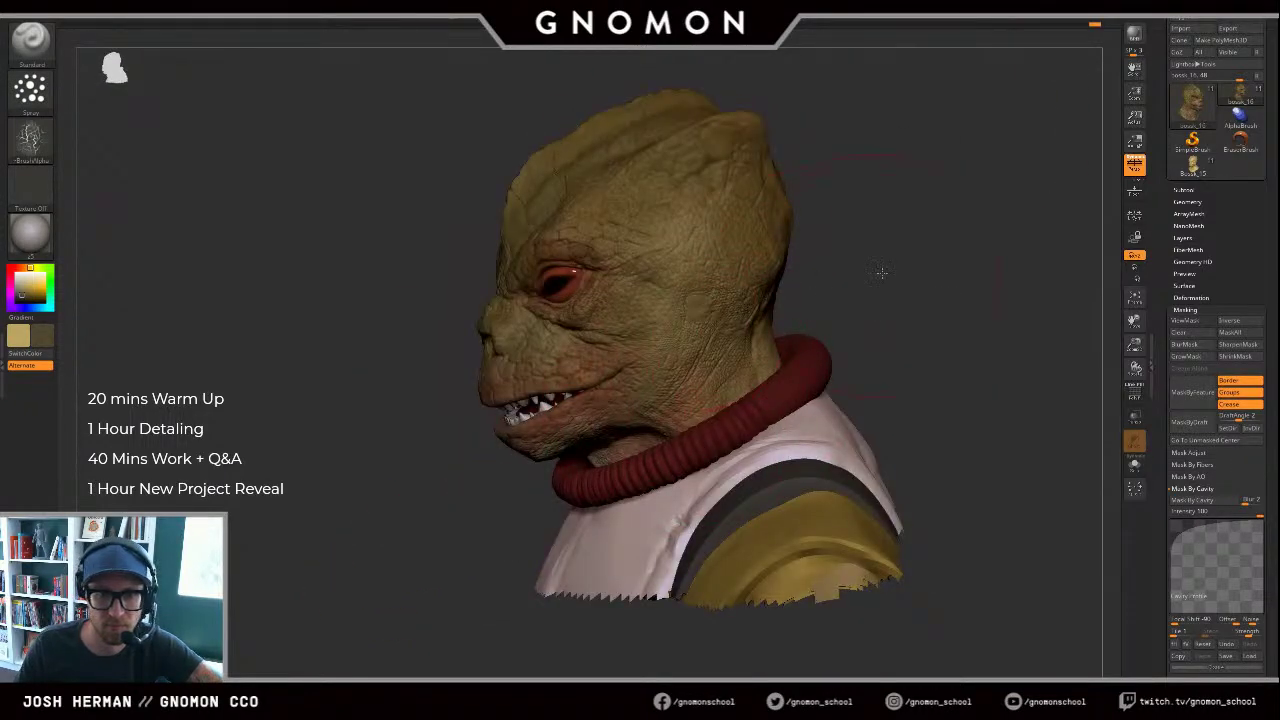
{"action": "left_click_drag", "start_coordinate": [881, 271], "coordinate": [707, 233]}
{"action": "left_click_drag", "start_coordinate": [868, 212], "coordinate": [984, 222], "text": "alt"}
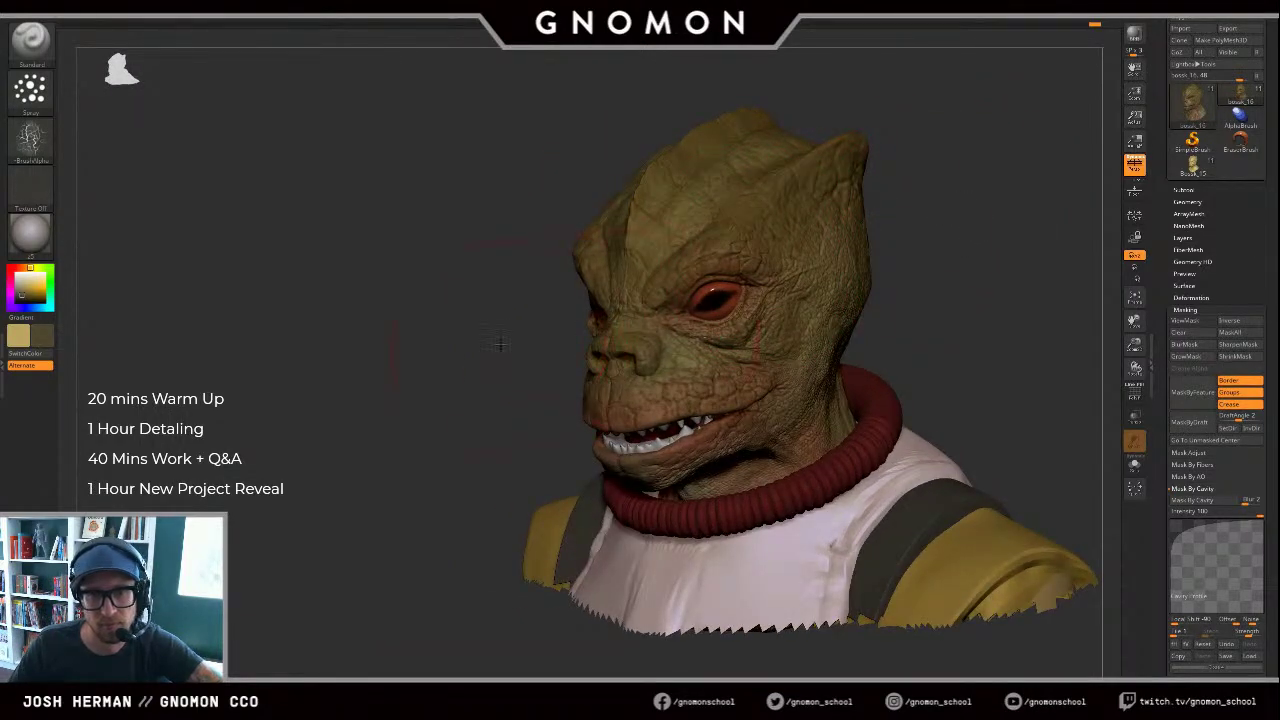
Step: Spray more dark olive around the eye, under-eye folds, cheek and nose from the front and three-quarter angles
{"action": "left_click_drag", "start_coordinate": [501, 343], "coordinate": [560, 341]}
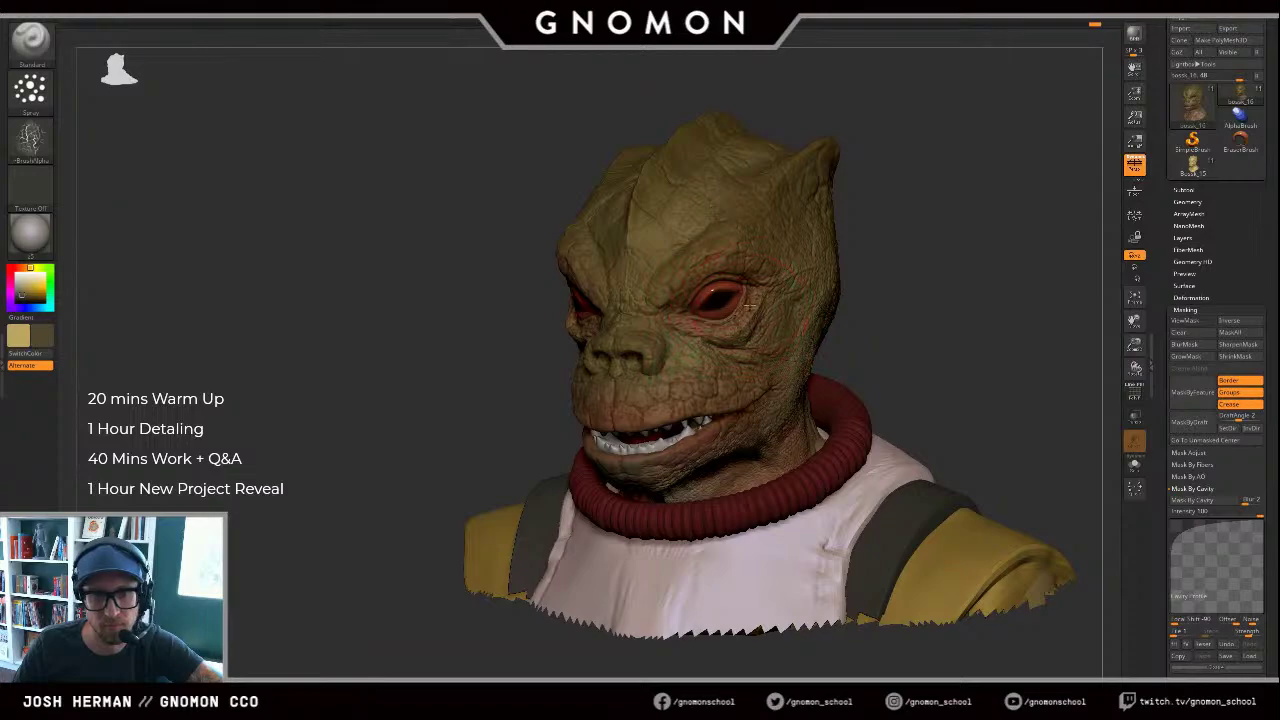
{"action": "left_click_drag", "start_coordinate": [901, 259], "coordinate": [972, 264]}
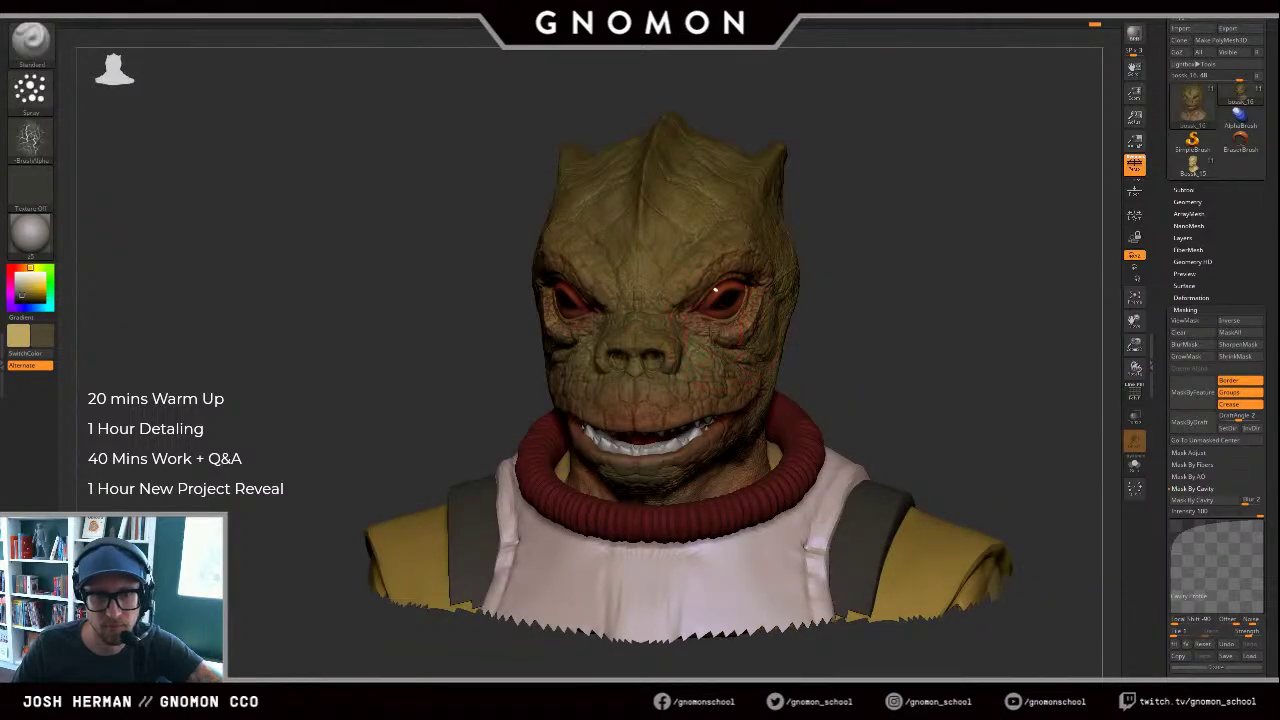
{"action": "mouse_move", "coordinate": [887, 287]}
{"action": "left_mouse_down"}
{"action": "mouse_move", "coordinate": [815, 290]}
{"action": "mouse_move", "coordinate": [748, 328]}
{"action": "left_mouse_up"}
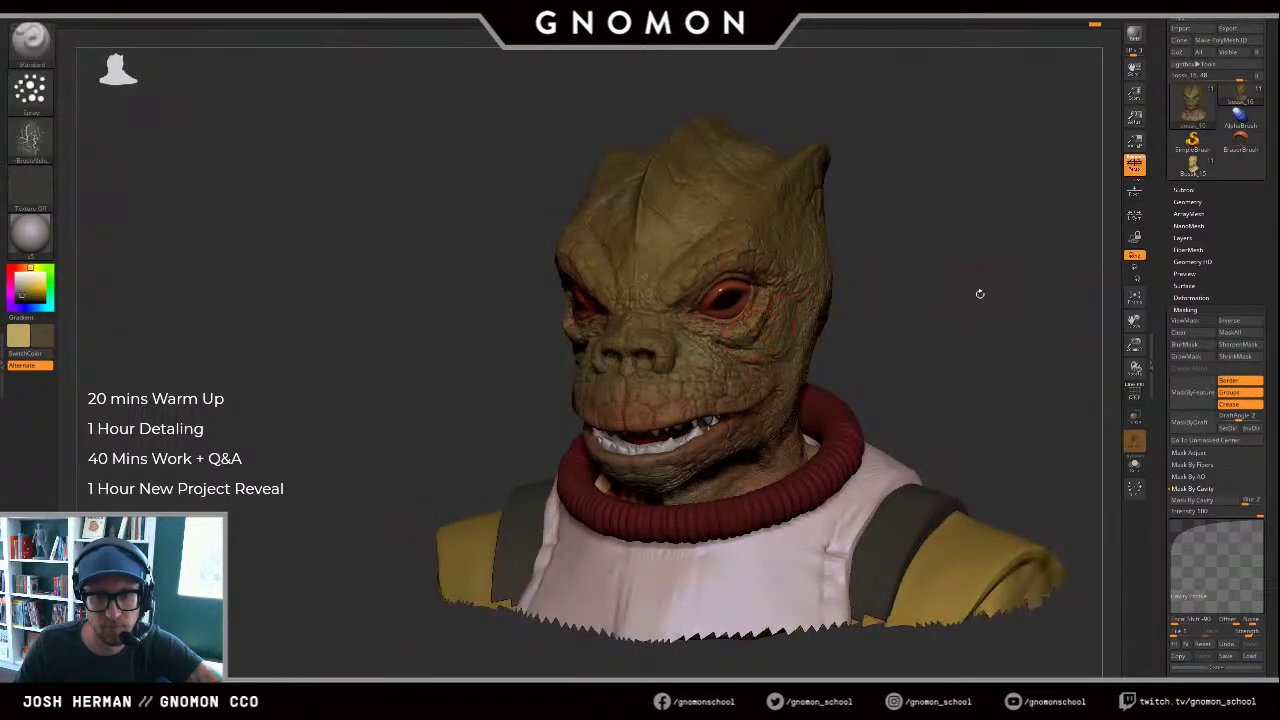
{"action": "mouse_move", "coordinate": [980, 294]}
{"action": "left_mouse_down", "text": "alt"}
{"action": "mouse_move", "coordinate": [912, 240]}
{"action": "mouse_move", "coordinate": [908, 325]}
{"action": "left_mouse_up", "text": "alt"}
{"action": "left_click_drag", "start_coordinate": [896, 270], "coordinate": [860, 278]}
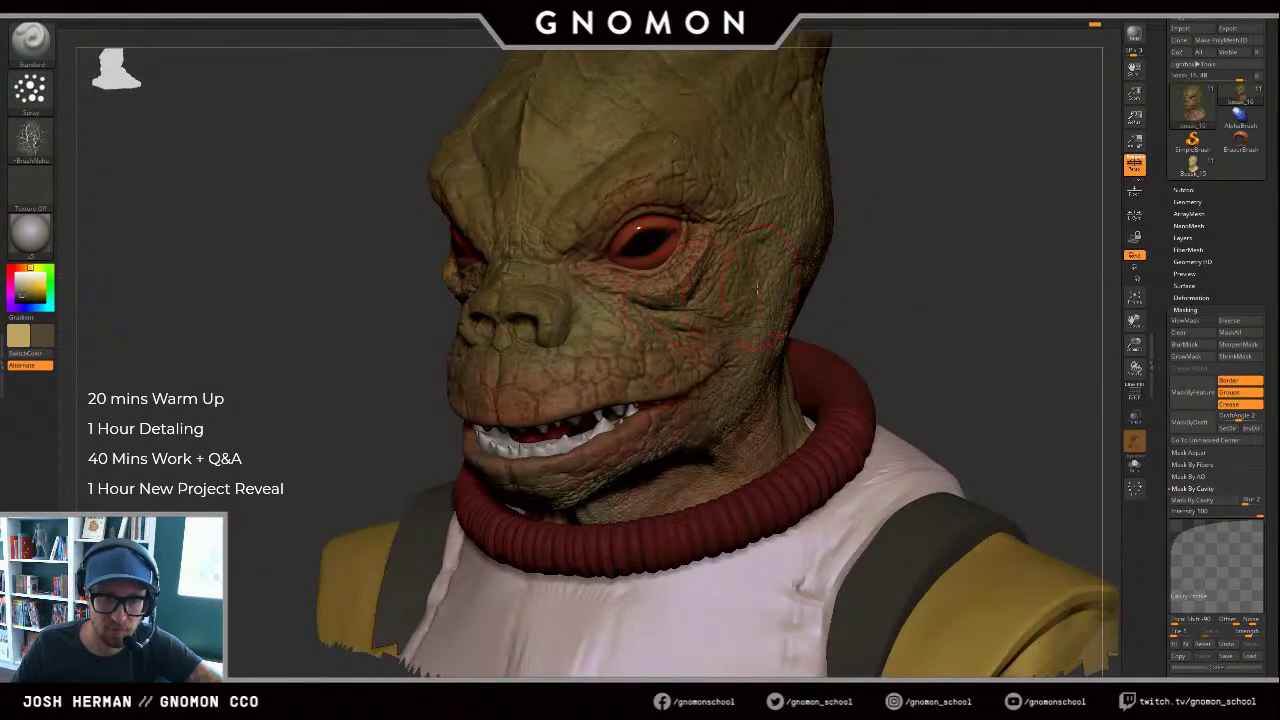
Step: Alternate the dark olive and light tan while spraying the under-eye folds and cheek up close
{"action": "left_click_drag", "start_coordinate": [926, 318], "coordinate": [946, 314]}
{"action": "key", "text": "v"}
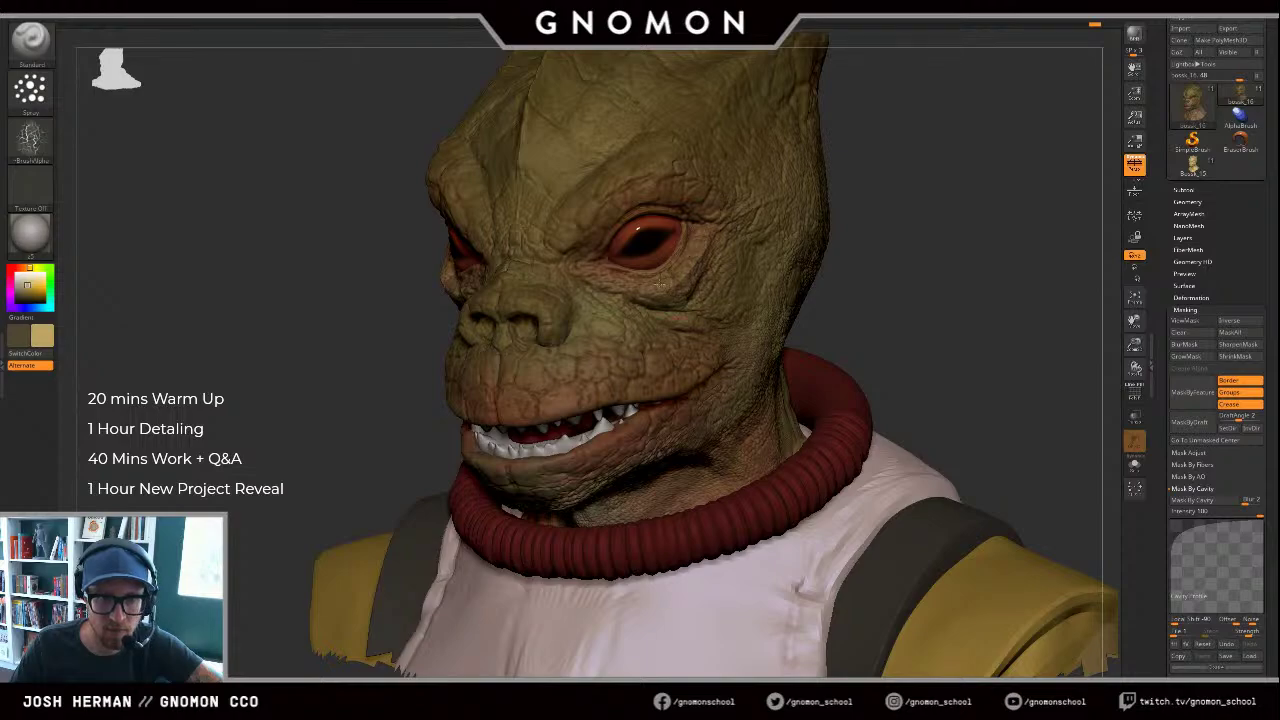
{"action": "key", "text": "v"}
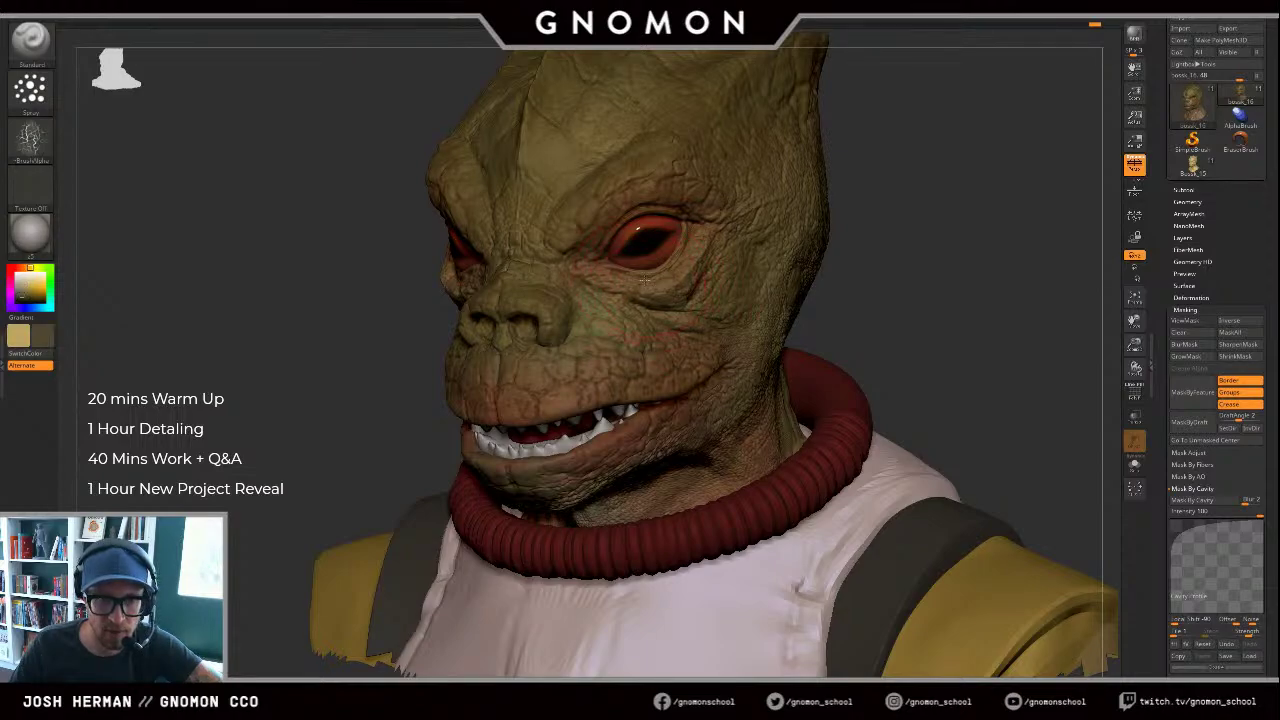
{"action": "key", "text": "v"}
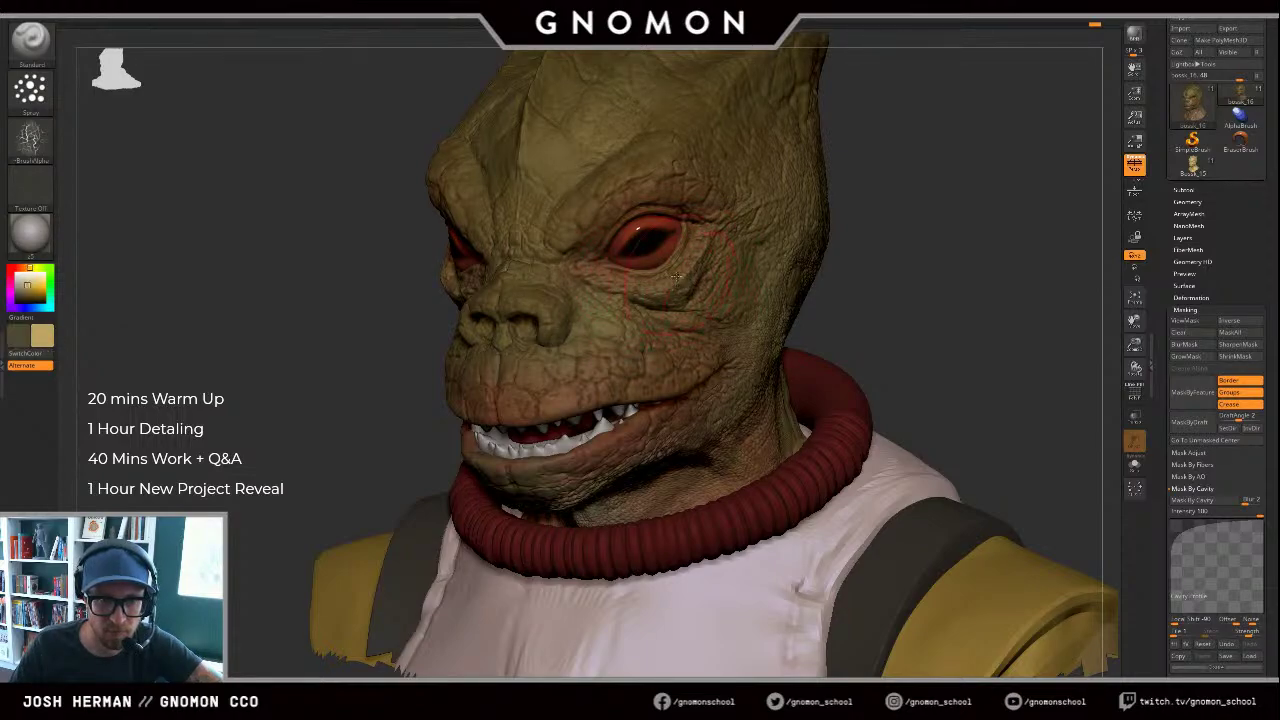
{"action": "key", "text": "v"}
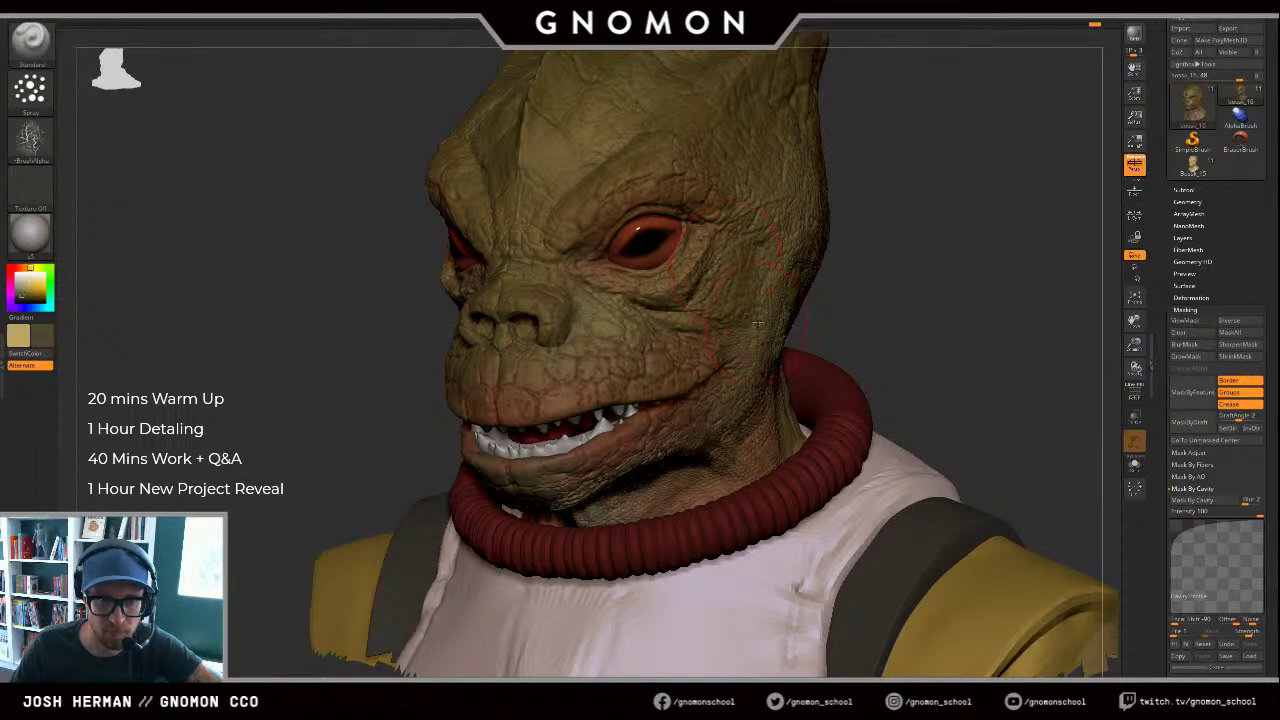
{"action": "key", "text": "v"}
Step: Swap between dark olive and light tan while spraying the cheek and mouth corner from the three-quarter view
{"action": "left_click_drag", "start_coordinate": [883, 297], "coordinate": [809, 310]}
{"action": "key", "text": "v"}
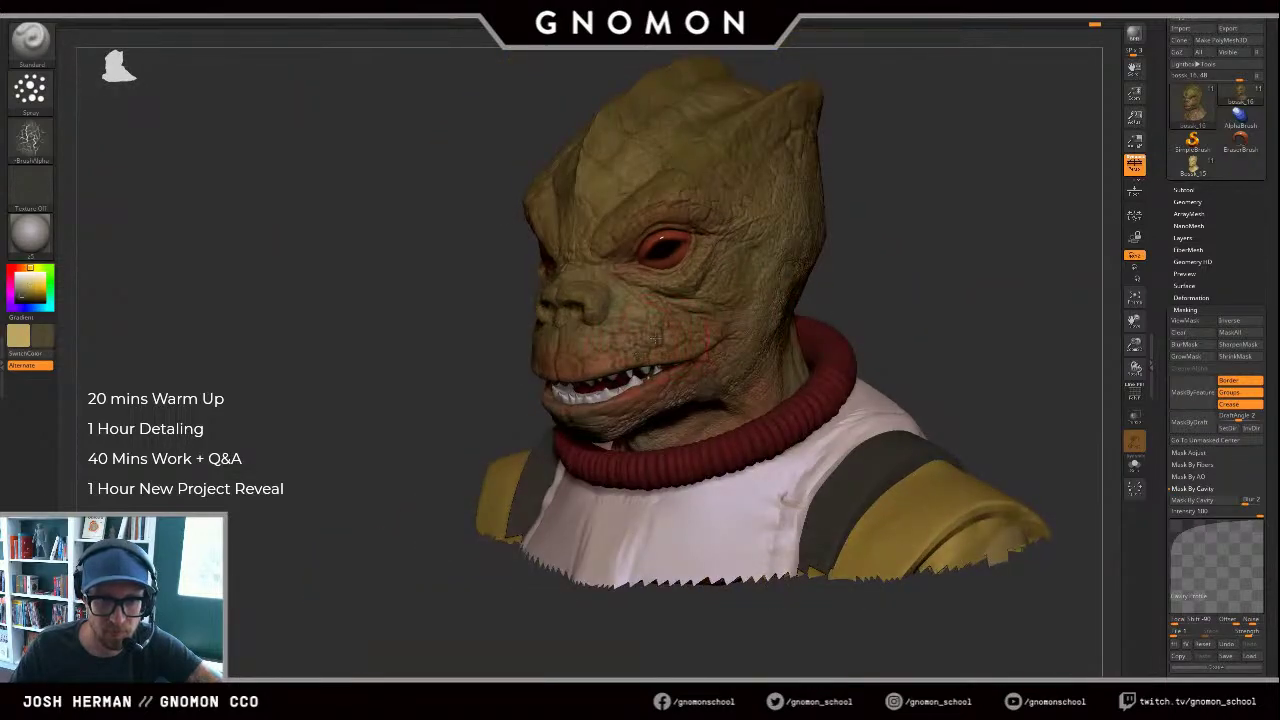
{"action": "key", "text": "v"}
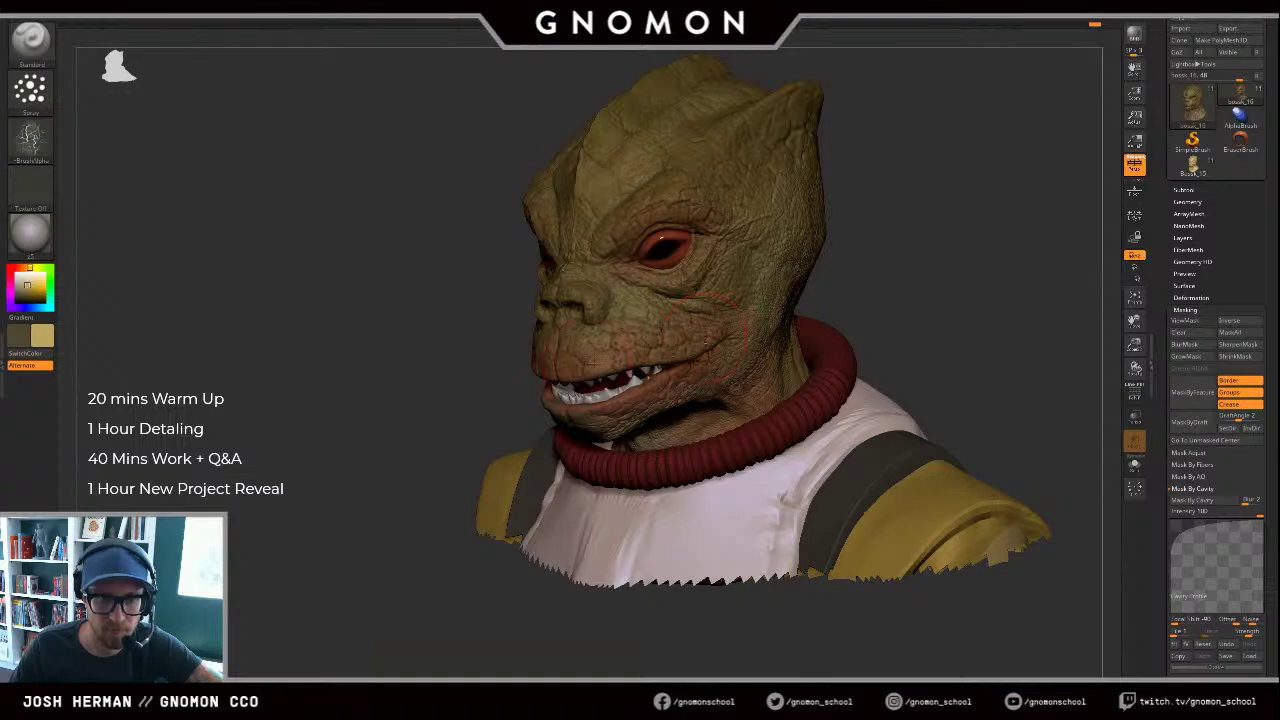
{"action": "key", "text": "v"}
{"action": "key", "text": "v"}
{"action": "key", "text": "v"}
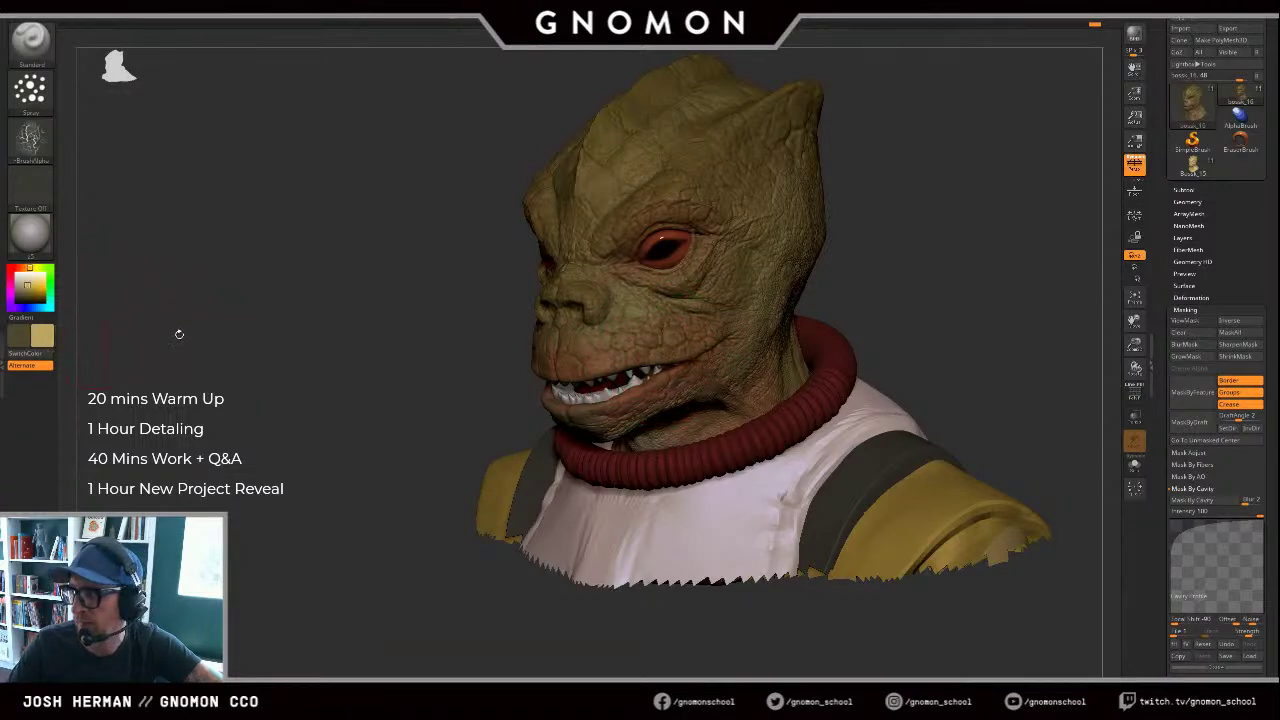
{"action": "key", "text": "v"}
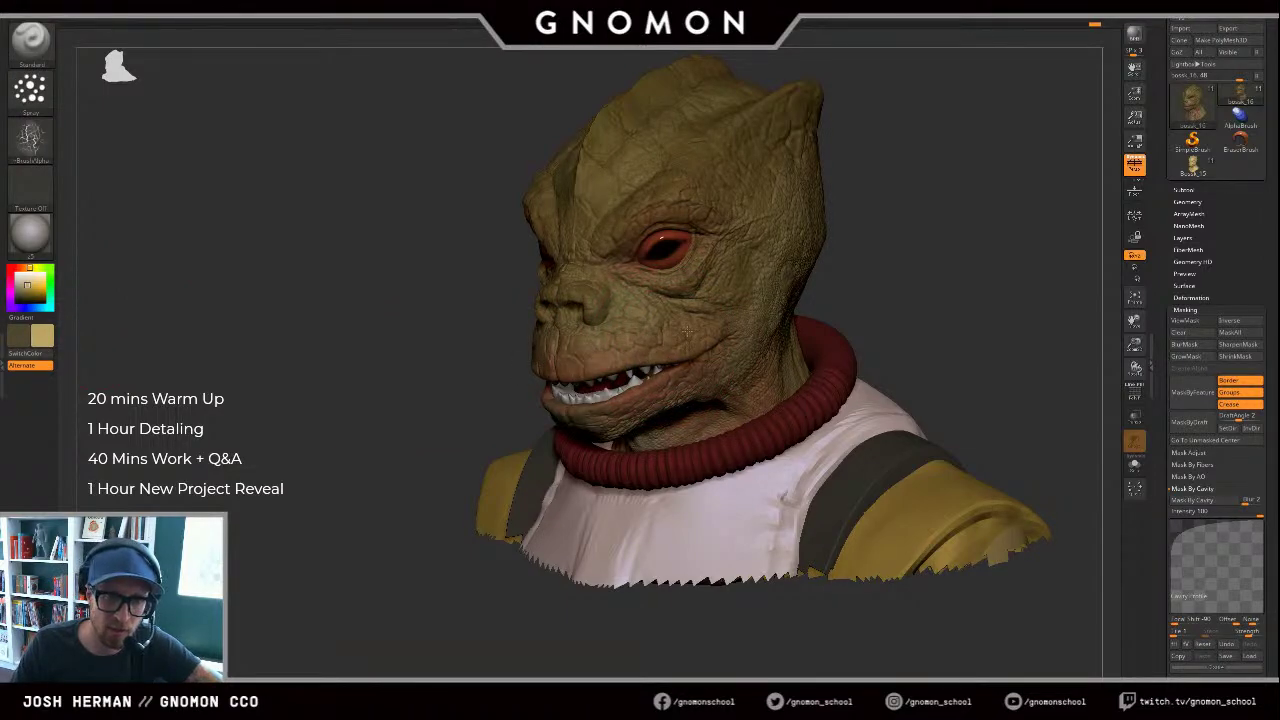
Step: Invert the head's cavity mask with the opposite side of the face in view, checking the mask display and hiding it again
{"action": "mouse_move", "coordinate": [486, 366]}
{"action": "left_mouse_down"}
{"action": "mouse_move", "coordinate": [860, 317]}
{"action": "mouse_move", "coordinate": [843, 337]}
{"action": "mouse_move", "coordinate": [791, 316]}
{"action": "left_mouse_up"}
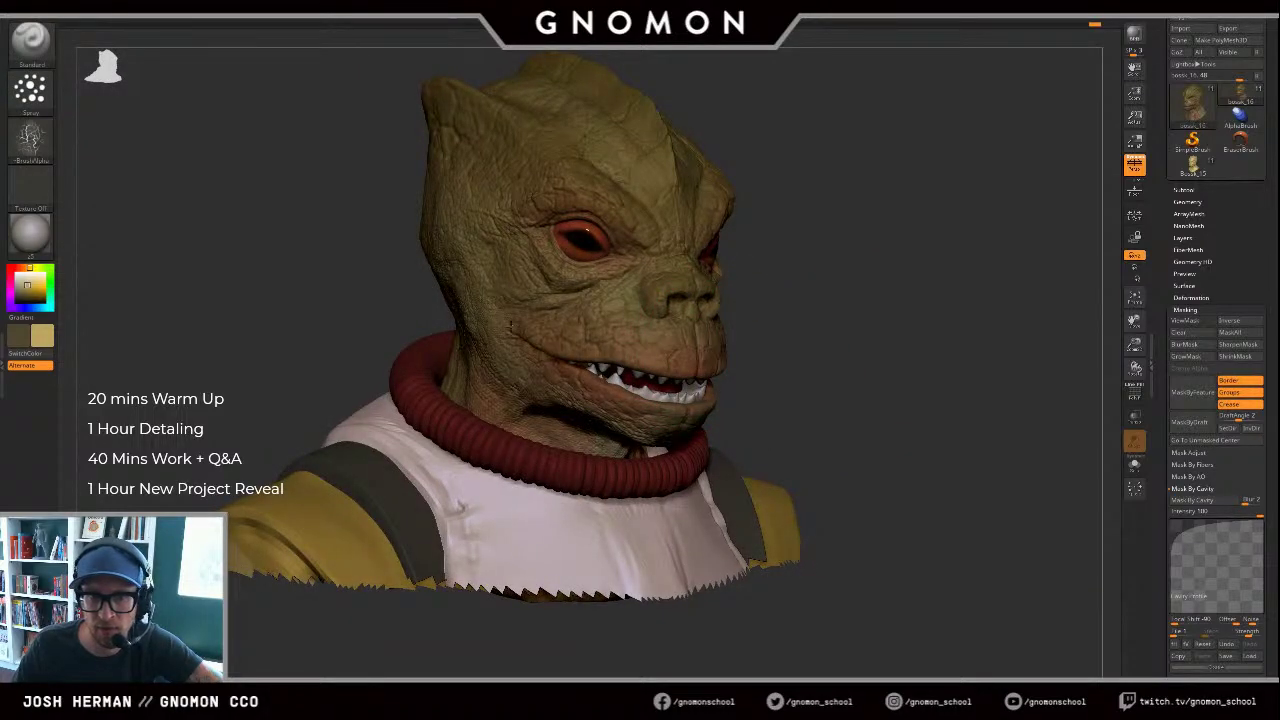
{"action": "left_click_drag", "start_coordinate": [836, 347], "coordinate": [884, 346]}
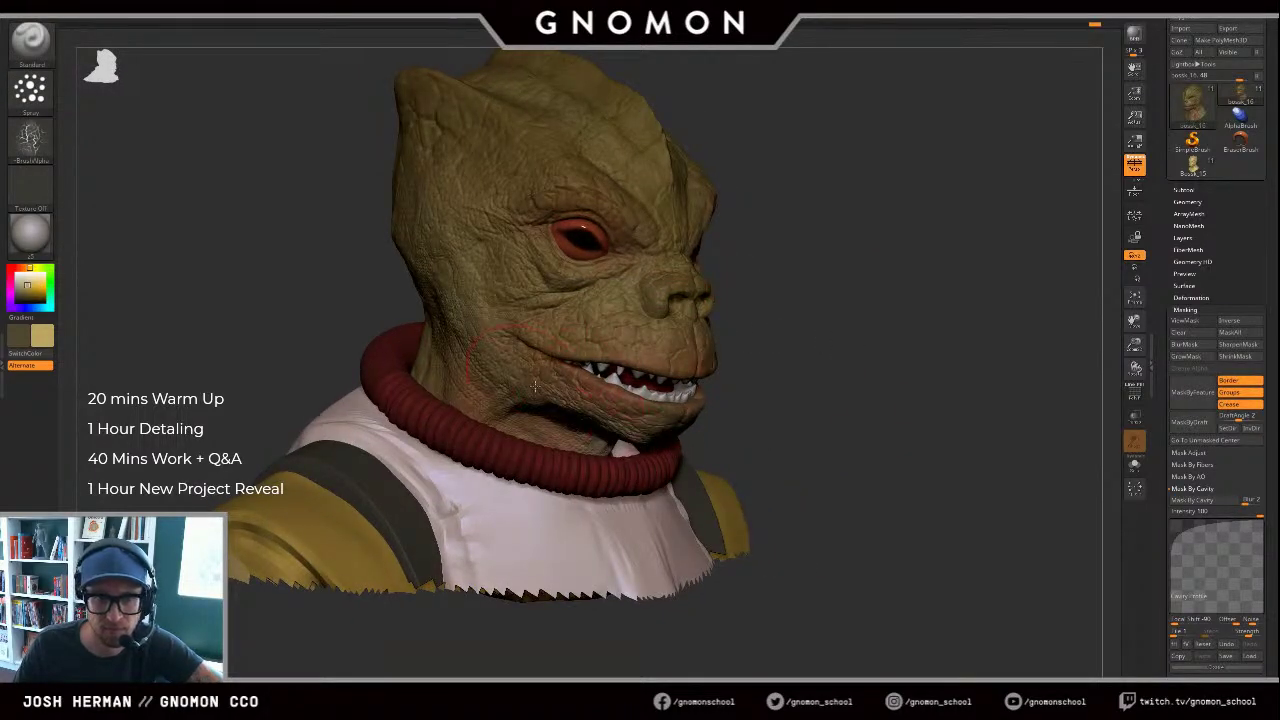
{"action": "mouse_move", "coordinate": [789, 378]}
{"action": "left_mouse_down", "text": "alt"}
{"action": "mouse_move", "coordinate": [832, 346]}
{"action": "mouse_move", "coordinate": [702, 345]}
{"action": "left_mouse_up", "text": "alt"}
{"action": "key", "text": "ctrl+h"}
{"action": "key", "text": "ctrl+h"}
{"action": "left_click", "coordinate": [774, 373], "text": "ctrl"}
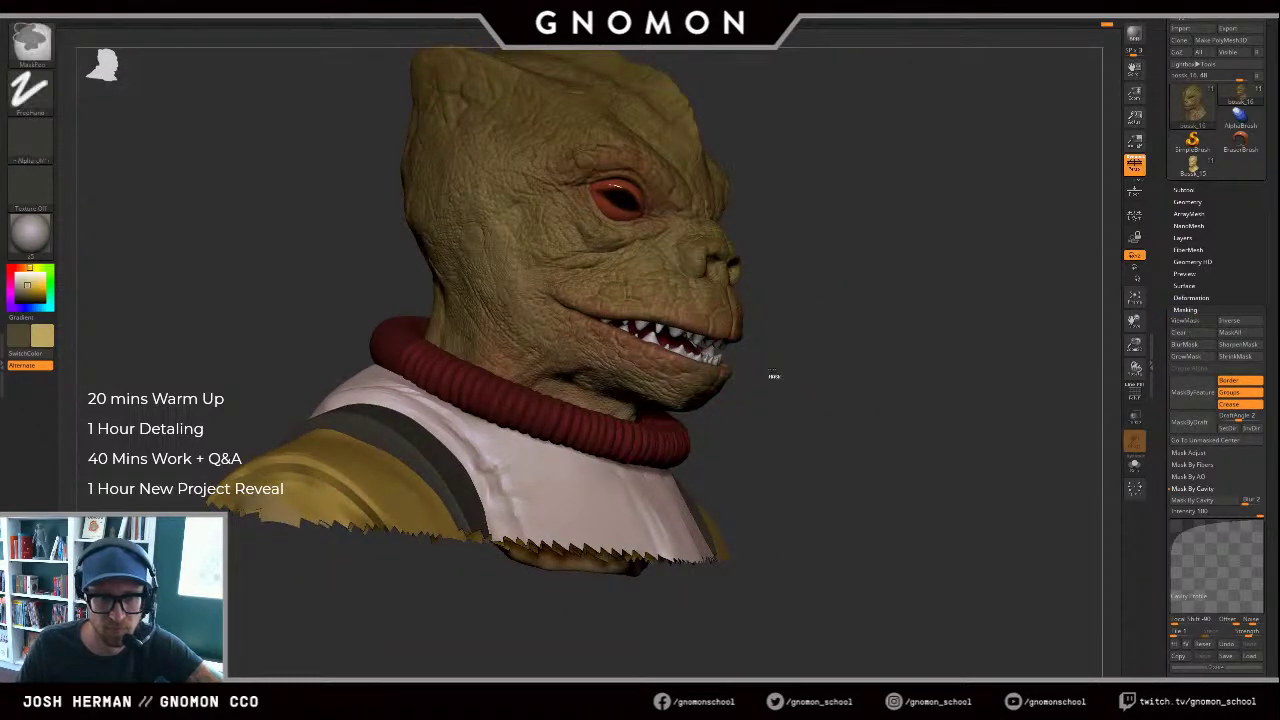
{"action": "key", "text": "ctrl+h"}
{"action": "key", "text": "ctrl+h"}
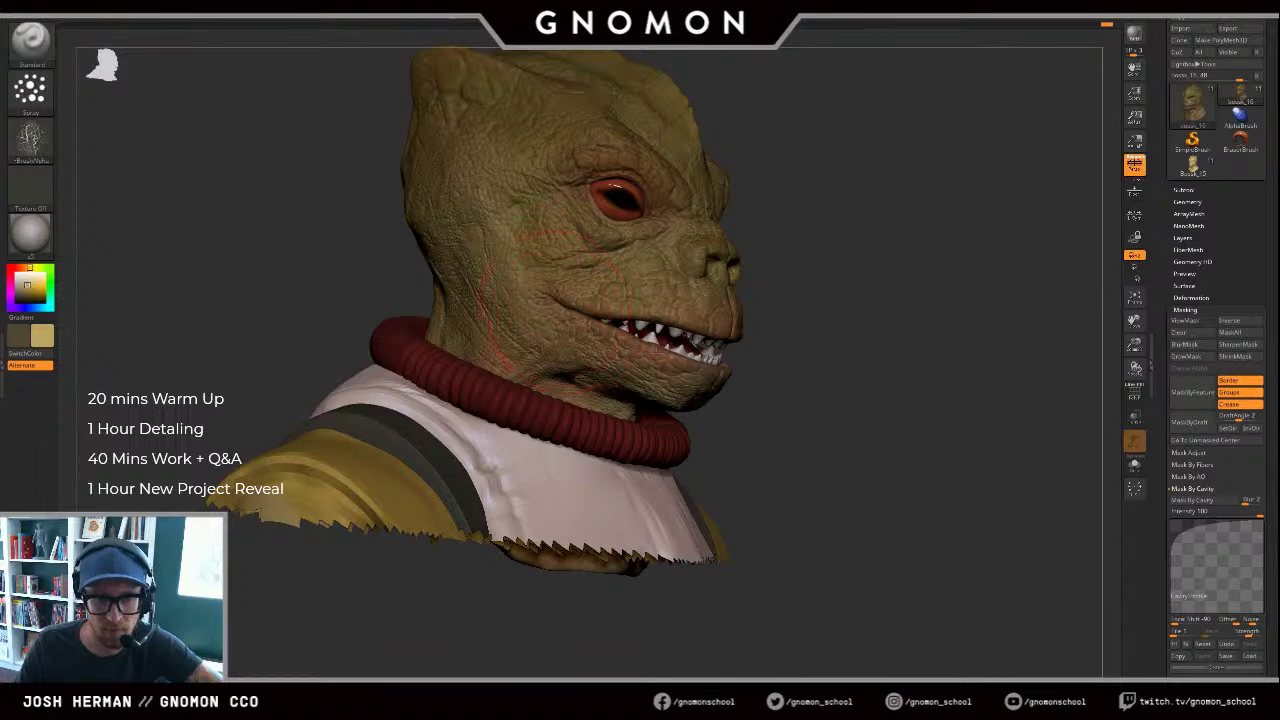
Step: Spray light tan over the cheek, brow and muzzle, then switch to dark olive and invert the mask back
{"action": "left_click_drag", "start_coordinate": [837, 297], "coordinate": [785, 301]}
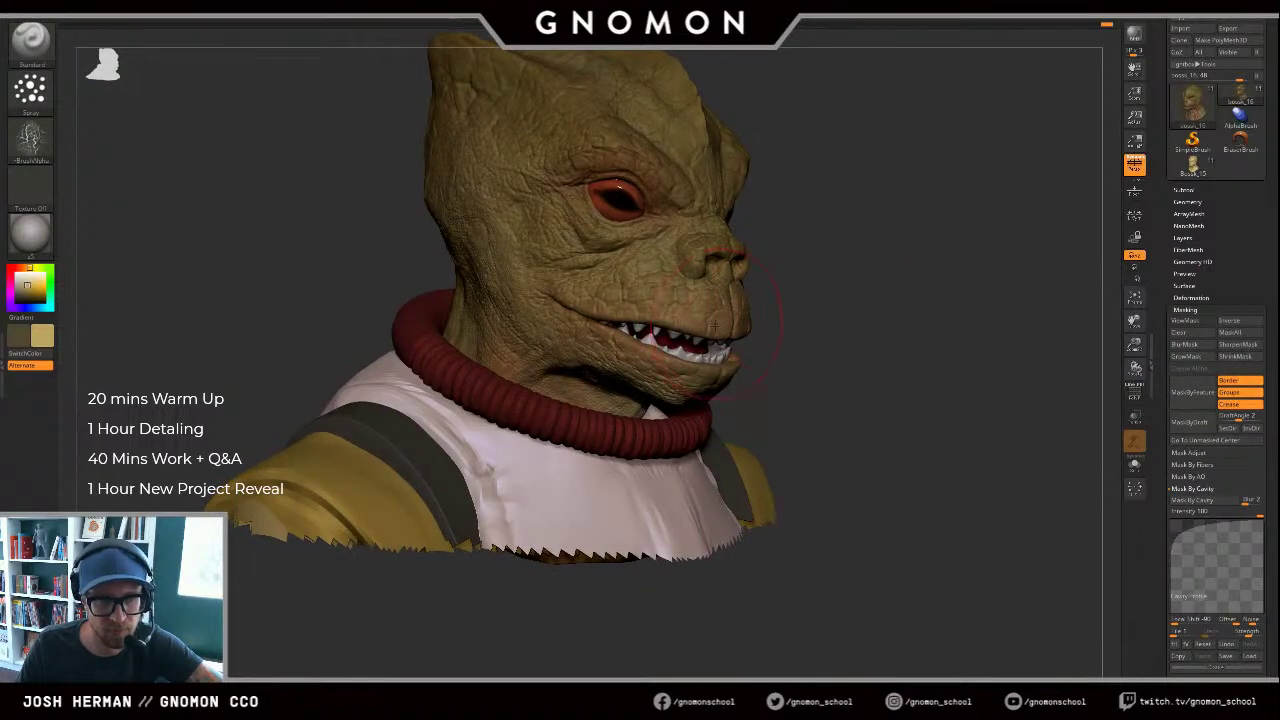
{"action": "key", "text": "v"}
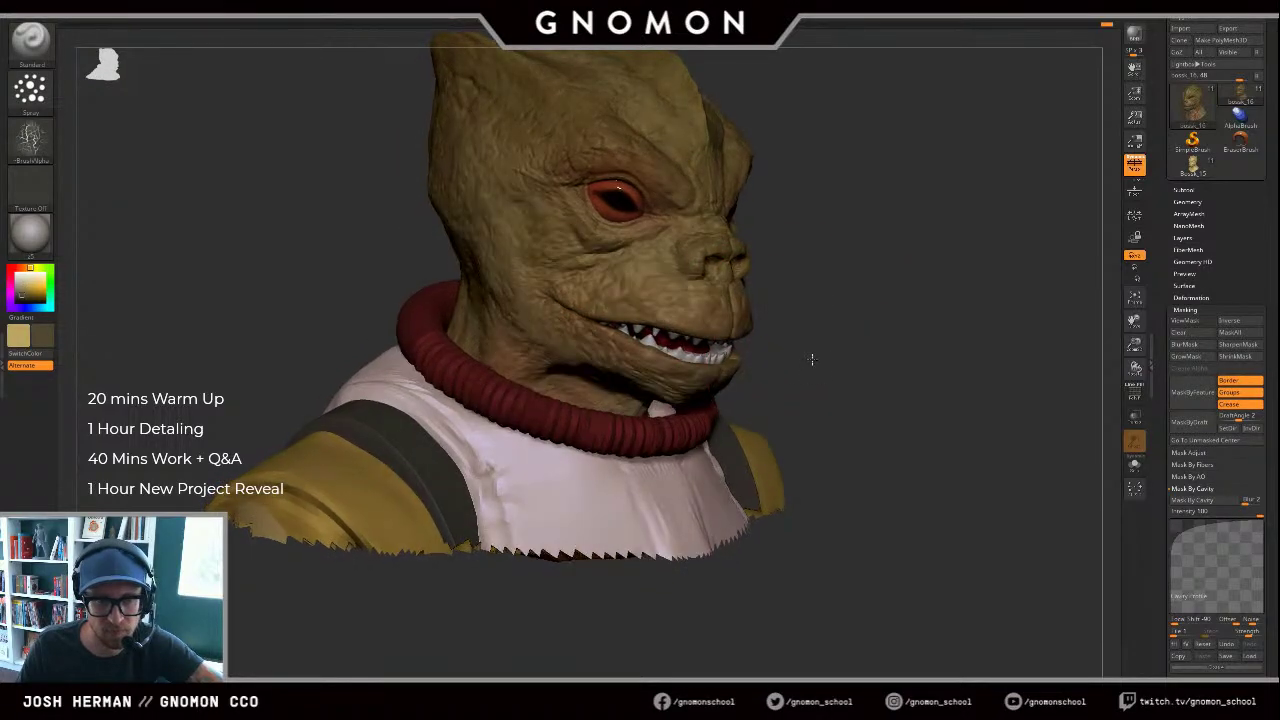
{"action": "left_click", "coordinate": [812, 356], "text": "ctrl"}
{"action": "mouse_move", "coordinate": [838, 297]}
{"action": "left_mouse_down", "text": "alt"}
{"action": "mouse_move", "coordinate": [848, 360]}
{"action": "mouse_move", "coordinate": [850, 340]}
{"action": "left_mouse_up", "text": "alt"}
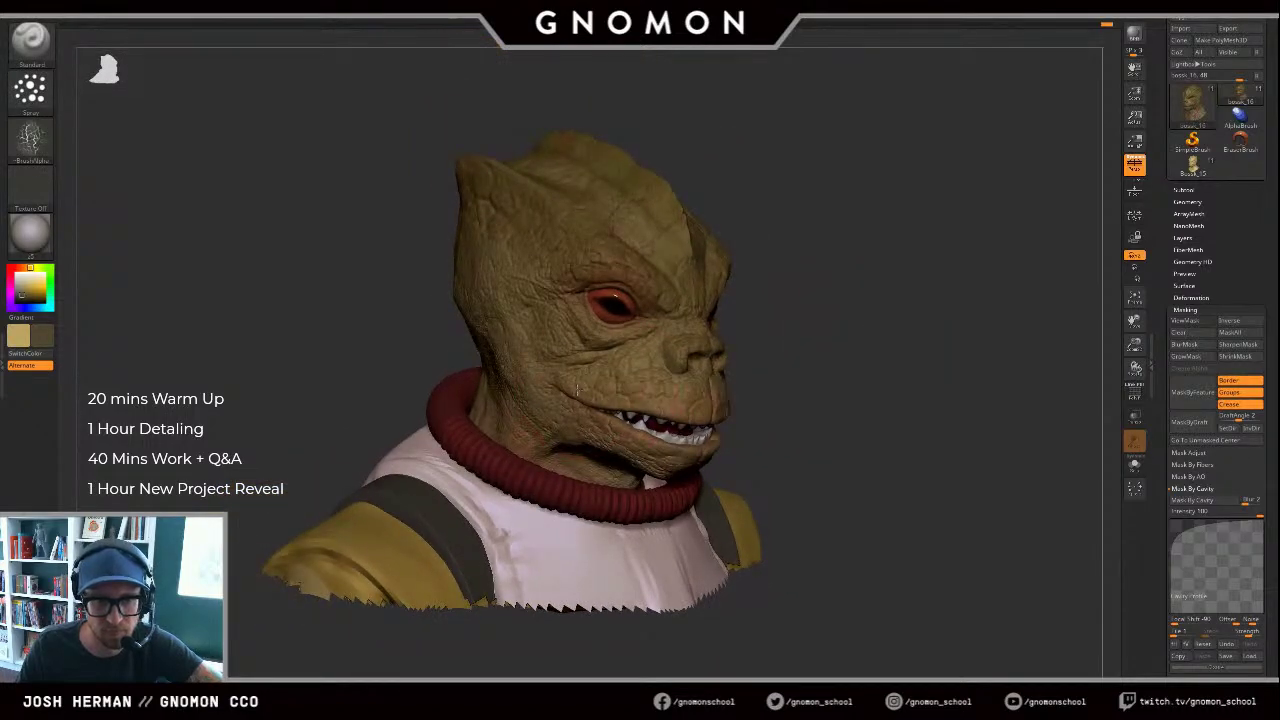
Step: Adjust the Spray brush size and spray dark olive around the eyes, temple and cheeks on both sides of the face
{"action": "key", "text": "s"}
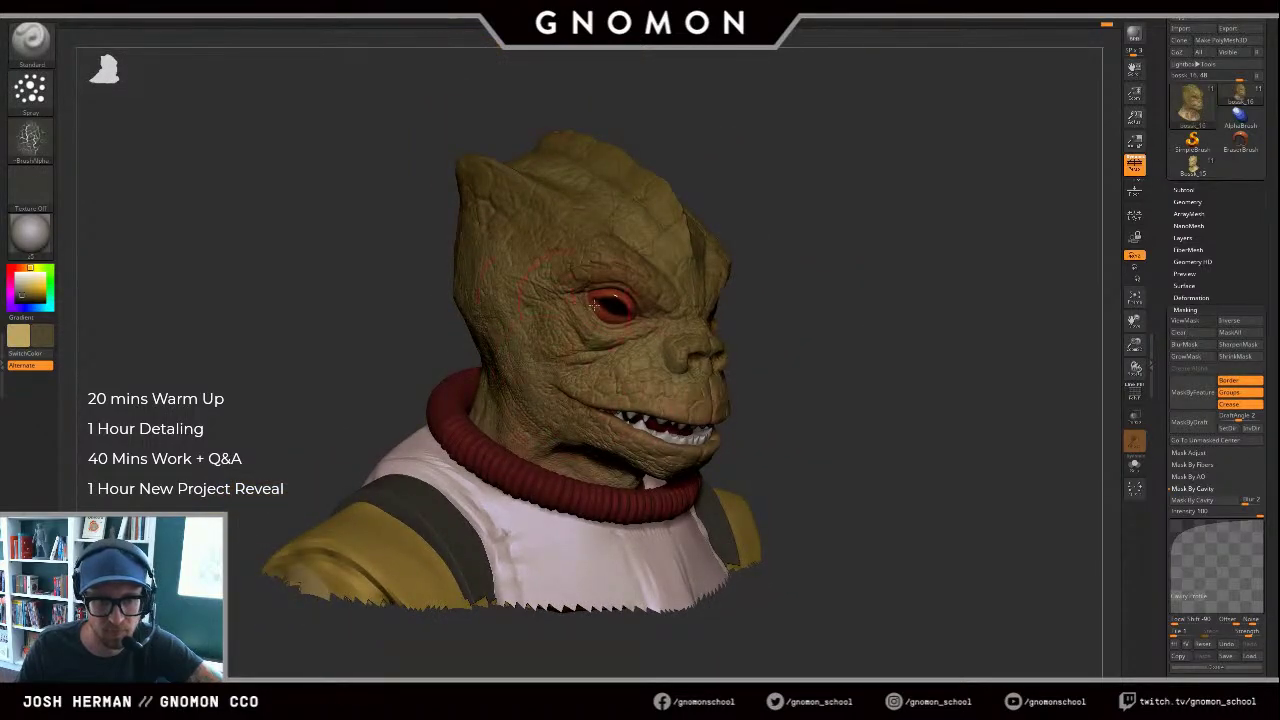
{"action": "left_click_drag", "start_coordinate": [823, 295], "coordinate": [795, 292]}
{"action": "left_click_drag", "start_coordinate": [883, 300], "coordinate": [866, 306]}
{"action": "key", "text": "s"}
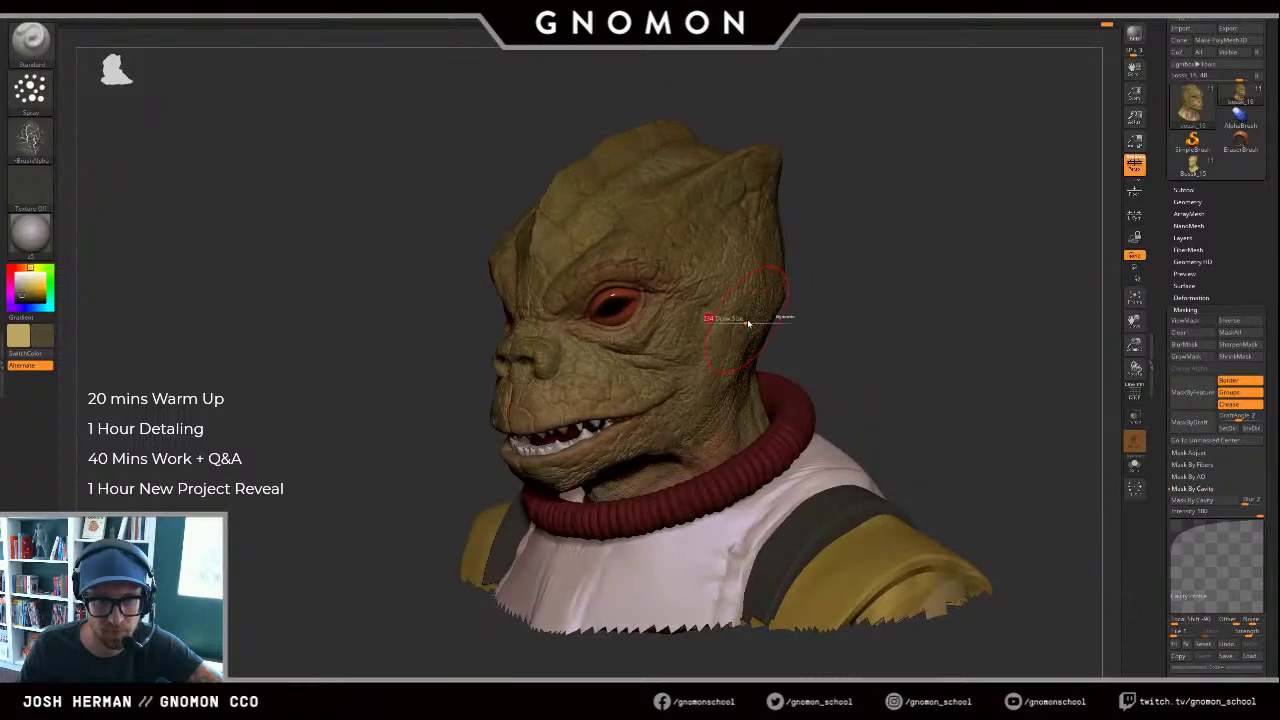
{"action": "mouse_move", "coordinate": [692, 343]}
{"action": "left_mouse_down"}
{"action": "mouse_move", "coordinate": [720, 284]}
{"action": "mouse_move", "coordinate": [714, 248]}
{"action": "mouse_move", "coordinate": [712, 318]}
{"action": "left_mouse_up"}
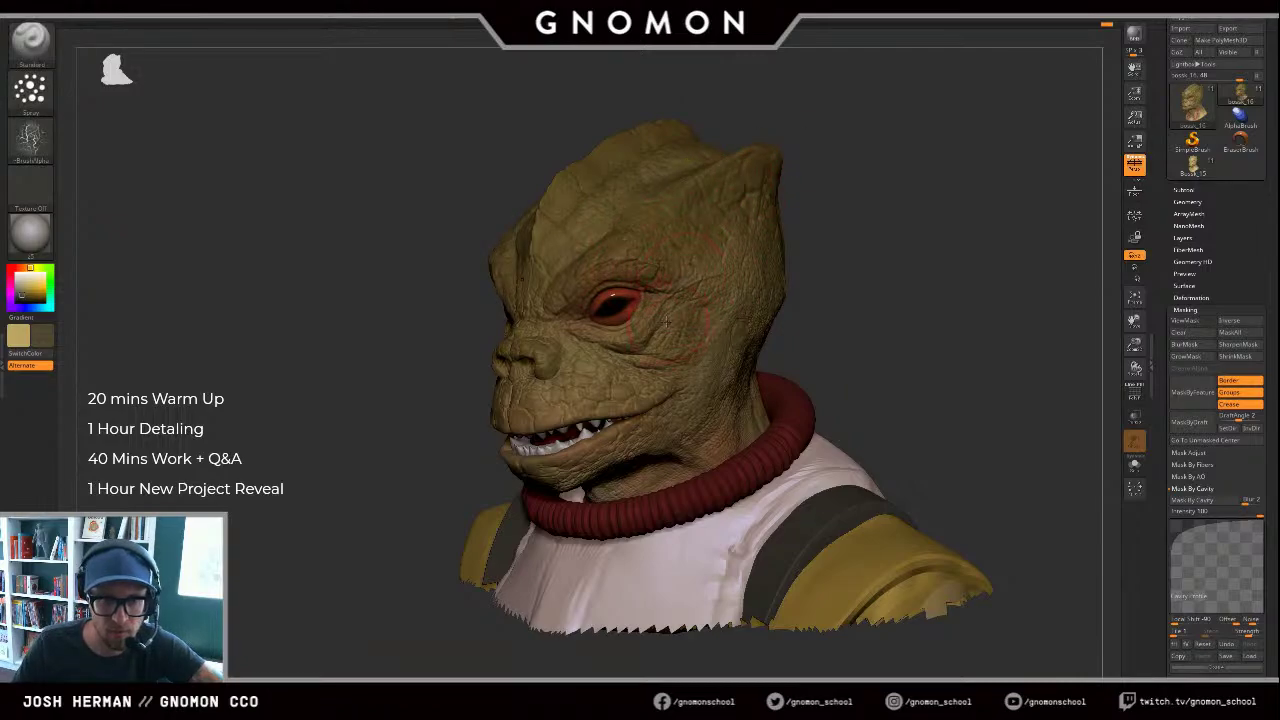
{"action": "right_click_drag", "start_coordinate": [600, 330], "coordinate": [638, 332]}
{"action": "key", "text": "s"}
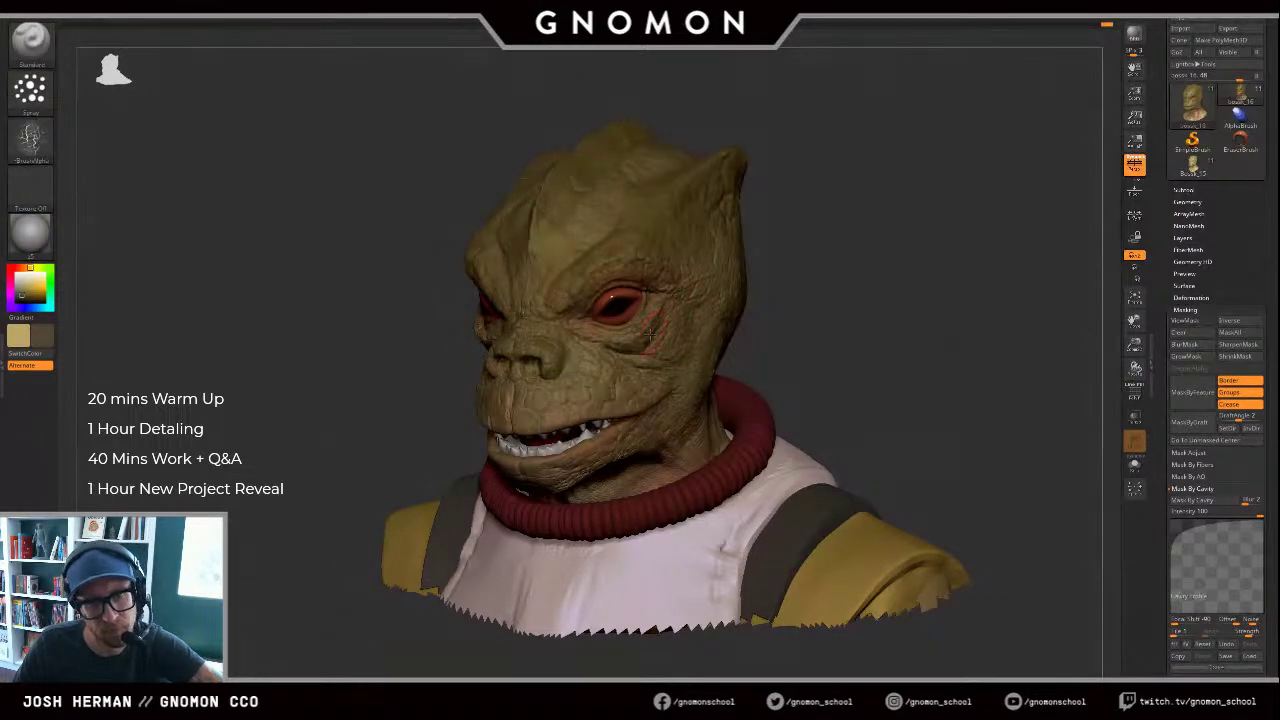
{"action": "right_click_drag", "start_coordinate": [690, 310], "coordinate": [654, 282]}
Step: Sample a warm brown and spray it around the eye, under-eye folds, temple, cheek and muzzle
{"action": "key", "text": "c"}
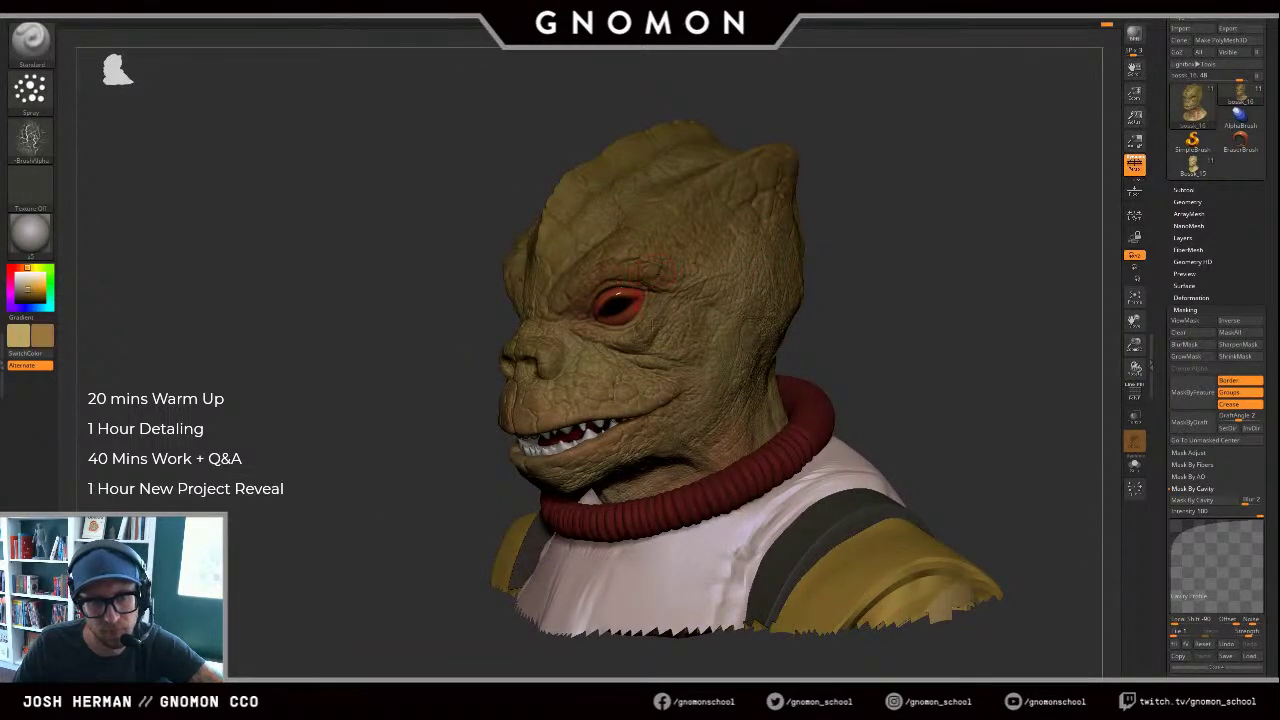
{"action": "mouse_move", "coordinate": [860, 280]}
{"action": "left_mouse_down"}
{"action": "mouse_move", "coordinate": [914, 260]}
{"action": "mouse_move", "coordinate": [850, 292]}
{"action": "left_mouse_up"}
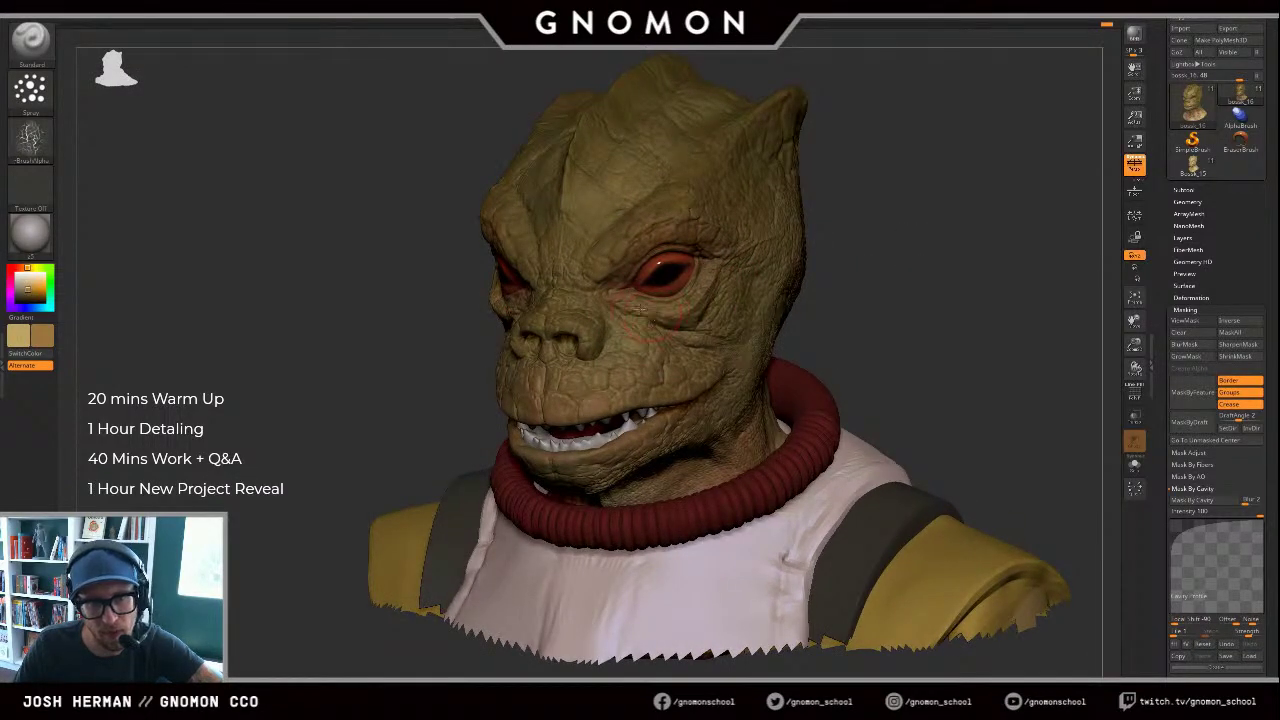
{"action": "left_click_drag", "start_coordinate": [898, 262], "coordinate": [846, 266]}
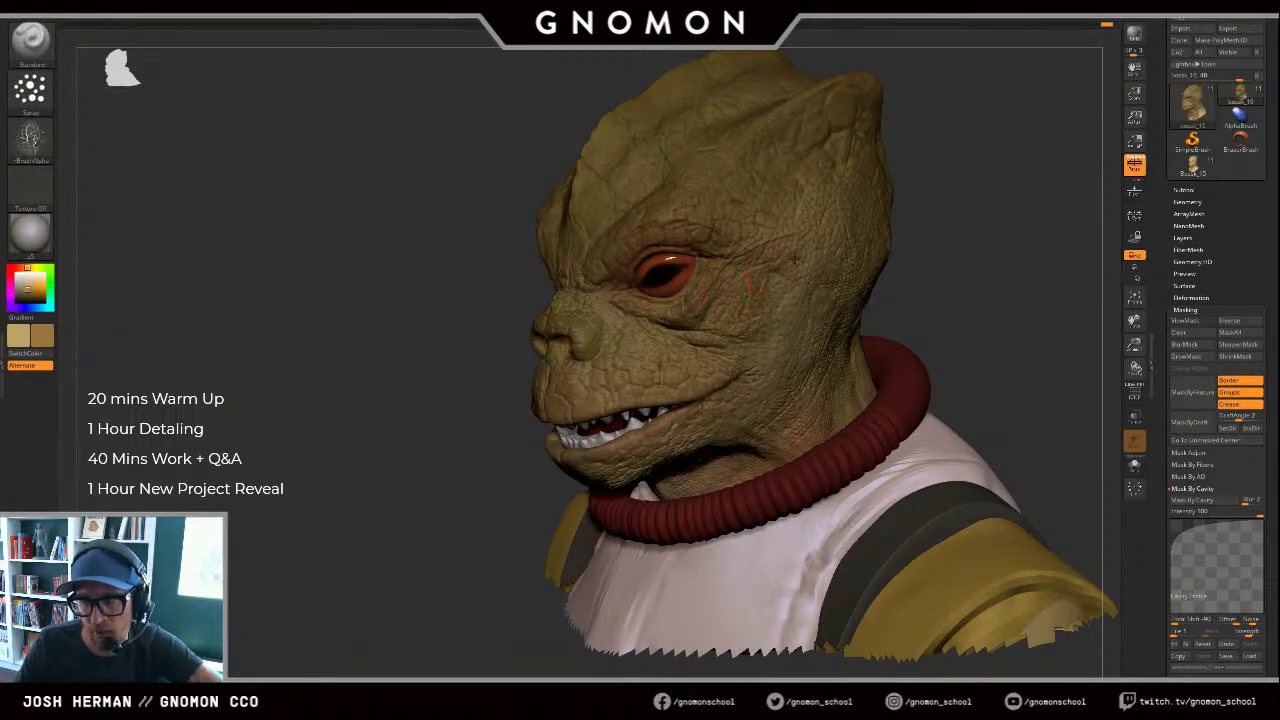
{"action": "left_click_drag", "start_coordinate": [950, 233], "coordinate": [922, 231], "text": "alt"}
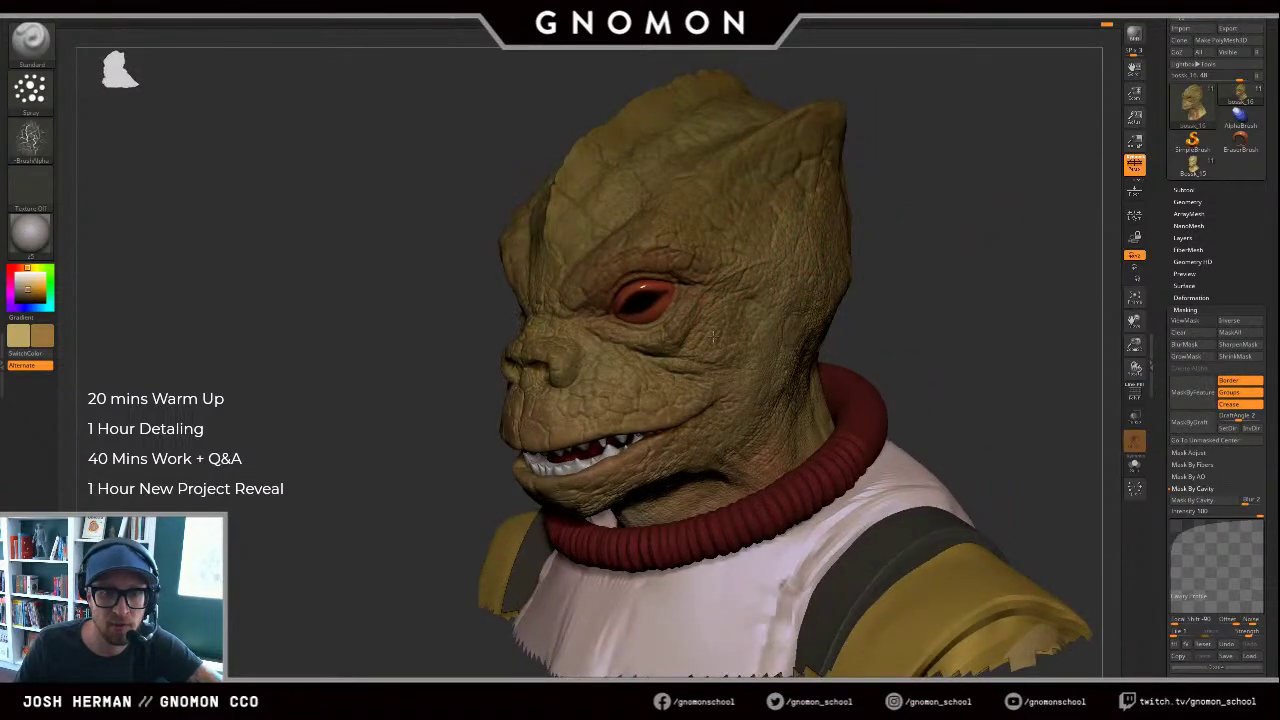
{"action": "left_click_drag", "start_coordinate": [911, 282], "coordinate": [927, 284]}
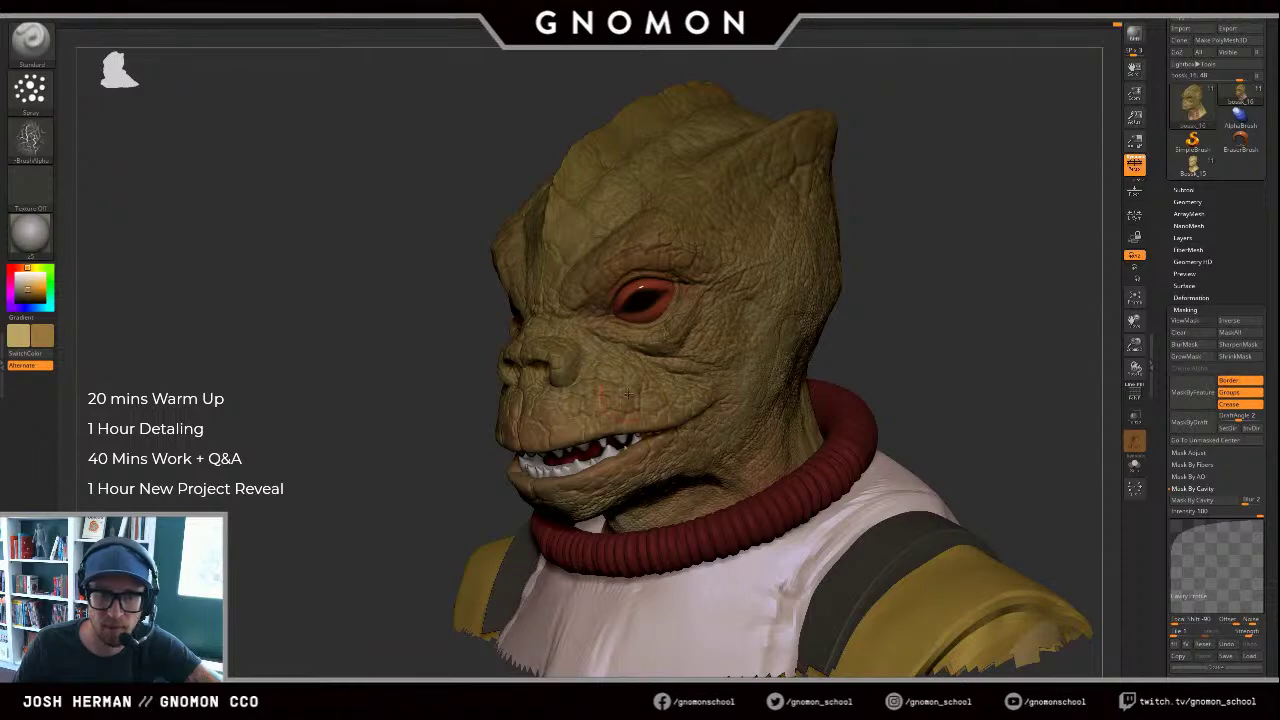
{"action": "left_click_drag", "start_coordinate": [919, 327], "coordinate": [912, 287]}
Step: Show the cavity mask on the head, invert it and hide the display for spraying the opposite areas
{"action": "key", "text": "ctrl+h"}
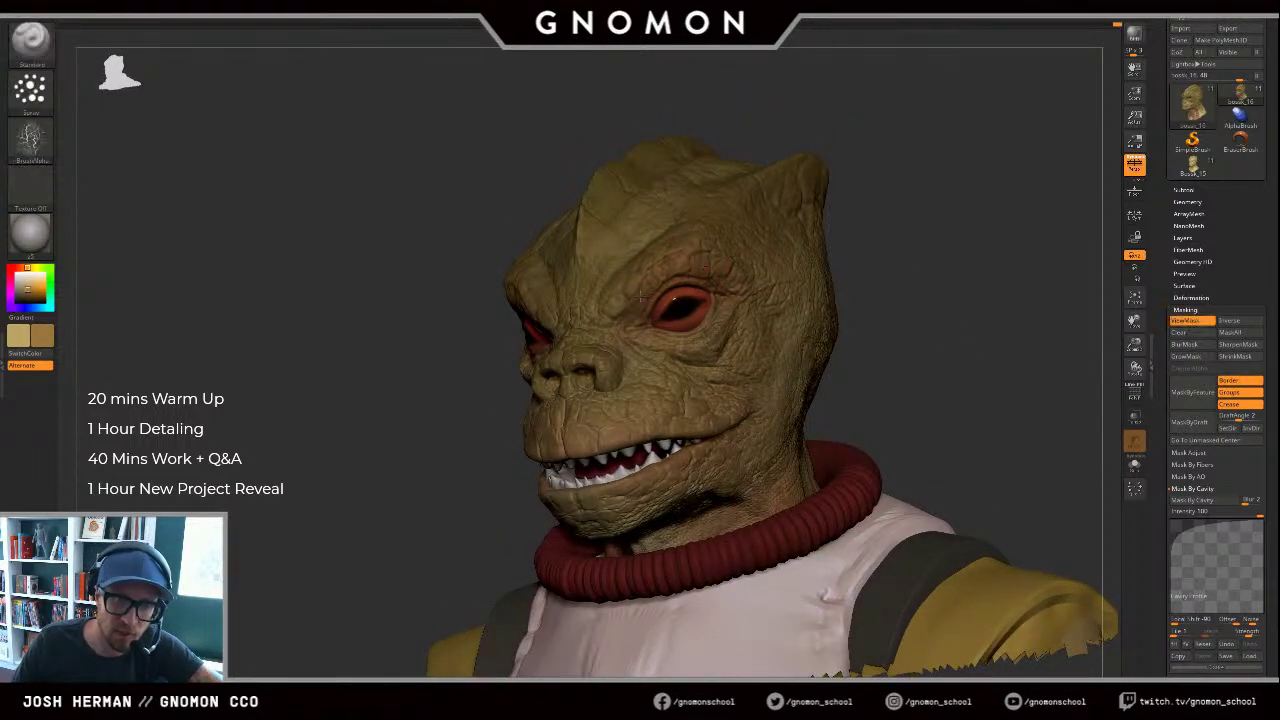
{"action": "left_click", "coordinate": [896, 280], "text": "ctrl"}
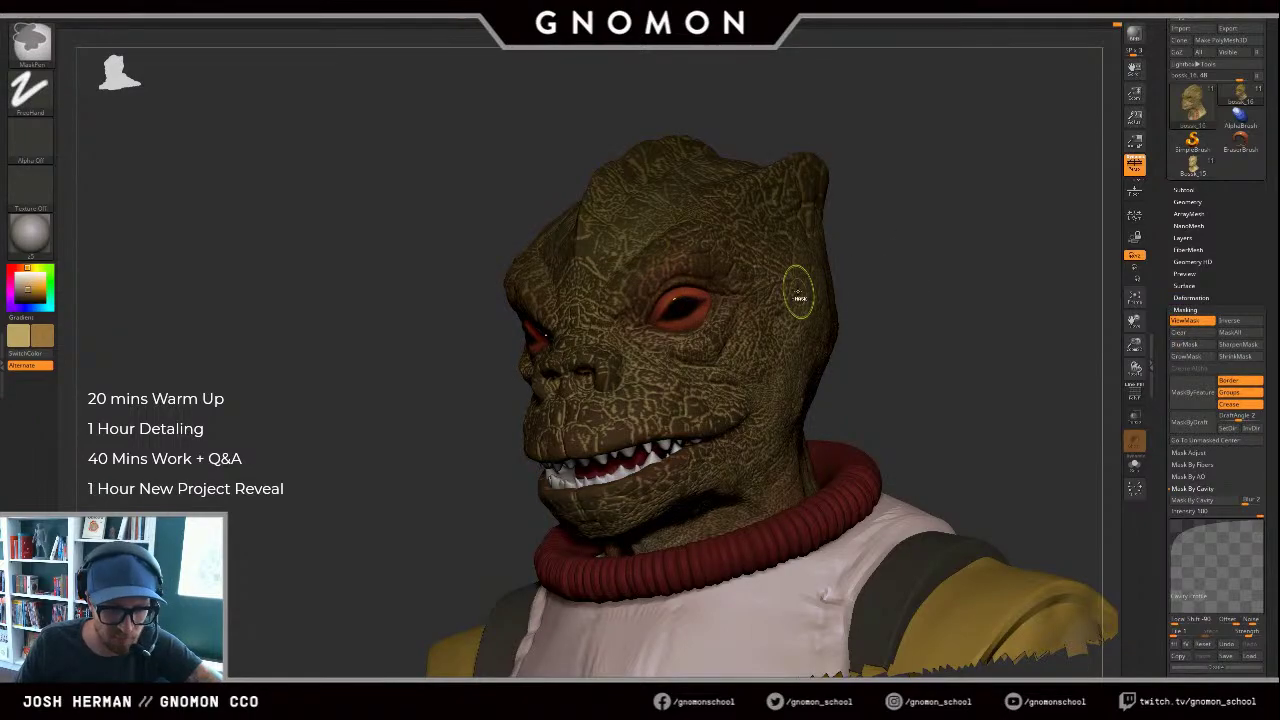
{"action": "key", "text": "ctrl+h"}
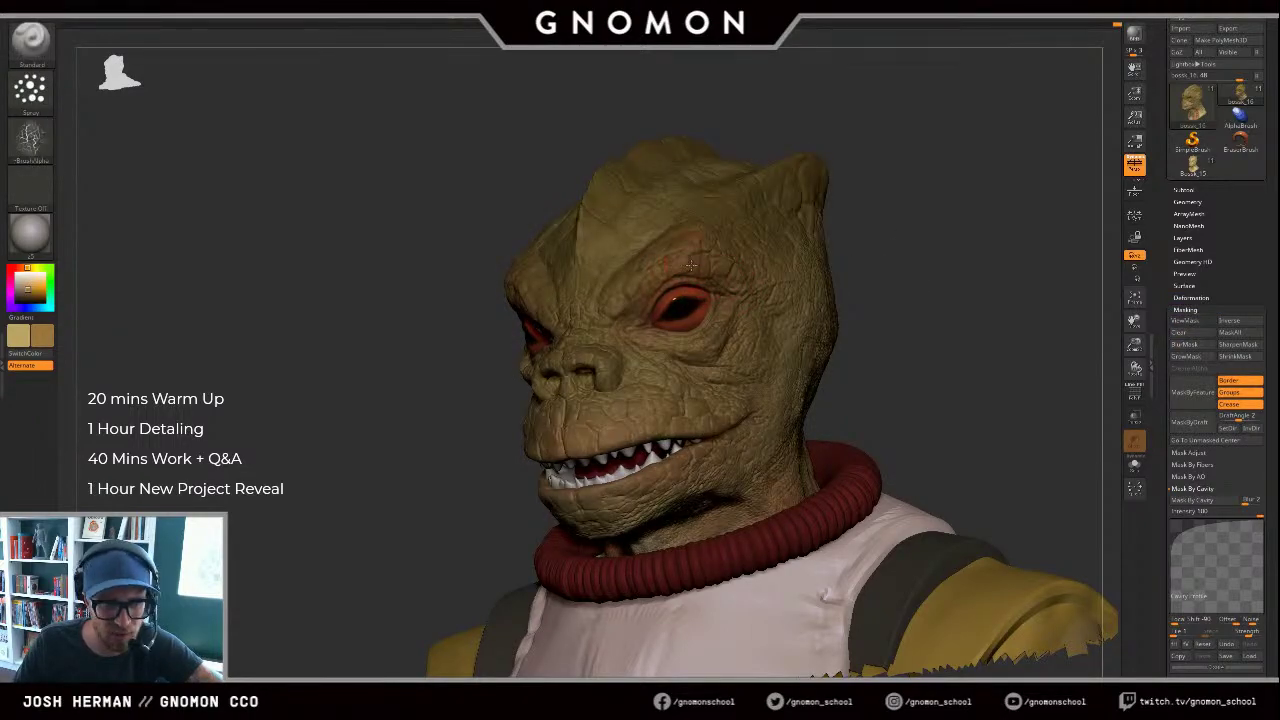
Step: Switch to light tan and spray around the eyes, brow and cheeks on both sides, resizing the brush as needed
{"action": "key", "text": "v"}
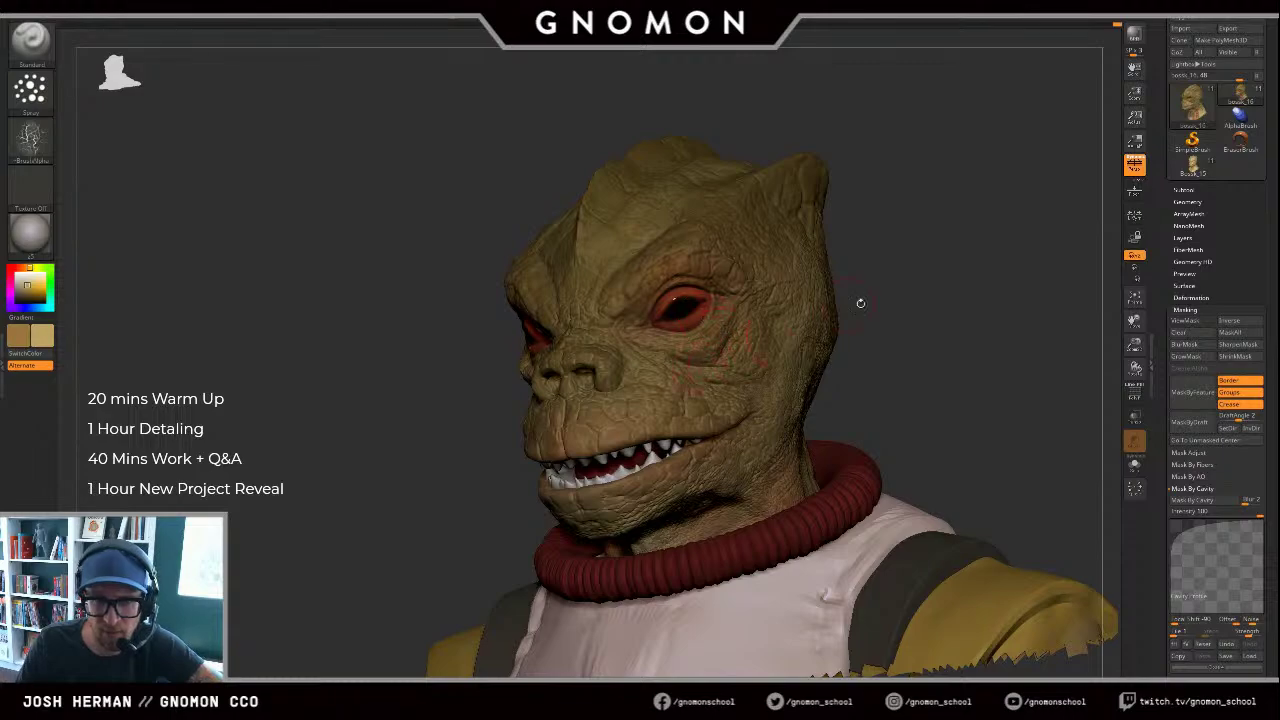
{"action": "mouse_move", "coordinate": [860, 303]}
{"action": "left_mouse_down"}
{"action": "mouse_move", "coordinate": [880, 329]}
{"action": "mouse_move", "coordinate": [872, 308]}
{"action": "left_mouse_up"}
{"action": "left_click_drag", "start_coordinate": [800, 308], "coordinate": [857, 297]}
{"action": "key", "text": "shift"}
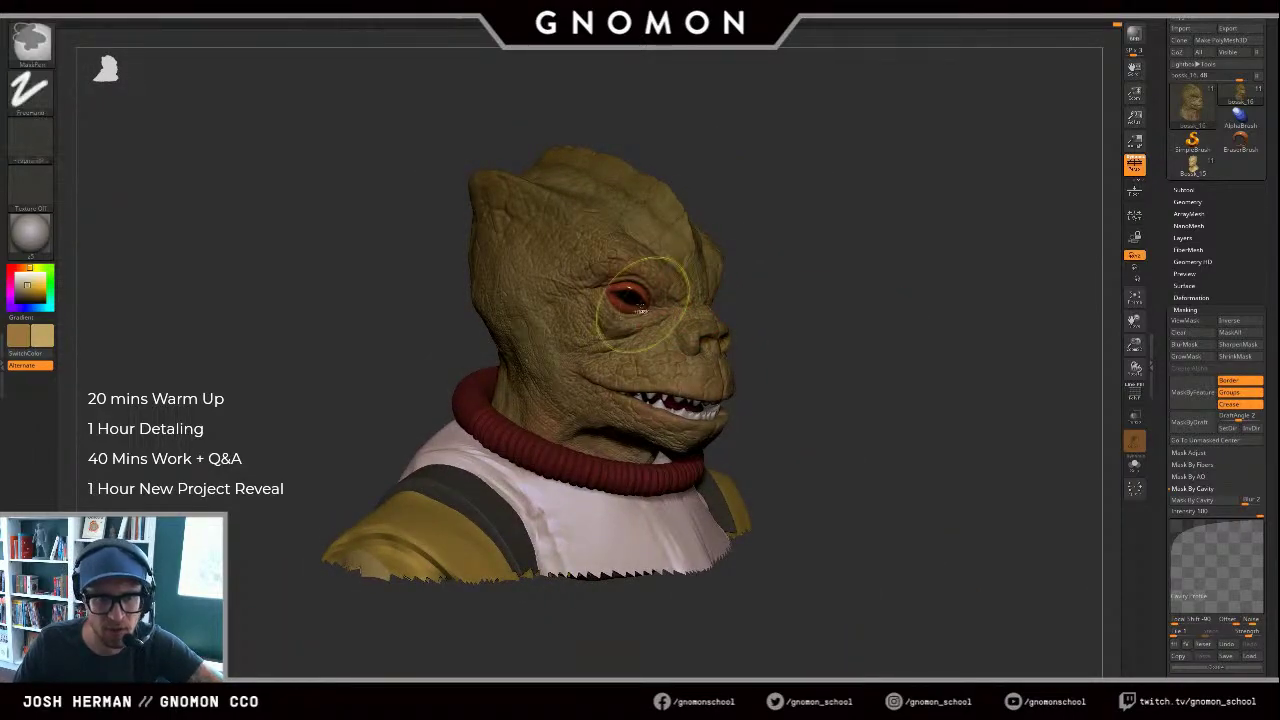
{"action": "key", "text": "s"}
{"action": "key", "text": "shift"}
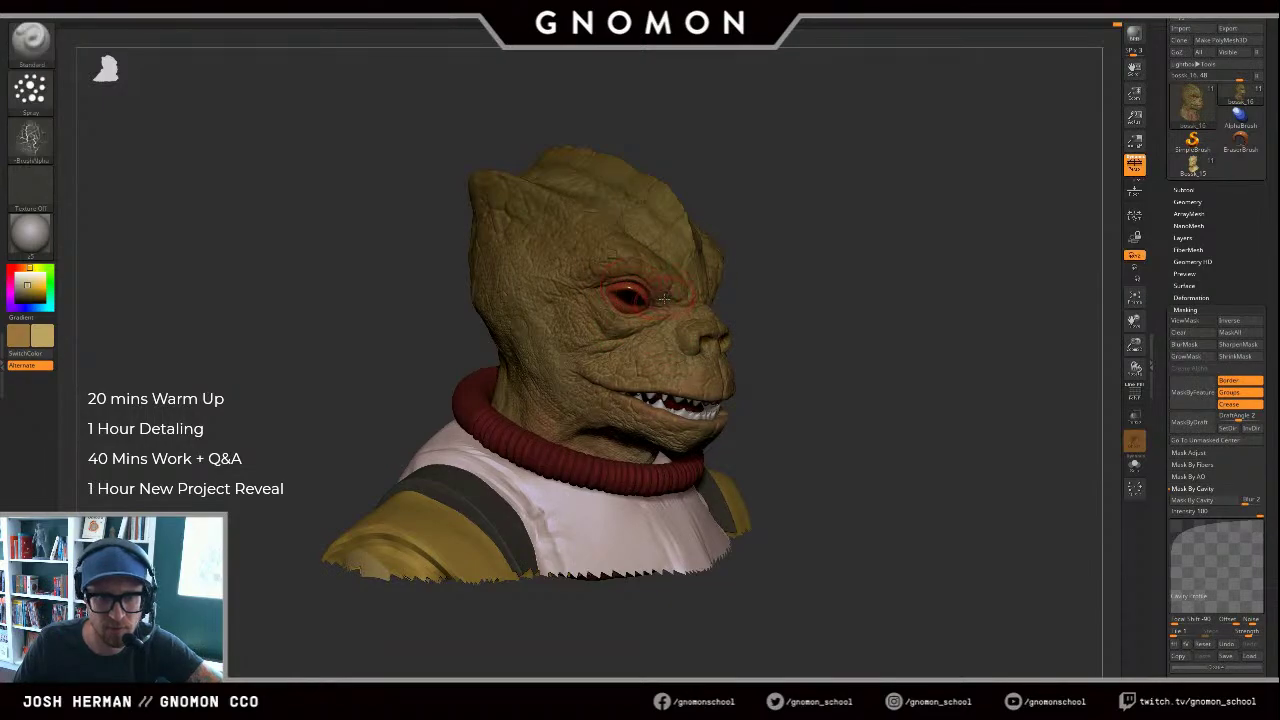
{"action": "mouse_move", "coordinate": [846, 269]}
{"action": "left_mouse_down"}
{"action": "mouse_move", "coordinate": [903, 274]}
{"action": "mouse_move", "coordinate": [875, 343]}
{"action": "left_mouse_up"}
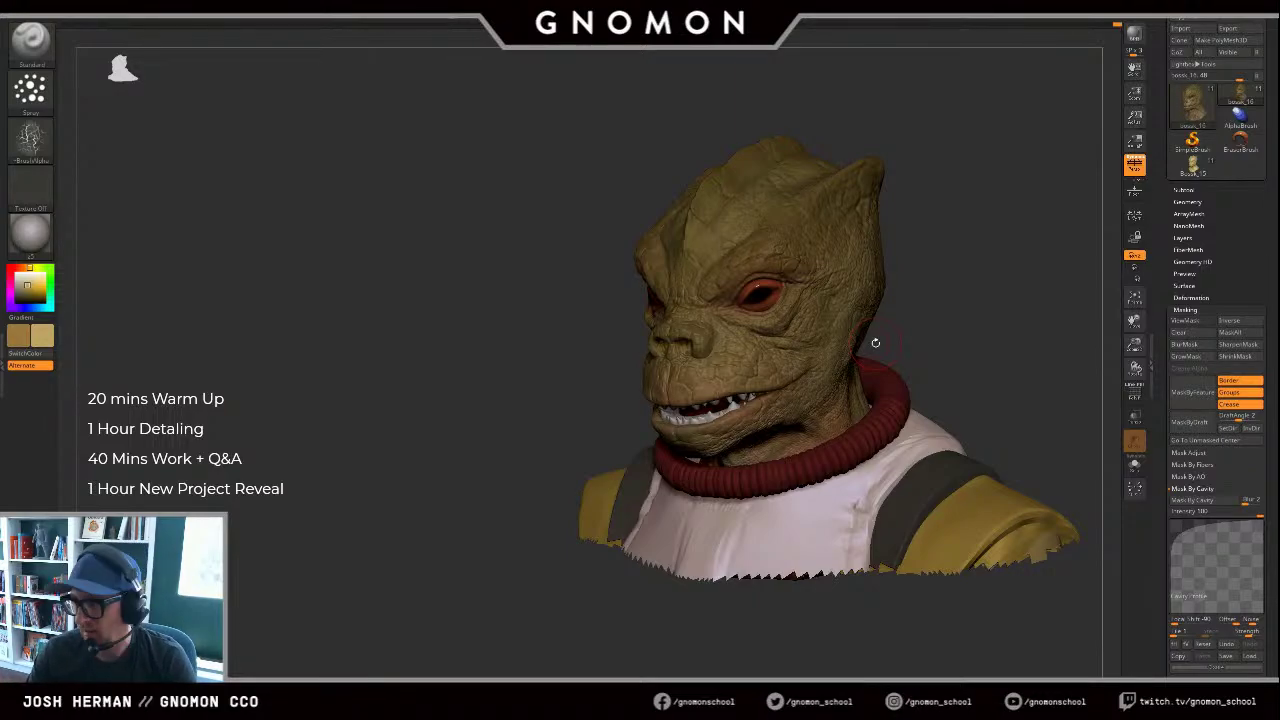
Step: Isolate the head from the other subtools and spray brown over its side and back through the mask
{"action": "left_click_drag", "start_coordinate": [994, 211], "coordinate": [850, 190], "text": "alt"}
{"action": "key", "text": "alt+s"}
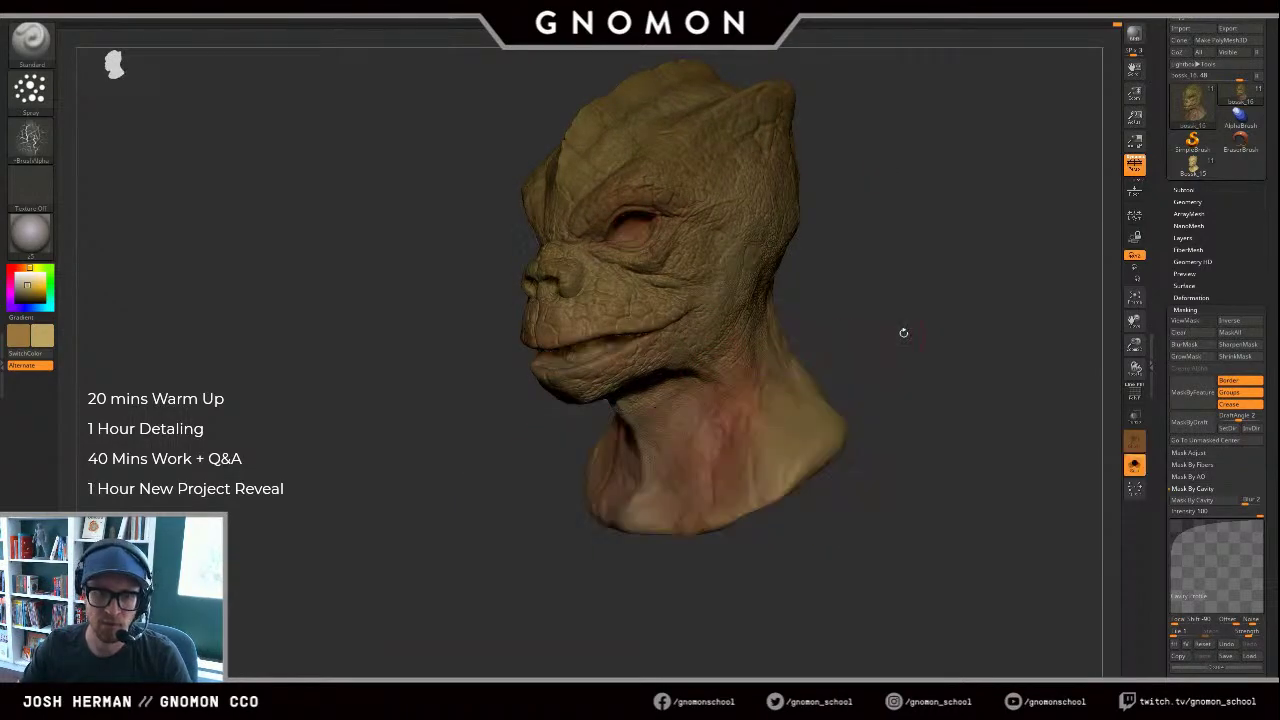
{"action": "left_click_drag", "start_coordinate": [903, 331], "coordinate": [843, 320], "text": "alt"}
{"action": "key", "text": "v"}
{"action": "left_click_drag", "start_coordinate": [845, 364], "coordinate": [852, 418]}
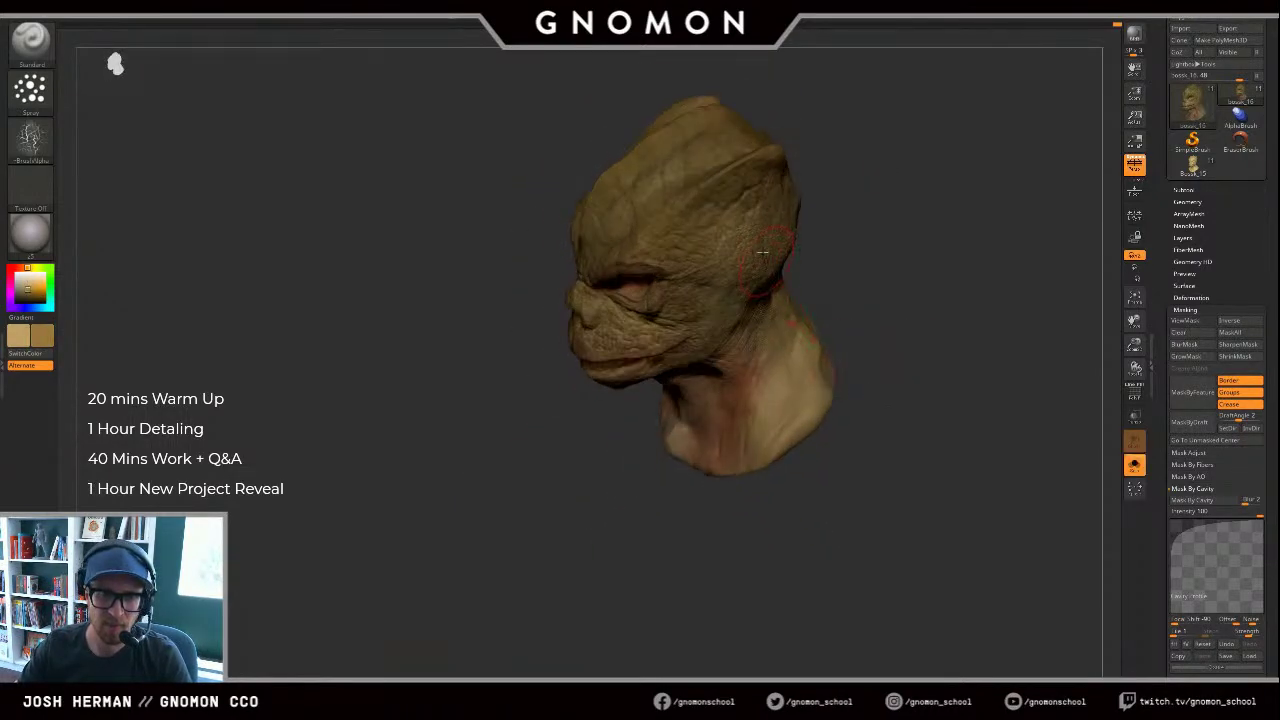
Step: Sample a lighter tan from the skin and spray it over the neck, comparing the isolated head with the full bust
{"action": "left_click_drag", "start_coordinate": [884, 370], "coordinate": [876, 358]}
{"action": "key", "text": "c"}
{"action": "left_click_drag", "start_coordinate": [896, 362], "coordinate": [800, 382]}
{"action": "key", "text": "c"}
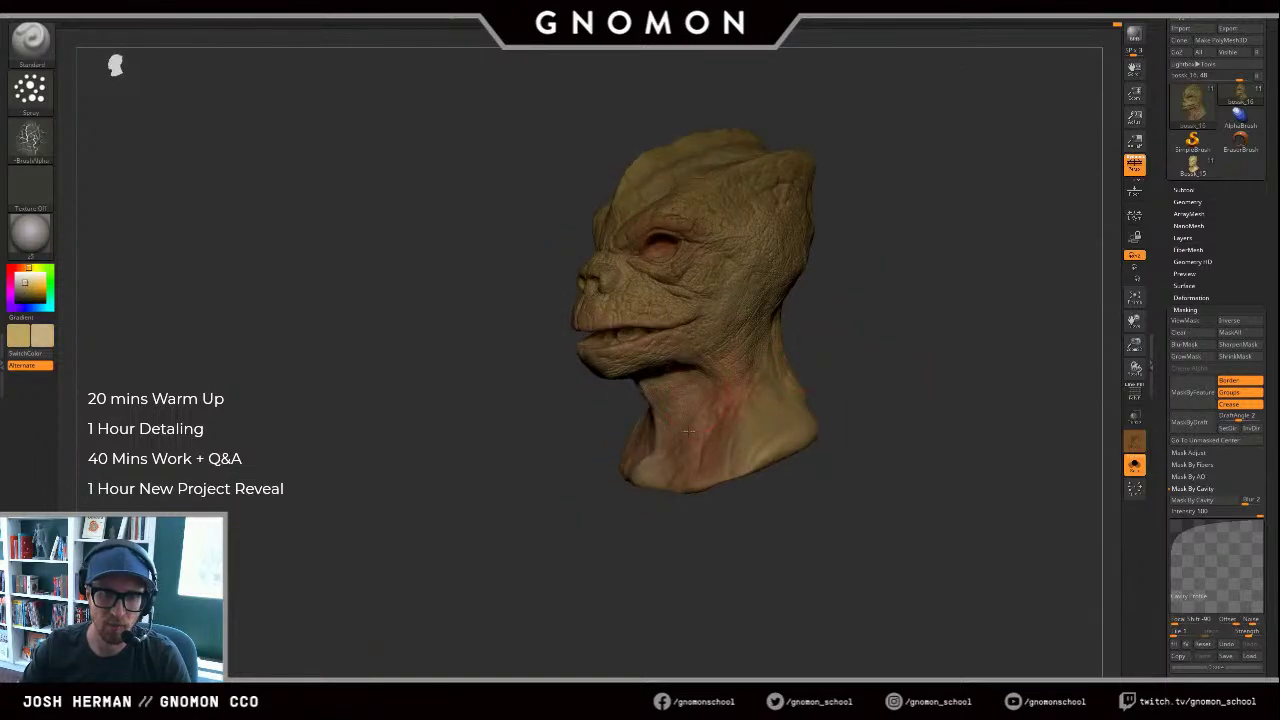
{"action": "mouse_move", "coordinate": [882, 338]}
{"action": "left_mouse_down", "text": "ctrl"}
{"action": "mouse_move", "coordinate": [893, 390]}
{"action": "mouse_move", "coordinate": [862, 364]}
{"action": "mouse_move", "coordinate": [880, 350]}
{"action": "left_mouse_up", "text": "ctrl"}
{"action": "key", "text": "shift+s"}
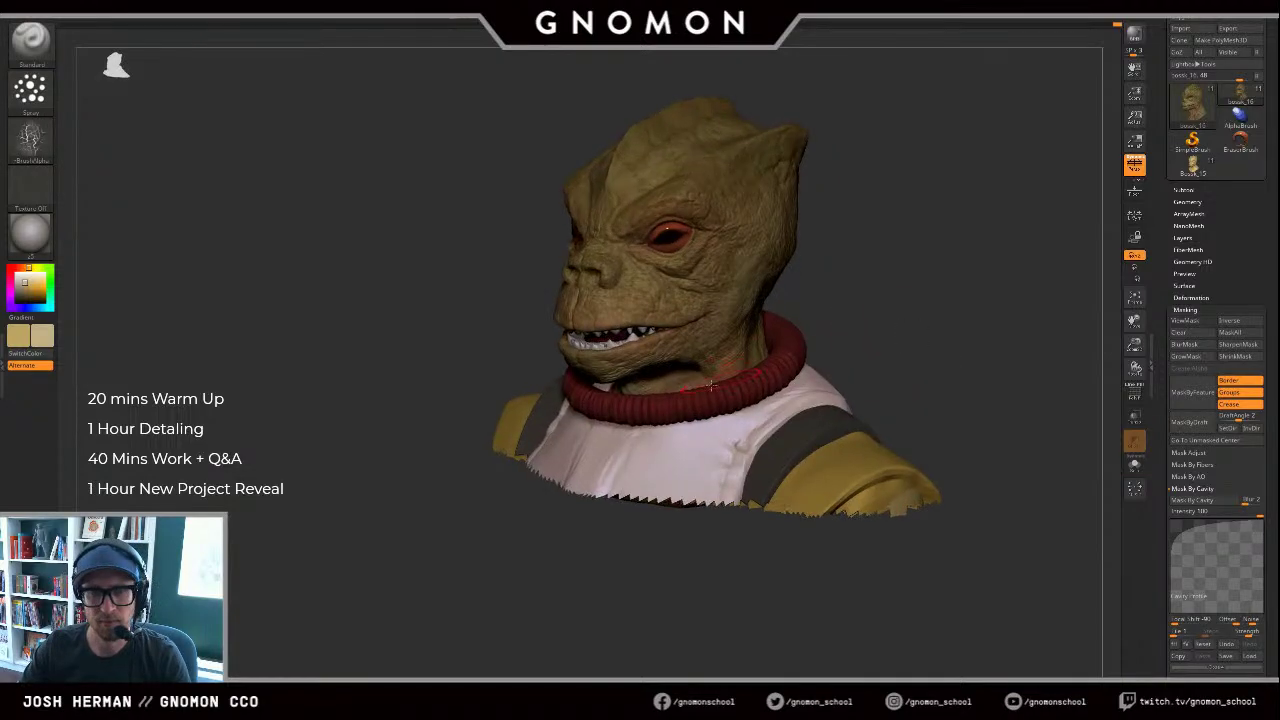
{"action": "key", "text": "shift+s"}
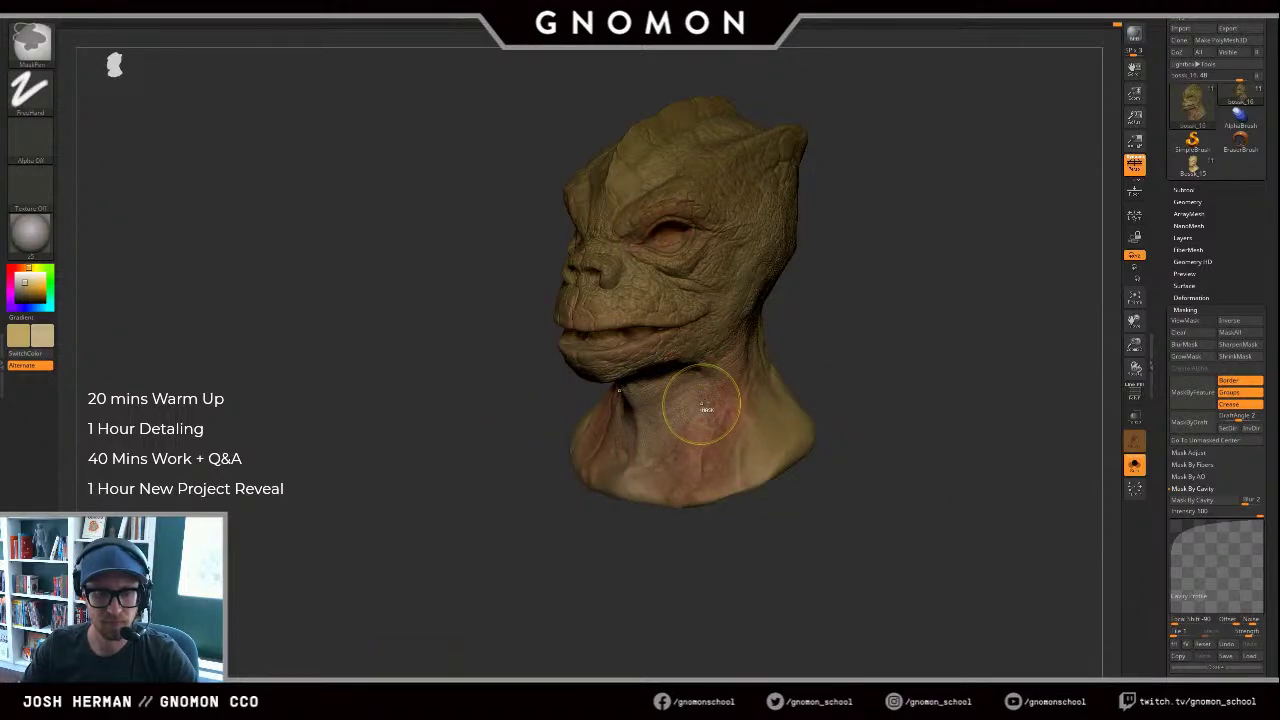
Step: Toggle the mask display on the isolated head and neck and invert the cavity mask
{"action": "key", "text": "ctrl+h"}
{"action": "left_click", "coordinate": [858, 364], "text": "ctrl"}
{"action": "key", "text": "ctrl+h"}
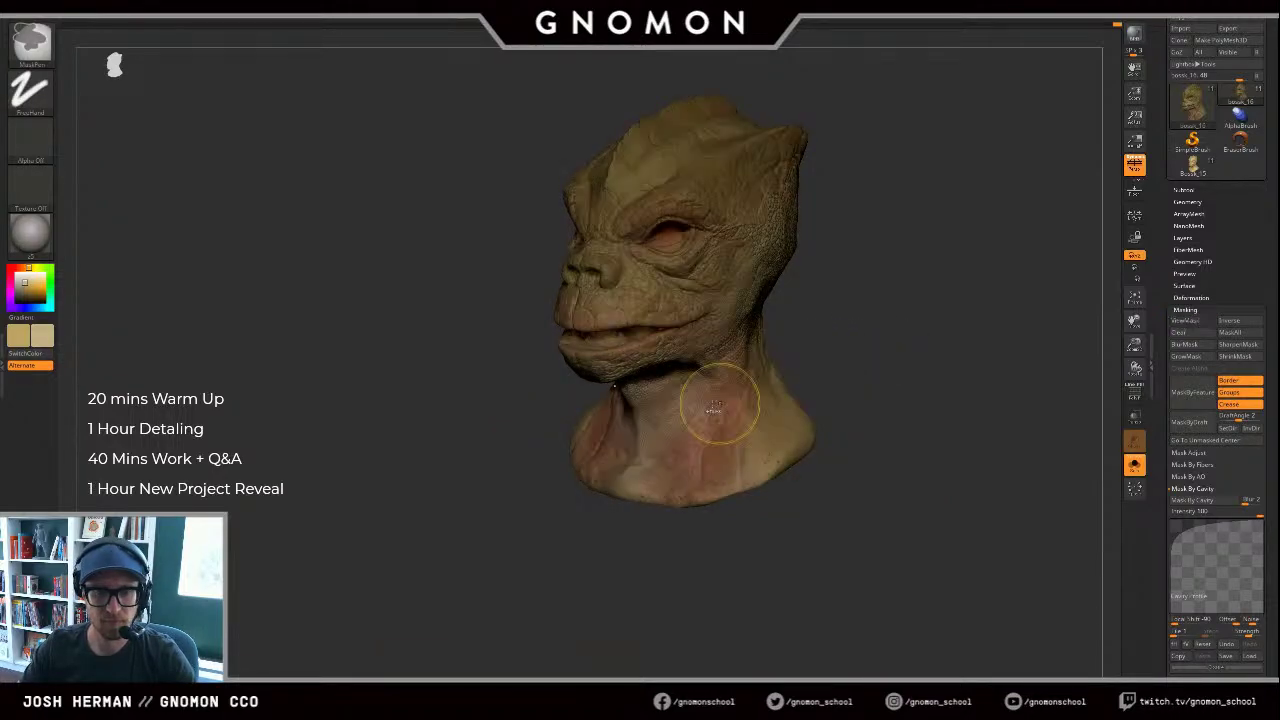
{"action": "key", "text": "ctrl+h"}
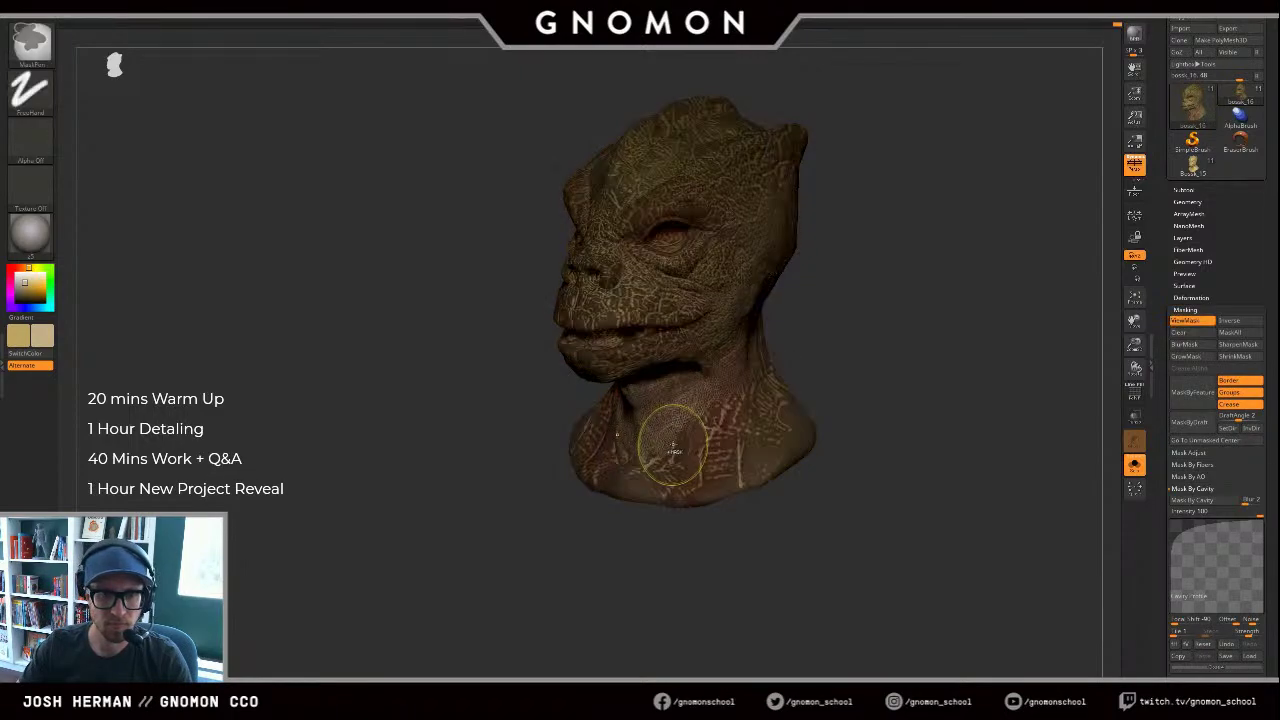
{"action": "key", "text": "ctrl+h"}
{"action": "key", "text": "ctrl+h"}
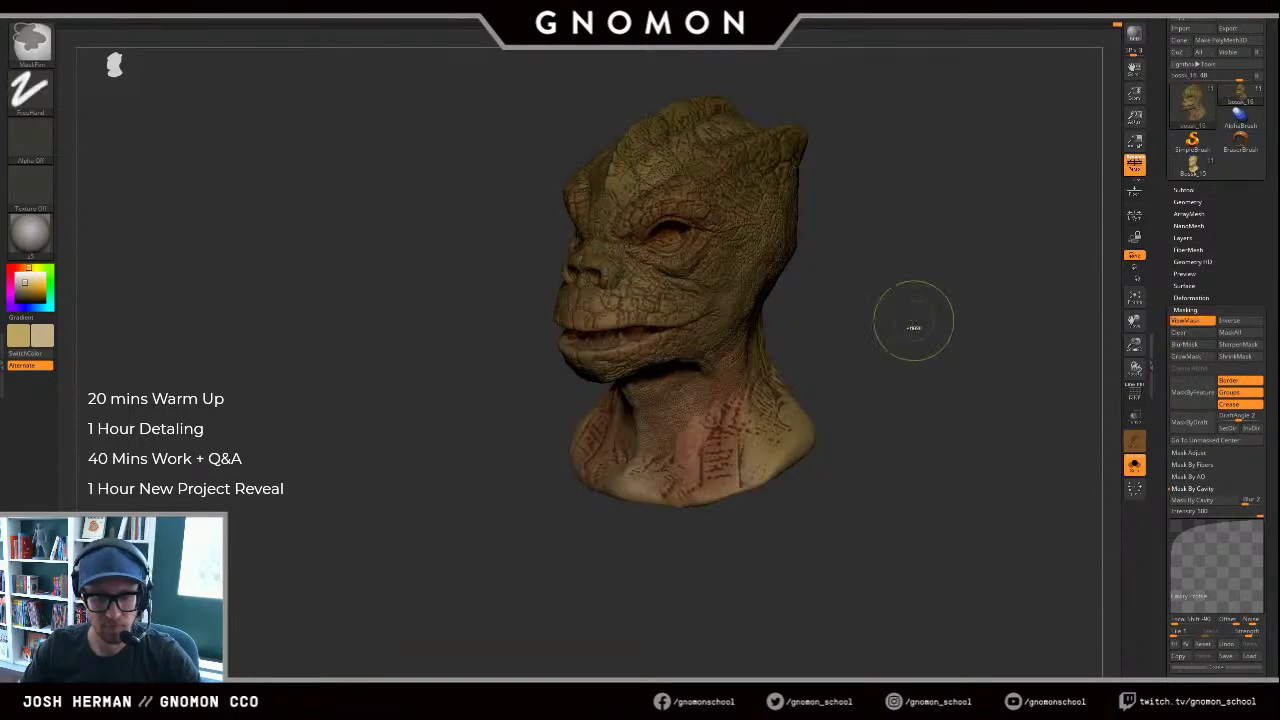
Step: Compare the isolated head with its mask display on and off, bring back the full bust and examine the face from both sides
{"action": "key", "text": "ctrl+h"}
{"action": "key", "text": "ctrl+h"}
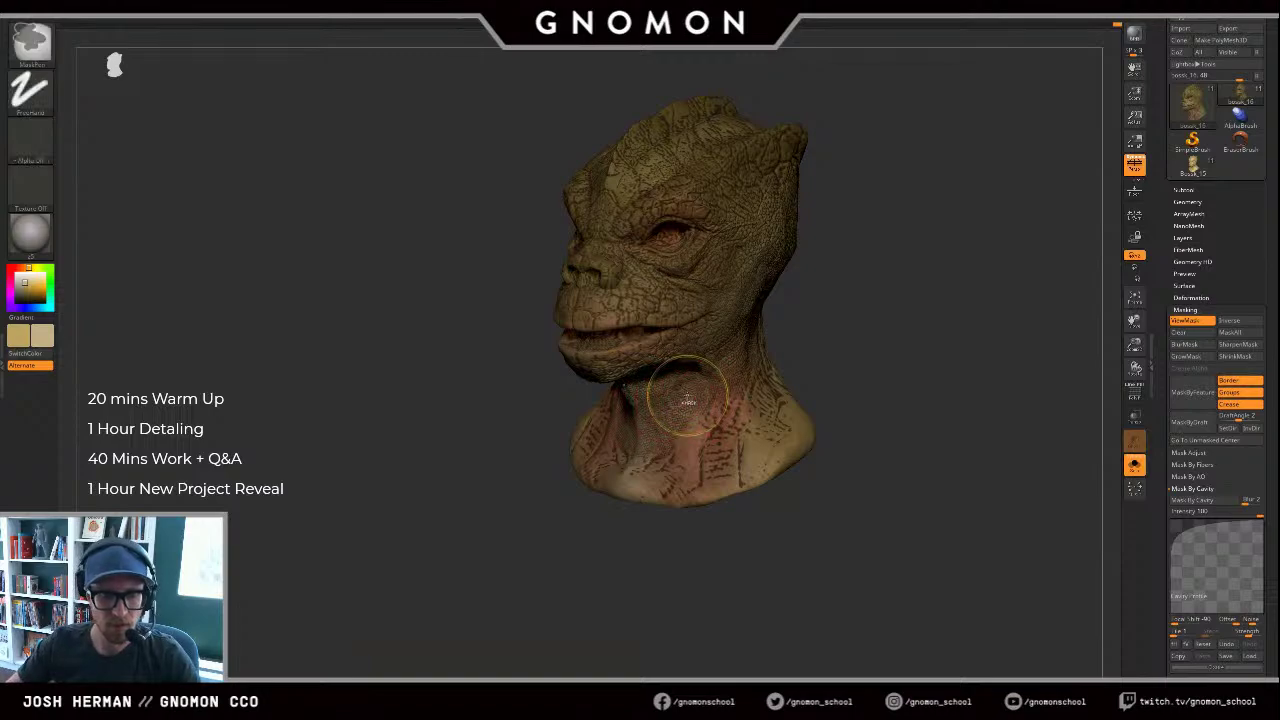
{"action": "key", "text": "ctrl+h"}
{"action": "key", "text": "alt+s"}
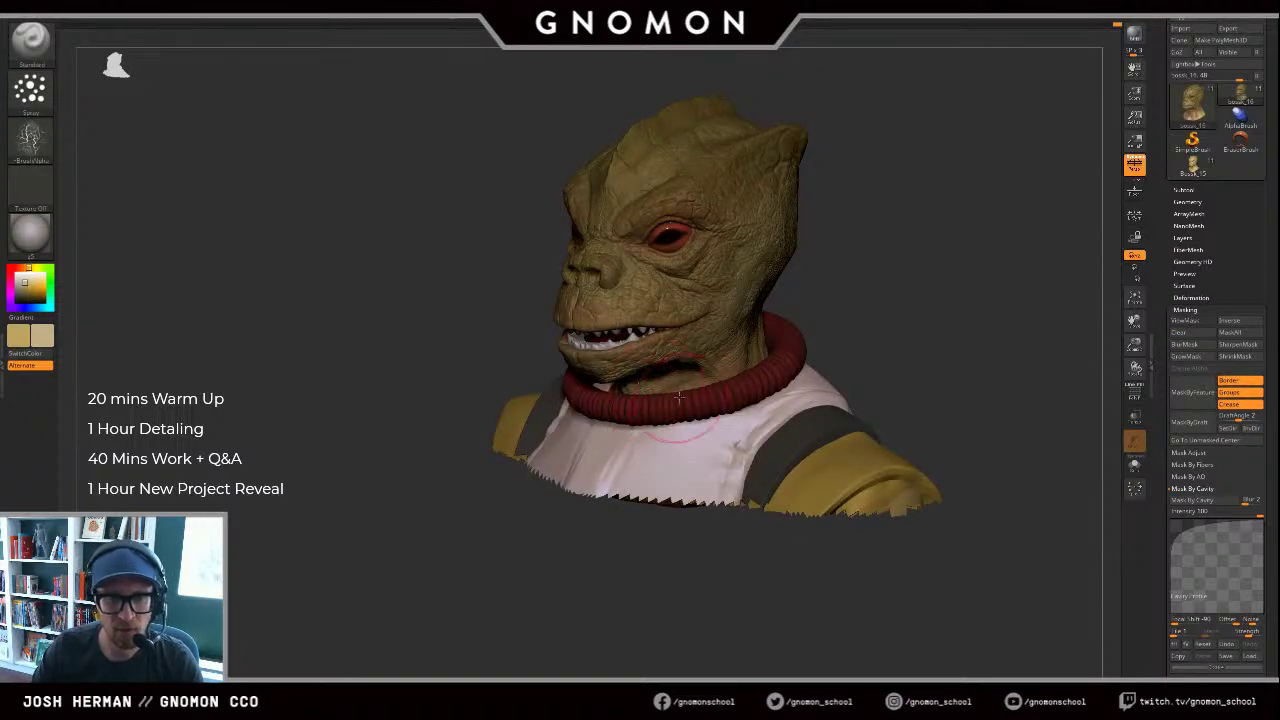
{"action": "left_click_drag", "start_coordinate": [898, 203], "coordinate": [1000, 205]}
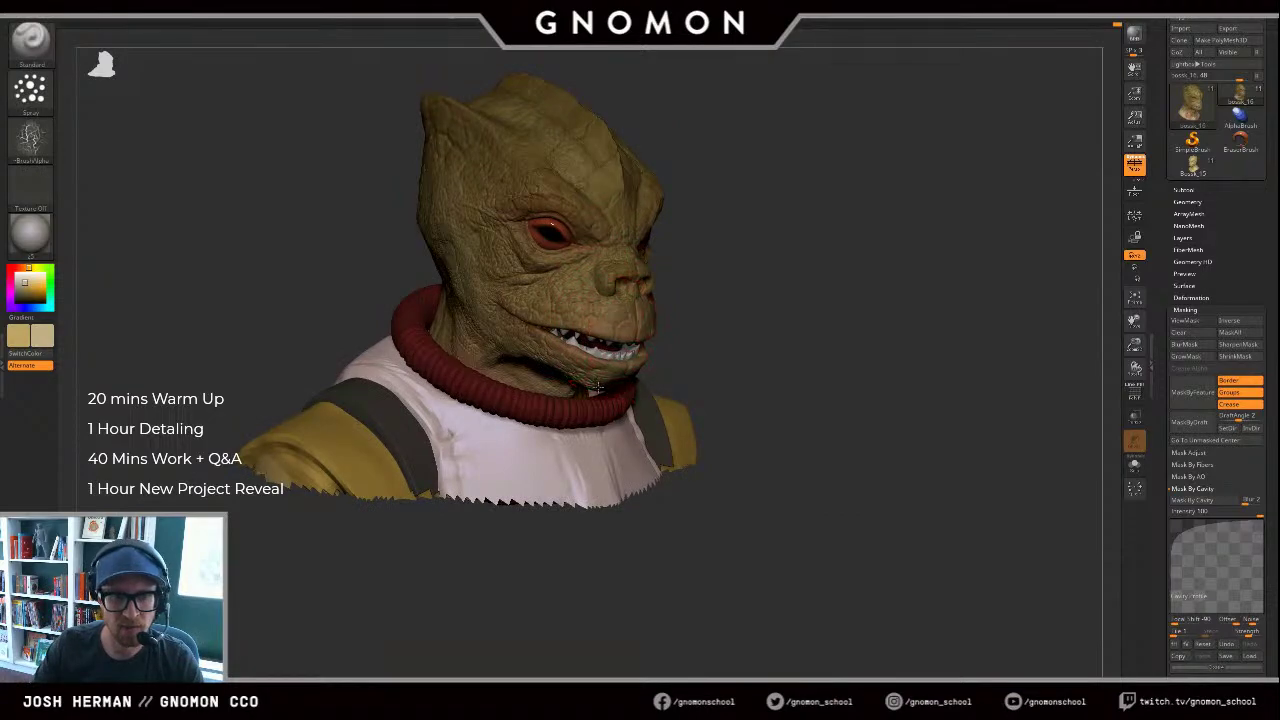
Step: Undo the latest paint strokes on the head and check its mask display
{"action": "key", "text": "ctrl+z"}
{"action": "key", "text": "ctrl+z"}
{"action": "key", "text": "ctrl+z"}
{"action": "key", "text": "ctrl+z"}
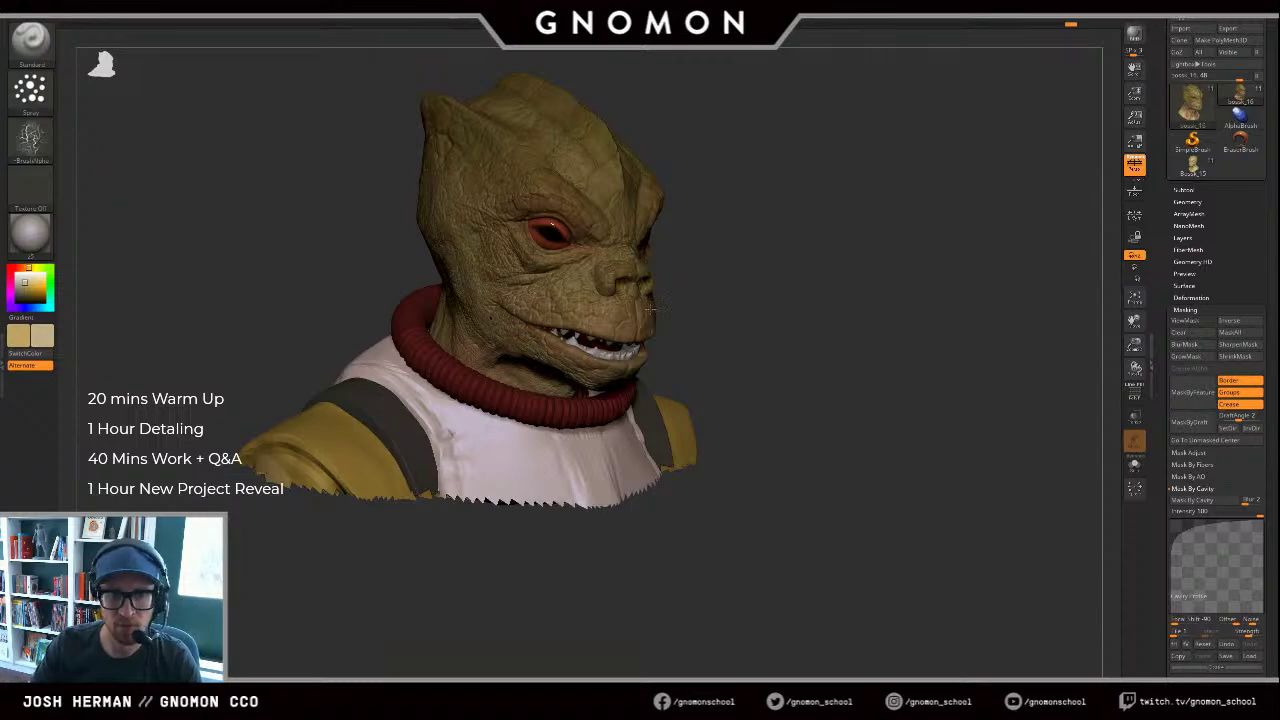
{"action": "key", "text": "ctrl+h"}
{"action": "key", "text": "ctrl+h"}
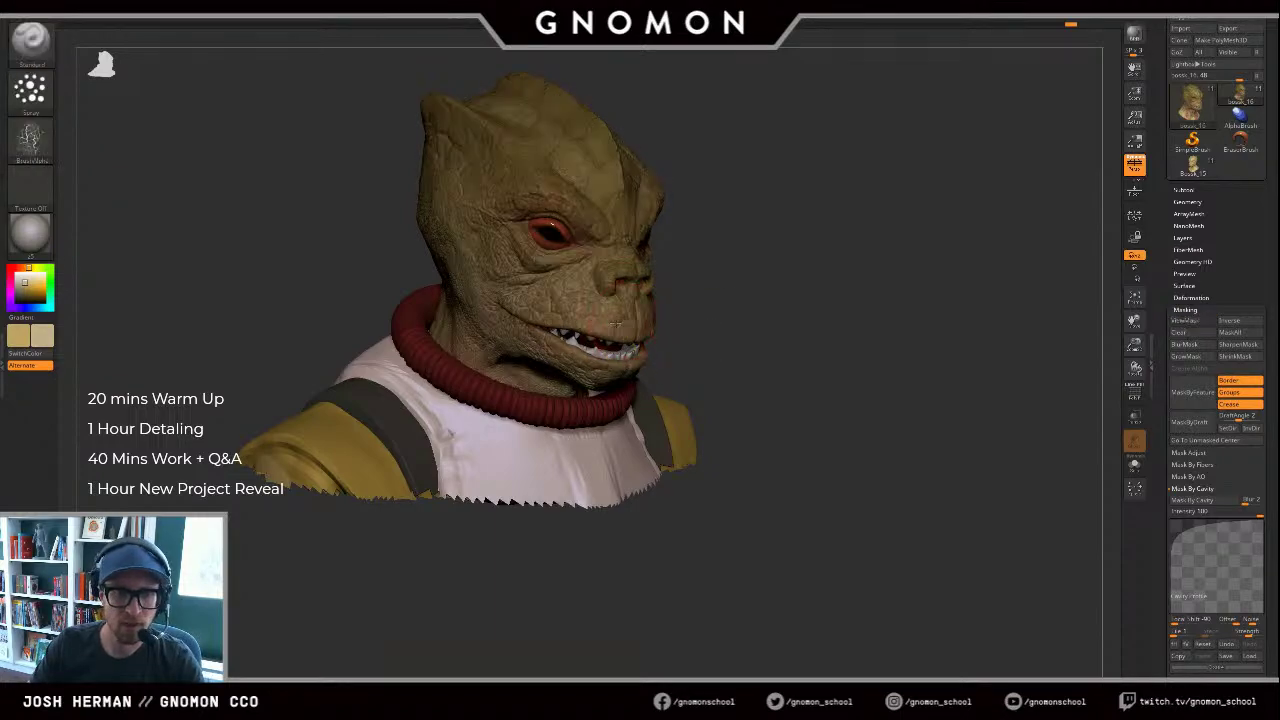
Step: Isolate the head to examine the cheek, jaw and neck colors from several angles, and restore the full bust
{"action": "left_click_drag", "start_coordinate": [705, 306], "coordinate": [657, 330]}
{"action": "key", "text": "alt+s"}
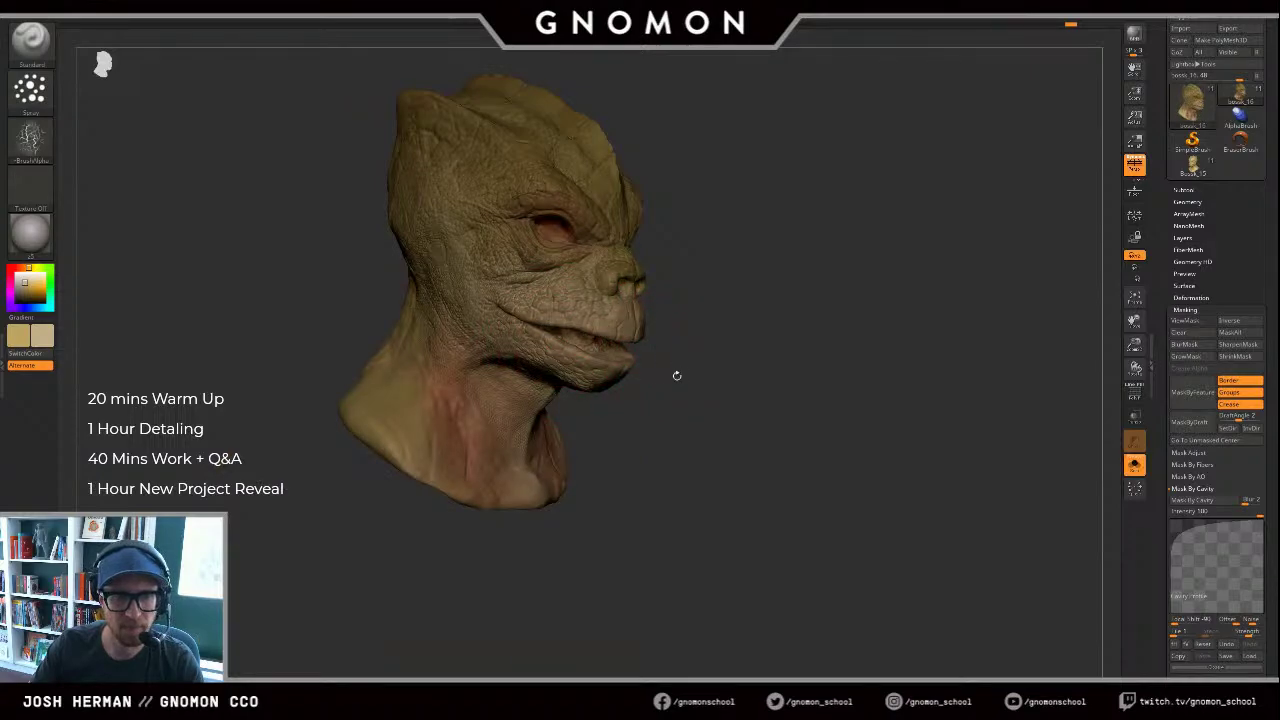
{"action": "left_click_drag", "start_coordinate": [677, 376], "coordinate": [650, 373]}
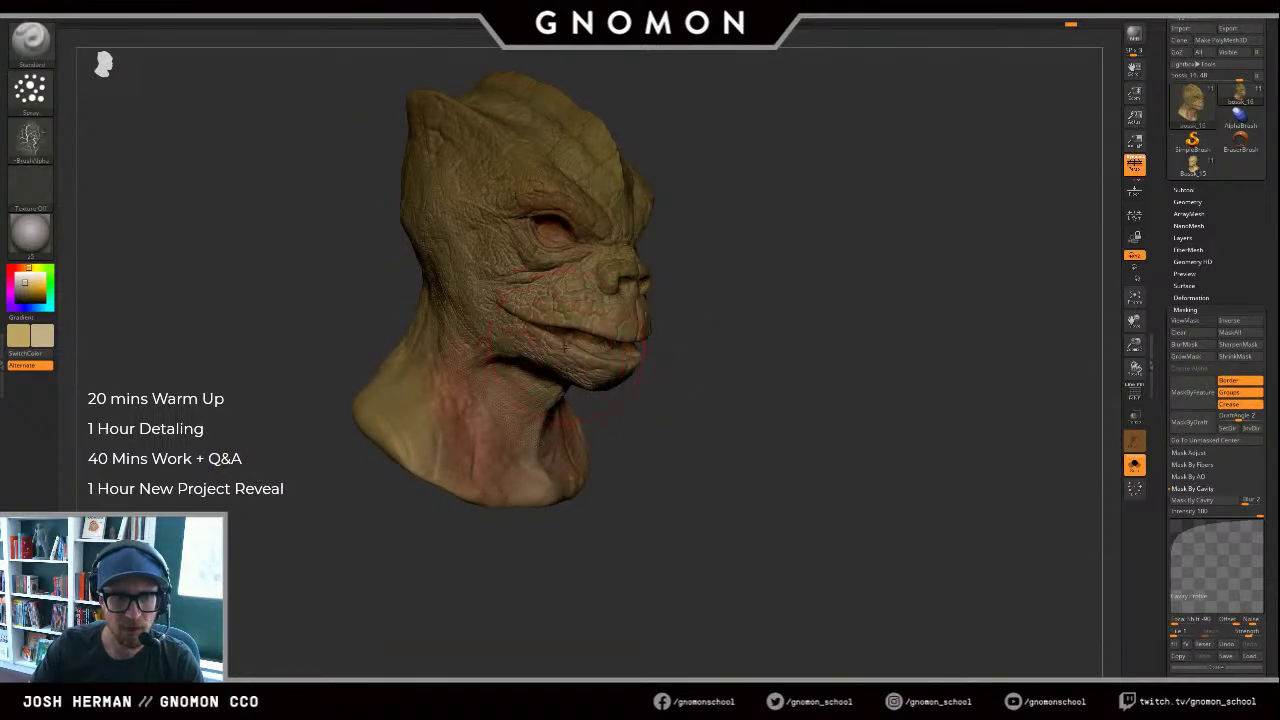
{"action": "key", "text": "s"}
{"action": "left_click_drag", "start_coordinate": [562, 347], "coordinate": [545, 345]}
{"action": "left_click_drag", "start_coordinate": [740, 307], "coordinate": [548, 322]}
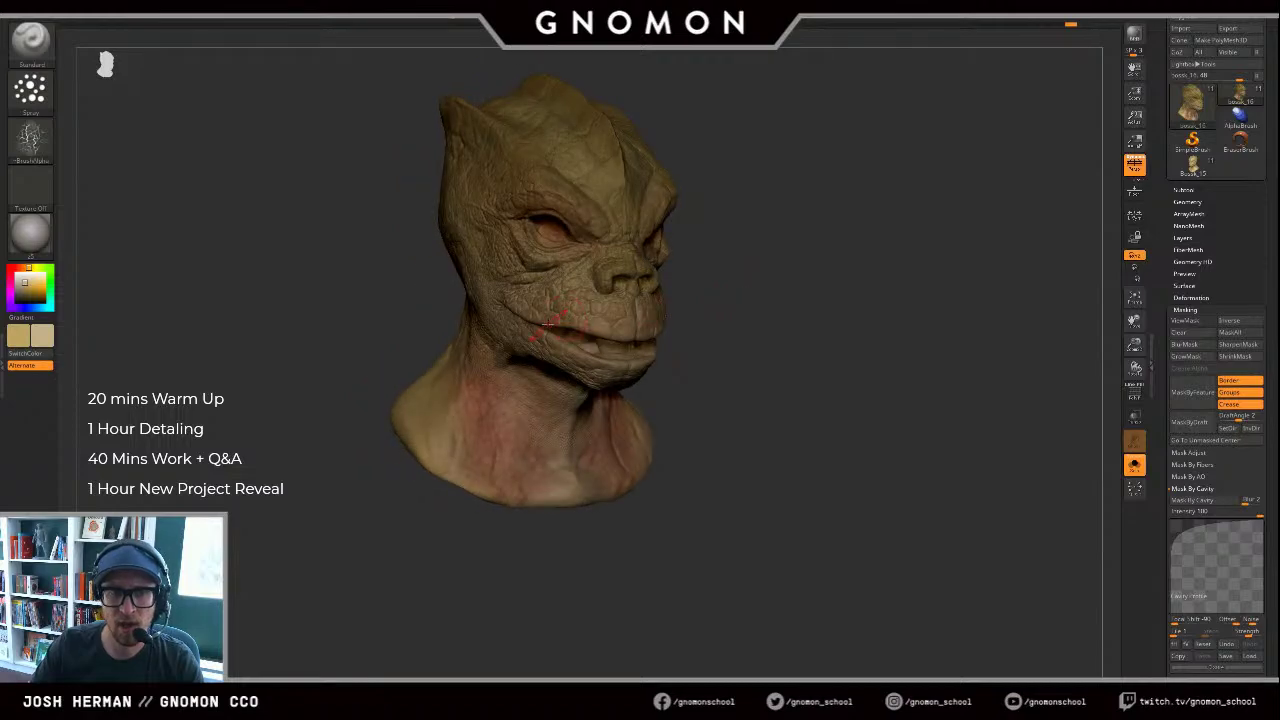
{"action": "left_click_drag", "start_coordinate": [800, 259], "coordinate": [900, 268], "text": "alt"}
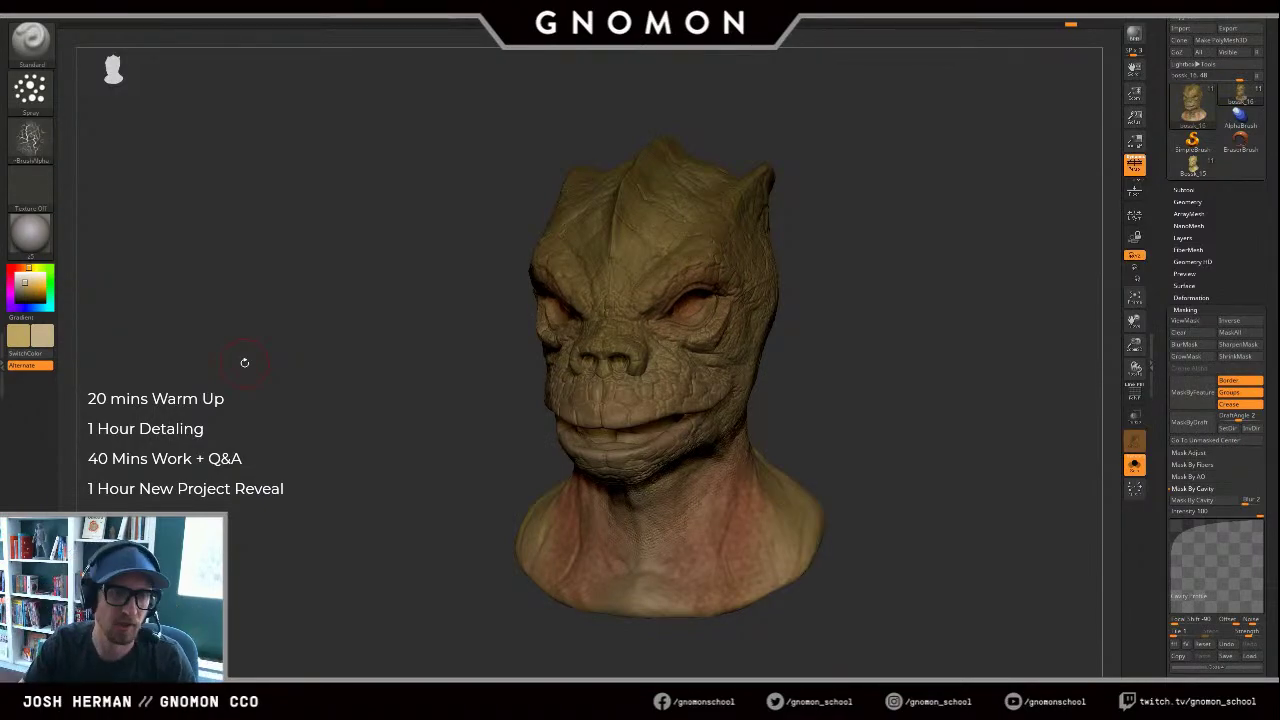
{"action": "key", "text": "alt+s"}
{"action": "mouse_move", "coordinate": [950, 348]}
{"action": "left_mouse_down", "text": "alt"}
{"action": "mouse_move", "coordinate": [846, 303]}
{"action": "mouse_move", "coordinate": [935, 328]}
{"action": "left_mouse_up", "text": "alt"}
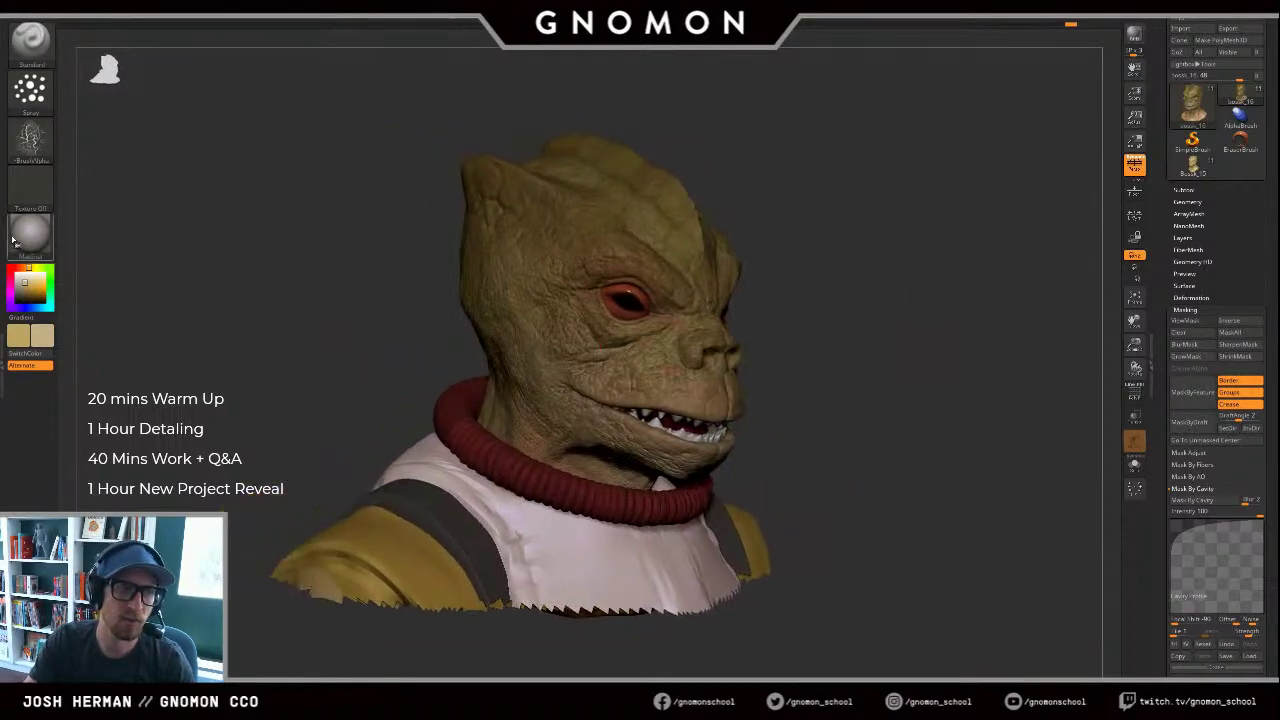
Step: Switch the material to Flat Color and examine the unshaded paint on the forehead, muzzle and cheeks
{"action": "mouse_move", "coordinate": [35, 241]}
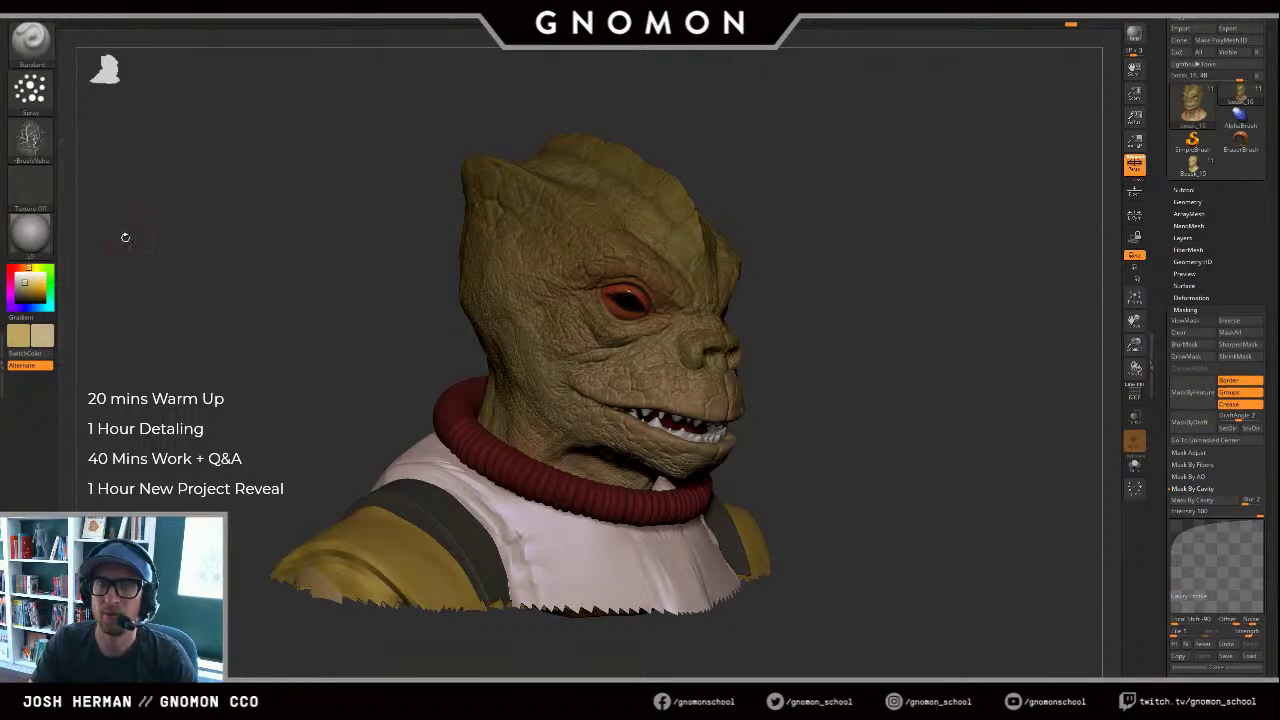
{"action": "left_click", "coordinate": [32, 236]}
{"action": "left_click", "coordinate": [92, 445]}
{"action": "left_click_drag", "start_coordinate": [118, 300], "coordinate": [266, 293]}
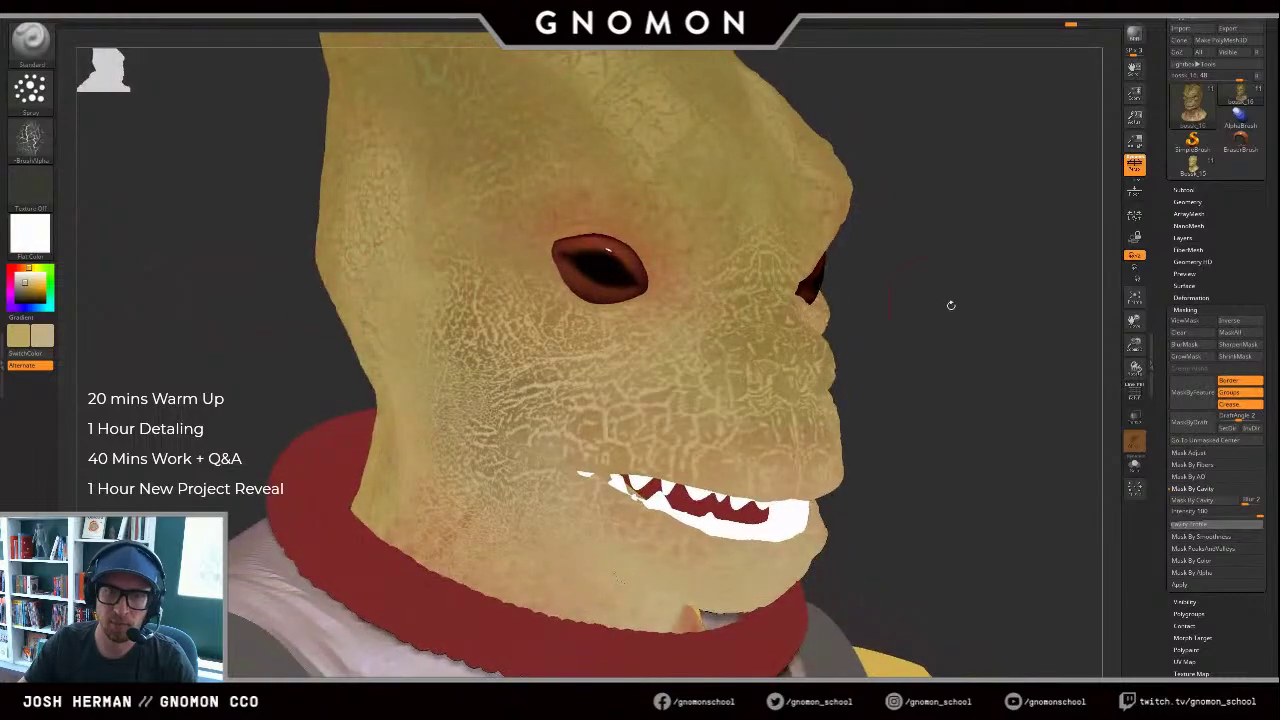
{"action": "left_click_drag", "start_coordinate": [1024, 353], "coordinate": [1019, 445], "text": "alt"}
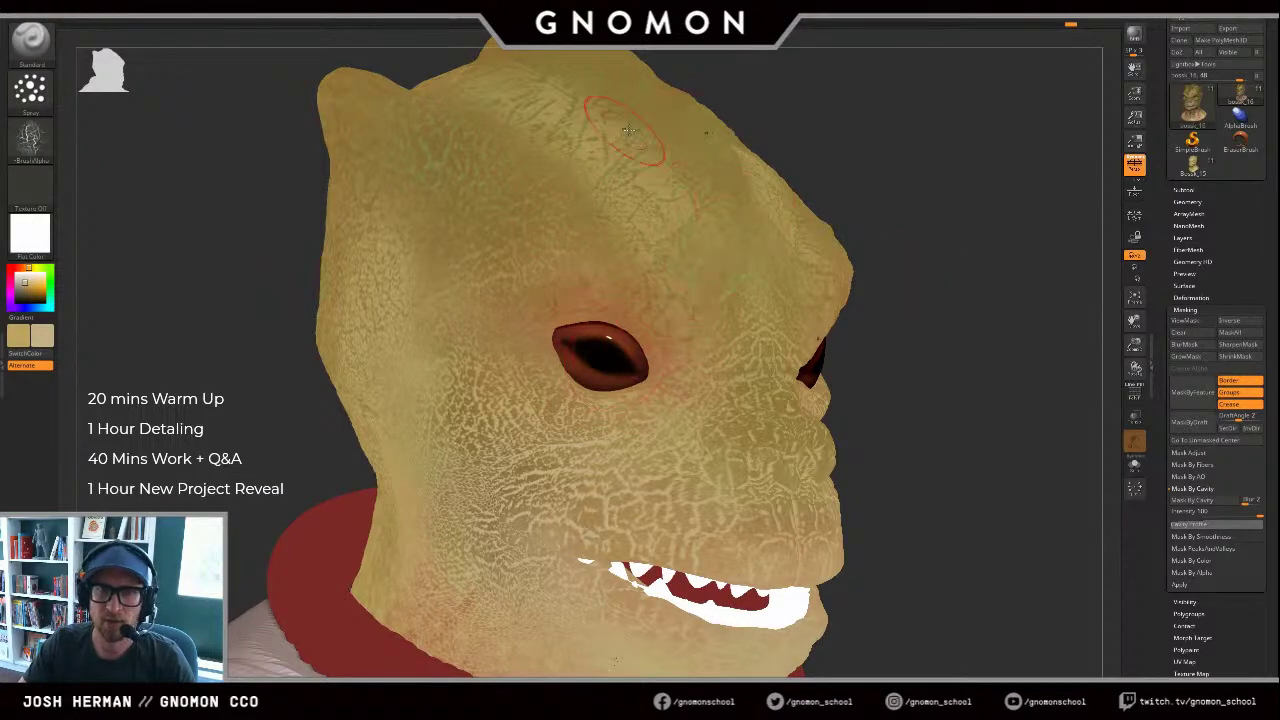
{"action": "left_click_drag", "start_coordinate": [950, 150], "coordinate": [774, 257], "text": "alt"}
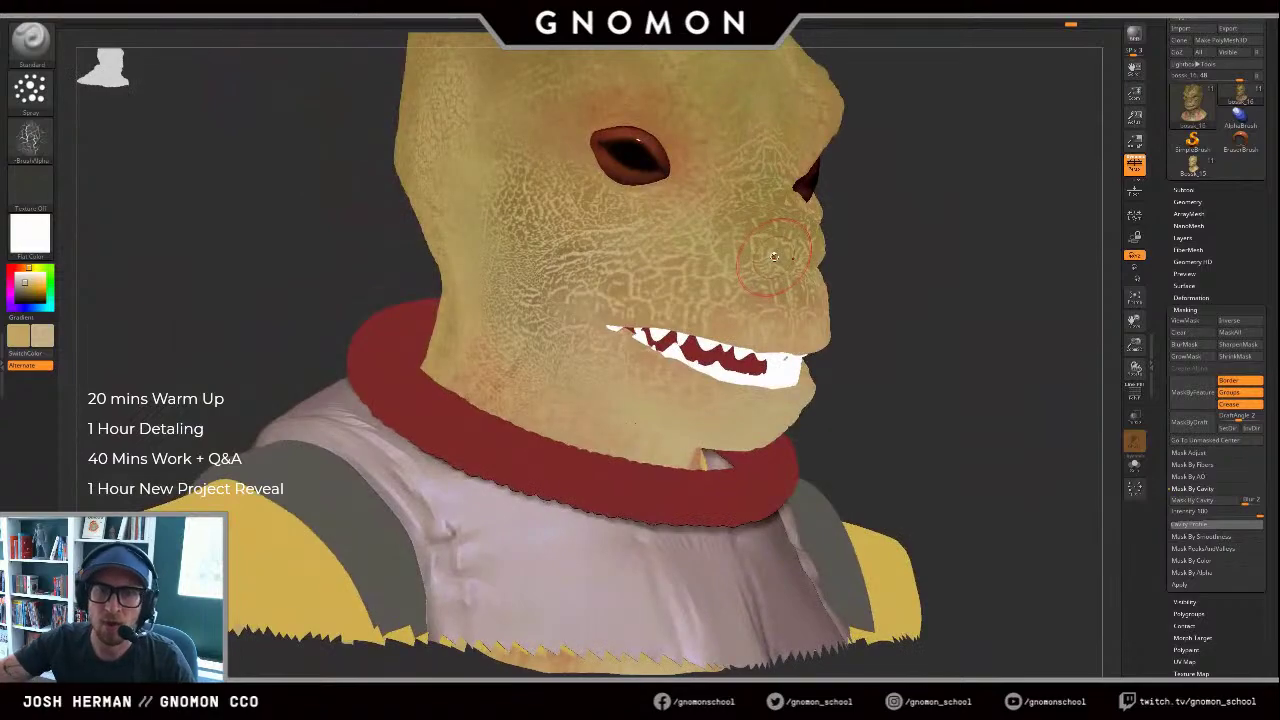
{"action": "left_click_drag", "start_coordinate": [955, 177], "coordinate": [765, 214], "text": "alt"}
{"action": "left_click_drag", "start_coordinate": [411, 321], "coordinate": [469, 274], "text": "alt"}
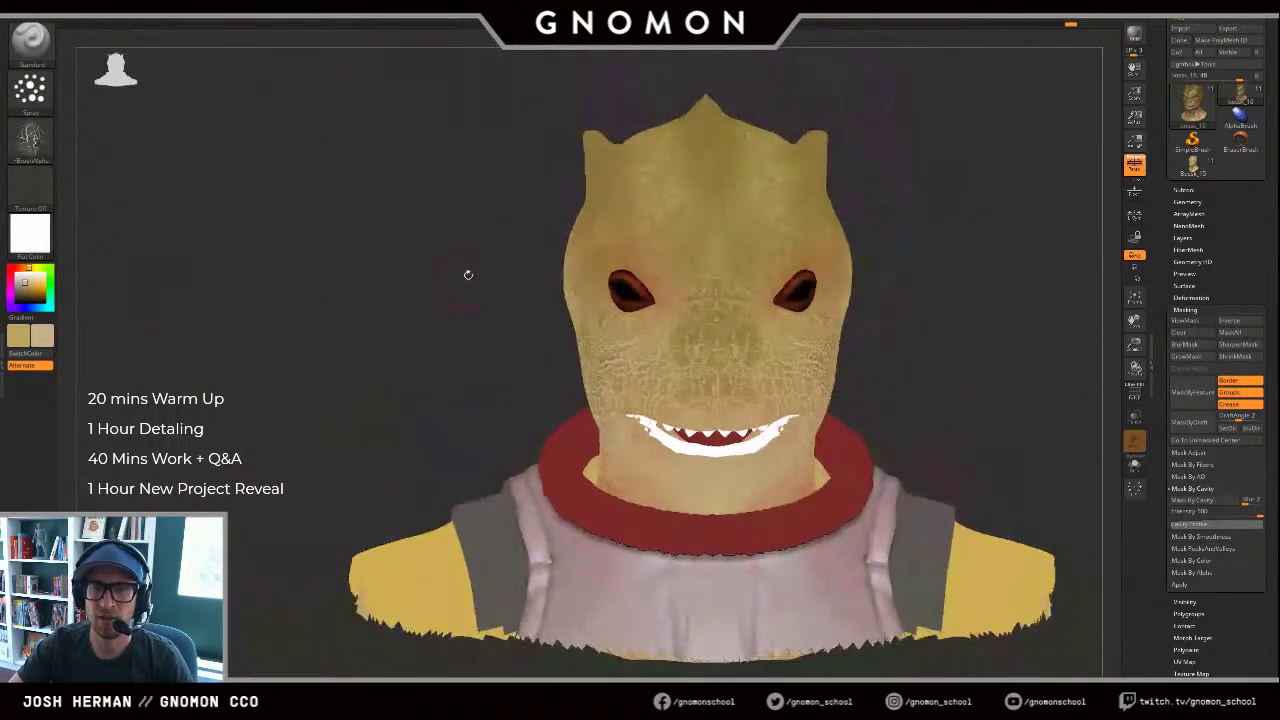
{"action": "left_click_drag", "start_coordinate": [560, 285], "coordinate": [486, 284]}
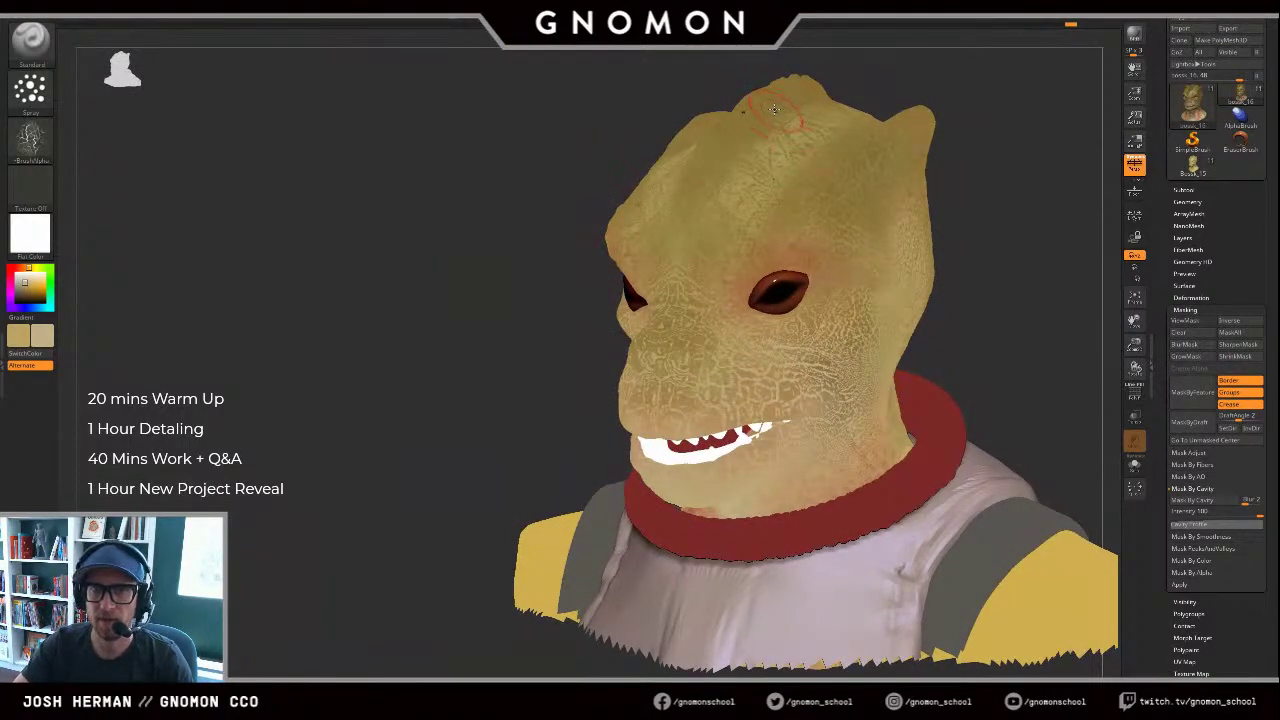
Step: Sample a dark olive from the crest of the head and return the bust to the shaded sphere material
{"action": "key", "text": "c"}
{"action": "left_click_drag", "start_coordinate": [465, 229], "coordinate": [440, 232], "text": "alt"}
{"action": "left_click_drag", "start_coordinate": [440, 232], "coordinate": [466, 240], "text": "shift"}
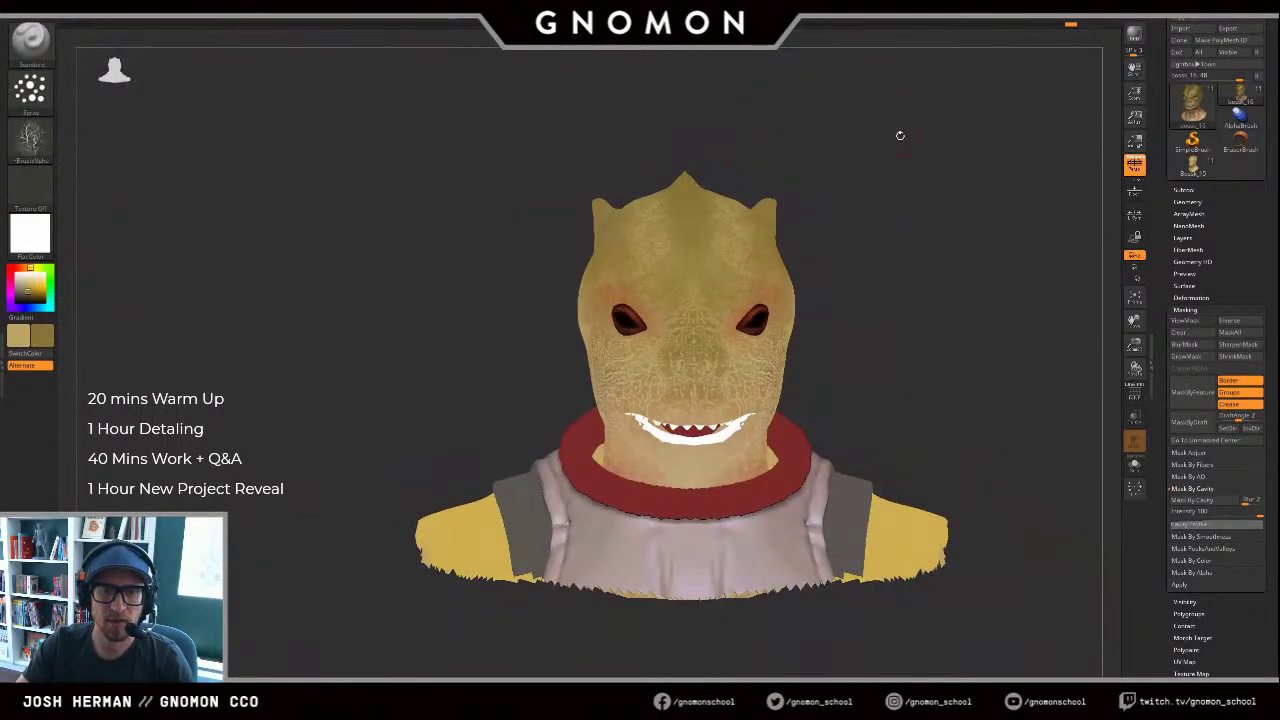
{"action": "left_click_drag", "start_coordinate": [900, 134], "coordinate": [755, 139], "text": "alt"}
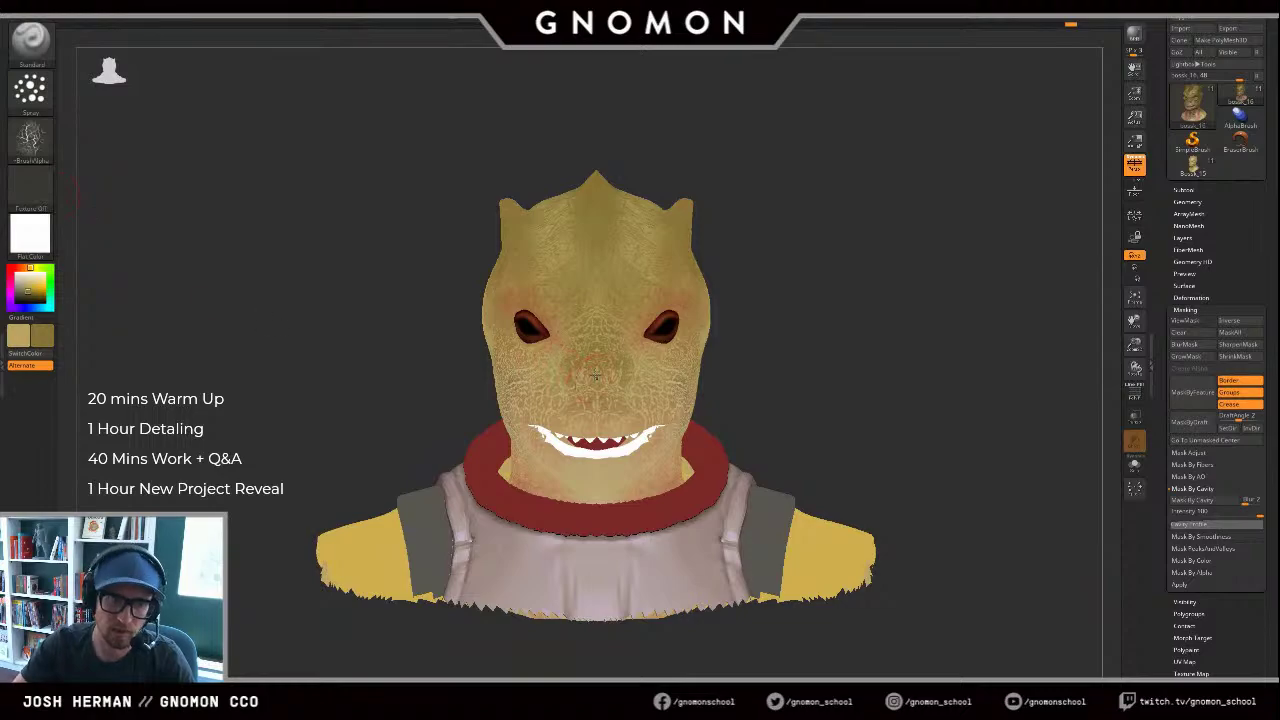
{"action": "left_click_drag", "start_coordinate": [311, 330], "coordinate": [390, 340]}
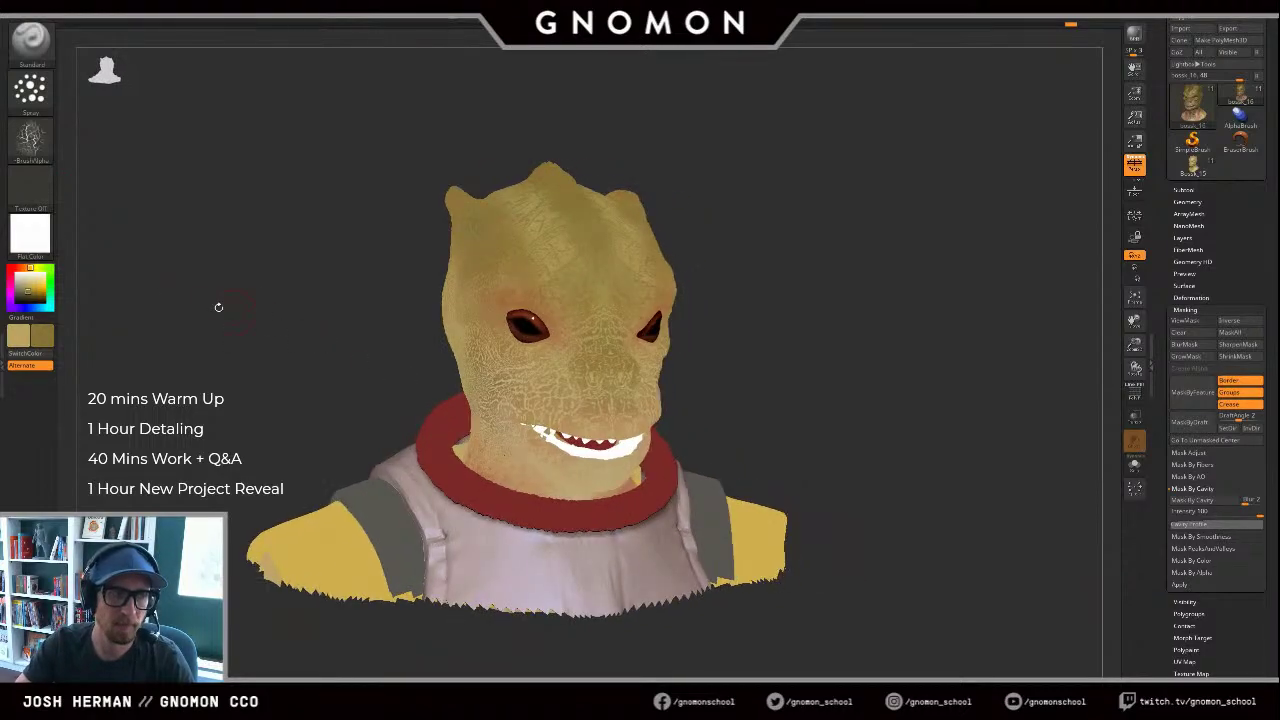
{"action": "left_click", "coordinate": [30, 235]}
{"action": "left_click", "coordinate": [248, 396]}
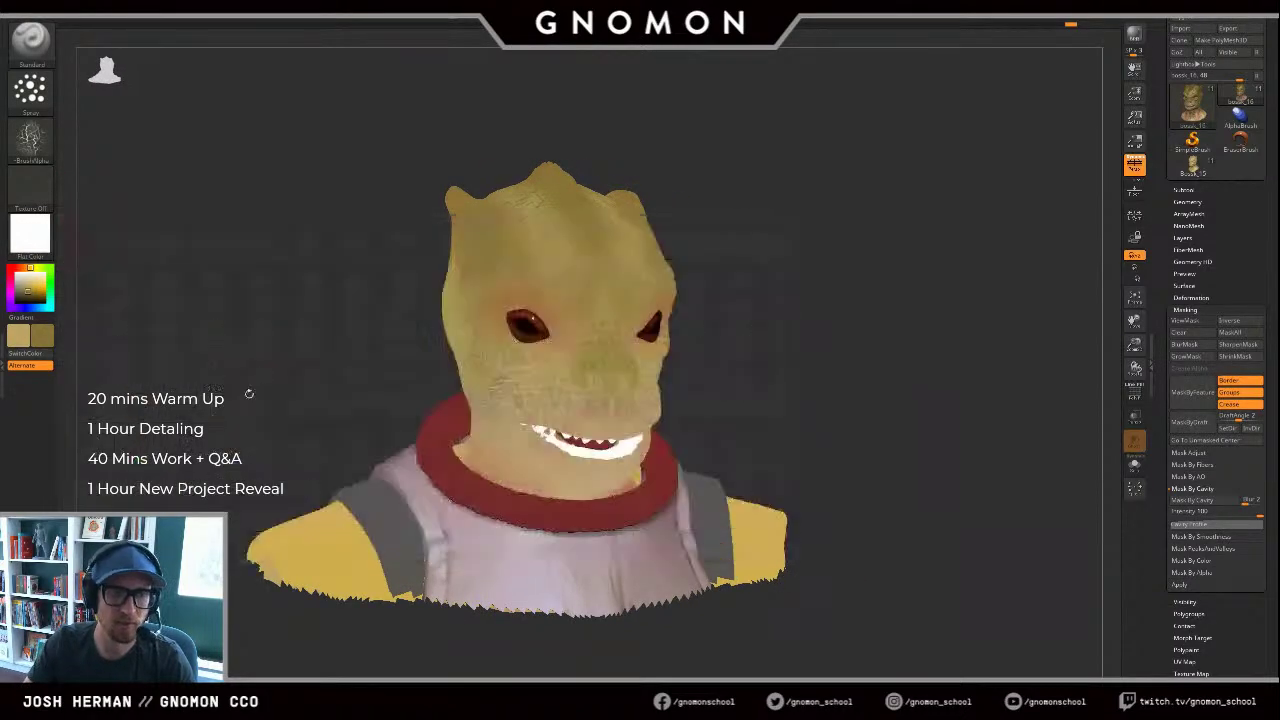
{"action": "left_click_drag", "start_coordinate": [888, 249], "coordinate": [692, 262]}
{"action": "left_click_drag", "start_coordinate": [234, 294], "coordinate": [284, 284], "text": "alt"}
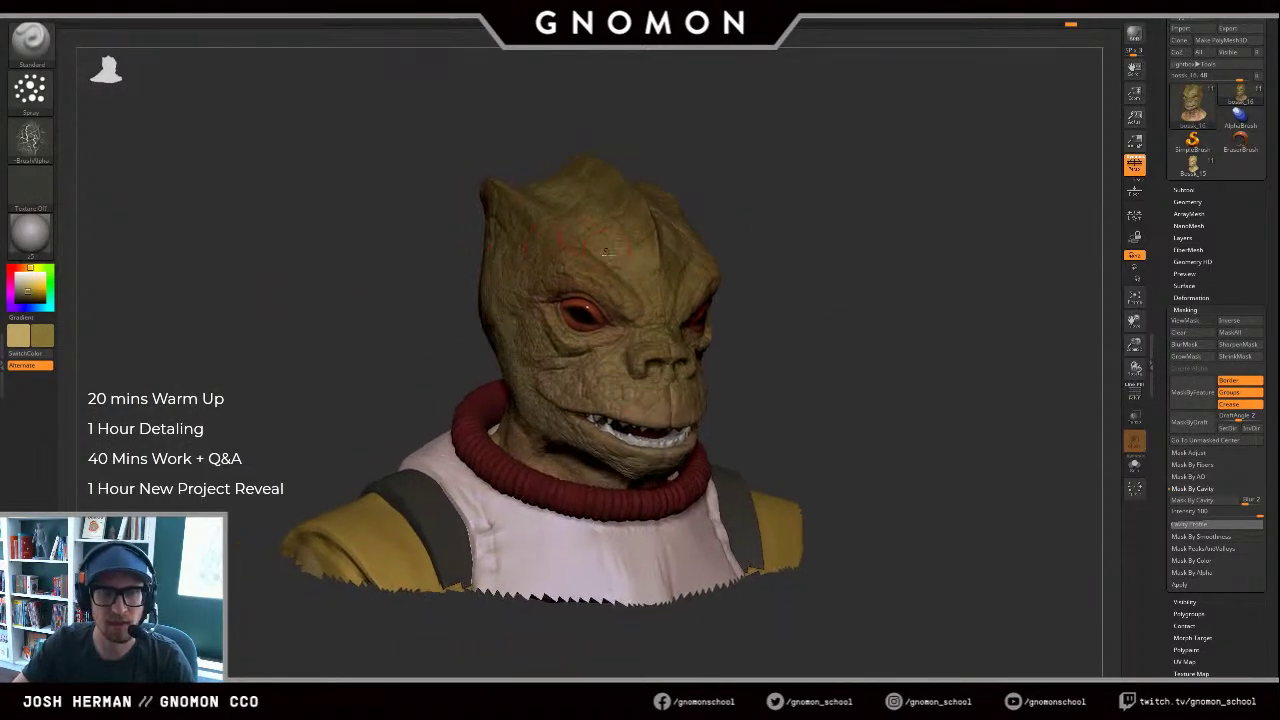
Step: Swap to the light tan and set the brush to the Dots stroke with Alpha Off, undoing a test stroke on the forehead
{"action": "key", "text": "v"}
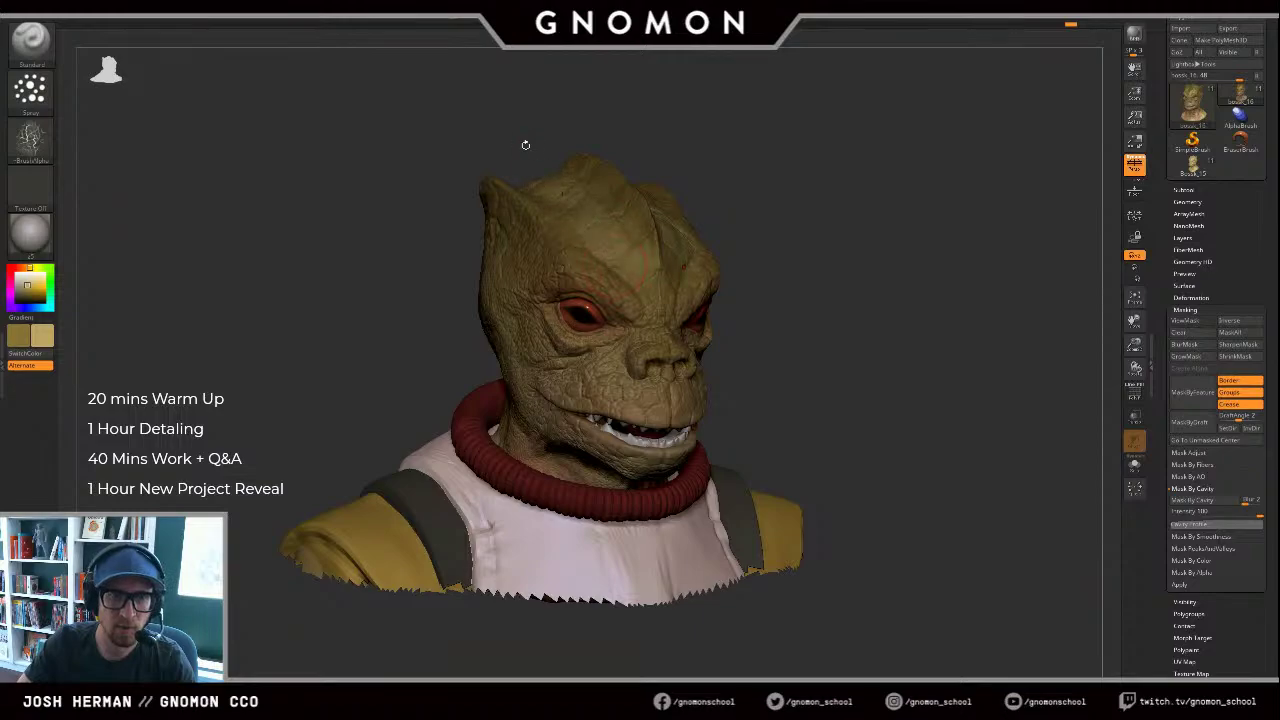
{"action": "left_click", "coordinate": [41, 101]}
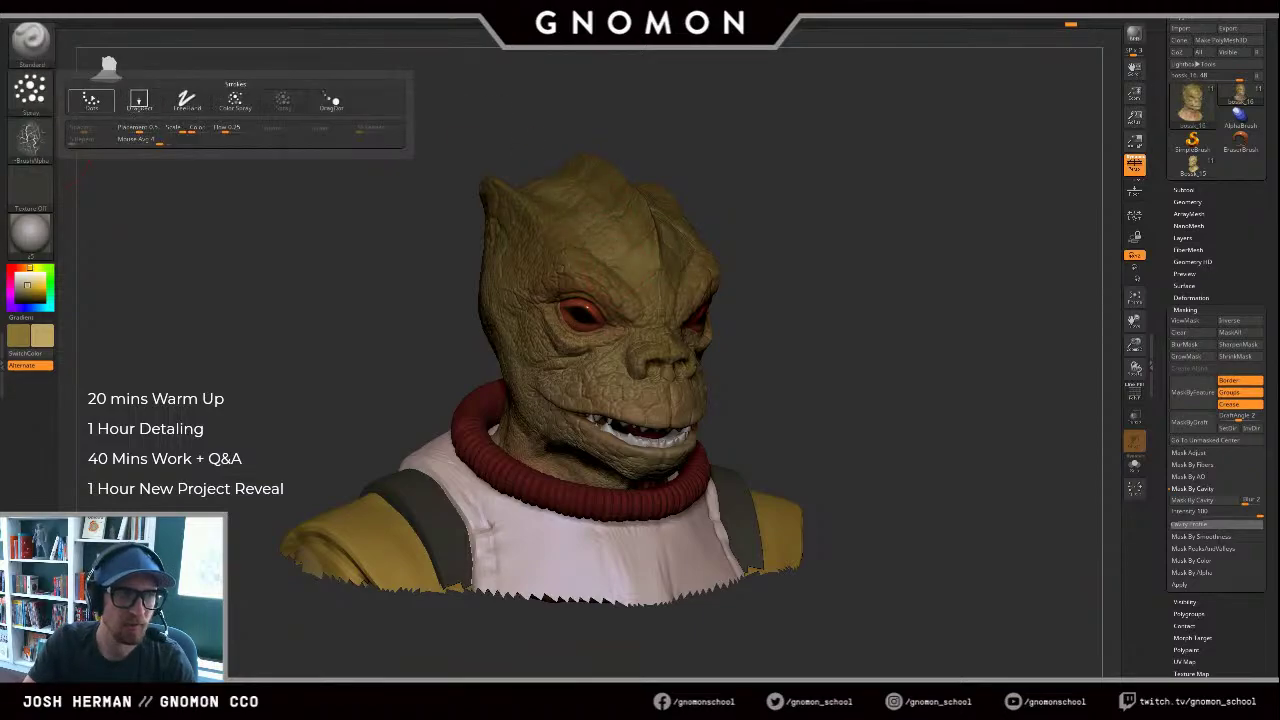
{"action": "left_click", "coordinate": [91, 100]}
{"action": "left_click_drag", "start_coordinate": [777, 126], "coordinate": [498, 48]}
{"action": "left_click_drag", "start_coordinate": [814, 80], "coordinate": [785, 145]}
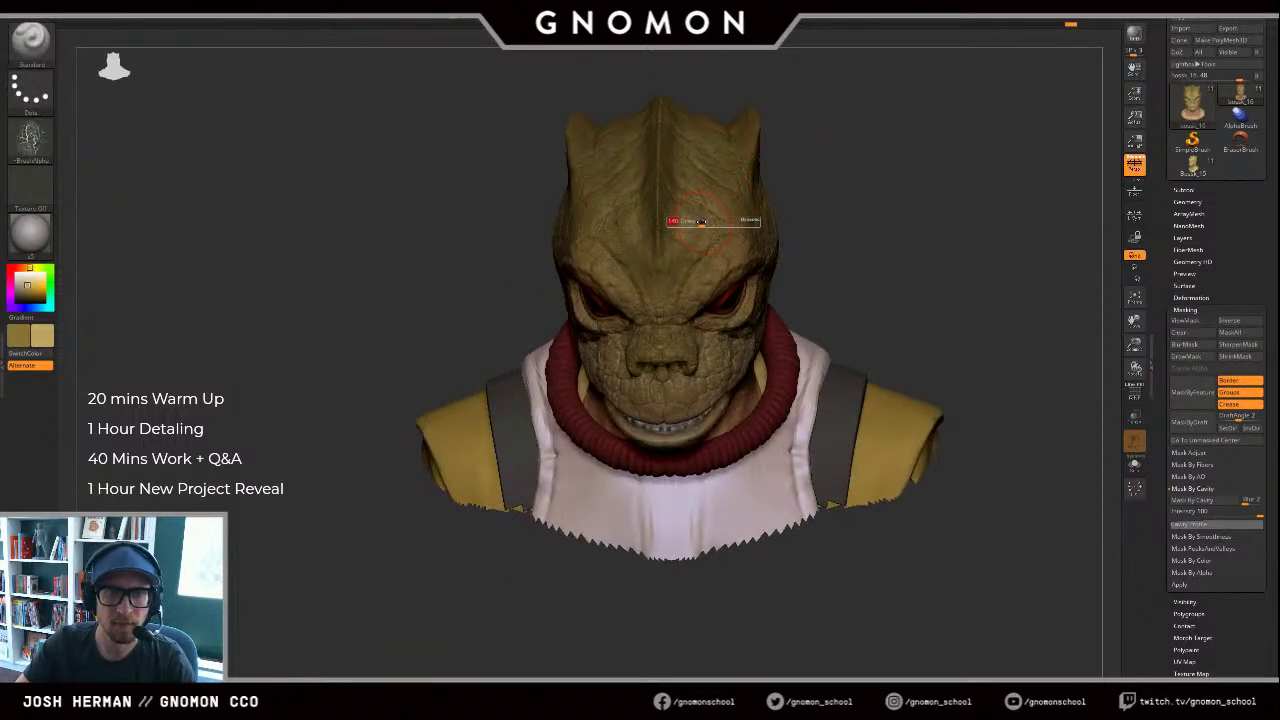
{"action": "left_click_drag", "start_coordinate": [744, 69], "coordinate": [828, 123]}
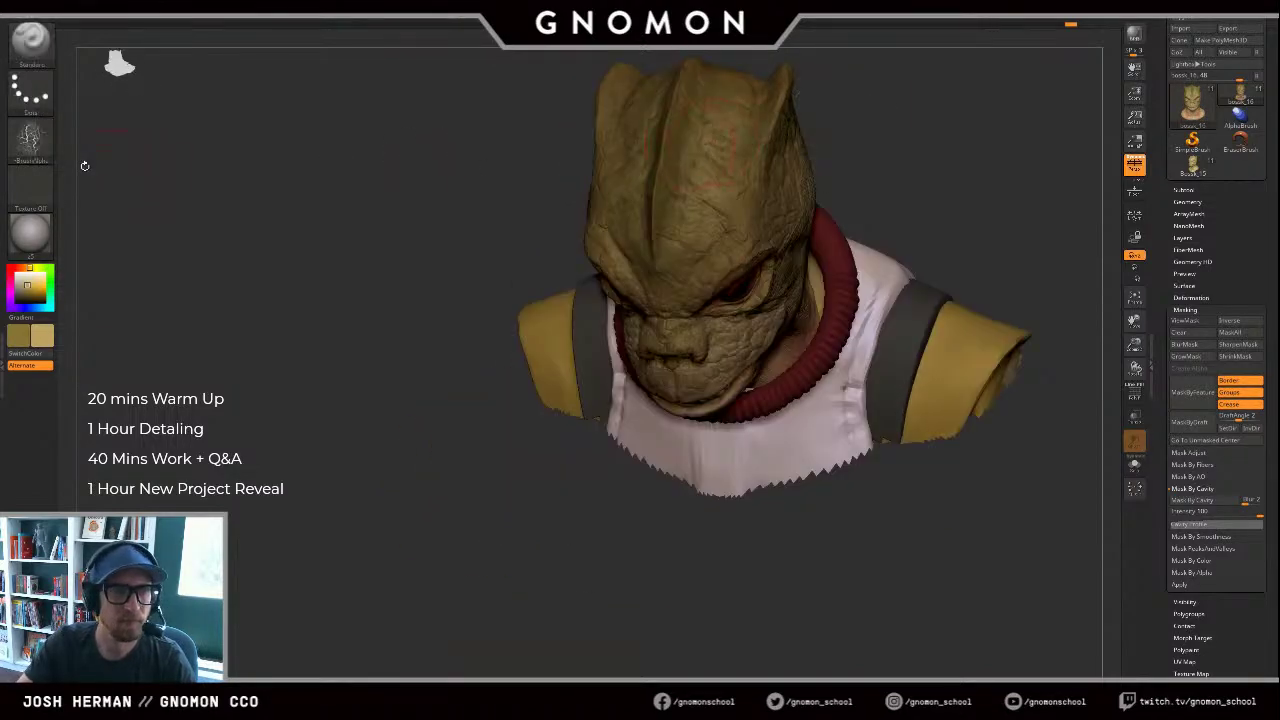
{"action": "left_click", "coordinate": [30, 137]}
{"action": "left_click", "coordinate": [79, 143]}
{"action": "left_click_drag", "start_coordinate": [208, 123], "coordinate": [160, 253], "text": "alt"}
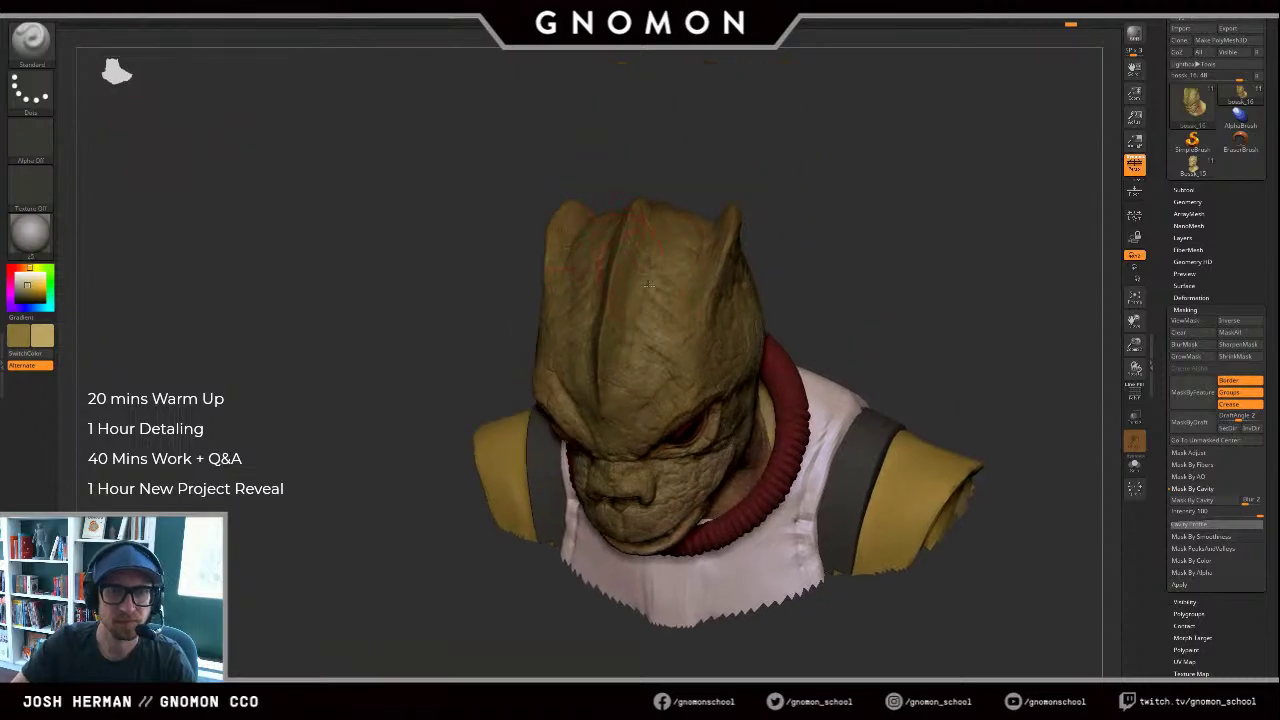
{"action": "mouse_move", "coordinate": [653, 377]}
{"action": "left_mouse_down"}
{"action": "mouse_move", "coordinate": [697, 208]}
{"action": "mouse_move", "coordinate": [466, 86]}
{"action": "left_mouse_up"}
{"action": "key", "text": "ctrl+z"}
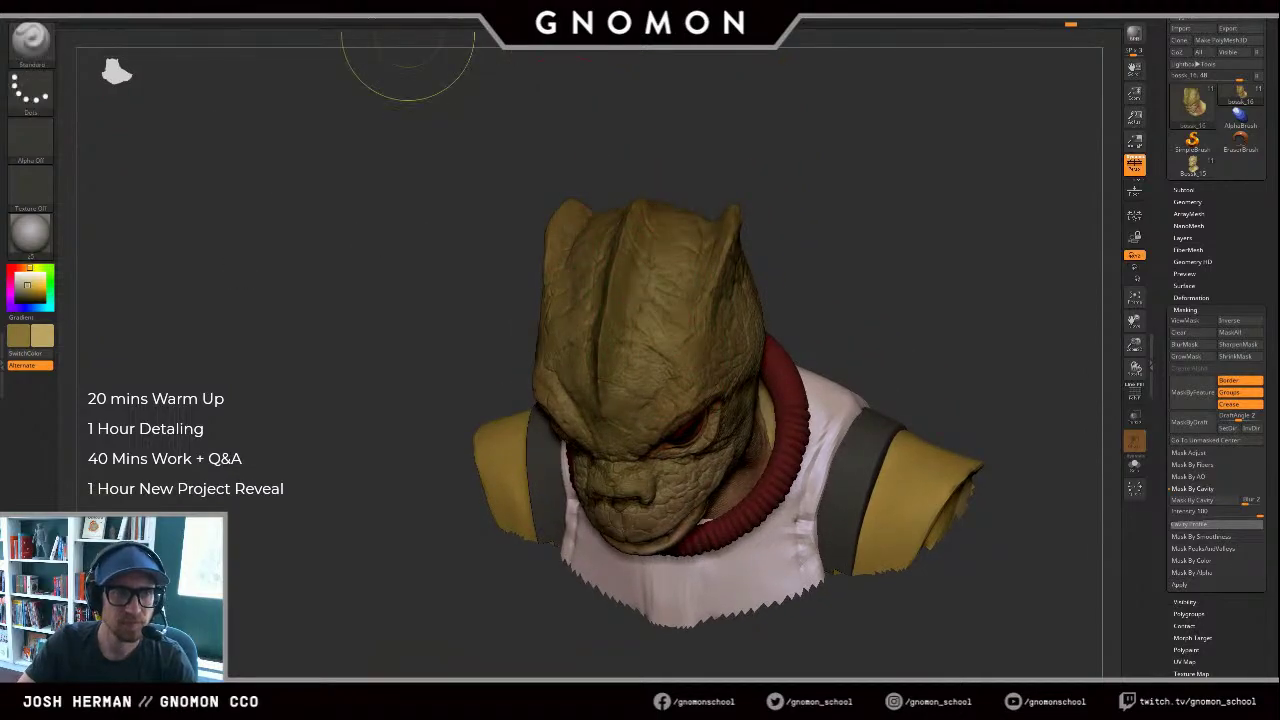
Step: Swap back to the dark olive, adjust the brush size and paint over the forehead and crest
{"action": "left_click_drag", "start_coordinate": [727, 168], "coordinate": [632, 402]}
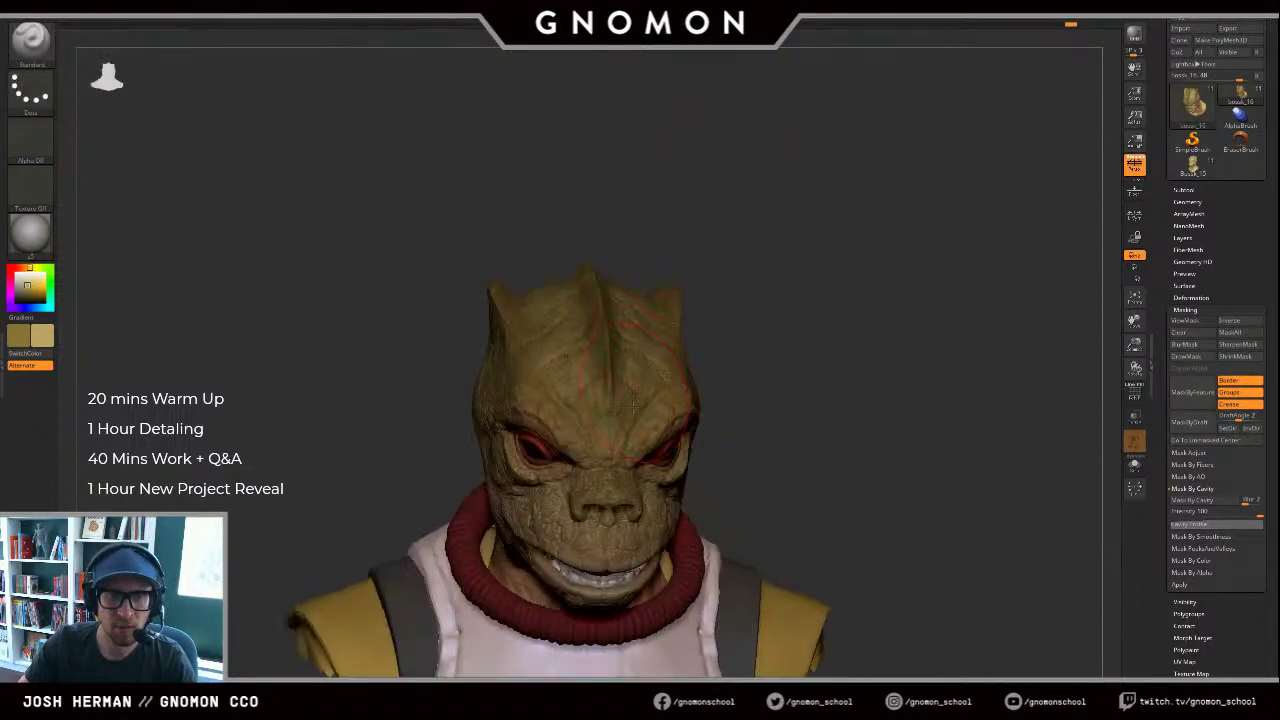
{"action": "left_click_drag", "start_coordinate": [727, 219], "coordinate": [771, 217]}
{"action": "key", "text": "v"}
{"action": "left_click_drag", "start_coordinate": [793, 314], "coordinate": [848, 160], "text": "alt"}
{"action": "key", "text": "s"}
{"action": "left_click", "coordinate": [611, 333]}
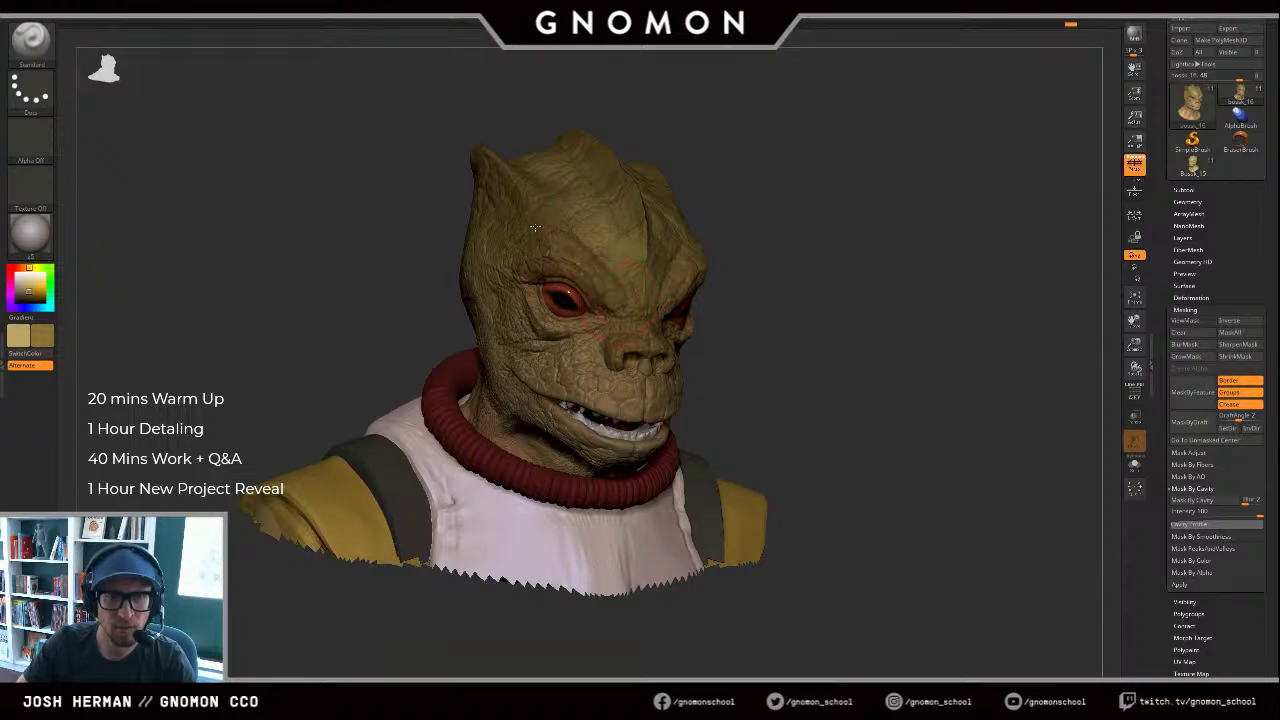
{"action": "left_click_drag", "start_coordinate": [779, 165], "coordinate": [642, 278]}
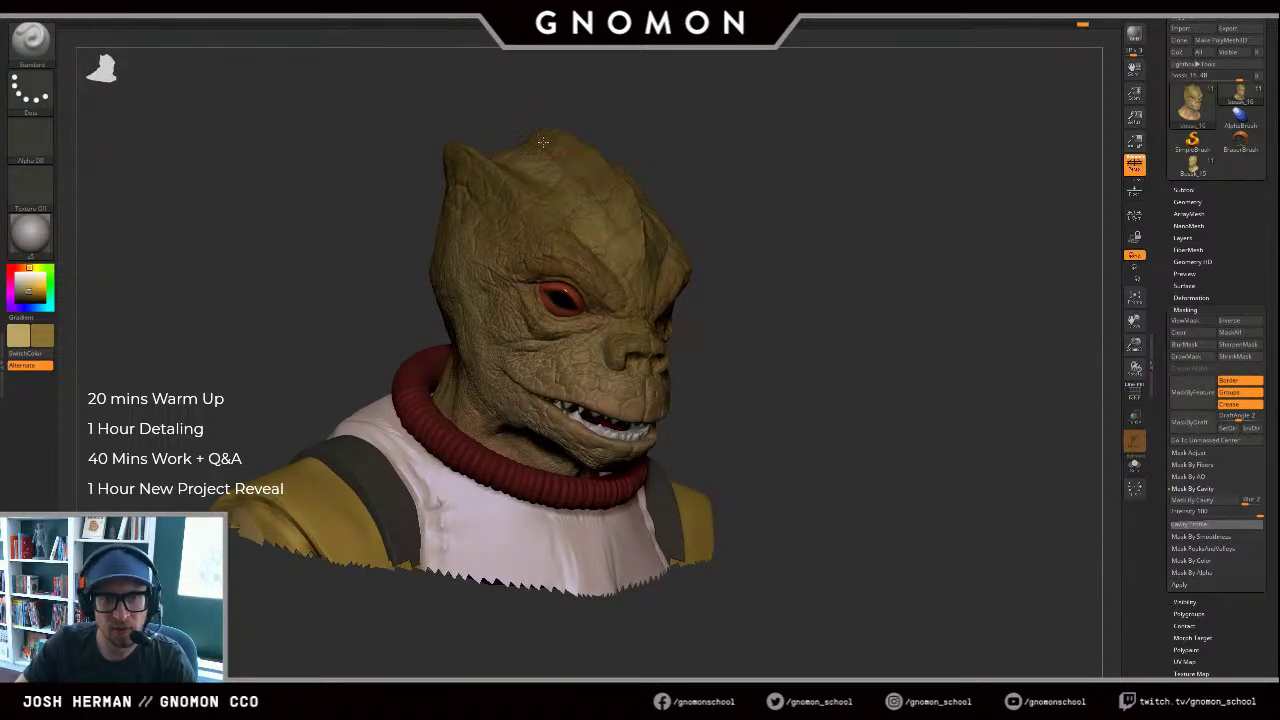
Step: Adjust the brush size and paint dark olive over the cheek, muzzle and upper lip, undoing the last stroke
{"action": "mouse_move", "coordinate": [752, 227]}
{"action": "left_mouse_down", "text": "alt"}
{"action": "mouse_move", "coordinate": [820, 143]}
{"action": "mouse_move", "coordinate": [943, 172]}
{"action": "mouse_move", "coordinate": [777, 167]}
{"action": "left_mouse_up", "text": "alt"}
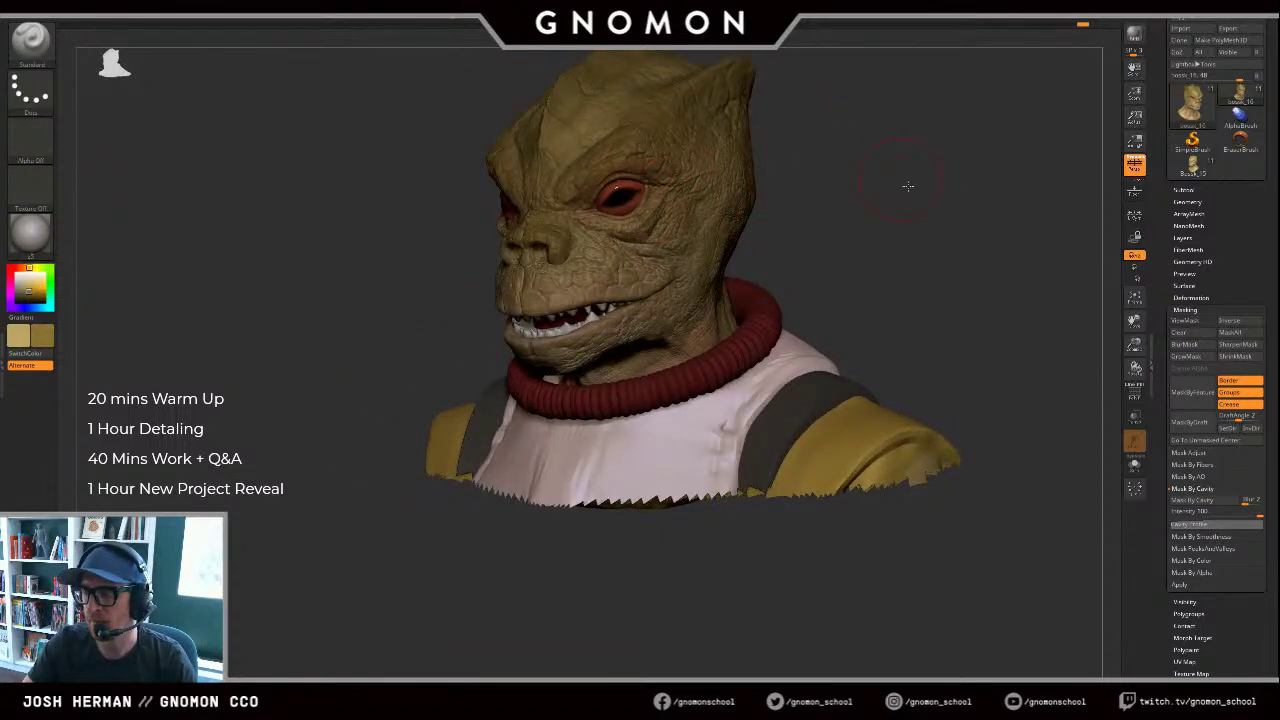
{"action": "left_click_drag", "start_coordinate": [907, 185], "coordinate": [898, 219]}
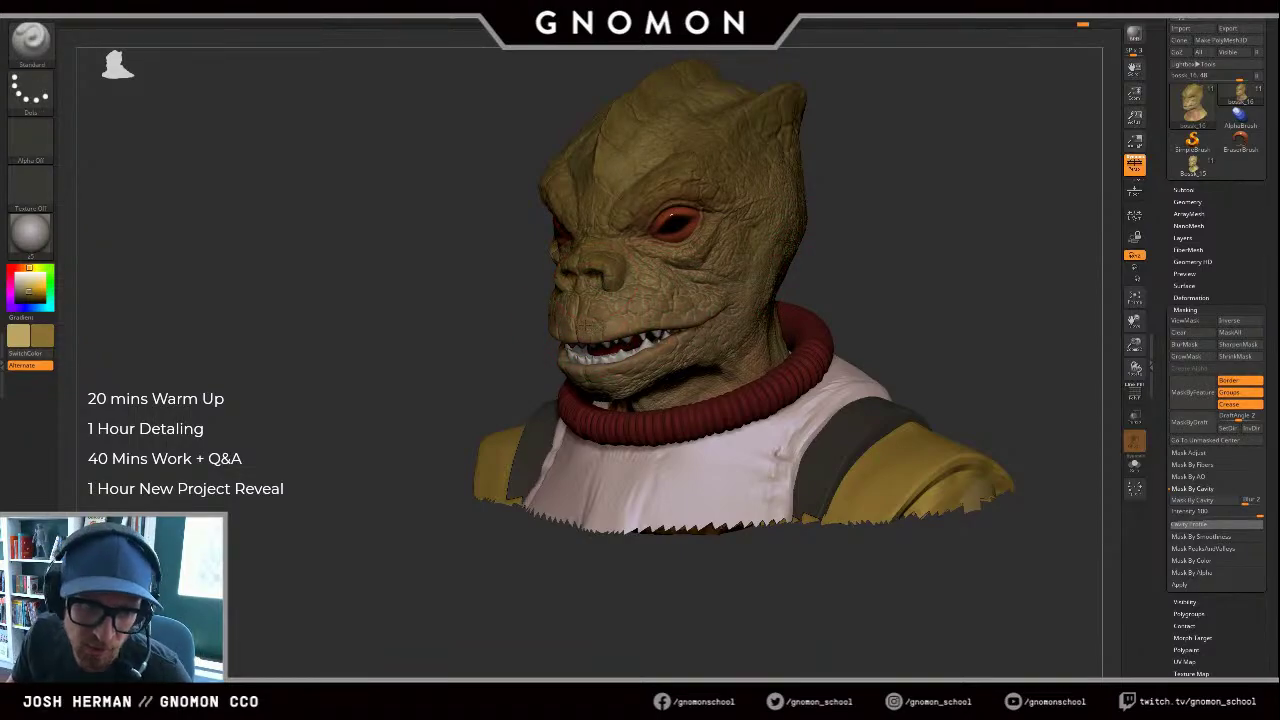
{"action": "key", "text": "s"}
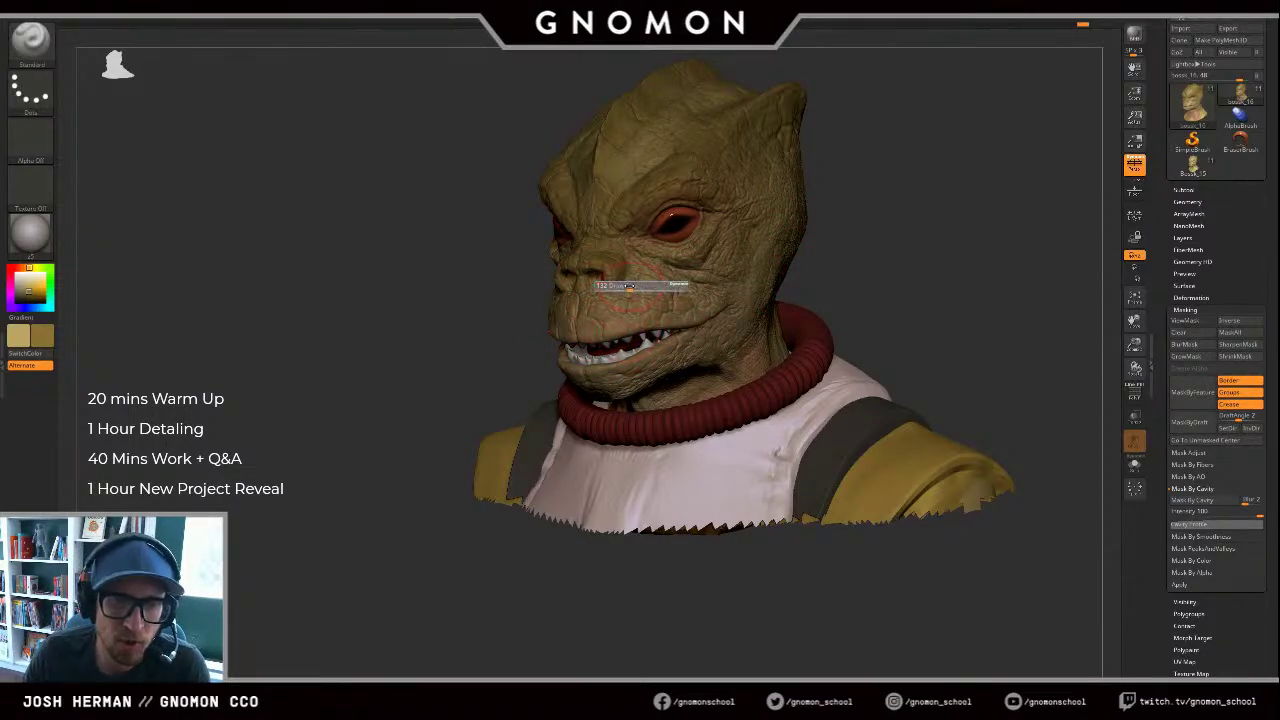
{"action": "key", "text": "s"}
{"action": "key", "text": "s"}
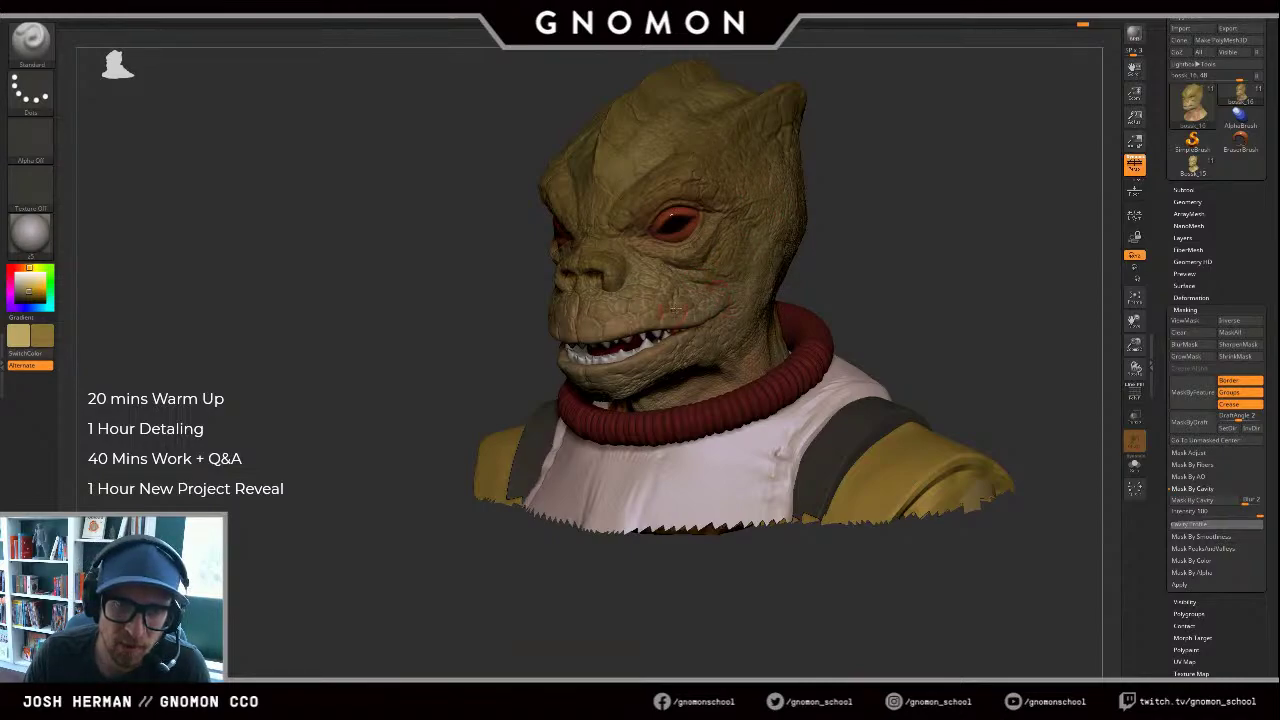
{"action": "key", "text": "s"}
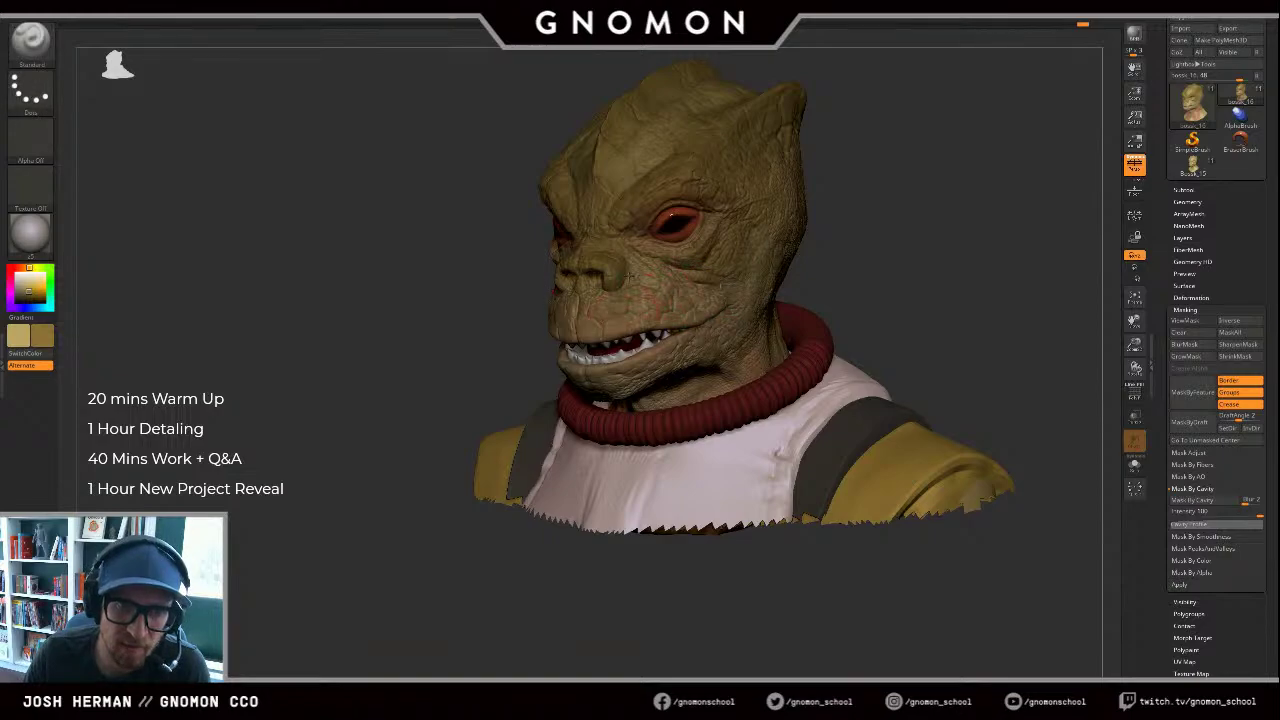
{"action": "key", "text": "ctrl+z"}
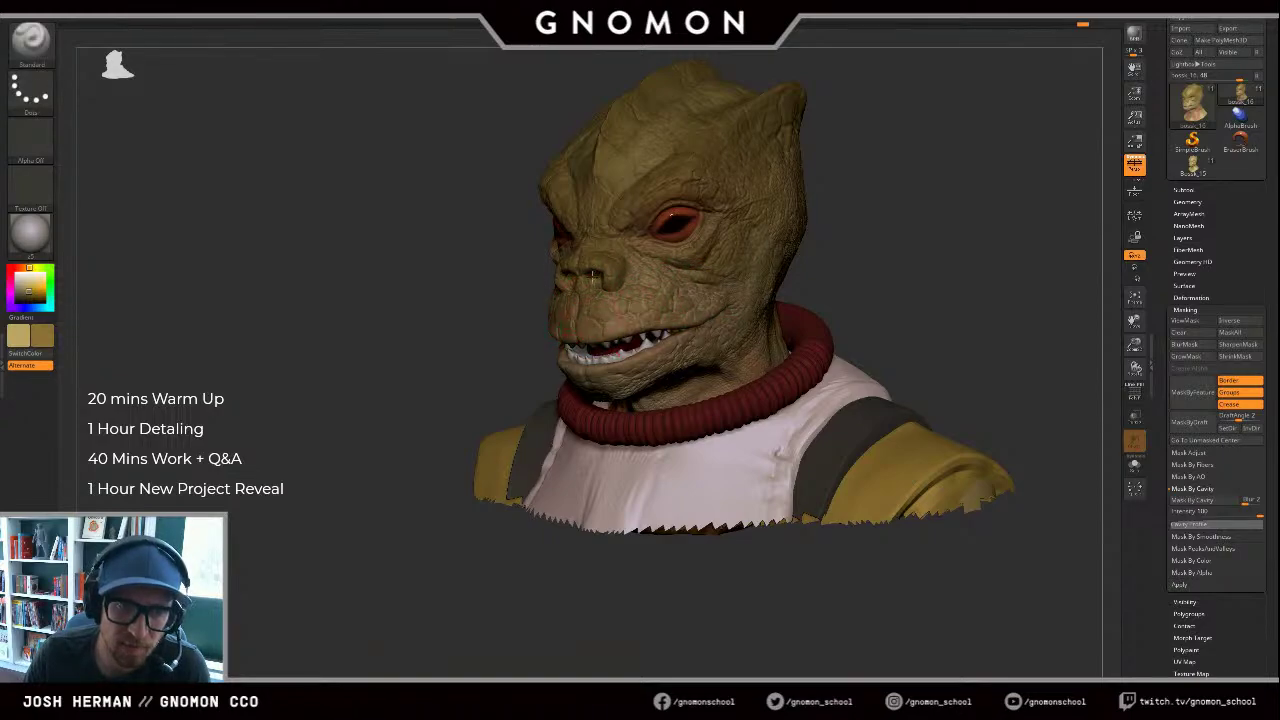
Step: Resize the brush and touch up the opposite side of the muzzle and upper lip with the dark olive
{"action": "left_click_drag", "start_coordinate": [445, 334], "coordinate": [522, 327]}
{"action": "left_click_drag", "start_coordinate": [442, 338], "coordinate": [614, 291]}
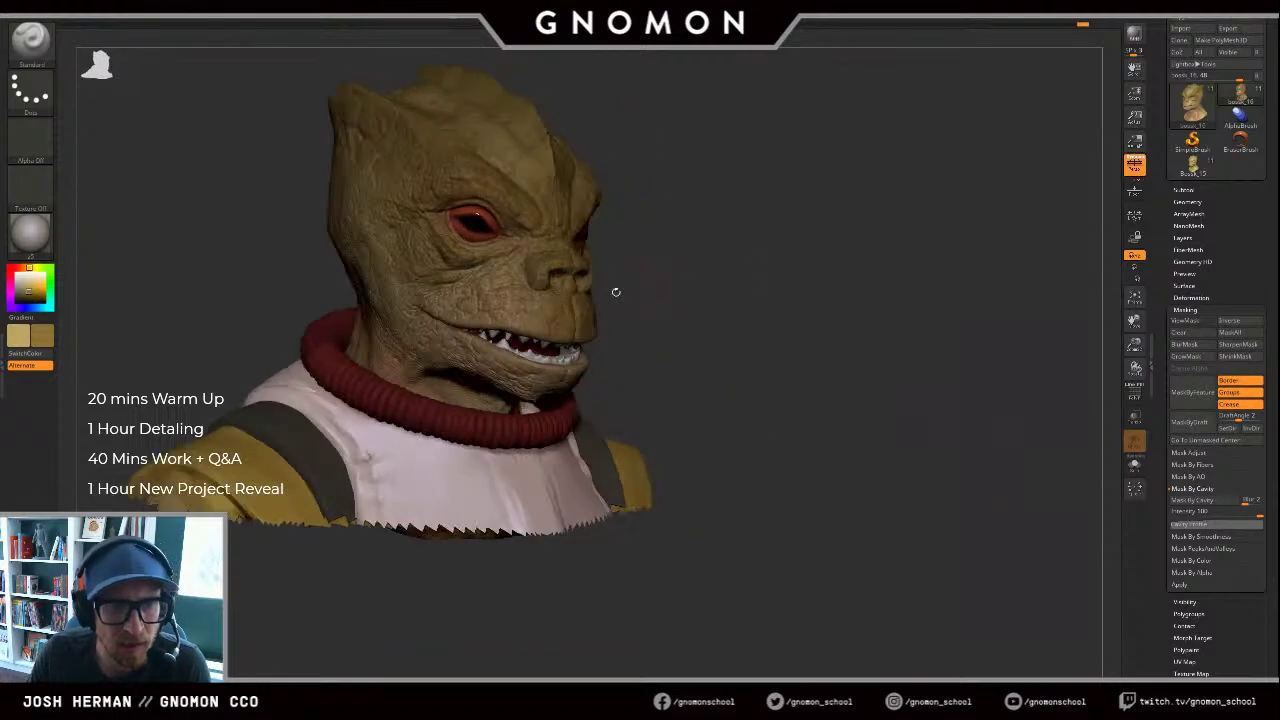
{"action": "key", "text": "s"}
{"action": "left_click_drag", "start_coordinate": [544, 317], "coordinate": [540, 319]}
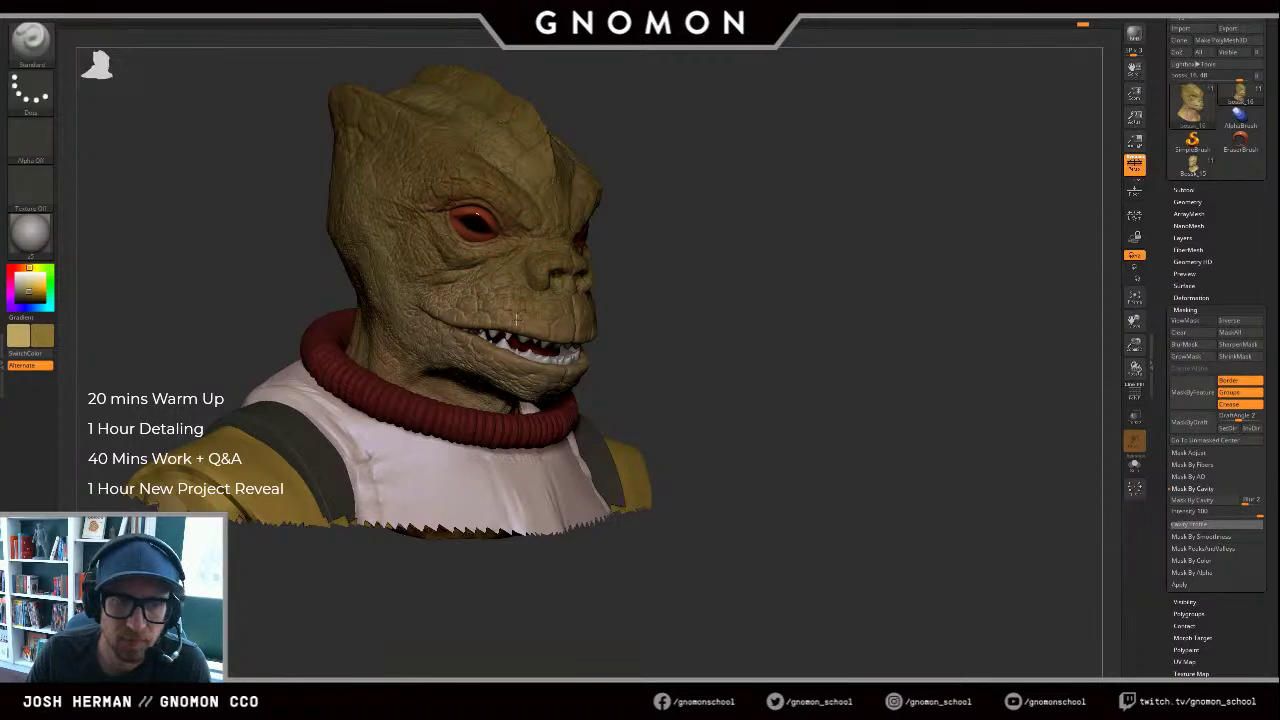
Step: Swap the active color to the light tan and check the head and neck mesh in isolation before restoring the full bust
{"action": "left_click_drag", "start_coordinate": [745, 318], "coordinate": [705, 334]}
{"action": "key", "text": "v"}
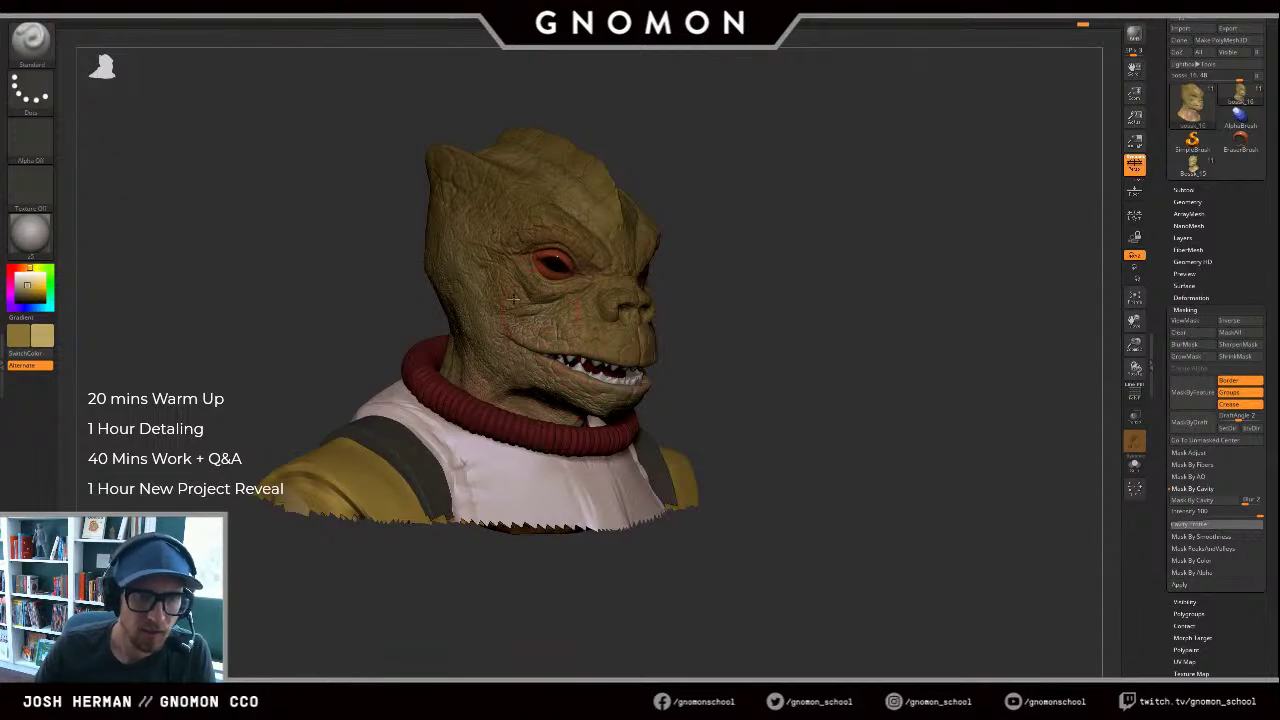
{"action": "key", "text": "shift+alt+s"}
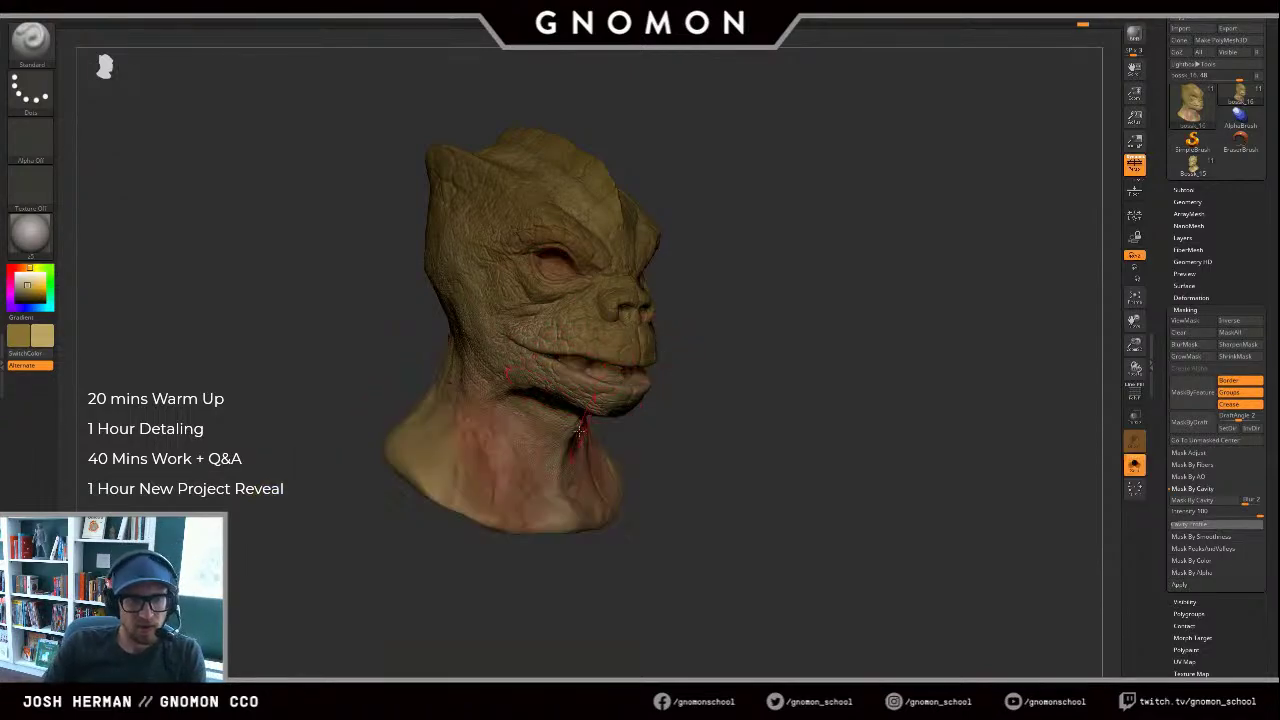
{"action": "left_click_drag", "start_coordinate": [526, 588], "coordinate": [772, 350]}
{"action": "key", "text": "shift+alt+s"}
Step: Examine the painted eyes, muzzle and cheeks from the front and from both three-quarter sides
{"action": "left_click_drag", "start_coordinate": [725, 248], "coordinate": [694, 268]}
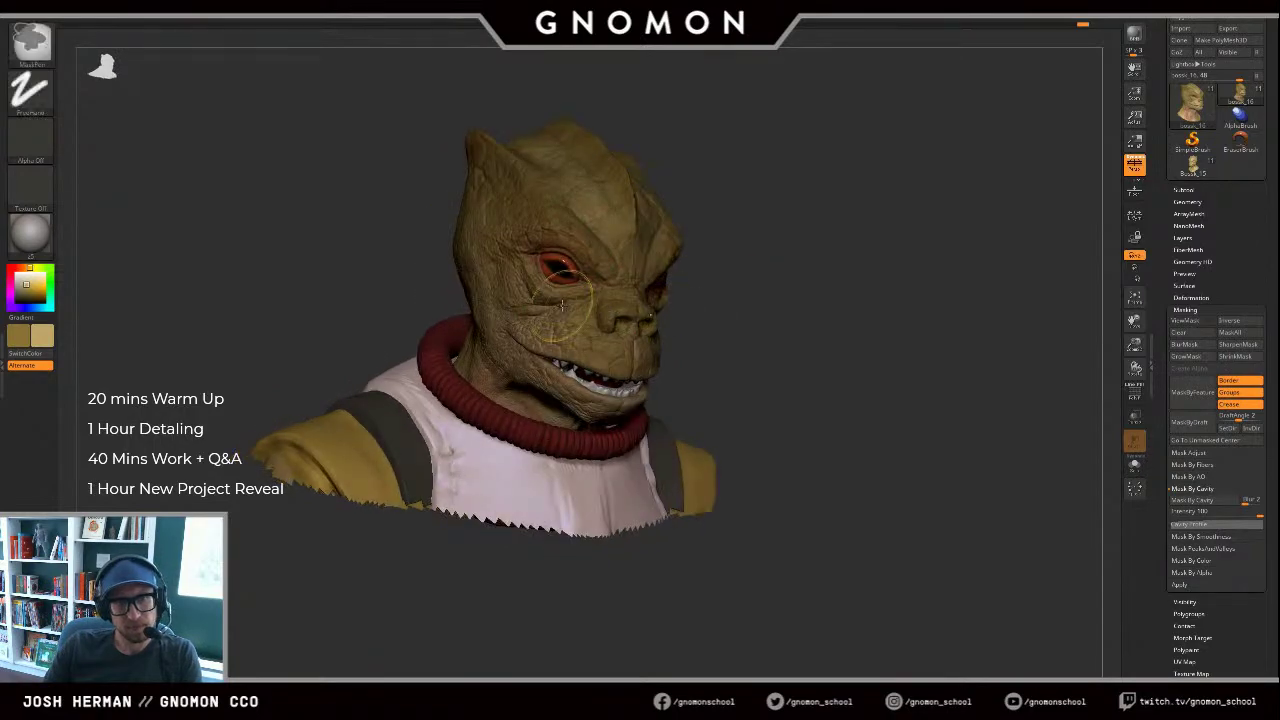
{"action": "left_click_drag", "start_coordinate": [561, 291], "coordinate": [540, 281]}
{"action": "mouse_move", "coordinate": [801, 272]}
{"action": "left_mouse_down"}
{"action": "mouse_move", "coordinate": [805, 293]}
{"action": "mouse_move", "coordinate": [857, 306]}
{"action": "mouse_move", "coordinate": [760, 325]}
{"action": "left_mouse_up"}
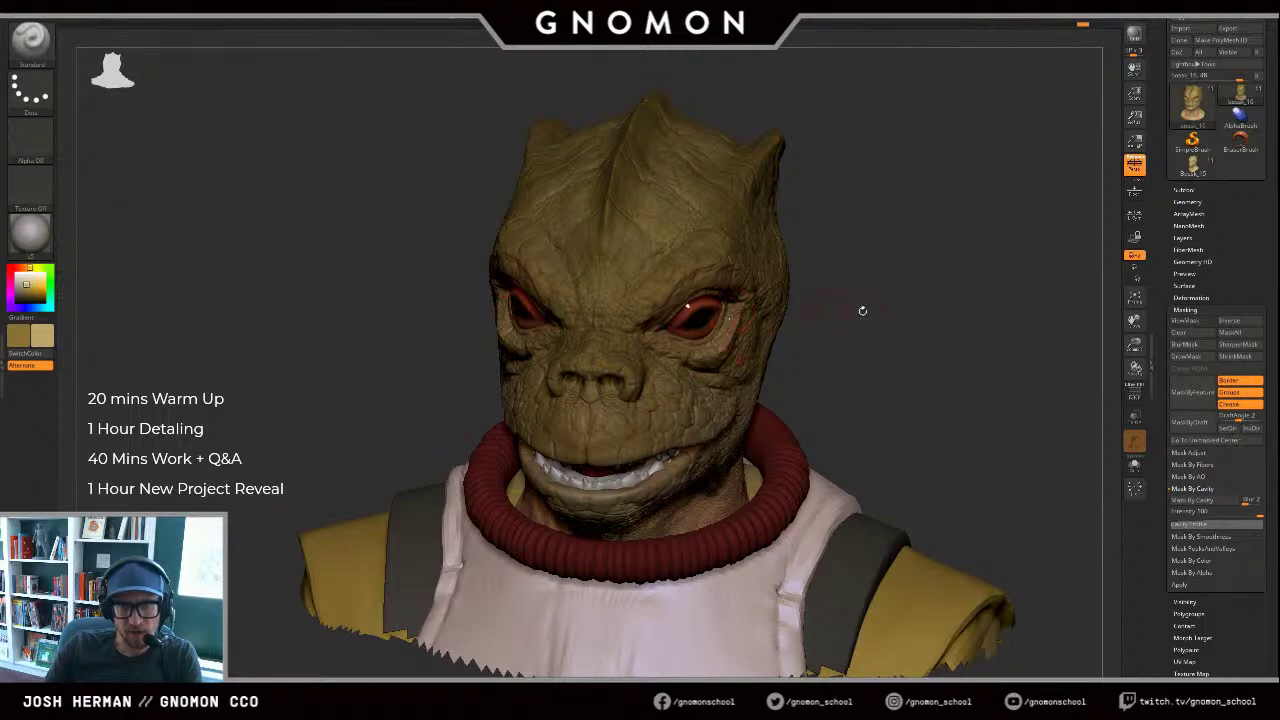
{"action": "left_click_drag", "start_coordinate": [862, 311], "coordinate": [729, 320]}
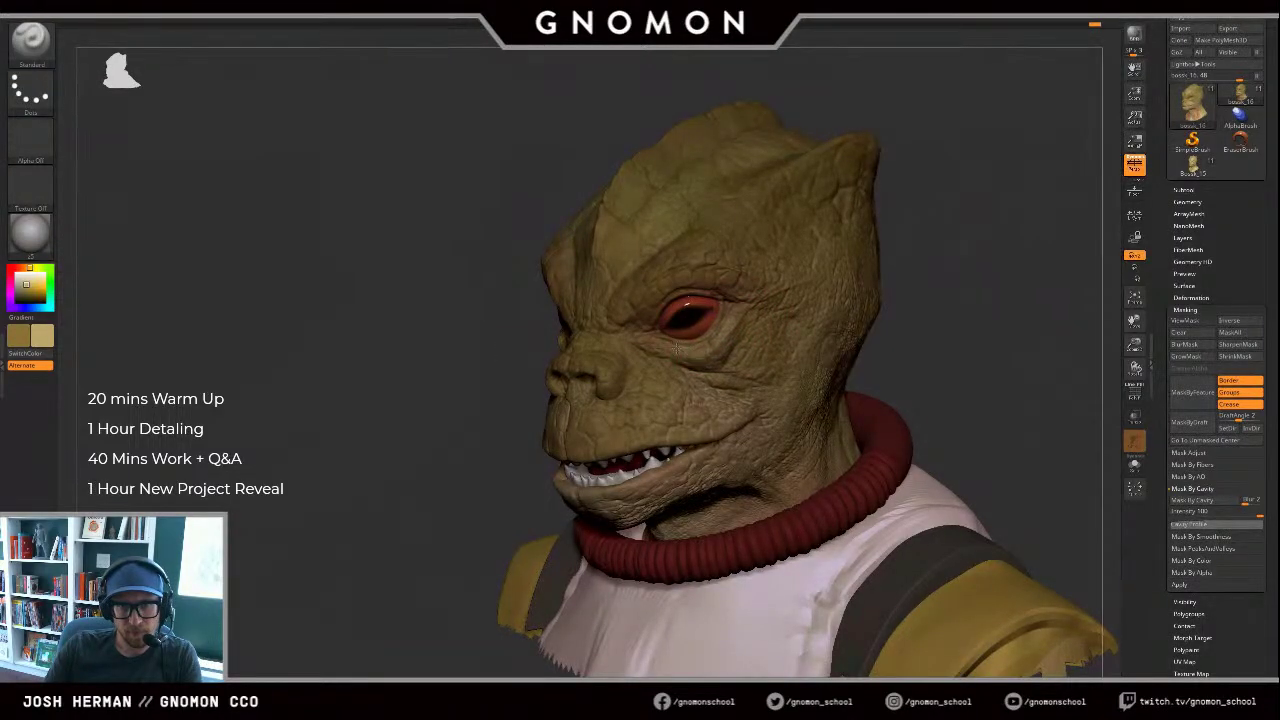
{"action": "left_click_drag", "start_coordinate": [941, 296], "coordinate": [990, 292]}
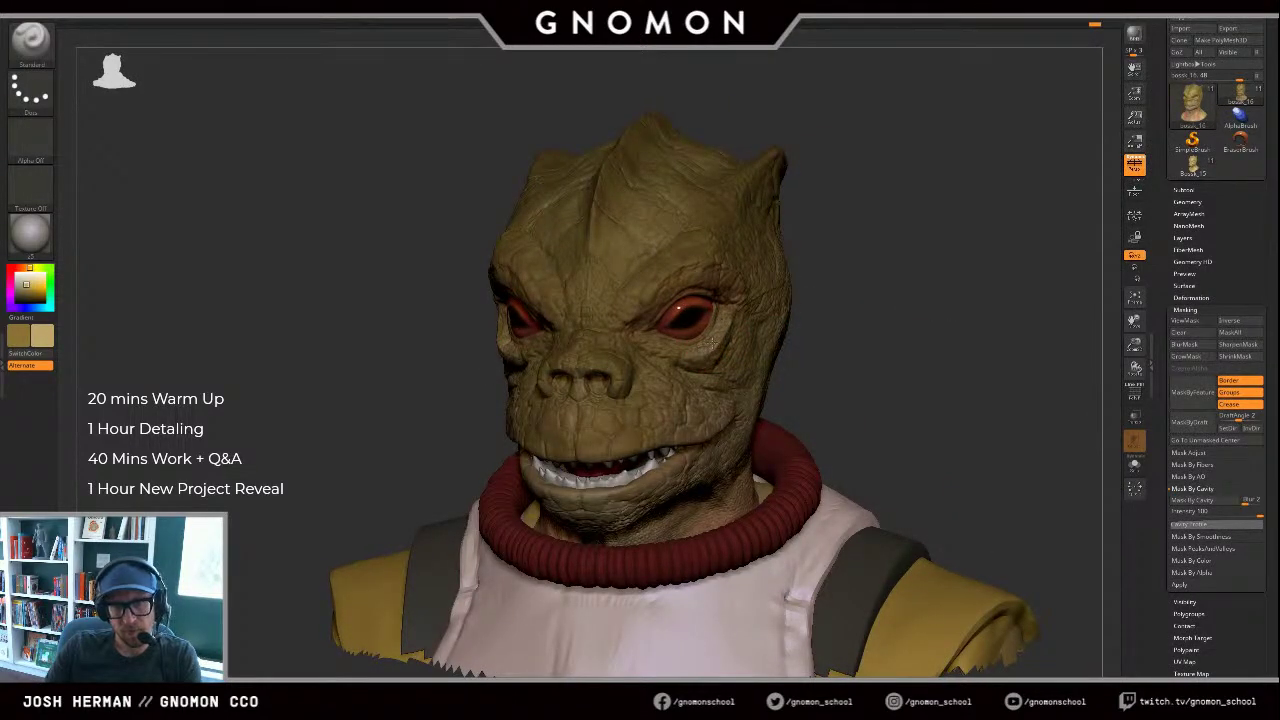
{"action": "left_click_drag", "start_coordinate": [836, 332], "coordinate": [894, 336]}
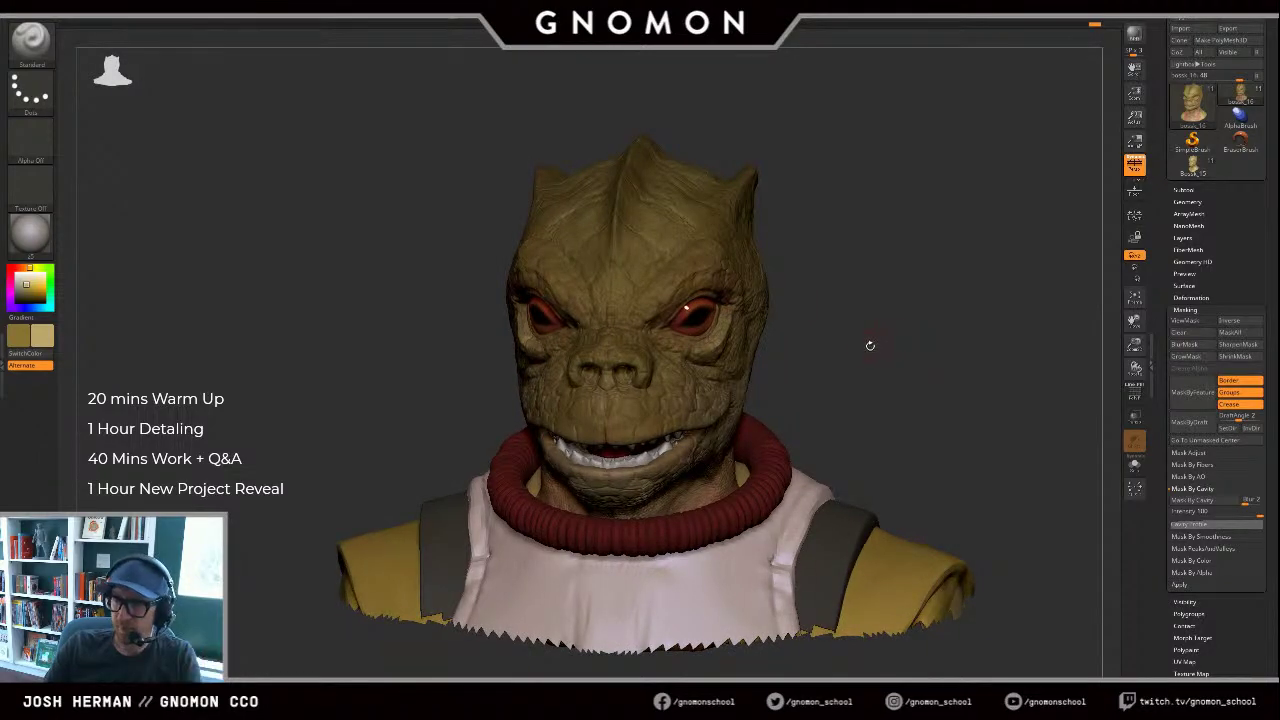
{"action": "left_click_drag", "start_coordinate": [797, 332], "coordinate": [838, 326]}
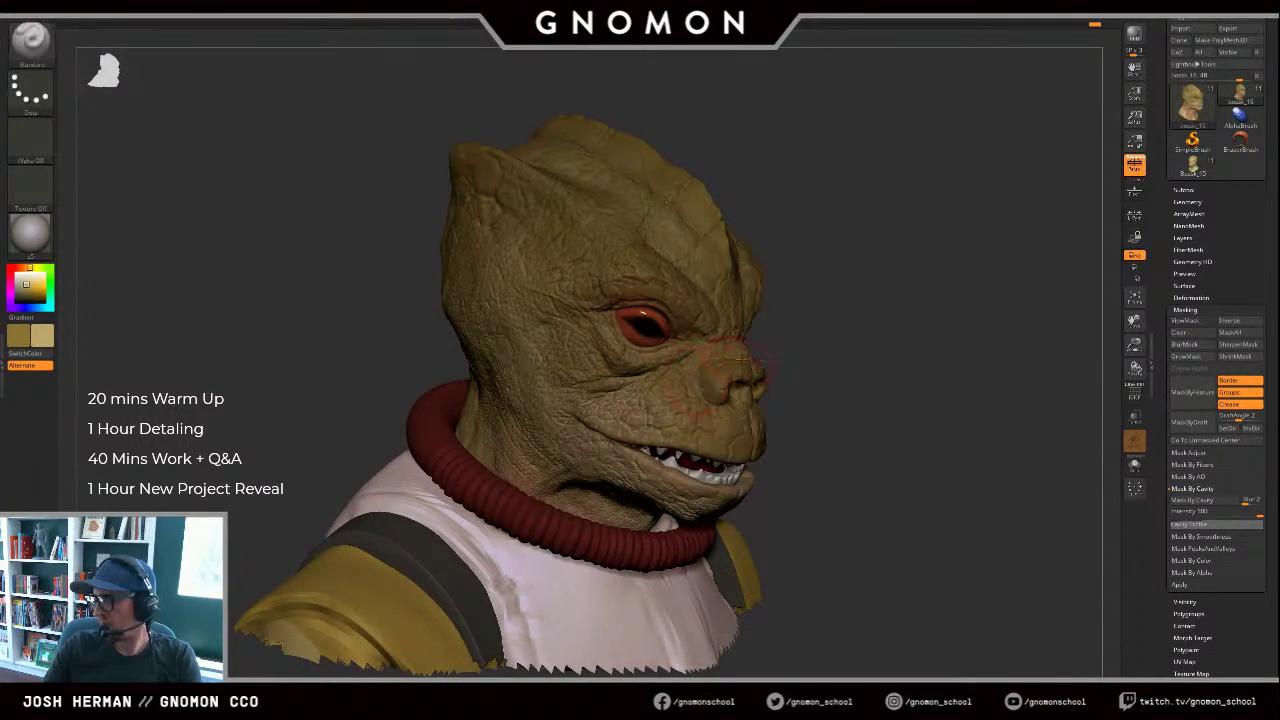
{"action": "left_click_drag", "start_coordinate": [893, 325], "coordinate": [868, 320]}
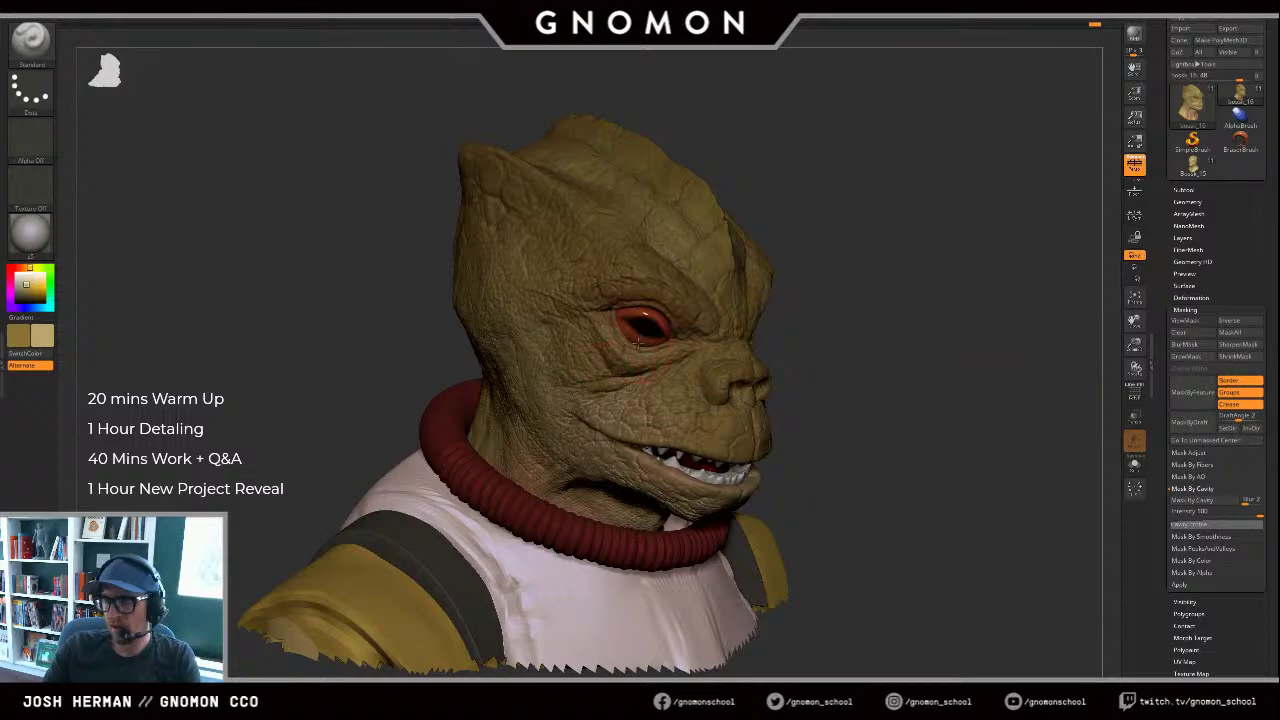
Step: Swap back to the dark olive and paint over the cheek and upper lip beside the mouth
{"action": "key", "text": "v"}
{"action": "mouse_move", "coordinate": [656, 436]}
{"action": "left_mouse_down"}
{"action": "mouse_move", "coordinate": [640, 398]}
{"action": "mouse_move", "coordinate": [668, 420]}
{"action": "left_mouse_up"}
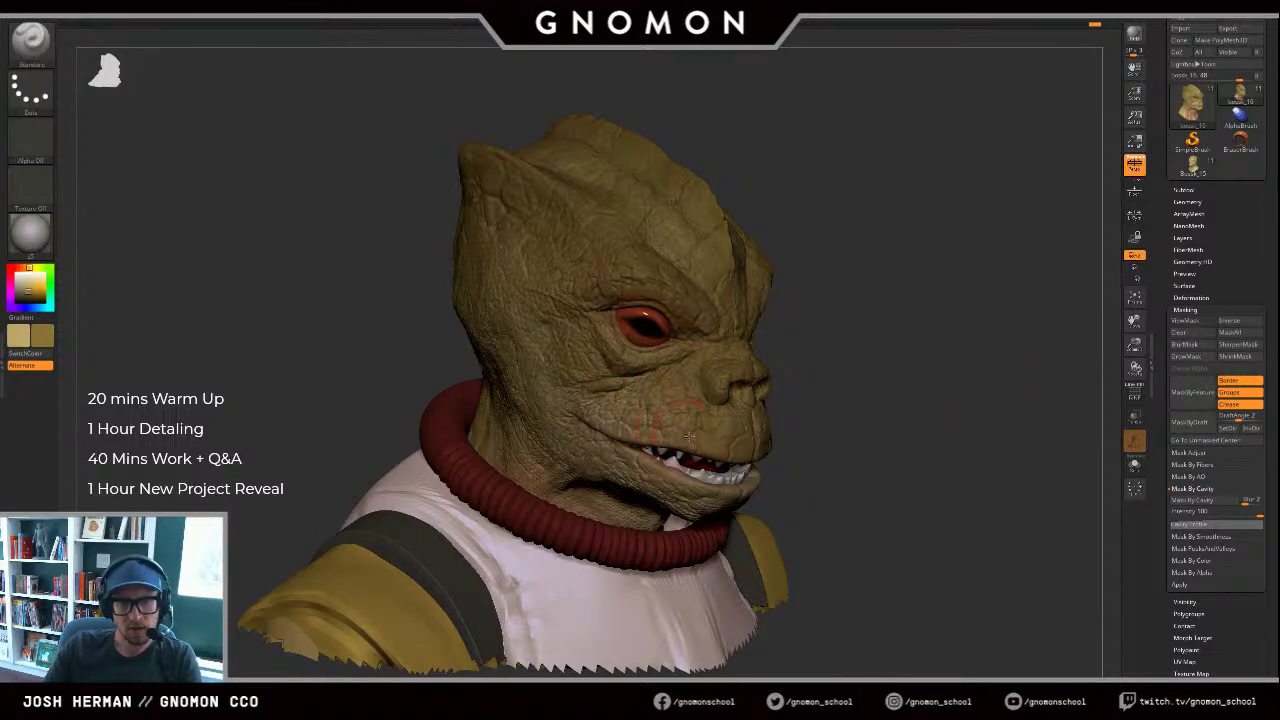
{"action": "left_click_drag", "start_coordinate": [881, 265], "coordinate": [812, 266]}
{"action": "left_click_drag", "start_coordinate": [962, 277], "coordinate": [862, 284]}
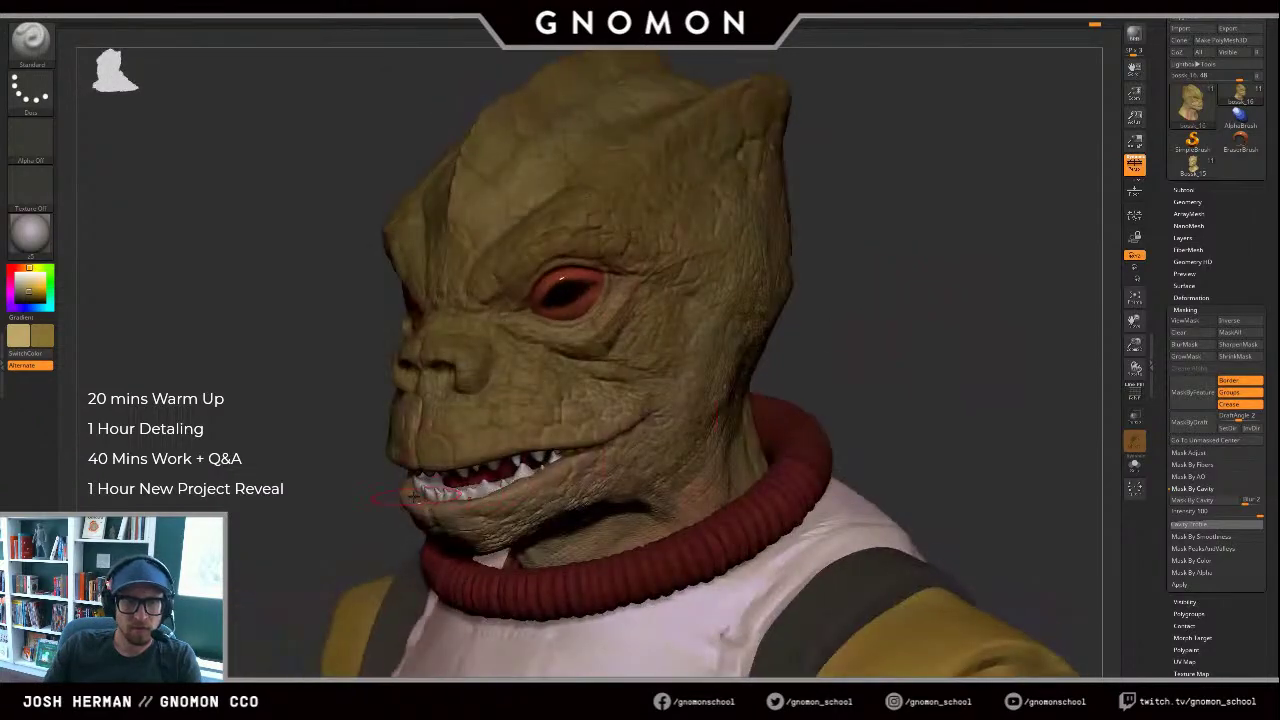
Step: Select the teeth mesh, isolate it from the rest of the bust and swap the active color to the light tan
{"action": "left_click", "coordinate": [440, 491], "text": "alt"}
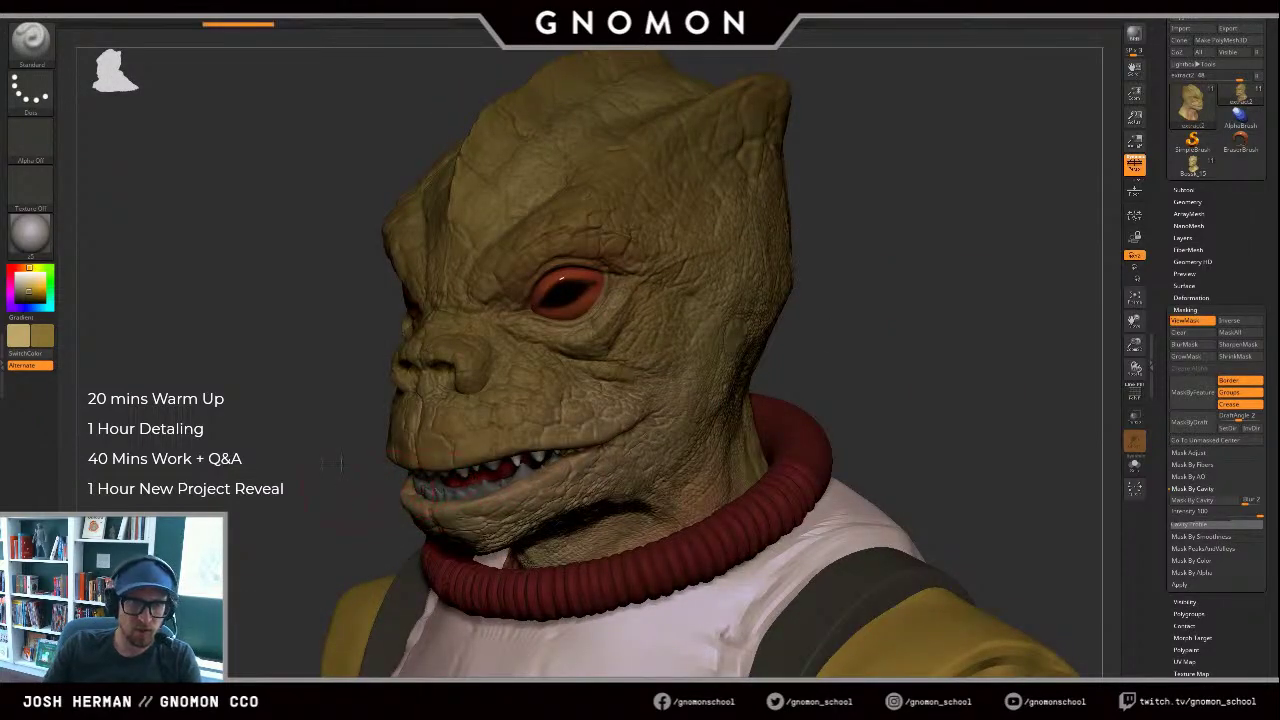
{"action": "left_click_drag", "start_coordinate": [337, 463], "coordinate": [284, 443]}
{"action": "key", "text": "alt+s"}
{"action": "key", "text": "v"}
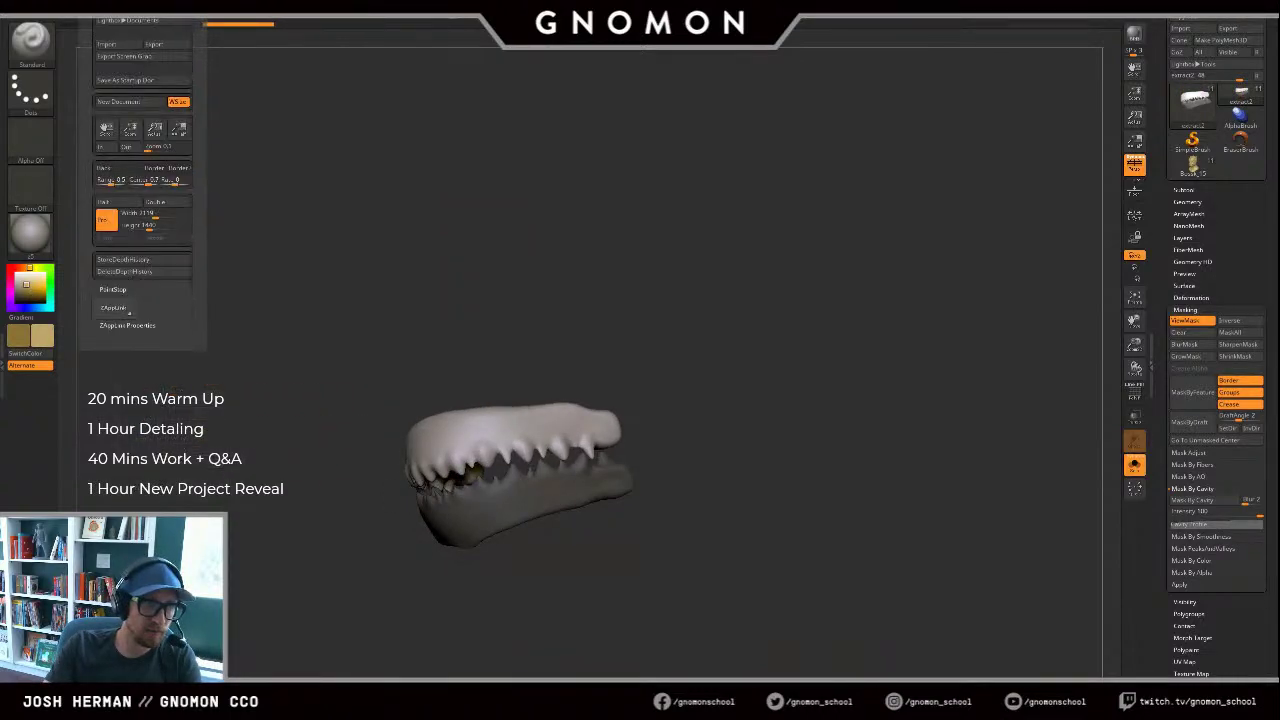
Step: Turn off the mask view and fill the whole teeth and gums mesh with the light tan
{"action": "left_click", "coordinate": [92, 191]}
{"action": "key", "text": "ctrl+h"}
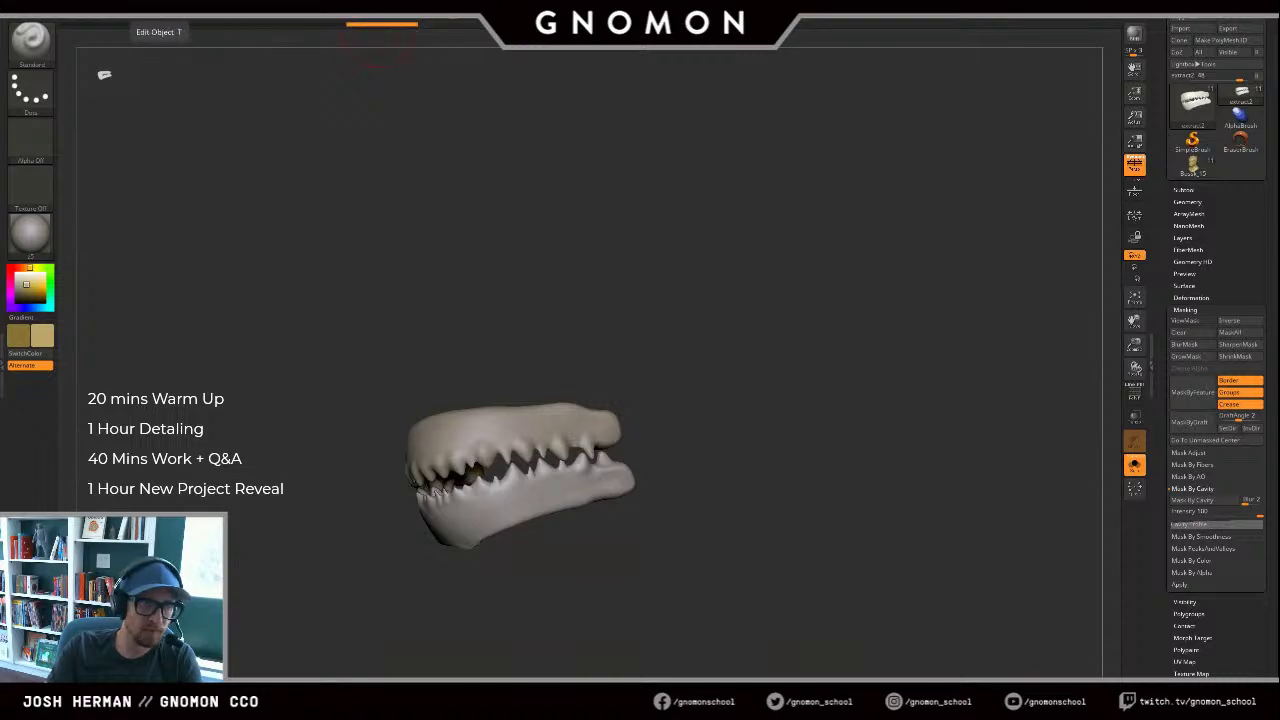
{"action": "left_click", "coordinate": [75, 6]}
{"action": "left_click", "coordinate": [108, 192]}
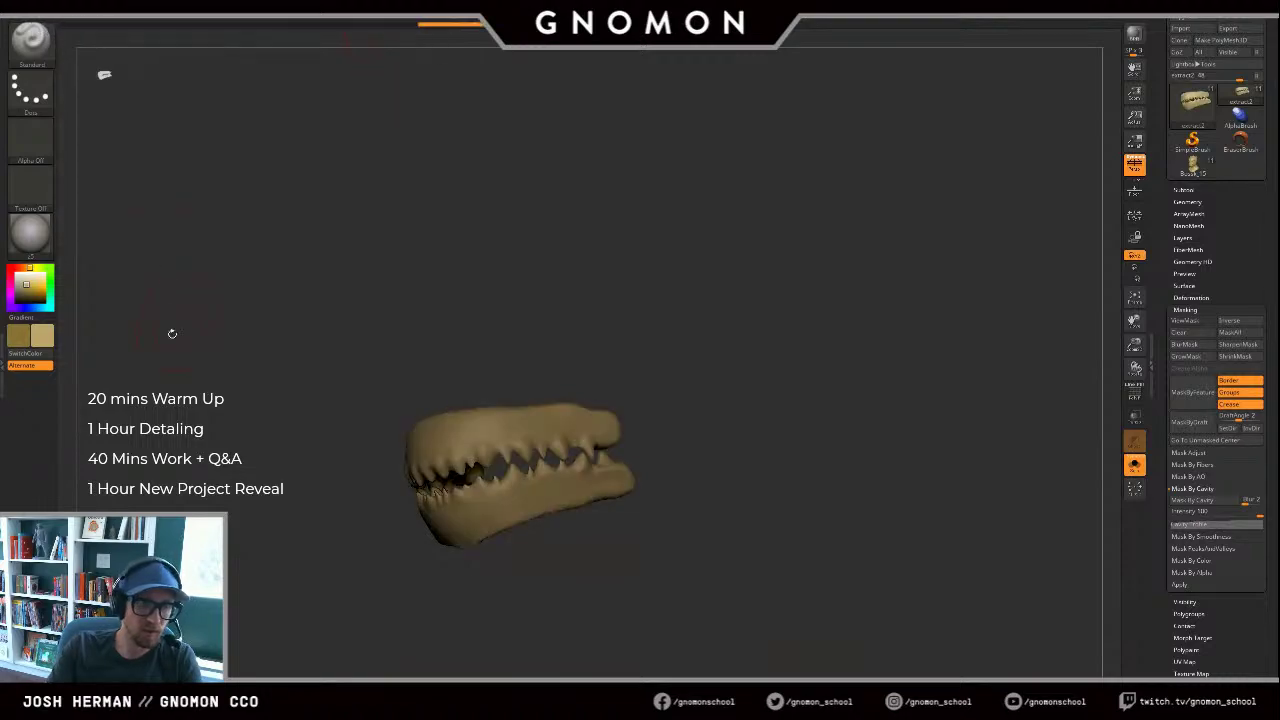
{"action": "key", "text": "alt+shift+s"}
Step: Sample a dark red and paint it onto the outer gums around the teeth, checking the result on the full bust
{"action": "left_click_drag", "start_coordinate": [249, 426], "coordinate": [528, 474]}
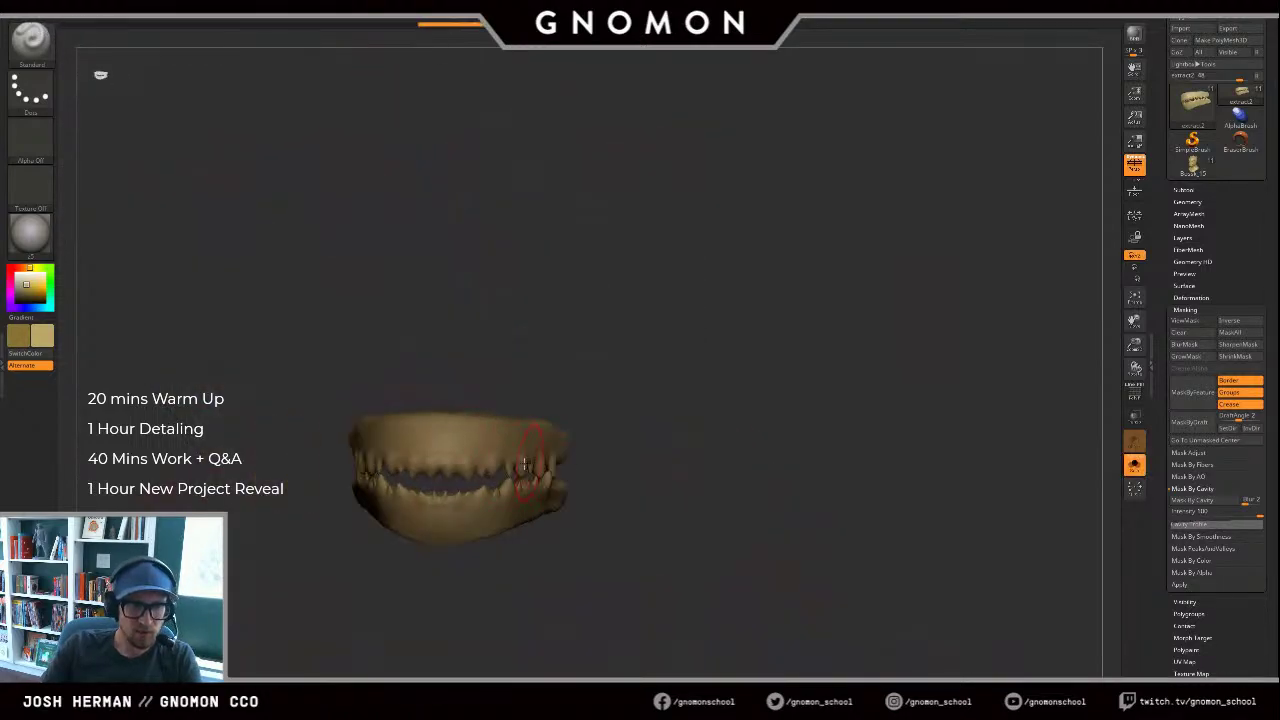
{"action": "key", "text": "c"}
{"action": "left_click_drag", "start_coordinate": [691, 431], "coordinate": [536, 349]}
{"action": "left_click", "coordinate": [404, 372]}
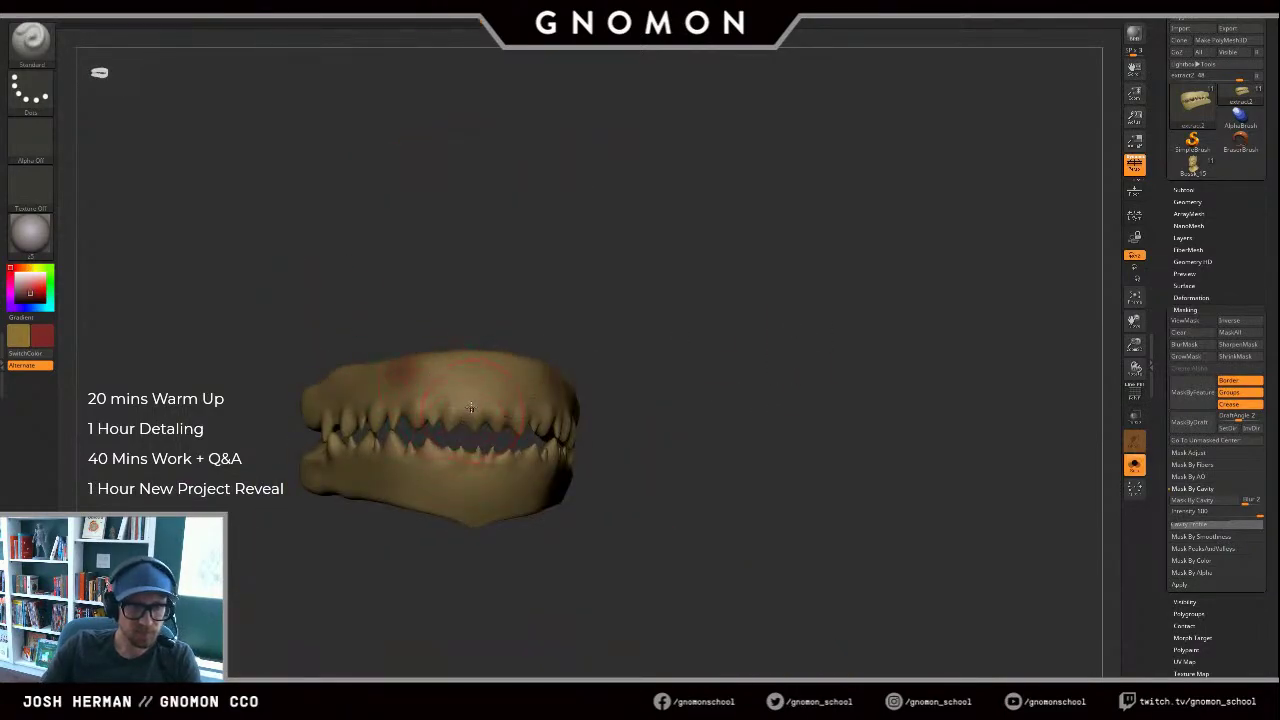
{"action": "mouse_move", "coordinate": [464, 385]}
{"action": "left_mouse_down"}
{"action": "mouse_move", "coordinate": [467, 420]}
{"action": "mouse_move", "coordinate": [443, 410]}
{"action": "mouse_move", "coordinate": [441, 421]}
{"action": "left_mouse_up"}
{"action": "key", "text": "shift+s"}
{"action": "left_click_drag", "start_coordinate": [779, 408], "coordinate": [650, 475]}
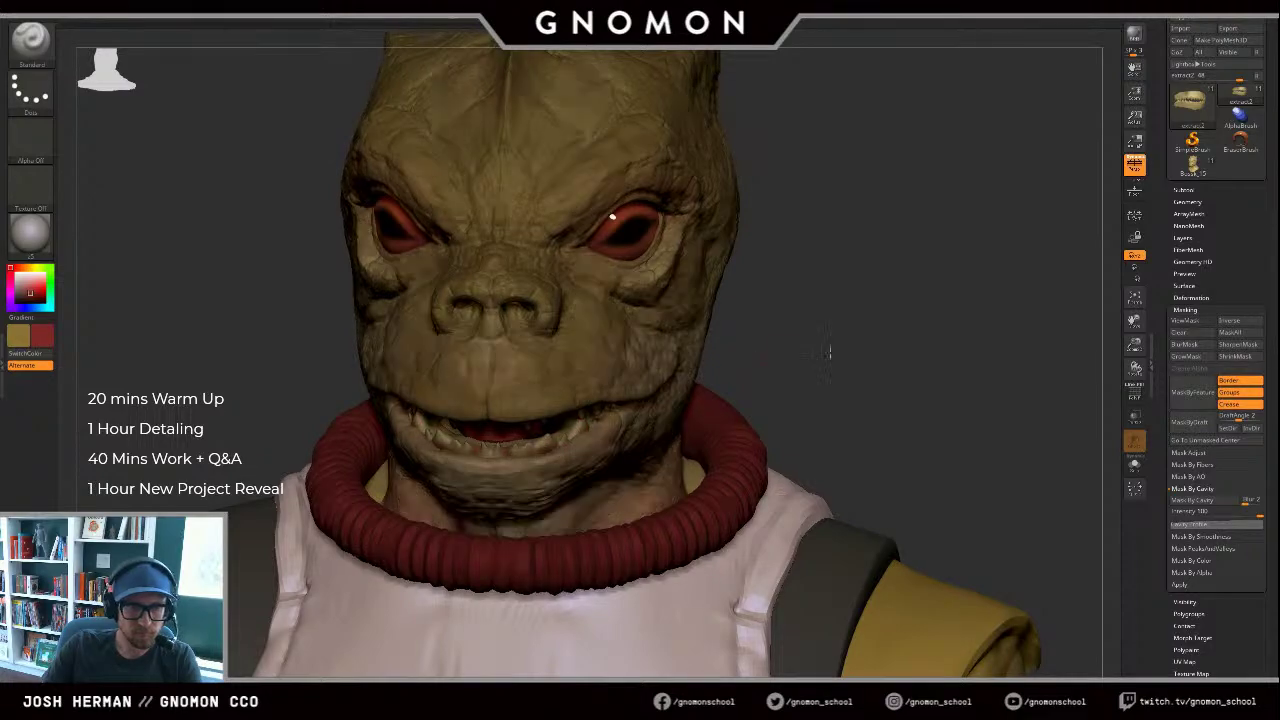
{"action": "left_click_drag", "start_coordinate": [829, 352], "coordinate": [915, 360]}
{"action": "left_click_drag", "start_coordinate": [780, 377], "coordinate": [733, 383]}
{"action": "key", "text": "shift+s"}
{"action": "left_click_drag", "start_coordinate": [615, 410], "coordinate": [592, 426]}
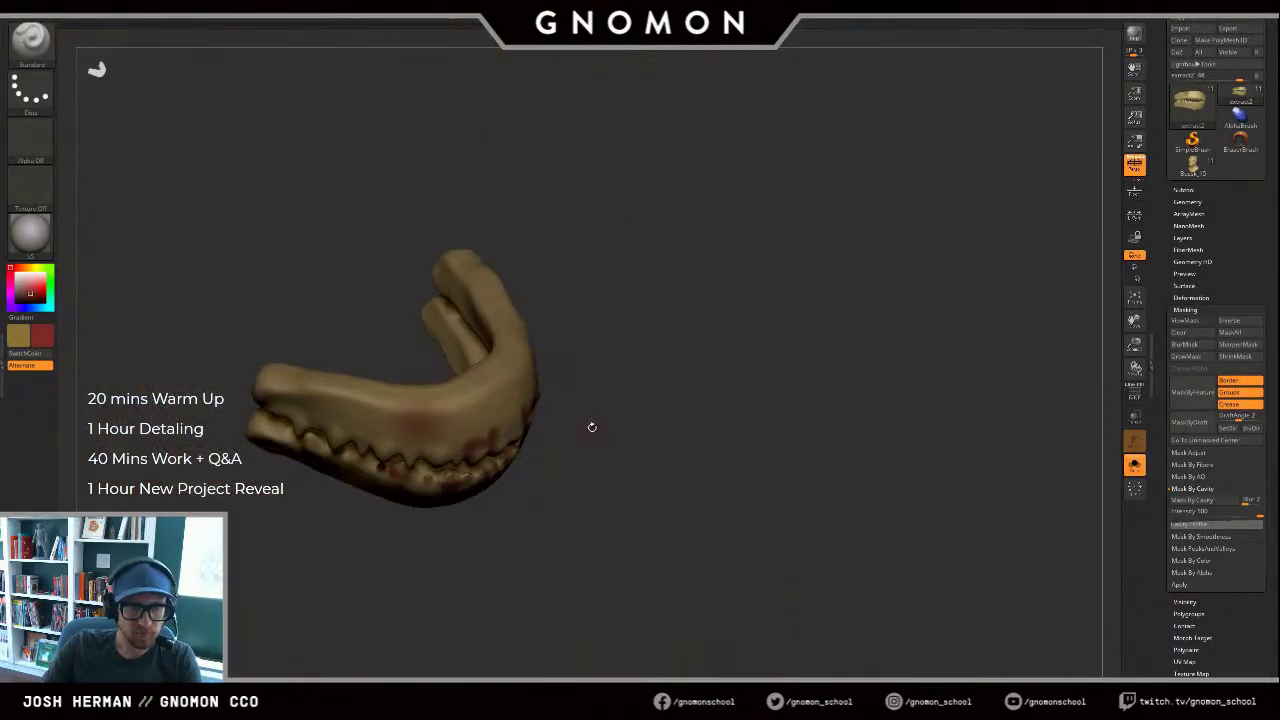
Step: Hide the upper jaw of the isolated teeth mesh so that only the lower jaw shows
{"action": "key", "text": "shift+s"}
{"action": "key", "text": "shift+s"}
{"action": "left_click", "coordinate": [509, 423], "text": "ctrl+shift"}
{"action": "left_click_drag", "start_coordinate": [606, 374], "coordinate": [618, 398], "text": "ctrl+shift"}
Step: Paint dark red along the inner gum of the lower jaw and between the teeth, adjusting the brush size
{"action": "left_click_drag", "start_coordinate": [488, 446], "coordinate": [500, 427]}
{"action": "left_click_drag", "start_coordinate": [590, 358], "coordinate": [586, 400]}
{"action": "mouse_move", "coordinate": [496, 433]}
{"action": "left_mouse_down"}
{"action": "mouse_move", "coordinate": [512, 373]}
{"action": "mouse_move", "coordinate": [471, 262]}
{"action": "left_mouse_up"}
{"action": "mouse_move", "coordinate": [592, 343]}
{"action": "left_mouse_down"}
{"action": "mouse_move", "coordinate": [593, 325]}
{"action": "mouse_move", "coordinate": [586, 334]}
{"action": "left_mouse_up"}
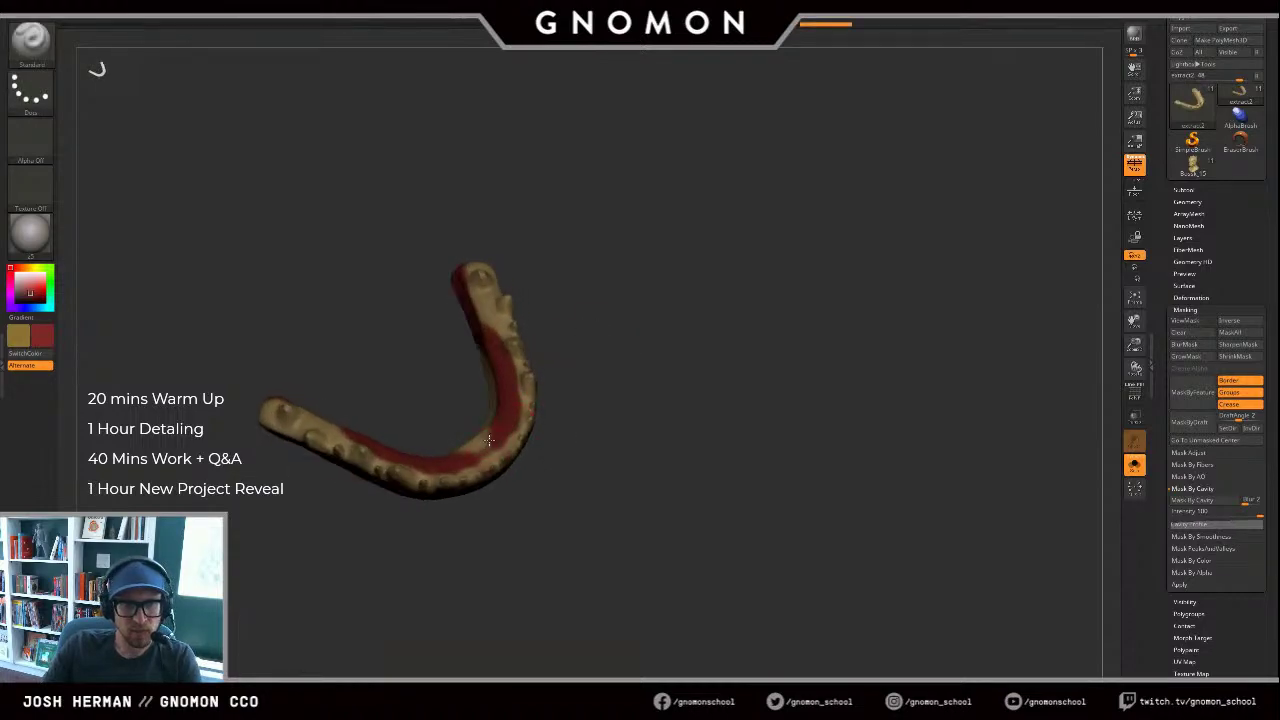
{"action": "left_click_drag", "start_coordinate": [489, 440], "coordinate": [491, 463]}
{"action": "key", "text": "s"}
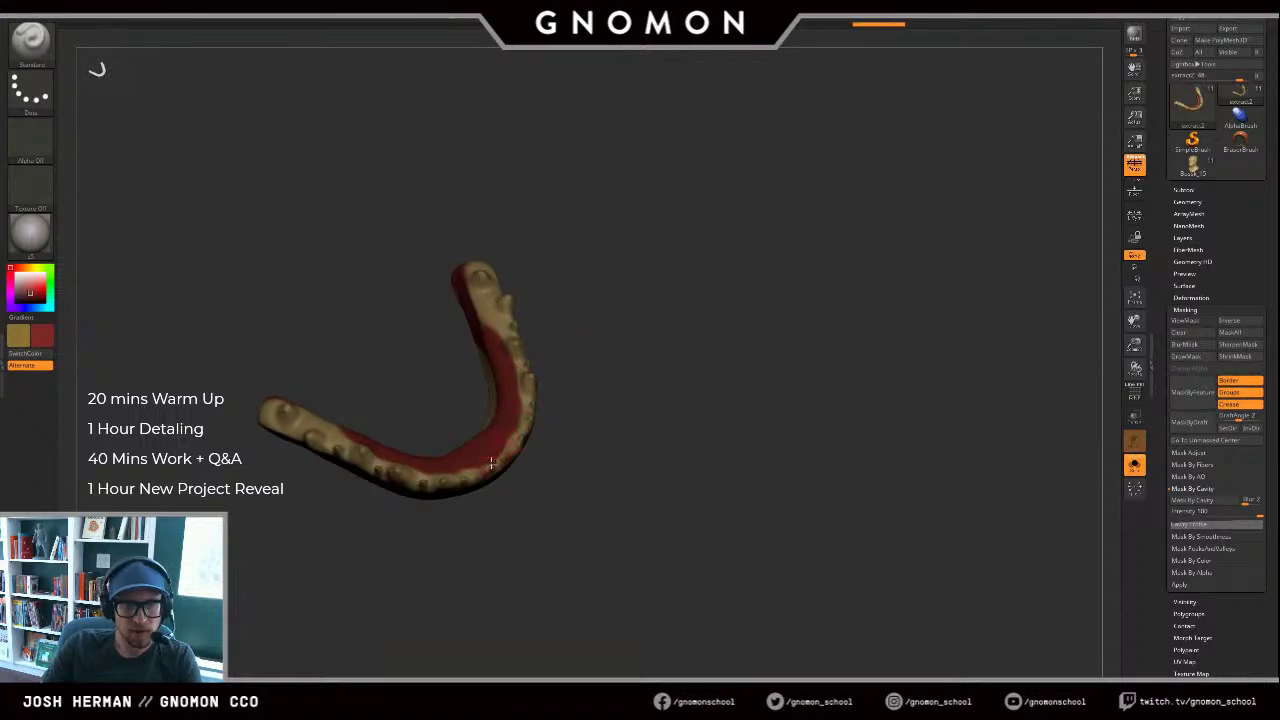
{"action": "left_click_drag", "start_coordinate": [677, 411], "coordinate": [584, 468]}
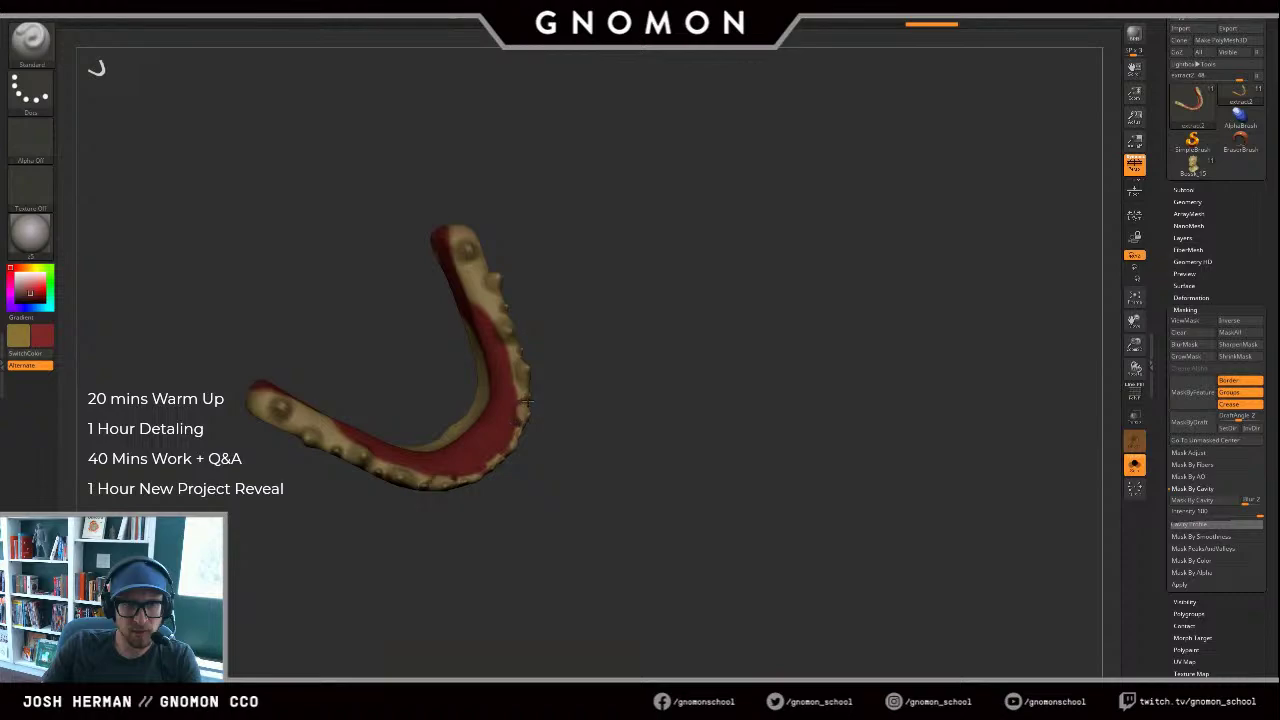
{"action": "mouse_move", "coordinate": [523, 390]}
{"action": "left_mouse_down"}
{"action": "mouse_move", "coordinate": [512, 340]}
{"action": "mouse_move", "coordinate": [521, 365]}
{"action": "mouse_move", "coordinate": [617, 271]}
{"action": "mouse_move", "coordinate": [700, 249]}
{"action": "mouse_move", "coordinate": [871, 349]}
{"action": "mouse_move", "coordinate": [814, 304]}
{"action": "mouse_move", "coordinate": [769, 329]}
{"action": "mouse_move", "coordinate": [760, 314]}
{"action": "mouse_move", "coordinate": [916, 316]}
{"action": "mouse_move", "coordinate": [860, 290]}
{"action": "left_mouse_up"}
Step: Show and frame the full bust, and compare the mouth with and without the last red gum stroke
{"action": "key", "text": "alt+s"}
{"action": "key", "text": "f"}
{"action": "key", "text": "f"}
{"action": "left_click_drag", "start_coordinate": [860, 290], "coordinate": [832, 363]}
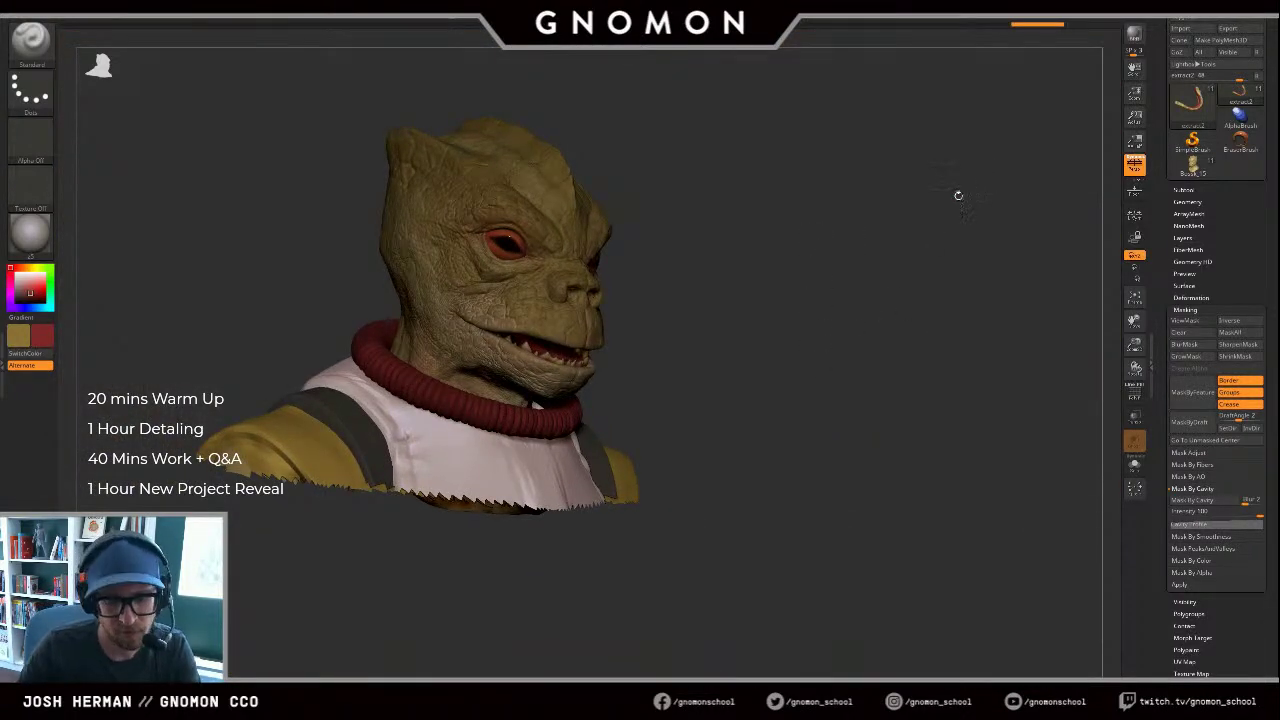
{"action": "key", "text": "ctrl+z"}
{"action": "key", "text": "ctrl+shift+z"}
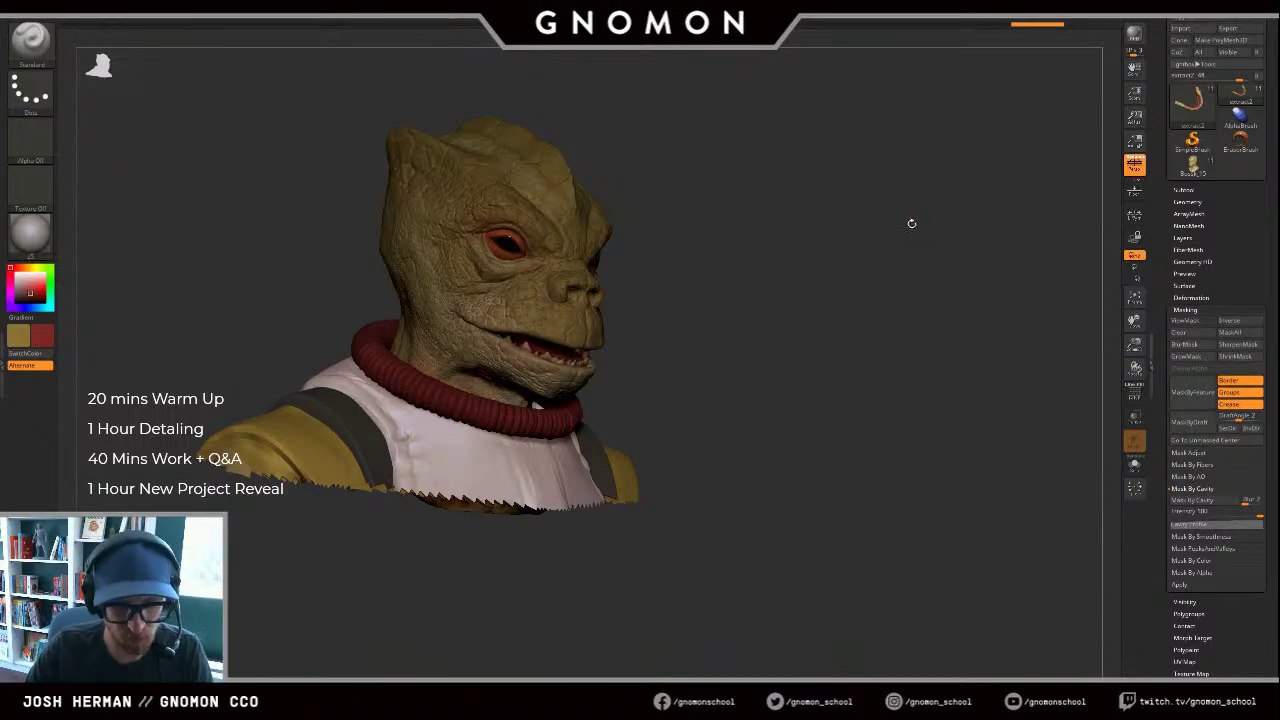
Step: Swap to the dark olive and recheck the teeth from a lower angle by undoing and redoing the latest paint
{"action": "key", "text": "v"}
{"action": "key", "text": "ctrl+z"}
{"action": "mouse_move", "coordinate": [913, 281]}
{"action": "left_mouse_down"}
{"action": "mouse_move", "coordinate": [916, 294]}
{"action": "mouse_move", "coordinate": [940, 278]}
{"action": "mouse_move", "coordinate": [902, 243]}
{"action": "left_mouse_up"}
{"action": "key", "text": "ctrl+shift+z"}
{"action": "key", "text": "ctrl+shift+z"}
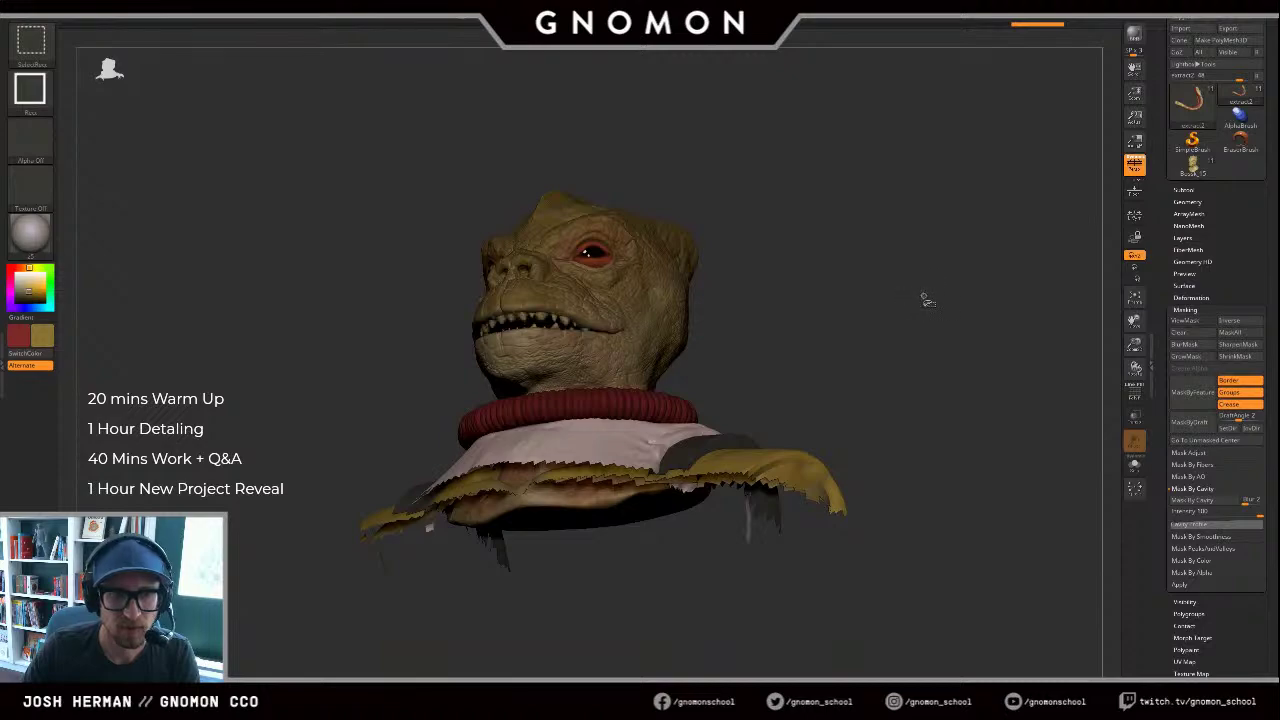
Step: Sample a light tan from the bust as the paint color and make the head the active subtool
{"action": "mouse_move", "coordinate": [924, 298]}
{"action": "left_mouse_down"}
{"action": "mouse_move", "coordinate": [935, 313]}
{"action": "mouse_move", "coordinate": [1054, 312]}
{"action": "left_mouse_up"}
{"action": "key", "text": "c"}
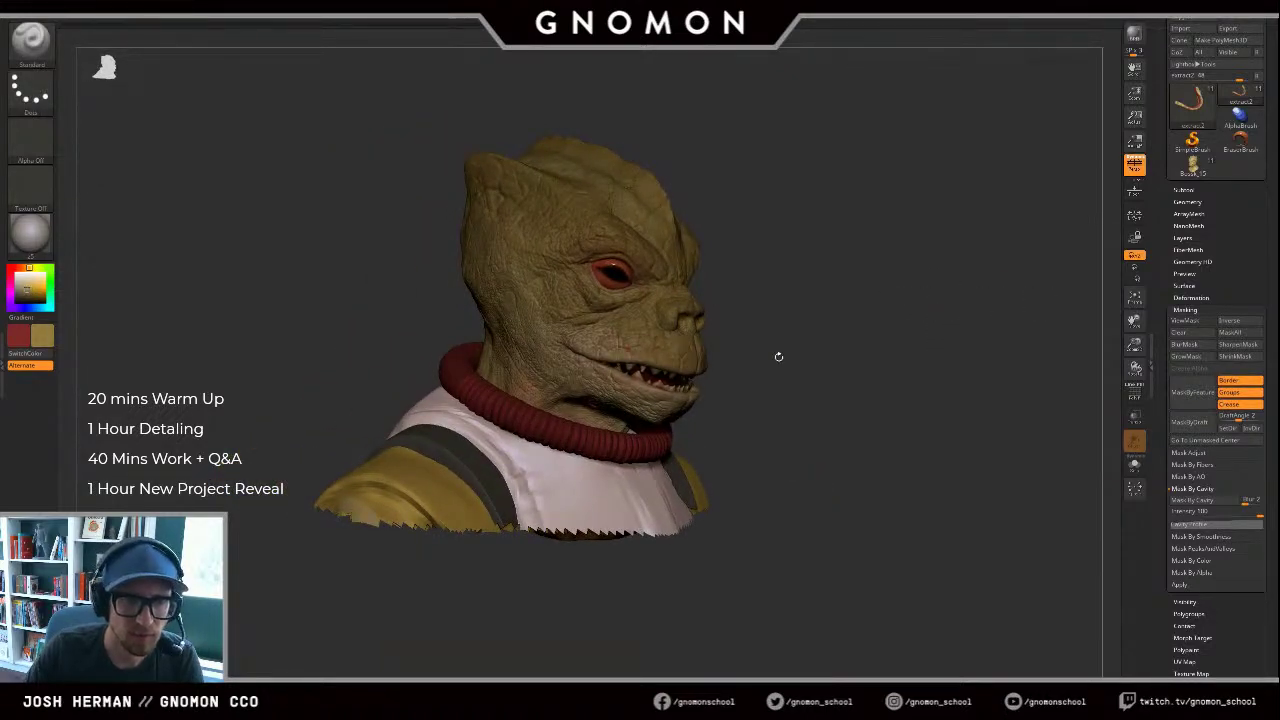
{"action": "key", "text": "alt+s"}
{"action": "key", "text": "c"}
{"action": "left_click_drag", "start_coordinate": [772, 292], "coordinate": [786, 320]}
{"action": "key", "text": "alt+s"}
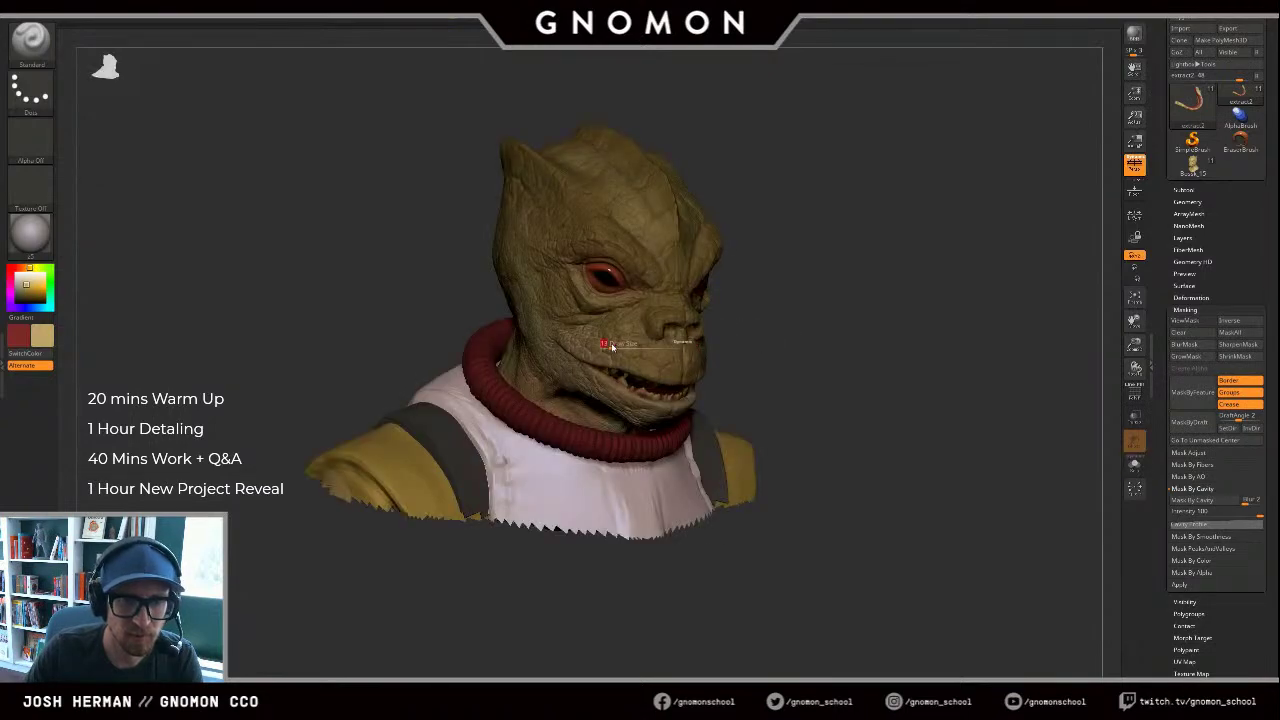
{"action": "key", "text": "alt+s"}
{"action": "key", "text": "alt+s"}
{"action": "left_click", "coordinate": [636, 342], "text": "alt"}
{"action": "key", "text": "s"}
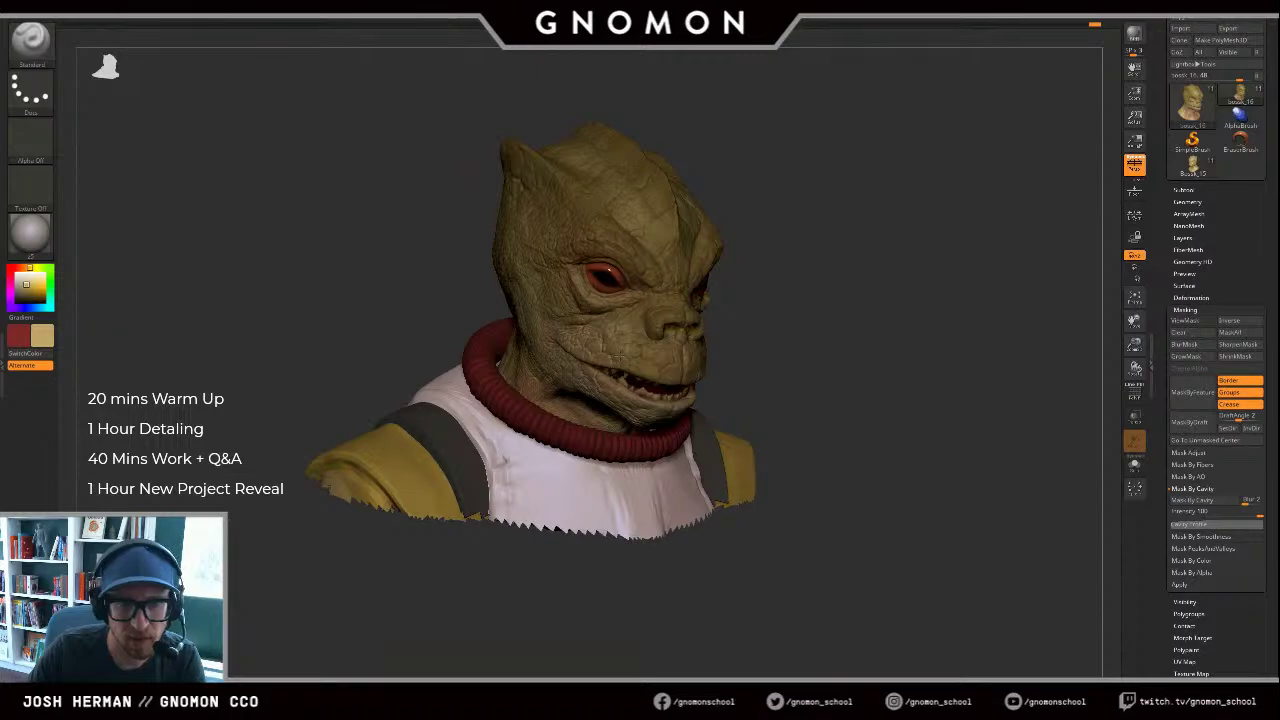
Step: Mask the head by cavity, invert the mask and turn off its display
{"action": "left_click", "coordinate": [1212, 501]}
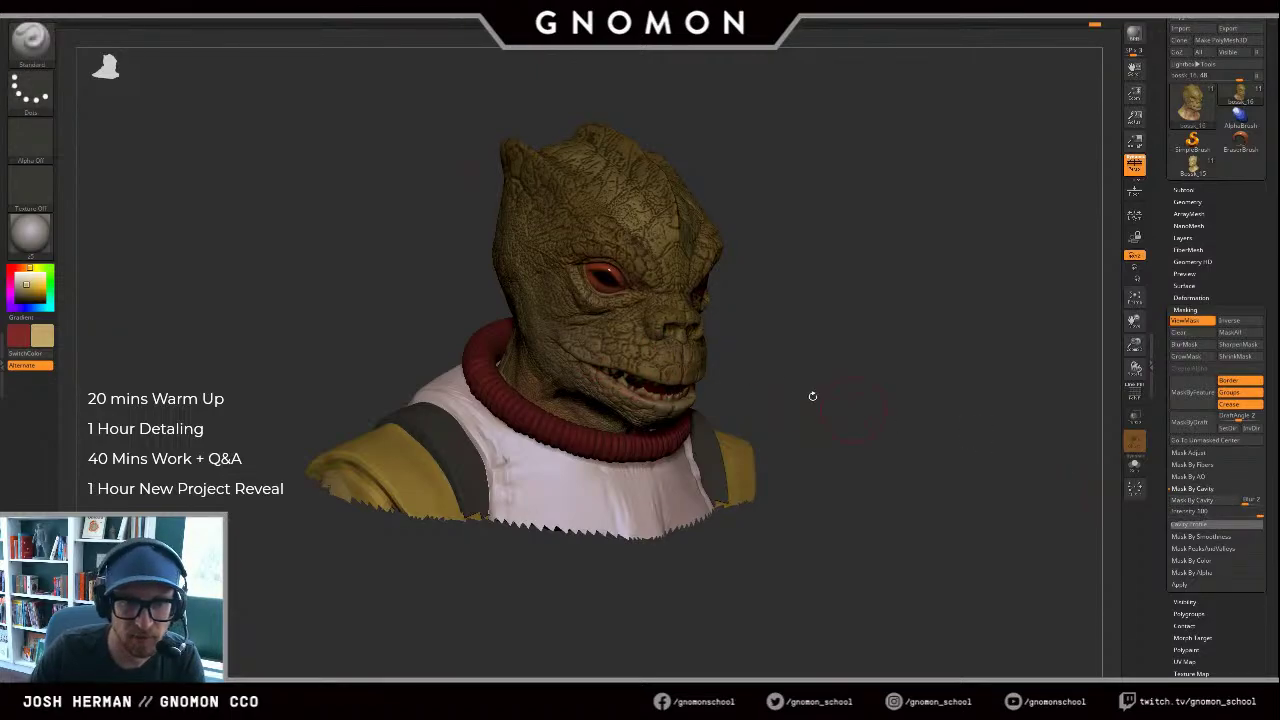
{"action": "left_click", "coordinate": [750, 344], "text": "ctrl"}
{"action": "key", "text": "ctrl+h"}
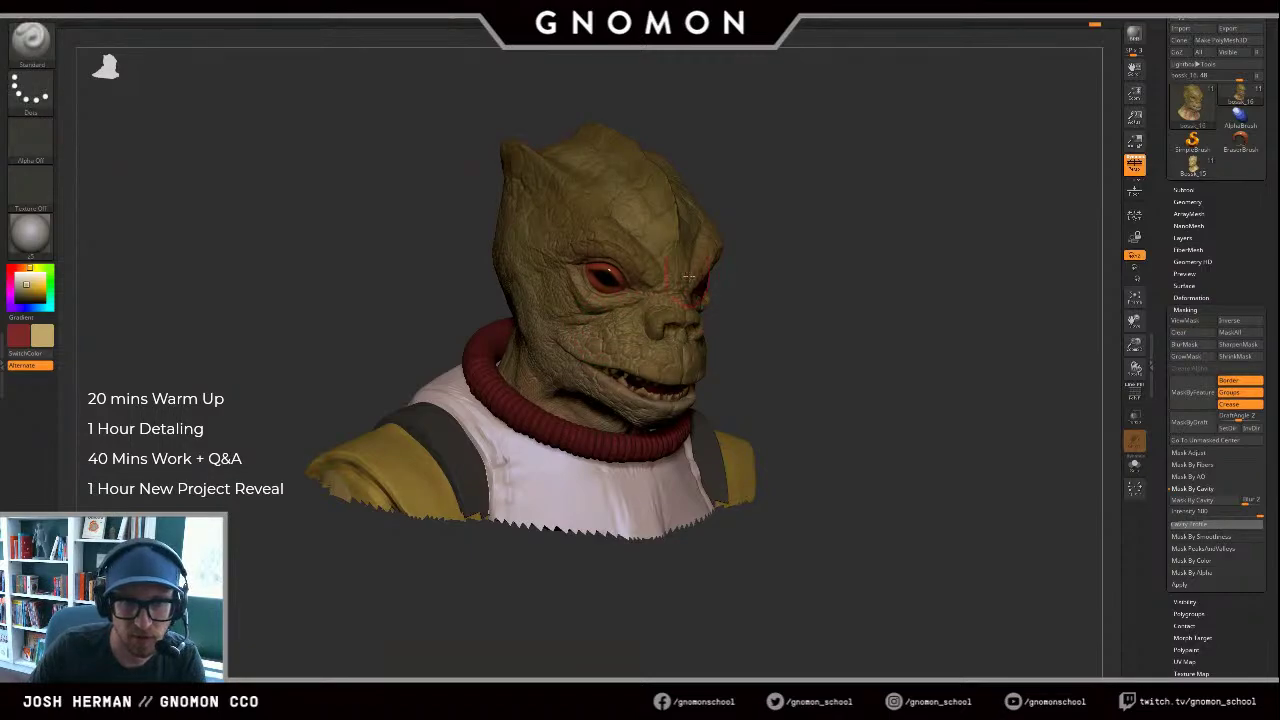
{"action": "left_click_drag", "start_coordinate": [792, 294], "coordinate": [702, 309]}
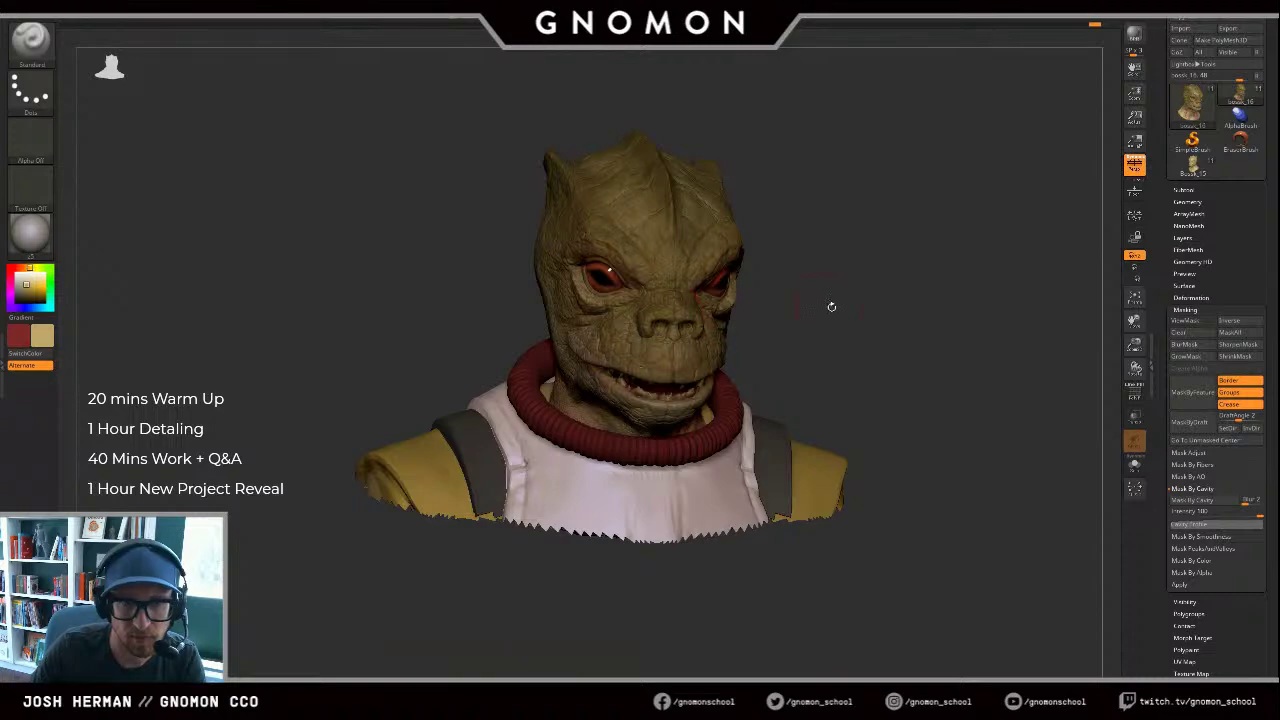
{"action": "left_click_drag", "start_coordinate": [831, 306], "coordinate": [618, 343]}
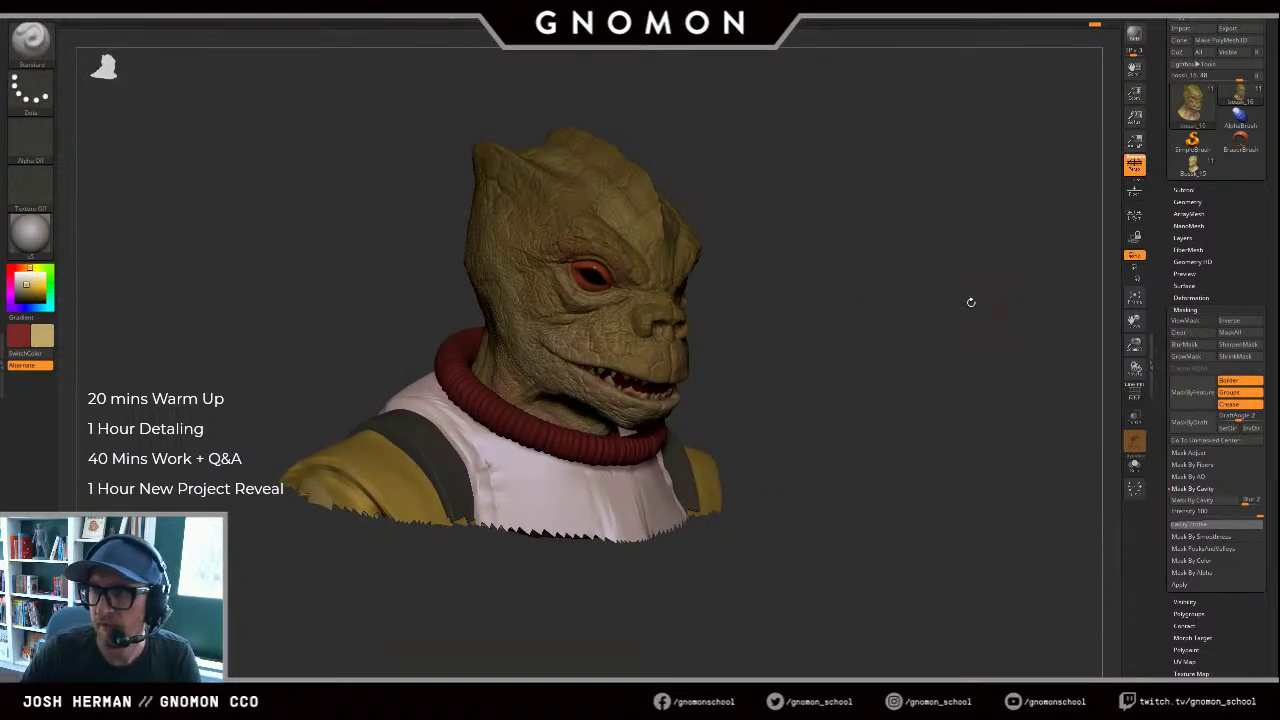
Step: Save the tool as bossk_16, overwriting the existing file
{"action": "left_click", "coordinate": [1230, 8]}
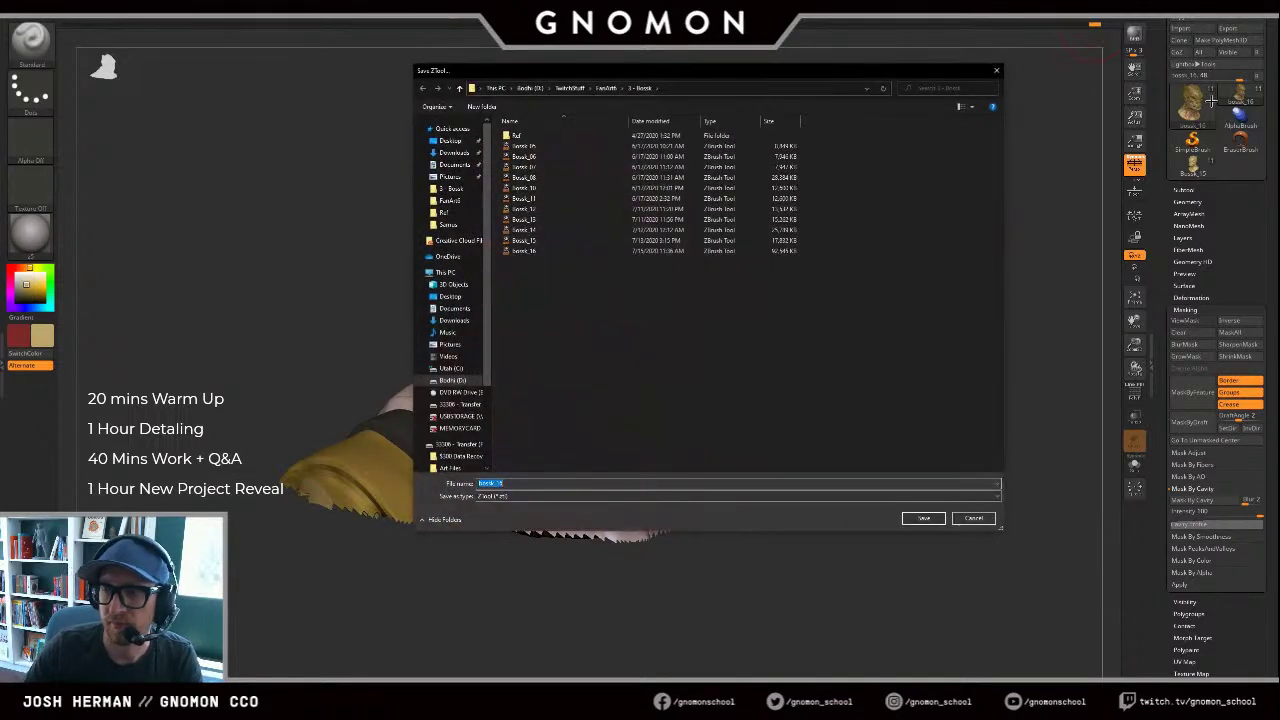
{"action": "key", "text": "Return"}
{"action": "key", "text": "Left"}
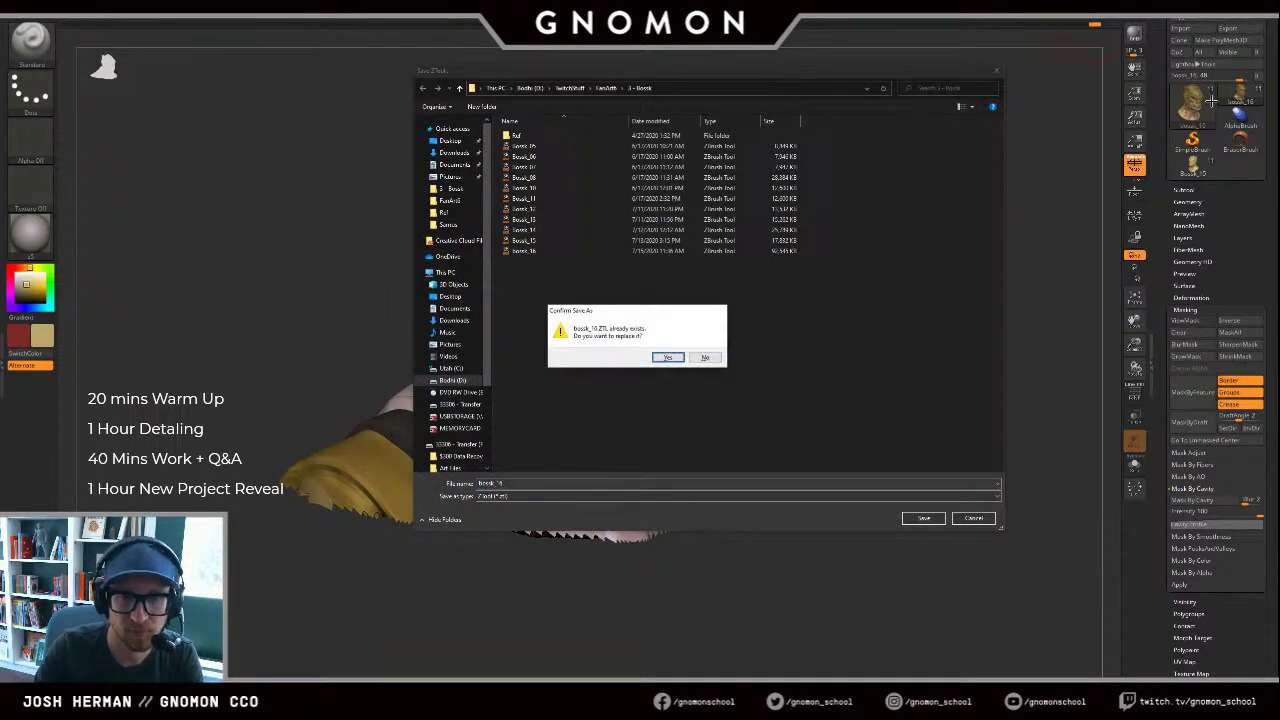
{"action": "key", "text": "Return"}
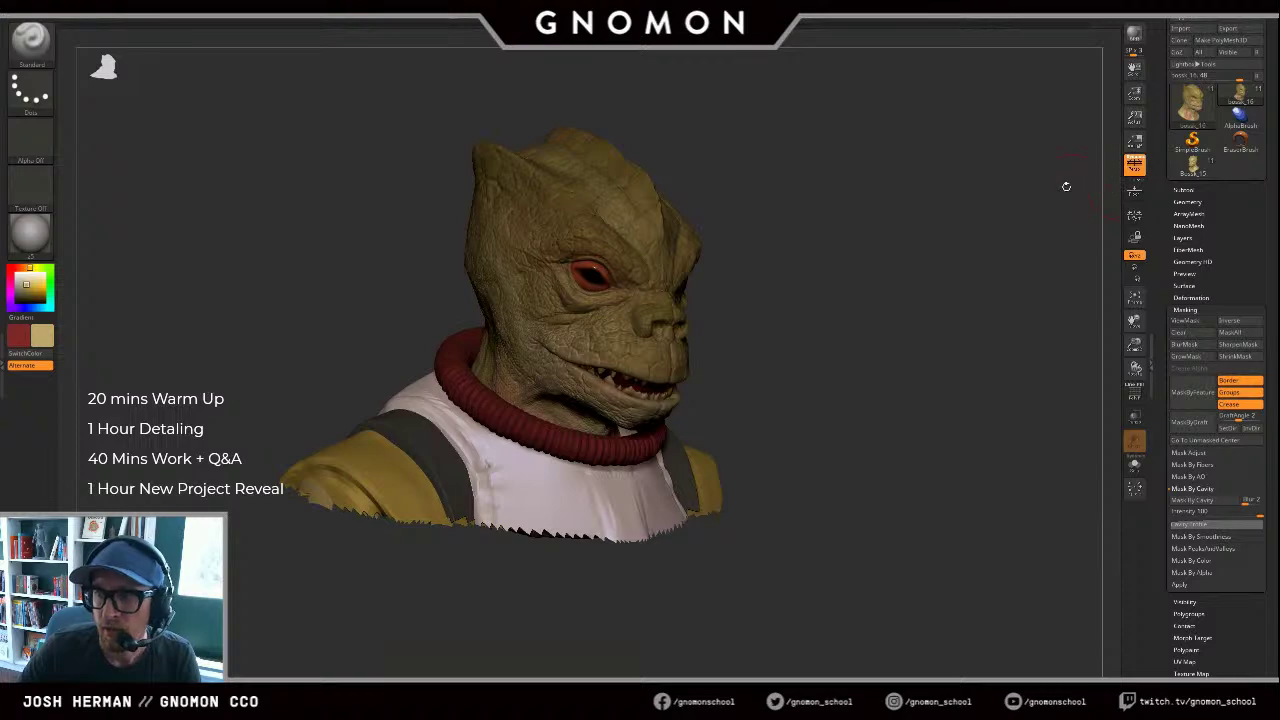
Step: Unhide the full geometry of the yellow-suit subtools base man with feet1 and bossk_15_copy2
{"action": "left_click_drag", "start_coordinate": [957, 186], "coordinate": [945, 189]}
{"action": "left_click", "coordinate": [1183, 191]}
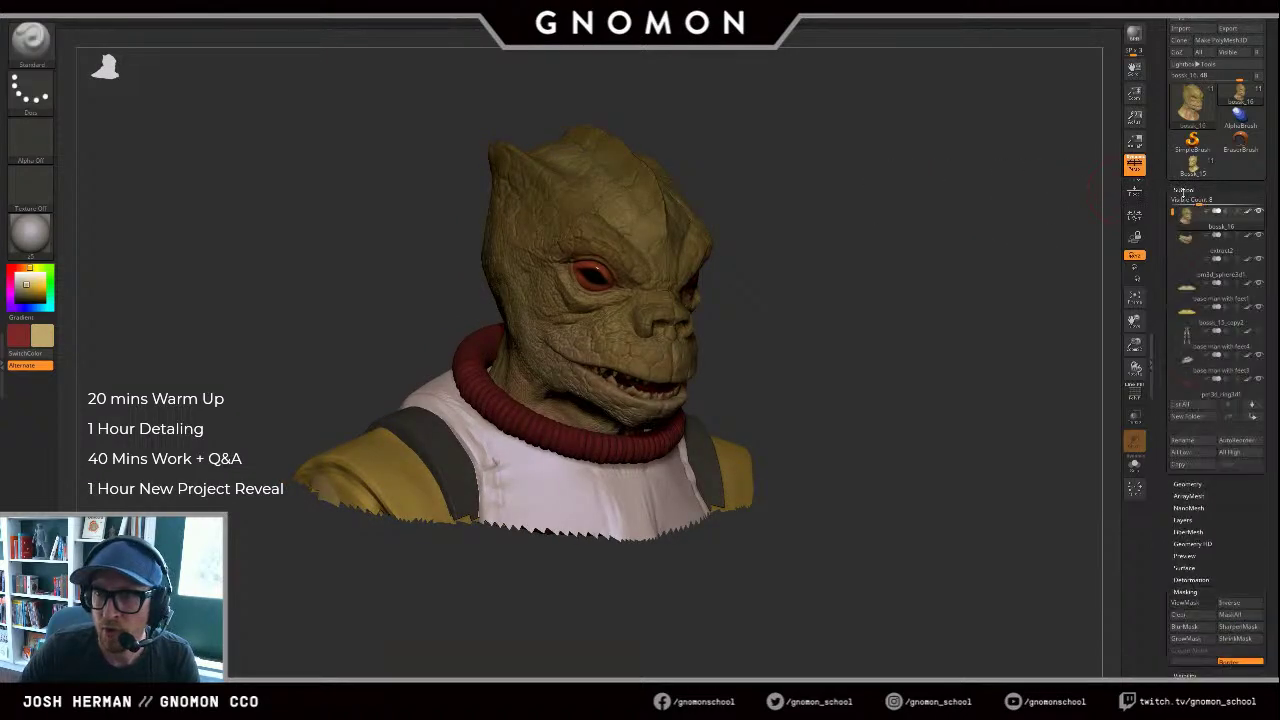
{"action": "left_click", "coordinate": [1188, 241]}
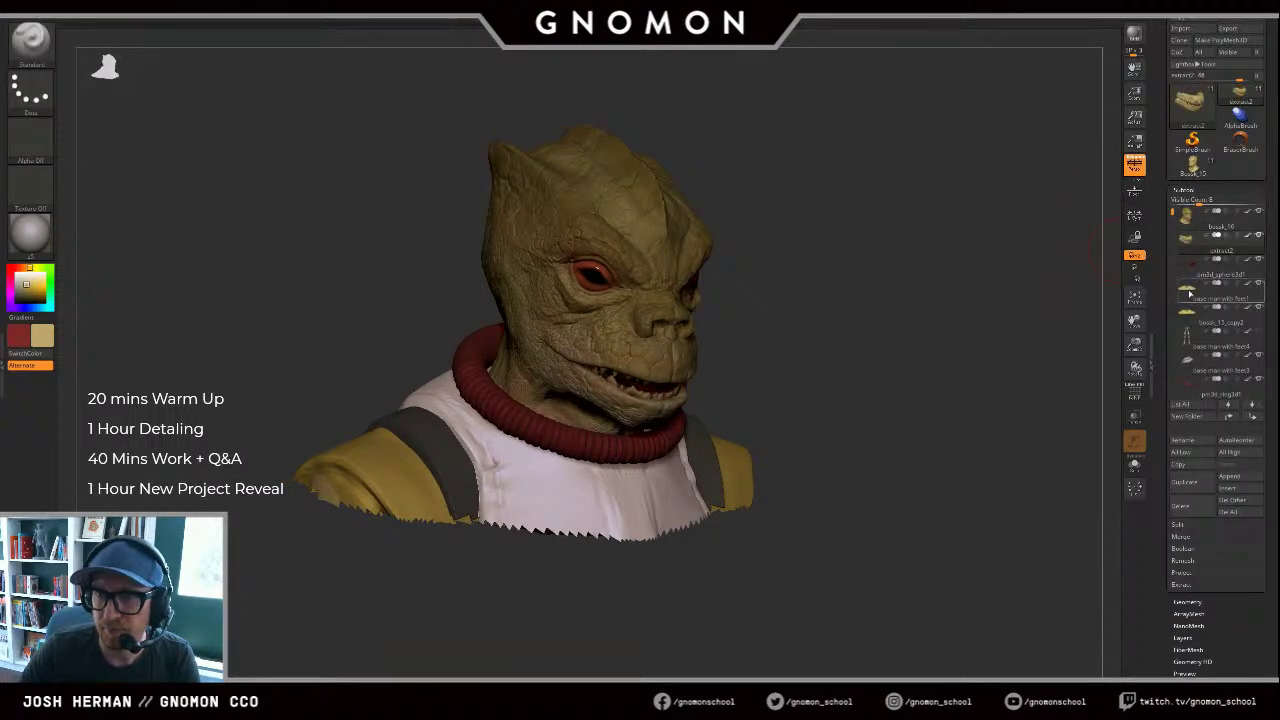
{"action": "left_click", "coordinate": [1189, 292]}
{"action": "left_click", "coordinate": [1013, 296], "text": "ctrl+shift"}
{"action": "left_click", "coordinate": [1211, 312]}
{"action": "left_click", "coordinate": [1072, 332], "text": "ctrl+shift"}
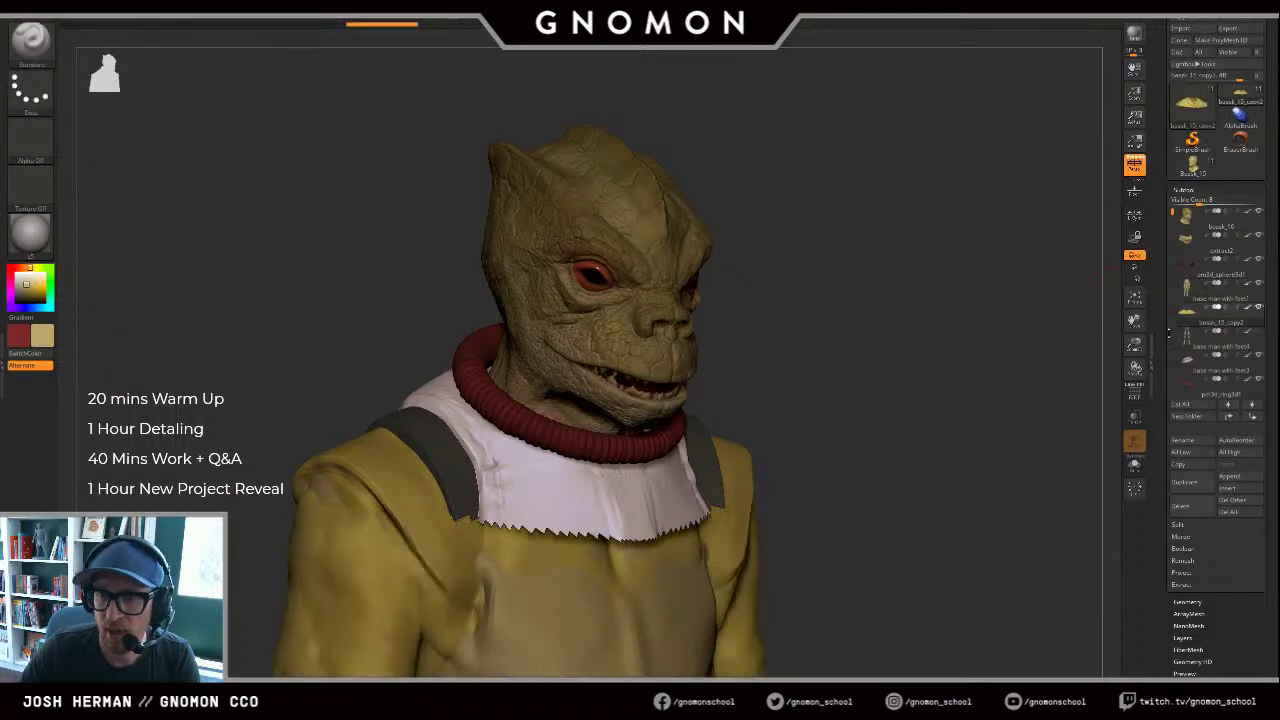
Step: Unhide the full geometry of the dark strap subtool and the white vest subtool
{"action": "left_click", "coordinate": [1190, 338]}
{"action": "left_click", "coordinate": [1069, 321], "text": "ctrl+shift"}
{"action": "left_click", "coordinate": [1190, 359]}
{"action": "left_click", "coordinate": [1015, 343], "text": "ctrl+shift"}
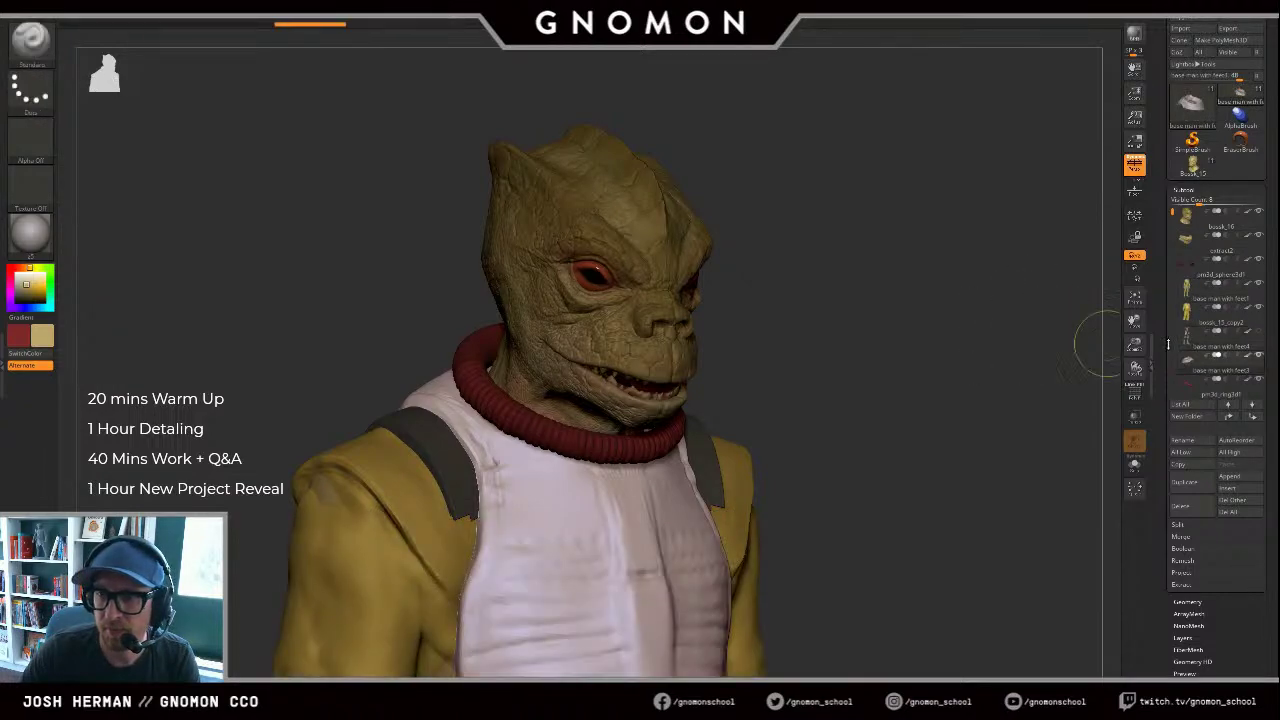
{"action": "left_click", "coordinate": [1190, 338]}
{"action": "left_click", "coordinate": [1031, 324], "text": "ctrl+shift"}
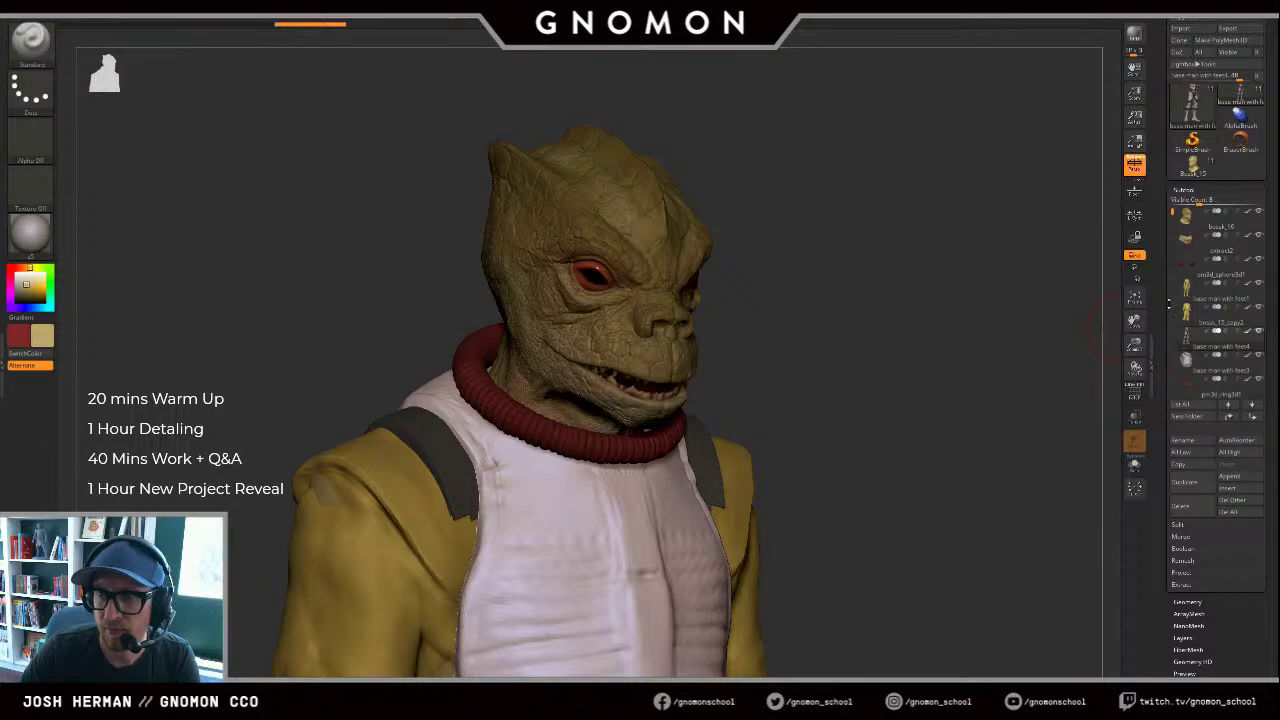
Step: Unhide the full geometry of the pm3d_ring3d1 collar and select the pm3d_cube3d1 subtool
{"action": "left_click_drag", "start_coordinate": [1169, 224], "coordinate": [1173, 253]}
{"action": "key", "text": "f"}
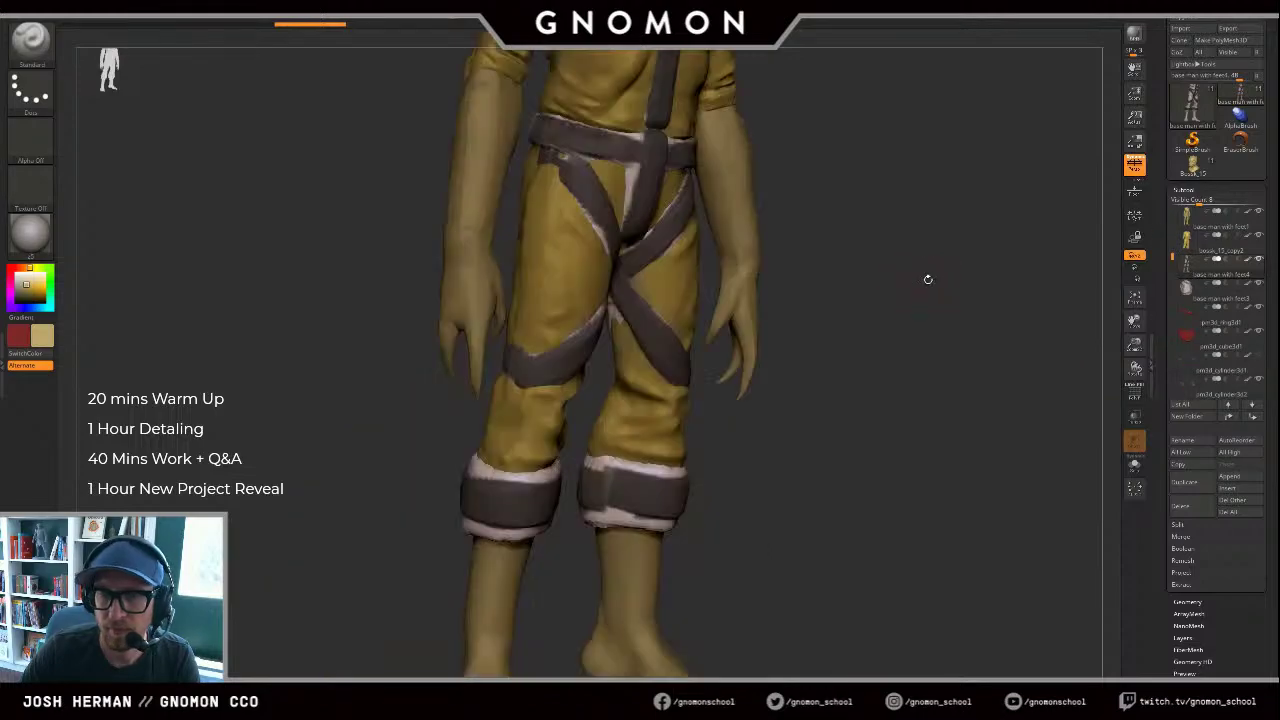
{"action": "key", "text": "f"}
{"action": "left_click_drag", "start_coordinate": [943, 274], "coordinate": [951, 271], "text": "shift"}
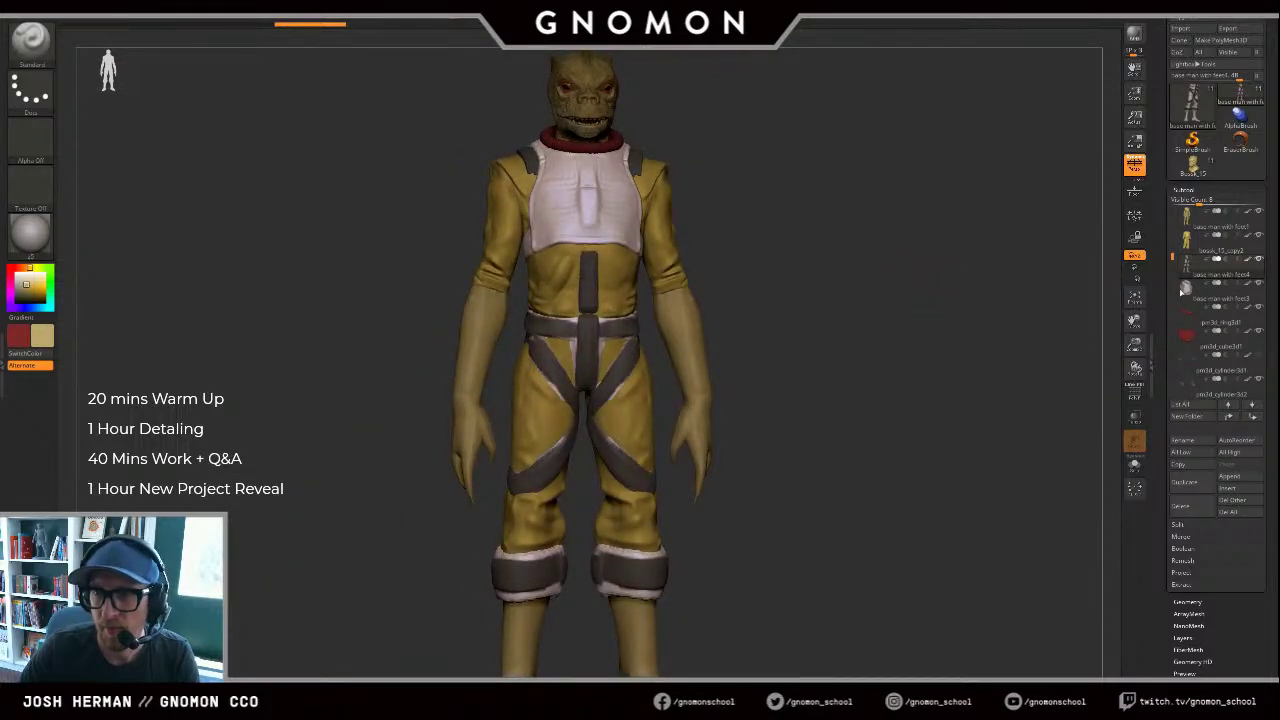
{"action": "left_click", "coordinate": [1187, 313]}
{"action": "left_click", "coordinate": [1094, 307], "text": "ctrl+shift"}
{"action": "left_click", "coordinate": [1188, 337]}
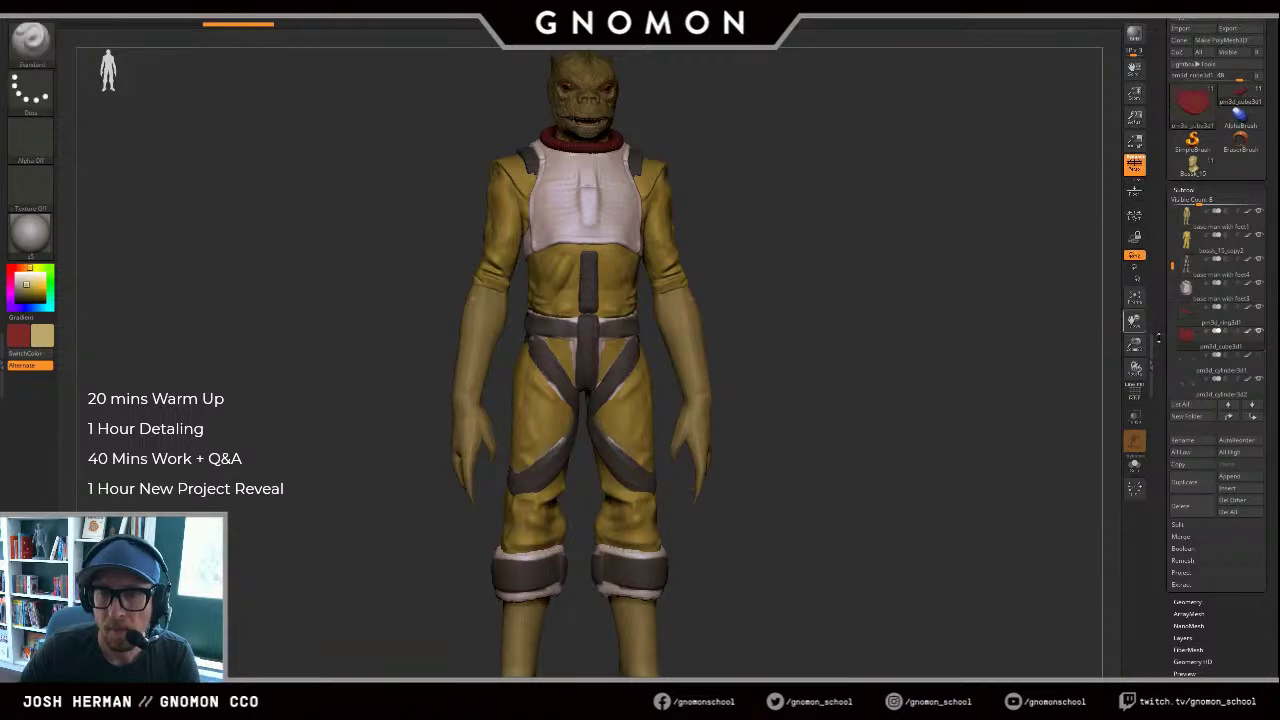
Step: Unhide the remaining geometry of the cube and cylinder subtools, including the dark armbands
{"action": "left_click", "coordinate": [1185, 366]}
{"action": "left_click", "coordinate": [1066, 335], "text": "ctrl+shift"}
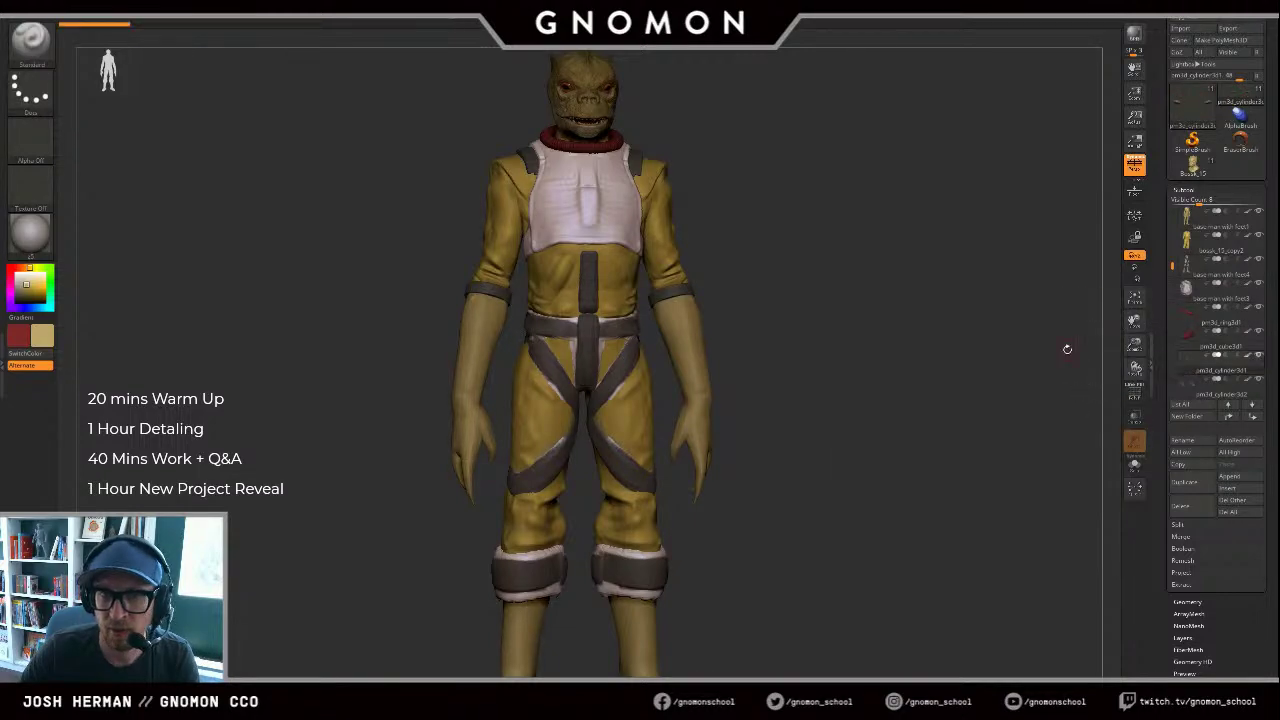
{"action": "left_click", "coordinate": [1067, 349], "text": "ctrl+shift"}
{"action": "left_click", "coordinate": [1066, 349], "text": "ctrl+shift"}
{"action": "left_click", "coordinate": [1189, 387]}
{"action": "left_click_drag", "start_coordinate": [1172, 268], "coordinate": [1175, 293]}
{"action": "left_click", "coordinate": [980, 305], "text": "ctrl+shift"}
{"action": "left_click", "coordinate": [968, 300], "text": "ctrl+shift"}
Step: Activate the Move brush and switch the active tool to the older Bossk_15 version
{"action": "left_click_drag", "start_coordinate": [870, 280], "coordinate": [890, 360]}
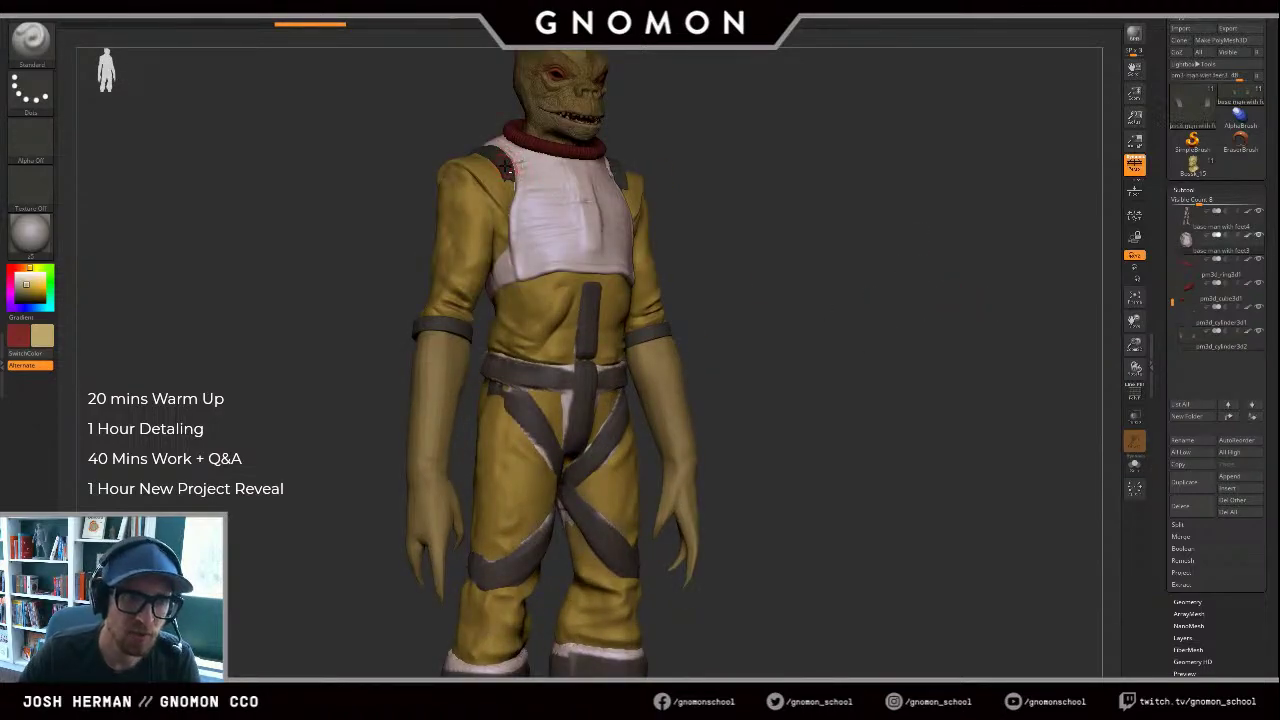
{"action": "key", "text": "ctrl+shift"}
{"action": "mouse_move", "coordinate": [826, 169]}
{"action": "left_mouse_down", "text": "shift"}
{"action": "mouse_move", "coordinate": [838, 161]}
{"action": "mouse_move", "coordinate": [857, 262]}
{"action": "left_mouse_up", "text": "shift"}
{"action": "mouse_move", "coordinate": [857, 252]}
{"action": "left_mouse_down"}
{"action": "mouse_move", "coordinate": [870, 248]}
{"action": "mouse_move", "coordinate": [887, 312]}
{"action": "left_mouse_up"}
{"action": "mouse_move", "coordinate": [992, 292]}
{"action": "left_mouse_down"}
{"action": "mouse_move", "coordinate": [957, 295]}
{"action": "mouse_move", "coordinate": [946, 282]}
{"action": "left_mouse_up"}
{"action": "key", "text": "b"}
{"action": "key", "text": "m"}
{"action": "key", "text": "v"}
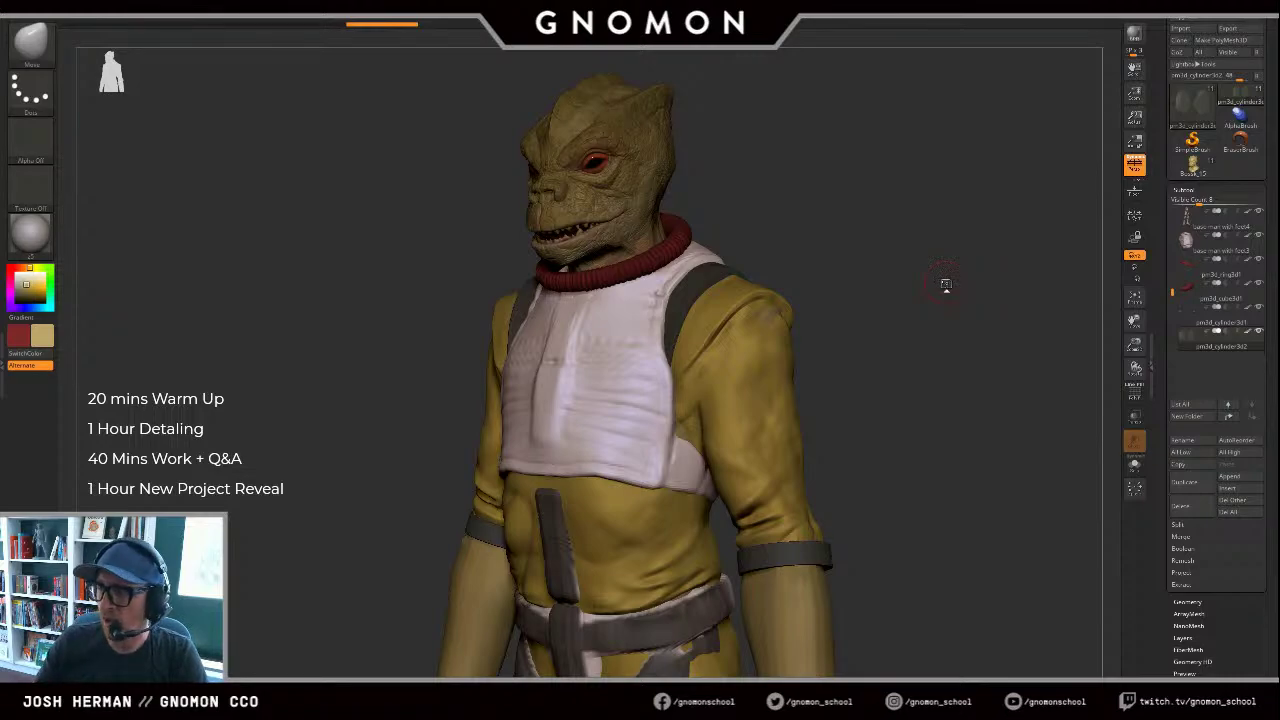
{"action": "mouse_move", "coordinate": [1200, 220]}
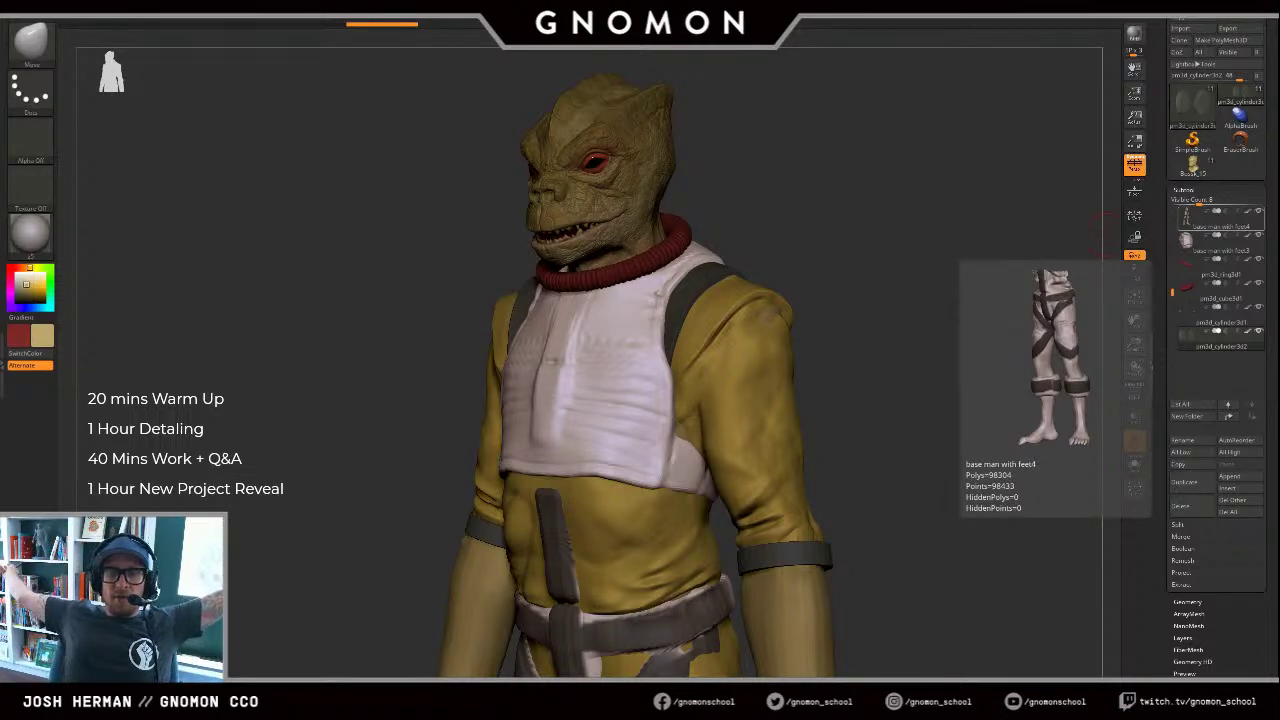
{"action": "left_click", "coordinate": [1182, 166]}
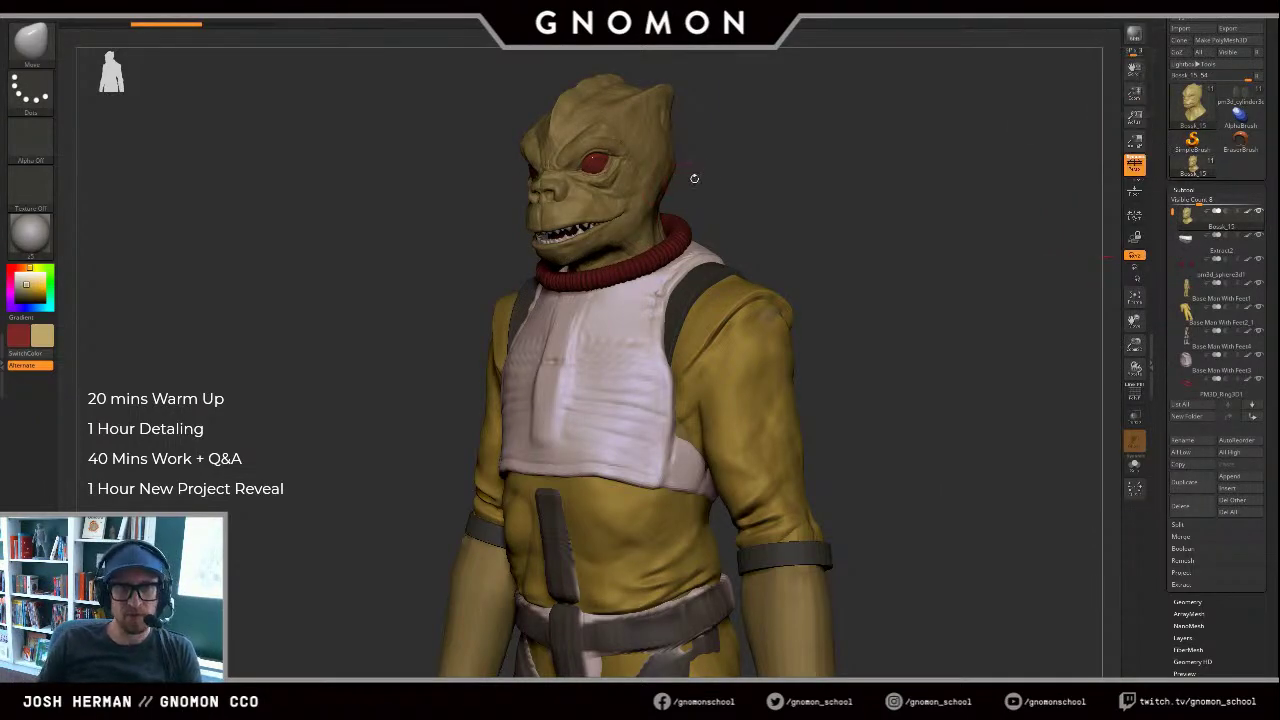
Step: Switch from the Bossk_15 tool to the earlier Bossk_11 tool and view its sculpt from a three-quarter angle
{"action": "left_click_drag", "start_coordinate": [721, 164], "coordinate": [1004, 66]}
{"action": "left_click", "coordinate": [1186, 168]}
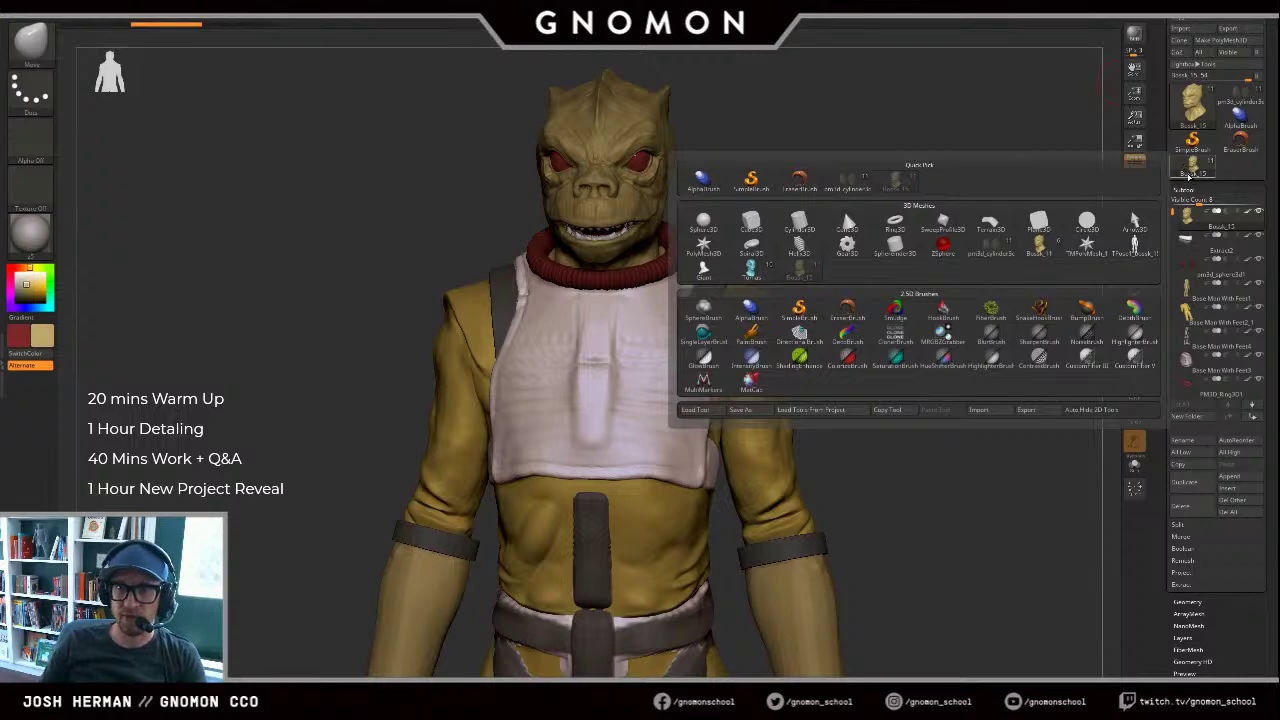
{"action": "left_click", "coordinate": [1190, 168]}
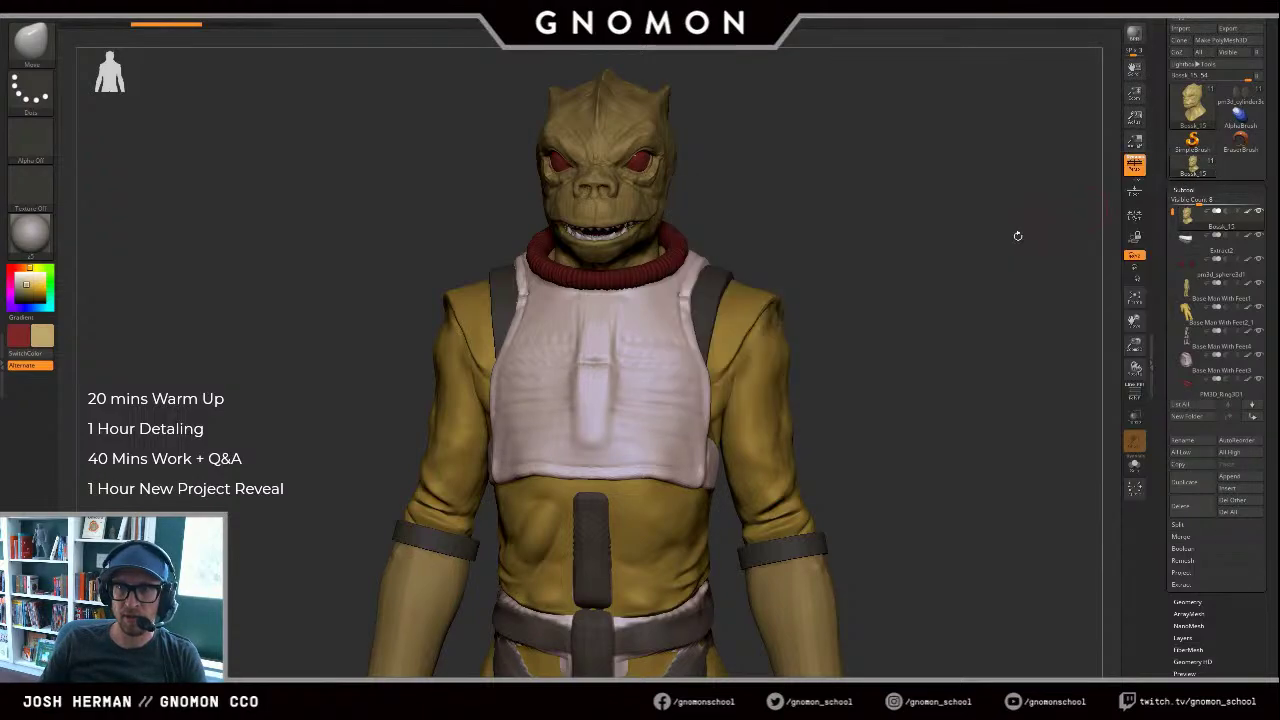
{"action": "left_click", "coordinate": [1211, 165]}
{"action": "left_click", "coordinate": [1035, 246]}
{"action": "left_click_drag", "start_coordinate": [931, 191], "coordinate": [974, 262]}
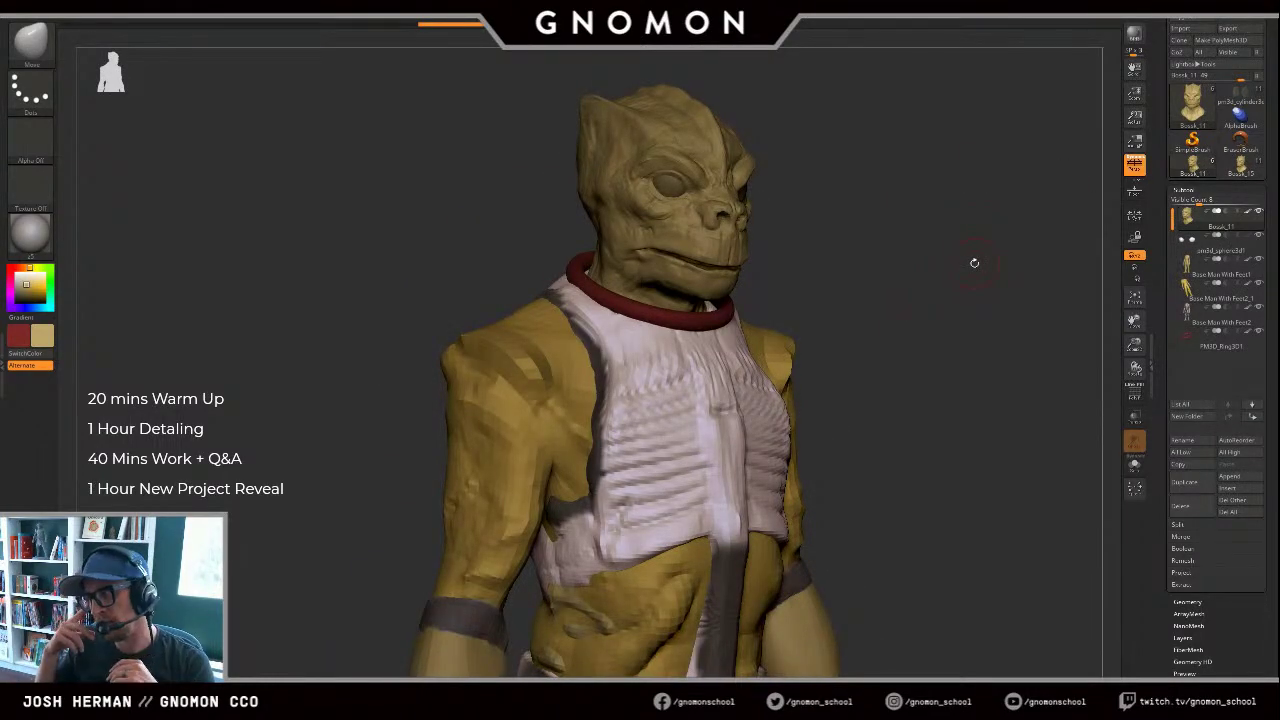
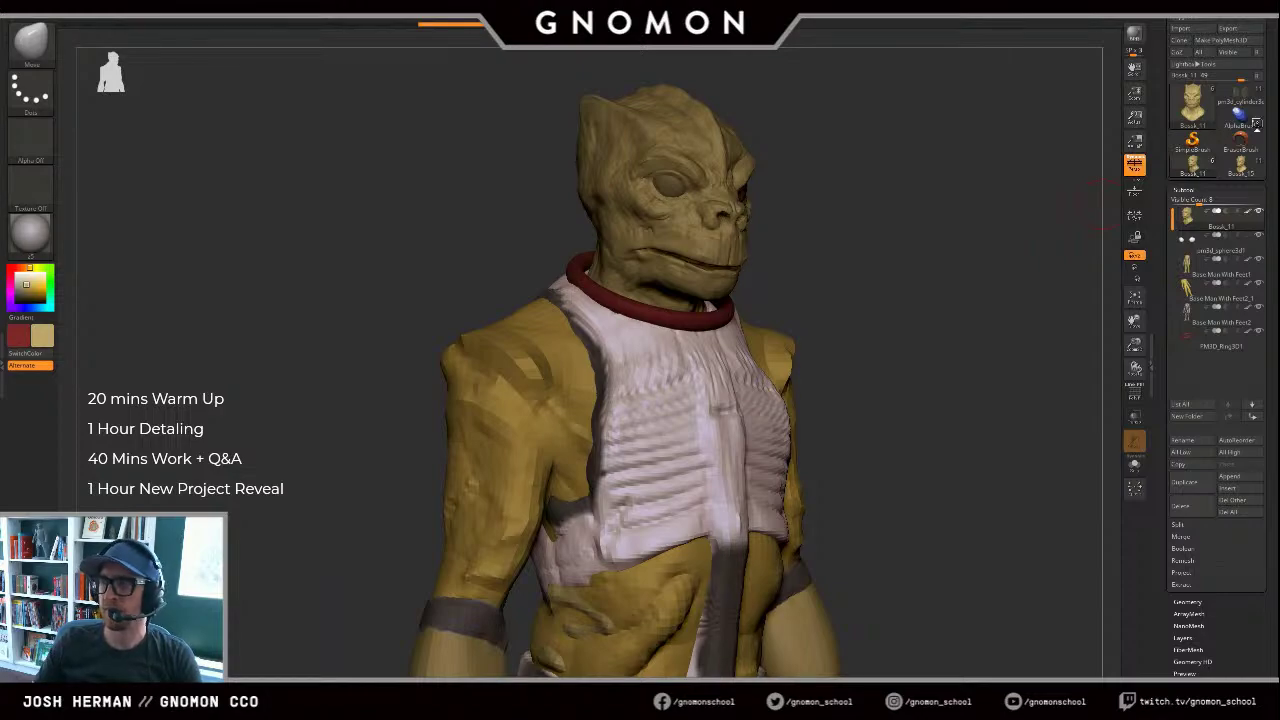
Step: Switch to the detailed pm3d_cylinder3d2 version of the character and inspect its head and torso from both sides
{"action": "left_click_drag", "start_coordinate": [1257, 124], "coordinate": [1268, 126]}
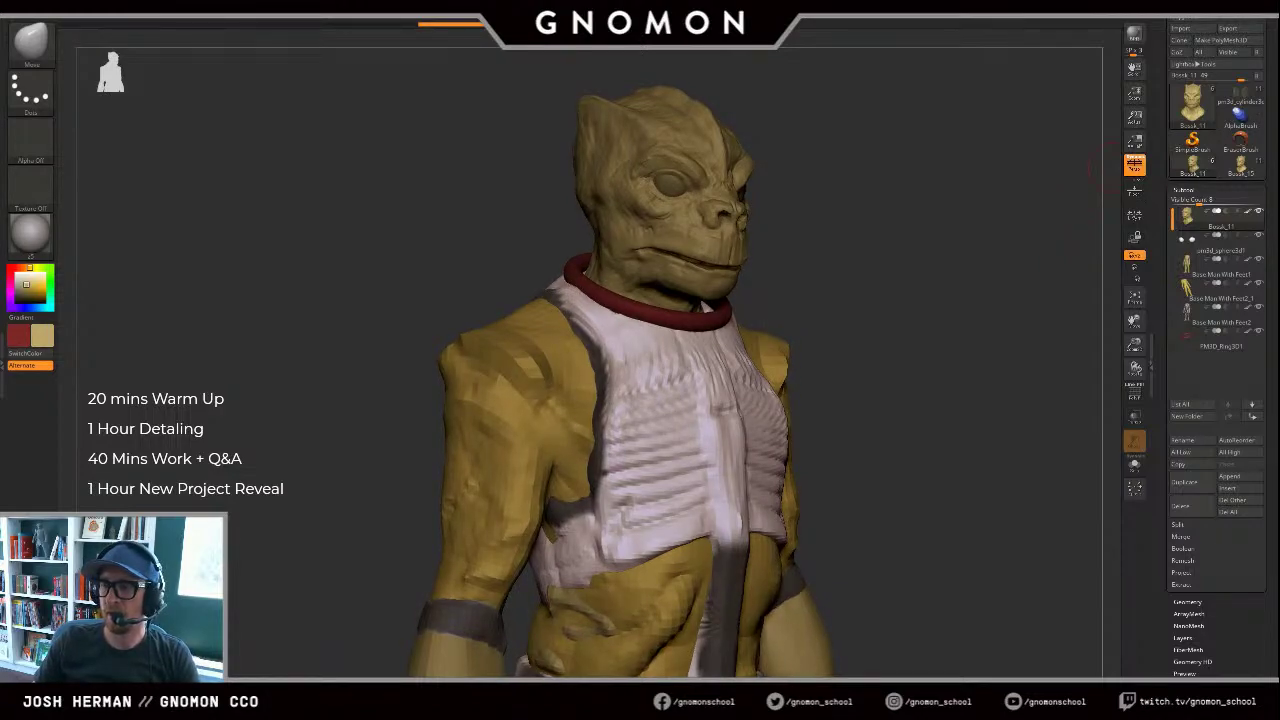
{"action": "left_click_drag", "start_coordinate": [976, 338], "coordinate": [1075, 338]}
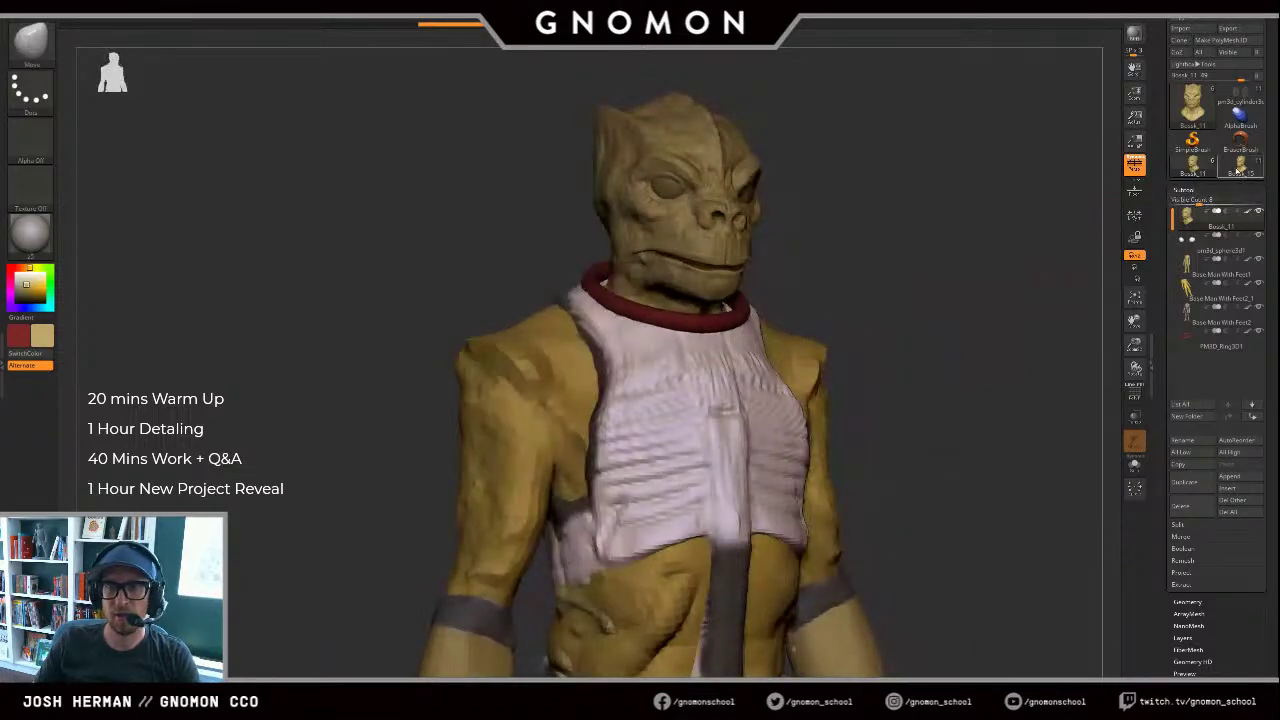
{"action": "left_click", "coordinate": [1240, 165]}
{"action": "left_click", "coordinate": [1240, 96]}
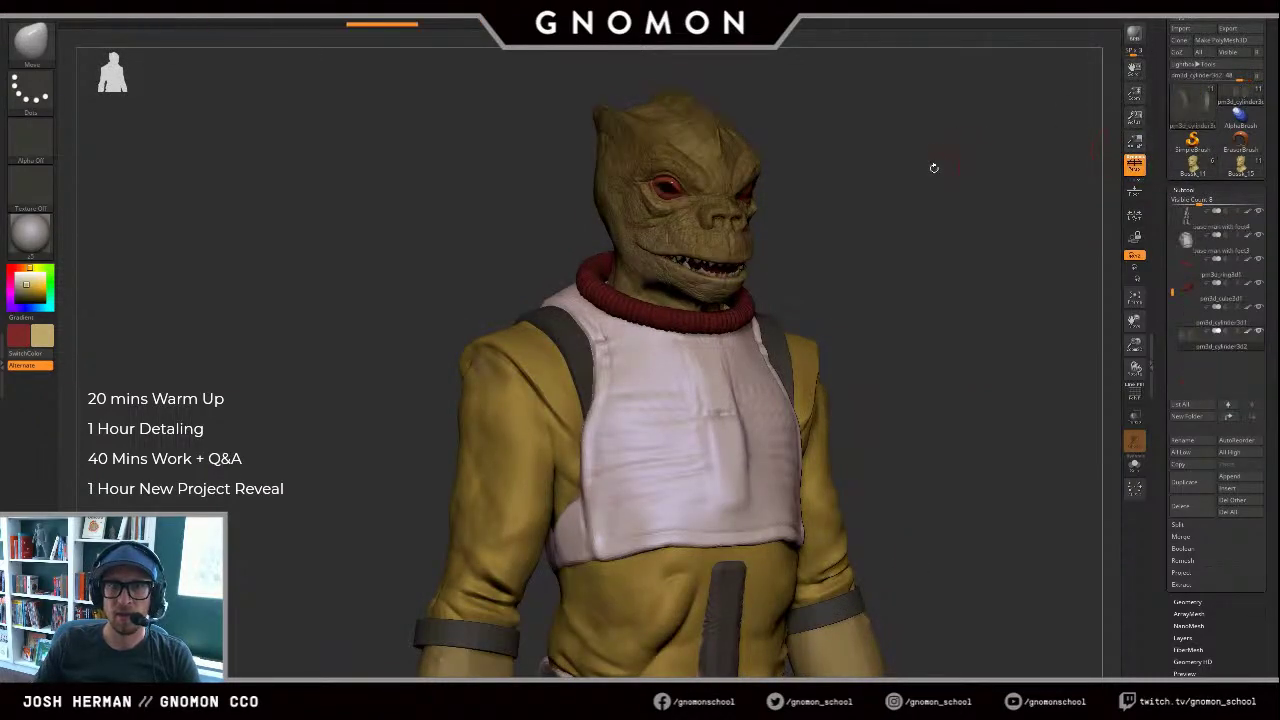
{"action": "left_click_drag", "start_coordinate": [929, 173], "coordinate": [840, 179], "text": "alt"}
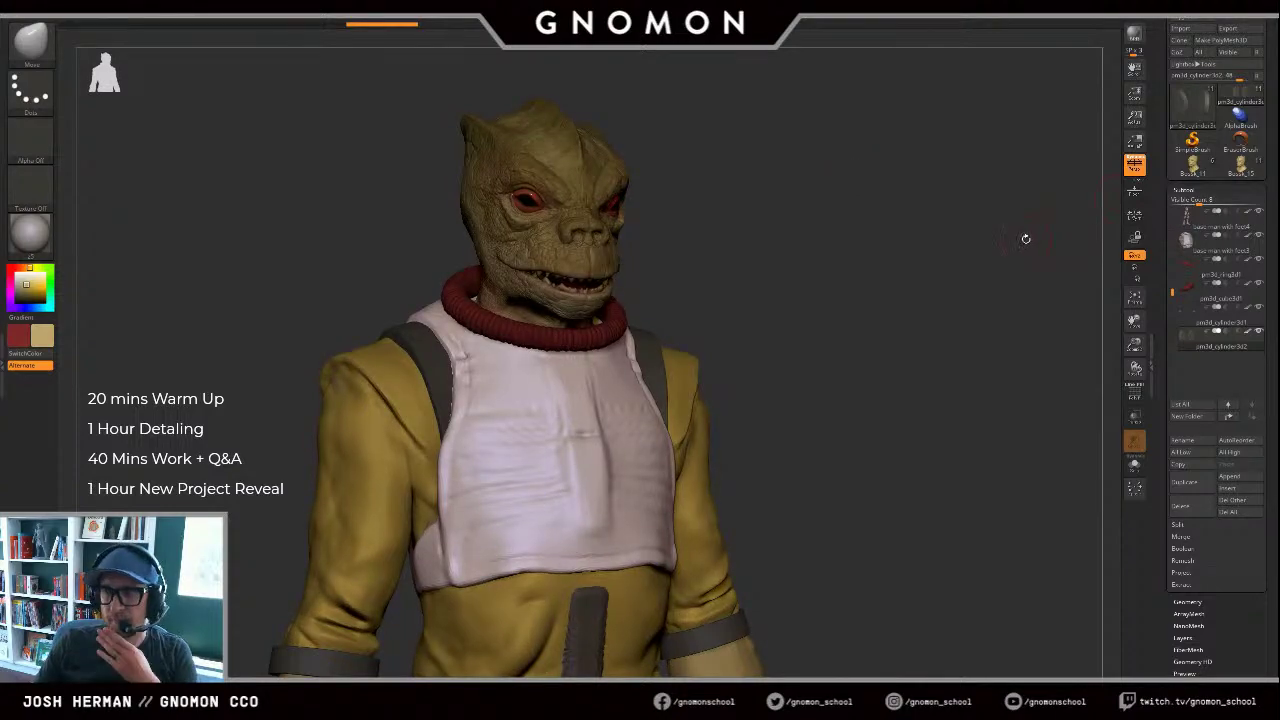
{"action": "left_click_drag", "start_coordinate": [1037, 236], "coordinate": [1003, 239]}
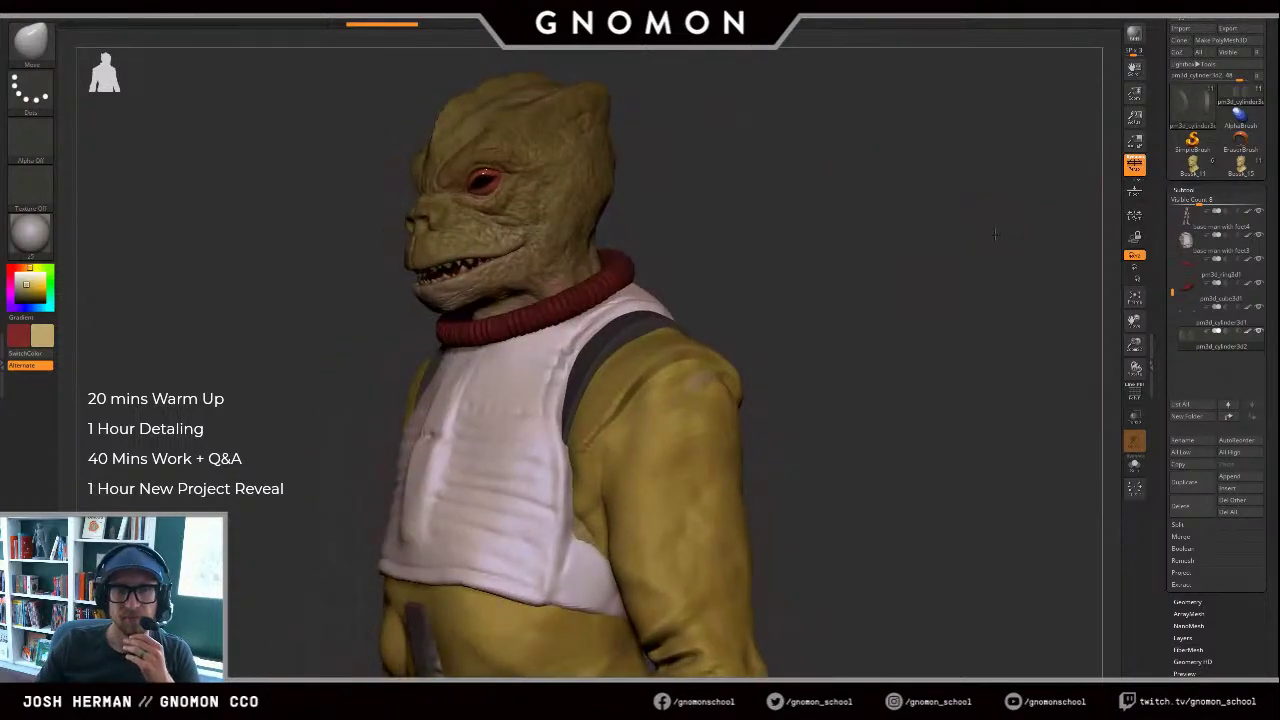
{"action": "left_click_drag", "start_coordinate": [888, 229], "coordinate": [924, 233]}
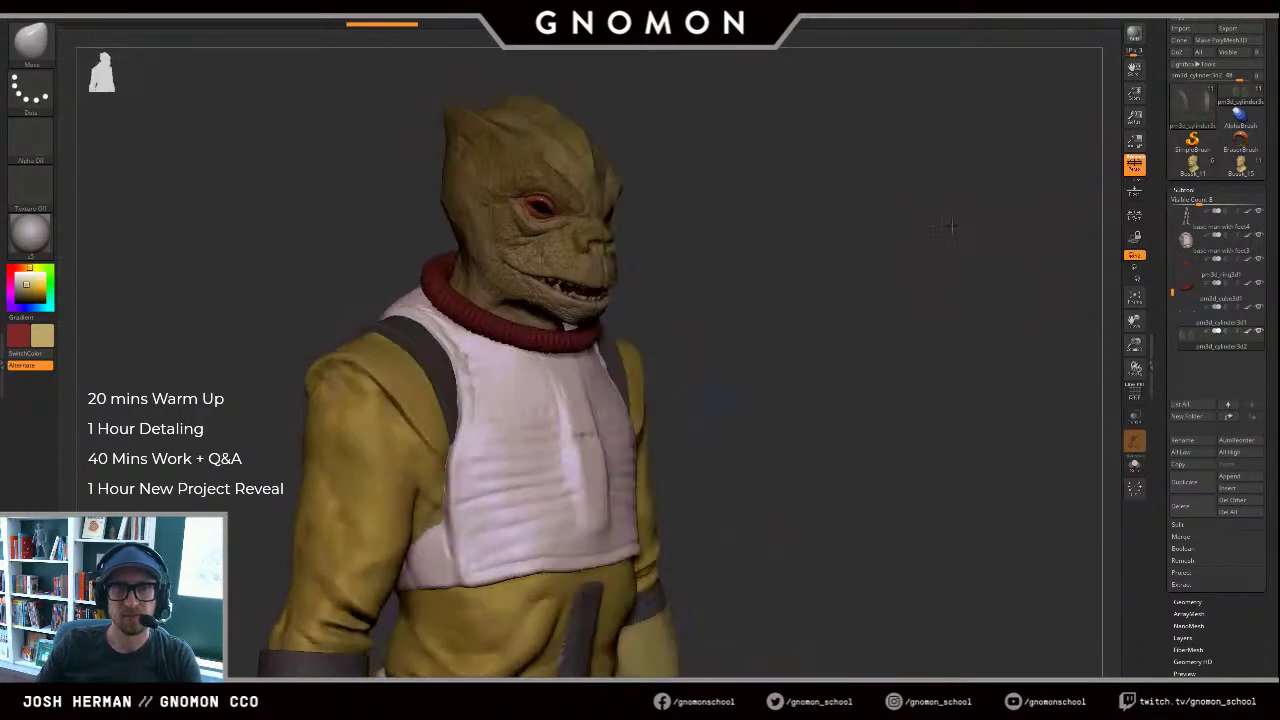
Step: Compare the Bossk_11, Bossk_15 and pm3d_cylinder3d2 versions from the same angle, ending on pm3d_cylinder3d2
{"action": "left_click", "coordinate": [1193, 166]}
{"action": "left_click", "coordinate": [1241, 167]}
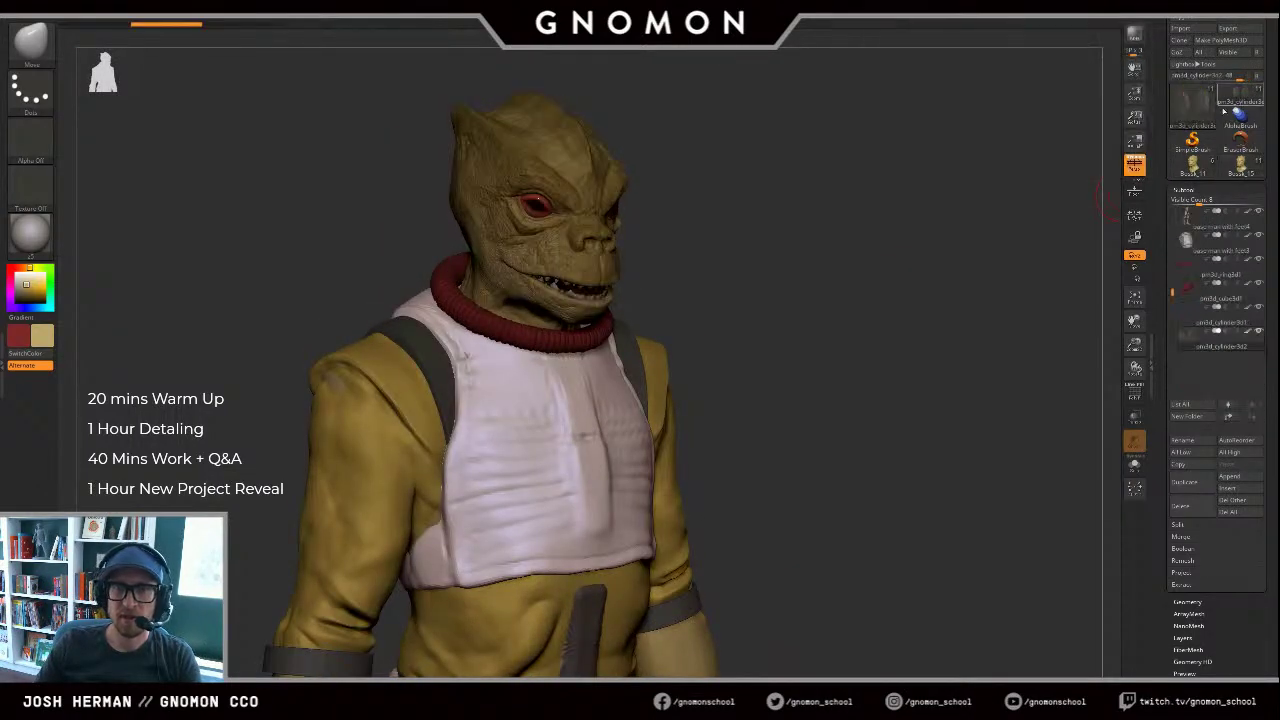
{"action": "left_click", "coordinate": [1203, 166]}
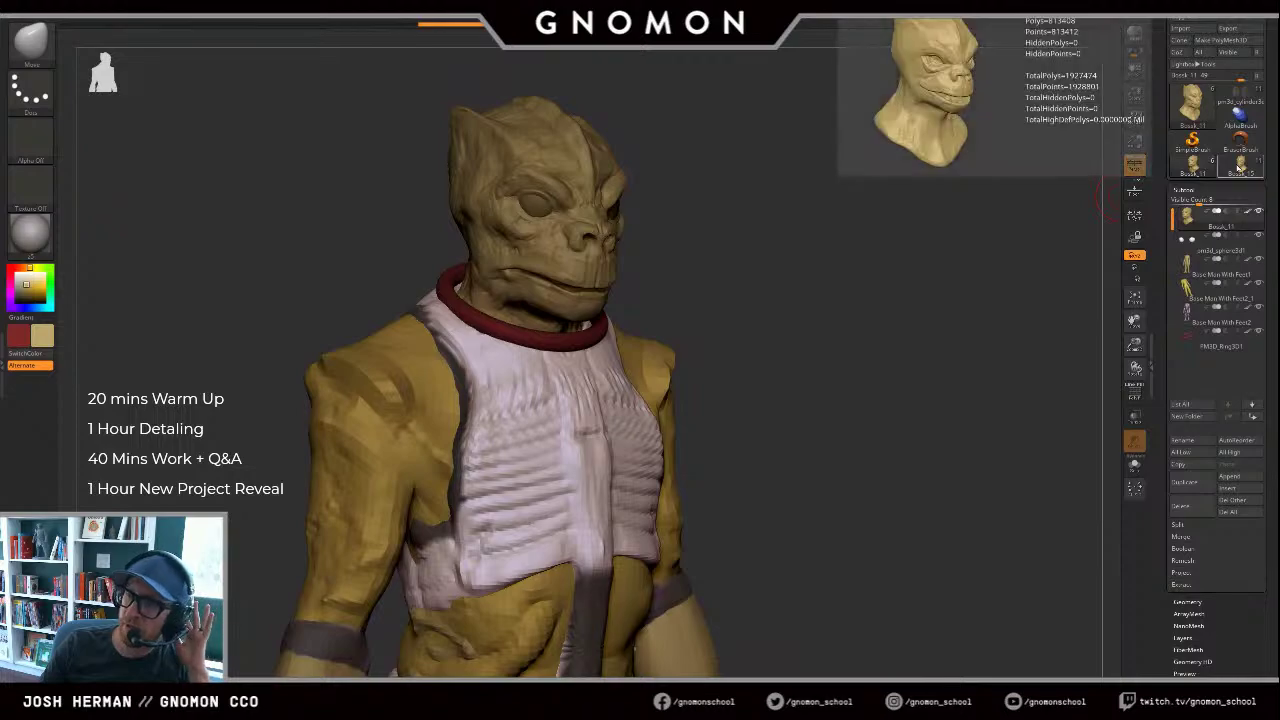
{"action": "left_click", "coordinate": [1238, 167]}
{"action": "left_click", "coordinate": [1236, 102]}
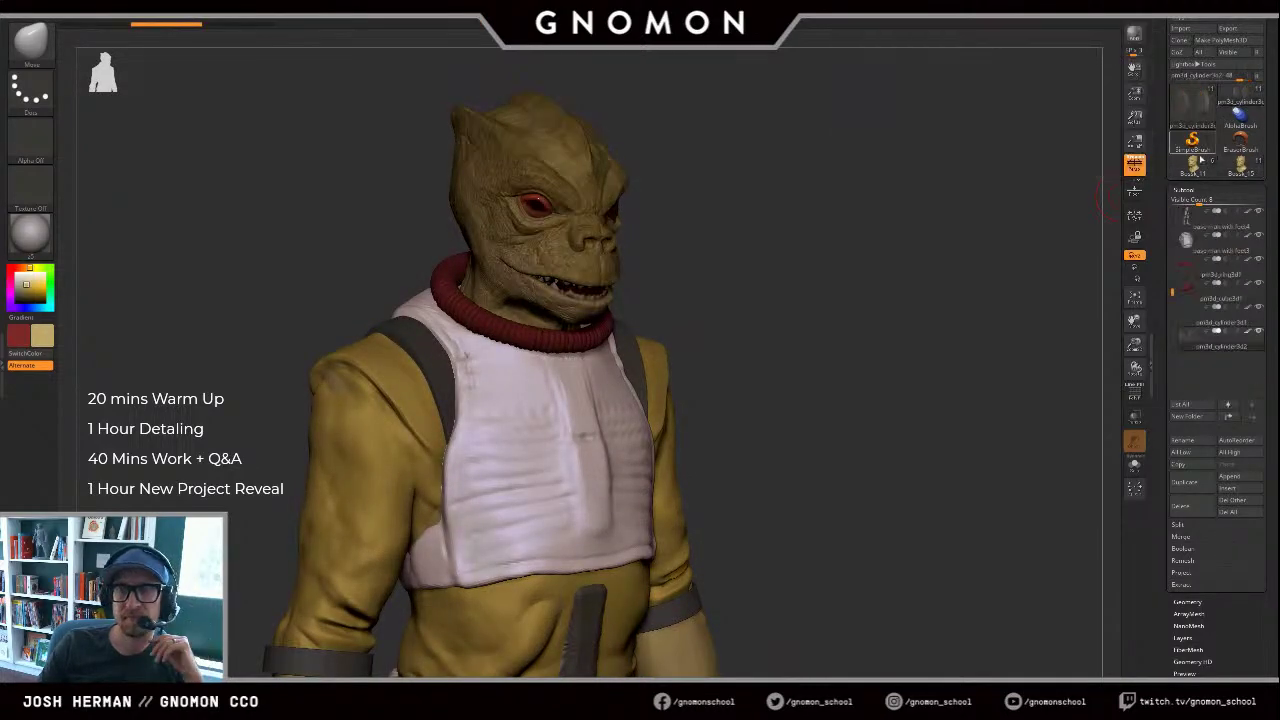
{"action": "left_click", "coordinate": [1199, 164]}
{"action": "left_click", "coordinate": [1240, 168]}
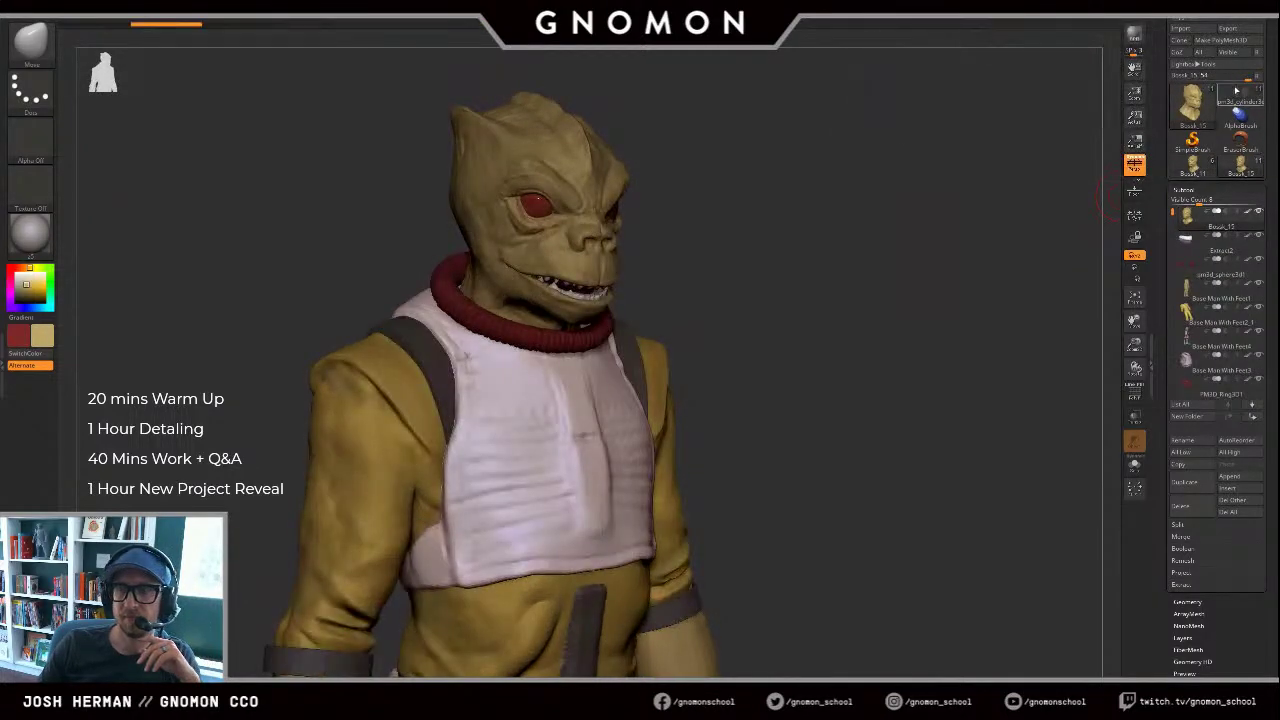
{"action": "left_click", "coordinate": [1198, 167]}
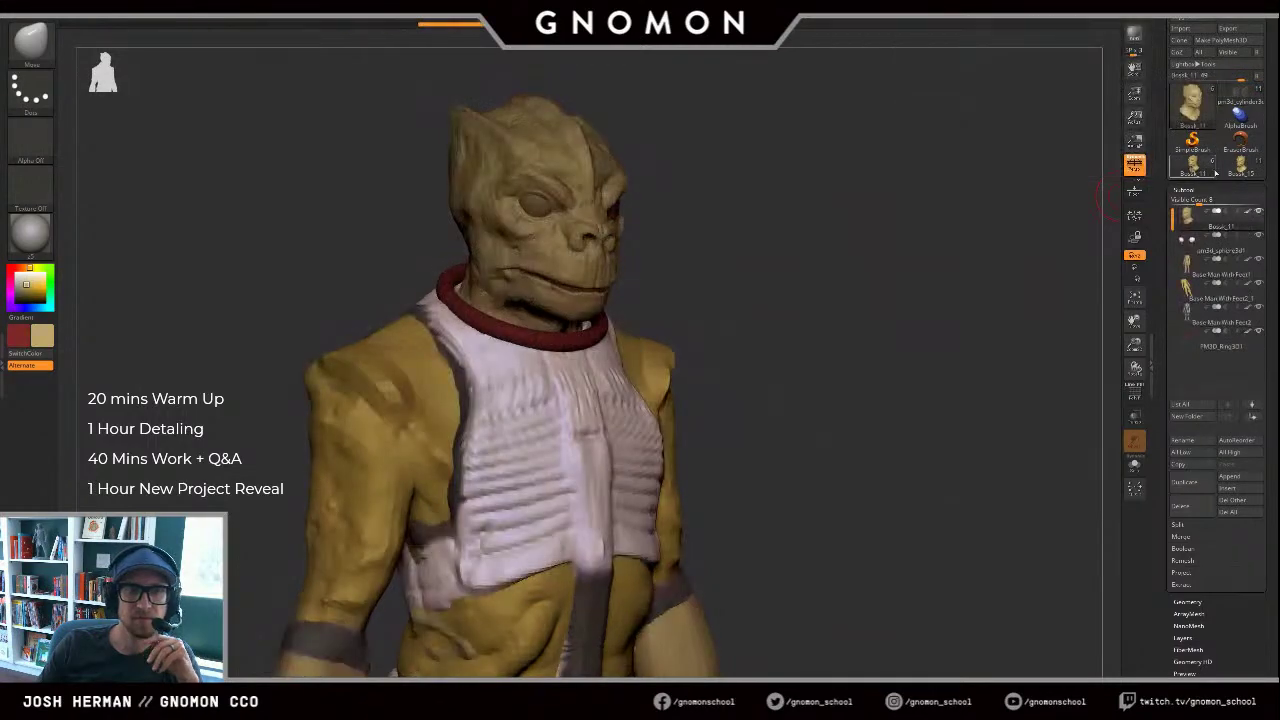
{"action": "left_click", "coordinate": [1228, 171]}
{"action": "left_click", "coordinate": [1237, 106]}
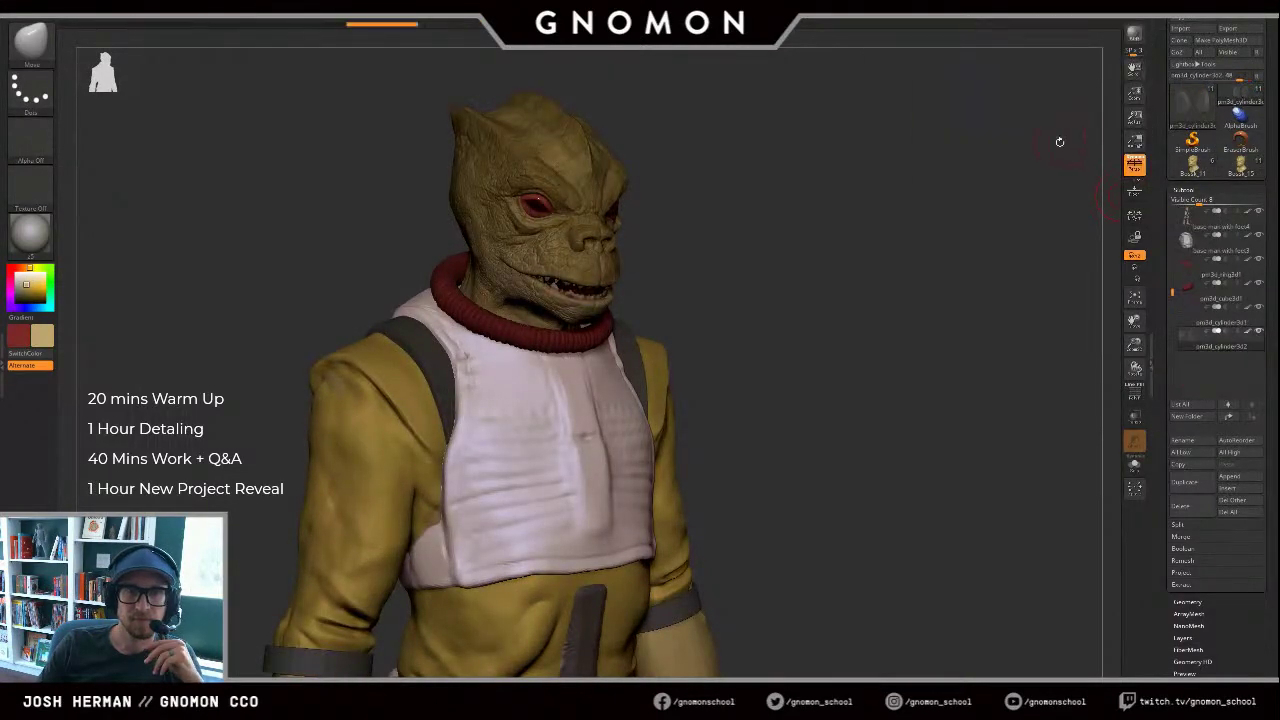
{"action": "left_click_drag", "start_coordinate": [1059, 142], "coordinate": [1012, 204]}
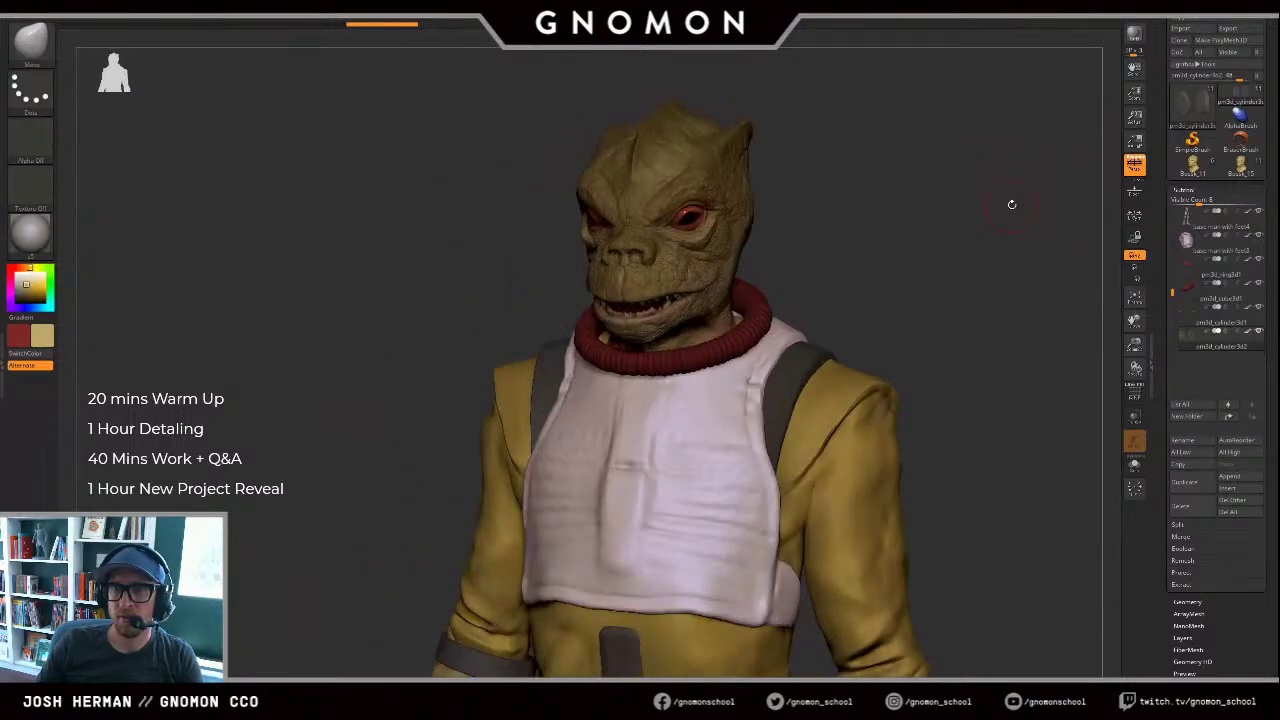
Step: Switch to Photoshop to review the character lineup in ideas.psd, and return to ZBrush to view more of the detailed figure
{"action": "key", "text": "f"}
{"action": "key", "text": "alt+Tab"}
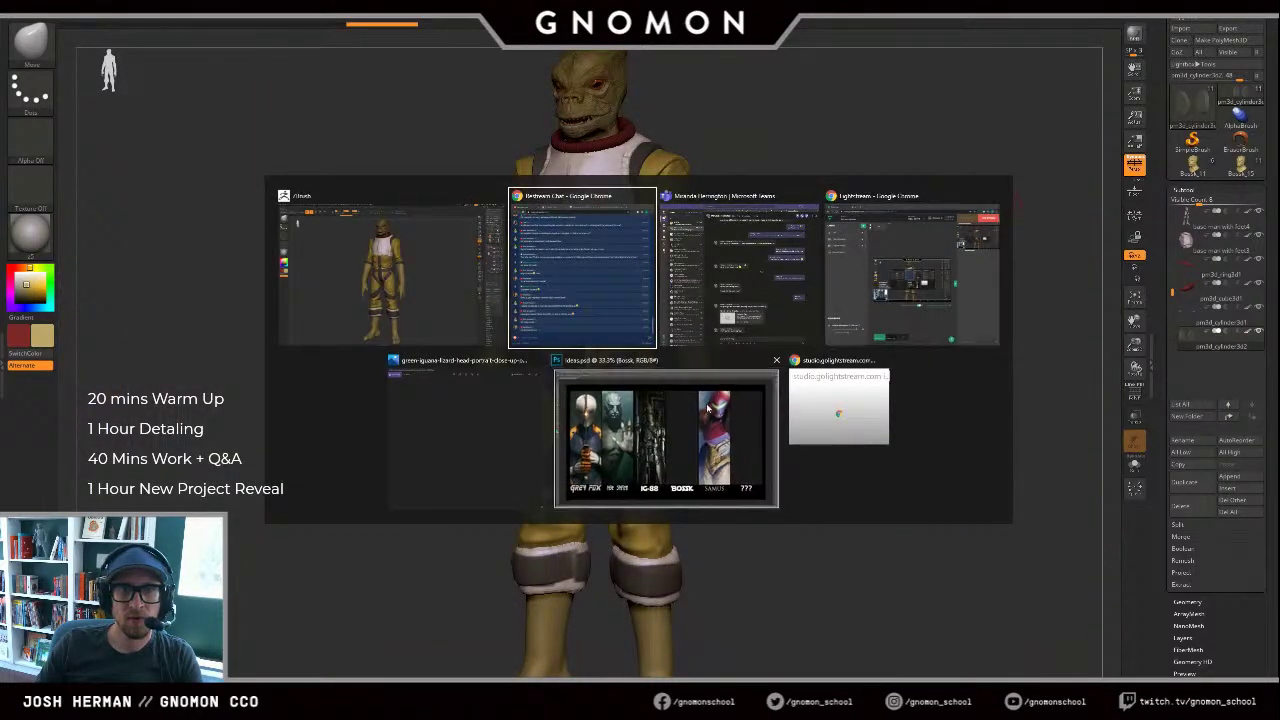
{"action": "left_click", "coordinate": [708, 407]}
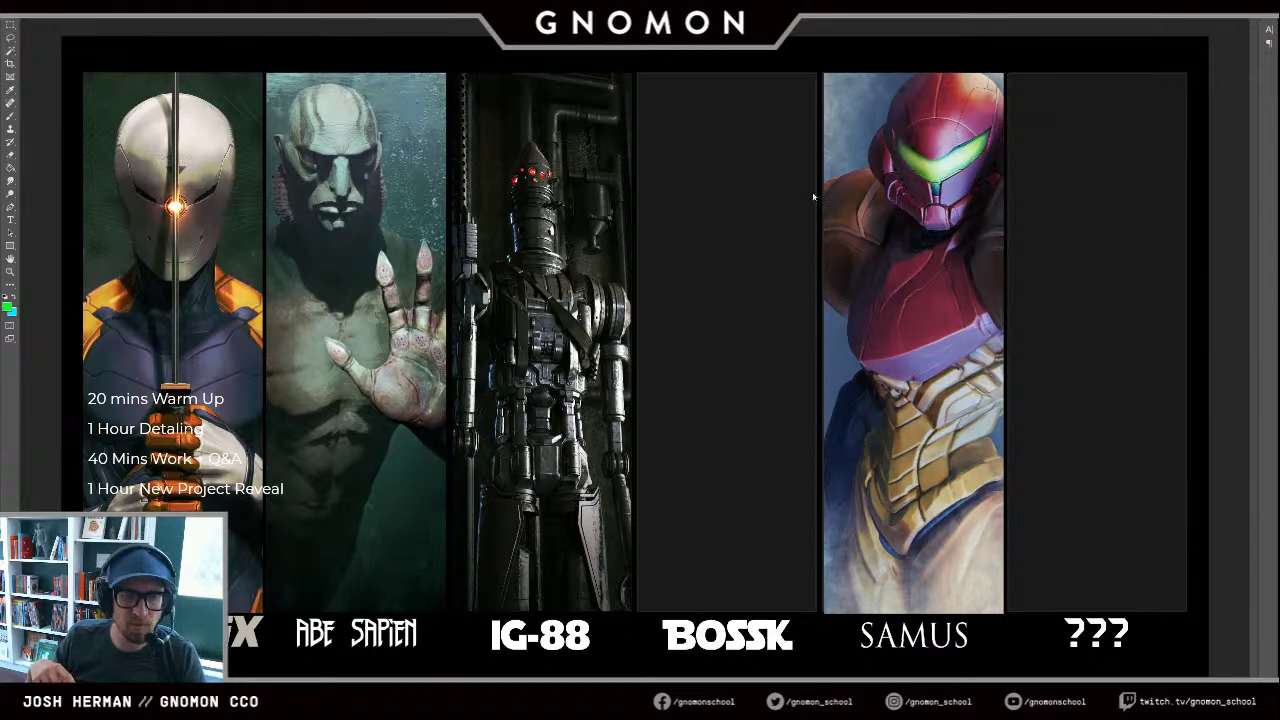
{"action": "key", "text": "alt+Tab"}
{"action": "left_click_drag", "start_coordinate": [849, 176], "coordinate": [851, 284]}
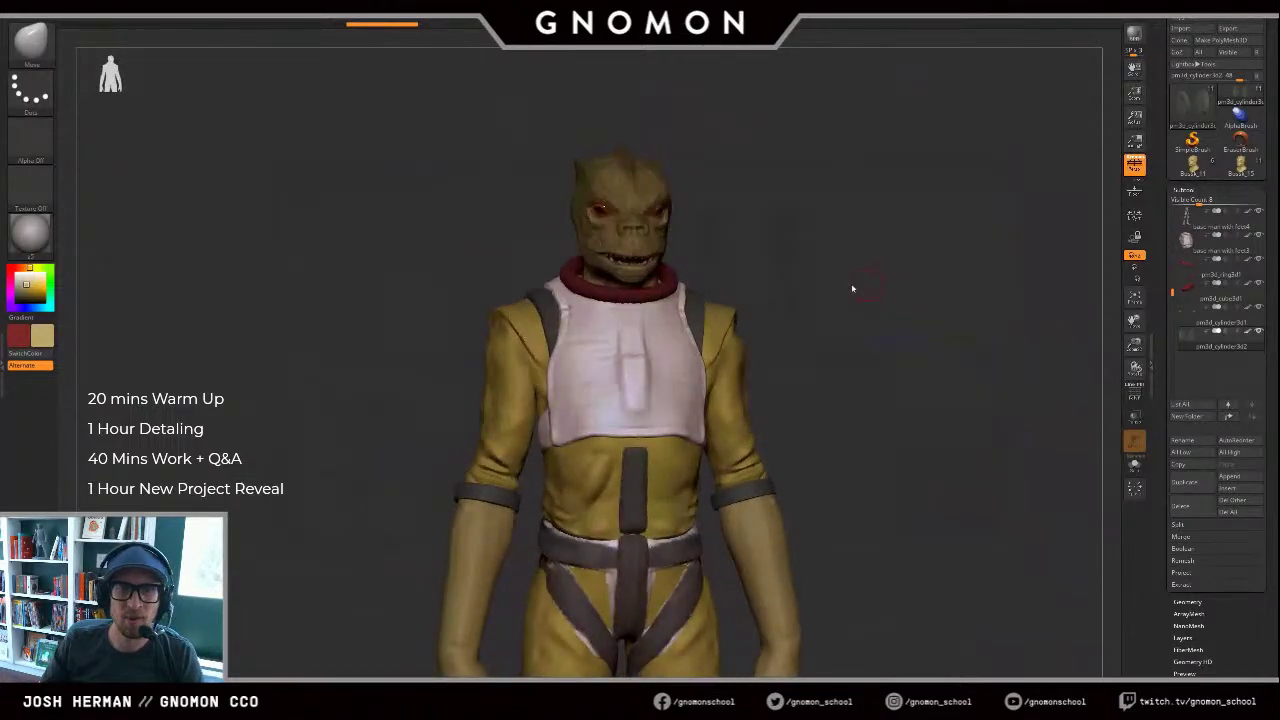
{"action": "key", "text": "alt+Tab"}
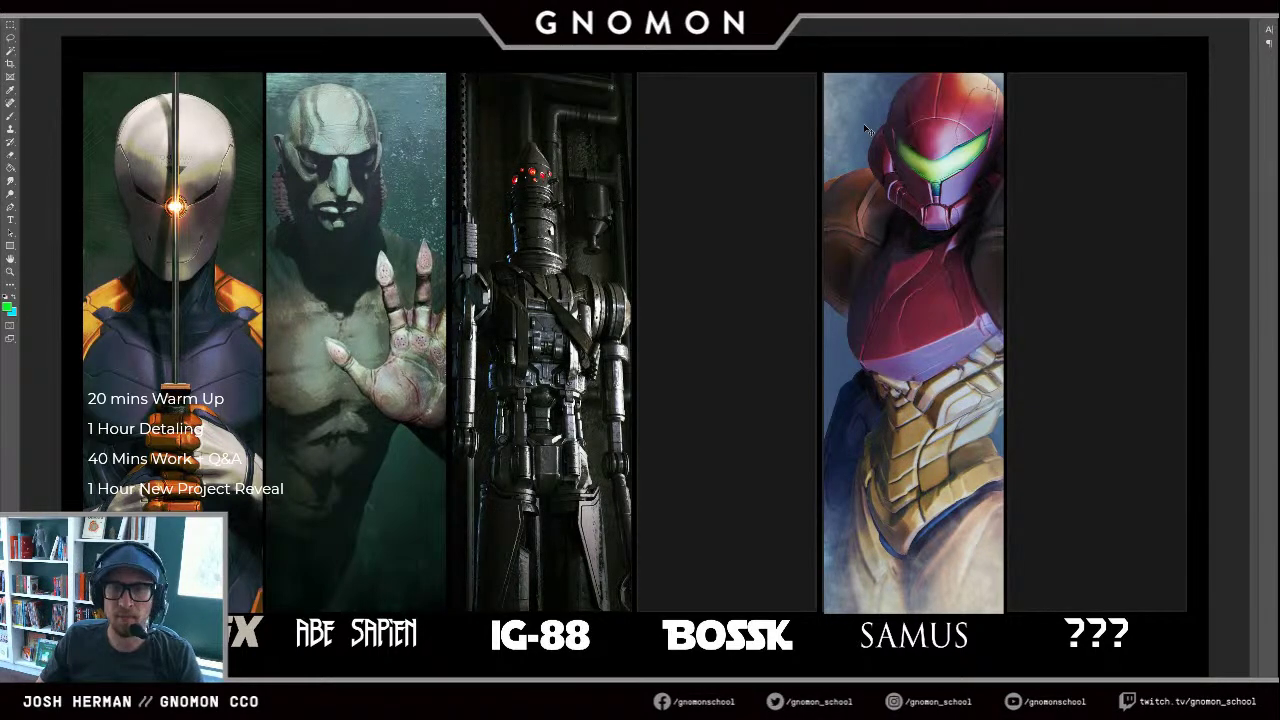
{"action": "key", "text": "alt+Tab"}
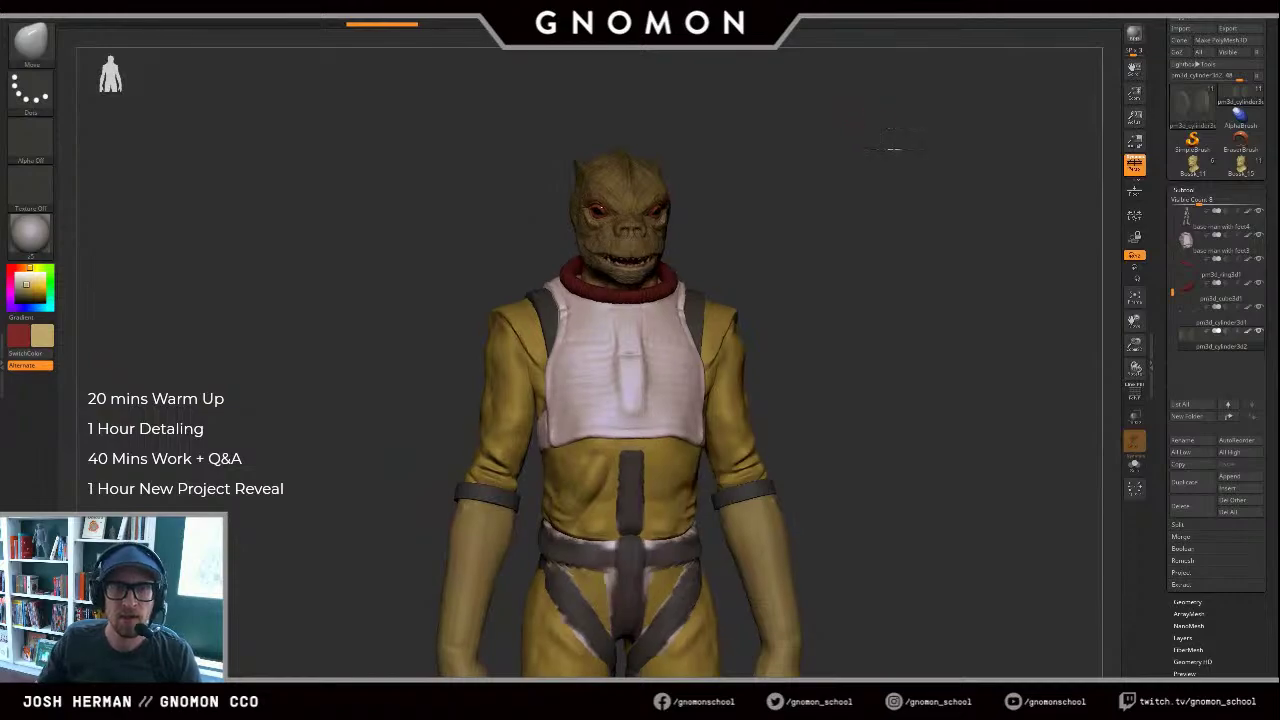
{"action": "left_click_drag", "start_coordinate": [908, 153], "coordinate": [1012, 137]}
{"action": "left_click", "coordinate": [1226, 168]}
{"action": "left_click", "coordinate": [1239, 98]}
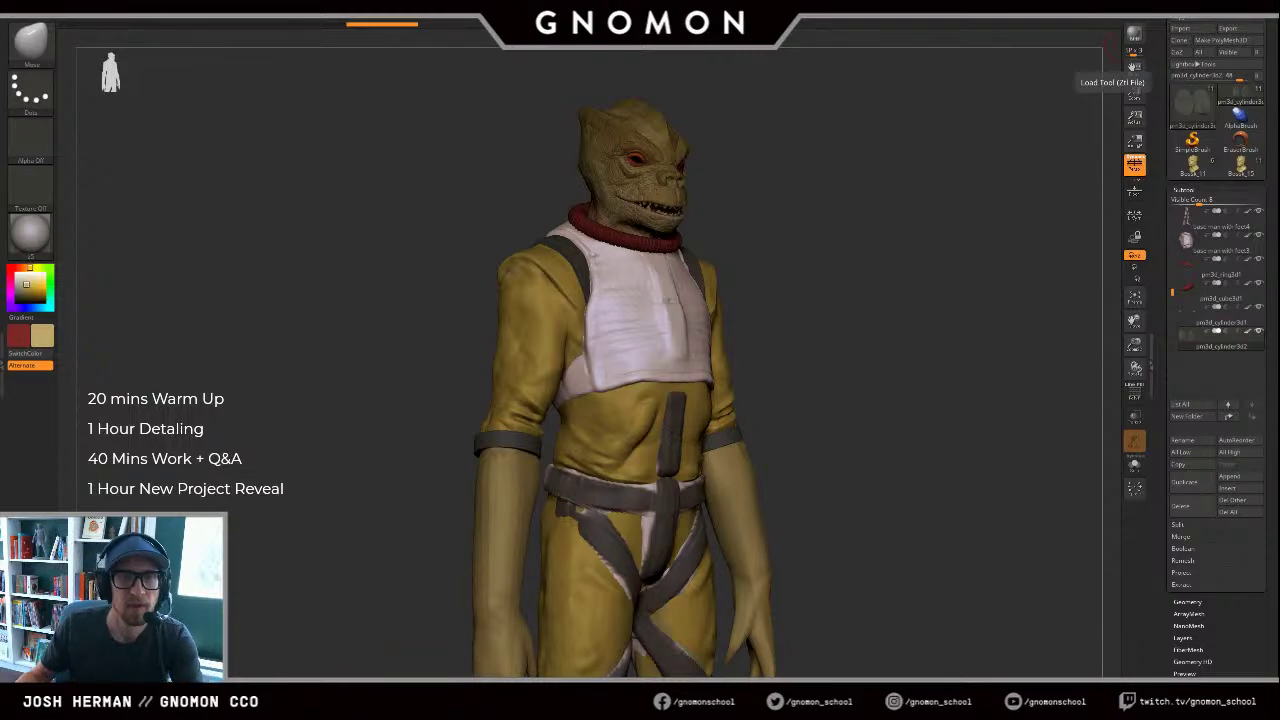
Step: Check the empty Bossk panel in the Photoshop lineup against the figure's framing in ZBrush
{"action": "key", "text": "alt+Tab"}
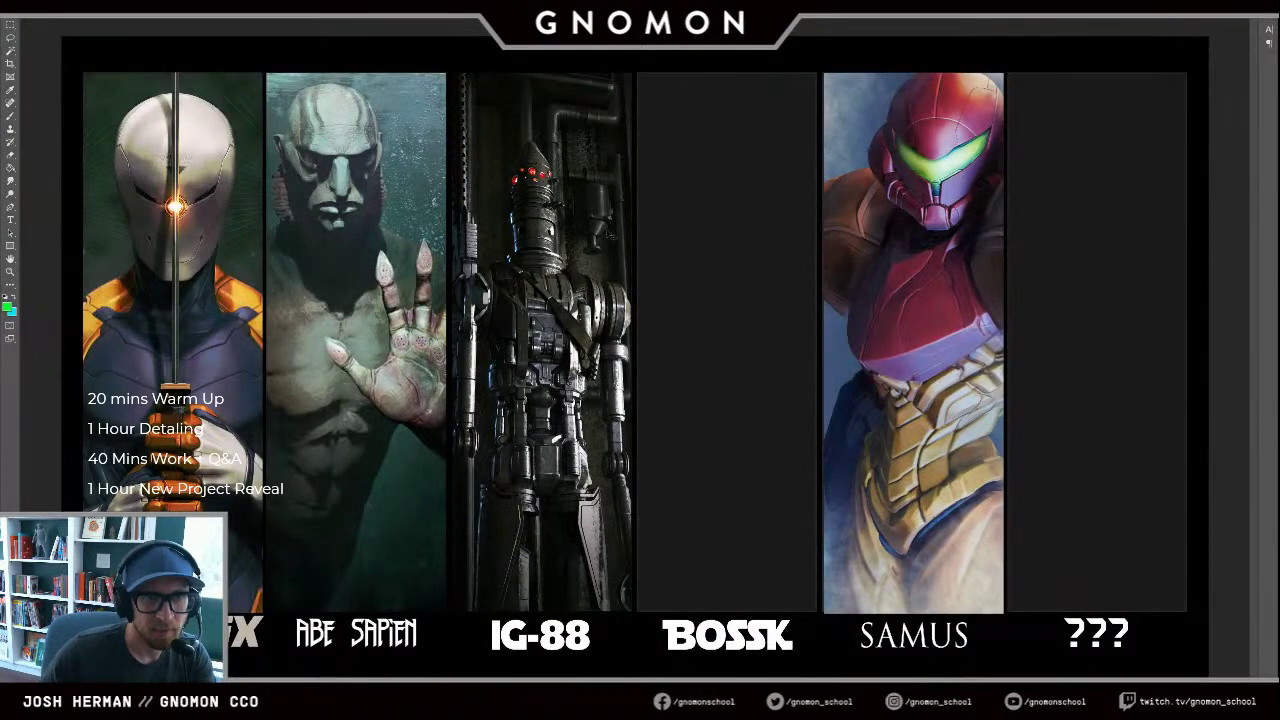
{"action": "key", "text": "alt+Tab"}
{"action": "key", "text": "alt+Tab"}
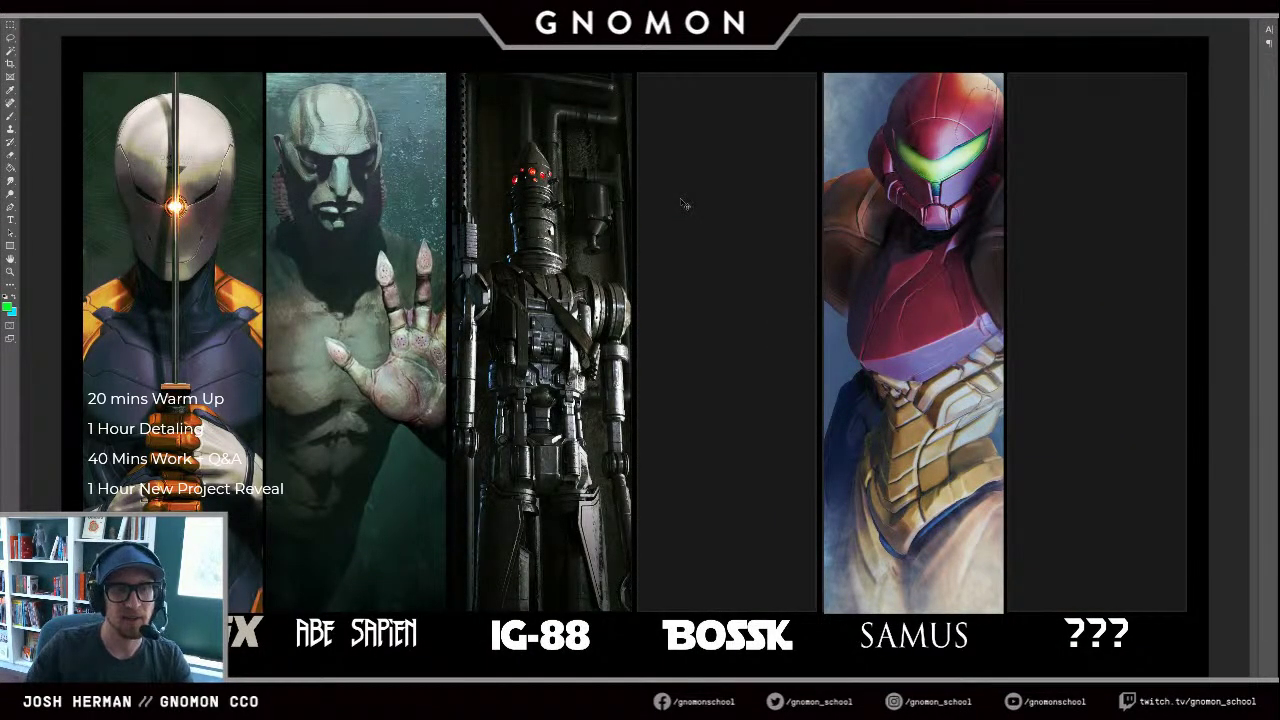
{"action": "key", "text": "alt+Tab"}
{"action": "left_click_drag", "start_coordinate": [843, 214], "coordinate": [826, 209], "text": "shift"}
{"action": "left_click_drag", "start_coordinate": [875, 259], "coordinate": [826, 236]}
{"action": "key", "text": "alt+Tab"}
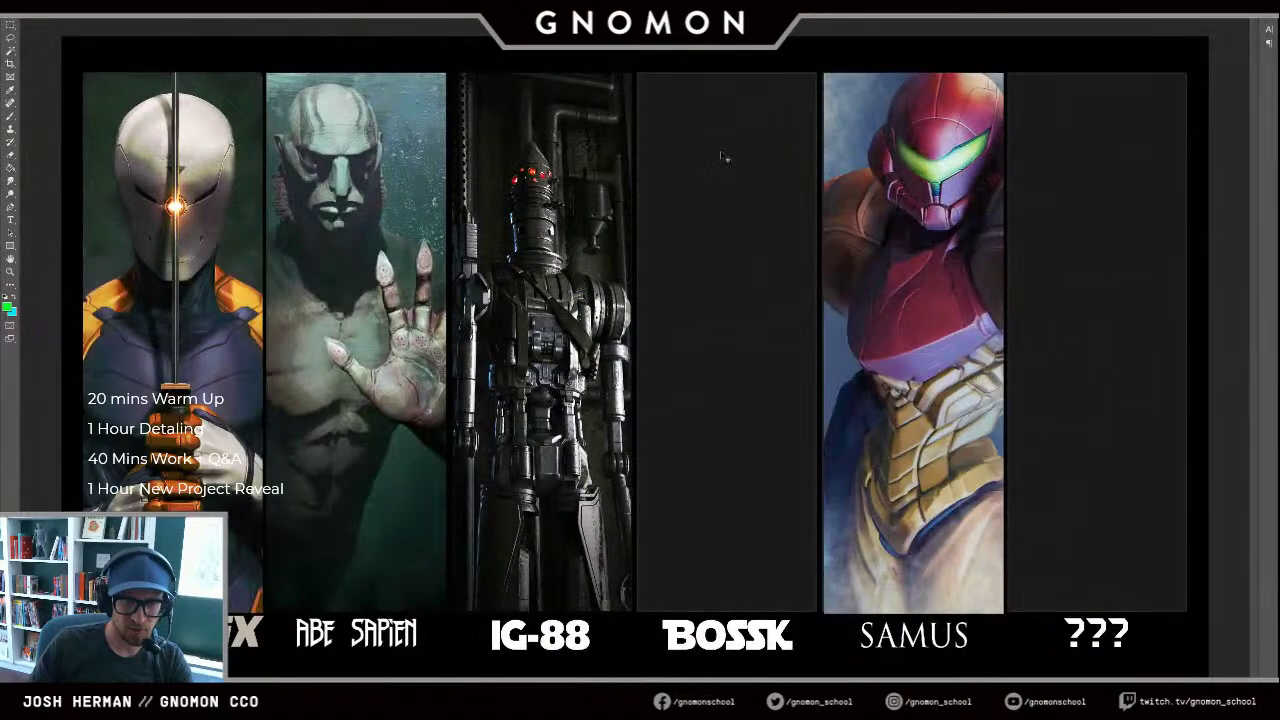
{"action": "key", "text": "alt+Tab"}
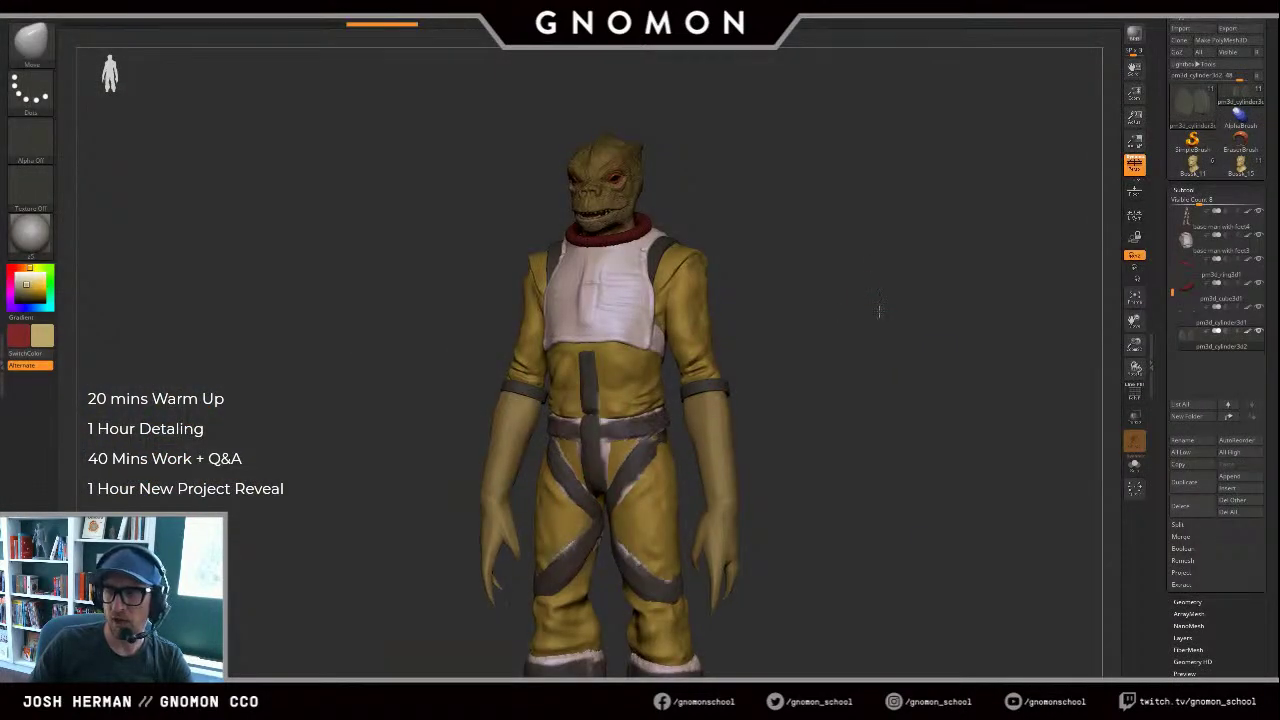
Step: Save the ZBrush tool over the existing bossk_16 file in the Bossk folder
{"action": "left_click_drag", "start_coordinate": [877, 311], "coordinate": [815, 302], "text": "alt"}
{"action": "left_click", "coordinate": [1240, 5]}
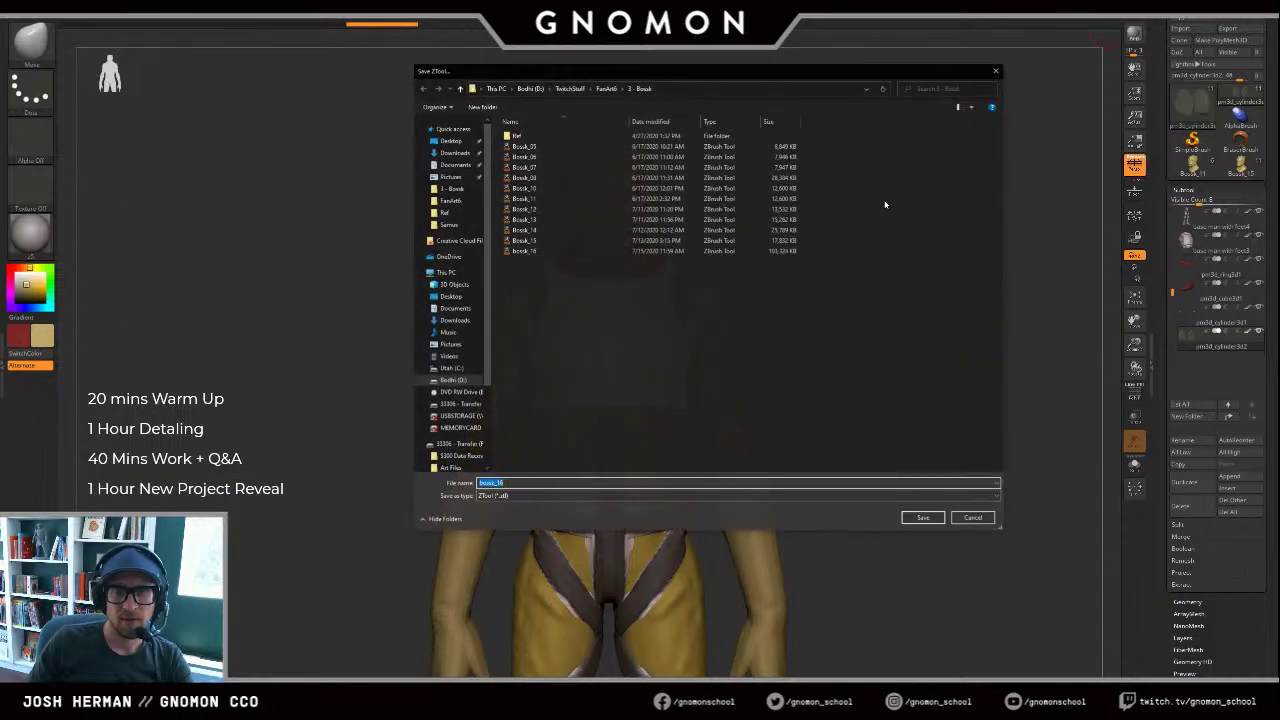
{"action": "double_click", "coordinate": [551, 253]}
{"action": "left_click", "coordinate": [667, 358]}
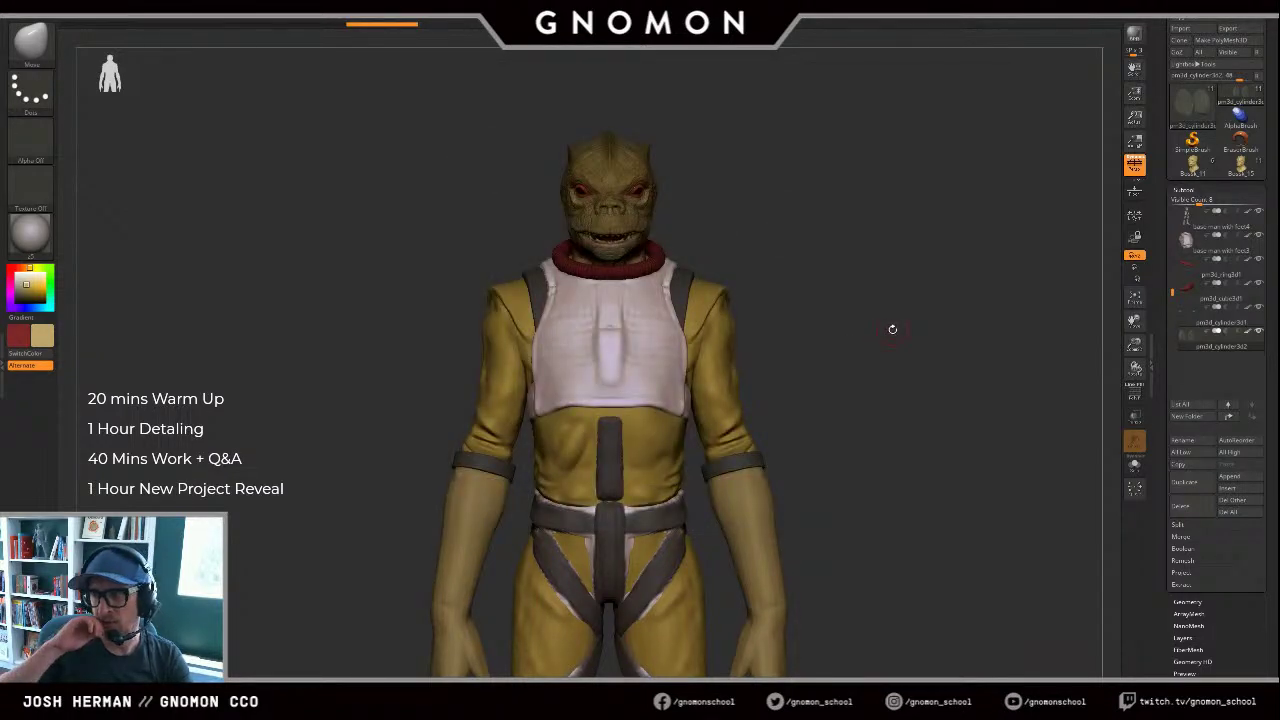
Step: Frame Bossk's head and torso at a three-quarter angle and copy a cropped screen capture of the view
{"action": "key", "text": "alt+Tab"}
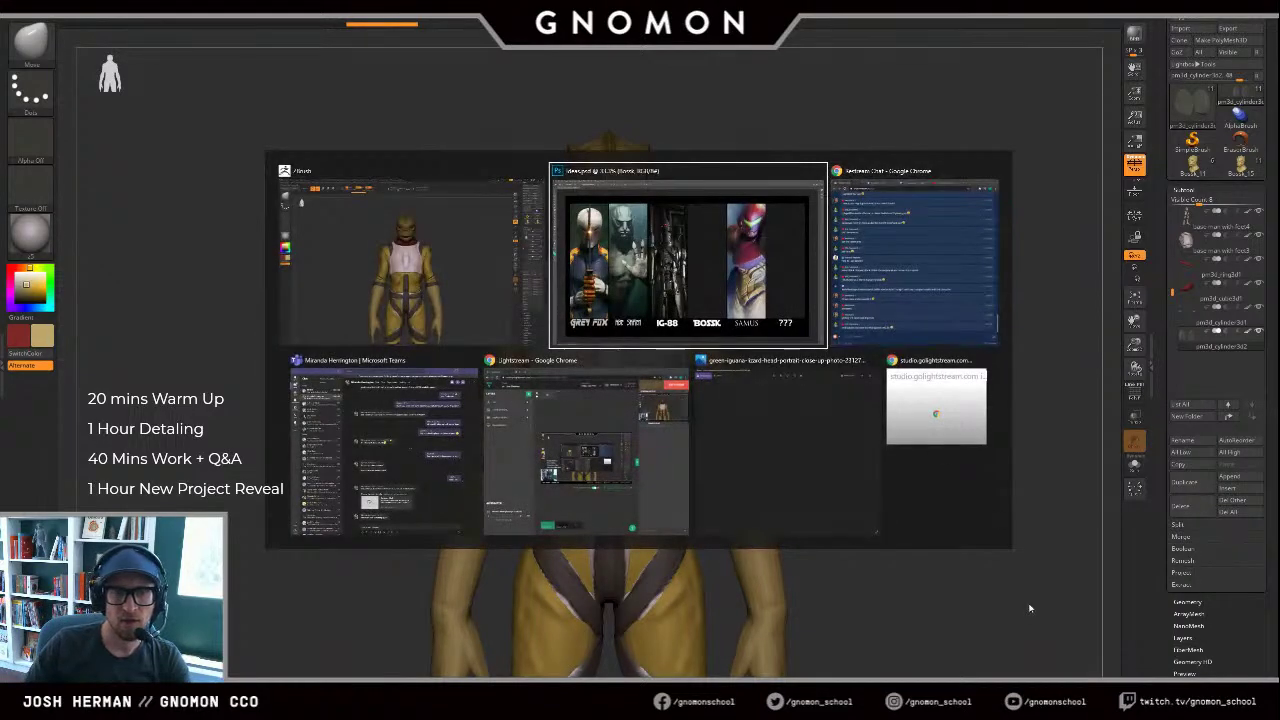
{"action": "left_click", "coordinate": [1031, 607]}
{"action": "left_click_drag", "start_coordinate": [886, 429], "coordinate": [904, 396]}
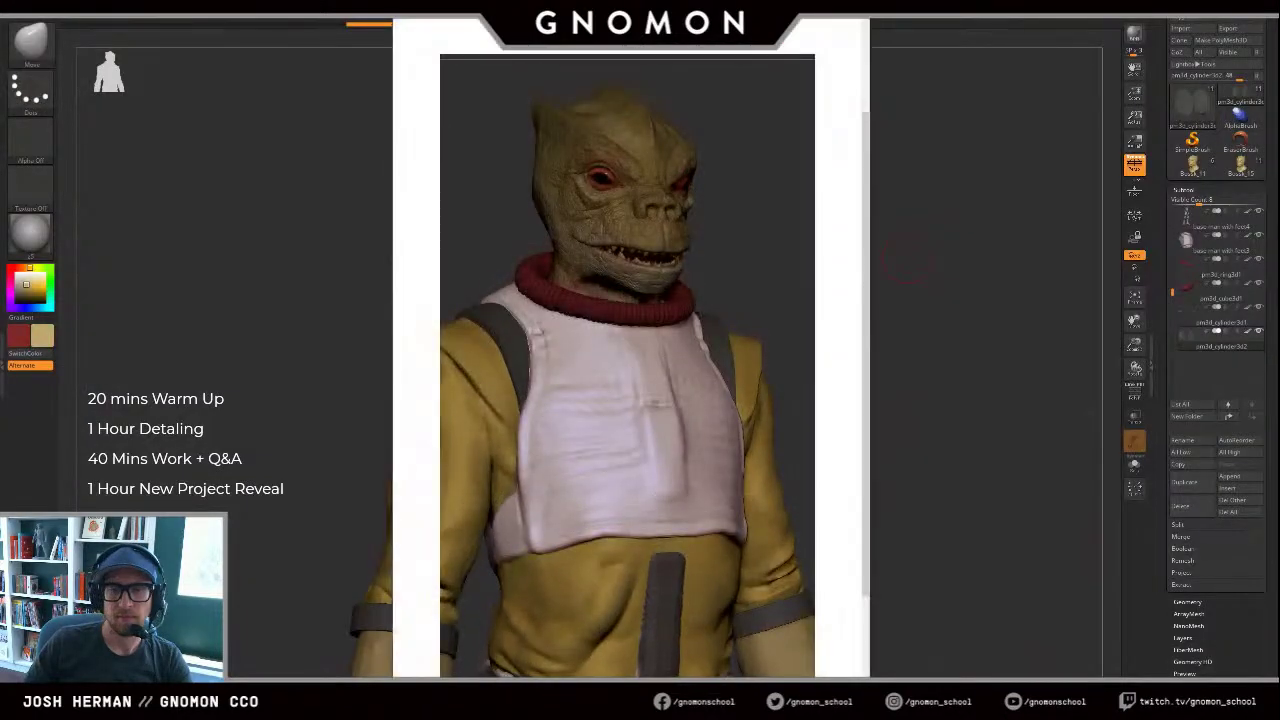
{"action": "right_click", "coordinate": [568, 443]}
{"action": "left_click", "coordinate": [606, 460]}
{"action": "left_click", "coordinate": [922, 302]}
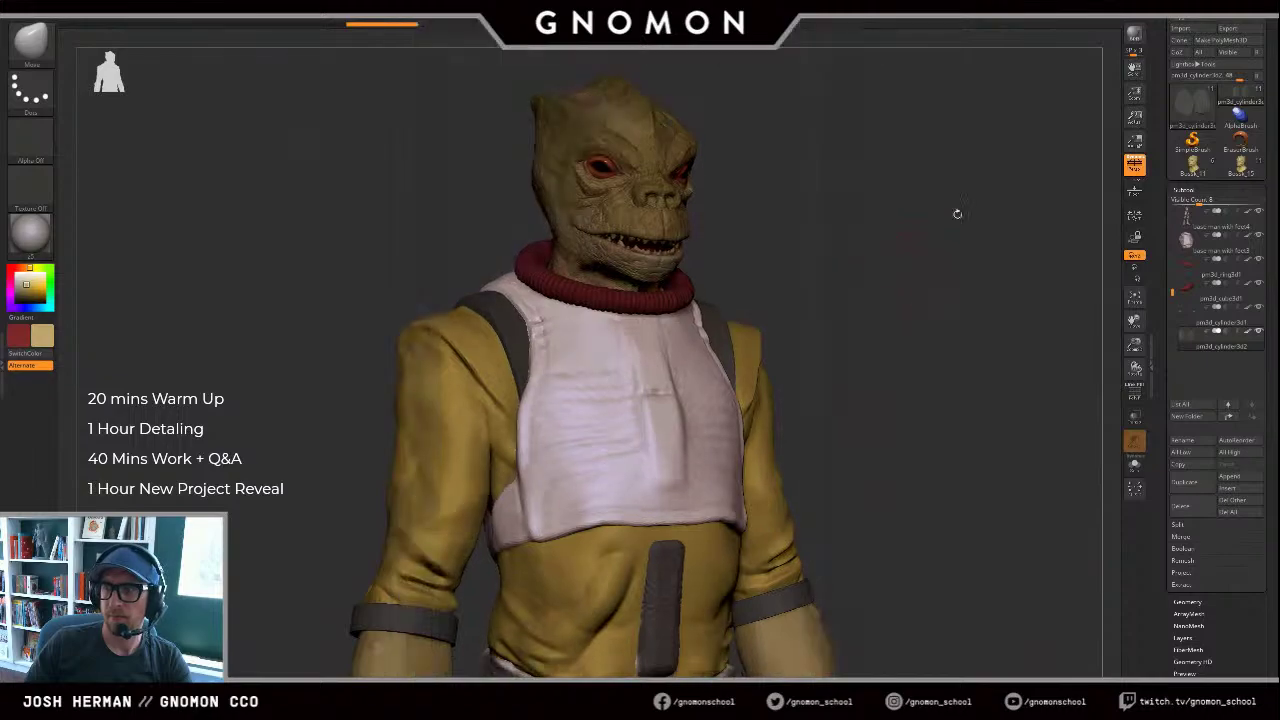
Step: Switch to Photoshop, paste the Bossk capture into ideas.psd and place it at the top of the empty Bossk panel
{"action": "left_click", "coordinate": [1240, 7]}
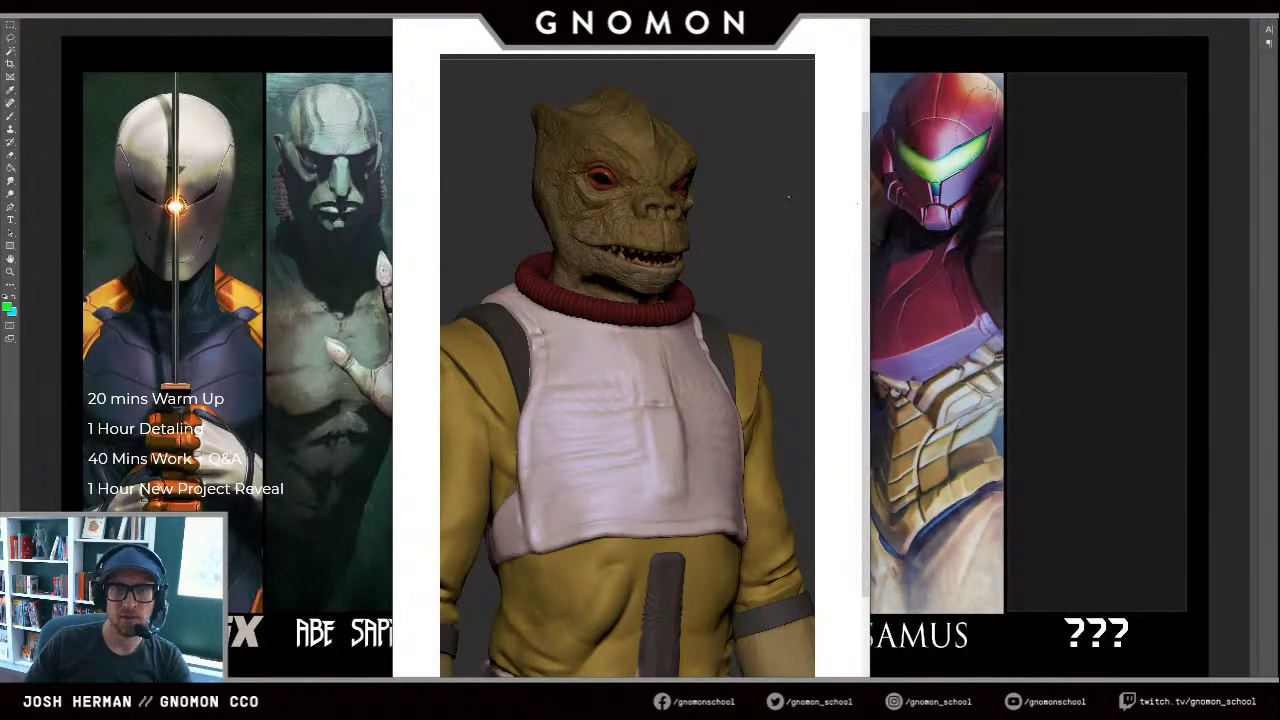
{"action": "right_click", "coordinate": [641, 230]}
{"action": "left_click", "coordinate": [682, 248]}
{"action": "left_click", "coordinate": [1086, 188]}
{"action": "key", "text": "ctrl+v"}
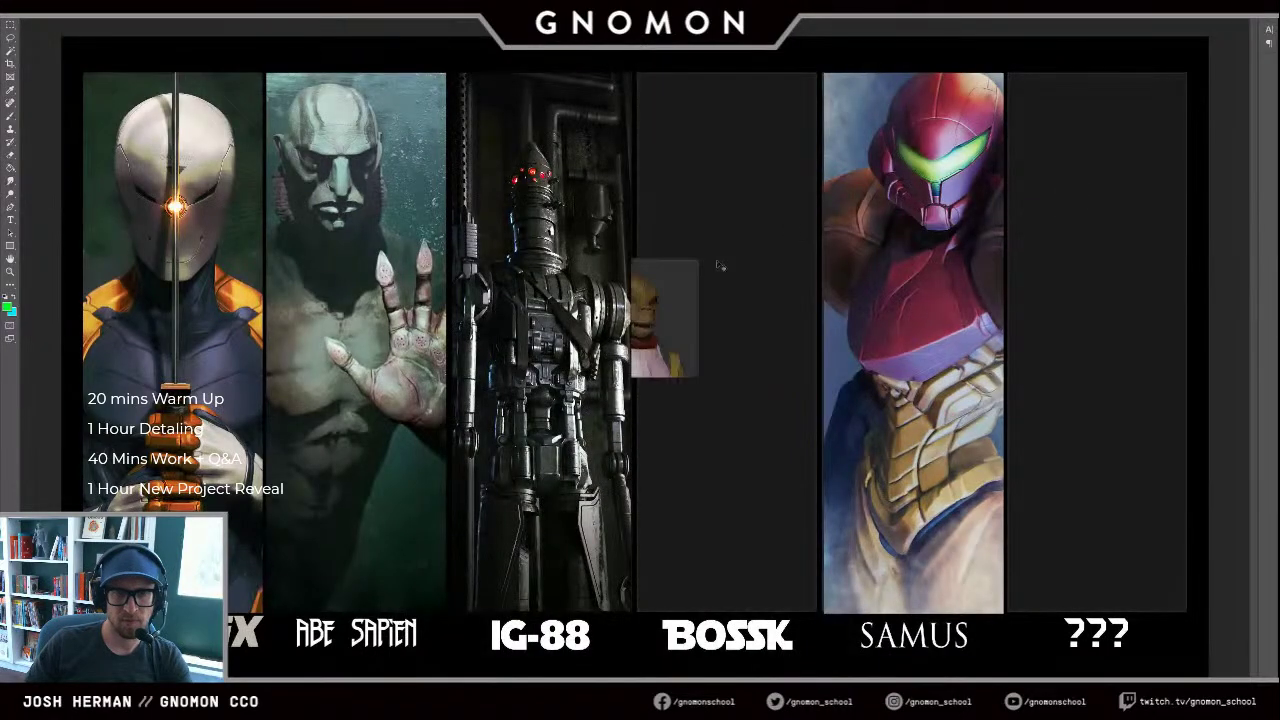
{"action": "left_click_drag", "start_coordinate": [677, 349], "coordinate": [738, 161]}
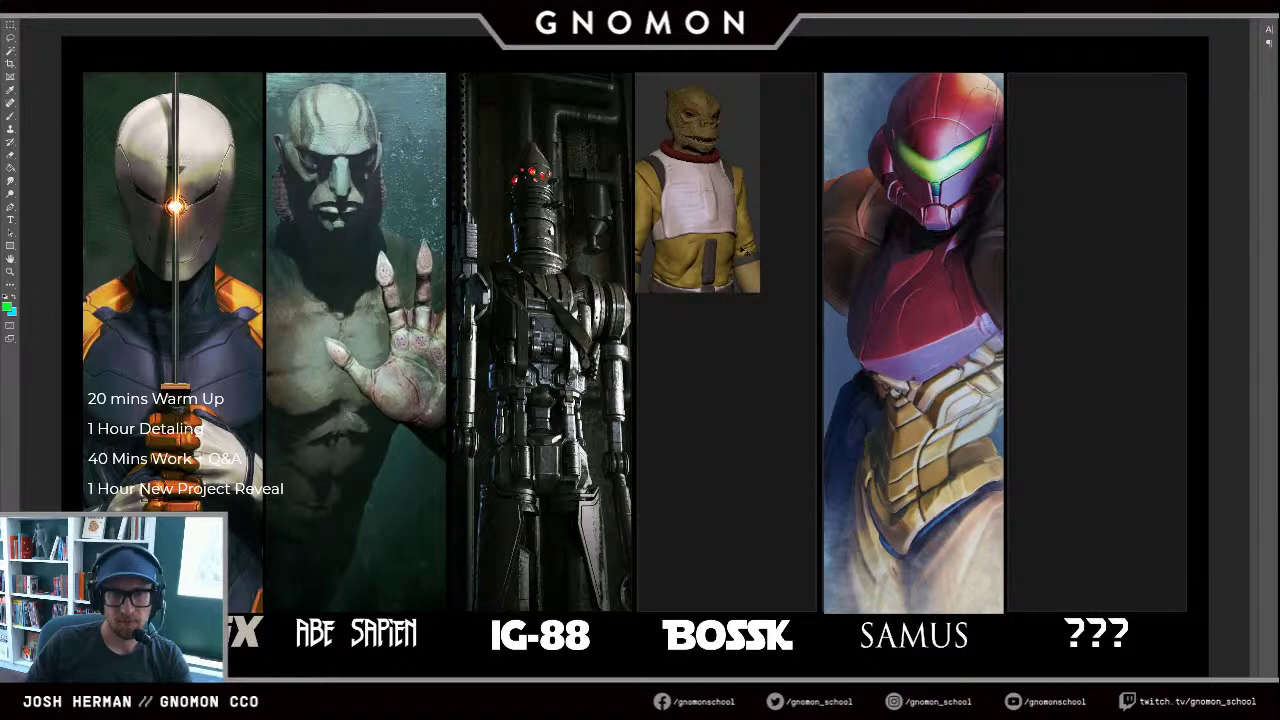
Step: Switch to the screen capture, copy the Bossk image again, paste it into the Photoshop lineup and place it at the top of the Bossk panel
{"action": "key", "text": "alt+Tab"}
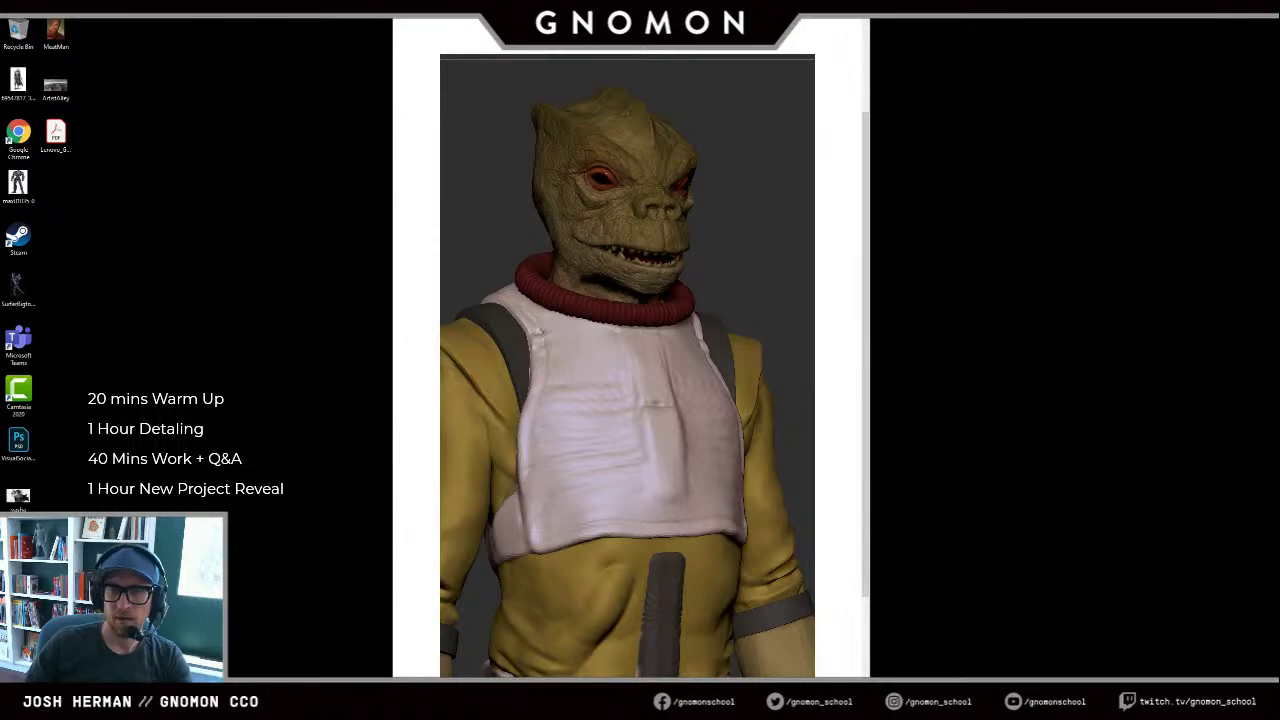
{"action": "right_click", "coordinate": [486, 456]}
{"action": "left_click", "coordinate": [524, 473]}
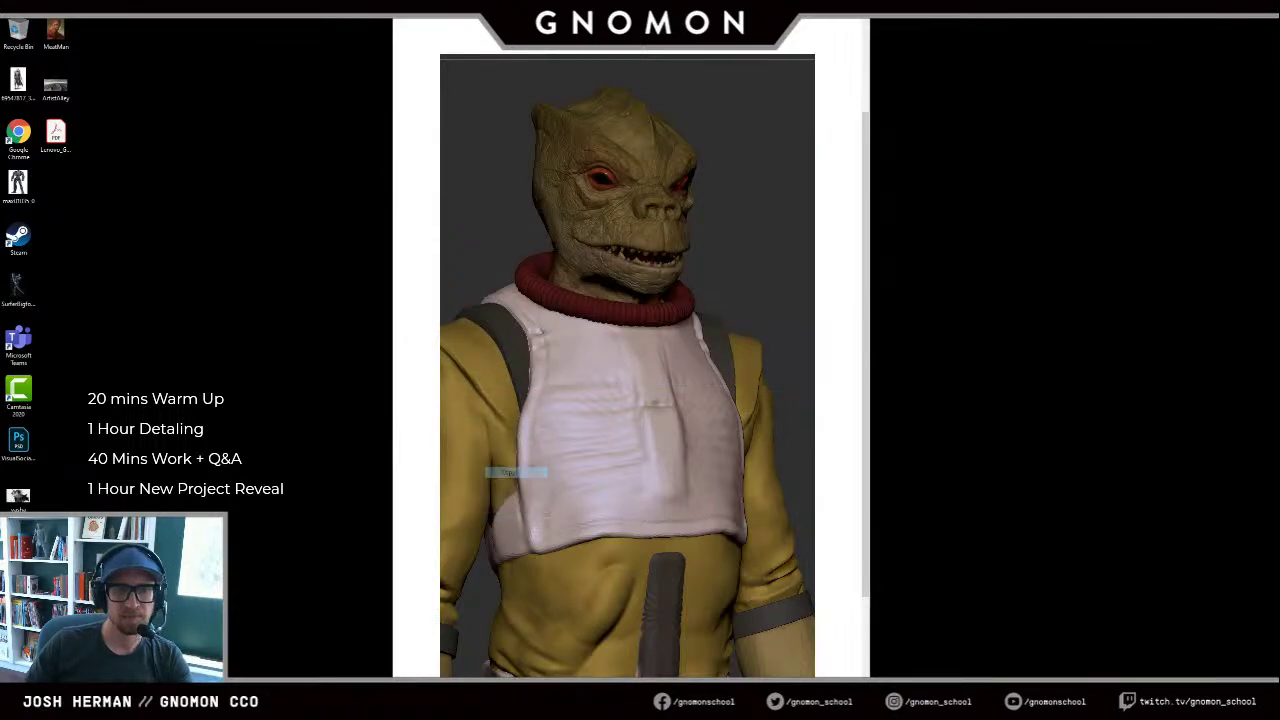
{"action": "left_click", "coordinate": [815, 8]}
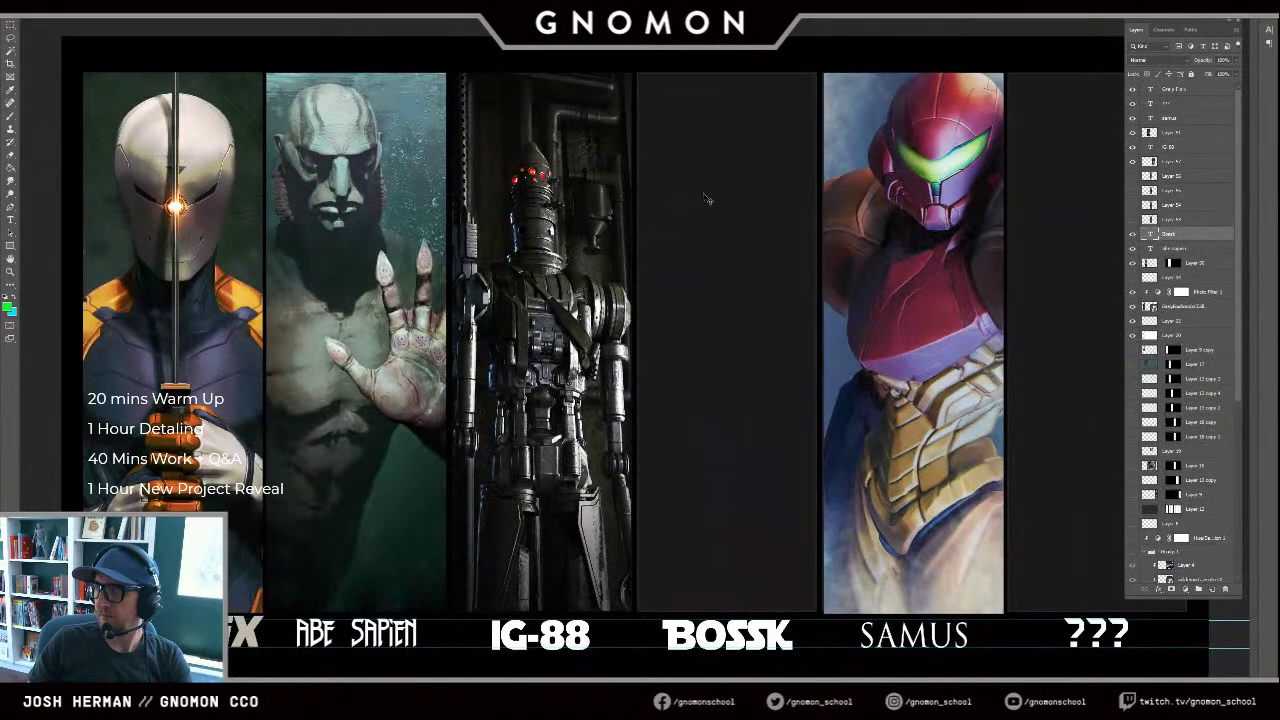
{"action": "key", "text": "ctrl+v"}
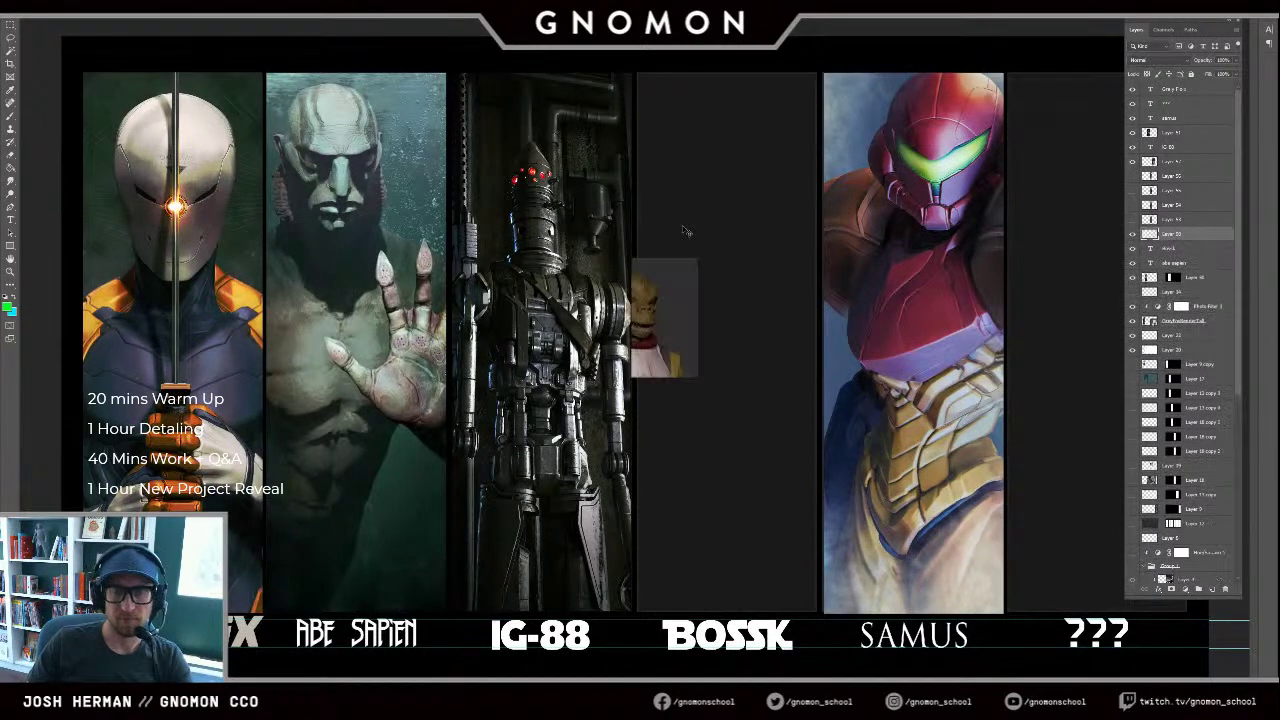
{"action": "left_click_drag", "start_coordinate": [677, 342], "coordinate": [726, 176]}
Step: Scale up the Bossk capture from its lower corner until it covers the full height of the Bossk panel
{"action": "key", "text": "ctrl+t"}
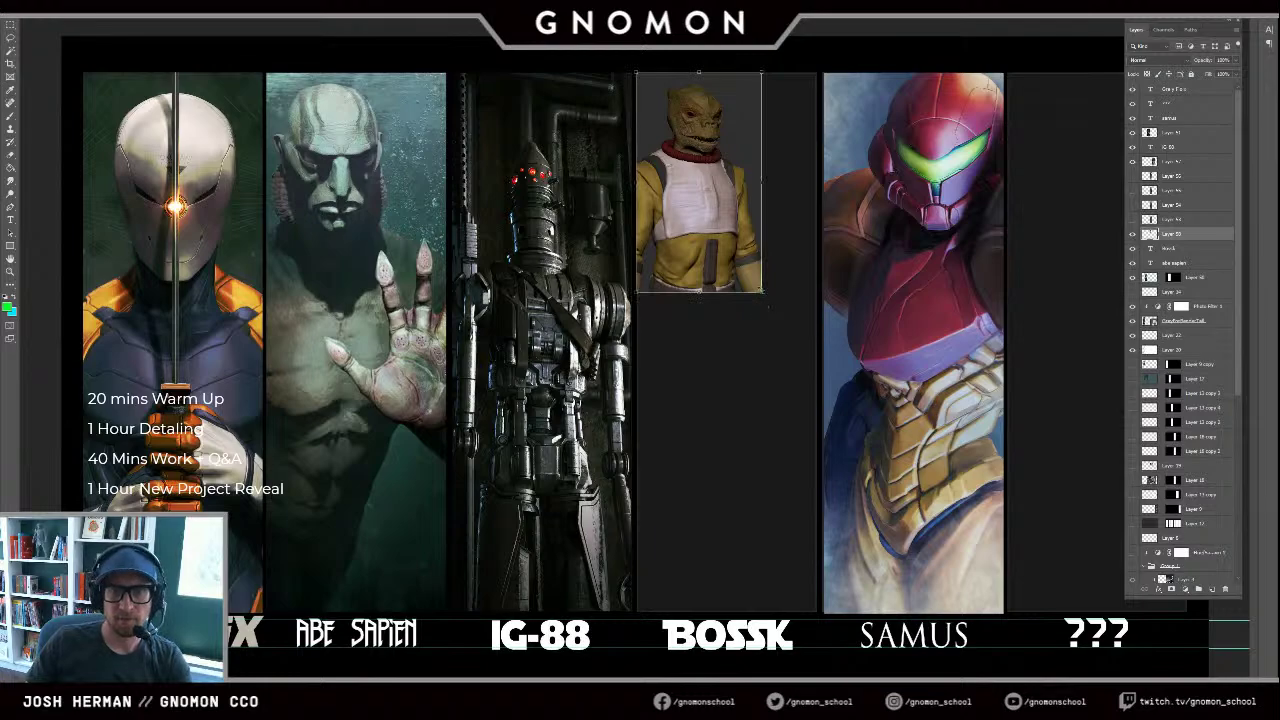
{"action": "left_click_drag", "start_coordinate": [762, 292], "coordinate": [888, 613]}
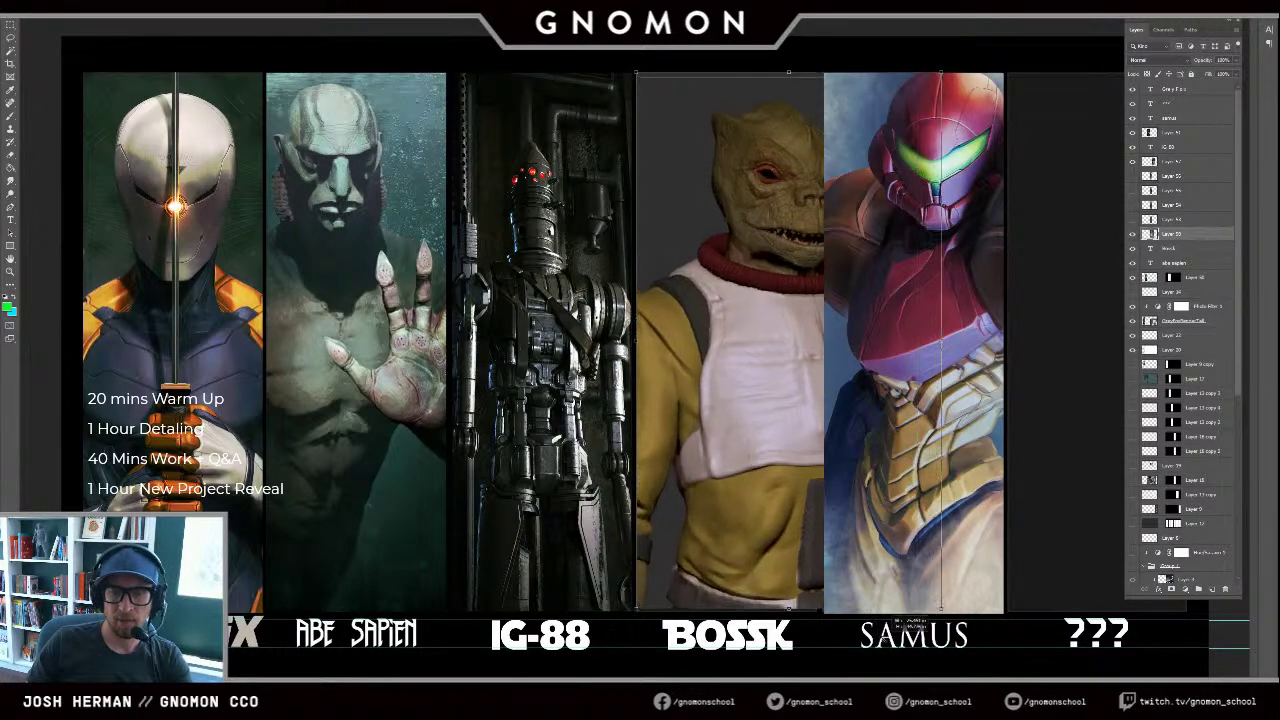
{"action": "key", "text": "Return"}
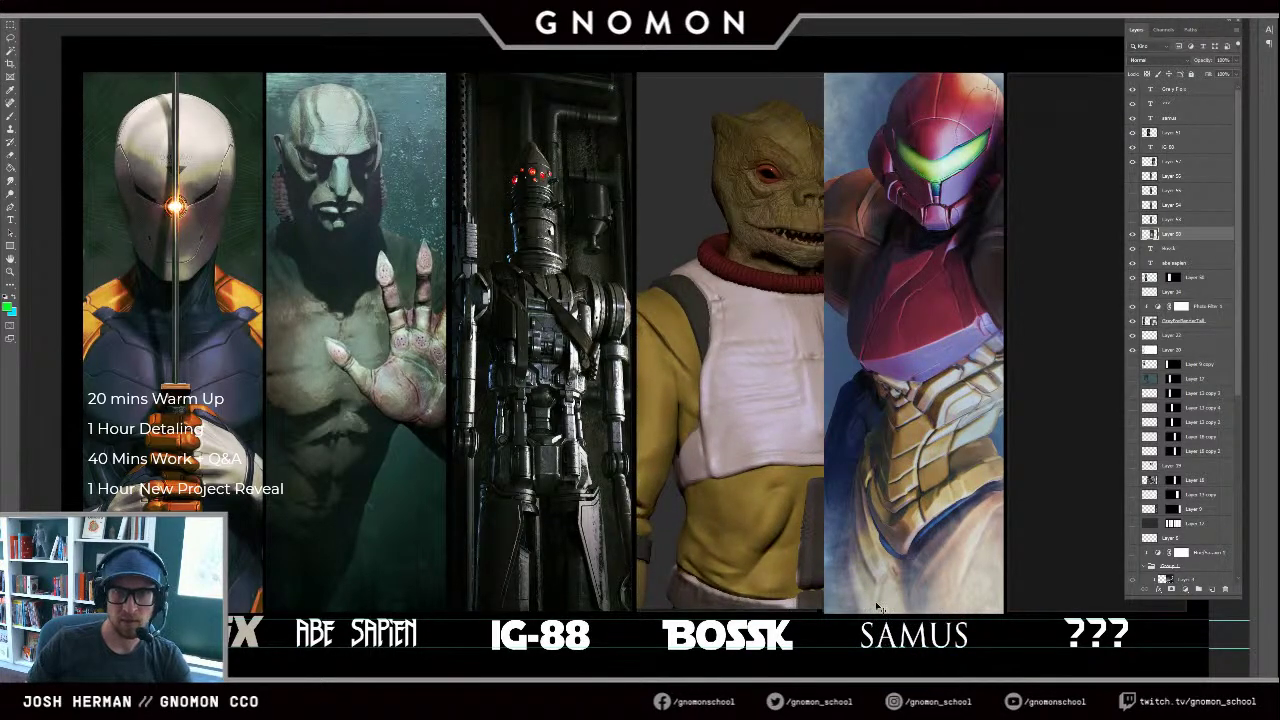
{"action": "key", "text": "ctrl+t"}
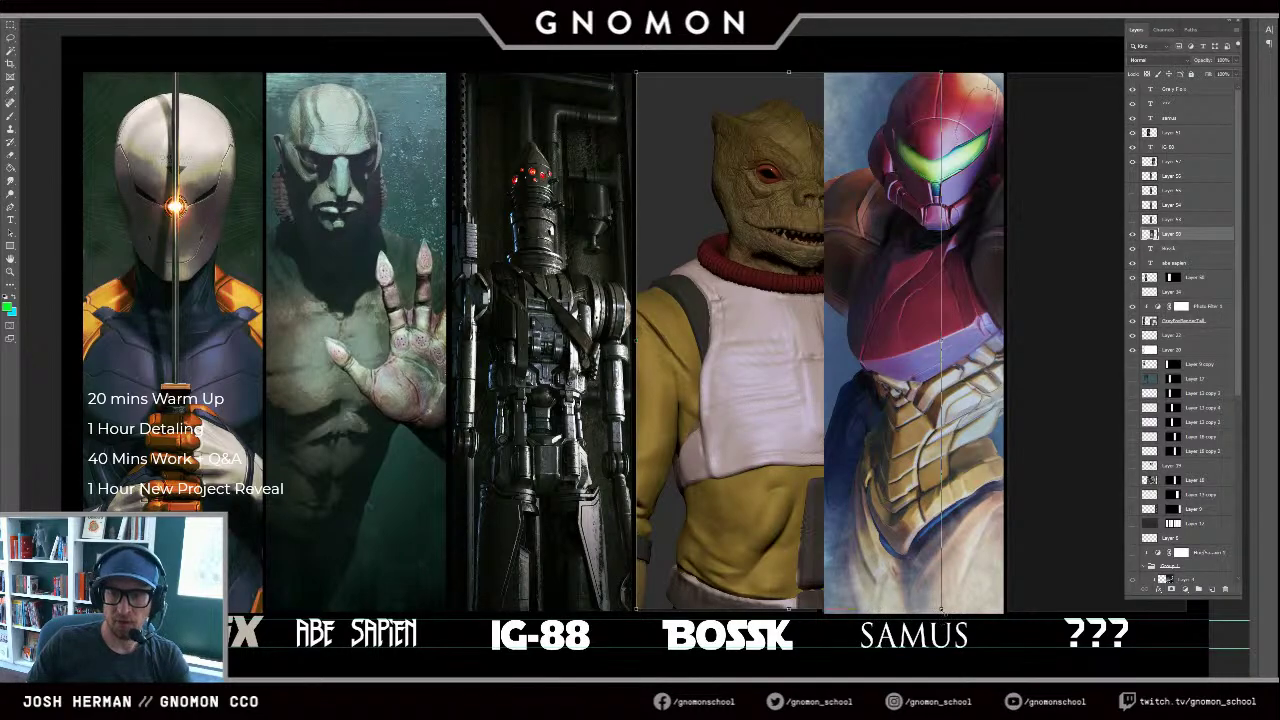
{"action": "left_click_drag", "start_coordinate": [943, 611], "coordinate": [950, 623]}
{"action": "key", "text": "Return"}
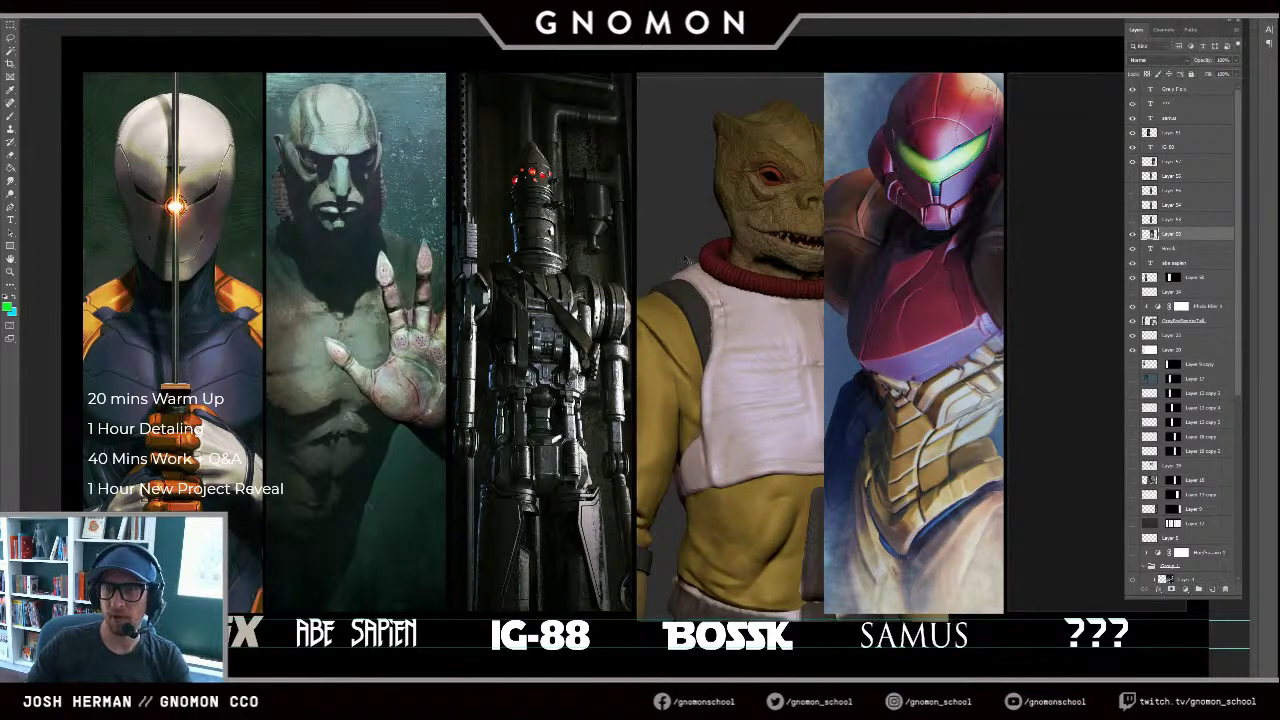
Step: Flip the Bossk capture horizontally and reposition it so the head and torso fall within the Bossk panel
{"action": "left_click_drag", "start_coordinate": [782, 206], "coordinate": [748, 199]}
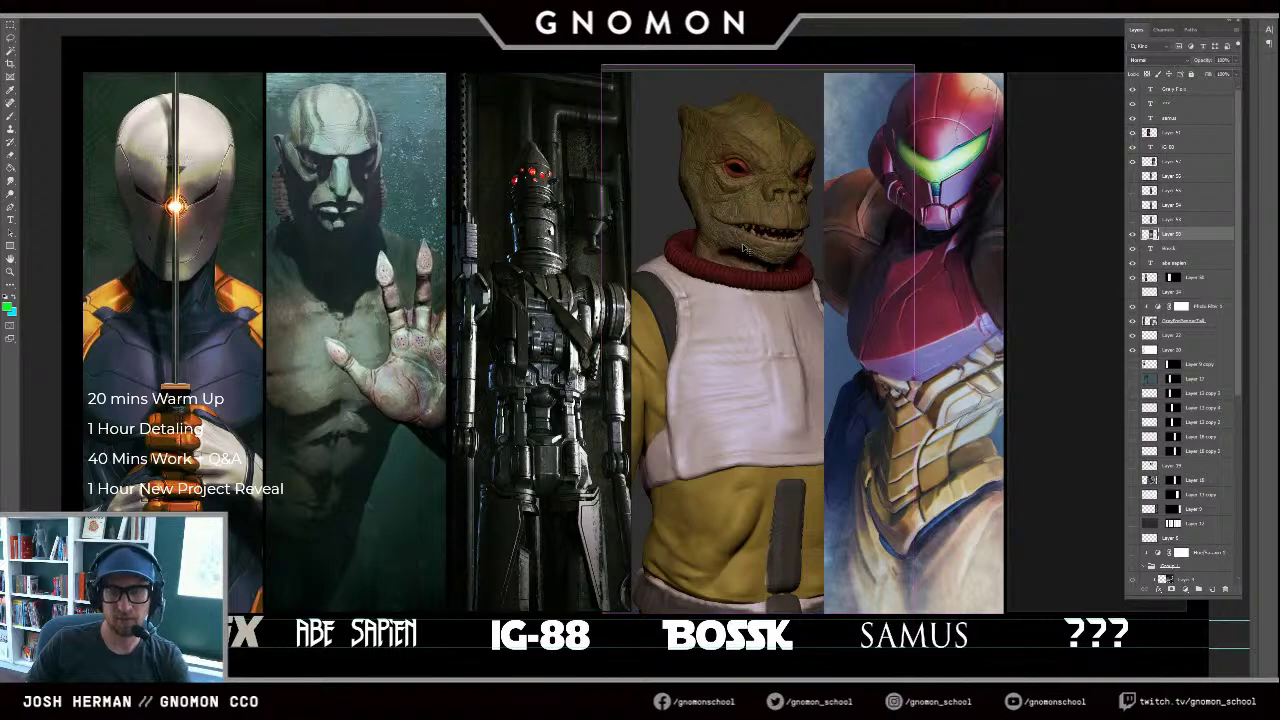
{"action": "right_click", "coordinate": [744, 304]}
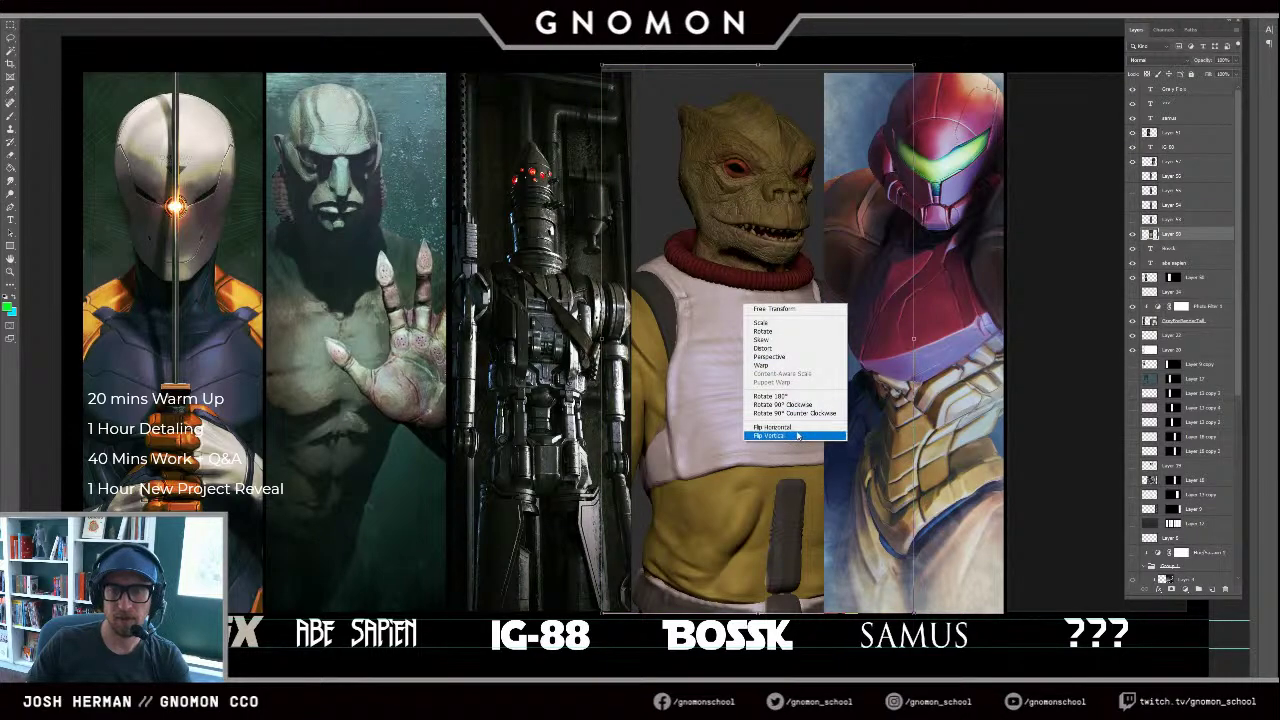
{"action": "left_click", "coordinate": [790, 428]}
{"action": "left_click_drag", "start_coordinate": [759, 391], "coordinate": [728, 390]}
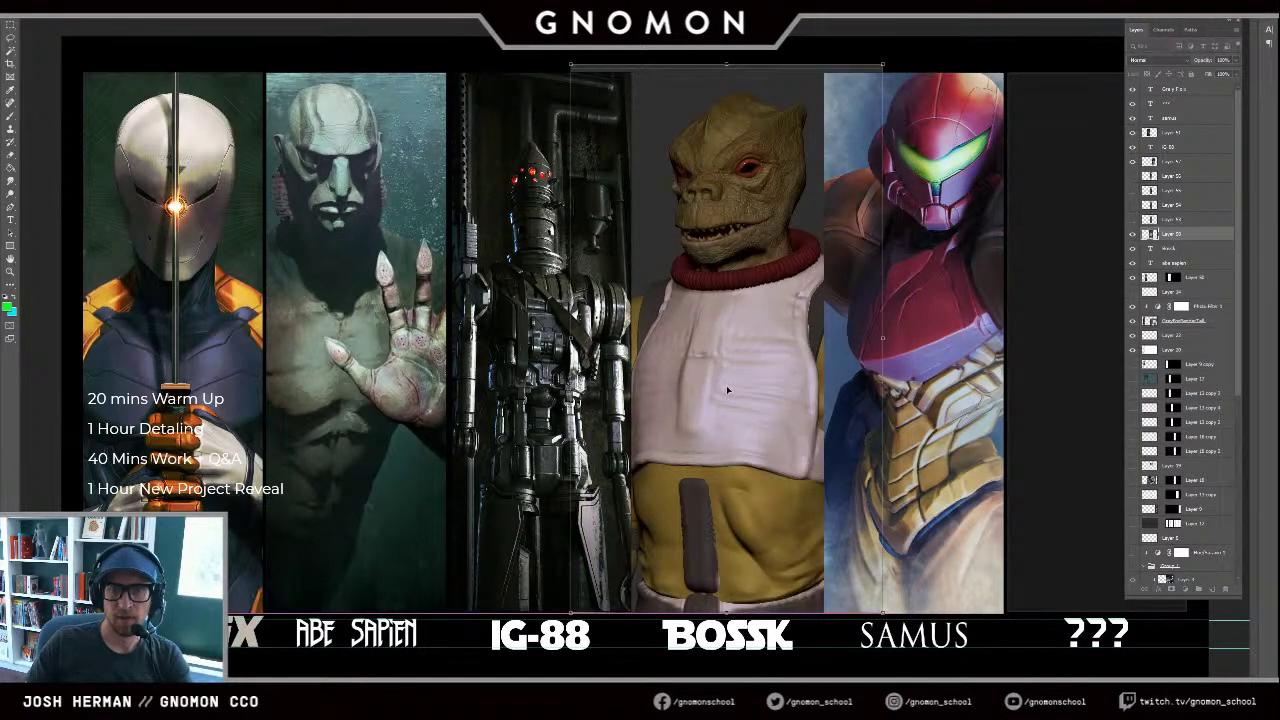
{"action": "left_click", "coordinate": [1040, 349]}
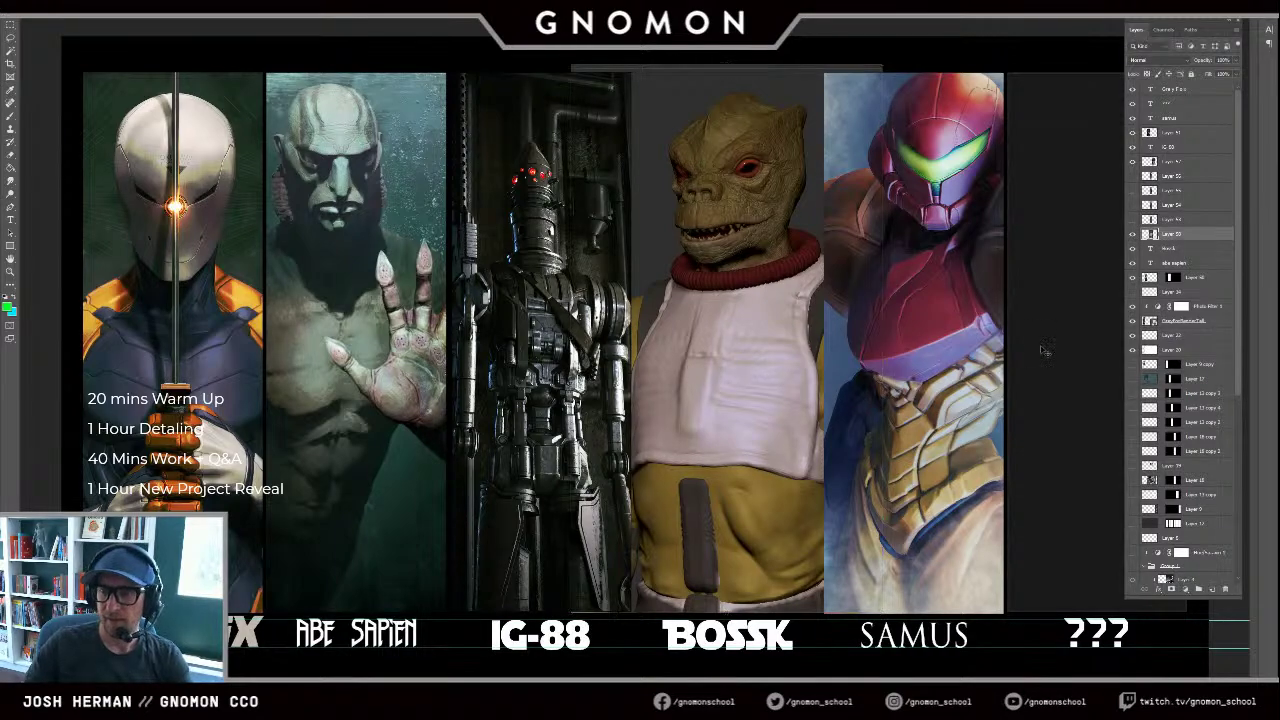
Step: Load an existing panel-shaped mask as a selection, apply it as the Bossk layer's mask and line the masked image up with the Bossk panel
{"action": "left_click", "coordinate": [1176, 403], "text": "ctrl"}
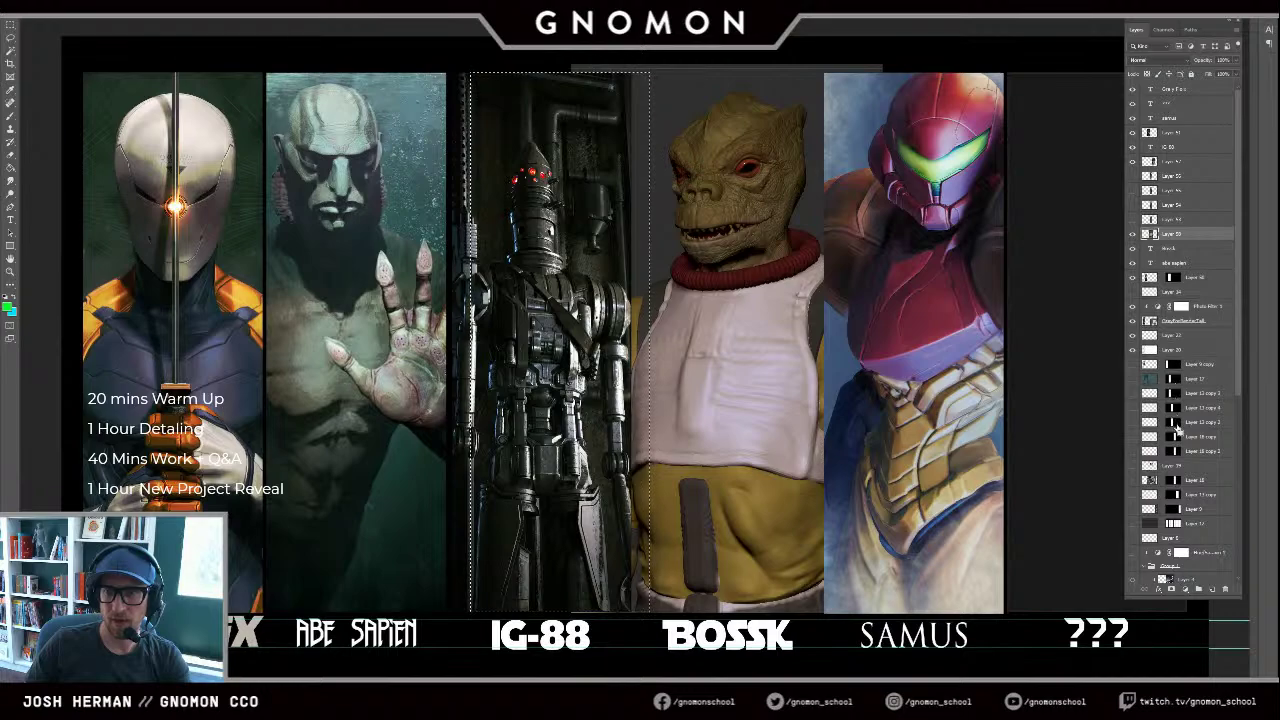
{"action": "left_click", "coordinate": [1177, 437], "text": "ctrl"}
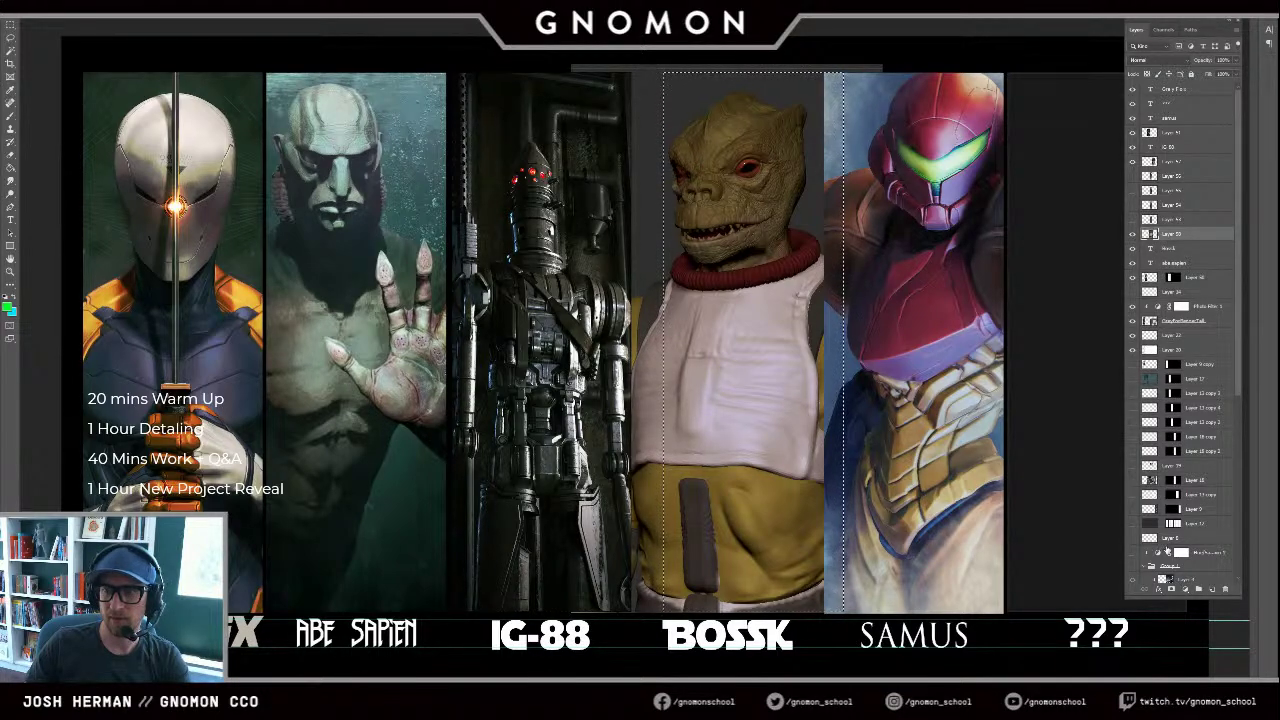
{"action": "left_click", "coordinate": [1171, 588]}
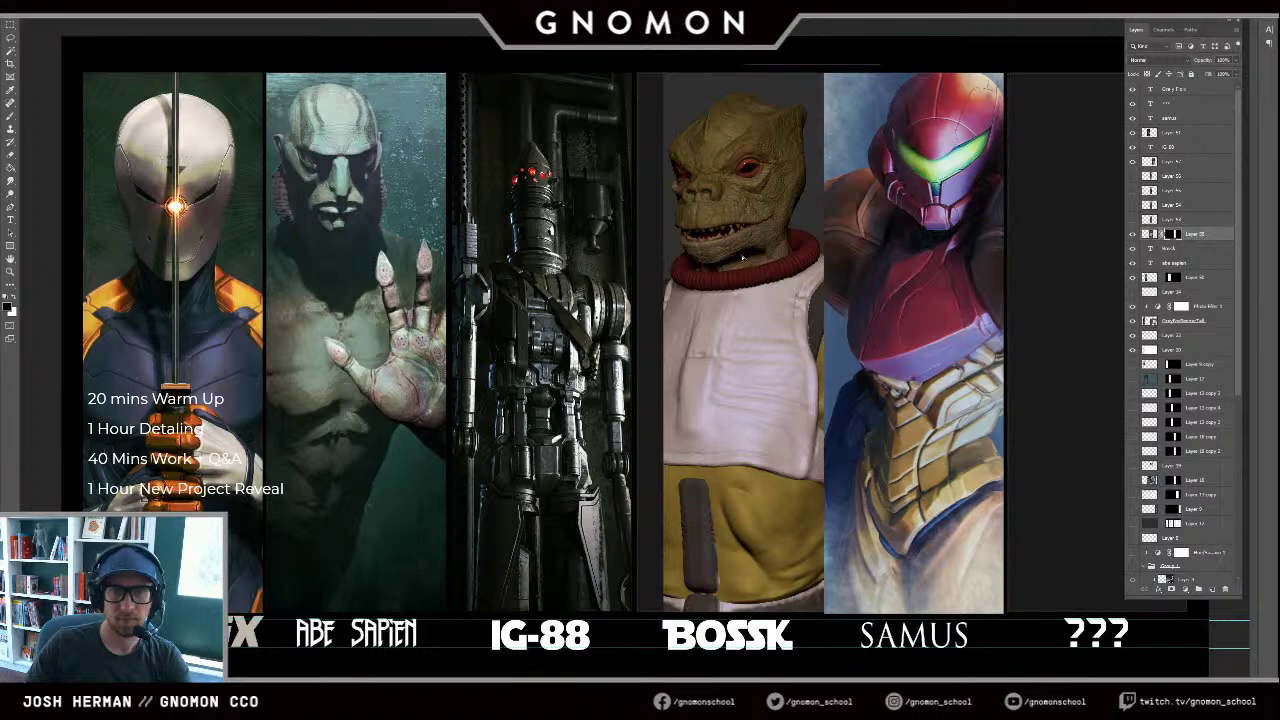
{"action": "left_click_drag", "start_coordinate": [745, 262], "coordinate": [727, 258]}
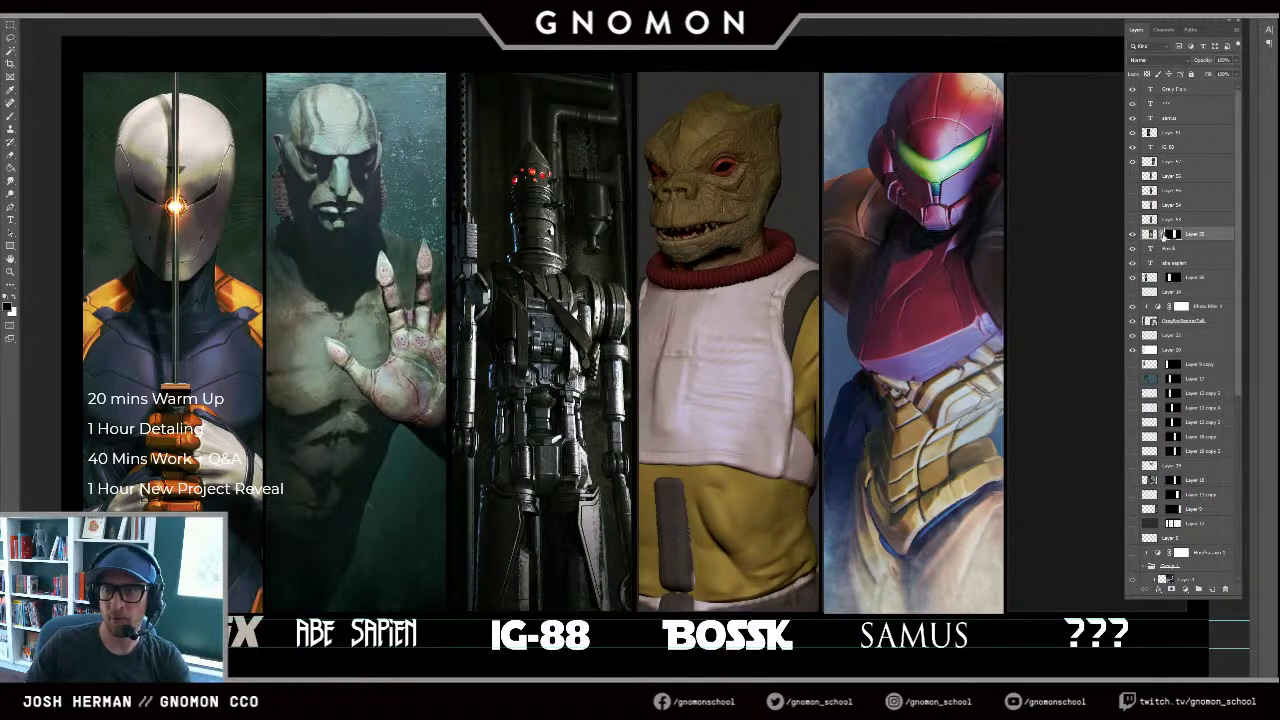
Step: Unlink the Bossk layer from its mask and shift only the image inside the panel
{"action": "left_click", "coordinate": [1162, 235]}
{"action": "left_click", "coordinate": [1151, 235]}
{"action": "left_click_drag", "start_coordinate": [731, 262], "coordinate": [756, 291]}
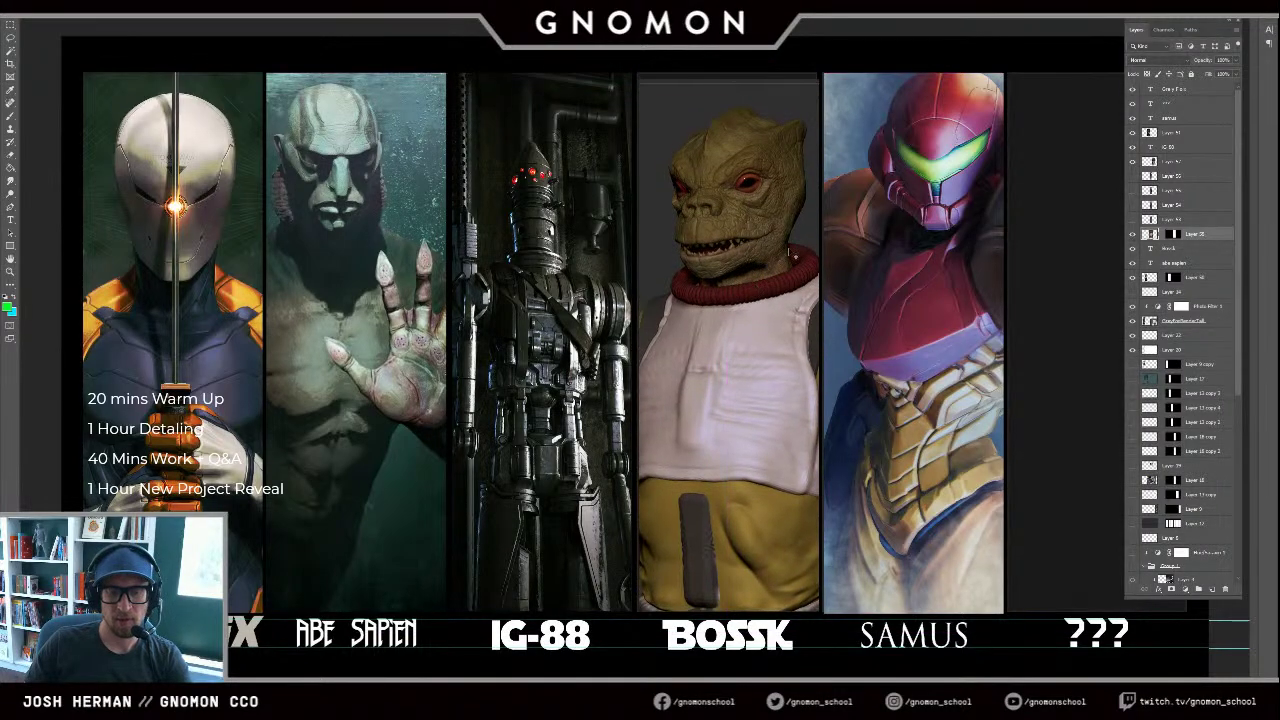
Step: Scale down and recentre the Bossk image within its masked panel to show more of the figure, and hide the layer list and guides
{"action": "key", "text": "ctrl+t"}
{"action": "left_click_drag", "start_coordinate": [882, 80], "coordinate": [846, 124]}
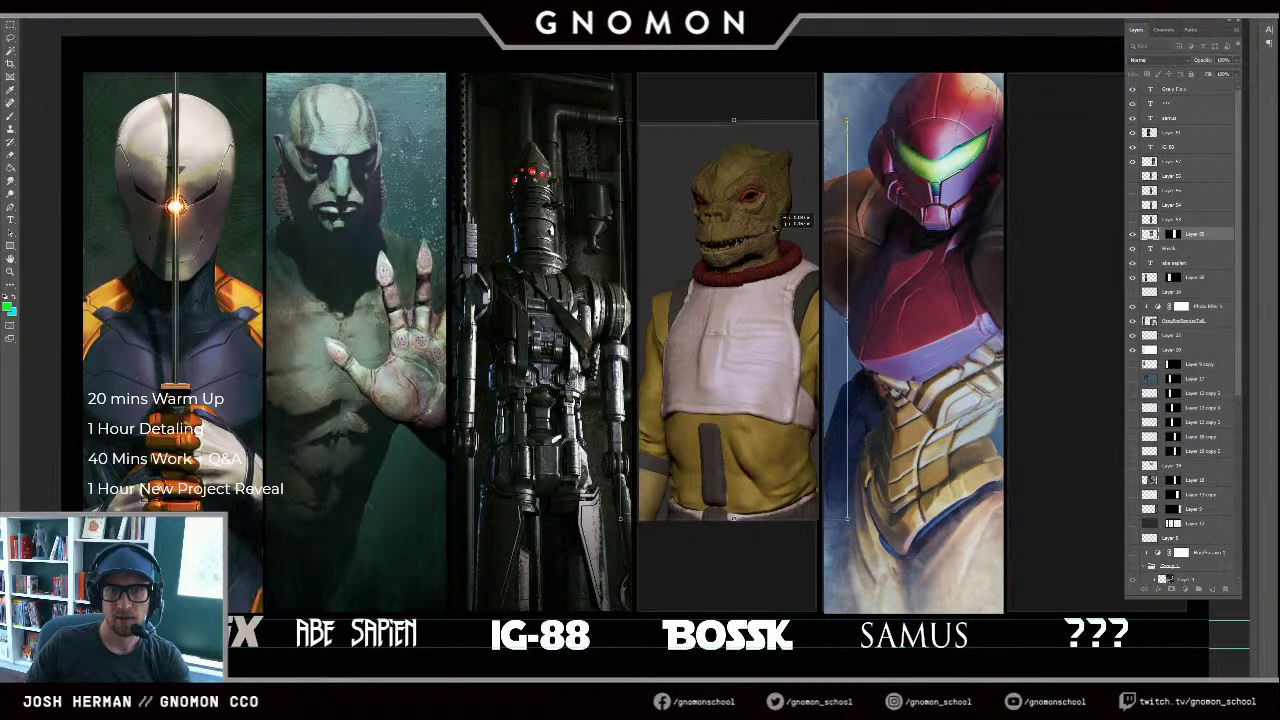
{"action": "mouse_move", "coordinate": [761, 255]}
{"action": "left_mouse_down"}
{"action": "mouse_move", "coordinate": [773, 217]}
{"action": "mouse_move", "coordinate": [765, 271]}
{"action": "left_mouse_up"}
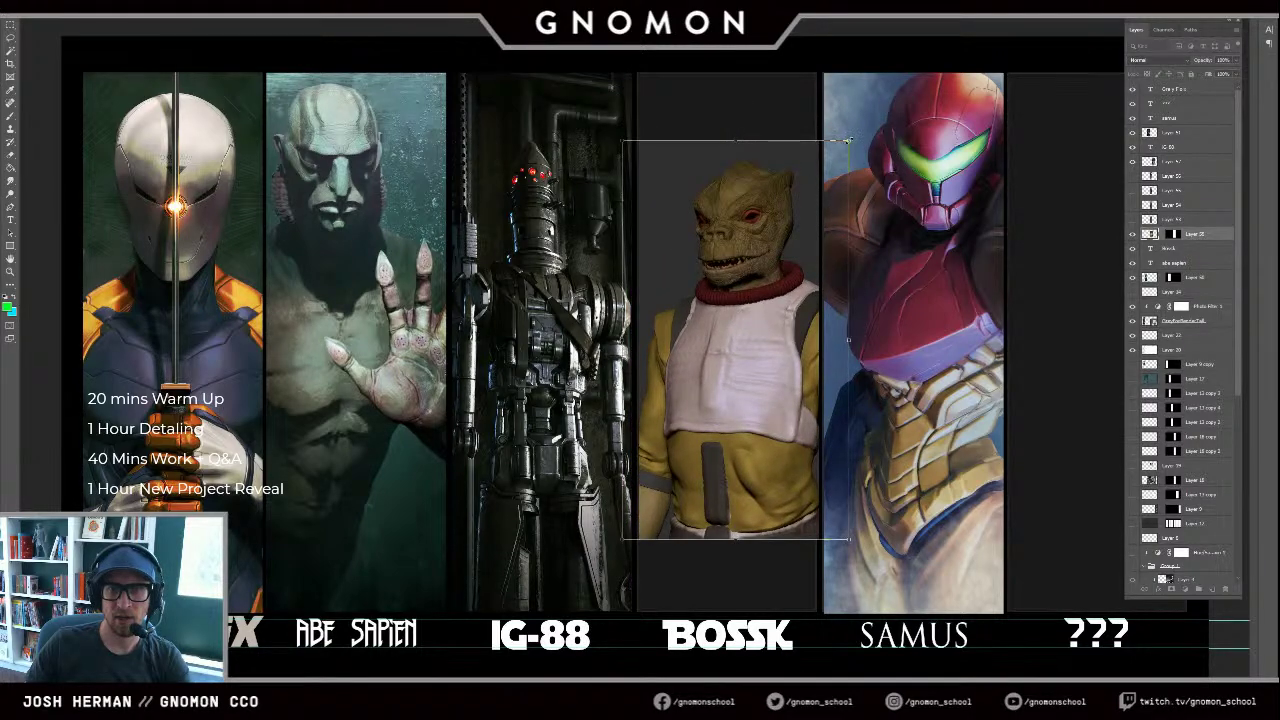
{"action": "left_click_drag", "start_coordinate": [849, 140], "coordinate": [839, 151], "text": "alt"}
{"action": "mouse_move", "coordinate": [803, 222]}
{"action": "left_mouse_down"}
{"action": "mouse_move", "coordinate": [800, 235]}
{"action": "mouse_move", "coordinate": [810, 198]}
{"action": "left_mouse_up"}
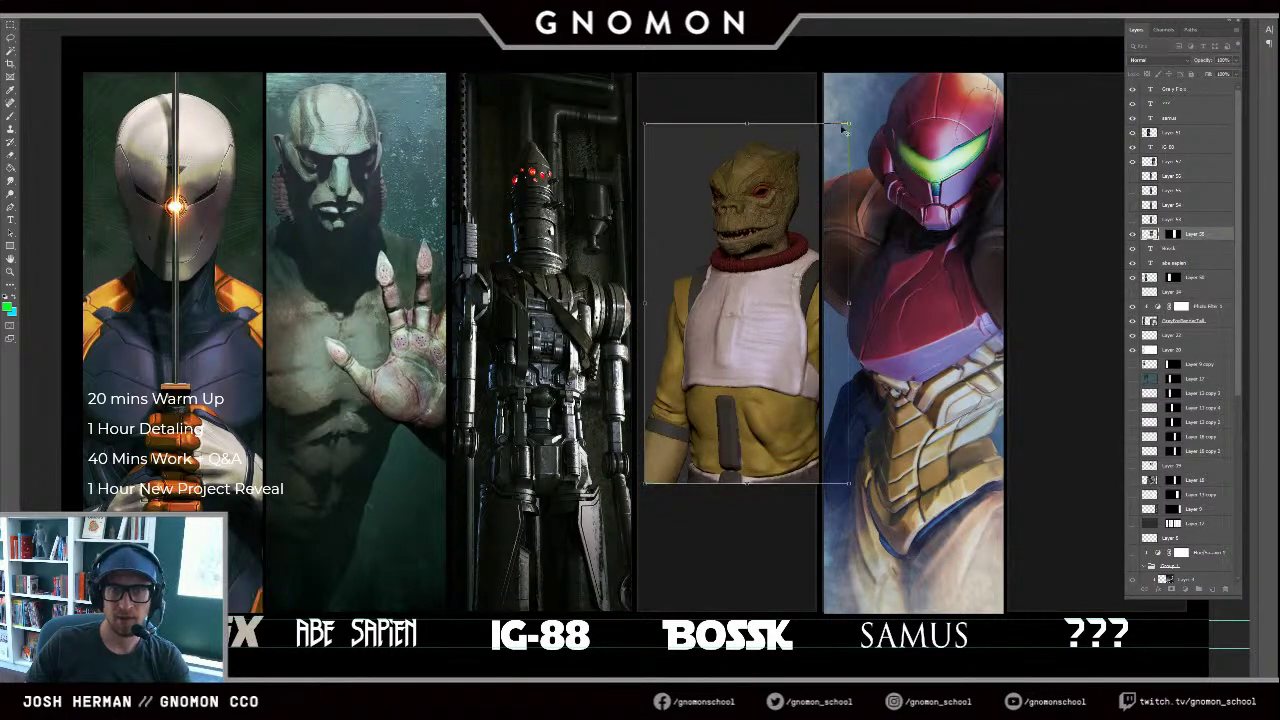
{"action": "left_click_drag", "start_coordinate": [849, 123], "coordinate": [856, 114], "text": "alt"}
{"action": "left_click_drag", "start_coordinate": [780, 194], "coordinate": [767, 193]}
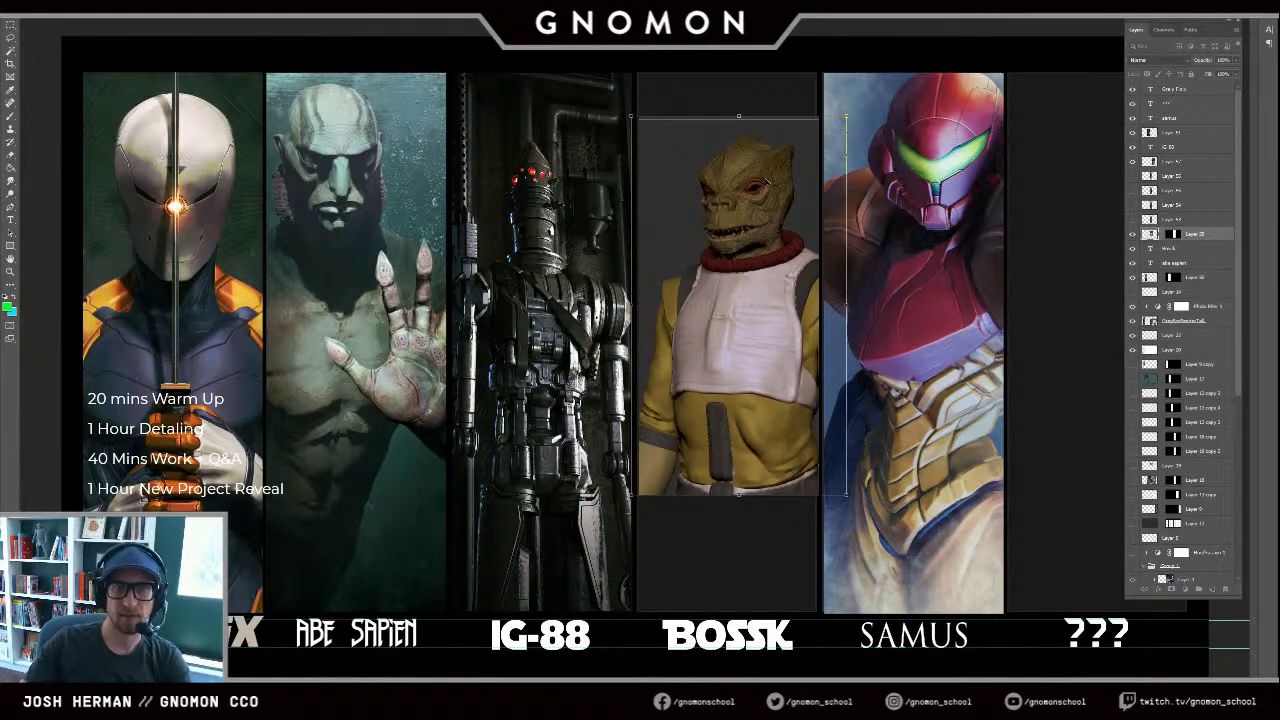
{"action": "key", "text": "Return"}
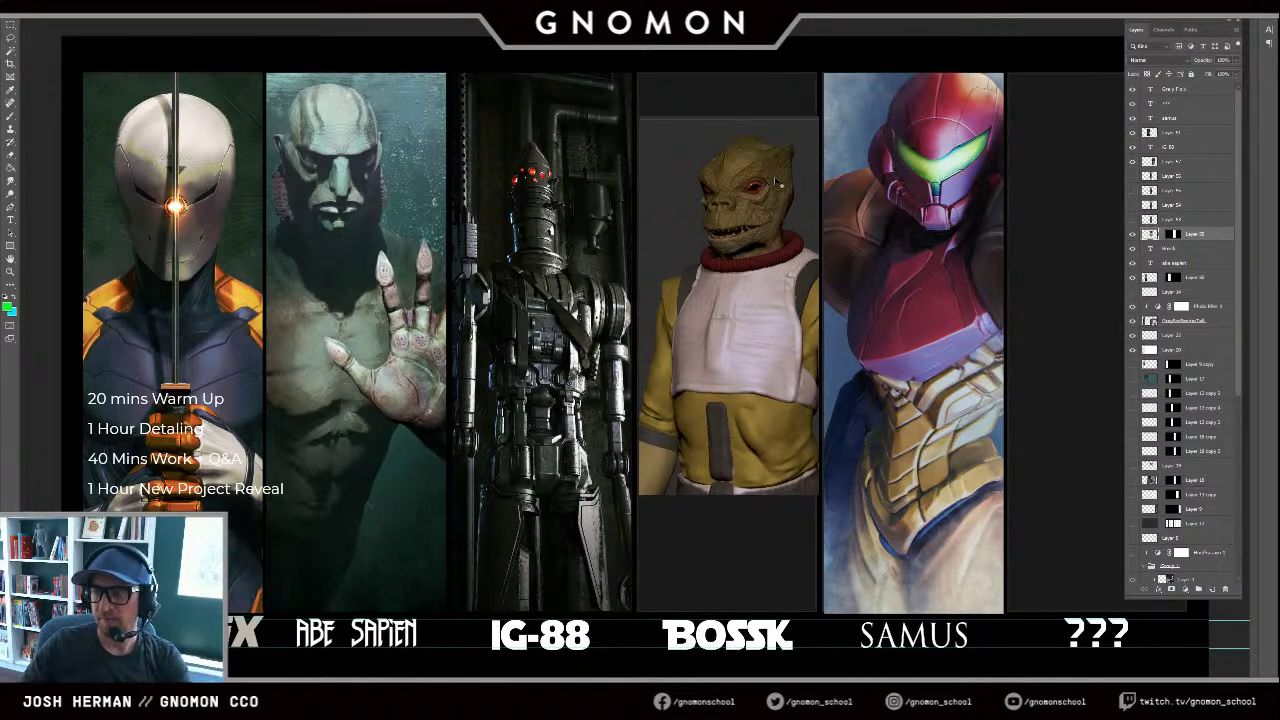
{"action": "left_click", "coordinate": [1240, 22]}
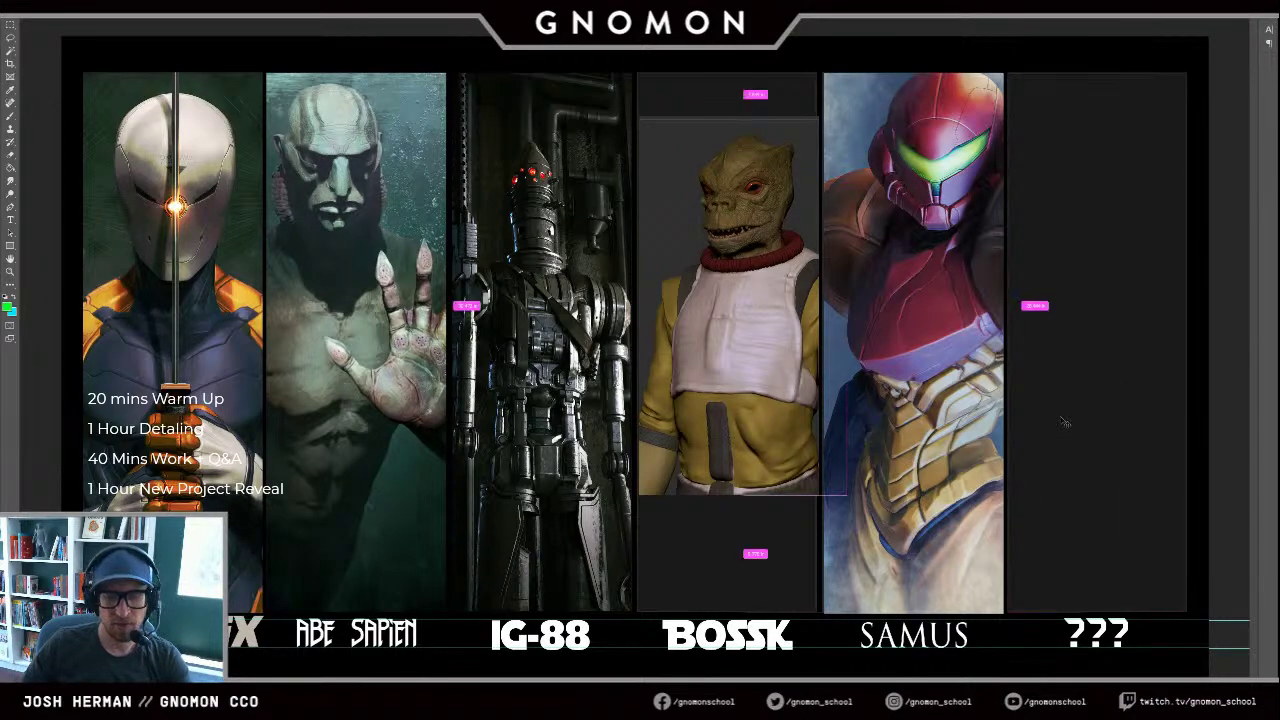
{"action": "key", "text": "ctrl+h"}
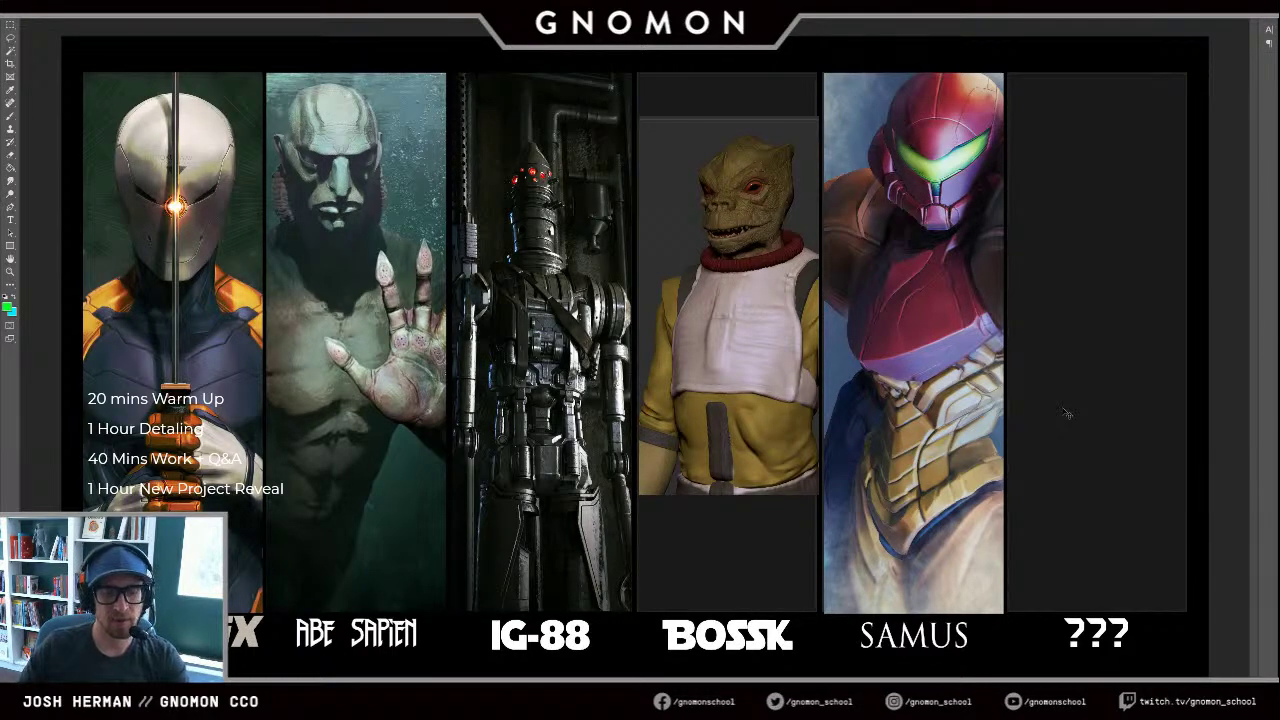
Step: Replace the "???" caption under the last panel with "Robocop" and leave text editing
{"action": "key", "text": "t"}
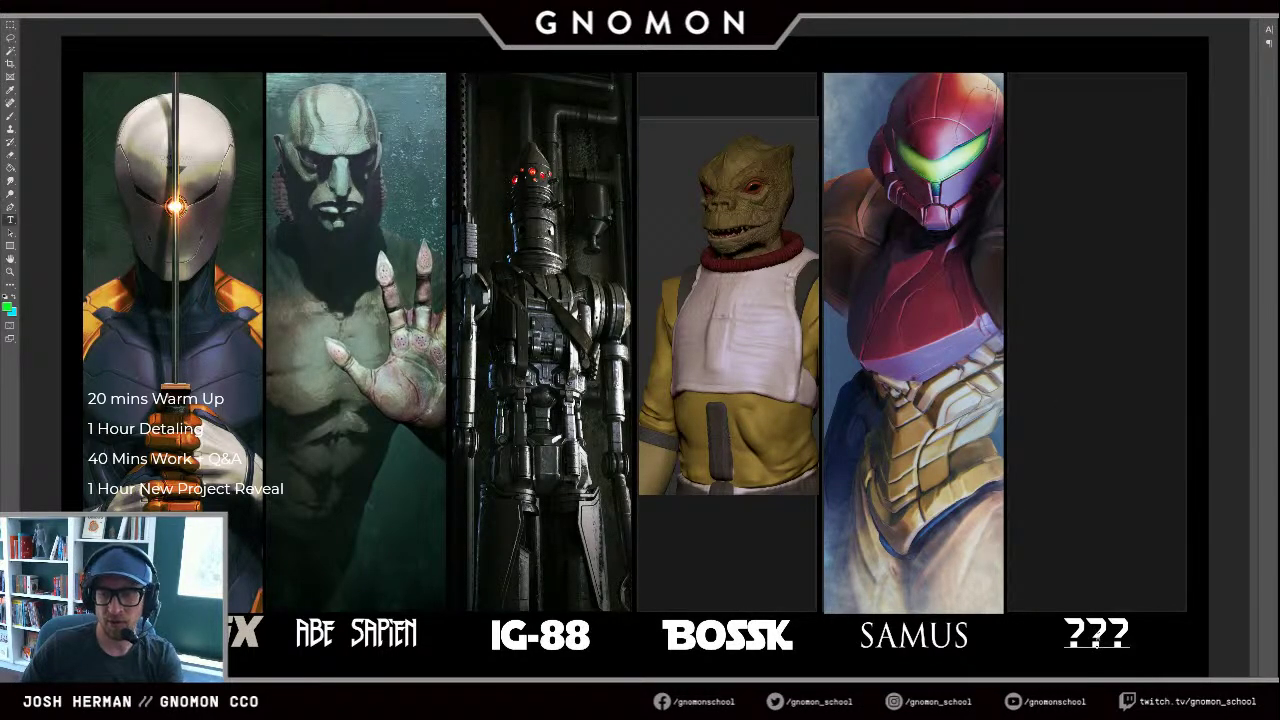
{"action": "double_click", "coordinate": [1095, 638]}
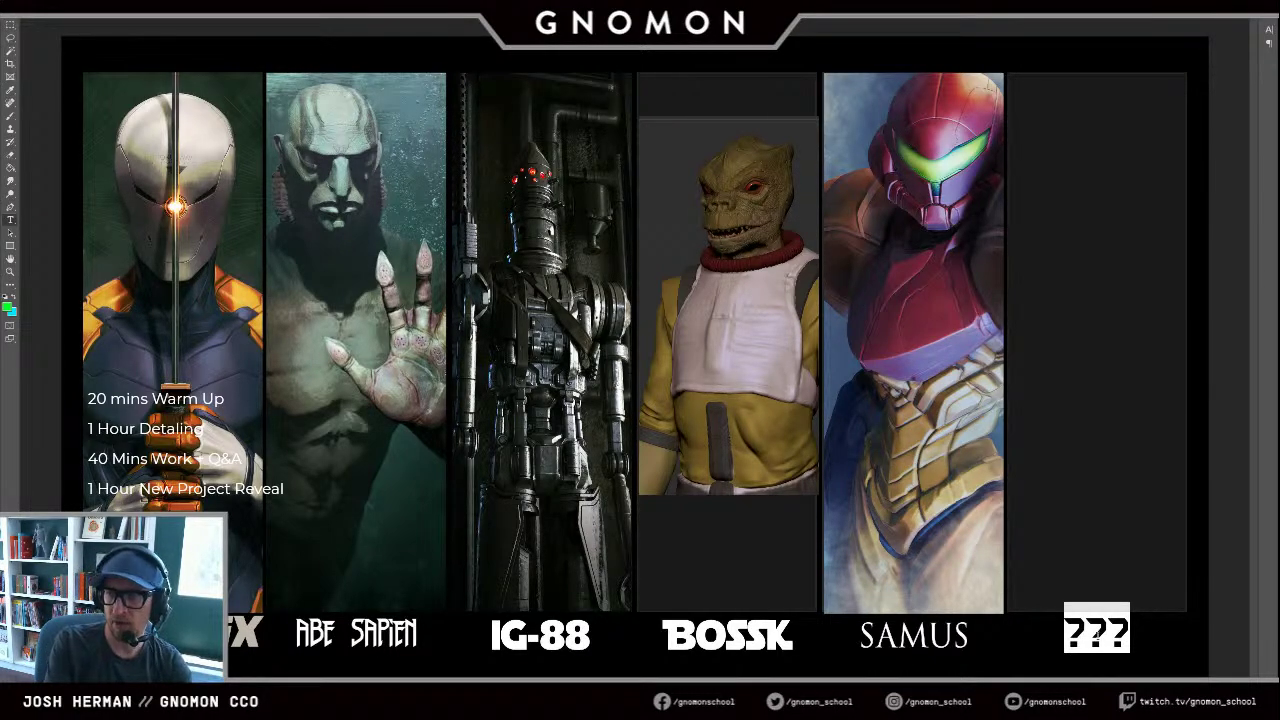
{"action": "type", "text": "ROB"}
{"action": "type", "text": "XOP"}
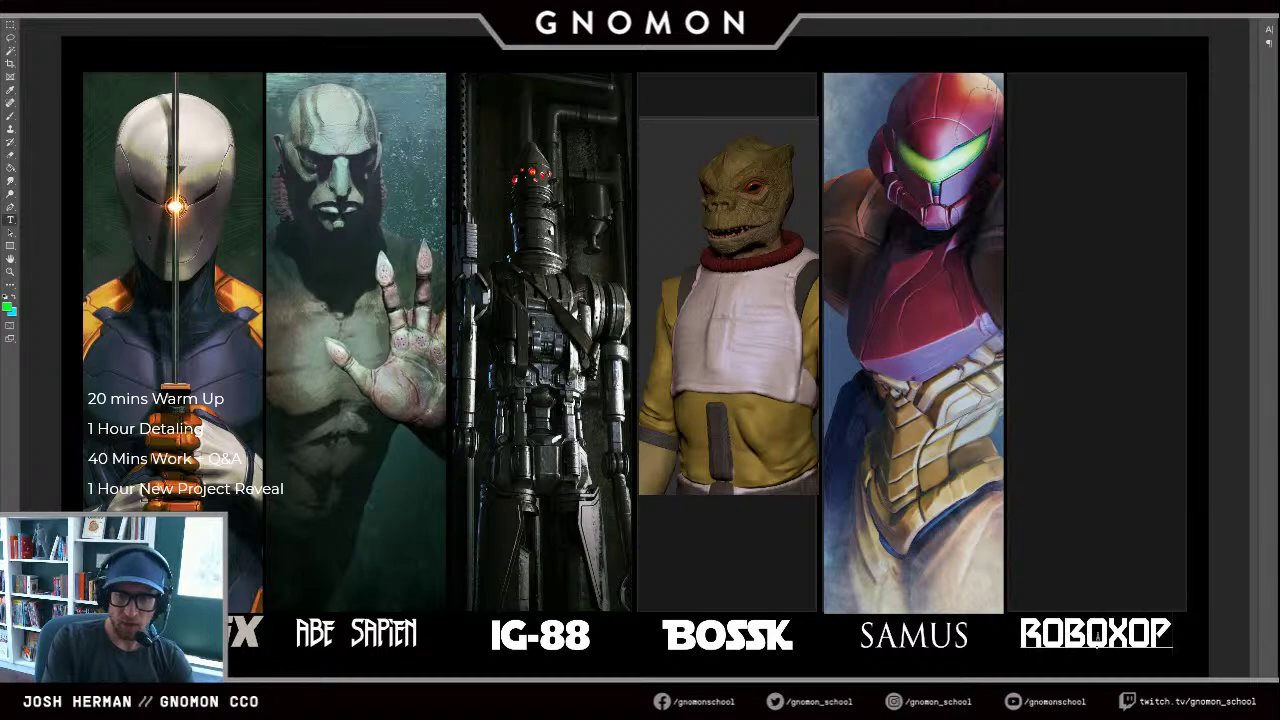
{"action": "key", "text": "BackSpace"}
{"action": "key", "text": "BackSpace"}
{"action": "key", "text": "BackSpace"}
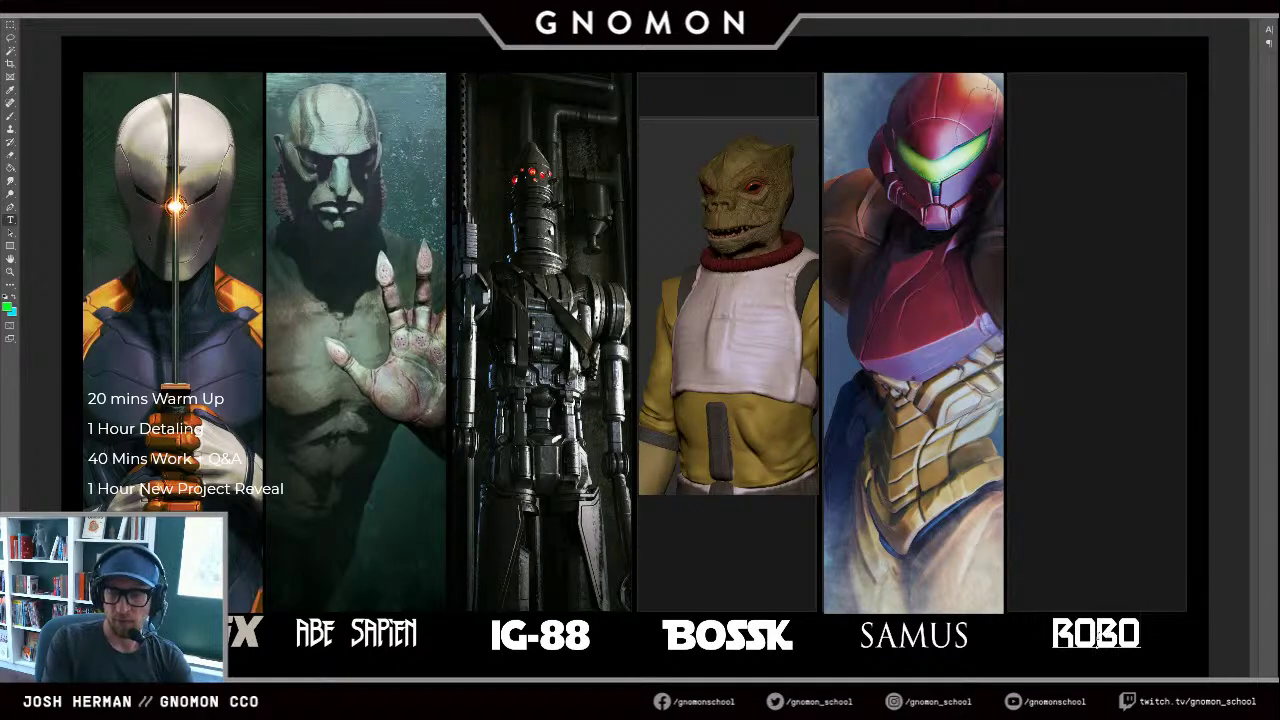
{"action": "type", "text": "COP"}
{"action": "key", "text": "BackSpace"}
{"action": "key", "text": "ctrl+a"}
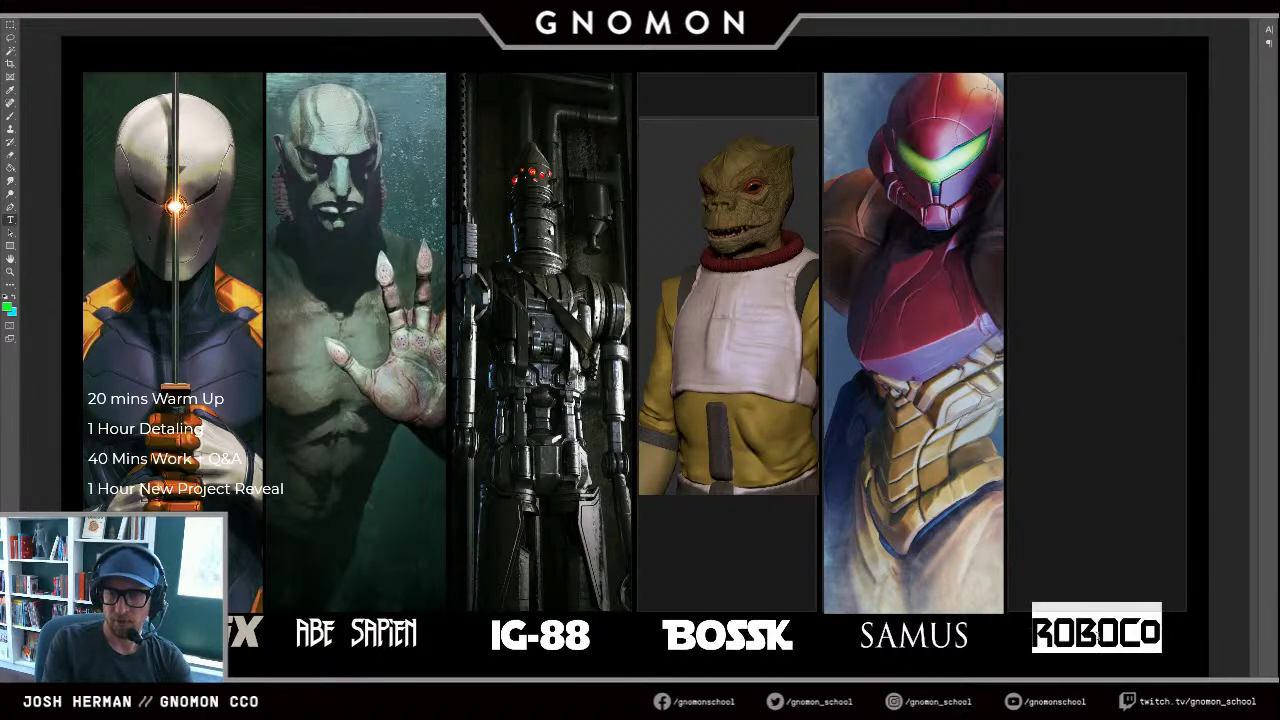
{"action": "type", "text": "Rocop"}
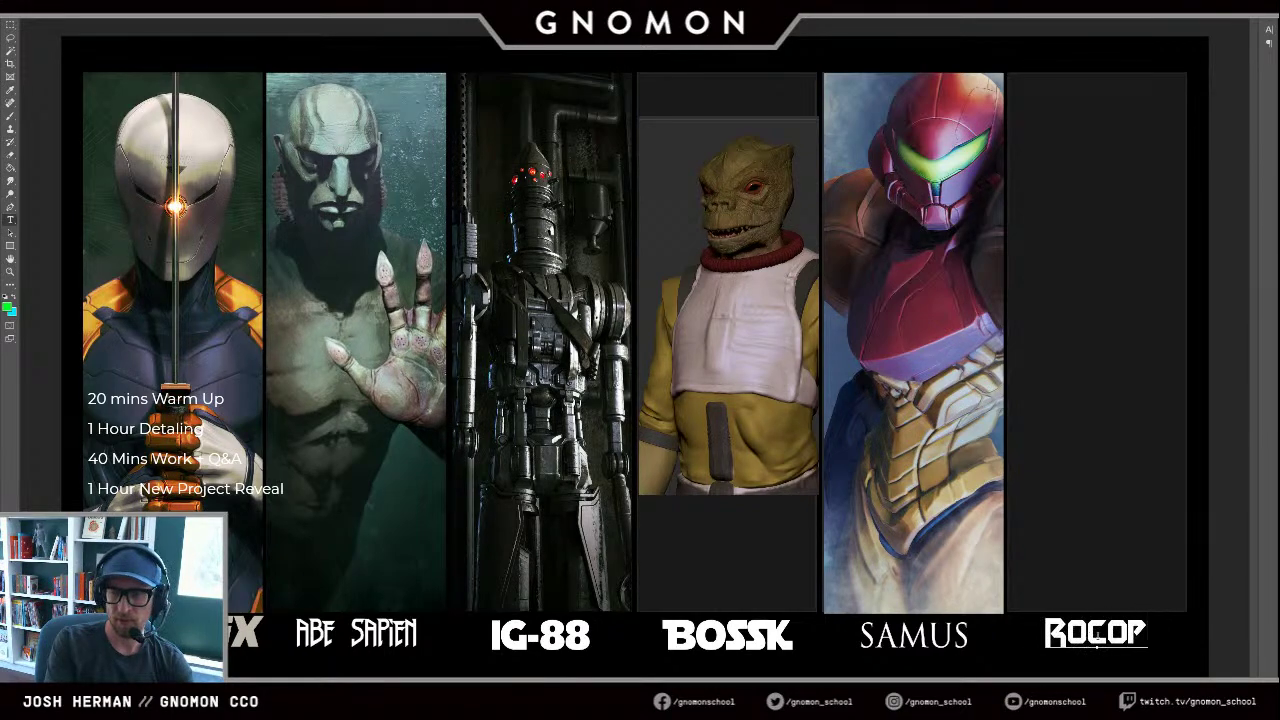
{"action": "key", "text": "BackSpace"}
{"action": "key", "text": "BackSpace"}
{"action": "key", "text": "BackSpace"}
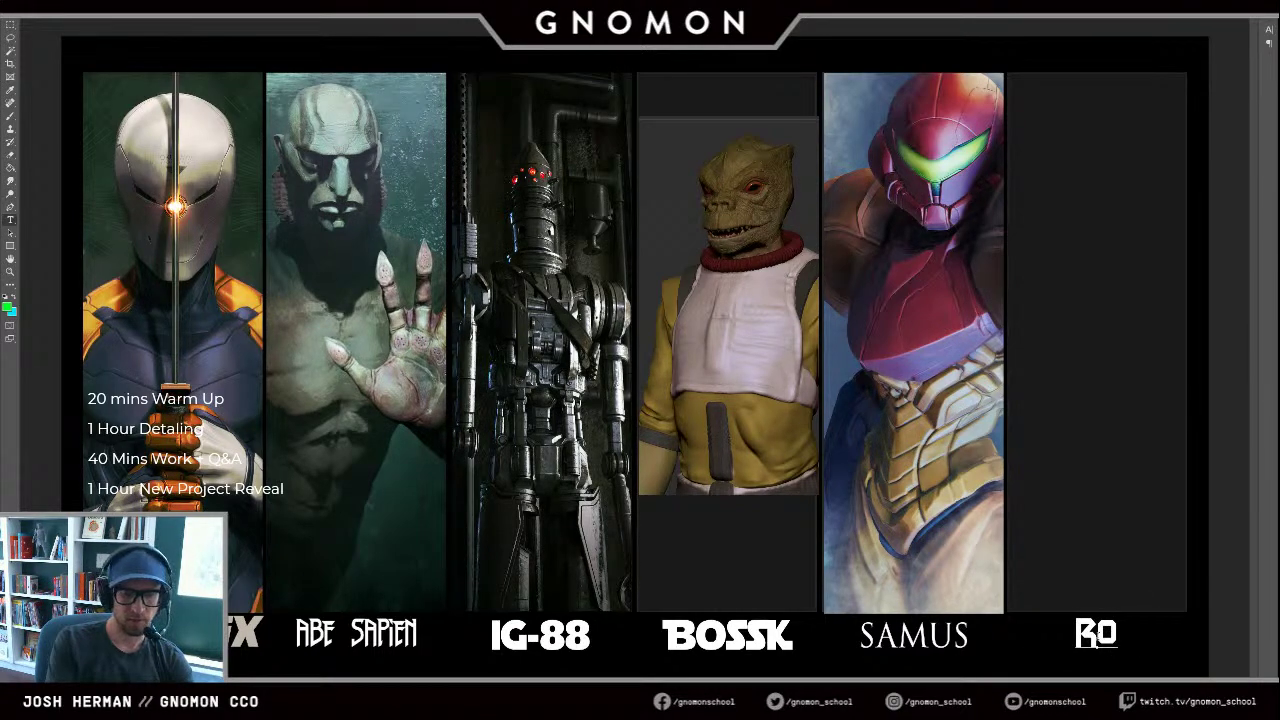
{"action": "type", "text": "BOCOP"}
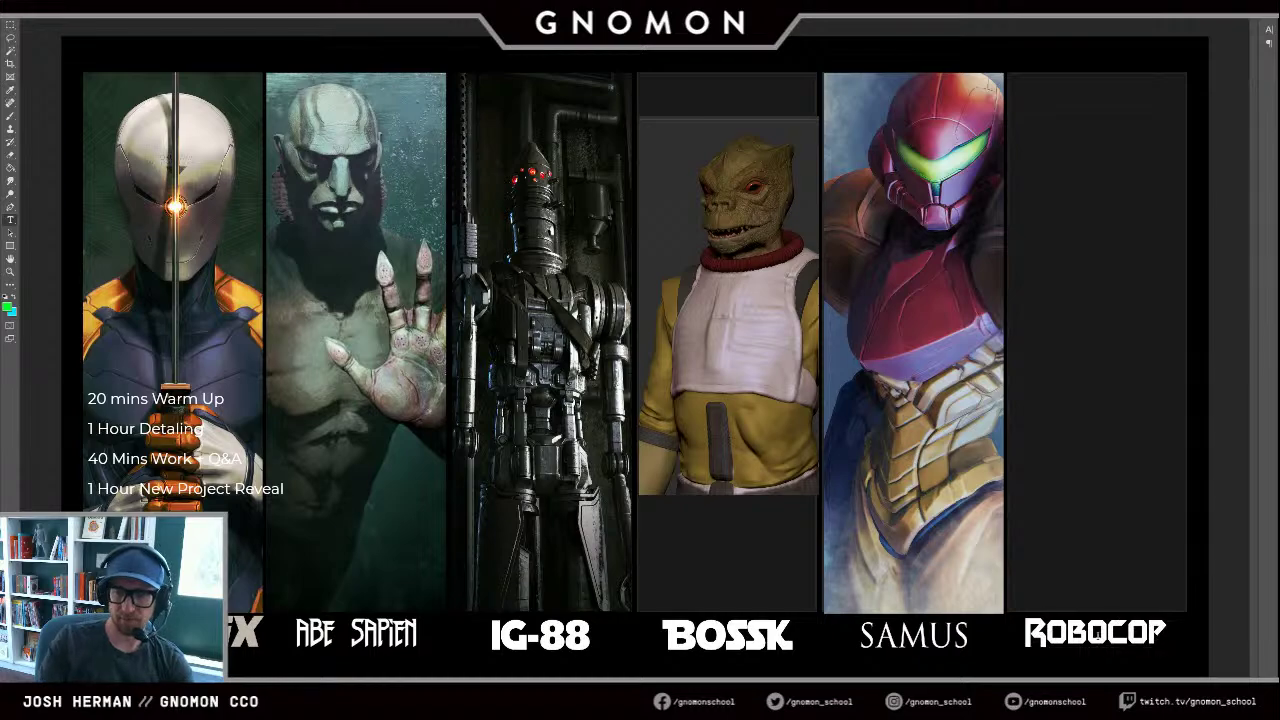
{"action": "type", "text": "v"}
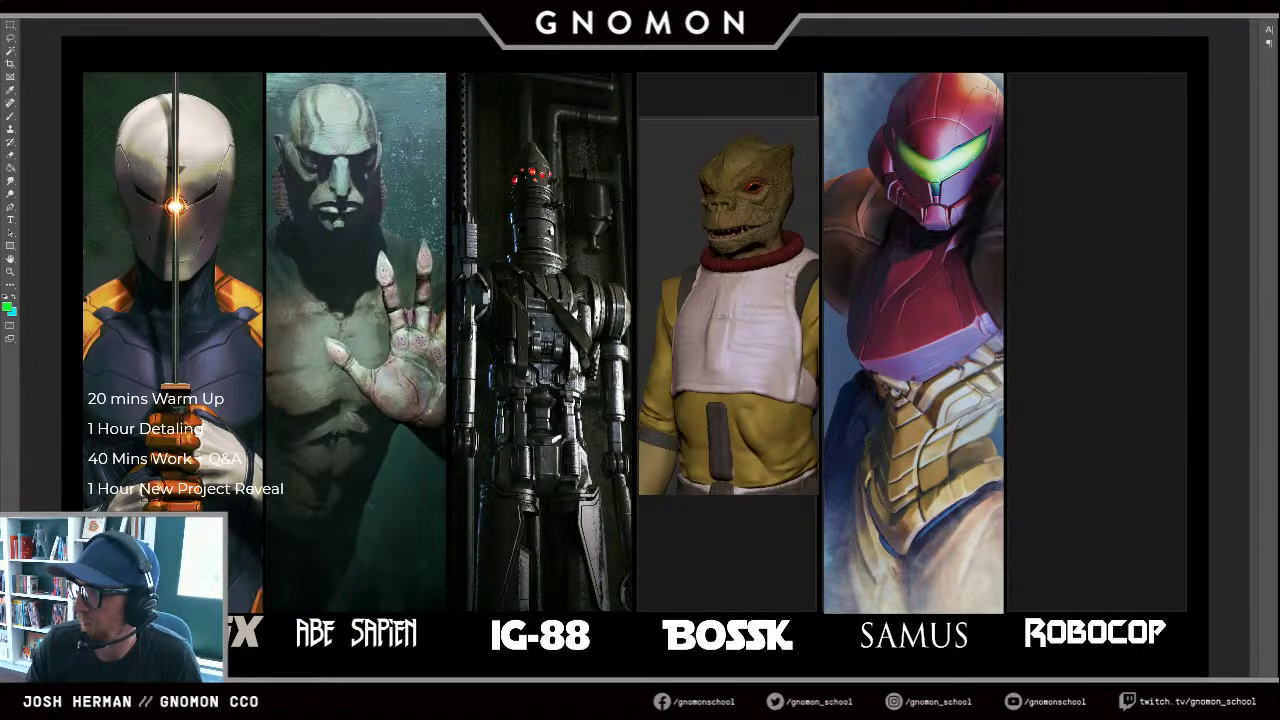
Step: Bring the Robocop Ref folder into view, size its window beside the lineup and show the images as larger thumbnails
{"action": "left_click_drag", "start_coordinate": [346, 122], "coordinate": [335, 2]}
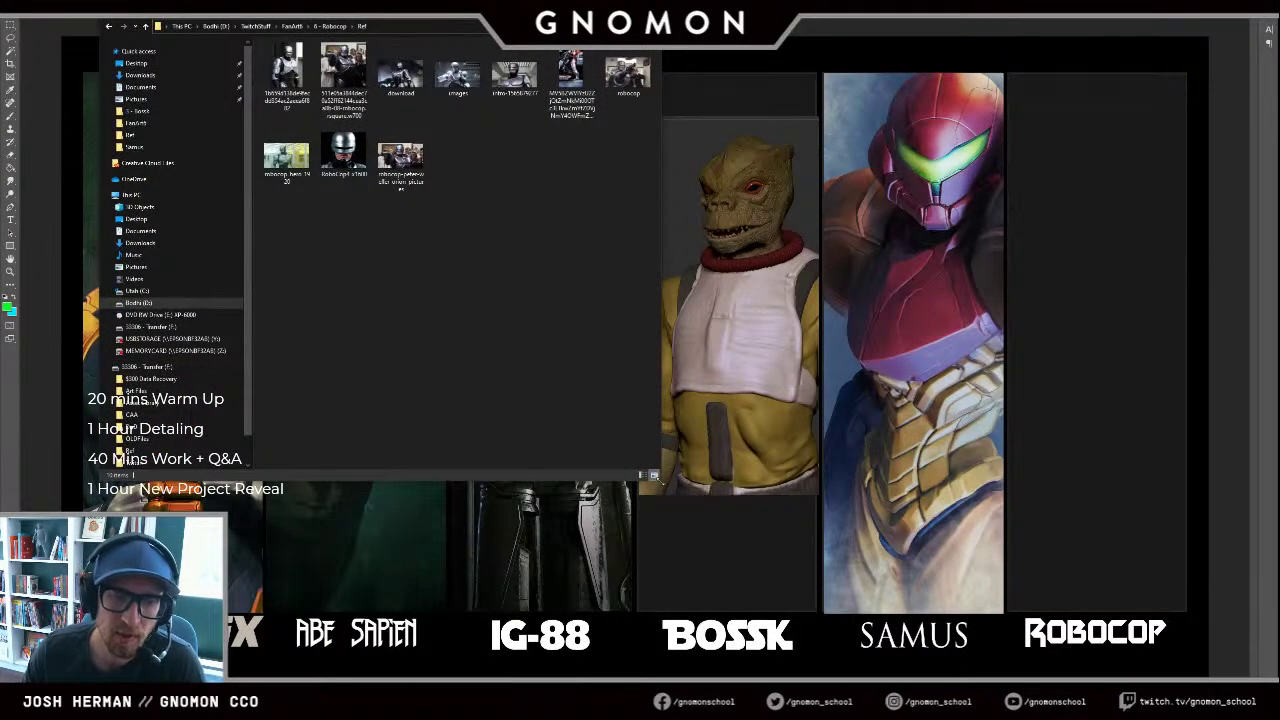
{"action": "left_click_drag", "start_coordinate": [655, 476], "coordinate": [1150, 678]}
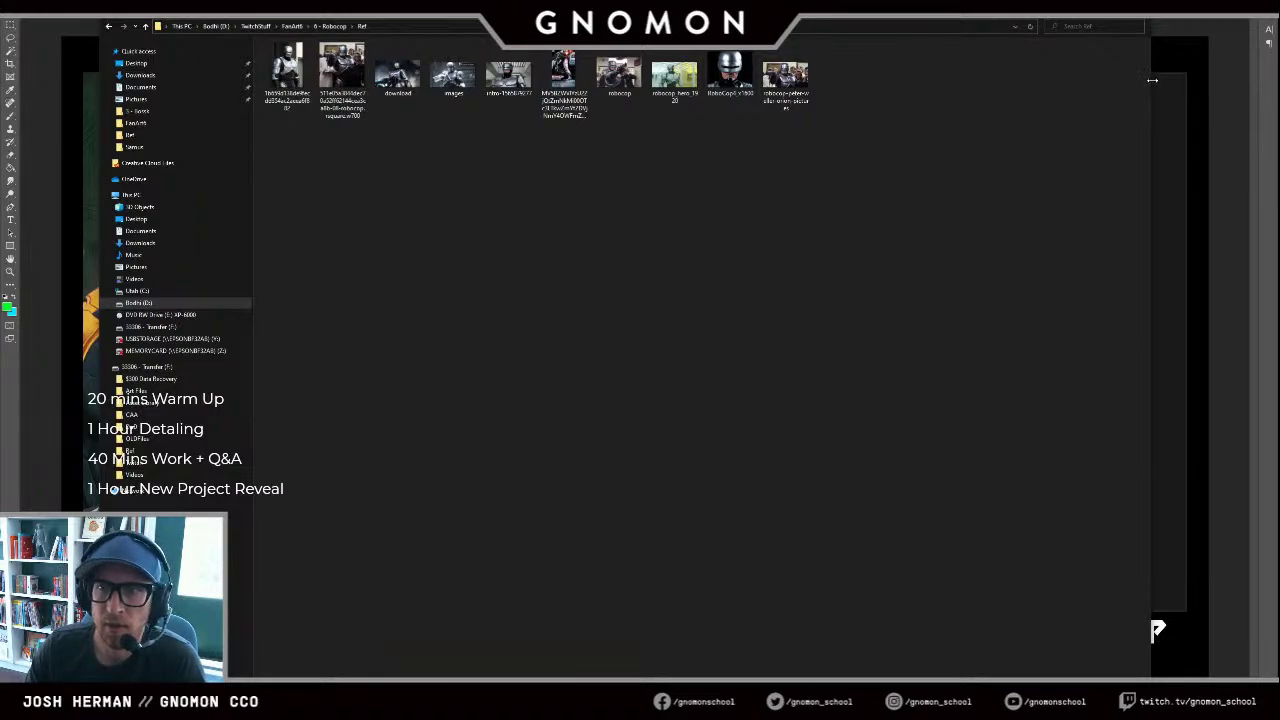
{"action": "left_click_drag", "start_coordinate": [1152, 80], "coordinate": [795, 80]}
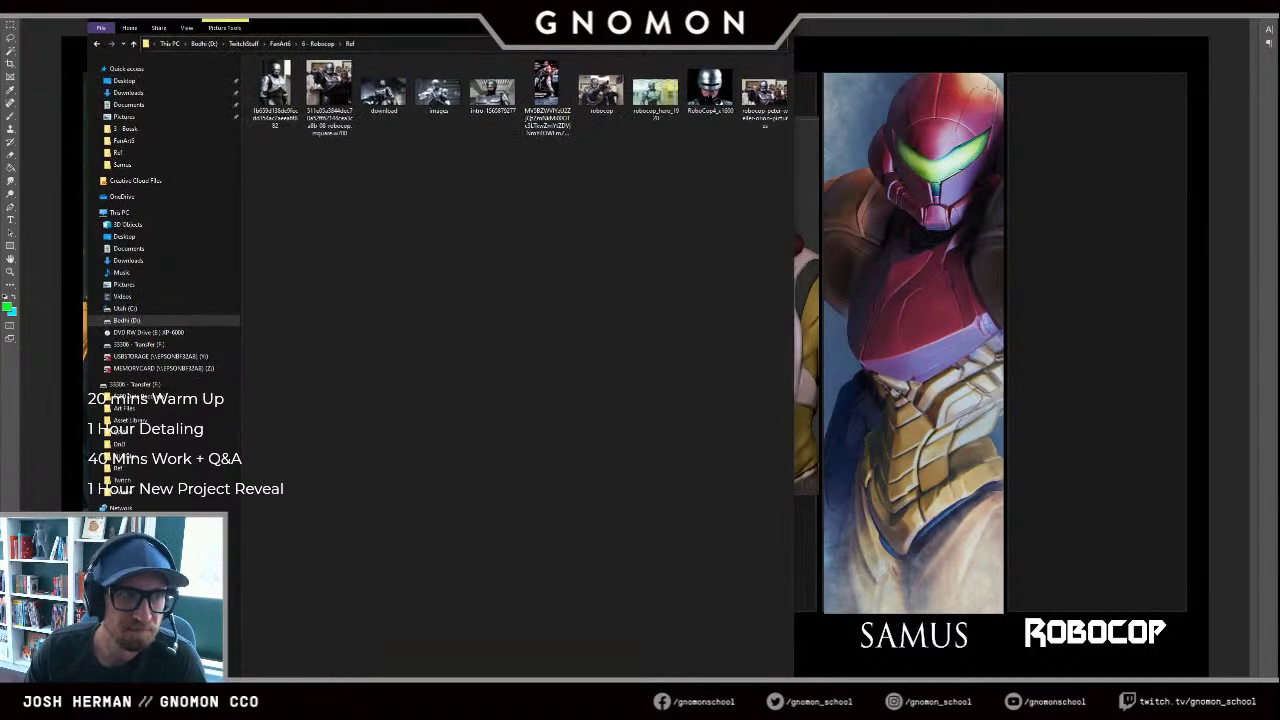
{"action": "left_click_drag", "start_coordinate": [440, 21], "coordinate": [479, 15]}
{"action": "right_click", "coordinate": [326, 185]}
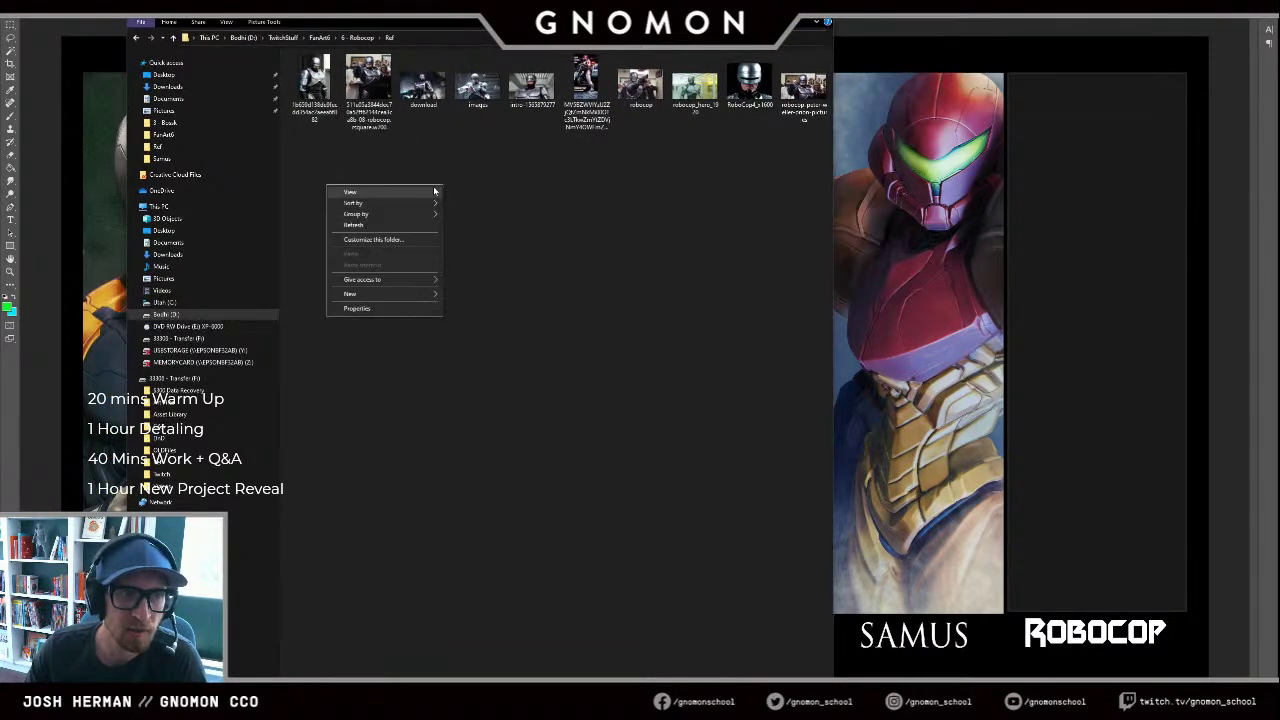
{"action": "mouse_move", "coordinate": [434, 192]}
{"action": "left_click", "coordinate": [476, 193]}
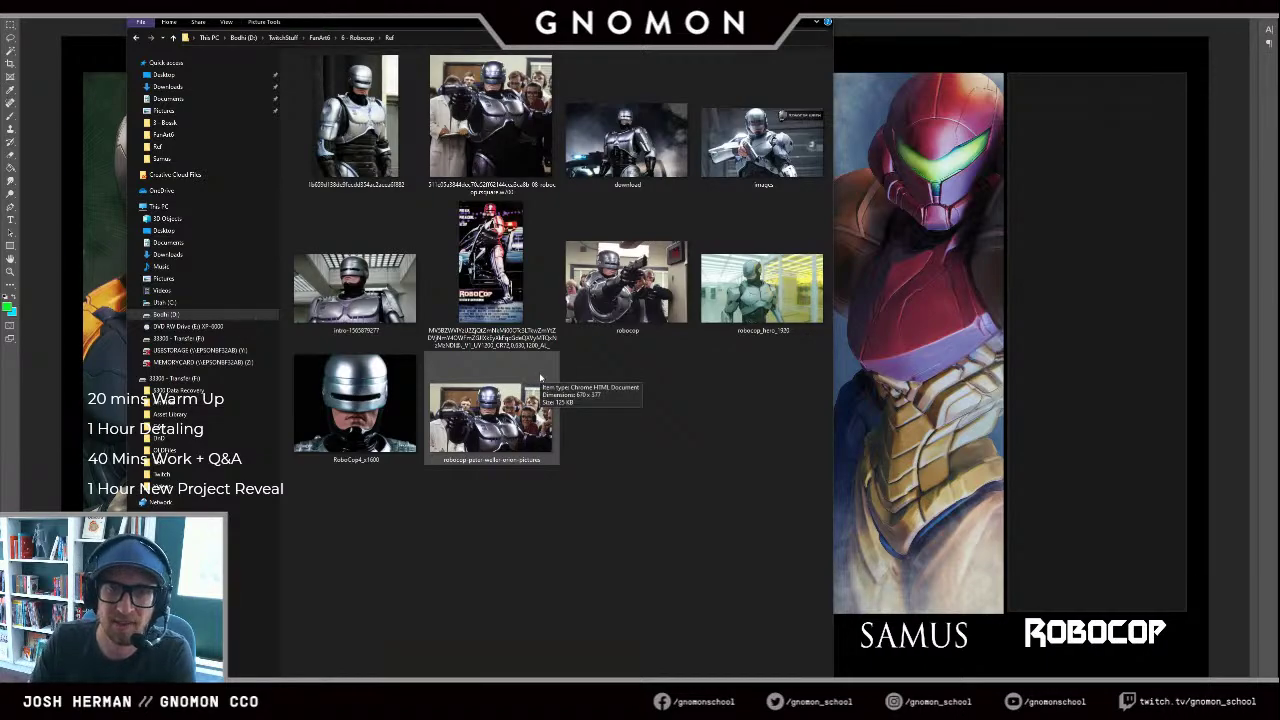
Step: View the robocop_hero_1920 reference image enlarged, and put the image and the reference folder away
{"action": "right_click", "coordinate": [752, 297]}
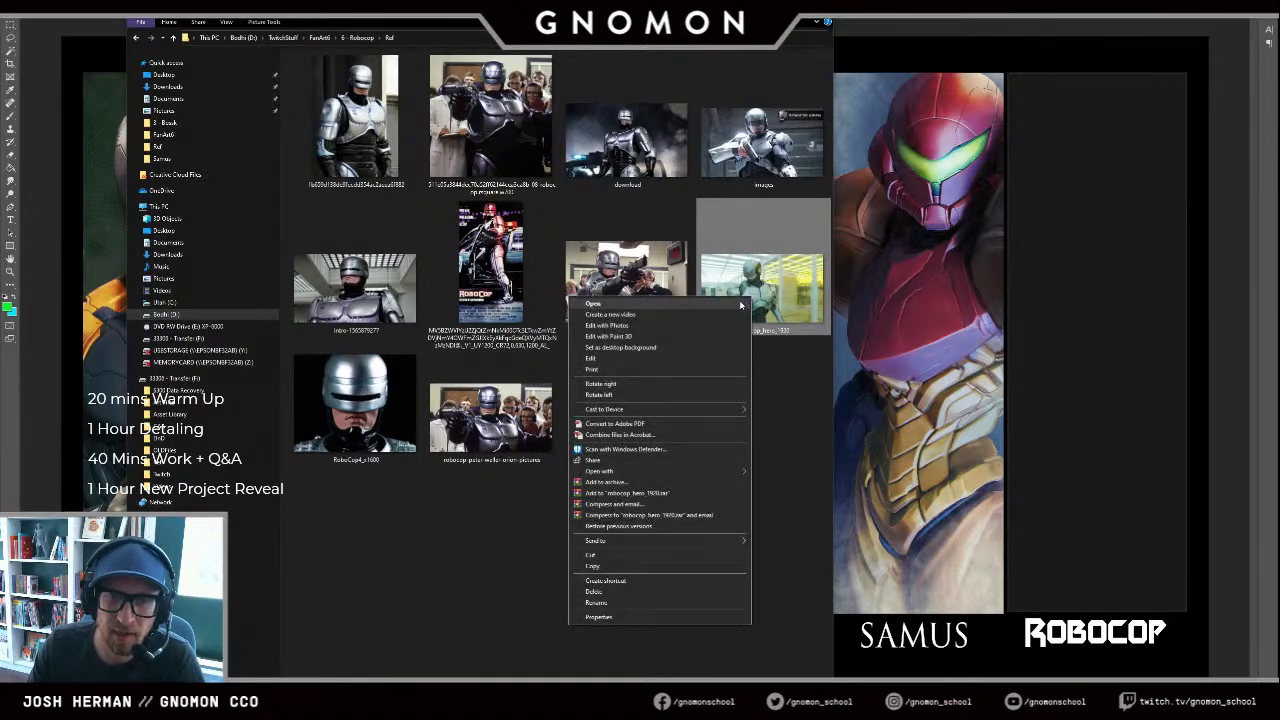
{"action": "left_click_drag", "start_coordinate": [836, 359], "coordinate": [833, 358]}
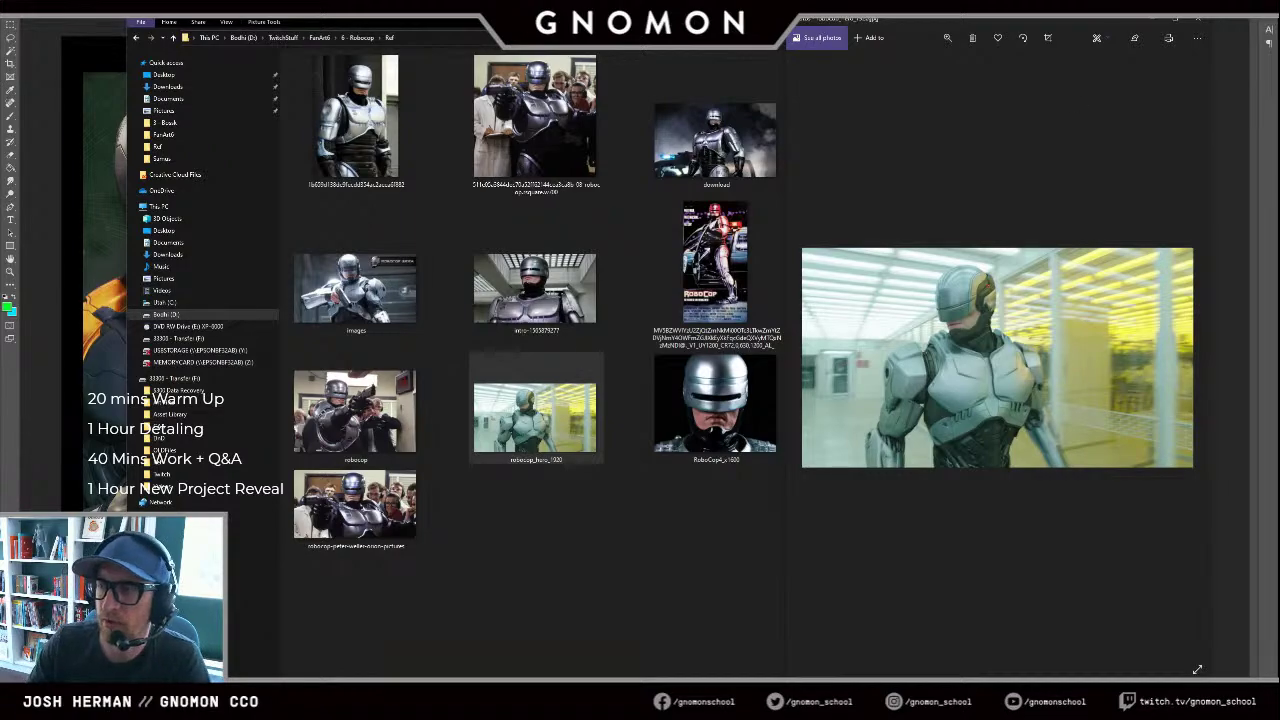
{"action": "left_click", "coordinate": [1198, 20]}
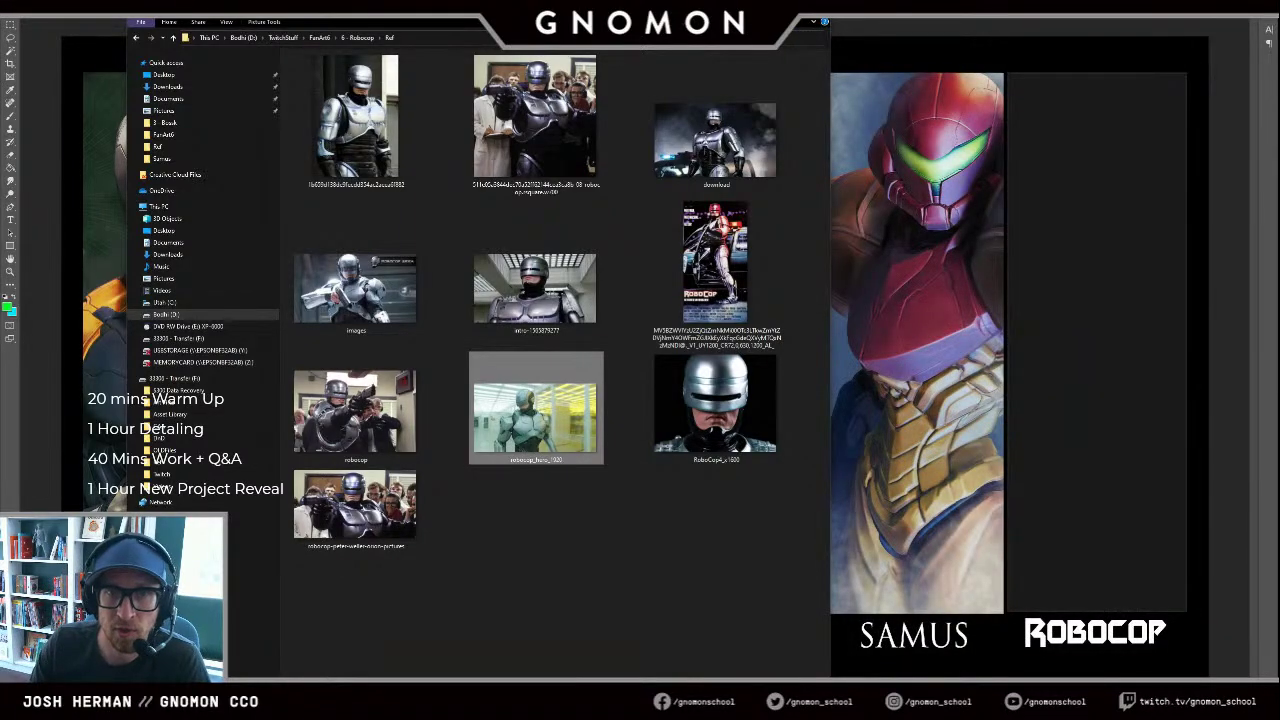
{"action": "left_click_drag", "start_coordinate": [600, 10], "coordinate": [495, 10]}
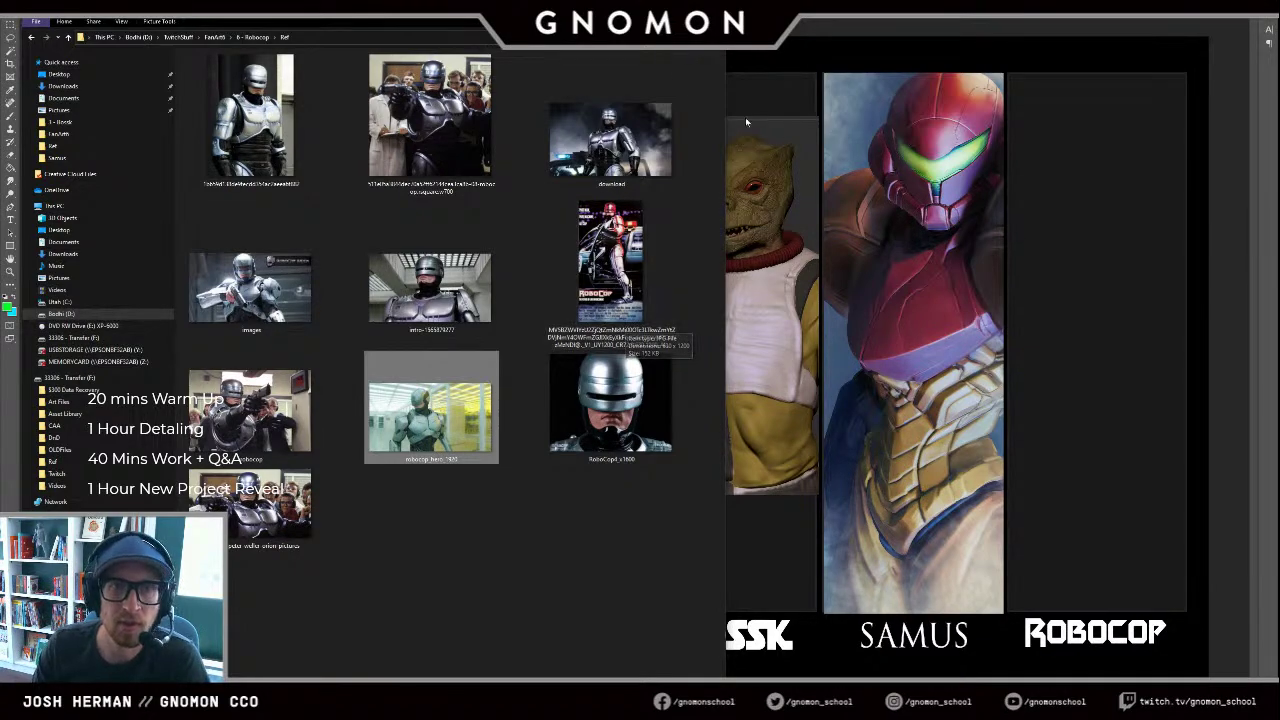
{"action": "left_click", "coordinate": [668, 9]}
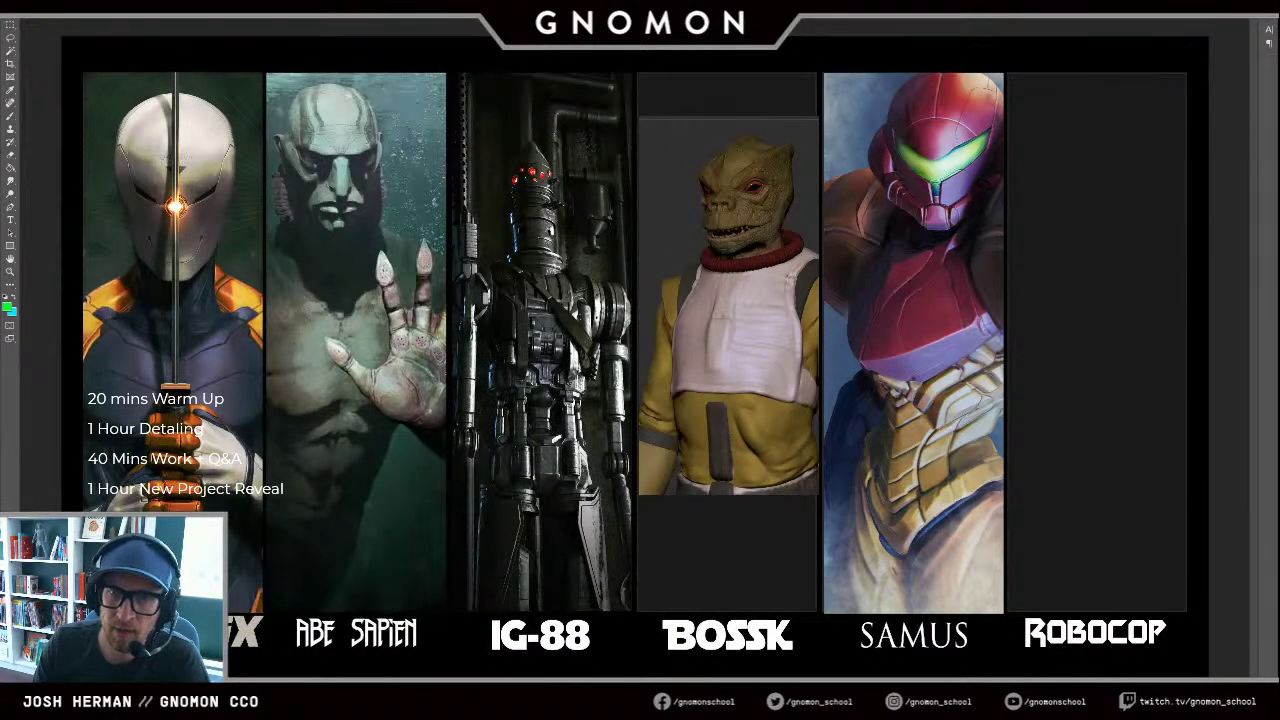
Step: Switch from Photoshop to ZBrush and bring up the LightBox library of sample projects
{"action": "left_click", "coordinate": [1203, 7]}
{"action": "left_click", "coordinate": [640, 702]}
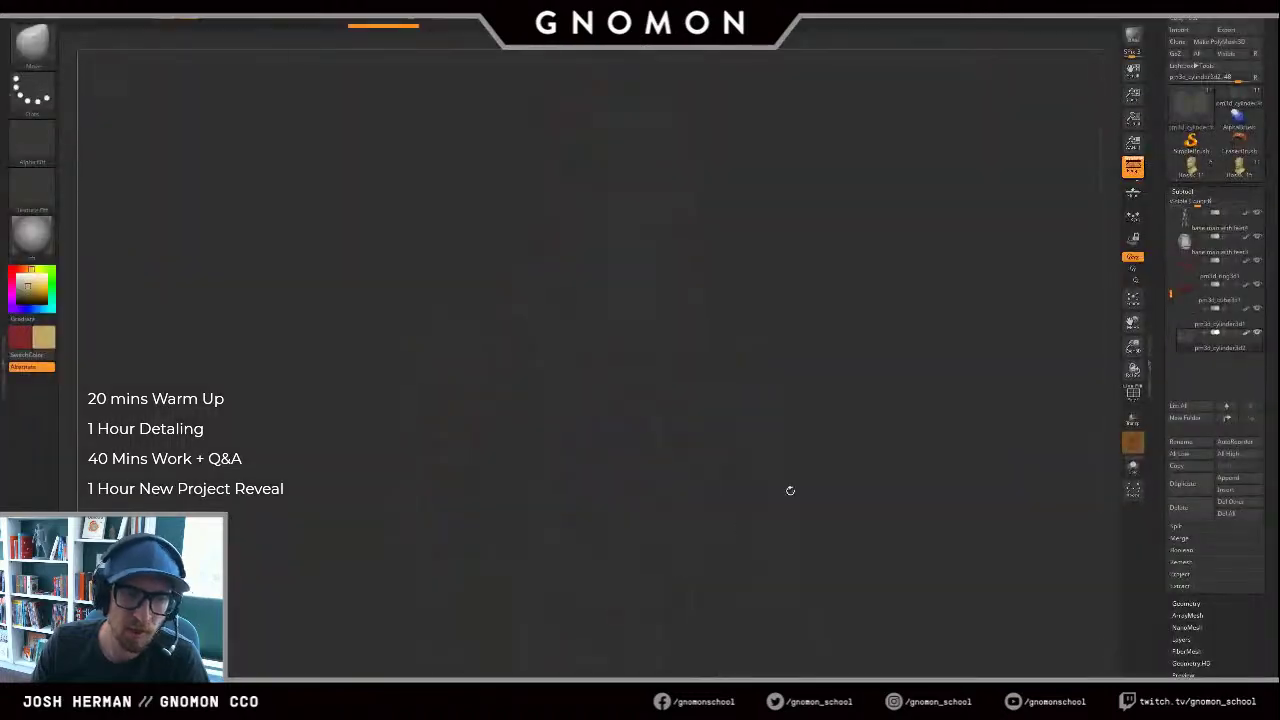
{"action": "left_click_drag", "start_coordinate": [935, 363], "coordinate": [929, 304]}
{"action": "key", "text": "comma"}
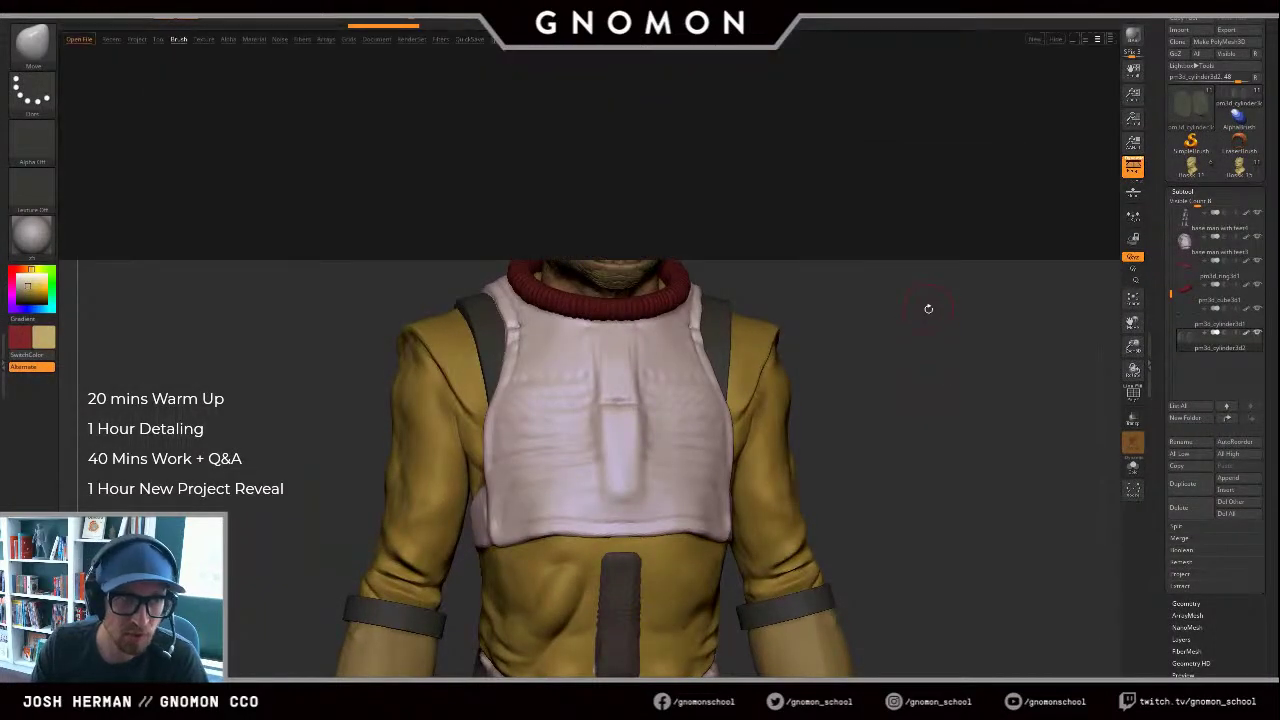
{"action": "left_click", "coordinate": [142, 41]}
{"action": "left_click", "coordinate": [140, 40]}
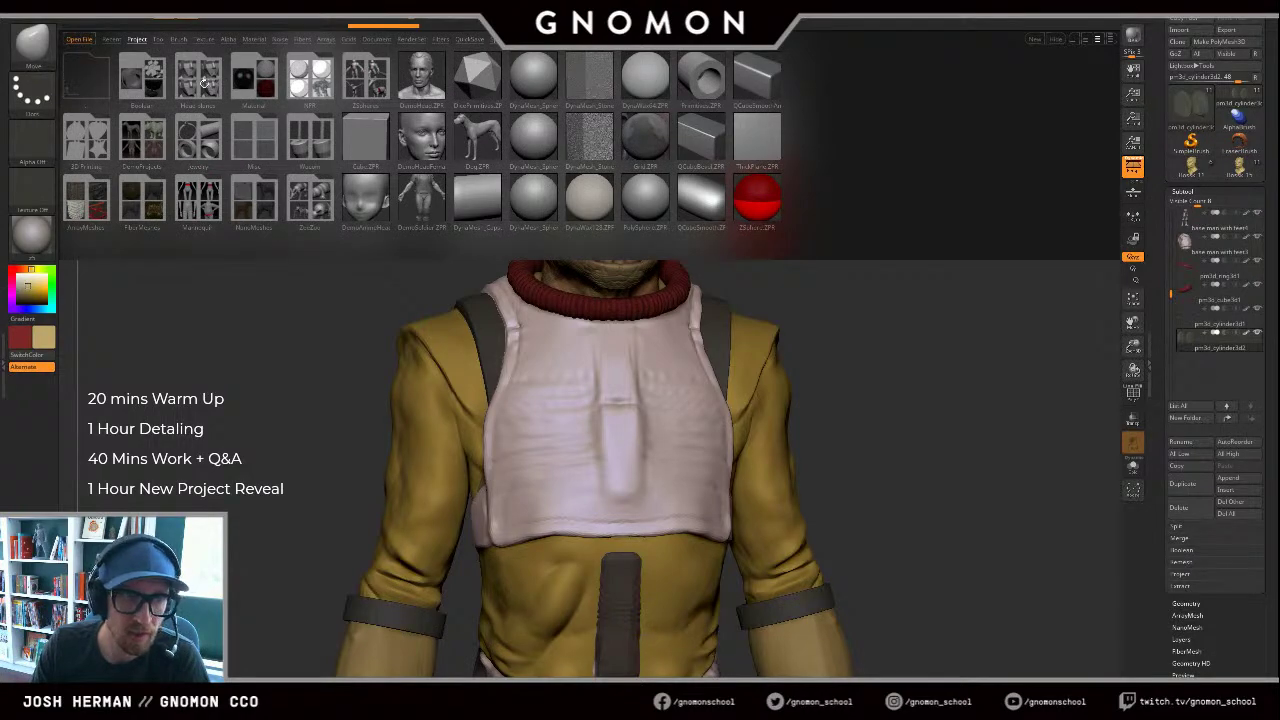
Step: Load the HeadPlanes_Male_128 project from the head planes folder in place of the Bossk scene
{"action": "left_click", "coordinate": [204, 82]}
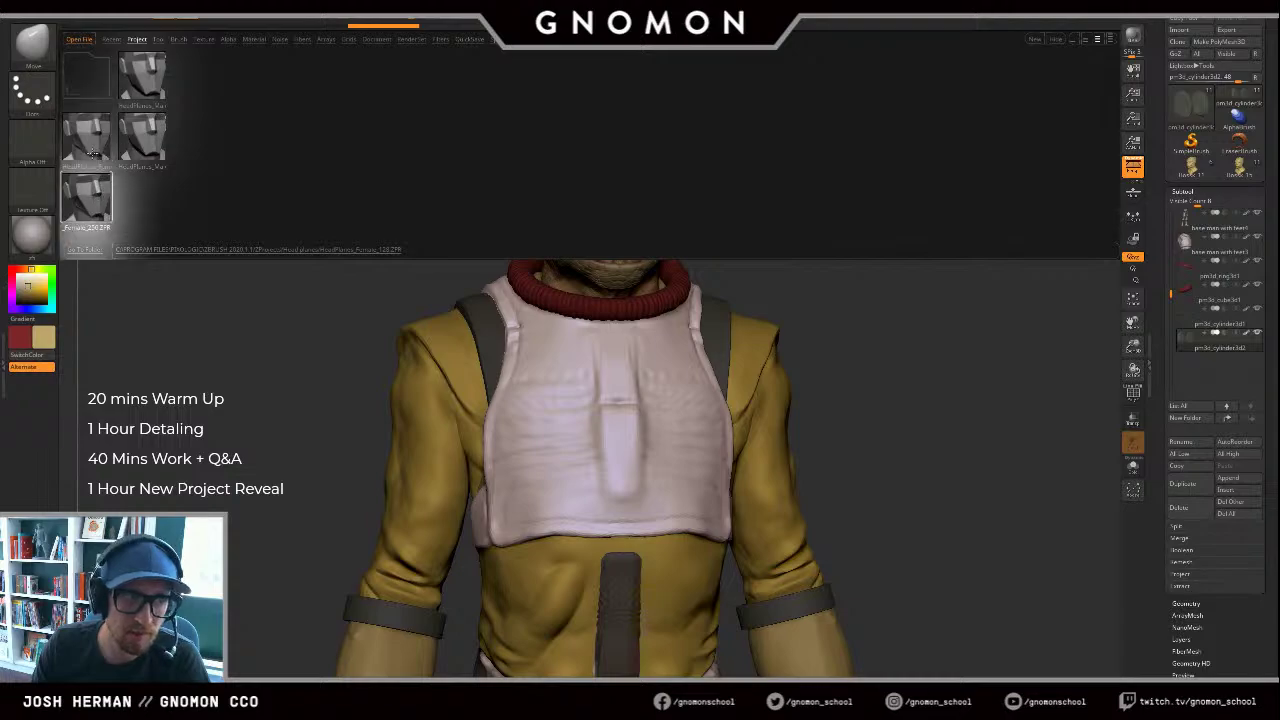
{"action": "left_click", "coordinate": [140, 147]}
{"action": "left_click", "coordinate": [143, 86]}
{"action": "left_click", "coordinate": [147, 133]}
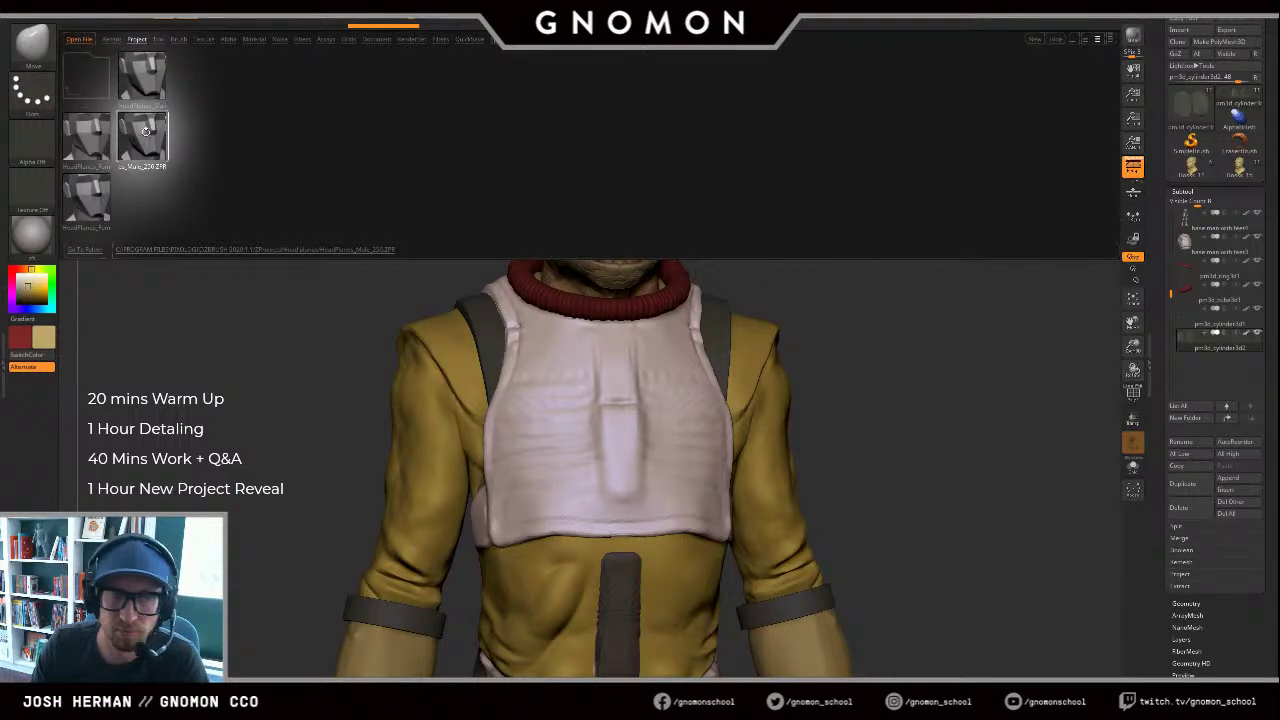
{"action": "double_click", "coordinate": [136, 71]}
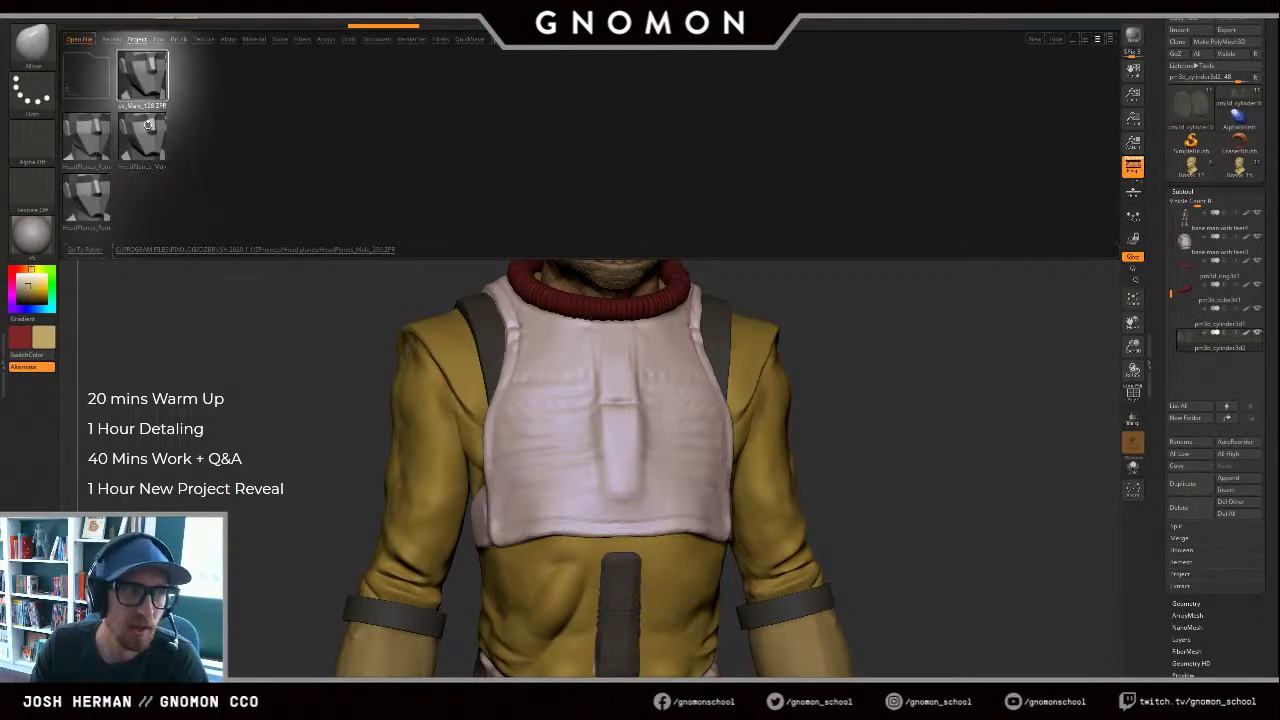
{"action": "left_click", "coordinate": [682, 389]}
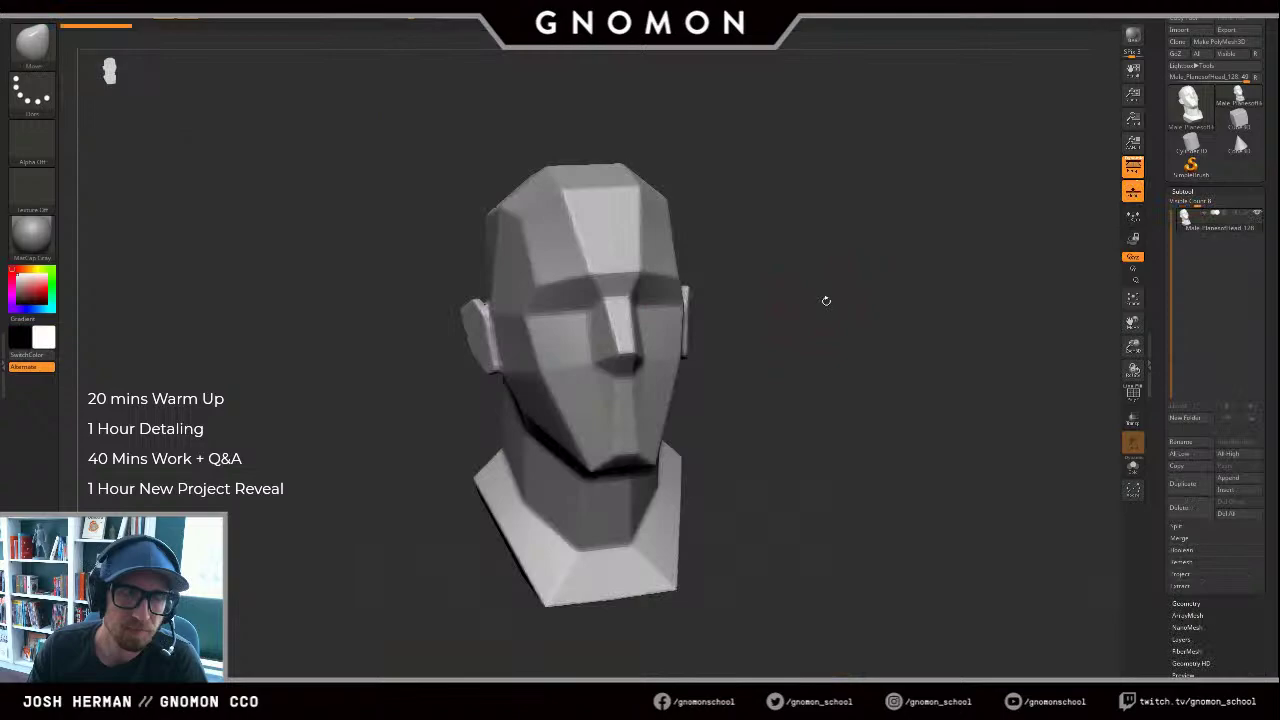
Step: Mask the planar head from the nose up in profile, and invert the mask to protect the jaw and neck
{"action": "left_click_drag", "start_coordinate": [846, 298], "coordinate": [771, 251]}
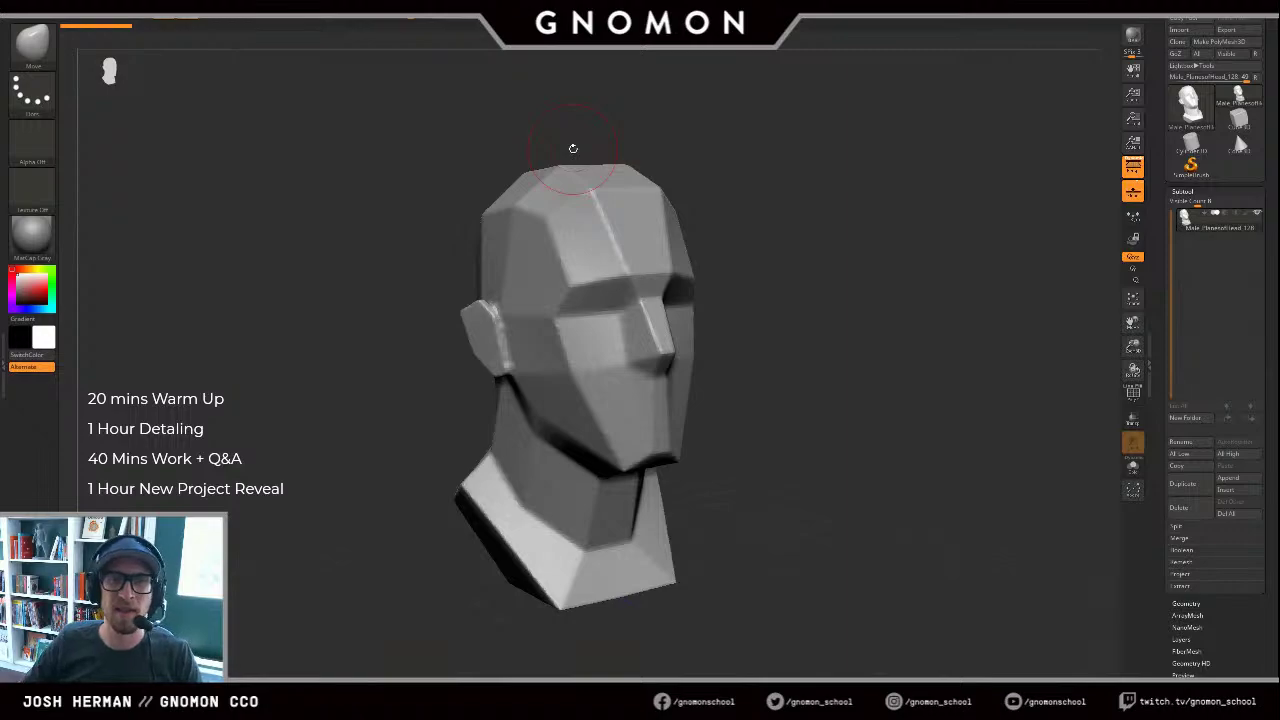
{"action": "left_click_drag", "start_coordinate": [953, 301], "coordinate": [870, 323]}
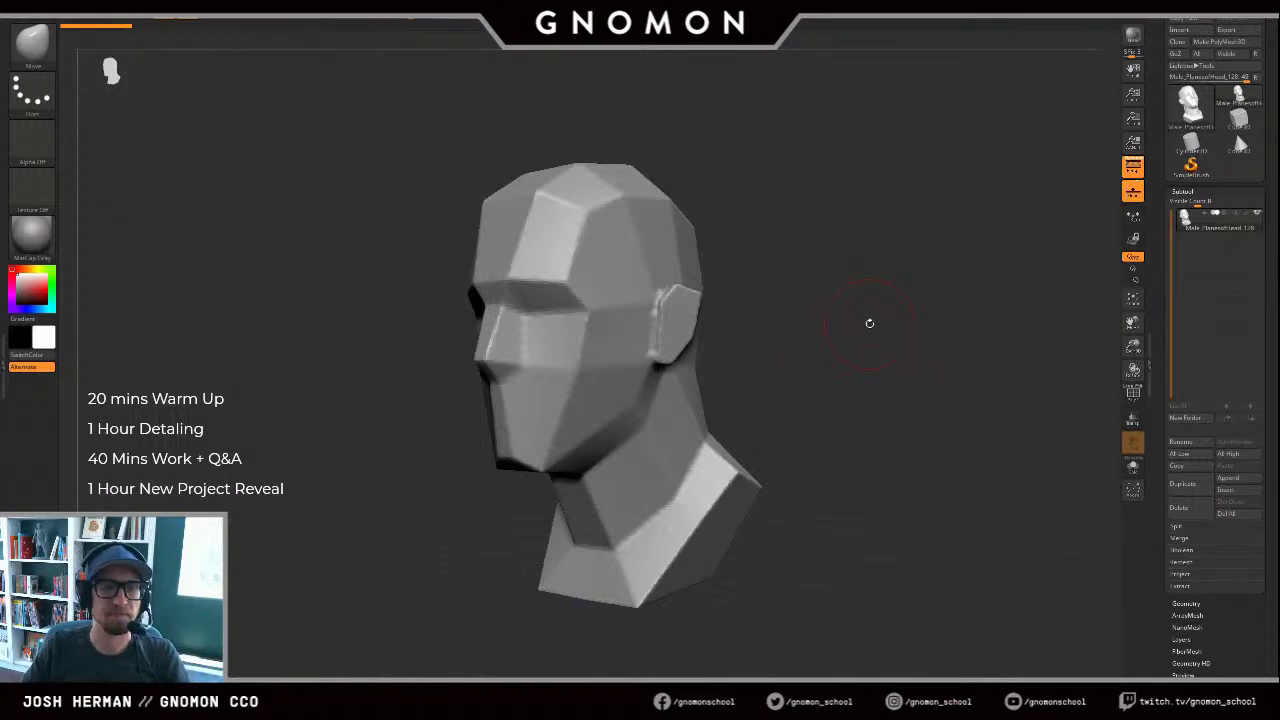
{"action": "left_click_drag", "start_coordinate": [945, 303], "coordinate": [914, 301]}
{"action": "left_click_drag", "start_coordinate": [1013, 347], "coordinate": [1036, 346]}
{"action": "key", "text": "1"}
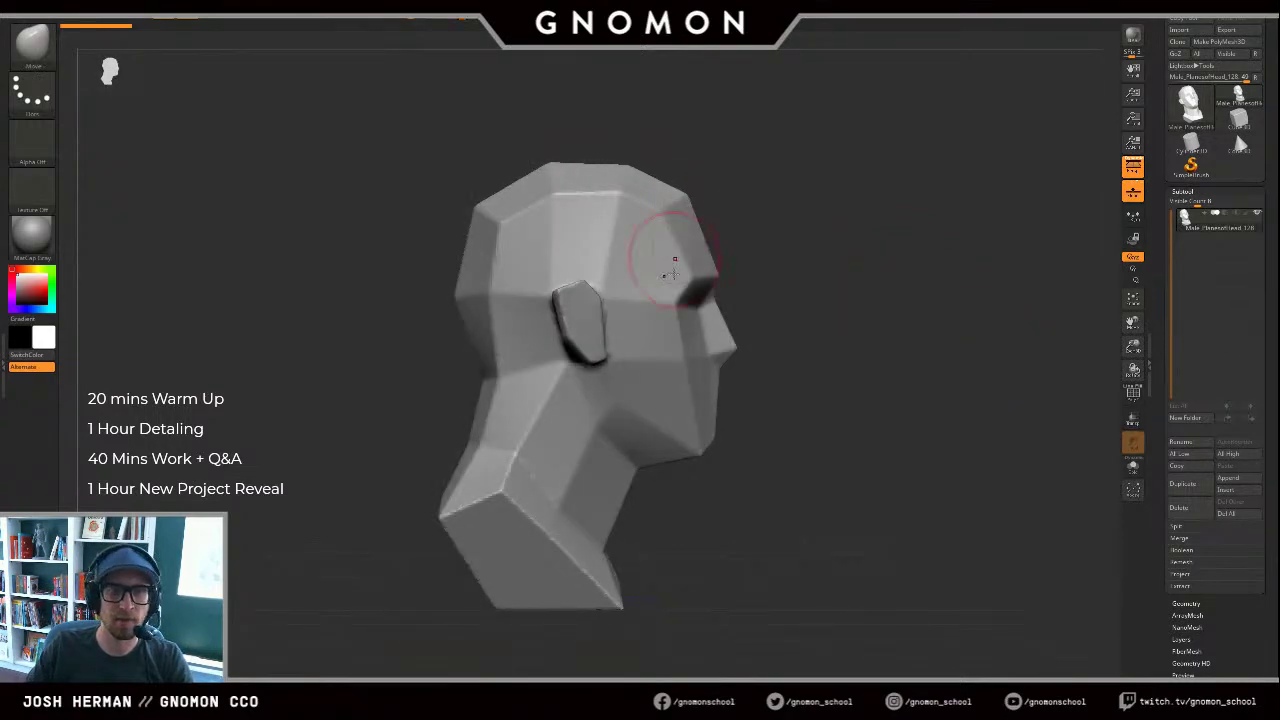
{"action": "key", "text": "2"}
{"action": "left_click_drag", "start_coordinate": [852, 264], "coordinate": [797, 257]}
{"action": "left_click_drag", "start_coordinate": [812, 104], "coordinate": [412, 360], "text": "ctrl"}
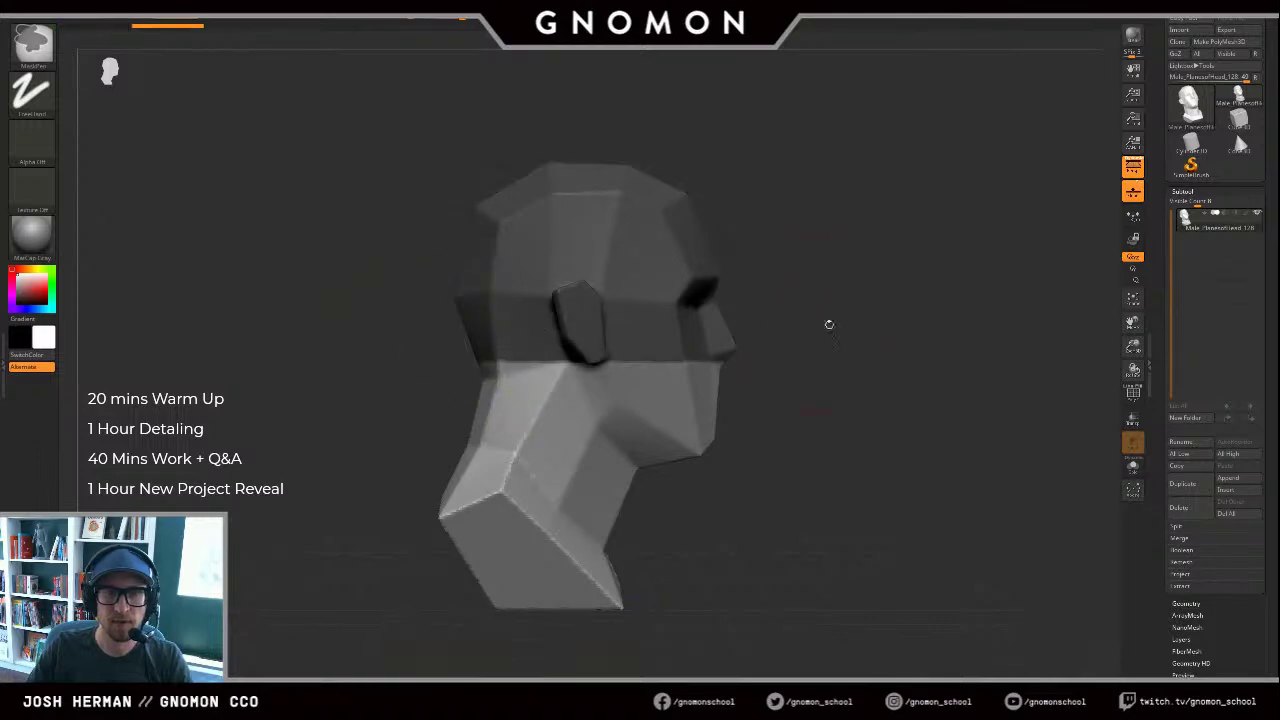
{"action": "mouse_move", "coordinate": [829, 323]}
{"action": "left_mouse_down"}
{"action": "mouse_move", "coordinate": [772, 322]}
{"action": "mouse_move", "coordinate": [862, 314]}
{"action": "left_mouse_up"}
{"action": "left_click", "coordinate": [840, 313], "text": "ctrl"}
Step: Build up the unmasked ears, temples and skull sides with broad Clay strokes and smooth the ear area
{"action": "mouse_move", "coordinate": [526, 330]}
{"action": "left_mouse_down"}
{"action": "mouse_move", "coordinate": [534, 346]}
{"action": "mouse_move", "coordinate": [560, 318]}
{"action": "left_mouse_up"}
{"action": "left_click_drag", "start_coordinate": [765, 328], "coordinate": [712, 334]}
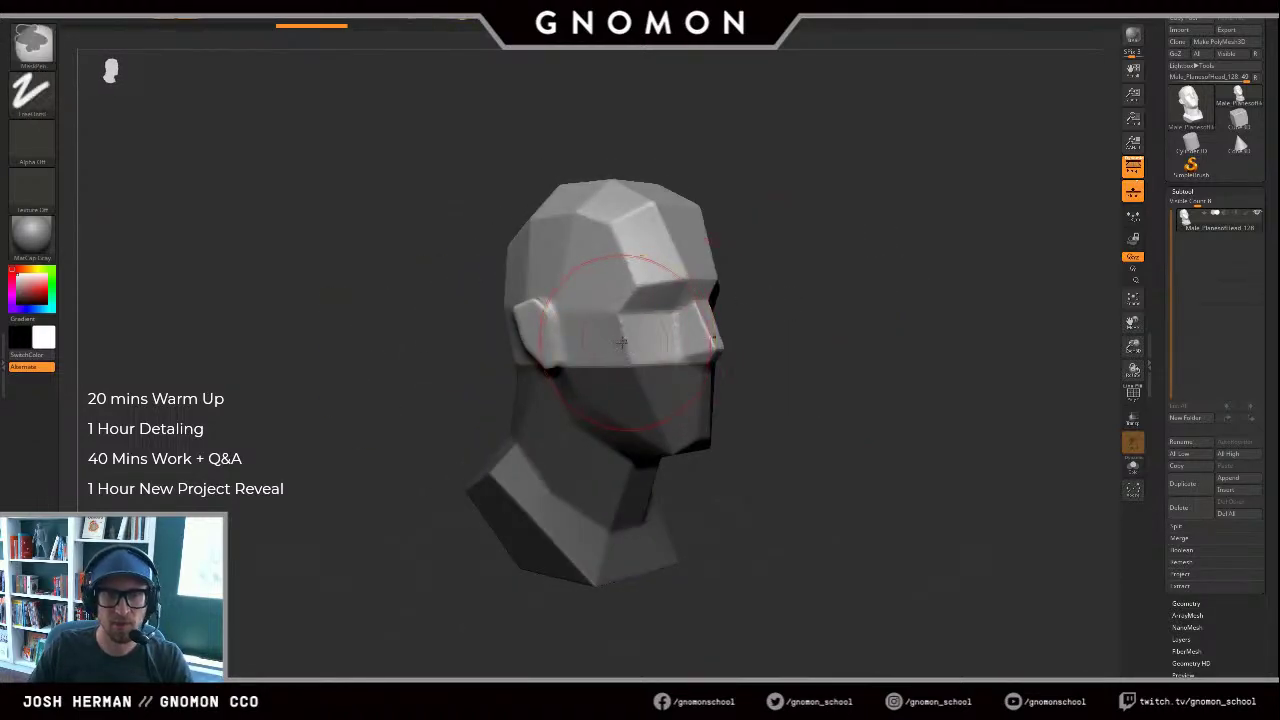
{"action": "left_click_drag", "start_coordinate": [778, 287], "coordinate": [832, 290]}
{"action": "left_click_drag", "start_coordinate": [518, 350], "coordinate": [546, 316]}
{"action": "left_click_drag", "start_coordinate": [776, 288], "coordinate": [706, 283]}
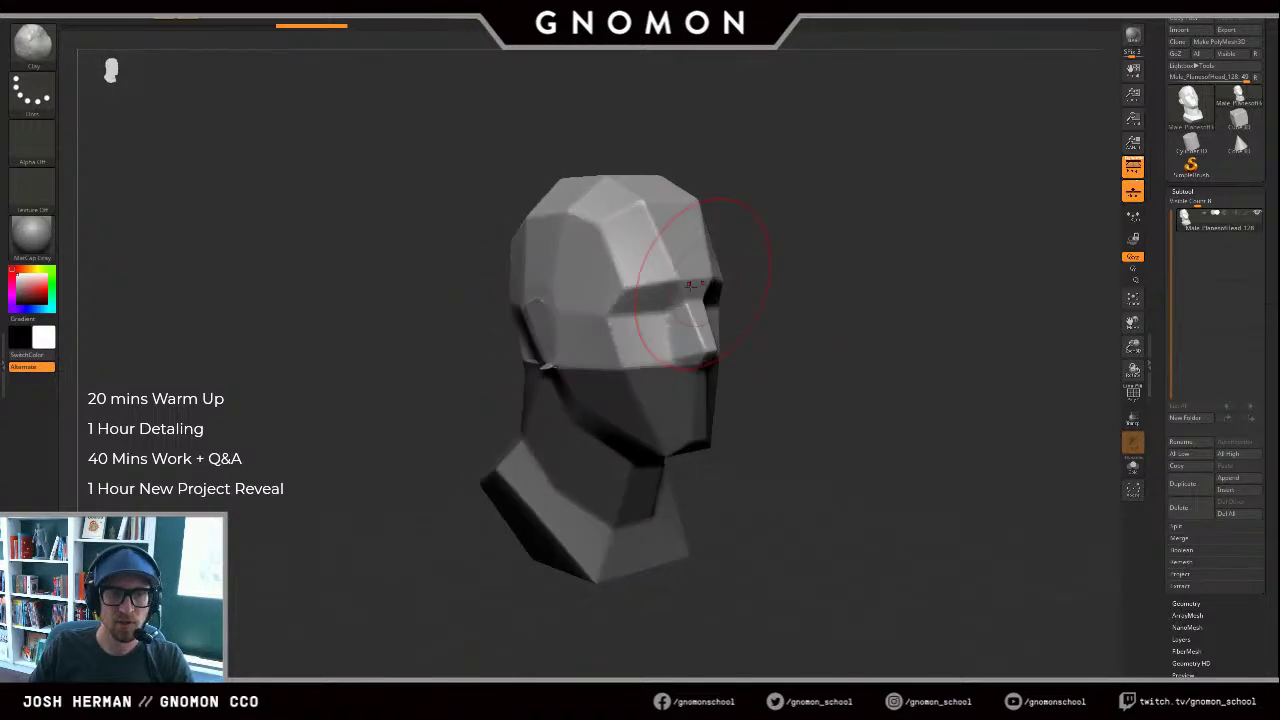
{"action": "left_click_drag", "start_coordinate": [546, 344], "coordinate": [551, 362], "text": "shift"}
{"action": "mouse_move", "coordinate": [945, 281]}
{"action": "left_mouse_down"}
{"action": "mouse_move", "coordinate": [877, 280]}
{"action": "mouse_move", "coordinate": [814, 320]}
{"action": "mouse_move", "coordinate": [738, 322]}
{"action": "left_mouse_up"}
{"action": "mouse_move", "coordinate": [490, 375]}
{"action": "left_mouse_down"}
{"action": "mouse_move", "coordinate": [517, 388]}
{"action": "mouse_move", "coordinate": [590, 372]}
{"action": "left_mouse_up"}
{"action": "left_click_drag", "start_coordinate": [476, 408], "coordinate": [446, 384]}
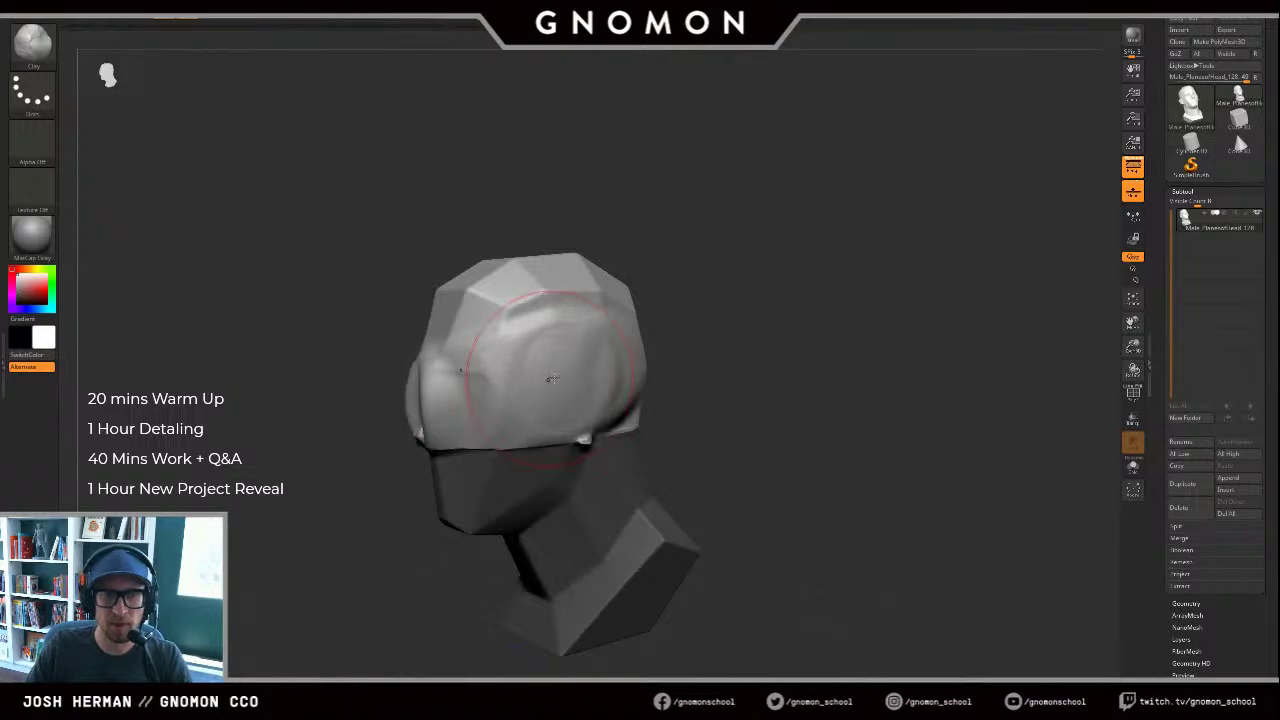
Step: Undo the last clay strokes and fill out the upper head into a rounded helmet dome with a resized Clay brush
{"action": "key", "text": "ctrl+z"}
{"action": "key", "text": "ctrl+z"}
{"action": "key", "text": "ctrl+z"}
{"action": "mouse_move", "coordinate": [800, 340]}
{"action": "left_mouse_down"}
{"action": "mouse_move", "coordinate": [743, 343]}
{"action": "mouse_move", "coordinate": [819, 315]}
{"action": "left_mouse_up"}
{"action": "key", "text": "s"}
{"action": "left_click_drag", "start_coordinate": [592, 363], "coordinate": [618, 363]}
{"action": "mouse_move", "coordinate": [600, 340]}
{"action": "left_mouse_down"}
{"action": "mouse_move", "coordinate": [650, 325]}
{"action": "mouse_move", "coordinate": [594, 343]}
{"action": "mouse_move", "coordinate": [574, 326]}
{"action": "mouse_move", "coordinate": [674, 300]}
{"action": "left_mouse_up"}
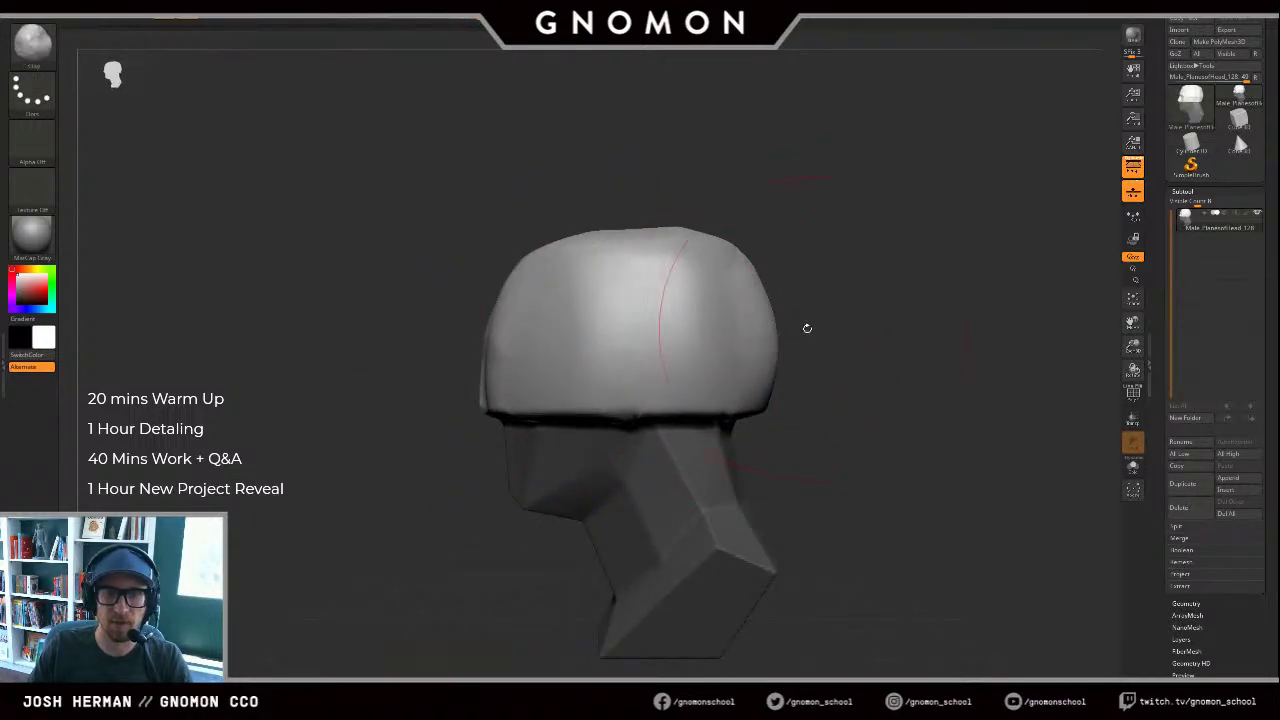
Step: Reshape the silhouette of the helmet dome with the Move brush
{"action": "key", "text": "b"}
{"action": "key", "text": "m"}
{"action": "key", "text": "v"}
{"action": "left_click_drag", "start_coordinate": [772, 327], "coordinate": [742, 329]}
{"action": "mouse_move", "coordinate": [812, 318]}
{"action": "left_mouse_down"}
{"action": "mouse_move", "coordinate": [965, 309]}
{"action": "mouse_move", "coordinate": [900, 365]}
{"action": "mouse_move", "coordinate": [662, 357]}
{"action": "mouse_move", "coordinate": [836, 356]}
{"action": "left_mouse_up"}
Step: Carve a horizontal visor slit around the front of the helmet, trying the DamStandard and ClayBuildup brushes
{"action": "key", "text": "b"}
{"action": "key", "text": "d"}
{"action": "key", "text": "s"}
{"action": "key", "text": "s"}
{"action": "key", "text": "b"}
{"action": "key", "text": "c"}
{"action": "key", "text": "b"}
{"action": "key", "text": "s"}
{"action": "key", "text": "ctrl+z"}
{"action": "mouse_move", "coordinate": [953, 374]}
{"action": "left_mouse_down", "text": "alt"}
{"action": "mouse_move", "coordinate": [850, 321]}
{"action": "mouse_move", "coordinate": [836, 292]}
{"action": "left_mouse_up", "text": "alt"}
{"action": "left_click_drag", "start_coordinate": [930, 342], "coordinate": [834, 391]}
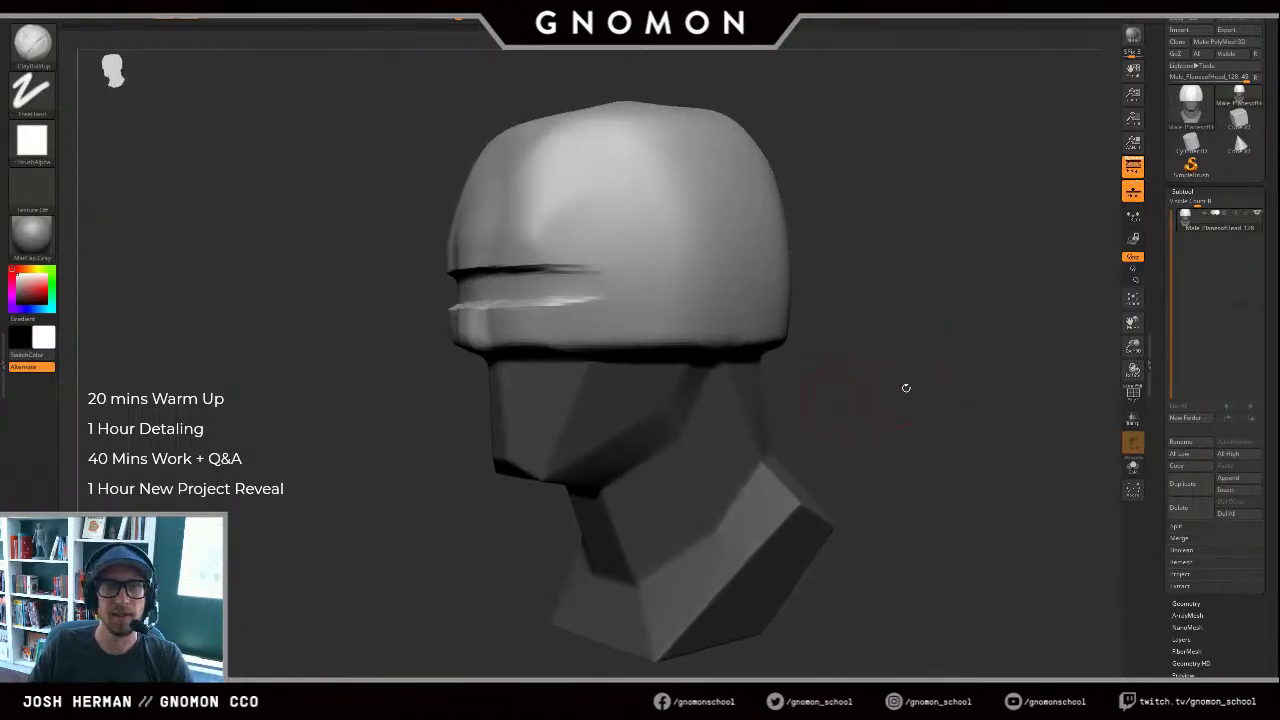
Step: Undo the visor, the helmet shaping and the mask back to the original planar head
{"action": "left_click_drag", "start_coordinate": [936, 383], "coordinate": [990, 377], "text": "alt"}
{"action": "key", "text": "ctrl+z"}
{"action": "key", "text": "ctrl+z"}
{"action": "key", "text": "ctrl+z"}
{"action": "key", "text": "ctrl+z"}
{"action": "key", "text": "ctrl+z"}
{"action": "key", "text": "ctrl+z"}
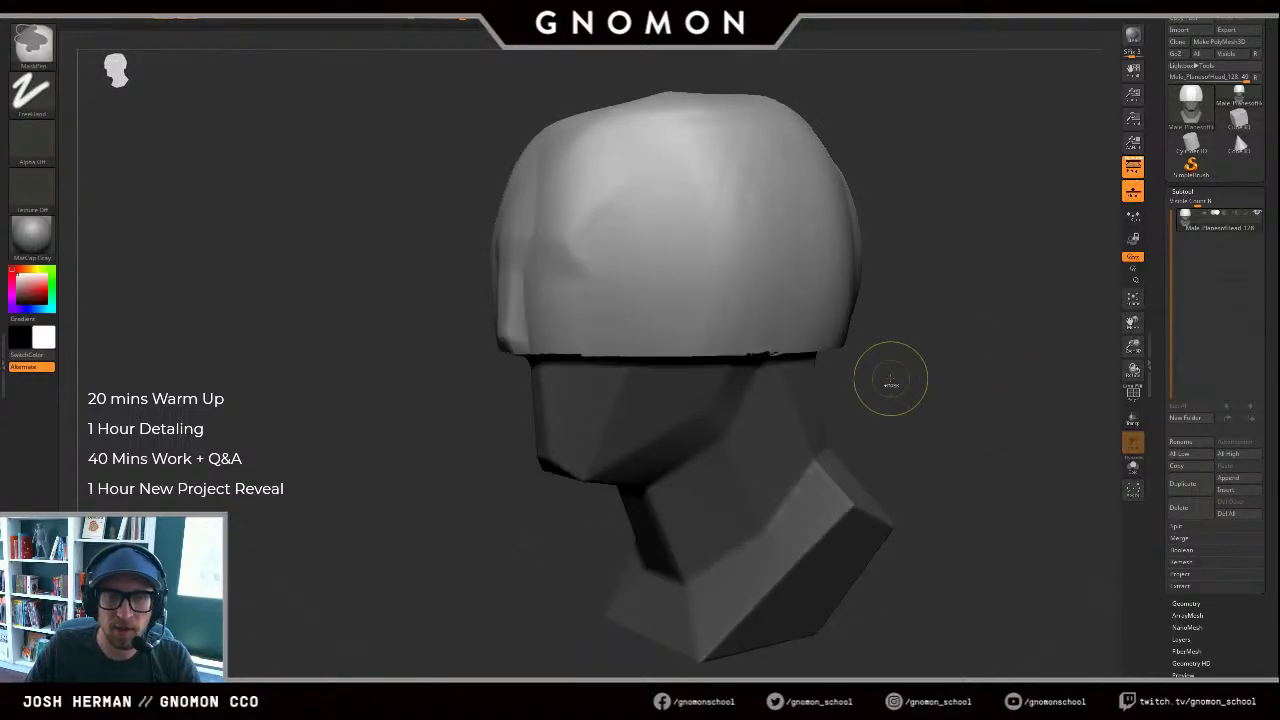
{"action": "key", "text": "ctrl+z"}
{"action": "key", "text": "ctrl+z"}
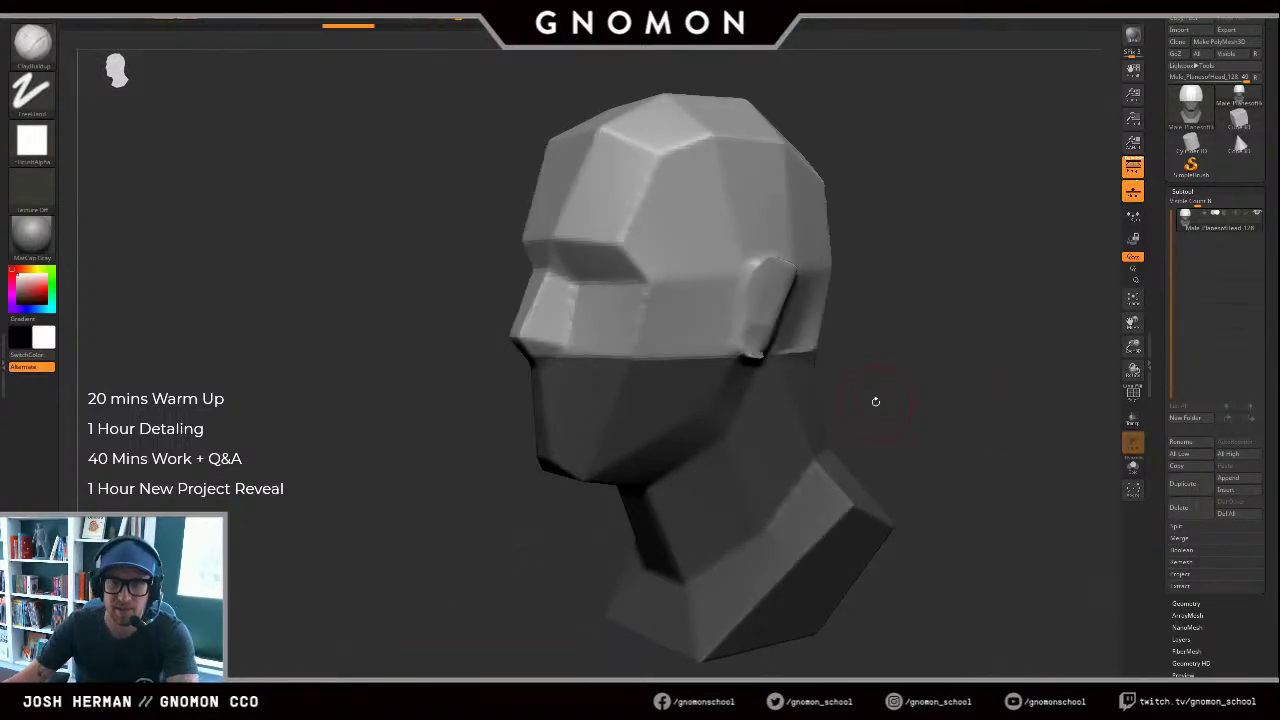
{"action": "key", "text": "ctrl+z"}
{"action": "key", "text": "ctrl+z"}
Step: Try ClayBuildup strokes around the mouth and chin of the planar head, and undo them
{"action": "mouse_move", "coordinate": [937, 358]}
{"action": "left_mouse_down"}
{"action": "mouse_move", "coordinate": [914, 351]}
{"action": "mouse_move", "coordinate": [963, 363]}
{"action": "mouse_move", "coordinate": [928, 372]}
{"action": "mouse_move", "coordinate": [915, 352]}
{"action": "left_mouse_up"}
{"action": "left_click_drag", "start_coordinate": [836, 362], "coordinate": [700, 404]}
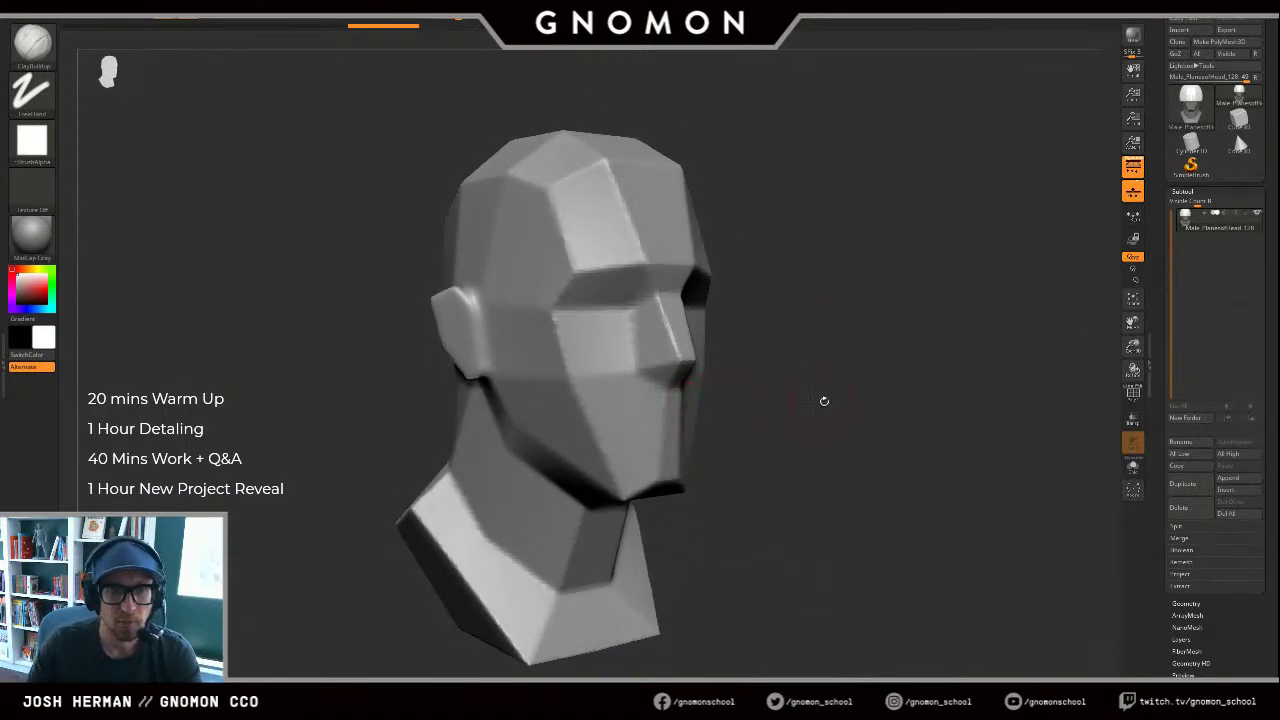
{"action": "left_click_drag", "start_coordinate": [824, 401], "coordinate": [845, 403]}
{"action": "left_click_drag", "start_coordinate": [711, 406], "coordinate": [651, 412]}
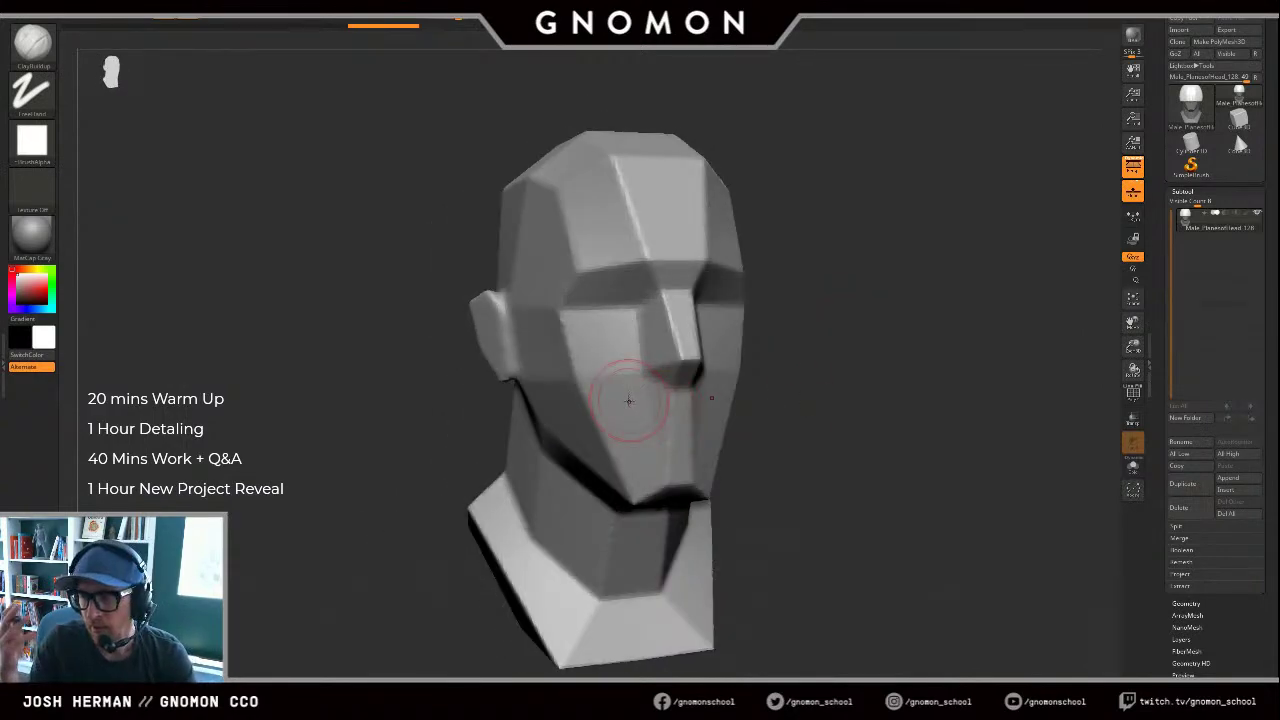
{"action": "left_click_drag", "start_coordinate": [772, 393], "coordinate": [823, 396]}
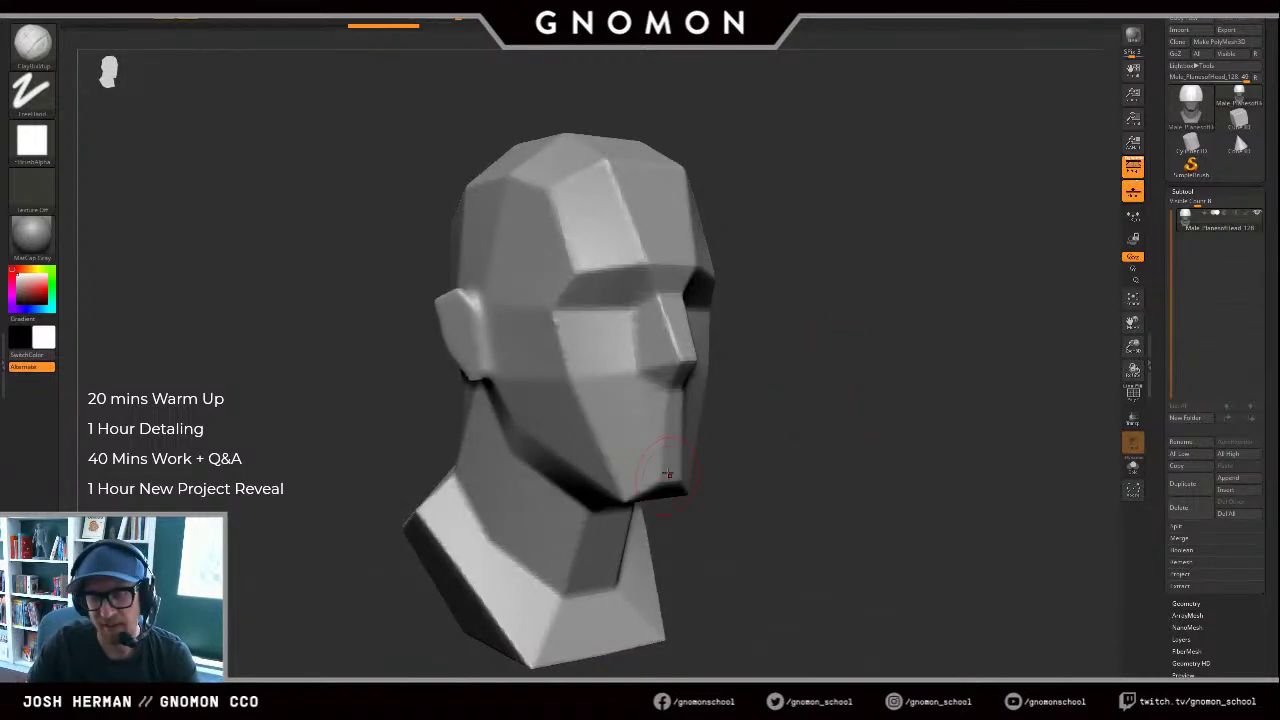
{"action": "left_click_drag", "start_coordinate": [648, 428], "coordinate": [746, 394]}
{"action": "key", "text": "ctrl+z"}
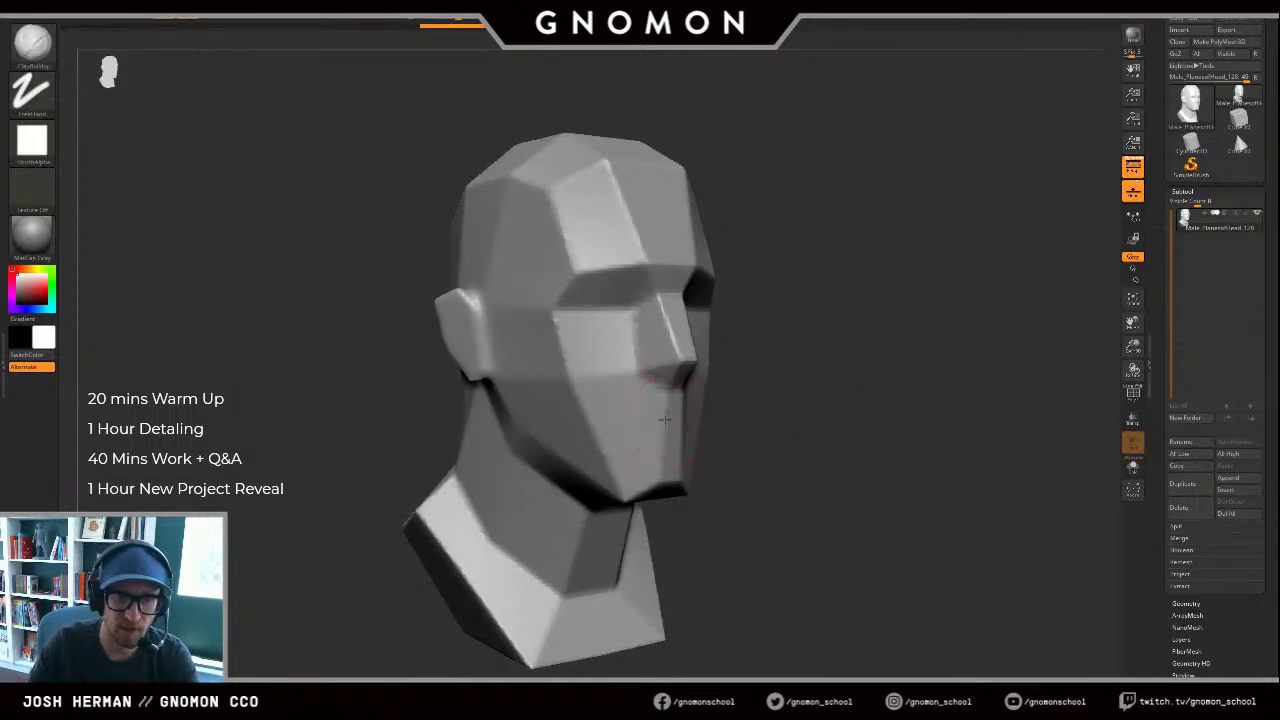
{"action": "mouse_move", "coordinate": [665, 420]}
{"action": "left_mouse_down"}
{"action": "mouse_move", "coordinate": [648, 428]}
{"action": "mouse_move", "coordinate": [684, 446]}
{"action": "left_mouse_up"}
{"action": "left_click_drag", "start_coordinate": [769, 428], "coordinate": [690, 414]}
{"action": "key", "text": "ctrl+z"}
{"action": "left_click_drag", "start_coordinate": [912, 346], "coordinate": [800, 346]}
{"action": "left_click_drag", "start_coordinate": [666, 369], "coordinate": [663, 346], "text": "ctrl"}
{"action": "mouse_move", "coordinate": [586, 426]}
{"action": "left_mouse_down"}
{"action": "mouse_move", "coordinate": [563, 406]}
{"action": "mouse_move", "coordinate": [546, 412]}
{"action": "mouse_move", "coordinate": [554, 423]}
{"action": "mouse_move", "coordinate": [437, 443]}
{"action": "mouse_move", "coordinate": [458, 428]}
{"action": "left_mouse_up"}
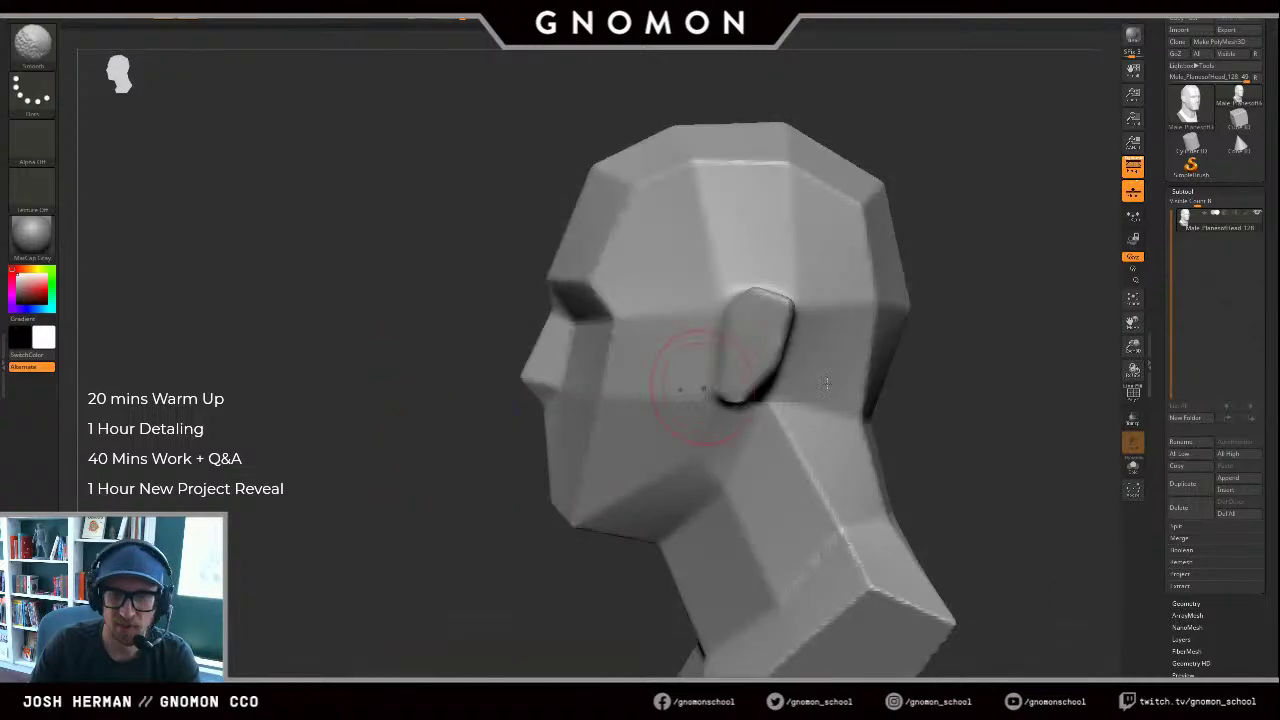
{"action": "left_click_drag", "start_coordinate": [826, 383], "coordinate": [987, 368]}
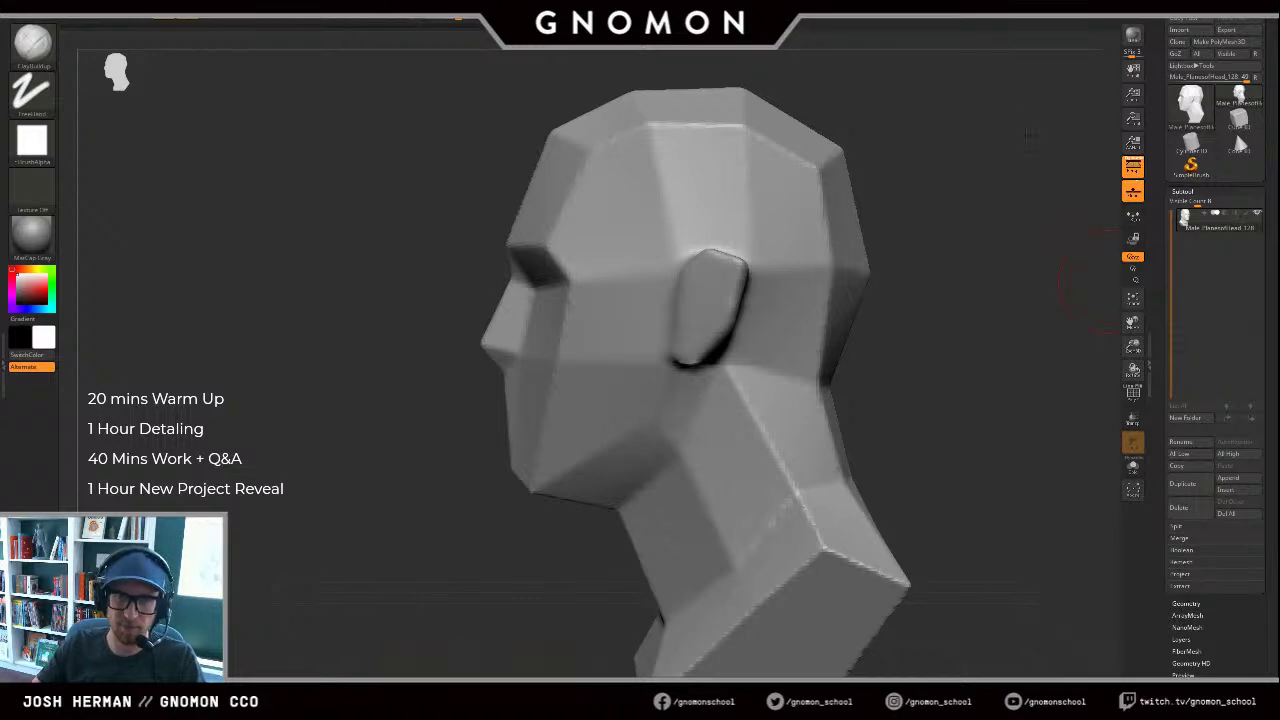
{"action": "left_click_drag", "start_coordinate": [1030, 138], "coordinate": [1058, 134]}
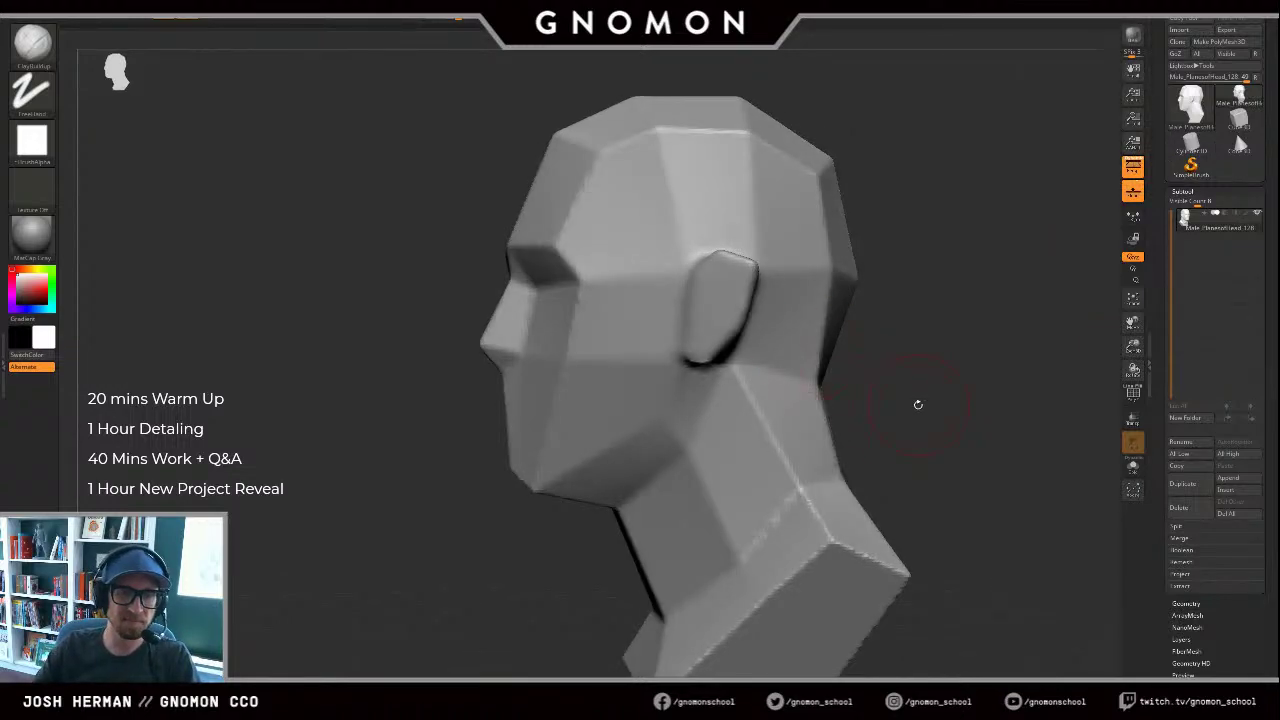
Step: Carve symmetrical eye slits into the planar head's eye sockets with the DamStandard brush
{"action": "left_click_drag", "start_coordinate": [917, 403], "coordinate": [676, 417]}
{"action": "left_click_drag", "start_coordinate": [337, 443], "coordinate": [540, 420], "text": "alt"}
{"action": "left_click_drag", "start_coordinate": [767, 317], "coordinate": [980, 342], "text": "alt"}
{"action": "key", "text": "1"}
{"action": "left_click_drag", "start_coordinate": [596, 297], "coordinate": [486, 317]}
{"action": "key", "text": "ctrl+z"}
{"action": "mouse_move", "coordinate": [729, 268]}
{"action": "left_mouse_down"}
{"action": "mouse_move", "coordinate": [655, 286]}
{"action": "mouse_move", "coordinate": [702, 284]}
{"action": "left_mouse_up"}
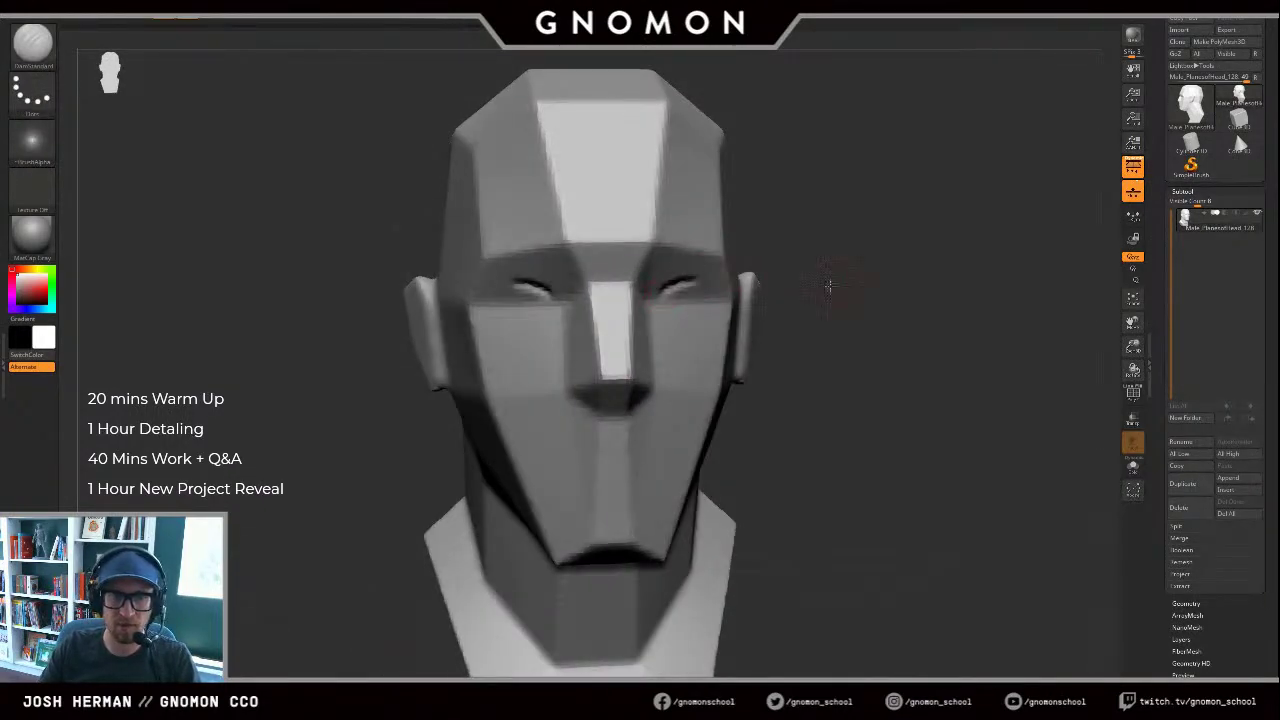
Step: Define the eyeballs and lids inside the sockets, and cut a diagonal crease below each eye
{"action": "left_click_drag", "start_coordinate": [831, 280], "coordinate": [708, 288]}
{"action": "key", "text": "ctrl+z"}
{"action": "mouse_move", "coordinate": [672, 278]}
{"action": "left_mouse_down"}
{"action": "mouse_move", "coordinate": [721, 294]}
{"action": "mouse_move", "coordinate": [668, 311]}
{"action": "mouse_move", "coordinate": [652, 295]}
{"action": "left_mouse_up"}
{"action": "mouse_move", "coordinate": [898, 270]}
{"action": "left_mouse_down"}
{"action": "mouse_move", "coordinate": [940, 287]}
{"action": "mouse_move", "coordinate": [870, 270]}
{"action": "left_mouse_up"}
{"action": "mouse_move", "coordinate": [535, 316]}
{"action": "left_mouse_down", "text": "shift"}
{"action": "mouse_move", "coordinate": [566, 307]}
{"action": "mouse_move", "coordinate": [526, 338]}
{"action": "left_mouse_up", "text": "shift"}
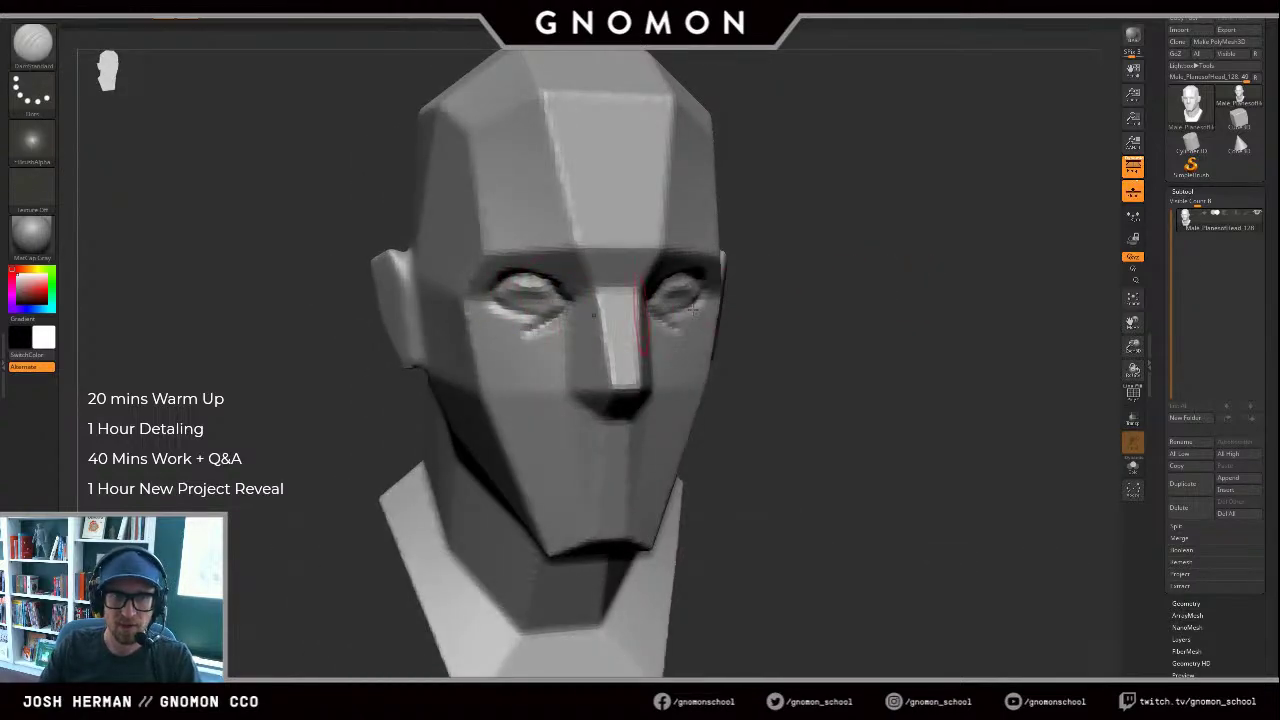
{"action": "mouse_move", "coordinate": [829, 345]}
{"action": "left_mouse_down", "text": "alt"}
{"action": "mouse_move", "coordinate": [831, 300]}
{"action": "mouse_move", "coordinate": [880, 315]}
{"action": "left_mouse_up", "text": "alt"}
{"action": "left_click_drag", "start_coordinate": [562, 312], "coordinate": [491, 348]}
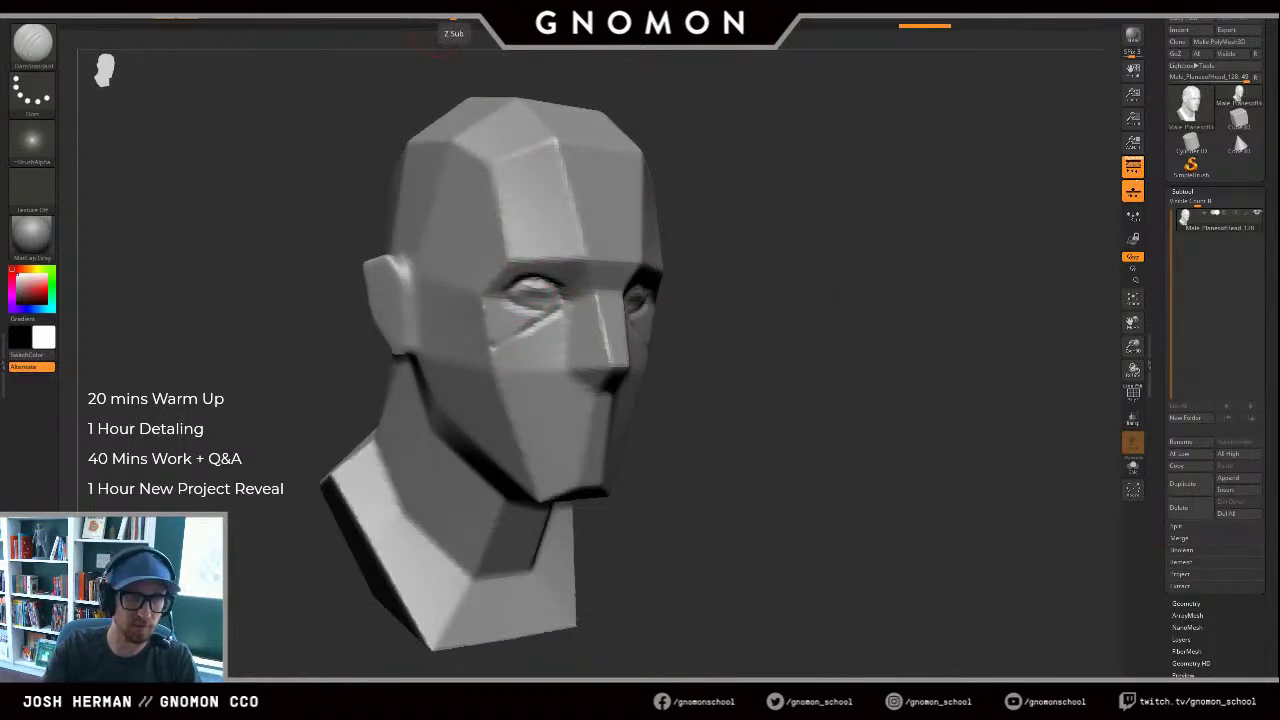
Step: Build up the nostril wings and the nose tip with the ClayBuildup brush
{"action": "left_click_drag", "start_coordinate": [886, 300], "coordinate": [815, 297]}
{"action": "key", "text": "b"}
{"action": "key", "text": "c"}
{"action": "key", "text": "b"}
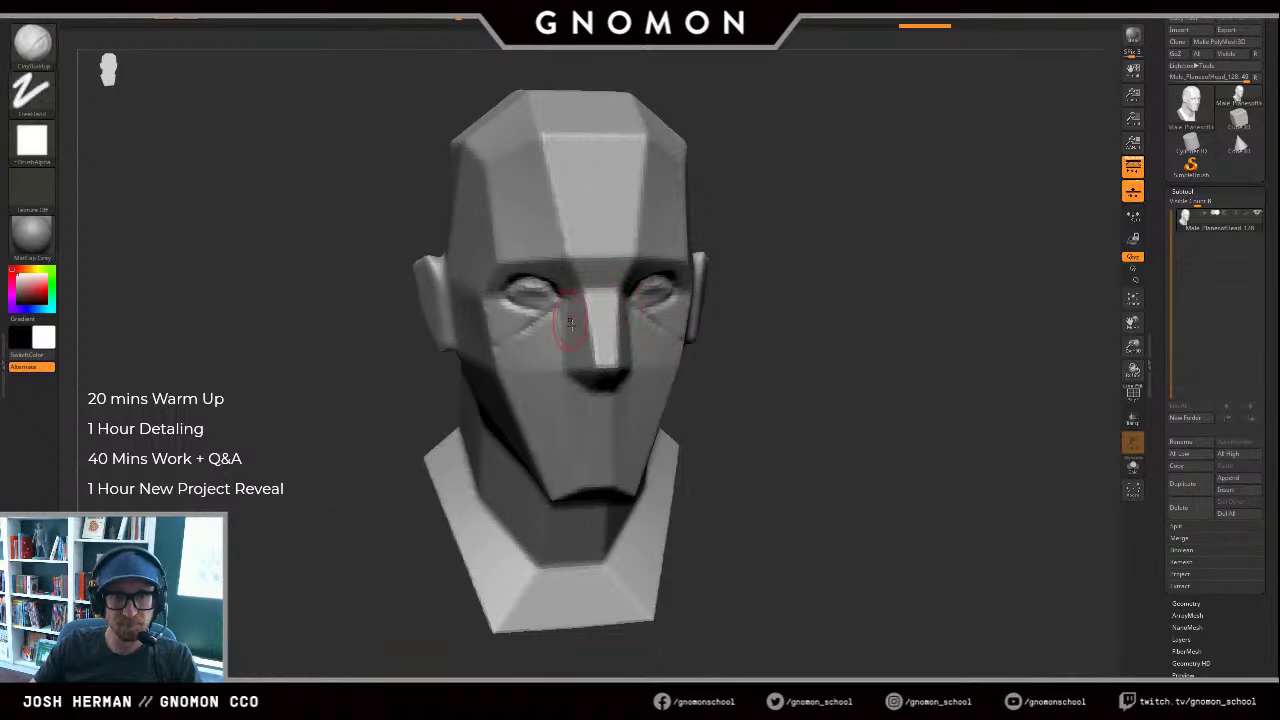
{"action": "left_click_drag", "start_coordinate": [578, 354], "coordinate": [569, 364]}
{"action": "left_click_drag", "start_coordinate": [738, 330], "coordinate": [818, 333]}
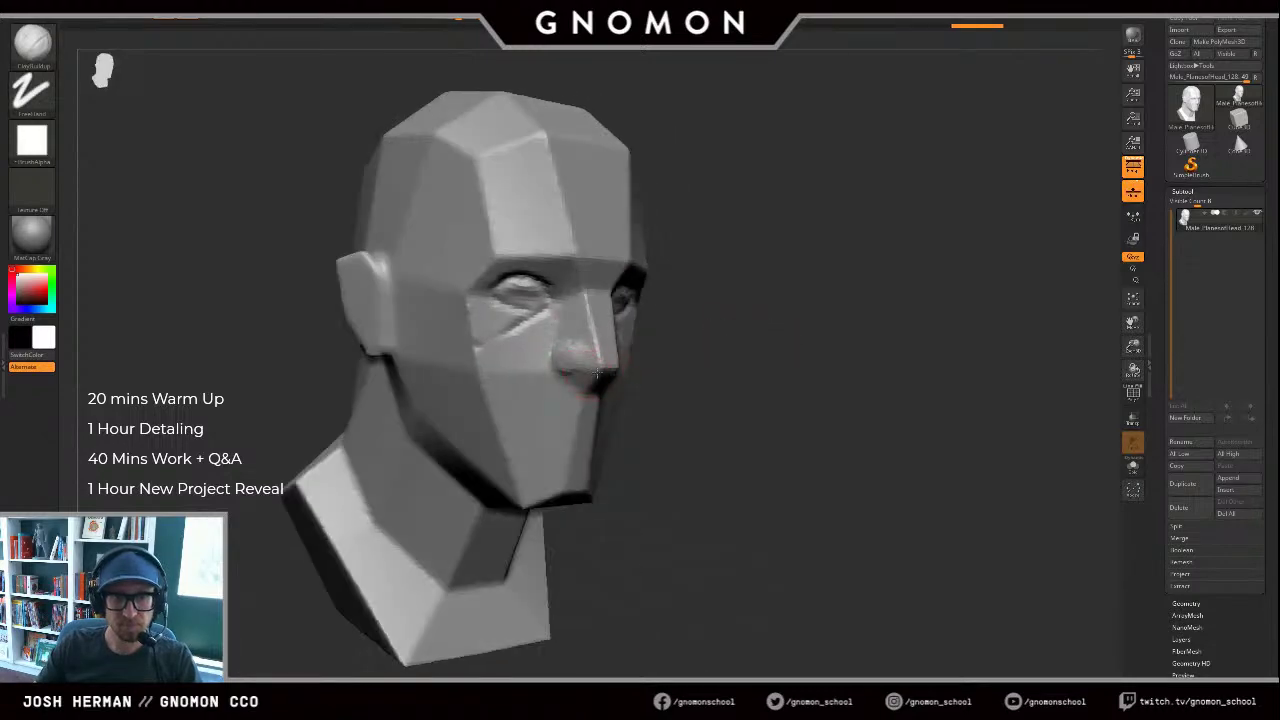
{"action": "left_click_drag", "start_coordinate": [587, 375], "coordinate": [600, 373]}
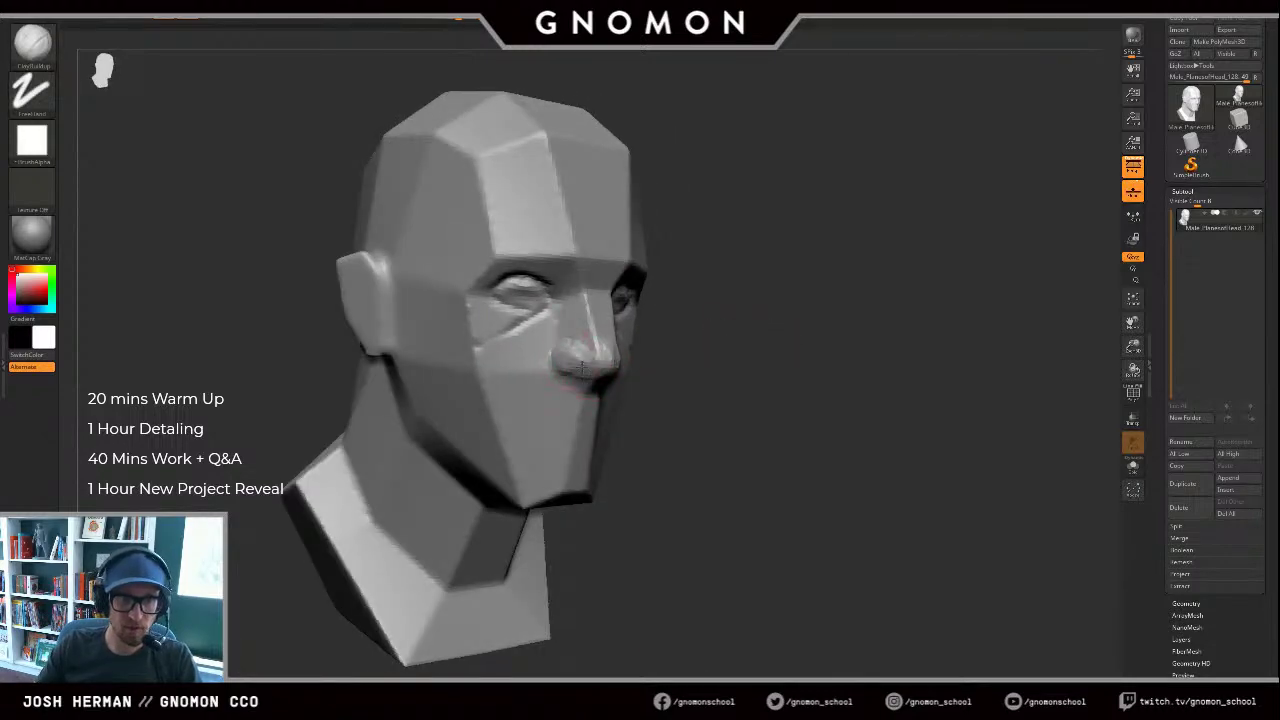
Step: Shape the nostril wings with the Move brush and smooth the eye surface
{"action": "key", "text": "b"}
{"action": "key", "text": "m"}
{"action": "key", "text": "v"}
{"action": "left_click_drag", "start_coordinate": [598, 370], "coordinate": [564, 374]}
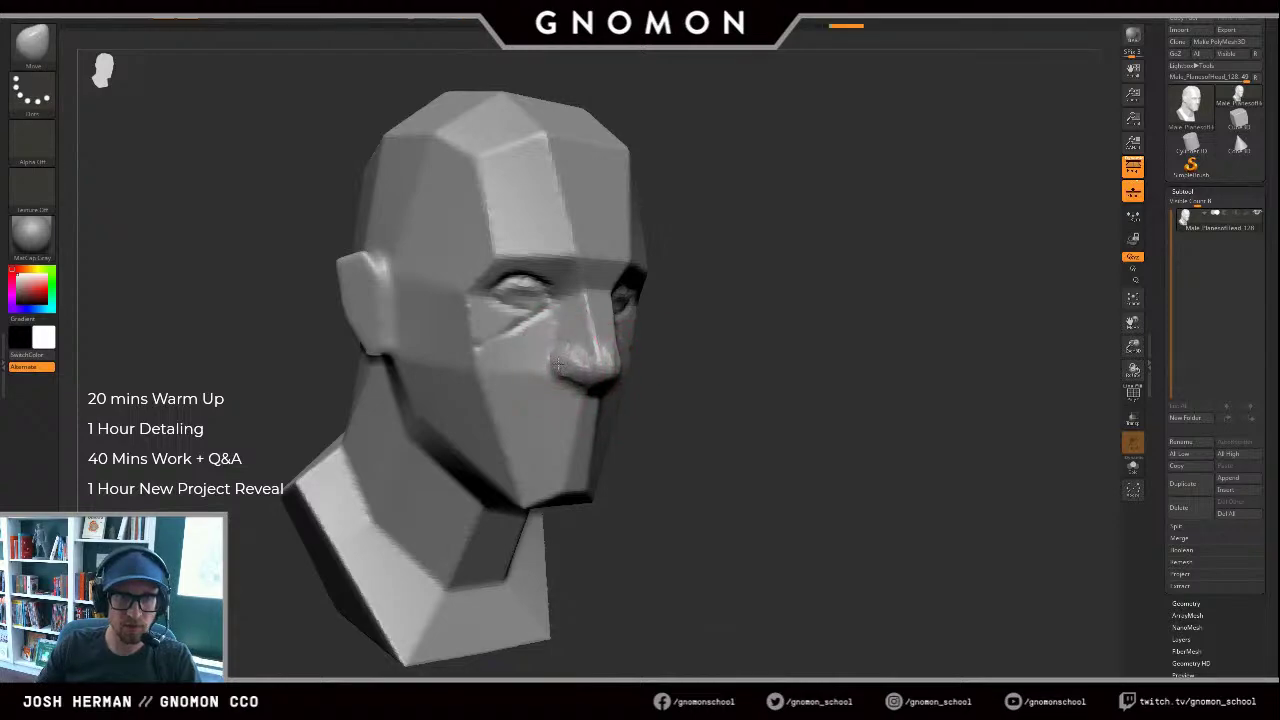
{"action": "mouse_move", "coordinate": [512, 293]}
{"action": "left_mouse_down", "text": "shift"}
{"action": "mouse_move", "coordinate": [534, 306]}
{"action": "mouse_move", "coordinate": [502, 298]}
{"action": "mouse_move", "coordinate": [506, 282]}
{"action": "mouse_move", "coordinate": [541, 279]}
{"action": "left_mouse_up", "text": "shift"}
Step: Fill out the eyeballs with the ClayBuildup brush and smooth the inner eye area
{"action": "key", "text": "b"}
{"action": "key", "text": "c"}
{"action": "key", "text": "b"}
{"action": "left_click_drag", "start_coordinate": [815, 283], "coordinate": [660, 283]}
{"action": "left_click_drag", "start_coordinate": [563, 286], "coordinate": [580, 288], "text": "shift"}
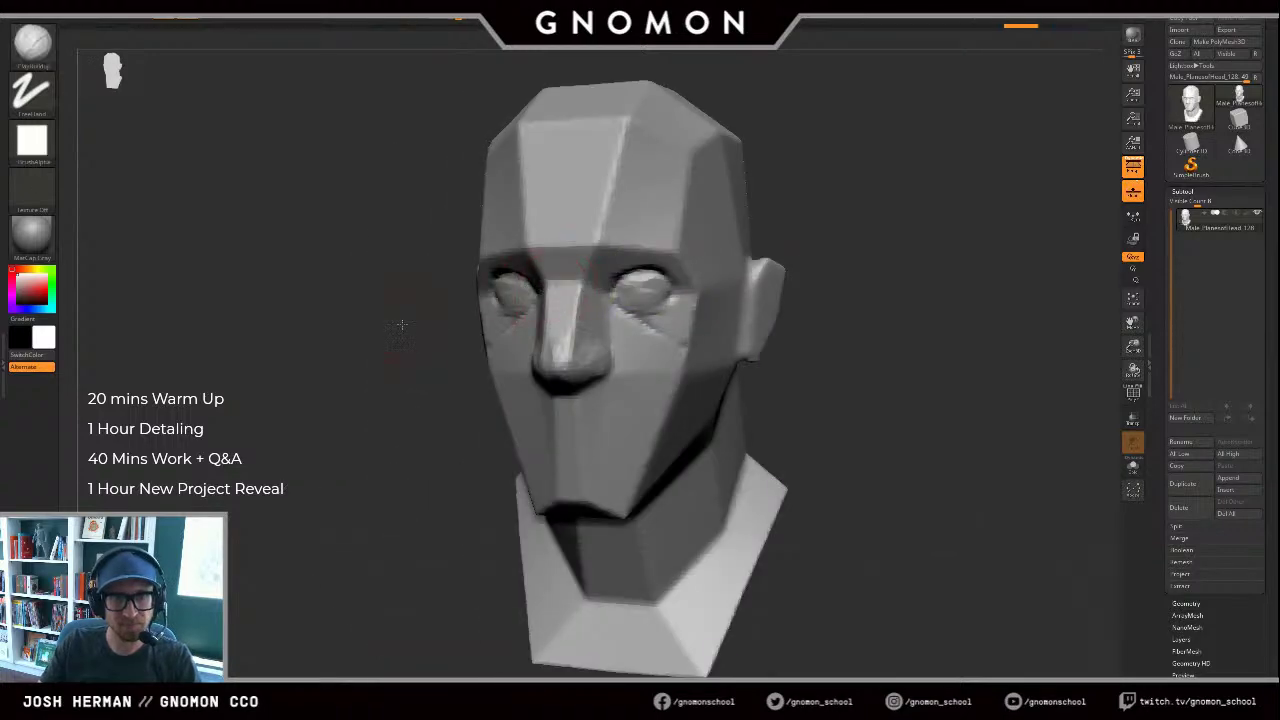
Step: Adjust the shape of the eyes and upper lids with the Move brush
{"action": "left_click_drag", "start_coordinate": [400, 323], "coordinate": [462, 321]}
{"action": "key", "text": "s"}
{"action": "key", "text": "b"}
{"action": "key", "text": "m"}
{"action": "key", "text": "v"}
{"action": "left_click_drag", "start_coordinate": [546, 290], "coordinate": [502, 281]}
Step: Build up the upper eyelids and brow ridges with ClayBuildup strokes
{"action": "key", "text": "b"}
{"action": "key", "text": "c"}
{"action": "key", "text": "b"}
{"action": "left_click_drag", "start_coordinate": [536, 281], "coordinate": [498, 284]}
{"action": "mouse_move", "coordinate": [539, 282]}
{"action": "left_mouse_down"}
{"action": "mouse_move", "coordinate": [501, 280]}
{"action": "mouse_move", "coordinate": [478, 301]}
{"action": "mouse_move", "coordinate": [502, 332]}
{"action": "left_mouse_up"}
Step: Sculpt the lower lids and under-eye folds with the Standard brush
{"action": "key", "text": "b"}
{"action": "key", "text": "s"}
{"action": "key", "text": "t"}
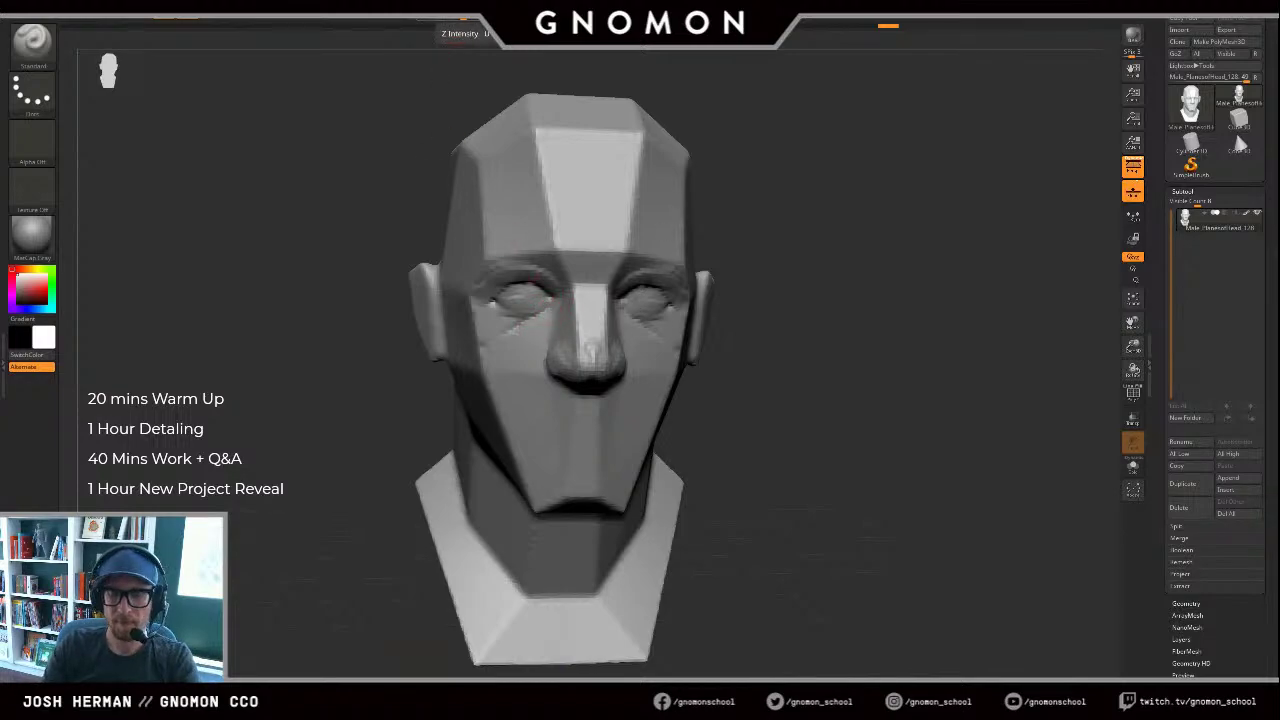
{"action": "left_click_drag", "start_coordinate": [873, 337], "coordinate": [780, 340]}
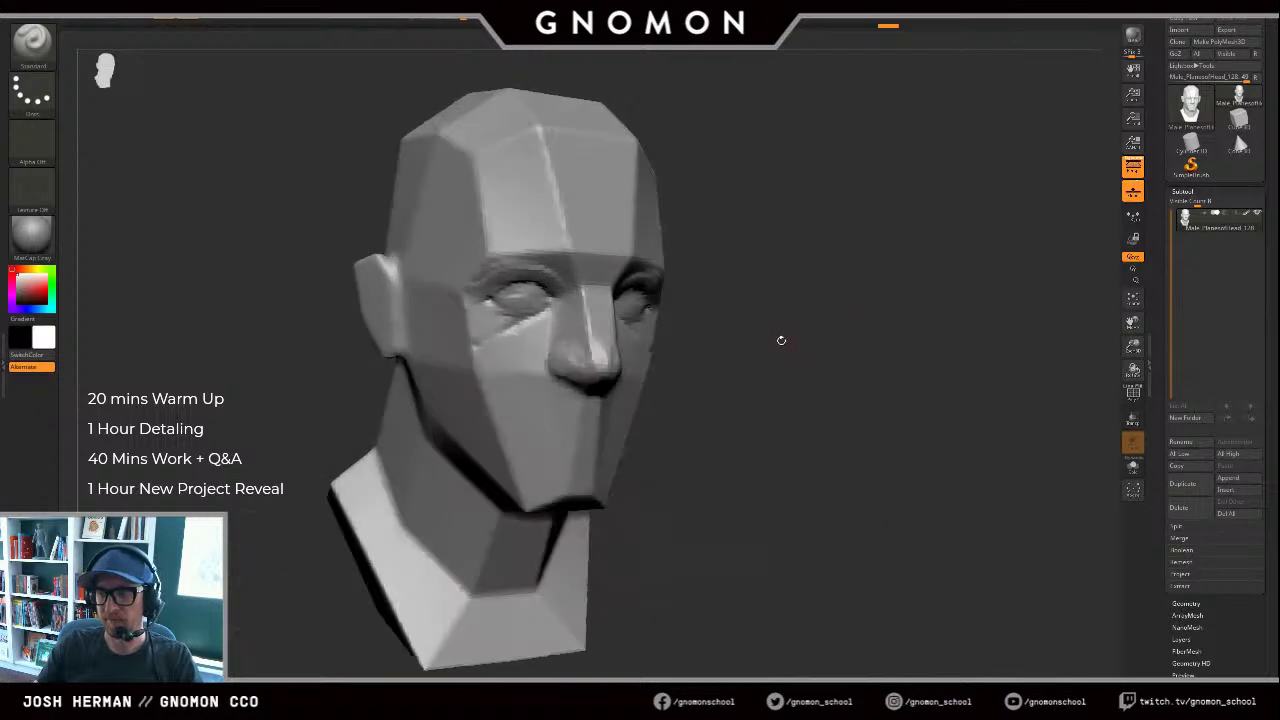
{"action": "mouse_move", "coordinate": [541, 315]}
{"action": "left_mouse_down"}
{"action": "mouse_move", "coordinate": [508, 319]}
{"action": "mouse_move", "coordinate": [543, 312]}
{"action": "mouse_move", "coordinate": [488, 304]}
{"action": "mouse_move", "coordinate": [538, 321]}
{"action": "mouse_move", "coordinate": [500, 327]}
{"action": "mouse_move", "coordinate": [481, 368]}
{"action": "mouse_move", "coordinate": [490, 414]}
{"action": "mouse_move", "coordinate": [476, 423]}
{"action": "left_mouse_up"}
Step: Rough in the lower cheek and jaw planes with the ClayBuildup brush, undoing the unwanted strokes
{"action": "key", "text": "b"}
{"action": "key", "text": "c"}
{"action": "key", "text": "b"}
{"action": "key", "text": "ctrl+z"}
{"action": "mouse_move", "coordinate": [850, 420]}
{"action": "left_mouse_down"}
{"action": "mouse_move", "coordinate": [670, 420]}
{"action": "mouse_move", "coordinate": [632, 465]}
{"action": "mouse_move", "coordinate": [688, 428]}
{"action": "mouse_move", "coordinate": [582, 488]}
{"action": "left_mouse_up"}
{"action": "key", "text": "ctrl+z"}
{"action": "left_click_drag", "start_coordinate": [685, 427], "coordinate": [614, 479]}
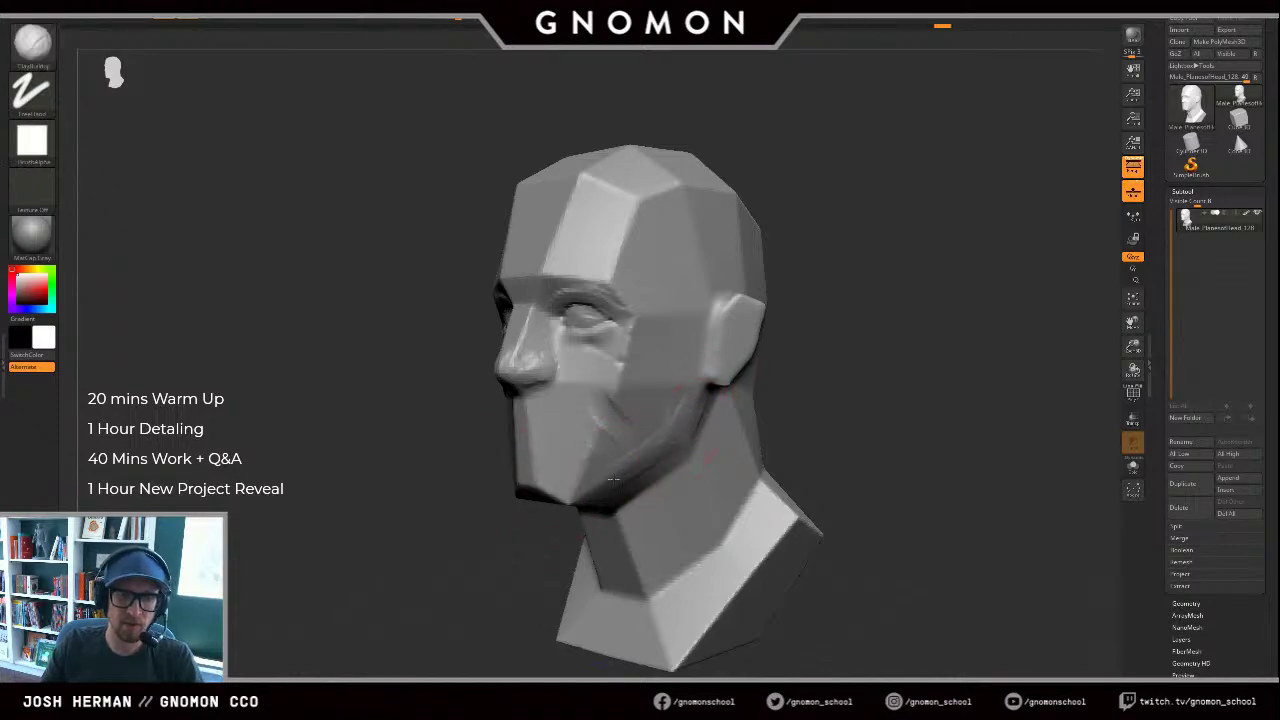
{"action": "left_click_drag", "start_coordinate": [464, 478], "coordinate": [434, 473]}
{"action": "key", "text": "ctrl+z"}
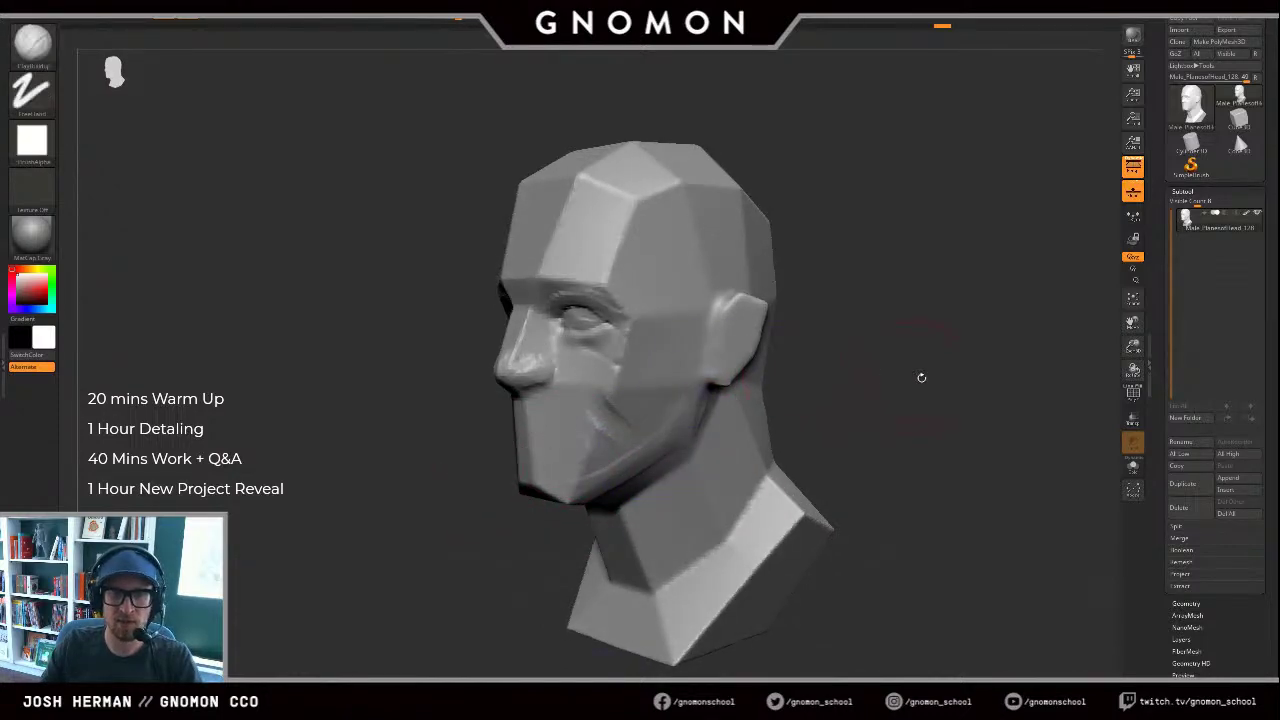
Step: Try pulling the eye area outward with the Move brush, and undo it
{"action": "mouse_move", "coordinate": [920, 377]}
{"action": "left_mouse_down"}
{"action": "mouse_move", "coordinate": [824, 383]}
{"action": "mouse_move", "coordinate": [857, 384]}
{"action": "left_mouse_up"}
{"action": "key", "text": "b"}
{"action": "key", "text": "m"}
{"action": "key", "text": "v"}
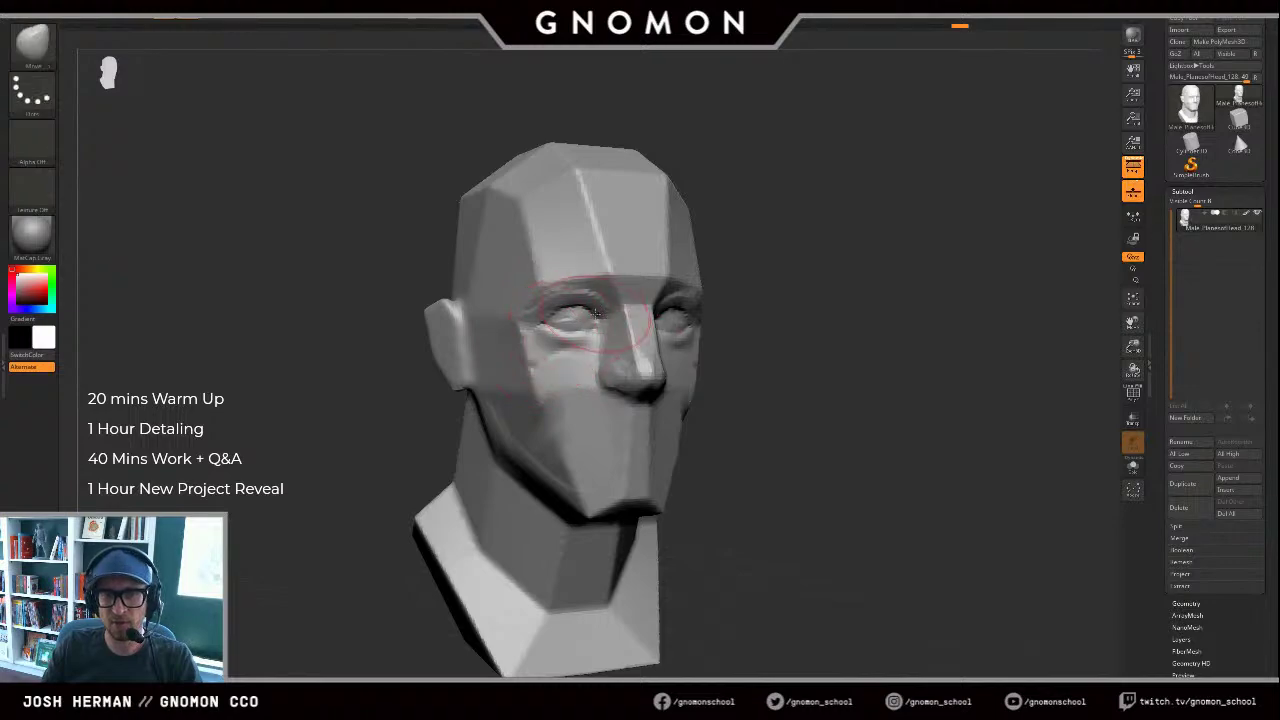
{"action": "mouse_move", "coordinate": [592, 308]}
{"action": "left_mouse_down"}
{"action": "mouse_move", "coordinate": [596, 318]}
{"action": "mouse_move", "coordinate": [560, 311]}
{"action": "mouse_move", "coordinate": [532, 327]}
{"action": "left_mouse_up"}
{"action": "key", "text": "s"}
{"action": "key", "text": "ctrl+z"}
{"action": "key", "text": "s"}
{"action": "left_click_drag", "start_coordinate": [746, 282], "coordinate": [706, 280]}
Step: Build up frown bulges between the brows and add volume along the nose with the ClayBuildup brush
{"action": "key", "text": "b"}
{"action": "key", "text": "c"}
{"action": "key", "text": "b"}
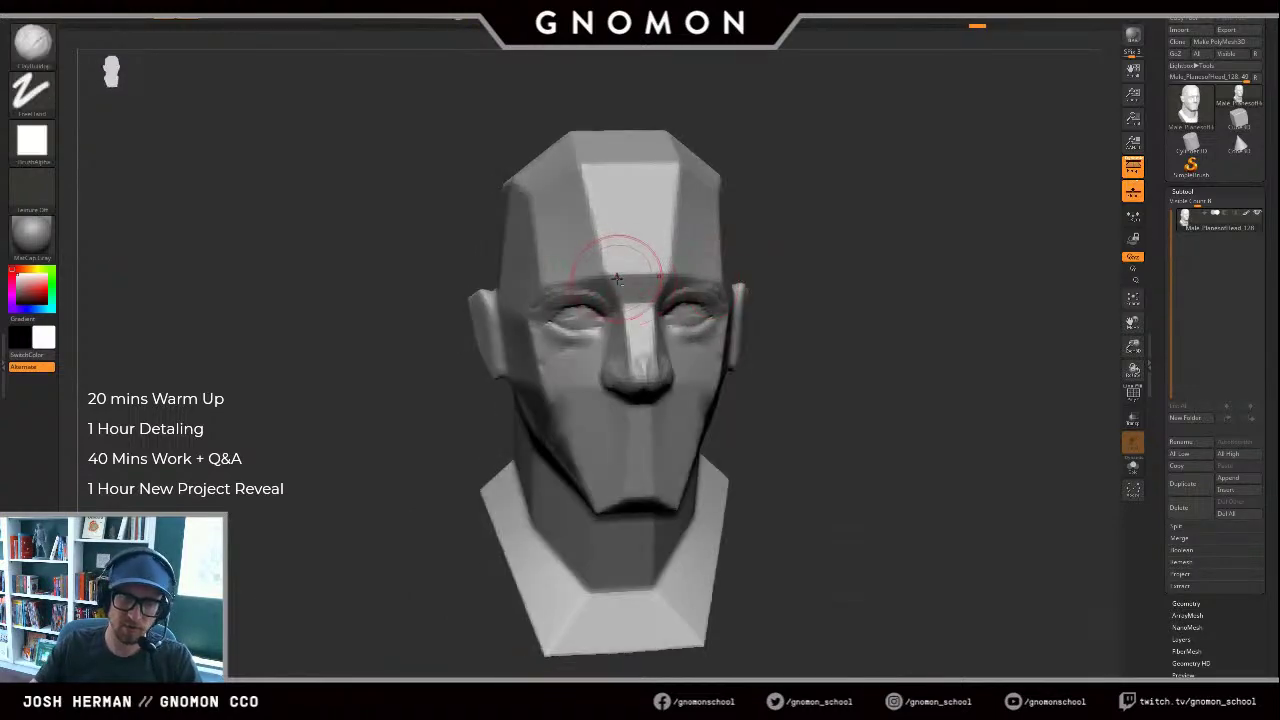
{"action": "mouse_move", "coordinate": [616, 280]}
{"action": "left_mouse_down"}
{"action": "mouse_move", "coordinate": [616, 258]}
{"action": "mouse_move", "coordinate": [651, 273]}
{"action": "left_mouse_up"}
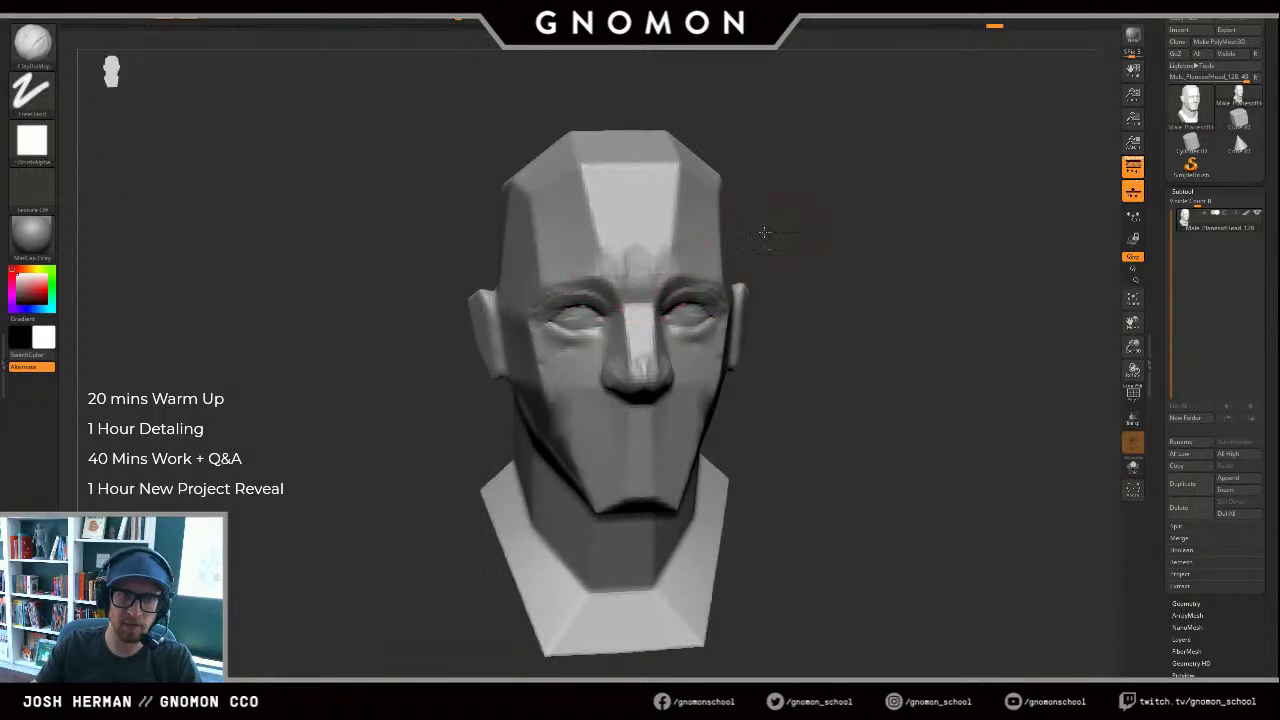
{"action": "left_click_drag", "start_coordinate": [763, 232], "coordinate": [657, 285]}
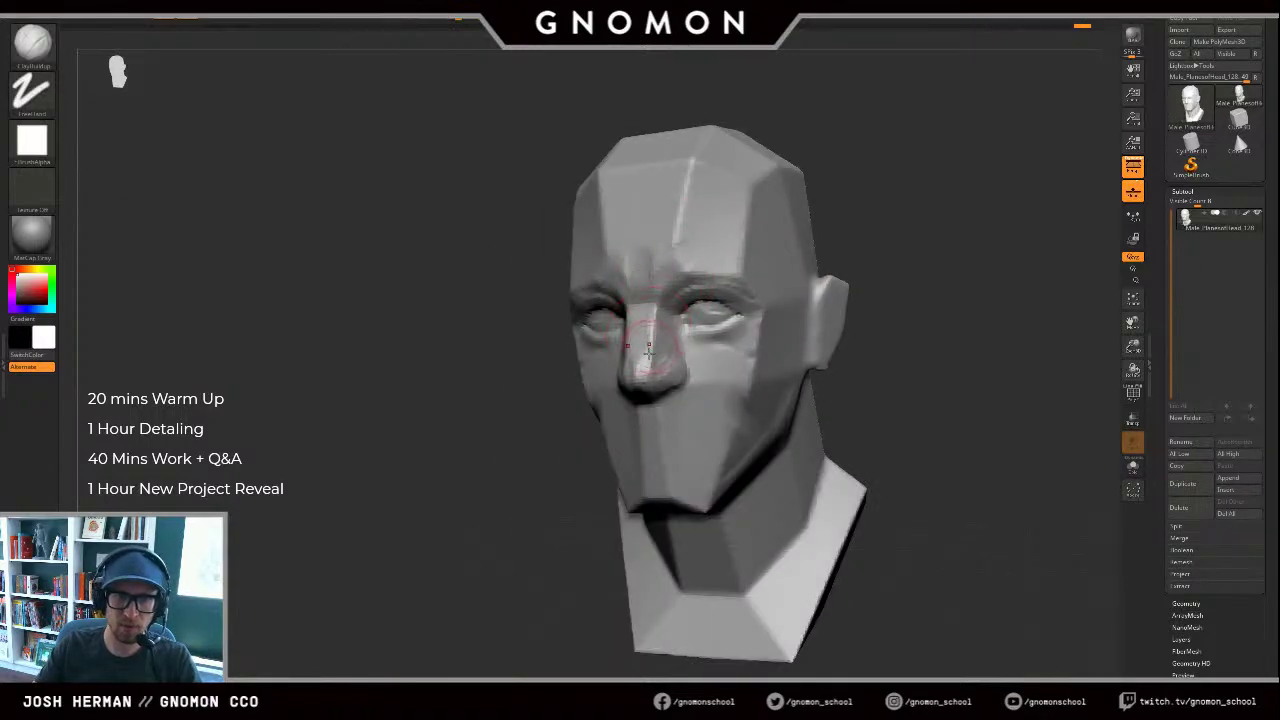
{"action": "mouse_move", "coordinate": [545, 412]}
{"action": "left_mouse_down"}
{"action": "mouse_move", "coordinate": [650, 383]}
{"action": "mouse_move", "coordinate": [612, 352]}
{"action": "left_mouse_up"}
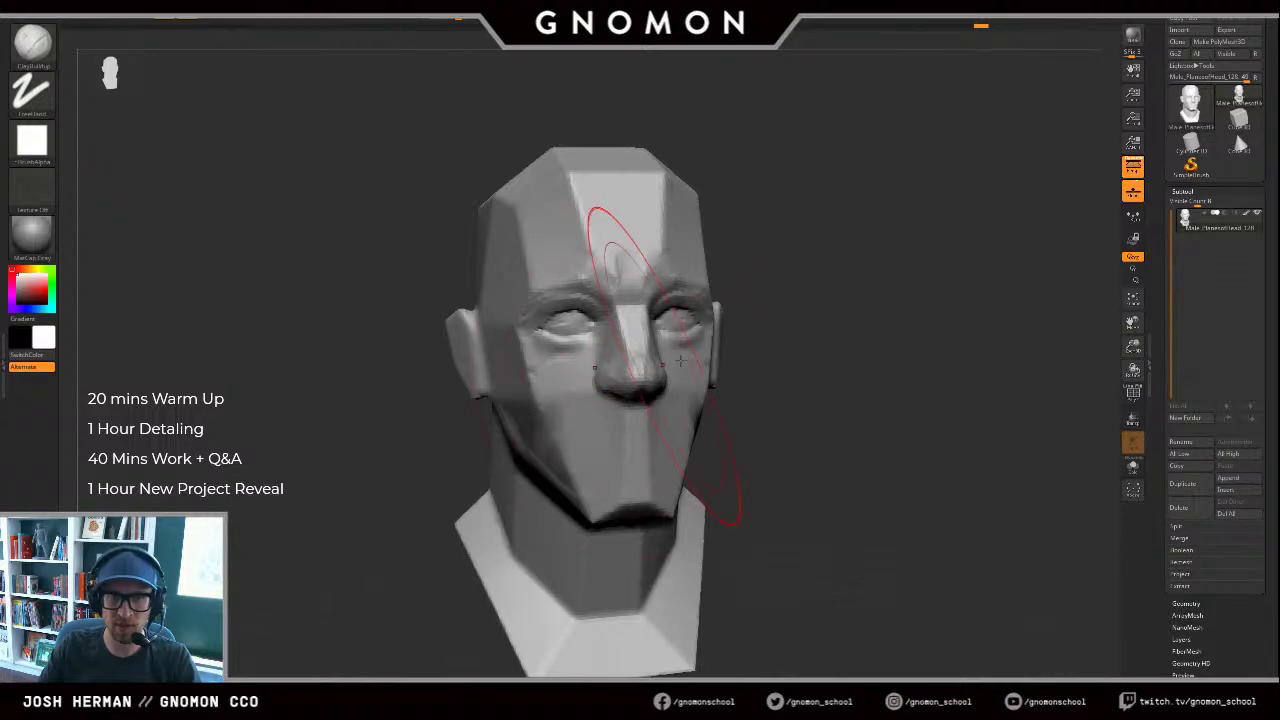
{"action": "left_click_drag", "start_coordinate": [812, 341], "coordinate": [796, 285], "text": "shift"}
Step: Try reshaping the overall skull and face proportions with an enlarged Move brush, and undo the changes
{"action": "key", "text": "b"}
{"action": "key", "text": "m"}
{"action": "key", "text": "v"}
{"action": "key", "text": "]"}
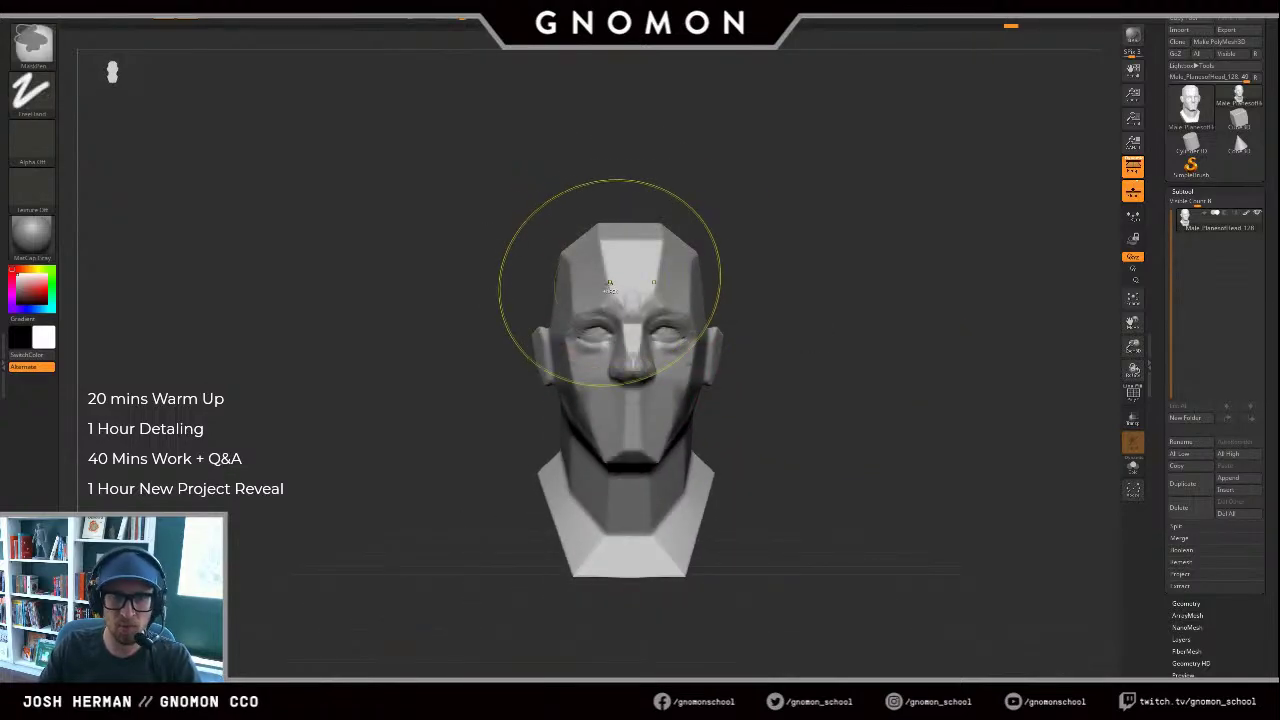
{"action": "mouse_move", "coordinate": [600, 273]}
{"action": "left_mouse_down"}
{"action": "mouse_move", "coordinate": [602, 170]}
{"action": "mouse_move", "coordinate": [602, 185]}
{"action": "left_mouse_up"}
{"action": "mouse_move", "coordinate": [548, 308]}
{"action": "left_mouse_down"}
{"action": "mouse_move", "coordinate": [494, 303]}
{"action": "mouse_move", "coordinate": [360, 330]}
{"action": "mouse_move", "coordinate": [460, 330]}
{"action": "left_mouse_up"}
{"action": "left_click_drag", "start_coordinate": [575, 337], "coordinate": [660, 335]}
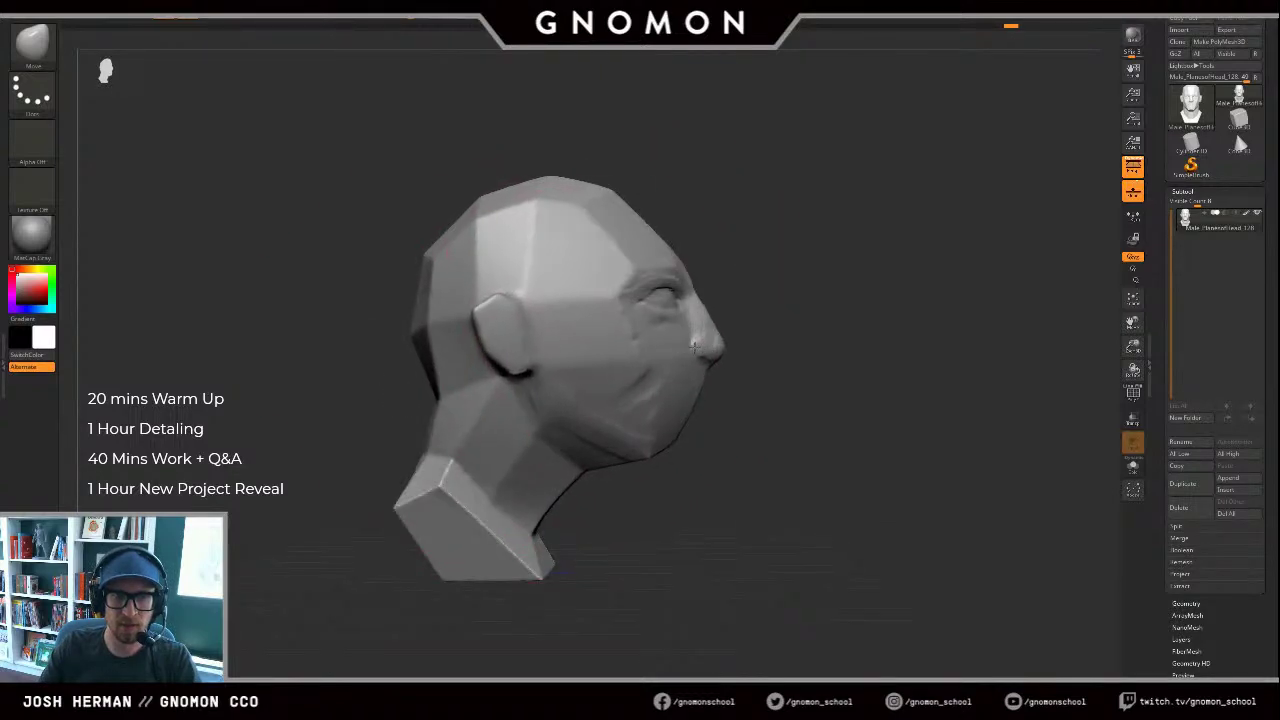
{"action": "mouse_move", "coordinate": [850, 342]}
{"action": "left_mouse_down"}
{"action": "mouse_move", "coordinate": [787, 344]}
{"action": "mouse_move", "coordinate": [980, 397]}
{"action": "left_mouse_up"}
{"action": "key", "text": "ctrl+z"}
{"action": "key", "text": "ctrl+z"}
{"action": "key", "text": "ctrl+z"}
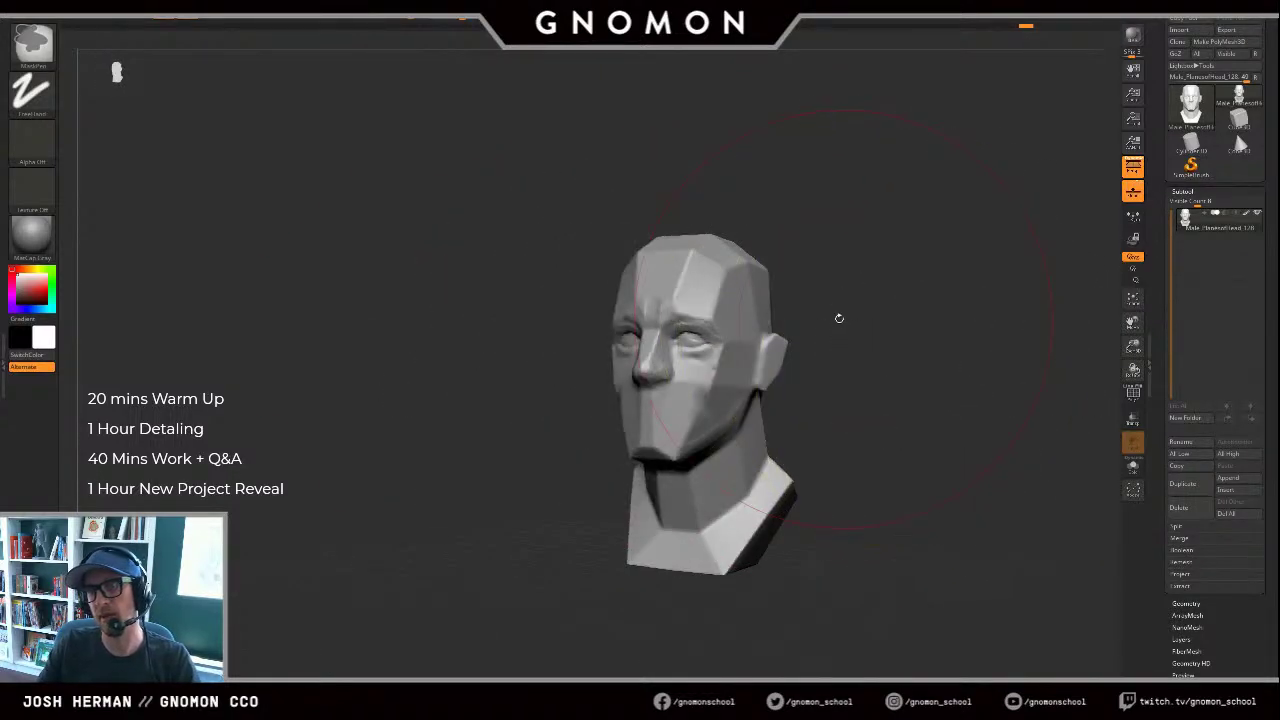
Step: Refine the nose tip and nostrils with small strokes, and undo the last stroke
{"action": "mouse_move", "coordinate": [837, 317]}
{"action": "left_mouse_down"}
{"action": "mouse_move", "coordinate": [929, 334]}
{"action": "mouse_move", "coordinate": [903, 394]}
{"action": "mouse_move", "coordinate": [975, 402]}
{"action": "left_mouse_up"}
{"action": "left_click_drag", "start_coordinate": [863, 406], "coordinate": [826, 335], "text": "alt"}
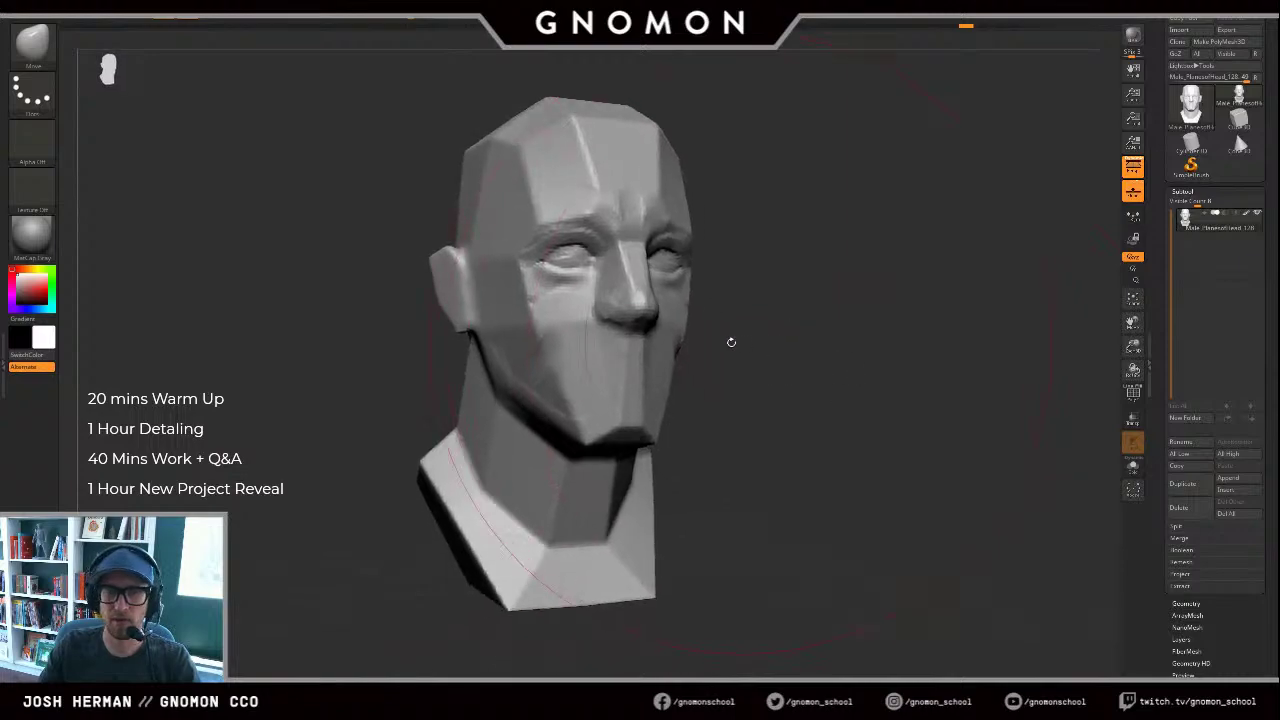
{"action": "key", "text": "s"}
{"action": "left_click_drag", "start_coordinate": [640, 322], "coordinate": [622, 322]}
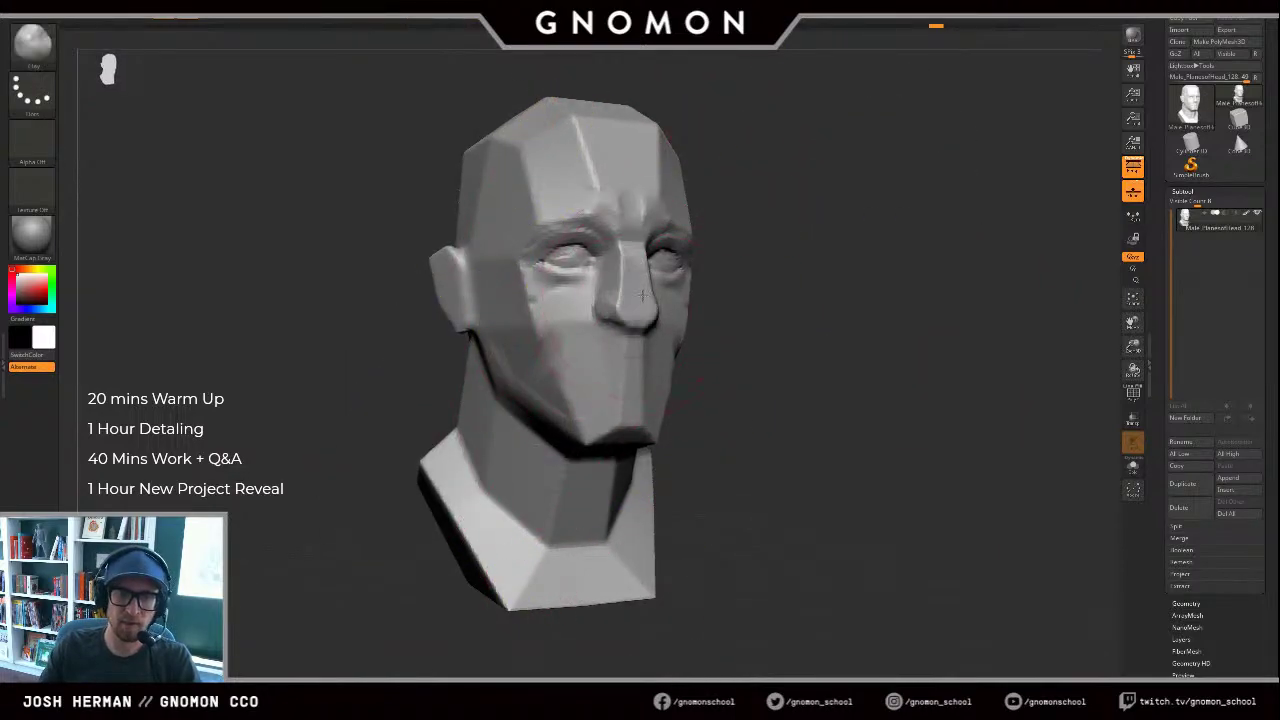
{"action": "mouse_move", "coordinate": [770, 310]}
{"action": "left_mouse_down"}
{"action": "mouse_move", "coordinate": [825, 308]}
{"action": "mouse_move", "coordinate": [757, 310]}
{"action": "mouse_move", "coordinate": [771, 340]}
{"action": "mouse_move", "coordinate": [727, 355]}
{"action": "left_mouse_up"}
{"action": "key", "text": "ctrl+z"}
Step: Build up the cheekbones below the outer eye corners with ClayBuildup strokes
{"action": "key", "text": "b"}
{"action": "key", "text": "c"}
{"action": "key", "text": "b"}
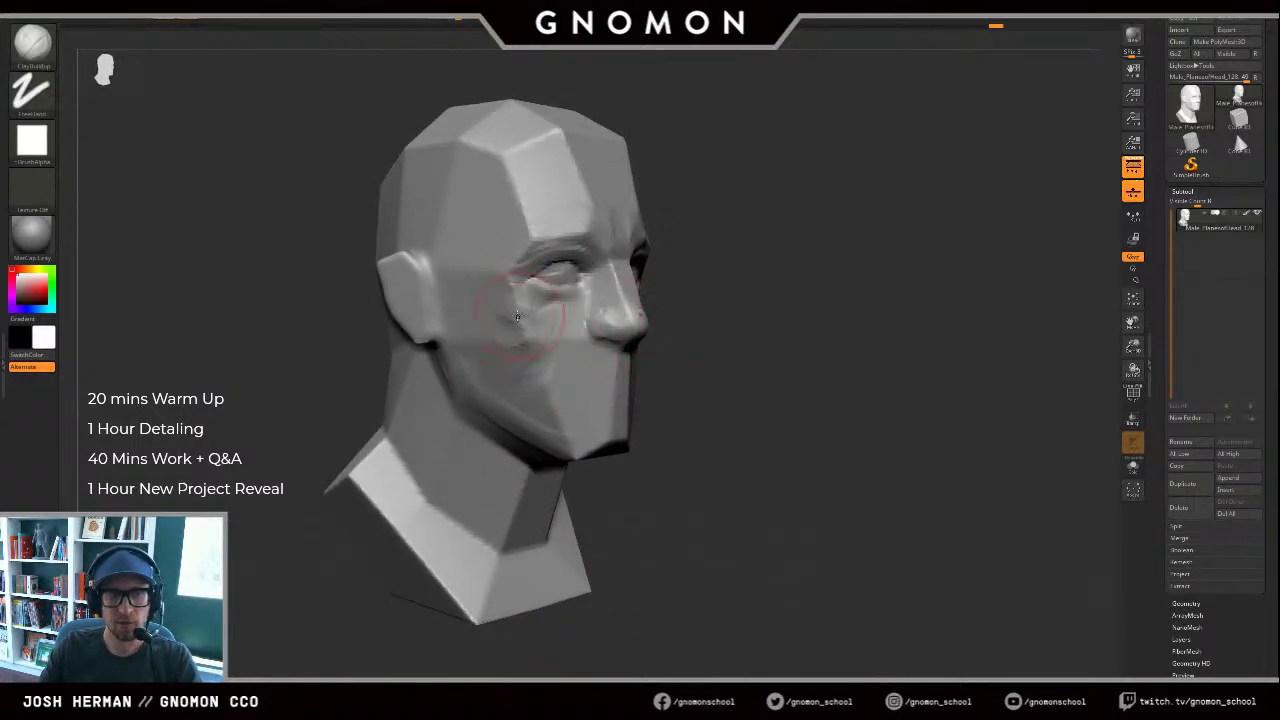
{"action": "mouse_move", "coordinate": [527, 330]}
{"action": "left_mouse_down"}
{"action": "mouse_move", "coordinate": [494, 333]}
{"action": "mouse_move", "coordinate": [515, 320]}
{"action": "mouse_move", "coordinate": [491, 334]}
{"action": "left_mouse_up"}
{"action": "left_click_drag", "start_coordinate": [760, 315], "coordinate": [677, 322]}
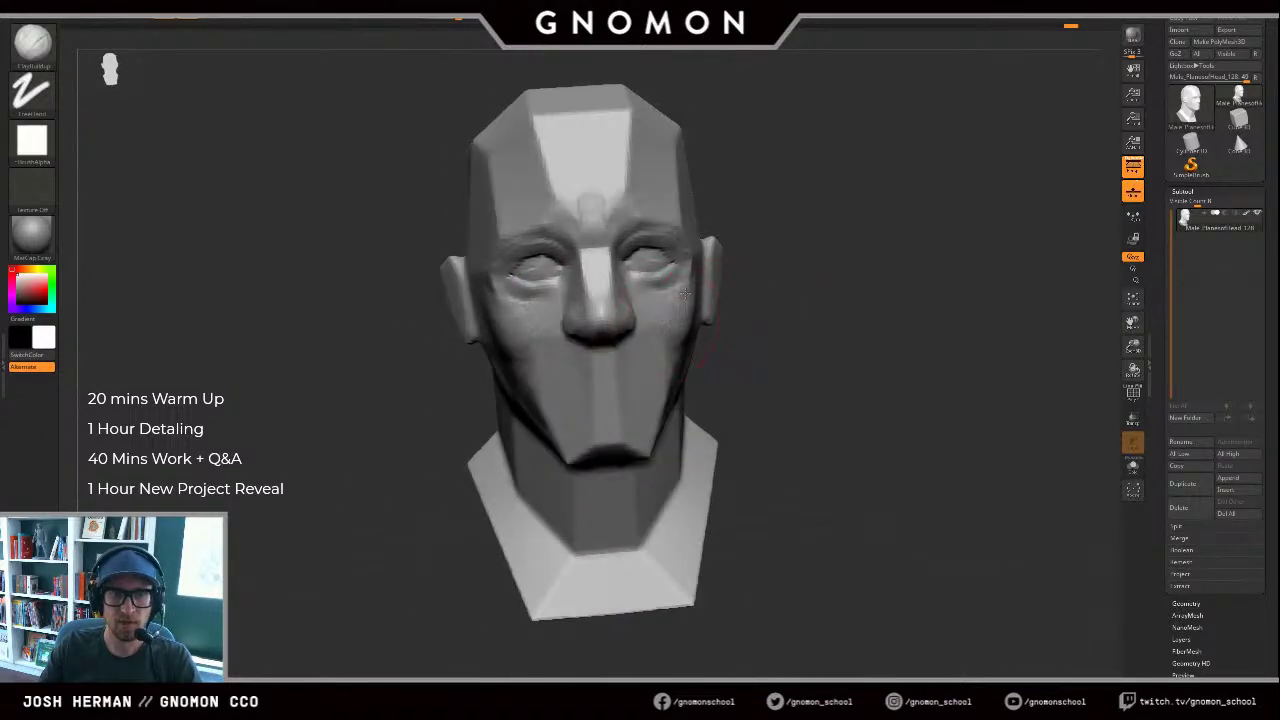
{"action": "left_click_drag", "start_coordinate": [763, 255], "coordinate": [700, 268]}
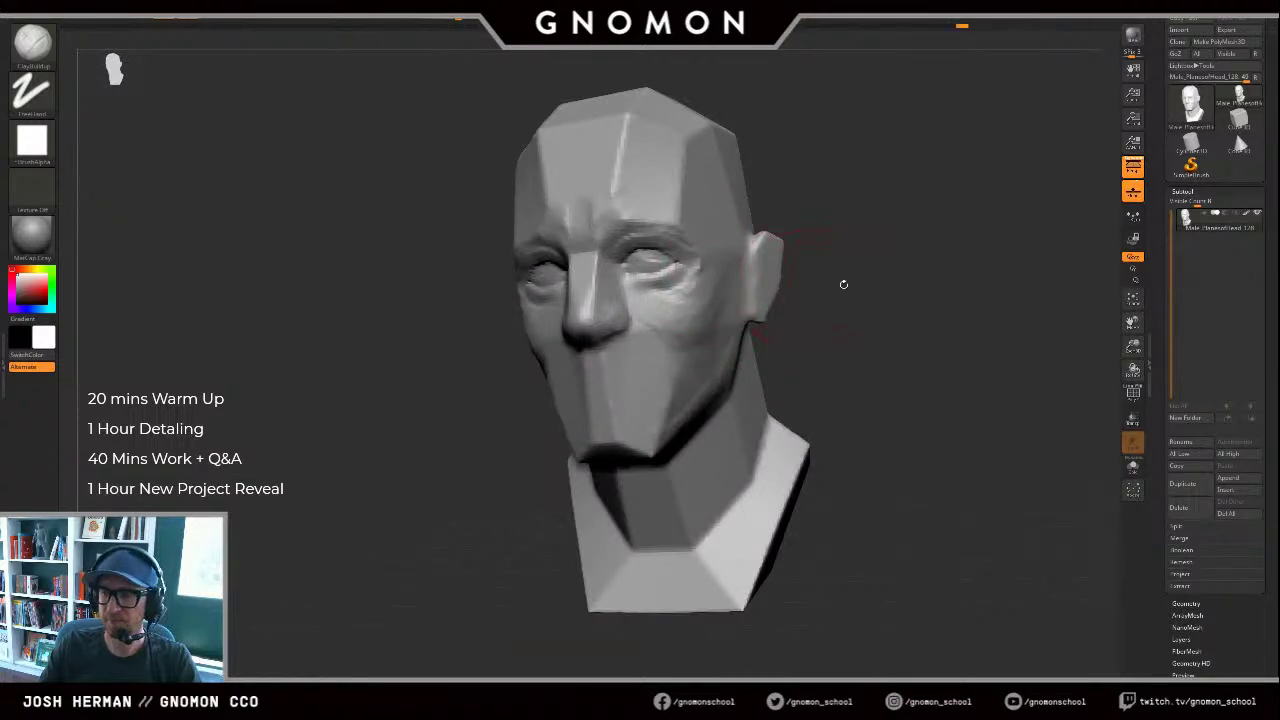
{"action": "left_click_drag", "start_coordinate": [843, 283], "coordinate": [880, 299]}
Step: Work ClayBuildup strokes into the cheek and mouth area, and undo the last stroke
{"action": "key", "text": "f"}
{"action": "left_click_drag", "start_coordinate": [786, 362], "coordinate": [850, 364]}
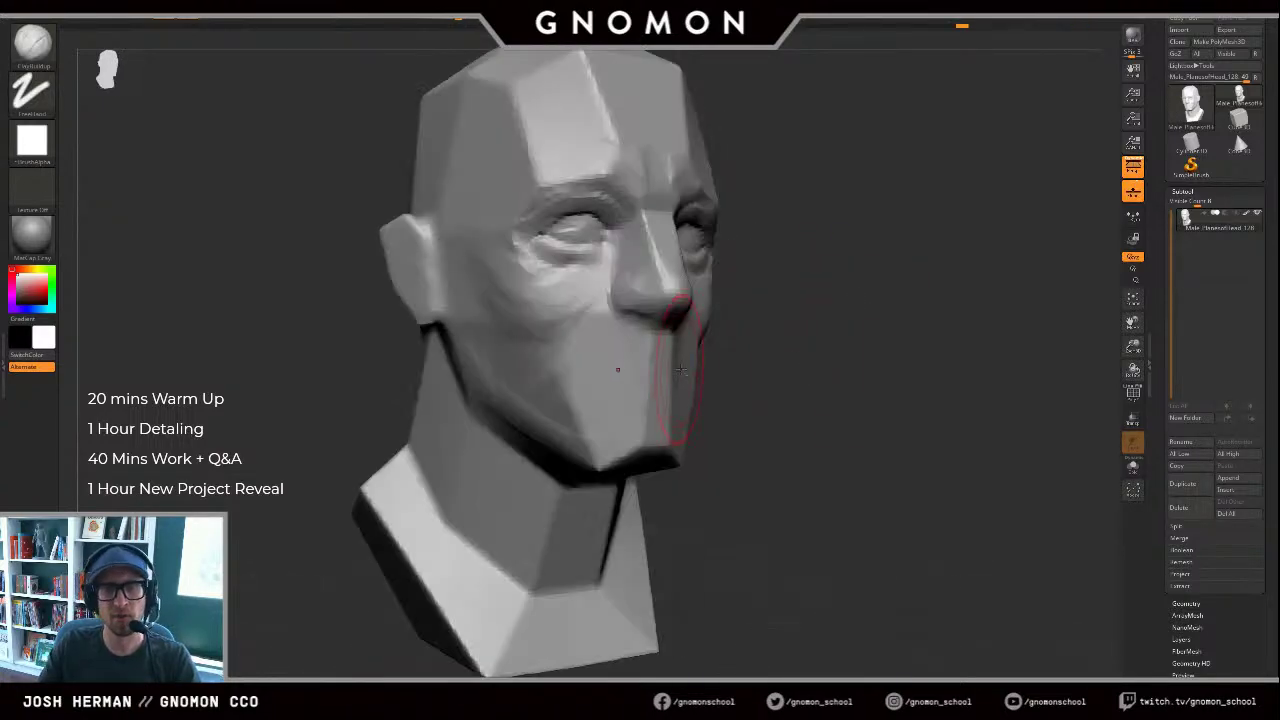
{"action": "left_click_drag", "start_coordinate": [638, 364], "coordinate": [620, 367]}
{"action": "key", "text": "ctrl+z"}
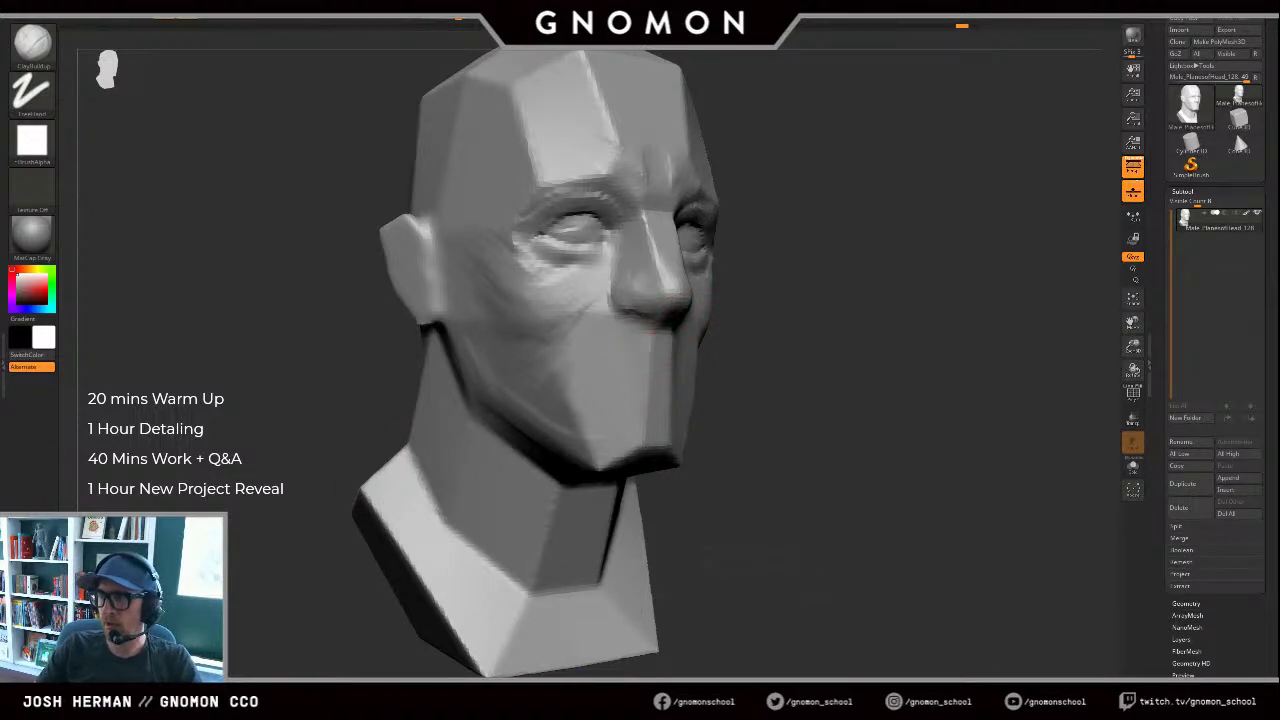
Step: Switch to the Robocop Ref folder and examine the RoboCop4_x1600 helmet close-up
{"action": "key", "text": "alt+Tab"}
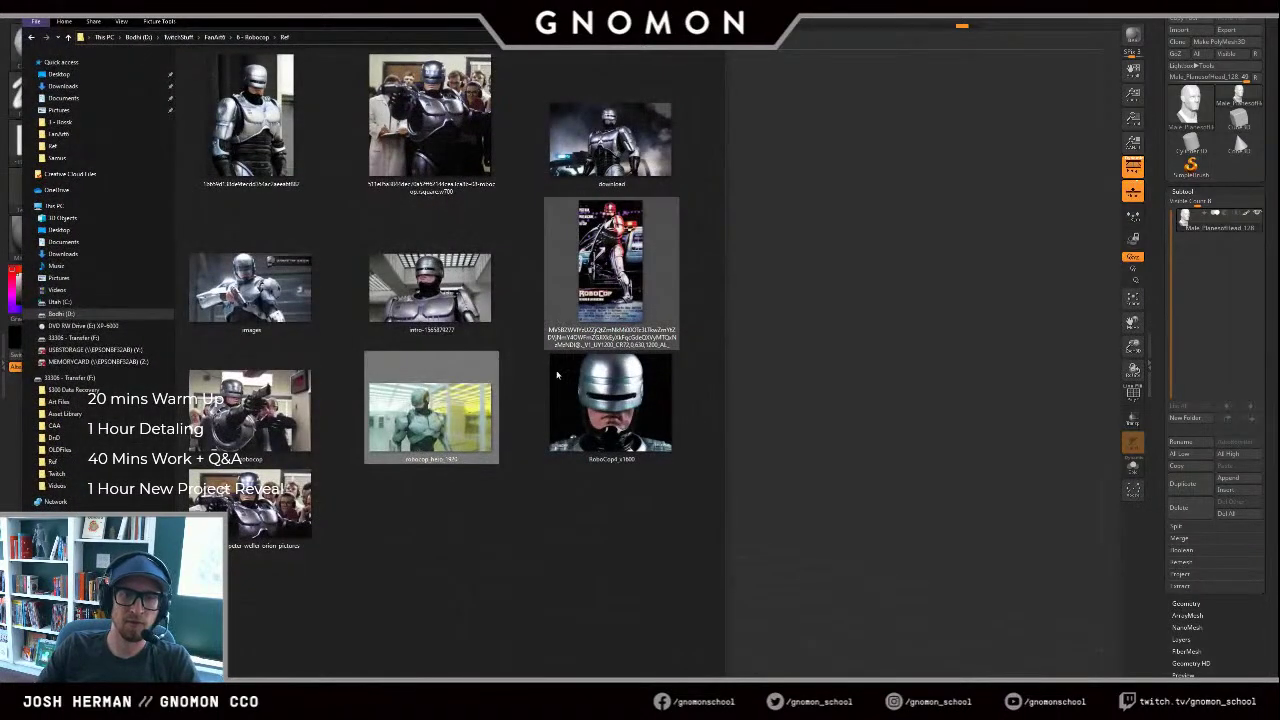
{"action": "left_click", "coordinate": [519, 481]}
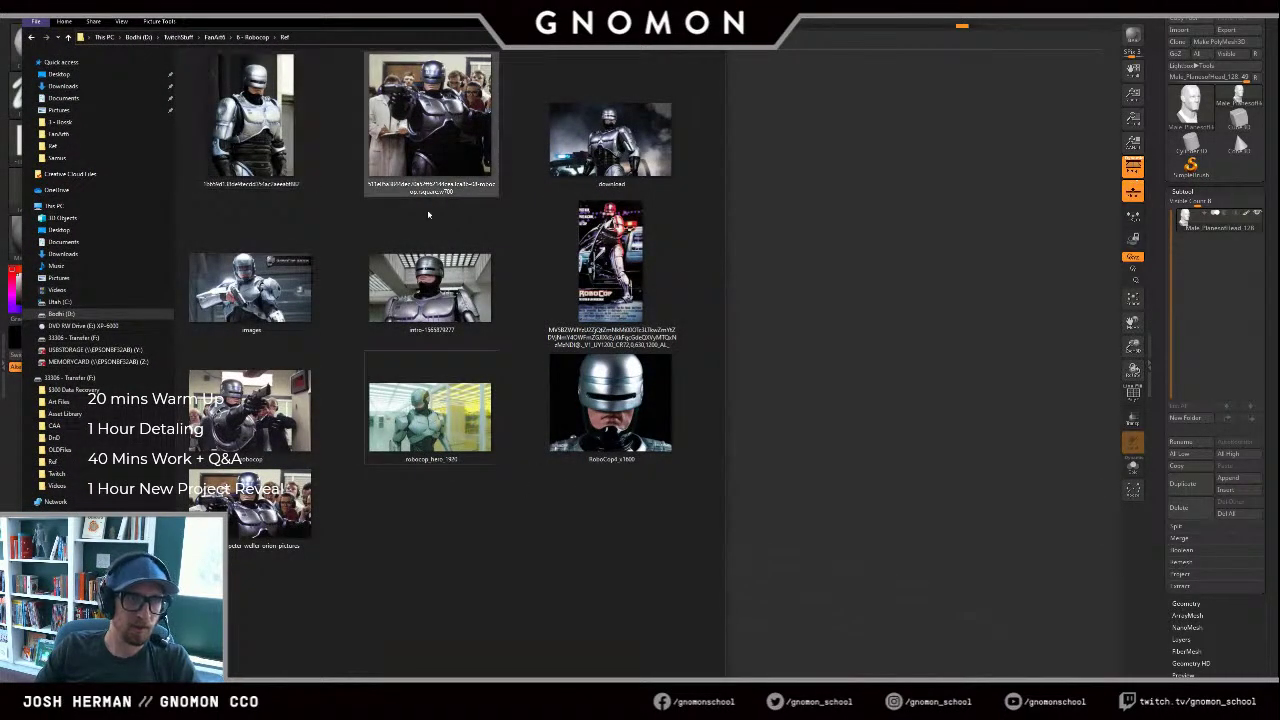
{"action": "left_click", "coordinate": [427, 279]}
{"action": "left_click", "coordinate": [618, 386]}
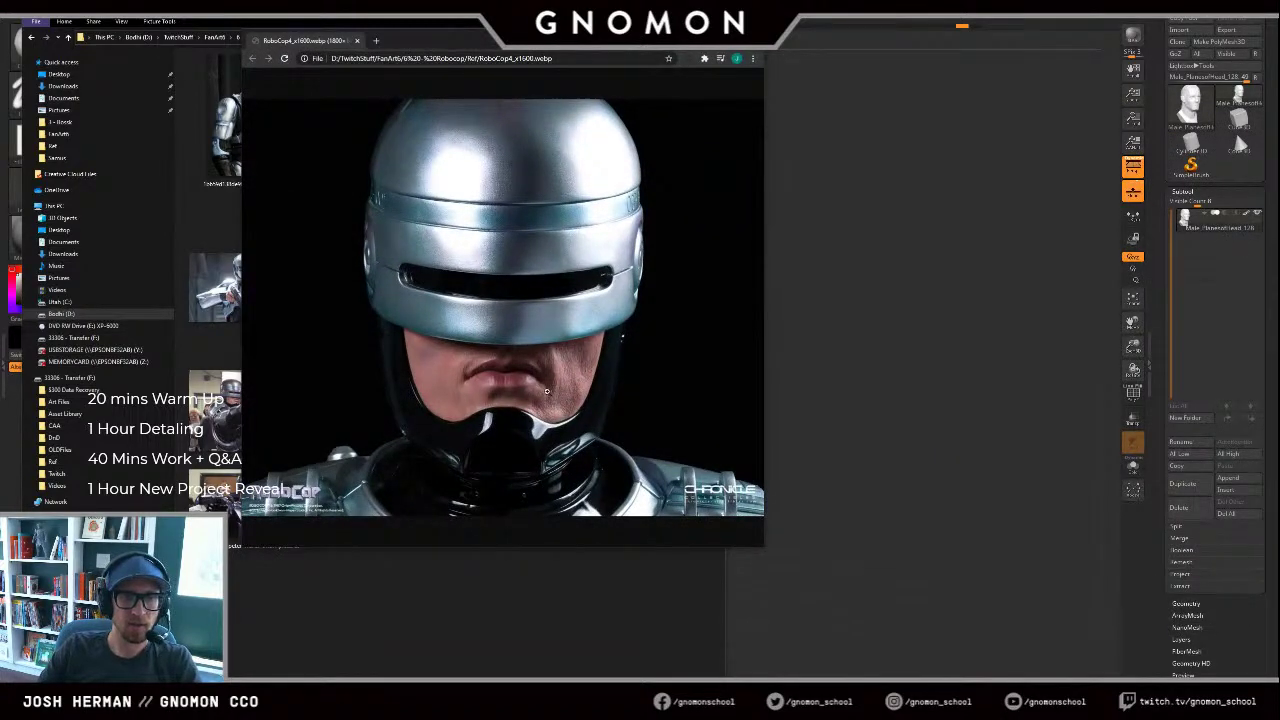
{"action": "key", "text": "ctrl+w"}
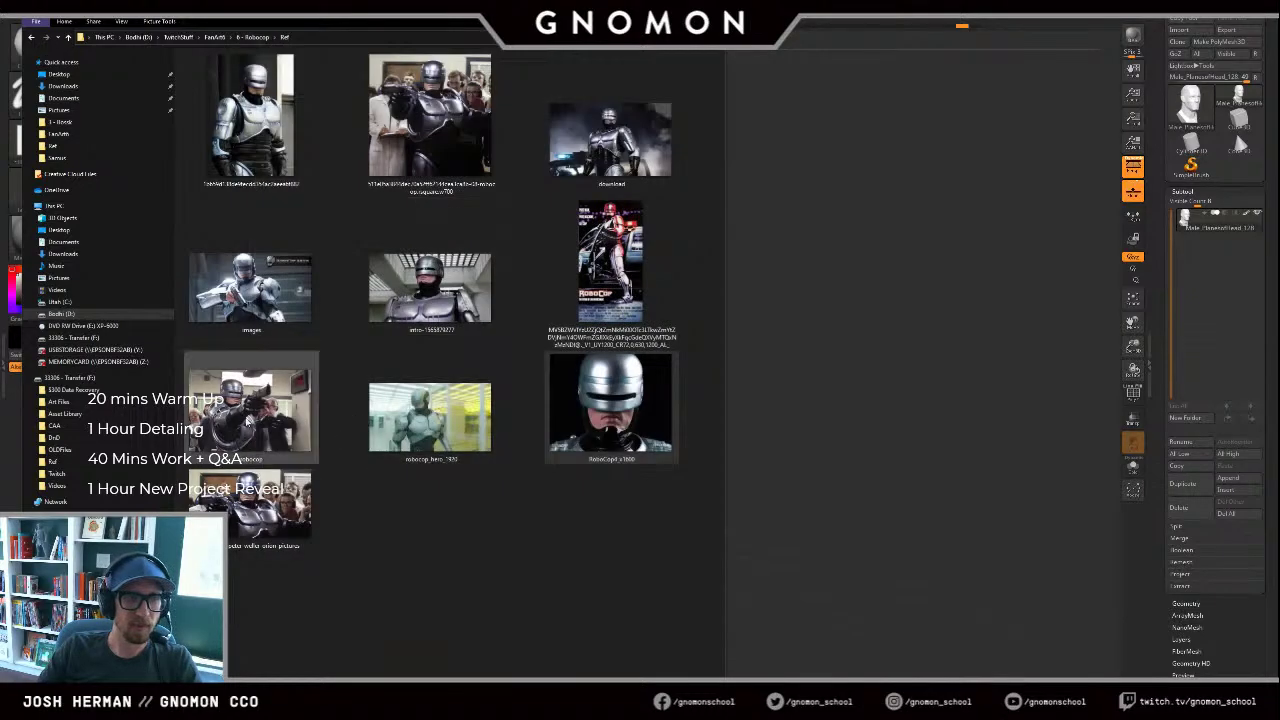
Step: View the robocop.png reference in Photos and place its window beside the folder's thumbnails
{"action": "double_click", "coordinate": [247, 422]}
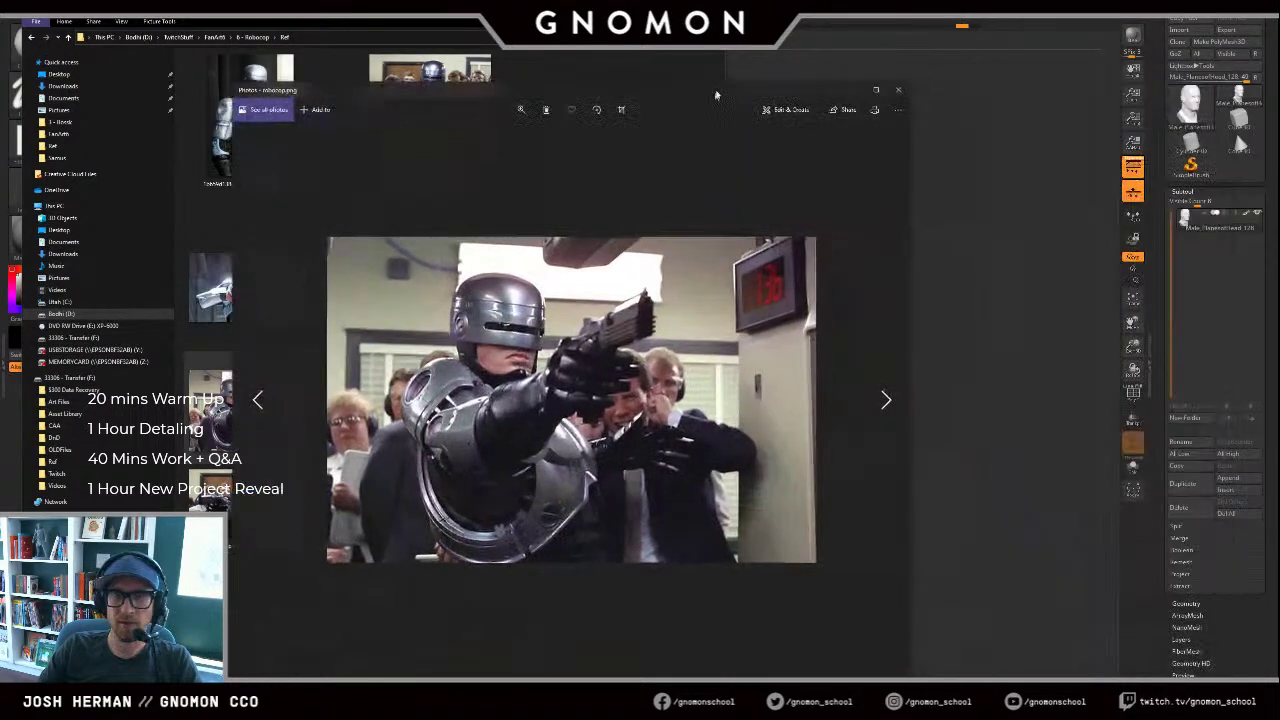
{"action": "left_click_drag", "start_coordinate": [717, 93], "coordinate": [562, 64]}
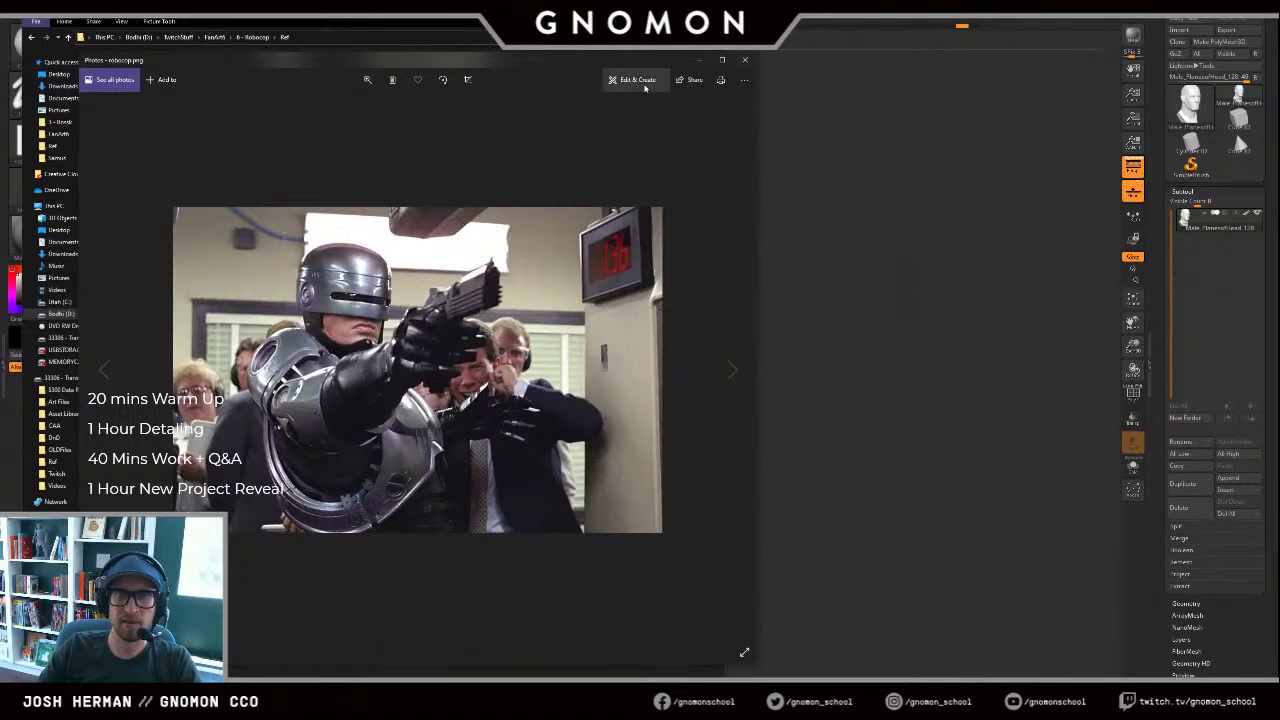
{"action": "left_click_drag", "start_coordinate": [681, 53], "coordinate": [681, 108]}
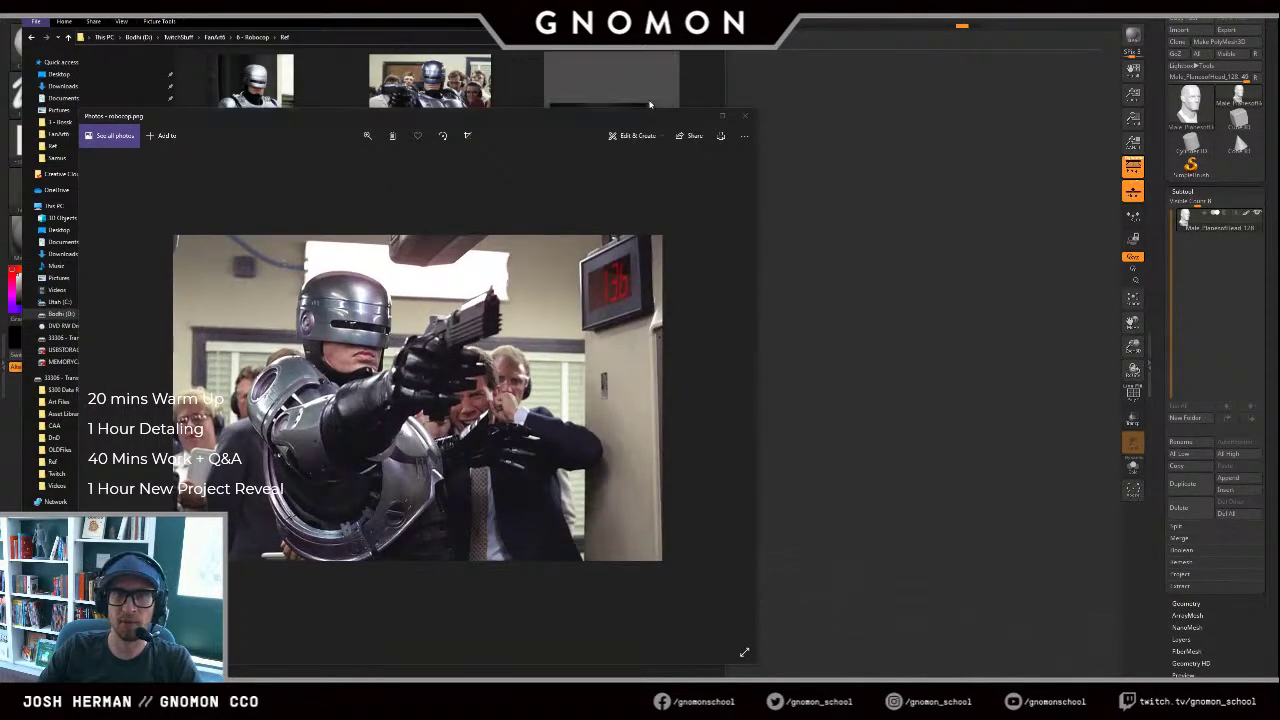
{"action": "left_click_drag", "start_coordinate": [577, 117], "coordinate": [1076, 88]}
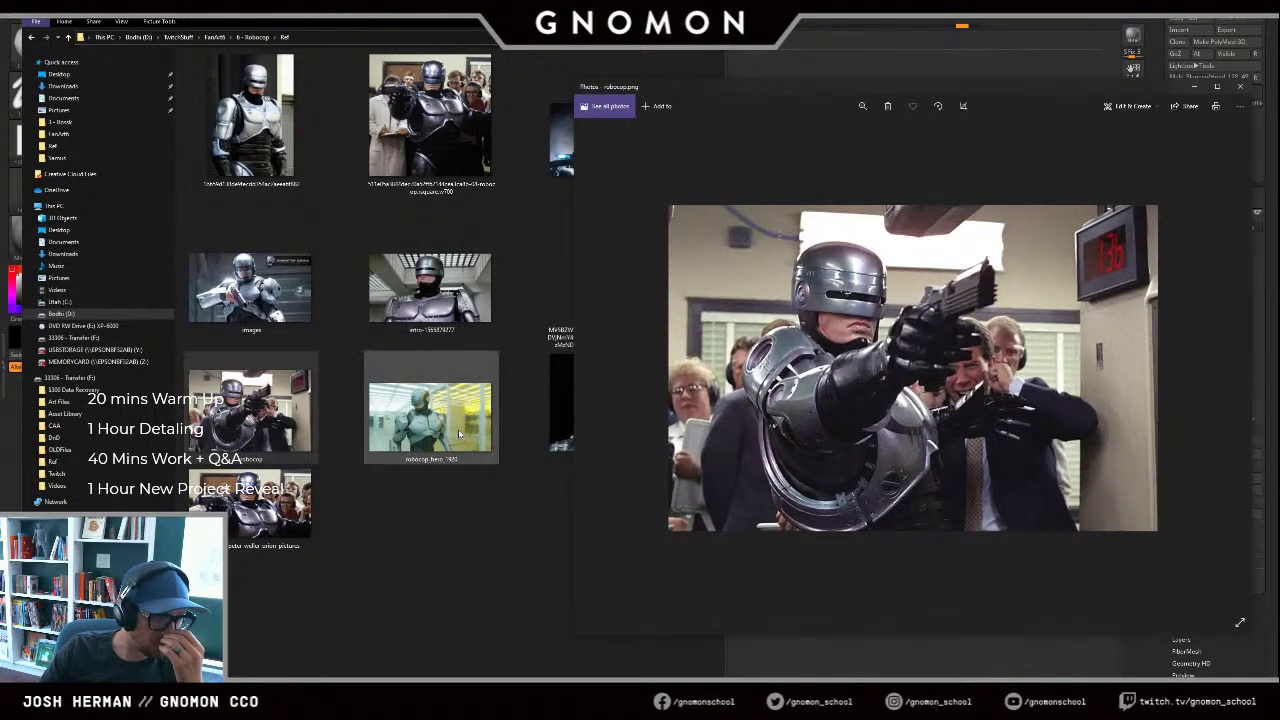
Step: Open the Robocop Orion Pictures webp reference in the browser, view it, and close the window
{"action": "double_click", "coordinate": [242, 508]}
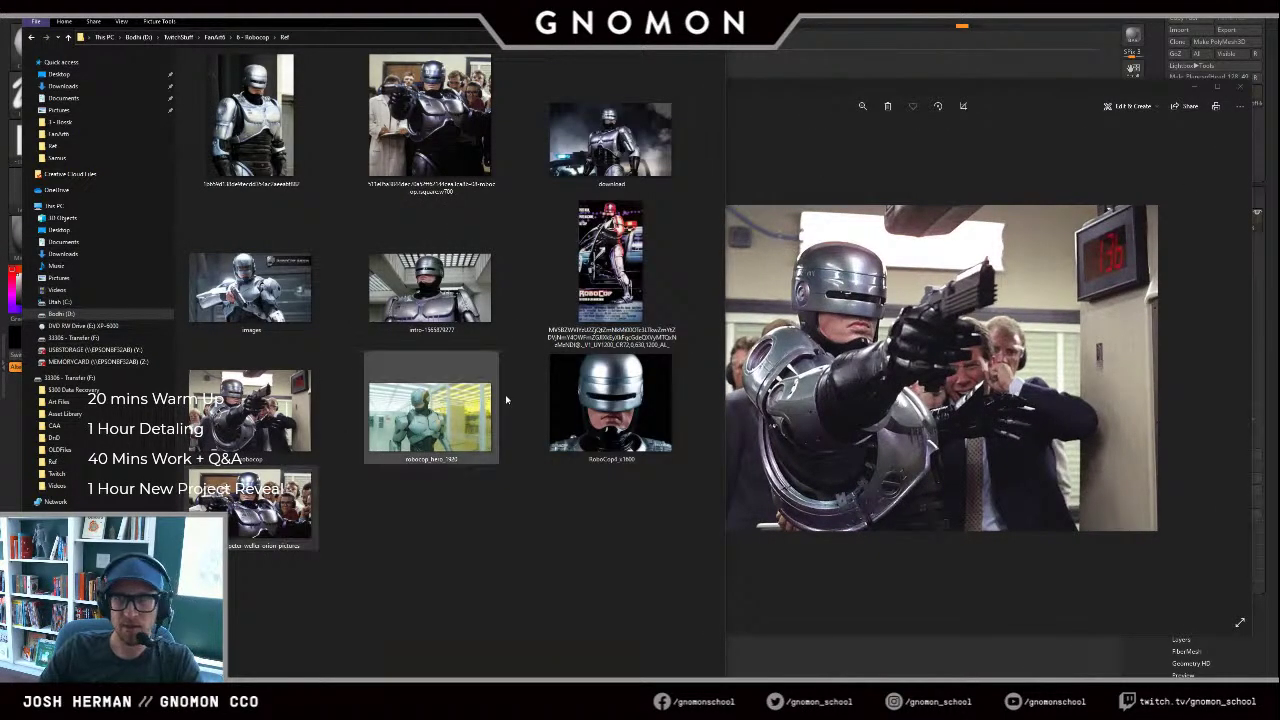
{"action": "left_click_drag", "start_coordinate": [565, 150], "coordinate": [619, 137]}
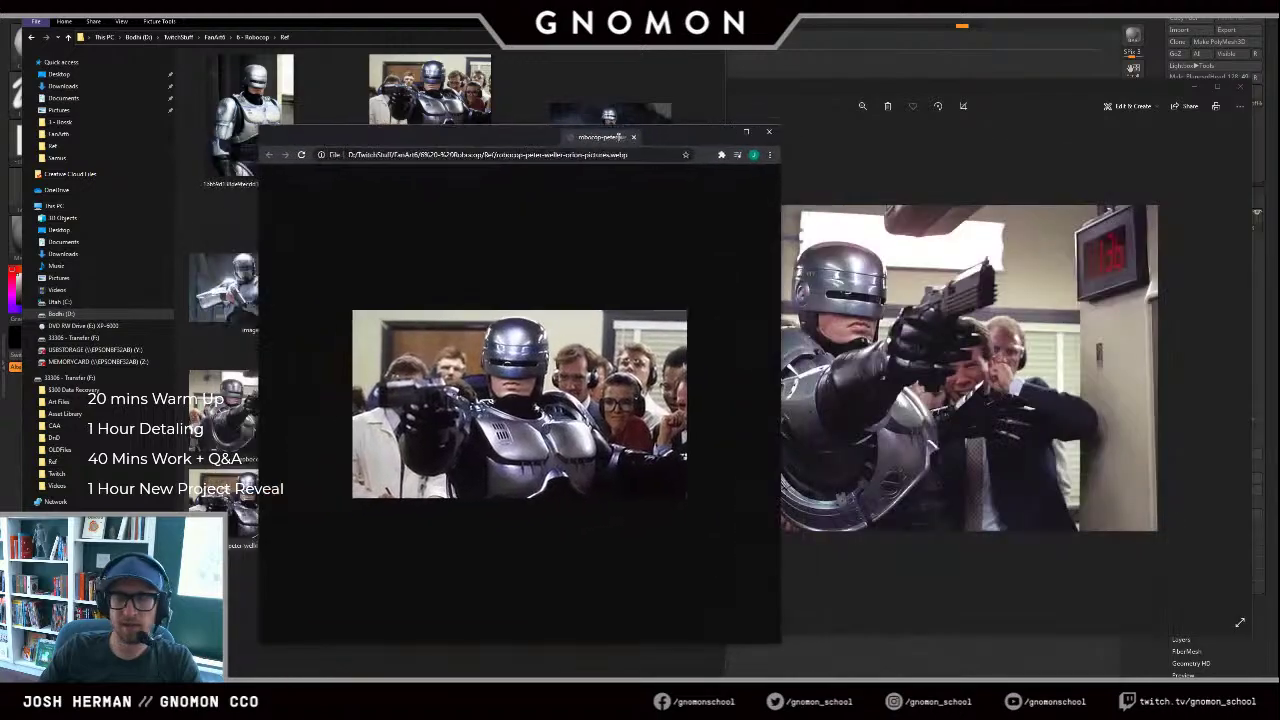
{"action": "left_click", "coordinate": [768, 131]}
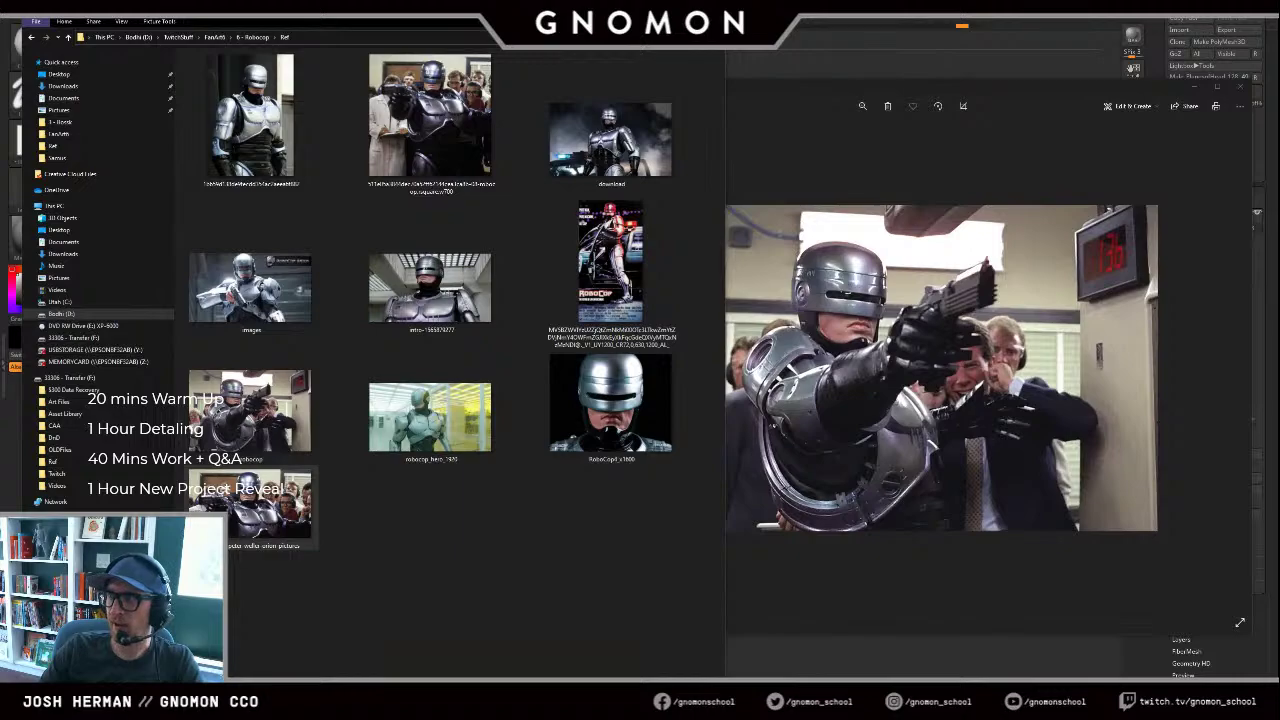
{"action": "left_click_drag", "start_coordinate": [1279, 136], "coordinate": [594, 113]}
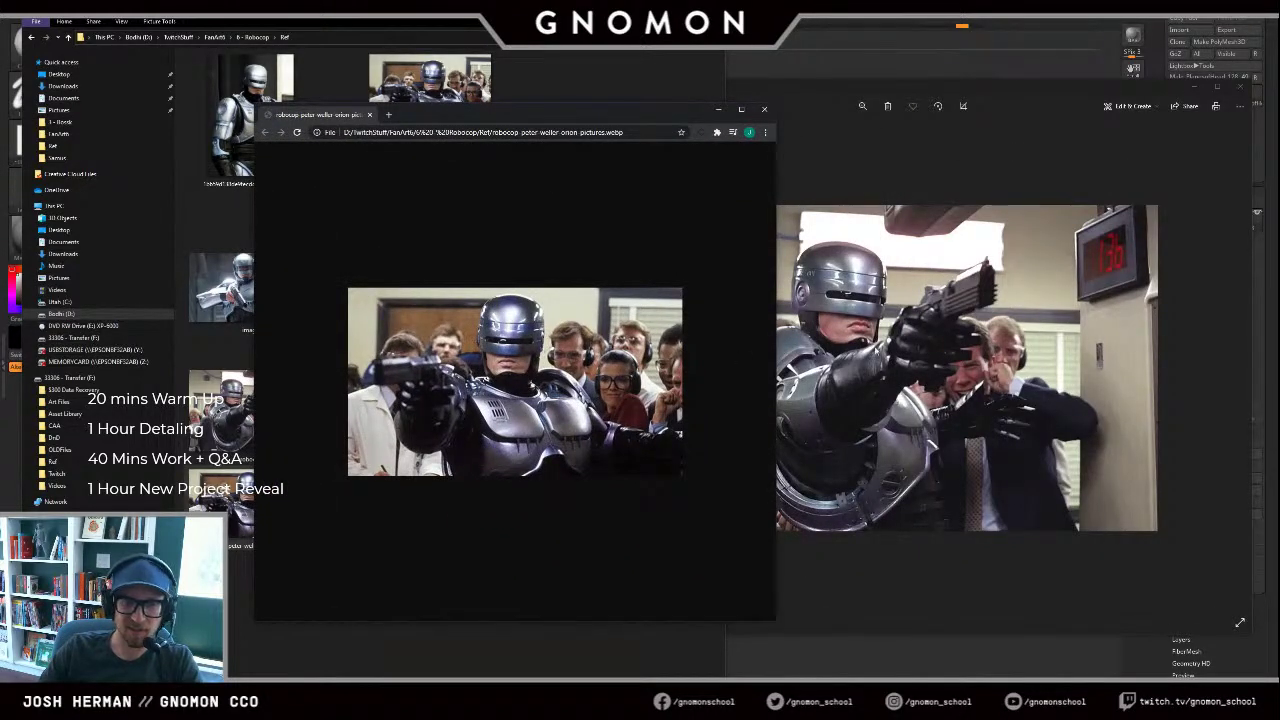
{"action": "left_click", "coordinate": [765, 110]}
Step: Compare the Robocop poster and the intro chest-up image in a narrower Photos window, and return to robocop.png
{"action": "left_click_drag", "start_coordinate": [774, 93], "coordinate": [604, 110]}
{"action": "key", "text": "Left"}
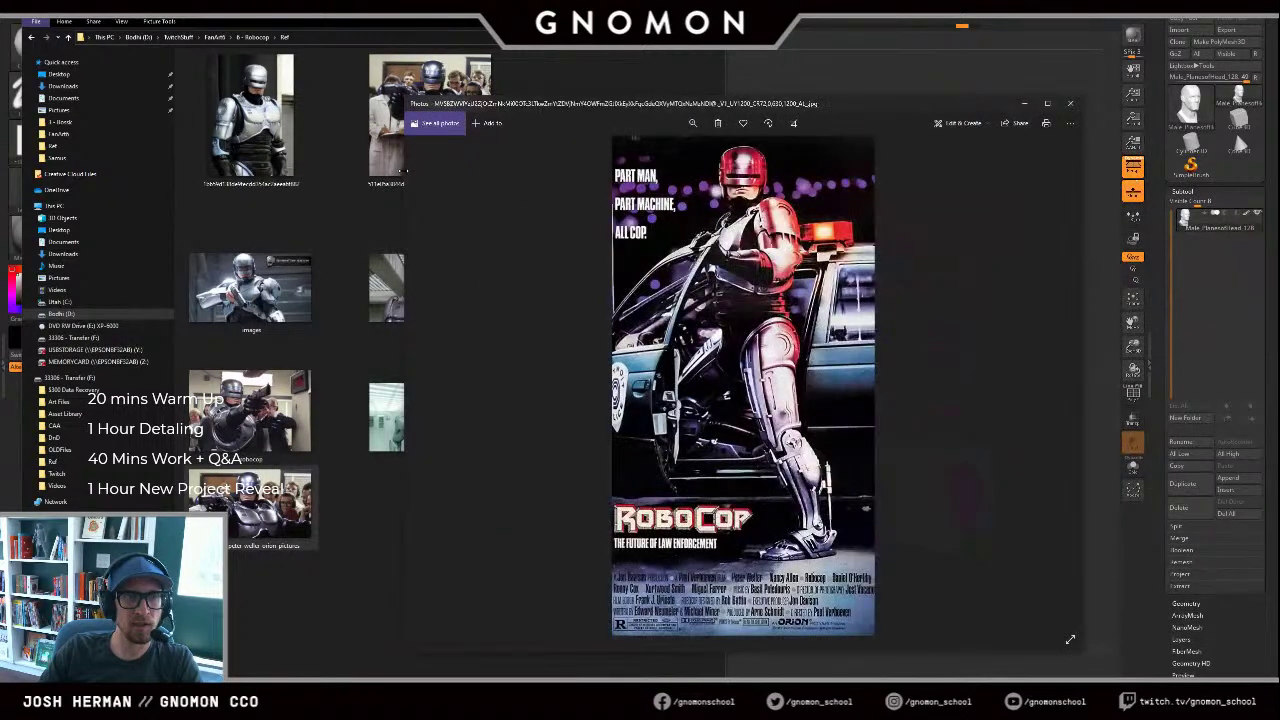
{"action": "left_click_drag", "start_coordinate": [405, 174], "coordinate": [546, 168]}
{"action": "key", "text": "Left"}
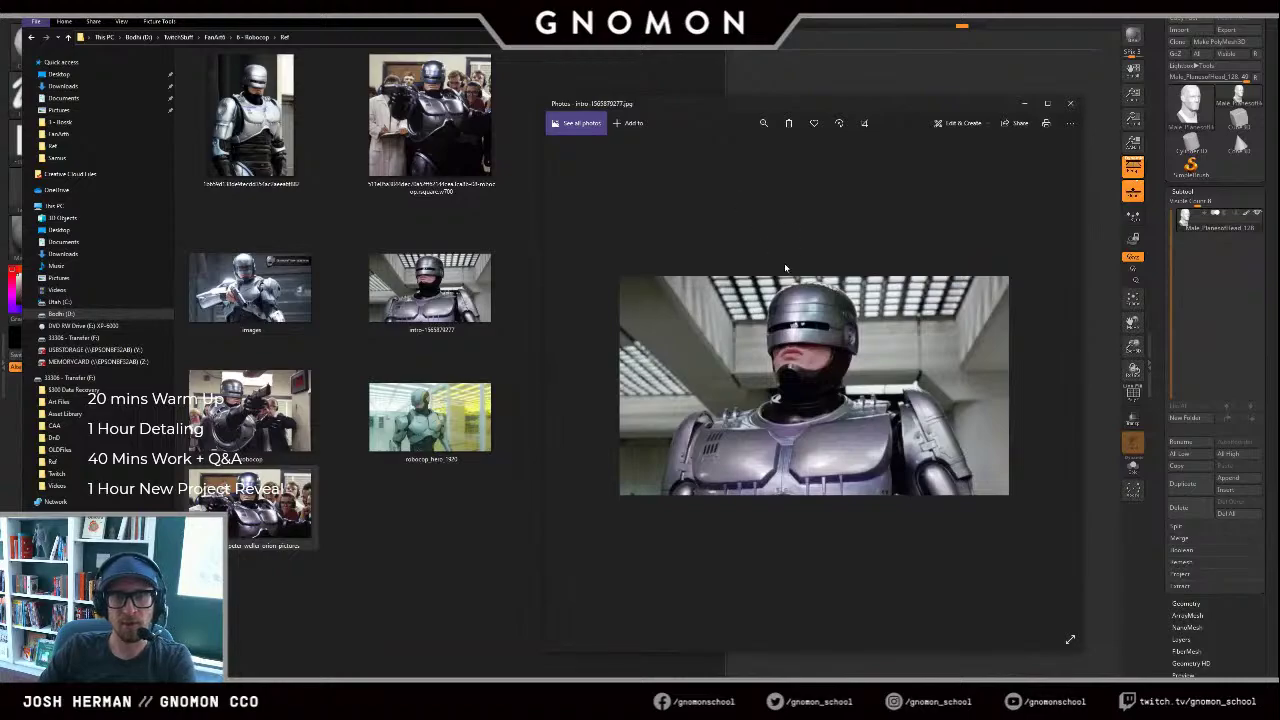
{"action": "key", "text": "Right"}
{"action": "key", "text": "Right"}
Step: Zoom robocop.png in on the helmet and lower face, shrink its window, and place it on the second monitor
{"action": "left_click", "coordinate": [767, 129]}
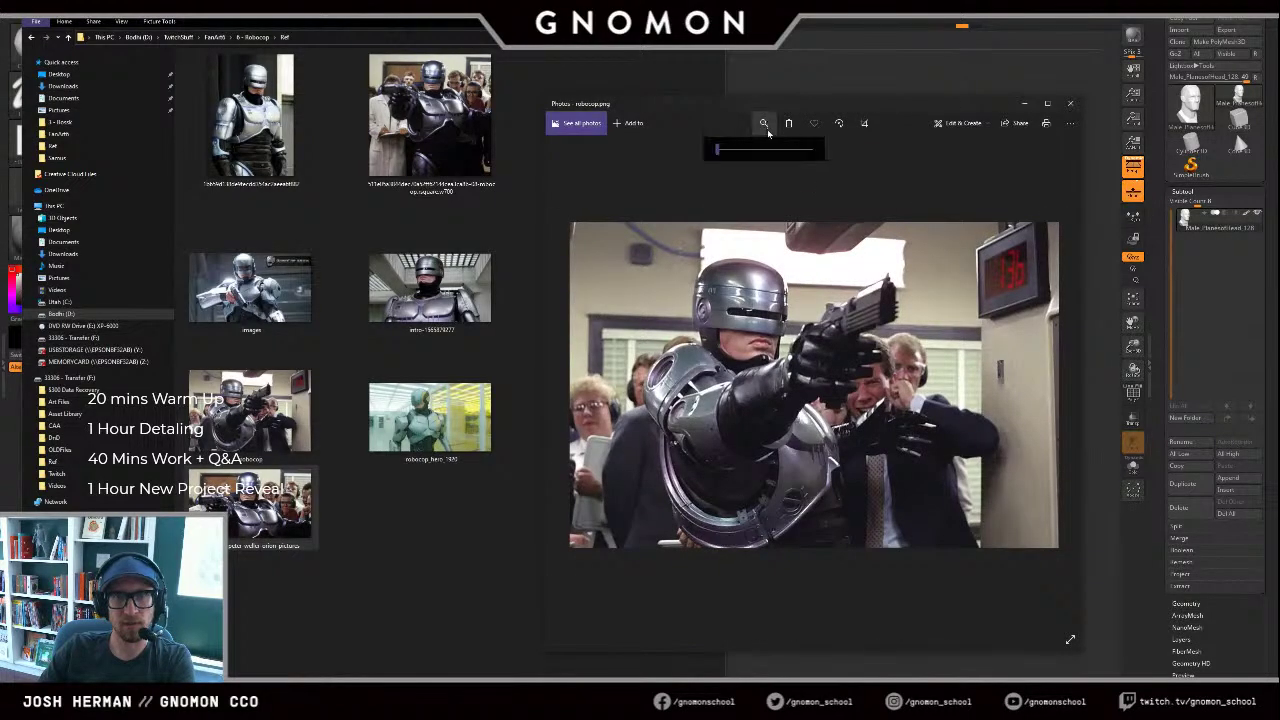
{"action": "left_click_drag", "start_coordinate": [718, 149], "coordinate": [765, 150]}
{"action": "left_click_drag", "start_coordinate": [803, 279], "coordinate": [955, 385]}
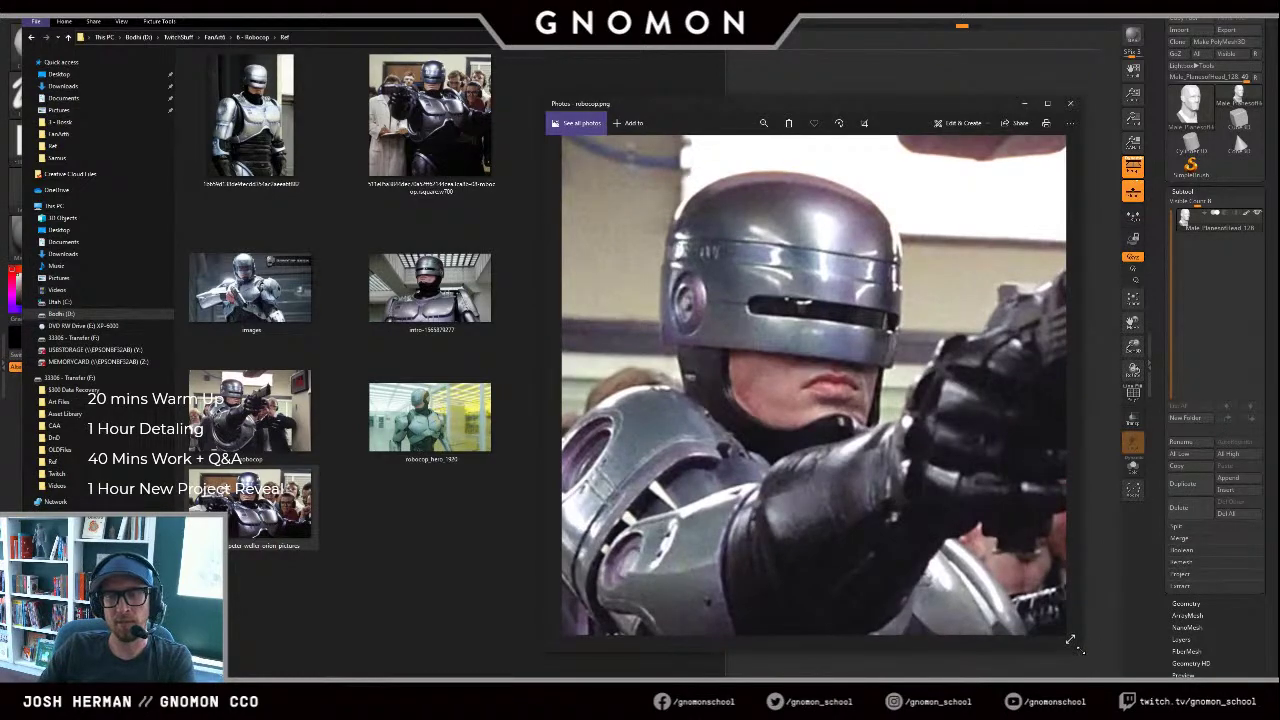
{"action": "left_click_drag", "start_coordinate": [1072, 642], "coordinate": [1008, 550]}
{"action": "left_click", "coordinate": [734, 123]}
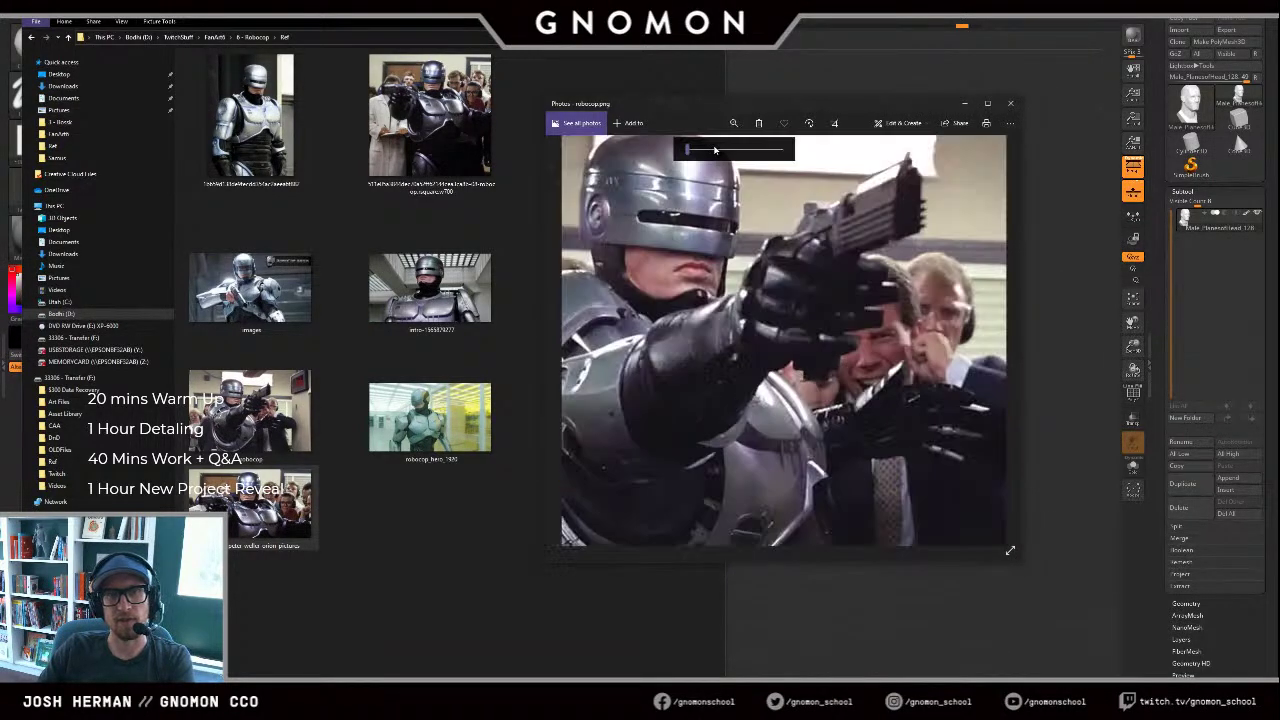
{"action": "left_click", "coordinate": [715, 150]}
{"action": "left_click_drag", "start_coordinate": [703, 190], "coordinate": [890, 373]}
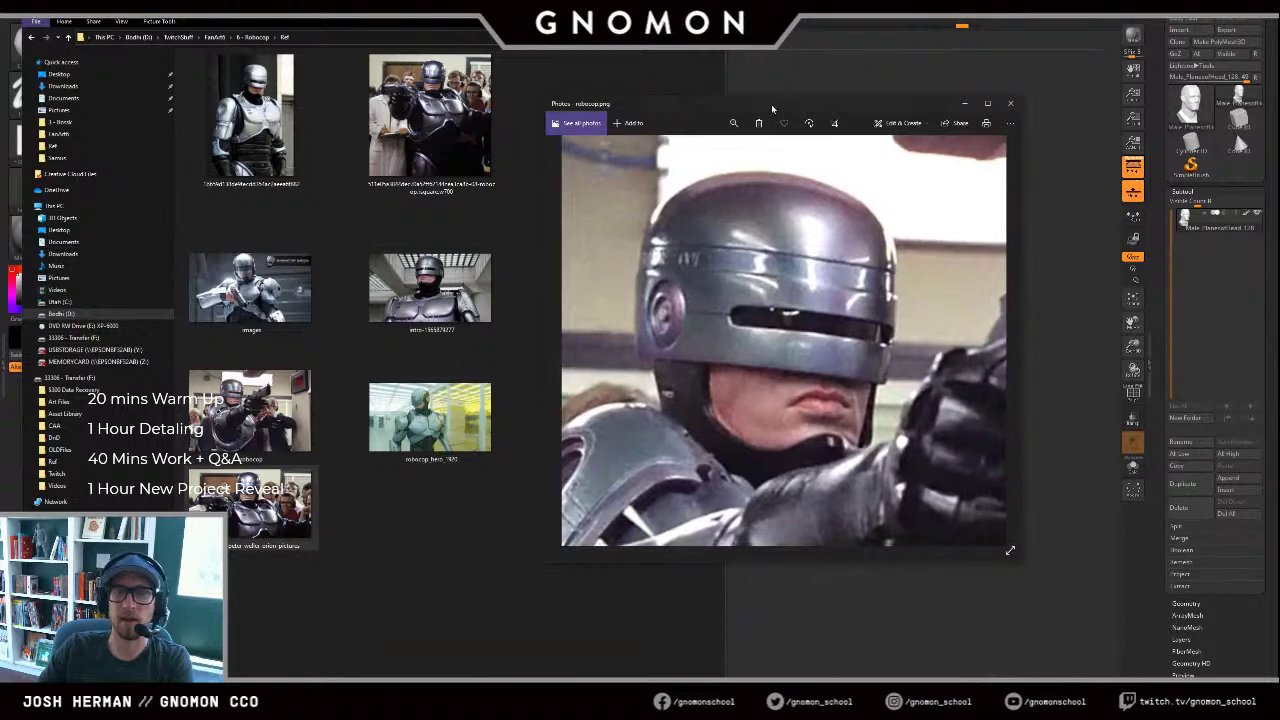
{"action": "left_click_drag", "start_coordinate": [772, 108], "coordinate": [1279, 208]}
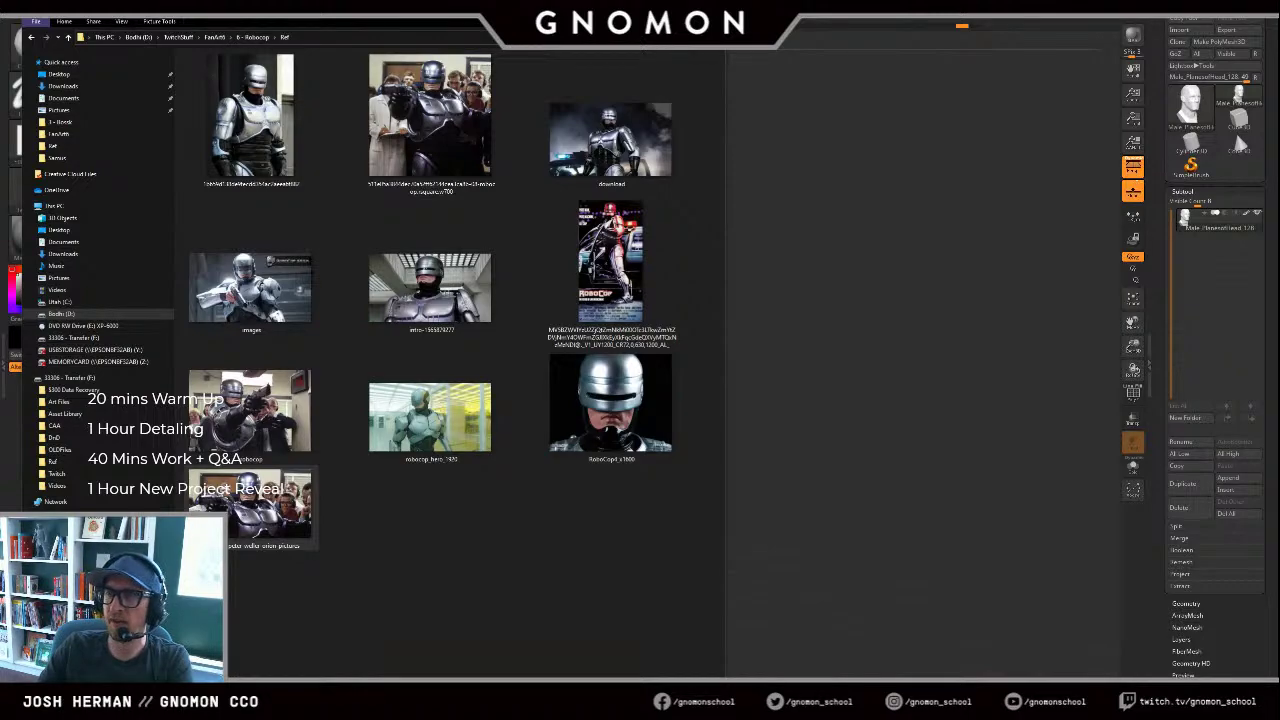
Step: Switch back to ZBrush and smooth the area beside the mouth on the planar head
{"action": "left_click", "coordinate": [668, 9]}
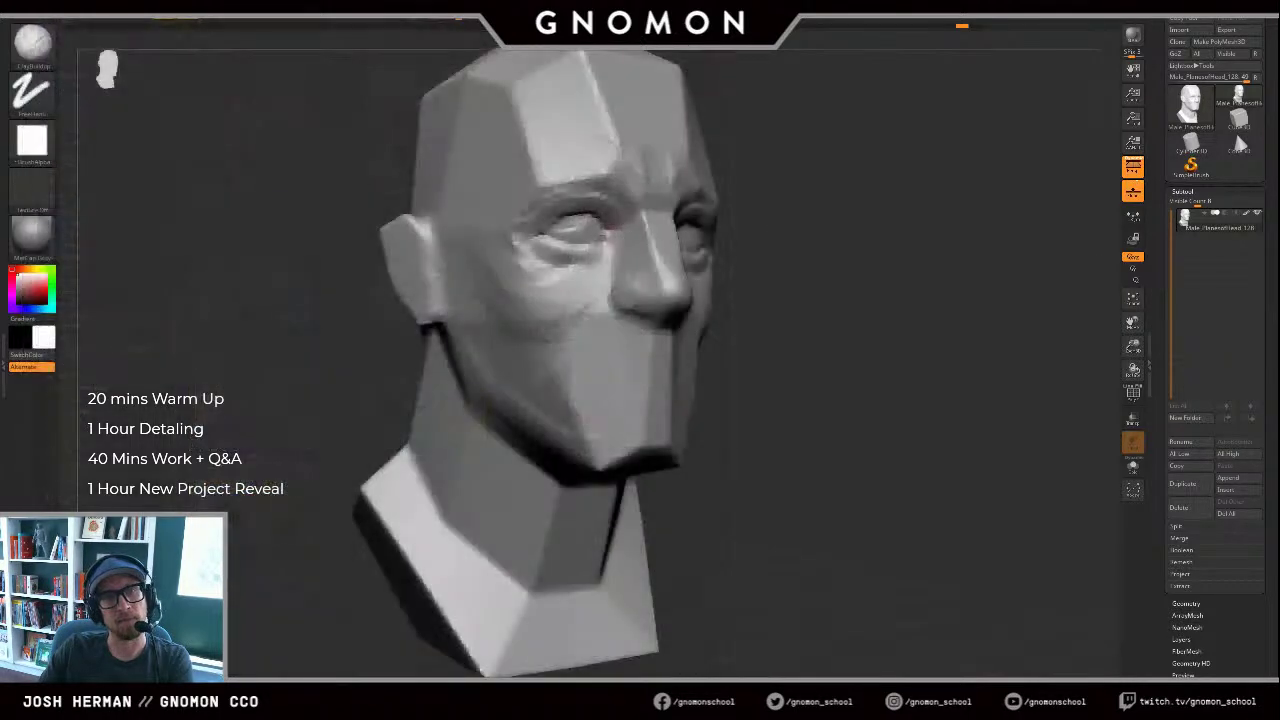
{"action": "left_click_drag", "start_coordinate": [795, 99], "coordinate": [796, 109]}
{"action": "left_click_drag", "start_coordinate": [883, 178], "coordinate": [960, 243], "text": "alt"}
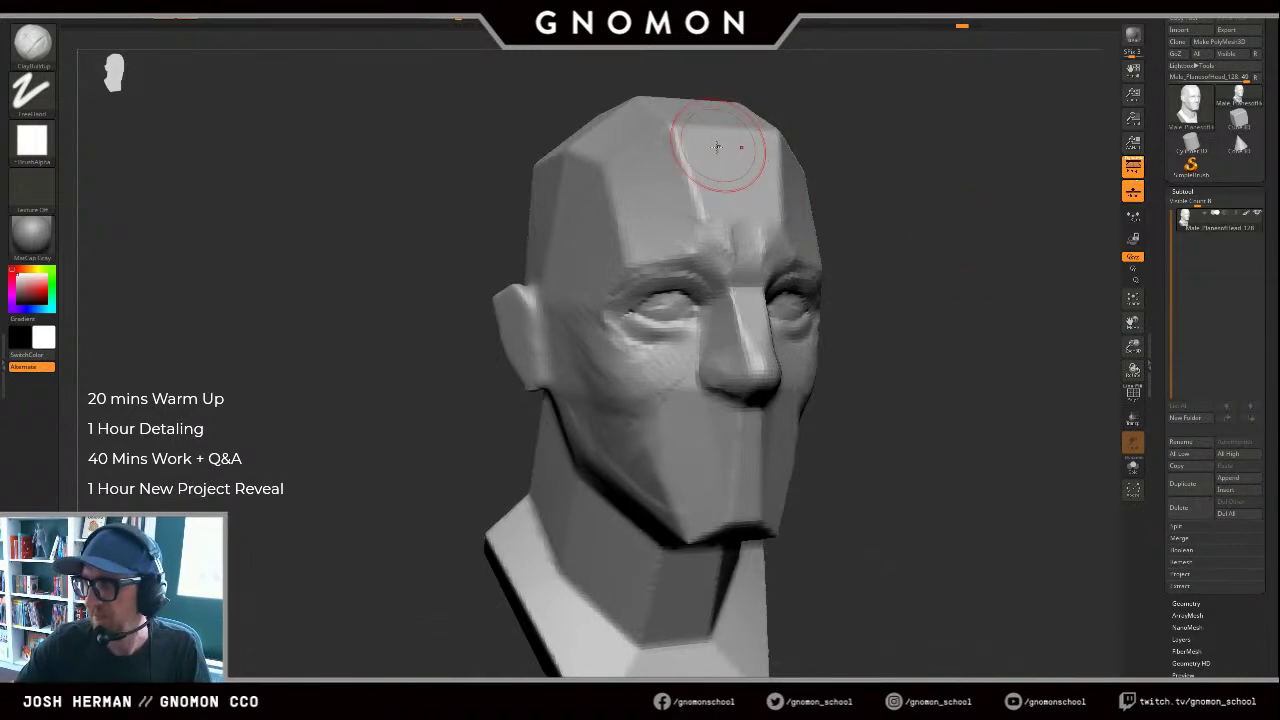
{"action": "left_click_drag", "start_coordinate": [943, 466], "coordinate": [868, 352]}
{"action": "left_click_drag", "start_coordinate": [672, 394], "coordinate": [661, 413], "text": "shift"}
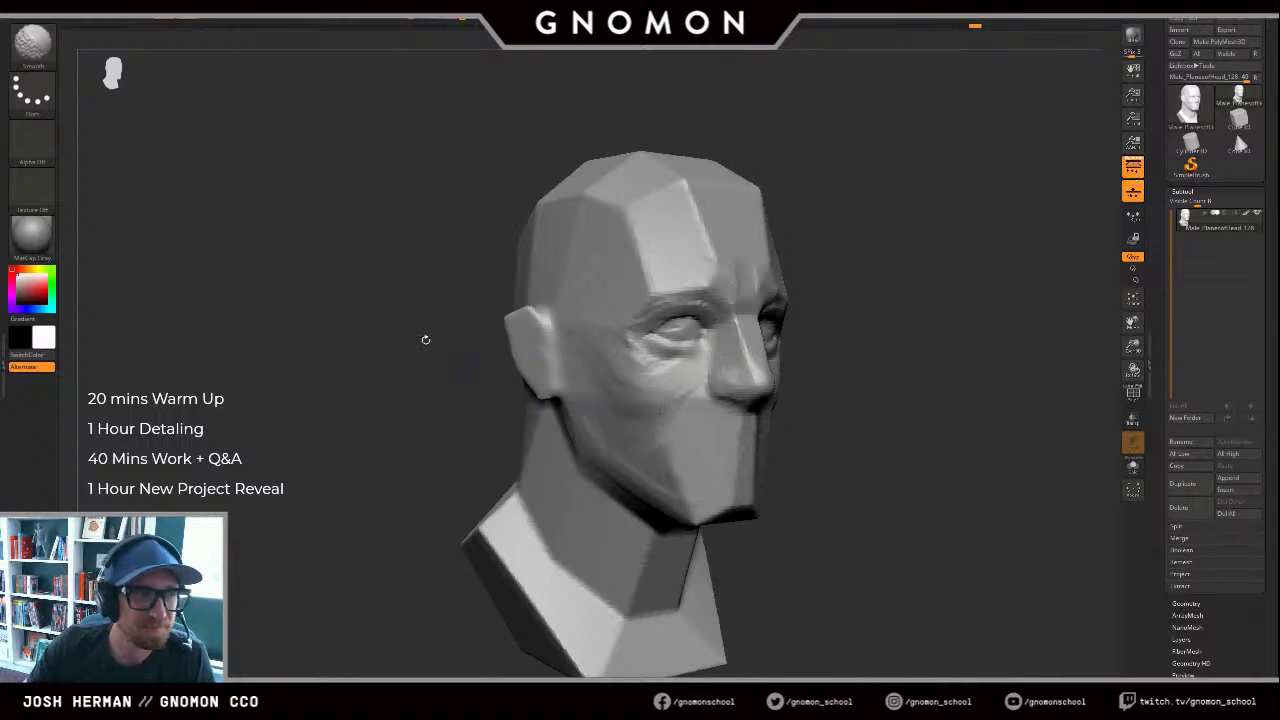
{"action": "mouse_move", "coordinate": [821, 321]}
{"action": "left_mouse_down"}
{"action": "mouse_move", "coordinate": [944, 382]}
{"action": "mouse_move", "coordinate": [897, 391]}
{"action": "left_mouse_up"}
Step: Block in the upper and lower lips with ClayBuildup strokes, undoing one unwanted stroke
{"action": "key", "text": "b"}
{"action": "key", "text": "d"}
{"action": "key", "text": "s"}
{"action": "left_click_drag", "start_coordinate": [856, 449], "coordinate": [746, 389], "text": "alt"}
{"action": "key", "text": "b"}
{"action": "key", "text": "c"}
{"action": "key", "text": "b"}
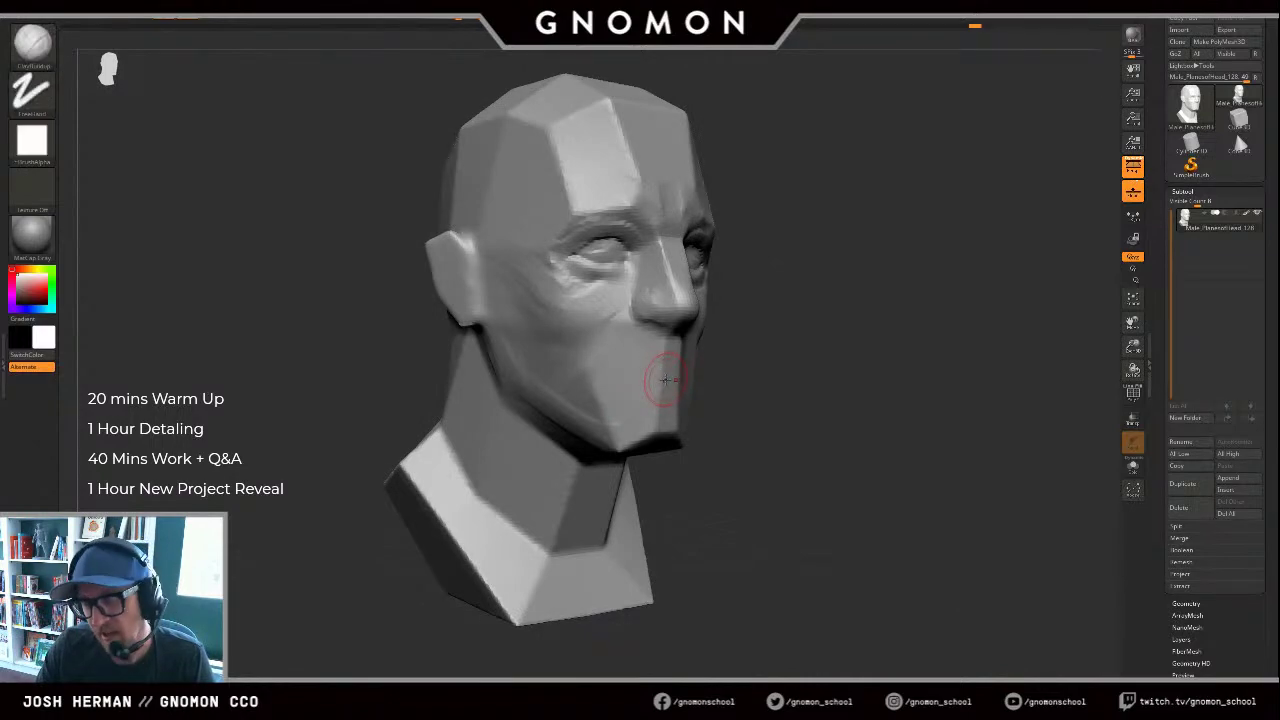
{"action": "key", "text": "ctrl+z"}
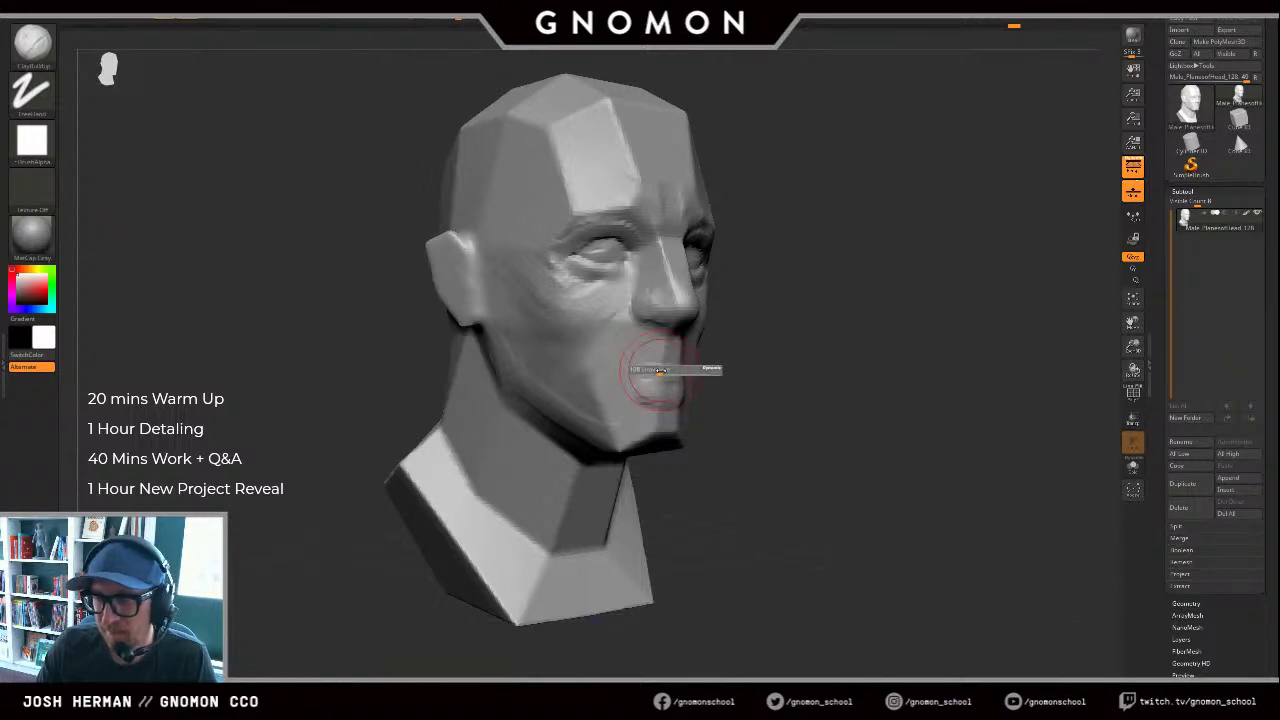
{"action": "left_click_drag", "start_coordinate": [657, 364], "coordinate": [618, 383]}
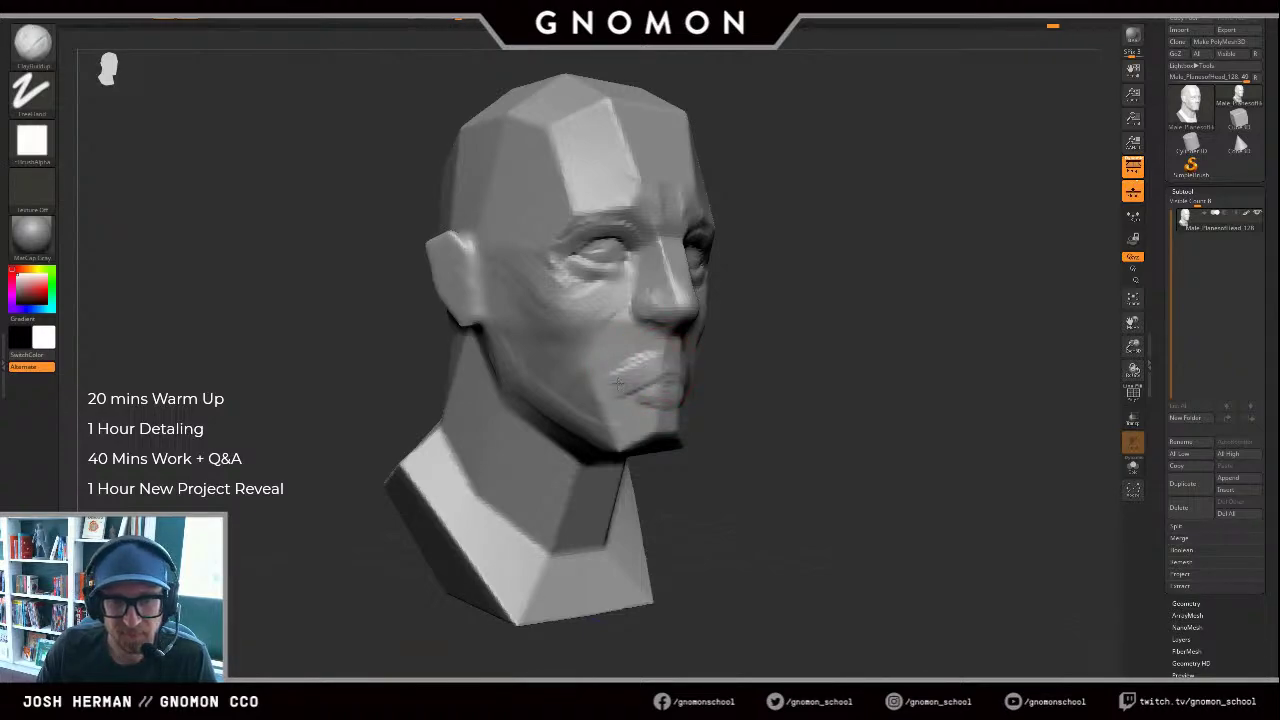
Step: Carve the line between the lips with DamStandard, add Standard strokes at the mouth corner, and smooth the upper lip
{"action": "key", "text": "2"}
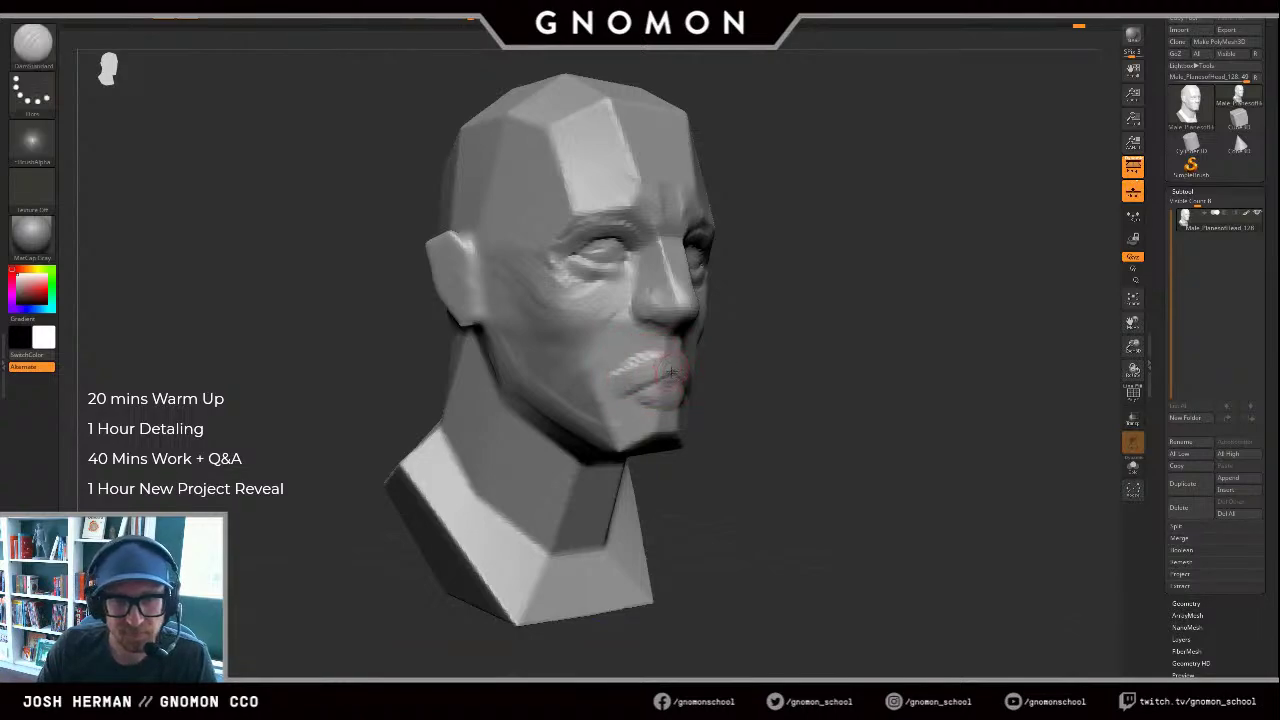
{"action": "key", "text": "1"}
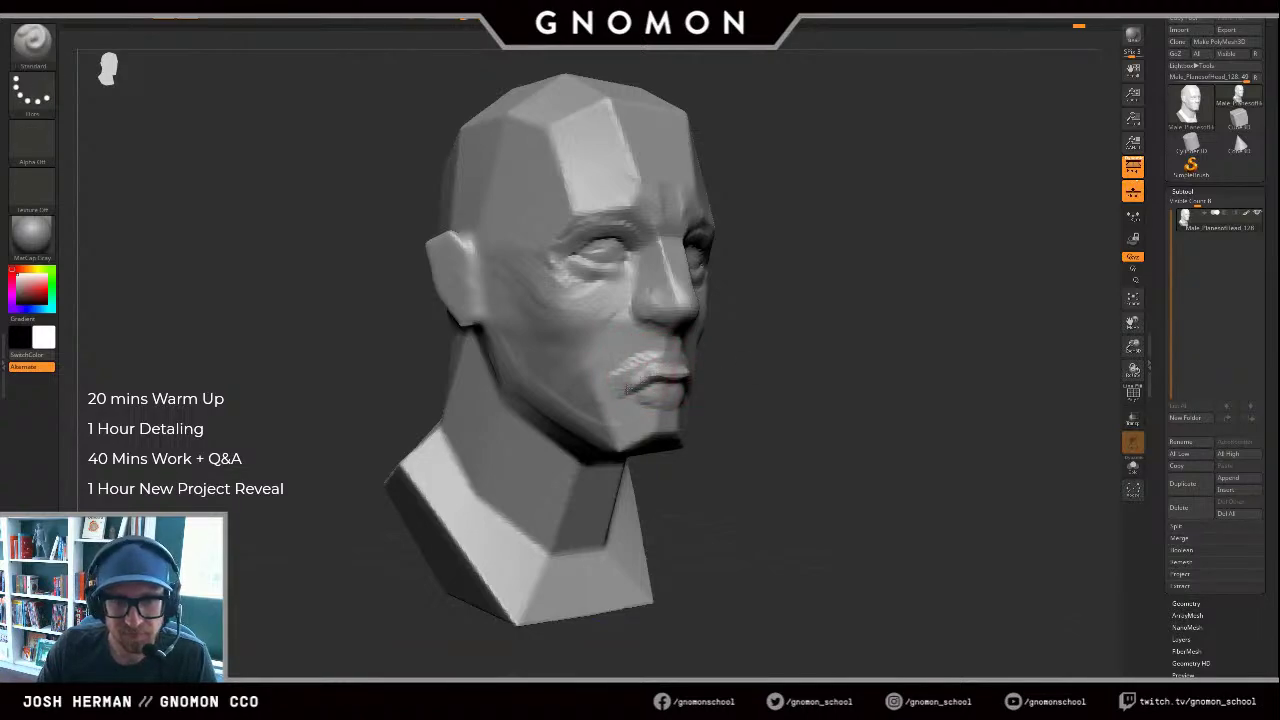
{"action": "left_click_drag", "start_coordinate": [628, 390], "coordinate": [644, 381]}
{"action": "left_click_drag", "start_coordinate": [617, 391], "coordinate": [655, 364], "text": "shift"}
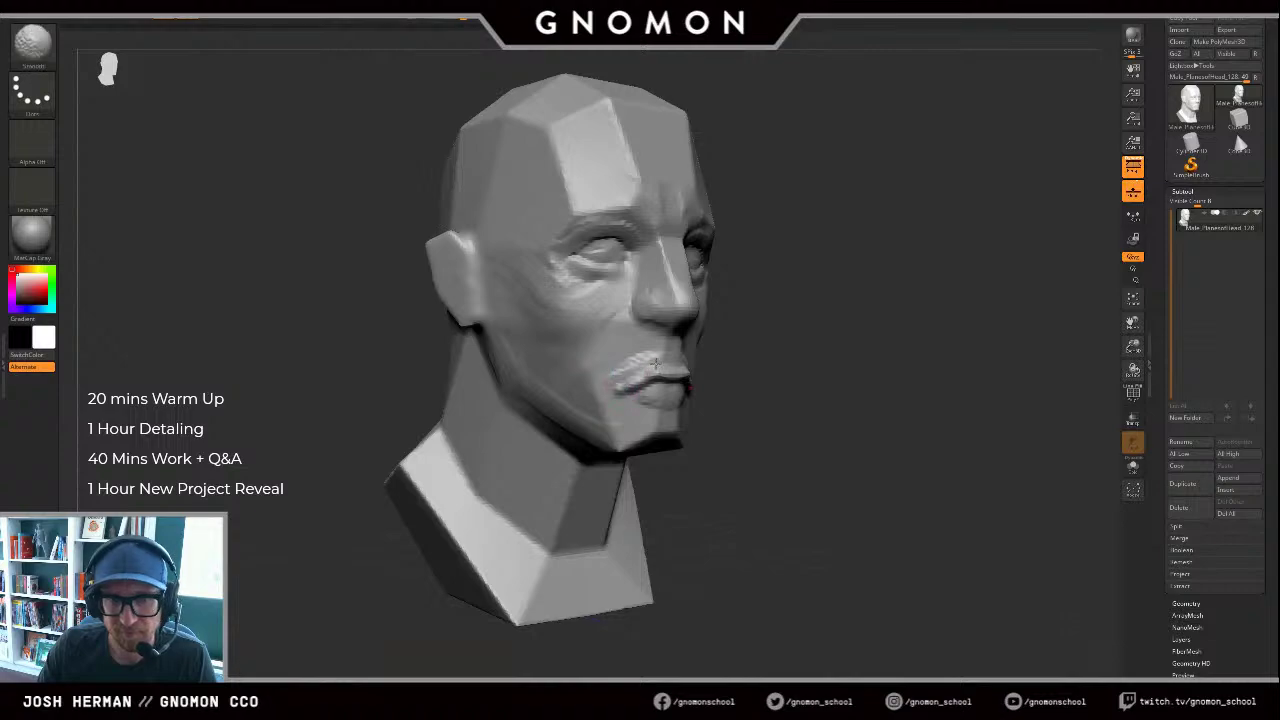
Step: Add volume above the center of the upper lip with a resized Clay brush and smooth the strokes
{"action": "mouse_move", "coordinate": [824, 361]}
{"action": "left_mouse_down", "text": "alt"}
{"action": "mouse_move", "coordinate": [914, 377]}
{"action": "mouse_move", "coordinate": [820, 389]}
{"action": "mouse_move", "coordinate": [848, 374]}
{"action": "left_mouse_up", "text": "alt"}
{"action": "key", "text": "b"}
{"action": "key", "text": "c"}
{"action": "key", "text": "l"}
{"action": "key", "text": "s"}
{"action": "left_click", "coordinate": [851, 370]}
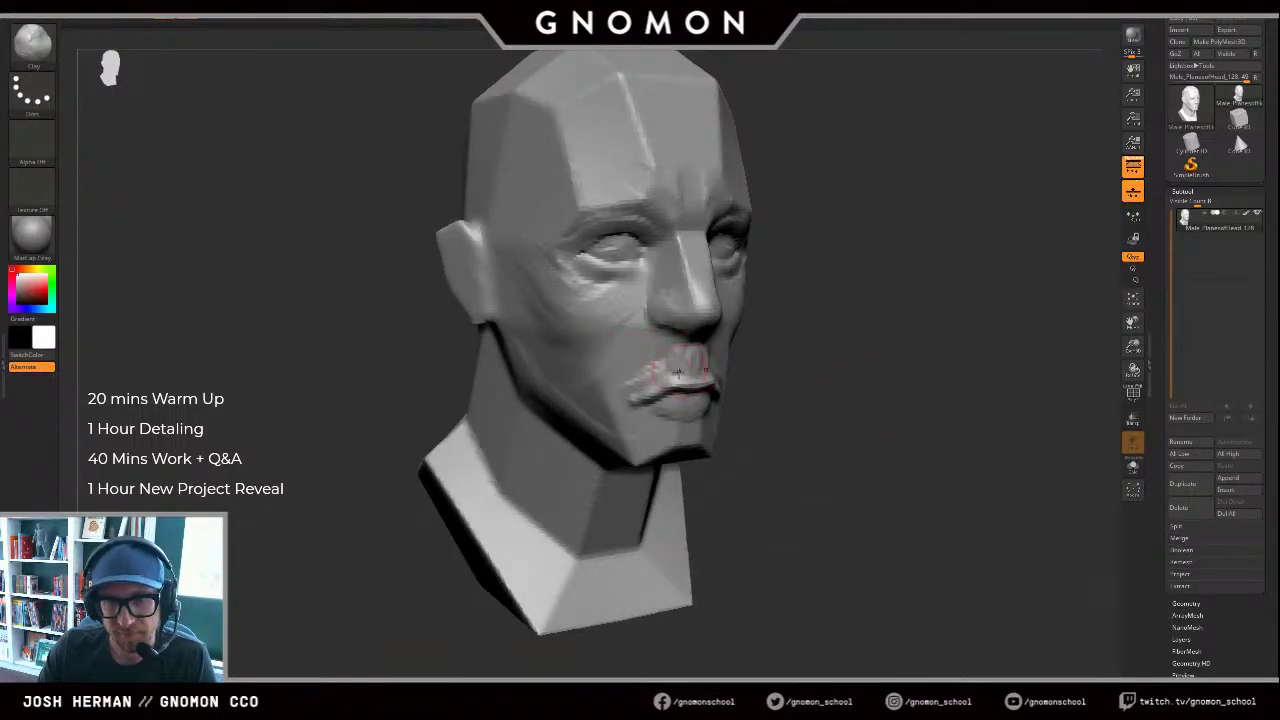
{"action": "left_click_drag", "start_coordinate": [835, 363], "coordinate": [856, 360]}
{"action": "left_click_drag", "start_coordinate": [676, 354], "coordinate": [678, 375], "text": "shift"}
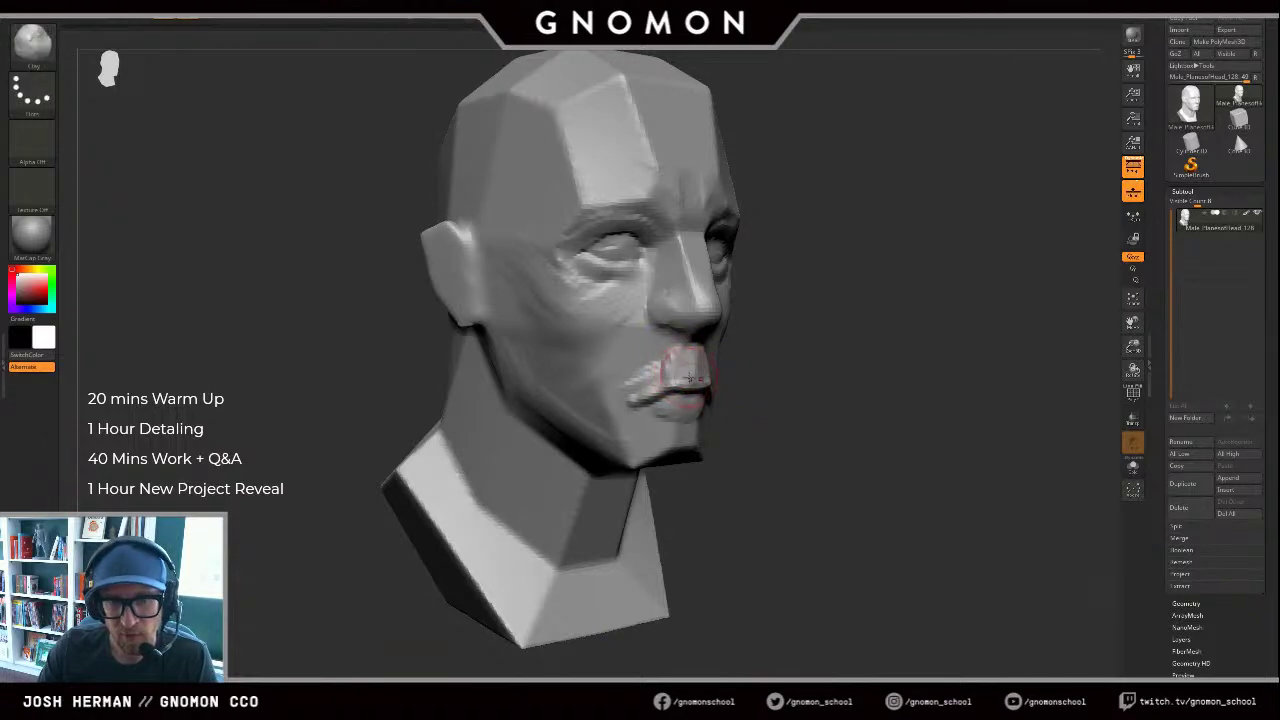
{"action": "left_click_drag", "start_coordinate": [692, 374], "coordinate": [688, 362], "text": "shift"}
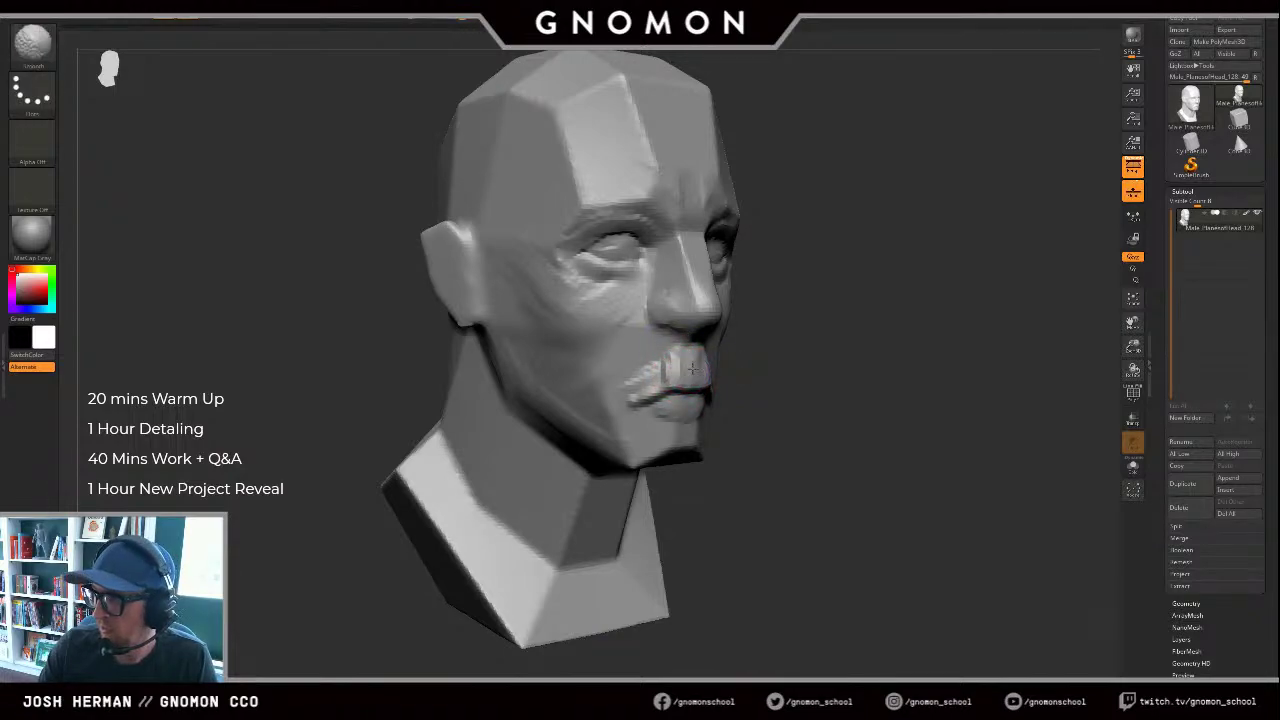
Step: Adjust the upper lip with the Move brush, and form the philtrum with Clay strokes and smoothing
{"action": "left_click_drag", "start_coordinate": [834, 373], "coordinate": [748, 366]}
{"action": "left_click_drag", "start_coordinate": [577, 386], "coordinate": [638, 384]}
{"action": "key", "text": "b"}
{"action": "key", "text": "m"}
{"action": "key", "text": "v"}
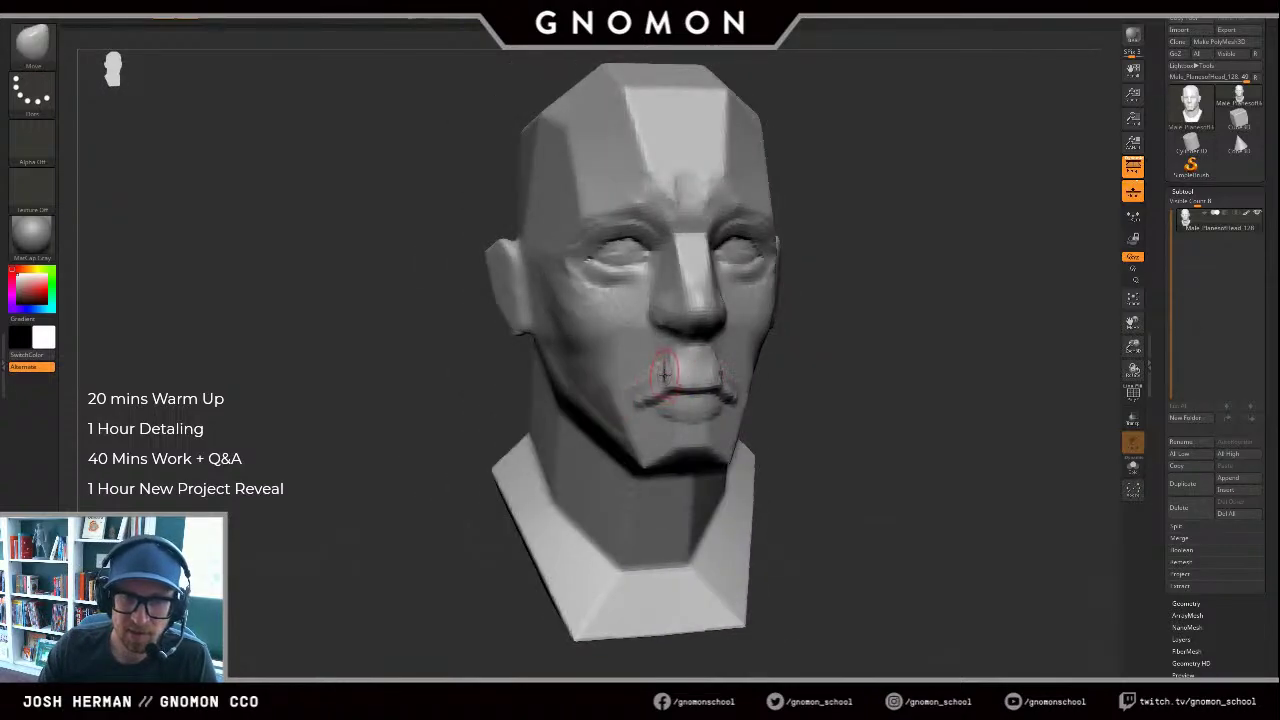
{"action": "key", "text": "b"}
{"action": "key", "text": "c"}
{"action": "key", "text": "l"}
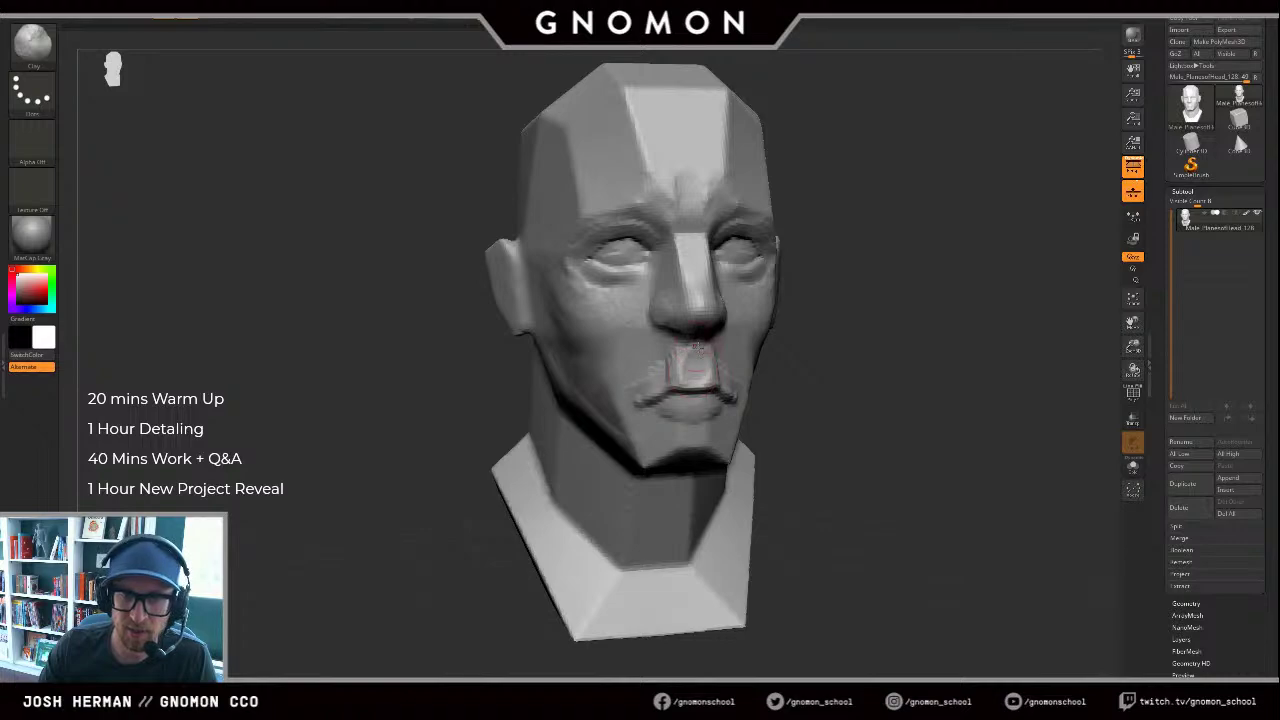
{"action": "mouse_move", "coordinate": [660, 370]}
{"action": "left_mouse_down", "text": "shift"}
{"action": "mouse_move", "coordinate": [646, 377]}
{"action": "mouse_move", "coordinate": [654, 368]}
{"action": "left_mouse_up", "text": "shift"}
Step: Sharpen the line between the lips with DamStandard and fill out the lower lip with Standard strokes
{"action": "mouse_move", "coordinate": [780, 355]}
{"action": "left_mouse_down"}
{"action": "mouse_move", "coordinate": [706, 365]}
{"action": "mouse_move", "coordinate": [681, 402]}
{"action": "left_mouse_up"}
{"action": "key", "text": "b"}
{"action": "key", "text": "d"}
{"action": "key", "text": "s"}
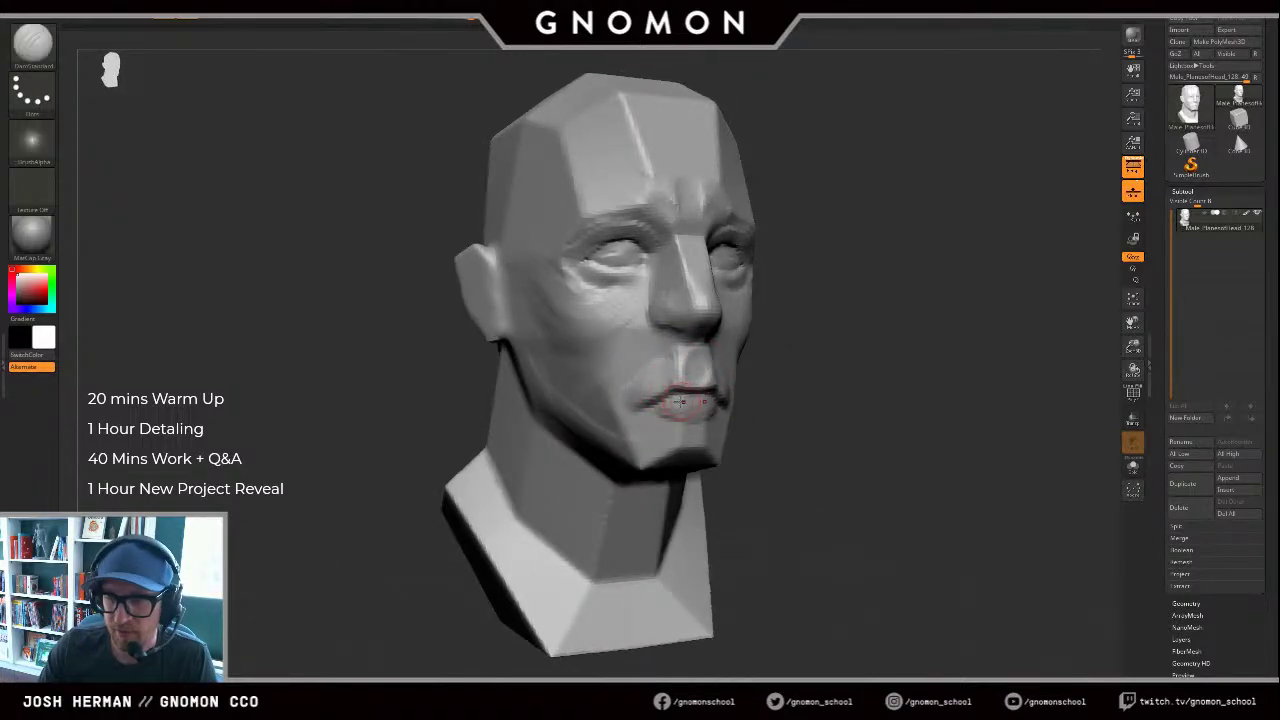
{"action": "key", "text": "b"}
{"action": "key", "text": "s"}
{"action": "key", "text": "t"}
{"action": "mouse_move", "coordinate": [808, 412]}
{"action": "left_mouse_down"}
{"action": "mouse_move", "coordinate": [682, 410]}
{"action": "mouse_move", "coordinate": [728, 404]}
{"action": "left_mouse_up"}
{"action": "left_click_drag", "start_coordinate": [585, 420], "coordinate": [667, 416]}
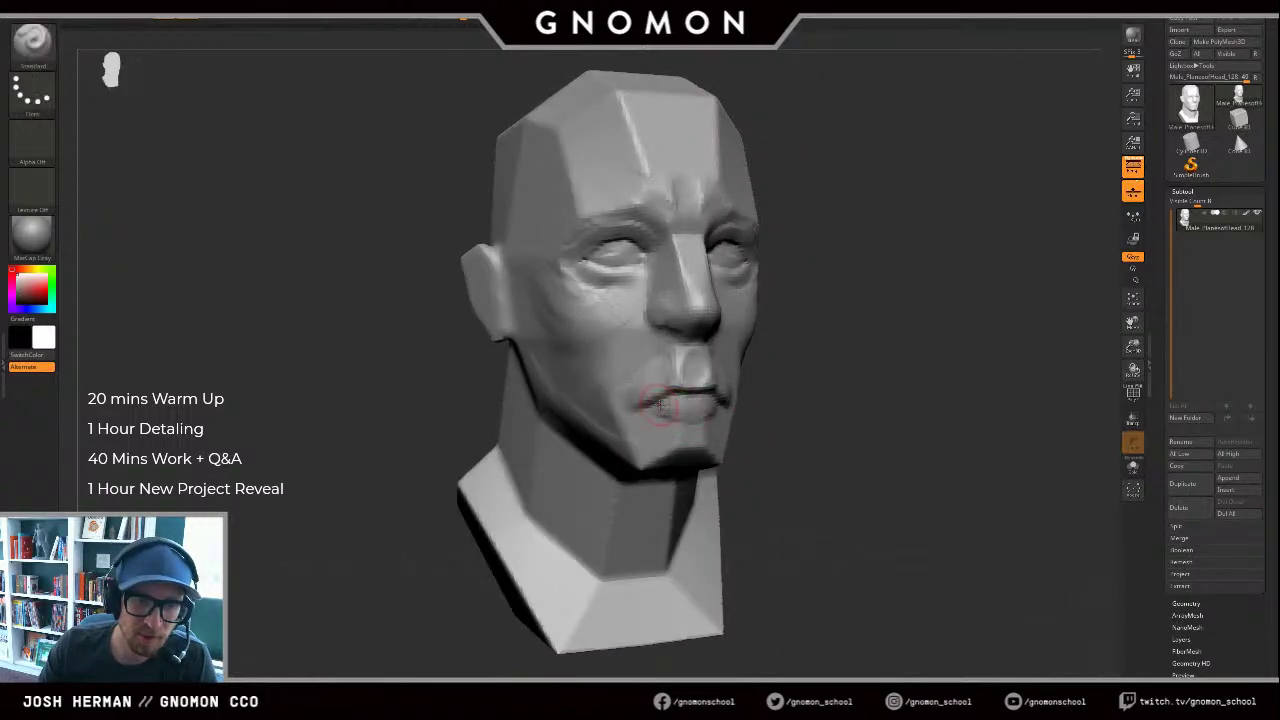
{"action": "mouse_move", "coordinate": [786, 412]}
{"action": "left_mouse_down"}
{"action": "mouse_move", "coordinate": [818, 412]}
{"action": "mouse_move", "coordinate": [680, 428]}
{"action": "mouse_move", "coordinate": [716, 443]}
{"action": "mouse_move", "coordinate": [688, 428]}
{"action": "mouse_move", "coordinate": [668, 438]}
{"action": "mouse_move", "coordinate": [856, 428]}
{"action": "mouse_move", "coordinate": [826, 403]}
{"action": "mouse_move", "coordinate": [754, 431]}
{"action": "left_mouse_up"}
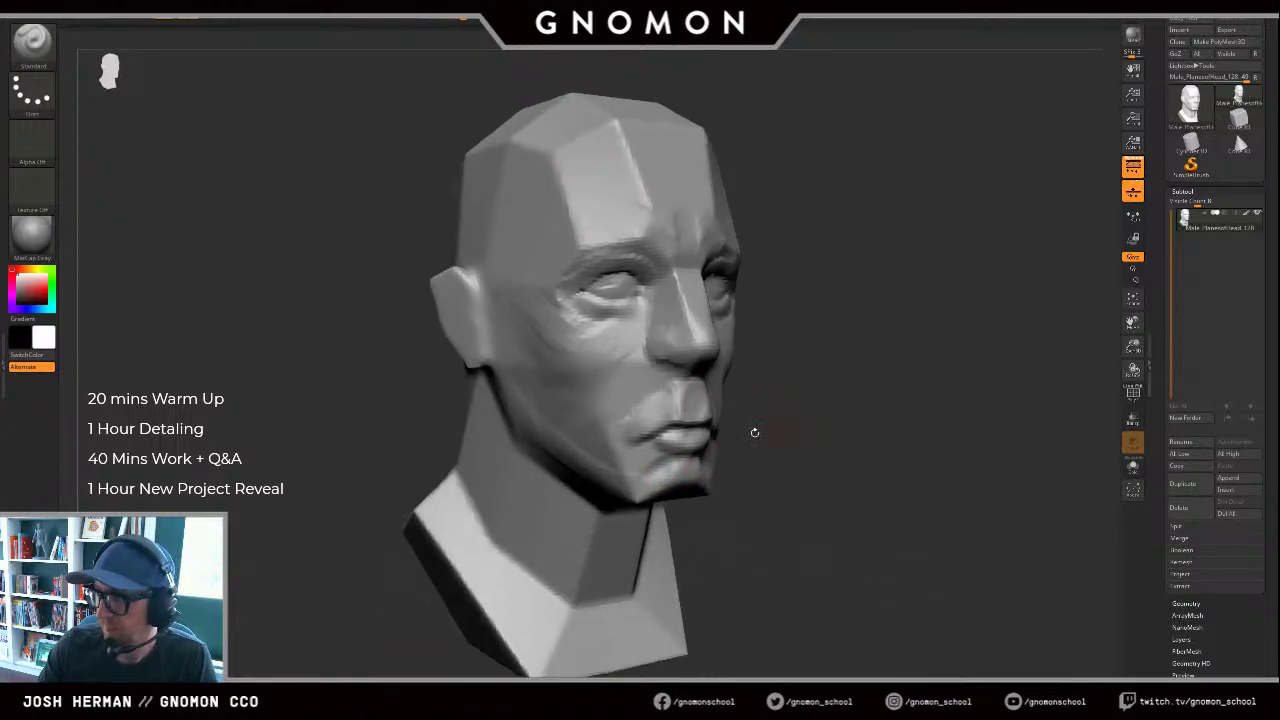
Step: Build up the muscle forms around the mouth corners and below the lower lip with ClayBuildup
{"action": "key", "text": "b"}
{"action": "key", "text": "c"}
{"action": "key", "text": "b"}
{"action": "mouse_move", "coordinate": [879, 397]}
{"action": "left_mouse_down"}
{"action": "mouse_move", "coordinate": [780, 382]}
{"action": "mouse_move", "coordinate": [745, 395]}
{"action": "left_mouse_up"}
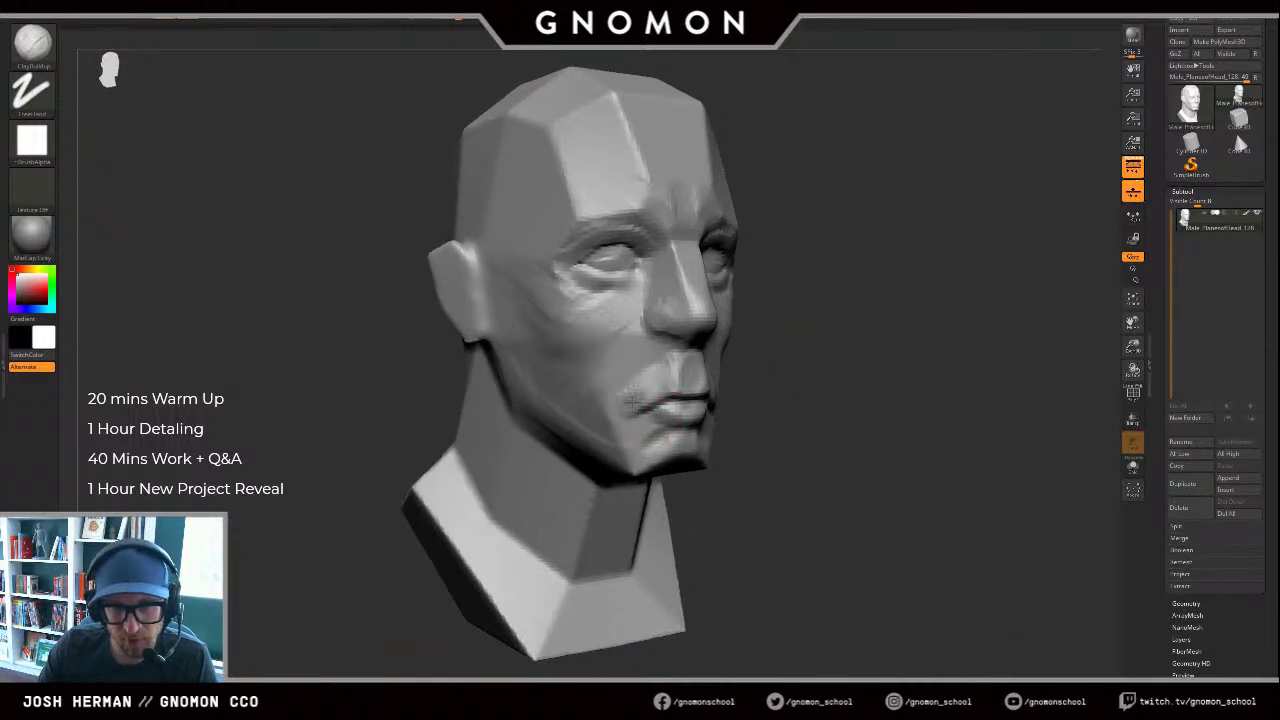
{"action": "left_click_drag", "start_coordinate": [637, 434], "coordinate": [617, 429]}
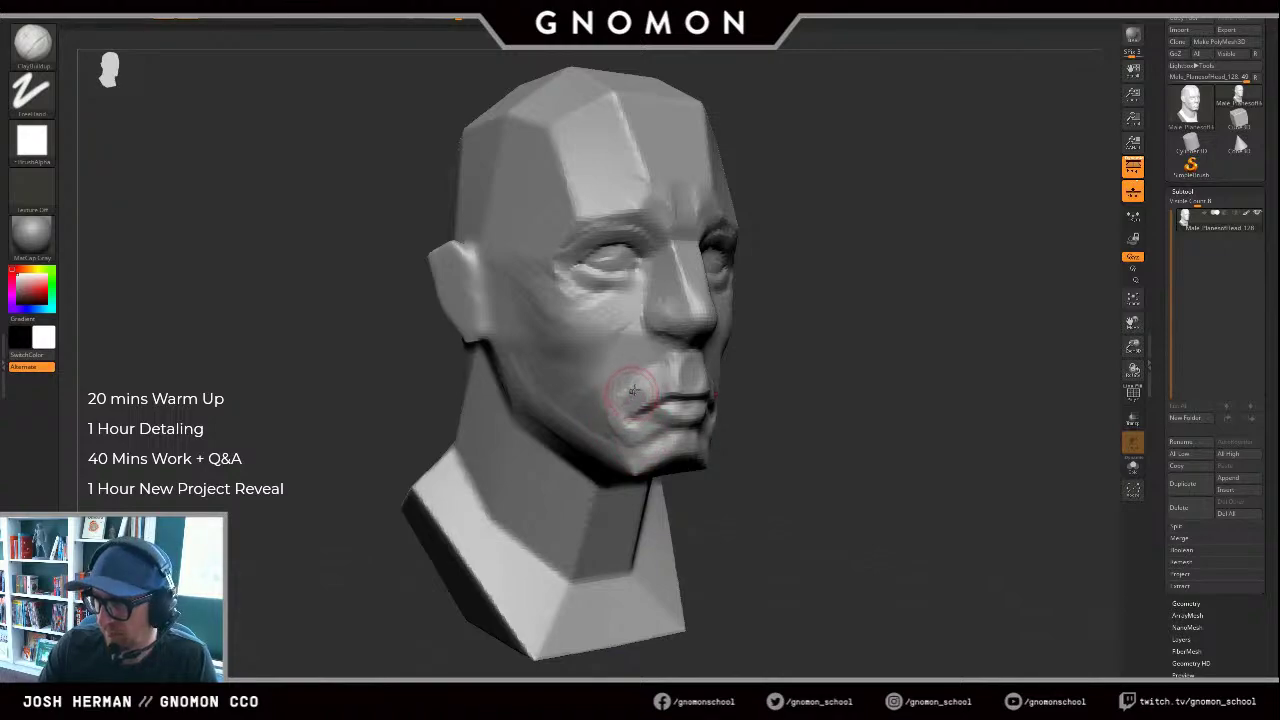
{"action": "left_click_drag", "start_coordinate": [806, 390], "coordinate": [789, 396]}
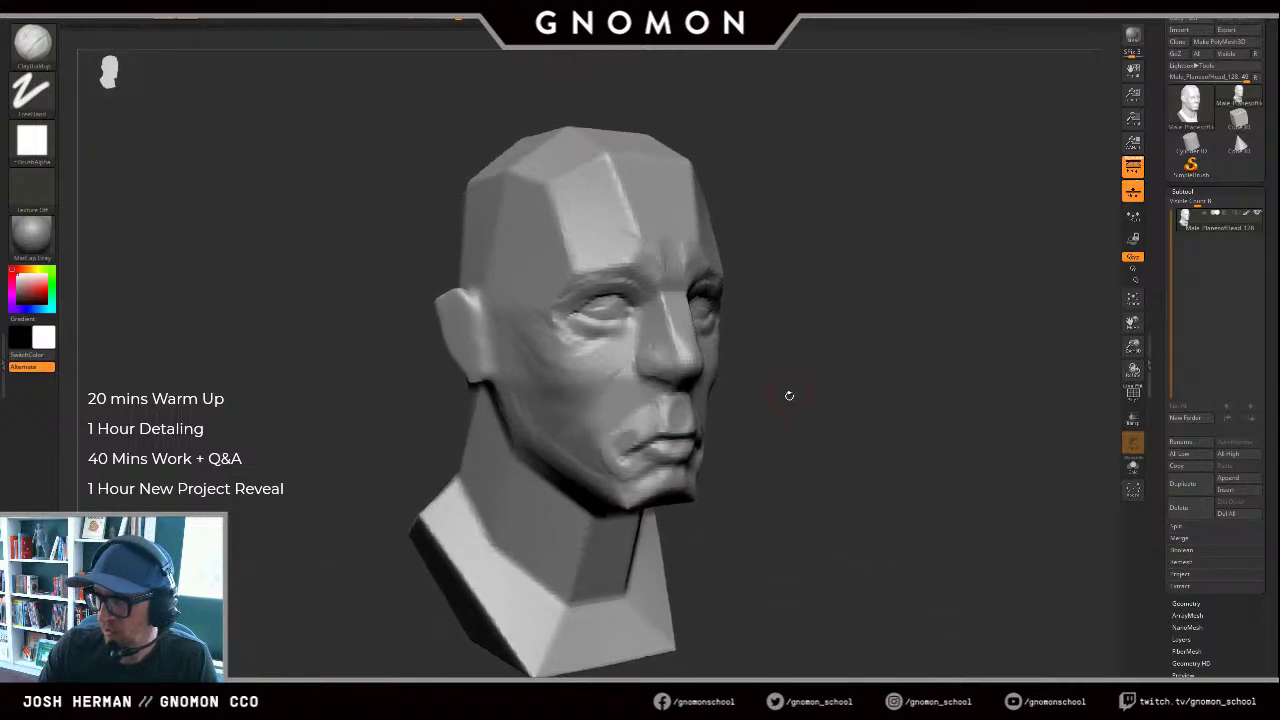
{"action": "mouse_move", "coordinate": [810, 451]}
{"action": "left_mouse_down", "text": "alt"}
{"action": "mouse_move", "coordinate": [851, 363]}
{"action": "mouse_move", "coordinate": [814, 383]}
{"action": "mouse_move", "coordinate": [828, 386]}
{"action": "mouse_move", "coordinate": [815, 398]}
{"action": "left_mouse_up", "text": "alt"}
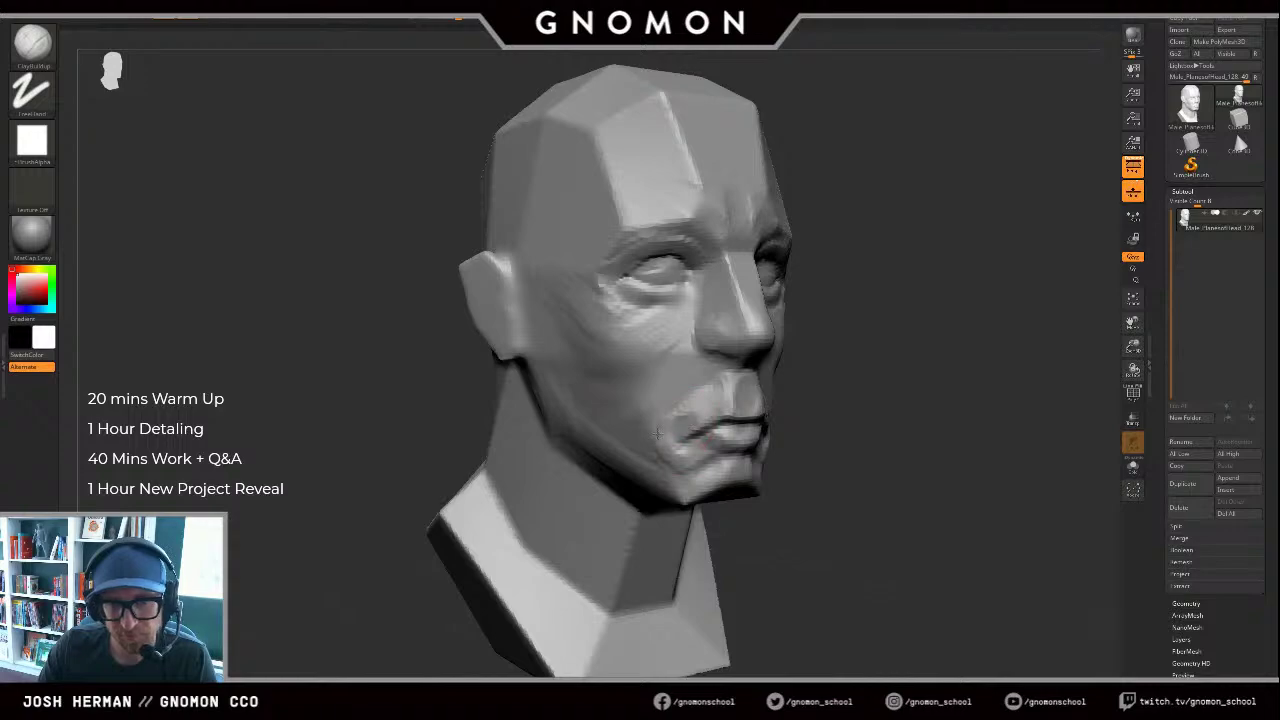
Step: Cut the mouth line and its corners deeper with DamStandard
{"action": "key", "text": "b"}
{"action": "key", "text": "d"}
{"action": "key", "text": "s"}
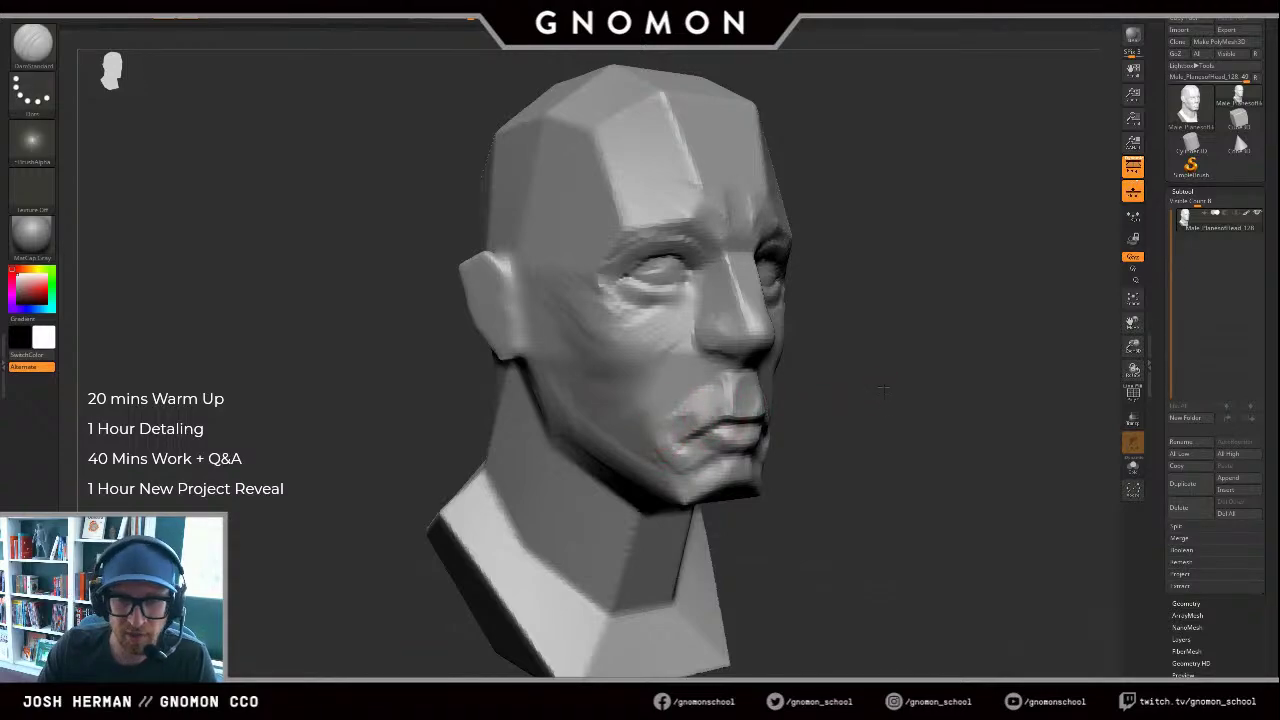
Step: Work ClayBuildup strokes around the mouth from the opposite side of the face and smooth the area above the mouth corner
{"action": "left_click_drag", "start_coordinate": [883, 388], "coordinate": [757, 400]}
{"action": "right_click_drag", "start_coordinate": [775, 443], "coordinate": [752, 431]}
{"action": "key", "text": "b"}
{"action": "key", "text": "c"}
{"action": "key", "text": "b"}
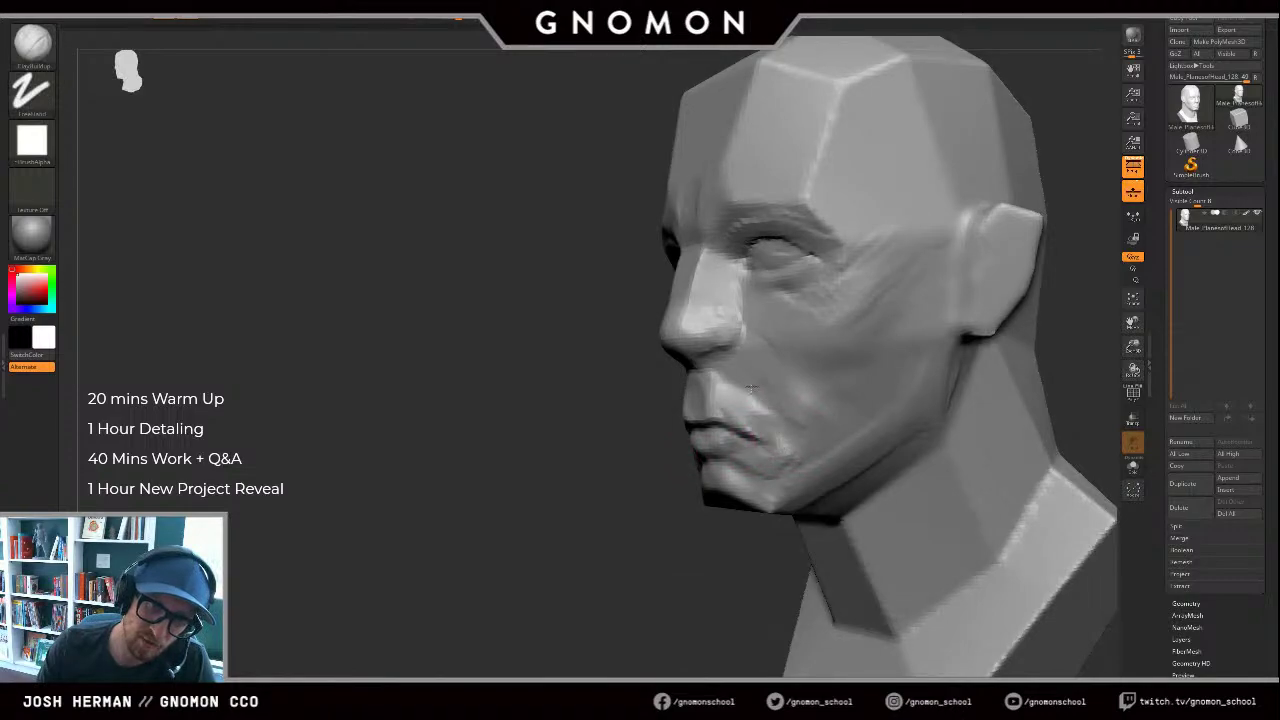
{"action": "left_click_drag", "start_coordinate": [774, 431], "coordinate": [757, 397], "text": "shift"}
{"action": "right_click_drag", "start_coordinate": [762, 399], "coordinate": [735, 403]}
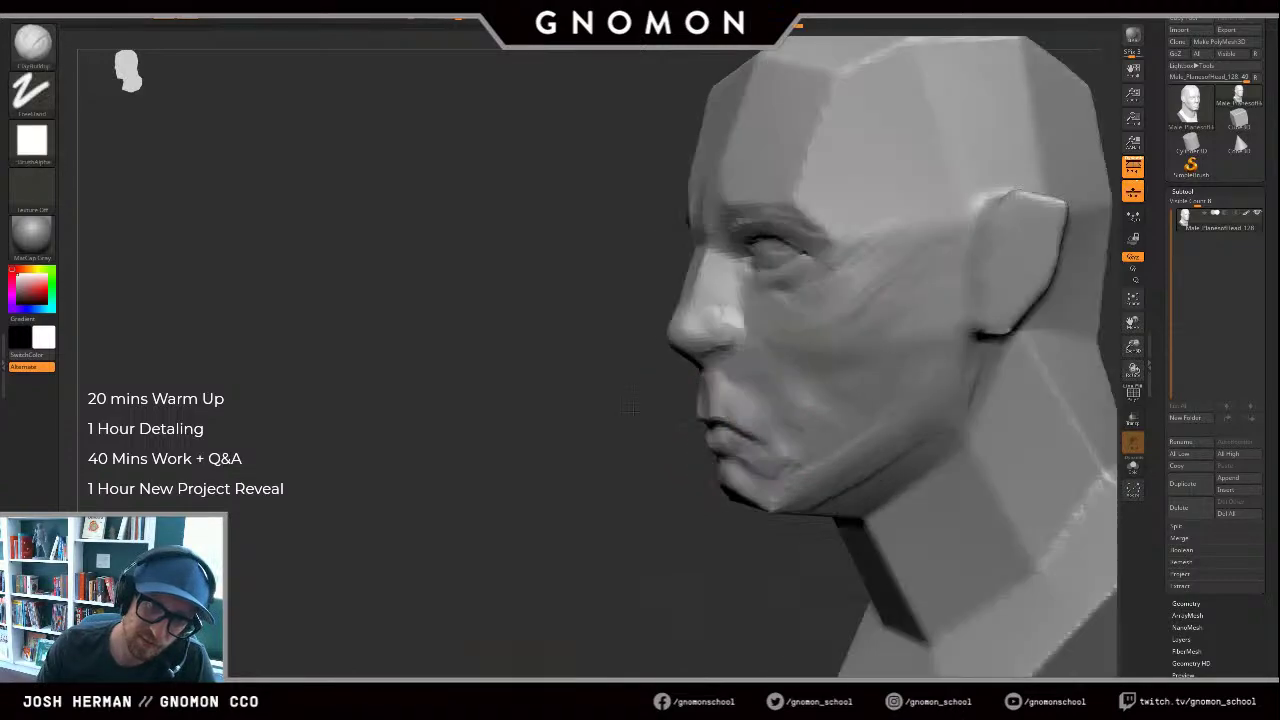
Step: Smooth the cheek beside the mouth and add a small Clay stroke above the mouth corner
{"action": "left_click_drag", "start_coordinate": [752, 404], "coordinate": [775, 425], "text": "shift"}
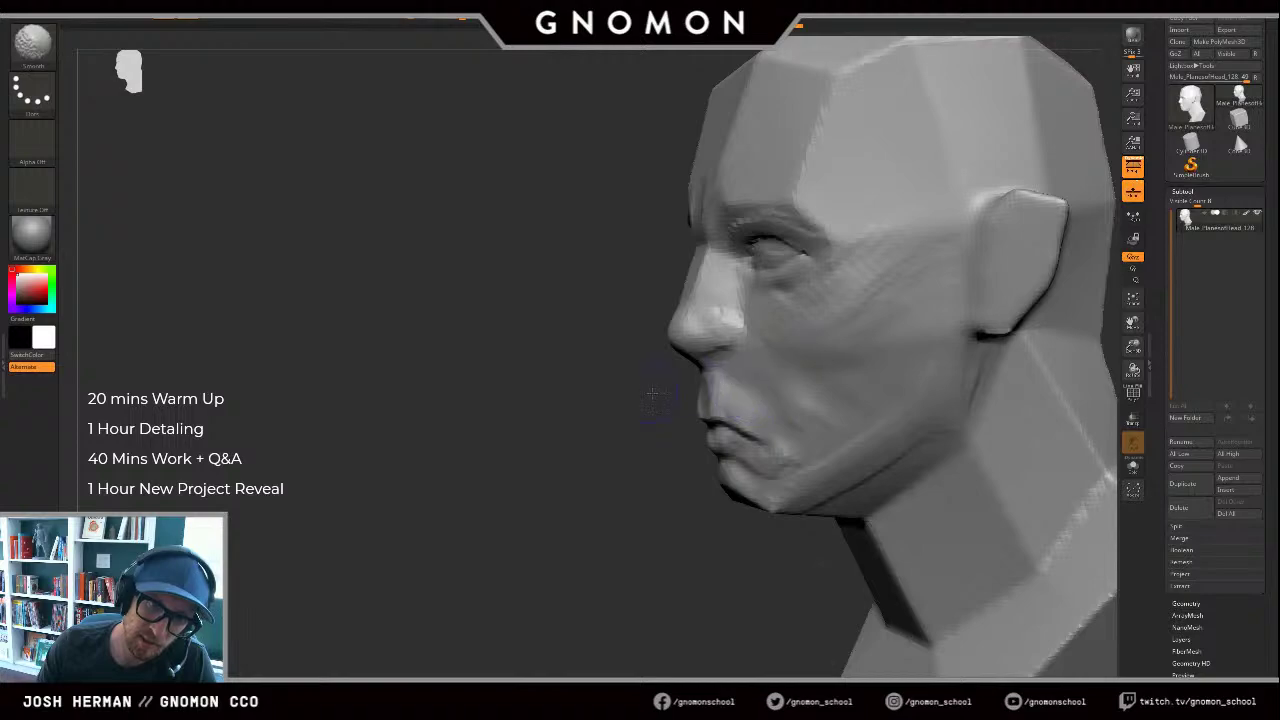
{"action": "mouse_move", "coordinate": [652, 393]}
{"action": "right_mouse_down"}
{"action": "mouse_move", "coordinate": [834, 409]}
{"action": "mouse_move", "coordinate": [811, 414]}
{"action": "right_mouse_up"}
{"action": "key", "text": "b"}
{"action": "key", "text": "m"}
{"action": "key", "text": "v"}
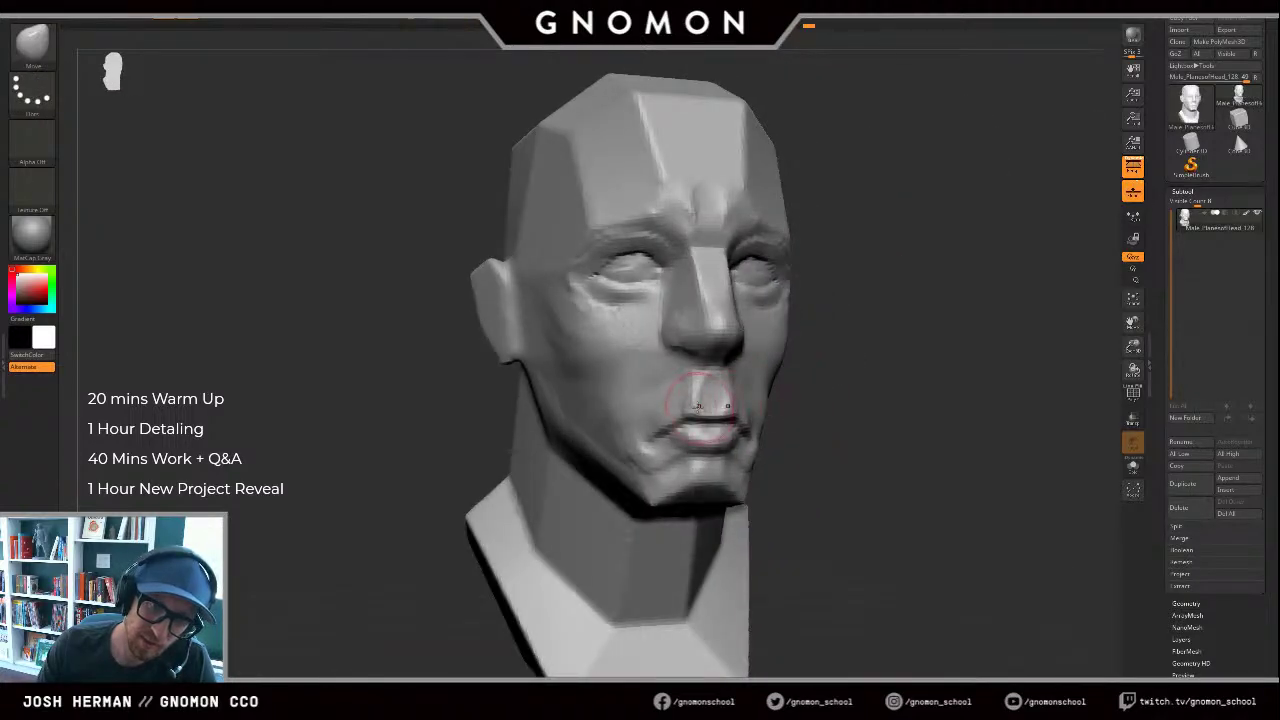
{"action": "key", "text": "b"}
{"action": "key", "text": "c"}
{"action": "key", "text": "l"}
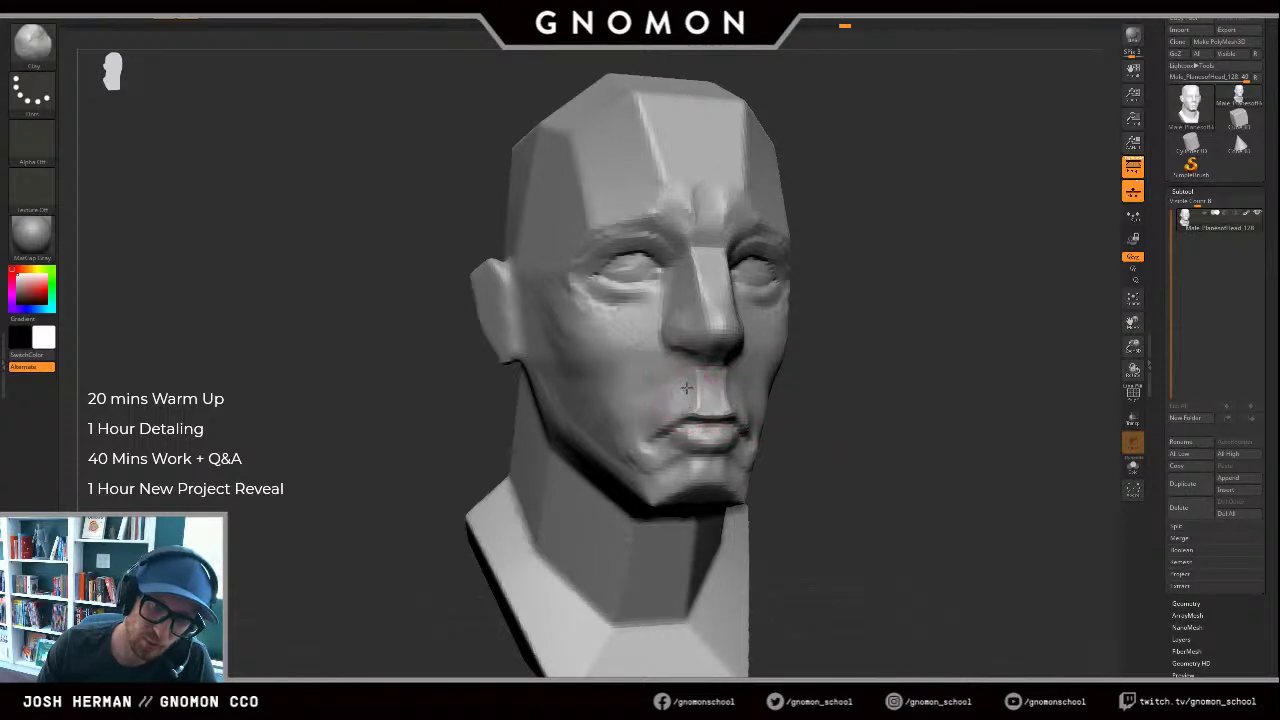
{"action": "mouse_move", "coordinate": [671, 405]}
{"action": "left_mouse_down"}
{"action": "mouse_move", "coordinate": [657, 418]}
{"action": "mouse_move", "coordinate": [664, 401]}
{"action": "left_mouse_up"}
Step: Smooth the opposite side of the mouth from the front and adjust the lips with the Move brush
{"action": "right_click_drag", "start_coordinate": [730, 386], "coordinate": [914, 395]}
{"action": "key", "text": "s"}
{"action": "right_click_drag", "start_coordinate": [822, 400], "coordinate": [731, 417]}
{"action": "left_click_drag", "start_coordinate": [788, 410], "coordinate": [778, 404], "text": "shift"}
{"action": "key", "text": "s"}
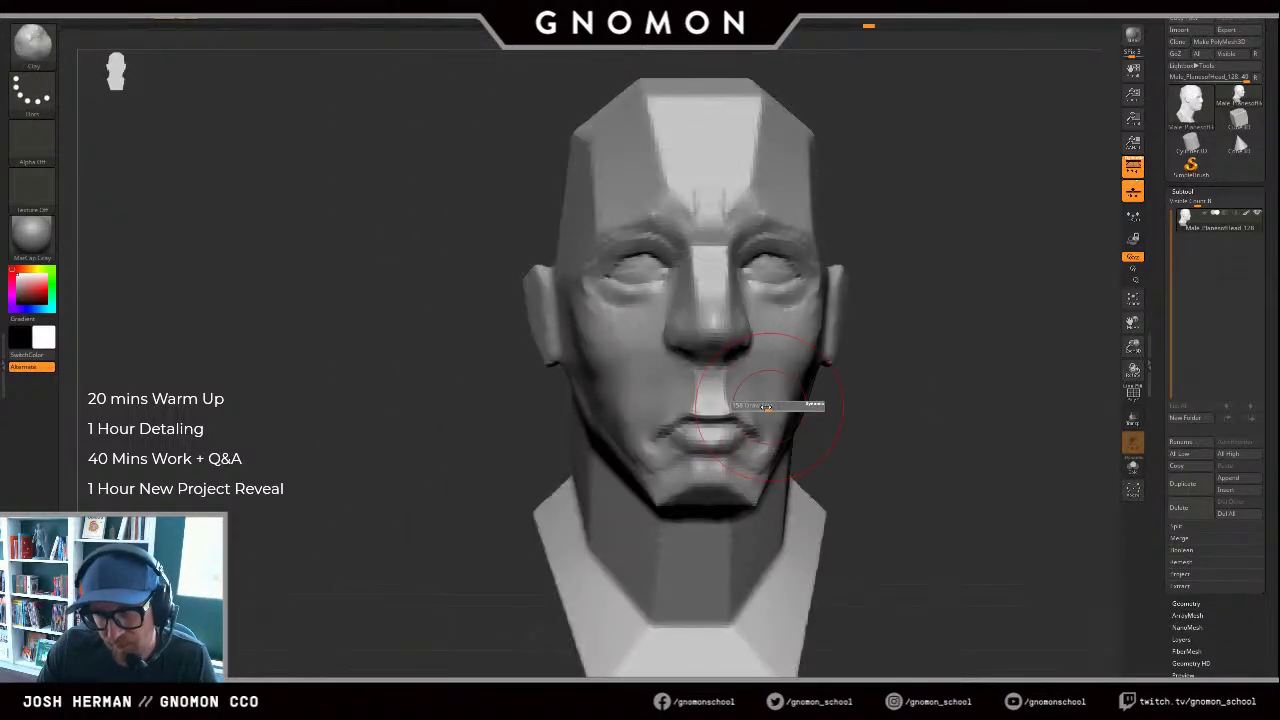
{"action": "key", "text": "b"}
{"action": "key", "text": "m"}
{"action": "key", "text": "v"}
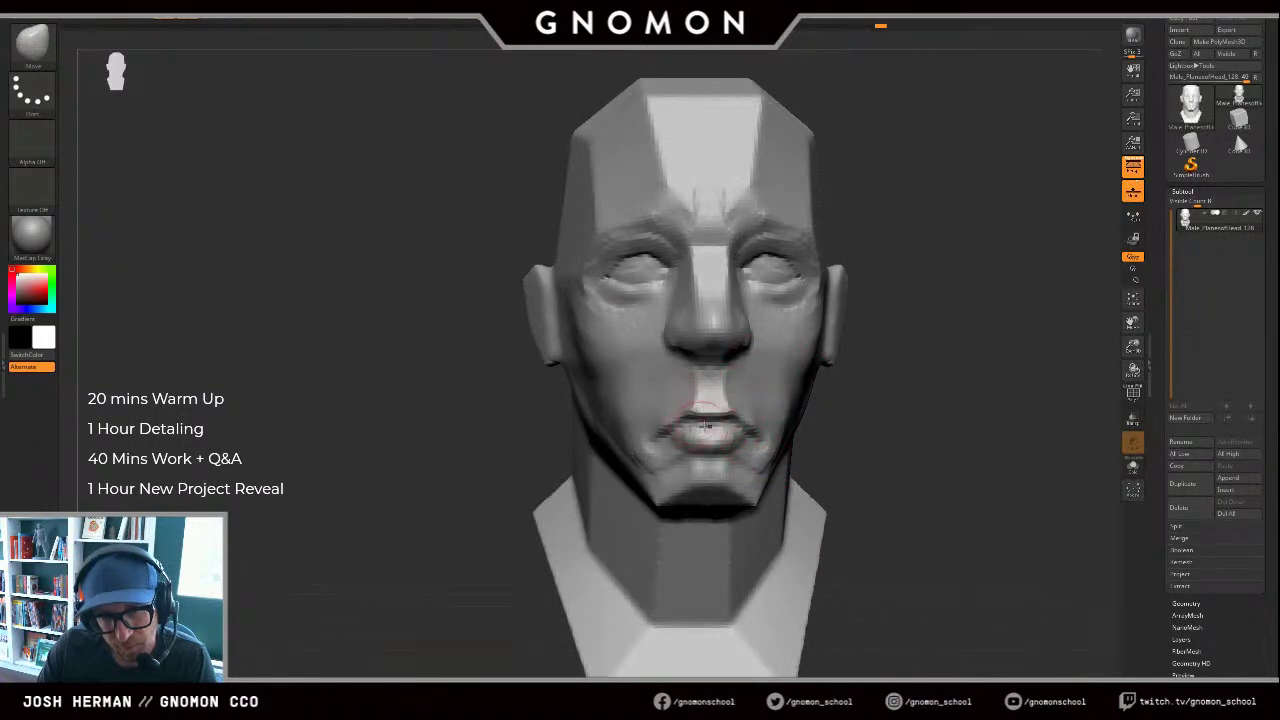
Step: Sharpen the lip contours with DamStandard and soften the upper lip and mouth corner with light smoothing
{"action": "key", "text": "b"}
{"action": "key", "text": "d"}
{"action": "key", "text": "s"}
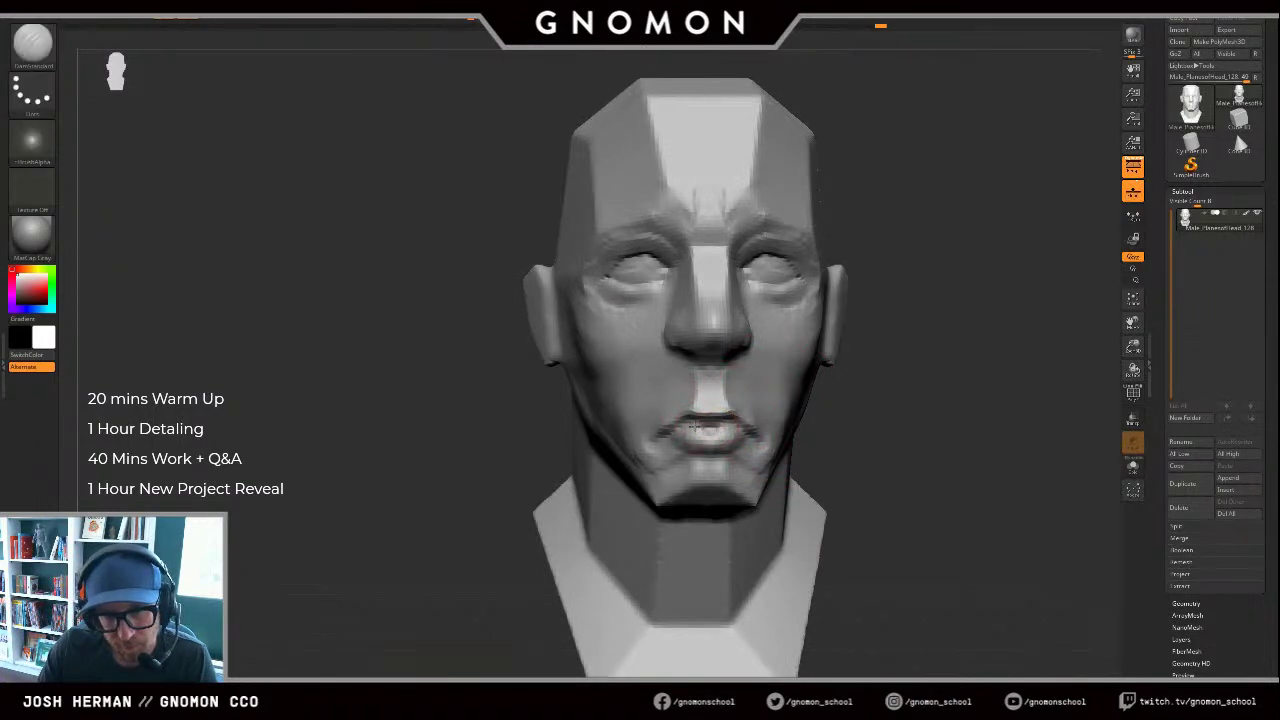
{"action": "left_click_drag", "start_coordinate": [878, 409], "coordinate": [972, 402]}
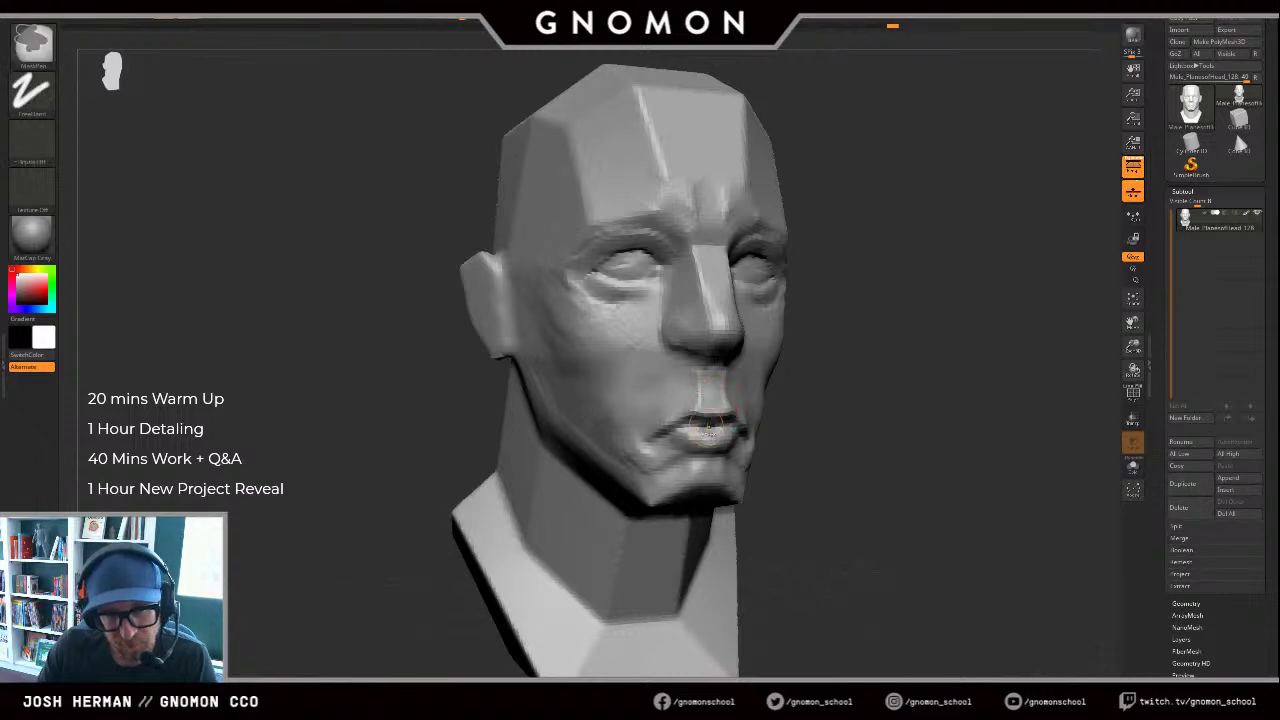
{"action": "left_click_drag", "start_coordinate": [712, 400], "coordinate": [703, 424], "text": "shift"}
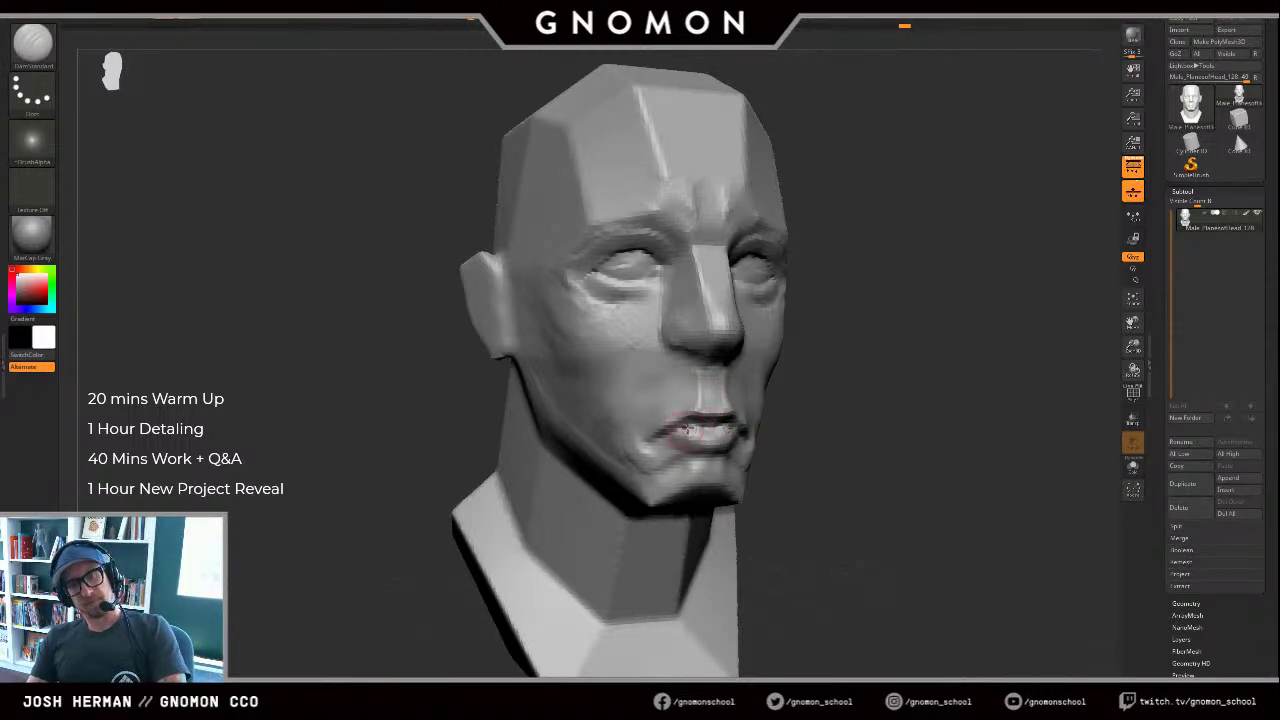
{"action": "key", "text": "ctrl"}
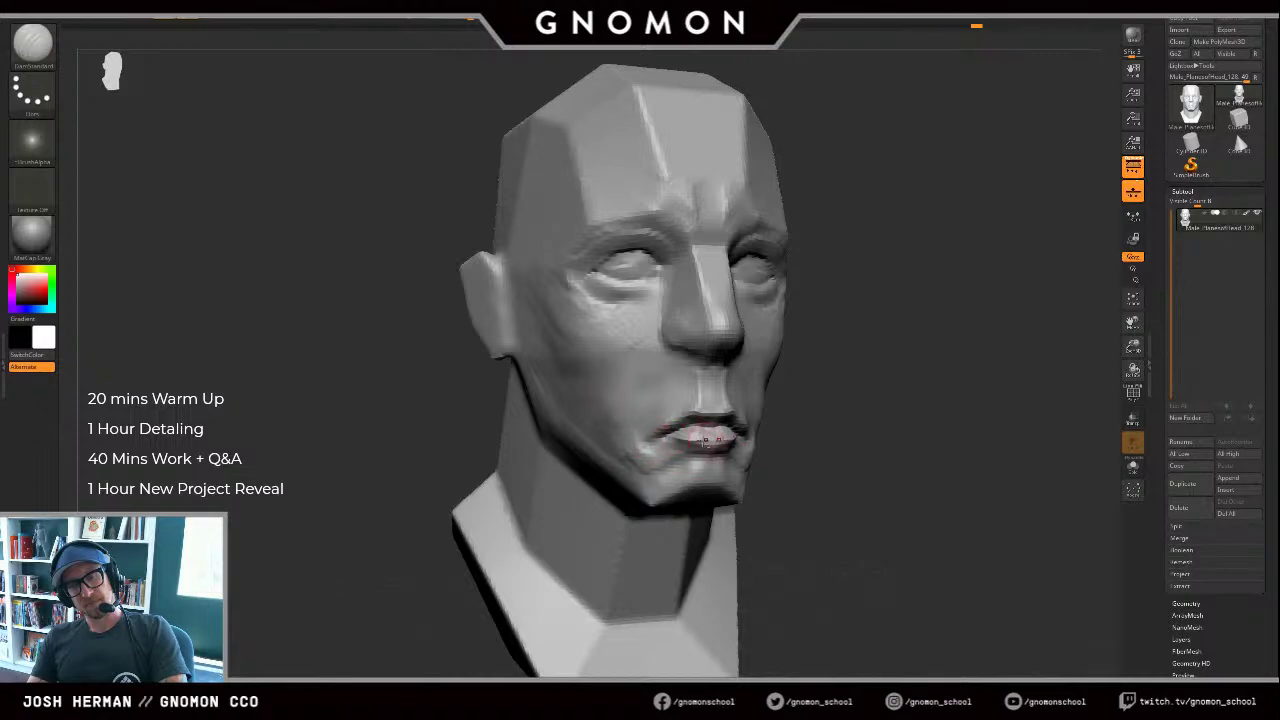
{"action": "left_click_drag", "start_coordinate": [690, 438], "coordinate": [680, 440], "text": "shift"}
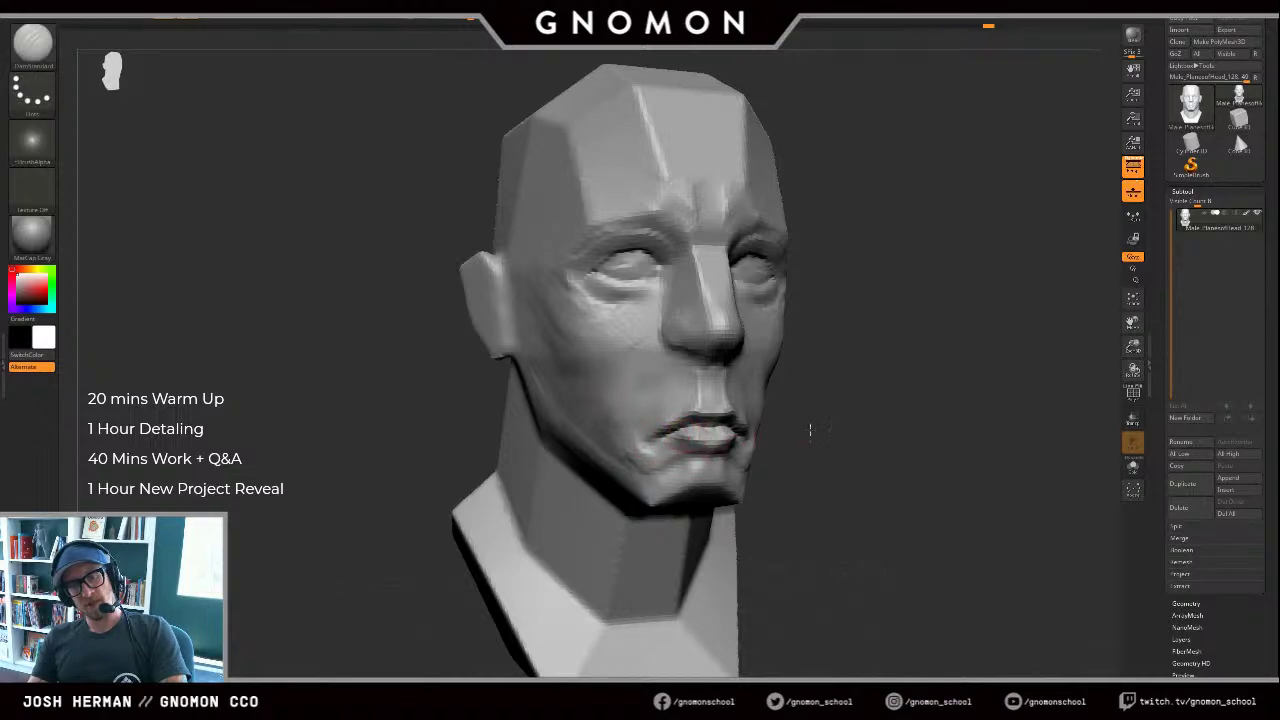
{"action": "left_click_drag", "start_coordinate": [811, 430], "coordinate": [900, 432]}
{"action": "mouse_move", "coordinate": [693, 435]}
{"action": "left_mouse_down", "text": "shift"}
{"action": "mouse_move", "coordinate": [643, 449]}
{"action": "mouse_move", "coordinate": [645, 428]}
{"action": "left_mouse_up", "text": "shift"}
{"action": "left_click_drag", "start_coordinate": [812, 418], "coordinate": [728, 411]}
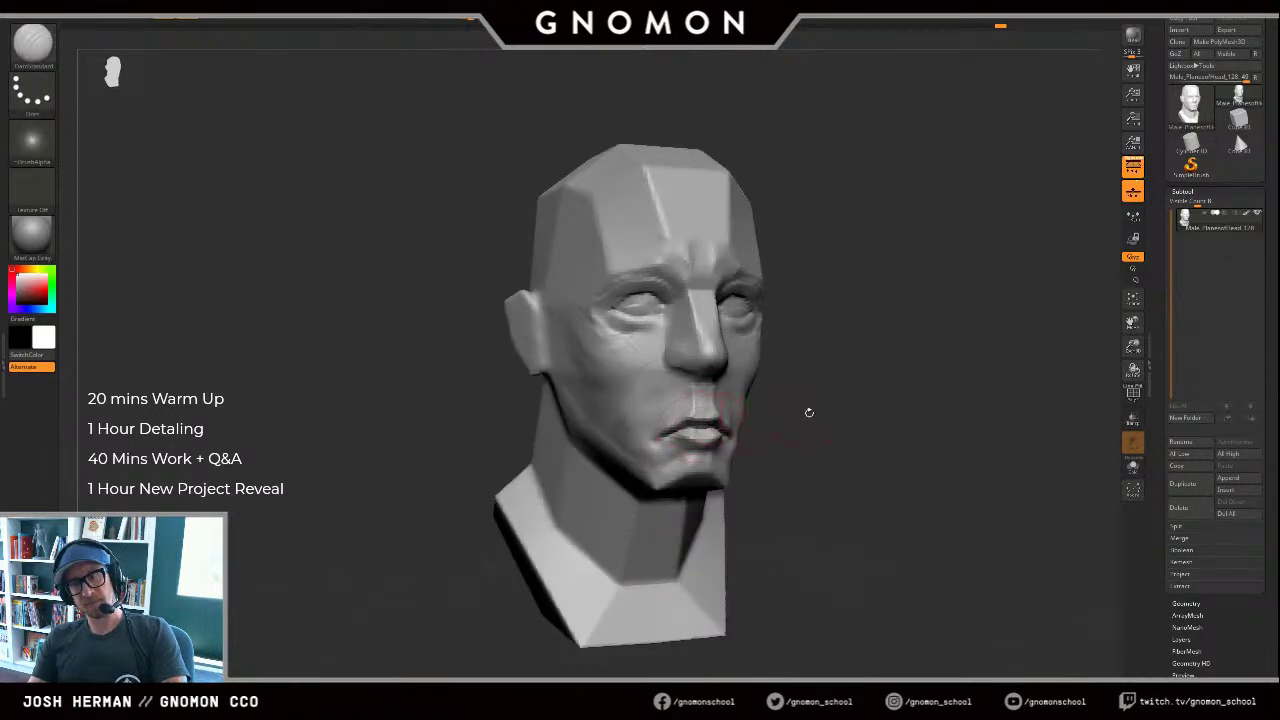
{"action": "left_click_drag", "start_coordinate": [809, 412], "coordinate": [768, 409]}
Step: Plump up the lips with the Inflate brush
{"action": "key", "text": "b"}
{"action": "key", "text": "i"}
{"action": "key", "text": "n"}
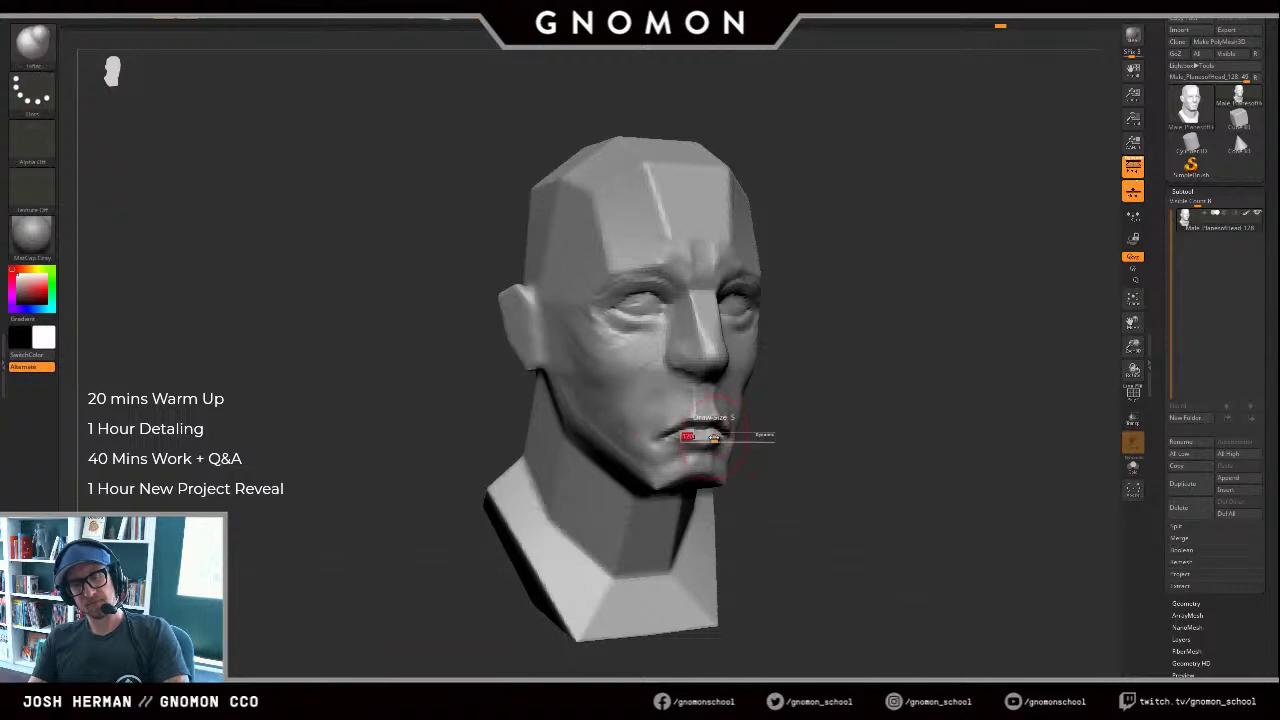
{"action": "left_click_drag", "start_coordinate": [689, 434], "coordinate": [714, 433]}
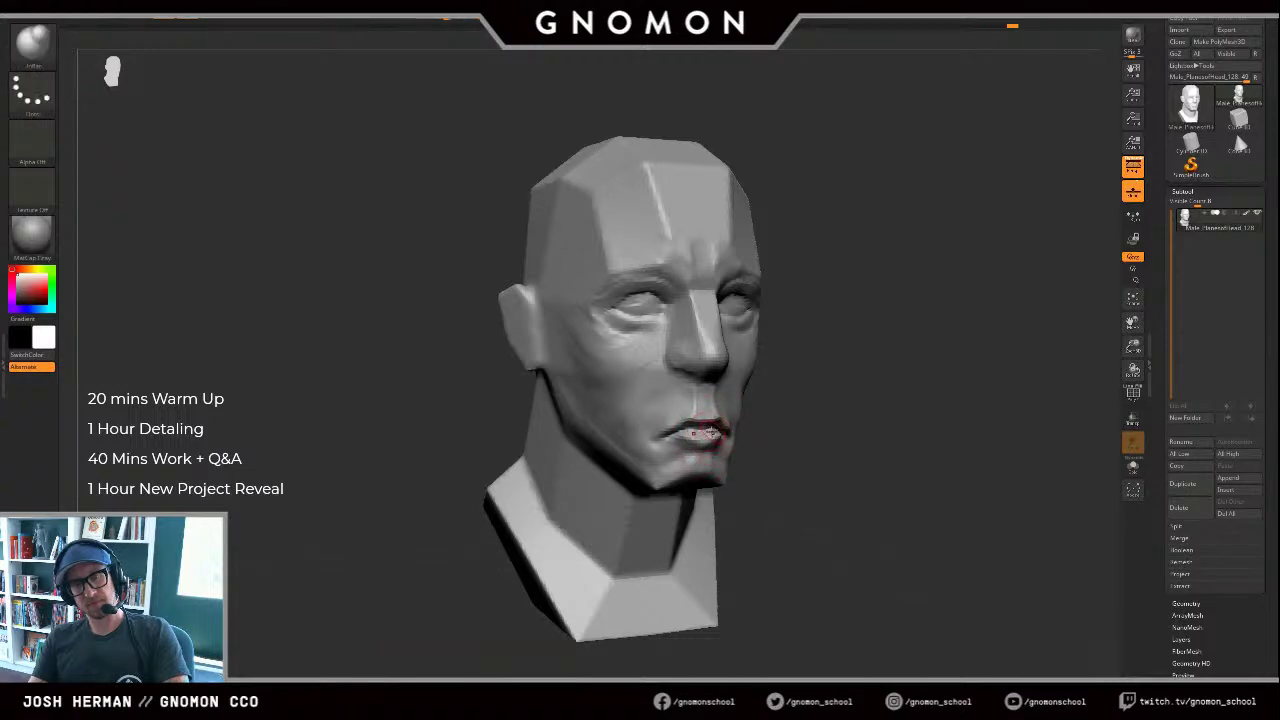
{"action": "left_click_drag", "start_coordinate": [797, 416], "coordinate": [748, 416]}
Step: Fill in the eye sockets and nose with large Clay strokes and smooth them into a plain upper face
{"action": "left_click_drag", "start_coordinate": [947, 172], "coordinate": [556, 372], "text": "ctrl"}
{"action": "mouse_move", "coordinate": [862, 371]}
{"action": "left_mouse_down", "text": "ctrl"}
{"action": "mouse_move", "coordinate": [895, 367]}
{"action": "mouse_move", "coordinate": [892, 394]}
{"action": "mouse_move", "coordinate": [882, 372]}
{"action": "left_mouse_up", "text": "ctrl"}
{"action": "key", "text": "s"}
{"action": "key", "text": "b"}
{"action": "key", "text": "c"}
{"action": "key", "text": "l"}
{"action": "mouse_move", "coordinate": [704, 372]}
{"action": "left_mouse_down"}
{"action": "mouse_move", "coordinate": [700, 352]}
{"action": "mouse_move", "coordinate": [703, 366]}
{"action": "mouse_move", "coordinate": [666, 346]}
{"action": "mouse_move", "coordinate": [676, 300]}
{"action": "left_mouse_up"}
{"action": "left_click_drag", "start_coordinate": [677, 356], "coordinate": [684, 356], "text": "shift"}
{"action": "left_click_drag", "start_coordinate": [824, 330], "coordinate": [916, 335]}
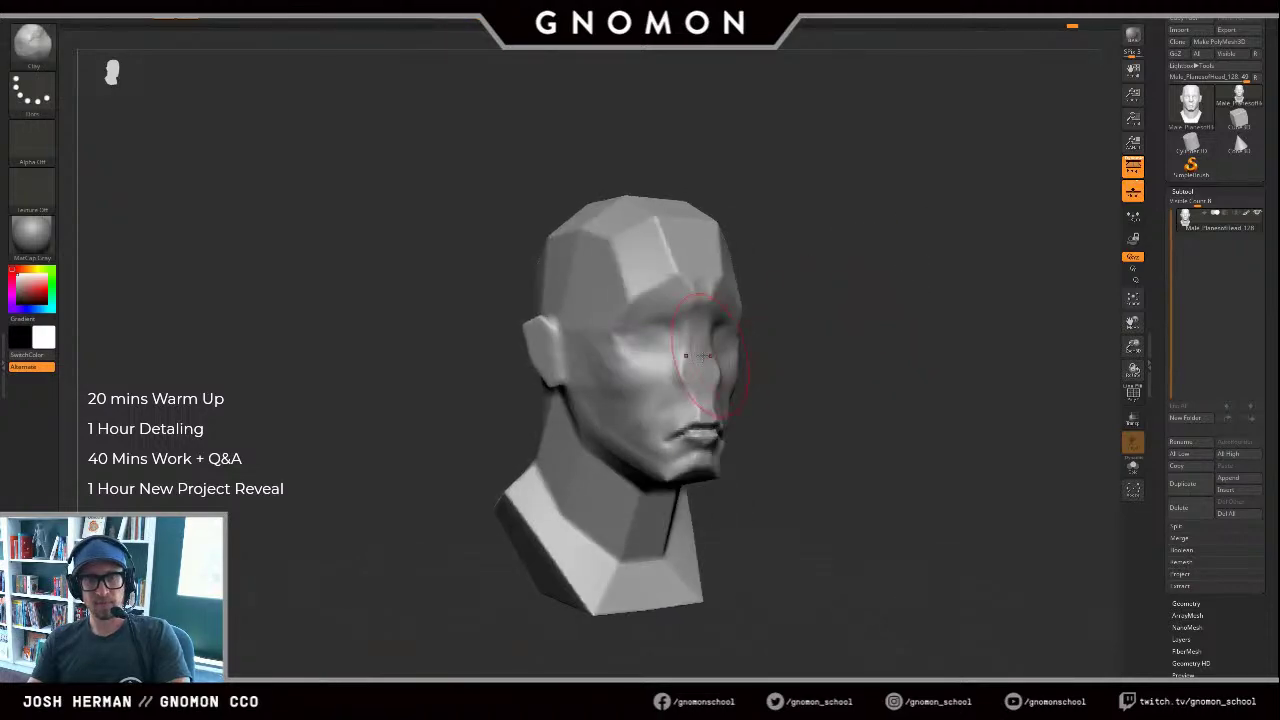
{"action": "mouse_move", "coordinate": [656, 318]}
{"action": "left_mouse_down"}
{"action": "mouse_move", "coordinate": [664, 343]}
{"action": "mouse_move", "coordinate": [674, 318]}
{"action": "mouse_move", "coordinate": [674, 342]}
{"action": "mouse_move", "coordinate": [649, 363]}
{"action": "mouse_move", "coordinate": [652, 330]}
{"action": "mouse_move", "coordinate": [668, 348]}
{"action": "mouse_move", "coordinate": [651, 341]}
{"action": "left_mouse_up"}
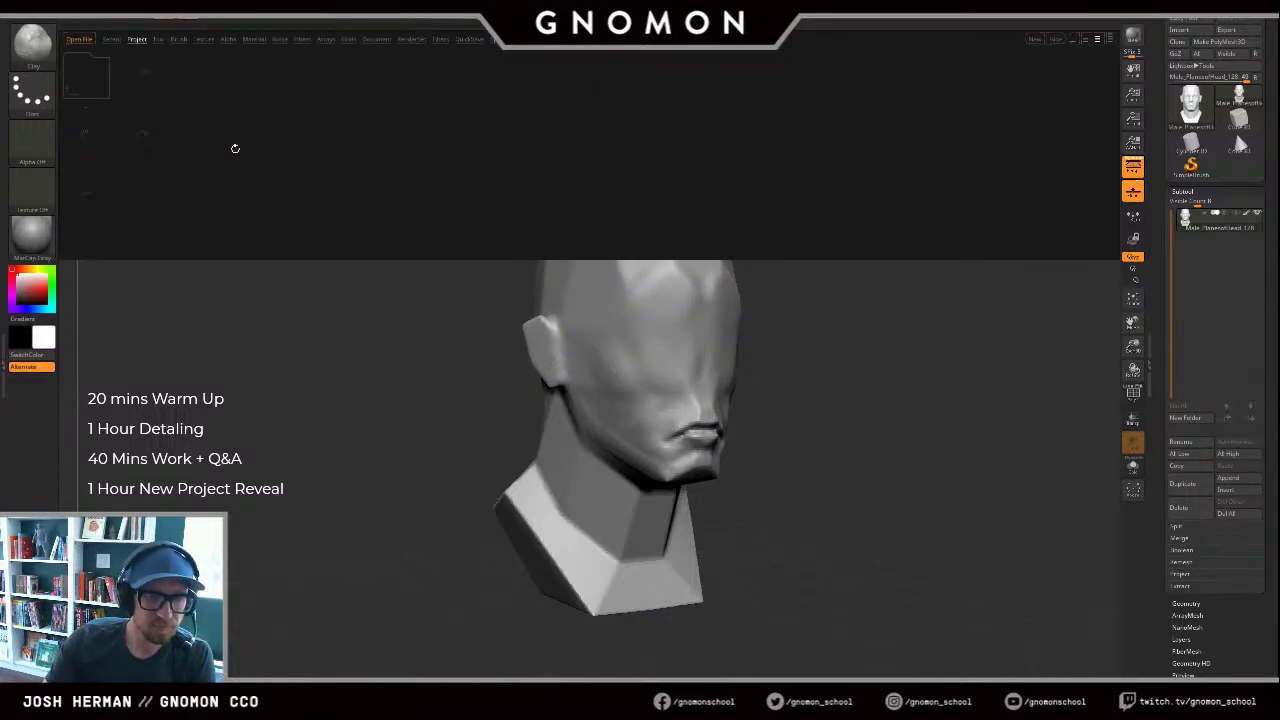
Step: Load the Smooth Stronger brush from the brush library and smooth the eyes, nose and forehead into one surface
{"action": "left_click", "coordinate": [210, 39]}
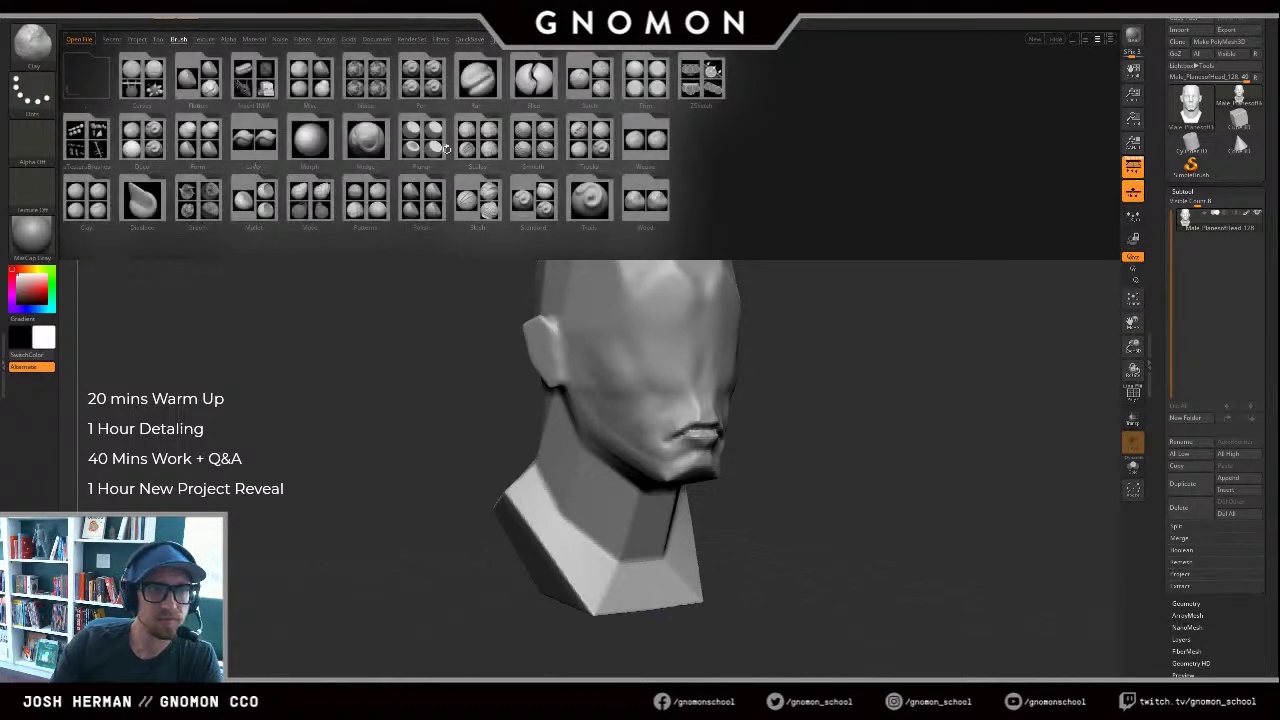
{"action": "double_click", "coordinate": [521, 142]}
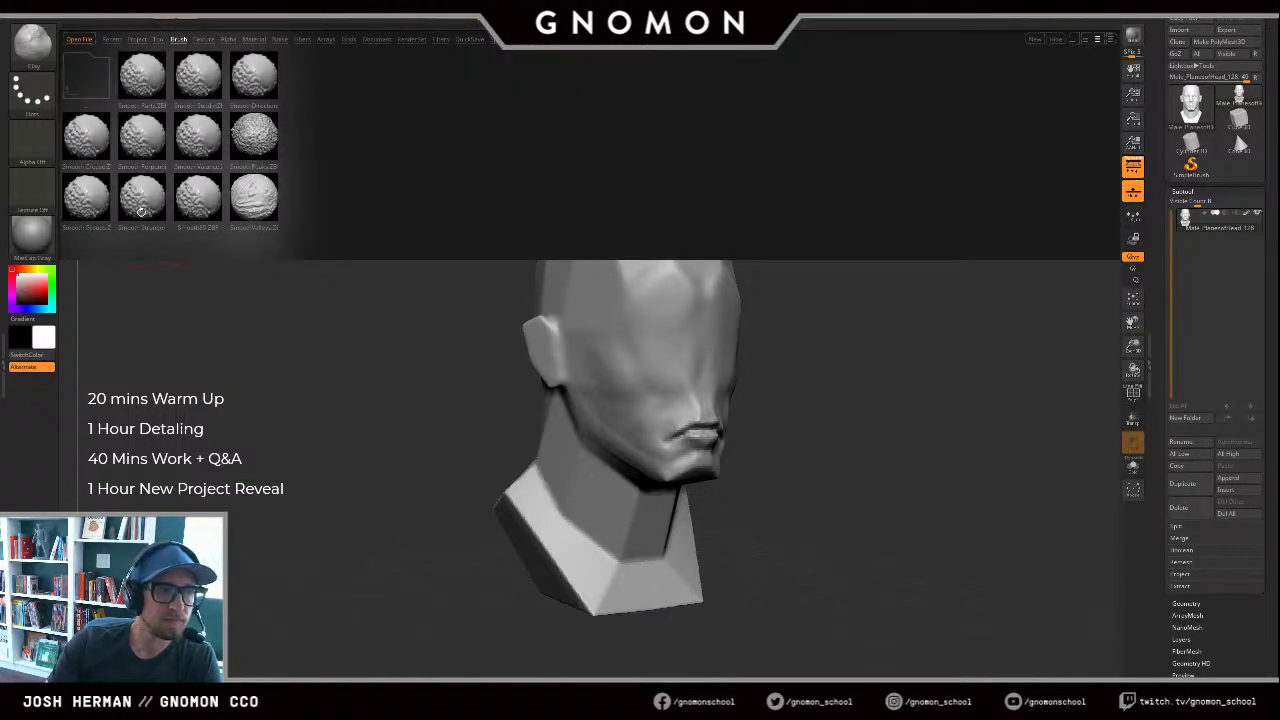
{"action": "double_click", "coordinate": [141, 211]}
{"action": "left_click", "coordinate": [156, 240]}
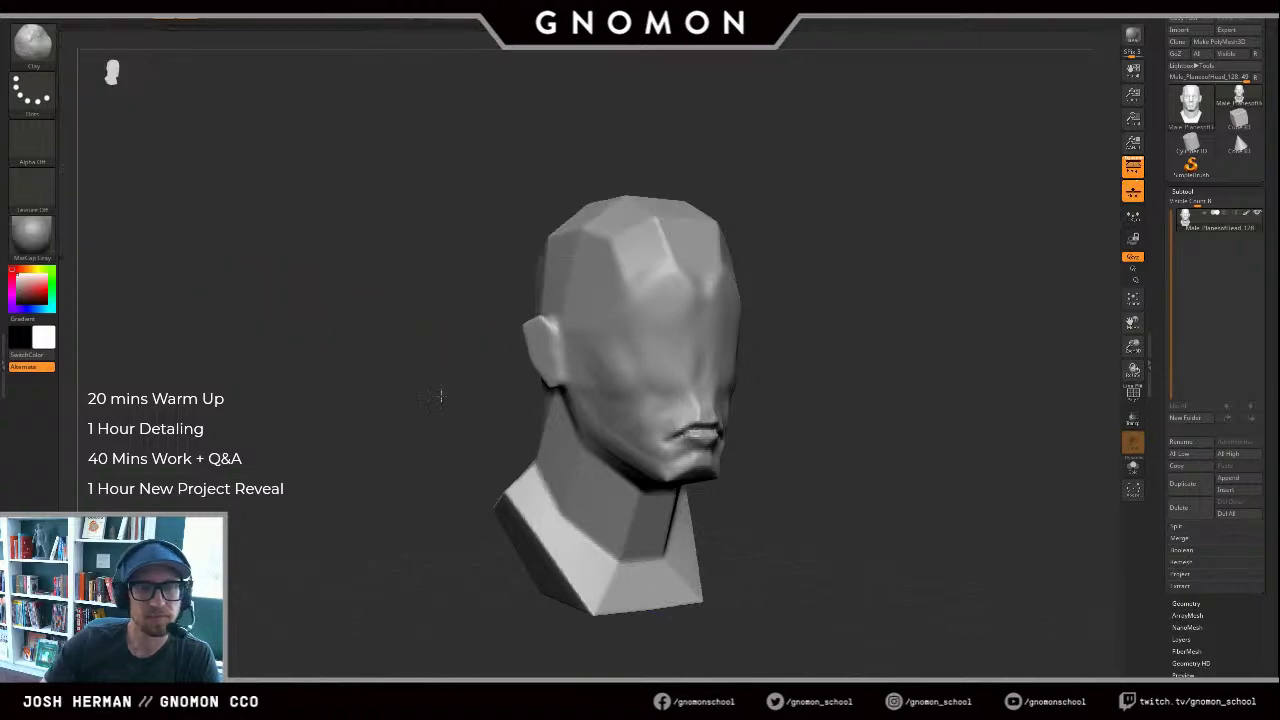
{"action": "mouse_move", "coordinate": [678, 324]}
{"action": "left_mouse_down", "text": "shift"}
{"action": "mouse_move", "coordinate": [680, 248]}
{"action": "mouse_move", "coordinate": [674, 262]}
{"action": "left_mouse_up", "text": "shift"}
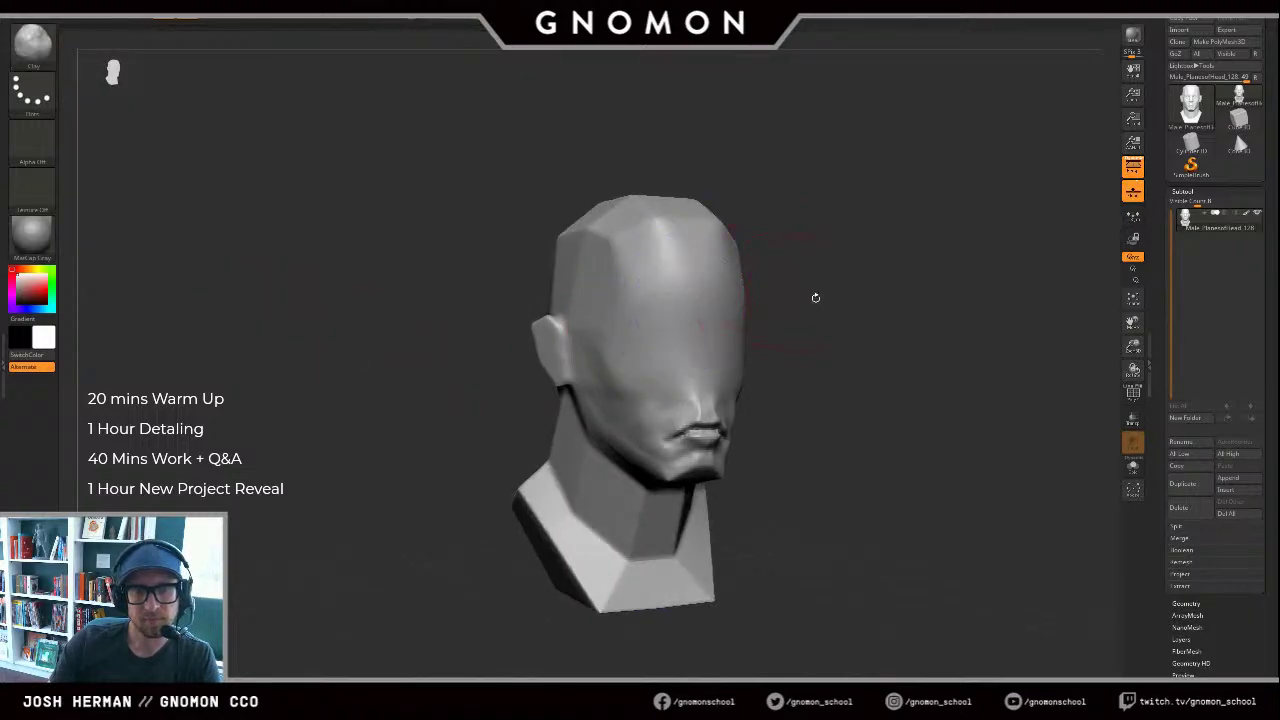
Step: Flatten the ear into the side of the head with Move and Clay, and smooth the temple area
{"action": "left_click_drag", "start_coordinate": [815, 297], "coordinate": [625, 338]}
{"action": "key", "text": "b"}
{"action": "key", "text": "m"}
{"action": "key", "text": "v"}
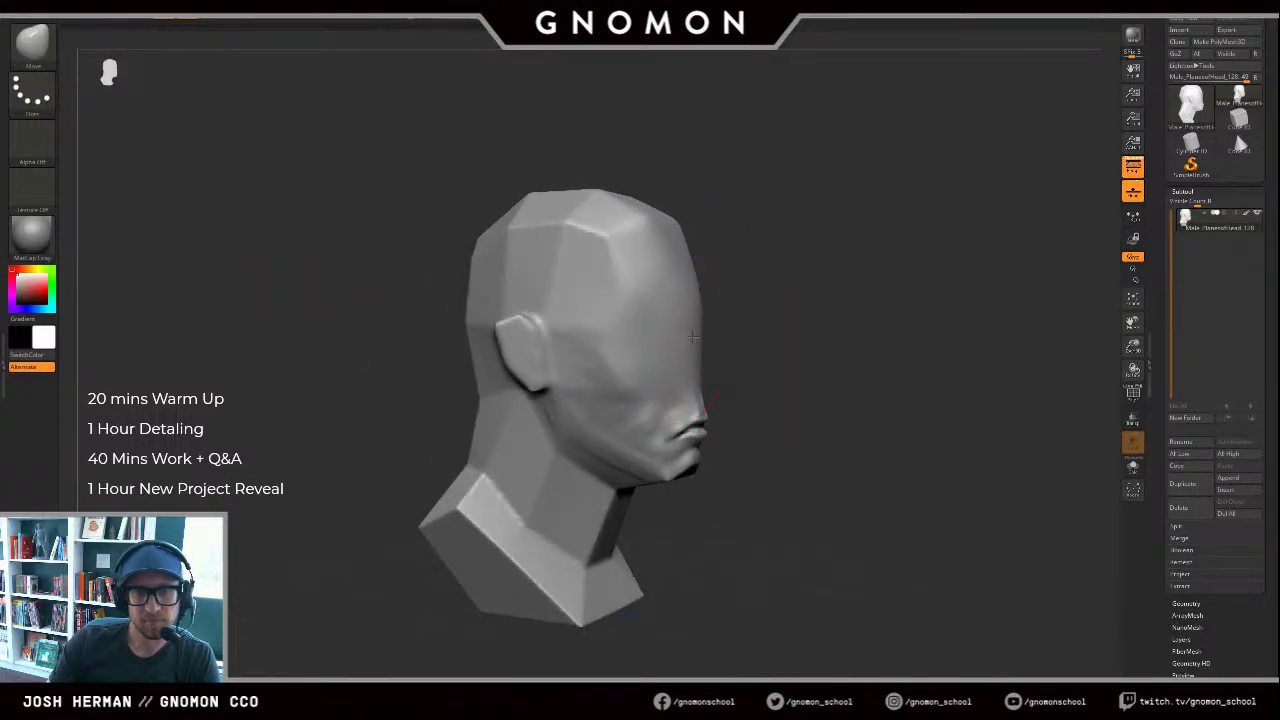
{"action": "left_click_drag", "start_coordinate": [800, 317], "coordinate": [684, 320]}
{"action": "mouse_move", "coordinate": [485, 342]}
{"action": "left_mouse_down"}
{"action": "mouse_move", "coordinate": [575, 350]}
{"action": "mouse_move", "coordinate": [549, 350]}
{"action": "mouse_move", "coordinate": [541, 333]}
{"action": "left_mouse_up"}
{"action": "mouse_move", "coordinate": [428, 325]}
{"action": "left_mouse_down"}
{"action": "mouse_move", "coordinate": [500, 318]}
{"action": "mouse_move", "coordinate": [529, 343]}
{"action": "mouse_move", "coordinate": [546, 300]}
{"action": "left_mouse_up"}
{"action": "left_click_drag", "start_coordinate": [799, 262], "coordinate": [780, 276]}
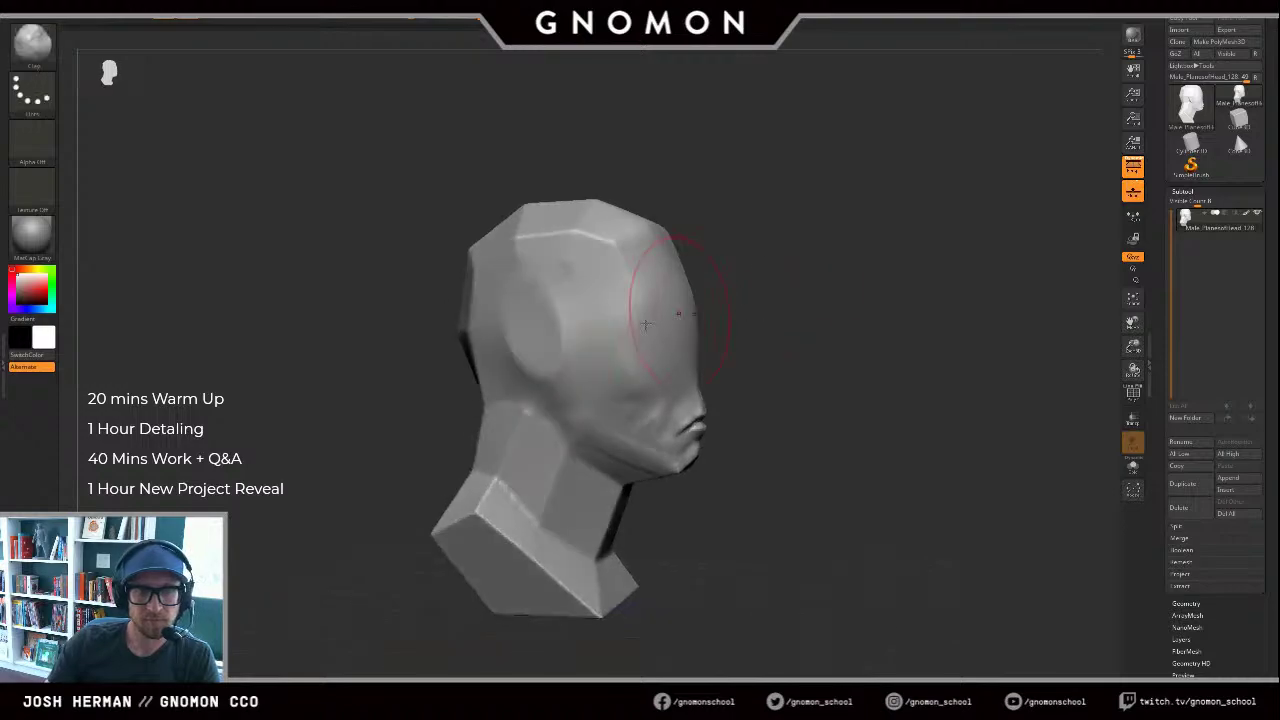
{"action": "mouse_move", "coordinate": [560, 312]}
{"action": "left_mouse_down", "text": "shift"}
{"action": "mouse_move", "coordinate": [549, 334]}
{"action": "mouse_move", "coordinate": [574, 280]}
{"action": "mouse_move", "coordinate": [540, 246]}
{"action": "left_mouse_up", "text": "shift"}
Step: Build up the sides, back and crown of the skull with Clay strokes and smooth them into a rounded dome
{"action": "left_click_drag", "start_coordinate": [443, 263], "coordinate": [438, 313]}
{"action": "left_click_drag", "start_coordinate": [358, 282], "coordinate": [408, 286]}
{"action": "mouse_move", "coordinate": [572, 226]}
{"action": "left_mouse_down"}
{"action": "mouse_move", "coordinate": [678, 269]}
{"action": "mouse_move", "coordinate": [660, 309]}
{"action": "mouse_move", "coordinate": [810, 313]}
{"action": "left_mouse_up"}
{"action": "left_click_drag", "start_coordinate": [810, 313], "coordinate": [863, 331]}
{"action": "mouse_move", "coordinate": [690, 345]}
{"action": "left_mouse_down"}
{"action": "mouse_move", "coordinate": [738, 325]}
{"action": "mouse_move", "coordinate": [684, 365]}
{"action": "mouse_move", "coordinate": [724, 302]}
{"action": "left_mouse_up"}
{"action": "left_click_drag", "start_coordinate": [640, 305], "coordinate": [668, 290]}
{"action": "left_click_drag", "start_coordinate": [710, 251], "coordinate": [670, 276]}
{"action": "mouse_move", "coordinate": [726, 250]}
{"action": "left_mouse_down"}
{"action": "mouse_move", "coordinate": [736, 228]}
{"action": "mouse_move", "coordinate": [668, 275]}
{"action": "left_mouse_up"}
{"action": "mouse_move", "coordinate": [664, 268]}
{"action": "left_mouse_down"}
{"action": "mouse_move", "coordinate": [698, 240]}
{"action": "mouse_move", "coordinate": [580, 250]}
{"action": "left_mouse_up"}
{"action": "mouse_move", "coordinate": [631, 197]}
{"action": "left_mouse_down"}
{"action": "mouse_move", "coordinate": [606, 215]}
{"action": "mouse_move", "coordinate": [543, 182]}
{"action": "left_mouse_up"}
{"action": "left_click_drag", "start_coordinate": [560, 232], "coordinate": [646, 182]}
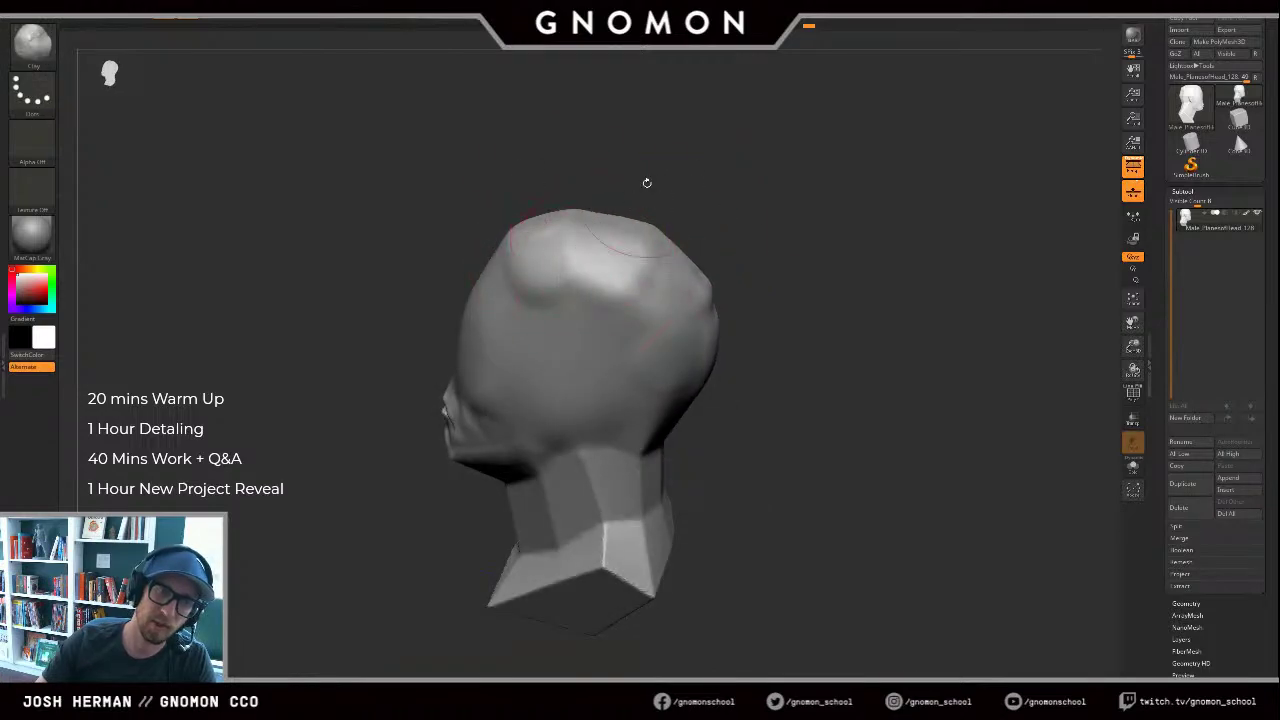
{"action": "mouse_move", "coordinate": [640, 250]}
{"action": "left_mouse_down", "text": "shift"}
{"action": "mouse_move", "coordinate": [611, 283]}
{"action": "mouse_move", "coordinate": [559, 231]}
{"action": "mouse_move", "coordinate": [637, 246]}
{"action": "mouse_move", "coordinate": [677, 283]}
{"action": "left_mouse_up", "text": "shift"}
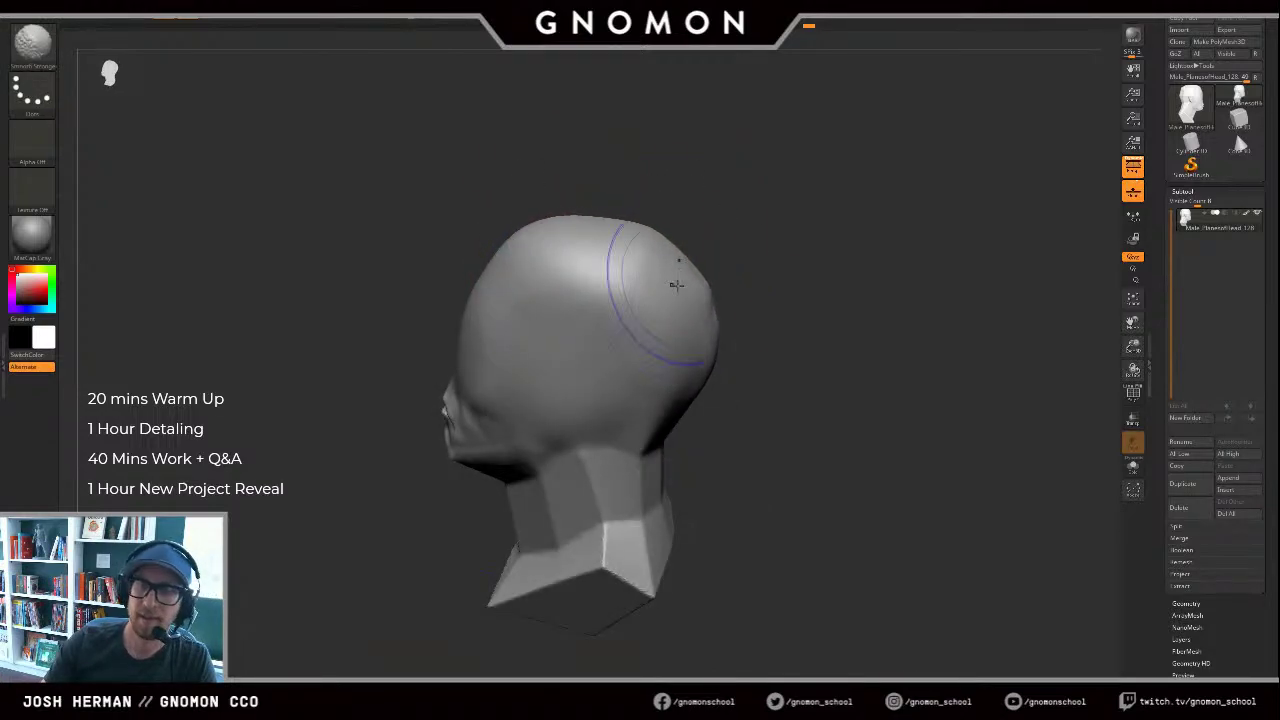
Step: Smooth the remaining facets on the back, top and front of the skull with Smooth Stronger
{"action": "mouse_move", "coordinate": [770, 270]}
{"action": "left_mouse_down"}
{"action": "mouse_move", "coordinate": [814, 251]}
{"action": "mouse_move", "coordinate": [800, 275]}
{"action": "mouse_move", "coordinate": [745, 301]}
{"action": "left_mouse_up"}
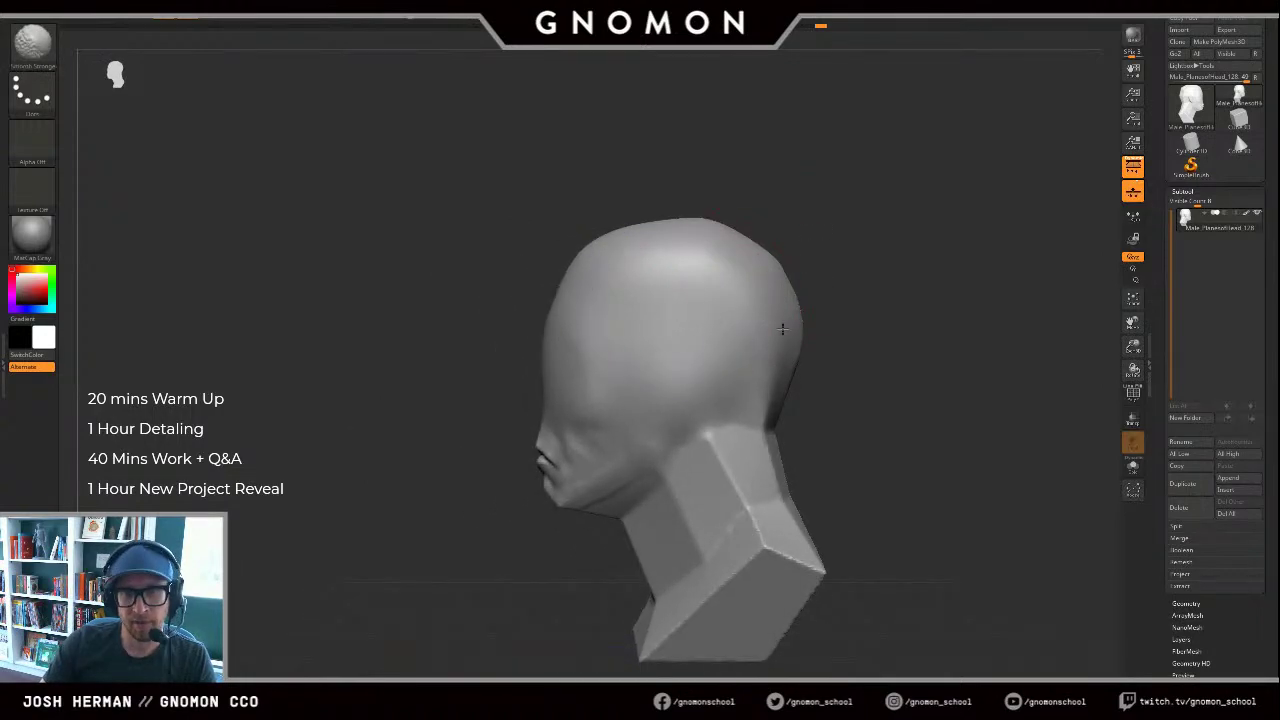
{"action": "mouse_move", "coordinate": [815, 323]}
{"action": "left_mouse_down"}
{"action": "mouse_move", "coordinate": [889, 320]}
{"action": "mouse_move", "coordinate": [837, 300]}
{"action": "mouse_move", "coordinate": [915, 290]}
{"action": "mouse_move", "coordinate": [862, 300]}
{"action": "left_mouse_up"}
{"action": "left_click_drag", "start_coordinate": [700, 291], "coordinate": [734, 323], "text": "shift"}
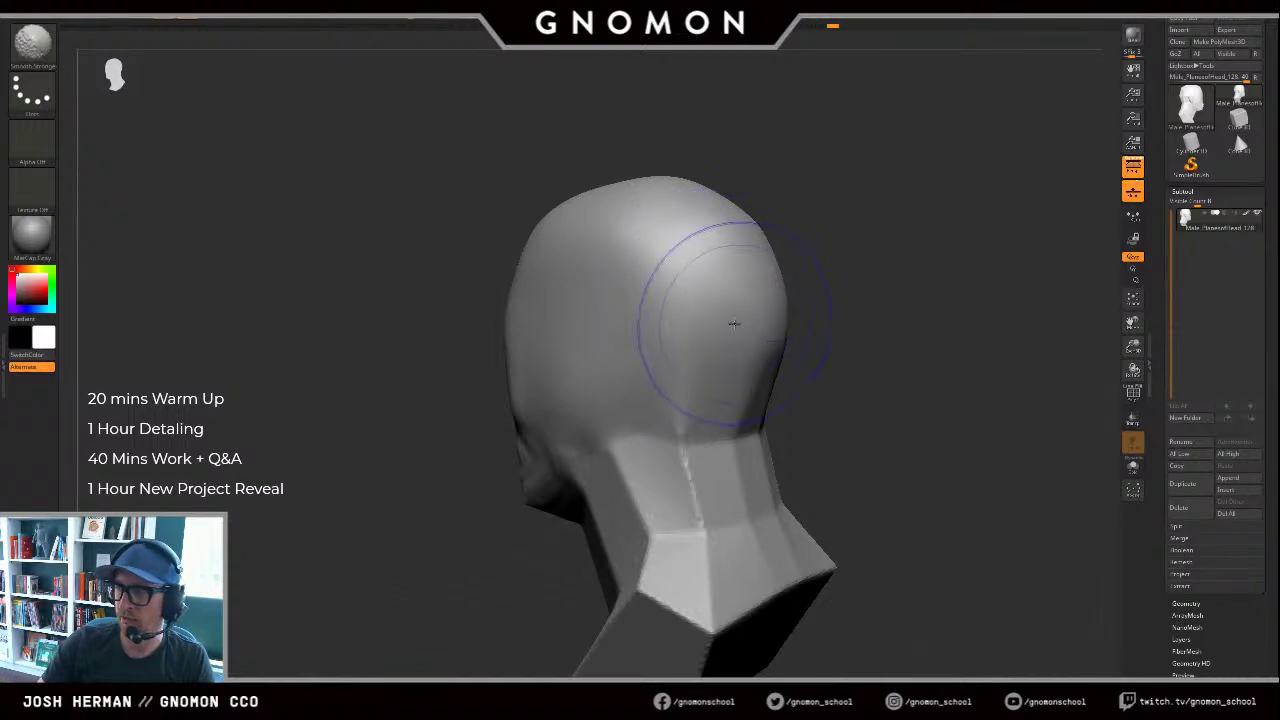
{"action": "left_click_drag", "start_coordinate": [772, 268], "coordinate": [740, 225], "text": "shift"}
{"action": "mouse_move", "coordinate": [849, 177]}
{"action": "left_mouse_down"}
{"action": "mouse_move", "coordinate": [866, 194]}
{"action": "mouse_move", "coordinate": [848, 242]}
{"action": "mouse_move", "coordinate": [866, 252]}
{"action": "mouse_move", "coordinate": [857, 237]}
{"action": "mouse_move", "coordinate": [850, 262]}
{"action": "left_mouse_up"}
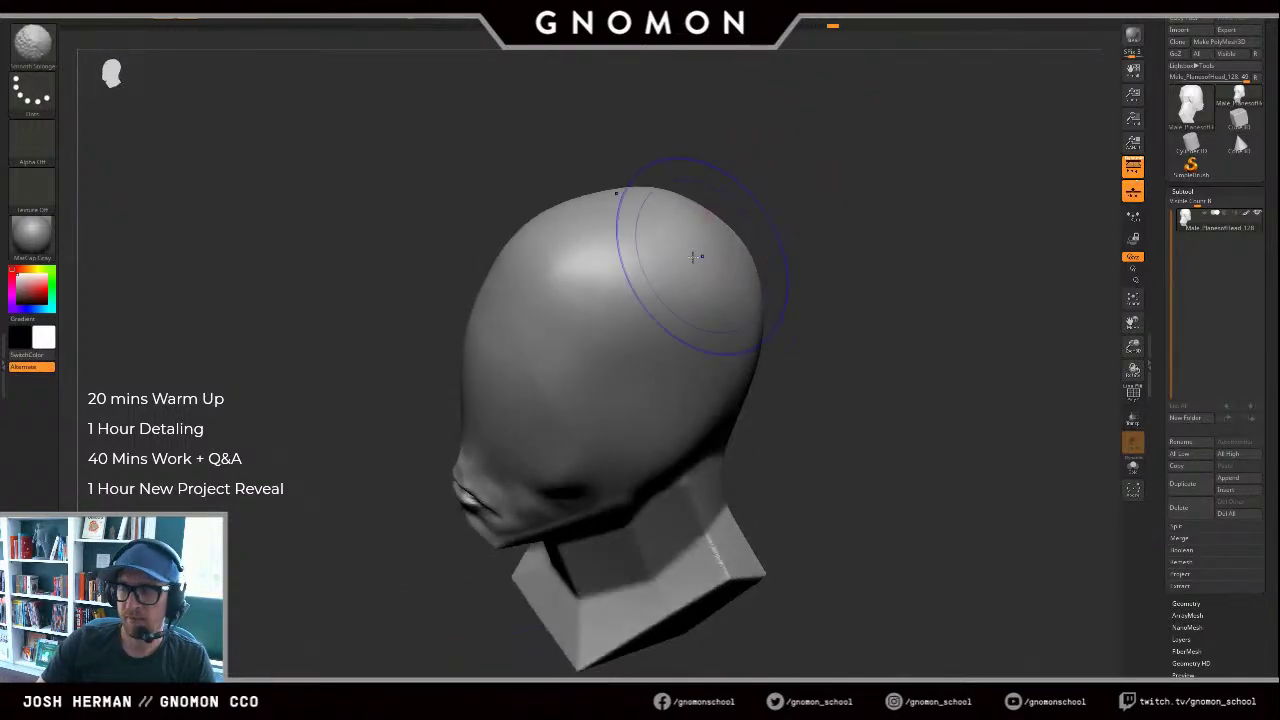
{"action": "left_click_drag", "start_coordinate": [652, 264], "coordinate": [637, 205], "text": "shift"}
{"action": "left_click_drag", "start_coordinate": [735, 168], "coordinate": [703, 188]}
{"action": "left_click_drag", "start_coordinate": [606, 240], "coordinate": [512, 256], "text": "shift"}
{"action": "left_click_drag", "start_coordinate": [433, 263], "coordinate": [503, 271], "text": "alt"}
Step: Adjust the profile of the front of the head above the mouth with the Move brush
{"action": "key", "text": "b"}
{"action": "key", "text": "m"}
{"action": "key", "text": "v"}
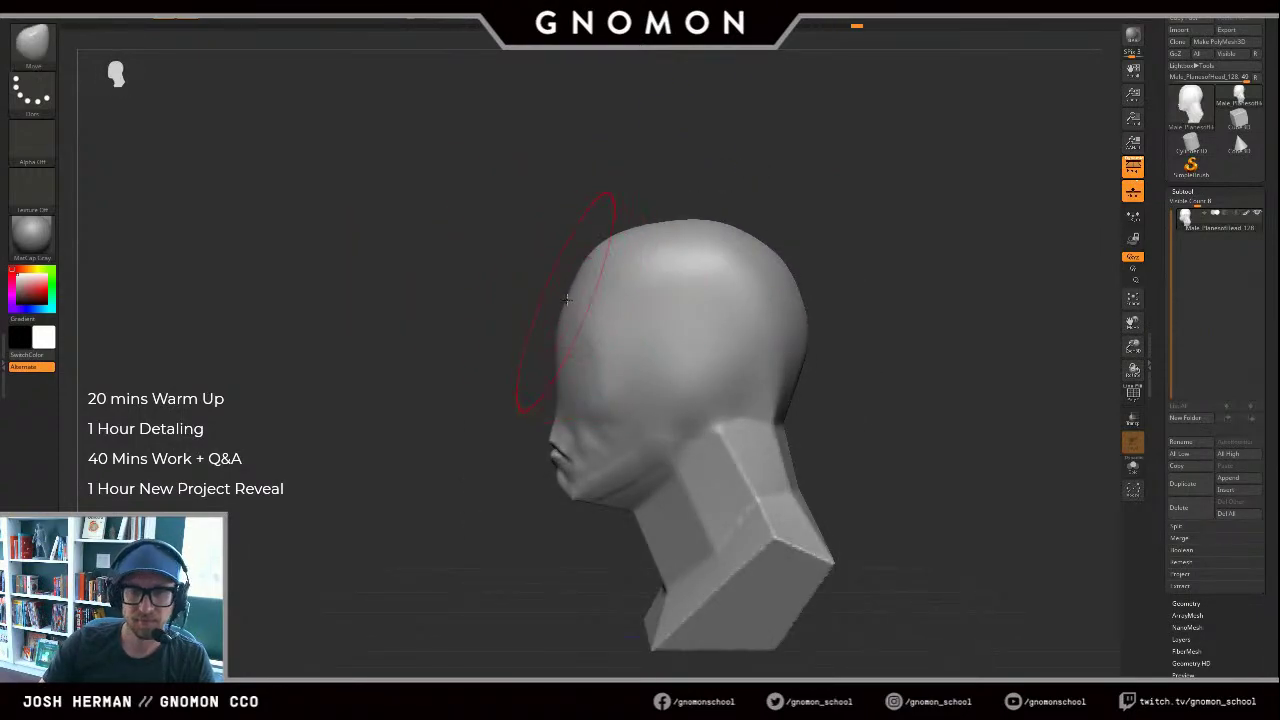
{"action": "left_click_drag", "start_coordinate": [582, 261], "coordinate": [572, 268]}
{"action": "key", "text": "ctrl+z"}
{"action": "key", "text": "s"}
{"action": "left_click_drag", "start_coordinate": [569, 359], "coordinate": [553, 373]}
Step: Mask the whole upper head down to a straight horizontal line above the mouth
{"action": "left_click_drag", "start_coordinate": [946, 181], "coordinate": [486, 387], "text": "ctrl"}
{"action": "left_click_drag", "start_coordinate": [453, 375], "coordinate": [685, 362]}
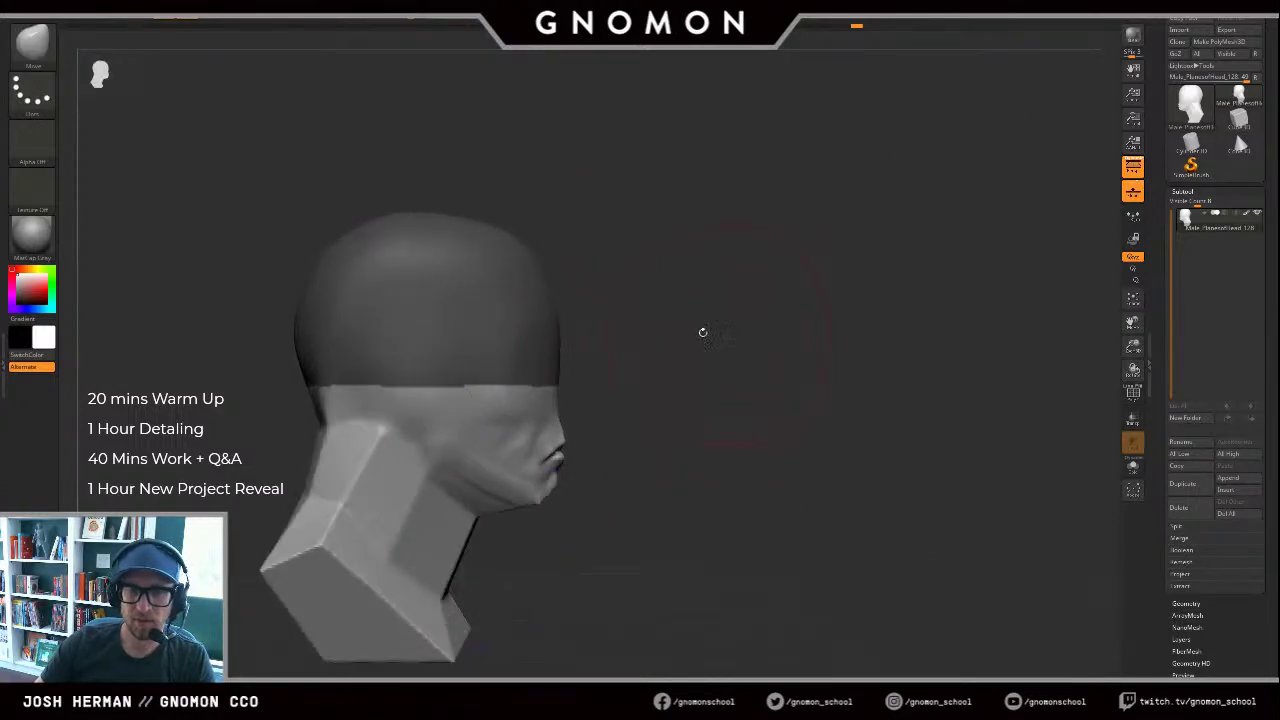
{"action": "left_click_drag", "start_coordinate": [677, 192], "coordinate": [237, 415], "text": "ctrl"}
{"action": "mouse_move", "coordinate": [610, 322]}
{"action": "left_mouse_down"}
{"action": "mouse_move", "coordinate": [886, 326]}
{"action": "mouse_move", "coordinate": [858, 352]}
{"action": "mouse_move", "coordinate": [952, 352]}
{"action": "left_mouse_up"}
{"action": "left_click_drag", "start_coordinate": [1060, 403], "coordinate": [736, 390]}
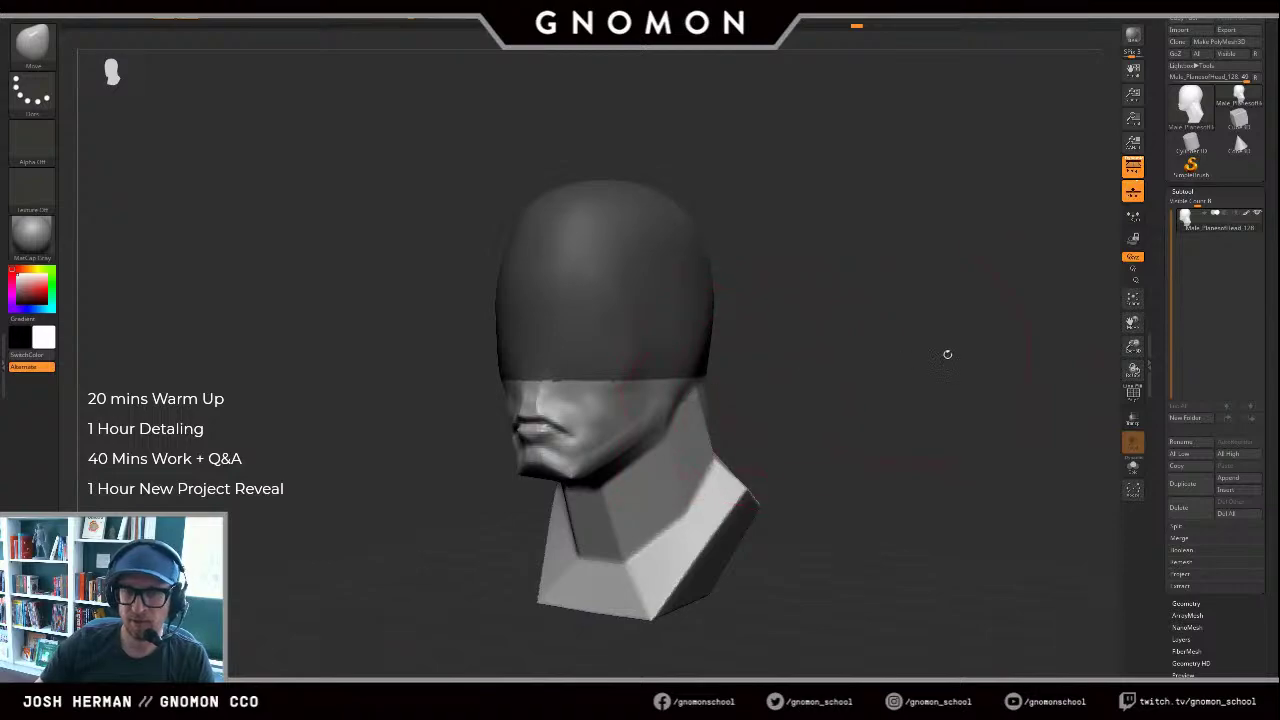
Step: Duplicate the masked head as a second subtool and isolate the copy with its upper head masked
{"action": "left_click", "coordinate": [1170, 486]}
{"action": "left_click_drag", "start_coordinate": [857, 354], "coordinate": [815, 351]}
{"action": "left_click_drag", "start_coordinate": [508, 400], "coordinate": [509, 403], "text": "alt"}
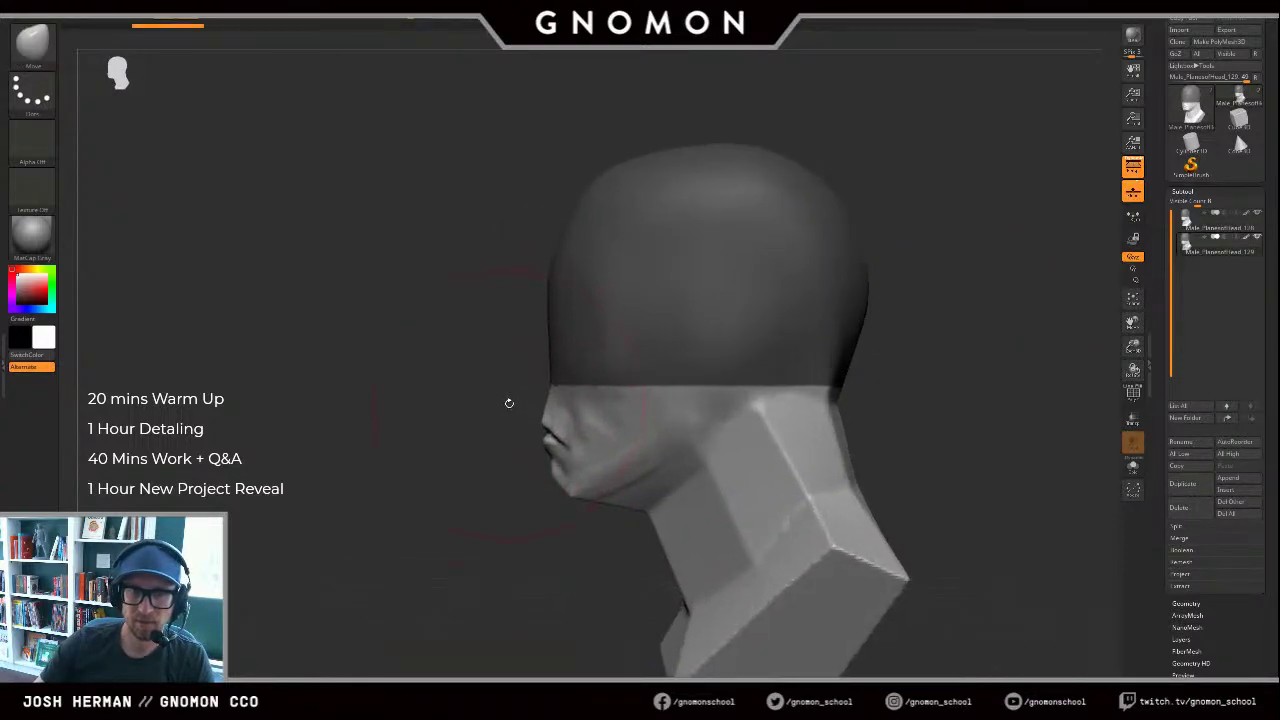
{"action": "left_click", "coordinate": [894, 372], "text": "ctrl"}
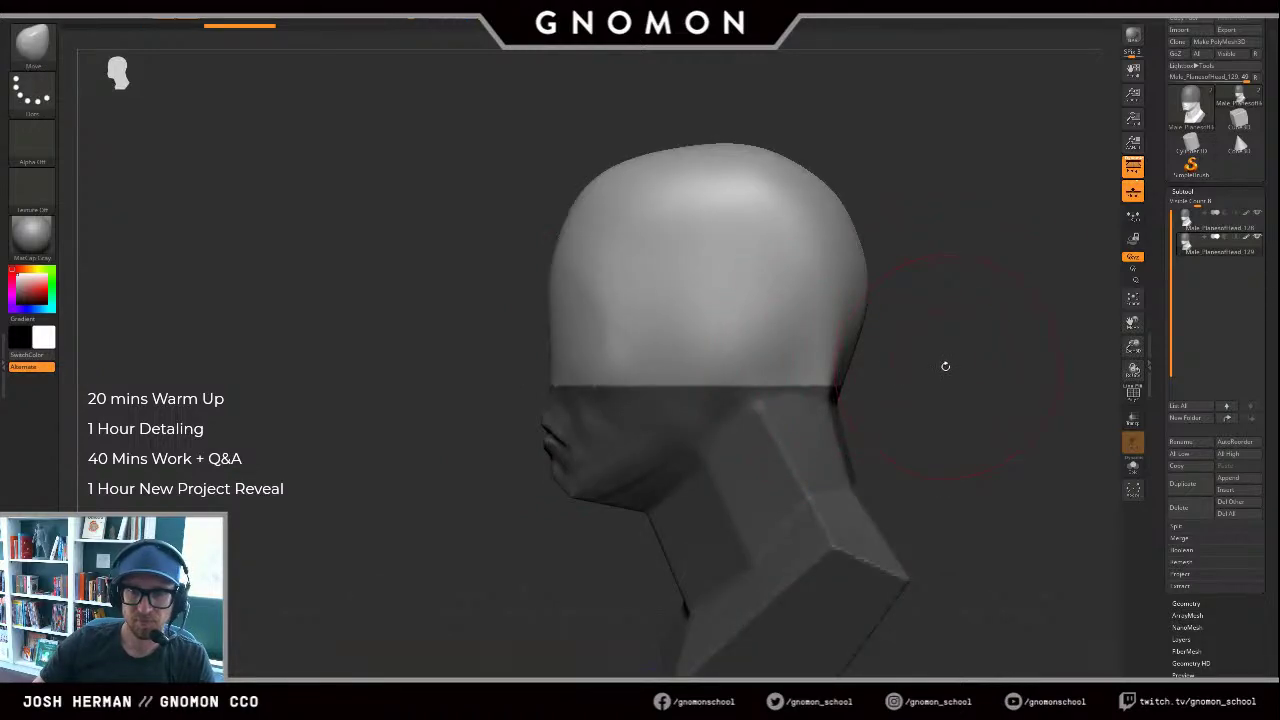
{"action": "key", "text": "alt+s"}
{"action": "left_click_drag", "start_coordinate": [937, 403], "coordinate": [911, 394], "text": "alt"}
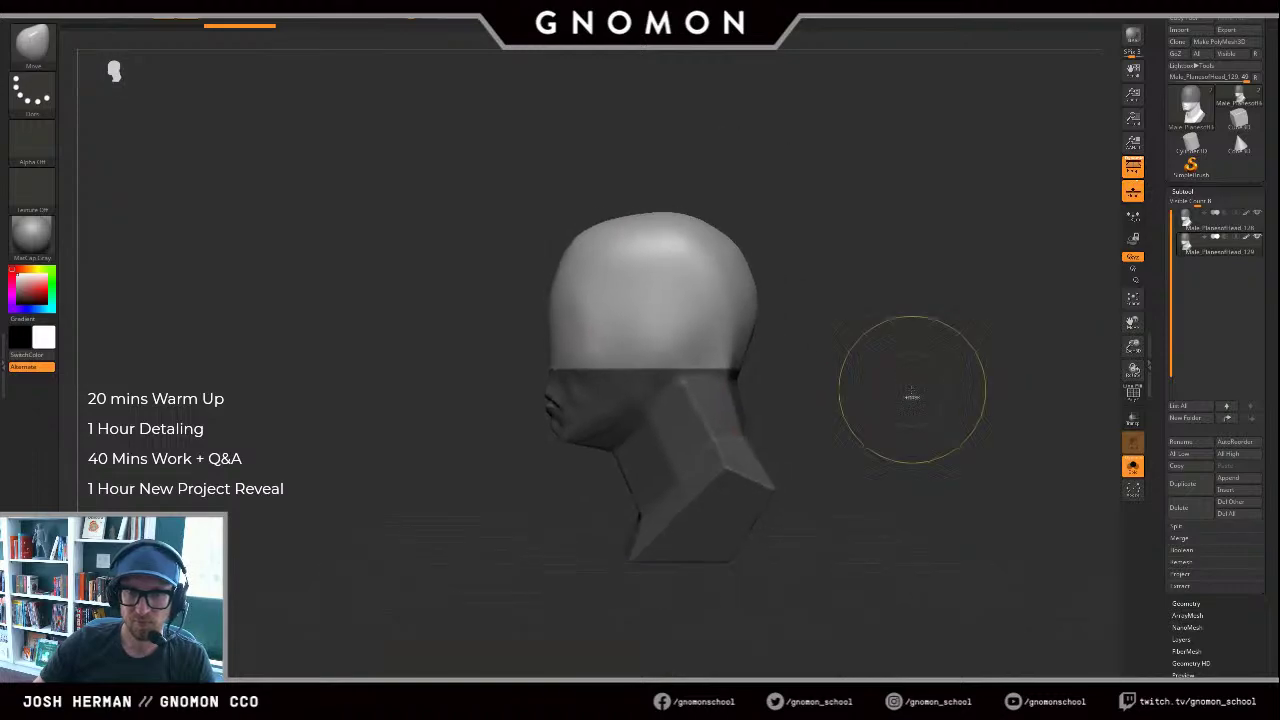
{"action": "left_click", "coordinate": [911, 394], "text": "ctrl"}
Step: Scale down the unmasked lower face and neck of the duplicate with the Transpose line and compare it with the original
{"action": "key", "text": "w"}
{"action": "left_click_drag", "start_coordinate": [830, 390], "coordinate": [925, 388]}
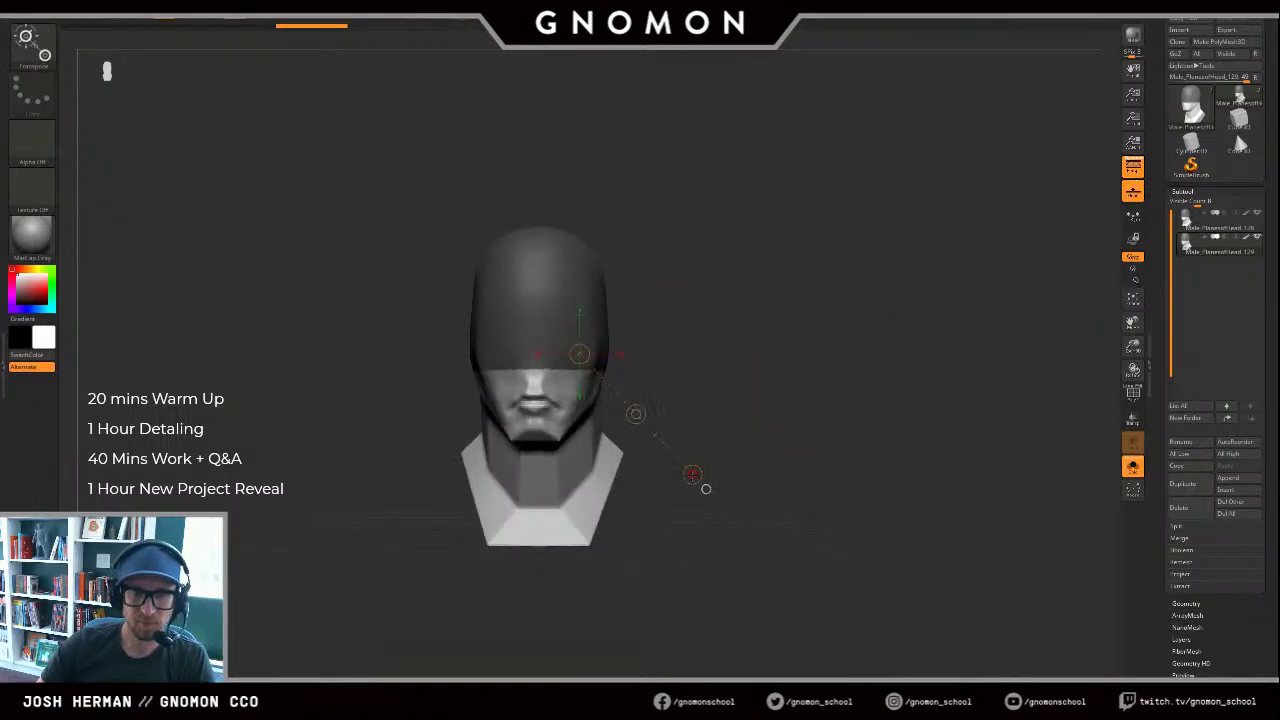
{"action": "left_click_drag", "start_coordinate": [692, 474], "coordinate": [658, 438]}
{"action": "left_click", "coordinate": [1132, 467]}
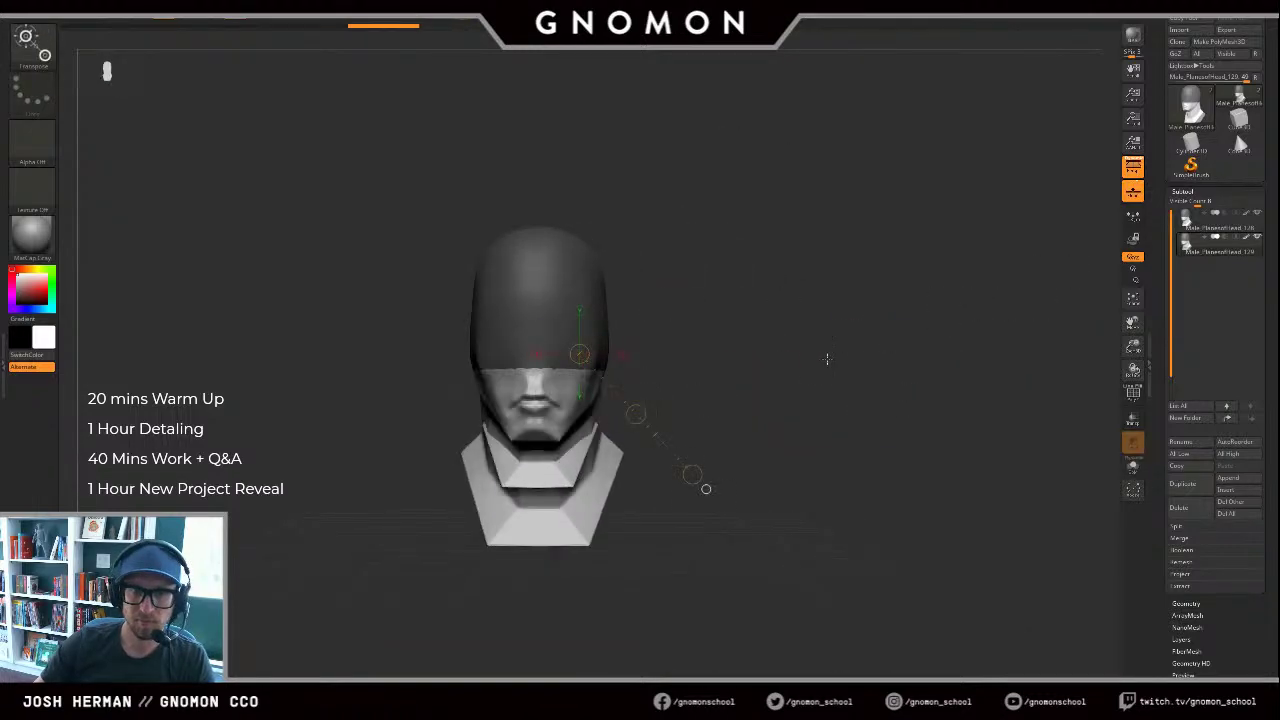
{"action": "left_click_drag", "start_coordinate": [827, 359], "coordinate": [904, 366], "text": "alt"}
{"action": "key", "text": "alt+s"}
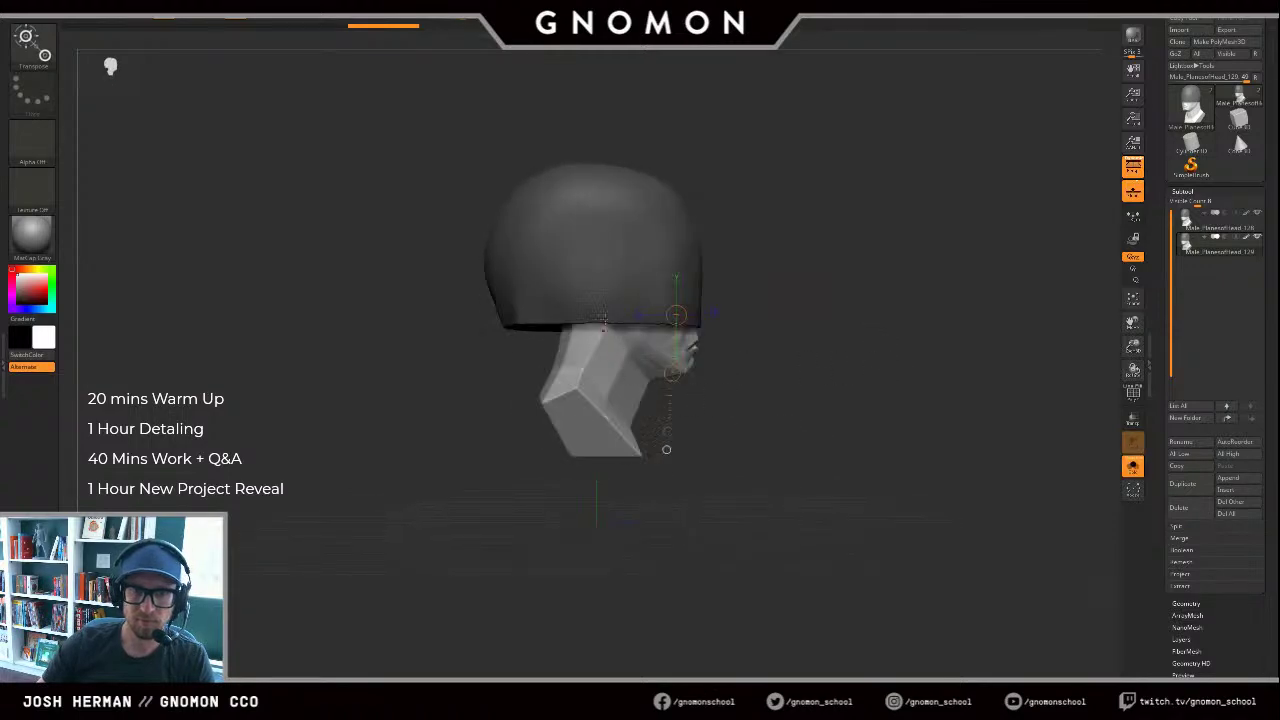
Step: Collapse the duplicate's unmasked lower face and neck up into the helmet shape, smooth the underside and clear the mask
{"action": "left_click_drag", "start_coordinate": [630, 422], "coordinate": [603, 430]}
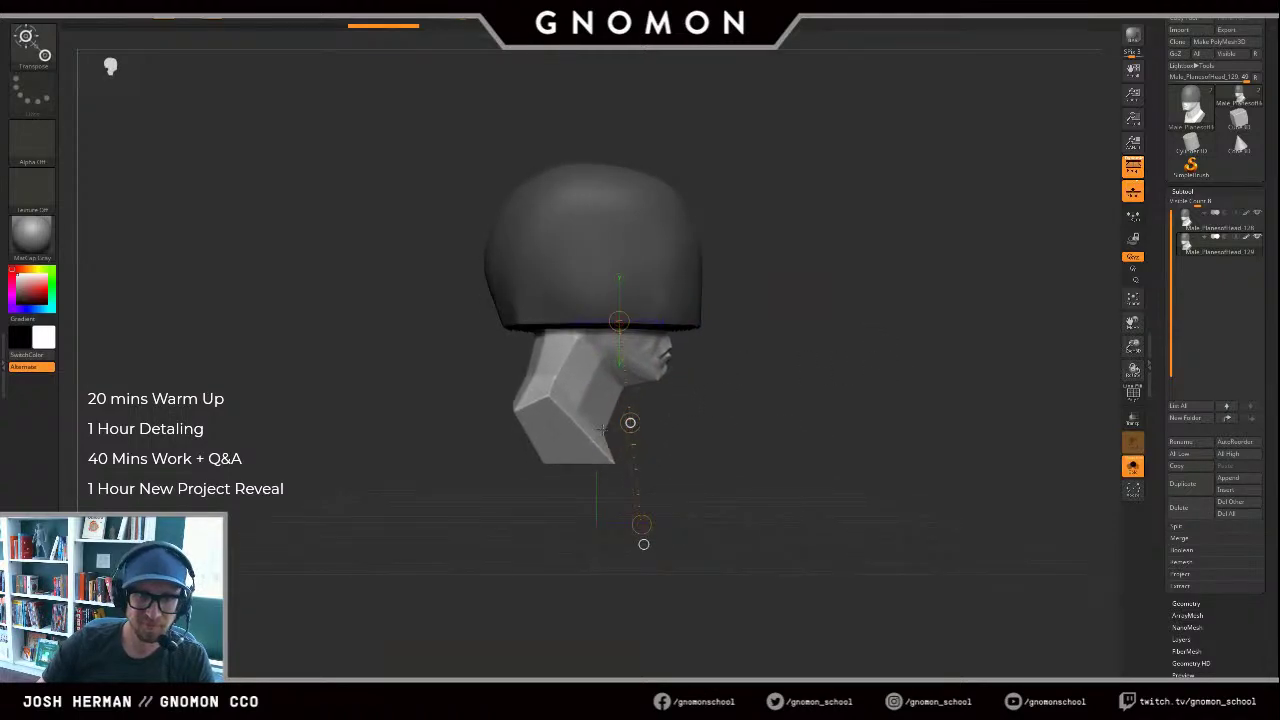
{"action": "key", "text": "q"}
{"action": "mouse_move", "coordinate": [536, 478]}
{"action": "left_mouse_down"}
{"action": "mouse_move", "coordinate": [545, 452]}
{"action": "mouse_move", "coordinate": [597, 432]}
{"action": "mouse_move", "coordinate": [586, 452]}
{"action": "mouse_move", "coordinate": [610, 446]}
{"action": "mouse_move", "coordinate": [548, 424]}
{"action": "mouse_move", "coordinate": [537, 435]}
{"action": "mouse_move", "coordinate": [605, 424]}
{"action": "left_mouse_up"}
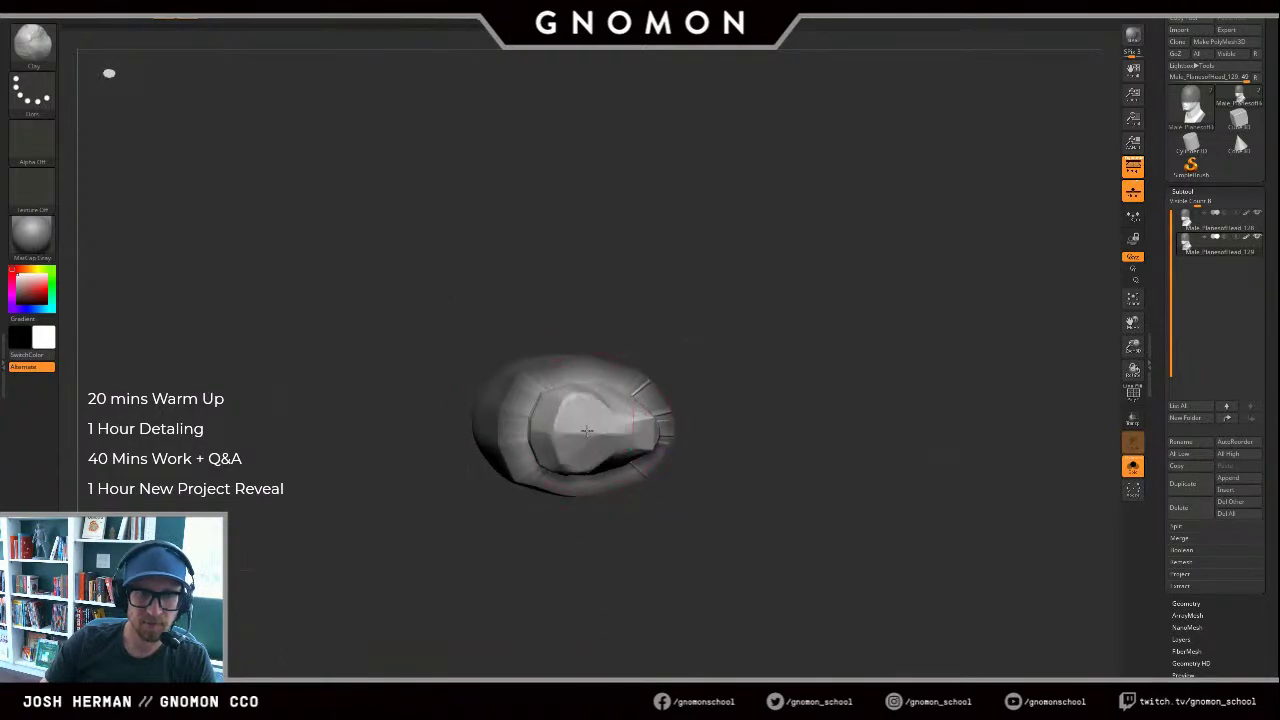
{"action": "right_click_drag", "start_coordinate": [587, 431], "coordinate": [594, 429]}
{"action": "left_click_drag", "start_coordinate": [594, 429], "coordinate": [703, 382], "text": "shift"}
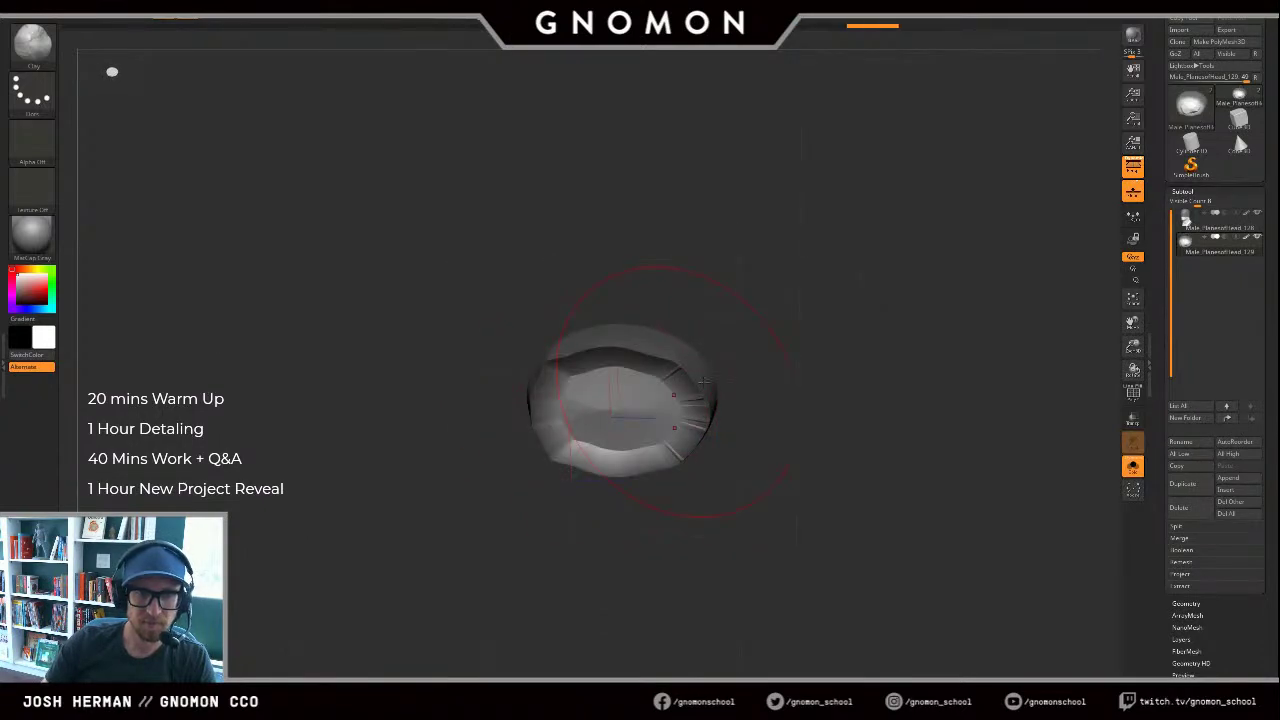
{"action": "left_click_drag", "start_coordinate": [822, 305], "coordinate": [831, 403], "text": "shift"}
{"action": "mouse_move", "coordinate": [857, 326]}
{"action": "left_mouse_down", "text": "ctrl"}
{"action": "mouse_move", "coordinate": [811, 446]}
{"action": "mouse_move", "coordinate": [826, 340]}
{"action": "mouse_move", "coordinate": [803, 417]}
{"action": "mouse_move", "coordinate": [800, 400]}
{"action": "mouse_move", "coordinate": [715, 391]}
{"action": "left_mouse_up", "text": "ctrl"}
Step: Pull the helmet's lower back and side outward around the head with the Move brush
{"action": "key", "text": "b"}
{"action": "key", "text": "m"}
{"action": "key", "text": "v"}
{"action": "key", "text": "s"}
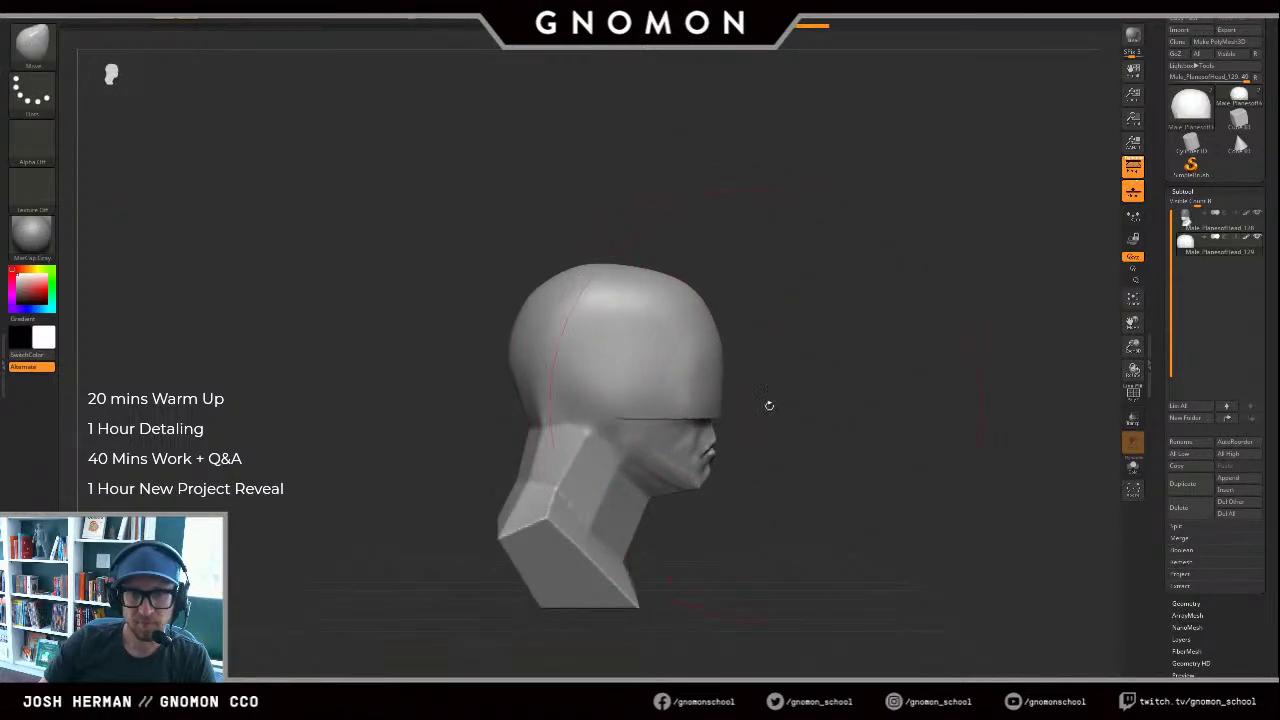
{"action": "left_click_drag", "start_coordinate": [685, 341], "coordinate": [692, 337]}
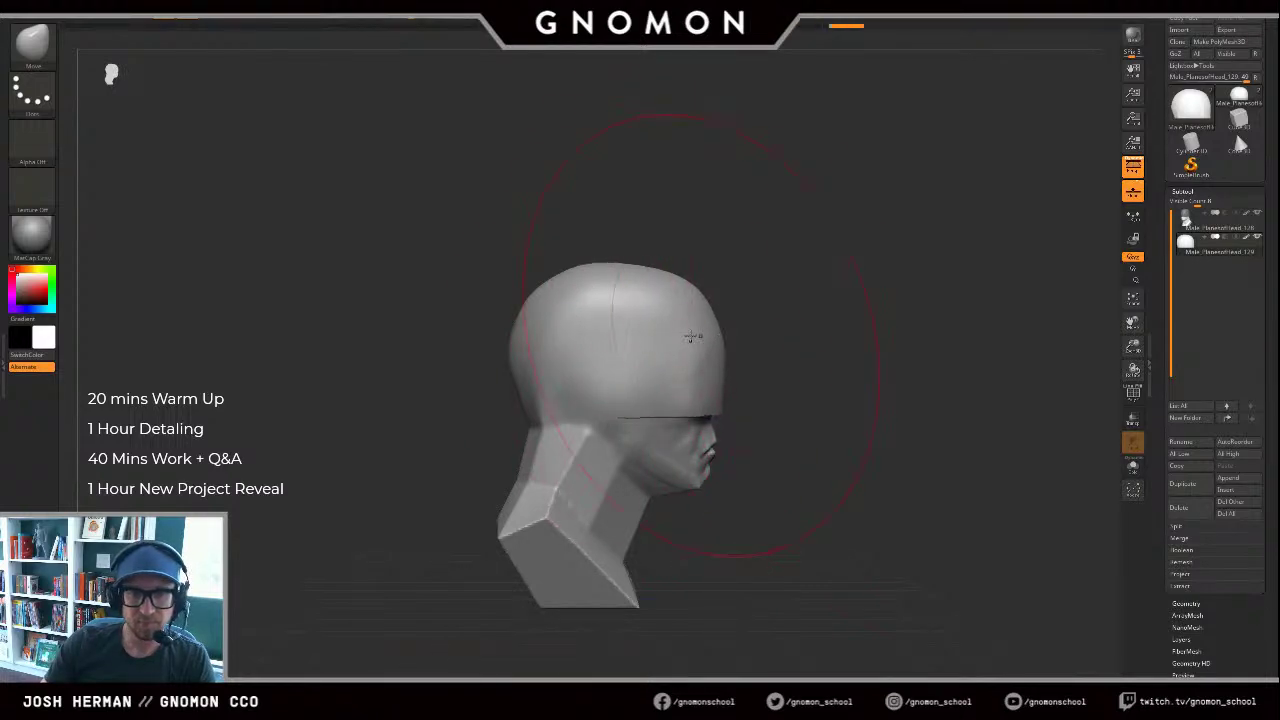
{"action": "left_click_drag", "start_coordinate": [530, 409], "coordinate": [516, 410]}
{"action": "left_click_drag", "start_coordinate": [853, 368], "coordinate": [652, 385]}
{"action": "left_click_drag", "start_coordinate": [538, 398], "coordinate": [550, 385]}
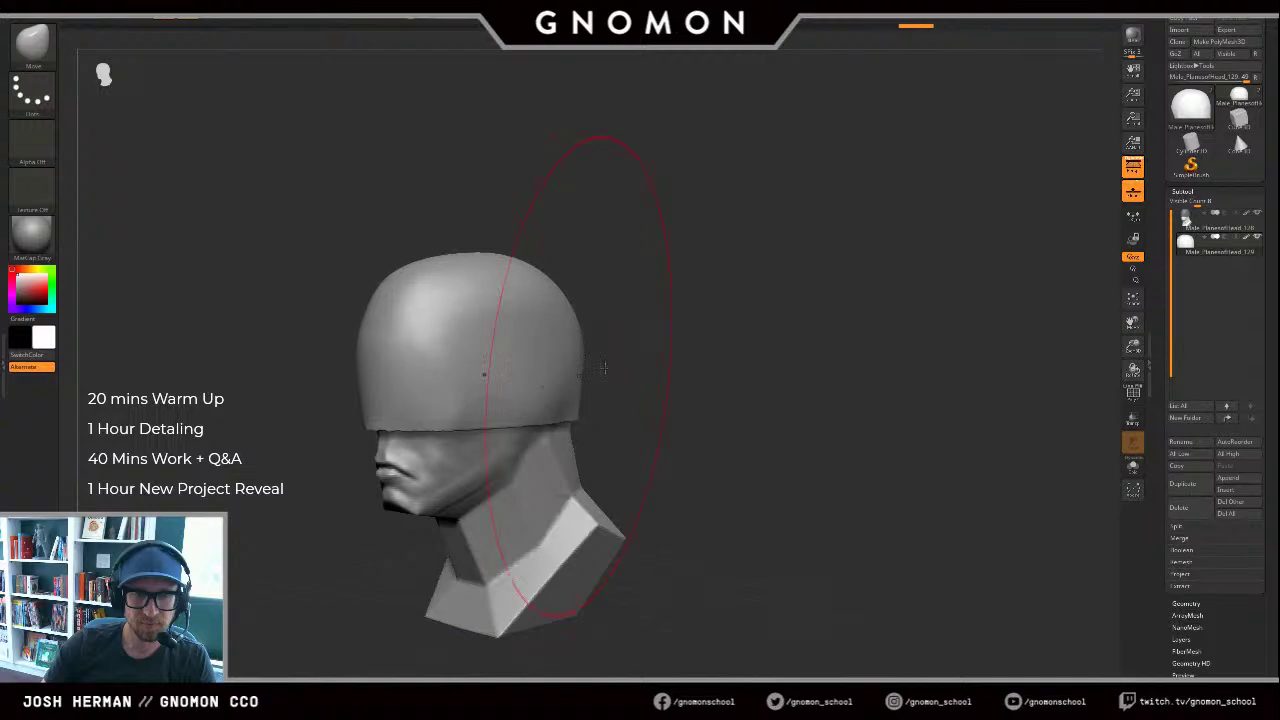
Step: Try to smooth the side of the helmet
{"action": "left_click_drag", "start_coordinate": [690, 366], "coordinate": [660, 362]}
{"action": "mouse_move", "coordinate": [550, 362]}
{"action": "left_mouse_down", "text": "shift"}
{"action": "mouse_move", "coordinate": [537, 361]}
{"action": "mouse_move", "coordinate": [590, 369]}
{"action": "left_mouse_up", "text": "shift"}
{"action": "key", "text": "ctrl+z"}
Step: Refine the helmet's sides and lower front edge around the face with the Move brush
{"action": "mouse_move", "coordinate": [765, 374]}
{"action": "left_mouse_down"}
{"action": "mouse_move", "coordinate": [862, 384]}
{"action": "mouse_move", "coordinate": [780, 360]}
{"action": "mouse_move", "coordinate": [801, 338]}
{"action": "mouse_move", "coordinate": [855, 357]}
{"action": "mouse_move", "coordinate": [787, 369]}
{"action": "left_mouse_up"}
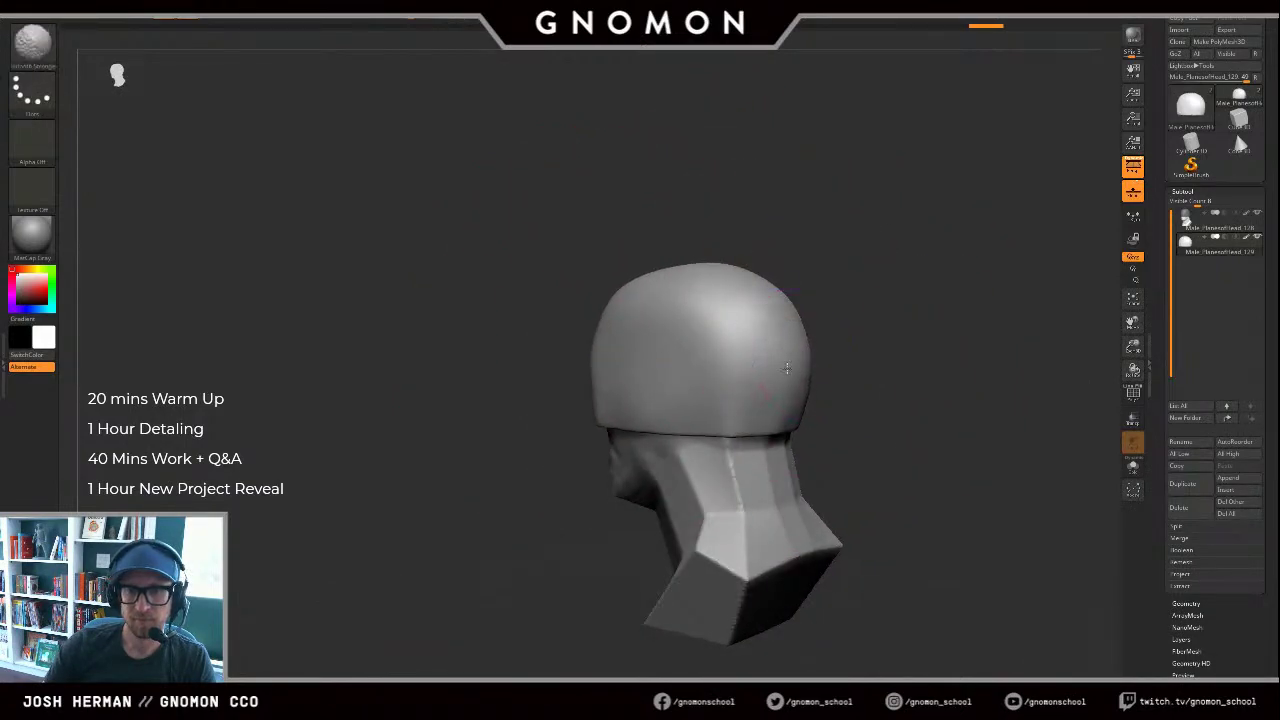
{"action": "mouse_move", "coordinate": [846, 283]}
{"action": "left_mouse_down"}
{"action": "mouse_move", "coordinate": [743, 297]}
{"action": "mouse_move", "coordinate": [742, 274]}
{"action": "mouse_move", "coordinate": [890, 312]}
{"action": "mouse_move", "coordinate": [857, 363]}
{"action": "mouse_move", "coordinate": [732, 344]}
{"action": "left_mouse_up"}
{"action": "mouse_move", "coordinate": [831, 377]}
{"action": "left_mouse_down"}
{"action": "mouse_move", "coordinate": [709, 402]}
{"action": "mouse_move", "coordinate": [663, 427]}
{"action": "left_mouse_up"}
{"action": "left_click_drag", "start_coordinate": [495, 422], "coordinate": [618, 406]}
{"action": "left_click_drag", "start_coordinate": [526, 409], "coordinate": [525, 412]}
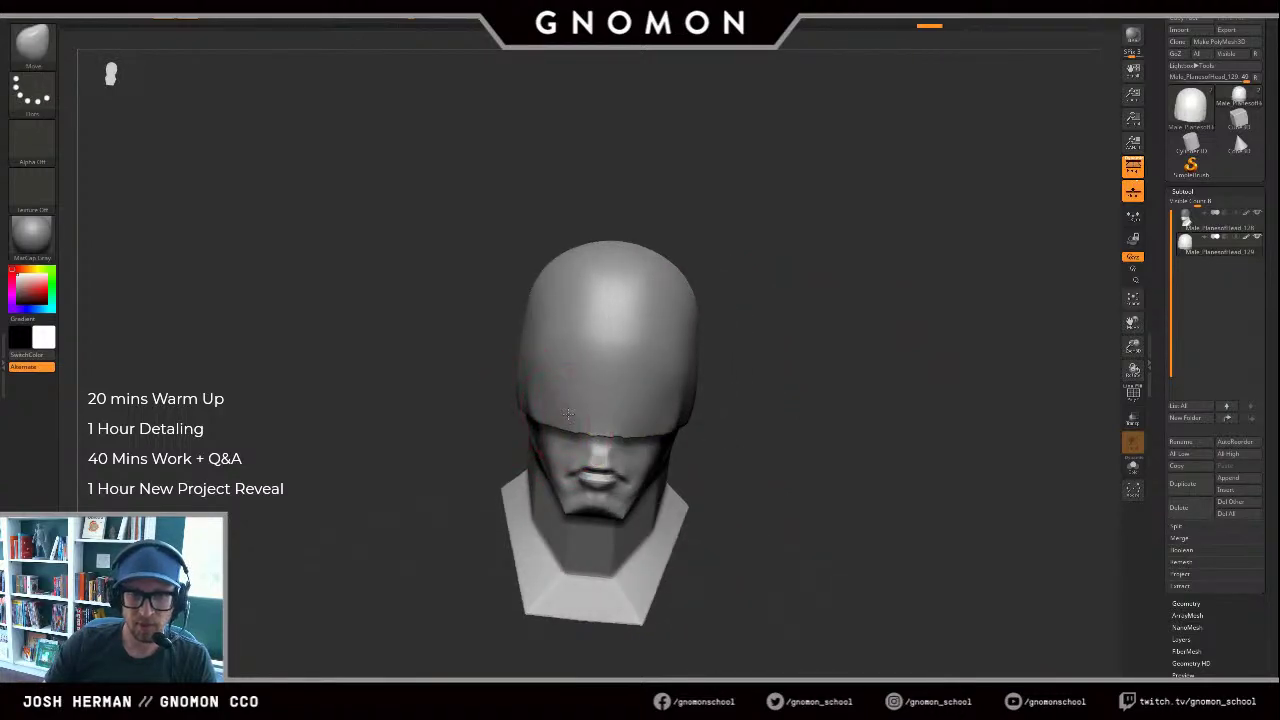
{"action": "left_click_drag", "start_coordinate": [614, 415], "coordinate": [614, 419]}
{"action": "mouse_move", "coordinate": [780, 430]}
{"action": "left_mouse_down"}
{"action": "mouse_move", "coordinate": [800, 396]}
{"action": "mouse_move", "coordinate": [954, 408]}
{"action": "left_mouse_up"}
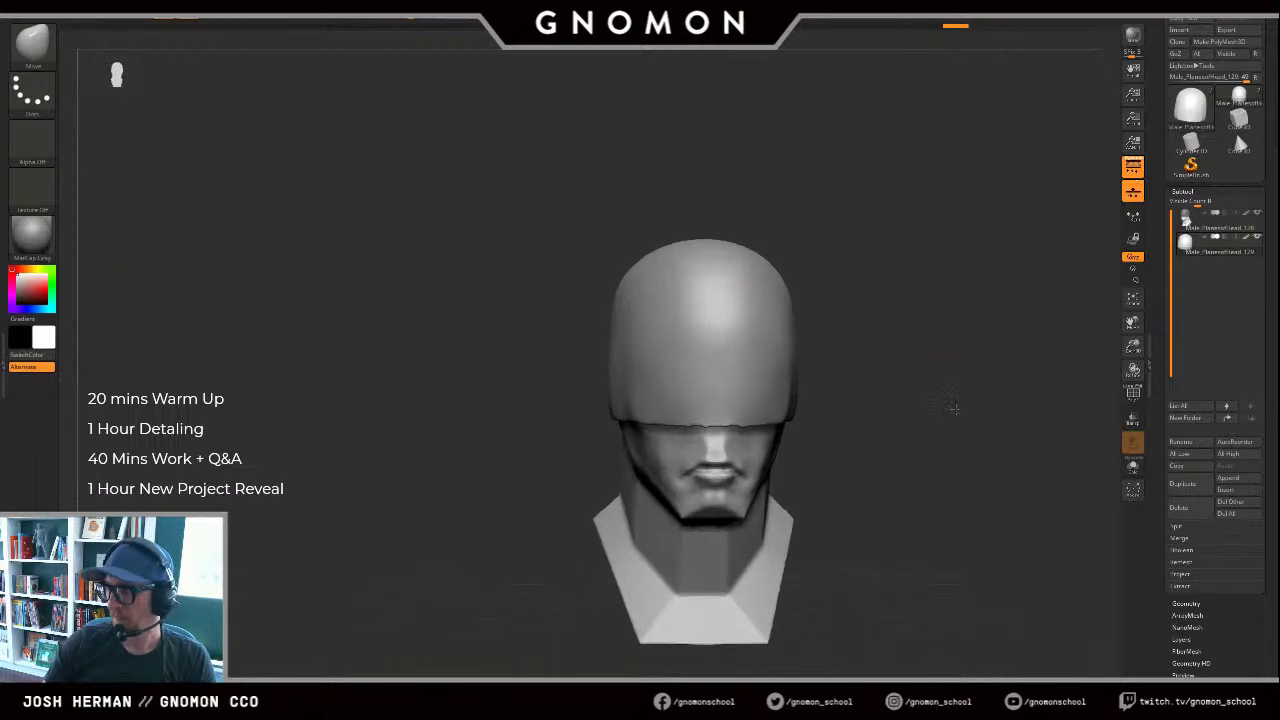
{"action": "key", "text": "b"}
{"action": "key", "text": "c"}
{"action": "key", "text": "b"}
{"action": "mouse_move", "coordinate": [862, 408]}
{"action": "left_mouse_down"}
{"action": "mouse_move", "coordinate": [938, 409]}
{"action": "mouse_move", "coordinate": [988, 383]}
{"action": "mouse_move", "coordinate": [978, 409]}
{"action": "mouse_move", "coordinate": [1000, 377]}
{"action": "mouse_move", "coordinate": [982, 382]}
{"action": "left_mouse_up"}
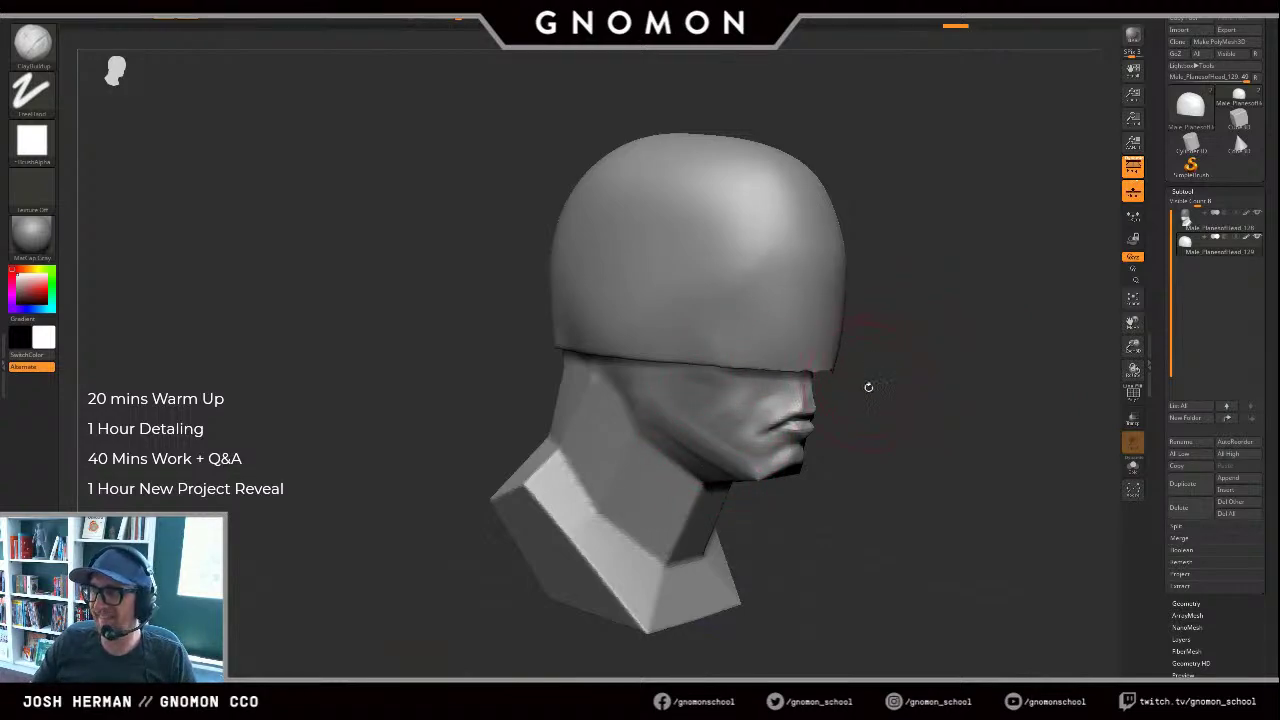
{"action": "mouse_move", "coordinate": [869, 387]}
{"action": "left_mouse_down", "text": "alt"}
{"action": "mouse_move", "coordinate": [922, 384]}
{"action": "mouse_move", "coordinate": [851, 366]}
{"action": "mouse_move", "coordinate": [873, 376]}
{"action": "mouse_move", "coordinate": [864, 361]}
{"action": "mouse_move", "coordinate": [909, 340]}
{"action": "mouse_move", "coordinate": [889, 414]}
{"action": "mouse_move", "coordinate": [868, 376]}
{"action": "left_mouse_up", "text": "alt"}
Step: Raise the helmet's lower back edge slightly with the Move brush so the rim slopes up toward the neck
{"action": "key", "text": "b"}
{"action": "key", "text": "m"}
{"action": "key", "text": "v"}
{"action": "left_click_drag", "start_coordinate": [523, 454], "coordinate": [517, 448]}
{"action": "left_click_drag", "start_coordinate": [909, 415], "coordinate": [837, 354], "text": "alt"}
{"action": "key", "text": "ctrl+z"}
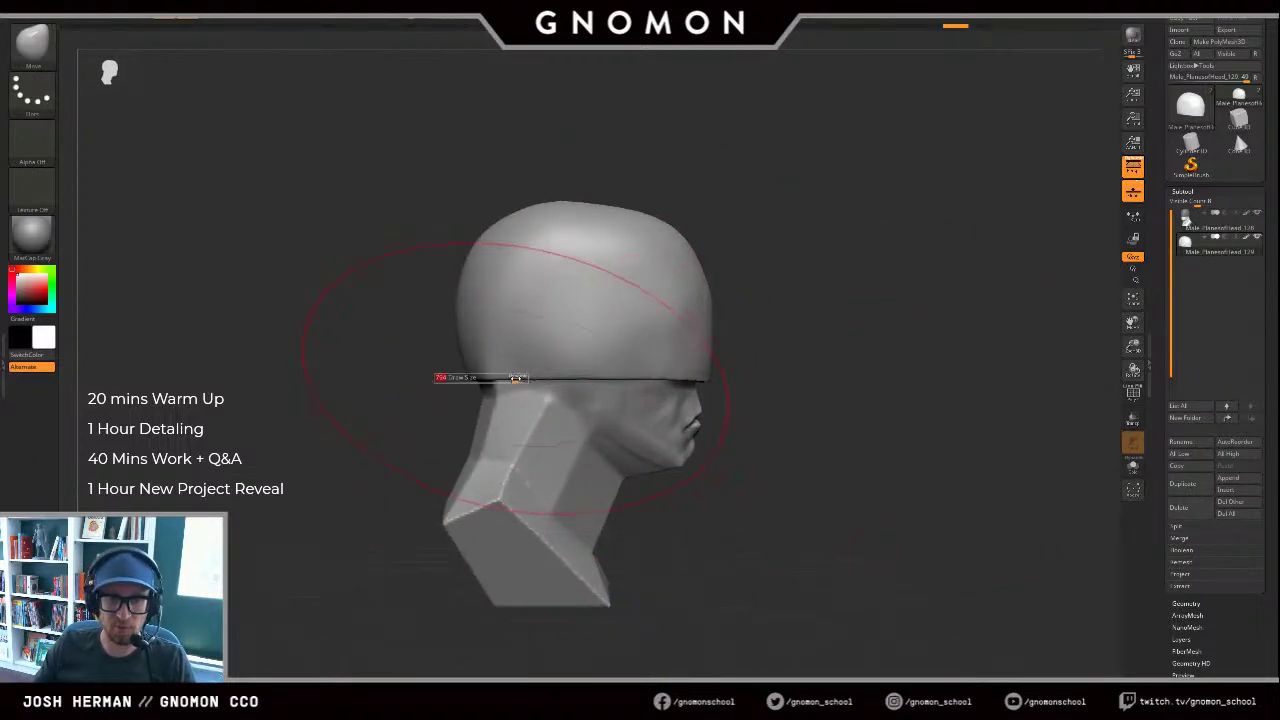
{"action": "left_click_drag", "start_coordinate": [473, 378], "coordinate": [477, 367]}
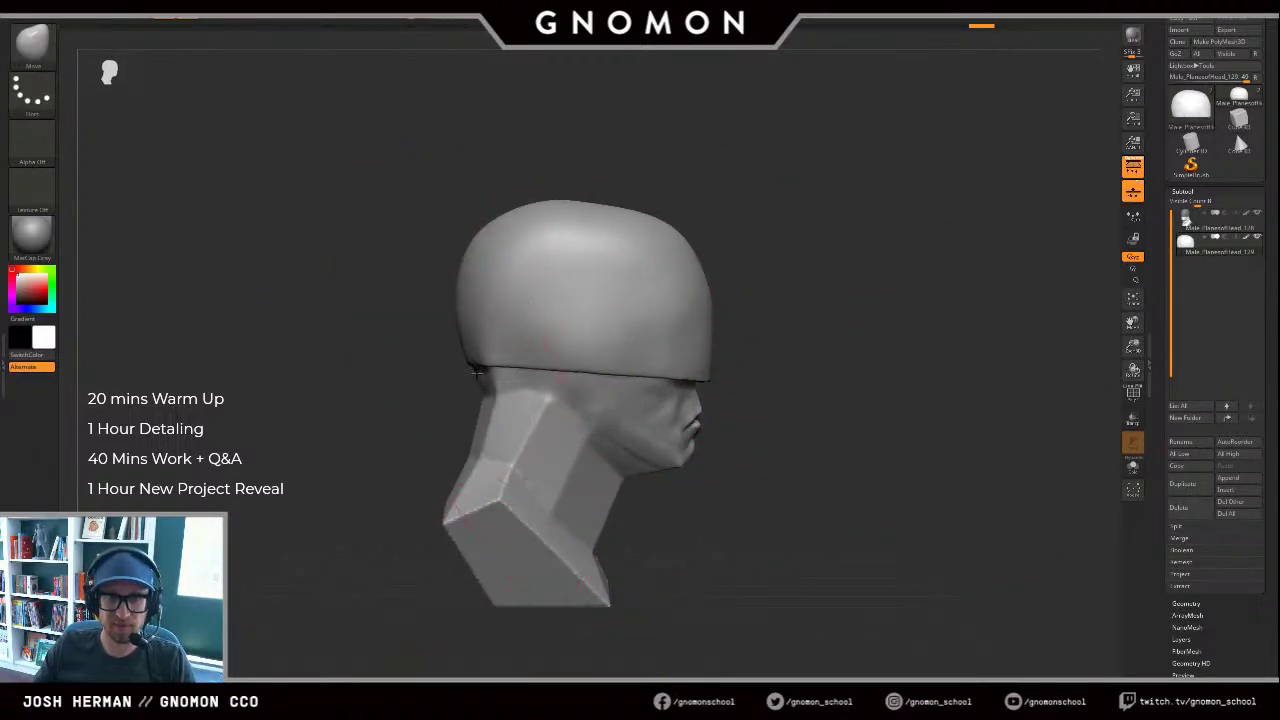
{"action": "mouse_move", "coordinate": [866, 323]}
{"action": "left_mouse_down"}
{"action": "mouse_move", "coordinate": [650, 329]}
{"action": "mouse_move", "coordinate": [897, 314]}
{"action": "mouse_move", "coordinate": [930, 329]}
{"action": "mouse_move", "coordinate": [885, 330]}
{"action": "left_mouse_up"}
{"action": "mouse_move", "coordinate": [885, 330]}
{"action": "left_mouse_down", "text": "alt"}
{"action": "mouse_move", "coordinate": [795, 327]}
{"action": "mouse_move", "coordinate": [834, 349]}
{"action": "left_mouse_up", "text": "alt"}
{"action": "key", "text": "w"}
{"action": "key", "text": "ctrl+z"}
Step: Isolate the original head subtool and duplicate it as a third subtool
{"action": "left_click_drag", "start_coordinate": [1003, 357], "coordinate": [1061, 334]}
{"action": "key", "text": "alt+s"}
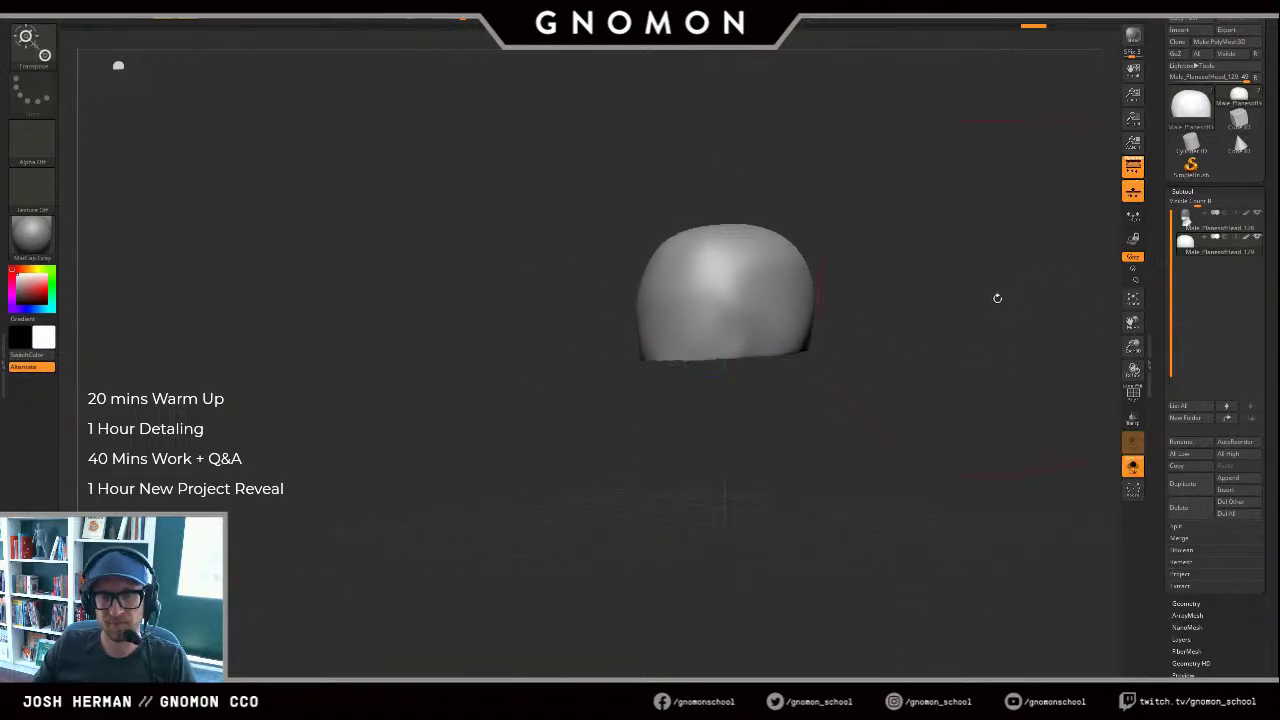
{"action": "key", "text": "alt+s"}
{"action": "left_click", "coordinate": [1208, 222]}
{"action": "left_click_drag", "start_coordinate": [966, 326], "coordinate": [800, 374], "text": "alt"}
{"action": "key", "text": "alt+s"}
{"action": "left_click", "coordinate": [1187, 486]}
{"action": "mouse_move", "coordinate": [790, 376]}
{"action": "left_mouse_down"}
{"action": "mouse_move", "coordinate": [866, 382]}
{"action": "mouse_move", "coordinate": [846, 374]}
{"action": "mouse_move", "coordinate": [920, 353]}
{"action": "mouse_move", "coordinate": [882, 356]}
{"action": "left_mouse_up"}
{"action": "key", "text": "q"}
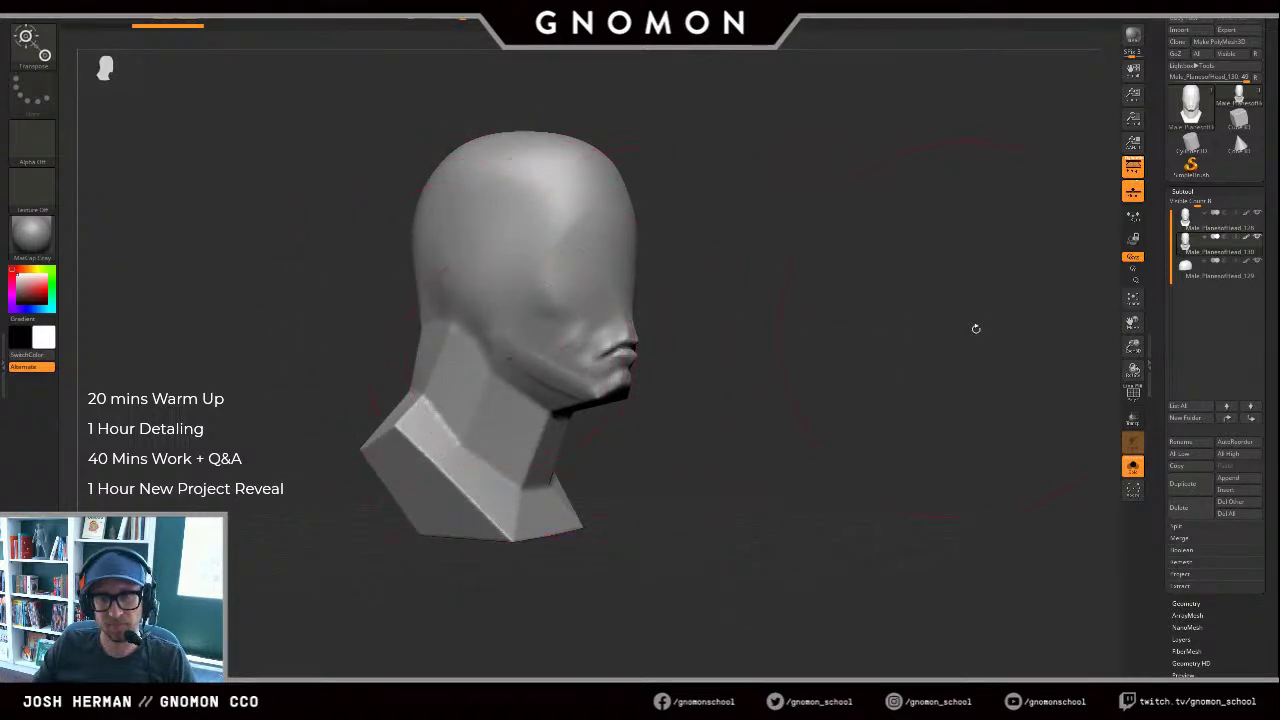
{"action": "left_click_drag", "start_coordinate": [833, 295], "coordinate": [856, 380]}
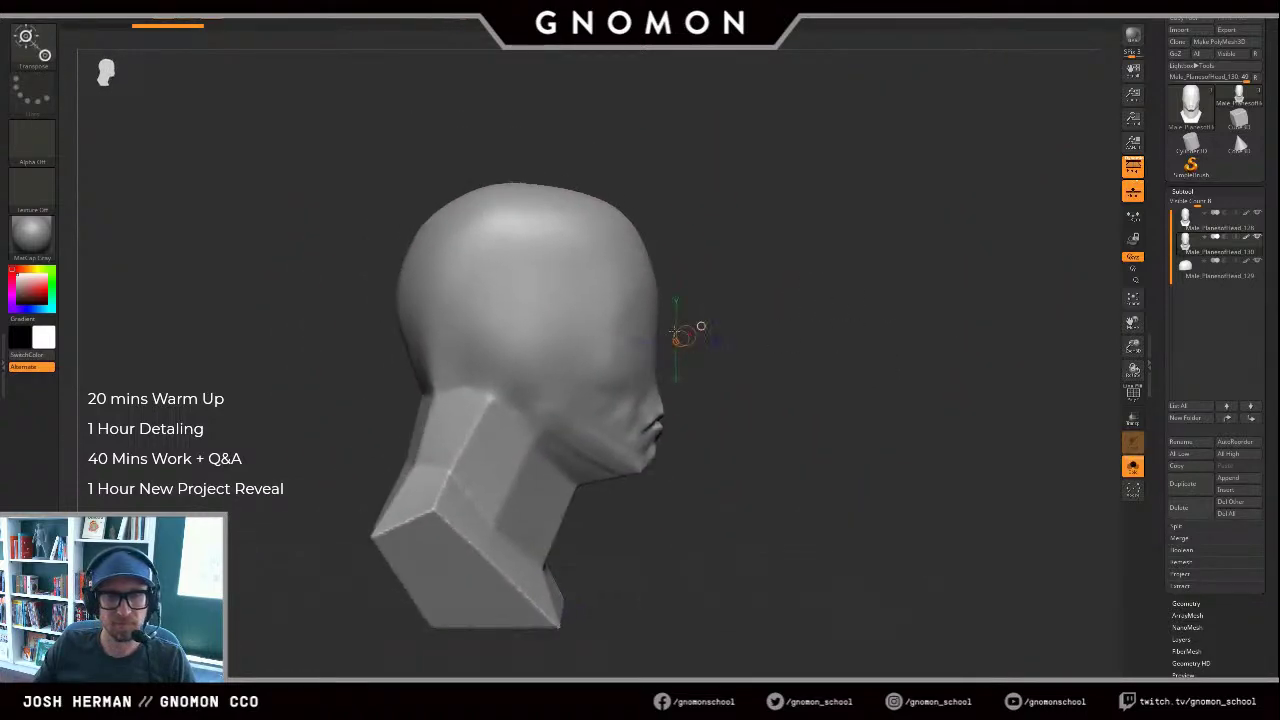
{"action": "left_click_drag", "start_coordinate": [910, 342], "coordinate": [837, 357]}
{"action": "key", "text": "s"}
{"action": "mouse_move", "coordinate": [808, 398]}
{"action": "left_mouse_down"}
{"action": "mouse_move", "coordinate": [788, 398]}
{"action": "mouse_move", "coordinate": [827, 373]}
{"action": "mouse_move", "coordinate": [816, 420]}
{"action": "mouse_move", "coordinate": [820, 388]}
{"action": "mouse_move", "coordinate": [818, 405]}
{"action": "left_mouse_up"}
{"action": "key", "text": "ctrl+z"}
Step: Build up a raised strap along the copied head's jawline and chin with ClayBuildup and show all subtools
{"action": "key", "text": "b"}
{"action": "key", "text": "c"}
{"action": "key", "text": "b"}
{"action": "left_click_drag", "start_coordinate": [638, 498], "coordinate": [598, 445], "text": "alt"}
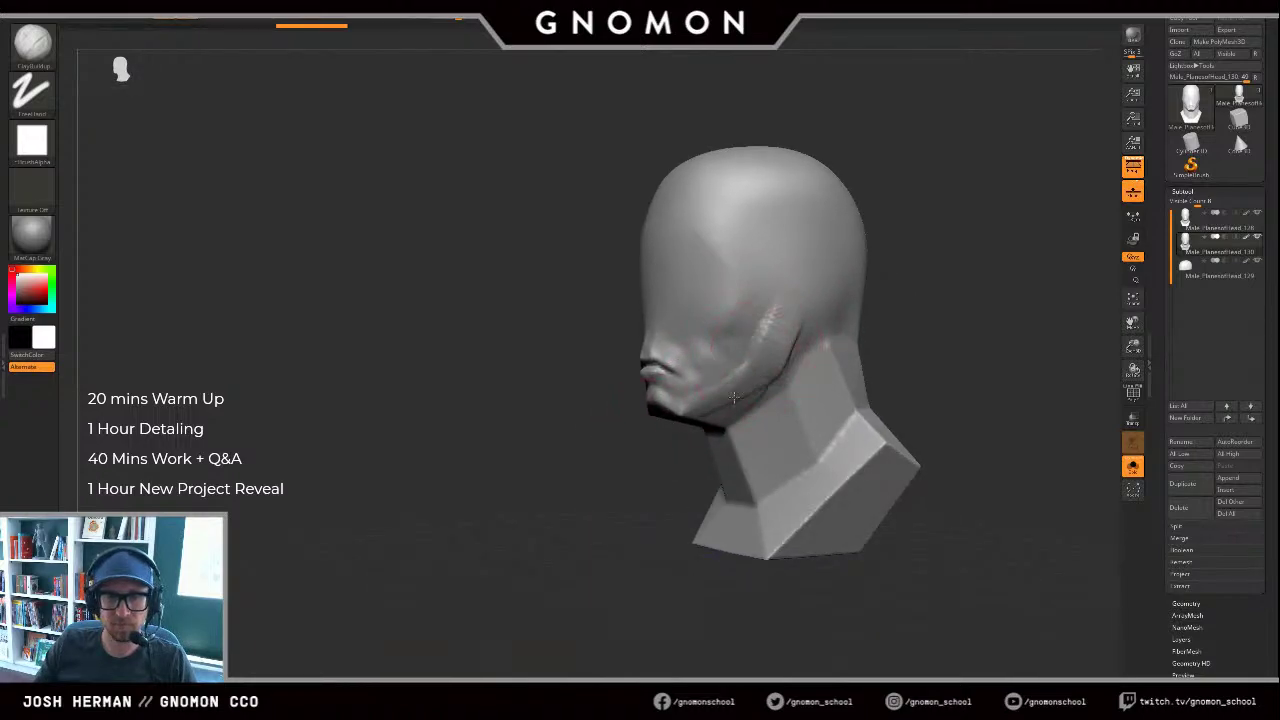
{"action": "left_click_drag", "start_coordinate": [734, 398], "coordinate": [662, 398]}
{"action": "left_click_drag", "start_coordinate": [598, 440], "coordinate": [625, 440]}
{"action": "mouse_move", "coordinate": [690, 412]}
{"action": "left_mouse_down"}
{"action": "mouse_move", "coordinate": [663, 409]}
{"action": "mouse_move", "coordinate": [712, 416]}
{"action": "left_mouse_up"}
{"action": "key", "text": "alt+s"}
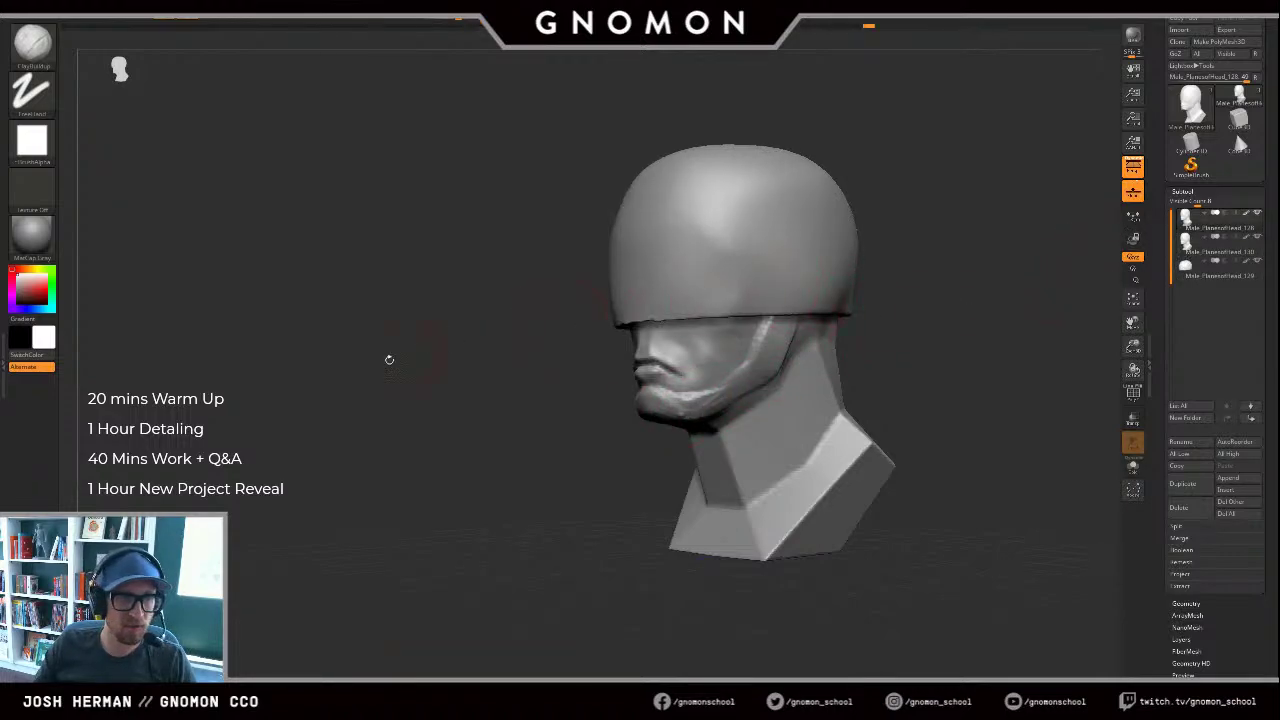
Step: Turn off the polypaint display on the two head subtools and compare the subtools in isolation
{"action": "left_click_drag", "start_coordinate": [26, 285], "coordinate": [14, 282]}
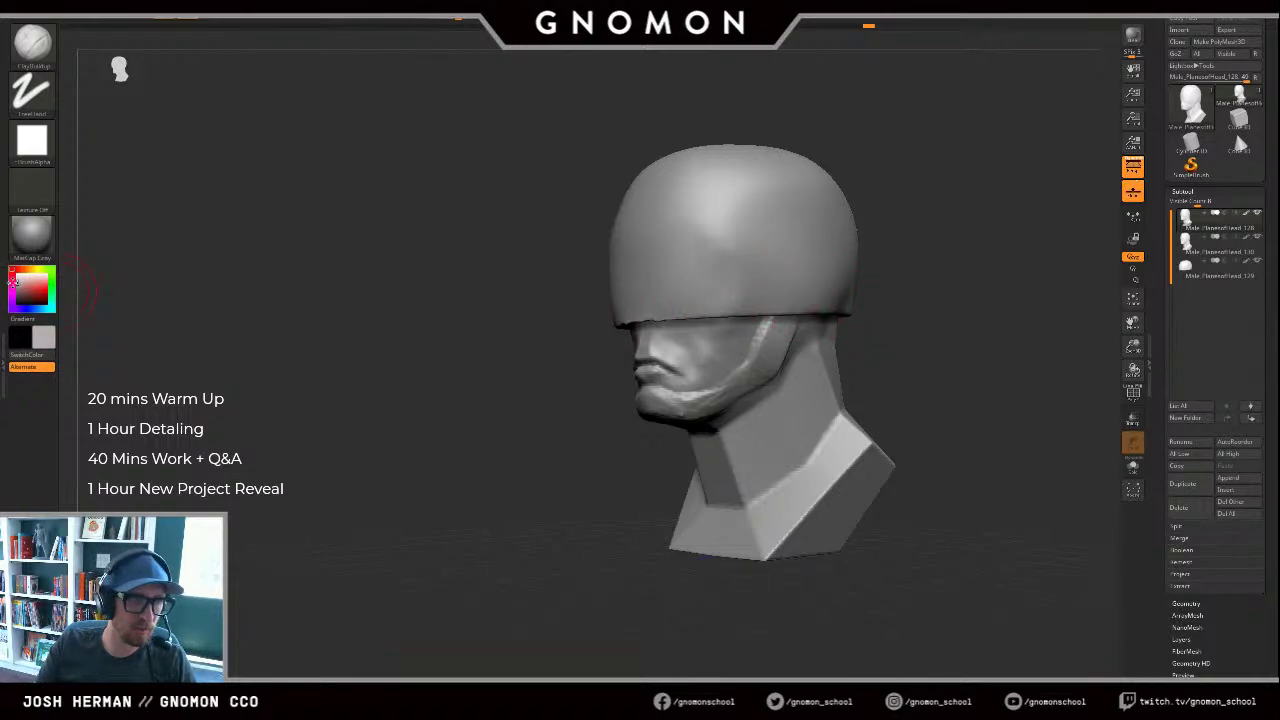
{"action": "key", "text": "alt+s"}
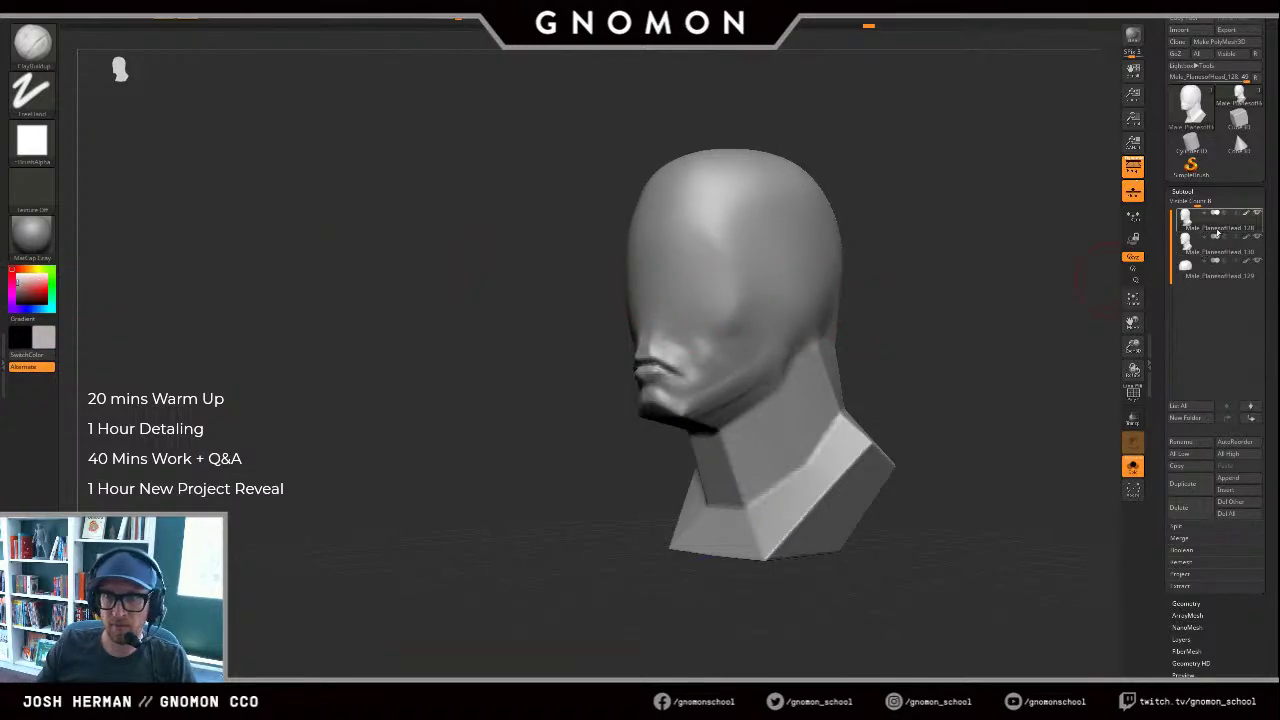
{"action": "left_click", "coordinate": [1246, 214]}
{"action": "left_click", "coordinate": [1247, 240]}
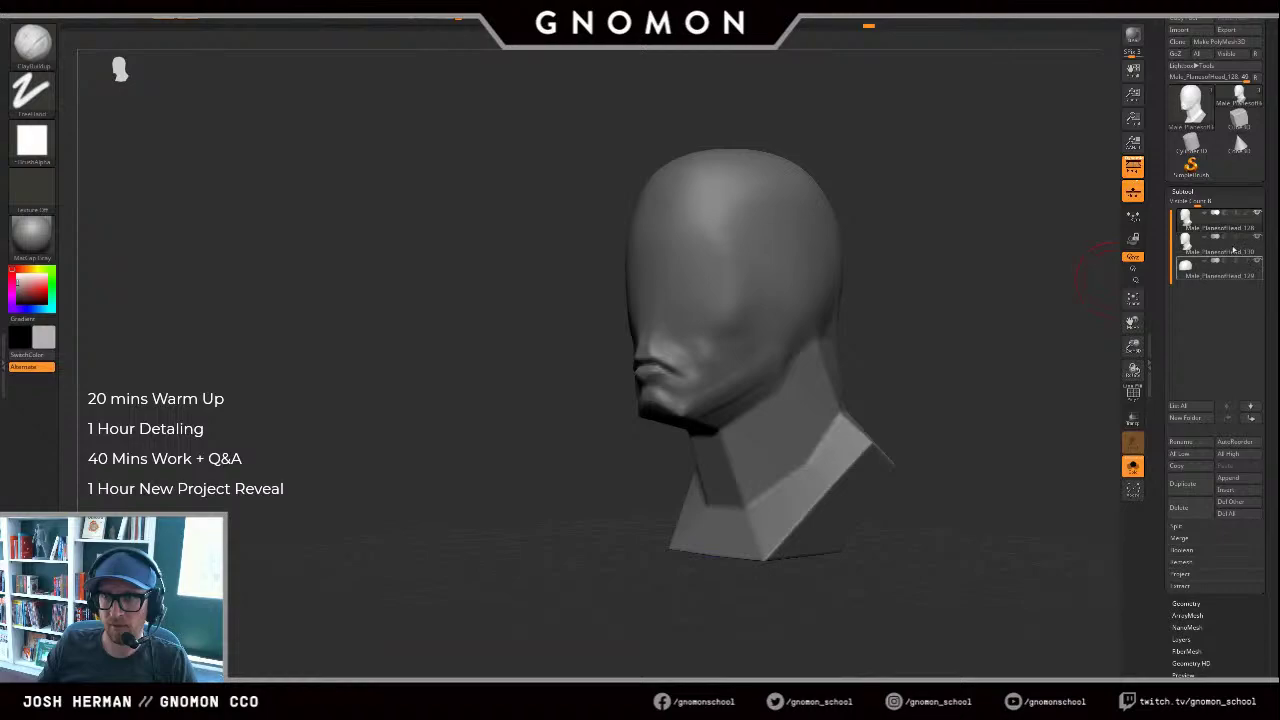
{"action": "key", "text": "alt+s"}
{"action": "key", "text": "alt+s"}
{"action": "key", "text": "alt+s"}
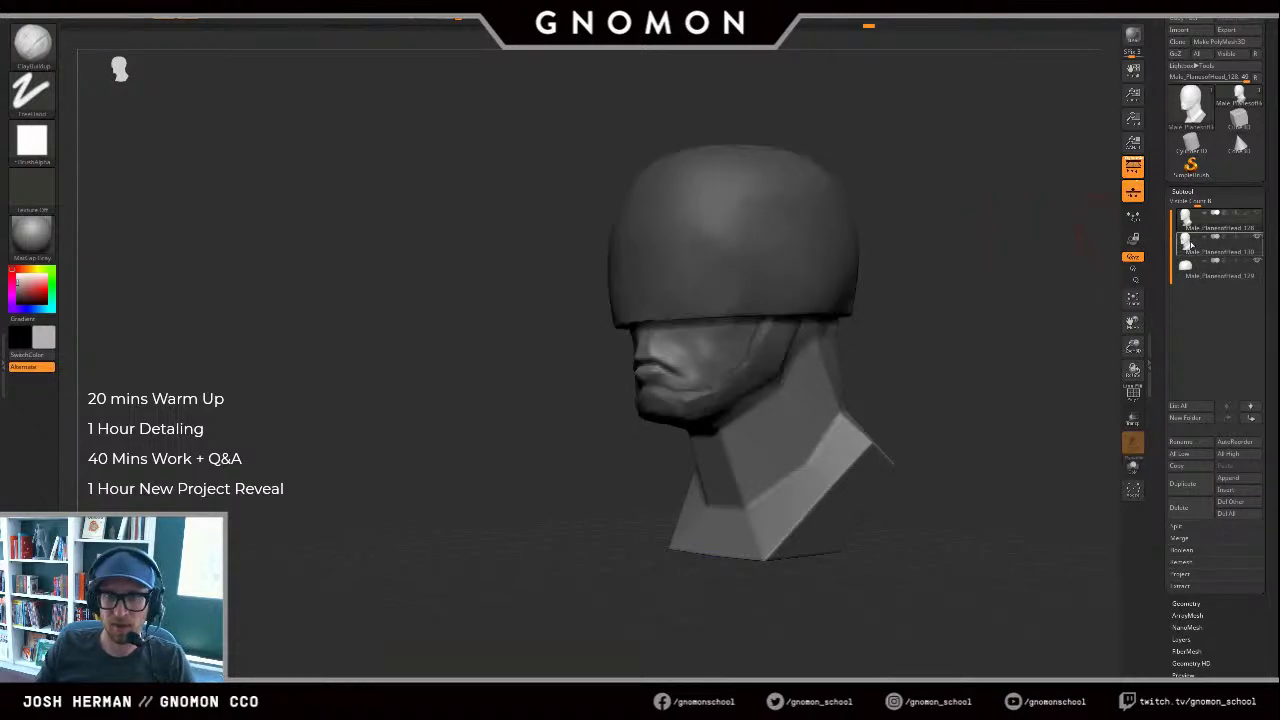
{"action": "key", "text": "shift+s"}
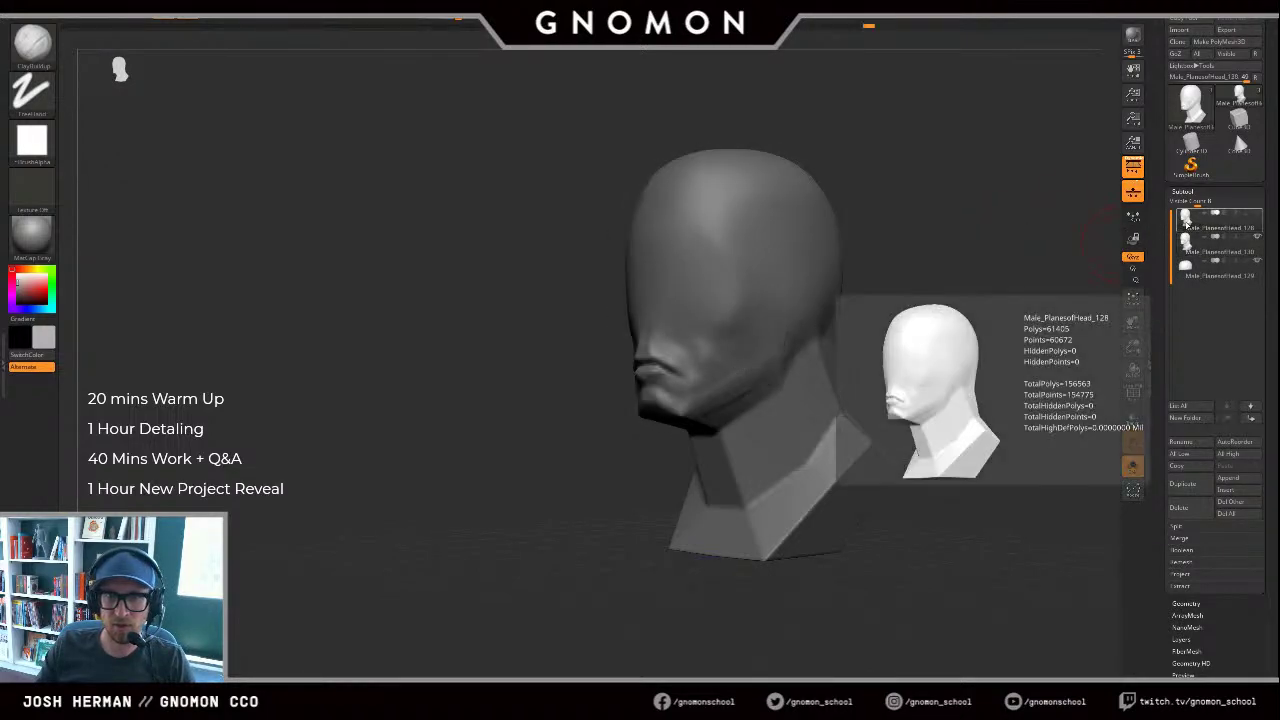
Step: Select the helmet subtool, choose a light blue color and fill the whole object with it
{"action": "left_click", "coordinate": [1187, 268]}
{"action": "left_click_drag", "start_coordinate": [91, 232], "coordinate": [92, 278]}
{"action": "left_click", "coordinate": [17, 275]}
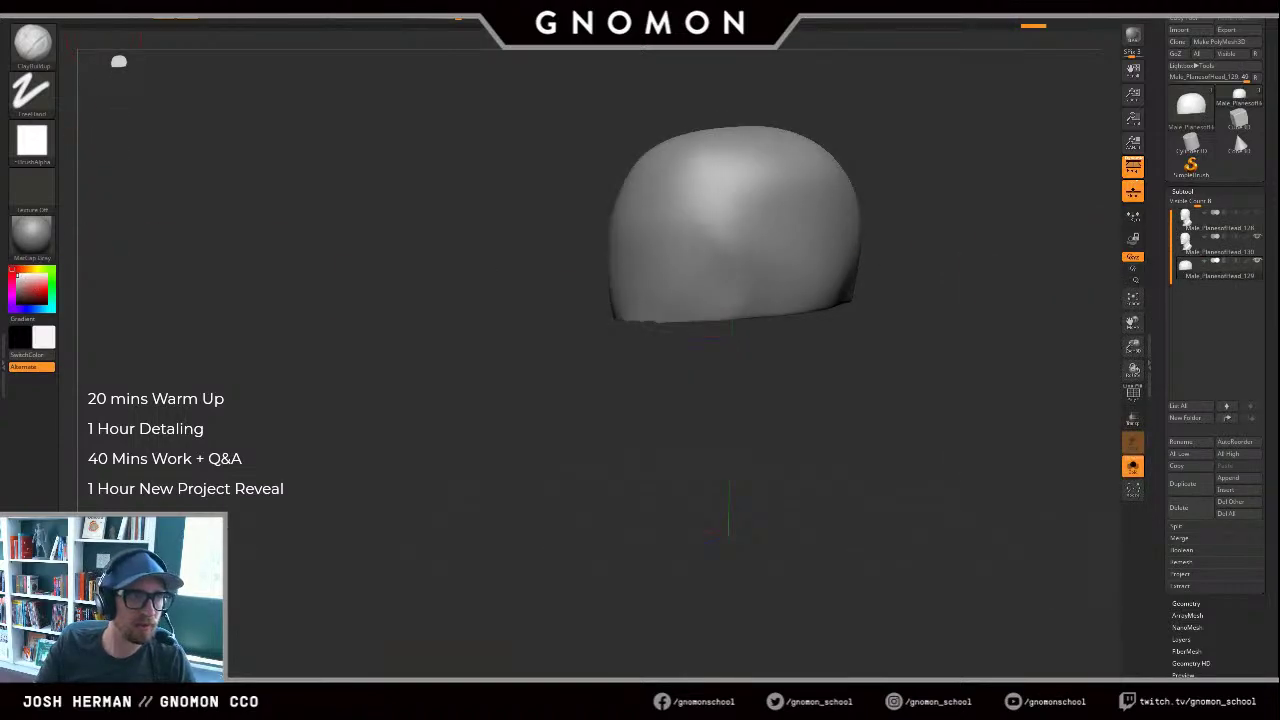
{"action": "left_click", "coordinate": [96, 6]}
{"action": "left_click", "coordinate": [97, 195]}
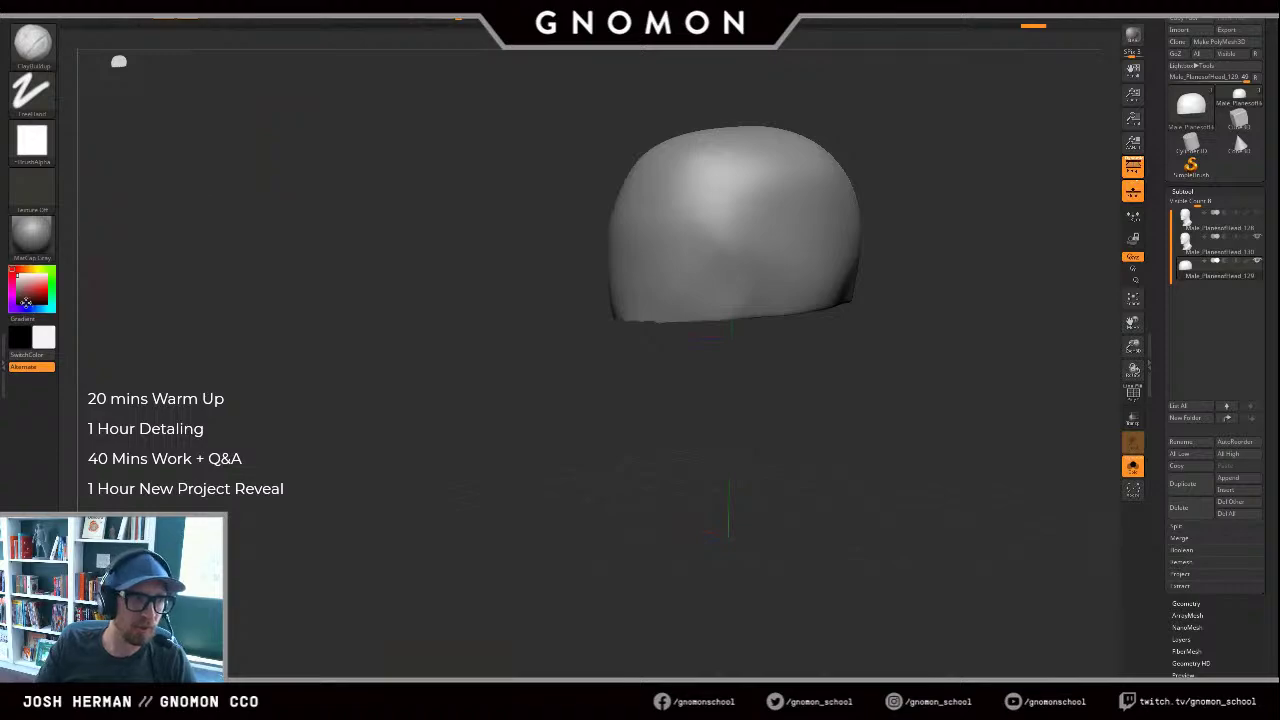
{"action": "left_click", "coordinate": [39, 311]}
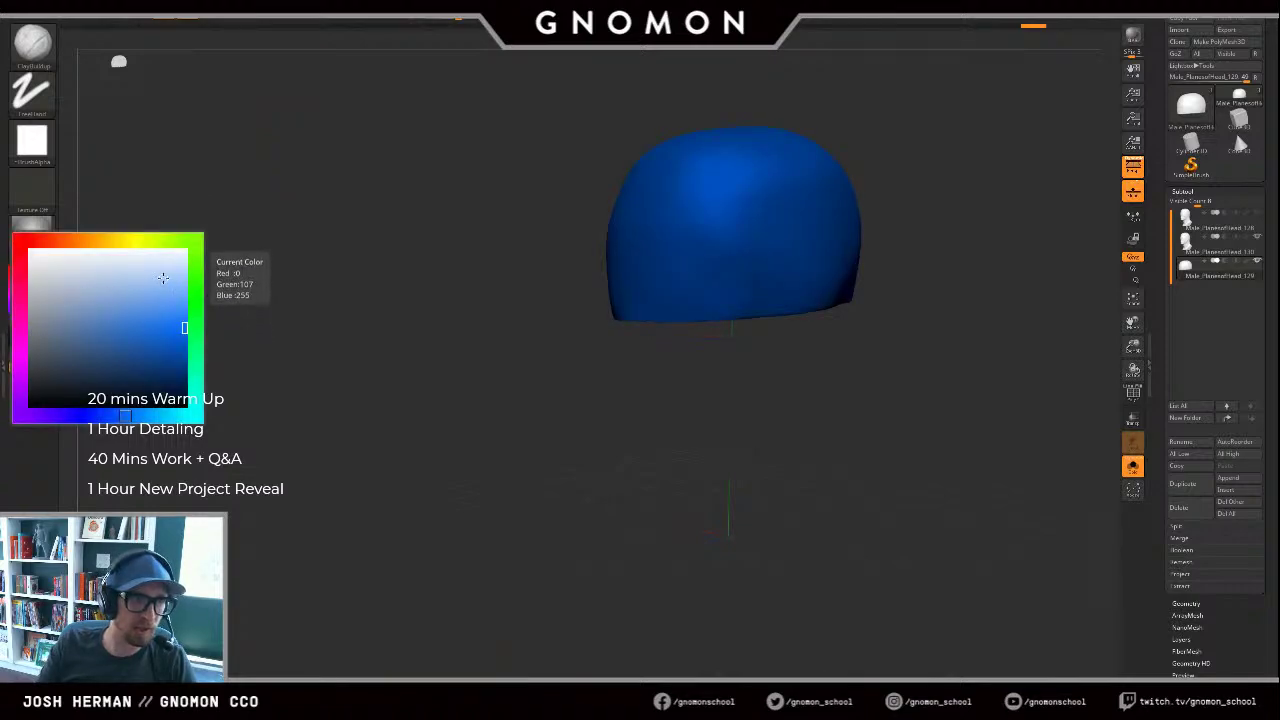
{"action": "left_click", "coordinate": [44, 279]}
{"action": "left_click_drag", "start_coordinate": [266, 210], "coordinate": [269, 179]}
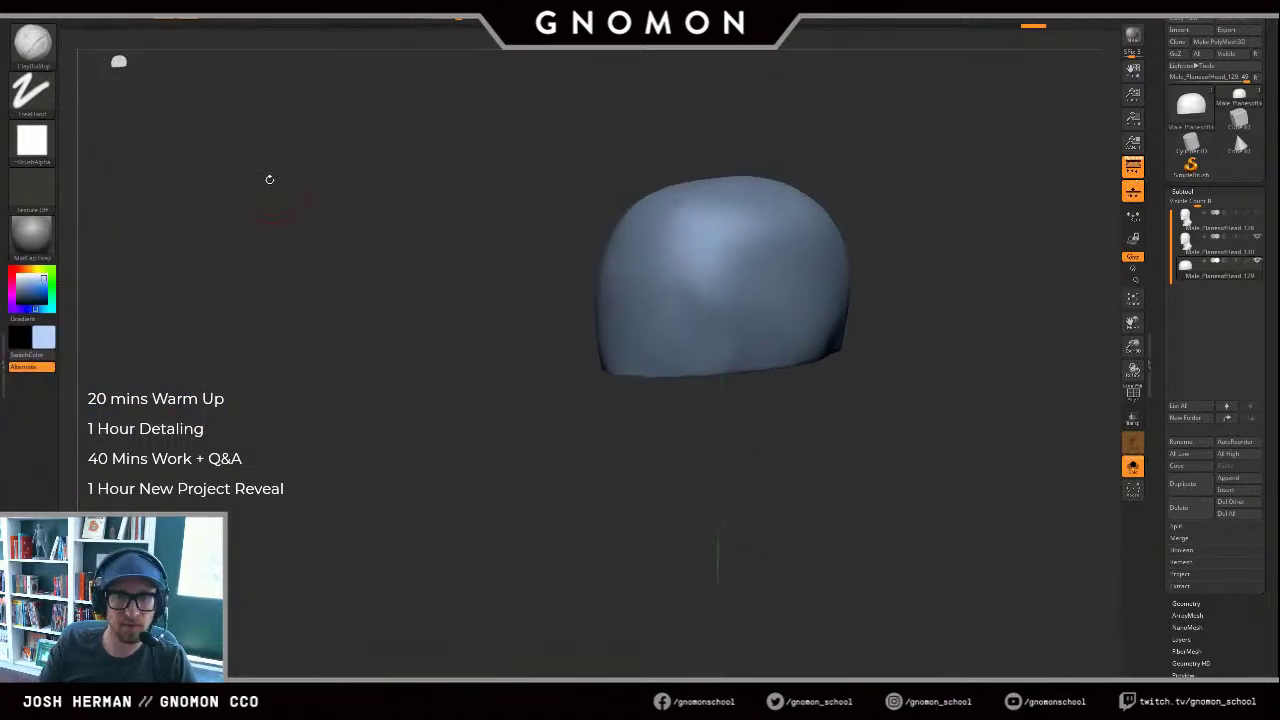
{"action": "left_click", "coordinate": [86, 9]}
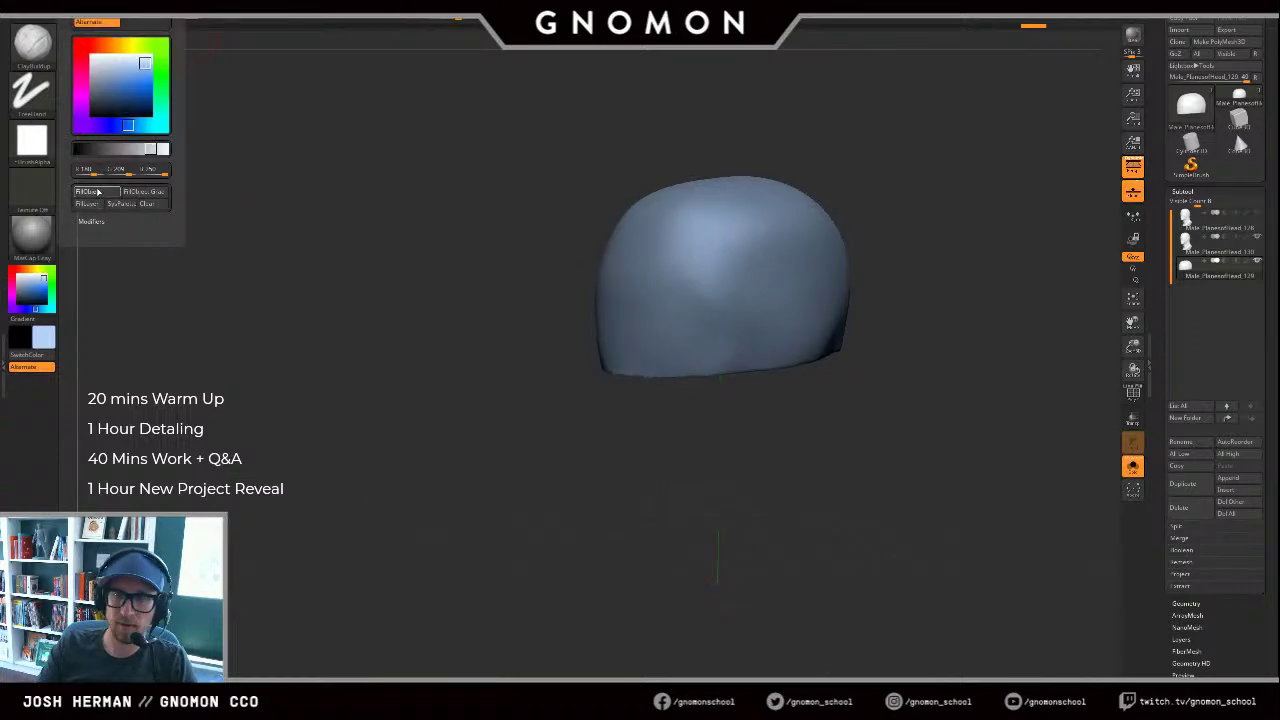
{"action": "left_click", "coordinate": [98, 192]}
Step: Select the head copy with the jaw strap and fill it with dark grey
{"action": "key", "text": "Up"}
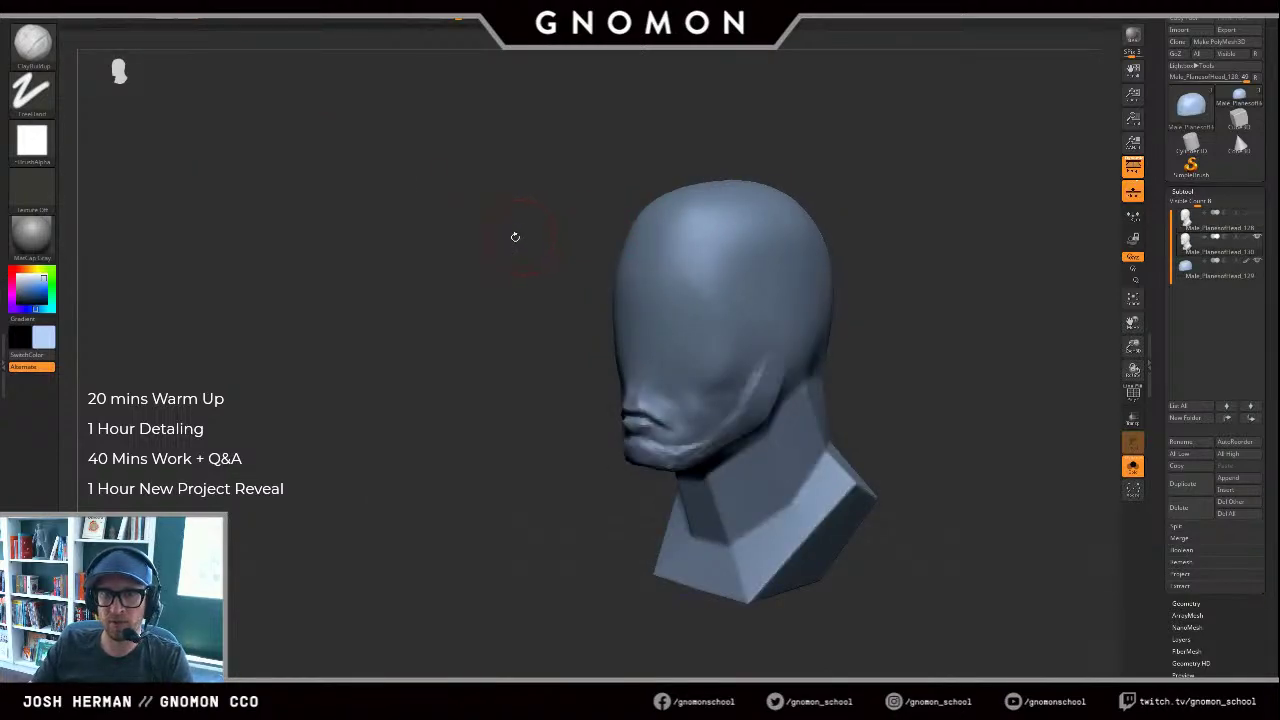
{"action": "left_click", "coordinate": [19, 295]}
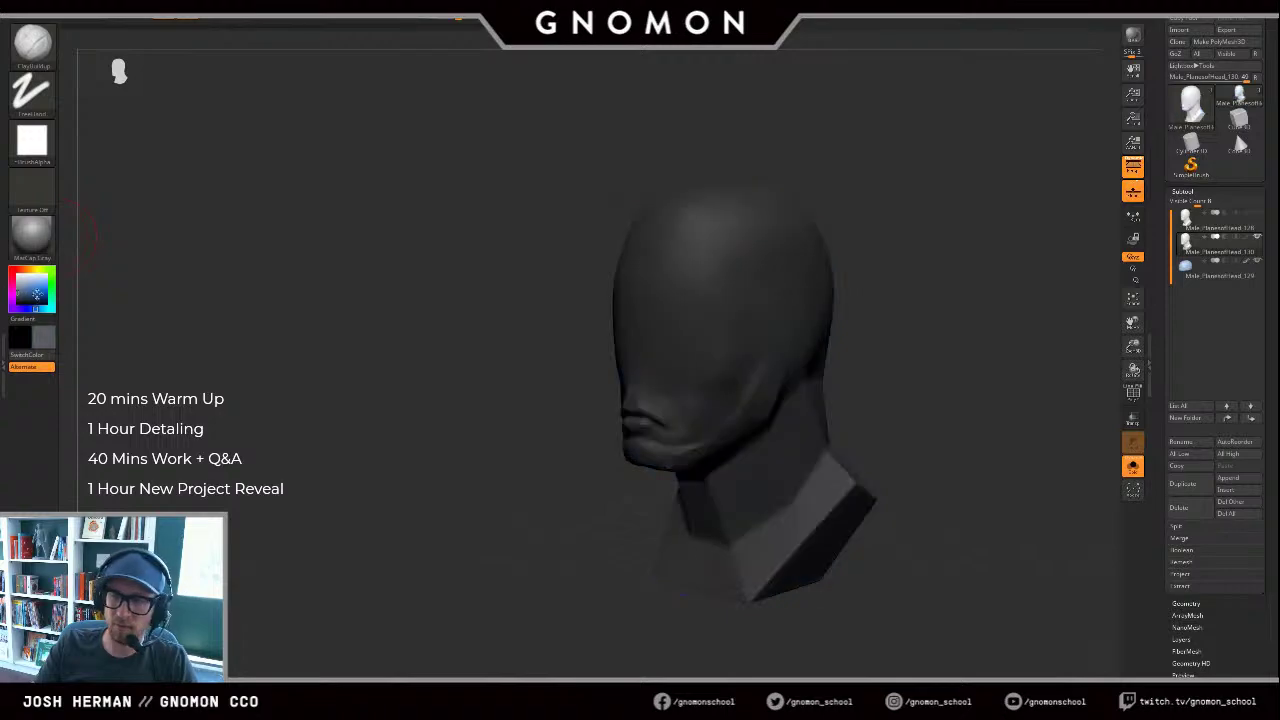
{"action": "left_click", "coordinate": [86, 5]}
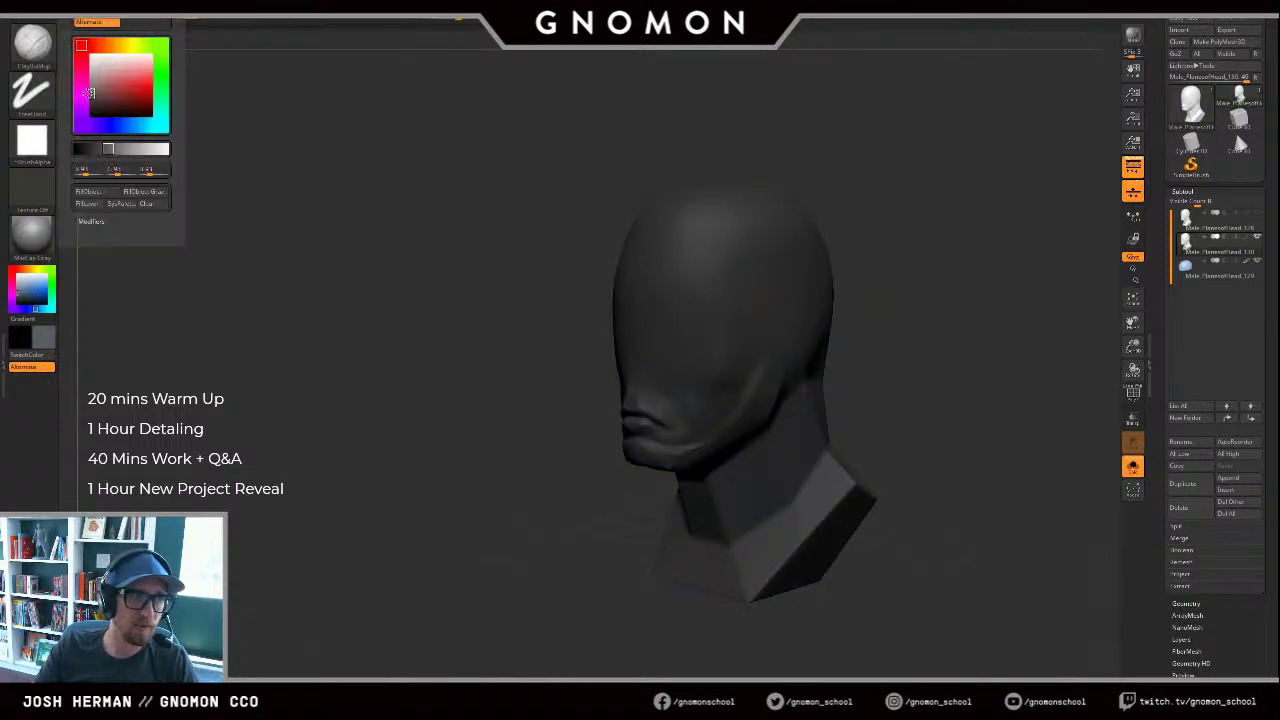
{"action": "left_click", "coordinate": [93, 193]}
Step: Select the original head subtool, fill it with white and show all subtools again
{"action": "key", "text": "Up"}
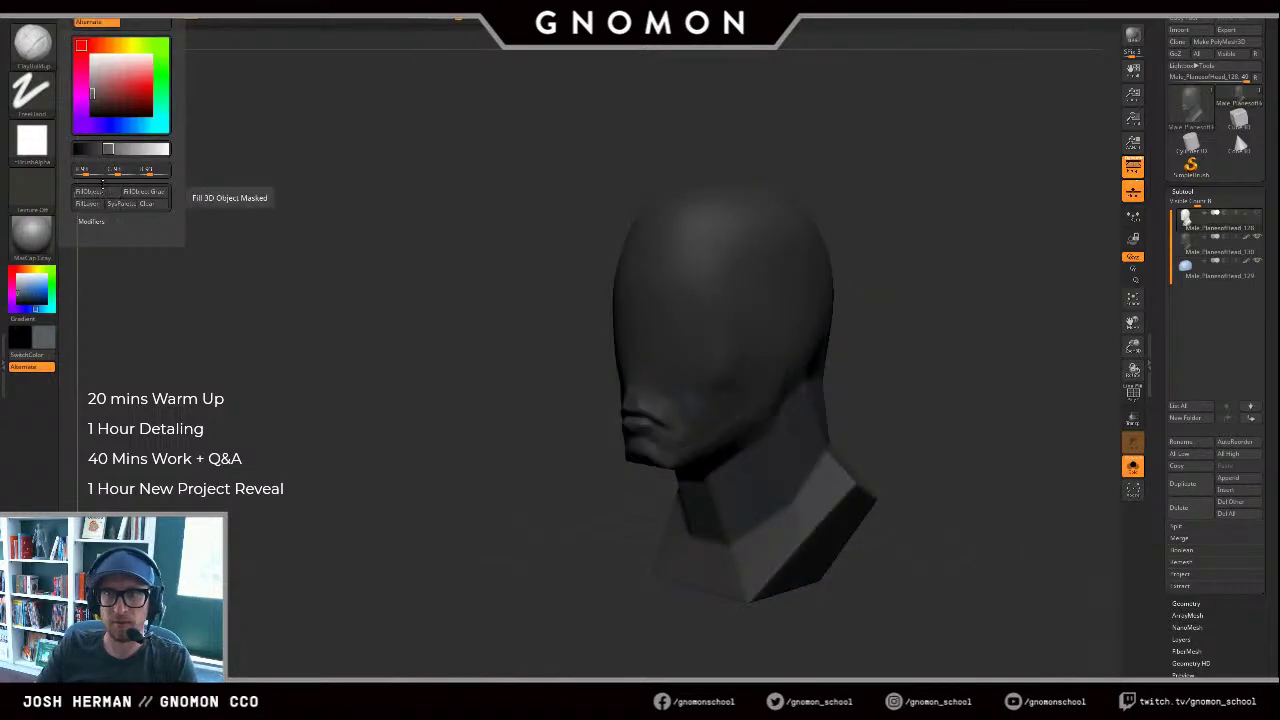
{"action": "left_click_drag", "start_coordinate": [87, 90], "coordinate": [84, 53]}
{"action": "left_click", "coordinate": [87, 192]}
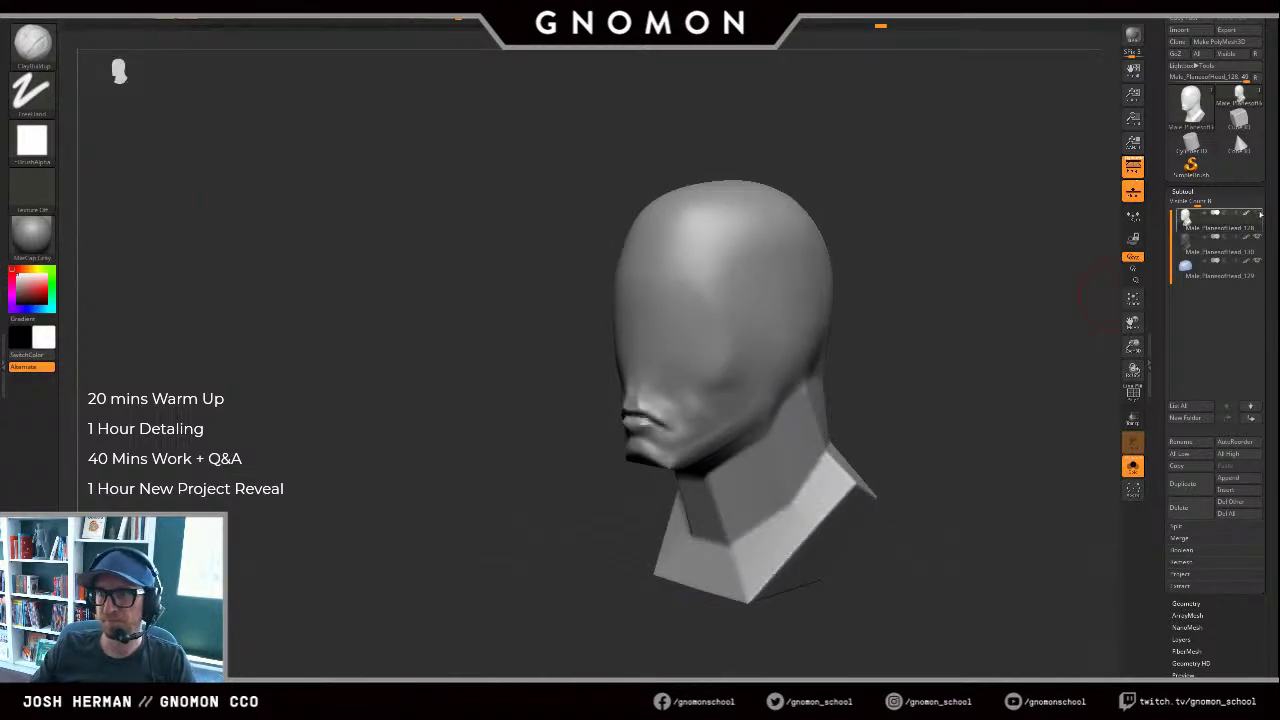
{"action": "key", "text": "alt+s"}
Step: Select the blue helmet, swap the primary and secondary colors and inspect it together with the heads
{"action": "left_click_drag", "start_coordinate": [947, 278], "coordinate": [1070, 310], "text": "shift"}
{"action": "left_click", "coordinate": [708, 299], "text": "alt"}
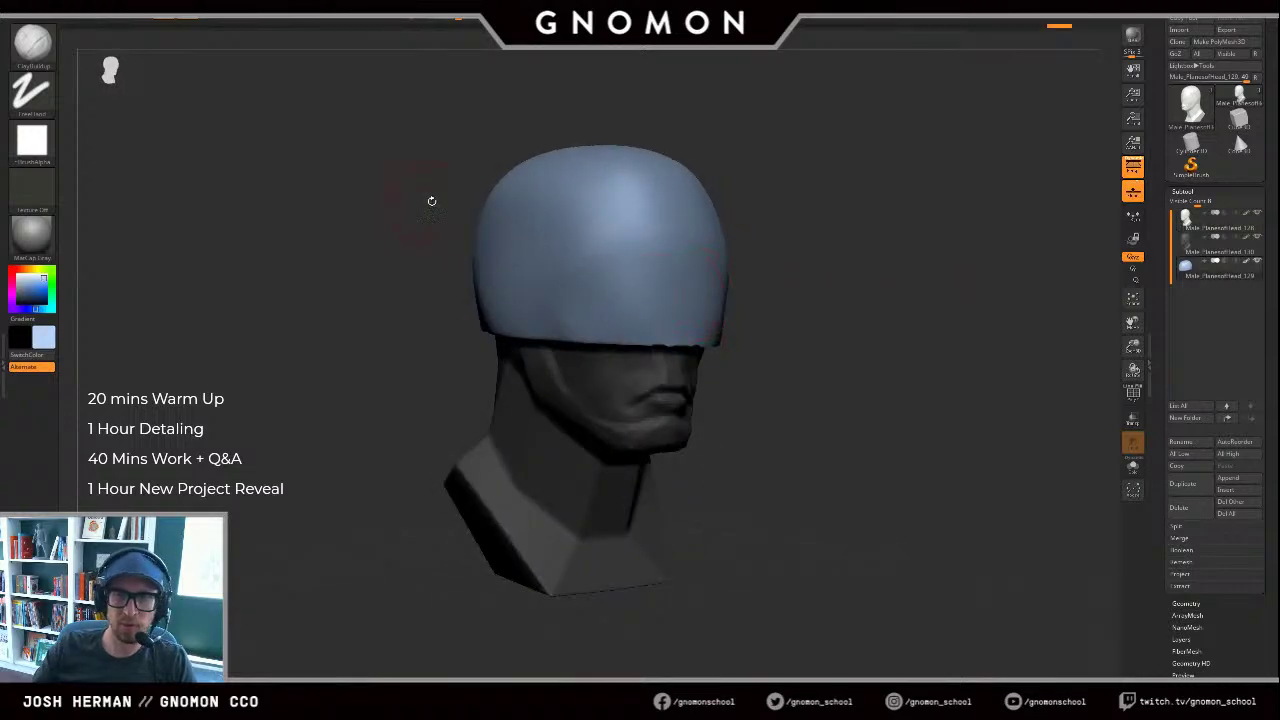
{"action": "key", "text": "v"}
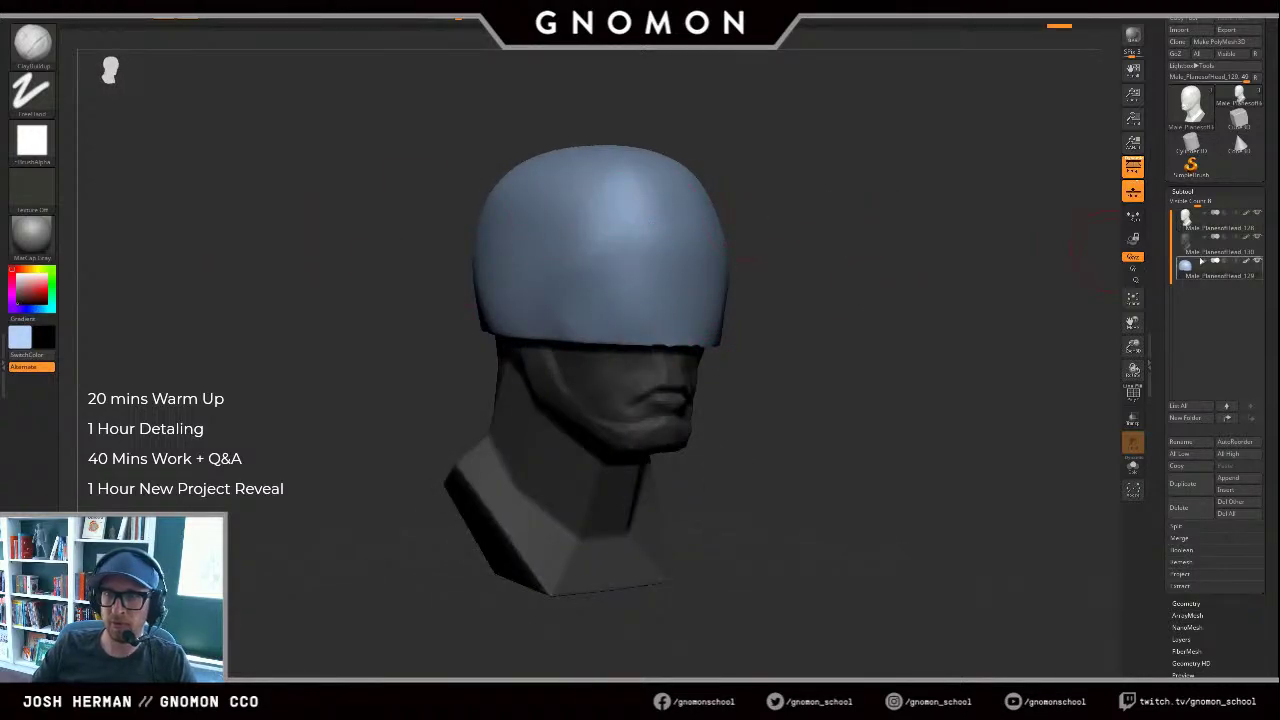
{"action": "left_click_drag", "start_coordinate": [1024, 266], "coordinate": [1046, 310], "text": "alt"}
{"action": "key", "text": "alt+s"}
{"action": "key", "text": "alt+s"}
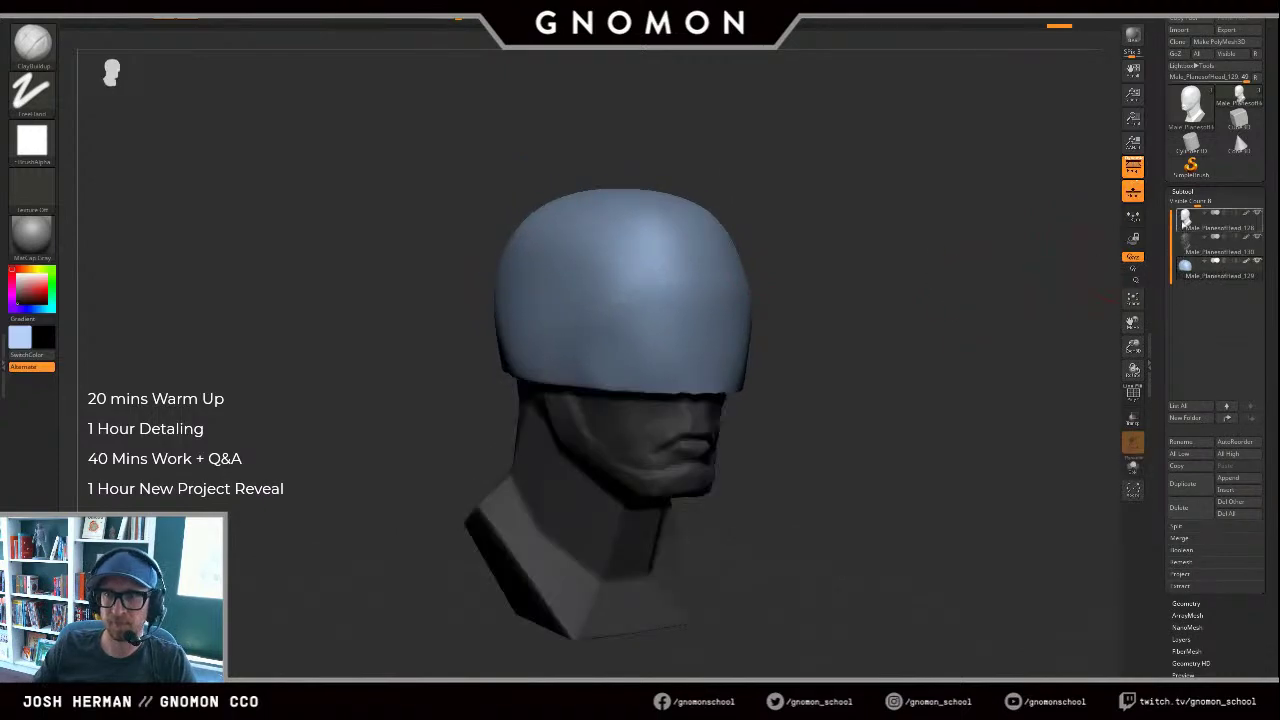
Step: Select the helmet subtool, choose a paler blue as the color and fill the whole helmet with it
{"action": "left_click", "coordinate": [1190, 222]}
{"action": "left_click", "coordinate": [1190, 248]}
{"action": "left_click", "coordinate": [1186, 205]}
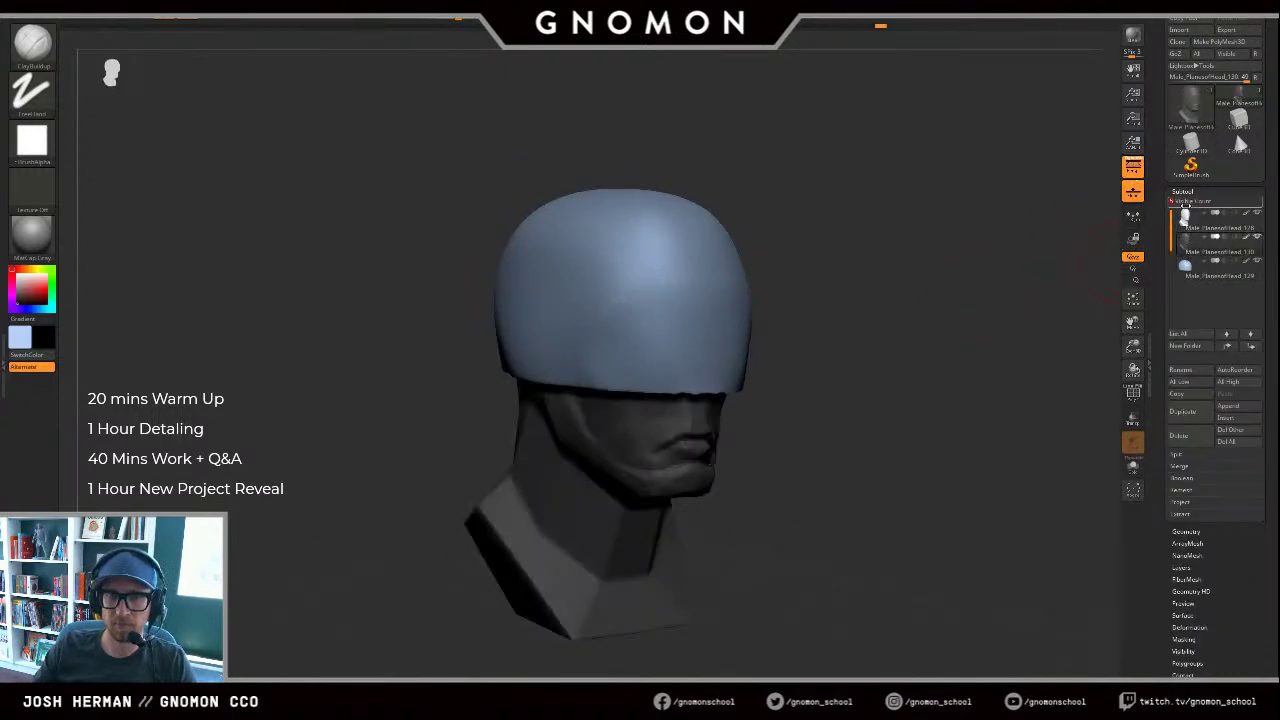
{"action": "key", "text": "alt+s"}
{"action": "left_click_drag", "start_coordinate": [862, 365], "coordinate": [869, 349], "text": "alt"}
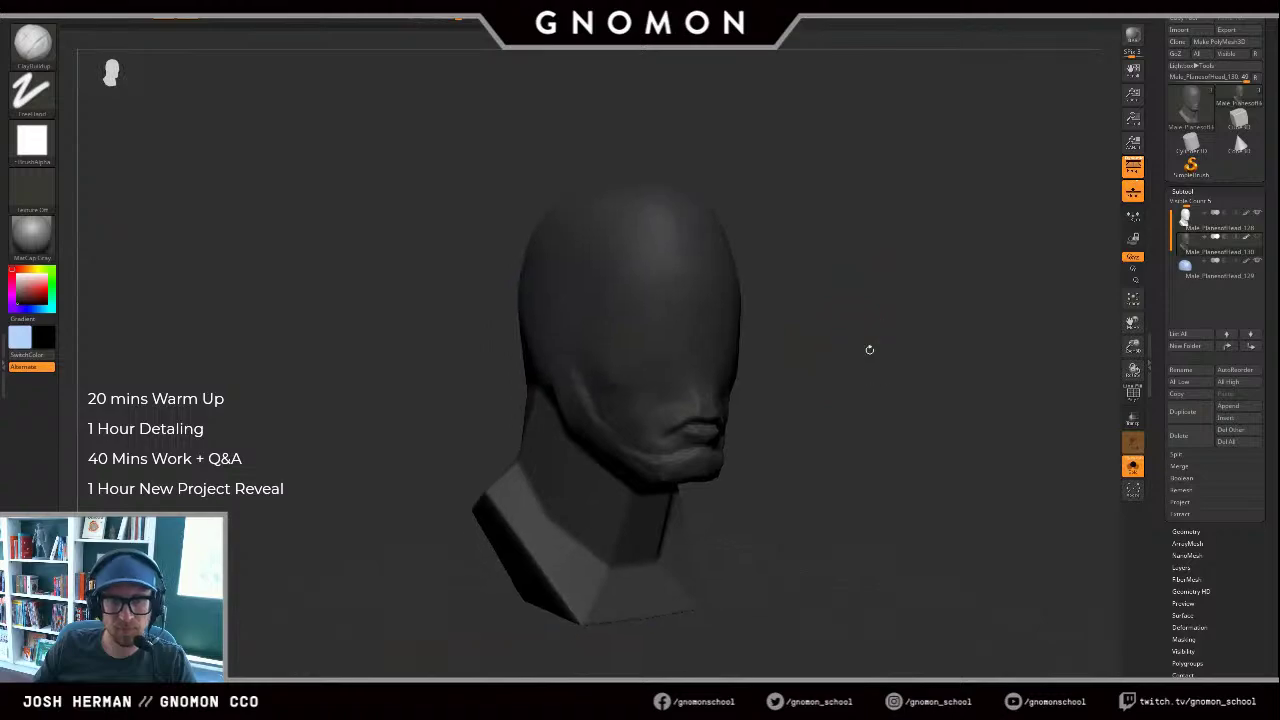
{"action": "left_click", "coordinate": [1190, 269]}
{"action": "key", "text": "c"}
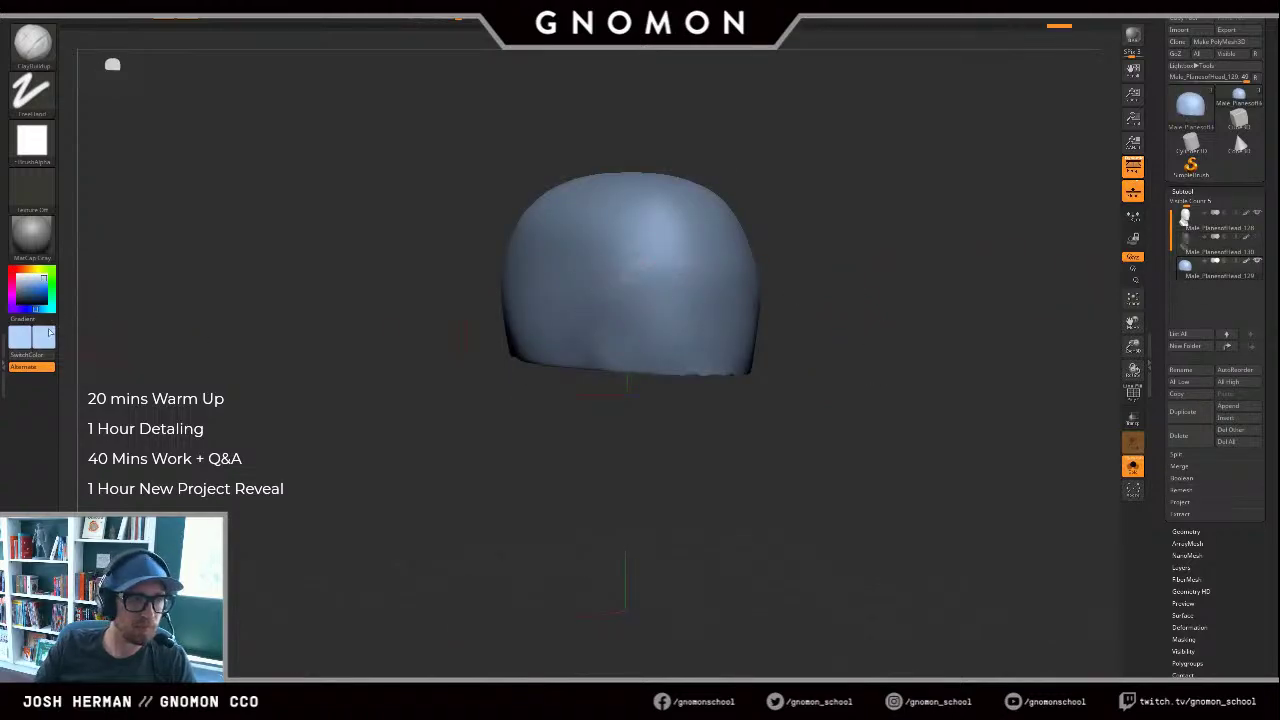
{"action": "left_click", "coordinate": [40, 337]}
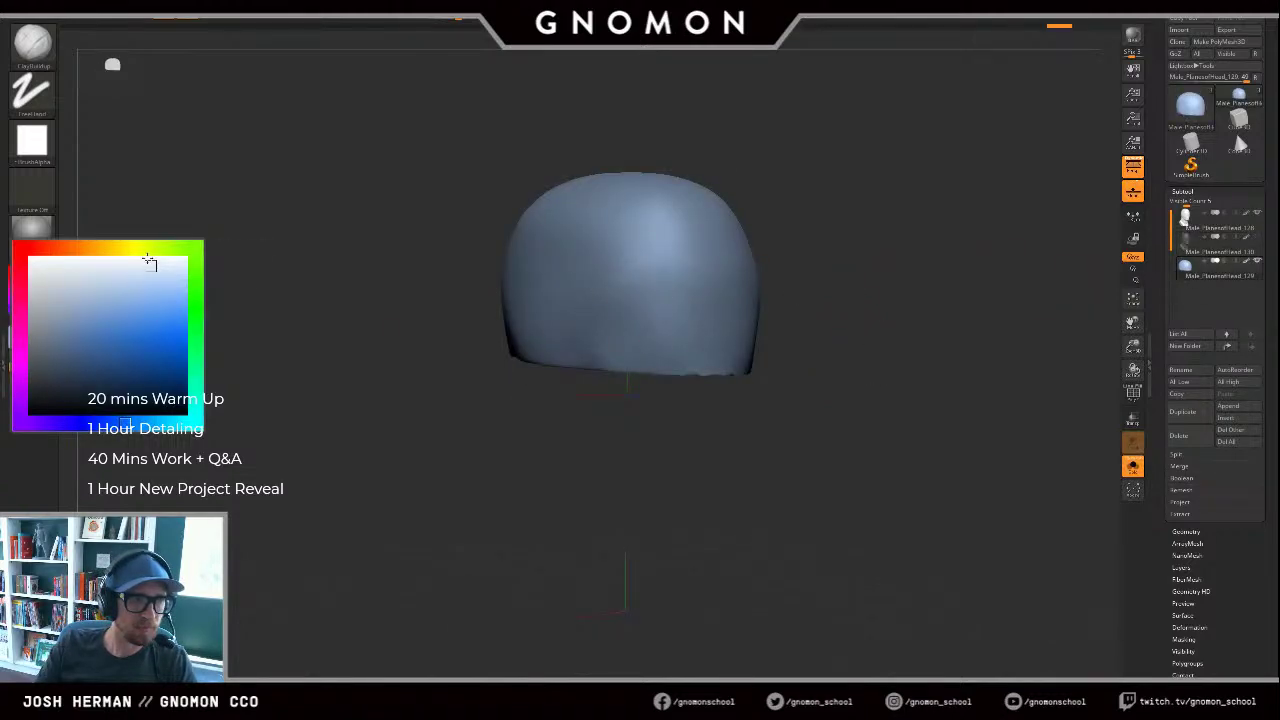
{"action": "left_click", "coordinate": [151, 264]}
{"action": "left_click", "coordinate": [94, 19]}
{"action": "left_click", "coordinate": [140, 194]}
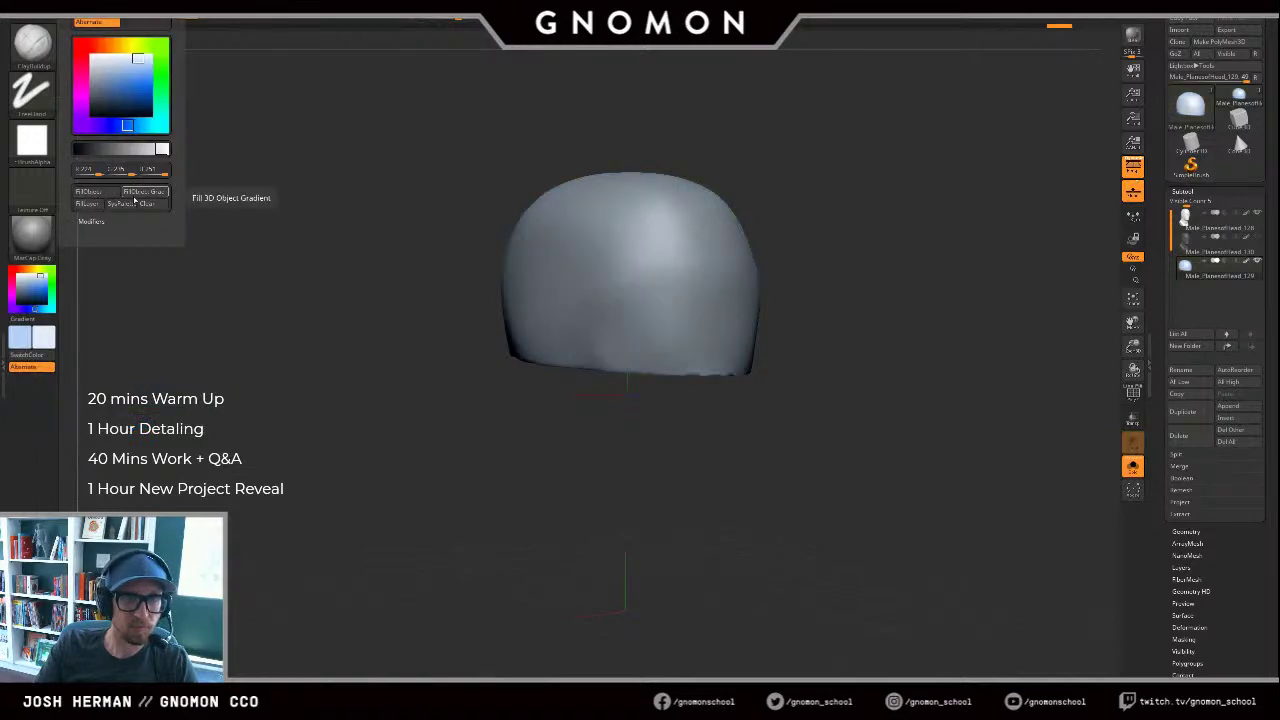
Step: Show all subtools, select the dark head with the jaw strap, carve into the face beneath the helmet and isolate the subtool
{"action": "left_click_drag", "start_coordinate": [995, 370], "coordinate": [1026, 324], "text": "alt"}
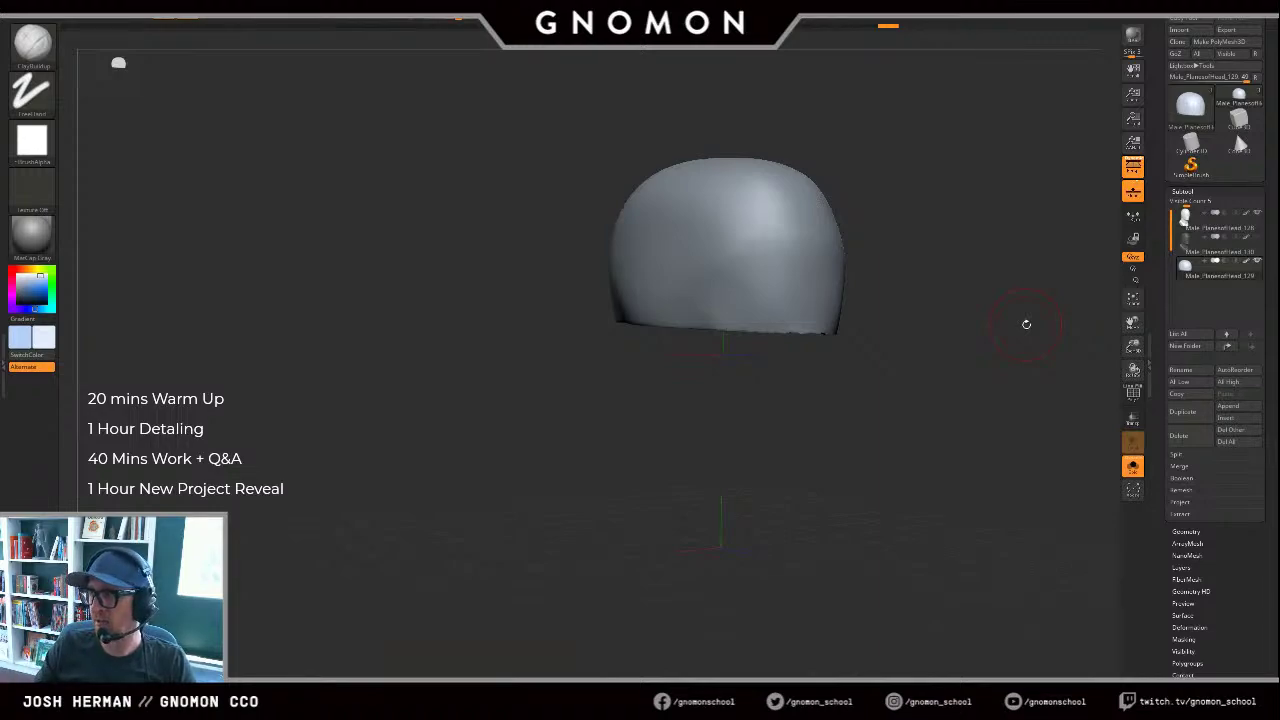
{"action": "left_click_drag", "start_coordinate": [947, 391], "coordinate": [970, 375]}
{"action": "left_click", "coordinate": [905, 323]}
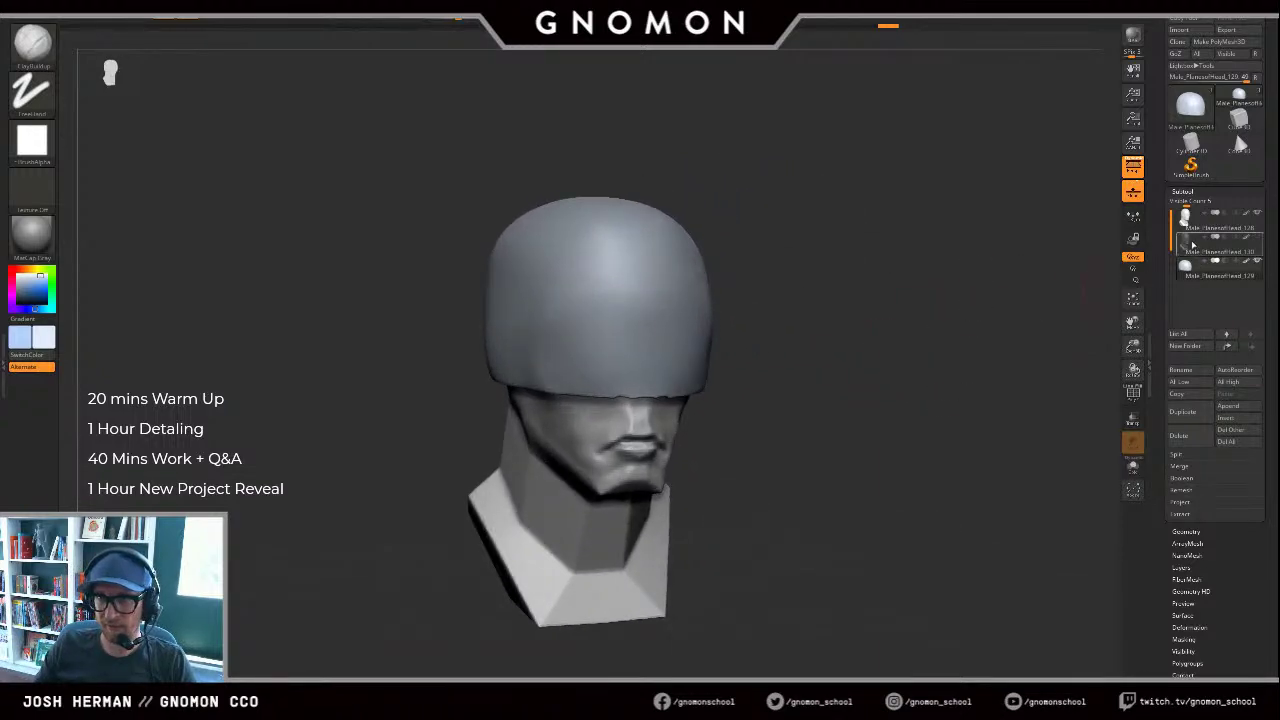
{"action": "left_click", "coordinate": [1198, 249]}
{"action": "left_click_drag", "start_coordinate": [915, 296], "coordinate": [762, 309]}
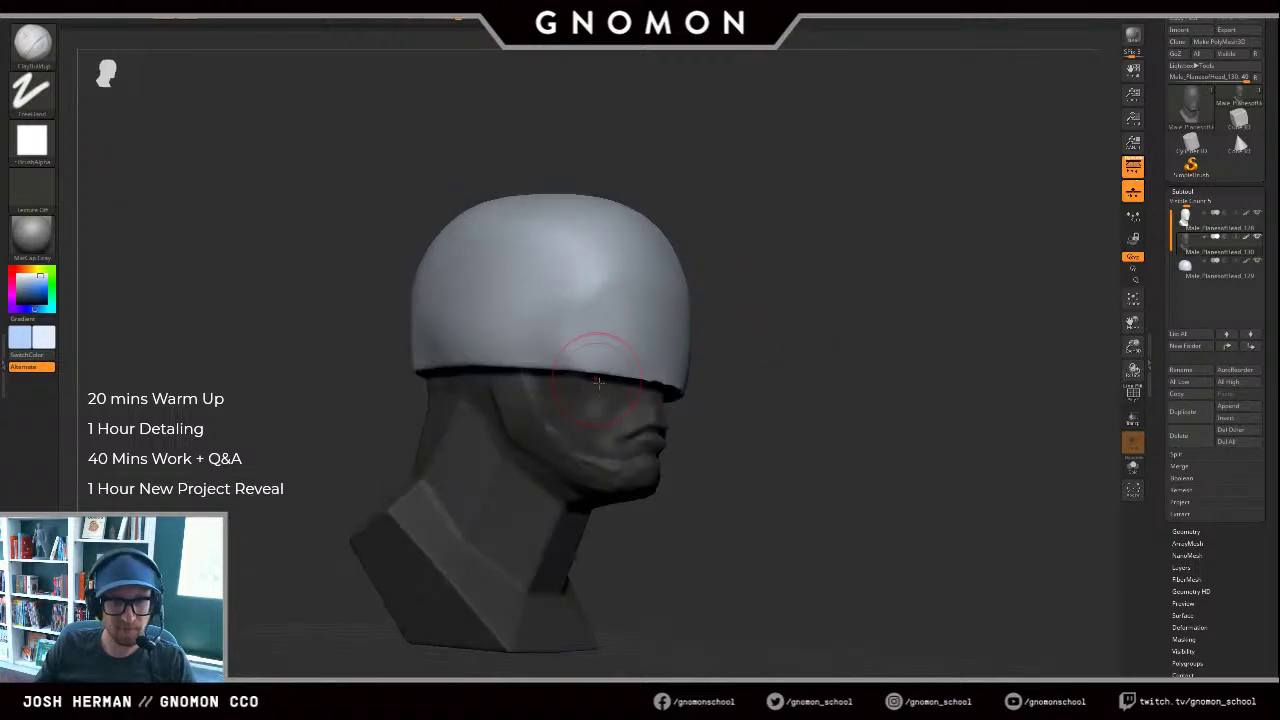
{"action": "mouse_move", "coordinate": [566, 374]}
{"action": "left_mouse_down", "text": "alt"}
{"action": "mouse_move", "coordinate": [572, 415]}
{"action": "mouse_move", "coordinate": [562, 400]}
{"action": "mouse_move", "coordinate": [640, 418]}
{"action": "mouse_move", "coordinate": [635, 385]}
{"action": "mouse_move", "coordinate": [592, 338]}
{"action": "left_mouse_up", "text": "alt"}
{"action": "key", "text": "alt+s"}
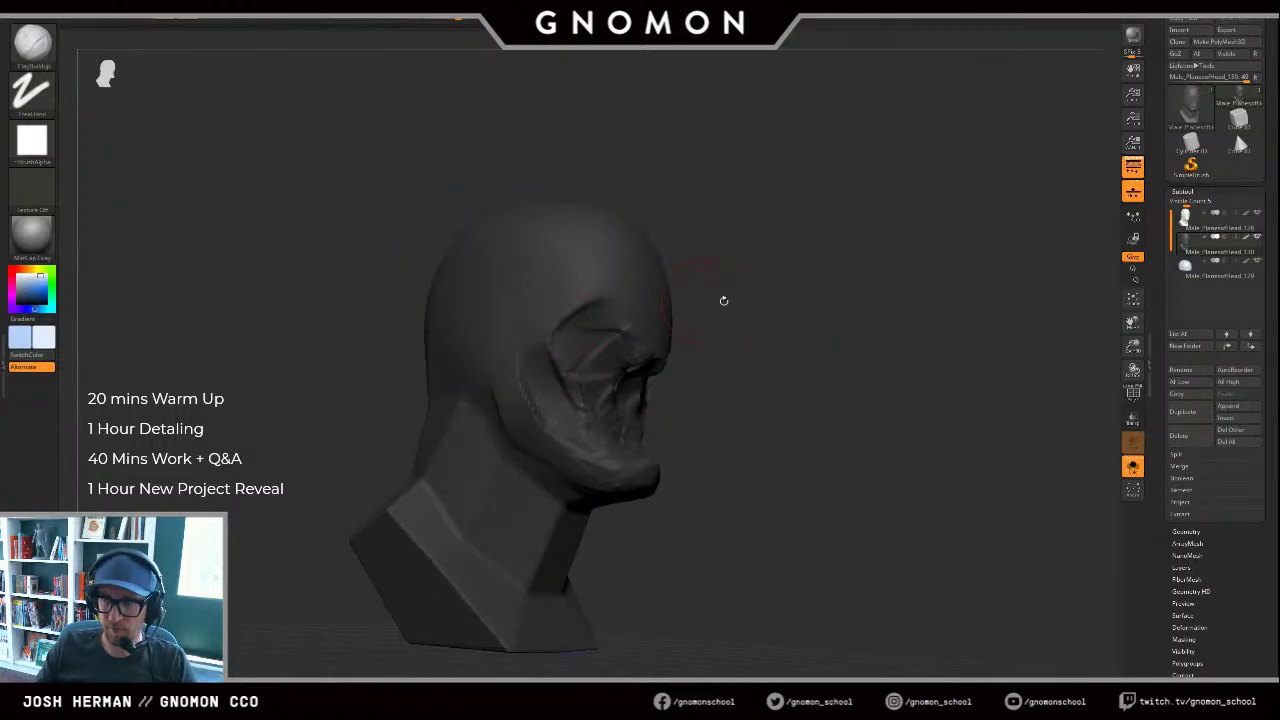
Step: Carve away the eye, nose and mouth area of the isolated dark head inside the jaw strap opening
{"action": "mouse_move", "coordinate": [723, 300]}
{"action": "left_mouse_down"}
{"action": "mouse_move", "coordinate": [838, 327]}
{"action": "mouse_move", "coordinate": [838, 275]}
{"action": "left_mouse_up"}
{"action": "mouse_move", "coordinate": [655, 372]}
{"action": "left_mouse_down", "text": "alt"}
{"action": "mouse_move", "coordinate": [666, 339]}
{"action": "mouse_move", "coordinate": [640, 318]}
{"action": "mouse_move", "coordinate": [650, 300]}
{"action": "left_mouse_up", "text": "alt"}
{"action": "left_click_drag", "start_coordinate": [655, 256], "coordinate": [686, 280]}
{"action": "mouse_move", "coordinate": [718, 230]}
{"action": "left_mouse_down"}
{"action": "mouse_move", "coordinate": [650, 275]}
{"action": "mouse_move", "coordinate": [600, 274]}
{"action": "mouse_move", "coordinate": [616, 270]}
{"action": "left_mouse_up"}
{"action": "left_click_drag", "start_coordinate": [683, 204], "coordinate": [752, 190]}
{"action": "left_click_drag", "start_coordinate": [592, 238], "coordinate": [598, 285]}
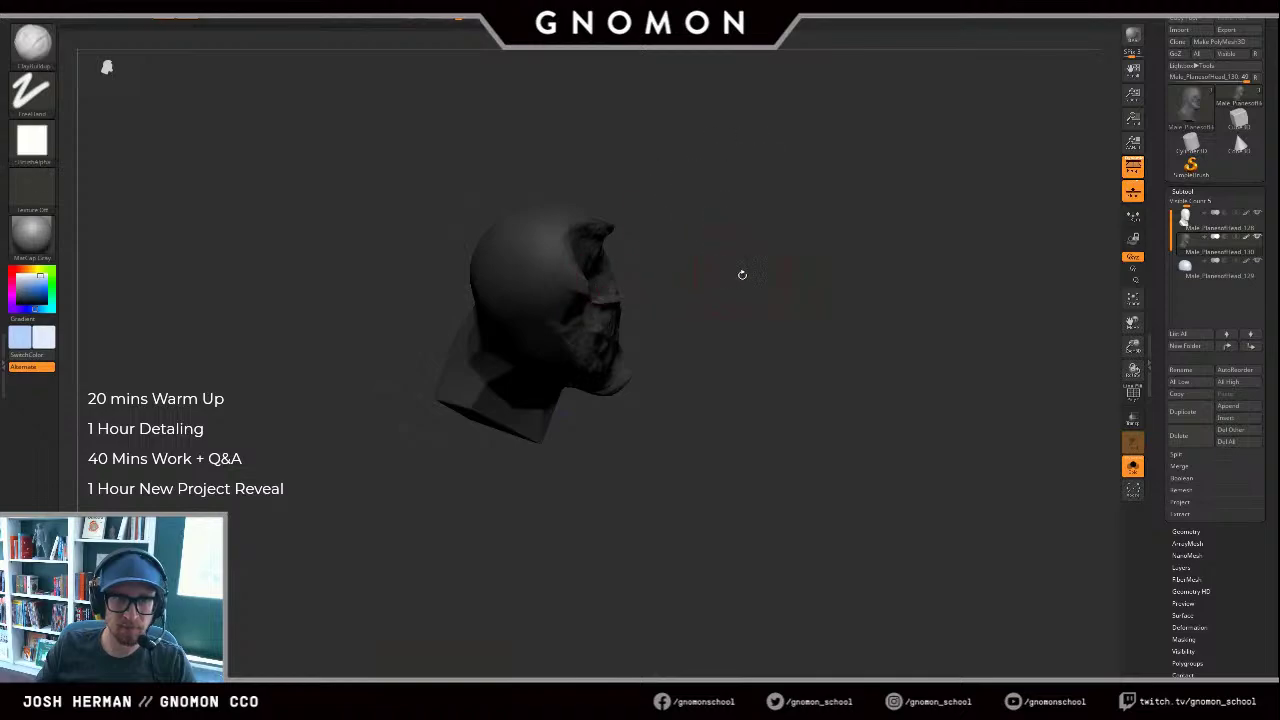
{"action": "left_click_drag", "start_coordinate": [743, 274], "coordinate": [675, 262]}
{"action": "left_click_drag", "start_coordinate": [620, 305], "coordinate": [632, 290]}
{"action": "left_click_drag", "start_coordinate": [725, 285], "coordinate": [755, 210]}
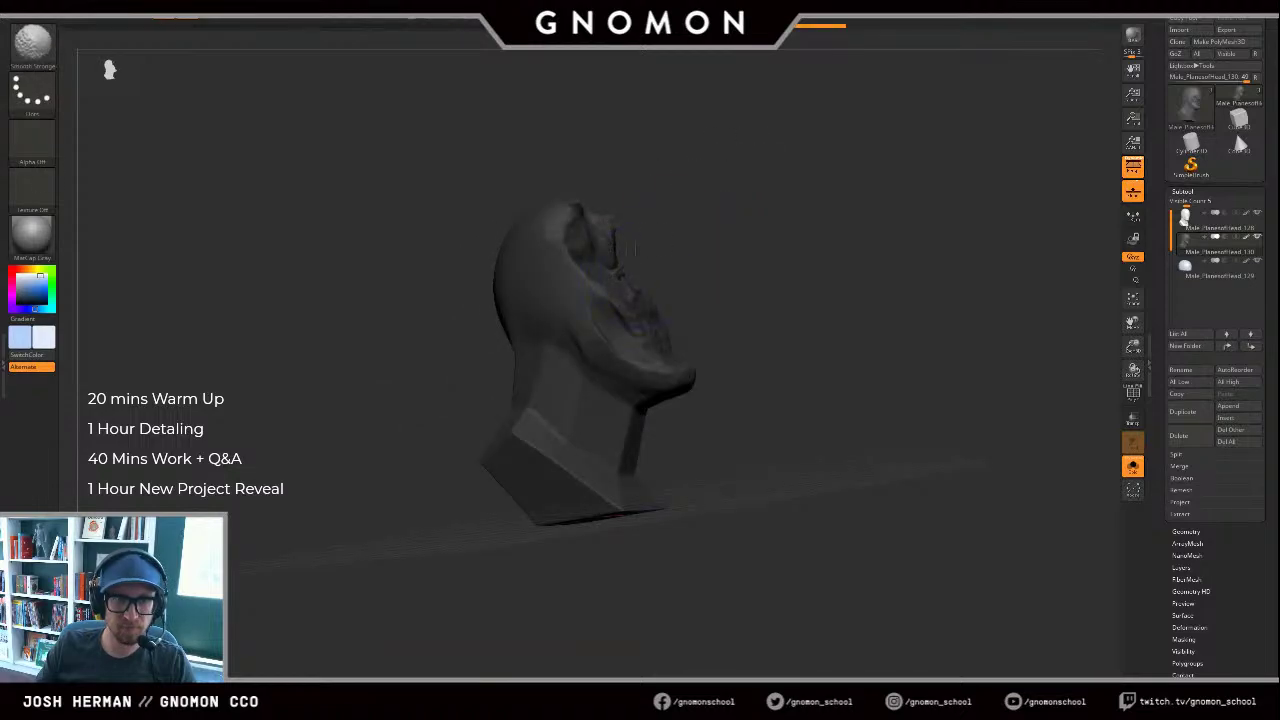
Step: Lower and smooth the forehead and crown of the dark head with the Clay and Smooth brushes
{"action": "left_click_drag", "start_coordinate": [646, 236], "coordinate": [560, 275]}
{"action": "mouse_move", "coordinate": [640, 258]}
{"action": "left_mouse_down"}
{"action": "mouse_move", "coordinate": [632, 214]}
{"action": "mouse_move", "coordinate": [656, 184]}
{"action": "left_mouse_up"}
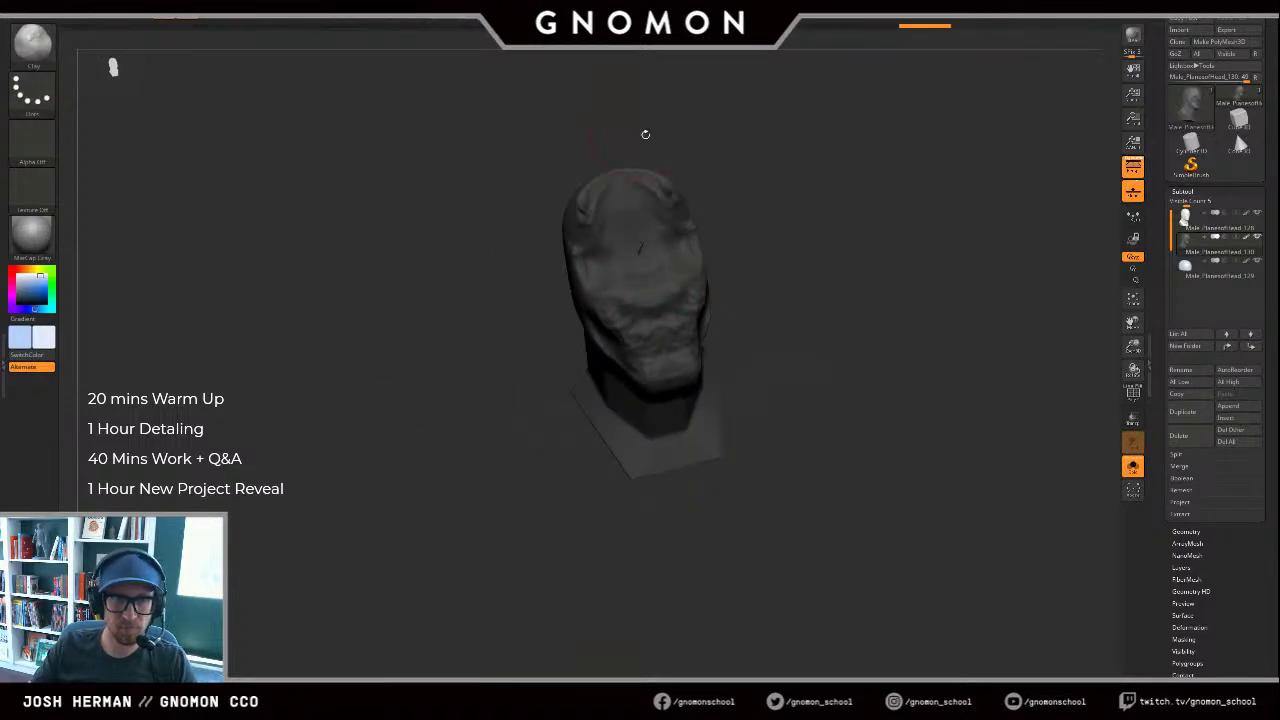
{"action": "left_click_drag", "start_coordinate": [646, 134], "coordinate": [725, 150]}
{"action": "key", "text": "s"}
{"action": "left_click_drag", "start_coordinate": [583, 214], "coordinate": [593, 214]}
{"action": "left_click_drag", "start_coordinate": [608, 236], "coordinate": [603, 183]}
{"action": "mouse_move", "coordinate": [676, 110]}
{"action": "left_mouse_down"}
{"action": "mouse_move", "coordinate": [690, 185]}
{"action": "mouse_move", "coordinate": [625, 180]}
{"action": "mouse_move", "coordinate": [638, 163]}
{"action": "mouse_move", "coordinate": [629, 143]}
{"action": "left_mouse_up"}
{"action": "left_click_drag", "start_coordinate": [533, 235], "coordinate": [551, 177]}
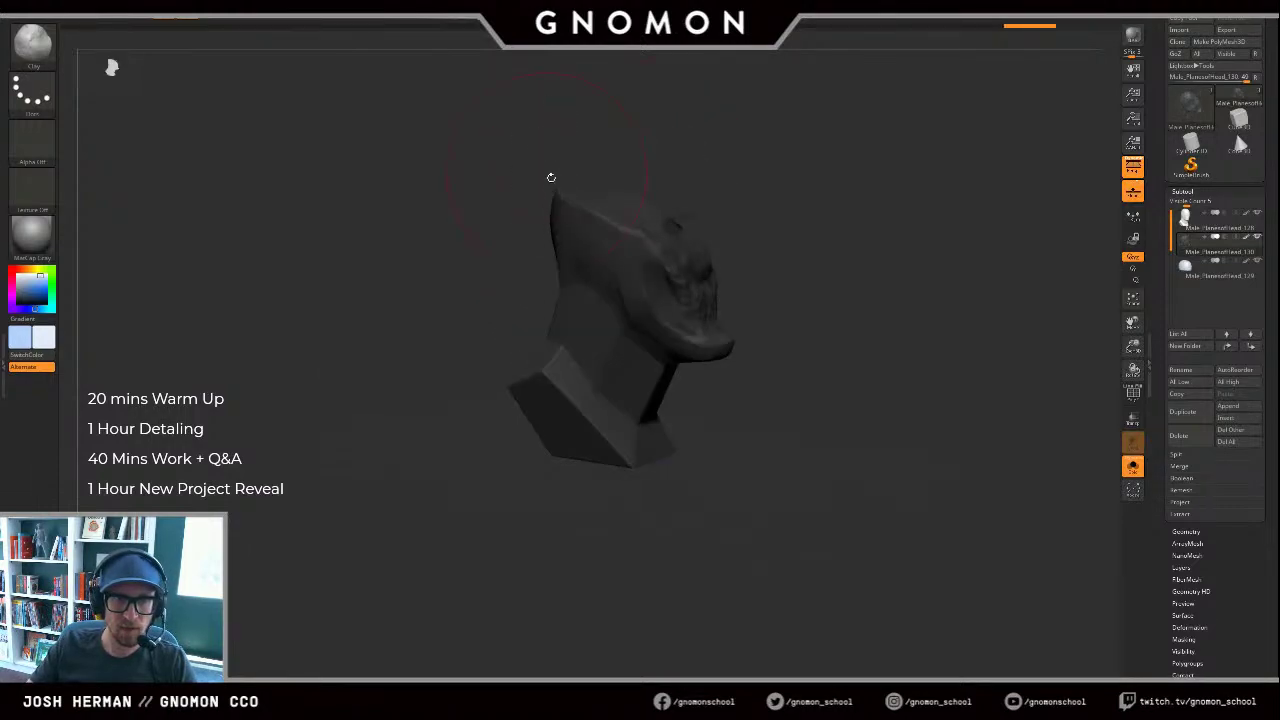
{"action": "left_click_drag", "start_coordinate": [775, 185], "coordinate": [672, 222]}
{"action": "left_click_drag", "start_coordinate": [825, 136], "coordinate": [880, 186]}
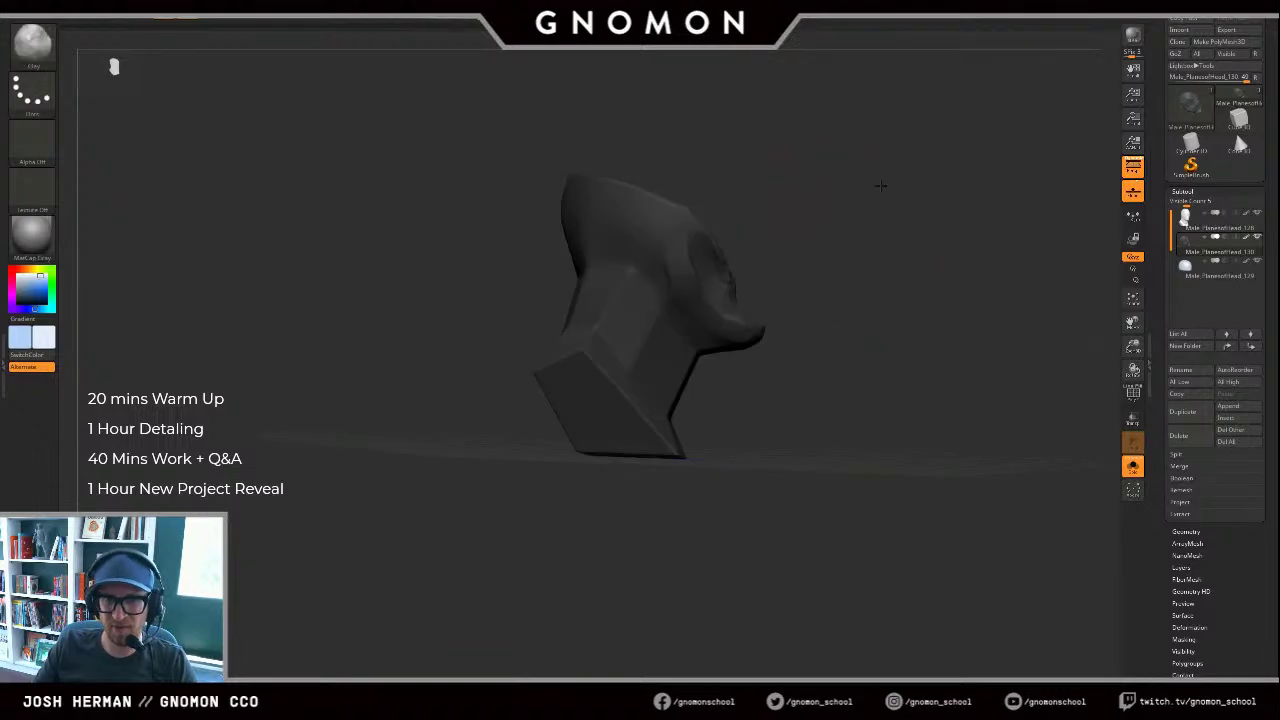
{"action": "left_click_drag", "start_coordinate": [843, 379], "coordinate": [879, 358], "text": "shift"}
Step: Select and isolate the white head, then mask everything except the face, checking it against the helmet and jaw strap
{"action": "key", "text": "alt+s"}
{"action": "mouse_move", "coordinate": [925, 305]}
{"action": "left_mouse_down", "text": "alt"}
{"action": "mouse_move", "coordinate": [905, 360]}
{"action": "mouse_move", "coordinate": [806, 326]}
{"action": "mouse_move", "coordinate": [829, 300]}
{"action": "left_mouse_up", "text": "alt"}
{"action": "left_click", "coordinate": [1190, 221]}
{"action": "key", "text": "alt+s"}
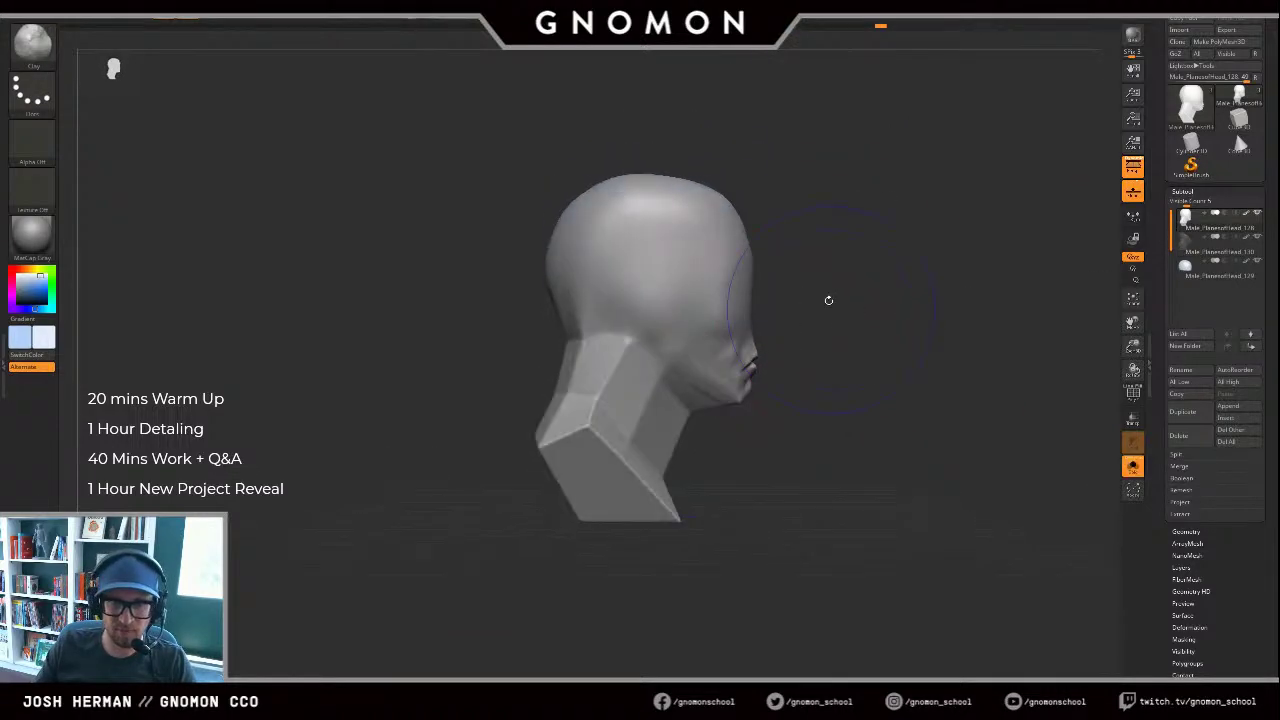
{"action": "mouse_move", "coordinate": [845, 236]}
{"action": "left_mouse_down", "text": "ctrl"}
{"action": "mouse_move", "coordinate": [690, 374]}
{"action": "mouse_move", "coordinate": [732, 386]}
{"action": "mouse_move", "coordinate": [796, 376]}
{"action": "mouse_move", "coordinate": [787, 350]}
{"action": "left_mouse_up", "text": "ctrl"}
{"action": "key", "text": "alt+s"}
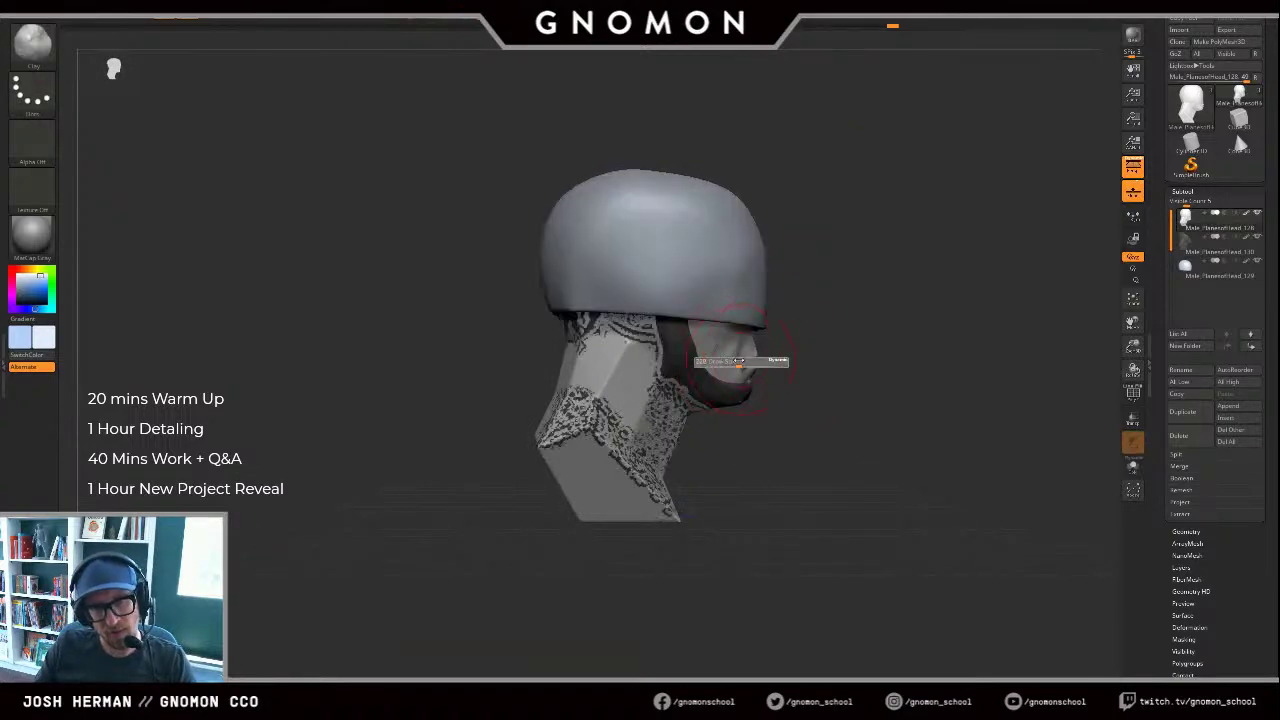
{"action": "key", "text": "alt+s"}
{"action": "mouse_move", "coordinate": [703, 318]}
{"action": "left_mouse_down", "text": "ctrl"}
{"action": "mouse_move", "coordinate": [706, 338]}
{"action": "mouse_move", "coordinate": [744, 339]}
{"action": "mouse_move", "coordinate": [736, 288]}
{"action": "left_mouse_up", "text": "ctrl"}
{"action": "left_click_drag", "start_coordinate": [889, 306], "coordinate": [886, 309]}
{"action": "key", "text": "alt+s"}
{"action": "left_click", "coordinate": [888, 309], "text": "ctrl"}
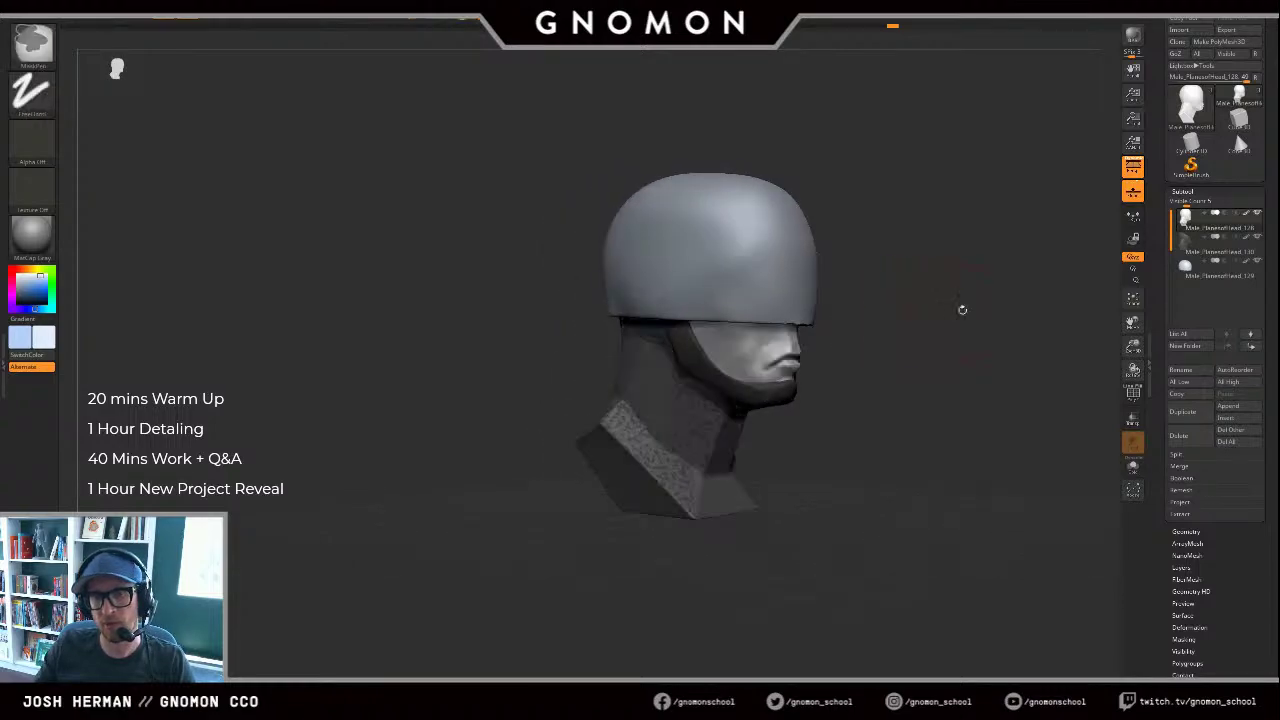
Step: Refine the mask around the white head's face along the cheeks, jaw and forehead on both sides
{"action": "key", "text": "alt+s"}
{"action": "left_click_drag", "start_coordinate": [988, 320], "coordinate": [787, 325]}
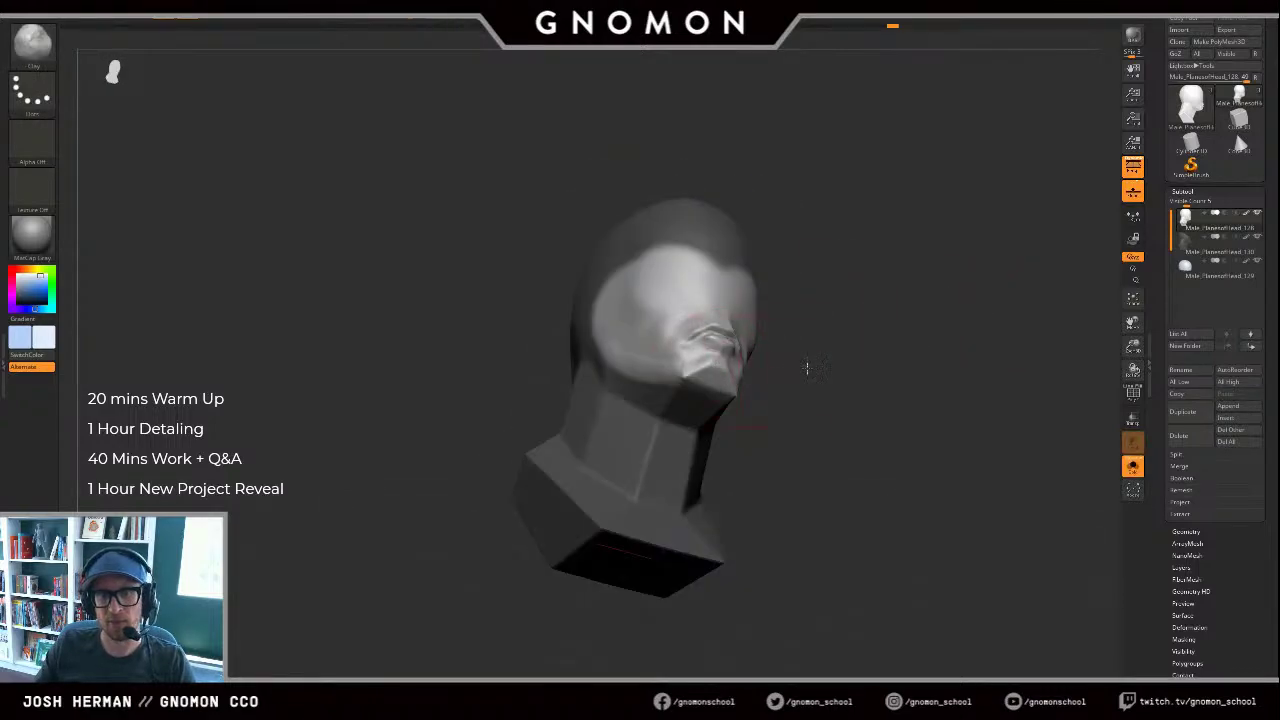
{"action": "left_click_drag", "start_coordinate": [807, 368], "coordinate": [850, 322]}
{"action": "mouse_move", "coordinate": [498, 372]}
{"action": "left_mouse_down"}
{"action": "mouse_move", "coordinate": [542, 338]}
{"action": "mouse_move", "coordinate": [550, 347]}
{"action": "left_mouse_up"}
{"action": "mouse_move", "coordinate": [663, 303]}
{"action": "left_mouse_down", "text": "ctrl"}
{"action": "mouse_move", "coordinate": [660, 274]}
{"action": "mouse_move", "coordinate": [726, 266]}
{"action": "left_mouse_up", "text": "ctrl"}
{"action": "left_click_drag", "start_coordinate": [890, 235], "coordinate": [888, 309]}
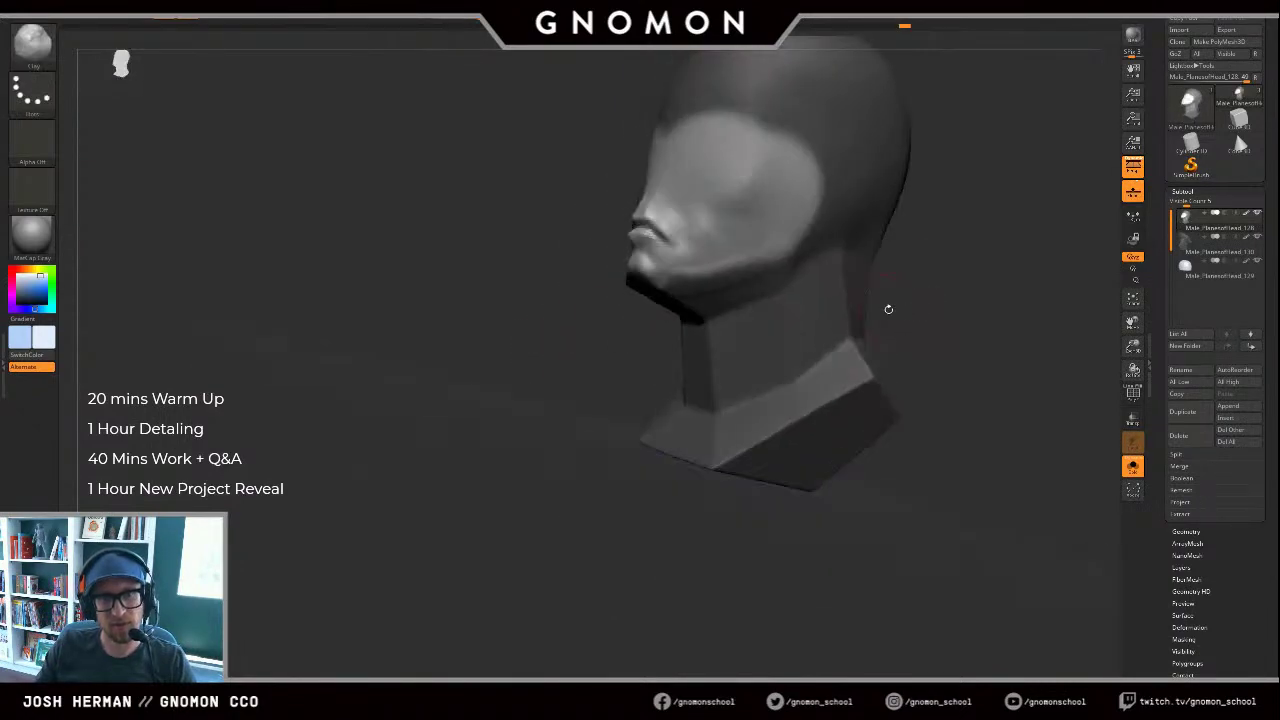
{"action": "left_click_drag", "start_coordinate": [586, 340], "coordinate": [579, 404], "text": "alt"}
{"action": "left_click_drag", "start_coordinate": [642, 368], "coordinate": [707, 362], "text": "ctrl"}
{"action": "left_click_drag", "start_coordinate": [800, 306], "coordinate": [797, 231], "text": "ctrl"}
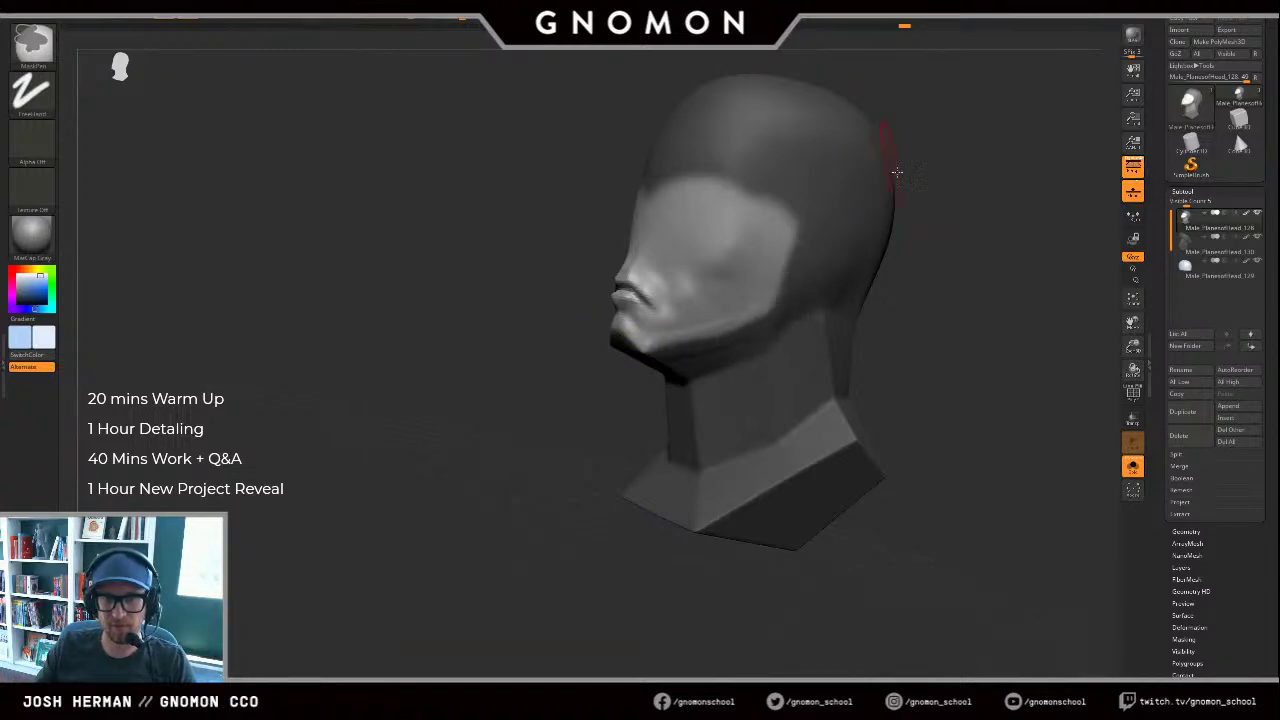
{"action": "left_click_drag", "start_coordinate": [860, 325], "coordinate": [869, 240]}
{"action": "mouse_move", "coordinate": [592, 350]}
{"action": "left_mouse_down"}
{"action": "mouse_move", "coordinate": [769, 325]}
{"action": "mouse_move", "coordinate": [874, 337]}
{"action": "left_mouse_up"}
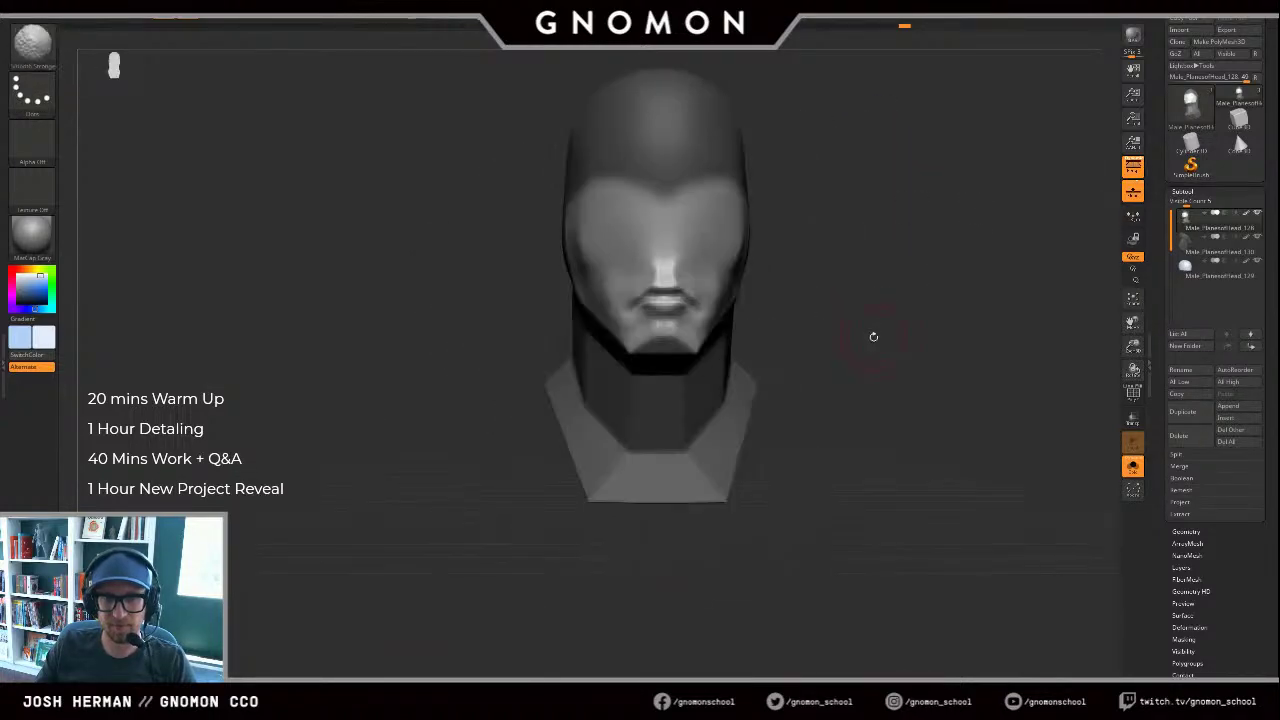
Step: Invert the mask, make the face its own polygroup and hide the rest of the white head
{"action": "right_click_drag", "start_coordinate": [874, 337], "coordinate": [877, 346], "text": "ctrl"}
{"action": "left_click", "coordinate": [877, 346], "text": "ctrl"}
{"action": "left_click_drag", "start_coordinate": [877, 346], "coordinate": [959, 359]}
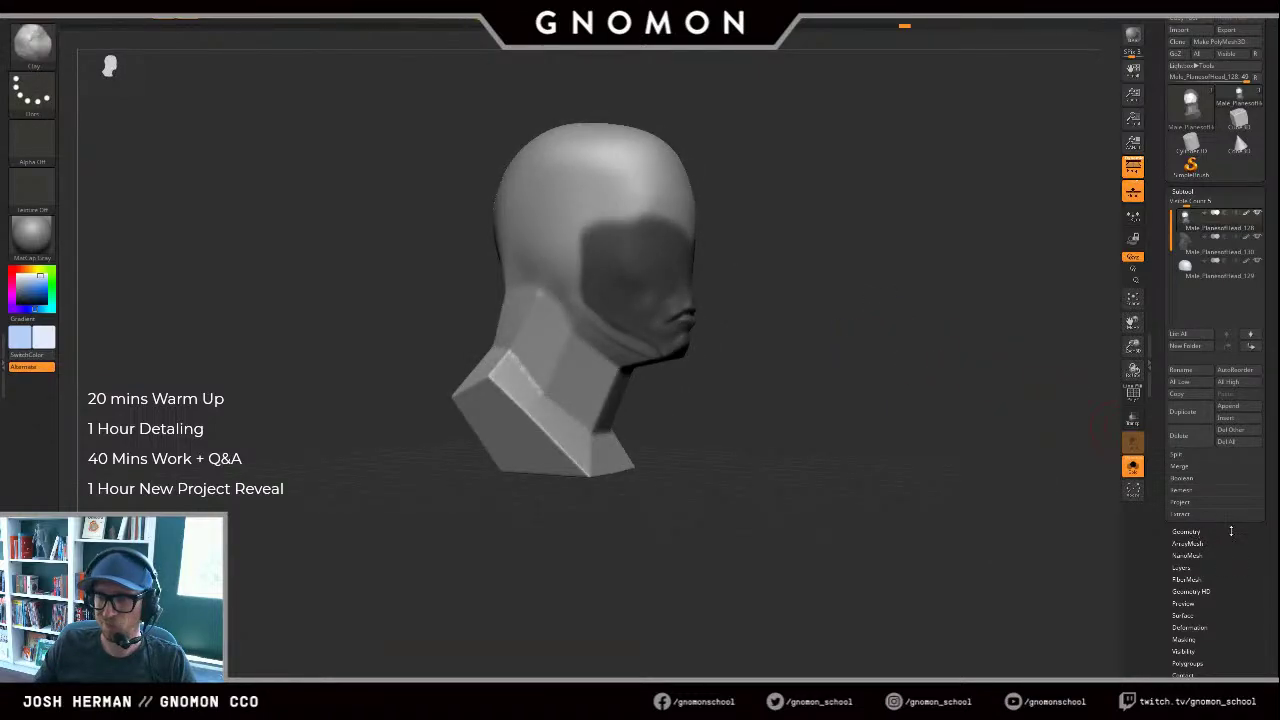
{"action": "left_click_drag", "start_coordinate": [1231, 531], "coordinate": [1237, 506]}
{"action": "key", "text": "ctrl+w"}
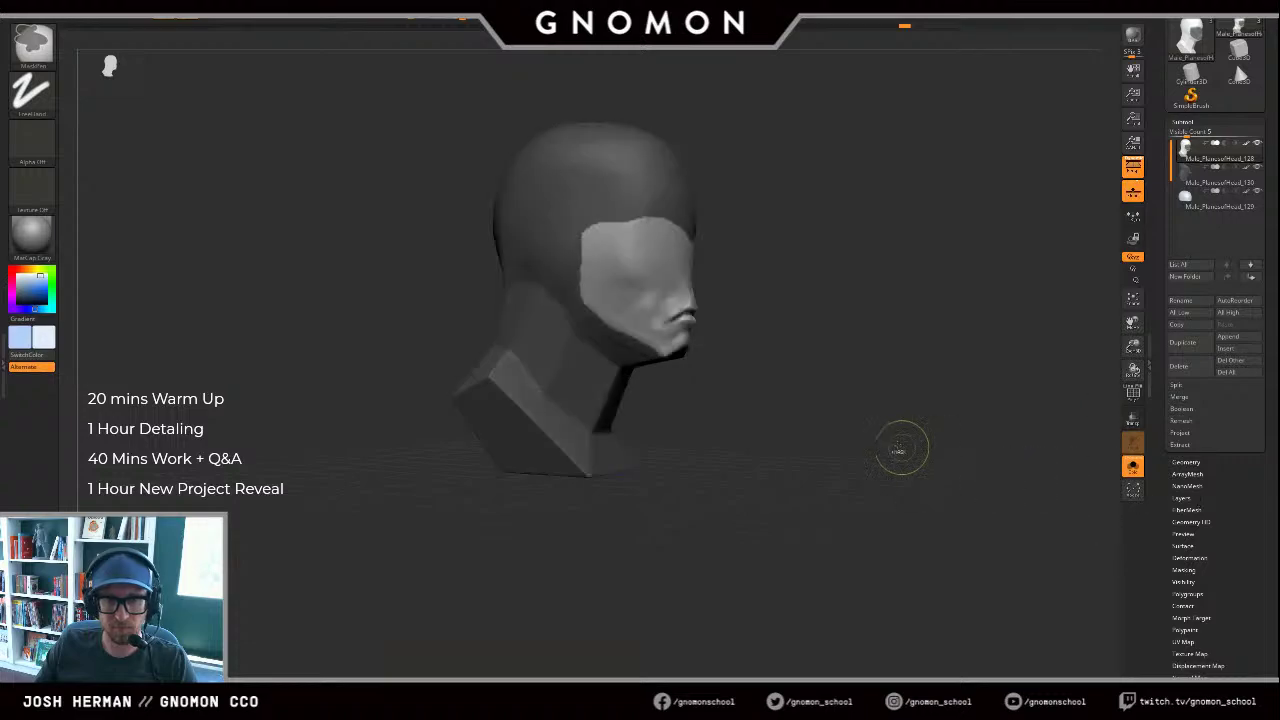
{"action": "key", "text": "shift+f"}
{"action": "key", "text": "shift+f"}
{"action": "left_click", "coordinate": [679, 334], "text": "ctrl+shift"}
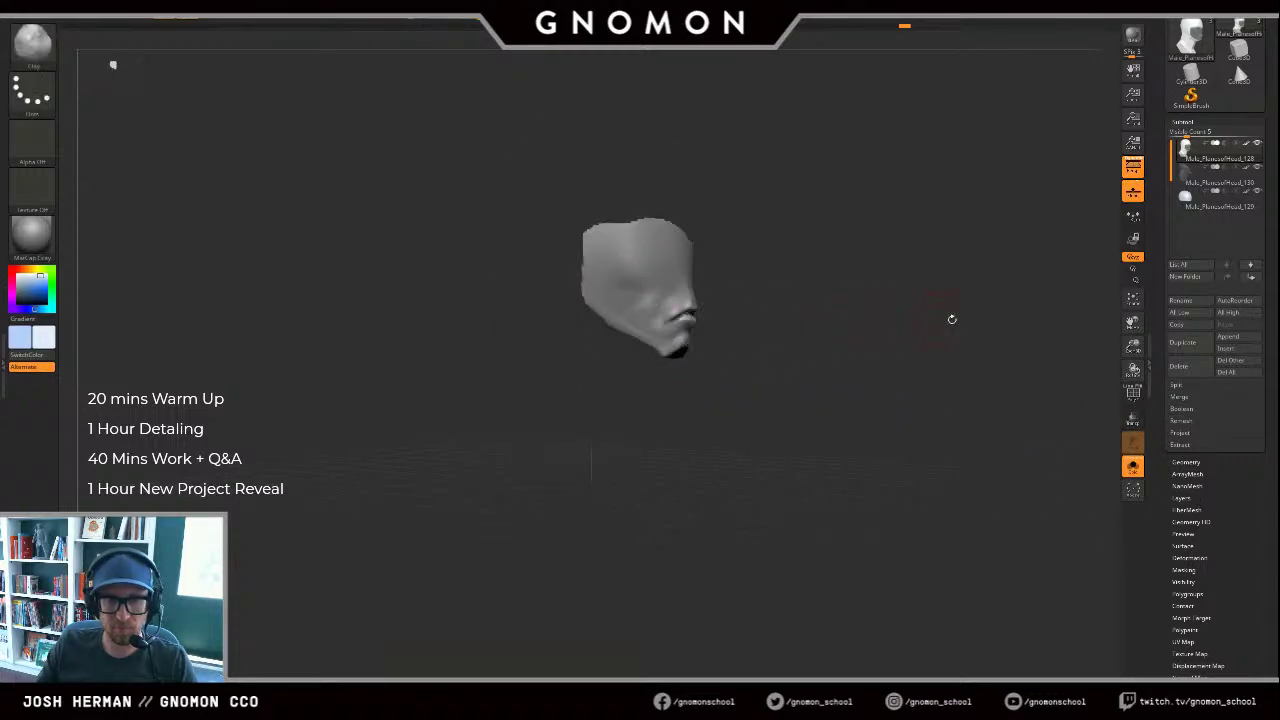
Step: Show all subtools, select the dark head with the jaw strap and frame it in the view
{"action": "key", "text": "alt+s"}
{"action": "left_click_drag", "start_coordinate": [983, 334], "coordinate": [808, 330]}
{"action": "left_click", "coordinate": [696, 361], "text": "alt"}
{"action": "key", "text": "f"}
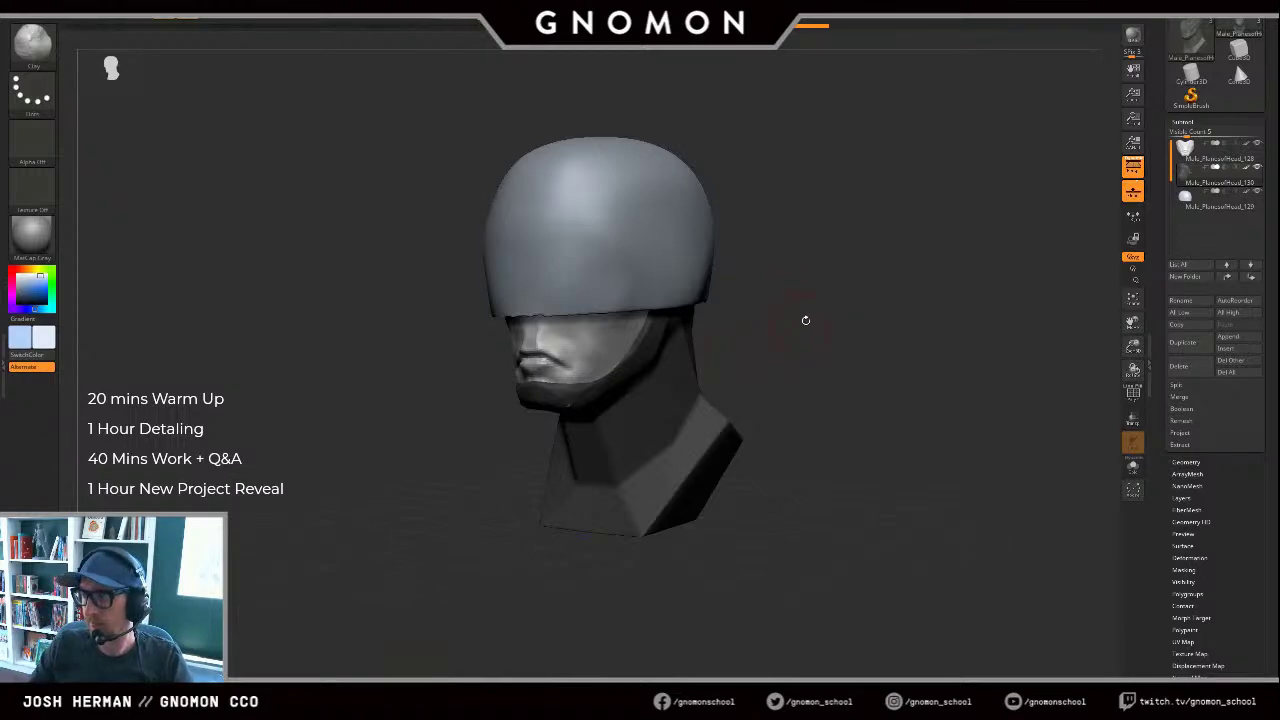
{"action": "mouse_move", "coordinate": [834, 326]}
{"action": "left_mouse_down", "text": "alt"}
{"action": "mouse_move", "coordinate": [897, 340]}
{"action": "mouse_move", "coordinate": [866, 346]}
{"action": "mouse_move", "coordinate": [843, 331]}
{"action": "left_mouse_up", "text": "alt"}
Step: Build up the jaw strap forward along the cheek and jawline with the ClayBuildup and Clay brushes
{"action": "key", "text": "b"}
{"action": "key", "text": "c"}
{"action": "key", "text": "b"}
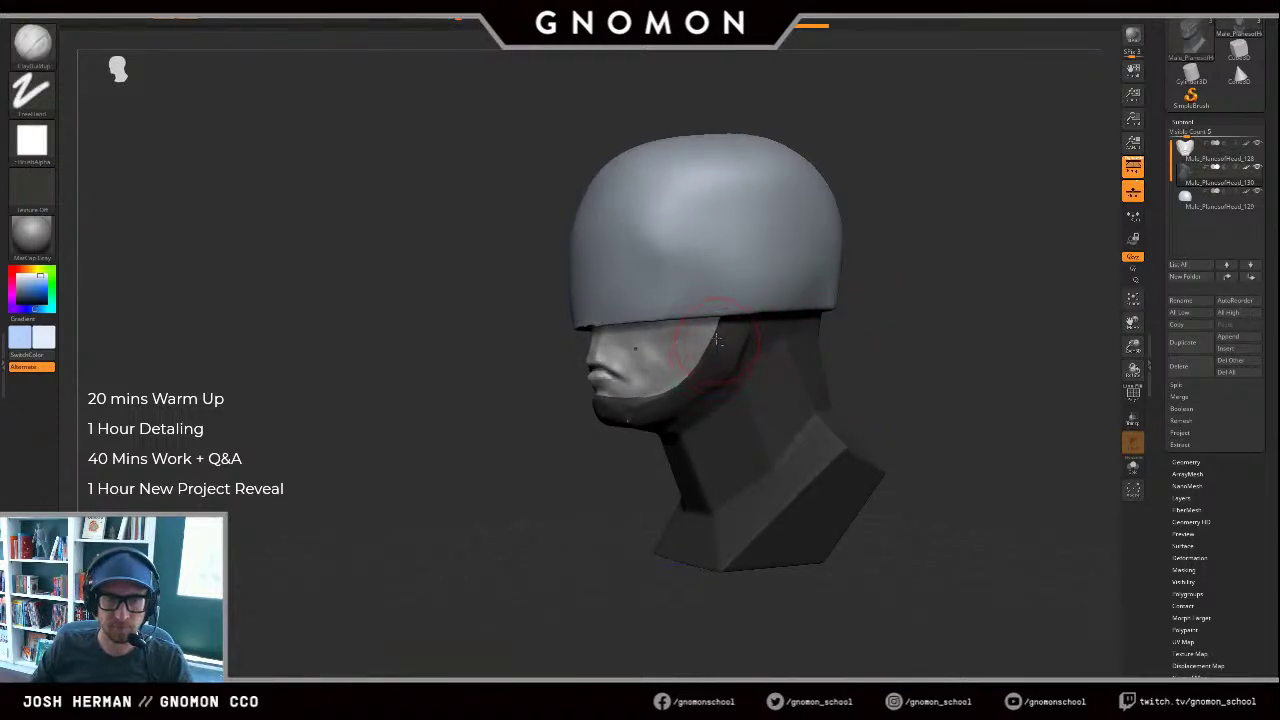
{"action": "key", "text": "alt+s"}
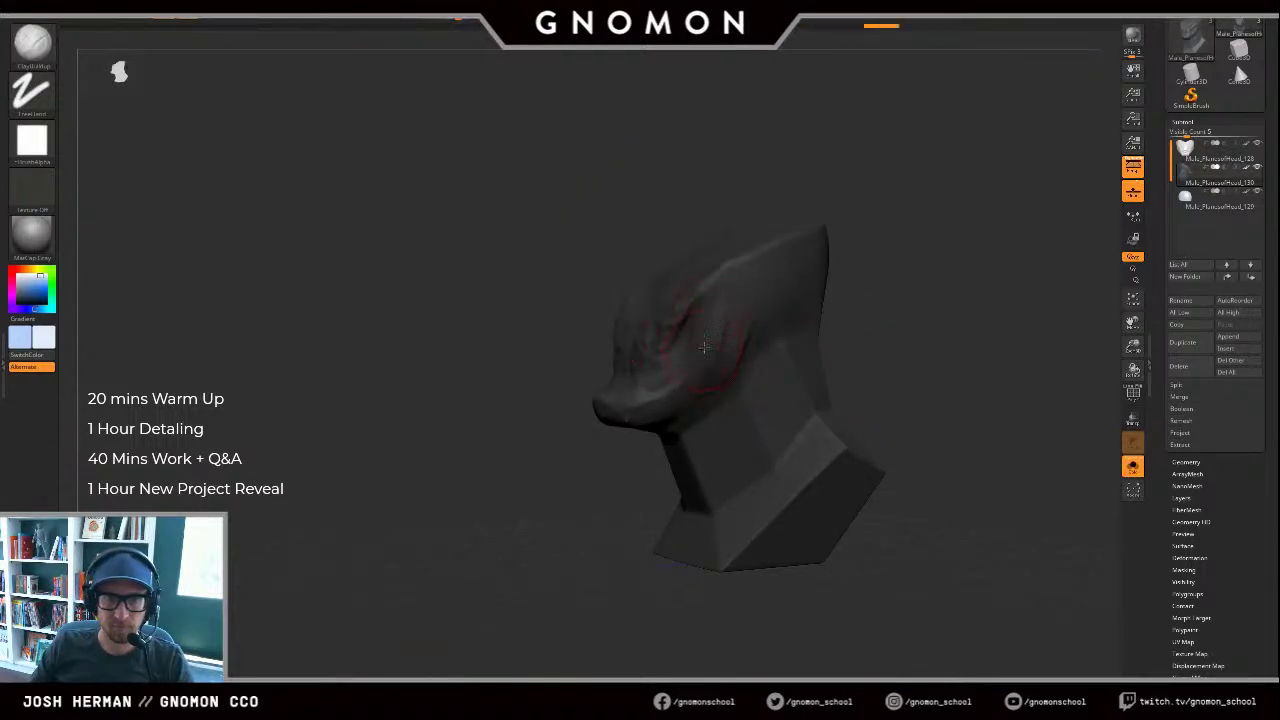
{"action": "key", "text": "b"}
{"action": "key", "text": "c"}
{"action": "key", "text": "l"}
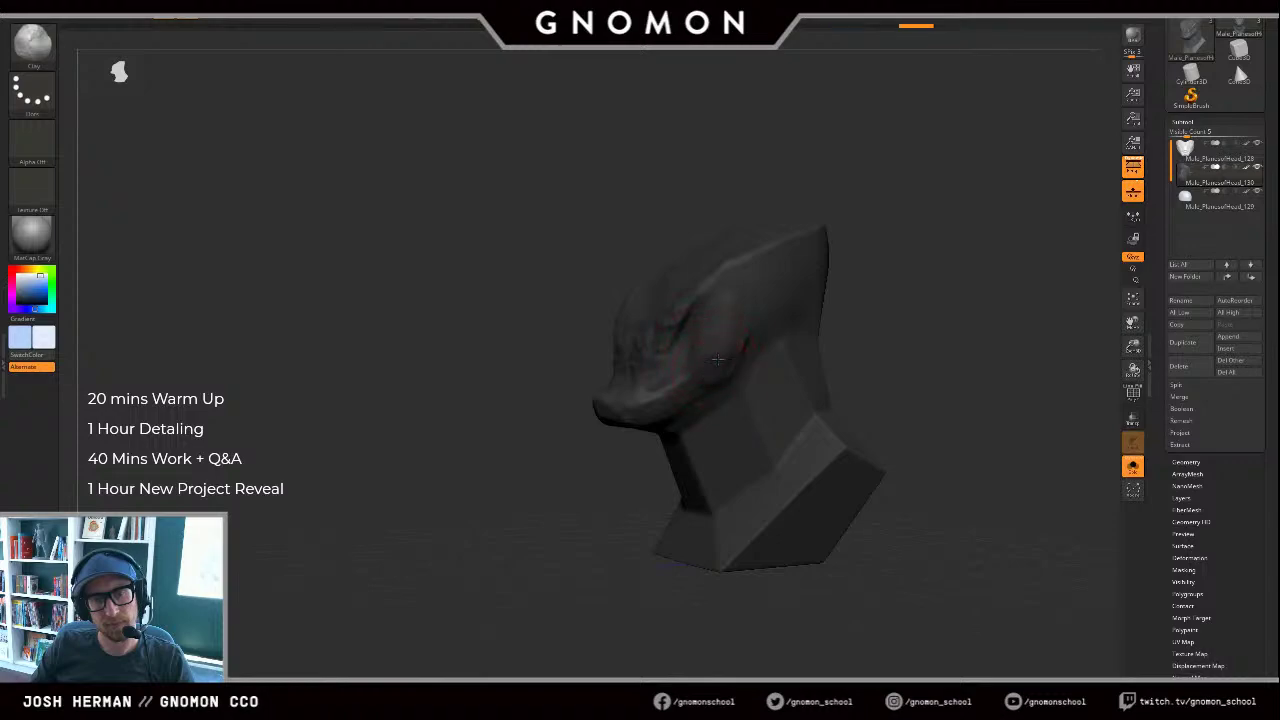
{"action": "key", "text": "alt+s"}
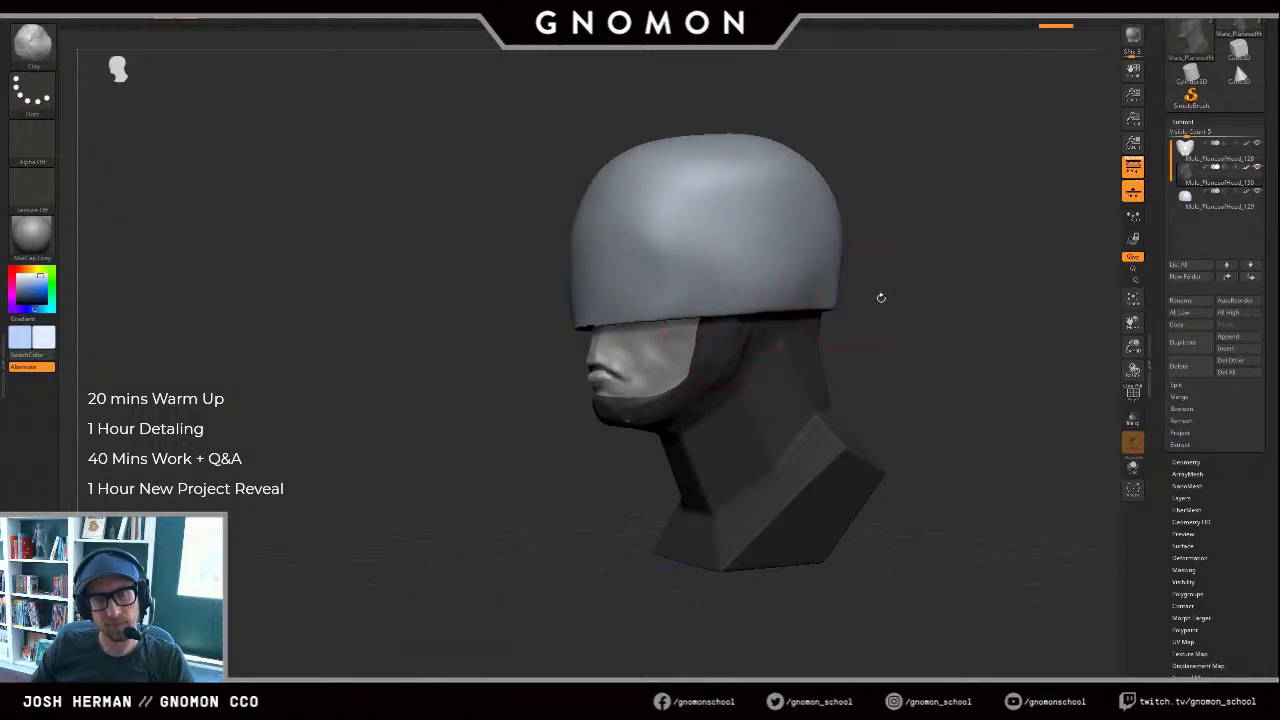
{"action": "left_click_drag", "start_coordinate": [881, 298], "coordinate": [860, 300]}
{"action": "mouse_move", "coordinate": [702, 322]}
{"action": "left_mouse_down"}
{"action": "mouse_move", "coordinate": [688, 382]}
{"action": "mouse_move", "coordinate": [603, 430]}
{"action": "mouse_move", "coordinate": [660, 424]}
{"action": "mouse_move", "coordinate": [648, 430]}
{"action": "left_mouse_up"}
{"action": "mouse_move", "coordinate": [600, 444]}
{"action": "left_mouse_down"}
{"action": "mouse_move", "coordinate": [746, 402]}
{"action": "mouse_move", "coordinate": [838, 404]}
{"action": "left_mouse_up"}
Step: Select the helmet and push its upper back inward with the Move brush
{"action": "left_click_drag", "start_coordinate": [682, 341], "coordinate": [752, 409], "text": "alt"}
{"action": "left_click", "coordinate": [686, 361], "text": "alt"}
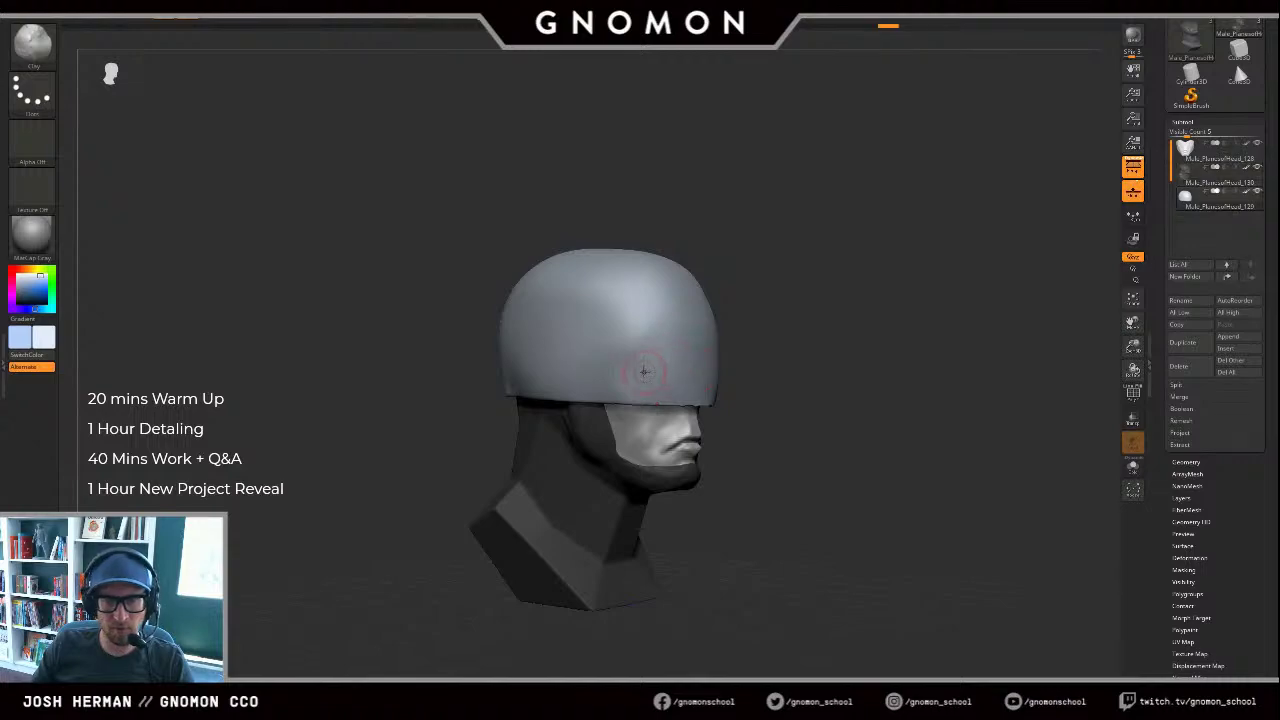
{"action": "left_click_drag", "start_coordinate": [643, 371], "coordinate": [740, 369]}
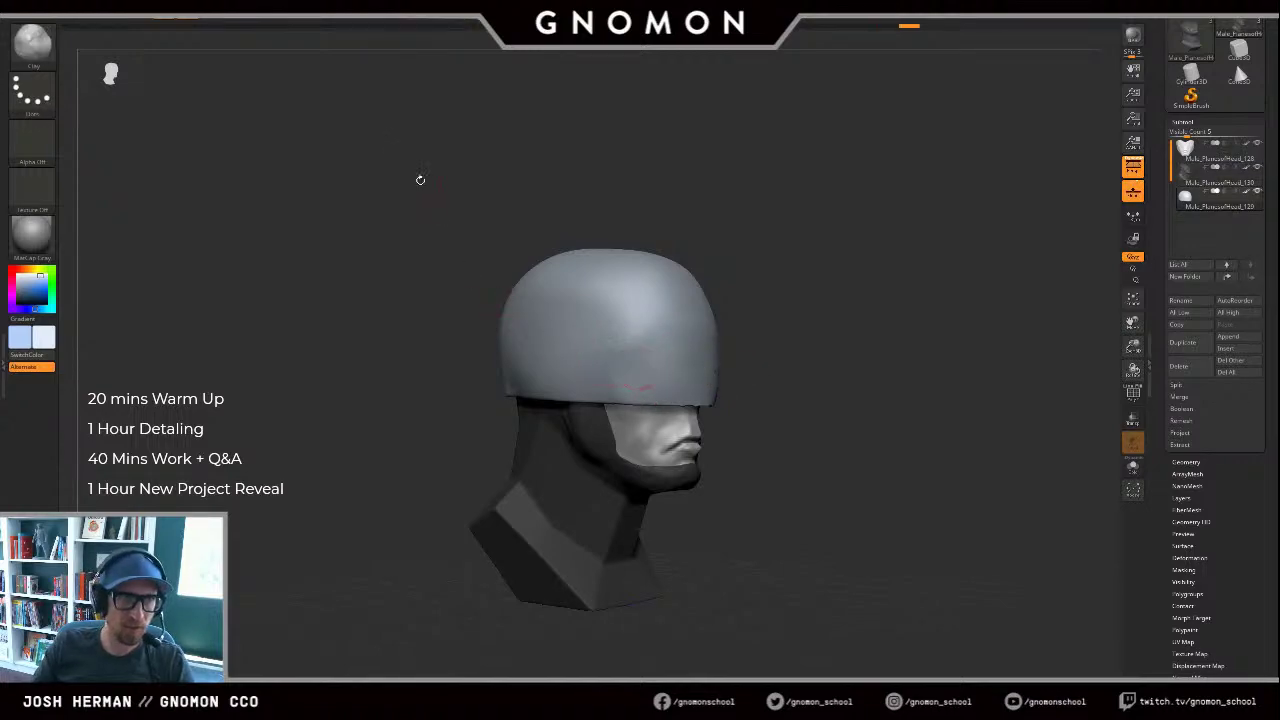
{"action": "left_click_drag", "start_coordinate": [840, 335], "coordinate": [856, 336]}
{"action": "left_click_drag", "start_coordinate": [428, 390], "coordinate": [482, 386]}
{"action": "key", "text": "s"}
{"action": "key", "text": "b"}
{"action": "key", "text": "m"}
{"action": "key", "text": "v"}
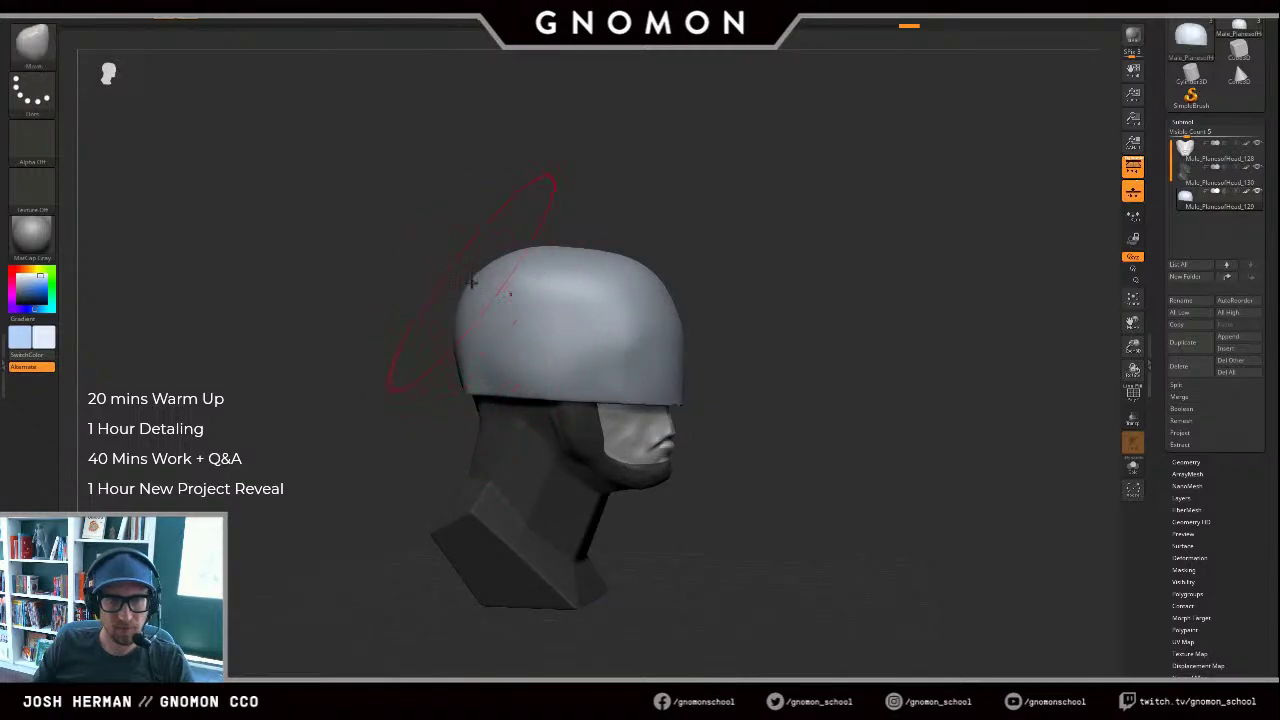
{"action": "left_click_drag", "start_coordinate": [473, 282], "coordinate": [505, 265]}
{"action": "key", "text": "ctrl+z"}
{"action": "key", "text": "ctrl+shift+z"}
Step: Reshape the helmet's crown, back and lower rear edge with the Move brush, checking it from the front
{"action": "mouse_move", "coordinate": [690, 222]}
{"action": "left_mouse_down"}
{"action": "mouse_move", "coordinate": [666, 246]}
{"action": "mouse_move", "coordinate": [610, 250]}
{"action": "left_mouse_up"}
{"action": "left_click_drag", "start_coordinate": [530, 282], "coordinate": [533, 257], "text": "shift"}
{"action": "left_click_drag", "start_coordinate": [645, 290], "coordinate": [620, 300]}
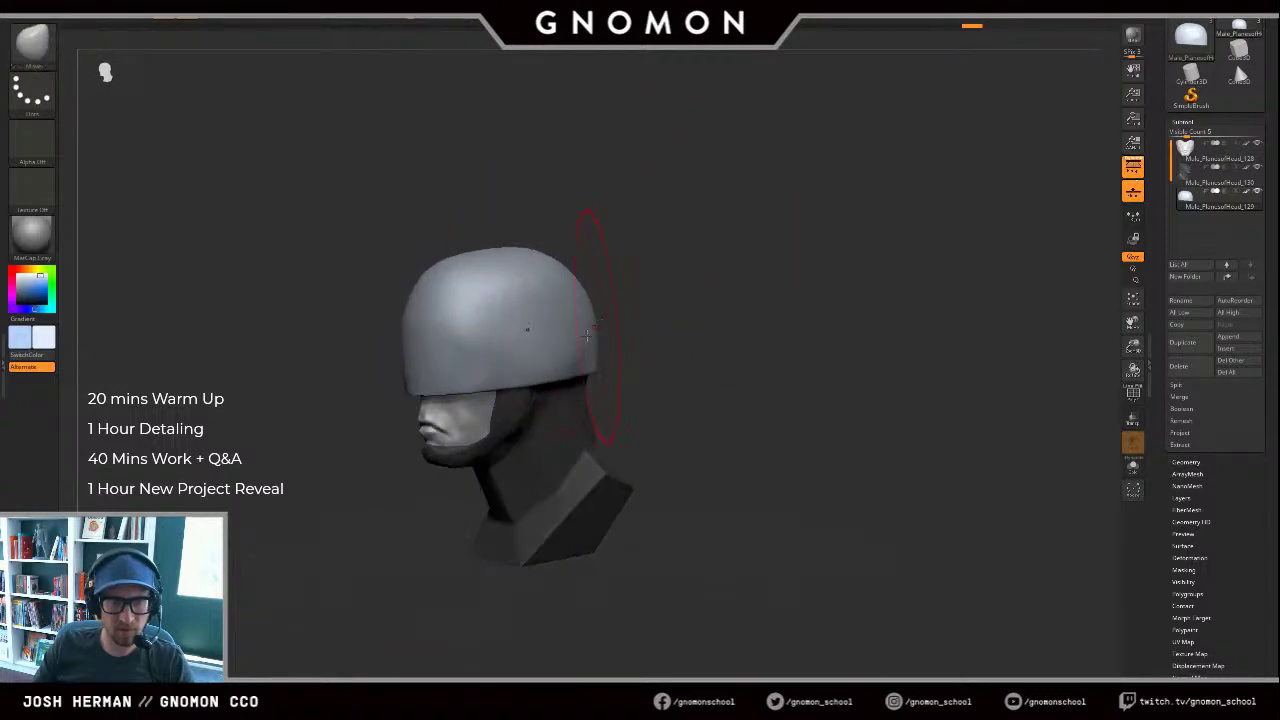
{"action": "left_click_drag", "start_coordinate": [590, 345], "coordinate": [545, 368], "text": "shift"}
{"action": "left_click_drag", "start_coordinate": [650, 270], "coordinate": [615, 275]}
{"action": "key", "text": "s"}
{"action": "left_click_drag", "start_coordinate": [597, 362], "coordinate": [588, 363]}
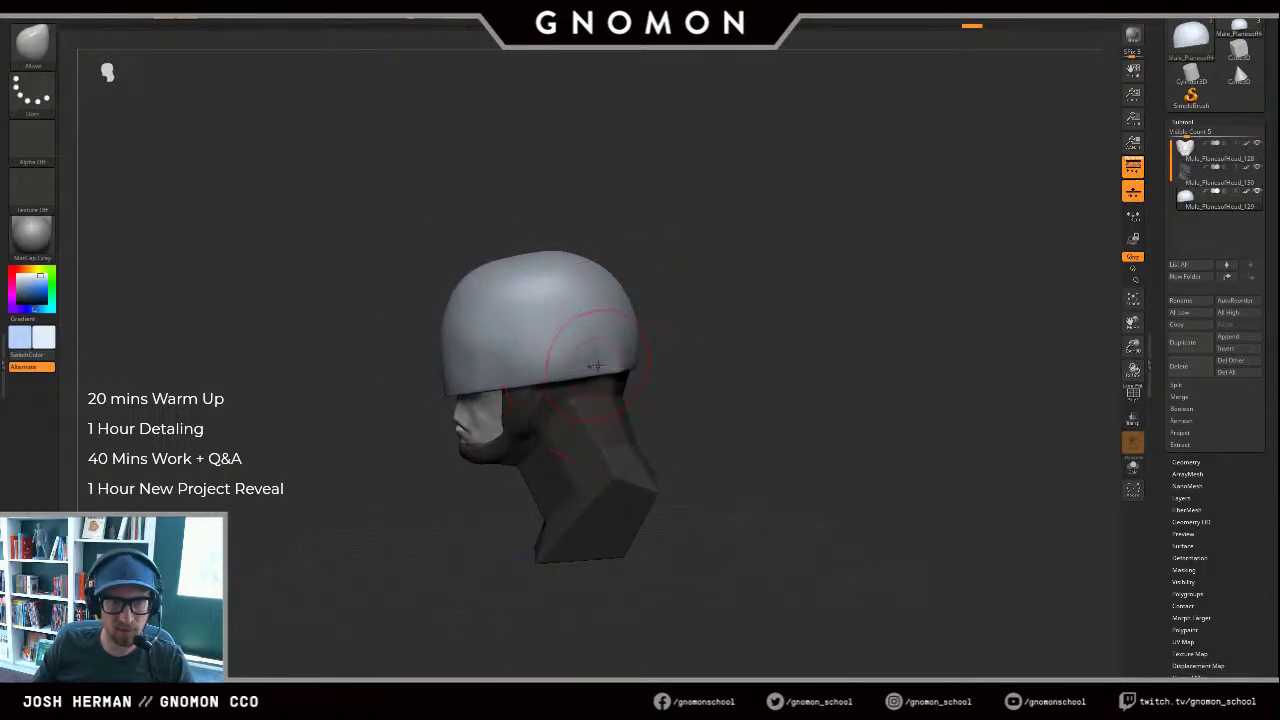
{"action": "mouse_move", "coordinate": [682, 368]}
{"action": "left_mouse_down"}
{"action": "mouse_move", "coordinate": [745, 374]}
{"action": "mouse_move", "coordinate": [806, 343]}
{"action": "left_mouse_up"}
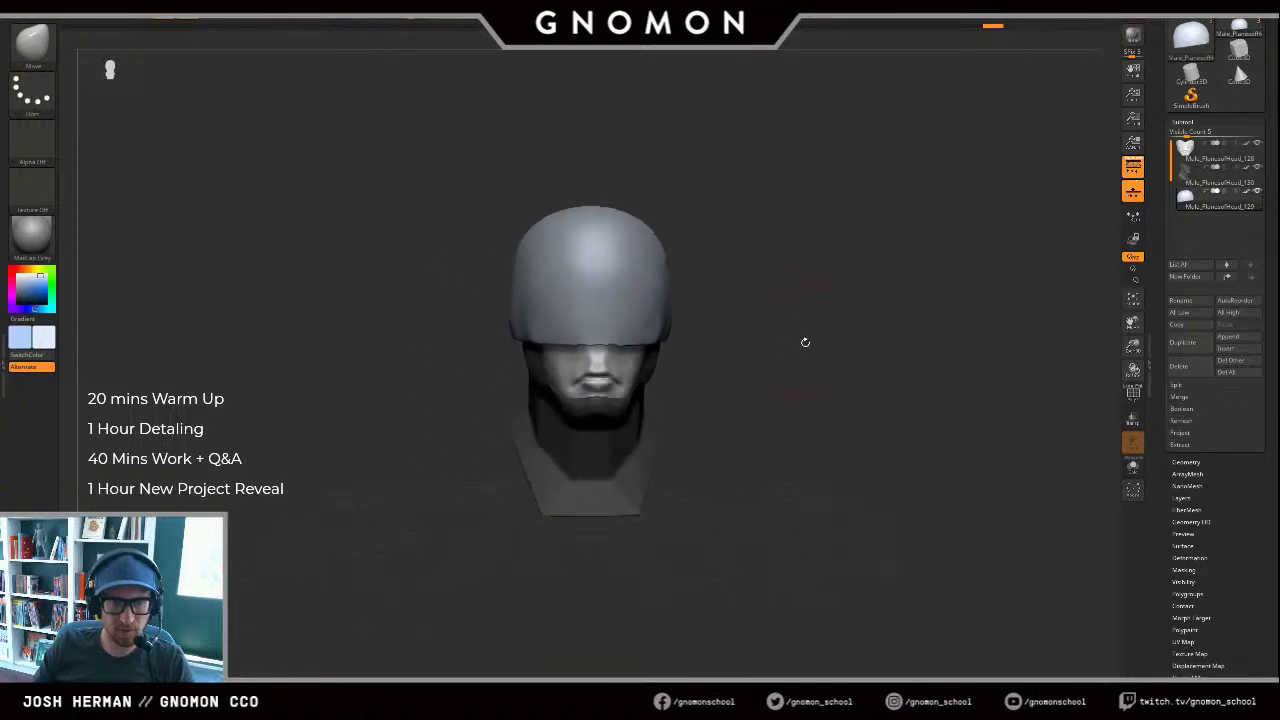
Step: Adjust the helmet's lower front edge above the face with the Move brush
{"action": "mouse_move", "coordinate": [728, 344]}
{"action": "left_mouse_down"}
{"action": "mouse_move", "coordinate": [774, 344]}
{"action": "mouse_move", "coordinate": [720, 329]}
{"action": "left_mouse_up"}
{"action": "key", "text": "s"}
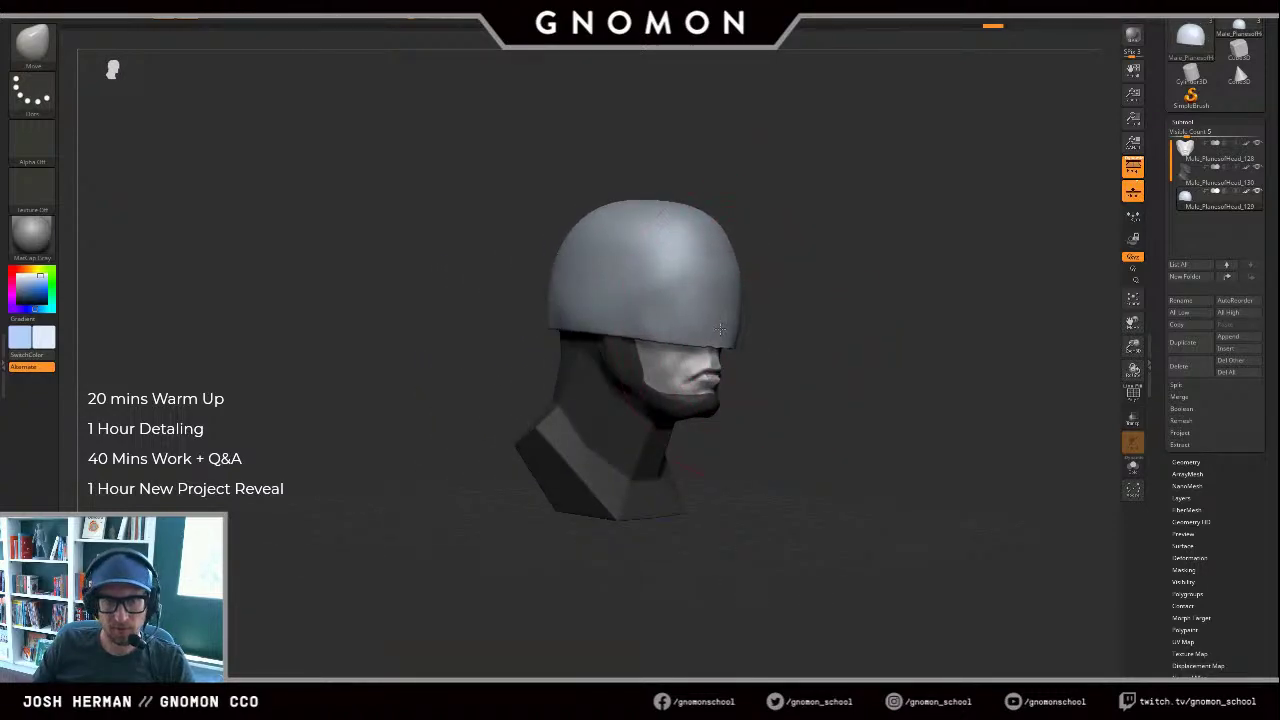
{"action": "key", "text": "ctrl+z"}
Step: Select the face and push its cheek and mouth area inward with the Move brush, checking it in profile
{"action": "left_click", "coordinate": [694, 381], "text": "alt"}
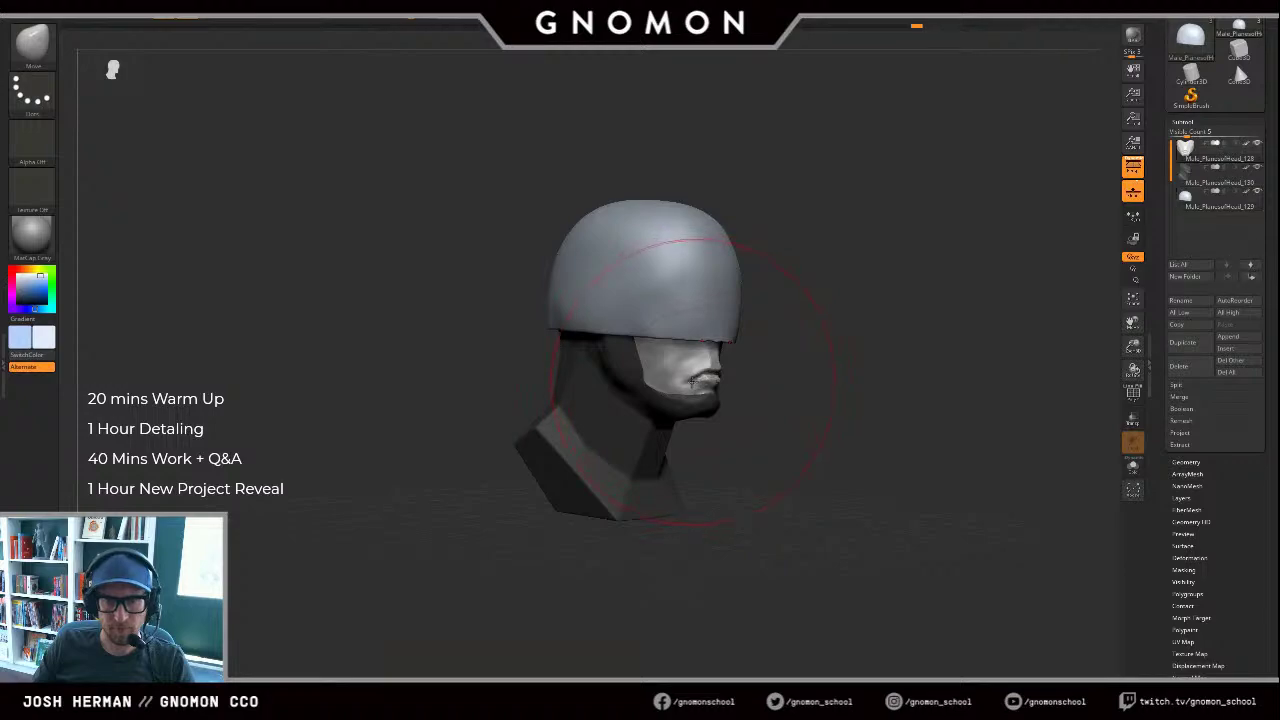
{"action": "key", "text": "s"}
{"action": "left_click_drag", "start_coordinate": [694, 381], "coordinate": [681, 376]}
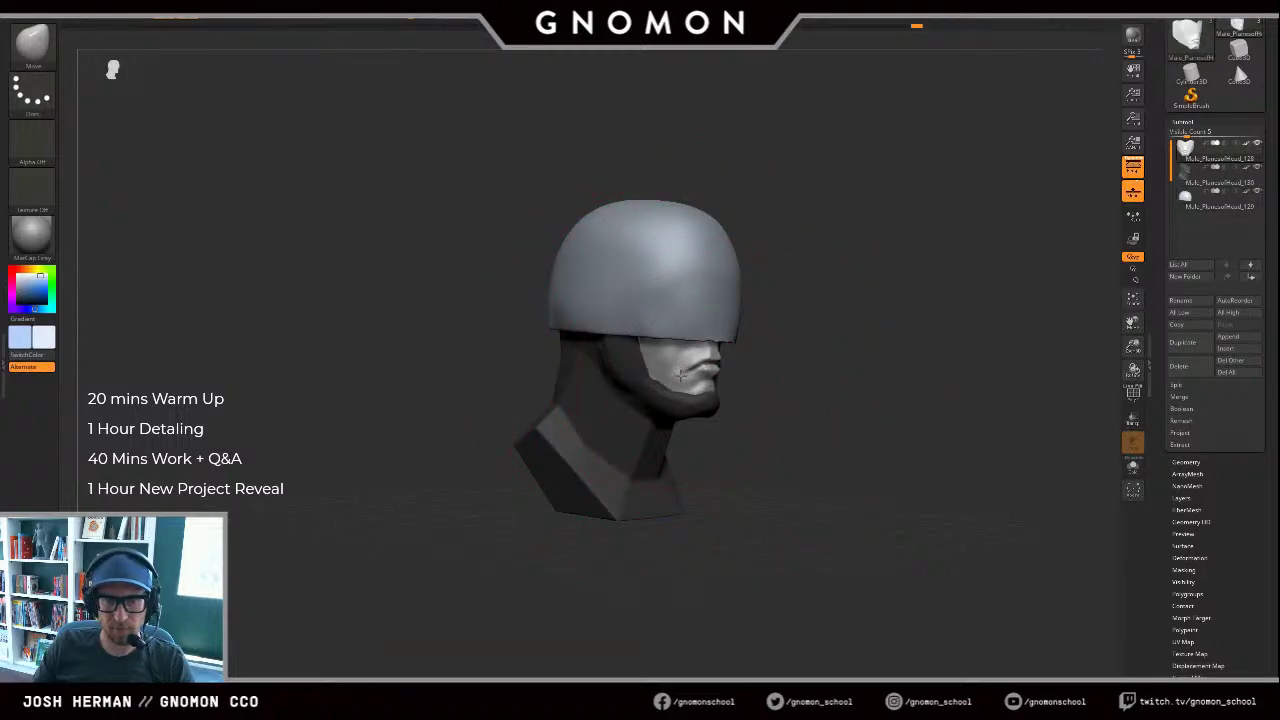
{"action": "mouse_move", "coordinate": [763, 359]}
{"action": "left_mouse_down"}
{"action": "mouse_move", "coordinate": [845, 358]}
{"action": "mouse_move", "coordinate": [786, 370]}
{"action": "left_mouse_up"}
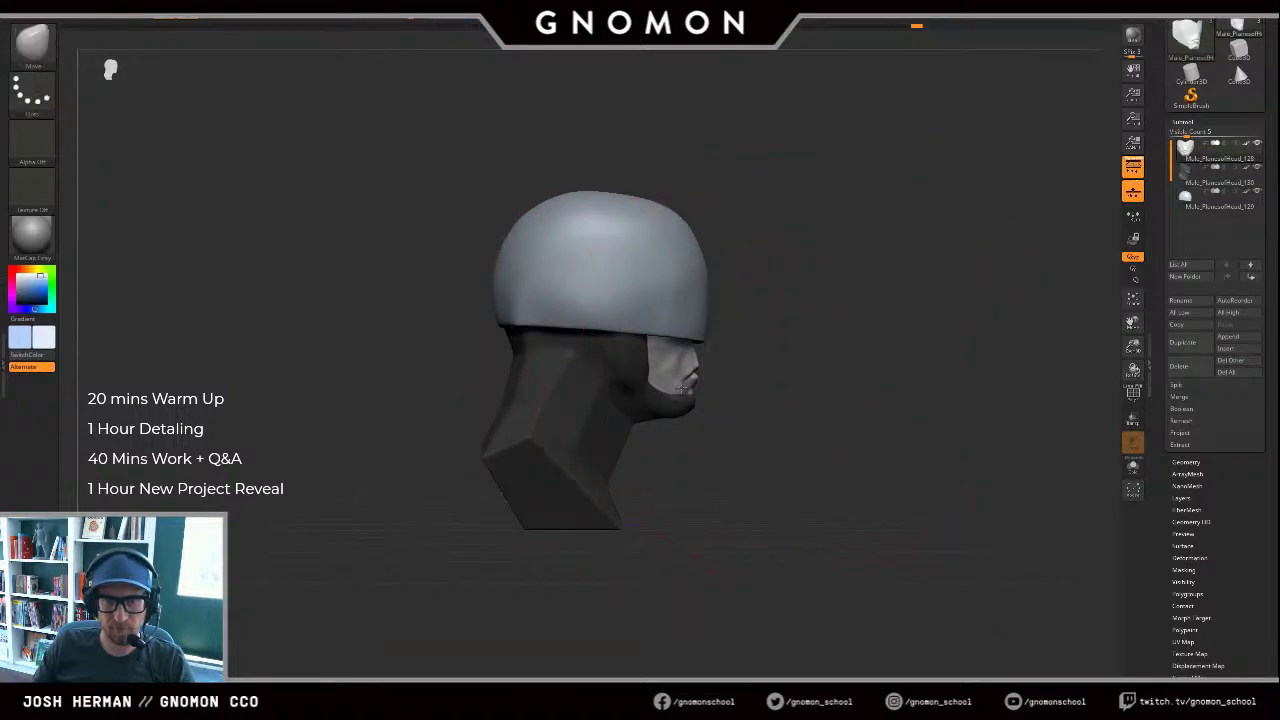
{"action": "left_click_drag", "start_coordinate": [682, 389], "coordinate": [682, 381]}
{"action": "mouse_move", "coordinate": [797, 360]}
{"action": "left_mouse_down"}
{"action": "mouse_move", "coordinate": [716, 366]}
{"action": "mouse_move", "coordinate": [866, 369]}
{"action": "left_mouse_up"}
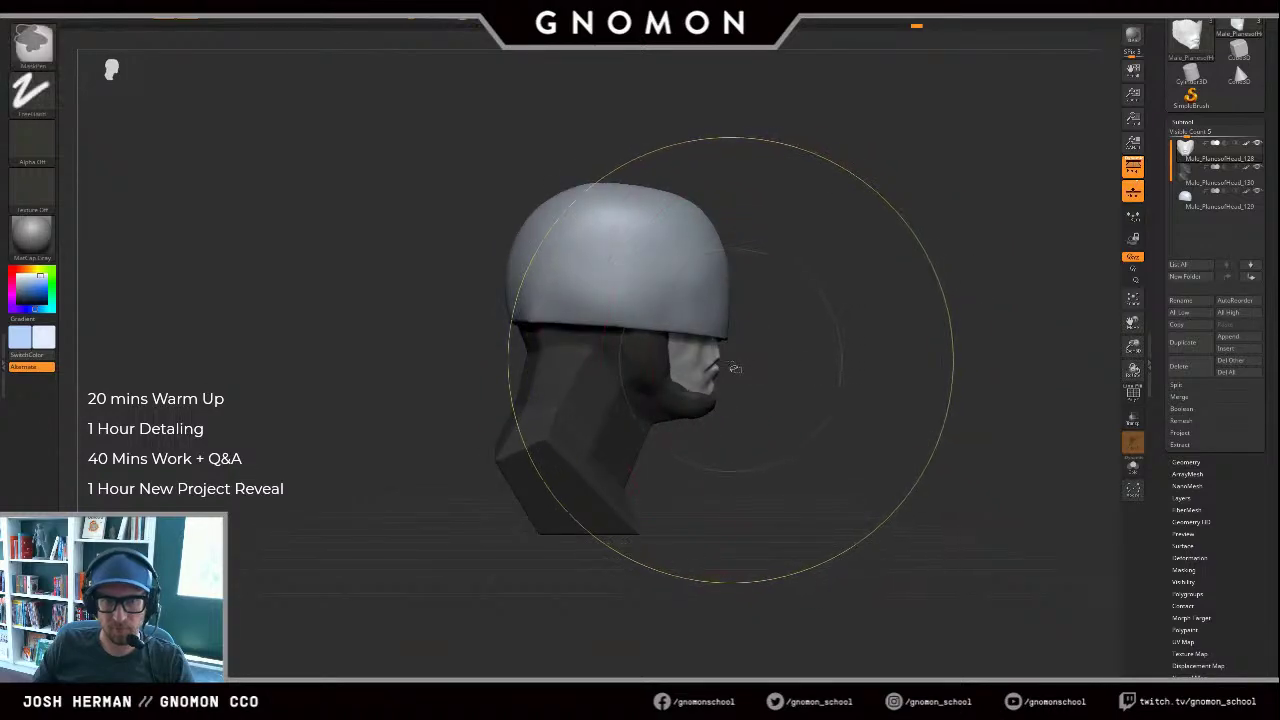
Step: Shift the face slightly backward beneath the helmet with the transpose Move tool and return to sculpting
{"action": "key", "text": "w"}
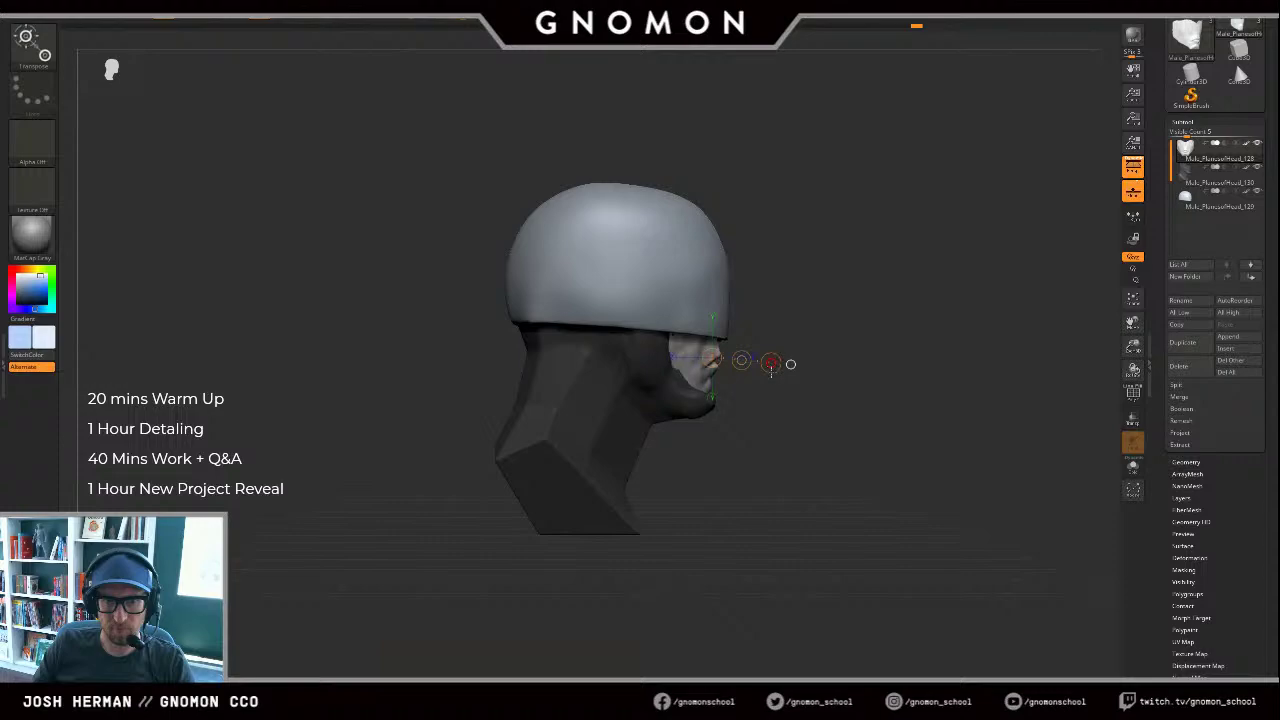
{"action": "mouse_move", "coordinate": [787, 391]}
{"action": "left_mouse_down"}
{"action": "mouse_move", "coordinate": [564, 397]}
{"action": "mouse_move", "coordinate": [620, 403]}
{"action": "mouse_move", "coordinate": [601, 404]}
{"action": "mouse_move", "coordinate": [676, 484]}
{"action": "mouse_move", "coordinate": [674, 441]}
{"action": "mouse_move", "coordinate": [608, 402]}
{"action": "mouse_move", "coordinate": [580, 404]}
{"action": "mouse_move", "coordinate": [776, 390]}
{"action": "left_mouse_up"}
{"action": "left_click", "coordinate": [634, 400], "text": "ctrl"}
{"action": "left_click", "coordinate": [599, 398], "text": "ctrl"}
{"action": "key", "text": "q"}
Step: Select the dark head with the jaw strap and refine its chin area with a smaller Move brush
{"action": "key", "text": "s"}
{"action": "left_click", "coordinate": [661, 418], "text": "alt"}
{"action": "key", "text": "q"}
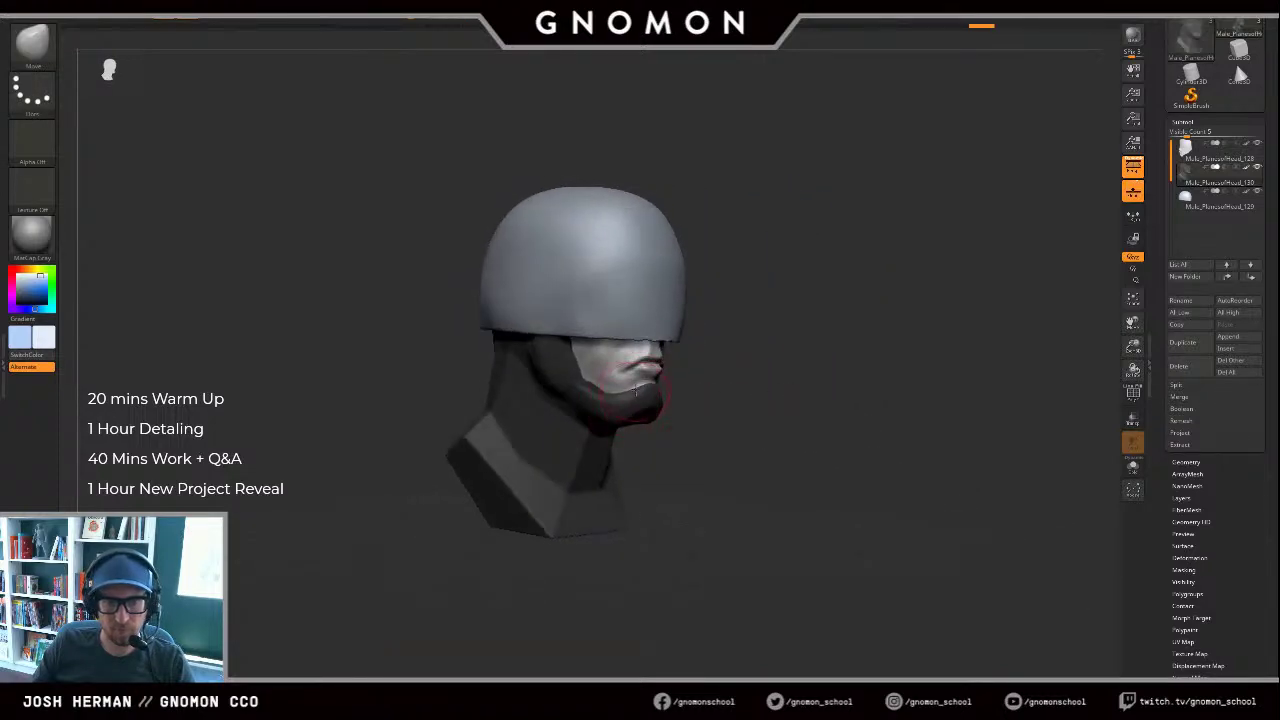
{"action": "left_click_drag", "start_coordinate": [776, 334], "coordinate": [816, 364], "text": "alt"}
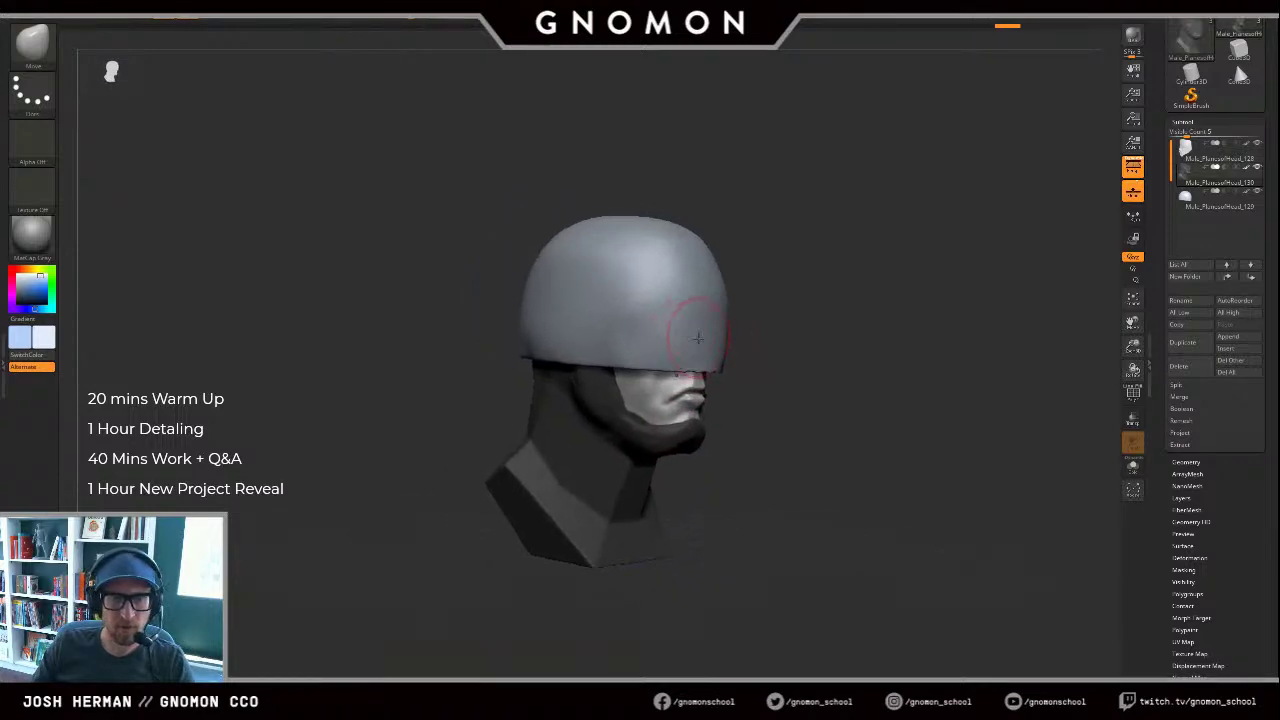
Step: Select the helmet and set up the Standard brush with a dark grey paint colour, facing the helmet's front
{"action": "left_click", "coordinate": [695, 338], "text": "alt"}
{"action": "key", "text": "b"}
{"action": "key", "text": "s"}
{"action": "key", "text": "t"}
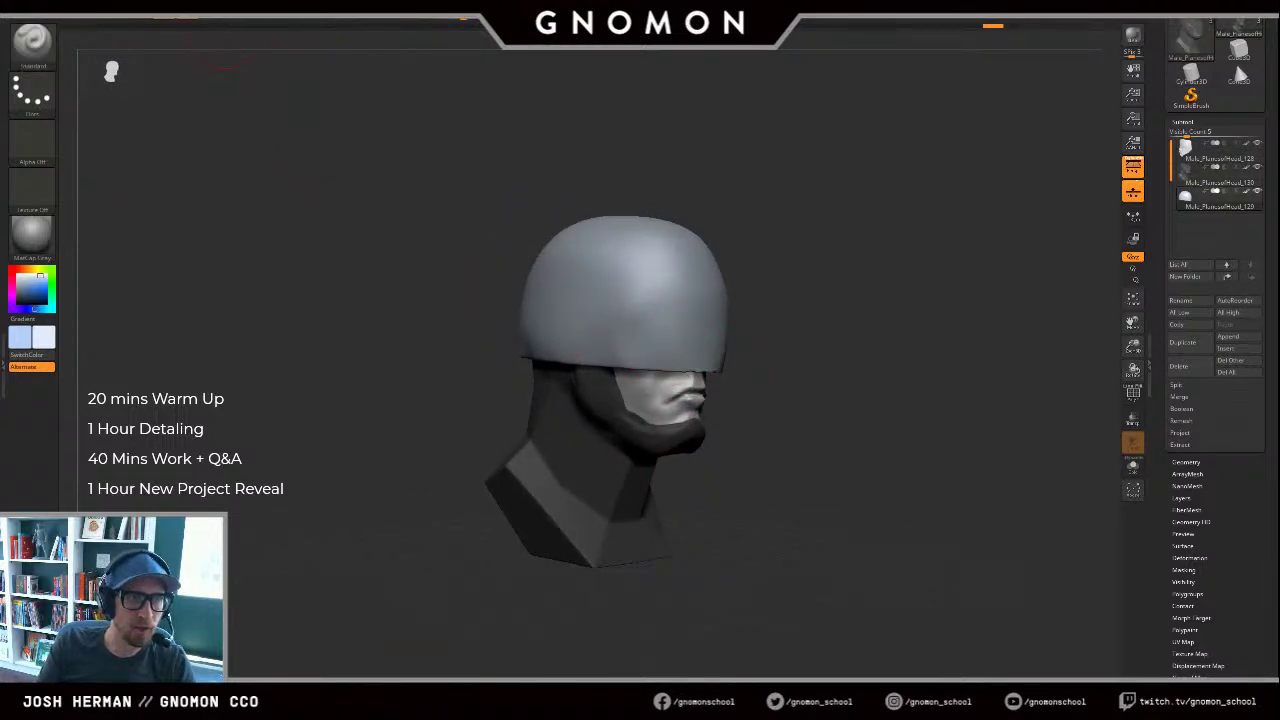
{"action": "left_click_drag", "start_coordinate": [796, 358], "coordinate": [705, 350], "text": "shift"}
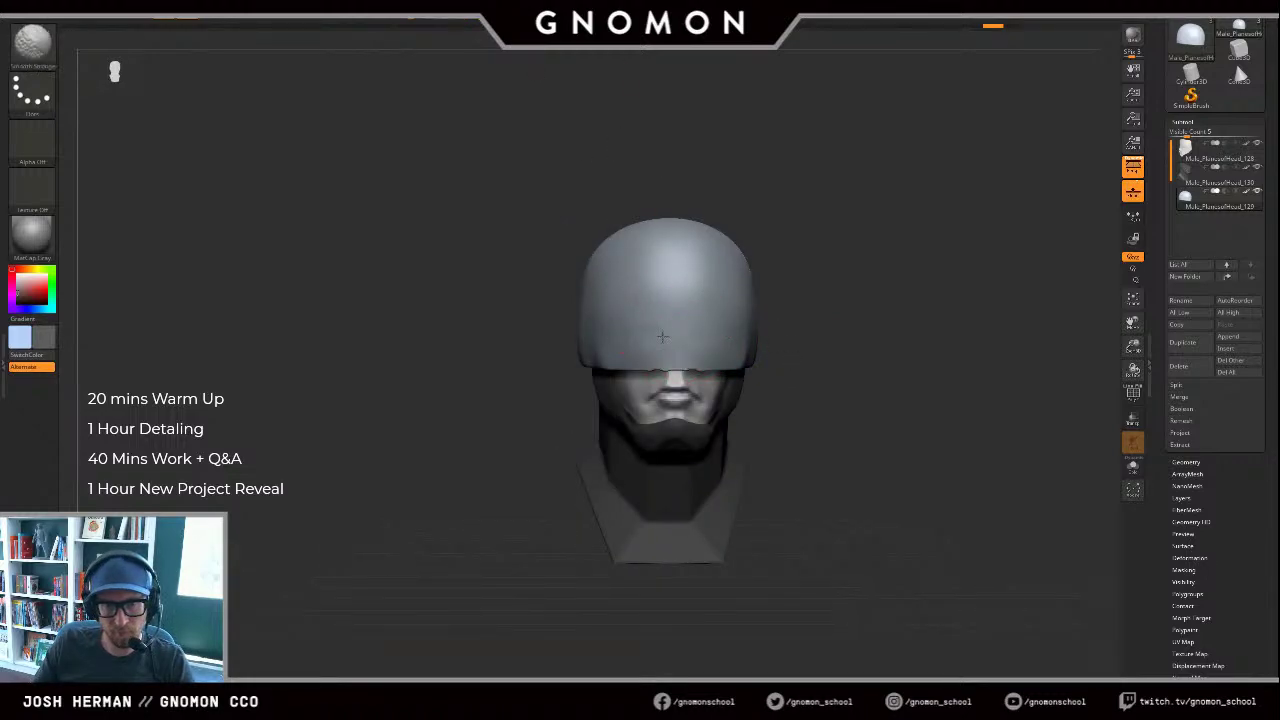
Step: Try to paint a dark visor band across the helmet's front and along its side, undoing the strokes
{"action": "mouse_move", "coordinate": [660, 335]}
{"action": "left_mouse_down", "text": "shift"}
{"action": "mouse_move", "coordinate": [676, 328]}
{"action": "mouse_move", "coordinate": [627, 335]}
{"action": "mouse_move", "coordinate": [684, 336]}
{"action": "left_mouse_up", "text": "shift"}
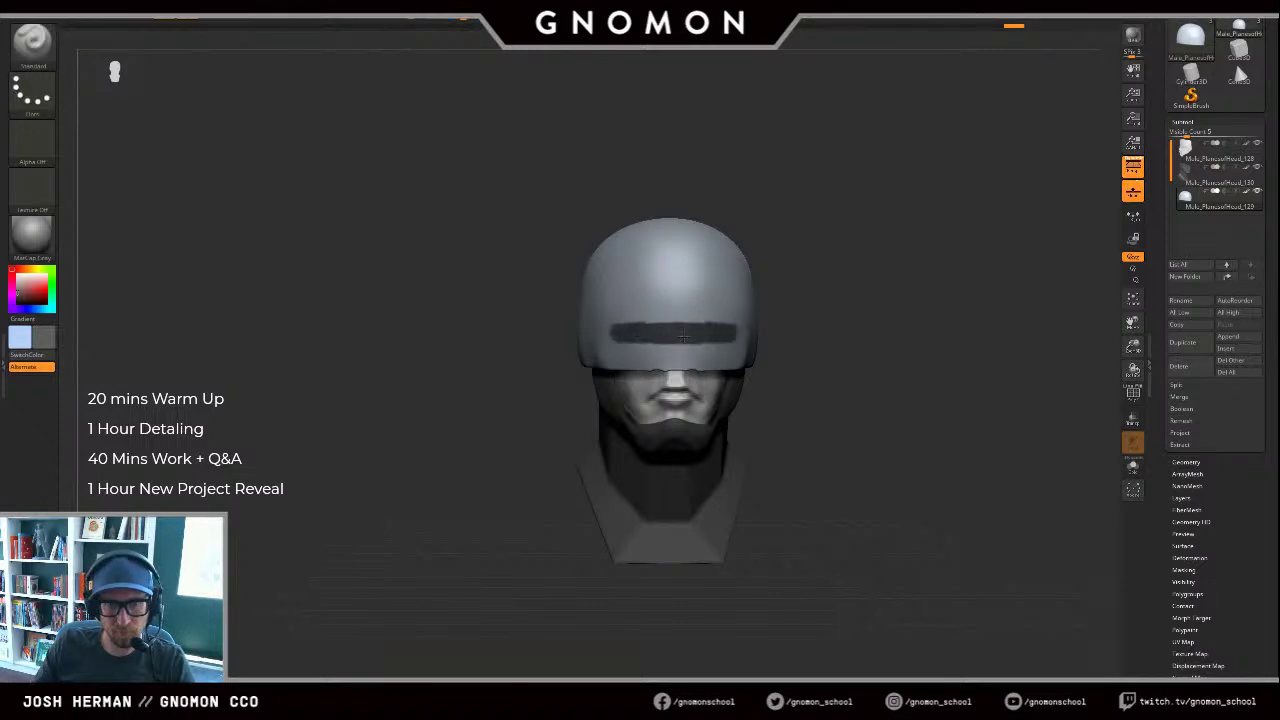
{"action": "left_click_drag", "start_coordinate": [843, 322], "coordinate": [583, 360]}
{"action": "key", "text": "ctrl+z"}
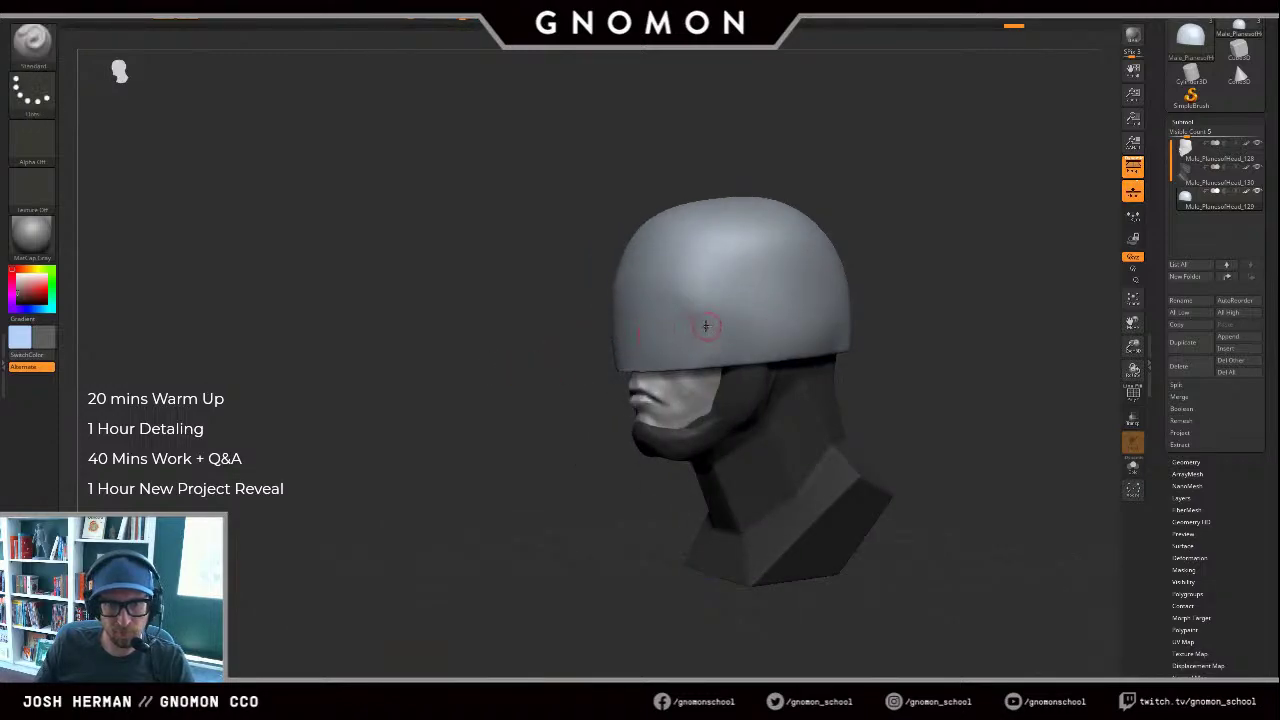
{"action": "mouse_move", "coordinate": [662, 327]}
{"action": "left_mouse_down", "text": "ctrl"}
{"action": "mouse_move", "coordinate": [612, 329]}
{"action": "mouse_move", "coordinate": [821, 318]}
{"action": "mouse_move", "coordinate": [742, 321]}
{"action": "left_mouse_up", "text": "ctrl"}
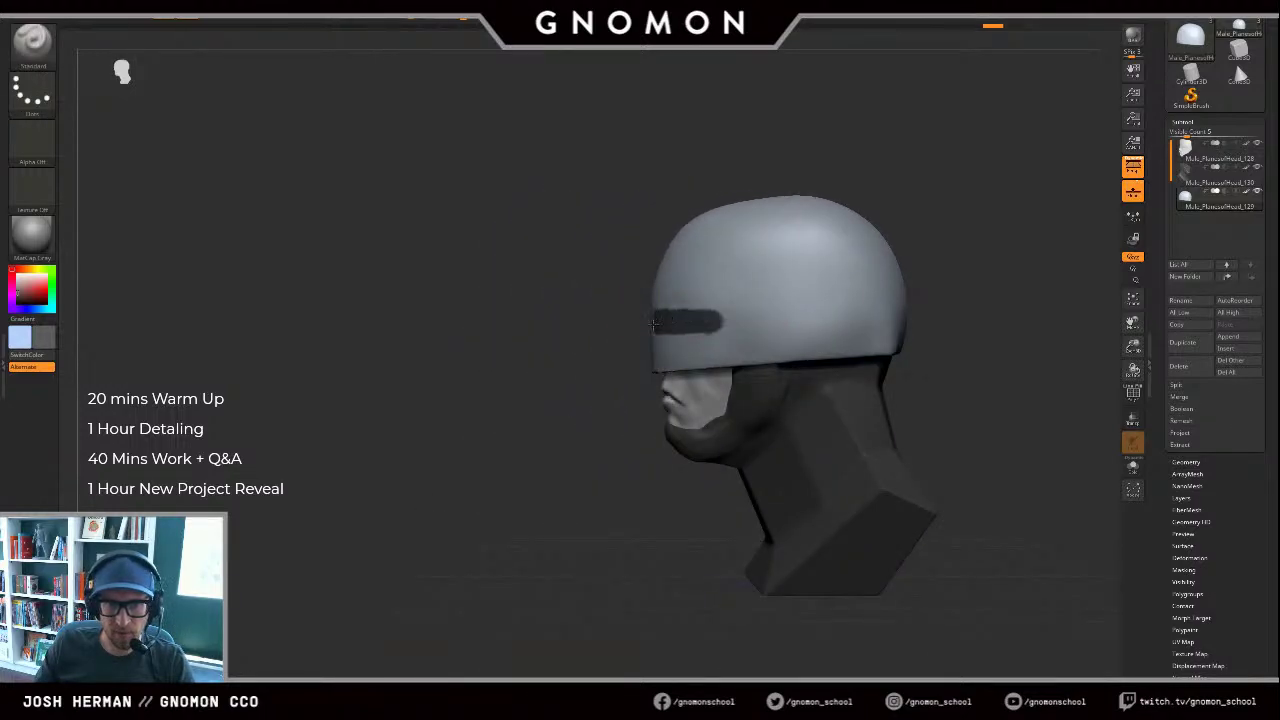
{"action": "left_click_drag", "start_coordinate": [653, 324], "coordinate": [632, 326], "text": "ctrl"}
{"action": "left_click_drag", "start_coordinate": [545, 335], "coordinate": [696, 327]}
{"action": "key", "text": "ctrl+z"}
{"action": "left_click_drag", "start_coordinate": [779, 323], "coordinate": [757, 322]}
{"action": "key", "text": "ctrl+z"}
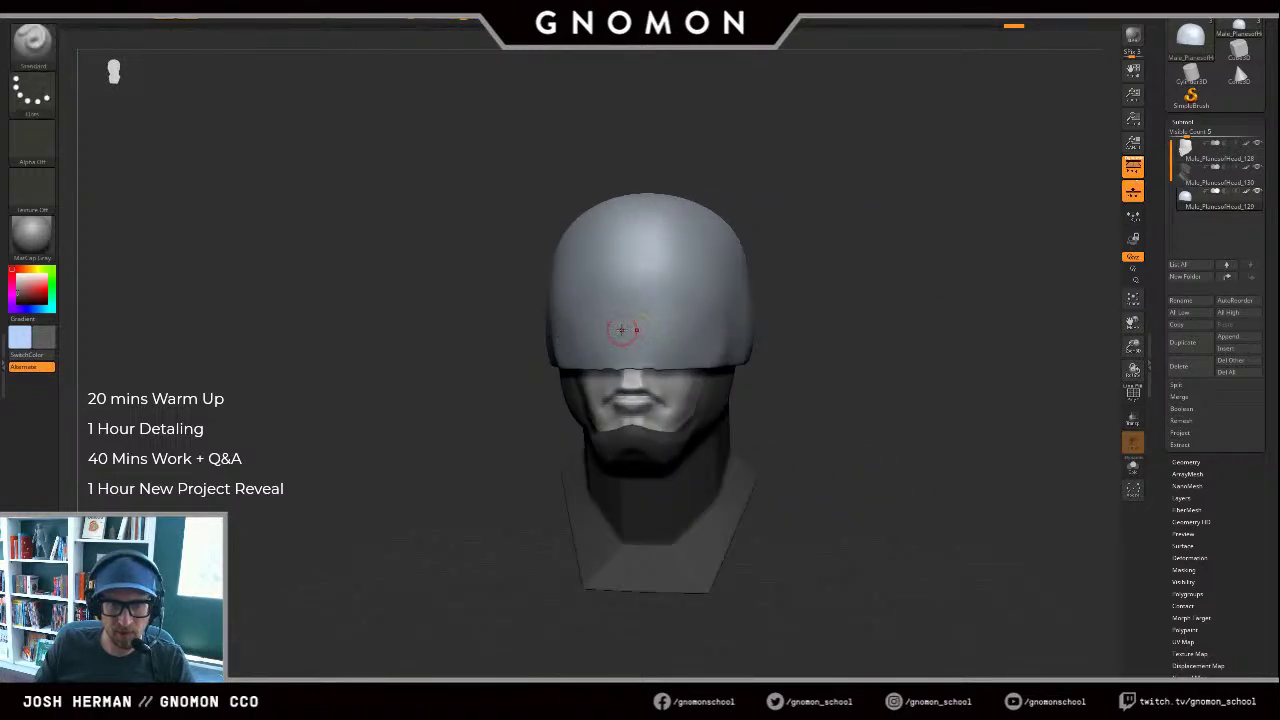
Step: Try further visor band strokes at different heights and lengths around the helmet, undoing each of them
{"action": "left_click_drag", "start_coordinate": [622, 329], "coordinate": [711, 326], "text": "ctrl"}
{"action": "key", "text": "ctrl+z"}
{"action": "left_click_drag", "start_coordinate": [627, 320], "coordinate": [716, 318], "text": "ctrl"}
{"action": "mouse_move", "coordinate": [832, 316]}
{"action": "left_mouse_down"}
{"action": "mouse_move", "coordinate": [915, 320]}
{"action": "mouse_move", "coordinate": [718, 316]}
{"action": "left_mouse_up"}
{"action": "key", "text": "ctrl+z"}
{"action": "left_click_drag", "start_coordinate": [800, 317], "coordinate": [717, 314]}
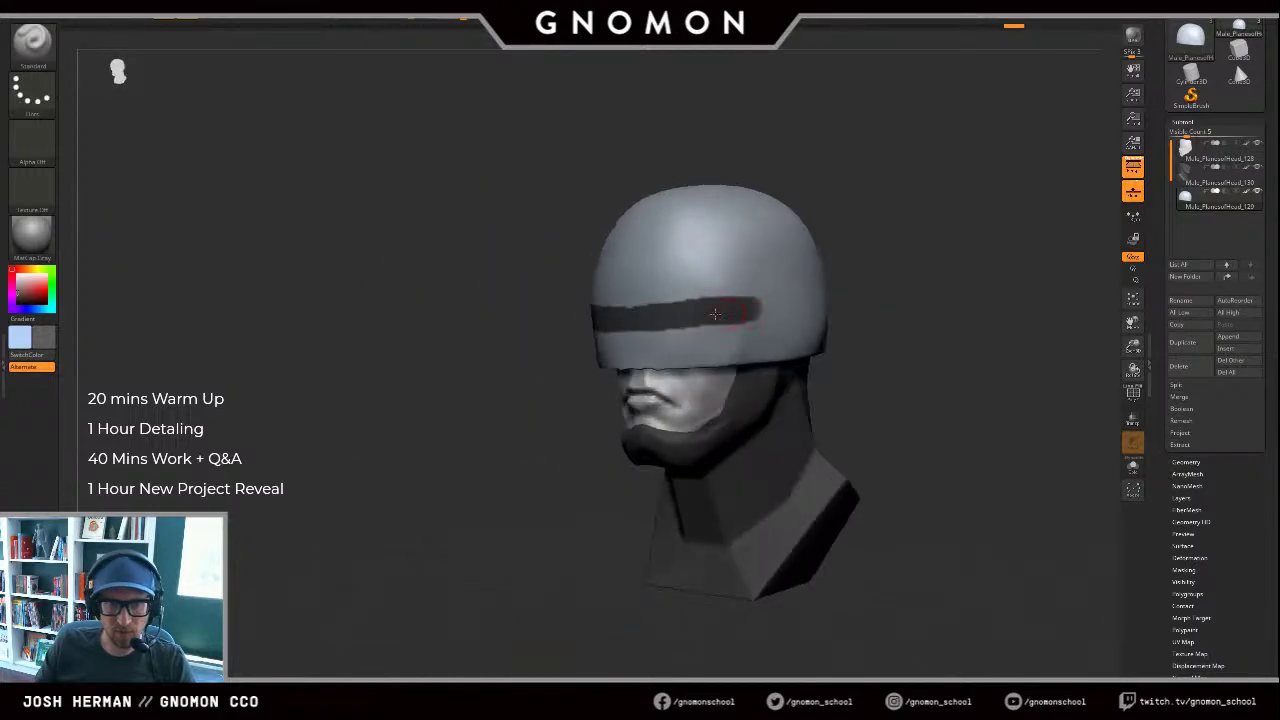
{"action": "key", "text": "ctrl+z"}
{"action": "left_click_drag", "start_coordinate": [634, 319], "coordinate": [642, 317], "text": "ctrl"}
{"action": "key", "text": "ctrl+z"}
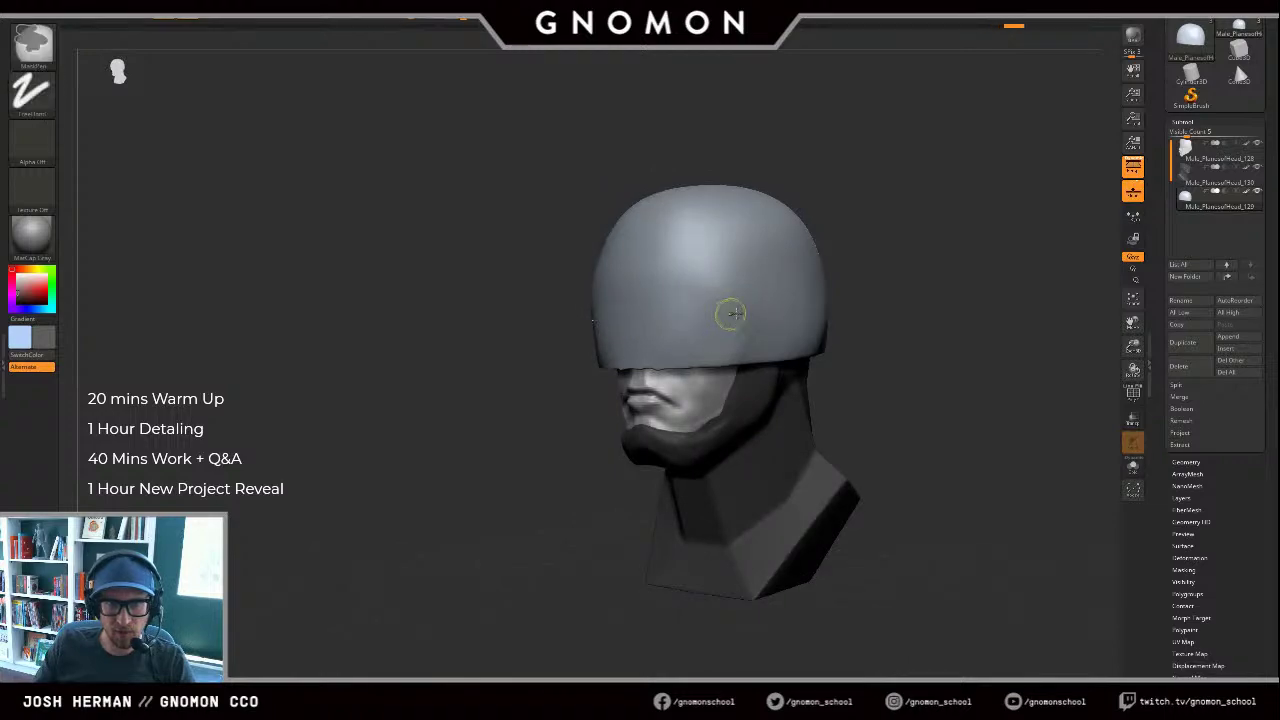
{"action": "mouse_move", "coordinate": [736, 316]}
{"action": "left_mouse_down"}
{"action": "mouse_move", "coordinate": [682, 318]}
{"action": "mouse_move", "coordinate": [733, 312]}
{"action": "left_mouse_up"}
{"action": "key", "text": "ctrl+z"}
{"action": "key", "text": "ctrl+z"}
{"action": "mouse_move", "coordinate": [545, 312]}
{"action": "left_mouse_down"}
{"action": "mouse_move", "coordinate": [914, 301]}
{"action": "mouse_move", "coordinate": [766, 305]}
{"action": "left_mouse_up"}
{"action": "key", "text": "ctrl+z"}
{"action": "mouse_move", "coordinate": [608, 320]}
{"action": "left_mouse_down"}
{"action": "mouse_move", "coordinate": [546, 317]}
{"action": "mouse_move", "coordinate": [634, 319]}
{"action": "left_mouse_up"}
{"action": "key", "text": "ctrl+z"}
{"action": "key", "text": "ctrl+z"}
{"action": "key", "text": "ctrl+z"}
{"action": "key", "text": "ctrl+z"}
Step: Paint a straight dark visor band across the helmet's front and switch back to the Move brush
{"action": "mouse_move", "coordinate": [546, 315]}
{"action": "left_mouse_down", "text": "ctrl"}
{"action": "mouse_move", "coordinate": [743, 322]}
{"action": "mouse_move", "coordinate": [650, 313]}
{"action": "left_mouse_up", "text": "ctrl"}
{"action": "key", "text": "b"}
{"action": "key", "text": "m"}
{"action": "key", "text": "v"}
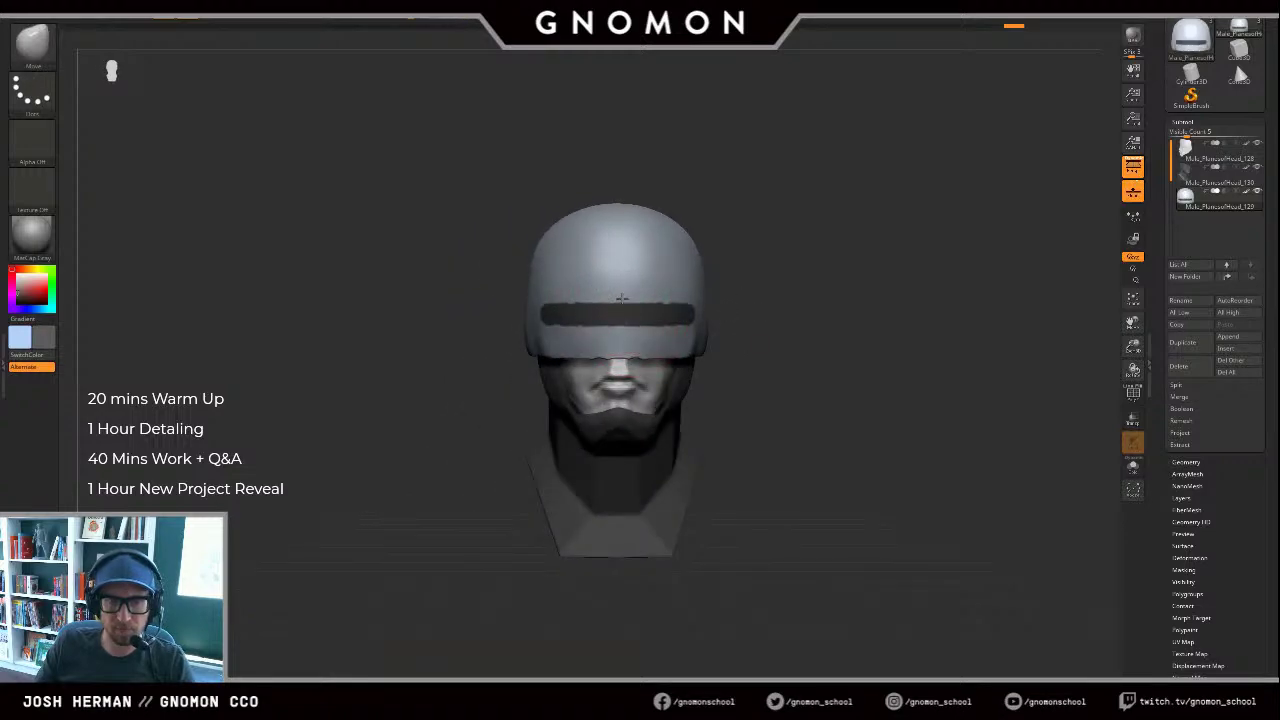
{"action": "left_click_drag", "start_coordinate": [950, 294], "coordinate": [496, 431]}
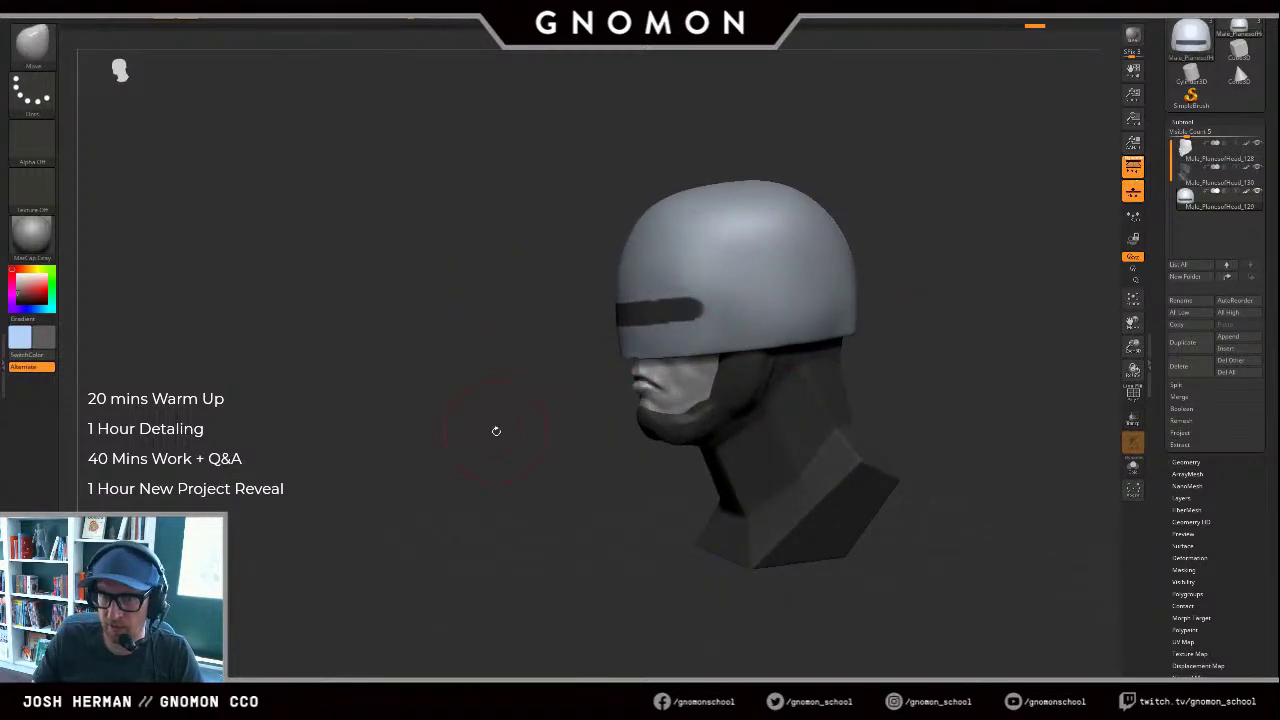
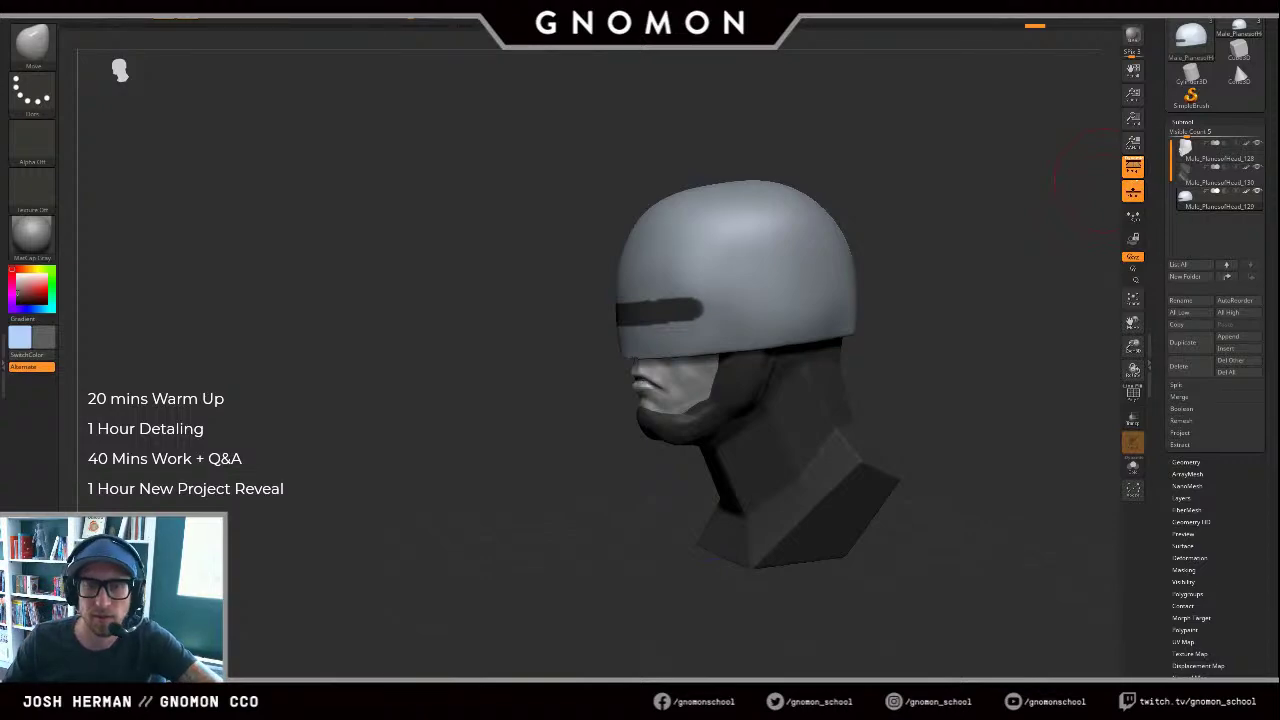
{"action": "left_click_drag", "start_coordinate": [948, 391], "coordinate": [901, 351]}
Step: Turn off polypaint on all subtools, swap the paint colours and turn the polypaint back on
{"action": "left_click", "coordinate": [1247, 190], "text": "shift"}
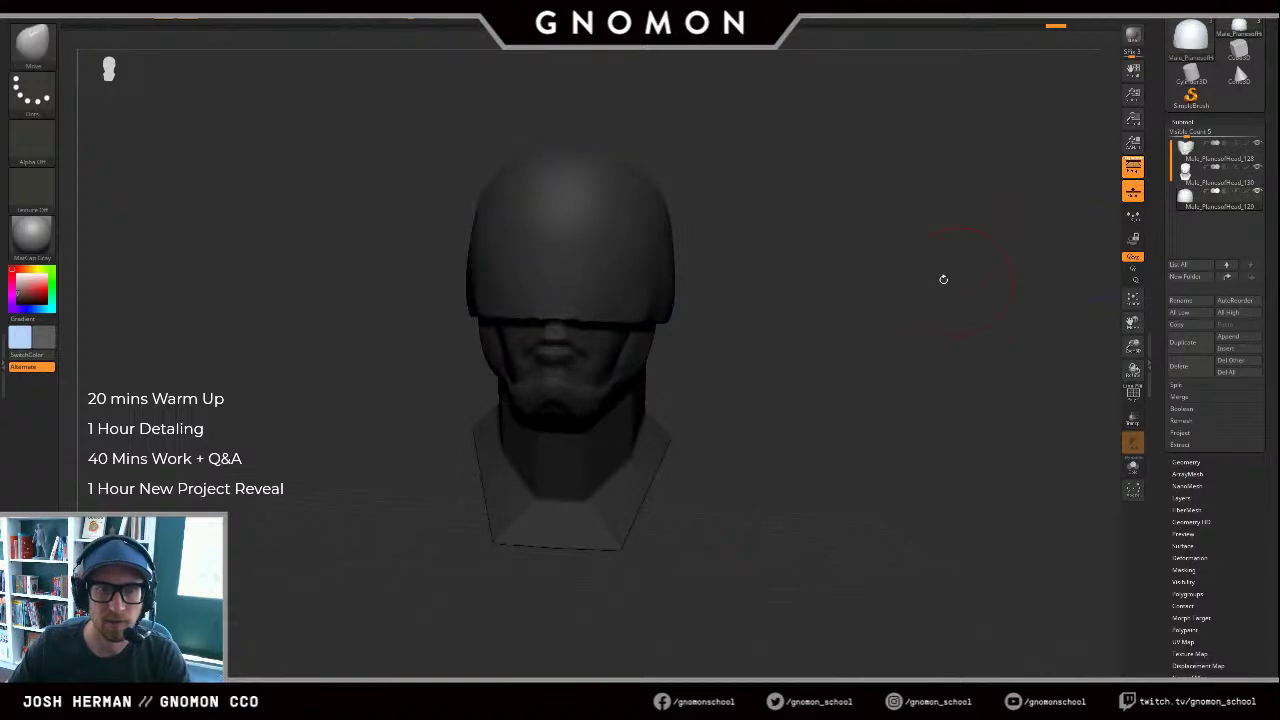
{"action": "key", "text": "v"}
{"action": "left_click_drag", "start_coordinate": [939, 280], "coordinate": [900, 290]}
{"action": "left_click_drag", "start_coordinate": [900, 290], "coordinate": [1044, 281], "text": "alt"}
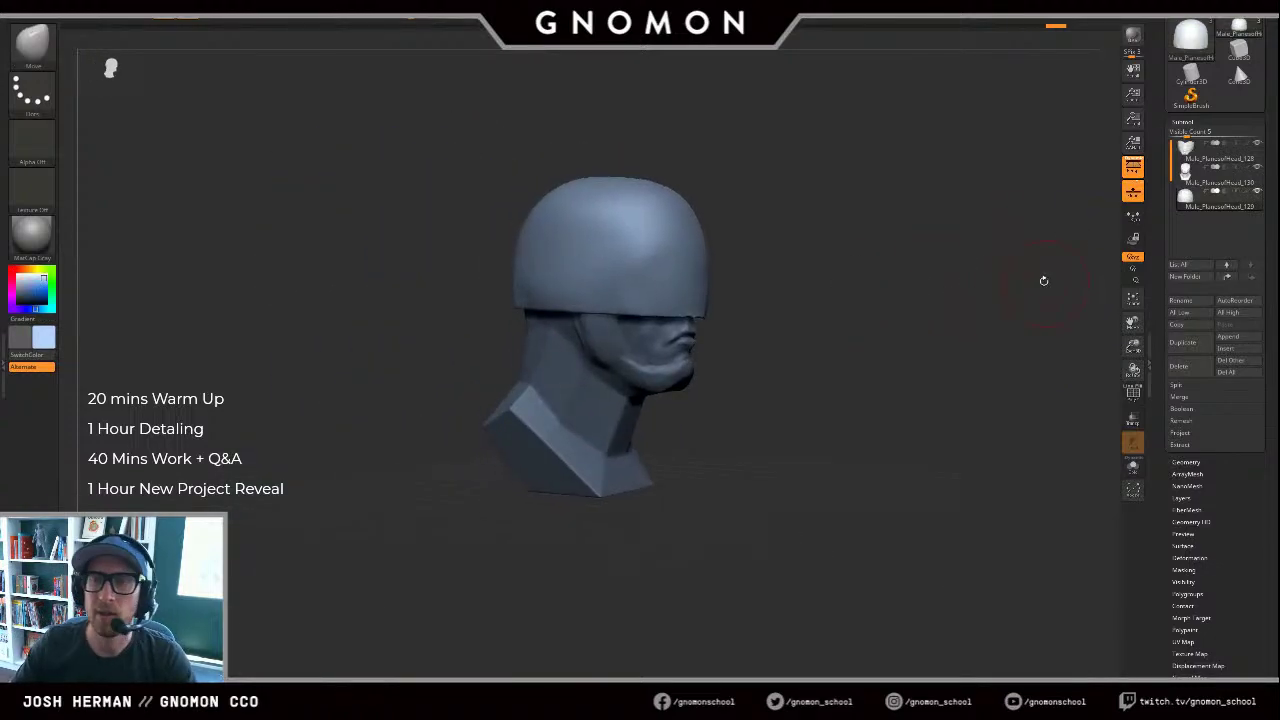
{"action": "left_click", "coordinate": [1247, 191], "text": "shift"}
{"action": "left_click_drag", "start_coordinate": [874, 246], "coordinate": [849, 322], "text": "alt"}
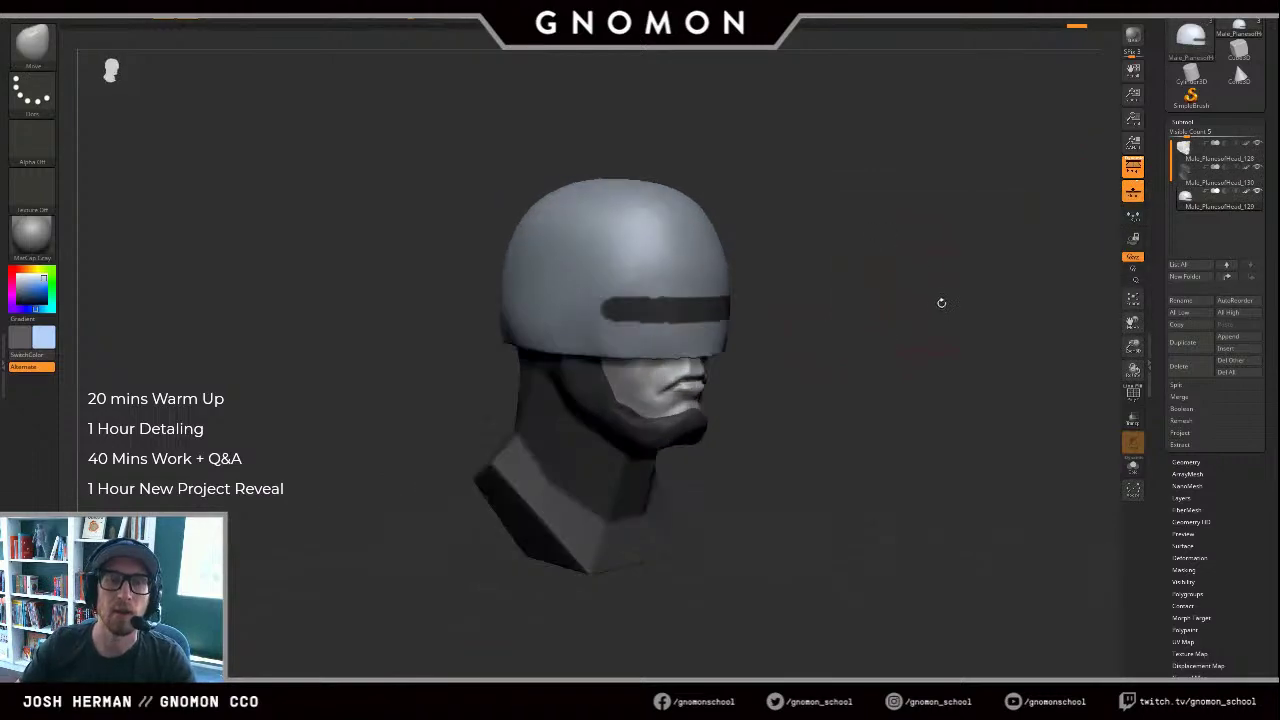
Step: Select the dark head with the jaw strap and switch to the Clay brush to work on the strap
{"action": "left_click_drag", "start_coordinate": [941, 303], "coordinate": [816, 349]}
{"action": "left_click", "coordinate": [703, 395], "text": "alt"}
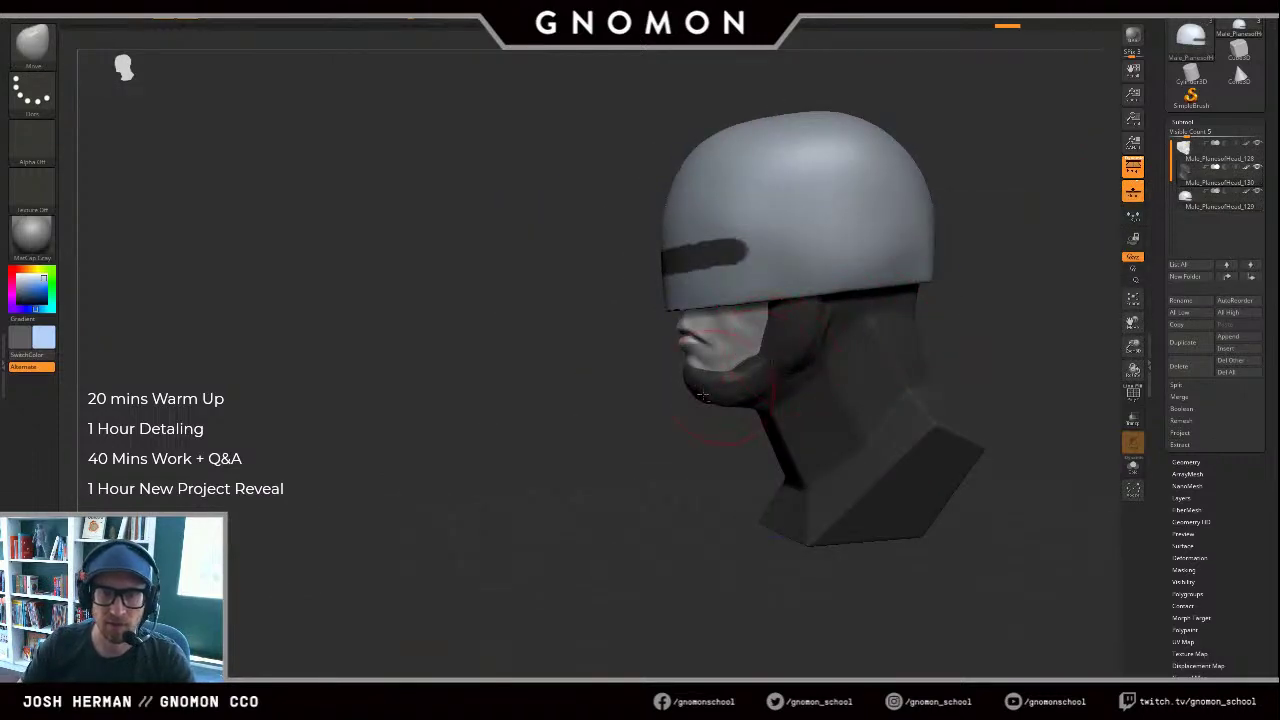
{"action": "mouse_move", "coordinate": [694, 424]}
{"action": "left_mouse_down", "text": "alt"}
{"action": "mouse_move", "coordinate": [674, 437]}
{"action": "mouse_move", "coordinate": [571, 437]}
{"action": "mouse_move", "coordinate": [608, 428]}
{"action": "left_mouse_up", "text": "alt"}
{"action": "key", "text": "alt+s"}
{"action": "key", "text": "alt+s"}
{"action": "key", "text": "2"}
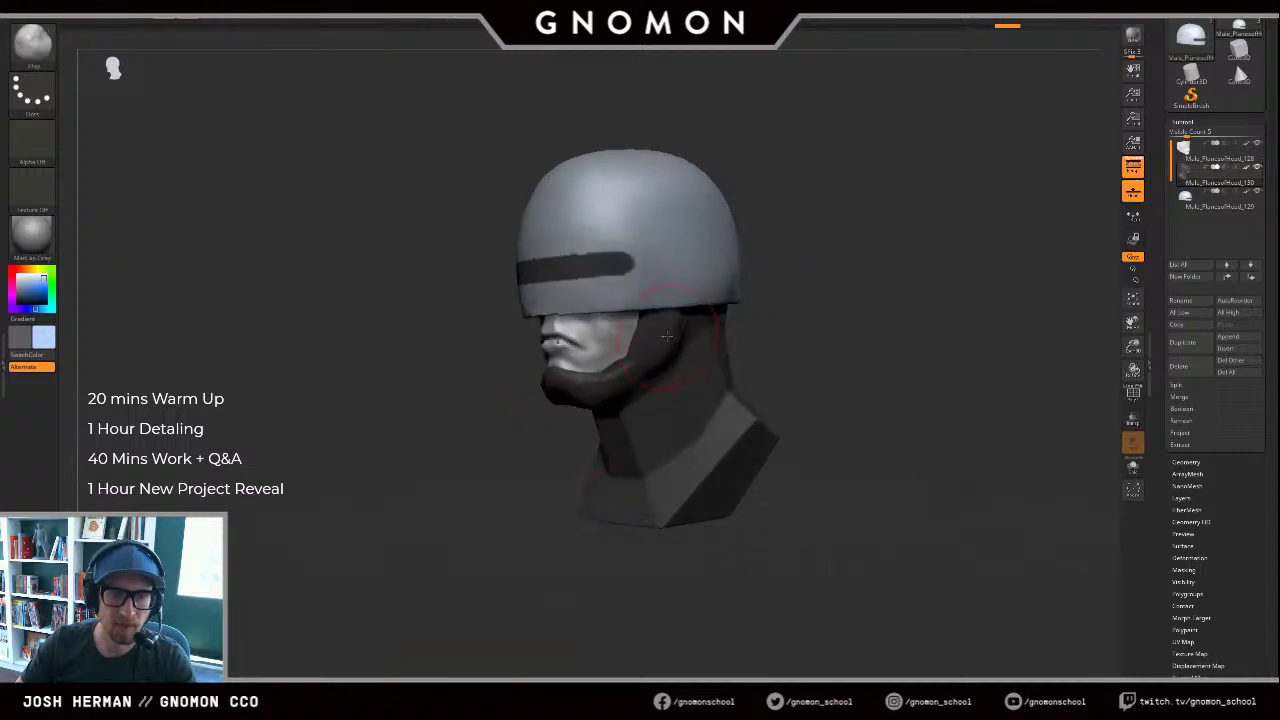
Step: Refine the jaw strap along the cheek with the hPolish and ClayBuildup brushes
{"action": "key", "text": "b"}
{"action": "key", "text": "h"}
{"action": "key", "text": "p"}
{"action": "key", "text": "s"}
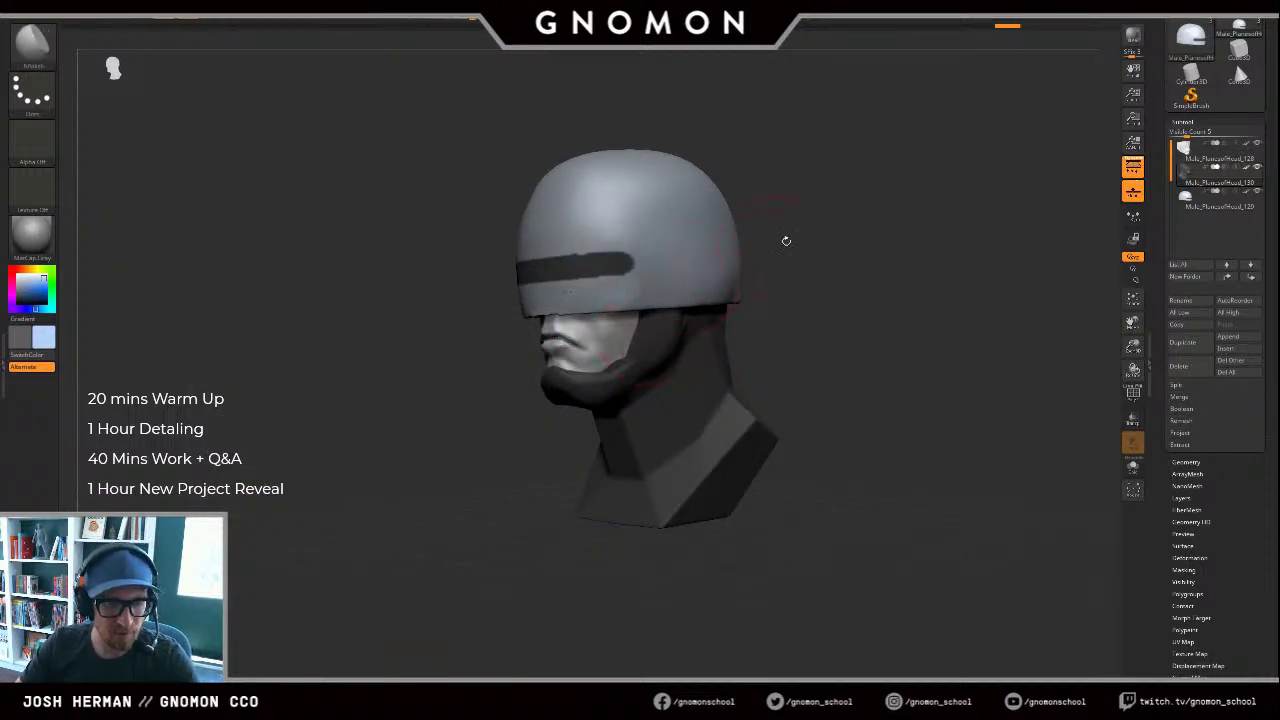
{"action": "left_click_drag", "start_coordinate": [845, 247], "coordinate": [793, 258]}
{"action": "key", "text": "2"}
{"action": "left_click_drag", "start_coordinate": [691, 322], "coordinate": [672, 350]}
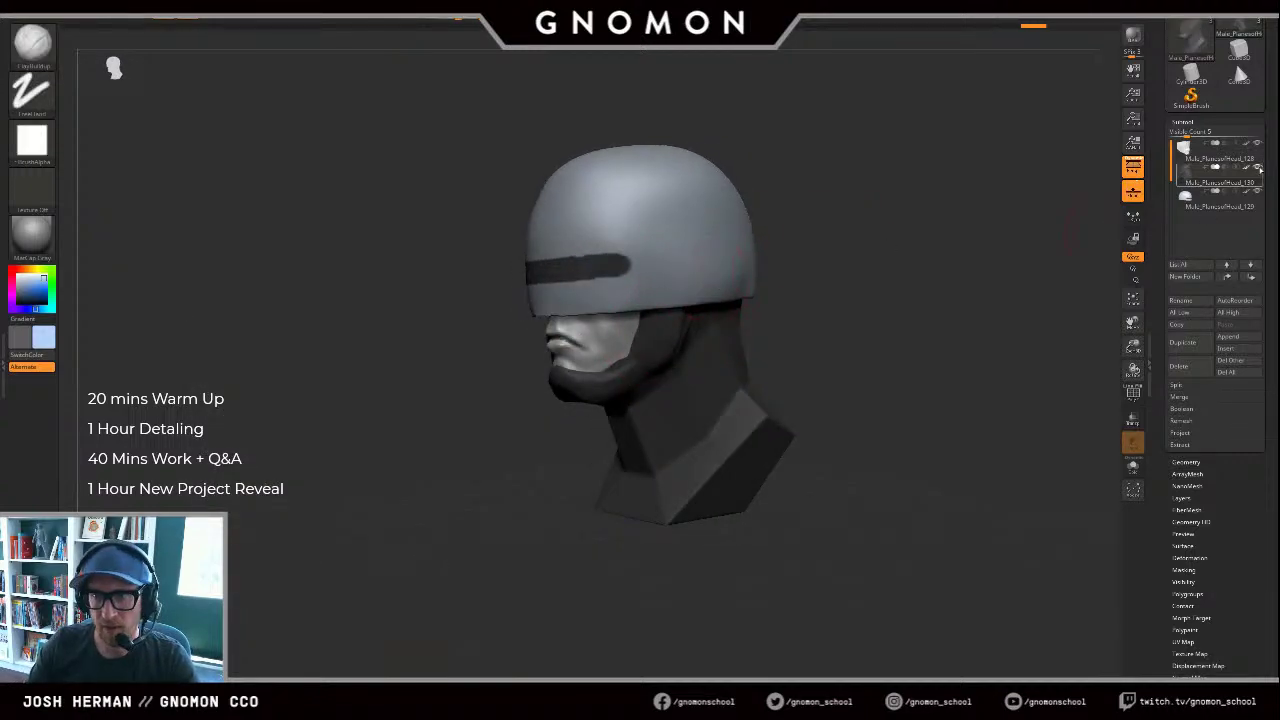
Step: Toggle polypaint off and on for all subtools, swap the paint colours and pick white as the paint colour
{"action": "left_click", "coordinate": [813, 261], "text": "ctrl"}
{"action": "key", "text": "v"}
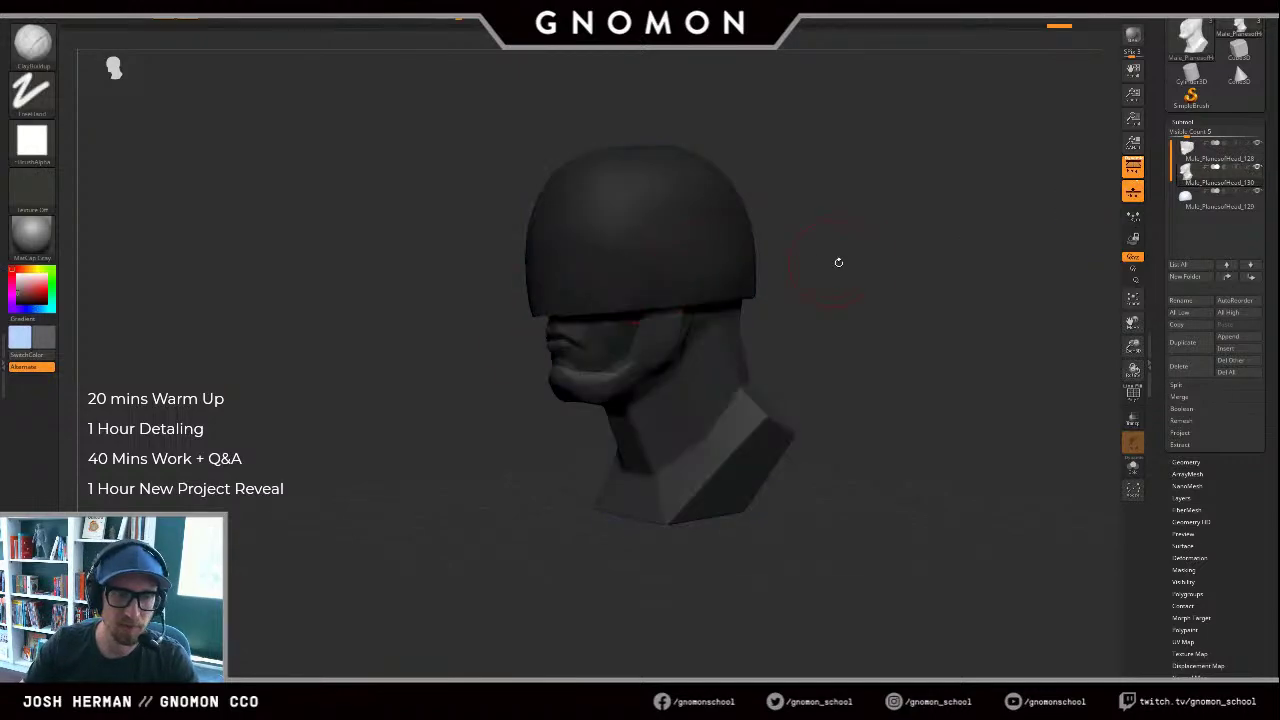
{"action": "left_click", "coordinate": [1247, 170], "text": "shift"}
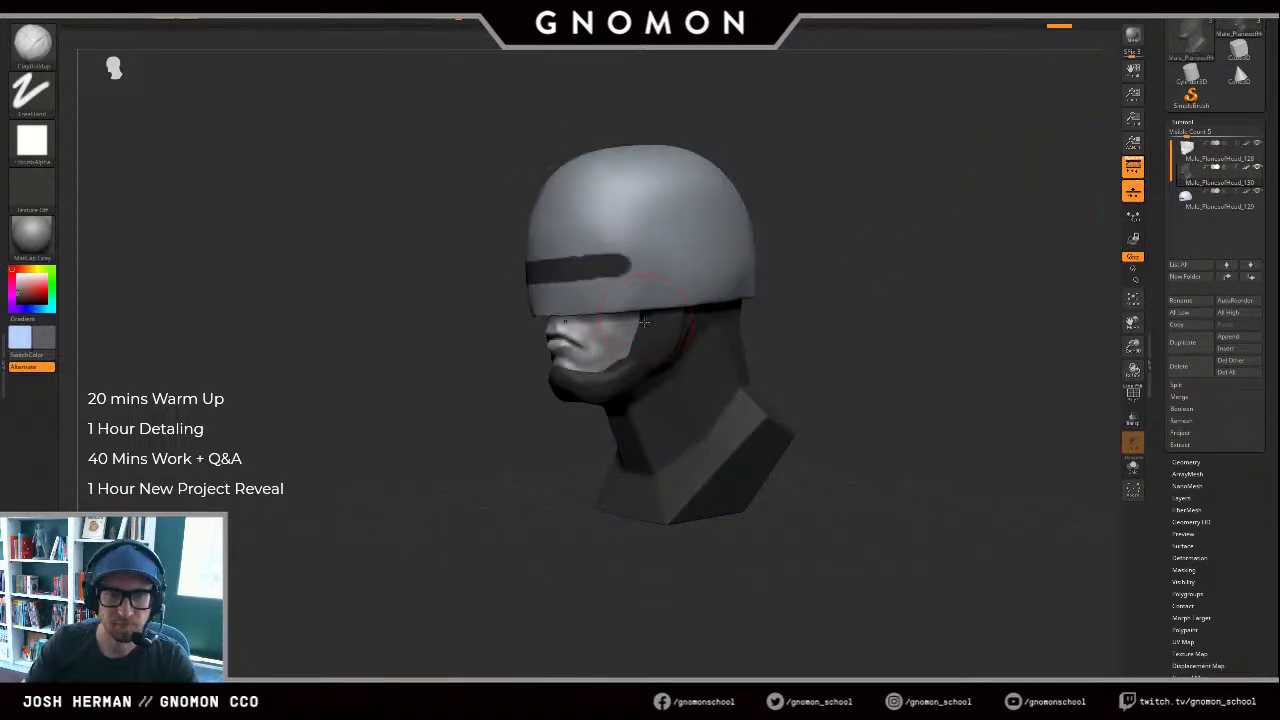
{"action": "key", "text": "c"}
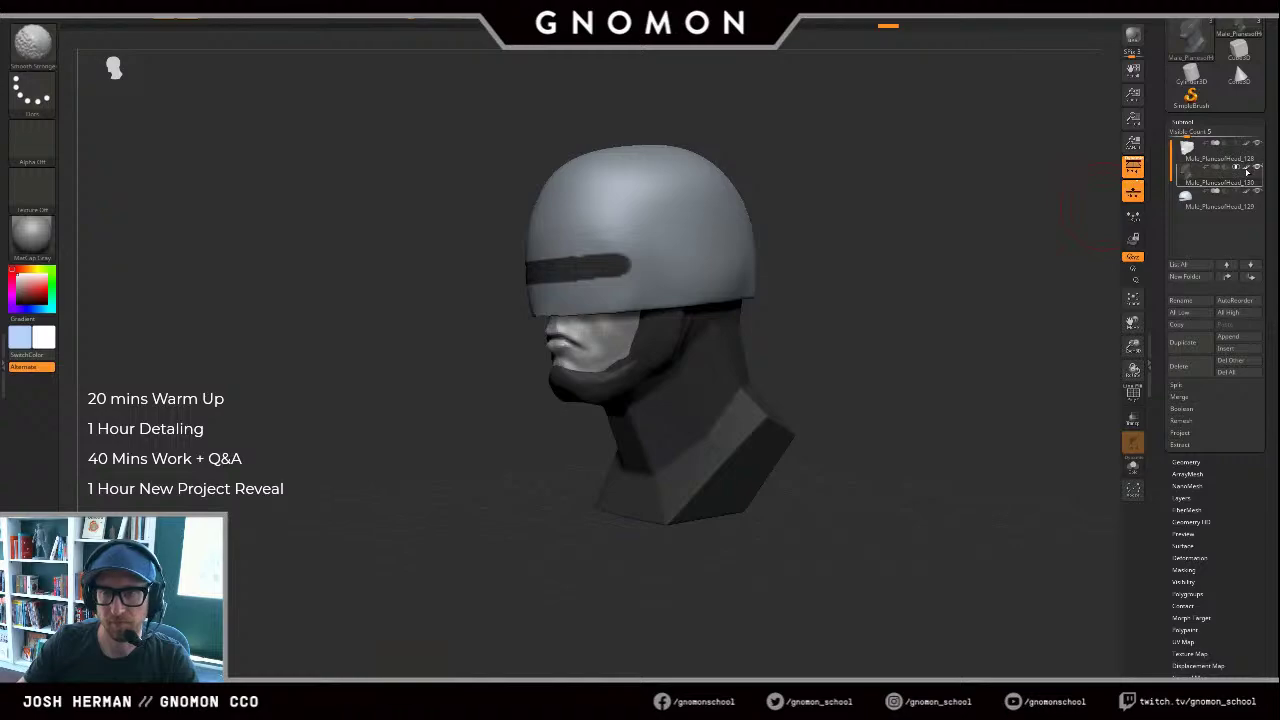
Step: Turn off polypaint on all subtools except the helmet
{"action": "left_click", "coordinate": [1247, 172], "text": "shift"}
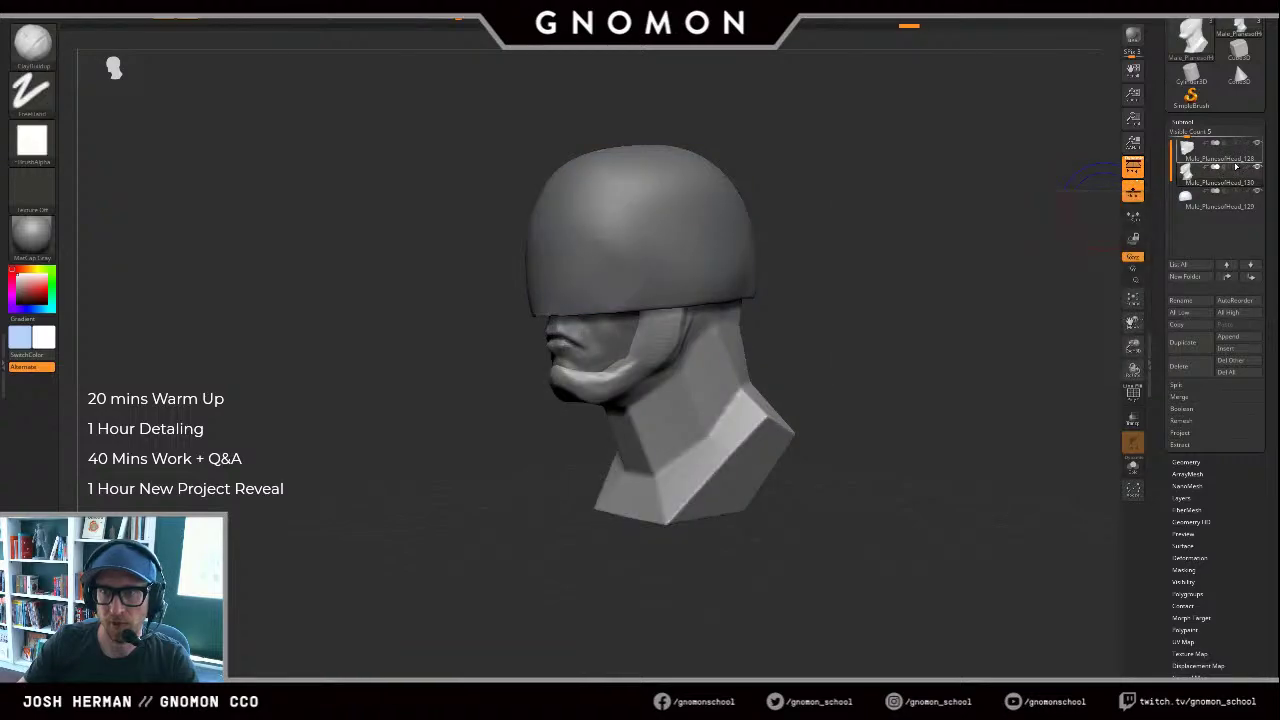
{"action": "left_click", "coordinate": [1247, 193]}
{"action": "left_click_drag", "start_coordinate": [985, 257], "coordinate": [906, 290], "text": "shift"}
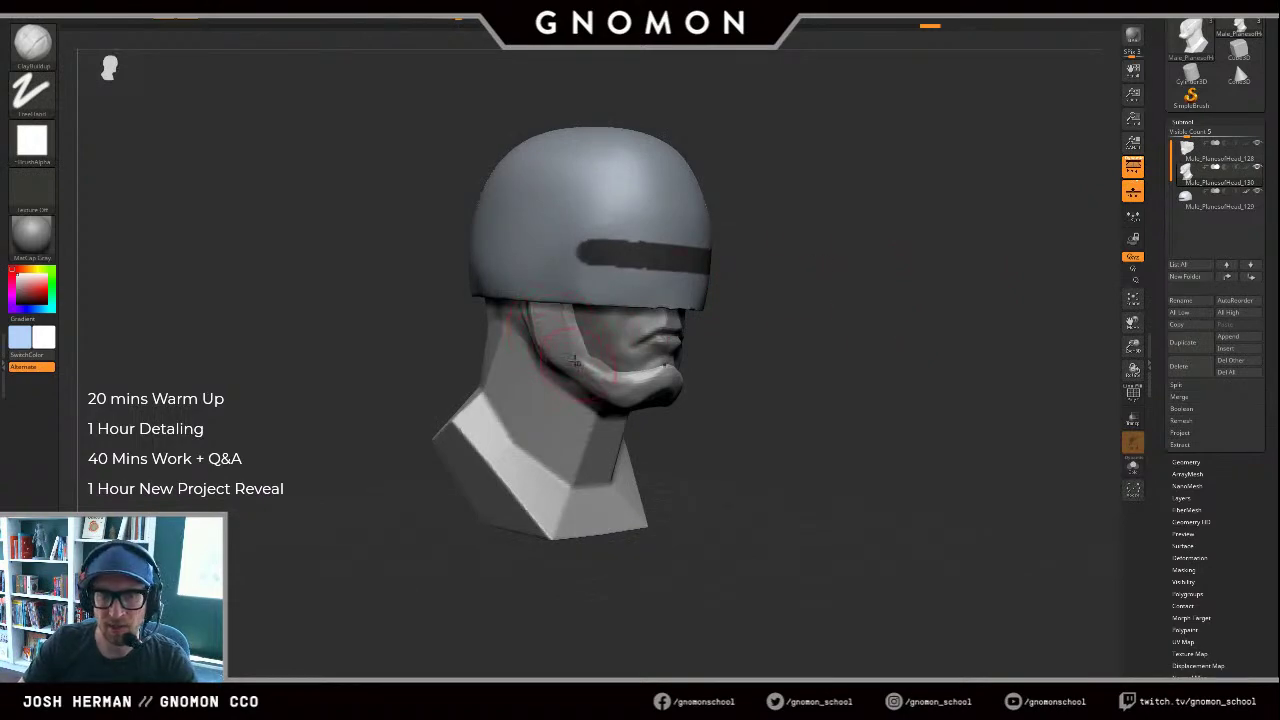
Step: Build up the jaw strap with ClayBuildup, and select the face to adjust its cheek with the Move brush
{"action": "left_click_drag", "start_coordinate": [600, 370], "coordinate": [577, 354]}
{"action": "left_click", "coordinate": [607, 346], "text": "alt"}
{"action": "key", "text": "b"}
{"action": "key", "text": "m"}
{"action": "key", "text": "v"}
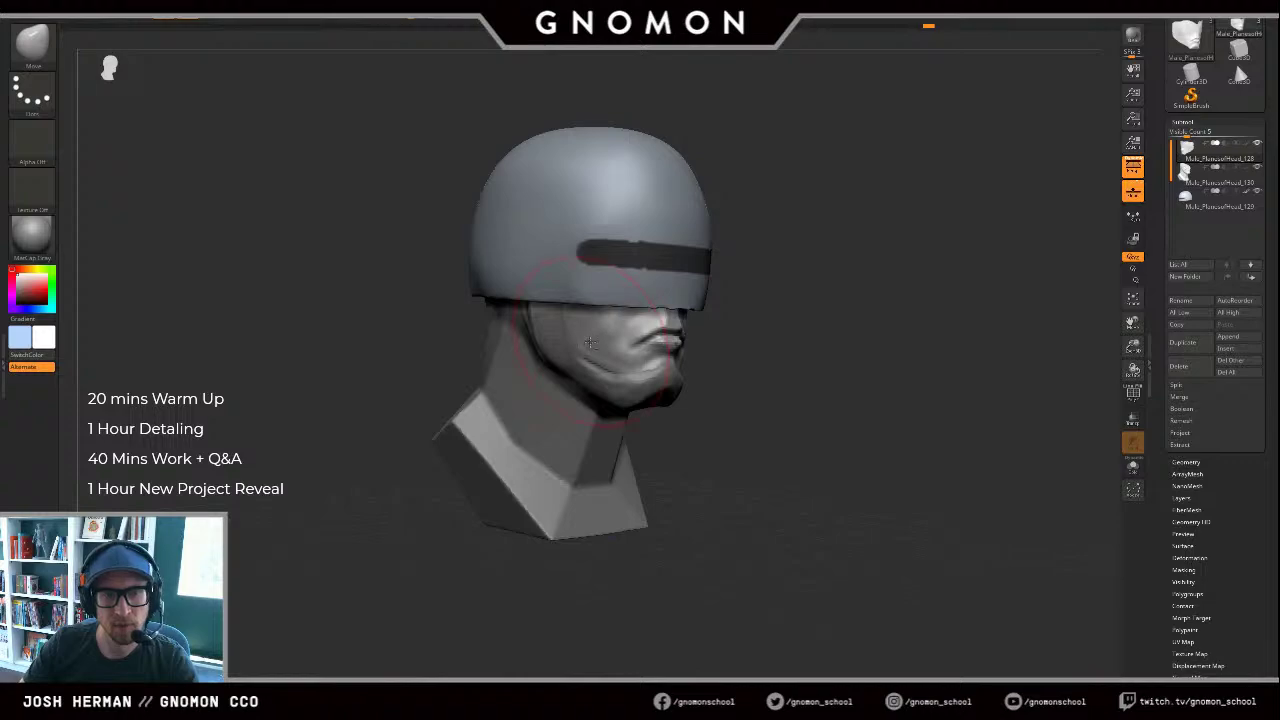
{"action": "mouse_move", "coordinate": [848, 316]}
{"action": "left_mouse_down"}
{"action": "mouse_move", "coordinate": [721, 326]}
{"action": "mouse_move", "coordinate": [703, 342]}
{"action": "left_mouse_up"}
Step: Select the head with the jaw strap and build up the strap with ClayBuildup, checking it from several angles
{"action": "left_click", "coordinate": [754, 348], "text": "alt"}
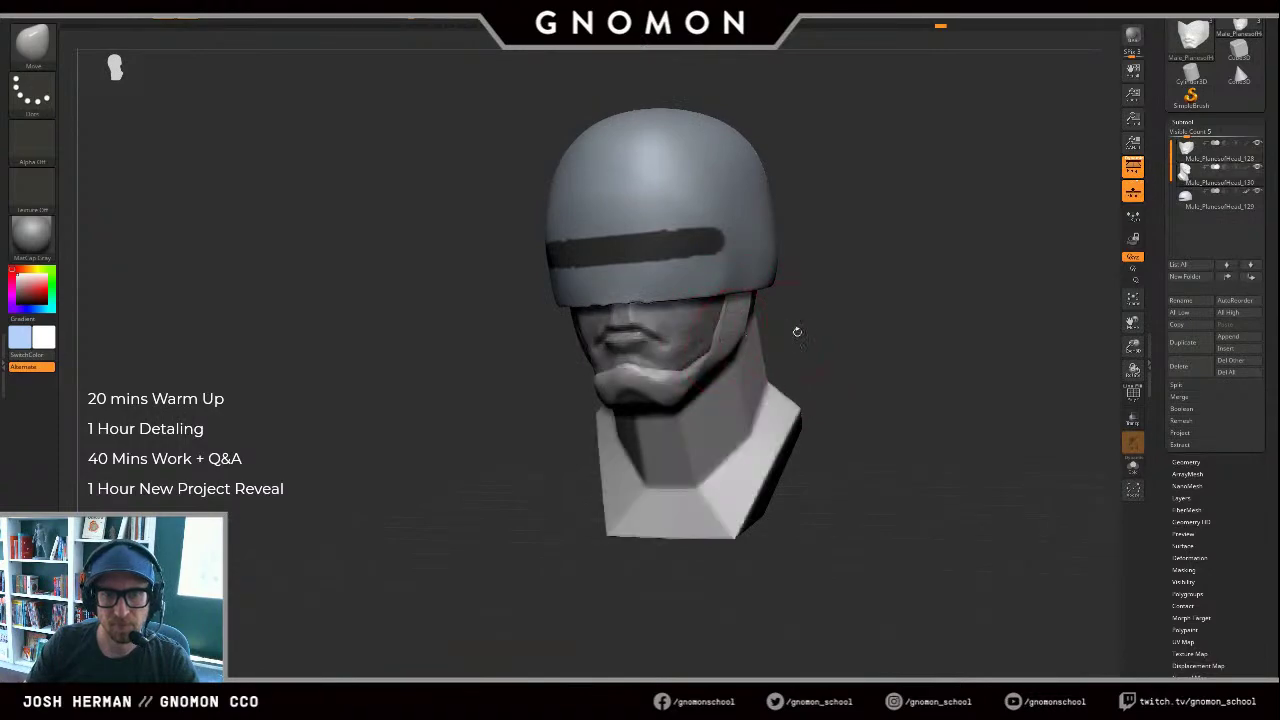
{"action": "left_click_drag", "start_coordinate": [797, 331], "coordinate": [862, 330], "text": "shift"}
{"action": "key", "text": "b"}
{"action": "key", "text": "c"}
{"action": "key", "text": "b"}
{"action": "mouse_move", "coordinate": [611, 360]}
{"action": "left_mouse_down"}
{"action": "mouse_move", "coordinate": [640, 378]}
{"action": "mouse_move", "coordinate": [606, 350]}
{"action": "left_mouse_up"}
{"action": "left_click_drag", "start_coordinate": [910, 328], "coordinate": [800, 350], "text": "shift"}
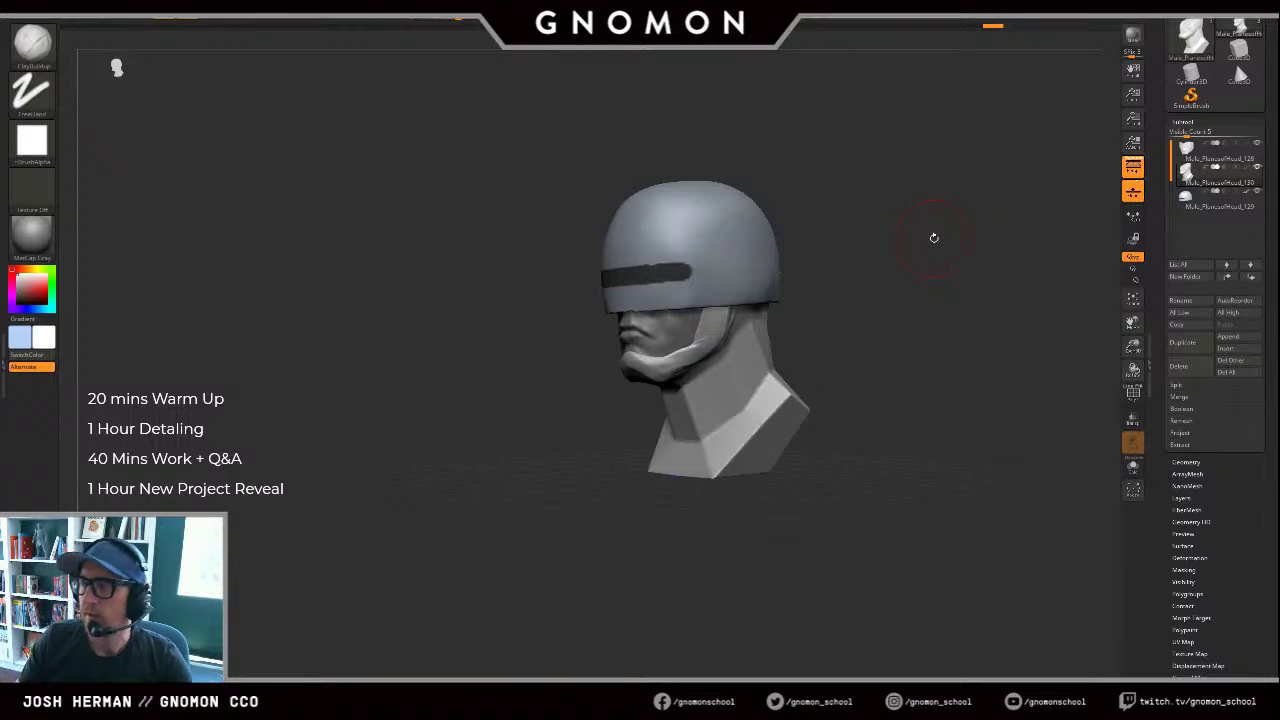
{"action": "left_click_drag", "start_coordinate": [971, 213], "coordinate": [988, 203]}
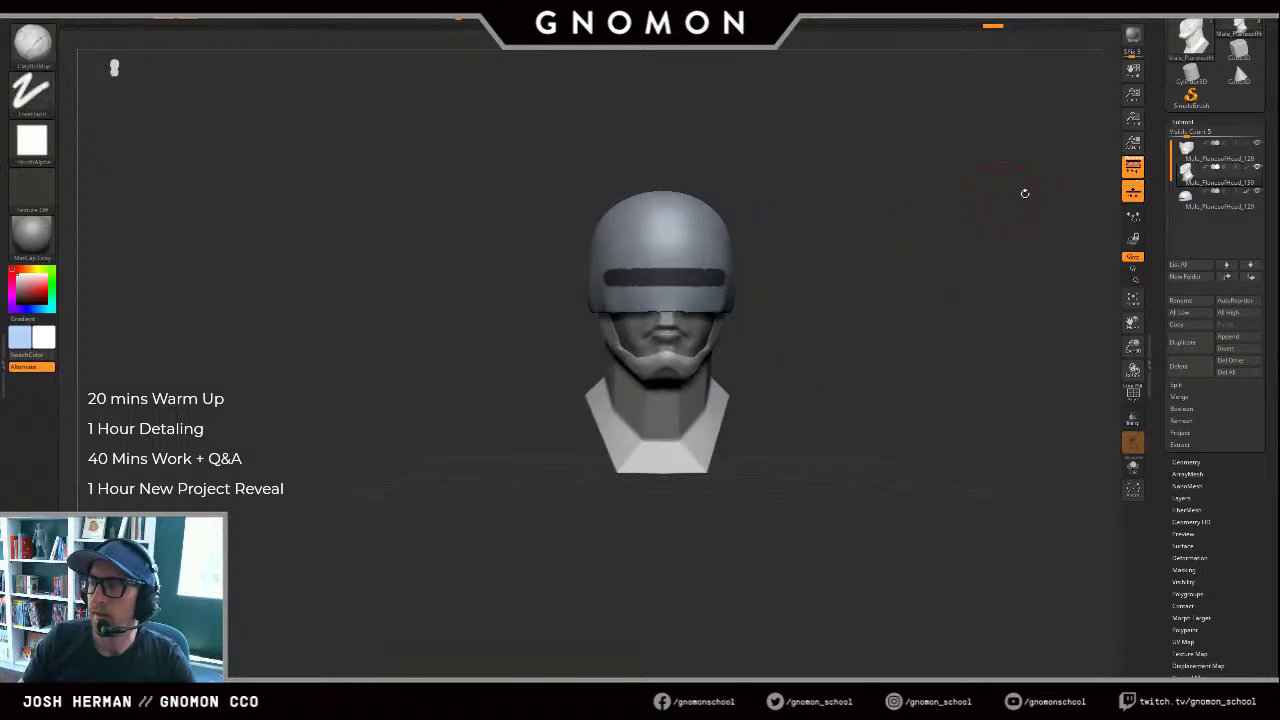
Step: Refine the side section of the jaw strap just below the helmet edge, checking it from the side
{"action": "mouse_move", "coordinate": [896, 303]}
{"action": "left_mouse_down"}
{"action": "mouse_move", "coordinate": [926, 297]}
{"action": "mouse_move", "coordinate": [868, 284]}
{"action": "mouse_move", "coordinate": [840, 317]}
{"action": "mouse_move", "coordinate": [862, 314]}
{"action": "left_mouse_up"}
{"action": "key", "text": "b"}
{"action": "key", "text": "h"}
{"action": "key", "text": "p"}
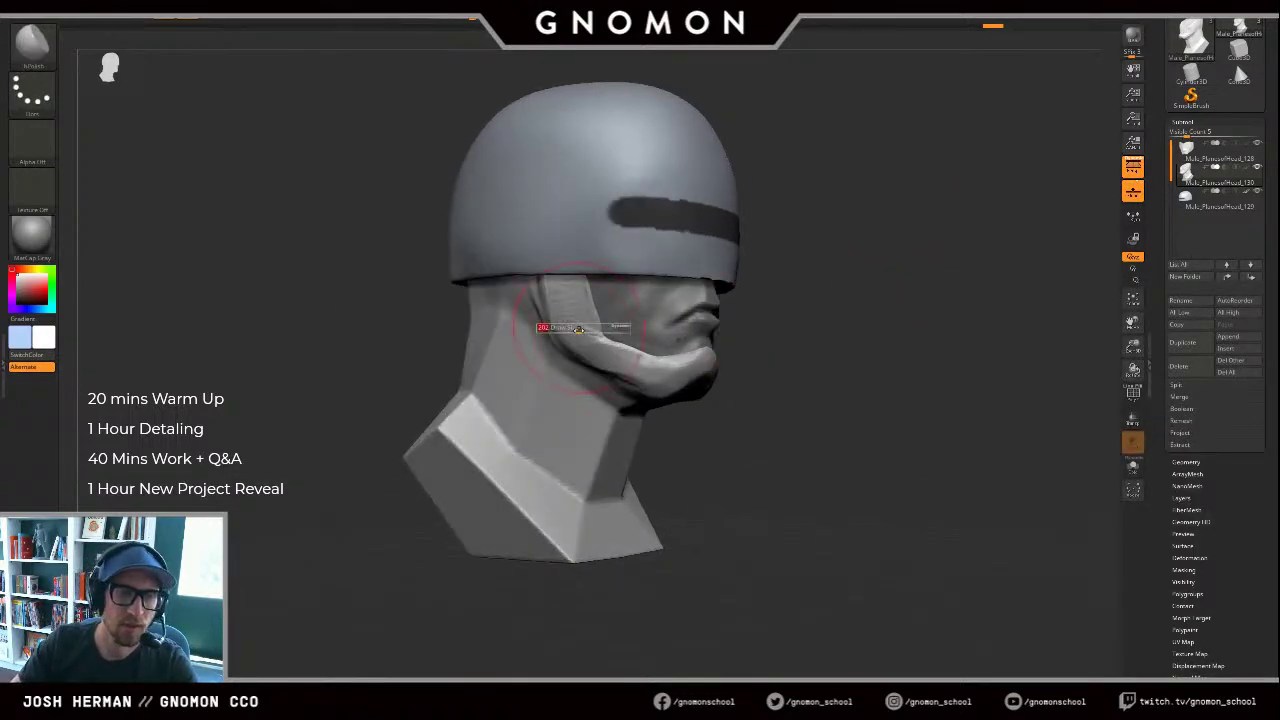
{"action": "mouse_move", "coordinate": [570, 354]}
{"action": "left_mouse_down"}
{"action": "mouse_move", "coordinate": [547, 286]}
{"action": "mouse_move", "coordinate": [556, 342]}
{"action": "mouse_move", "coordinate": [564, 286]}
{"action": "mouse_move", "coordinate": [568, 316]}
{"action": "left_mouse_up"}
{"action": "key", "text": "ctrl+shift+s"}
{"action": "left_click_drag", "start_coordinate": [788, 222], "coordinate": [874, 212]}
{"action": "key", "text": "ctrl+shift+s"}
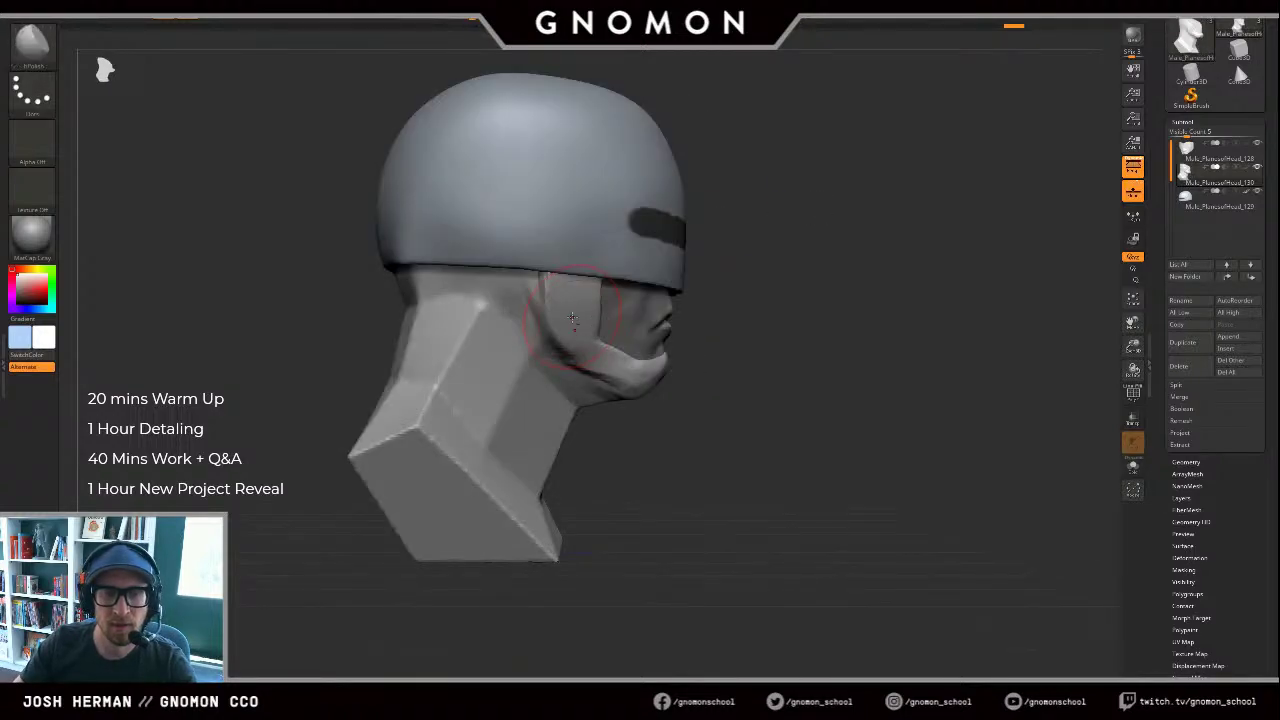
Step: Reshape the upper side of the jaw strap beside the cheek with the Move brush
{"action": "key", "text": "s"}
{"action": "key", "text": "b"}
{"action": "key", "text": "m"}
{"action": "key", "text": "v"}
{"action": "key", "text": "s"}
{"action": "mouse_move", "coordinate": [548, 290]}
{"action": "left_mouse_down"}
{"action": "mouse_move", "coordinate": [601, 257]}
{"action": "mouse_move", "coordinate": [609, 273]}
{"action": "left_mouse_up"}
{"action": "key", "text": "s"}
{"action": "key", "text": "s"}
{"action": "mouse_move", "coordinate": [772, 330]}
{"action": "left_mouse_down", "text": "alt"}
{"action": "mouse_move", "coordinate": [774, 286]}
{"action": "mouse_move", "coordinate": [745, 275]}
{"action": "left_mouse_up", "text": "alt"}
Step: Try building up the jaw strap along the cheek with ClayBuildup, and undo the strokes
{"action": "key", "text": "b"}
{"action": "key", "text": "c"}
{"action": "key", "text": "b"}
{"action": "mouse_move", "coordinate": [545, 339]}
{"action": "left_mouse_down"}
{"action": "mouse_move", "coordinate": [524, 338]}
{"action": "mouse_move", "coordinate": [606, 342]}
{"action": "left_mouse_up"}
{"action": "left_click_drag", "start_coordinate": [745, 355], "coordinate": [608, 390]}
{"action": "left_click_drag", "start_coordinate": [700, 351], "coordinate": [555, 345]}
{"action": "left_click_drag", "start_coordinate": [660, 385], "coordinate": [678, 335], "text": "shift"}
{"action": "key", "text": "ctrl+z"}
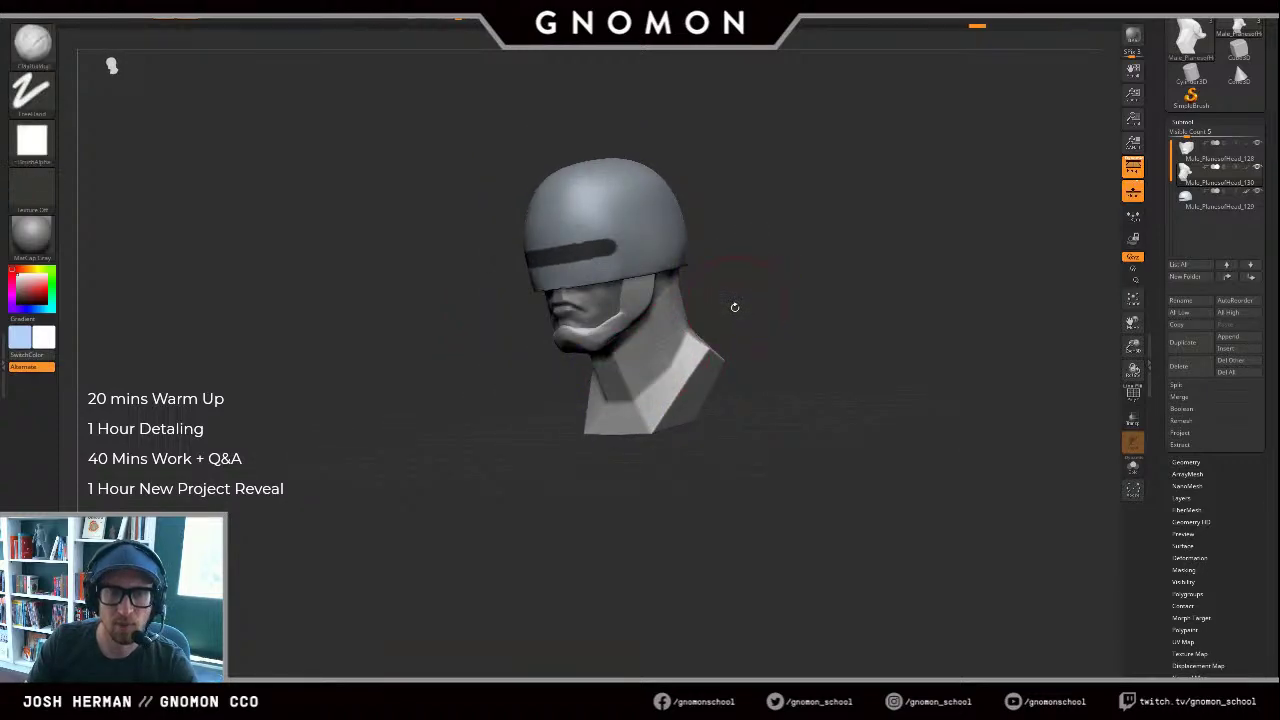
{"action": "key", "text": "ctrl+z"}
{"action": "key", "text": "ctrl+z"}
{"action": "key", "text": "ctrl+z"}
{"action": "key", "text": "ctrl+z"}
Step: Try reshaping the head from the side with a large Move brush, comparing before and after
{"action": "mouse_move", "coordinate": [855, 338]}
{"action": "left_mouse_down"}
{"action": "mouse_move", "coordinate": [811, 341]}
{"action": "mouse_move", "coordinate": [823, 352]}
{"action": "mouse_move", "coordinate": [808, 356]}
{"action": "left_mouse_up"}
{"action": "mouse_move", "coordinate": [682, 471]}
{"action": "left_mouse_down", "text": "shift"}
{"action": "mouse_move", "coordinate": [754, 489]}
{"action": "mouse_move", "coordinate": [748, 467]}
{"action": "left_mouse_up", "text": "shift"}
{"action": "key", "text": "s"}
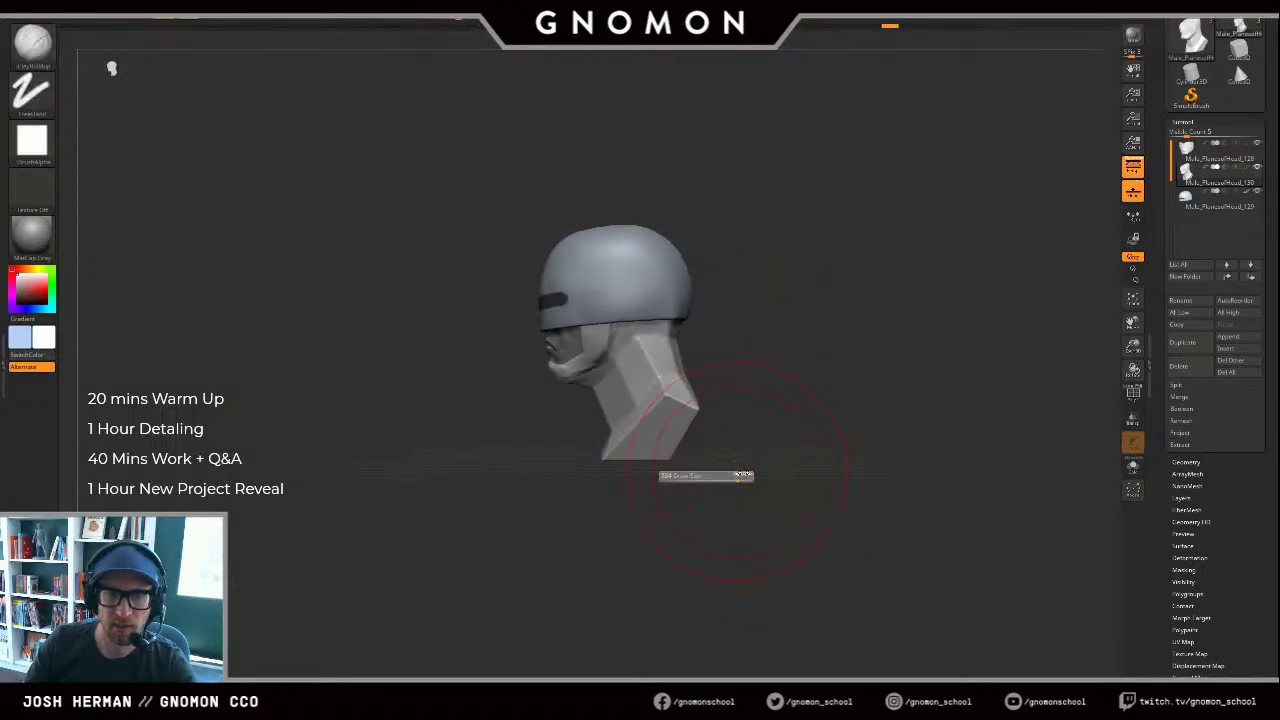
{"action": "key", "text": "s"}
{"action": "key", "text": "b"}
{"action": "key", "text": "m"}
{"action": "key", "text": "v"}
{"action": "mouse_move", "coordinate": [665, 454]}
{"action": "left_mouse_down"}
{"action": "mouse_move", "coordinate": [651, 456]}
{"action": "mouse_move", "coordinate": [684, 454]}
{"action": "mouse_move", "coordinate": [646, 453]}
{"action": "mouse_move", "coordinate": [773, 459]}
{"action": "mouse_move", "coordinate": [869, 414]}
{"action": "mouse_move", "coordinate": [747, 433]}
{"action": "mouse_move", "coordinate": [723, 394]}
{"action": "mouse_move", "coordinate": [634, 464]}
{"action": "mouse_move", "coordinate": [628, 412]}
{"action": "mouse_move", "coordinate": [606, 400]}
{"action": "mouse_move", "coordinate": [556, 410]}
{"action": "left_mouse_up"}
{"action": "key", "text": "ctrl+z"}
{"action": "key", "text": "ctrl+shift+z"}
{"action": "key", "text": "ctrl+z"}
{"action": "key", "text": "ctrl+shift+z"}
{"action": "key", "text": "ctrl+z"}
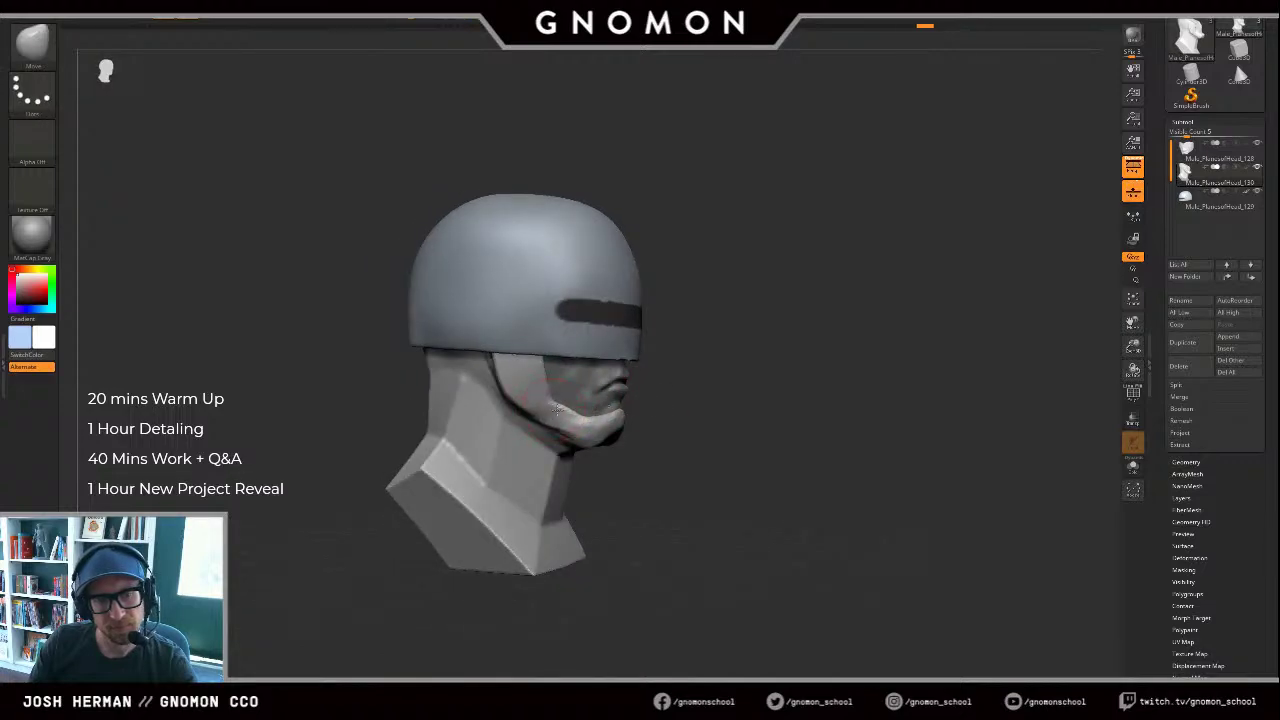
Step: Build up the jaw strap from the cheek towards the chin with ClayBuildup, adjusting the brush size
{"action": "left_click_drag", "start_coordinate": [668, 428], "coordinate": [600, 440]}
{"action": "key", "text": "b"}
{"action": "key", "text": "c"}
{"action": "key", "text": "b"}
{"action": "mouse_move", "coordinate": [545, 404]}
{"action": "left_mouse_down"}
{"action": "mouse_move", "coordinate": [600, 445]}
{"action": "mouse_move", "coordinate": [642, 437]}
{"action": "left_mouse_up"}
{"action": "mouse_move", "coordinate": [700, 440]}
{"action": "left_mouse_down"}
{"action": "mouse_move", "coordinate": [590, 442]}
{"action": "mouse_move", "coordinate": [650, 438]}
{"action": "left_mouse_up"}
{"action": "key", "text": "s"}
{"action": "mouse_move", "coordinate": [548, 457]}
{"action": "left_mouse_down"}
{"action": "mouse_move", "coordinate": [646, 422]}
{"action": "mouse_move", "coordinate": [600, 450]}
{"action": "mouse_move", "coordinate": [612, 450]}
{"action": "mouse_move", "coordinate": [652, 424]}
{"action": "left_mouse_up"}
Step: Reshape the chin section of the jaw strap with the Move brush and smooth it, checking from front and sides
{"action": "key", "text": "b"}
{"action": "key", "text": "m"}
{"action": "key", "text": "v"}
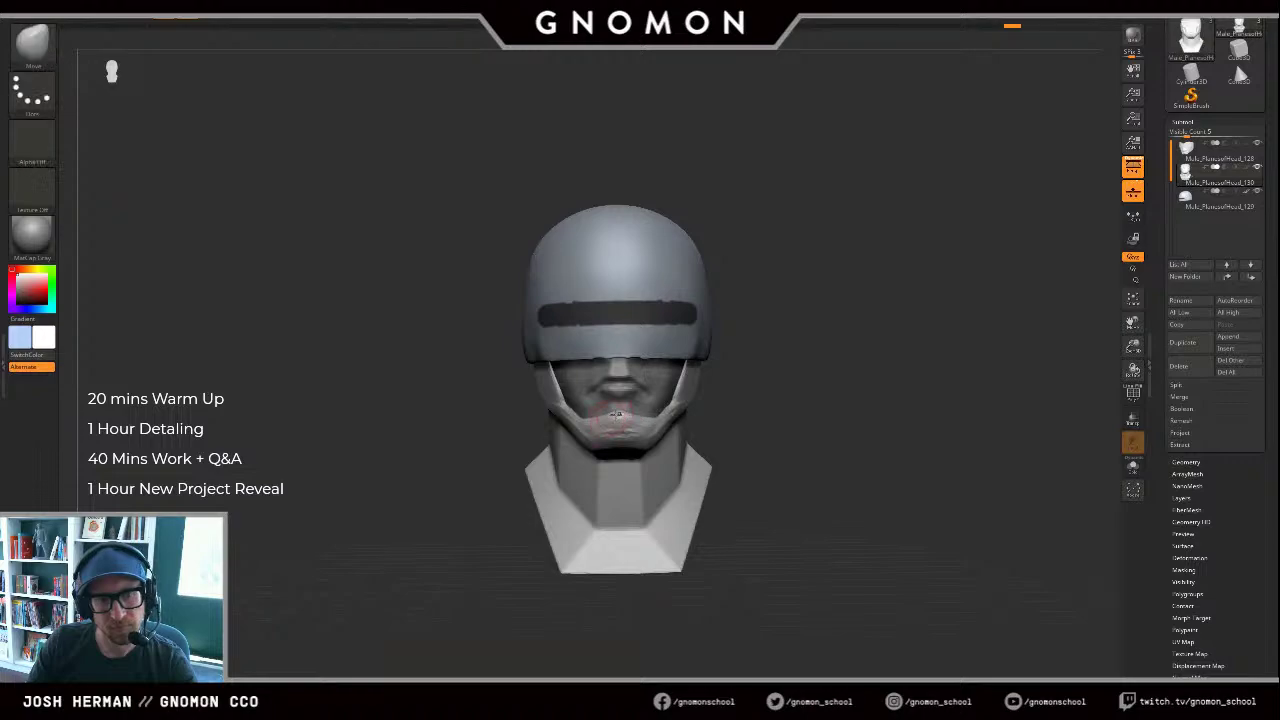
{"action": "mouse_move", "coordinate": [717, 388]}
{"action": "left_mouse_down"}
{"action": "mouse_move", "coordinate": [757, 366]}
{"action": "mouse_move", "coordinate": [715, 367]}
{"action": "left_mouse_up"}
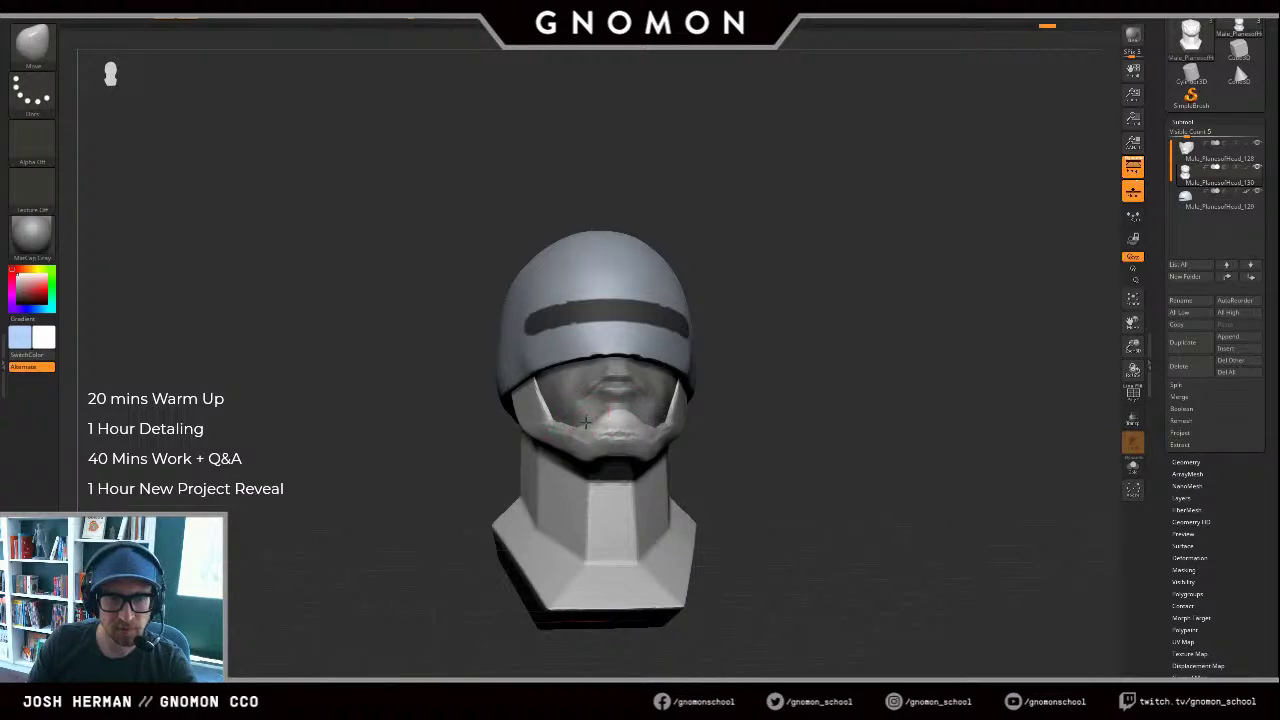
{"action": "left_click_drag", "start_coordinate": [712, 400], "coordinate": [748, 402]}
{"action": "mouse_move", "coordinate": [620, 430]}
{"action": "left_mouse_down", "text": "shift"}
{"action": "mouse_move", "coordinate": [706, 440]}
{"action": "mouse_move", "coordinate": [600, 427]}
{"action": "mouse_move", "coordinate": [620, 411]}
{"action": "left_mouse_up", "text": "shift"}
{"action": "mouse_move", "coordinate": [700, 391]}
{"action": "left_mouse_down"}
{"action": "mouse_move", "coordinate": [820, 394]}
{"action": "mouse_move", "coordinate": [801, 383]}
{"action": "left_mouse_up"}
{"action": "left_click_drag", "start_coordinate": [801, 383], "coordinate": [688, 386]}
Step: Select the helmet and adjust its lower edge above the face with the Move brush
{"action": "left_click", "coordinate": [719, 359], "text": "alt"}
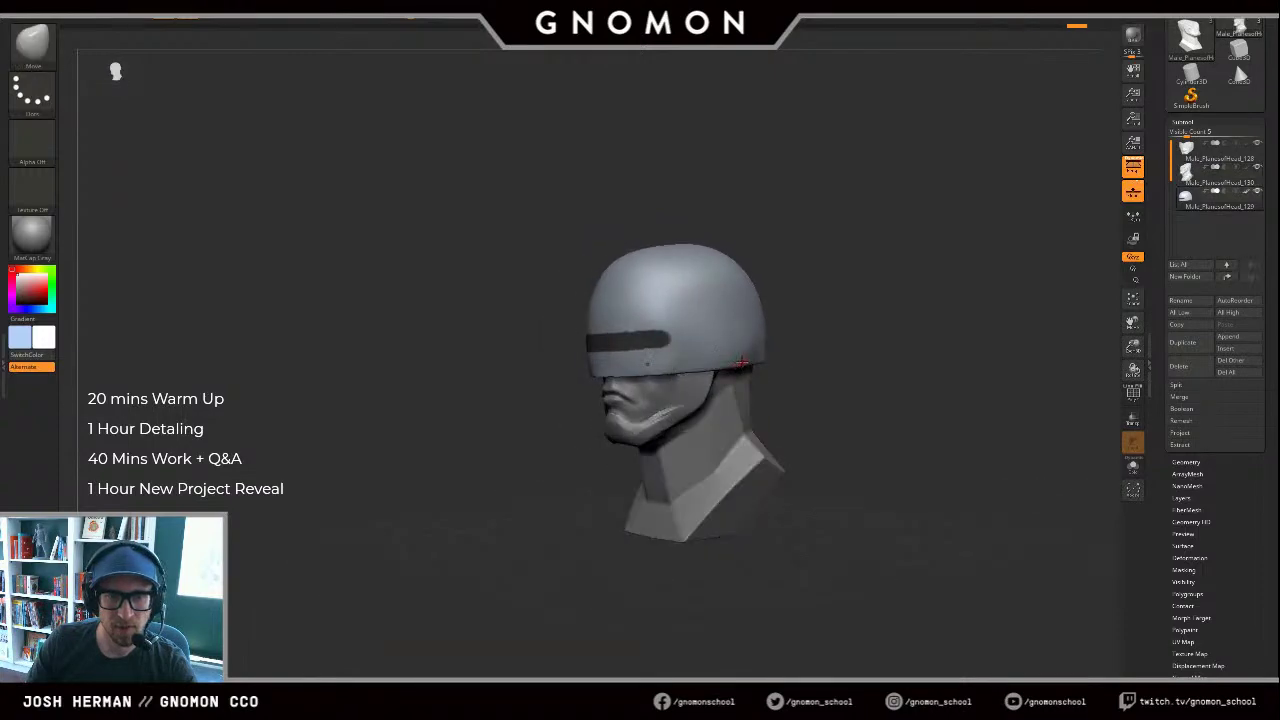
{"action": "left_click_drag", "start_coordinate": [794, 369], "coordinate": [826, 366]}
{"action": "left_click_drag", "start_coordinate": [490, 399], "coordinate": [506, 392]}
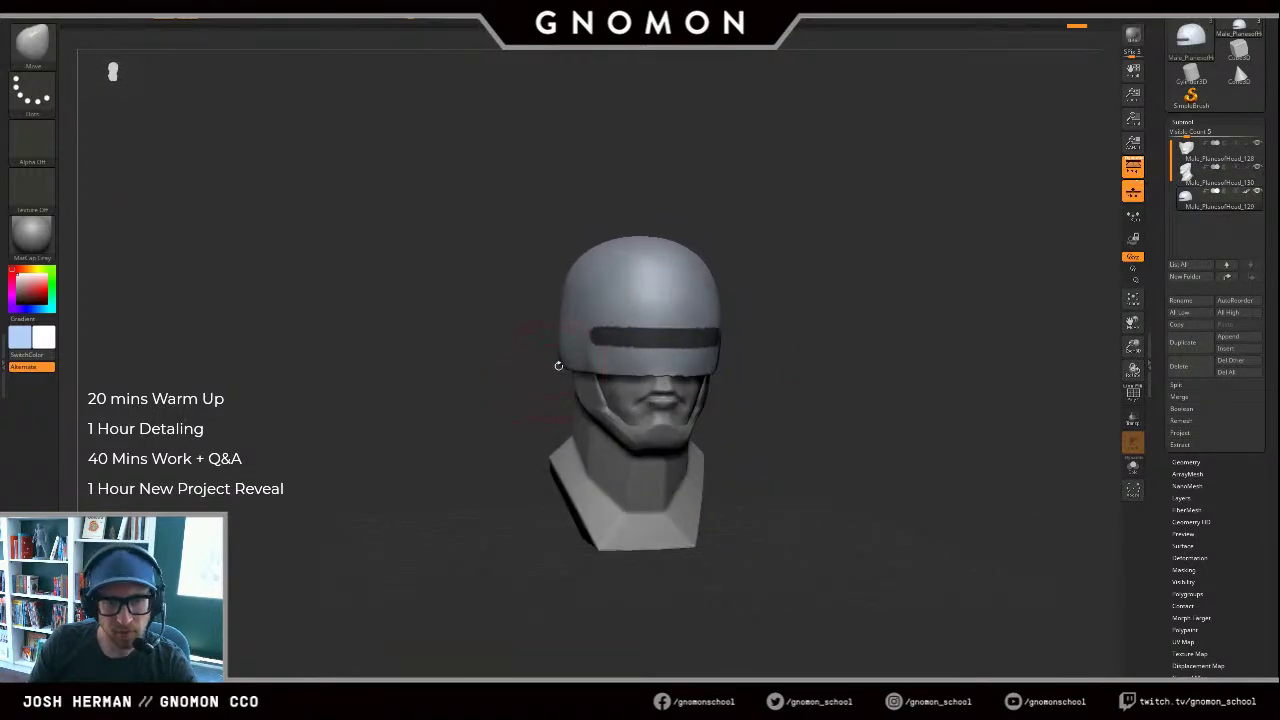
{"action": "mouse_move", "coordinate": [547, 353]}
{"action": "left_mouse_down"}
{"action": "mouse_move", "coordinate": [506, 366]}
{"action": "mouse_move", "coordinate": [502, 387]}
{"action": "left_mouse_up"}
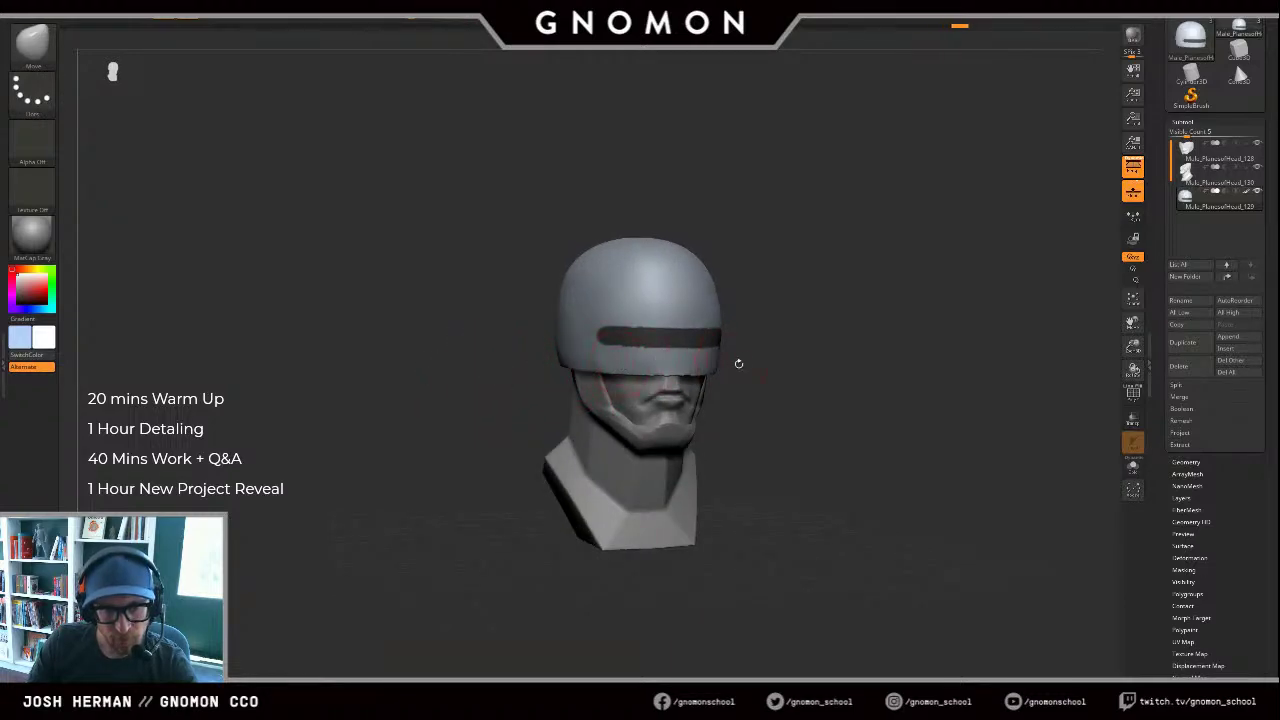
{"action": "left_click_drag", "start_coordinate": [739, 364], "coordinate": [694, 375]}
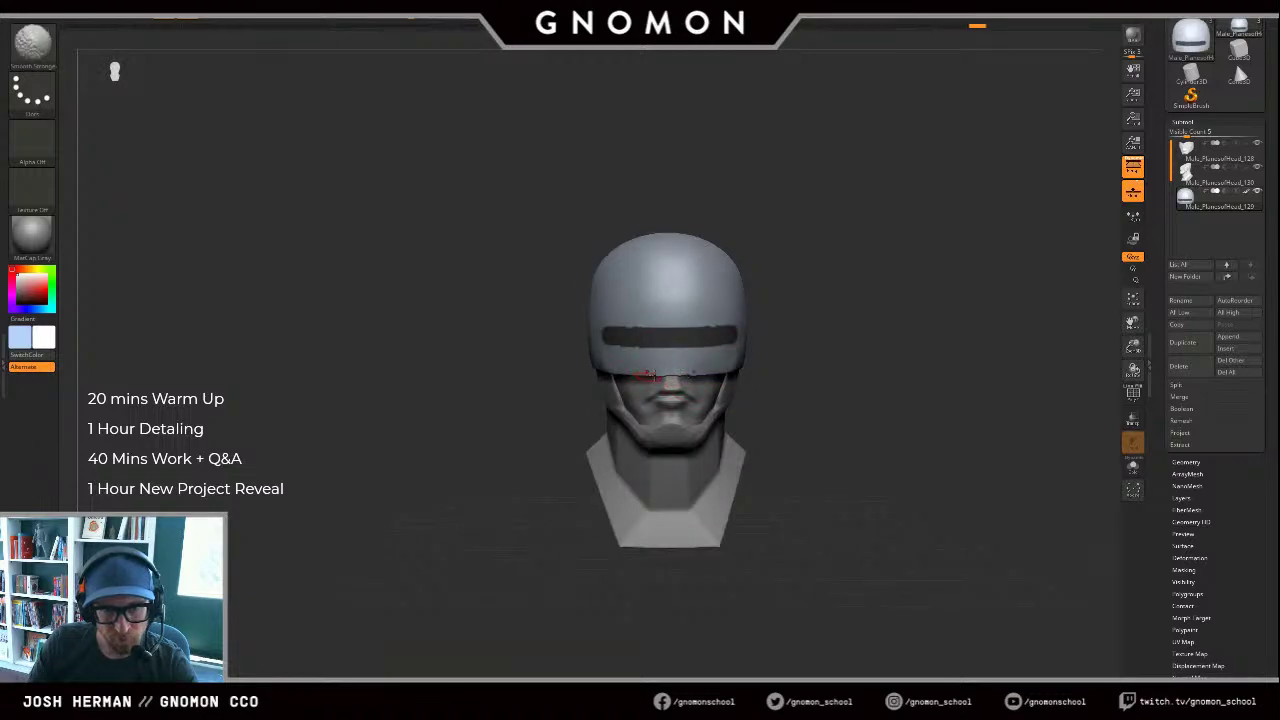
{"action": "mouse_move", "coordinate": [792, 384]}
{"action": "left_mouse_down"}
{"action": "mouse_move", "coordinate": [743, 354]}
{"action": "mouse_move", "coordinate": [547, 378]}
{"action": "left_mouse_up"}
{"action": "left_click_drag", "start_coordinate": [496, 421], "coordinate": [446, 446]}
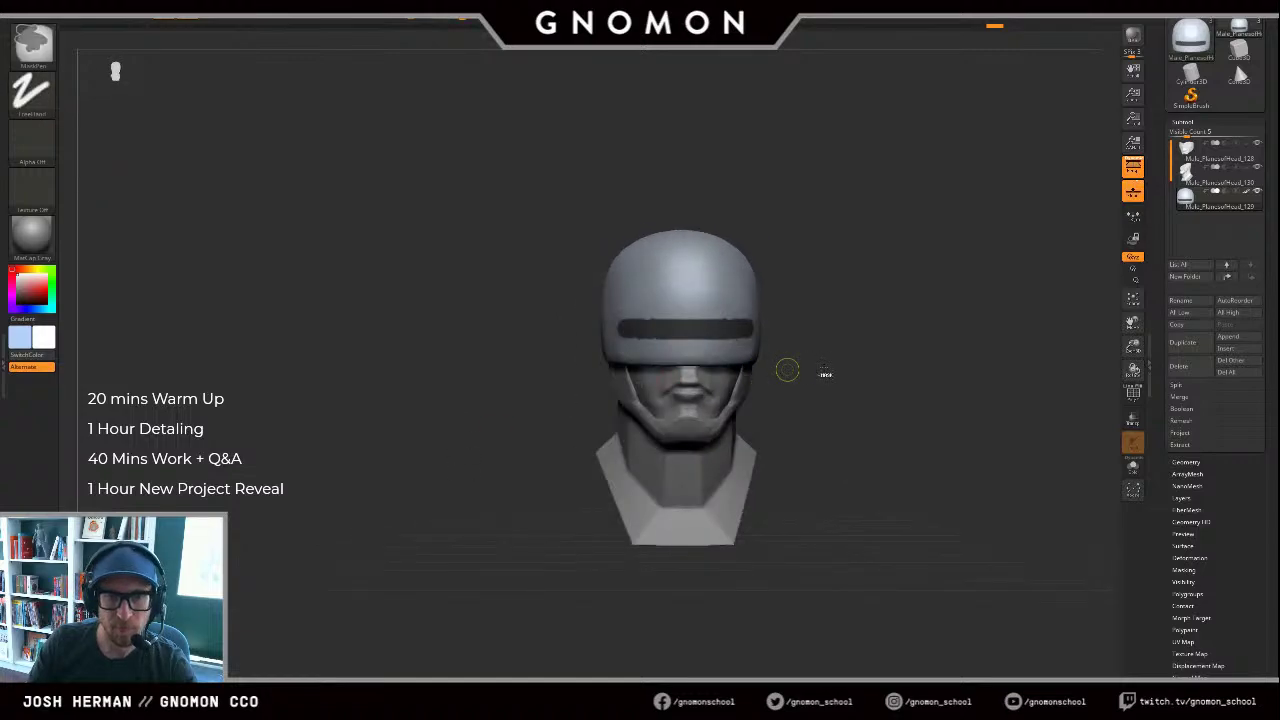
Step: Undo the last helmet edit and smooth the helmet's lower front edge
{"action": "key", "text": "ctrl+z"}
{"action": "left_click_drag", "start_coordinate": [895, 374], "coordinate": [847, 368]}
{"action": "left_click_drag", "start_coordinate": [935, 372], "coordinate": [902, 370]}
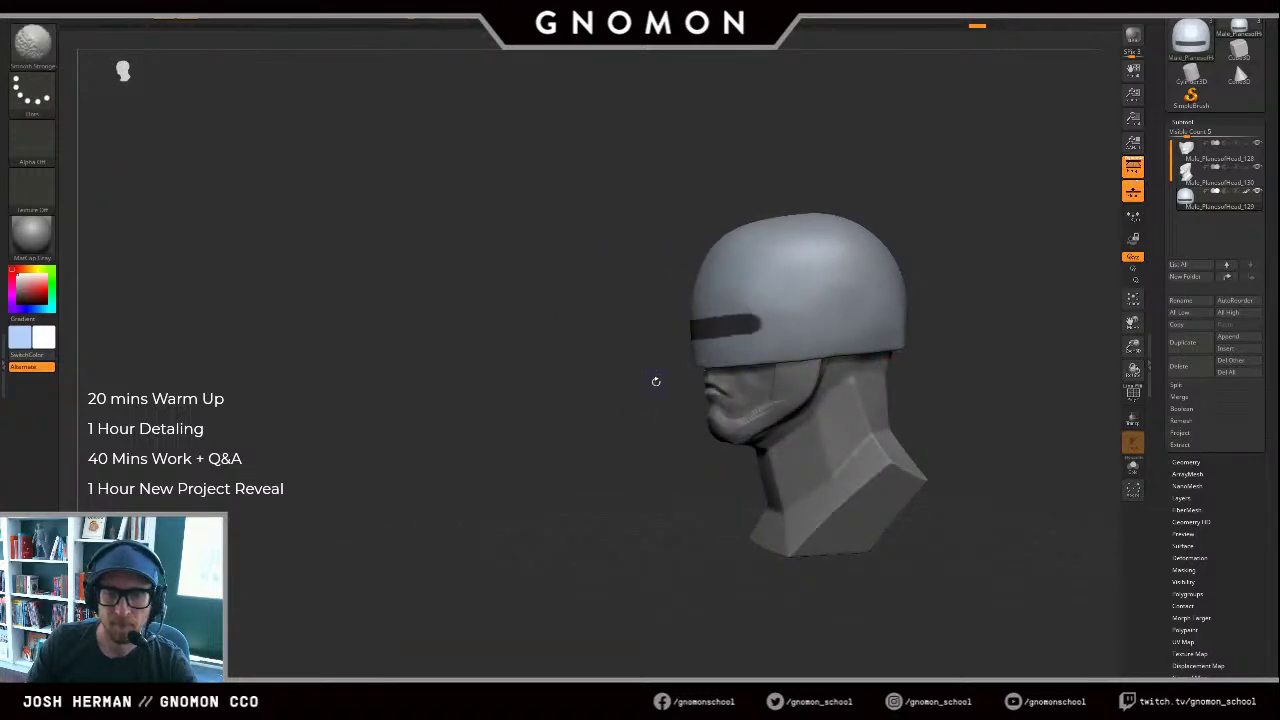
{"action": "left_click_drag", "start_coordinate": [707, 369], "coordinate": [738, 367], "text": "shift"}
{"action": "left_click_drag", "start_coordinate": [651, 380], "coordinate": [760, 370]}
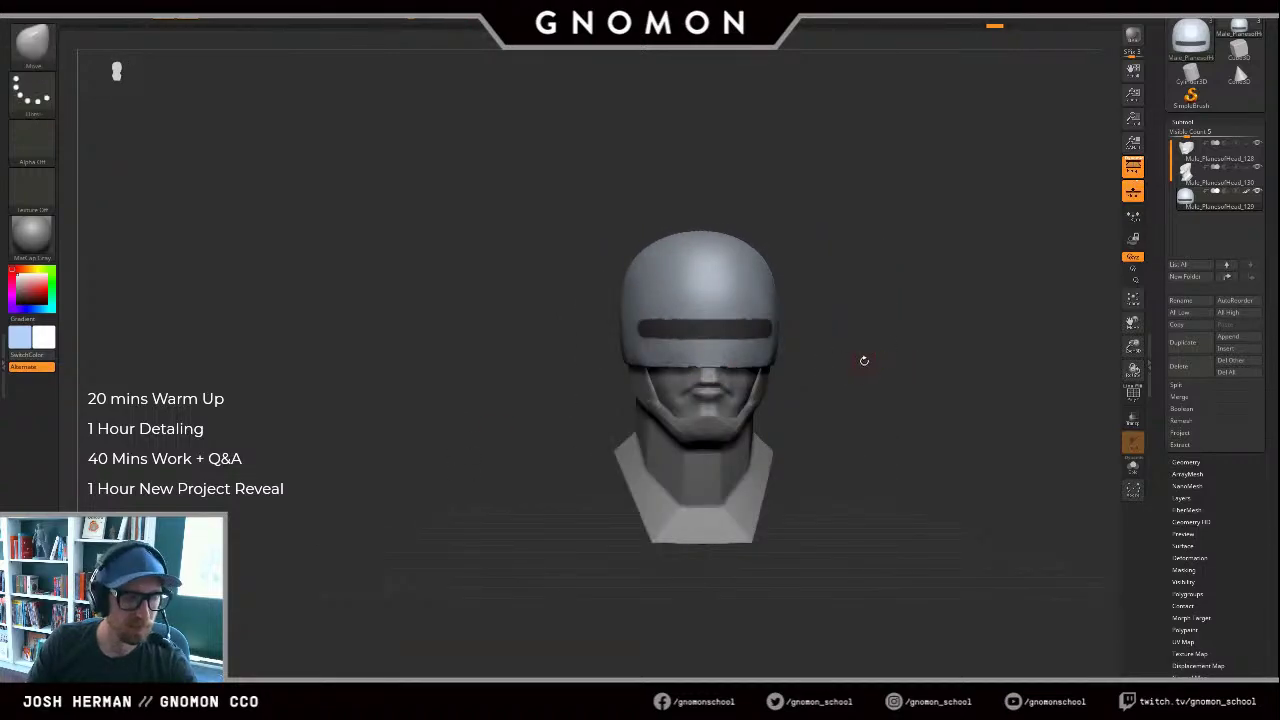
{"action": "left_click_drag", "start_coordinate": [898, 387], "coordinate": [806, 398]}
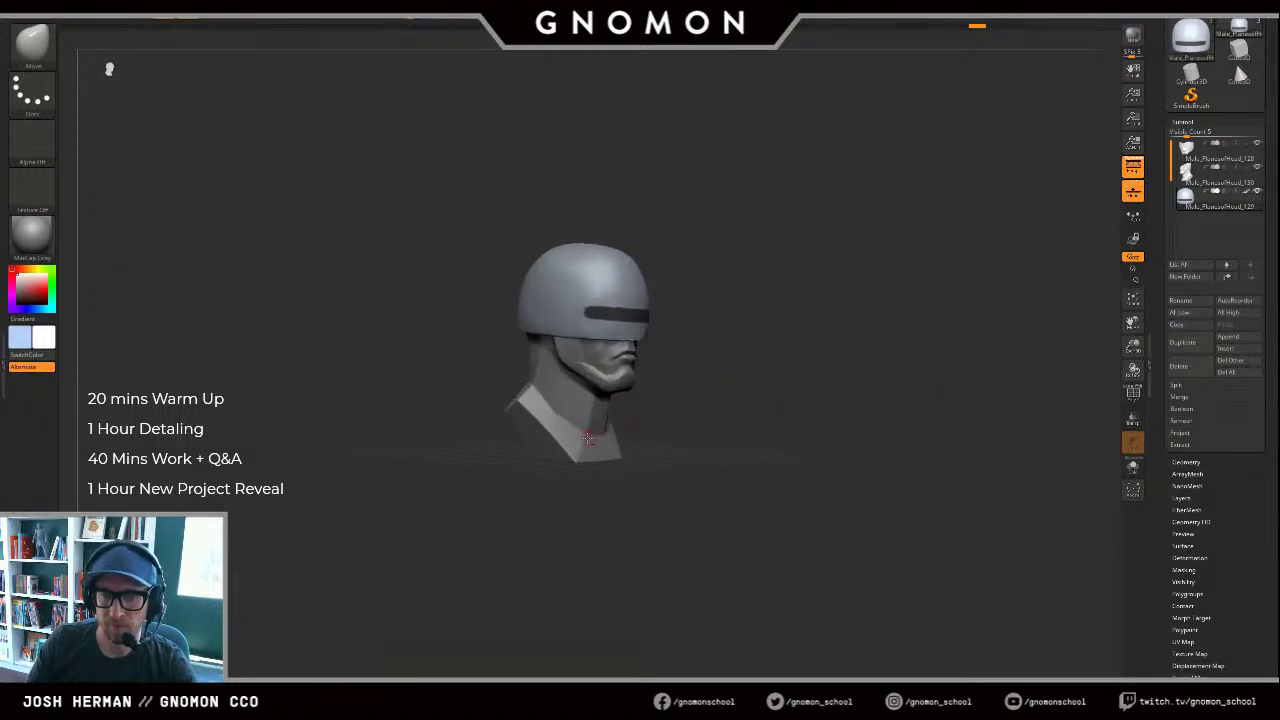
Step: Select the head with the jaw strap and refine the strap beside the mouth with ClayBuildup
{"action": "left_click", "coordinate": [587, 436], "text": "alt"}
{"action": "left_click_drag", "start_coordinate": [712, 358], "coordinate": [770, 434], "text": "alt"}
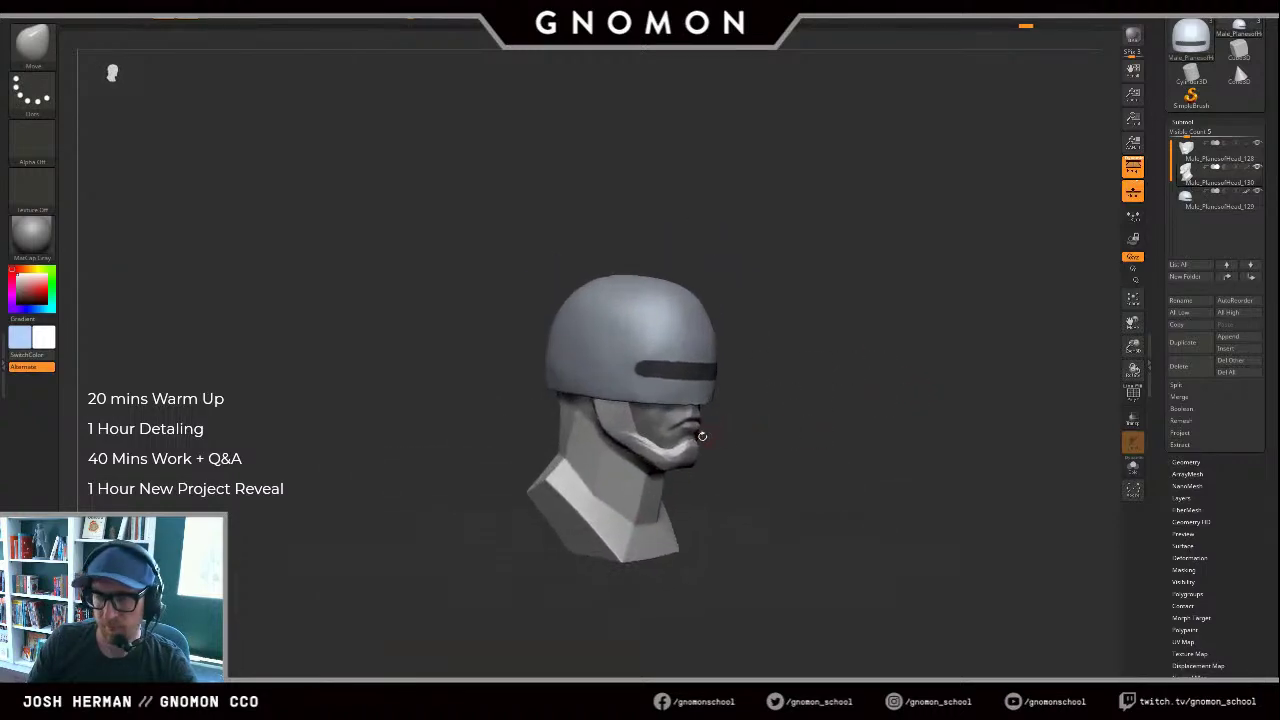
{"action": "key", "text": "b"}
{"action": "key", "text": "c"}
{"action": "key", "text": "b"}
{"action": "key", "text": "s"}
{"action": "left_click_drag", "start_coordinate": [645, 424], "coordinate": [661, 424]}
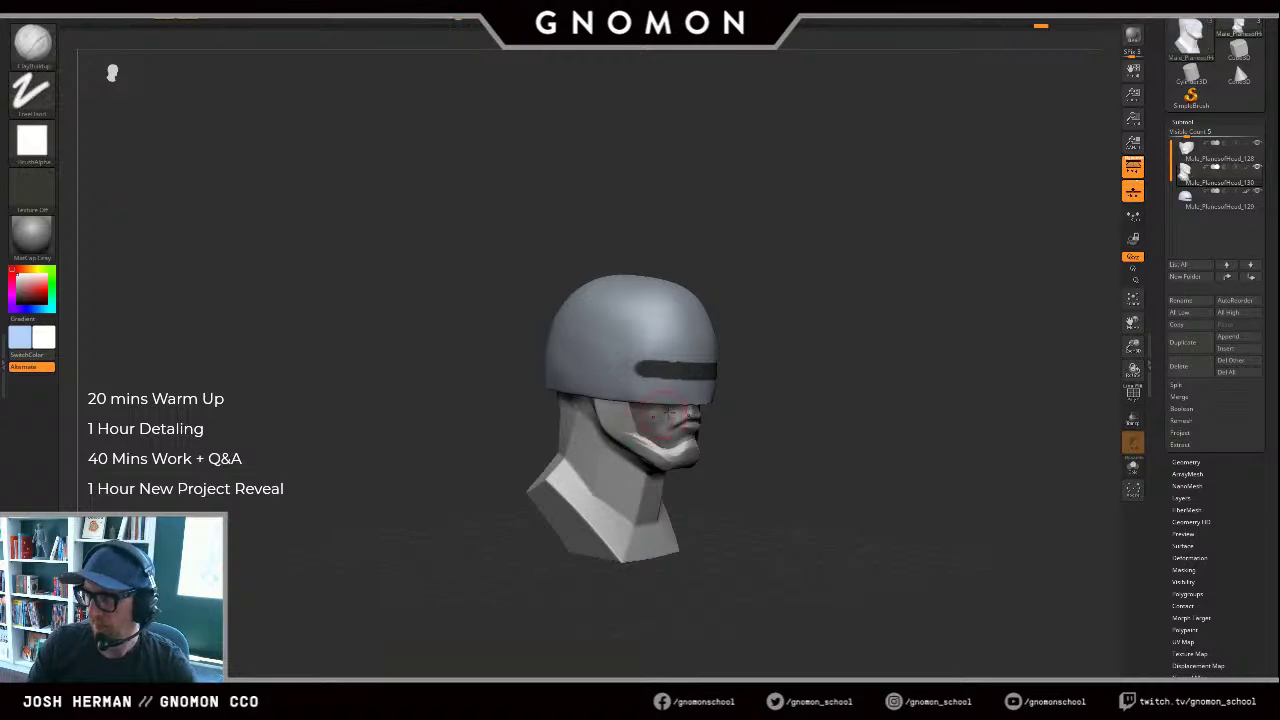
{"action": "mouse_move", "coordinate": [850, 394]}
{"action": "left_mouse_down", "text": "alt"}
{"action": "mouse_move", "coordinate": [880, 340]}
{"action": "mouse_move", "coordinate": [839, 362]}
{"action": "left_mouse_up", "text": "alt"}
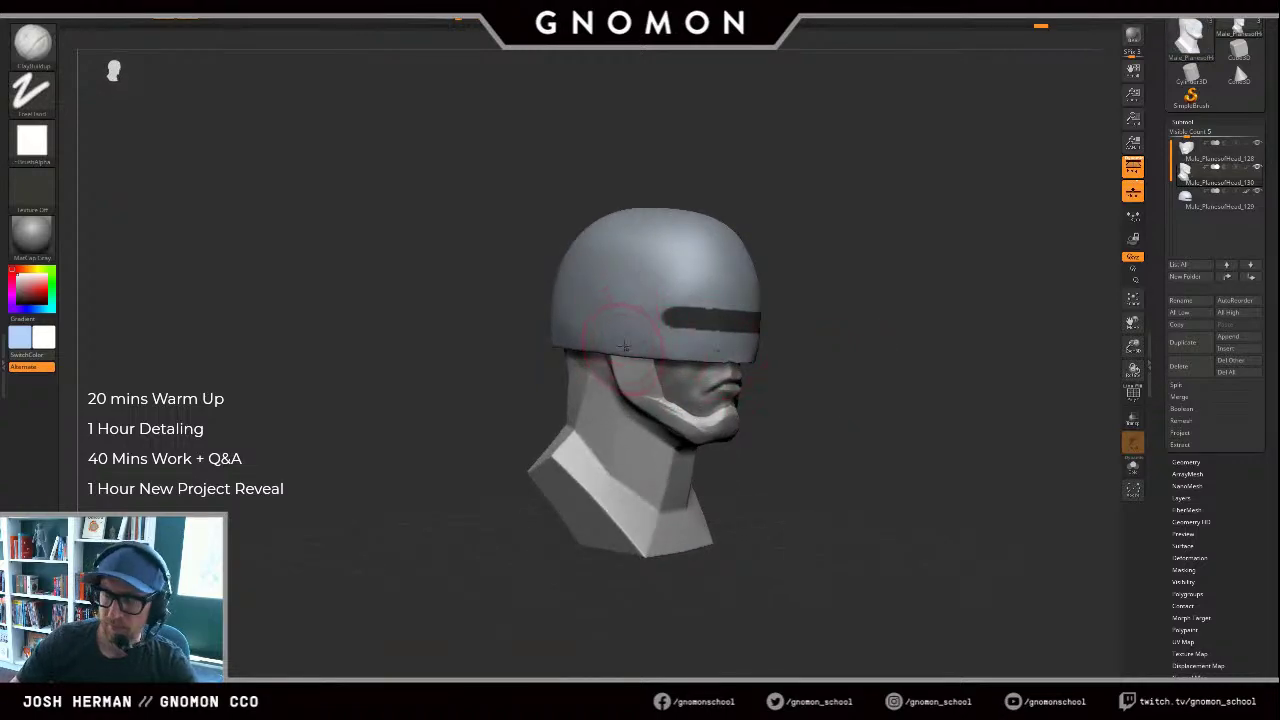
Step: Isolate the head, inflate the upper side of the jaw strap with the Inflat brush, and show all subtools again
{"action": "key", "text": "ctrl+s"}
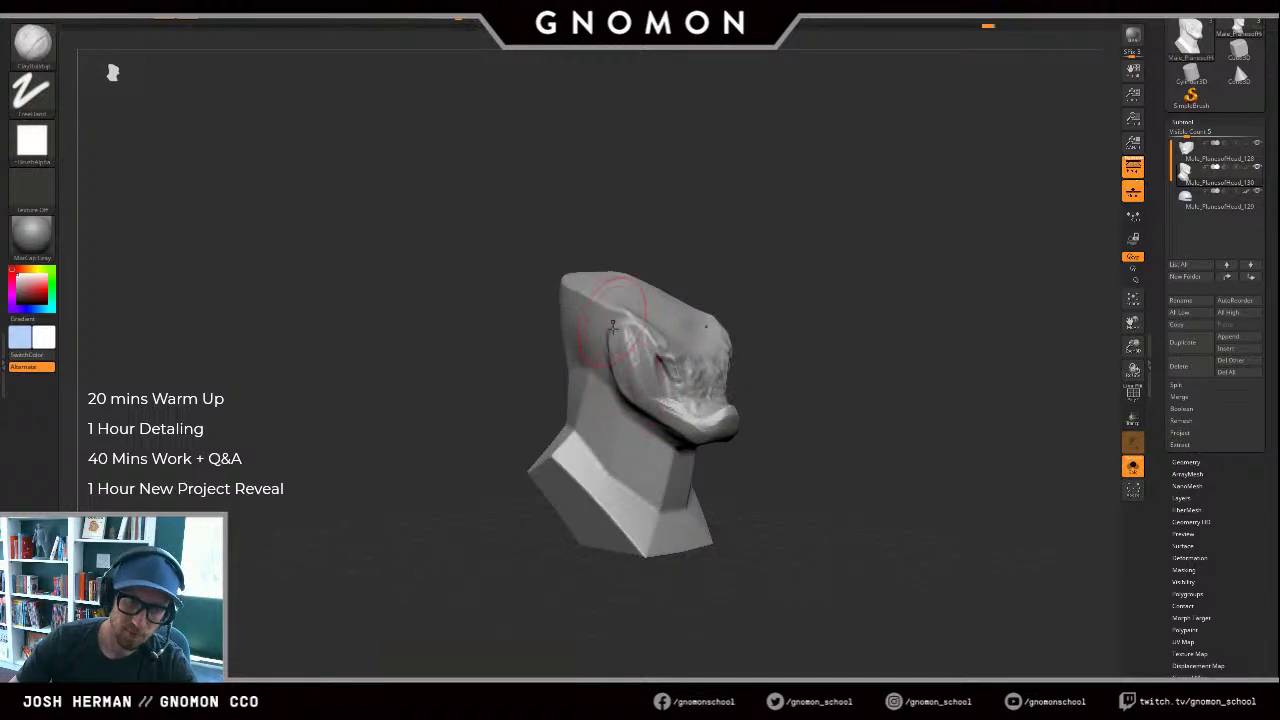
{"action": "key", "text": "b"}
{"action": "key", "text": "i"}
{"action": "key", "text": "n"}
{"action": "left_click_drag", "start_coordinate": [623, 350], "coordinate": [634, 338]}
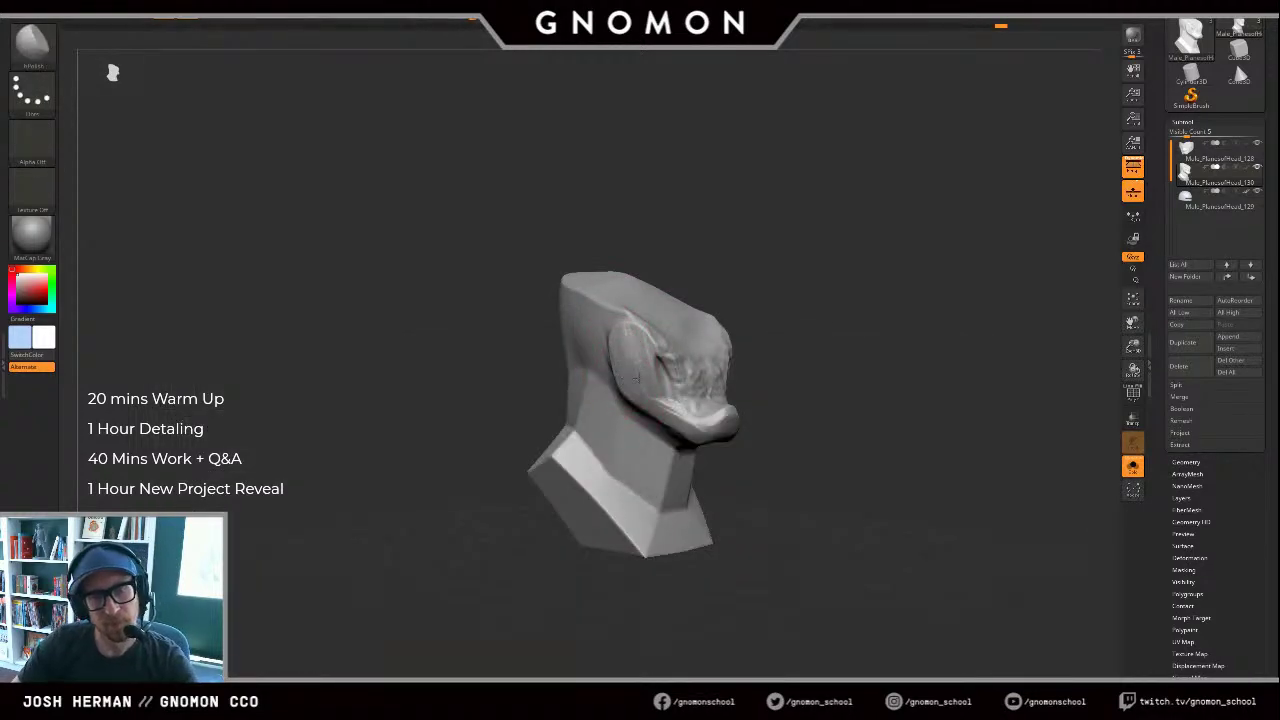
{"action": "key", "text": "ctrl+s"}
{"action": "left_click_drag", "start_coordinate": [786, 345], "coordinate": [842, 337], "text": "shift"}
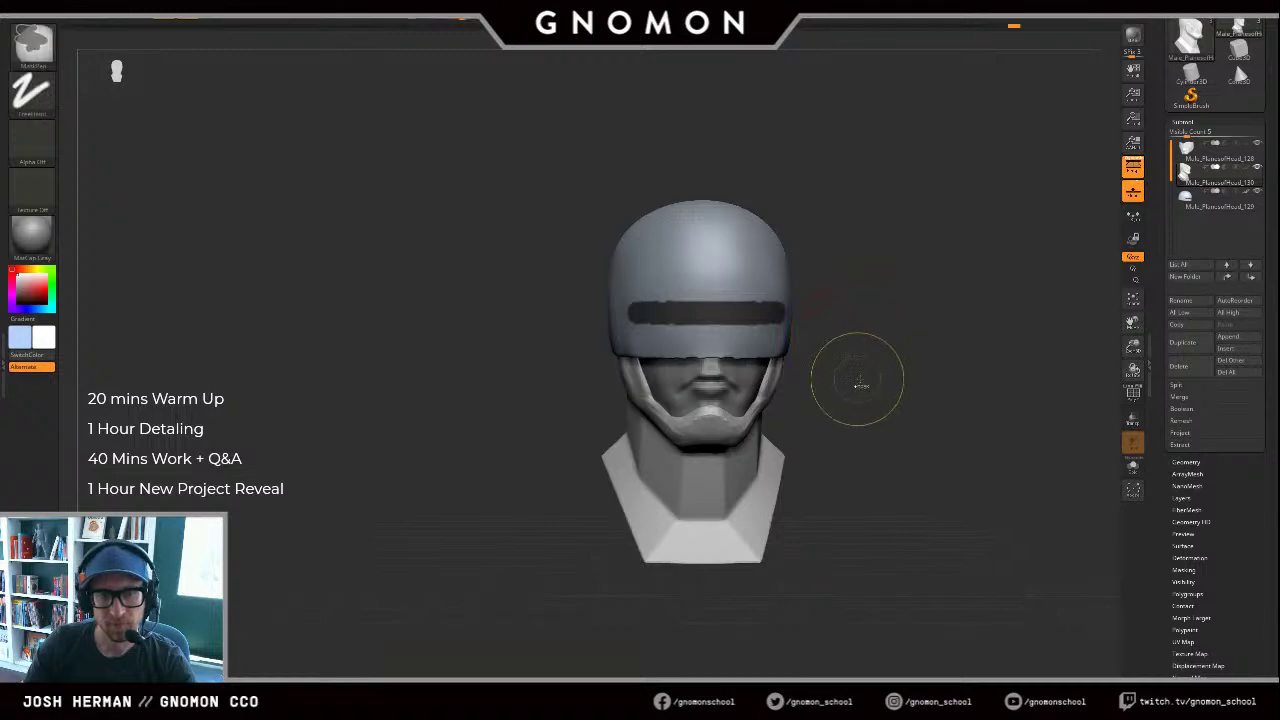
{"action": "left_click_drag", "start_coordinate": [876, 378], "coordinate": [836, 365]}
Step: Build up the jaw strap where it meets the helmet with ClayBuildup, comparing before and after
{"action": "key", "text": "b"}
{"action": "key", "text": "c"}
{"action": "key", "text": "b"}
{"action": "left_click_drag", "start_coordinate": [938, 374], "coordinate": [880, 350]}
{"action": "left_click_drag", "start_coordinate": [880, 350], "coordinate": [840, 358]}
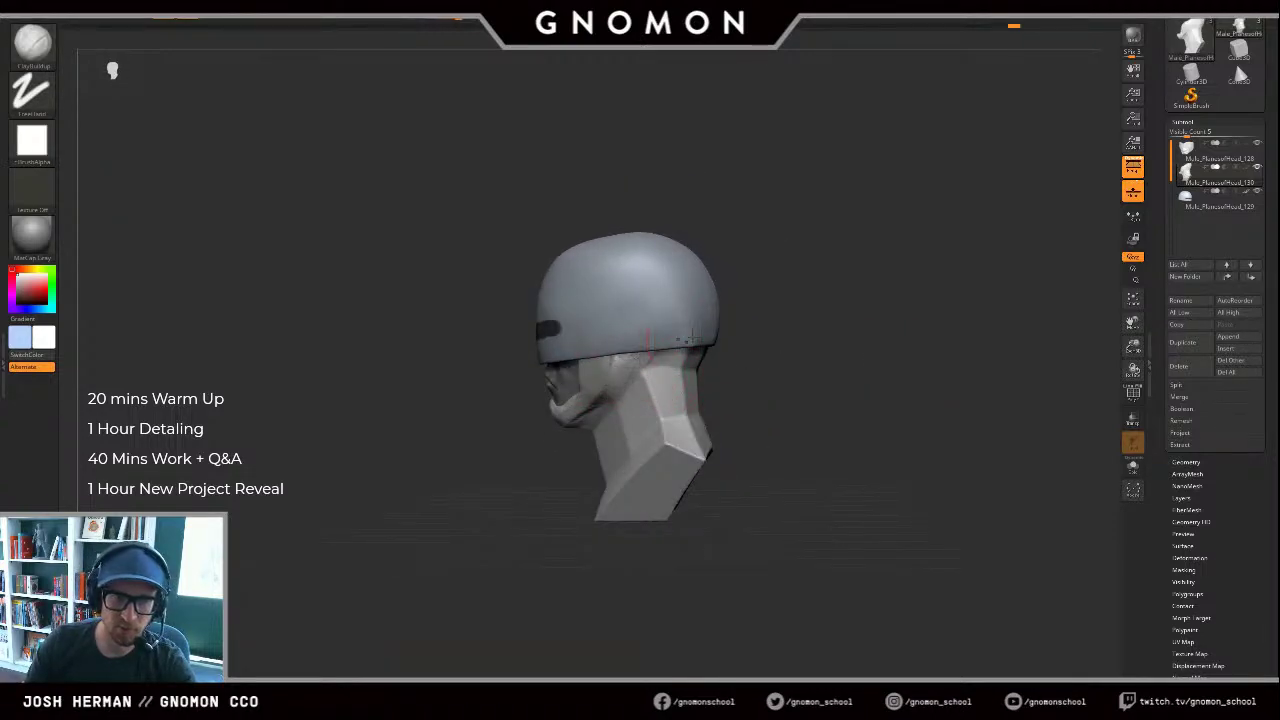
{"action": "left_click_drag", "start_coordinate": [748, 346], "coordinate": [835, 348]}
{"action": "mouse_move", "coordinate": [835, 348]}
{"action": "left_mouse_down", "text": "alt"}
{"action": "mouse_move", "coordinate": [803, 349]}
{"action": "mouse_move", "coordinate": [774, 389]}
{"action": "mouse_move", "coordinate": [850, 334]}
{"action": "mouse_move", "coordinate": [811, 363]}
{"action": "mouse_move", "coordinate": [850, 364]}
{"action": "left_mouse_up", "text": "alt"}
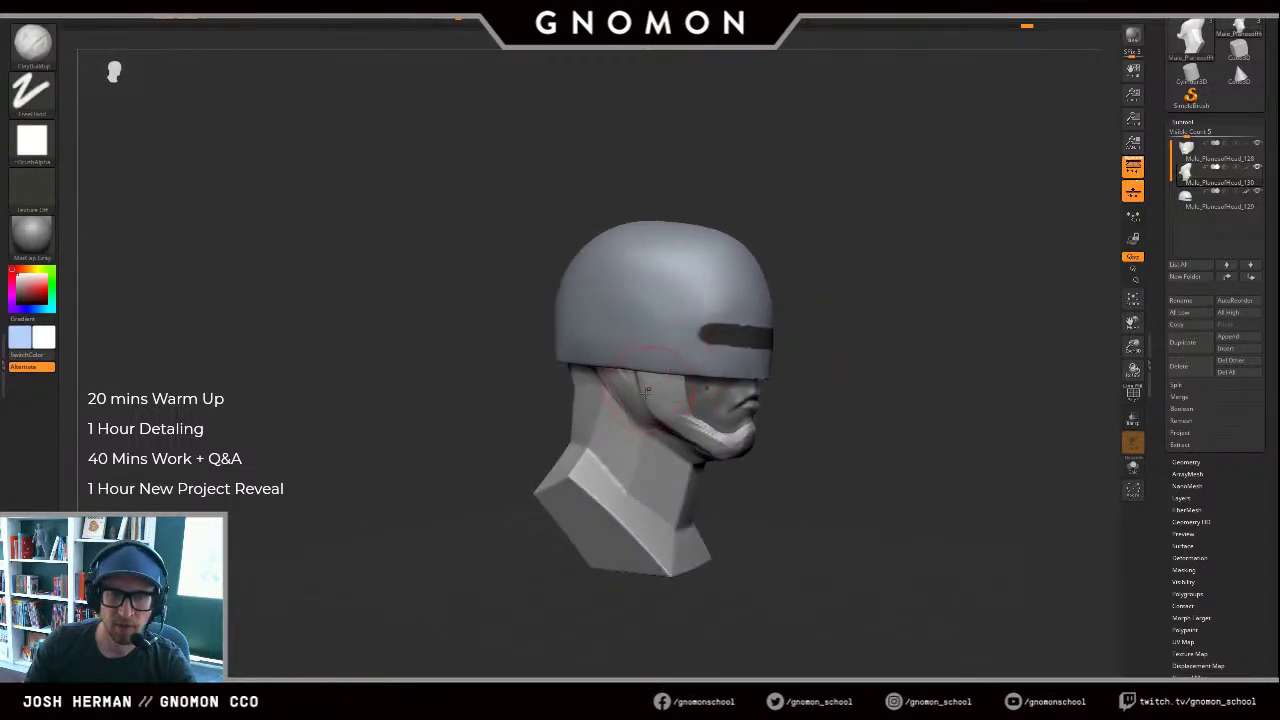
{"action": "key", "text": "ctrl+z"}
{"action": "key", "text": "ctrl+z"}
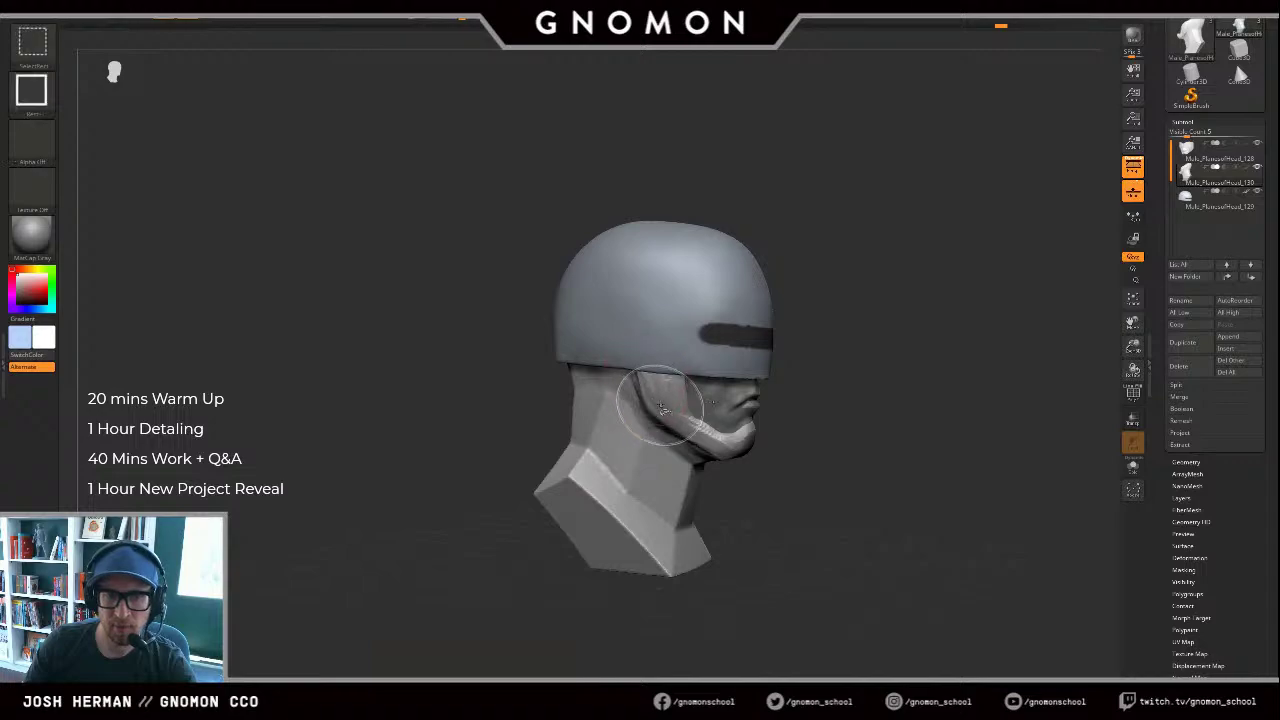
{"action": "key", "text": "ctrl+shift+z"}
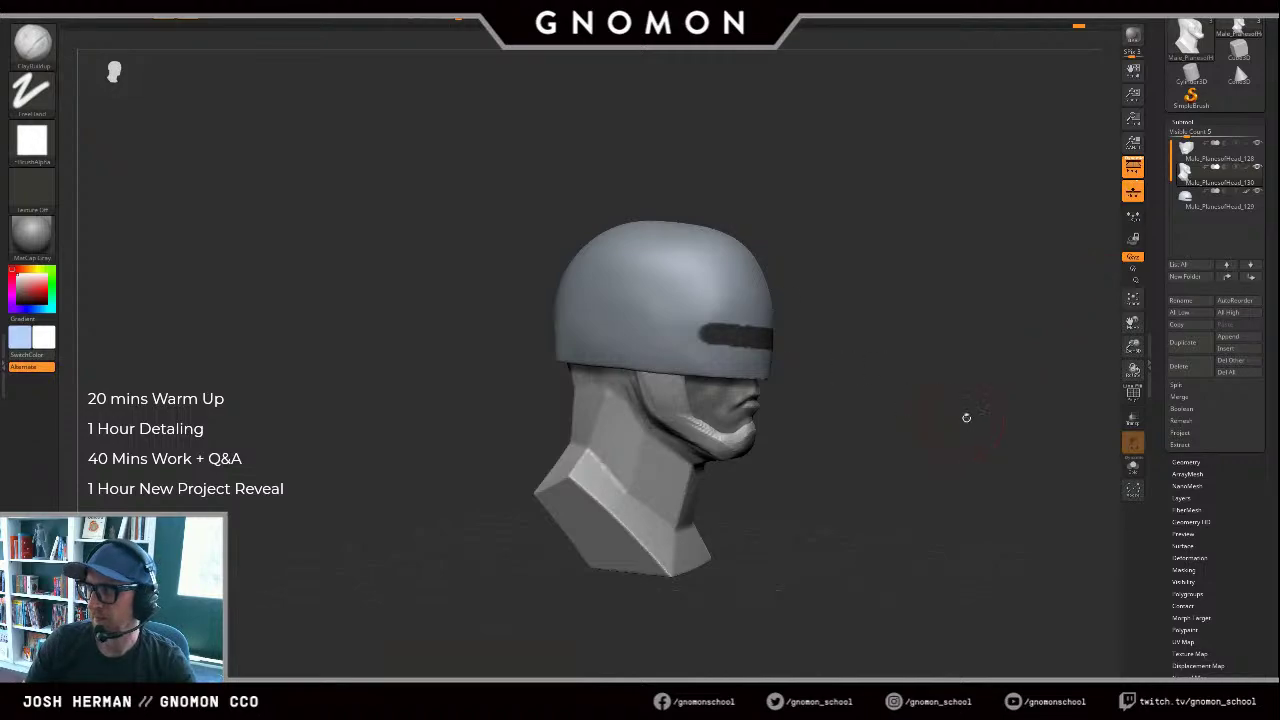
Step: Touch up the opposite side of the jaw strap with ClayBuildup and review the head from the front
{"action": "left_click_drag", "start_coordinate": [967, 418], "coordinate": [701, 373]}
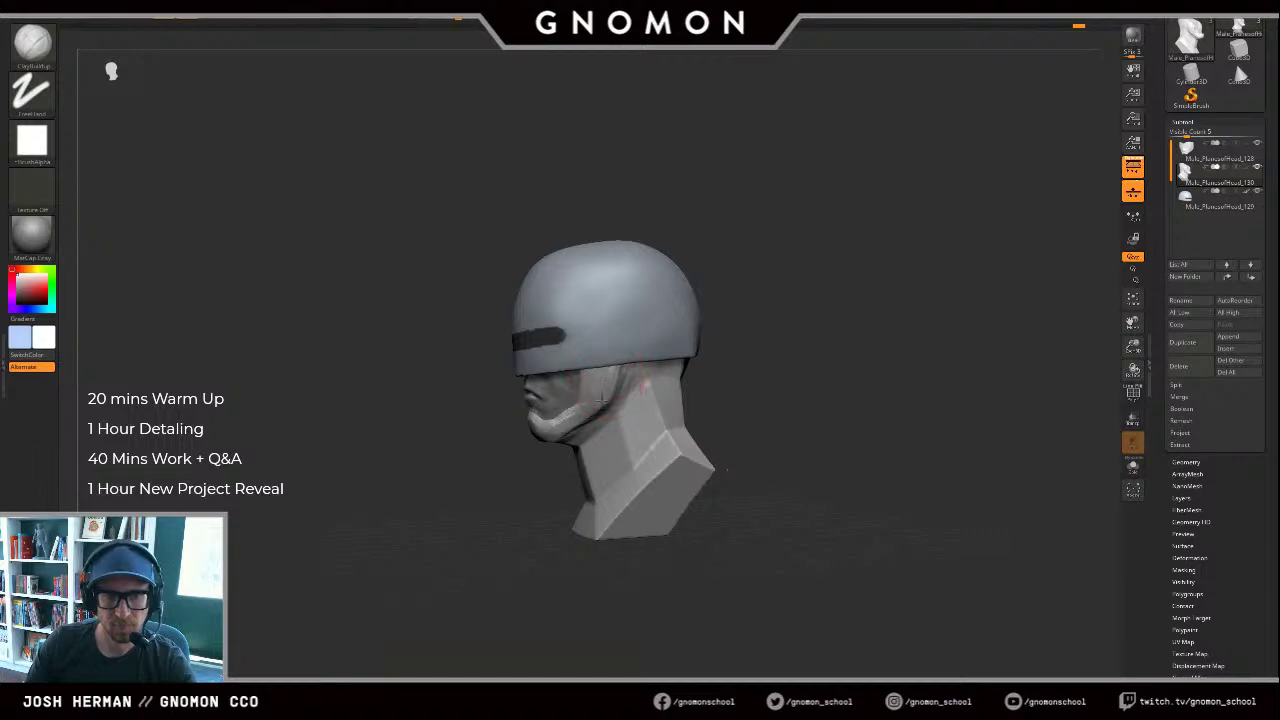
{"action": "left_click_drag", "start_coordinate": [602, 400], "coordinate": [614, 394]}
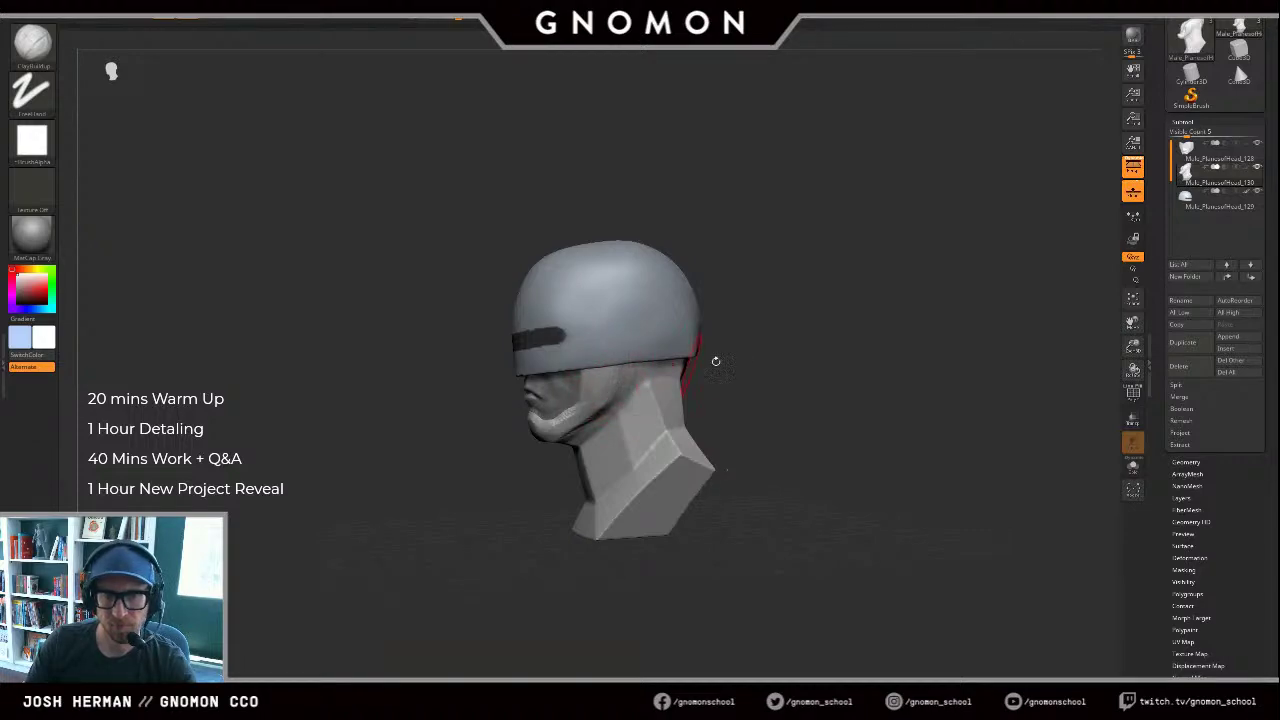
{"action": "left_click_drag", "start_coordinate": [716, 361], "coordinate": [963, 305]}
{"action": "left_click_drag", "start_coordinate": [1165, 186], "coordinate": [1157, 343]}
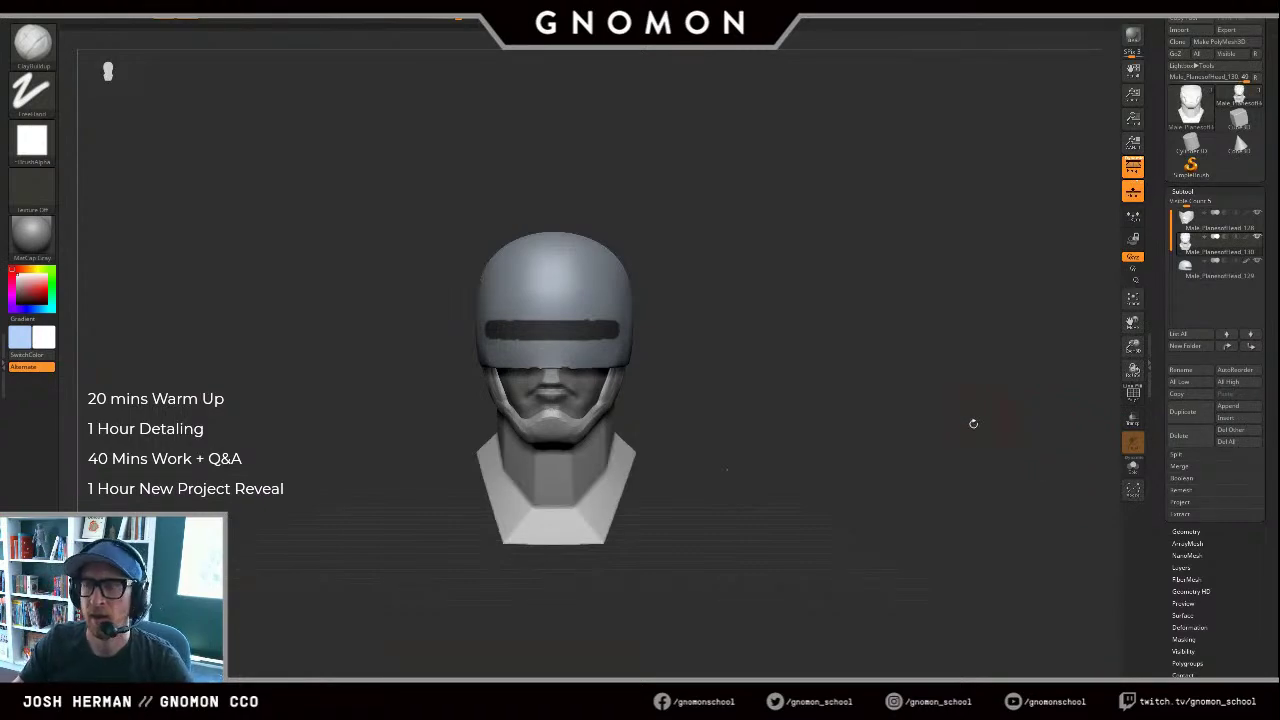
{"action": "left_click_drag", "start_coordinate": [1073, 214], "coordinate": [1073, 201]}
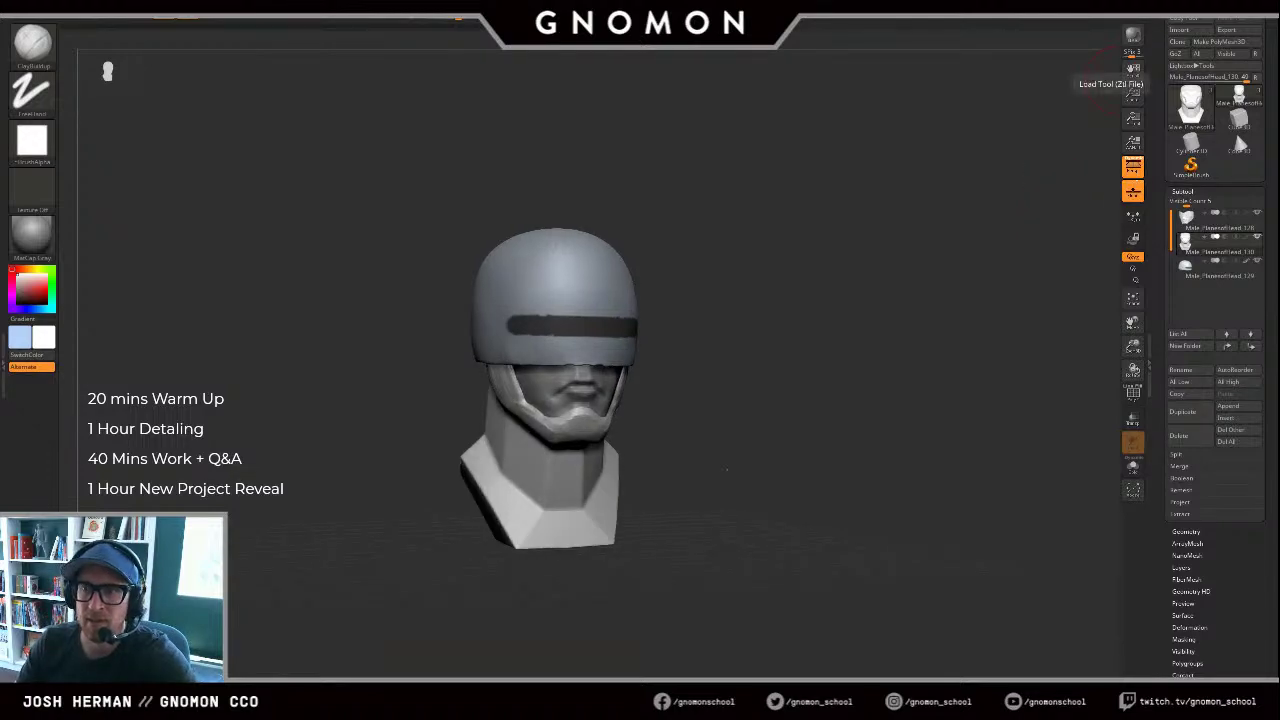
Step: Select the helmet subtool and move it to the top of the subtool order
{"action": "left_click", "coordinate": [1191, 277]}
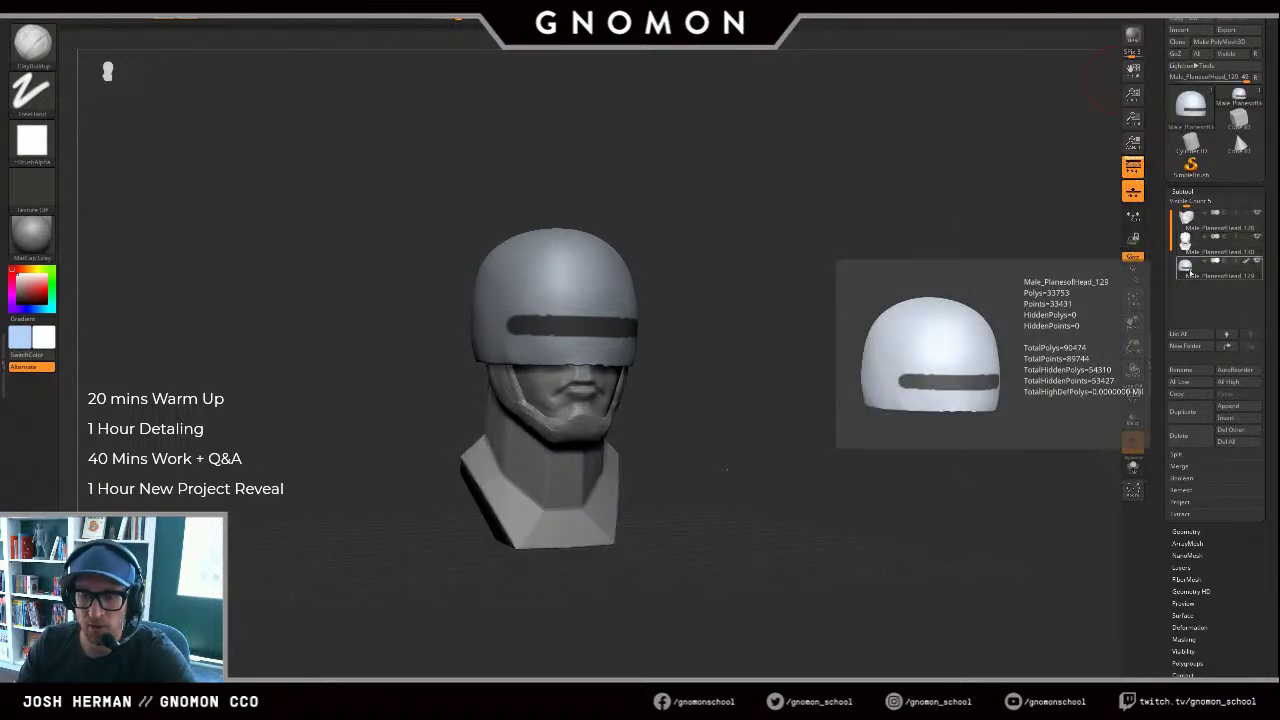
{"action": "key", "text": "ctrl+Up"}
{"action": "key", "text": "ctrl+Up"}
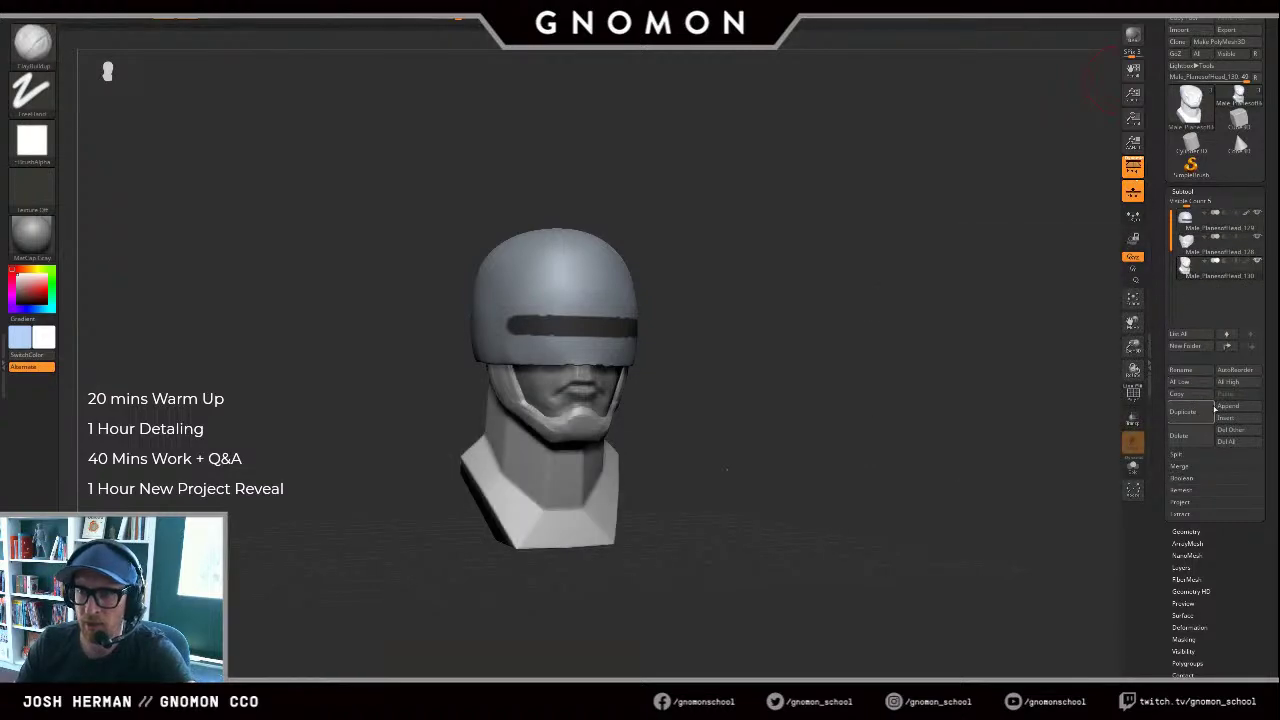
Step: Append a PolyMesh3D star as a new subtool and select it
{"action": "left_click", "coordinate": [1227, 408]}
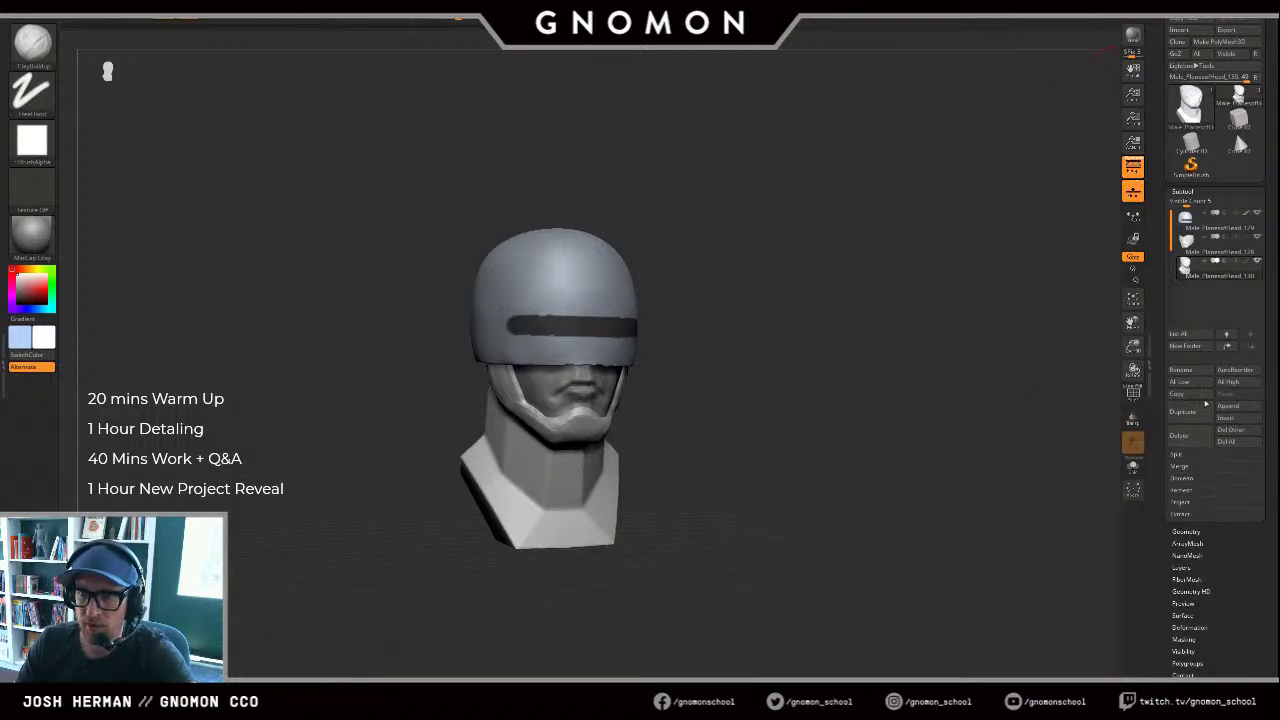
{"action": "left_click", "coordinate": [1249, 408]}
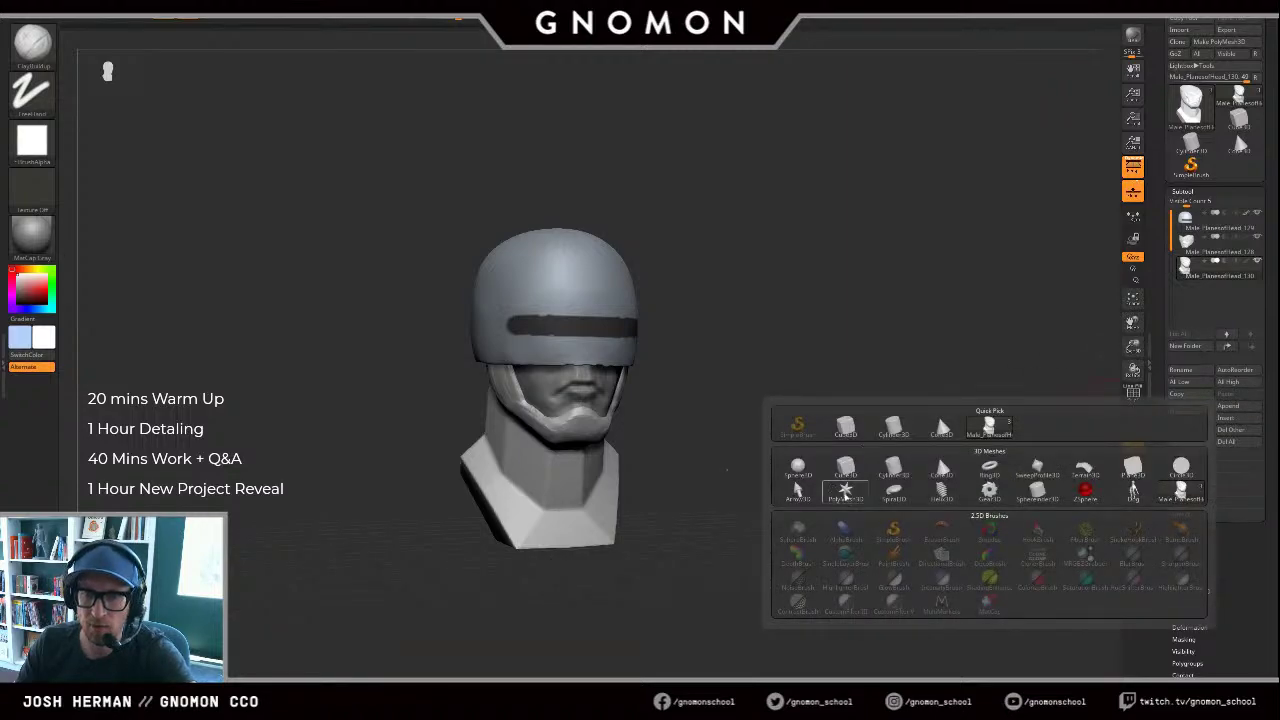
{"action": "left_click", "coordinate": [845, 494]}
{"action": "left_click_drag", "start_coordinate": [978, 357], "coordinate": [1071, 343]}
{"action": "left_click", "coordinate": [1187, 292]}
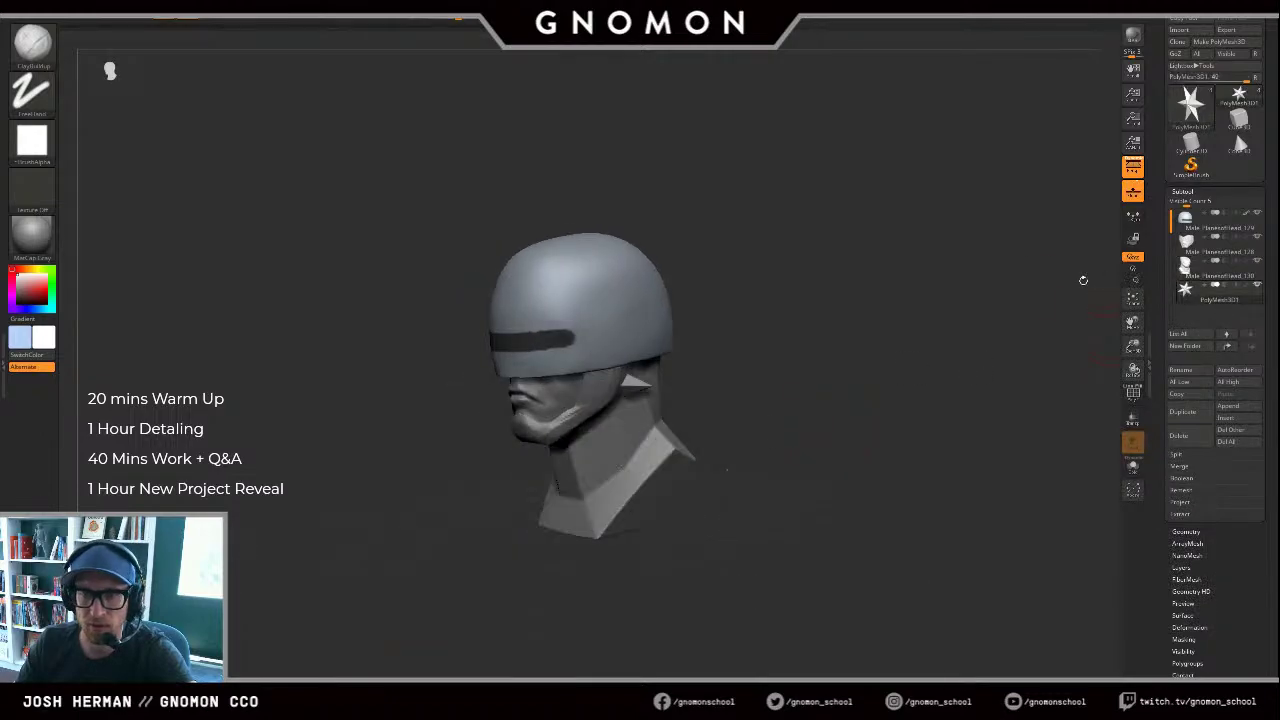
Step: Import the Base Man With Feet mesh into the new subtool
{"action": "left_click_drag", "start_coordinate": [1083, 280], "coordinate": [1118, 266]}
{"action": "left_click", "coordinate": [1182, 30]}
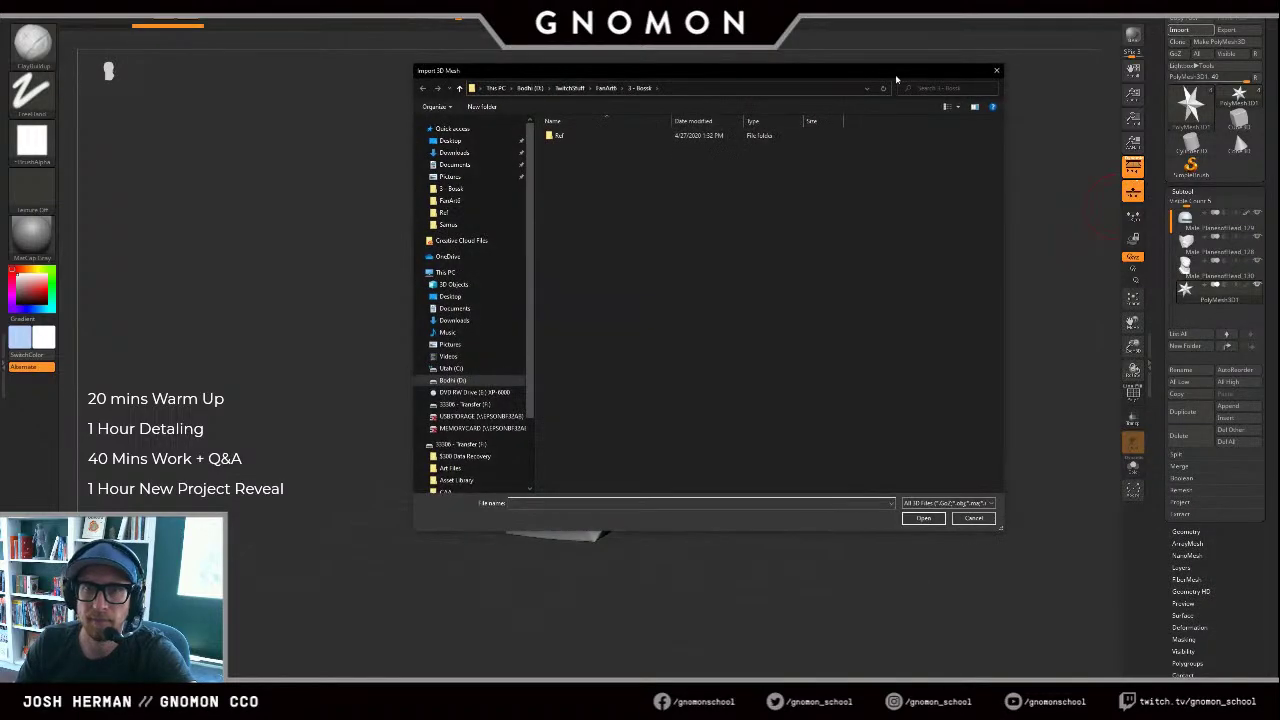
{"action": "left_click_drag", "start_coordinate": [896, 78], "coordinate": [1279, 45]}
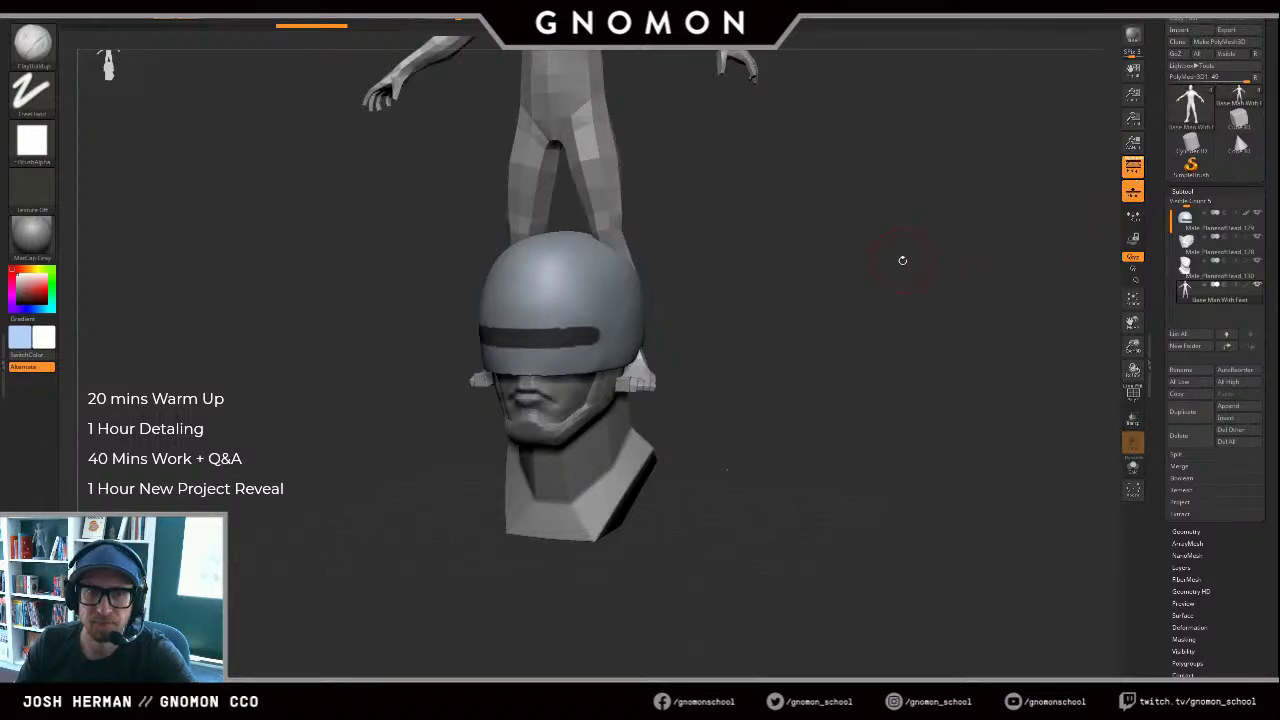
{"action": "left_click_drag", "start_coordinate": [903, 260], "coordinate": [940, 248]}
Step: Try lowering the imported base man beneath the helmeted head with Transpose Move, then undo the moves
{"action": "key", "text": "w"}
{"action": "mouse_move", "coordinate": [651, 162]}
{"action": "left_mouse_down"}
{"action": "mouse_move", "coordinate": [622, 395]}
{"action": "mouse_move", "coordinate": [652, 535]}
{"action": "left_mouse_up"}
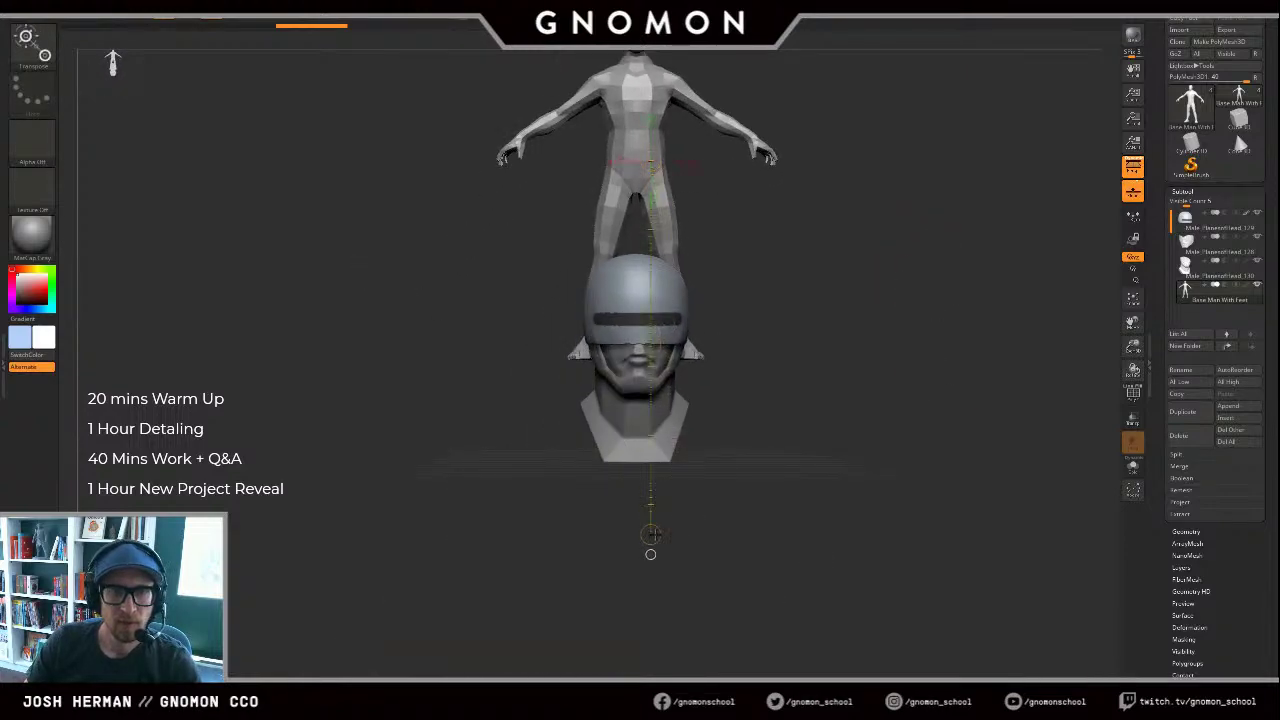
{"action": "left_click_drag", "start_coordinate": [651, 348], "coordinate": [651, 702]}
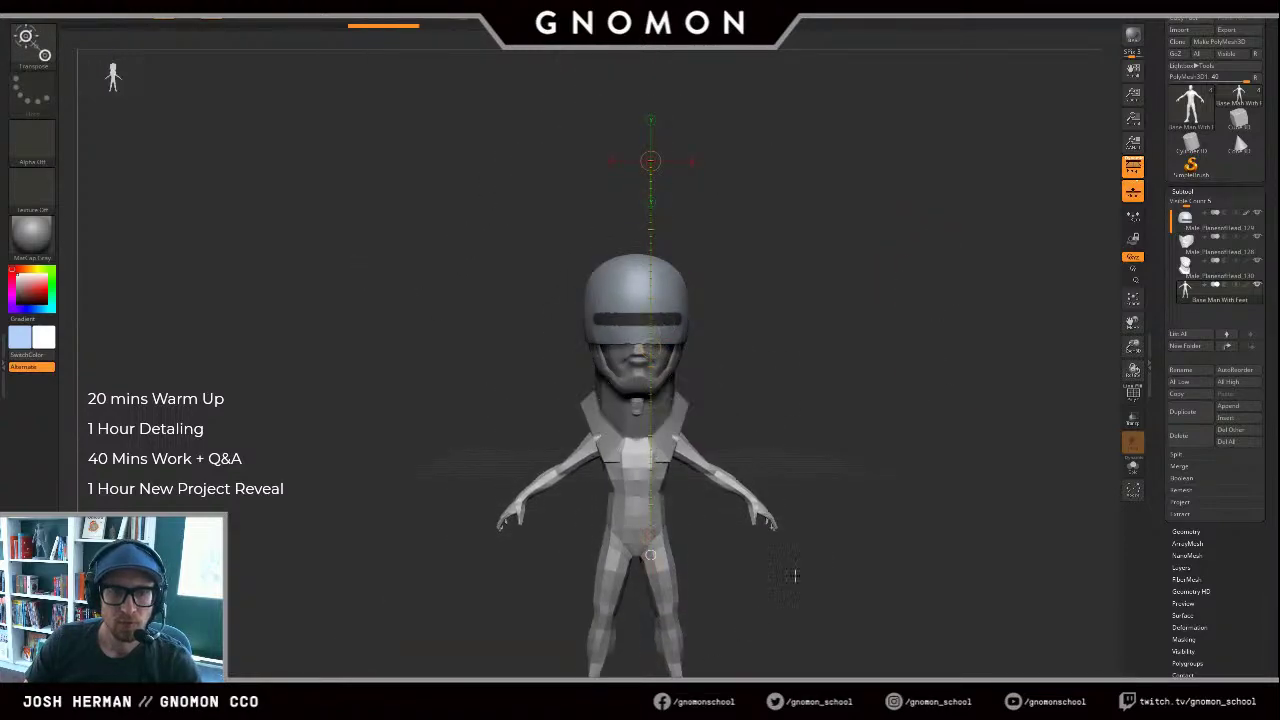
{"action": "left_click_drag", "start_coordinate": [794, 574], "coordinate": [794, 609]}
{"action": "key", "text": "ctrl+z"}
{"action": "key", "text": "ctrl+z"}
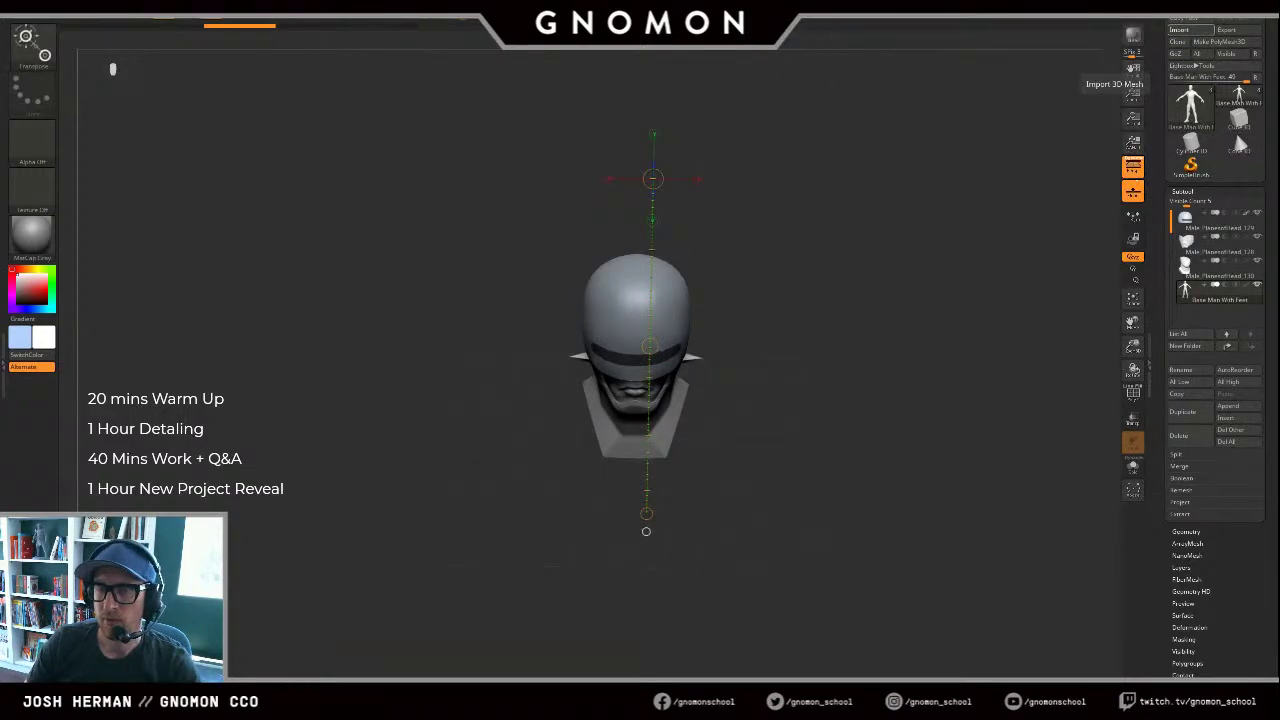
Step: Replace the mesh with Base Man With Shoes and move it down and in depth beneath the Robocop head
{"action": "left_click_drag", "start_coordinate": [912, 241], "coordinate": [921, 311], "text": "alt"}
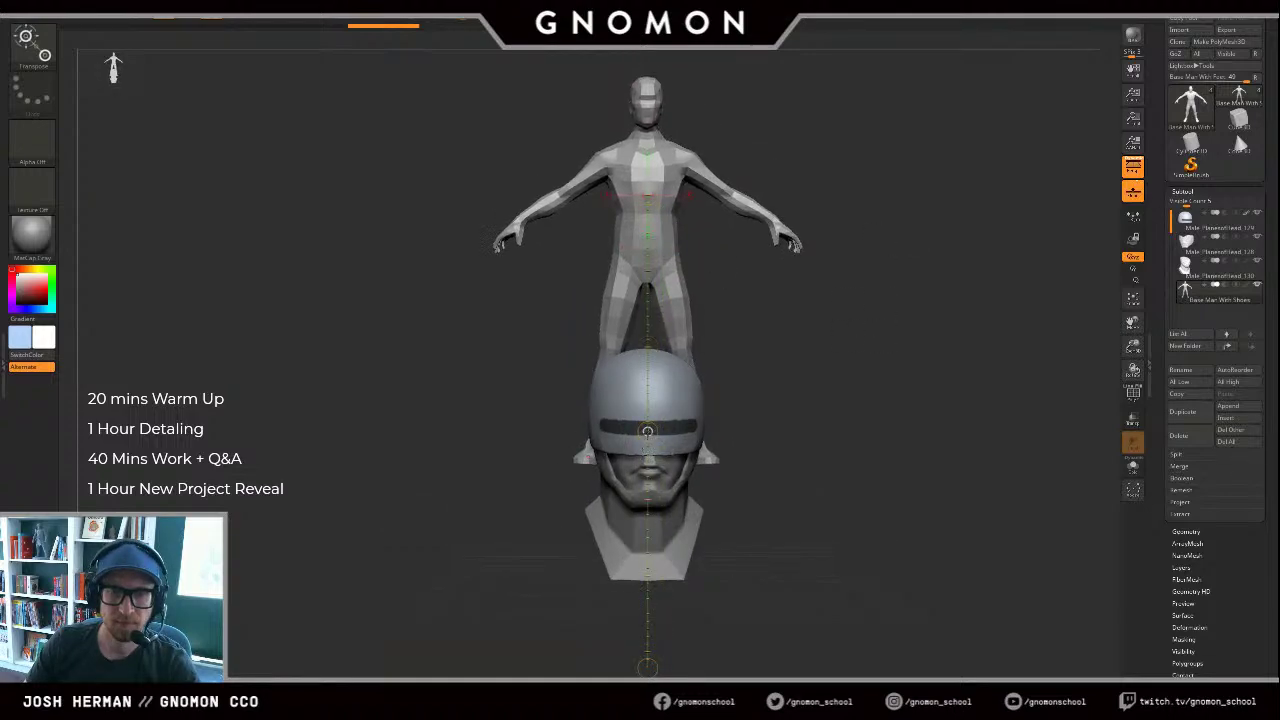
{"action": "key", "text": "ctrl+z"}
{"action": "left_click_drag", "start_coordinate": [900, 551], "coordinate": [883, 326], "text": "alt"}
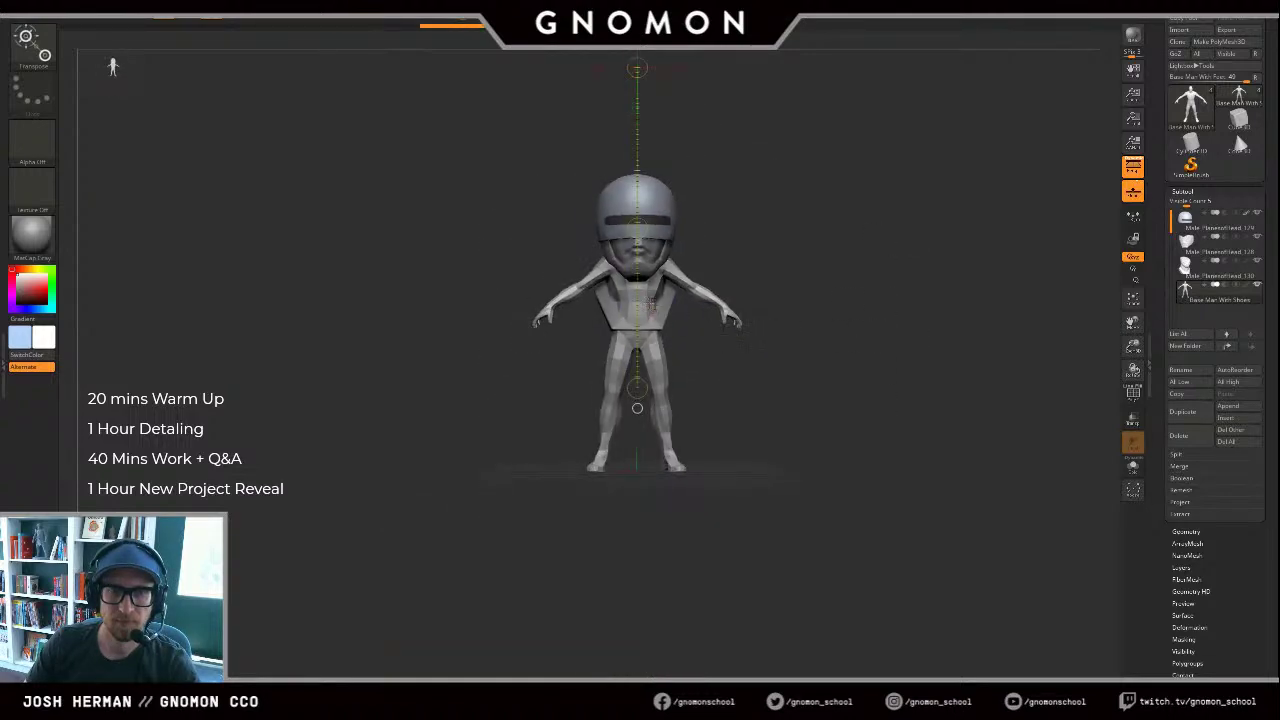
{"action": "left_click_drag", "start_coordinate": [645, 417], "coordinate": [648, 450]}
{"action": "left_click_drag", "start_coordinate": [708, 420], "coordinate": [801, 371]}
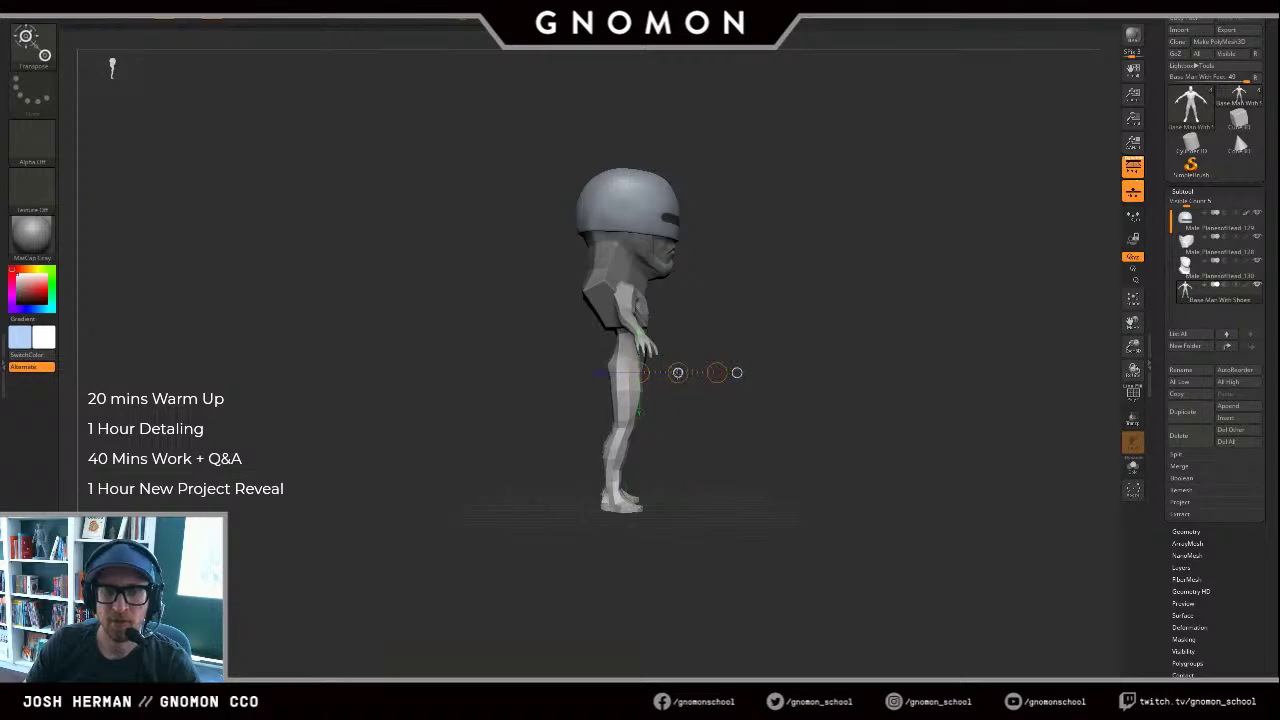
{"action": "left_click_drag", "start_coordinate": [678, 372], "coordinate": [665, 372]}
{"action": "left_click_drag", "start_coordinate": [837, 303], "coordinate": [957, 391], "text": "shift"}
{"action": "left_click_drag", "start_coordinate": [946, 342], "coordinate": [971, 330]}
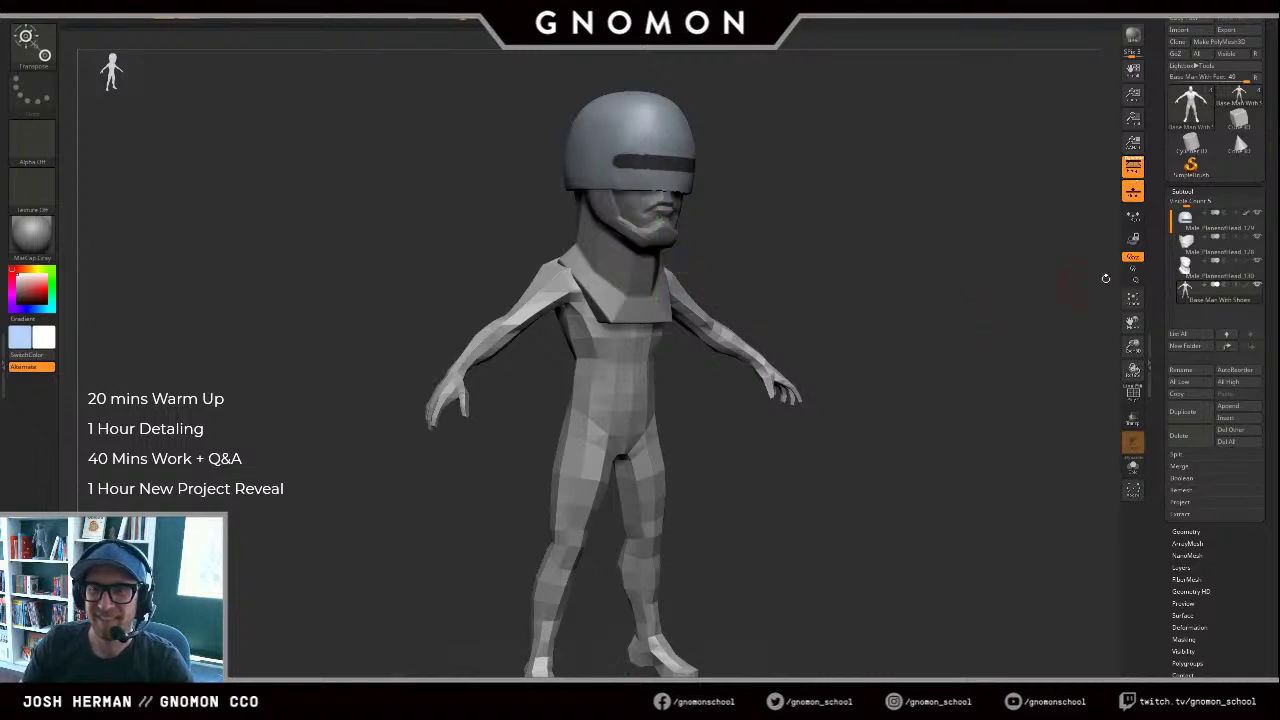
Step: Color the jaw and neck subtool dark grey and toggle polypaint on the base man subtool
{"action": "left_click", "coordinate": [1246, 239], "text": "shift"}
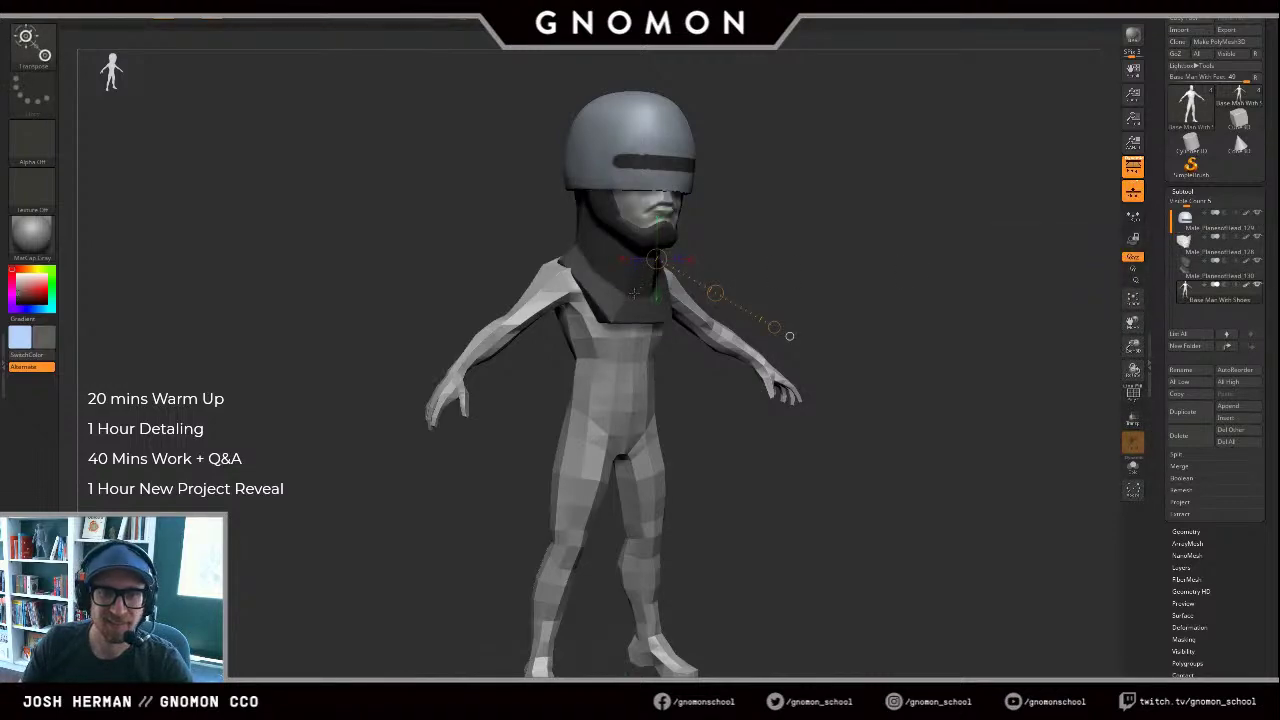
{"action": "left_click", "coordinate": [1246, 287]}
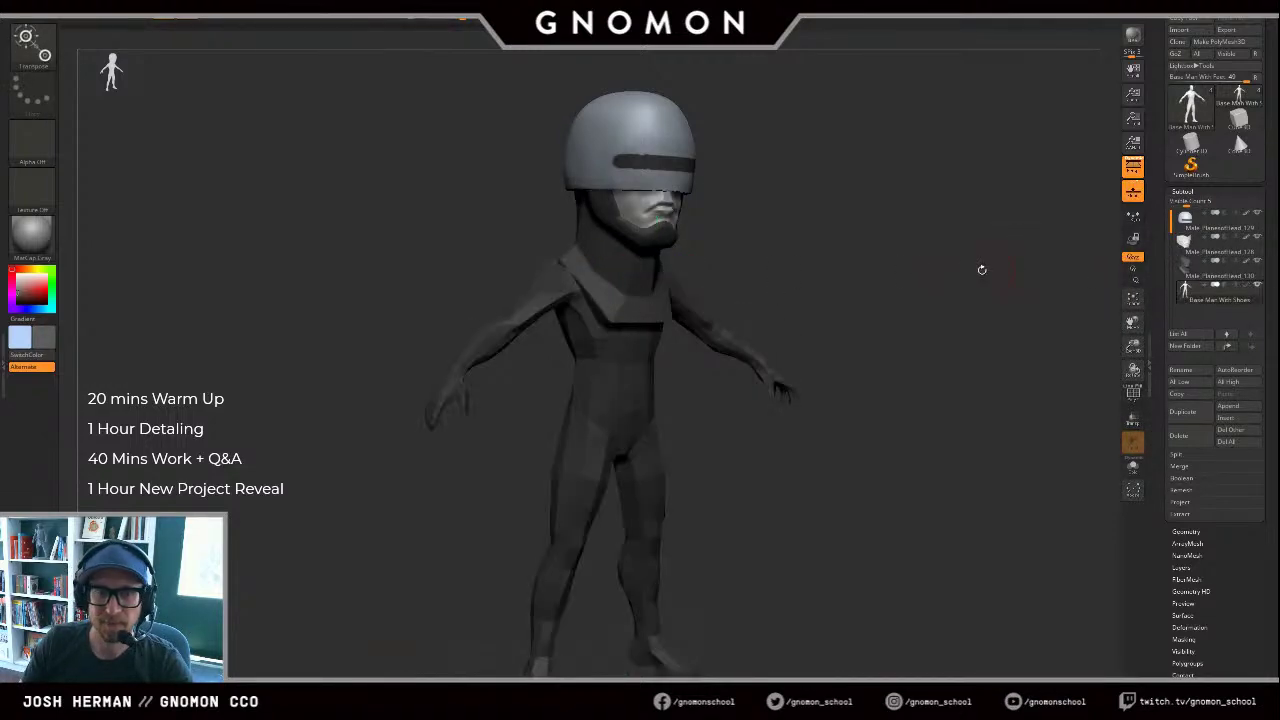
{"action": "left_click_drag", "start_coordinate": [981, 270], "coordinate": [831, 294]}
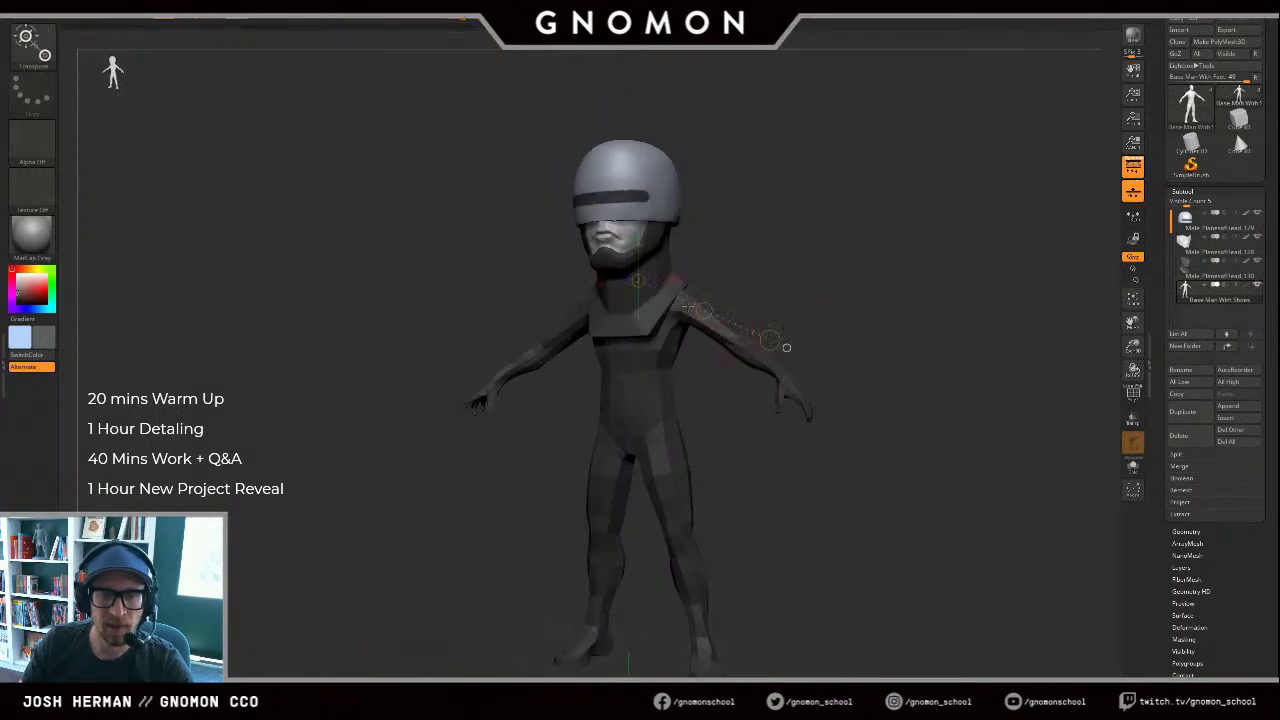
{"action": "left_click_drag", "start_coordinate": [905, 390], "coordinate": [950, 357], "text": "alt"}
{"action": "key", "text": "ctrl+d"}
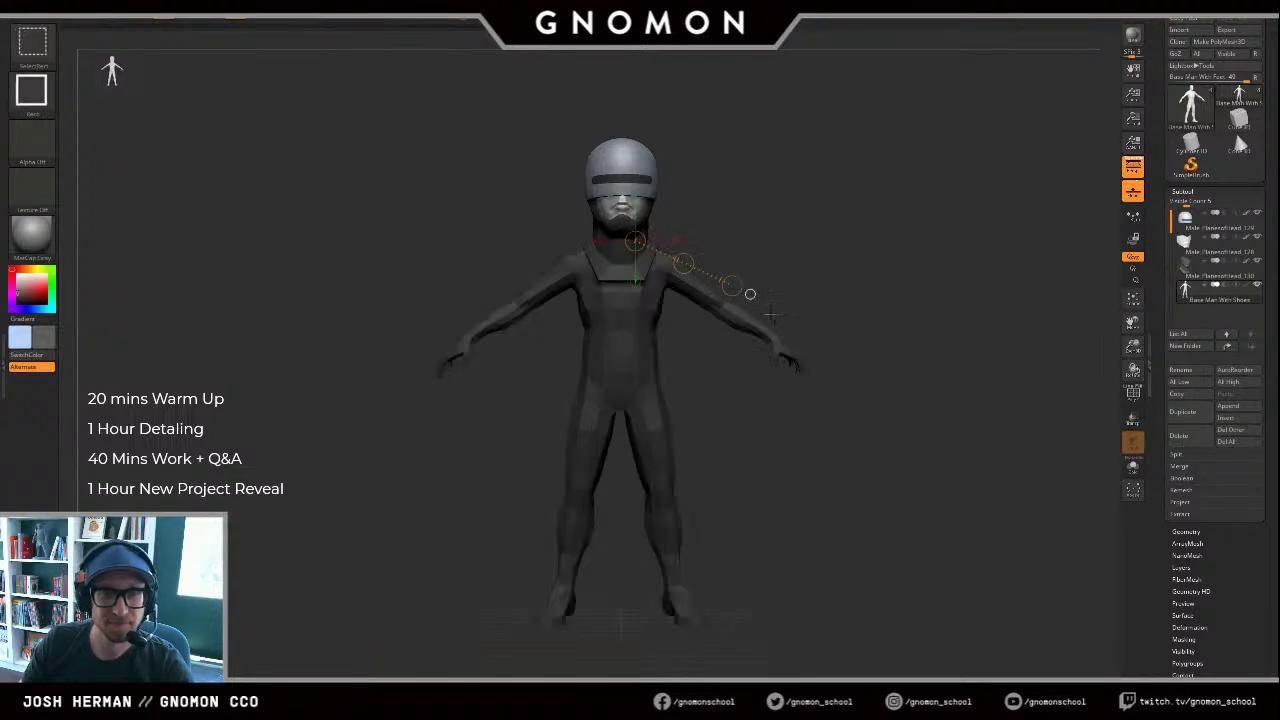
{"action": "key", "text": "ctrl+z"}
{"action": "left_click_drag", "start_coordinate": [897, 297], "coordinate": [906, 394], "text": "alt"}
{"action": "key", "text": "ctrl+shift+z"}
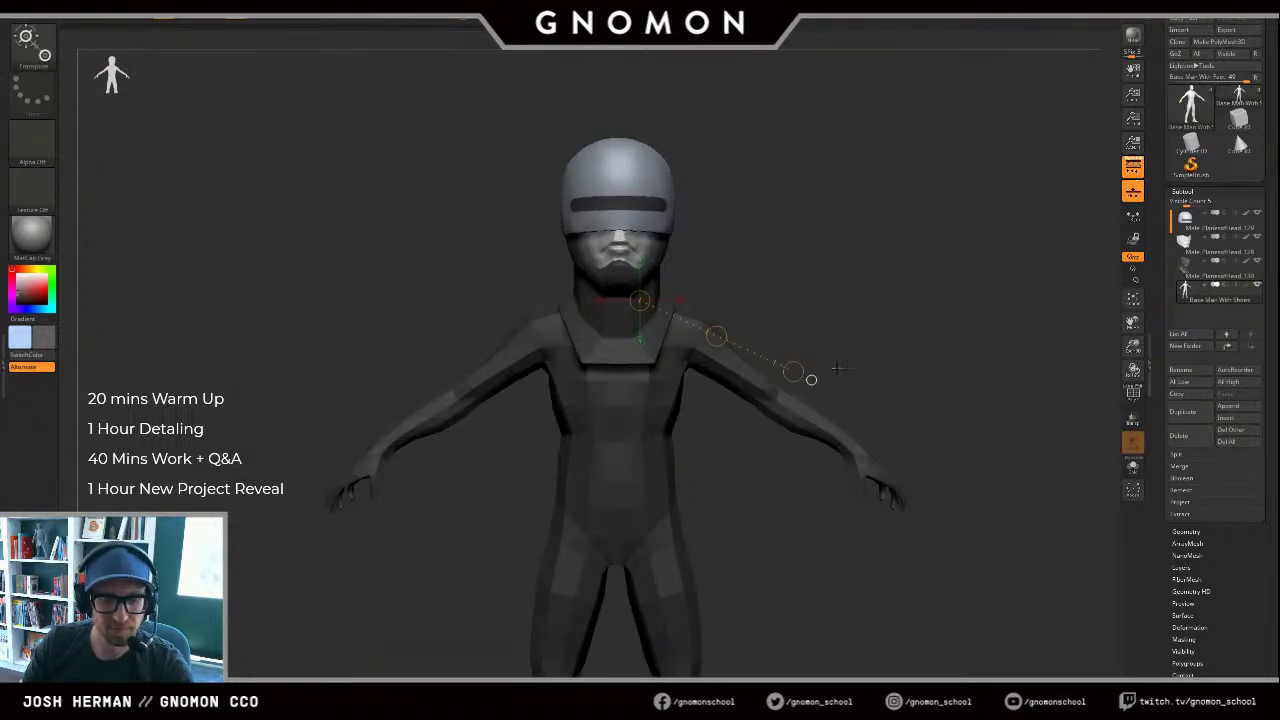
Step: Switch the active color back to white for the base man
{"action": "key", "text": "v"}
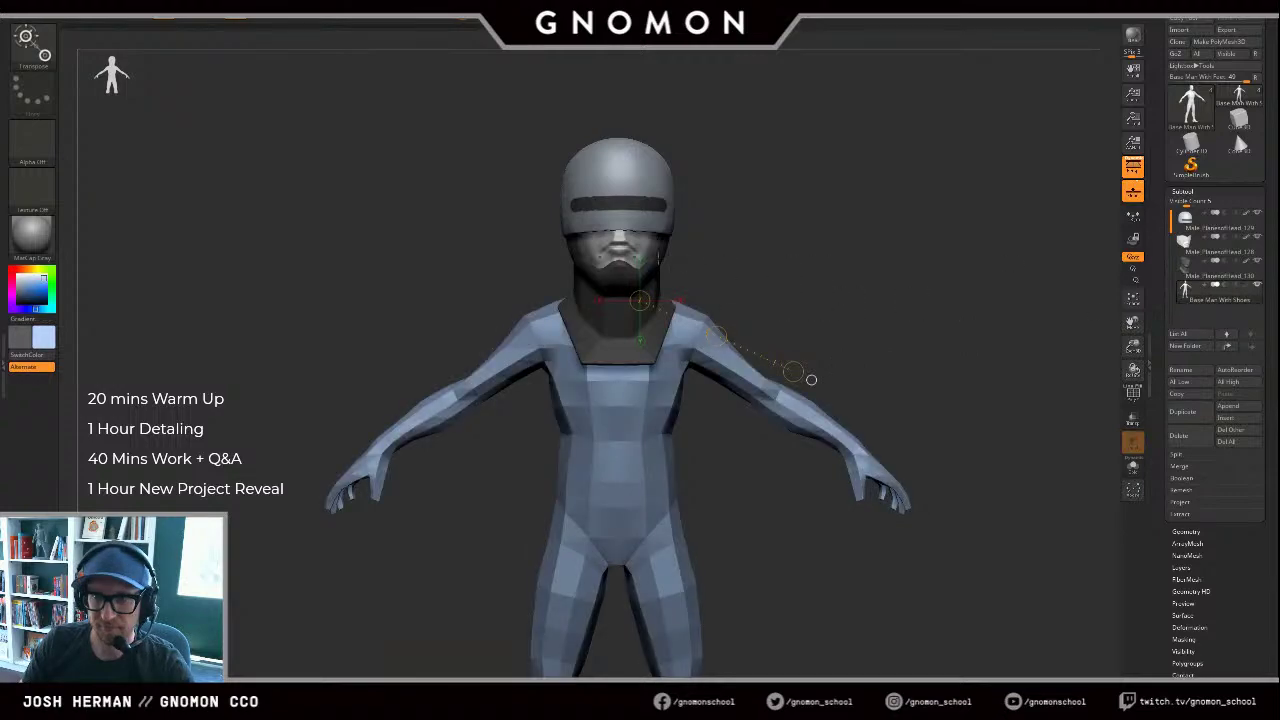
{"action": "key", "text": "c"}
{"action": "left_click_drag", "start_coordinate": [840, 277], "coordinate": [865, 247], "text": "alt"}
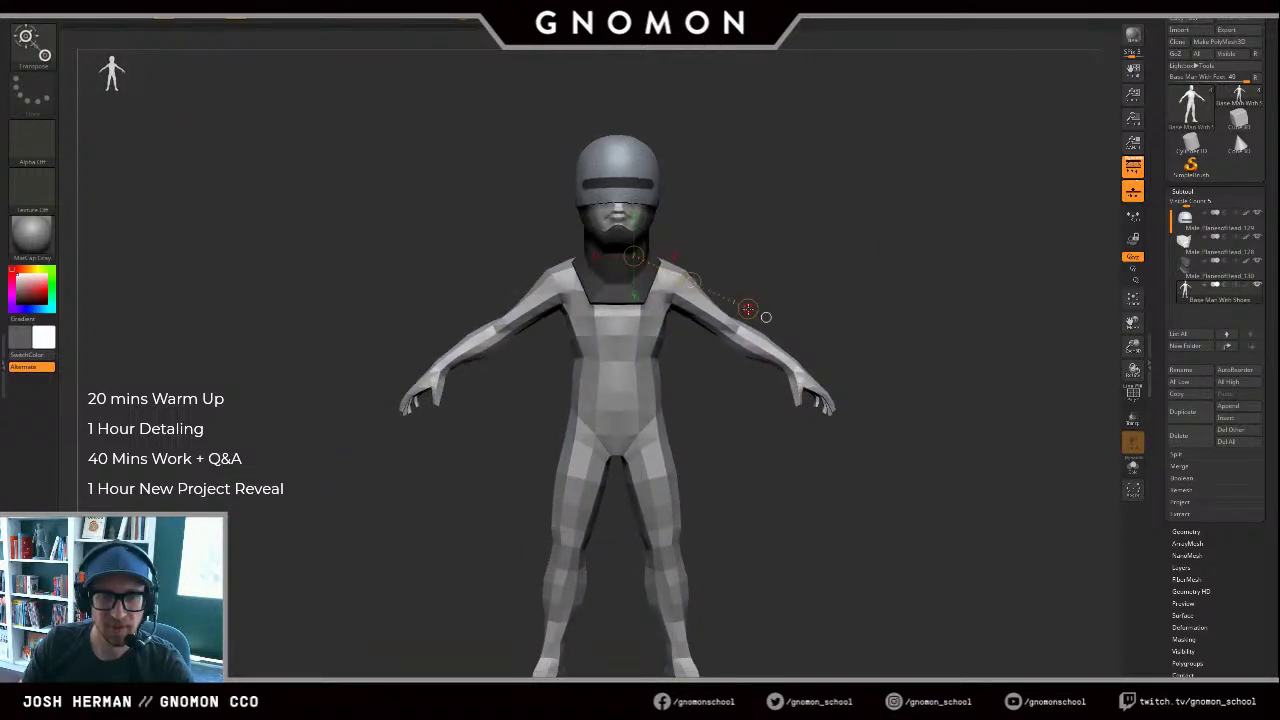
Step: Scale up the base man relative to the head and align it with the helmet from the side
{"action": "left_click_drag", "start_coordinate": [748, 309], "coordinate": [956, 408]}
{"action": "left_click_drag", "start_coordinate": [950, 410], "coordinate": [874, 360], "text": "alt"}
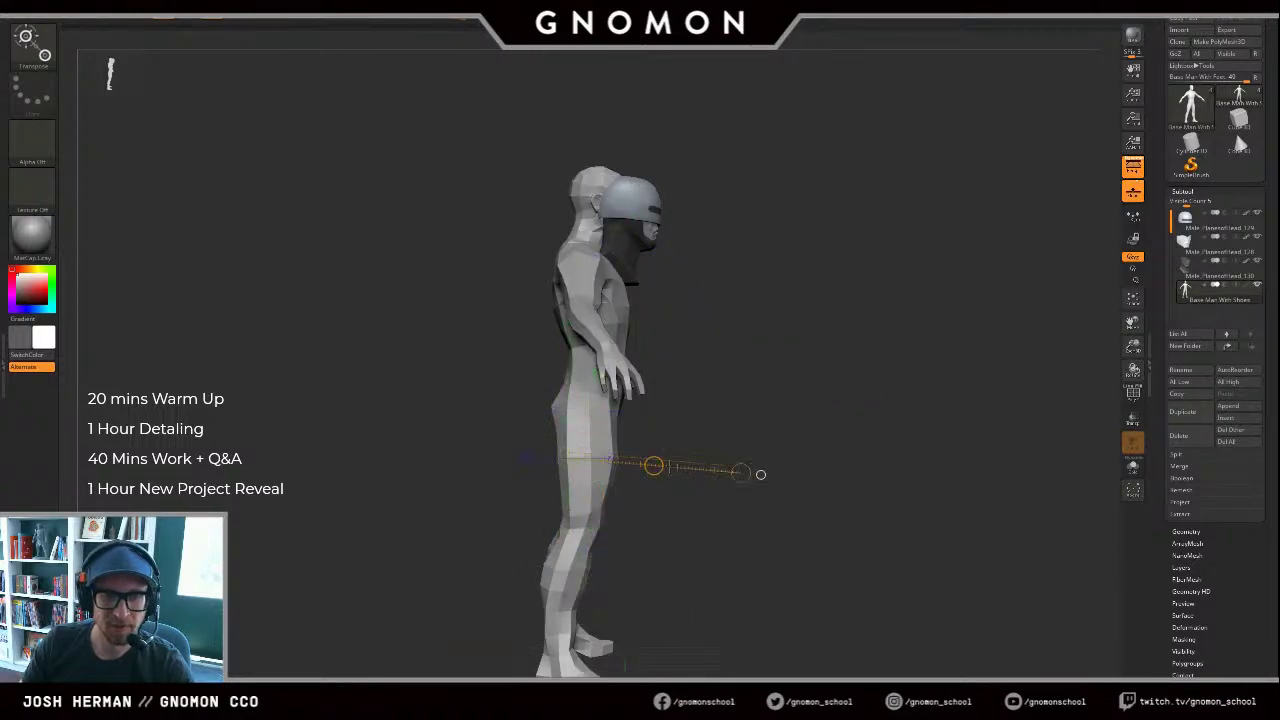
{"action": "left_click_drag", "start_coordinate": [655, 466], "coordinate": [678, 479]}
{"action": "left_click_drag", "start_coordinate": [900, 405], "coordinate": [815, 402]}
{"action": "left_click_drag", "start_coordinate": [874, 363], "coordinate": [969, 333], "text": "alt"}
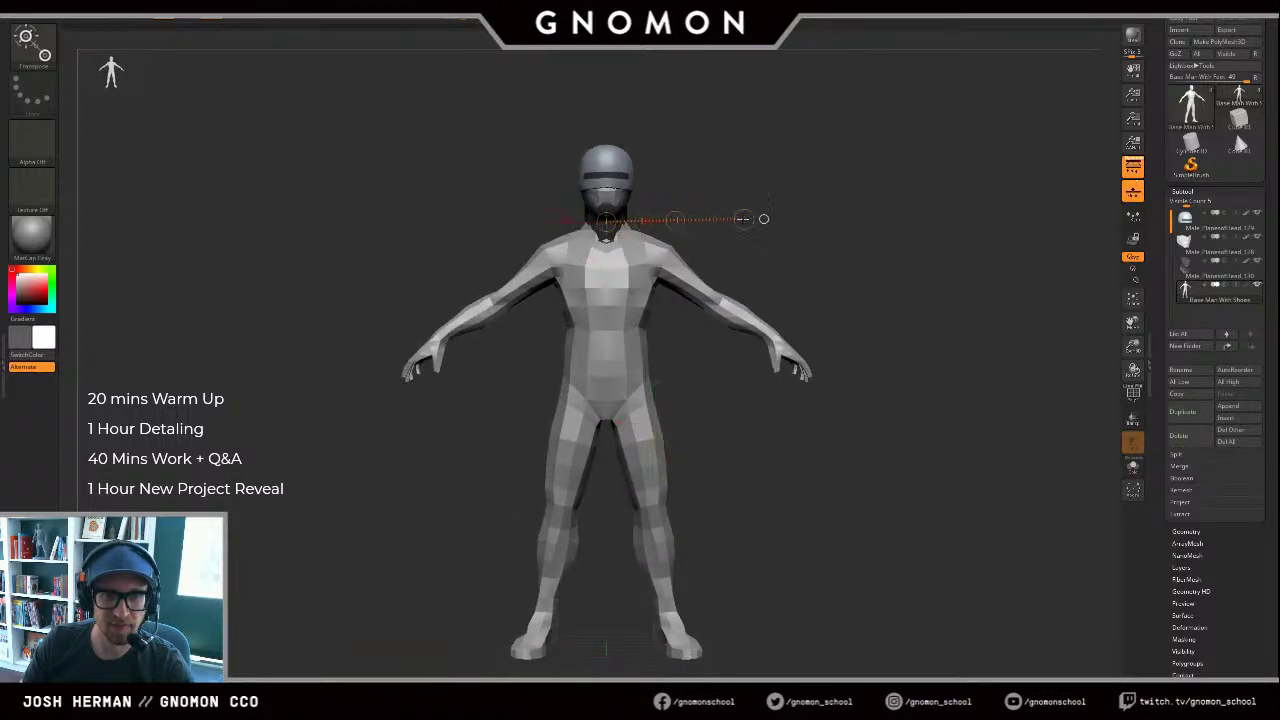
Step: Fine-tune the base man's scale and height so its head and neck match the helmet
{"action": "mouse_move", "coordinate": [749, 219]}
{"action": "left_mouse_down"}
{"action": "mouse_move", "coordinate": [883, 223]}
{"action": "mouse_move", "coordinate": [829, 229]}
{"action": "mouse_move", "coordinate": [866, 229]}
{"action": "mouse_move", "coordinate": [853, 231]}
{"action": "mouse_move", "coordinate": [875, 248]}
{"action": "left_mouse_up"}
{"action": "key", "text": "ctrl+shift+z"}
{"action": "left_click", "coordinate": [873, 248], "text": "ctrl"}
{"action": "left_click", "coordinate": [873, 248], "text": "ctrl"}
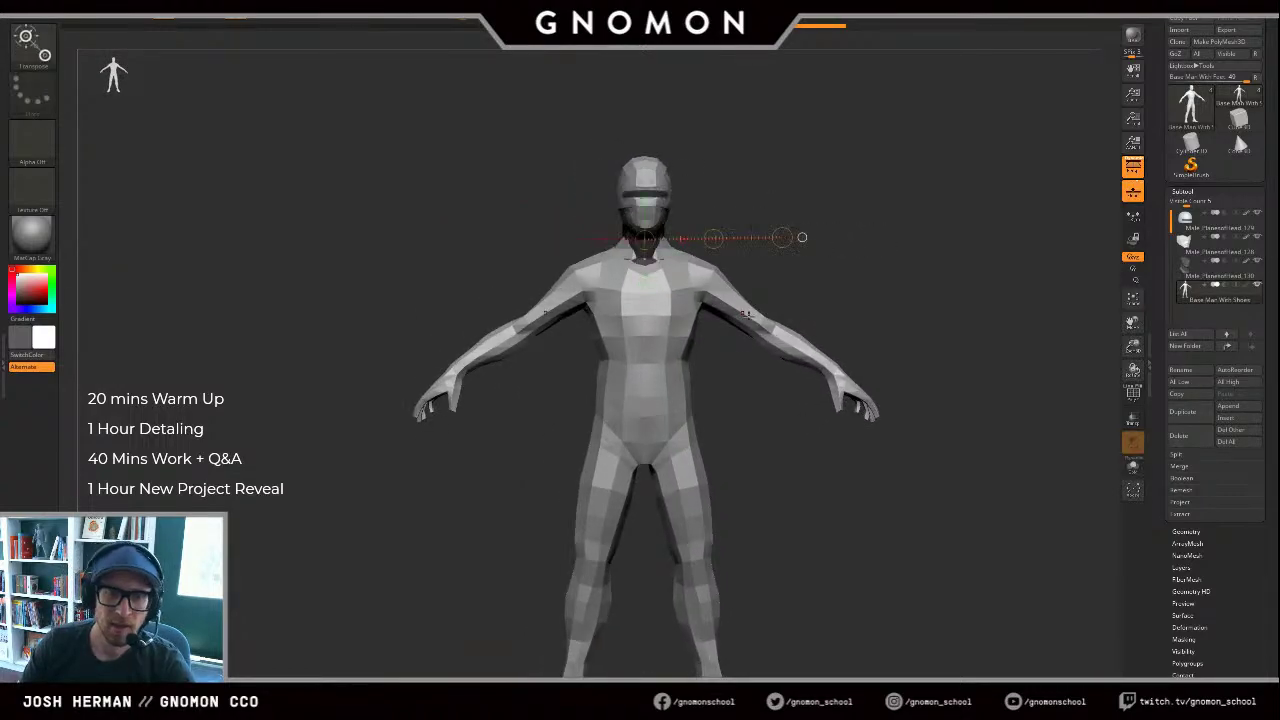
{"action": "left_click_drag", "start_coordinate": [744, 313], "coordinate": [758, 181]}
{"action": "left_click_drag", "start_coordinate": [741, 245], "coordinate": [742, 255]}
{"action": "key", "text": "alt+s"}
{"action": "key", "text": "alt+s"}
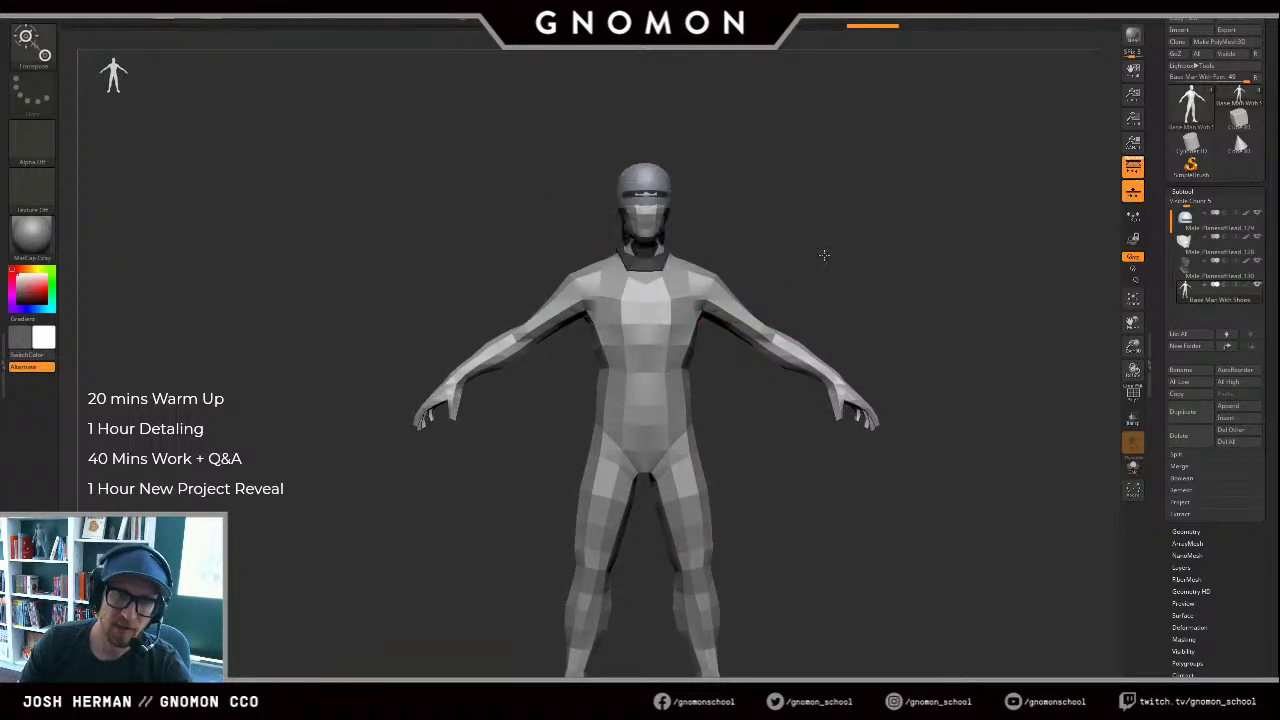
{"action": "left_click_drag", "start_coordinate": [826, 254], "coordinate": [856, 249]}
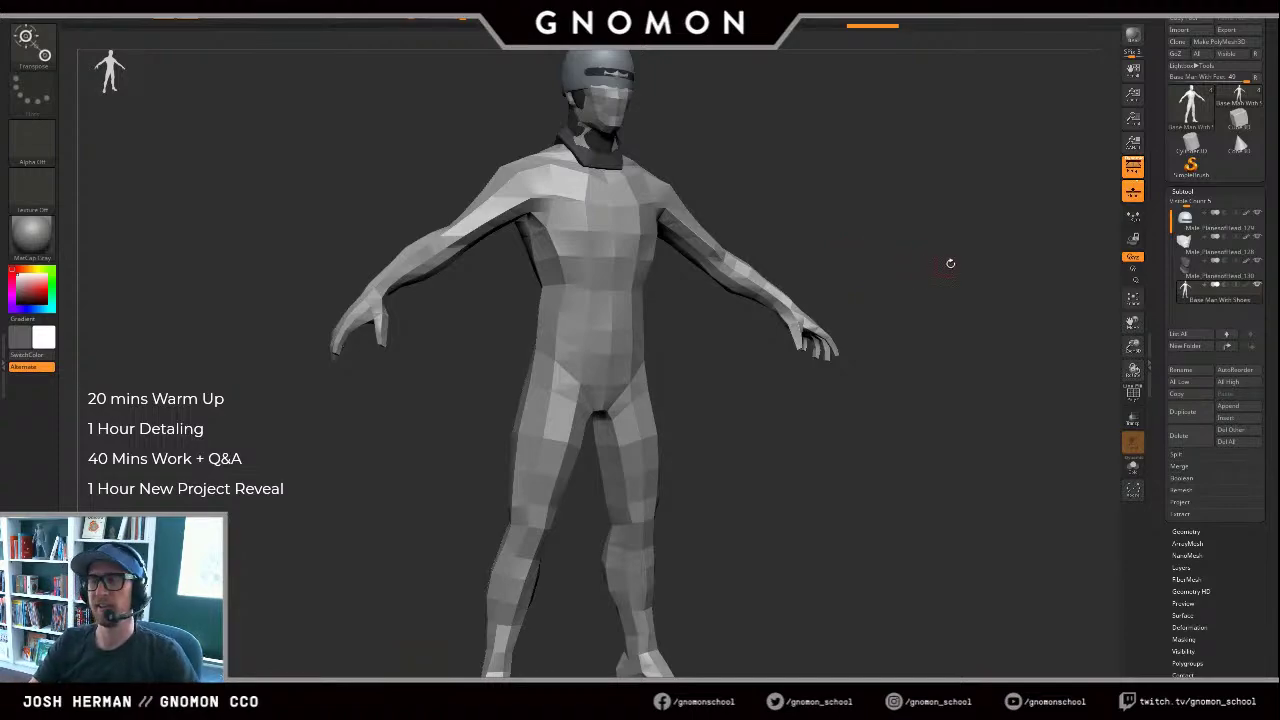
{"action": "left_click_drag", "start_coordinate": [950, 263], "coordinate": [955, 303]}
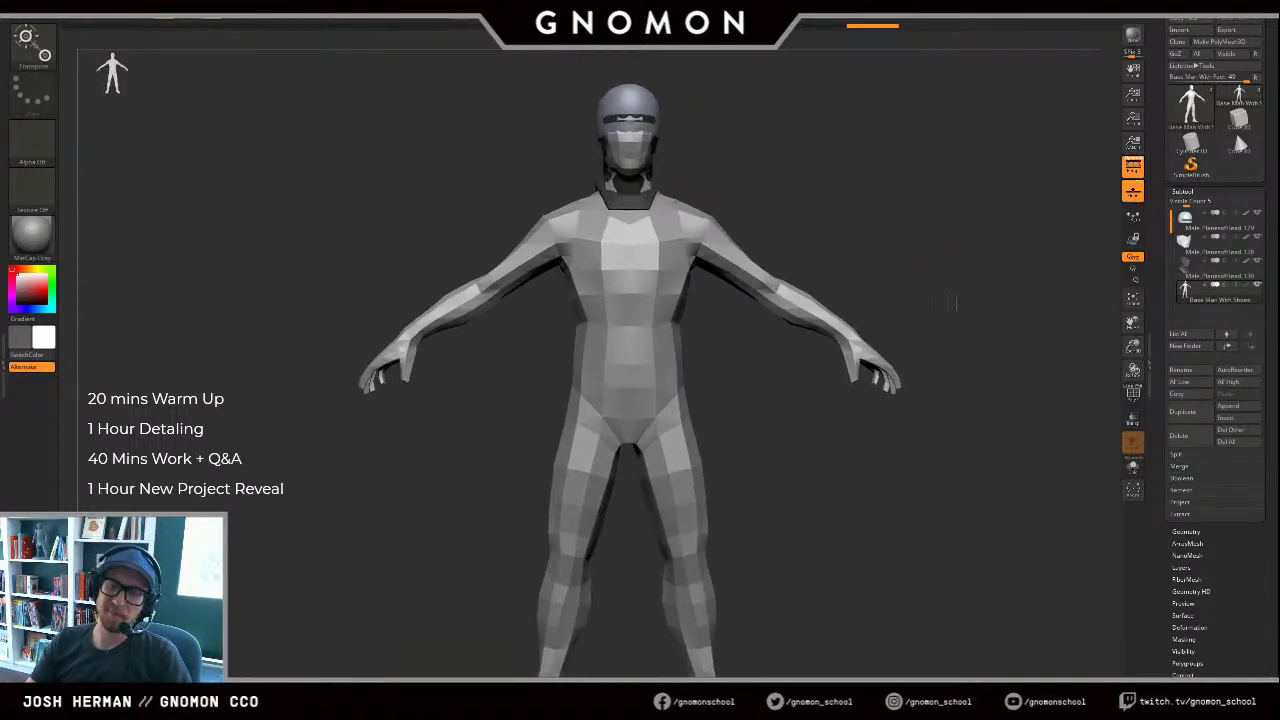
{"action": "left_click", "coordinate": [928, 289]}
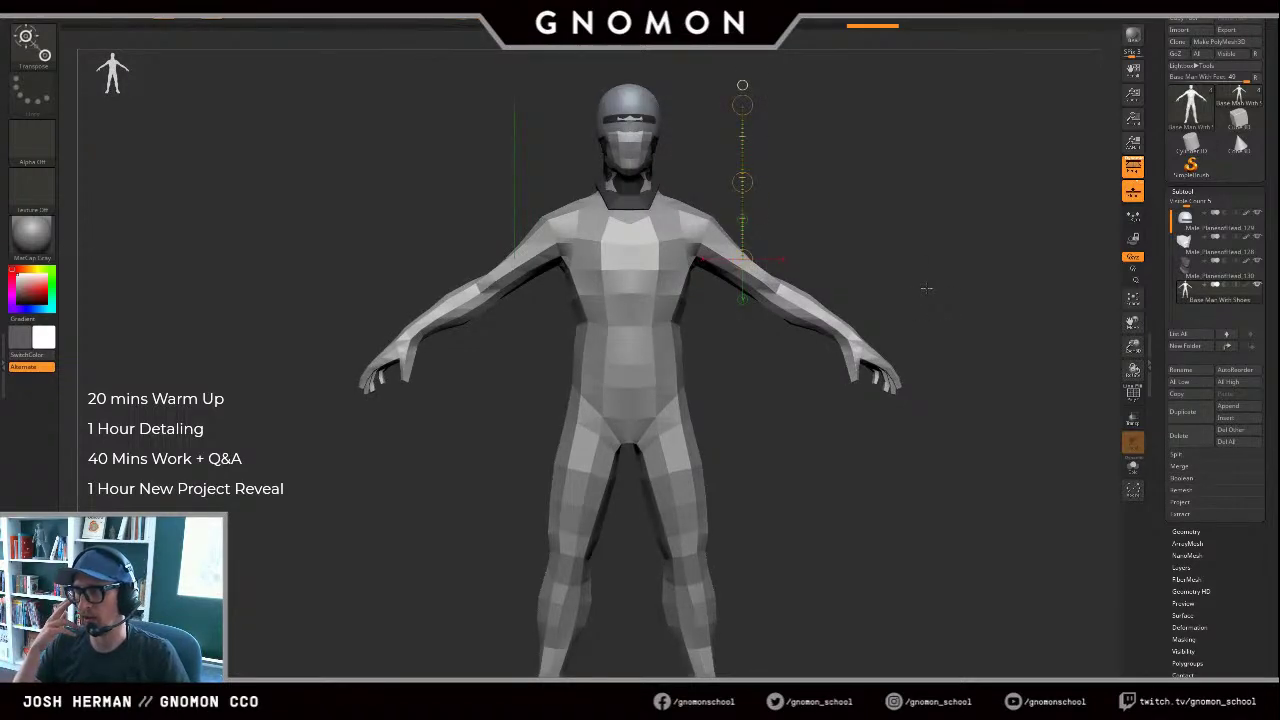
Step: Display the wireframe, isolate the base man and hide the polygons of its head
{"action": "left_click_drag", "start_coordinate": [926, 289], "coordinate": [926, 208], "text": "alt"}
{"action": "key", "text": "shift+f"}
{"action": "left_click_drag", "start_coordinate": [926, 208], "coordinate": [925, 545]}
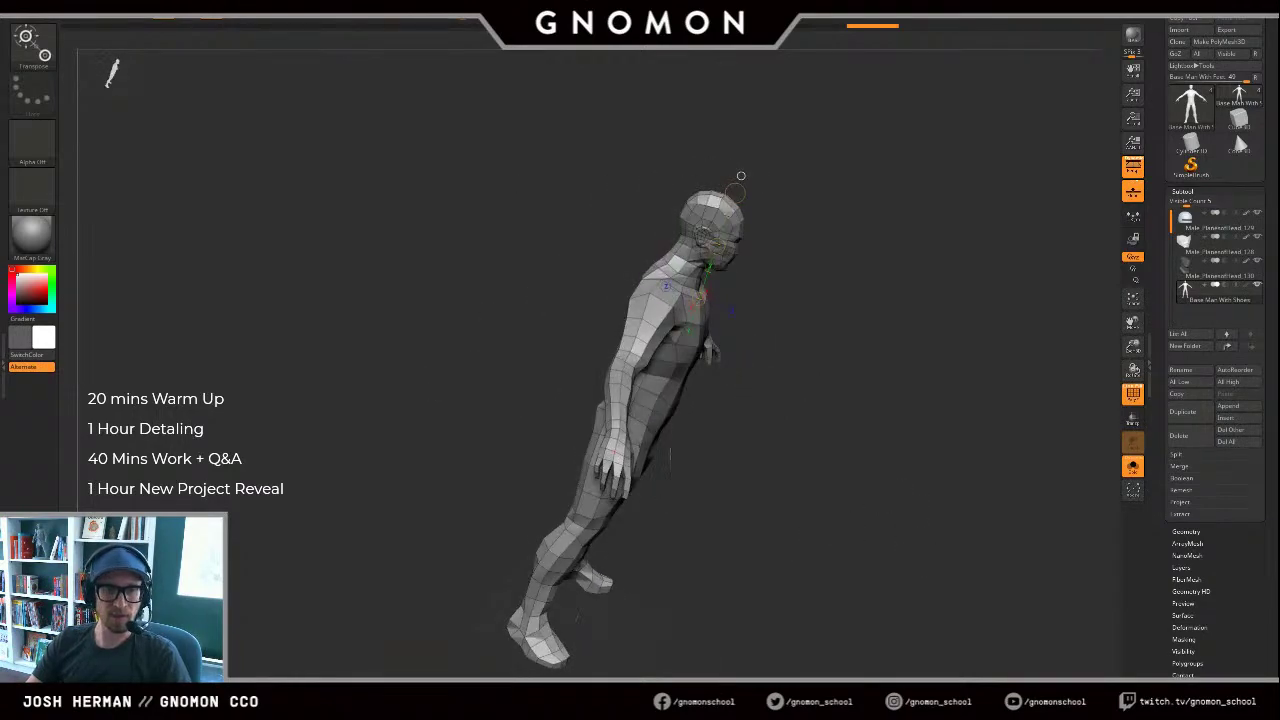
{"action": "left_click_drag", "start_coordinate": [810, 462], "coordinate": [624, 452]}
{"action": "left_click_drag", "start_coordinate": [878, 531], "coordinate": [986, 443]}
{"action": "left_click_drag", "start_coordinate": [877, 201], "coordinate": [874, 209], "text": "alt"}
{"action": "left_click_drag", "start_coordinate": [733, 150], "coordinate": [572, 284], "text": "ctrl+shift"}
{"action": "left_click_drag", "start_coordinate": [492, 266], "coordinate": [777, 257]}
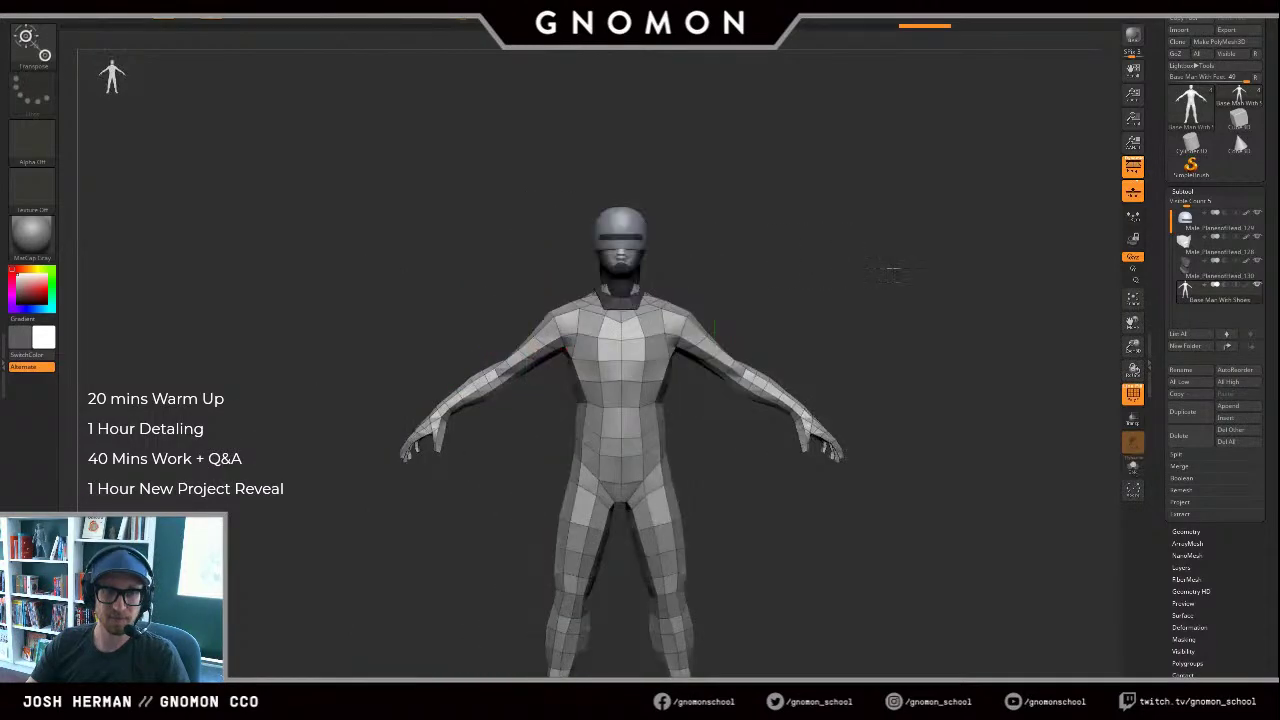
Step: Adjust the hidden selection around the base man's head and neck and check it by inverting visibility
{"action": "mouse_move", "coordinate": [893, 269]}
{"action": "left_mouse_down", "text": "alt"}
{"action": "mouse_move", "coordinate": [911, 231]}
{"action": "mouse_move", "coordinate": [877, 234]}
{"action": "left_mouse_up", "text": "alt"}
{"action": "key", "text": "alt+s"}
{"action": "left_click_drag", "start_coordinate": [719, 197], "coordinate": [586, 261], "text": "ctrl+alt+shift"}
{"action": "left_click_drag", "start_coordinate": [694, 214], "coordinate": [954, 212]}
{"action": "left_click_drag", "start_coordinate": [1045, 395], "coordinate": [1058, 410], "text": "ctrl+shift"}
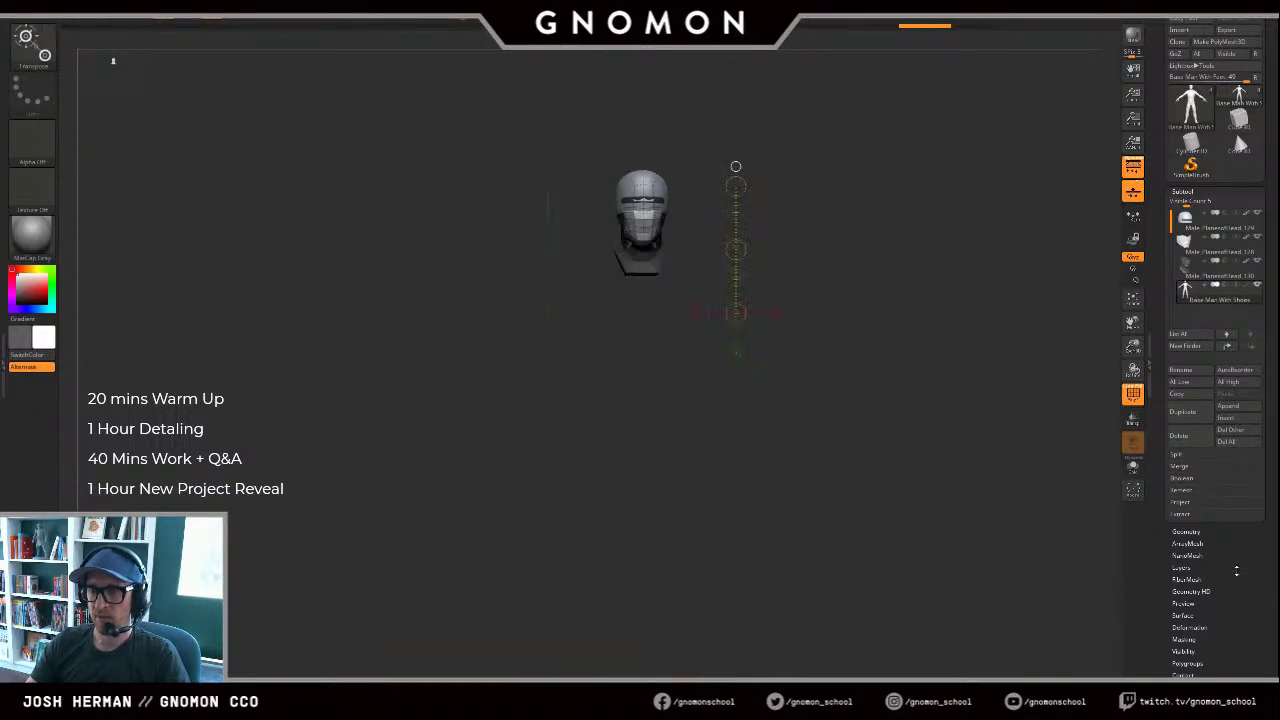
Step: Delete the hidden head geometry from the base man with Del Hidden and check the body from the front
{"action": "left_click_drag", "start_coordinate": [1237, 570], "coordinate": [1230, 512]}
{"action": "left_click", "coordinate": [1187, 359]}
{"action": "left_click_drag", "start_coordinate": [1221, 394], "coordinate": [1221, 440]}
{"action": "left_click", "coordinate": [1196, 355]}
{"action": "mouse_move", "coordinate": [1024, 328]}
{"action": "left_mouse_down"}
{"action": "mouse_move", "coordinate": [1048, 326]}
{"action": "mouse_move", "coordinate": [1008, 320]}
{"action": "left_mouse_up"}
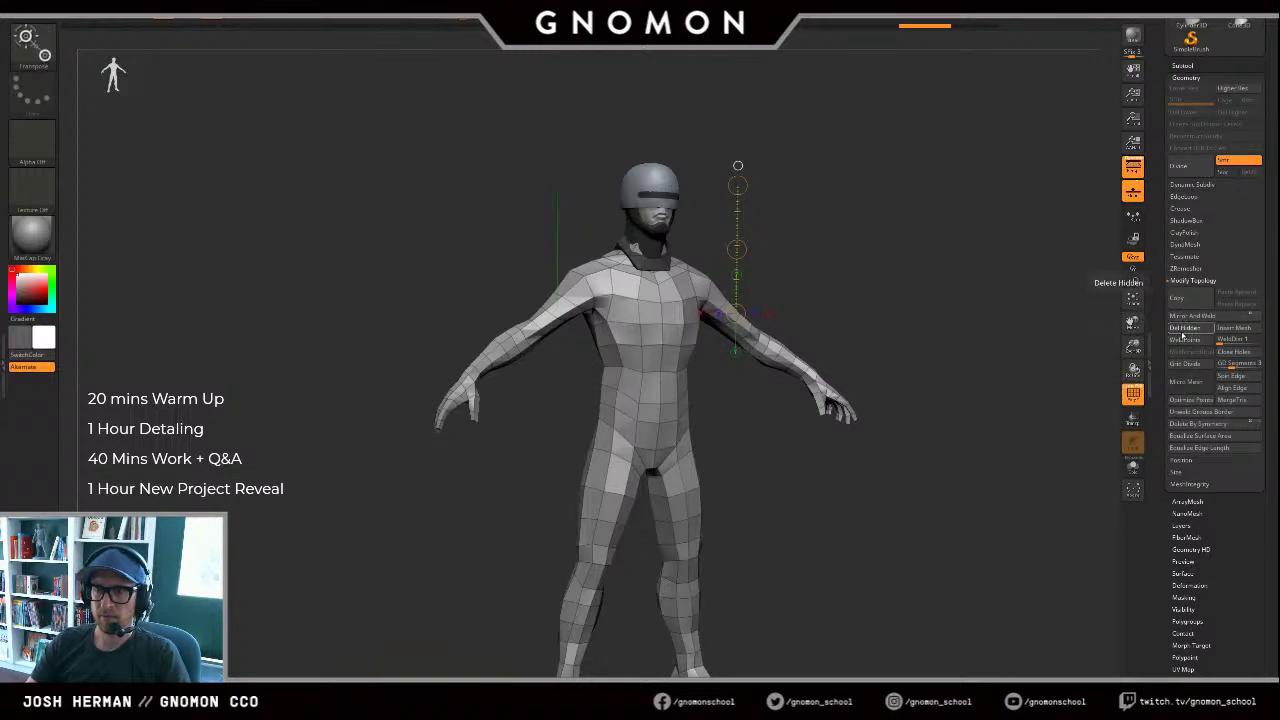
{"action": "left_click", "coordinate": [1182, 333]}
{"action": "left_click_drag", "start_coordinate": [1008, 297], "coordinate": [990, 294], "text": "shift"}
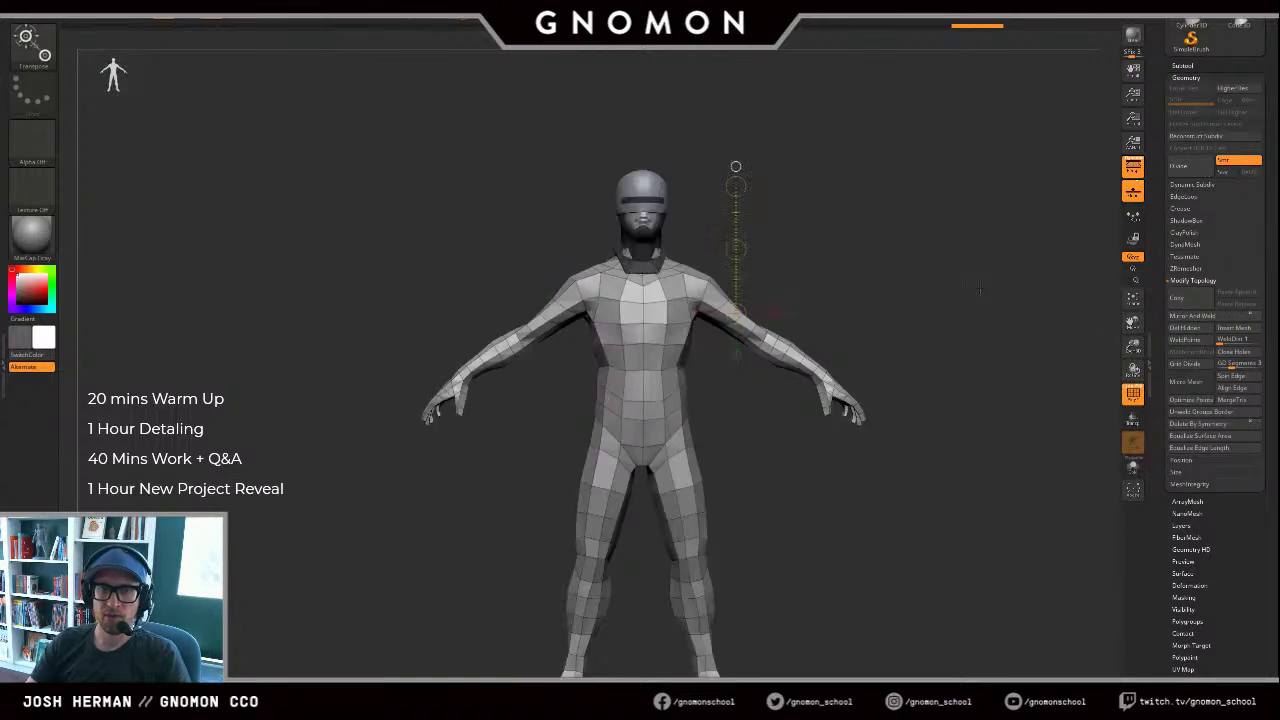
{"action": "key", "text": "v"}
{"action": "key", "text": "v"}
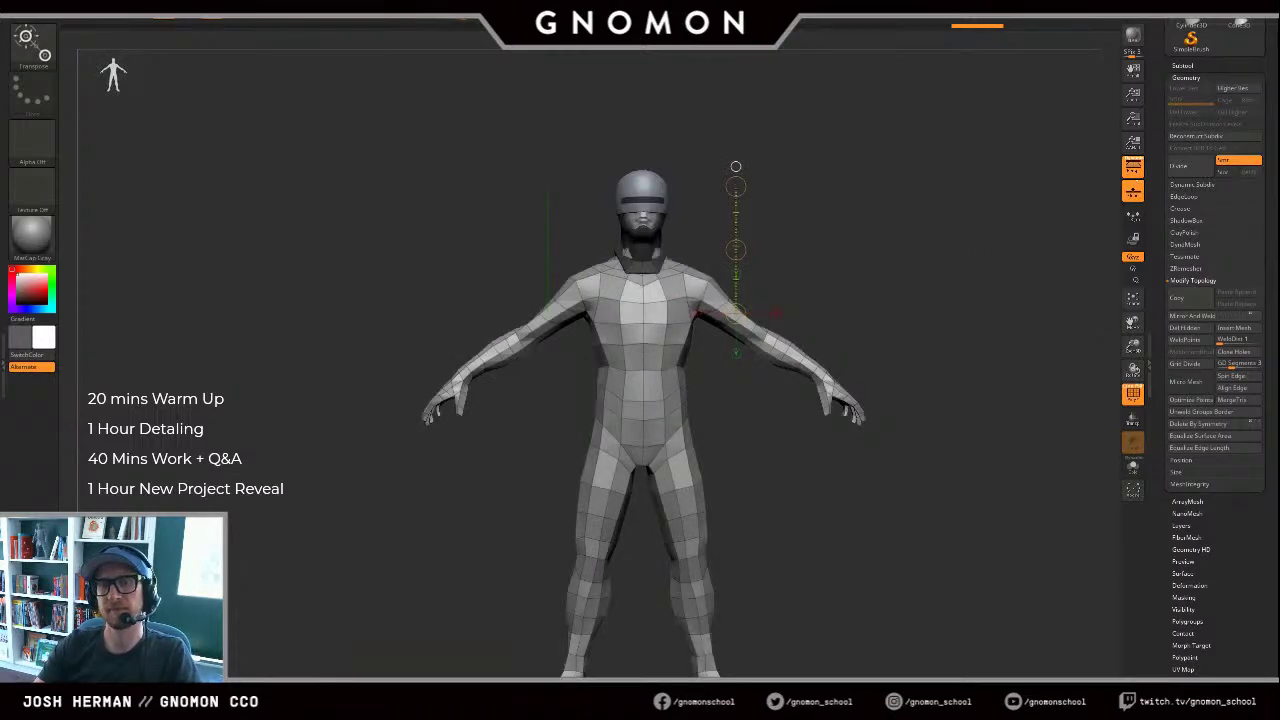
Step: Turn off the base man's wireframe display and frame the upper body
{"action": "key", "text": "q"}
{"action": "mouse_move", "coordinate": [858, 222]}
{"action": "left_mouse_down", "text": "alt"}
{"action": "mouse_move", "coordinate": [874, 297]}
{"action": "mouse_move", "coordinate": [847, 315]}
{"action": "left_mouse_up", "text": "alt"}
{"action": "key", "text": "shift+f"}
{"action": "key", "text": "w"}
{"action": "key", "text": "shift+f"}
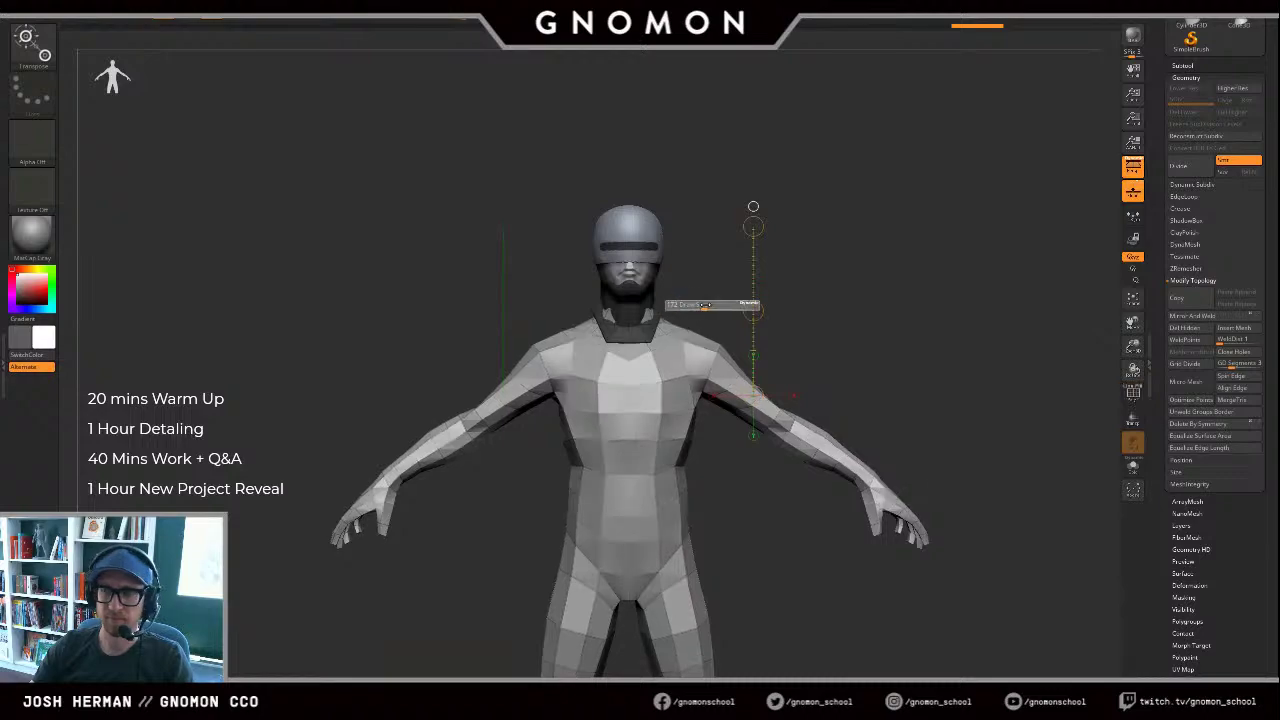
{"action": "left_click_drag", "start_coordinate": [628, 314], "coordinate": [662, 315]}
{"action": "left_click_drag", "start_coordinate": [810, 310], "coordinate": [817, 339]}
{"action": "key", "text": "ctrl+z"}
Step: Mask the torso and legs from the shoulders, soften the mask and rotate both arms down to the sides
{"action": "key", "text": "e"}
{"action": "left_click_drag", "start_coordinate": [688, 354], "coordinate": [745, 391], "text": "ctrl"}
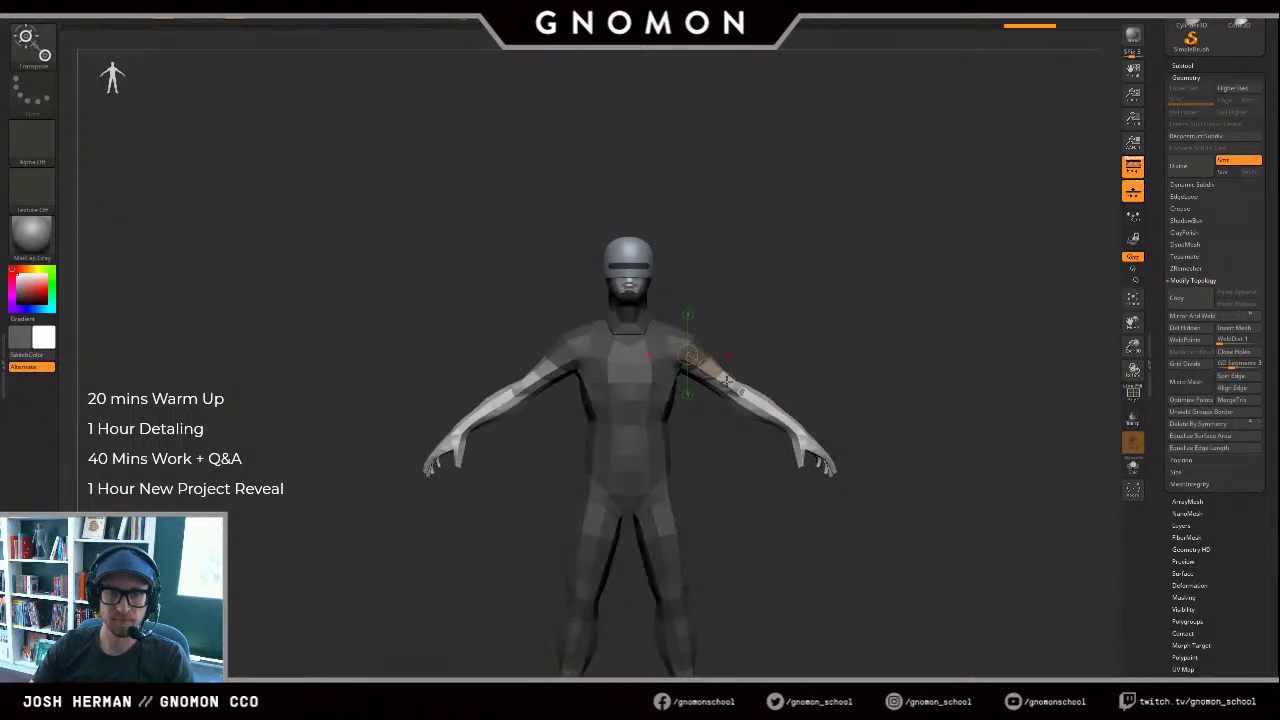
{"action": "left_click", "coordinate": [675, 402], "text": "ctrl"}
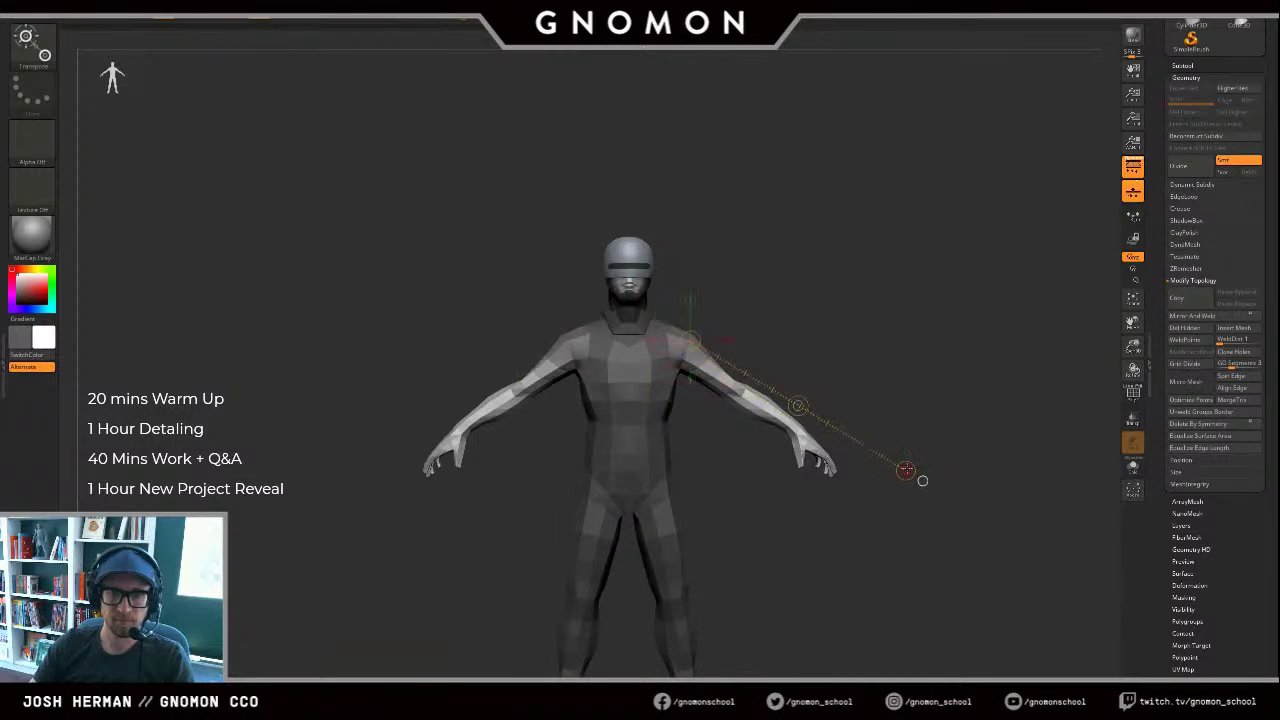
{"action": "left_click_drag", "start_coordinate": [905, 470], "coordinate": [724, 598]}
{"action": "left_click_drag", "start_coordinate": [842, 566], "coordinate": [779, 558]}
{"action": "mouse_move", "coordinate": [708, 451]}
{"action": "left_mouse_down"}
{"action": "mouse_move", "coordinate": [735, 572]}
{"action": "mouse_move", "coordinate": [814, 506]}
{"action": "mouse_move", "coordinate": [739, 471]}
{"action": "mouse_move", "coordinate": [745, 492]}
{"action": "left_mouse_up"}
{"action": "left_click_drag", "start_coordinate": [861, 312], "coordinate": [825, 422], "text": "alt"}
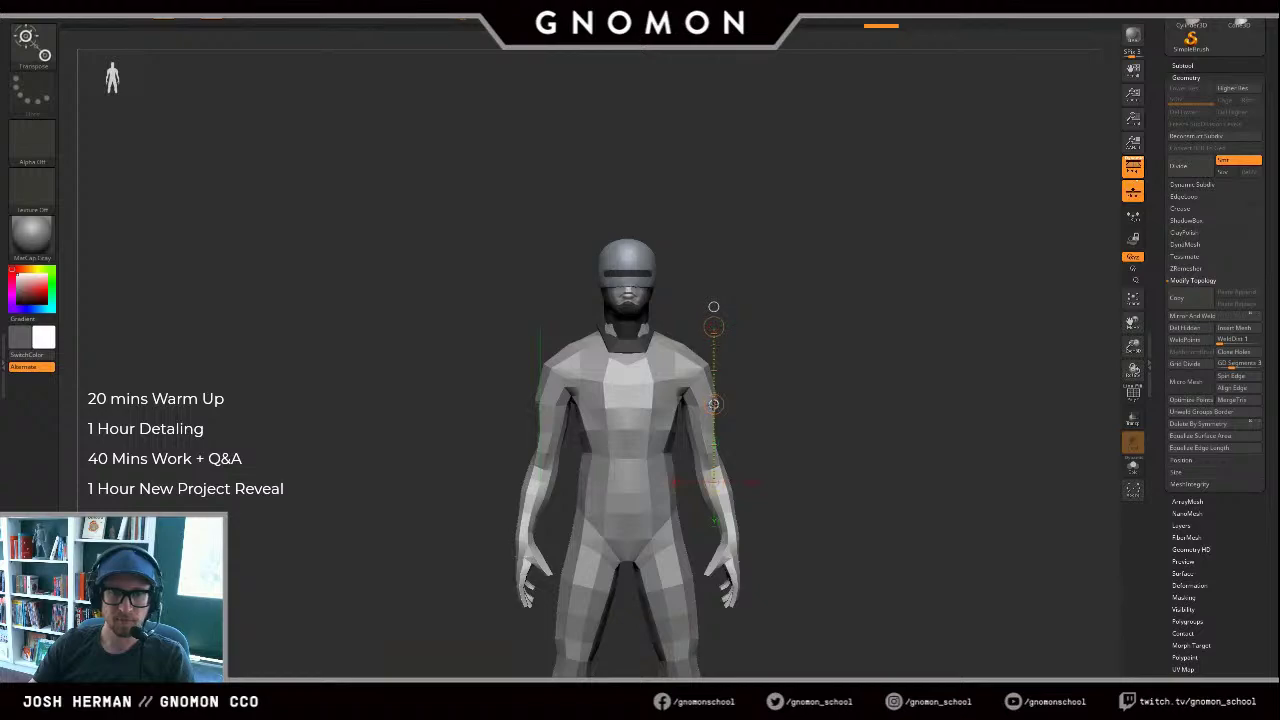
{"action": "left_click_drag", "start_coordinate": [714, 404], "coordinate": [714, 402]}
Step: Reshape the base man's shoulders with the Move brush, adjusting the draw size, and preview the body in dark grey
{"action": "key", "text": "q"}
{"action": "key", "text": "s"}
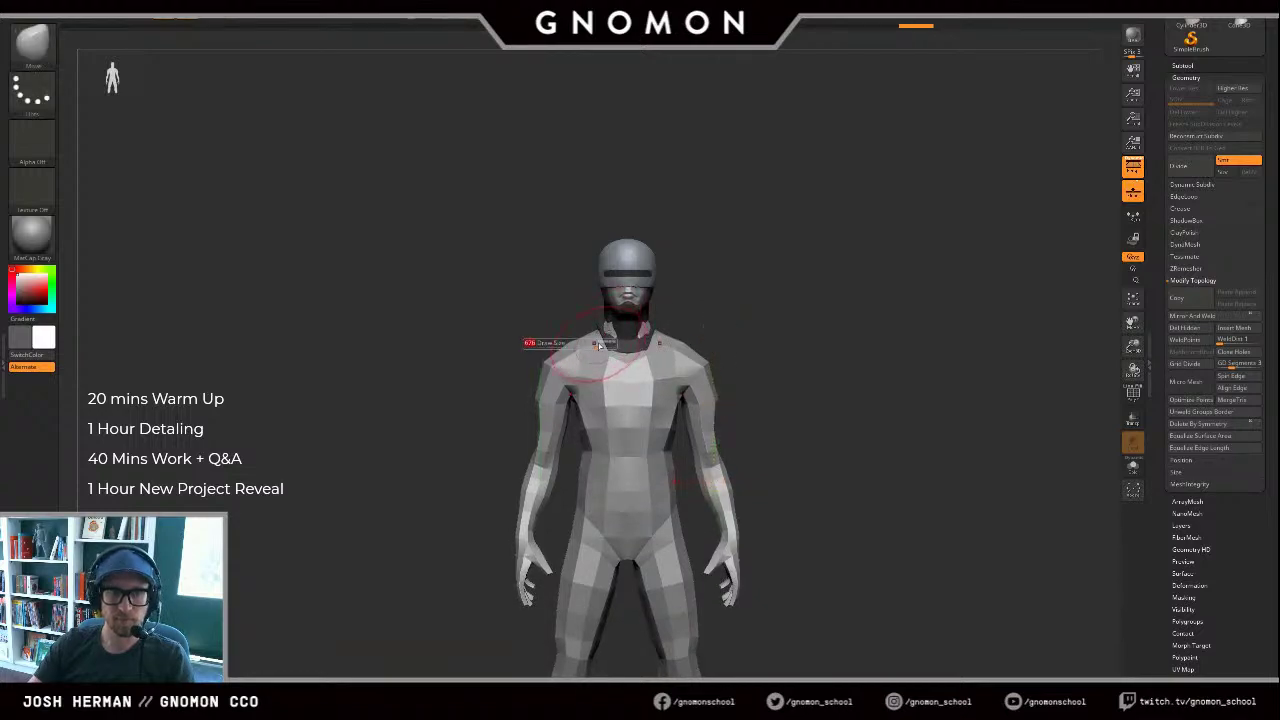
{"action": "left_click_drag", "start_coordinate": [597, 331], "coordinate": [556, 348]}
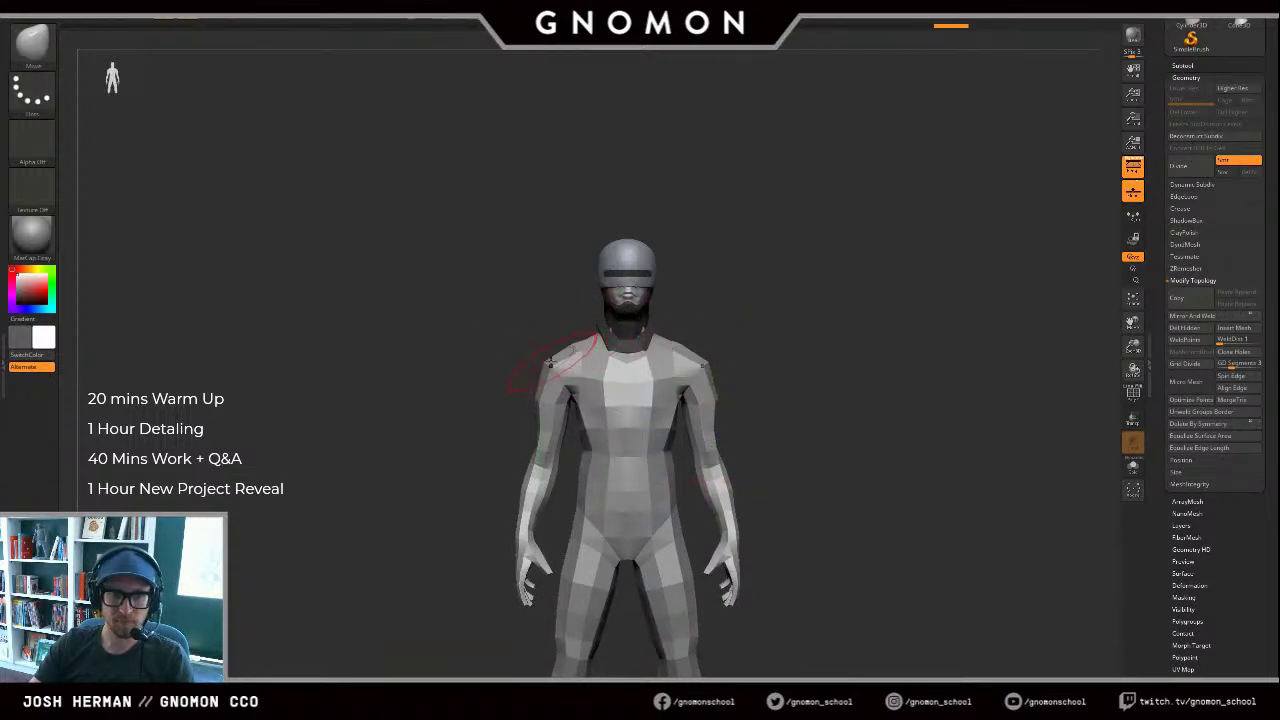
{"action": "key", "text": "s"}
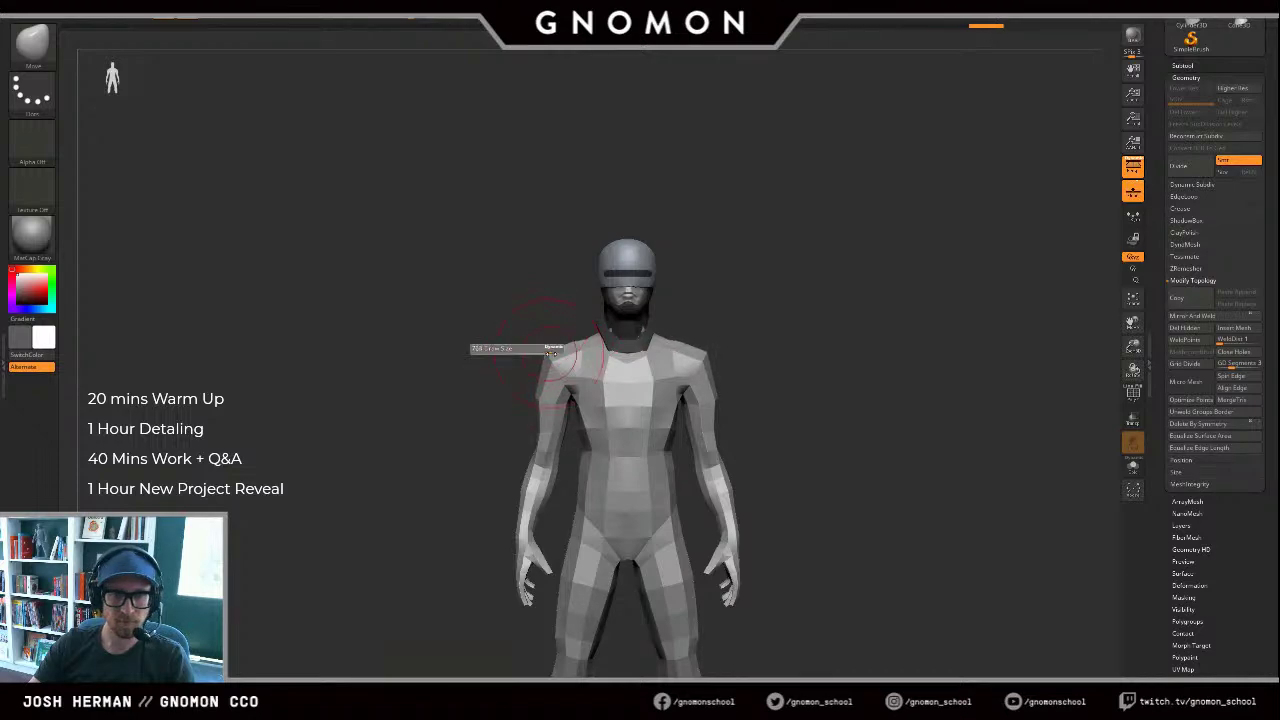
{"action": "left_click_drag", "start_coordinate": [551, 354], "coordinate": [577, 348]}
{"action": "key", "text": "v"}
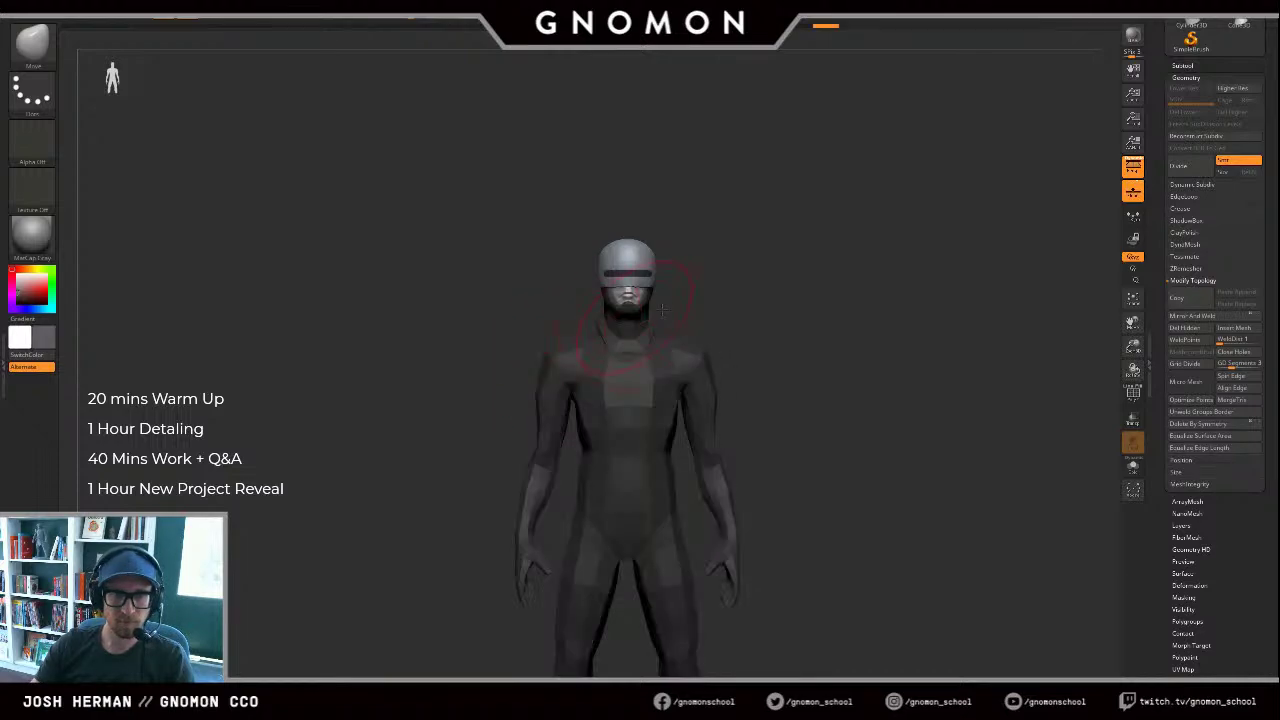
{"action": "left_click_drag", "start_coordinate": [738, 306], "coordinate": [761, 223], "text": "alt"}
{"action": "key", "text": "v"}
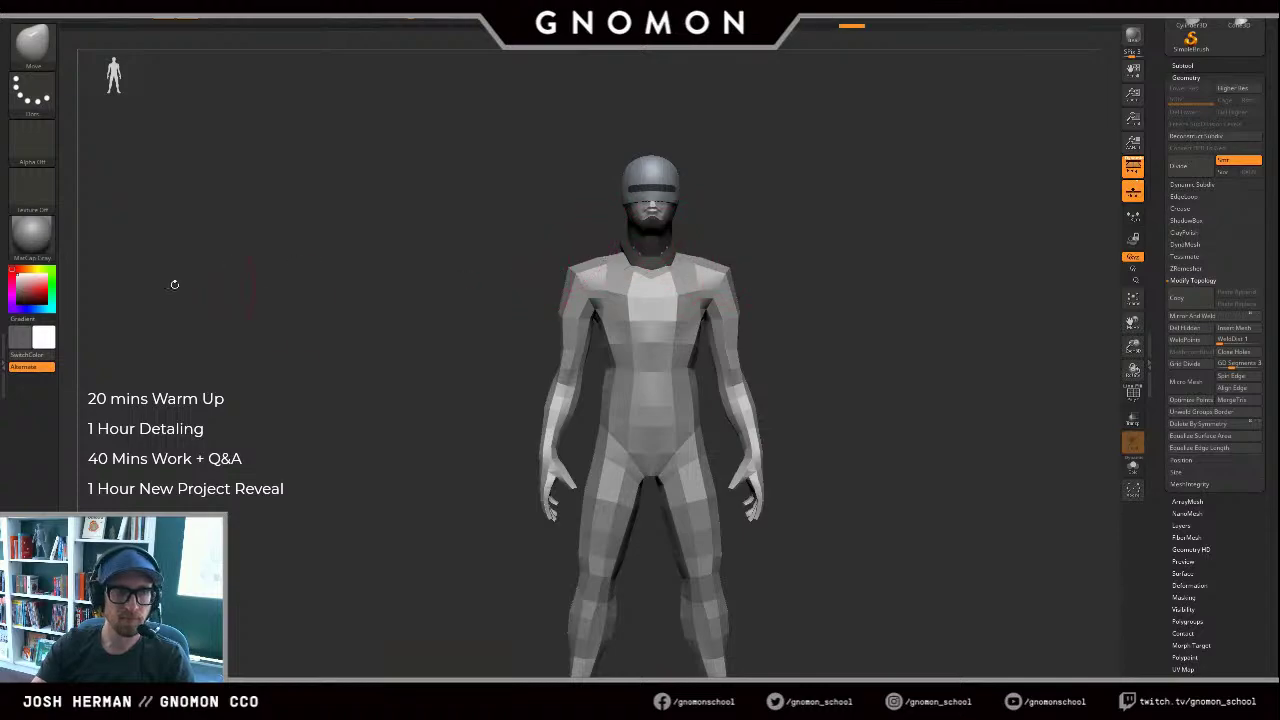
Step: Try different MatCap materials on the Robocop figure
{"action": "left_click", "coordinate": [32, 238]}
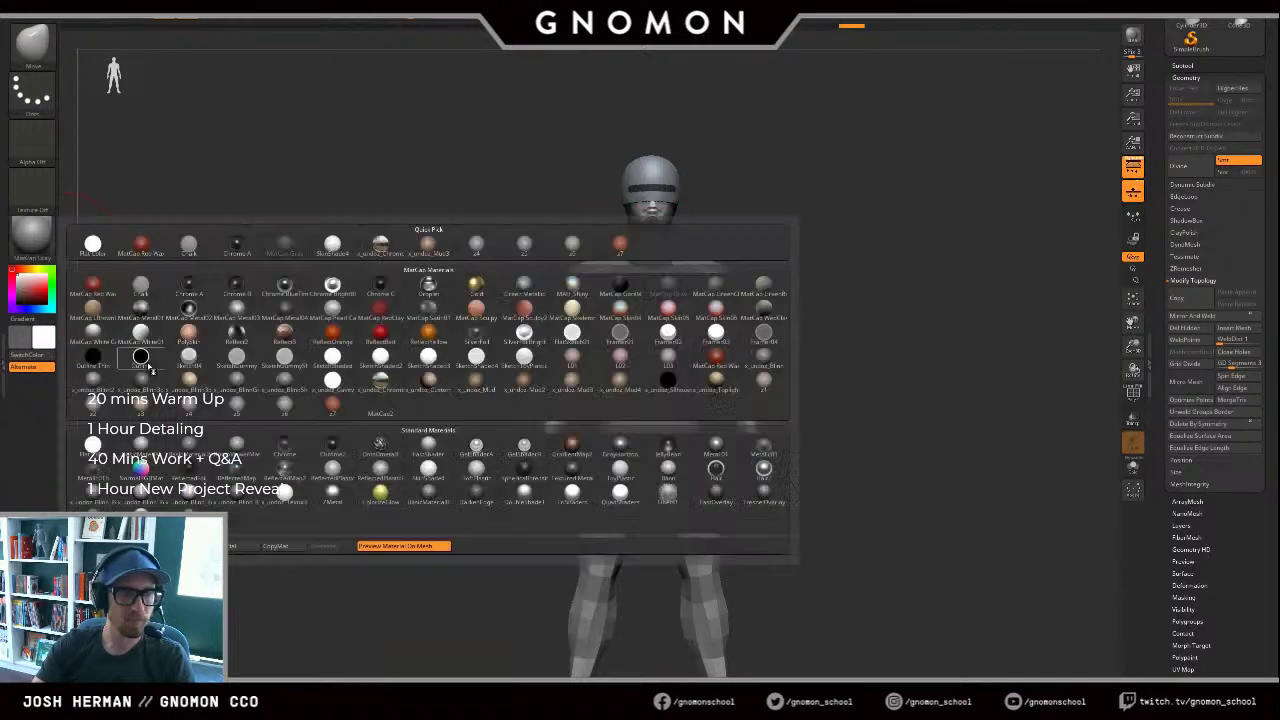
{"action": "left_click", "coordinate": [237, 376]}
{"action": "left_click_drag", "start_coordinate": [379, 298], "coordinate": [178, 293]}
{"action": "left_click", "coordinate": [30, 250]}
{"action": "left_click_drag", "start_coordinate": [231, 197], "coordinate": [110, 227]}
{"action": "left_click", "coordinate": [39, 236]}
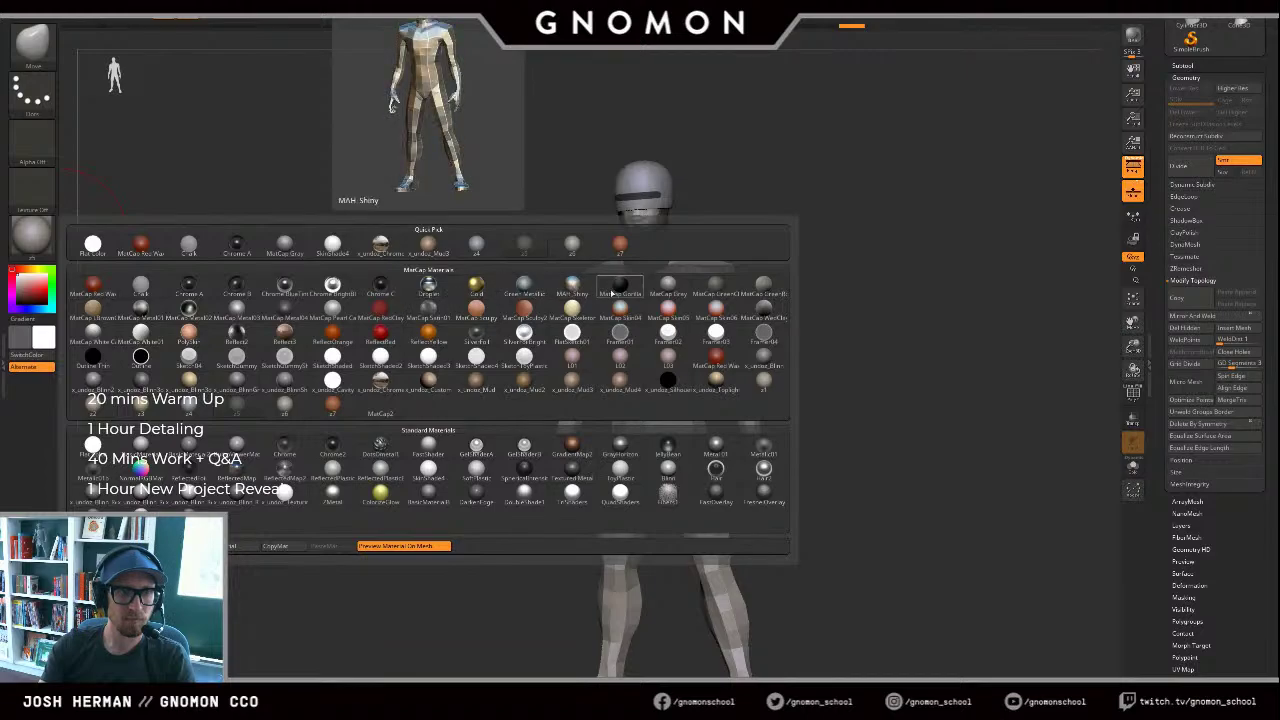
Step: Try different MatCap materials on the figure and settle on a pale grey one
{"action": "left_click", "coordinate": [668, 284]}
{"action": "left_click_drag", "start_coordinate": [411, 269], "coordinate": [330, 258]}
{"action": "left_click", "coordinate": [35, 238]}
{"action": "left_click", "coordinate": [540, 379]}
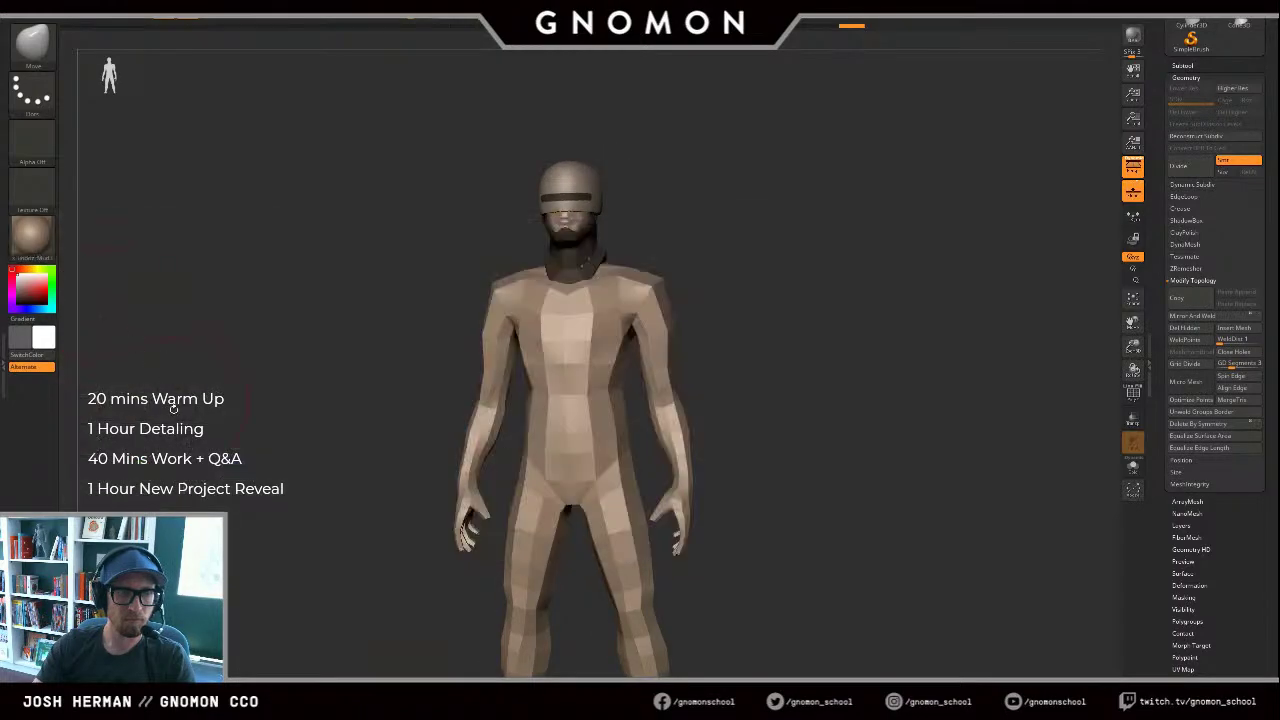
{"action": "left_click", "coordinate": [44, 249]}
{"action": "left_click", "coordinate": [251, 402]}
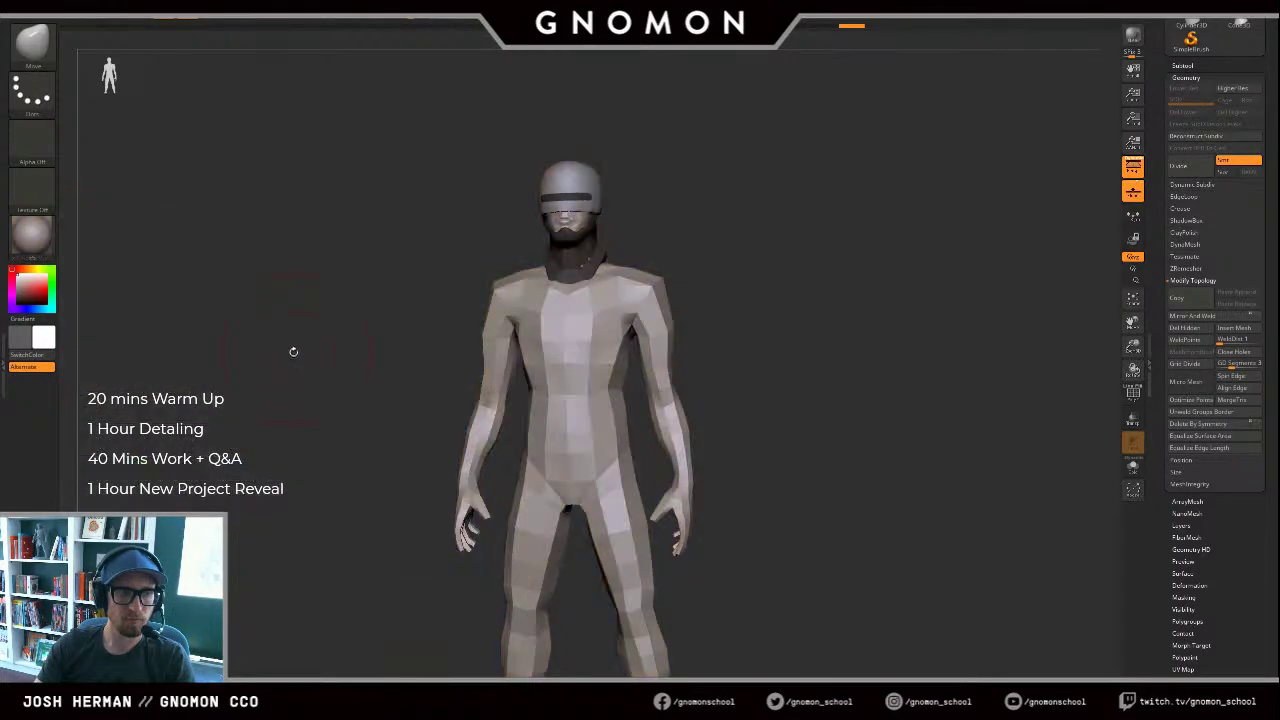
Step: Try to flatten the peak at the back of the body's neckline with the Move brush, and undo it
{"action": "left_click_drag", "start_coordinate": [291, 351], "coordinate": [200, 346]}
{"action": "left_click_drag", "start_coordinate": [850, 262], "coordinate": [595, 281]}
{"action": "left_click_drag", "start_coordinate": [470, 286], "coordinate": [512, 288]}
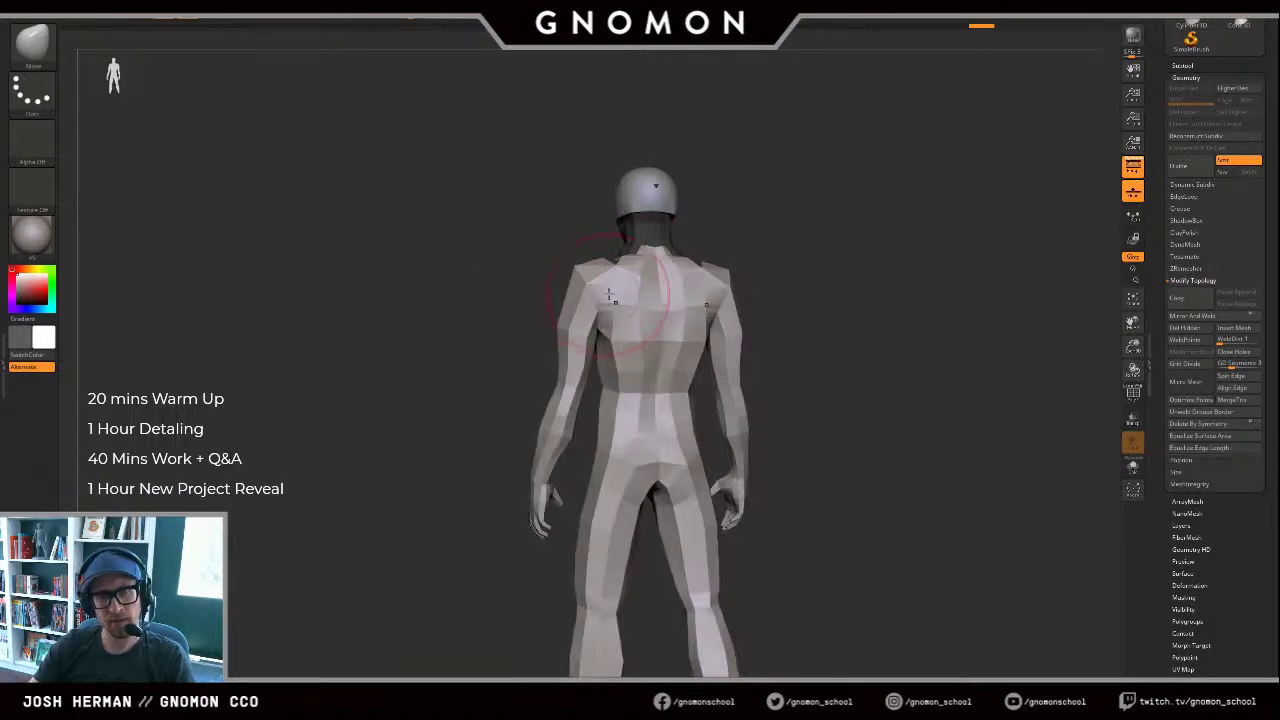
{"action": "left_click_drag", "start_coordinate": [608, 278], "coordinate": [612, 273]}
{"action": "left_click_drag", "start_coordinate": [584, 243], "coordinate": [545, 243]}
{"action": "left_click_drag", "start_coordinate": [626, 266], "coordinate": [642, 258]}
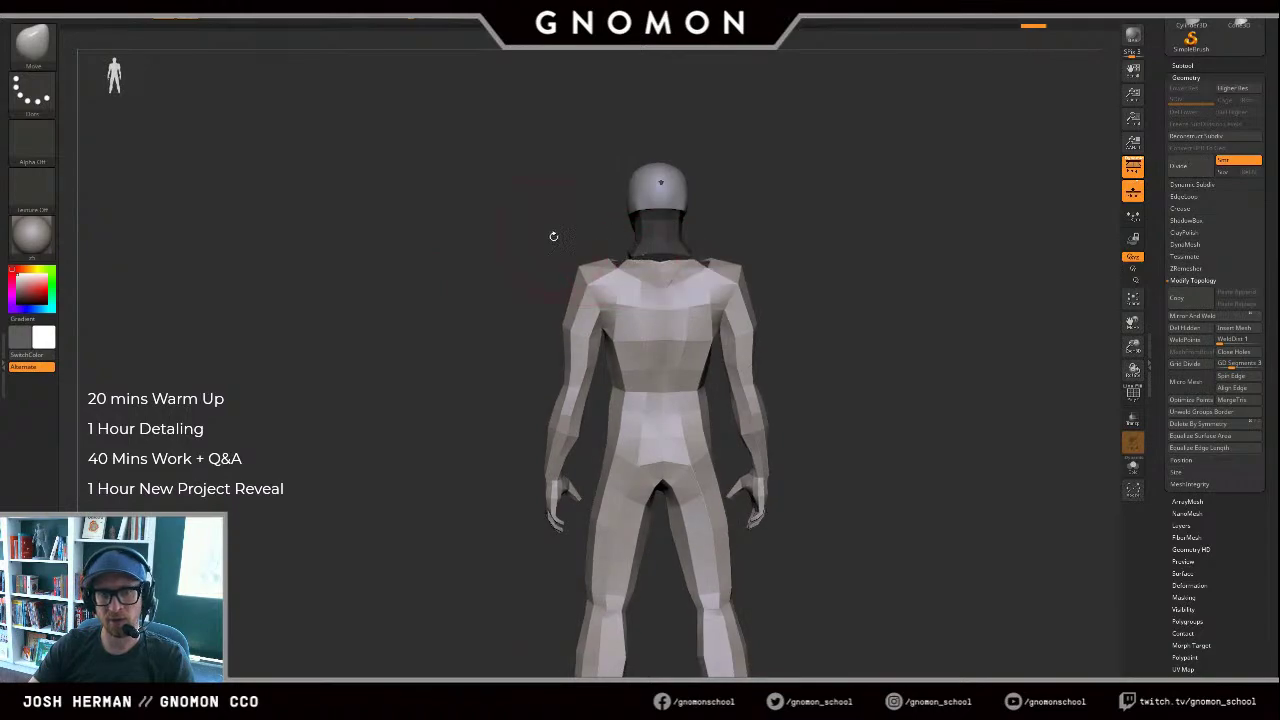
{"action": "left_click_drag", "start_coordinate": [553, 236], "coordinate": [640, 255]}
{"action": "left_click_drag", "start_coordinate": [715, 240], "coordinate": [672, 246]}
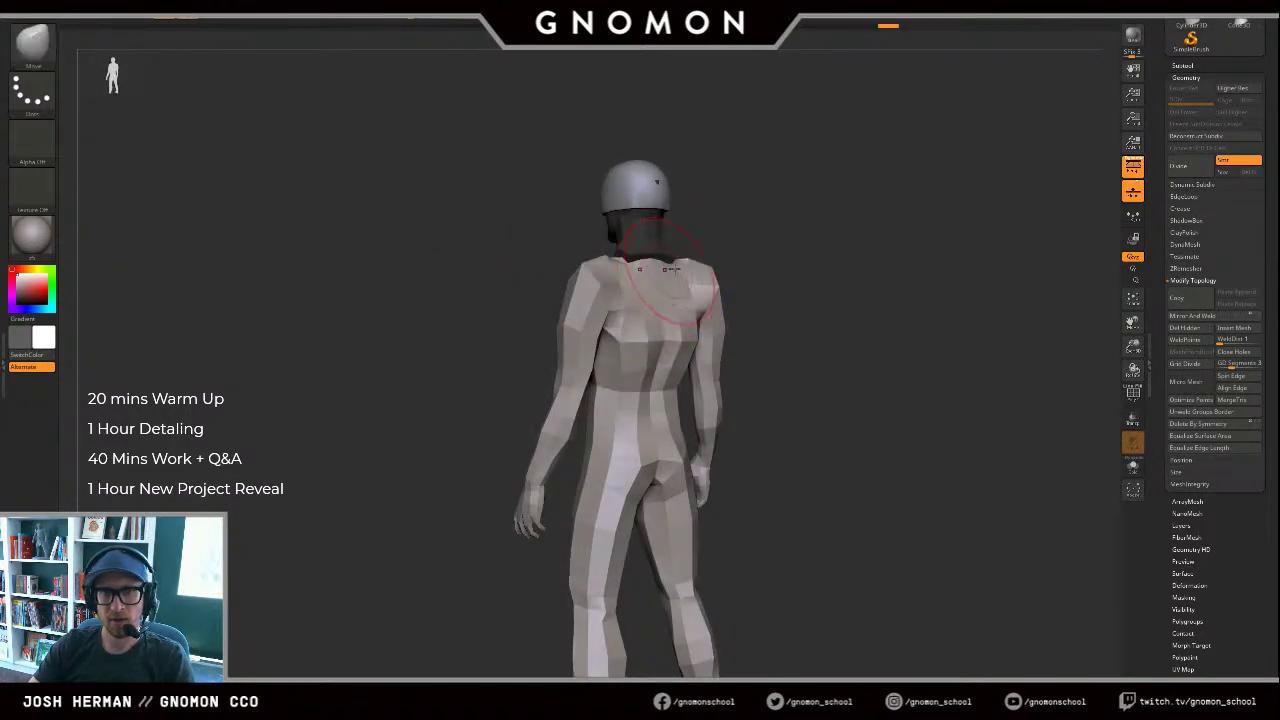
{"action": "key", "text": "ctrl+z"}
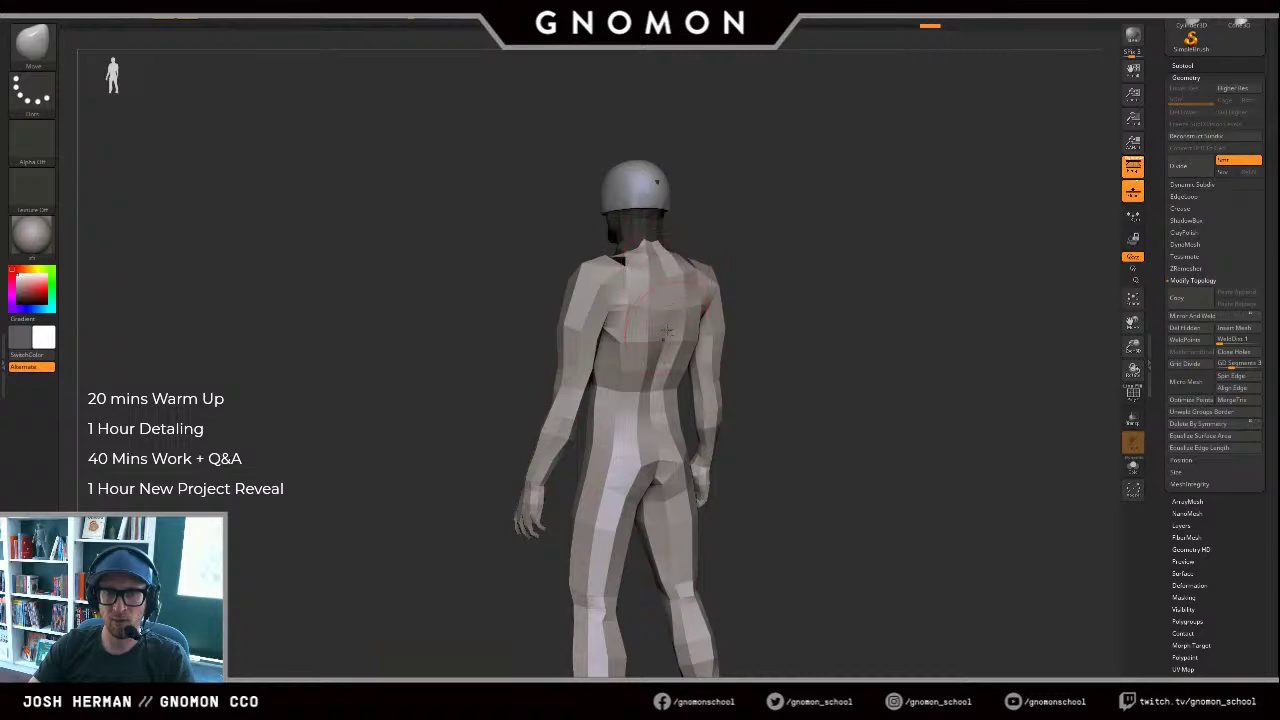
Step: Make the body active and raise its neckline around the collar with a resized Move brush
{"action": "left_click_drag", "start_coordinate": [920, 240], "coordinate": [1015, 270]}
{"action": "mouse_move", "coordinate": [891, 289]}
{"action": "left_mouse_down", "text": "alt"}
{"action": "mouse_move", "coordinate": [909, 297]}
{"action": "mouse_move", "coordinate": [815, 262]}
{"action": "mouse_move", "coordinate": [783, 231]}
{"action": "left_mouse_up", "text": "alt"}
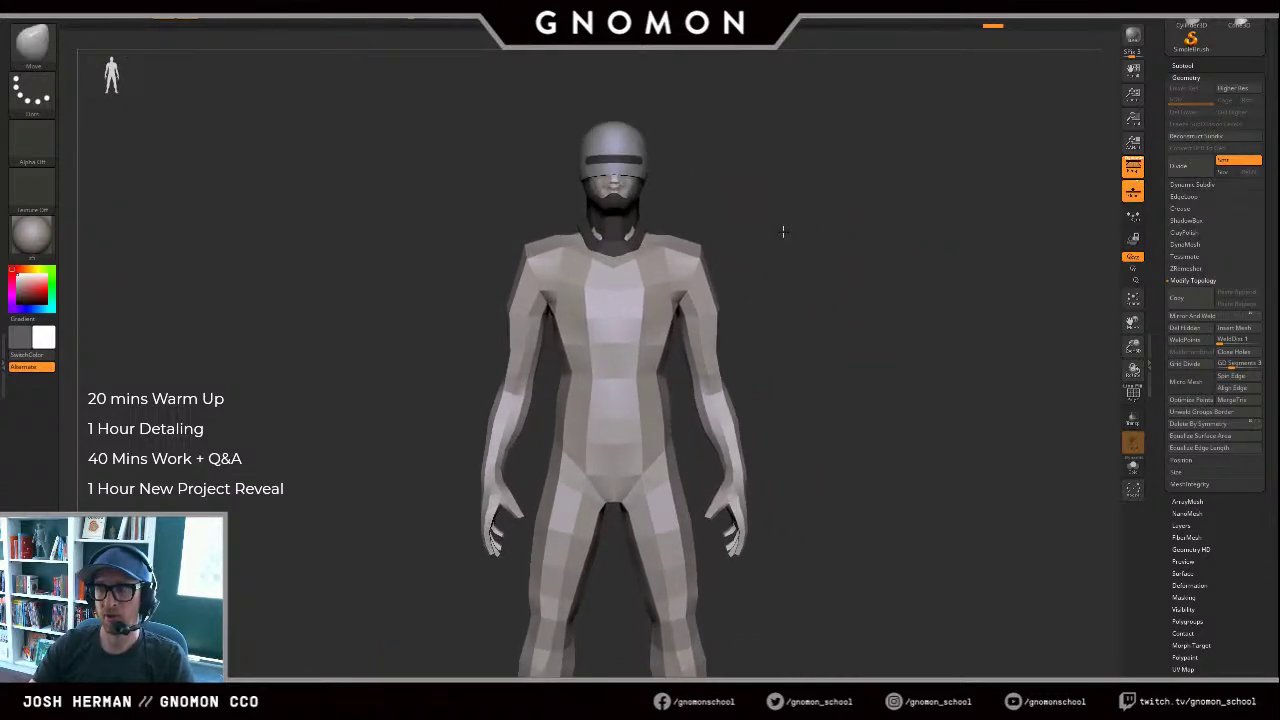
{"action": "key", "text": "s"}
{"action": "left_click_drag", "start_coordinate": [508, 311], "coordinate": [530, 311]}
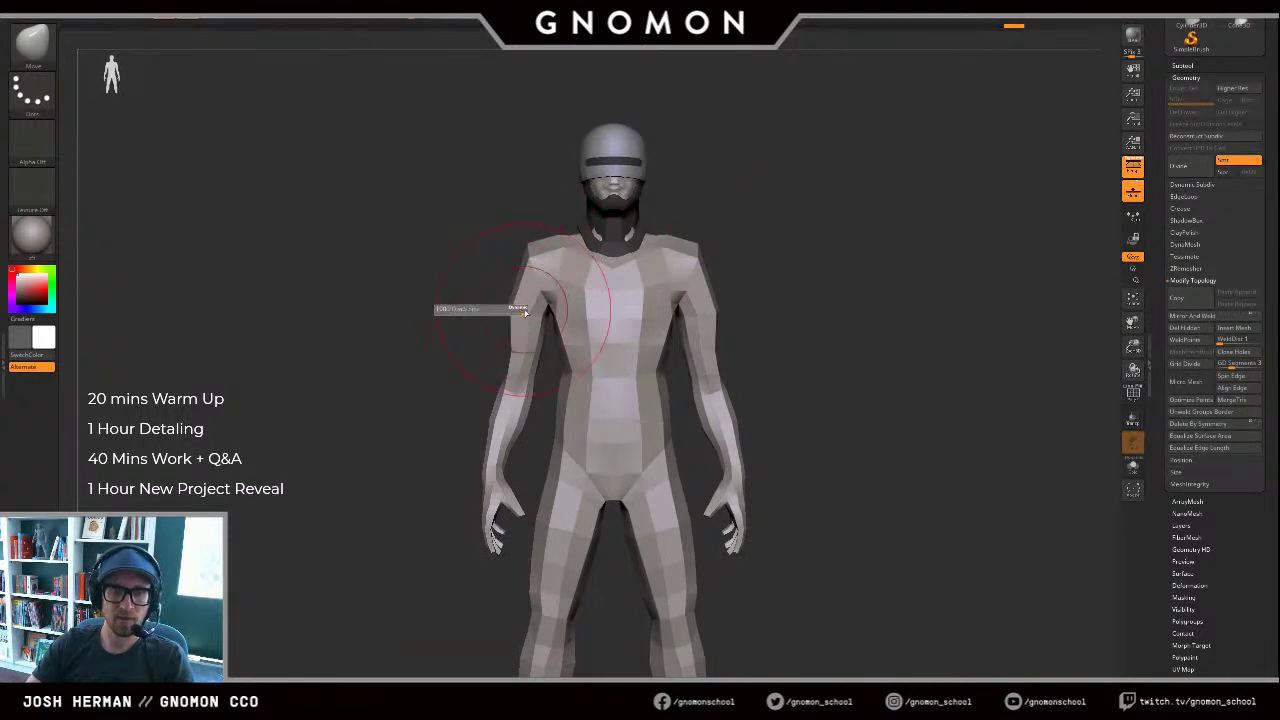
{"action": "left_click_drag", "start_coordinate": [479, 357], "coordinate": [495, 294], "text": "alt"}
{"action": "mouse_move", "coordinate": [767, 160]}
{"action": "left_mouse_down", "text": "alt"}
{"action": "mouse_move", "coordinate": [724, 263]}
{"action": "mouse_move", "coordinate": [743, 295]}
{"action": "left_mouse_up", "text": "alt"}
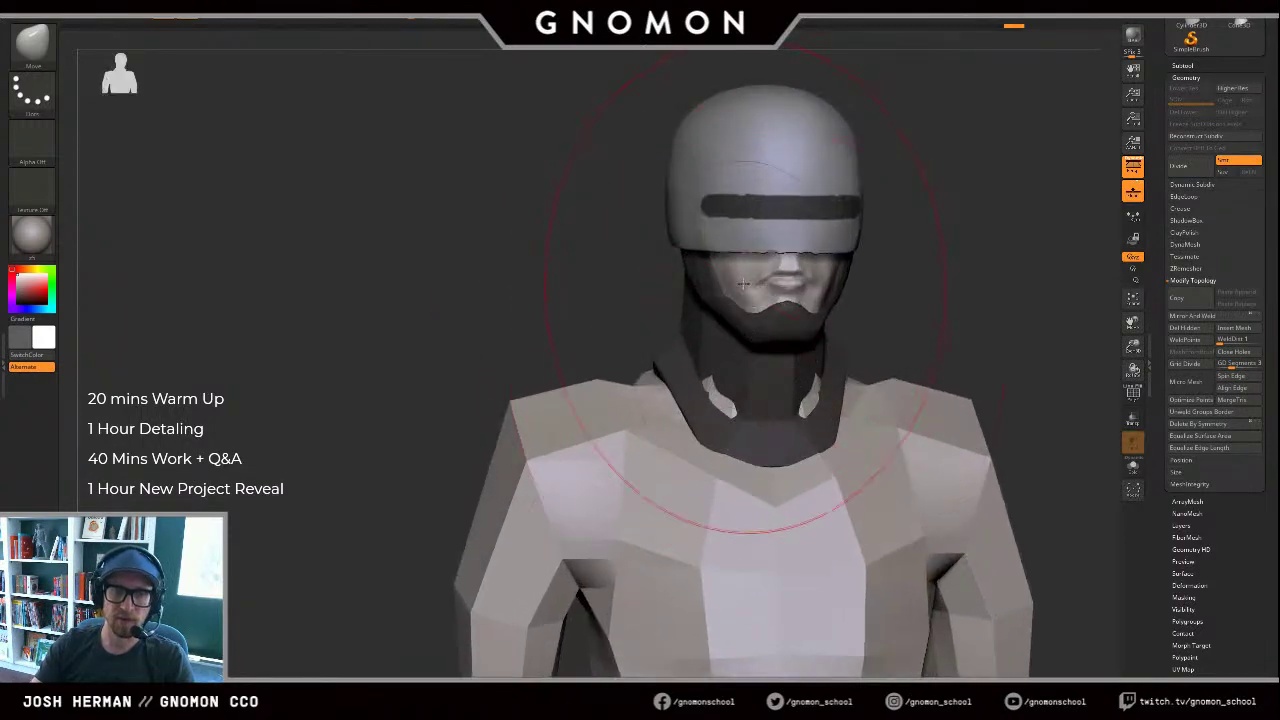
{"action": "mouse_move", "coordinate": [954, 286]}
{"action": "left_mouse_down", "text": "alt"}
{"action": "mouse_move", "coordinate": [909, 260]}
{"action": "mouse_move", "coordinate": [925, 270]}
{"action": "mouse_move", "coordinate": [885, 314]}
{"action": "mouse_move", "coordinate": [965, 300]}
{"action": "left_mouse_up", "text": "alt"}
{"action": "key", "text": "s"}
{"action": "mouse_move", "coordinate": [740, 255]}
{"action": "left_mouse_down"}
{"action": "mouse_move", "coordinate": [534, 268]}
{"action": "mouse_move", "coordinate": [551, 264]}
{"action": "left_mouse_up"}
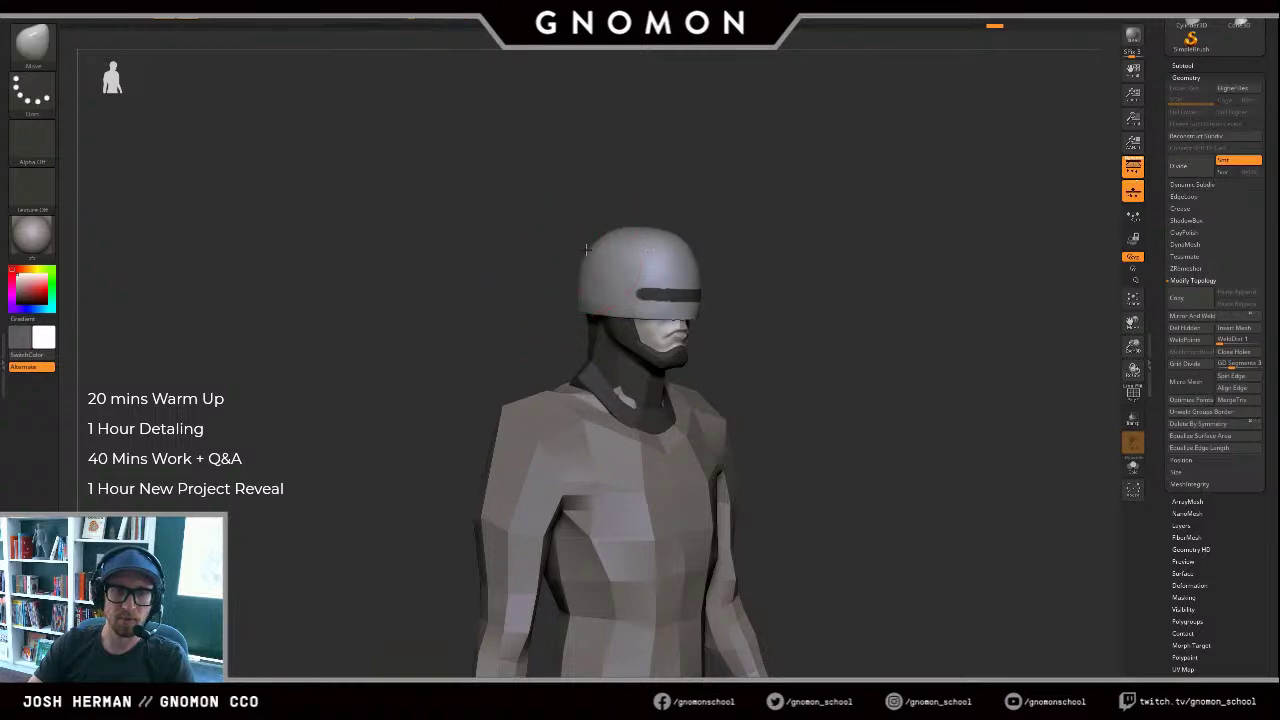
{"action": "left_click", "coordinate": [569, 401], "text": "alt"}
{"action": "mouse_move", "coordinate": [514, 377]}
{"action": "left_mouse_down", "text": "shift"}
{"action": "mouse_move", "coordinate": [466, 338]}
{"action": "mouse_move", "coordinate": [532, 325]}
{"action": "left_mouse_up", "text": "shift"}
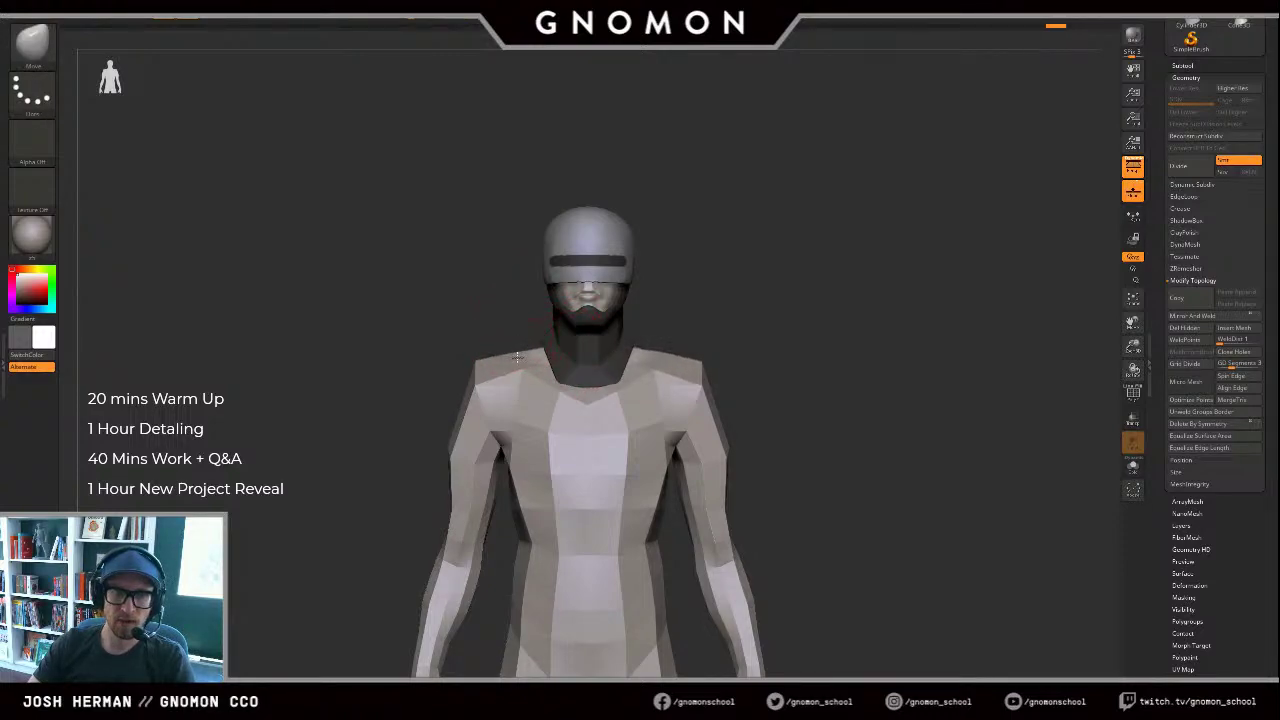
Step: Pull the body's shoulders up and outward with the Move brush for a squarer silhouette
{"action": "key", "text": "alt+s"}
{"action": "left_click_drag", "start_coordinate": [552, 346], "coordinate": [544, 260]}
{"action": "left_click", "coordinate": [570, 273], "text": "ctrl+shift"}
{"action": "left_click_drag", "start_coordinate": [856, 250], "coordinate": [791, 251]}
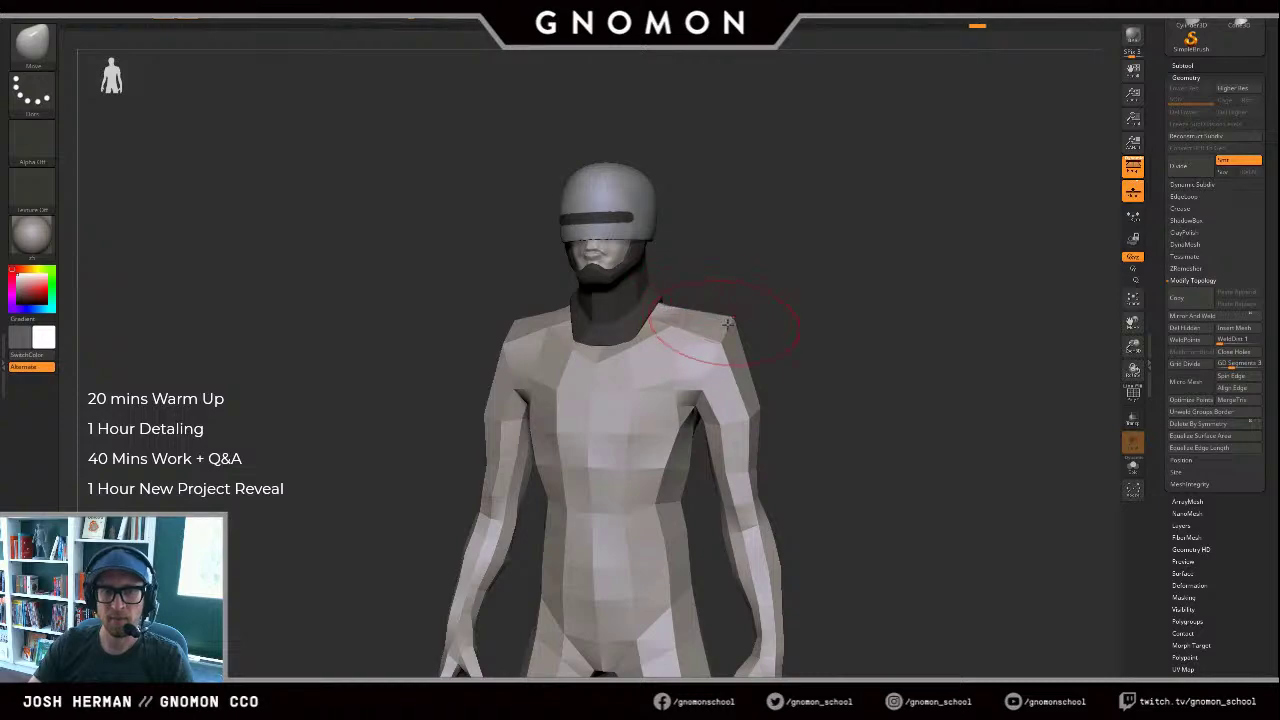
{"action": "mouse_move", "coordinate": [727, 324]}
{"action": "right_mouse_down"}
{"action": "mouse_move", "coordinate": [823, 320]}
{"action": "mouse_move", "coordinate": [711, 310]}
{"action": "right_mouse_up"}
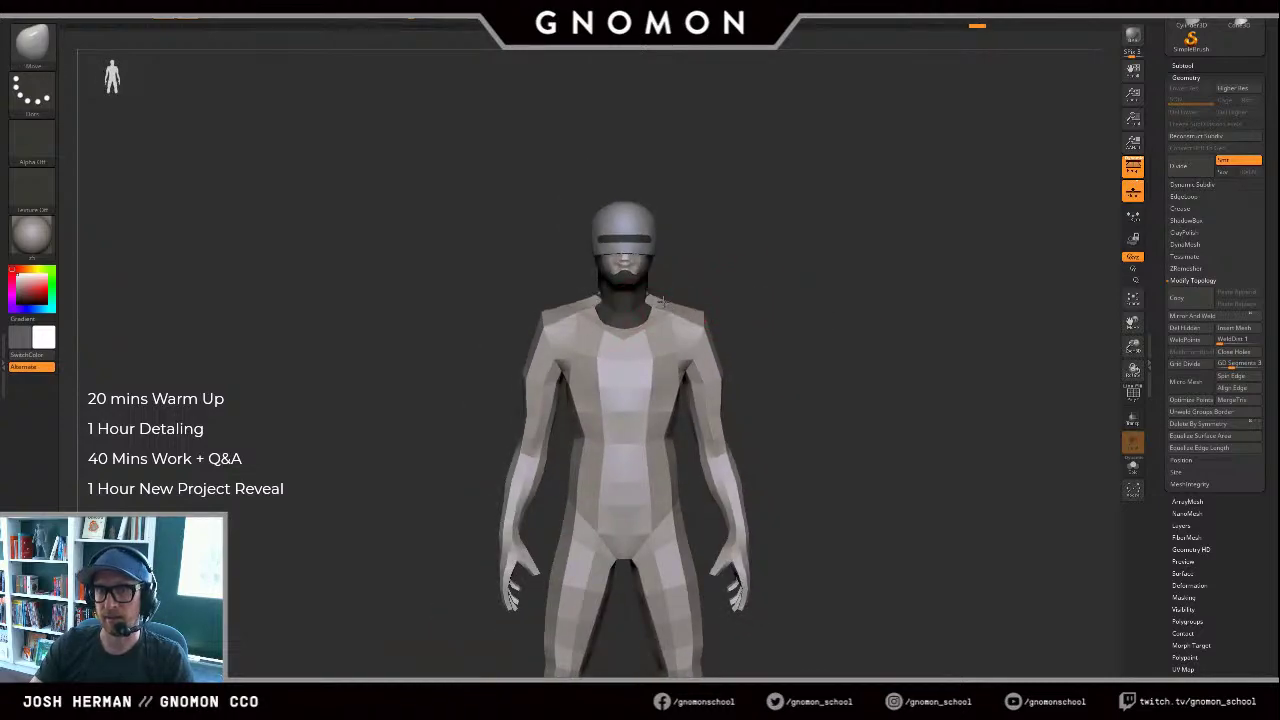
{"action": "mouse_move", "coordinate": [573, 316]}
{"action": "left_mouse_down"}
{"action": "mouse_move", "coordinate": [488, 308]}
{"action": "mouse_move", "coordinate": [531, 320]}
{"action": "left_mouse_up"}
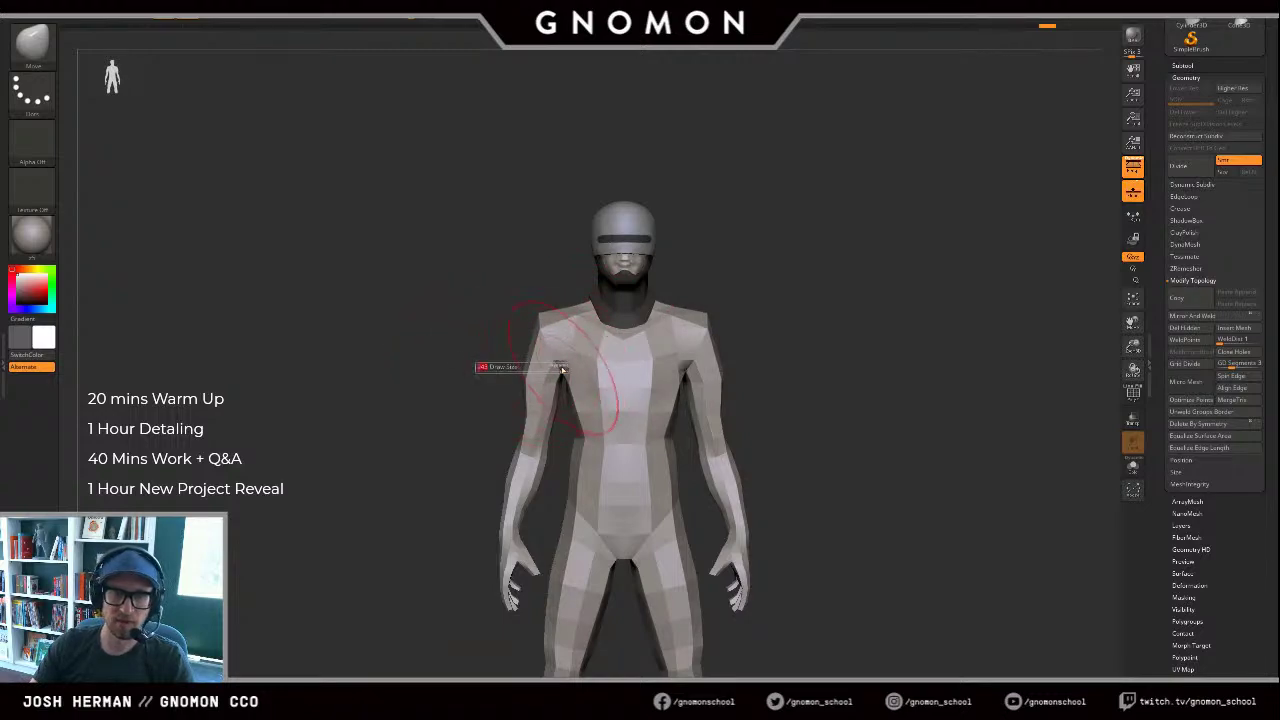
Step: Try small Move brush adjustments around the armpits, undoing each one
{"action": "key", "text": "ctrl+z"}
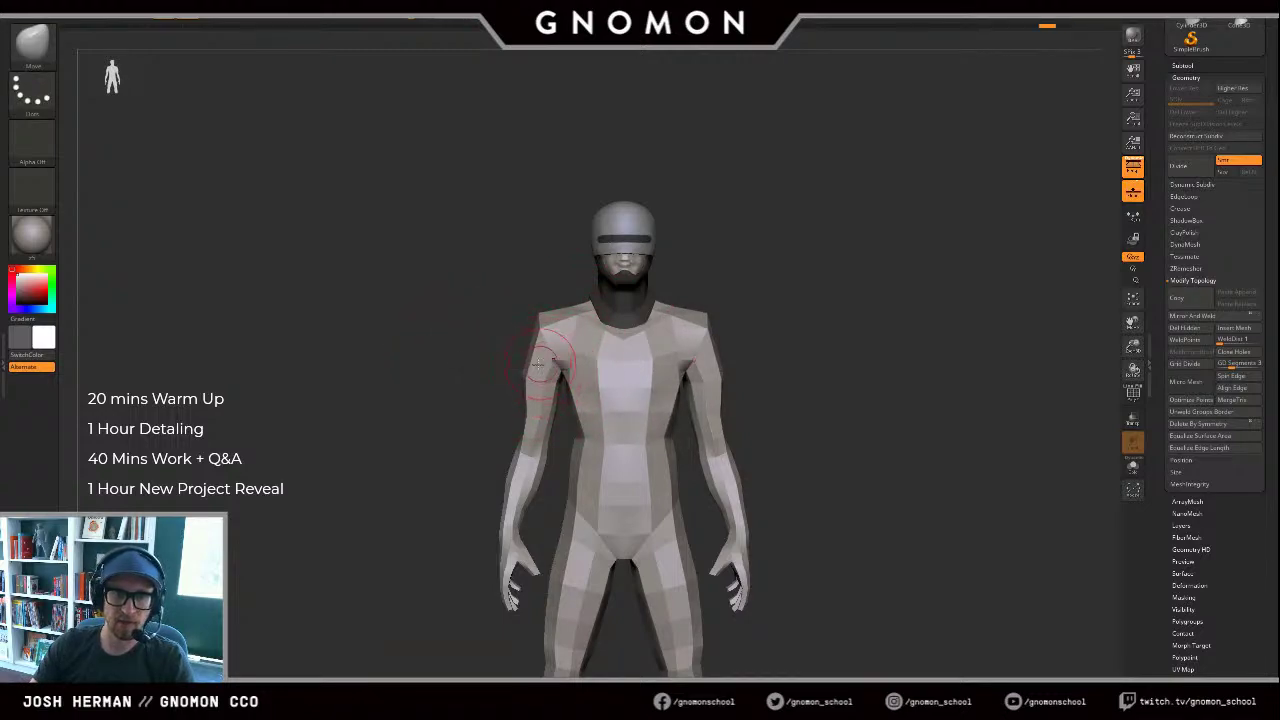
{"action": "left_click_drag", "start_coordinate": [564, 374], "coordinate": [553, 383]}
{"action": "key", "text": "ctrl+z"}
{"action": "left_click_drag", "start_coordinate": [769, 312], "coordinate": [755, 315]}
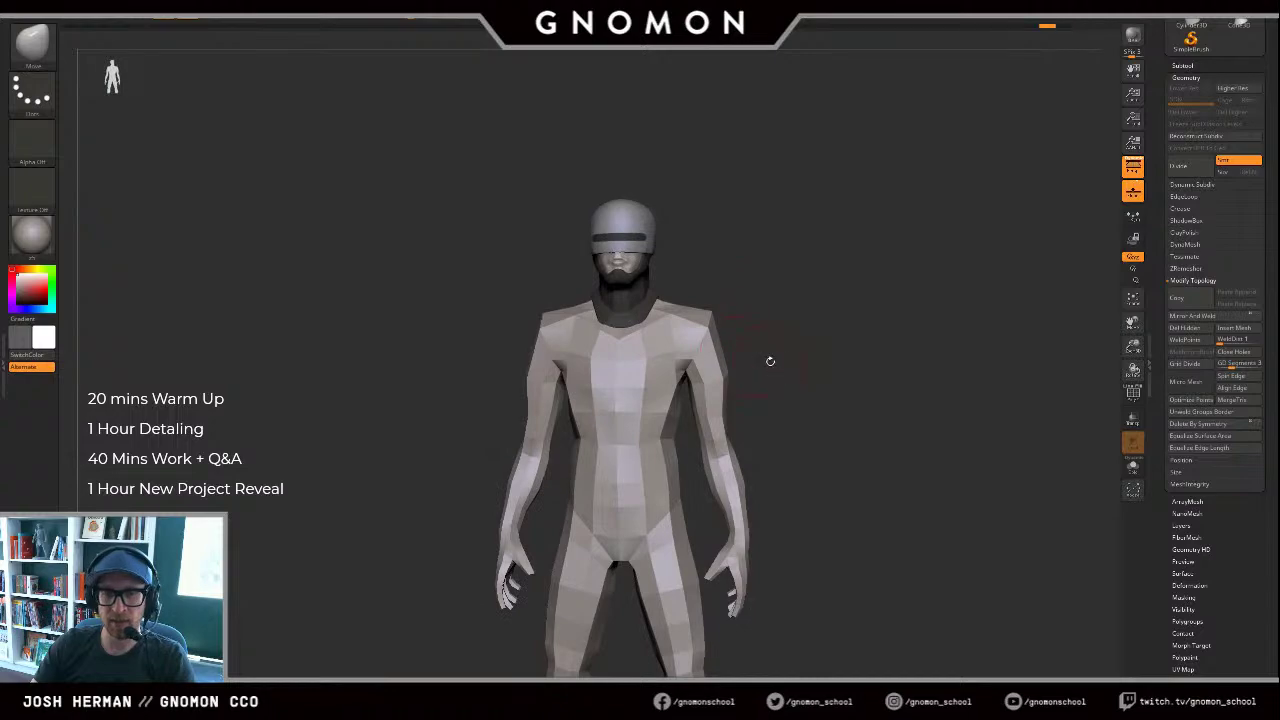
{"action": "key", "text": "ctrl+z"}
{"action": "left_click_drag", "start_coordinate": [779, 418], "coordinate": [790, 413]}
{"action": "key", "text": "ctrl+z"}
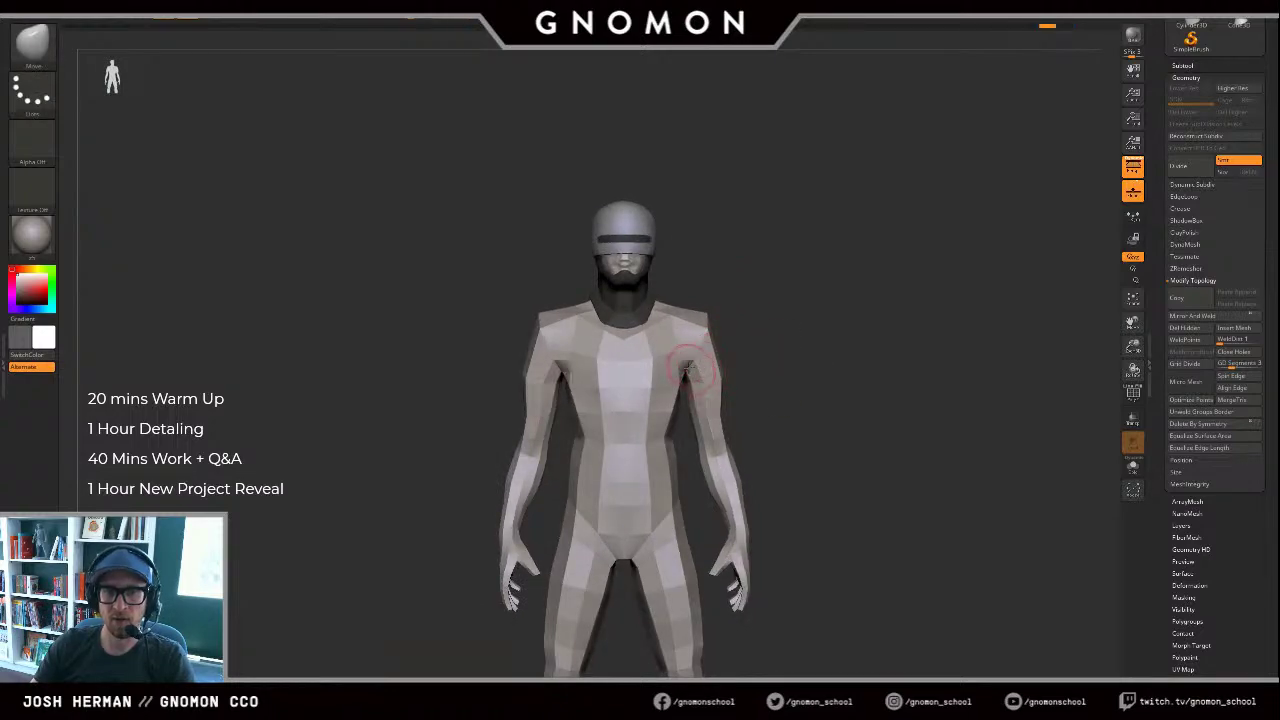
Step: Flare the outer shoulder corners outward with the Move brush, shaping them from the front and back
{"action": "left_click_drag", "start_coordinate": [712, 308], "coordinate": [717, 375]}
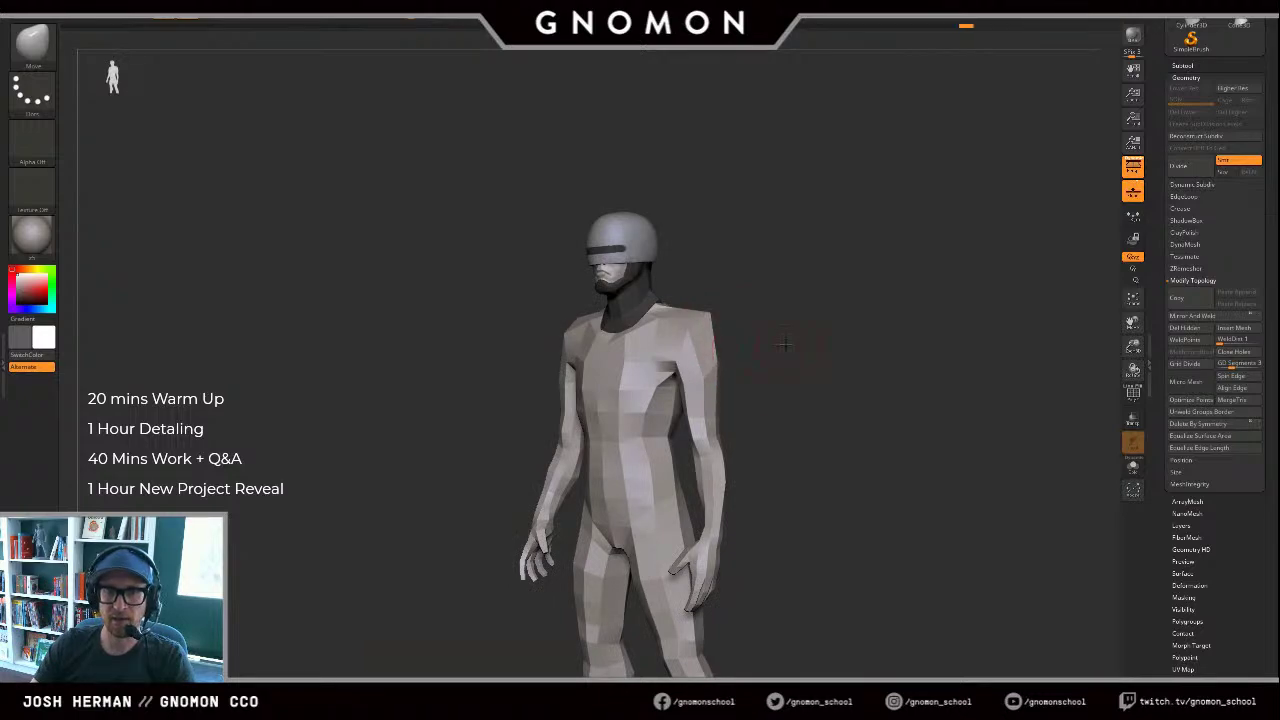
{"action": "left_click_drag", "start_coordinate": [785, 344], "coordinate": [694, 356]}
{"action": "key", "text": "ctrl+z"}
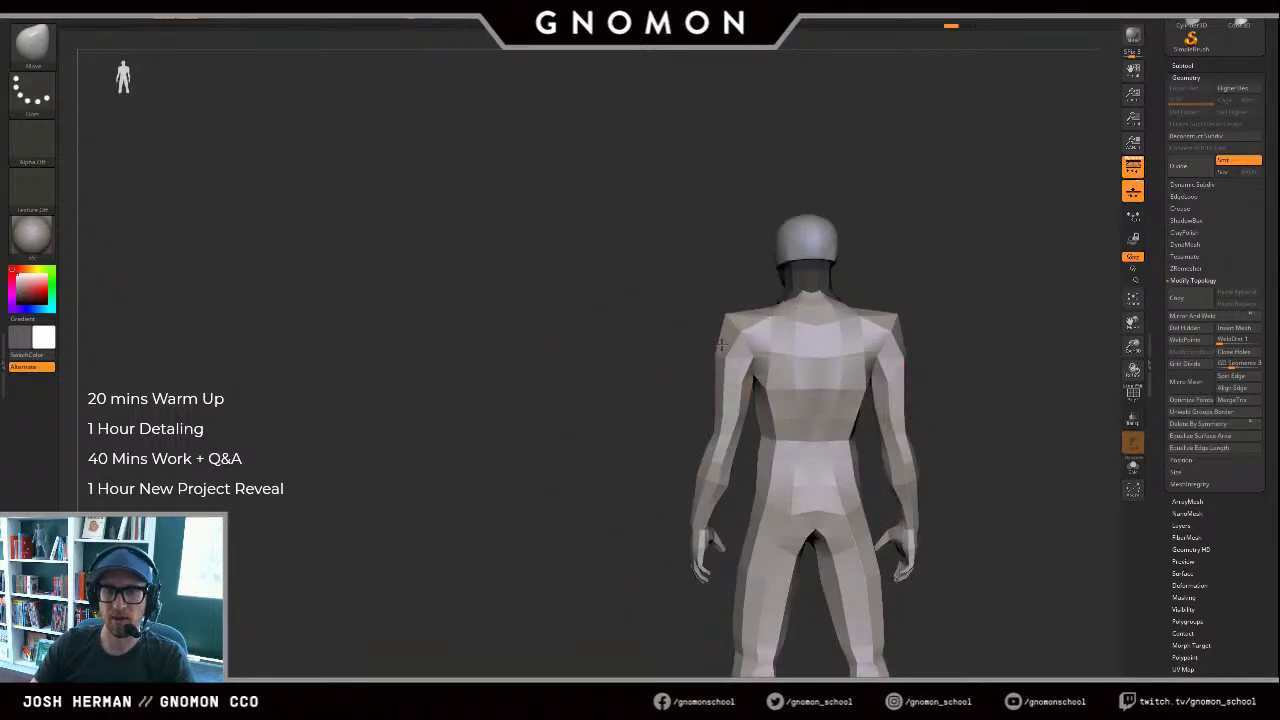
{"action": "left_click_drag", "start_coordinate": [713, 325], "coordinate": [924, 318]}
{"action": "left_click_drag", "start_coordinate": [606, 349], "coordinate": [588, 348]}
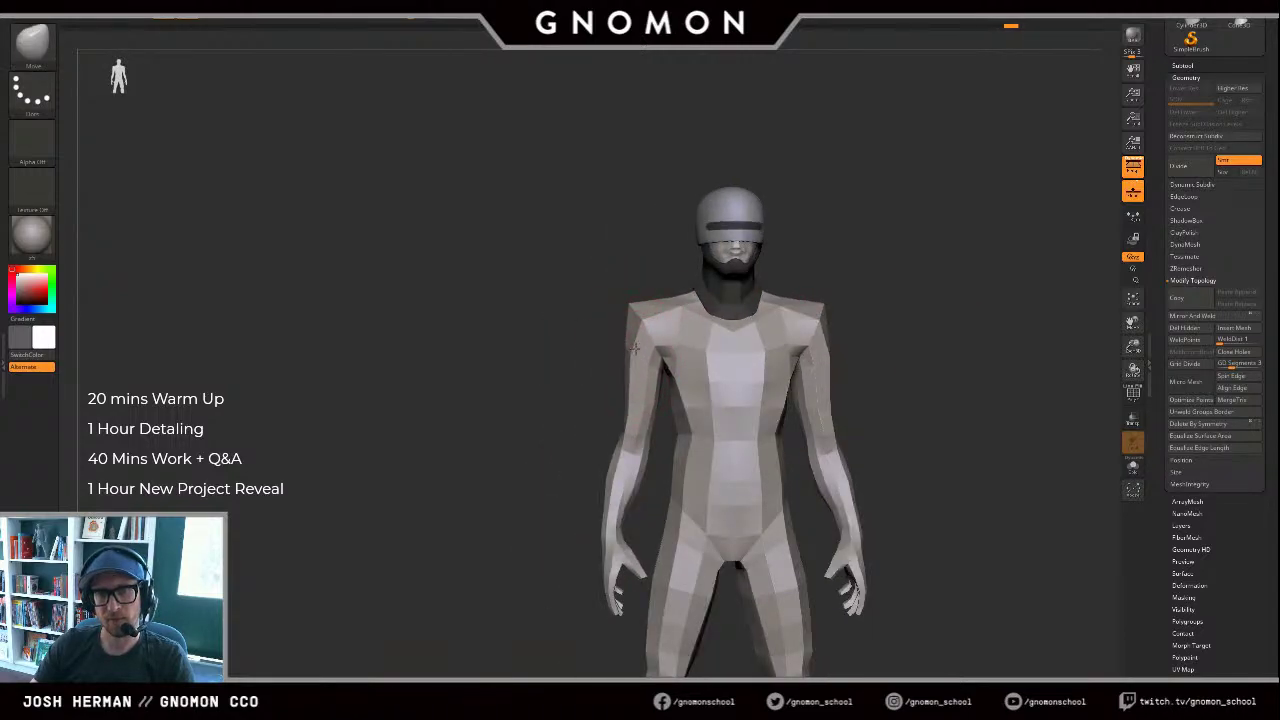
{"action": "left_click_drag", "start_coordinate": [568, 385], "coordinate": [574, 357], "text": "alt"}
{"action": "key", "text": "ctrl+shift+z"}
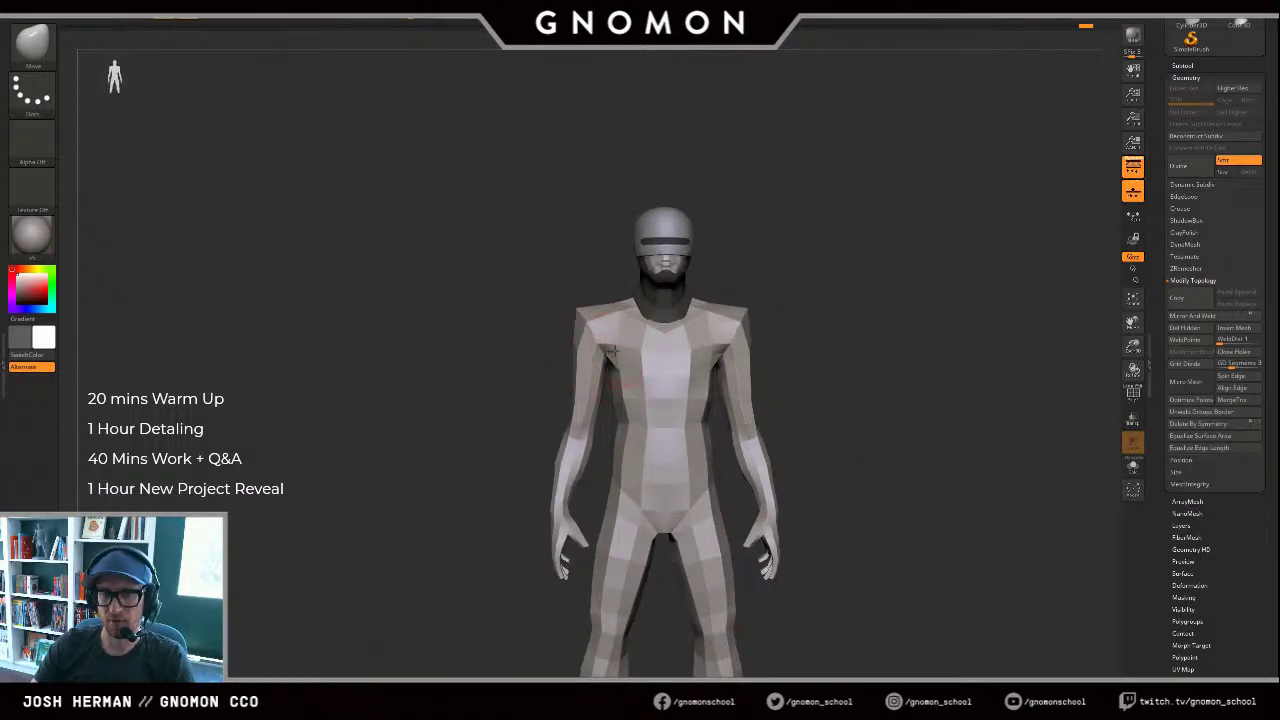
{"action": "left_click_drag", "start_coordinate": [911, 317], "coordinate": [917, 332], "text": "alt"}
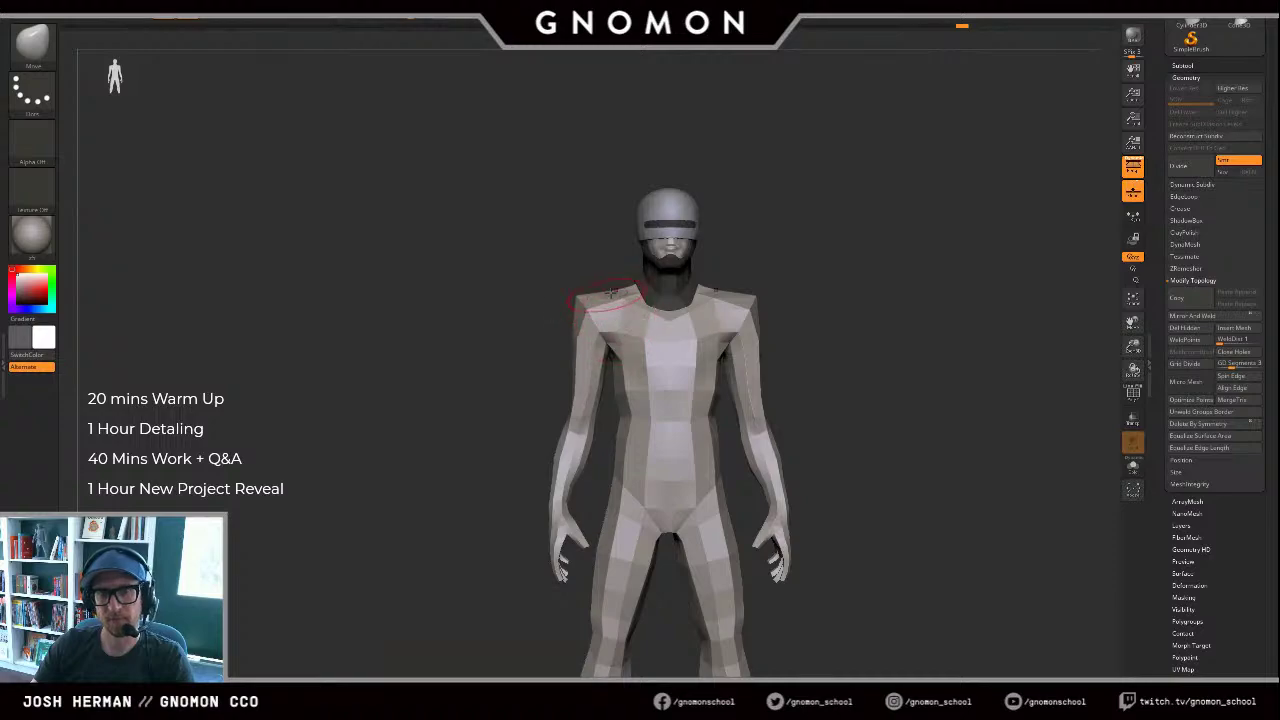
{"action": "left_click_drag", "start_coordinate": [617, 287], "coordinate": [614, 293]}
Step: Mask everything except the fingers and straighten them downward with Transpose
{"action": "left_click_drag", "start_coordinate": [555, 324], "coordinate": [474, 380], "text": "alt"}
{"action": "mouse_move", "coordinate": [475, 446]}
{"action": "left_mouse_down", "text": "alt"}
{"action": "mouse_move", "coordinate": [473, 330]}
{"action": "mouse_move", "coordinate": [460, 449]}
{"action": "left_mouse_up", "text": "alt"}
{"action": "mouse_move", "coordinate": [507, 630]}
{"action": "left_mouse_down", "text": "ctrl"}
{"action": "mouse_move", "coordinate": [504, 588]}
{"action": "mouse_move", "coordinate": [474, 538]}
{"action": "mouse_move", "coordinate": [502, 550]}
{"action": "mouse_move", "coordinate": [420, 548]}
{"action": "left_mouse_up", "text": "ctrl"}
{"action": "left_click", "coordinate": [420, 548], "text": "ctrl"}
{"action": "key", "text": "r"}
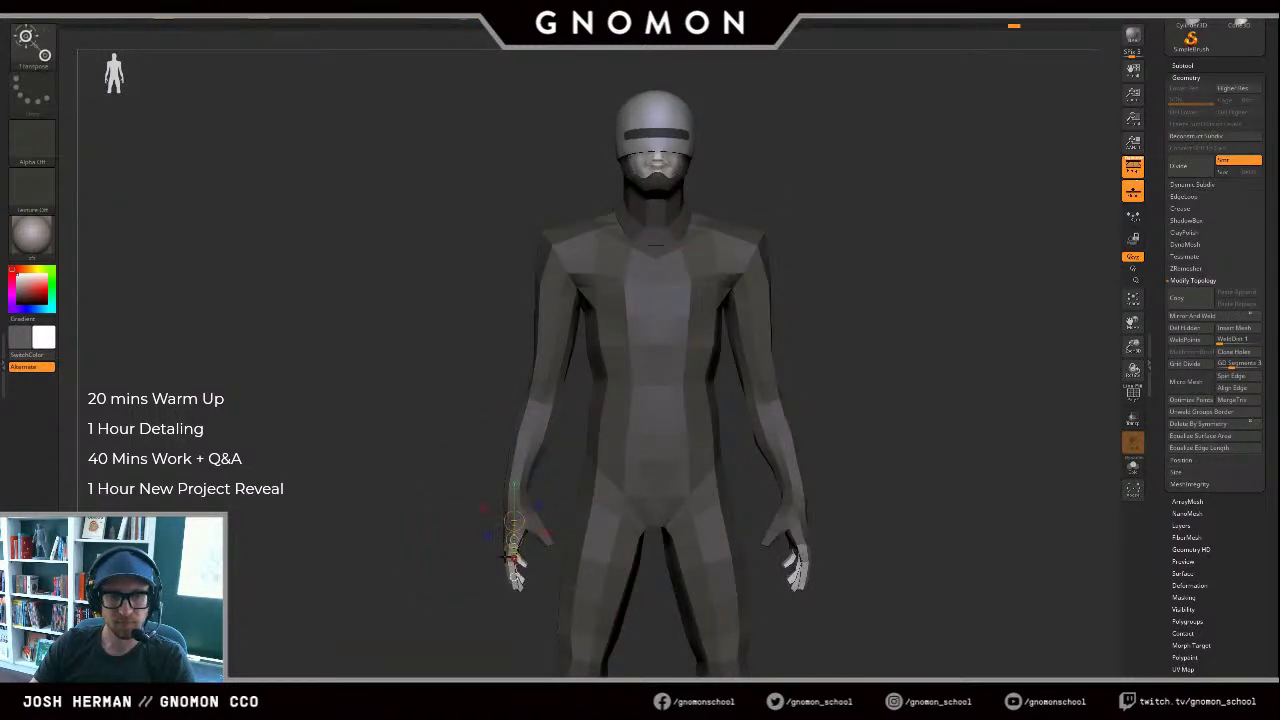
{"action": "mouse_move", "coordinate": [506, 556]}
{"action": "left_mouse_down"}
{"action": "mouse_move", "coordinate": [492, 541]}
{"action": "mouse_move", "coordinate": [611, 486]}
{"action": "left_mouse_up"}
{"action": "left_click_drag", "start_coordinate": [703, 441], "coordinate": [600, 445]}
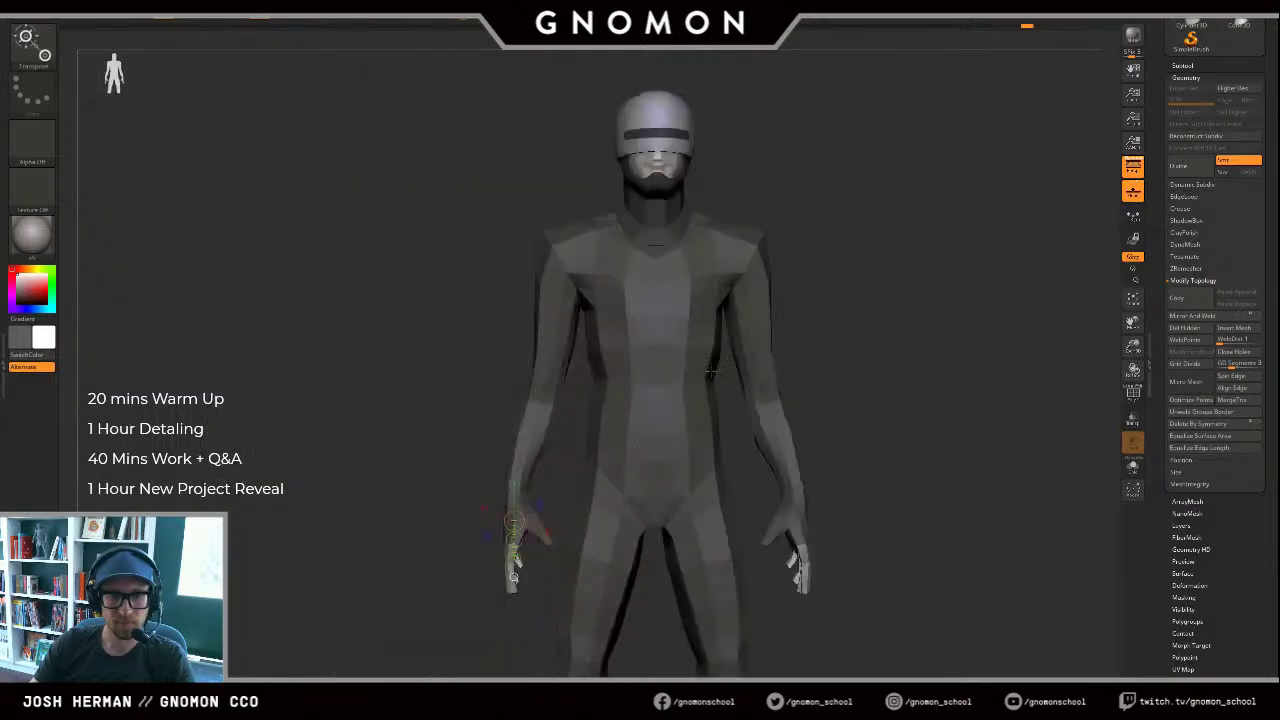
Step: Clear the mask from the body
{"action": "left_click_drag", "start_coordinate": [850, 380], "coordinate": [780, 440], "text": "ctrl"}
{"action": "left_click_drag", "start_coordinate": [757, 638], "coordinate": [658, 527], "text": "ctrl"}
{"action": "left_click_drag", "start_coordinate": [761, 404], "coordinate": [776, 418], "text": "ctrl"}
Step: Try to mask the arm along its length with a Transpose line
{"action": "left_click_drag", "start_coordinate": [687, 399], "coordinate": [701, 450]}
{"action": "left_click_drag", "start_coordinate": [661, 340], "coordinate": [670, 405], "text": "ctrl"}
{"action": "mouse_move", "coordinate": [757, 405]}
{"action": "left_mouse_down", "text": "alt"}
{"action": "mouse_move", "coordinate": [788, 334]}
{"action": "mouse_move", "coordinate": [777, 350]}
{"action": "mouse_move", "coordinate": [809, 386]}
{"action": "mouse_move", "coordinate": [782, 358]}
{"action": "mouse_move", "coordinate": [745, 414]}
{"action": "left_mouse_up", "text": "alt"}
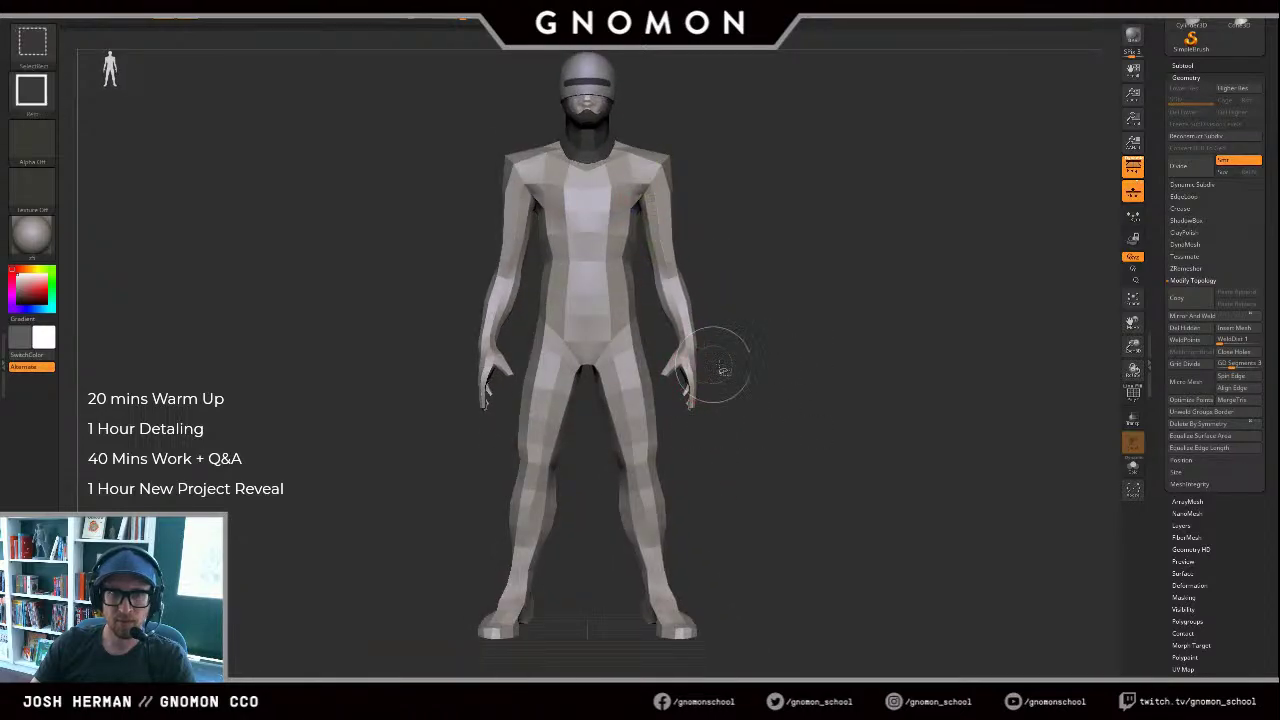
{"action": "left_click_drag", "start_coordinate": [653, 200], "coordinate": [664, 280], "text": "ctrl"}
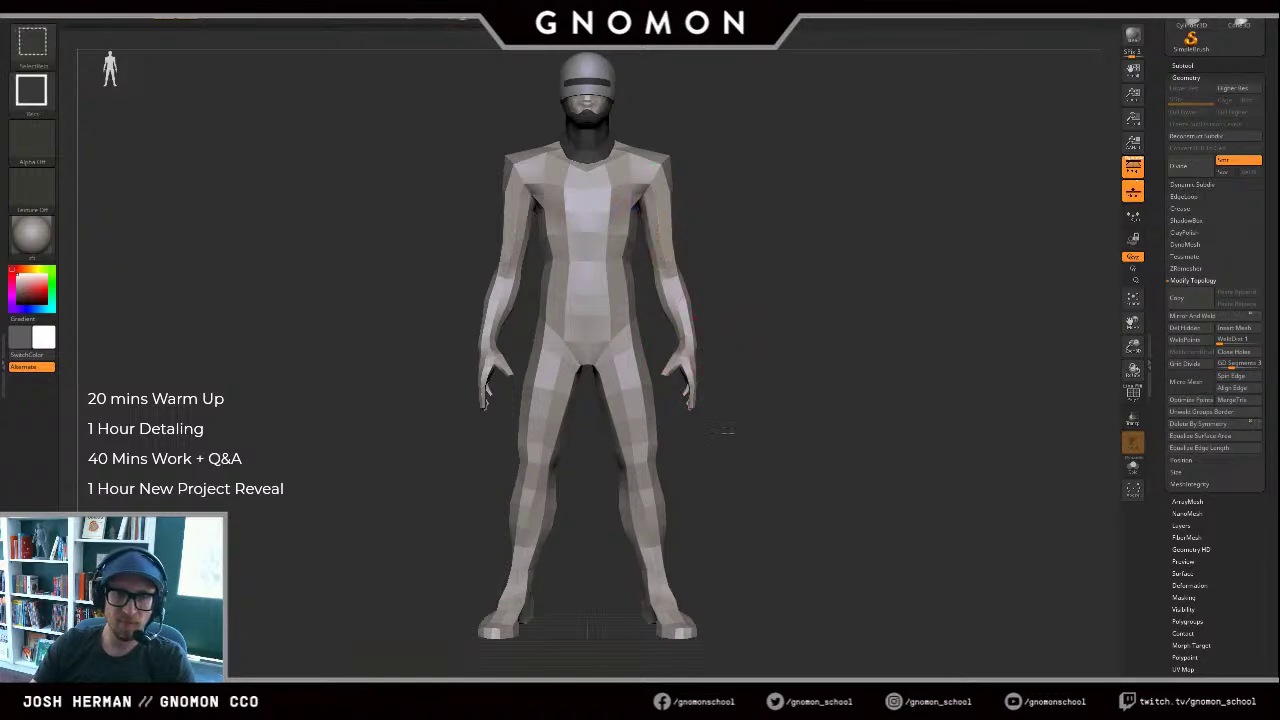
Step: Hide the hands and arms piece by piece up to the shoulders, and invert the visibility to isolate both arms
{"action": "left_click_drag", "start_coordinate": [731, 432], "coordinate": [671, 337], "text": "ctrl+alt+shift"}
{"action": "left_click_drag", "start_coordinate": [744, 317], "coordinate": [659, 382], "text": "ctrl+shift"}
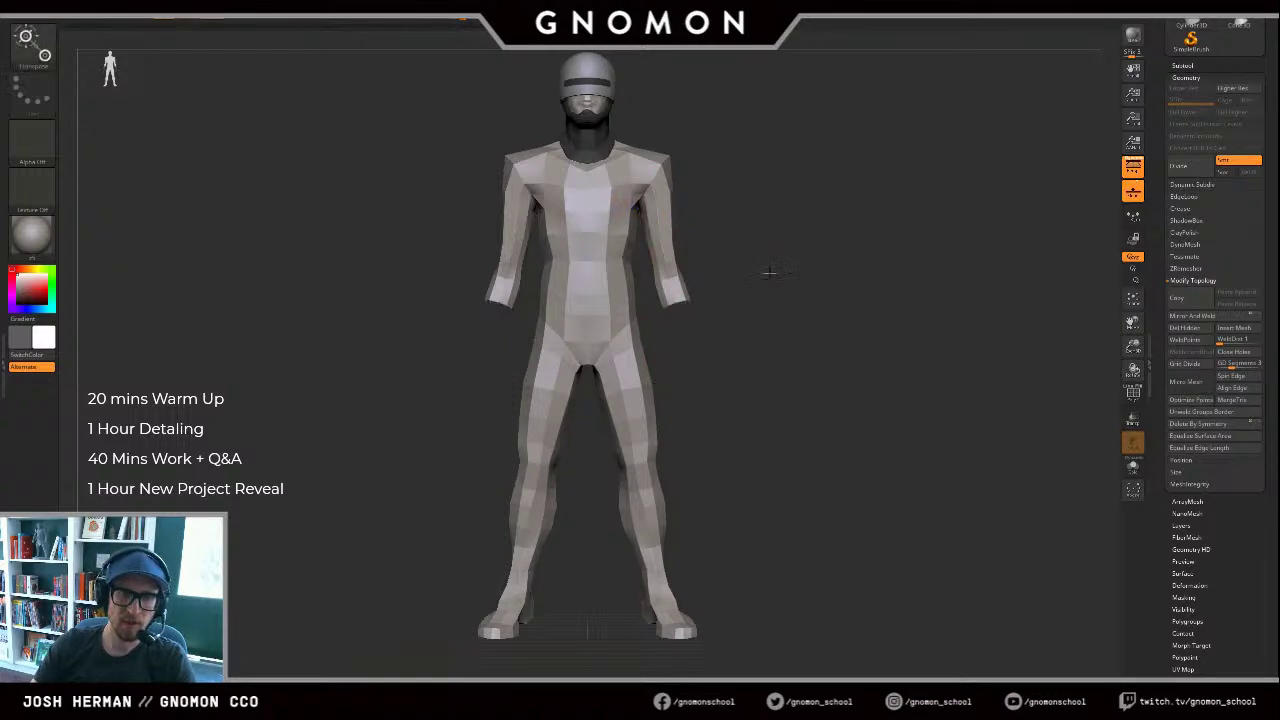
{"action": "left_click_drag", "start_coordinate": [769, 271], "coordinate": [769, 368], "text": "alt"}
{"action": "left_click_drag", "start_coordinate": [750, 437], "coordinate": [666, 374], "text": "ctrl+alt+shift"}
{"action": "left_click_drag", "start_coordinate": [750, 246], "coordinate": [774, 480], "text": "alt"}
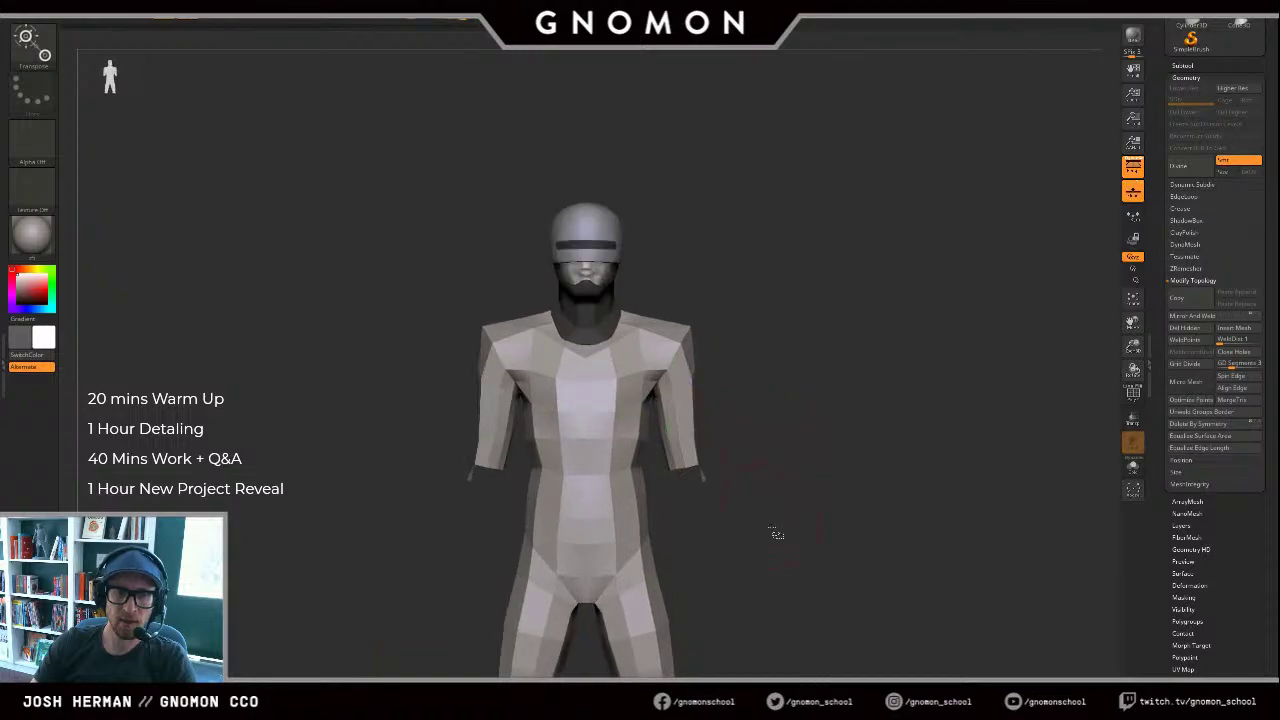
{"action": "left_click_drag", "start_coordinate": [757, 538], "coordinate": [664, 457], "text": "ctrl+alt+shift"}
{"action": "left_click_drag", "start_coordinate": [746, 386], "coordinate": [752, 439]}
{"action": "left_click_drag", "start_coordinate": [734, 519], "coordinate": [650, 406], "text": "ctrl+alt+shift"}
{"action": "mouse_move", "coordinate": [786, 374]}
{"action": "left_mouse_down"}
{"action": "mouse_move", "coordinate": [682, 383]}
{"action": "mouse_move", "coordinate": [790, 369]}
{"action": "left_mouse_up"}
{"action": "left_click_drag", "start_coordinate": [1035, 440], "coordinate": [1103, 517], "text": "ctrl+shift"}
Step: Assign the isolated arms to their own polygroup and show the torso and legs with the arms hidden
{"action": "left_click_drag", "start_coordinate": [1196, 670], "coordinate": [1191, 447]}
{"action": "left_click", "coordinate": [1188, 391]}
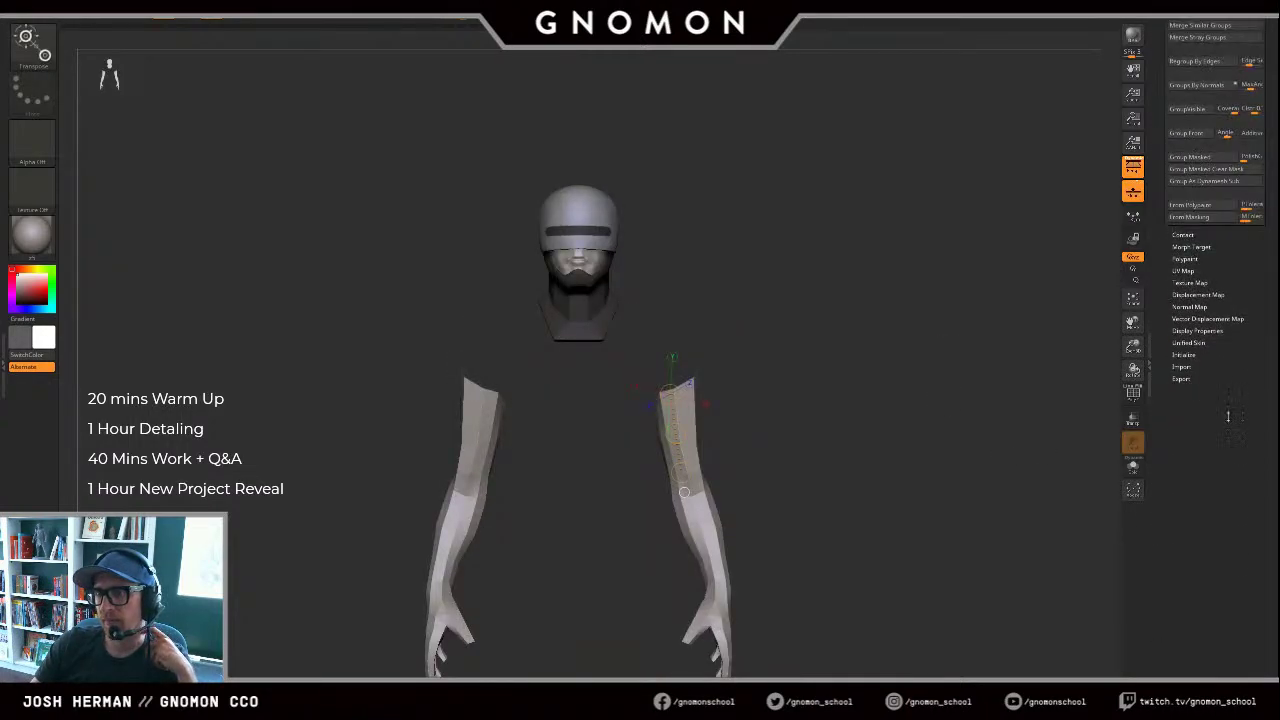
{"action": "left_click_drag", "start_coordinate": [922, 410], "coordinate": [886, 410], "text": "alt"}
{"action": "left_click", "coordinate": [916, 376], "text": "ctrl+shift"}
{"action": "key", "text": "ctrl+z"}
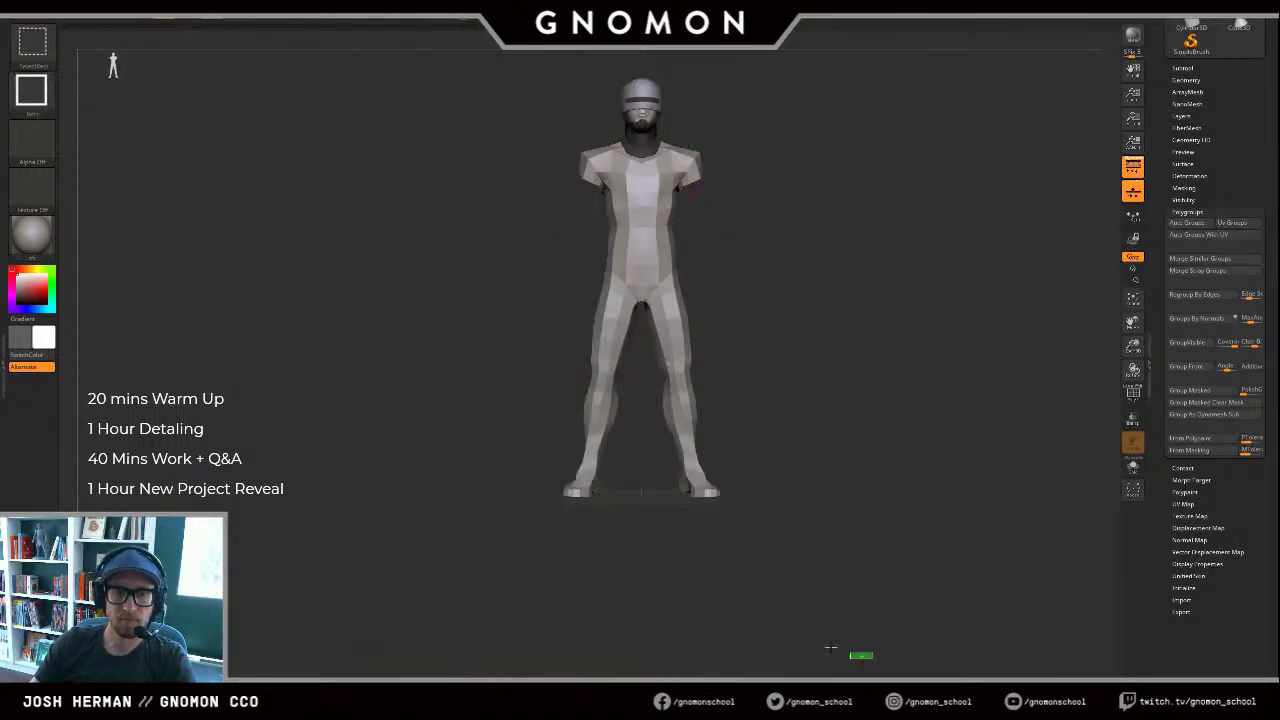
Step: Isolate both legs below the hips, turn on the polyframe display, and assign the legs their own polygroup
{"action": "left_click_drag", "start_coordinate": [872, 658], "coordinate": [557, 308], "text": "ctrl+alt+shift"}
{"action": "left_click_drag", "start_coordinate": [883, 280], "coordinate": [878, 318], "text": "ctrl+shift"}
{"action": "left_click_drag", "start_coordinate": [872, 330], "coordinate": [940, 326]}
{"action": "left_click", "coordinate": [713, 298], "text": "ctrl+shift"}
{"action": "left_click", "coordinate": [706, 278], "text": "ctrl+shift"}
{"action": "key", "text": "shift+f"}
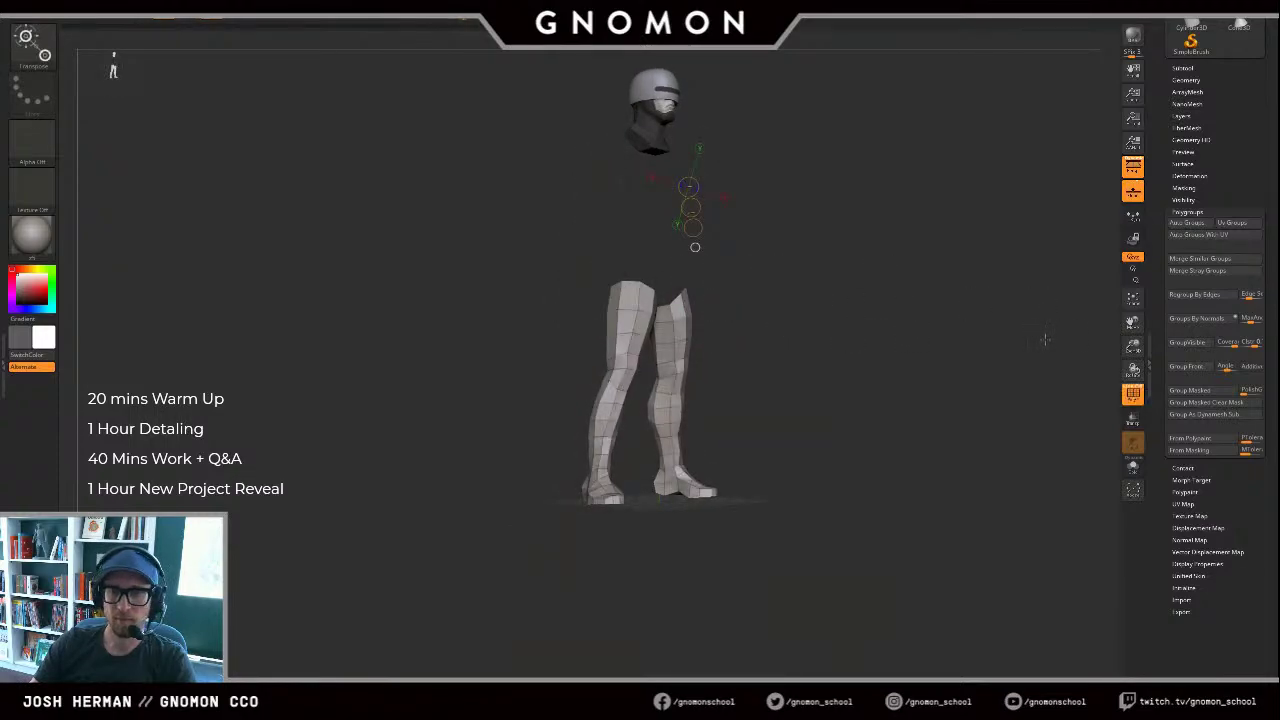
{"action": "left_click_drag", "start_coordinate": [1043, 340], "coordinate": [1058, 358]}
{"action": "left_click", "coordinate": [1188, 342]}
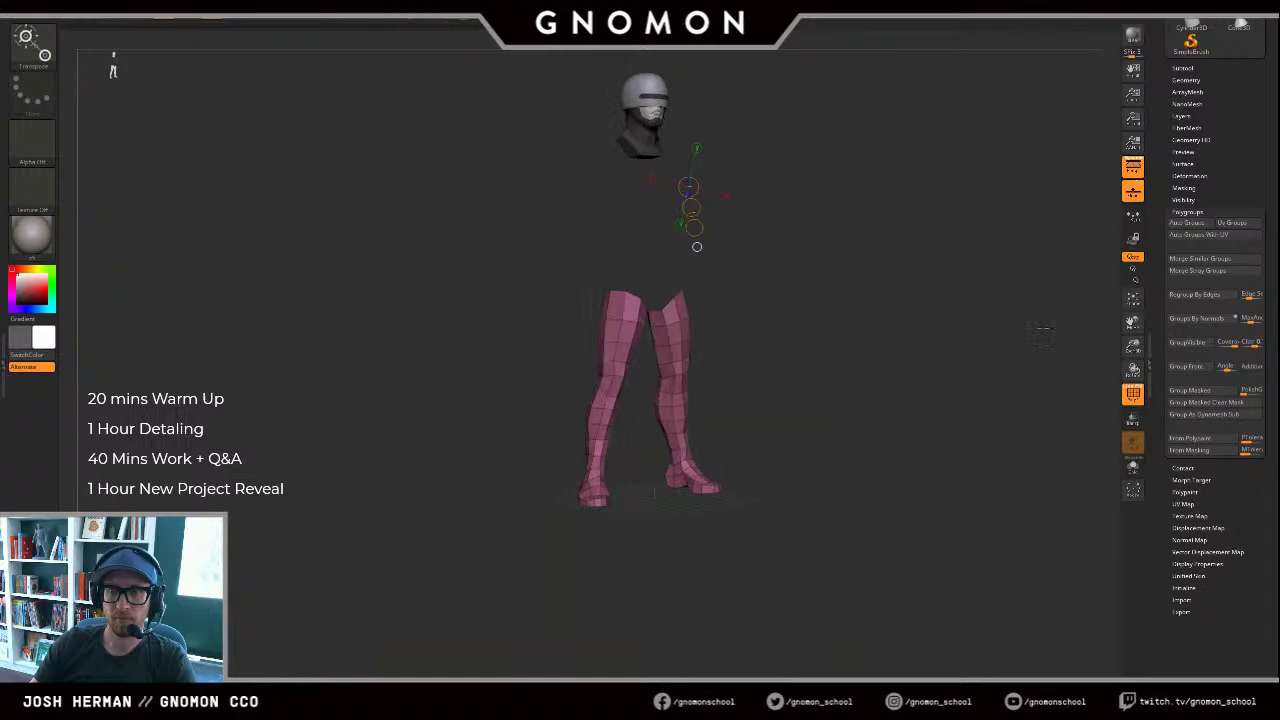
Step: Grow the visible leg area up by one polygon ring and regroup it as a single polygroup
{"action": "left_click", "coordinate": [1185, 200]}
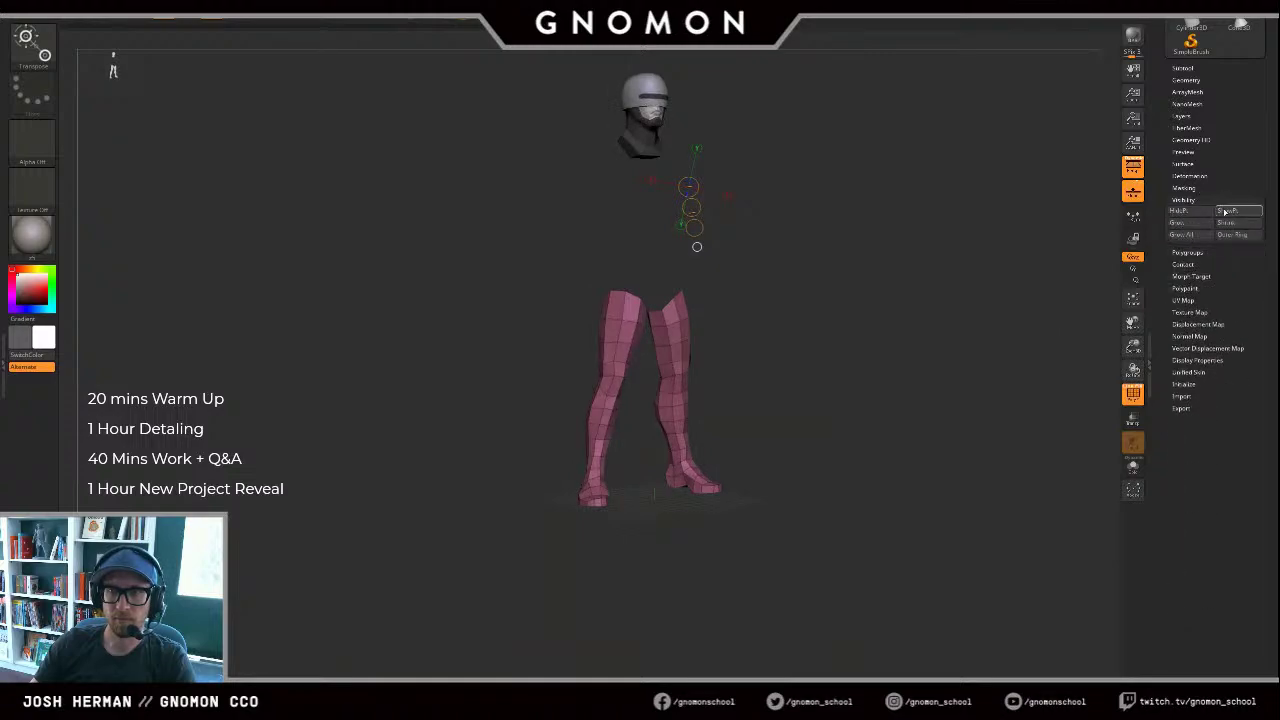
{"action": "left_click", "coordinate": [1192, 226]}
{"action": "mouse_move", "coordinate": [1051, 249]}
{"action": "left_mouse_down"}
{"action": "mouse_move", "coordinate": [1040, 246]}
{"action": "mouse_move", "coordinate": [1094, 246]}
{"action": "mouse_move", "coordinate": [1060, 246]}
{"action": "left_mouse_up"}
{"action": "left_click", "coordinate": [1188, 251]}
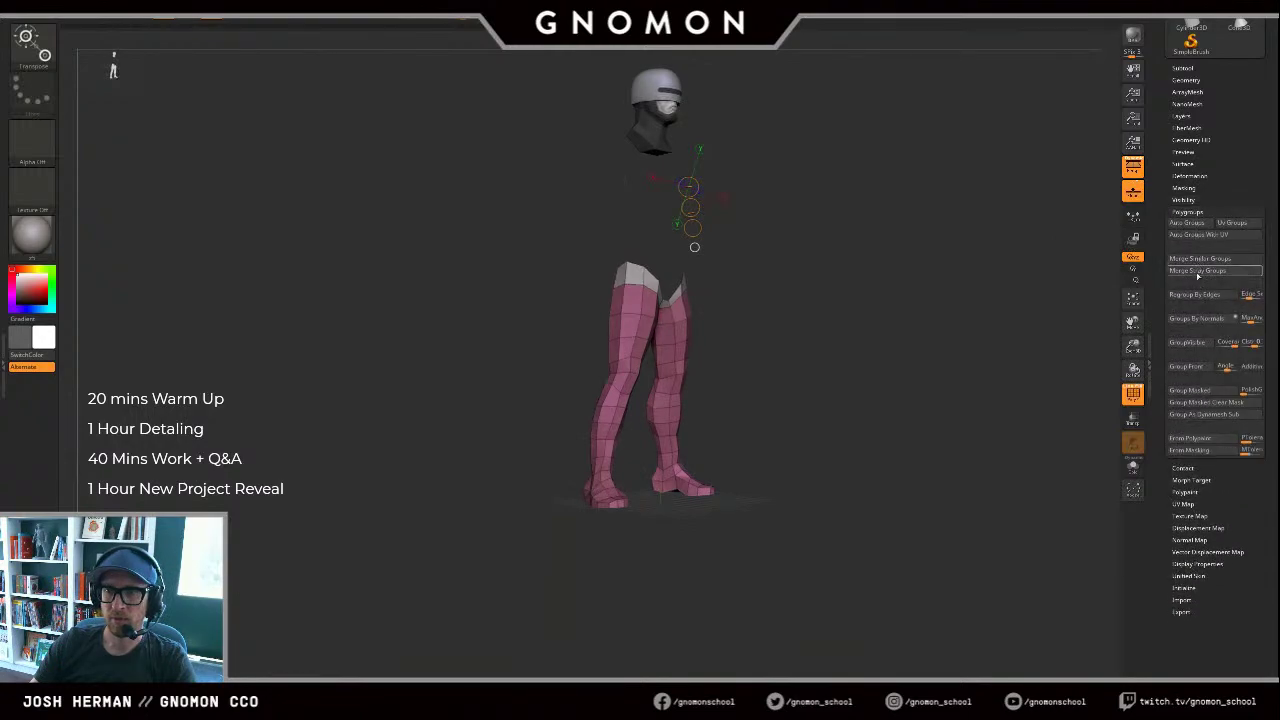
{"action": "left_click", "coordinate": [1190, 346]}
Step: Show the whole body again and isolate the arms polygroup from the front
{"action": "left_click", "coordinate": [1054, 356], "text": "ctrl+shift"}
{"action": "left_click_drag", "start_coordinate": [1050, 355], "coordinate": [890, 480], "text": "shift"}
{"action": "left_click", "coordinate": [692, 396], "text": "ctrl+shift"}
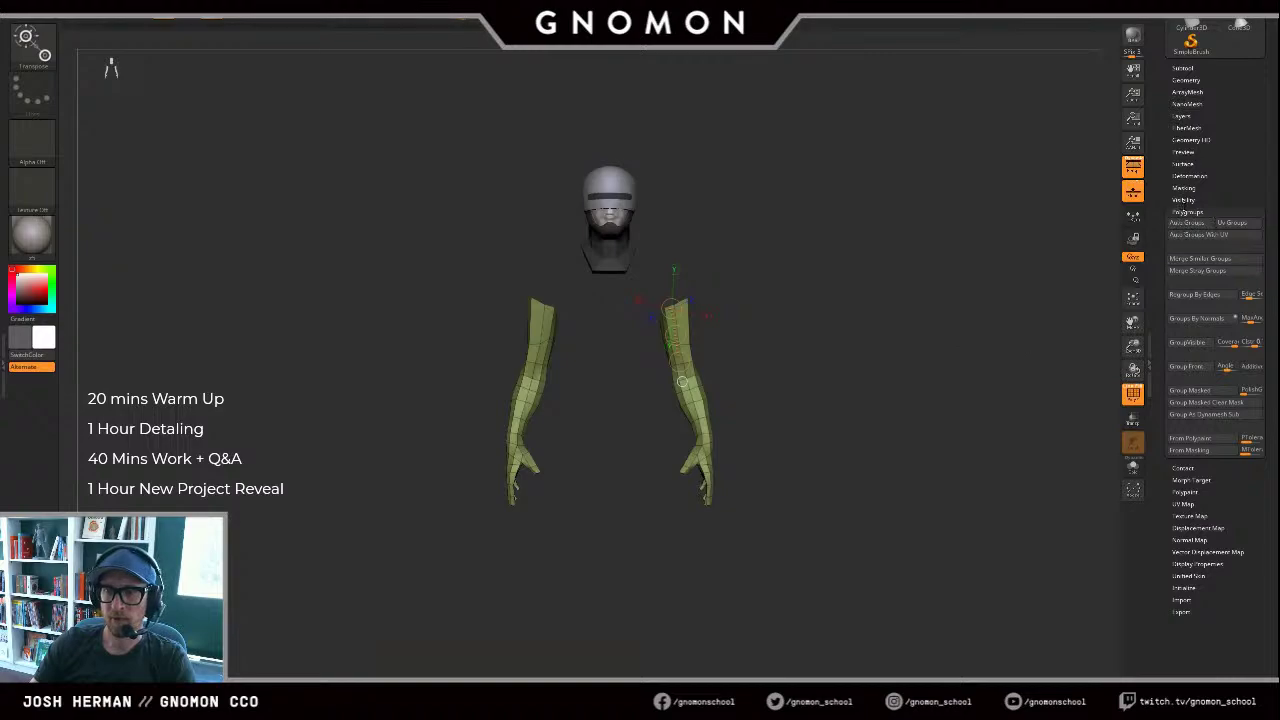
Step: Grow the visible arms area by one polygon ring, regroup it as a single polygroup, and show the whole body again
{"action": "left_click", "coordinate": [1184, 200]}
{"action": "left_click", "coordinate": [1200, 234]}
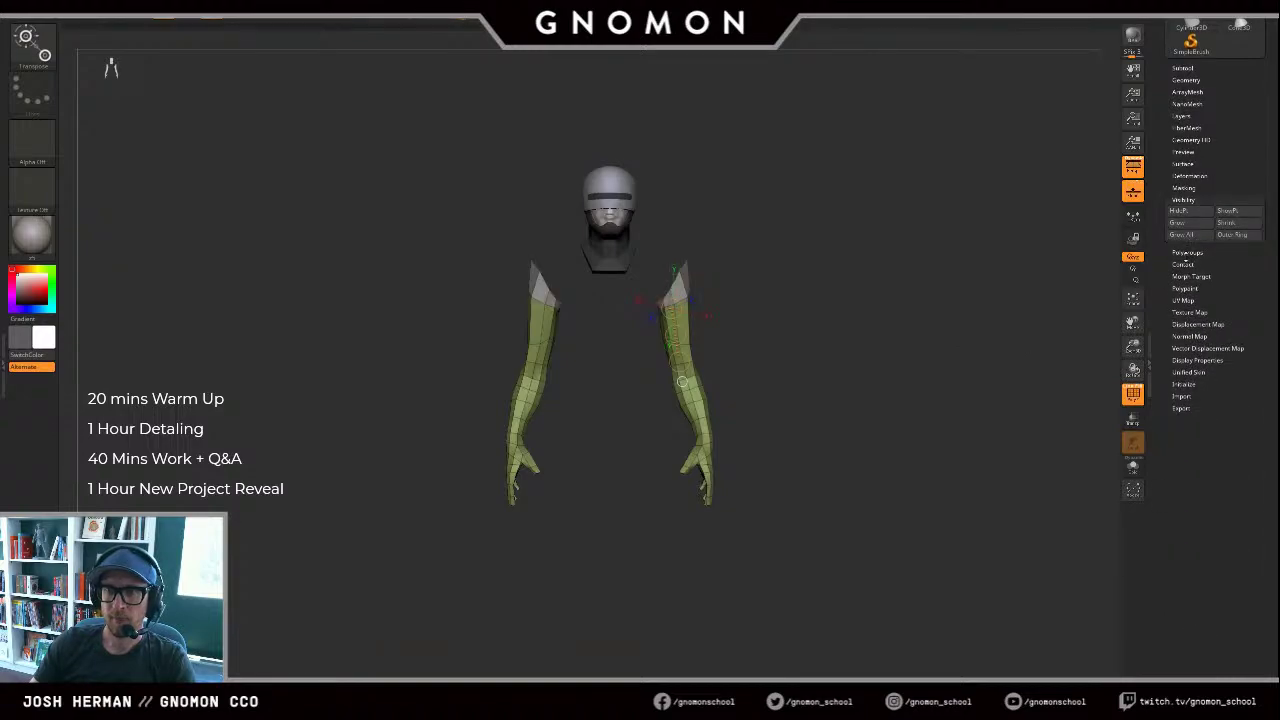
{"action": "left_click", "coordinate": [1189, 252]}
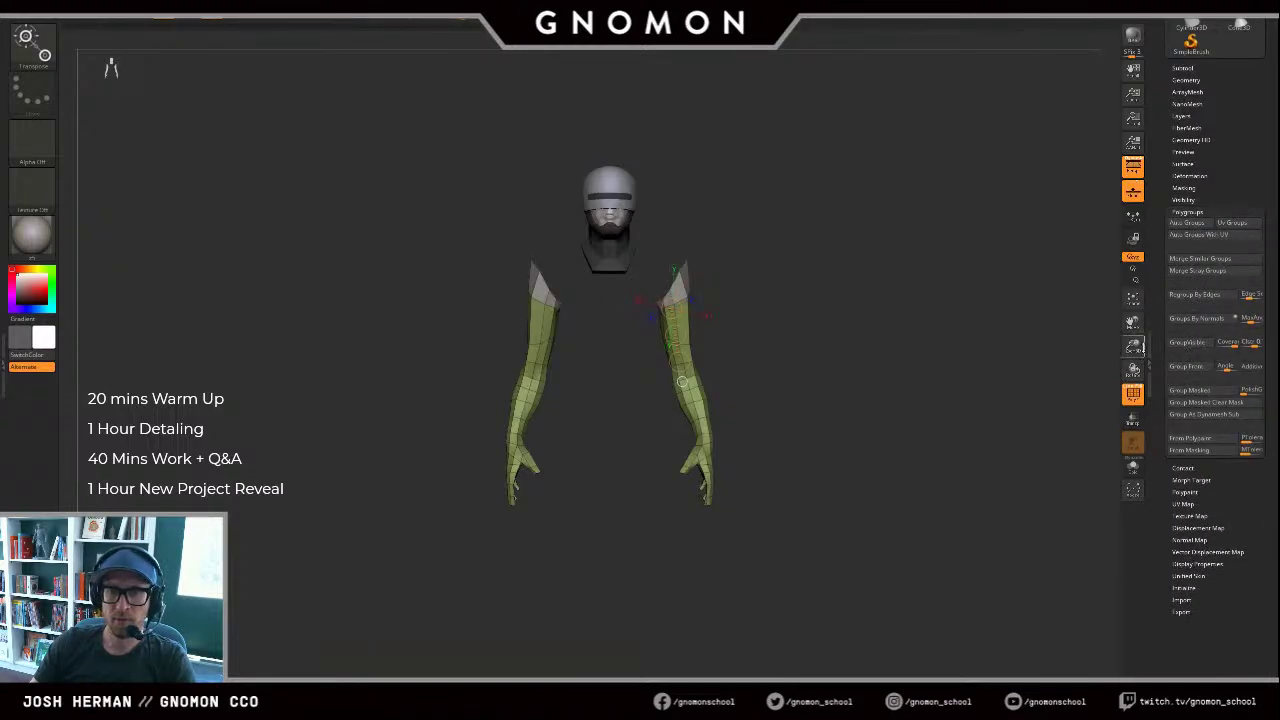
{"action": "left_click", "coordinate": [1183, 348]}
{"action": "left_click", "coordinate": [988, 349], "text": "ctrl+shift"}
{"action": "left_click_drag", "start_coordinate": [948, 354], "coordinate": [815, 389]}
Step: Mask only the legs polygroup and frame the full body with the Transpose tool active
{"action": "left_click", "coordinate": [656, 440], "text": "ctrl"}
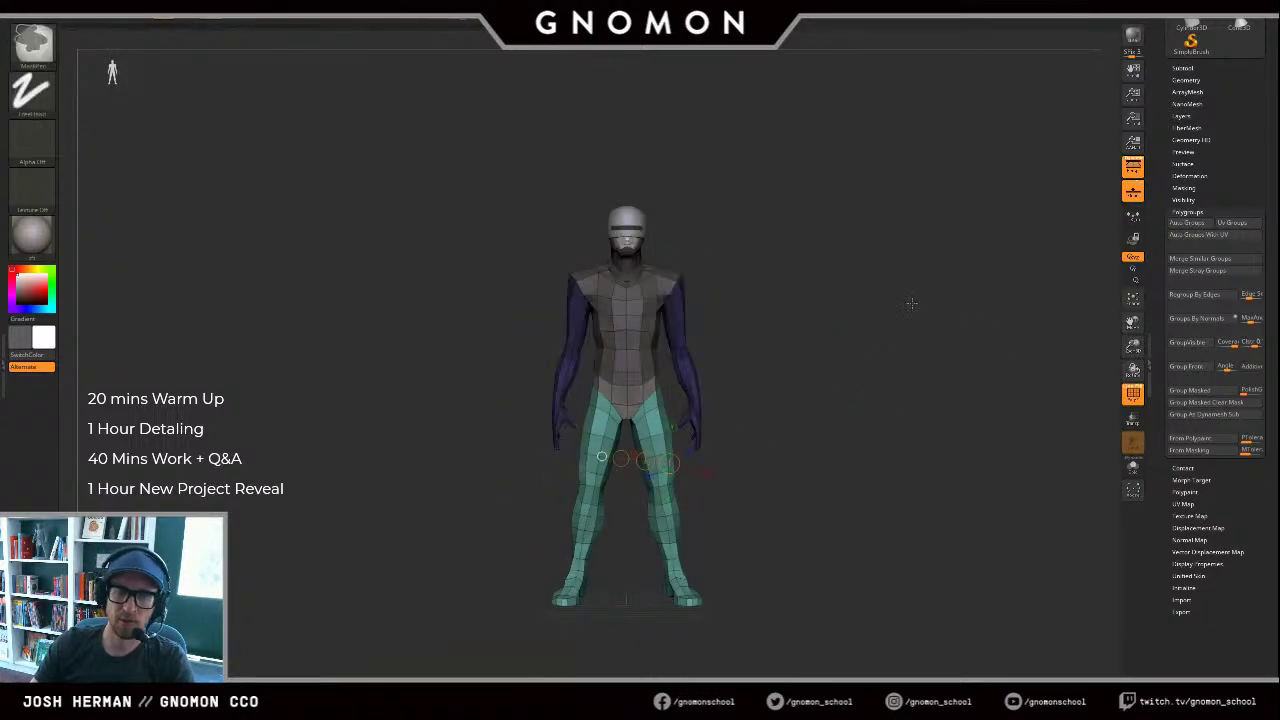
{"action": "key", "text": "q"}
{"action": "left_click", "coordinate": [802, 344], "text": "ctrl"}
{"action": "left_click", "coordinate": [661, 446], "text": "ctrl+shift"}
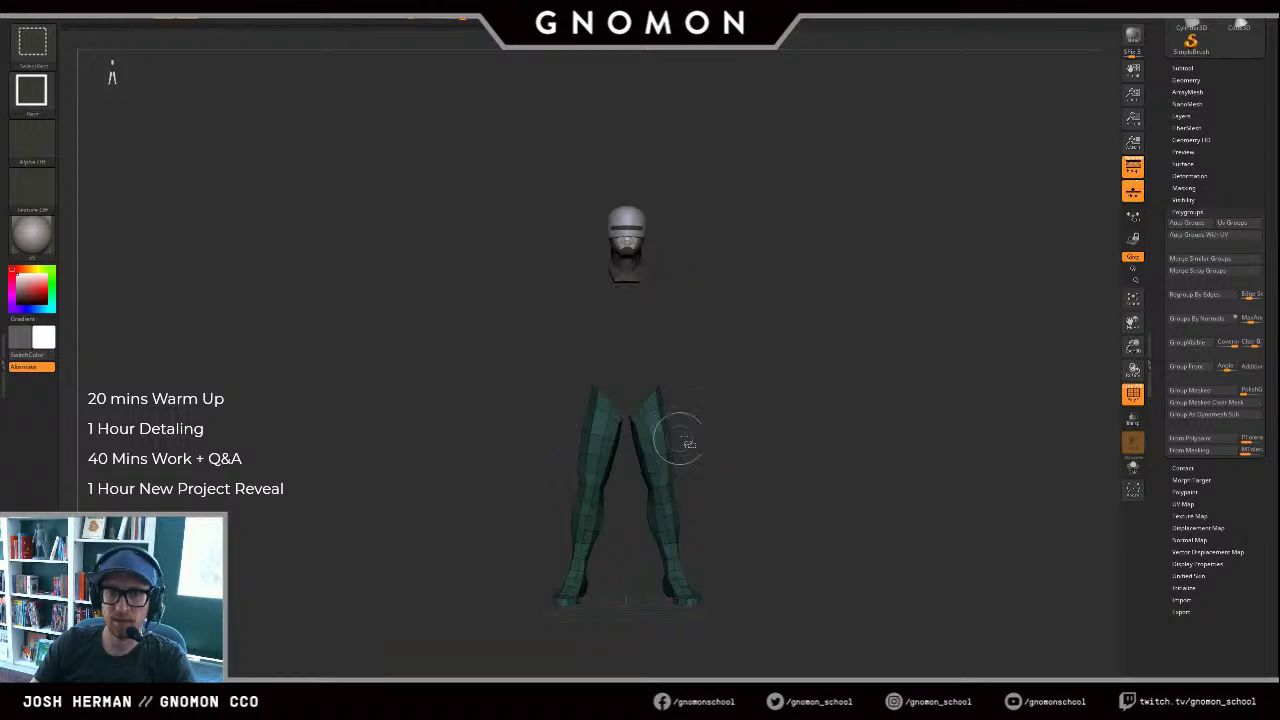
{"action": "left_click_drag", "start_coordinate": [872, 291], "coordinate": [818, 368], "text": "ctrl+shift"}
{"action": "left_click", "coordinate": [828, 353], "text": "ctrl+shift"}
{"action": "key", "text": "w"}
{"action": "key", "text": "f"}
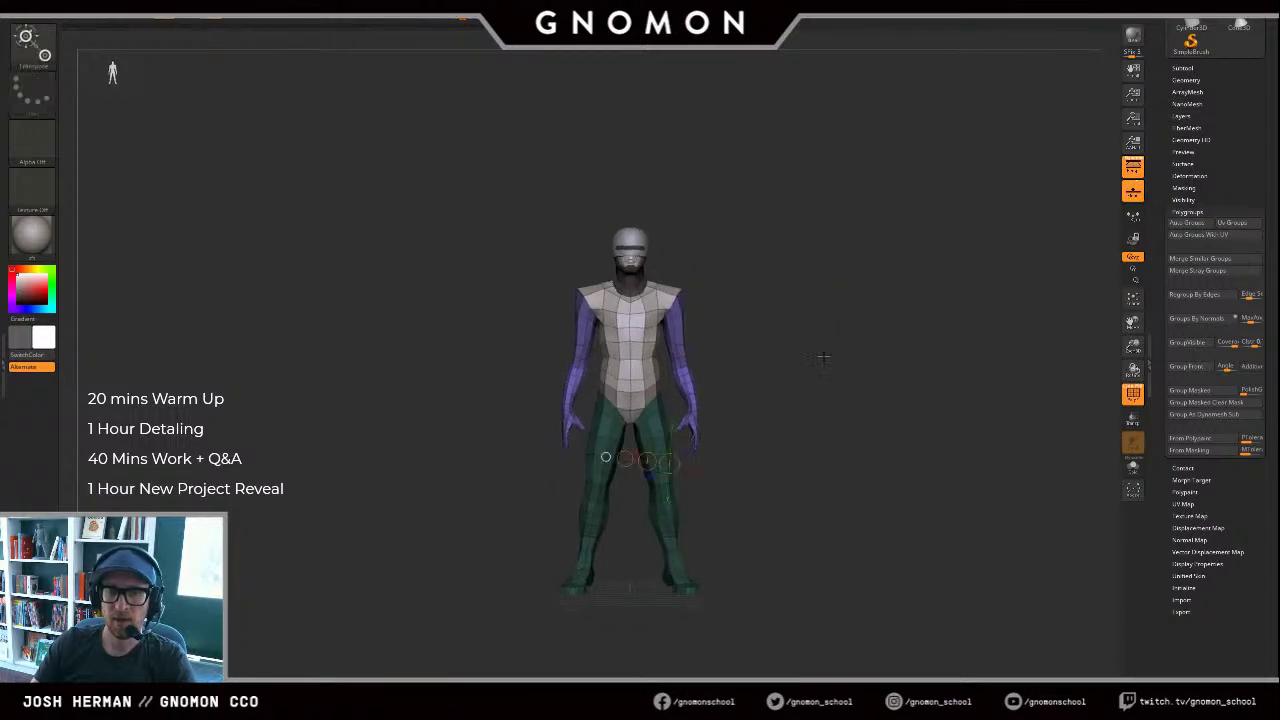
Step: Isolate and mask the arms polygroup, and clear the mask with the whole body shown
{"action": "left_click", "coordinate": [683, 368], "text": "ctrl+shift"}
{"action": "left_click_drag", "start_coordinate": [850, 197], "coordinate": [662, 303], "text": "ctrl"}
{"action": "left_click", "coordinate": [863, 357], "text": "ctrl+shift"}
{"action": "key", "text": "w"}
{"action": "key", "text": "f"}
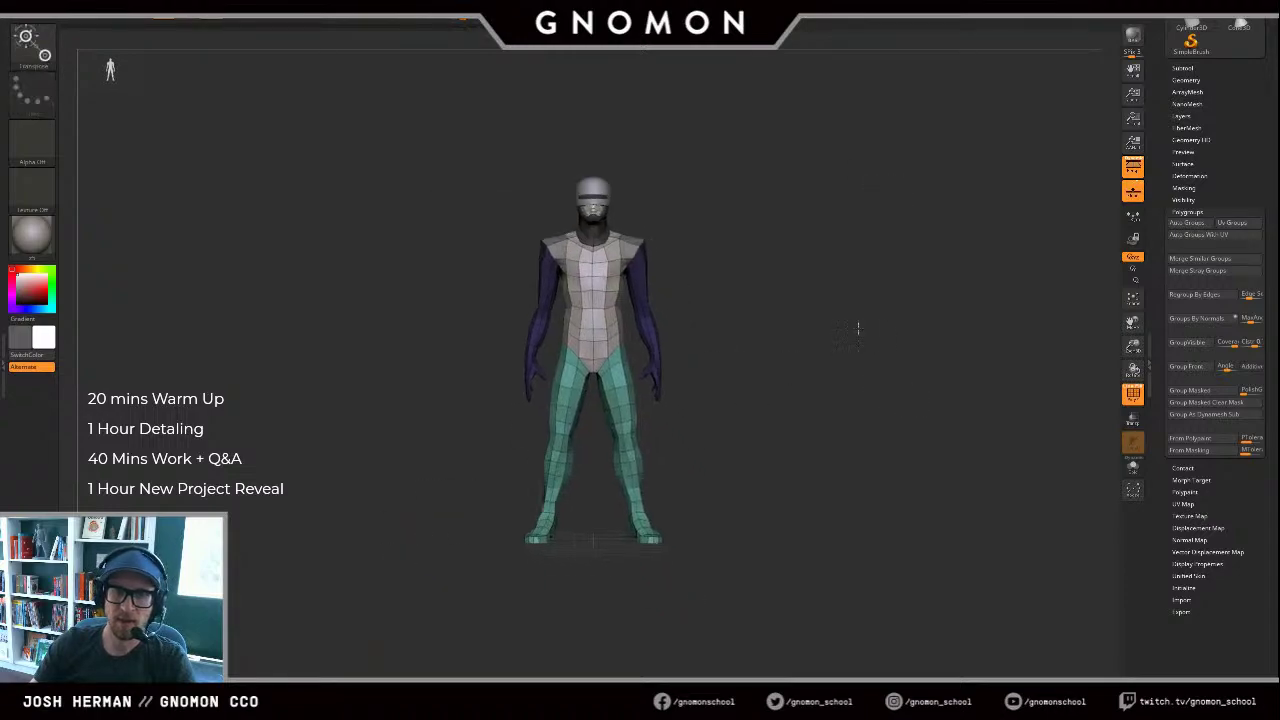
{"action": "left_click_drag", "start_coordinate": [775, 388], "coordinate": [740, 420], "text": "ctrl"}
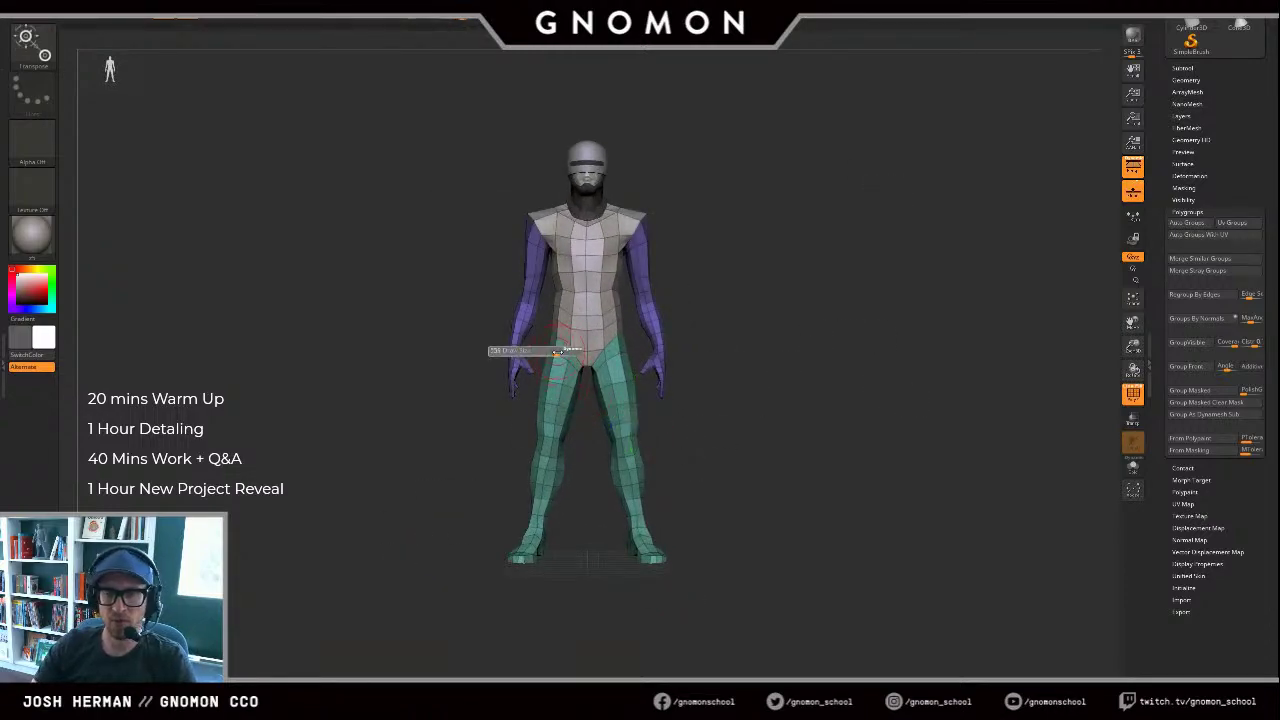
Step: Reshape the hip line and groin area of the body with the Move brush
{"action": "left_click_drag", "start_coordinate": [743, 291], "coordinate": [793, 312], "text": "alt"}
{"action": "key", "text": "q"}
{"action": "key", "text": "s"}
{"action": "left_click_drag", "start_coordinate": [592, 373], "coordinate": [625, 374]}
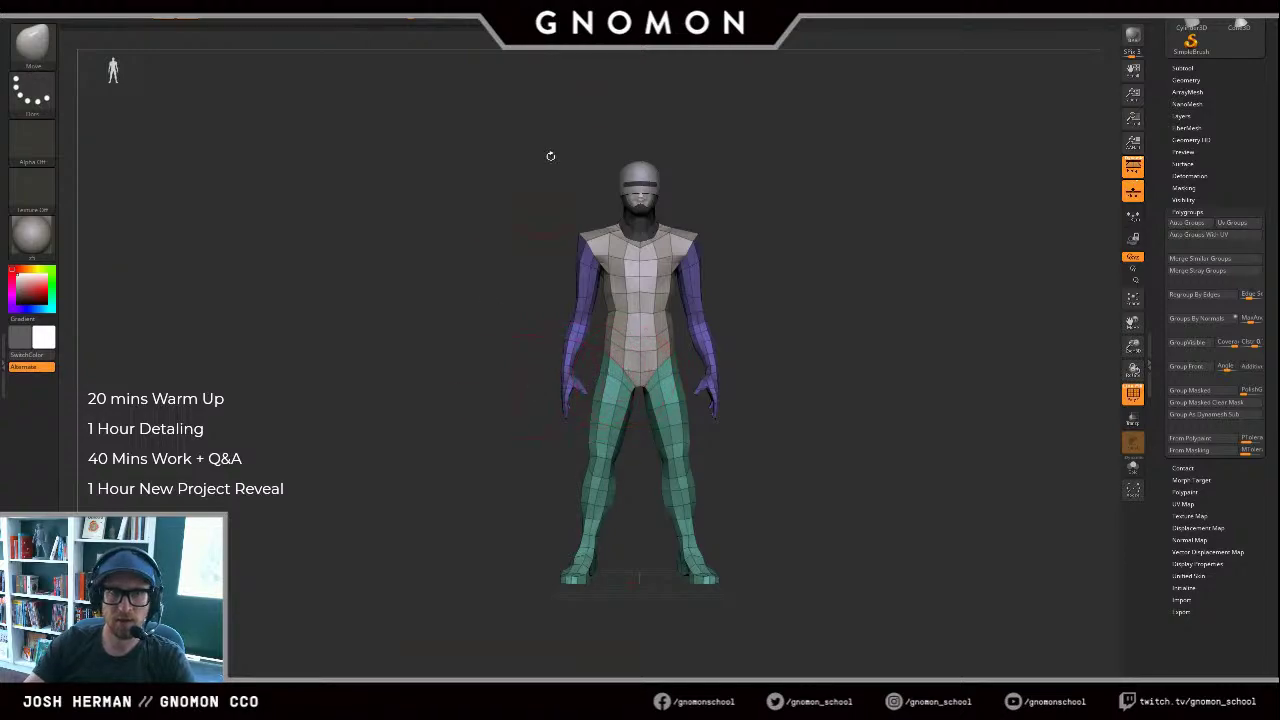
{"action": "left_click_drag", "start_coordinate": [487, 244], "coordinate": [494, 306], "text": "alt"}
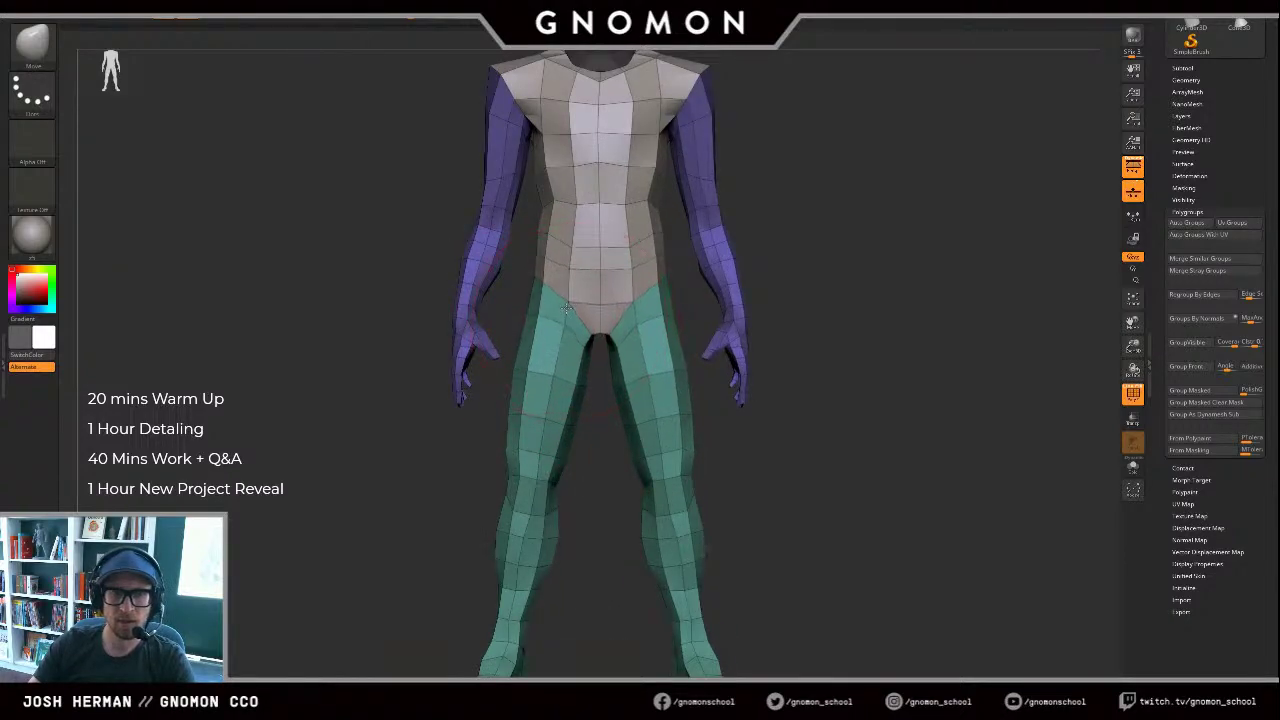
{"action": "left_click_drag", "start_coordinate": [866, 287], "coordinate": [712, 310]}
{"action": "right_click_drag", "start_coordinate": [712, 310], "coordinate": [632, 325], "text": "ctrl"}
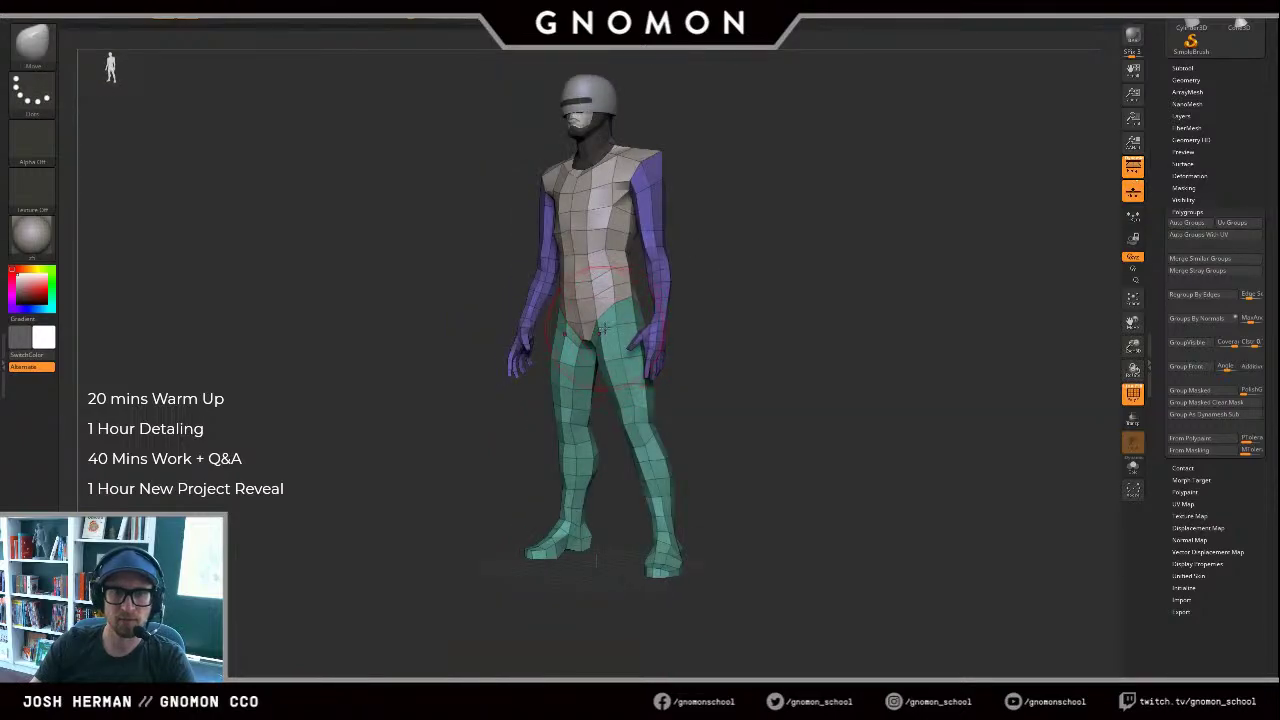
{"action": "mouse_move", "coordinate": [730, 244]}
{"action": "left_mouse_down"}
{"action": "mouse_move", "coordinate": [749, 244]}
{"action": "mouse_move", "coordinate": [749, 263]}
{"action": "left_mouse_up"}
{"action": "left_click_drag", "start_coordinate": [797, 330], "coordinate": [785, 335], "text": "shift"}
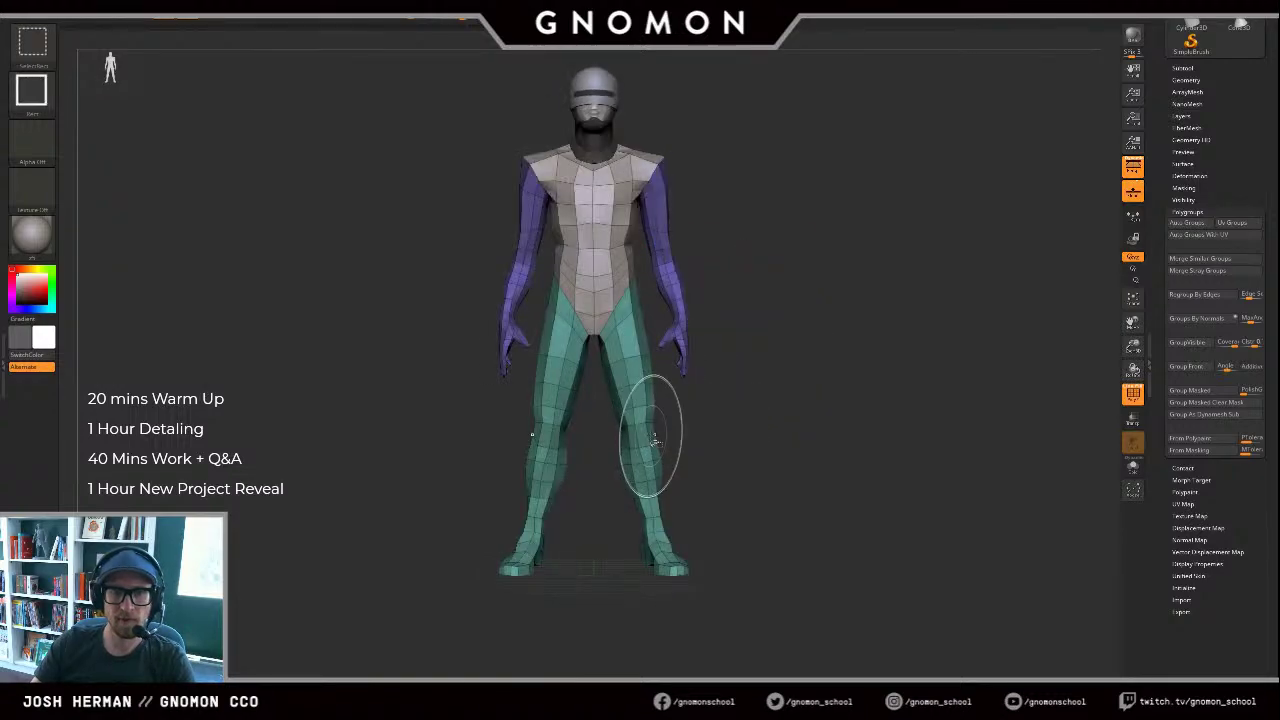
Step: Mask everything except the legs polygroup and activate the Transpose tool for posing the legs
{"action": "left_click", "coordinate": [651, 438], "text": "ctrl+shift"}
{"action": "left_click", "coordinate": [794, 350], "text": "ctrl"}
{"action": "left_click", "coordinate": [396, 598], "text": "ctrl+shift"}
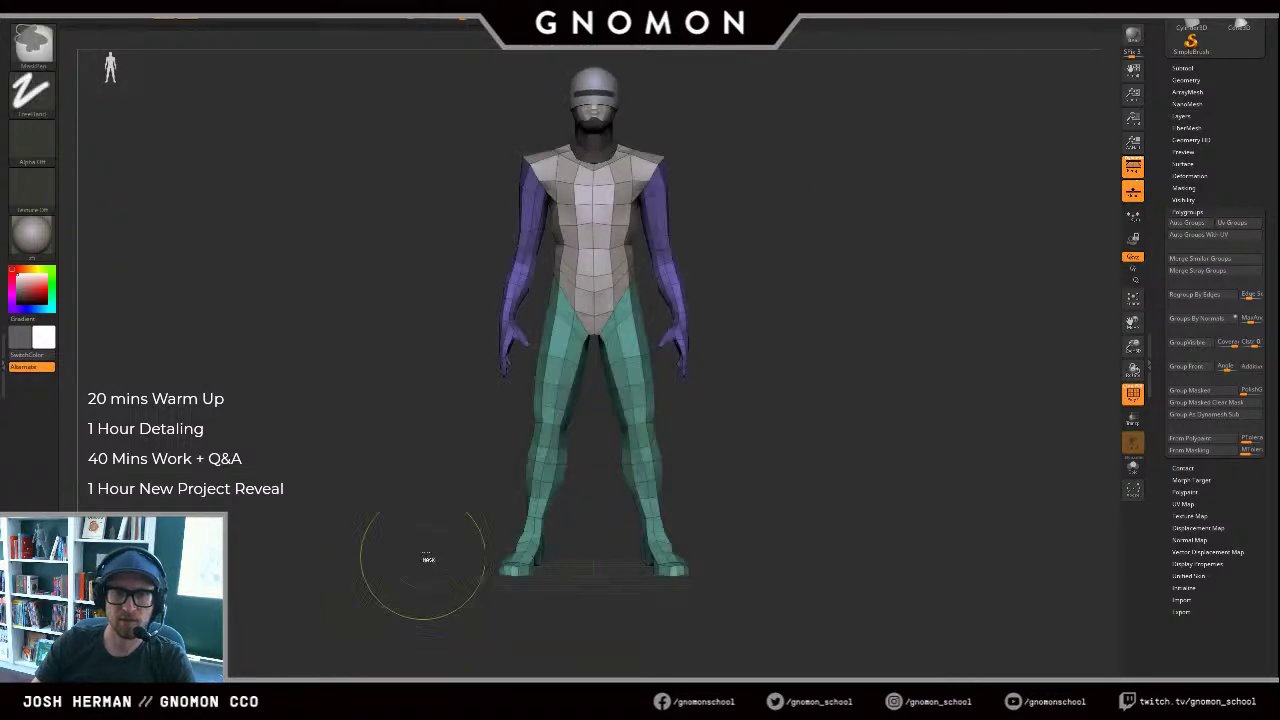
{"action": "left_click", "coordinate": [543, 490], "text": "ctrl+shift"}
{"action": "left_click", "coordinate": [830, 555], "text": "ctrl+shift"}
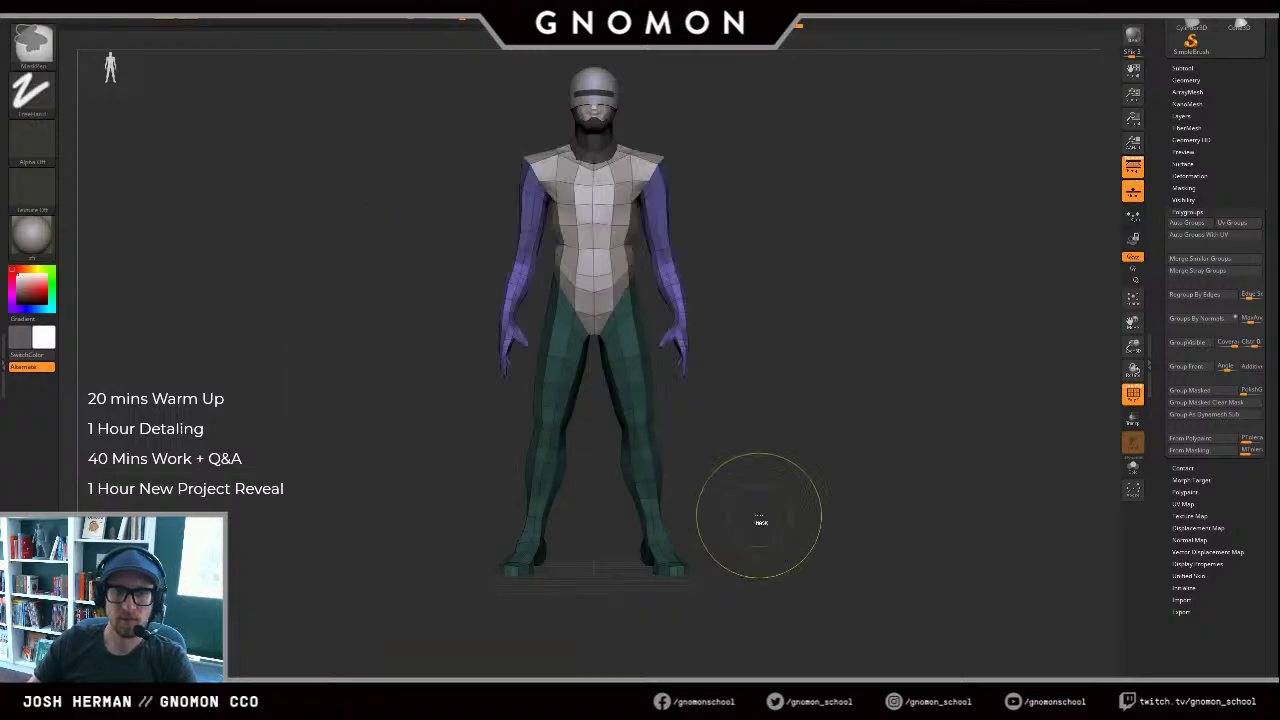
{"action": "left_click", "coordinate": [757, 513], "text": "ctrl"}
{"action": "key", "text": "w"}
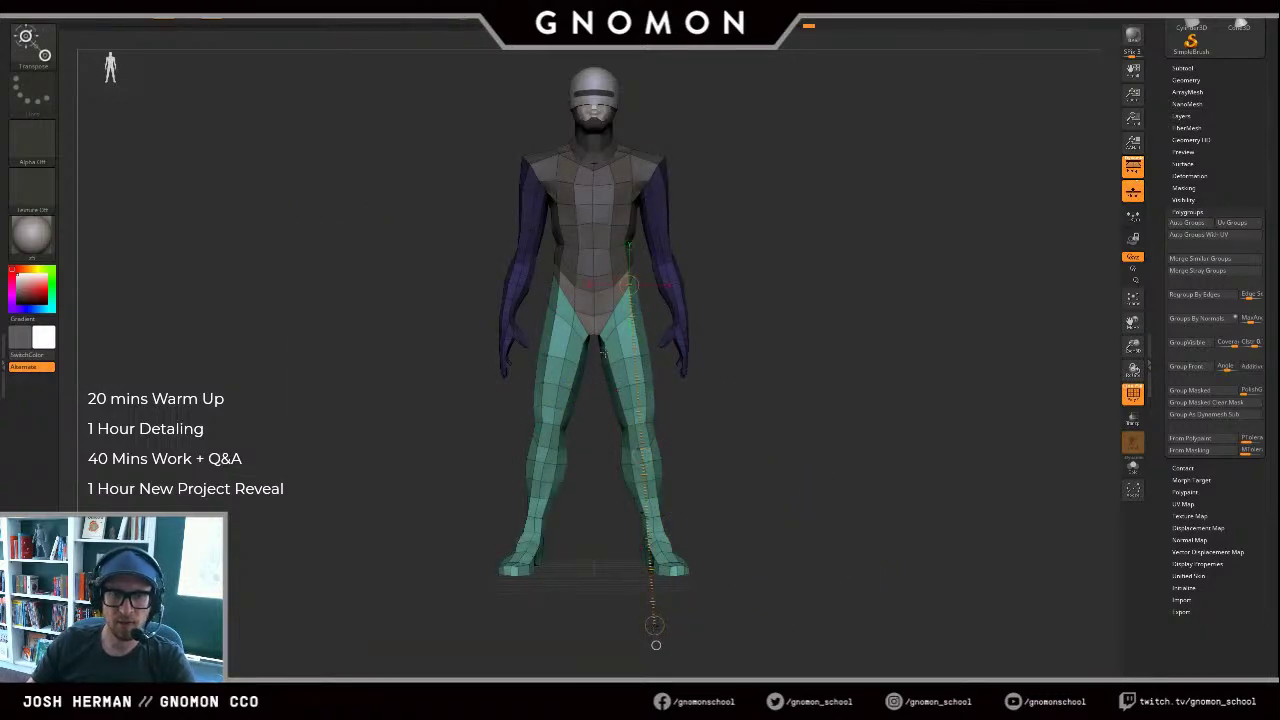
Step: Bring both legs closer together into a narrower stance with the transpose line, and clear the mask
{"action": "left_click_drag", "start_coordinate": [645, 671], "coordinate": [606, 672]}
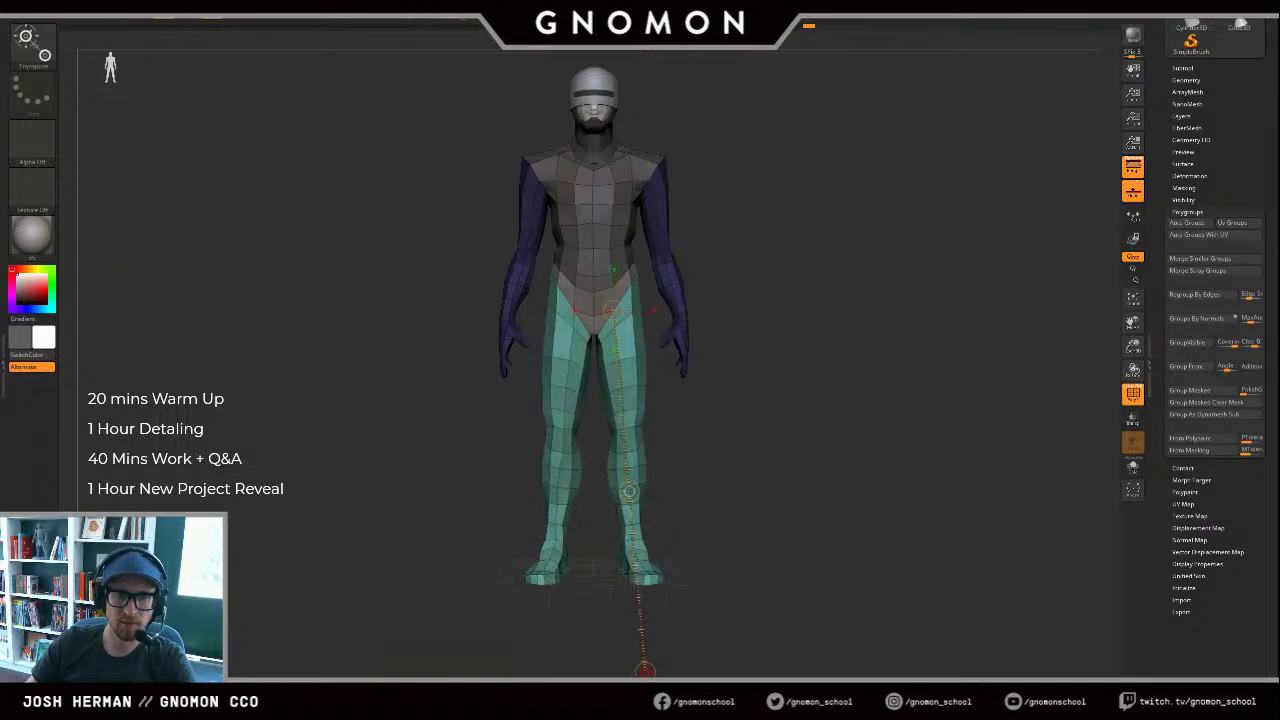
{"action": "left_click_drag", "start_coordinate": [629, 491], "coordinate": [629, 492]}
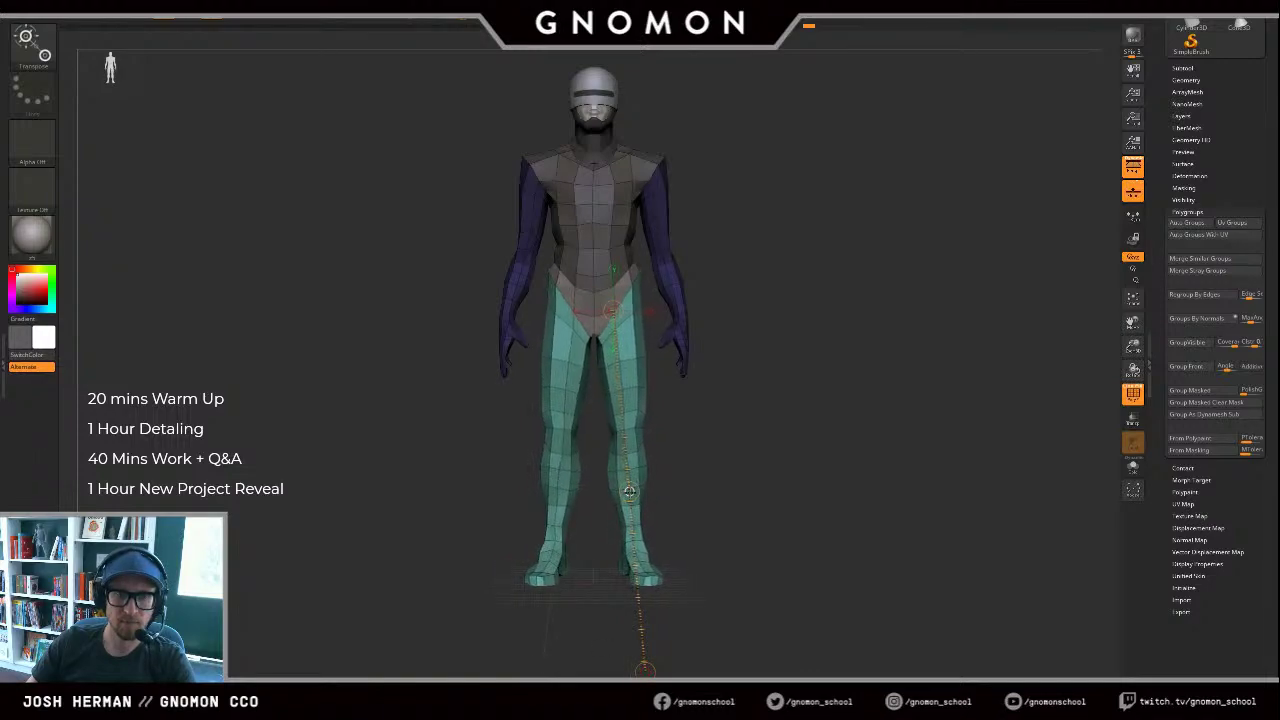
{"action": "mouse_move", "coordinate": [748, 432]}
{"action": "left_mouse_down"}
{"action": "mouse_move", "coordinate": [771, 417]}
{"action": "mouse_move", "coordinate": [783, 433]}
{"action": "mouse_move", "coordinate": [767, 494]}
{"action": "left_mouse_up"}
{"action": "key", "text": "ctrl+z"}
{"action": "key", "text": "ctrl+shift+z"}
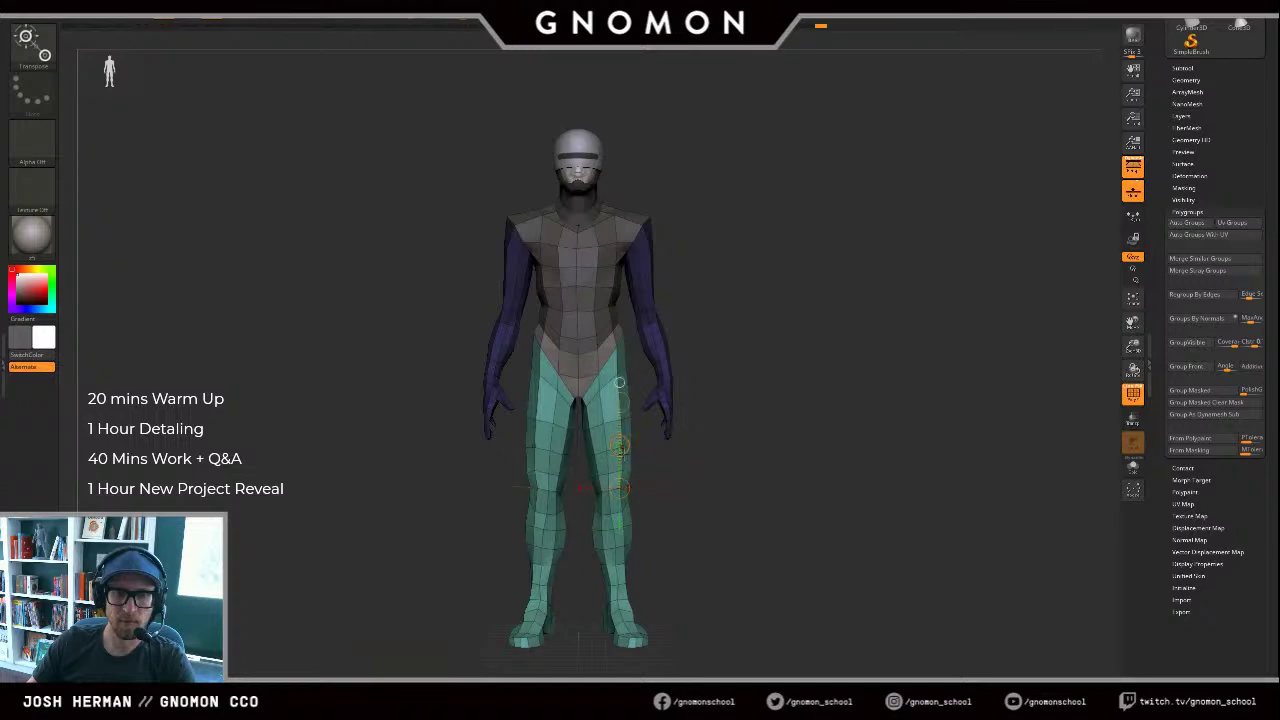
{"action": "left_click_drag", "start_coordinate": [662, 488], "coordinate": [662, 487]}
{"action": "left_click_drag", "start_coordinate": [785, 430], "coordinate": [655, 420]}
{"action": "mouse_move", "coordinate": [812, 368]}
{"action": "left_mouse_down", "text": "alt"}
{"action": "mouse_move", "coordinate": [817, 400]}
{"action": "mouse_move", "coordinate": [775, 406]}
{"action": "mouse_move", "coordinate": [800, 436]}
{"action": "left_mouse_up", "text": "alt"}
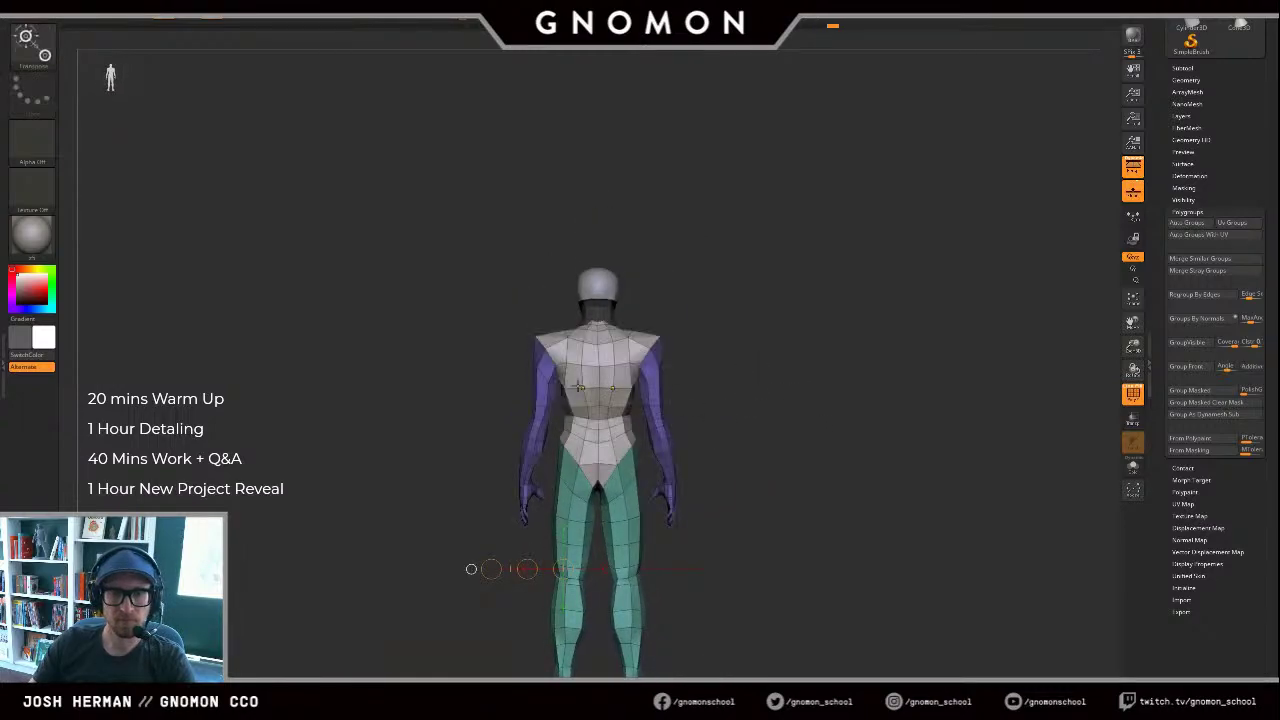
Step: Nudge the points where the arms meet the back of the shoulders with the Move brush
{"action": "key", "text": "q"}
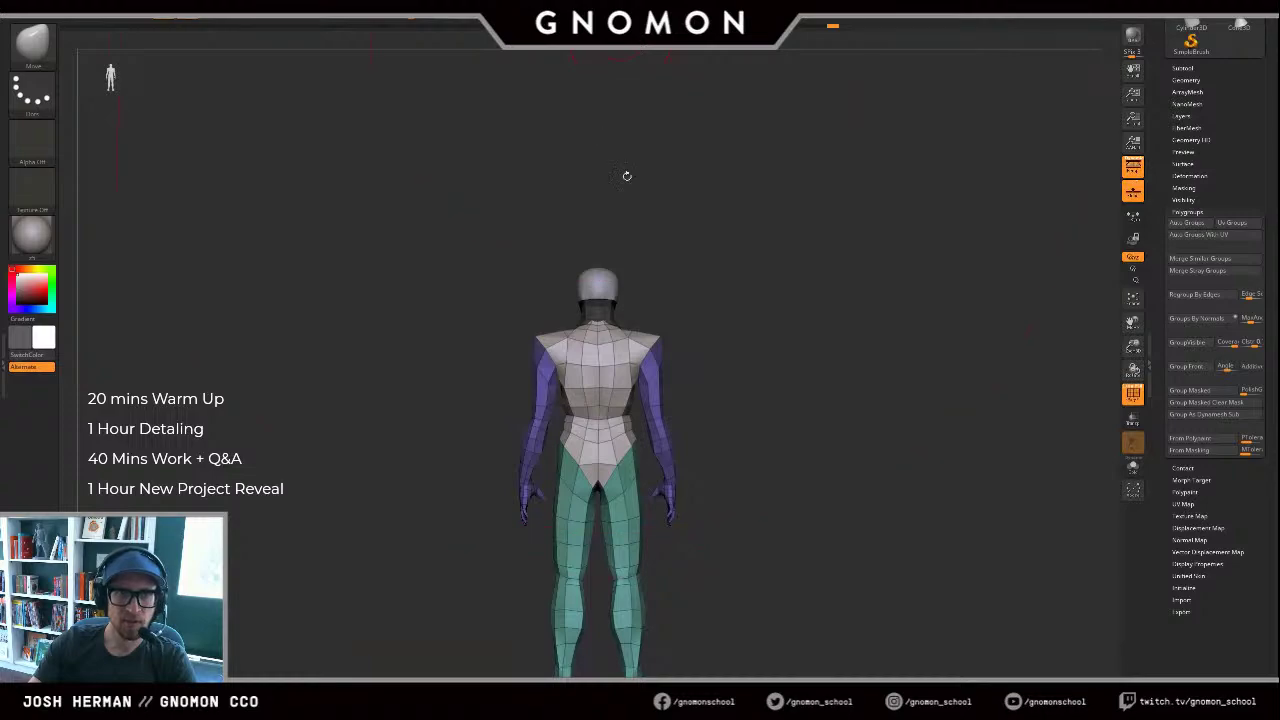
{"action": "key", "text": "s"}
{"action": "key", "text": "s"}
{"action": "left_click_drag", "start_coordinate": [746, 370], "coordinate": [728, 371]}
{"action": "left_click_drag", "start_coordinate": [649, 358], "coordinate": [652, 358]}
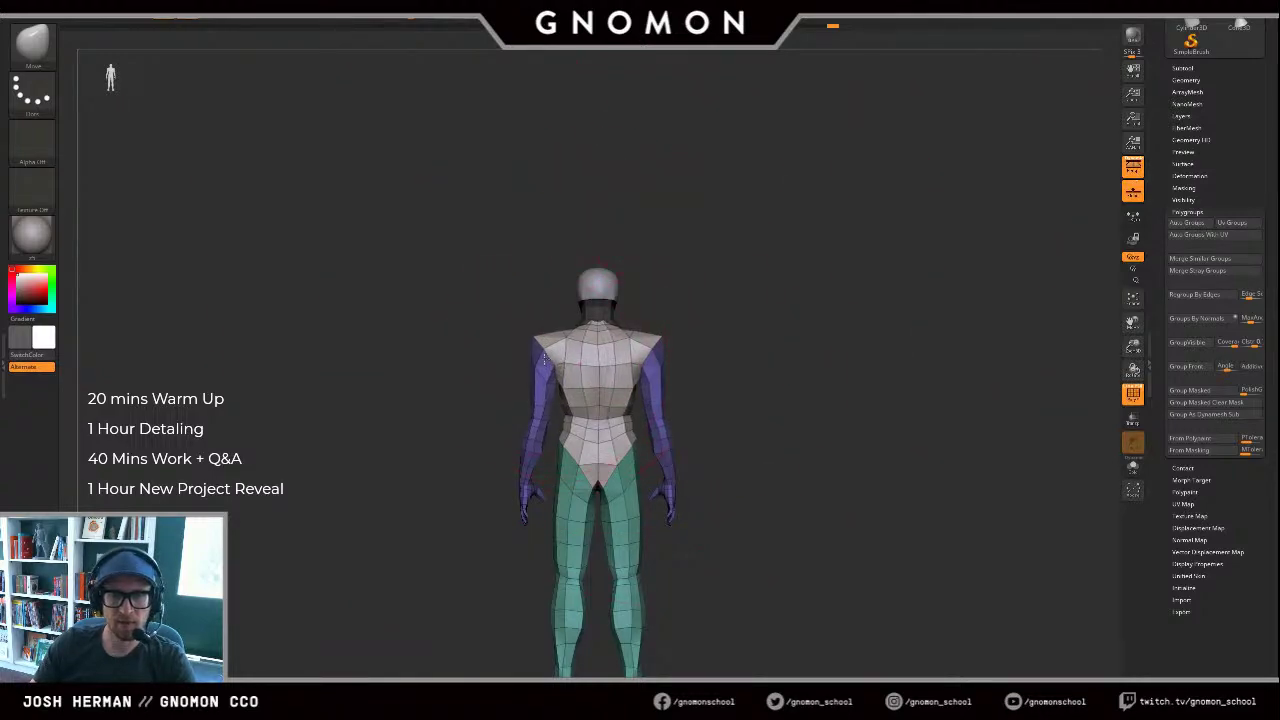
{"action": "left_click_drag", "start_coordinate": [545, 358], "coordinate": [548, 362]}
{"action": "left_click", "coordinate": [540, 367], "text": "ctrl+shift"}
{"action": "left_click_drag", "start_coordinate": [467, 368], "coordinate": [551, 388], "text": "ctrl+shift"}
{"action": "left_click", "coordinate": [632, 361], "text": "ctrl+shift"}
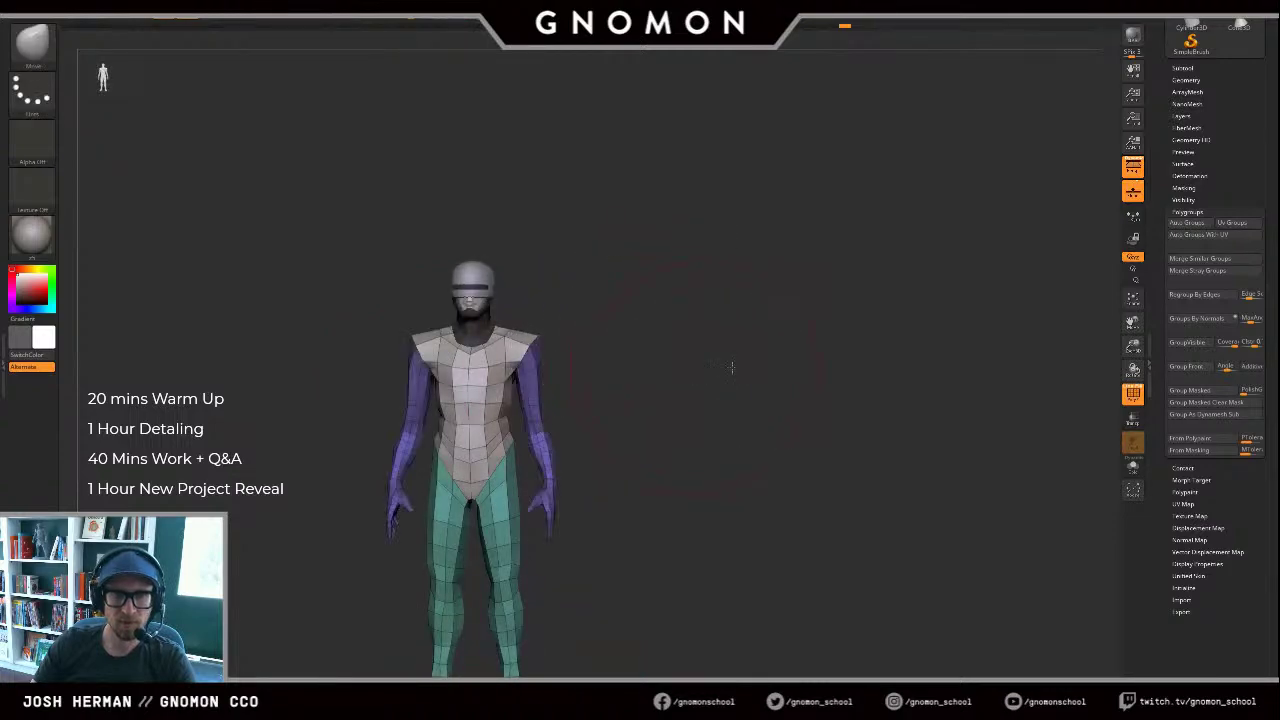
Step: Try to narrow the shoulders by pulling their outer corners inward with the Move brush
{"action": "left_click_drag", "start_coordinate": [732, 367], "coordinate": [807, 348], "text": "alt"}
{"action": "left_click_drag", "start_coordinate": [644, 287], "coordinate": [830, 305], "text": "alt"}
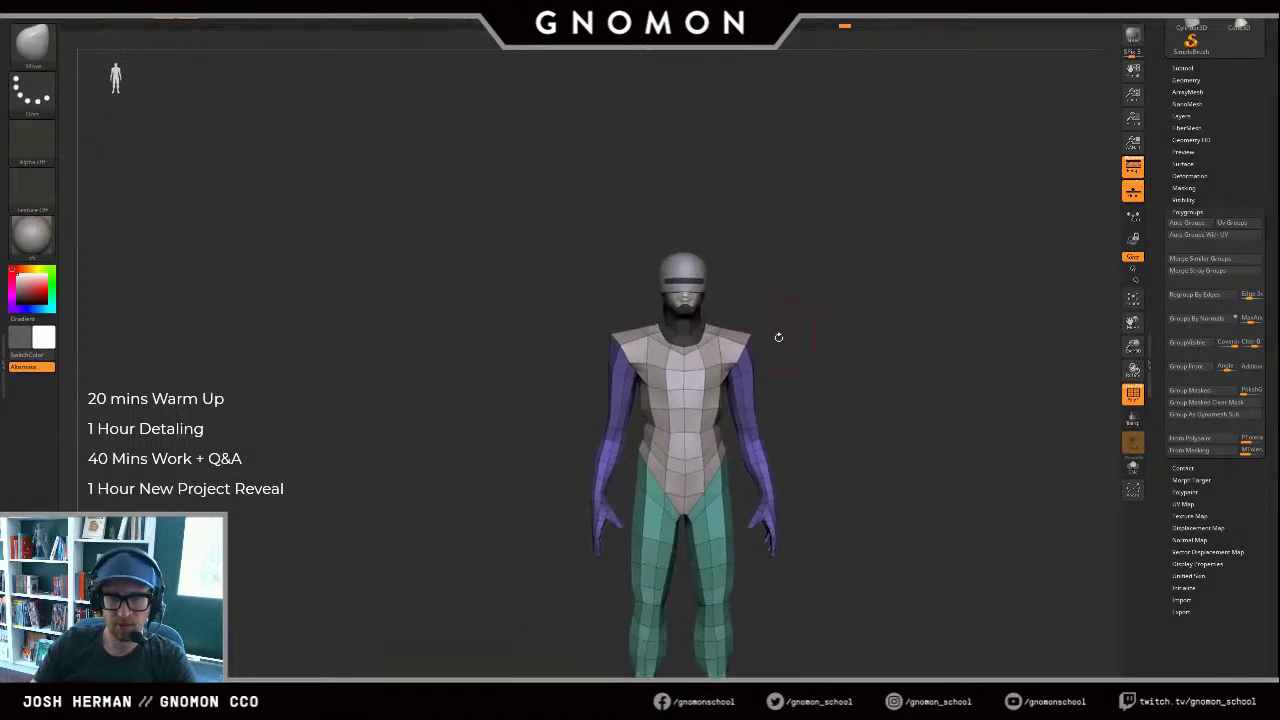
{"action": "left_click_drag", "start_coordinate": [748, 348], "coordinate": [722, 339]}
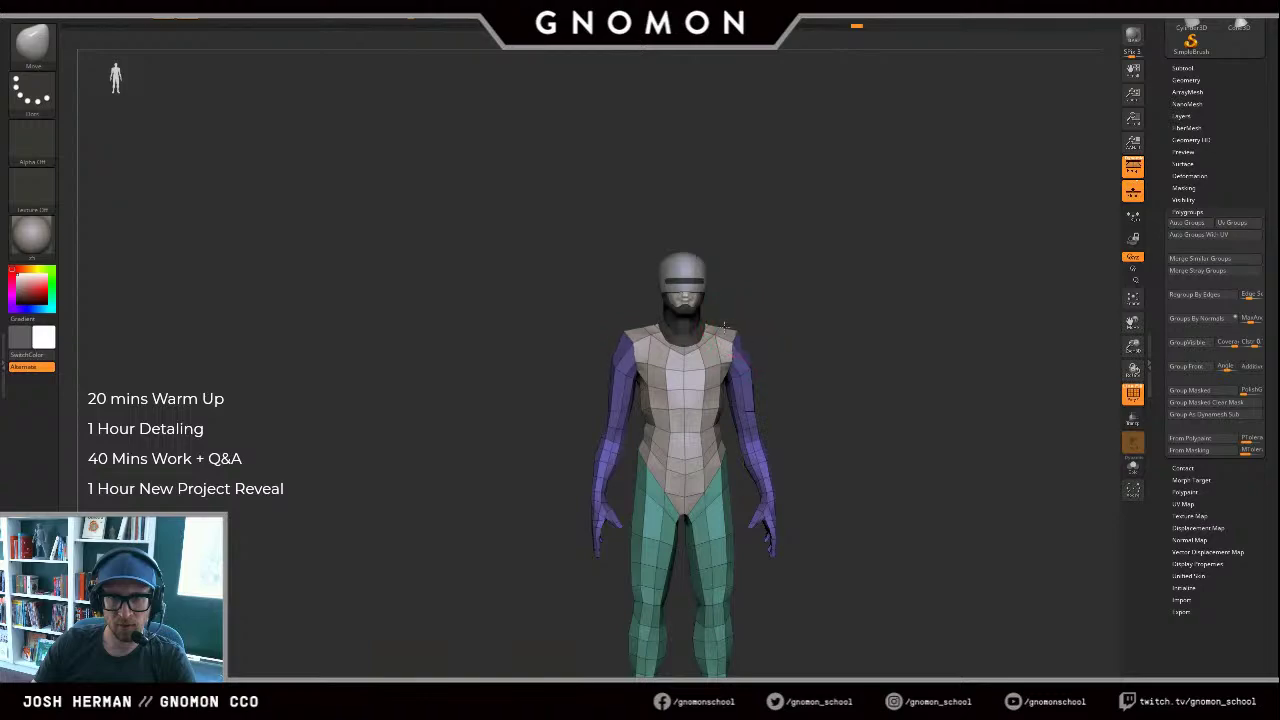
{"action": "left_click_drag", "start_coordinate": [808, 318], "coordinate": [738, 345]}
{"action": "left_click_drag", "start_coordinate": [849, 328], "coordinate": [582, 345], "text": "alt"}
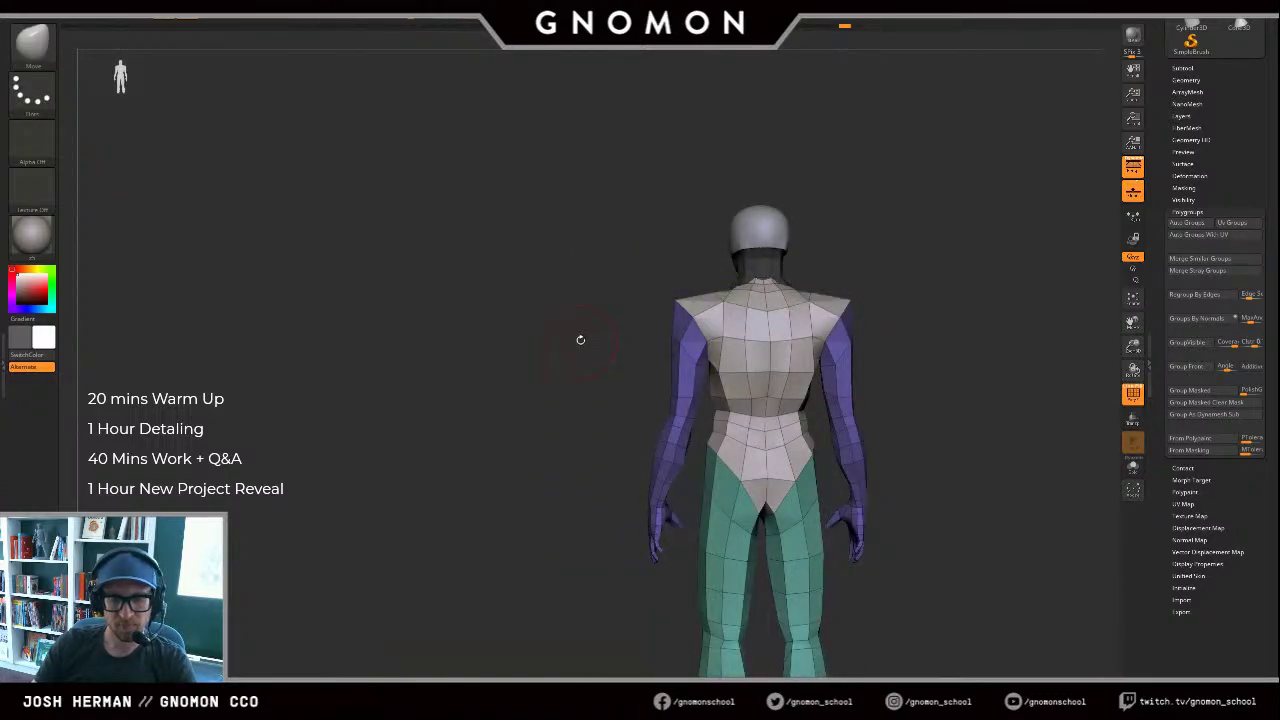
Step: Insert an edge loop across the shoulder polygons beside the arm boundary with the ZModeler brush
{"action": "key", "text": "b"}
{"action": "key", "text": "z"}
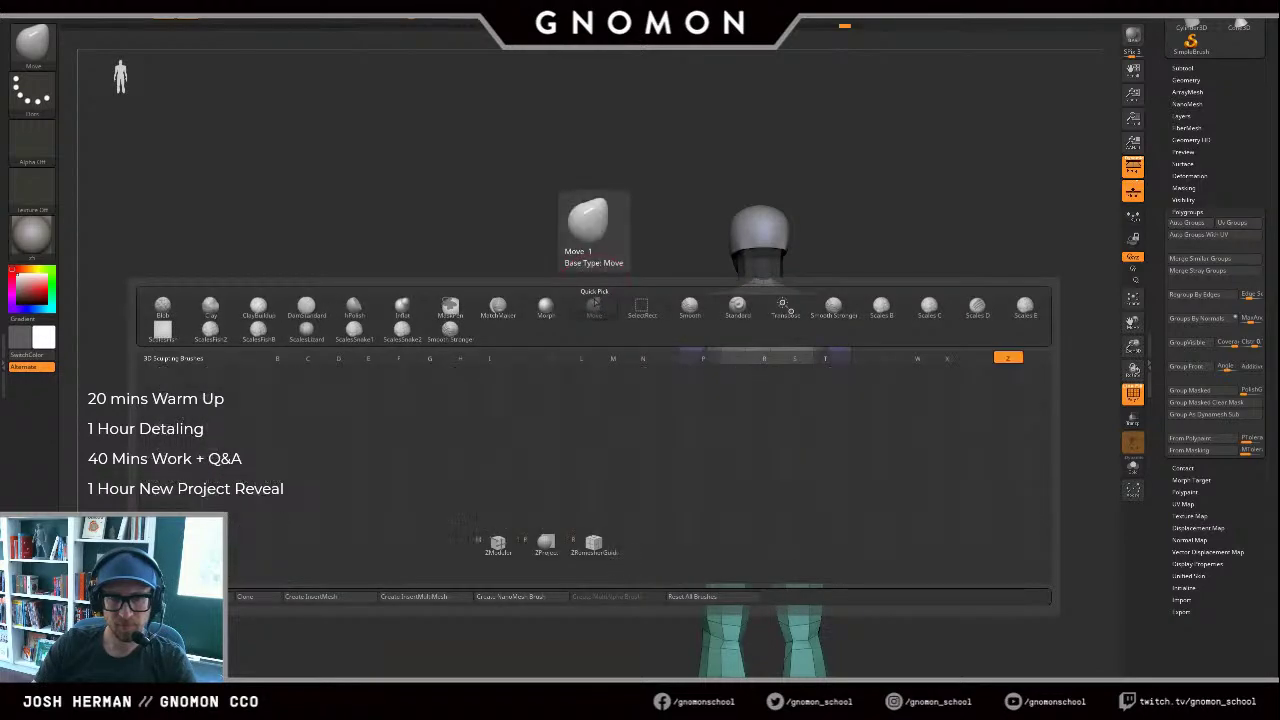
{"action": "left_click", "coordinate": [498, 545]}
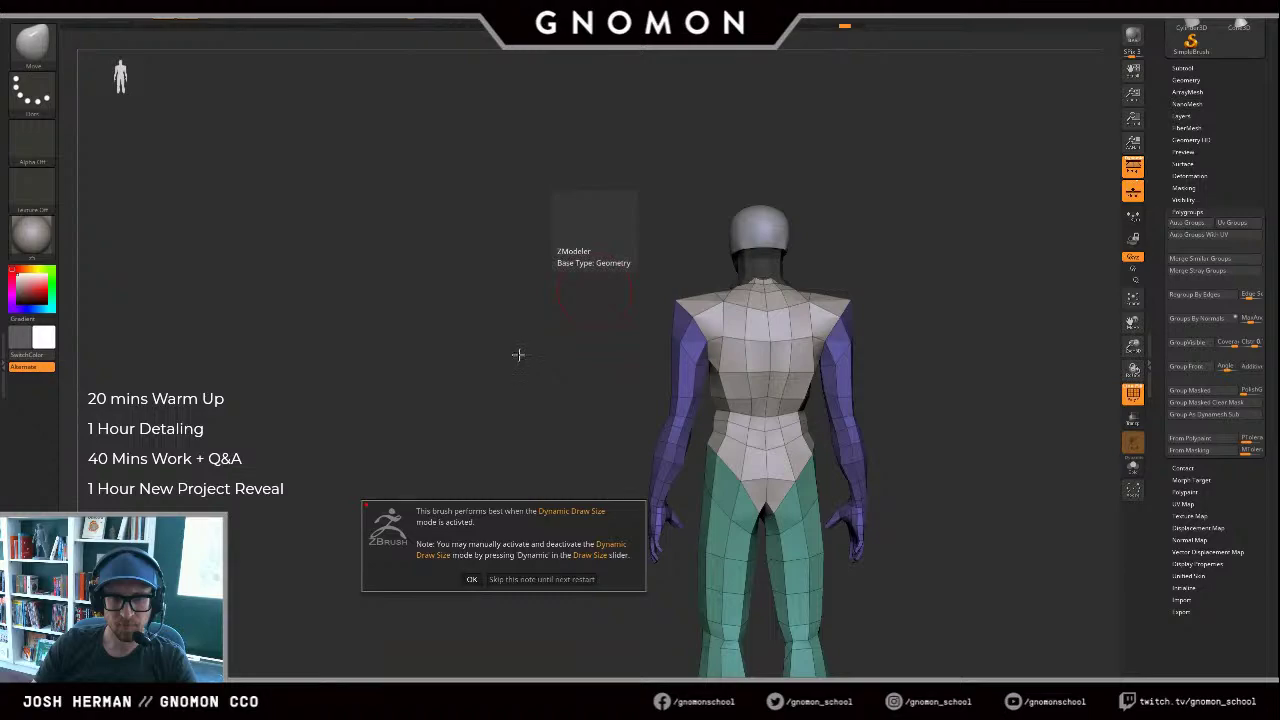
{"action": "left_click", "coordinate": [470, 578]}
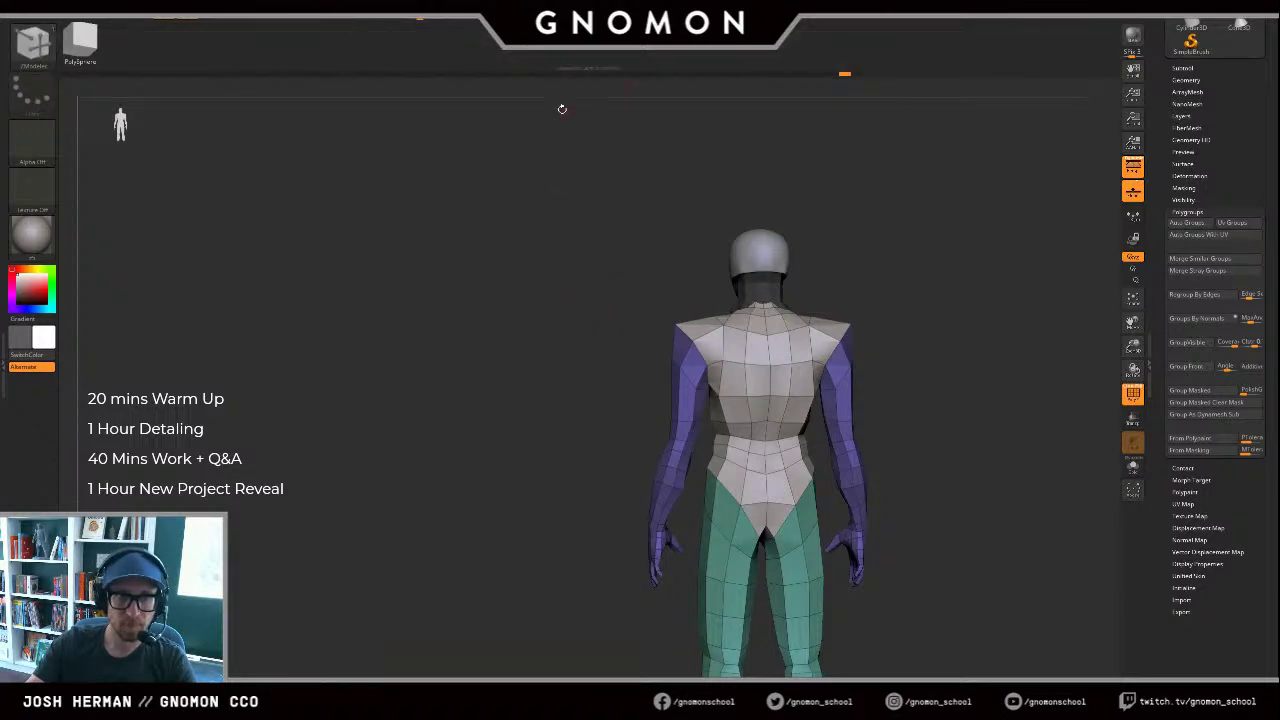
{"action": "left_click_drag", "start_coordinate": [520, 333], "coordinate": [458, 260], "text": "alt"}
{"action": "right_click", "coordinate": [458, 260]}
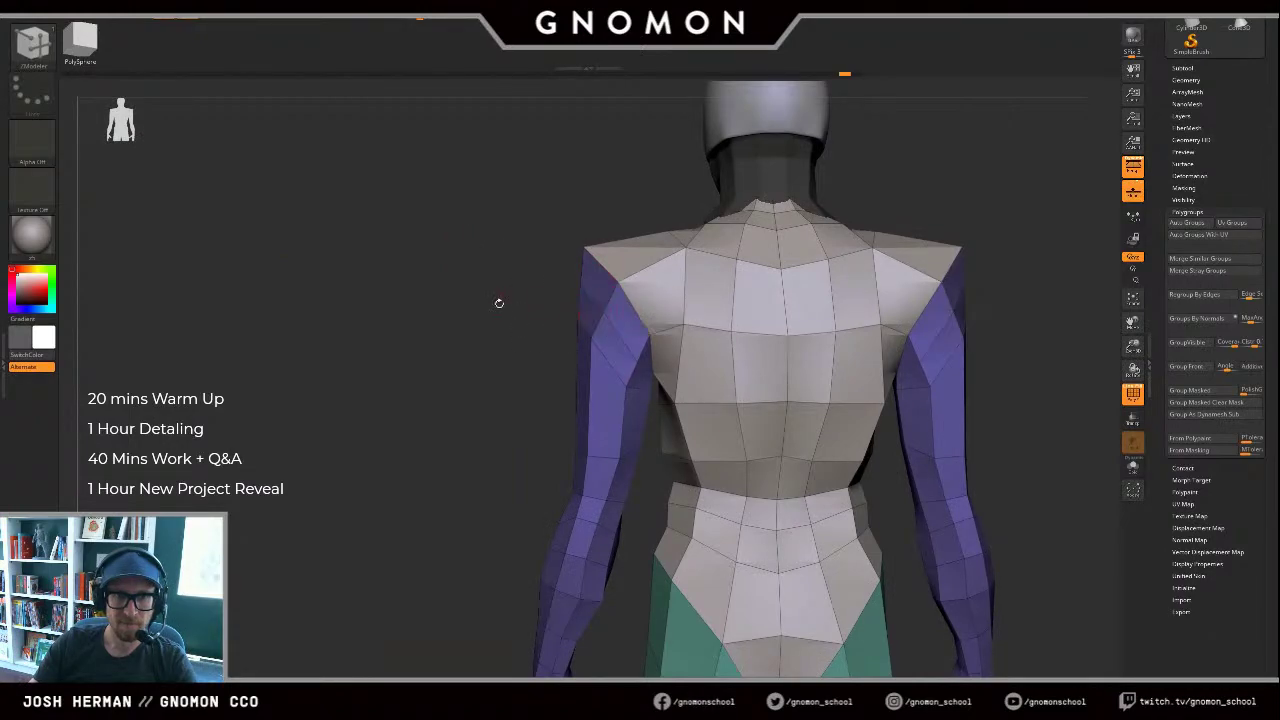
{"action": "left_click_drag", "start_coordinate": [479, 302], "coordinate": [635, 340]}
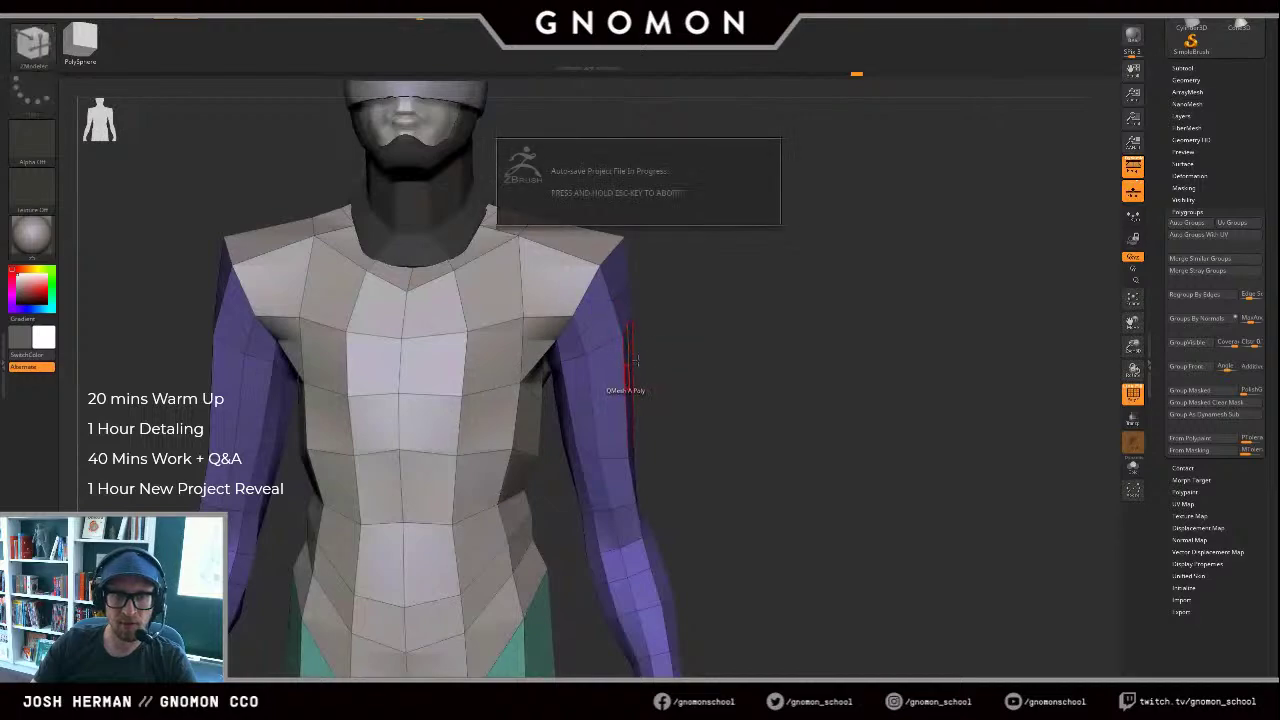
{"action": "left_click_drag", "start_coordinate": [767, 301], "coordinate": [796, 332], "text": "alt"}
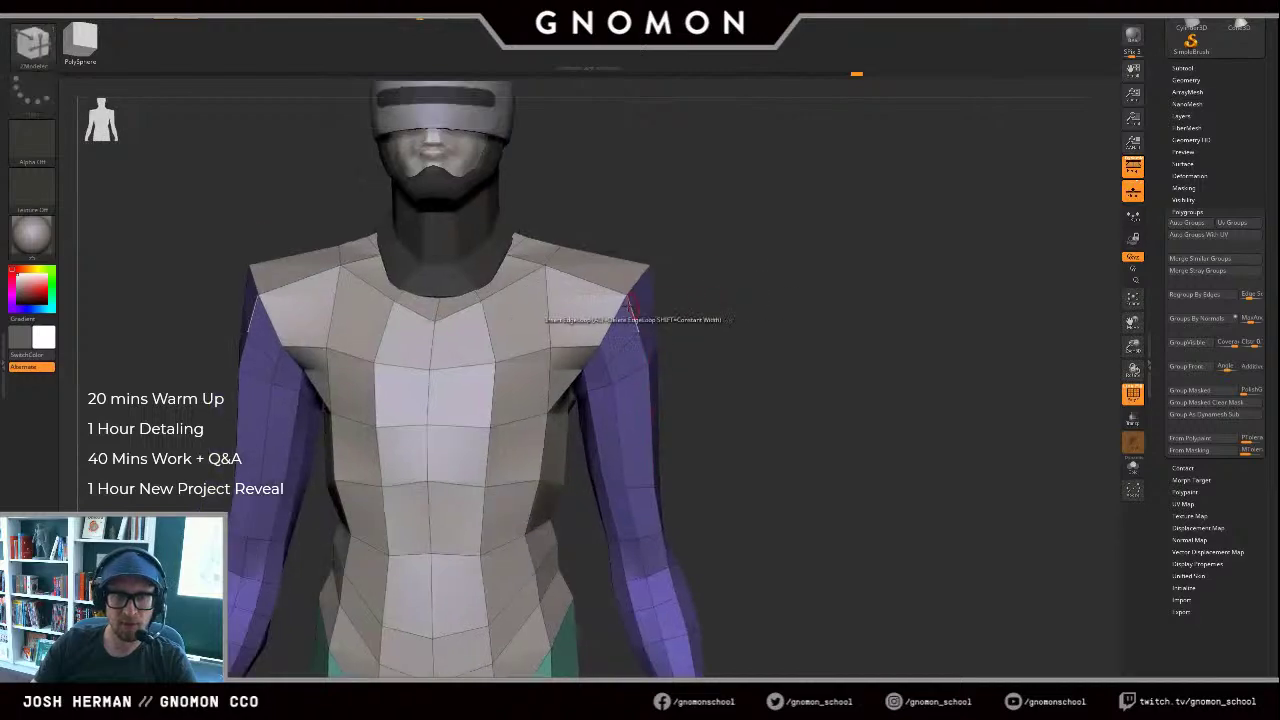
{"action": "left_click", "coordinate": [586, 280]}
Step: Pull the outer shoulder corners inward with the Move brush to narrow and round the shoulders
{"action": "mouse_move", "coordinate": [729, 246]}
{"action": "left_mouse_down", "text": "alt"}
{"action": "mouse_move", "coordinate": [769, 251]}
{"action": "mouse_move", "coordinate": [790, 235]}
{"action": "left_mouse_up", "text": "alt"}
{"action": "key", "text": "b"}
{"action": "key", "text": "m"}
{"action": "key", "text": "v"}
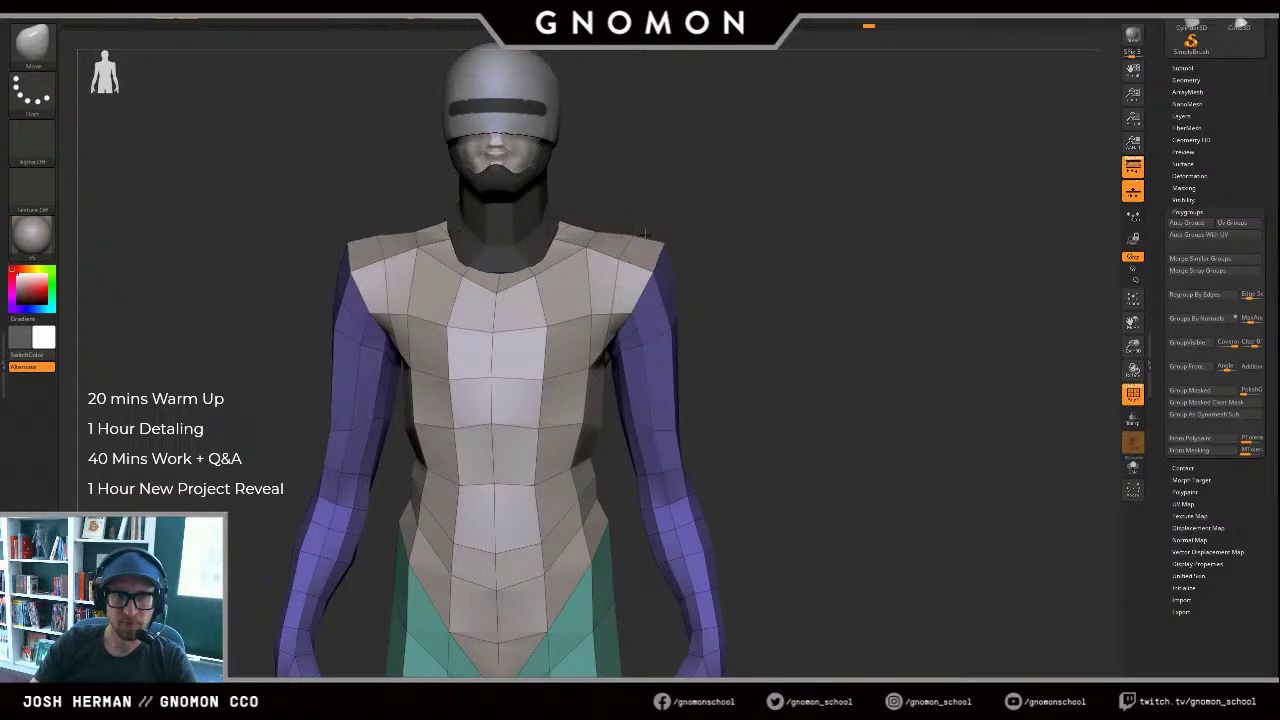
{"action": "mouse_move", "coordinate": [652, 259]}
{"action": "left_mouse_down"}
{"action": "mouse_move", "coordinate": [623, 264]}
{"action": "mouse_move", "coordinate": [642, 246]}
{"action": "left_mouse_up"}
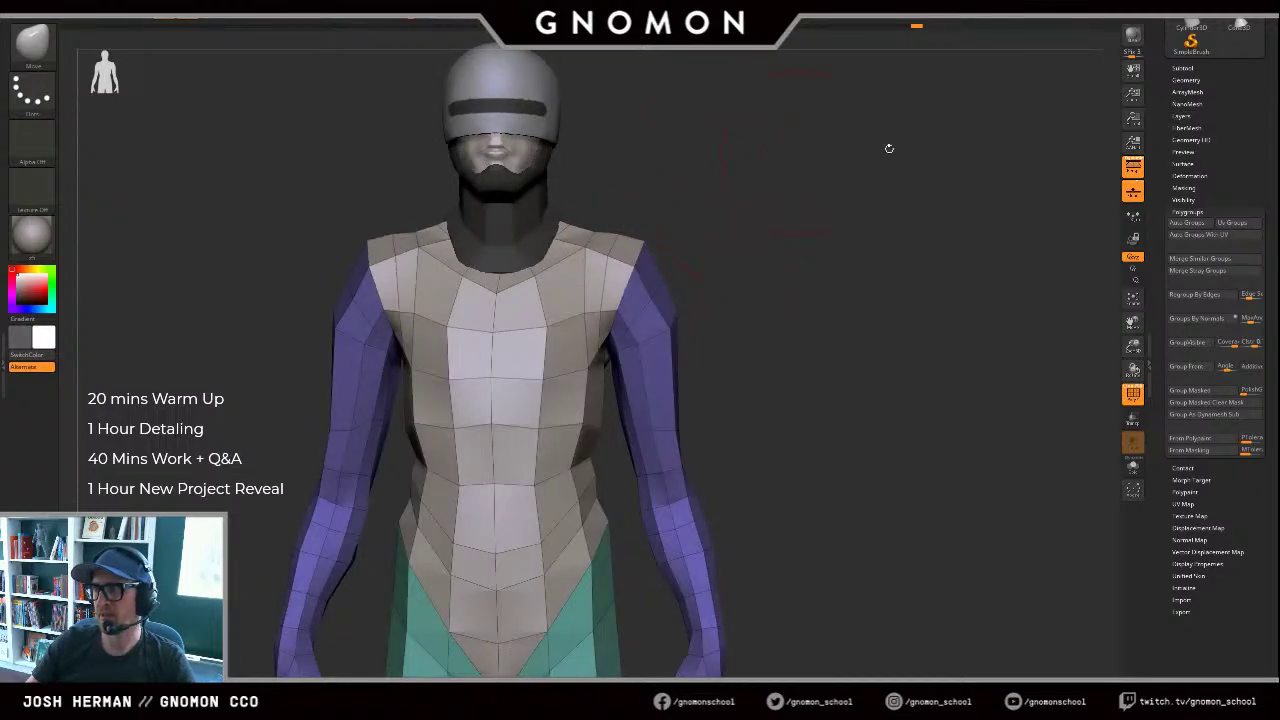
Step: Bring the Photos window over the model, browse the RoboCop reference images, and move the window away again
{"action": "left_click_drag", "start_coordinate": [1279, 77], "coordinate": [940, 73]}
{"action": "key", "text": "Right"}
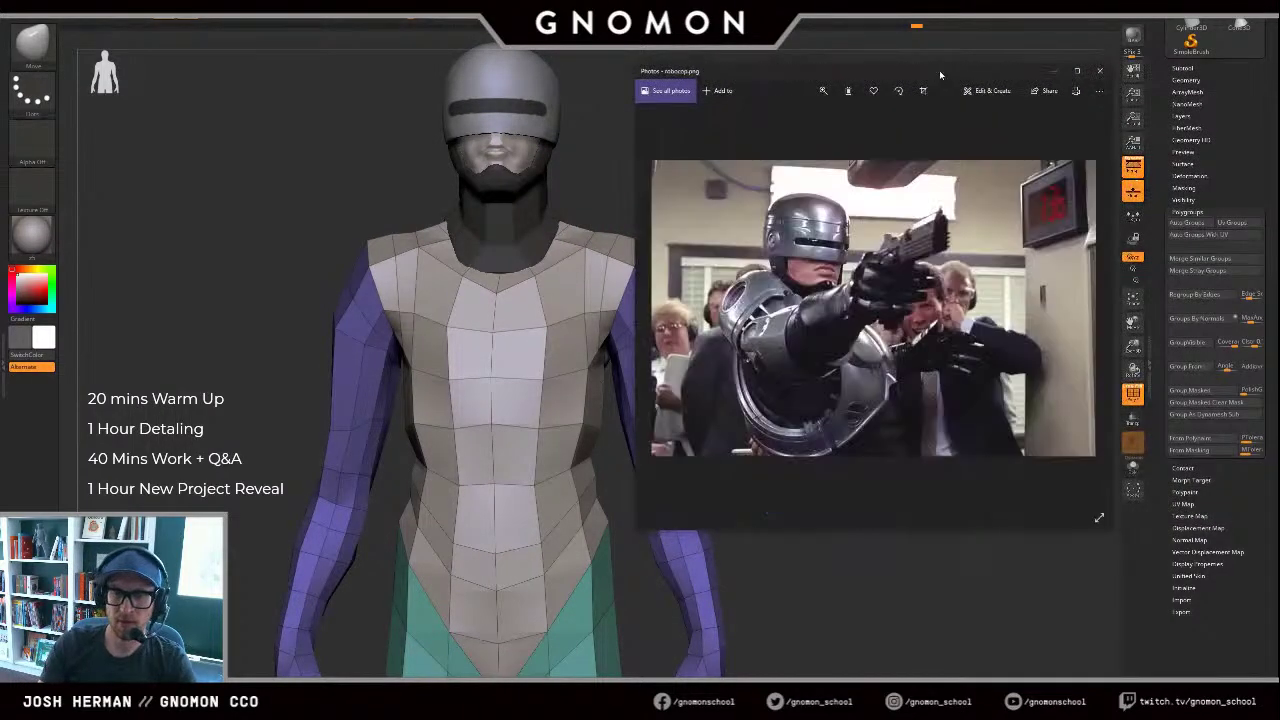
{"action": "key", "text": "Right"}
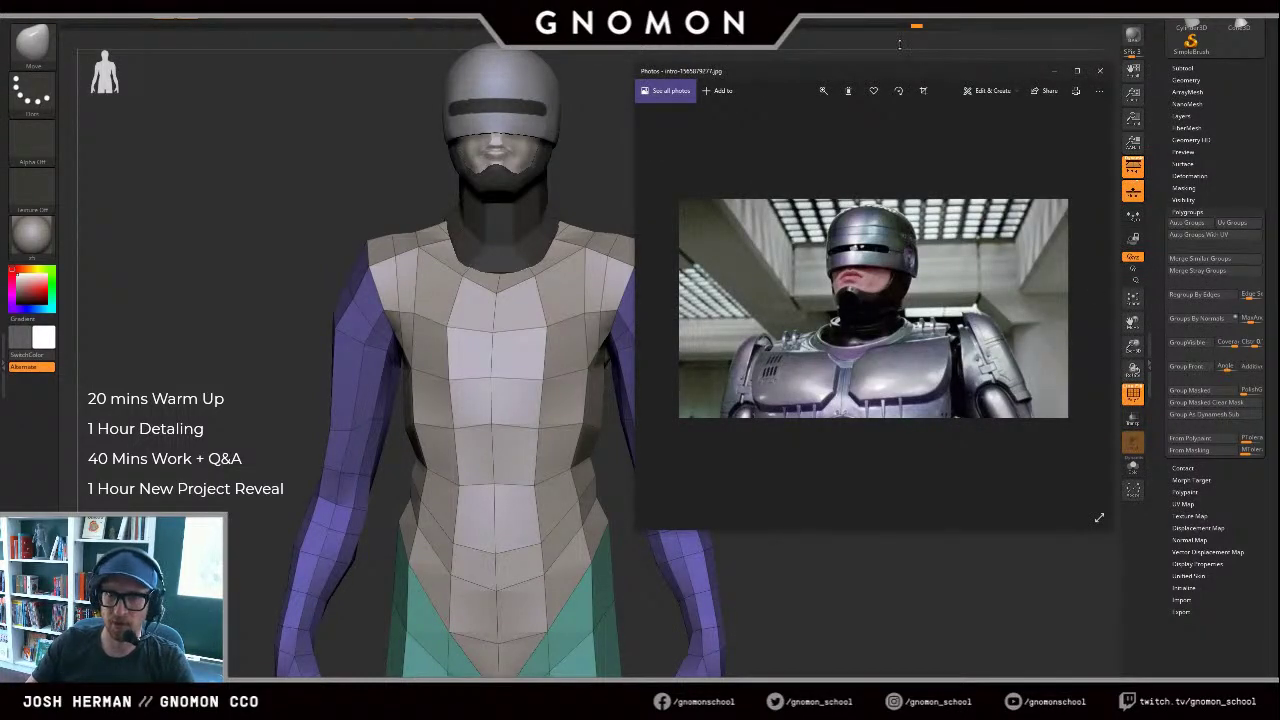
{"action": "left_click_drag", "start_coordinate": [887, 72], "coordinate": [1072, 68]}
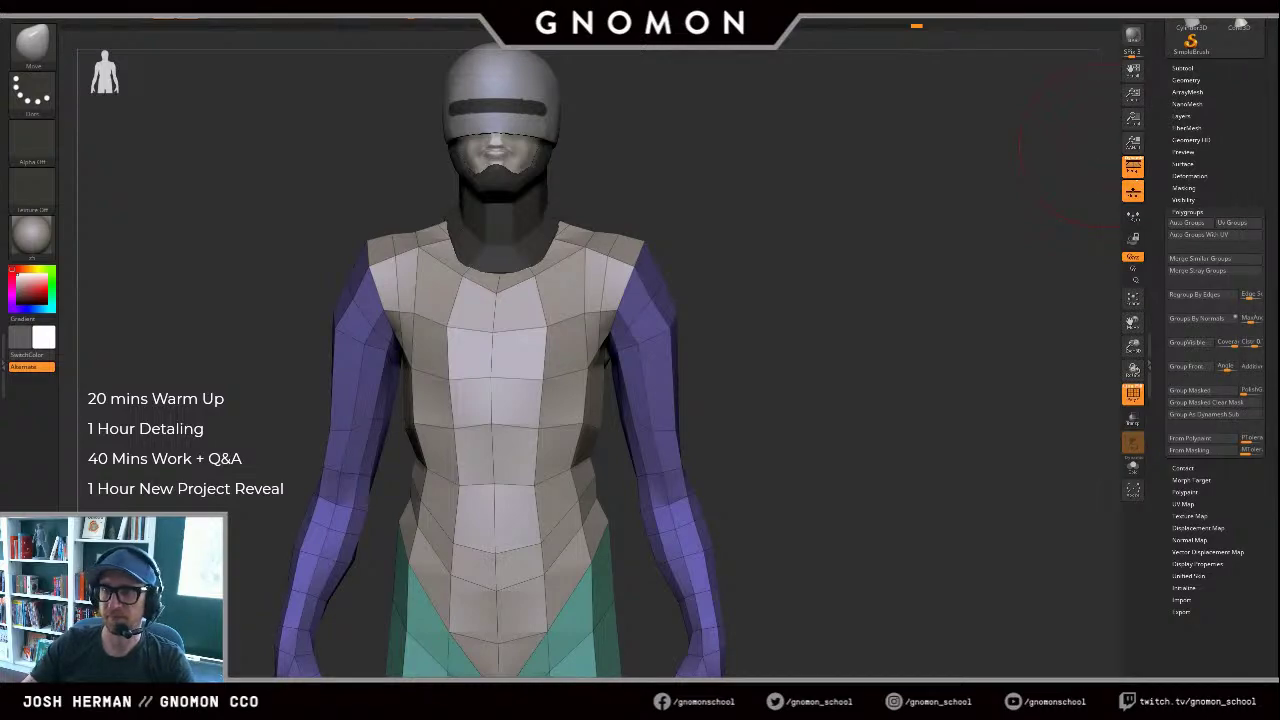
Step: Hide the leg polygroup to inspect the torso, shoulders and arms from the front, and show the legs again
{"action": "left_click_drag", "start_coordinate": [890, 395], "coordinate": [909, 397]}
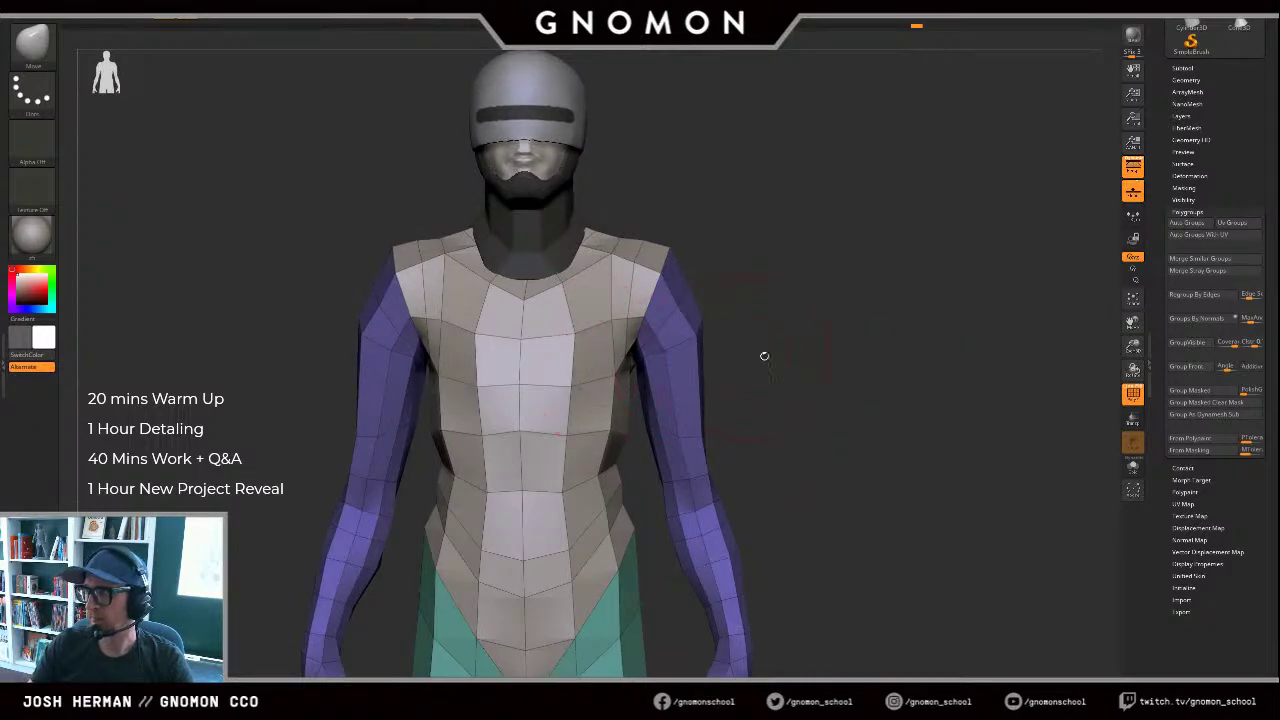
{"action": "left_click_drag", "start_coordinate": [826, 320], "coordinate": [849, 335]}
{"action": "left_click", "coordinate": [671, 343], "text": "ctrl+shift"}
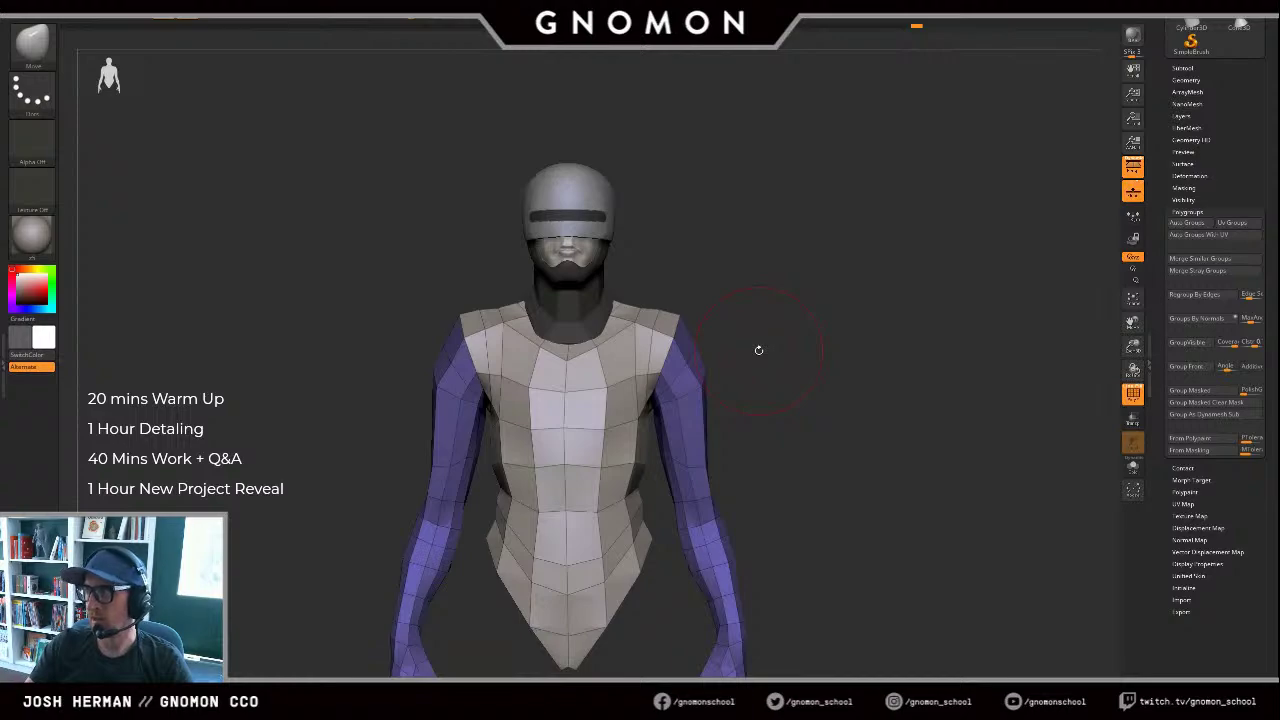
{"action": "left_click", "coordinate": [766, 364], "text": "ctrl+shift"}
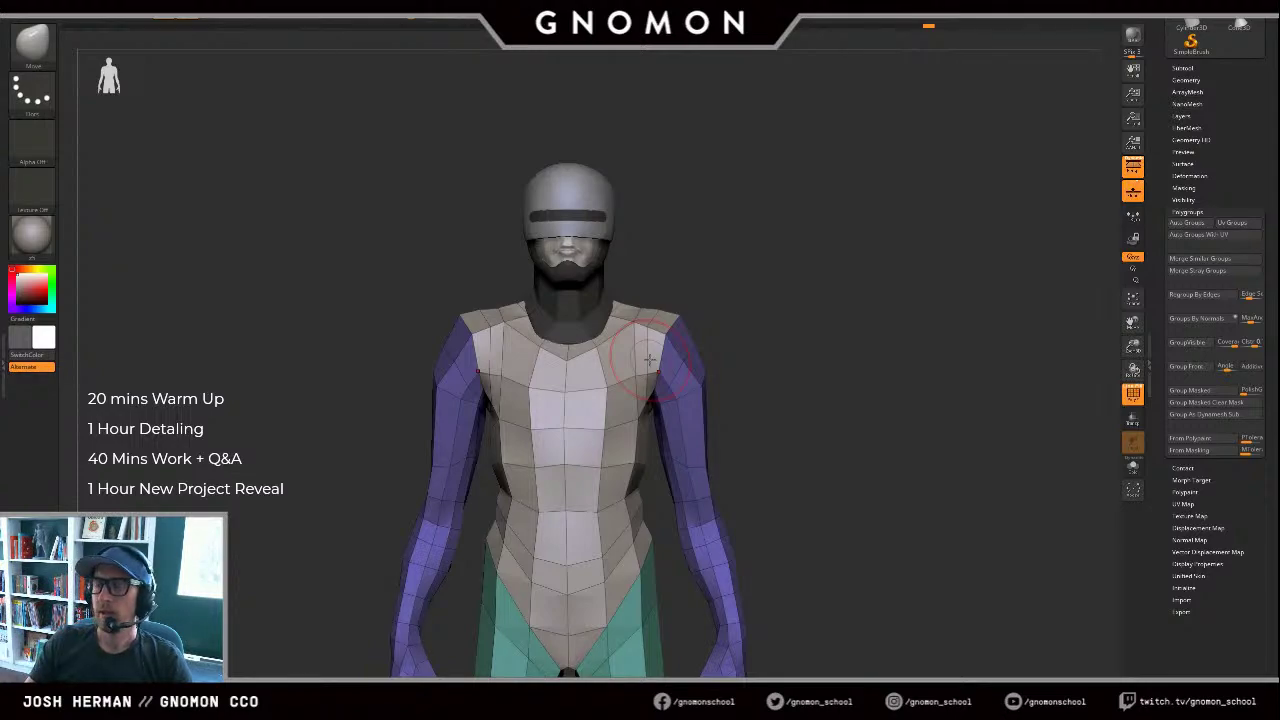
Step: Push the chest polygons upward with the Move brush and undo the last stroke
{"action": "left_click_drag", "start_coordinate": [770, 324], "coordinate": [826, 348], "text": "alt"}
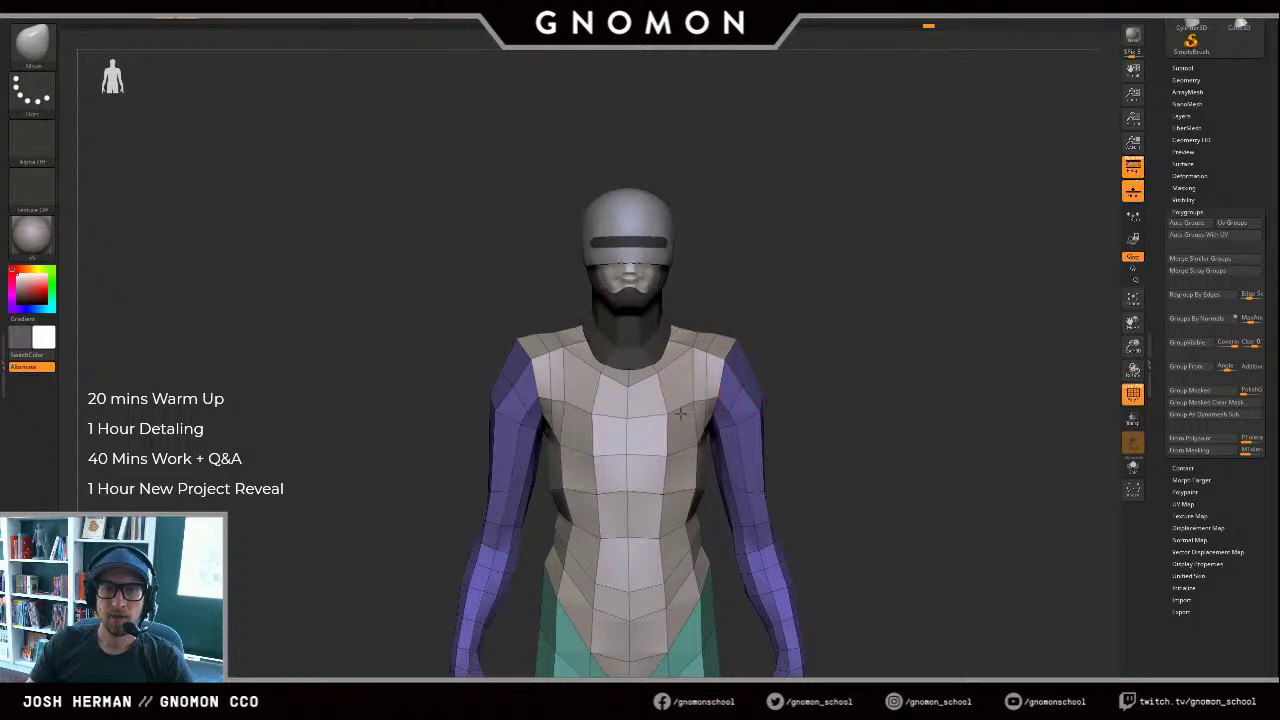
{"action": "left_click_drag", "start_coordinate": [681, 413], "coordinate": [688, 398]}
{"action": "left_click_drag", "start_coordinate": [800, 342], "coordinate": [757, 349]}
{"action": "left_click_drag", "start_coordinate": [696, 405], "coordinate": [700, 342]}
{"action": "left_click_drag", "start_coordinate": [768, 281], "coordinate": [780, 279]}
{"action": "key", "text": "ctrl+z"}
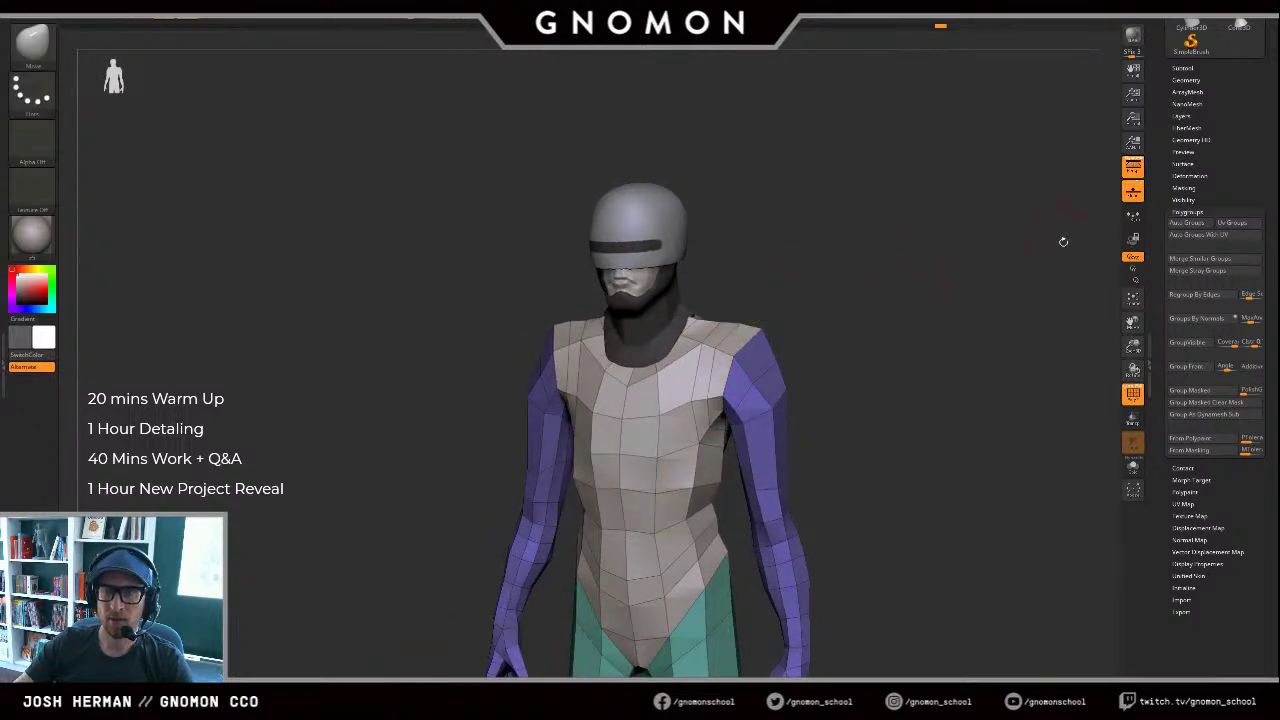
Step: Make the Head folder of the armored robot visible in the subtool list and select the PM3D_Plane3D1 floor plane
{"action": "left_click_drag", "start_coordinate": [1231, 80], "coordinate": [1230, 203]}
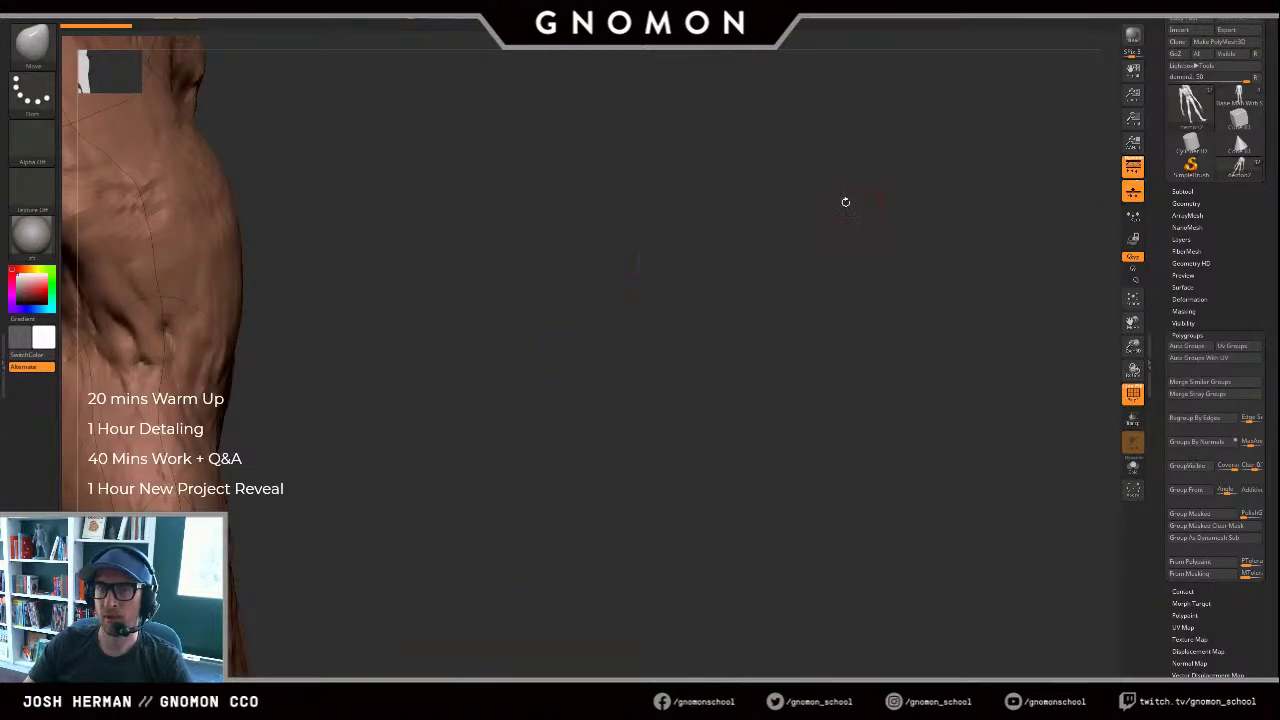
{"action": "left_click", "coordinate": [1187, 192]}
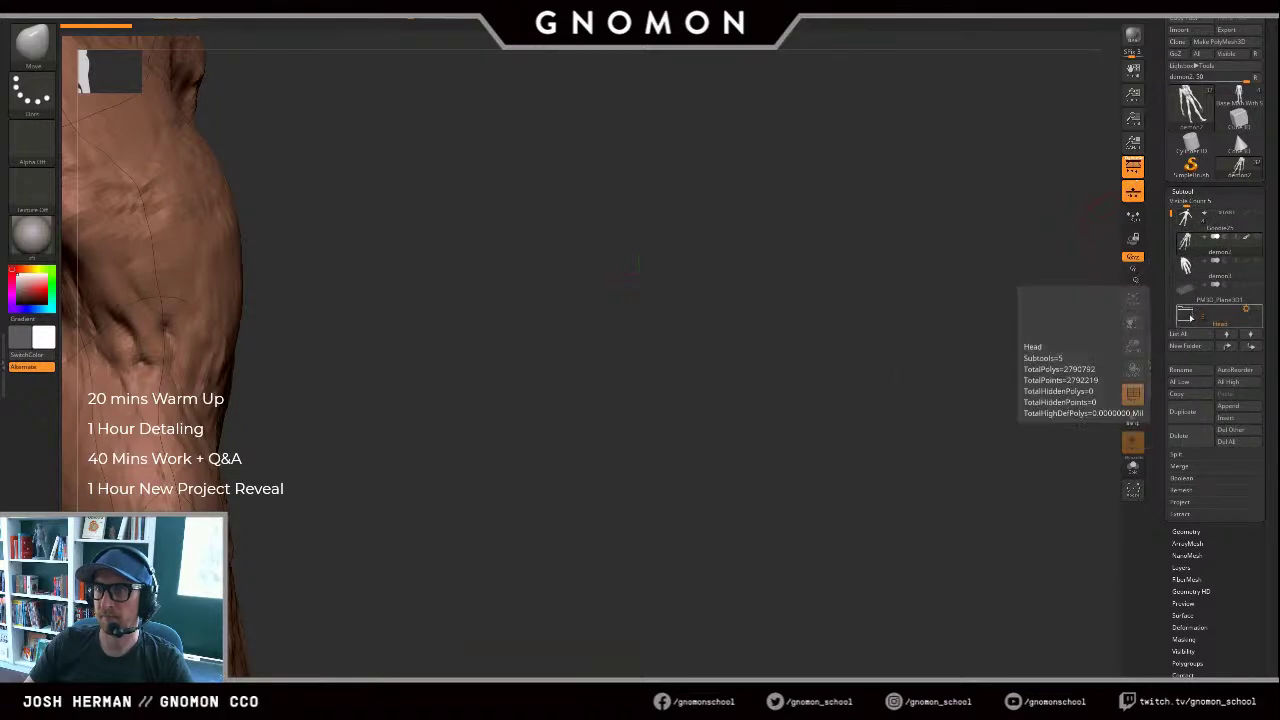
{"action": "left_click", "coordinate": [1186, 313]}
{"action": "left_click", "coordinate": [1258, 309]}
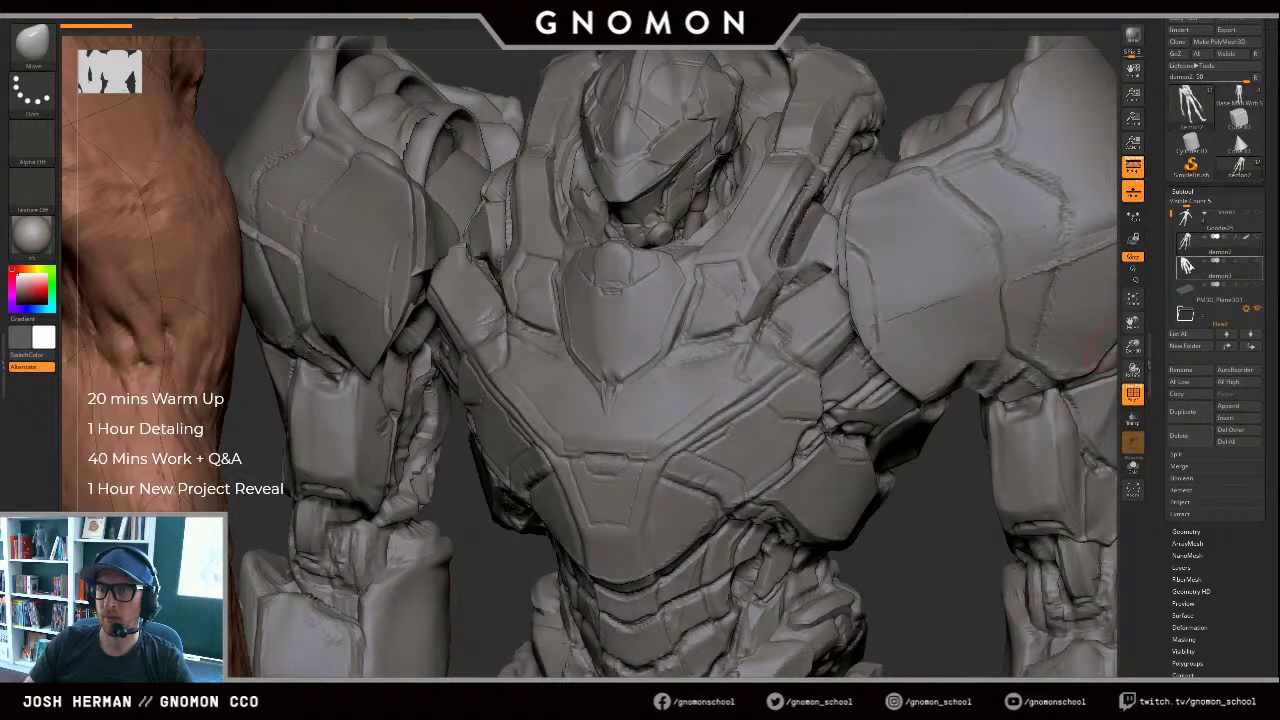
{"action": "left_click", "coordinate": [1190, 270]}
{"action": "left_click", "coordinate": [1187, 290]}
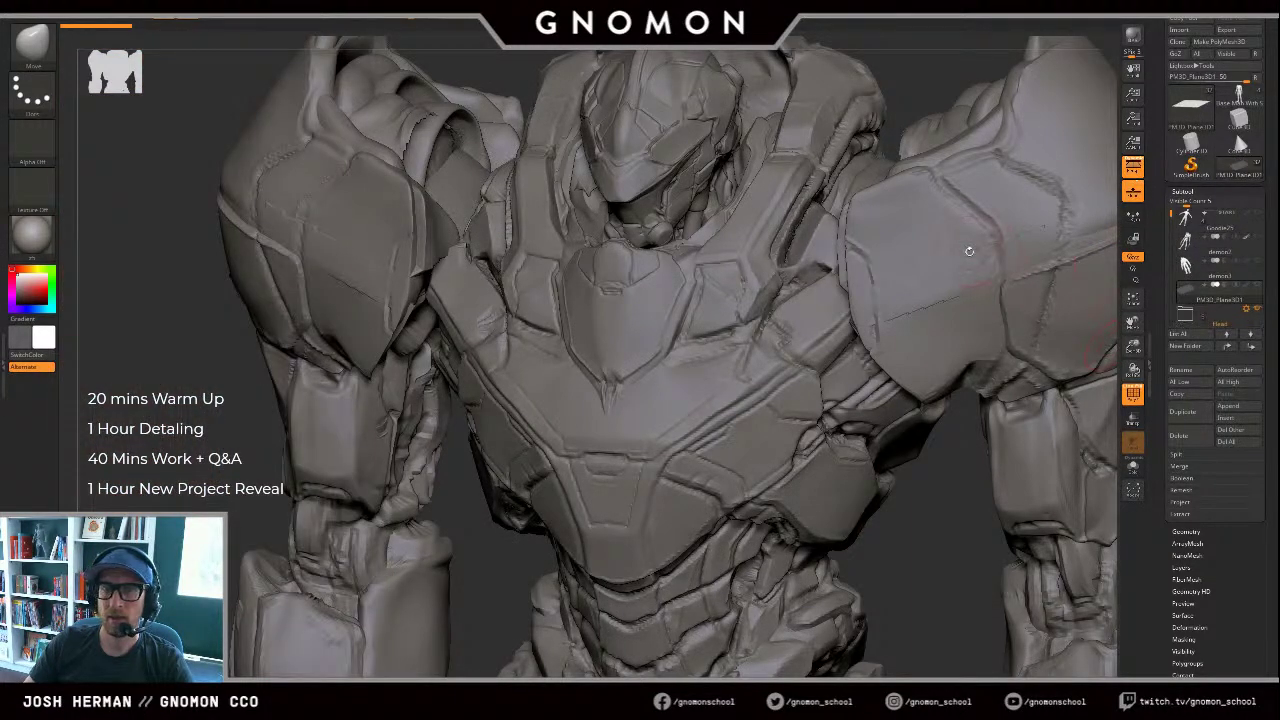
Step: Frame the whole armored robot on its ground plane and turn off the floor grid and polyframe display
{"action": "key", "text": "f"}
{"action": "left_click", "coordinate": [1132, 195]}
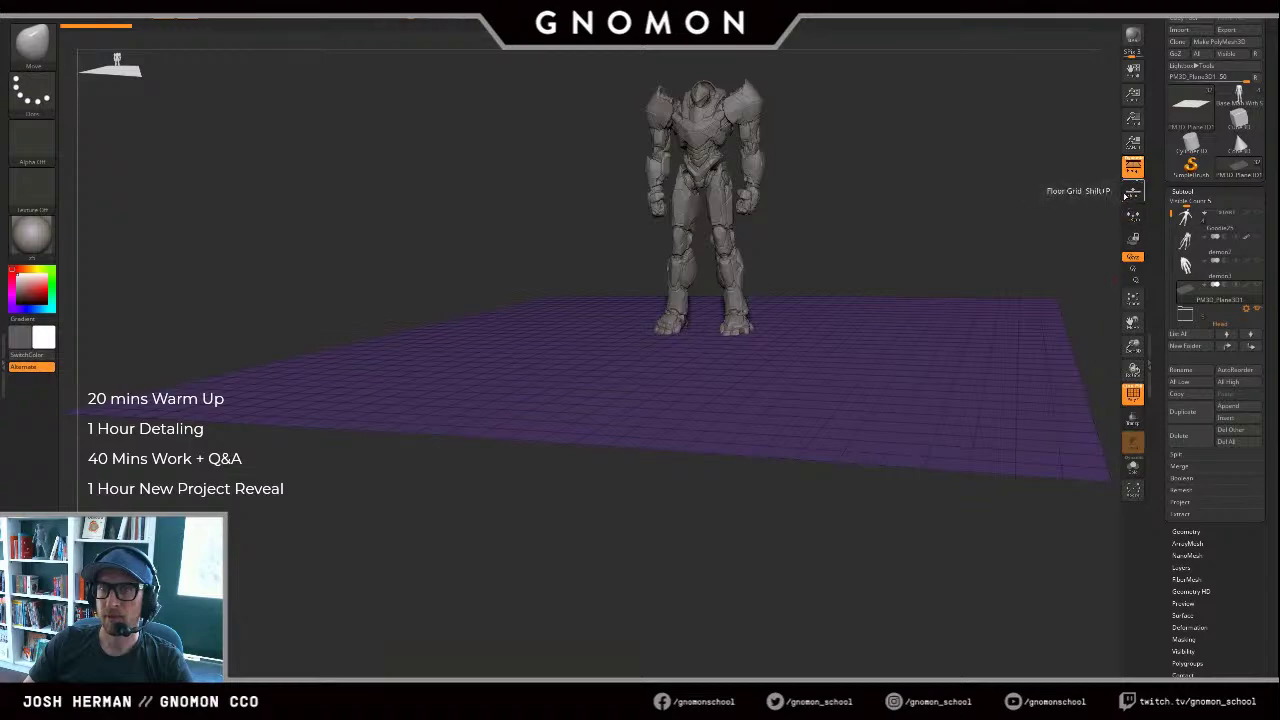
{"action": "left_click_drag", "start_coordinate": [998, 205], "coordinate": [1034, 206]}
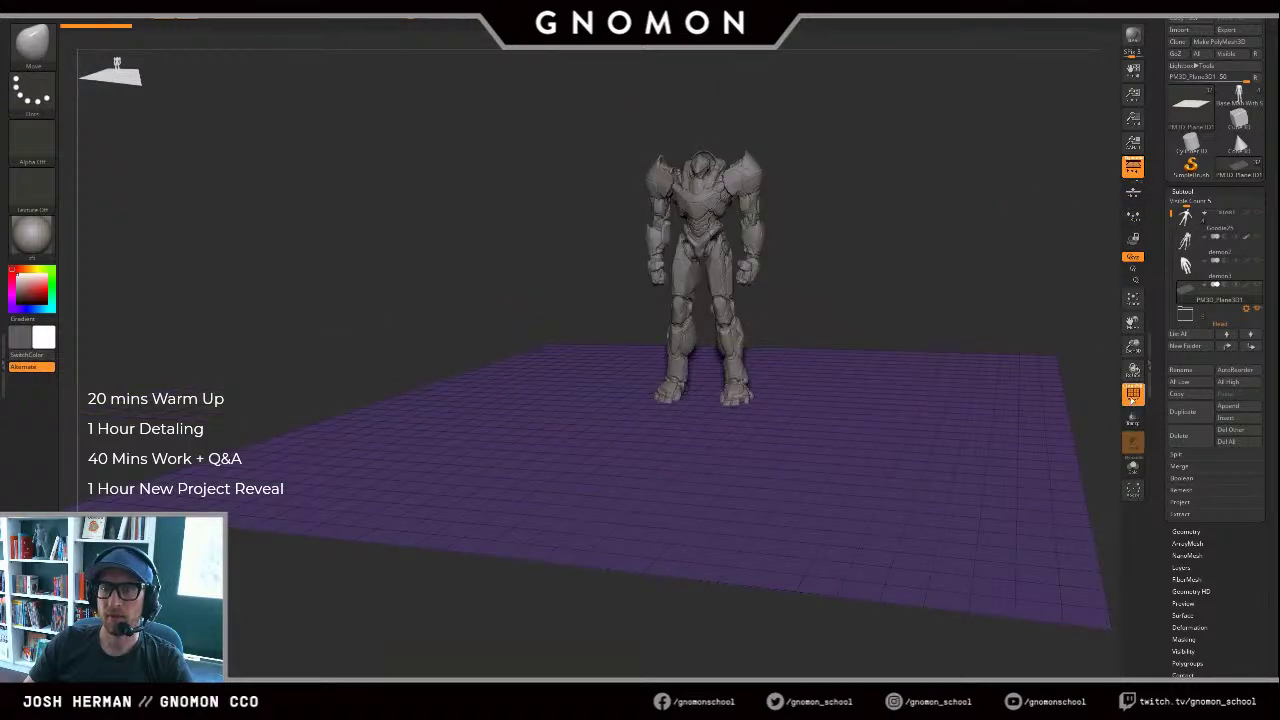
{"action": "left_click", "coordinate": [1132, 395]}
{"action": "left_click_drag", "start_coordinate": [983, 269], "coordinate": [990, 268]}
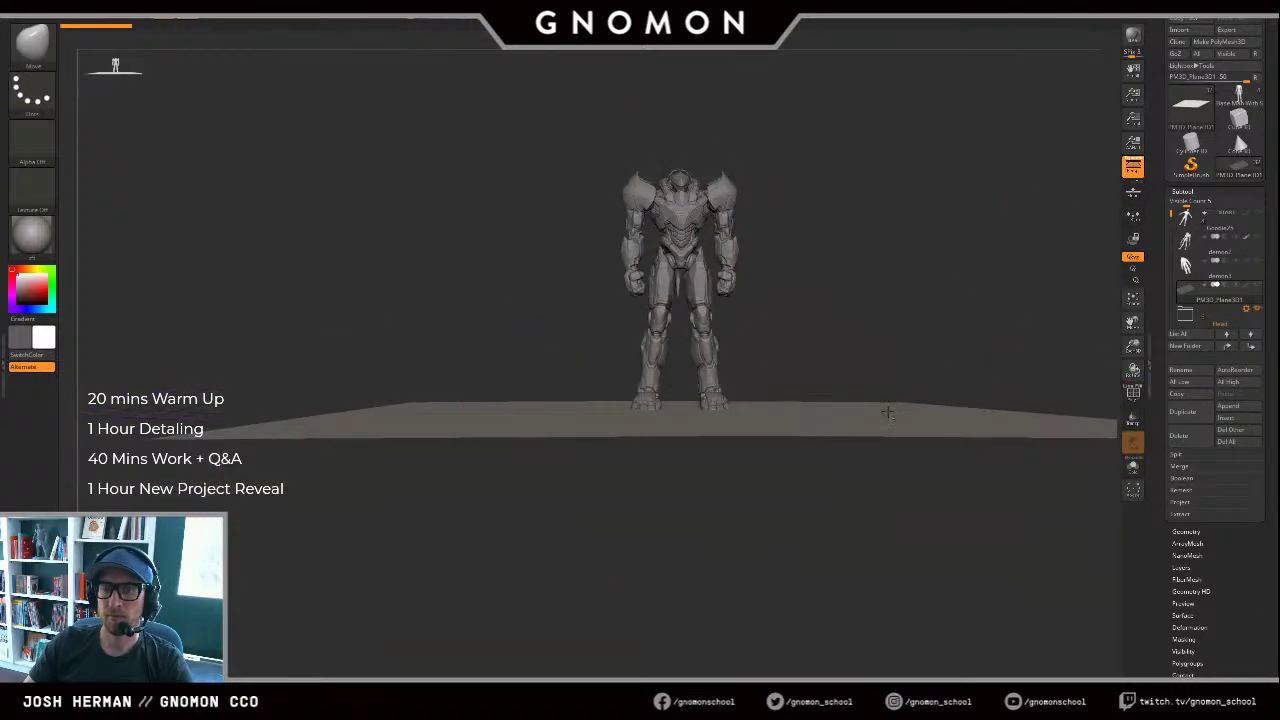
{"action": "left_click_drag", "start_coordinate": [917, 253], "coordinate": [806, 391], "text": "alt"}
{"action": "left_click_drag", "start_coordinate": [820, 271], "coordinate": [1130, 312], "text": "alt"}
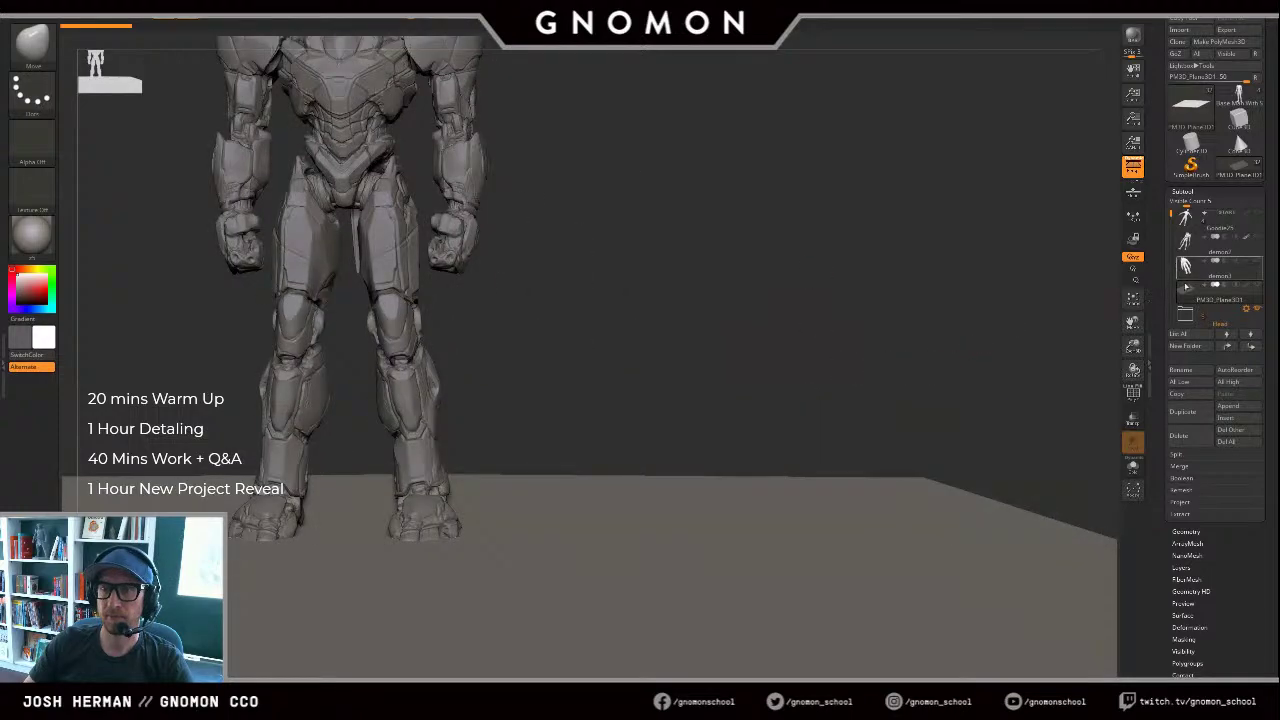
{"action": "left_click_drag", "start_coordinate": [967, 258], "coordinate": [1034, 296], "text": "alt"}
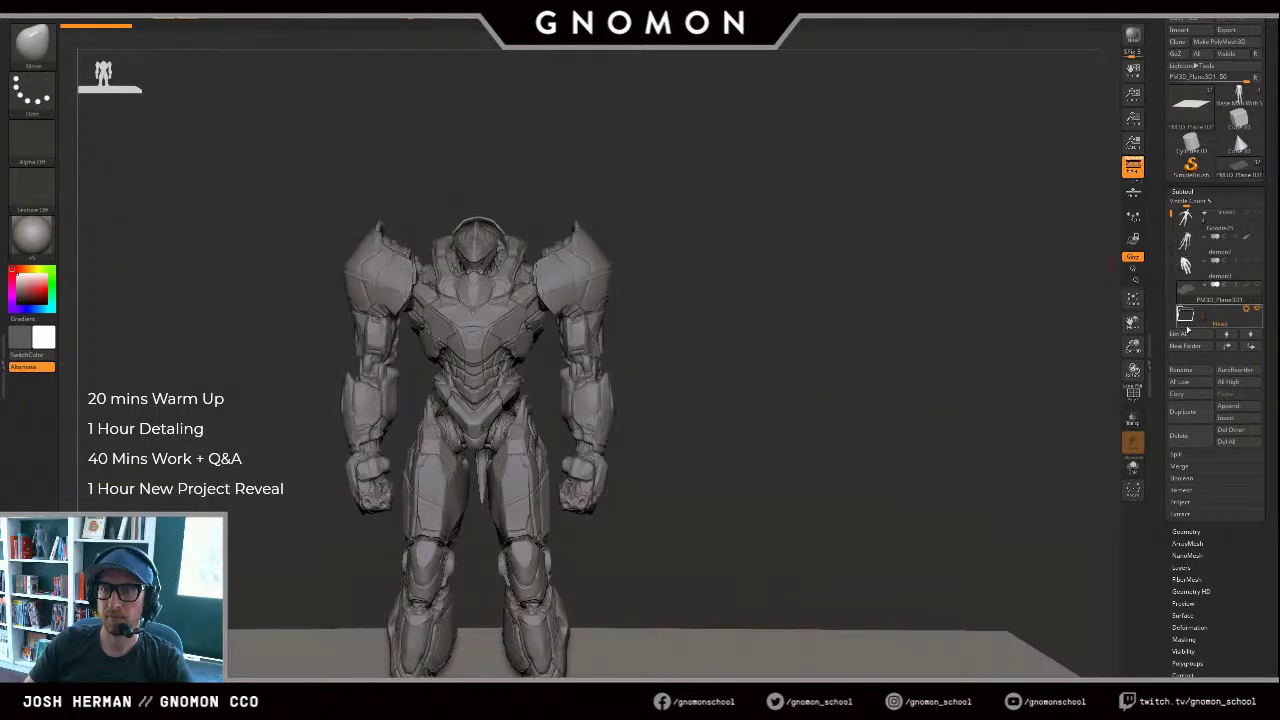
Step: Open the Head subtool folder and make the robot's chest armor the active subtool
{"action": "left_click", "coordinate": [1203, 318]}
{"action": "left_click_drag", "start_coordinate": [918, 289], "coordinate": [828, 303]}
{"action": "left_click_drag", "start_coordinate": [500, 303], "coordinate": [737, 286], "text": "alt"}
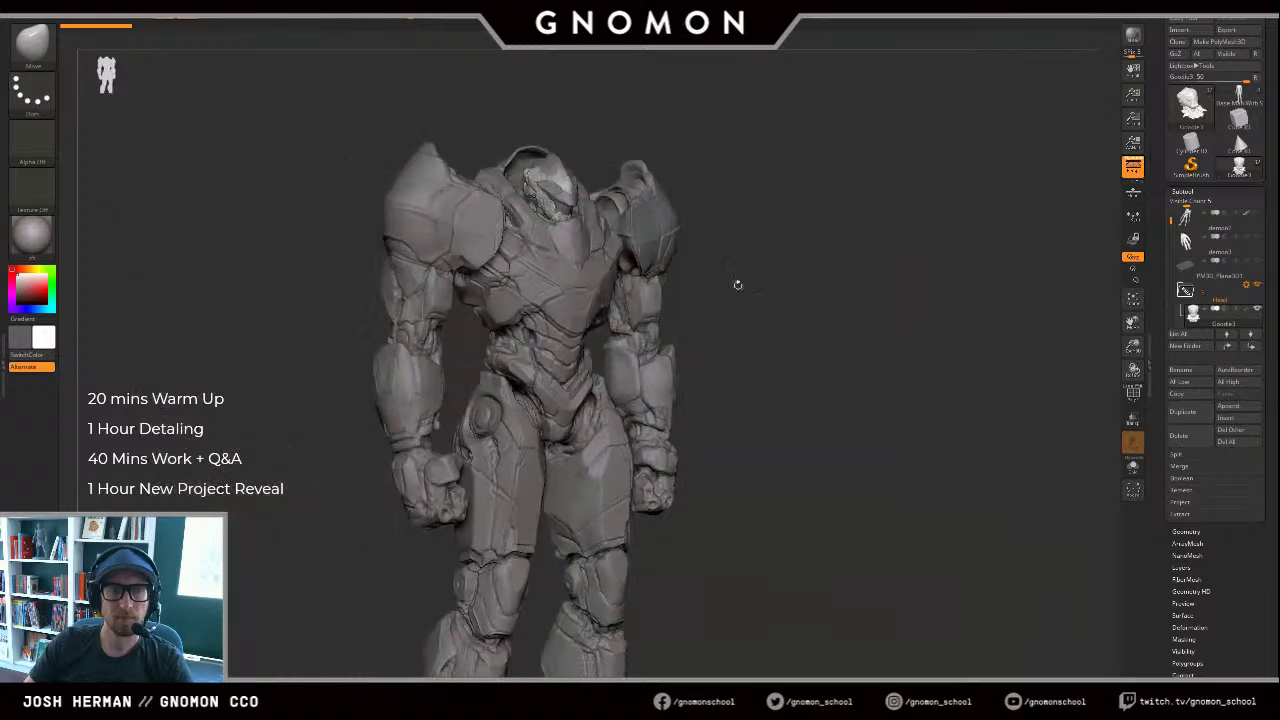
{"action": "left_click", "coordinate": [535, 360], "text": "alt"}
{"action": "left_click_drag", "start_coordinate": [934, 271], "coordinate": [975, 277]}
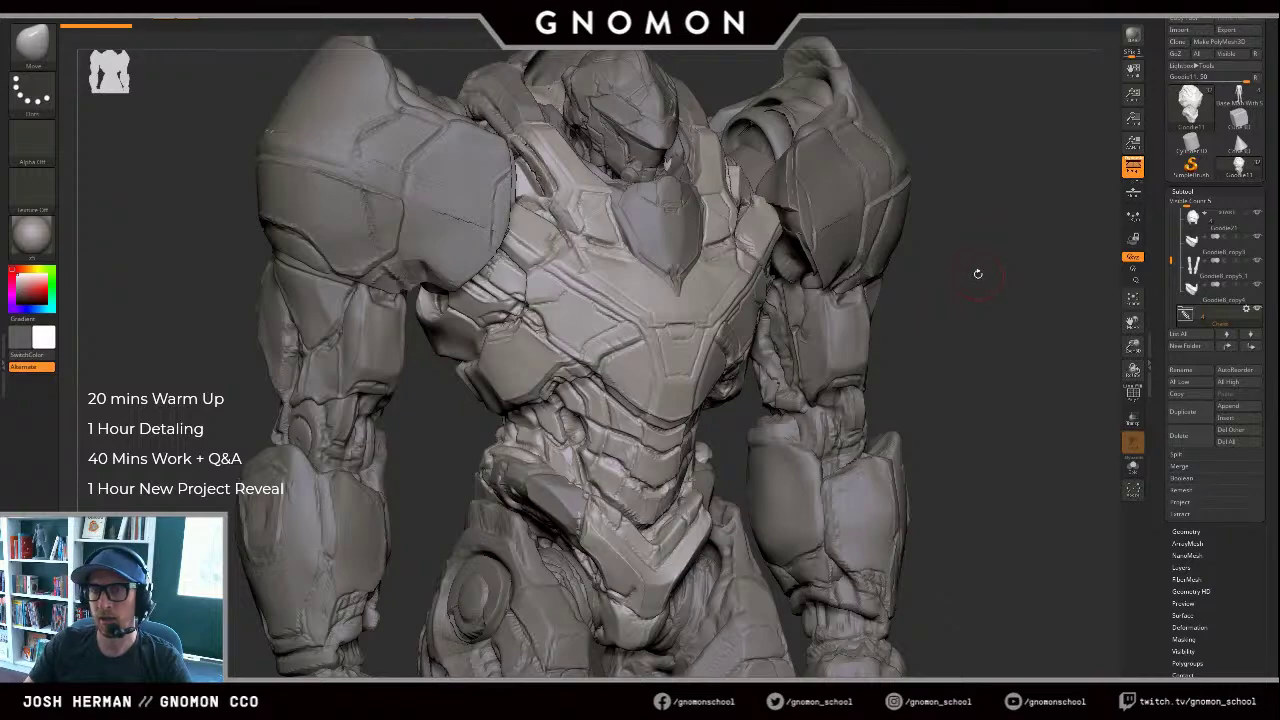
{"action": "mouse_move", "coordinate": [1008, 289]}
{"action": "left_mouse_down"}
{"action": "mouse_move", "coordinate": [1028, 286]}
{"action": "mouse_move", "coordinate": [1002, 310]}
{"action": "left_mouse_up"}
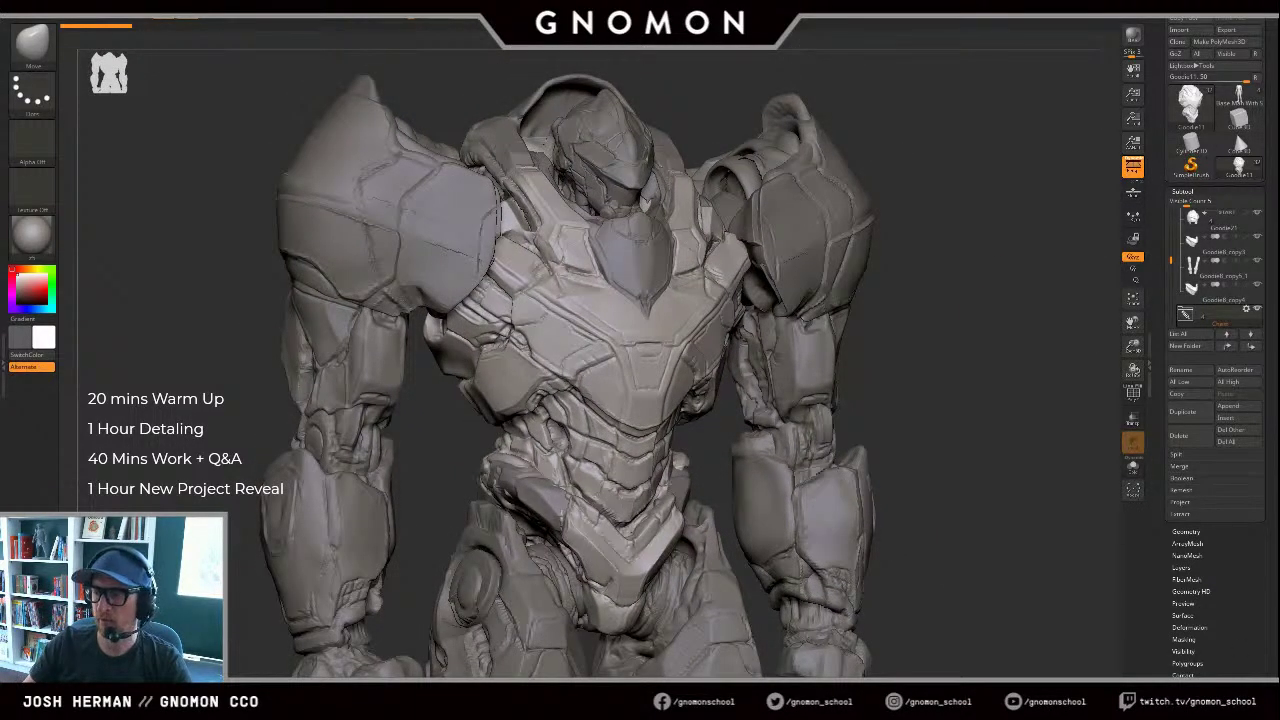
Step: Open a file explorer window and move it off the model view
{"action": "key", "text": "super+e"}
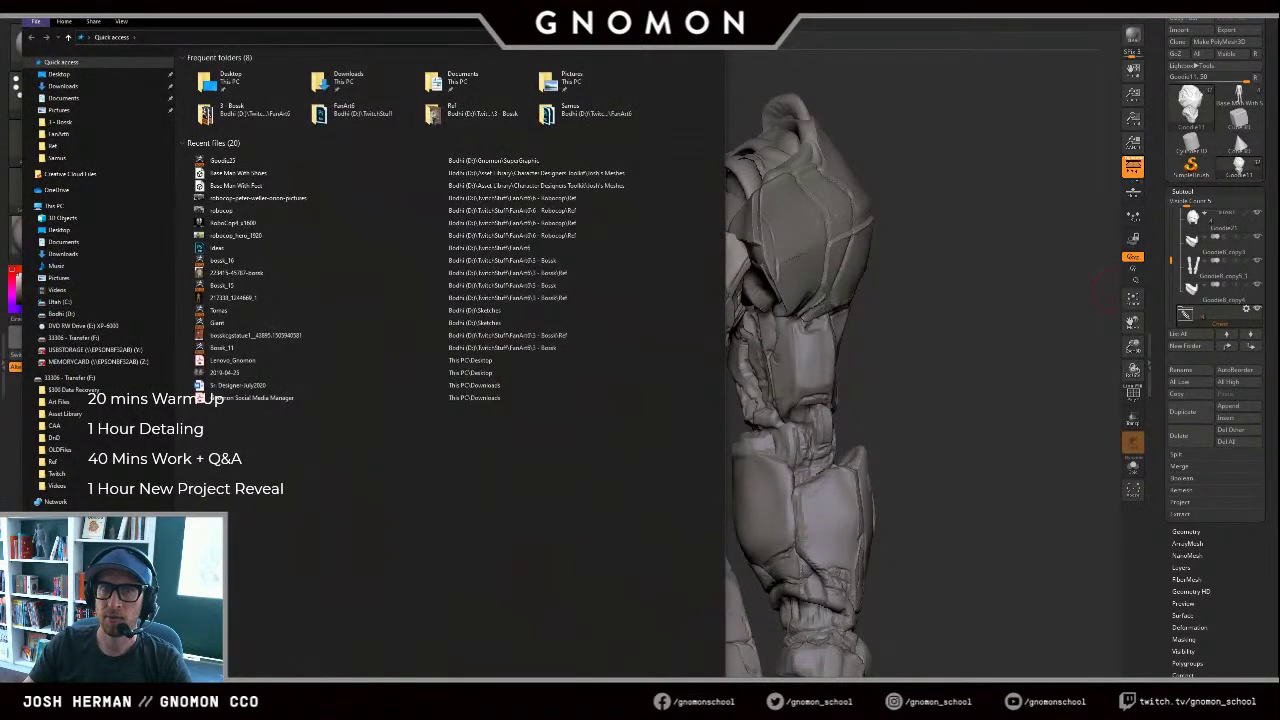
{"action": "left_click_drag", "start_coordinate": [400, 10], "coordinate": [1279, 25]}
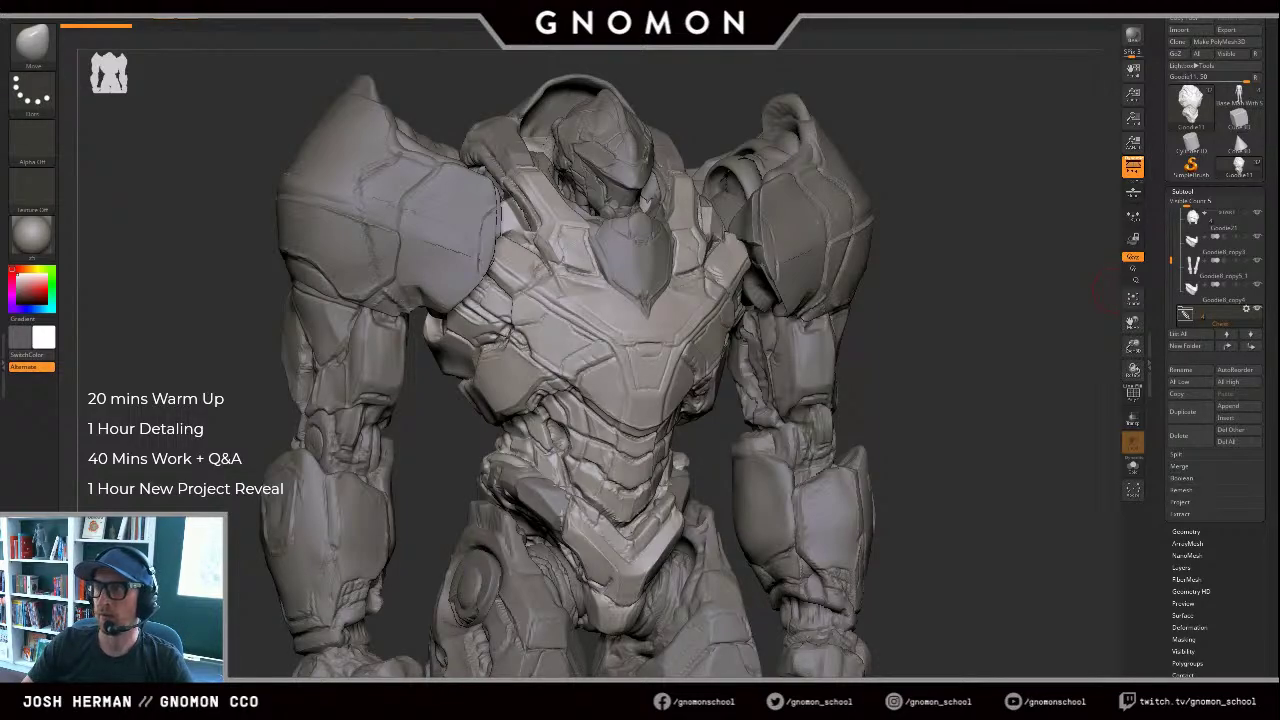
Step: Examine the chest armor in Solo mode, and return to the full robot to view it from several angles
{"action": "mouse_move", "coordinate": [1024, 161]}
{"action": "left_mouse_down"}
{"action": "mouse_move", "coordinate": [1031, 169]}
{"action": "mouse_move", "coordinate": [1010, 178]}
{"action": "left_mouse_up"}
{"action": "left_click", "coordinate": [1031, 169]}
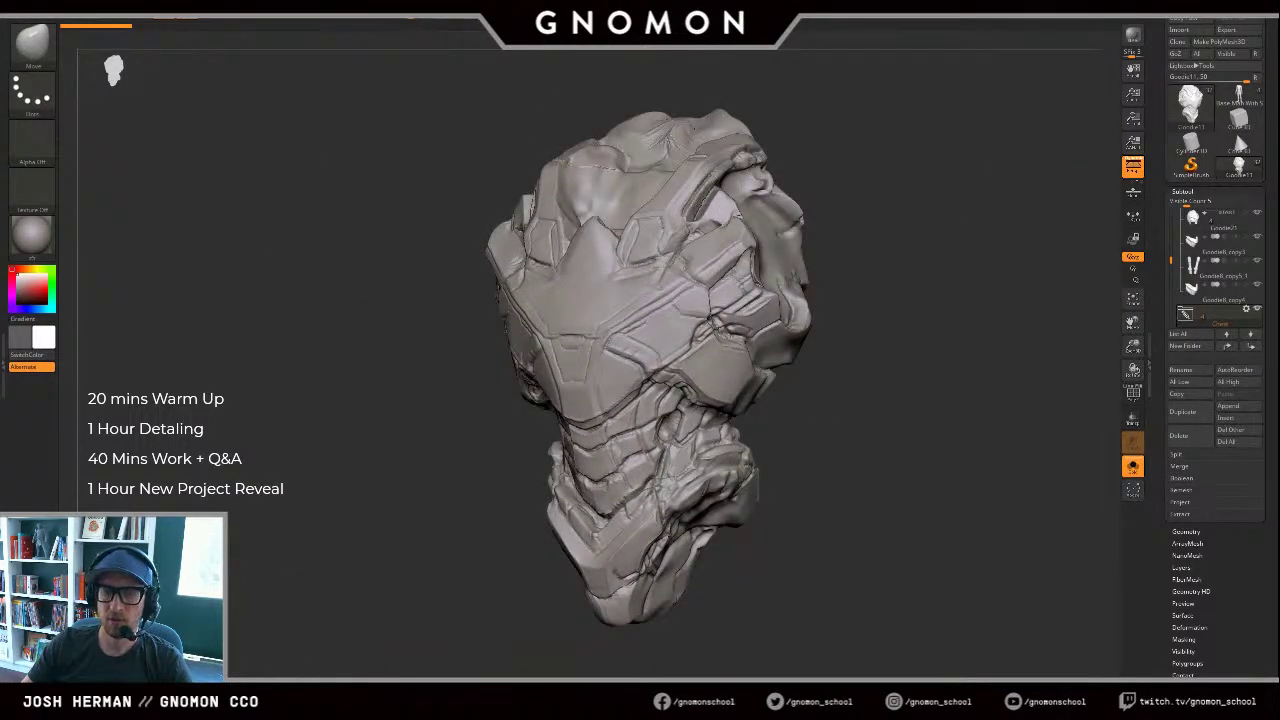
{"action": "left_click_drag", "start_coordinate": [845, 581], "coordinate": [955, 580]}
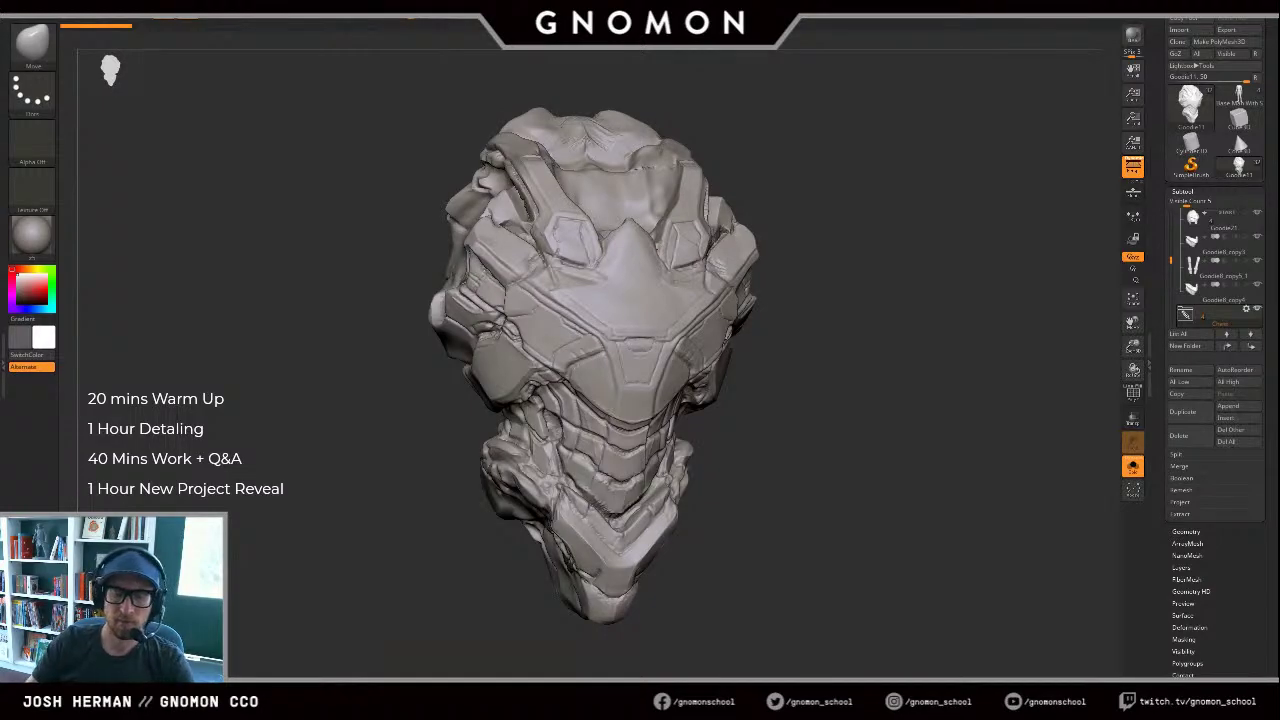
{"action": "mouse_move", "coordinate": [790, 600]}
{"action": "left_mouse_down"}
{"action": "mouse_move", "coordinate": [803, 614]}
{"action": "mouse_move", "coordinate": [809, 601]}
{"action": "left_mouse_up"}
{"action": "left_click", "coordinate": [809, 601]}
{"action": "left_click_drag", "start_coordinate": [868, 557], "coordinate": [1118, 188]}
{"action": "left_click_drag", "start_coordinate": [1065, 254], "coordinate": [1045, 253], "text": "shift"}
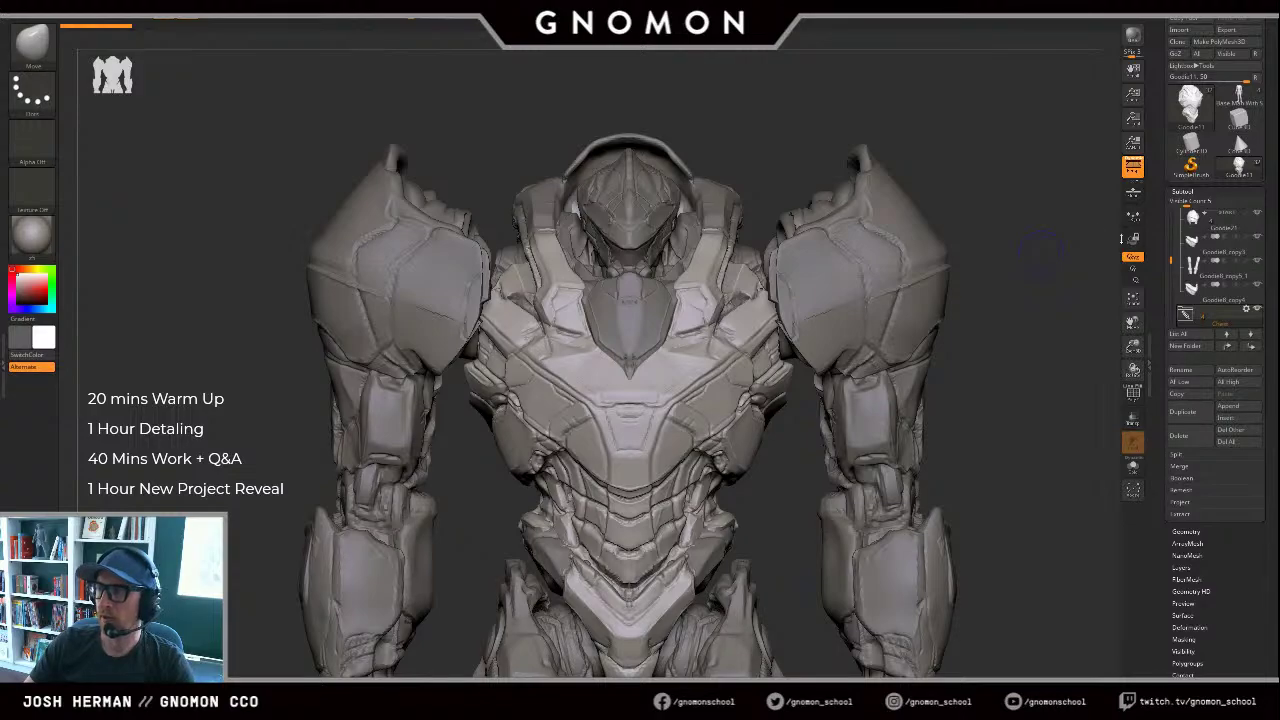
{"action": "left_click_drag", "start_coordinate": [1040, 202], "coordinate": [1020, 208]}
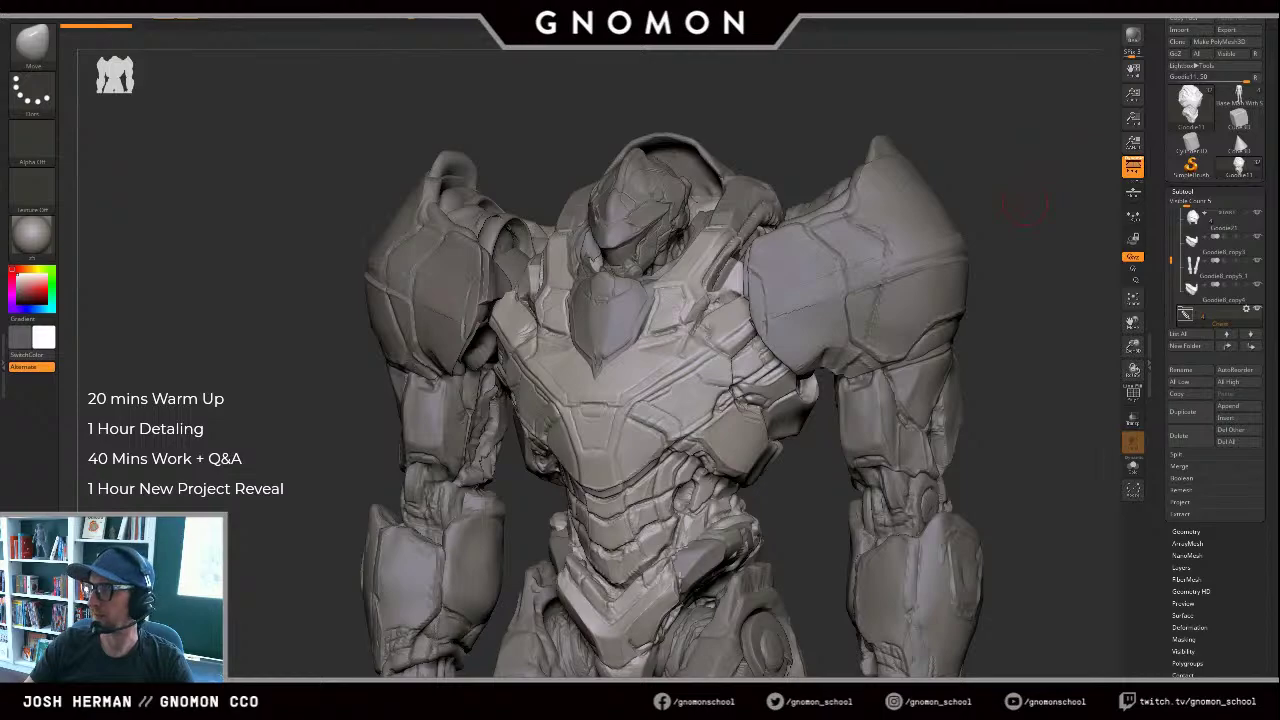
{"action": "left_click_drag", "start_coordinate": [1035, 352], "coordinate": [1005, 320]}
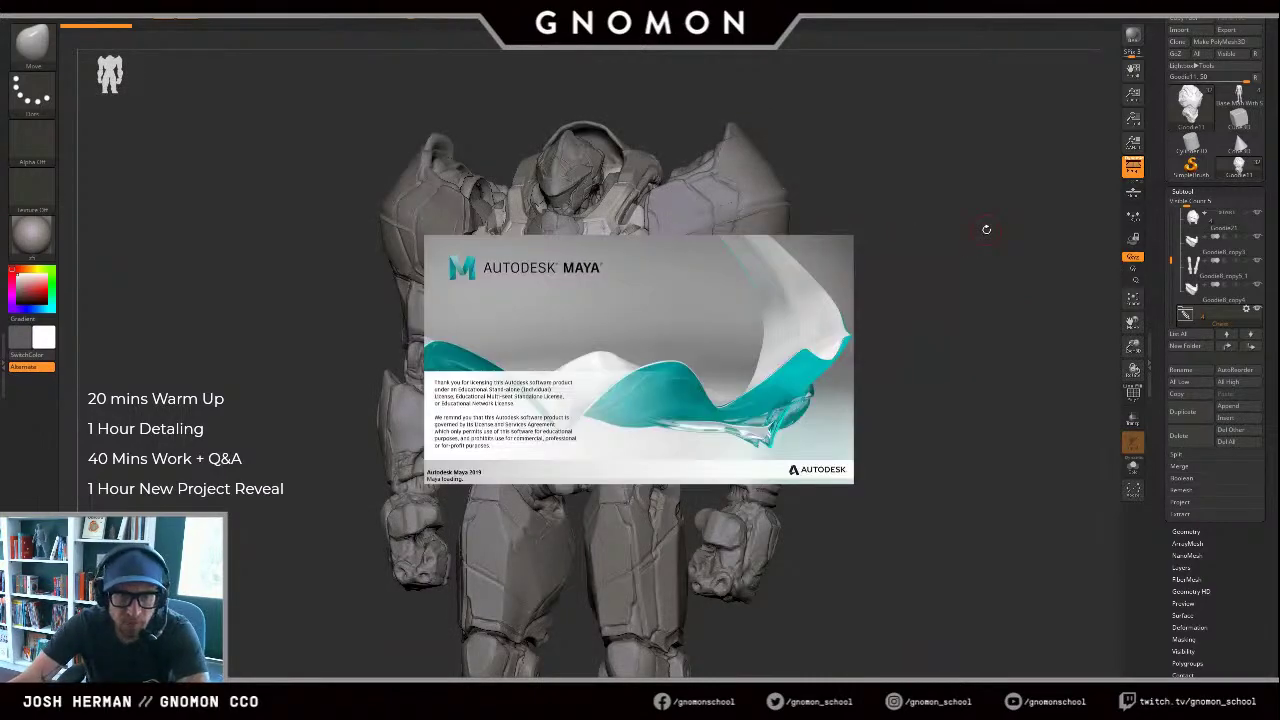
{"action": "left_click_drag", "start_coordinate": [989, 229], "coordinate": [919, 265]}
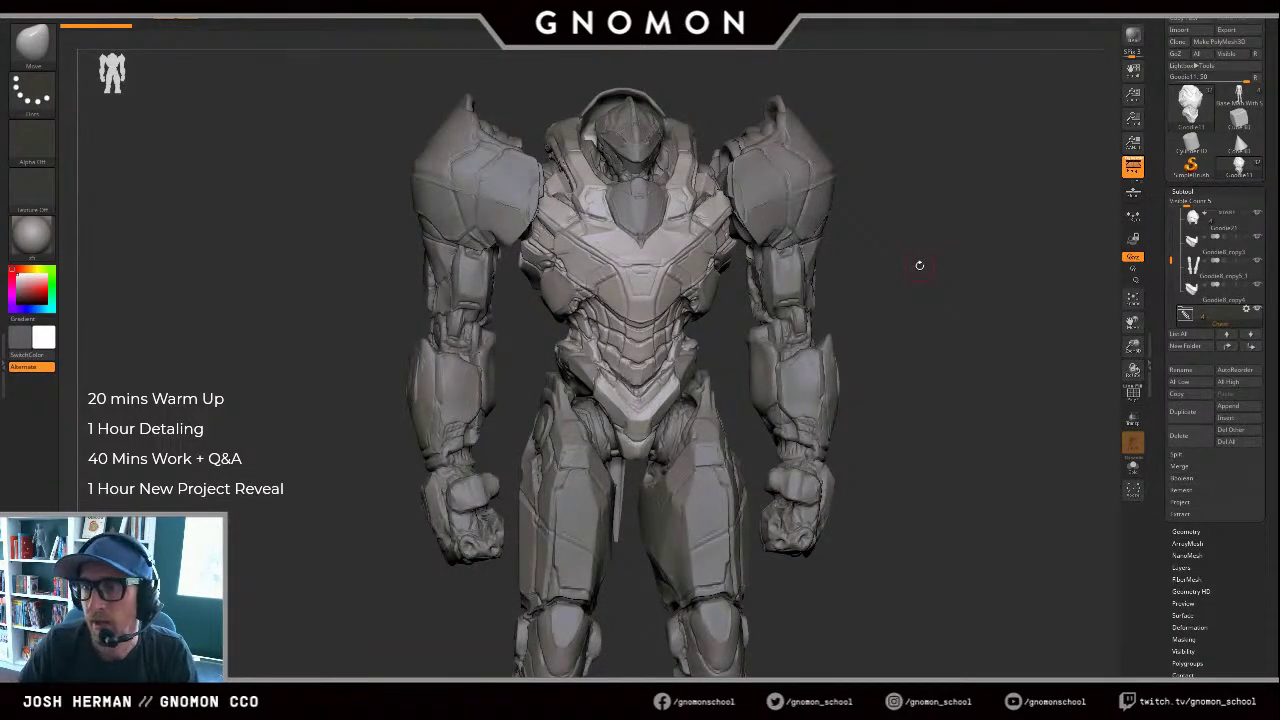
Step: Switch to the Base Man With Shoes model to view the RoboCop figure, and return to the armored robot
{"action": "left_click", "coordinate": [1239, 96]}
{"action": "key", "text": "f"}
{"action": "left_click_drag", "start_coordinate": [946, 236], "coordinate": [979, 225]}
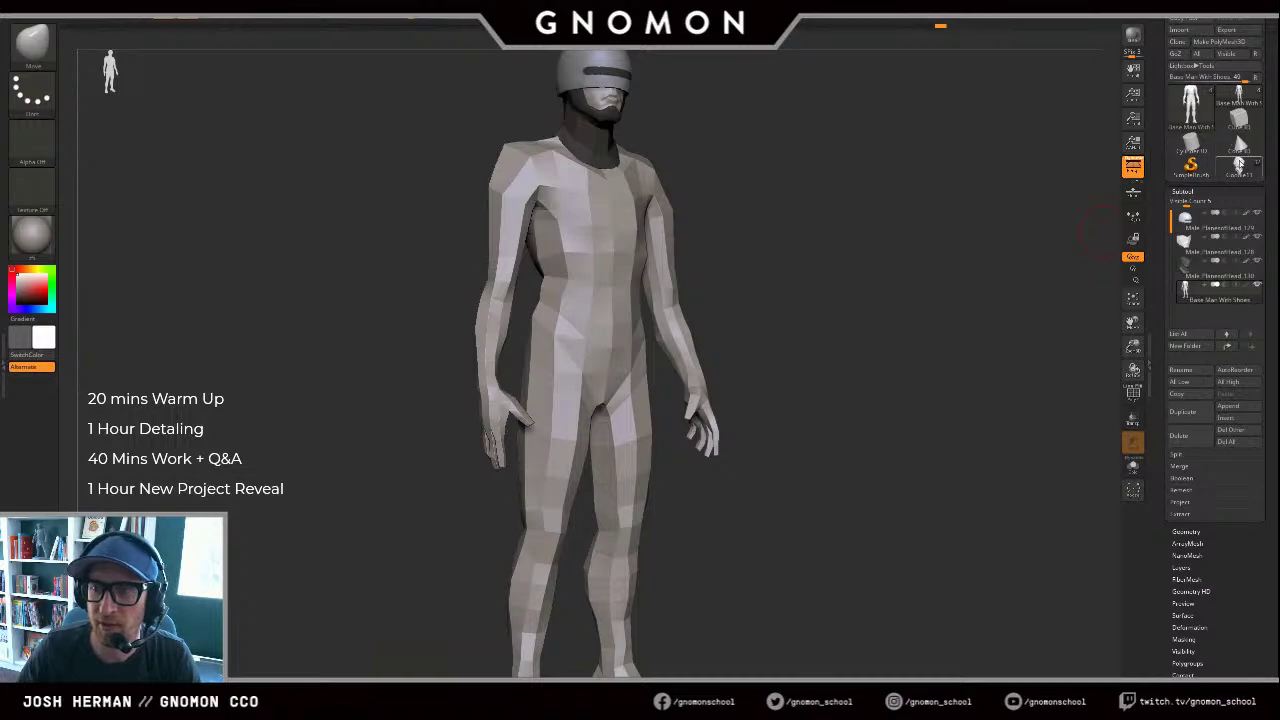
{"action": "left_click", "coordinate": [1242, 170]}
{"action": "left_click_drag", "start_coordinate": [1074, 183], "coordinate": [1106, 232]}
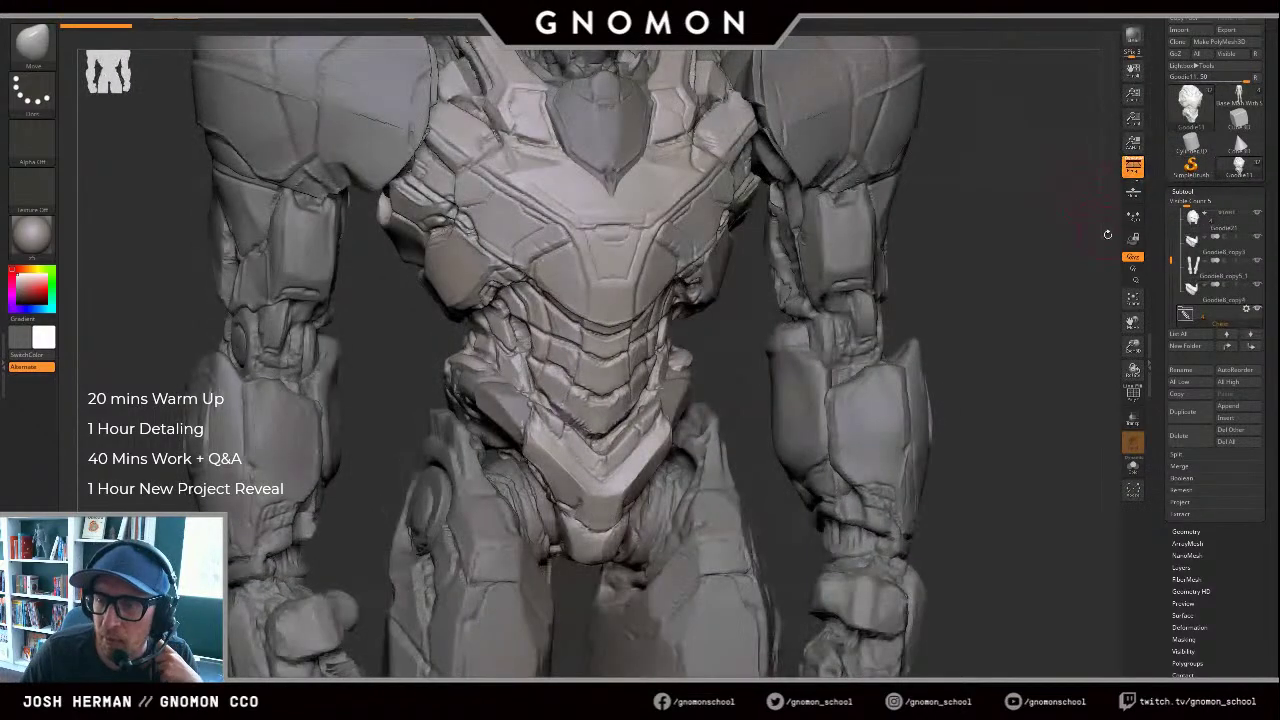
{"action": "left_click_drag", "start_coordinate": [1010, 250], "coordinate": [997, 190], "text": "alt"}
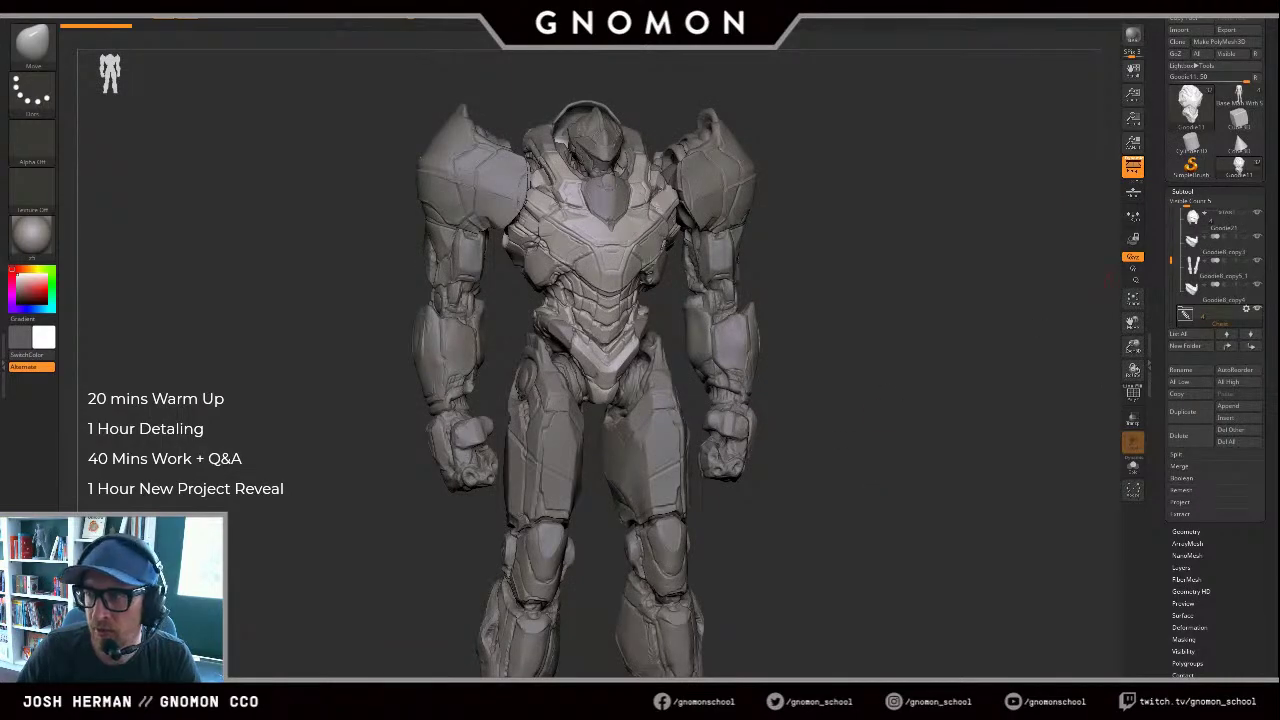
Step: Show the demon2 subtool beside the armored robot and frame both characters for a side-by-side view
{"action": "left_click", "coordinate": [1172, 218]}
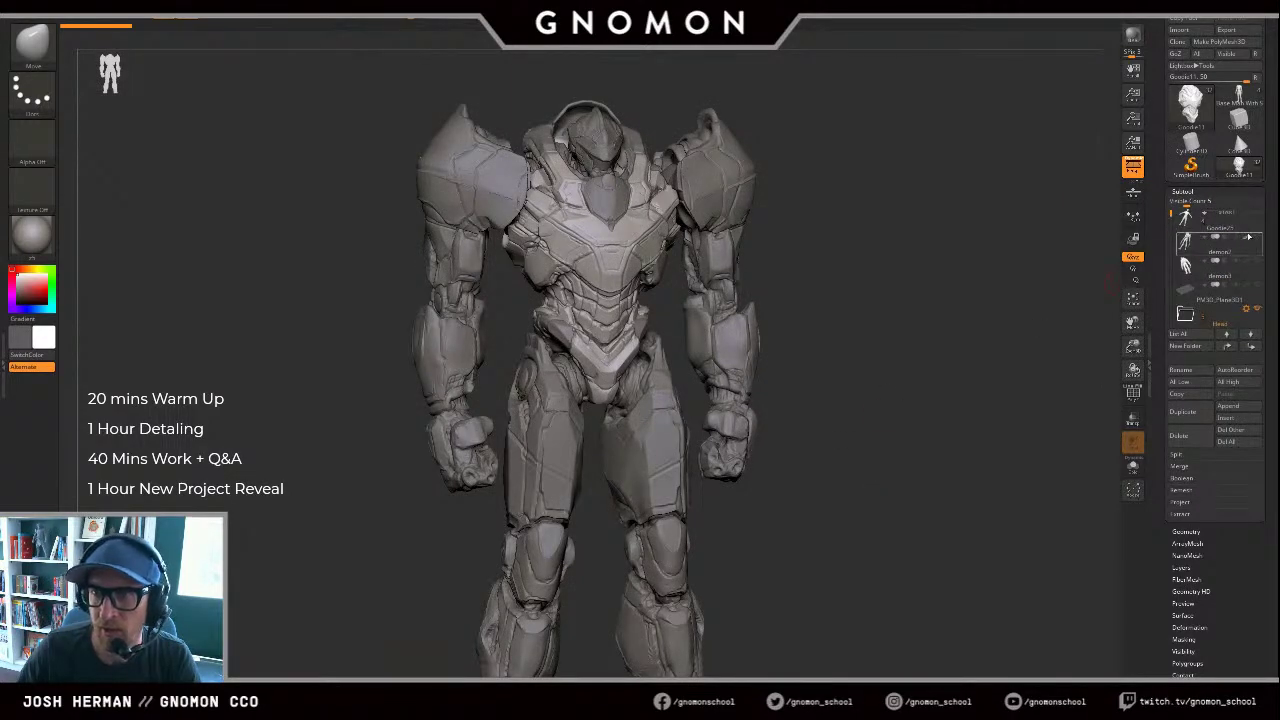
{"action": "left_click", "coordinate": [1259, 236]}
{"action": "key", "text": "f"}
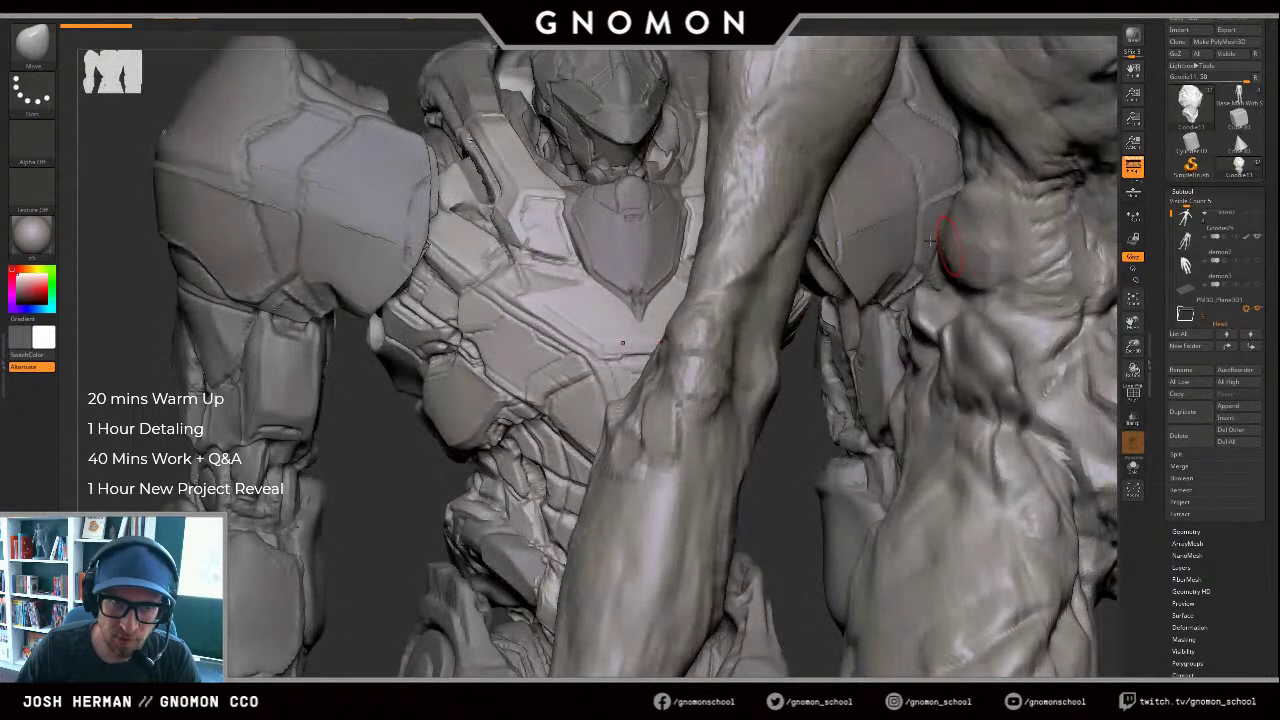
{"action": "key", "text": "f"}
{"action": "left_click_drag", "start_coordinate": [914, 197], "coordinate": [994, 214]}
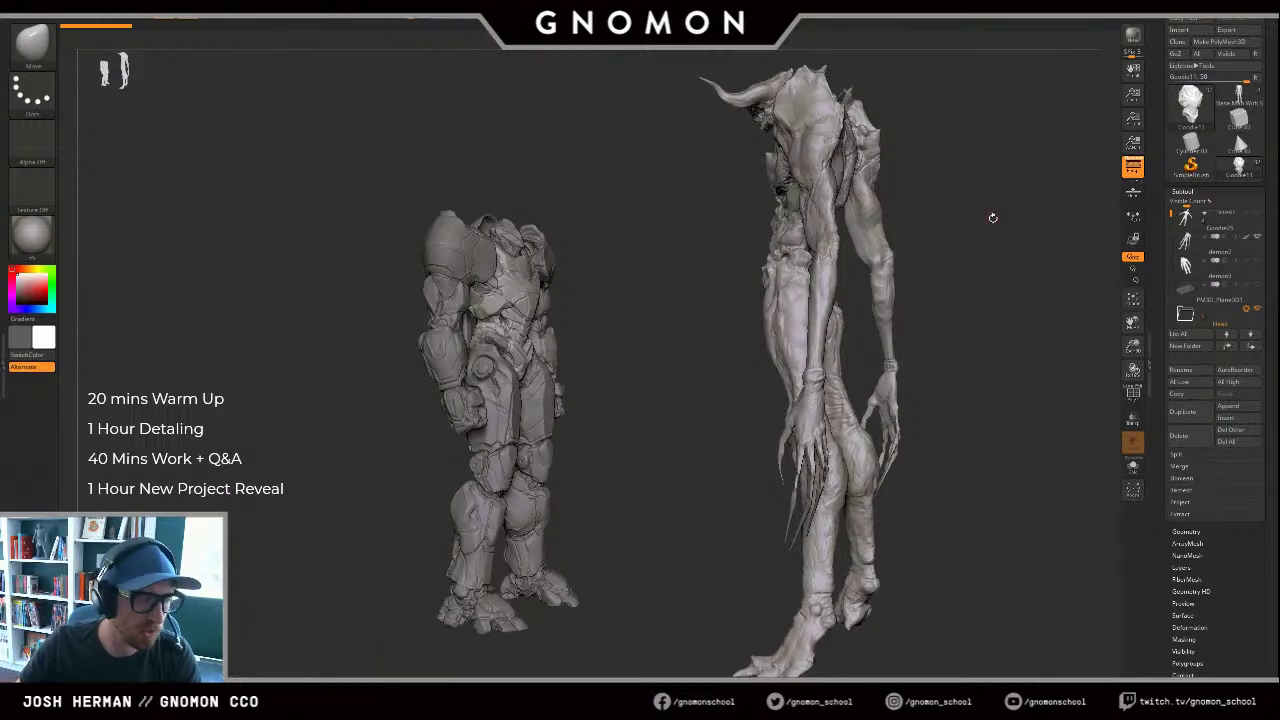
{"action": "mouse_move", "coordinate": [943, 277]}
{"action": "left_mouse_down"}
{"action": "mouse_move", "coordinate": [980, 264]}
{"action": "mouse_move", "coordinate": [933, 257]}
{"action": "left_mouse_up"}
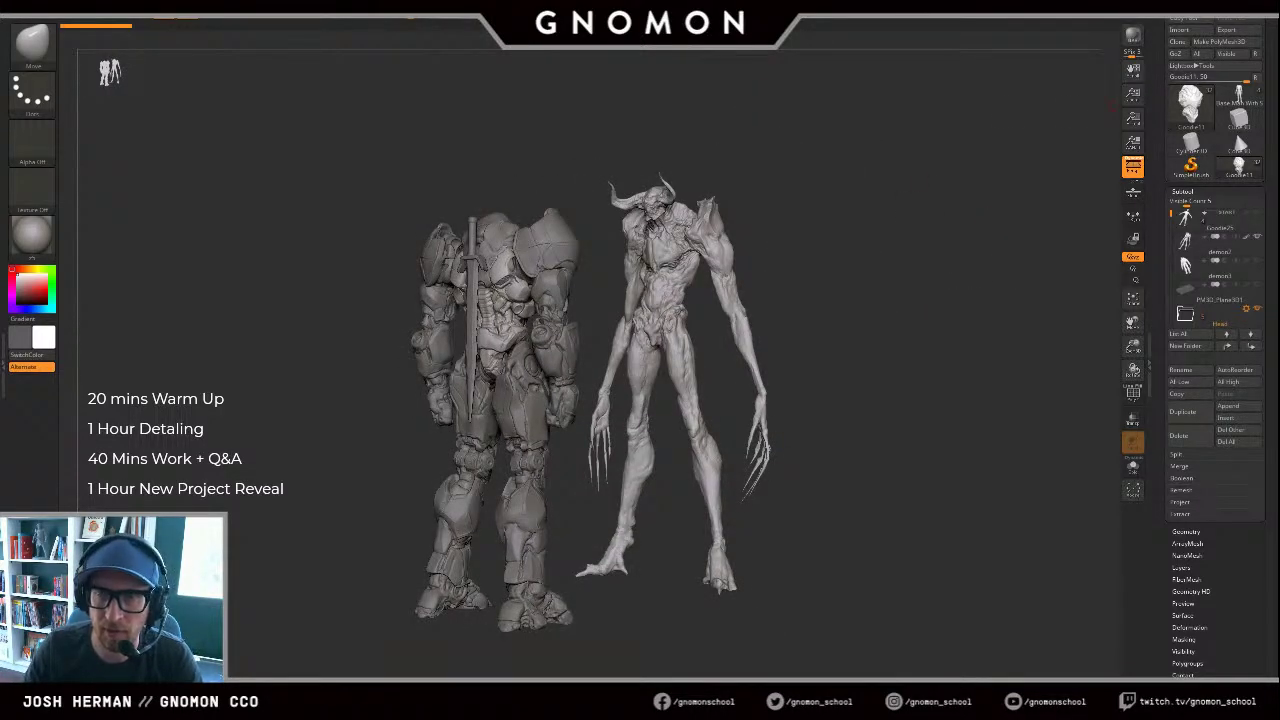
{"action": "left_click_drag", "start_coordinate": [977, 155], "coordinate": [960, 167]}
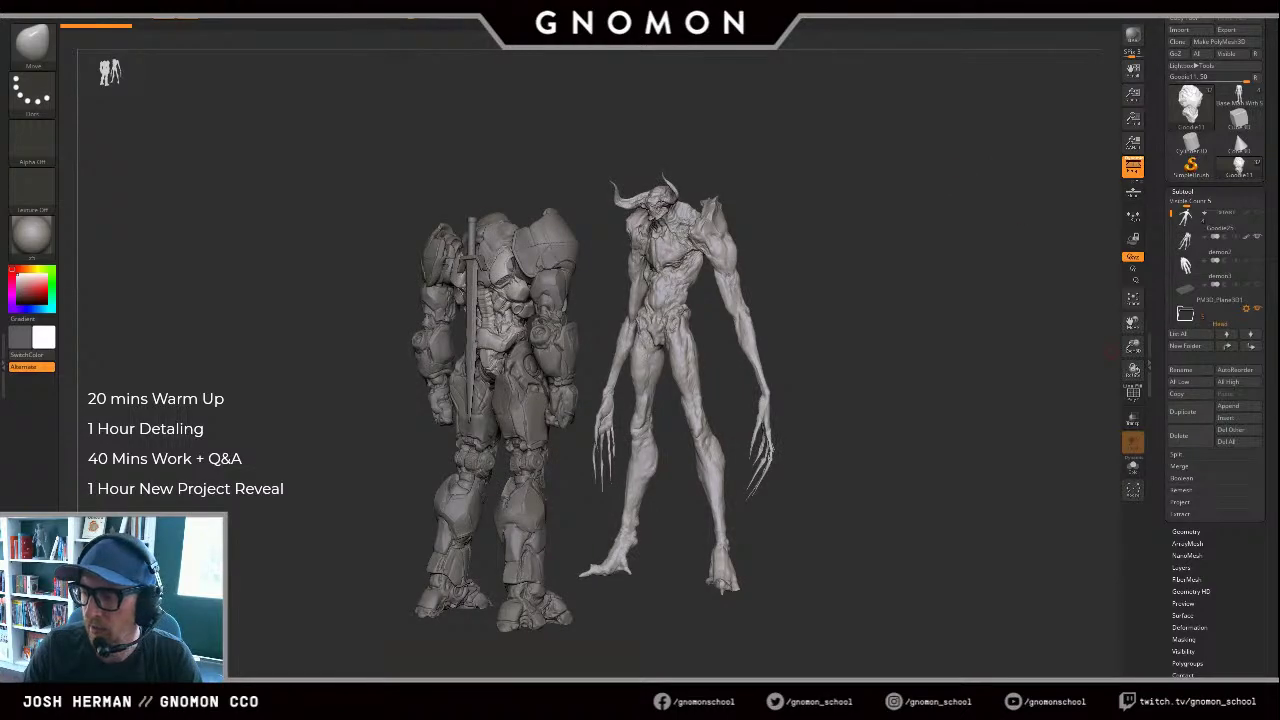
Step: Switch to Maya and select all the low-poly torso armor pieces in the viewport
{"action": "key", "text": "alt+Tab"}
{"action": "key", "text": "alt+Tab"}
{"action": "key", "text": "alt+Tab"}
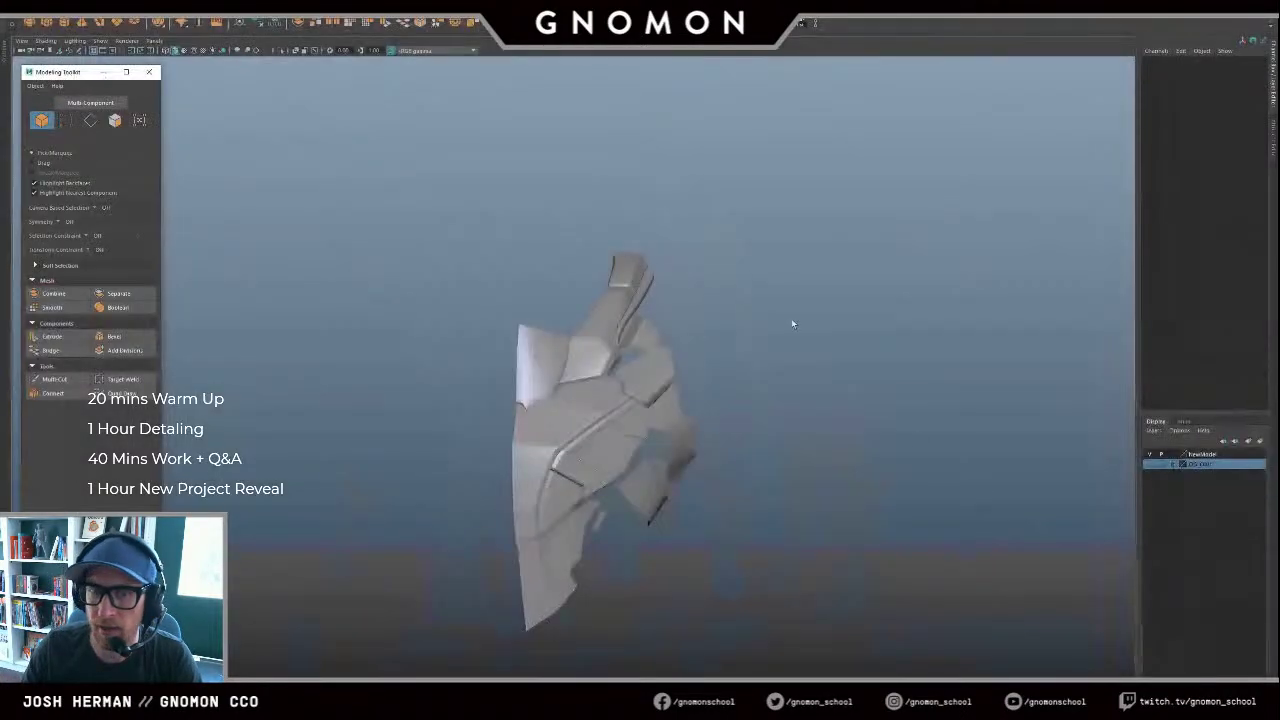
{"action": "left_click_drag", "start_coordinate": [791, 320], "coordinate": [673, 281], "text": "alt"}
{"action": "left_click_drag", "start_coordinate": [750, 274], "coordinate": [538, 530]}
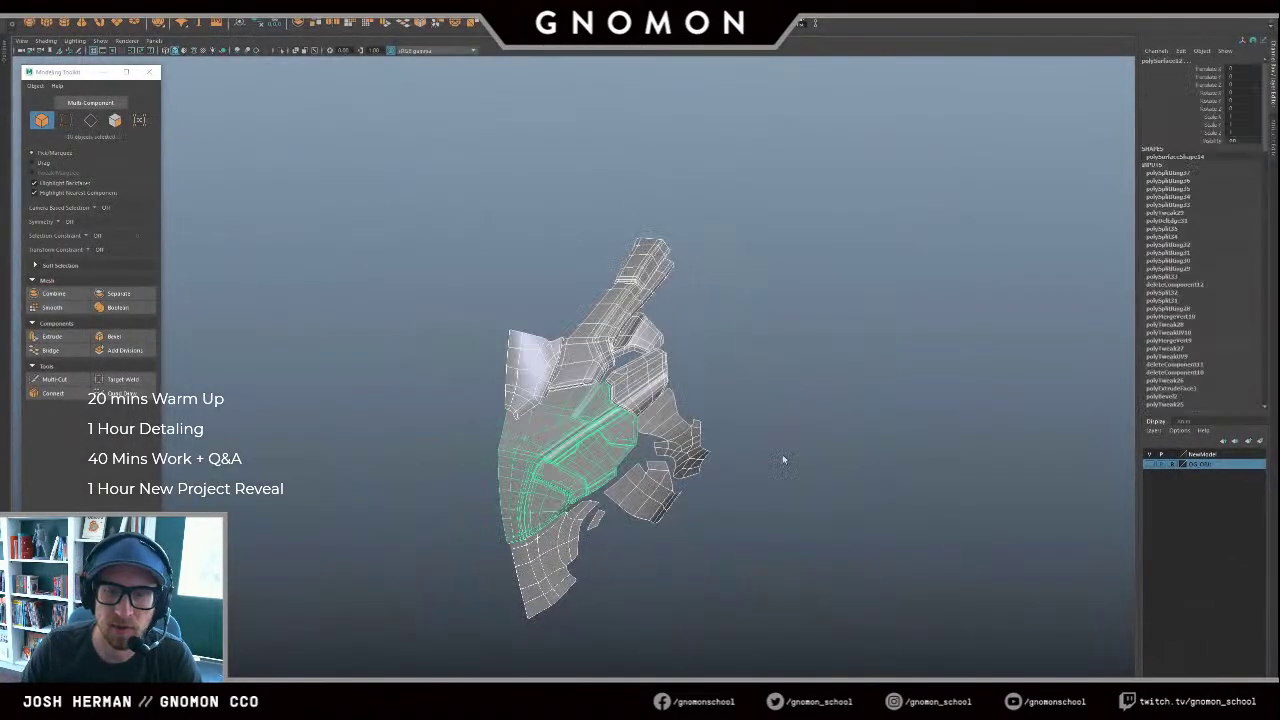
Step: Show the green high-resolution sculpt layer and select the low-poly torso pieces to check their wireframe against it
{"action": "left_click", "coordinate": [1151, 465]}
{"action": "mouse_move", "coordinate": [860, 380]}
{"action": "right_mouse_down", "text": "alt"}
{"action": "mouse_move", "coordinate": [781, 358]}
{"action": "mouse_move", "coordinate": [841, 376]}
{"action": "right_mouse_up", "text": "alt"}
{"action": "mouse_move", "coordinate": [841, 376]}
{"action": "left_mouse_down", "text": "alt"}
{"action": "mouse_move", "coordinate": [779, 343]}
{"action": "mouse_move", "coordinate": [721, 344]}
{"action": "left_mouse_up", "text": "alt"}
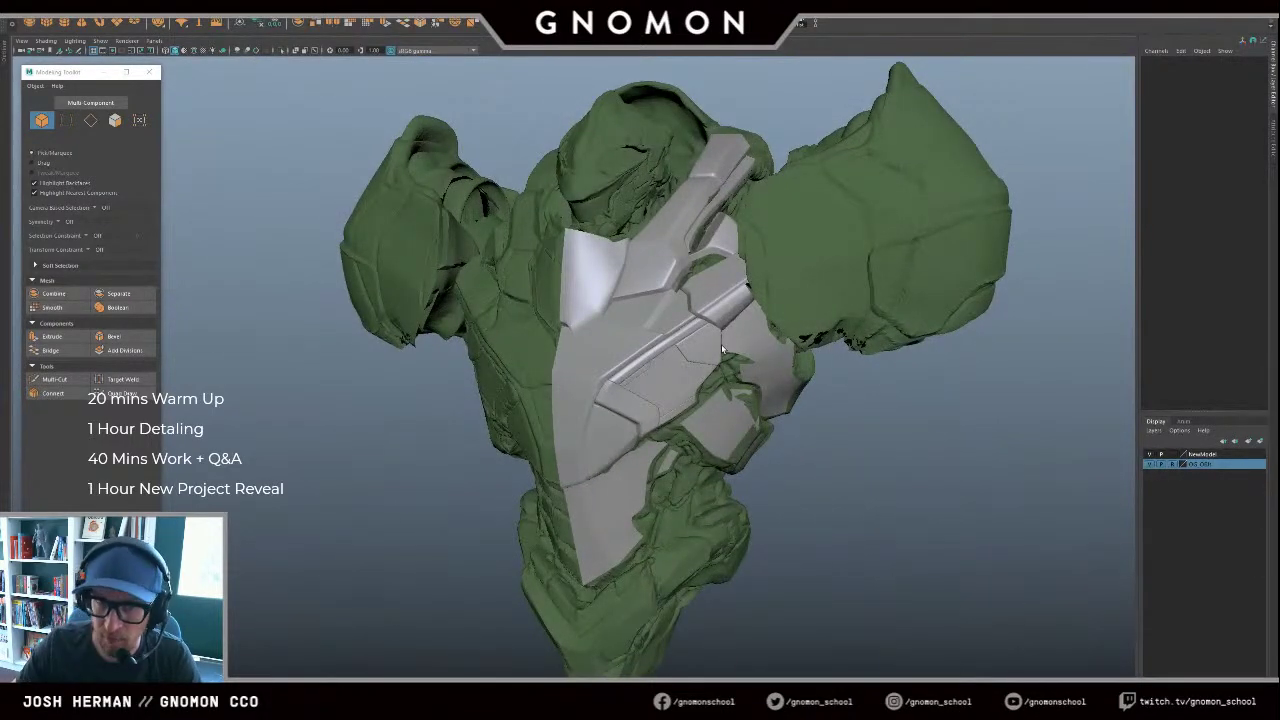
{"action": "left_click_drag", "start_coordinate": [640, 300], "coordinate": [654, 564]}
{"action": "left_click", "coordinate": [844, 306]}
{"action": "left_click_drag", "start_coordinate": [844, 306], "coordinate": [589, 560]}
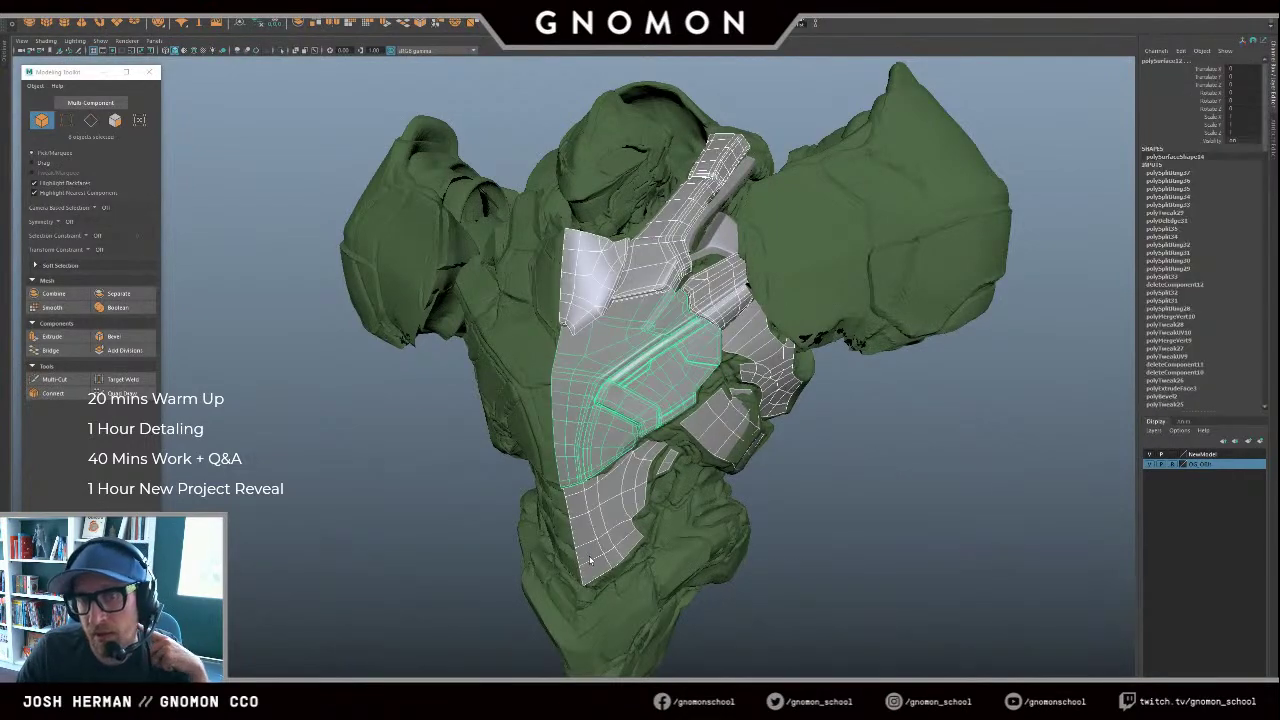
{"action": "left_click", "coordinate": [799, 463]}
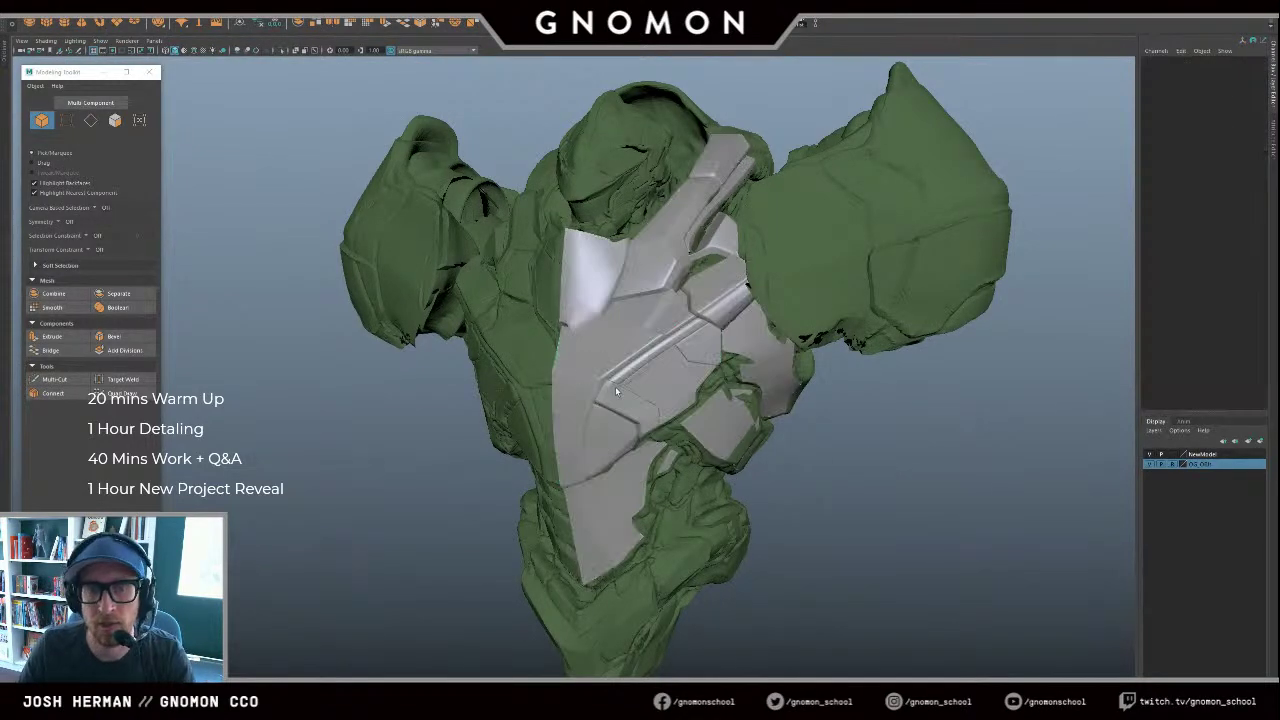
Step: Examine the low-poly chest armor against the sculpt up close from the front and both sides
{"action": "middle_click_drag", "start_coordinate": [616, 391], "coordinate": [617, 417], "text": "alt"}
{"action": "right_click_drag", "start_coordinate": [617, 417], "coordinate": [803, 531], "text": "alt"}
{"action": "left_click_drag", "start_coordinate": [803, 531], "coordinate": [767, 536], "text": "alt"}
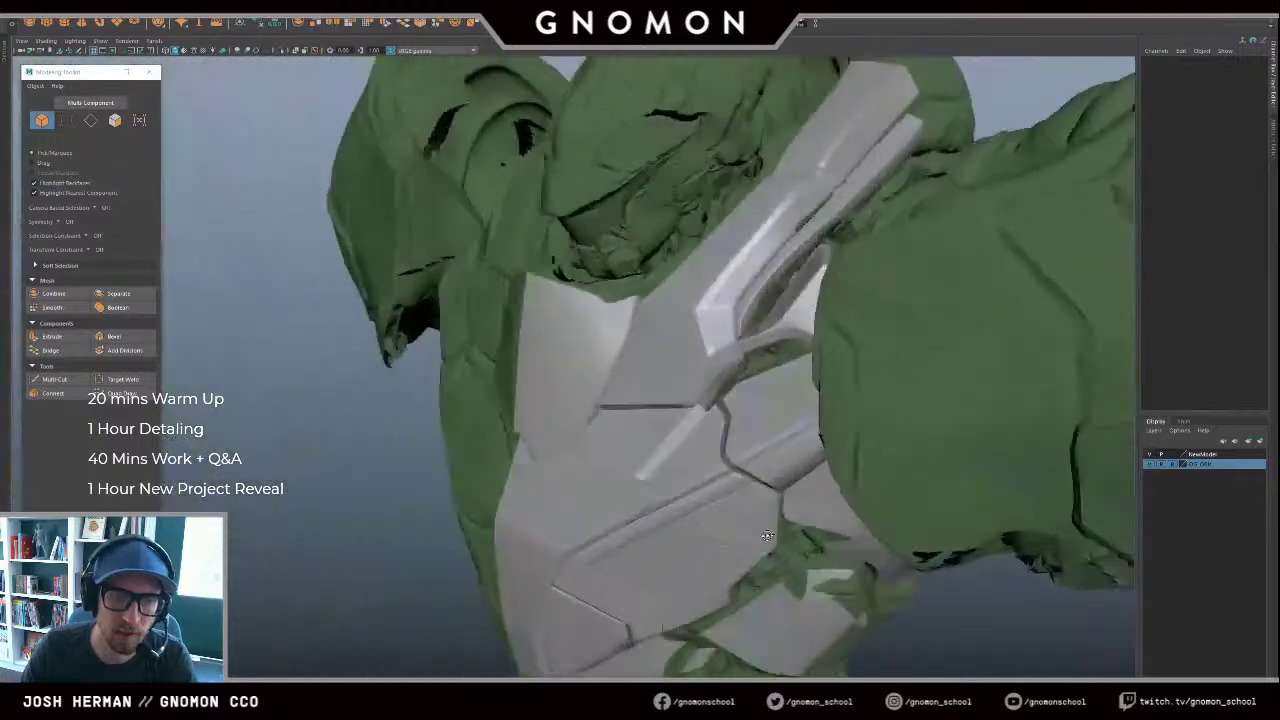
{"action": "right_click_drag", "start_coordinate": [767, 536], "coordinate": [744, 535], "text": "alt"}
{"action": "left_click_drag", "start_coordinate": [744, 535], "coordinate": [808, 545], "text": "alt"}
{"action": "middle_click_drag", "start_coordinate": [808, 545], "coordinate": [647, 460], "text": "alt"}
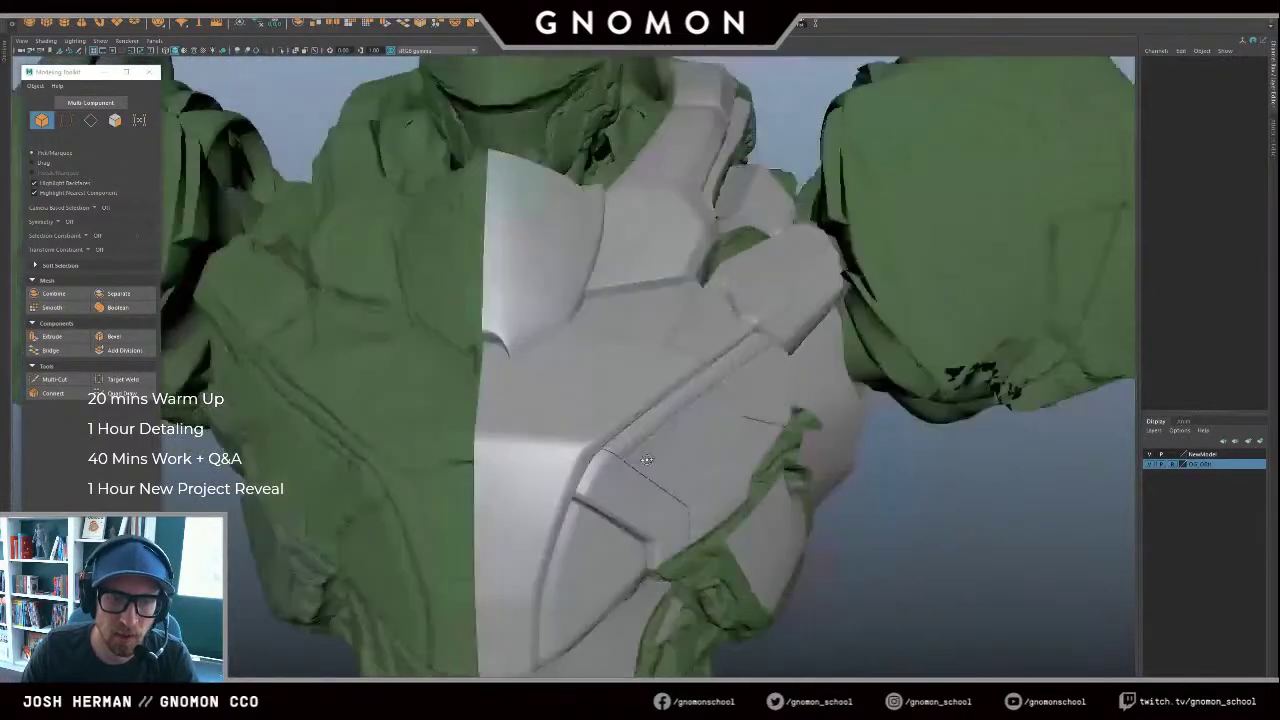
{"action": "mouse_move", "coordinate": [647, 459]}
{"action": "left_mouse_down", "text": "alt"}
{"action": "mouse_move", "coordinate": [563, 451]}
{"action": "mouse_move", "coordinate": [373, 330]}
{"action": "left_mouse_up", "text": "alt"}
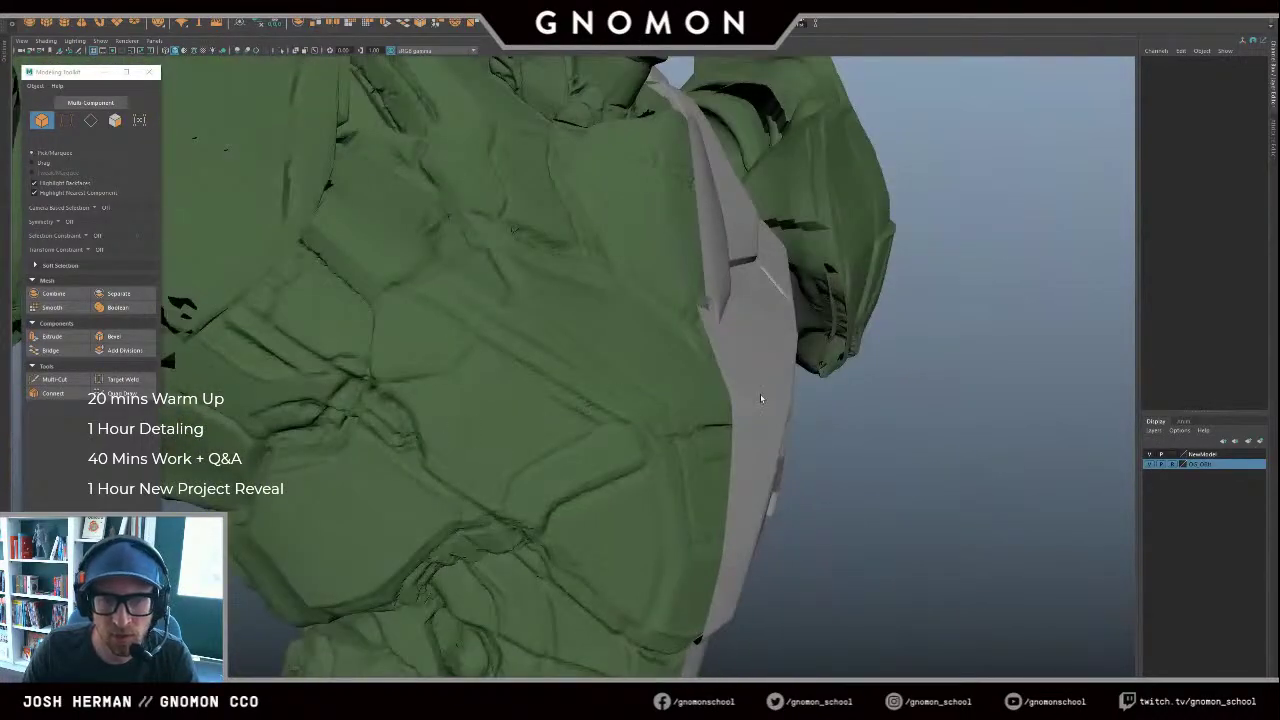
{"action": "mouse_move", "coordinate": [982, 402]}
{"action": "left_mouse_down", "text": "alt"}
{"action": "mouse_move", "coordinate": [886, 420]}
{"action": "mouse_move", "coordinate": [850, 412]}
{"action": "left_mouse_up", "text": "alt"}
Step: Compare the retopology with the sculpt by temporarily hiding the main chest piece and the NewModel layer
{"action": "left_click", "coordinate": [712, 393]}
{"action": "key", "text": "ctrl+h"}
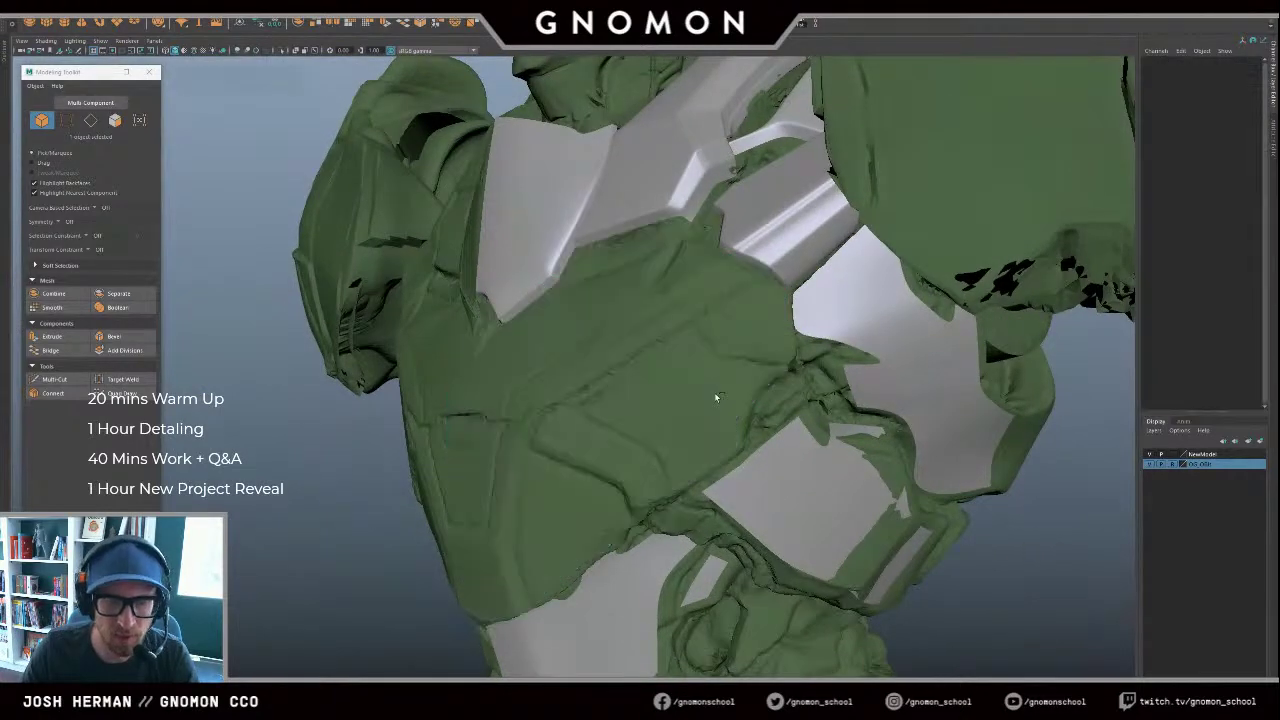
{"action": "key", "text": "ctrl+z"}
{"action": "right_click_drag", "start_coordinate": [986, 463], "coordinate": [895, 470], "text": "alt"}
{"action": "left_click_drag", "start_coordinate": [895, 470], "coordinate": [924, 478], "text": "alt"}
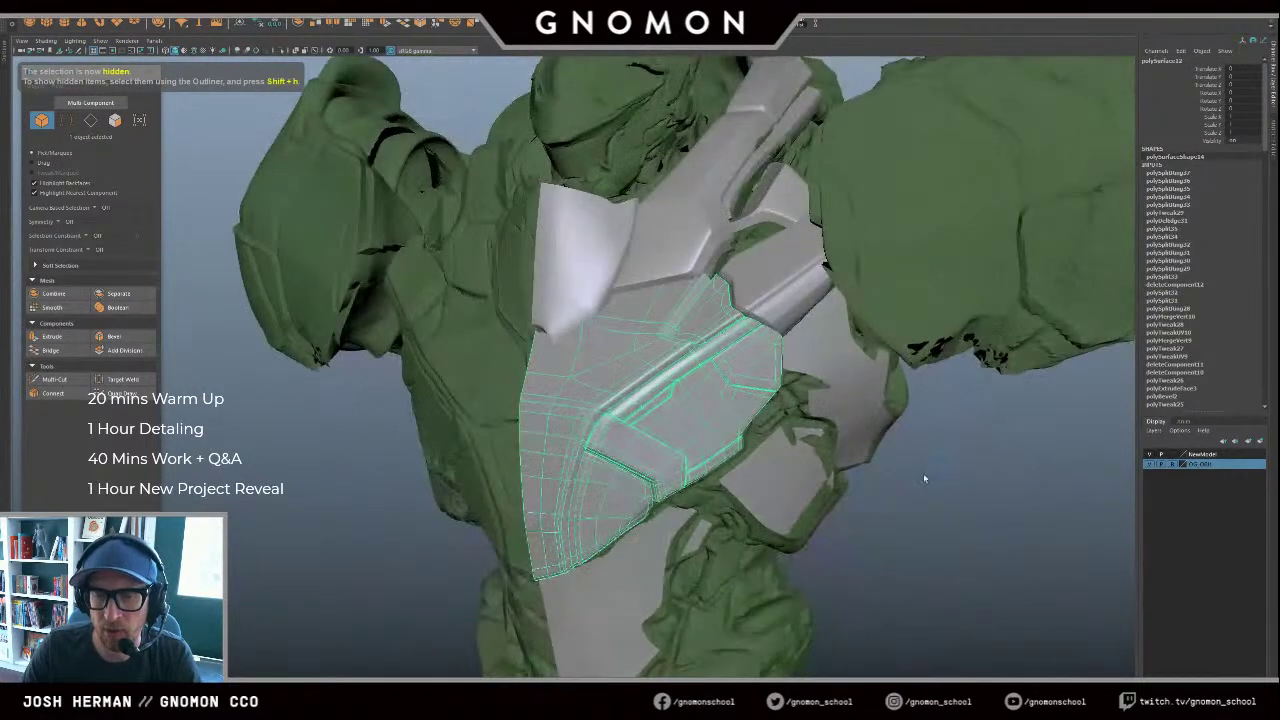
{"action": "left_click", "coordinate": [939, 515]}
{"action": "left_click", "coordinate": [1149, 456]}
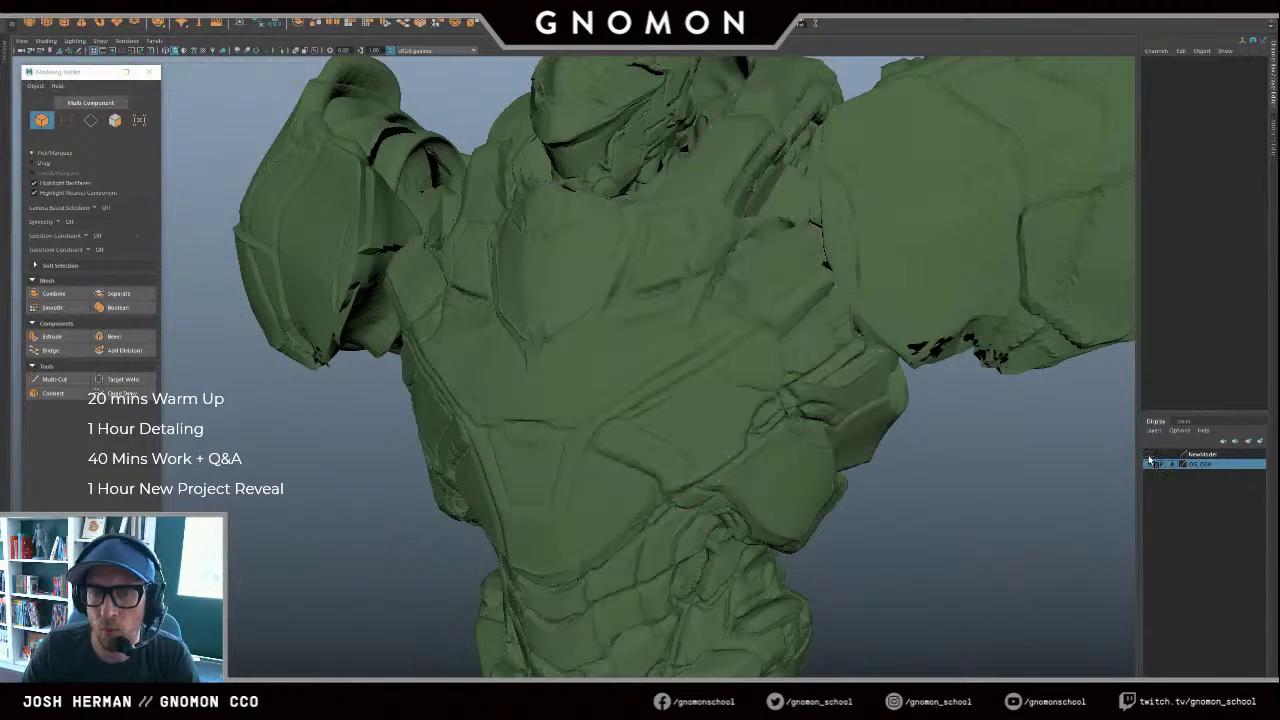
{"action": "left_click", "coordinate": [1149, 456]}
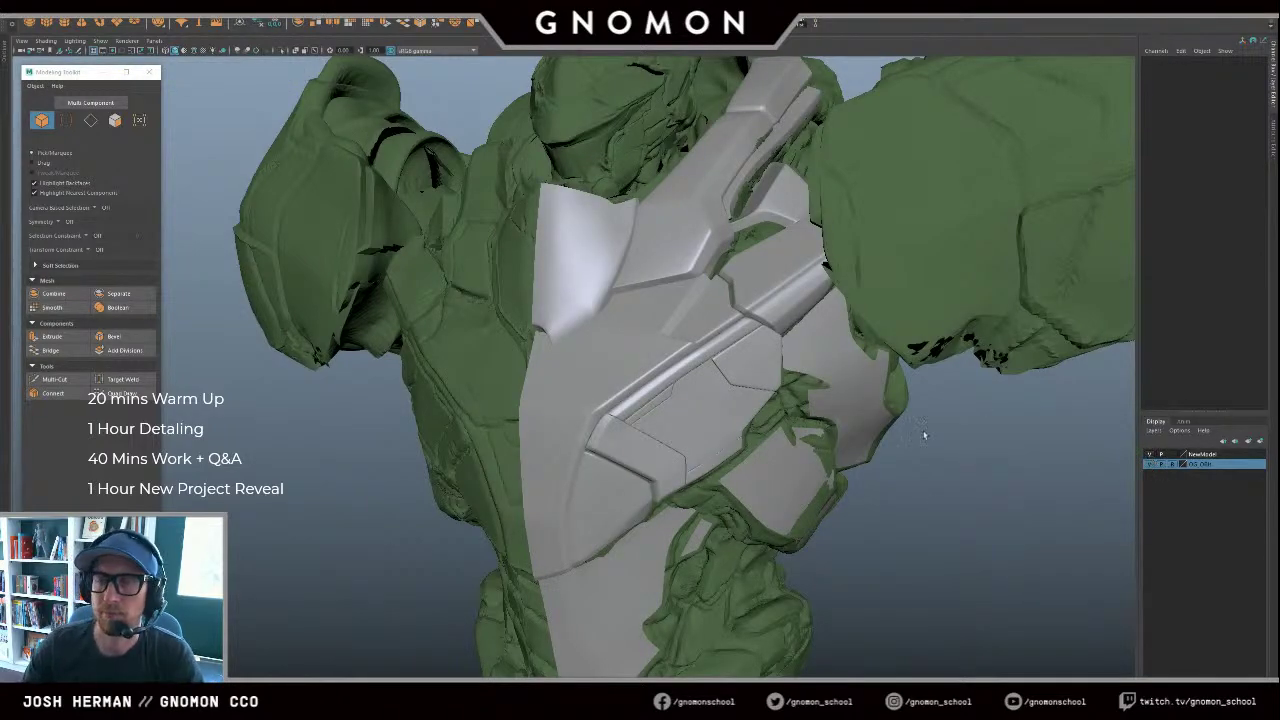
Step: Examine how the low-poly armor fits the whole torso sculpt from the front and side
{"action": "right_click_drag", "start_coordinate": [947, 521], "coordinate": [782, 500], "text": "alt"}
{"action": "mouse_move", "coordinate": [782, 500]}
{"action": "left_mouse_down", "text": "alt"}
{"action": "mouse_move", "coordinate": [831, 486]}
{"action": "mouse_move", "coordinate": [782, 489]}
{"action": "left_mouse_up", "text": "alt"}
{"action": "right_click_drag", "start_coordinate": [782, 489], "coordinate": [843, 500], "text": "alt"}
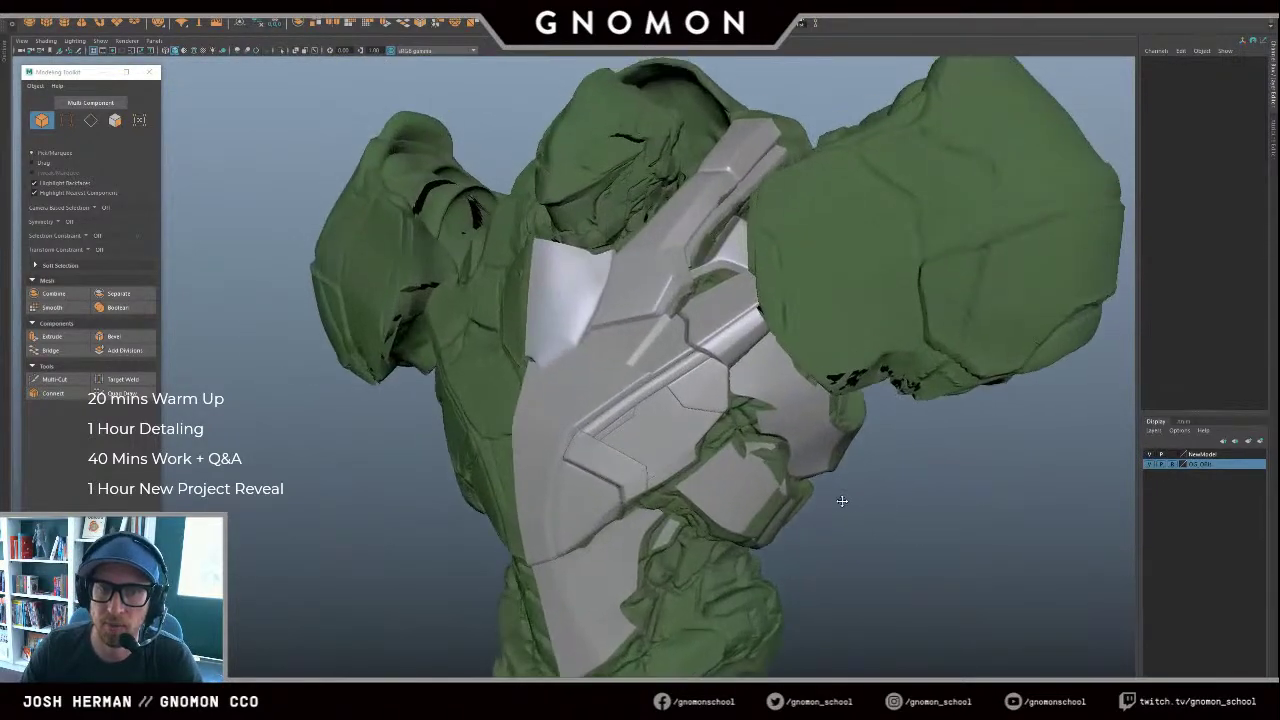
{"action": "left_click_drag", "start_coordinate": [843, 500], "coordinate": [744, 420], "text": "alt"}
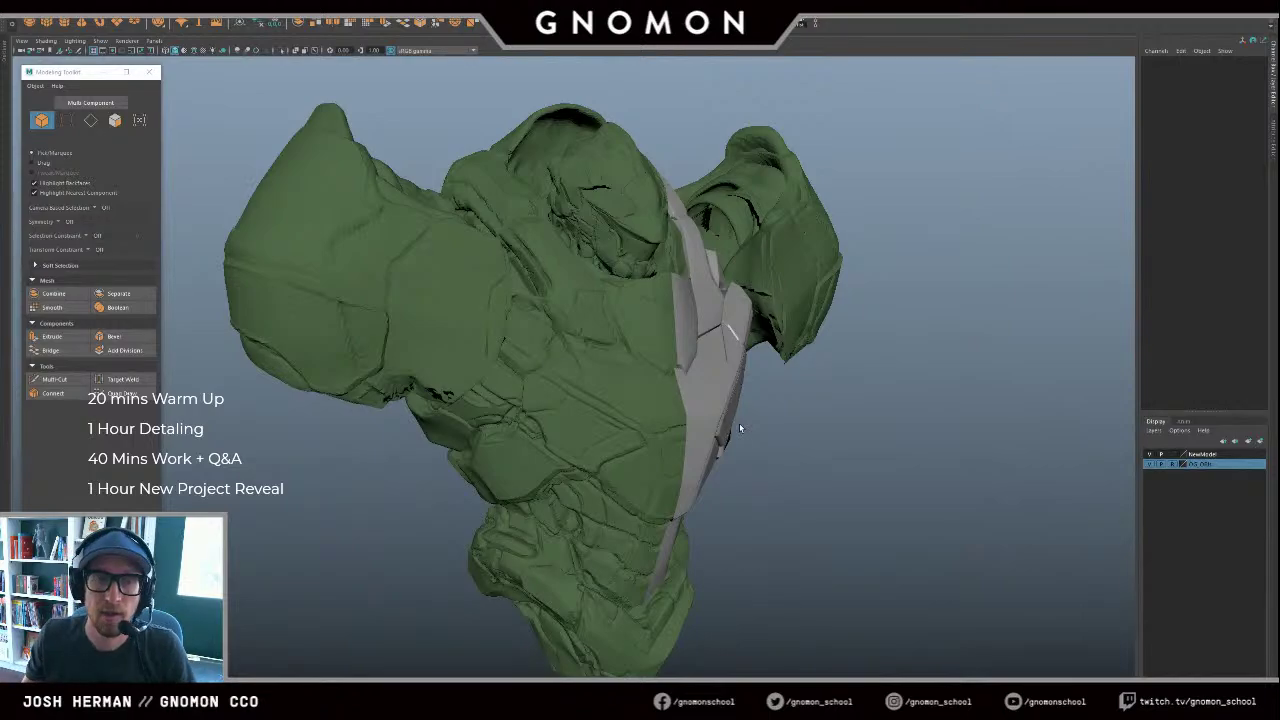
{"action": "left_click_drag", "start_coordinate": [886, 407], "coordinate": [783, 417], "text": "alt"}
{"action": "scroll", "coordinate": [783, 417], "scroll_direction": "up", "scroll_amount": 1}
Step: Select all the low-poly armor pieces to inspect their edge flow, and clear the selection
{"action": "left_click_drag", "start_coordinate": [864, 62], "coordinate": [324, 674]}
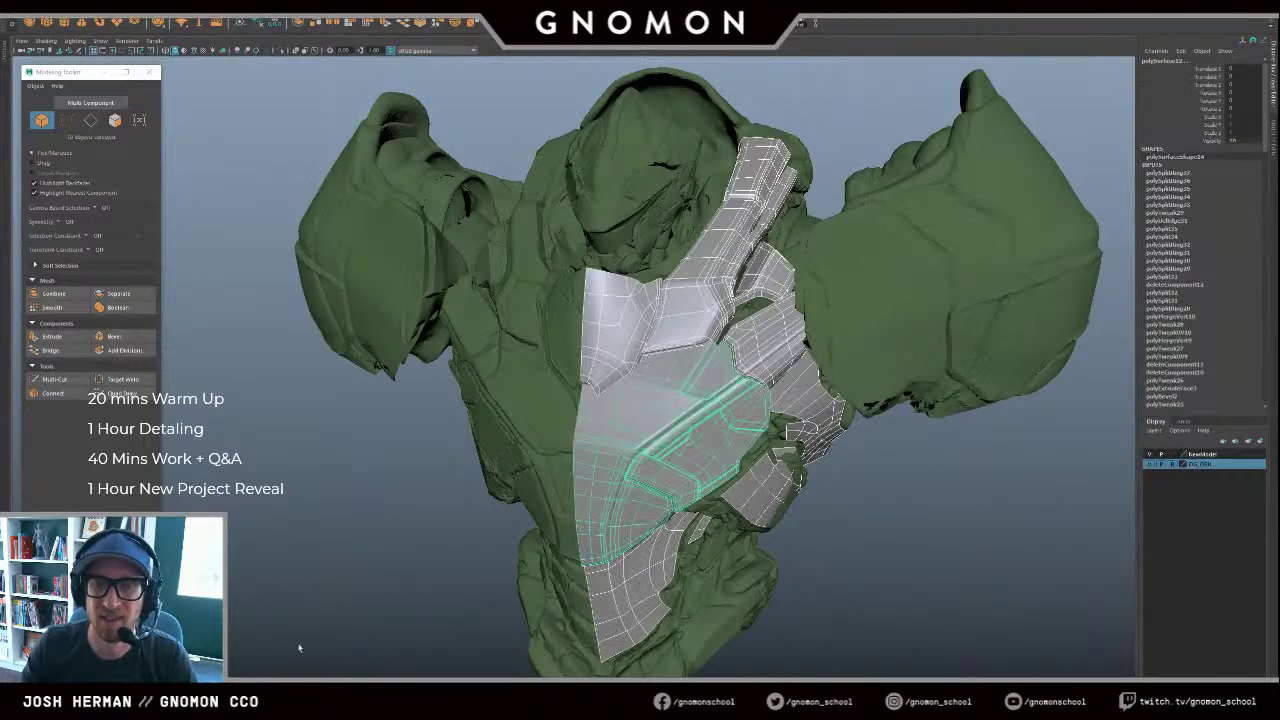
{"action": "left_click", "coordinate": [847, 114]}
{"action": "left_click_drag", "start_coordinate": [848, 112], "coordinate": [923, 147]}
{"action": "left_click", "coordinate": [438, 657]}
{"action": "left_click_drag", "start_coordinate": [1056, 82], "coordinate": [433, 676]}
{"action": "left_click", "coordinate": [426, 669]}
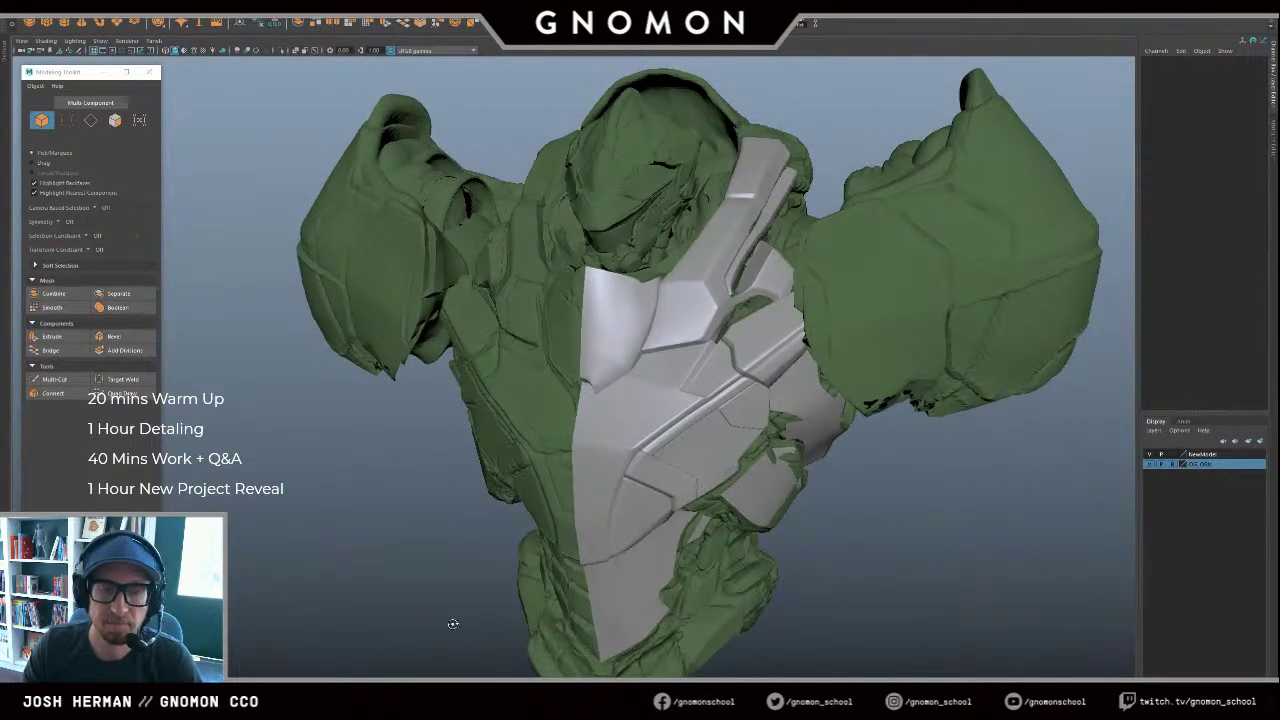
{"action": "left_click_drag", "start_coordinate": [451, 623], "coordinate": [371, 406], "text": "alt"}
Step: Delete the construction history of the main low-poly chest piece
{"action": "left_click", "coordinate": [659, 320]}
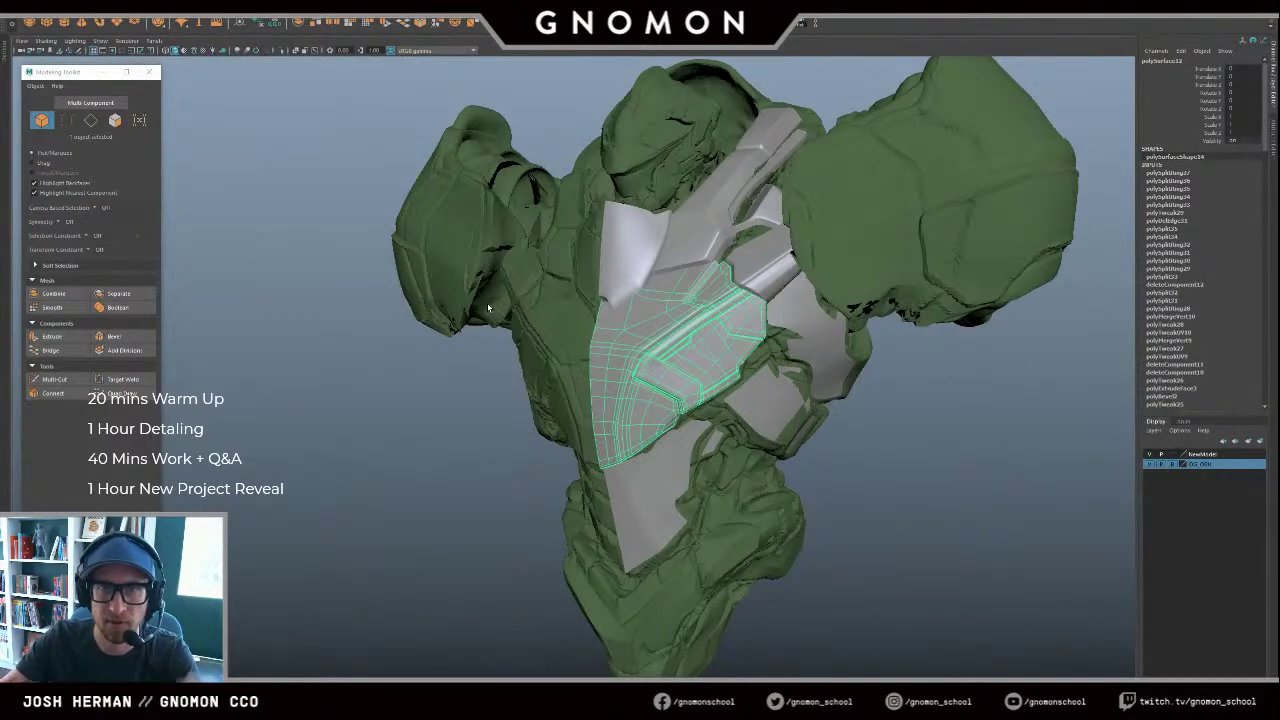
{"action": "left_click", "coordinate": [801, 22]}
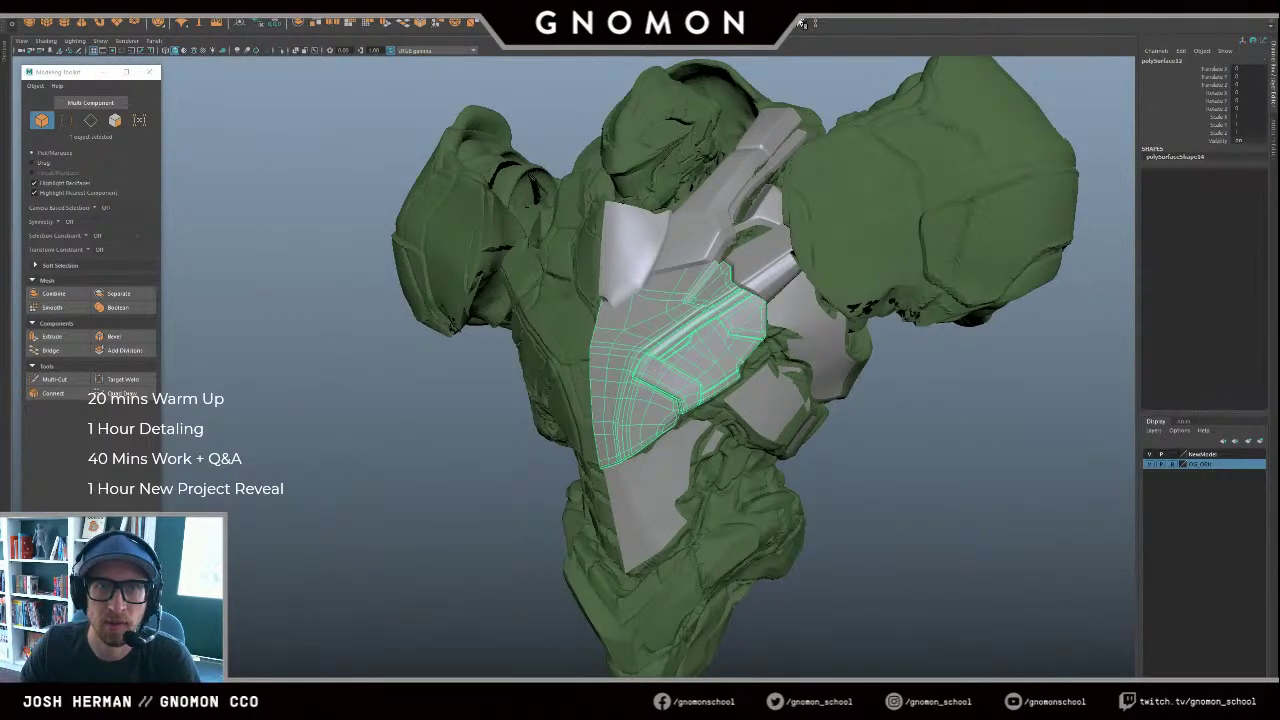
{"action": "left_click", "coordinate": [900, 472]}
Step: Start a new Maya scene without saving the changes to the current scene
{"action": "key", "text": "ctrl+n"}
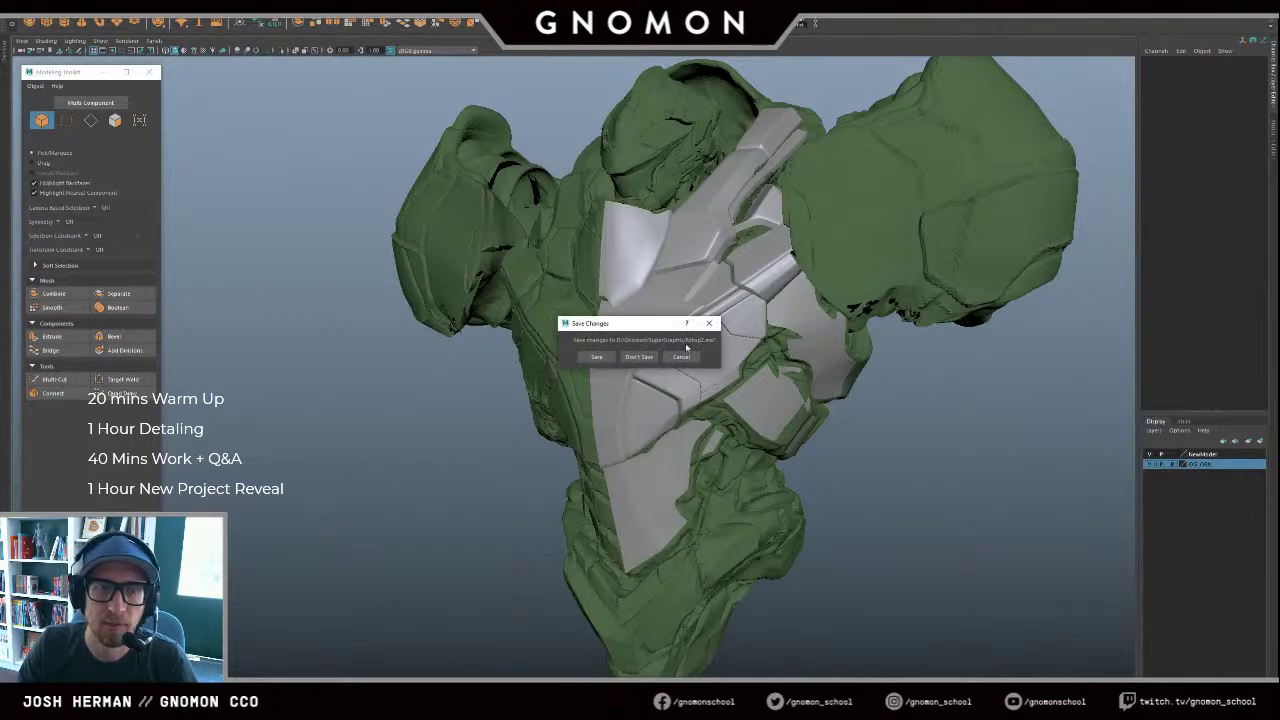
{"action": "left_click", "coordinate": [636, 359]}
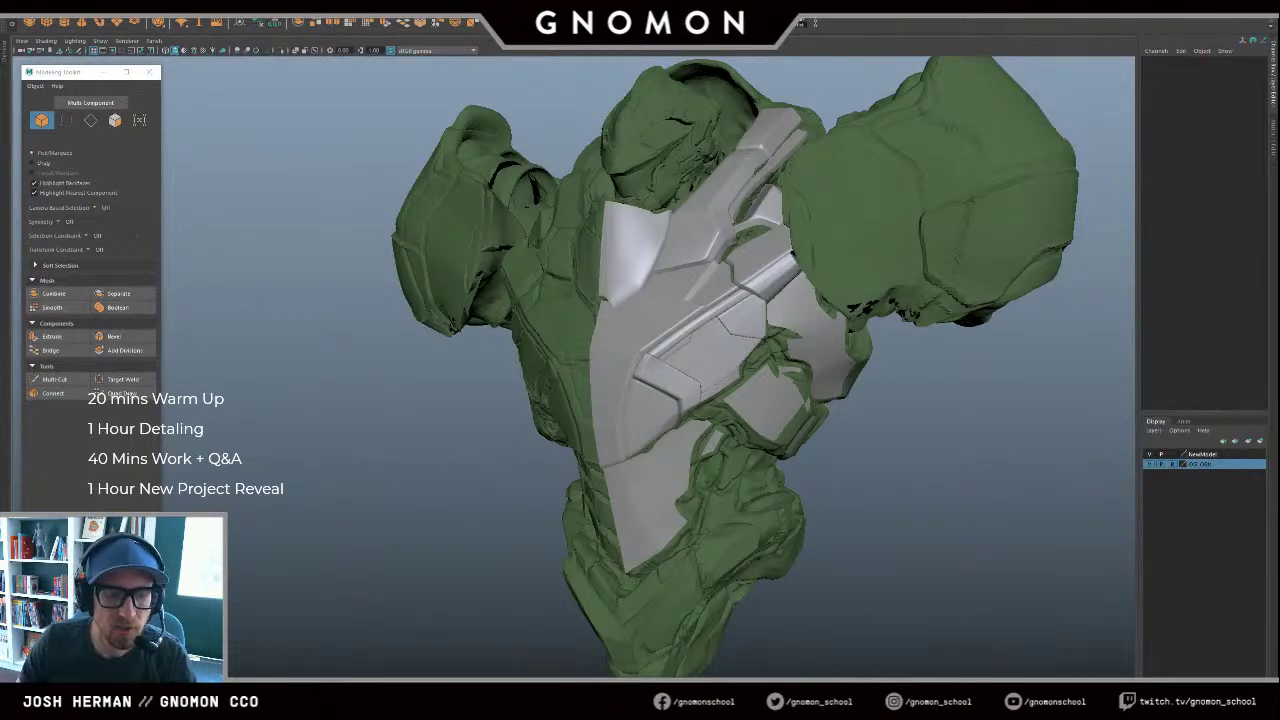
Step: Switch to ZBrush, bring up the Base Man With Shoes model and frame its upper body from the front
{"action": "key", "text": "alt+Tab"}
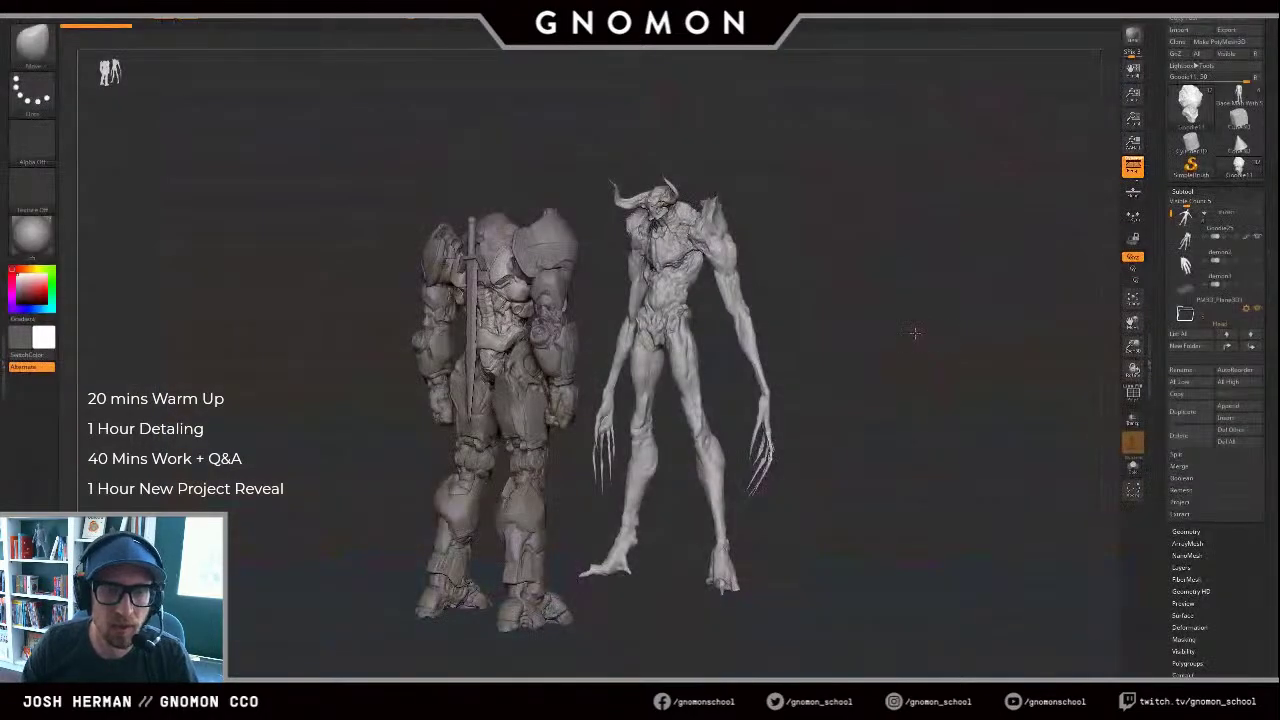
{"action": "left_click_drag", "start_coordinate": [914, 333], "coordinate": [838, 335]}
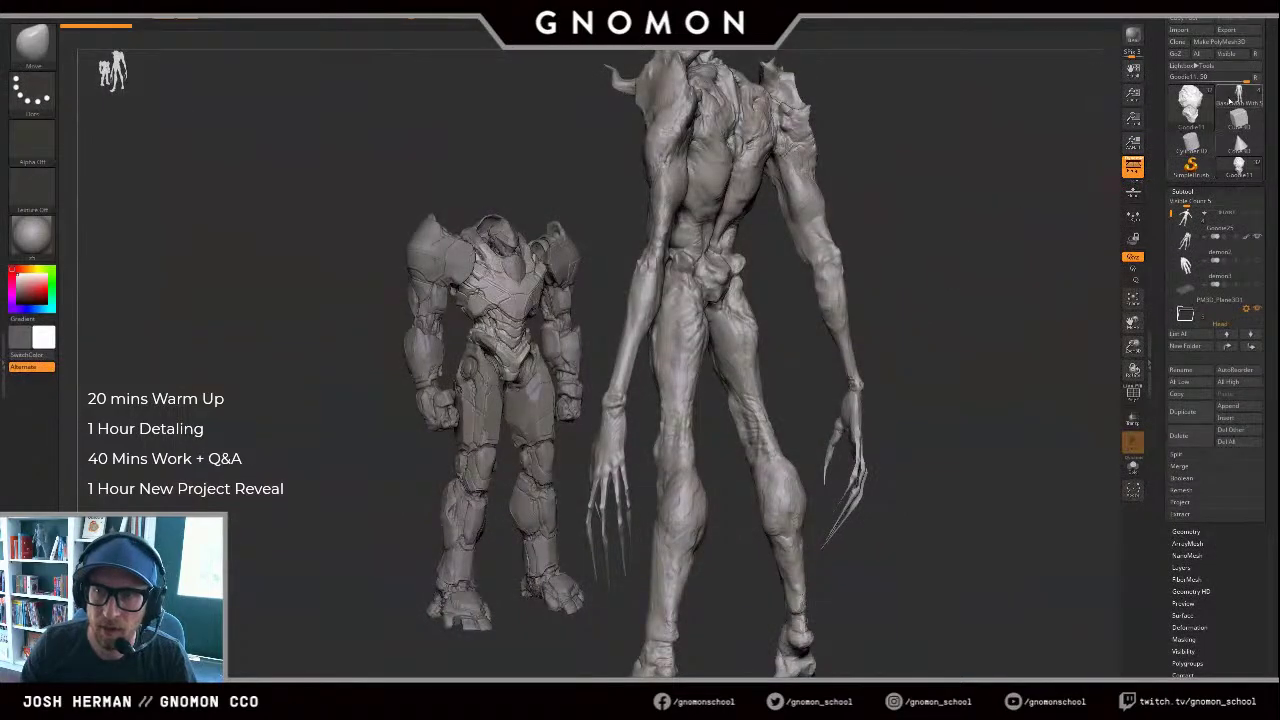
{"action": "left_click", "coordinate": [1239, 96]}
{"action": "key", "text": "f"}
{"action": "left_click_drag", "start_coordinate": [973, 247], "coordinate": [948, 247], "text": "shift"}
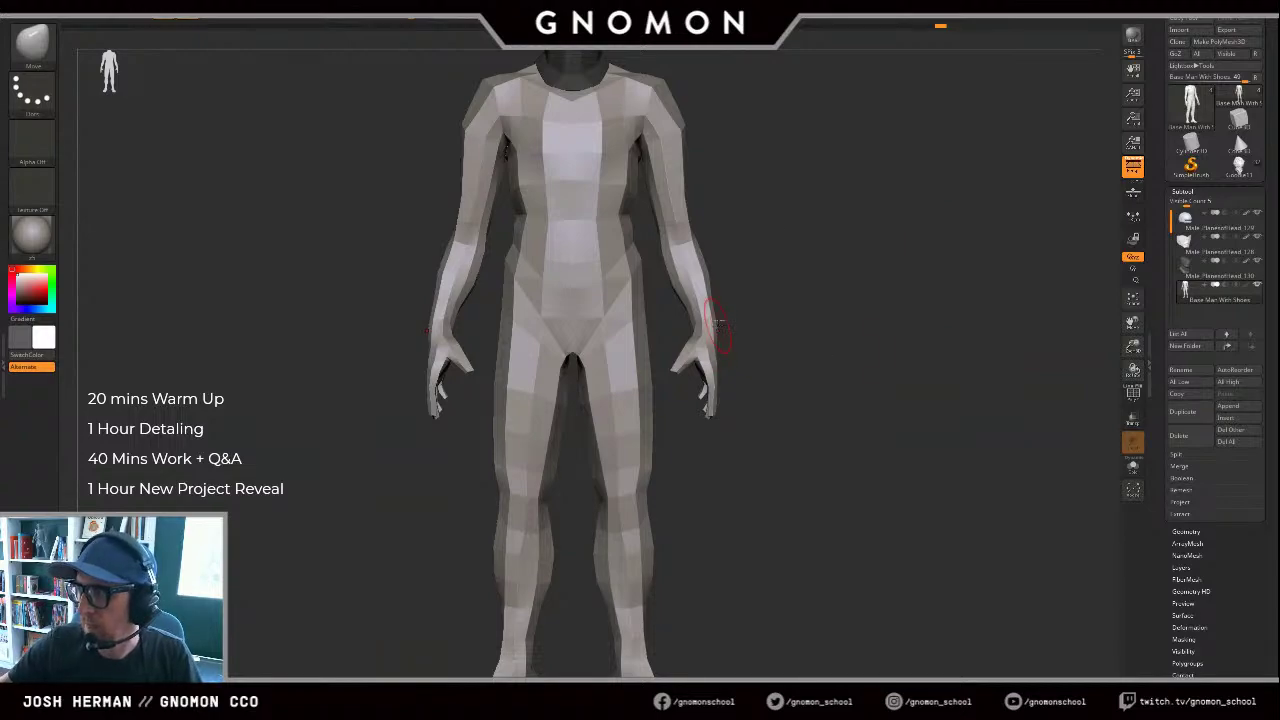
{"action": "left_click_drag", "start_coordinate": [877, 218], "coordinate": [818, 290], "text": "alt"}
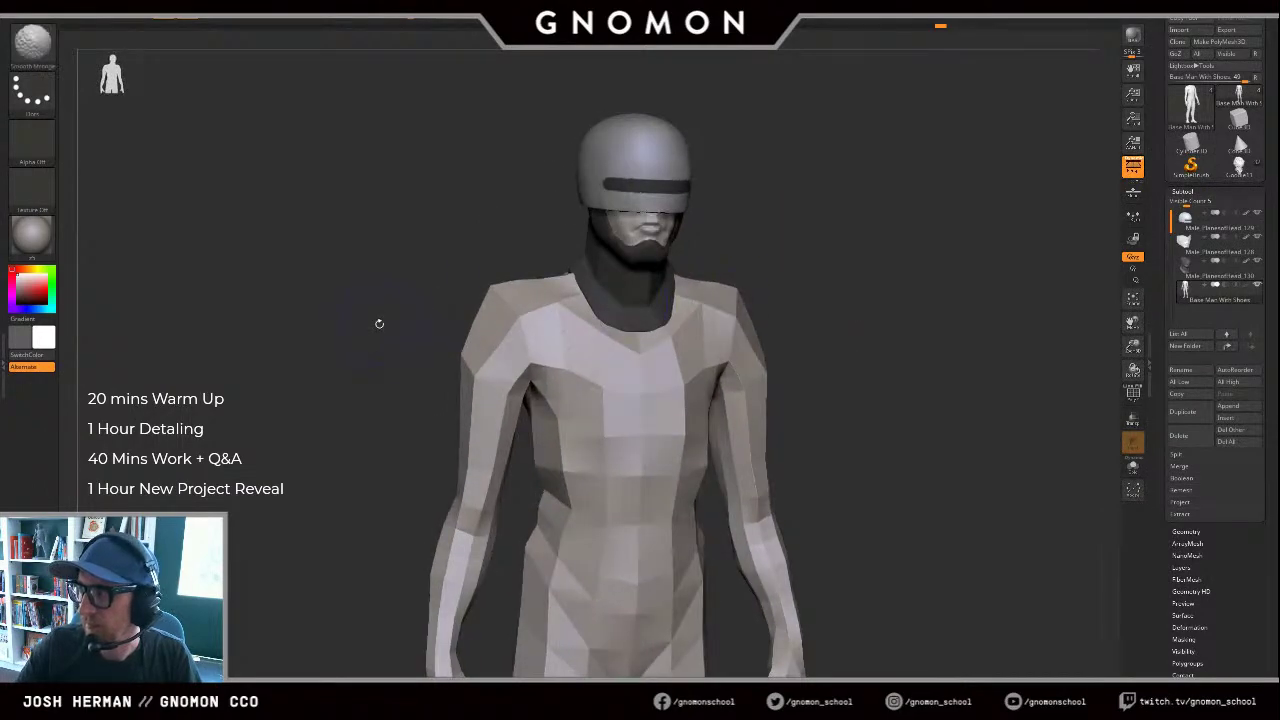
{"action": "key", "text": "shift+f"}
{"action": "mouse_move", "coordinate": [412, 293]}
{"action": "left_mouse_down", "text": "alt"}
{"action": "mouse_move", "coordinate": [420, 334]}
{"action": "mouse_move", "coordinate": [398, 336]}
{"action": "left_mouse_up", "text": "alt"}
{"action": "key", "text": "shift+f"}
{"action": "key", "text": "shift+f"}
{"action": "key", "text": "shift+f"}
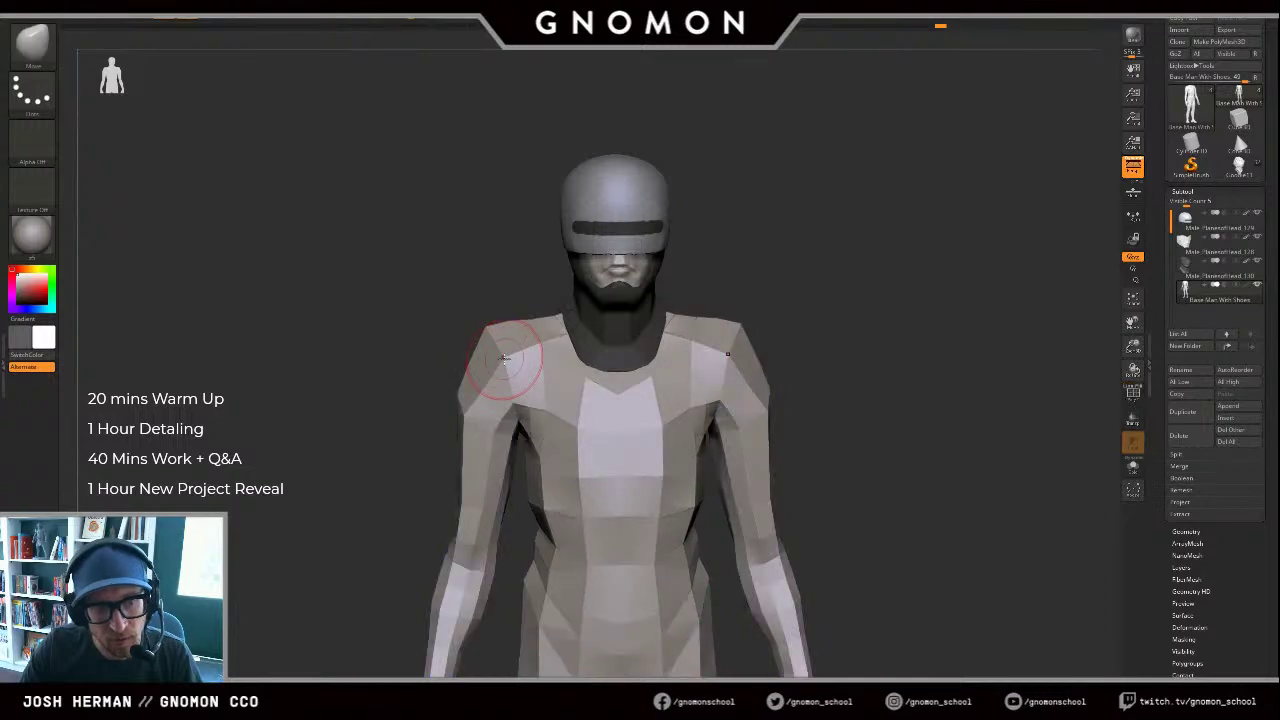
Step: Reshape the base man's shoulders symmetrically with the Move brush and smooth the area between neck and shoulder
{"action": "mouse_move", "coordinate": [513, 360]}
{"action": "left_mouse_down"}
{"action": "mouse_move", "coordinate": [527, 349]}
{"action": "mouse_move", "coordinate": [519, 336]}
{"action": "left_mouse_up"}
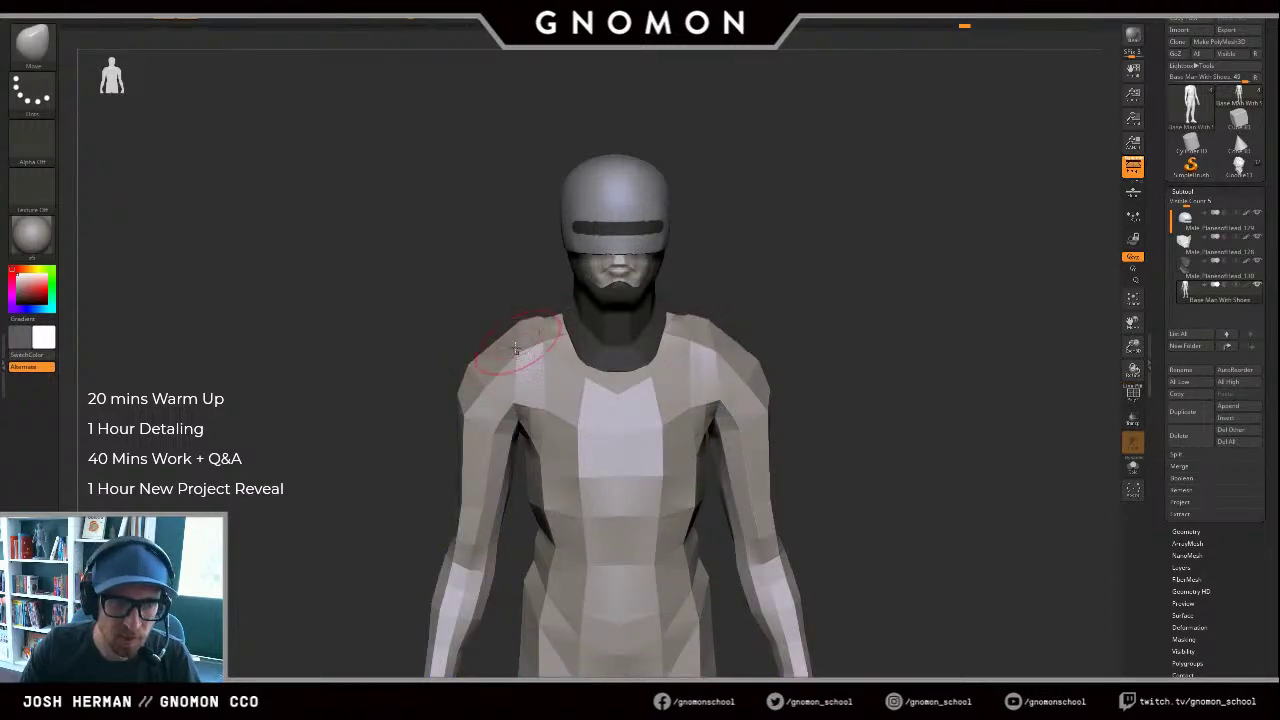
{"action": "left_click_drag", "start_coordinate": [522, 403], "coordinate": [535, 400]}
{"action": "left_click_drag", "start_coordinate": [524, 334], "coordinate": [516, 332]}
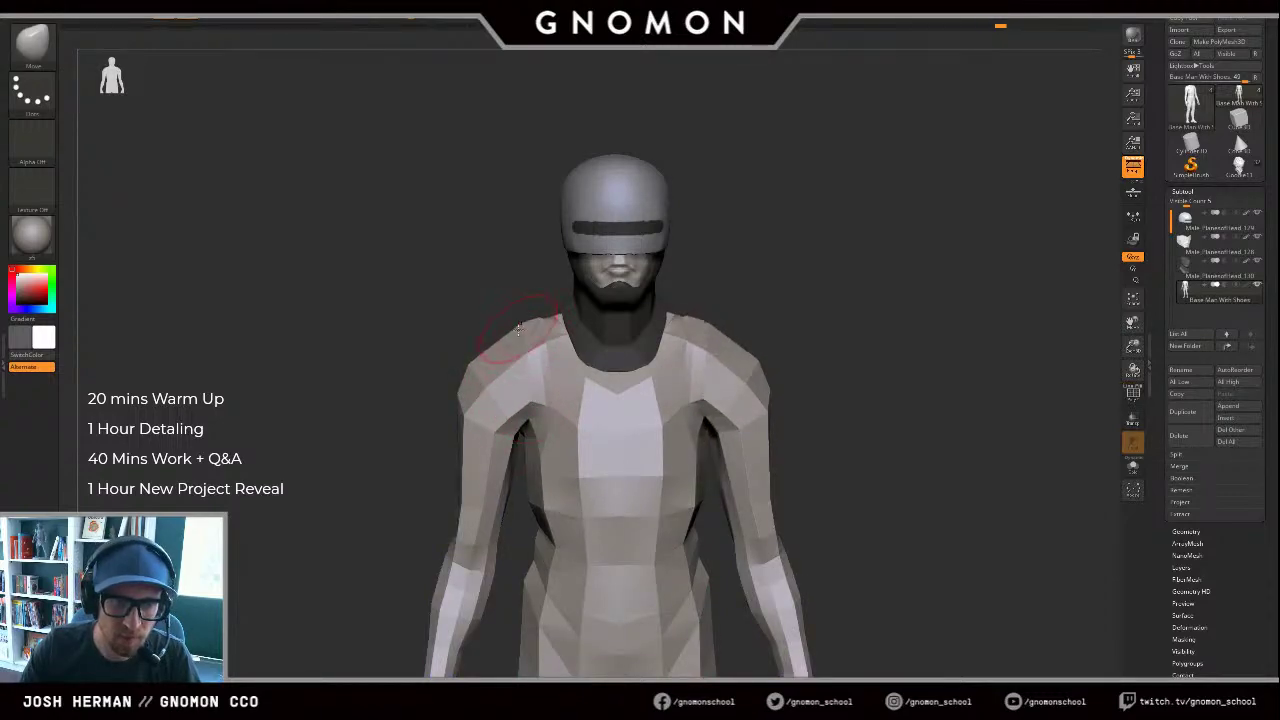
{"action": "mouse_move", "coordinate": [540, 400]}
{"action": "left_mouse_down", "text": "shift"}
{"action": "mouse_move", "coordinate": [559, 402]}
{"action": "mouse_move", "coordinate": [531, 303]}
{"action": "mouse_move", "coordinate": [549, 305]}
{"action": "left_mouse_up", "text": "shift"}
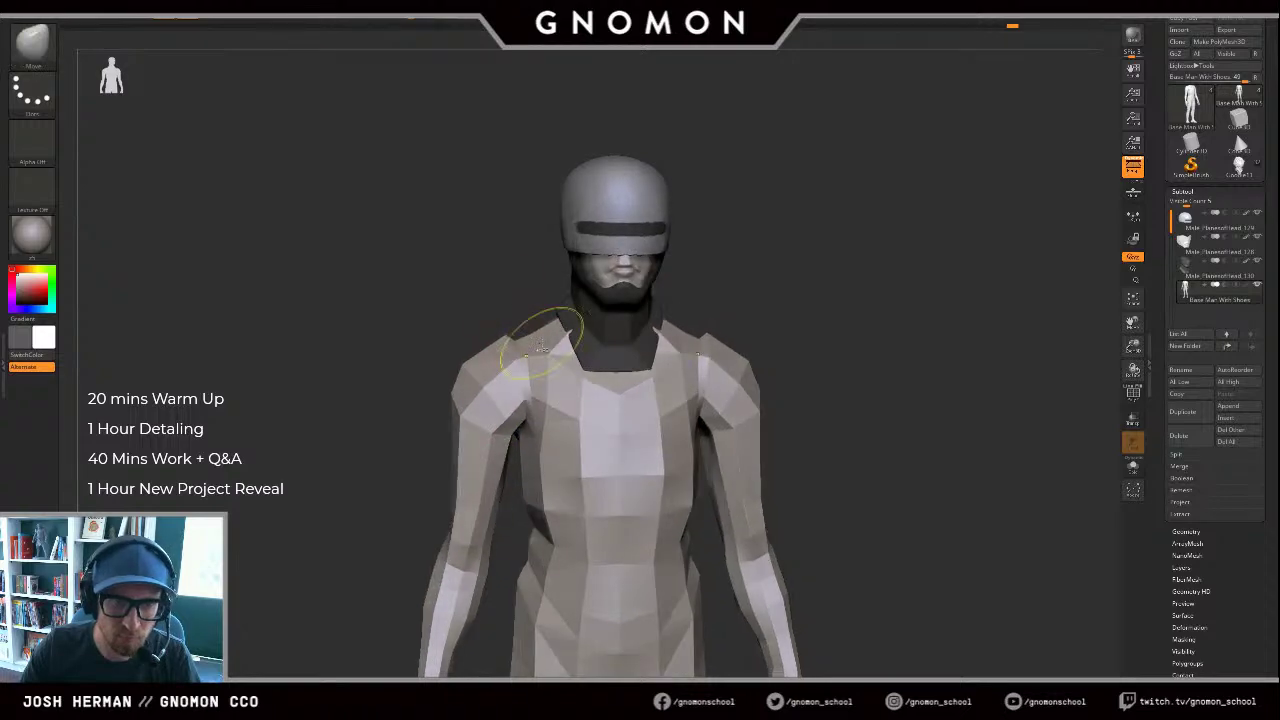
{"action": "mouse_move", "coordinate": [559, 348]}
{"action": "left_mouse_down", "text": "shift"}
{"action": "mouse_move", "coordinate": [552, 330]}
{"action": "mouse_move", "coordinate": [660, 306]}
{"action": "mouse_move", "coordinate": [500, 334]}
{"action": "mouse_move", "coordinate": [486, 289]}
{"action": "mouse_move", "coordinate": [506, 227]}
{"action": "left_mouse_up", "text": "shift"}
Step: Show the polyframe and refine the outline of the shoulders and upper arms with the Move brush and smoothing
{"action": "key", "text": "shift+f"}
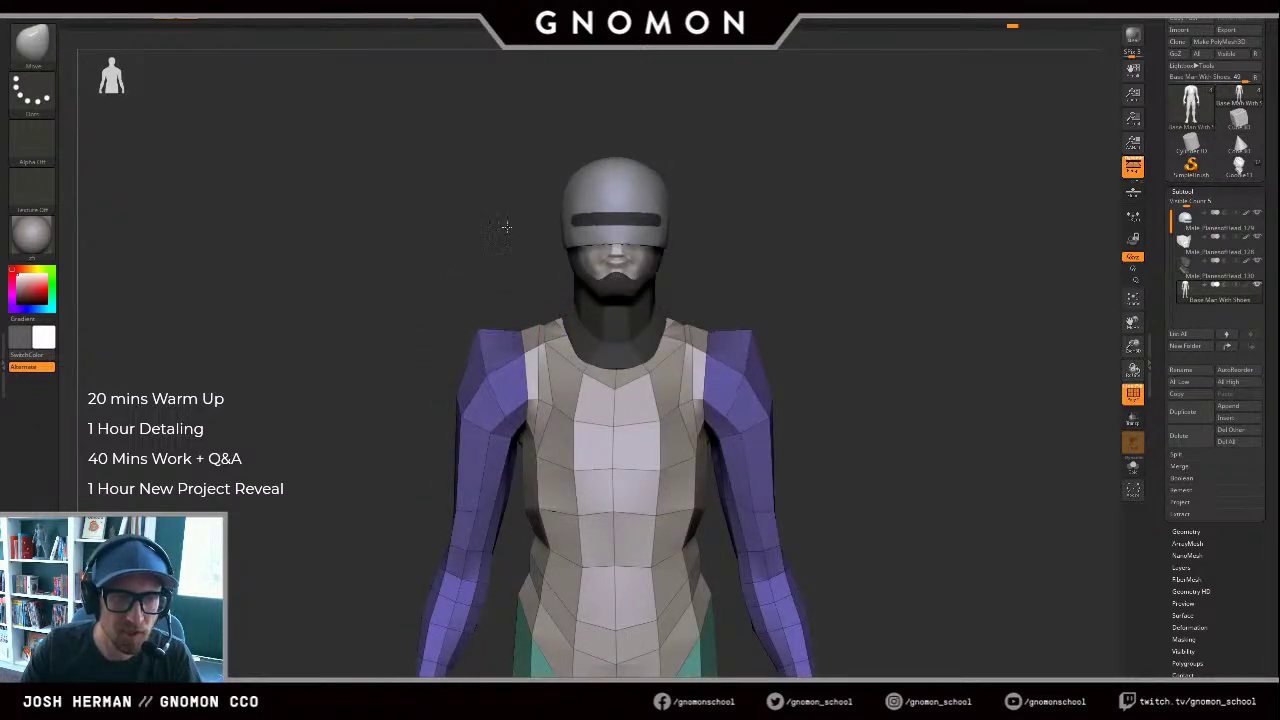
{"action": "mouse_move", "coordinate": [471, 384]}
{"action": "left_mouse_down"}
{"action": "mouse_move", "coordinate": [435, 251]}
{"action": "mouse_move", "coordinate": [439, 208]}
{"action": "left_mouse_up"}
{"action": "left_click_drag", "start_coordinate": [406, 328], "coordinate": [436, 298], "text": "alt"}
{"action": "left_click_drag", "start_coordinate": [511, 312], "coordinate": [505, 301]}
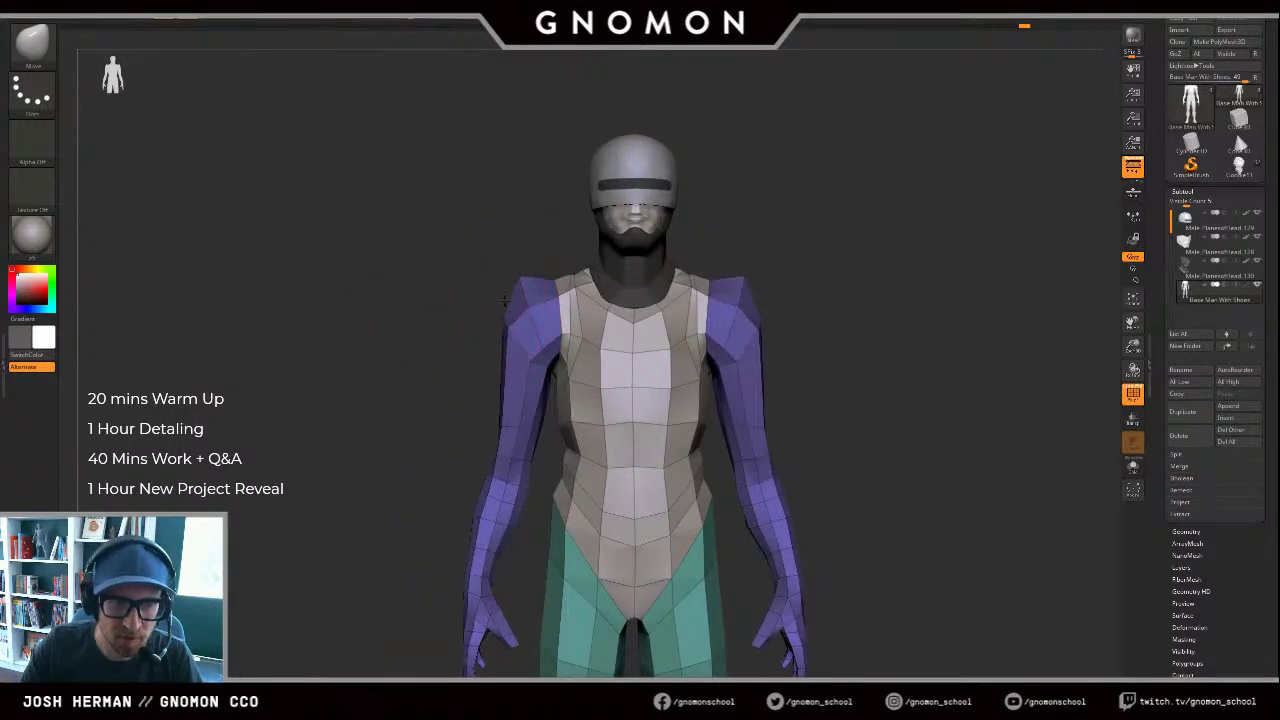
{"action": "mouse_move", "coordinate": [465, 400]}
{"action": "left_mouse_down"}
{"action": "mouse_move", "coordinate": [510, 398]}
{"action": "mouse_move", "coordinate": [408, 412]}
{"action": "left_mouse_up"}
{"action": "left_click_drag", "start_coordinate": [516, 406], "coordinate": [530, 425], "text": "shift"}
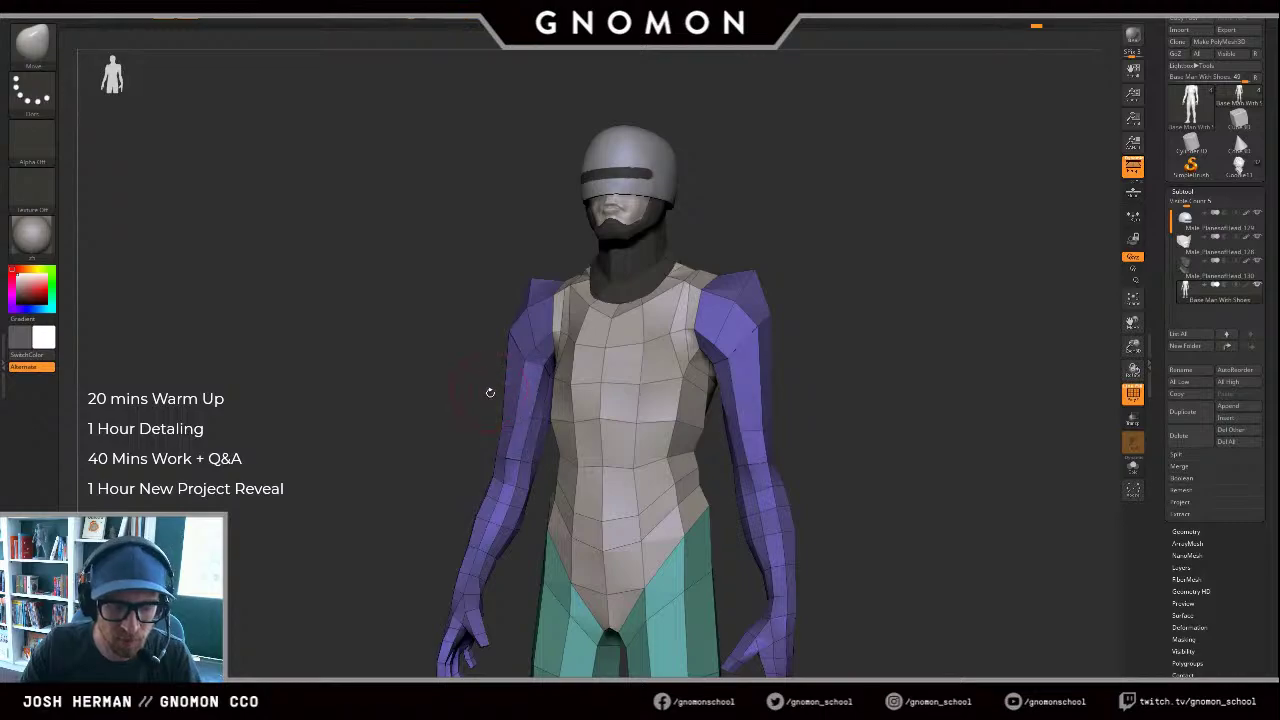
{"action": "key", "text": "b"}
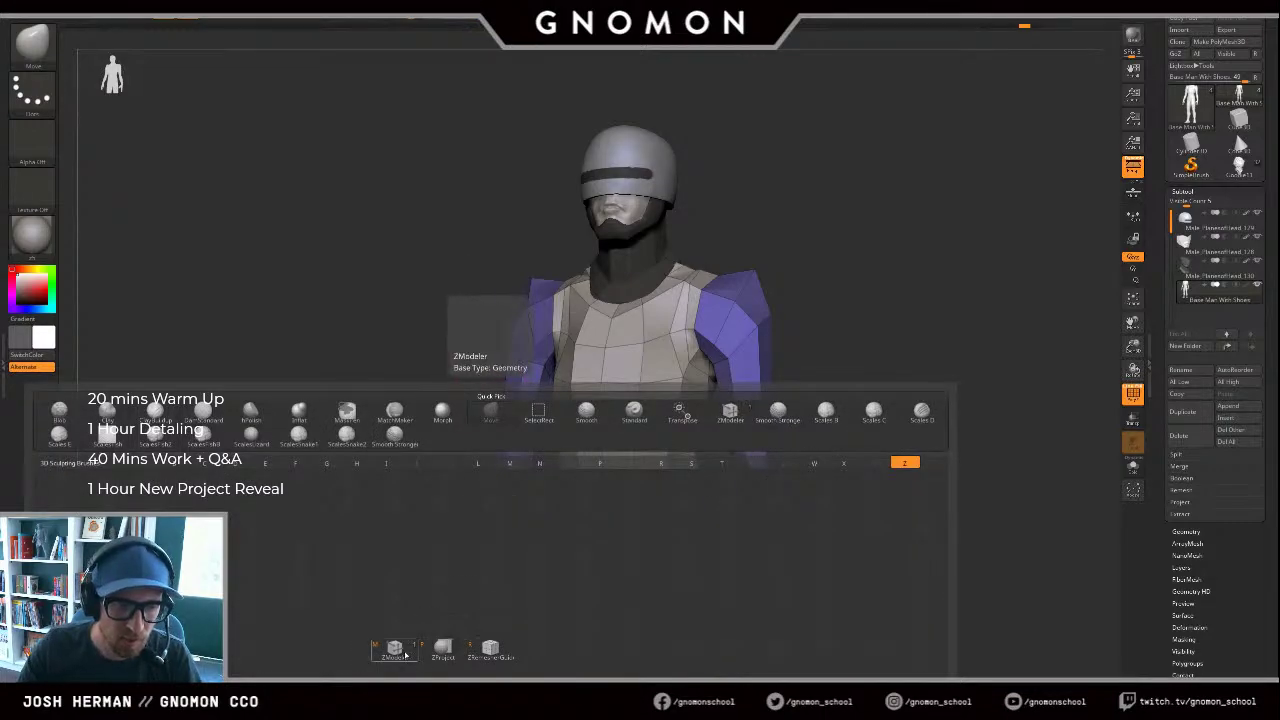
{"action": "left_click", "coordinate": [396, 648]}
{"action": "left_click_drag", "start_coordinate": [423, 433], "coordinate": [454, 423]}
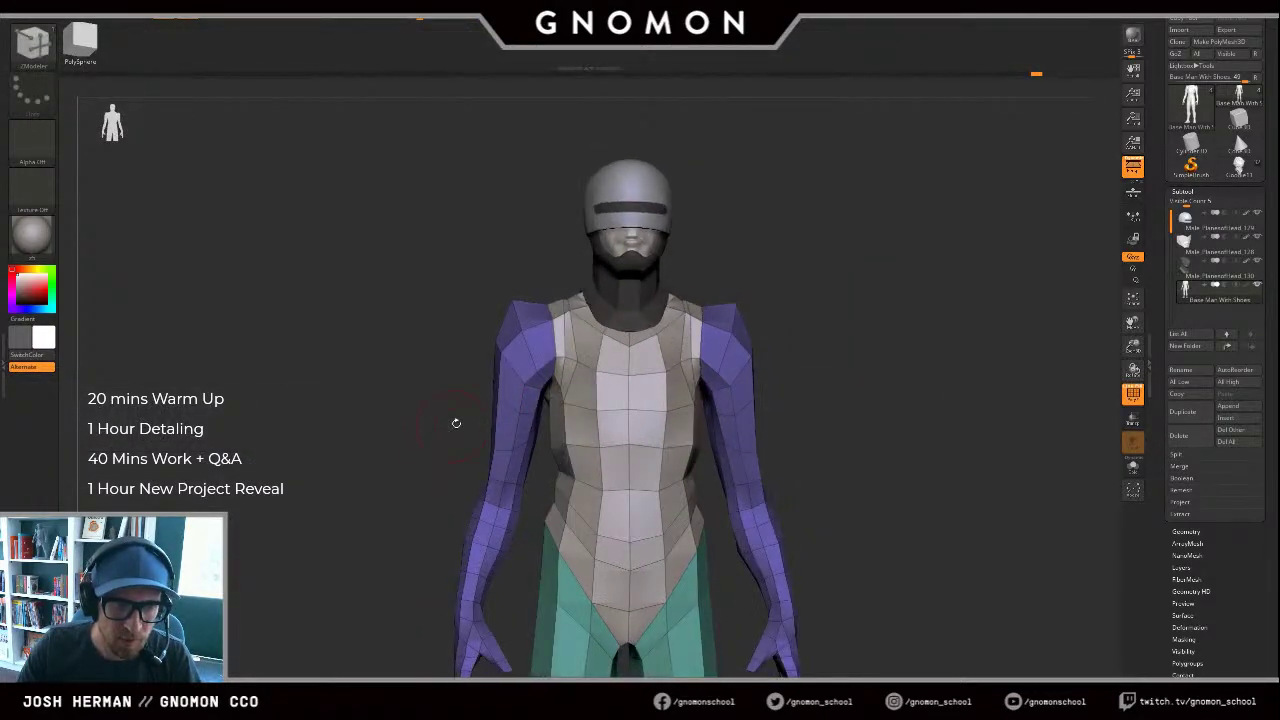
{"action": "key", "text": "b"}
{"action": "key", "text": "m"}
{"action": "key", "text": "v"}
{"action": "mouse_move", "coordinate": [432, 371]}
{"action": "left_mouse_down"}
{"action": "mouse_move", "coordinate": [474, 378]}
{"action": "mouse_move", "coordinate": [500, 365]}
{"action": "left_mouse_up"}
{"action": "key", "text": "ctrl+z"}
Step: Adjust the profile of the upper arms and the back of the shoulders with the Move brush from side and rear views
{"action": "mouse_move", "coordinate": [769, 331]}
{"action": "left_mouse_down", "text": "shift"}
{"action": "mouse_move", "coordinate": [746, 333]}
{"action": "mouse_move", "coordinate": [748, 398]}
{"action": "mouse_move", "coordinate": [785, 385]}
{"action": "mouse_move", "coordinate": [743, 415]}
{"action": "left_mouse_up", "text": "shift"}
{"action": "key", "text": "s"}
{"action": "left_click_drag", "start_coordinate": [853, 396], "coordinate": [762, 400]}
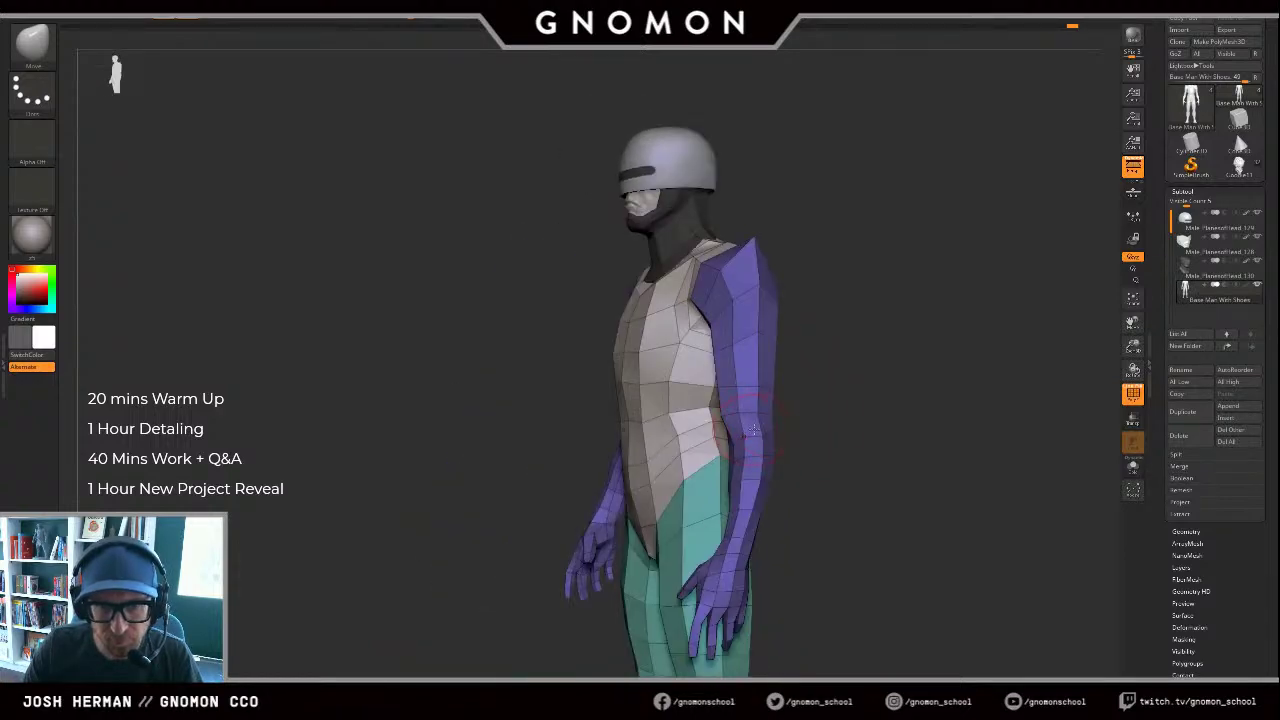
{"action": "mouse_move", "coordinate": [912, 384]}
{"action": "left_mouse_down"}
{"action": "mouse_move", "coordinate": [866, 383]}
{"action": "mouse_move", "coordinate": [908, 385]}
{"action": "left_mouse_up"}
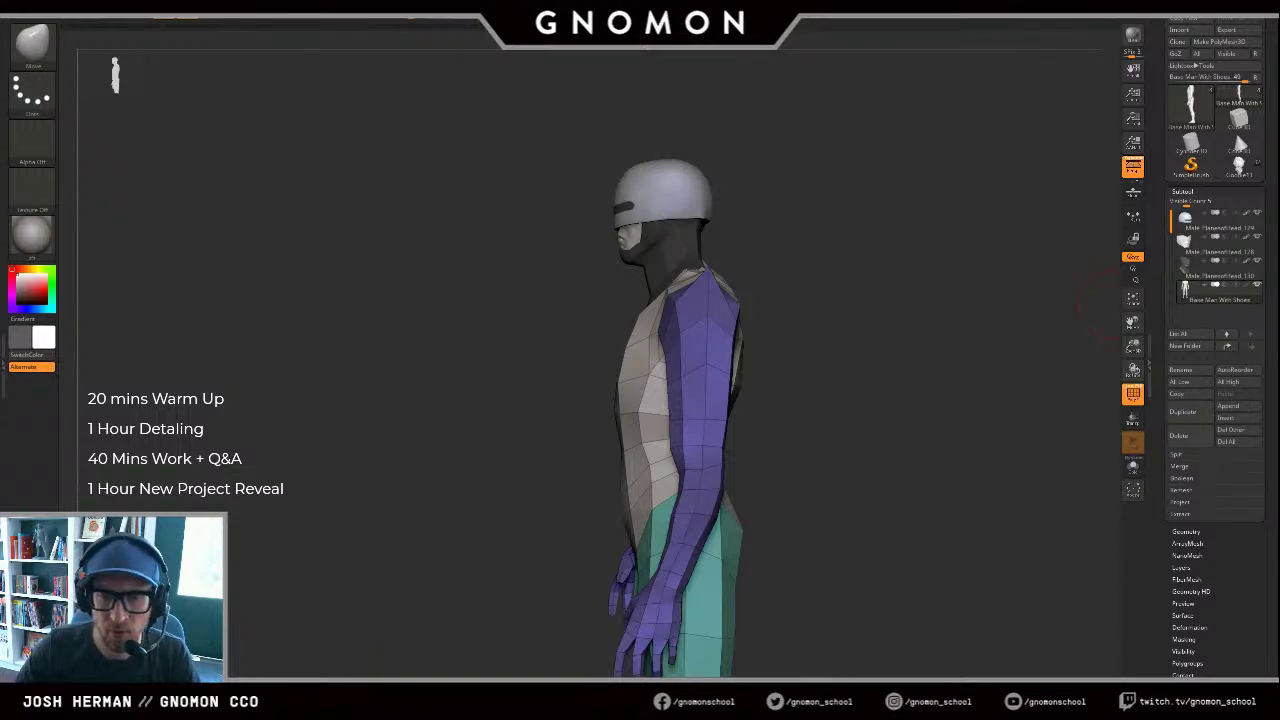
{"action": "mouse_move", "coordinate": [817, 437]}
{"action": "left_mouse_down"}
{"action": "mouse_move", "coordinate": [742, 434]}
{"action": "mouse_move", "coordinate": [756, 387]}
{"action": "left_mouse_up"}
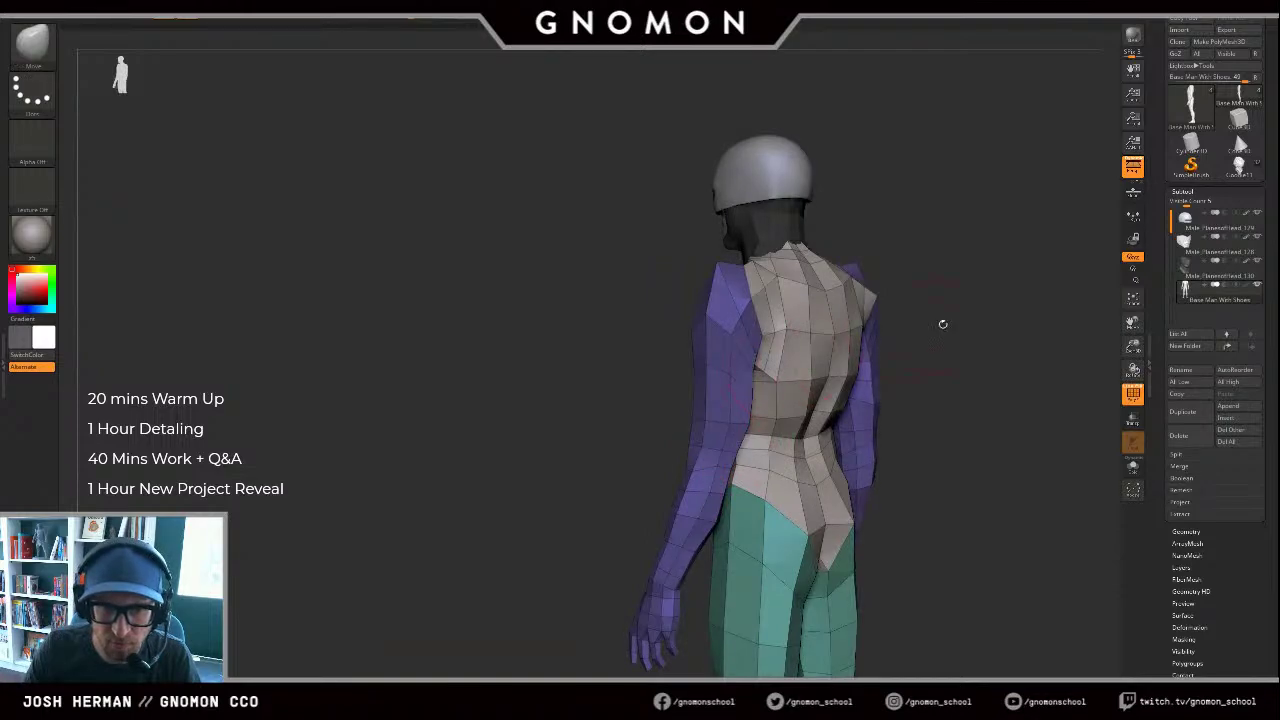
{"action": "left_click_drag", "start_coordinate": [943, 324], "coordinate": [1015, 326]}
{"action": "mouse_move", "coordinate": [813, 363]}
{"action": "left_mouse_down"}
{"action": "mouse_move", "coordinate": [742, 363]}
{"action": "mouse_move", "coordinate": [757, 369]}
{"action": "mouse_move", "coordinate": [759, 350]}
{"action": "left_mouse_up"}
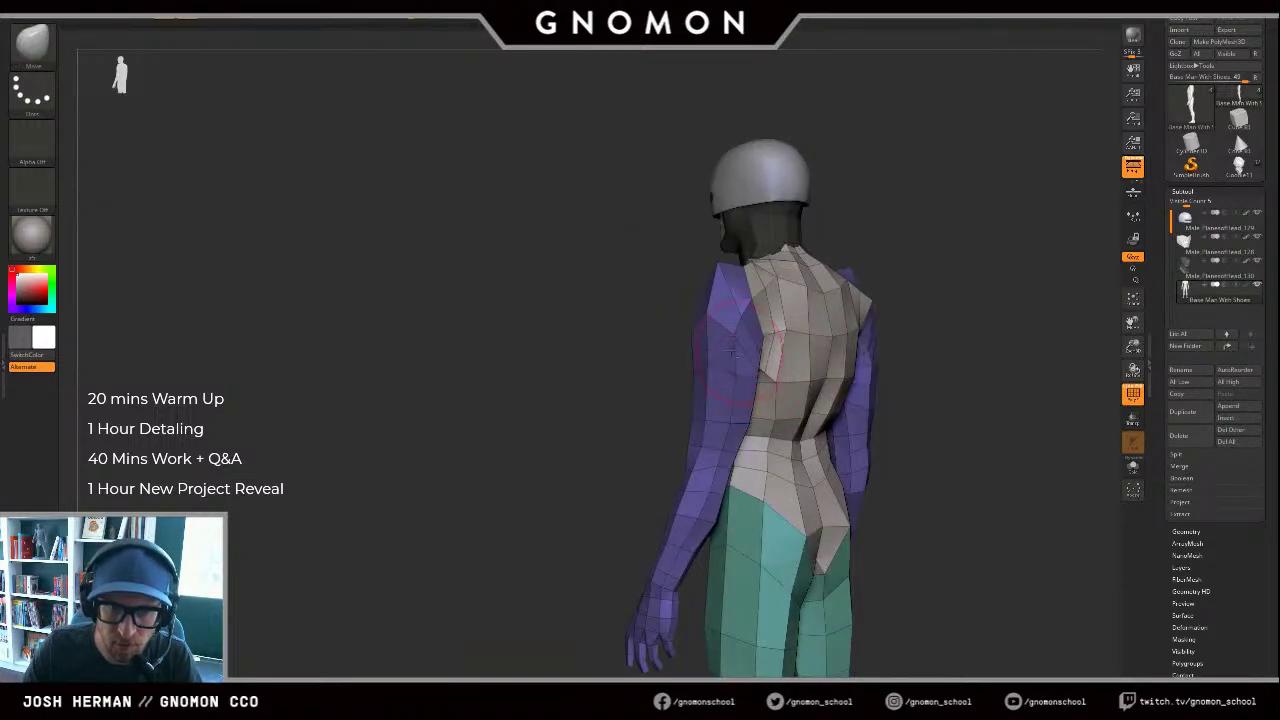
{"action": "left_click_drag", "start_coordinate": [935, 335], "coordinate": [1015, 336]}
{"action": "left_click_drag", "start_coordinate": [732, 336], "coordinate": [738, 340]}
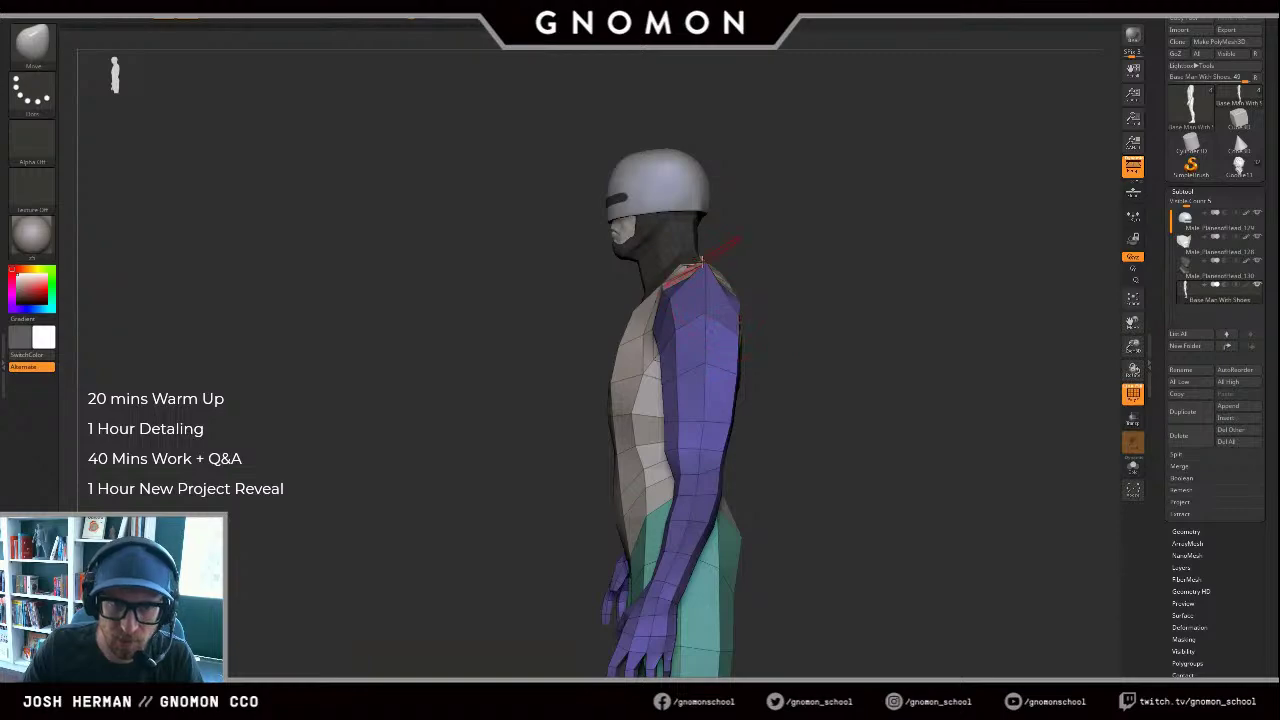
Step: Refine the top of the shoulders and where the arms meet the chest with the Move brush, working around the figure
{"action": "left_click_drag", "start_coordinate": [762, 260], "coordinate": [852, 270]}
{"action": "left_click_drag", "start_coordinate": [770, 278], "coordinate": [766, 283]}
{"action": "mouse_move", "coordinate": [850, 262]}
{"action": "left_mouse_down"}
{"action": "mouse_move", "coordinate": [789, 260]}
{"action": "mouse_move", "coordinate": [812, 297]}
{"action": "left_mouse_up"}
{"action": "left_click_drag", "start_coordinate": [886, 283], "coordinate": [807, 315]}
{"action": "left_click_drag", "start_coordinate": [928, 246], "coordinate": [1010, 248]}
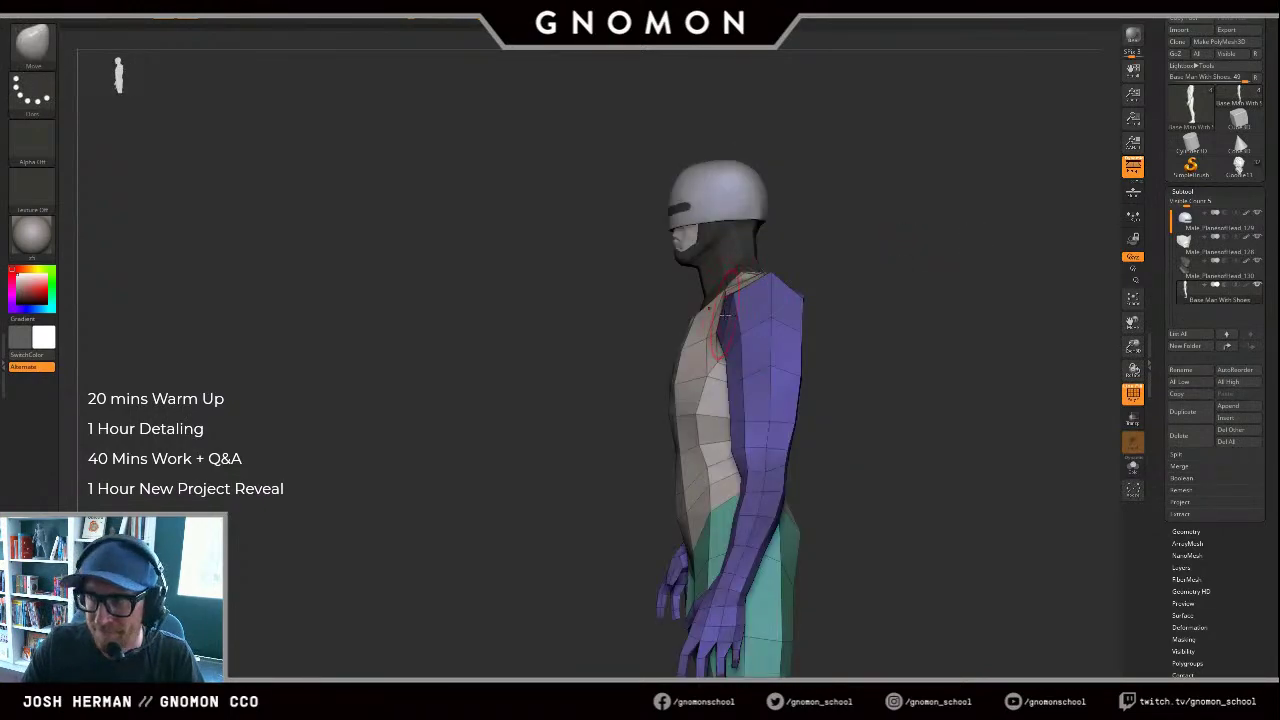
{"action": "mouse_move", "coordinate": [610, 410]}
{"action": "left_mouse_down"}
{"action": "mouse_move", "coordinate": [926, 322]}
{"action": "mouse_move", "coordinate": [756, 360]}
{"action": "left_mouse_up"}
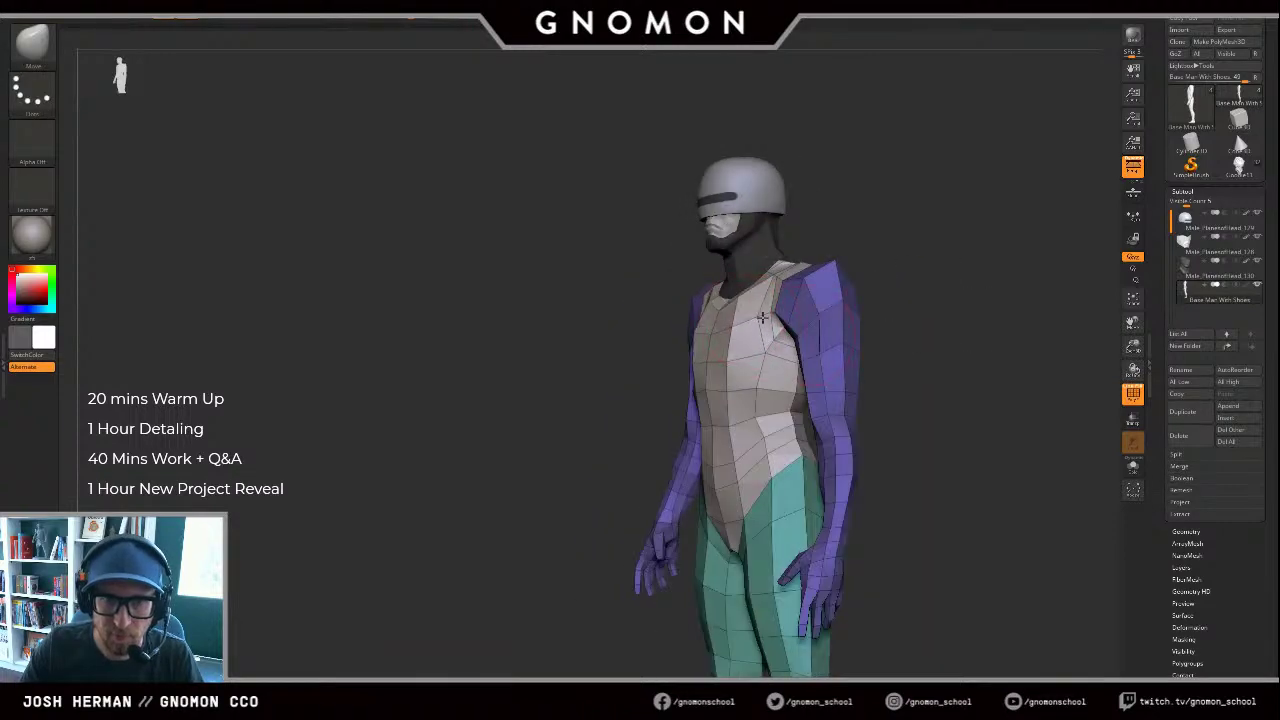
Step: Hide the polyframe and check the shaded shoulders and chest from several angles
{"action": "left_click_drag", "start_coordinate": [918, 255], "coordinate": [1005, 258], "text": "shift"}
{"action": "key", "text": "shift+f"}
{"action": "left_click_drag", "start_coordinate": [880, 264], "coordinate": [1010, 268]}
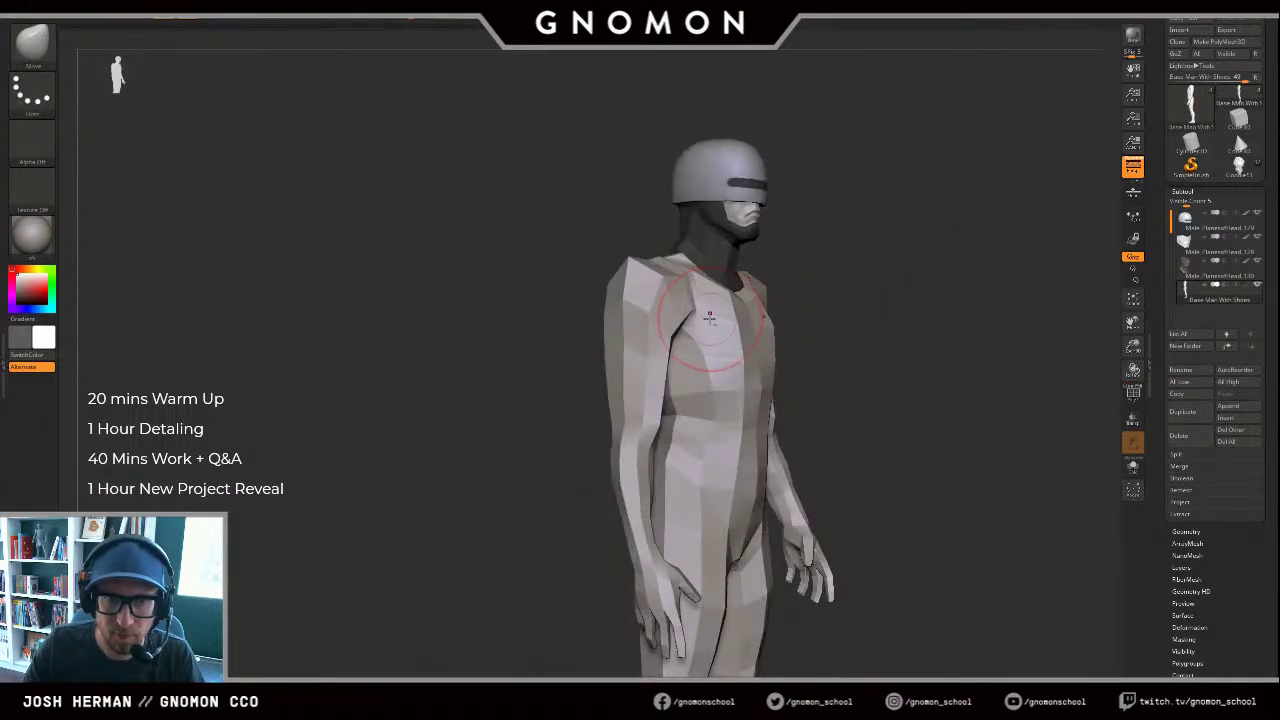
{"action": "left_click_drag", "start_coordinate": [919, 283], "coordinate": [889, 286]}
{"action": "left_click_drag", "start_coordinate": [938, 221], "coordinate": [869, 261], "text": "alt"}
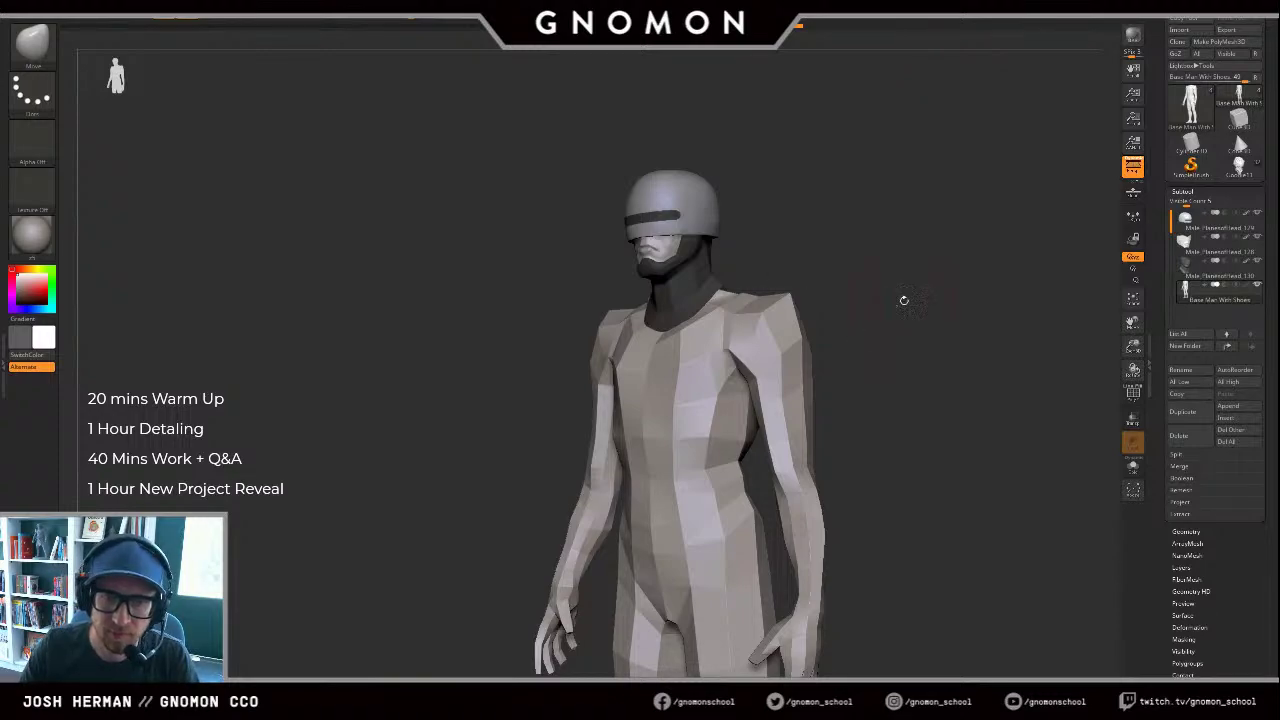
Step: Rework the slope between neck and shoulders from the front with the Move brush, undo the last stroke, and show the polyframe
{"action": "left_click_drag", "start_coordinate": [904, 300], "coordinate": [855, 290], "text": "shift"}
{"action": "key", "text": "x"}
{"action": "mouse_move", "coordinate": [574, 321]}
{"action": "left_mouse_down"}
{"action": "mouse_move", "coordinate": [566, 303]}
{"action": "mouse_move", "coordinate": [564, 317]}
{"action": "mouse_move", "coordinate": [600, 314]}
{"action": "mouse_move", "coordinate": [591, 305]}
{"action": "left_mouse_up"}
{"action": "key", "text": "s"}
{"action": "key", "text": "shift+f"}
{"action": "key", "text": "shift+f"}
{"action": "key", "text": "s"}
{"action": "key", "text": "s"}
{"action": "key", "text": "s"}
{"action": "key", "text": "ctrl+z"}
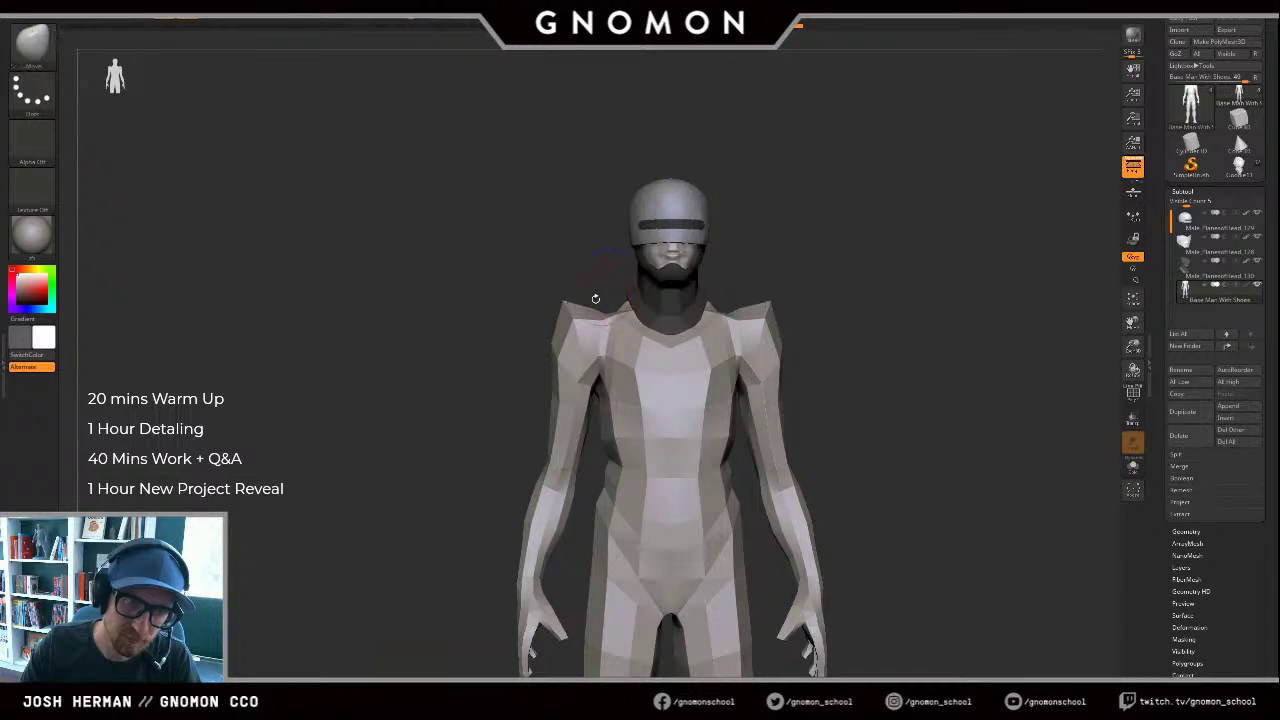
{"action": "key", "text": "shift+f"}
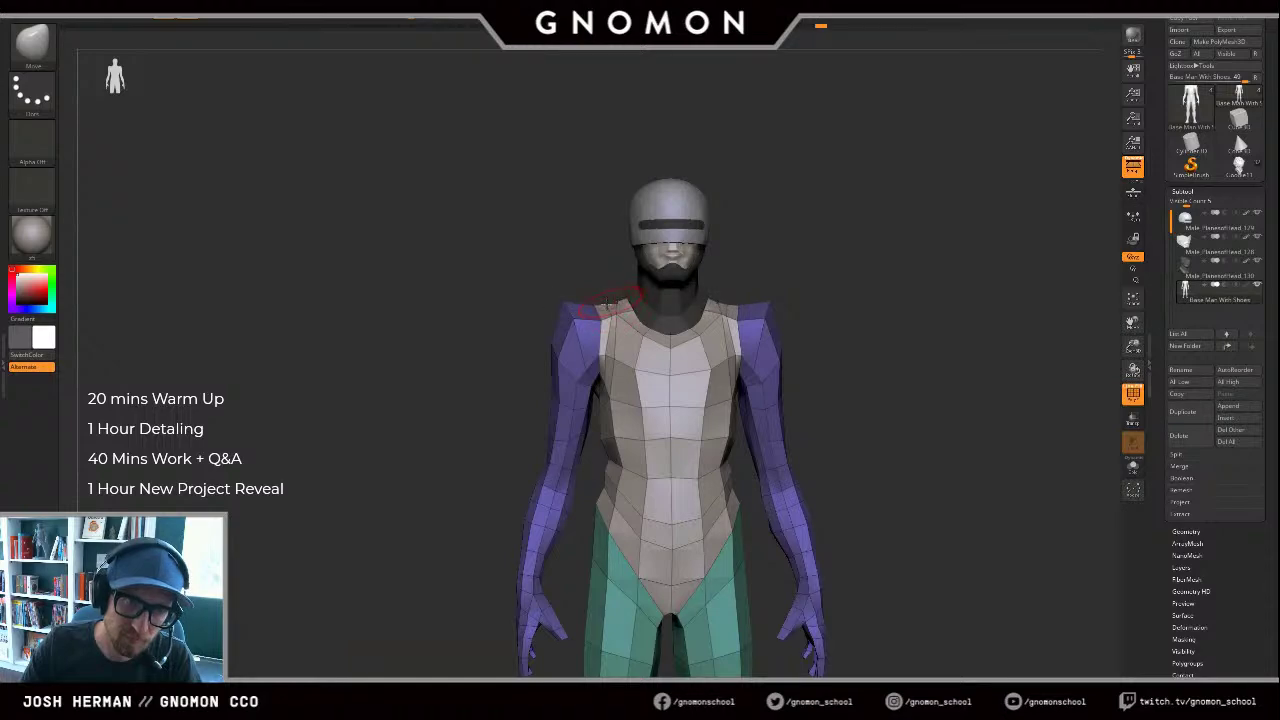
Step: Resize the Move brush and pull the shoulders and upper arms slightly outward from the front
{"action": "mouse_move", "coordinate": [915, 308]}
{"action": "left_mouse_down", "text": "alt"}
{"action": "mouse_move", "coordinate": [809, 237]}
{"action": "mouse_move", "coordinate": [815, 257]}
{"action": "left_mouse_up", "text": "alt"}
{"action": "key", "text": "s"}
{"action": "key", "text": "s"}
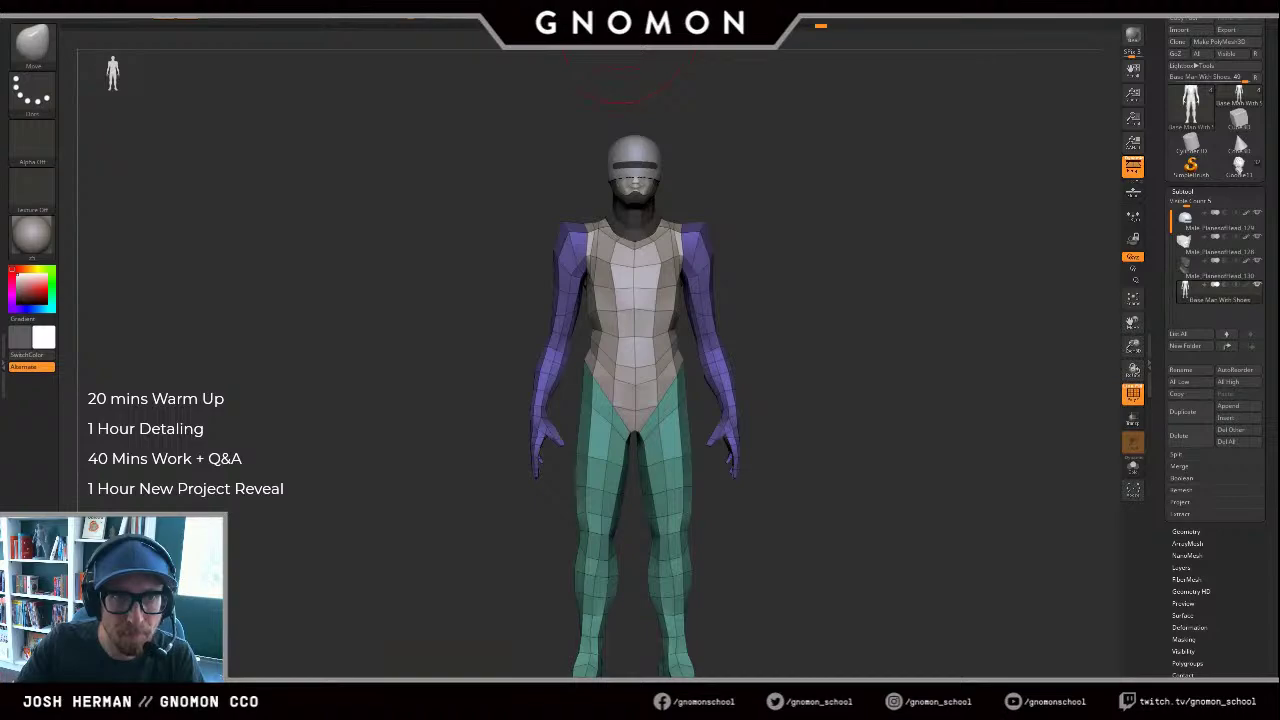
{"action": "key", "text": "s"}
{"action": "mouse_move", "coordinate": [818, 252]}
{"action": "left_mouse_down"}
{"action": "mouse_move", "coordinate": [777, 255]}
{"action": "mouse_move", "coordinate": [849, 286]}
{"action": "mouse_move", "coordinate": [836, 293]}
{"action": "left_mouse_up"}
{"action": "key", "text": "ctrl"}
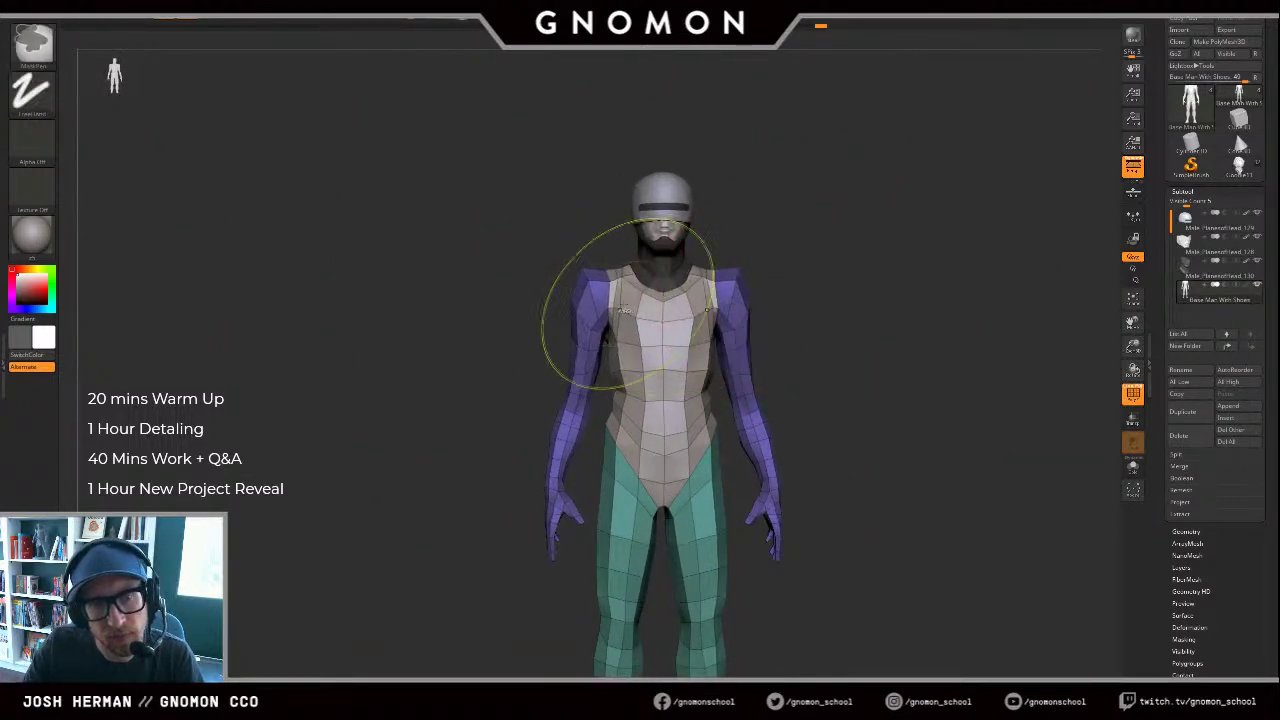
{"action": "left_click_drag", "start_coordinate": [594, 286], "coordinate": [584, 279]}
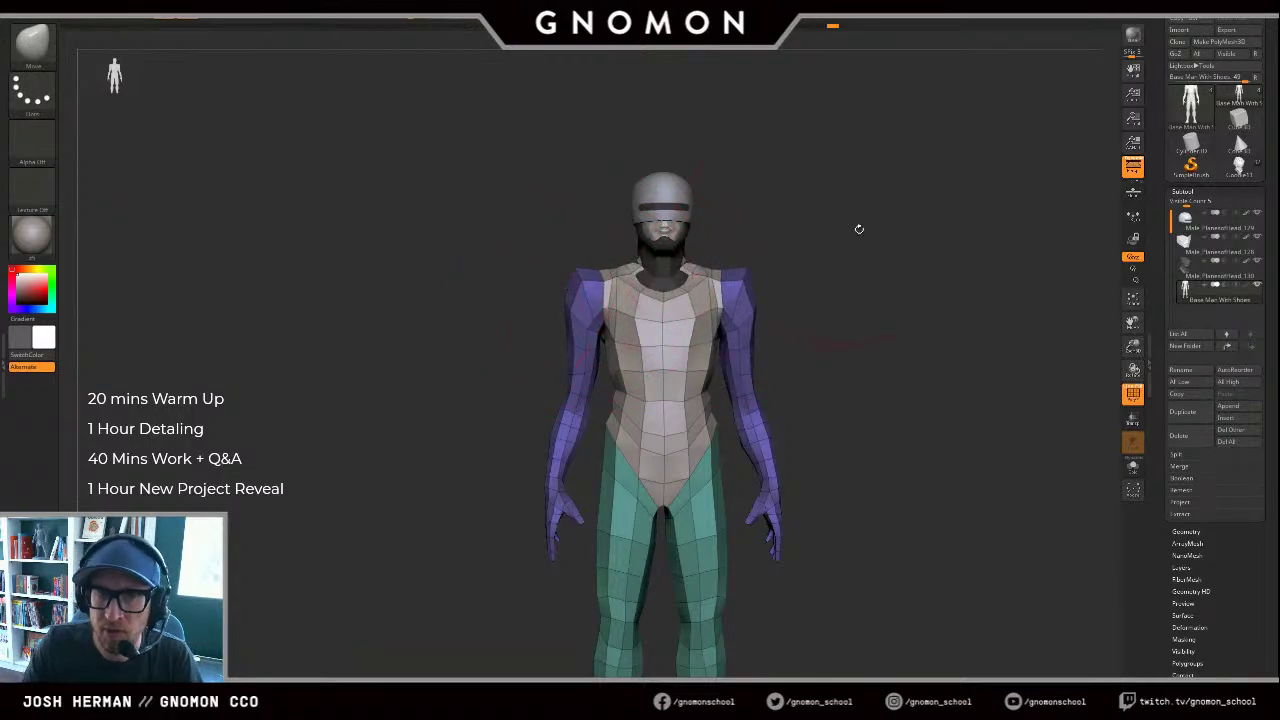
Step: Adjust the outline of the waist and arms from the front with a resized Move brush and check it in three-quarter view
{"action": "left_click_drag", "start_coordinate": [858, 229], "coordinate": [905, 243]}
{"action": "mouse_move", "coordinate": [815, 264]}
{"action": "left_mouse_down", "text": "shift"}
{"action": "mouse_move", "coordinate": [734, 283]}
{"action": "mouse_move", "coordinate": [743, 298]}
{"action": "mouse_move", "coordinate": [774, 274]}
{"action": "mouse_move", "coordinate": [774, 246]}
{"action": "mouse_move", "coordinate": [722, 256]}
{"action": "left_mouse_up", "text": "shift"}
{"action": "mouse_move", "coordinate": [847, 238]}
{"action": "left_mouse_down"}
{"action": "mouse_move", "coordinate": [918, 253]}
{"action": "mouse_move", "coordinate": [863, 257]}
{"action": "left_mouse_up"}
{"action": "left_click_drag", "start_coordinate": [821, 294], "coordinate": [815, 254], "text": "alt"}
{"action": "key", "text": "s"}
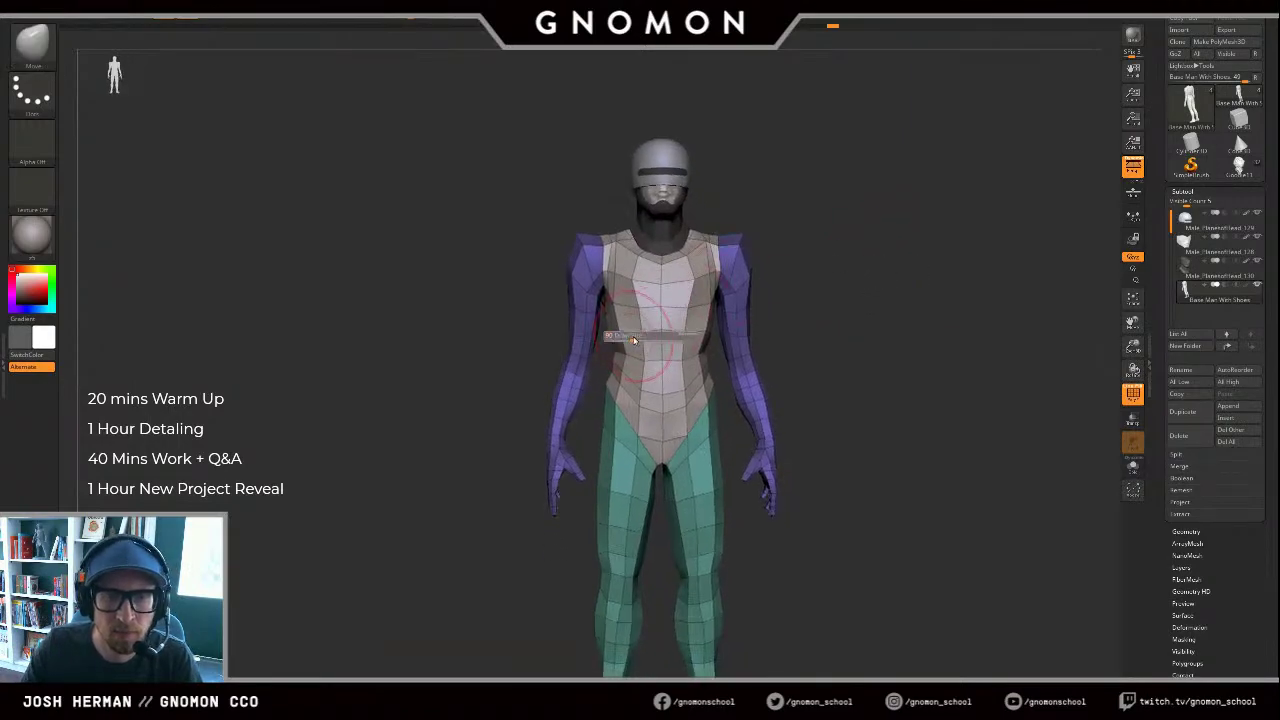
{"action": "left_click_drag", "start_coordinate": [588, 345], "coordinate": [600, 340]}
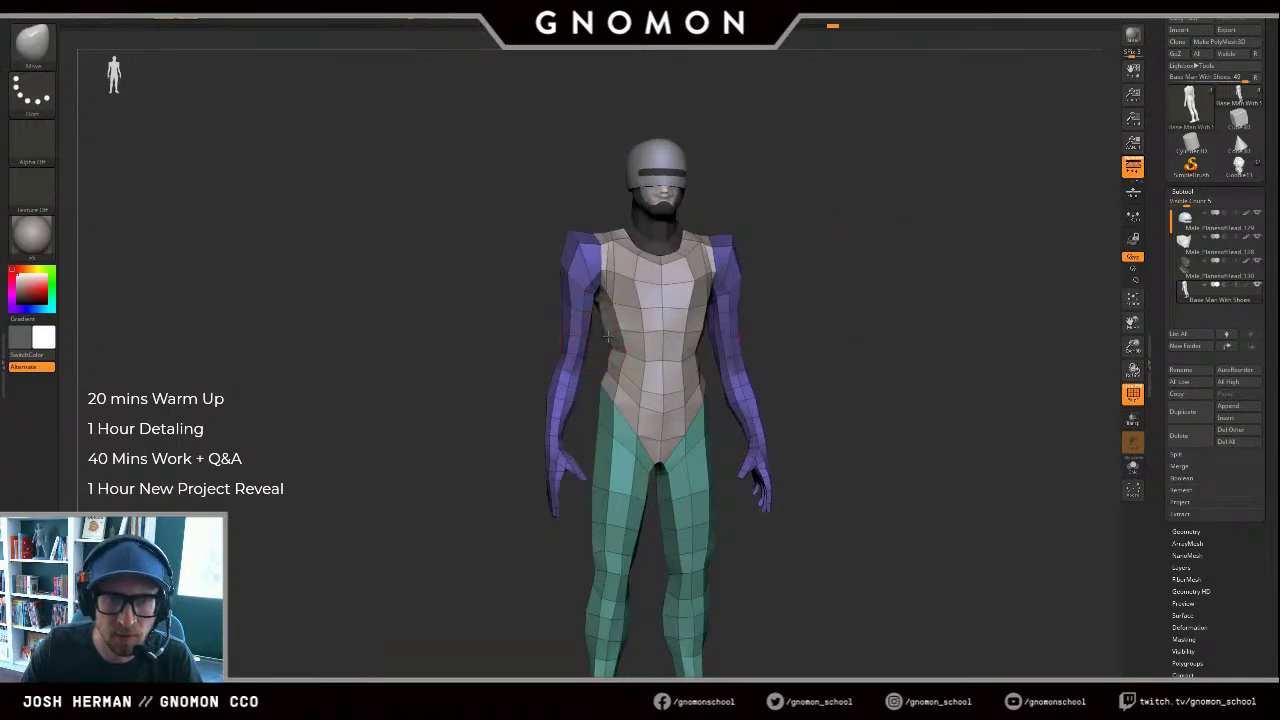
{"action": "left_click_drag", "start_coordinate": [841, 315], "coordinate": [755, 310]}
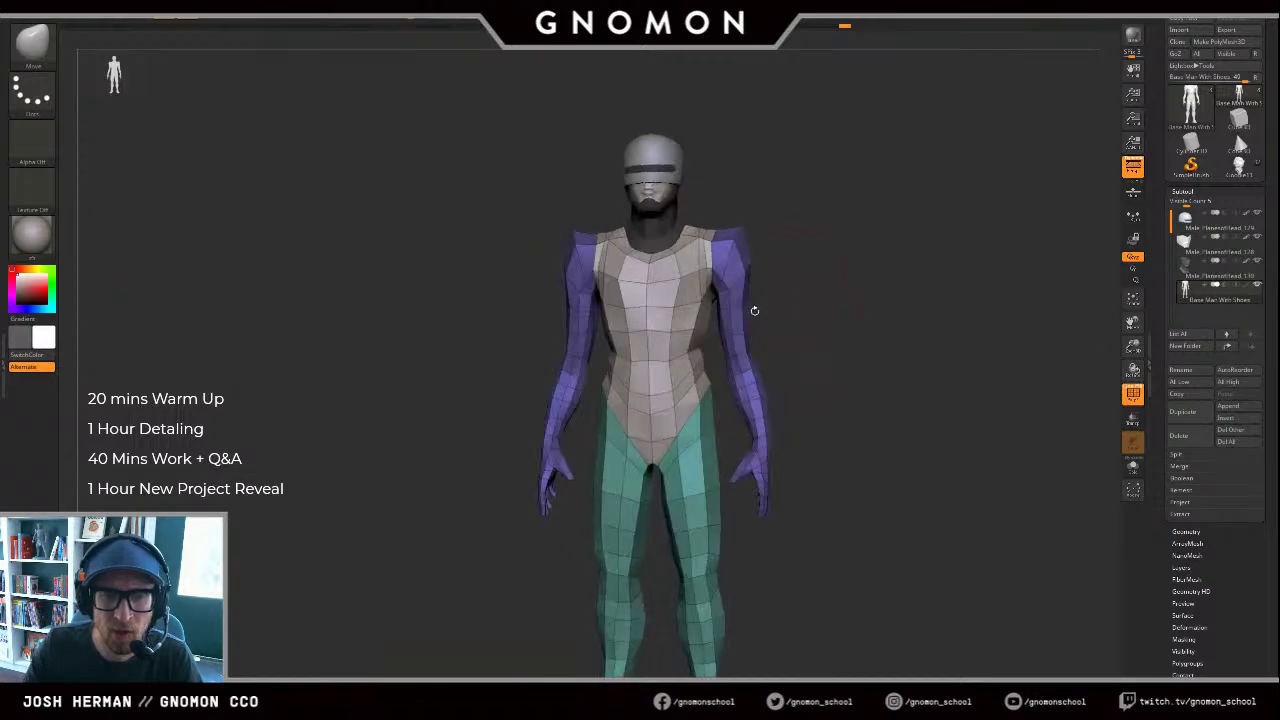
{"action": "mouse_move", "coordinate": [474, 376]}
{"action": "left_mouse_down", "text": "alt"}
{"action": "mouse_move", "coordinate": [486, 343]}
{"action": "mouse_move", "coordinate": [436, 330]}
{"action": "left_mouse_up", "text": "alt"}
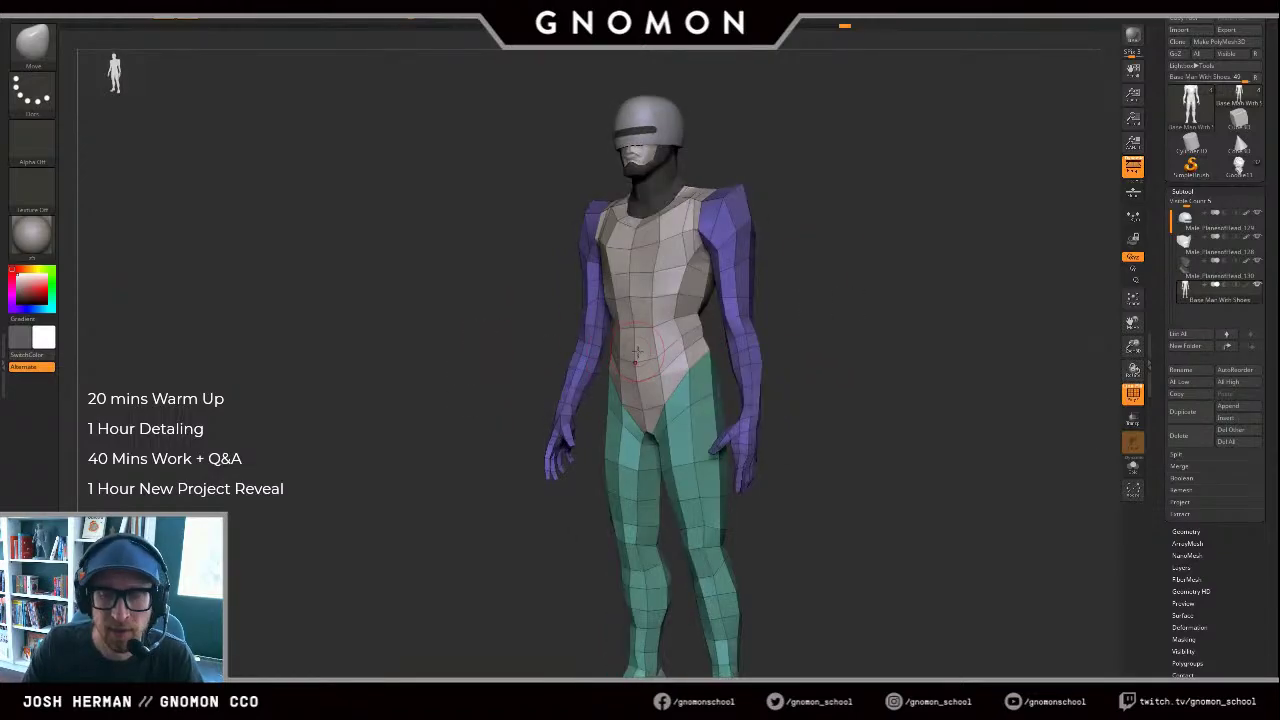
{"action": "mouse_move", "coordinate": [825, 288]}
{"action": "left_mouse_down"}
{"action": "mouse_move", "coordinate": [857, 286]}
{"action": "mouse_move", "coordinate": [825, 286]}
{"action": "left_mouse_up"}
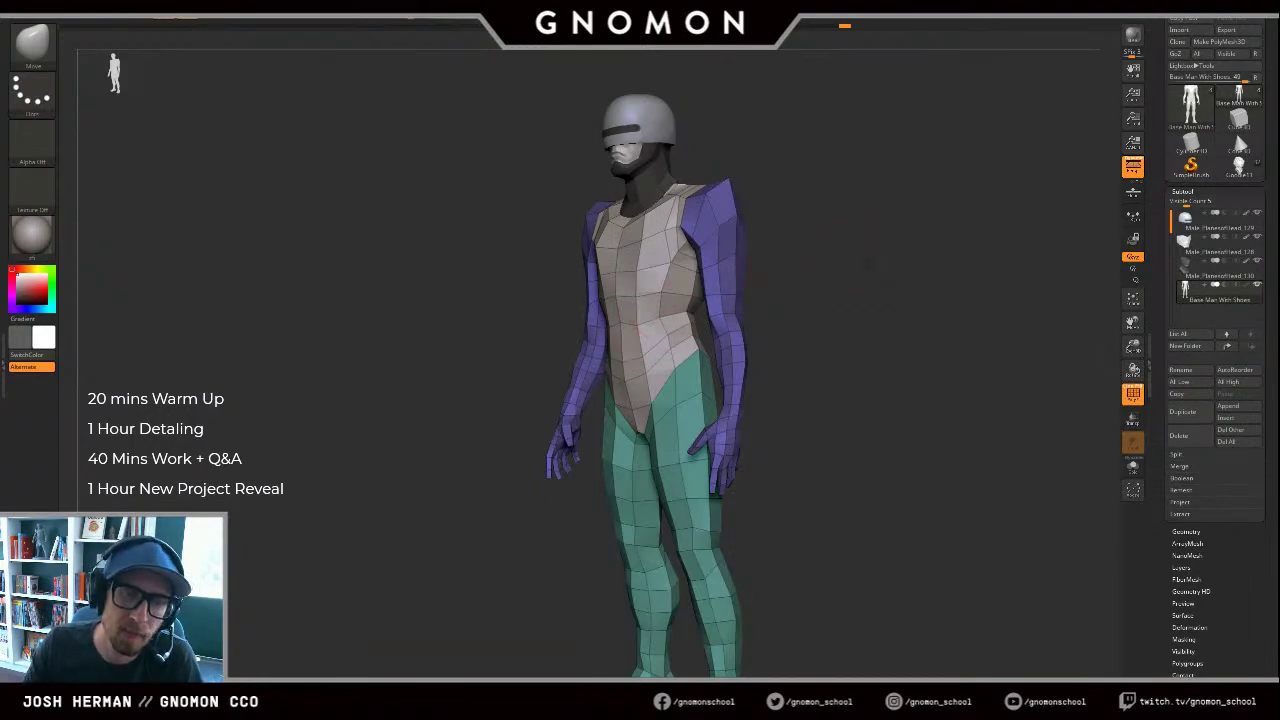
Step: Isolate the green legs polygroup, mask it, show the full body again and invert the mask so only the legs stay editable
{"action": "left_click_drag", "start_coordinate": [486, 368], "coordinate": [538, 370], "text": "shift"}
{"action": "left_click_drag", "start_coordinate": [448, 370], "coordinate": [474, 372]}
{"action": "left_click_drag", "start_coordinate": [746, 381], "coordinate": [794, 371], "text": "alt"}
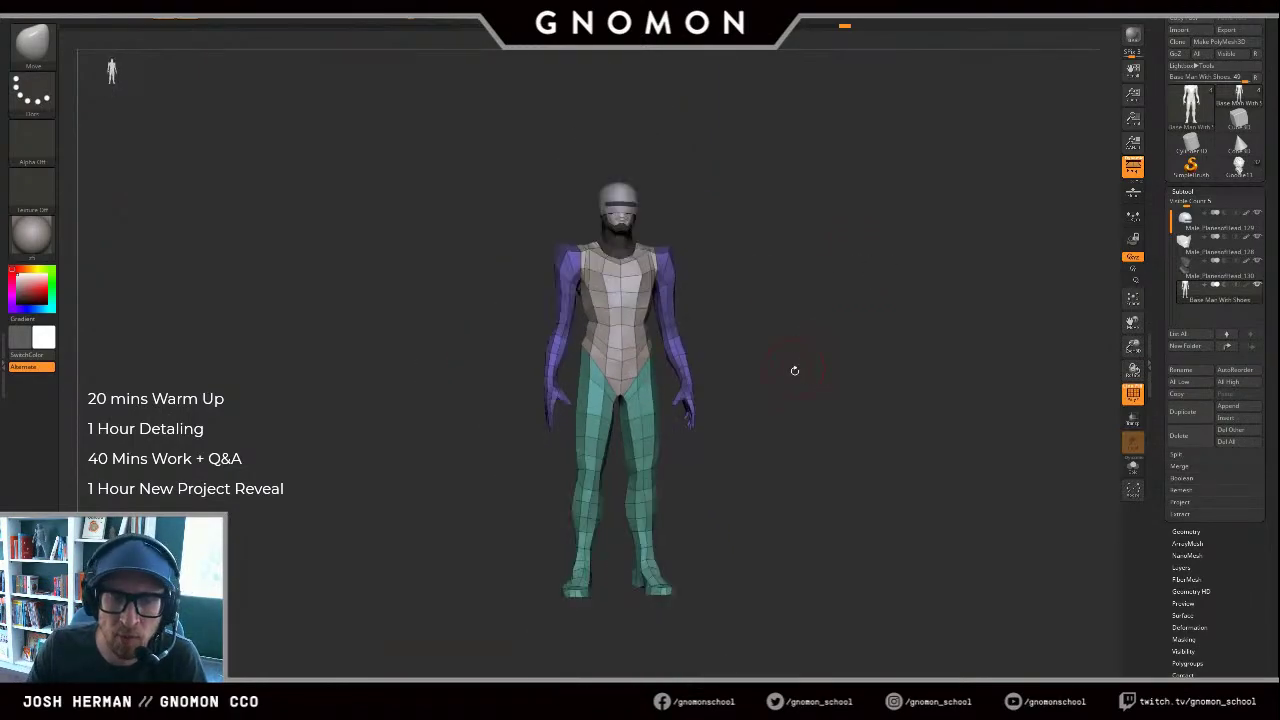
{"action": "left_click", "coordinate": [652, 420], "text": "ctrl+shift"}
{"action": "left_click", "coordinate": [846, 394], "text": "ctrl+shift"}
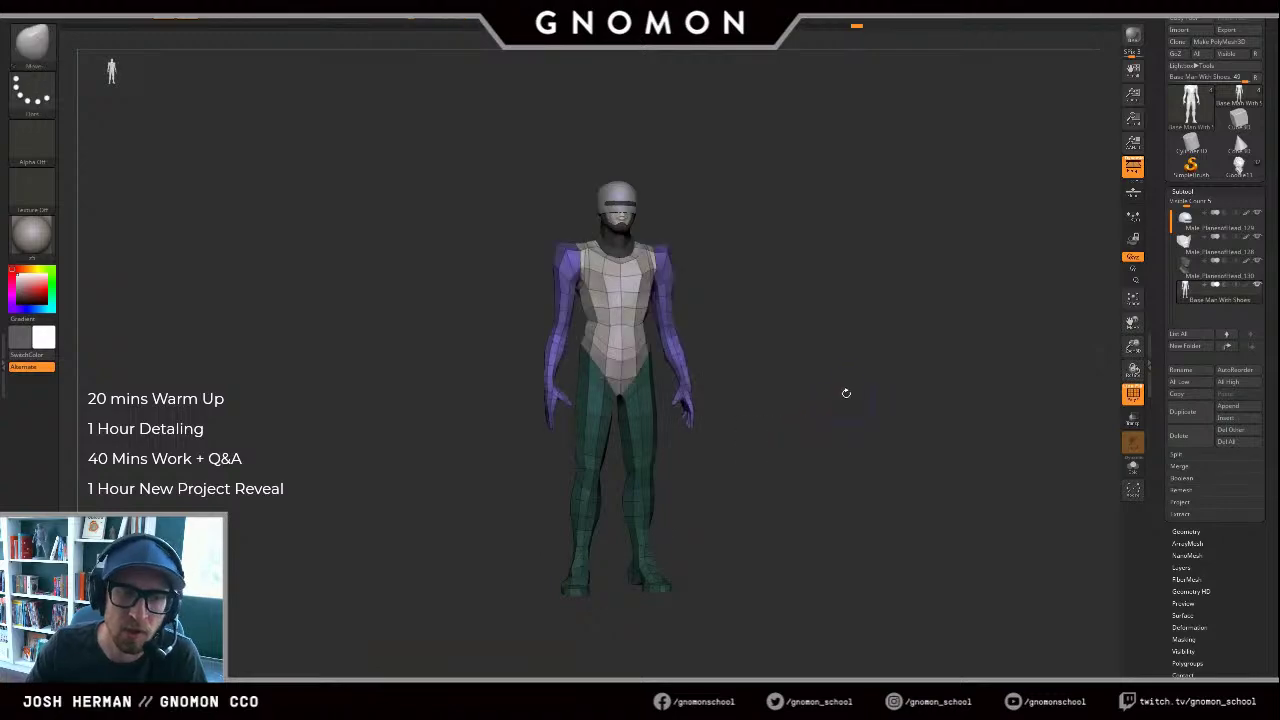
{"action": "mouse_move", "coordinate": [846, 394]}
{"action": "left_mouse_down"}
{"action": "mouse_move", "coordinate": [843, 380]}
{"action": "mouse_move", "coordinate": [837, 426]}
{"action": "mouse_move", "coordinate": [818, 402]}
{"action": "mouse_move", "coordinate": [803, 432]}
{"action": "mouse_move", "coordinate": [914, 403]}
{"action": "left_mouse_up"}
{"action": "left_click", "coordinate": [837, 426], "text": "ctrl"}
Step: Shift the unmasked lower legs and feet slightly forward in side view with a very large Move brush
{"action": "key", "text": "w"}
{"action": "left_click_drag", "start_coordinate": [816, 508], "coordinate": [692, 457], "text": "alt"}
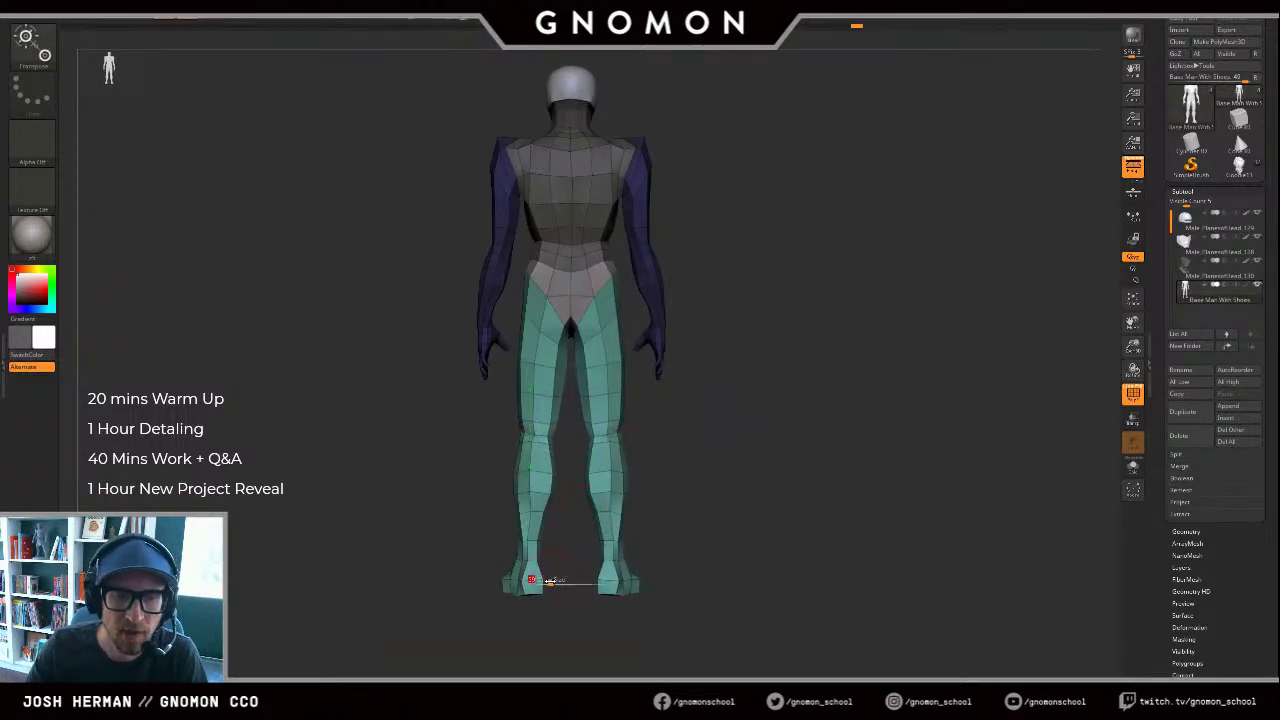
{"action": "key", "text": "s"}
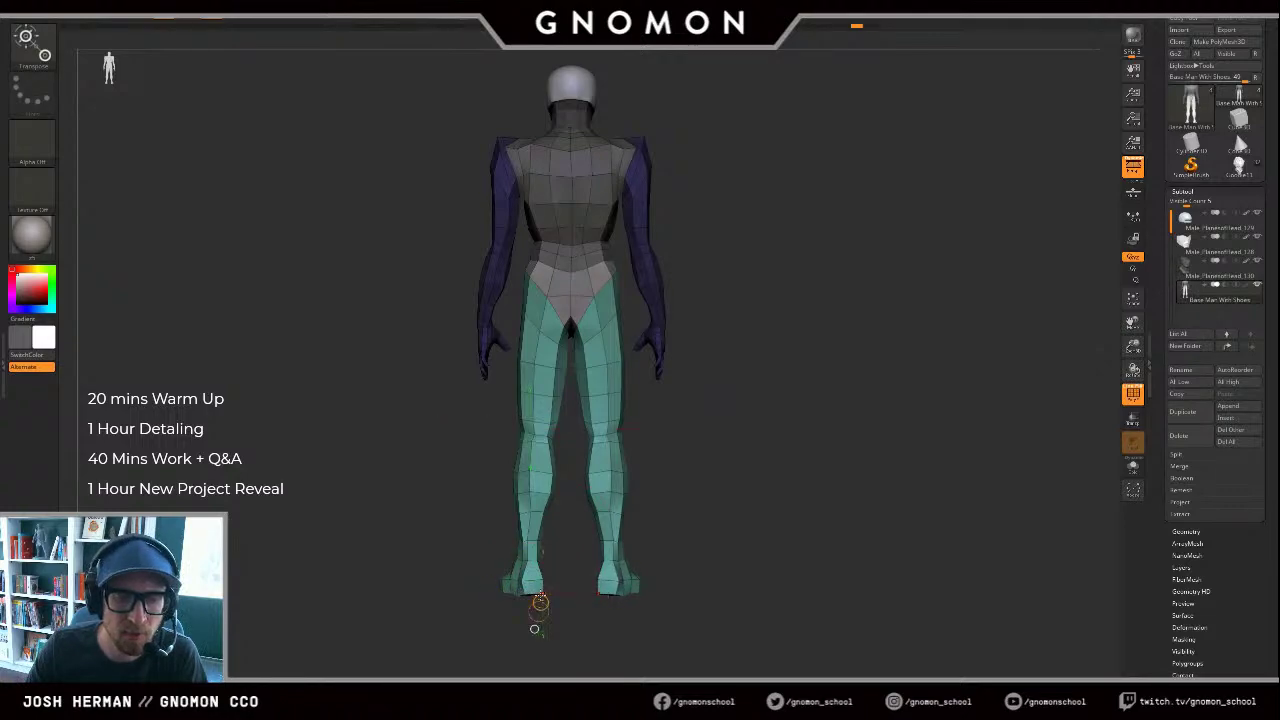
{"action": "key", "text": "q"}
{"action": "mouse_move", "coordinate": [443, 571]}
{"action": "left_mouse_down", "text": "shift"}
{"action": "mouse_move", "coordinate": [637, 469]}
{"action": "mouse_move", "coordinate": [780, 490]}
{"action": "left_mouse_up", "text": "shift"}
{"action": "key", "text": "s"}
{"action": "left_click", "coordinate": [650, 562]}
{"action": "key", "text": "s"}
{"action": "left_click", "coordinate": [633, 588]}
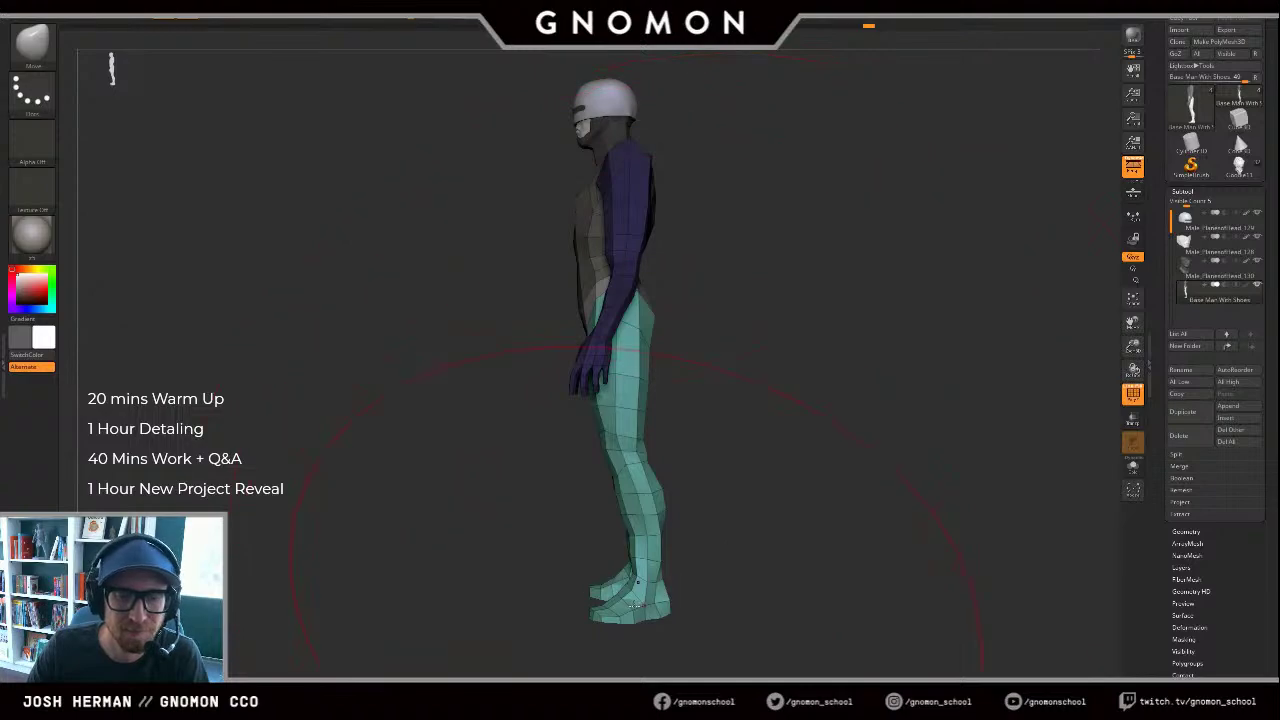
{"action": "left_click_drag", "start_coordinate": [618, 618], "coordinate": [602, 617]}
Step: Clear the mask and move the front of the torso slightly forward in side view with the Move brush
{"action": "mouse_move", "coordinate": [755, 520]}
{"action": "left_mouse_down"}
{"action": "mouse_move", "coordinate": [840, 525]}
{"action": "mouse_move", "coordinate": [868, 469]}
{"action": "left_mouse_up"}
{"action": "right_click_drag", "start_coordinate": [868, 469], "coordinate": [825, 467]}
{"action": "right_click_drag", "start_coordinate": [825, 467], "coordinate": [791, 434], "text": "ctrl"}
{"action": "right_click_drag", "start_coordinate": [700, 273], "coordinate": [736, 351], "text": "alt"}
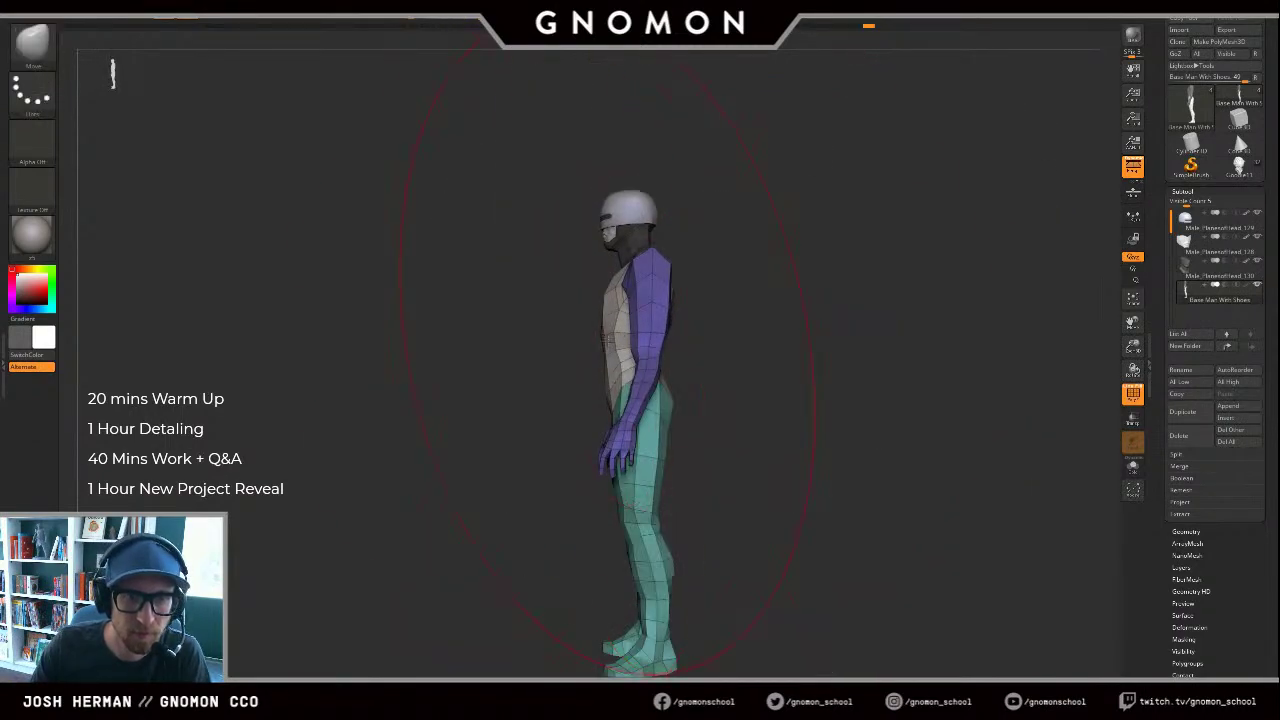
{"action": "key", "text": "s"}
{"action": "left_click", "coordinate": [591, 349]}
{"action": "left_click_drag", "start_coordinate": [604, 359], "coordinate": [602, 357]}
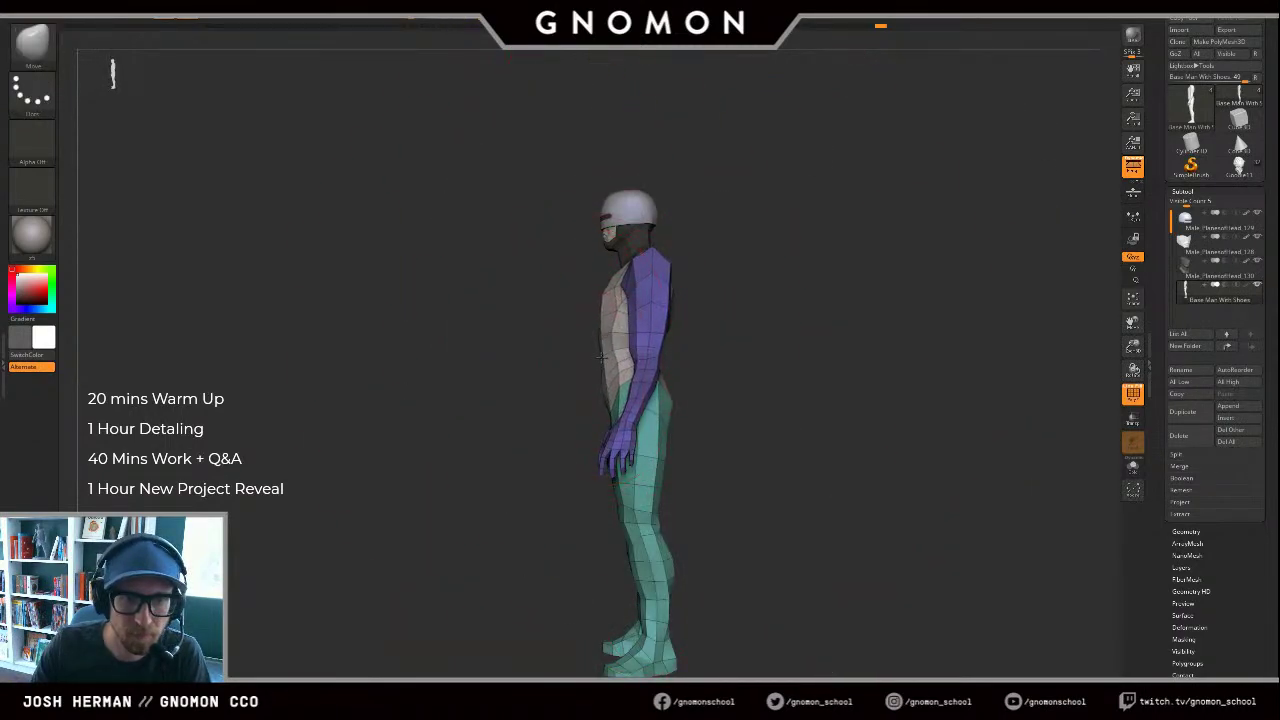
Step: Resize the Move brush and push the back of the thighs slightly forward in side view
{"action": "key", "text": "s"}
{"action": "left_click", "coordinate": [662, 472]}
{"action": "left_click_drag", "start_coordinate": [660, 468], "coordinate": [655, 468]}
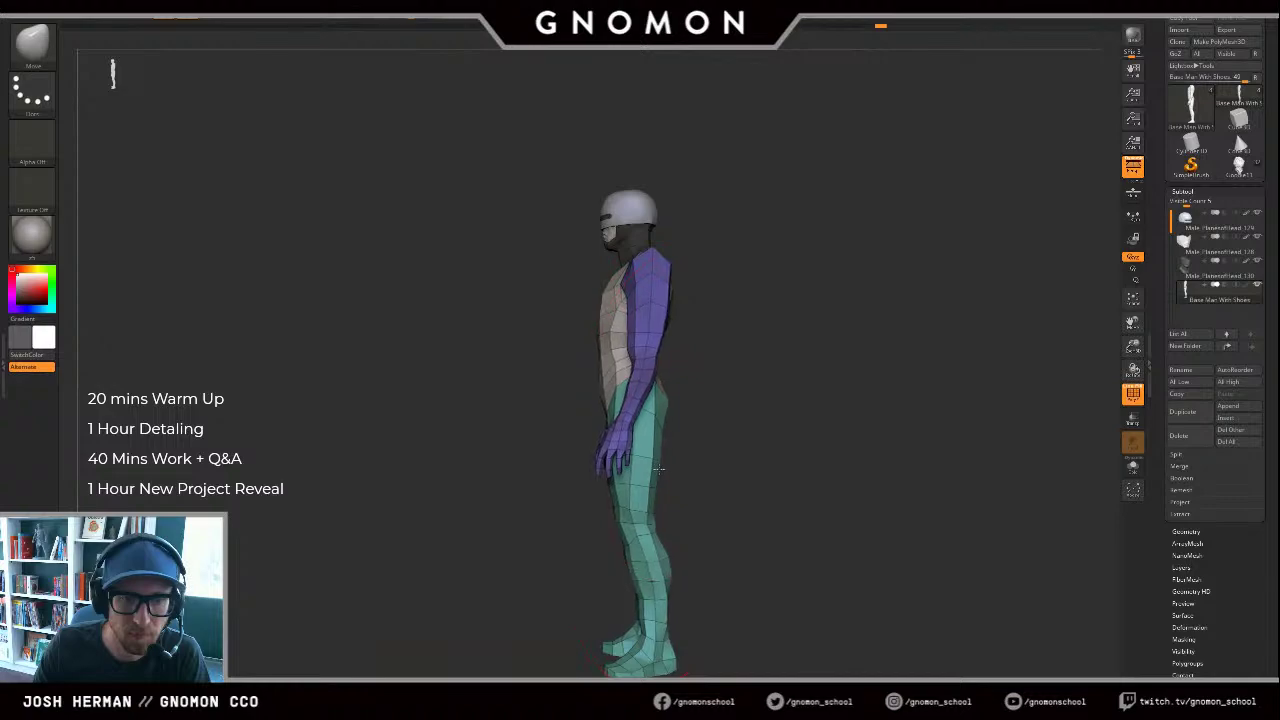
{"action": "left_click_drag", "start_coordinate": [783, 432], "coordinate": [872, 332]}
{"action": "left_click_drag", "start_coordinate": [910, 258], "coordinate": [849, 277], "text": "alt"}
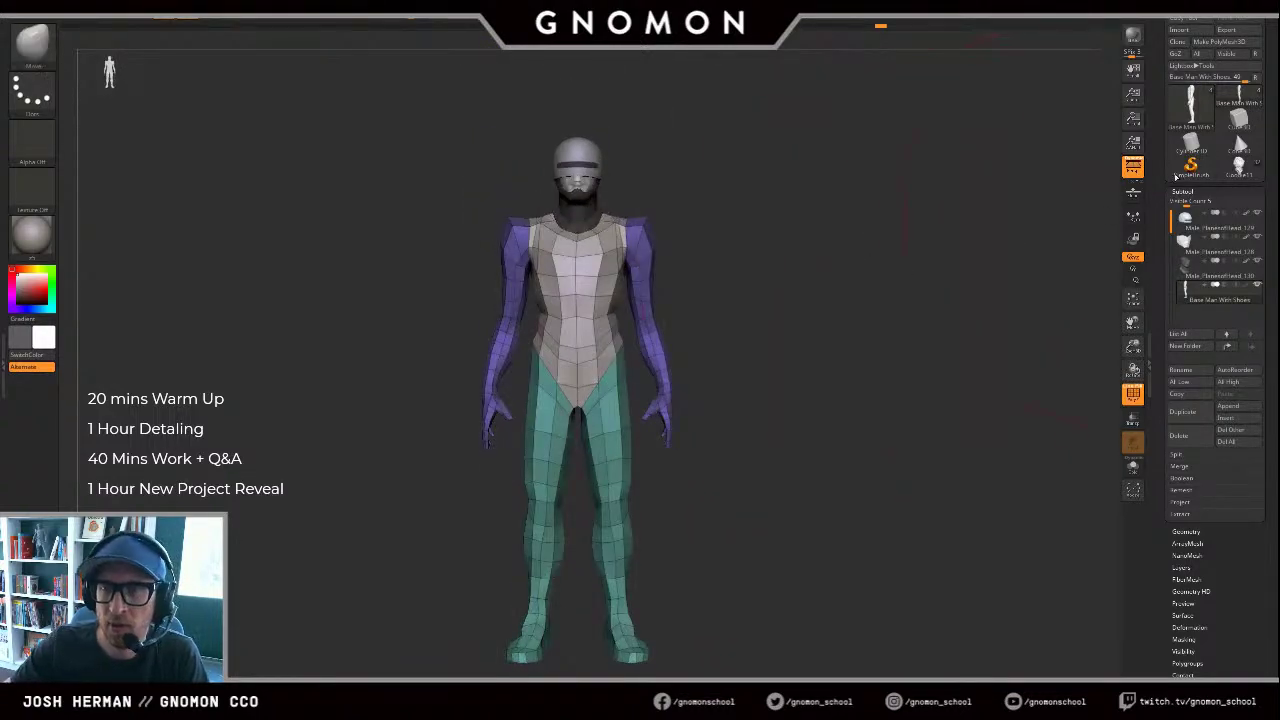
Step: Isolate the purple arms polygroup, mask the arms and invert the mask
{"action": "left_click_drag", "start_coordinate": [1069, 266], "coordinate": [1017, 274]}
{"action": "left_click_drag", "start_coordinate": [743, 306], "coordinate": [685, 311]}
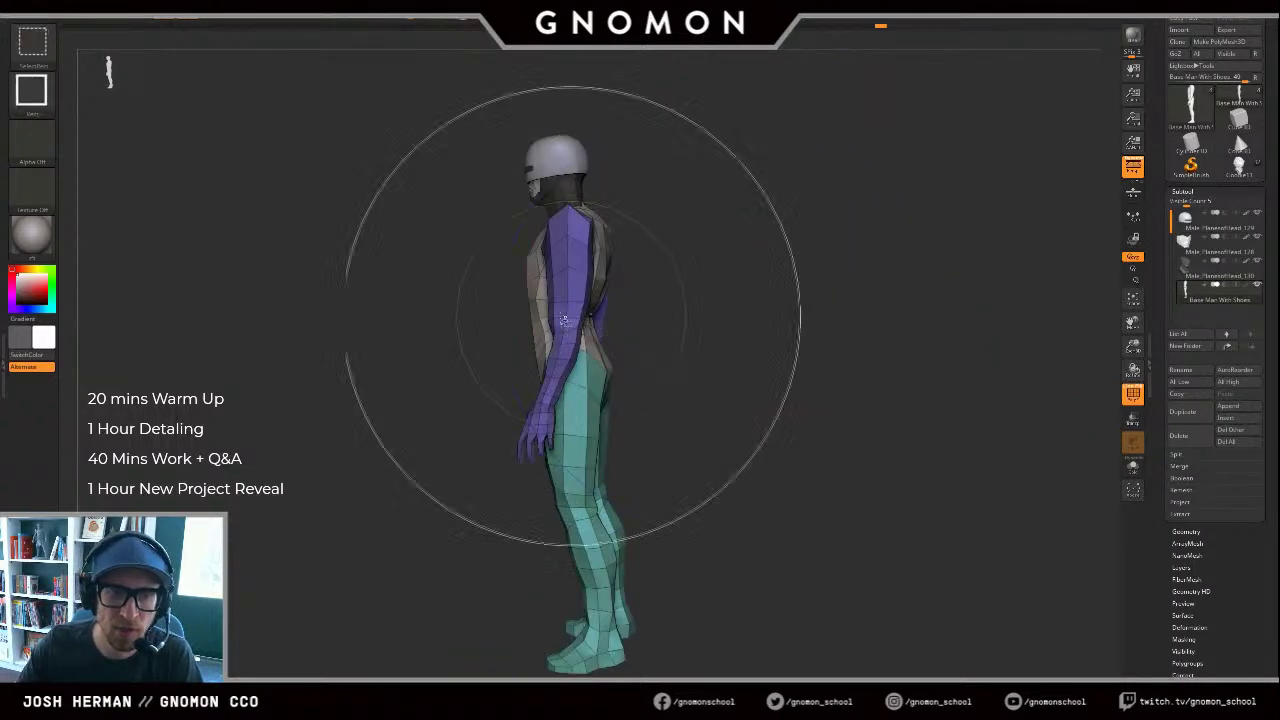
{"action": "left_click", "coordinate": [579, 301], "text": "ctrl+shift"}
{"action": "left_click_drag", "start_coordinate": [734, 146], "coordinate": [369, 551], "text": "ctrl"}
{"action": "left_click_drag", "start_coordinate": [843, 326], "coordinate": [903, 331], "text": "shift"}
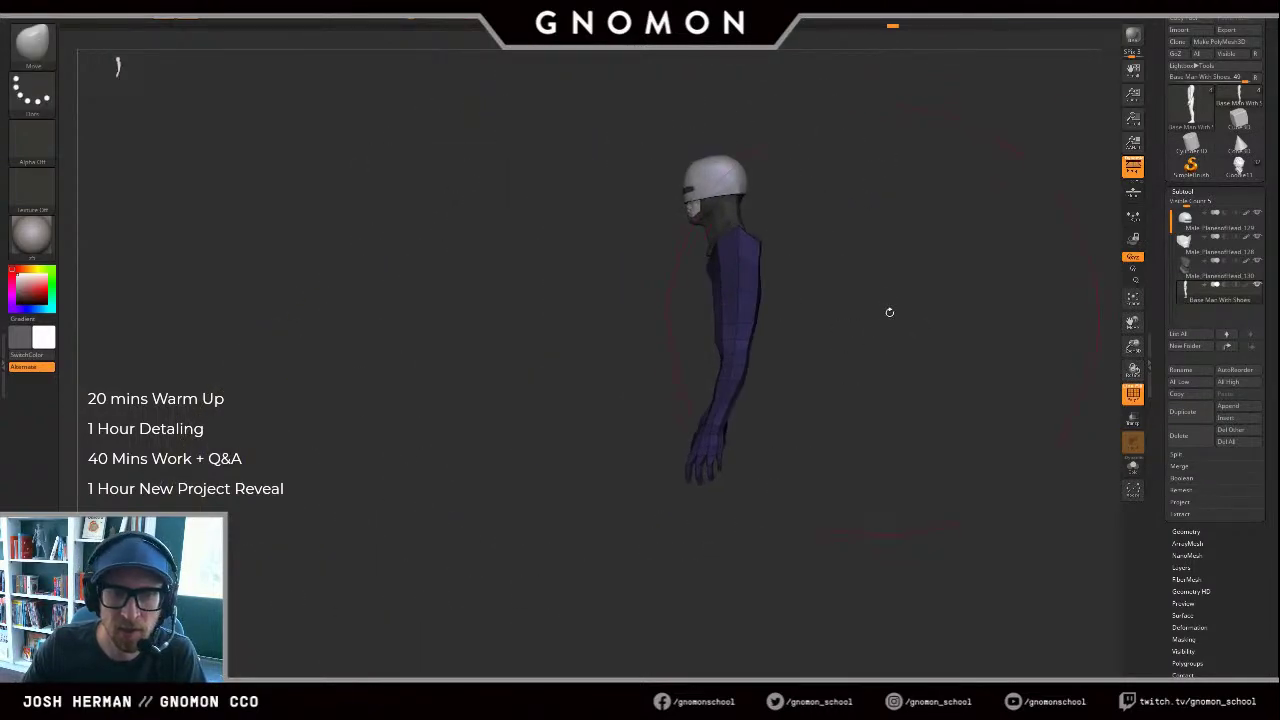
{"action": "left_click", "coordinate": [863, 268], "text": "ctrl"}
{"action": "left_click_drag", "start_coordinate": [862, 267], "coordinate": [799, 271], "text": "alt"}
Step: Lay a transpose line along the upper arm from shoulder to elbow in solo mode, then show the head with only the arms
{"action": "key", "text": "w"}
{"action": "mouse_move", "coordinate": [675, 263]}
{"action": "left_mouse_down"}
{"action": "mouse_move", "coordinate": [806, 258]}
{"action": "mouse_move", "coordinate": [711, 403]}
{"action": "mouse_move", "coordinate": [658, 348]}
{"action": "left_mouse_up"}
{"action": "key", "text": "alt+s"}
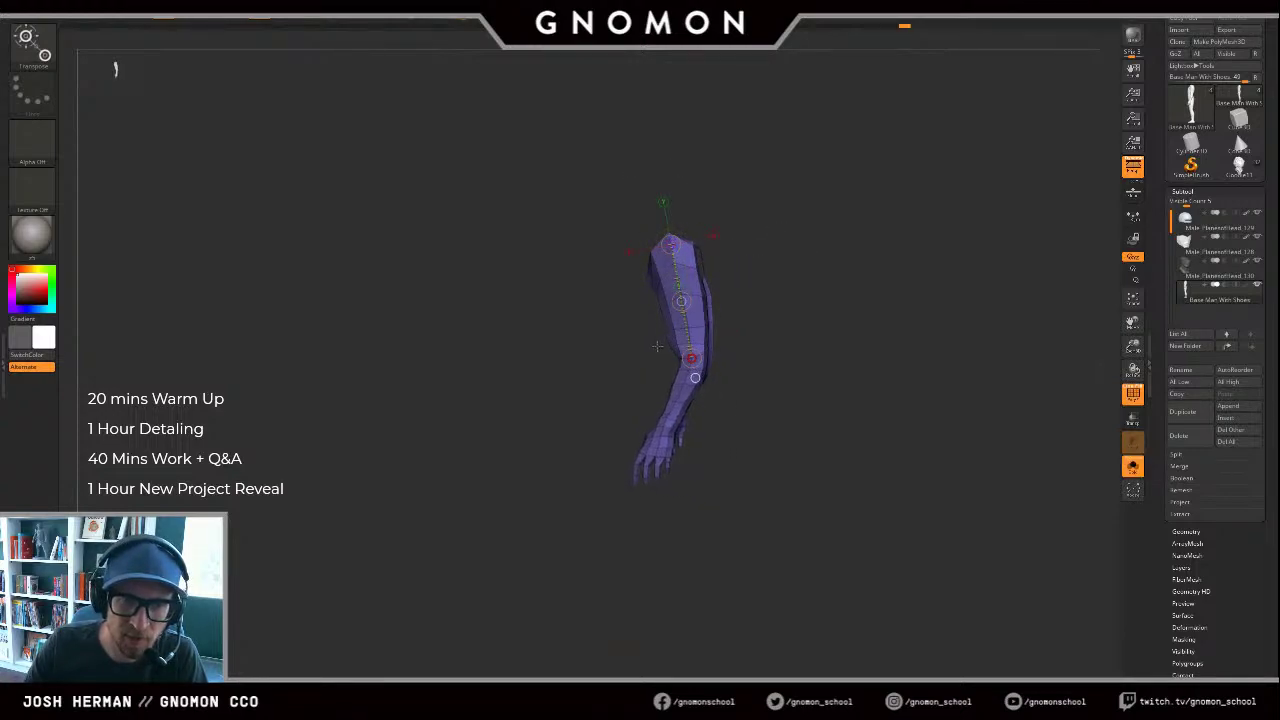
{"action": "left_click_drag", "start_coordinate": [760, 370], "coordinate": [871, 370], "text": "shift"}
{"action": "left_click", "coordinate": [954, 367], "text": "ctrl+shift"}
{"action": "left_click_drag", "start_coordinate": [972, 374], "coordinate": [856, 342]}
{"action": "key", "text": "alt+s"}
{"action": "left_click", "coordinate": [724, 352], "text": "ctrl+shift"}
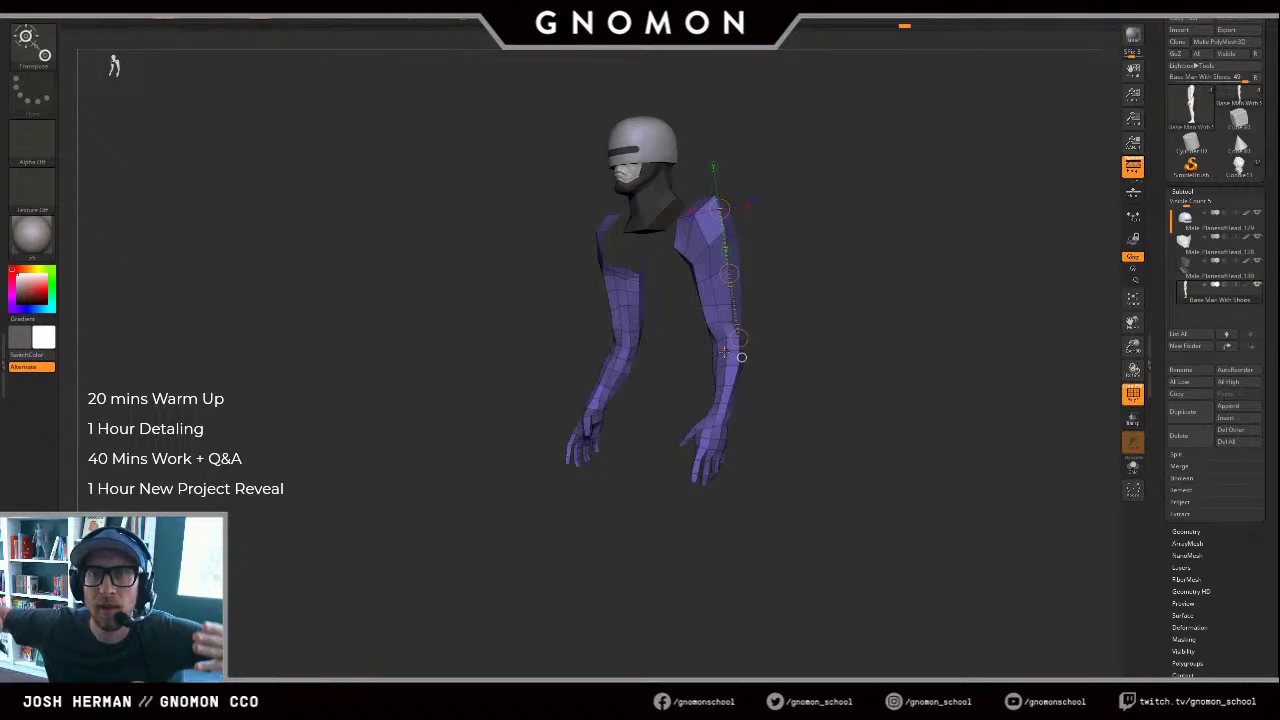
{"action": "left_click_drag", "start_coordinate": [938, 346], "coordinate": [895, 344]}
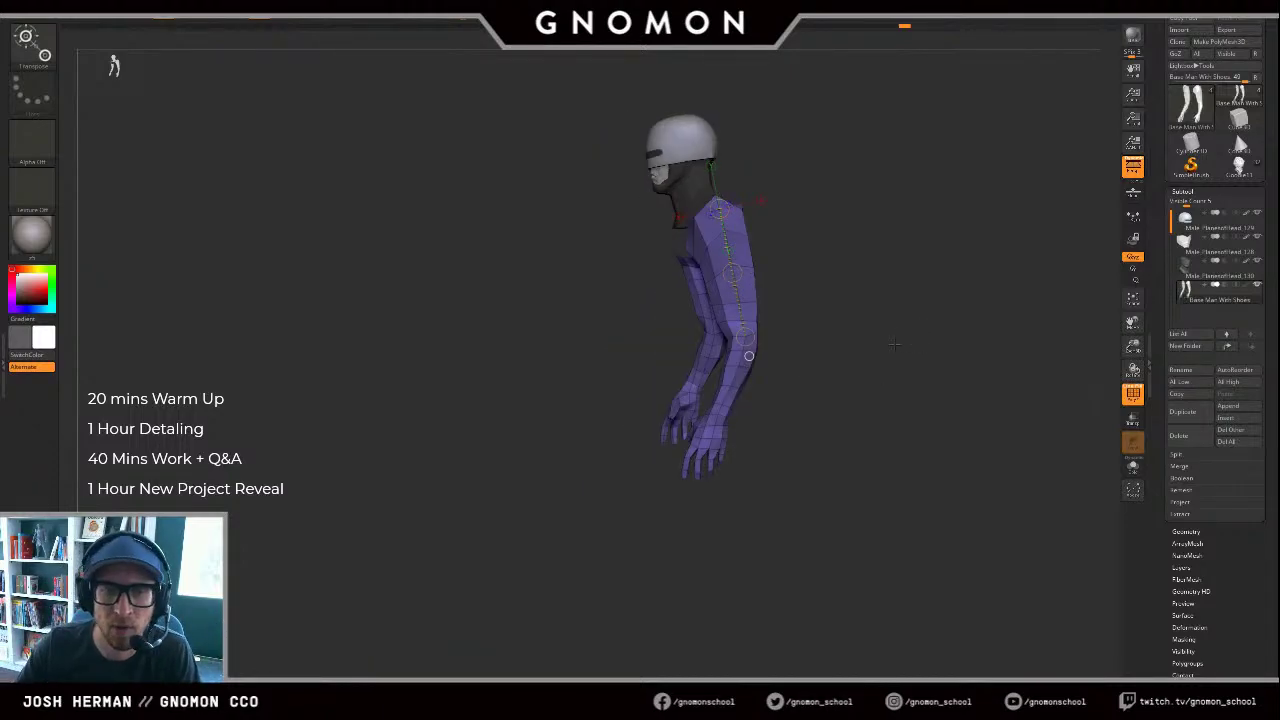
Step: Undo the last arm change and rotate the forearms slightly forward at the elbows in side view with a transpose line
{"action": "key", "text": "ctrl+z"}
{"action": "left_click_drag", "start_coordinate": [831, 294], "coordinate": [760, 334]}
{"action": "left_click", "coordinate": [648, 322]}
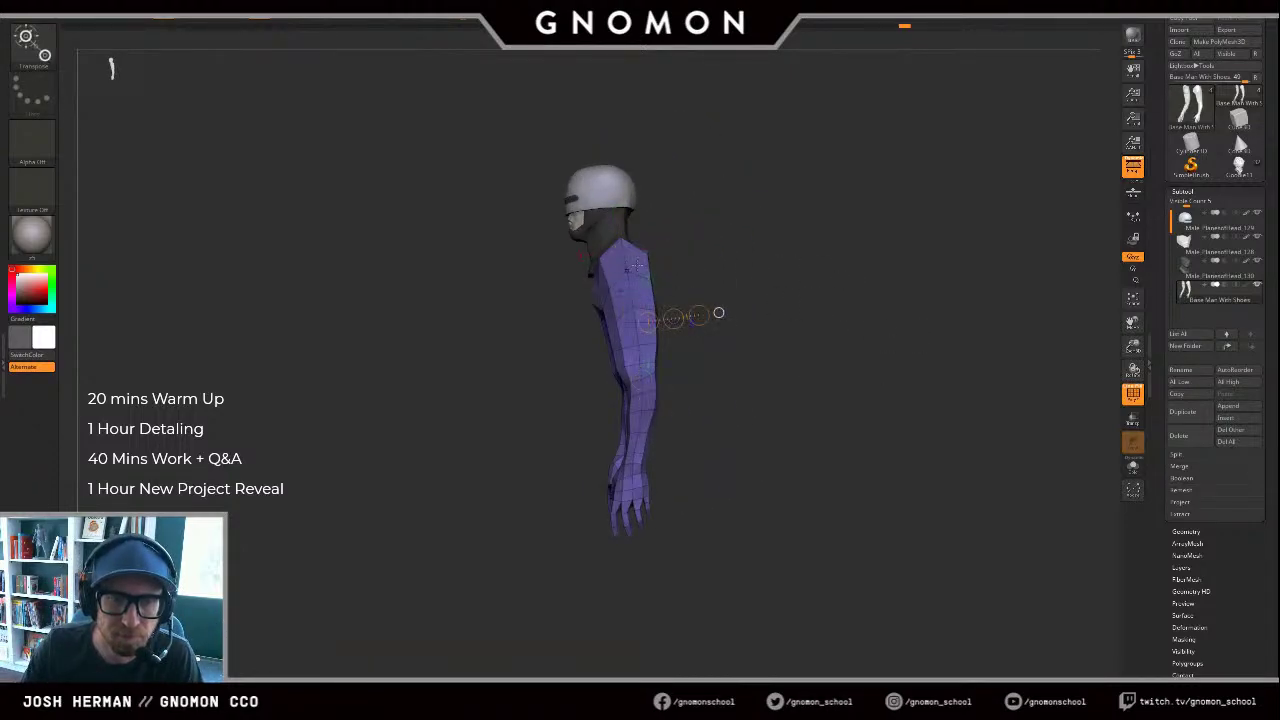
{"action": "mouse_move", "coordinate": [624, 248]}
{"action": "left_mouse_down"}
{"action": "mouse_move", "coordinate": [643, 375]}
{"action": "mouse_move", "coordinate": [608, 478]}
{"action": "left_mouse_up"}
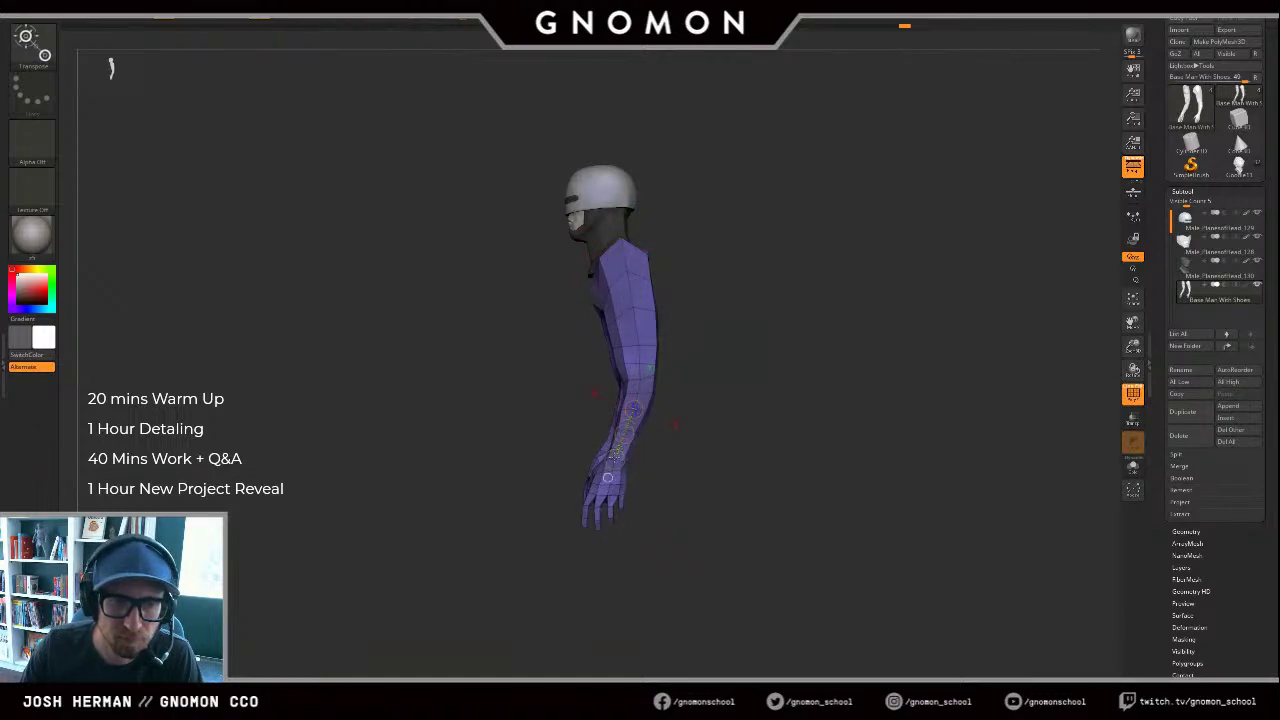
Step: Adjust the fingers with the Move brush and show the whole body again
{"action": "mouse_move", "coordinate": [690, 520]}
{"action": "left_mouse_down"}
{"action": "mouse_move", "coordinate": [765, 530]}
{"action": "mouse_move", "coordinate": [708, 534]}
{"action": "mouse_move", "coordinate": [720, 523]}
{"action": "mouse_move", "coordinate": [657, 619]}
{"action": "mouse_move", "coordinate": [609, 589]}
{"action": "mouse_move", "coordinate": [606, 569]}
{"action": "mouse_move", "coordinate": [658, 590]}
{"action": "left_mouse_up"}
{"action": "key", "text": "q"}
{"action": "left_click_drag", "start_coordinate": [571, 573], "coordinate": [582, 578]}
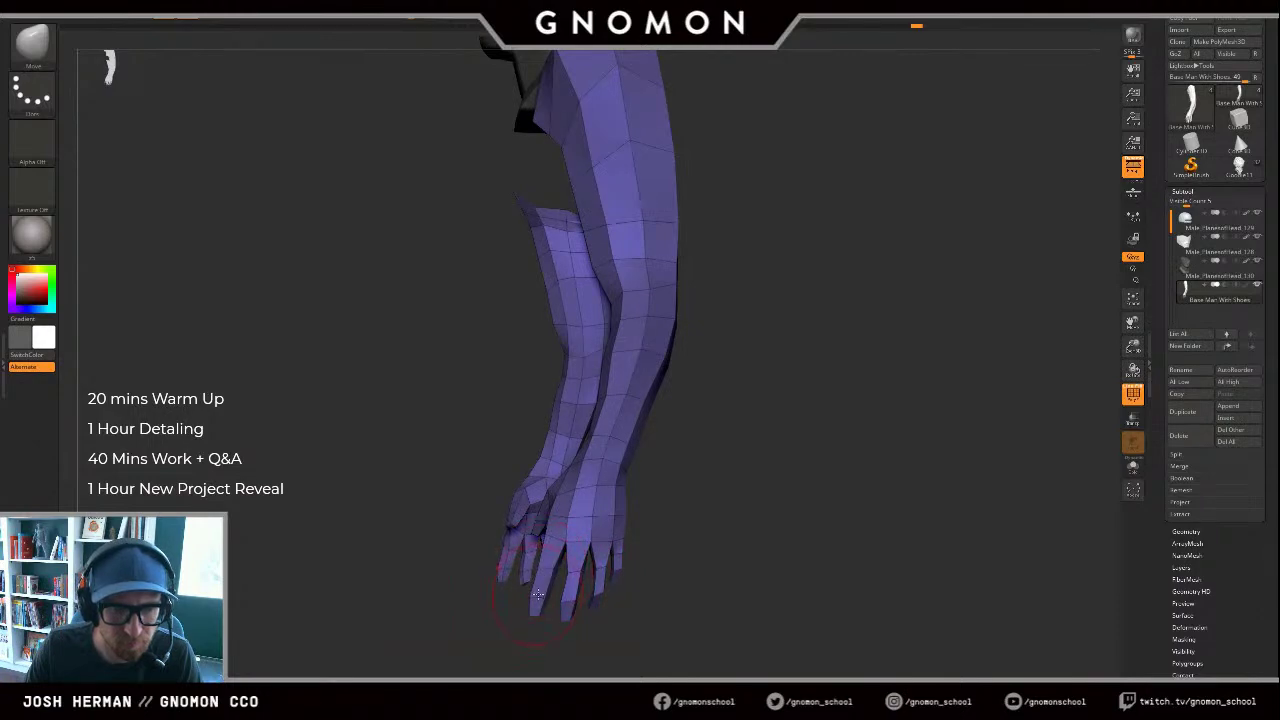
{"action": "mouse_move", "coordinate": [723, 549]}
{"action": "left_mouse_down"}
{"action": "mouse_move", "coordinate": [747, 541]}
{"action": "mouse_move", "coordinate": [571, 557]}
{"action": "mouse_move", "coordinate": [609, 569]}
{"action": "left_mouse_up"}
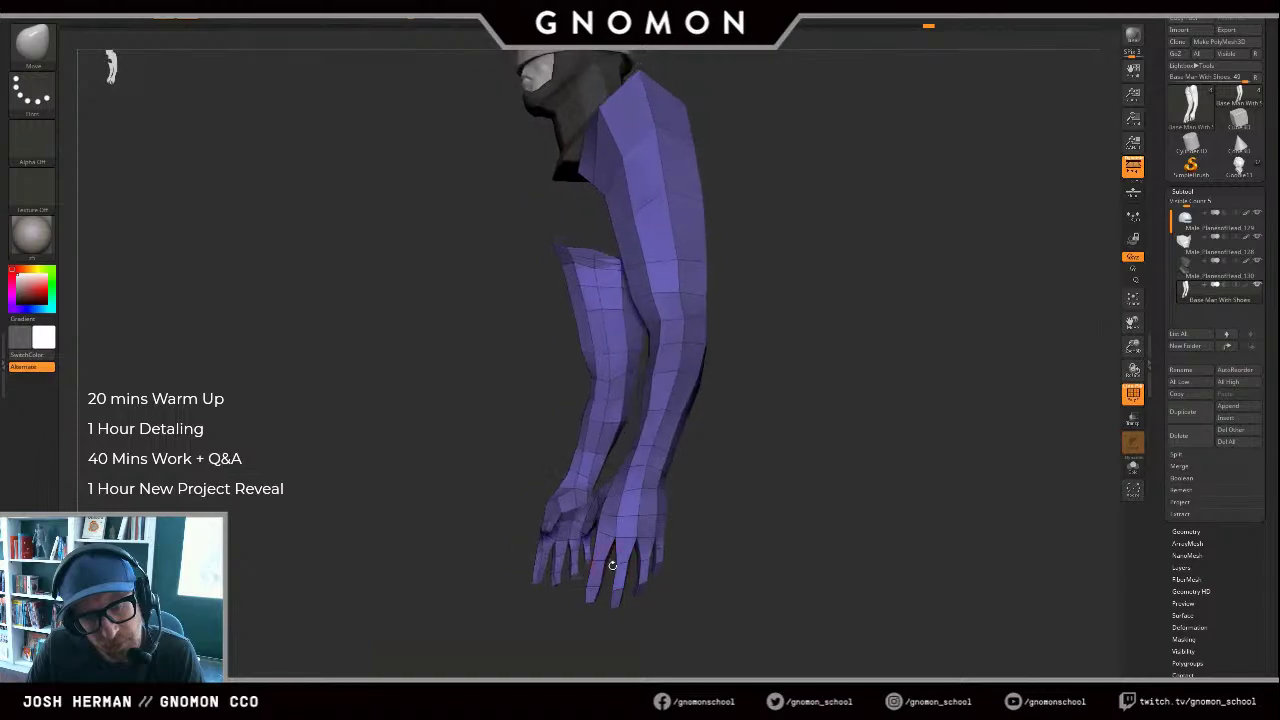
{"action": "mouse_move", "coordinate": [806, 515]}
{"action": "left_mouse_down", "text": "shift"}
{"action": "mouse_move", "coordinate": [837, 514]}
{"action": "mouse_move", "coordinate": [877, 463]}
{"action": "mouse_move", "coordinate": [809, 386]}
{"action": "mouse_move", "coordinate": [825, 329]}
{"action": "mouse_move", "coordinate": [844, 335]}
{"action": "left_mouse_up", "text": "shift"}
{"action": "left_click", "coordinate": [819, 510], "text": "ctrl+shift"}
{"action": "left_click_drag", "start_coordinate": [738, 382], "coordinate": [790, 372]}
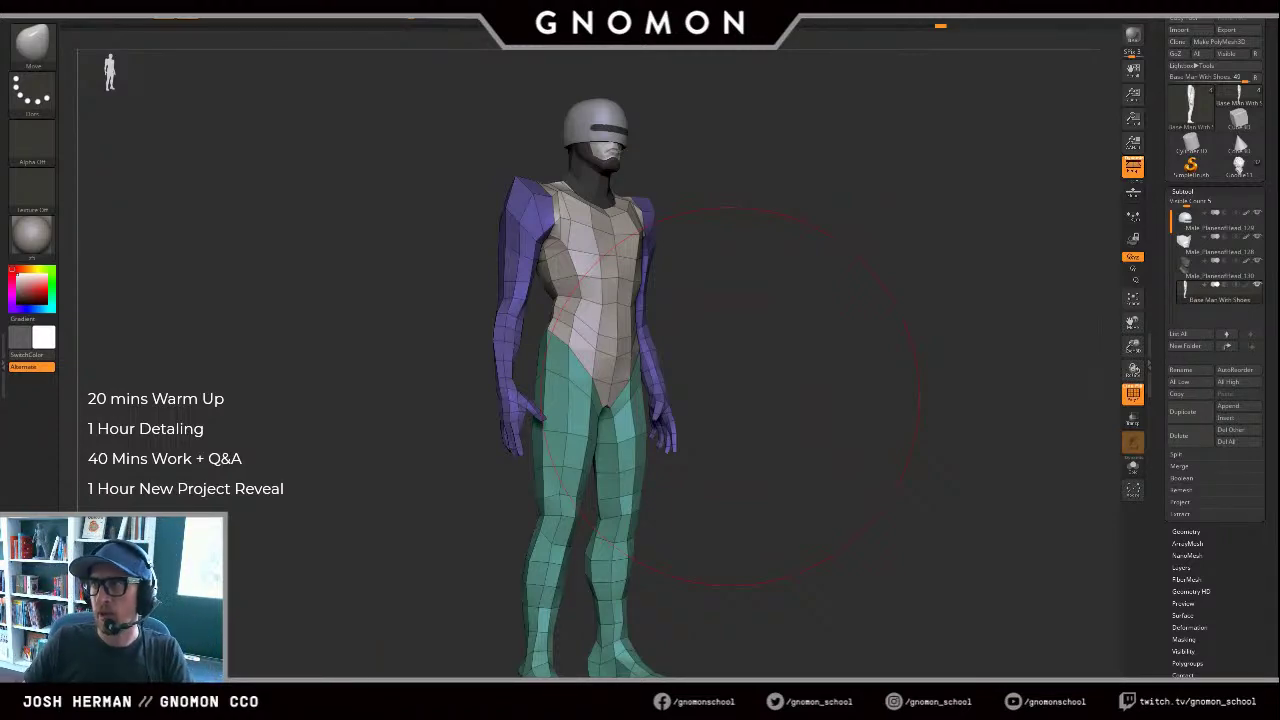
Step: Examine the body from the front and compare its proportions with the RoboCop reference photo
{"action": "left_click_drag", "start_coordinate": [955, 455], "coordinate": [895, 450]}
{"action": "key", "text": "s"}
{"action": "mouse_move", "coordinate": [844, 214]}
{"action": "left_mouse_down", "text": "alt"}
{"action": "mouse_move", "coordinate": [877, 302]}
{"action": "mouse_move", "coordinate": [806, 283]}
{"action": "left_mouse_up", "text": "alt"}
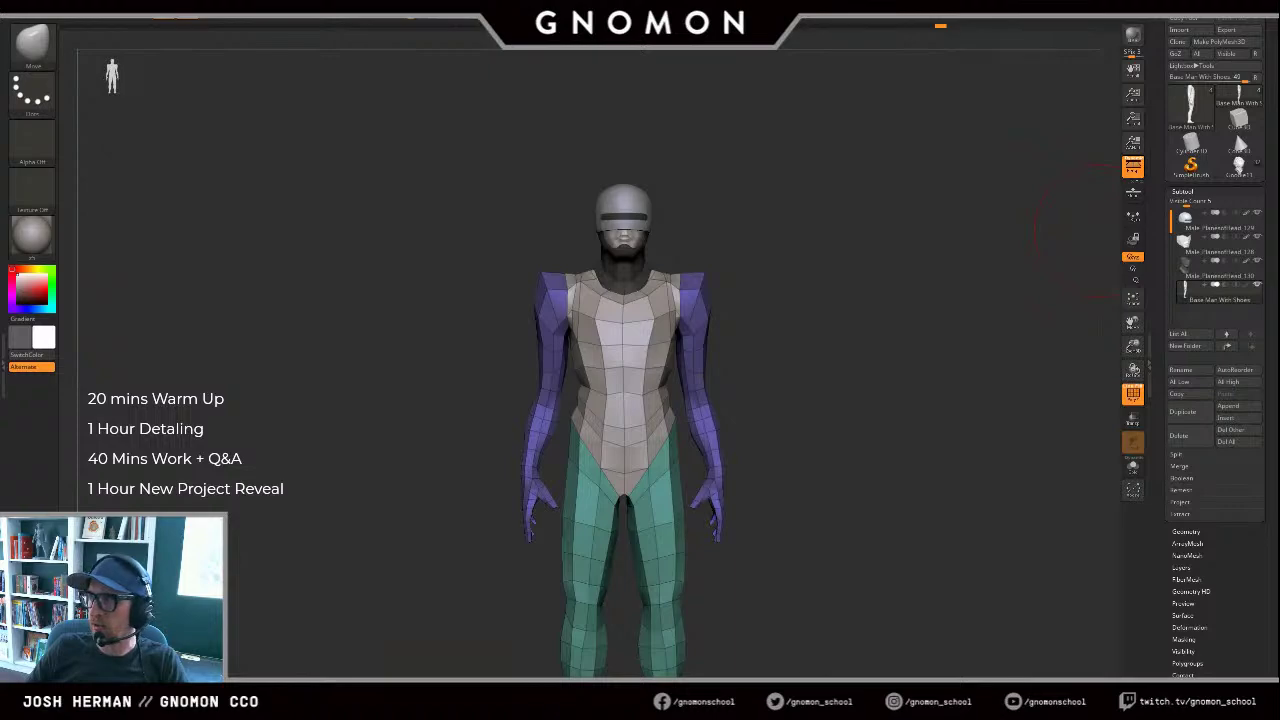
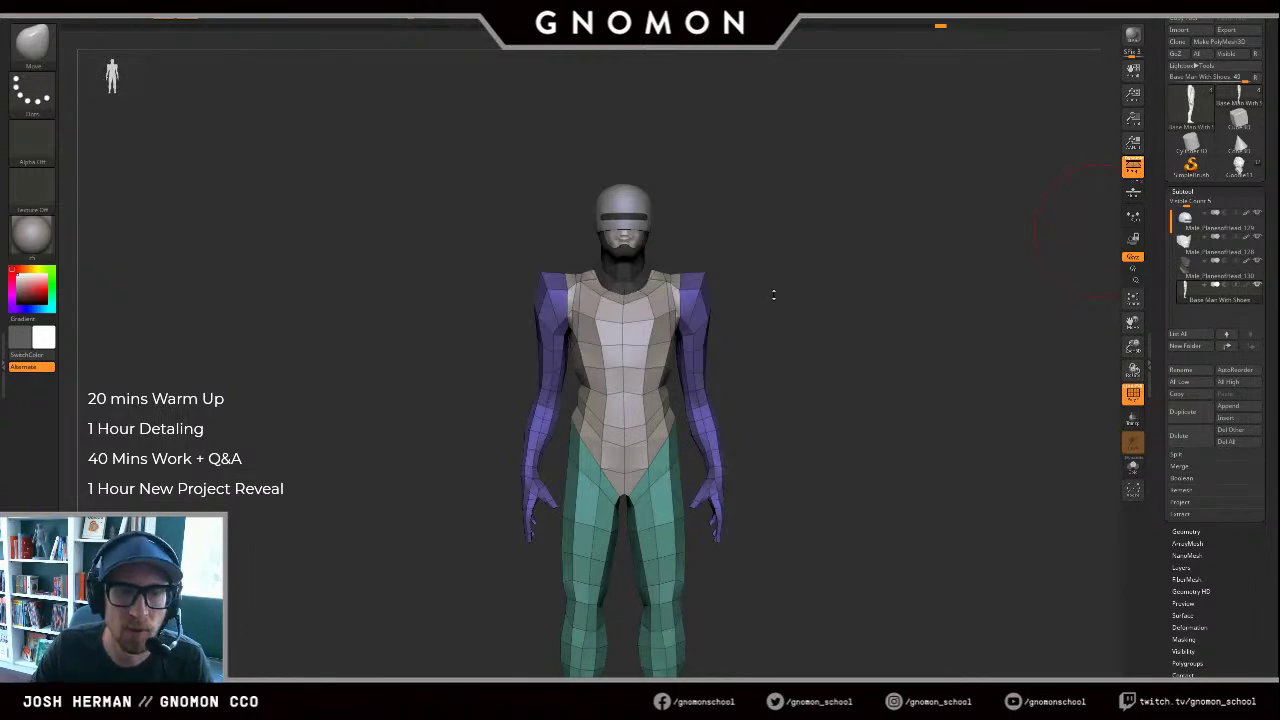
{"action": "mouse_move", "coordinate": [826, 308]}
{"action": "left_mouse_down", "text": "alt"}
{"action": "mouse_move", "coordinate": [729, 295]}
{"action": "mouse_move", "coordinate": [740, 286]}
{"action": "left_mouse_up", "text": "alt"}
{"action": "key", "text": "s"}
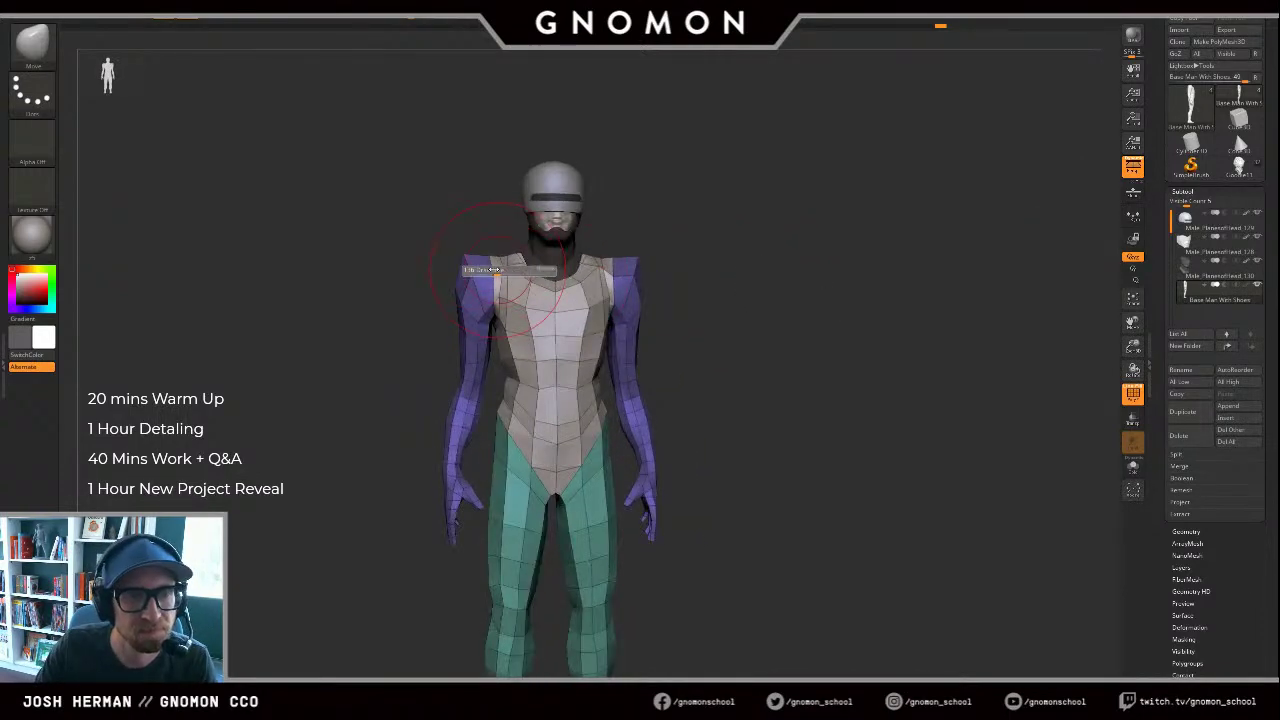
{"action": "left_click_drag", "start_coordinate": [504, 268], "coordinate": [491, 266]}
{"action": "key", "text": "s"}
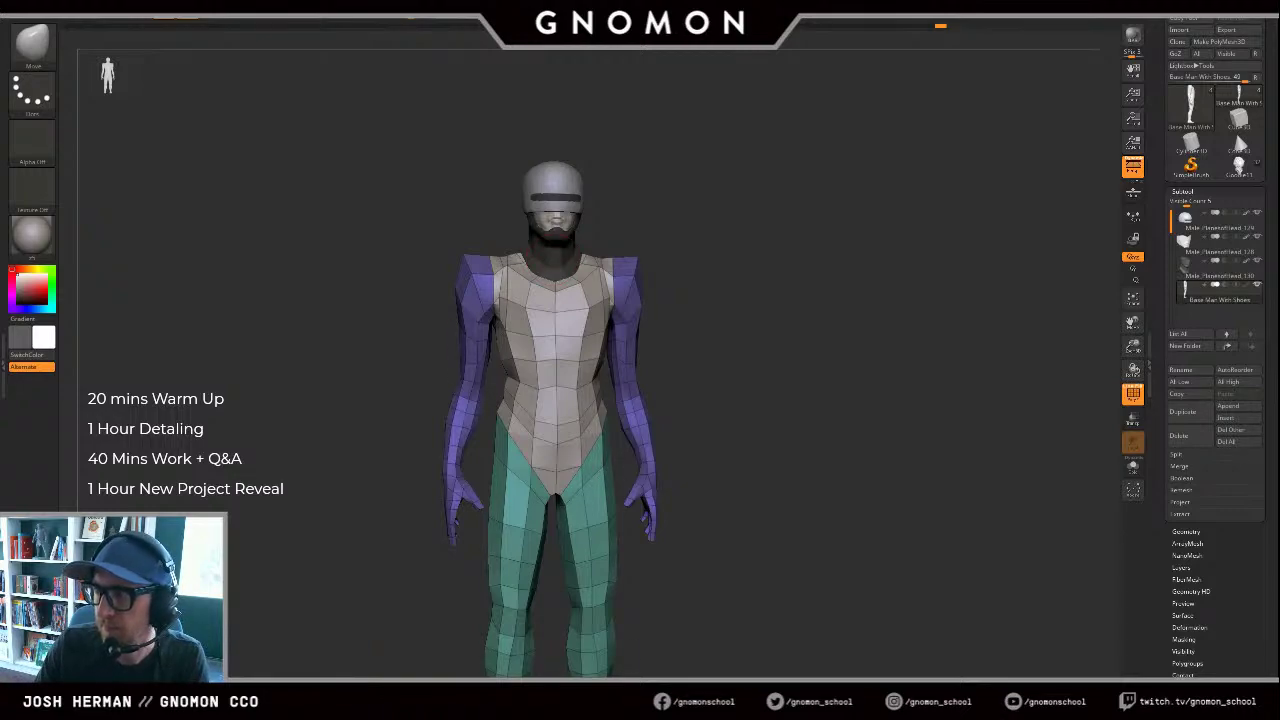
{"action": "left_click_drag", "start_coordinate": [2, 150], "coordinate": [802, 83]}
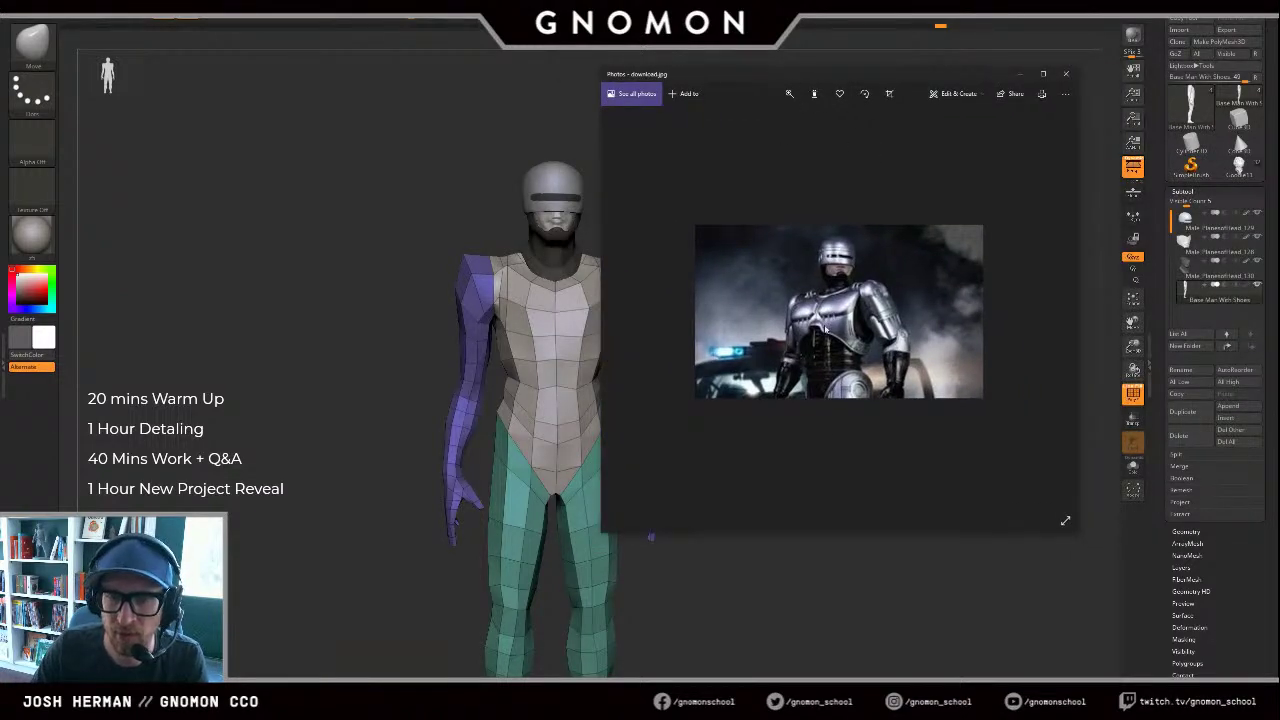
{"action": "left_click_drag", "start_coordinate": [1004, 316], "coordinate": [1030, 316]}
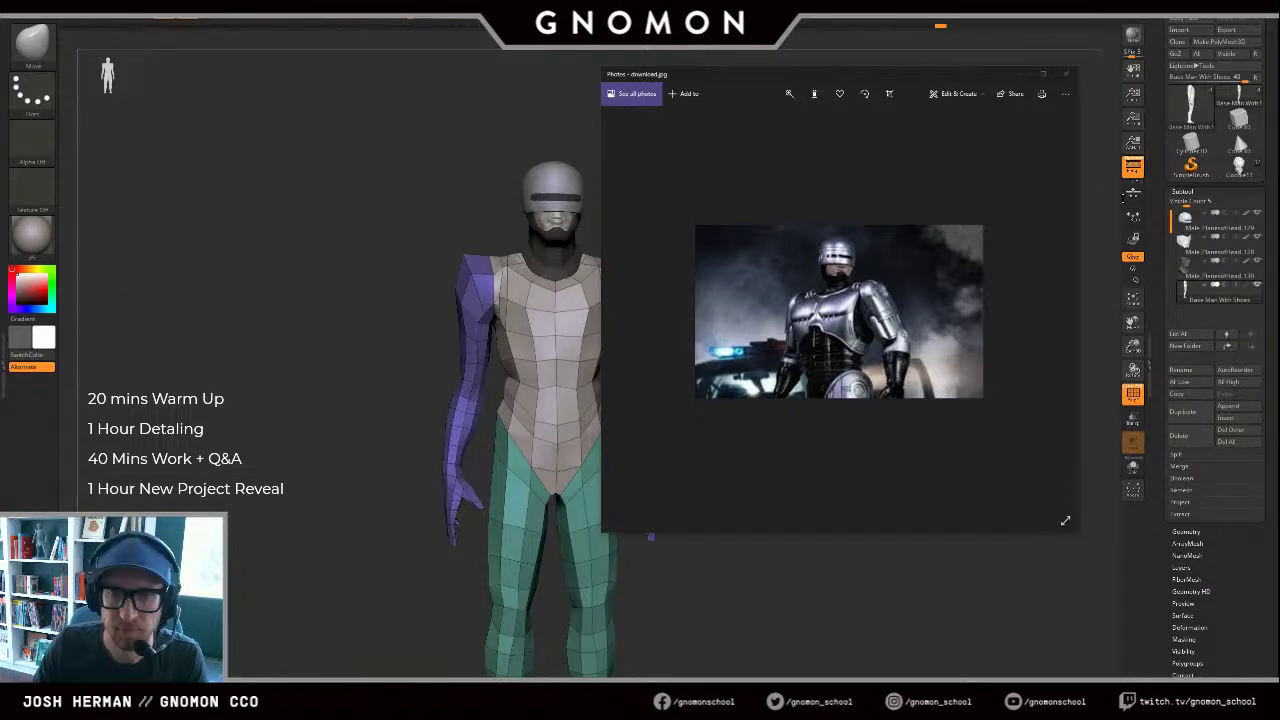
{"action": "left_click", "coordinate": [1067, 74]}
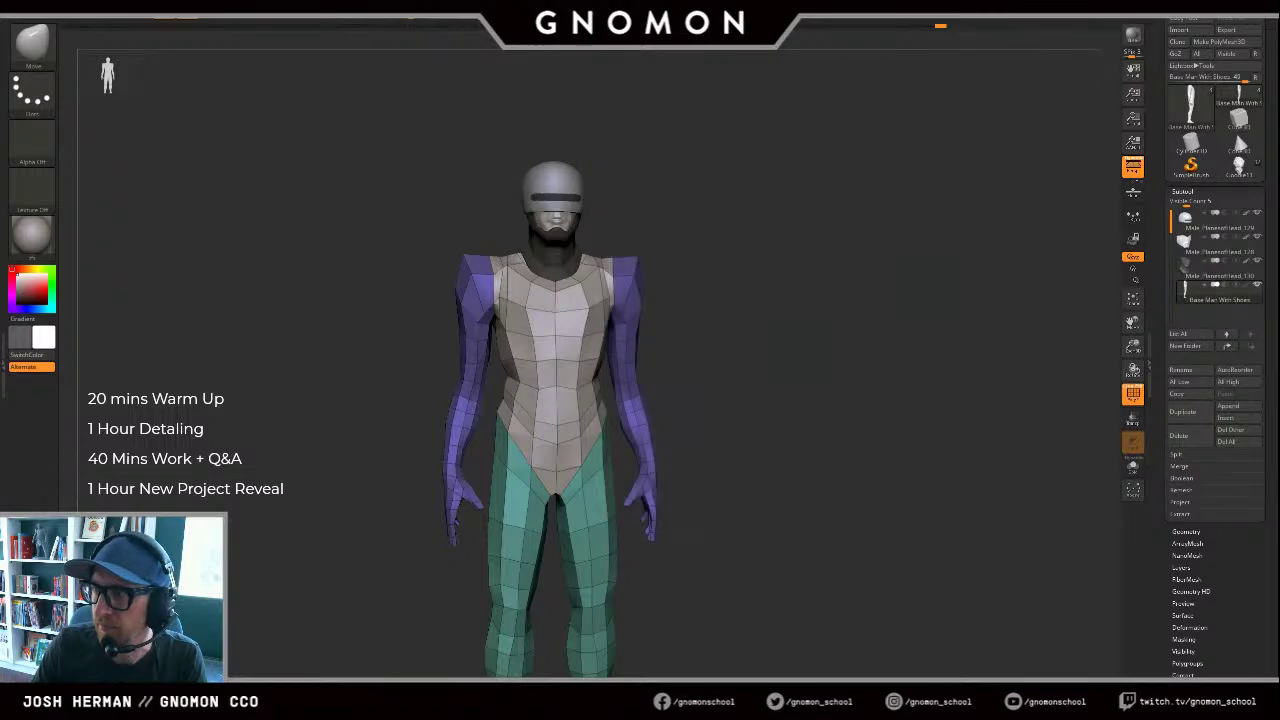
{"action": "mouse_move", "coordinate": [1279, 58]}
{"action": "left_mouse_down"}
{"action": "mouse_move", "coordinate": [820, 53]}
{"action": "mouse_move", "coordinate": [1279, 44]}
{"action": "left_mouse_up"}
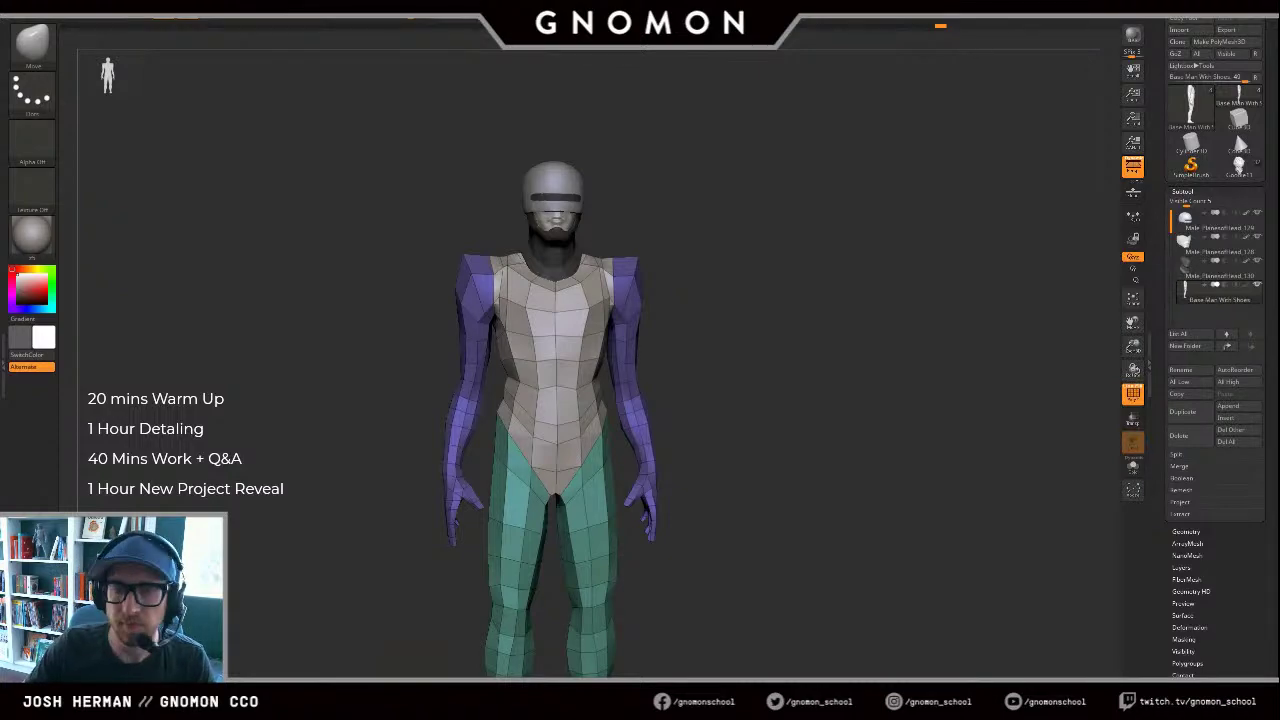
Step: Nudge the tops of the shoulders slightly inward and adjust the upper chest with the Move brush
{"action": "left_click_drag", "start_coordinate": [738, 303], "coordinate": [738, 283]}
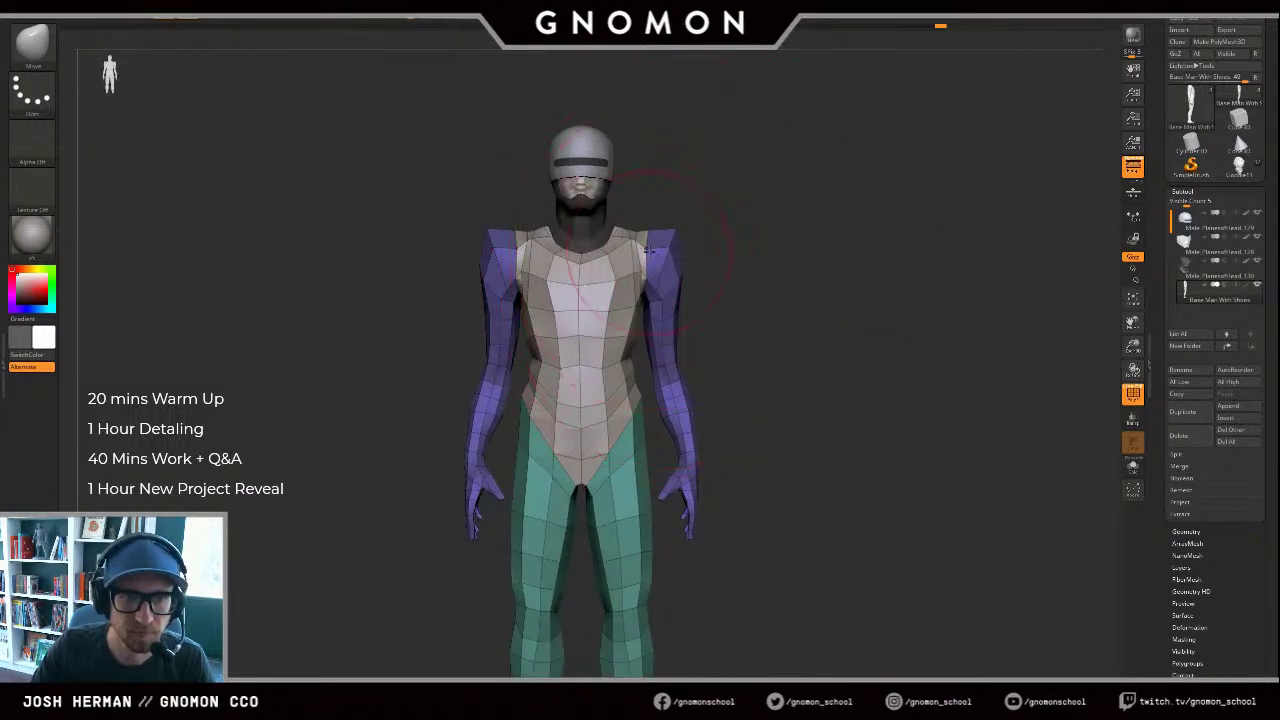
{"action": "left_click_drag", "start_coordinate": [645, 232], "coordinate": [637, 234]}
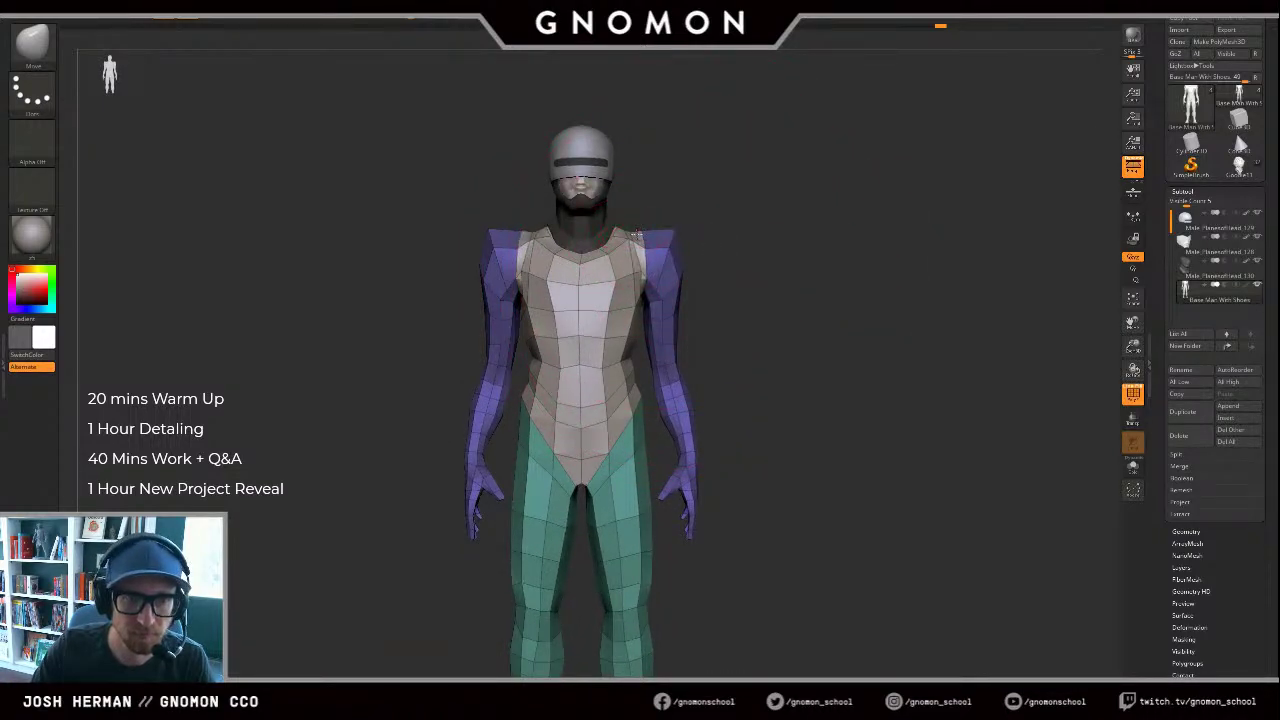
{"action": "mouse_move", "coordinate": [850, 296]}
{"action": "left_mouse_down", "text": "alt"}
{"action": "mouse_move", "coordinate": [889, 280]}
{"action": "mouse_move", "coordinate": [877, 340]}
{"action": "mouse_move", "coordinate": [797, 401]}
{"action": "mouse_move", "coordinate": [806, 417]}
{"action": "mouse_move", "coordinate": [852, 412]}
{"action": "left_mouse_up", "text": "alt"}
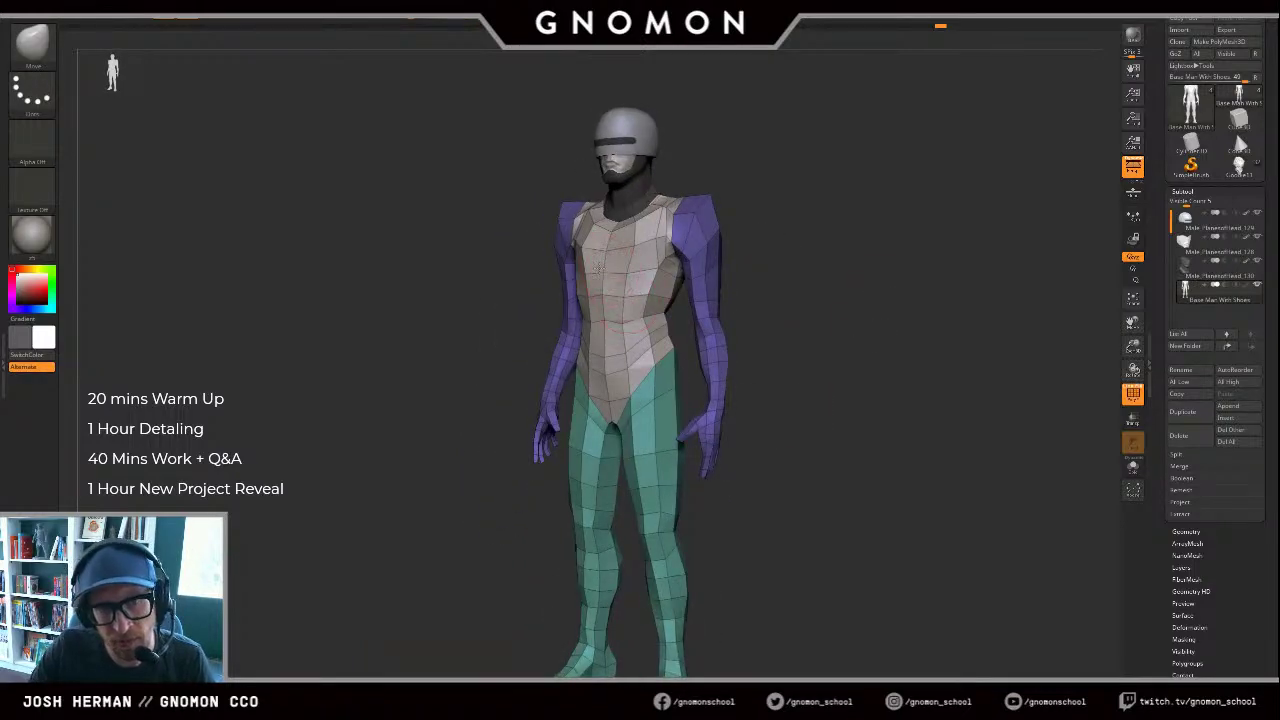
{"action": "left_click", "coordinate": [608, 254]}
{"action": "left_click_drag", "start_coordinate": [765, 275], "coordinate": [665, 281]}
{"action": "key", "text": "d"}
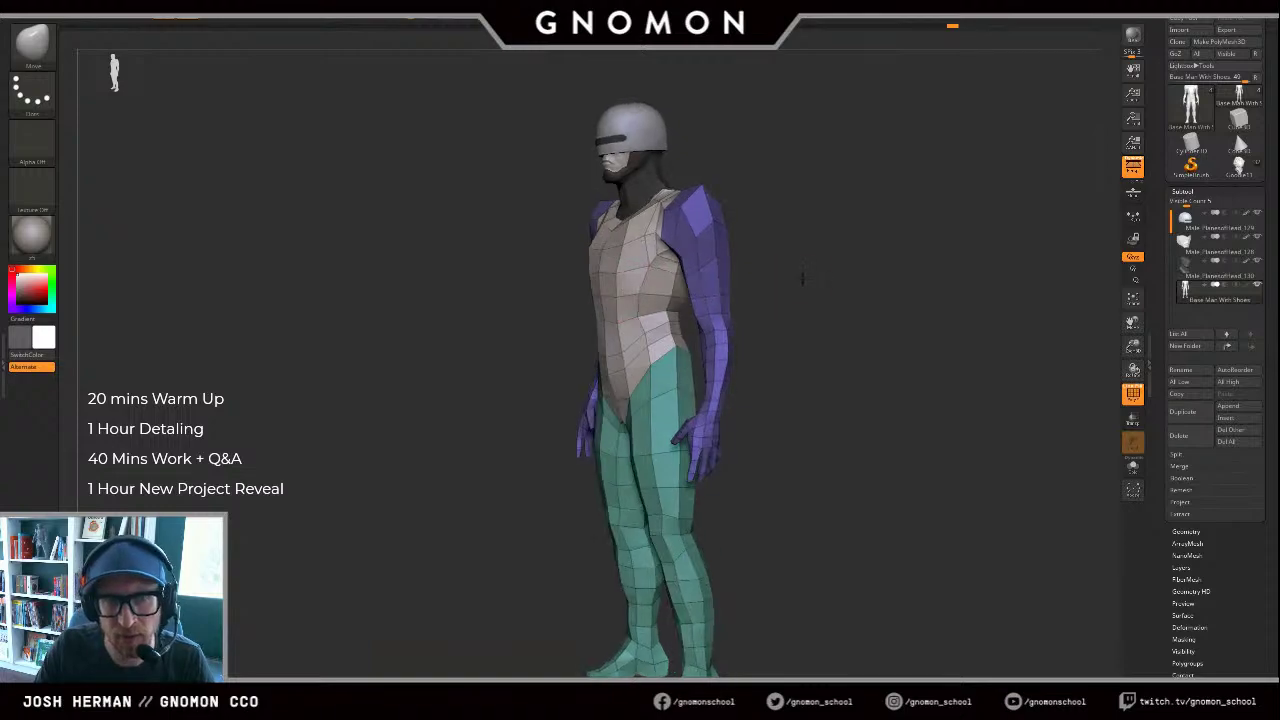
{"action": "key", "text": "shift+d"}
Step: Resize the Move brush, then refine and smooth the middle of the chest from several angles
{"action": "mouse_move", "coordinate": [561, 311]}
{"action": "left_mouse_down"}
{"action": "mouse_move", "coordinate": [610, 302]}
{"action": "mouse_move", "coordinate": [598, 289]}
{"action": "left_mouse_up"}
{"action": "left_click_drag", "start_coordinate": [529, 302], "coordinate": [570, 309]}
{"action": "mouse_move", "coordinate": [453, 322]}
{"action": "left_mouse_down"}
{"action": "mouse_move", "coordinate": [514, 331]}
{"action": "mouse_move", "coordinate": [550, 308]}
{"action": "left_mouse_up"}
{"action": "key", "text": "s"}
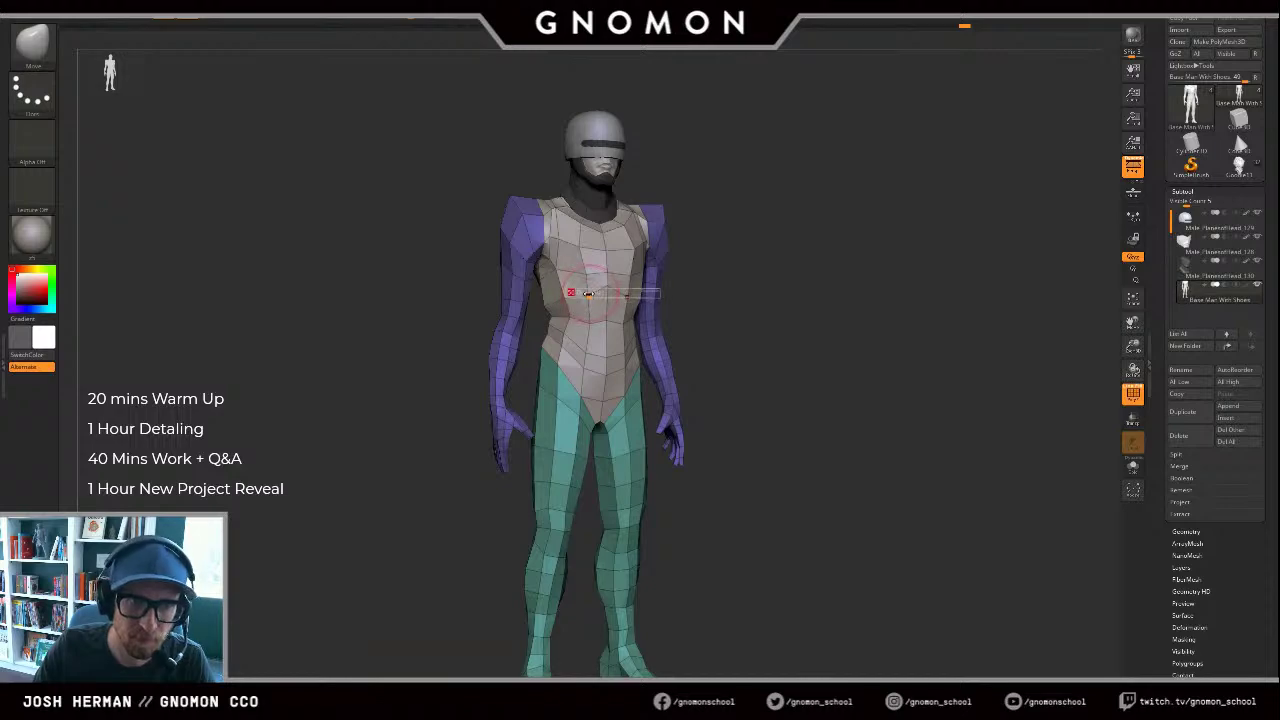
{"action": "left_click_drag", "start_coordinate": [702, 272], "coordinate": [812, 254]}
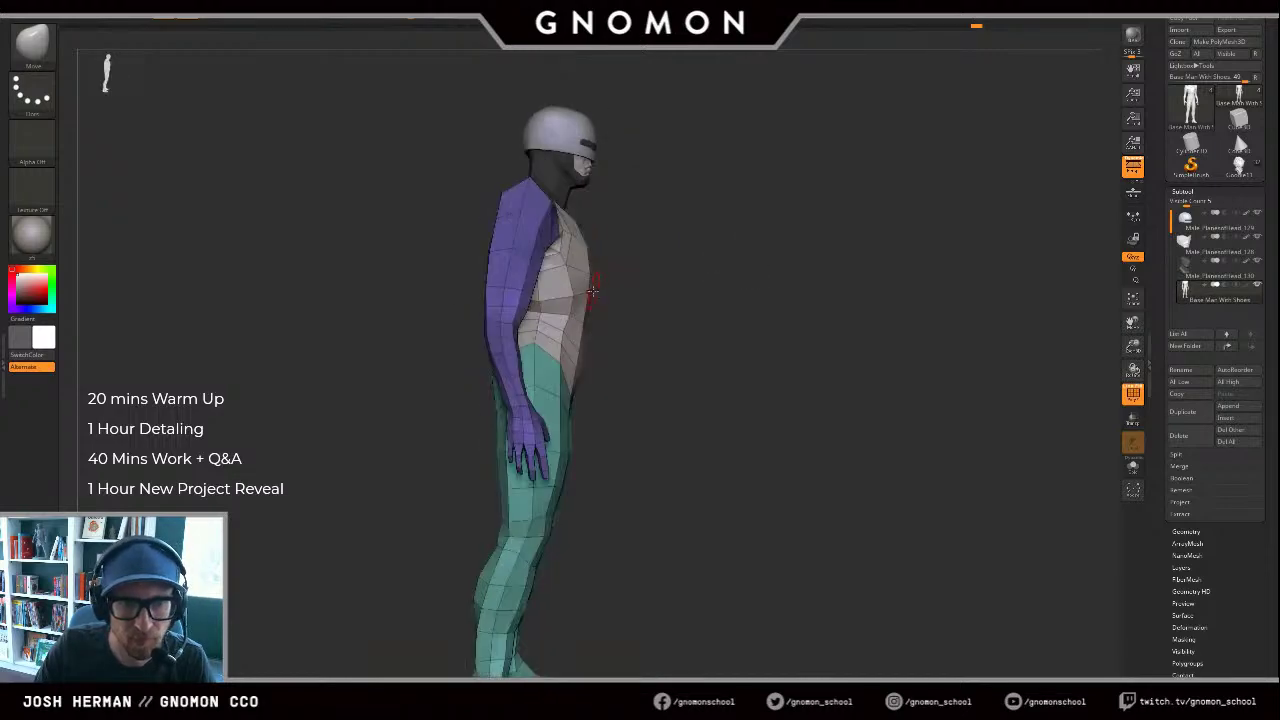
{"action": "left_click_drag", "start_coordinate": [682, 285], "coordinate": [606, 278], "text": "shift"}
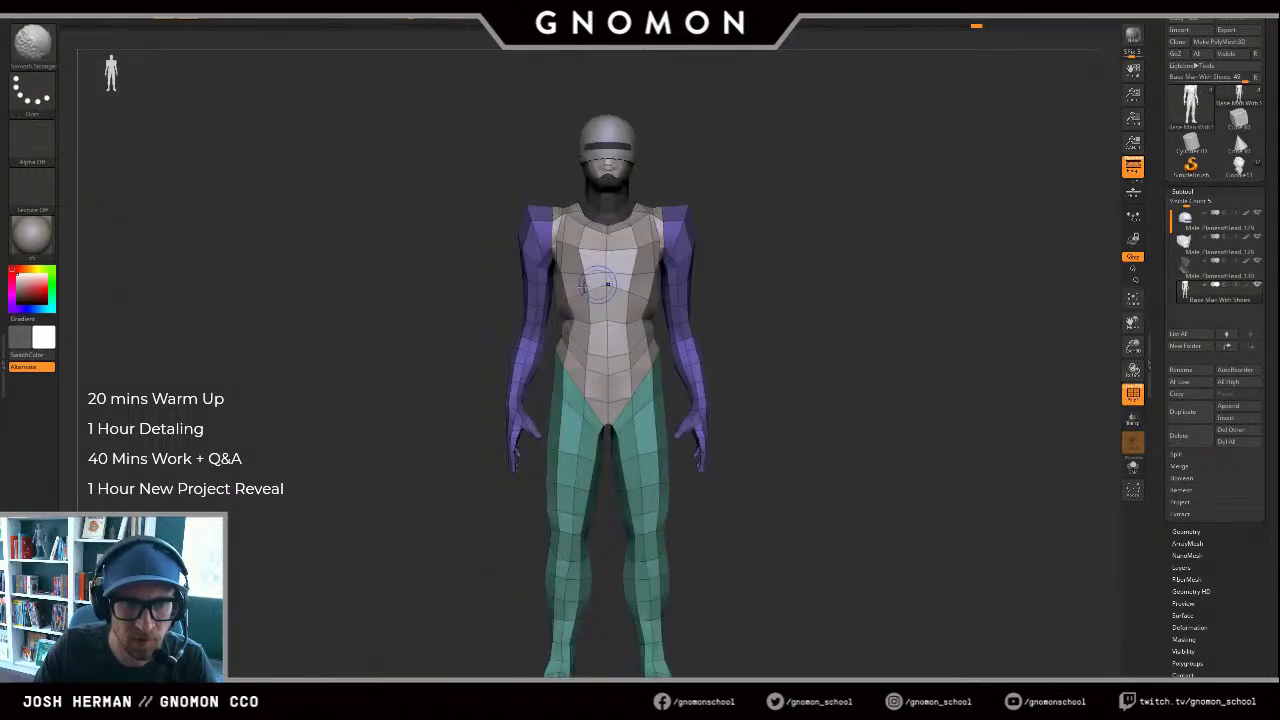
Step: Hide the polyframe to check the body's plain shading and open its Geometry settings
{"action": "key", "text": "shift+f"}
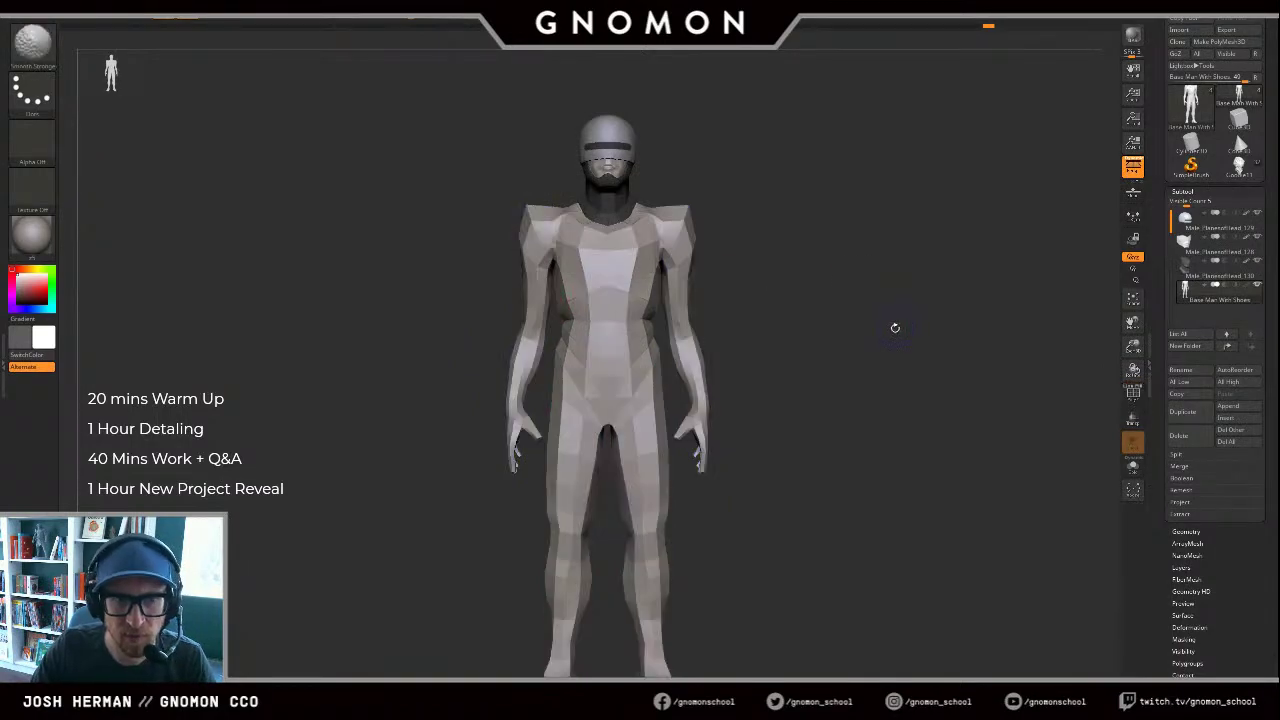
{"action": "key", "text": "c"}
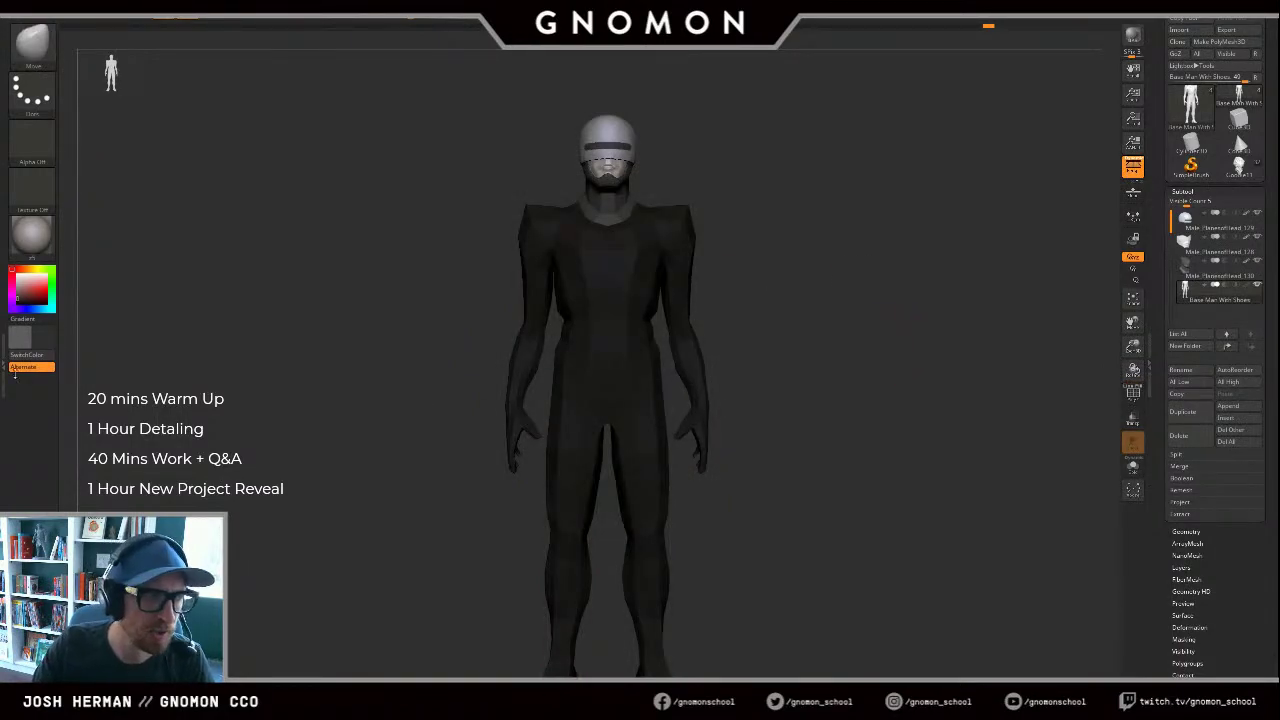
{"action": "key", "text": "c"}
{"action": "left_click_drag", "start_coordinate": [1018, 319], "coordinate": [991, 320]}
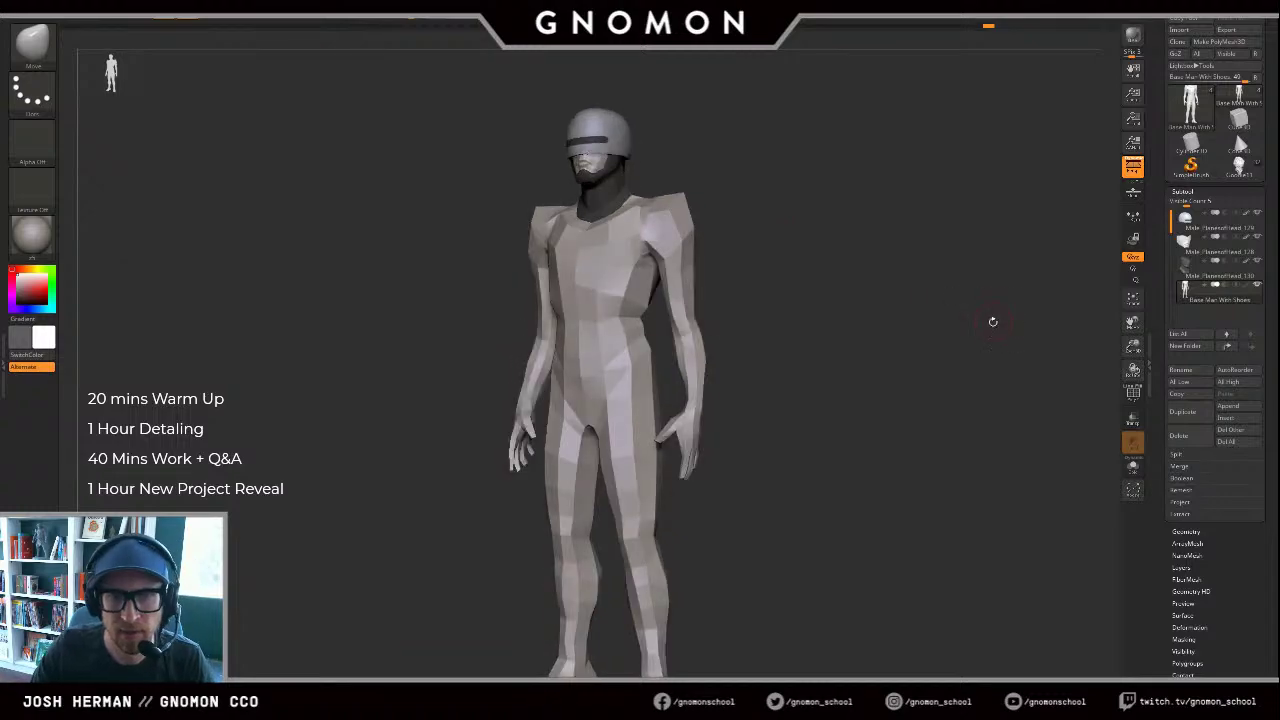
{"action": "left_click", "coordinate": [1188, 531]}
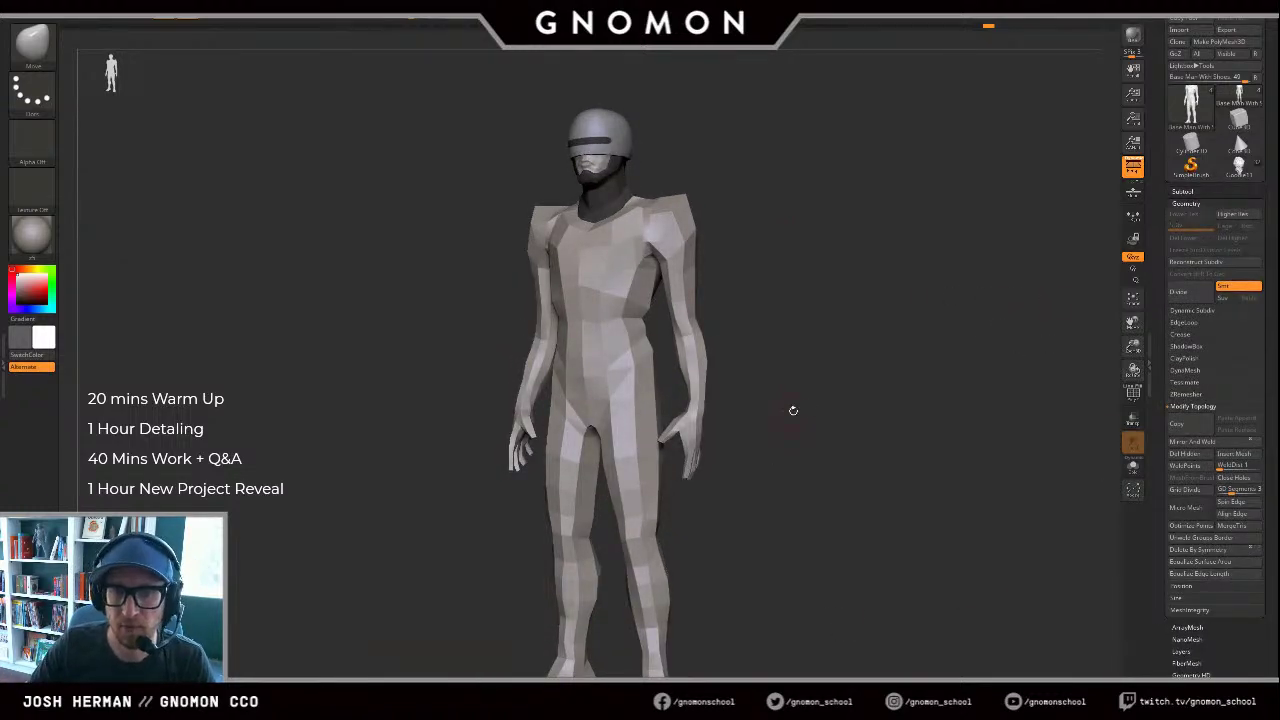
{"action": "left_click_drag", "start_coordinate": [853, 444], "coordinate": [876, 452]}
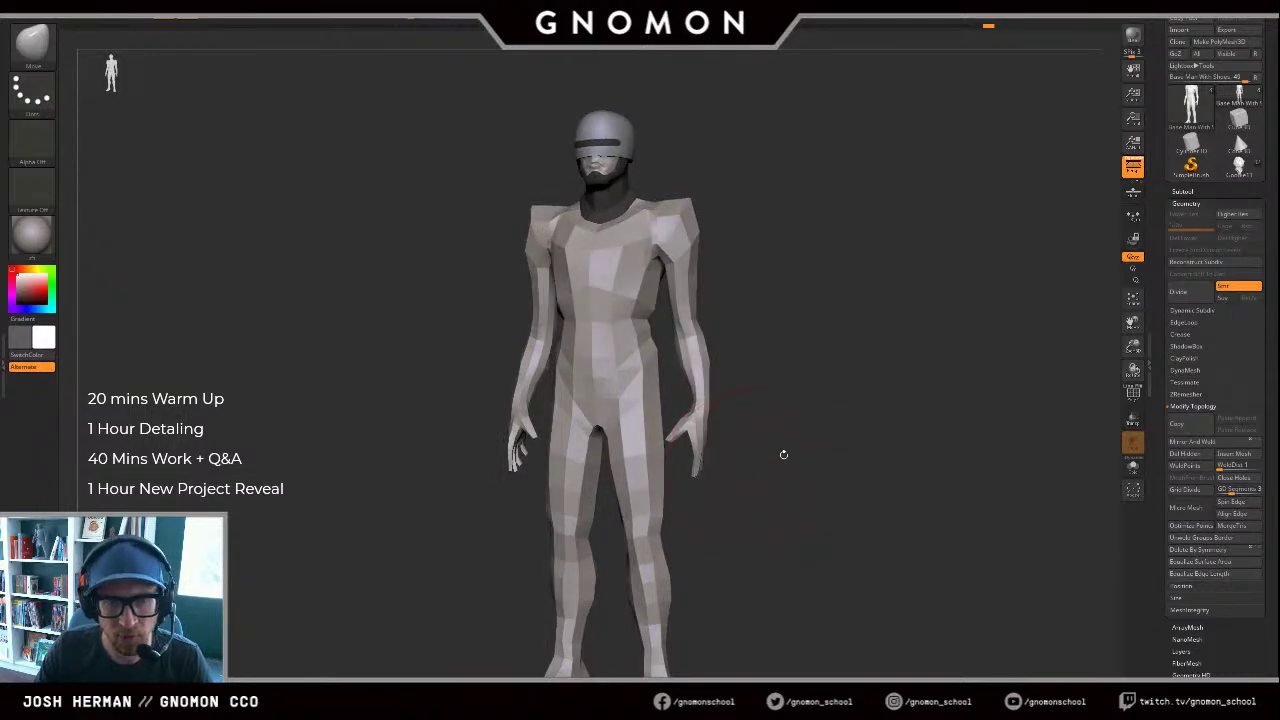
{"action": "left_click_drag", "start_coordinate": [784, 454], "coordinate": [783, 449]}
Step: Inflate the arms slightly around the elbows with a resized Inflate brush, then show the polyframe again
{"action": "key", "text": "b"}
{"action": "key", "text": "i"}
{"action": "key", "text": "n"}
{"action": "key", "text": "s"}
{"action": "left_click_drag", "start_coordinate": [760, 359], "coordinate": [738, 360]}
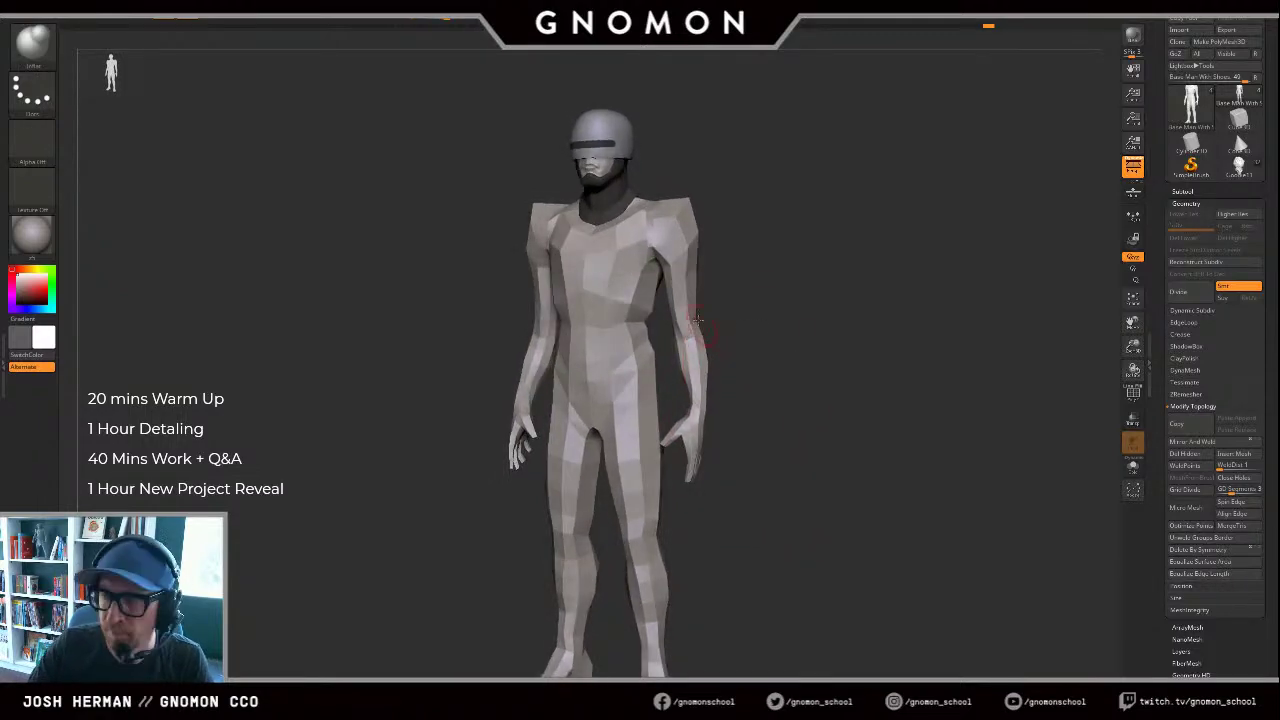
{"action": "left_click_drag", "start_coordinate": [697, 320], "coordinate": [636, 386]}
{"action": "left_click_drag", "start_coordinate": [668, 327], "coordinate": [607, 371]}
{"action": "left_click_drag", "start_coordinate": [768, 305], "coordinate": [716, 299]}
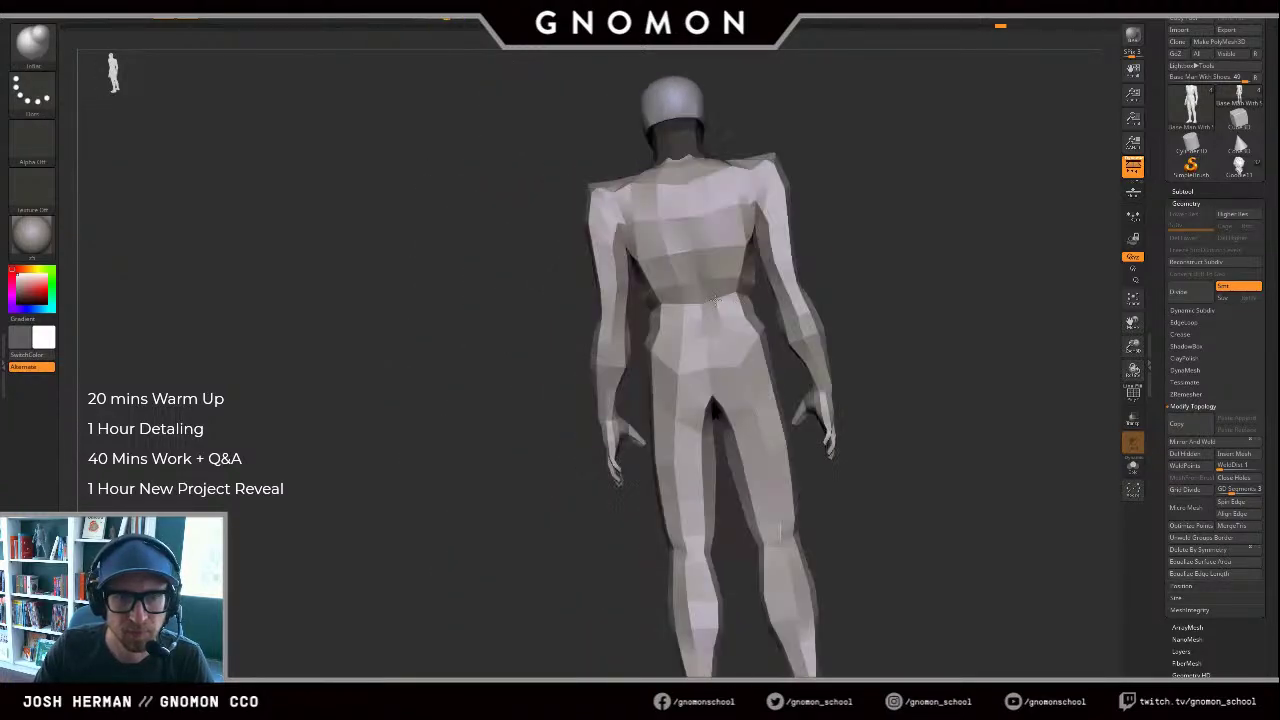
{"action": "right_click_drag", "start_coordinate": [716, 299], "coordinate": [698, 304]}
{"action": "right_click_drag", "start_coordinate": [557, 334], "coordinate": [602, 318]}
{"action": "right_click_drag", "start_coordinate": [602, 318], "coordinate": [594, 330], "text": "ctrl"}
{"action": "key", "text": "shift+f"}
{"action": "key", "text": "s"}
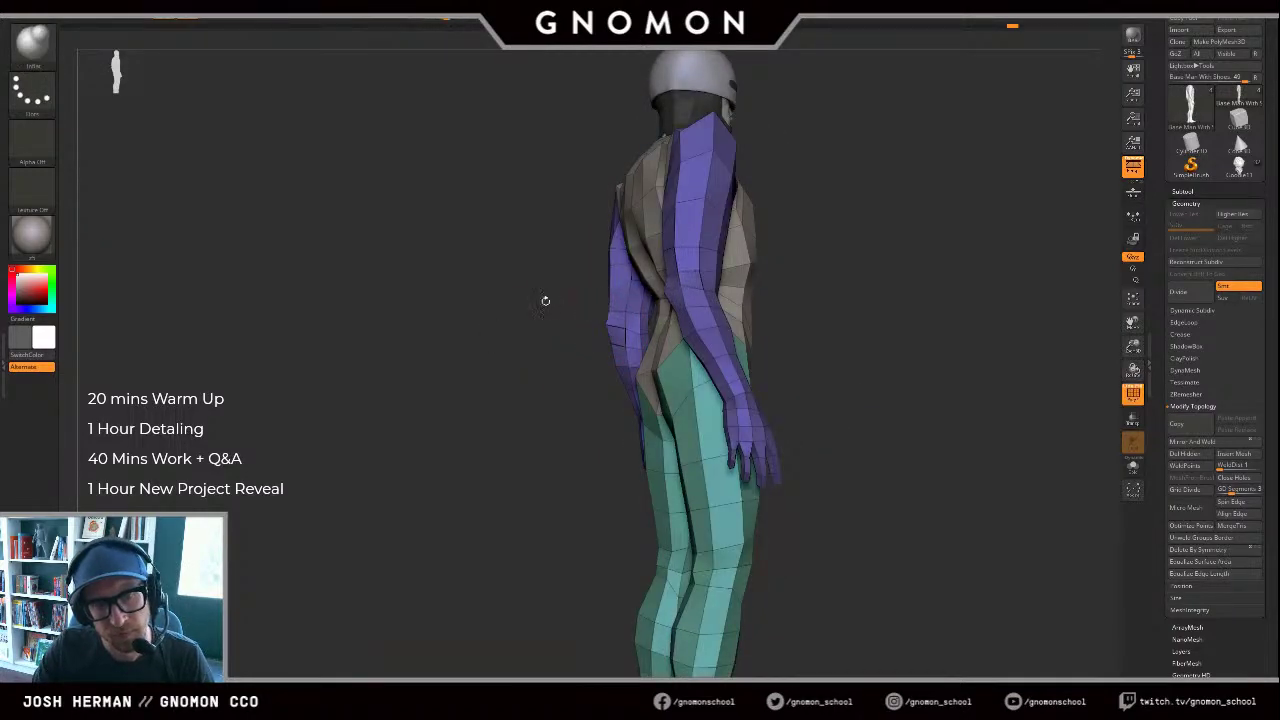
Step: Switch to a resized Move brush and try to nudge the elbow forward in side view
{"action": "mouse_move", "coordinate": [545, 301]}
{"action": "left_mouse_down"}
{"action": "mouse_move", "coordinate": [677, 317]}
{"action": "mouse_move", "coordinate": [664, 312]}
{"action": "left_mouse_up"}
{"action": "key", "text": "b"}
{"action": "key", "text": "m"}
{"action": "key", "text": "v"}
{"action": "key", "text": "s"}
{"action": "key", "text": "s"}
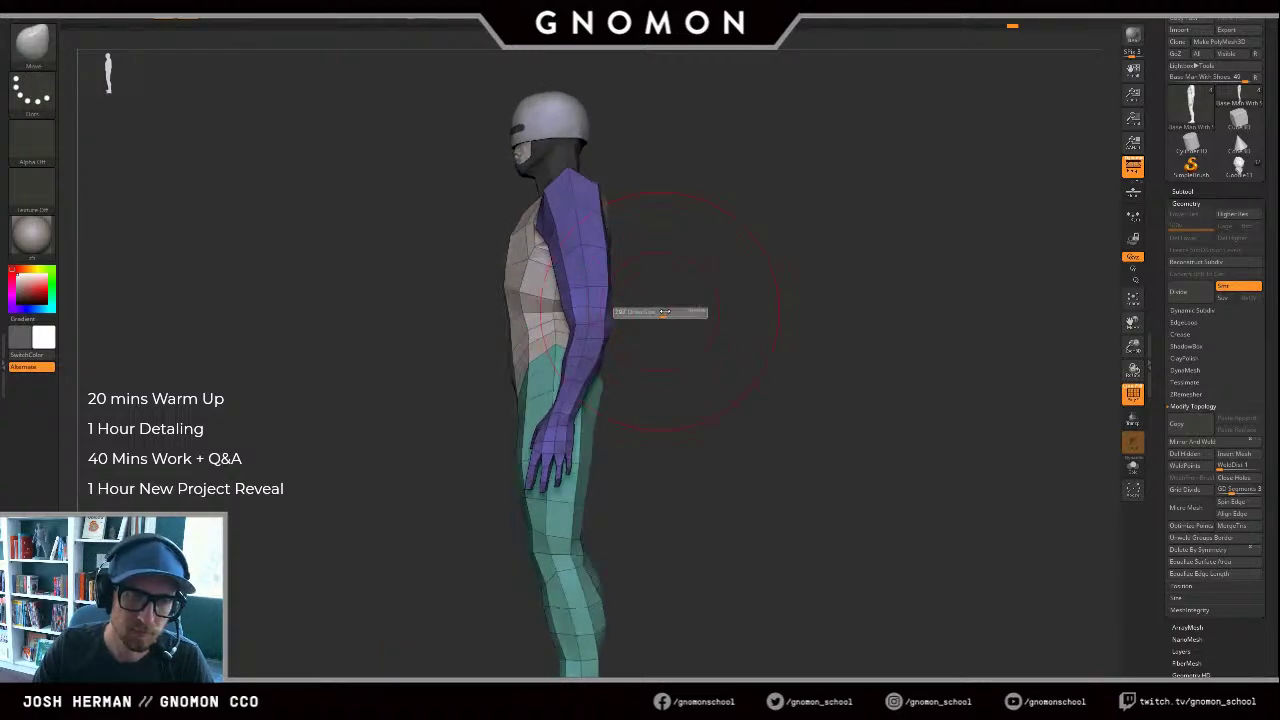
{"action": "left_click_drag", "start_coordinate": [594, 338], "coordinate": [585, 346]}
{"action": "key", "text": "ctrl+z"}
Step: Isolate the purple arms polygroup to check the arms in side view, then show the whole body
{"action": "mouse_move", "coordinate": [778, 346]}
{"action": "left_mouse_down"}
{"action": "mouse_move", "coordinate": [812, 346]}
{"action": "mouse_move", "coordinate": [709, 355]}
{"action": "mouse_move", "coordinate": [688, 332]}
{"action": "mouse_move", "coordinate": [733, 388]}
{"action": "left_mouse_up"}
{"action": "left_click", "coordinate": [663, 353], "text": "ctrl+shift"}
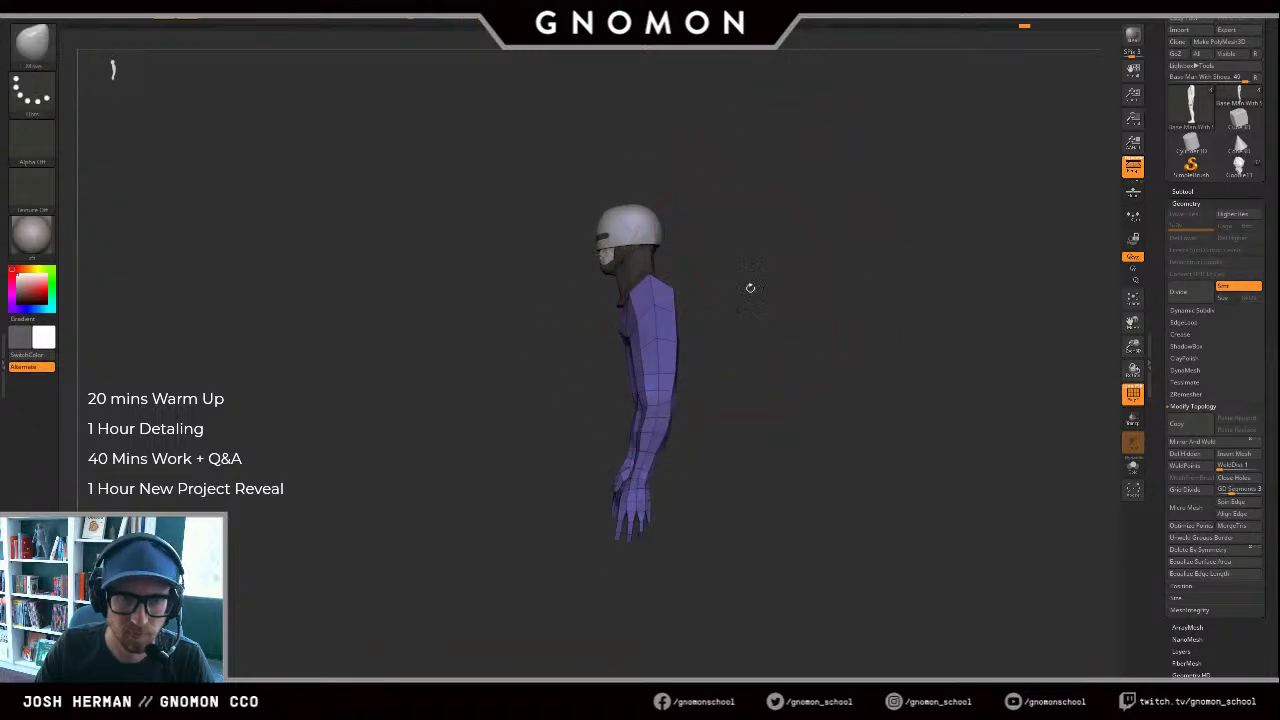
{"action": "left_click_drag", "start_coordinate": [749, 286], "coordinate": [693, 273]}
{"action": "left_click", "coordinate": [769, 389], "text": "ctrl+shift"}
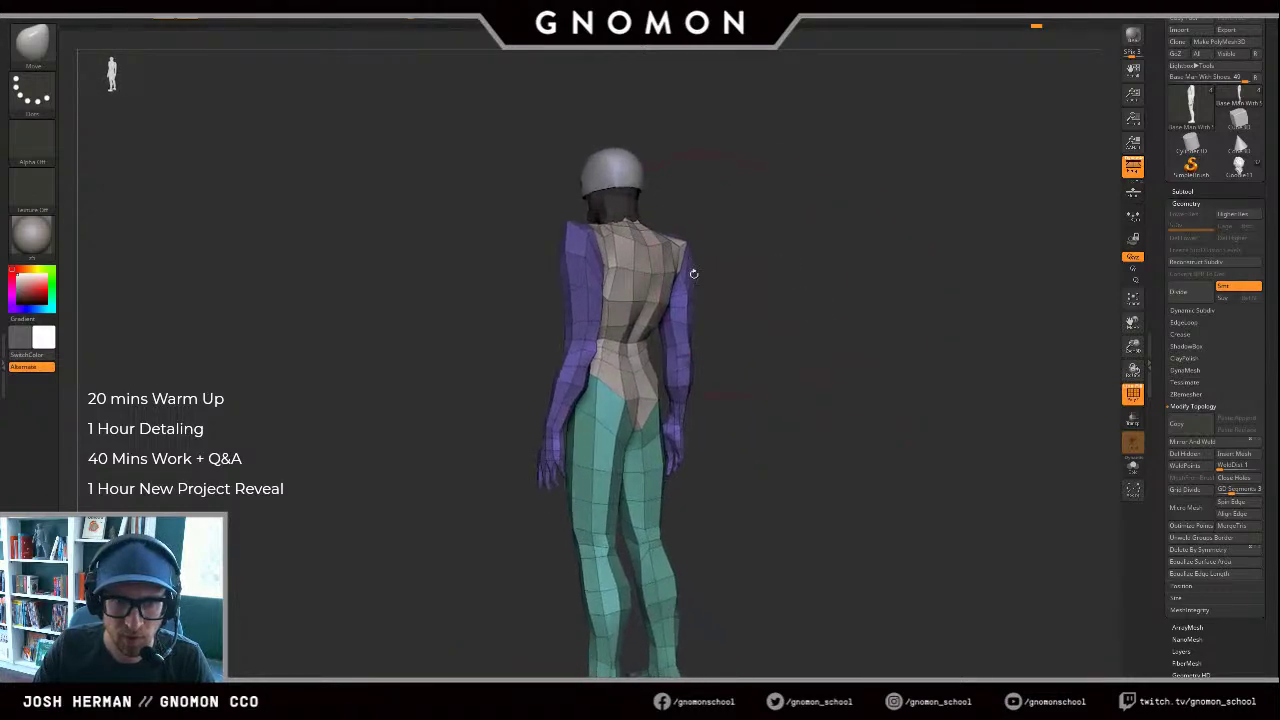
Step: Hide the arms in side view and try to move the front of the thighs with the Move brush
{"action": "mouse_move", "coordinate": [790, 300]}
{"action": "left_mouse_down"}
{"action": "mouse_move", "coordinate": [714, 303]}
{"action": "mouse_move", "coordinate": [700, 346]}
{"action": "mouse_move", "coordinate": [657, 363]}
{"action": "mouse_move", "coordinate": [609, 409]}
{"action": "left_mouse_up"}
{"action": "key", "text": "s"}
{"action": "left_click", "coordinate": [578, 388], "text": "ctrl+shift"}
{"action": "left_click", "coordinate": [578, 388], "text": "ctrl+shift"}
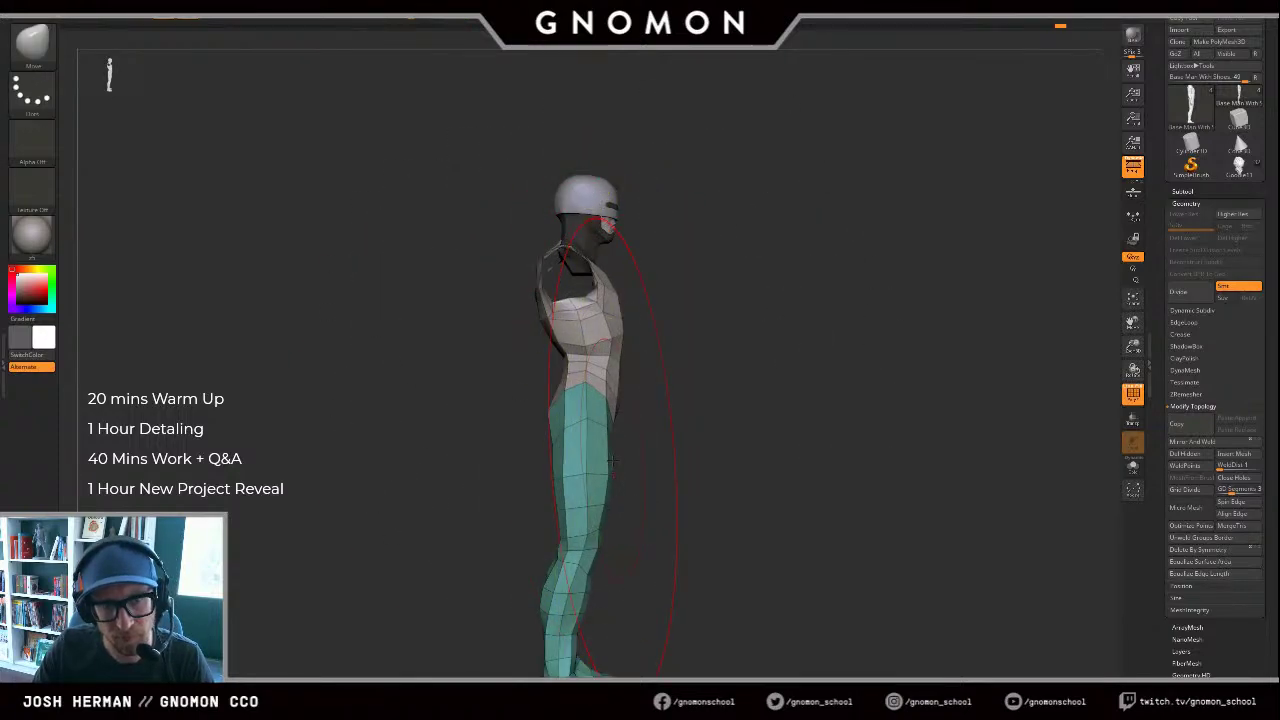
{"action": "left_click_drag", "start_coordinate": [601, 480], "coordinate": [604, 484]}
{"action": "key", "text": "ctrl+z"}
Step: Resize the Move brush, push the front of the thighs slightly back, and show the full body from the front
{"action": "key", "text": "s"}
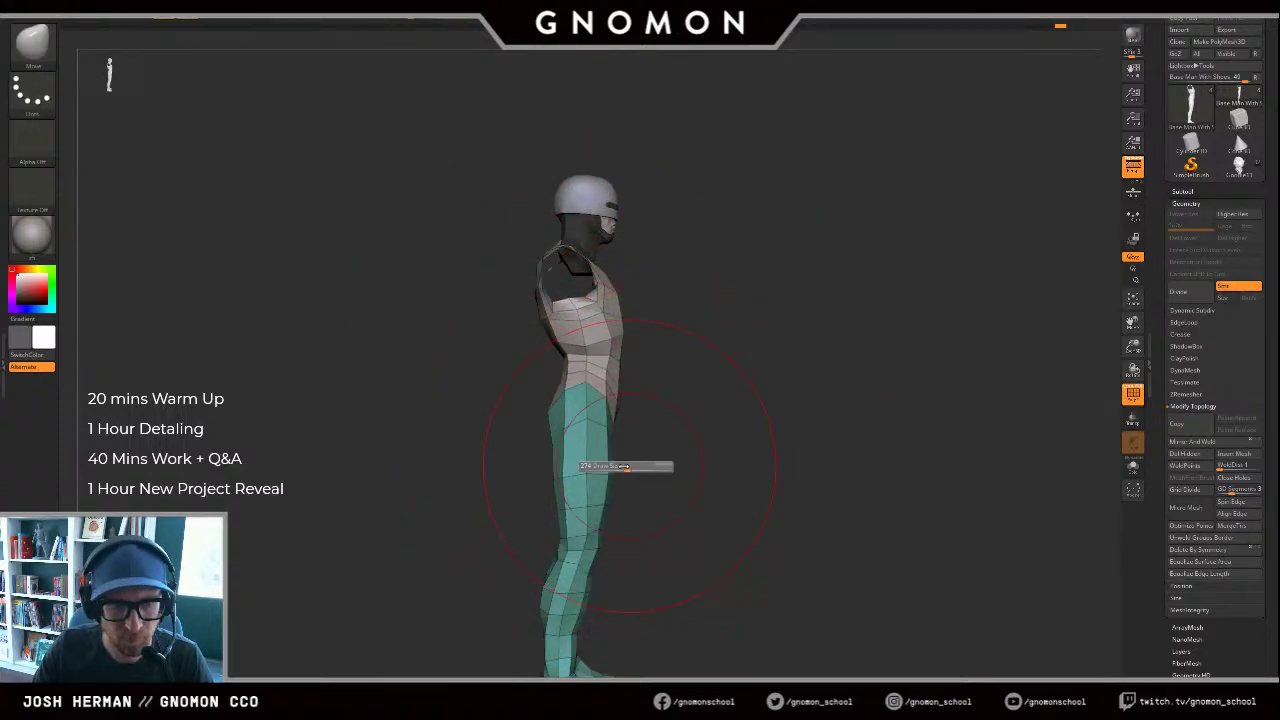
{"action": "left_click", "coordinate": [616, 466]}
{"action": "key", "text": "s"}
{"action": "left_click", "coordinate": [636, 481]}
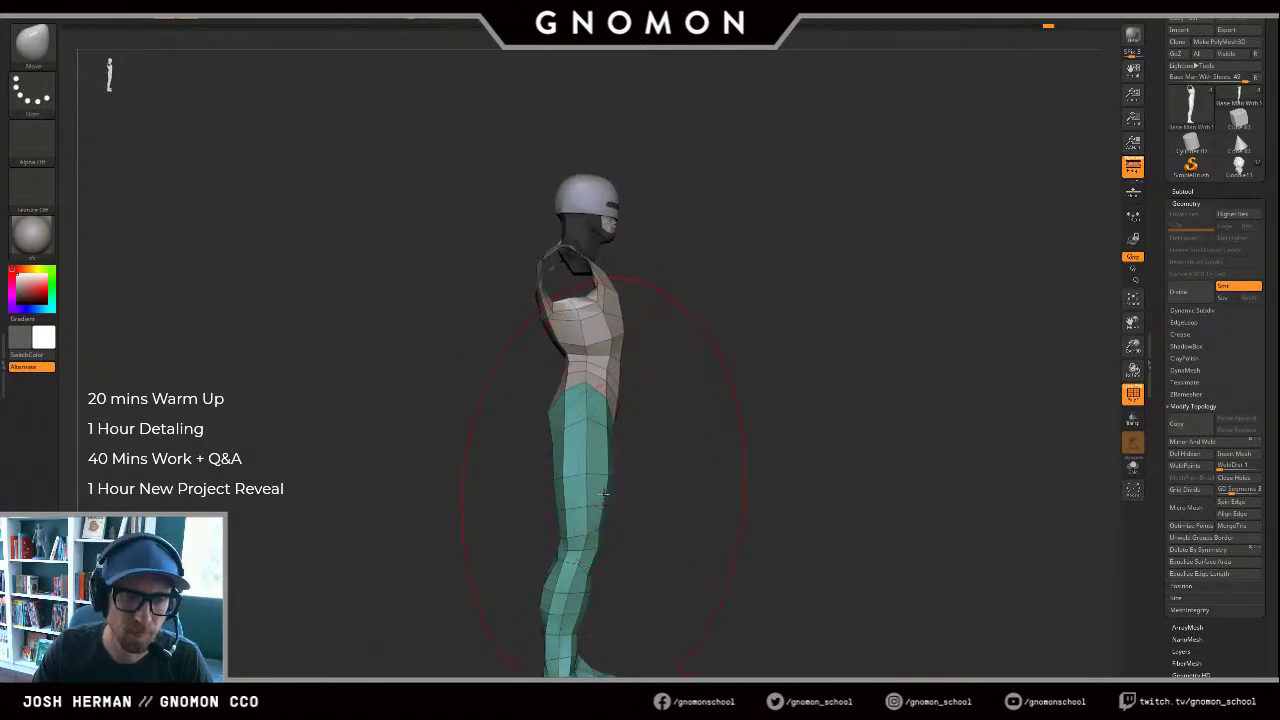
{"action": "left_click_drag", "start_coordinate": [608, 478], "coordinate": [603, 478]}
{"action": "left_click", "coordinate": [697, 426], "text": "ctrl+shift"}
{"action": "left_click_drag", "start_coordinate": [748, 401], "coordinate": [660, 395], "text": "shift"}
{"action": "mouse_move", "coordinate": [891, 329]}
{"action": "left_mouse_down", "text": "alt"}
{"action": "mouse_move", "coordinate": [849, 263]}
{"action": "mouse_move", "coordinate": [868, 320]}
{"action": "left_mouse_up", "text": "alt"}
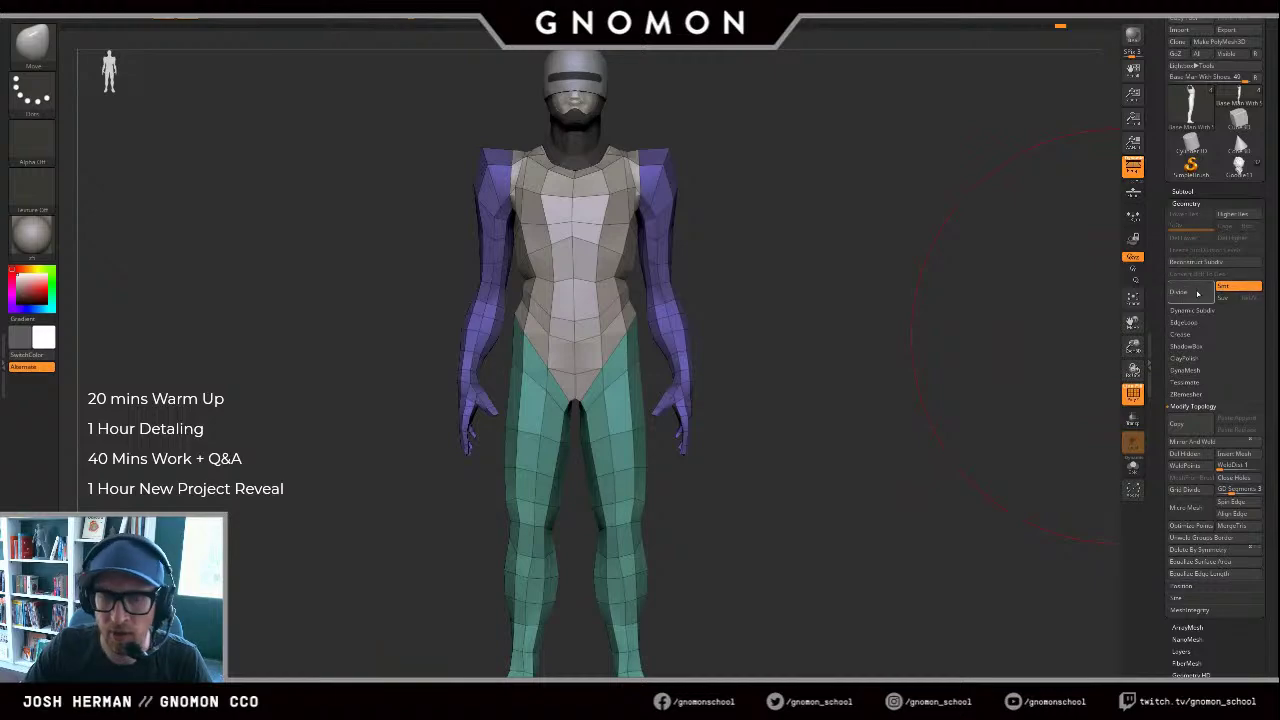
Step: Subdivide the body once with smoothing off and once with smoothing on, then step back down one subdivision level
{"action": "key", "text": "shift+f"}
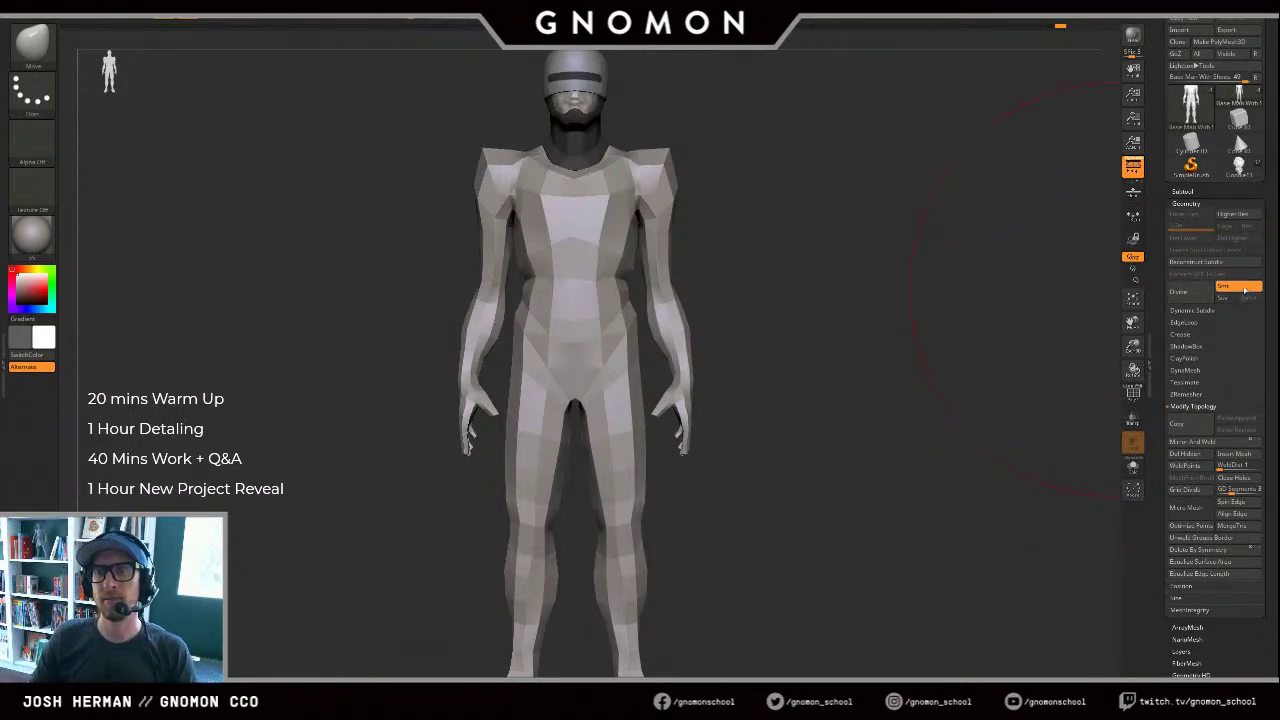
{"action": "left_click", "coordinate": [1230, 287]}
{"action": "left_click", "coordinate": [1179, 294]}
{"action": "left_click", "coordinate": [1229, 288]}
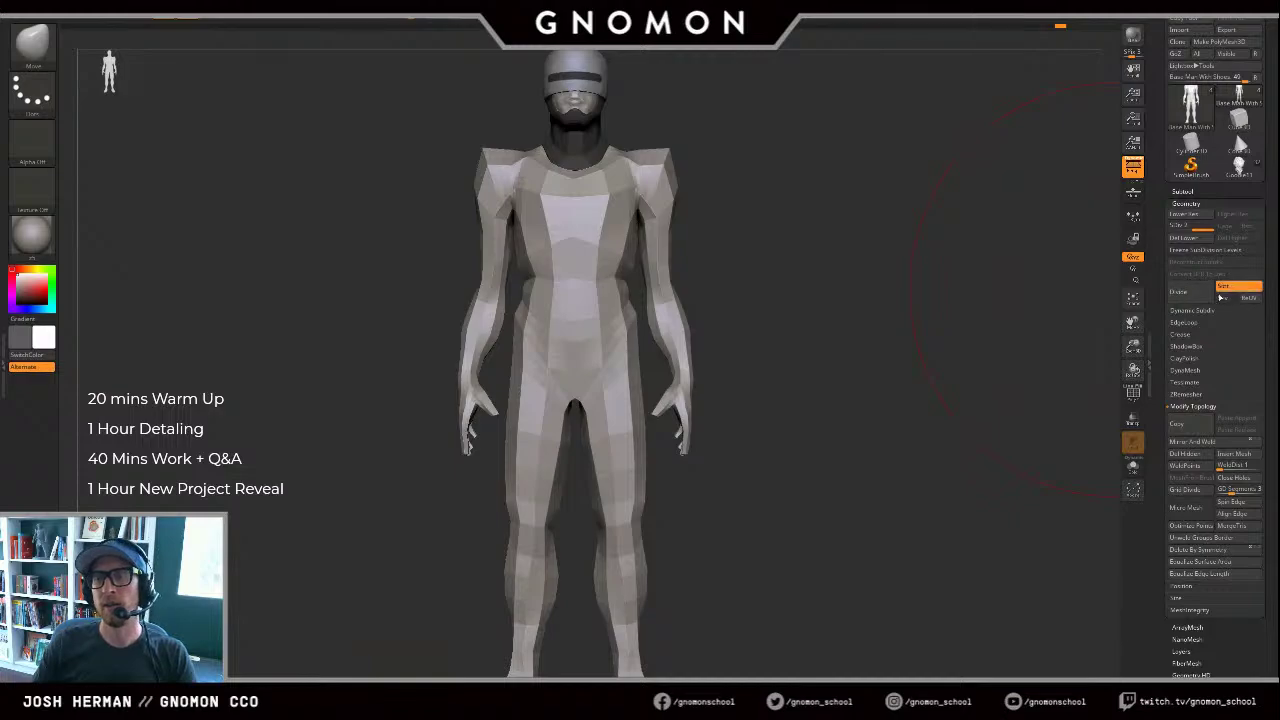
{"action": "left_click", "coordinate": [1182, 293]}
{"action": "mouse_move", "coordinate": [909, 290]}
{"action": "right_mouse_down"}
{"action": "mouse_move", "coordinate": [880, 383]}
{"action": "mouse_move", "coordinate": [936, 336]}
{"action": "right_mouse_up"}
{"action": "key", "text": "shift+d"}
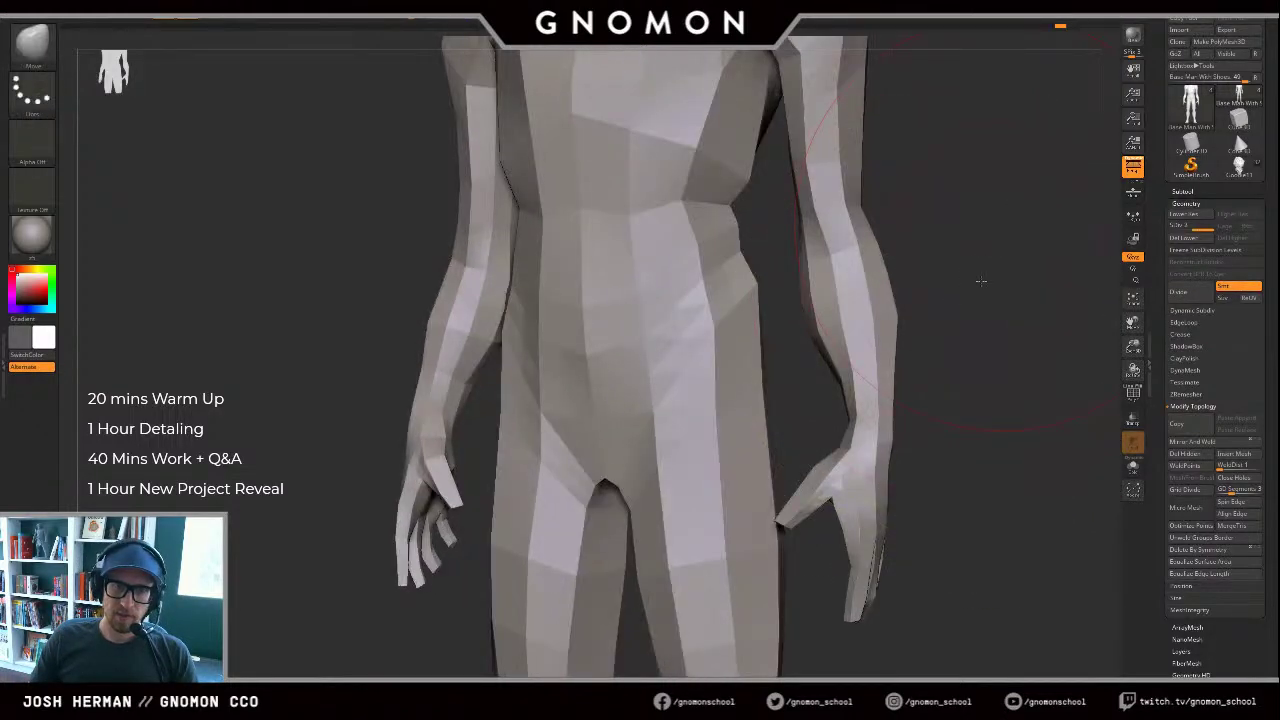
Step: Show the polyframe and divide the body once without smoothing and once with smoothing, up to subdivision level 4
{"action": "right_click_drag", "start_coordinate": [984, 272], "coordinate": [930, 492], "text": "alt"}
{"action": "key", "text": "shift+f"}
{"action": "key", "text": "s"}
{"action": "left_click_drag", "start_coordinate": [612, 342], "coordinate": [592, 340]}
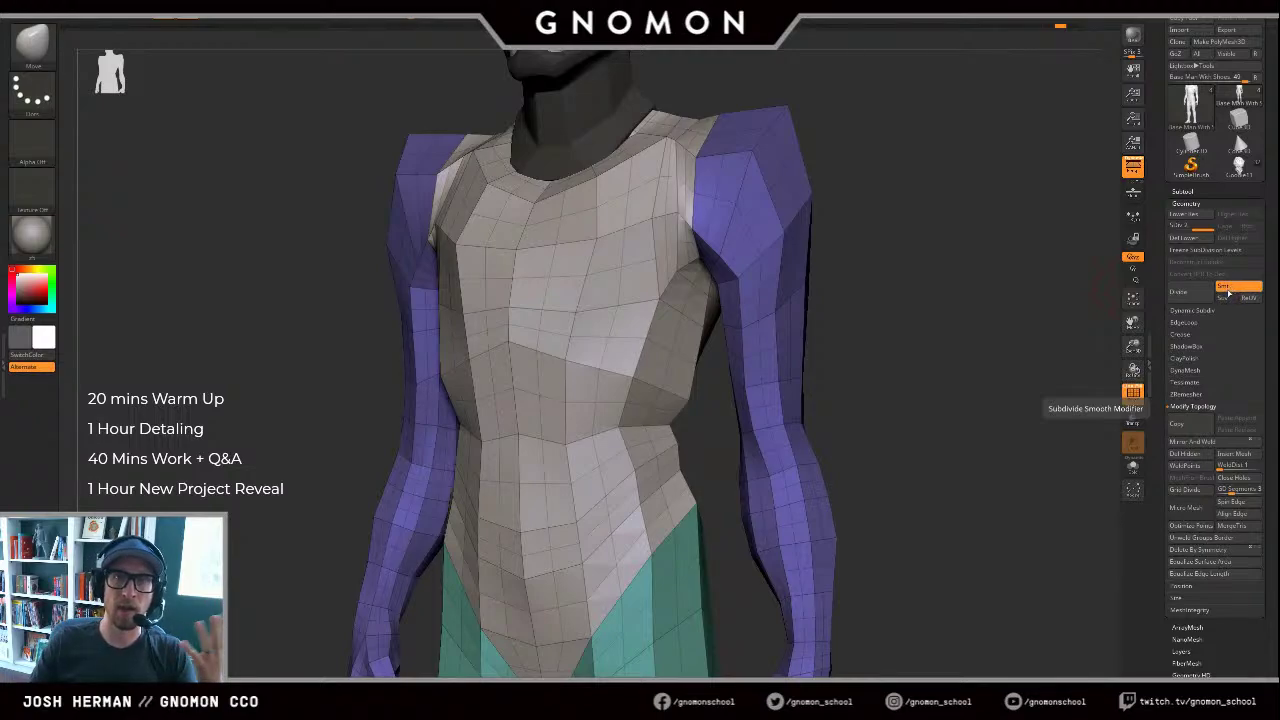
{"action": "left_click", "coordinate": [1224, 287]}
{"action": "left_click", "coordinate": [1208, 293]}
{"action": "left_click", "coordinate": [1228, 290]}
{"action": "left_click", "coordinate": [1206, 293]}
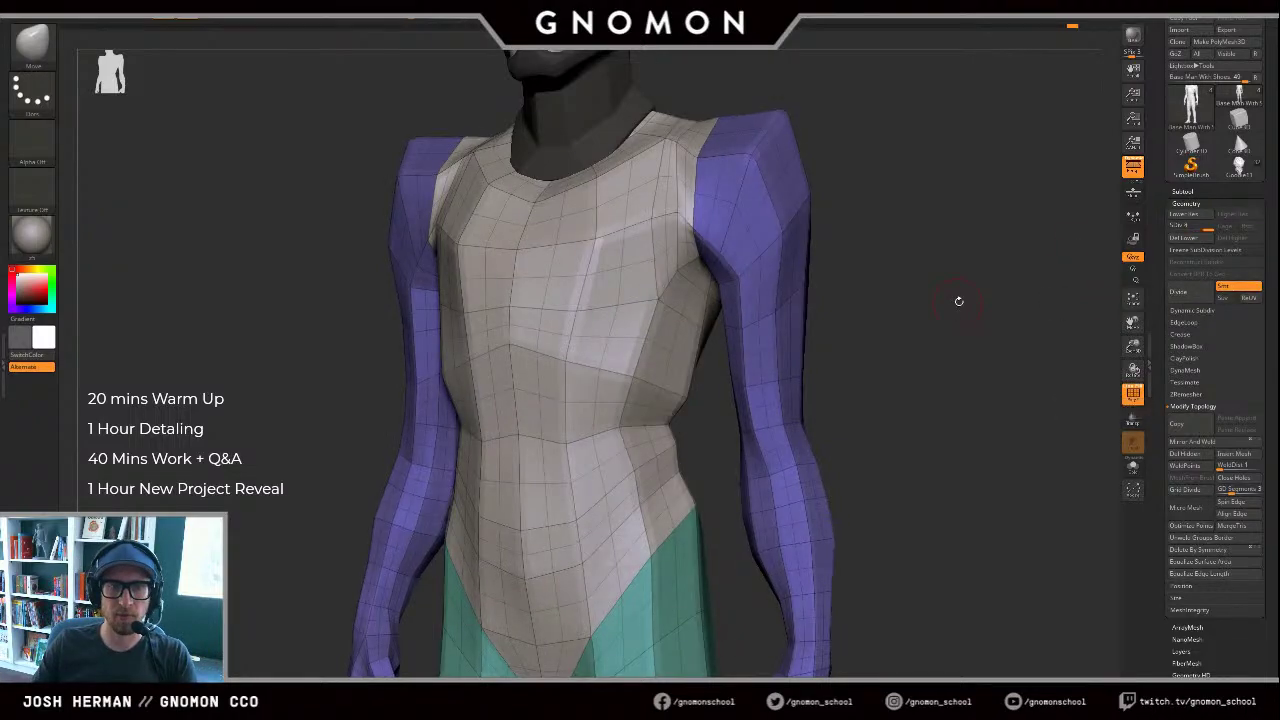
Step: Hide the polyframe and examine the subdivided body's overall shape from the front and at an angle
{"action": "key", "text": "shift+f"}
{"action": "left_click_drag", "start_coordinate": [977, 339], "coordinate": [928, 296], "text": "shift"}
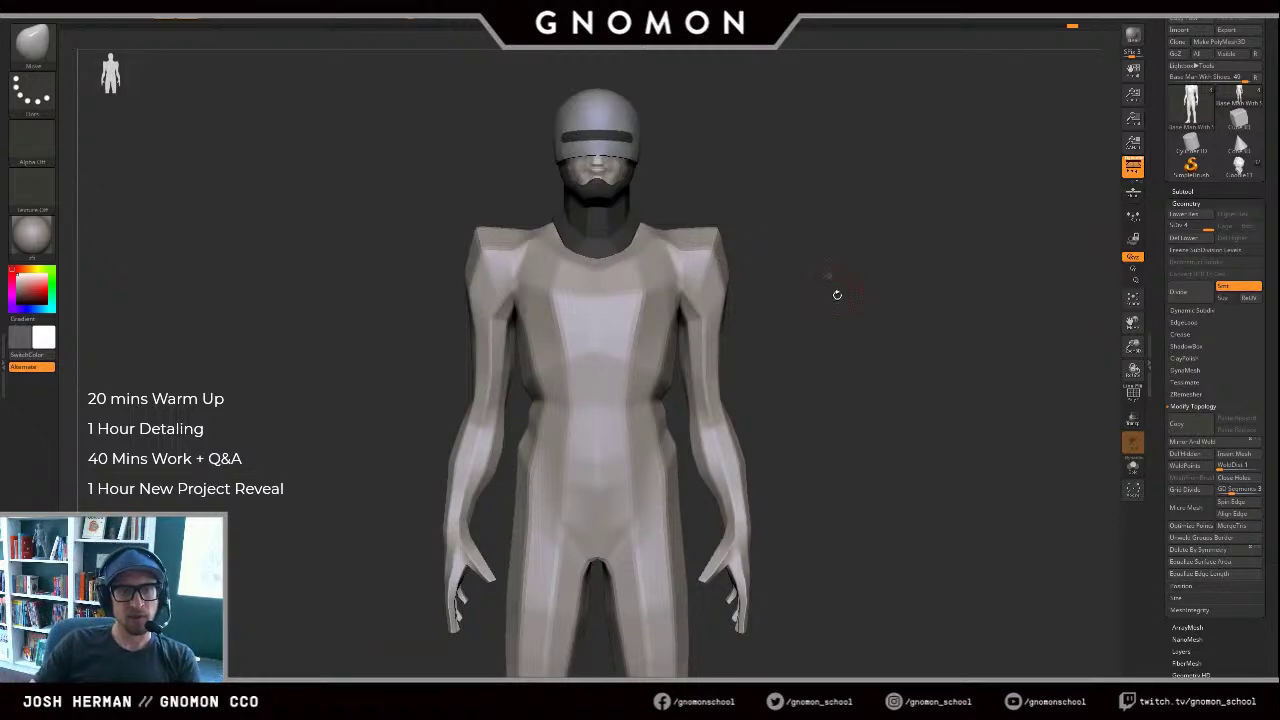
{"action": "left_click_drag", "start_coordinate": [846, 299], "coordinate": [797, 206]}
{"action": "key", "text": "shift+f"}
{"action": "key", "text": "shift+f"}
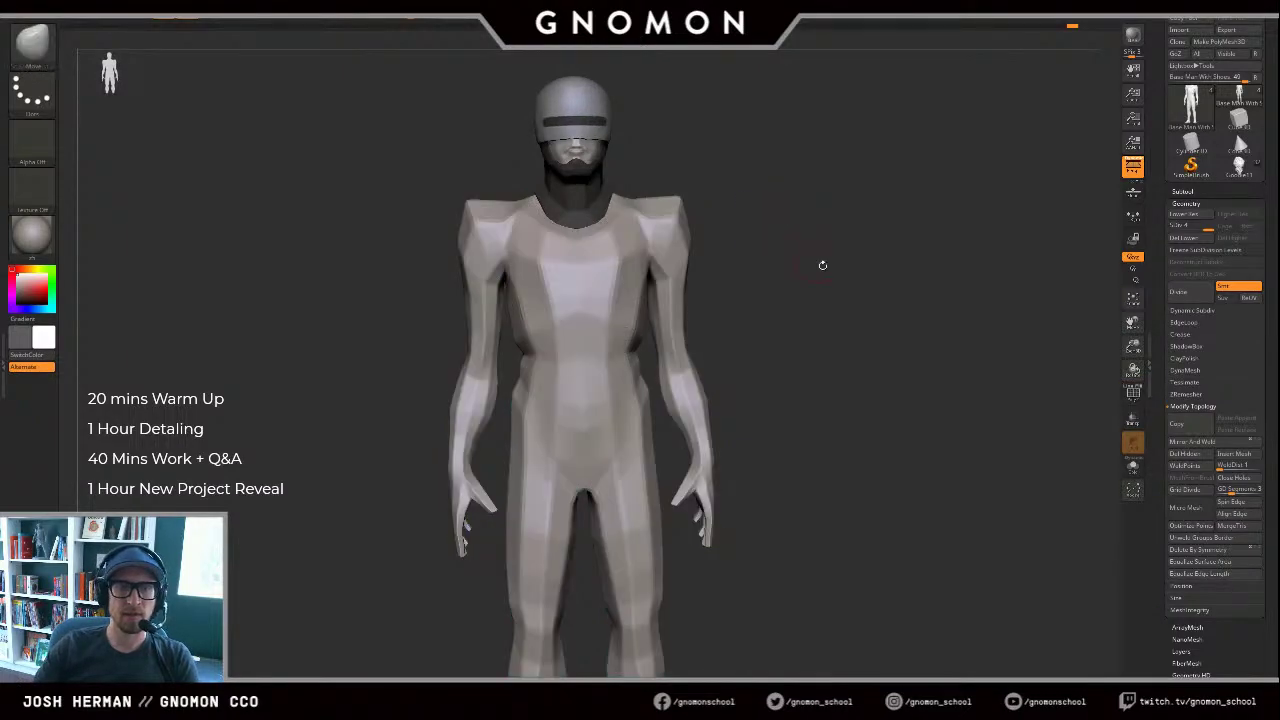
{"action": "left_click_drag", "start_coordinate": [880, 259], "coordinate": [806, 285]}
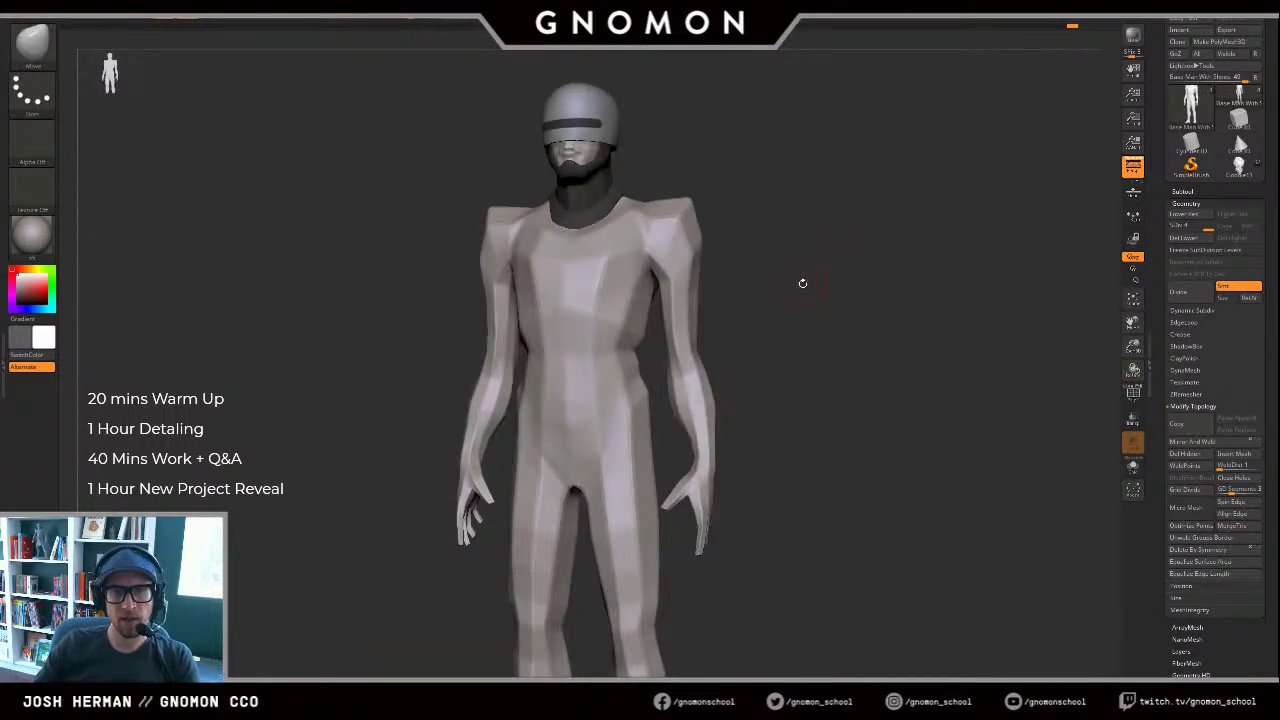
Step: Carve the front seam between chest and arm from the armpit up to the shoulder with the DamStandard brush
{"action": "left_click_drag", "start_coordinate": [835, 238], "coordinate": [804, 322], "text": "shift"}
{"action": "key", "text": "b"}
{"action": "key", "text": "d"}
{"action": "key", "text": "s"}
{"action": "left_click_drag", "start_coordinate": [736, 185], "coordinate": [702, 198]}
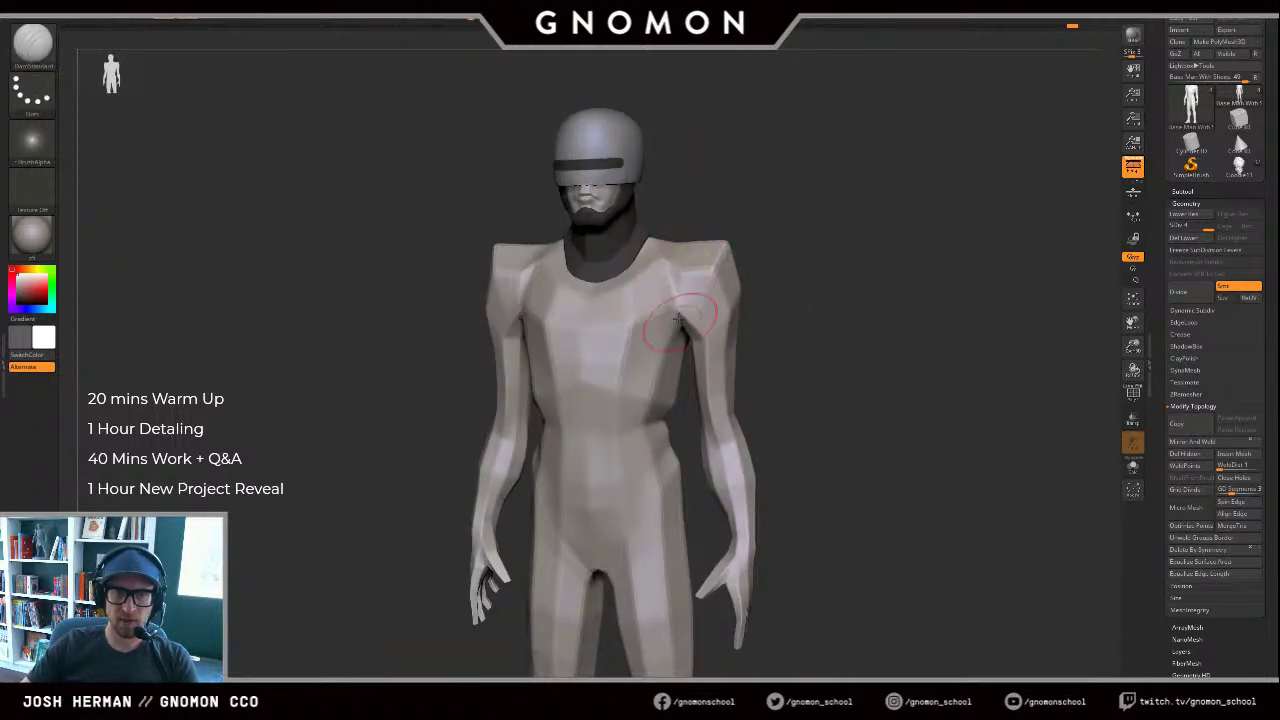
{"action": "mouse_move", "coordinate": [681, 310]}
{"action": "left_mouse_down"}
{"action": "mouse_move", "coordinate": [676, 252]}
{"action": "mouse_move", "coordinate": [673, 270]}
{"action": "left_mouse_up"}
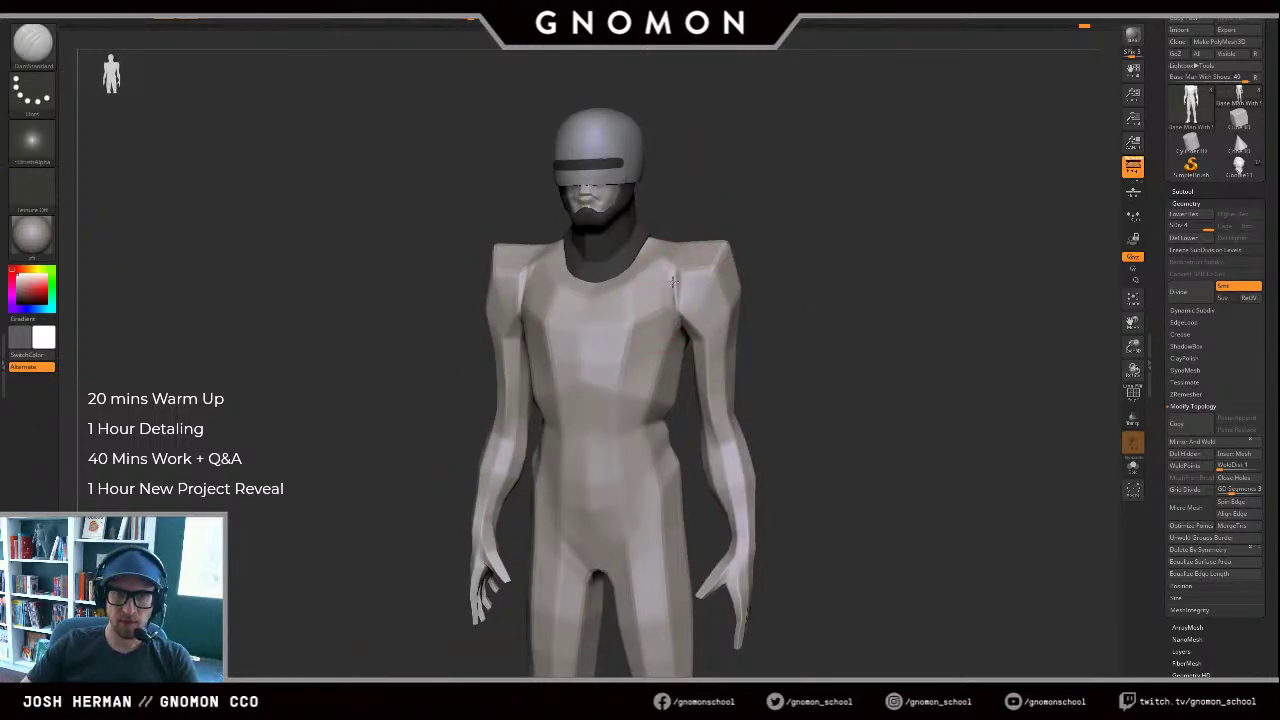
{"action": "left_click_drag", "start_coordinate": [730, 160], "coordinate": [727, 207]}
{"action": "left_click_drag", "start_coordinate": [679, 284], "coordinate": [685, 234]}
Step: Continue carving the arm seam over the top of the shoulder and down the back towards the armpit
{"action": "left_click_drag", "start_coordinate": [723, 153], "coordinate": [736, 262]}
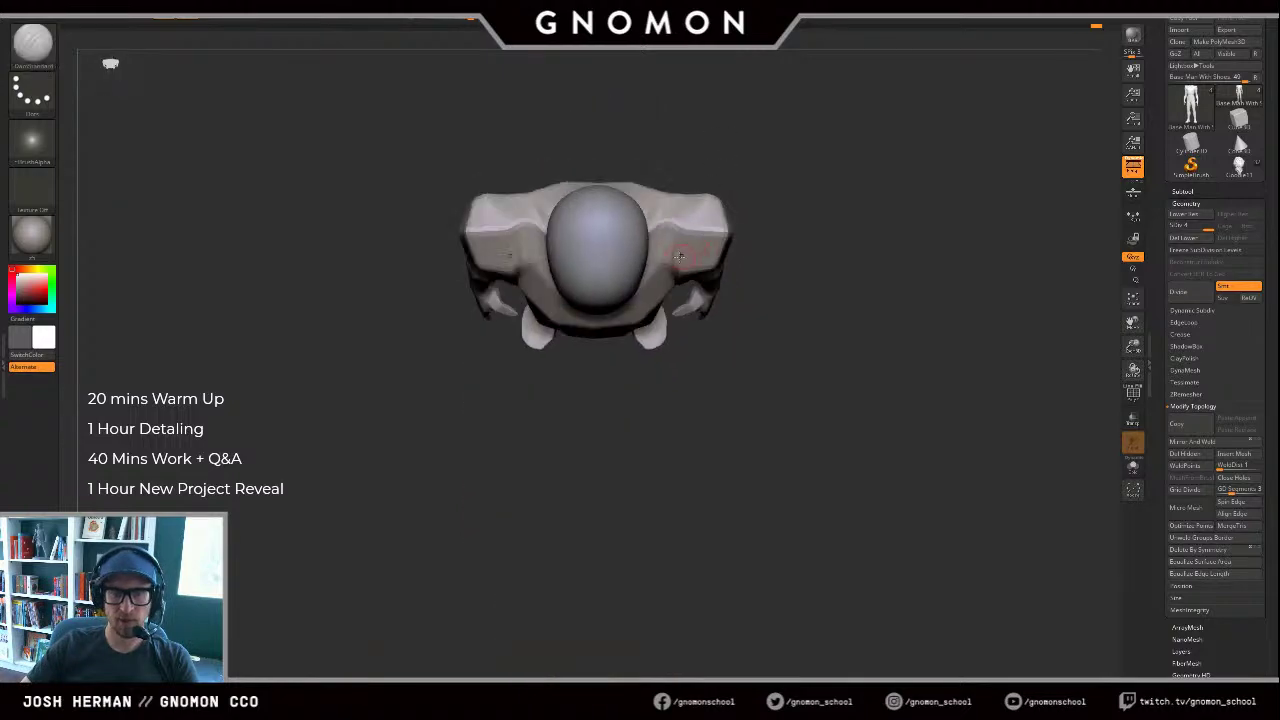
{"action": "left_click_drag", "start_coordinate": [704, 134], "coordinate": [678, 242], "text": "alt"}
{"action": "mouse_move", "coordinate": [656, 314]}
{"action": "left_mouse_down"}
{"action": "mouse_move", "coordinate": [655, 354]}
{"action": "mouse_move", "coordinate": [651, 310]}
{"action": "left_mouse_up"}
{"action": "left_click_drag", "start_coordinate": [738, 220], "coordinate": [735, 335]}
{"action": "left_click_drag", "start_coordinate": [652, 426], "coordinate": [660, 348]}
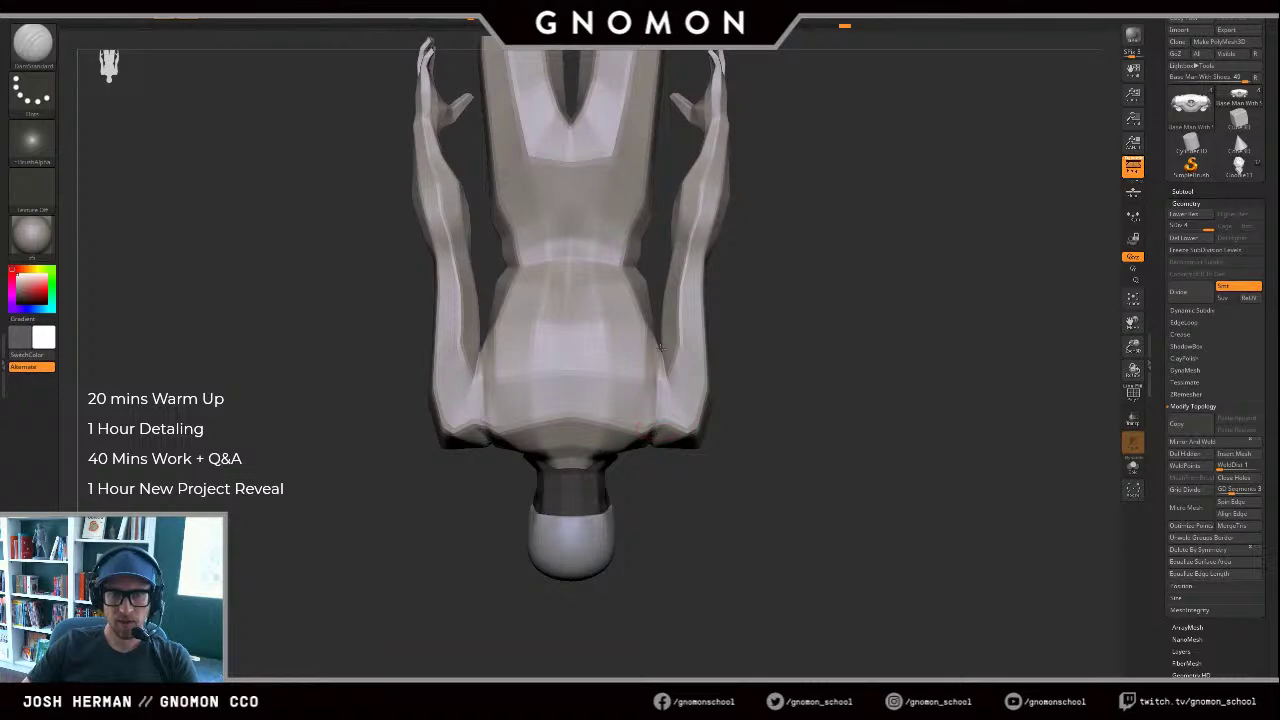
{"action": "left_click_drag", "start_coordinate": [656, 400], "coordinate": [657, 340]}
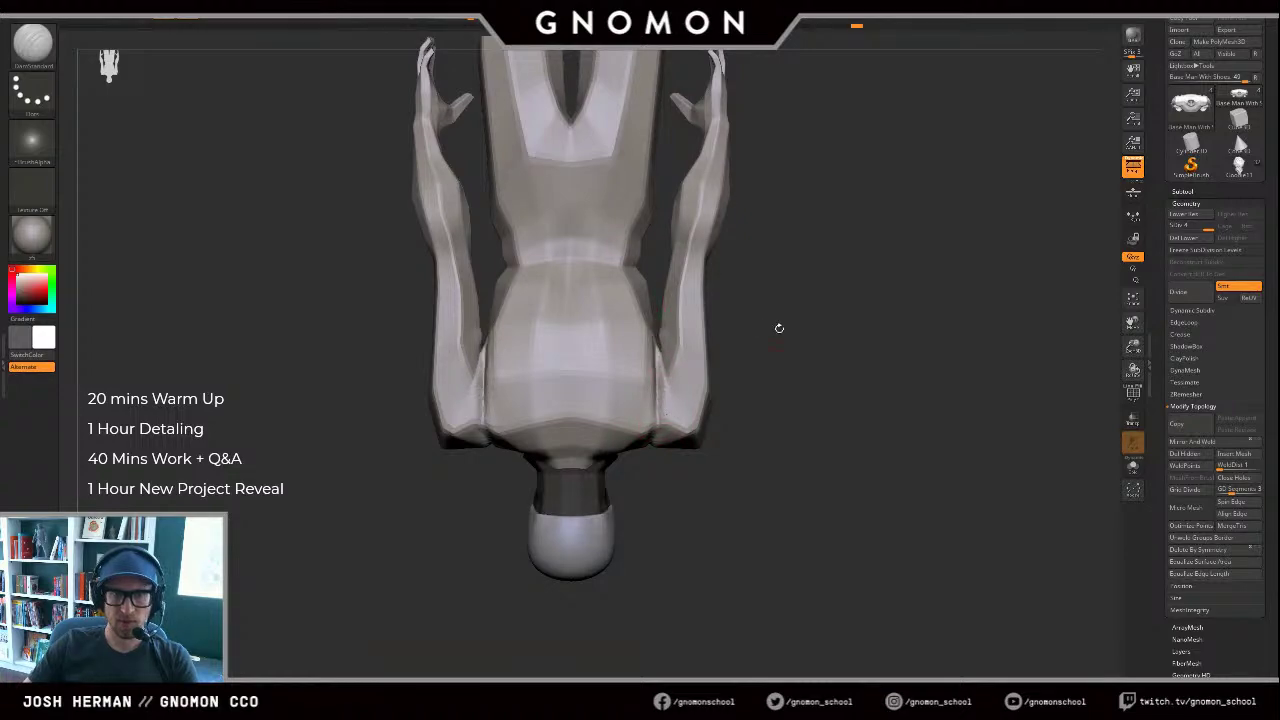
Step: Check the neck opening with the body soloed, then pull the collar upward around the neck with the Move brush
{"action": "left_click_drag", "start_coordinate": [779, 328], "coordinate": [855, 244]}
{"action": "left_click_drag", "start_coordinate": [771, 195], "coordinate": [724, 204]}
{"action": "key", "text": "alt+s"}
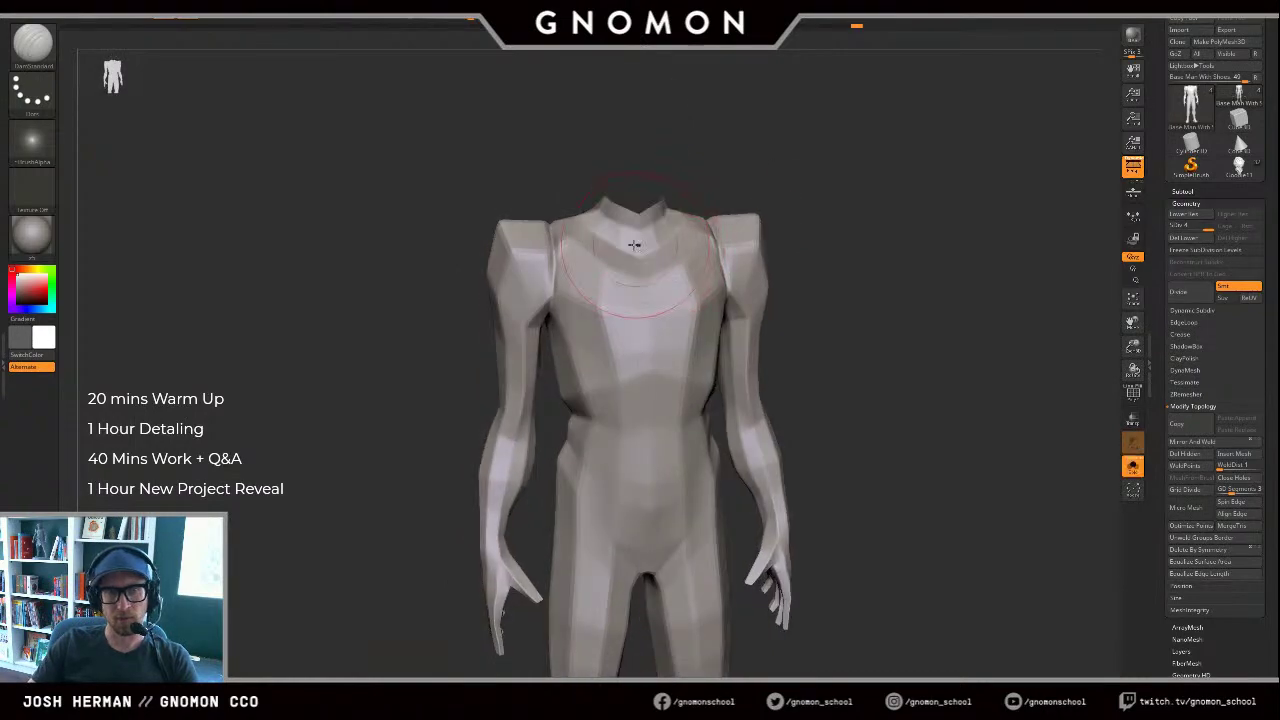
{"action": "key", "text": "alt+s"}
{"action": "key", "text": "b"}
{"action": "key", "text": "m"}
{"action": "key", "text": "v"}
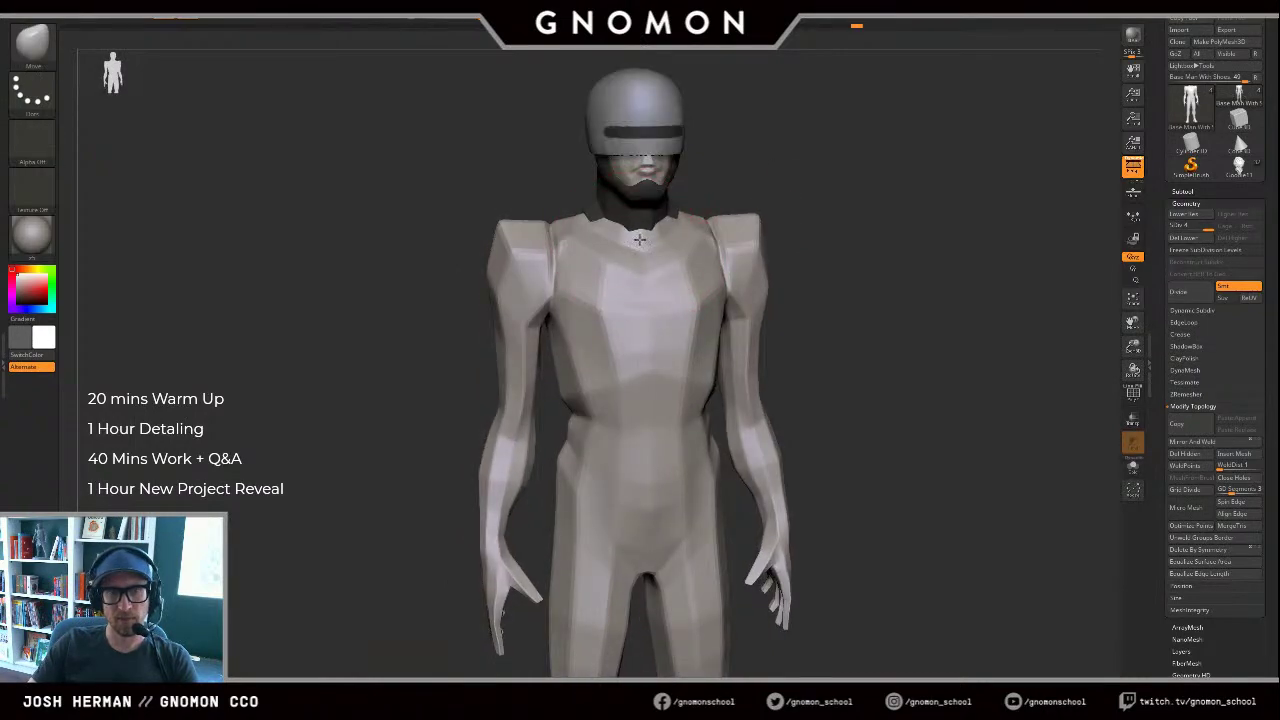
{"action": "left_click_drag", "start_coordinate": [555, 172], "coordinate": [589, 214]}
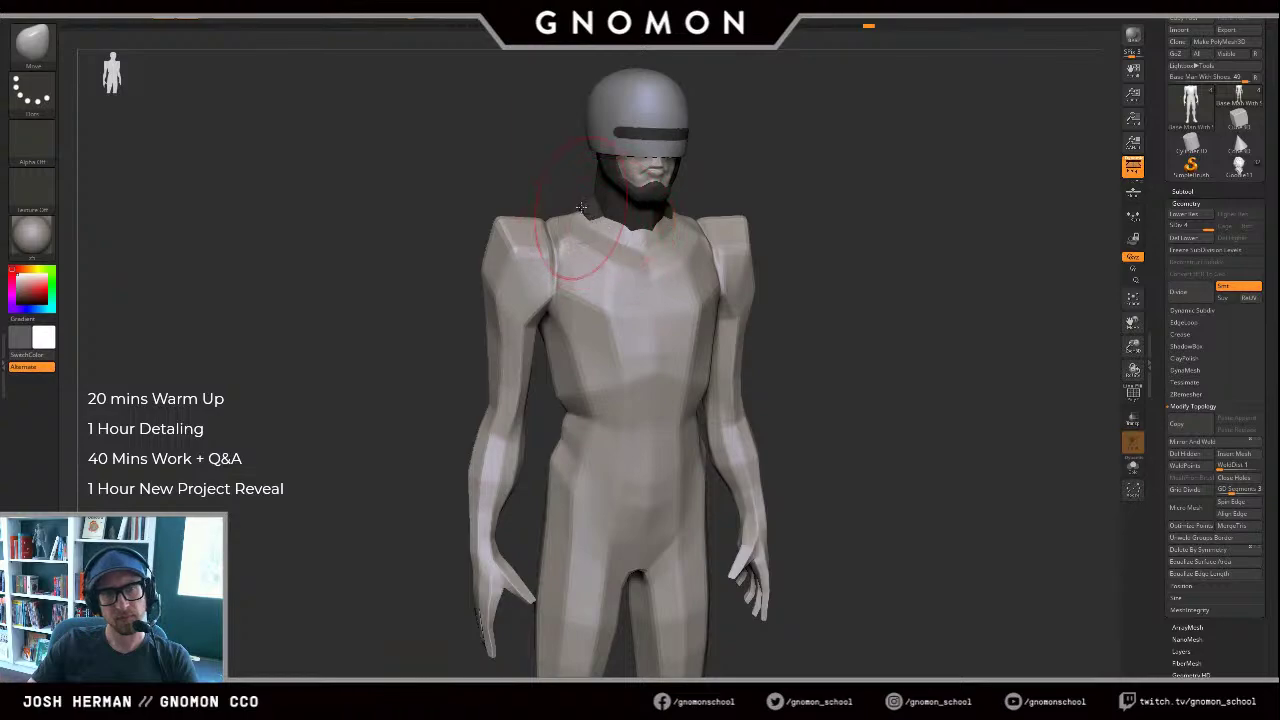
{"action": "left_click_drag", "start_coordinate": [620, 247], "coordinate": [622, 242]}
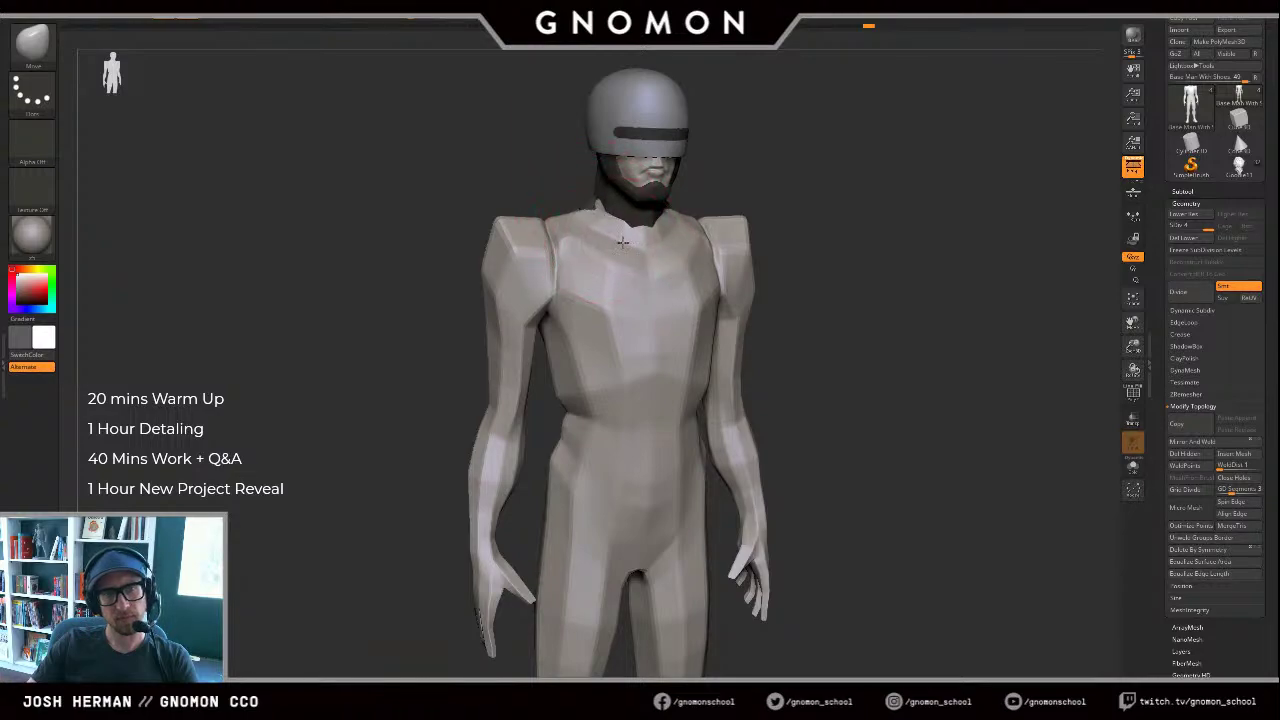
Step: Refine the slope between neck and shoulder in side and overhead views with a resized Move brush
{"action": "mouse_move", "coordinate": [515, 165]}
{"action": "left_mouse_down"}
{"action": "mouse_move", "coordinate": [595, 208]}
{"action": "mouse_move", "coordinate": [595, 195]}
{"action": "left_mouse_up"}
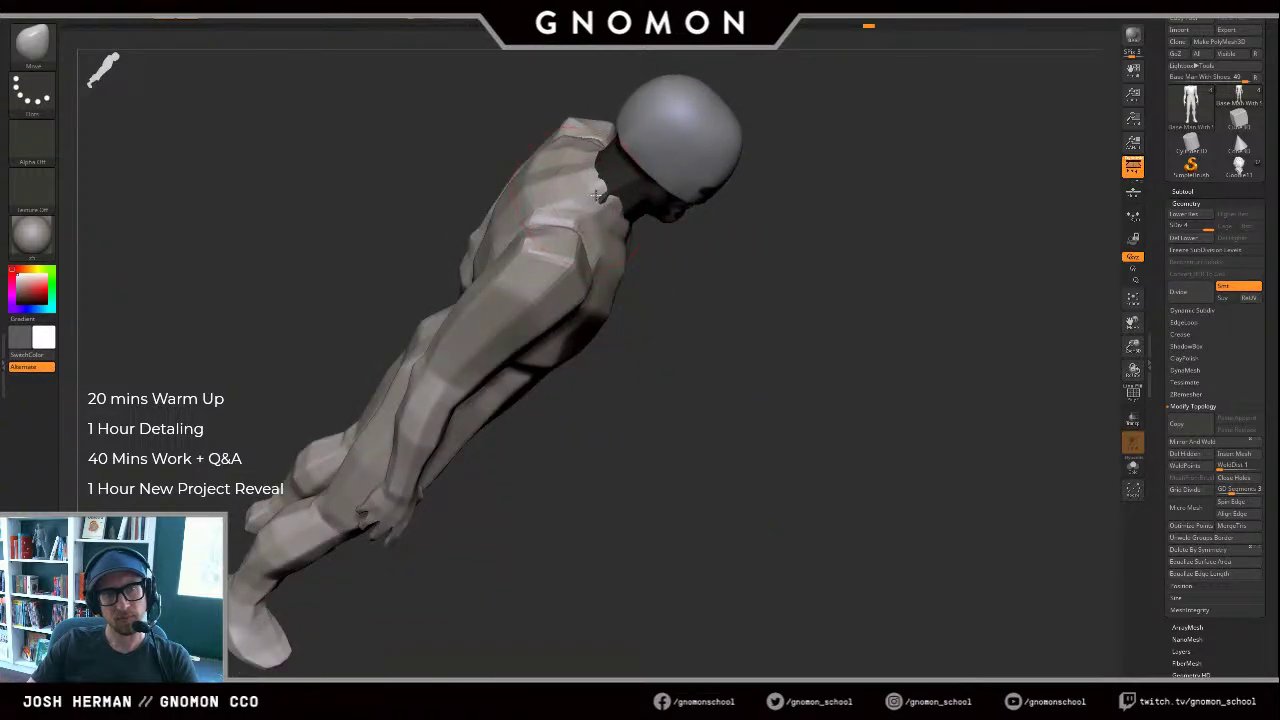
{"action": "mouse_move", "coordinate": [699, 240]}
{"action": "left_mouse_down"}
{"action": "mouse_move", "coordinate": [610, 225]}
{"action": "mouse_move", "coordinate": [549, 143]}
{"action": "left_mouse_up"}
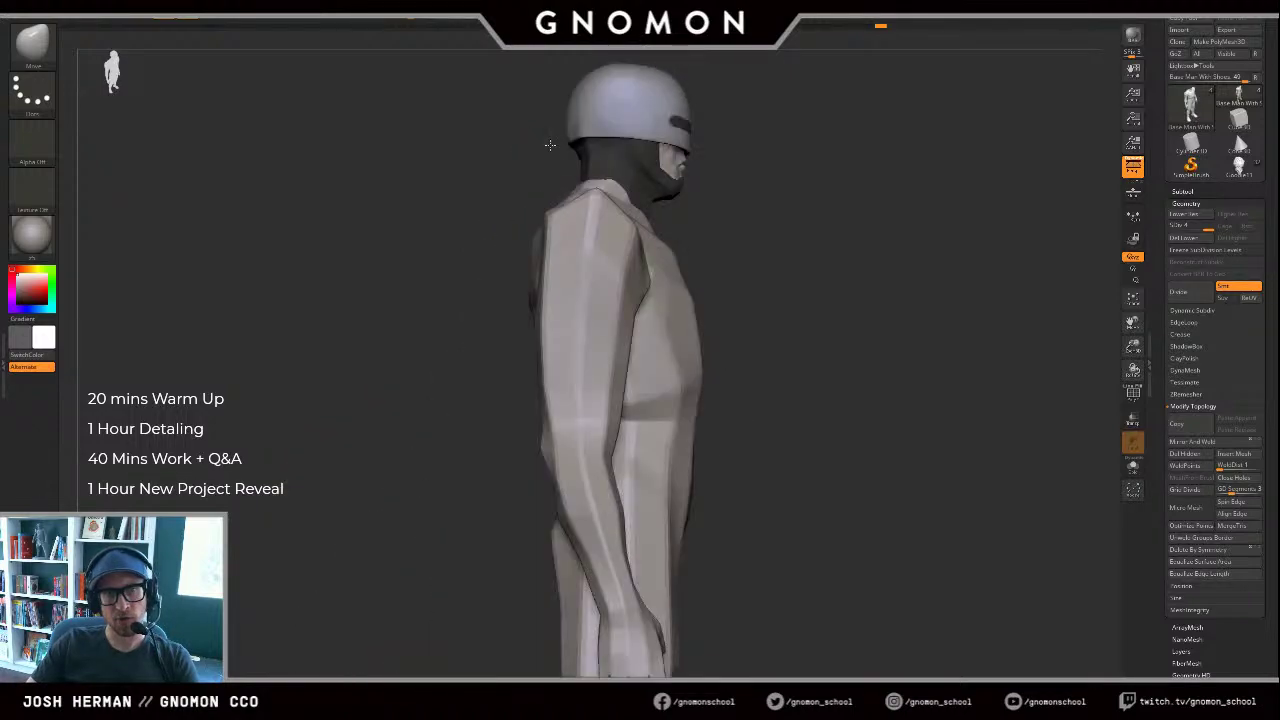
{"action": "mouse_move", "coordinate": [686, 211]}
{"action": "left_mouse_down"}
{"action": "mouse_move", "coordinate": [730, 255]}
{"action": "mouse_move", "coordinate": [757, 214]}
{"action": "mouse_move", "coordinate": [712, 202]}
{"action": "left_mouse_up"}
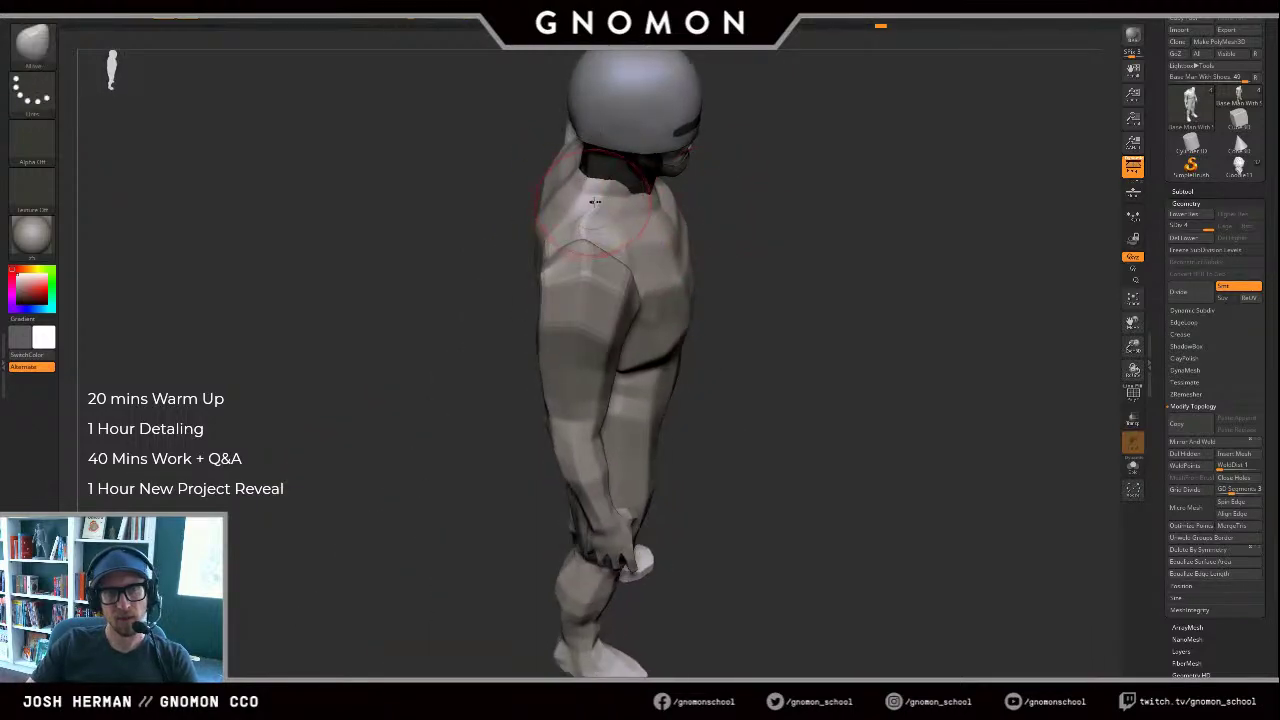
{"action": "key", "text": "s"}
{"action": "left_click_drag", "start_coordinate": [609, 226], "coordinate": [587, 227]}
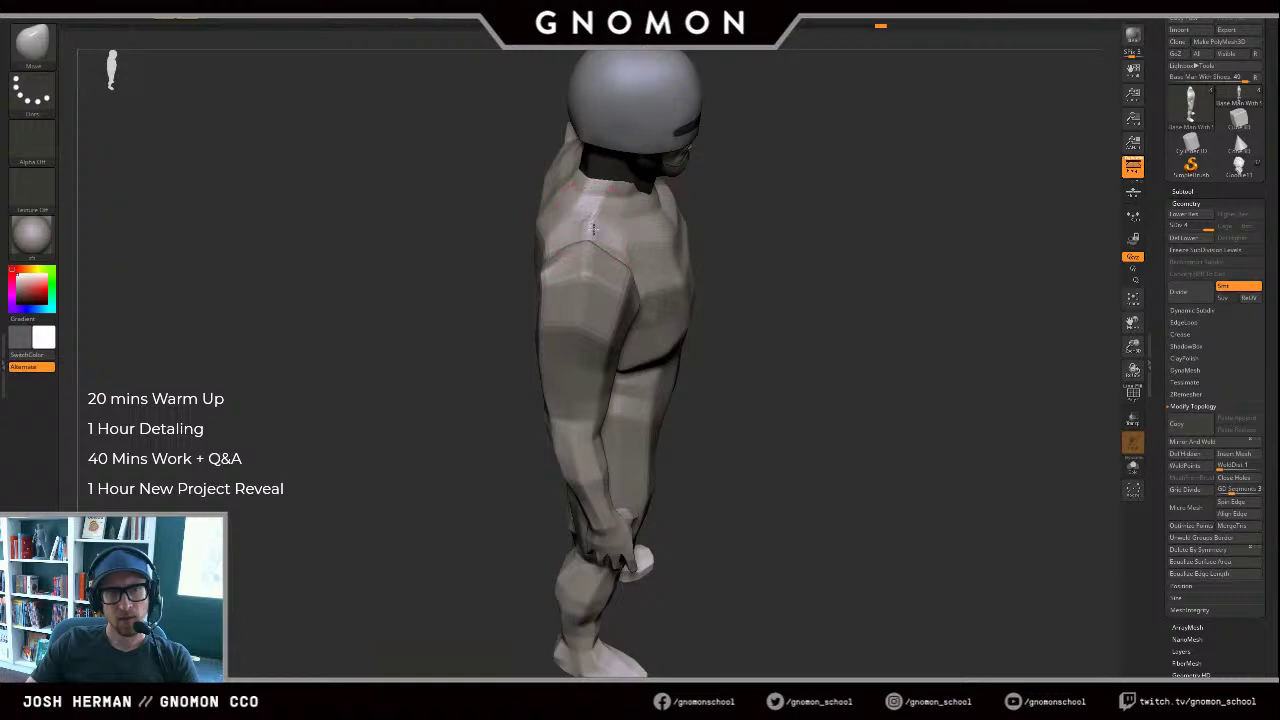
Step: Adjust the upper body's position with the gizmo in side view and check it from the front
{"action": "mouse_move", "coordinate": [744, 203]}
{"action": "left_mouse_down"}
{"action": "mouse_move", "coordinate": [664, 212]}
{"action": "mouse_move", "coordinate": [630, 174]}
{"action": "left_mouse_up"}
{"action": "mouse_move", "coordinate": [745, 165]}
{"action": "left_mouse_down"}
{"action": "mouse_move", "coordinate": [831, 152]}
{"action": "mouse_move", "coordinate": [748, 173]}
{"action": "mouse_move", "coordinate": [763, 214]}
{"action": "mouse_move", "coordinate": [697, 243]}
{"action": "mouse_move", "coordinate": [685, 273]}
{"action": "left_mouse_up"}
{"action": "key", "text": "w"}
{"action": "mouse_move", "coordinate": [571, 341]}
{"action": "left_mouse_down"}
{"action": "mouse_move", "coordinate": [694, 343]}
{"action": "mouse_move", "coordinate": [636, 345]}
{"action": "left_mouse_up"}
{"action": "mouse_move", "coordinate": [925, 205]}
{"action": "left_mouse_down"}
{"action": "mouse_move", "coordinate": [808, 199]}
{"action": "mouse_move", "coordinate": [843, 180]}
{"action": "mouse_move", "coordinate": [869, 191]}
{"action": "mouse_move", "coordinate": [857, 188]}
{"action": "left_mouse_up"}
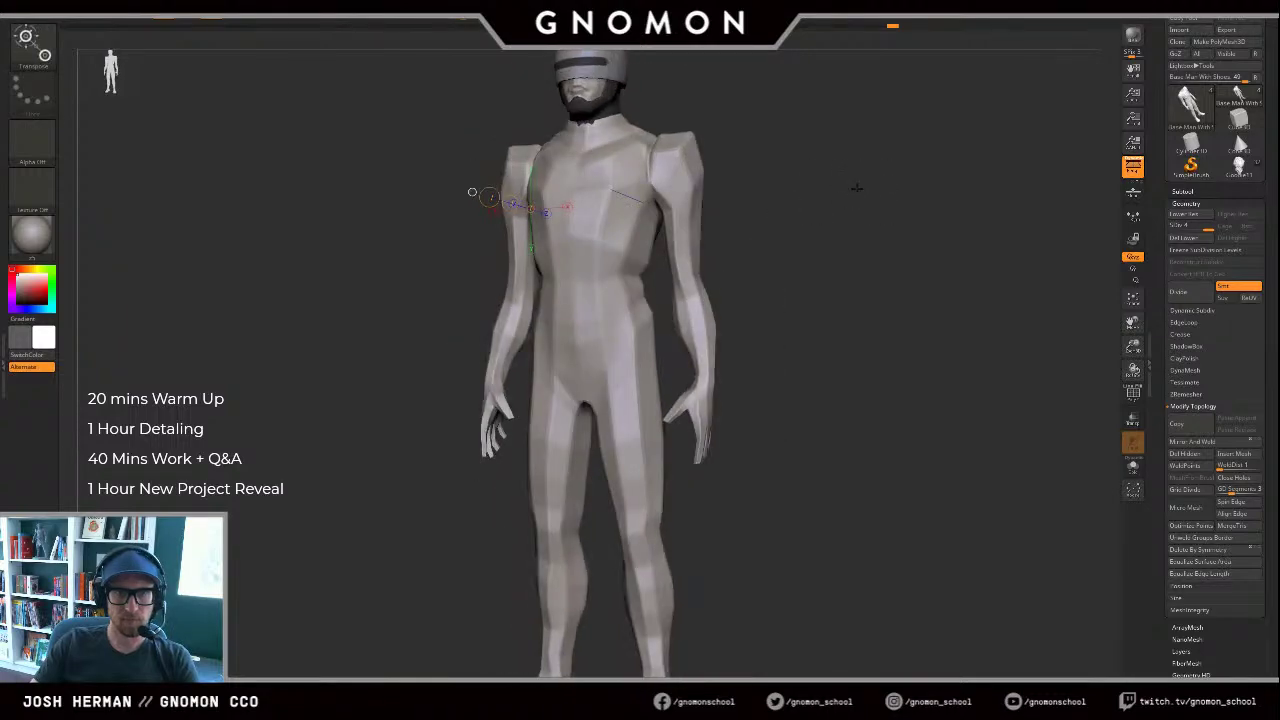
Step: Undo the last collar adjustment, resize the Move brush, and reshape the top of the shoulder beside the neck
{"action": "left_click_drag", "start_coordinate": [814, 80], "coordinate": [742, 288], "text": "alt"}
{"action": "mouse_move", "coordinate": [820, 169]}
{"action": "left_mouse_down", "text": "alt"}
{"action": "mouse_move", "coordinate": [788, 246]}
{"action": "mouse_move", "coordinate": [700, 262]}
{"action": "left_mouse_up", "text": "alt"}
{"action": "key", "text": "s"}
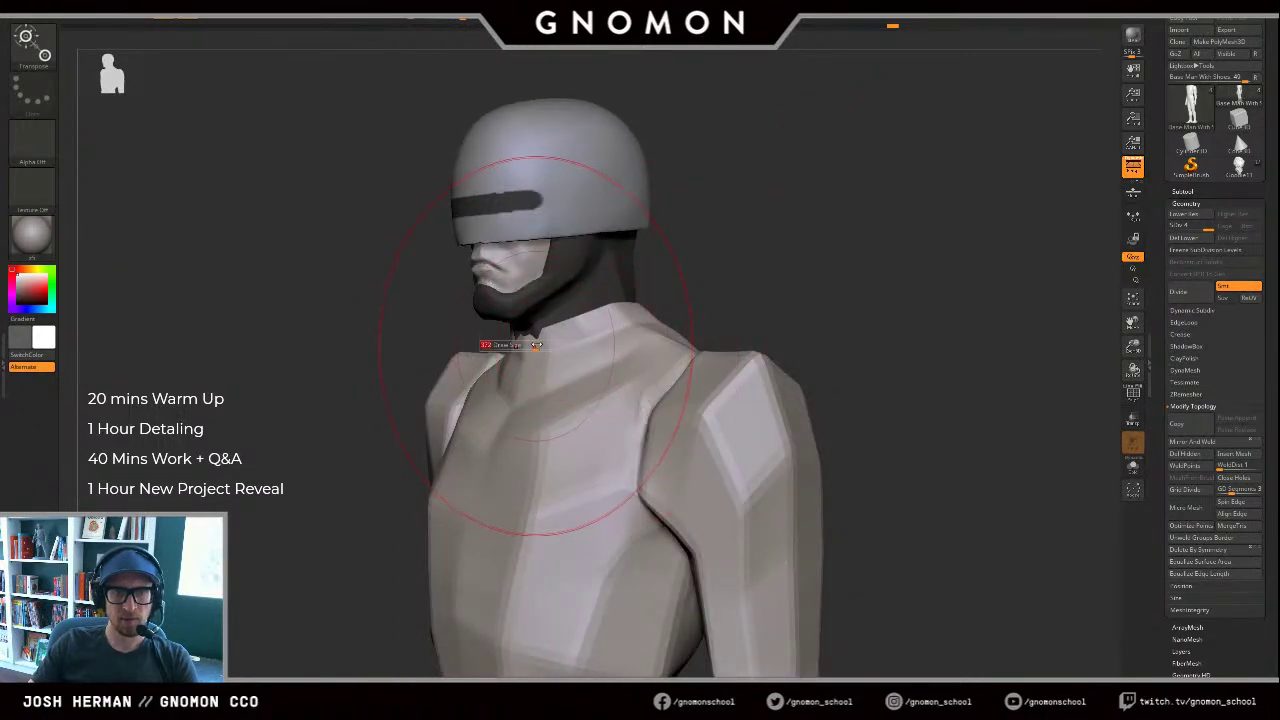
{"action": "mouse_move", "coordinate": [537, 345]}
{"action": "left_mouse_down"}
{"action": "mouse_move", "coordinate": [518, 335]}
{"action": "mouse_move", "coordinate": [540, 340]}
{"action": "left_mouse_up"}
{"action": "key", "text": "ctrl+z"}
{"action": "mouse_move", "coordinate": [820, 258]}
{"action": "left_mouse_down", "text": "shift"}
{"action": "mouse_move", "coordinate": [740, 263]}
{"action": "mouse_move", "coordinate": [698, 284]}
{"action": "mouse_move", "coordinate": [749, 314]}
{"action": "mouse_move", "coordinate": [820, 423]}
{"action": "mouse_move", "coordinate": [808, 448]}
{"action": "left_mouse_up", "text": "shift"}
{"action": "key", "text": "bracketright"}
{"action": "key", "text": "s"}
{"action": "left_click", "coordinate": [653, 451]}
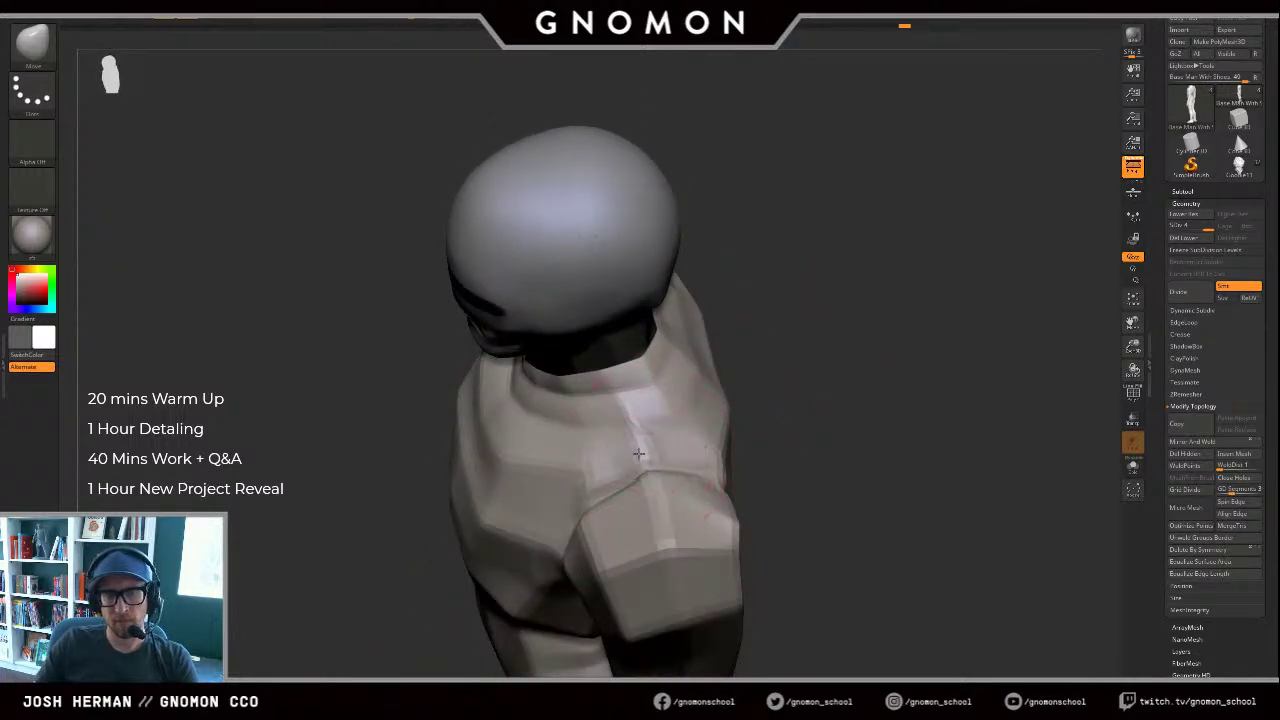
Step: Build up the trapezius between the neck and shoulder with the Clay brush
{"action": "key", "text": "b"}
{"action": "key", "text": "c"}
{"action": "key", "text": "l"}
{"action": "left_click_drag", "start_coordinate": [648, 412], "coordinate": [634, 443]}
{"action": "left_click_drag", "start_coordinate": [780, 440], "coordinate": [760, 420]}
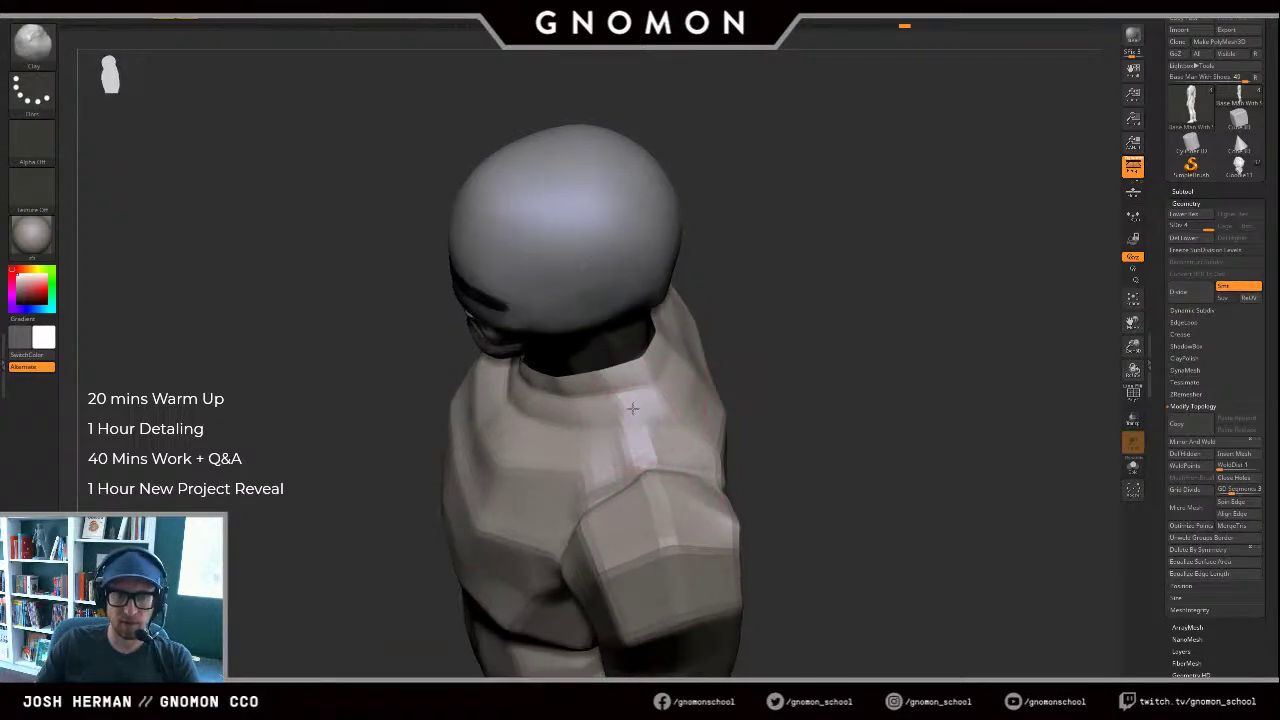
{"action": "left_click_drag", "start_coordinate": [632, 408], "coordinate": [634, 440]}
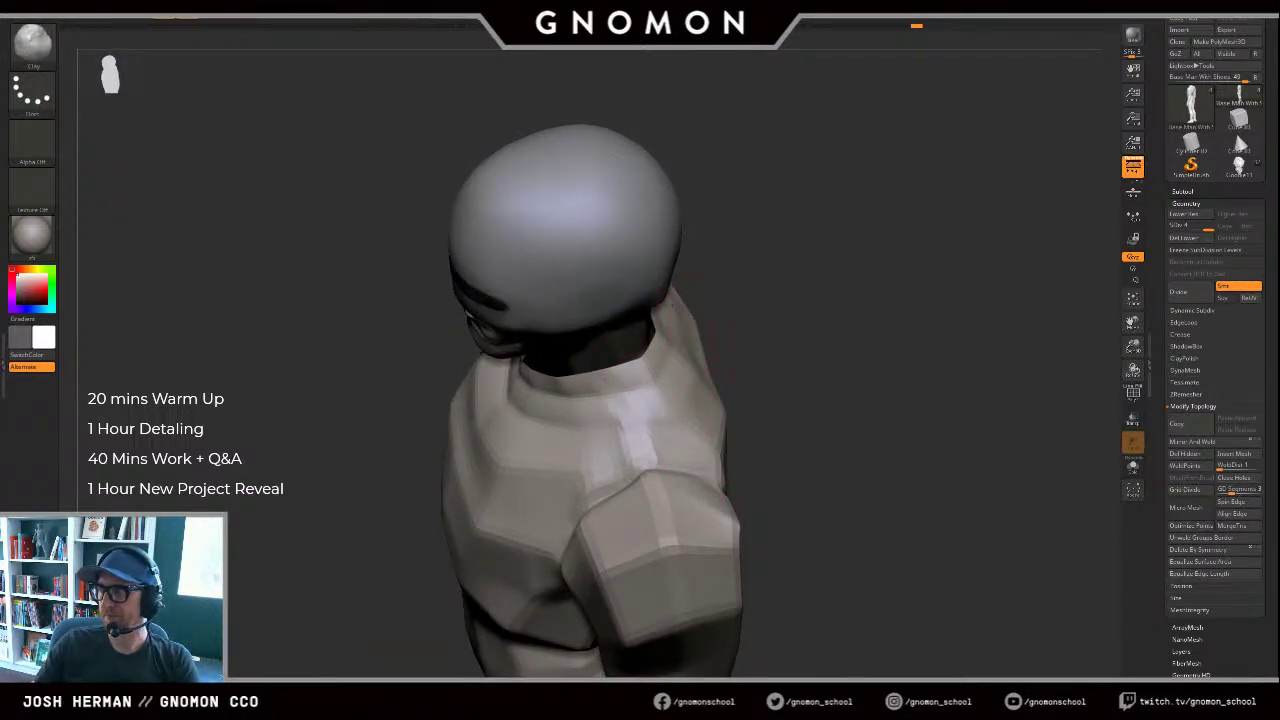
{"action": "mouse_move", "coordinate": [1239, 96]}
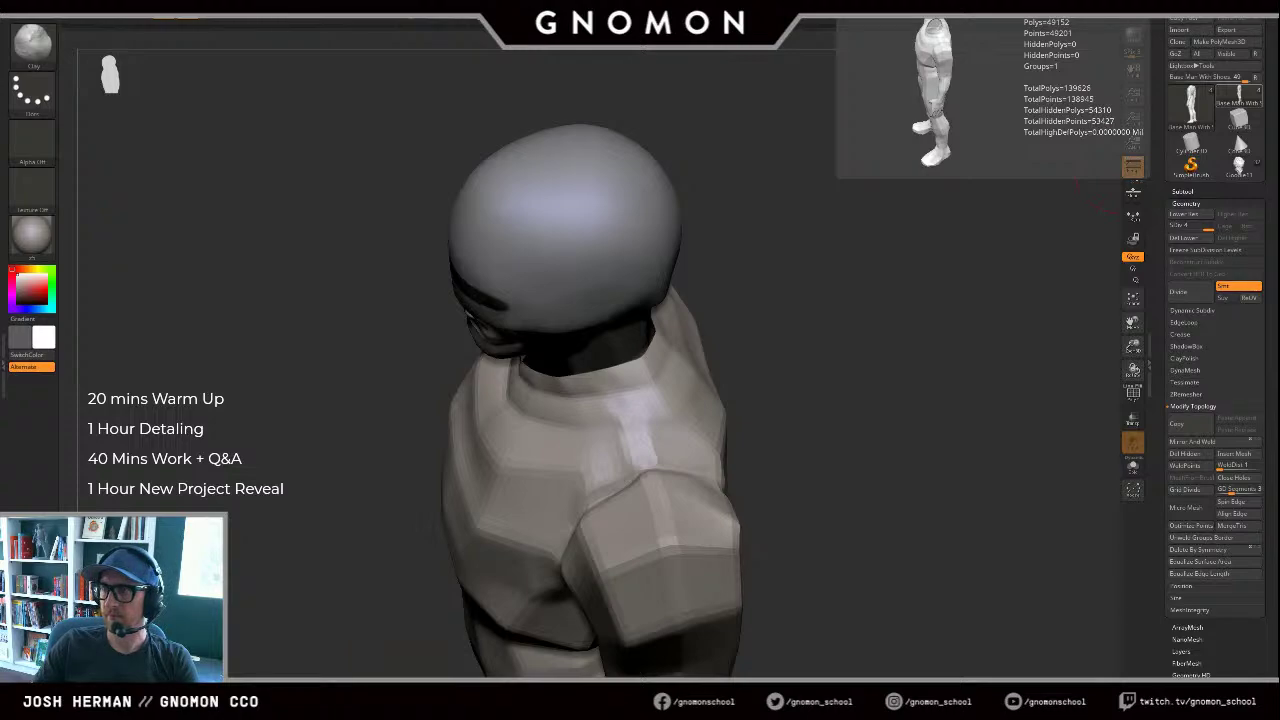
Step: Define the collar edge around the base of the neck with the DamStandard brush and return to front view
{"action": "mouse_move", "coordinate": [838, 376]}
{"action": "left_mouse_down"}
{"action": "mouse_move", "coordinate": [794, 351]}
{"action": "mouse_move", "coordinate": [809, 340]}
{"action": "mouse_move", "coordinate": [797, 331]}
{"action": "mouse_move", "coordinate": [780, 345]}
{"action": "left_mouse_up"}
{"action": "key", "text": "b"}
{"action": "key", "text": "d"}
{"action": "key", "text": "s"}
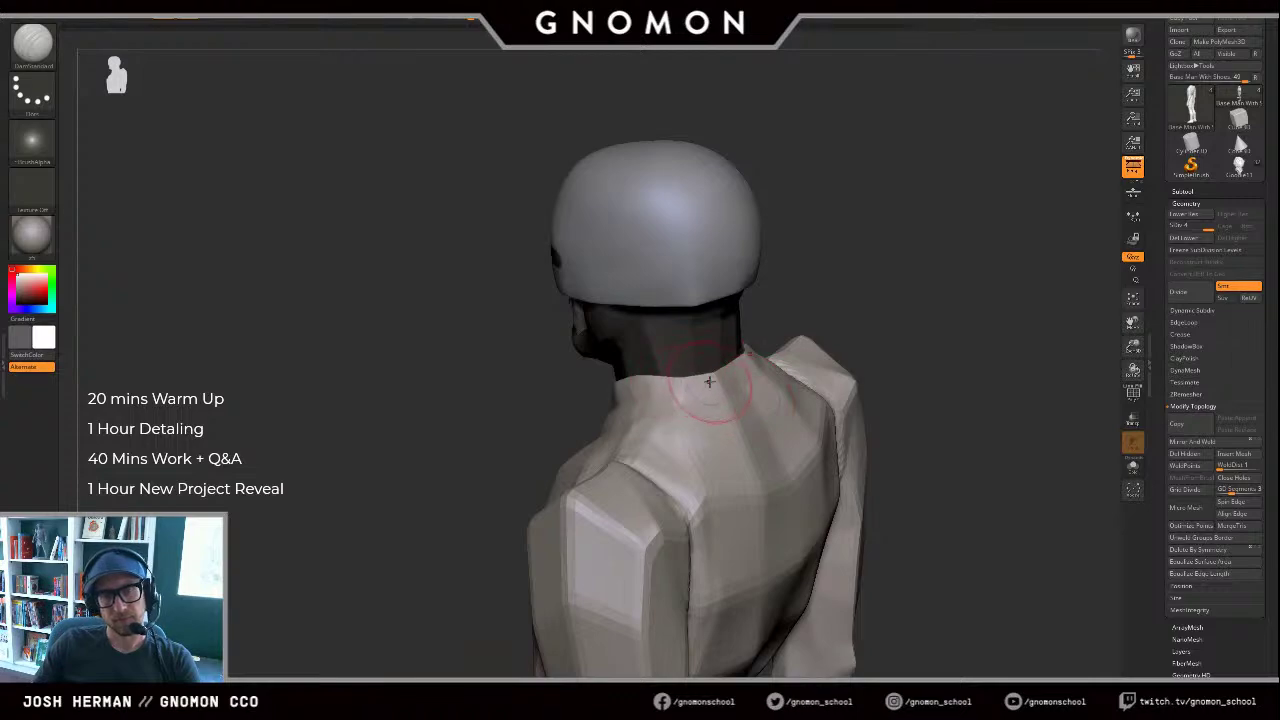
{"action": "mouse_move", "coordinate": [678, 384]}
{"action": "left_mouse_down"}
{"action": "mouse_move", "coordinate": [787, 362]}
{"action": "mouse_move", "coordinate": [711, 383]}
{"action": "left_mouse_up"}
{"action": "mouse_move", "coordinate": [578, 378]}
{"action": "left_mouse_down"}
{"action": "mouse_move", "coordinate": [706, 376]}
{"action": "mouse_move", "coordinate": [660, 374]}
{"action": "left_mouse_up"}
{"action": "left_click_drag", "start_coordinate": [890, 331], "coordinate": [944, 312]}
{"action": "left_click_drag", "start_coordinate": [656, 389], "coordinate": [752, 440]}
{"action": "left_click_drag", "start_coordinate": [977, 327], "coordinate": [980, 305], "text": "shift"}
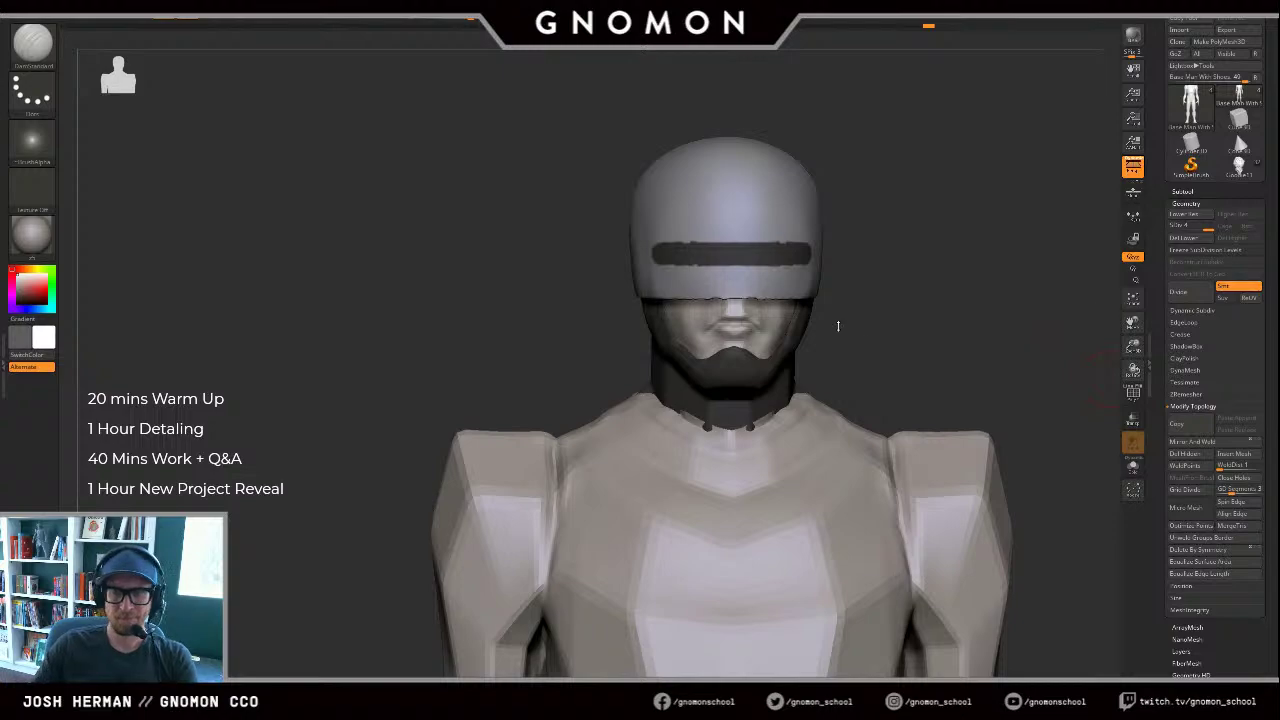
Step: Refine the side of the collar with the DamStandard brush and check the shoulders from above and behind
{"action": "left_click_drag", "start_coordinate": [897, 328], "coordinate": [720, 310], "text": "alt"}
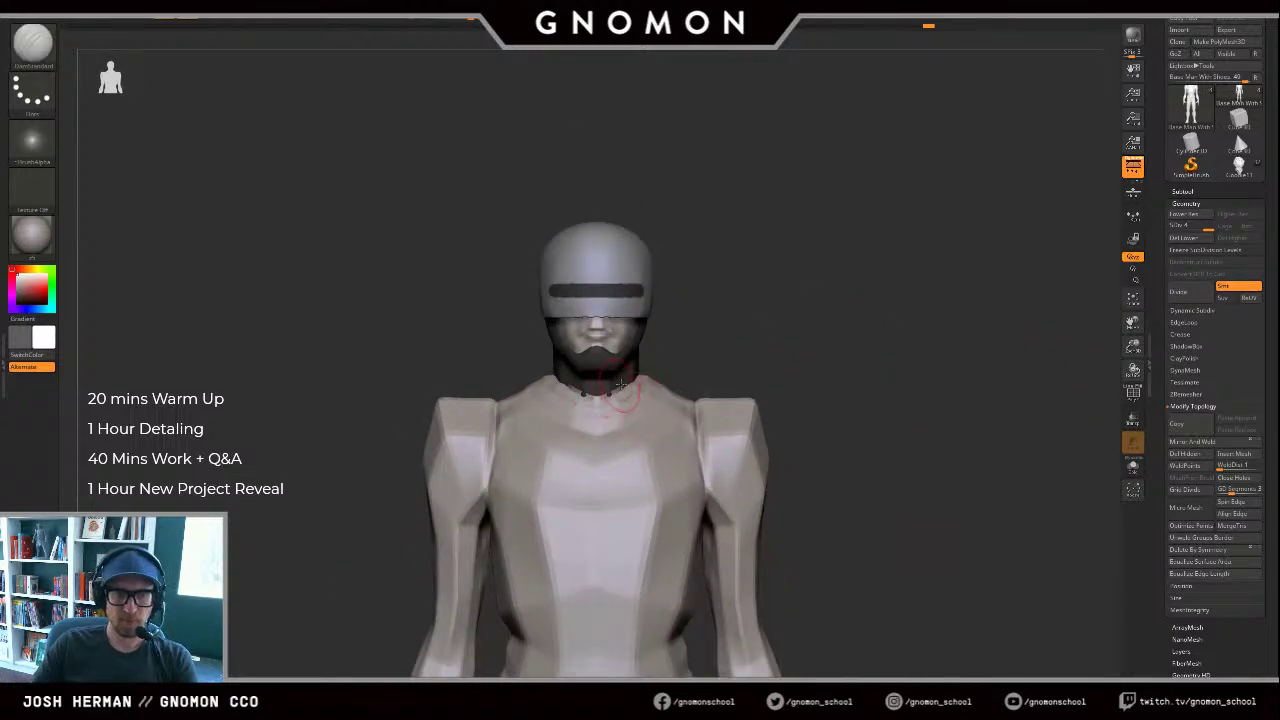
{"action": "right_click_drag", "start_coordinate": [613, 391], "coordinate": [520, 388]}
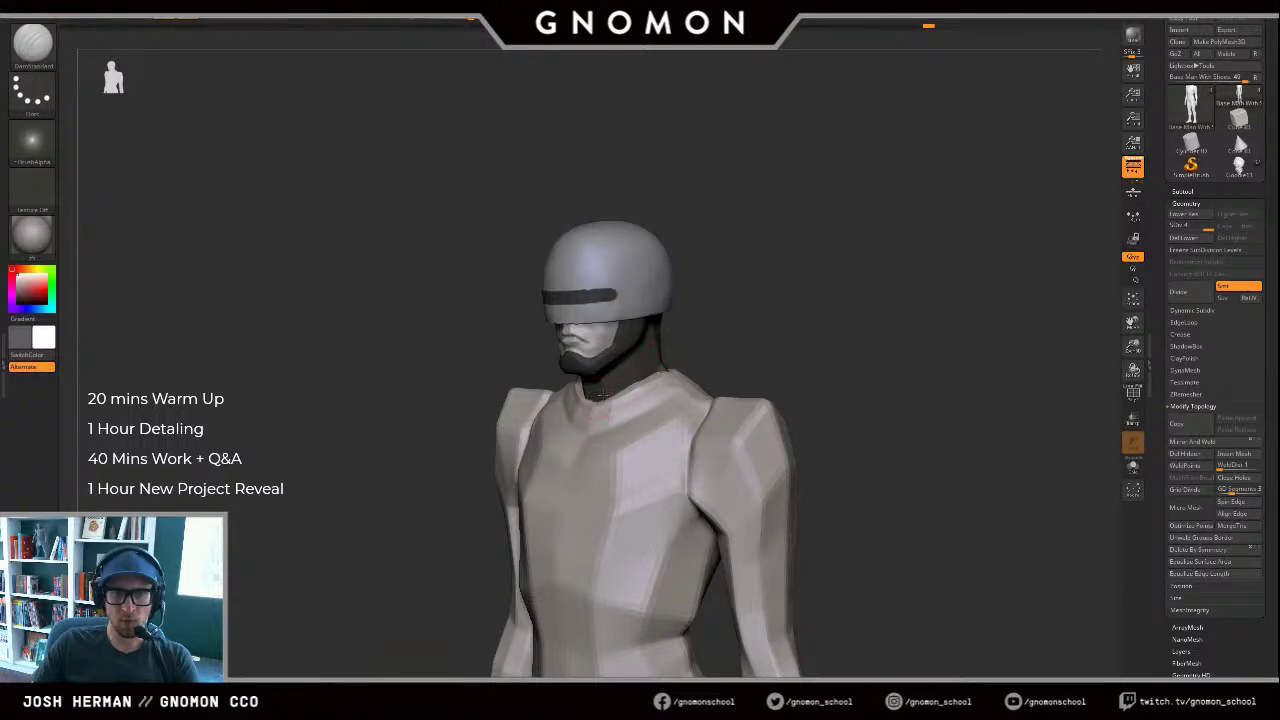
{"action": "left_click_drag", "start_coordinate": [691, 341], "coordinate": [755, 352]}
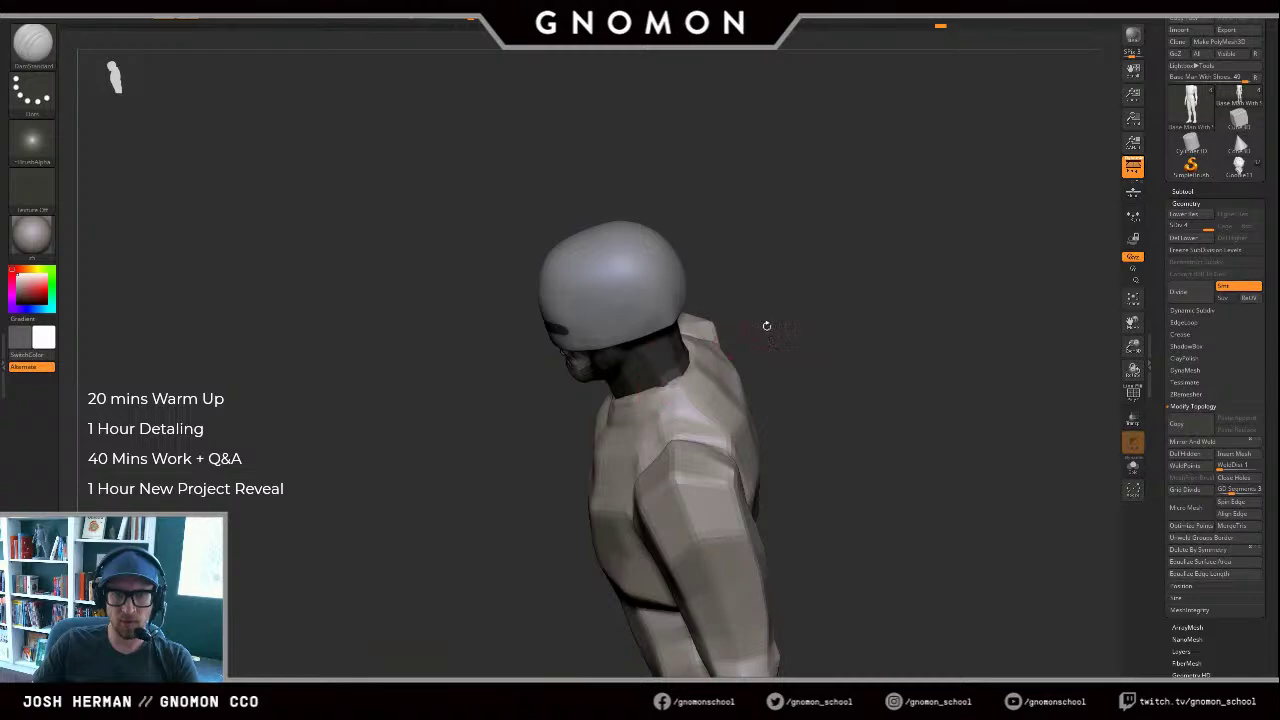
{"action": "left_click_drag", "start_coordinate": [766, 326], "coordinate": [666, 366]}
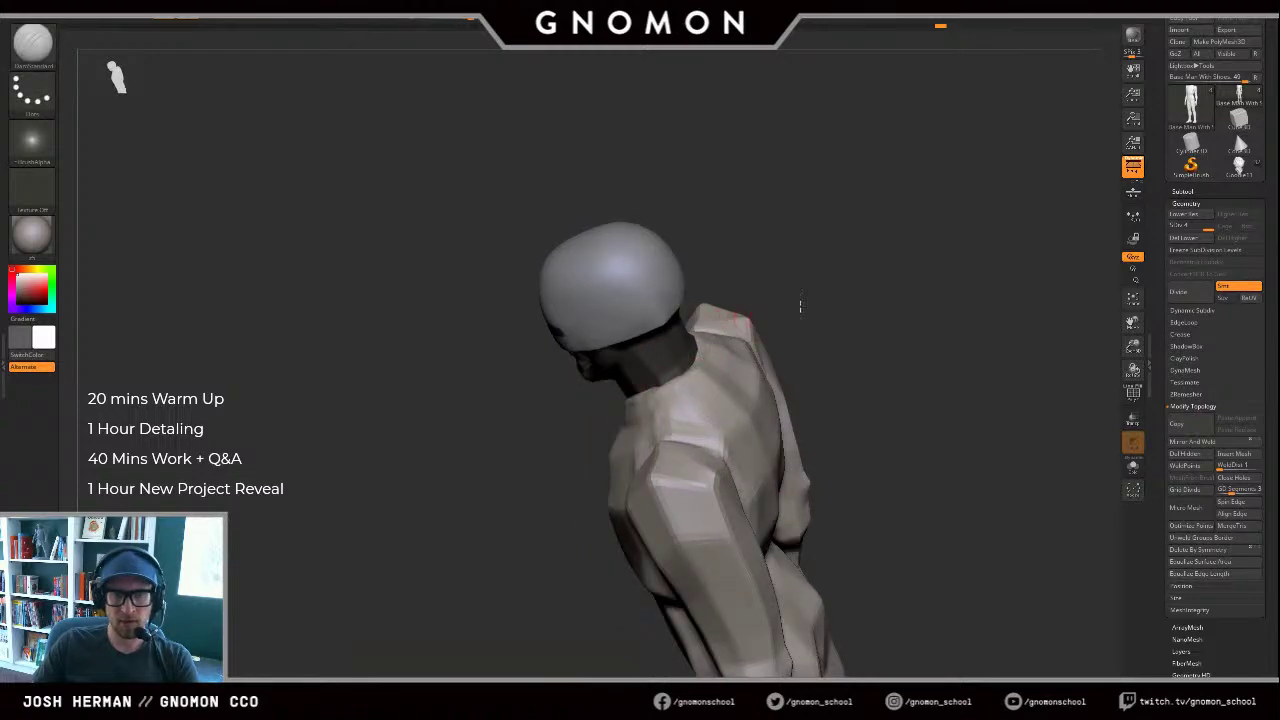
{"action": "mouse_move", "coordinate": [801, 306]}
{"action": "left_mouse_down", "text": "shift"}
{"action": "mouse_move", "coordinate": [831, 366]}
{"action": "mouse_move", "coordinate": [881, 341]}
{"action": "left_mouse_up", "text": "shift"}
Step: Adjust the arms with the gizmo in front view, comparing before and after by undoing and redoing the change
{"action": "key", "text": "w"}
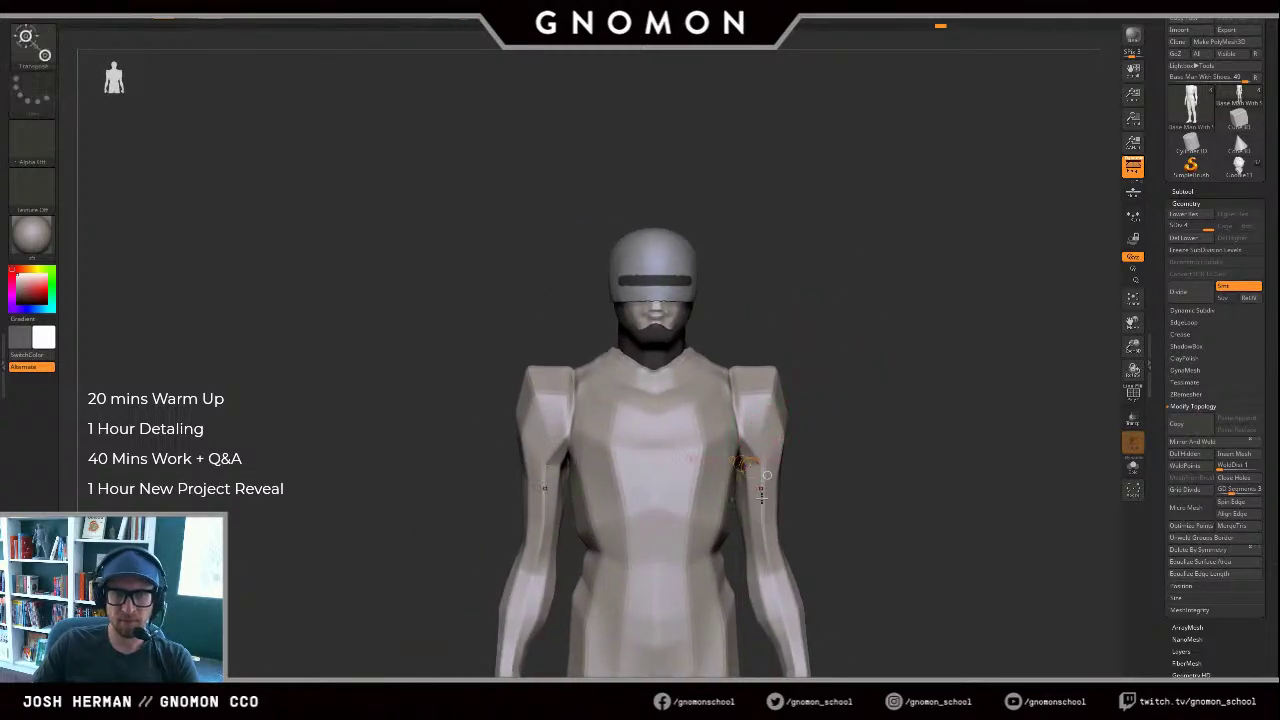
{"action": "left_click_drag", "start_coordinate": [767, 421], "coordinate": [903, 394]}
{"action": "key", "text": "ctrl+z"}
{"action": "key", "text": "ctrl+shift+z"}
{"action": "key", "text": "ctrl+z"}
{"action": "key", "text": "ctrl+shift+z"}
{"action": "mouse_move", "coordinate": [835, 350]}
{"action": "left_mouse_down", "text": "shift"}
{"action": "mouse_move", "coordinate": [815, 328]}
{"action": "mouse_move", "coordinate": [860, 377]}
{"action": "mouse_move", "coordinate": [854, 365]}
{"action": "left_mouse_up", "text": "shift"}
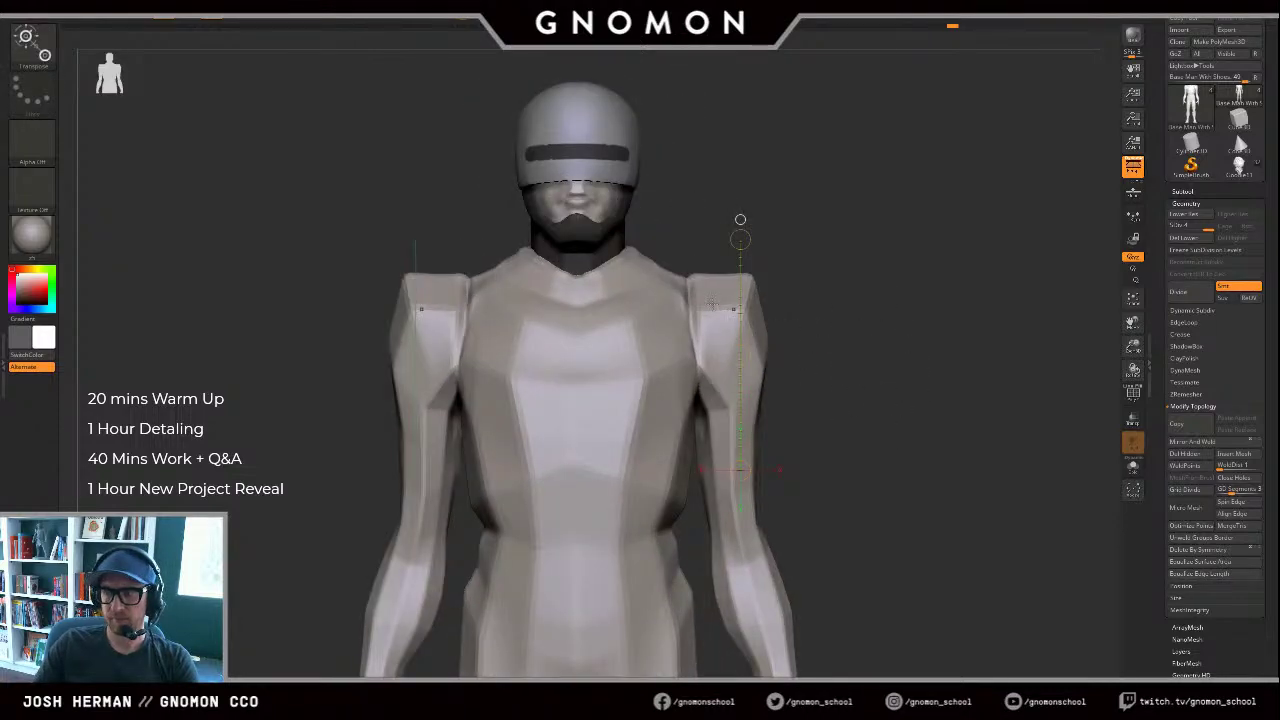
Step: Drop the body to its lowest subdivision level, smooth the trapezius beside the neck, check the wireframe and return to level 4
{"action": "key", "text": "q"}
{"action": "key", "text": "shift+d"}
{"action": "key", "text": "shift+d"}
{"action": "key", "text": "shift+d"}
{"action": "left_click_drag", "start_coordinate": [472, 275], "coordinate": [498, 259], "text": "shift"}
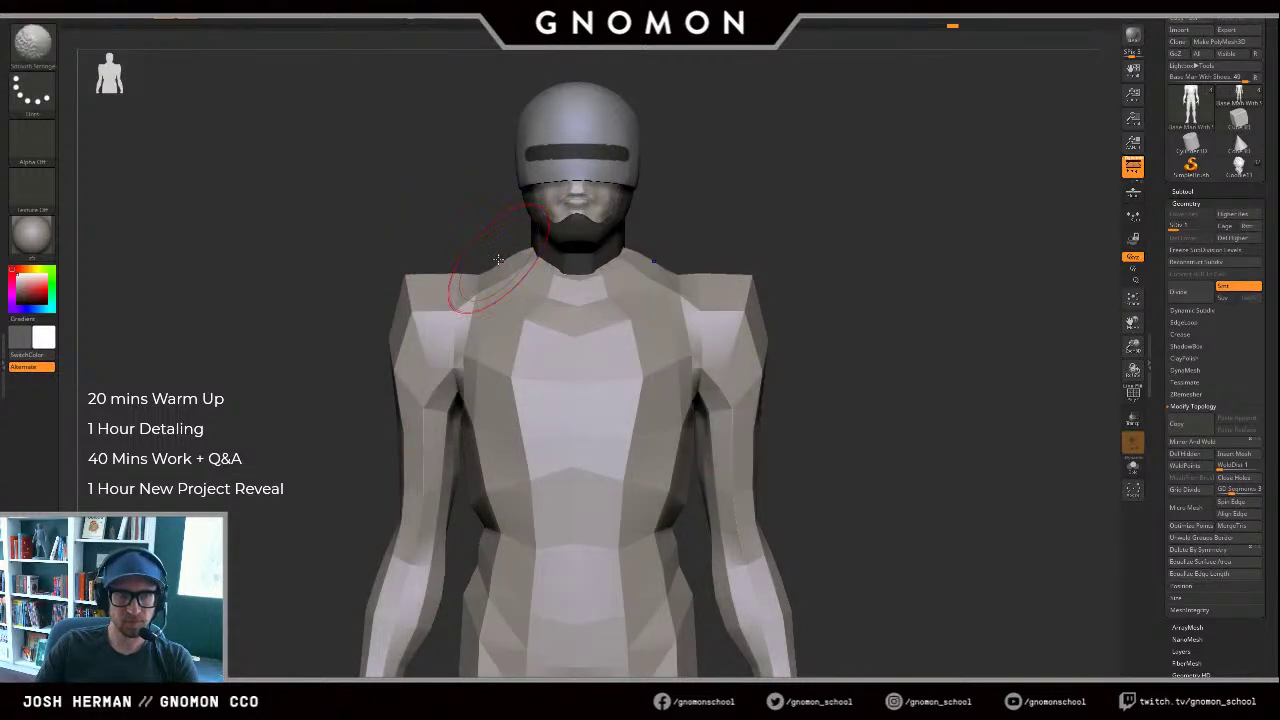
{"action": "key", "text": "shift+f"}
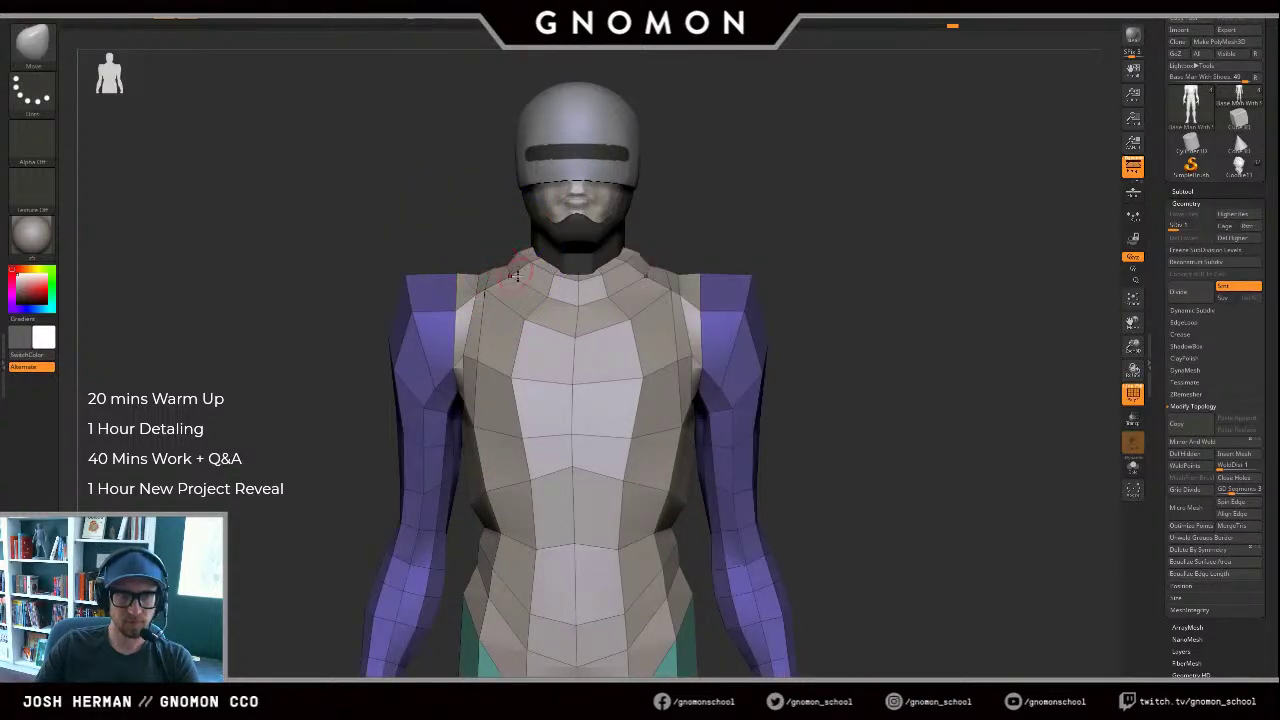
{"action": "key", "text": "d"}
{"action": "key", "text": "d"}
{"action": "key", "text": "d"}
{"action": "key", "text": "f"}
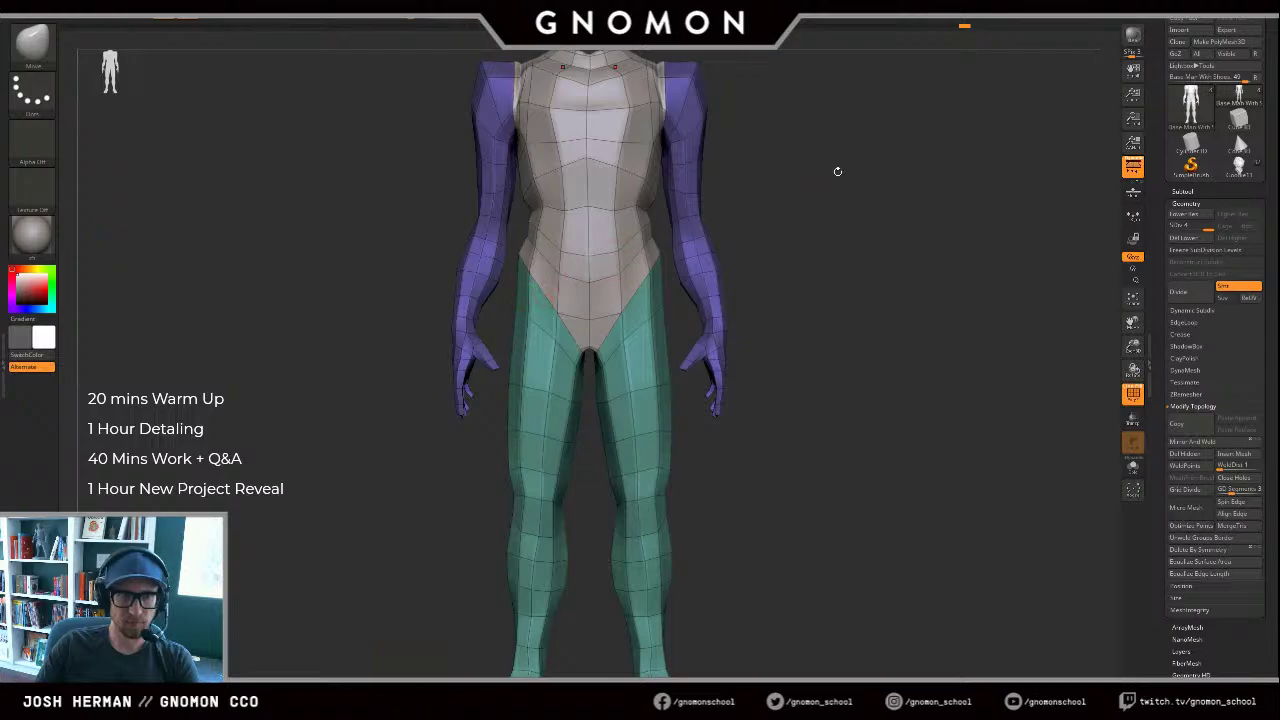
Step: At subdivision level 1, reshape the side and front points of the collar with the Move brush and check them at higher subdivision
{"action": "left_click_drag", "start_coordinate": [838, 172], "coordinate": [854, 315], "text": "alt"}
{"action": "key", "text": "shift+d"}
{"action": "key", "text": "shift+d"}
{"action": "key", "text": "shift+d"}
{"action": "left_click_drag", "start_coordinate": [837, 240], "coordinate": [853, 432], "text": "alt"}
{"action": "key", "text": "shift+f"}
{"action": "left_click_drag", "start_coordinate": [433, 203], "coordinate": [463, 374], "text": "alt"}
{"action": "key", "text": "s"}
{"action": "key", "text": "s"}
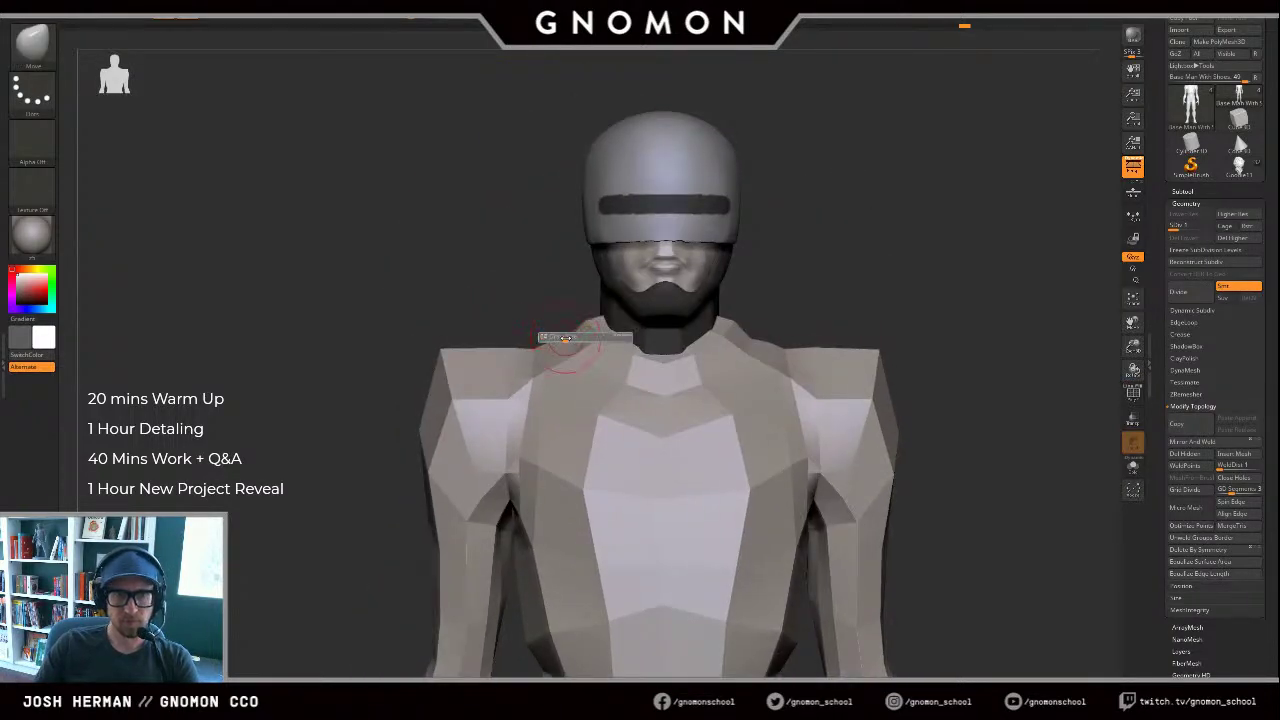
{"action": "left_click_drag", "start_coordinate": [595, 317], "coordinate": [597, 319]}
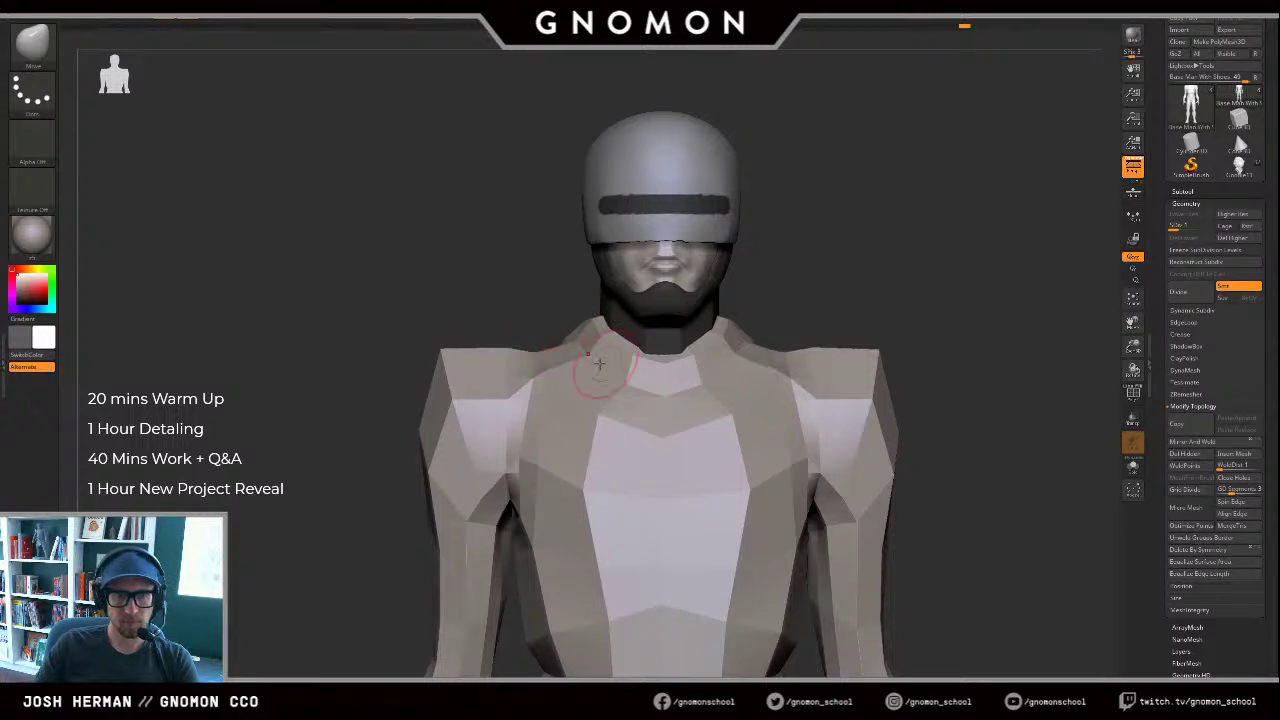
{"action": "left_click_drag", "start_coordinate": [819, 293], "coordinate": [621, 400]}
{"action": "left_click_drag", "start_coordinate": [531, 340], "coordinate": [578, 375]}
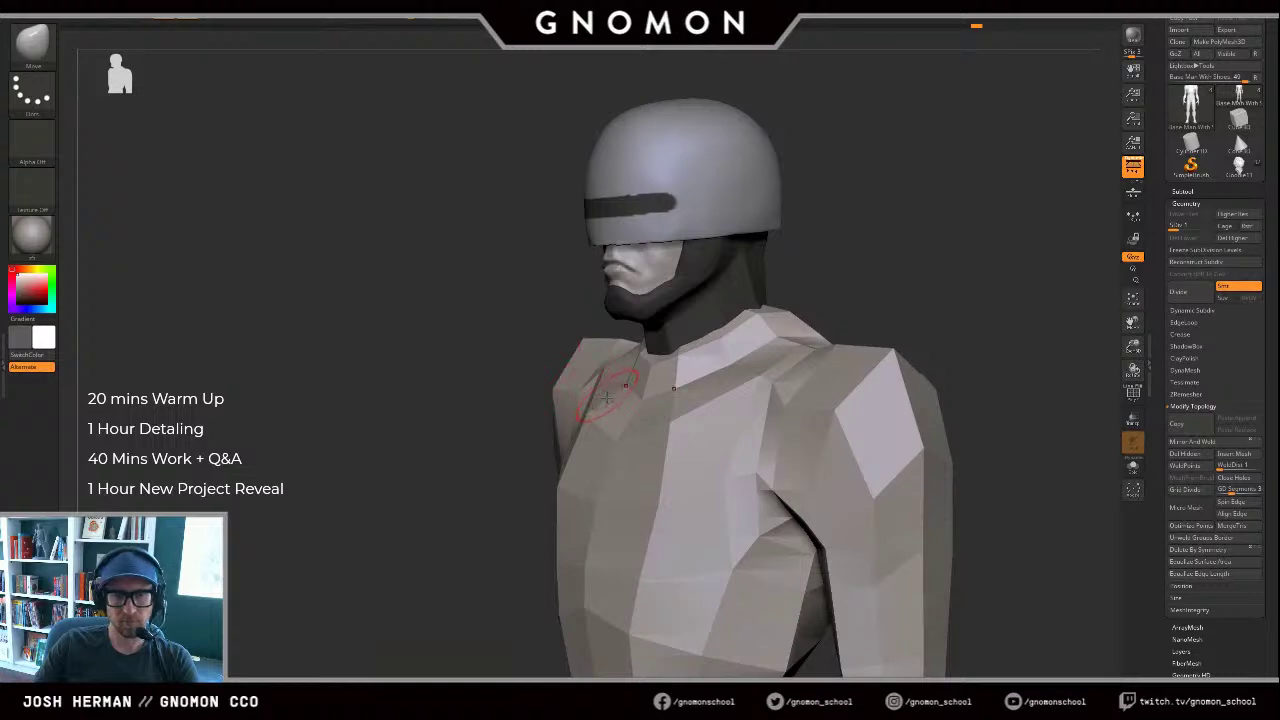
{"action": "left_click_drag", "start_coordinate": [850, 275], "coordinate": [965, 250]}
{"action": "key", "text": "d"}
{"action": "key", "text": "d"}
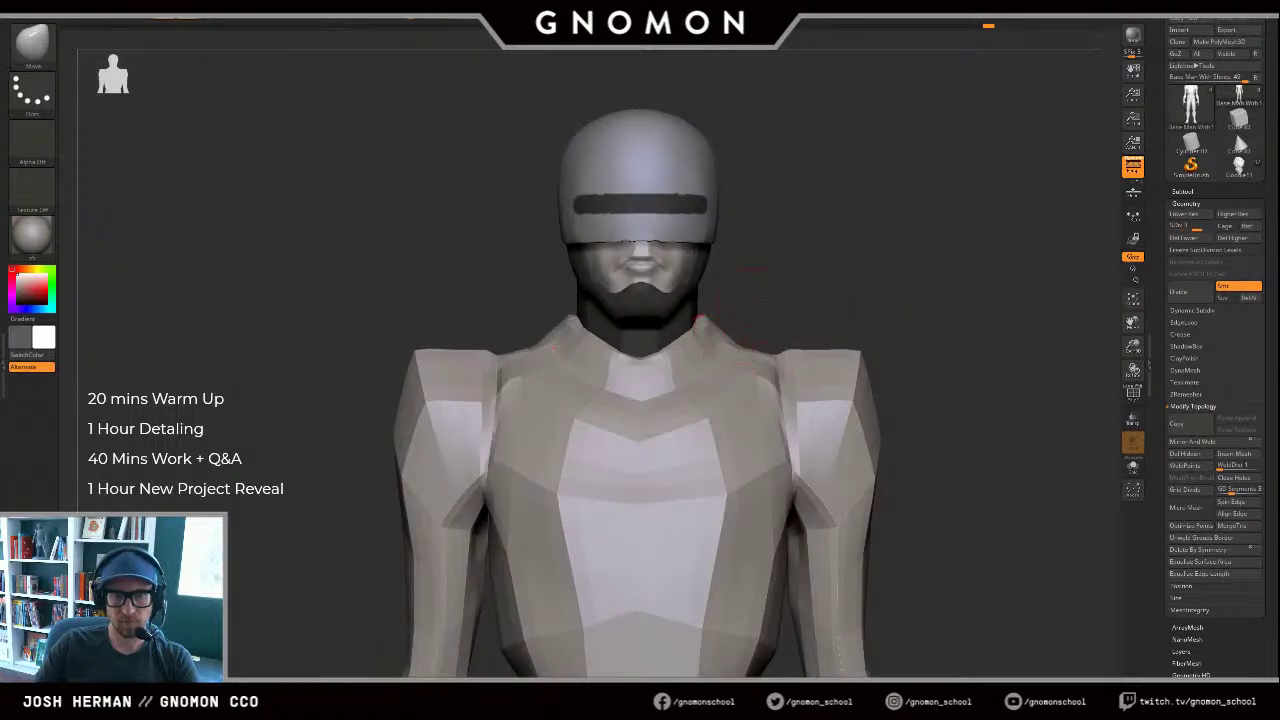
Step: Reshape the back of the collar with the Move brush at subdivision level 1 and return to level 4
{"action": "key", "text": "shift+d"}
{"action": "key", "text": "shift+d"}
{"action": "mouse_move", "coordinate": [800, 288]}
{"action": "left_mouse_down"}
{"action": "mouse_move", "coordinate": [743, 331]}
{"action": "mouse_move", "coordinate": [759, 306]}
{"action": "mouse_move", "coordinate": [704, 298]}
{"action": "mouse_move", "coordinate": [792, 283]}
{"action": "left_mouse_up"}
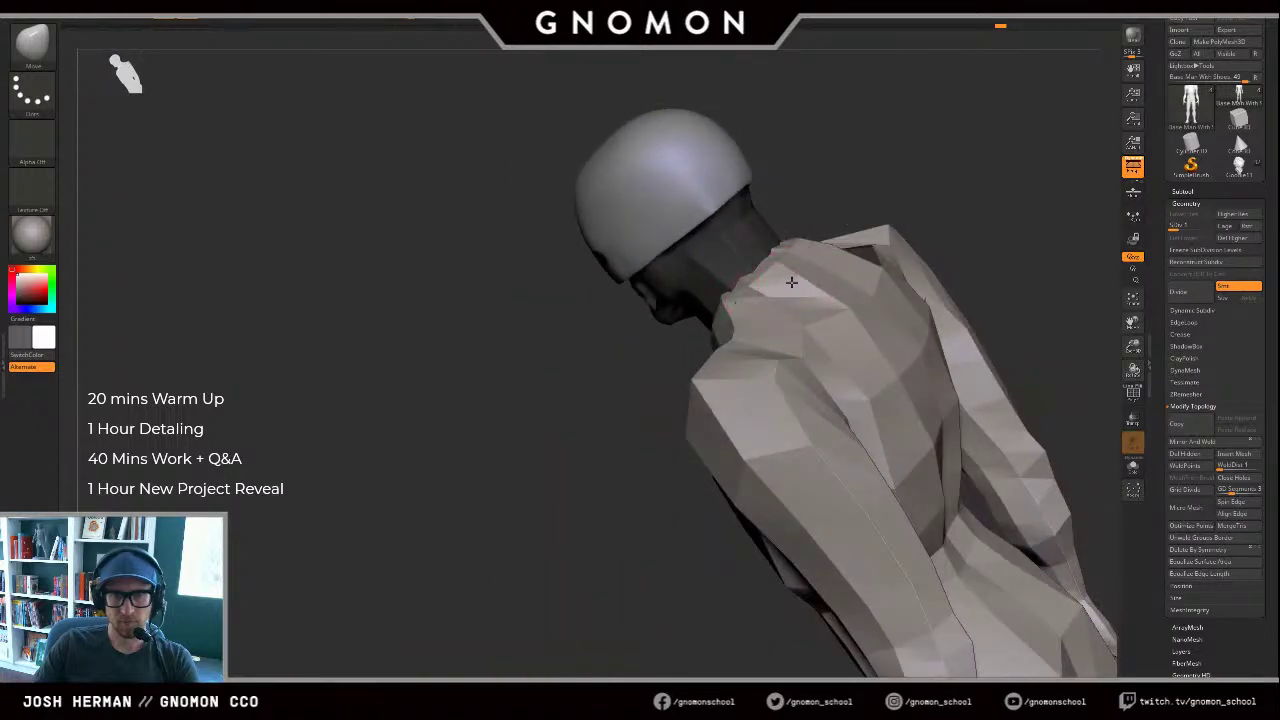
{"action": "left_click_drag", "start_coordinate": [645, 310], "coordinate": [798, 270]}
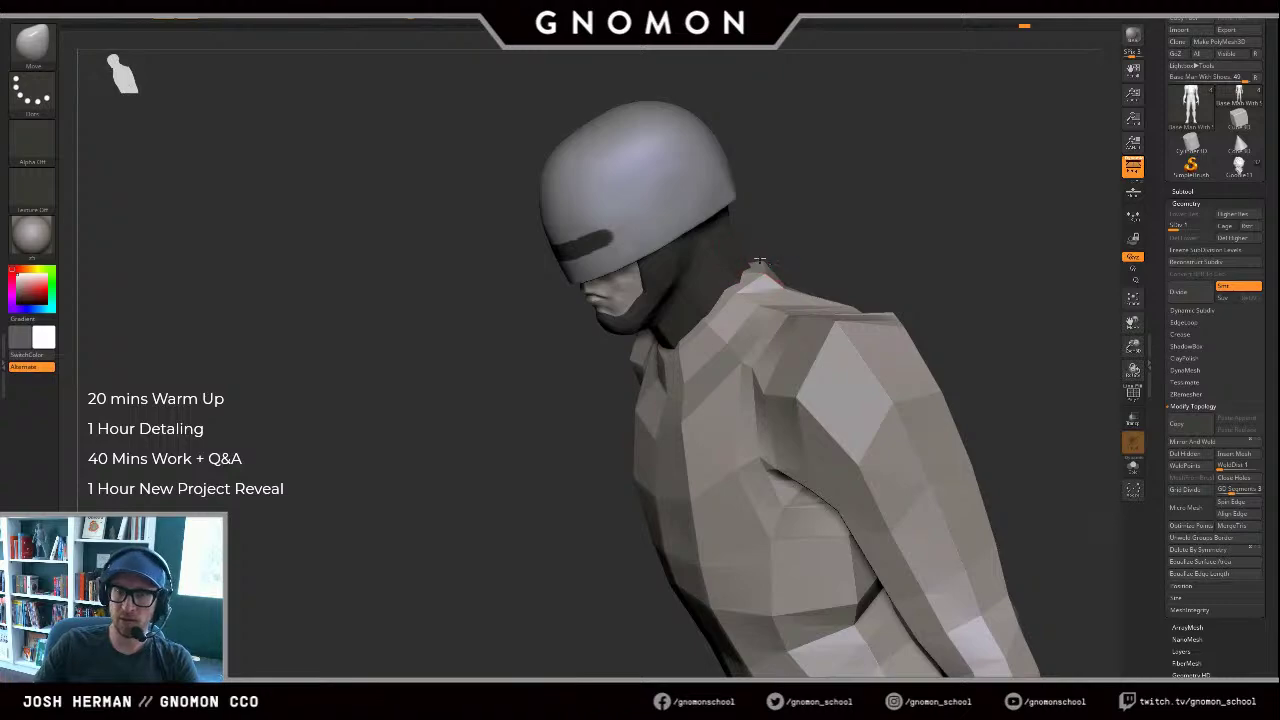
{"action": "key", "text": "shift+f"}
{"action": "key", "text": "shift+f"}
{"action": "key", "text": "d"}
{"action": "key", "text": "d"}
{"action": "key", "text": "d"}
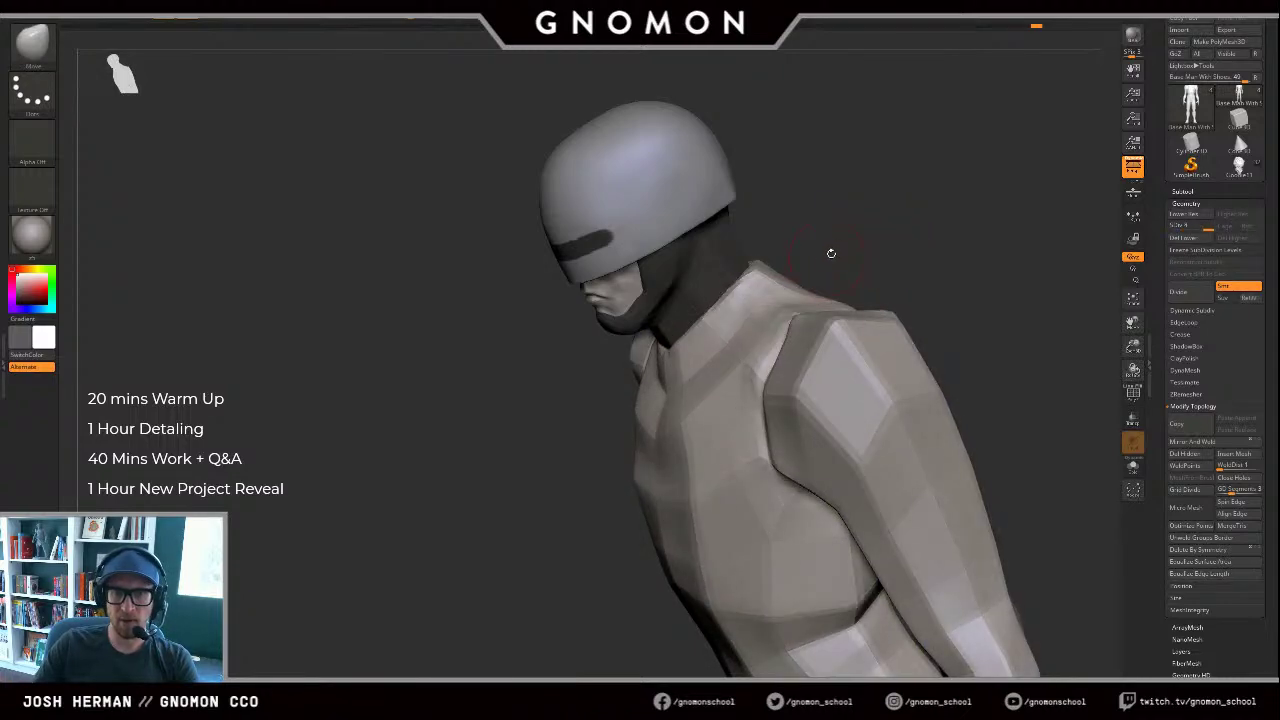
Step: Try sculpting the collar and upper chest in front view with the Standard brush, undoing the strokes
{"action": "mouse_move", "coordinate": [831, 253]}
{"action": "left_mouse_down"}
{"action": "mouse_move", "coordinate": [891, 231]}
{"action": "mouse_move", "coordinate": [862, 276]}
{"action": "mouse_move", "coordinate": [850, 250]}
{"action": "left_mouse_up"}
{"action": "key", "text": "b"}
{"action": "key", "text": "s"}
{"action": "key", "text": "t"}
{"action": "key", "text": "s"}
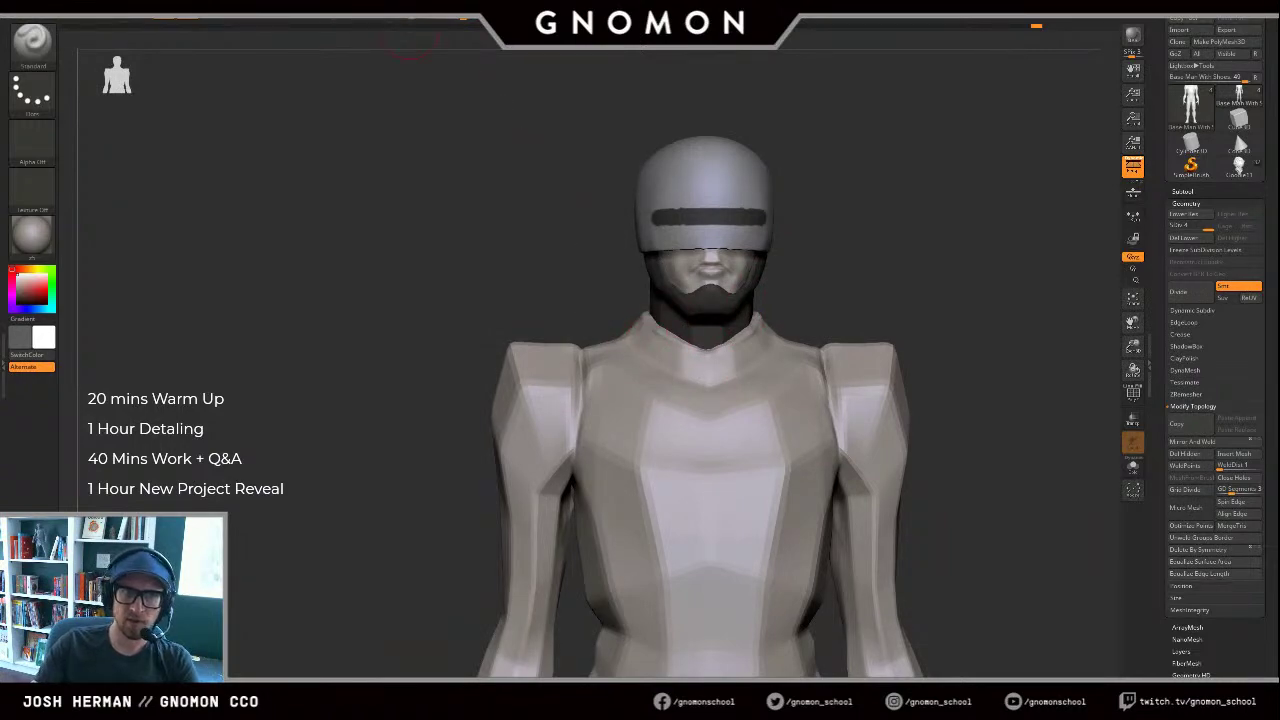
{"action": "left_click_drag", "start_coordinate": [957, 226], "coordinate": [878, 258], "text": "alt"}
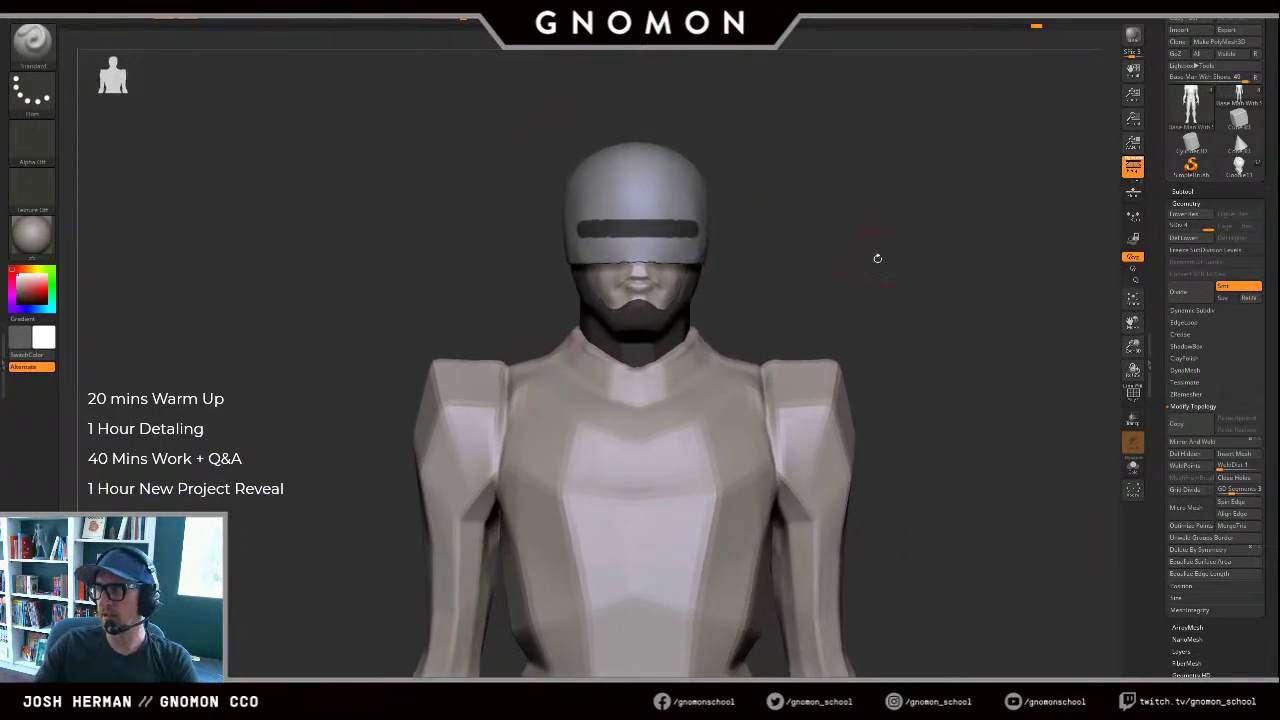
{"action": "key", "text": "s"}
{"action": "mouse_move", "coordinate": [566, 398]}
{"action": "left_mouse_down"}
{"action": "mouse_move", "coordinate": [586, 401]}
{"action": "mouse_move", "coordinate": [568, 398]}
{"action": "mouse_move", "coordinate": [578, 376]}
{"action": "left_mouse_up"}
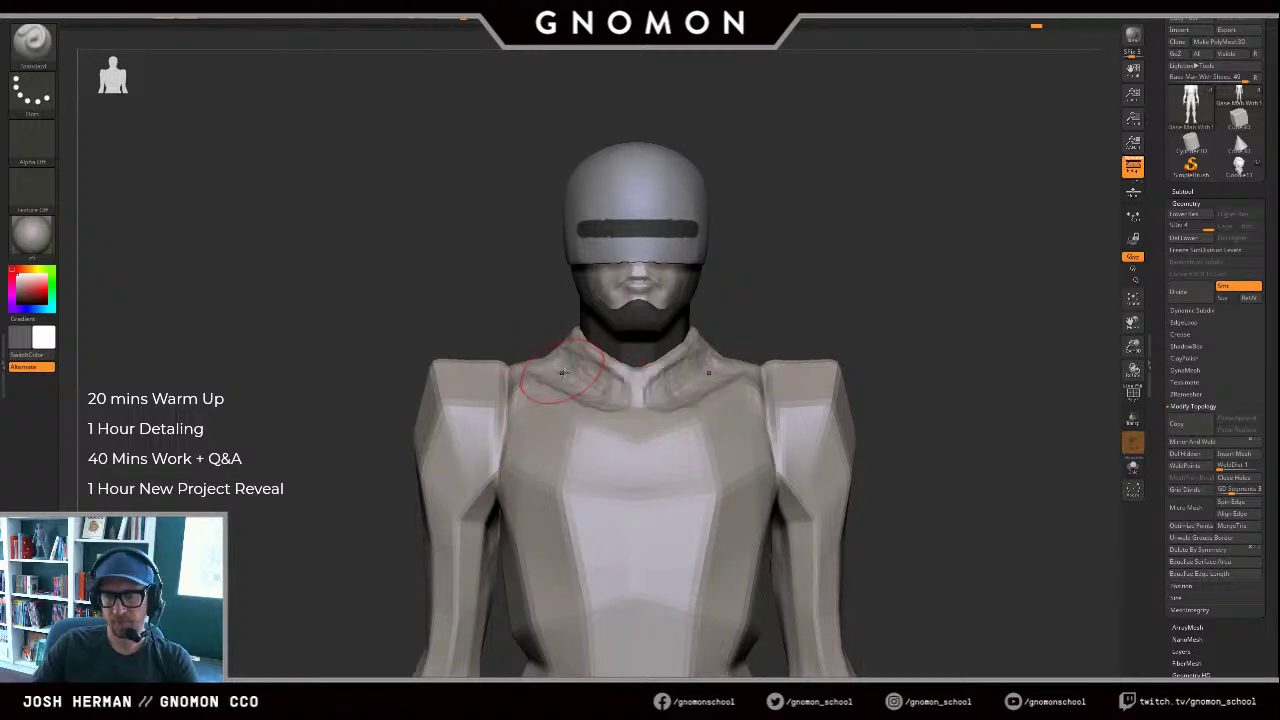
{"action": "key", "text": "ctrl+z"}
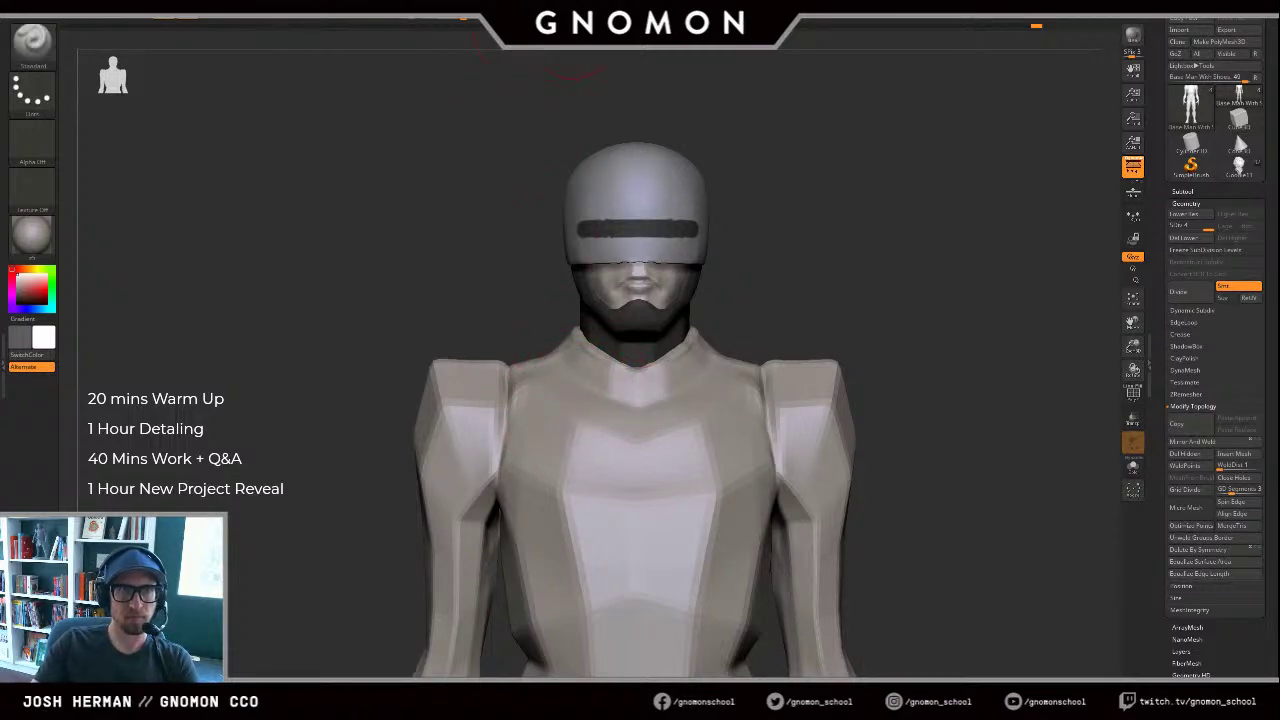
Step: Smooth the upper chest below the collar from both sides
{"action": "left_click_drag", "start_coordinate": [856, 295], "coordinate": [800, 305]}
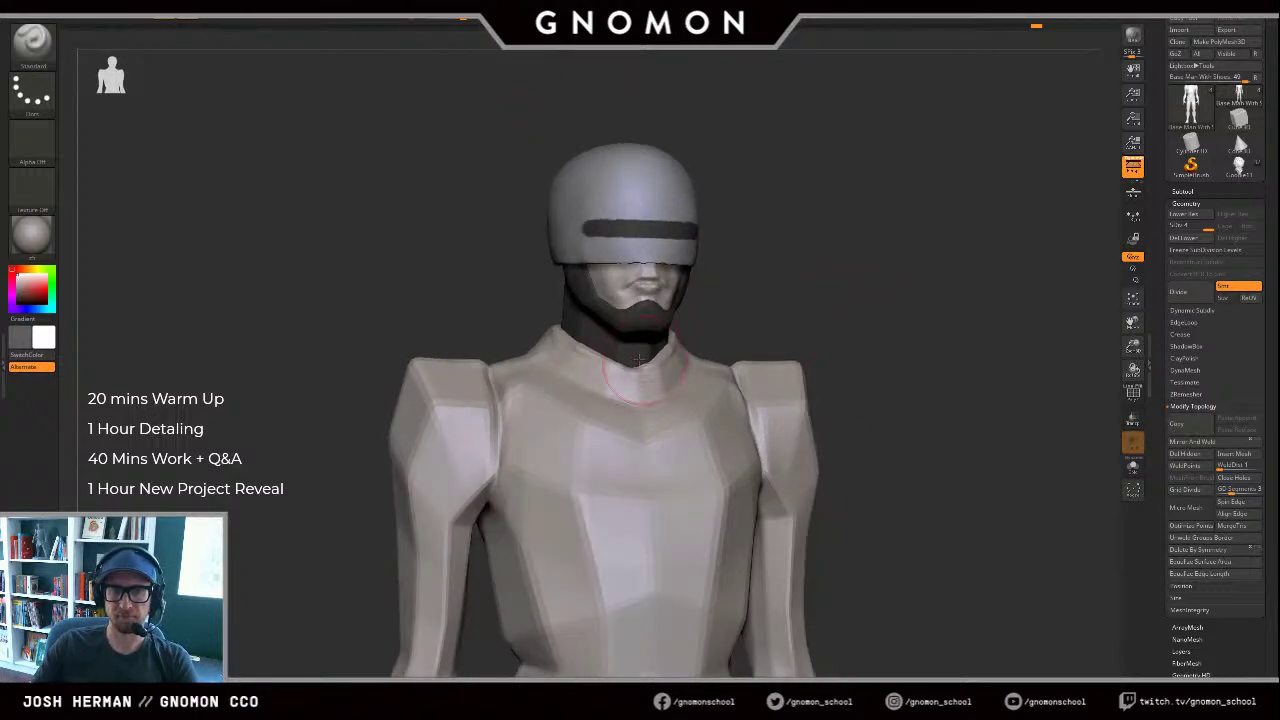
{"action": "mouse_move", "coordinate": [571, 411]}
{"action": "left_mouse_down", "text": "shift"}
{"action": "mouse_move", "coordinate": [526, 386]}
{"action": "mouse_move", "coordinate": [583, 427]}
{"action": "left_mouse_up", "text": "shift"}
{"action": "left_click_drag", "start_coordinate": [750, 300], "coordinate": [820, 290]}
{"action": "mouse_move", "coordinate": [530, 388]}
{"action": "left_mouse_down", "text": "shift"}
{"action": "mouse_move", "coordinate": [580, 408]}
{"action": "mouse_move", "coordinate": [533, 389]}
{"action": "mouse_move", "coordinate": [574, 427]}
{"action": "mouse_move", "coordinate": [540, 438]}
{"action": "mouse_move", "coordinate": [590, 426]}
{"action": "left_mouse_up", "text": "shift"}
Step: Build up the pectoral volume across the upper chest with the ClayBuildup brush, smoothing the centre
{"action": "key", "text": "b"}
{"action": "key", "text": "c"}
{"action": "key", "text": "b"}
{"action": "key", "text": "s"}
{"action": "key", "text": "ctrl+z"}
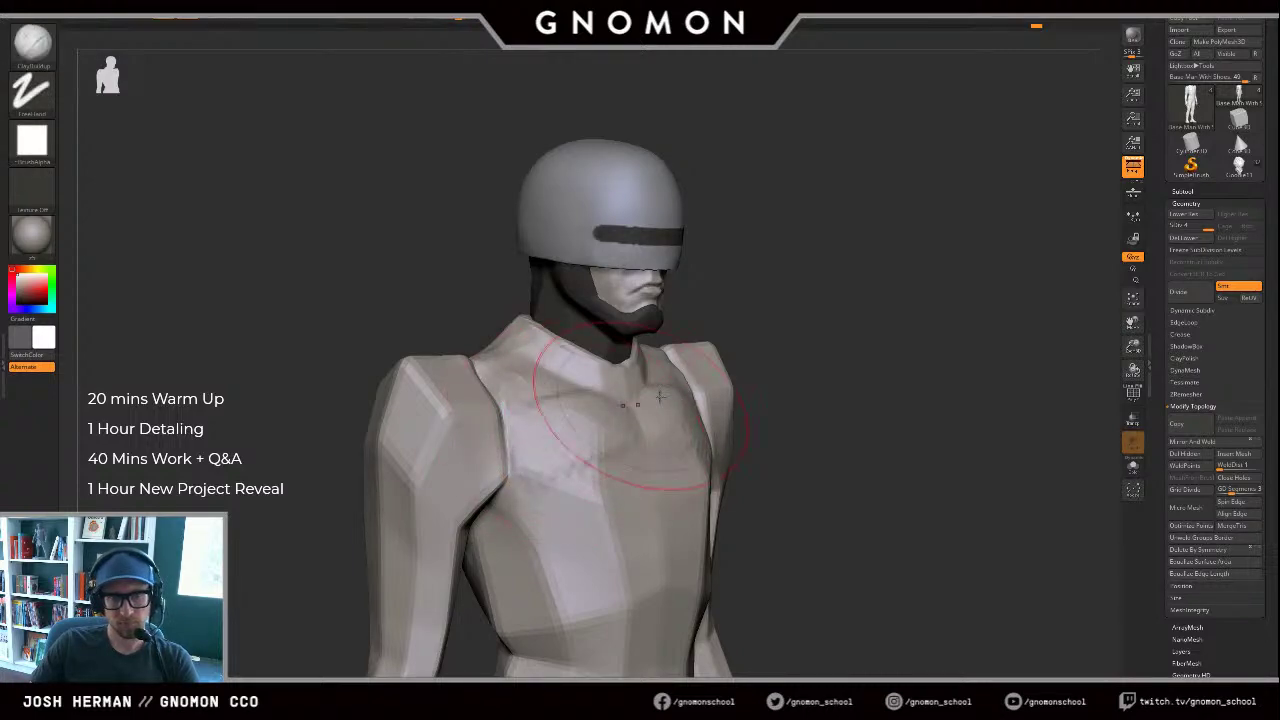
{"action": "left_click_drag", "start_coordinate": [885, 337], "coordinate": [862, 338], "text": "shift"}
{"action": "left_click_drag", "start_coordinate": [715, 428], "coordinate": [661, 432], "text": "shift"}
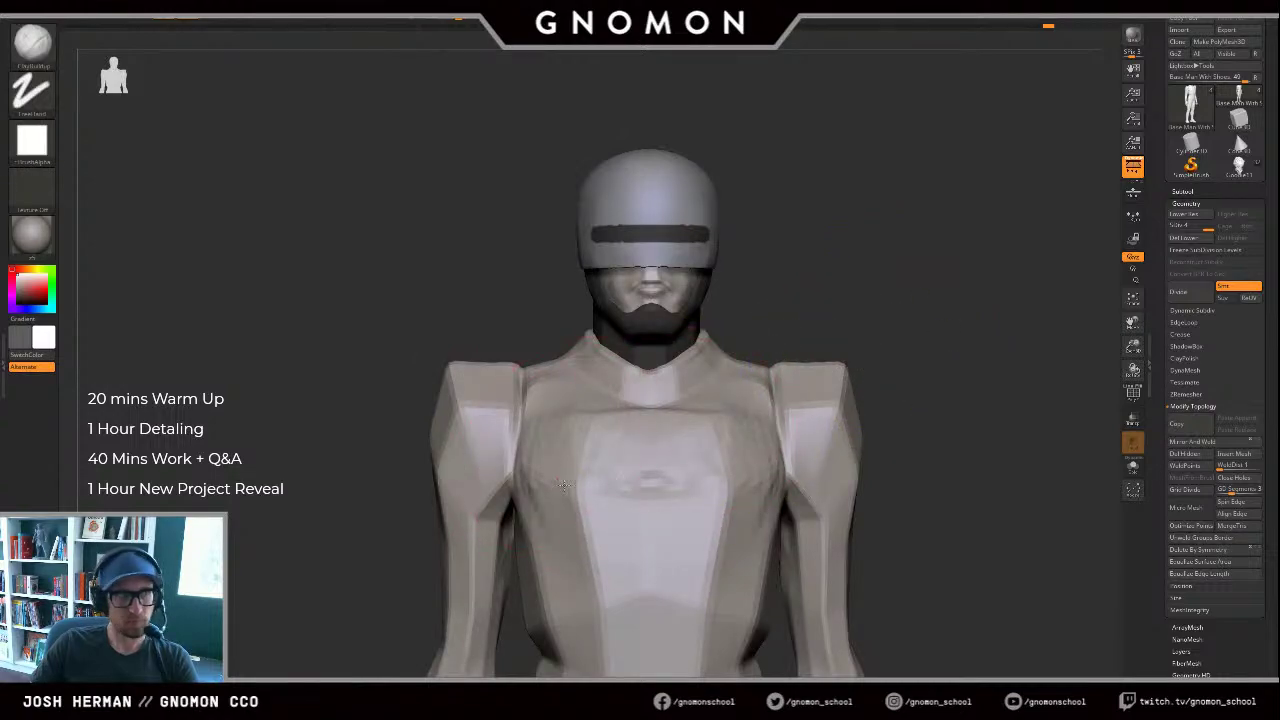
{"action": "left_click_drag", "start_coordinate": [591, 474], "coordinate": [640, 474]}
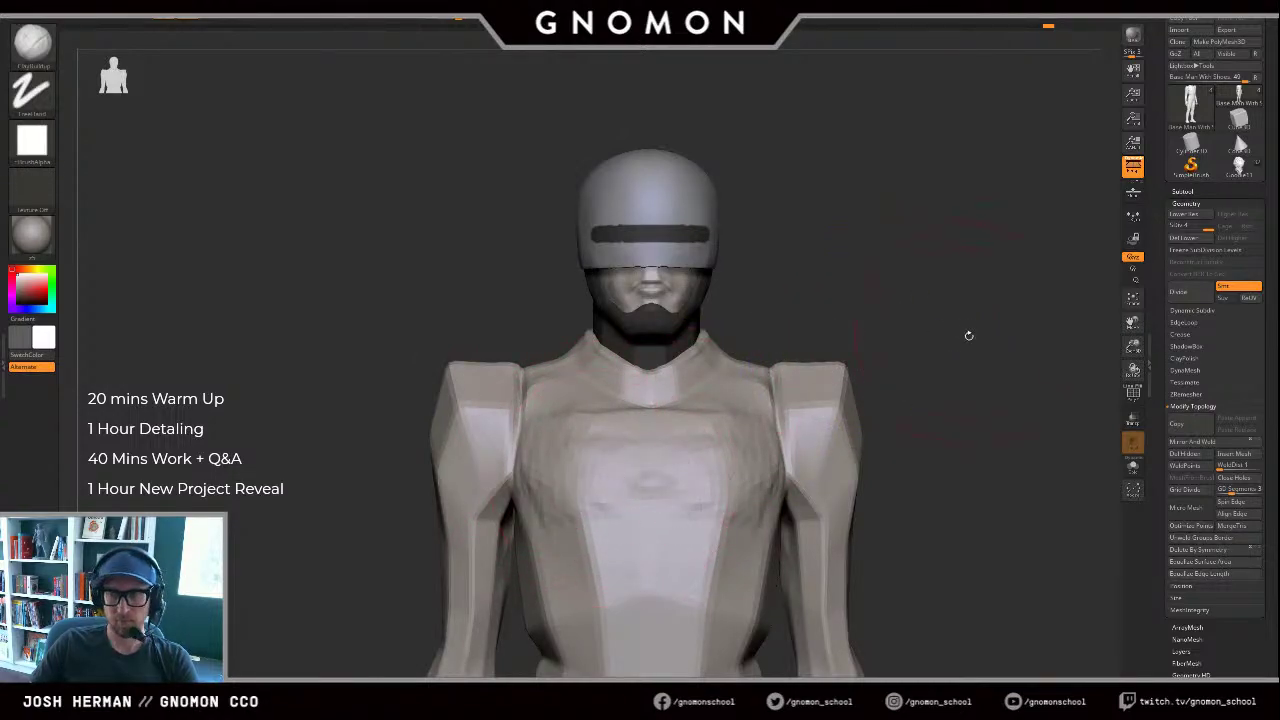
Step: Sculpt the lower edge of the chest plate above the abdomen and along the ribs with the ClayBuildup brush
{"action": "left_click_drag", "start_coordinate": [968, 334], "coordinate": [934, 241], "text": "alt"}
{"action": "key", "text": "s"}
{"action": "left_click_drag", "start_coordinate": [644, 476], "coordinate": [612, 495]}
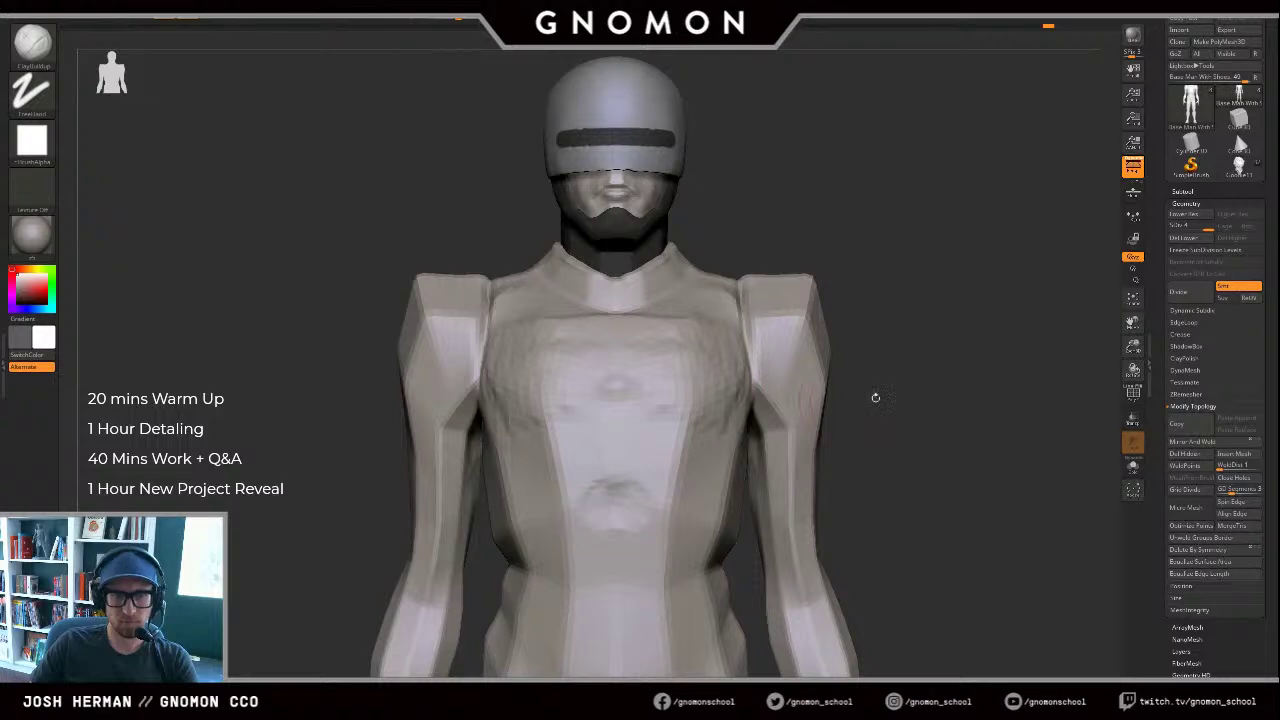
{"action": "left_click_drag", "start_coordinate": [876, 398], "coordinate": [932, 418]}
{"action": "left_click_drag", "start_coordinate": [932, 418], "coordinate": [886, 389], "text": "alt"}
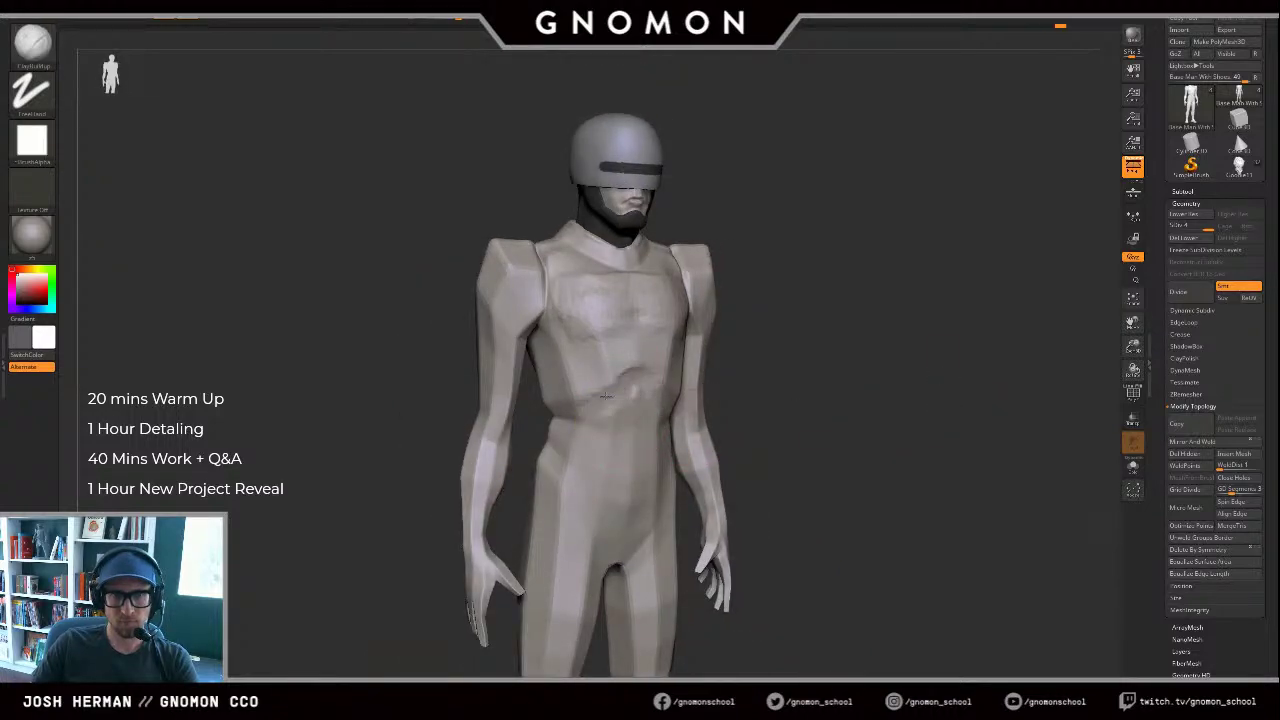
{"action": "mouse_move", "coordinate": [556, 345]}
{"action": "left_mouse_down"}
{"action": "mouse_move", "coordinate": [553, 364]}
{"action": "mouse_move", "coordinate": [548, 340]}
{"action": "mouse_move", "coordinate": [585, 360]}
{"action": "left_mouse_up"}
Step: Smooth the pectorals and centre of the chest plate, checking them from both sides
{"action": "left_click_drag", "start_coordinate": [900, 276], "coordinate": [803, 257]}
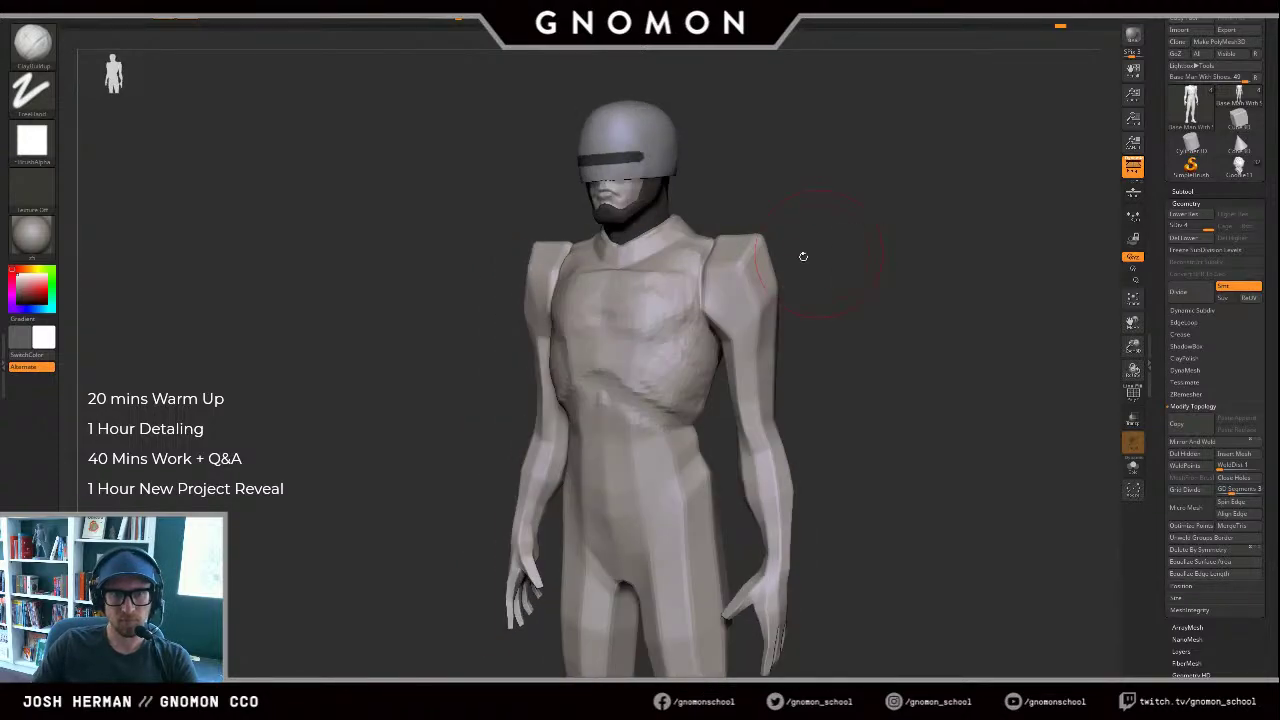
{"action": "left_click_drag", "start_coordinate": [641, 296], "coordinate": [644, 292], "text": "shift"}
{"action": "left_click_drag", "start_coordinate": [742, 236], "coordinate": [822, 240]}
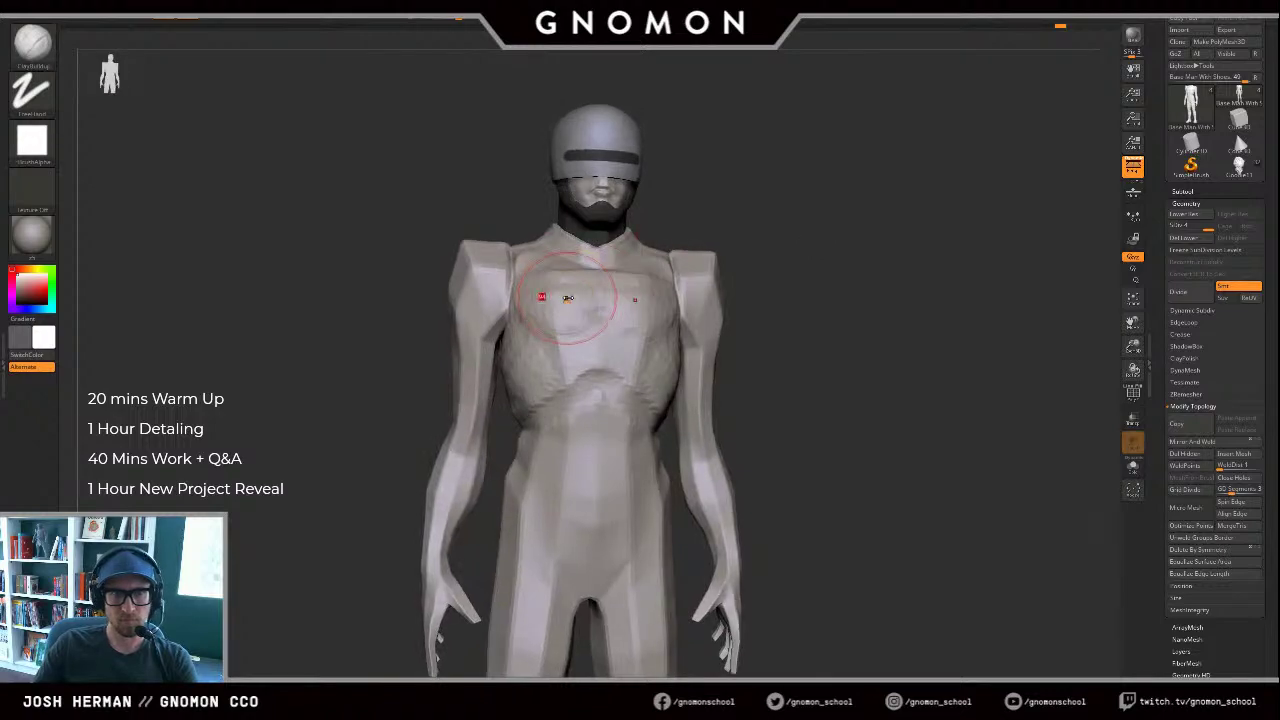
{"action": "left_click_drag", "start_coordinate": [593, 293], "coordinate": [611, 289], "text": "shift"}
{"action": "right_click_drag", "start_coordinate": [770, 207], "coordinate": [867, 288]}
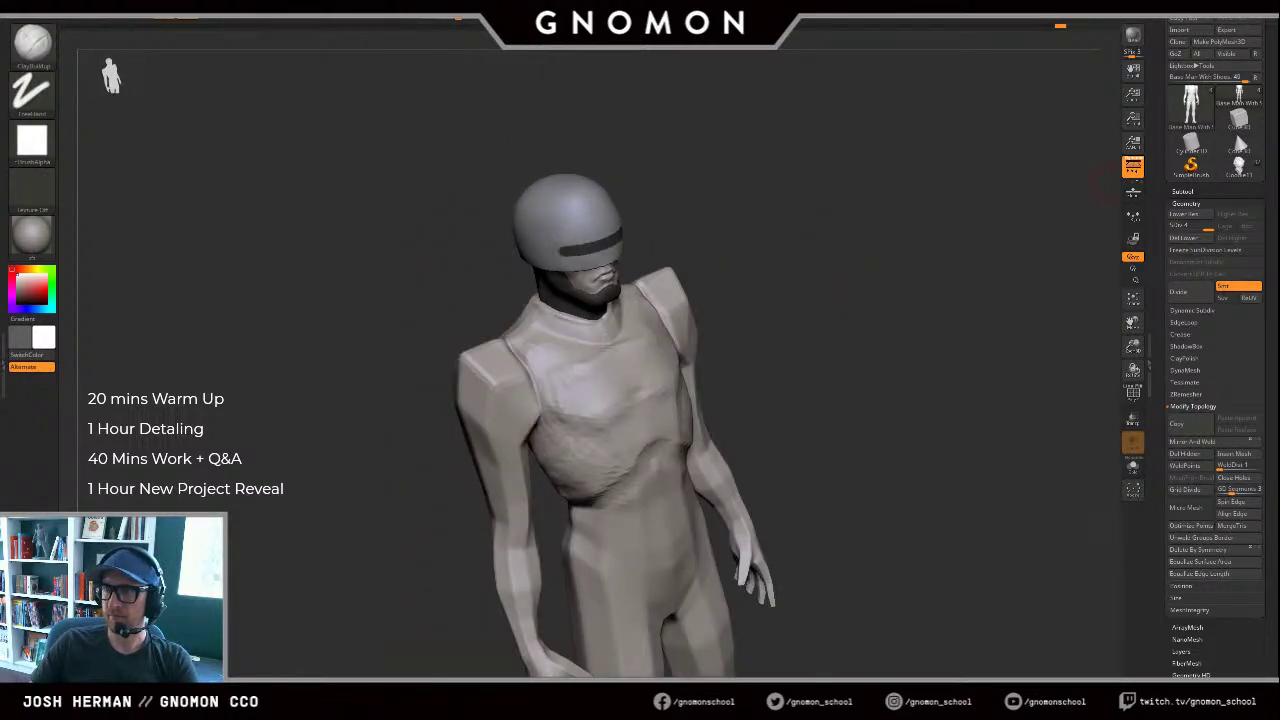
Step: Smooth the chest plate and area below the collar from above, return to front view and switch to the Move brush
{"action": "left_click_drag", "start_coordinate": [859, 291], "coordinate": [838, 334]}
{"action": "mouse_move", "coordinate": [594, 412]}
{"action": "left_mouse_down", "text": "shift"}
{"action": "mouse_move", "coordinate": [606, 417]}
{"action": "mouse_move", "coordinate": [586, 434]}
{"action": "mouse_move", "coordinate": [609, 425]}
{"action": "mouse_move", "coordinate": [604, 446]}
{"action": "mouse_move", "coordinate": [630, 459]}
{"action": "left_mouse_up", "text": "shift"}
{"action": "left_click_drag", "start_coordinate": [845, 320], "coordinate": [866, 316]}
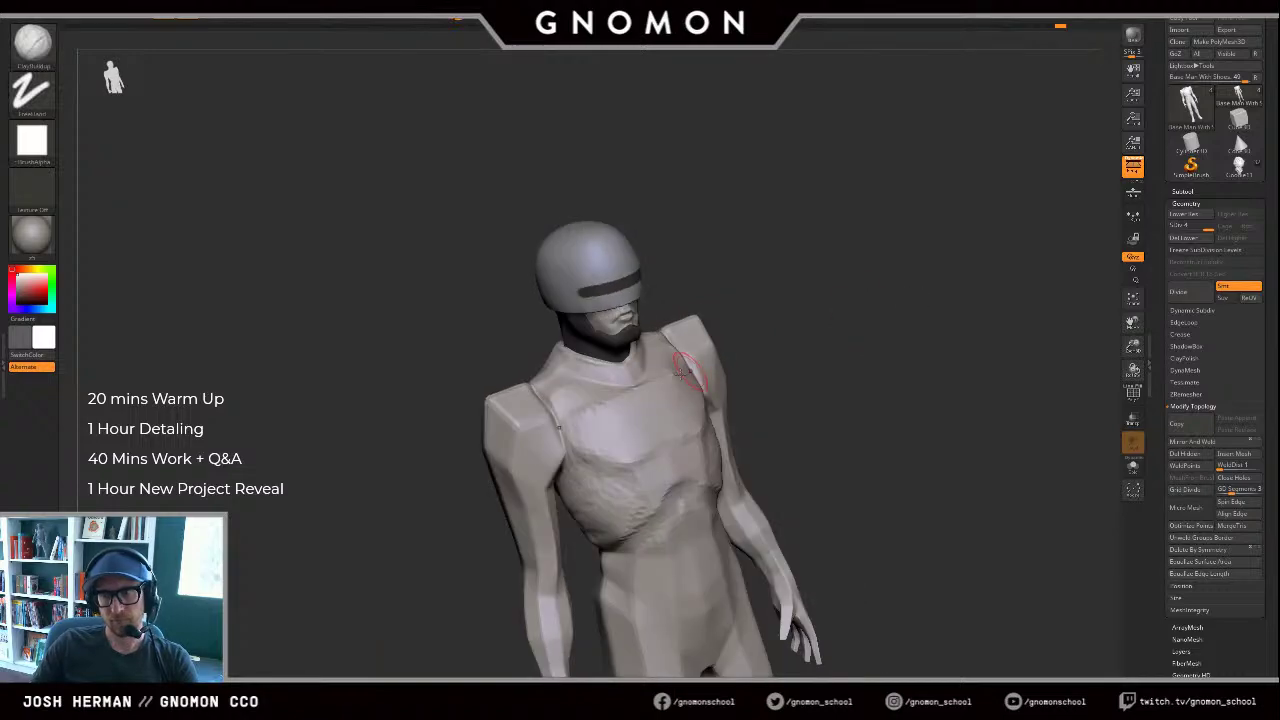
{"action": "mouse_move", "coordinate": [627, 389]}
{"action": "left_mouse_down", "text": "shift"}
{"action": "mouse_move", "coordinate": [587, 424]}
{"action": "mouse_move", "coordinate": [658, 389]}
{"action": "left_mouse_up", "text": "shift"}
{"action": "left_click_drag", "start_coordinate": [845, 322], "coordinate": [810, 315], "text": "shift"}
{"action": "key", "text": "b"}
{"action": "key", "text": "m"}
{"action": "key", "text": "v"}
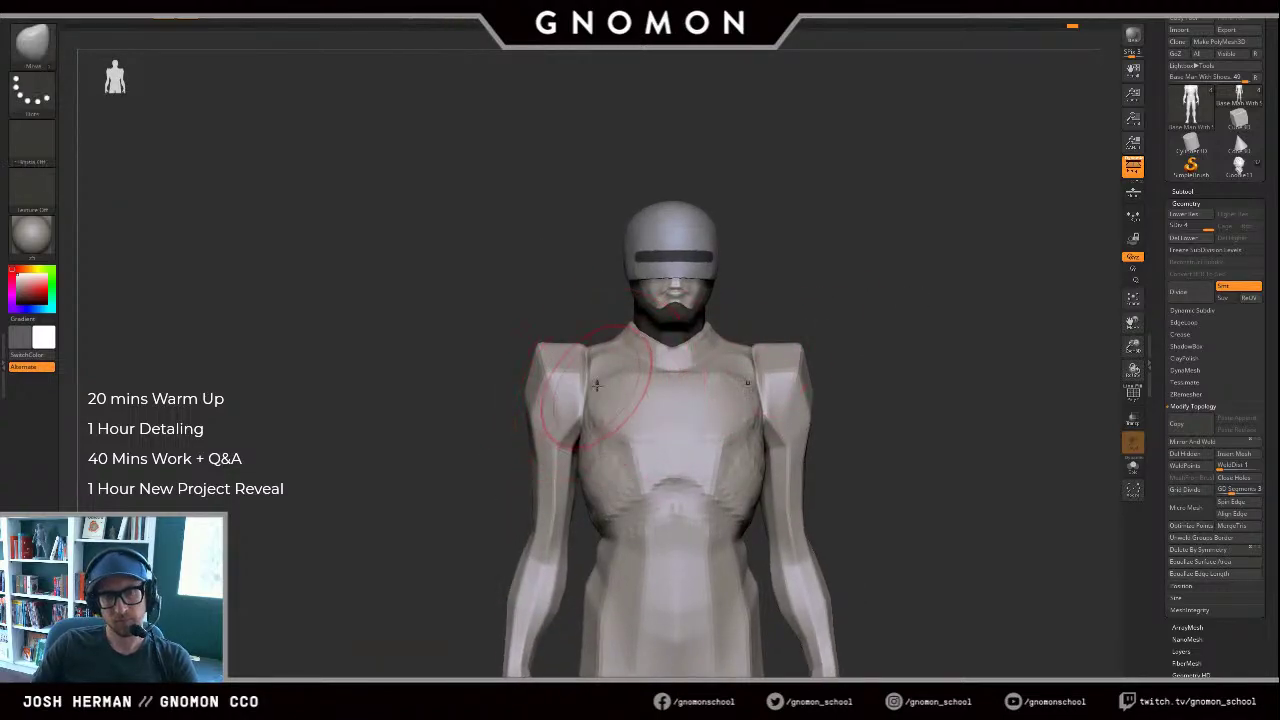
{"action": "left_click_drag", "start_coordinate": [912, 322], "coordinate": [798, 203], "text": "alt"}
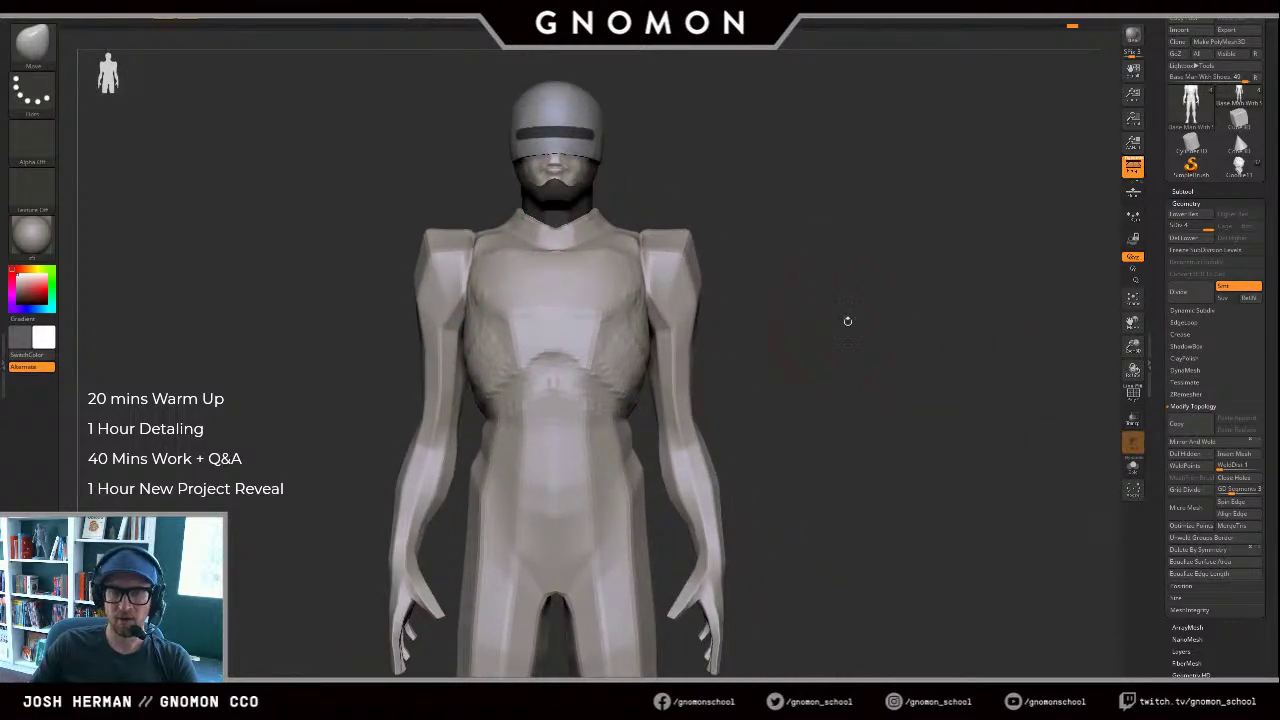
Step: Sample a light bluish-grey colour and fill the whole body object with it
{"action": "left_click_drag", "start_coordinate": [943, 330], "coordinate": [967, 381], "text": "alt"}
{"action": "key", "text": "c"}
{"action": "key", "text": "shift+s"}
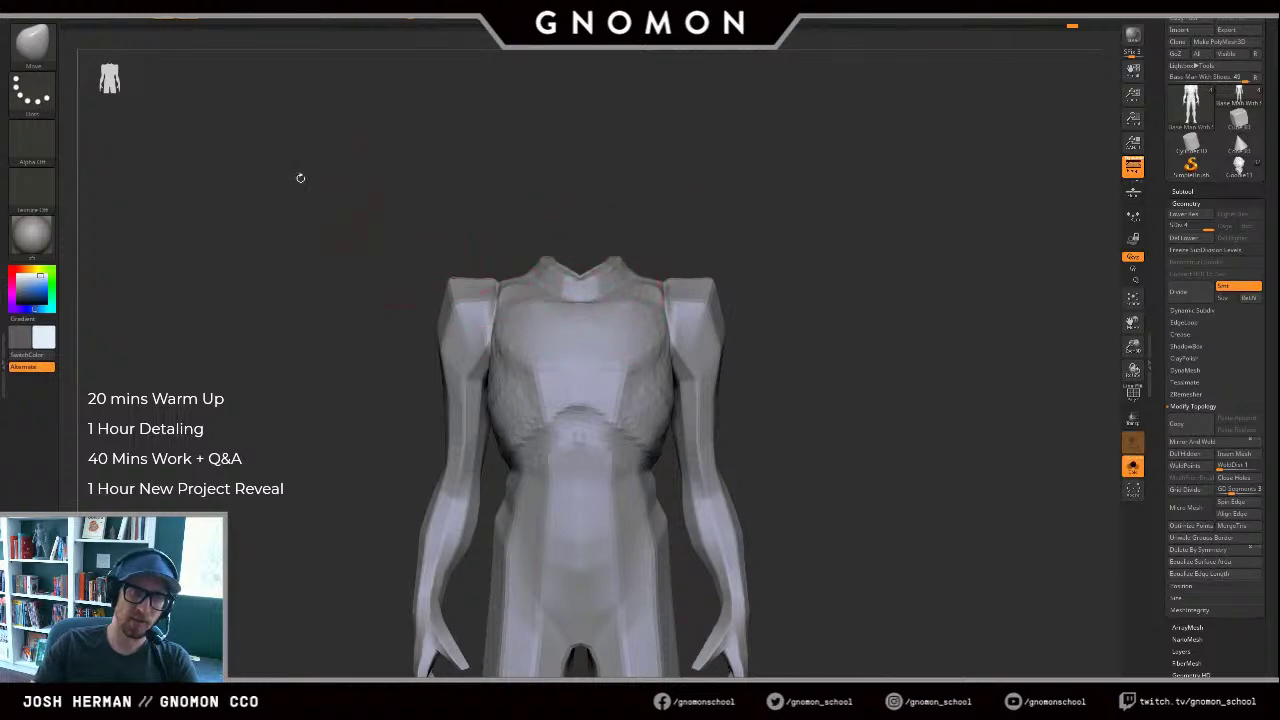
{"action": "key", "text": "shift+s"}
{"action": "left_click", "coordinate": [88, 9]}
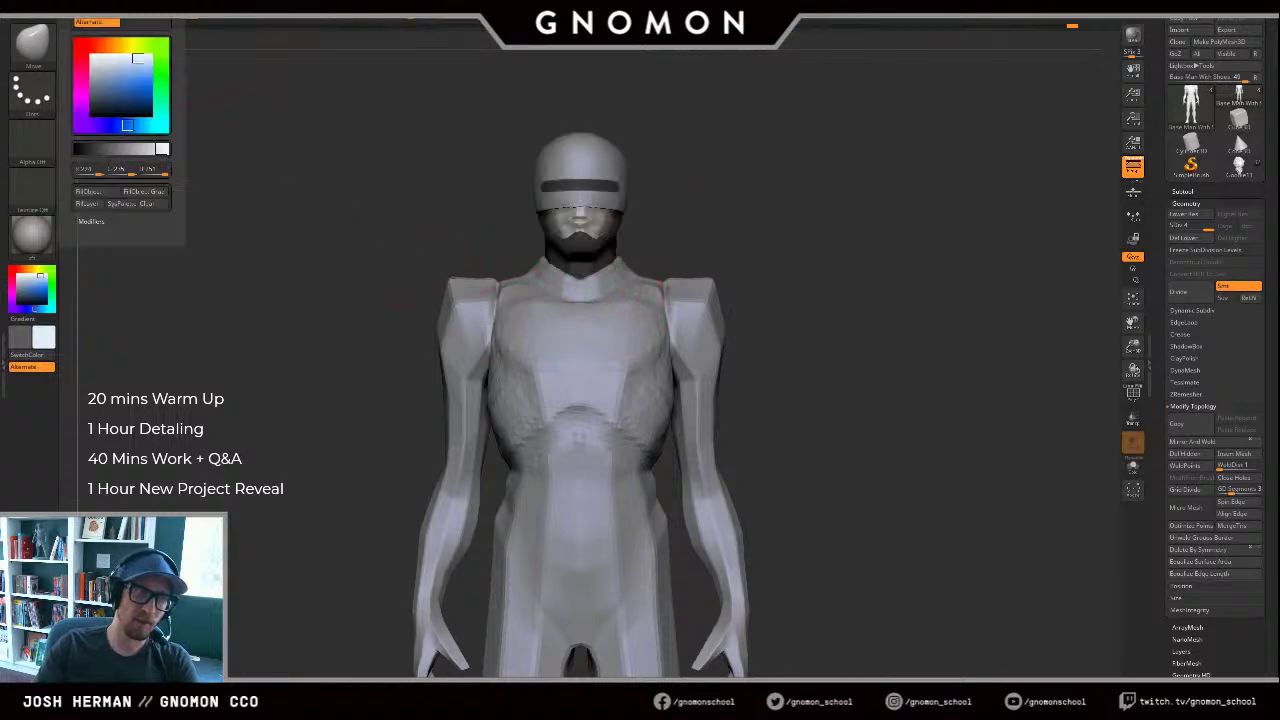
{"action": "left_click", "coordinate": [99, 195]}
Step: Sample a dark grey colour and choose the Standard brush for painting the abdomen
{"action": "key", "text": "c"}
{"action": "mouse_move", "coordinate": [800, 283]}
{"action": "left_mouse_down", "text": "alt"}
{"action": "mouse_move", "coordinate": [846, 243]}
{"action": "mouse_move", "coordinate": [794, 262]}
{"action": "mouse_move", "coordinate": [835, 279]}
{"action": "left_mouse_up", "text": "alt"}
{"action": "key", "text": "b"}
{"action": "key", "text": "s"}
{"action": "key", "text": "t"}
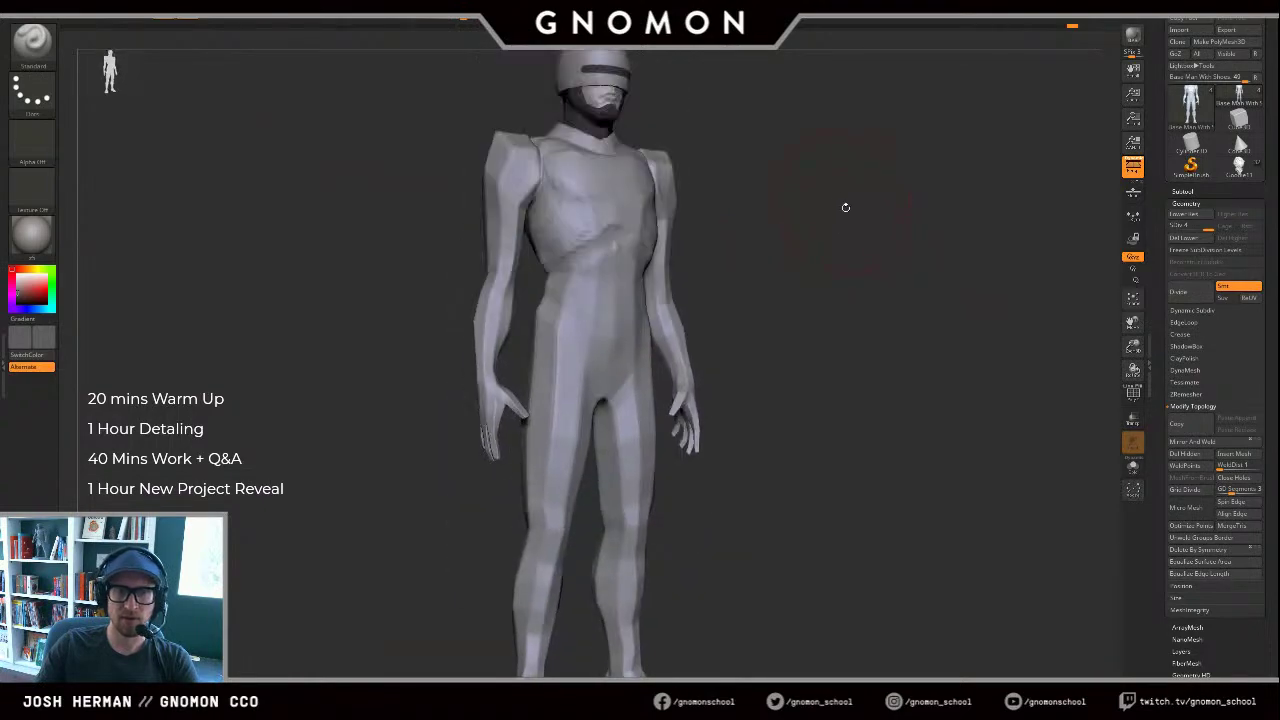
{"action": "left_click_drag", "start_coordinate": [845, 207], "coordinate": [816, 252]}
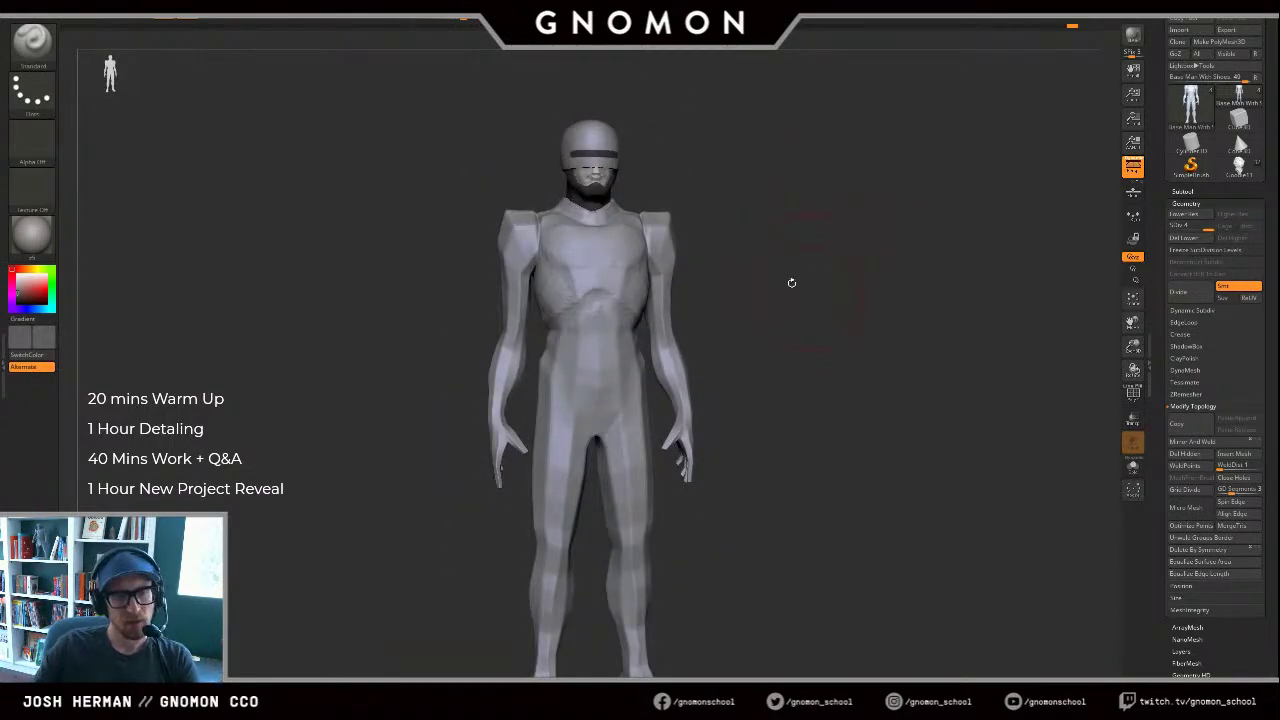
{"action": "left_click_drag", "start_coordinate": [729, 294], "coordinate": [721, 295]}
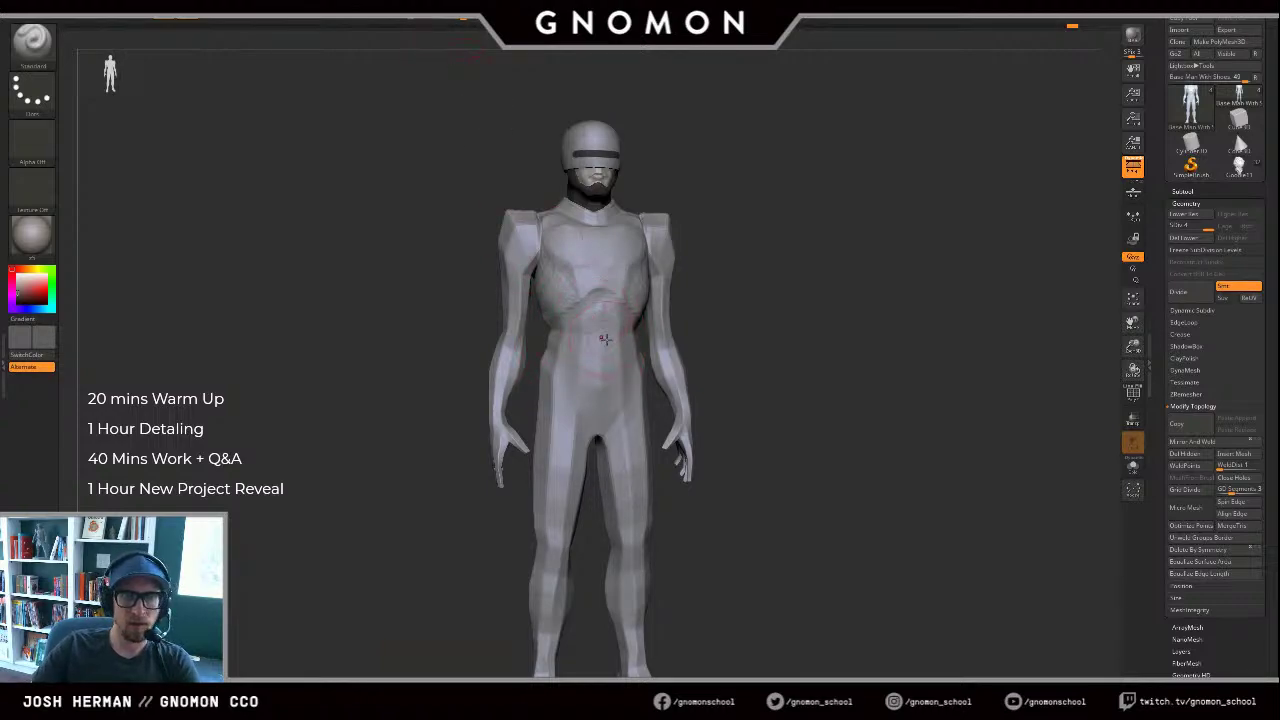
Step: Paint the abdomen dark grey from the chest plate's lower edge down to the crotch, undoing stray strokes
{"action": "mouse_move", "coordinate": [602, 332]}
{"action": "left_mouse_down"}
{"action": "mouse_move", "coordinate": [597, 308]}
{"action": "mouse_move", "coordinate": [561, 342]}
{"action": "mouse_move", "coordinate": [598, 432]}
{"action": "mouse_move", "coordinate": [578, 343]}
{"action": "left_mouse_up"}
{"action": "key", "text": "ctrl+z"}
{"action": "left_click_drag", "start_coordinate": [722, 306], "coordinate": [752, 308]}
{"action": "mouse_move", "coordinate": [621, 440]}
{"action": "left_mouse_down", "text": "ctrl"}
{"action": "mouse_move", "coordinate": [632, 412]}
{"action": "mouse_move", "coordinate": [611, 442]}
{"action": "left_mouse_up", "text": "ctrl"}
{"action": "key", "text": "ctrl+z"}
{"action": "key", "text": "ctrl+z"}
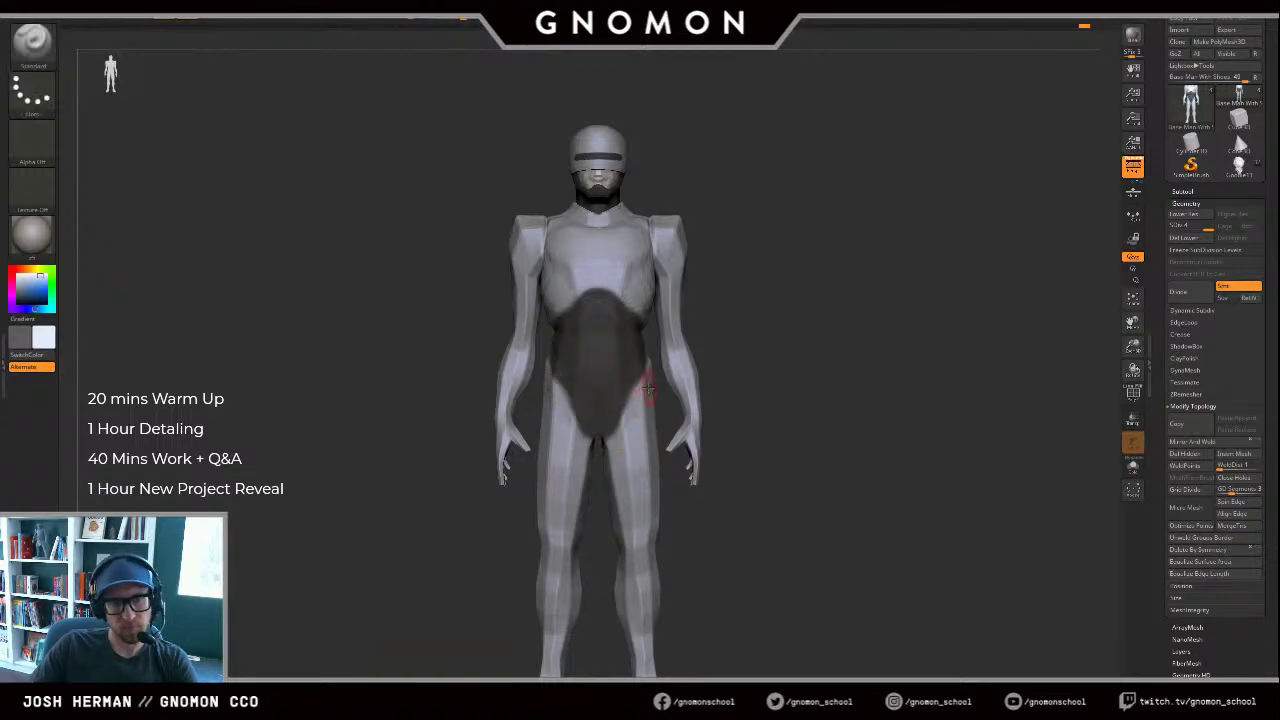
{"action": "left_click_drag", "start_coordinate": [805, 351], "coordinate": [716, 372]}
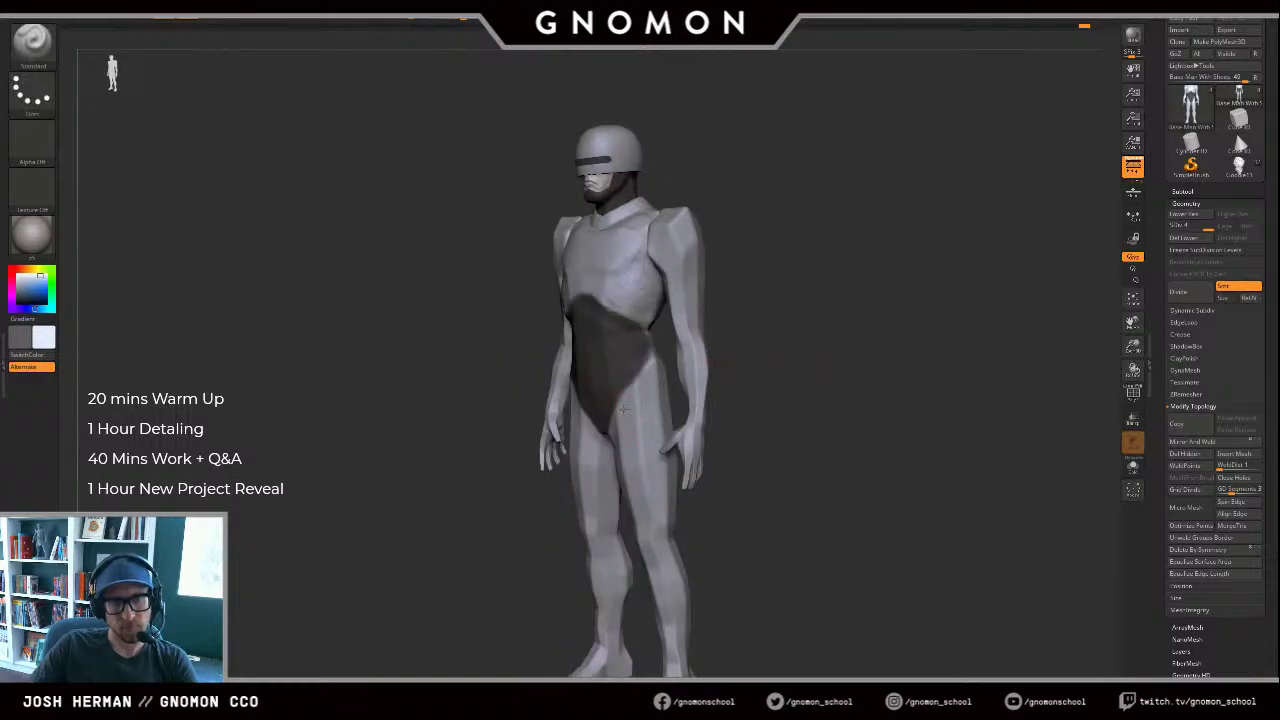
Step: Hide the arms and paint dark grey around the back of the waist, undoing stray strokes
{"action": "left_click", "coordinate": [704, 360], "text": "ctrl+shift"}
{"action": "left_click_drag", "start_coordinate": [772, 313], "coordinate": [750, 341], "text": "ctrl+shift"}
{"action": "left_click_drag", "start_coordinate": [640, 361], "coordinate": [649, 350]}
{"action": "mouse_move", "coordinate": [740, 328]}
{"action": "left_mouse_down"}
{"action": "mouse_move", "coordinate": [646, 338]}
{"action": "mouse_move", "coordinate": [682, 298]}
{"action": "left_mouse_up"}
{"action": "key", "text": "ctrl+z"}
{"action": "key", "text": "v"}
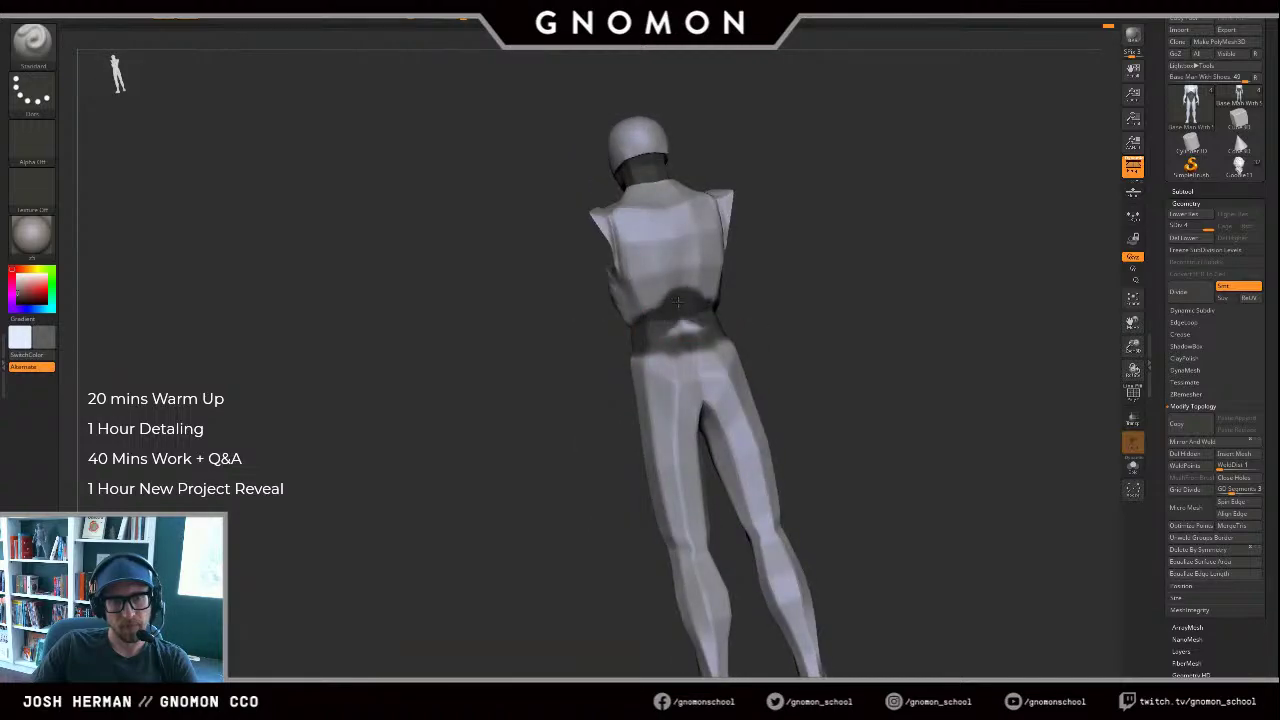
{"action": "key", "text": "ctrl+z"}
Step: Fill the lower back and buttocks with dark grey down to the crotch and clean the edge with light grey
{"action": "mouse_move", "coordinate": [634, 332]}
{"action": "left_mouse_down"}
{"action": "mouse_move", "coordinate": [662, 312]}
{"action": "mouse_move", "coordinate": [680, 368]}
{"action": "mouse_move", "coordinate": [705, 384]}
{"action": "left_mouse_up"}
{"action": "right_click_drag", "start_coordinate": [720, 362], "coordinate": [724, 316], "text": "shift"}
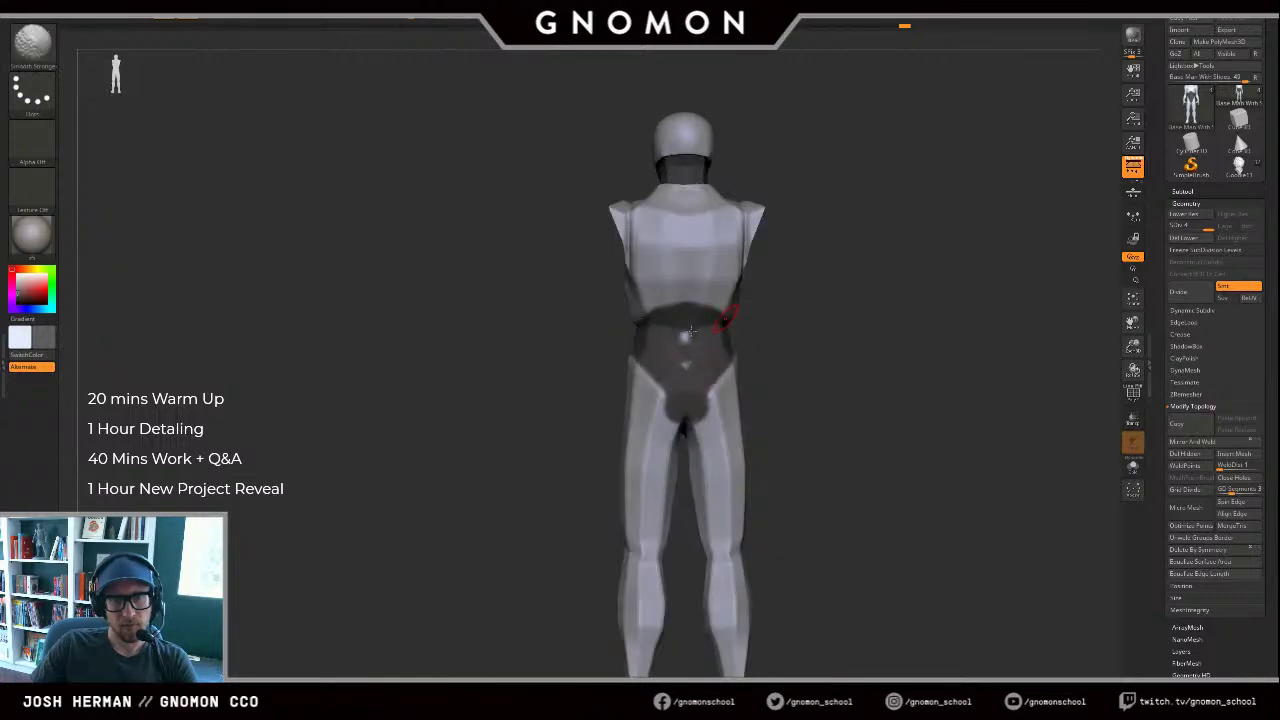
{"action": "left_click_drag", "start_coordinate": [688, 330], "coordinate": [686, 388]}
{"action": "key", "text": "v"}
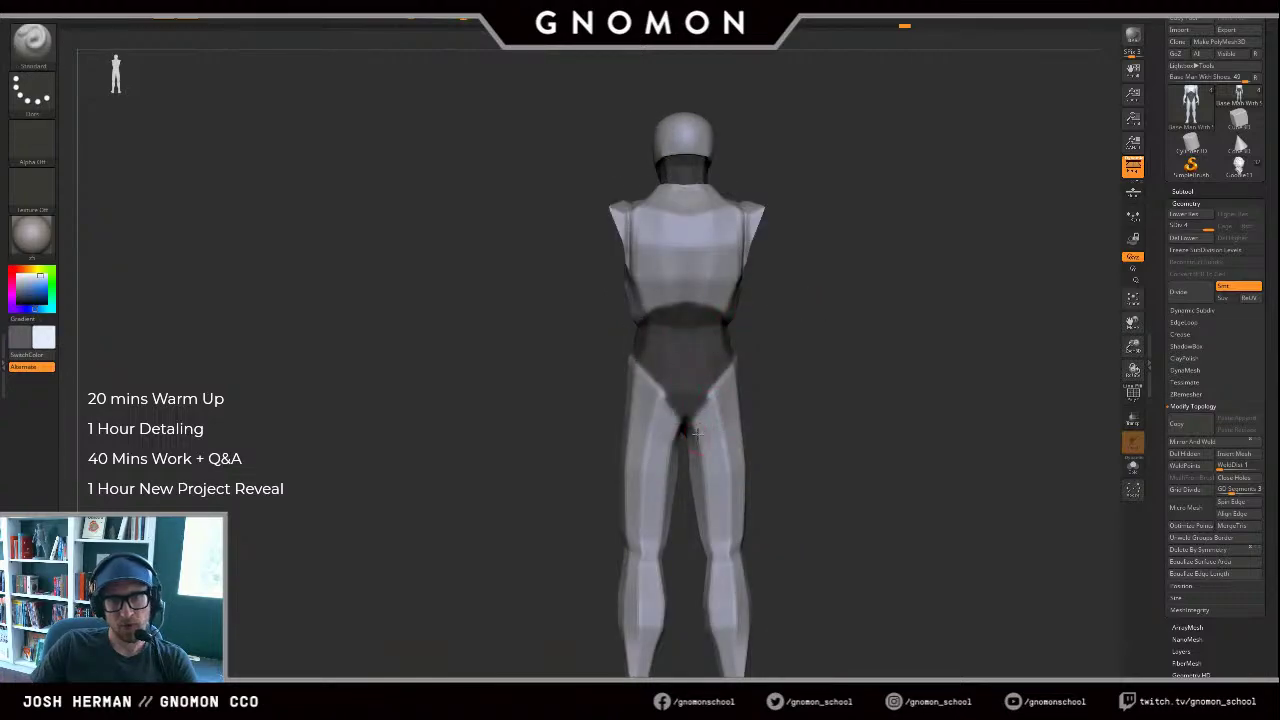
{"action": "right_click_drag", "start_coordinate": [722, 393], "coordinate": [814, 349]}
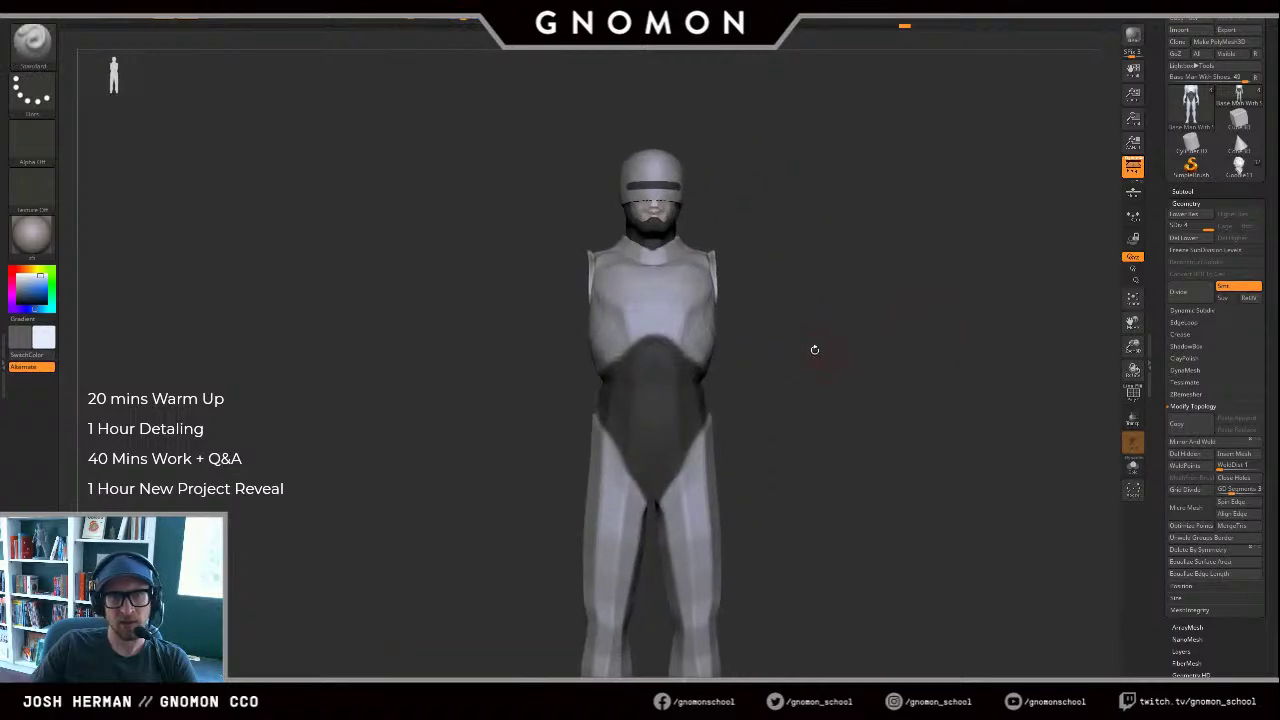
{"action": "key", "text": "v"}
{"action": "right_click_drag", "start_coordinate": [882, 324], "coordinate": [956, 322]}
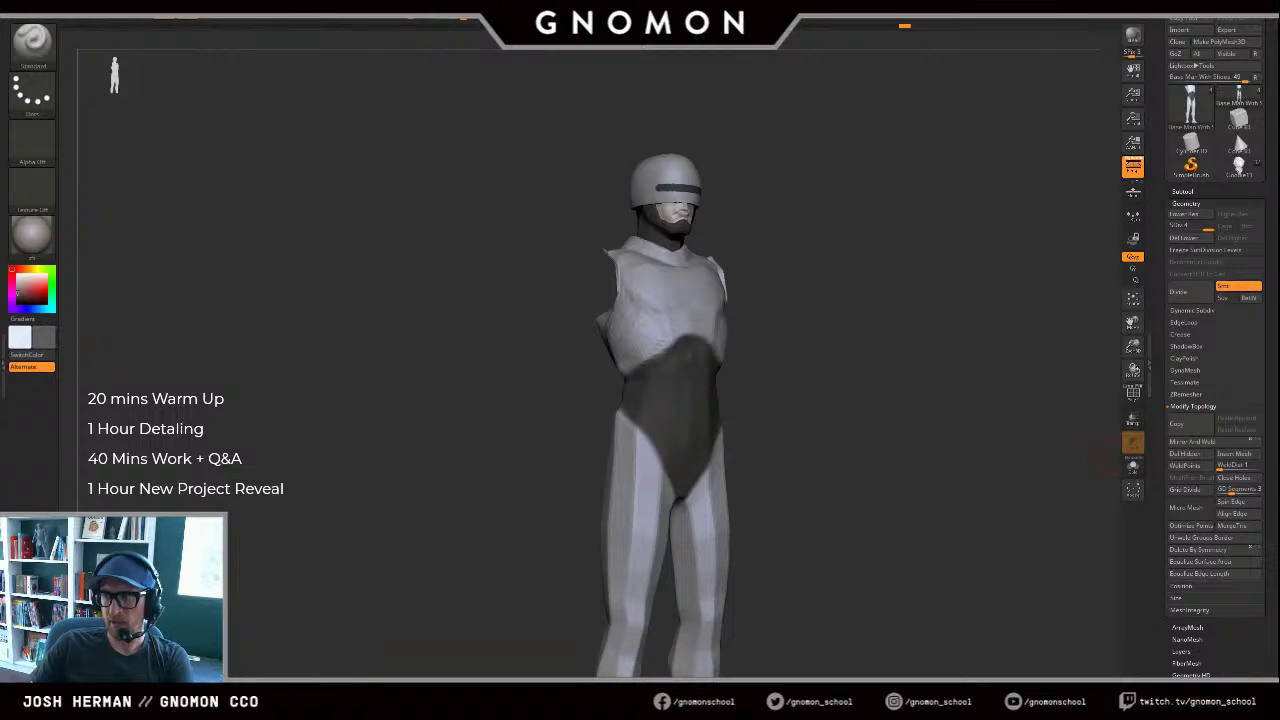
Step: Bring the whole body back, isolate the arms in front view and adjust the brush size
{"action": "left_click", "coordinate": [860, 381], "text": "ctrl+shift"}
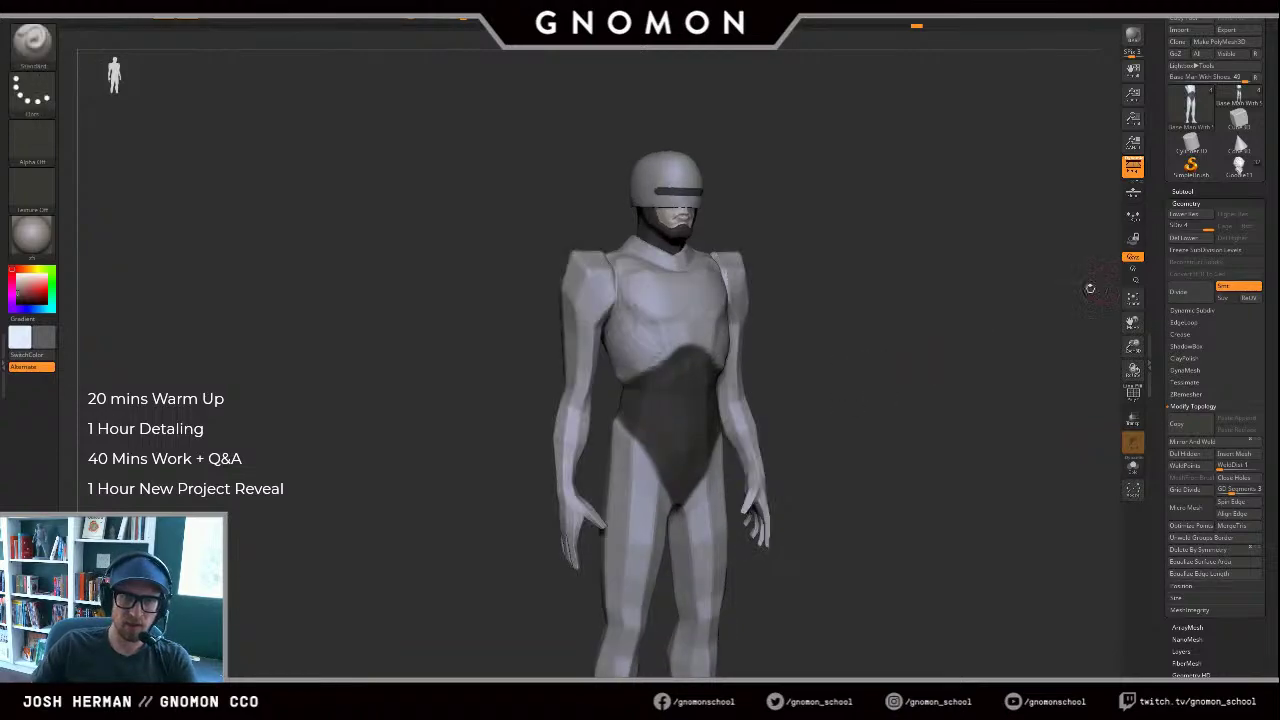
{"action": "right_click_drag", "start_coordinate": [897, 351], "coordinate": [791, 277], "text": "alt"}
{"action": "left_click", "coordinate": [657, 370], "text": "ctrl+shift"}
{"action": "left_click_drag", "start_coordinate": [730, 358], "coordinate": [800, 353], "text": "shift"}
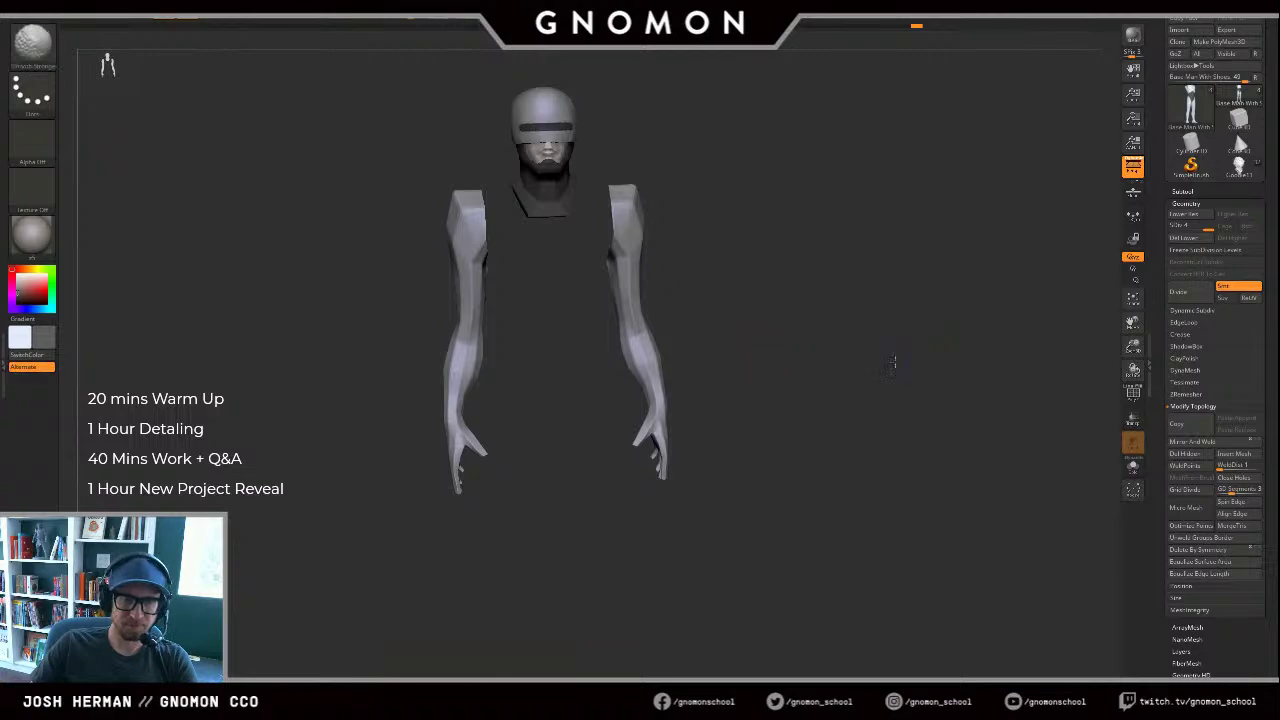
{"action": "left_click_drag", "start_coordinate": [894, 360], "coordinate": [886, 392]}
{"action": "key", "text": "s"}
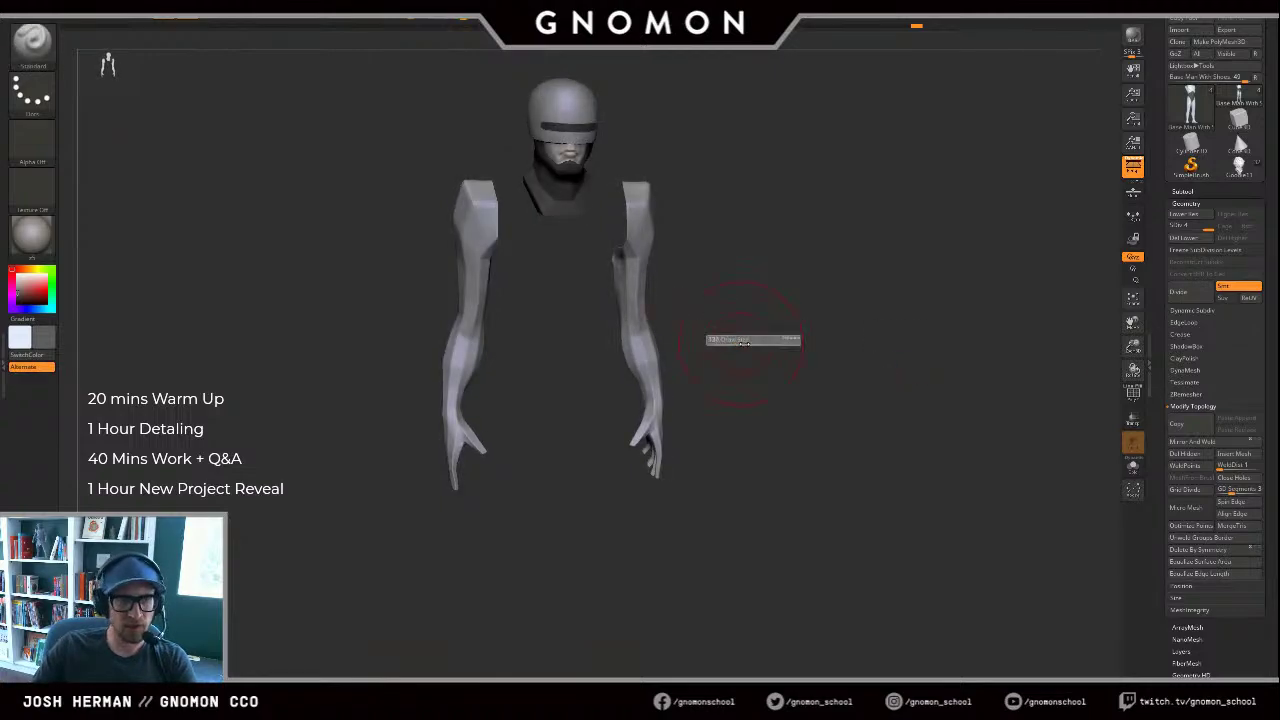
Step: Paint the hands and forearms dark grey, undoing a stray stroke
{"action": "key", "text": "v"}
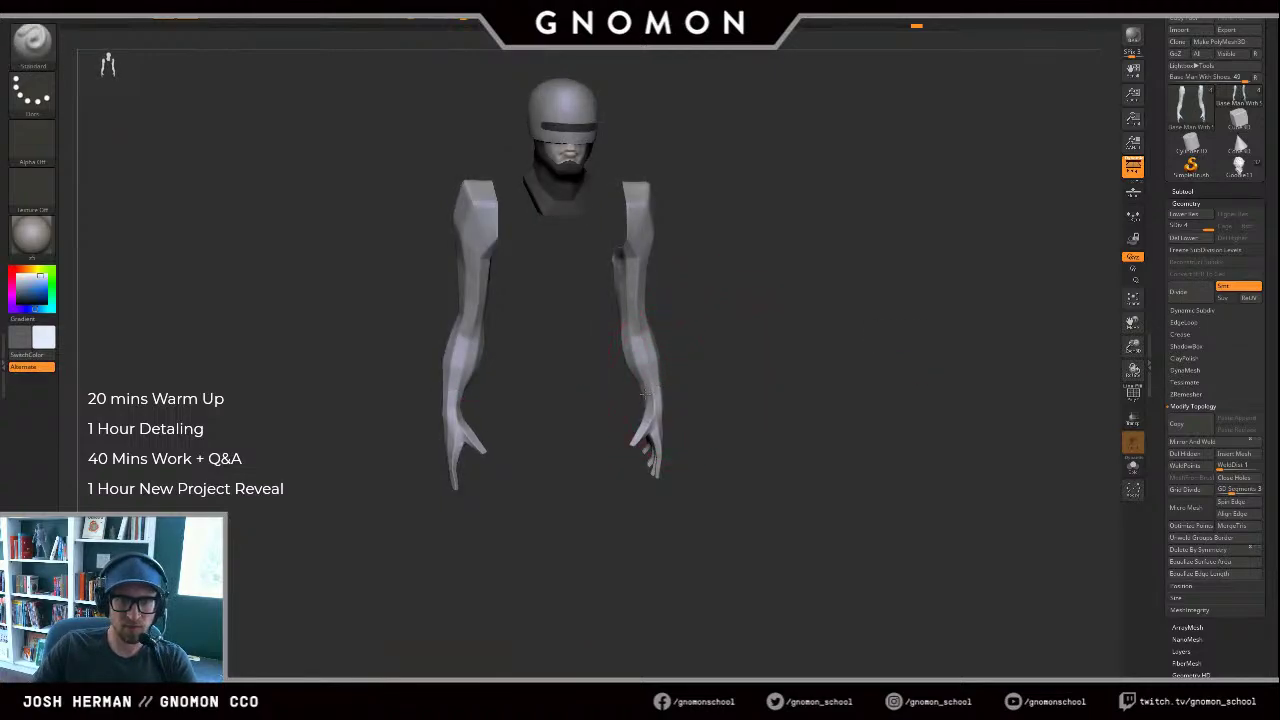
{"action": "key", "text": "v"}
{"action": "left_click_drag", "start_coordinate": [652, 392], "coordinate": [642, 376]}
{"action": "key", "text": "ctrl+z"}
{"action": "key", "text": "s"}
{"action": "left_click_drag", "start_coordinate": [660, 440], "coordinate": [654, 456]}
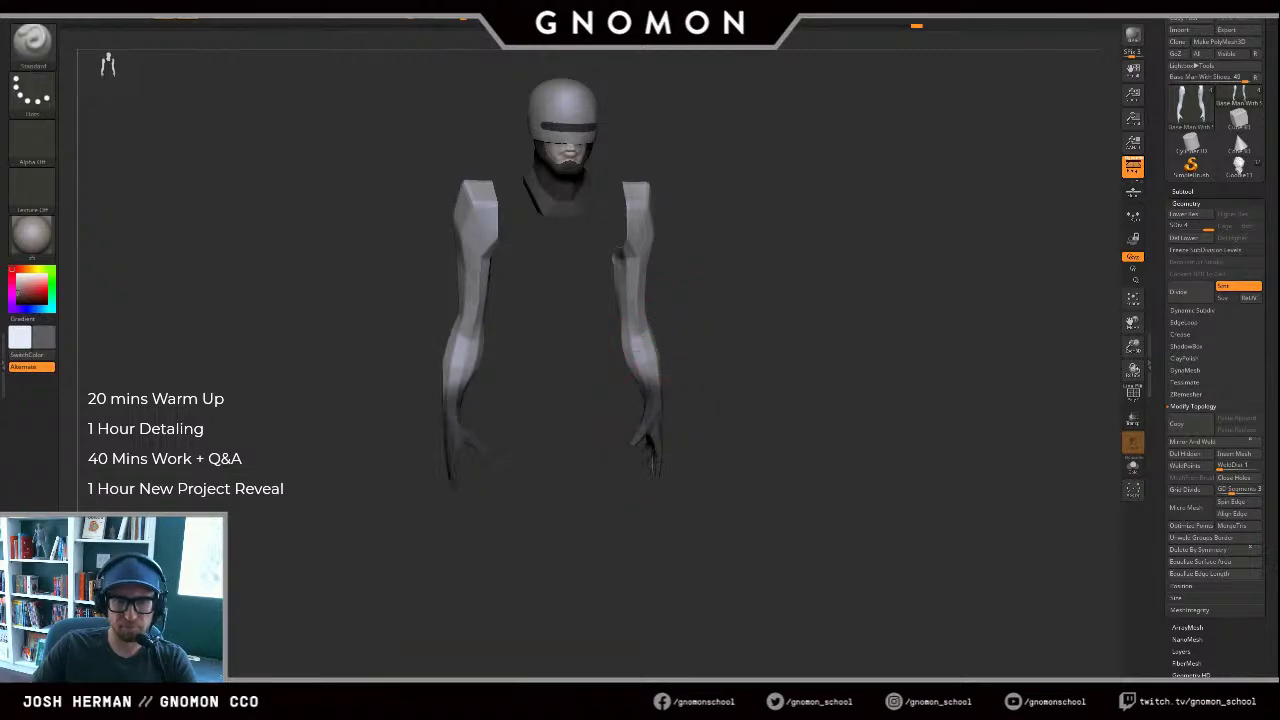
Step: Drop to subdivision level 1, separate the forearms and hands into their own group, and show the whole body again
{"action": "left_click_drag", "start_coordinate": [703, 371], "coordinate": [691, 357]}
{"action": "key", "text": "shift+d"}
{"action": "key", "text": "shift+d"}
{"action": "key", "text": "shift+d"}
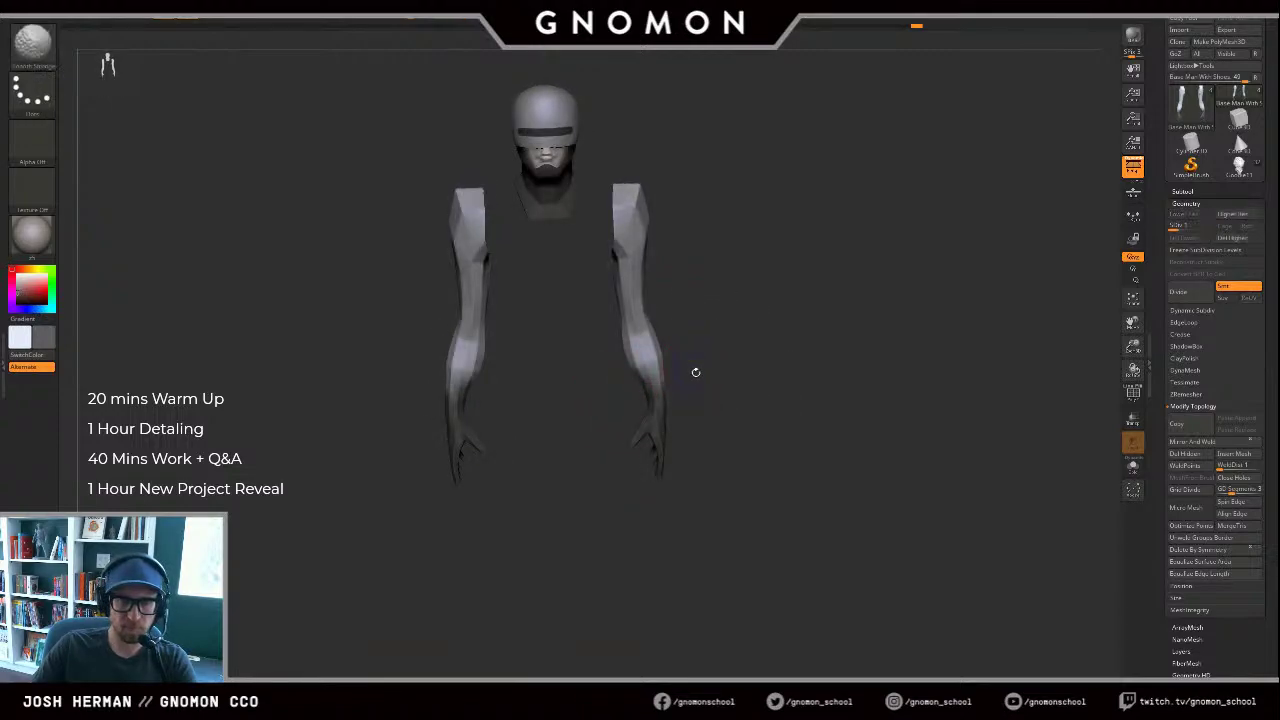
{"action": "left_click_drag", "start_coordinate": [716, 515], "coordinate": [618, 357], "text": "ctrl+shift"}
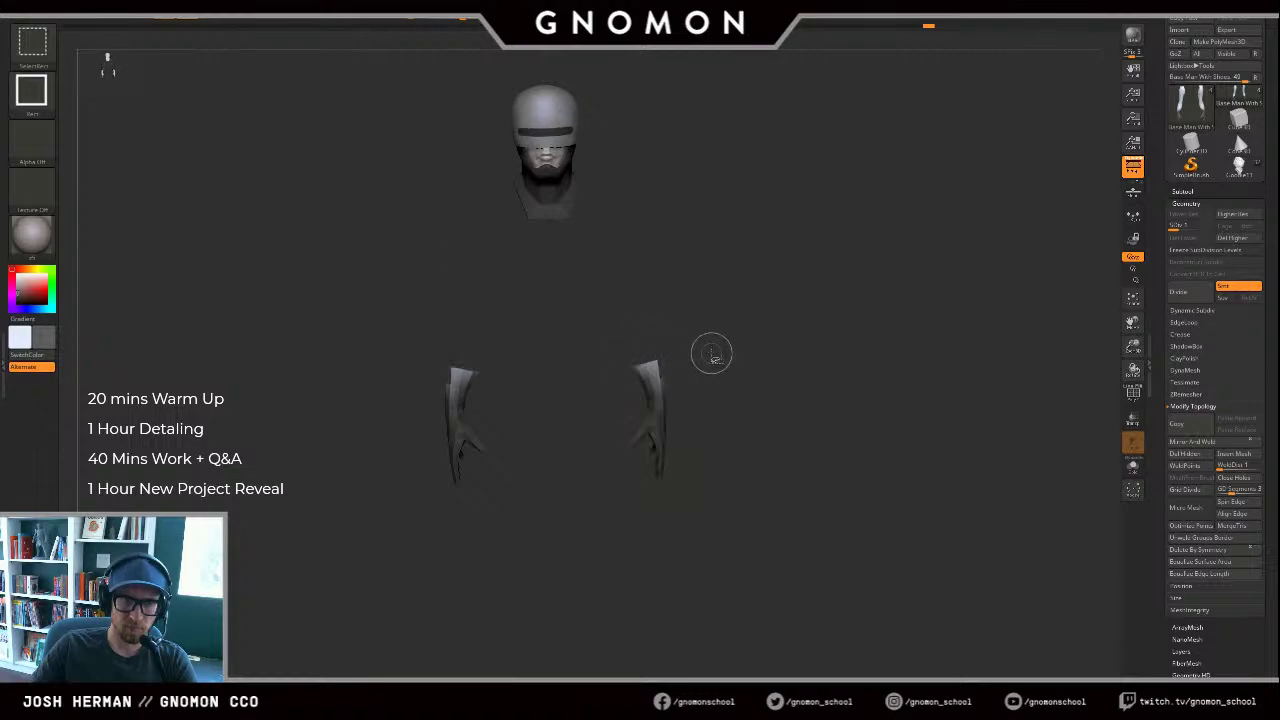
{"action": "left_click_drag", "start_coordinate": [714, 360], "coordinate": [654, 365], "text": "ctrl+shift"}
{"action": "left_click_drag", "start_coordinate": [709, 400], "coordinate": [633, 353], "text": "ctrl+shift"}
{"action": "mouse_move", "coordinate": [771, 303]}
{"action": "left_mouse_down", "text": "ctrl+shift"}
{"action": "mouse_move", "coordinate": [742, 338]}
{"action": "mouse_move", "coordinate": [762, 353]}
{"action": "left_mouse_up", "text": "ctrl+shift"}
{"action": "key", "text": "s"}
{"action": "left_click_drag", "start_coordinate": [664, 374], "coordinate": [647, 346], "text": "ctrl"}
{"action": "left_click", "coordinate": [764, 352], "text": "ctrl+shift"}
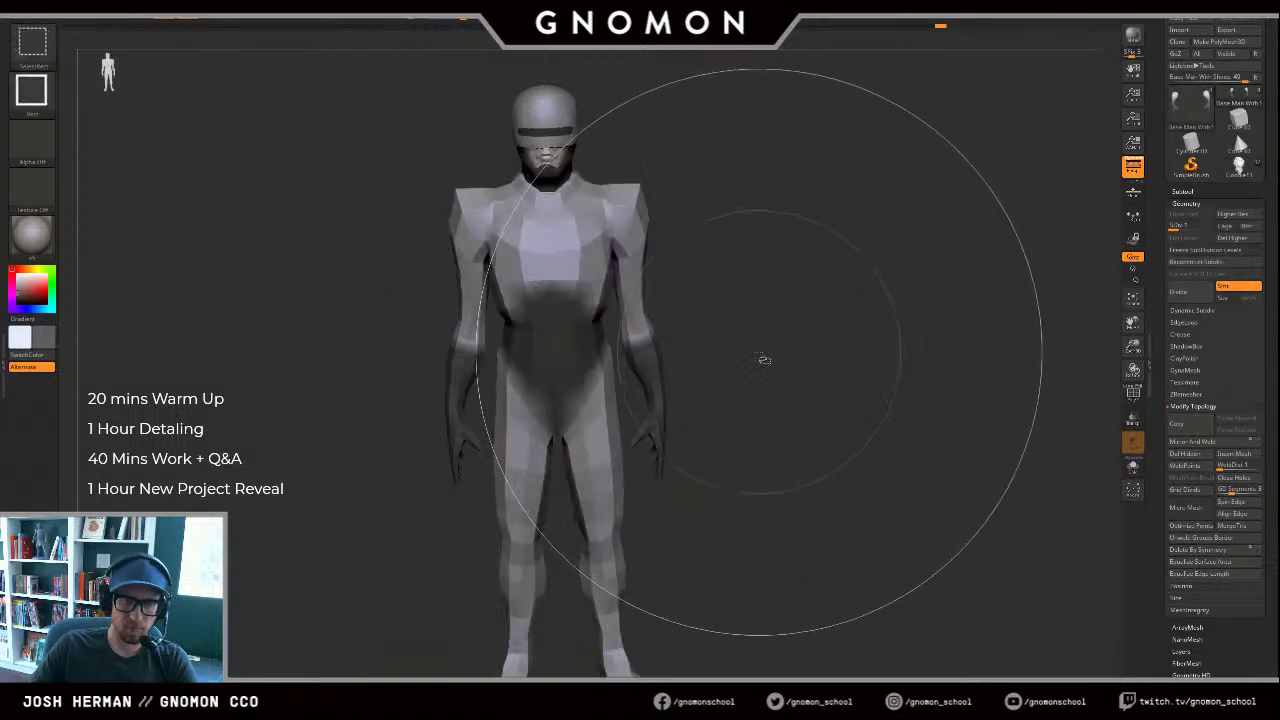
Step: Isolate the forearms and hands and paint them completely dark grey at subdivision level 4
{"action": "key", "text": "d"}
{"action": "key", "text": "d"}
{"action": "key", "text": "d"}
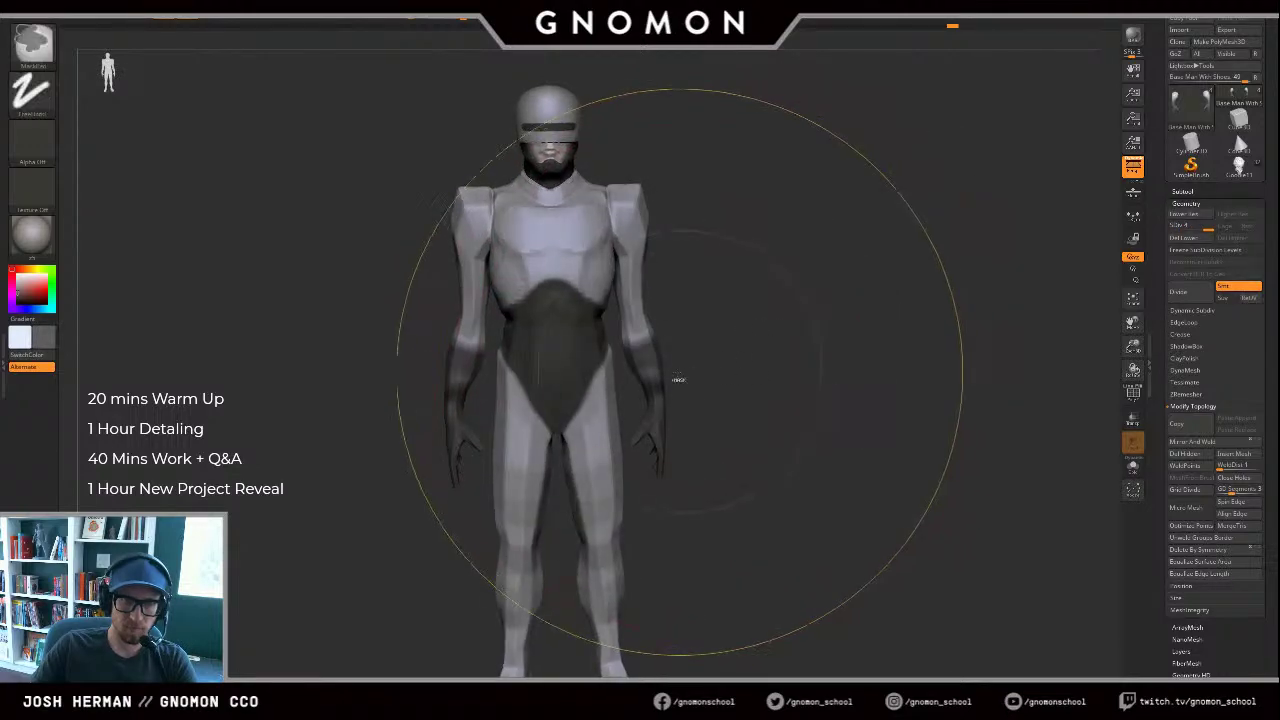
{"action": "key", "text": "shift+d"}
{"action": "key", "text": "shift+d"}
{"action": "key", "text": "shift+d"}
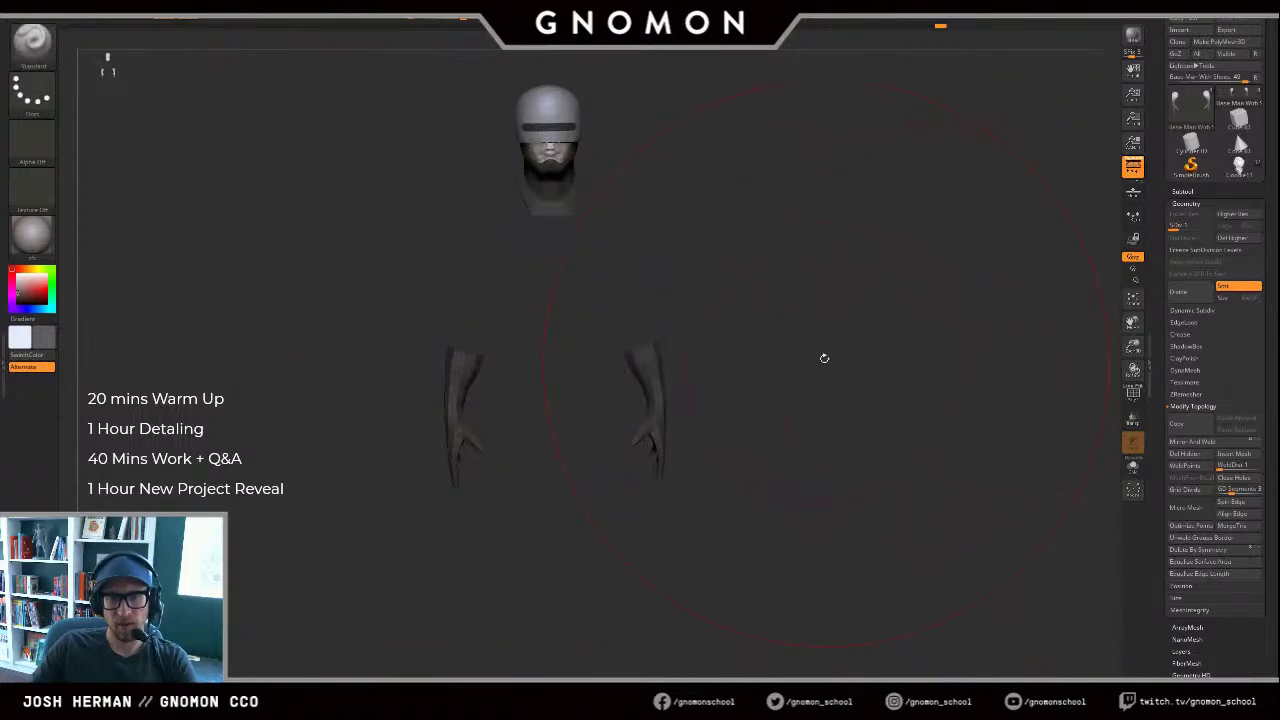
{"action": "mouse_move", "coordinate": [823, 357]}
{"action": "left_mouse_down"}
{"action": "mouse_move", "coordinate": [760, 386]}
{"action": "mouse_move", "coordinate": [789, 357]}
{"action": "left_mouse_up"}
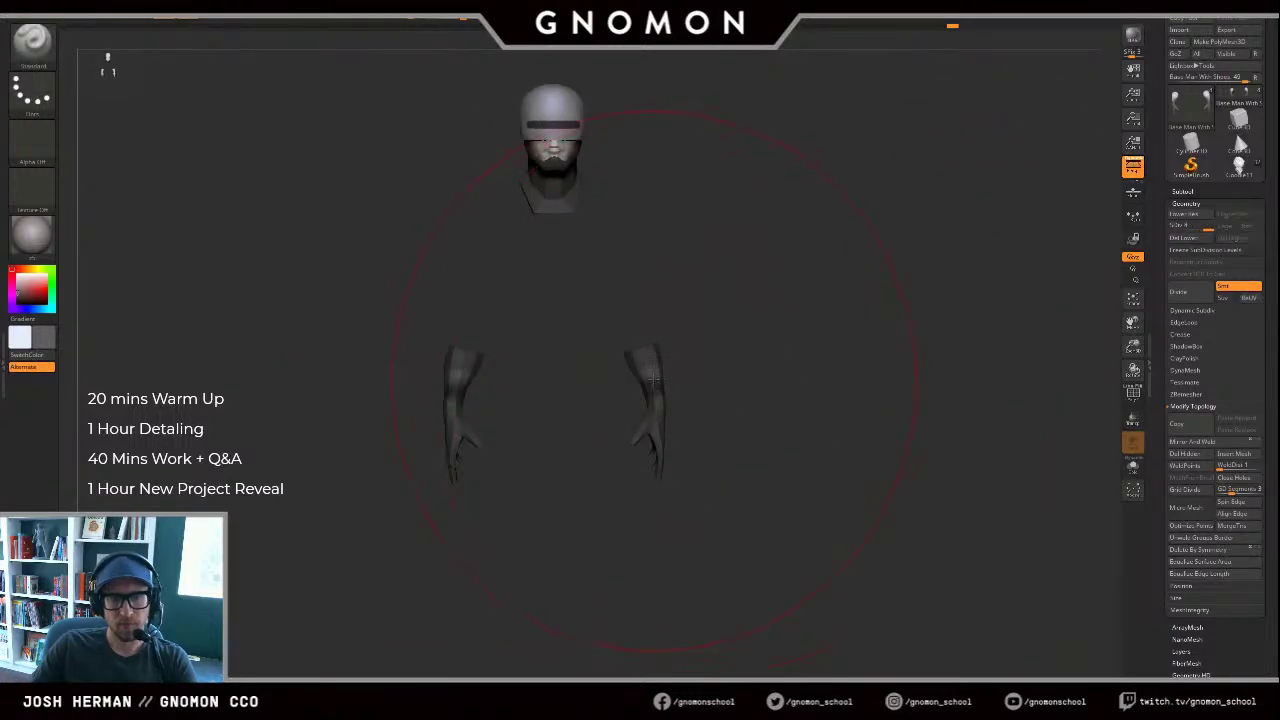
{"action": "left_click_drag", "start_coordinate": [654, 379], "coordinate": [652, 411]}
Step: Hide the forearms and hands while keeping the upper arms and the rest of the body visible
{"action": "left_click", "coordinate": [705, 358], "text": "ctrl+shift"}
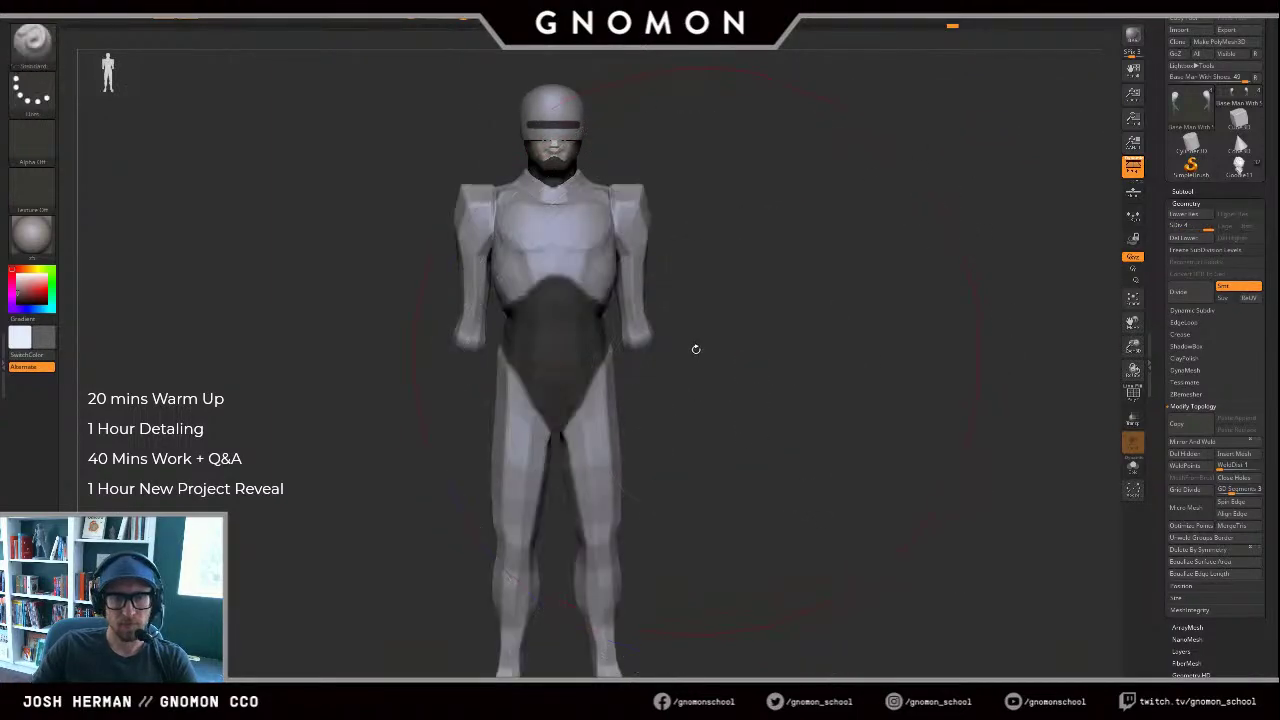
{"action": "left_click", "coordinate": [648, 327], "text": "ctrl+shift"}
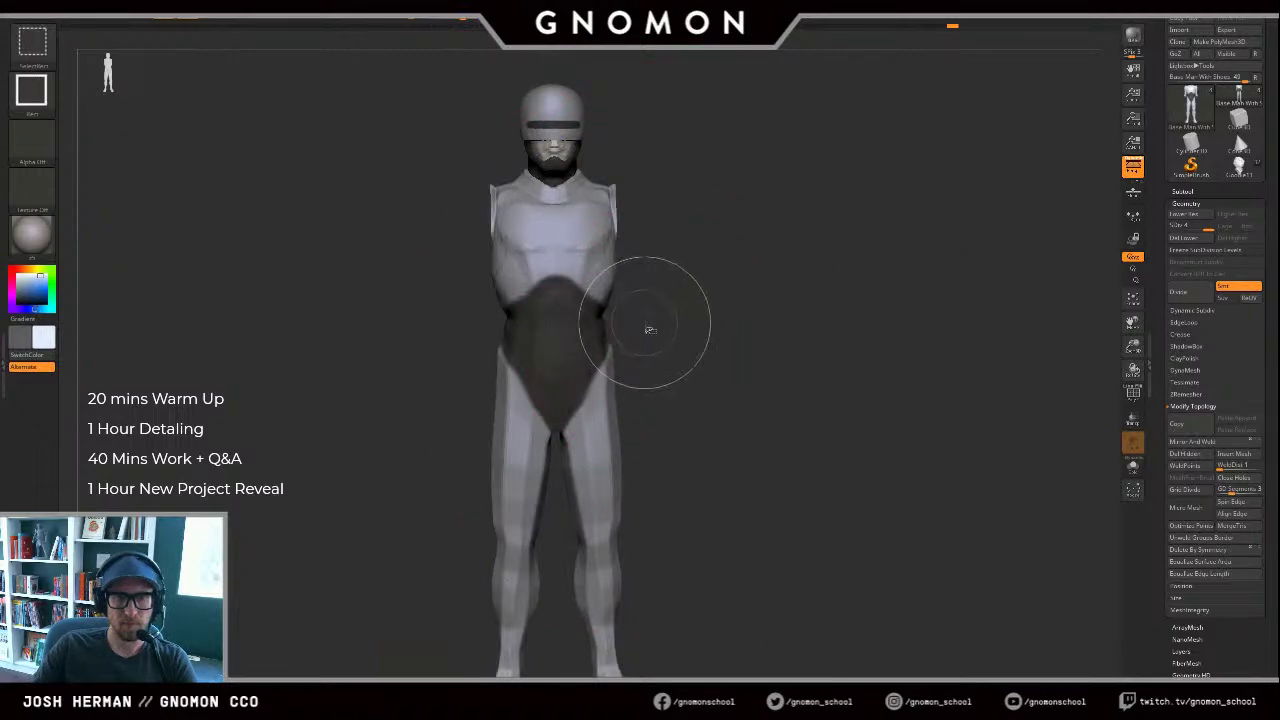
{"action": "key", "text": "ctrl+z"}
{"action": "left_click_drag", "start_coordinate": [708, 432], "coordinate": [736, 395], "text": "ctrl+shift"}
{"action": "left_click_drag", "start_coordinate": [717, 349], "coordinate": [735, 368], "text": "ctrl+shift"}
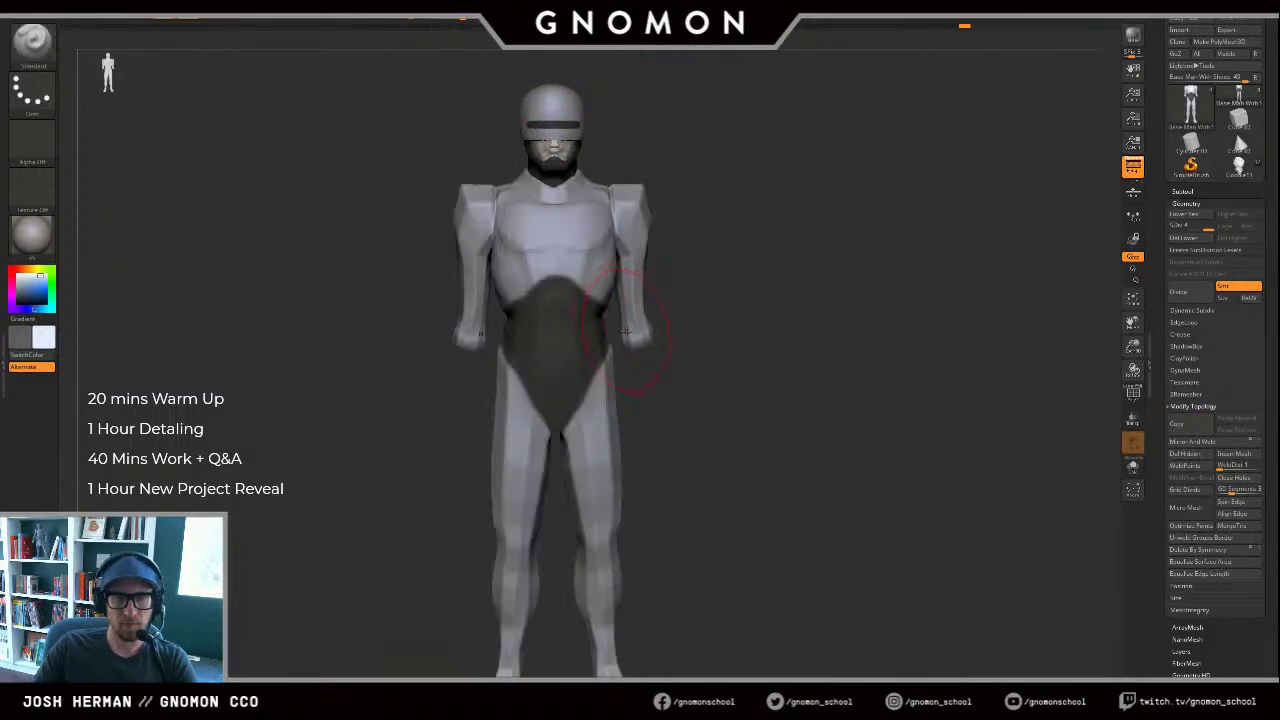
Step: Isolate the upper arms, paint their dark elbow ends light bluish-grey and show the whole body again
{"action": "left_click", "coordinate": [598, 405], "text": "ctrl+shift"}
{"action": "left_click", "coordinate": [582, 328], "text": "ctrl+shift"}
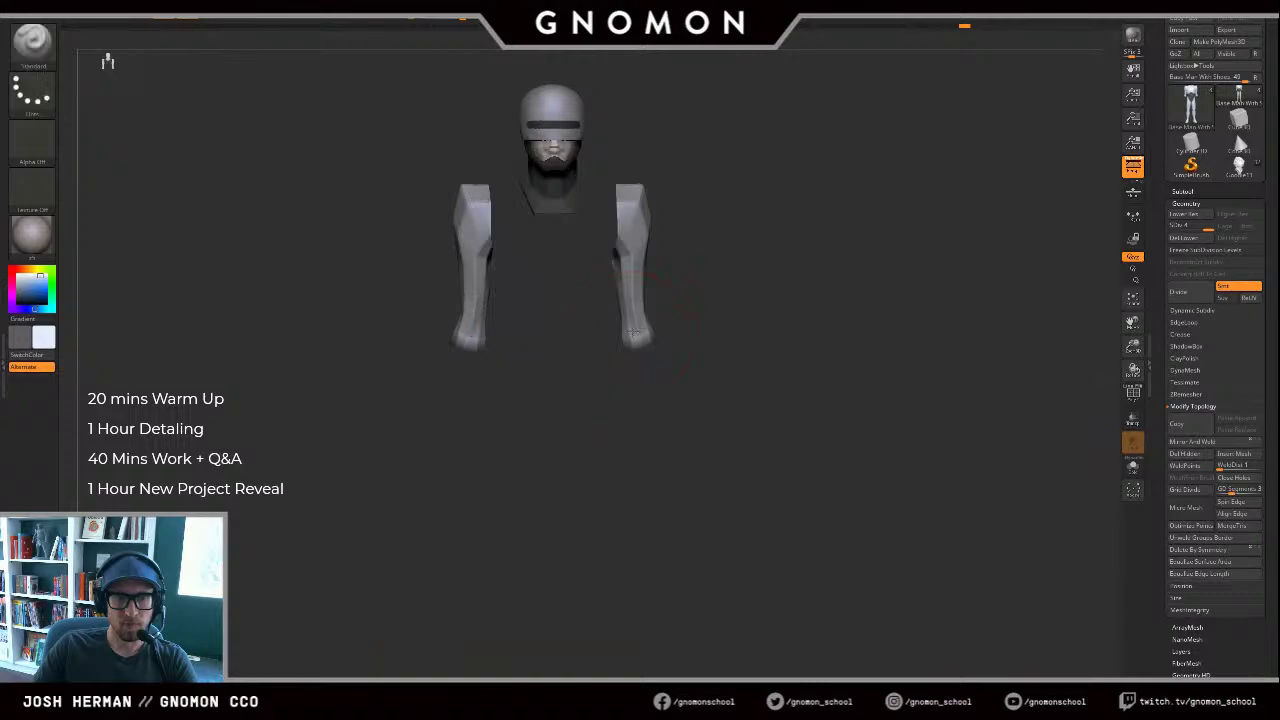
{"action": "left_click_drag", "start_coordinate": [602, 358], "coordinate": [674, 332]}
{"action": "left_click_drag", "start_coordinate": [584, 376], "coordinate": [640, 337]}
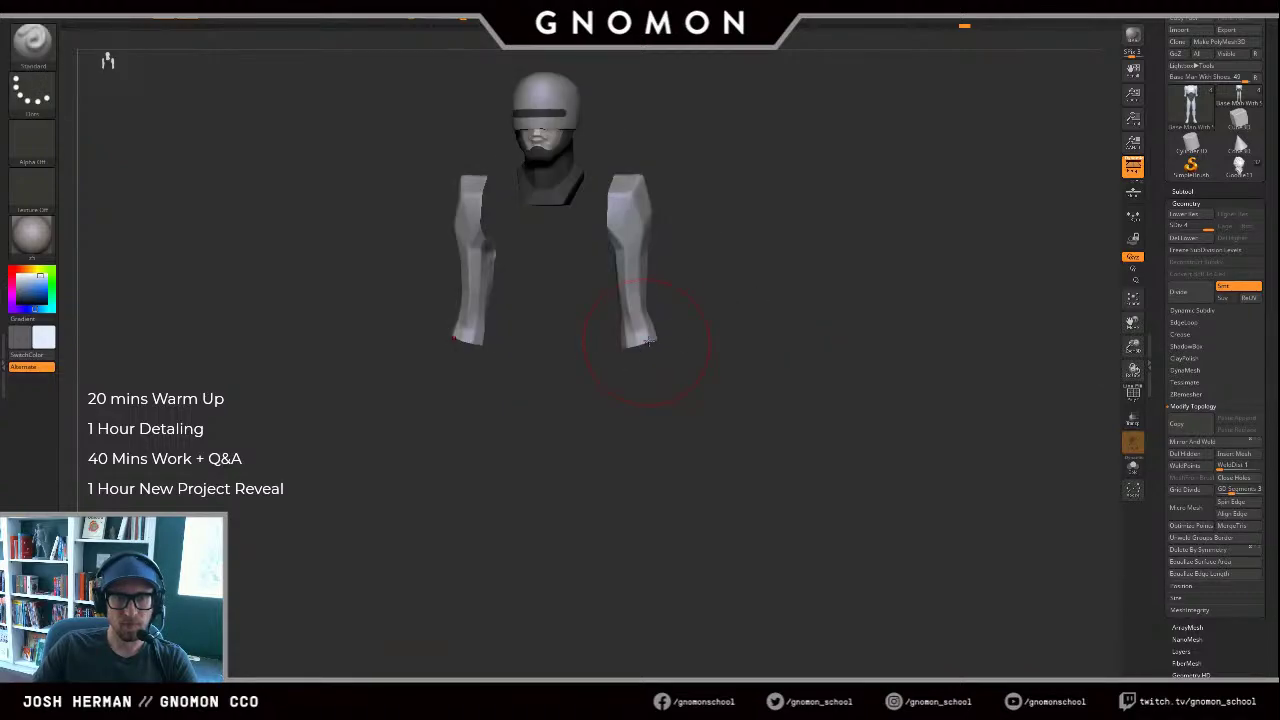
{"action": "left_click", "coordinate": [797, 320], "text": "ctrl+shift"}
{"action": "left_click_drag", "start_coordinate": [797, 320], "coordinate": [816, 407], "text": "shift"}
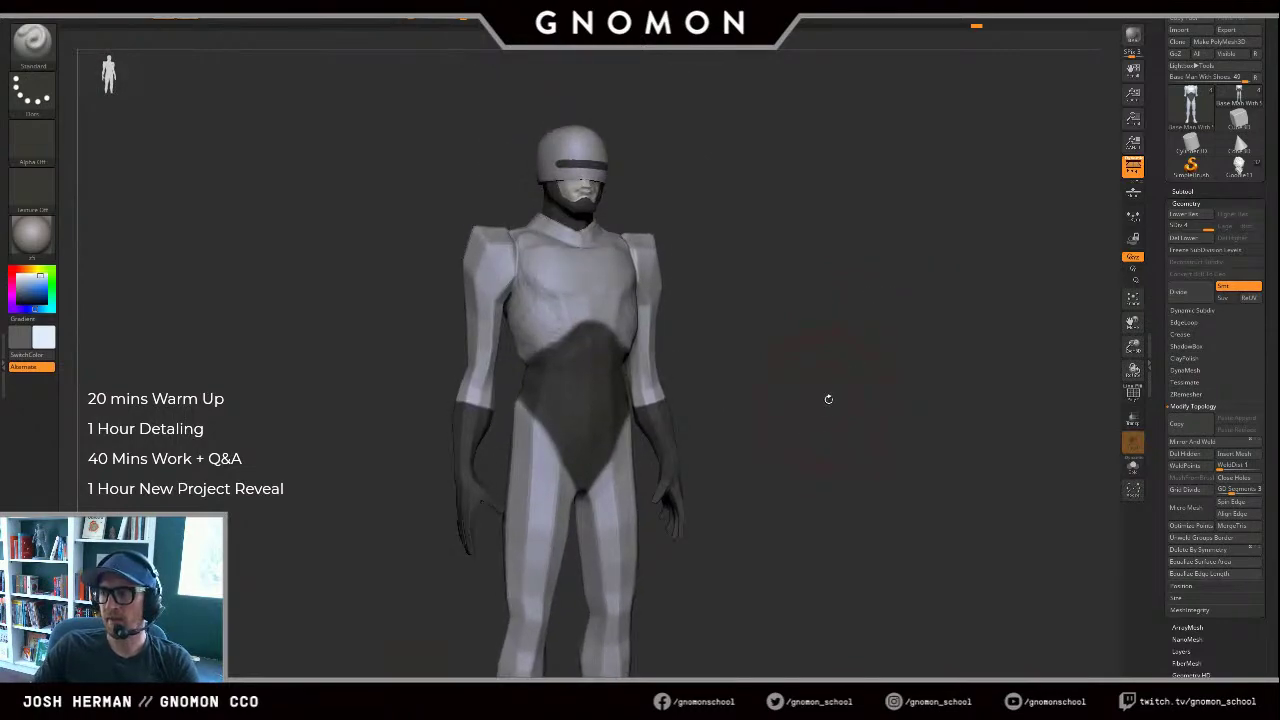
{"action": "left_click_drag", "start_coordinate": [827, 311], "coordinate": [777, 299]}
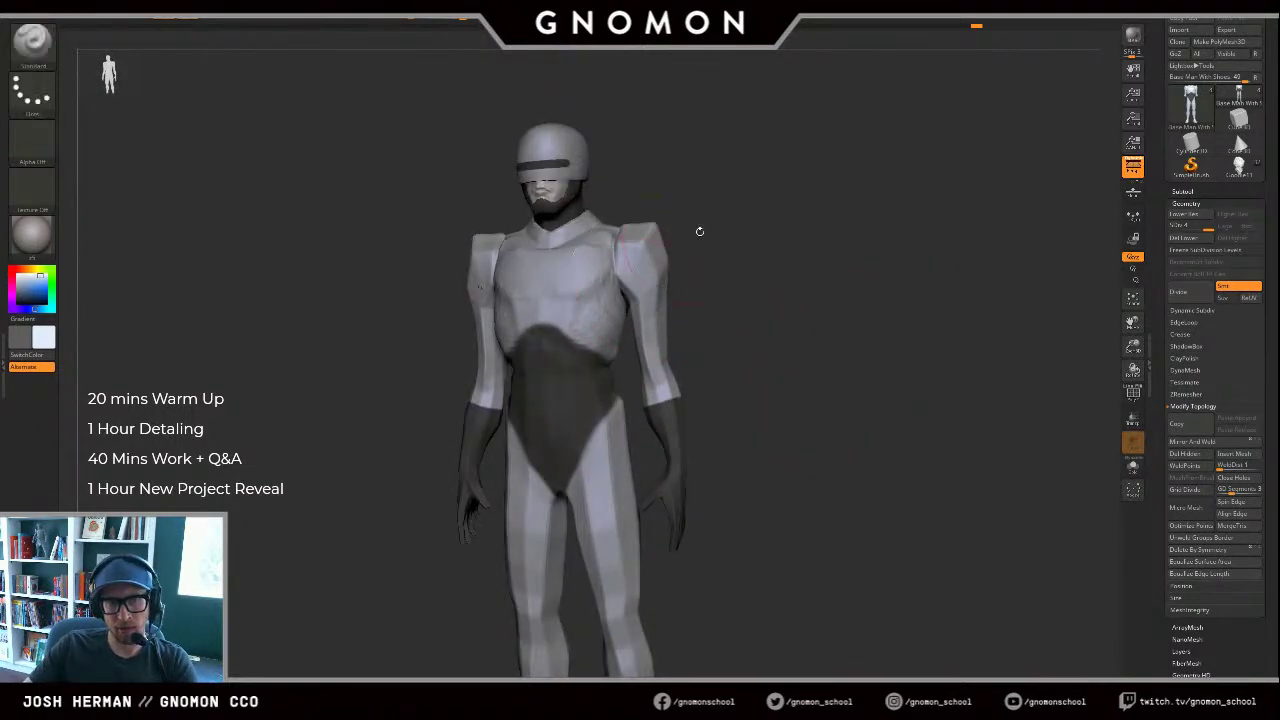
Step: Isolate the torso and paint a dark grey border along the chest's armhole edge
{"action": "mouse_move", "coordinate": [735, 213]}
{"action": "left_mouse_down", "text": "shift"}
{"action": "mouse_move", "coordinate": [746, 206]}
{"action": "mouse_move", "coordinate": [676, 312]}
{"action": "mouse_move", "coordinate": [660, 281]}
{"action": "mouse_move", "coordinate": [615, 285]}
{"action": "left_mouse_up", "text": "shift"}
{"action": "left_click", "coordinate": [606, 307], "text": "ctrl+shift"}
{"action": "key", "text": "v"}
{"action": "key", "text": "s"}
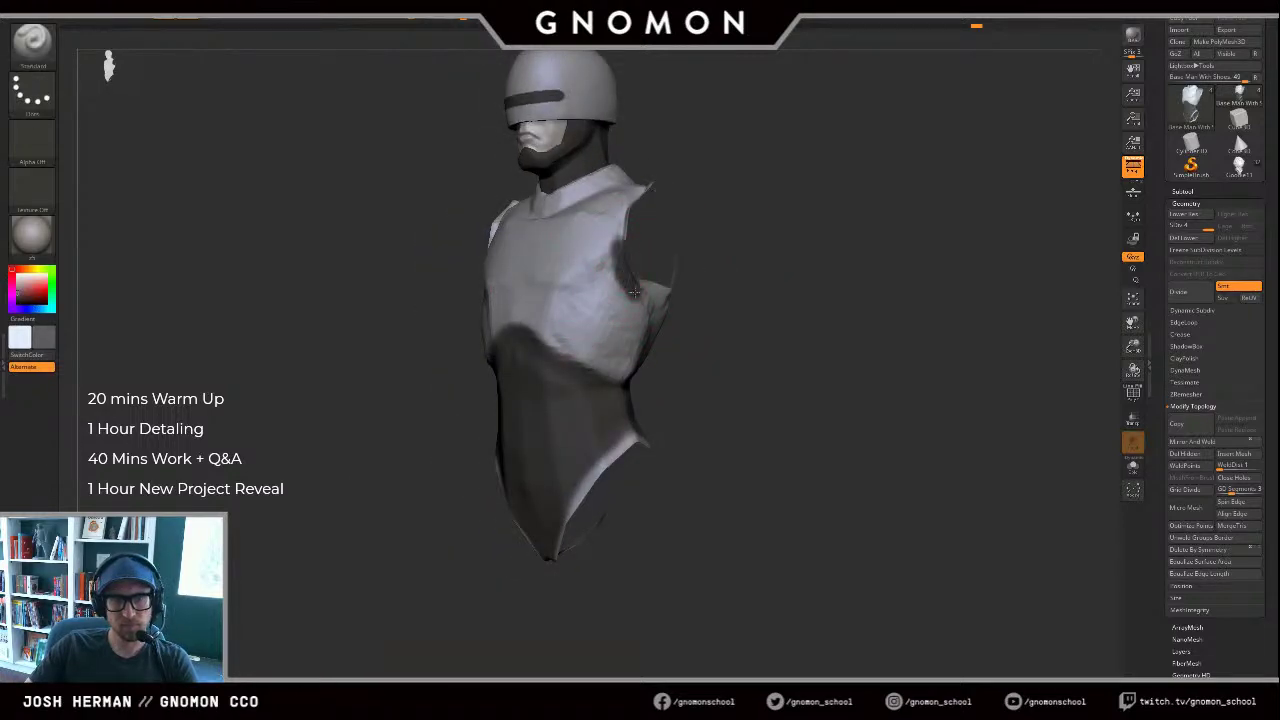
{"action": "left_click_drag", "start_coordinate": [736, 288], "coordinate": [668, 302]}
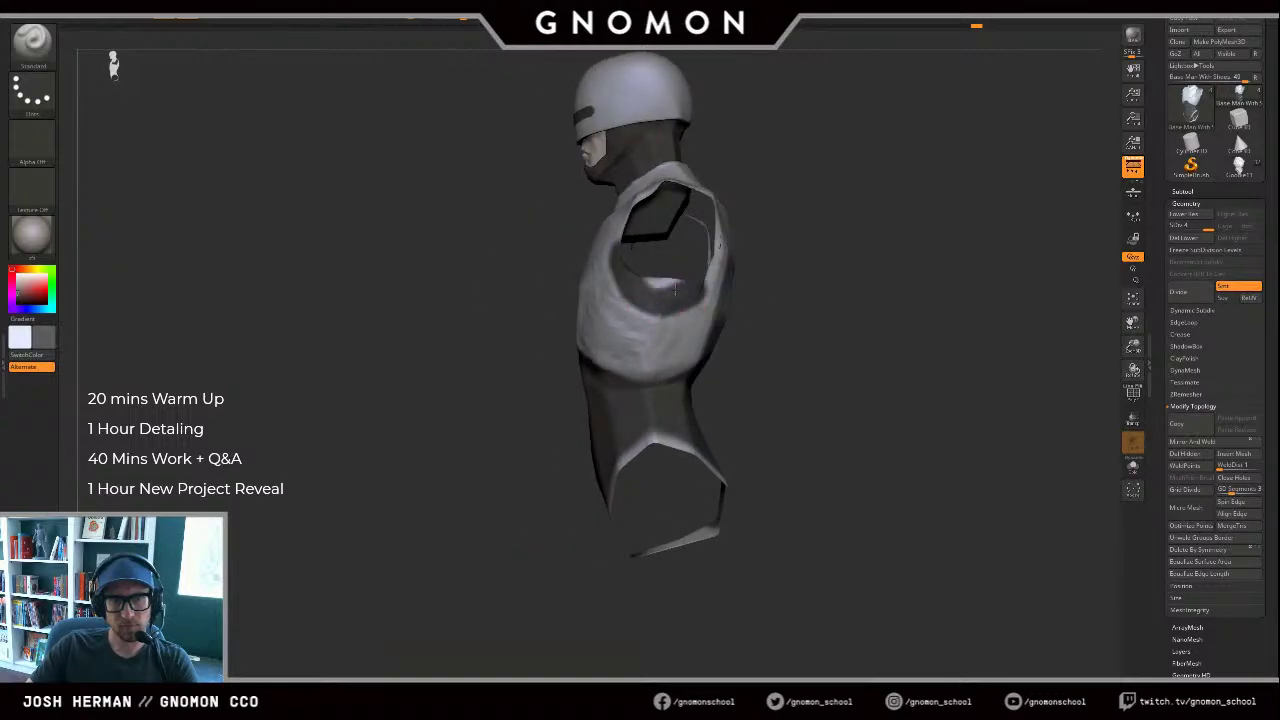
{"action": "left_click_drag", "start_coordinate": [836, 213], "coordinate": [798, 200]}
{"action": "left_click_drag", "start_coordinate": [812, 190], "coordinate": [816, 296], "text": "alt"}
Step: Extend the dark grey border around the rest of the armholes and bring the whole body back into view
{"action": "left_click_drag", "start_coordinate": [635, 418], "coordinate": [639, 352]}
{"action": "right_click_drag", "start_coordinate": [669, 262], "coordinate": [651, 341]}
{"action": "mouse_move", "coordinate": [632, 399]}
{"action": "left_mouse_down", "text": "ctrl"}
{"action": "mouse_move", "coordinate": [632, 312]}
{"action": "mouse_move", "coordinate": [540, 307]}
{"action": "left_mouse_up", "text": "ctrl"}
{"action": "left_click_drag", "start_coordinate": [623, 242], "coordinate": [622, 400]}
{"action": "left_click_drag", "start_coordinate": [642, 338], "coordinate": [641, 242], "text": "ctrl"}
{"action": "left_click_drag", "start_coordinate": [612, 152], "coordinate": [646, 263], "text": "shift"}
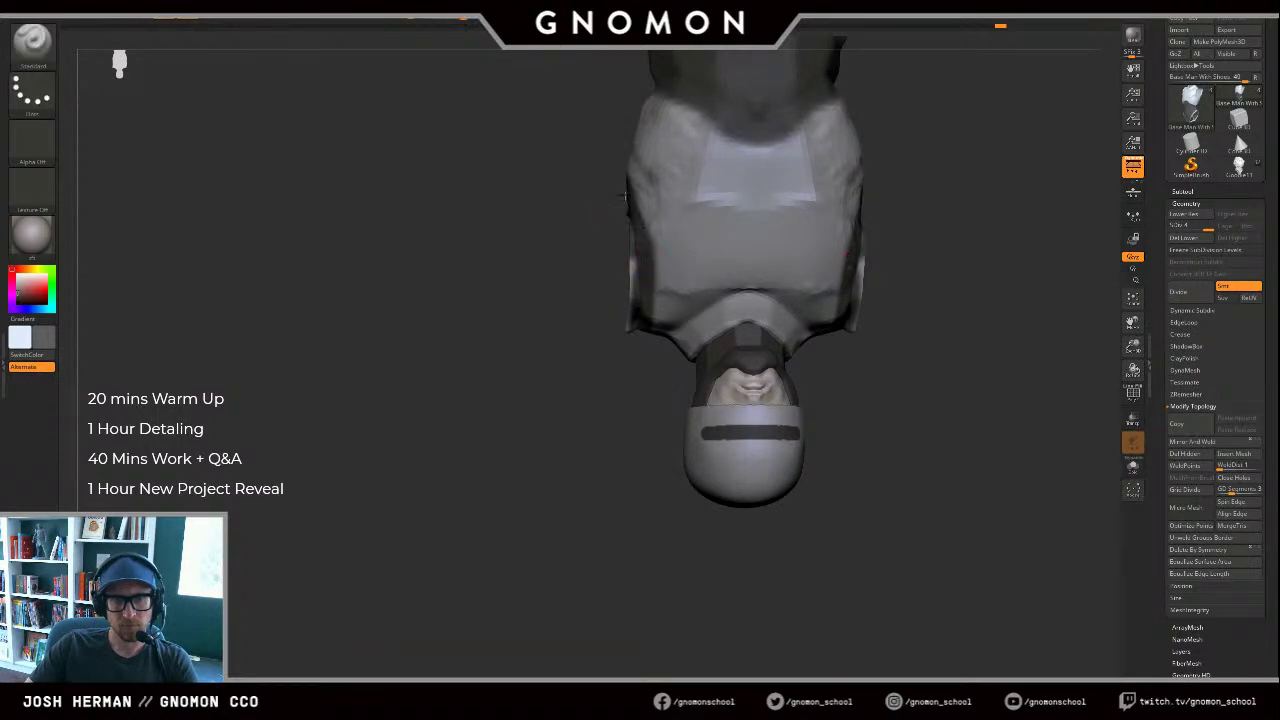
{"action": "left_click_drag", "start_coordinate": [557, 310], "coordinate": [498, 110]}
{"action": "left_click_drag", "start_coordinate": [491, 197], "coordinate": [565, 200], "text": "shift"}
{"action": "mouse_move", "coordinate": [850, 200]}
{"action": "left_mouse_down"}
{"action": "mouse_move", "coordinate": [933, 195]}
{"action": "mouse_move", "coordinate": [834, 217]}
{"action": "mouse_move", "coordinate": [818, 257]}
{"action": "left_mouse_up"}
{"action": "left_click", "coordinate": [834, 217], "text": "ctrl+shift"}
Step: Trim the dark border between chest and shoulders to a thin line with light bluish-grey on the chest side
{"action": "key", "text": "v"}
{"action": "left_click_drag", "start_coordinate": [636, 284], "coordinate": [641, 358]}
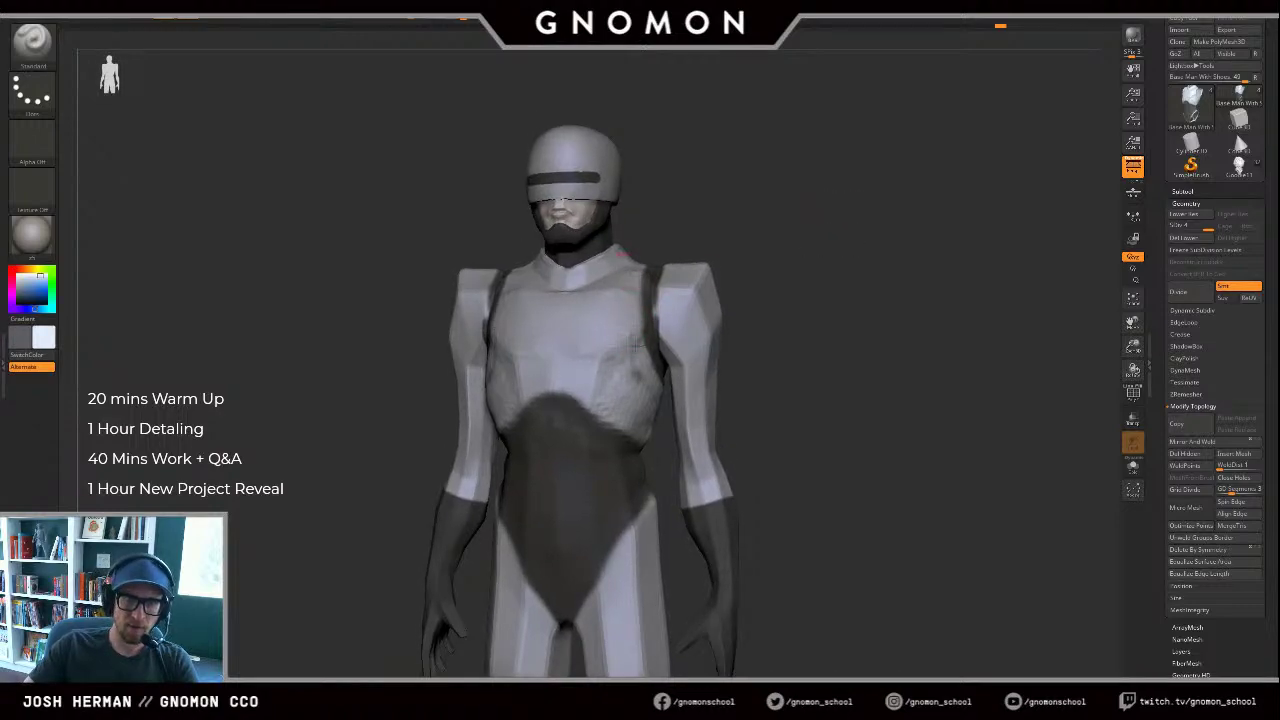
{"action": "left_click_drag", "start_coordinate": [643, 286], "coordinate": [641, 330]}
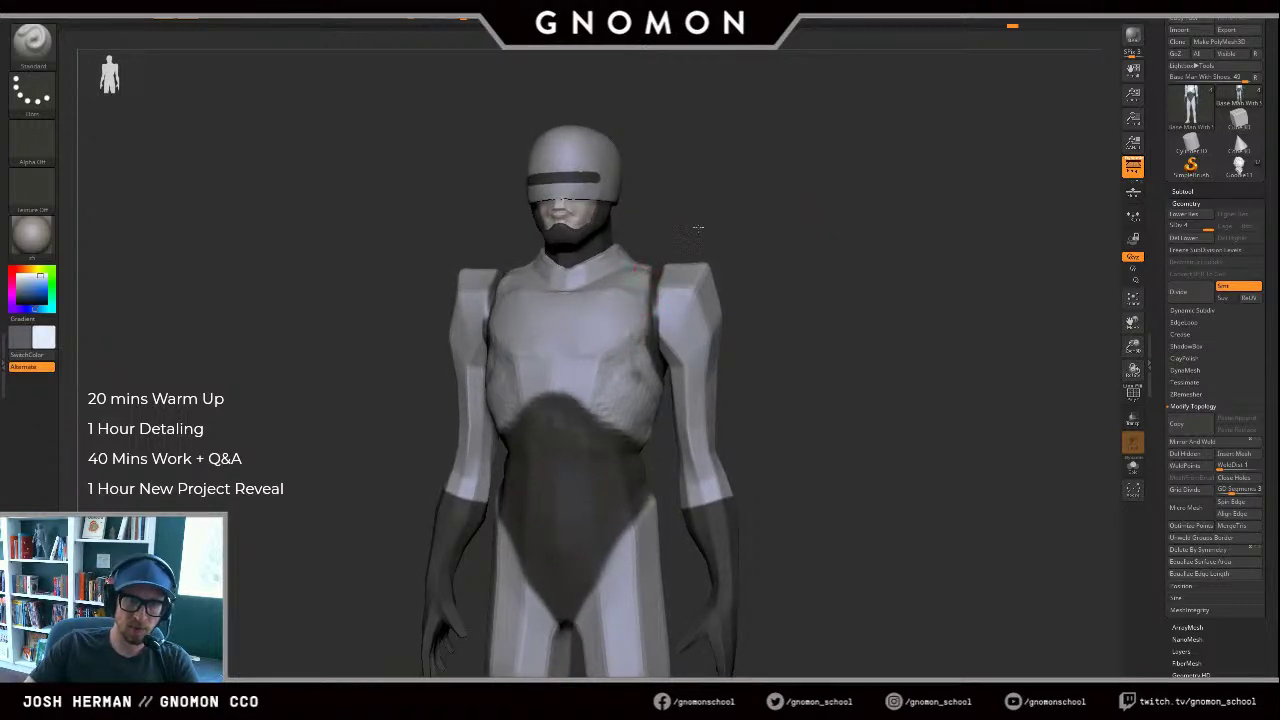
{"action": "left_click_drag", "start_coordinate": [695, 228], "coordinate": [642, 284]}
{"action": "key", "text": "v"}
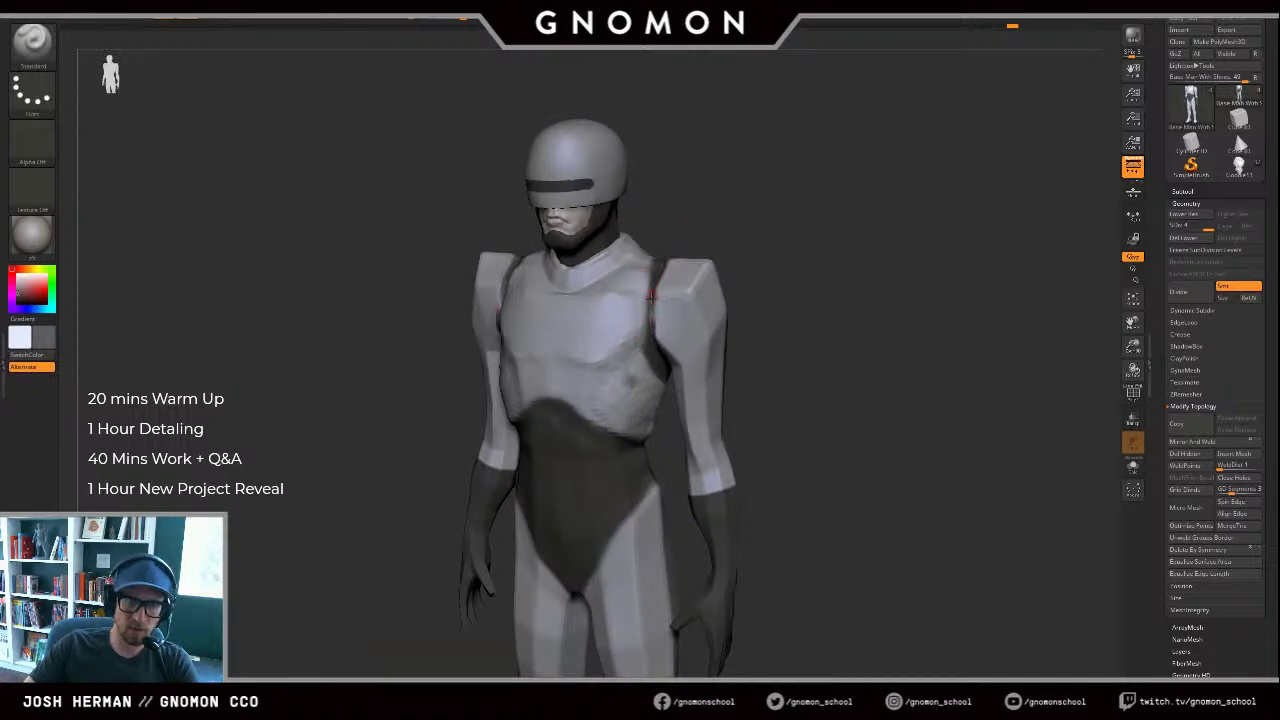
{"action": "left_click_drag", "start_coordinate": [667, 240], "coordinate": [800, 250]}
{"action": "key", "text": "v"}
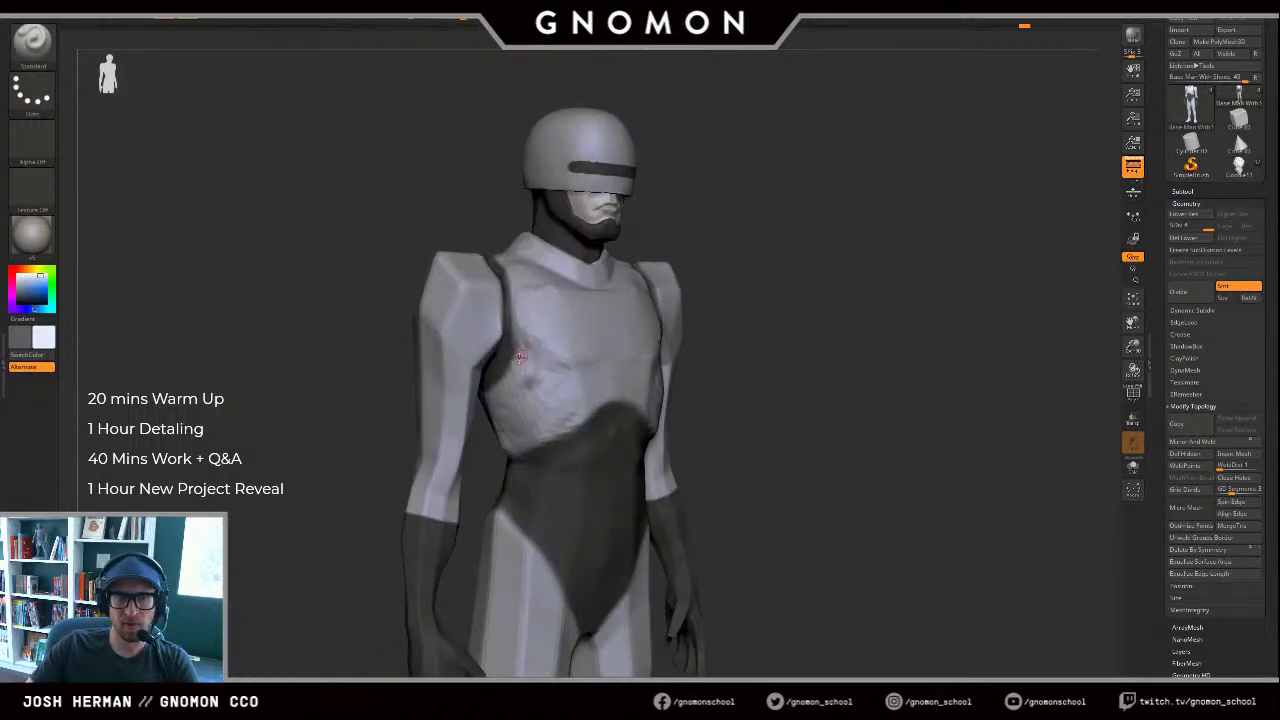
{"action": "left_click_drag", "start_coordinate": [514, 335], "coordinate": [508, 378]}
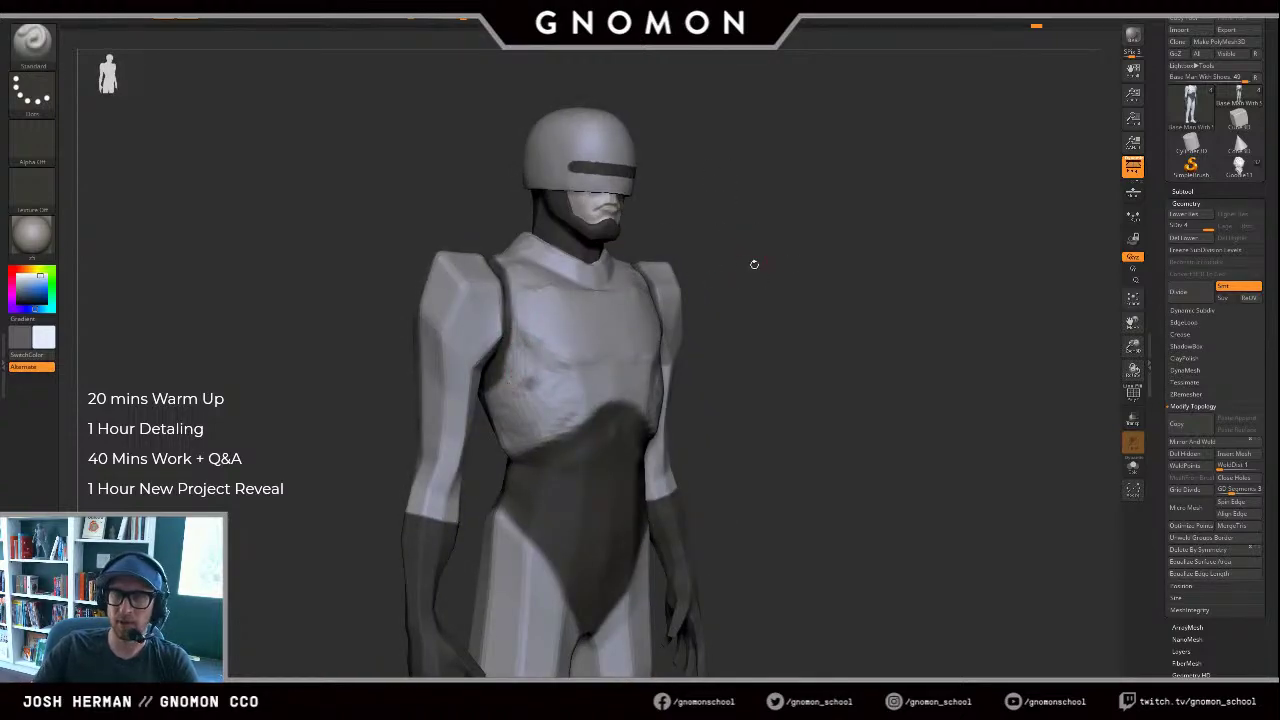
{"action": "mouse_move", "coordinate": [738, 254]}
{"action": "left_mouse_down"}
{"action": "mouse_move", "coordinate": [803, 237]}
{"action": "mouse_move", "coordinate": [763, 332]}
{"action": "left_mouse_up"}
Step: Check the body's polygroups in wireframe display and isolate the torso from the arms
{"action": "key", "text": "shift+f"}
{"action": "key", "text": "shift+f"}
{"action": "left_click", "coordinate": [677, 322], "text": "ctrl+shift"}
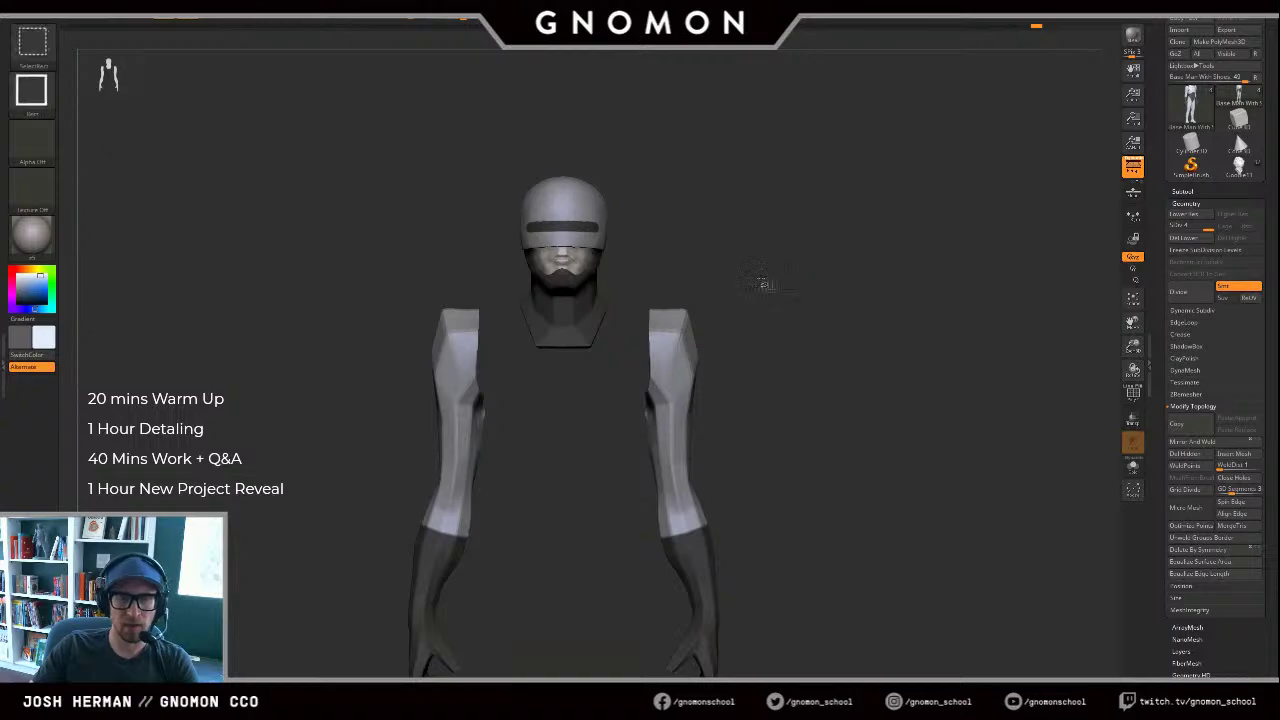
{"action": "left_click", "coordinate": [763, 282], "text": "ctrl+shift"}
{"action": "mouse_move", "coordinate": [800, 280]}
{"action": "left_mouse_down"}
{"action": "mouse_move", "coordinate": [741, 287]}
{"action": "mouse_move", "coordinate": [711, 326]}
{"action": "mouse_move", "coordinate": [674, 323]}
{"action": "mouse_move", "coordinate": [698, 280]}
{"action": "mouse_move", "coordinate": [680, 312]}
{"action": "left_mouse_up"}
{"action": "left_click", "coordinate": [684, 322], "text": "ctrl+shift"}
Step: Isolate the torso from the arms and display its wireframe at a lower subdivision level
{"action": "key", "text": "b"}
{"action": "key", "text": "d"}
{"action": "key", "text": "s"}
{"action": "mouse_move", "coordinate": [643, 362]}
{"action": "left_mouse_down"}
{"action": "mouse_move", "coordinate": [628, 264]}
{"action": "mouse_move", "coordinate": [663, 246]}
{"action": "mouse_move", "coordinate": [663, 297]}
{"action": "left_mouse_up"}
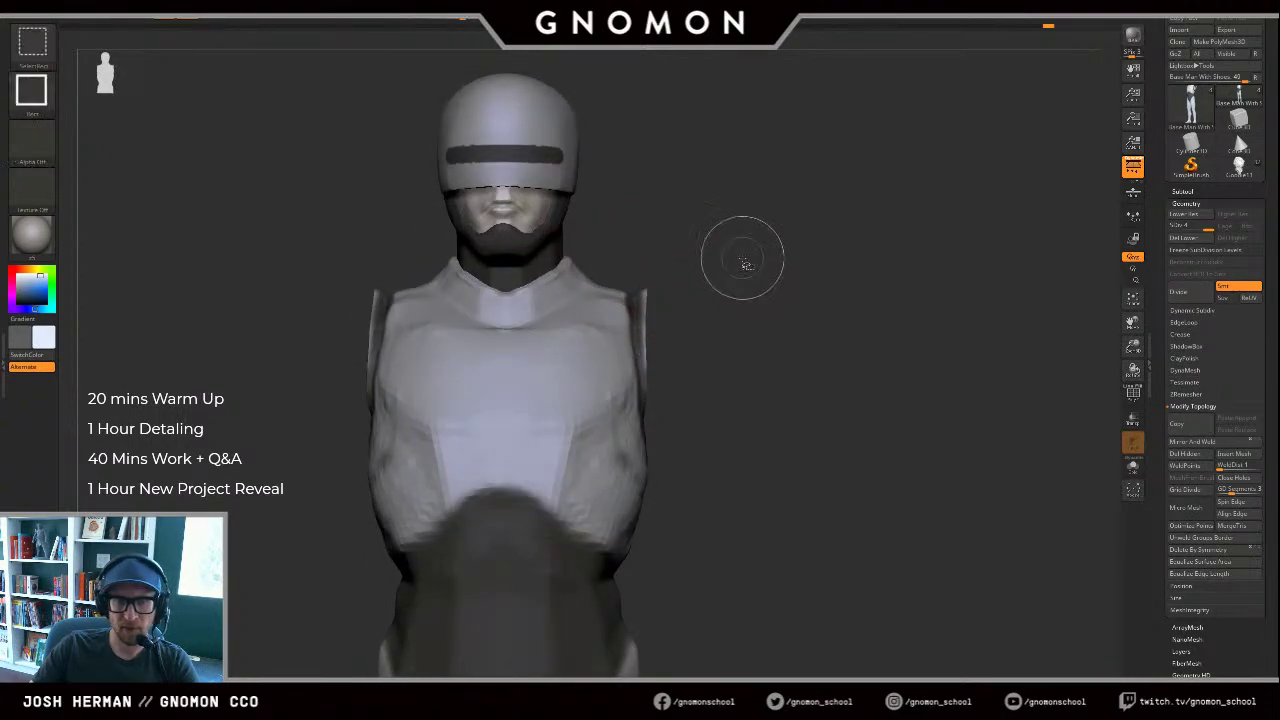
{"action": "left_click", "coordinate": [743, 266], "text": "ctrl+shift"}
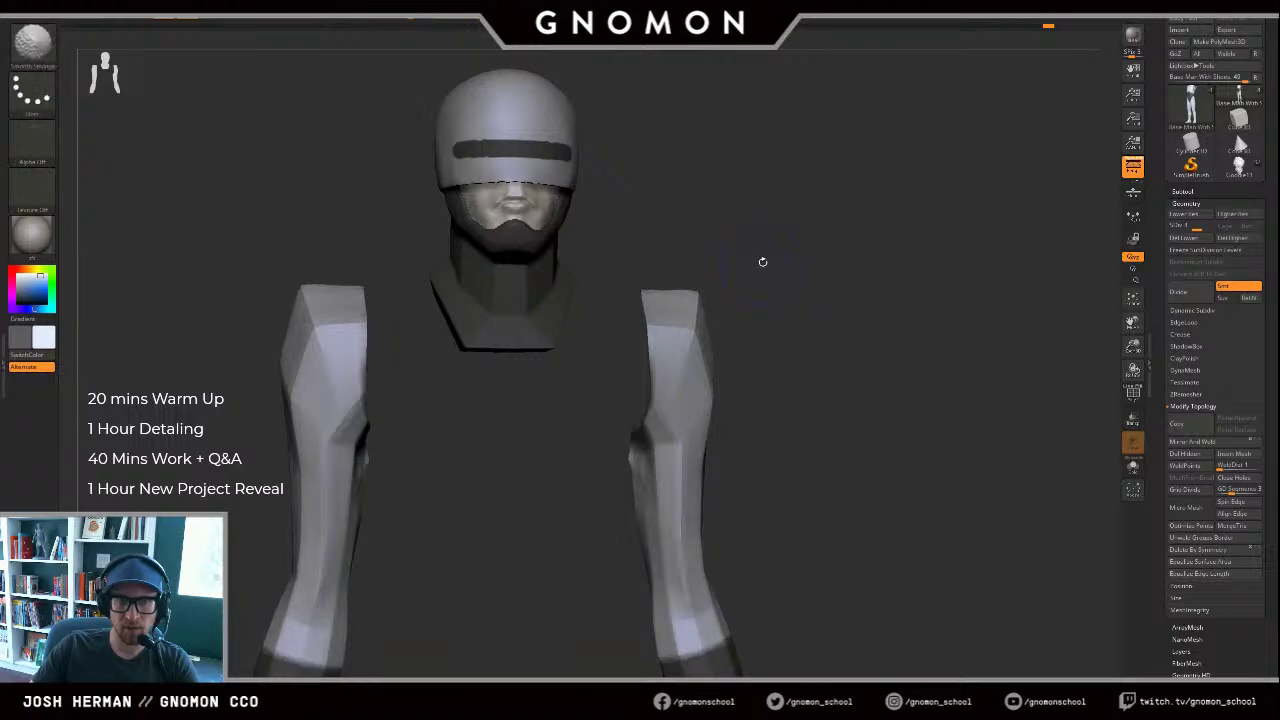
{"action": "left_click", "coordinate": [776, 268], "text": "ctrl+shift"}
{"action": "key", "text": "shift+f"}
{"action": "key", "text": "d"}
{"action": "key", "text": "d"}
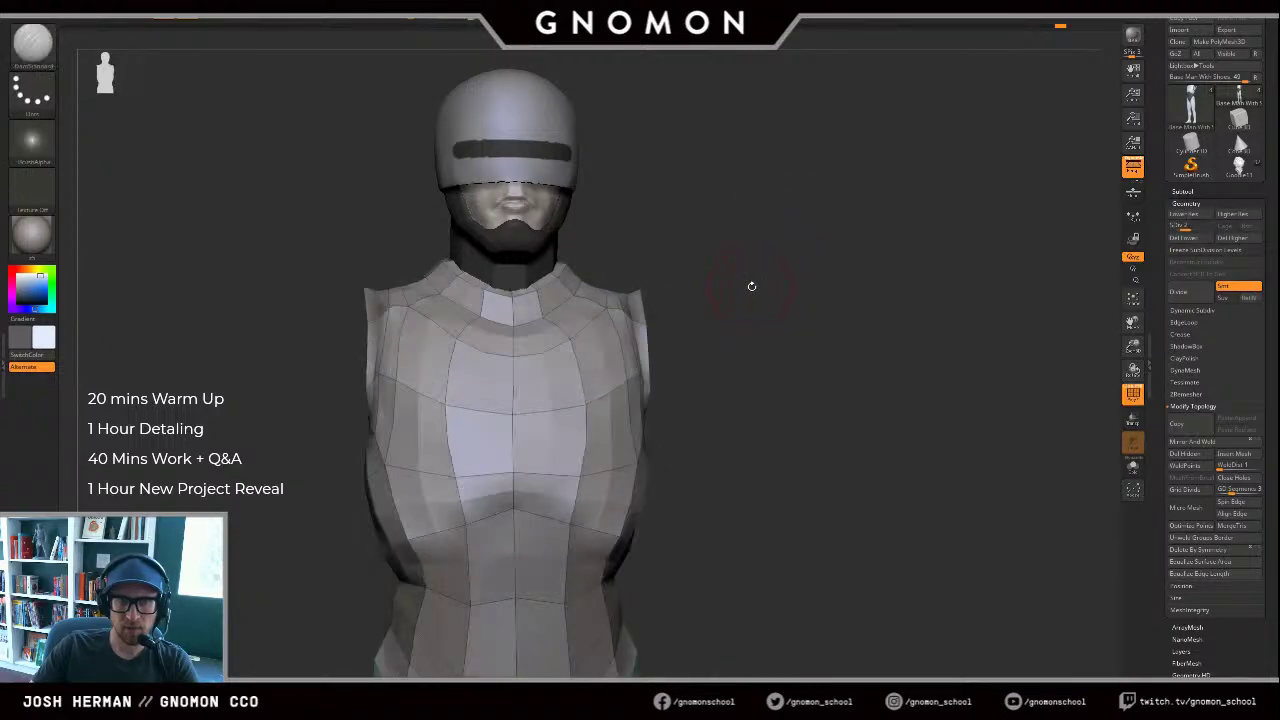
Step: Examine the torso's armhole edges and their topology from the front, above and the side
{"action": "left_click_drag", "start_coordinate": [751, 286], "coordinate": [656, 370]}
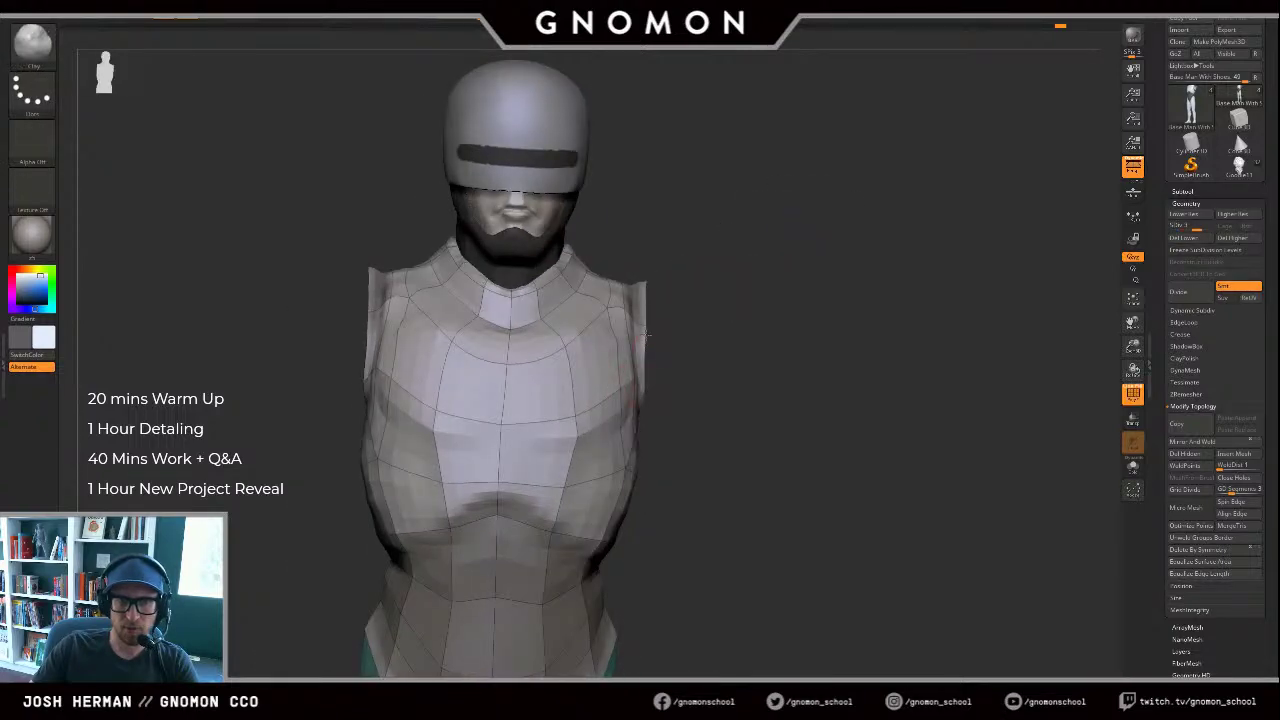
{"action": "left_click_drag", "start_coordinate": [655, 286], "coordinate": [646, 316]}
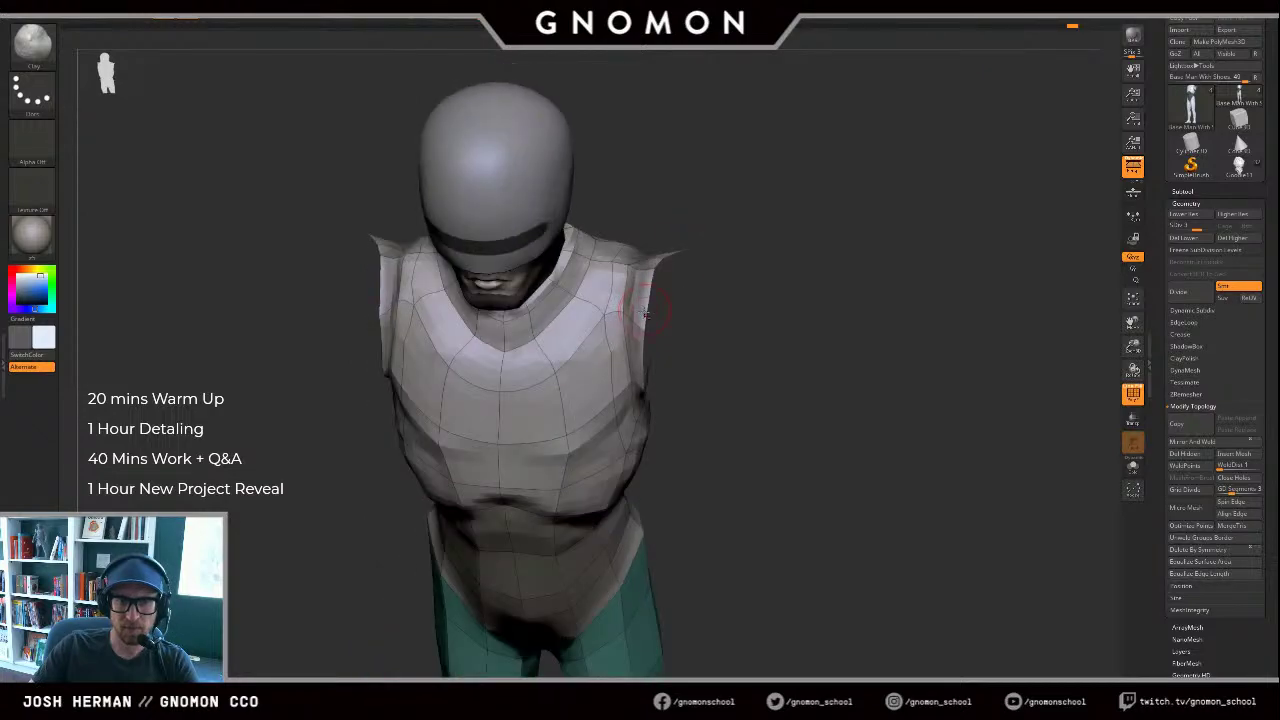
{"action": "left_click_drag", "start_coordinate": [680, 220], "coordinate": [660, 290]}
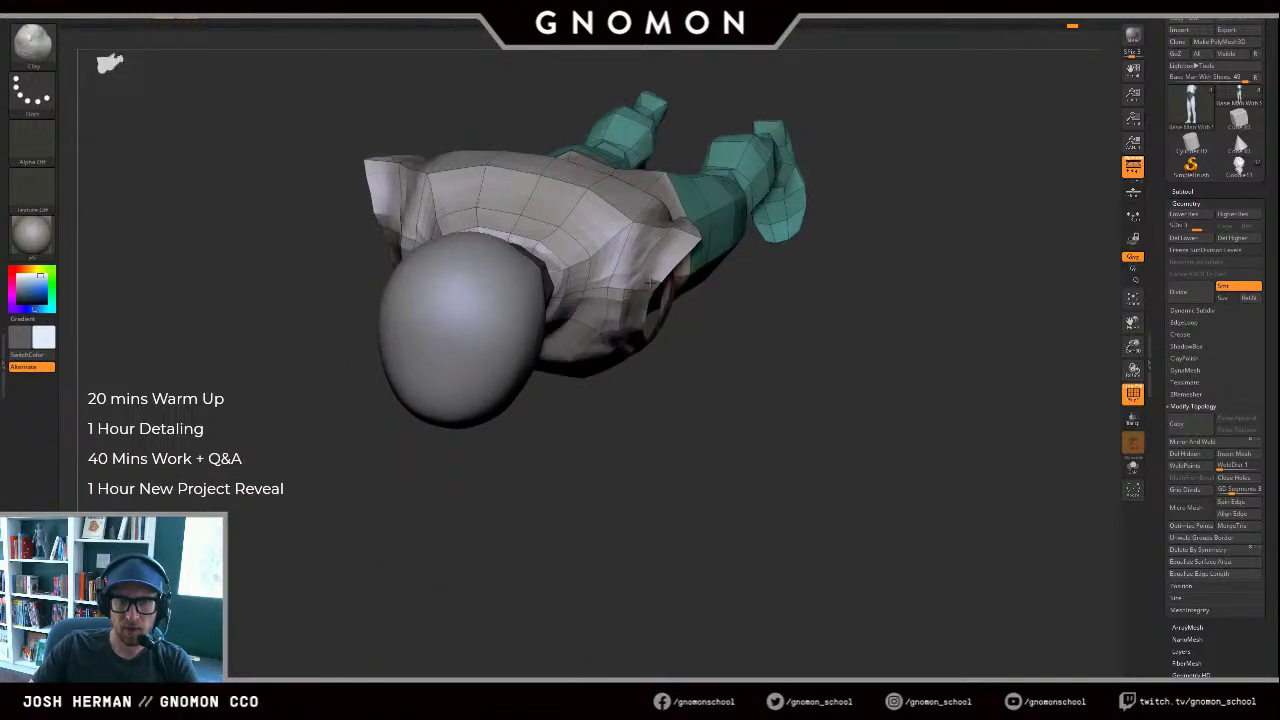
{"action": "mouse_move", "coordinate": [814, 260]}
{"action": "left_mouse_down"}
{"action": "mouse_move", "coordinate": [704, 300]}
{"action": "mouse_move", "coordinate": [682, 248]}
{"action": "mouse_move", "coordinate": [671, 291]}
{"action": "mouse_move", "coordinate": [645, 292]}
{"action": "mouse_move", "coordinate": [661, 282]}
{"action": "mouse_move", "coordinate": [640, 306]}
{"action": "mouse_move", "coordinate": [682, 285]}
{"action": "left_mouse_up"}
{"action": "left_click_drag", "start_coordinate": [668, 284], "coordinate": [690, 234]}
{"action": "mouse_move", "coordinate": [683, 360]}
{"action": "left_mouse_down"}
{"action": "mouse_move", "coordinate": [664, 280]}
{"action": "mouse_move", "coordinate": [610, 372]}
{"action": "left_mouse_up"}
{"action": "mouse_move", "coordinate": [732, 330]}
{"action": "left_mouse_down"}
{"action": "mouse_move", "coordinate": [751, 309]}
{"action": "mouse_move", "coordinate": [642, 355]}
{"action": "left_mouse_up"}
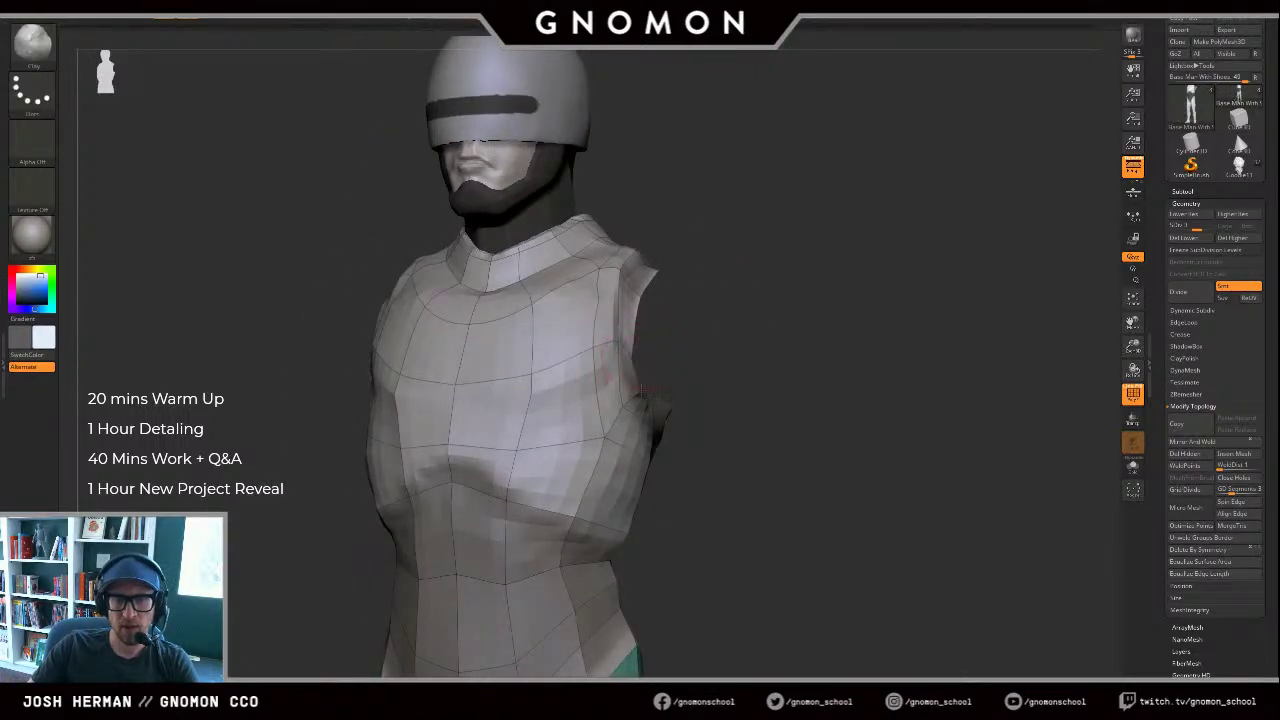
Step: Bring the arms back into view, turn off the wireframe and return to the highest subdivision level
{"action": "left_click", "coordinate": [783, 274], "text": "ctrl+shift"}
{"action": "left_click_drag", "start_coordinate": [783, 274], "coordinate": [735, 272], "text": "shift"}
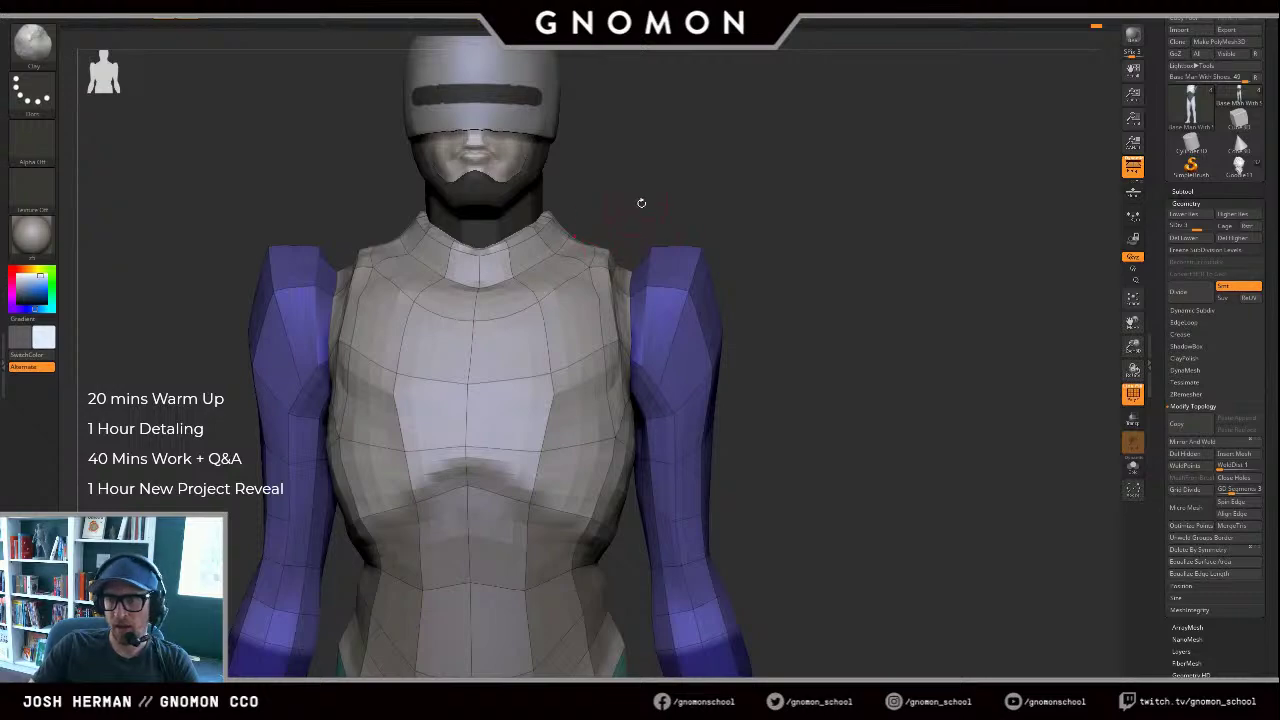
{"action": "mouse_move", "coordinate": [679, 187]}
{"action": "left_mouse_down", "text": "alt"}
{"action": "mouse_move", "coordinate": [750, 169]}
{"action": "mouse_move", "coordinate": [746, 188]}
{"action": "mouse_move", "coordinate": [744, 162]}
{"action": "mouse_move", "coordinate": [763, 189]}
{"action": "left_mouse_up", "text": "alt"}
{"action": "key", "text": "shift+f"}
{"action": "key", "text": "d"}
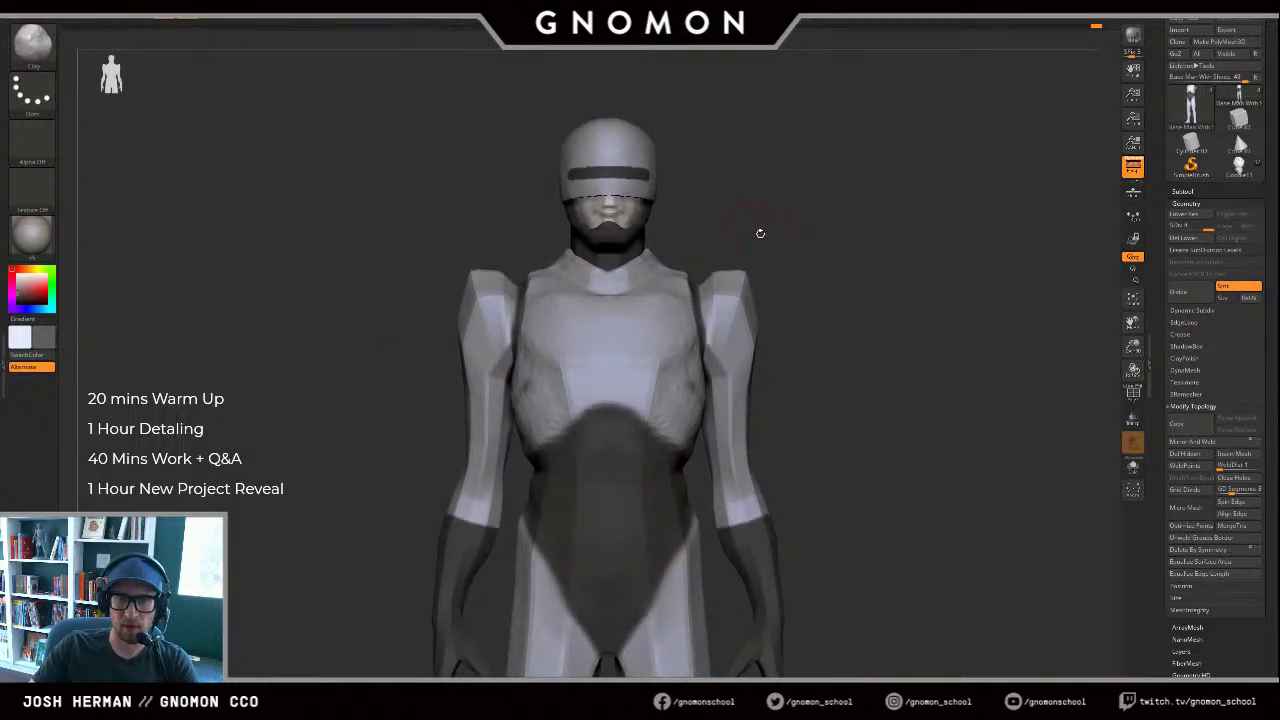
Step: Carve and darken the gap between shoulders and chest with inward Standard brush strokes in dark grey
{"action": "left_click_drag", "start_coordinate": [452, 226], "coordinate": [436, 276], "text": "alt"}
{"action": "key", "text": "b"}
{"action": "key", "text": "s"}
{"action": "key", "text": "t"}
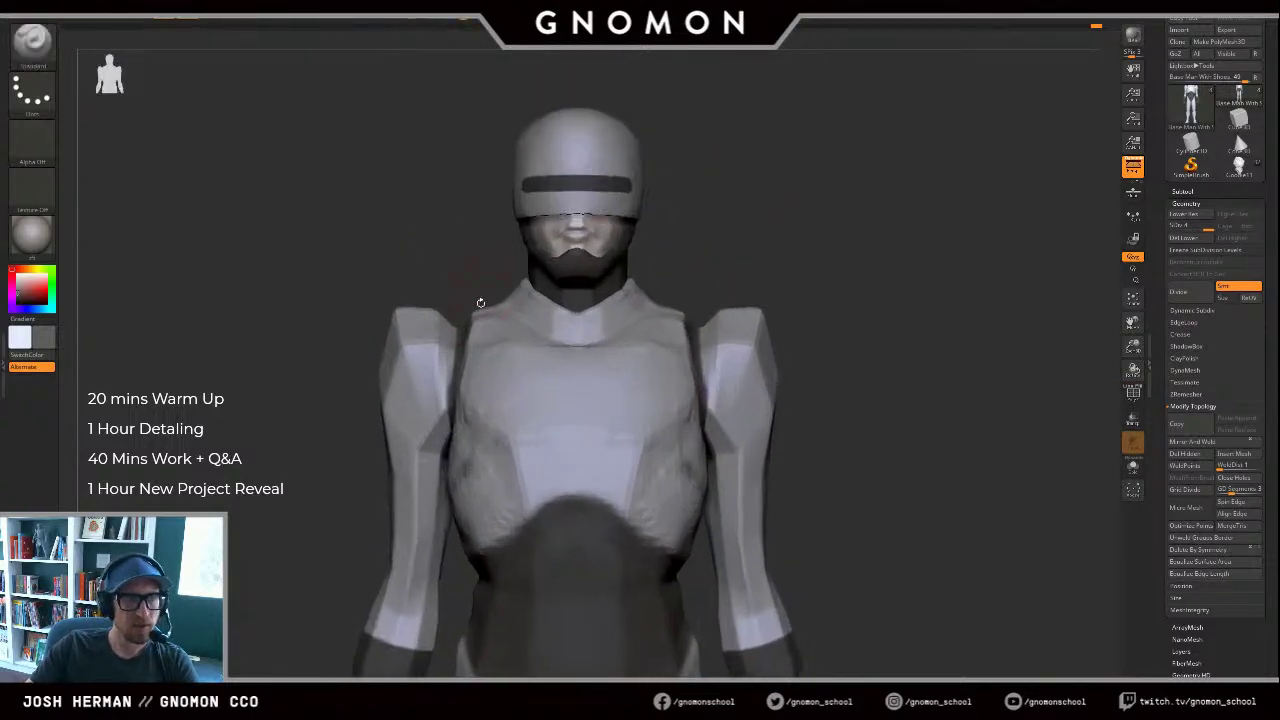
{"action": "left_click_drag", "start_coordinate": [454, 386], "coordinate": [457, 334], "text": "alt"}
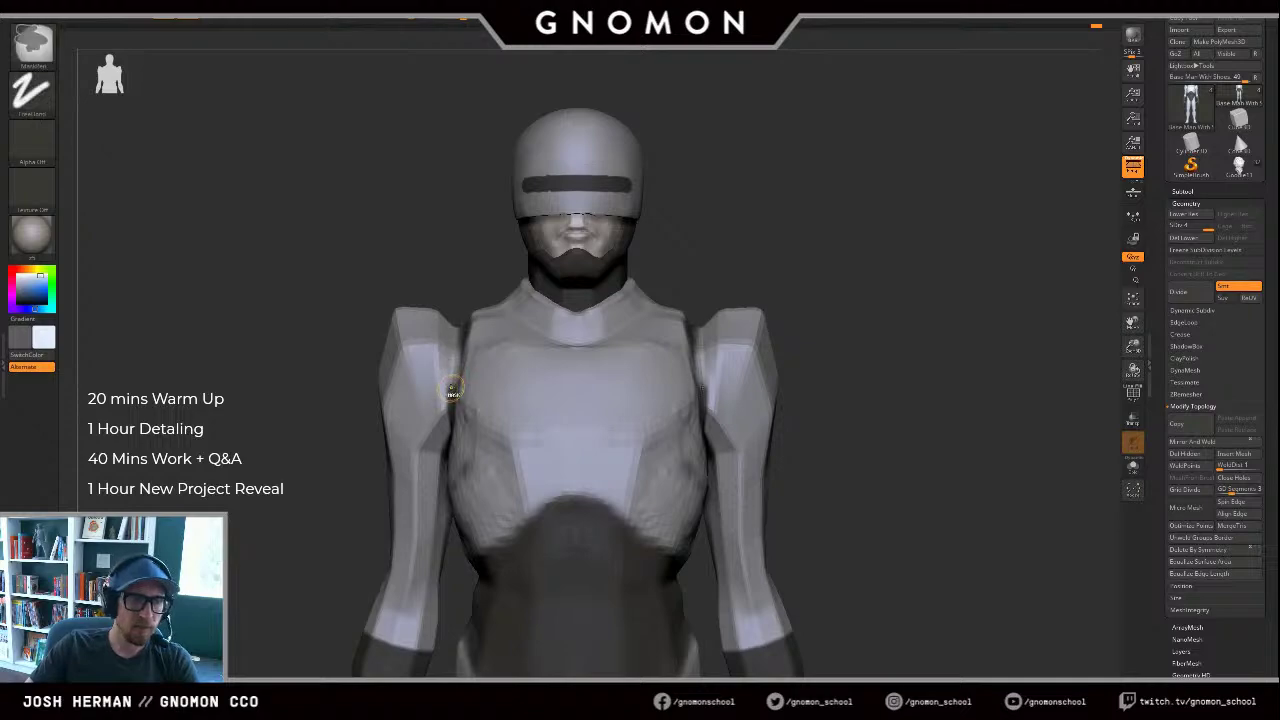
{"action": "key", "text": "ctrl+z"}
{"action": "left_click_drag", "start_coordinate": [449, 390], "coordinate": [453, 322], "text": "alt"}
{"action": "key", "text": "ctrl+z"}
{"action": "left_click_drag", "start_coordinate": [450, 384], "coordinate": [455, 325], "text": "alt"}
{"action": "left_click_drag", "start_coordinate": [453, 400], "coordinate": [452, 381], "text": "alt"}
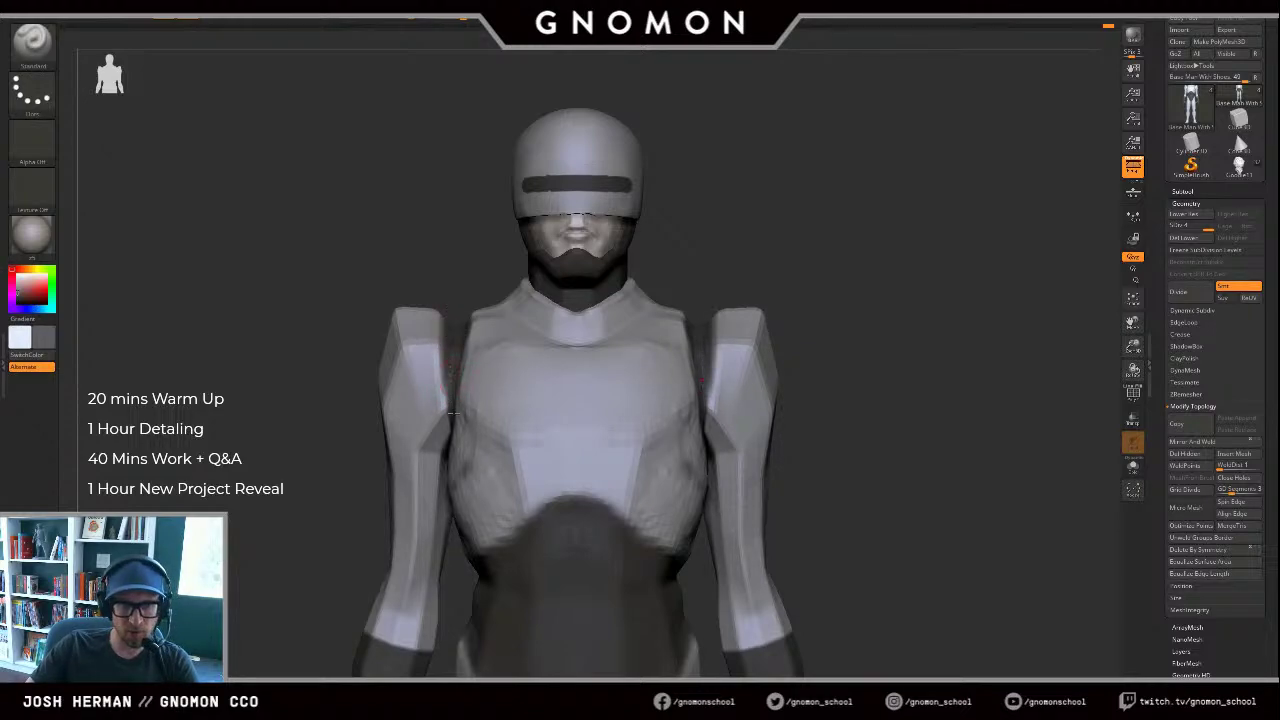
Step: Adjust the shoulders' inner edges at a lower subdivision level with the Move brush and smoothing, and restore the highest level
{"action": "left_click_drag", "start_coordinate": [449, 250], "coordinate": [425, 345]}
{"action": "left_click_drag", "start_coordinate": [433, 292], "coordinate": [436, 254]}
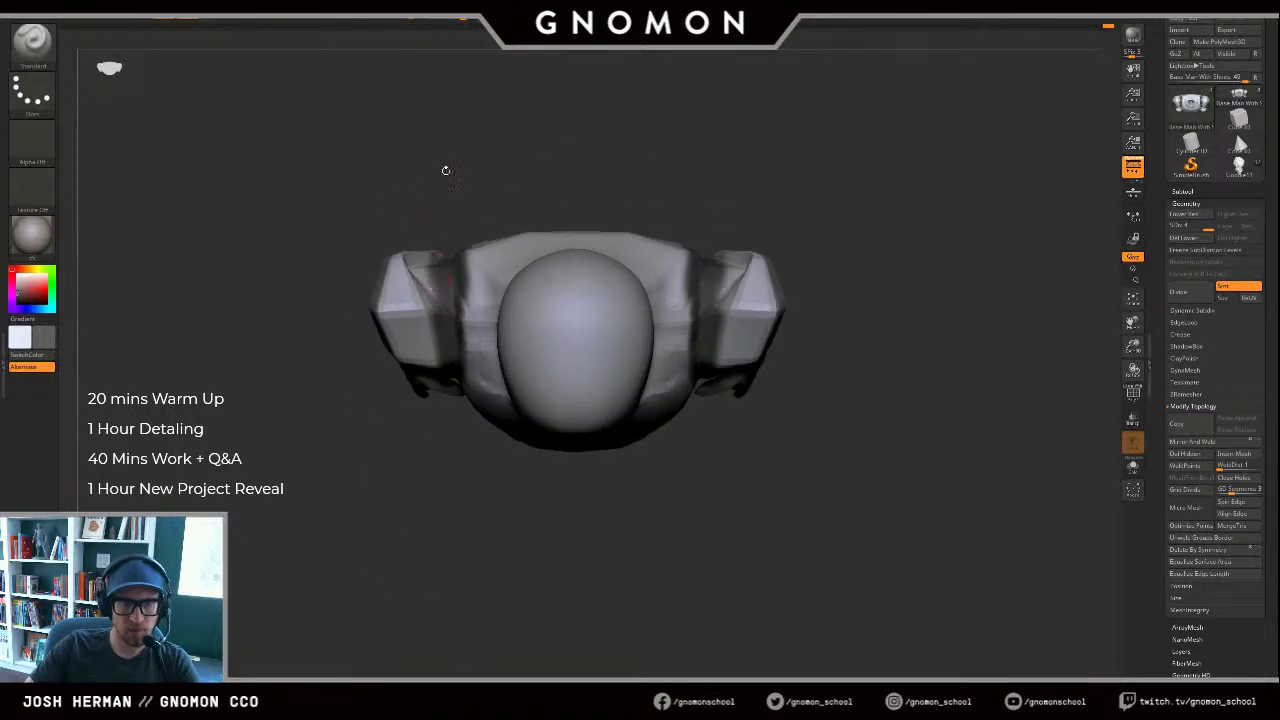
{"action": "mouse_move", "coordinate": [446, 170]}
{"action": "left_mouse_down"}
{"action": "mouse_move", "coordinate": [438, 245]}
{"action": "mouse_move", "coordinate": [411, 261]}
{"action": "left_mouse_up"}
{"action": "key", "text": "shift+d"}
{"action": "key", "text": "shift+d"}
{"action": "key", "text": "b"}
{"action": "key", "text": "m"}
{"action": "key", "text": "v"}
{"action": "mouse_move", "coordinate": [405, 258]}
{"action": "left_mouse_down", "text": "shift"}
{"action": "mouse_move", "coordinate": [430, 299]}
{"action": "mouse_move", "coordinate": [424, 236]}
{"action": "mouse_move", "coordinate": [407, 297]}
{"action": "mouse_move", "coordinate": [405, 277]}
{"action": "left_mouse_up", "text": "shift"}
{"action": "key", "text": "d"}
{"action": "key", "text": "d"}
{"action": "mouse_move", "coordinate": [405, 277]}
{"action": "right_mouse_down"}
{"action": "mouse_move", "coordinate": [405, 225]}
{"action": "mouse_move", "coordinate": [411, 268]}
{"action": "right_mouse_up"}
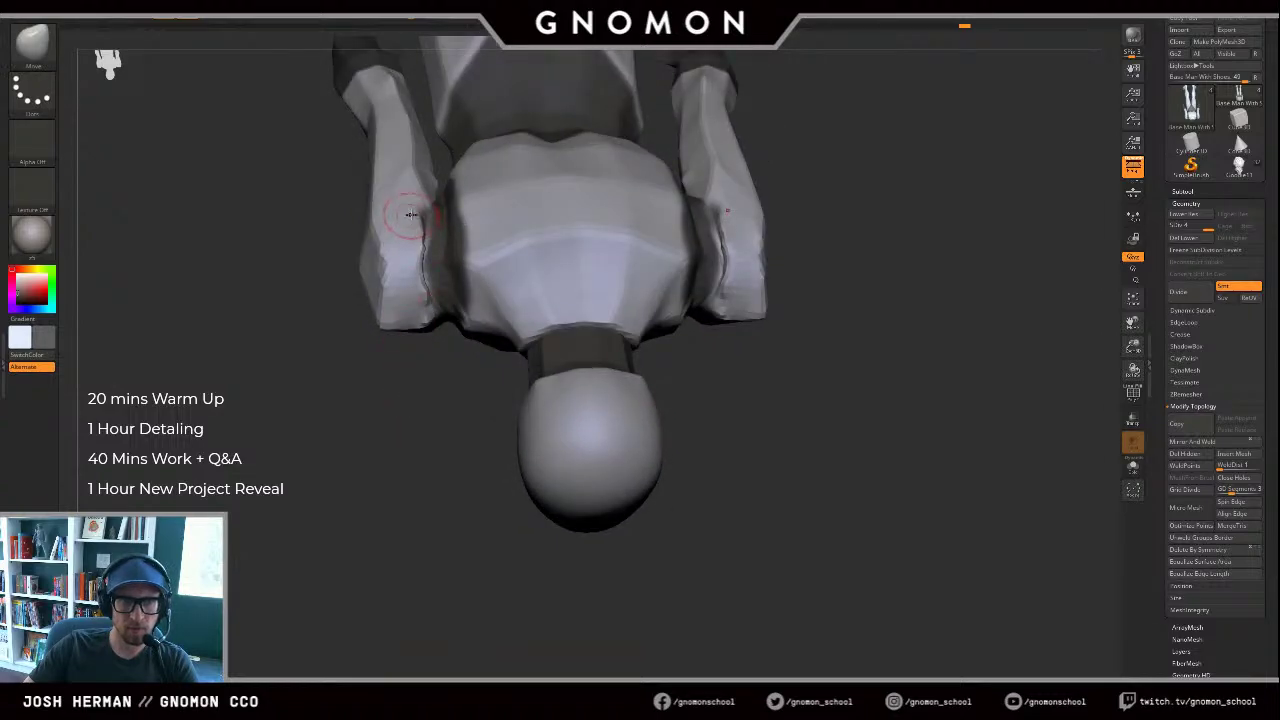
Step: Try to pull the shoulder's top inner corner towards the chest with the Move brush
{"action": "key", "text": "b"}
{"action": "key", "text": "c"}
{"action": "key", "text": "l"}
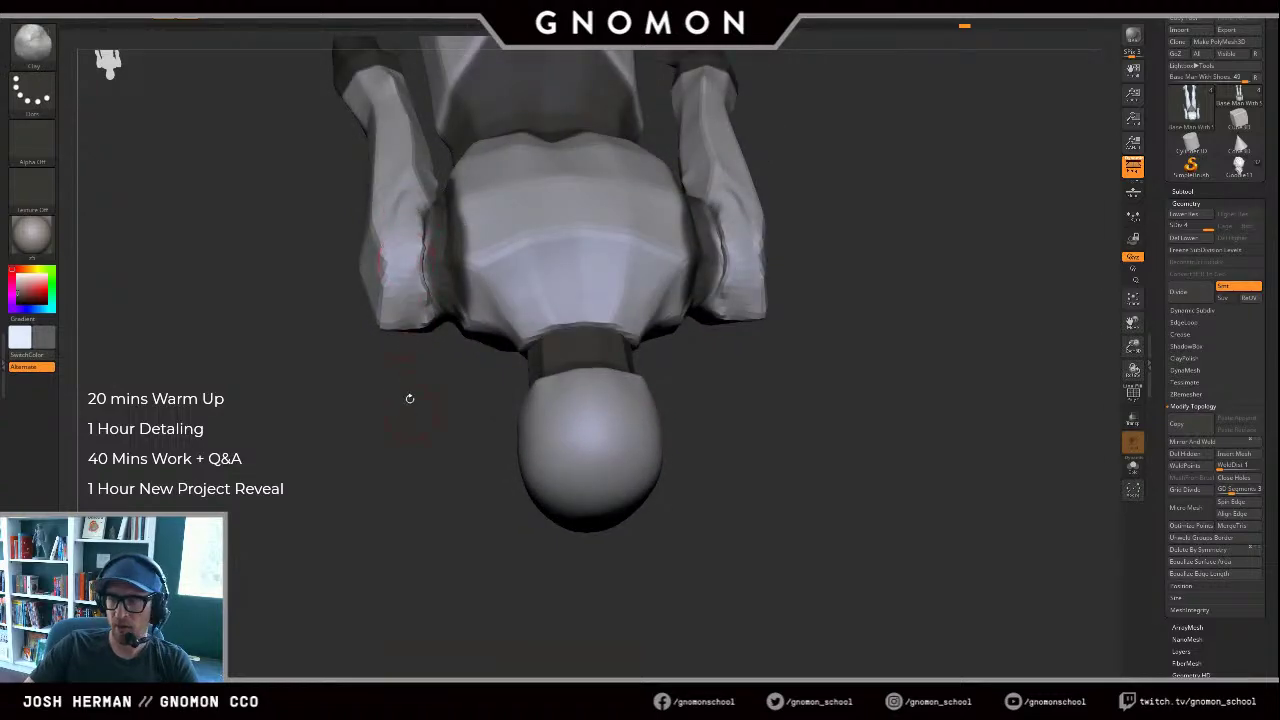
{"action": "left_click_drag", "start_coordinate": [410, 399], "coordinate": [440, 260], "text": "shift"}
{"action": "right_click_drag", "start_coordinate": [811, 221], "coordinate": [777, 223], "text": "ctrl"}
{"action": "key", "text": "s"}
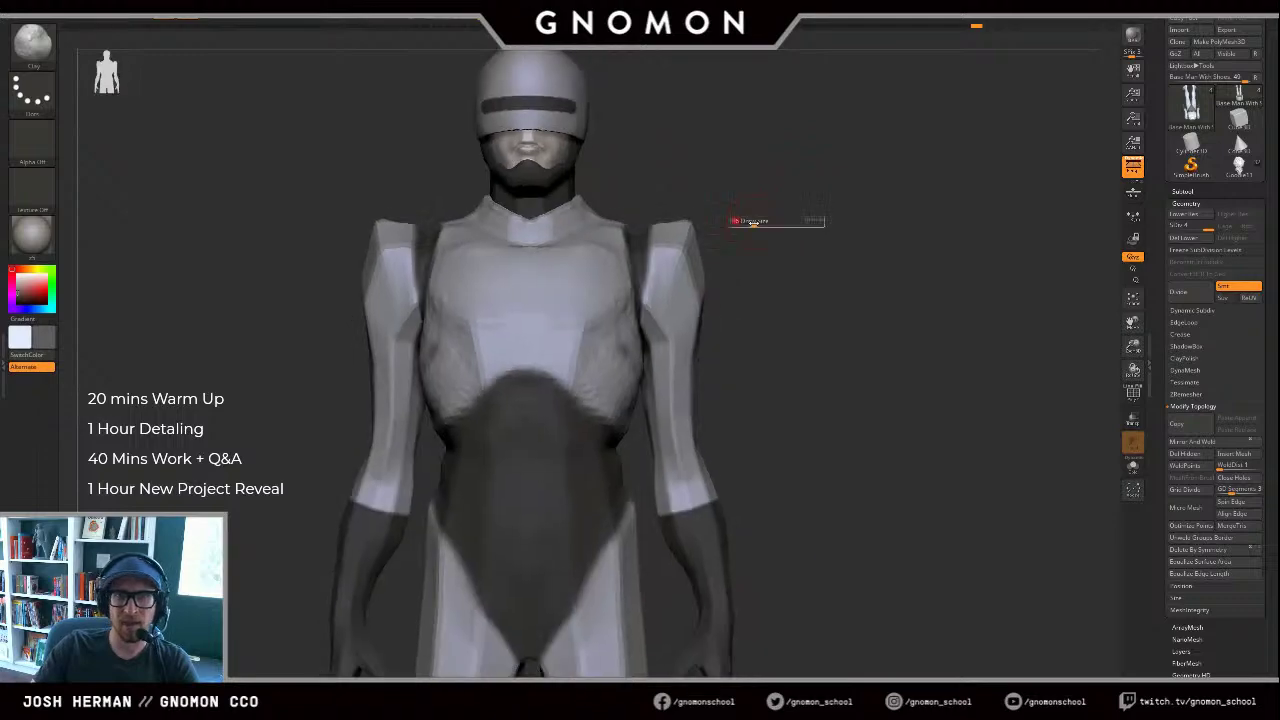
{"action": "left_click", "coordinate": [752, 223]}
{"action": "key", "text": "b"}
{"action": "key", "text": "m"}
{"action": "key", "text": "v"}
{"action": "left_click_drag", "start_coordinate": [657, 225], "coordinate": [649, 229]}
{"action": "key", "text": "s"}
{"action": "key", "text": "ctrl+z"}
{"action": "key", "text": "ctrl+z"}
Step: Nudge the inner shoulder and the adjacent chest edge at the armhole with a resized Move brush
{"action": "key", "text": "s"}
{"action": "mouse_move", "coordinate": [649, 227]}
{"action": "left_mouse_down"}
{"action": "mouse_move", "coordinate": [635, 220]}
{"action": "mouse_move", "coordinate": [644, 249]}
{"action": "left_mouse_up"}
{"action": "key", "text": "s"}
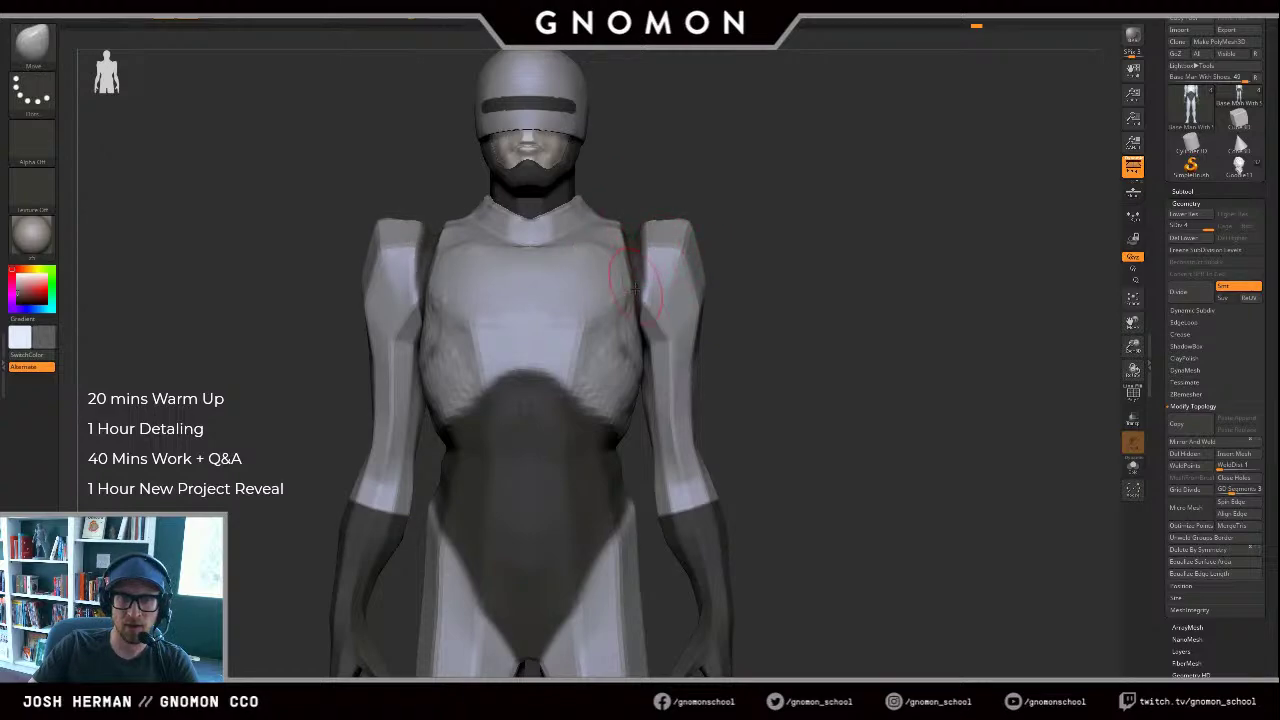
{"action": "left_click_drag", "start_coordinate": [629, 298], "coordinate": [634, 300]}
{"action": "left_click_drag", "start_coordinate": [815, 272], "coordinate": [680, 277]}
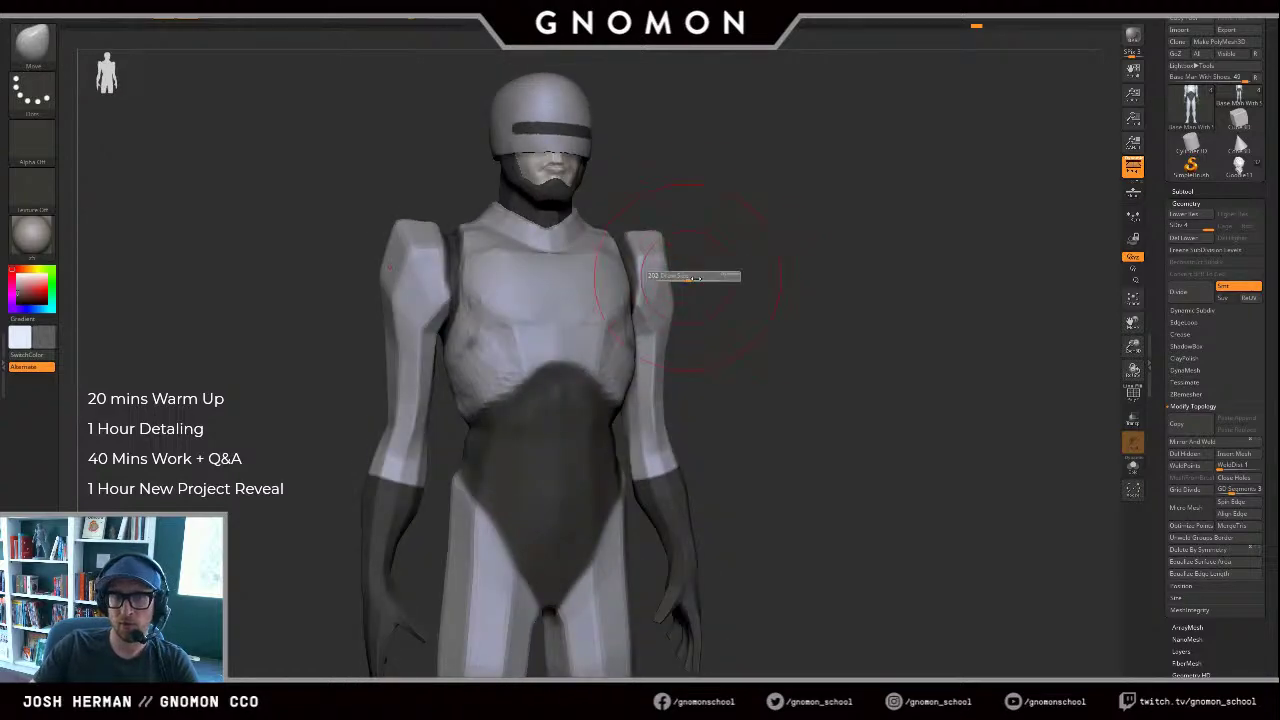
{"action": "left_click_drag", "start_coordinate": [802, 280], "coordinate": [748, 277]}
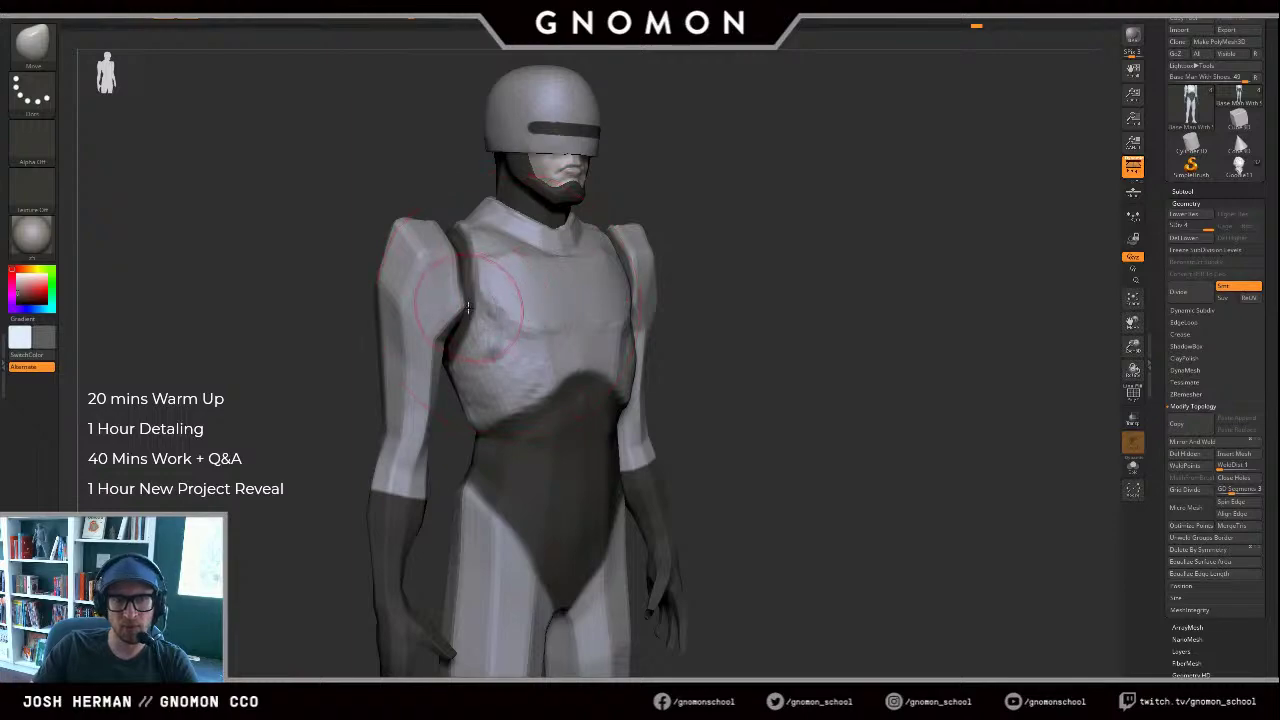
{"action": "key", "text": "shift"}
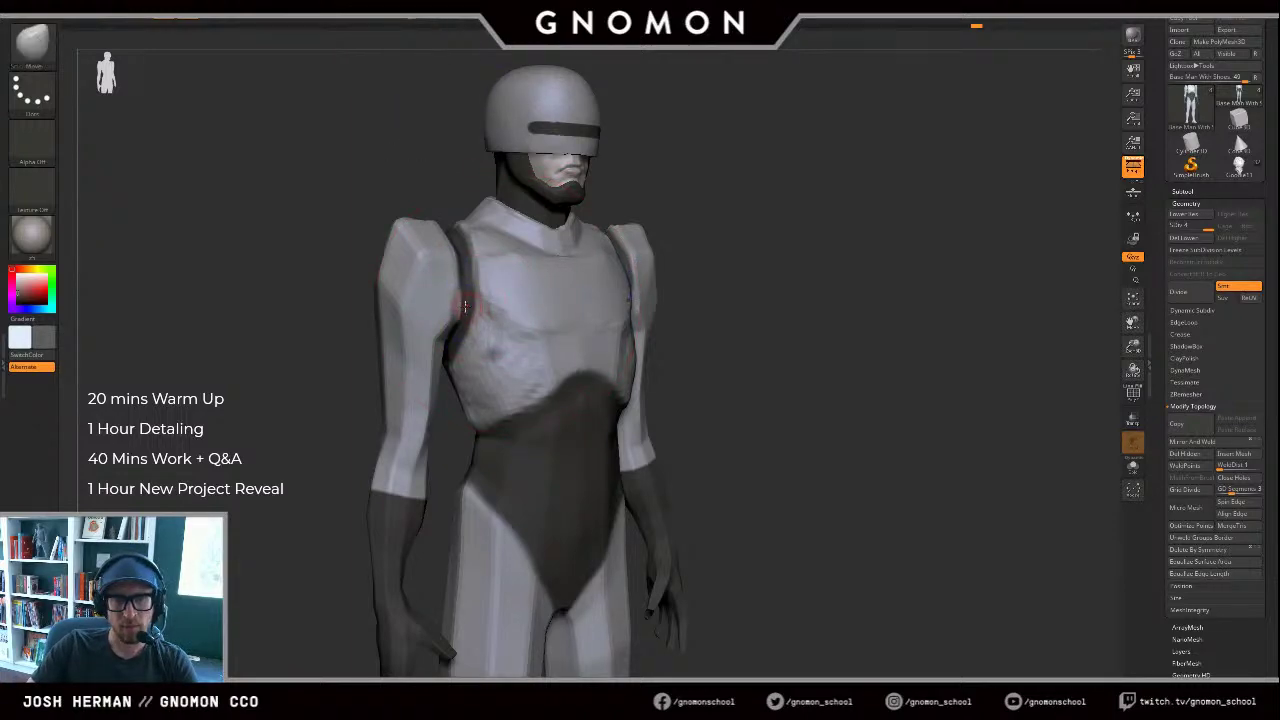
Step: Deepen and darken the lower part of the armhole groove beside the chest with the Standard brush
{"action": "key", "text": "b"}
{"action": "key", "text": "s"}
{"action": "key", "text": "t"}
{"action": "left_click_drag", "start_coordinate": [459, 298], "coordinate": [467, 285], "text": "alt"}
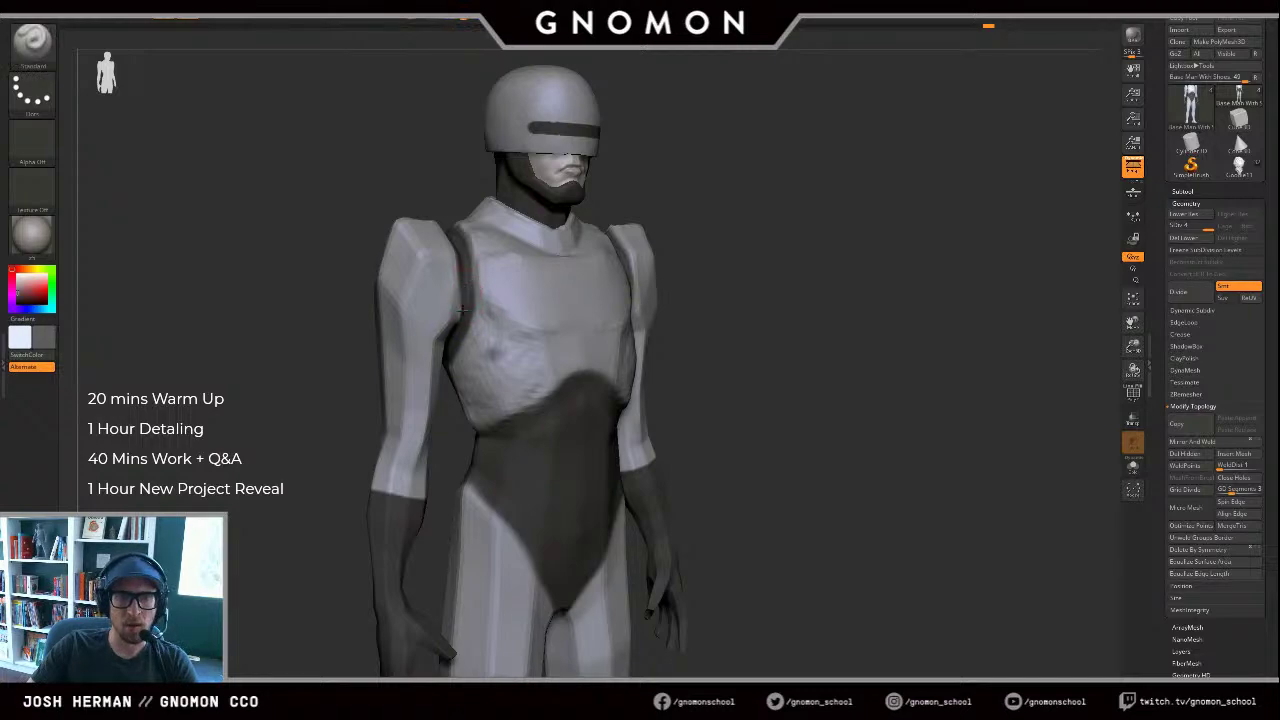
{"action": "left_click_drag", "start_coordinate": [712, 206], "coordinate": [755, 249]}
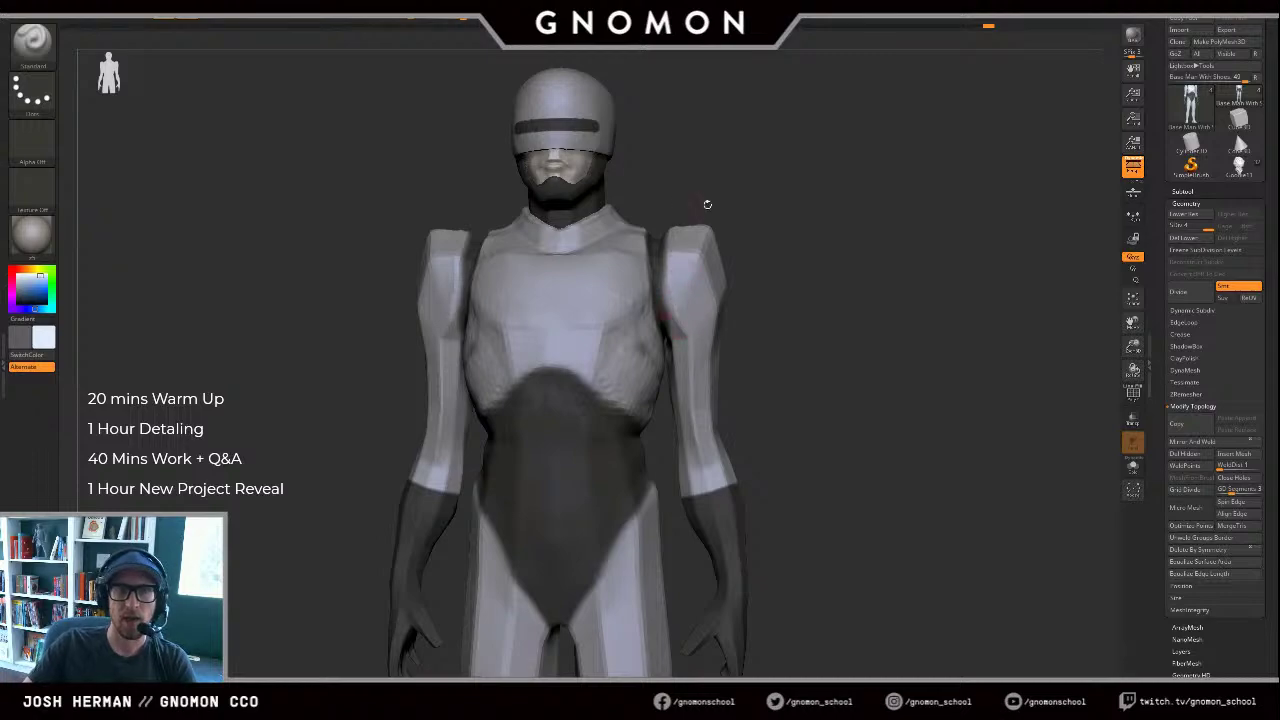
Step: Smooth the blocky shoulder caps into rounded forms with a larger brush
{"action": "mouse_move", "coordinate": [707, 204]}
{"action": "left_mouse_down", "text": "shift"}
{"action": "mouse_move", "coordinate": [722, 190]}
{"action": "mouse_move", "coordinate": [789, 214]}
{"action": "mouse_move", "coordinate": [779, 232]}
{"action": "mouse_move", "coordinate": [820, 244]}
{"action": "left_mouse_up", "text": "shift"}
{"action": "key", "text": "s"}
{"action": "key", "text": "s"}
{"action": "left_click_drag", "start_coordinate": [836, 247], "coordinate": [795, 253]}
{"action": "left_click_drag", "start_coordinate": [742, 302], "coordinate": [790, 274], "text": "shift"}
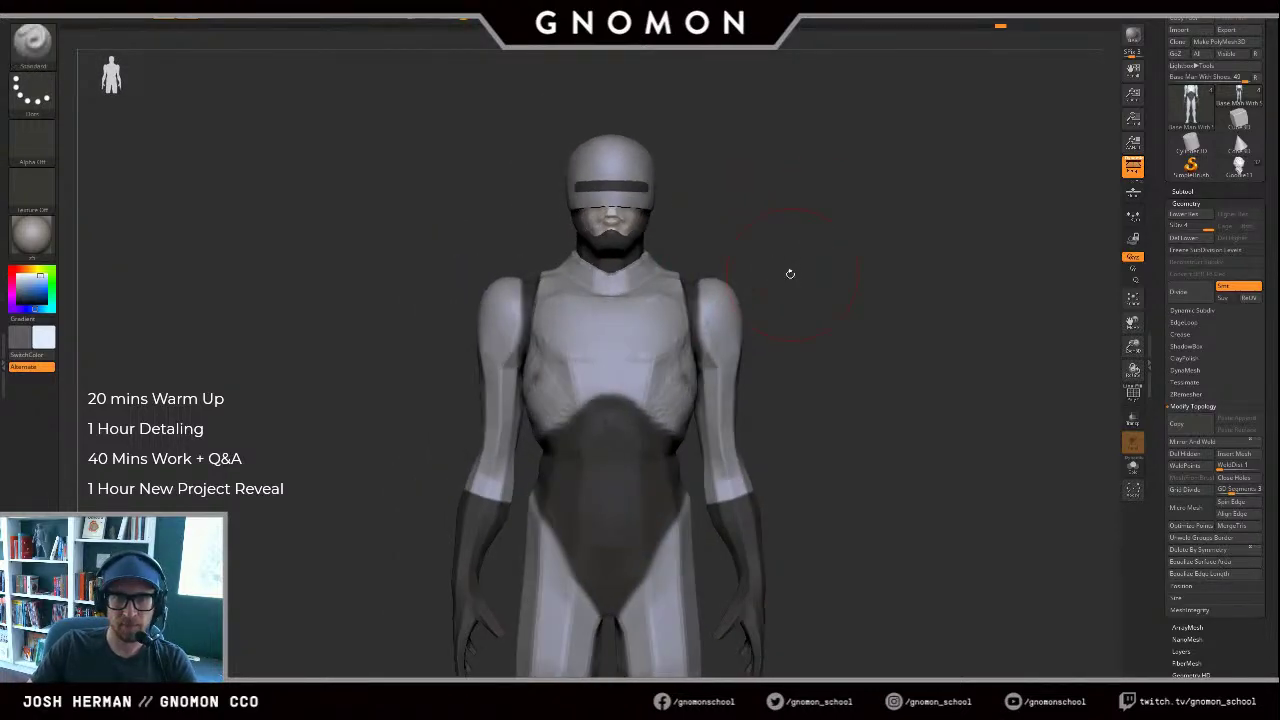
{"action": "key", "text": "ctrl+z"}
{"action": "mouse_move", "coordinate": [738, 328]}
{"action": "left_mouse_down", "text": "shift"}
{"action": "mouse_move", "coordinate": [760, 279]}
{"action": "mouse_move", "coordinate": [800, 260]}
{"action": "mouse_move", "coordinate": [740, 274]}
{"action": "mouse_move", "coordinate": [768, 265]}
{"action": "left_mouse_up", "text": "shift"}
Step: Try to move the rounded shoulder's top inner edge towards the neck with the Move brush
{"action": "key", "text": "b"}
{"action": "key", "text": "m"}
{"action": "key", "text": "v"}
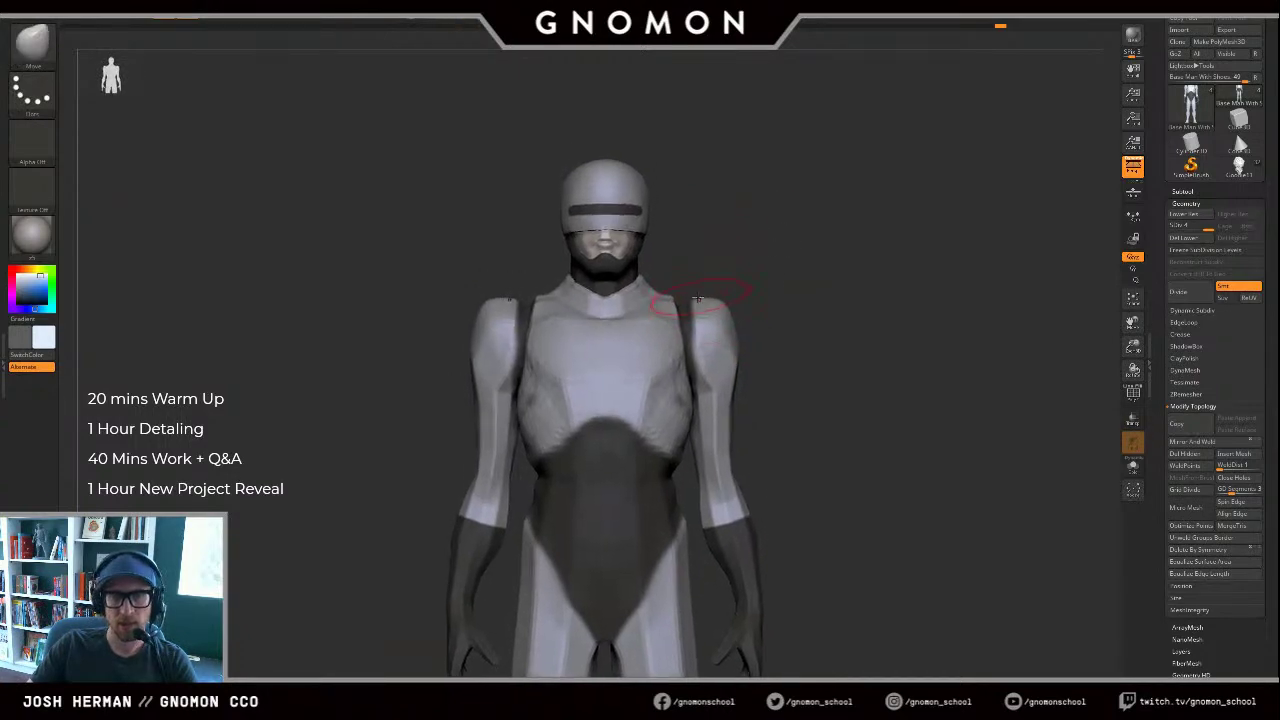
{"action": "mouse_move", "coordinate": [697, 300]}
{"action": "left_mouse_down"}
{"action": "mouse_move", "coordinate": [694, 286]}
{"action": "mouse_move", "coordinate": [676, 288]}
{"action": "left_mouse_up"}
{"action": "key", "text": "ctrl+z"}
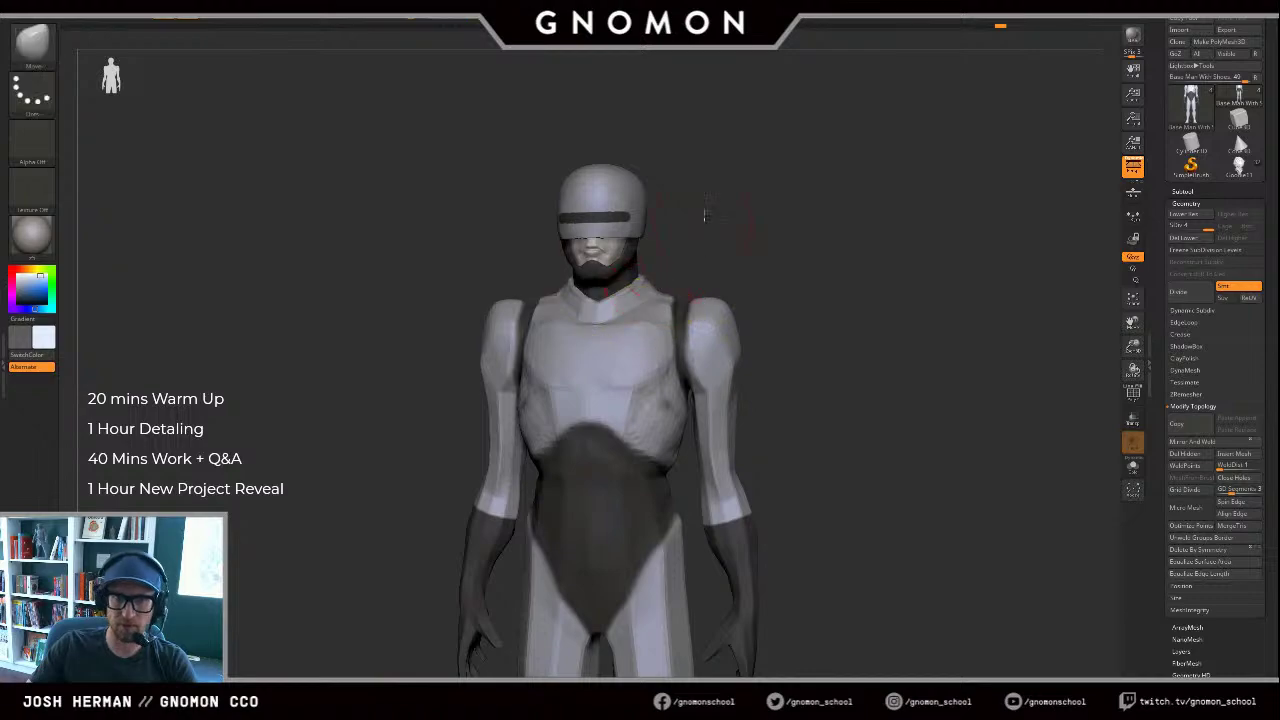
Step: Mask the neck and upper chest while leaving the shoulders and arms unmasked
{"action": "left_click_drag", "start_coordinate": [706, 214], "coordinate": [750, 208], "text": "shift"}
{"action": "left_click_drag", "start_coordinate": [518, 133], "coordinate": [689, 374], "text": "ctrl"}
{"action": "left_click", "coordinate": [778, 284], "text": "ctrl"}
{"action": "mouse_move", "coordinate": [770, 286]}
{"action": "left_mouse_down"}
{"action": "mouse_move", "coordinate": [725, 291]}
{"action": "mouse_move", "coordinate": [791, 277]}
{"action": "mouse_move", "coordinate": [749, 293]}
{"action": "mouse_move", "coordinate": [750, 318]}
{"action": "mouse_move", "coordinate": [777, 291]}
{"action": "mouse_move", "coordinate": [744, 325]}
{"action": "mouse_move", "coordinate": [768, 313]}
{"action": "mouse_move", "coordinate": [756, 312]}
{"action": "left_mouse_up"}
{"action": "left_click", "coordinate": [749, 272], "text": "ctrl"}
Step: Shape the shoulders in side view with a resized Move brush and smooth their outer surface
{"action": "key", "text": "s"}
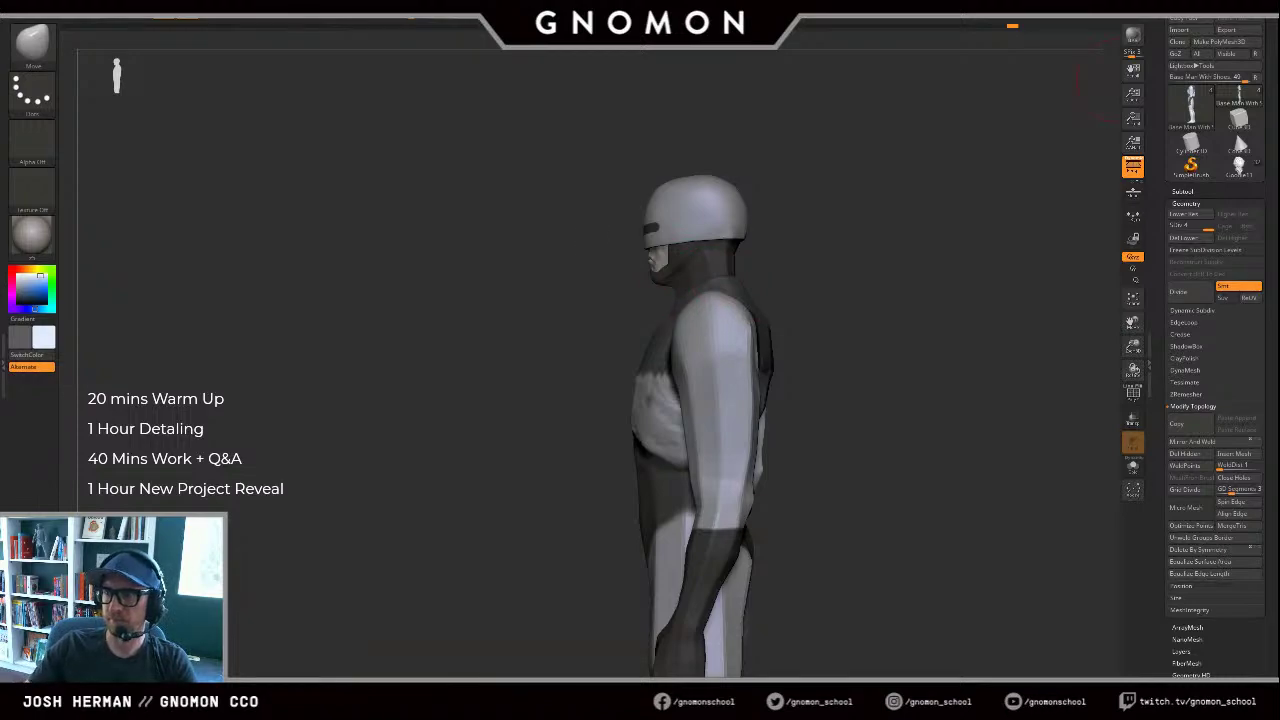
{"action": "left_click_drag", "start_coordinate": [806, 288], "coordinate": [838, 289]}
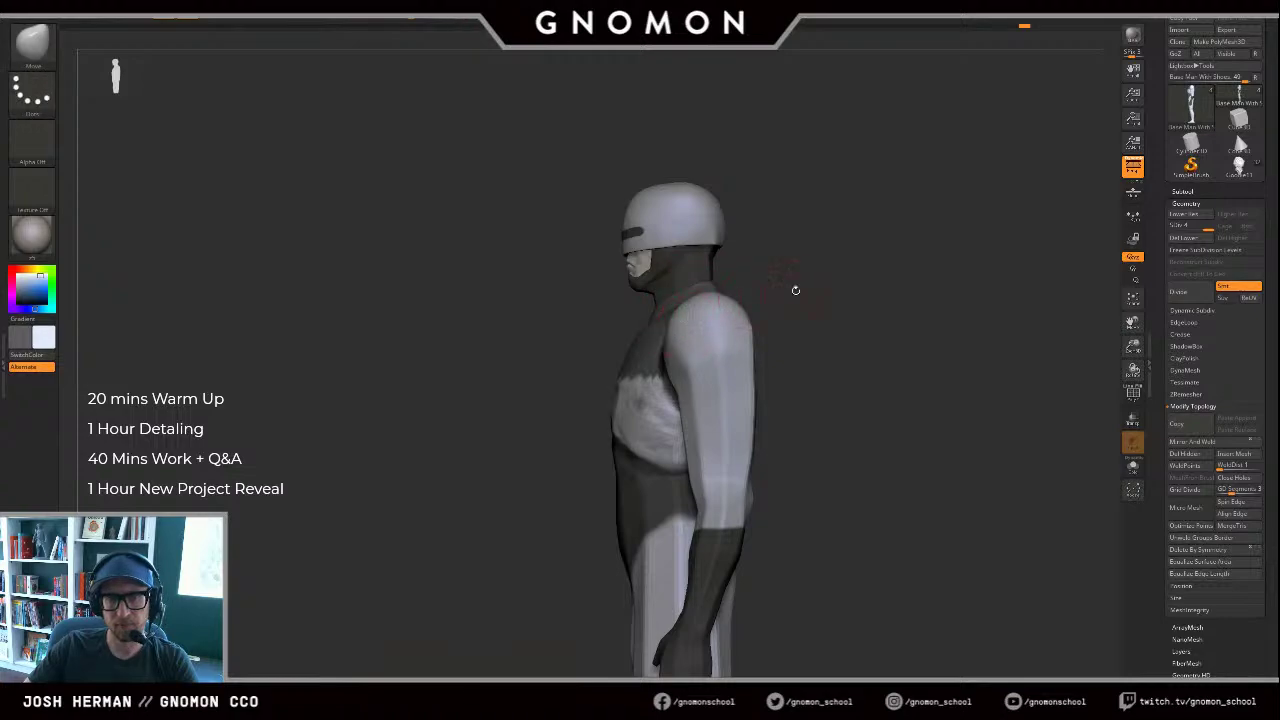
{"action": "mouse_move", "coordinate": [795, 290]}
{"action": "left_mouse_down"}
{"action": "mouse_move", "coordinate": [753, 302]}
{"action": "mouse_move", "coordinate": [852, 289]}
{"action": "mouse_move", "coordinate": [750, 347]}
{"action": "left_mouse_up"}
{"action": "mouse_move", "coordinate": [800, 309]}
{"action": "left_mouse_down"}
{"action": "mouse_move", "coordinate": [843, 308]}
{"action": "mouse_move", "coordinate": [842, 319]}
{"action": "left_mouse_up"}
{"action": "left_click_drag", "start_coordinate": [709, 343], "coordinate": [718, 368], "text": "shift"}
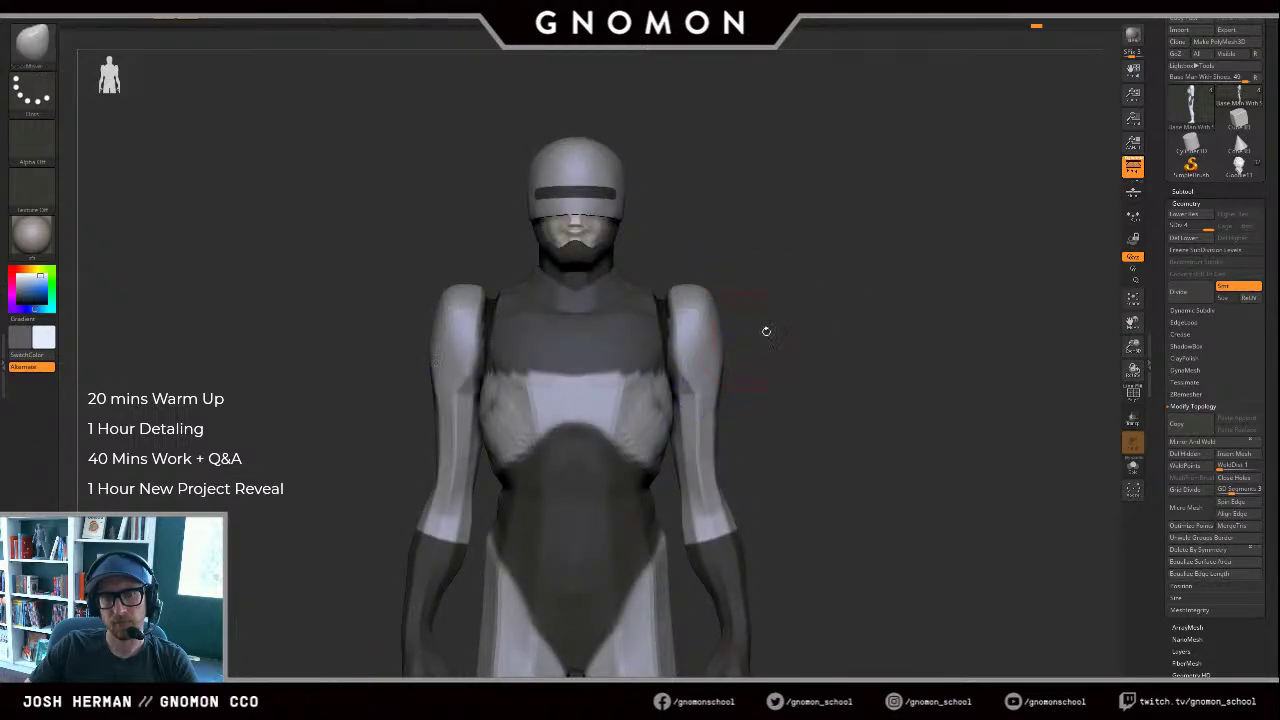
Step: Refine the rounded shoulder and upper-arm silhouette by smoothing and moving it from the front, side and back
{"action": "left_click_drag", "start_coordinate": [780, 326], "coordinate": [841, 264], "text": "alt"}
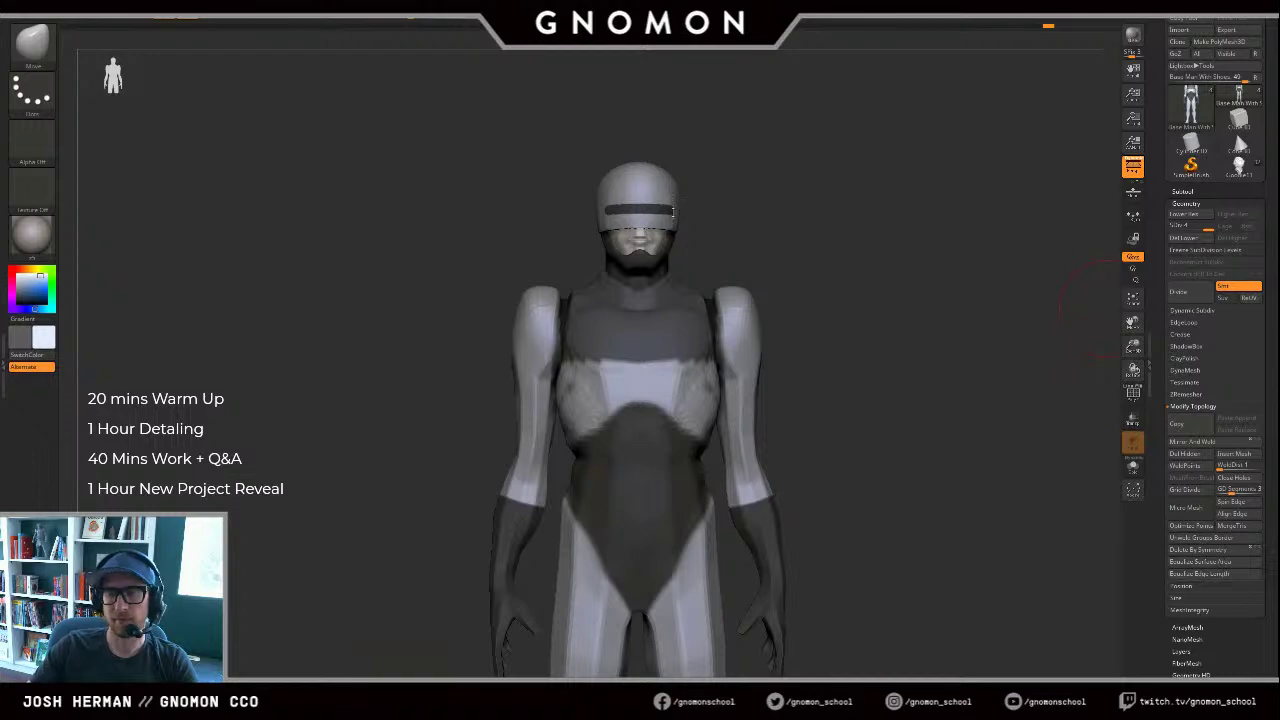
{"action": "left_click_drag", "start_coordinate": [730, 243], "coordinate": [755, 252]}
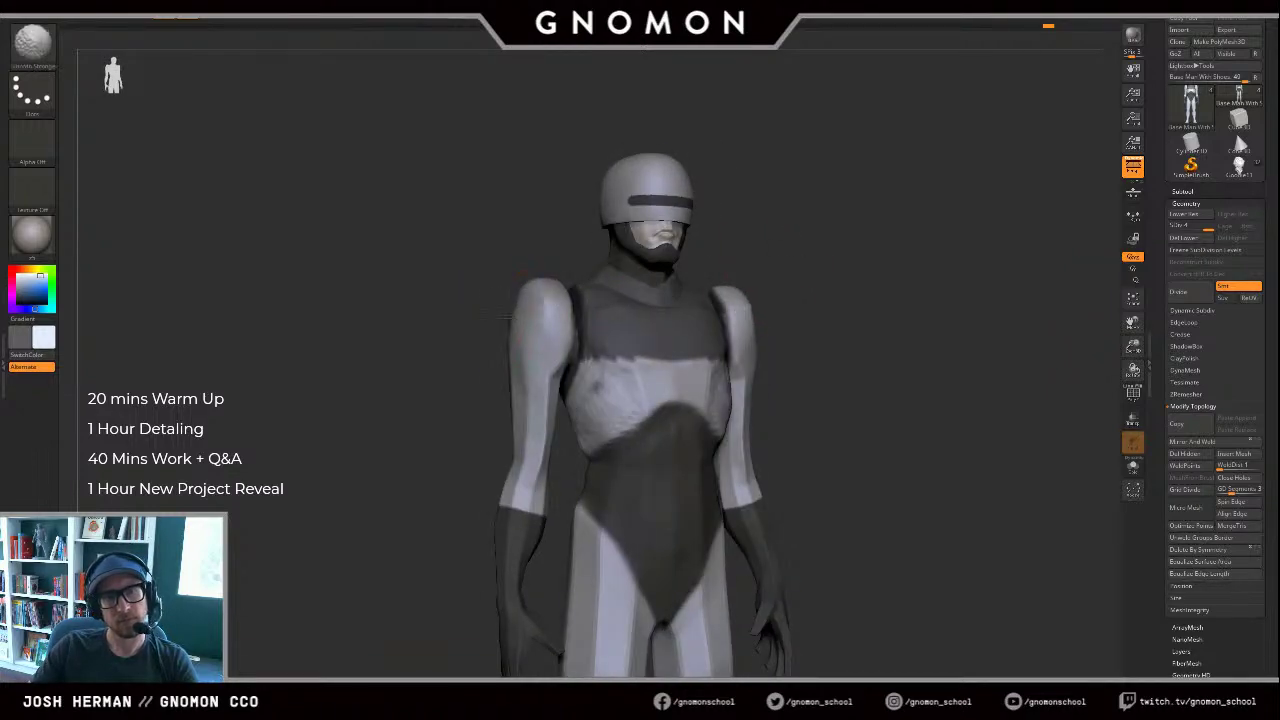
{"action": "mouse_move", "coordinate": [508, 306]}
{"action": "left_mouse_down", "text": "shift"}
{"action": "mouse_move", "coordinate": [521, 314]}
{"action": "mouse_move", "coordinate": [477, 308]}
{"action": "mouse_move", "coordinate": [540, 297]}
{"action": "left_mouse_up", "text": "shift"}
{"action": "left_click_drag", "start_coordinate": [470, 323], "coordinate": [514, 325]}
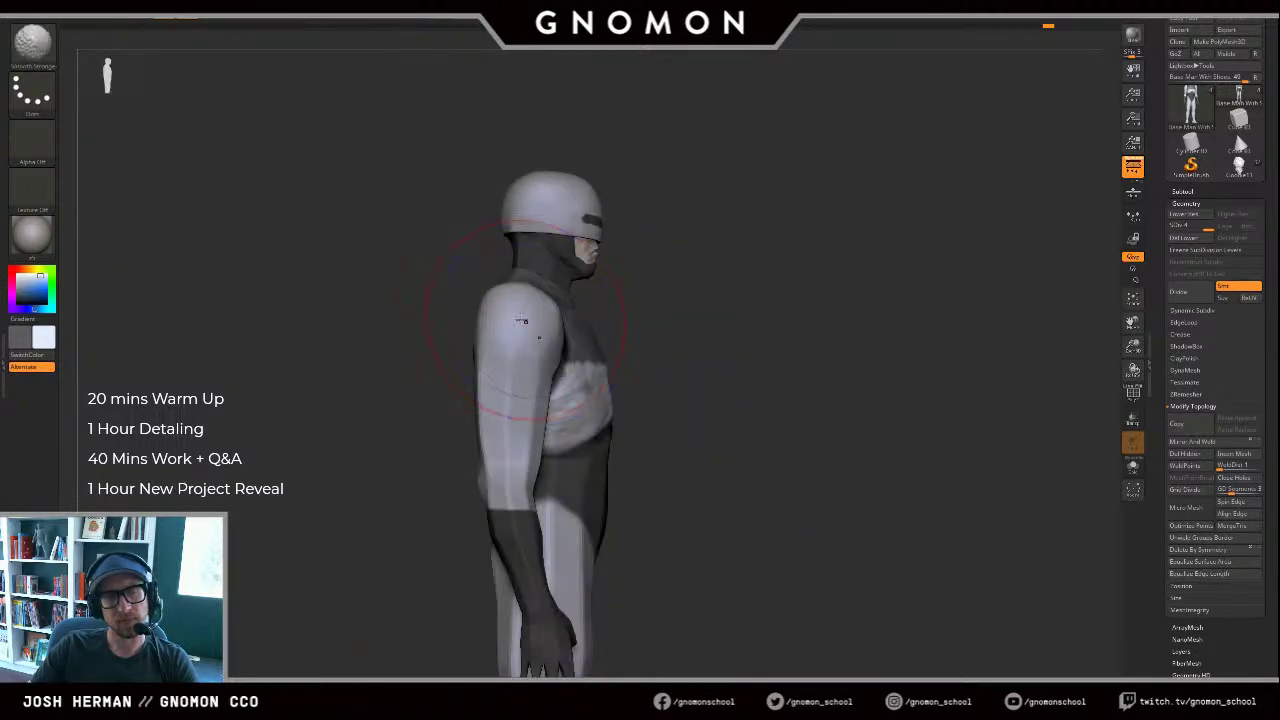
{"action": "left_click_drag", "start_coordinate": [426, 340], "coordinate": [482, 350]}
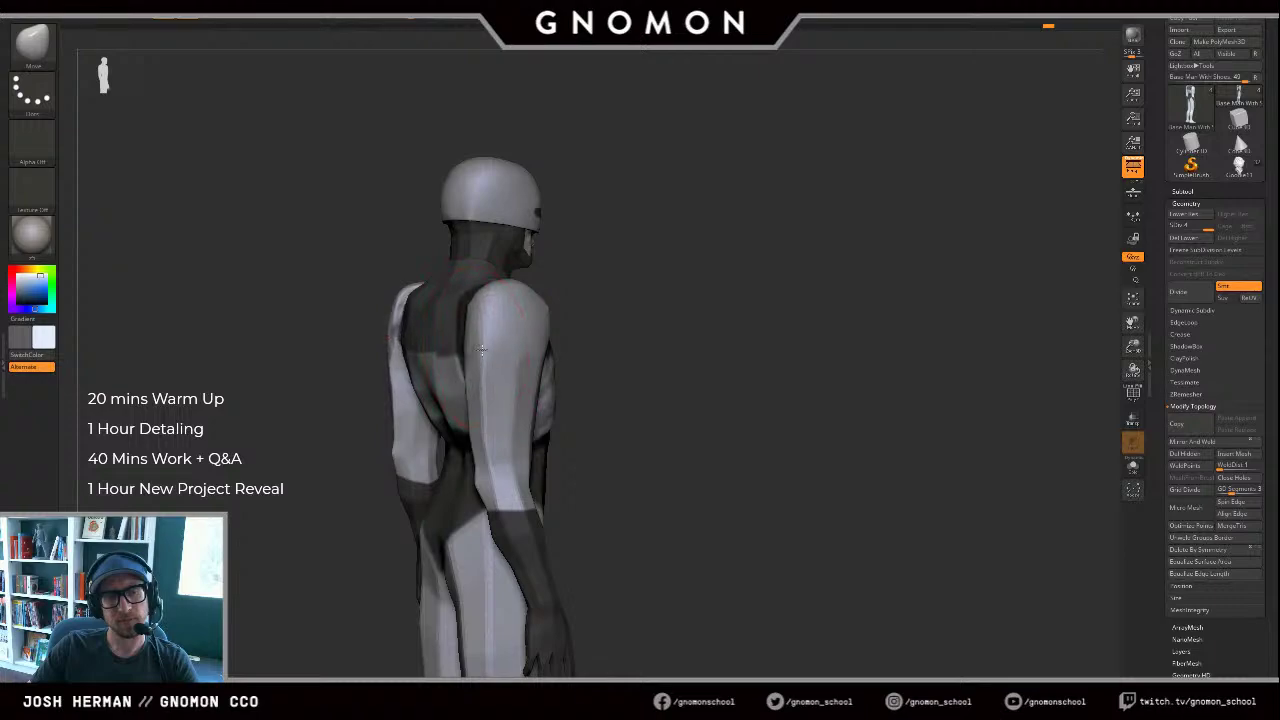
{"action": "left_click_drag", "start_coordinate": [591, 330], "coordinate": [489, 370]}
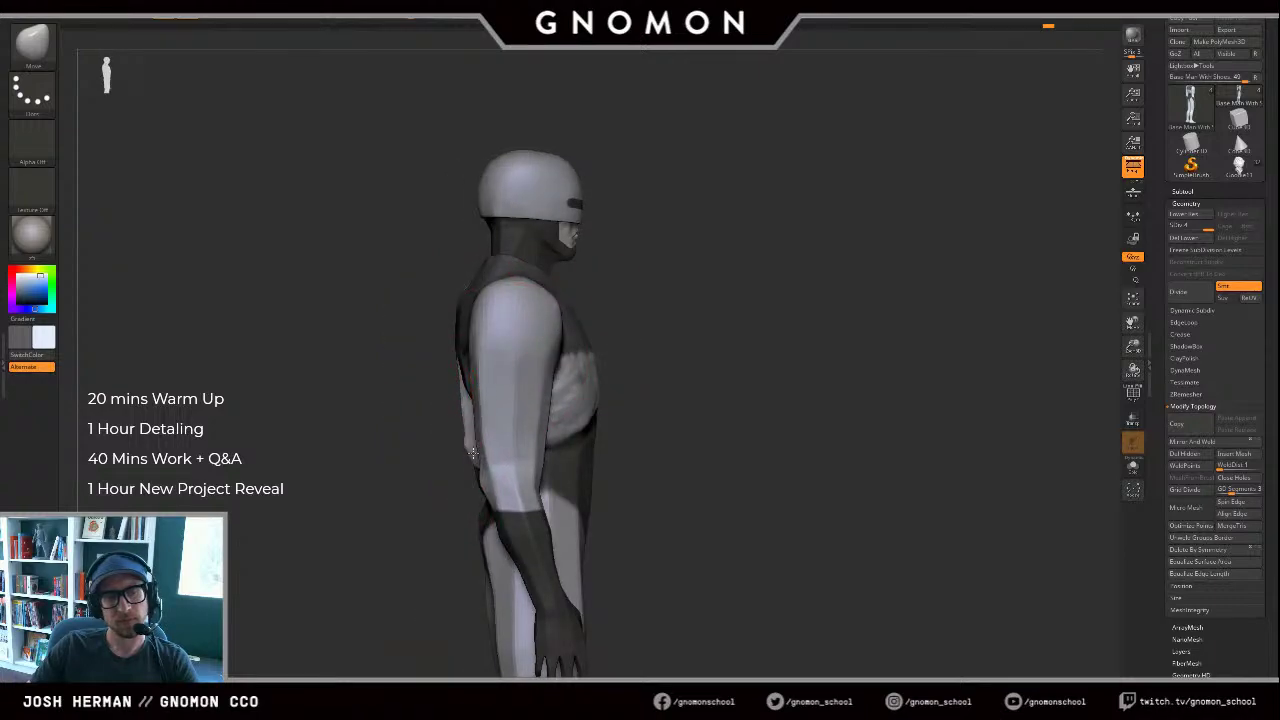
{"action": "left_click_drag", "start_coordinate": [654, 380], "coordinate": [566, 421]}
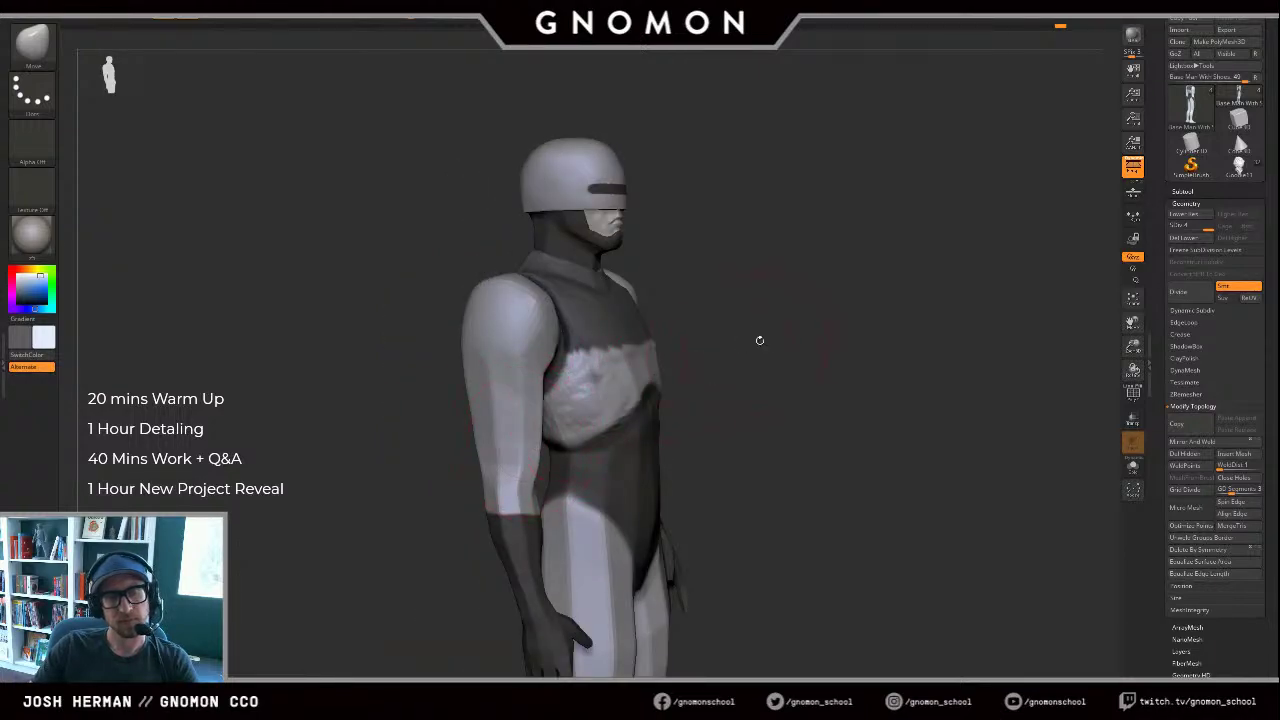
Step: Try to build up the front of the arm above the elbow with the Clay and Move brushes
{"action": "left_click_drag", "start_coordinate": [760, 341], "coordinate": [680, 318]}
{"action": "mouse_move", "coordinate": [820, 370]}
{"action": "left_mouse_down", "text": "alt"}
{"action": "mouse_move", "coordinate": [851, 320]}
{"action": "mouse_move", "coordinate": [722, 350]}
{"action": "mouse_move", "coordinate": [771, 360]}
{"action": "left_mouse_up", "text": "alt"}
{"action": "key", "text": "b"}
{"action": "key", "text": "c"}
{"action": "key", "text": "l"}
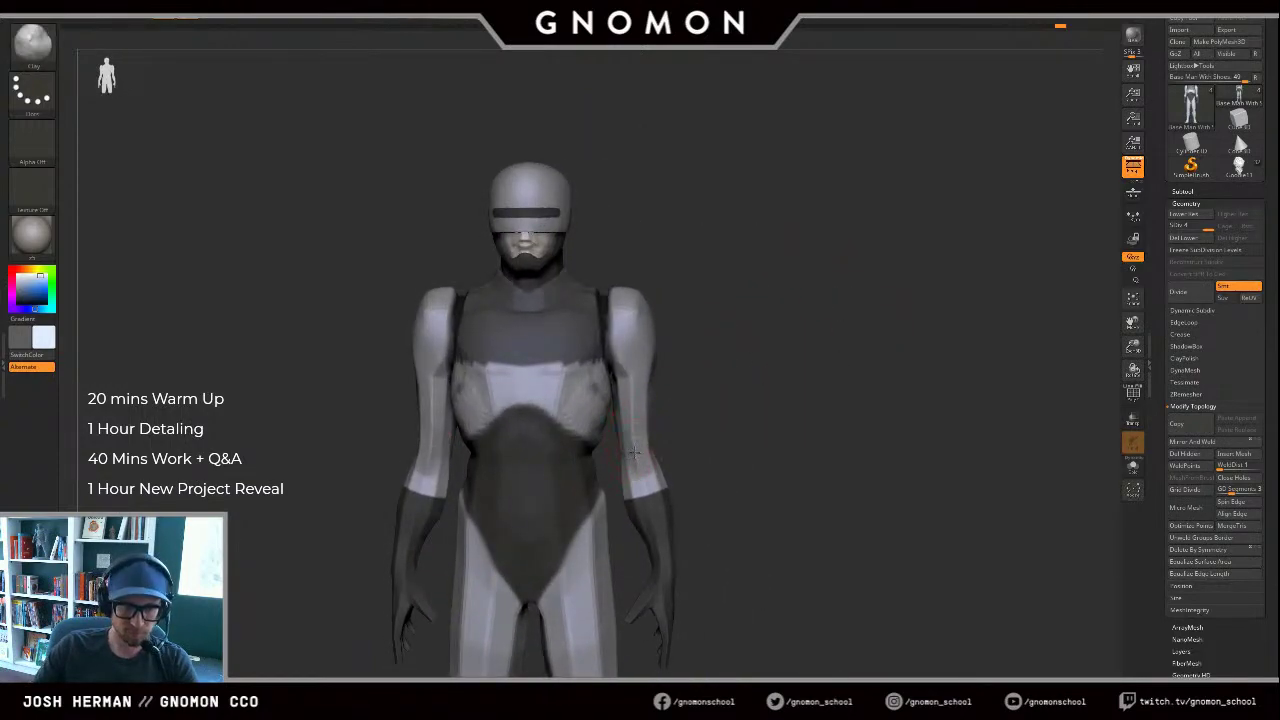
{"action": "left_click_drag", "start_coordinate": [634, 452], "coordinate": [630, 378]}
{"action": "mouse_move", "coordinate": [740, 382]}
{"action": "left_mouse_down"}
{"action": "mouse_move", "coordinate": [668, 385]}
{"action": "mouse_move", "coordinate": [654, 456]}
{"action": "left_mouse_up"}
{"action": "mouse_move", "coordinate": [768, 382]}
{"action": "left_mouse_down"}
{"action": "mouse_move", "coordinate": [644, 400]}
{"action": "mouse_move", "coordinate": [798, 366]}
{"action": "left_mouse_up"}
{"action": "key", "text": "b"}
{"action": "key", "text": "m"}
{"action": "key", "text": "v"}
{"action": "key", "text": "ctrl+z"}
{"action": "mouse_move", "coordinate": [694, 384]}
{"action": "left_mouse_down"}
{"action": "mouse_move", "coordinate": [744, 380]}
{"action": "mouse_move", "coordinate": [692, 400]}
{"action": "left_mouse_up"}
{"action": "key", "text": "ctrl+z"}
Step: Sculpt along the front of the arm from mid upper arm to elbow and smooth the surface
{"action": "left_click_drag", "start_coordinate": [620, 378], "coordinate": [632, 468]}
{"action": "left_click_drag", "start_coordinate": [700, 399], "coordinate": [686, 394]}
{"action": "left_click_drag", "start_coordinate": [622, 376], "coordinate": [631, 455], "text": "shift"}
{"action": "left_click_drag", "start_coordinate": [705, 396], "coordinate": [650, 390]}
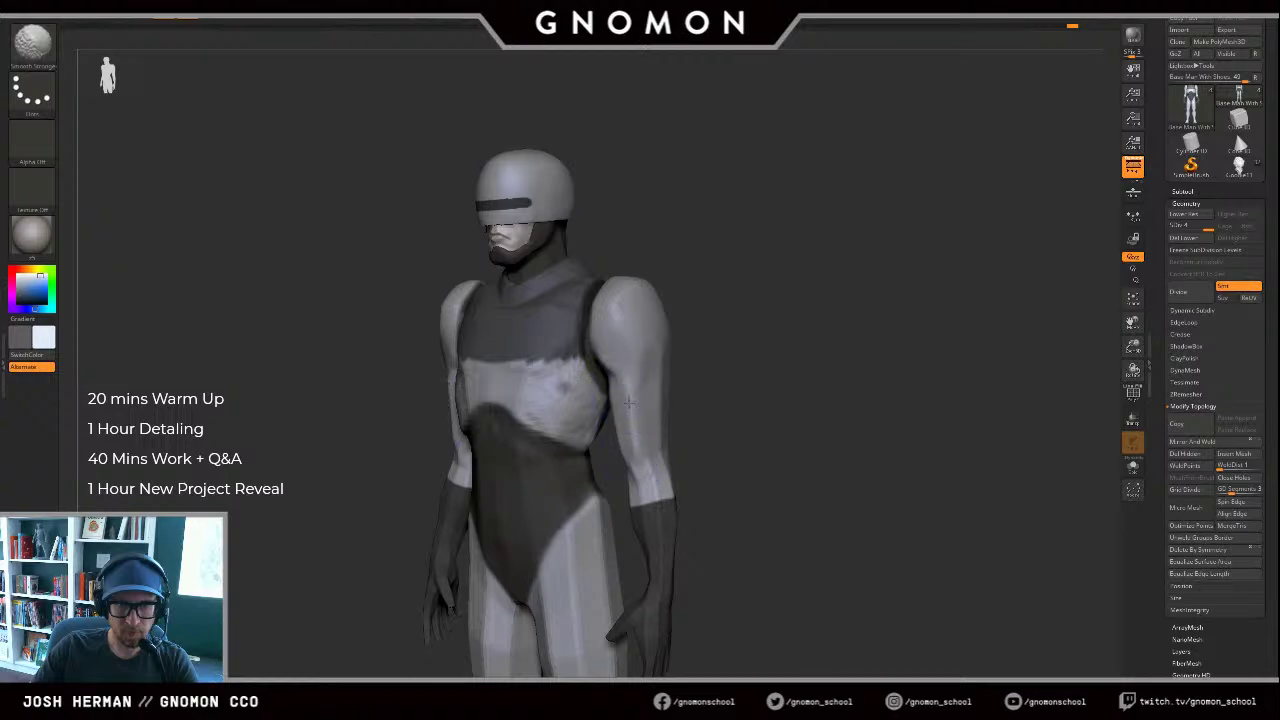
{"action": "mouse_move", "coordinate": [755, 386]}
{"action": "left_mouse_down"}
{"action": "mouse_move", "coordinate": [729, 383]}
{"action": "mouse_move", "coordinate": [763, 374]}
{"action": "left_mouse_up"}
Step: Clear the mask and define the lower edge of the chest above the abdomen with the Standard brush
{"action": "left_click_drag", "start_coordinate": [730, 298], "coordinate": [789, 351], "text": "ctrl"}
{"action": "right_click_drag", "start_coordinate": [788, 352], "coordinate": [725, 343]}
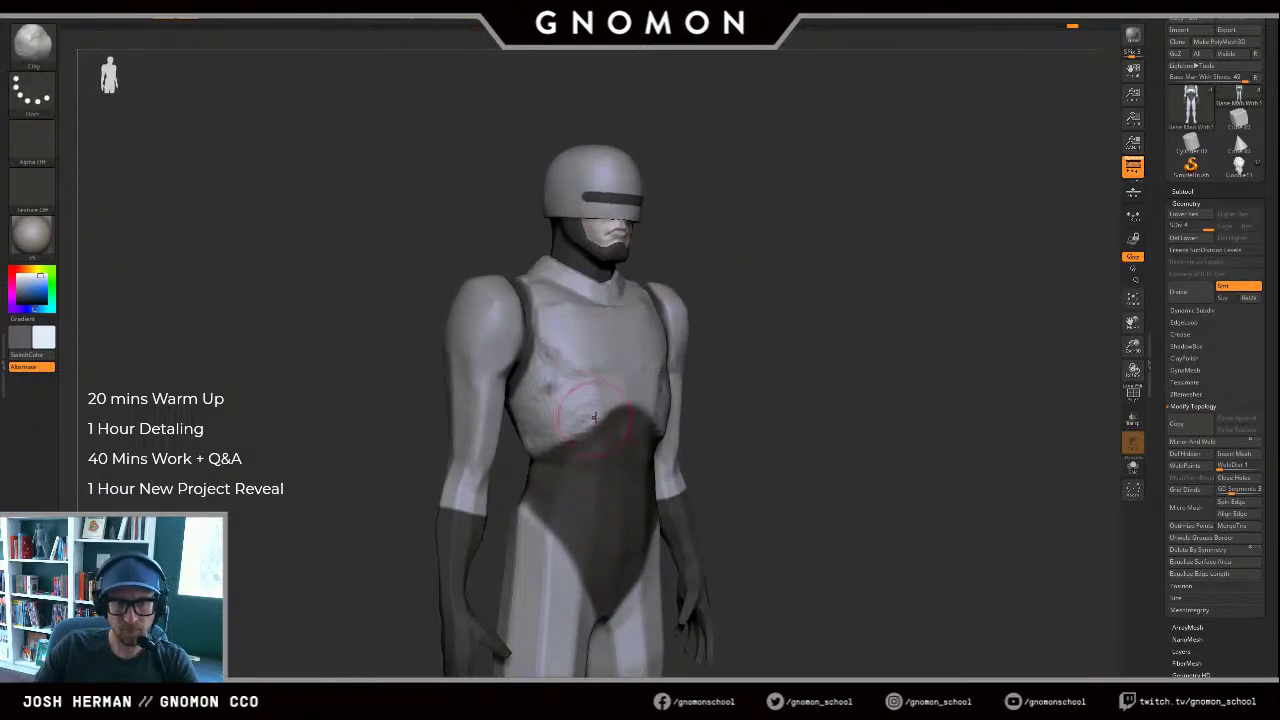
{"action": "key", "text": "b"}
{"action": "key", "text": "s"}
{"action": "key", "text": "t"}
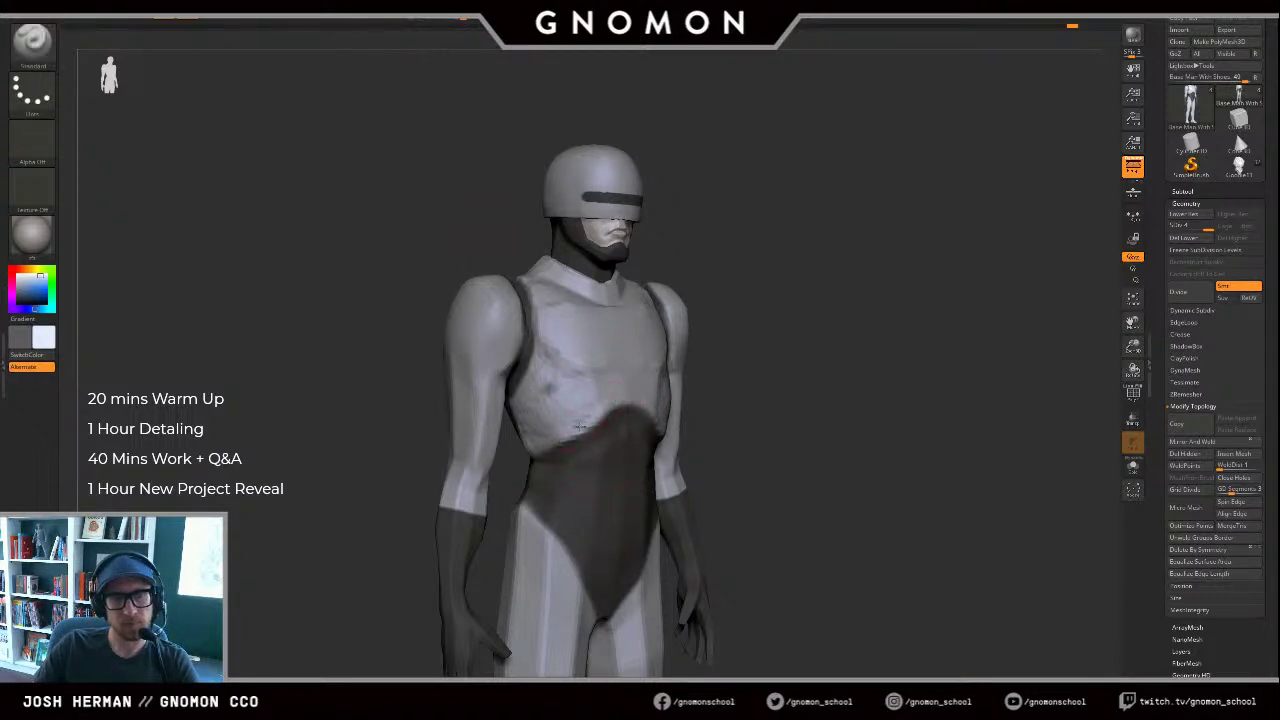
{"action": "right_click_drag", "start_coordinate": [507, 480], "coordinate": [505, 476]}
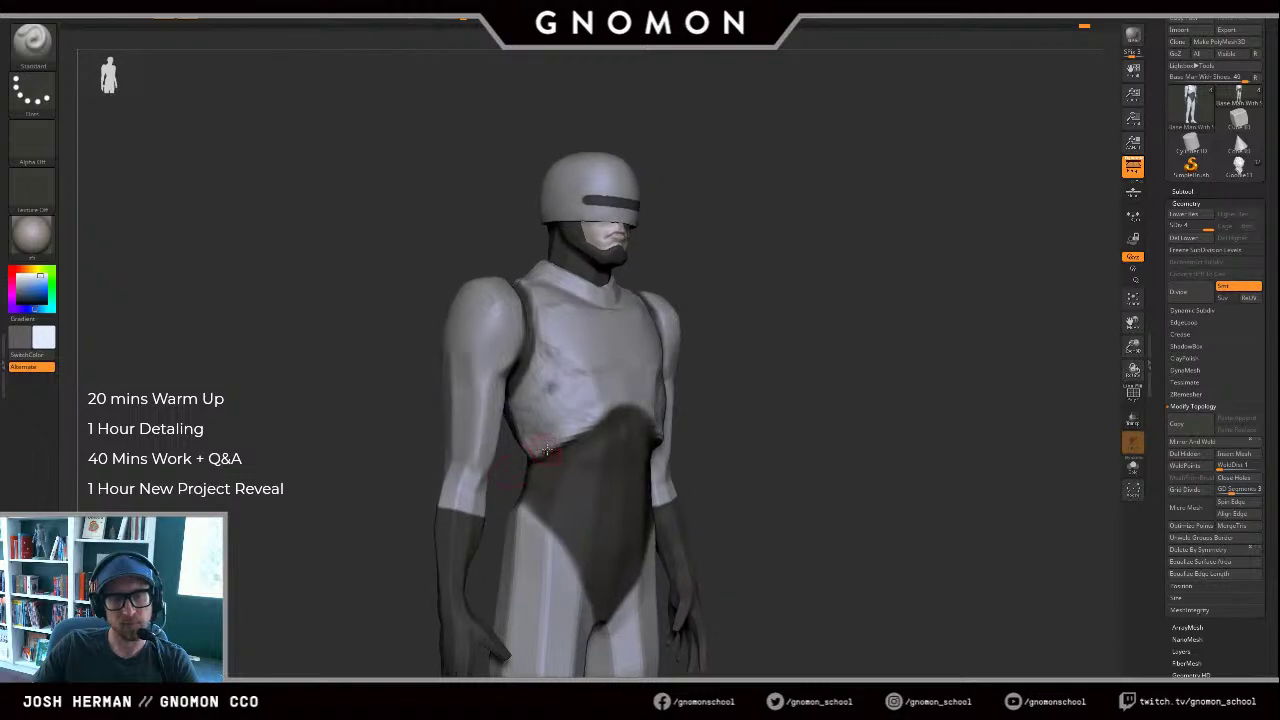
{"action": "left_click_drag", "start_coordinate": [910, 329], "coordinate": [918, 295]}
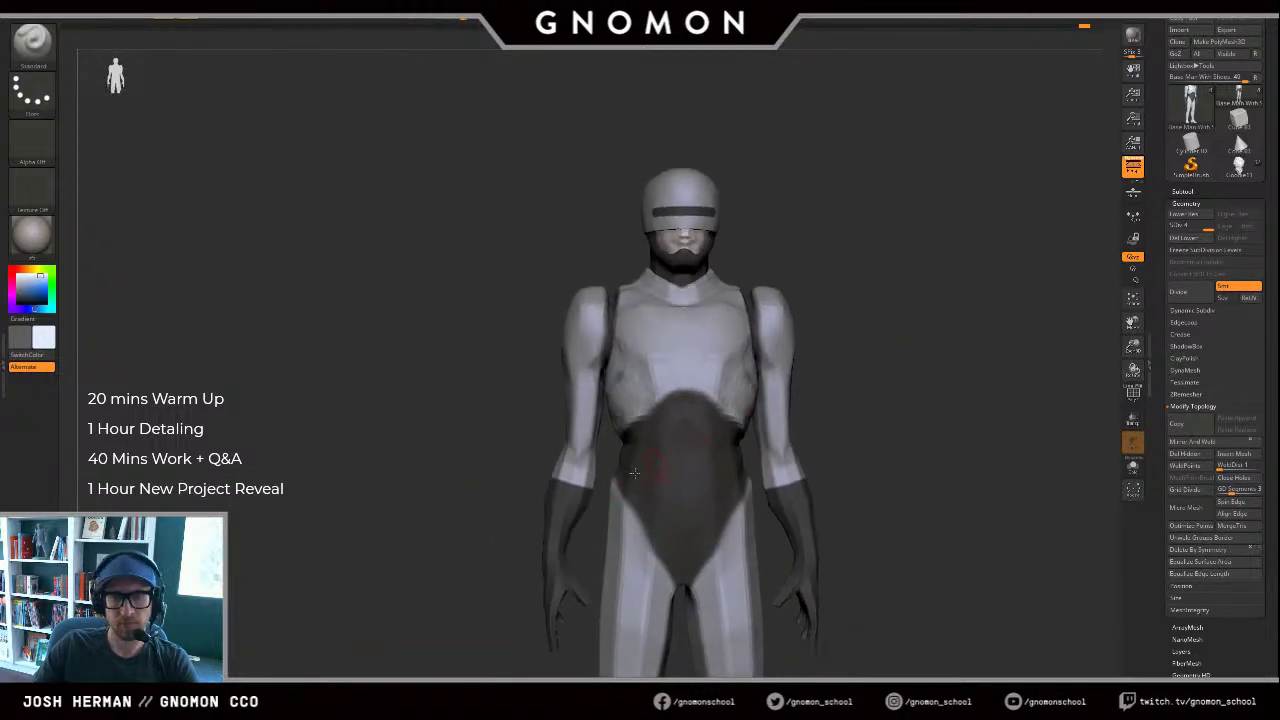
Step: Try to carve the line between the pelvis and thighs with the Standard brush
{"action": "left_click_drag", "start_coordinate": [616, 492], "coordinate": [656, 562], "text": "alt"}
{"action": "mouse_move", "coordinate": [871, 440]}
{"action": "left_mouse_down", "text": "alt"}
{"action": "mouse_move", "coordinate": [767, 374]}
{"action": "mouse_move", "coordinate": [740, 377]}
{"action": "left_mouse_up", "text": "alt"}
{"action": "mouse_move", "coordinate": [656, 440]}
{"action": "left_mouse_down"}
{"action": "mouse_move", "coordinate": [623, 500]}
{"action": "mouse_move", "coordinate": [668, 424]}
{"action": "left_mouse_up"}
{"action": "key", "text": "ctrl+z"}
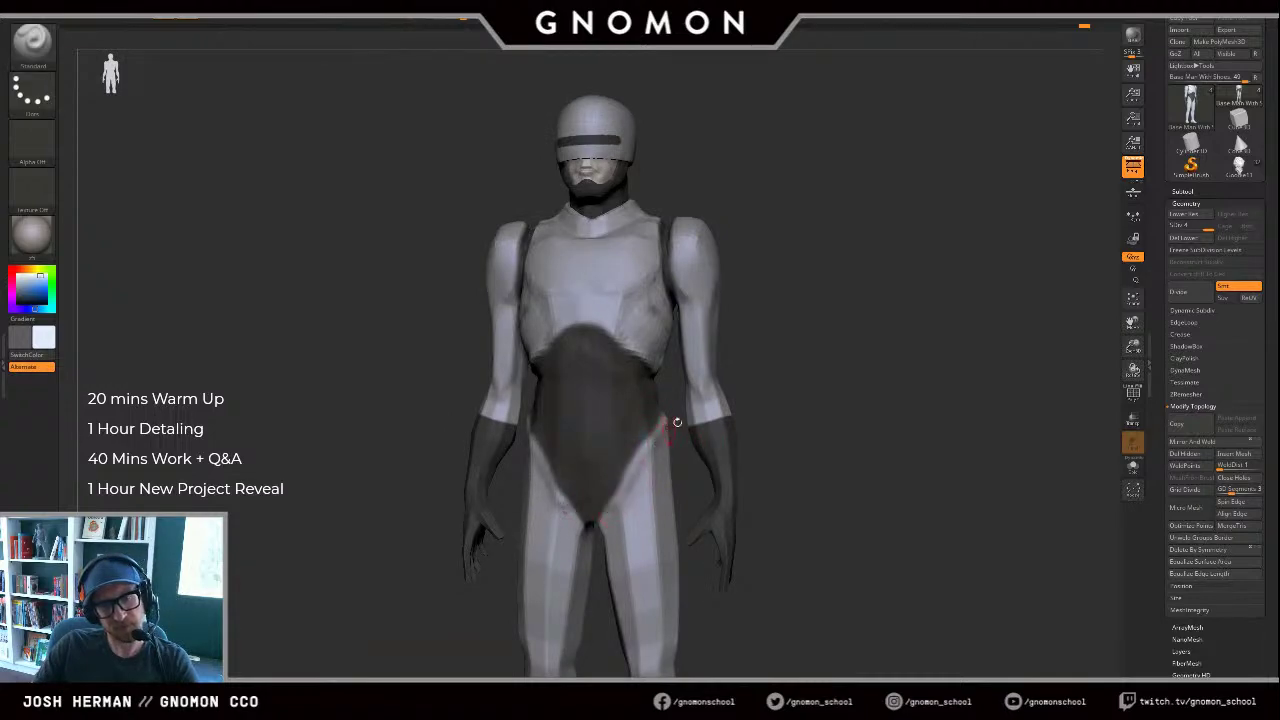
{"action": "key", "text": "ctrl+z"}
Step: Isolate the head and torso by hiding the arms and legs
{"action": "left_click", "coordinate": [637, 493], "text": "ctrl+shift"}
{"action": "left_click_drag", "start_coordinate": [831, 395], "coordinate": [880, 396], "text": "alt"}
{"action": "left_click", "coordinate": [842, 330], "text": "ctrl+shift"}
{"action": "left_click", "coordinate": [674, 462], "text": "ctrl+shift"}
{"action": "left_click_drag", "start_coordinate": [783, 422], "coordinate": [823, 341], "text": "ctrl+shift"}
{"action": "left_click", "coordinate": [736, 374], "text": "ctrl+shift"}
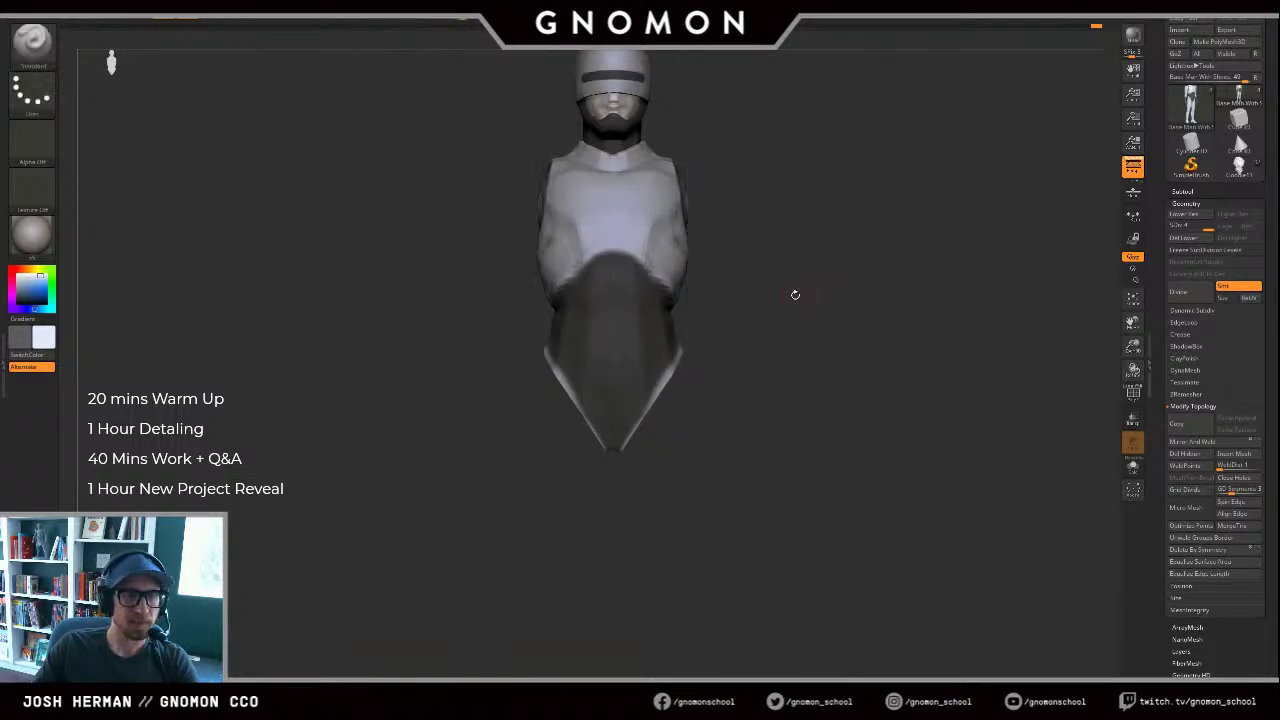
Step: Paint the pale V-shaped lower border of the pelvis dark with the swapped colour and show the whole body again
{"action": "key", "text": "v"}
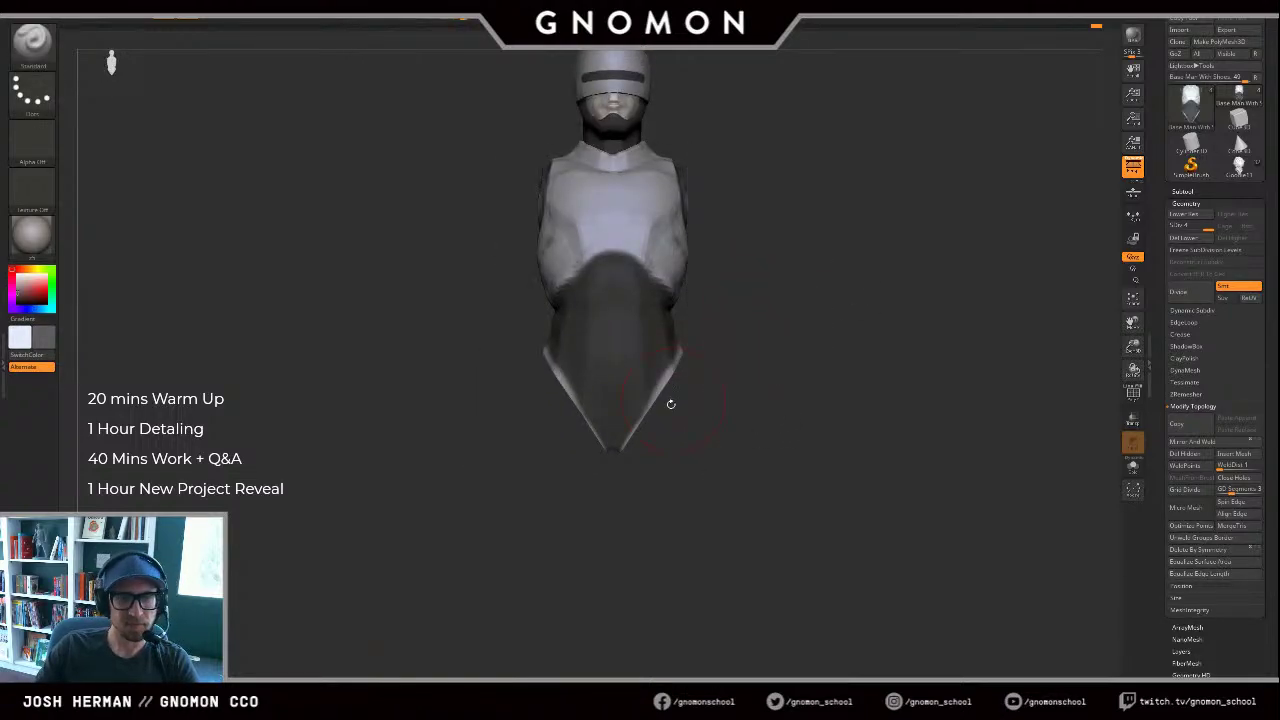
{"action": "mouse_move", "coordinate": [669, 405]}
{"action": "left_mouse_down"}
{"action": "mouse_move", "coordinate": [631, 432]}
{"action": "mouse_move", "coordinate": [668, 402]}
{"action": "left_mouse_up"}
{"action": "key", "text": "ctrl+z"}
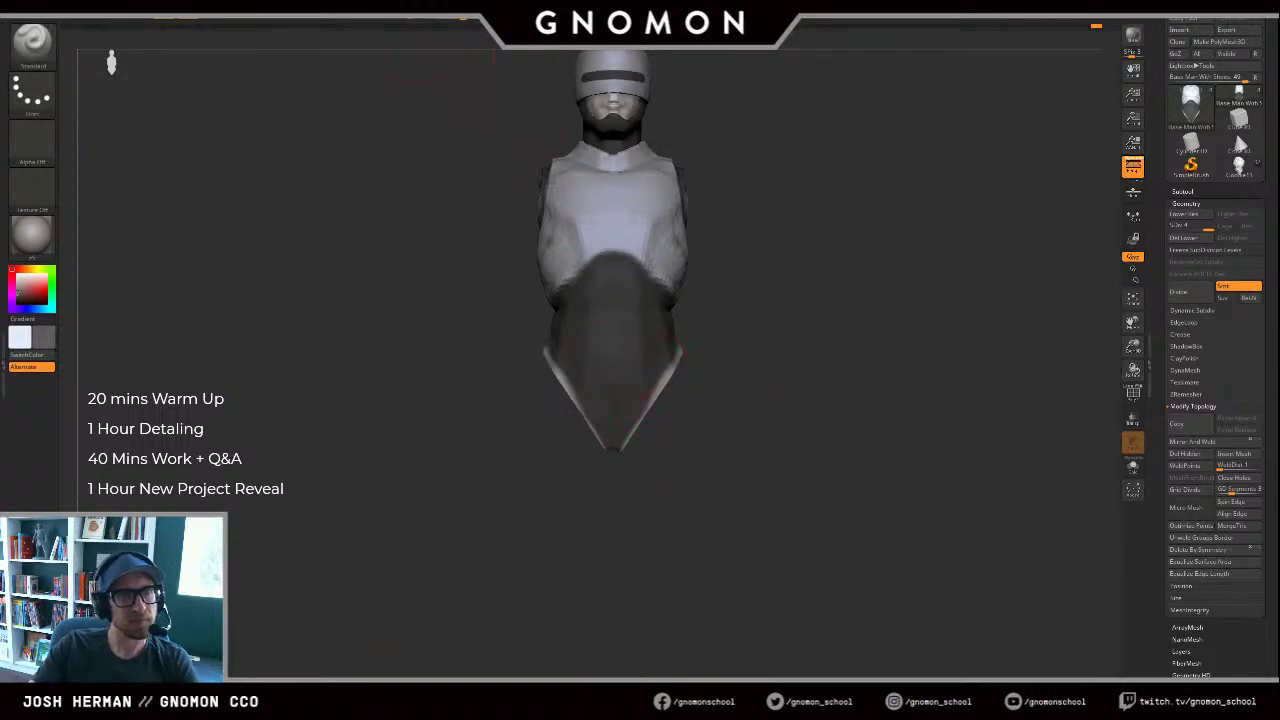
{"action": "left_click_drag", "start_coordinate": [624, 444], "coordinate": [680, 362]}
{"action": "mouse_move", "coordinate": [791, 341]}
{"action": "left_mouse_down"}
{"action": "mouse_move", "coordinate": [730, 372]}
{"action": "mouse_move", "coordinate": [682, 364]}
{"action": "mouse_move", "coordinate": [720, 381]}
{"action": "left_mouse_up"}
{"action": "left_click_drag", "start_coordinate": [861, 366], "coordinate": [817, 366], "text": "shift"}
{"action": "left_click", "coordinate": [851, 354], "text": "ctrl+shift"}
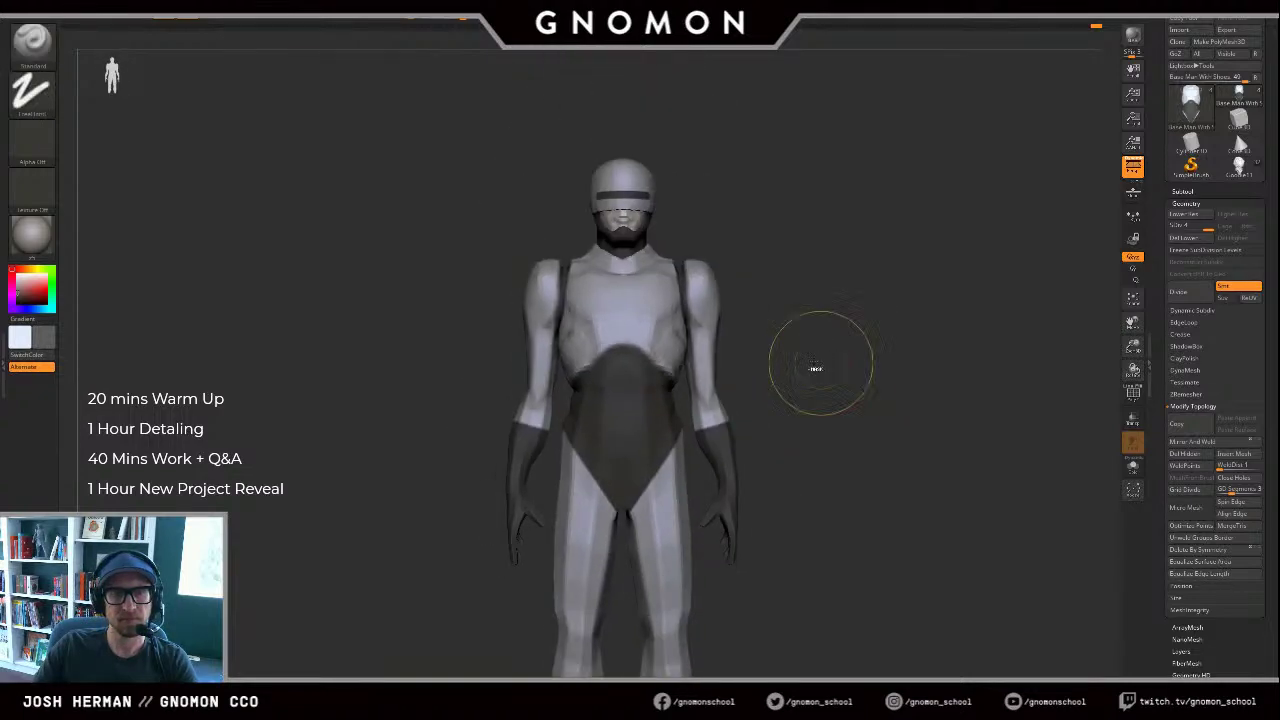
Step: Mask the head, arms and legs while the torso is hidden, keeping the torso unmasked once it is shown again
{"action": "left_click", "coordinate": [672, 480], "text": "ctrl+shift"}
{"action": "left_click", "coordinate": [823, 363], "text": "ctrl+shift"}
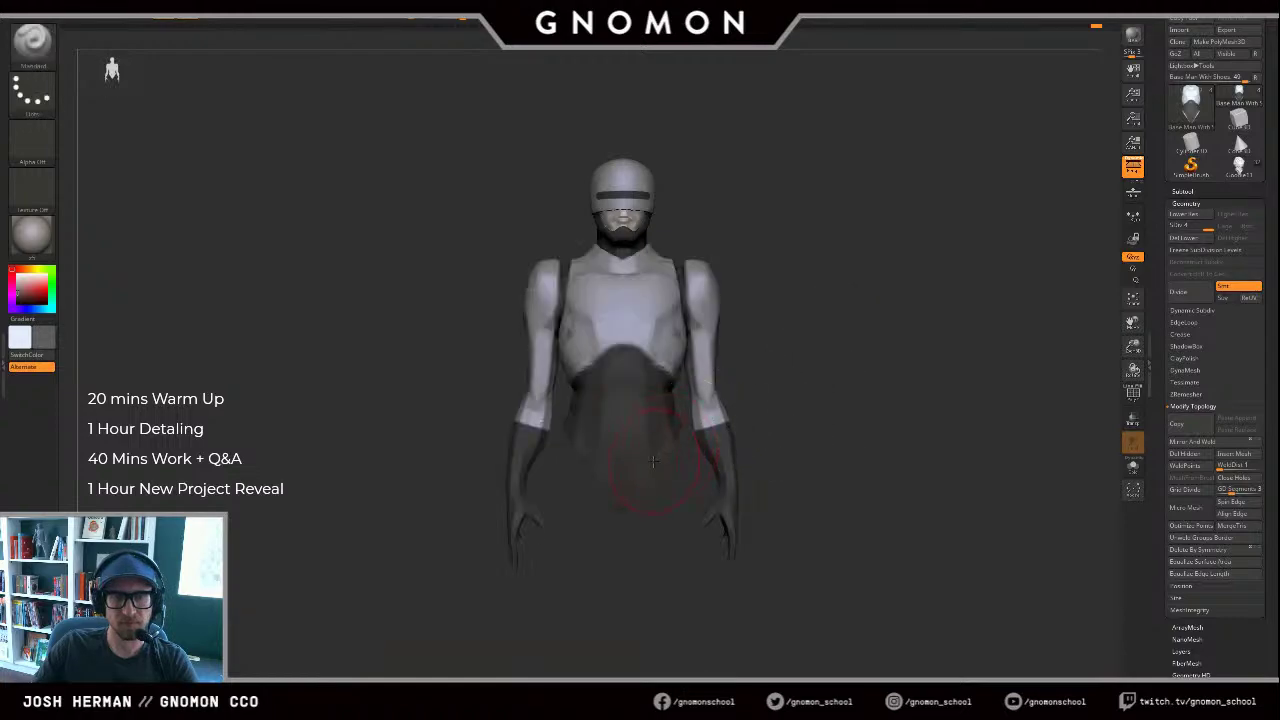
{"action": "left_click", "coordinate": [715, 444], "text": "ctrl+shift"}
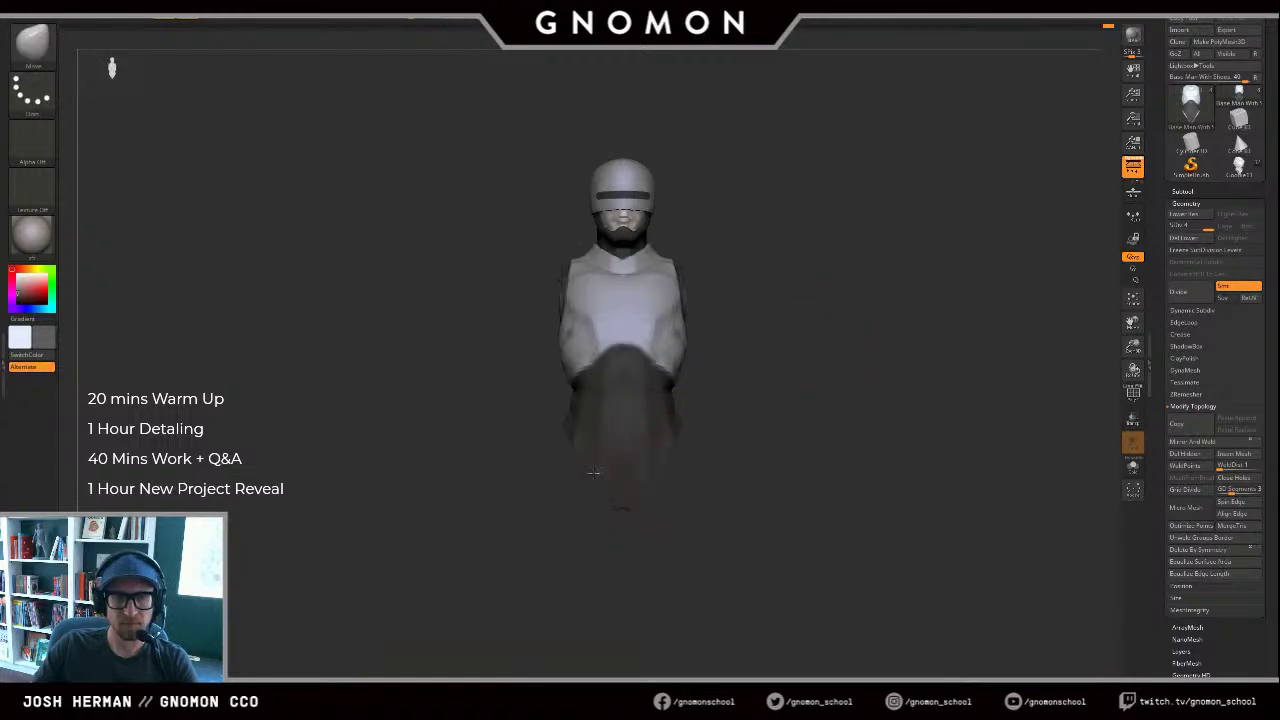
{"action": "left_click_drag", "start_coordinate": [520, 449], "coordinate": [691, 451]}
{"action": "left_click", "coordinate": [809, 371], "text": "ctrl+shift"}
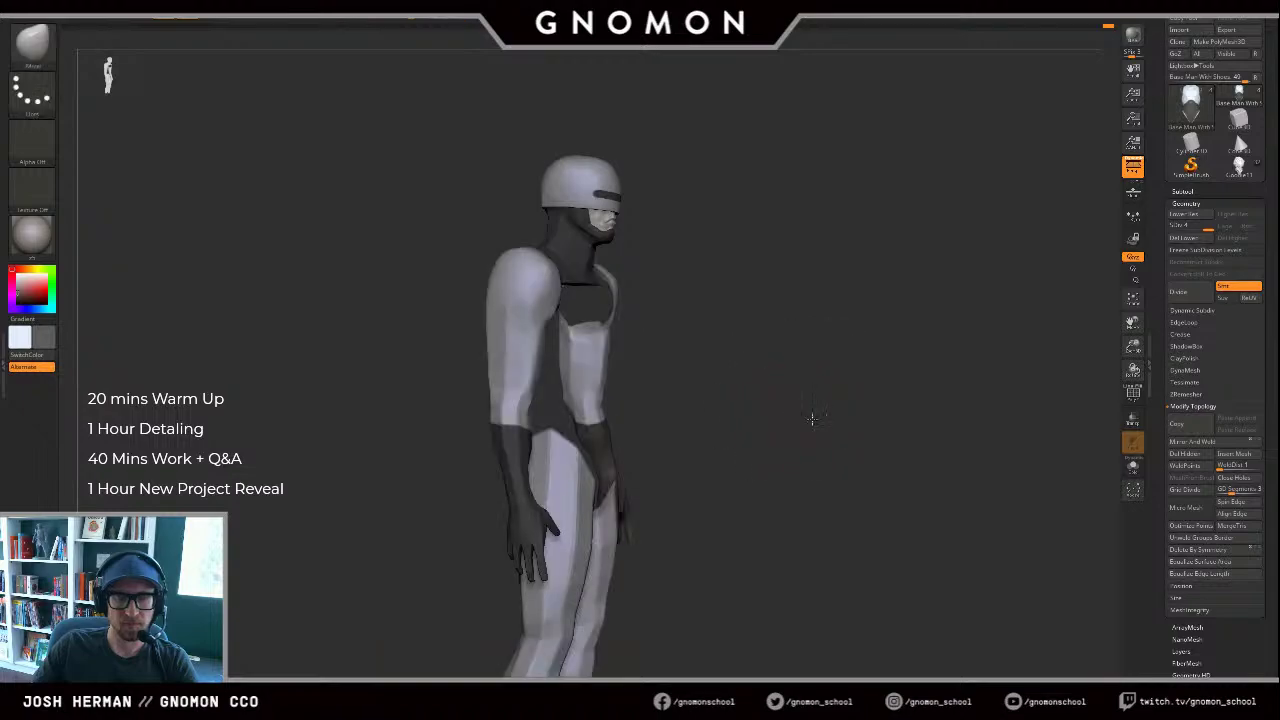
{"action": "mouse_move", "coordinate": [812, 419]}
{"action": "left_mouse_down"}
{"action": "mouse_move", "coordinate": [690, 415]}
{"action": "mouse_move", "coordinate": [836, 200]}
{"action": "left_mouse_up"}
{"action": "left_click_drag", "start_coordinate": [772, 222], "coordinate": [466, 628], "text": "ctrl"}
{"action": "mouse_move", "coordinate": [850, 300]}
{"action": "left_mouse_down", "text": "alt"}
{"action": "mouse_move", "coordinate": [871, 428]}
{"action": "mouse_move", "coordinate": [930, 410]}
{"action": "left_mouse_up", "text": "alt"}
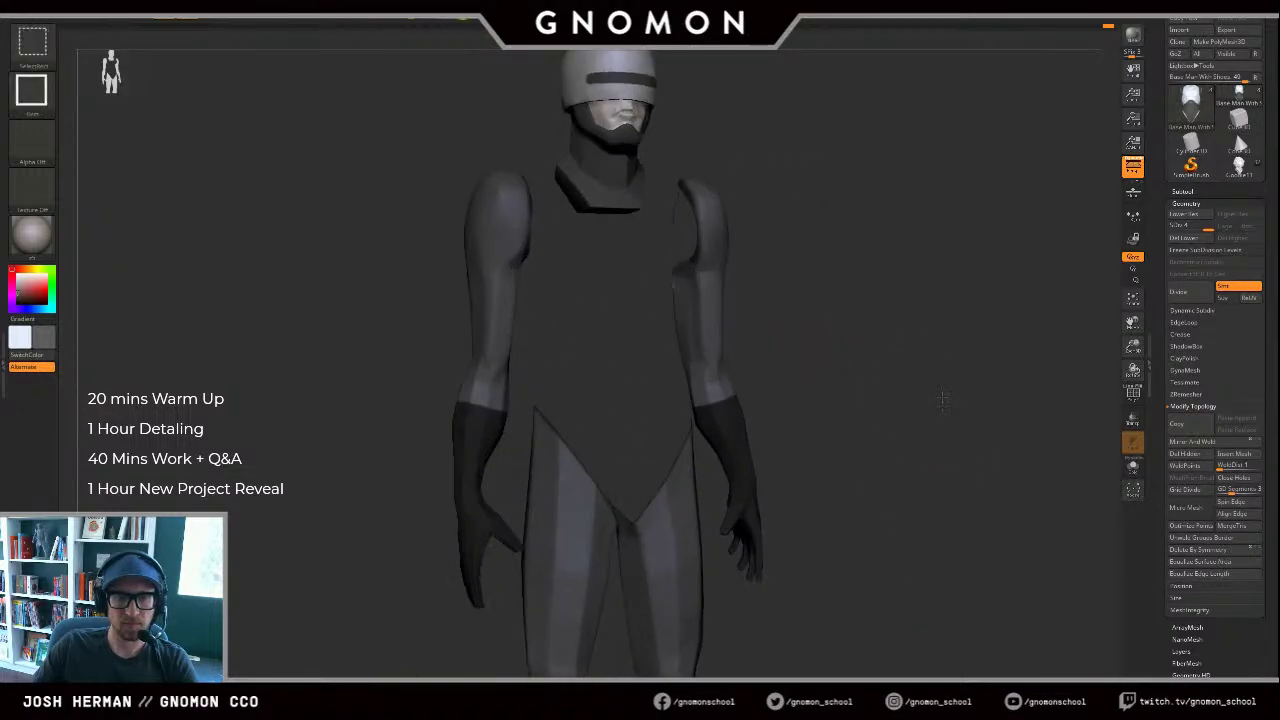
{"action": "left_click", "coordinate": [942, 401], "text": "ctrl+shift"}
{"action": "left_click_drag", "start_coordinate": [857, 374], "coordinate": [878, 378]}
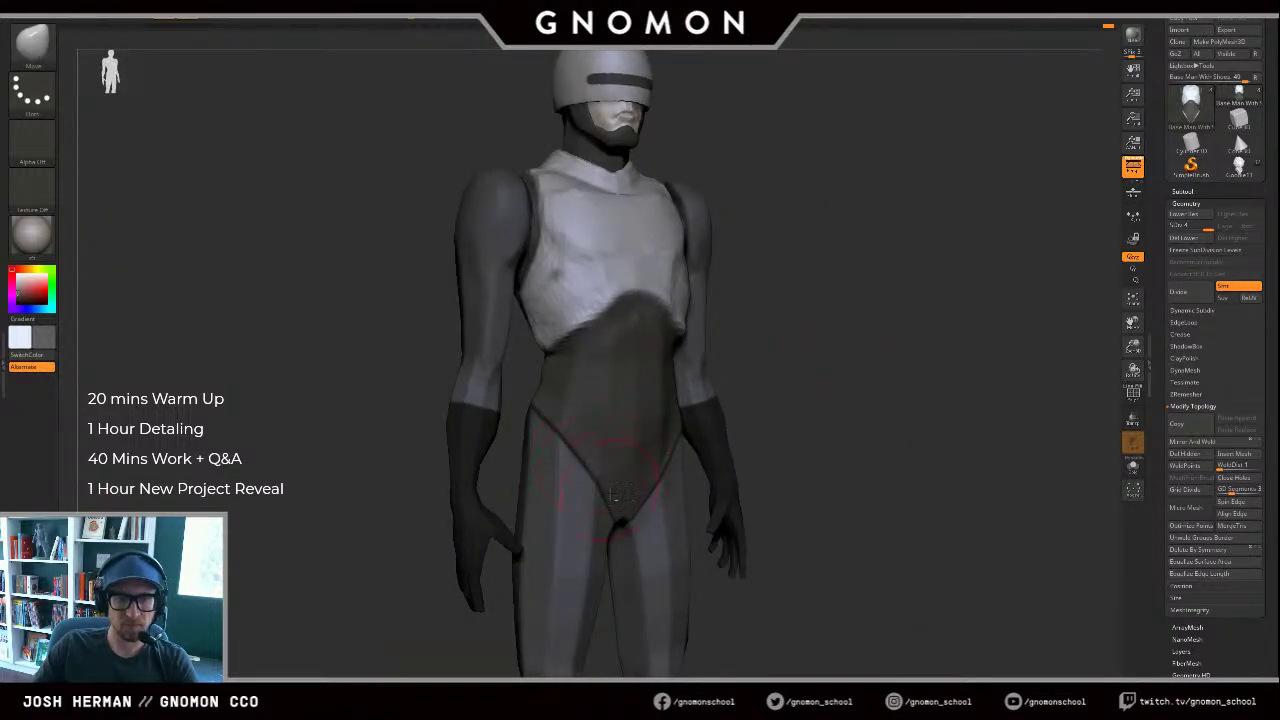
Step: Adjust the pelvis's lower point and hip edges with the Move brush and remove the mask from the limbs
{"action": "left_click_drag", "start_coordinate": [614, 495], "coordinate": [627, 510]}
{"action": "key", "text": "ctrl+i"}
{"action": "left_click_drag", "start_coordinate": [679, 428], "coordinate": [684, 424]}
{"action": "mouse_move", "coordinate": [772, 394]}
{"action": "left_mouse_down"}
{"action": "mouse_move", "coordinate": [692, 400]}
{"action": "mouse_move", "coordinate": [706, 382]}
{"action": "left_mouse_up"}
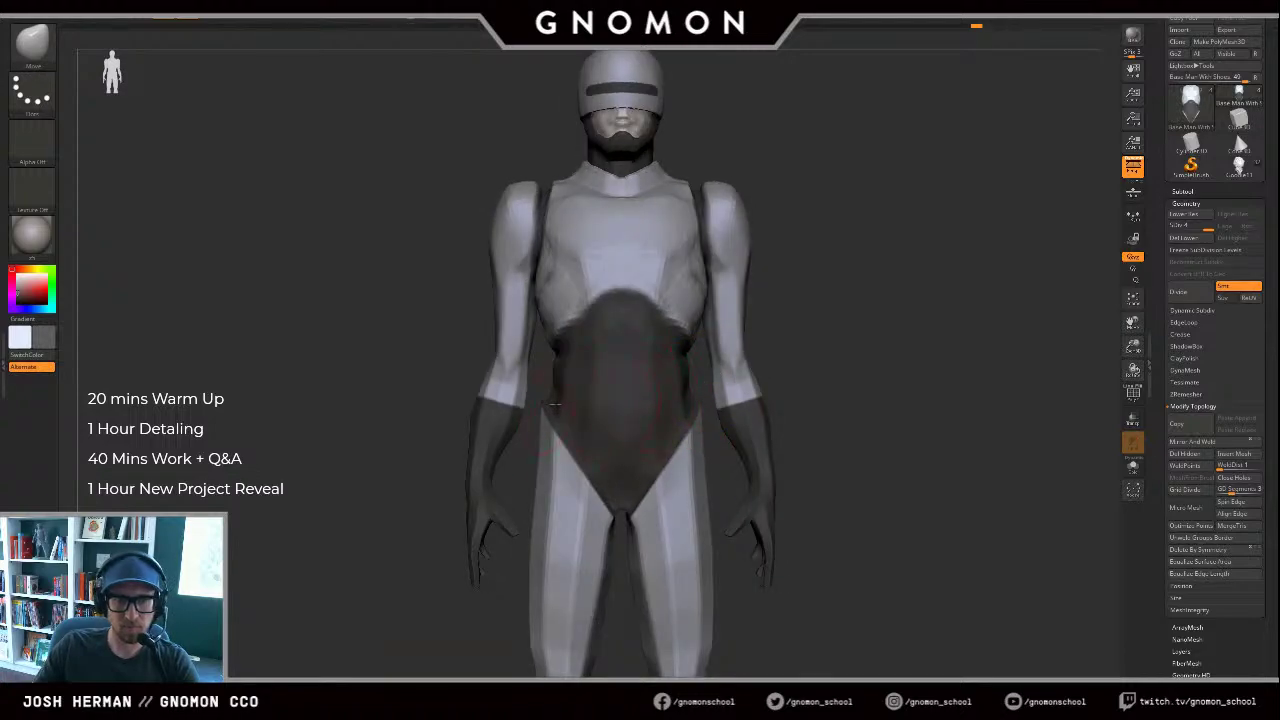
Step: Reshape the waist, hips and buttocks with the Move brush from the front and back
{"action": "left_click_drag", "start_coordinate": [405, 390], "coordinate": [510, 374]}
{"action": "left_click_drag", "start_coordinate": [560, 427], "coordinate": [553, 434]}
{"action": "mouse_move", "coordinate": [704, 406]}
{"action": "left_mouse_down"}
{"action": "mouse_move", "coordinate": [657, 426]}
{"action": "mouse_move", "coordinate": [708, 449]}
{"action": "mouse_move", "coordinate": [696, 450]}
{"action": "left_mouse_up"}
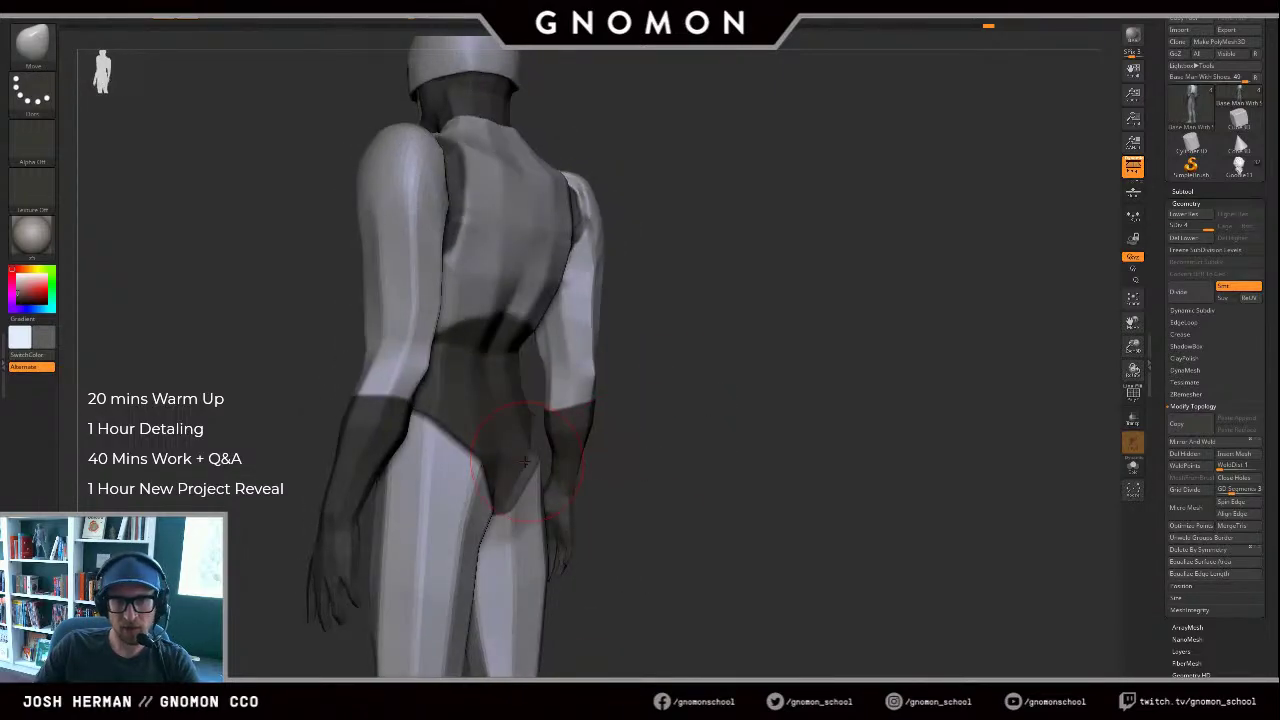
{"action": "left_click_drag", "start_coordinate": [714, 406], "coordinate": [873, 367]}
{"action": "right_click", "coordinate": [875, 293]}
{"action": "right_click_drag", "start_coordinate": [872, 368], "coordinate": [752, 389]}
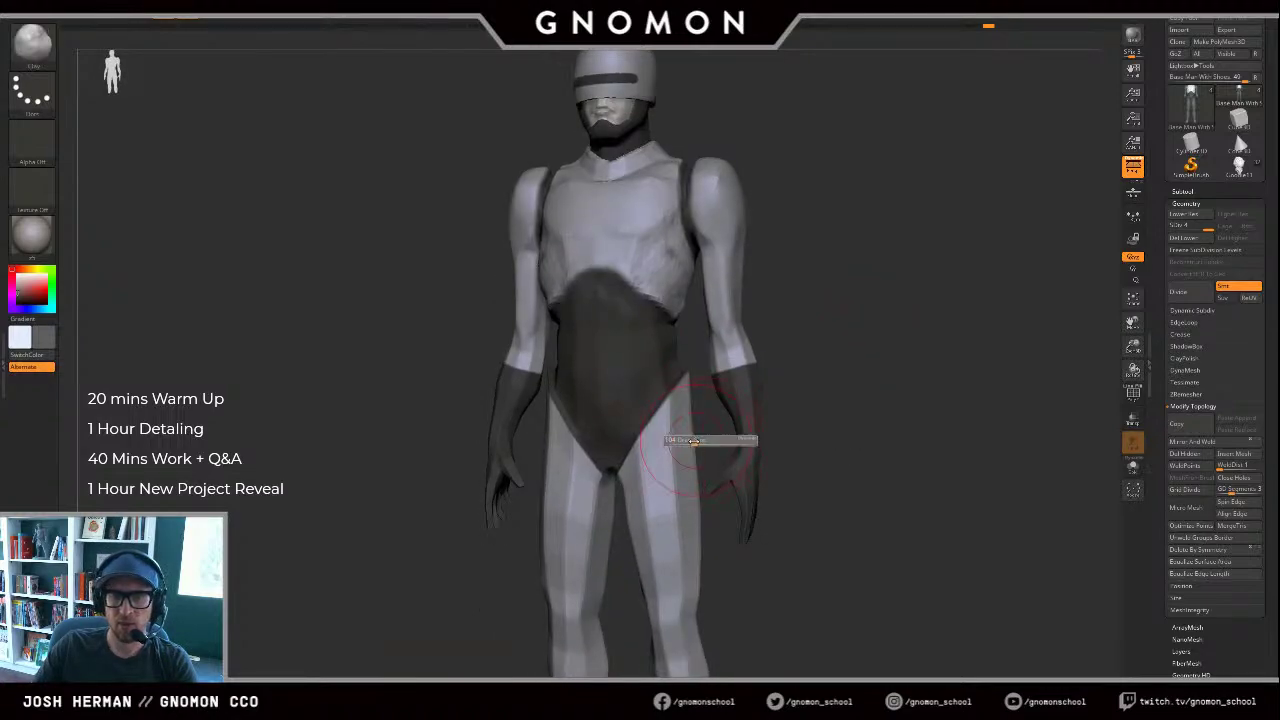
{"action": "left_click", "coordinate": [688, 456], "text": "ctrl+shift"}
{"action": "left_click", "coordinate": [805, 351], "text": "ctrl"}
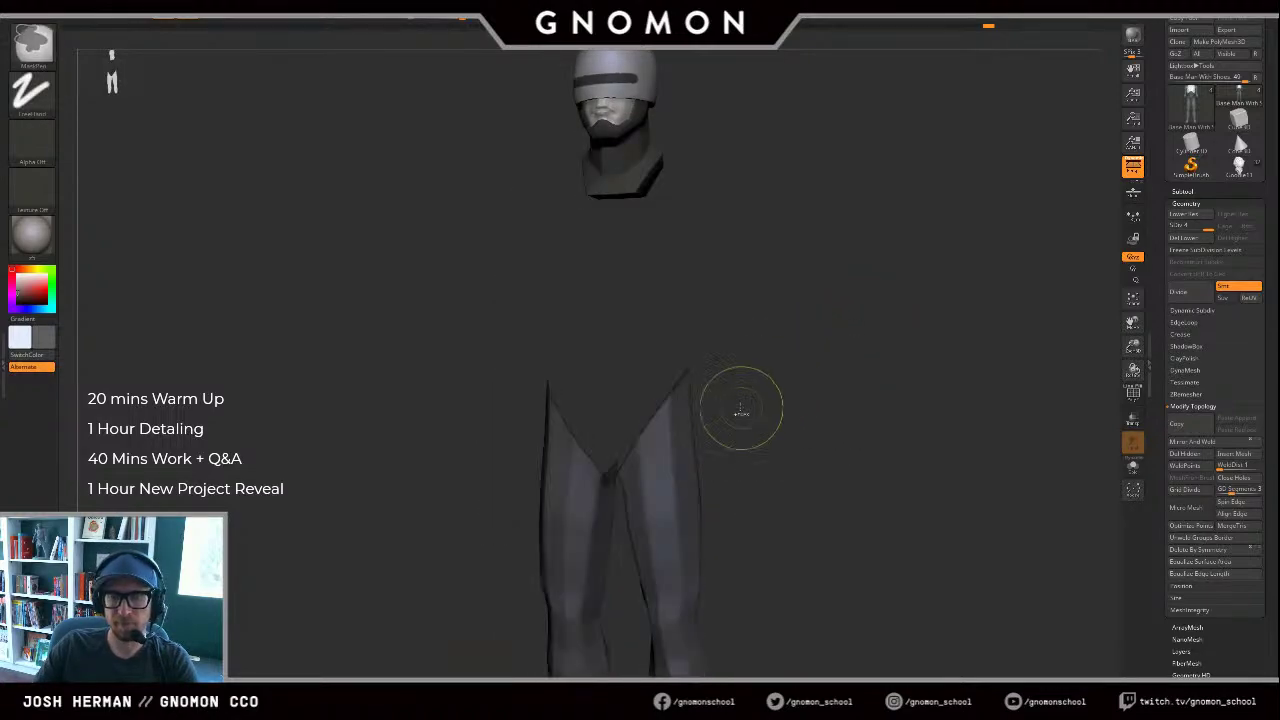
{"action": "left_click", "coordinate": [748, 407], "text": "ctrl"}
{"action": "left_click", "coordinate": [689, 464], "text": "ctrl+shift"}
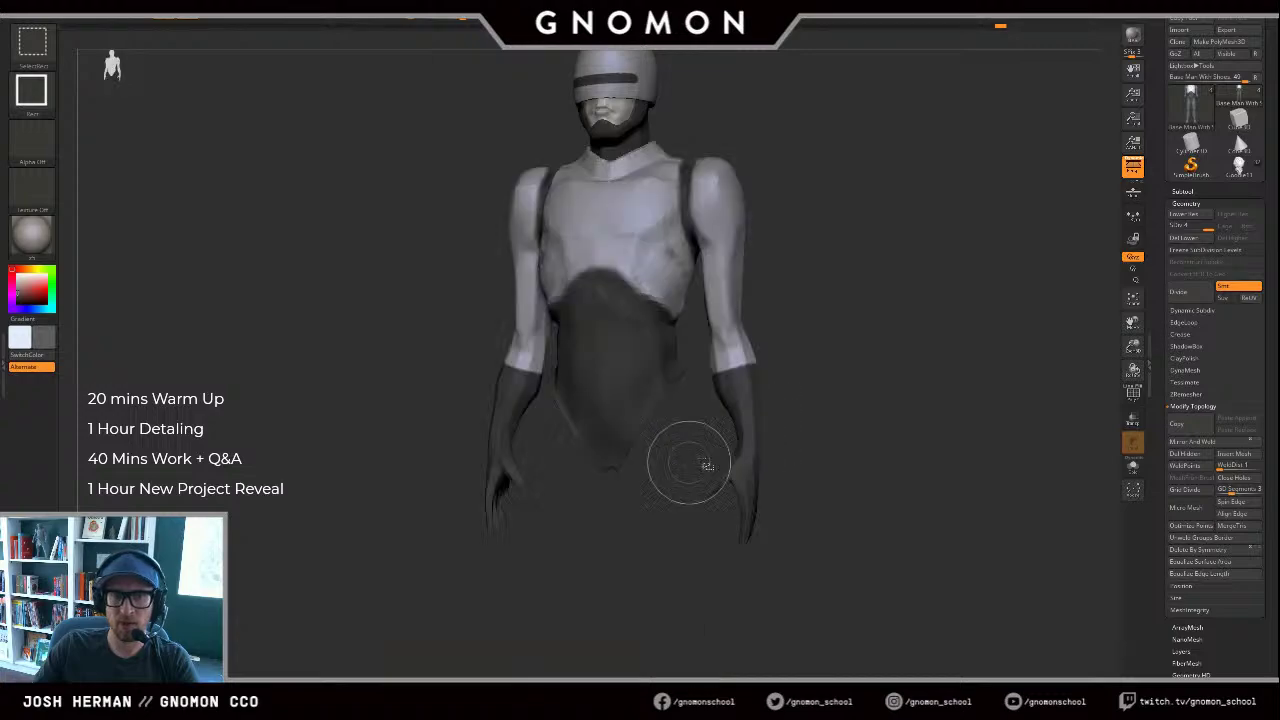
{"action": "left_click_drag", "start_coordinate": [864, 420], "coordinate": [854, 408], "text": "alt"}
{"action": "left_click", "coordinate": [854, 408], "text": "ctrl+shift"}
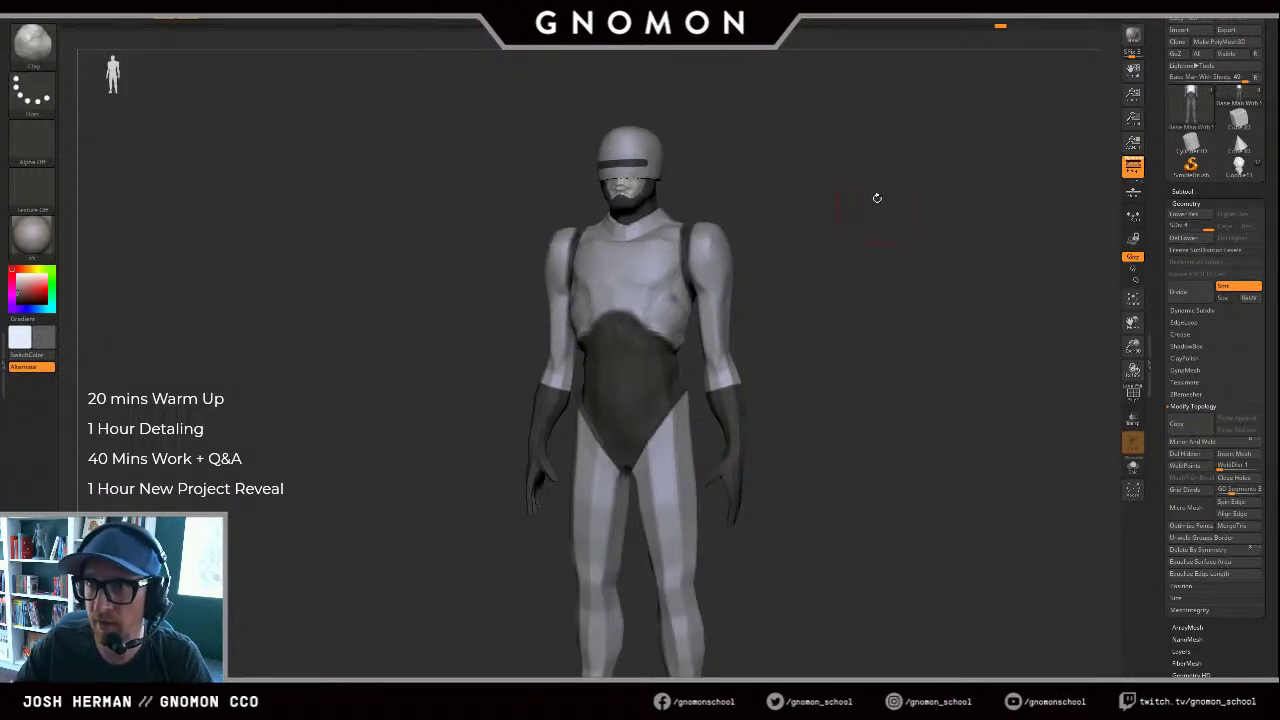
Step: Load the saved Abe base figure as a tool and frame it in the viewport
{"action": "left_click_drag", "start_coordinate": [905, 133], "coordinate": [899, 150], "text": "shift"}
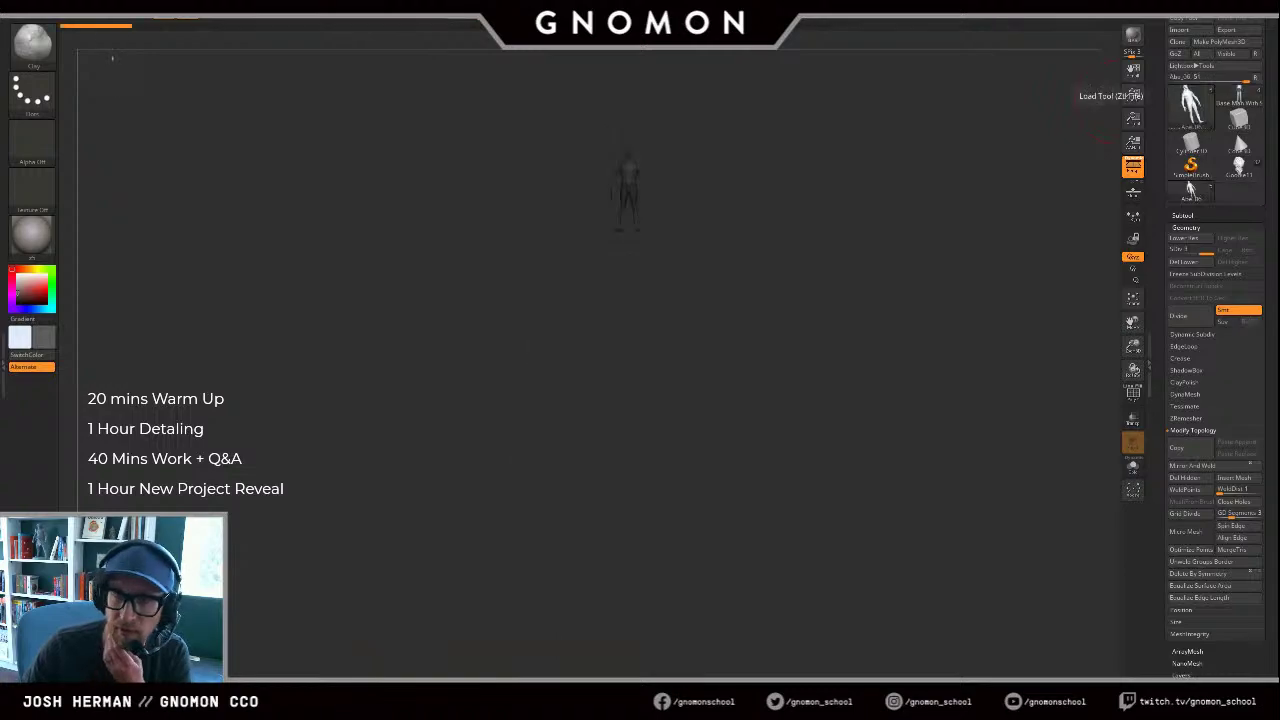
{"action": "key", "text": "f"}
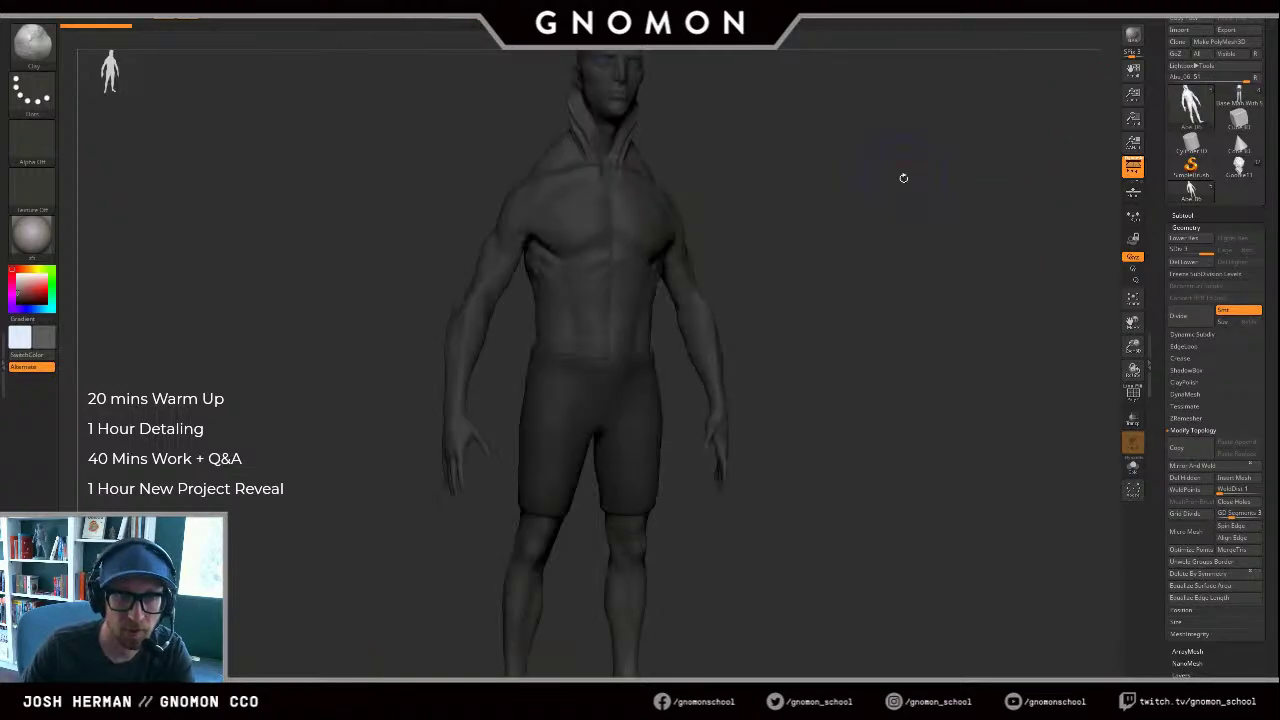
{"action": "key", "text": "shift+f"}
{"action": "key", "text": "shift+f"}
{"action": "left_click_drag", "start_coordinate": [914, 191], "coordinate": [956, 256], "text": "shift"}
{"action": "key", "text": "v"}
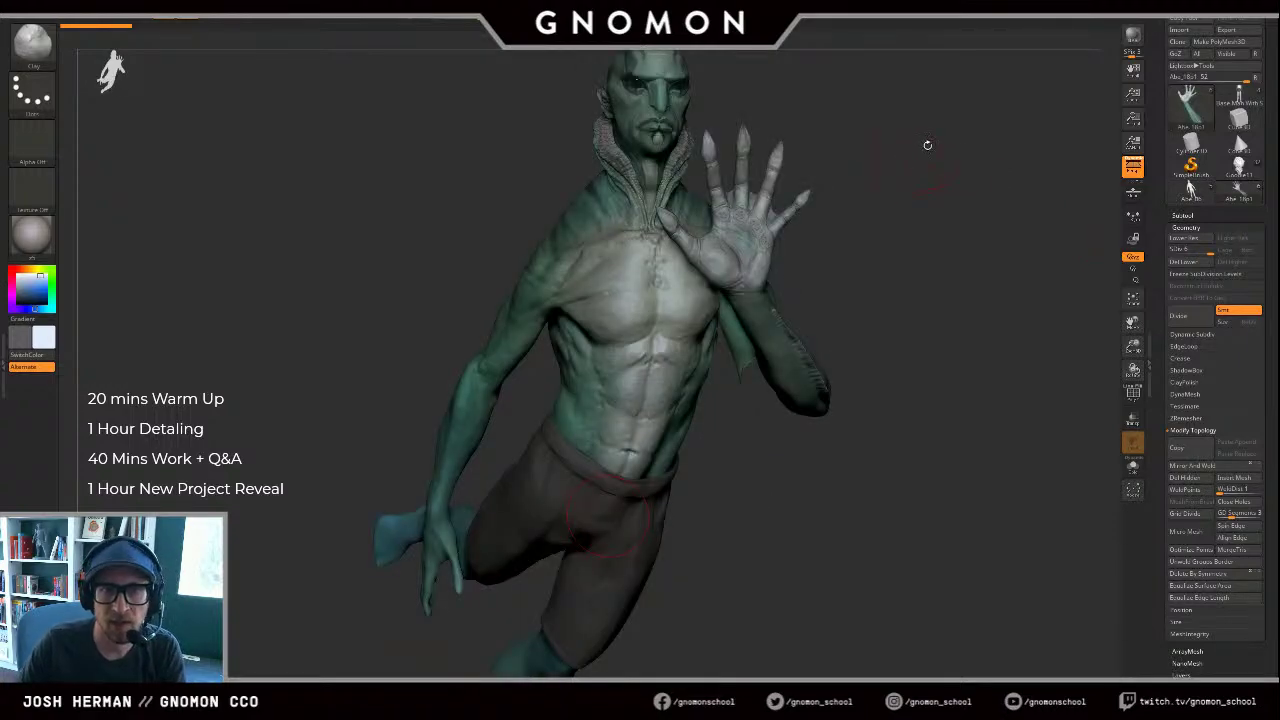
Step: Turn off the painted colour on all subtools of the posed Abe sculpture and select its body subtool
{"action": "left_click_drag", "start_coordinate": [927, 146], "coordinate": [1103, 198]}
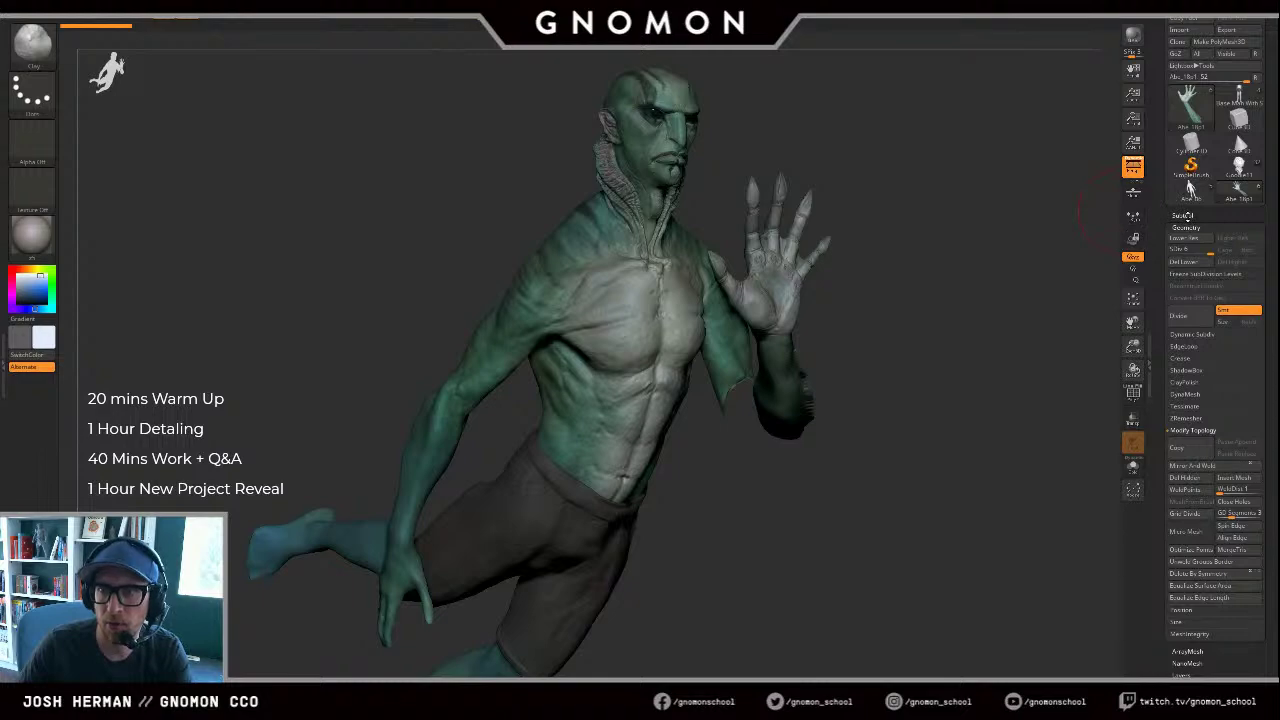
{"action": "left_click", "coordinate": [1184, 215]}
{"action": "left_click", "coordinate": [1245, 262], "text": "shift"}
{"action": "left_click_drag", "start_coordinate": [1040, 231], "coordinate": [996, 227]}
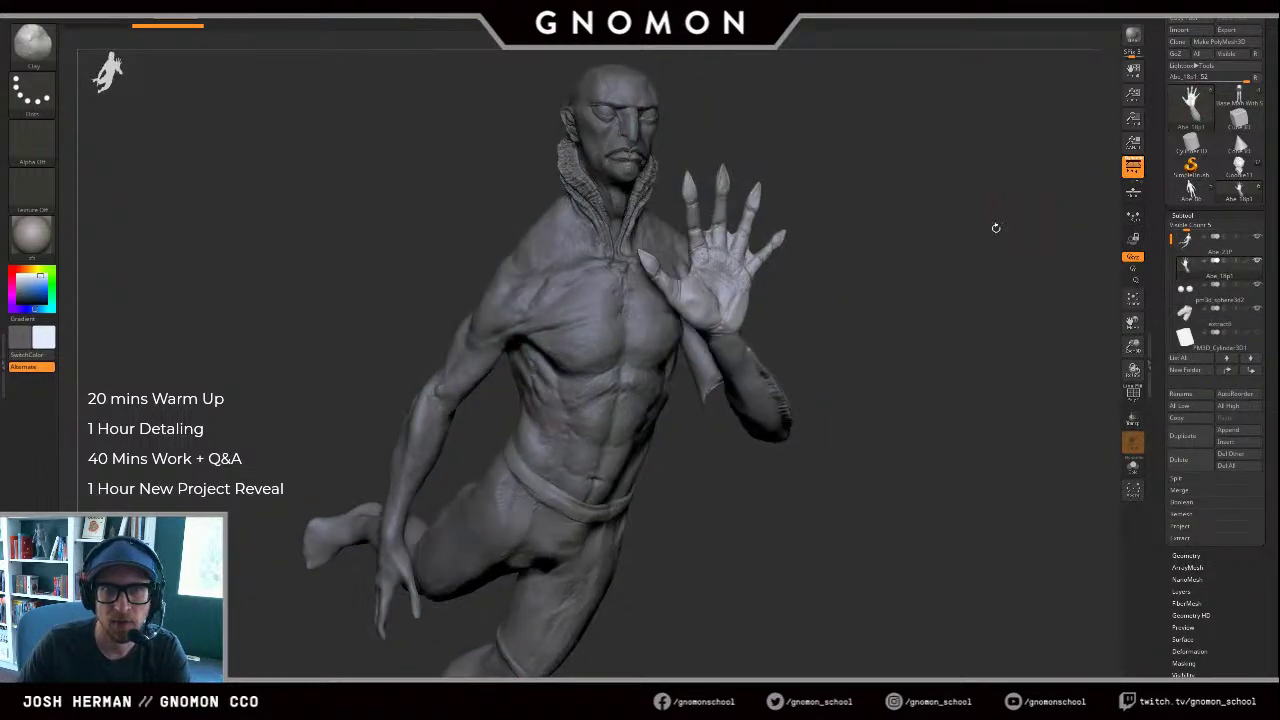
{"action": "left_click", "coordinate": [622, 109], "text": "alt"}
{"action": "left_click_drag", "start_coordinate": [880, 155], "coordinate": [959, 146], "text": "alt"}
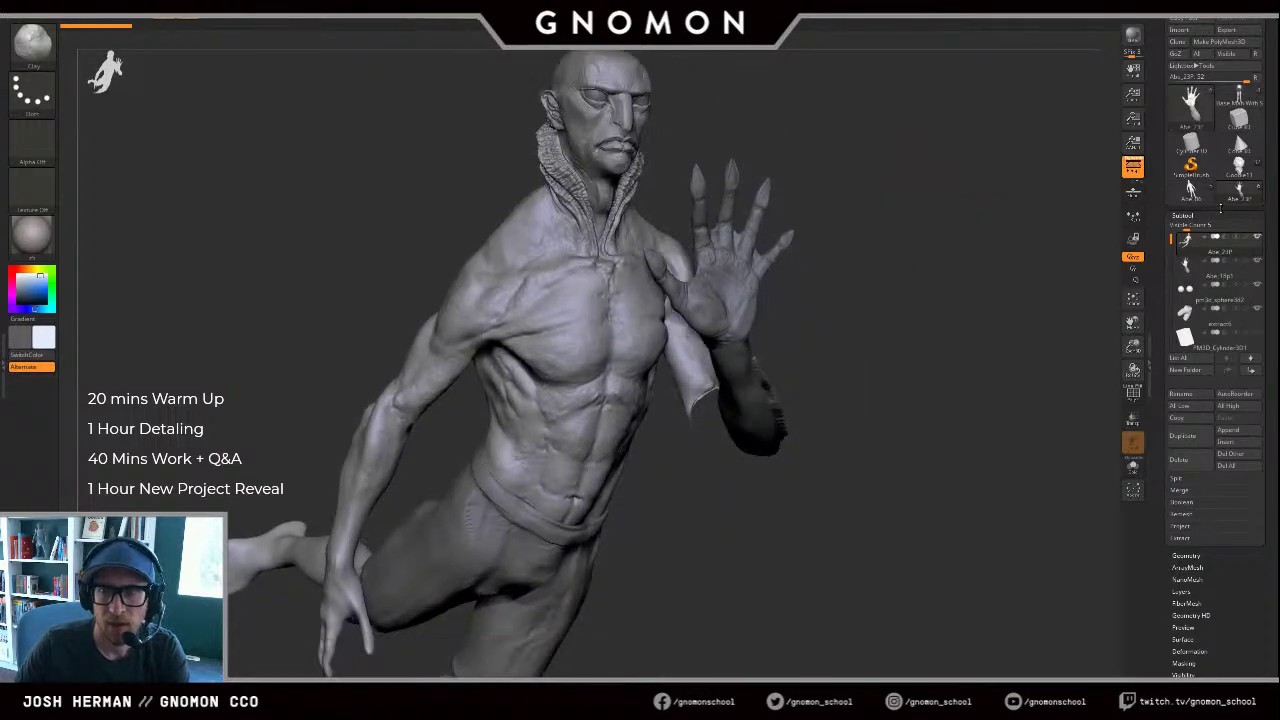
Step: Compare the Abe base figure with the posed detailed sculpture, examining the body forms and head of each
{"action": "left_click", "coordinate": [1191, 190]}
{"action": "mouse_move", "coordinate": [922, 199]}
{"action": "left_mouse_down", "text": "alt"}
{"action": "mouse_move", "coordinate": [935, 169]}
{"action": "mouse_move", "coordinate": [920, 168]}
{"action": "mouse_move", "coordinate": [923, 194]}
{"action": "mouse_move", "coordinate": [901, 229]}
{"action": "left_mouse_up", "text": "alt"}
{"action": "key", "text": "s"}
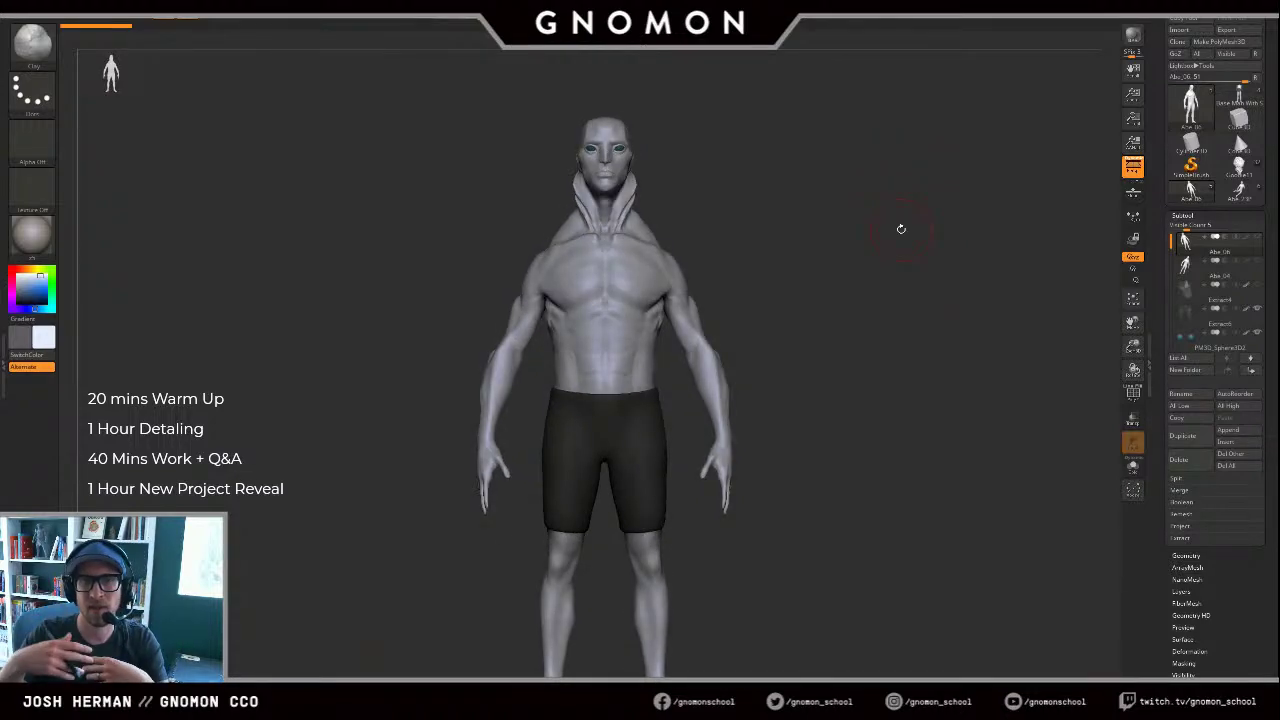
{"action": "left_click_drag", "start_coordinate": [916, 244], "coordinate": [818, 284]}
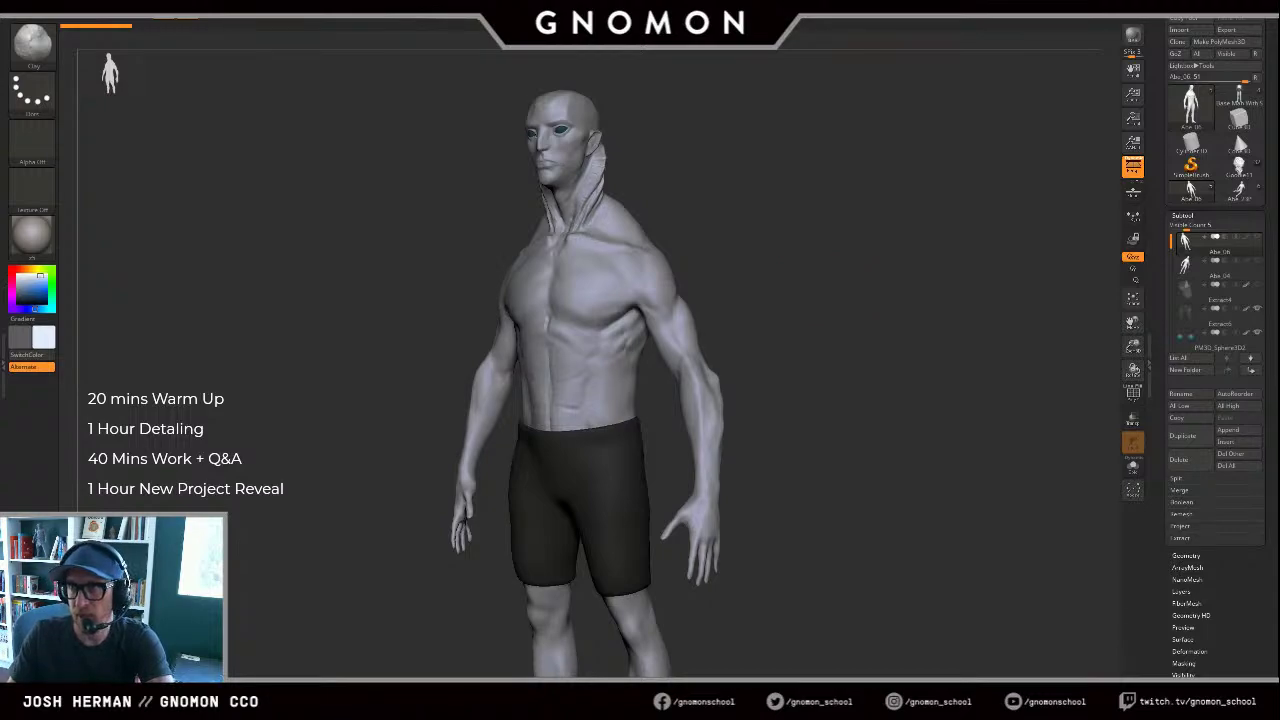
{"action": "left_click_drag", "start_coordinate": [880, 296], "coordinate": [896, 275]}
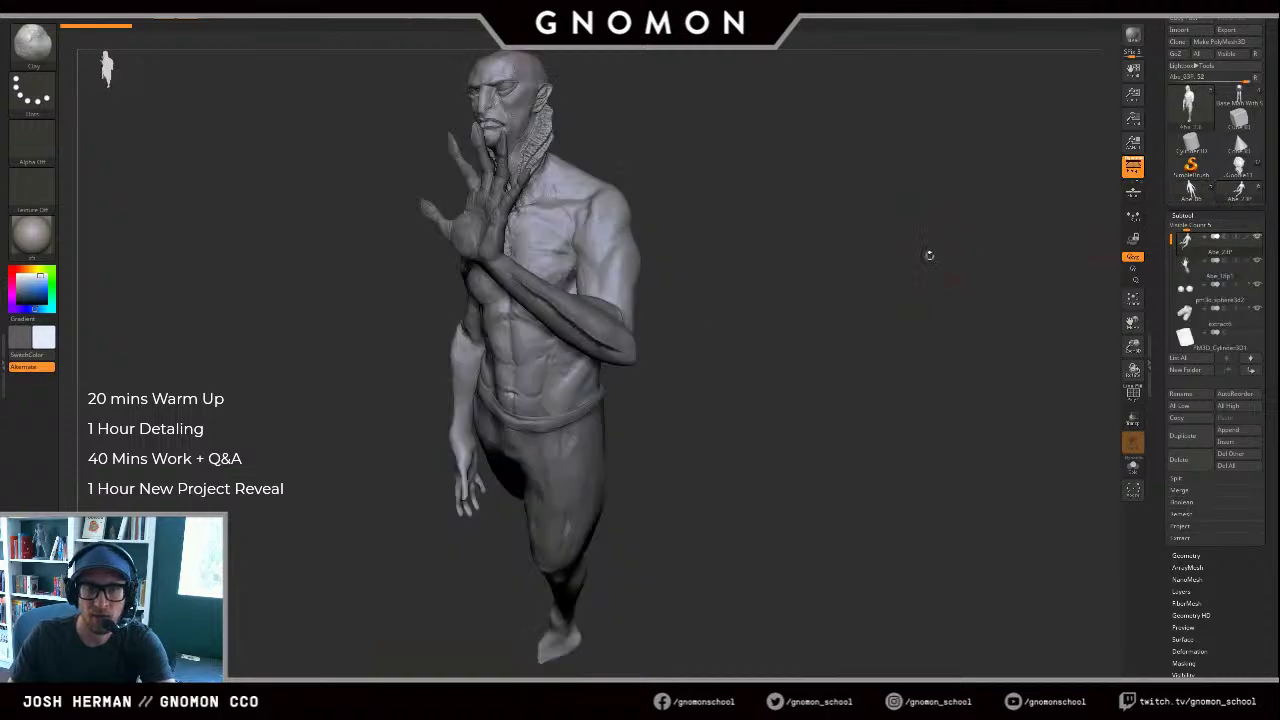
{"action": "mouse_move", "coordinate": [929, 251]}
{"action": "left_mouse_down"}
{"action": "mouse_move", "coordinate": [820, 250]}
{"action": "mouse_move", "coordinate": [969, 275]}
{"action": "mouse_move", "coordinate": [983, 294]}
{"action": "left_mouse_up"}
{"action": "left_click", "coordinate": [1199, 198]}
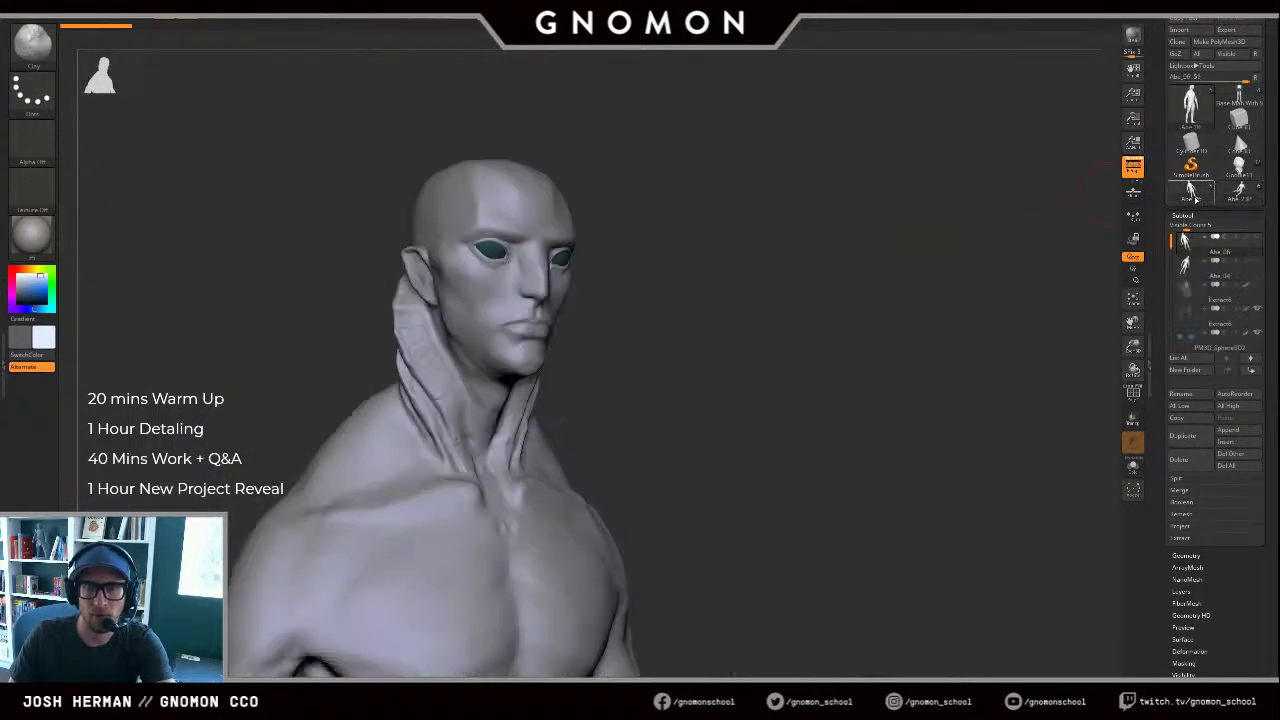
{"action": "left_click", "coordinate": [1240, 193]}
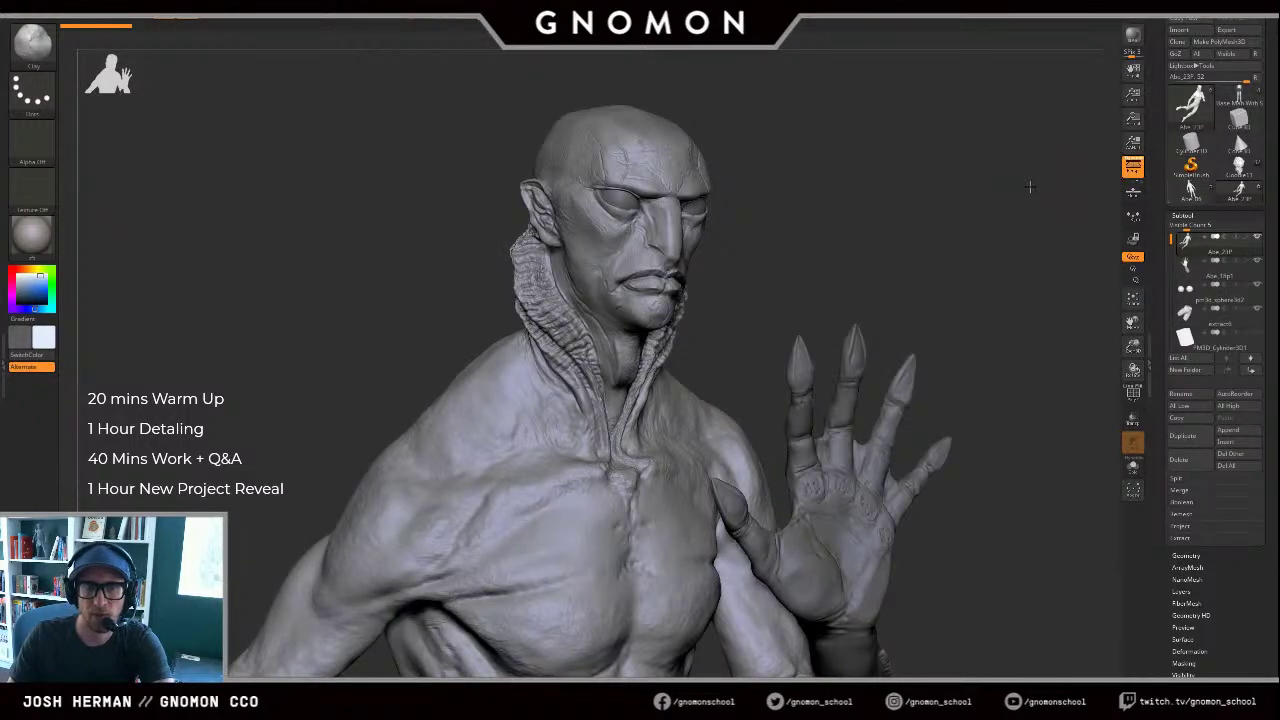
{"action": "mouse_move", "coordinate": [1031, 187]}
{"action": "left_mouse_down"}
{"action": "mouse_move", "coordinate": [1049, 190]}
{"action": "mouse_move", "coordinate": [1025, 207]}
{"action": "mouse_move", "coordinate": [910, 222]}
{"action": "mouse_move", "coordinate": [909, 283]}
{"action": "left_mouse_up"}
{"action": "left_click", "coordinate": [1198, 199]}
{"action": "left_click", "coordinate": [1240, 193]}
Step: Switch back to the RoboCop figure, frame it and save the tool
{"action": "left_click", "coordinate": [1240, 97]}
{"action": "key", "text": "f"}
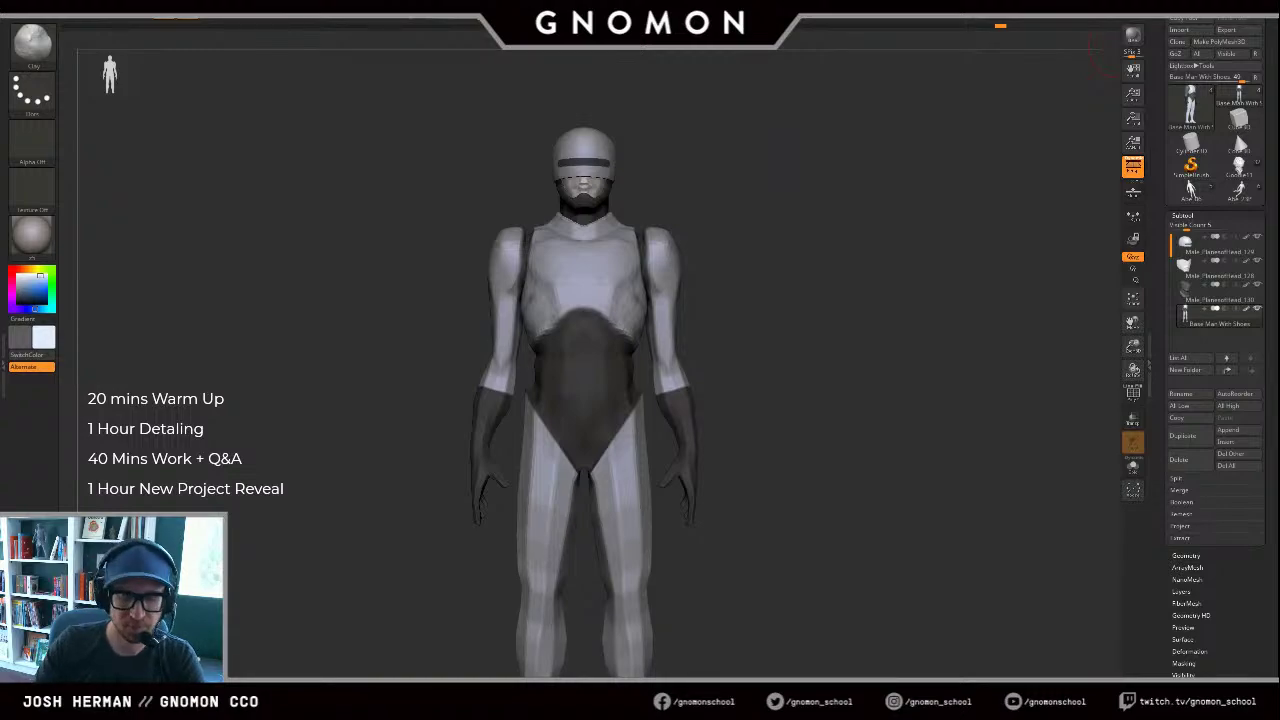
{"action": "key", "text": "Return"}
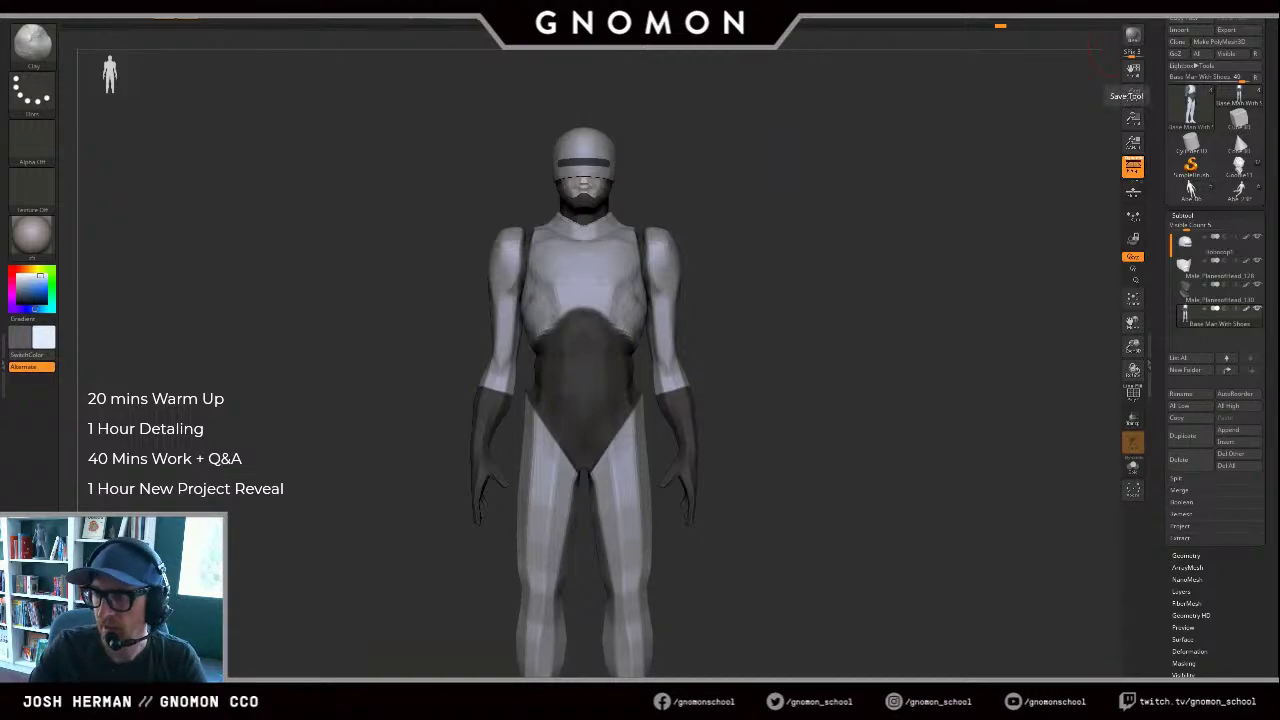
Step: Smooth the dark abdomen of the RoboCop body from the waist down toward the pelvis, with ClayBuildup as the sculpting brush
{"action": "left_click_drag", "start_coordinate": [883, 259], "coordinate": [907, 265]}
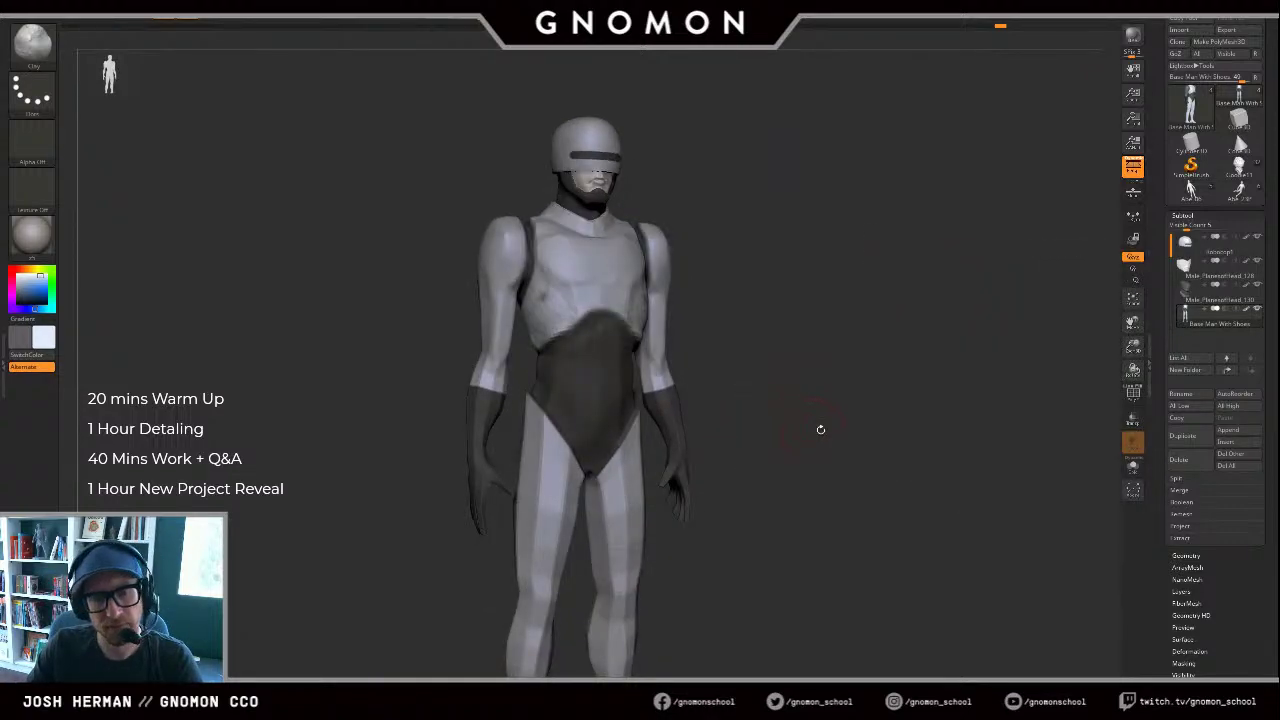
{"action": "left_click_drag", "start_coordinate": [821, 430], "coordinate": [826, 395], "text": "alt"}
{"action": "left_click", "coordinate": [655, 391], "text": "ctrl+shift"}
{"action": "mouse_move", "coordinate": [828, 351]}
{"action": "left_mouse_down"}
{"action": "mouse_move", "coordinate": [807, 353]}
{"action": "mouse_move", "coordinate": [812, 405]}
{"action": "left_mouse_up"}
{"action": "left_click", "coordinate": [837, 346], "text": "ctrl+shift"}
{"action": "left_click_drag", "start_coordinate": [703, 406], "coordinate": [655, 418]}
{"action": "key", "text": "b"}
{"action": "key", "text": "c"}
{"action": "key", "text": "b"}
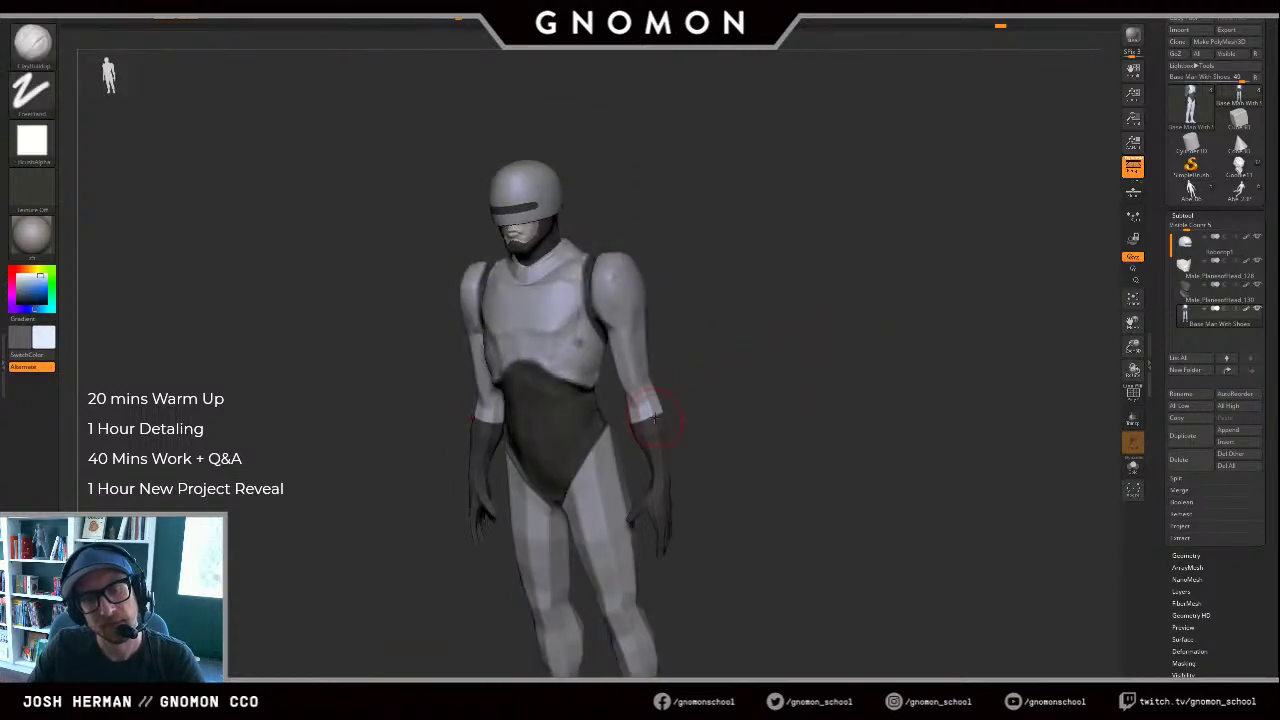
{"action": "mouse_move", "coordinate": [715, 464]}
{"action": "left_mouse_down"}
{"action": "mouse_move", "coordinate": [769, 431]}
{"action": "mouse_move", "coordinate": [756, 409]}
{"action": "mouse_move", "coordinate": [830, 399]}
{"action": "left_mouse_up"}
{"action": "key", "text": "s"}
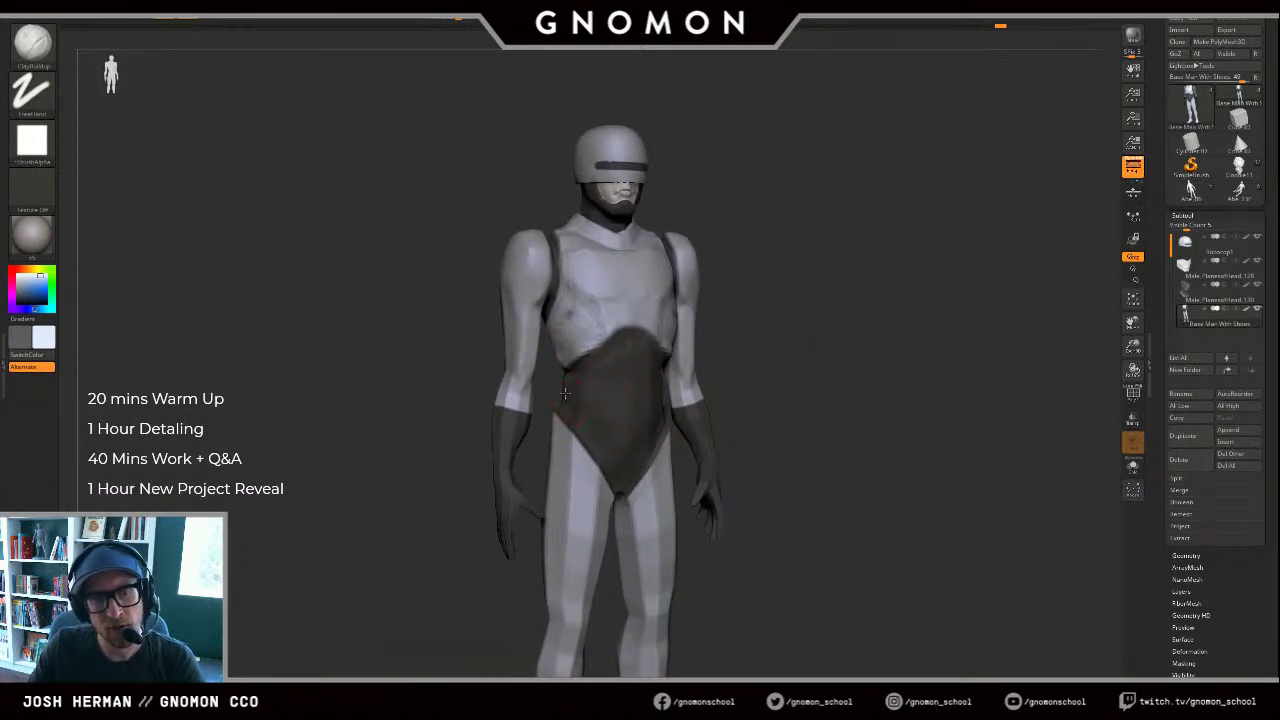
{"action": "mouse_move", "coordinate": [566, 394]}
{"action": "left_mouse_down", "text": "shift"}
{"action": "mouse_move", "coordinate": [567, 374]}
{"action": "mouse_move", "coordinate": [571, 394]}
{"action": "mouse_move", "coordinate": [568, 374]}
{"action": "mouse_move", "coordinate": [622, 366]}
{"action": "left_mouse_up", "text": "shift"}
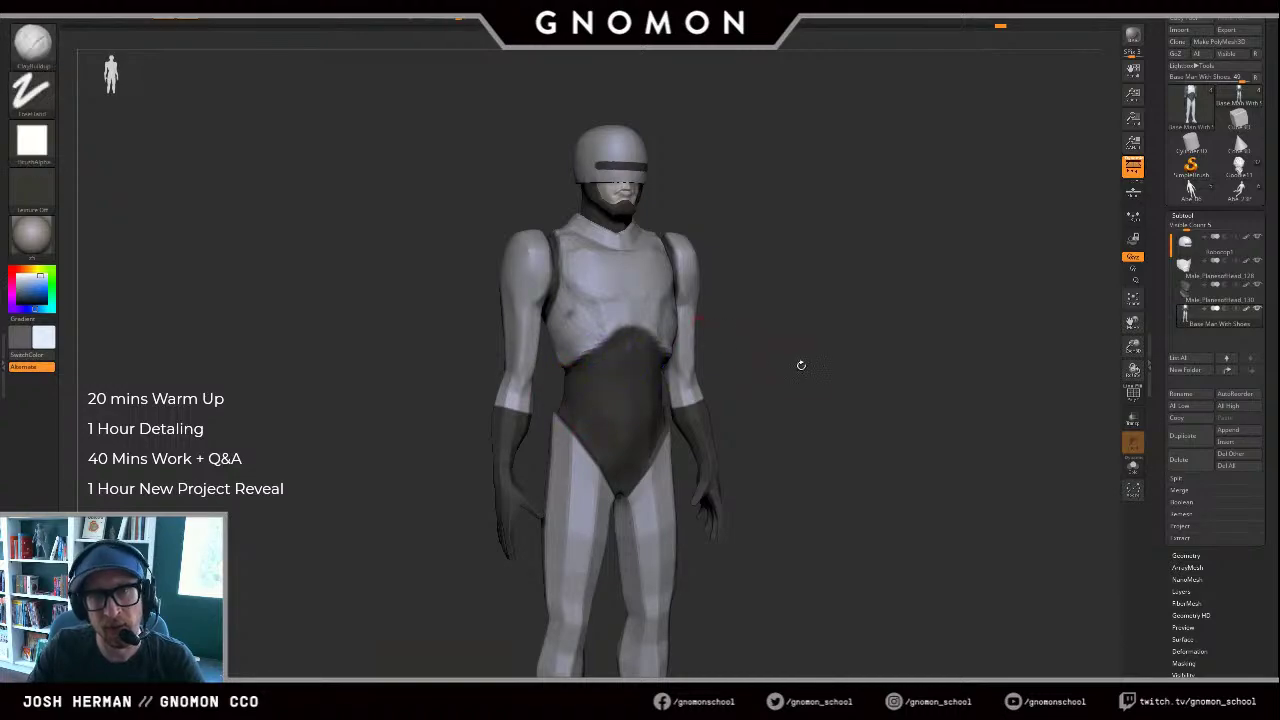
{"action": "left_click_drag", "start_coordinate": [801, 365], "coordinate": [745, 365]}
{"action": "left_click_drag", "start_coordinate": [612, 370], "coordinate": [610, 435], "text": "shift"}
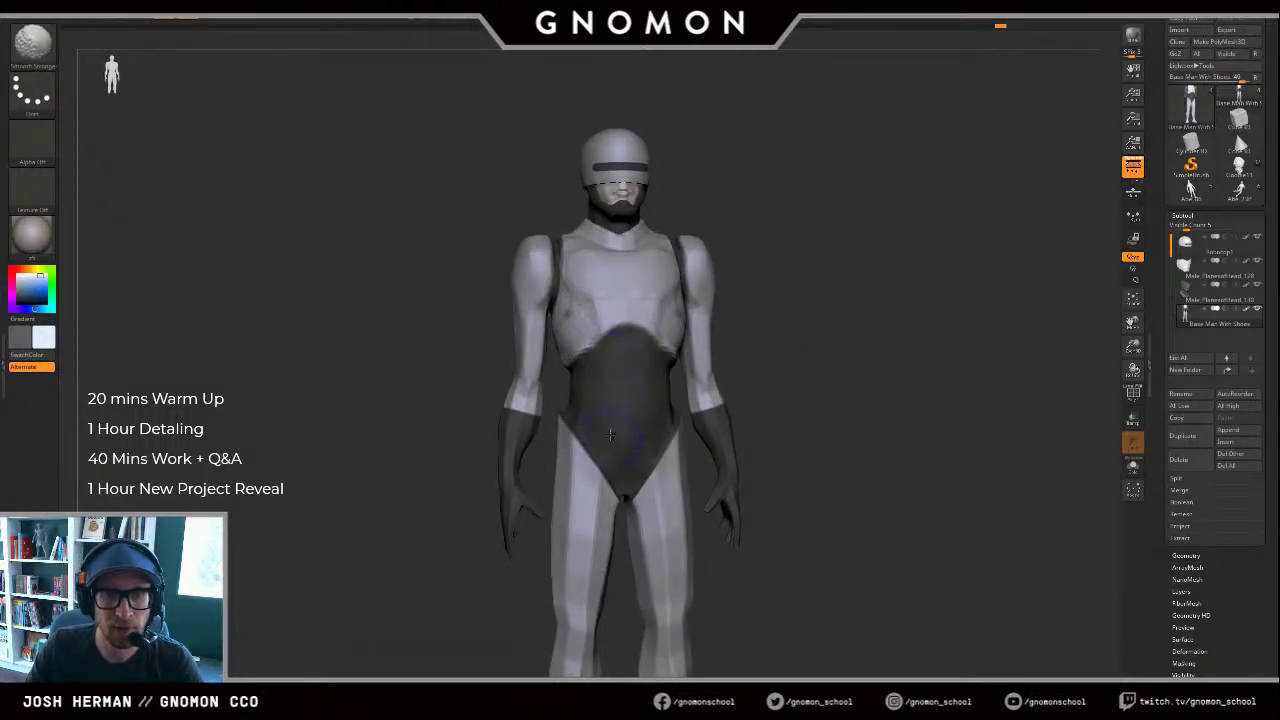
{"action": "mouse_move", "coordinate": [800, 322]}
{"action": "left_mouse_down"}
{"action": "mouse_move", "coordinate": [738, 326]}
{"action": "mouse_move", "coordinate": [830, 334]}
{"action": "left_mouse_up"}
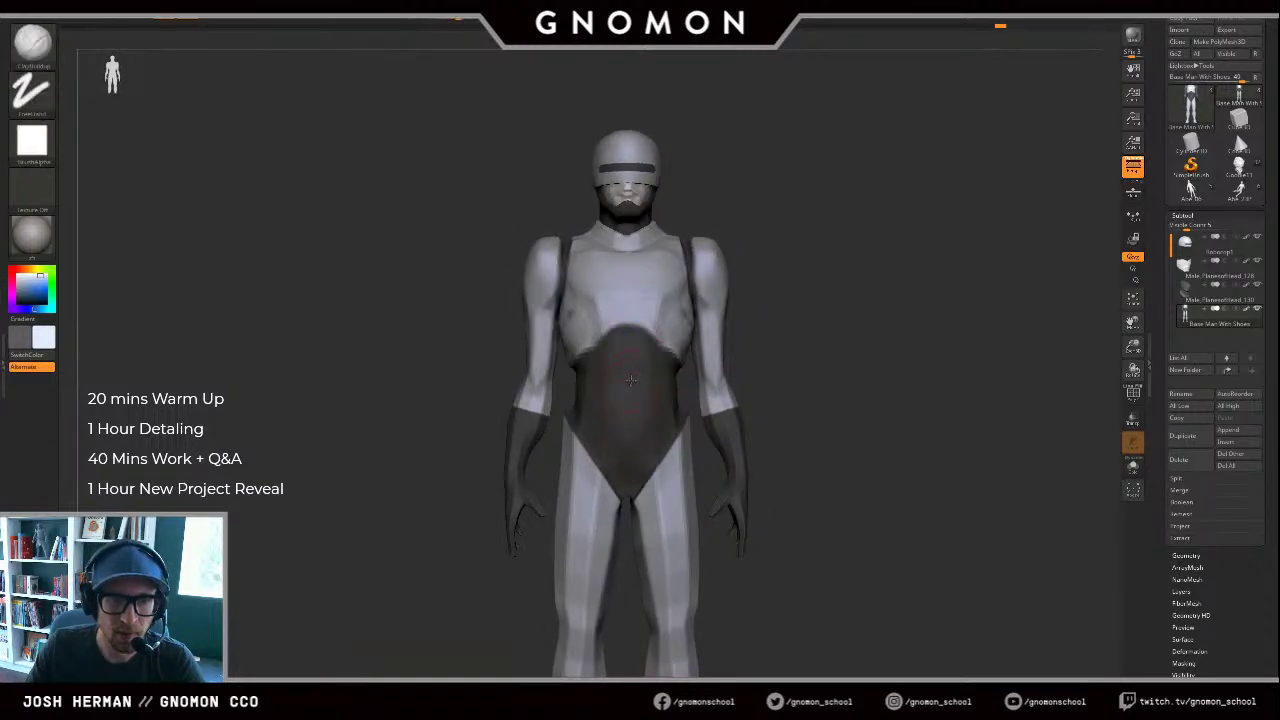
Step: Sculpt along the V-shaped lower edge of the dark pelvis with the DamStandard brush and work around the crotch point
{"action": "key", "text": "b"}
{"action": "key", "text": "d"}
{"action": "key", "text": "s"}
{"action": "key", "text": "b"}
{"action": "key", "text": "c"}
{"action": "key", "text": "b"}
{"action": "key", "text": "b"}
{"action": "key", "text": "d"}
{"action": "key", "text": "s"}
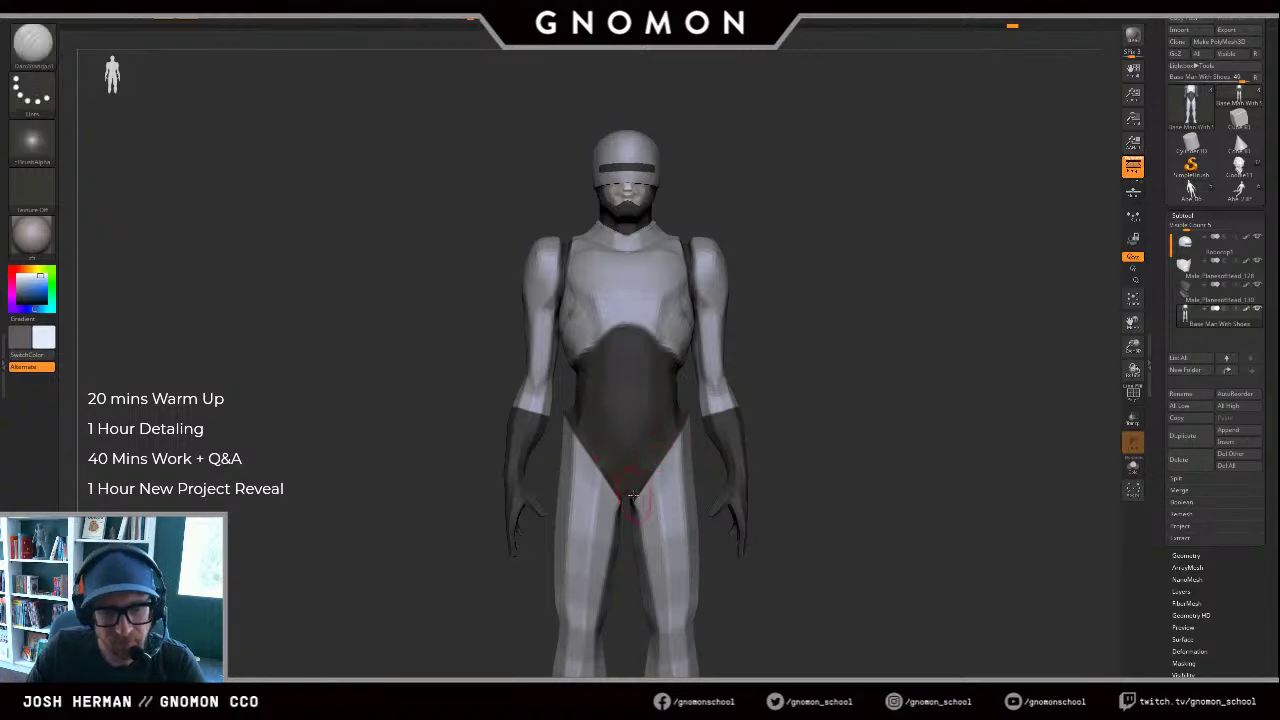
{"action": "left_click_drag", "start_coordinate": [682, 422], "coordinate": [635, 498]}
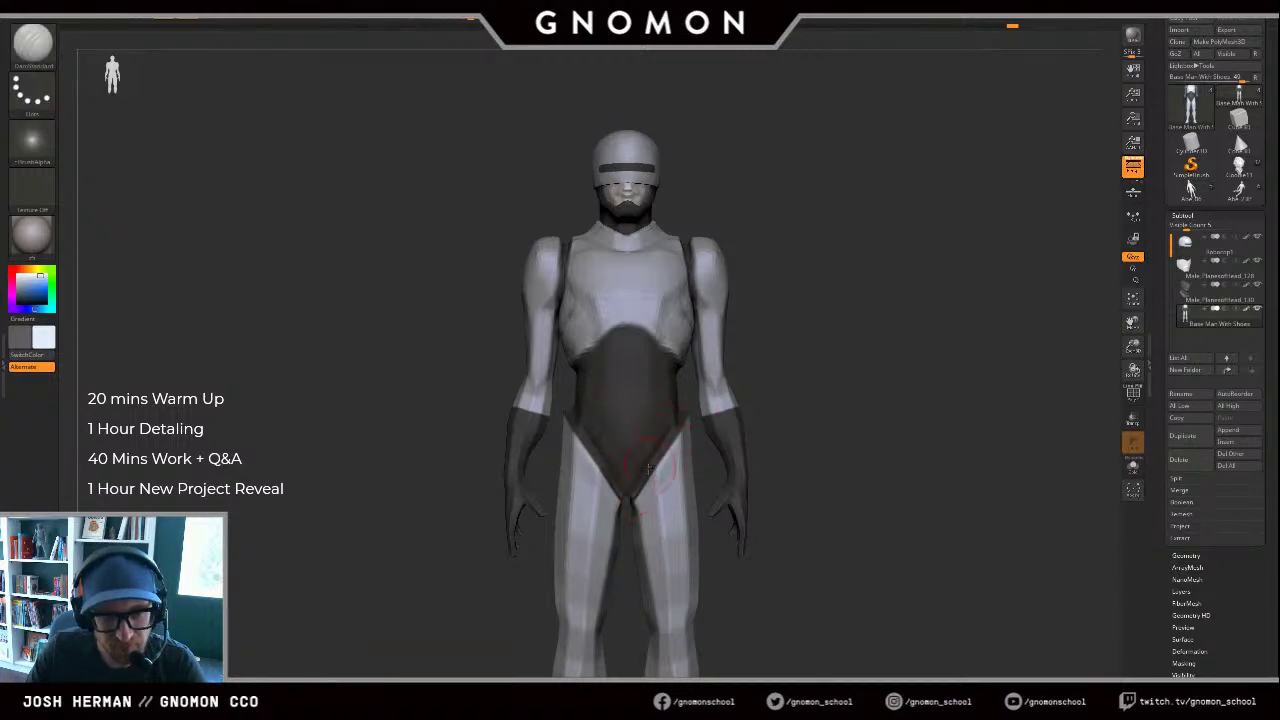
{"action": "left_click_drag", "start_coordinate": [606, 448], "coordinate": [619, 500], "text": "shift"}
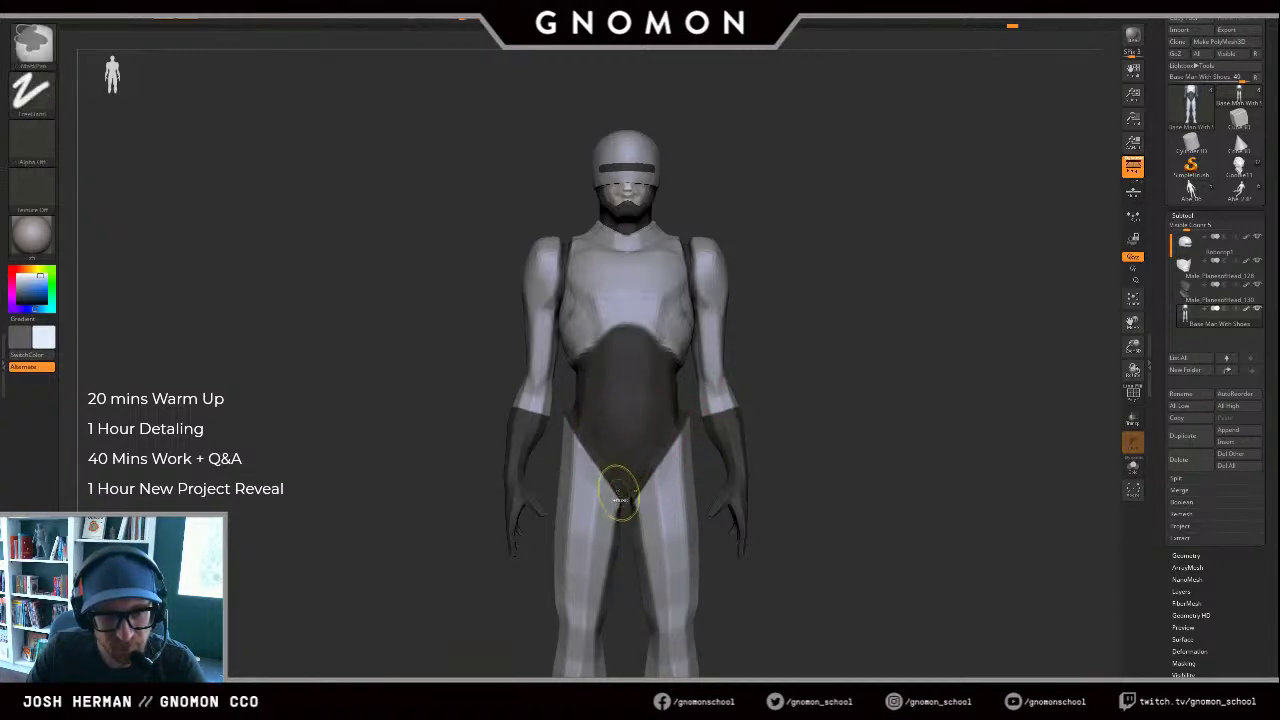
Step: Examine the RoboCop figure's overall forms from behind, from the front and at a three-quarter angle
{"action": "left_click_drag", "start_coordinate": [817, 325], "coordinate": [857, 369]}
{"action": "mouse_move", "coordinate": [870, 353]}
{"action": "left_mouse_down"}
{"action": "mouse_move", "coordinate": [829, 363]}
{"action": "mouse_move", "coordinate": [889, 349]}
{"action": "mouse_move", "coordinate": [854, 354]}
{"action": "mouse_move", "coordinate": [869, 356]}
{"action": "left_mouse_up"}
{"action": "left_click_drag", "start_coordinate": [446, 352], "coordinate": [694, 276]}
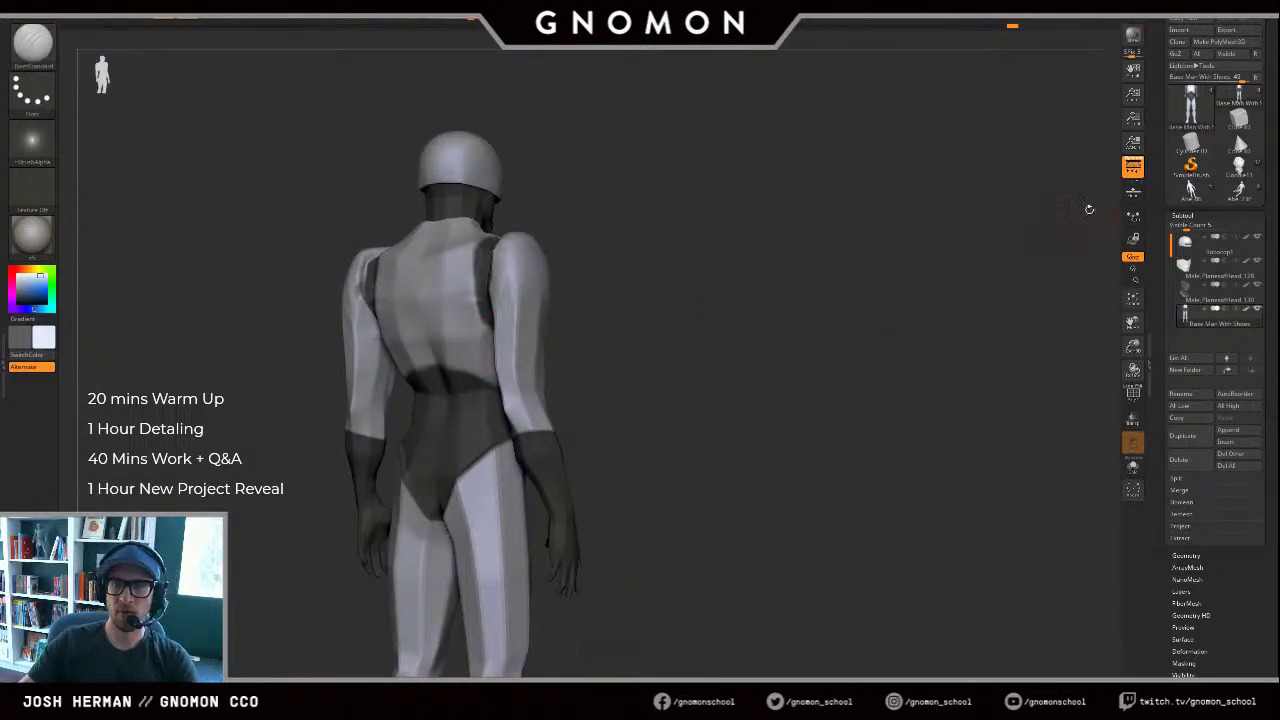
{"action": "left_click_drag", "start_coordinate": [906, 280], "coordinate": [900, 403]}
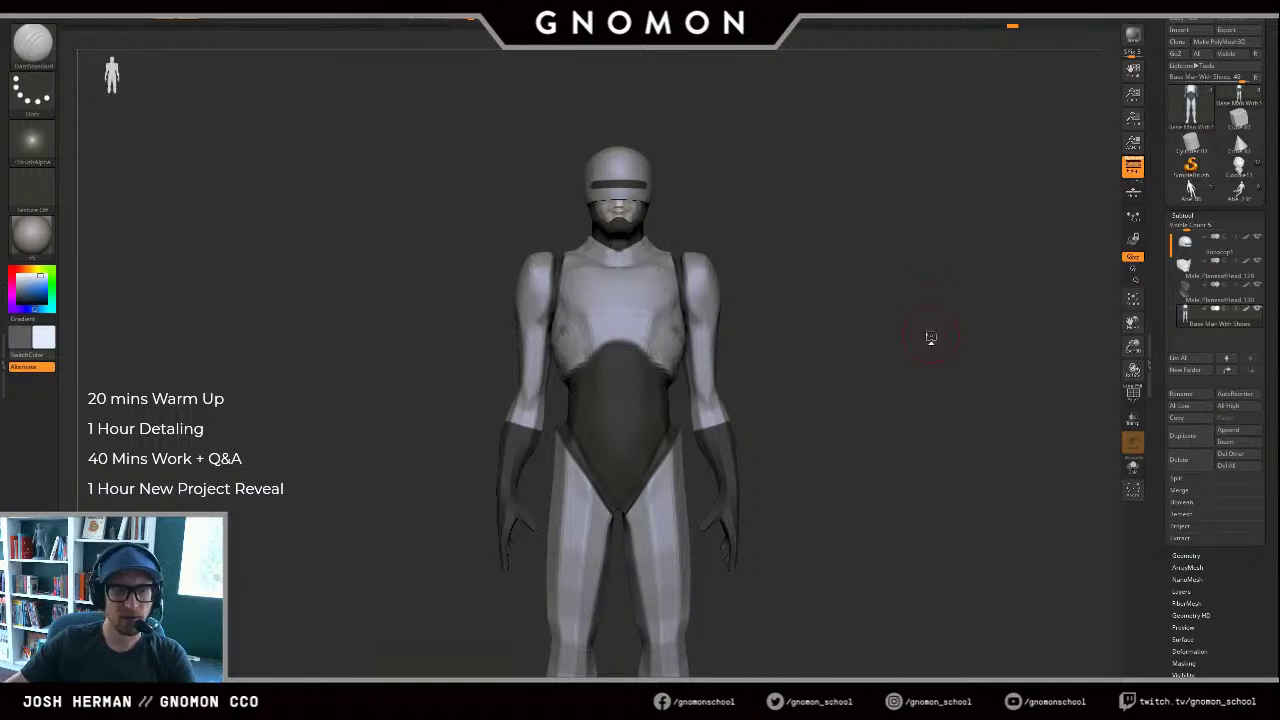
{"action": "left_click_drag", "start_coordinate": [940, 309], "coordinate": [958, 312]}
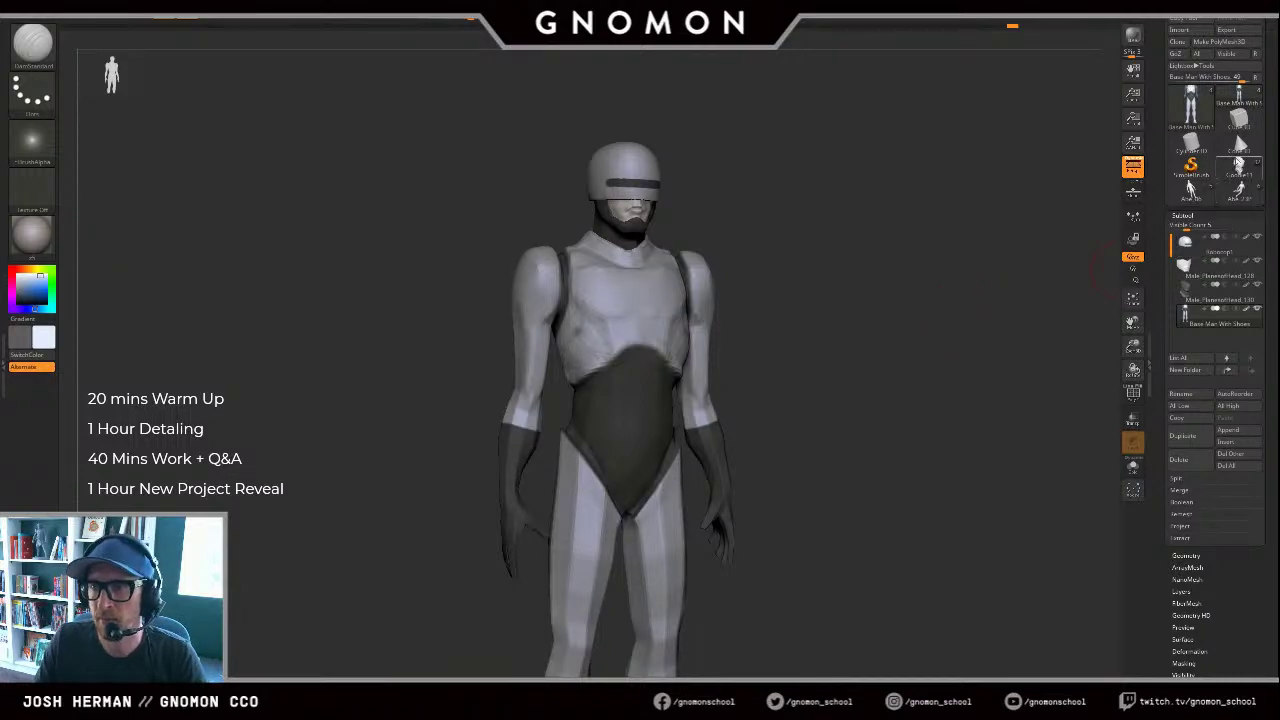
Step: Switch to the armoured figure and demon sculpt, hide the demon, and frame the armoured figure from the front
{"action": "left_click", "coordinate": [1238, 164]}
{"action": "mouse_move", "coordinate": [1010, 231]}
{"action": "left_mouse_down"}
{"action": "mouse_move", "coordinate": [971, 243]}
{"action": "mouse_move", "coordinate": [1012, 236]}
{"action": "left_mouse_up"}
{"action": "key", "text": "f"}
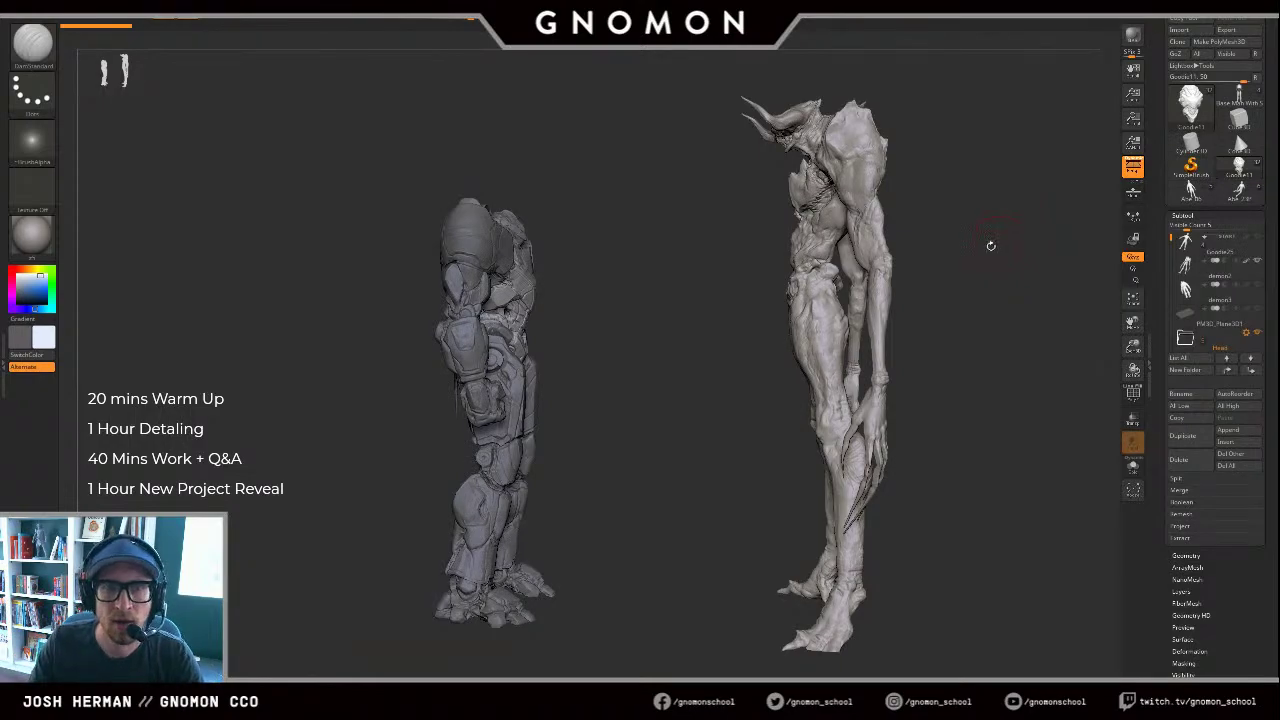
{"action": "left_click", "coordinate": [1256, 262]}
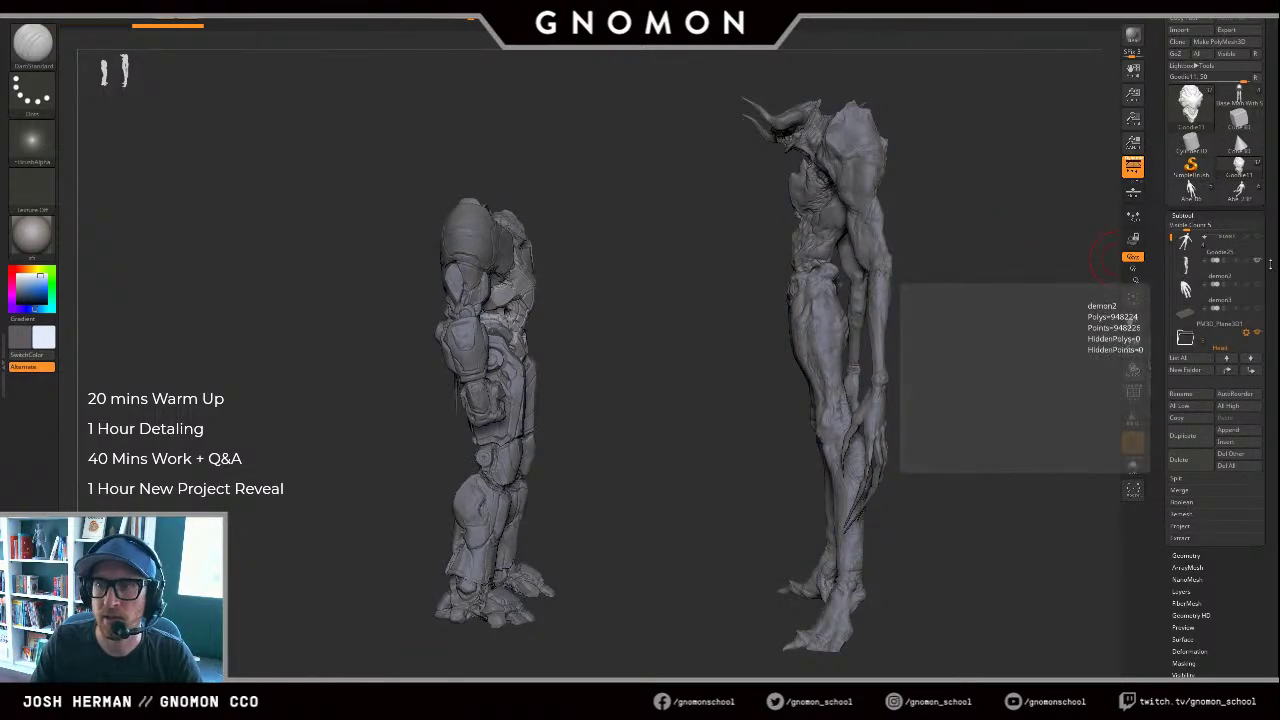
{"action": "left_click_drag", "start_coordinate": [1043, 255], "coordinate": [961, 365], "text": "shift"}
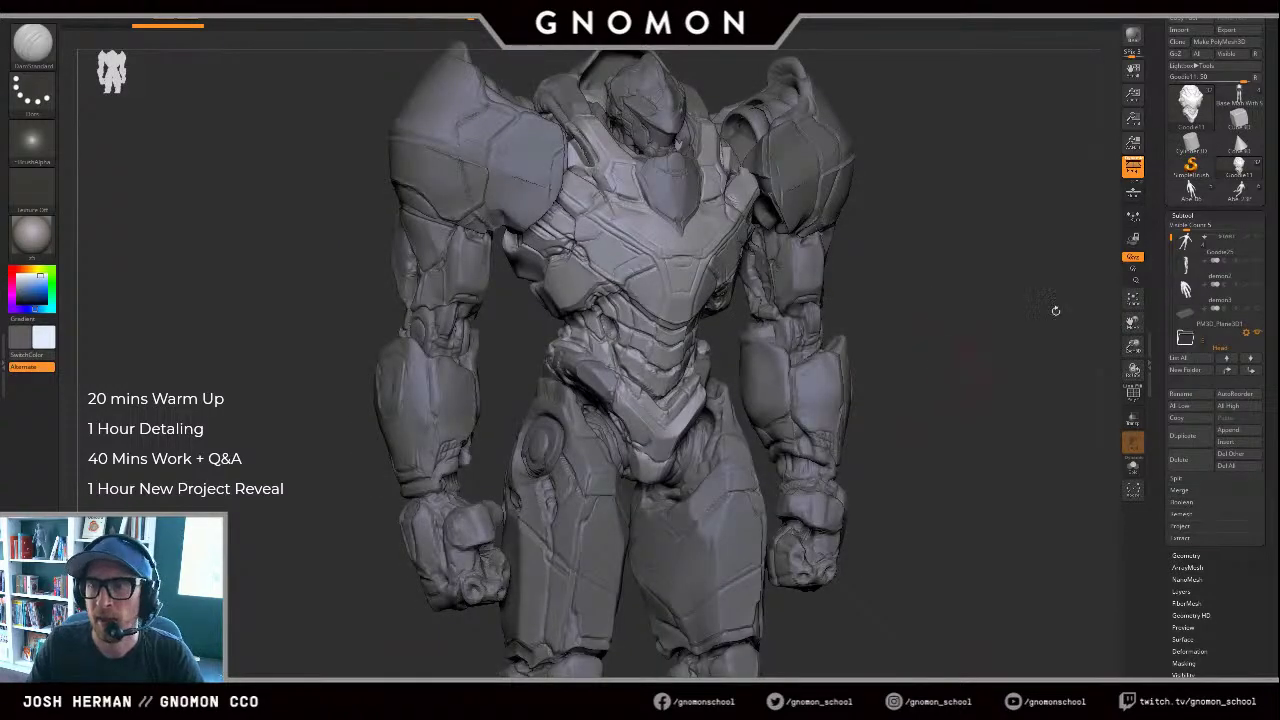
{"action": "mouse_move", "coordinate": [1195, 190]}
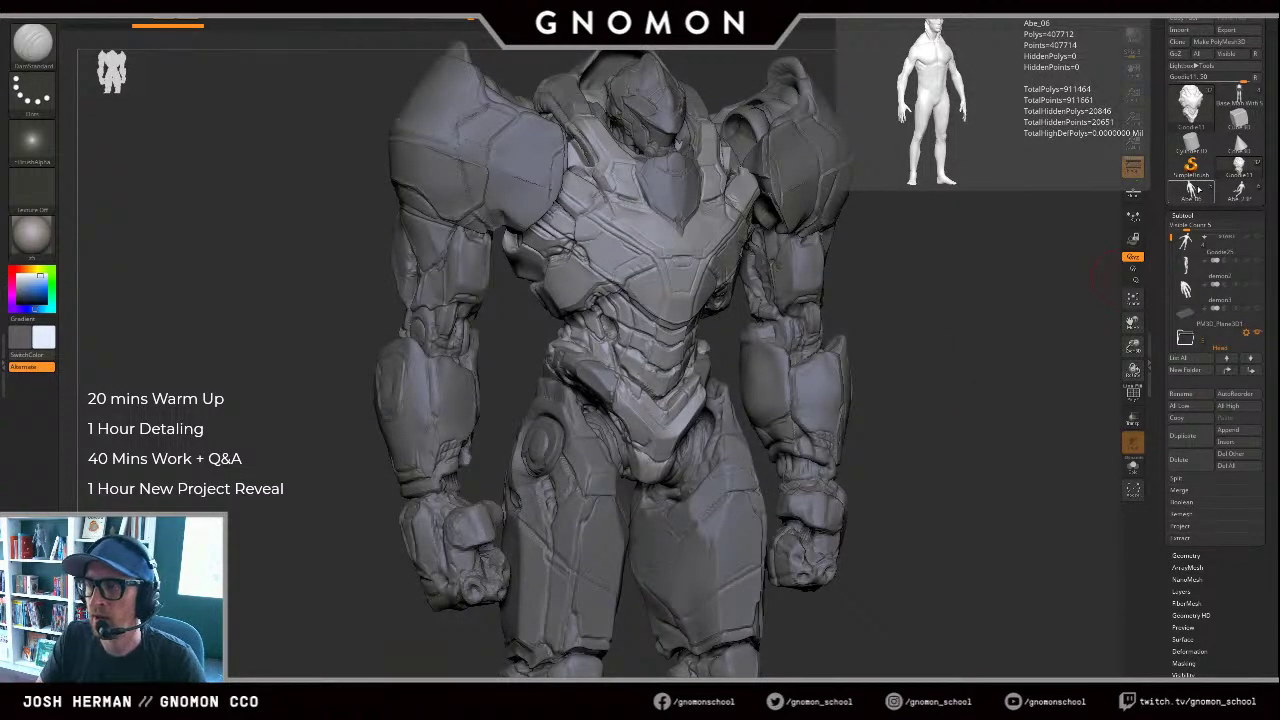